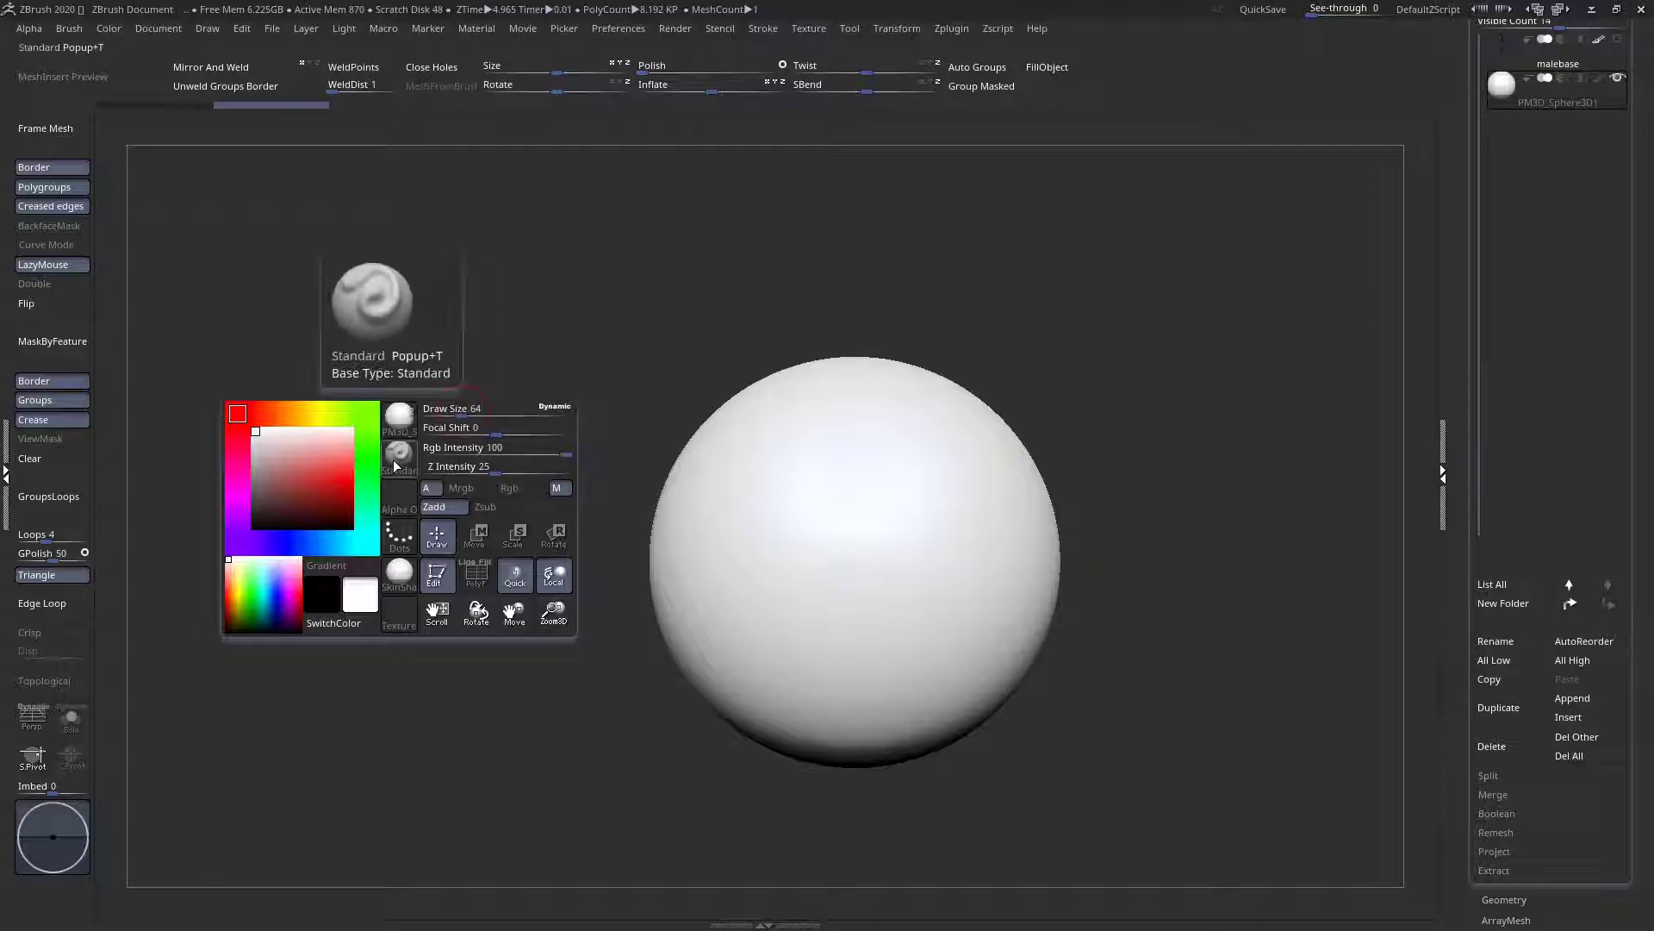
Show the malebase subtool to compare its scale with the sphere, and hide it again
{"action": "right_click_drag", "start_coordinate": [760, 514], "coordinate": [733, 485], "text": "alt"}
{"action": "left_click", "coordinate": [1617, 38]}
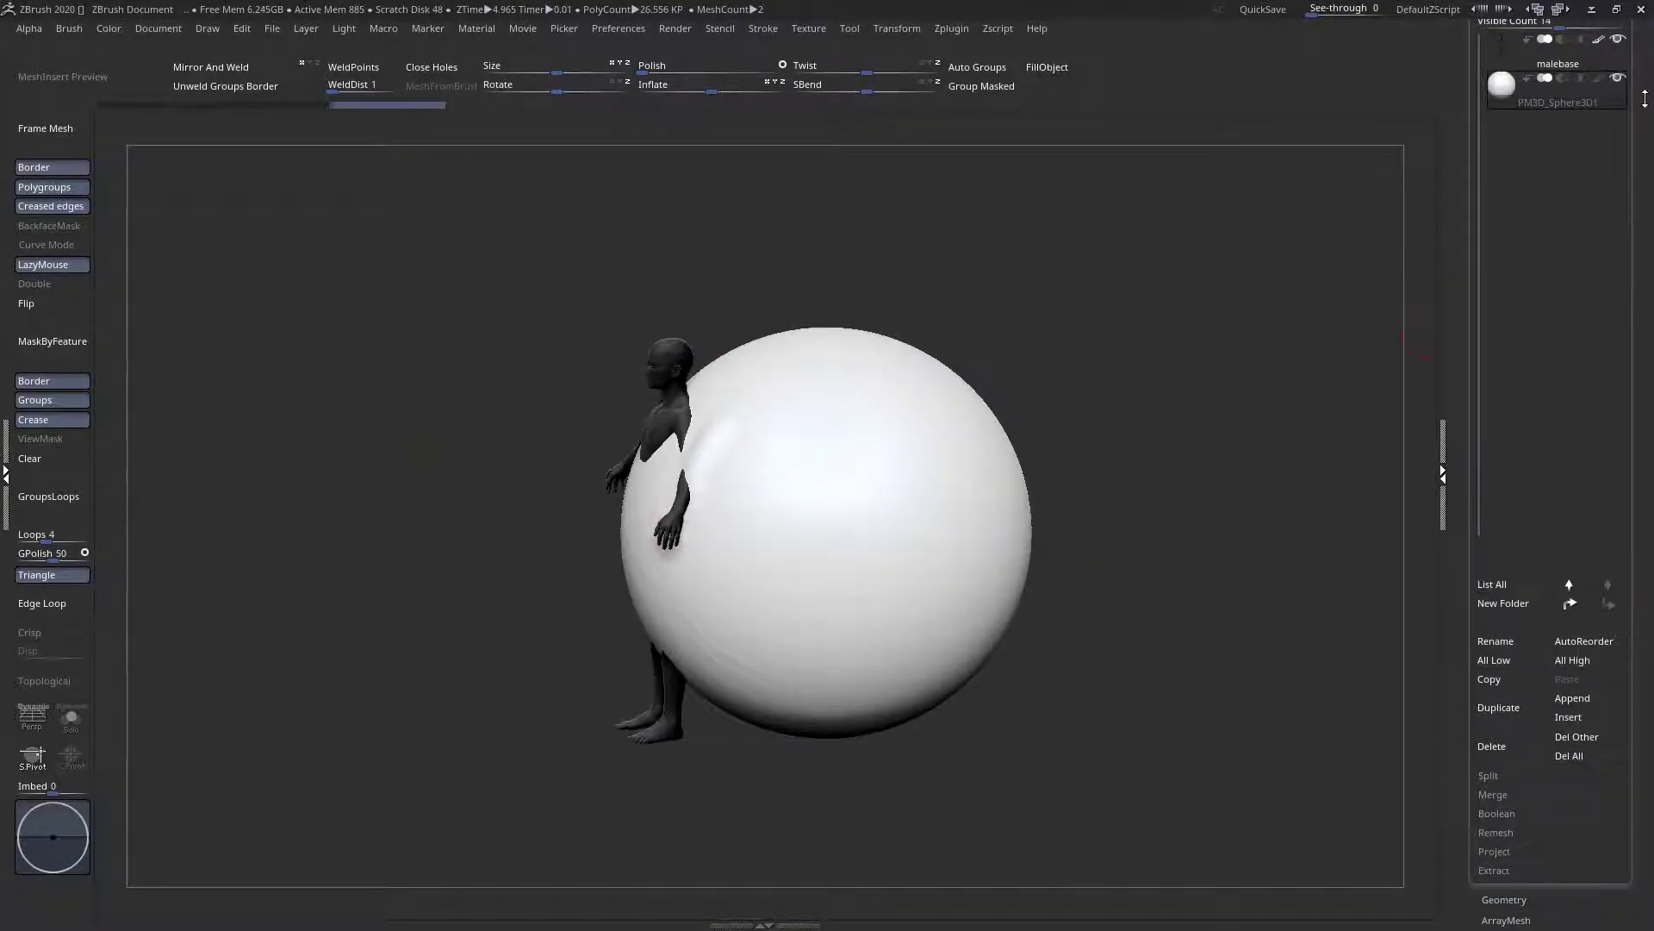
{"action": "left_click", "coordinate": [1617, 39]}
{"action": "right_click_drag", "start_coordinate": [898, 426], "coordinate": [927, 457], "text": "alt"}
Switch to the Move brush and give the sphere a basic grey material
{"action": "right_click_drag", "start_coordinate": [667, 509], "coordinate": [542, 535], "text": "ctrl"}
{"action": "right_click", "coordinate": [363, 541]}
{"action": "left_click", "coordinate": [374, 487]}
{"action": "left_click", "coordinate": [935, 611]}
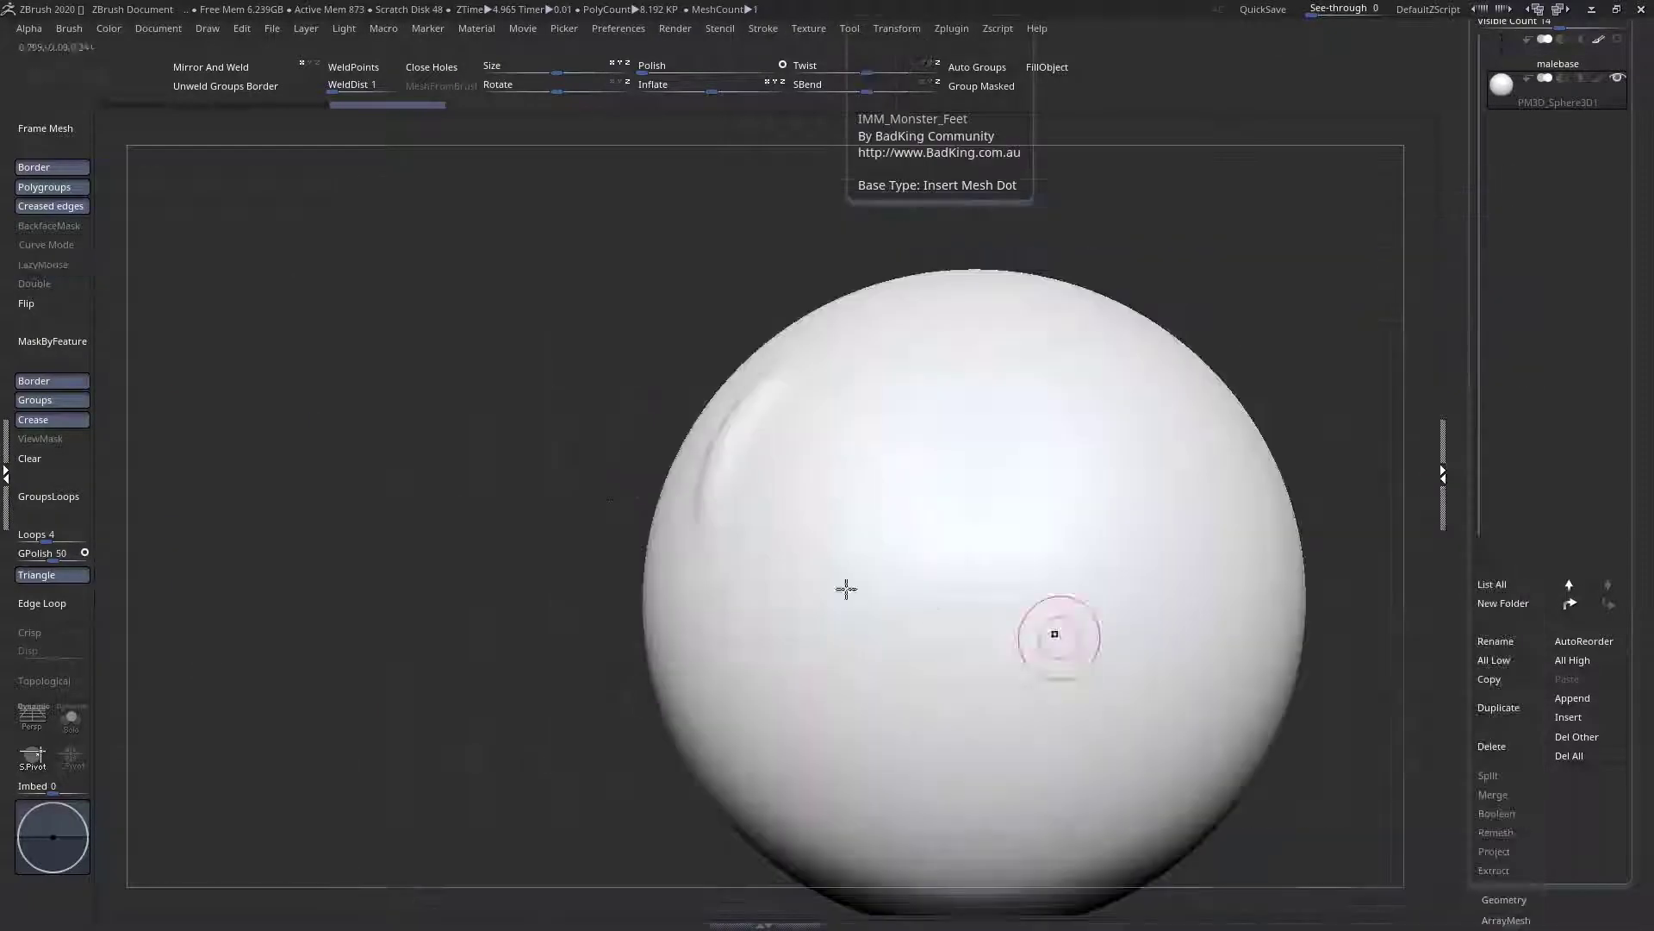
{"action": "right_click", "coordinate": [406, 535]}
{"action": "left_click", "coordinate": [394, 591]}
{"action": "left_click", "coordinate": [610, 737]}
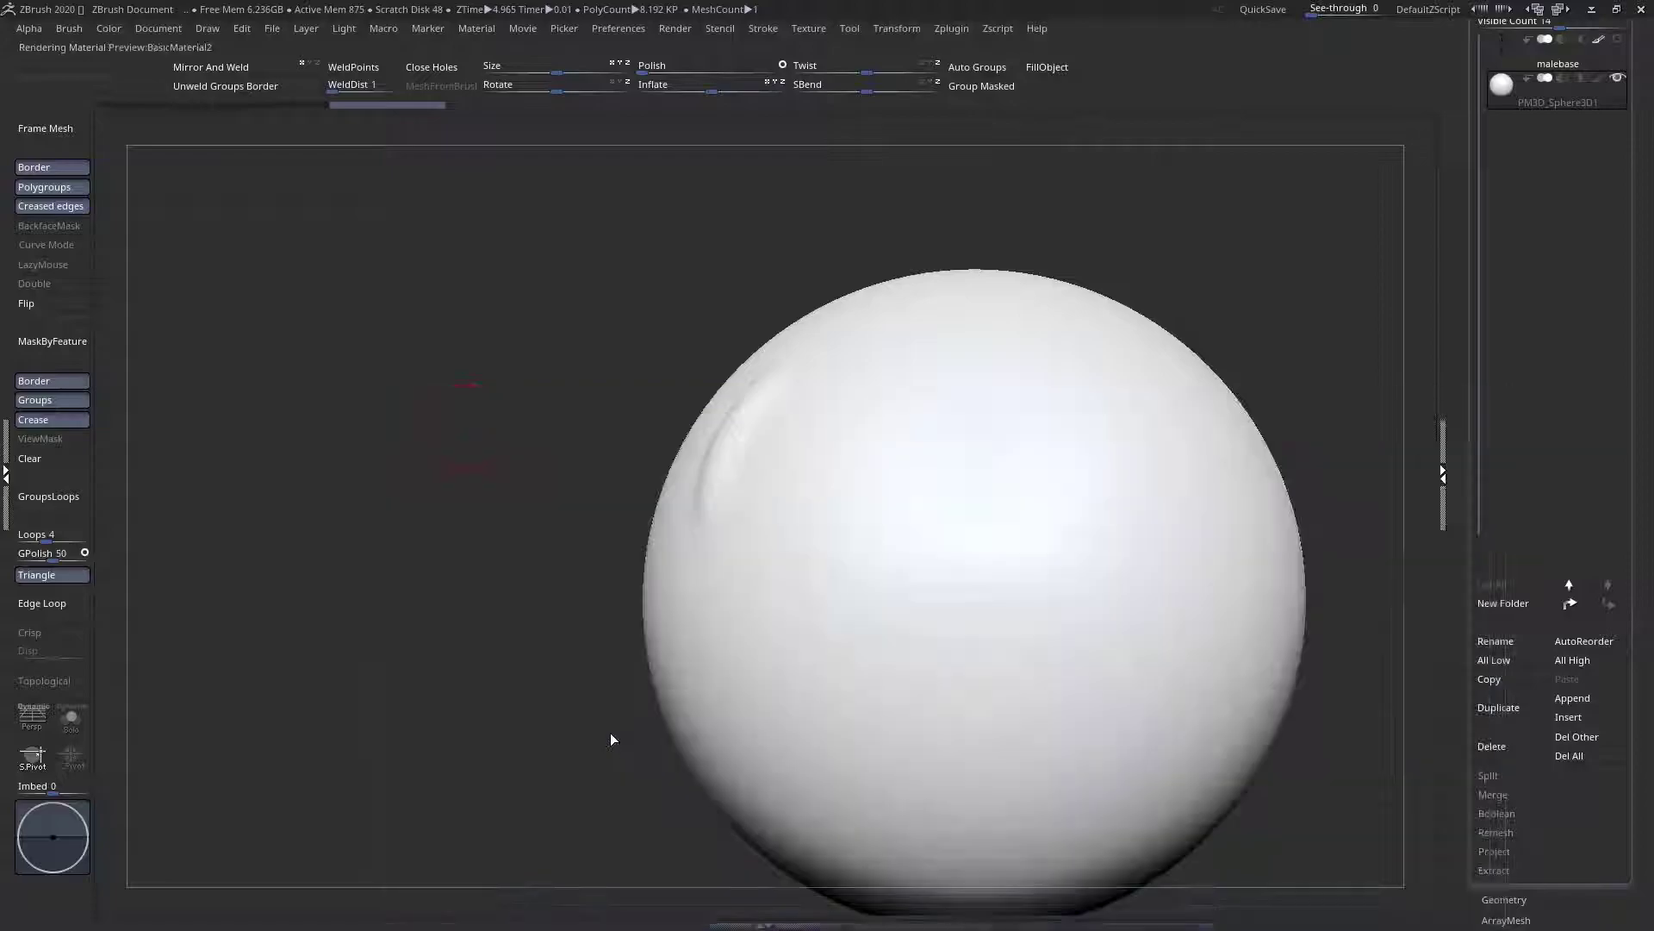
Mirror and weld the sphere to make both of its halves symmetrical
{"action": "right_click_drag", "start_coordinate": [810, 570], "coordinate": [649, 517], "text": "ctrl"}
{"action": "right_click", "coordinate": [589, 620]}
{"action": "left_click_drag", "start_coordinate": [664, 518], "coordinate": [721, 527]}
{"action": "right_click_drag", "start_coordinate": [779, 577], "coordinate": [869, 586]}
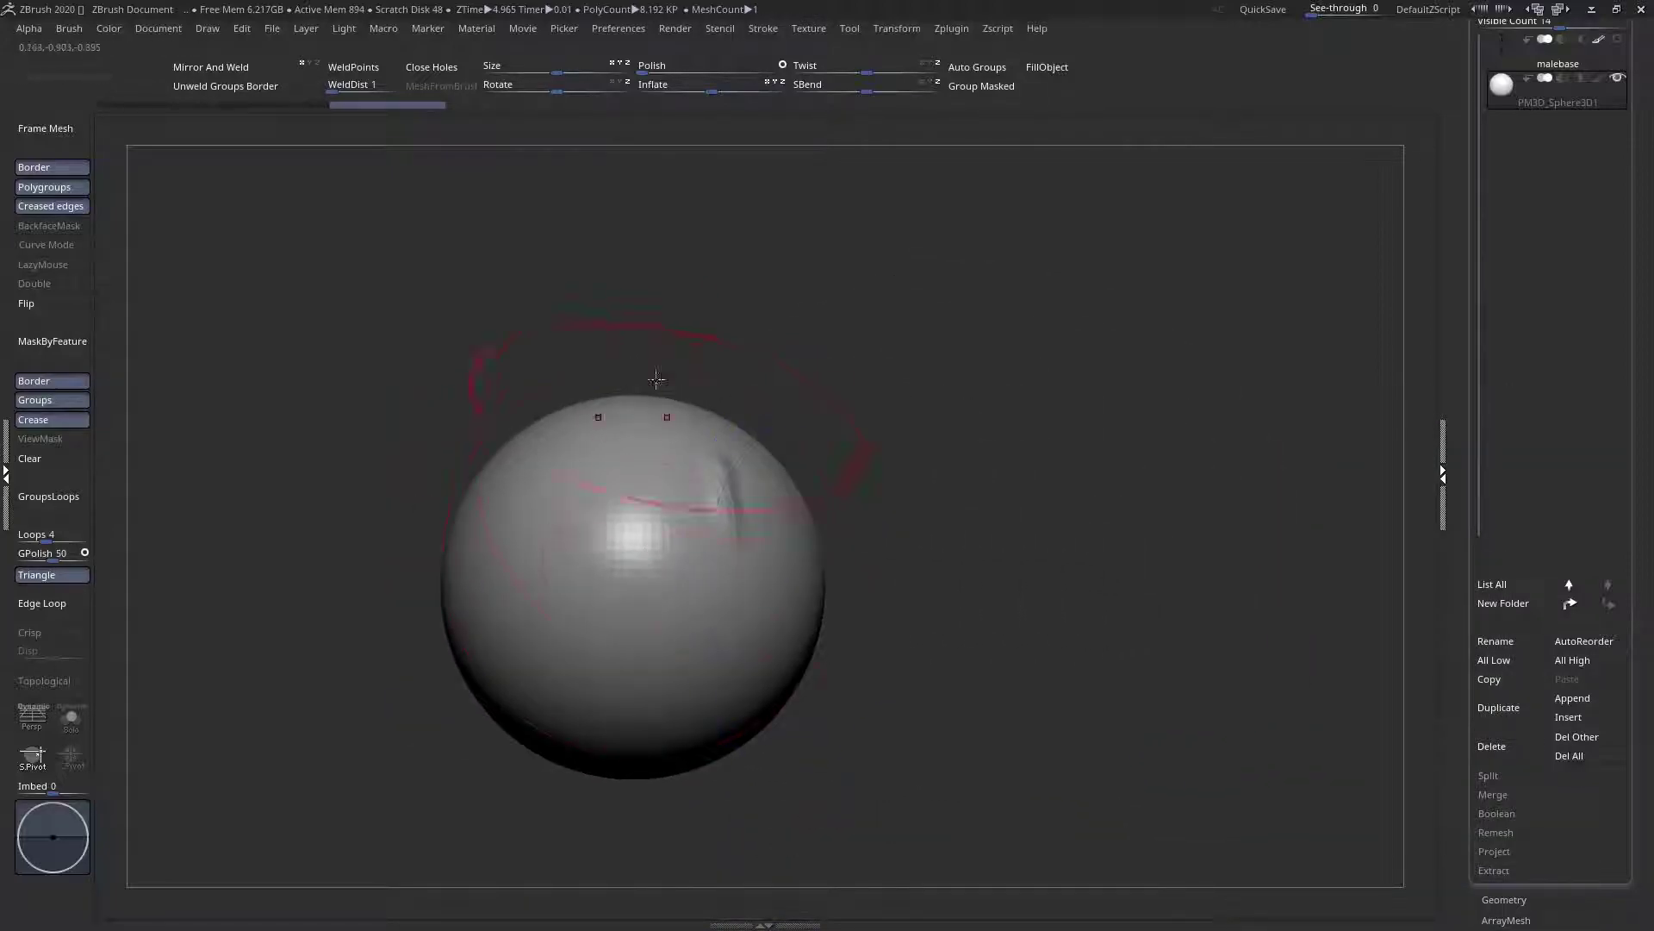
{"action": "left_click", "coordinate": [235, 71]}
Pull the sphere's front into a tapered snout with the Move brush and undo the last two strokes
{"action": "mouse_move", "coordinate": [412, 672]}
{"action": "right_mouse_down", "text": "alt"}
{"action": "mouse_move", "coordinate": [642, 631]}
{"action": "mouse_move", "coordinate": [713, 589]}
{"action": "right_mouse_up", "text": "alt"}
{"action": "mouse_move", "coordinate": [716, 522]}
{"action": "left_mouse_down"}
{"action": "mouse_move", "coordinate": [602, 453]}
{"action": "mouse_move", "coordinate": [626, 476]}
{"action": "left_mouse_up"}
{"action": "right_click_drag", "start_coordinate": [781, 530], "coordinate": [711, 427], "text": "alt"}
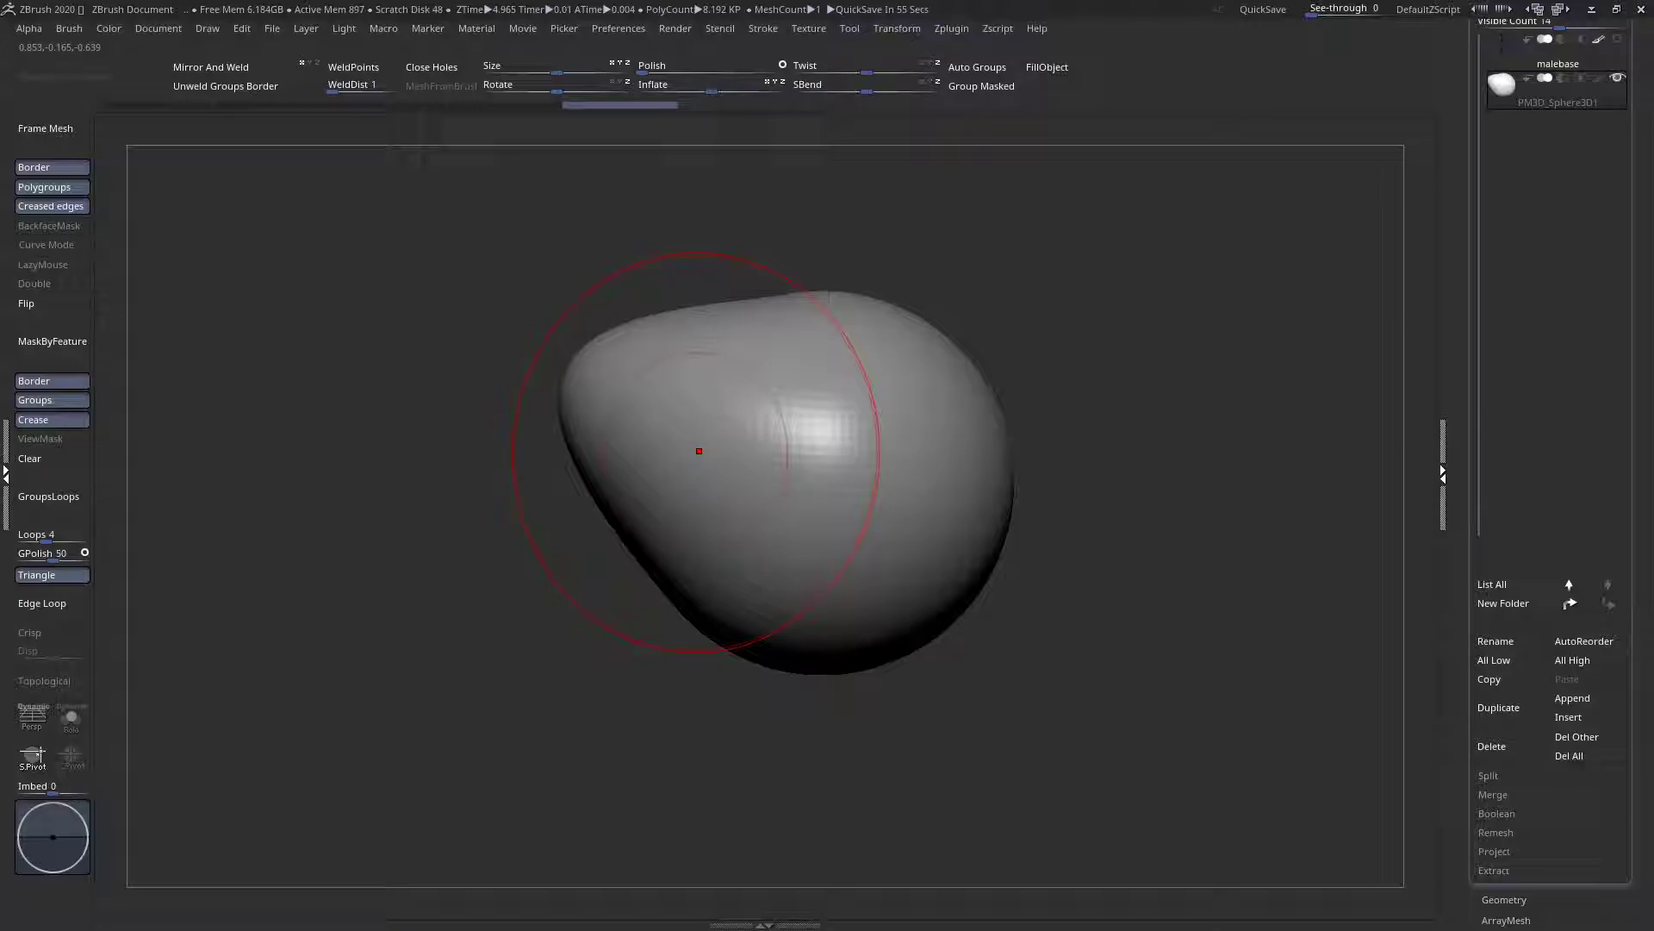
{"action": "left_click_drag", "start_coordinate": [978, 556], "coordinate": [848, 559], "text": "alt"}
{"action": "mouse_move", "coordinate": [1001, 478]}
{"action": "left_mouse_down"}
{"action": "mouse_move", "coordinate": [982, 535]}
{"action": "mouse_move", "coordinate": [787, 581]}
{"action": "mouse_move", "coordinate": [575, 592]}
{"action": "left_mouse_up"}
{"action": "mouse_move", "coordinate": [613, 435]}
{"action": "left_mouse_down", "text": "alt"}
{"action": "mouse_move", "coordinate": [701, 542]}
{"action": "mouse_move", "coordinate": [814, 576]}
{"action": "left_mouse_up", "text": "alt"}
{"action": "key", "text": "space"}
{"action": "key", "text": "ctrl+z"}
{"action": "key", "text": "ctrl+z"}
Reshape the mass into an elongated head and pull its front end into a small pointed beak
{"action": "right_click_drag", "start_coordinate": [814, 575], "coordinate": [806, 522], "text": "alt"}
{"action": "right_click_drag", "start_coordinate": [806, 522], "coordinate": [620, 525]}
{"action": "right_click_drag", "start_coordinate": [775, 612], "coordinate": [899, 507]}
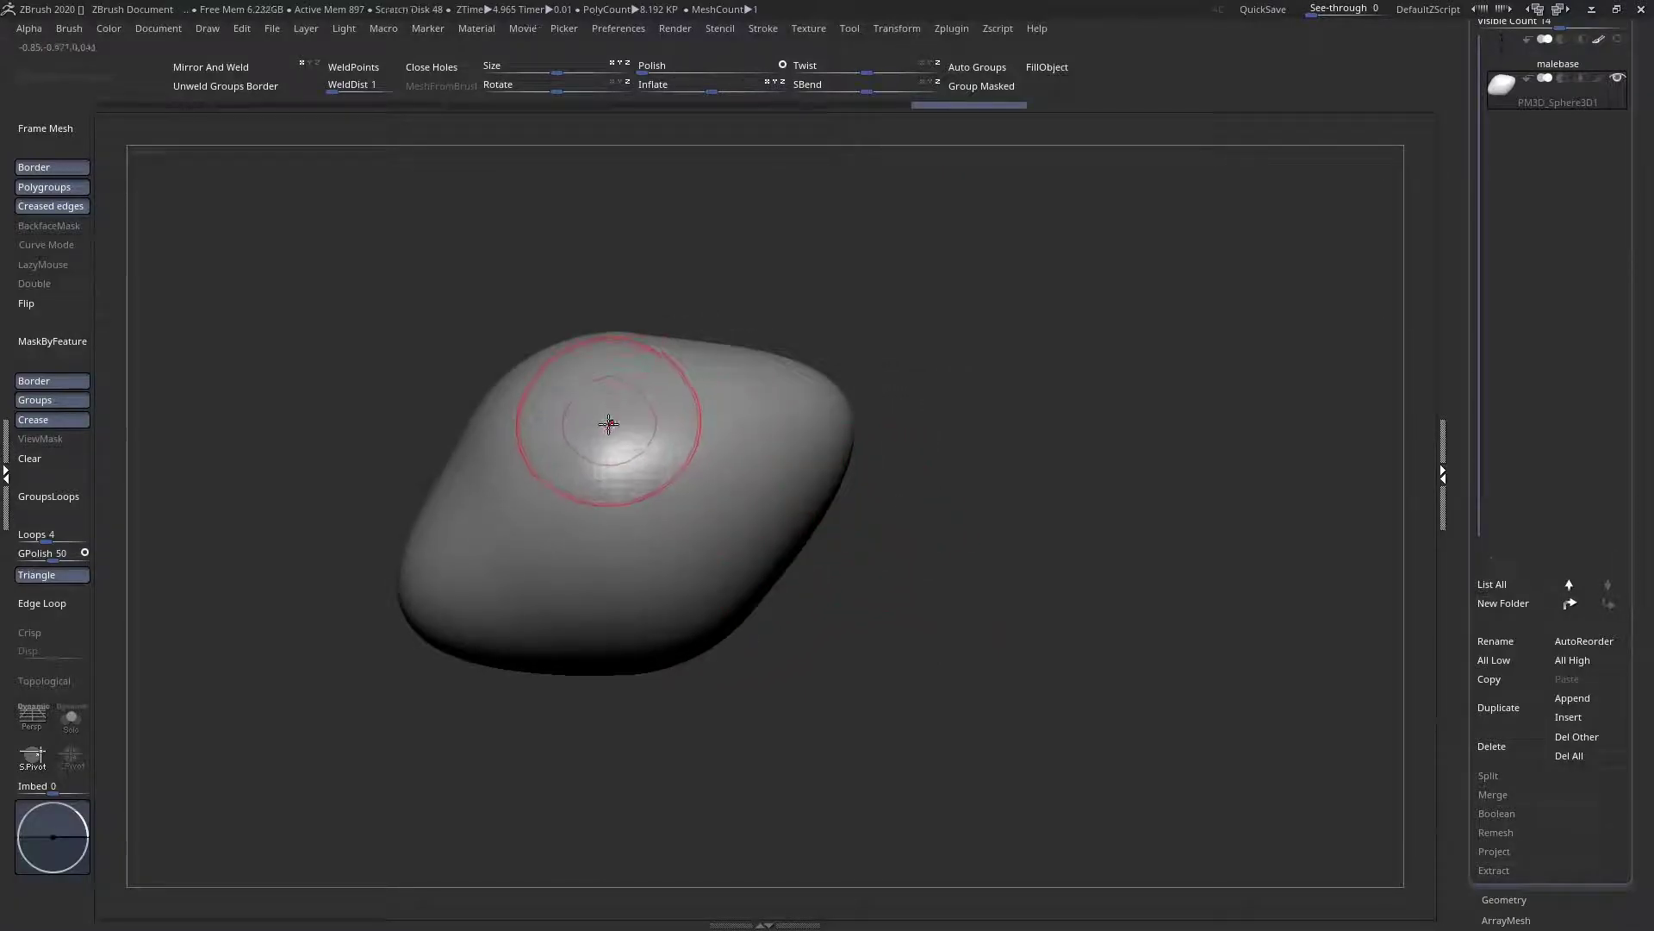
{"action": "left_click_drag", "start_coordinate": [866, 438], "coordinate": [900, 469]}
{"action": "key", "text": "space"}
{"action": "left_click_drag", "start_coordinate": [476, 484], "coordinate": [463, 485]}
{"action": "right_click_drag", "start_coordinate": [456, 585], "coordinate": [577, 560], "text": "alt"}
Build up rounded bulges on both sides of the head behind the beak with the Standard brush
{"action": "key", "text": "space"}
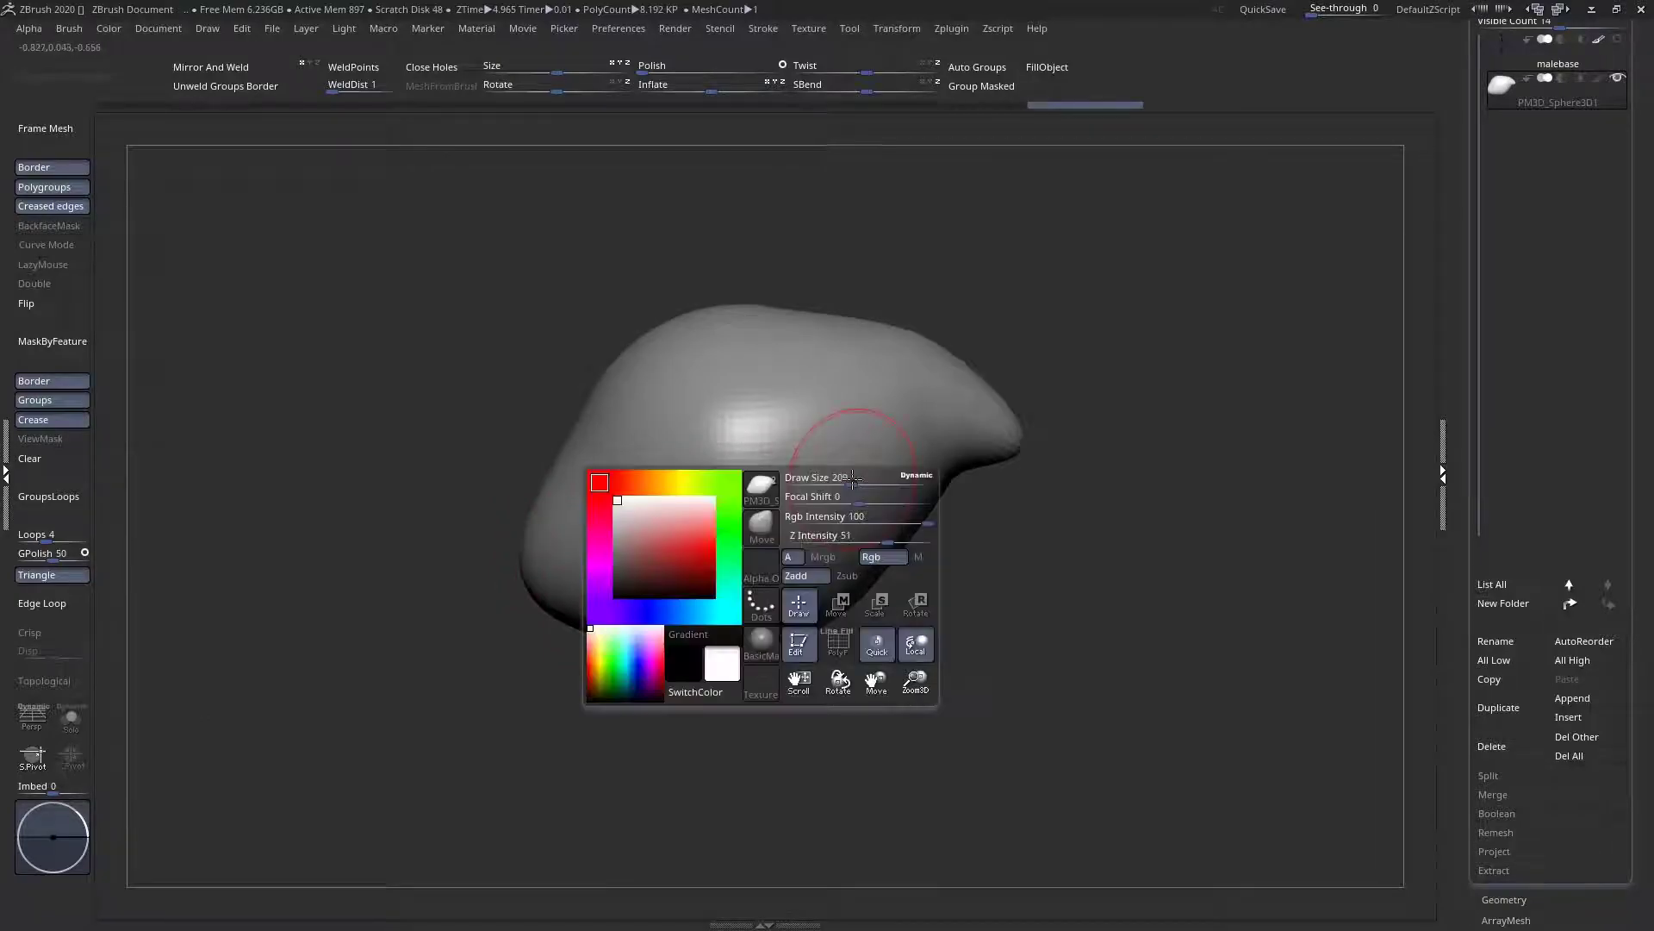
{"action": "key", "text": "b"}
{"action": "key", "text": "s"}
{"action": "key", "text": "r"}
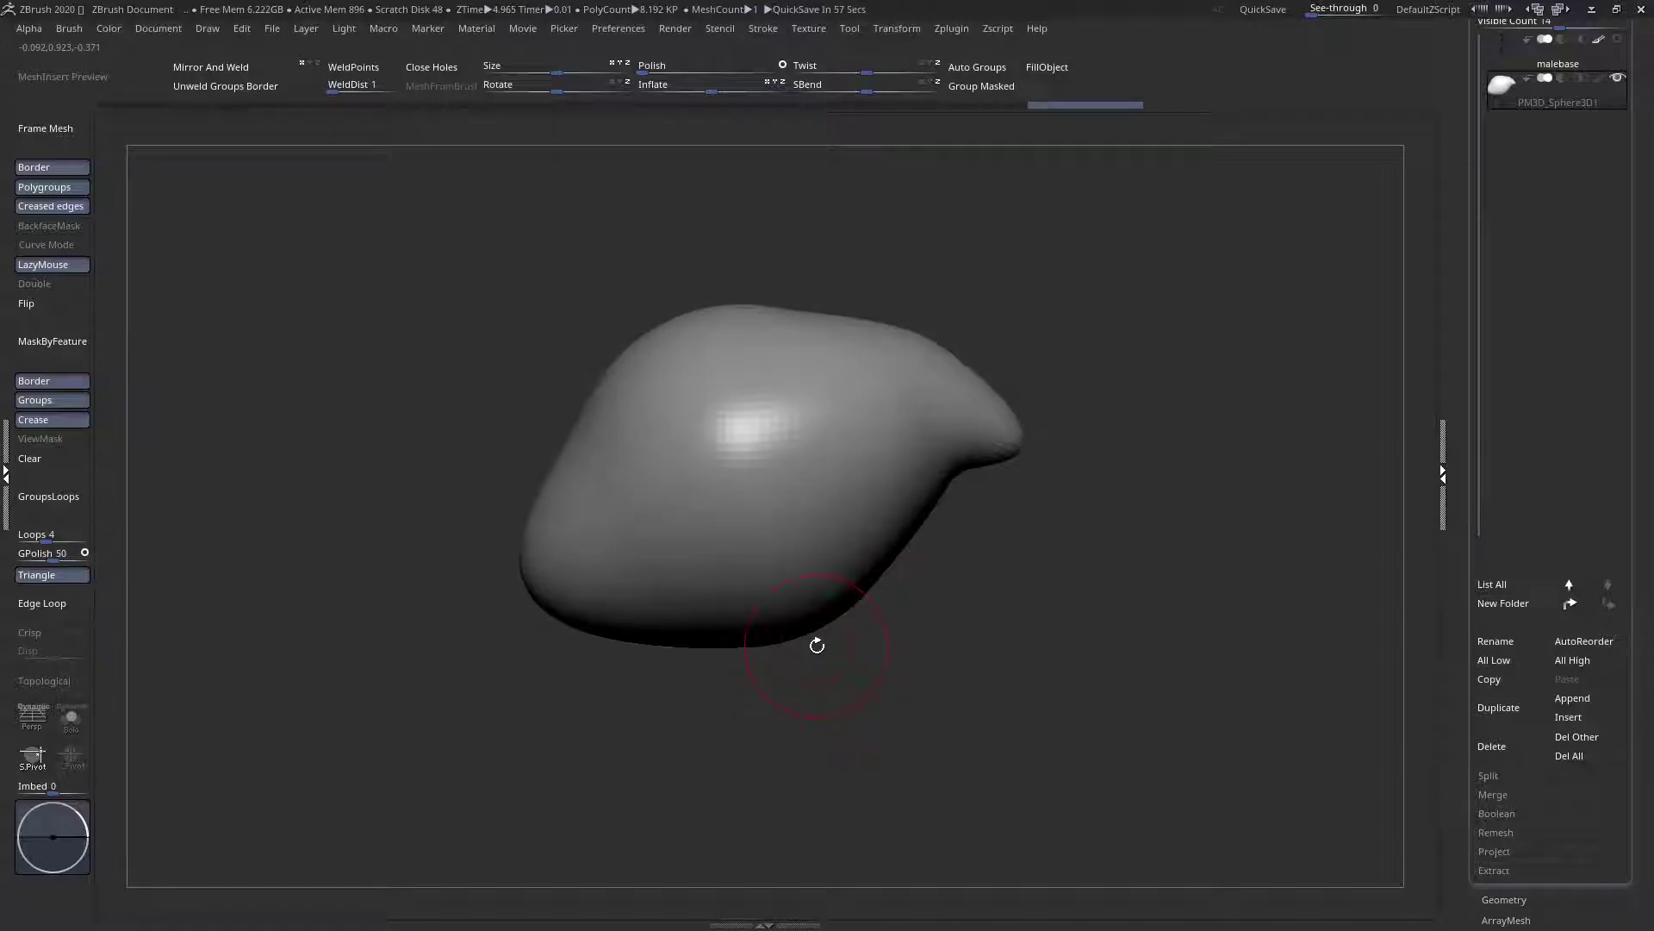
{"action": "mouse_move", "coordinate": [809, 646]}
{"action": "left_mouse_down"}
{"action": "mouse_move", "coordinate": [886, 529]}
{"action": "mouse_move", "coordinate": [853, 482]}
{"action": "left_mouse_up"}
{"action": "key", "text": "space"}
{"action": "right_click_drag", "start_coordinate": [848, 481], "coordinate": [926, 488]}
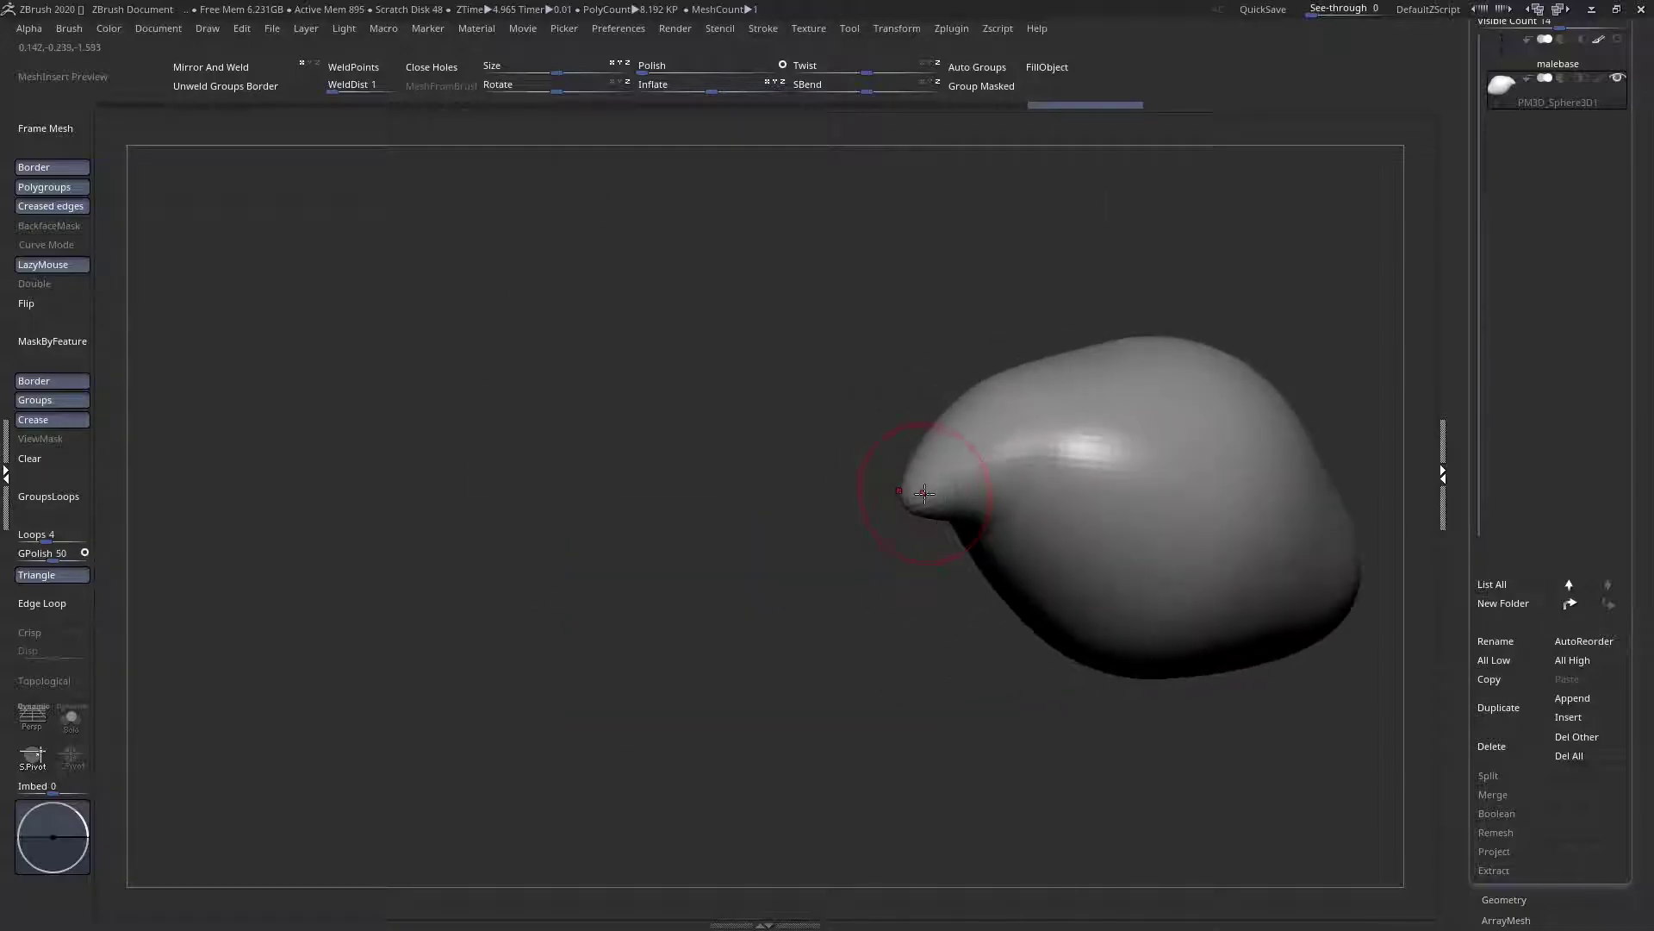
{"action": "mouse_move", "coordinate": [1048, 470]}
{"action": "left_mouse_down"}
{"action": "mouse_move", "coordinate": [1059, 457]}
{"action": "mouse_move", "coordinate": [1045, 478]}
{"action": "left_mouse_up"}
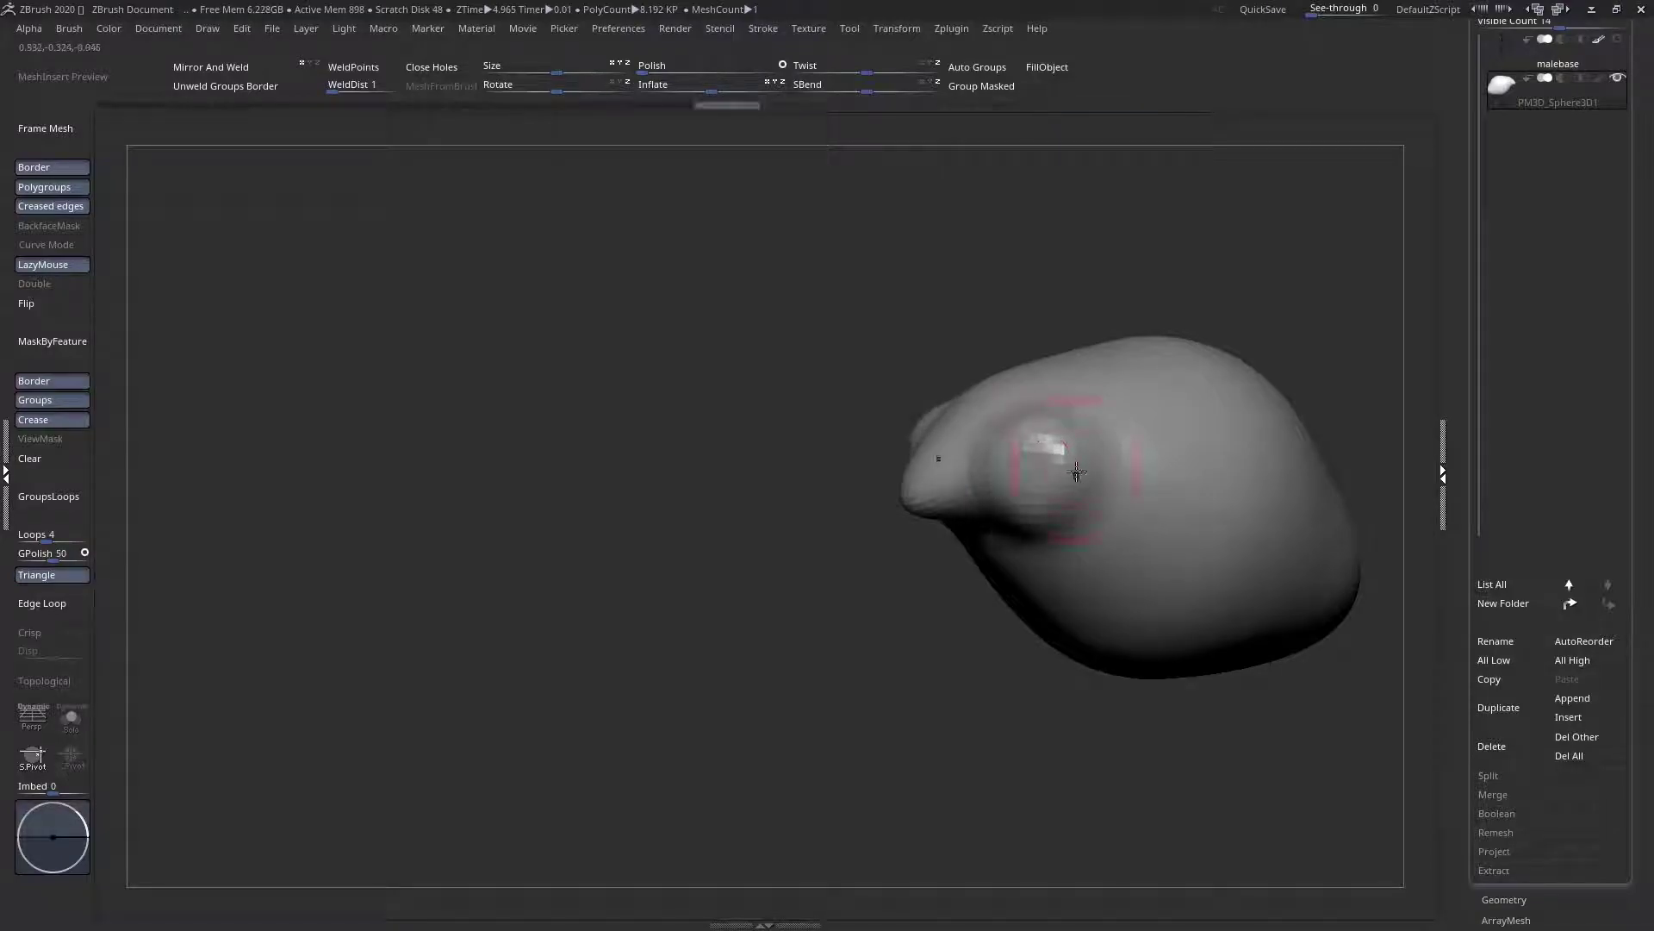
{"action": "right_click_drag", "start_coordinate": [1074, 467], "coordinate": [1134, 469], "text": "shift"}
Build a lower jaw bulge beneath the beak and thicken the central ridge above it
{"action": "right_click_drag", "start_coordinate": [990, 524], "coordinate": [921, 599], "text": "ctrl"}
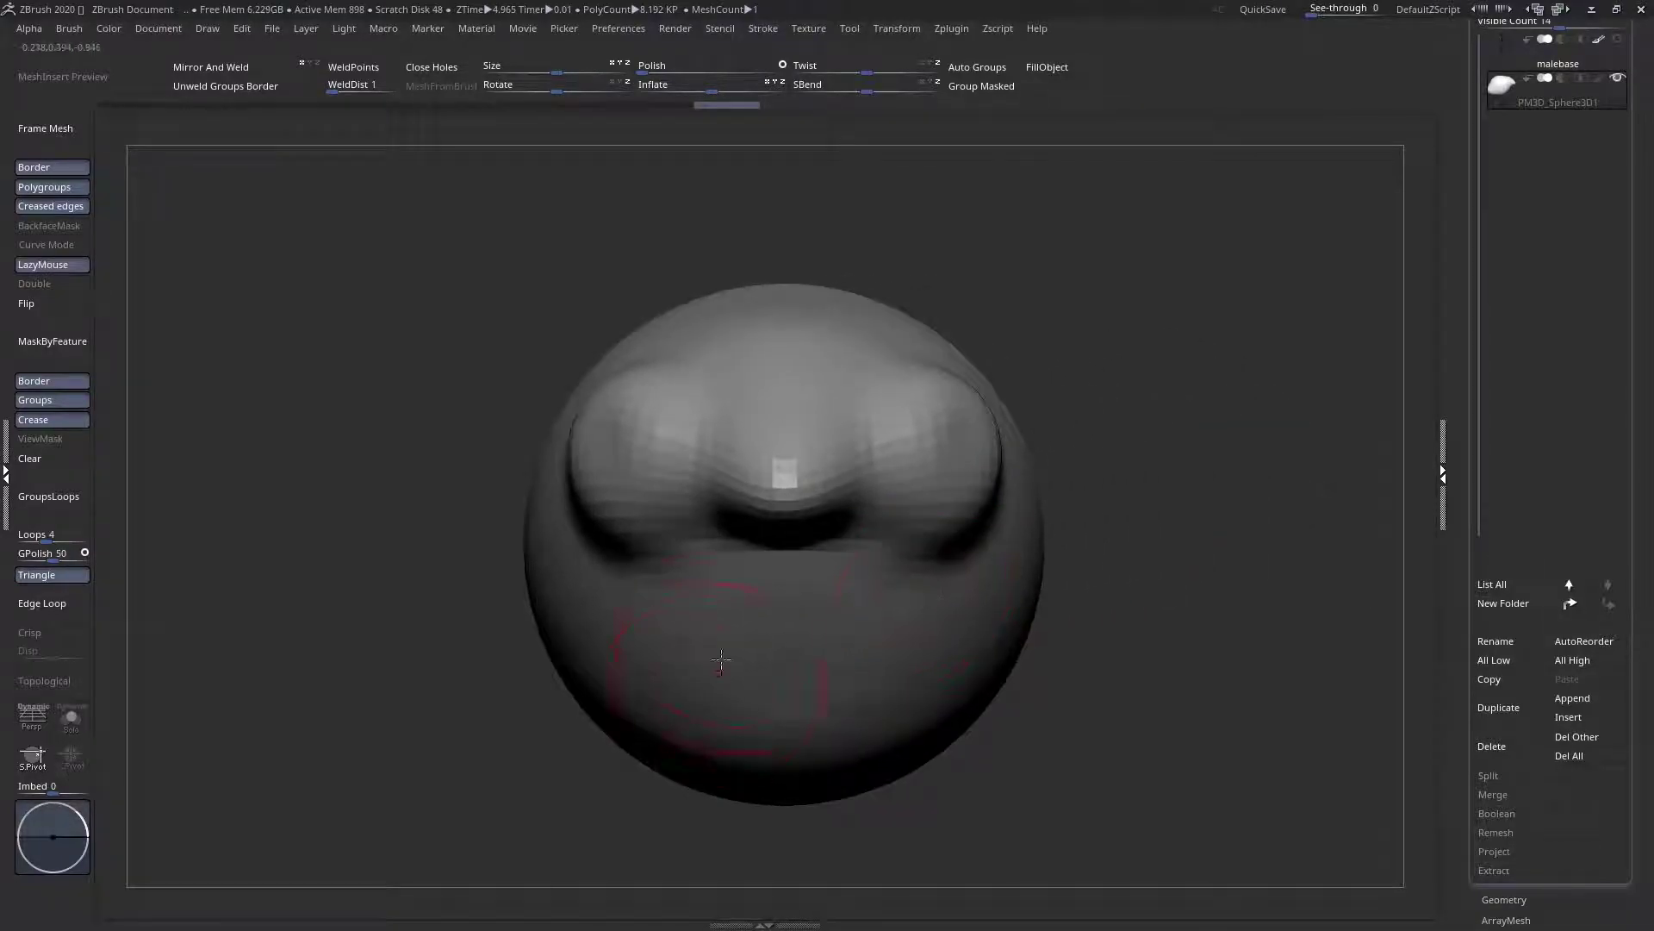
{"action": "mouse_move", "coordinate": [847, 595]}
{"action": "left_mouse_down"}
{"action": "mouse_move", "coordinate": [757, 595]}
{"action": "mouse_move", "coordinate": [823, 569]}
{"action": "left_mouse_up"}
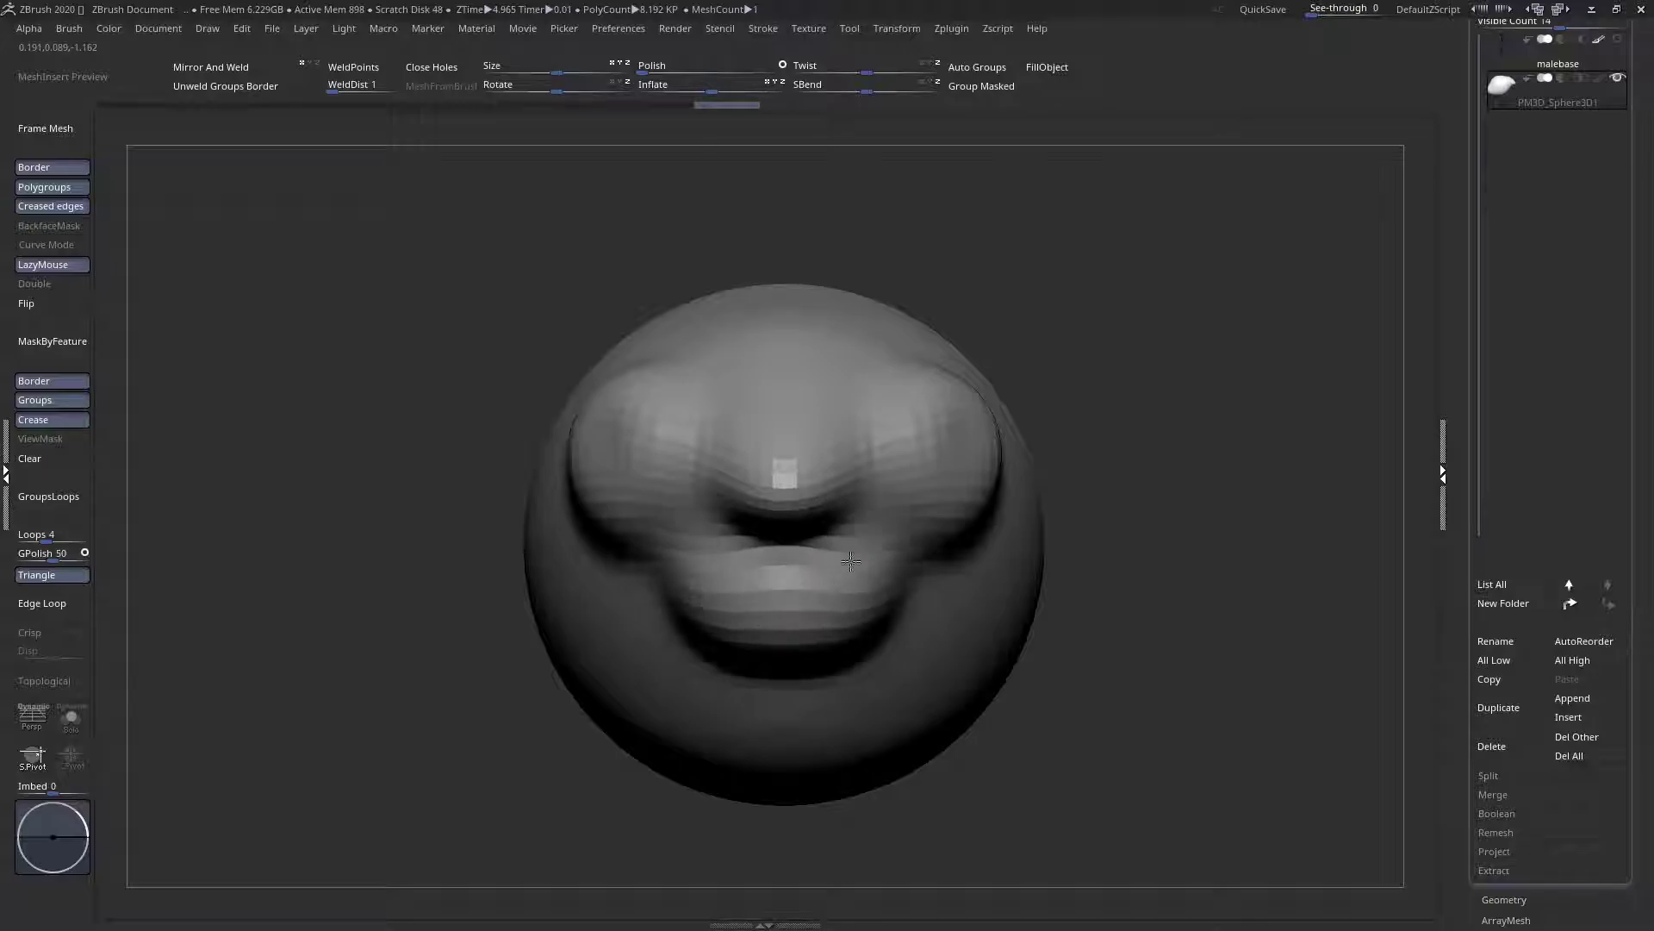
{"action": "right_click_drag", "start_coordinate": [856, 614], "coordinate": [798, 629]}
{"action": "mouse_move", "coordinate": [742, 466]}
{"action": "left_mouse_down"}
{"action": "mouse_move", "coordinate": [780, 461]}
{"action": "mouse_move", "coordinate": [763, 452]}
{"action": "mouse_move", "coordinate": [741, 486]}
{"action": "mouse_move", "coordinate": [784, 550]}
{"action": "mouse_move", "coordinate": [797, 539]}
{"action": "mouse_move", "coordinate": [728, 586]}
{"action": "left_mouse_up"}
{"action": "right_click_drag", "start_coordinate": [728, 586], "coordinate": [785, 501]}
{"action": "left_click_drag", "start_coordinate": [727, 501], "coordinate": [738, 679]}
{"action": "right_click", "coordinate": [739, 608]}
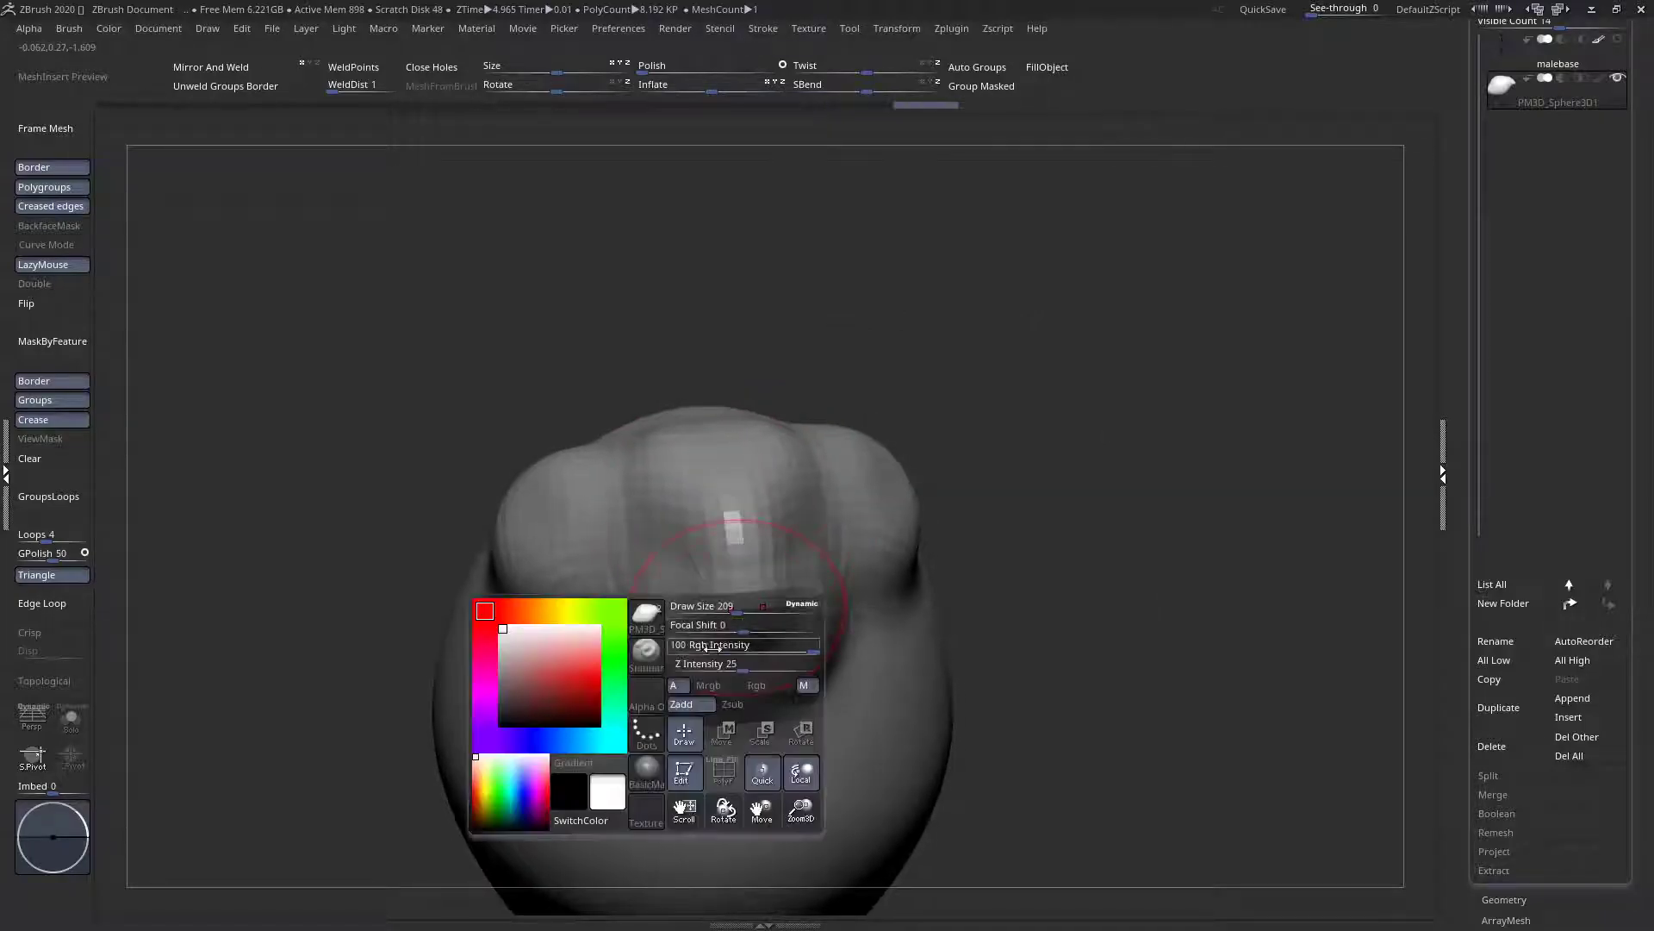
Switch to the ClayBuildup brush and build up the beak's top ridge between the side bulges
{"action": "left_click", "coordinate": [646, 665]}
{"action": "key", "text": "c"}
{"action": "key", "text": "b"}
{"action": "right_click_drag", "start_coordinate": [722, 497], "coordinate": [758, 493]}
{"action": "right_click", "coordinate": [761, 494]}
{"action": "mouse_move", "coordinate": [760, 494]}
{"action": "left_mouse_down"}
{"action": "mouse_move", "coordinate": [743, 493]}
{"action": "mouse_move", "coordinate": [745, 586]}
{"action": "mouse_move", "coordinate": [818, 432]}
{"action": "left_mouse_up"}
{"action": "right_click_drag", "start_coordinate": [812, 370], "coordinate": [738, 340]}
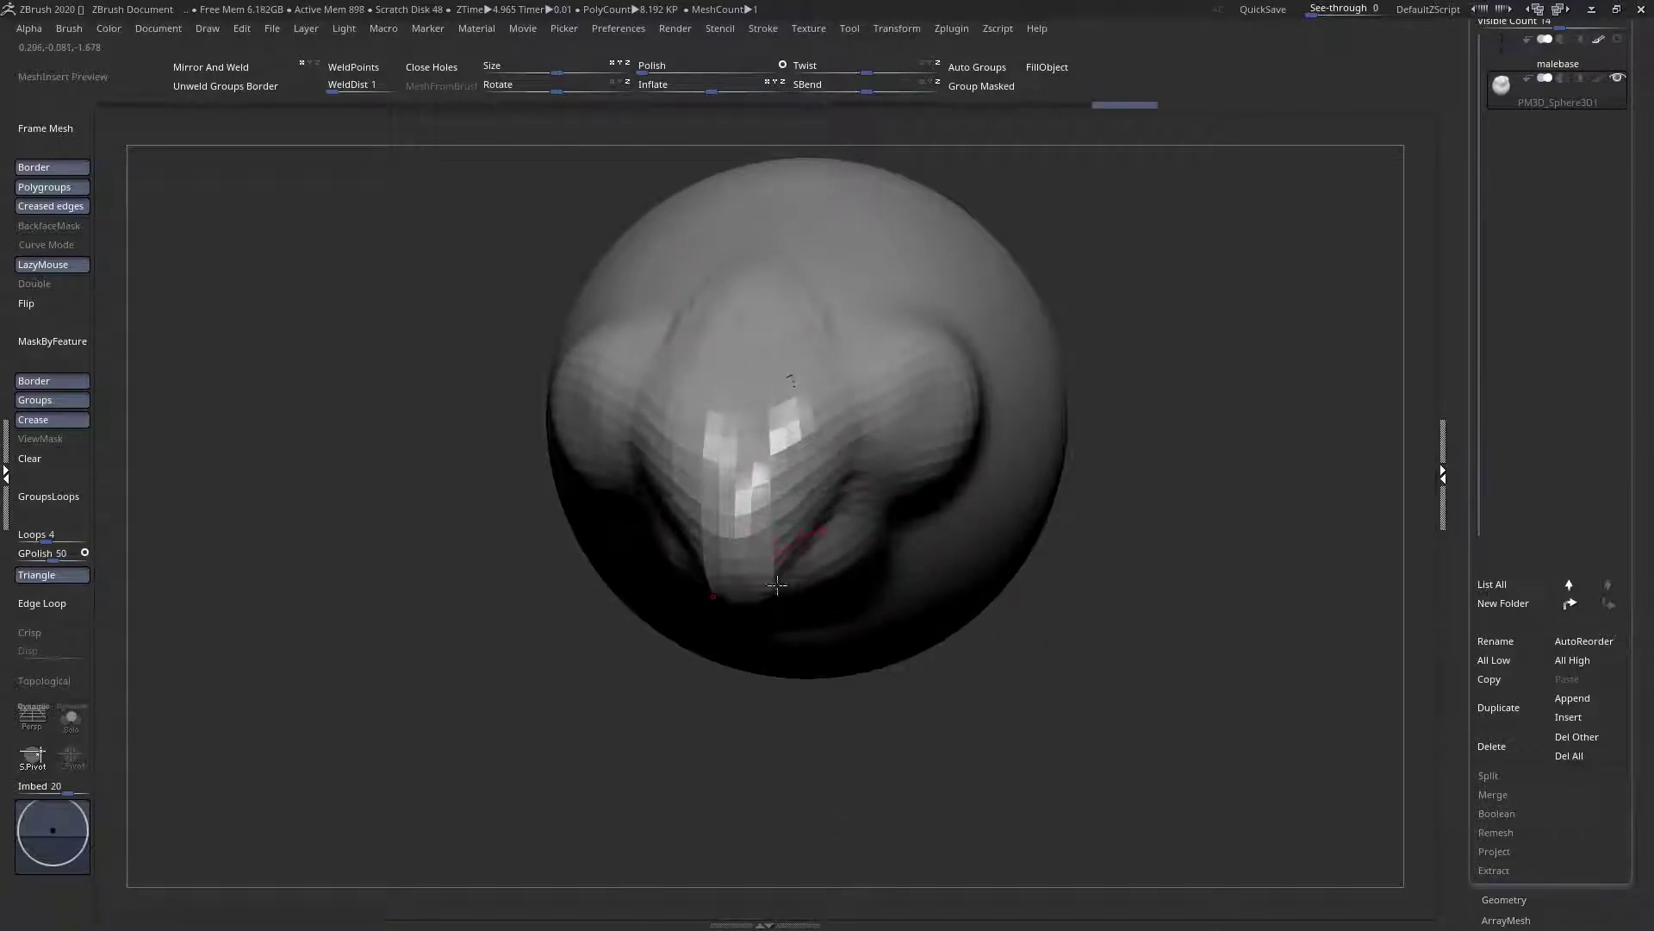
Add clay strokes beneath the beak and along the jaw area
{"action": "right_click_drag", "start_coordinate": [793, 589], "coordinate": [755, 451]}
{"action": "left_click_drag", "start_coordinate": [729, 490], "coordinate": [735, 553]}
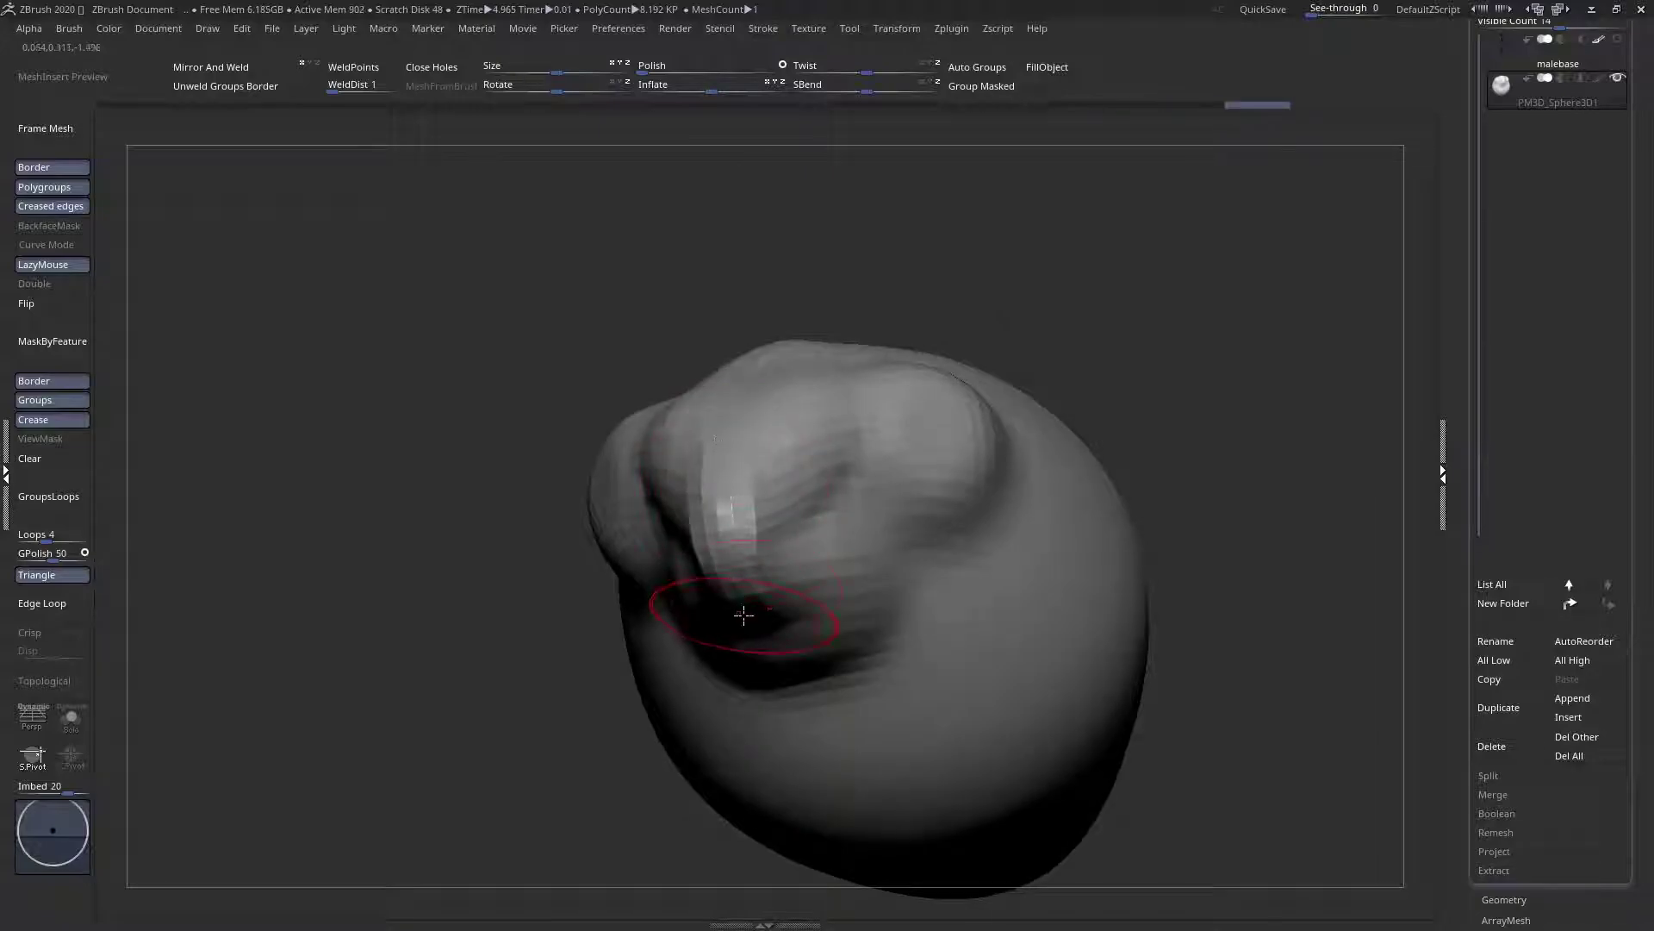
{"action": "right_click_drag", "start_coordinate": [742, 617], "coordinate": [708, 619]}
{"action": "mouse_move", "coordinate": [828, 574]}
{"action": "left_mouse_down"}
{"action": "mouse_move", "coordinate": [810, 603]}
{"action": "mouse_move", "coordinate": [793, 560]}
{"action": "mouse_move", "coordinate": [960, 677]}
{"action": "left_mouse_up"}
{"action": "mouse_move", "coordinate": [961, 677]}
{"action": "right_mouse_down"}
{"action": "mouse_move", "coordinate": [941, 735]}
{"action": "mouse_move", "coordinate": [892, 747]}
{"action": "right_mouse_up"}
Build up the side of the beak and the cheek below the side bulge with clay strokes
{"action": "mouse_move", "coordinate": [862, 592]}
{"action": "right_mouse_down", "text": "alt"}
{"action": "mouse_move", "coordinate": [786, 517]}
{"action": "mouse_move", "coordinate": [706, 499]}
{"action": "right_mouse_up", "text": "alt"}
{"action": "right_click_drag", "start_coordinate": [706, 500], "coordinate": [751, 481]}
{"action": "mouse_move", "coordinate": [617, 473]}
{"action": "left_mouse_down"}
{"action": "mouse_move", "coordinate": [685, 539]}
{"action": "mouse_move", "coordinate": [758, 483]}
{"action": "mouse_move", "coordinate": [728, 410]}
{"action": "mouse_move", "coordinate": [752, 413]}
{"action": "left_mouse_up"}
{"action": "mouse_move", "coordinate": [797, 474]}
{"action": "left_mouse_down"}
{"action": "mouse_move", "coordinate": [849, 525]}
{"action": "mouse_move", "coordinate": [732, 573]}
{"action": "mouse_move", "coordinate": [730, 525]}
{"action": "left_mouse_up"}
{"action": "right_click_drag", "start_coordinate": [729, 526], "coordinate": [739, 466]}
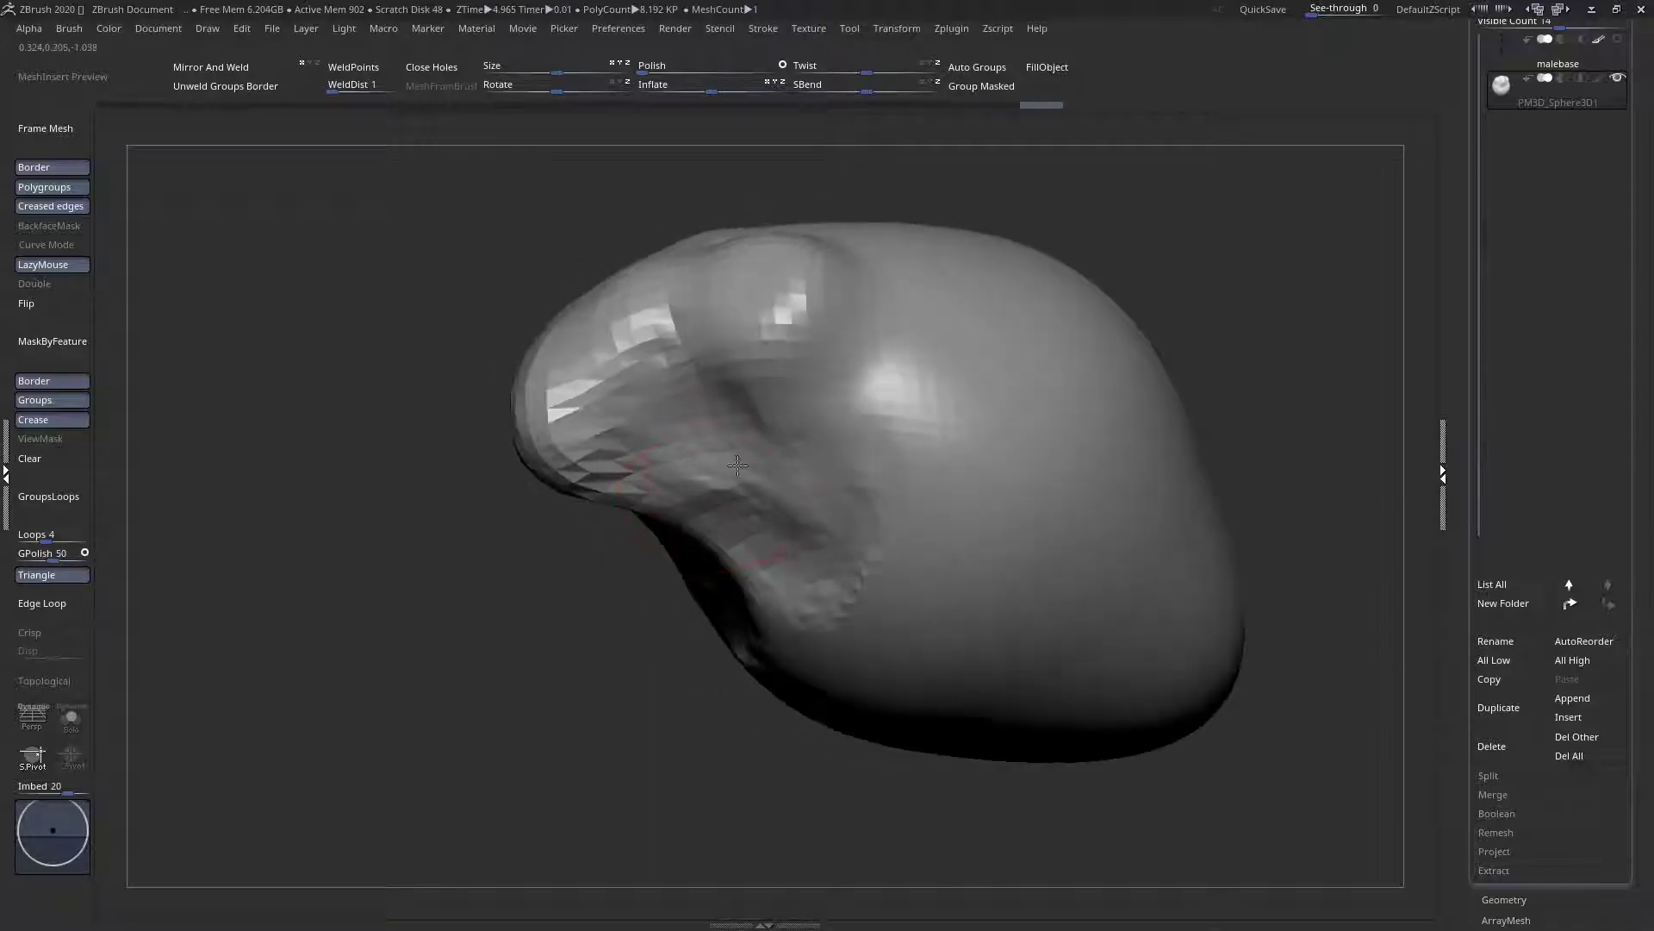
Choose a soft round alpha for the ClayBuildup brush and carve the underside of the beak into a hook
{"action": "key", "text": "space"}
{"action": "left_click", "coordinate": [657, 556]}
{"action": "left_click", "coordinate": [755, 579]}
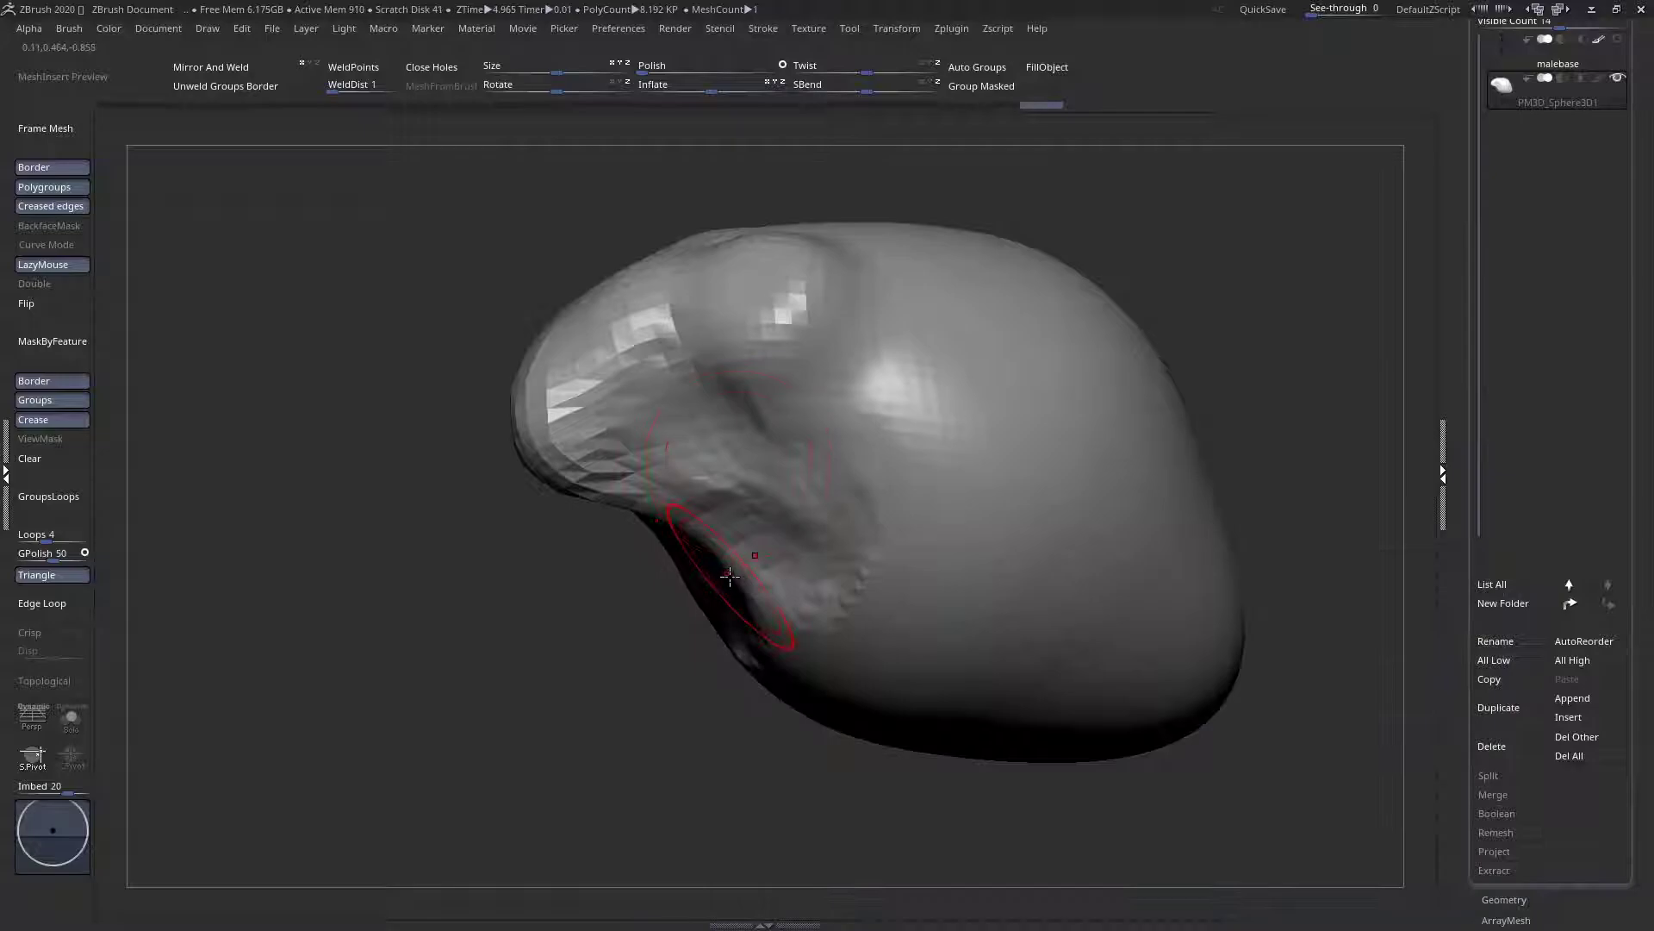
{"action": "mouse_move", "coordinate": [727, 486]}
{"action": "left_mouse_down"}
{"action": "mouse_move", "coordinate": [662, 483]}
{"action": "mouse_move", "coordinate": [747, 469]}
{"action": "mouse_move", "coordinate": [624, 473]}
{"action": "mouse_move", "coordinate": [705, 441]}
{"action": "left_mouse_up"}
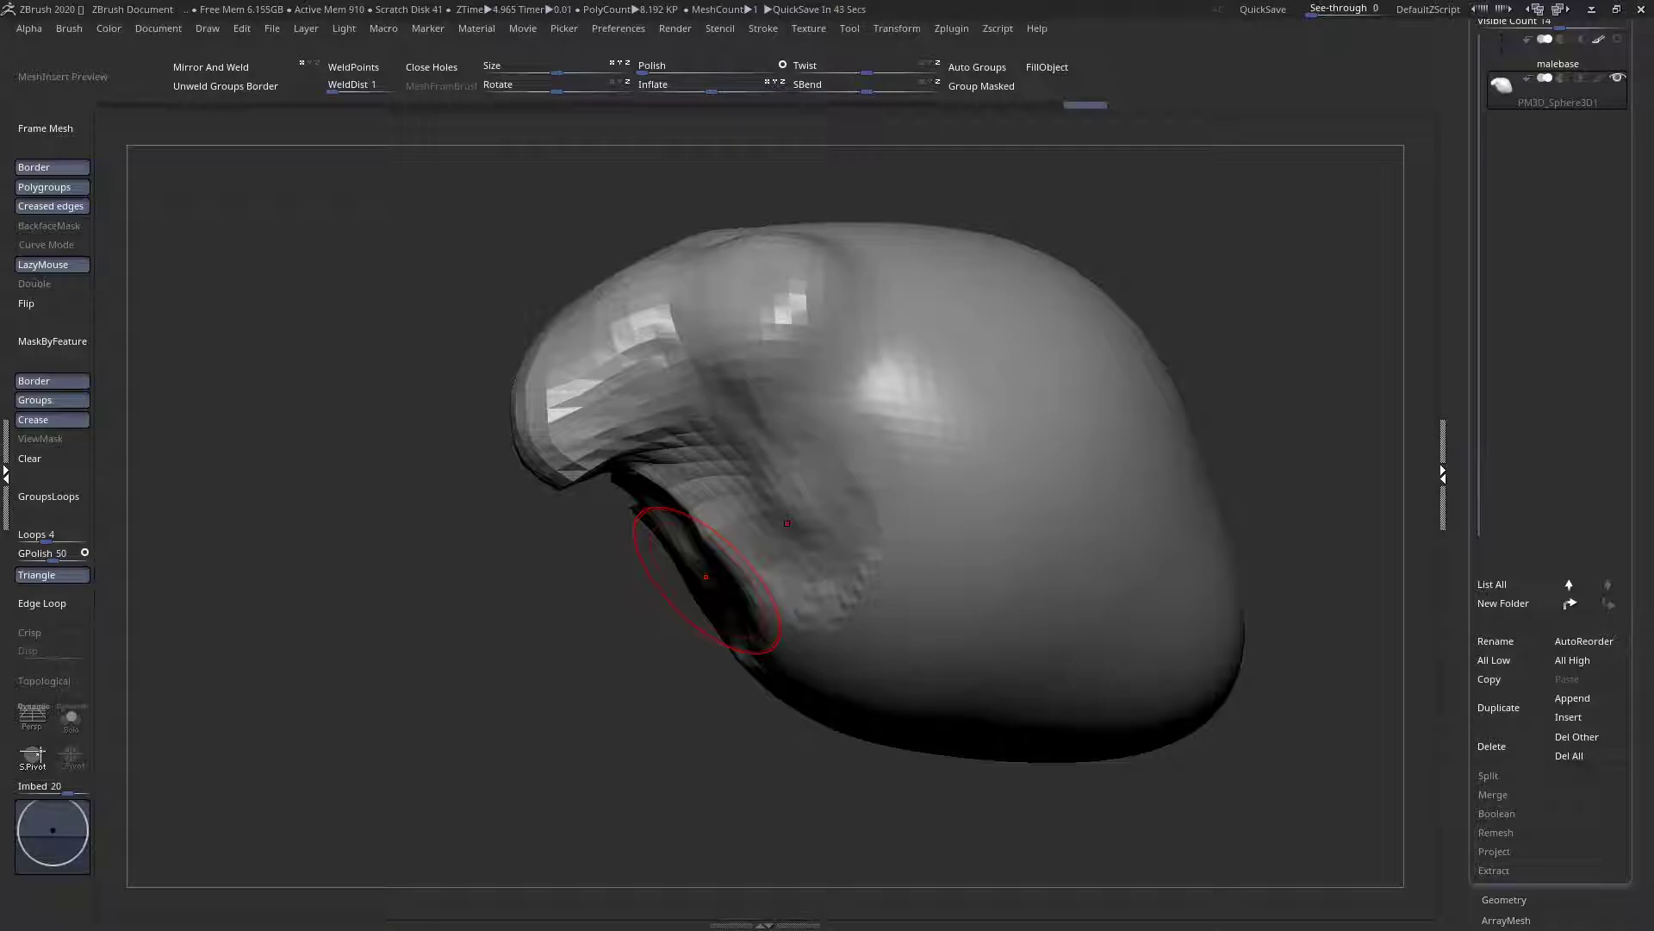
Build up the cheek mass behind the side bulge, ending in a groove against the back of the head
{"action": "mouse_move", "coordinate": [942, 391]}
{"action": "right_mouse_down", "text": "alt"}
{"action": "mouse_move", "coordinate": [798, 431]}
{"action": "mouse_move", "coordinate": [777, 494]}
{"action": "right_mouse_up", "text": "alt"}
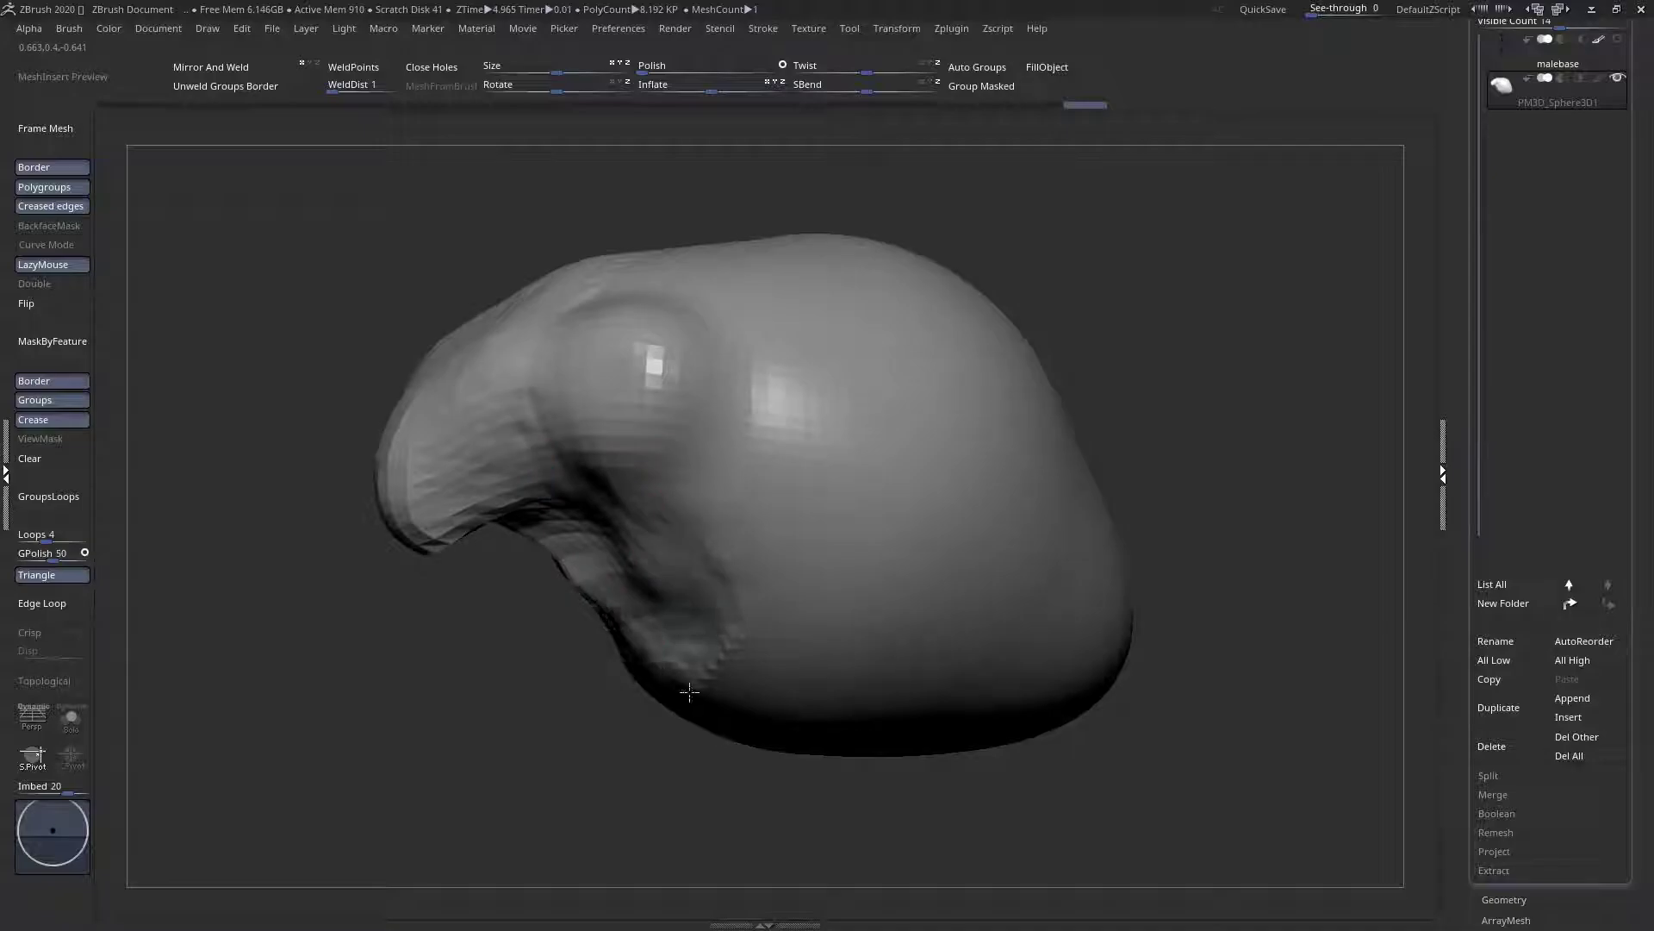
{"action": "mouse_move", "coordinate": [629, 318]}
{"action": "left_mouse_down"}
{"action": "mouse_move", "coordinate": [722, 294]}
{"action": "mouse_move", "coordinate": [871, 366]}
{"action": "mouse_move", "coordinate": [845, 556]}
{"action": "left_mouse_up"}
{"action": "mouse_move", "coordinate": [892, 482]}
{"action": "left_mouse_down"}
{"action": "mouse_move", "coordinate": [907, 443]}
{"action": "mouse_move", "coordinate": [862, 585]}
{"action": "left_mouse_up"}
{"action": "right_click_drag", "start_coordinate": [870, 413], "coordinate": [723, 491]}
{"action": "mouse_move", "coordinate": [552, 258]}
{"action": "right_mouse_down"}
{"action": "mouse_move", "coordinate": [664, 406]}
{"action": "mouse_move", "coordinate": [781, 392]}
{"action": "right_mouse_up"}
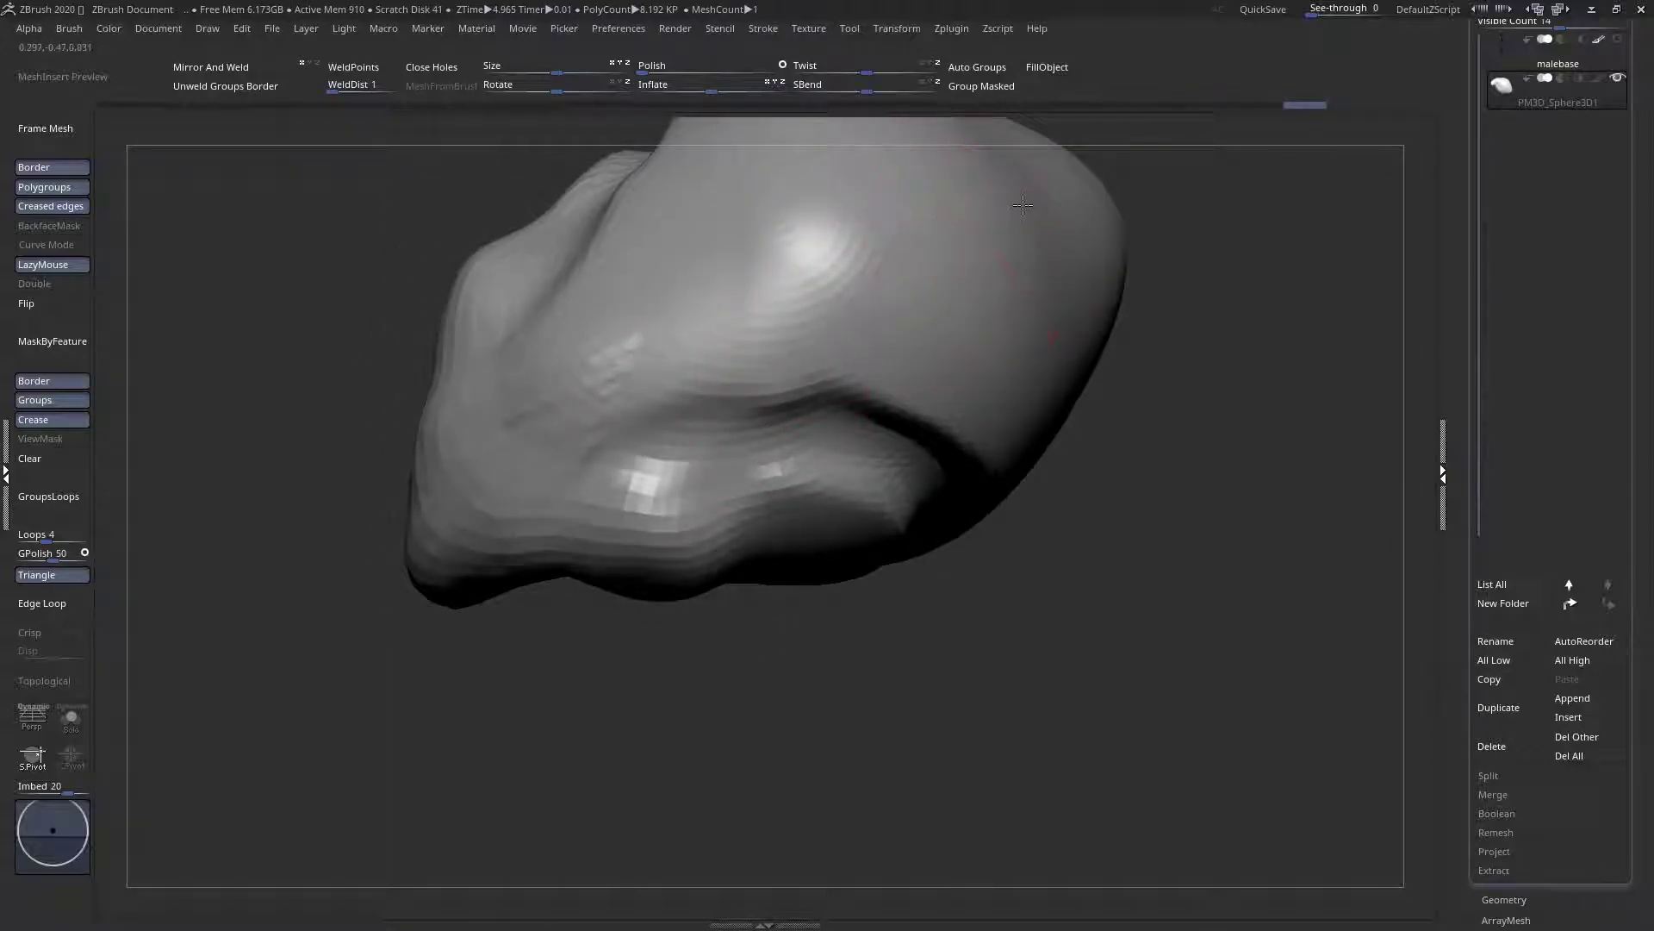
Build up the crown of the head with long clay strokes, separating it from the side
{"action": "left_click_drag", "start_coordinate": [1023, 206], "coordinate": [914, 403]}
{"action": "left_click_drag", "start_coordinate": [1012, 246], "coordinate": [805, 392]}
{"action": "left_click_drag", "start_coordinate": [956, 345], "coordinate": [741, 405]}
{"action": "mouse_move", "coordinate": [719, 379]}
{"action": "right_mouse_down"}
{"action": "mouse_move", "coordinate": [780, 416]}
{"action": "mouse_move", "coordinate": [721, 333]}
{"action": "mouse_move", "coordinate": [816, 499]}
{"action": "mouse_move", "coordinate": [776, 434]}
{"action": "right_mouse_up"}
{"action": "mouse_move", "coordinate": [877, 406]}
{"action": "left_mouse_down"}
{"action": "mouse_move", "coordinate": [910, 420]}
{"action": "mouse_move", "coordinate": [863, 398]}
{"action": "left_mouse_up"}
{"action": "right_click_drag", "start_coordinate": [780, 438], "coordinate": [847, 454]}
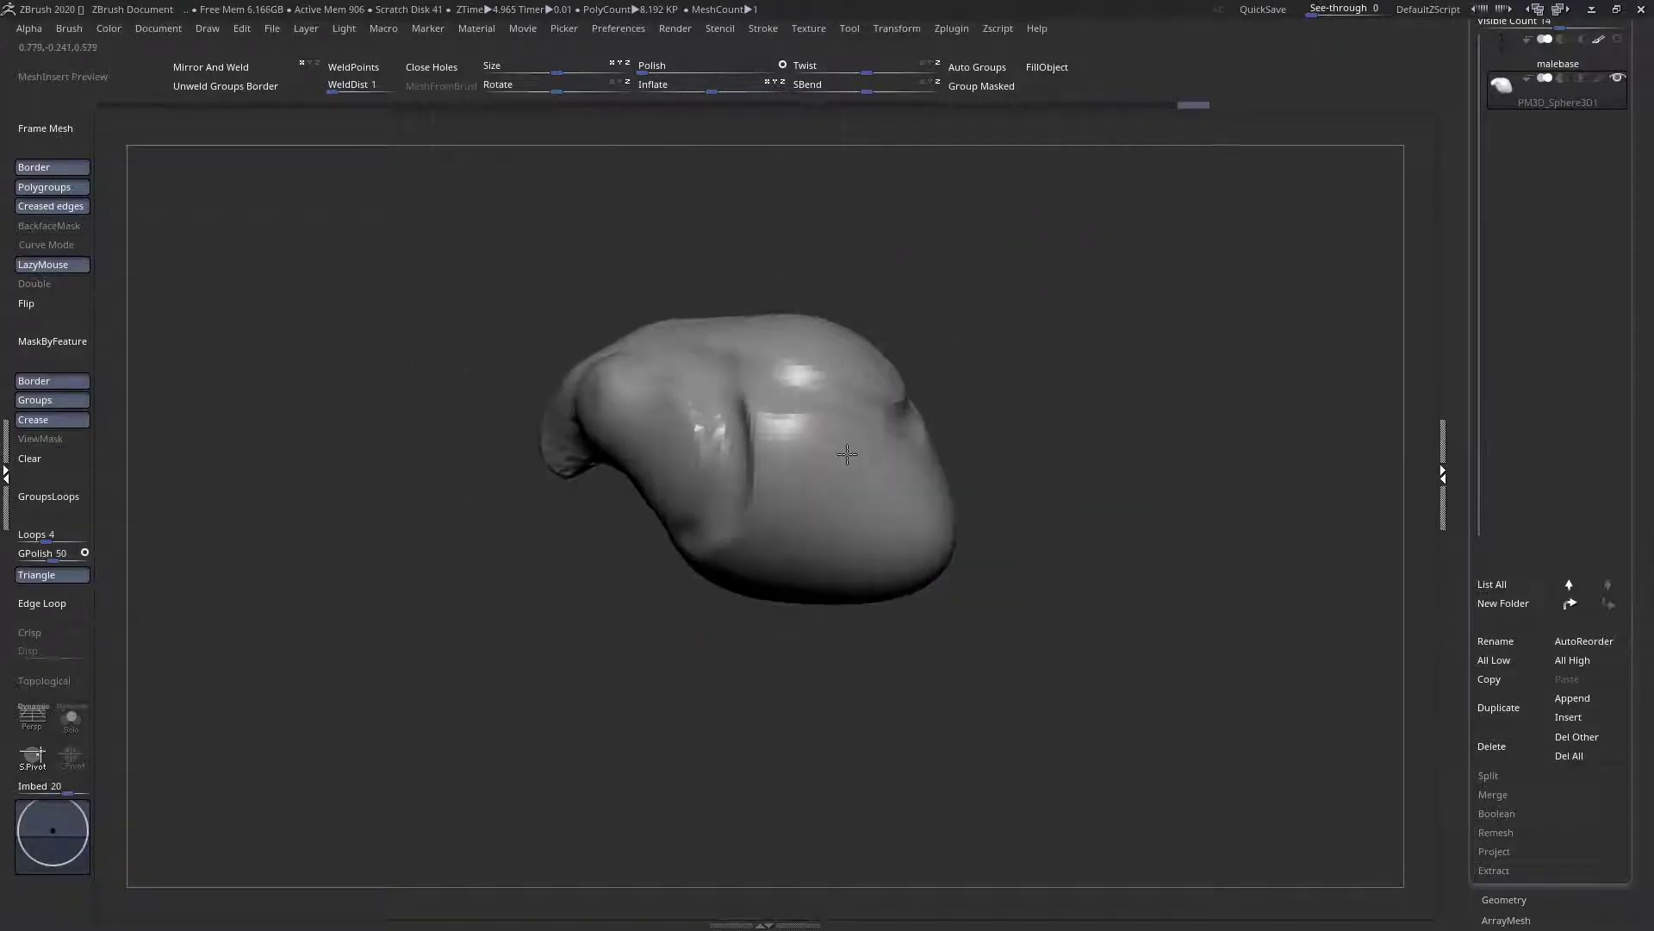
Sculpt a second rounded bulge and a curved ridge behind the side bulge, extending toward the jaw
{"action": "left_click_drag", "start_coordinate": [740, 416], "coordinate": [760, 441]}
{"action": "mouse_move", "coordinate": [760, 465]}
{"action": "right_mouse_down"}
{"action": "mouse_move", "coordinate": [816, 543]}
{"action": "mouse_move", "coordinate": [849, 538]}
{"action": "mouse_move", "coordinate": [680, 420]}
{"action": "mouse_move", "coordinate": [560, 431]}
{"action": "right_mouse_up"}
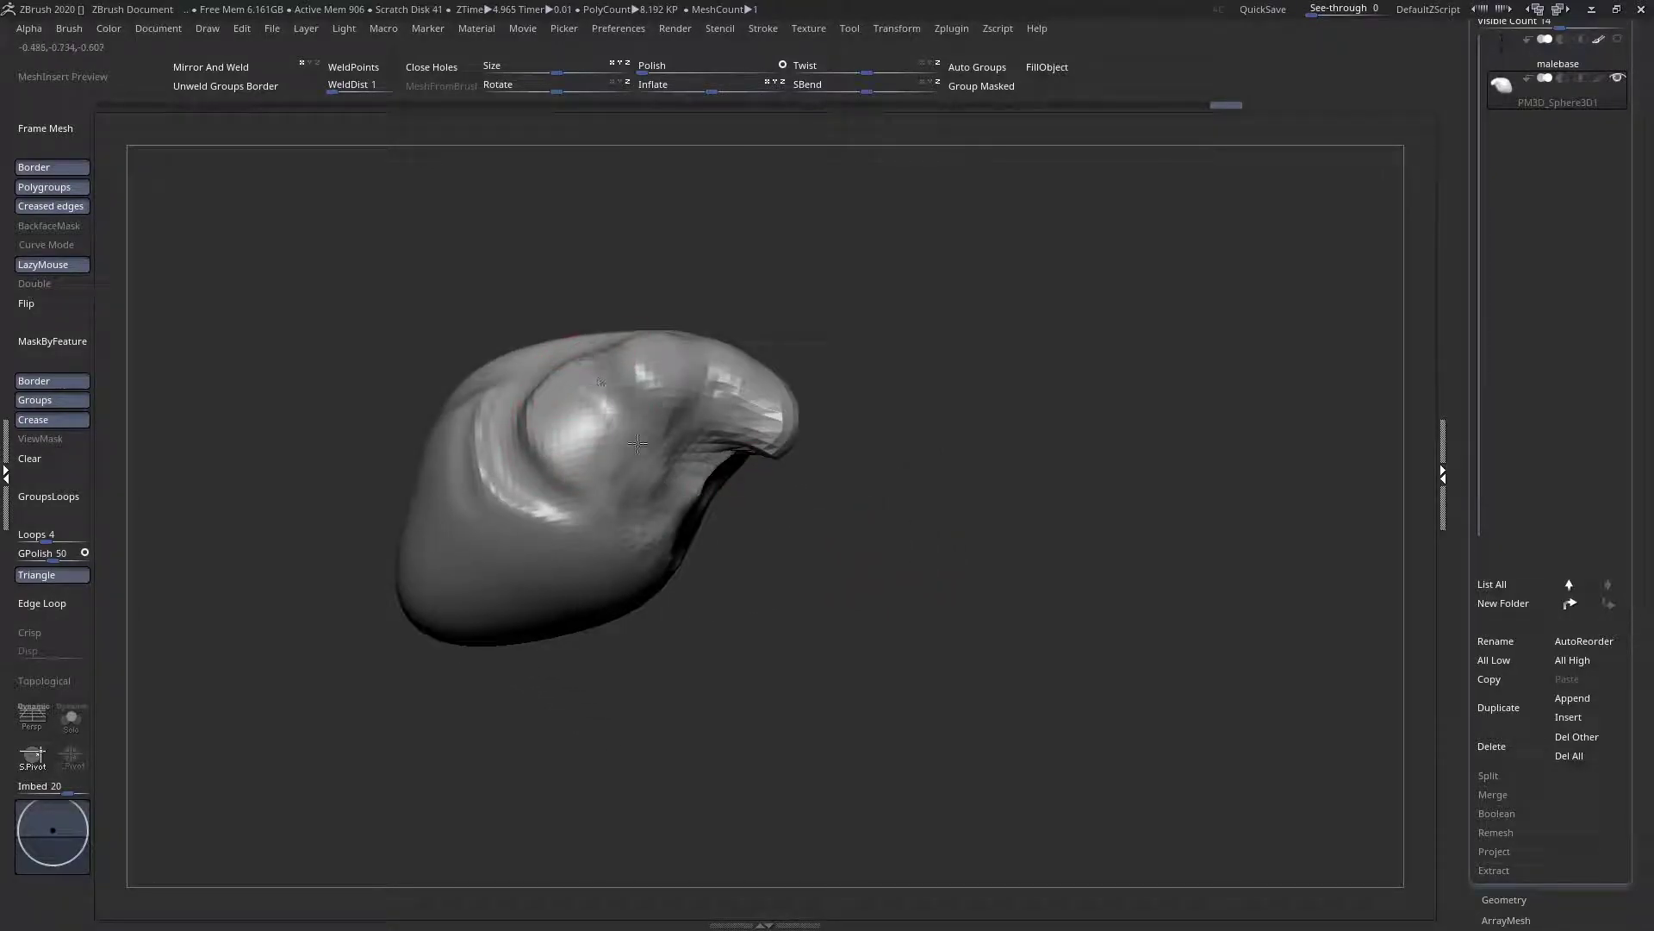
{"action": "mouse_move", "coordinate": [592, 337]}
{"action": "left_mouse_down"}
{"action": "mouse_move", "coordinate": [613, 504]}
{"action": "mouse_move", "coordinate": [661, 521]}
{"action": "left_mouse_up"}
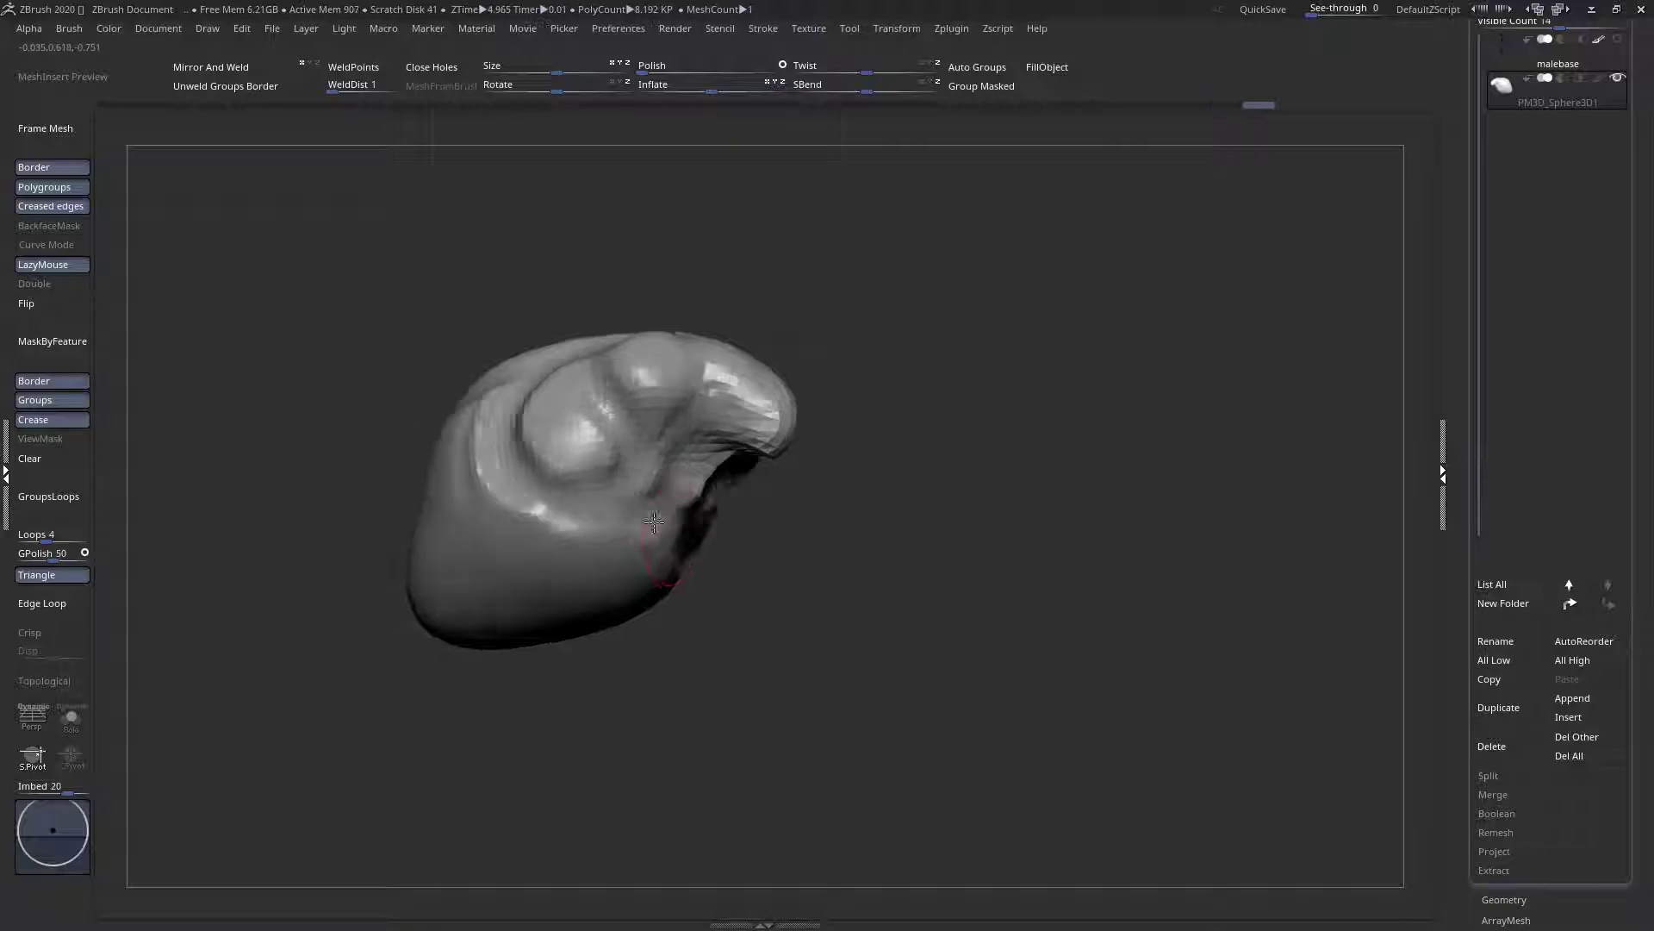
{"action": "right_click_drag", "start_coordinate": [658, 551], "coordinate": [679, 472]}
{"action": "mouse_move", "coordinate": [678, 472]}
{"action": "left_mouse_down"}
{"action": "mouse_move", "coordinate": [712, 488]}
{"action": "mouse_move", "coordinate": [689, 510]}
{"action": "left_mouse_up"}
{"action": "mouse_move", "coordinate": [694, 499]}
{"action": "right_mouse_down"}
{"action": "mouse_move", "coordinate": [592, 492]}
{"action": "mouse_move", "coordinate": [722, 388]}
{"action": "mouse_move", "coordinate": [724, 410]}
{"action": "right_mouse_up"}
{"action": "mouse_move", "coordinate": [724, 412]}
{"action": "left_mouse_down"}
{"action": "mouse_move", "coordinate": [699, 422]}
{"action": "mouse_move", "coordinate": [776, 403]}
{"action": "left_mouse_up"}
Refine the groove between the crown and the side ridges around the back of the head
{"action": "right_click_drag", "start_coordinate": [771, 409], "coordinate": [814, 465]}
{"action": "mouse_move", "coordinate": [819, 459]}
{"action": "left_mouse_down"}
{"action": "mouse_move", "coordinate": [816, 417]}
{"action": "mouse_move", "coordinate": [797, 426]}
{"action": "left_mouse_up"}
{"action": "mouse_move", "coordinate": [801, 431]}
{"action": "right_mouse_down"}
{"action": "mouse_move", "coordinate": [882, 373]}
{"action": "mouse_move", "coordinate": [873, 453]}
{"action": "right_mouse_up"}
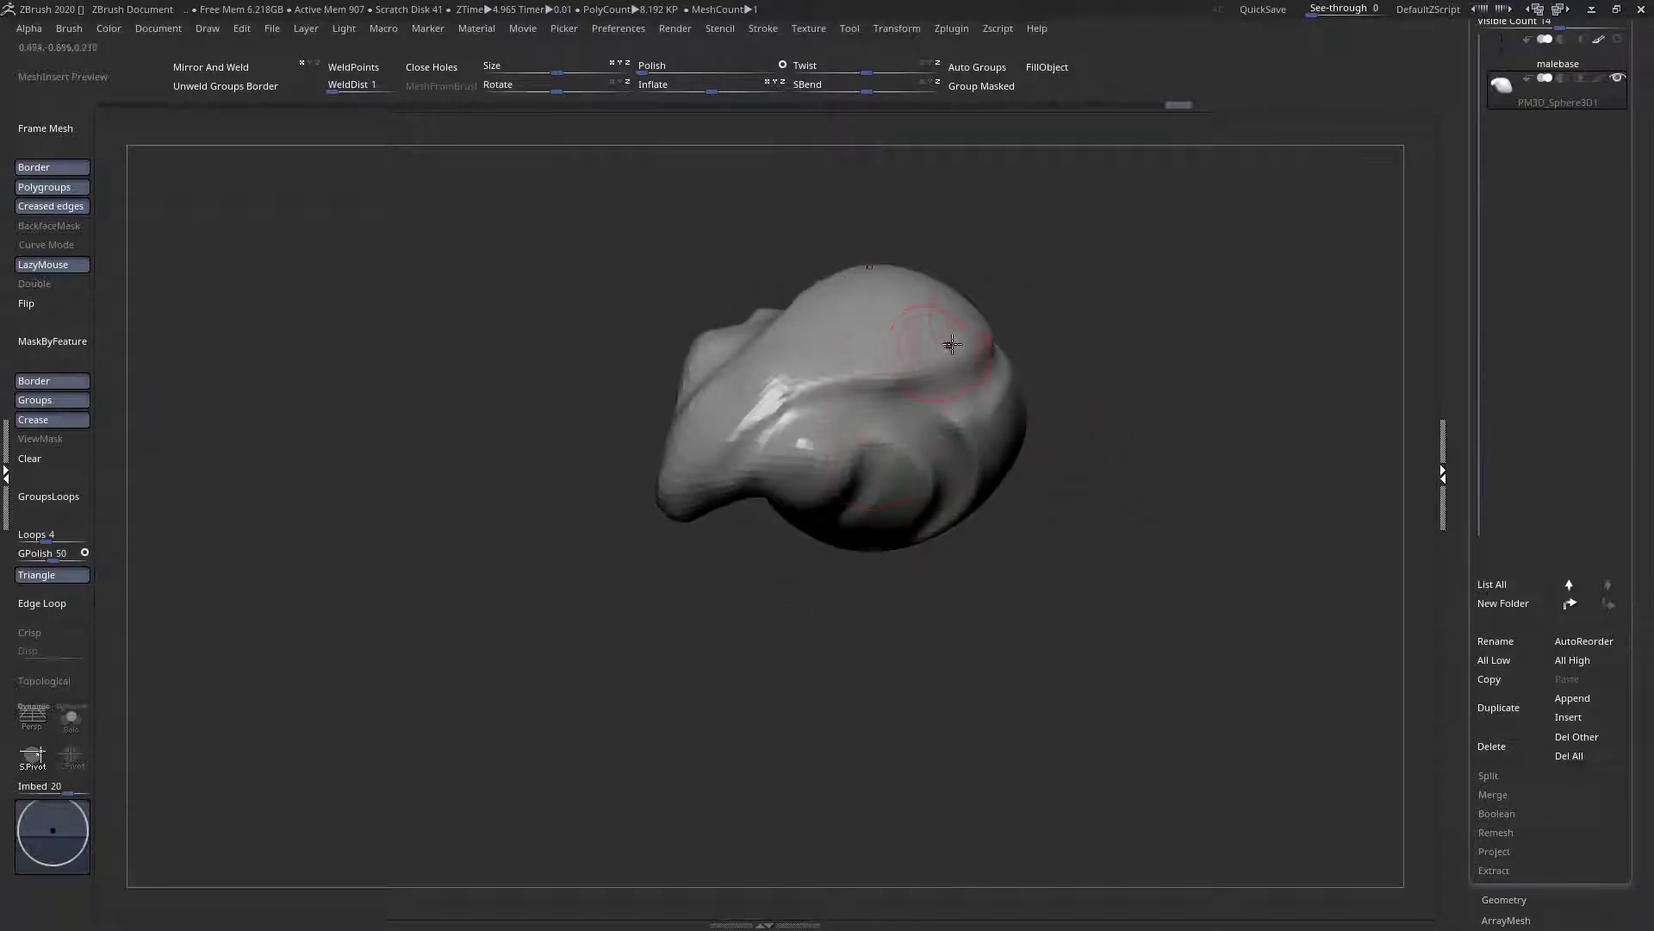
{"action": "left_click_drag", "start_coordinate": [865, 388], "coordinate": [828, 390]}
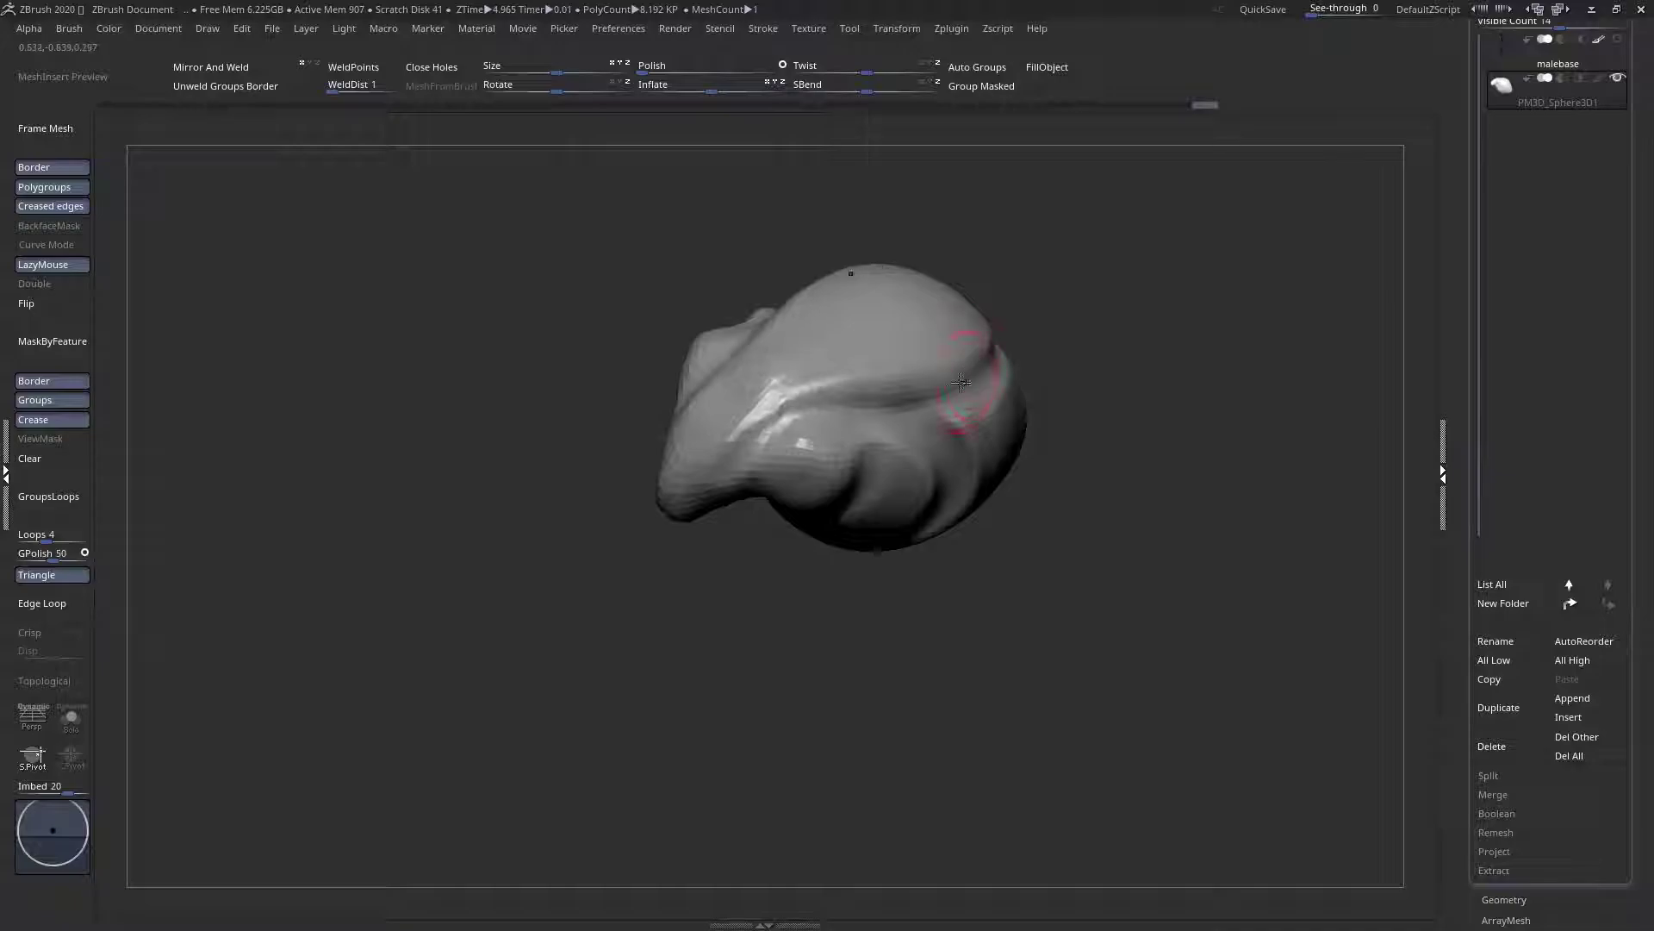
{"action": "right_click_drag", "start_coordinate": [965, 379], "coordinate": [1008, 388]}
{"action": "left_click_drag", "start_coordinate": [1019, 376], "coordinate": [1047, 337]}
Sculpt parallel transverse bands across the crown of the head
{"action": "right_click_drag", "start_coordinate": [1043, 349], "coordinate": [1057, 386]}
{"action": "mouse_move", "coordinate": [958, 261]}
{"action": "left_mouse_down"}
{"action": "mouse_move", "coordinate": [971, 249]}
{"action": "mouse_move", "coordinate": [976, 355]}
{"action": "mouse_move", "coordinate": [929, 322]}
{"action": "mouse_move", "coordinate": [932, 349]}
{"action": "left_mouse_up"}
{"action": "left_click_drag", "start_coordinate": [890, 250], "coordinate": [902, 362]}
{"action": "left_click_drag", "start_coordinate": [859, 297], "coordinate": [860, 355]}
{"action": "left_click_drag", "start_coordinate": [823, 295], "coordinate": [834, 355]}
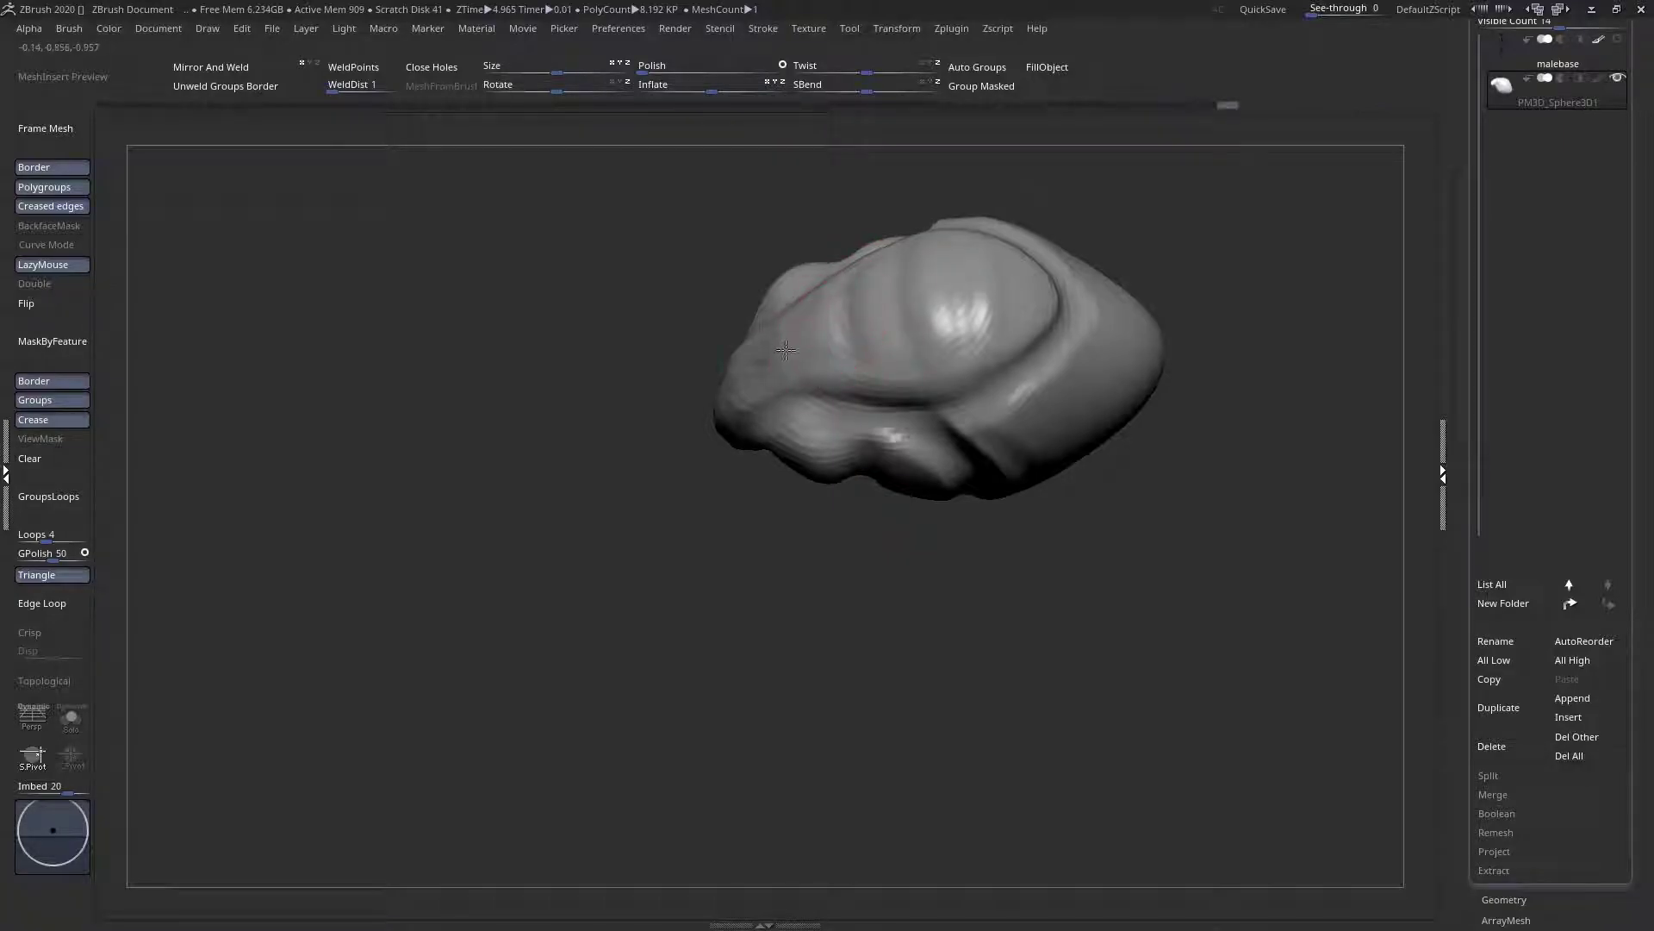
Refine the vertical ridge behind the round bulges on the side of the head
{"action": "right_click_drag", "start_coordinate": [784, 347], "coordinate": [854, 295]}
{"action": "right_click_drag", "start_coordinate": [719, 412], "coordinate": [680, 485]}
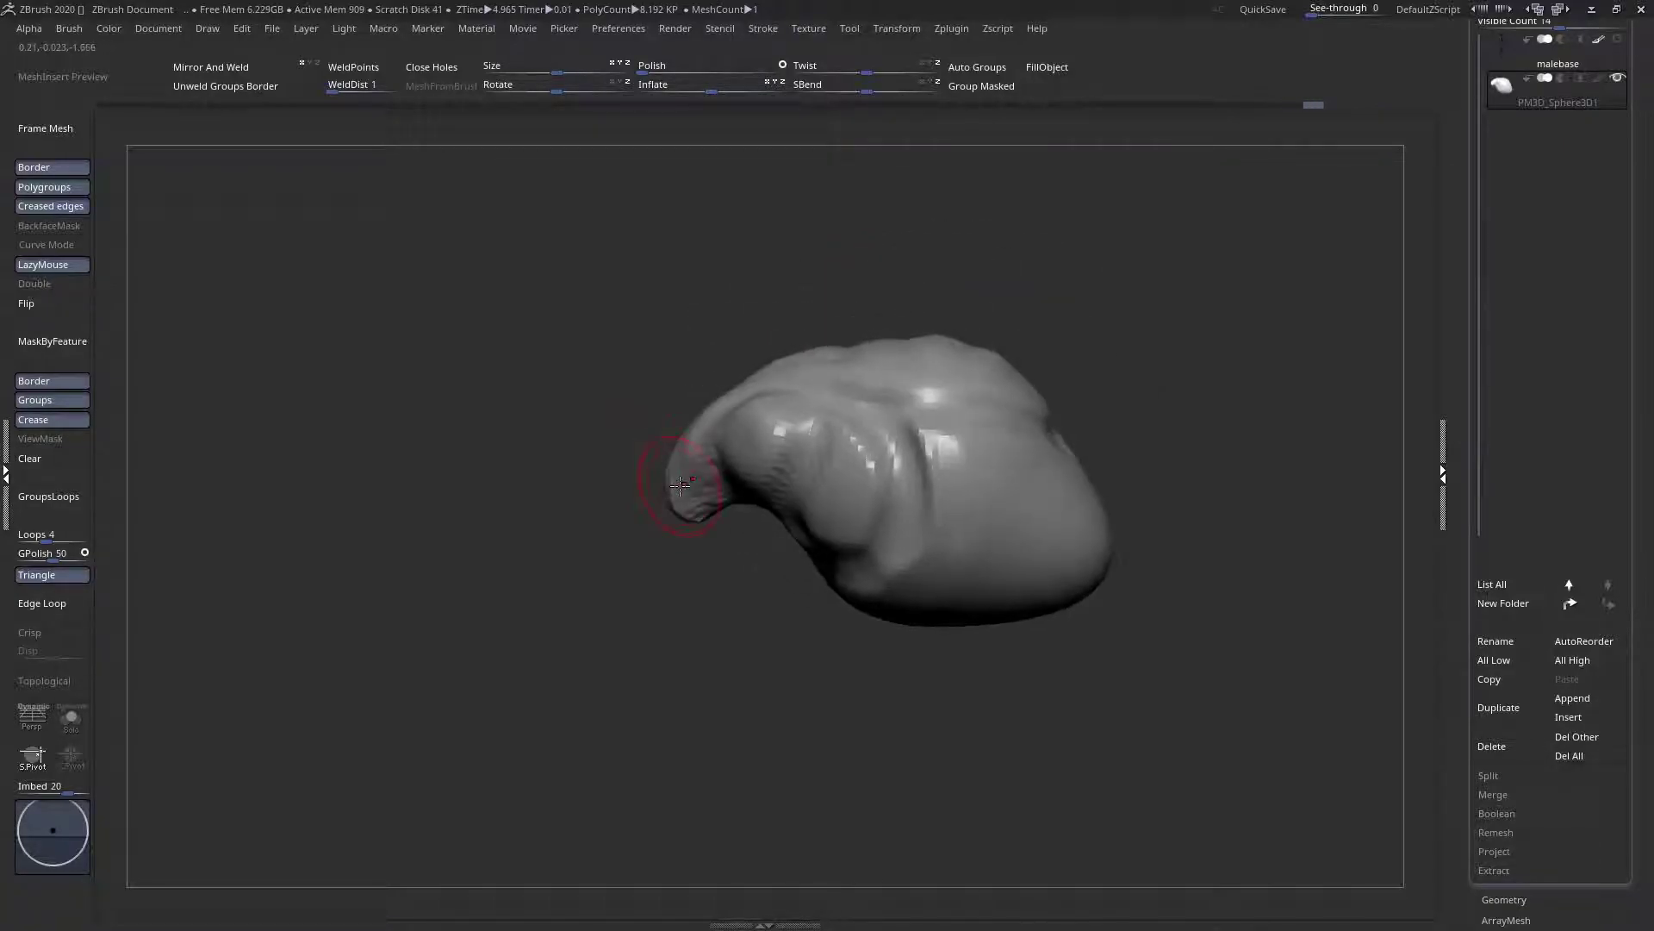
{"action": "mouse_move", "coordinate": [913, 449]}
{"action": "left_mouse_down"}
{"action": "mouse_move", "coordinate": [923, 436]}
{"action": "mouse_move", "coordinate": [919, 467]}
{"action": "left_mouse_up"}
{"action": "right_click_drag", "start_coordinate": [1037, 541], "coordinate": [1121, 521]}
{"action": "key", "text": "space"}
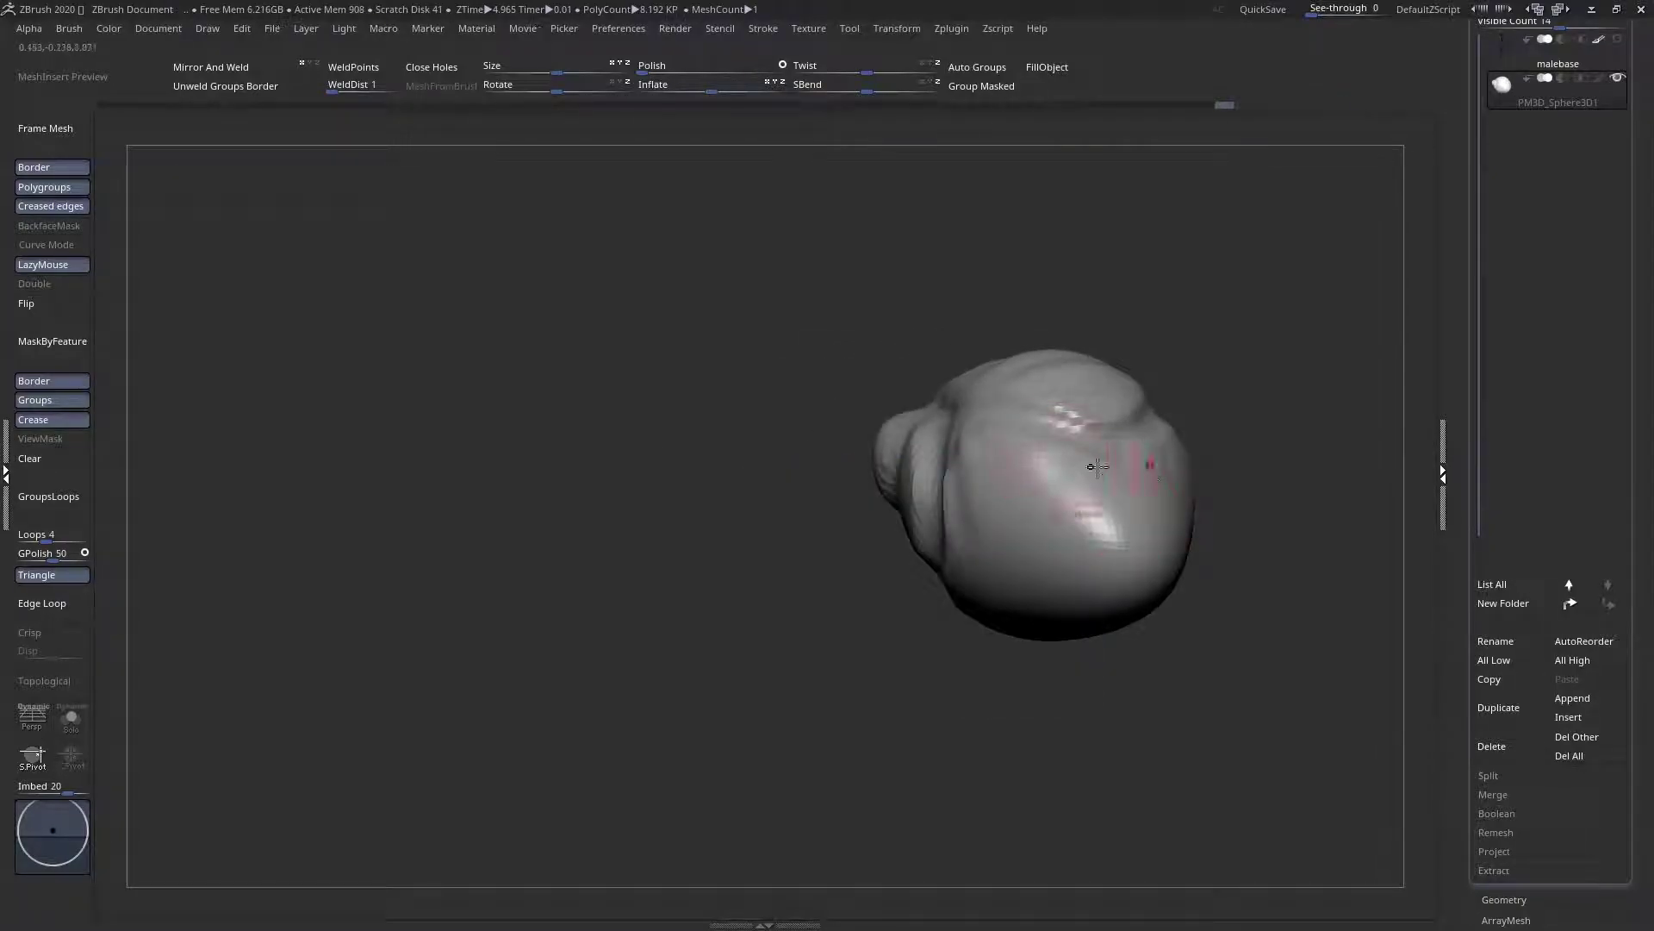
Refine the beak and the cheek area below the round bulges with clay strokes
{"action": "mouse_move", "coordinate": [962, 476]}
{"action": "right_mouse_down"}
{"action": "mouse_move", "coordinate": [1034, 451]}
{"action": "mouse_move", "coordinate": [991, 438]}
{"action": "mouse_move", "coordinate": [1034, 512]}
{"action": "mouse_move", "coordinate": [972, 514]}
{"action": "mouse_move", "coordinate": [1126, 588]}
{"action": "mouse_move", "coordinate": [1060, 672]}
{"action": "mouse_move", "coordinate": [1016, 676]}
{"action": "mouse_move", "coordinate": [819, 466]}
{"action": "mouse_move", "coordinate": [861, 414]}
{"action": "mouse_move", "coordinate": [895, 407]}
{"action": "mouse_move", "coordinate": [775, 465]}
{"action": "right_mouse_up"}
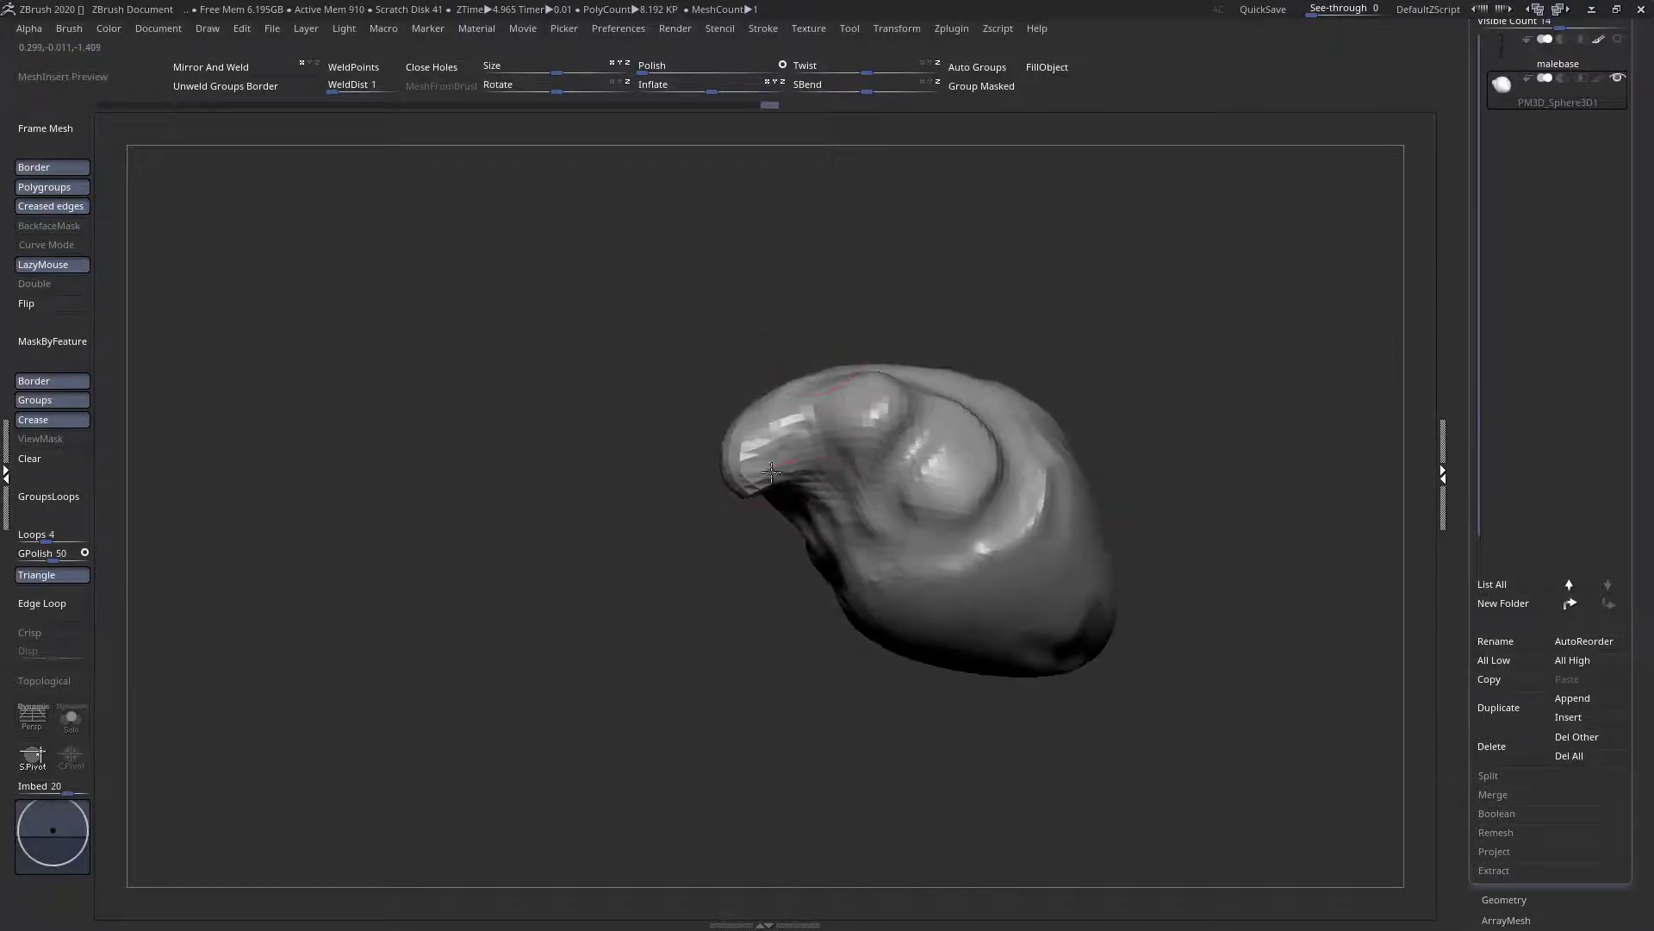
{"action": "mouse_move", "coordinate": [770, 405]}
{"action": "right_mouse_down"}
{"action": "mouse_move", "coordinate": [827, 491]}
{"action": "mouse_move", "coordinate": [746, 405]}
{"action": "right_mouse_up"}
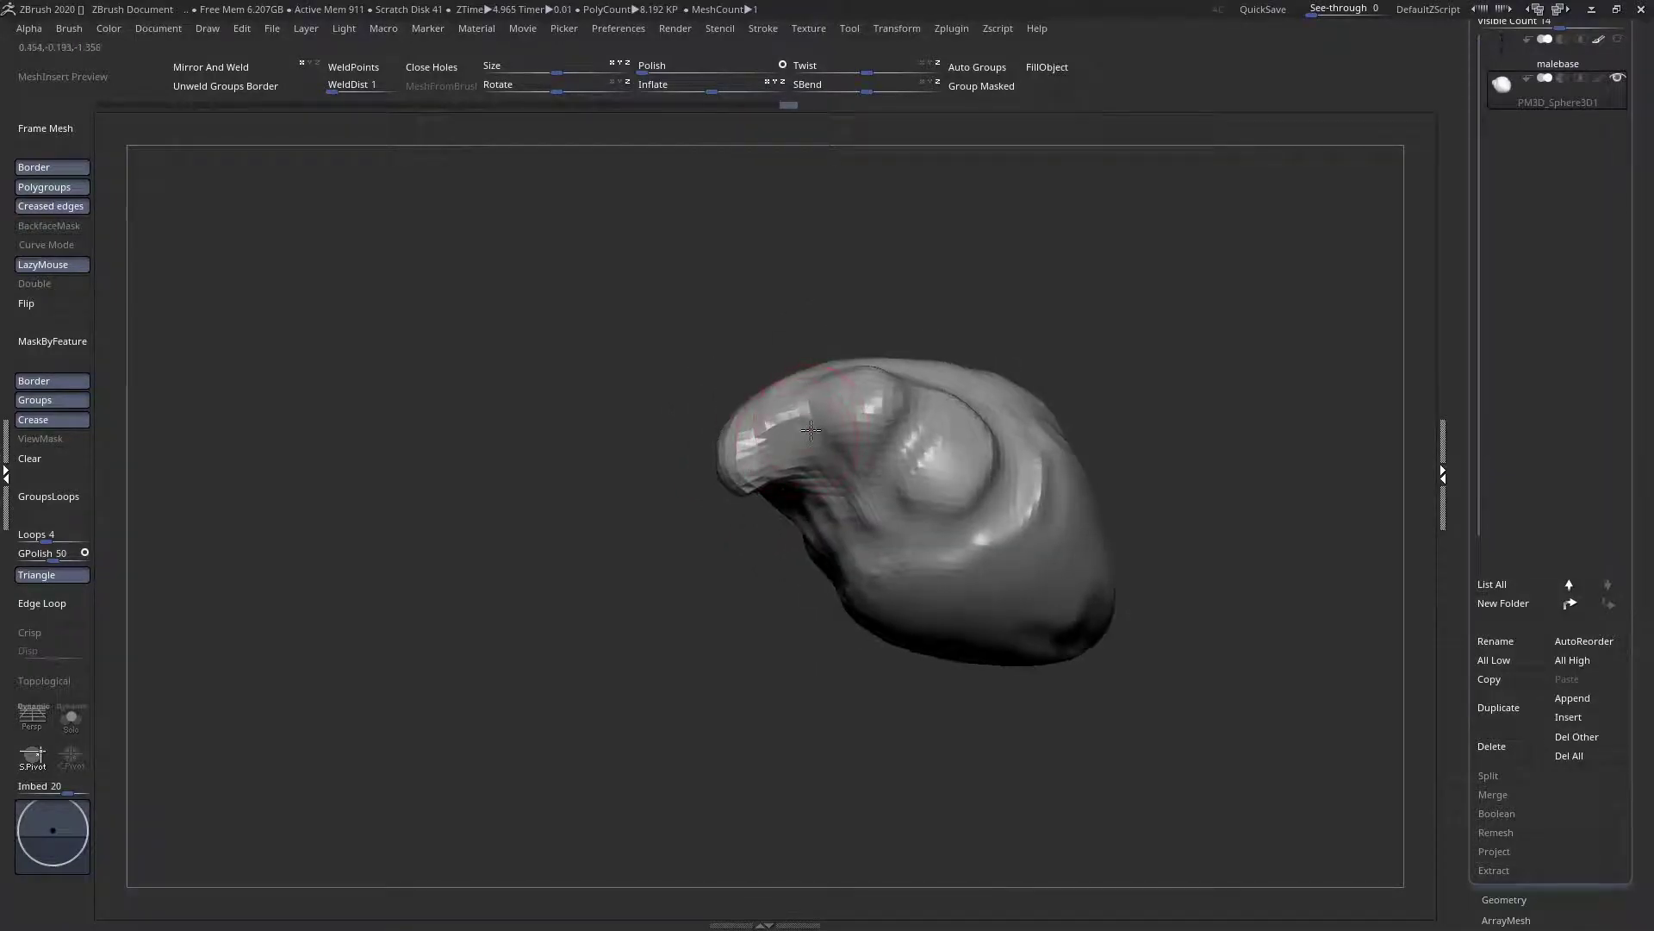
{"action": "right_click_drag", "start_coordinate": [870, 496], "coordinate": [828, 498]}
{"action": "mouse_move", "coordinate": [827, 498]}
{"action": "left_mouse_down"}
{"action": "mouse_move", "coordinate": [913, 558]}
{"action": "mouse_move", "coordinate": [899, 603]}
{"action": "mouse_move", "coordinate": [827, 535]}
{"action": "mouse_move", "coordinate": [840, 517]}
{"action": "mouse_move", "coordinate": [890, 563]}
{"action": "left_mouse_up"}
{"action": "right_click_drag", "start_coordinate": [890, 562], "coordinate": [897, 575]}
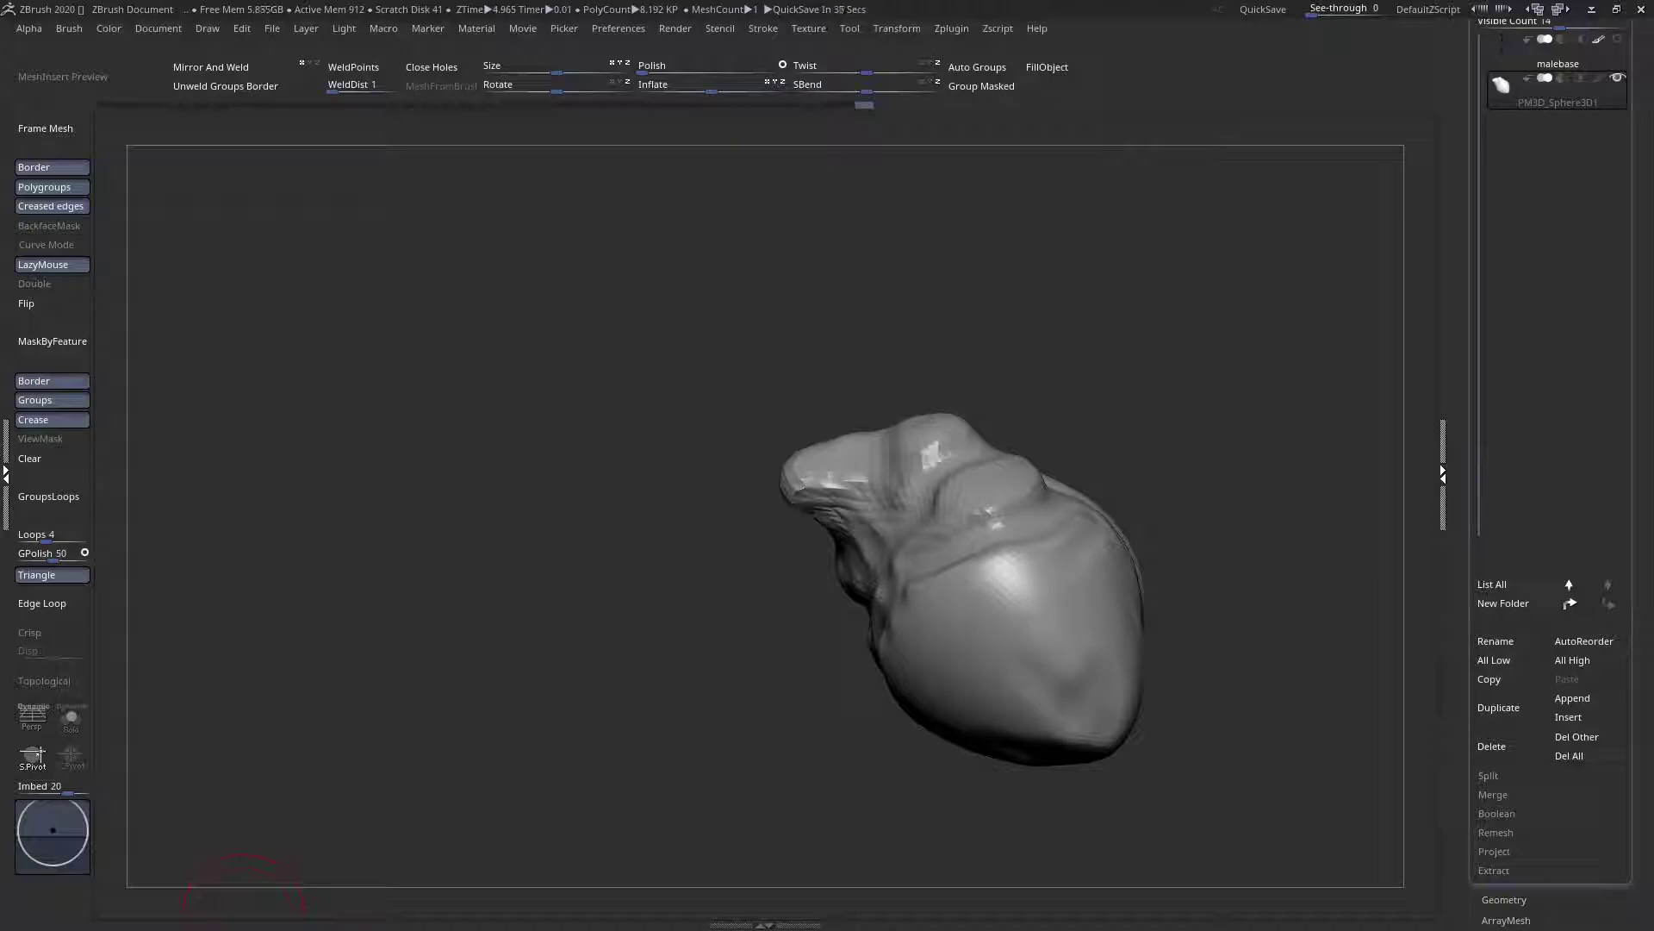
Sculpt indentations around the pointed back end of the head
{"action": "mouse_move", "coordinate": [930, 438]}
{"action": "right_mouse_down"}
{"action": "mouse_move", "coordinate": [991, 517]}
{"action": "mouse_move", "coordinate": [943, 651]}
{"action": "mouse_move", "coordinate": [991, 643]}
{"action": "mouse_move", "coordinate": [864, 750]}
{"action": "mouse_move", "coordinate": [973, 562]}
{"action": "right_mouse_up"}
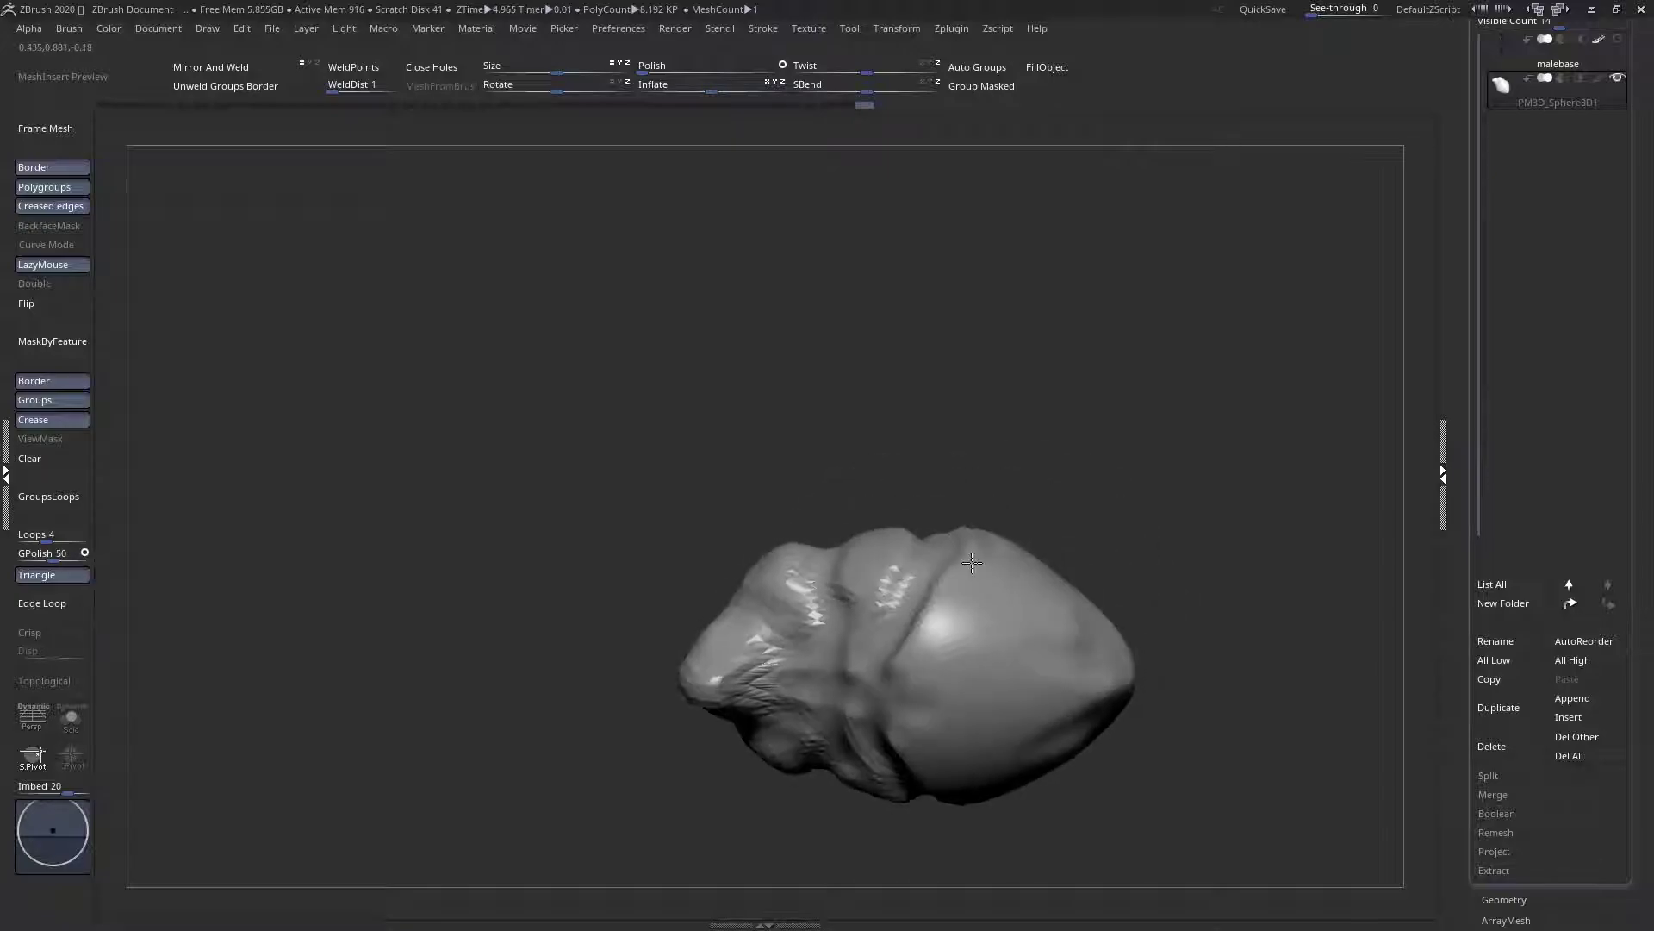
{"action": "left_click_drag", "start_coordinate": [1089, 657], "coordinate": [1120, 692]}
{"action": "right_click_drag", "start_coordinate": [1111, 699], "coordinate": [1008, 680]}
{"action": "left_click_drag", "start_coordinate": [1081, 650], "coordinate": [1117, 676]}
{"action": "right_click_drag", "start_coordinate": [1114, 681], "coordinate": [1106, 762]}
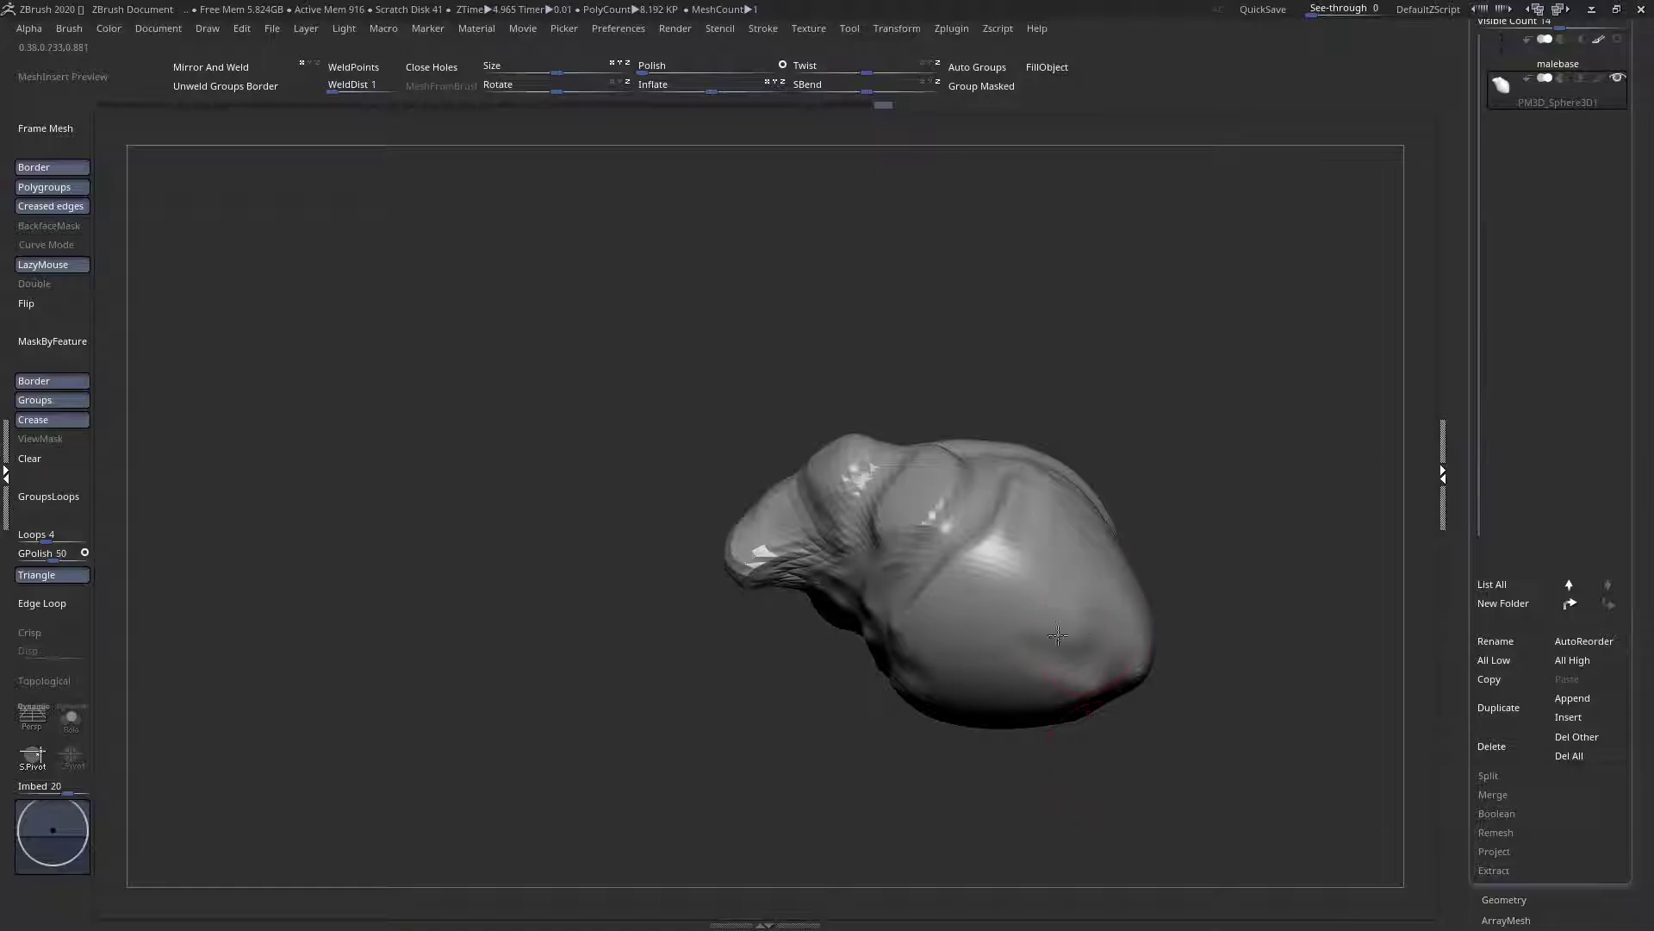
Add clay strokes to the side ridge between the round bulges and the back of the head
{"action": "right_click_drag", "start_coordinate": [1013, 533], "coordinate": [989, 548]}
{"action": "mouse_move", "coordinate": [1003, 490]}
{"action": "left_mouse_down"}
{"action": "mouse_move", "coordinate": [972, 556]}
{"action": "mouse_move", "coordinate": [984, 522]}
{"action": "left_mouse_up"}
{"action": "mouse_move", "coordinate": [984, 522]}
{"action": "right_mouse_down"}
{"action": "mouse_move", "coordinate": [1046, 524]}
{"action": "mouse_move", "coordinate": [1026, 534]}
{"action": "mouse_move", "coordinate": [1045, 565]}
{"action": "mouse_move", "coordinate": [957, 461]}
{"action": "mouse_move", "coordinate": [978, 443]}
{"action": "right_mouse_up"}
{"action": "right_click", "coordinate": [979, 454]}
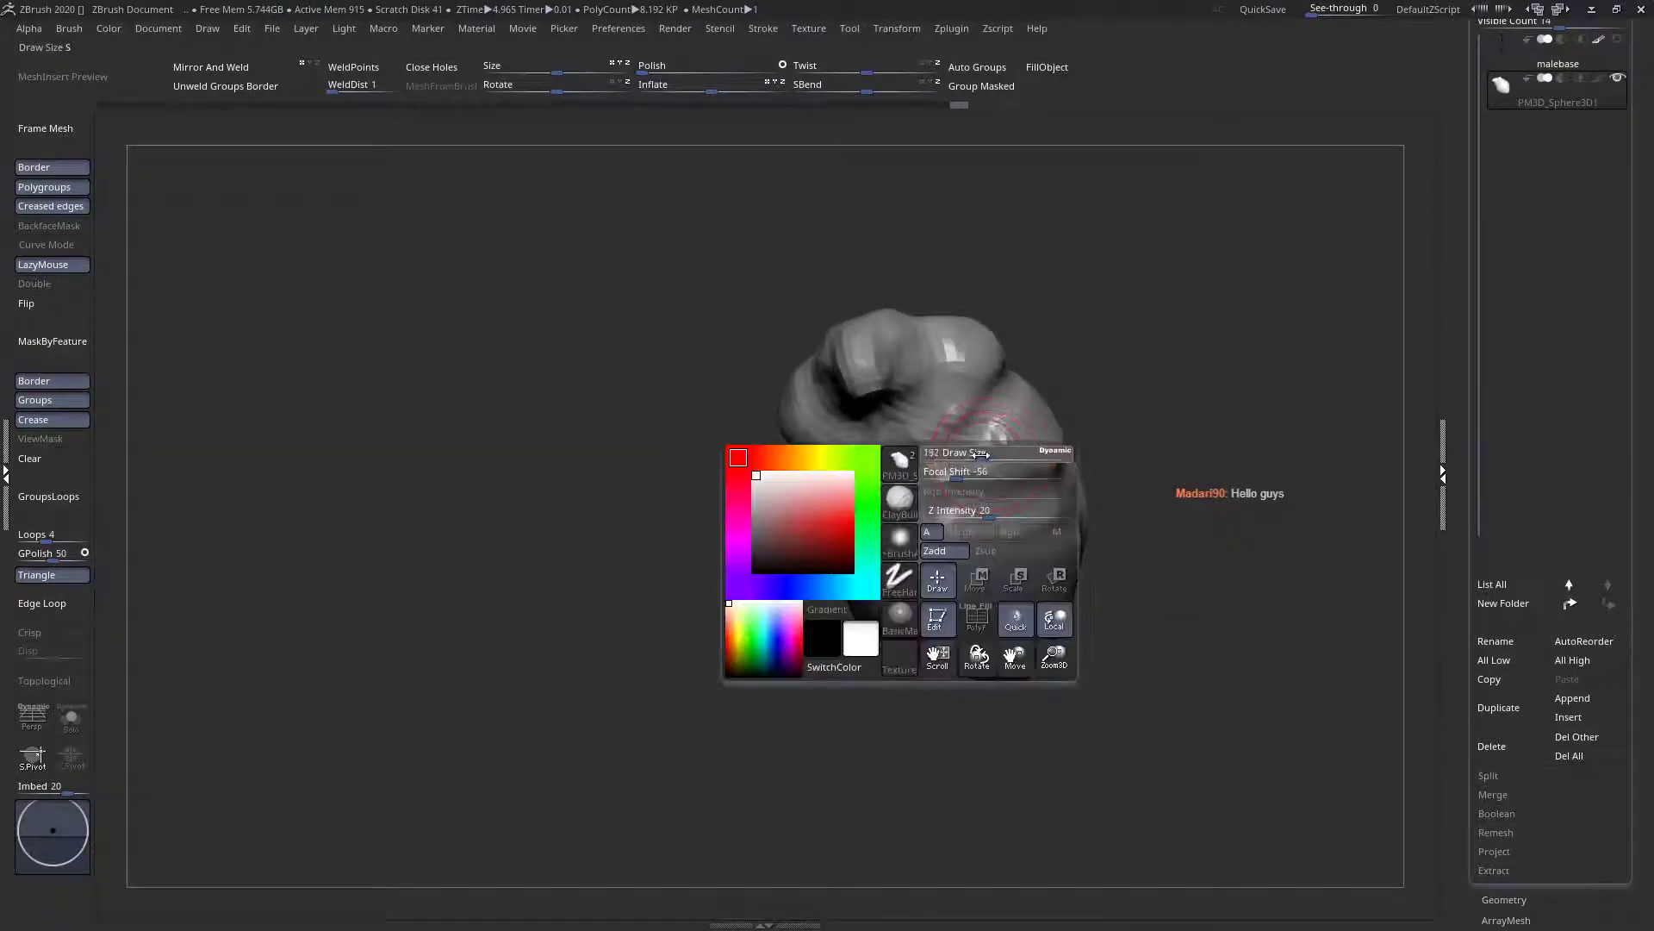
{"action": "mouse_move", "coordinate": [935, 517]}
{"action": "left_mouse_down"}
{"action": "mouse_move", "coordinate": [987, 452]}
{"action": "mouse_move", "coordinate": [956, 509]}
{"action": "left_mouse_up"}
{"action": "right_click_drag", "start_coordinate": [974, 517], "coordinate": [923, 545]}
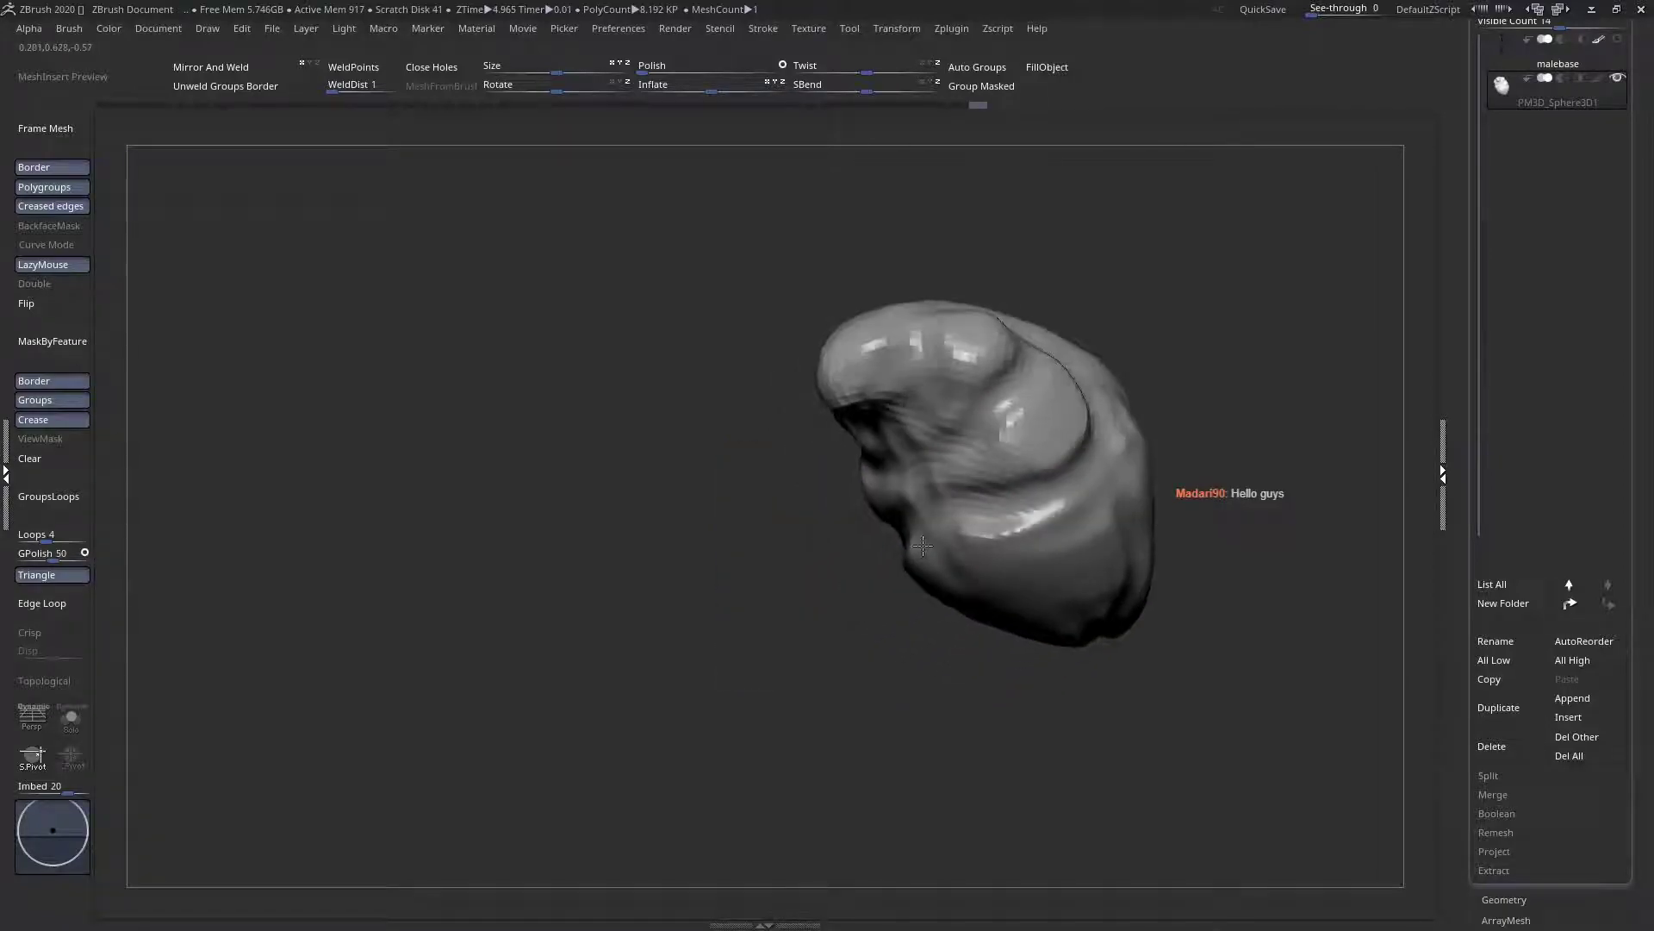
Refine the two round bulges on the side of the head and the surface around them with clay strokes
{"action": "right_click_drag", "start_coordinate": [989, 341], "coordinate": [940, 340]}
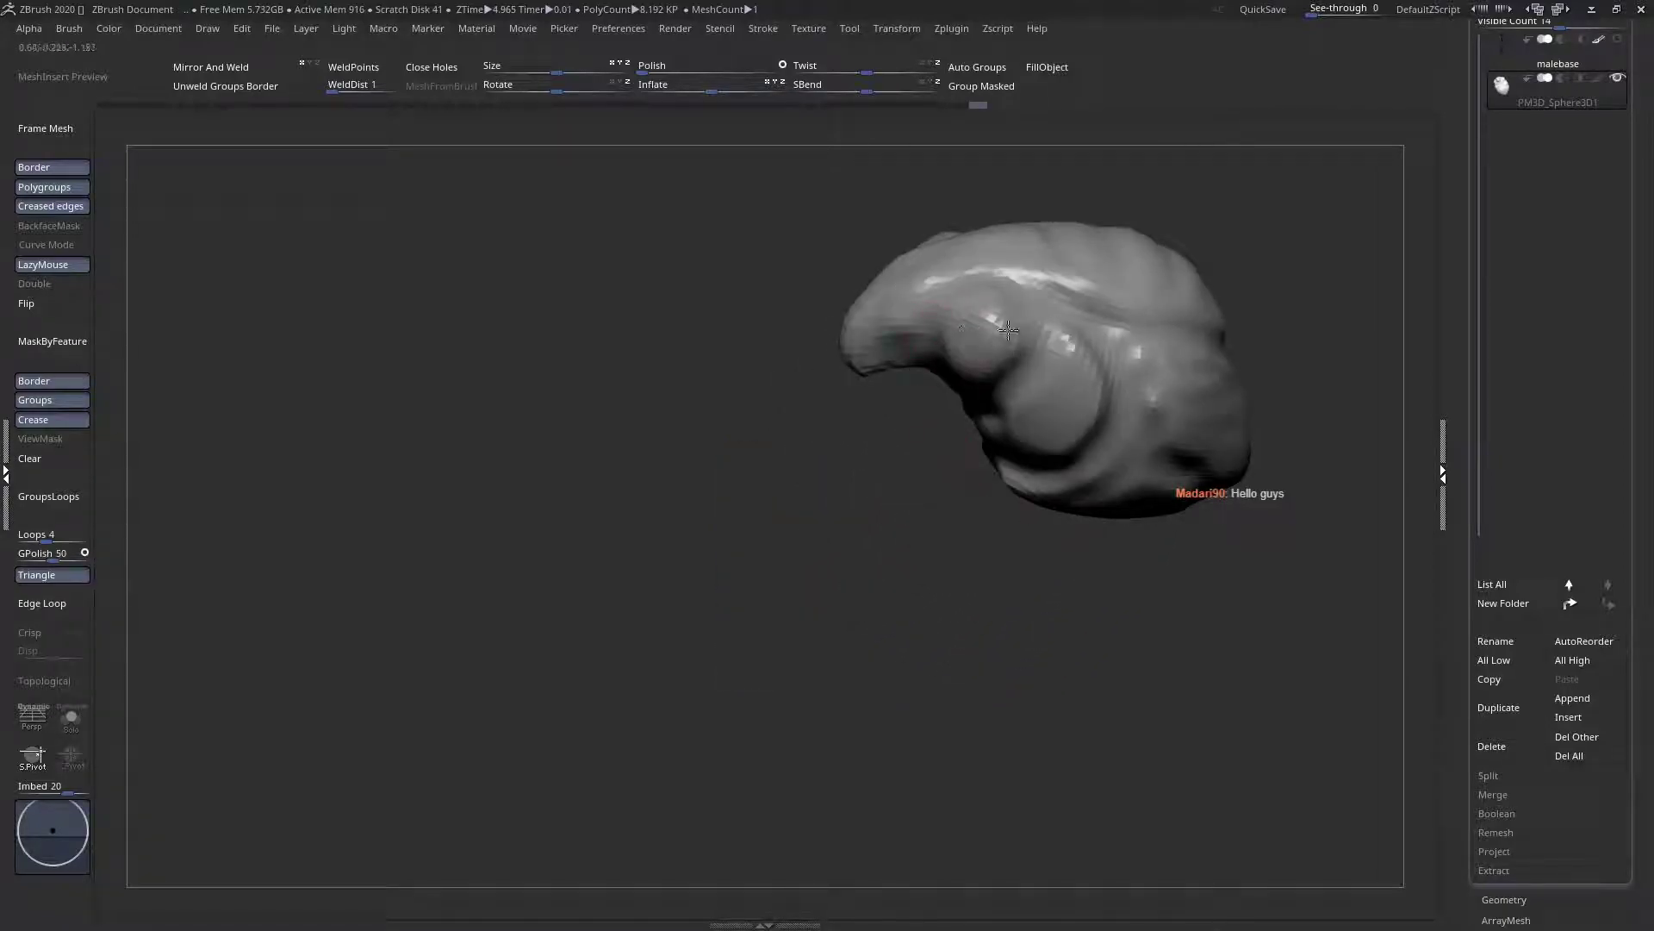
{"action": "left_click_drag", "start_coordinate": [960, 308], "coordinate": [977, 330]}
{"action": "right_click_drag", "start_coordinate": [977, 336], "coordinate": [1029, 375]}
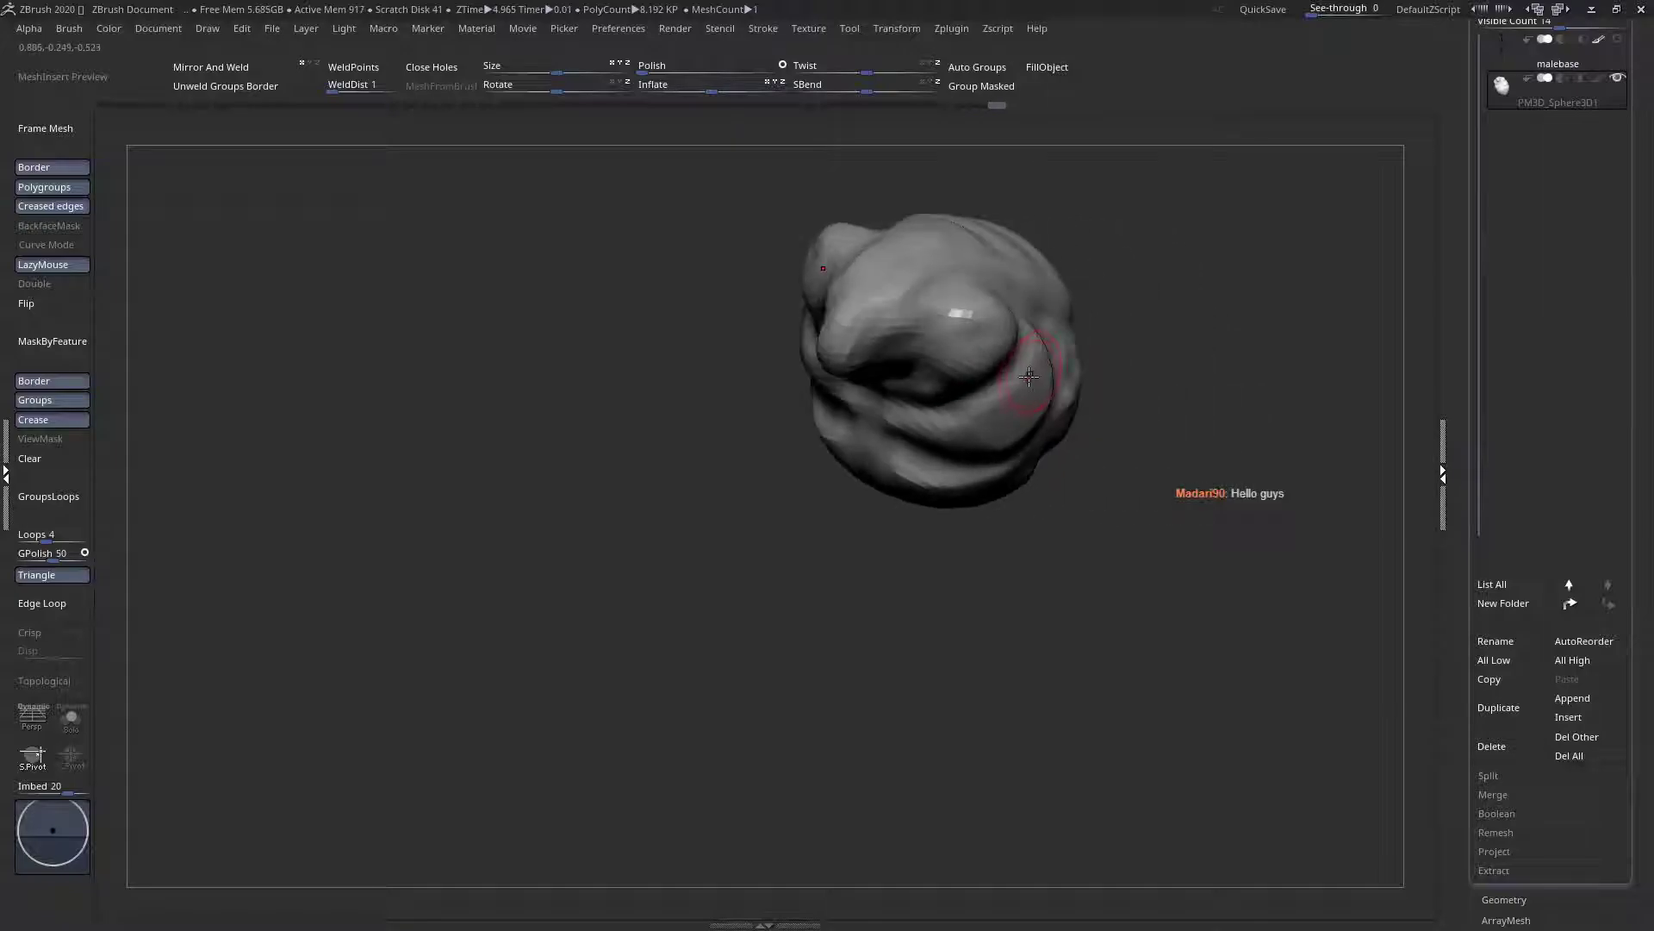
{"action": "mouse_move", "coordinate": [990, 322]}
{"action": "right_mouse_down"}
{"action": "mouse_move", "coordinate": [1033, 346]}
{"action": "mouse_move", "coordinate": [1040, 385]}
{"action": "mouse_move", "coordinate": [1067, 372]}
{"action": "right_mouse_up"}
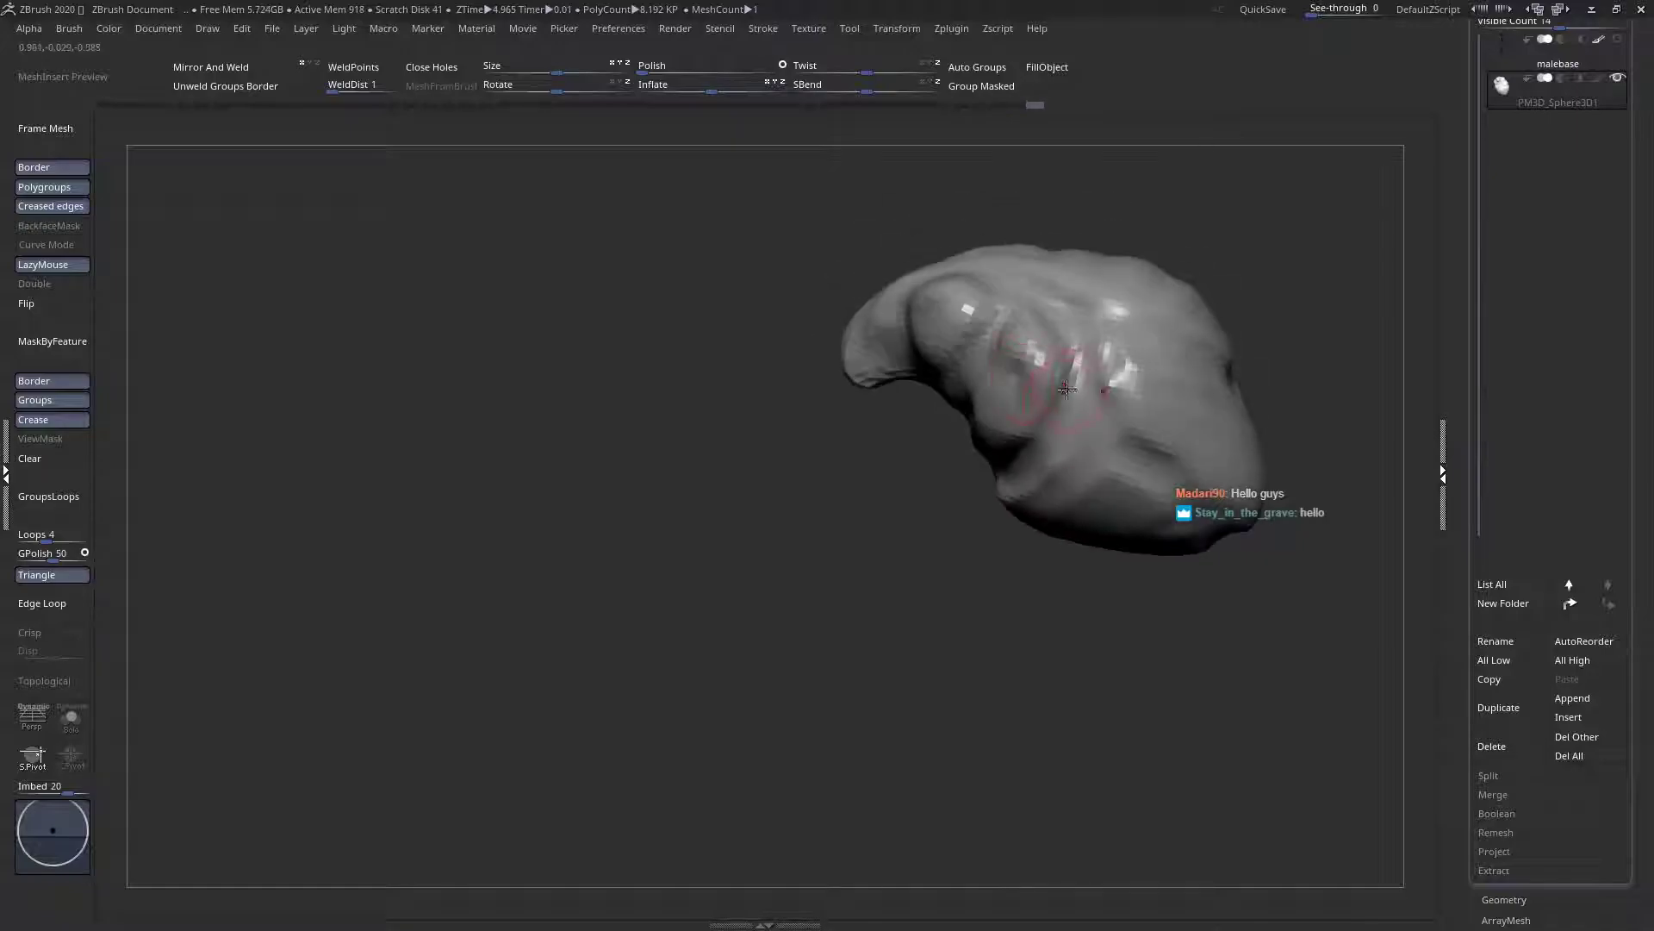
Carve hollows into the centres of the two round bulges on the side of the head
{"action": "right_click_drag", "start_coordinate": [1018, 445], "coordinate": [1016, 346]}
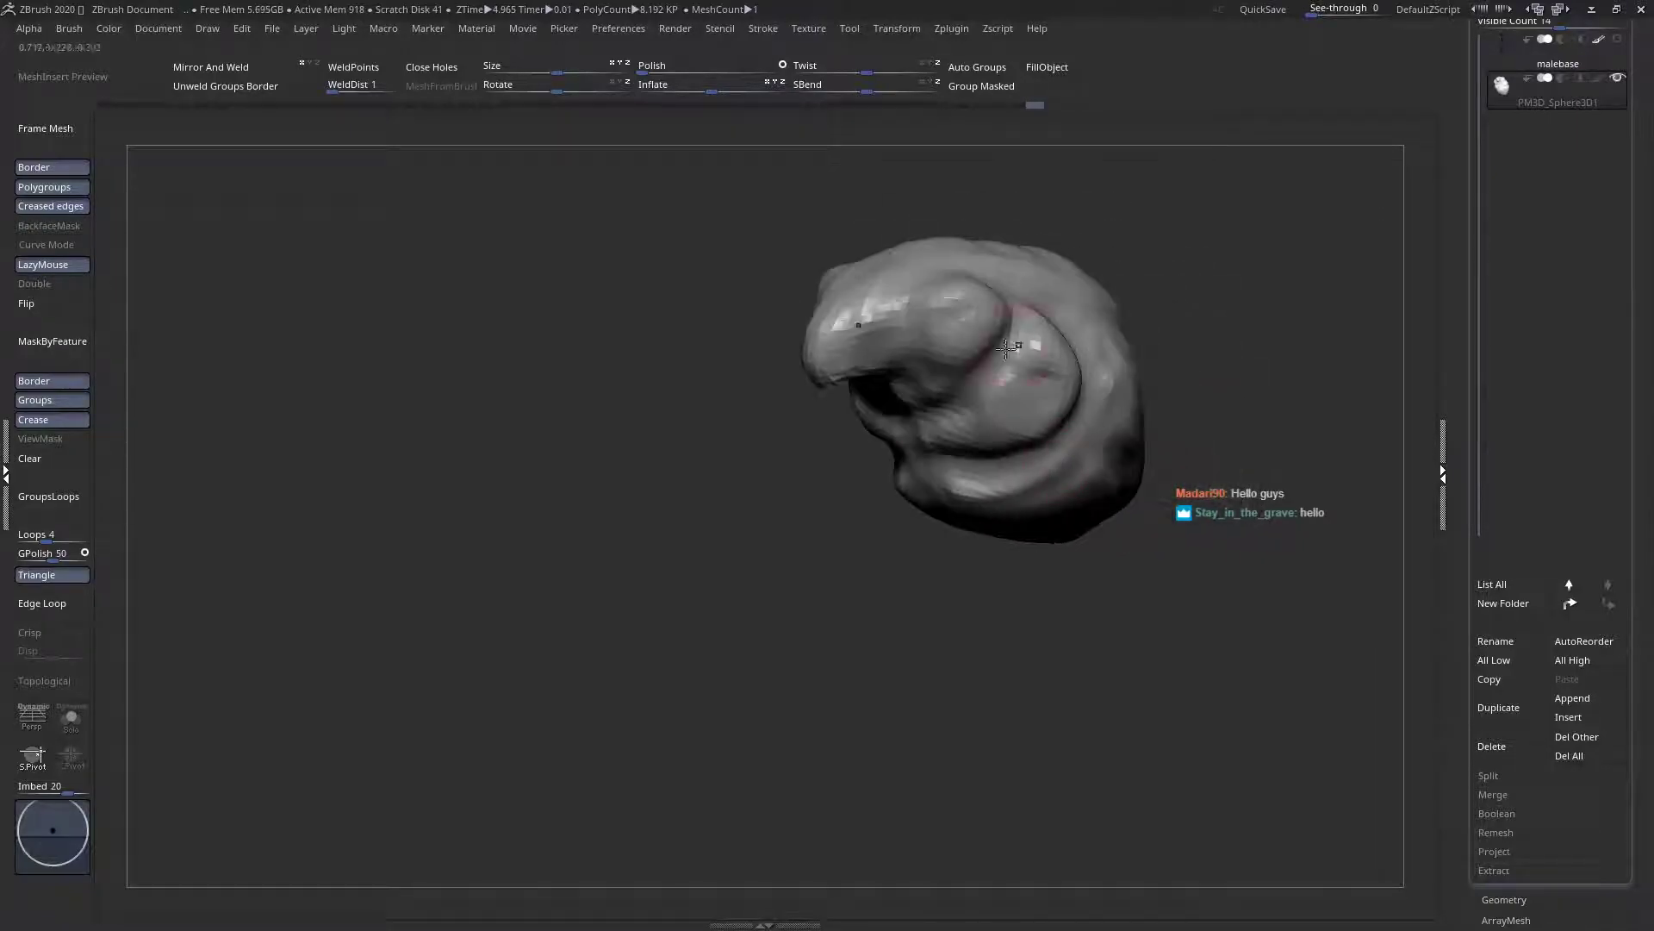
{"action": "left_click_drag", "start_coordinate": [1021, 348], "coordinate": [1057, 348]}
{"action": "mouse_move", "coordinate": [1059, 349]}
{"action": "right_mouse_down"}
{"action": "mouse_move", "coordinate": [1034, 363]}
{"action": "mouse_move", "coordinate": [1076, 347]}
{"action": "right_mouse_up"}
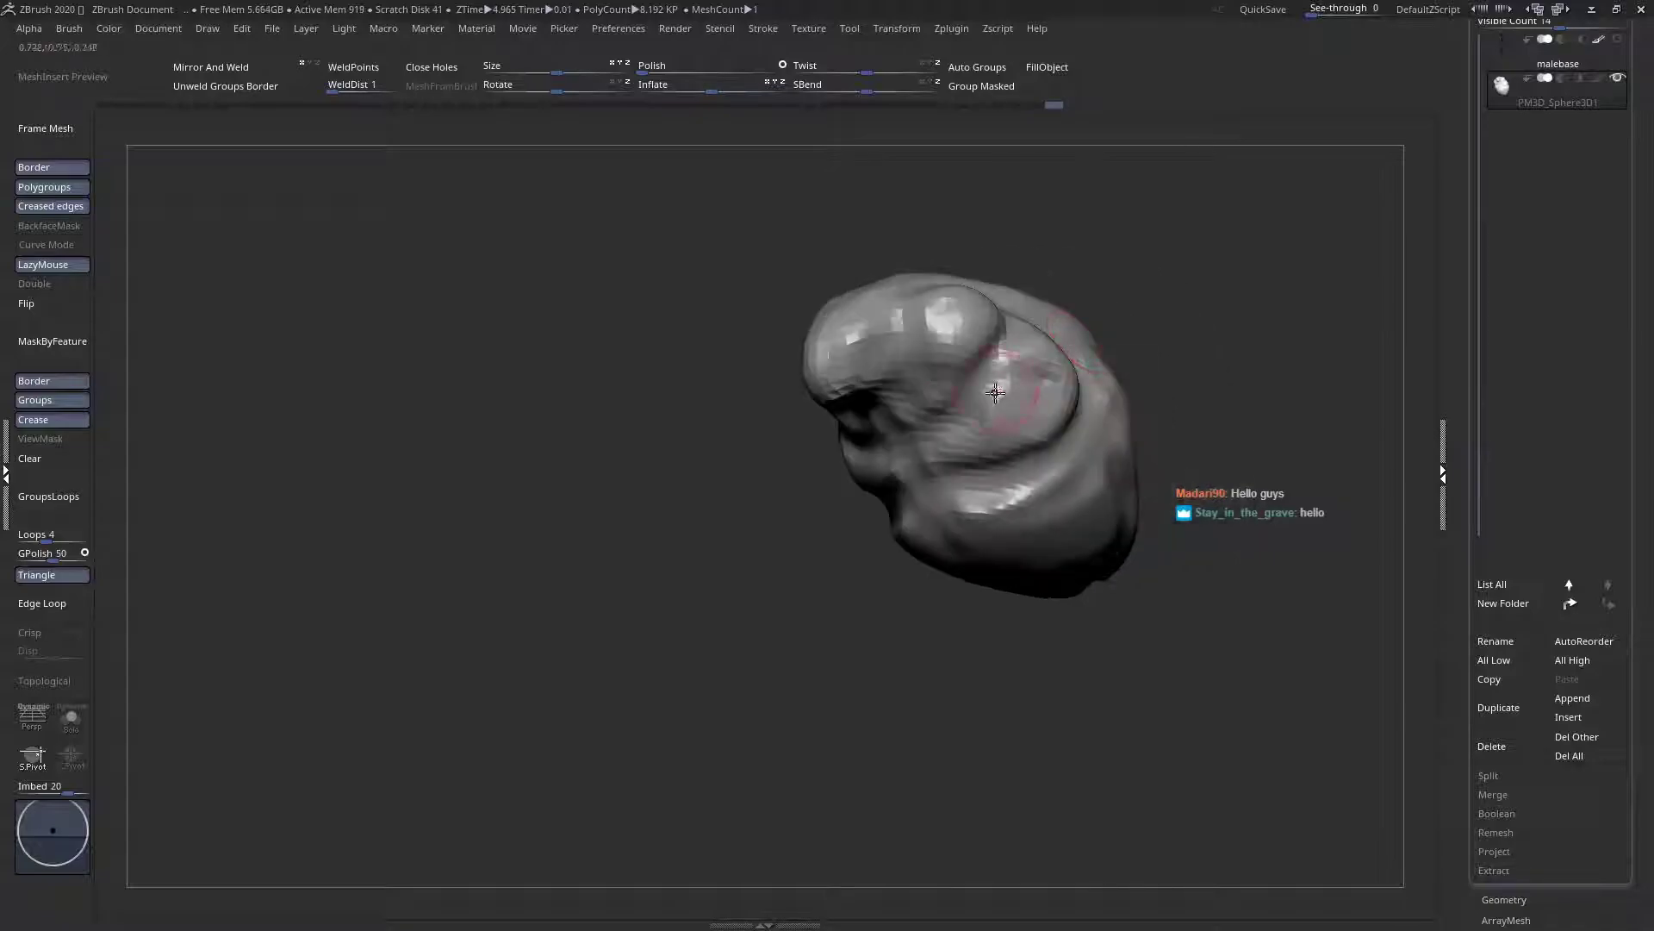
{"action": "right_click_drag", "start_coordinate": [1026, 398], "coordinate": [1004, 368]}
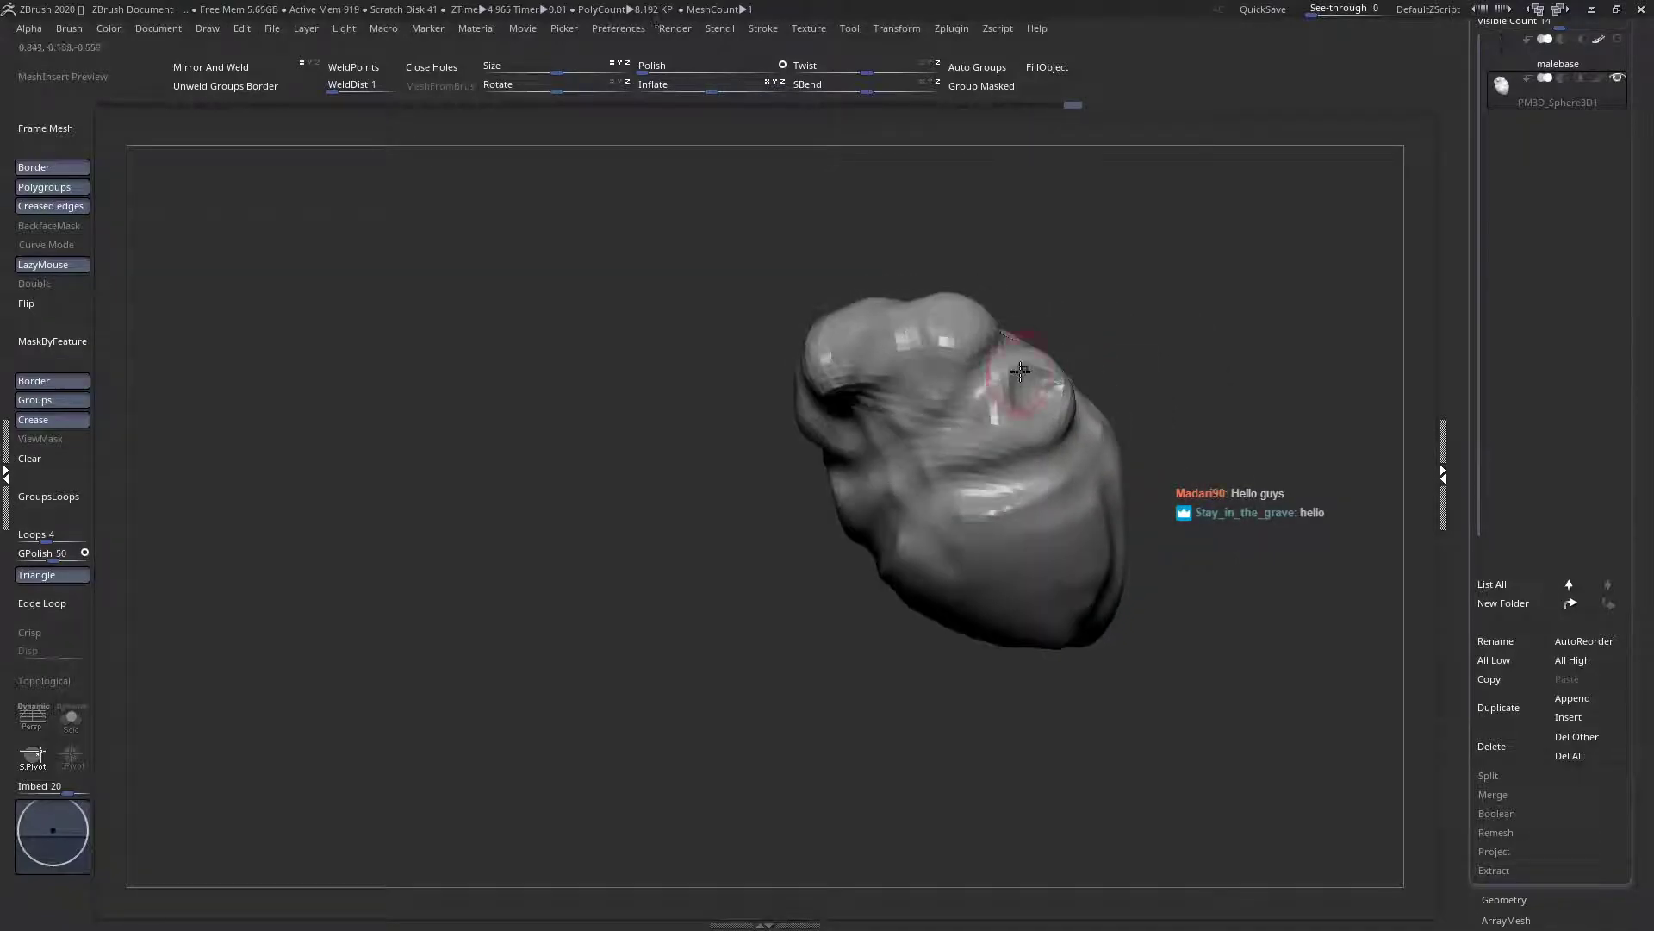
{"action": "left_click_drag", "start_coordinate": [953, 325], "coordinate": [961, 321]}
{"action": "right_click_drag", "start_coordinate": [949, 369], "coordinate": [973, 397]}
{"action": "mouse_move", "coordinate": [1072, 507]}
{"action": "left_mouse_down"}
{"action": "mouse_move", "coordinate": [1085, 528]}
{"action": "mouse_move", "coordinate": [1069, 517]}
{"action": "left_mouse_up"}
{"action": "mouse_move", "coordinate": [1069, 517]}
{"action": "right_mouse_down"}
{"action": "mouse_move", "coordinate": [1095, 550]}
{"action": "mouse_move", "coordinate": [995, 563]}
{"action": "right_mouse_up"}
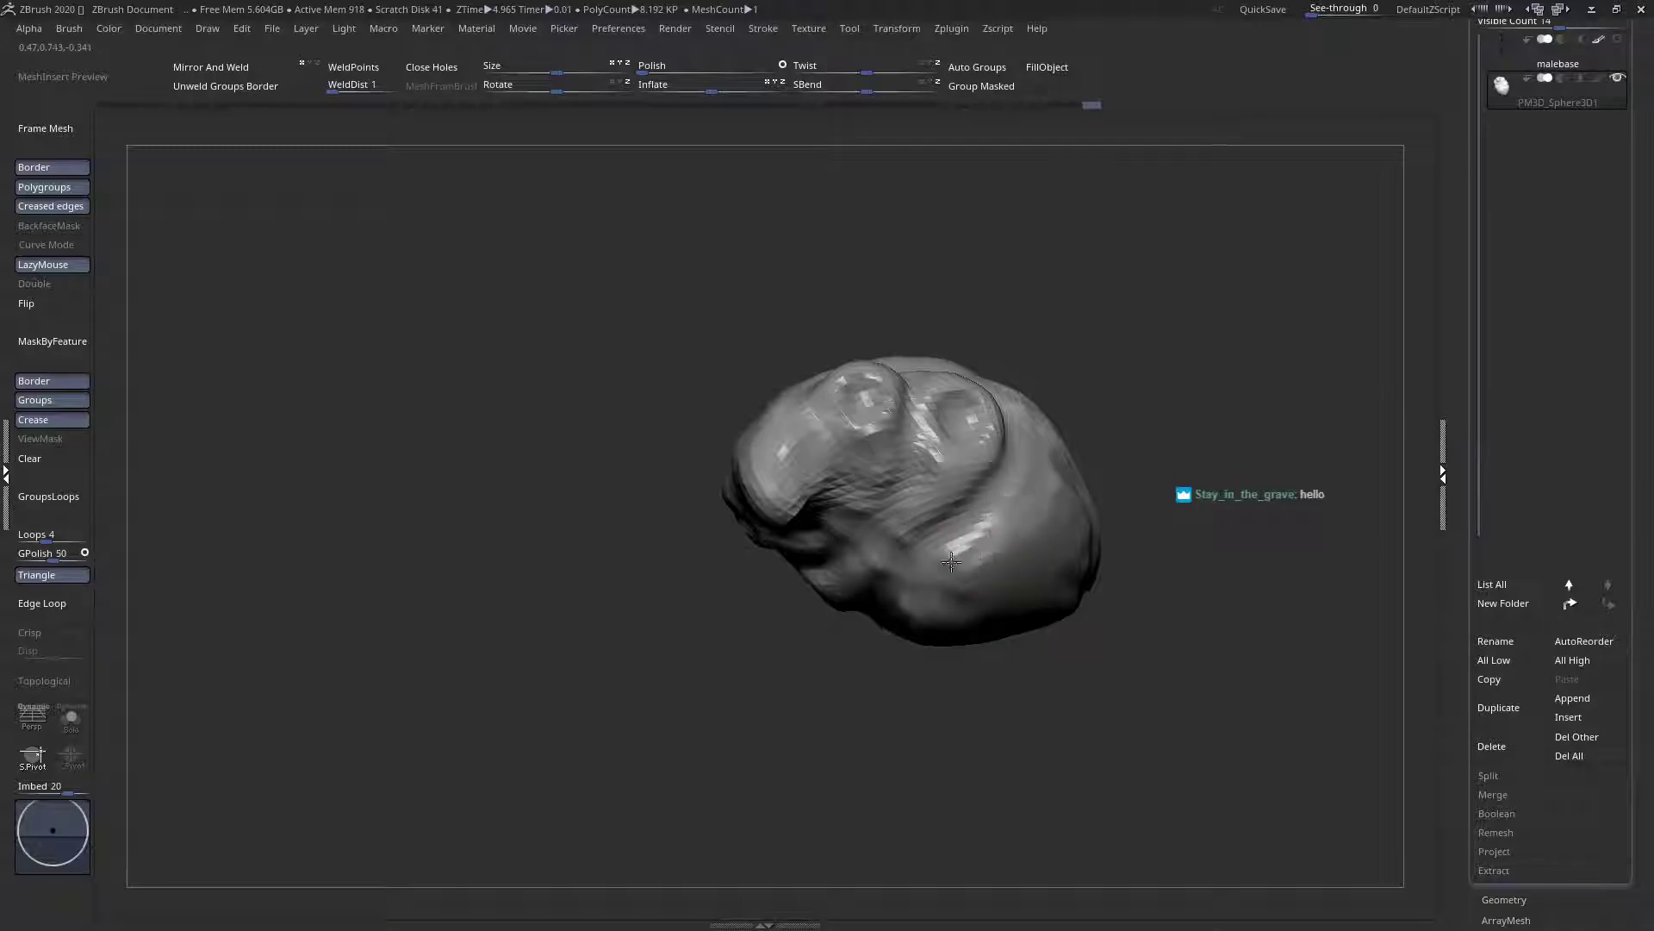
Deepen the hollows in the two side bulges and rework the cheek surface beneath them with clay strokes
{"action": "left_click_drag", "start_coordinate": [960, 556], "coordinate": [991, 534]}
{"action": "right_click_drag", "start_coordinate": [990, 535], "coordinate": [965, 560]}
{"action": "key", "text": "space"}
{"action": "left_click_drag", "start_coordinate": [1005, 461], "coordinate": [1011, 461]}
{"action": "right_click_drag", "start_coordinate": [1018, 492], "coordinate": [1073, 540]}
{"action": "mouse_move", "coordinate": [1039, 518]}
{"action": "left_mouse_down"}
{"action": "mouse_move", "coordinate": [961, 593]}
{"action": "mouse_move", "coordinate": [1030, 546]}
{"action": "mouse_move", "coordinate": [1007, 580]}
{"action": "left_mouse_up"}
{"action": "mouse_move", "coordinate": [999, 586]}
{"action": "right_mouse_down"}
{"action": "mouse_move", "coordinate": [974, 562]}
{"action": "mouse_move", "coordinate": [999, 590]}
{"action": "right_mouse_up"}
{"action": "mouse_move", "coordinate": [1003, 597]}
{"action": "left_mouse_down"}
{"action": "mouse_move", "coordinate": [975, 620]}
{"action": "mouse_move", "coordinate": [963, 595]}
{"action": "mouse_move", "coordinate": [991, 594]}
{"action": "mouse_move", "coordinate": [962, 549]}
{"action": "mouse_move", "coordinate": [953, 585]}
{"action": "mouse_move", "coordinate": [968, 579]}
{"action": "left_mouse_up"}
{"action": "right_click_drag", "start_coordinate": [965, 590], "coordinate": [963, 658]}
{"action": "left_click_drag", "start_coordinate": [1000, 594], "coordinate": [1027, 582]}
{"action": "right_click_drag", "start_coordinate": [1027, 583], "coordinate": [1069, 496]}
{"action": "left_click_drag", "start_coordinate": [1068, 484], "coordinate": [1108, 534]}
{"action": "mouse_move", "coordinate": [1108, 534]}
{"action": "right_mouse_down"}
{"action": "mouse_move", "coordinate": [1073, 555]}
{"action": "mouse_move", "coordinate": [1206, 483]}
{"action": "right_mouse_up"}
{"action": "mouse_move", "coordinate": [1267, 384]}
{"action": "left_mouse_down"}
{"action": "mouse_move", "coordinate": [1193, 446]}
{"action": "mouse_move", "coordinate": [1044, 517]}
{"action": "left_mouse_up"}
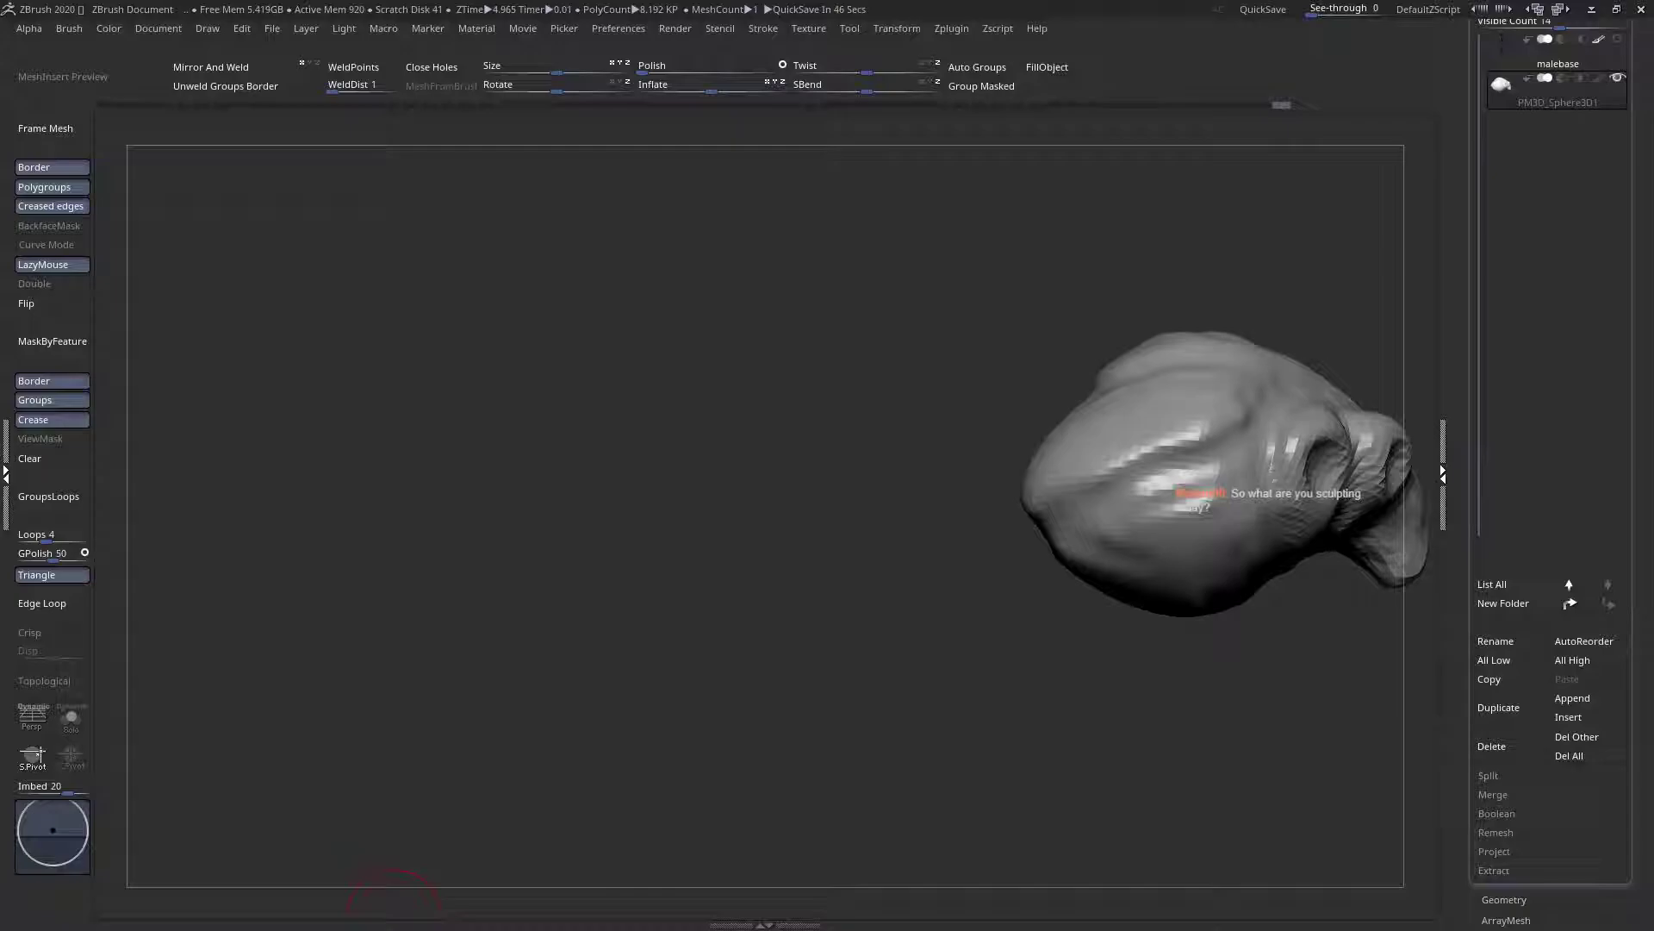
Refine the raised brows above the two hollowed bulges and the ridge behind the rear one
{"action": "mouse_move", "coordinate": [1176, 474]}
{"action": "right_mouse_down", "text": "alt"}
{"action": "mouse_move", "coordinate": [757, 491]}
{"action": "mouse_move", "coordinate": [945, 531]}
{"action": "right_mouse_up", "text": "alt"}
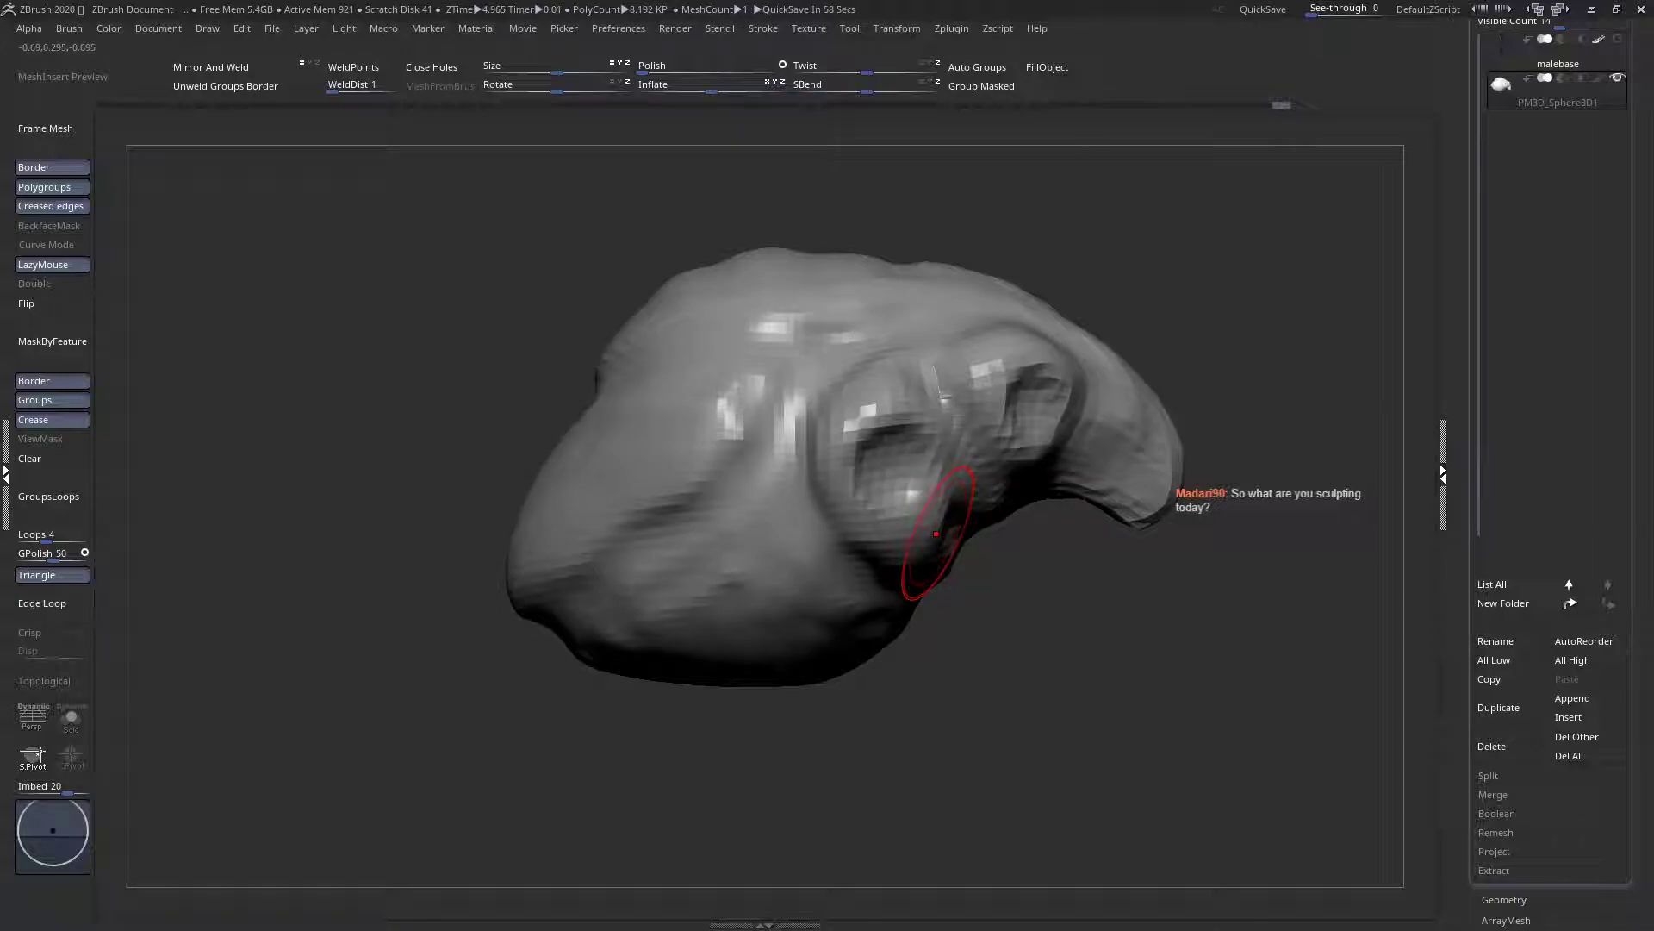
{"action": "mouse_move", "coordinate": [387, 302]}
{"action": "right_mouse_down"}
{"action": "mouse_move", "coordinate": [686, 436]}
{"action": "mouse_move", "coordinate": [698, 504]}
{"action": "mouse_move", "coordinate": [772, 545]}
{"action": "mouse_move", "coordinate": [738, 483]}
{"action": "mouse_move", "coordinate": [689, 522]}
{"action": "right_mouse_up"}
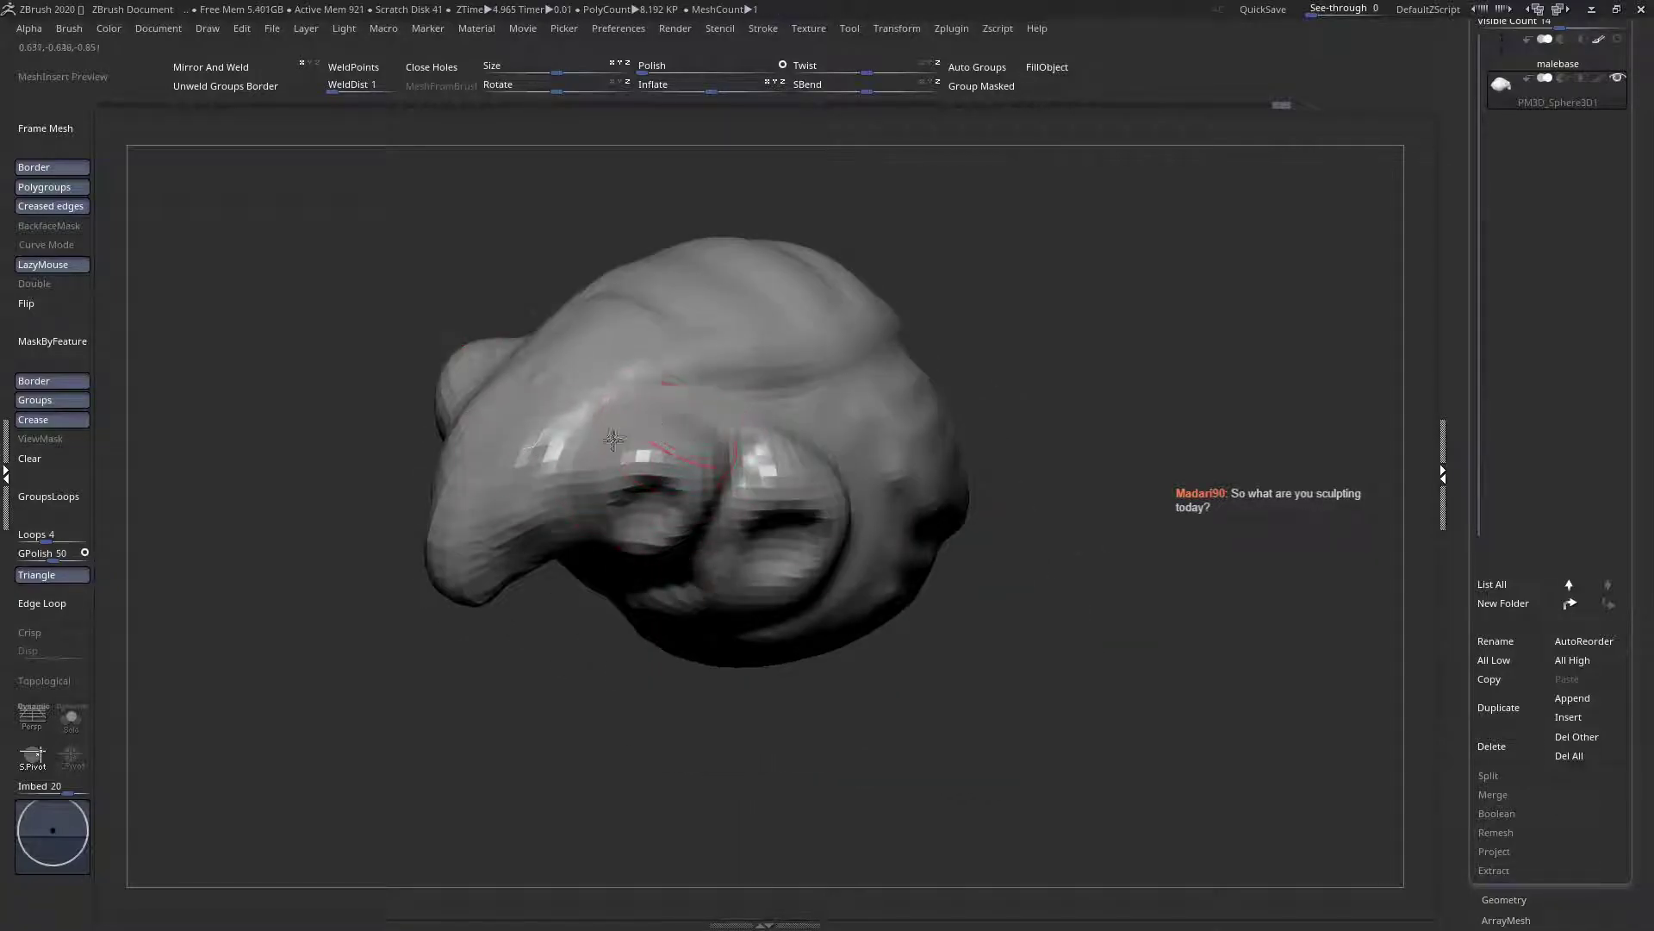
{"action": "right_click_drag", "start_coordinate": [676, 431], "coordinate": [638, 436]}
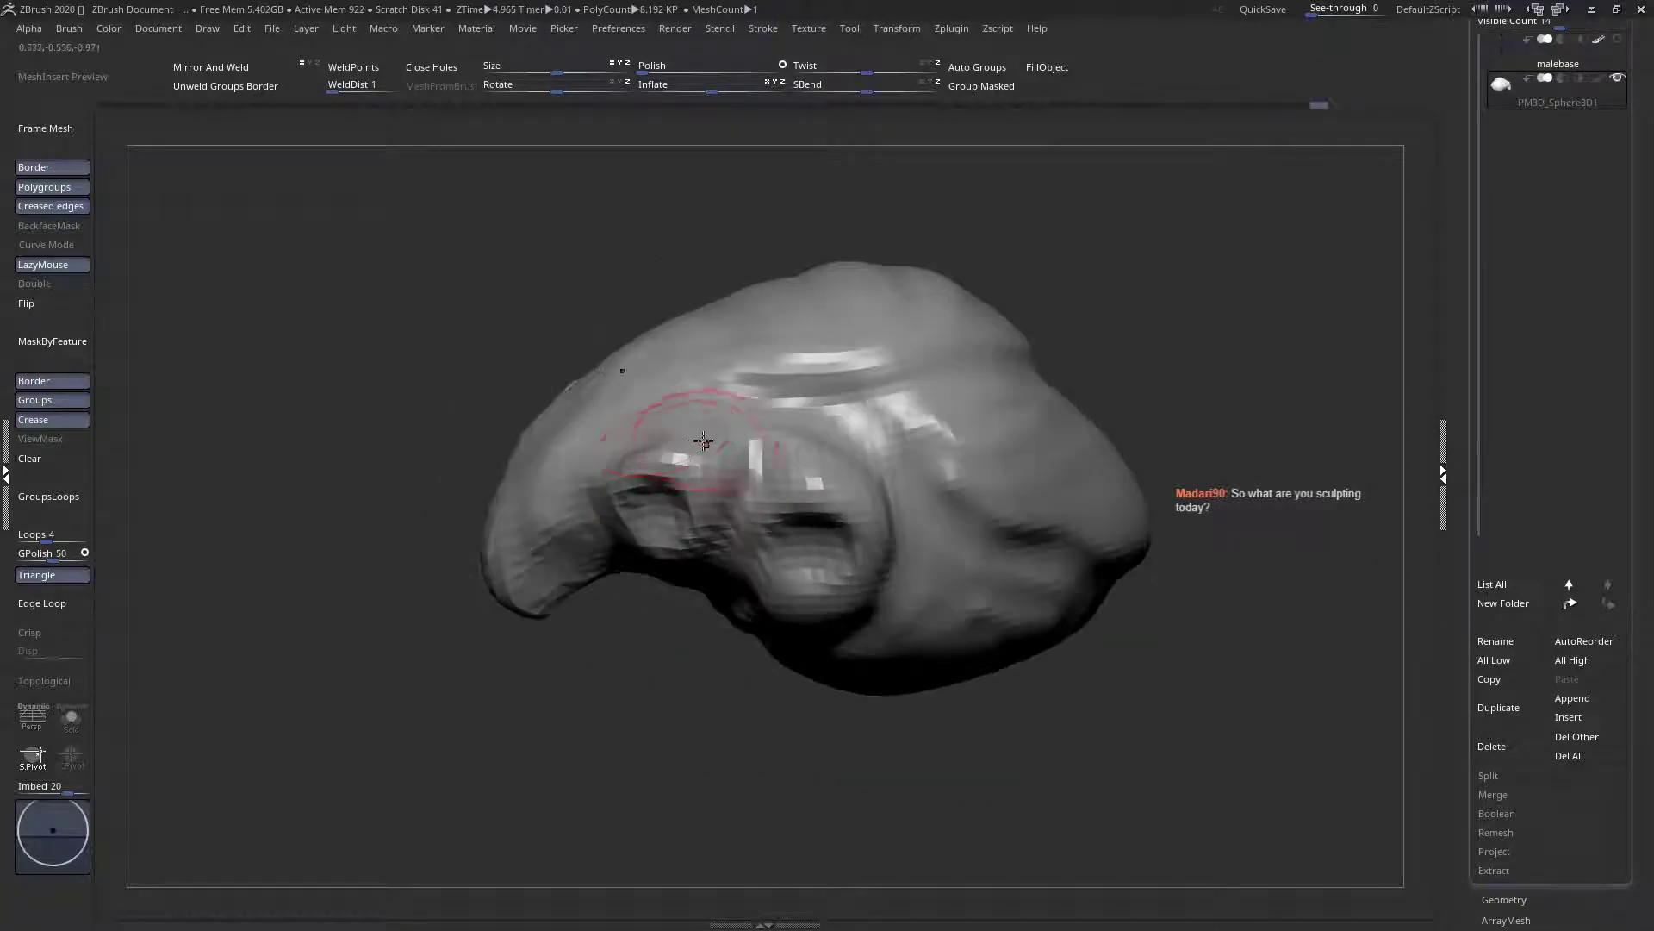
{"action": "mouse_move", "coordinate": [748, 502]}
{"action": "right_mouse_down"}
{"action": "mouse_move", "coordinate": [779, 432]}
{"action": "mouse_move", "coordinate": [757, 443]}
{"action": "mouse_move", "coordinate": [794, 414]}
{"action": "mouse_move", "coordinate": [810, 477]}
{"action": "right_mouse_up"}
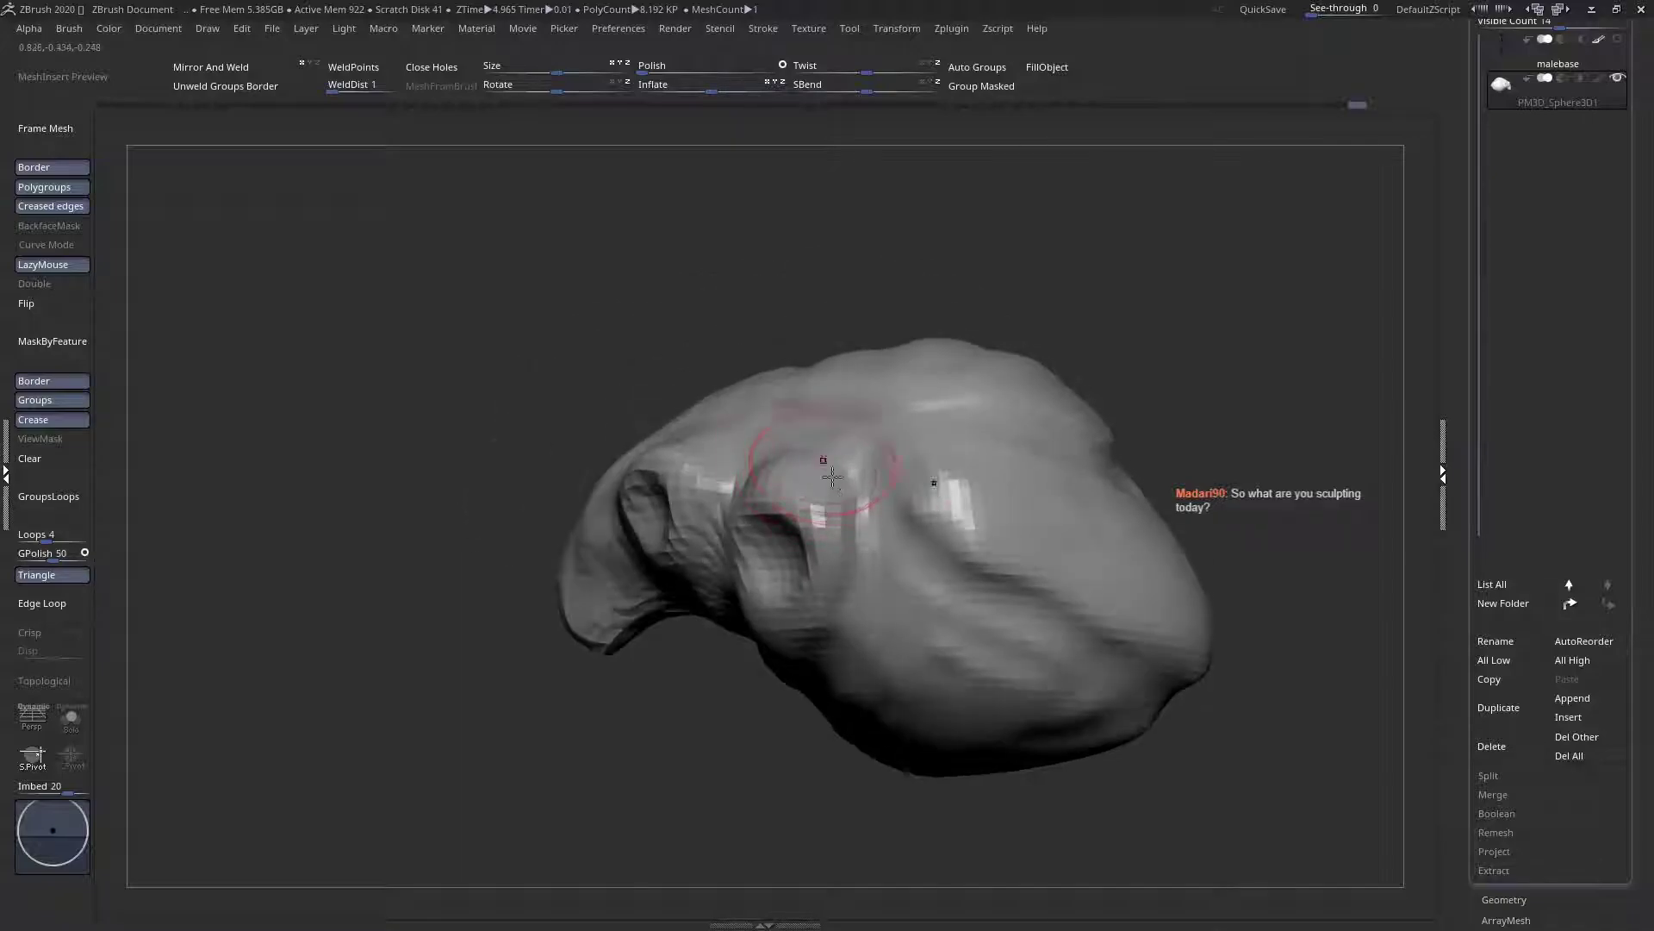
Add clay strokes to the underside of the head between the beak and the two hollowed bulges
{"action": "mouse_move", "coordinate": [829, 575]}
{"action": "right_mouse_down"}
{"action": "mouse_move", "coordinate": [836, 652]}
{"action": "mouse_move", "coordinate": [810, 642]}
{"action": "mouse_move", "coordinate": [827, 653]}
{"action": "right_mouse_up"}
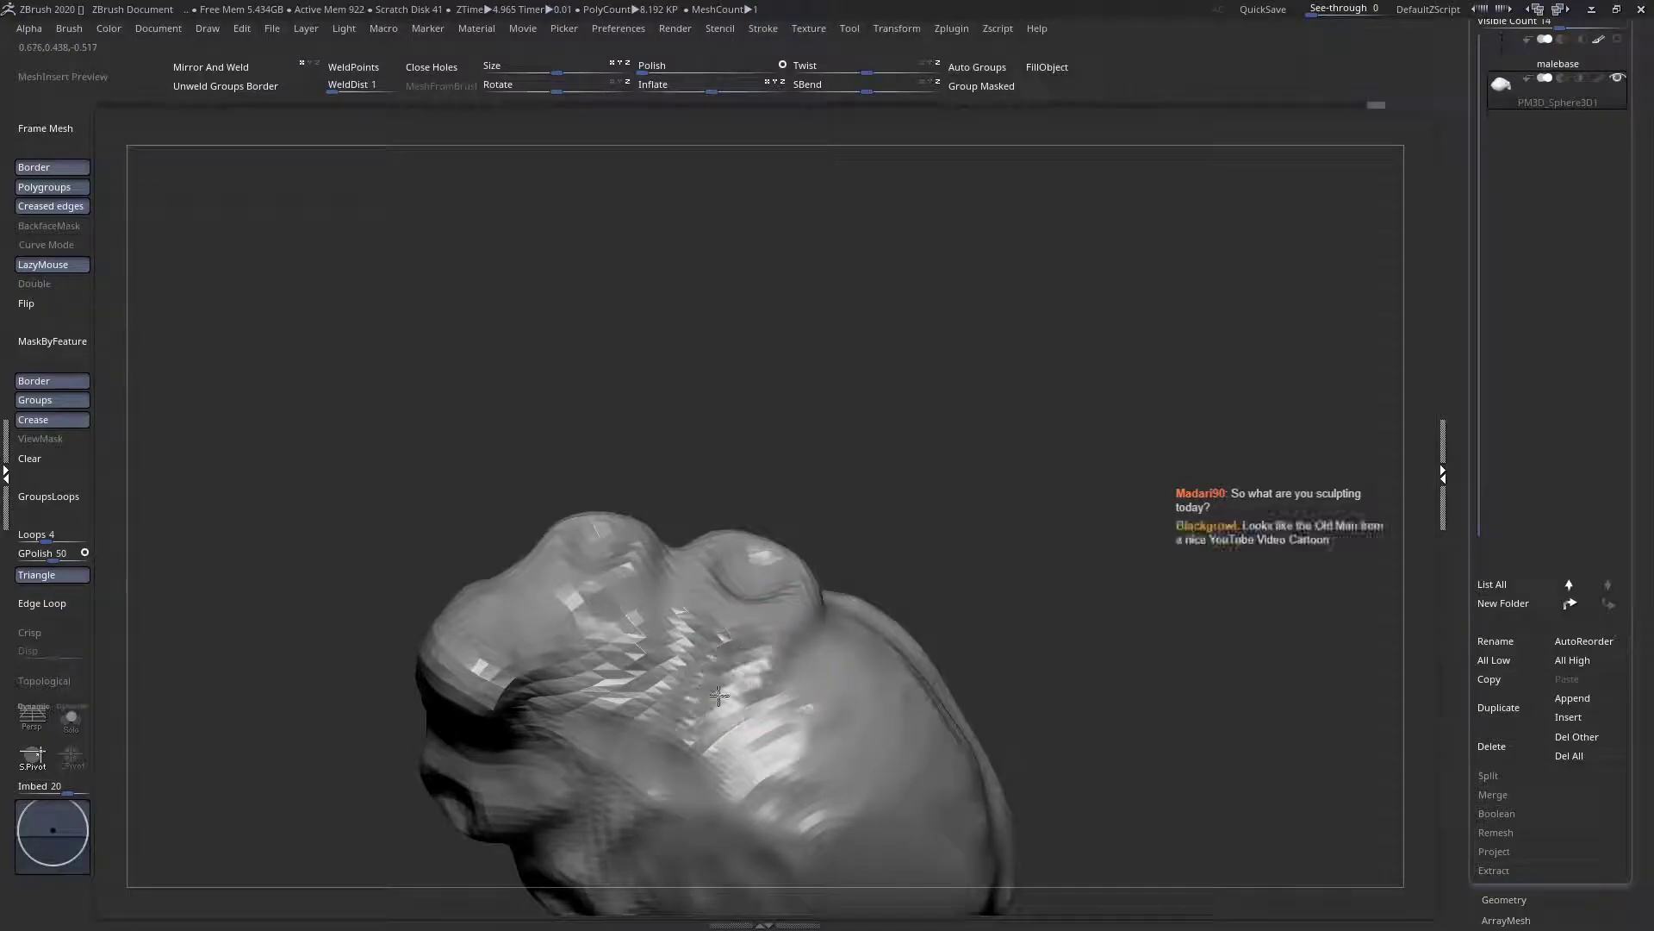
{"action": "right_click_drag", "start_coordinate": [732, 663], "coordinate": [724, 596]}
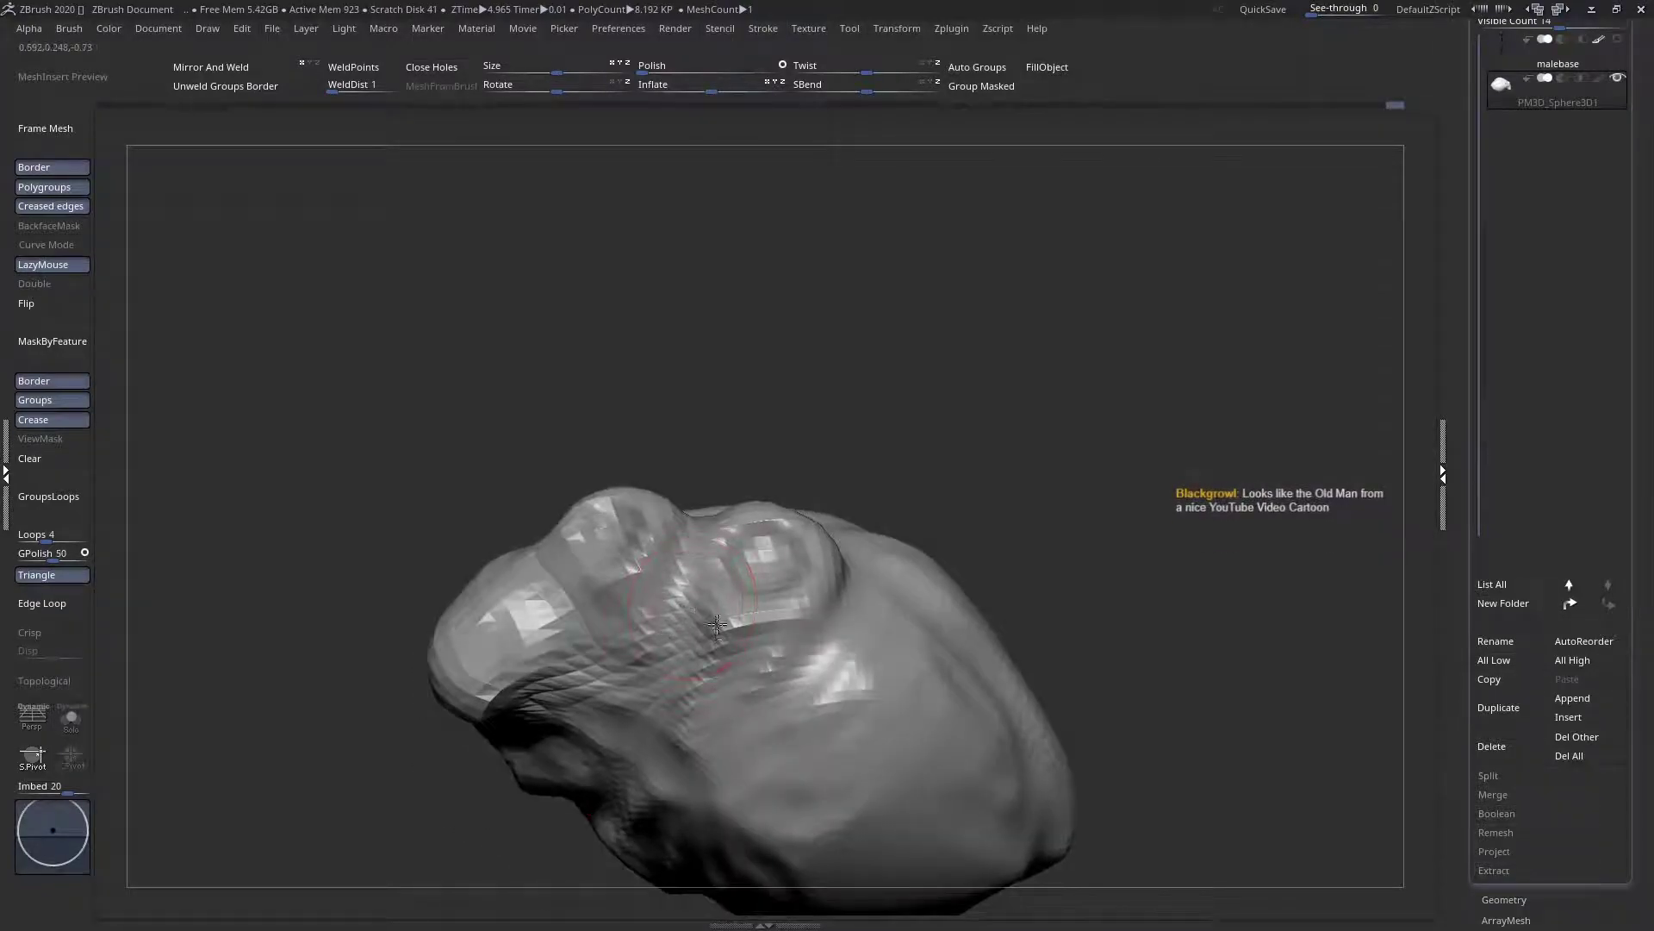
{"action": "mouse_move", "coordinate": [601, 623]}
{"action": "left_mouse_down"}
{"action": "mouse_move", "coordinate": [573, 624]}
{"action": "mouse_move", "coordinate": [586, 642]}
{"action": "mouse_move", "coordinate": [577, 619]}
{"action": "left_mouse_up"}
{"action": "mouse_move", "coordinate": [577, 618]}
{"action": "right_mouse_down"}
{"action": "mouse_move", "coordinate": [638, 522]}
{"action": "mouse_move", "coordinate": [879, 468]}
{"action": "mouse_move", "coordinate": [638, 491]}
{"action": "mouse_move", "coordinate": [736, 355]}
{"action": "right_mouse_up"}
Build a third, smaller round bulge with a shallow hollow behind the two existing ones
{"action": "mouse_move", "coordinate": [738, 355]}
{"action": "left_mouse_down"}
{"action": "mouse_move", "coordinate": [728, 369]}
{"action": "mouse_move", "coordinate": [758, 313]}
{"action": "mouse_move", "coordinate": [763, 405]}
{"action": "mouse_move", "coordinate": [725, 398]}
{"action": "mouse_move", "coordinate": [773, 404]}
{"action": "mouse_move", "coordinate": [735, 396]}
{"action": "left_mouse_up"}
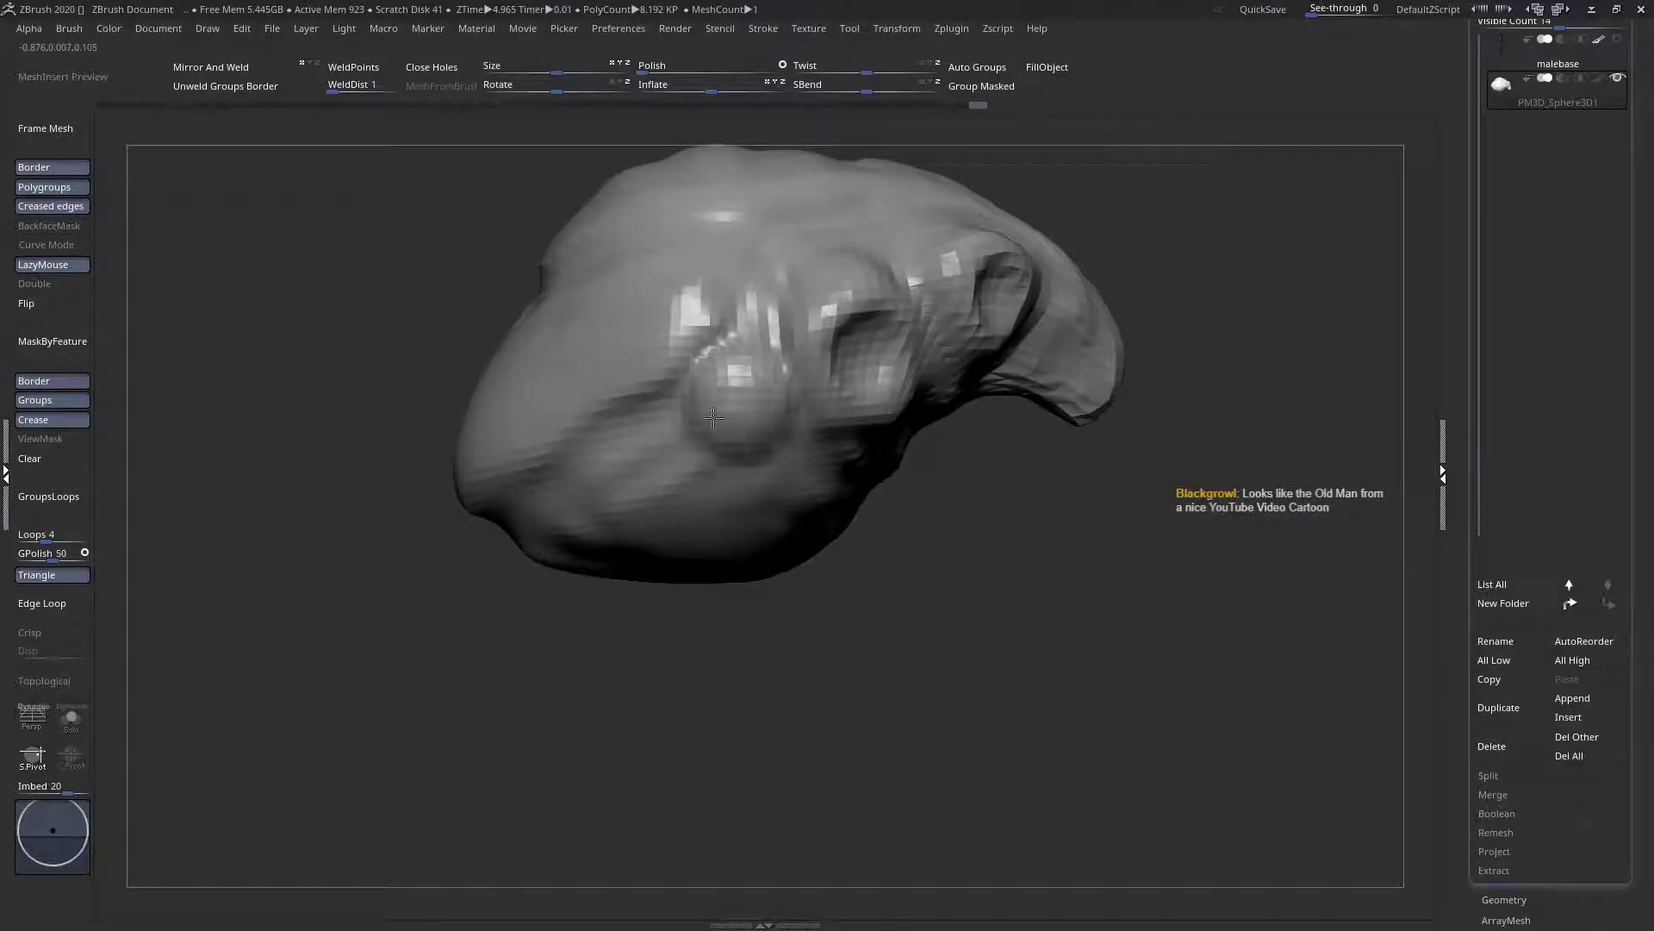
{"action": "right_click_drag", "start_coordinate": [746, 403], "coordinate": [740, 382]}
{"action": "left_click_drag", "start_coordinate": [752, 397], "coordinate": [751, 392]}
{"action": "right_click_drag", "start_coordinate": [752, 392], "coordinate": [650, 450]}
{"action": "right_click_drag", "start_coordinate": [770, 481], "coordinate": [672, 453], "text": "ctrl"}
{"action": "right_click_drag", "start_coordinate": [672, 453], "coordinate": [772, 506]}
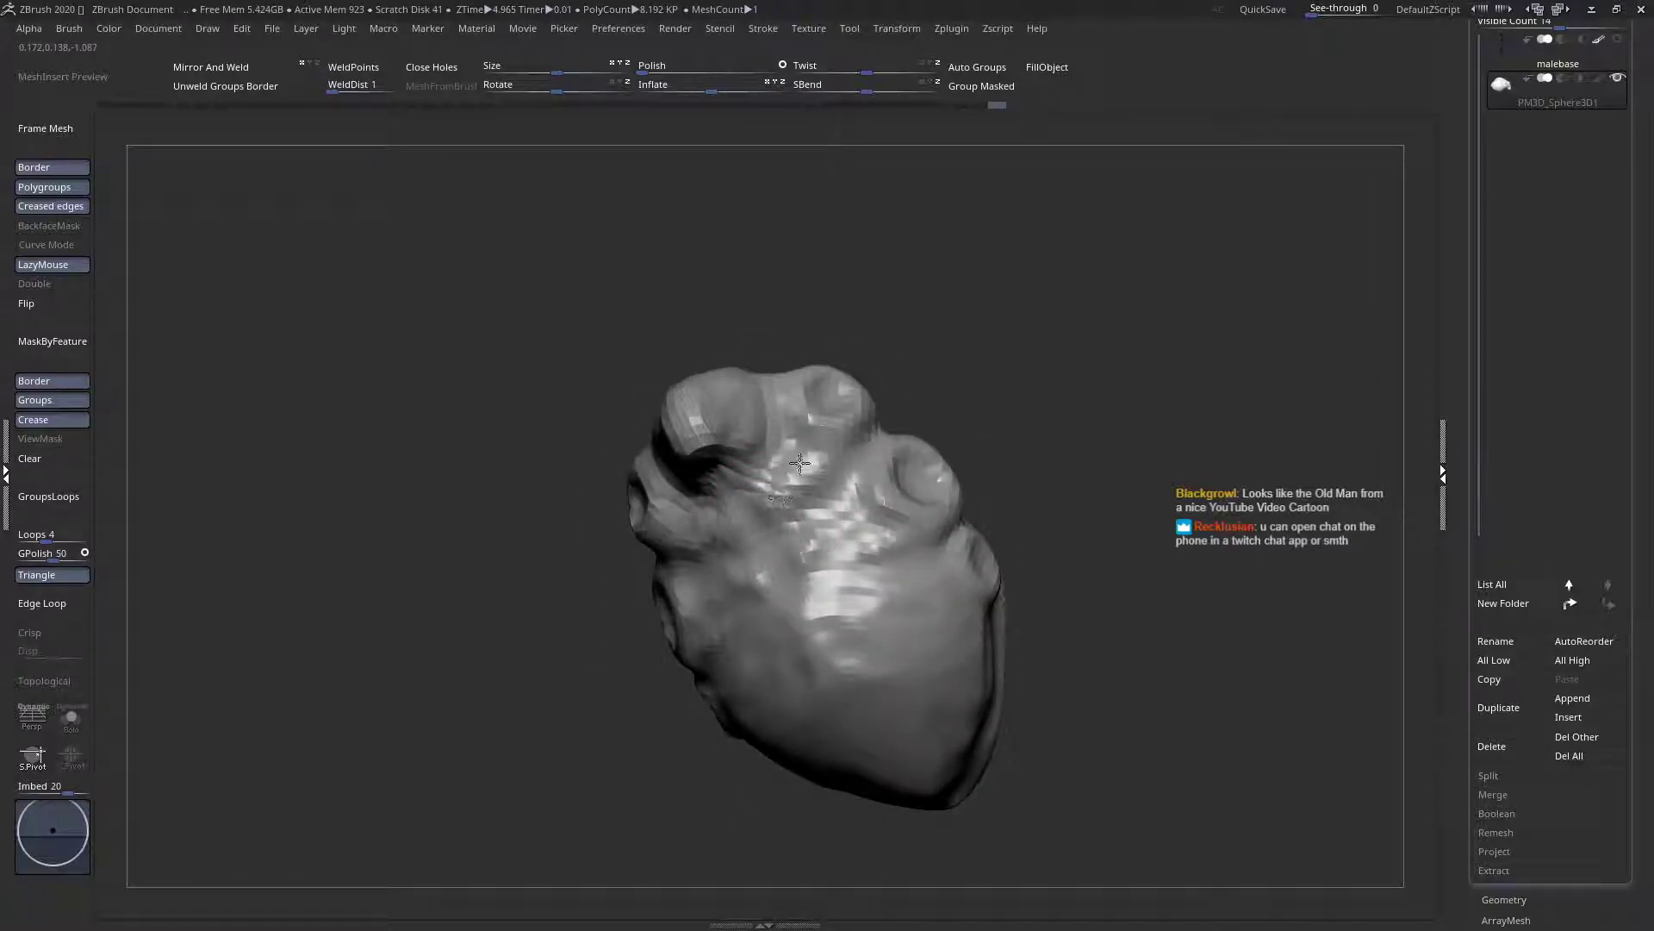
Smooth the underside of the head below the three hollowed bulges
{"action": "right_click_drag", "start_coordinate": [724, 612], "coordinate": [776, 580]}
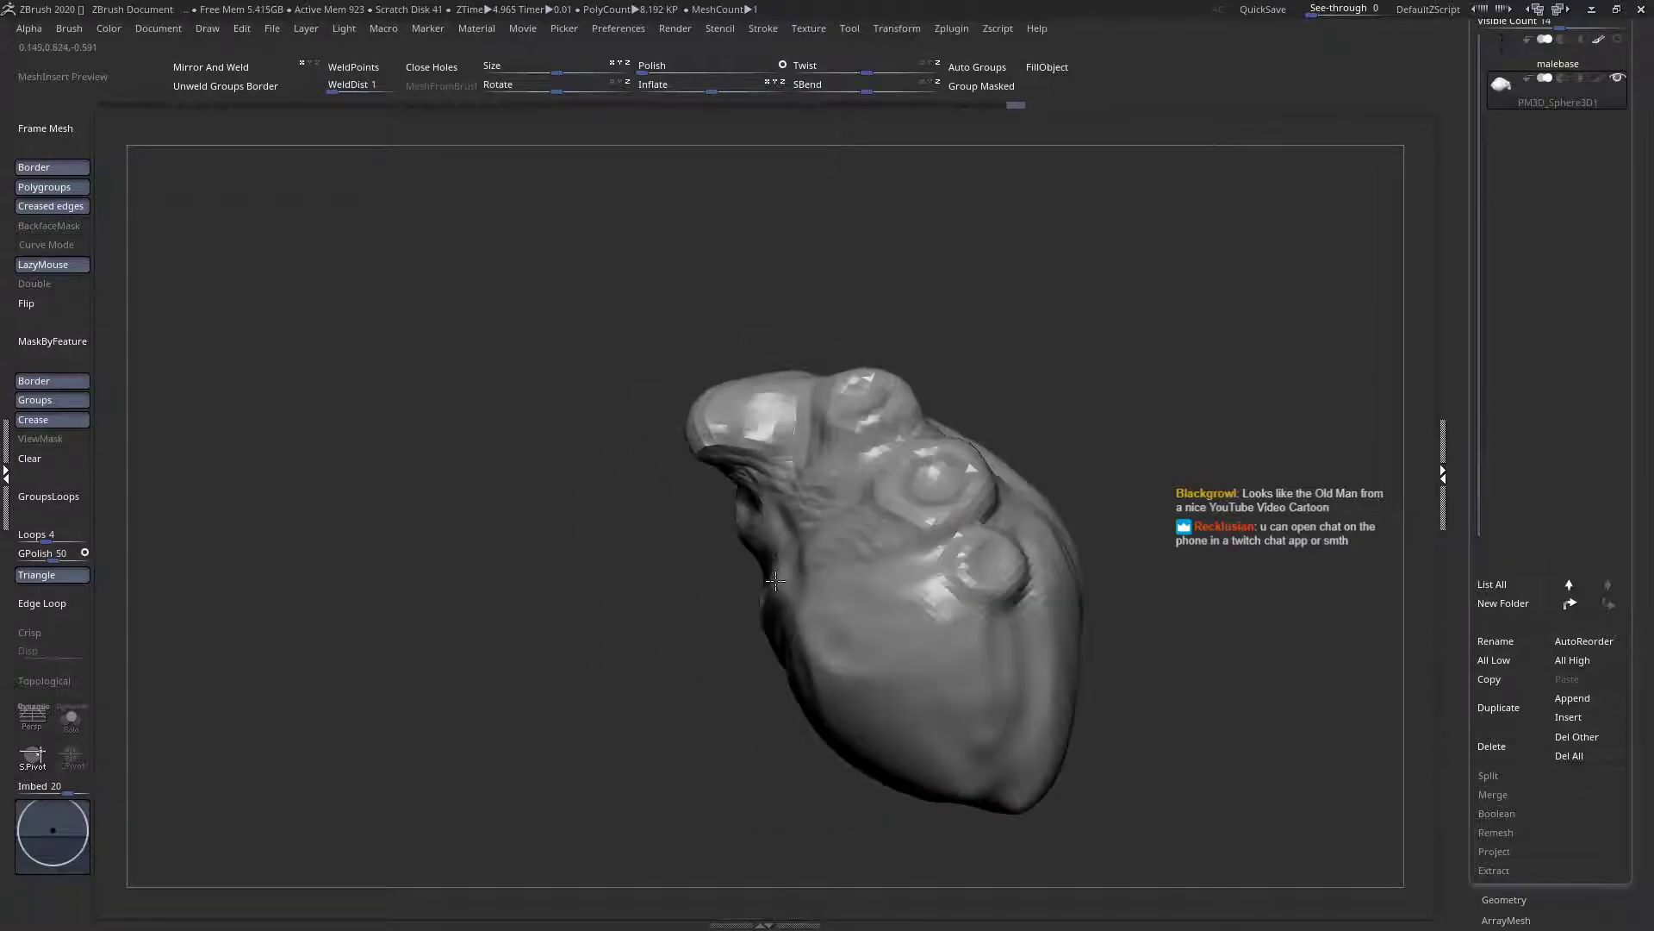
{"action": "left_click_drag", "start_coordinate": [832, 593], "coordinate": [860, 600], "text": "shift"}
{"action": "mouse_move", "coordinate": [817, 640]}
{"action": "right_mouse_down"}
{"action": "mouse_move", "coordinate": [919, 603]}
{"action": "mouse_move", "coordinate": [870, 603]}
{"action": "right_mouse_up"}
{"action": "mouse_move", "coordinate": [944, 487]}
{"action": "right_mouse_down"}
{"action": "mouse_move", "coordinate": [905, 519]}
{"action": "mouse_move", "coordinate": [876, 499]}
{"action": "mouse_move", "coordinate": [1123, 495]}
{"action": "mouse_move", "coordinate": [914, 561]}
{"action": "mouse_move", "coordinate": [945, 512]}
{"action": "mouse_move", "coordinate": [887, 517]}
{"action": "mouse_move", "coordinate": [876, 545]}
{"action": "mouse_move", "coordinate": [975, 554]}
{"action": "mouse_move", "coordinate": [933, 496]}
{"action": "right_mouse_up"}
{"action": "right_click_drag", "start_coordinate": [847, 536], "coordinate": [874, 575]}
Duplicate the head subtool and place the copy upright below the original
{"action": "mouse_move", "coordinate": [978, 557]}
{"action": "right_mouse_down", "text": "alt"}
{"action": "mouse_move", "coordinate": [814, 606]}
{"action": "mouse_move", "coordinate": [748, 435]}
{"action": "right_mouse_up", "text": "alt"}
{"action": "key", "text": "shift+f"}
{"action": "left_click", "coordinate": [728, 502]}
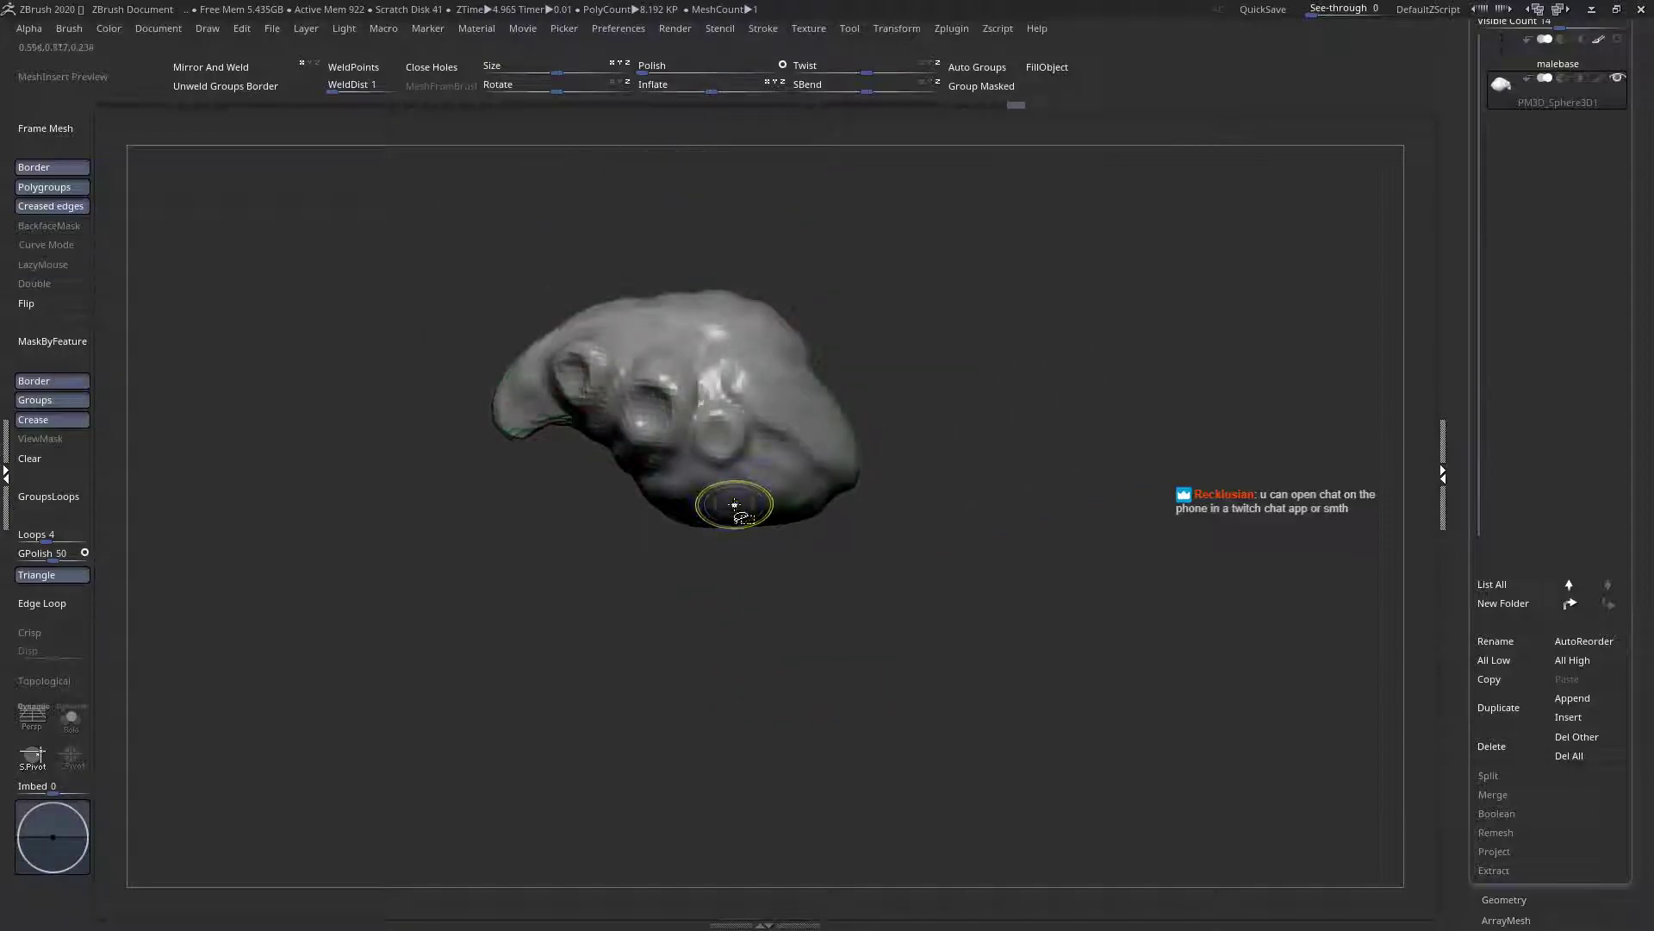
{"action": "key", "text": "w"}
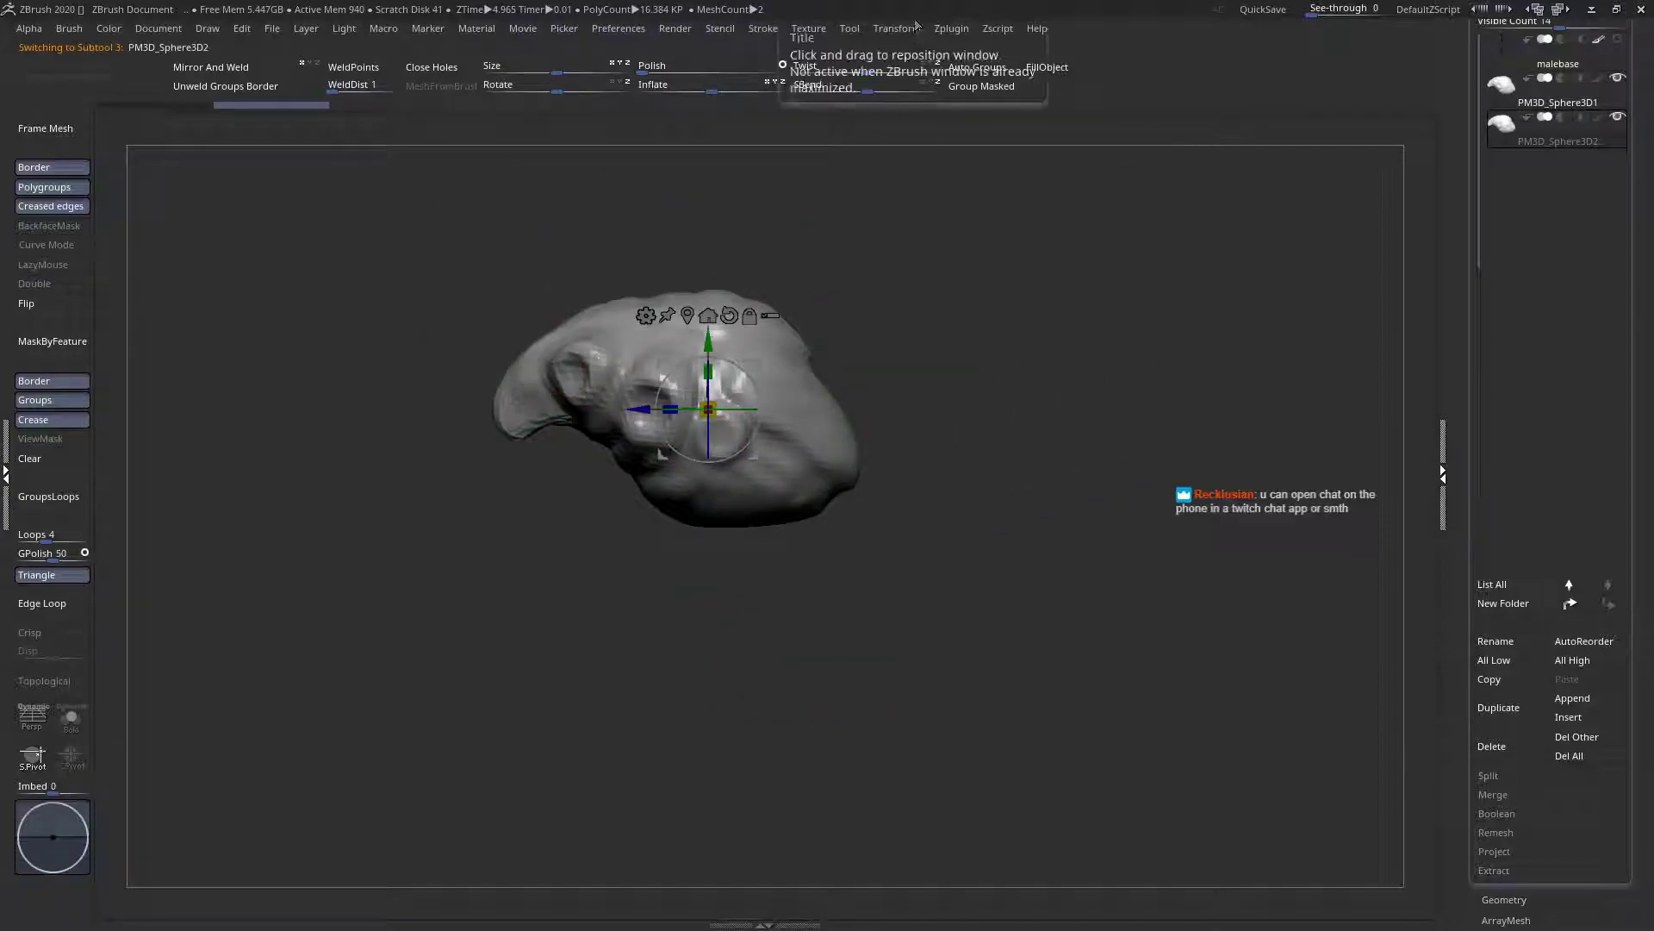
{"action": "left_click", "coordinate": [903, 25]}
{"action": "left_click", "coordinate": [922, 109]}
{"action": "left_click_drag", "start_coordinate": [859, 373], "coordinate": [914, 574]}
{"action": "mouse_move", "coordinate": [736, 552]}
{"action": "left_mouse_down", "text": "shift"}
{"action": "mouse_move", "coordinate": [999, 552]}
{"action": "mouse_move", "coordinate": [986, 617]}
{"action": "mouse_move", "coordinate": [909, 709]}
{"action": "mouse_move", "coordinate": [810, 726]}
{"action": "mouse_move", "coordinate": [836, 608]}
{"action": "mouse_move", "coordinate": [867, 594]}
{"action": "left_mouse_up", "text": "shift"}
{"action": "key", "text": "q"}
{"action": "left_click_drag", "start_coordinate": [465, 624], "coordinate": [693, 587]}
Duplicate the head a second time and place this copy beside the upright one
{"action": "key", "text": "ctrl+shift+d"}
{"action": "key", "text": "w"}
{"action": "mouse_move", "coordinate": [870, 515]}
{"action": "left_mouse_down"}
{"action": "mouse_move", "coordinate": [1121, 516]}
{"action": "mouse_move", "coordinate": [880, 675]}
{"action": "left_mouse_up"}
{"action": "key", "text": "w"}
{"action": "left_click_drag", "start_coordinate": [996, 517], "coordinate": [831, 613]}
{"action": "key", "text": "q"}
{"action": "left_click_drag", "start_coordinate": [831, 672], "coordinate": [629, 663]}
Make the upright head copy the active subtool and adjust the brush draw size
{"action": "left_click", "coordinate": [771, 479], "text": "alt"}
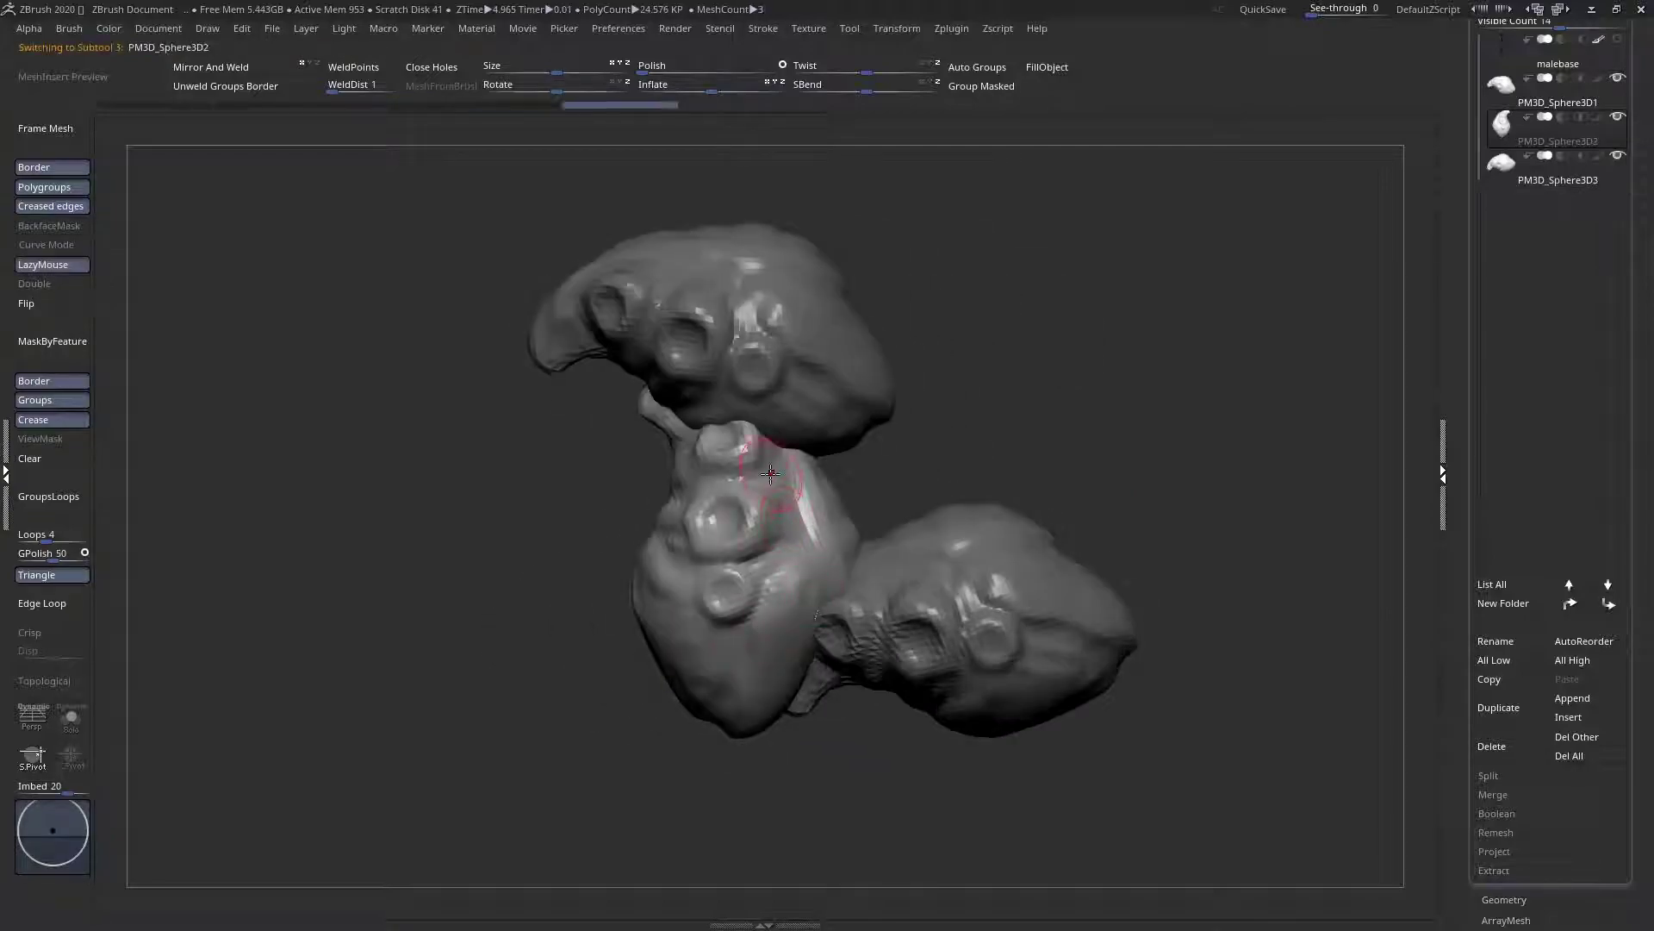
{"action": "key", "text": "space"}
{"action": "left_click_drag", "start_coordinate": [775, 474], "coordinate": [810, 472]}
{"action": "mouse_move", "coordinate": [784, 560]}
{"action": "right_mouse_down", "text": "alt"}
{"action": "mouse_move", "coordinate": [763, 517]}
{"action": "mouse_move", "coordinate": [659, 536]}
{"action": "right_mouse_up", "text": "alt"}
{"action": "key", "text": "space"}
{"action": "left_click_drag", "start_coordinate": [687, 484], "coordinate": [719, 482]}
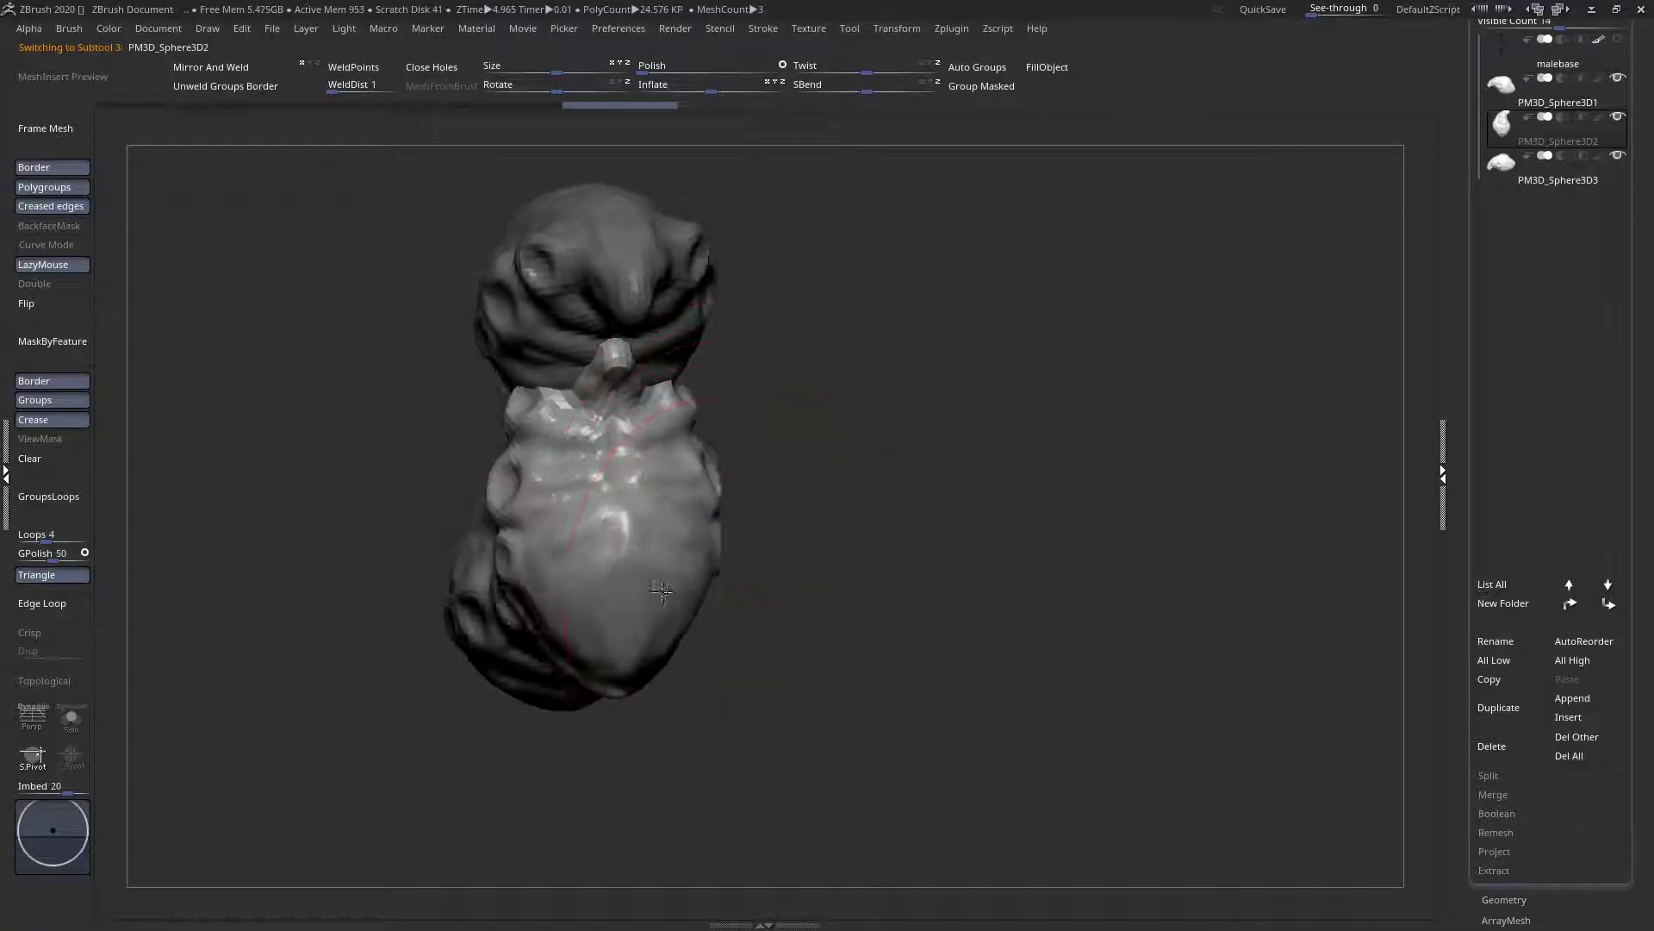
{"action": "right_click_drag", "start_coordinate": [661, 591], "coordinate": [584, 591]}
Choose the ClayBuildup brush and readjust its draw size for the upright head copy
{"action": "key", "text": "space"}
{"action": "left_click", "coordinate": [448, 522]}
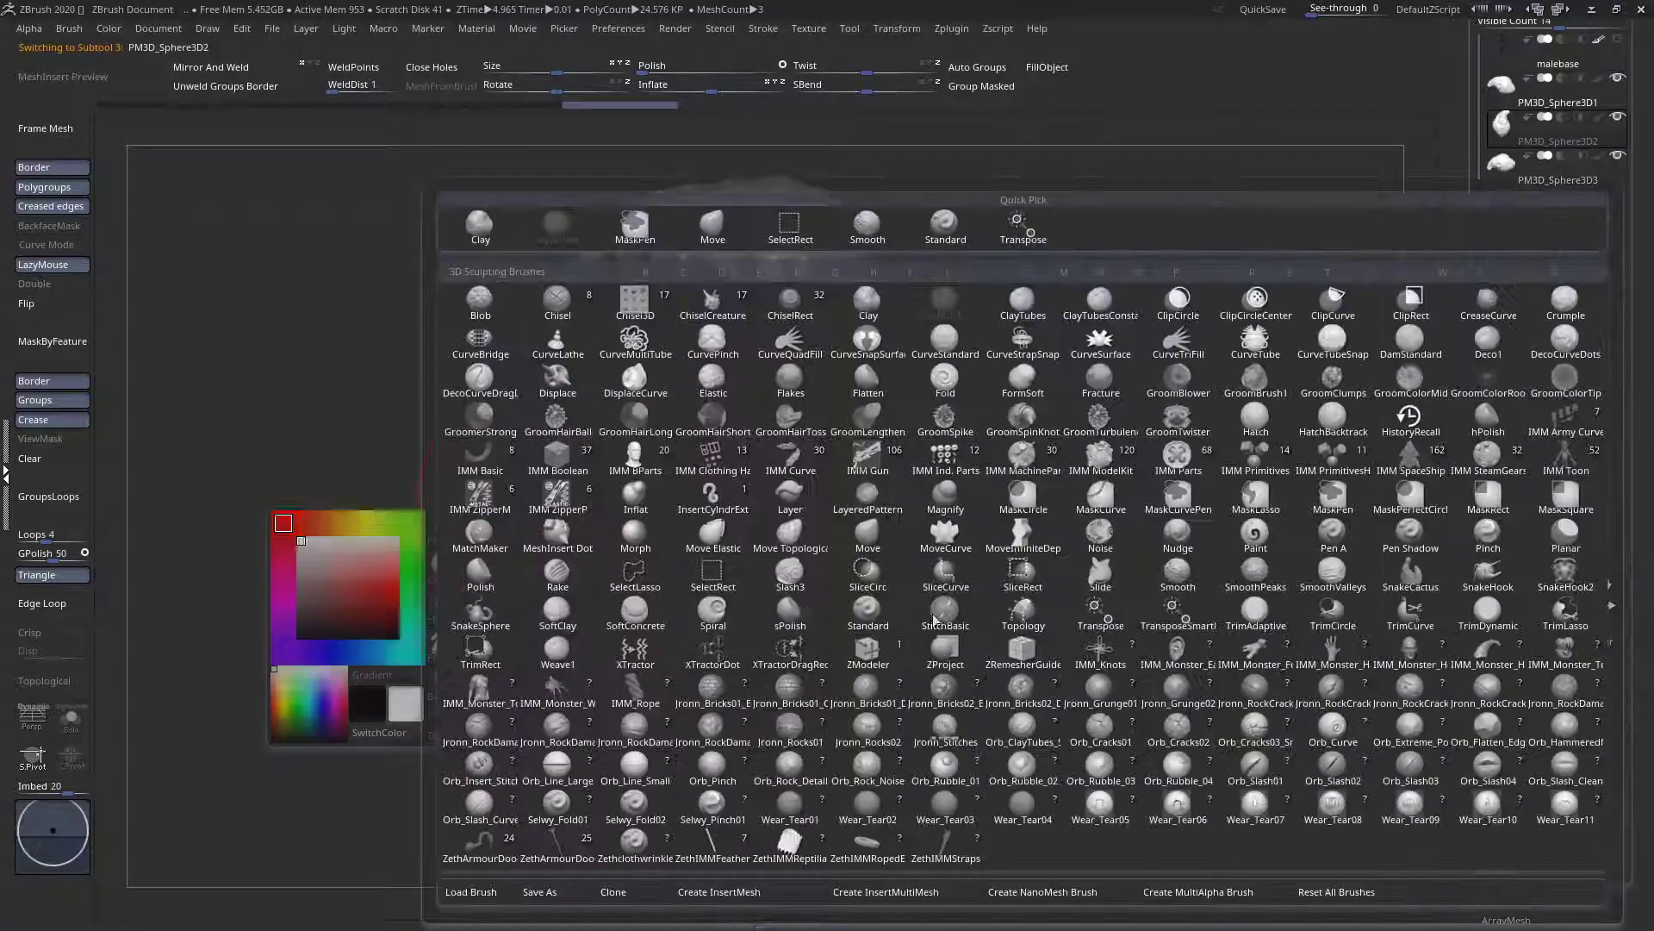
{"action": "left_click", "coordinate": [945, 301]}
{"action": "key", "text": "space"}
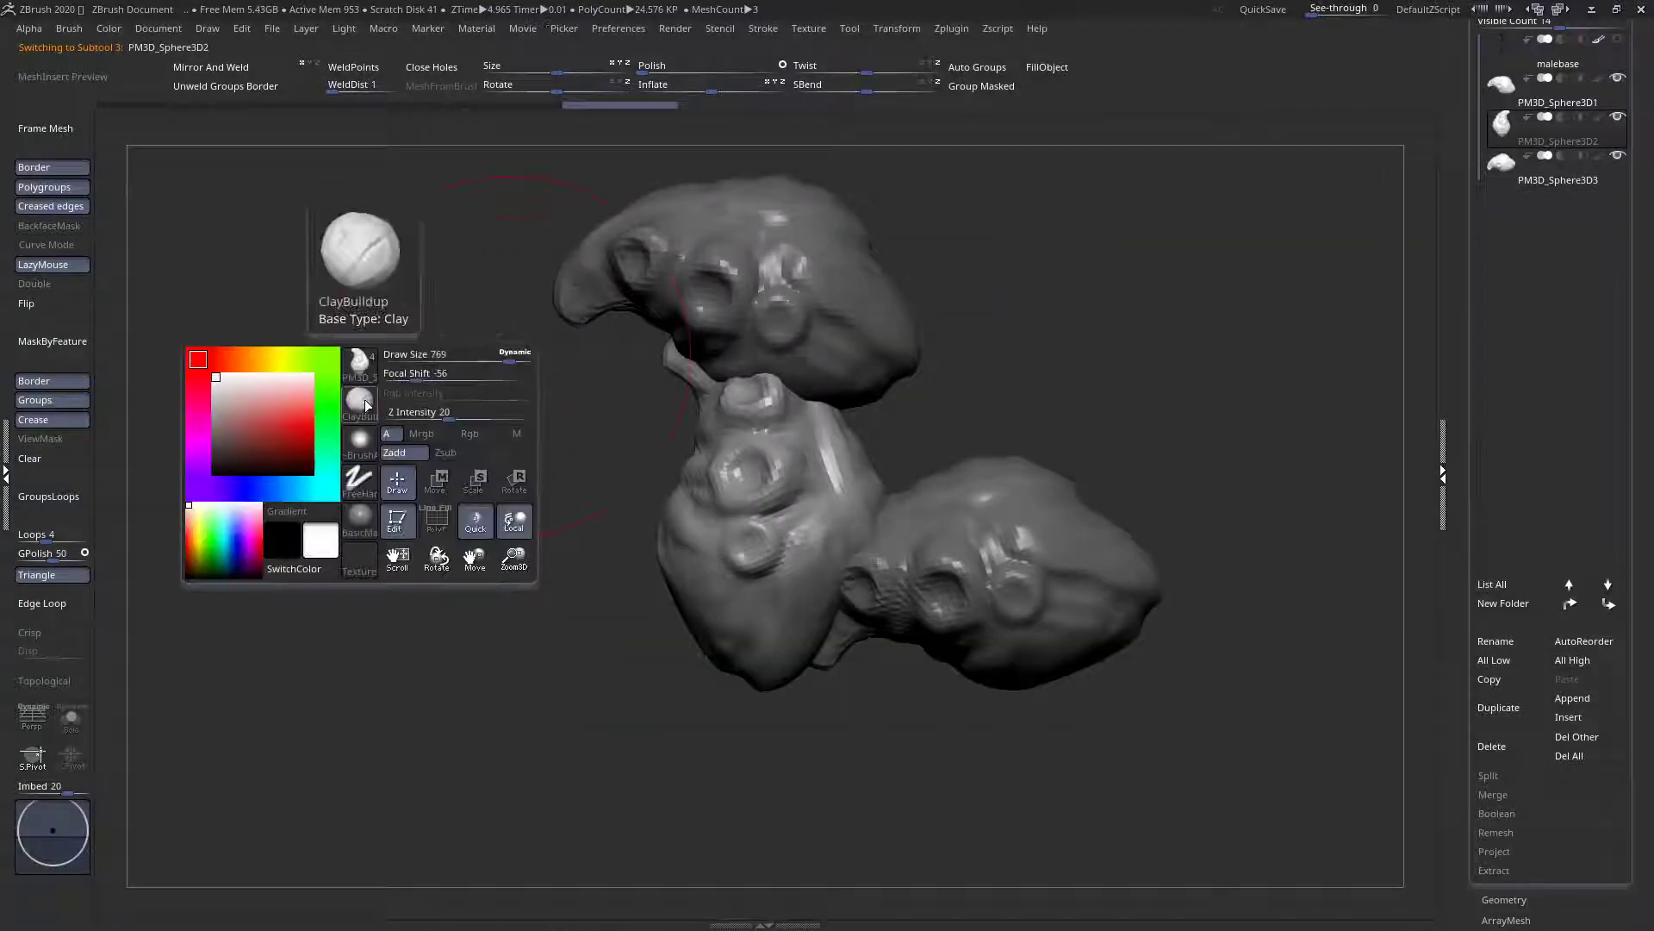
{"action": "left_click", "coordinate": [366, 403]}
{"action": "key", "text": "space"}
{"action": "left_click_drag", "start_coordinate": [636, 362], "coordinate": [576, 362]}
{"action": "right_click_drag", "start_coordinate": [786, 571], "coordinate": [923, 545]}
{"action": "mouse_move", "coordinate": [725, 556]}
{"action": "right_mouse_down"}
{"action": "mouse_move", "coordinate": [661, 591]}
{"action": "mouse_move", "coordinate": [685, 583]}
{"action": "right_mouse_up"}
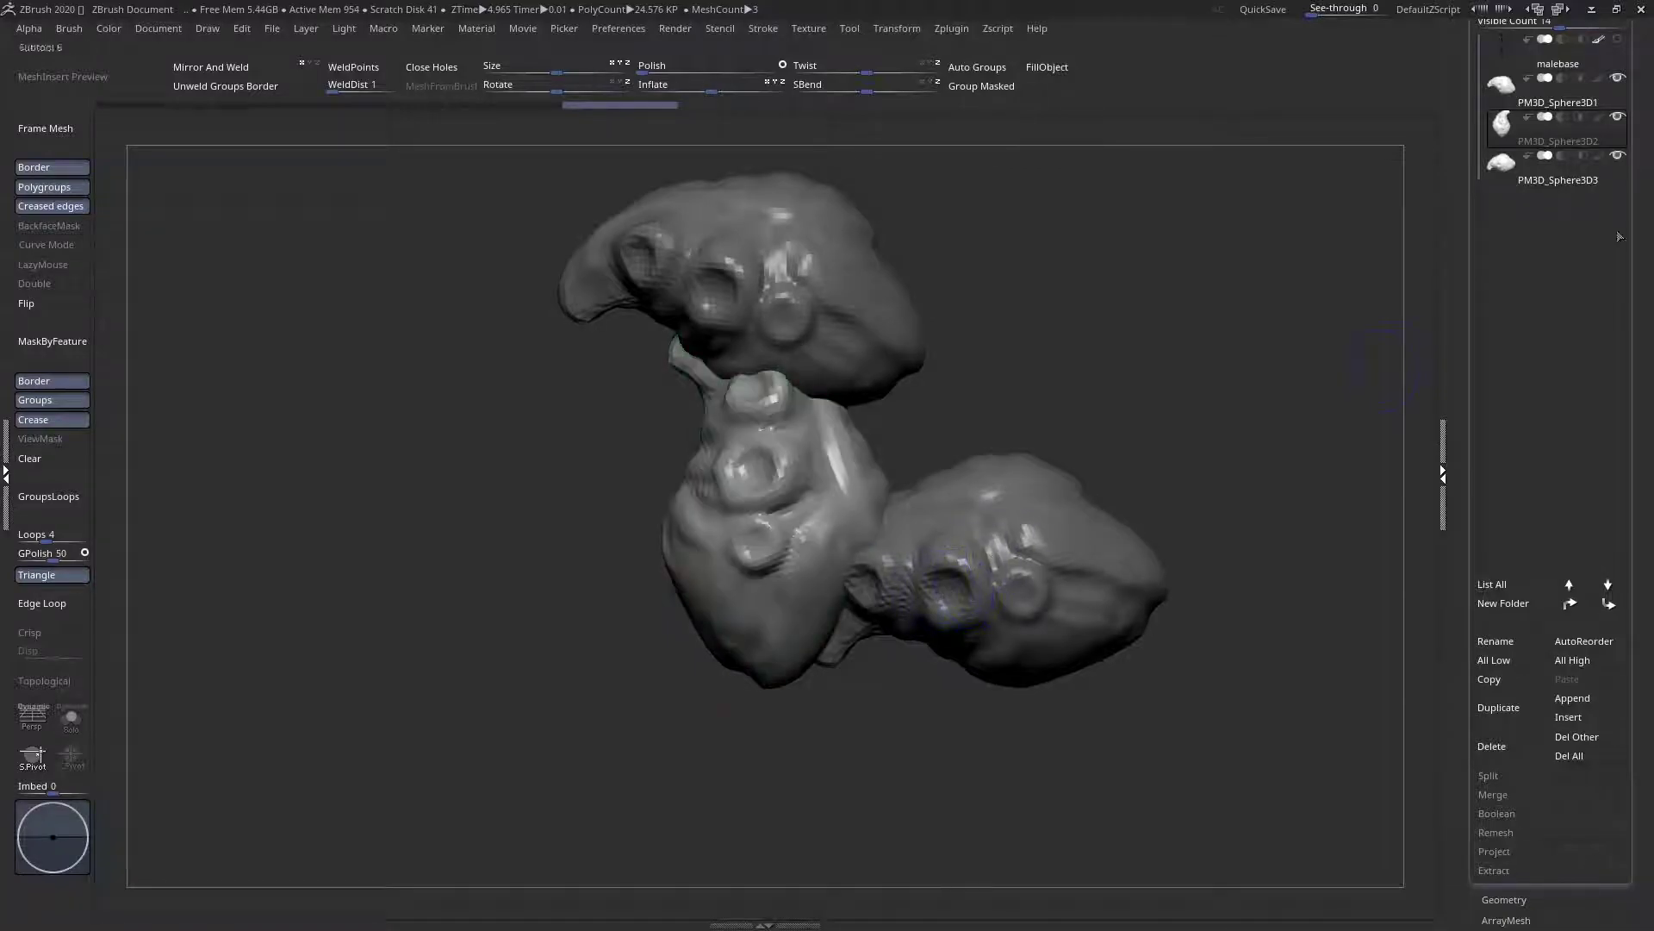
Hide the two head copies and make the original head the active subtool
{"action": "key", "text": "shift+f"}
{"action": "left_click", "coordinate": [1618, 118]}
{"action": "left_click", "coordinate": [1618, 157]}
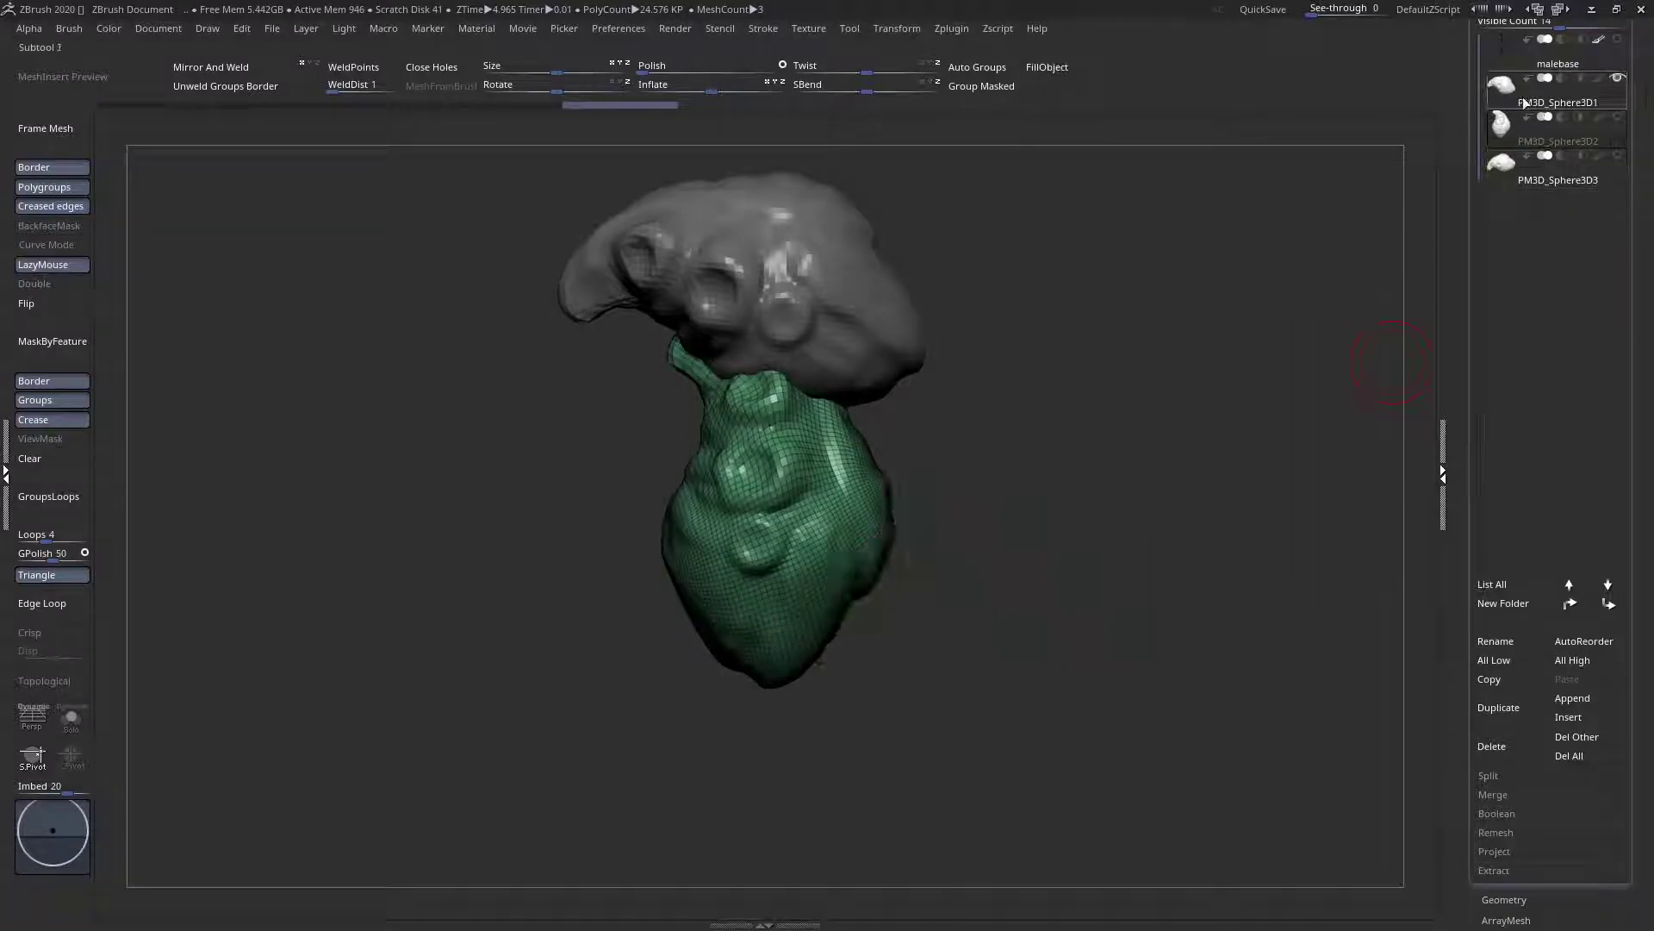
{"action": "left_click", "coordinate": [1525, 104]}
{"action": "right_click_drag", "start_coordinate": [974, 301], "coordinate": [941, 436], "text": "alt"}
{"action": "key", "text": "shift+f"}
Switch to a flattening brush, adjust its draw size, and plane the surface above the middle hollowed bulge
{"action": "key", "text": "space"}
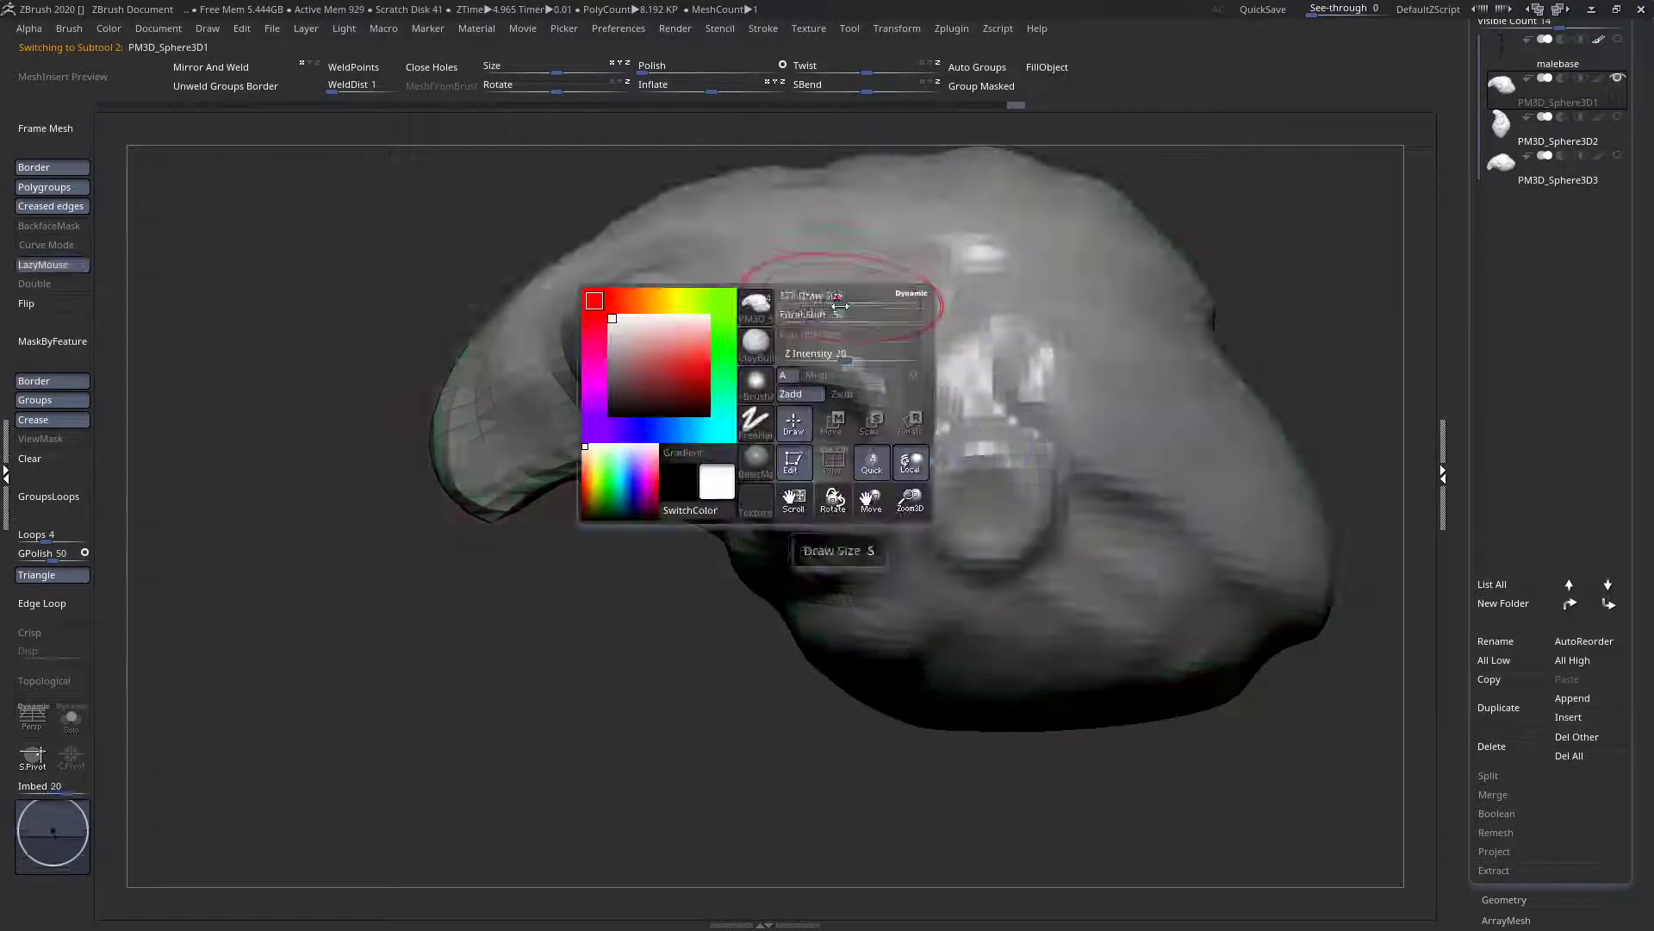
{"action": "left_click", "coordinate": [755, 352]}
{"action": "key", "text": "m"}
{"action": "key", "text": "v"}
{"action": "right_click_drag", "start_coordinate": [746, 418], "coordinate": [743, 525], "text": "ctrl"}
{"action": "mouse_move", "coordinate": [743, 526]}
{"action": "right_mouse_down"}
{"action": "mouse_move", "coordinate": [753, 339]}
{"action": "mouse_move", "coordinate": [733, 405]}
{"action": "right_mouse_up"}
{"action": "key", "text": "space"}
{"action": "left_click_drag", "start_coordinate": [763, 342], "coordinate": [741, 344]}
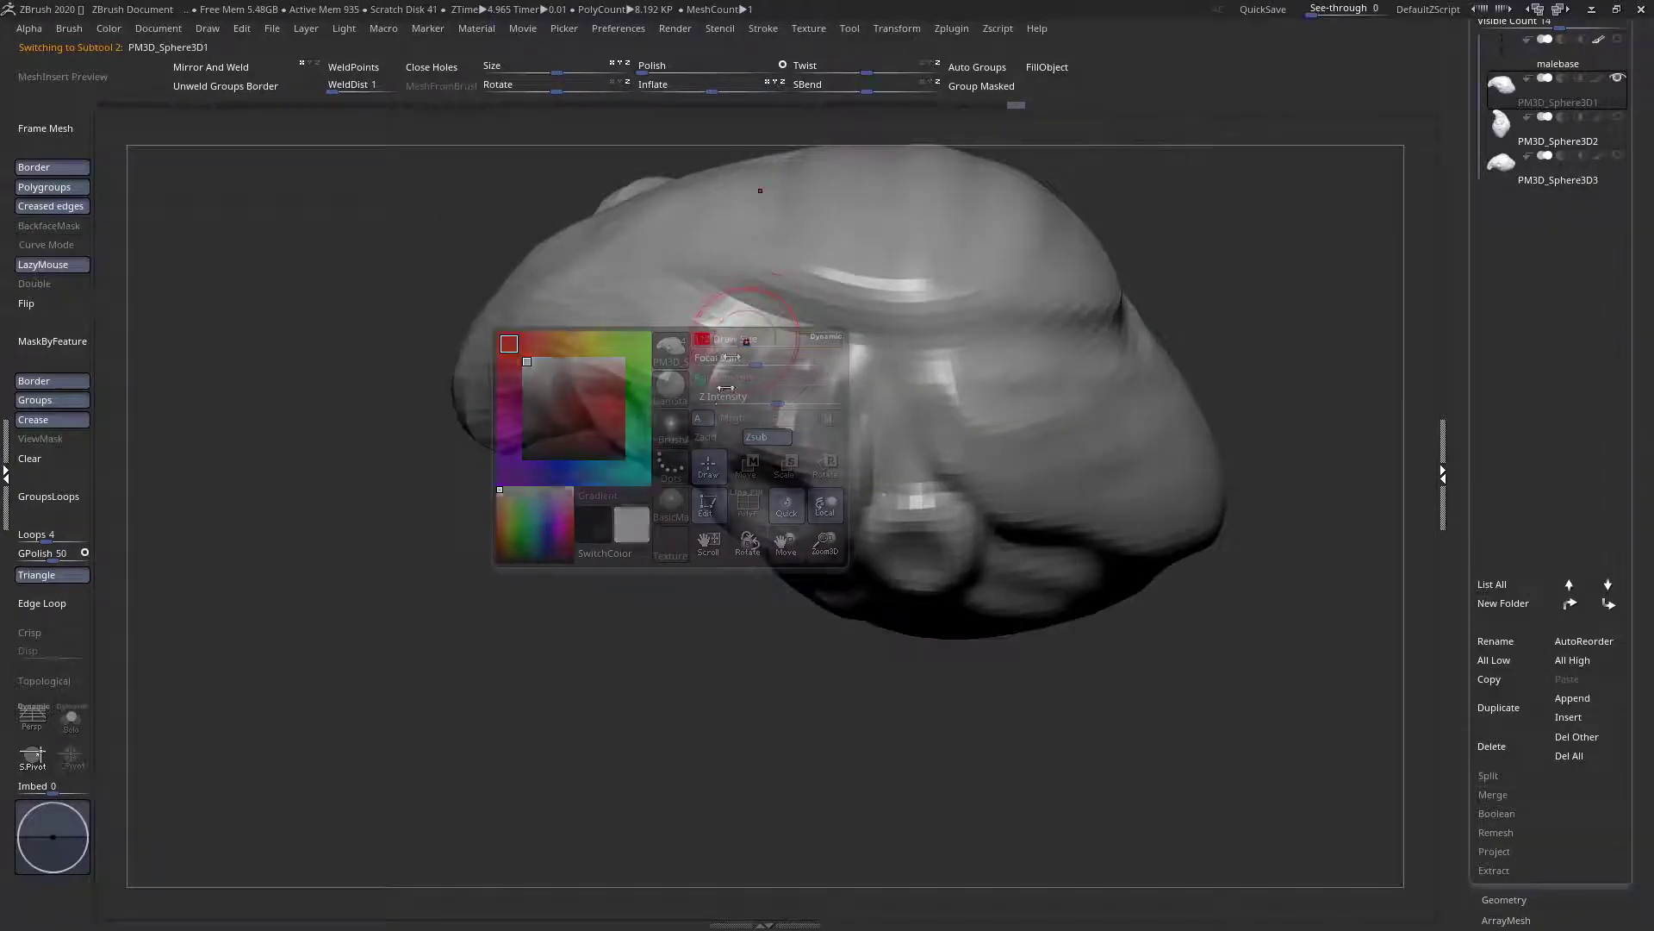
{"action": "right_click_drag", "start_coordinate": [776, 375], "coordinate": [748, 383]}
{"action": "mouse_move", "coordinate": [748, 370]}
{"action": "left_mouse_down"}
{"action": "mouse_move", "coordinate": [731, 405]}
{"action": "mouse_move", "coordinate": [757, 358]}
{"action": "left_mouse_up"}
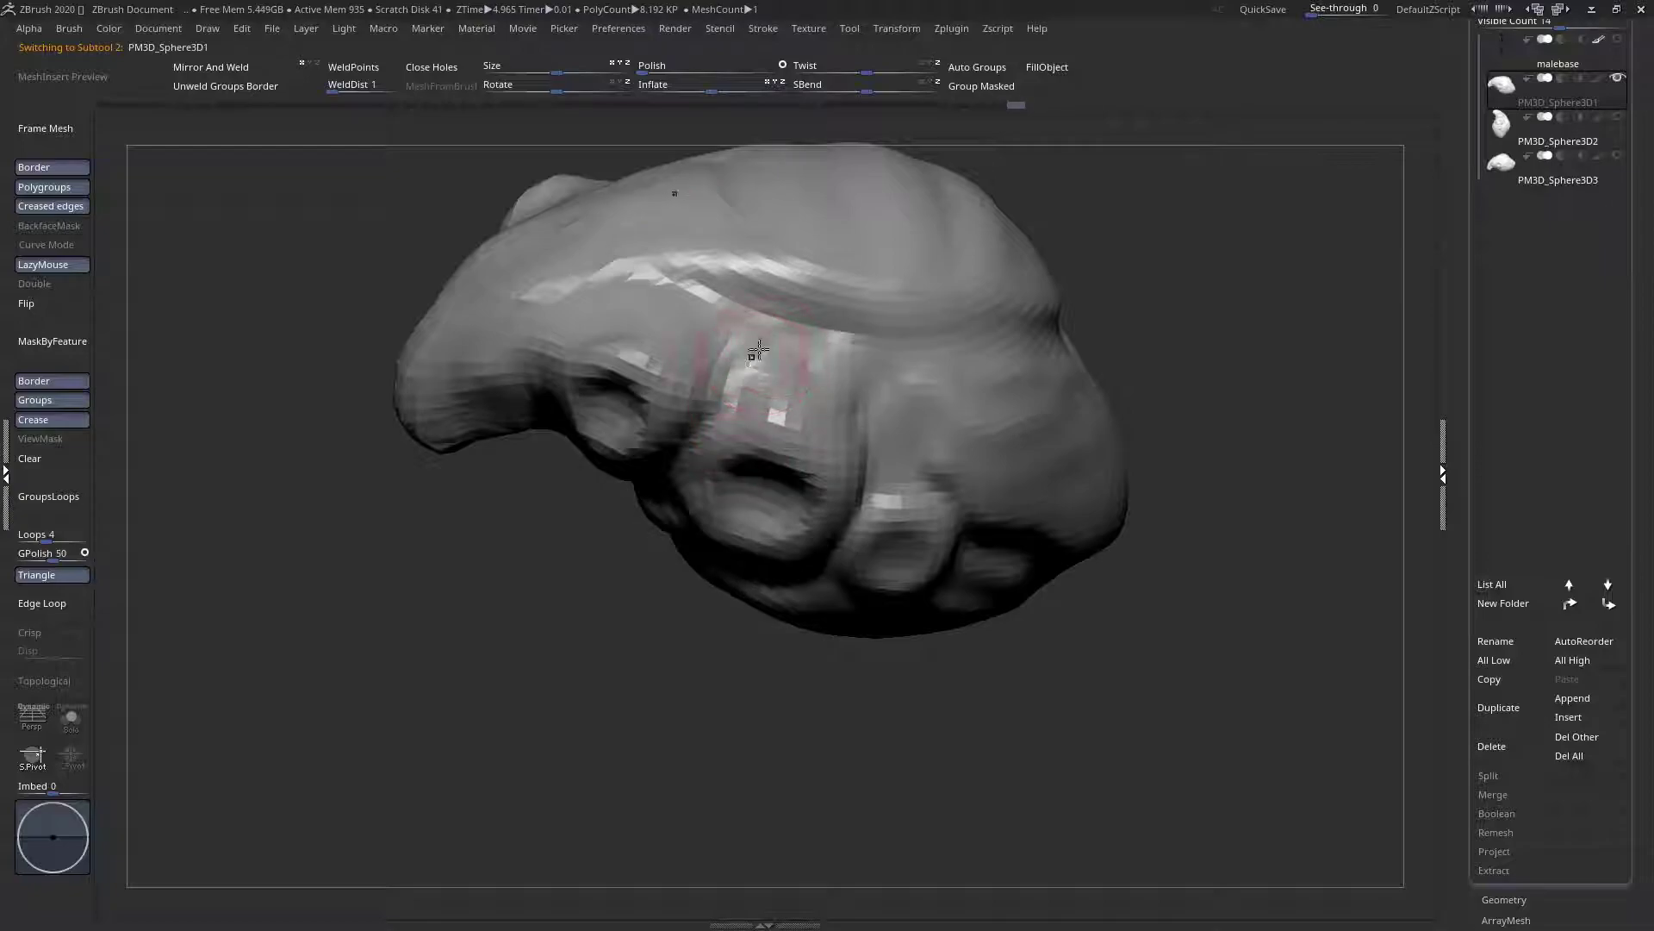
{"action": "mouse_move", "coordinate": [757, 349]}
{"action": "right_mouse_down"}
{"action": "mouse_move", "coordinate": [580, 340]}
{"action": "mouse_move", "coordinate": [555, 430]}
{"action": "mouse_move", "coordinate": [594, 331]}
{"action": "mouse_move", "coordinate": [633, 342]}
{"action": "mouse_move", "coordinate": [496, 444]}
{"action": "mouse_move", "coordinate": [478, 487]}
{"action": "mouse_move", "coordinate": [521, 479]}
{"action": "right_mouse_up"}
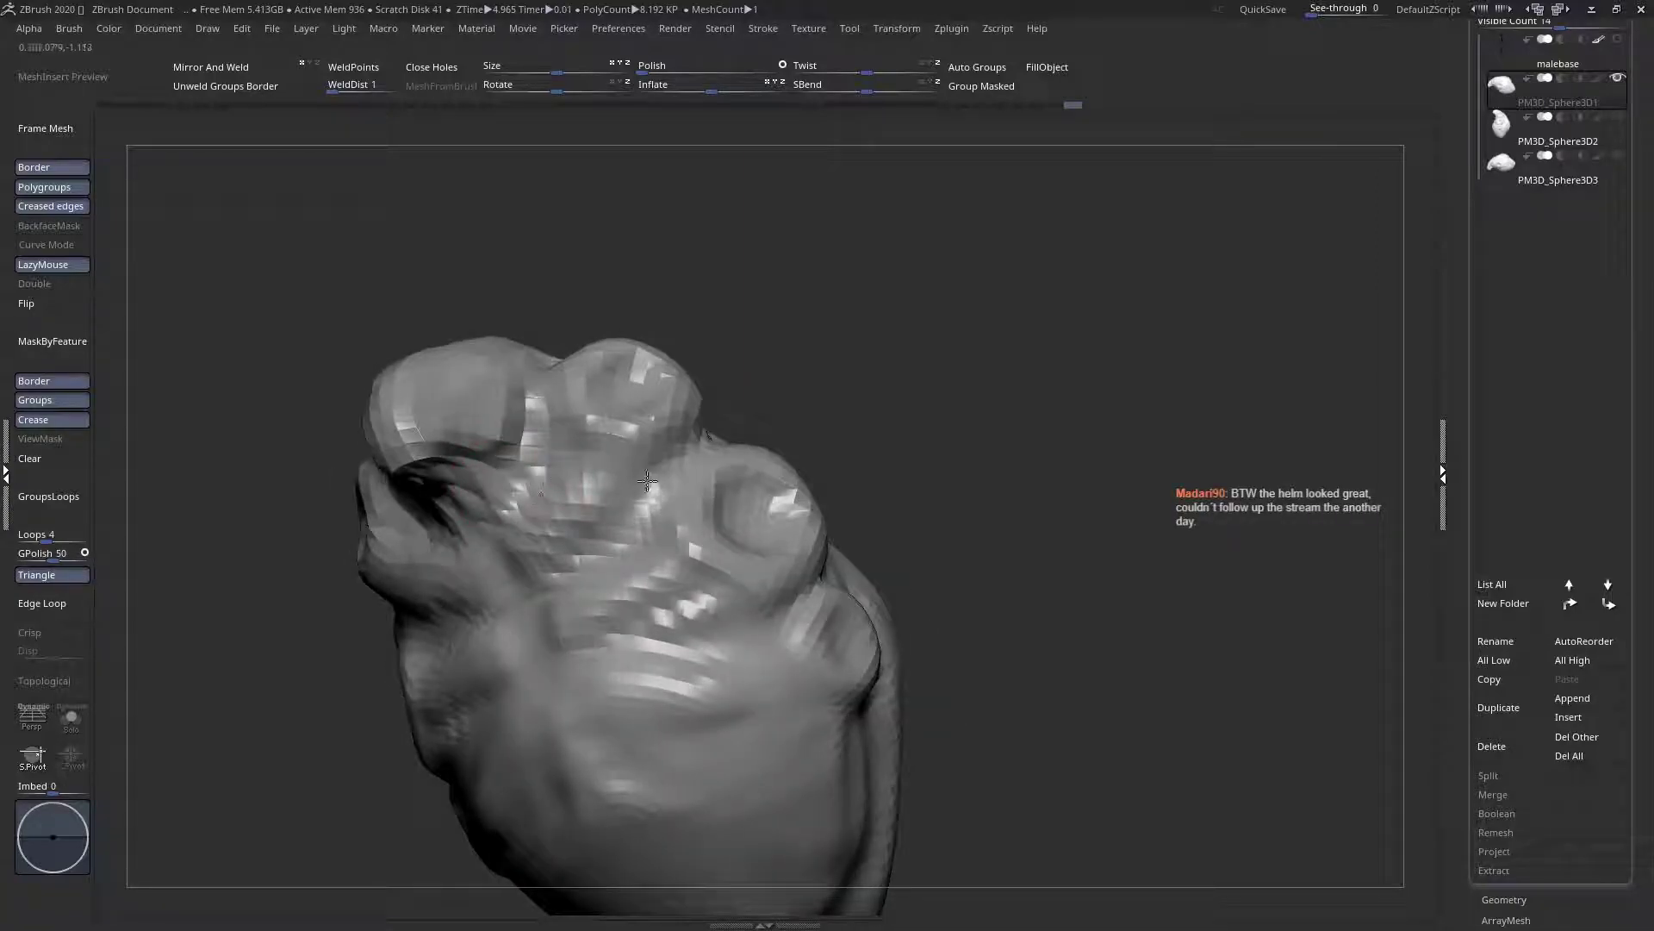
Flatten the surfaces around the hollowed bulges and the base of the beak into angular planes
{"action": "mouse_move", "coordinate": [482, 603]}
{"action": "right_mouse_down"}
{"action": "mouse_move", "coordinate": [573, 666]}
{"action": "mouse_move", "coordinate": [517, 560]}
{"action": "right_mouse_up"}
{"action": "left_click_drag", "start_coordinate": [512, 422], "coordinate": [593, 399]}
{"action": "right_click_drag", "start_coordinate": [535, 430], "coordinate": [532, 521]}
{"action": "mouse_move", "coordinate": [505, 433]}
{"action": "left_mouse_down"}
{"action": "mouse_move", "coordinate": [461, 430]}
{"action": "mouse_move", "coordinate": [564, 396]}
{"action": "mouse_move", "coordinate": [616, 336]}
{"action": "mouse_move", "coordinate": [626, 365]}
{"action": "mouse_move", "coordinate": [648, 348]}
{"action": "left_mouse_up"}
{"action": "right_click_drag", "start_coordinate": [655, 370], "coordinate": [610, 328]}
{"action": "mouse_move", "coordinate": [749, 379]}
{"action": "left_mouse_down"}
{"action": "mouse_move", "coordinate": [776, 353]}
{"action": "mouse_move", "coordinate": [809, 413]}
{"action": "mouse_move", "coordinate": [758, 370]}
{"action": "mouse_move", "coordinate": [749, 310]}
{"action": "mouse_move", "coordinate": [766, 358]}
{"action": "mouse_move", "coordinate": [809, 384]}
{"action": "left_mouse_up"}
Flatten planes along the brow ridge above the hollowed bulges and onto the beak
{"action": "right_click_drag", "start_coordinate": [845, 404], "coordinate": [681, 323]}
{"action": "left_click_drag", "start_coordinate": [765, 321], "coordinate": [618, 353]}
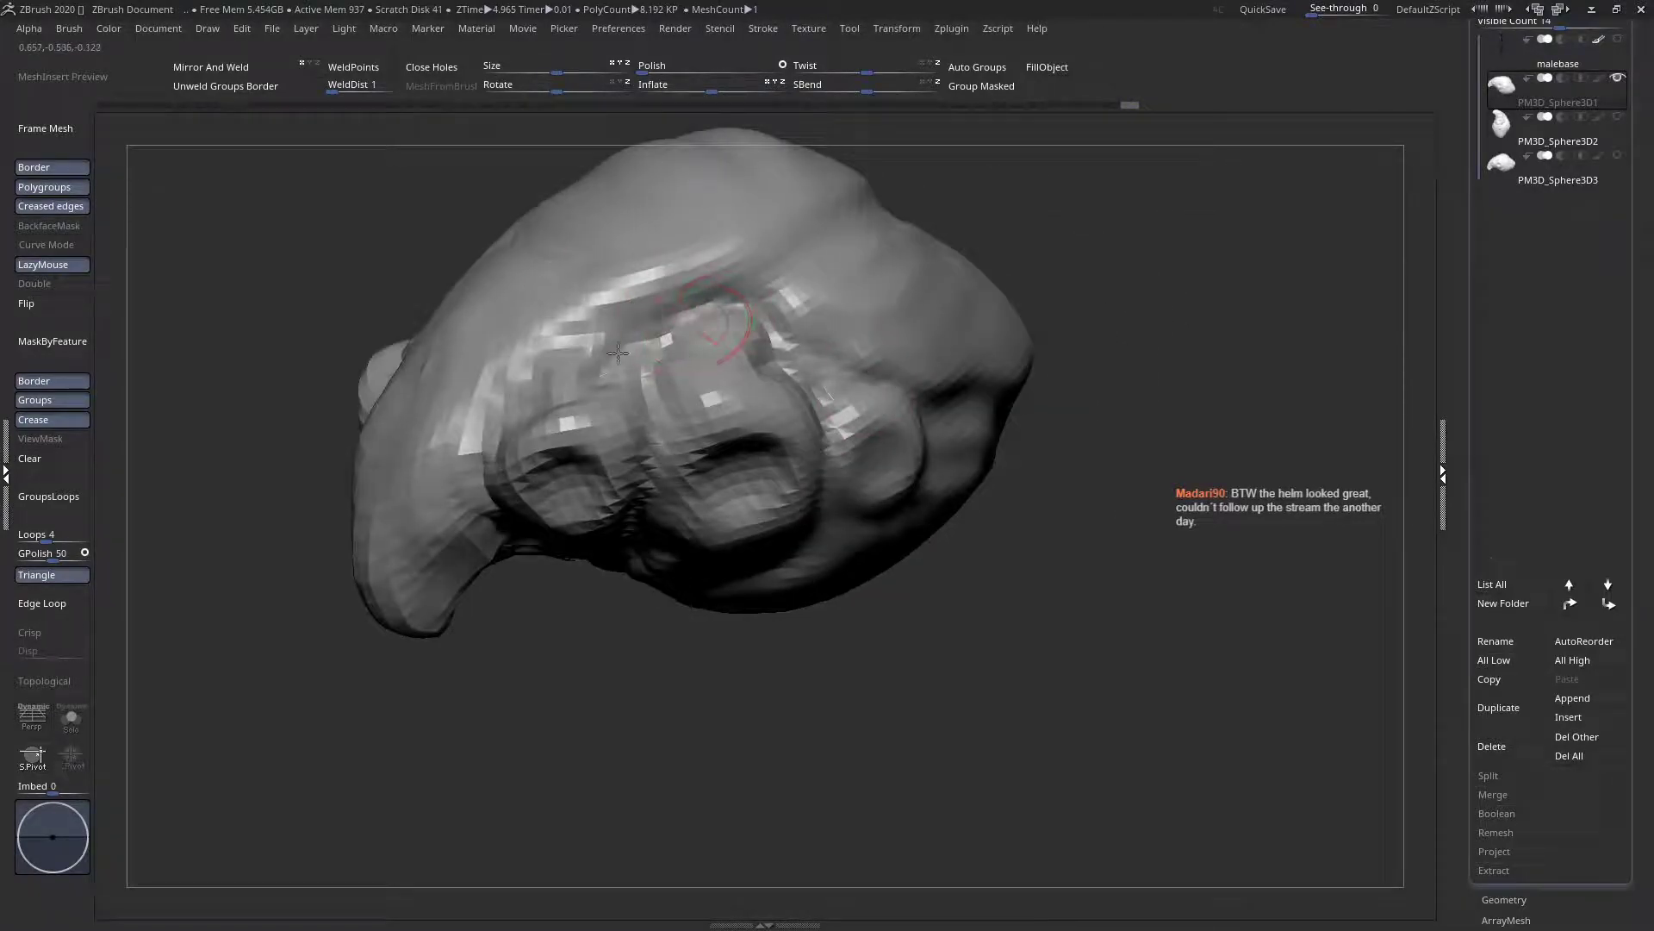
{"action": "right_click_drag", "start_coordinate": [618, 353], "coordinate": [560, 336]}
{"action": "mouse_move", "coordinate": [547, 334]}
{"action": "left_mouse_down"}
{"action": "mouse_move", "coordinate": [464, 434]}
{"action": "mouse_move", "coordinate": [420, 383]}
{"action": "mouse_move", "coordinate": [442, 425]}
{"action": "mouse_move", "coordinate": [428, 379]}
{"action": "mouse_move", "coordinate": [396, 370]}
{"action": "left_mouse_up"}
{"action": "mouse_move", "coordinate": [460, 440]}
{"action": "right_mouse_down"}
{"action": "mouse_move", "coordinate": [345, 379]}
{"action": "mouse_move", "coordinate": [466, 435]}
{"action": "mouse_move", "coordinate": [405, 465]}
{"action": "right_mouse_up"}
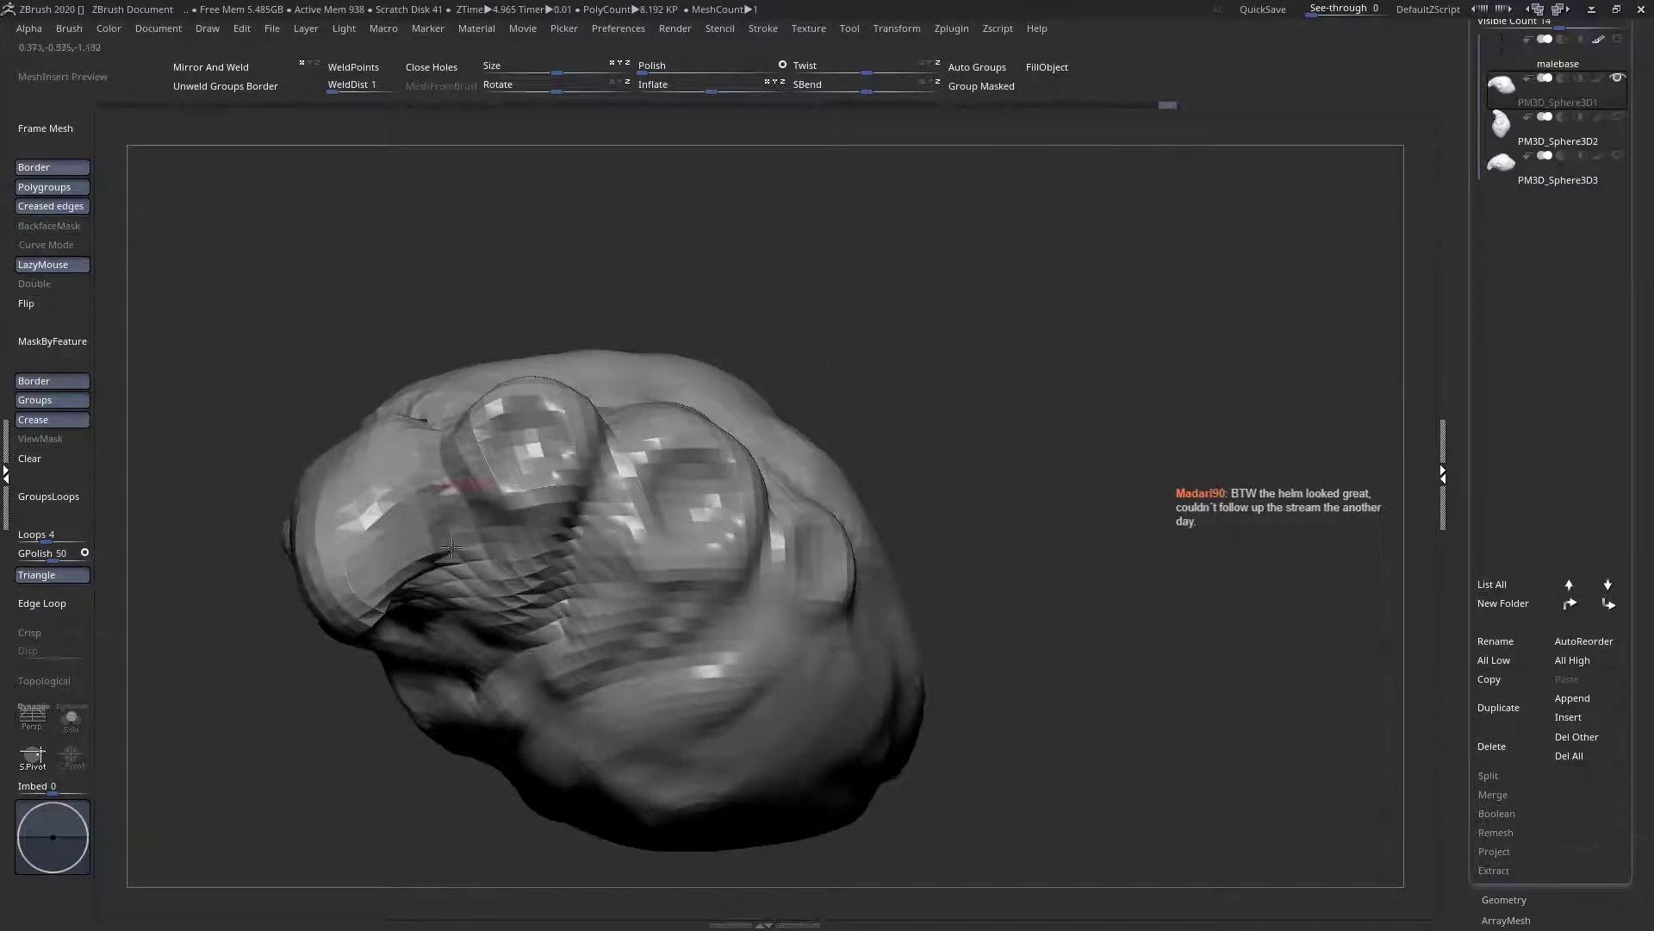
Flatten the rim of the domed plate at the back of the head and cut a crease across it
{"action": "right_click_drag", "start_coordinate": [450, 543], "coordinate": [439, 672]}
{"action": "mouse_move", "coordinate": [410, 461]}
{"action": "left_mouse_down"}
{"action": "mouse_move", "coordinate": [399, 409]}
{"action": "mouse_move", "coordinate": [474, 414]}
{"action": "mouse_move", "coordinate": [646, 355]}
{"action": "mouse_move", "coordinate": [849, 214]}
{"action": "left_mouse_up"}
{"action": "right_click_drag", "start_coordinate": [862, 250], "coordinate": [758, 284]}
{"action": "mouse_move", "coordinate": [775, 288]}
{"action": "left_mouse_down"}
{"action": "mouse_move", "coordinate": [892, 181]}
{"action": "mouse_move", "coordinate": [668, 336]}
{"action": "left_mouse_up"}
{"action": "mouse_move", "coordinate": [667, 336]}
{"action": "right_mouse_down"}
{"action": "mouse_move", "coordinate": [701, 370]}
{"action": "mouse_move", "coordinate": [646, 333]}
{"action": "mouse_move", "coordinate": [673, 478]}
{"action": "right_mouse_up"}
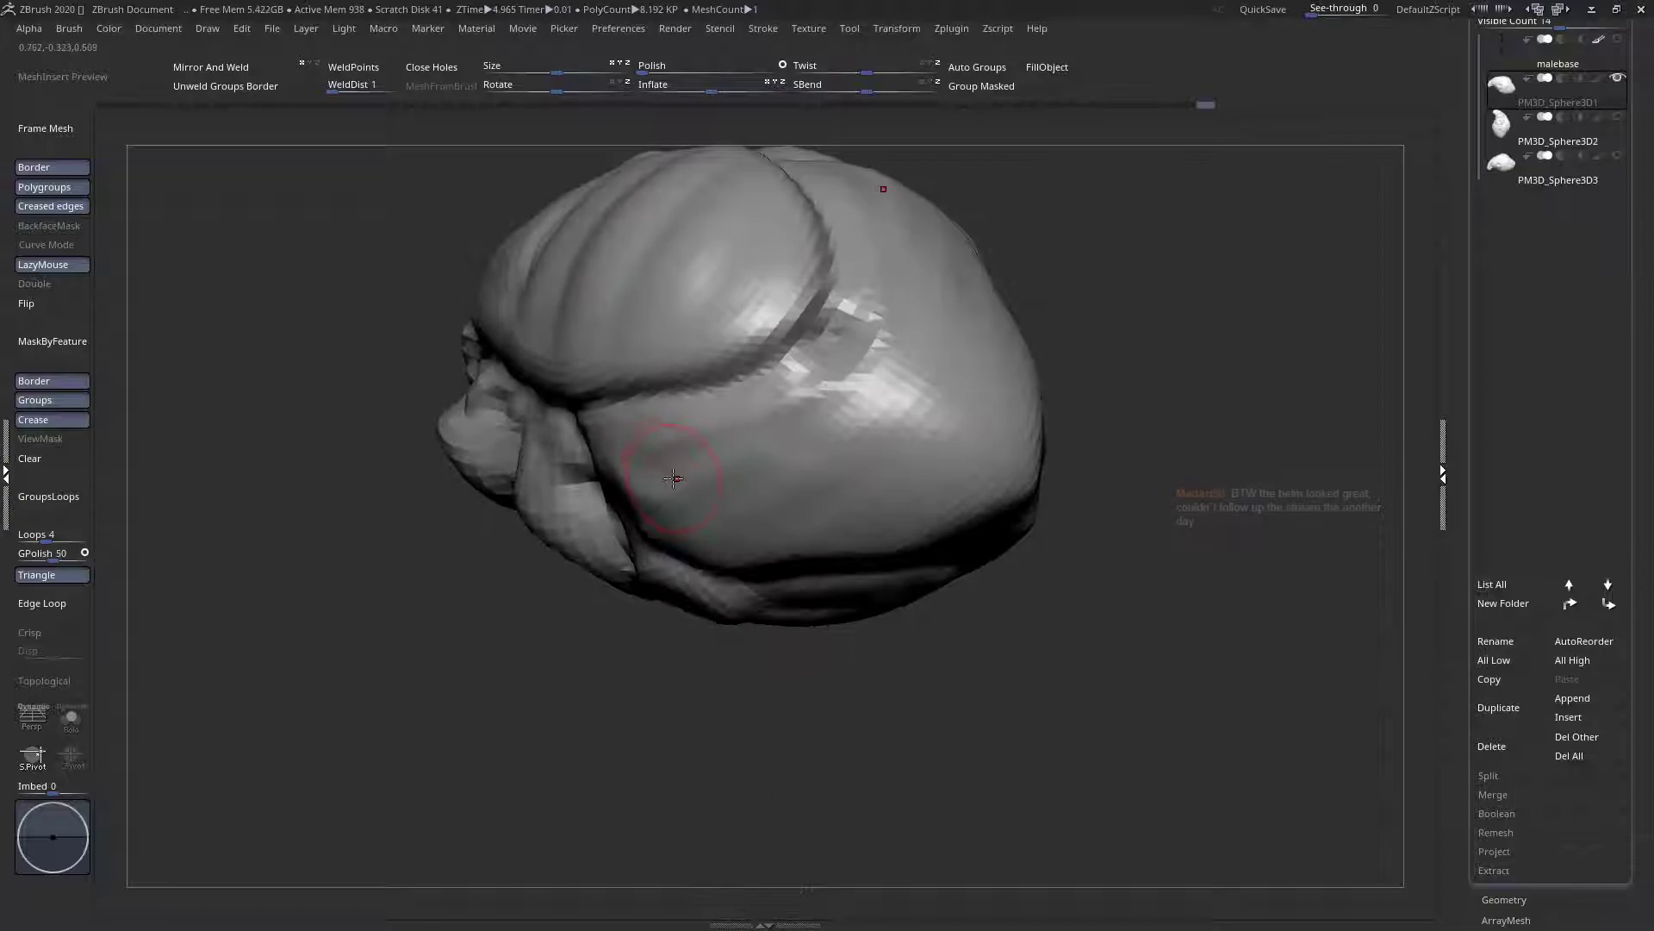
{"action": "mouse_move", "coordinate": [810, 332]}
{"action": "left_mouse_down"}
{"action": "mouse_move", "coordinate": [727, 266]}
{"action": "mouse_move", "coordinate": [762, 279]}
{"action": "mouse_move", "coordinate": [692, 246]}
{"action": "mouse_move", "coordinate": [769, 377]}
{"action": "mouse_move", "coordinate": [754, 386]}
{"action": "left_mouse_up"}
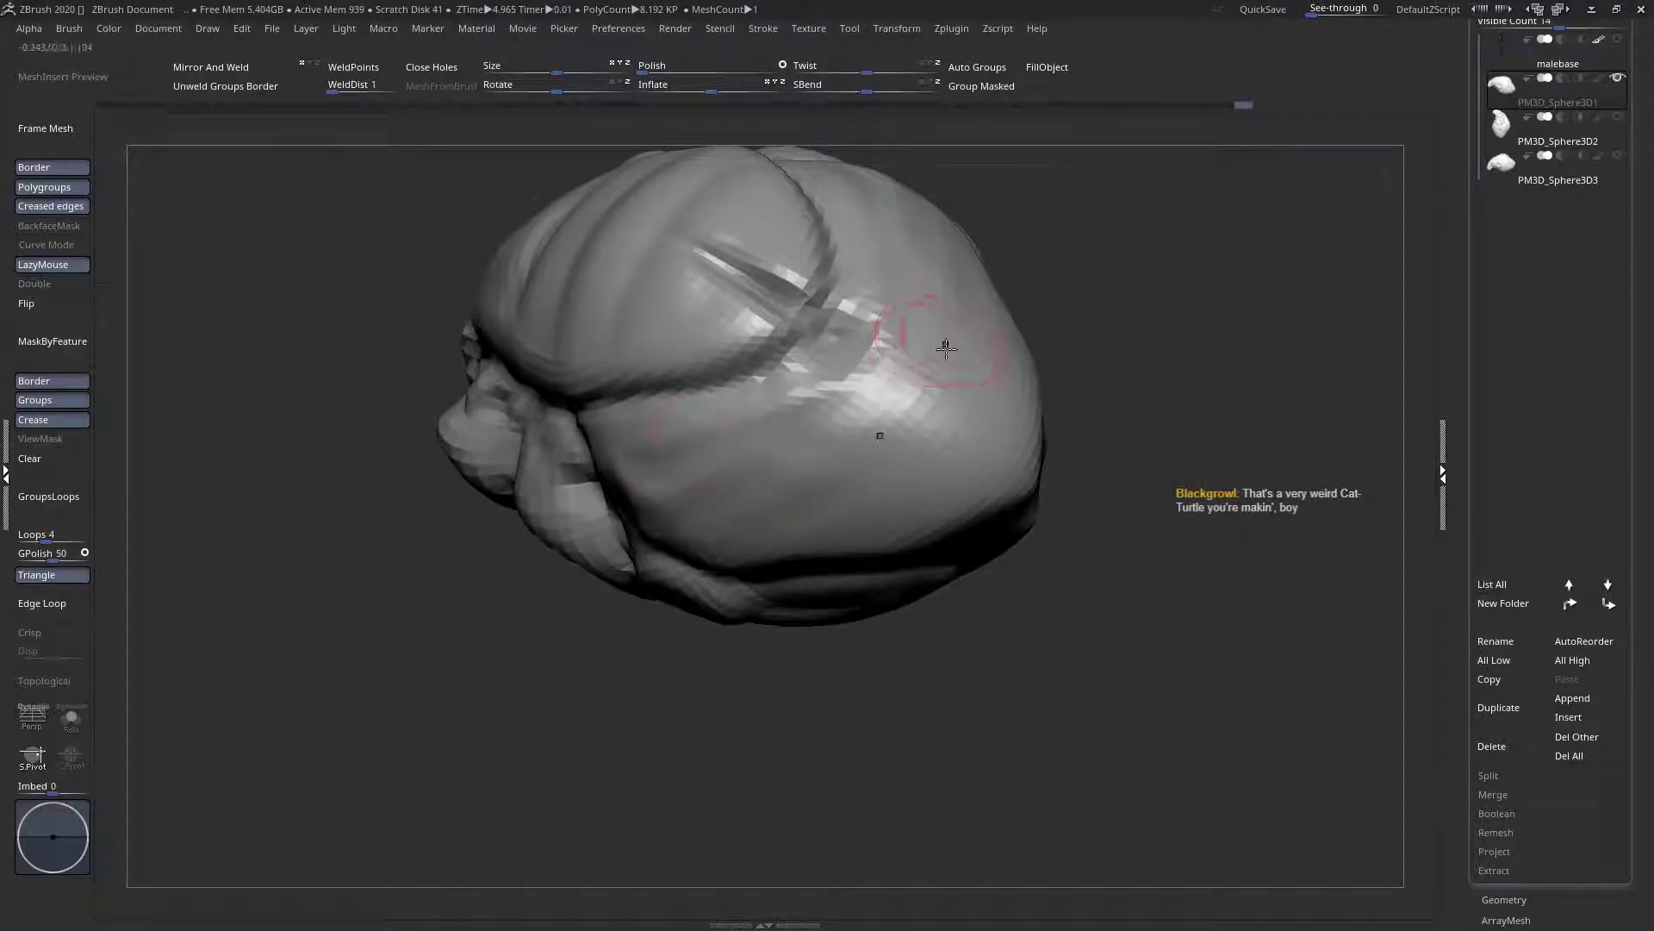
{"action": "right_click_drag", "start_coordinate": [922, 362], "coordinate": [897, 465]}
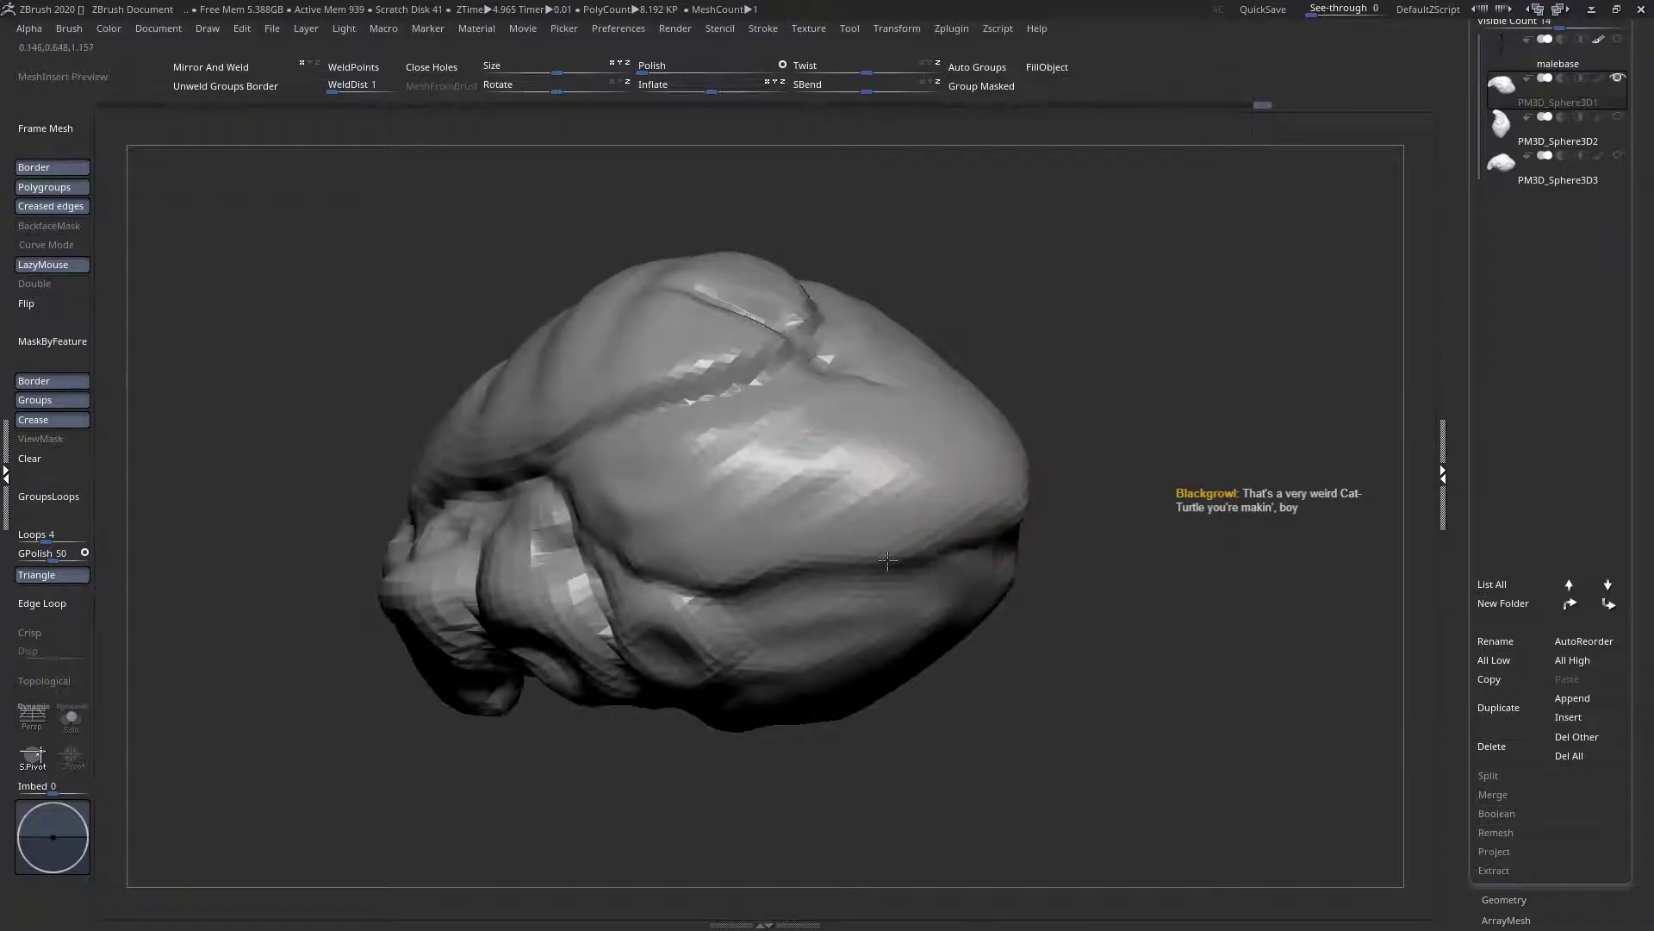
{"action": "right_click_drag", "start_coordinate": [862, 573], "coordinate": [893, 521]}
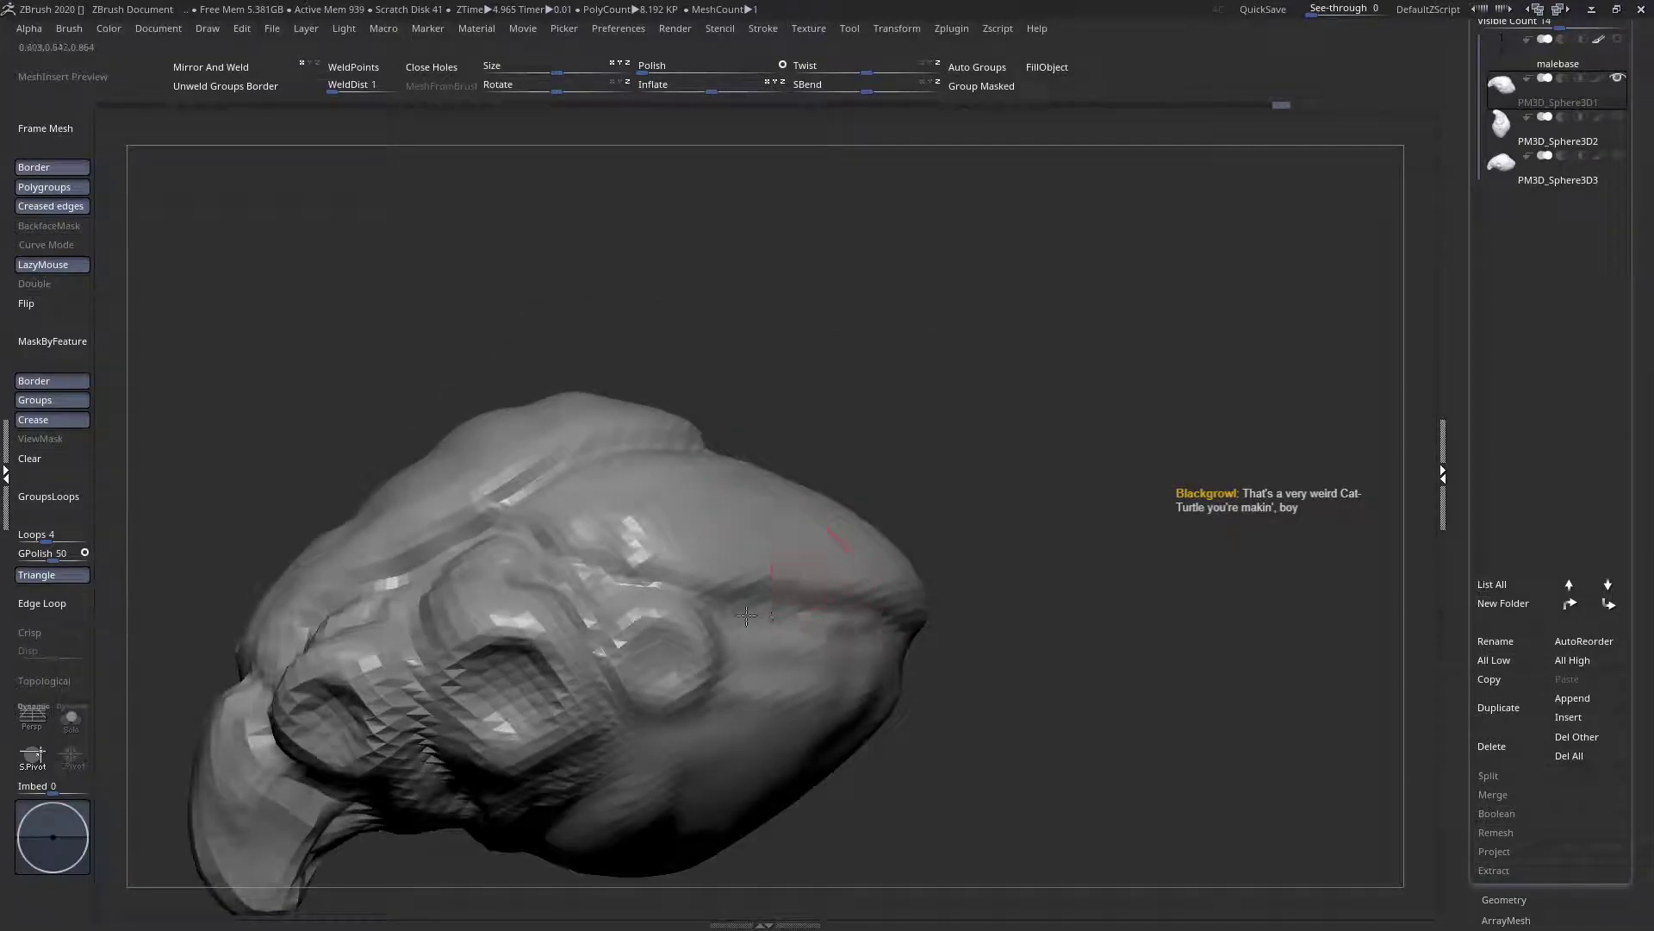
Flatten the large side surface behind the hollowed bulges and the plate edge beside it into smoother planes
{"action": "right_click_drag", "start_coordinate": [659, 579], "coordinate": [878, 411]}
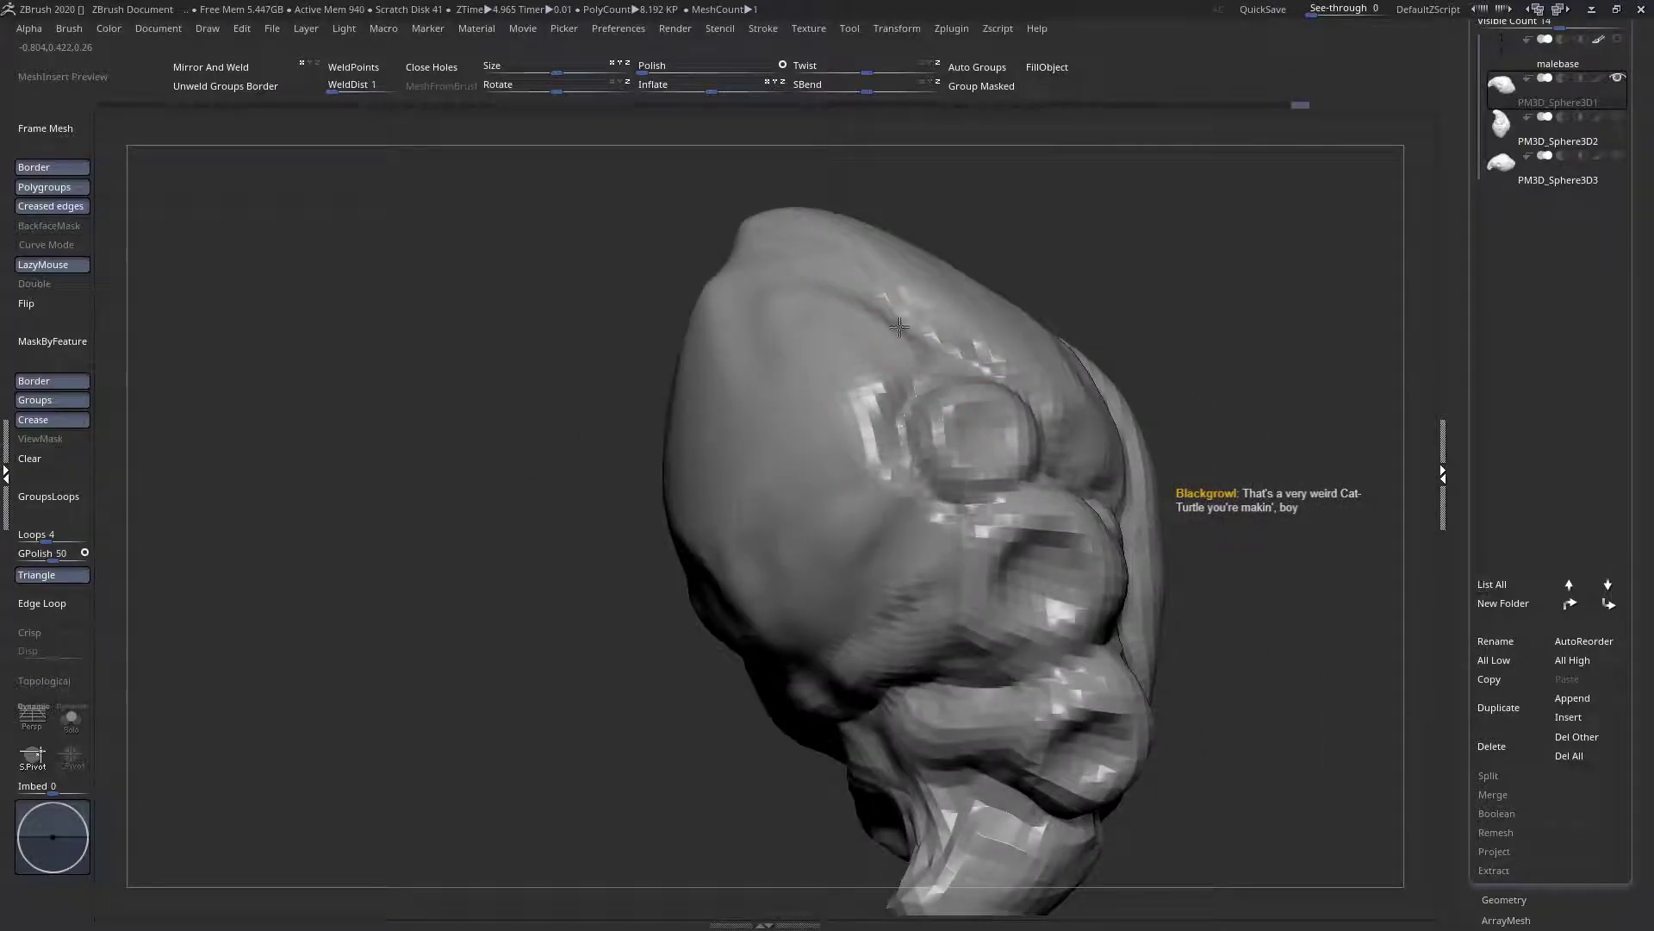
{"action": "right_click_drag", "start_coordinate": [935, 525], "coordinate": [982, 530]}
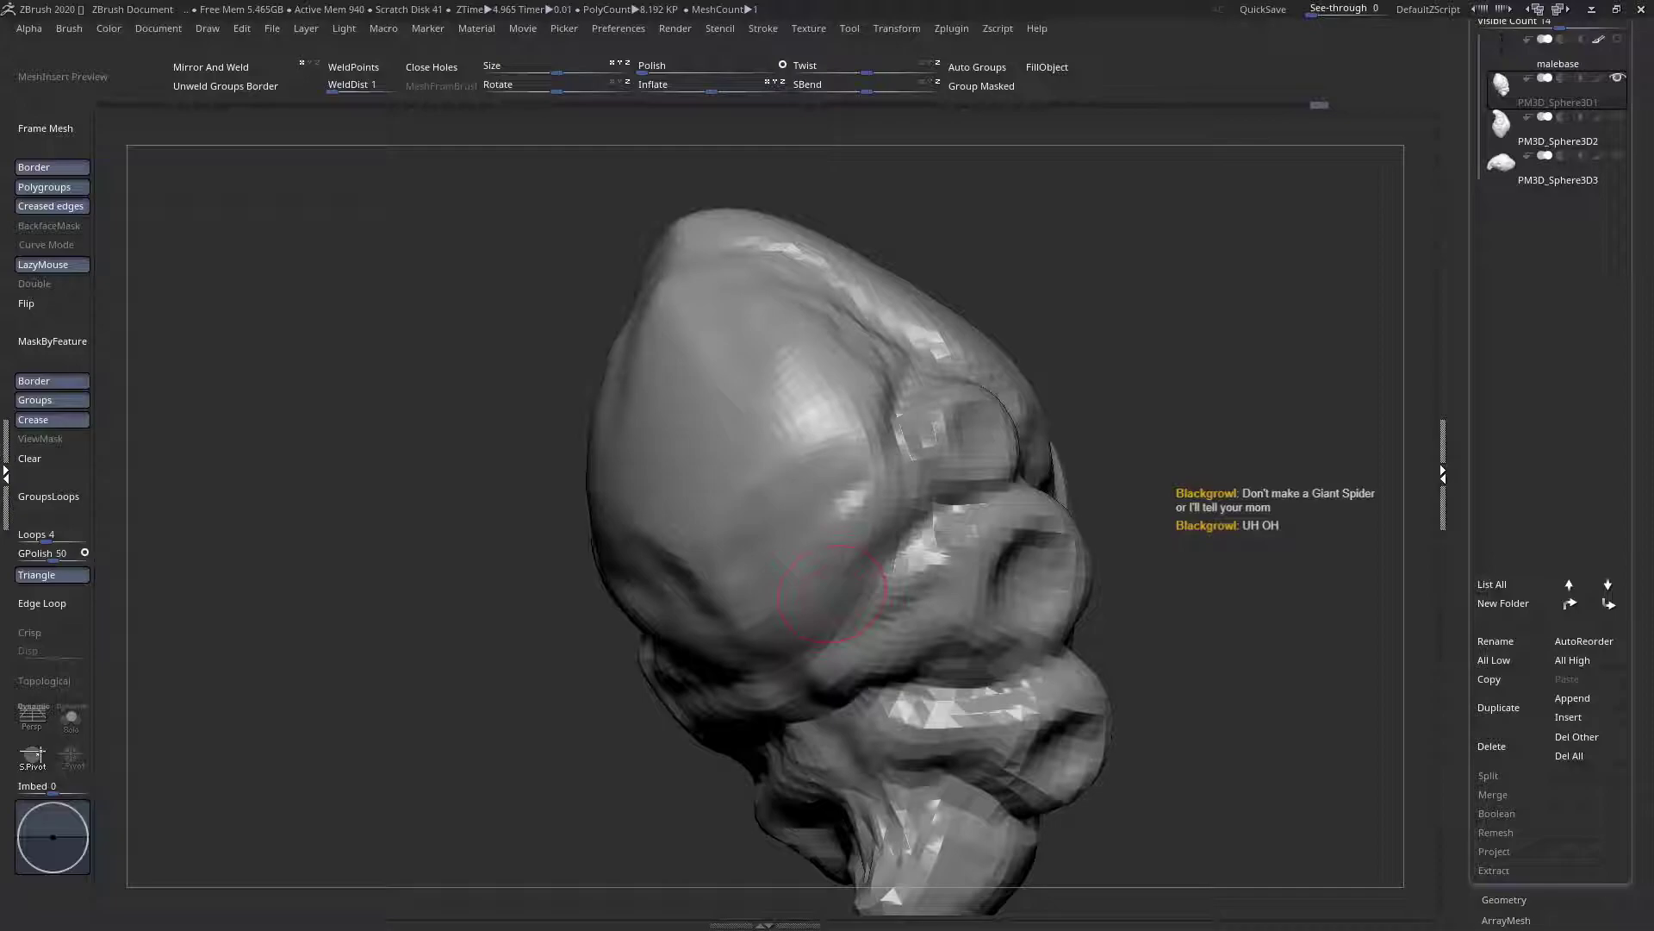
{"action": "mouse_move", "coordinate": [905, 362]}
{"action": "right_mouse_down"}
{"action": "mouse_move", "coordinate": [947, 405]}
{"action": "mouse_move", "coordinate": [876, 389]}
{"action": "right_mouse_up"}
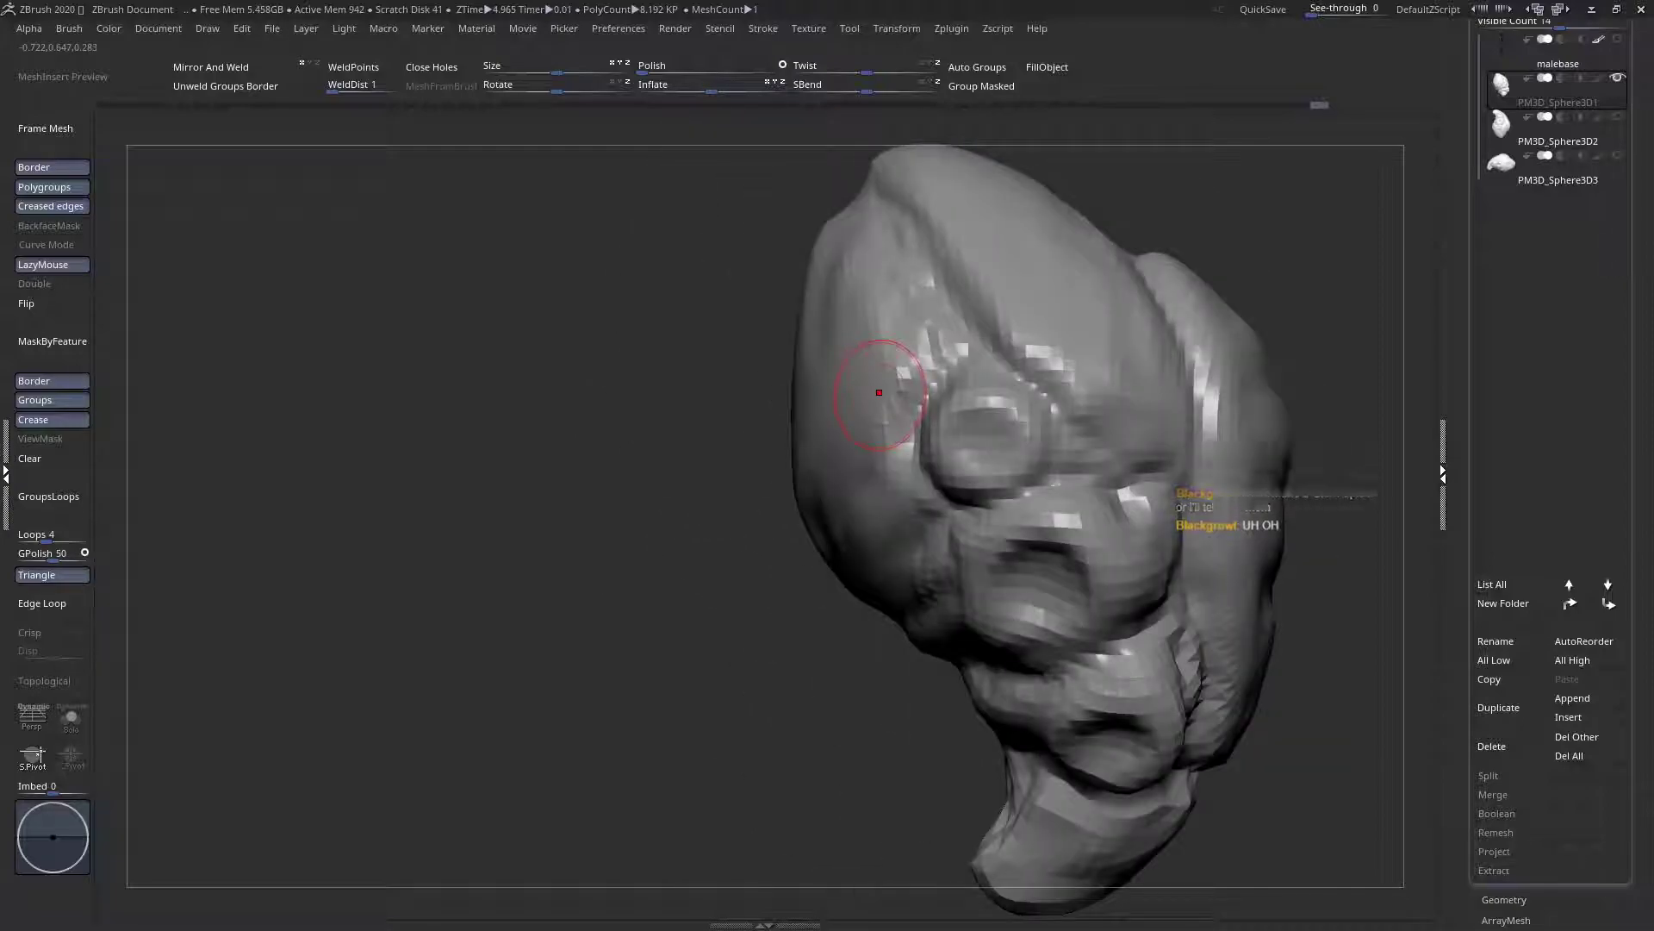
{"action": "left_click_drag", "start_coordinate": [819, 473], "coordinate": [965, 471]}
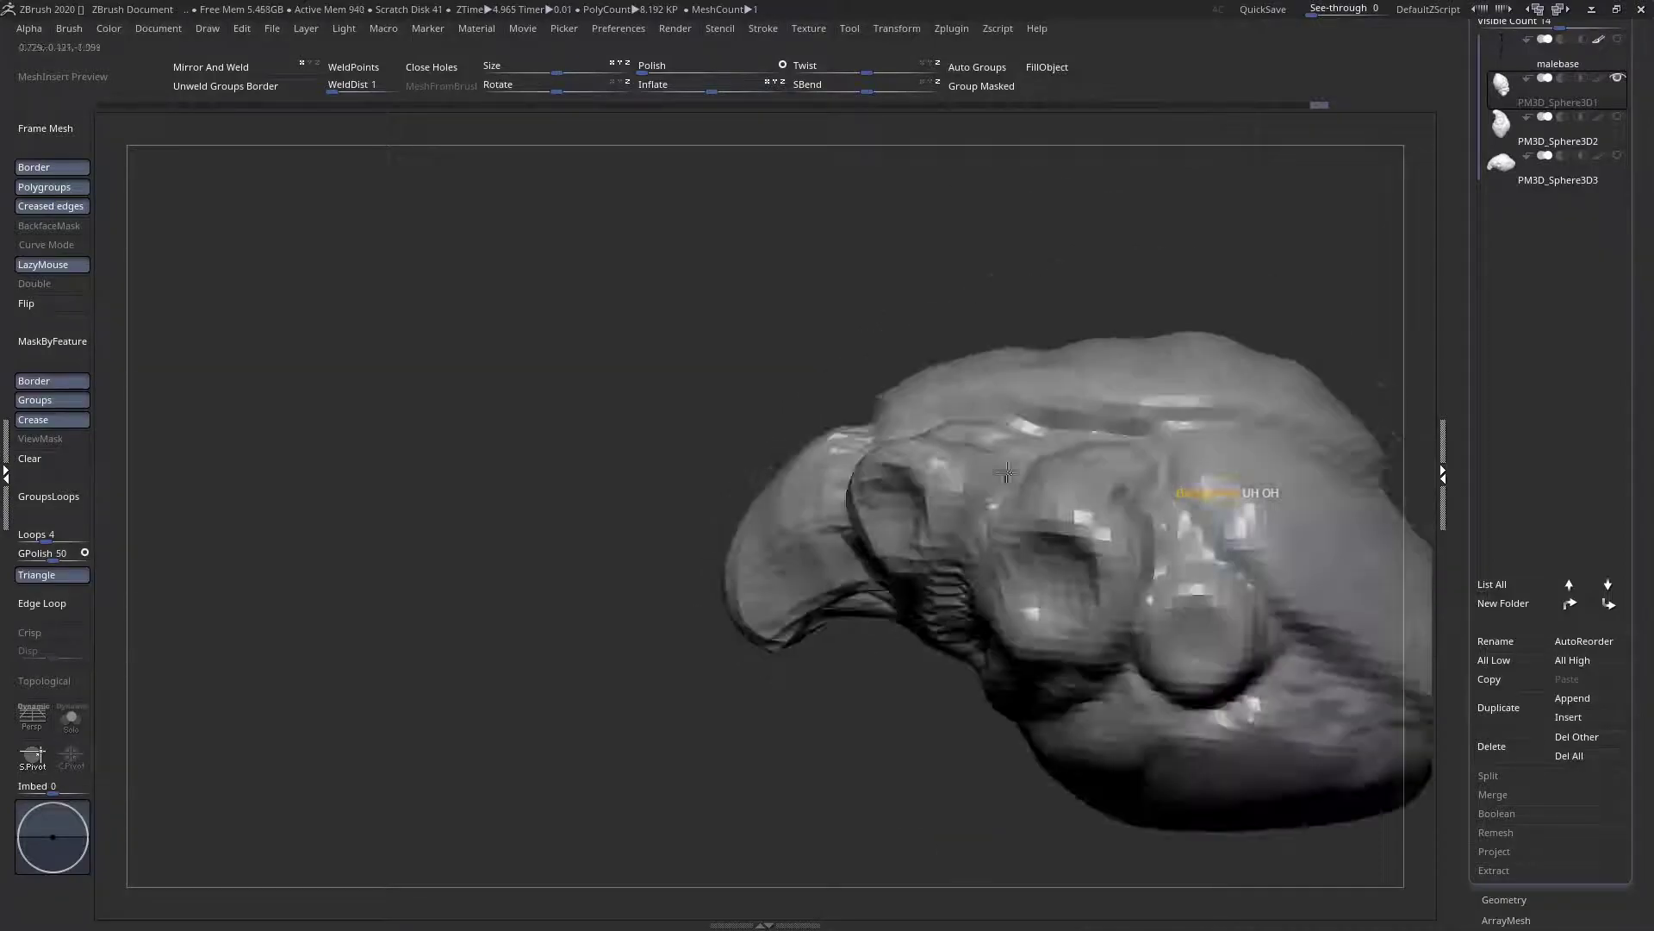
Plane the groove between the domed back plate and the hollowed bulges along its lower rim
{"action": "right_click_drag", "start_coordinate": [1051, 532], "coordinate": [804, 508], "text": "alt"}
{"action": "mouse_move", "coordinate": [785, 567]}
{"action": "right_mouse_down"}
{"action": "mouse_move", "coordinate": [940, 635]}
{"action": "mouse_move", "coordinate": [853, 629]}
{"action": "mouse_move", "coordinate": [1085, 560]}
{"action": "mouse_move", "coordinate": [969, 573]}
{"action": "mouse_move", "coordinate": [1176, 372]}
{"action": "mouse_move", "coordinate": [988, 514]}
{"action": "mouse_move", "coordinate": [1026, 495]}
{"action": "mouse_move", "coordinate": [1029, 523]}
{"action": "right_mouse_up"}
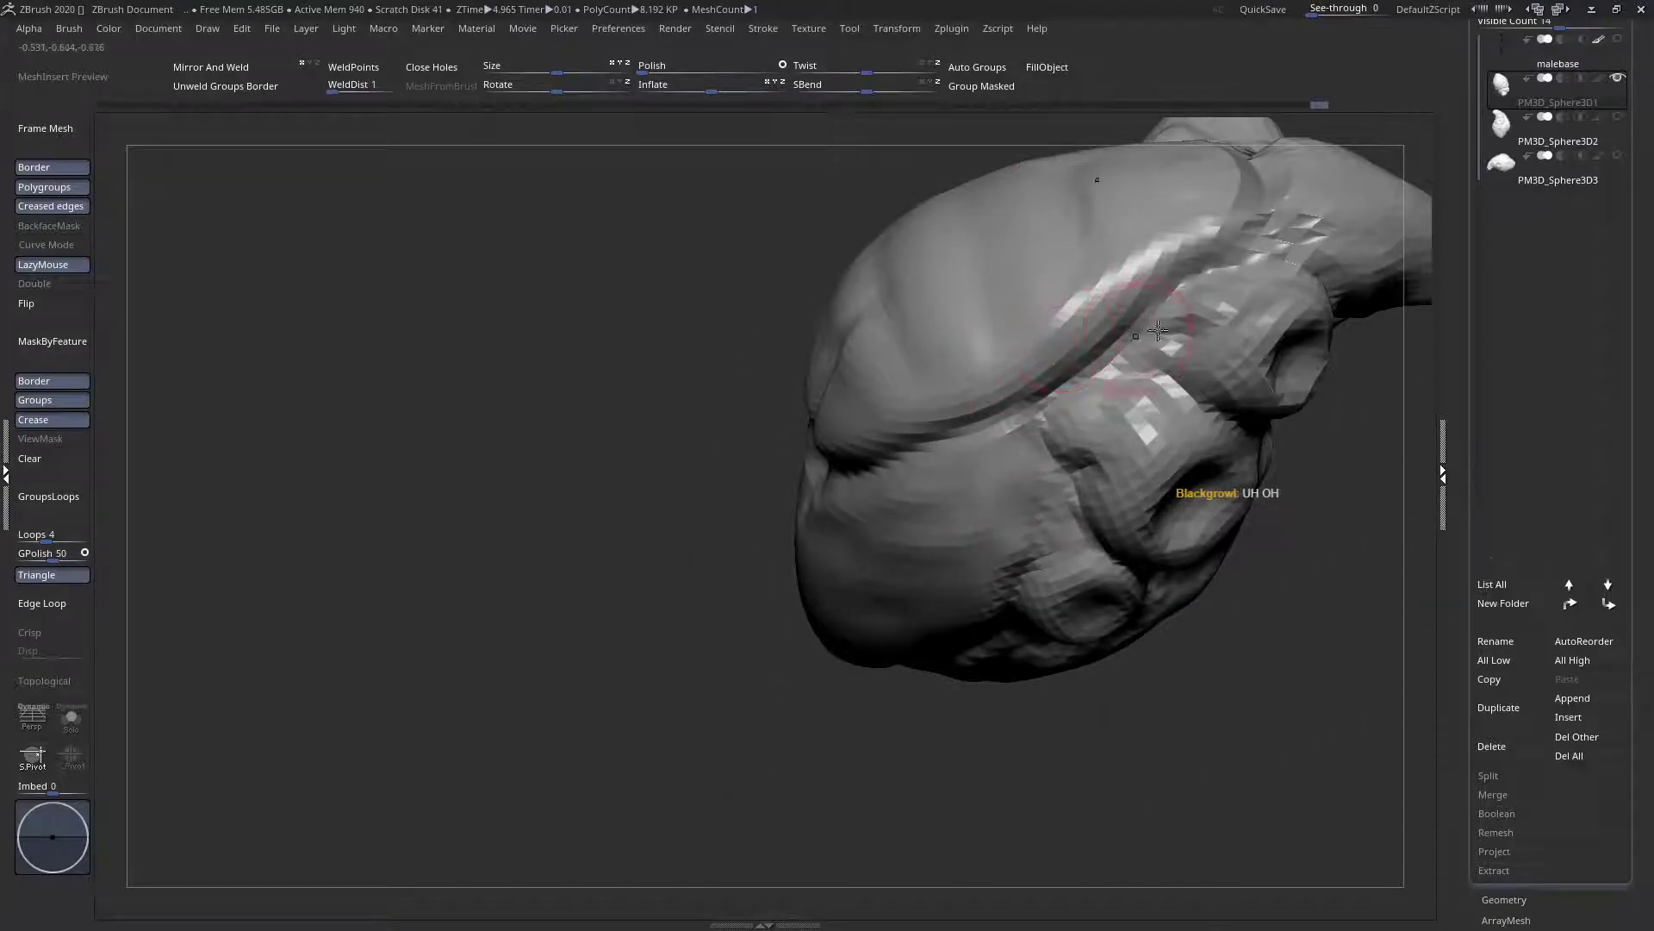
{"action": "left_click_drag", "start_coordinate": [1218, 255], "coordinate": [1256, 234]}
{"action": "mouse_move", "coordinate": [802, 504]}
{"action": "right_mouse_down"}
{"action": "mouse_move", "coordinate": [887, 517]}
{"action": "mouse_move", "coordinate": [968, 491]}
{"action": "mouse_move", "coordinate": [741, 551]}
{"action": "mouse_move", "coordinate": [703, 541]}
{"action": "mouse_move", "coordinate": [839, 466]}
{"action": "mouse_move", "coordinate": [764, 489]}
{"action": "mouse_move", "coordinate": [861, 483]}
{"action": "mouse_move", "coordinate": [762, 502]}
{"action": "right_mouse_up"}
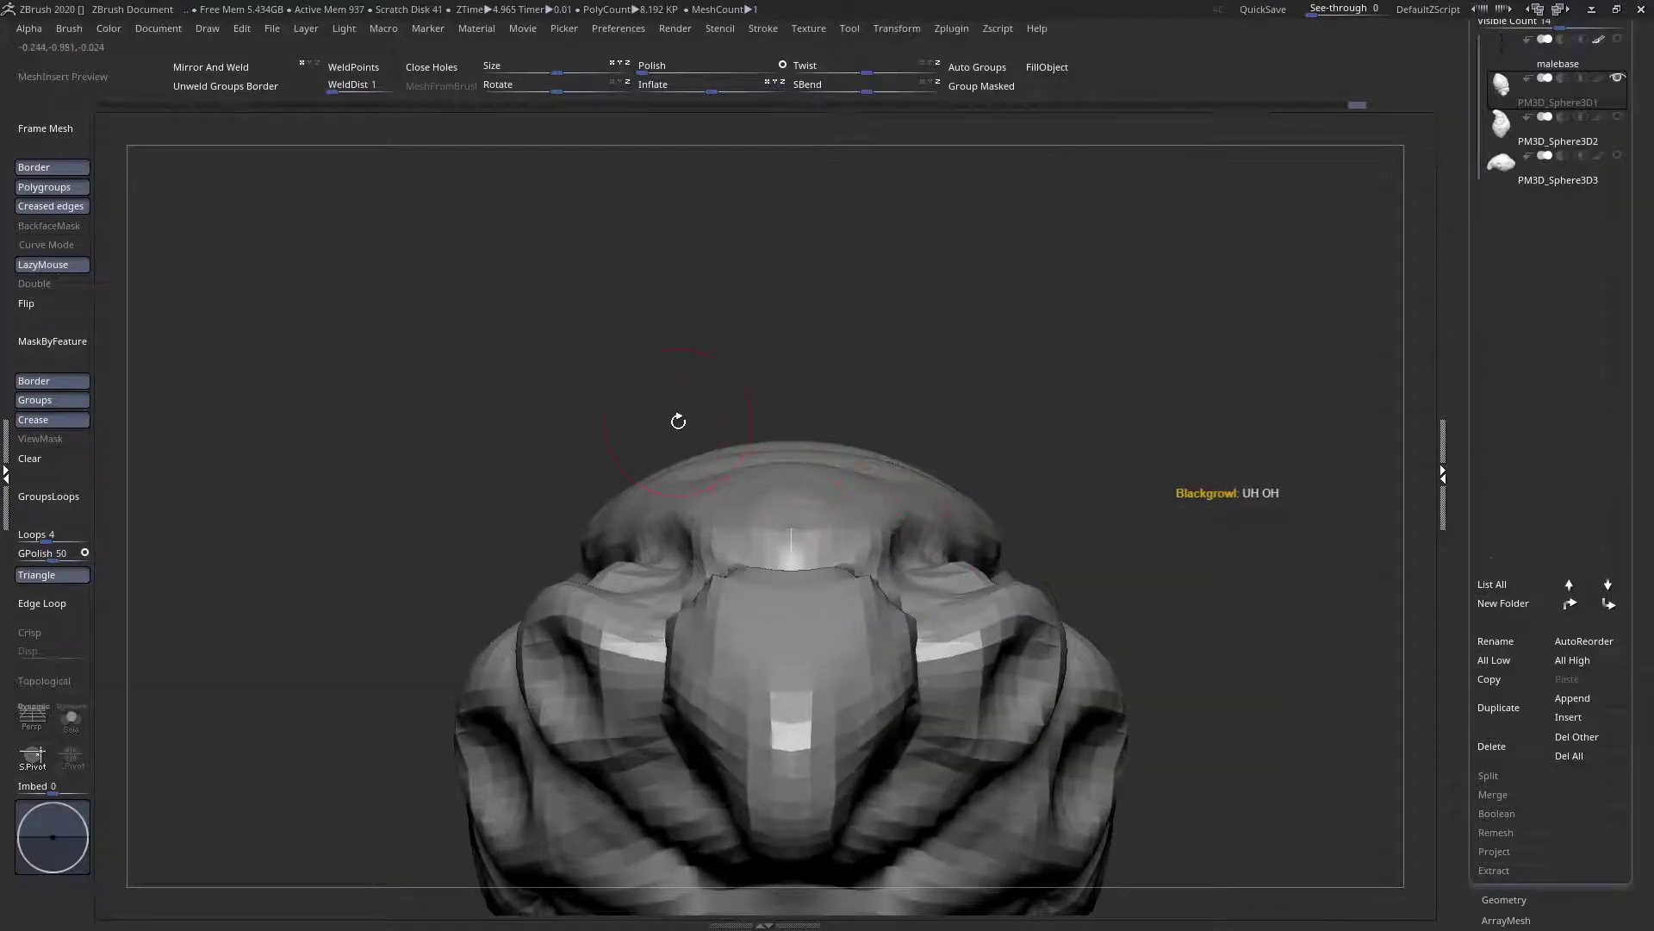
Switch to the Move brush, adjust its draw size, and pull a symmetrical pair of pointed horns out above the beak
{"action": "key", "text": "space"}
{"action": "left_click", "coordinate": [612, 479]}
{"action": "key", "text": "m"}
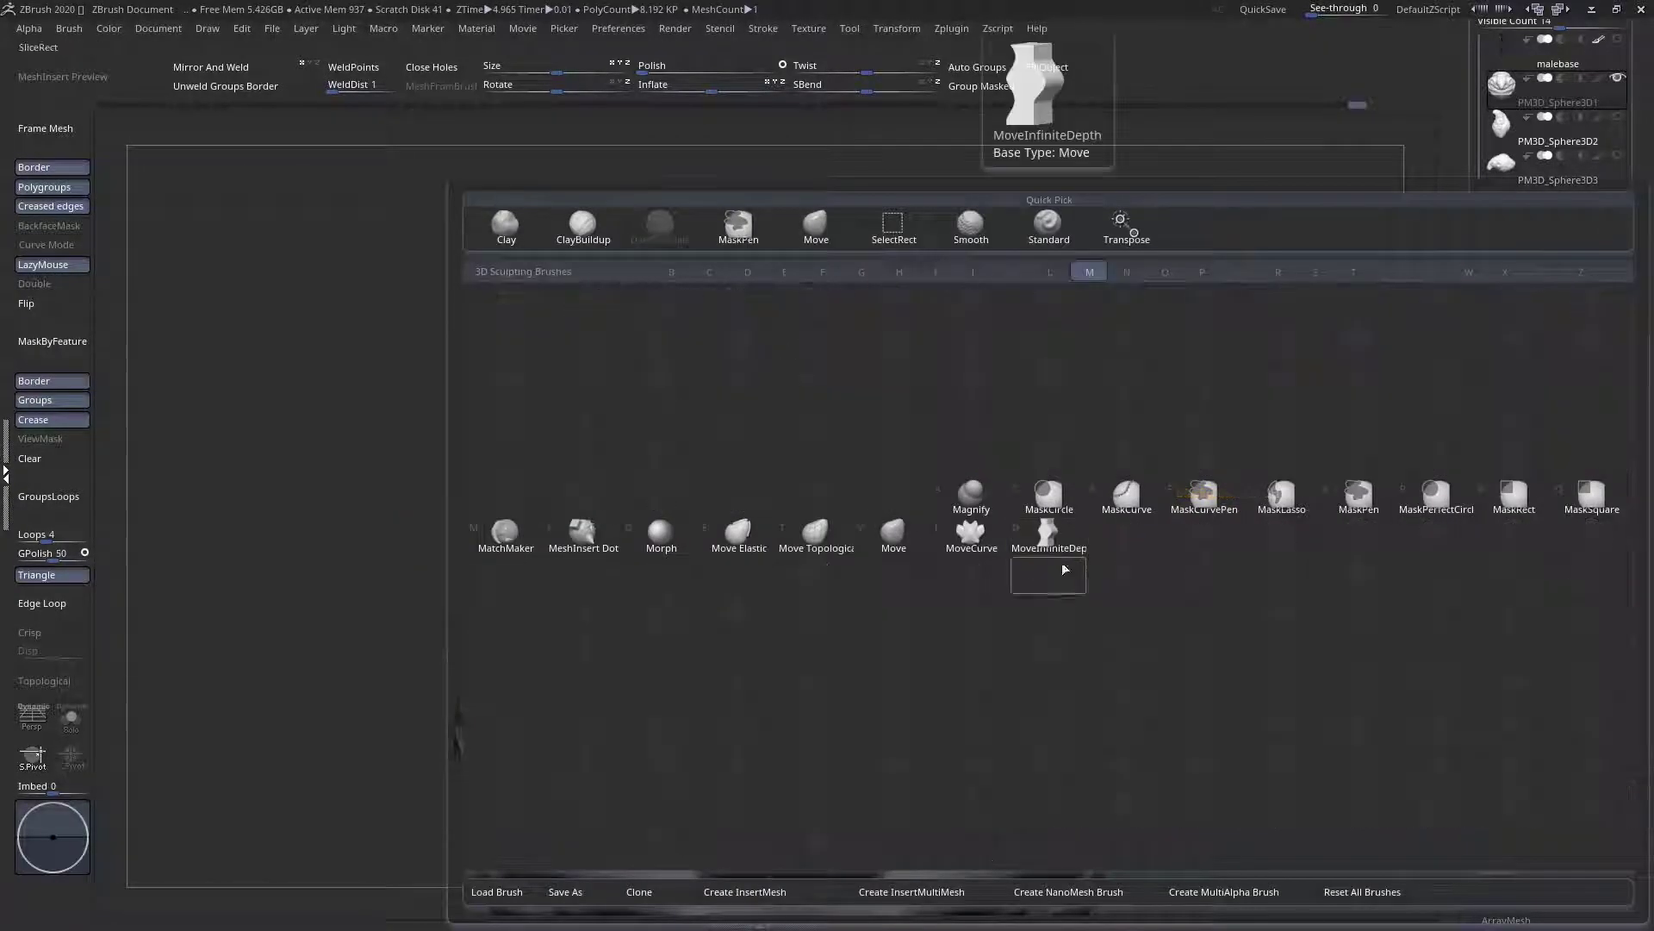
{"action": "left_click", "coordinate": [1065, 558]}
{"action": "right_click_drag", "start_coordinate": [974, 470], "coordinate": [937, 493]}
{"action": "key", "text": "space"}
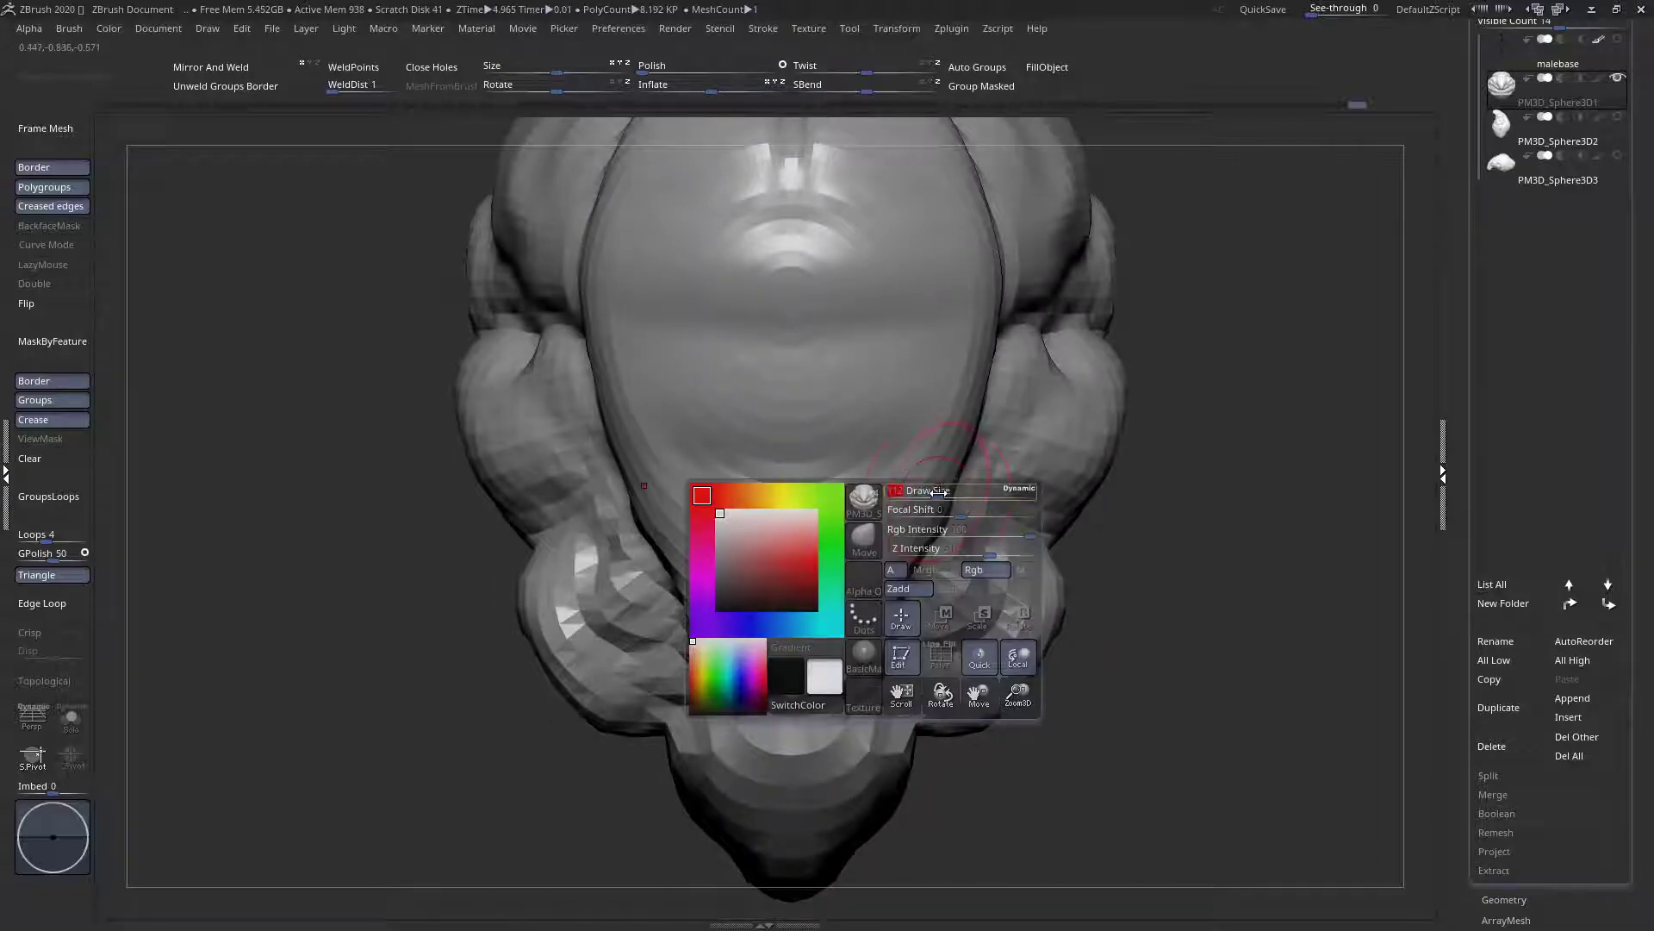
{"action": "mouse_move", "coordinate": [946, 502]}
{"action": "left_mouse_down"}
{"action": "mouse_move", "coordinate": [1020, 506]}
{"action": "mouse_move", "coordinate": [1167, 565]}
{"action": "mouse_move", "coordinate": [1051, 524]}
{"action": "left_mouse_up"}
{"action": "right_click_drag", "start_coordinate": [980, 503], "coordinate": [971, 380]}
{"action": "key", "text": "space"}
{"action": "mouse_move", "coordinate": [1050, 538]}
{"action": "left_mouse_down"}
{"action": "mouse_move", "coordinate": [1124, 458]}
{"action": "mouse_move", "coordinate": [1075, 480]}
{"action": "left_mouse_up"}
{"action": "right_click_drag", "start_coordinate": [1036, 517], "coordinate": [1055, 429], "text": "alt"}
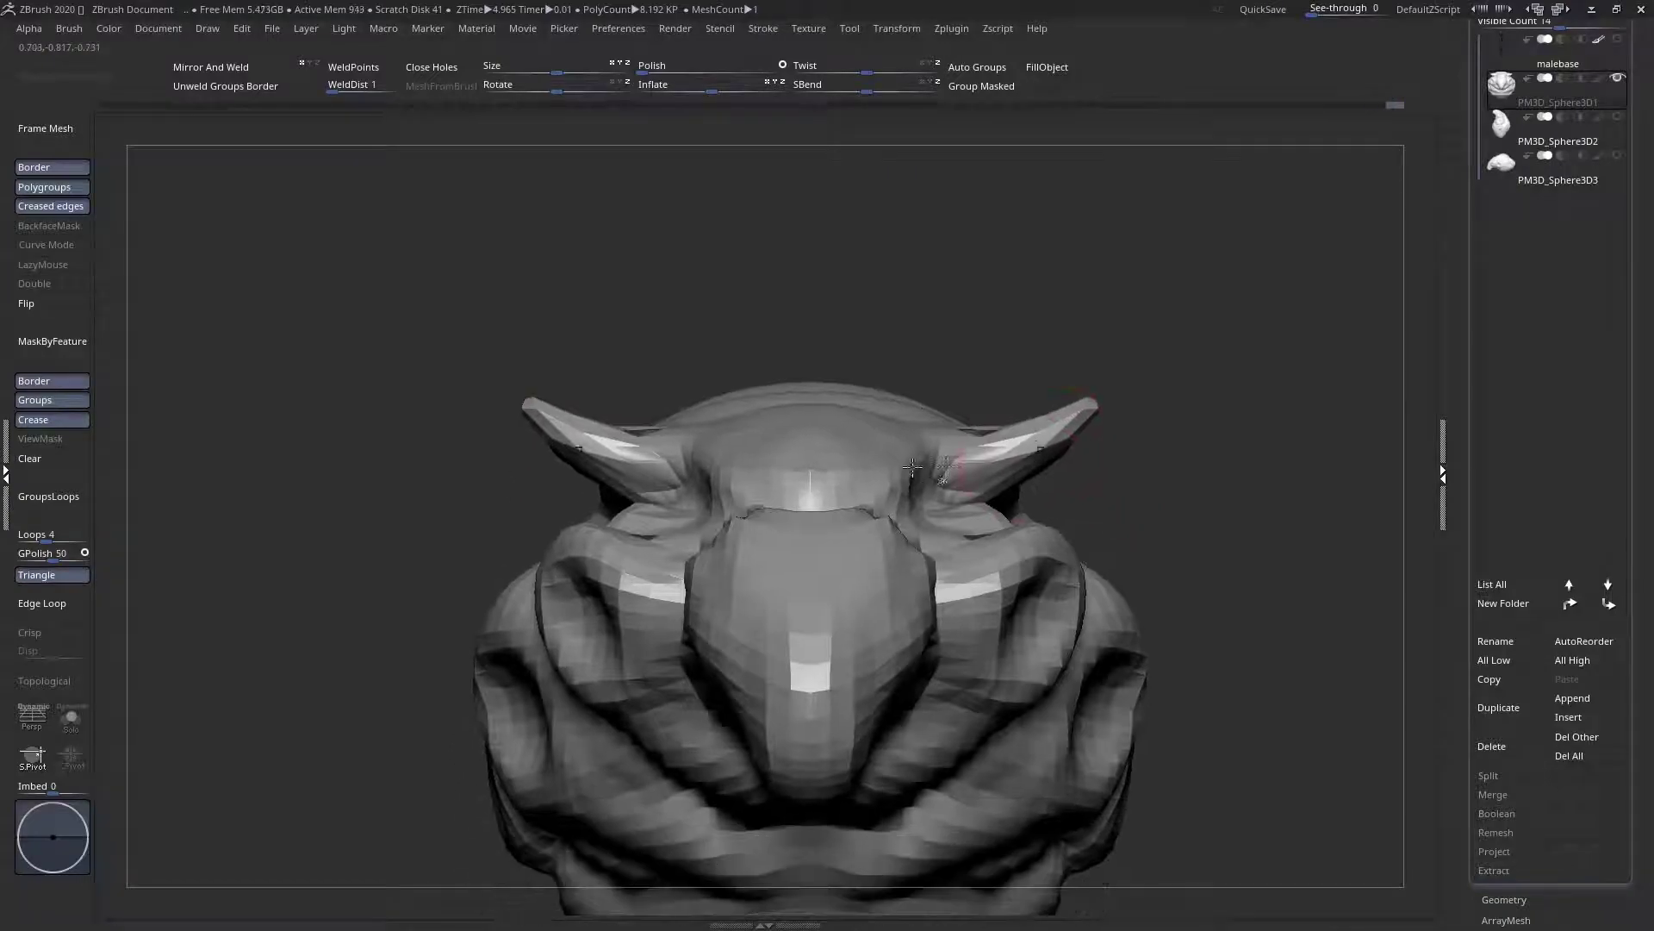
Resize the Move brush and pull the upper corners of the beak plate outward toward the bases of the horns
{"action": "right_click_drag", "start_coordinate": [945, 466], "coordinate": [942, 517], "text": "ctrl"}
{"action": "key", "text": "space"}
{"action": "mouse_move", "coordinate": [930, 534]}
{"action": "left_mouse_down"}
{"action": "mouse_move", "coordinate": [904, 534]}
{"action": "mouse_move", "coordinate": [919, 490]}
{"action": "left_mouse_up"}
{"action": "mouse_move", "coordinate": [919, 490]}
{"action": "right_mouse_down"}
{"action": "mouse_move", "coordinate": [856, 543]}
{"action": "mouse_move", "coordinate": [922, 479]}
{"action": "mouse_move", "coordinate": [966, 471]}
{"action": "right_mouse_up"}
{"action": "key", "text": "space"}
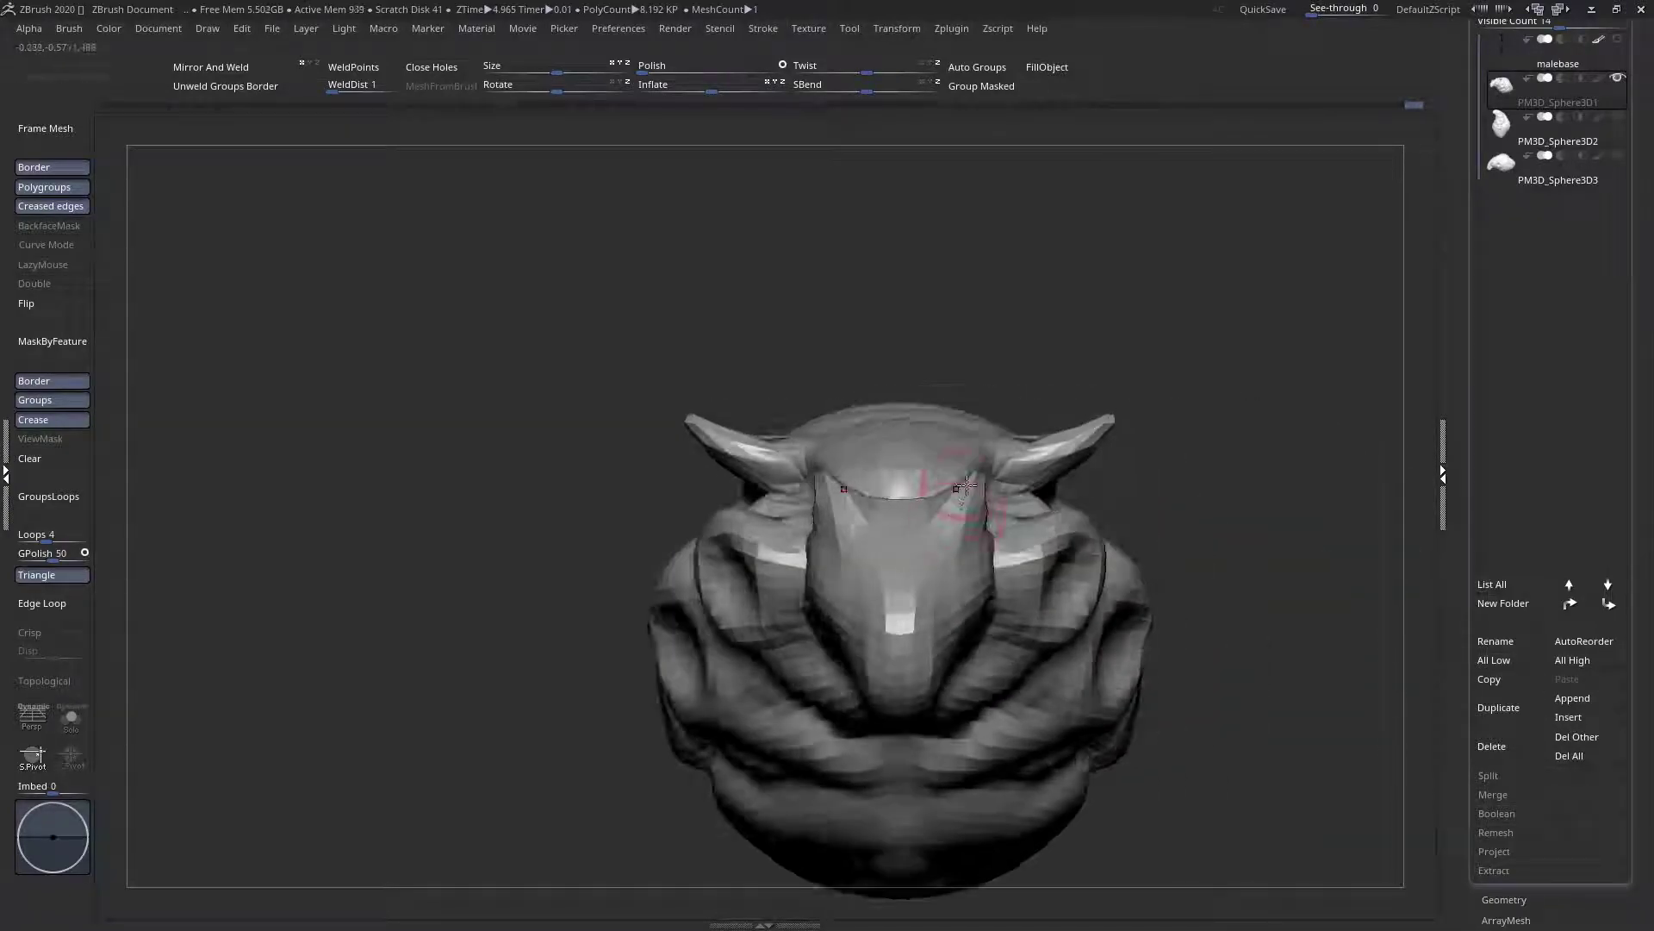
{"action": "key", "text": "space"}
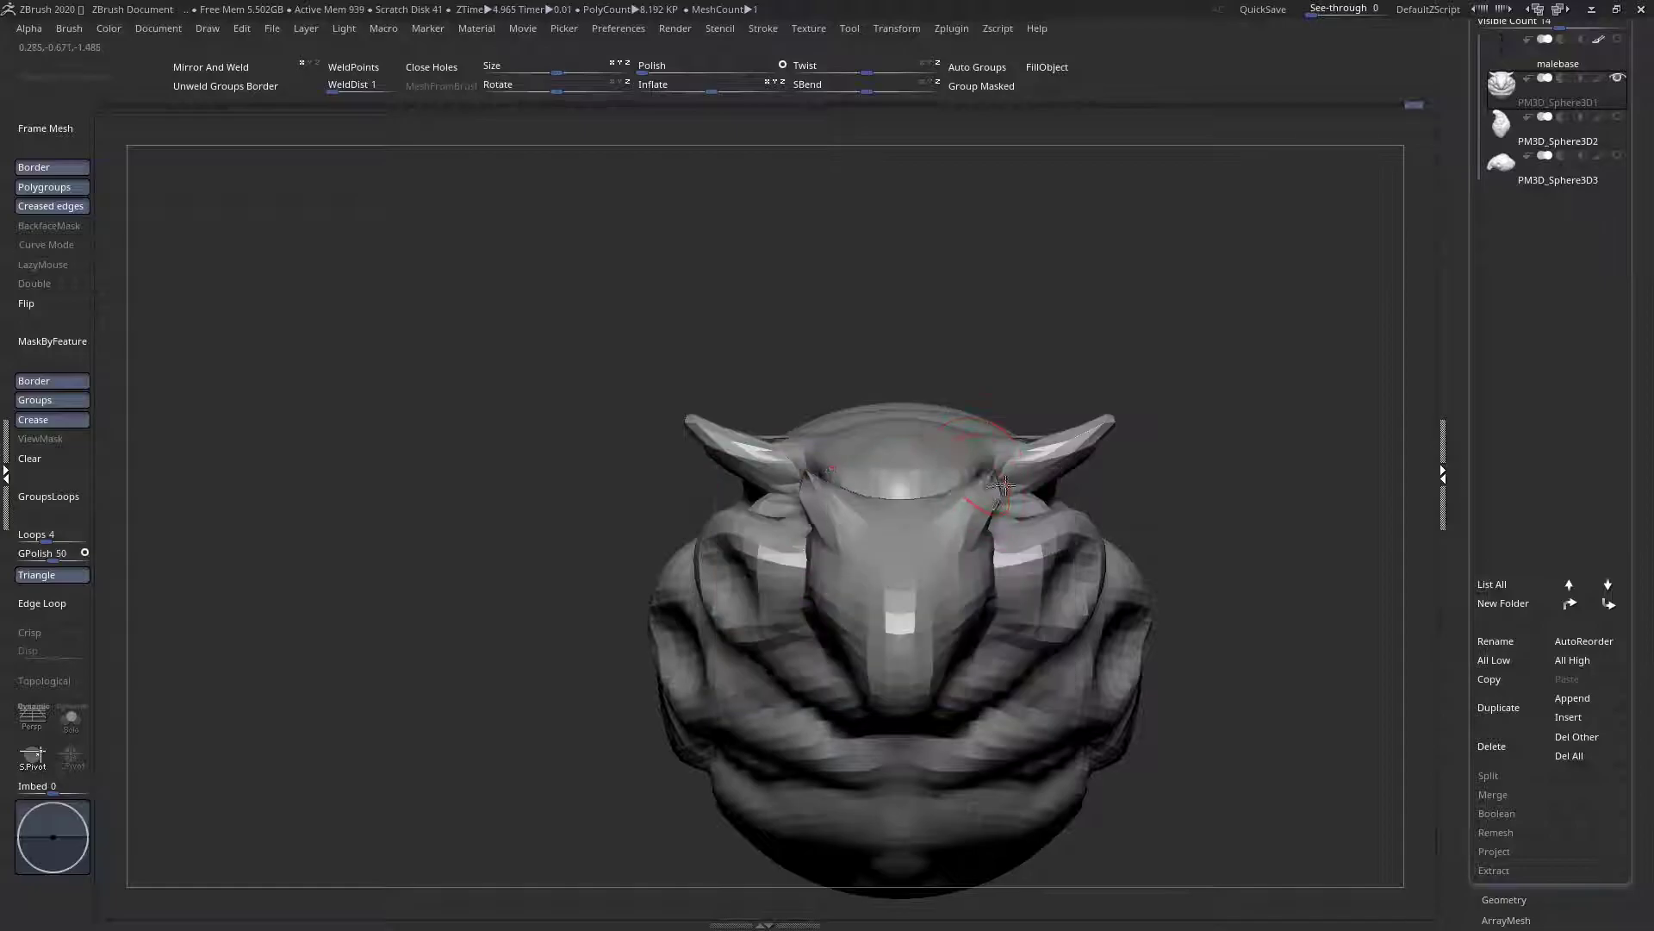
{"action": "right_click_drag", "start_coordinate": [970, 465], "coordinate": [761, 431], "text": "ctrl"}
{"action": "right_click_drag", "start_coordinate": [1025, 414], "coordinate": [896, 442]}
{"action": "right_click_drag", "start_coordinate": [1000, 455], "coordinate": [845, 458], "text": "alt"}
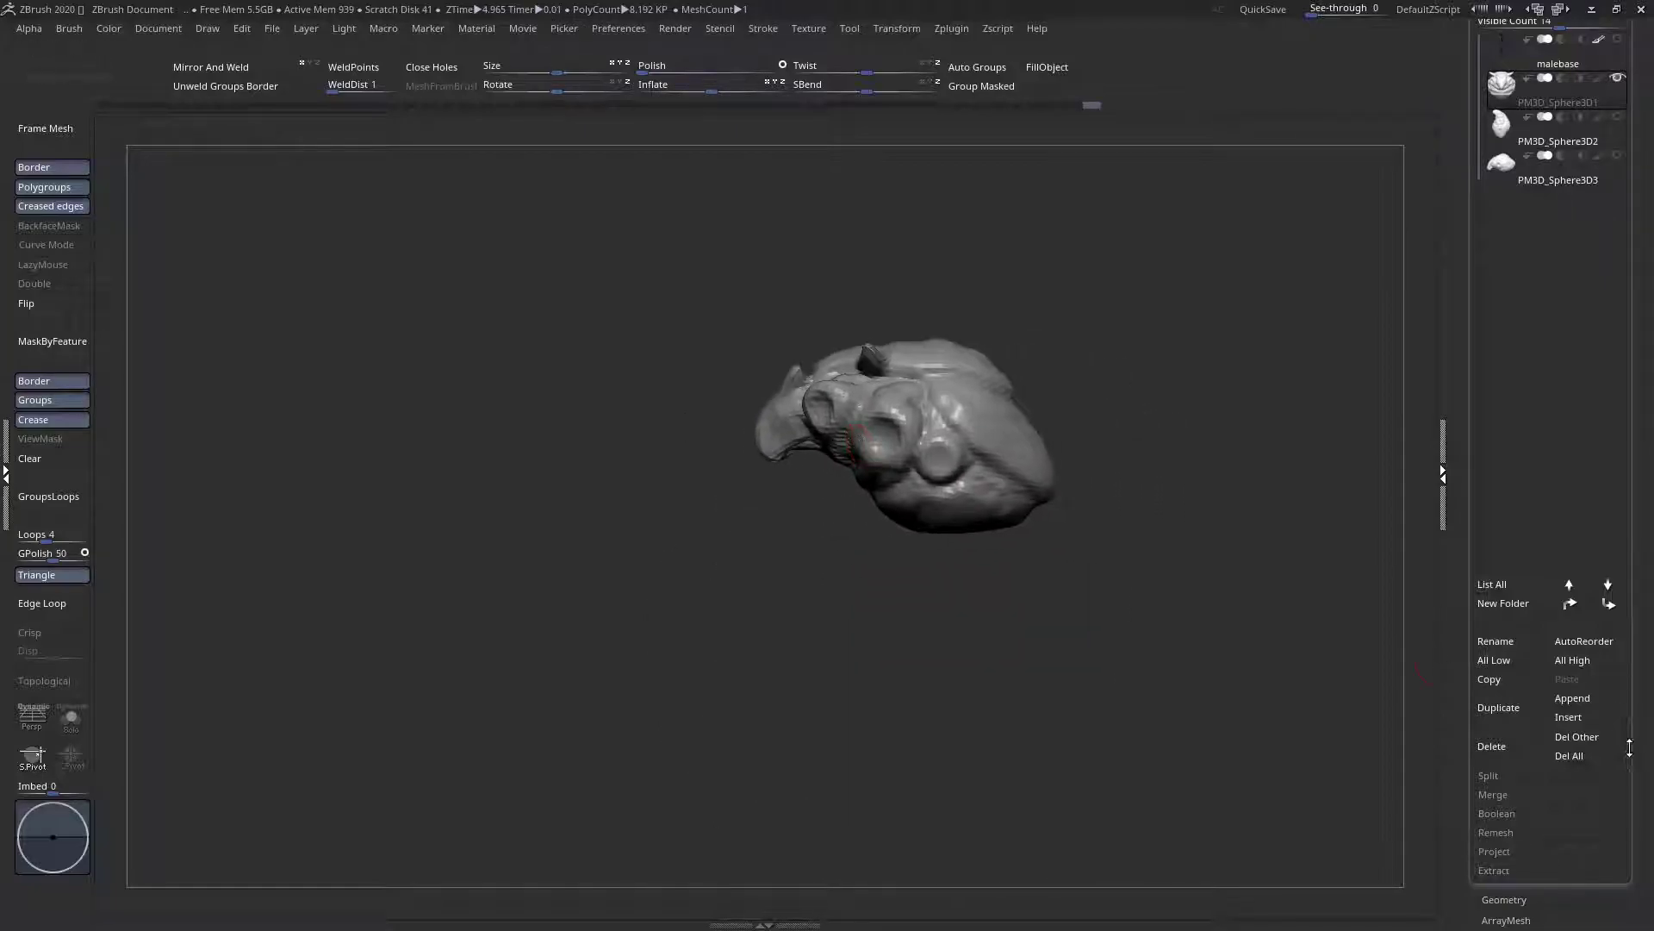
Append a ZSphere as a new subtool and frame it inside the sculpted body in side view
{"action": "left_click", "coordinate": [1600, 697]}
{"action": "left_click", "coordinate": [1106, 659]}
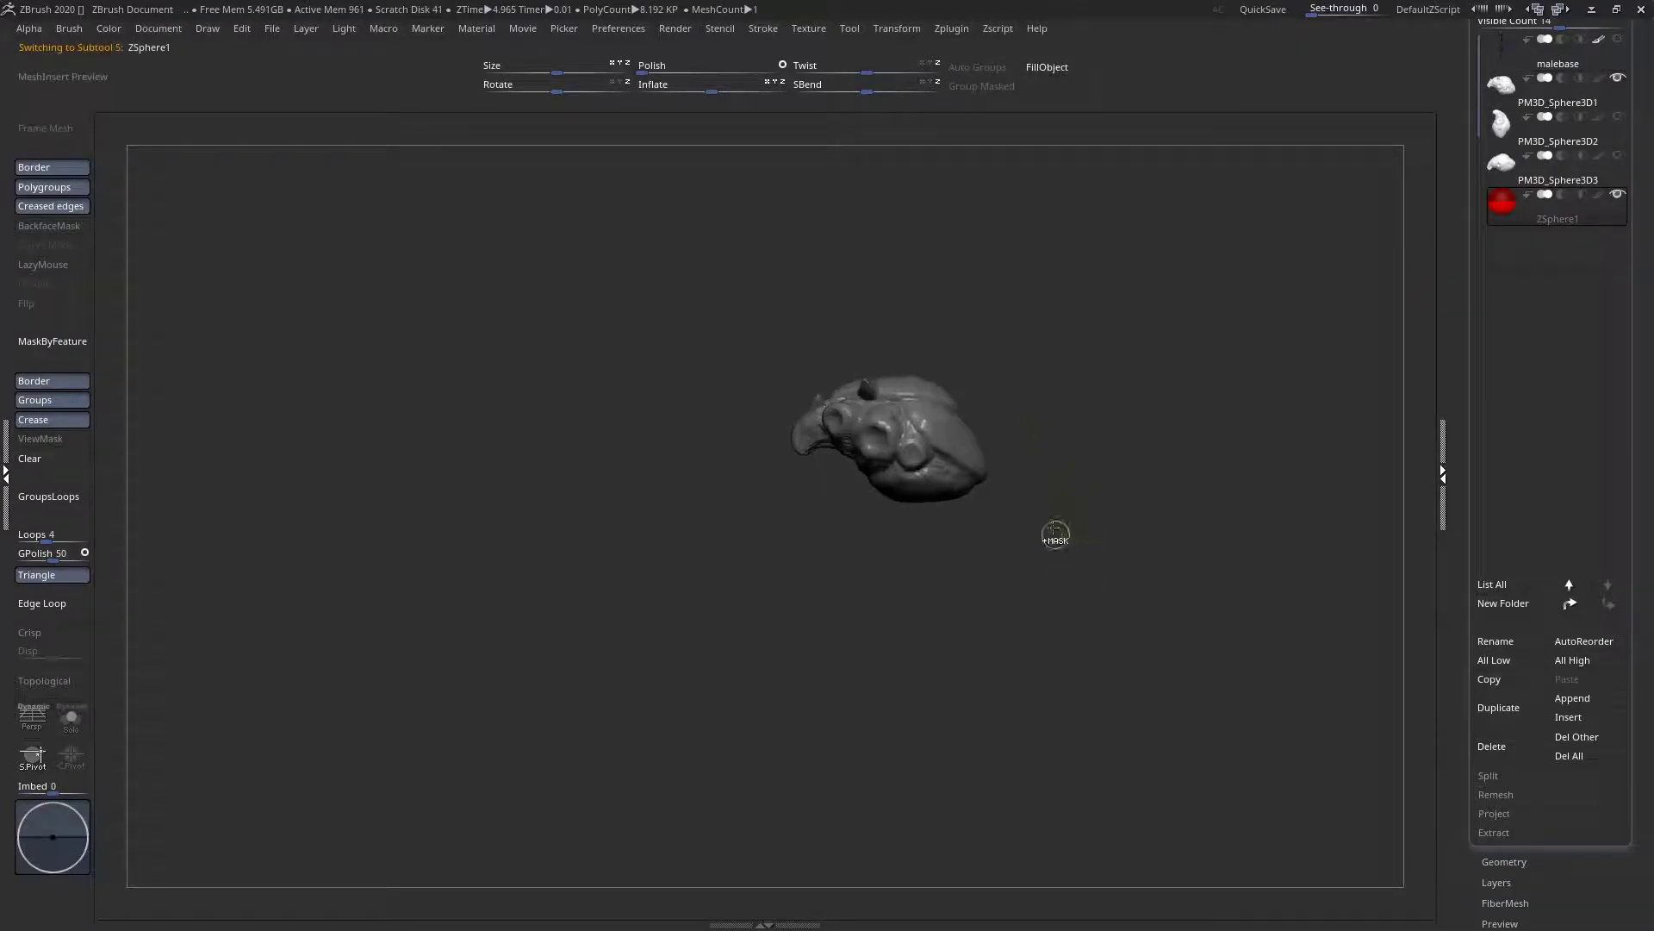
{"action": "right_click_drag", "start_coordinate": [1000, 432], "coordinate": [1163, 547], "text": "ctrl"}
{"action": "right_click_drag", "start_coordinate": [1070, 473], "coordinate": [964, 469], "text": "alt"}
{"action": "mouse_move", "coordinate": [844, 435]}
{"action": "right_mouse_down", "text": "shift"}
{"action": "mouse_move", "coordinate": [930, 448]}
{"action": "mouse_move", "coordinate": [998, 423]}
{"action": "right_mouse_up", "text": "shift"}
{"action": "right_click", "coordinate": [998, 419]}
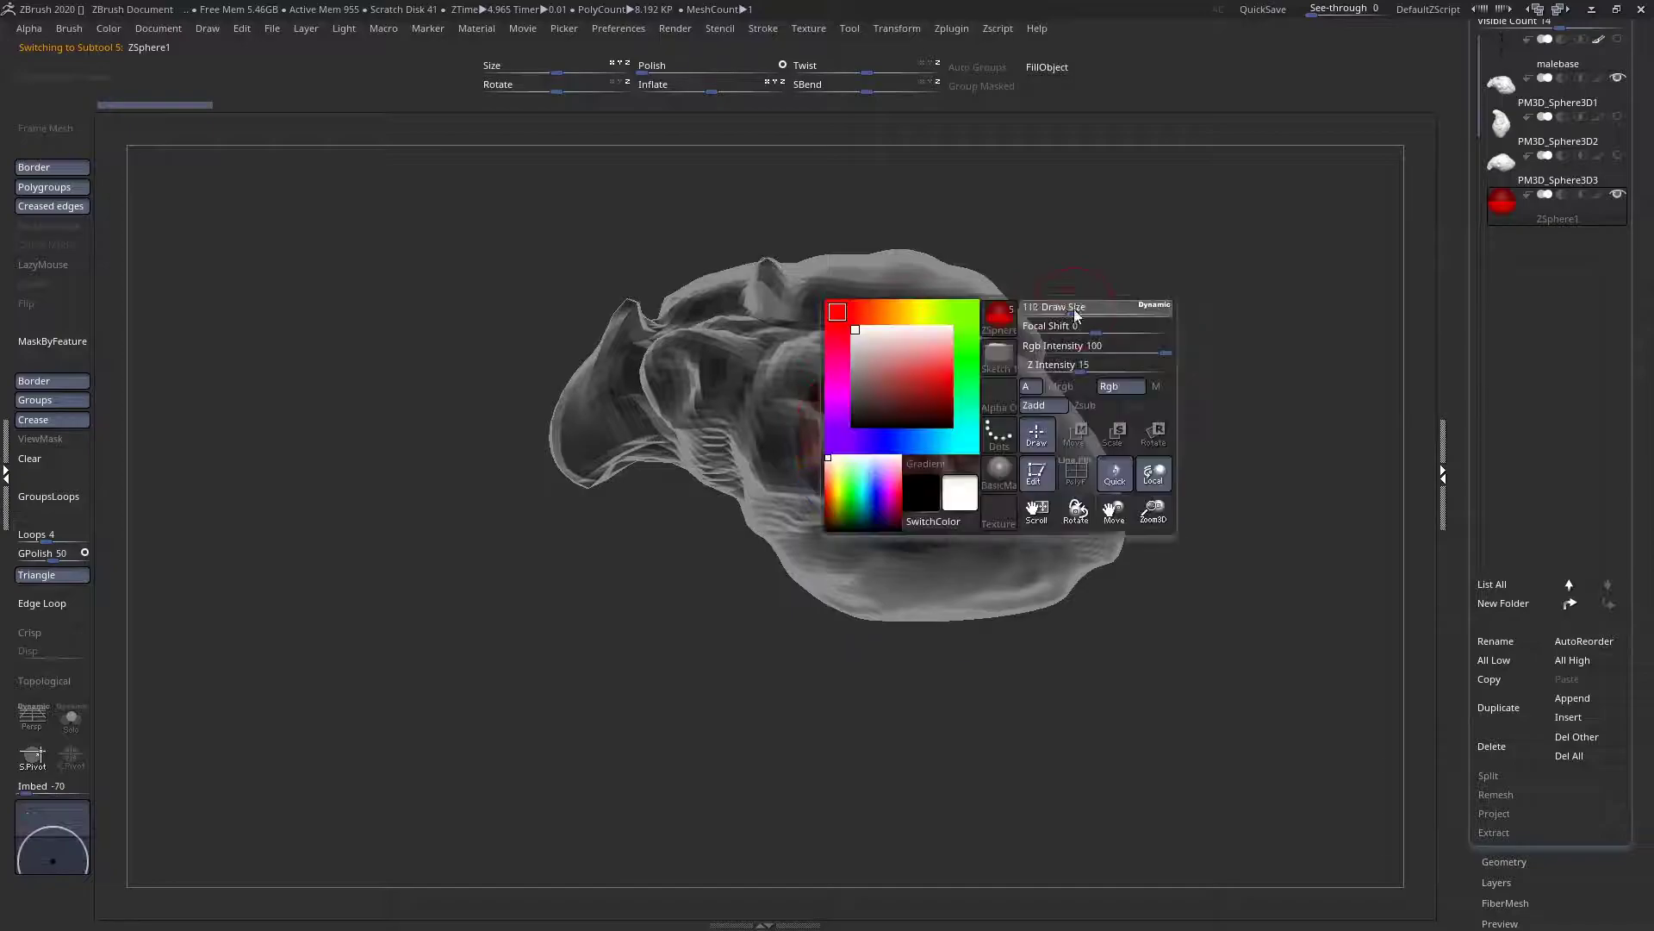
Draw a mirrored pair of child ZSpheres inside the middle hollowed bulges and inspect the rig in isolation
{"action": "right_click_drag", "start_coordinate": [952, 521], "coordinate": [1014, 520]}
{"action": "left_click_drag", "start_coordinate": [810, 475], "coordinate": [755, 494]}
{"action": "mouse_move", "coordinate": [755, 494]}
{"action": "right_mouse_down"}
{"action": "mouse_move", "coordinate": [762, 457]}
{"action": "mouse_move", "coordinate": [820, 517]}
{"action": "right_mouse_up"}
{"action": "right_click", "coordinate": [764, 454]}
{"action": "key", "text": "a"}
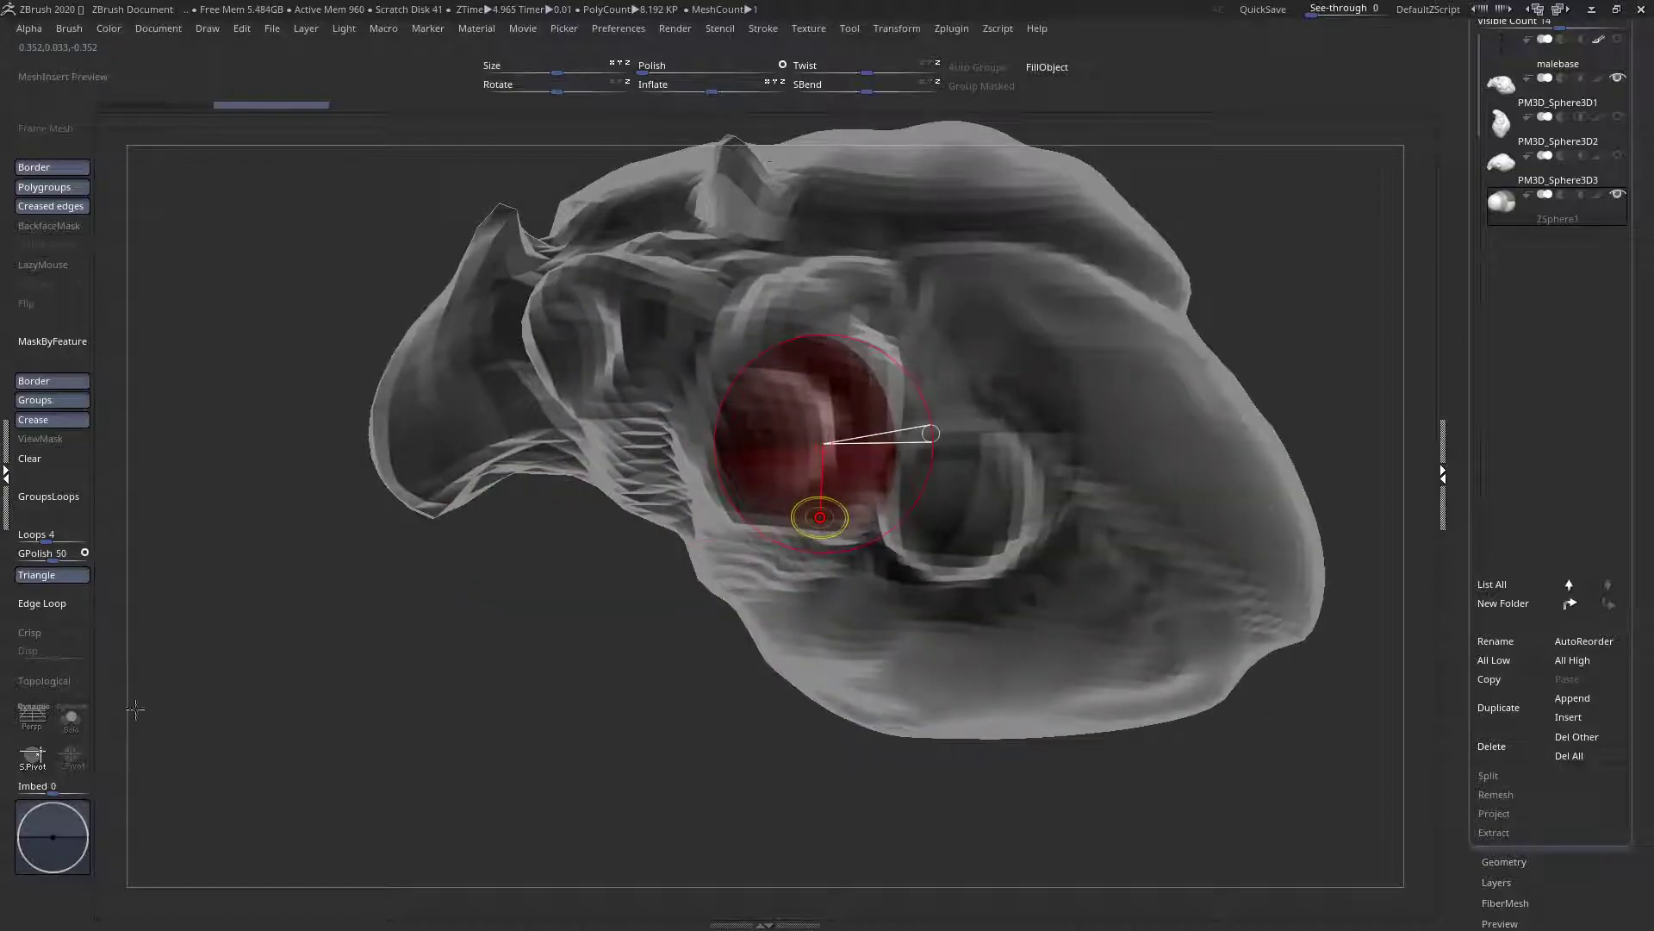
{"action": "left_click", "coordinate": [72, 727]}
{"action": "mouse_move", "coordinate": [686, 574]}
{"action": "right_mouse_down"}
{"action": "mouse_move", "coordinate": [772, 673]}
{"action": "mouse_move", "coordinate": [722, 624]}
{"action": "mouse_move", "coordinate": [619, 677]}
{"action": "right_mouse_up"}
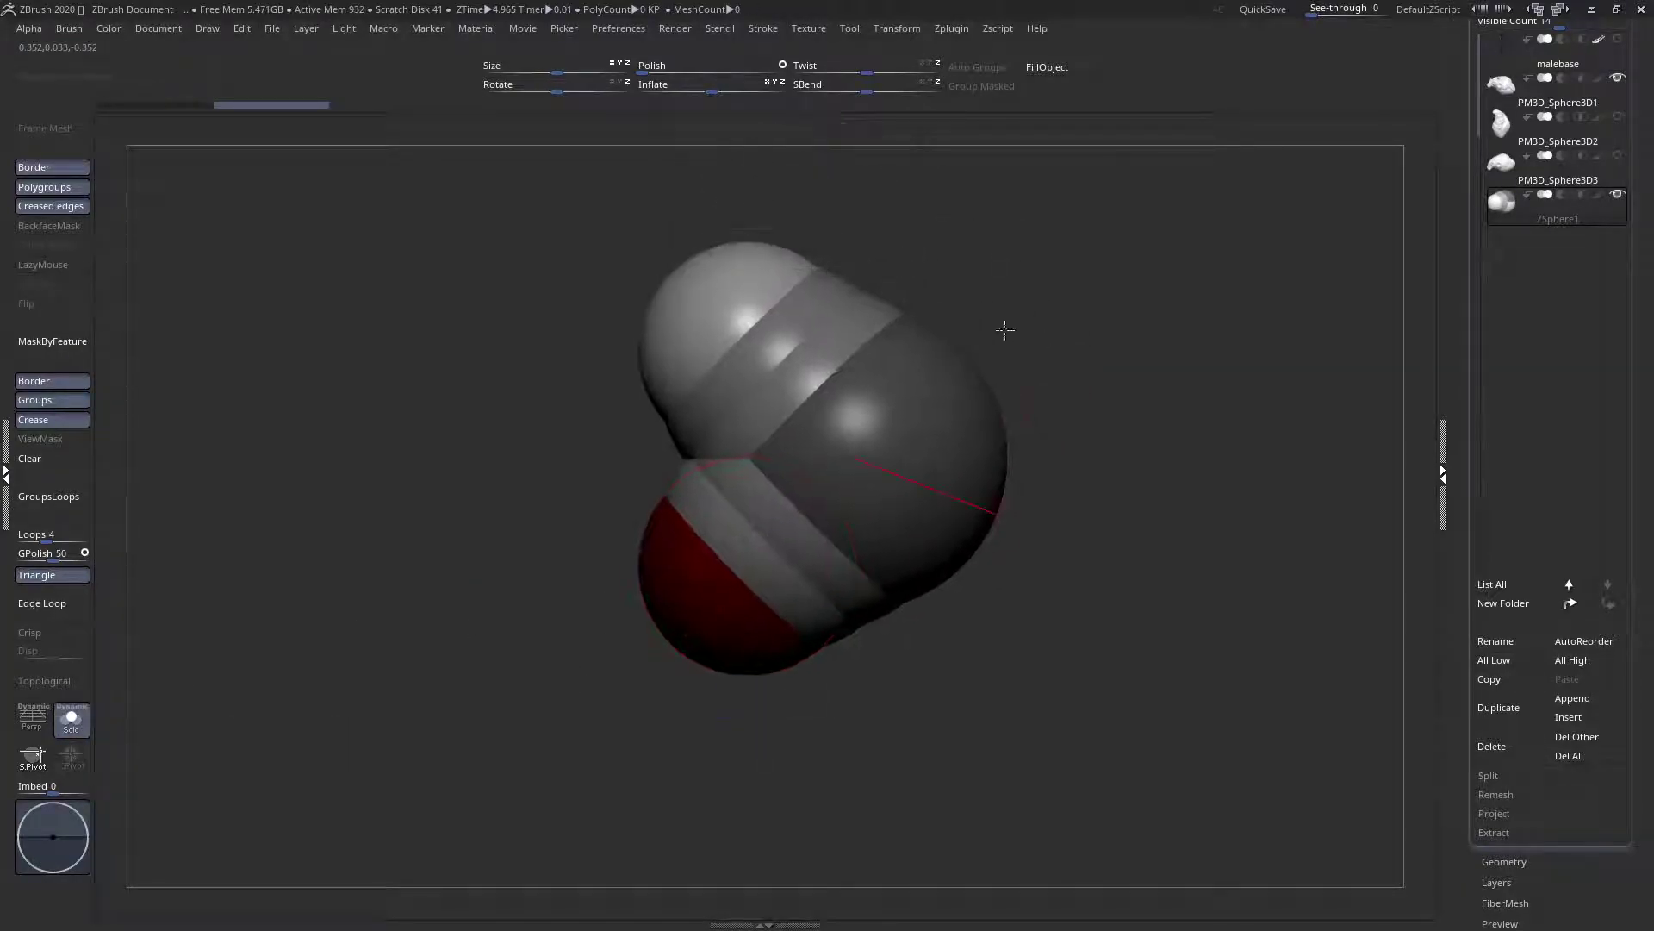
{"action": "left_click_drag", "start_coordinate": [702, 602], "coordinate": [99, 754]}
{"action": "left_click", "coordinate": [71, 720]}
Extend the ZSphere pair into downward limbs and move their base joints into the front hollowed bulges
{"action": "left_click_drag", "start_coordinate": [536, 645], "coordinate": [567, 546], "text": "alt"}
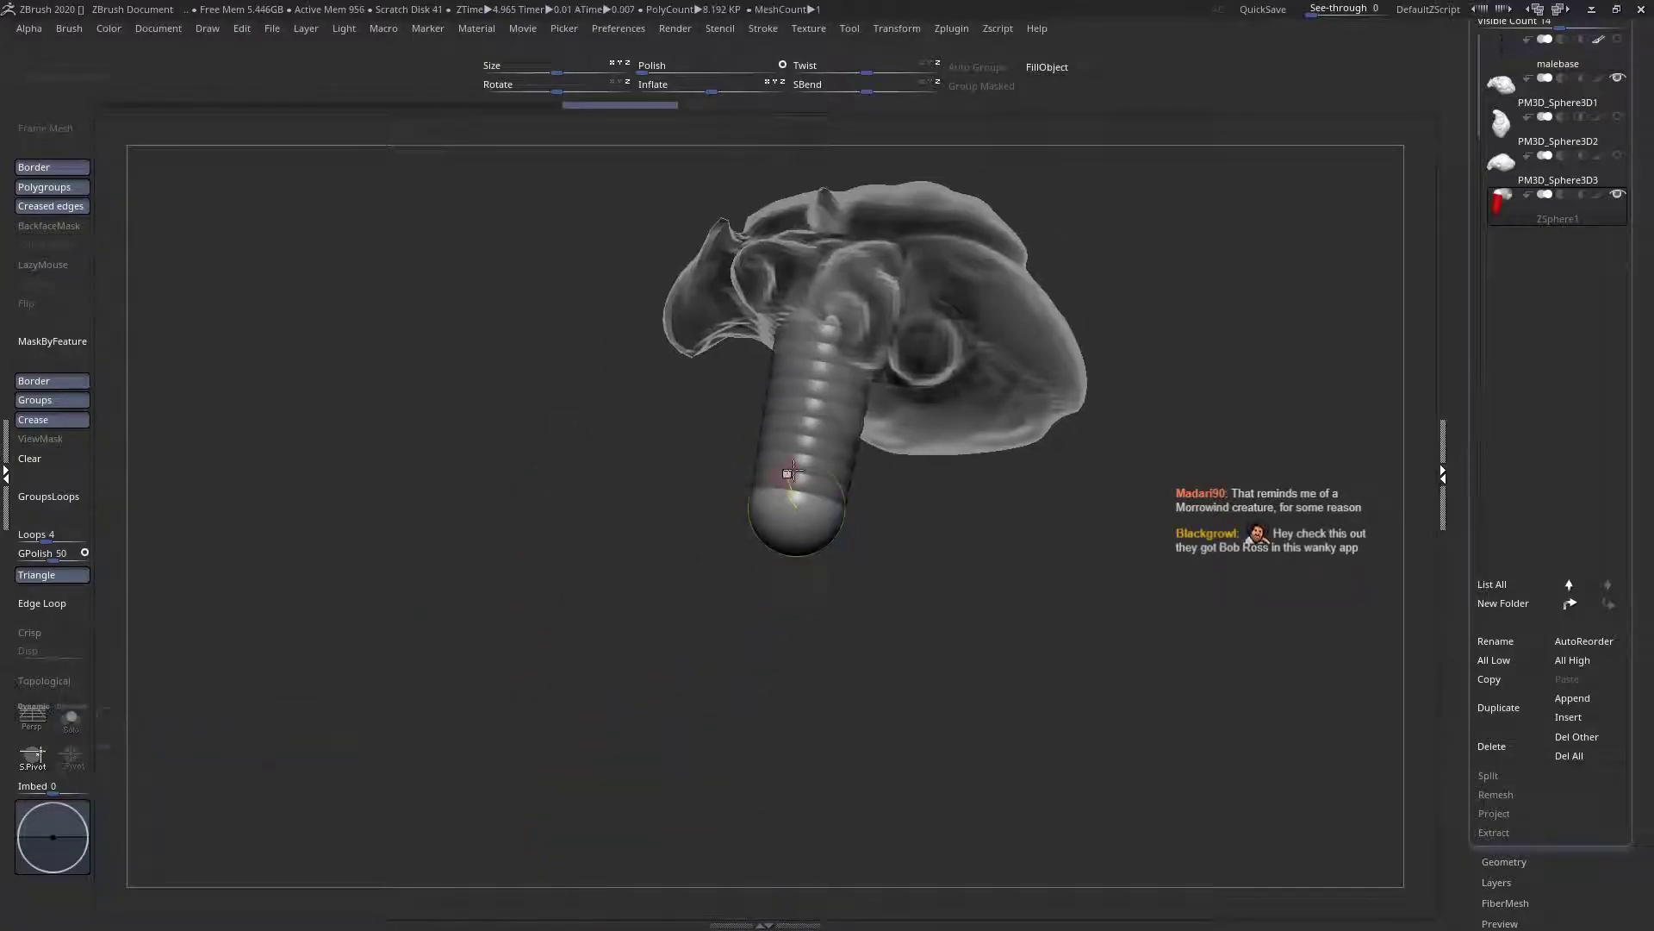
{"action": "left_click_drag", "start_coordinate": [790, 505], "coordinate": [635, 452]}
{"action": "key", "text": "w"}
{"action": "left_click_drag", "start_coordinate": [831, 326], "coordinate": [764, 293]}
{"action": "mouse_move", "coordinate": [914, 320]}
{"action": "left_mouse_down"}
{"action": "mouse_move", "coordinate": [672, 240]}
{"action": "mouse_move", "coordinate": [606, 157]}
{"action": "mouse_move", "coordinate": [604, 184]}
{"action": "left_mouse_up"}
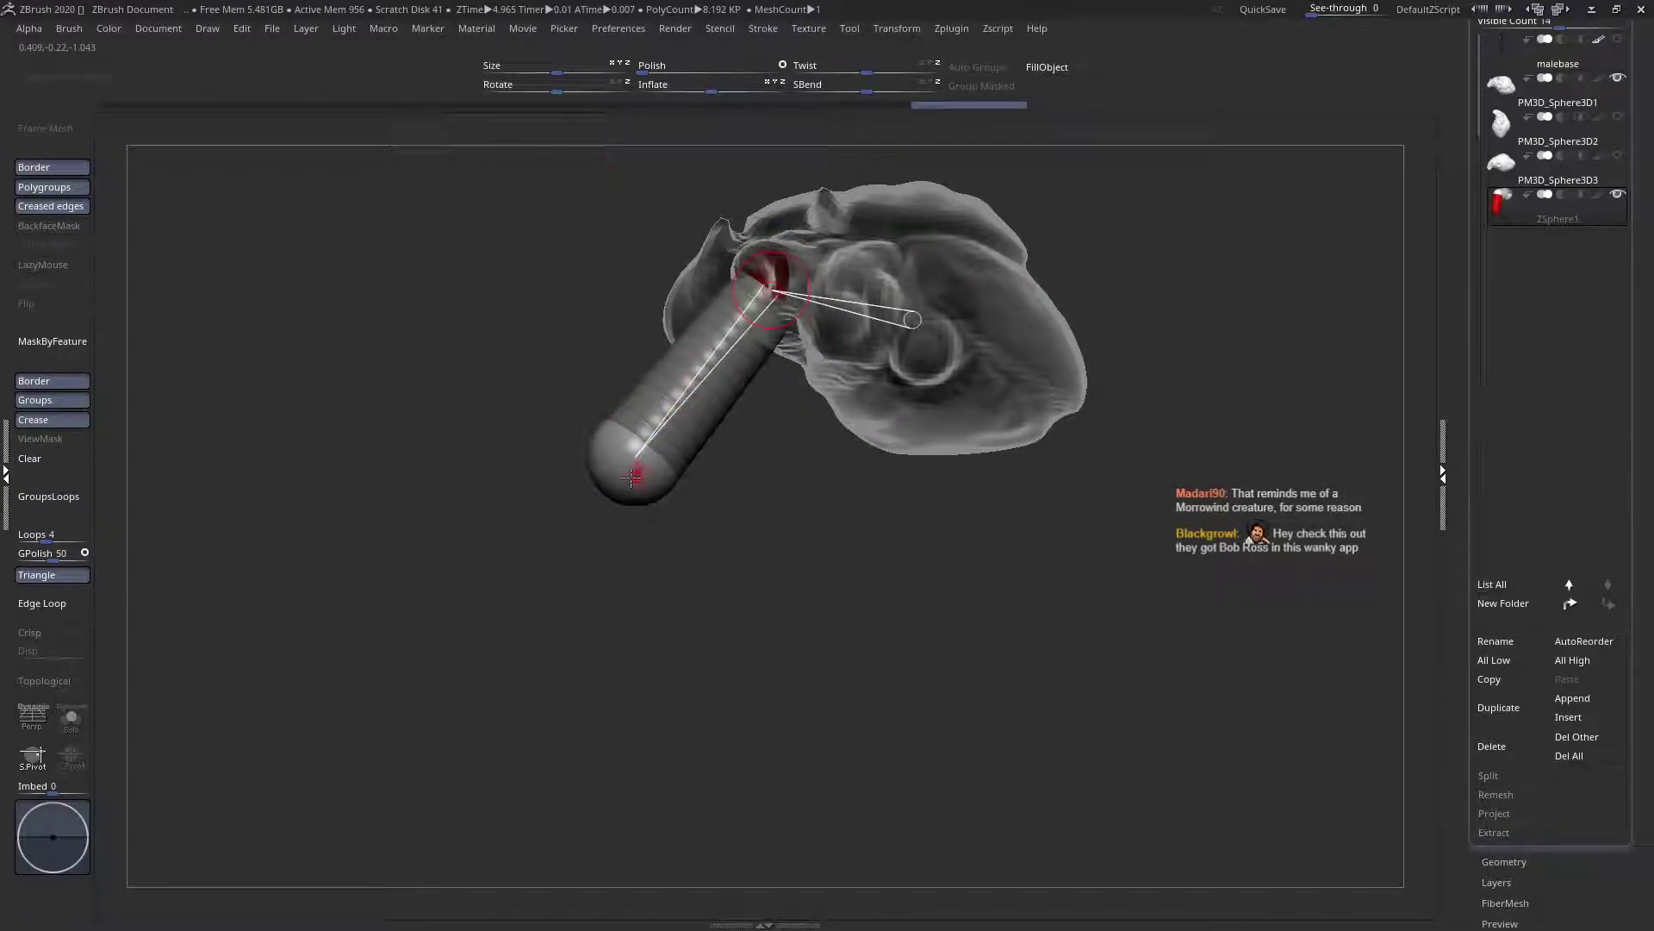
{"action": "mouse_move", "coordinate": [634, 469]}
{"action": "left_mouse_down"}
{"action": "mouse_move", "coordinate": [594, 327]}
{"action": "mouse_move", "coordinate": [638, 442]}
{"action": "mouse_move", "coordinate": [641, 426]}
{"action": "left_mouse_up"}
{"action": "key", "text": "w"}
{"action": "left_click_drag", "start_coordinate": [746, 480], "coordinate": [907, 349], "text": "shift"}
Spread the front limbs downward and outward in front view and scale their end ZSpheres
{"action": "left_click_drag", "start_coordinate": [792, 463], "coordinate": [1038, 622], "text": "alt"}
{"action": "mouse_move", "coordinate": [806, 422]}
{"action": "left_mouse_down"}
{"action": "mouse_move", "coordinate": [805, 687]}
{"action": "mouse_move", "coordinate": [989, 638]}
{"action": "left_mouse_up"}
{"action": "left_click_drag", "start_coordinate": [914, 590], "coordinate": [1001, 650]}
{"action": "key", "text": "e"}
{"action": "left_click_drag", "start_coordinate": [1223, 659], "coordinate": [1203, 587]}
Insert an elbow joint midway along each front limb and bend the forearms forward
{"action": "key", "text": "q"}
{"action": "left_click", "coordinate": [1157, 524]}
{"action": "left_click_drag", "start_coordinate": [1093, 668], "coordinate": [948, 659], "text": "alt"}
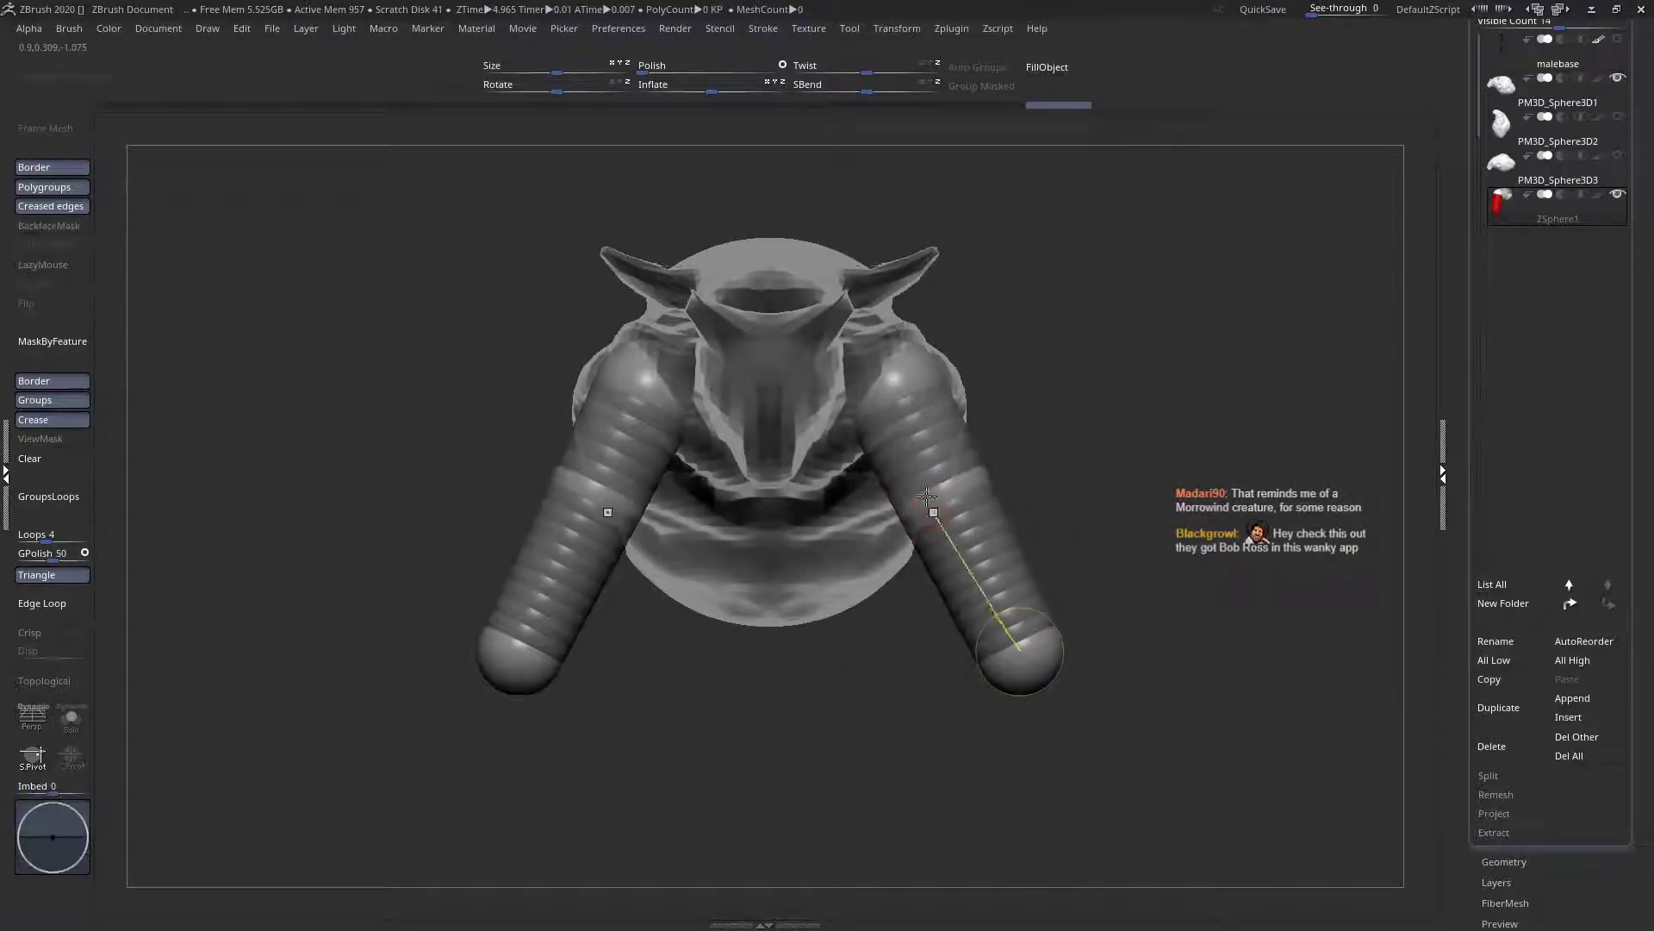
{"action": "left_click_drag", "start_coordinate": [948, 490], "coordinate": [899, 550]}
{"action": "mouse_move", "coordinate": [899, 550]}
{"action": "right_mouse_down"}
{"action": "mouse_move", "coordinate": [793, 577]}
{"action": "mouse_move", "coordinate": [887, 573]}
{"action": "right_mouse_up"}
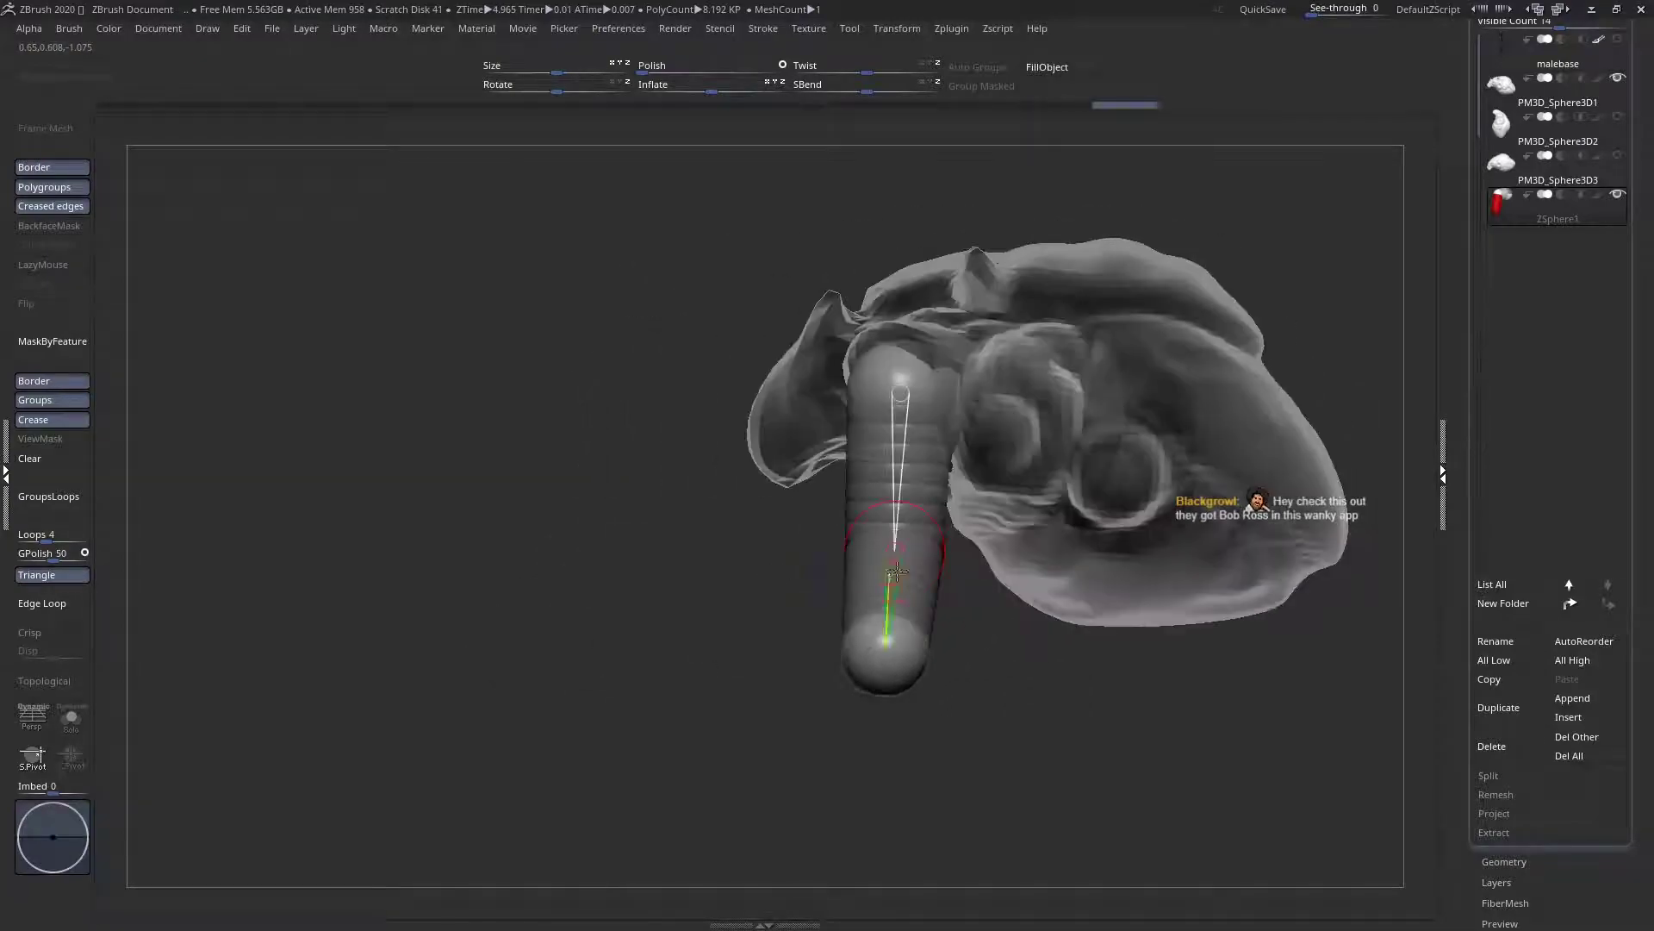
{"action": "left_click_drag", "start_coordinate": [886, 663], "coordinate": [726, 531]}
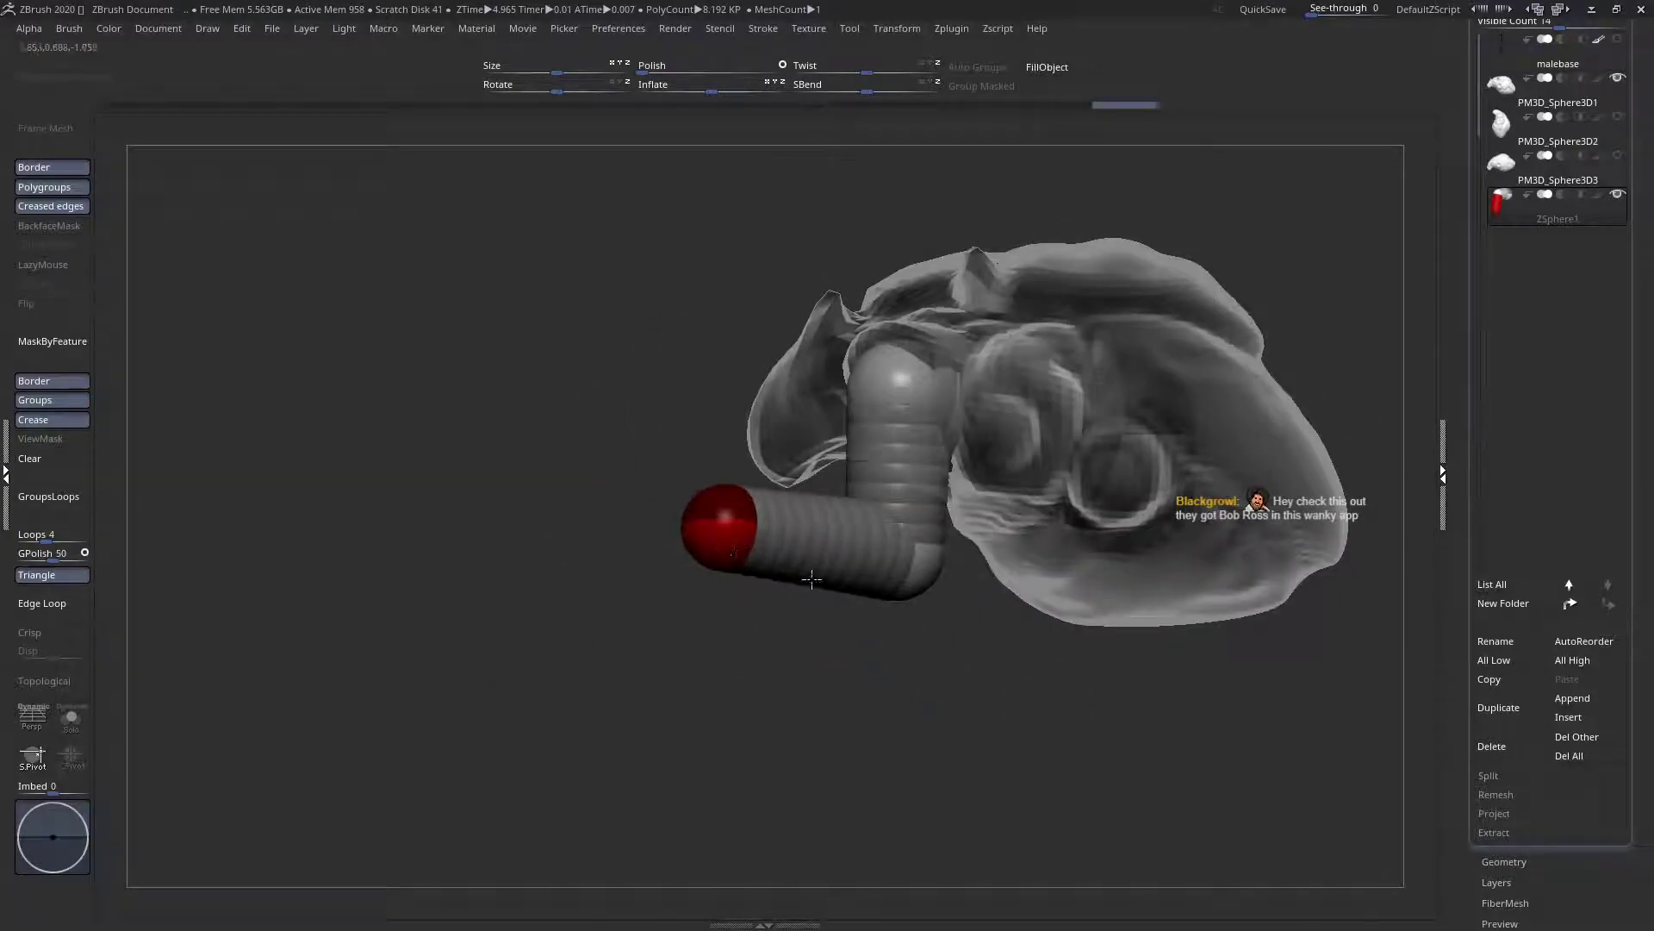
Reposition the hand joints of the front limbs to adjust the length and angle of the forearms
{"action": "right_click_drag", "start_coordinate": [798, 579], "coordinate": [847, 579]}
{"action": "right_click_drag", "start_coordinate": [747, 630], "coordinate": [734, 595]}
{"action": "left_click_drag", "start_coordinate": [767, 529], "coordinate": [599, 583]}
{"action": "key", "text": "e"}
{"action": "right_click_drag", "start_coordinate": [758, 569], "coordinate": [667, 564]}
{"action": "key", "text": "w"}
{"action": "left_click_drag", "start_coordinate": [578, 569], "coordinate": [784, 544]}
Pose the front limbs with the forearms angled inward beneath the beak
{"action": "key", "text": "r"}
{"action": "key", "text": "w"}
{"action": "left_click_drag", "start_coordinate": [615, 609], "coordinate": [654, 566]}
{"action": "key", "text": "r"}
{"action": "right_click_drag", "start_coordinate": [654, 566], "coordinate": [722, 583]}
{"action": "left_click_drag", "start_coordinate": [668, 560], "coordinate": [648, 569]}
{"action": "right_click_drag", "start_coordinate": [719, 595], "coordinate": [761, 674]}
{"action": "left_click_drag", "start_coordinate": [828, 550], "coordinate": [770, 532]}
{"action": "right_click_drag", "start_coordinate": [913, 628], "coordinate": [823, 575], "text": "alt"}
Draw a second mirrored pair of ZSpheres at the middle hollowed bulges and move them out to the body's sides
{"action": "left_click_drag", "start_coordinate": [722, 352], "coordinate": [901, 397]}
{"action": "left_click", "coordinate": [957, 409]}
{"action": "right_click_drag", "start_coordinate": [956, 410], "coordinate": [907, 444]}
{"action": "left_click_drag", "start_coordinate": [893, 422], "coordinate": [881, 466]}
{"action": "right_click_drag", "start_coordinate": [880, 466], "coordinate": [849, 472], "text": "shift"}
{"action": "key", "text": "w"}
{"action": "left_click_drag", "start_coordinate": [871, 425], "coordinate": [745, 418]}
{"action": "right_click_drag", "start_coordinate": [745, 417], "coordinate": [864, 479]}
{"action": "left_click_drag", "start_coordinate": [767, 441], "coordinate": [674, 463]}
{"action": "right_click_drag", "start_coordinate": [673, 463], "coordinate": [851, 602]}
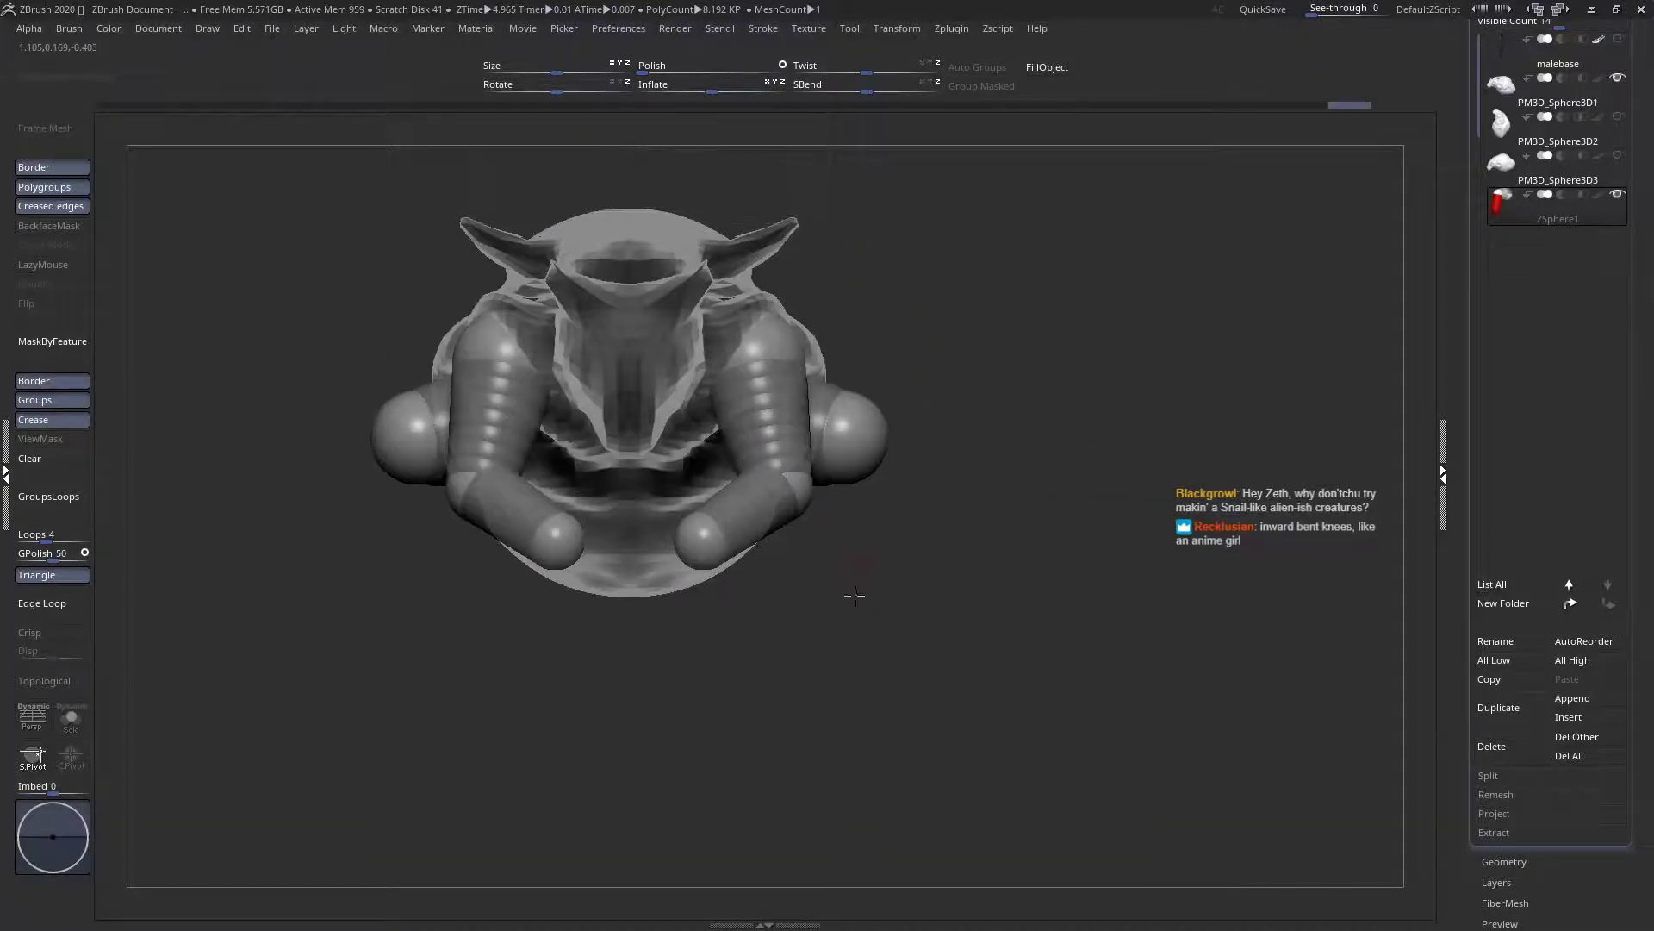
Extend the second ZSphere pair into long straight legs reaching far below the body and adjust their hip joints
{"action": "right_click_drag", "start_coordinate": [859, 443], "coordinate": [740, 467]}
{"action": "left_click", "coordinate": [911, 450]}
{"action": "right_click_drag", "start_coordinate": [905, 465], "coordinate": [710, 450], "text": "ctrl"}
{"action": "left_click_drag", "start_coordinate": [991, 320], "coordinate": [942, 784]}
{"action": "right_click_drag", "start_coordinate": [942, 784], "coordinate": [837, 772]}
{"action": "left_click", "coordinate": [925, 307]}
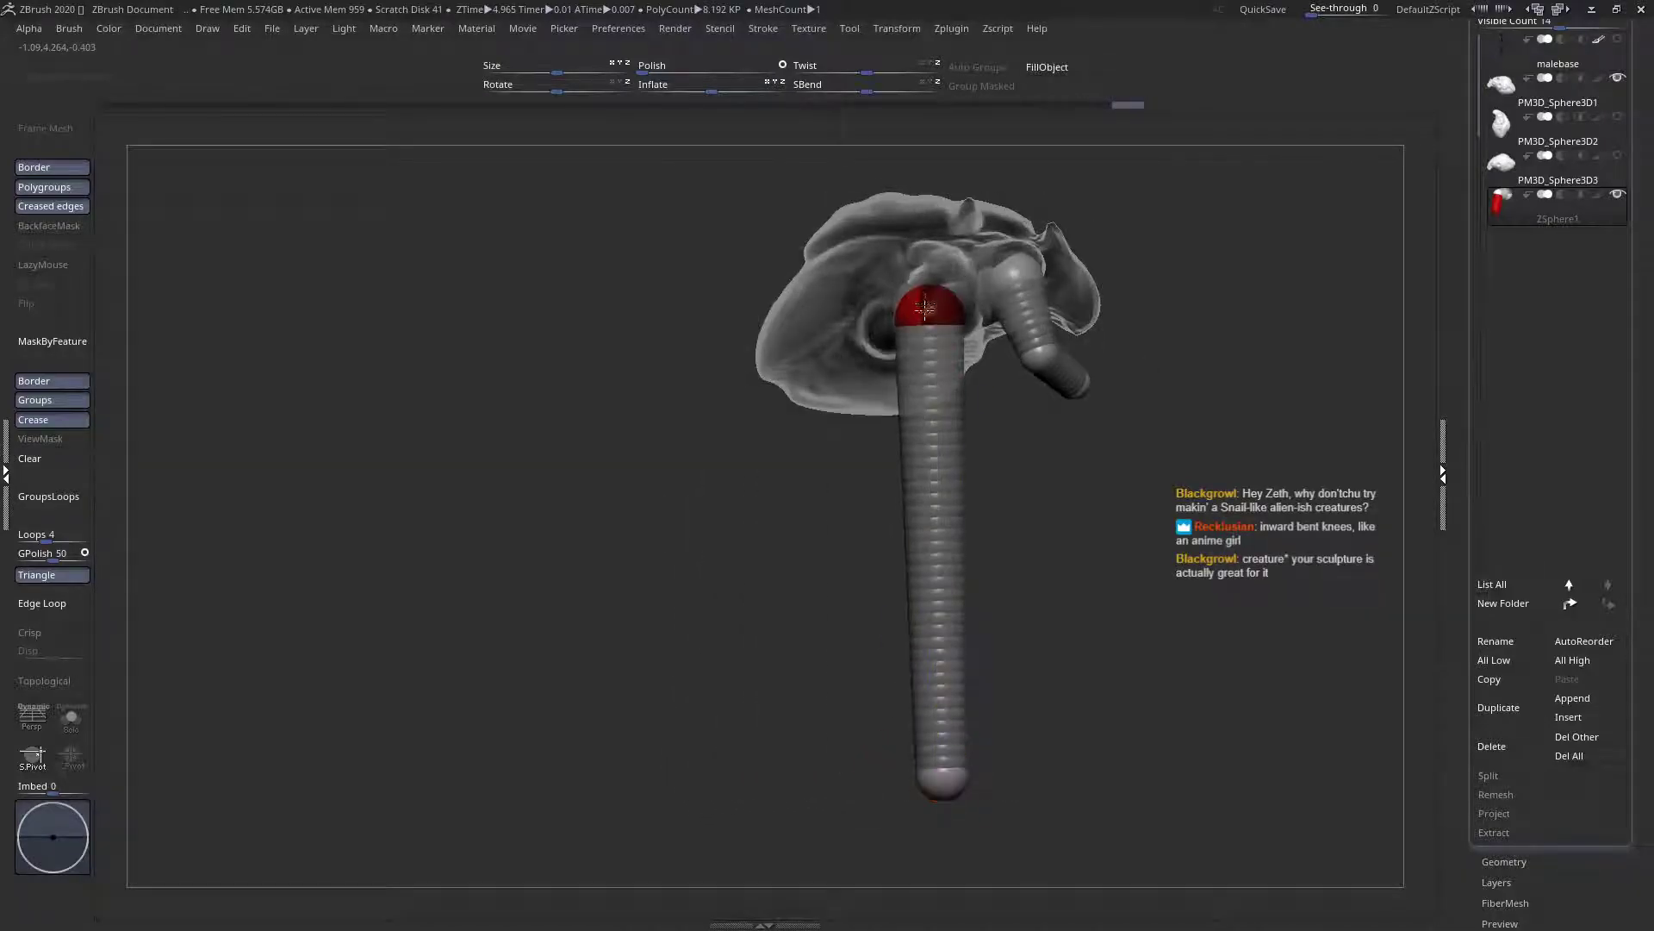
{"action": "left_click_drag", "start_coordinate": [927, 341], "coordinate": [937, 307]}
{"action": "right_click_drag", "start_coordinate": [932, 444], "coordinate": [818, 454]}
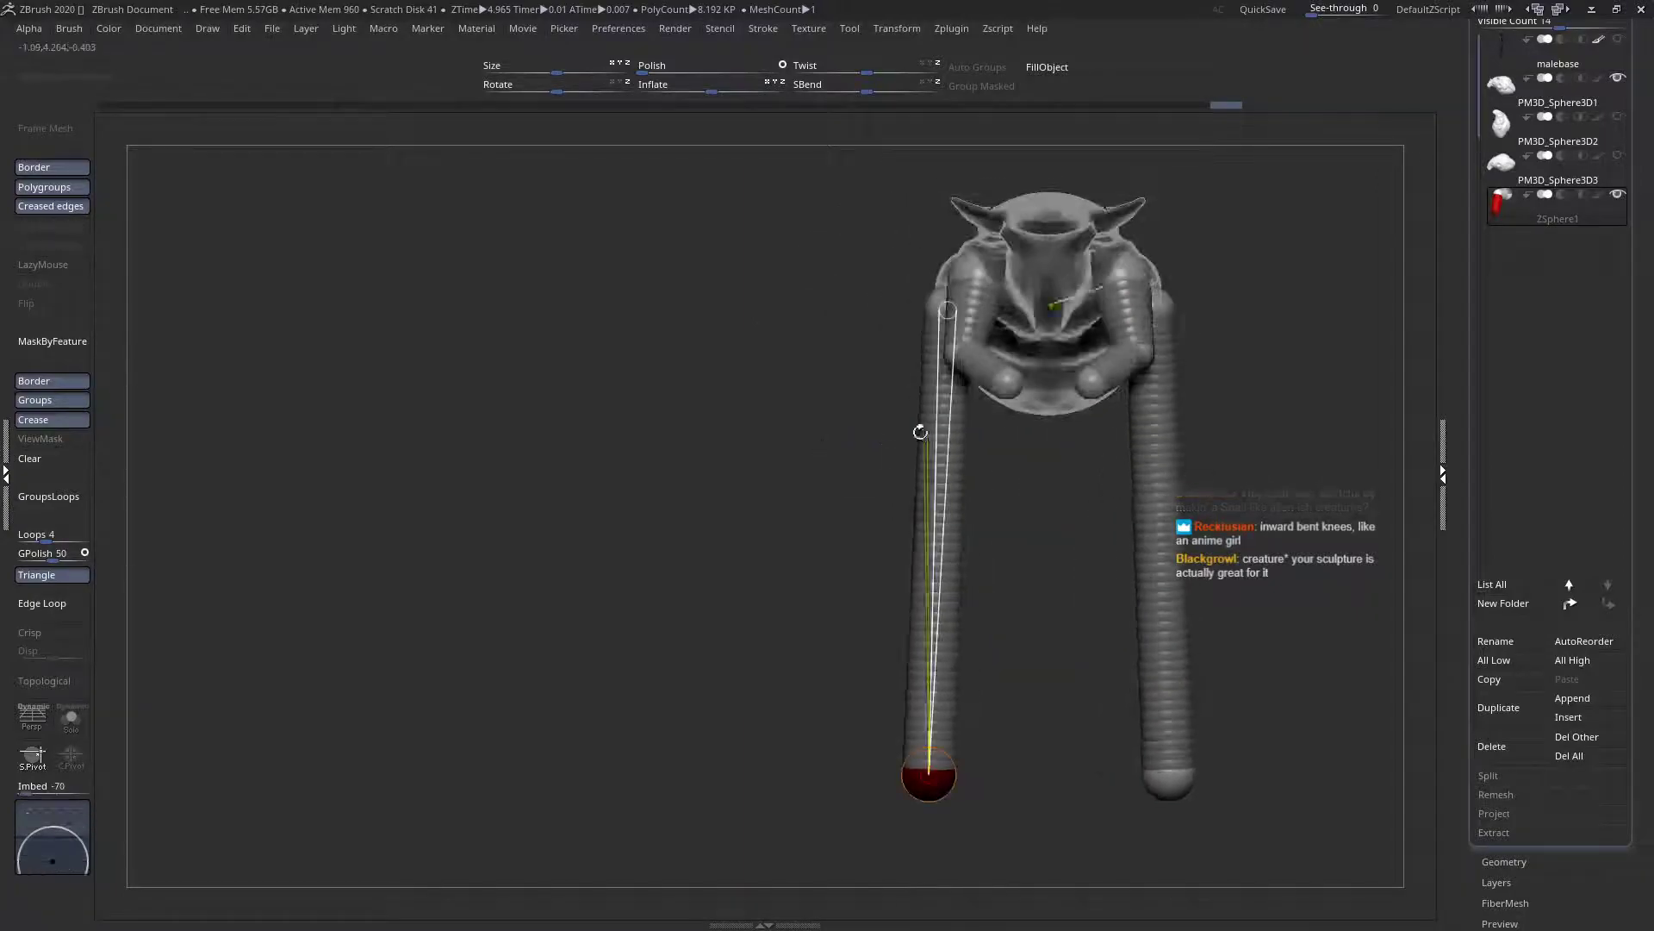
Insert two joints in each middle leg, raise the knees outward beside the head, and spread the feet
{"action": "left_click", "coordinate": [941, 451]}
{"action": "left_click", "coordinate": [938, 570]}
{"action": "left_click_drag", "start_coordinate": [939, 570], "coordinate": [801, 252]}
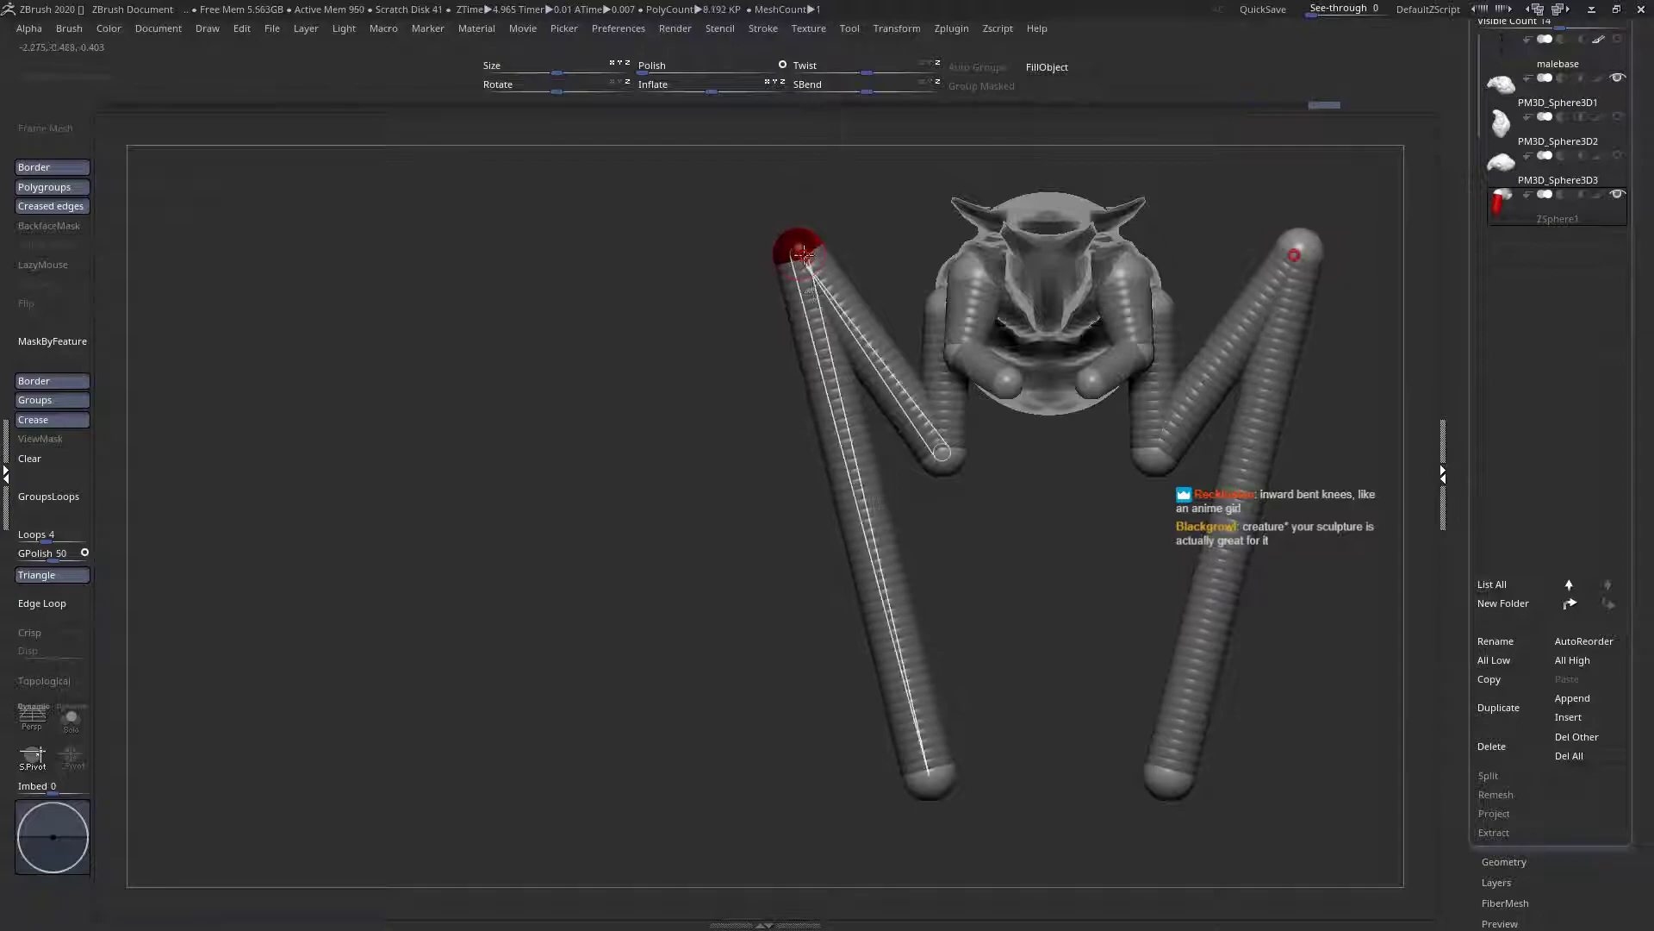
{"action": "left_click_drag", "start_coordinate": [930, 774], "coordinate": [569, 731]}
{"action": "left_click_drag", "start_coordinate": [793, 257], "coordinate": [791, 296]}
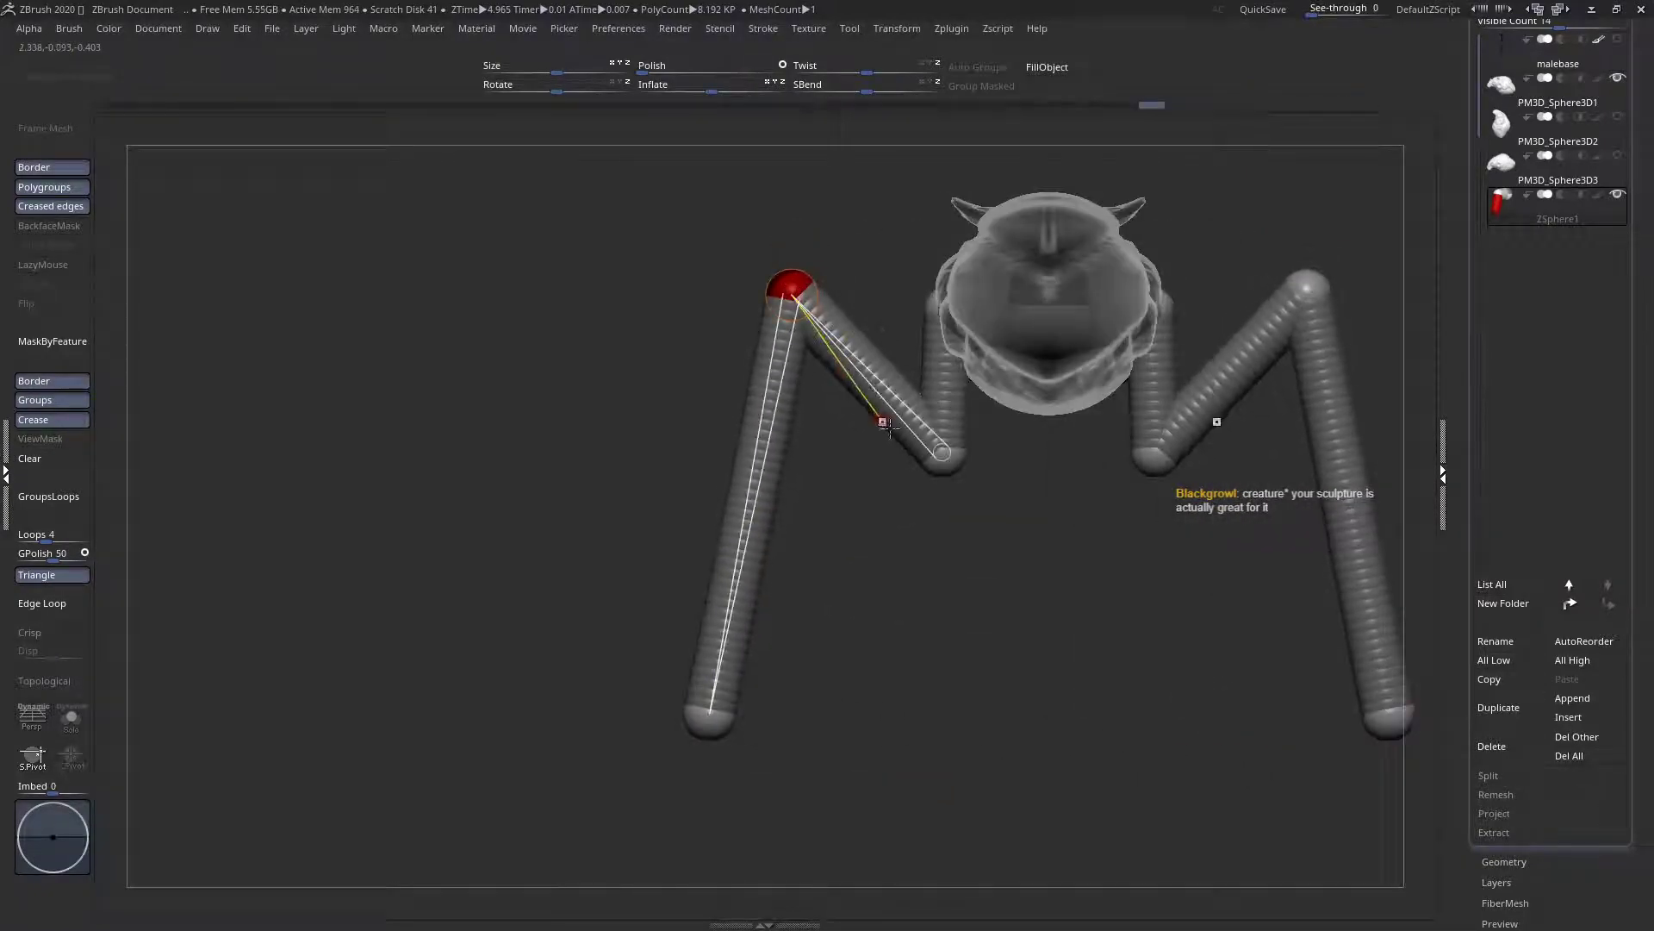
Shift the knees and feet of the middle legs forward in side view to slant the lower legs
{"action": "left_click_drag", "start_coordinate": [983, 551], "coordinate": [1180, 553], "text": "shift"}
{"action": "left_click_drag", "start_coordinate": [928, 292], "coordinate": [892, 446]}
{"action": "left_click_drag", "start_coordinate": [931, 722], "coordinate": [698, 704]}
{"action": "left_click_drag", "start_coordinate": [979, 395], "coordinate": [1065, 399]}
{"action": "left_click_drag", "start_coordinate": [1151, 457], "coordinate": [1064, 555], "text": "alt"}
Draw a ZSphere on the centre line behind the legs and move it to the rear end of the body
{"action": "mouse_move", "coordinate": [953, 380]}
{"action": "left_mouse_down"}
{"action": "mouse_move", "coordinate": [926, 396]}
{"action": "mouse_move", "coordinate": [985, 439]}
{"action": "mouse_move", "coordinate": [965, 439]}
{"action": "left_mouse_up"}
{"action": "right_click_drag", "start_coordinate": [942, 438], "coordinate": [987, 418]}
{"action": "left_click_drag", "start_coordinate": [966, 429], "coordinate": [1034, 537]}
{"action": "mouse_move", "coordinate": [1028, 475]}
{"action": "left_mouse_down"}
{"action": "mouse_move", "coordinate": [1036, 461]}
{"action": "mouse_move", "coordinate": [1008, 452]}
{"action": "left_mouse_up"}
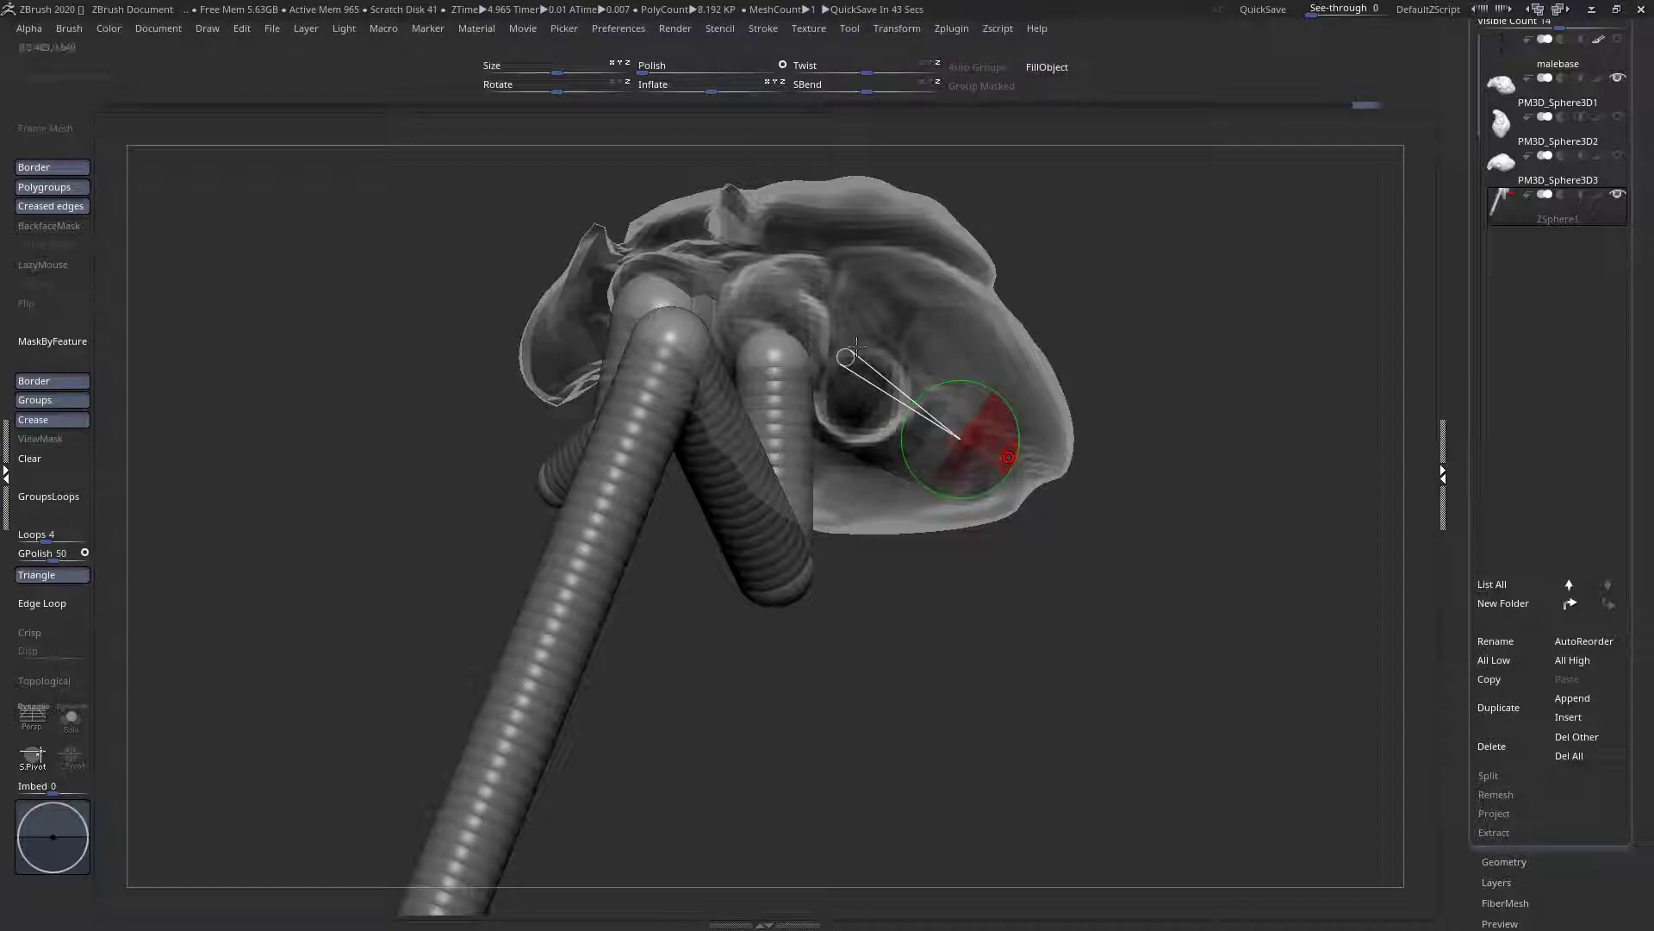
{"action": "left_click_drag", "start_coordinate": [1029, 553], "coordinate": [1005, 493], "text": "alt"}
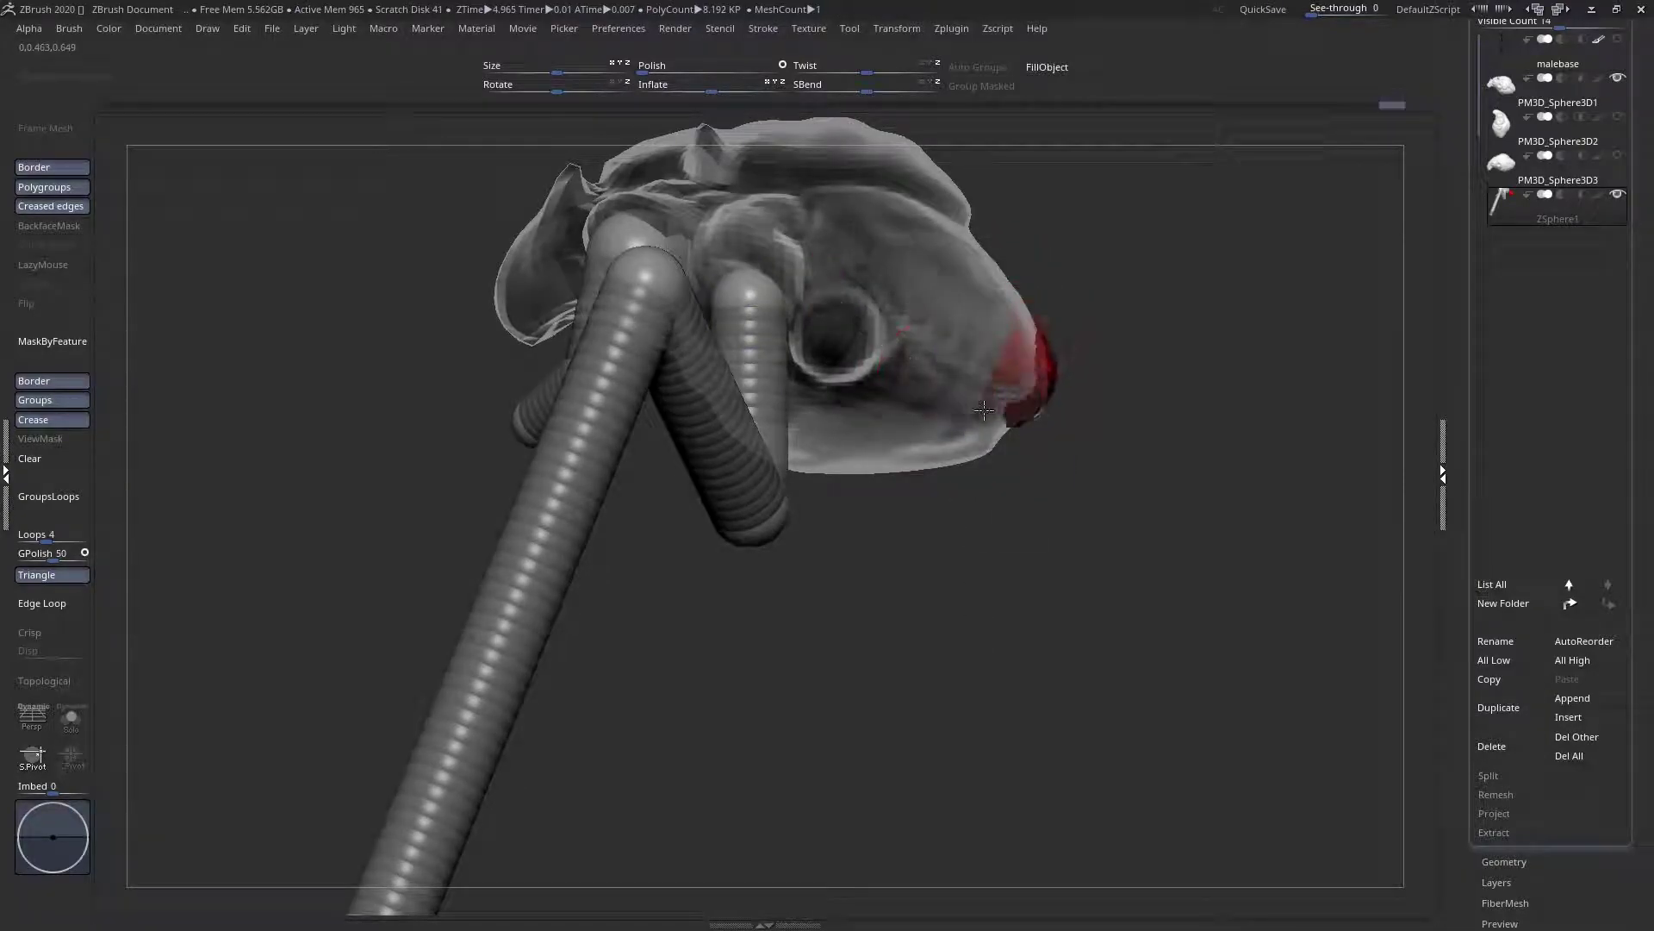
Extend a short tail backward from the rear ZSphere and shift its base joint forward inside the body
{"action": "left_click_drag", "start_coordinate": [995, 416], "coordinate": [857, 392], "text": "shift"}
{"action": "left_click_drag", "start_coordinate": [1000, 355], "coordinate": [1167, 408], "text": "shift"}
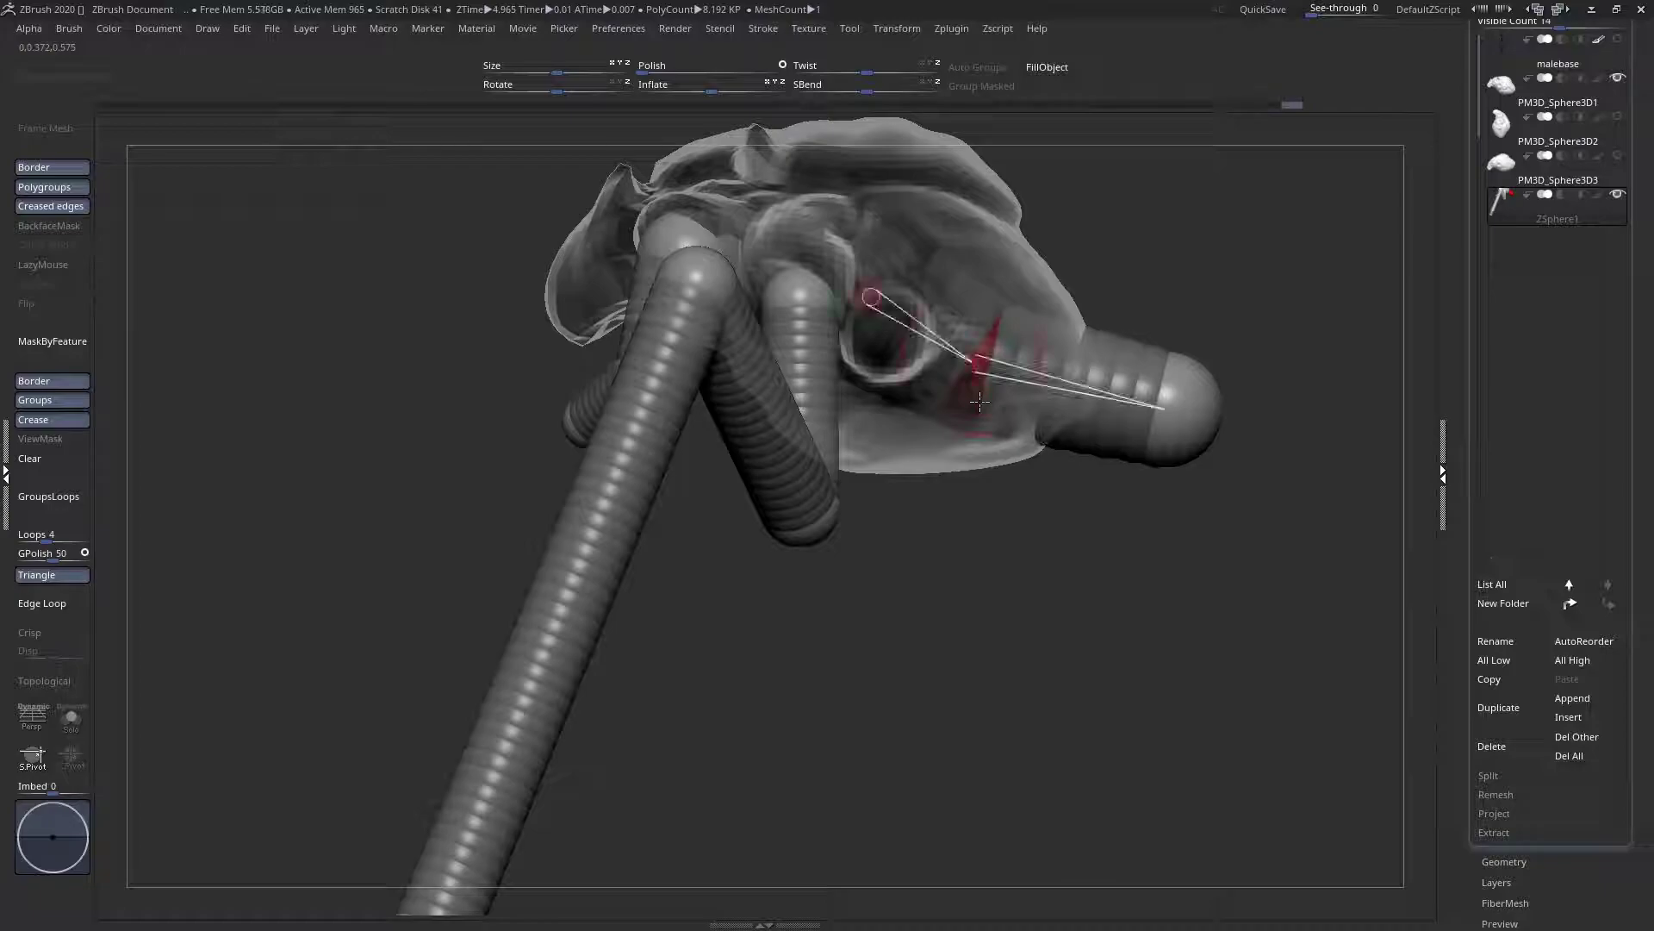
{"action": "left_click_drag", "start_coordinate": [994, 398], "coordinate": [974, 400]}
Draw a third mirrored pair of ZSpheres near the rear hollowed bulges and align them with the body's sides
{"action": "right_click_drag", "start_coordinate": [963, 412], "coordinate": [595, 414], "text": "shift"}
{"action": "right_click_drag", "start_coordinate": [956, 392], "coordinate": [990, 352], "text": "alt"}
{"action": "mouse_move", "coordinate": [940, 323]}
{"action": "left_mouse_down"}
{"action": "mouse_move", "coordinate": [995, 362]}
{"action": "mouse_move", "coordinate": [970, 369]}
{"action": "mouse_move", "coordinate": [1024, 310]}
{"action": "mouse_move", "coordinate": [993, 305]}
{"action": "left_mouse_up"}
{"action": "right_click_drag", "start_coordinate": [992, 306], "coordinate": [1025, 287]}
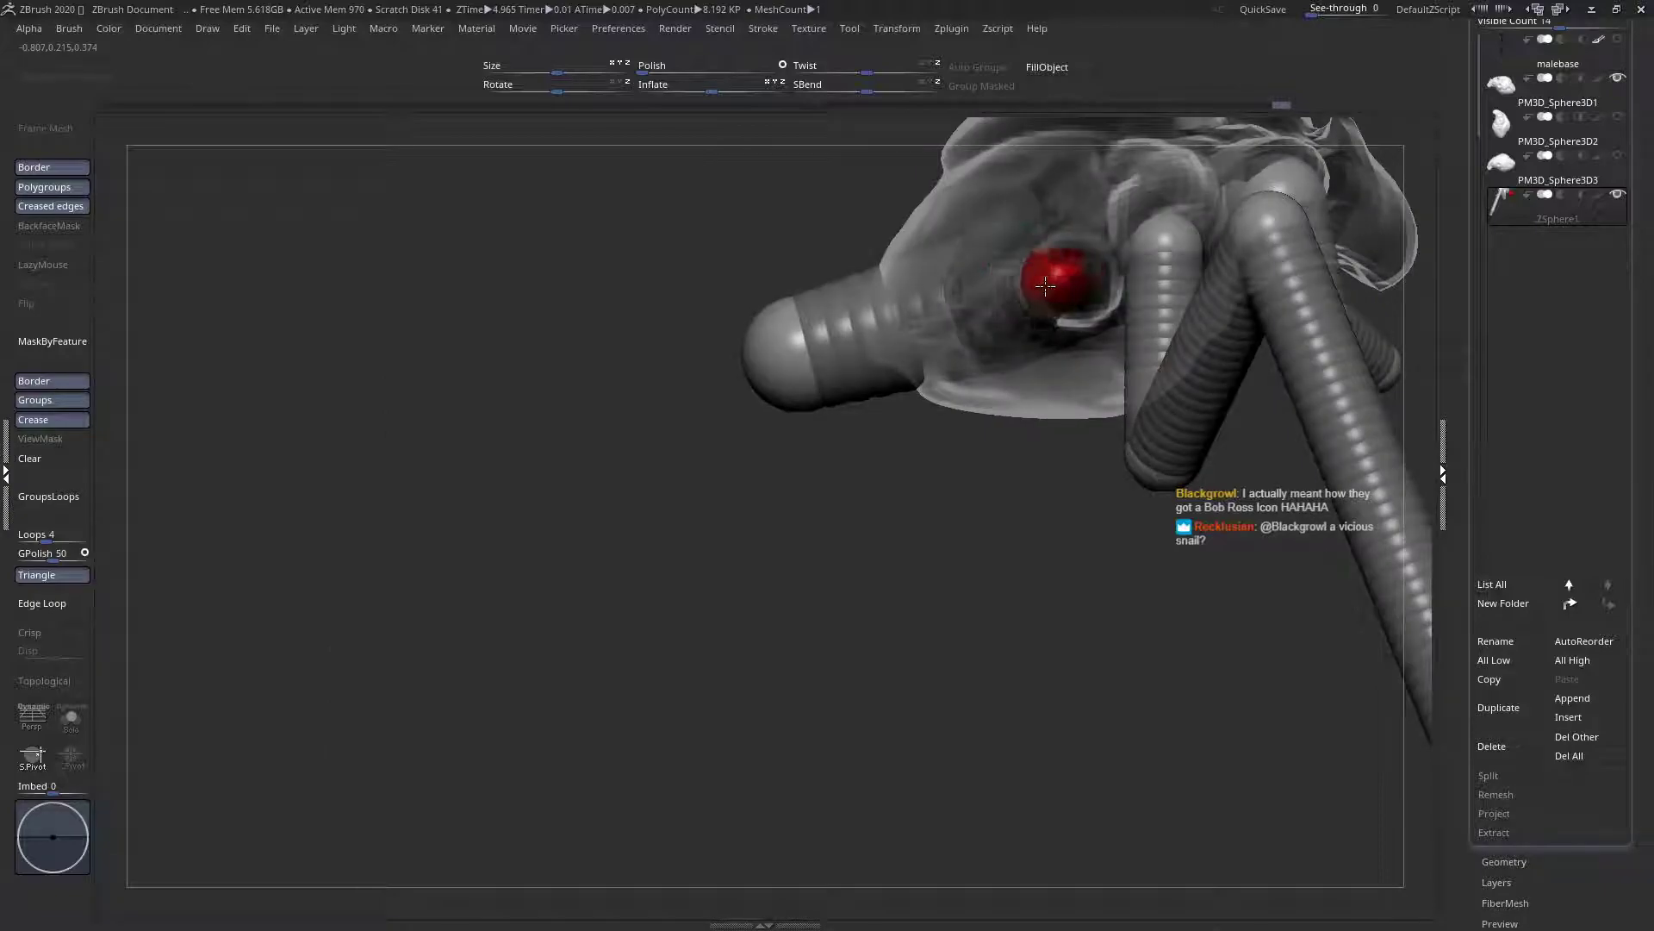
{"action": "right_click_drag", "start_coordinate": [1048, 284], "coordinate": [1145, 286], "text": "shift"}
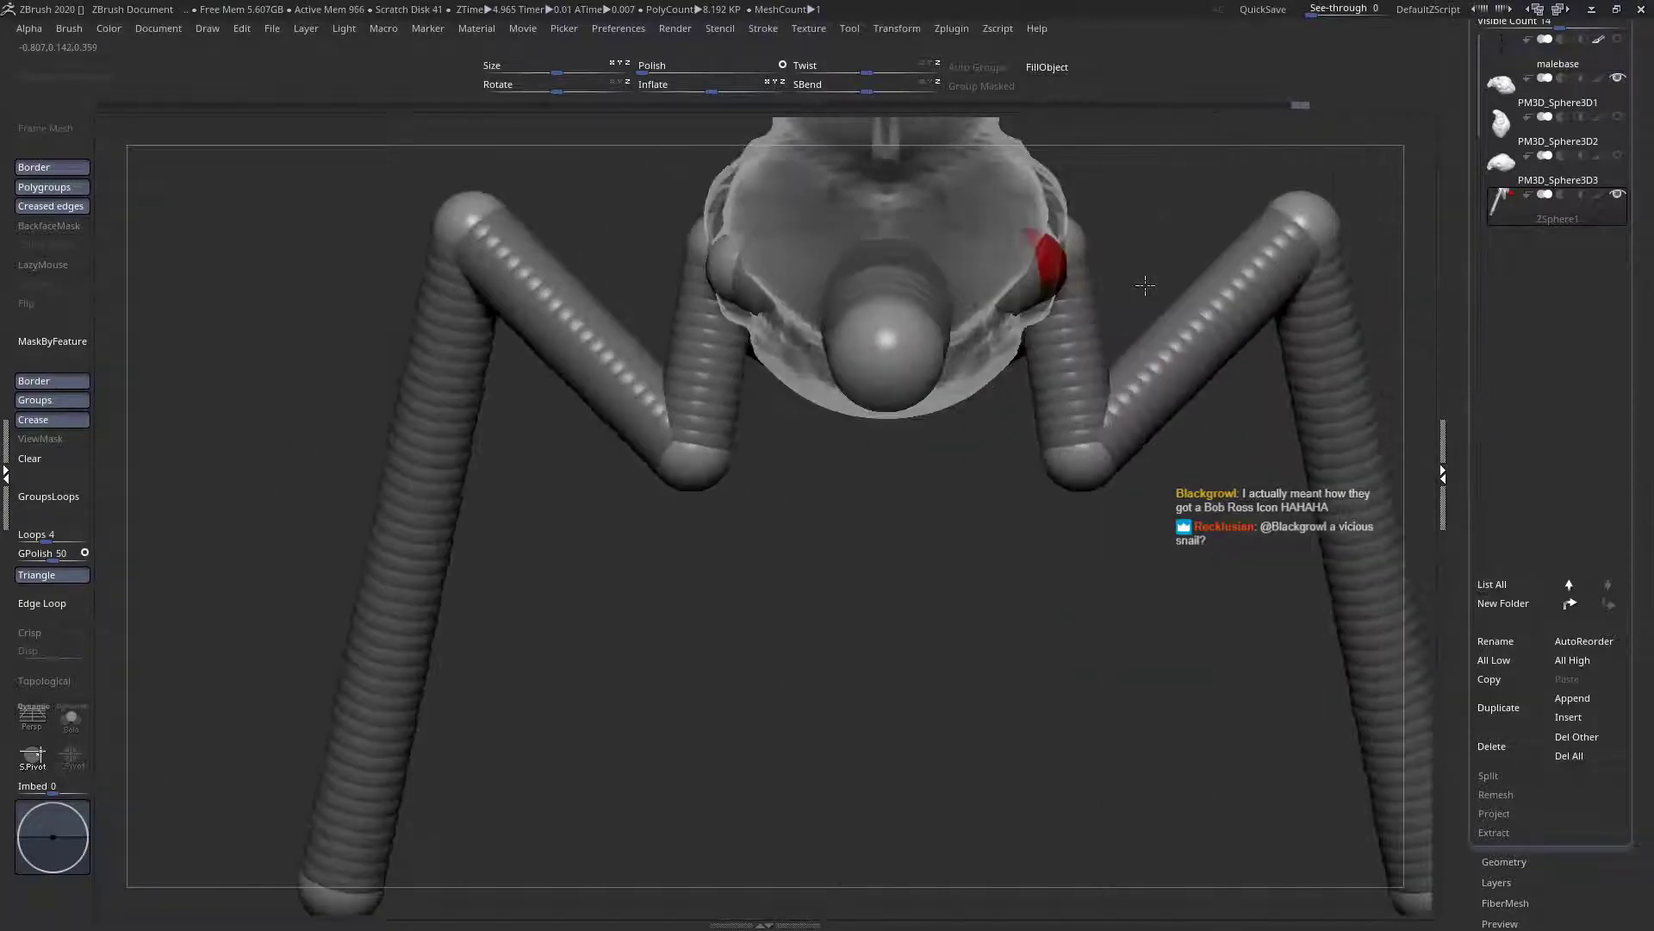
{"action": "mouse_move", "coordinate": [1058, 272]}
{"action": "left_mouse_down"}
{"action": "mouse_move", "coordinate": [1096, 261]}
{"action": "mouse_move", "coordinate": [1131, 375]}
{"action": "mouse_move", "coordinate": [1089, 473]}
{"action": "mouse_move", "coordinate": [1041, 258]}
{"action": "mouse_move", "coordinate": [1056, 256]}
{"action": "left_mouse_up"}
Extend the rear ZSpheres downward, then up and outward to form the upper rear legs with raised knees
{"action": "key", "text": "q"}
{"action": "left_click", "coordinate": [1030, 274]}
{"action": "key", "text": "w"}
{"action": "right_click_drag", "start_coordinate": [1057, 255], "coordinate": [961, 255]}
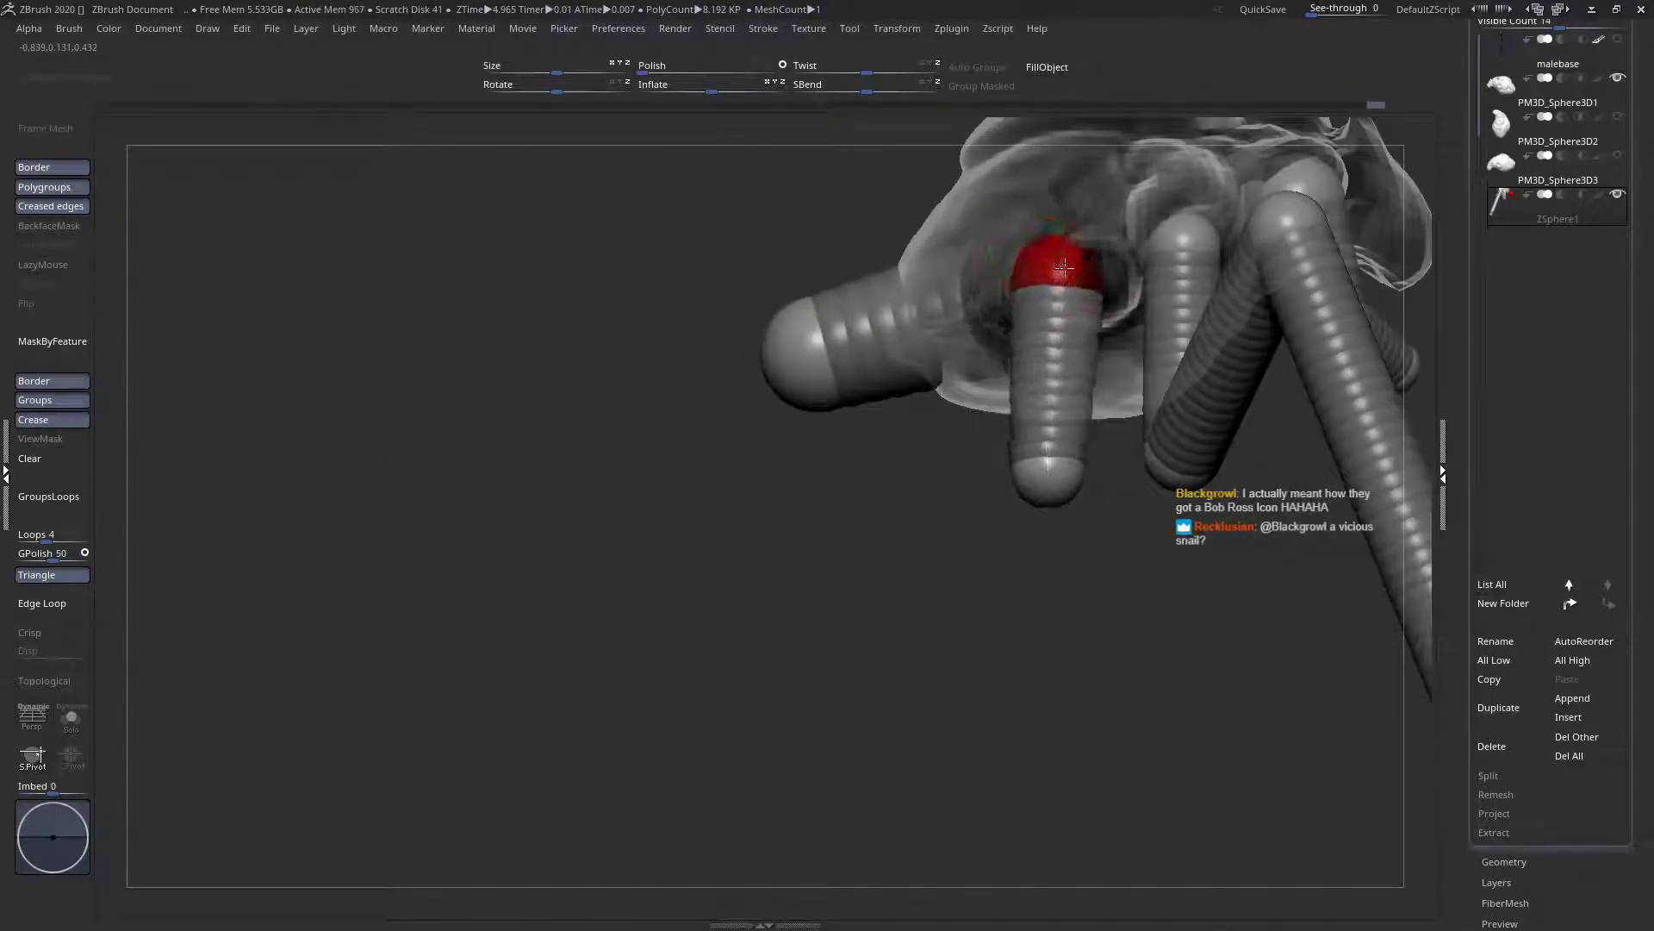
{"action": "right_click_drag", "start_coordinate": [1043, 289], "coordinate": [971, 304]}
{"action": "left_click_drag", "start_coordinate": [945, 258], "coordinate": [928, 249]}
{"action": "right_click_drag", "start_coordinate": [922, 424], "coordinate": [1025, 276]}
{"action": "left_click_drag", "start_coordinate": [945, 441], "coordinate": [1242, 239]}
{"action": "left_click_drag", "start_coordinate": [944, 394], "coordinate": [977, 426]}
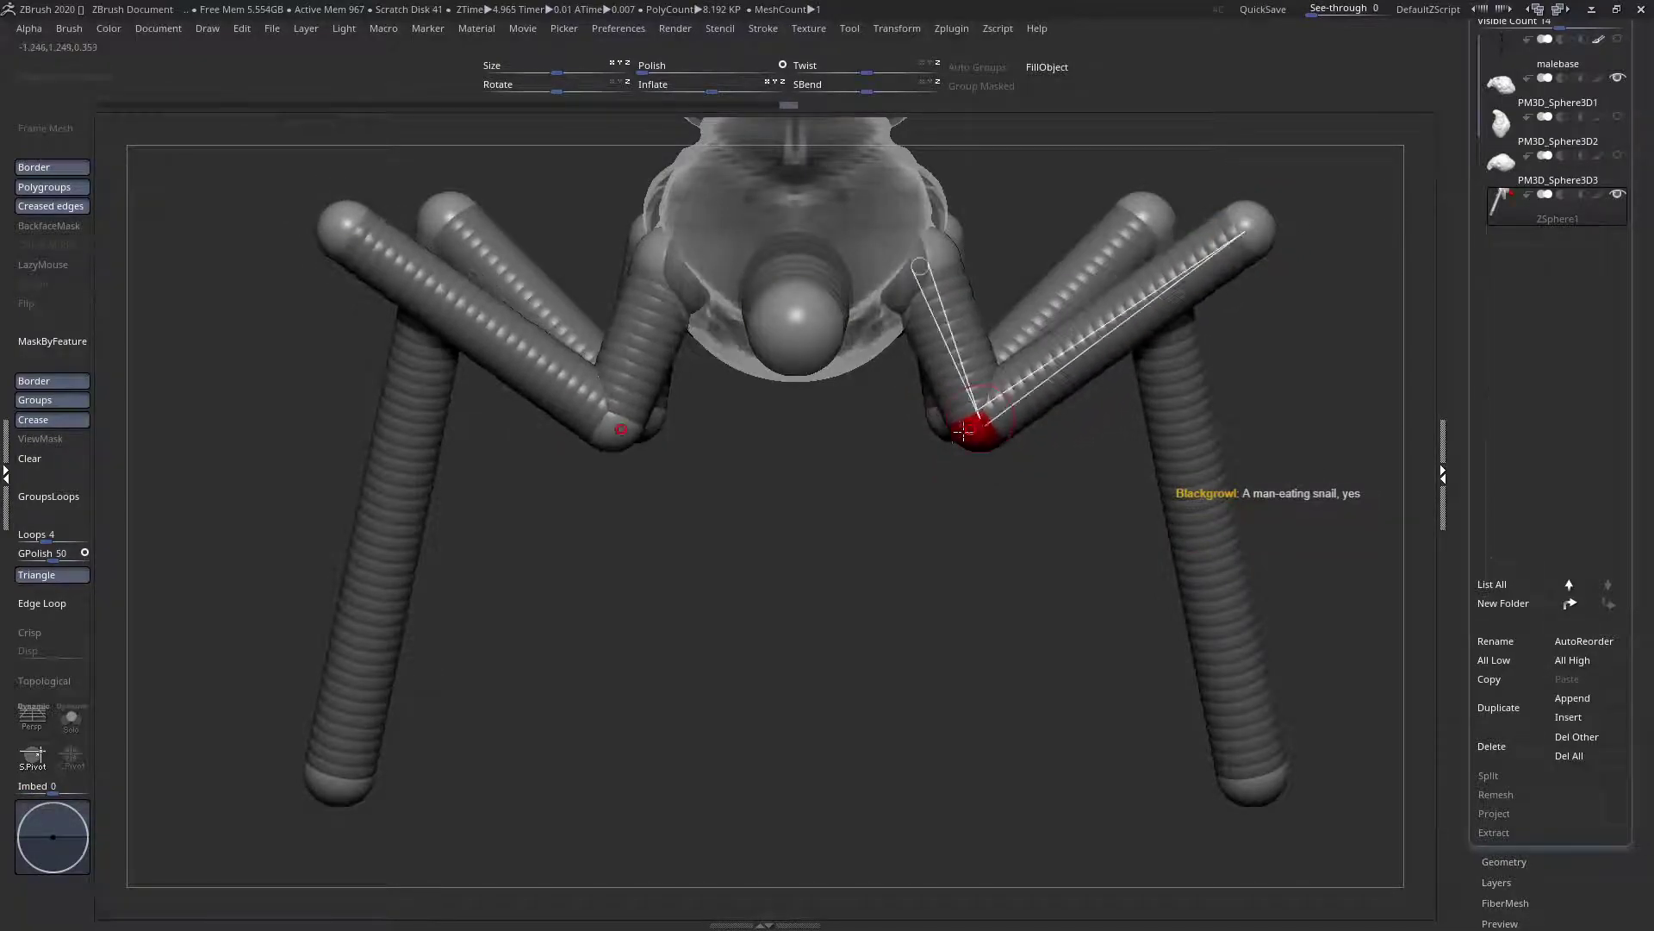
Extend the rear lower legs down from the knees and adjust the hip and knee joints
{"action": "right_click_drag", "start_coordinate": [991, 448], "coordinate": [860, 433], "text": "shift"}
{"action": "right_click_drag", "start_coordinate": [972, 242], "coordinate": [1085, 258]}
{"action": "left_click_drag", "start_coordinate": [980, 251], "coordinate": [931, 260]}
{"action": "right_click_drag", "start_coordinate": [929, 273], "coordinate": [965, 247], "text": "ctrl"}
{"action": "mouse_move", "coordinate": [1028, 499]}
{"action": "left_mouse_down"}
{"action": "mouse_move", "coordinate": [1027, 444]}
{"action": "mouse_move", "coordinate": [1041, 512]}
{"action": "left_mouse_up"}
{"action": "left_click_drag", "start_coordinate": [984, 225], "coordinate": [989, 215]}
{"action": "right_click_drag", "start_coordinate": [990, 214], "coordinate": [928, 233], "text": "shift"}
{"action": "left_click_drag", "start_coordinate": [982, 222], "coordinate": [985, 245]}
{"action": "right_click_drag", "start_coordinate": [887, 268], "coordinate": [838, 274], "text": "shift"}
{"action": "left_click", "coordinate": [935, 253]}
{"action": "mouse_move", "coordinate": [909, 256]}
{"action": "left_mouse_down"}
{"action": "mouse_move", "coordinate": [942, 283]}
{"action": "mouse_move", "coordinate": [910, 257]}
{"action": "mouse_move", "coordinate": [926, 255]}
{"action": "left_mouse_up"}
Move the tail's end ZSphere so the tail angles downward behind the body
{"action": "right_click_drag", "start_coordinate": [926, 255], "coordinate": [1041, 425]}
{"action": "left_click_drag", "start_coordinate": [948, 366], "coordinate": [965, 353]}
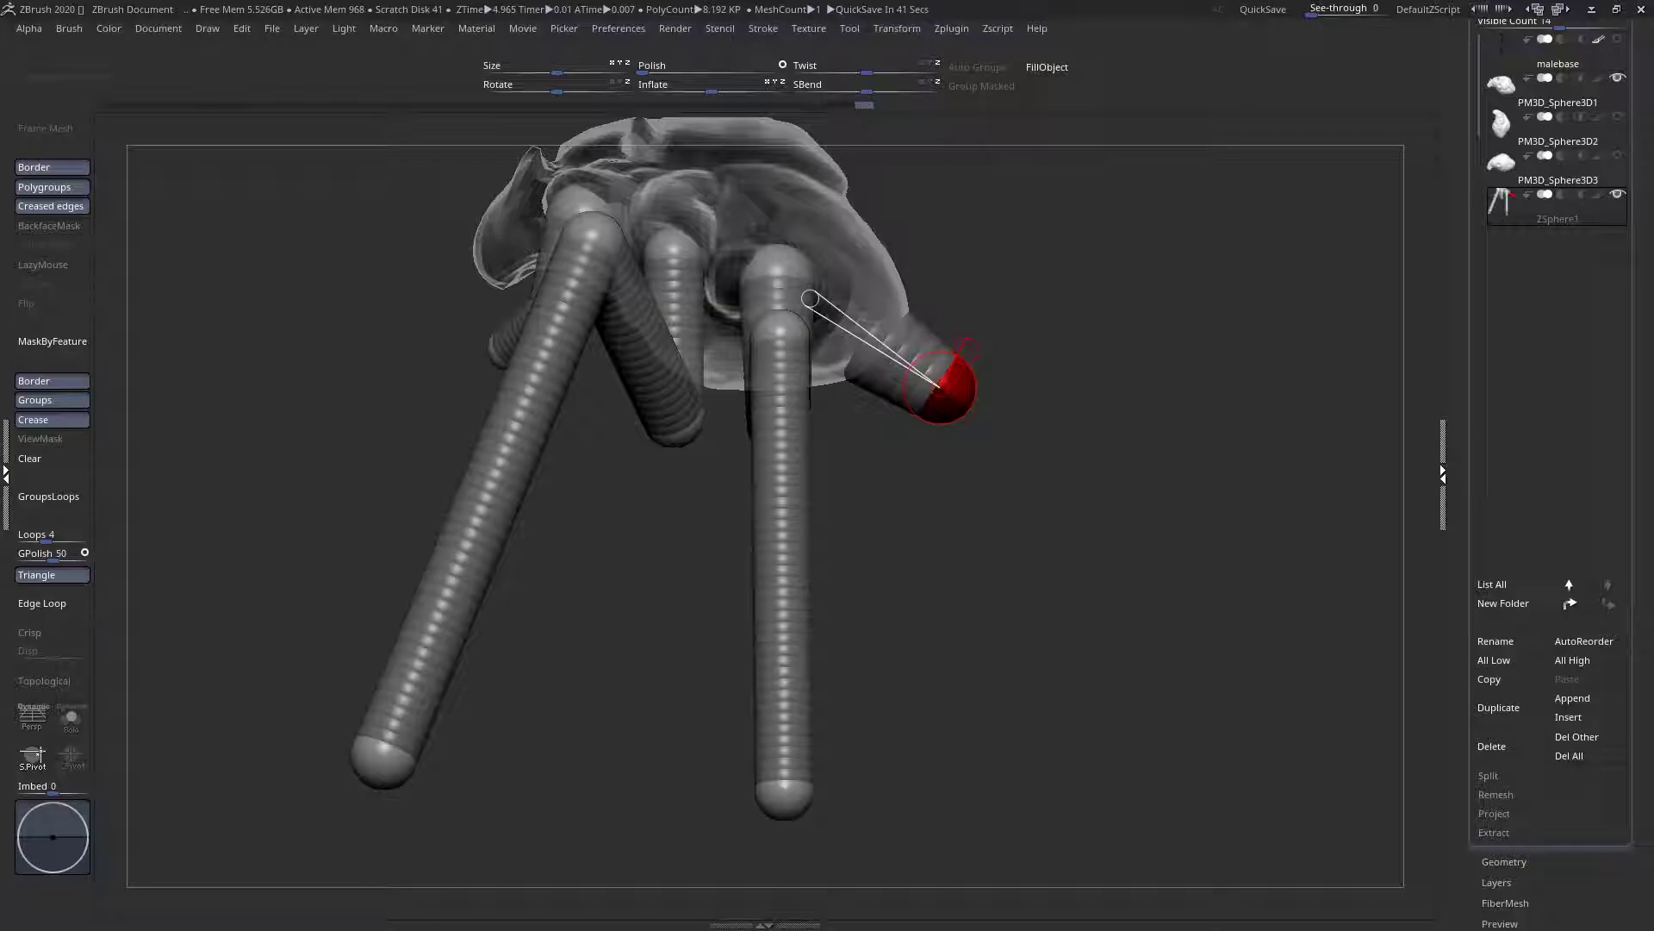
{"action": "left_click_drag", "start_coordinate": [1022, 455], "coordinate": [905, 413]}
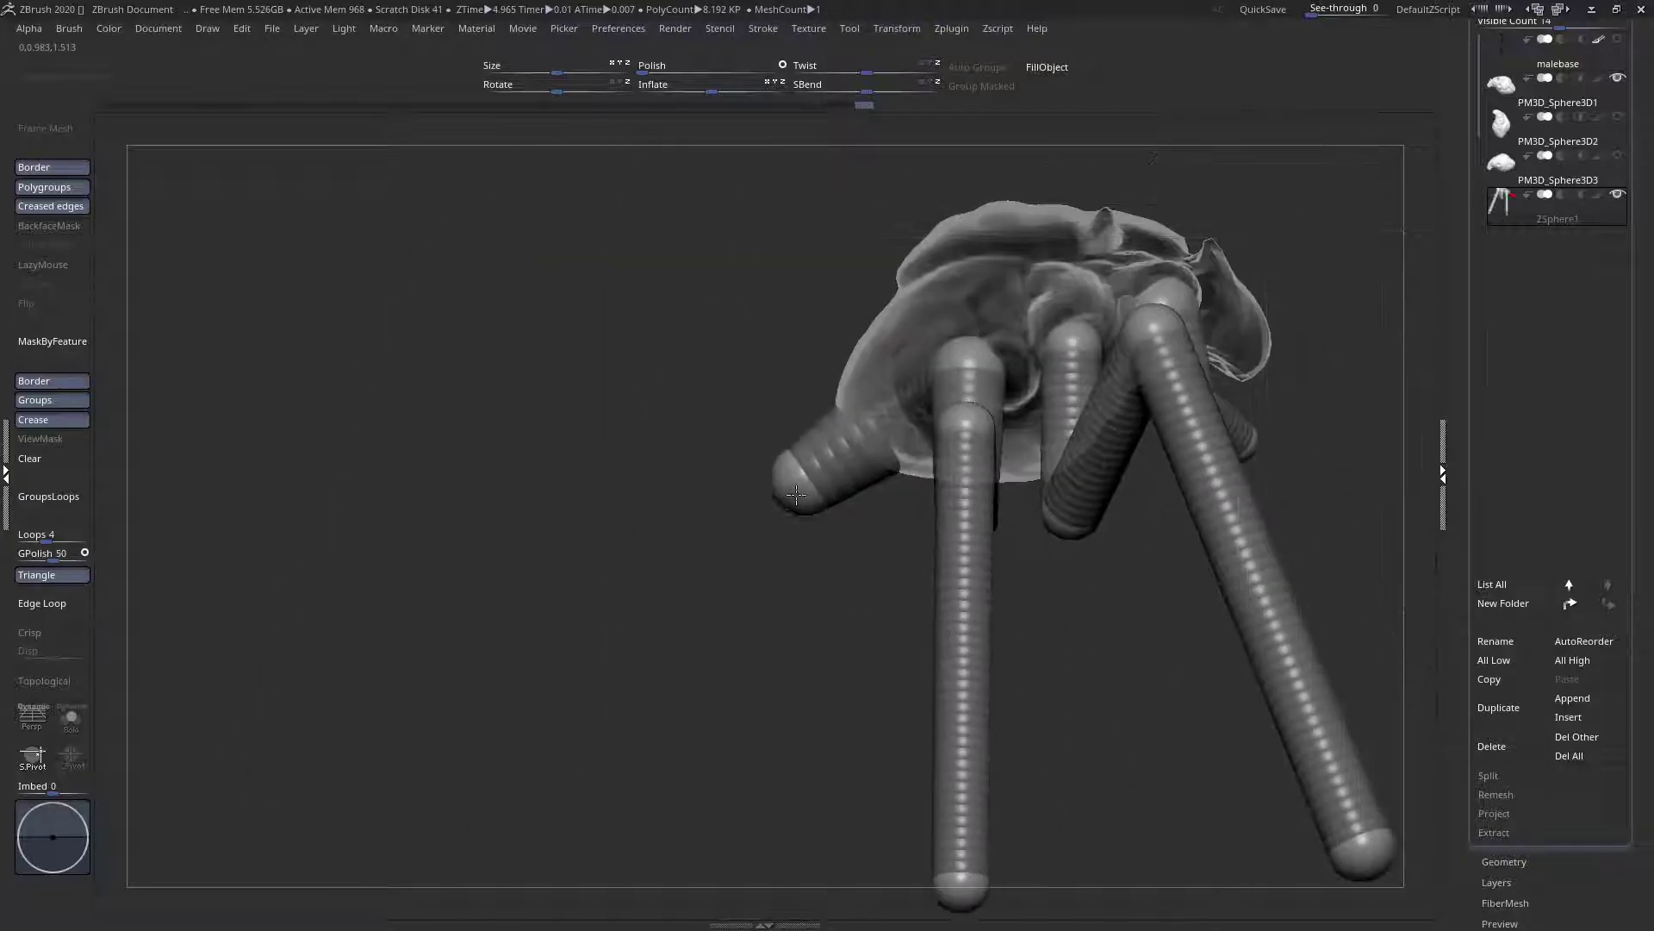
Raise the tail's end ZSphere so the tail points almost straight back behind the body
{"action": "right_click_drag", "start_coordinate": [914, 409], "coordinate": [884, 339], "text": "ctrl"}
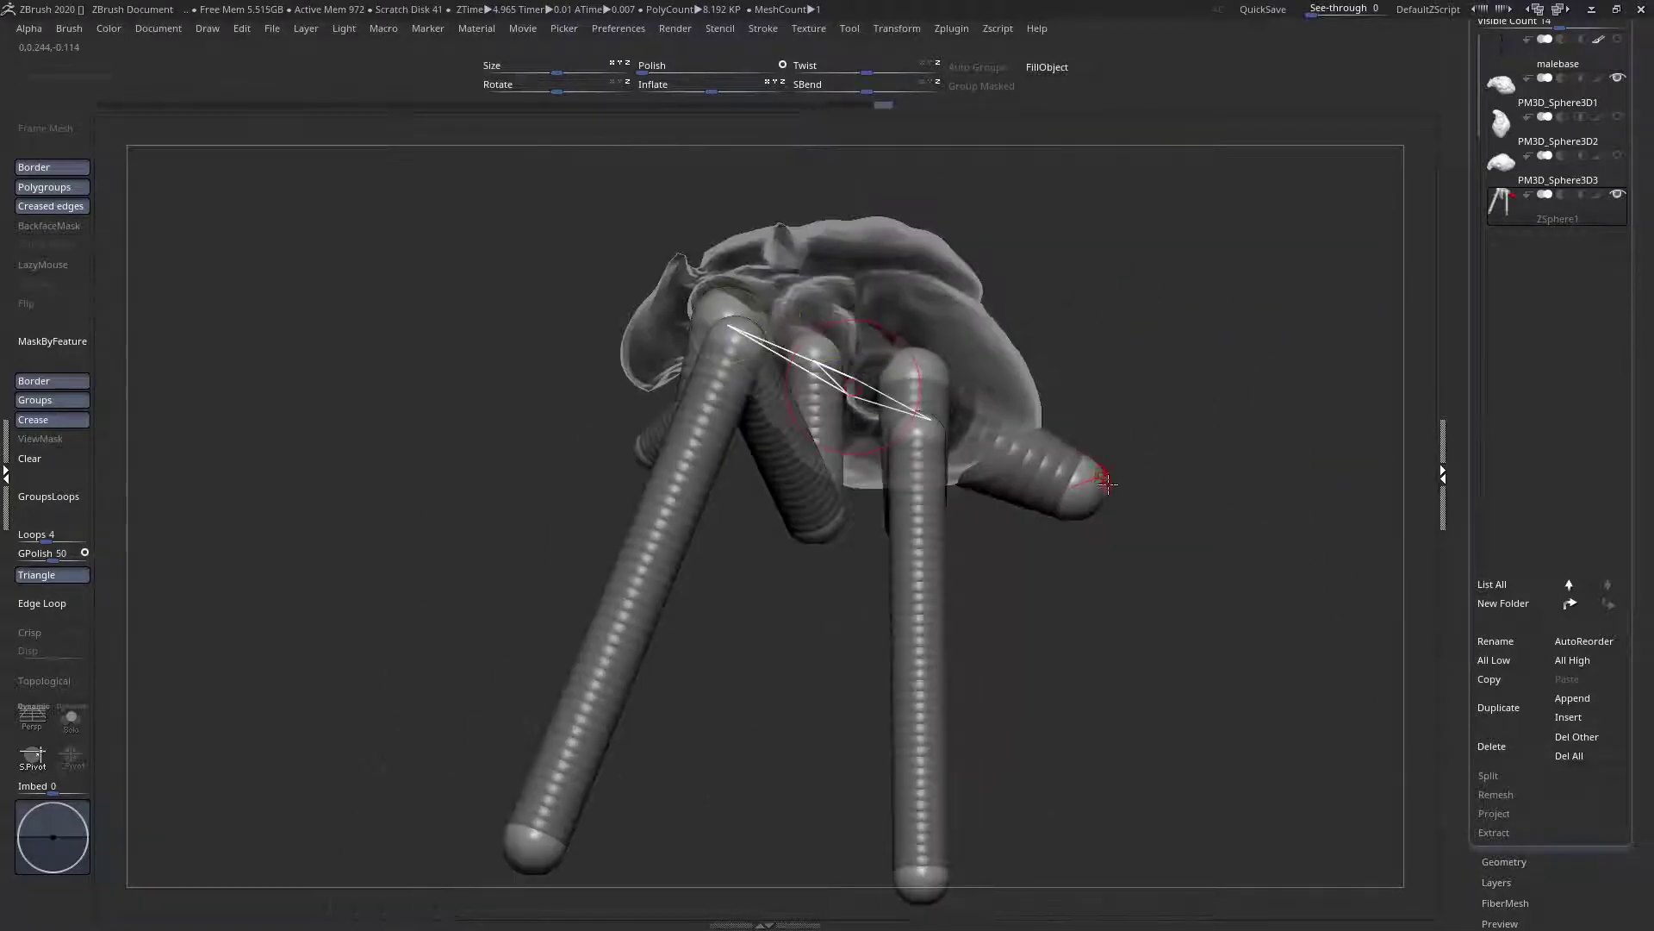
{"action": "mouse_move", "coordinate": [1100, 473]}
{"action": "left_mouse_down"}
{"action": "mouse_move", "coordinate": [1072, 450]}
{"action": "mouse_move", "coordinate": [1114, 469]}
{"action": "left_mouse_up"}
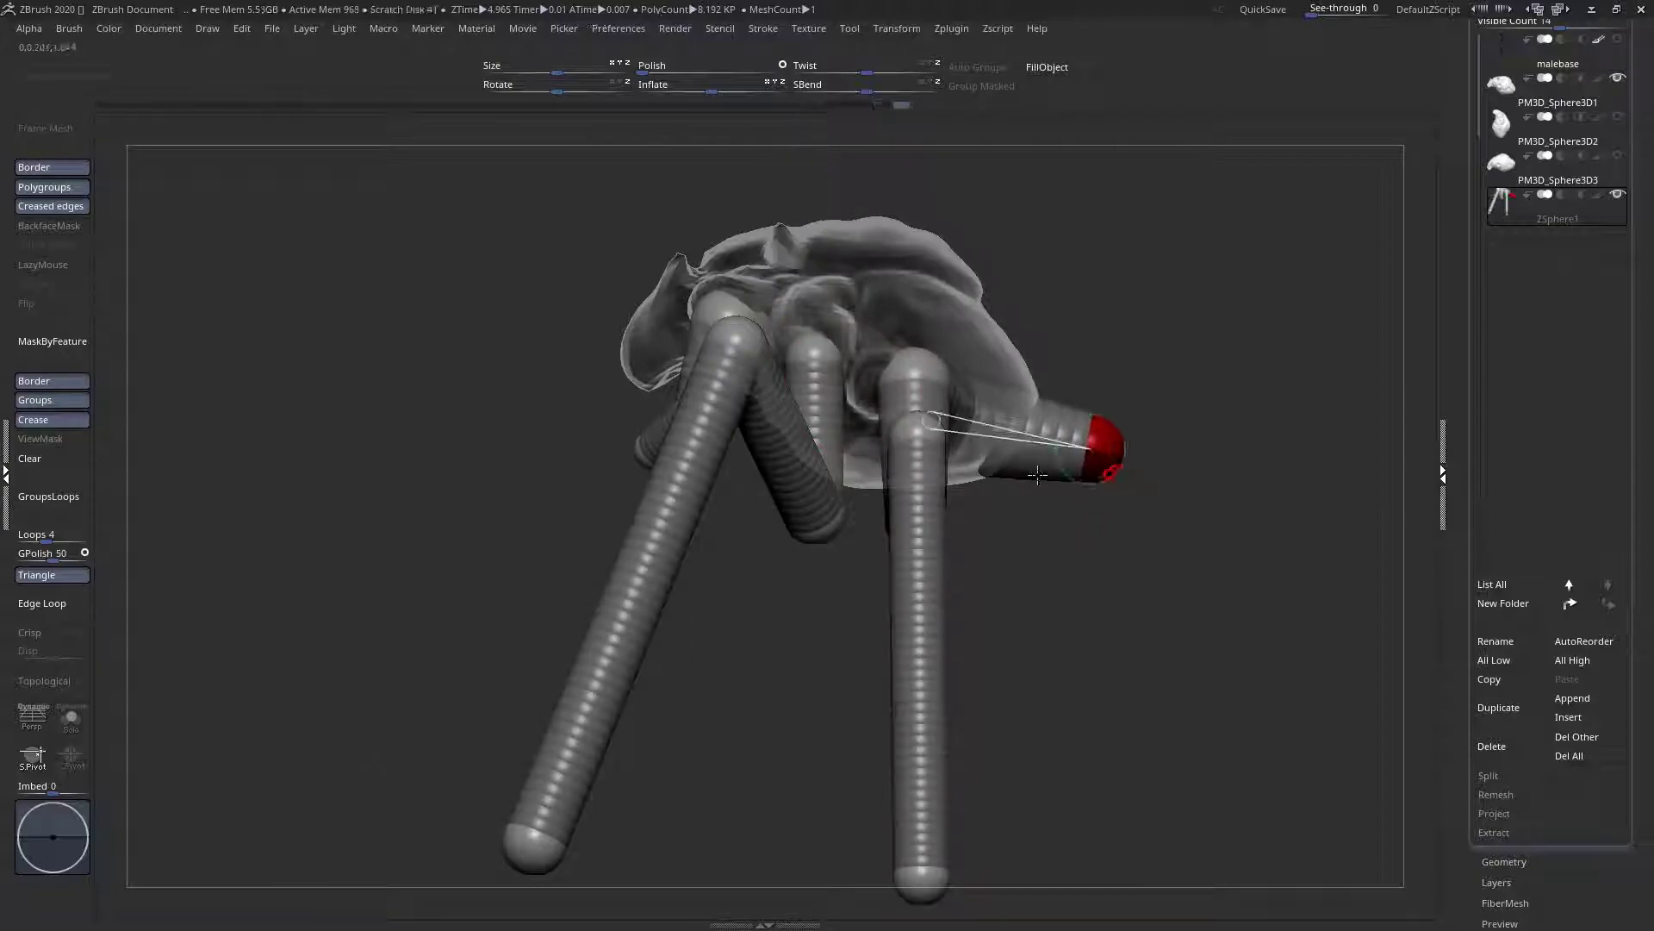
{"action": "left_click_drag", "start_coordinate": [1023, 513], "coordinate": [956, 390], "text": "shift"}
{"action": "left_click_drag", "start_coordinate": [1003, 433], "coordinate": [926, 417]}
Build another mirrored pair of bent legs beside the tail's base, with the lower legs slanting backward to the ground
{"action": "left_click_drag", "start_coordinate": [935, 476], "coordinate": [875, 528], "text": "alt"}
{"action": "left_click_drag", "start_coordinate": [1116, 646], "coordinate": [1063, 668]}
{"action": "left_click_drag", "start_coordinate": [1163, 659], "coordinate": [922, 636], "text": "shift"}
{"action": "left_click_drag", "start_coordinate": [1211, 601], "coordinate": [908, 413]}
{"action": "mouse_move", "coordinate": [900, 278]}
{"action": "left_mouse_down"}
{"action": "mouse_move", "coordinate": [941, 301]}
{"action": "mouse_move", "coordinate": [927, 294]}
{"action": "left_mouse_up"}
{"action": "left_click_drag", "start_coordinate": [1060, 388], "coordinate": [862, 362], "text": "shift"}
{"action": "left_click_drag", "start_coordinate": [889, 276], "coordinate": [823, 654]}
{"action": "key", "text": "q"}
{"action": "left_click", "coordinate": [875, 262]}
{"action": "key", "text": "w"}
{"action": "left_click_drag", "start_coordinate": [706, 649], "coordinate": [794, 608]}
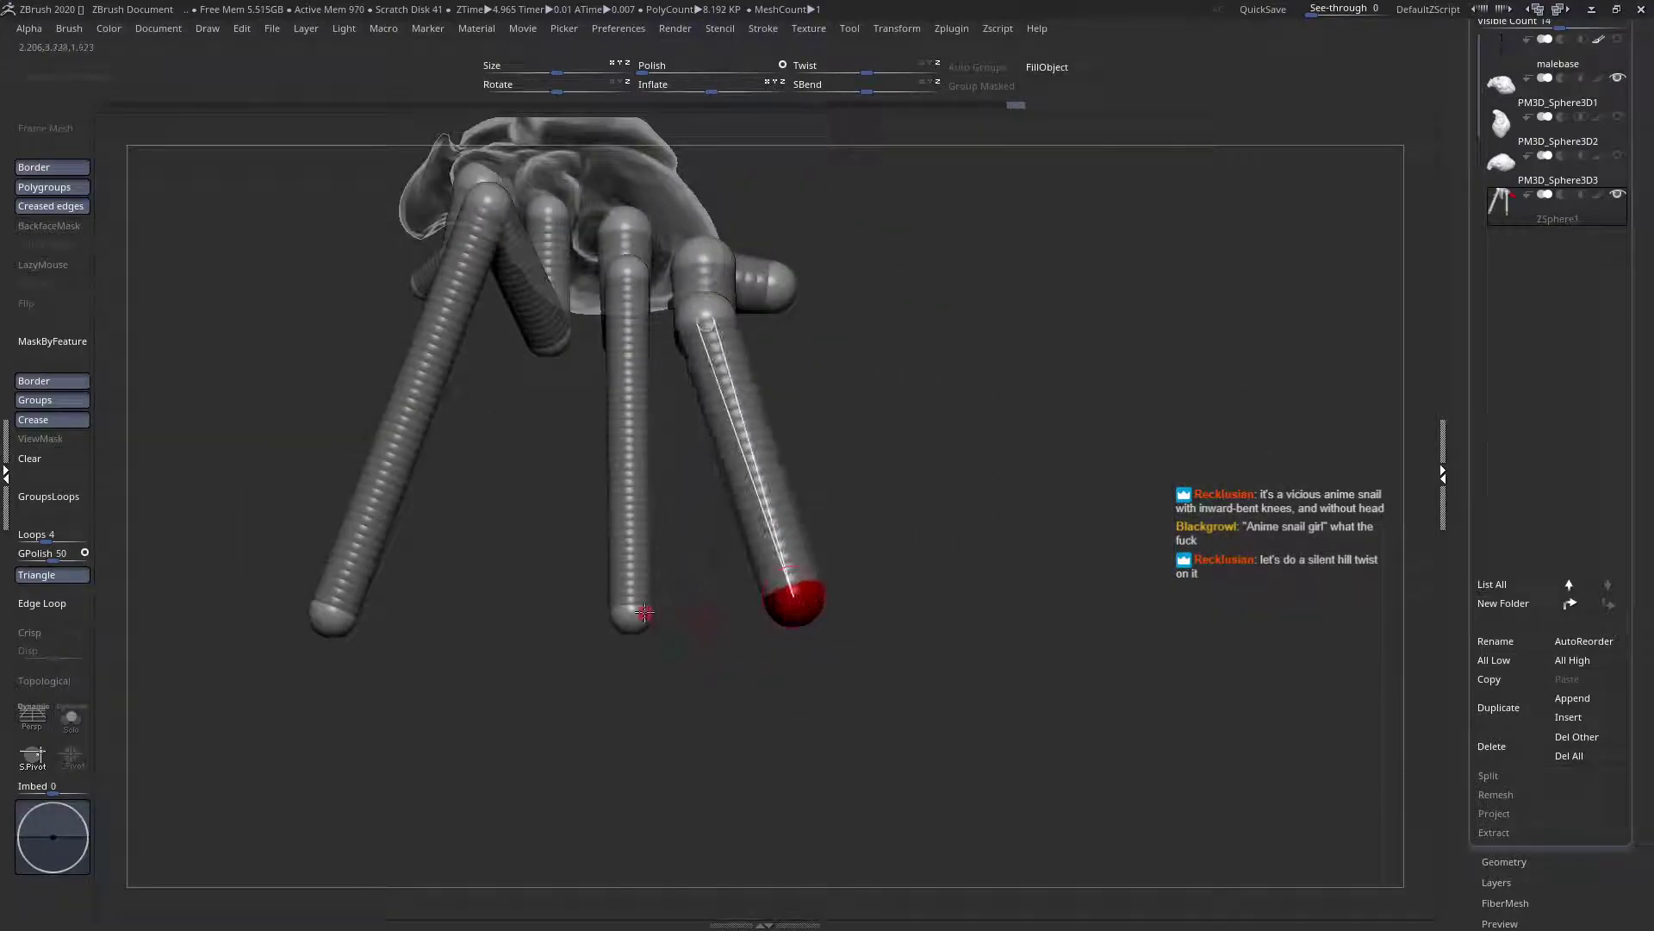
Slant the middle legs forward by moving their feet, and shift the rearmost legs' knees toward the tail
{"action": "right_click_drag", "start_coordinate": [643, 613], "coordinate": [838, 675], "text": "alt"}
{"action": "left_click_drag", "start_coordinate": [813, 678], "coordinate": [764, 683]}
{"action": "left_click_drag", "start_coordinate": [988, 655], "coordinate": [968, 620]}
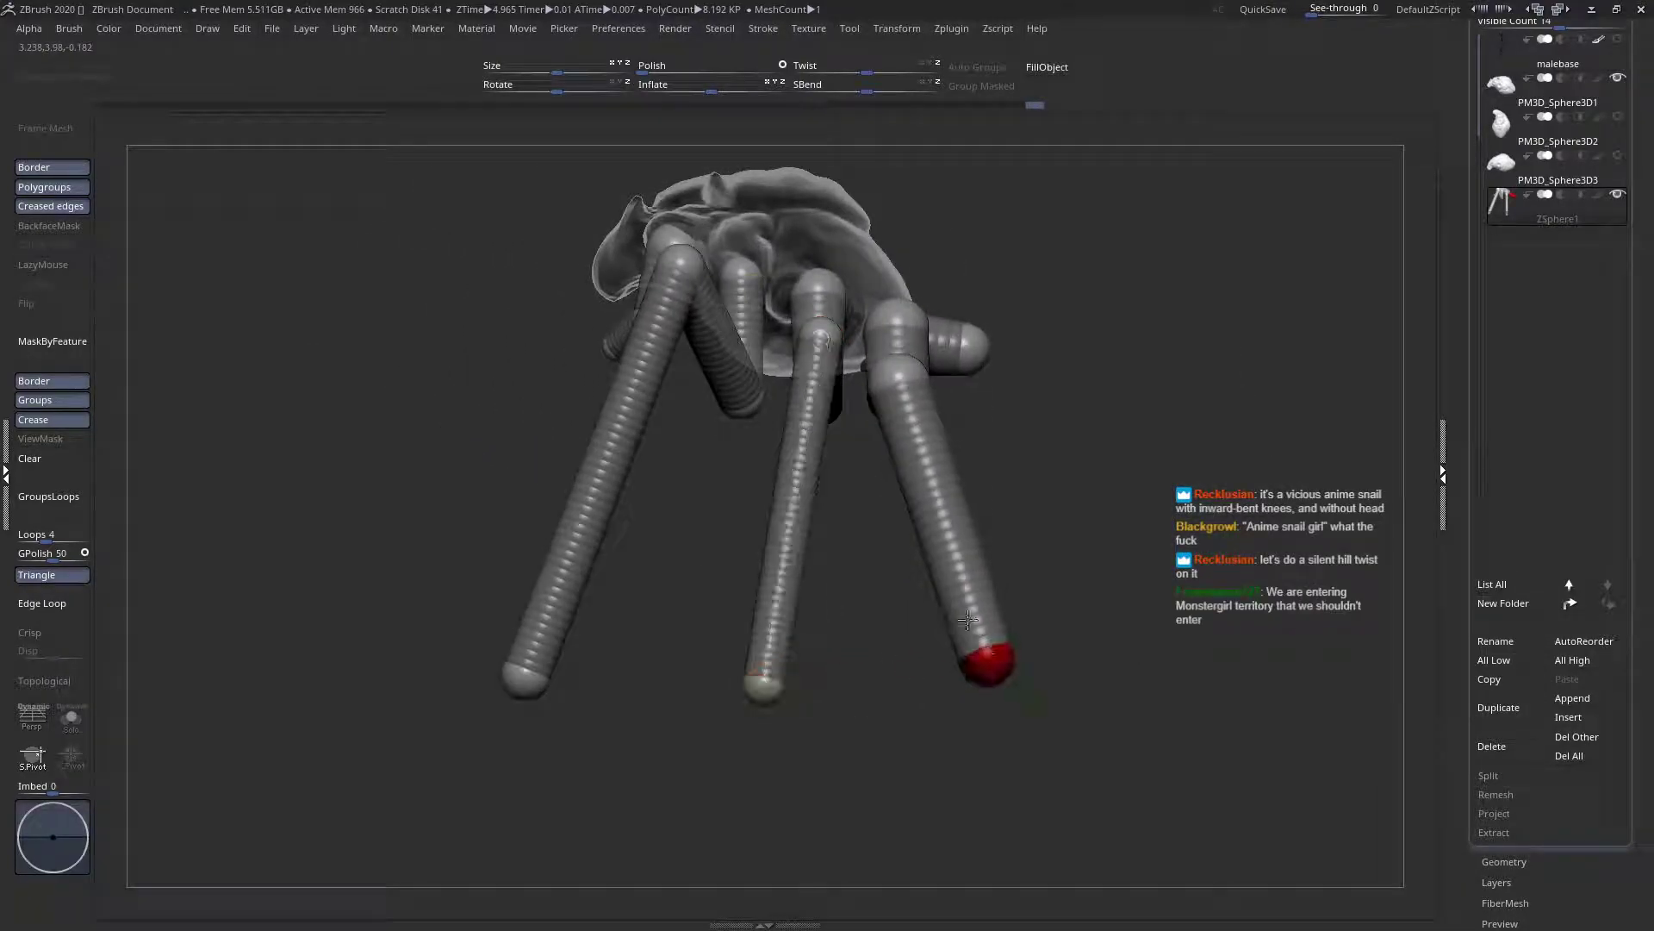
{"action": "left_click_drag", "start_coordinate": [890, 382], "coordinate": [810, 364]}
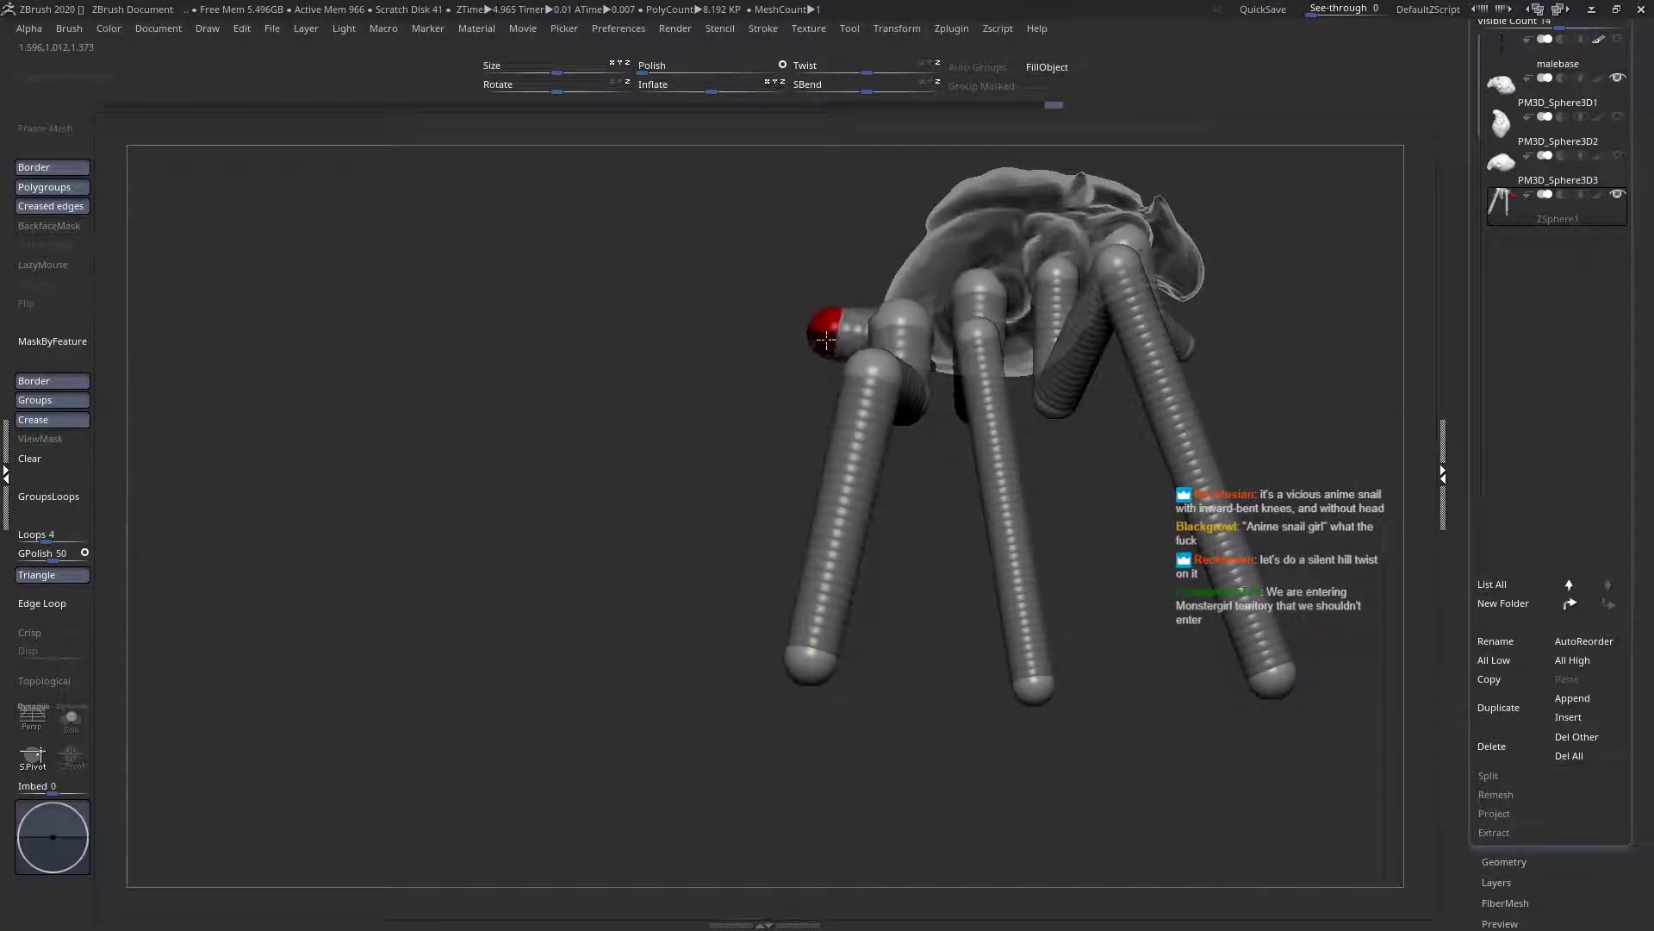
{"action": "right_click_drag", "start_coordinate": [807, 347], "coordinate": [696, 343]}
{"action": "right_click_drag", "start_coordinate": [842, 497], "coordinate": [853, 560], "text": "alt"}
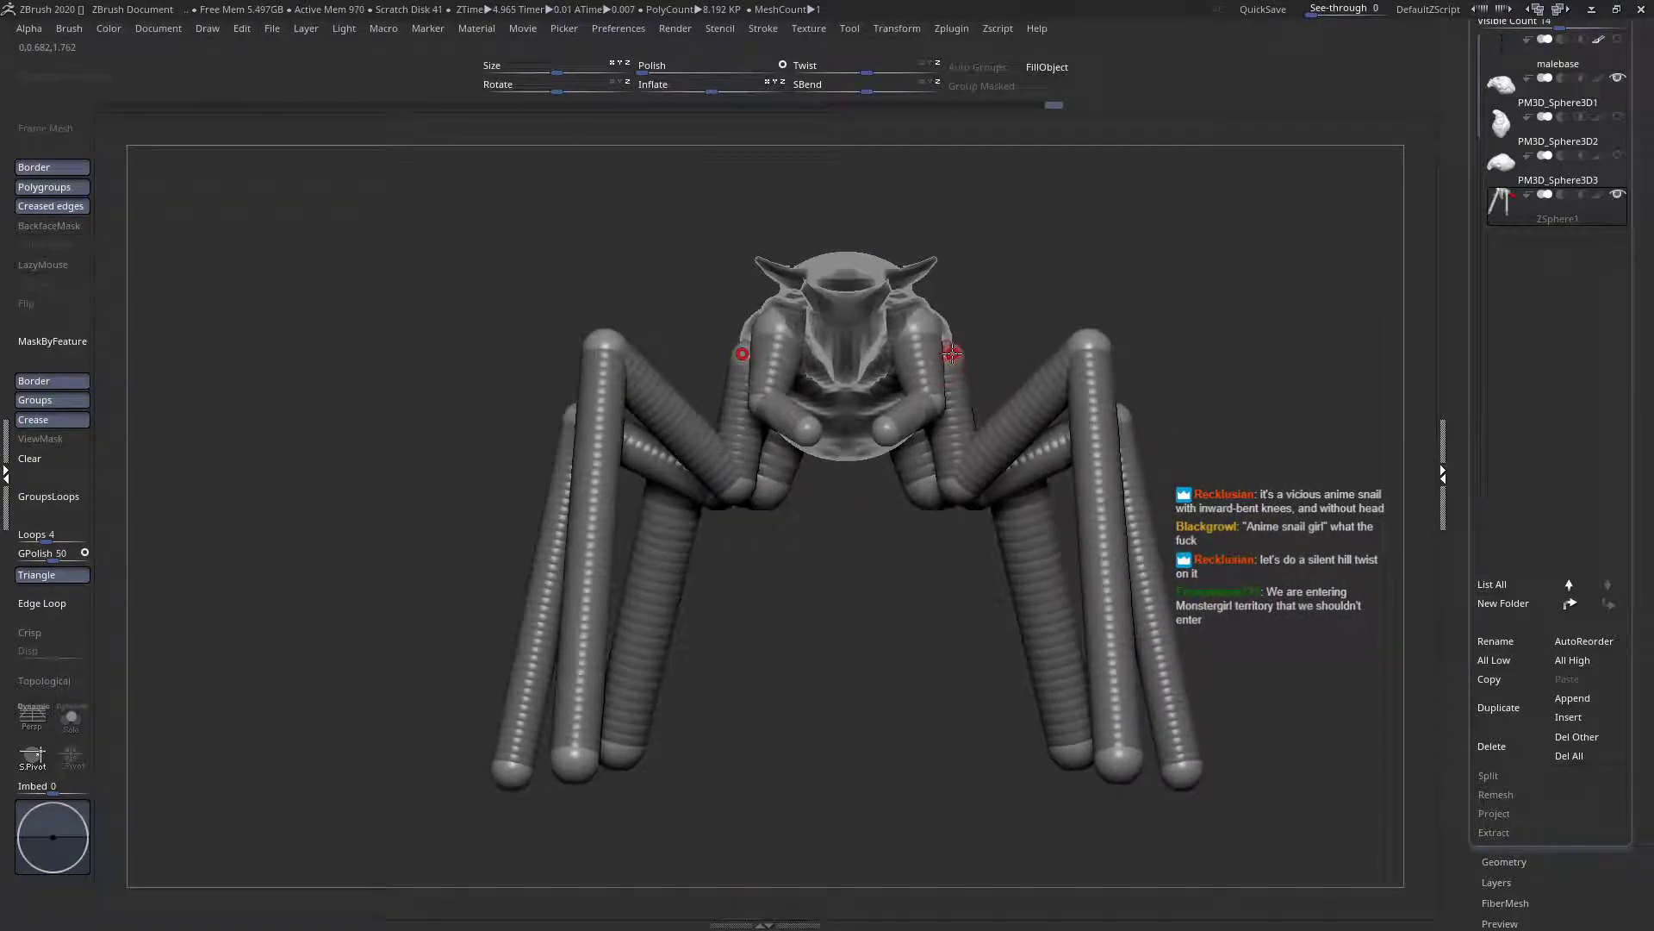
Lower the knees of the leg pair behind the arms and bring them inward toward the body
{"action": "mouse_move", "coordinate": [1085, 346]}
{"action": "left_mouse_down"}
{"action": "mouse_move", "coordinate": [1100, 333]}
{"action": "mouse_move", "coordinate": [1075, 288]}
{"action": "mouse_move", "coordinate": [1099, 375]}
{"action": "left_mouse_up"}
{"action": "right_click_drag", "start_coordinate": [956, 321], "coordinate": [1025, 379]}
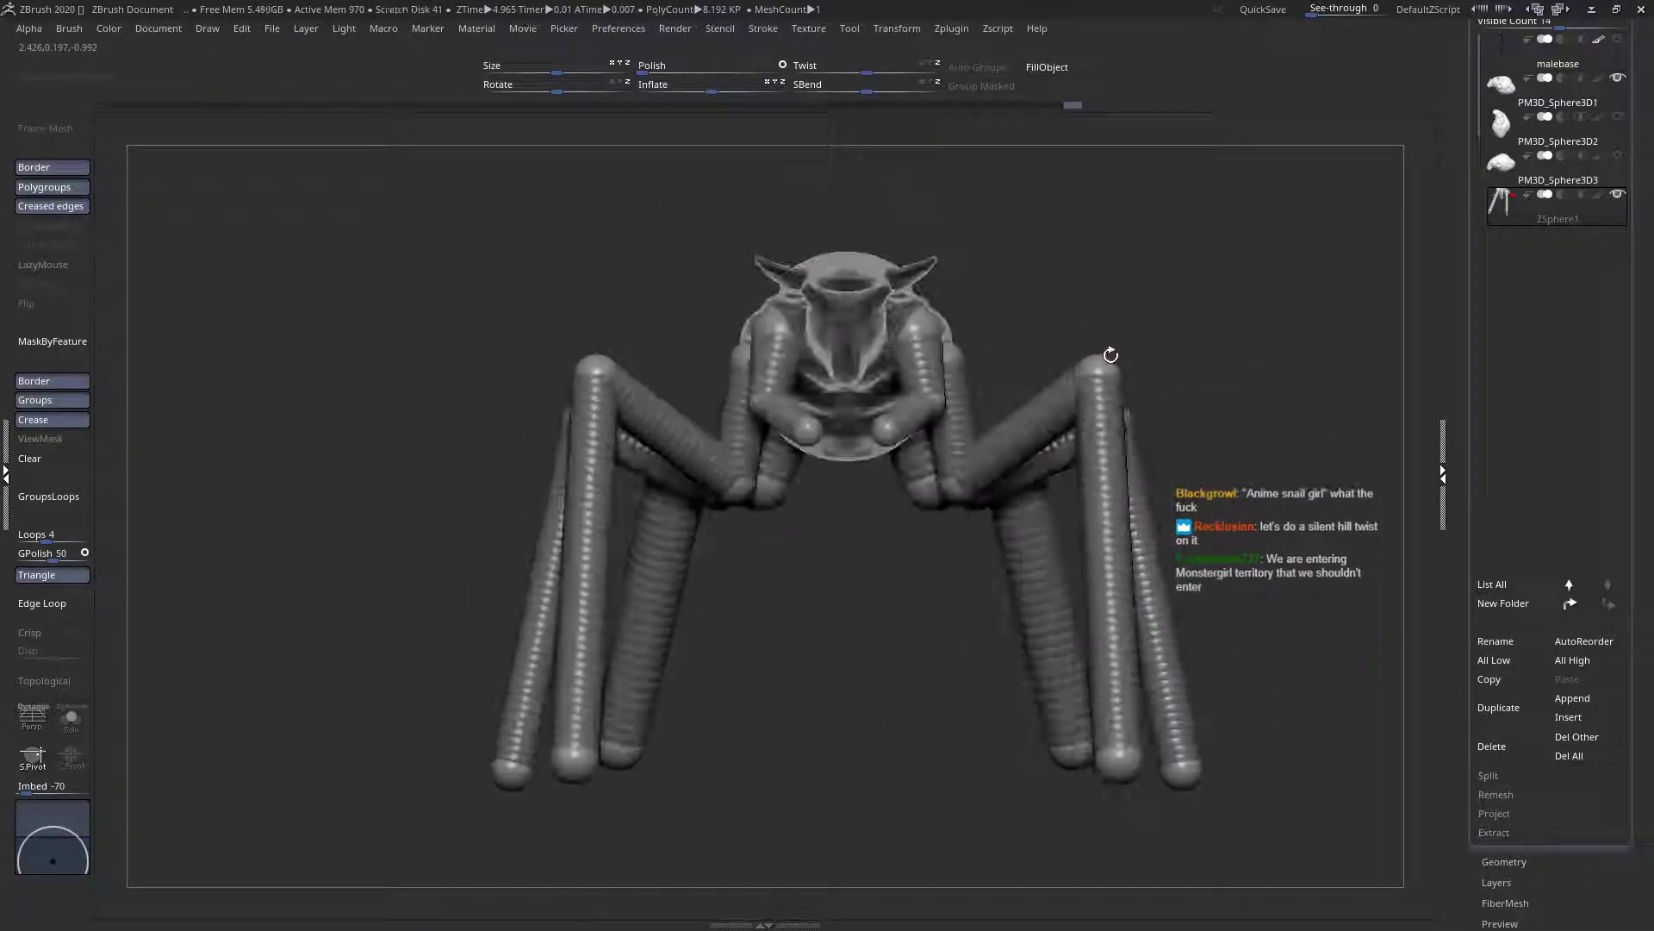
{"action": "left_click_drag", "start_coordinate": [1104, 362], "coordinate": [1059, 386]}
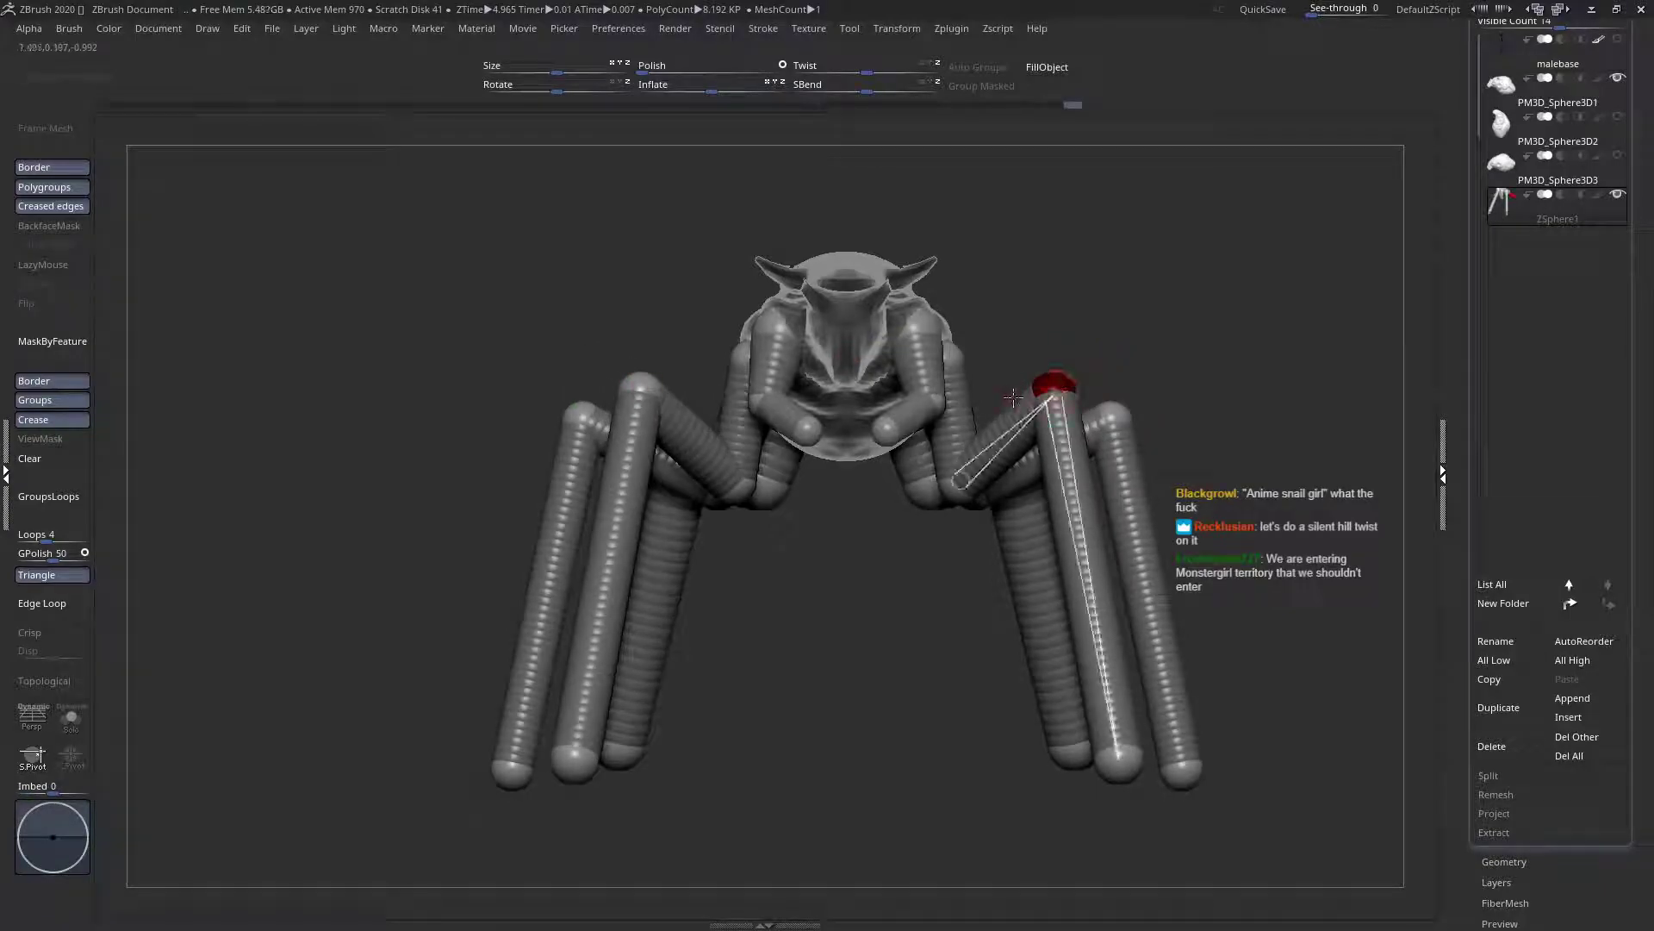
{"action": "right_click_drag", "start_coordinate": [967, 388], "coordinate": [1034, 345]}
{"action": "left_click_drag", "start_coordinate": [1044, 351], "coordinate": [1017, 336]}
{"action": "right_click_drag", "start_coordinate": [988, 299], "coordinate": [1034, 379], "text": "shift"}
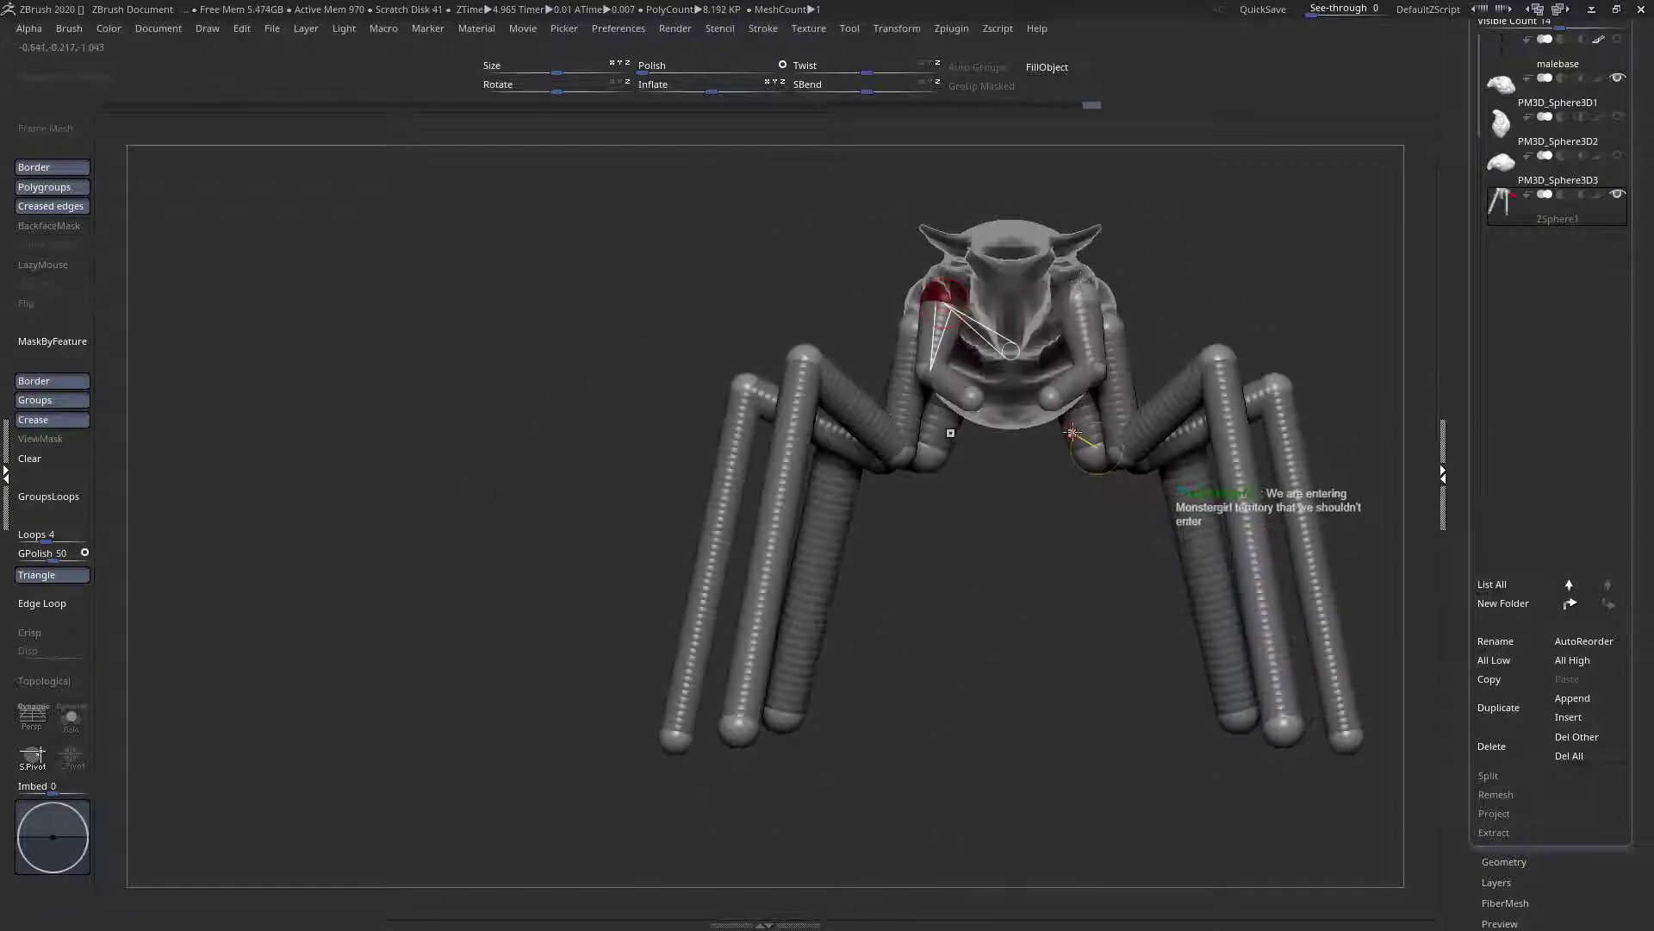
Move the hips of the leg pair behind the arms inward and lower the arms' elbows below the body
{"action": "right_click_drag", "start_coordinate": [1119, 431], "coordinate": [1119, 324], "text": "ctrl"}
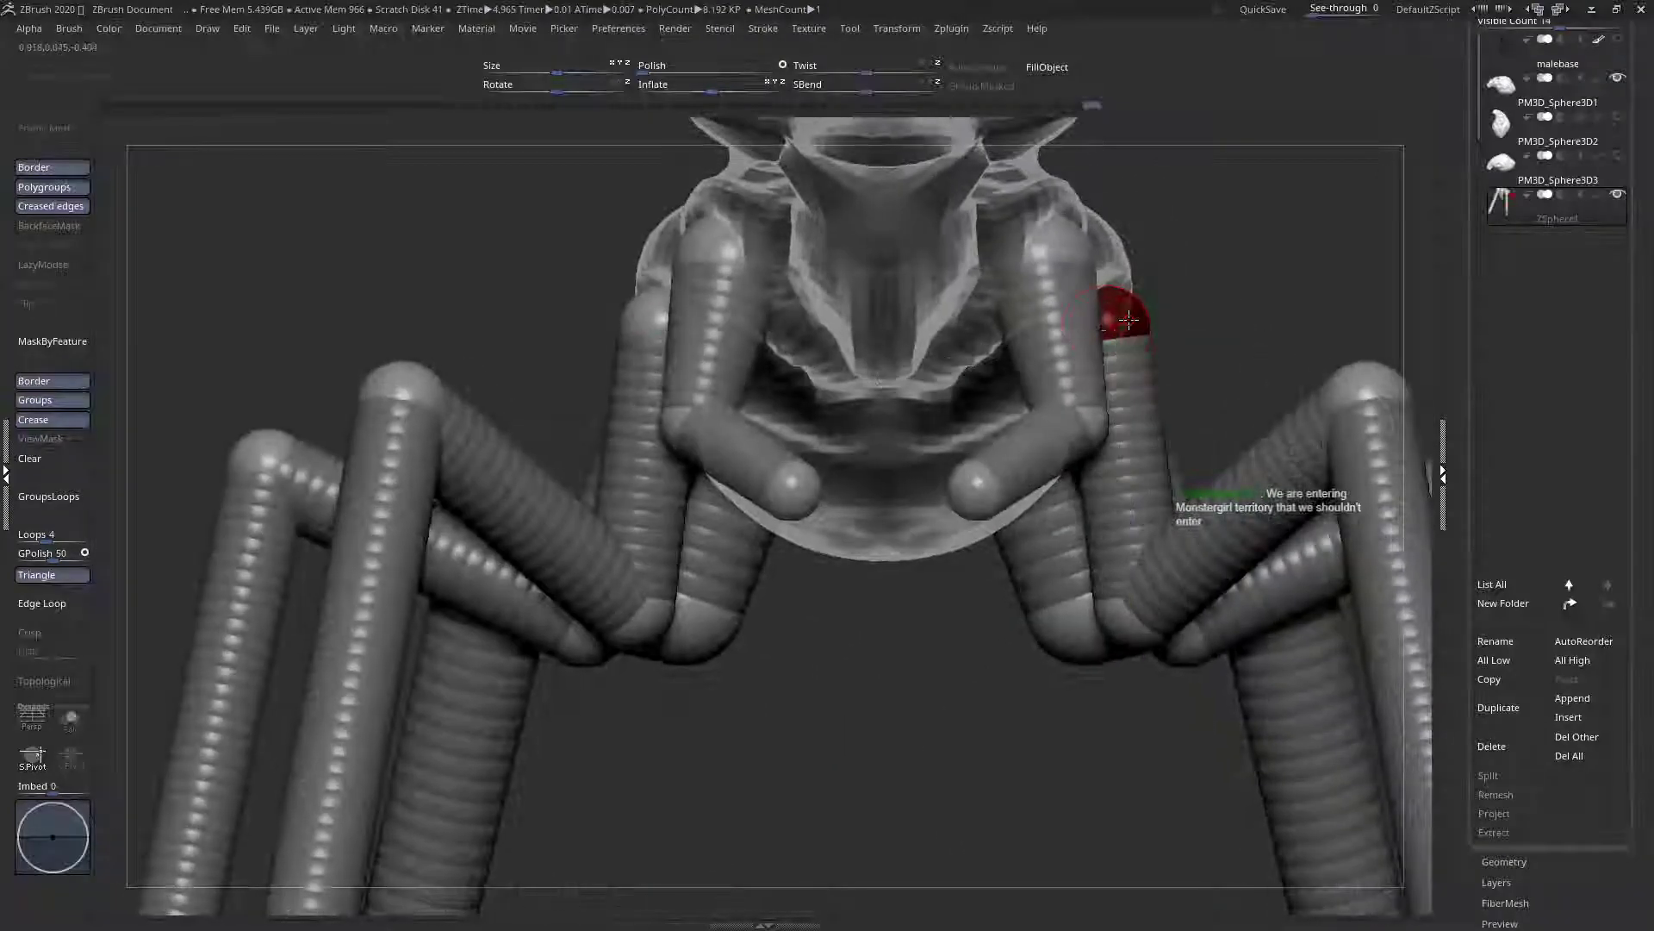
{"action": "left_click_drag", "start_coordinate": [1119, 322], "coordinate": [1092, 328]}
{"action": "left_click_drag", "start_coordinate": [1092, 430], "coordinate": [1141, 594]}
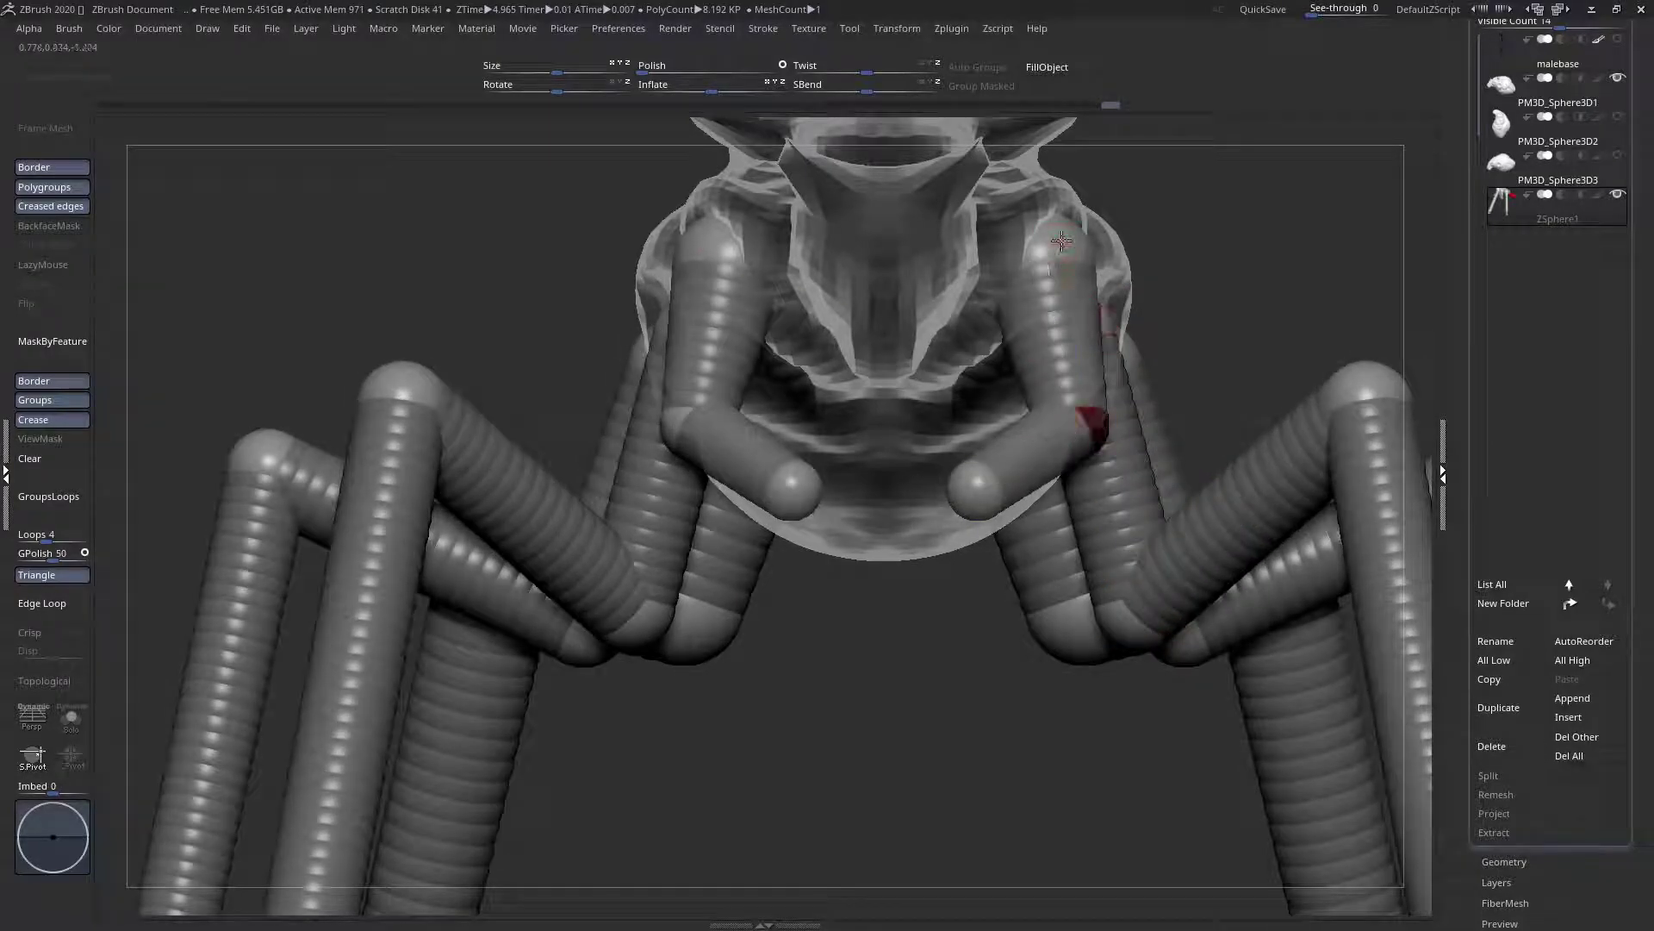
{"action": "left_click_drag", "start_coordinate": [1034, 196], "coordinate": [1037, 325]}
{"action": "right_click_drag", "start_coordinate": [973, 294], "coordinate": [820, 395]}
{"action": "left_click_drag", "start_coordinate": [876, 380], "coordinate": [872, 379]}
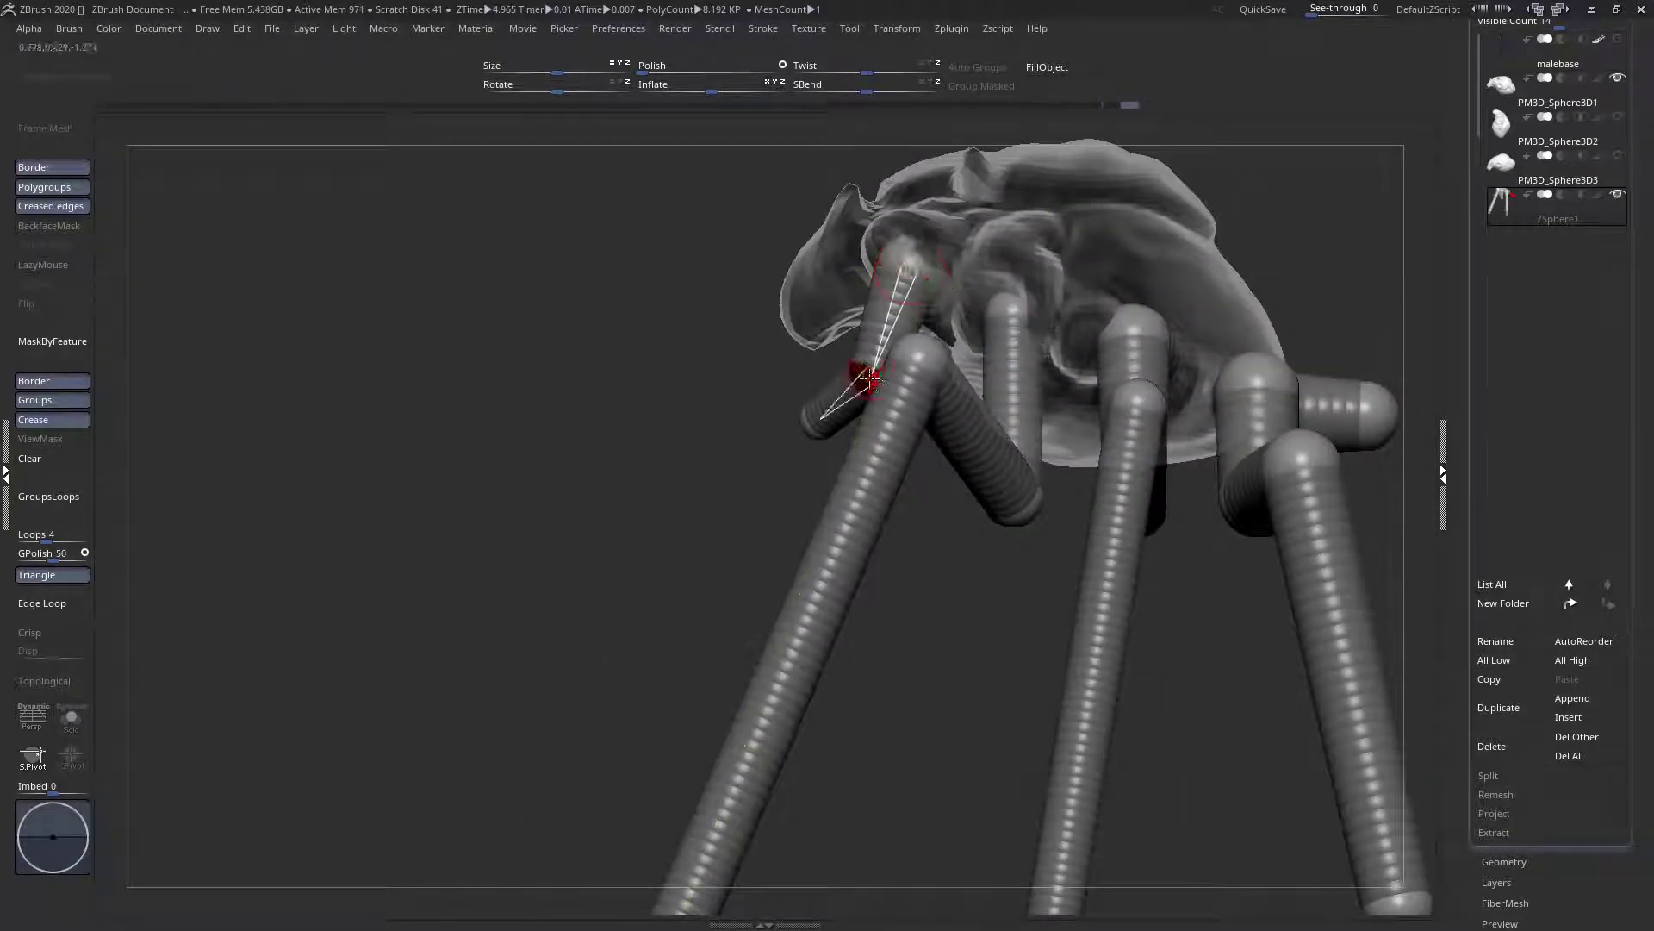
{"action": "right_click_drag", "start_coordinate": [820, 436], "coordinate": [912, 445]}
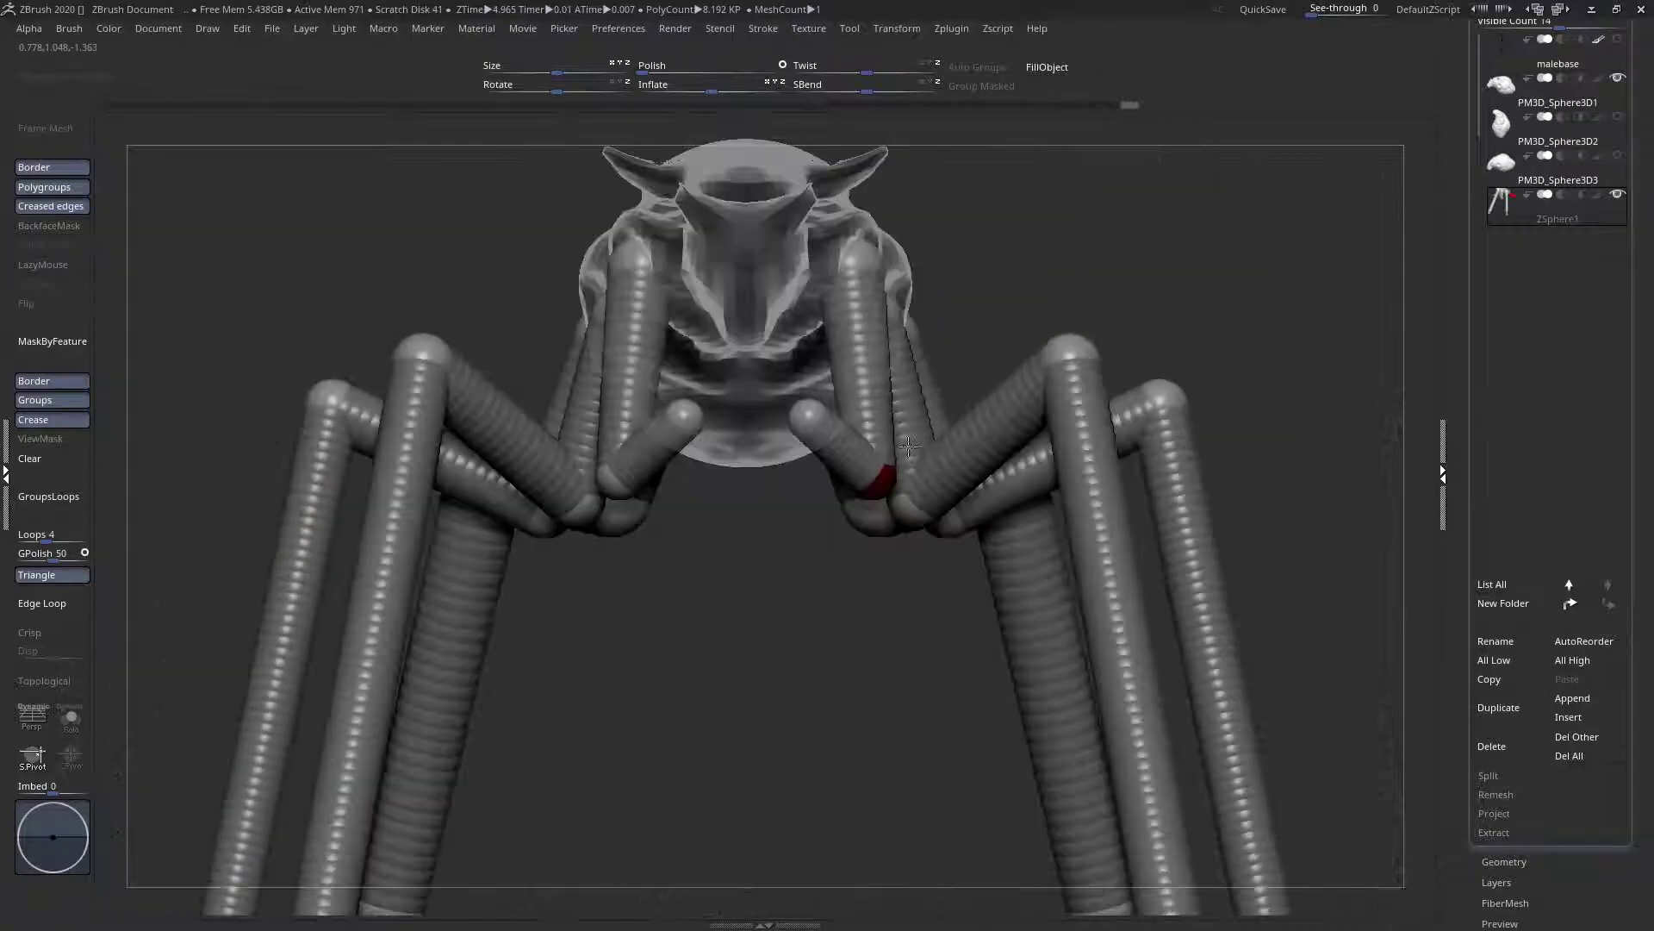
Turn the arms into a front leg pair by swinging their ends outward as knees and extending lower legs to the ground
{"action": "left_click_drag", "start_coordinate": [791, 411], "coordinate": [1005, 349]}
{"action": "right_click_drag", "start_coordinate": [1005, 347], "coordinate": [855, 429], "text": "ctrl"}
{"action": "left_click_drag", "start_coordinate": [997, 308], "coordinate": [897, 571]}
{"action": "right_click_drag", "start_coordinate": [879, 557], "coordinate": [877, 524], "text": "shift"}
{"action": "left_click_drag", "start_coordinate": [999, 702], "coordinate": [992, 762]}
{"action": "right_click_drag", "start_coordinate": [927, 504], "coordinate": [704, 479]}
{"action": "left_click_drag", "start_coordinate": [792, 570], "coordinate": [906, 571]}
{"action": "right_click_drag", "start_coordinate": [858, 531], "coordinate": [805, 692], "text": "alt"}
{"action": "left_click_drag", "start_coordinate": [896, 348], "coordinate": [922, 355]}
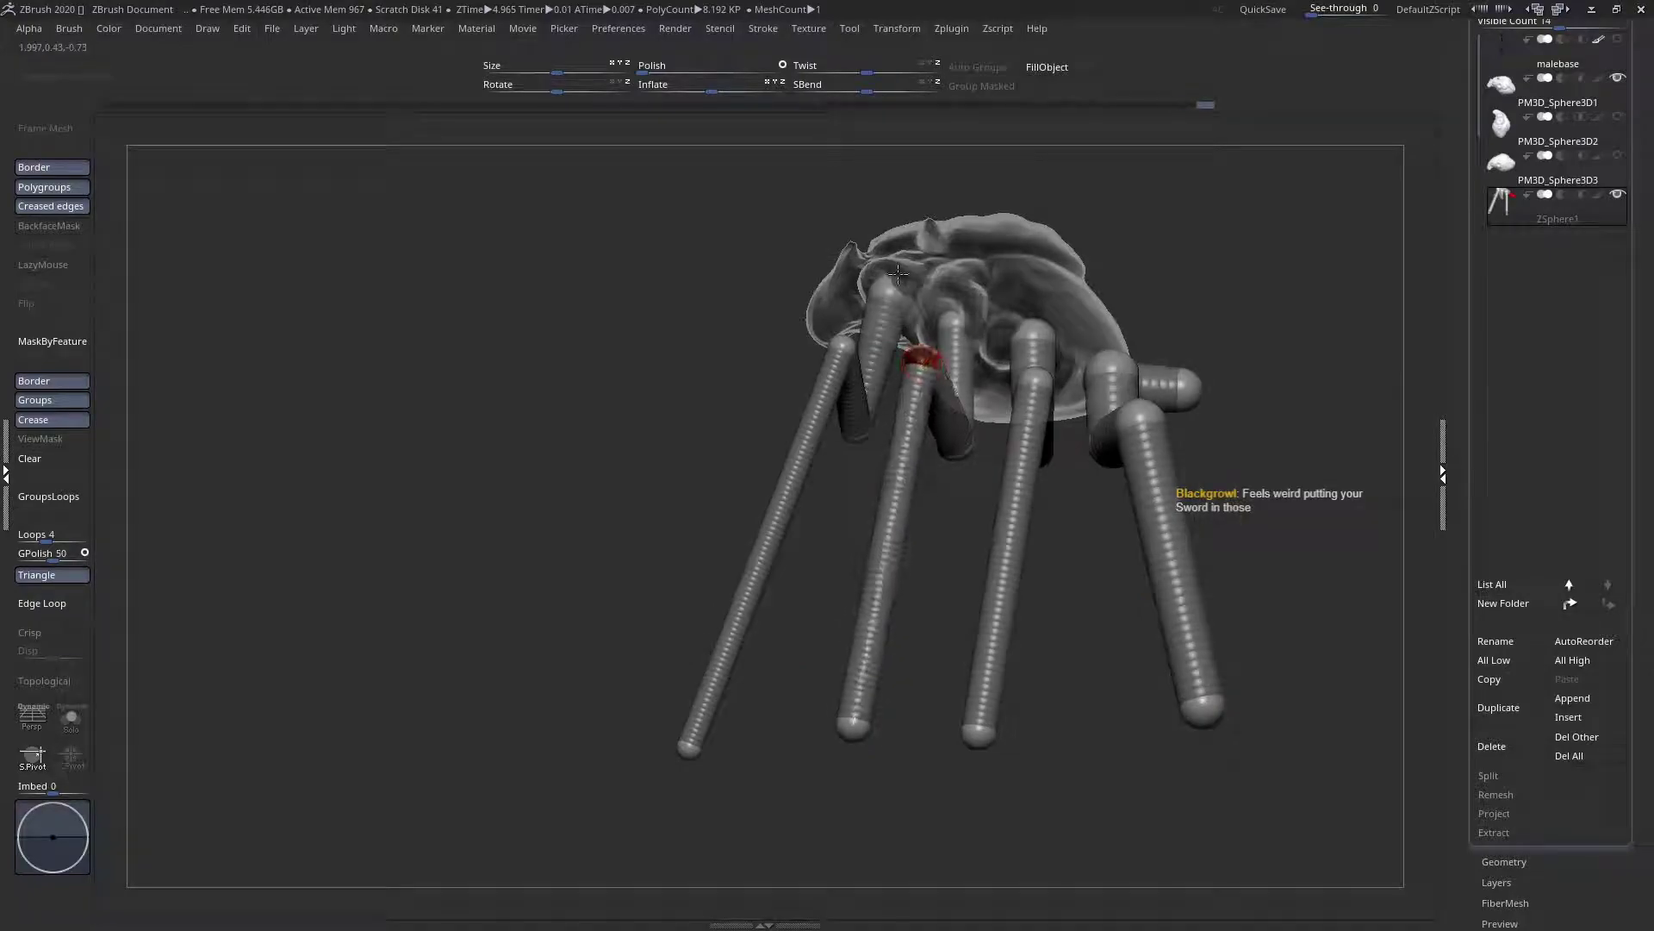
Pull the front legs' knees forward ahead of the head and adjust the feet beneath them
{"action": "left_click", "coordinate": [833, 359]}
{"action": "mouse_move", "coordinate": [832, 360]}
{"action": "right_mouse_down"}
{"action": "mouse_move", "coordinate": [862, 362]}
{"action": "mouse_move", "coordinate": [833, 360]}
{"action": "right_mouse_up"}
{"action": "left_click_drag", "start_coordinate": [848, 344], "coordinate": [738, 339]}
{"action": "right_click_drag", "start_coordinate": [672, 618], "coordinate": [998, 653]}
{"action": "mouse_move", "coordinate": [1044, 675]}
{"action": "left_mouse_down"}
{"action": "mouse_move", "coordinate": [1028, 653]}
{"action": "mouse_move", "coordinate": [1035, 666]}
{"action": "left_mouse_up"}
{"action": "right_click_drag", "start_coordinate": [1035, 666], "coordinate": [896, 665]}
Move the second leg pair's knees slightly forward and nudge their feet into place
{"action": "right_click_drag", "start_coordinate": [1006, 625], "coordinate": [497, 635], "text": "alt"}
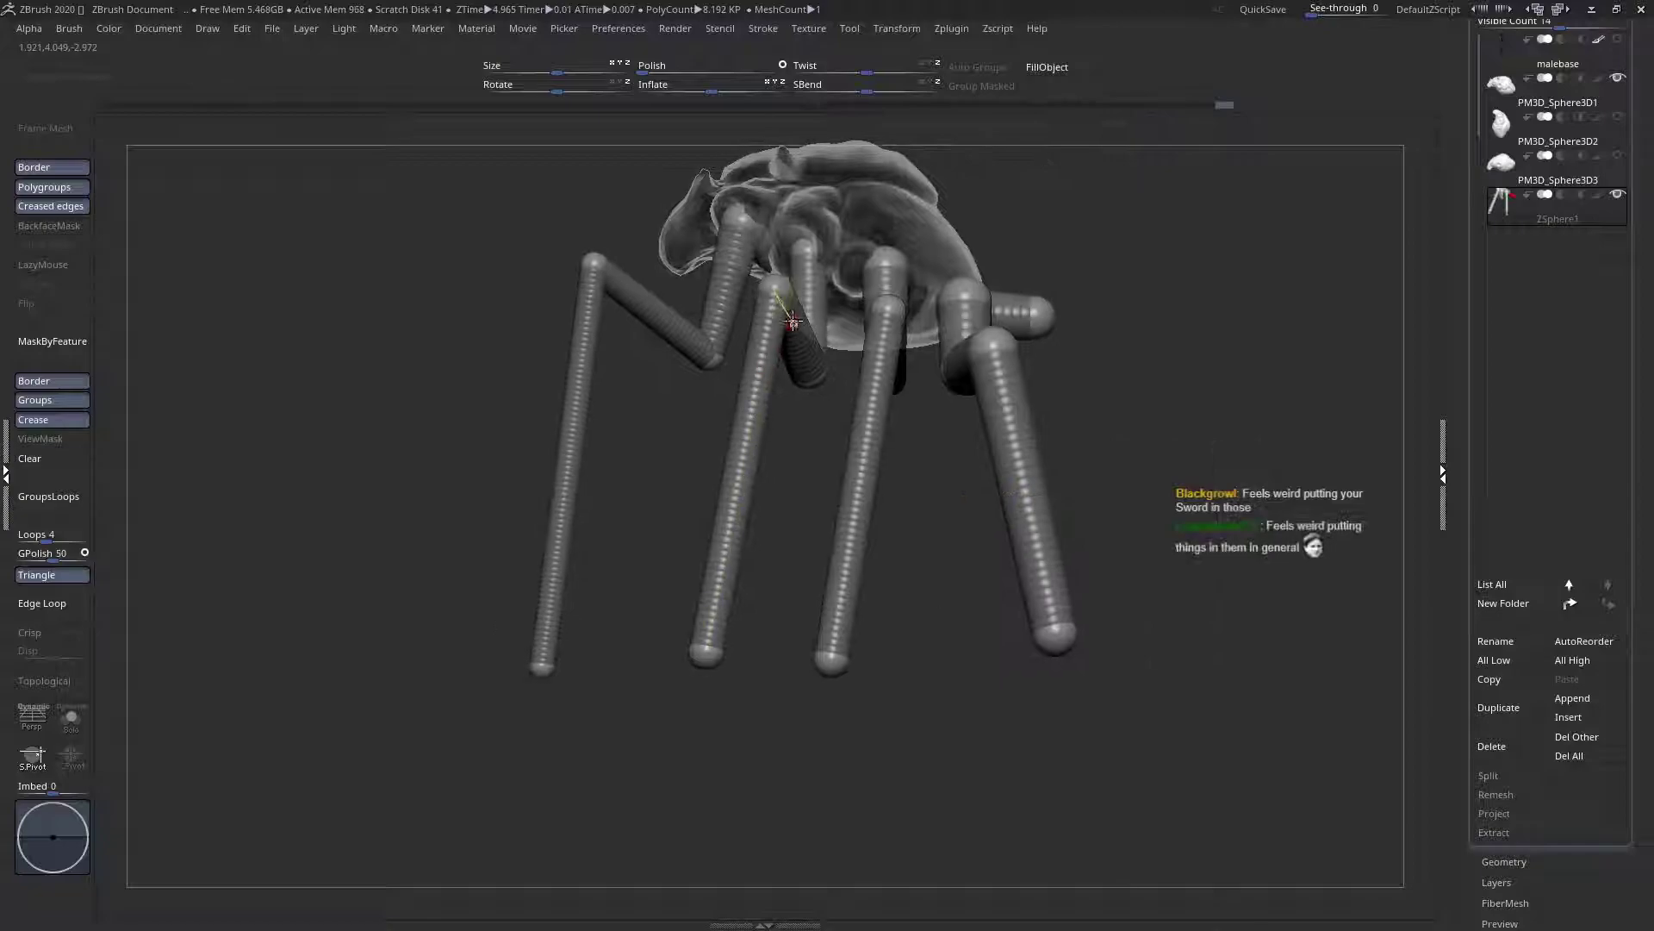
{"action": "left_click_drag", "start_coordinate": [781, 292], "coordinate": [759, 287]}
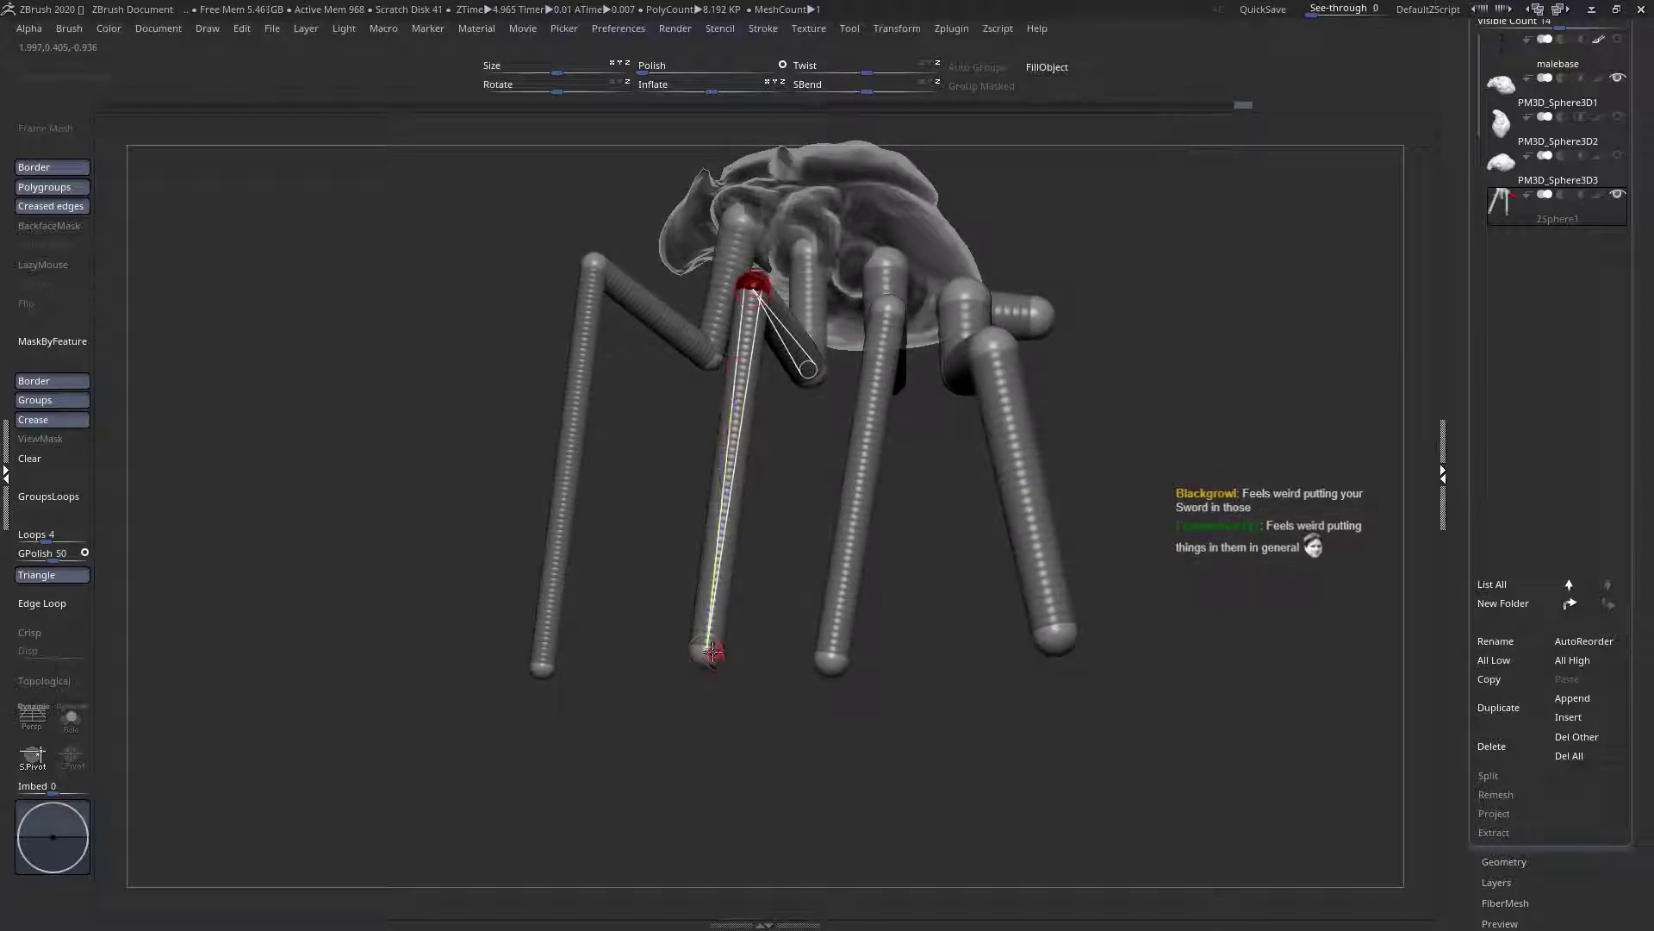
{"action": "left_click_drag", "start_coordinate": [714, 652], "coordinate": [705, 655]}
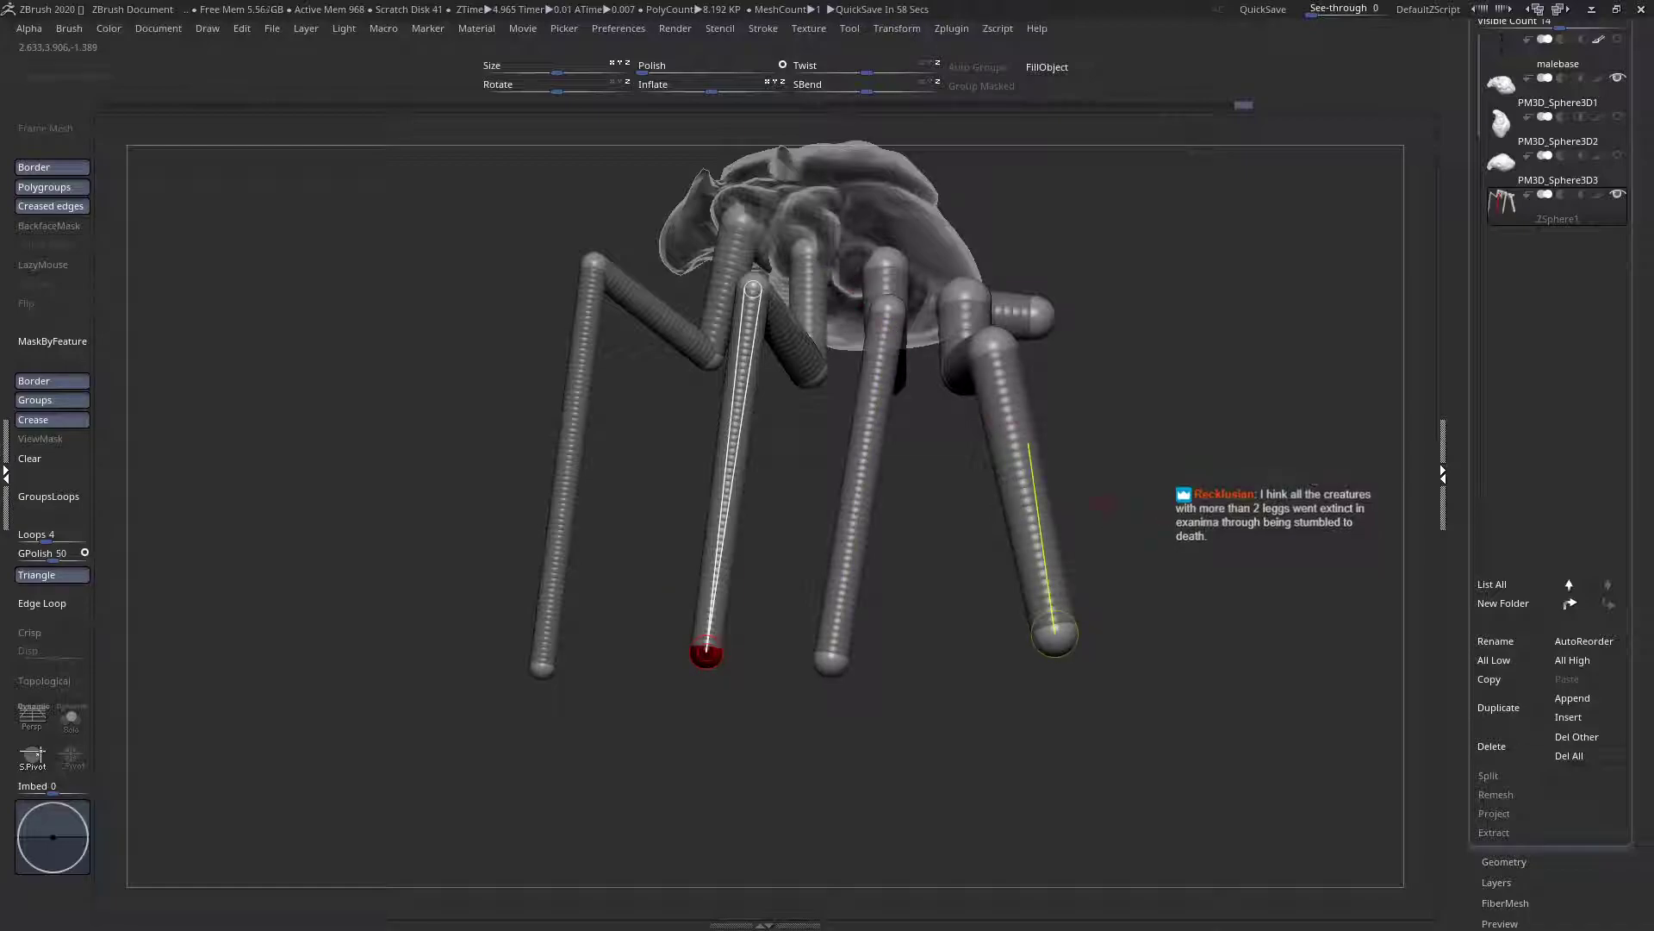
Slim the rearmost legs by scaling down their knee, lower hip joint and foot ZSpheres
{"action": "right_click_drag", "start_coordinate": [854, 467], "coordinate": [752, 481], "text": "shift"}
{"action": "right_click_drag", "start_coordinate": [920, 421], "coordinate": [788, 441], "text": "alt"}
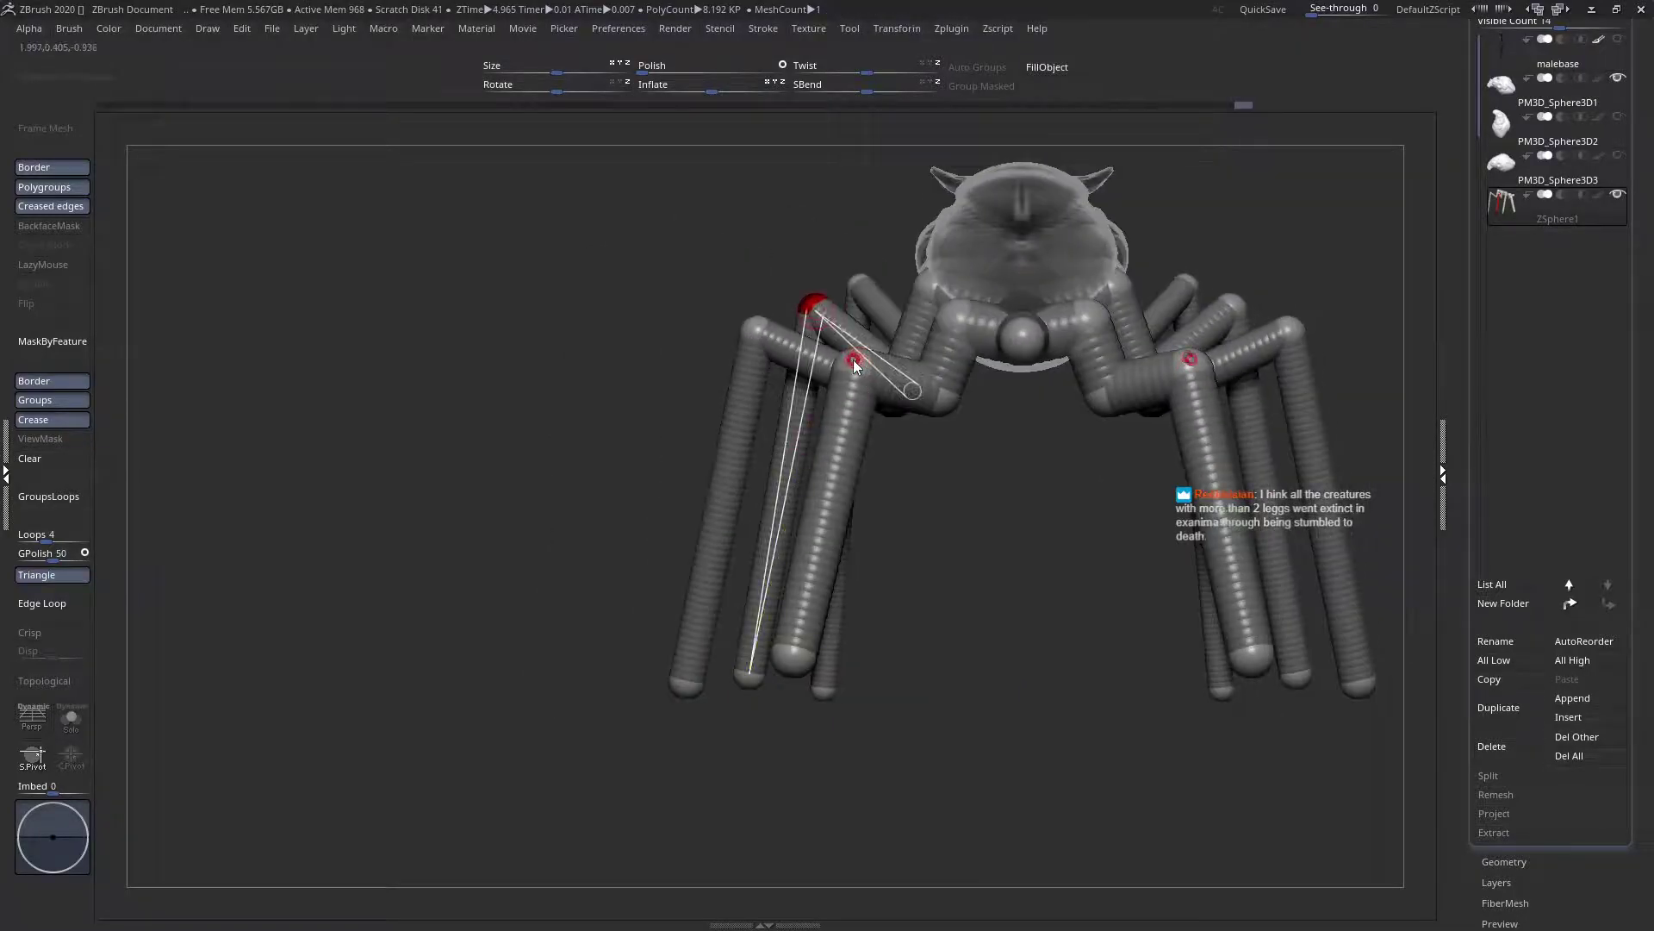
{"action": "left_click_drag", "start_coordinate": [854, 373], "coordinate": [805, 229]}
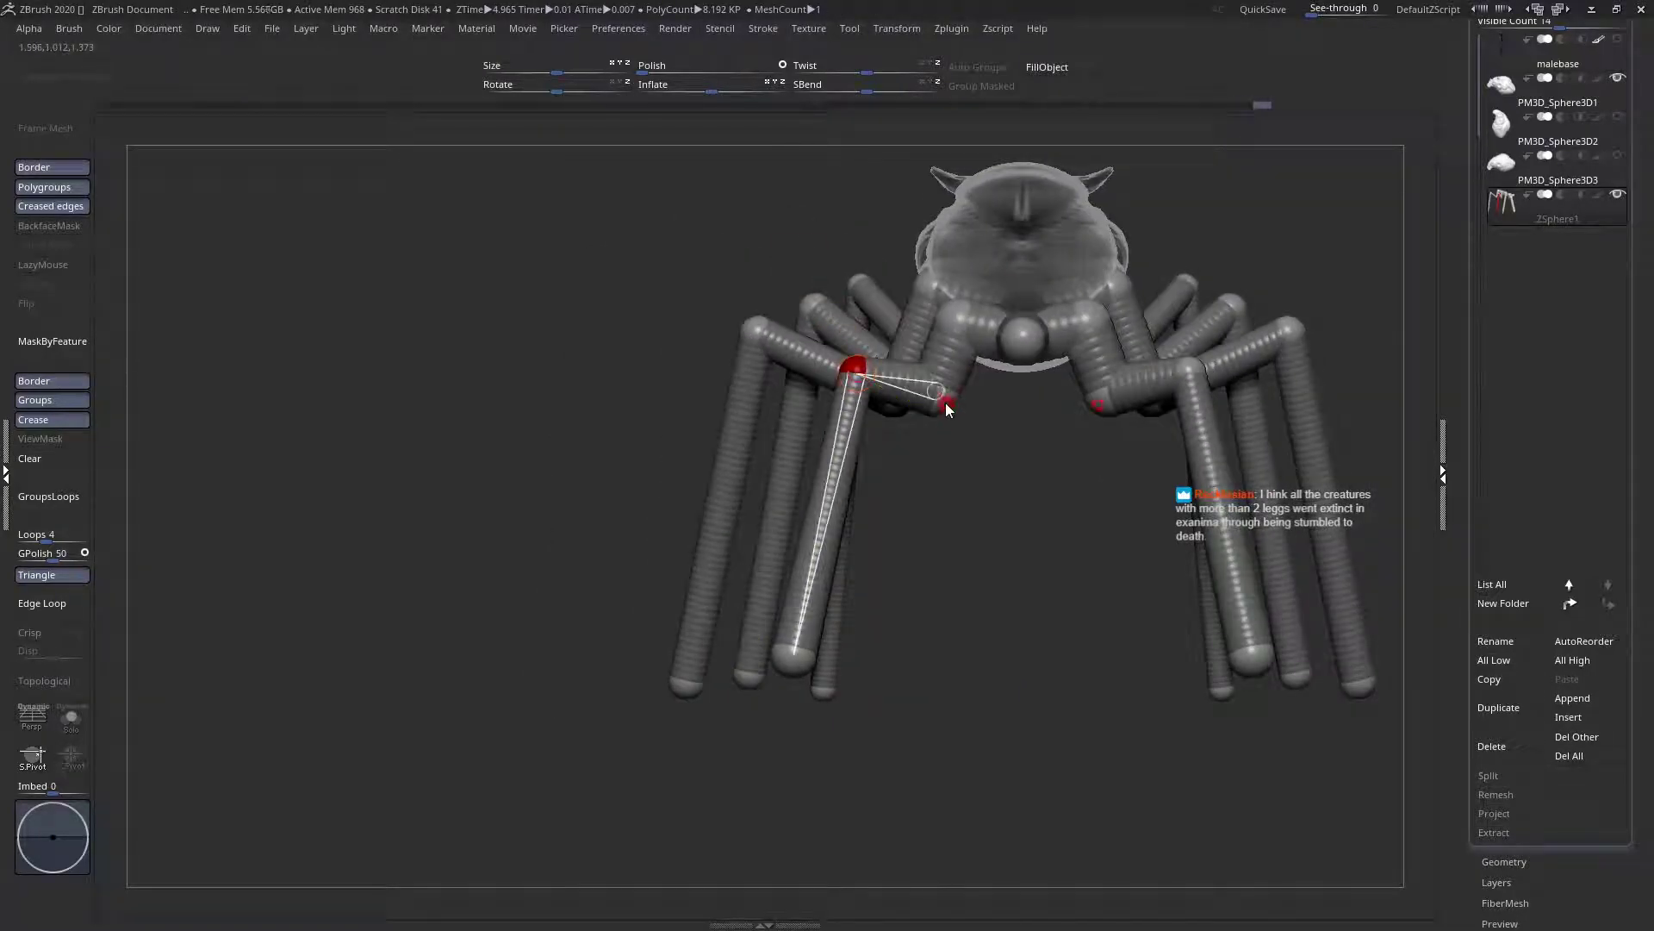
{"action": "left_click_drag", "start_coordinate": [945, 400], "coordinate": [915, 317]}
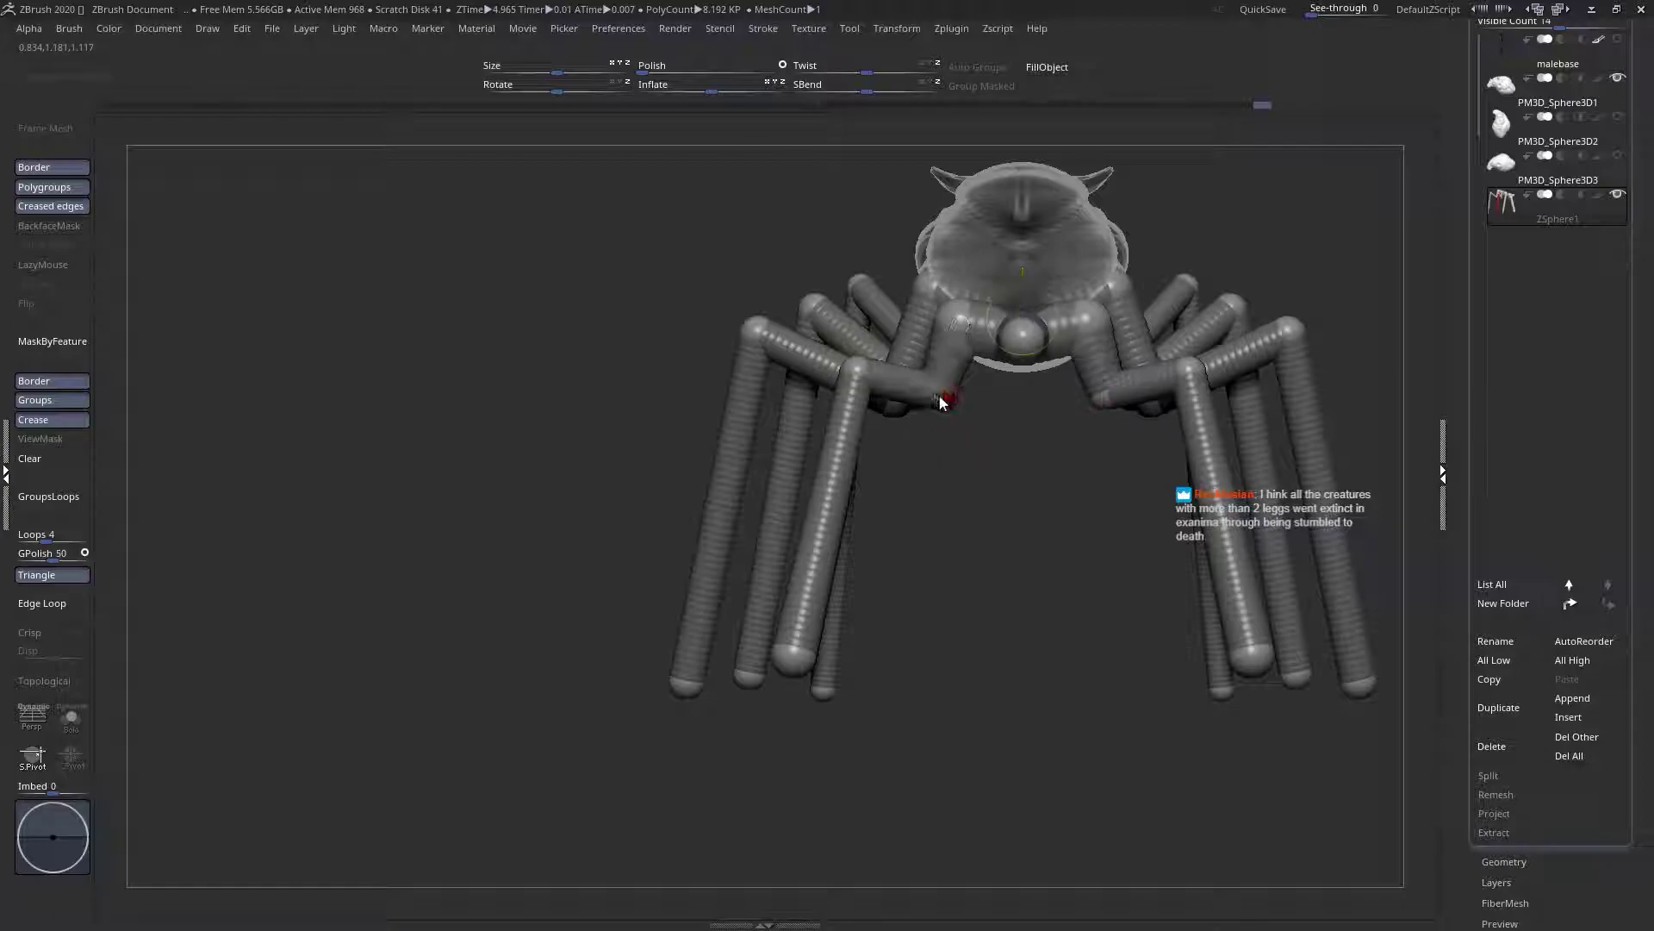
{"action": "left_click_drag", "start_coordinate": [794, 659], "coordinate": [819, 676]}
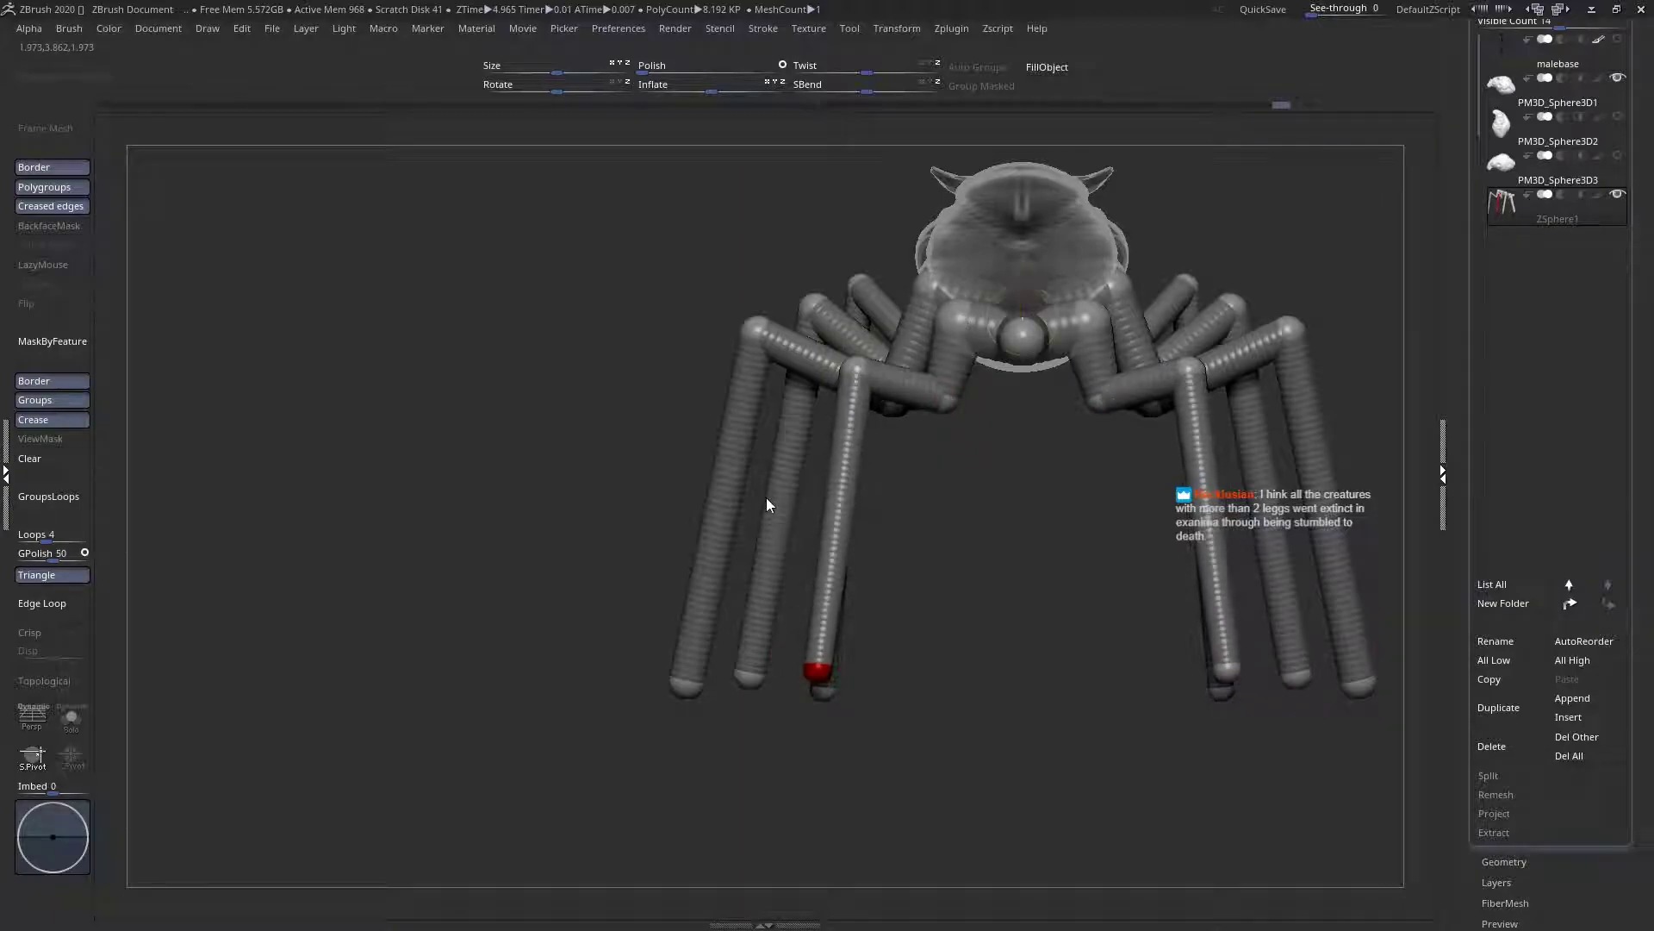
{"action": "left_click_drag", "start_coordinate": [781, 606], "coordinate": [880, 639], "text": "shift"}
Adjust the foot ZSpheres of the leg pairs so the legs stand evenly on the ground
{"action": "right_click_drag", "start_coordinate": [880, 639], "coordinate": [1109, 643], "text": "alt"}
{"action": "left_click_drag", "start_coordinate": [1045, 669], "coordinate": [1073, 687]}
{"action": "left_click_drag", "start_coordinate": [817, 698], "coordinate": [860, 695]}
{"action": "left_click", "coordinate": [695, 682]}
{"action": "right_click_drag", "start_coordinate": [614, 638], "coordinate": [861, 639], "text": "alt"}
{"action": "left_click_drag", "start_coordinate": [786, 688], "coordinate": [774, 666]}
{"action": "right_click_drag", "start_coordinate": [797, 644], "coordinate": [899, 642]}
{"action": "left_click_drag", "start_coordinate": [898, 641], "coordinate": [1047, 645]}
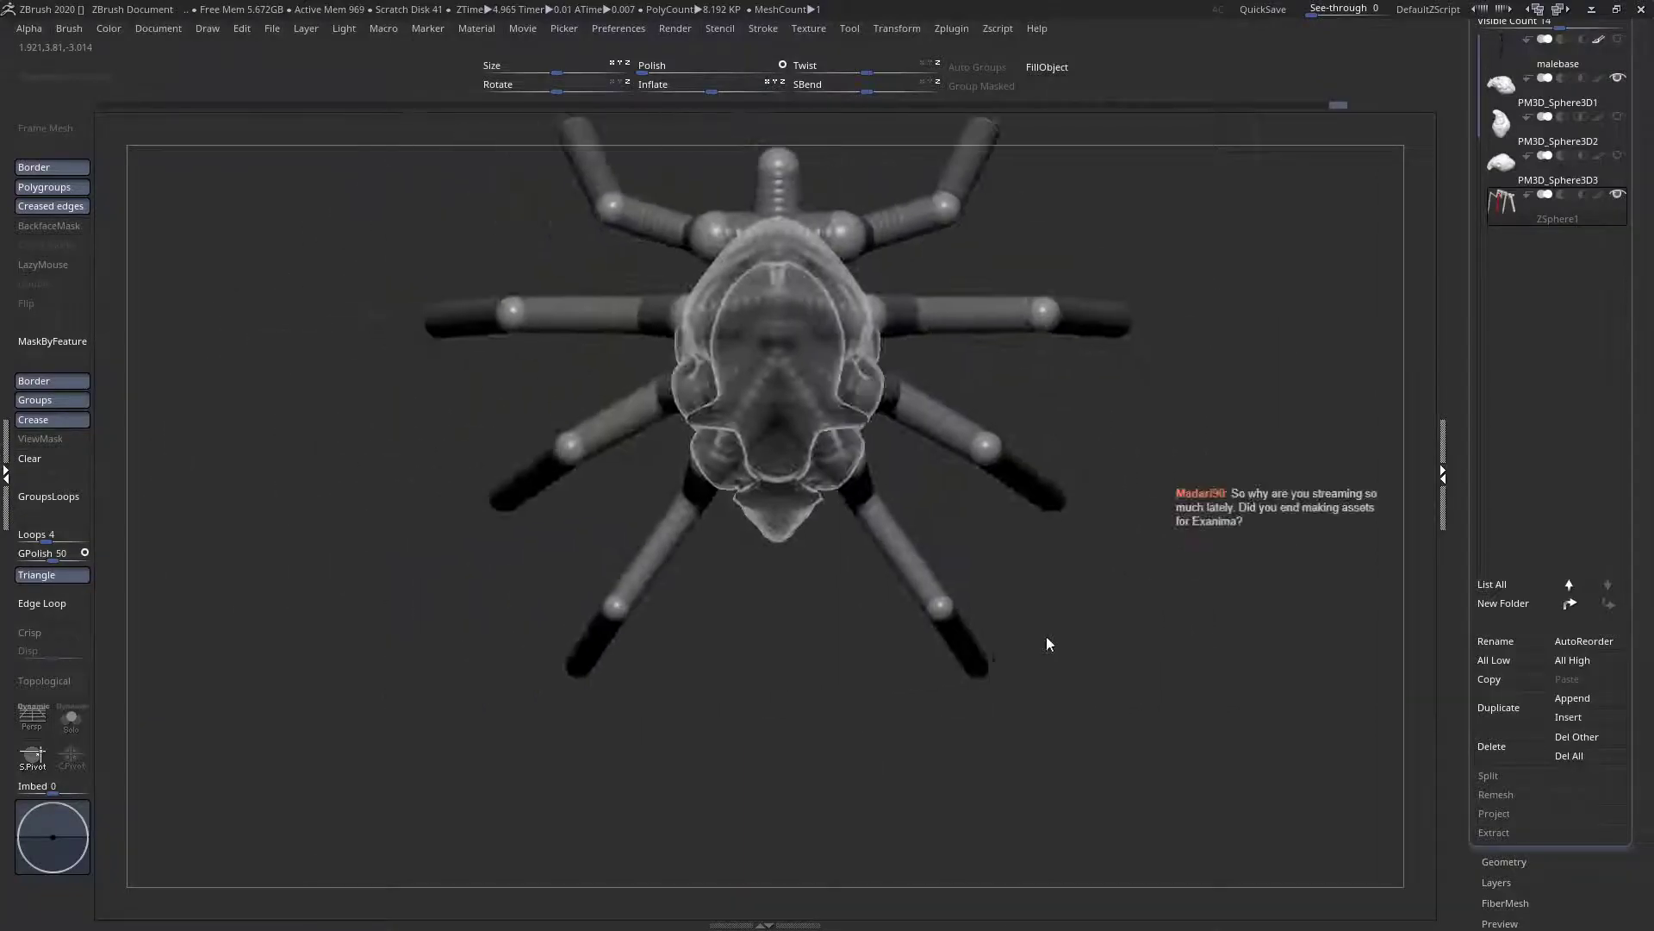
Reposition the knees and feet from the top view so the leg pairs fan out evenly around the body
{"action": "mouse_move", "coordinate": [944, 607]}
{"action": "left_mouse_down"}
{"action": "mouse_move", "coordinate": [955, 546]}
{"action": "mouse_move", "coordinate": [928, 580]}
{"action": "left_mouse_up"}
{"action": "left_click_drag", "start_coordinate": [996, 470], "coordinate": [1002, 555]}
{"action": "left_click_drag", "start_coordinate": [1038, 398], "coordinate": [1013, 401]}
{"action": "left_click_drag", "start_coordinate": [955, 291], "coordinate": [990, 294]}
{"action": "left_click_drag", "start_coordinate": [928, 448], "coordinate": [991, 250]}
{"action": "left_click_drag", "start_coordinate": [1074, 399], "coordinate": [989, 535]}
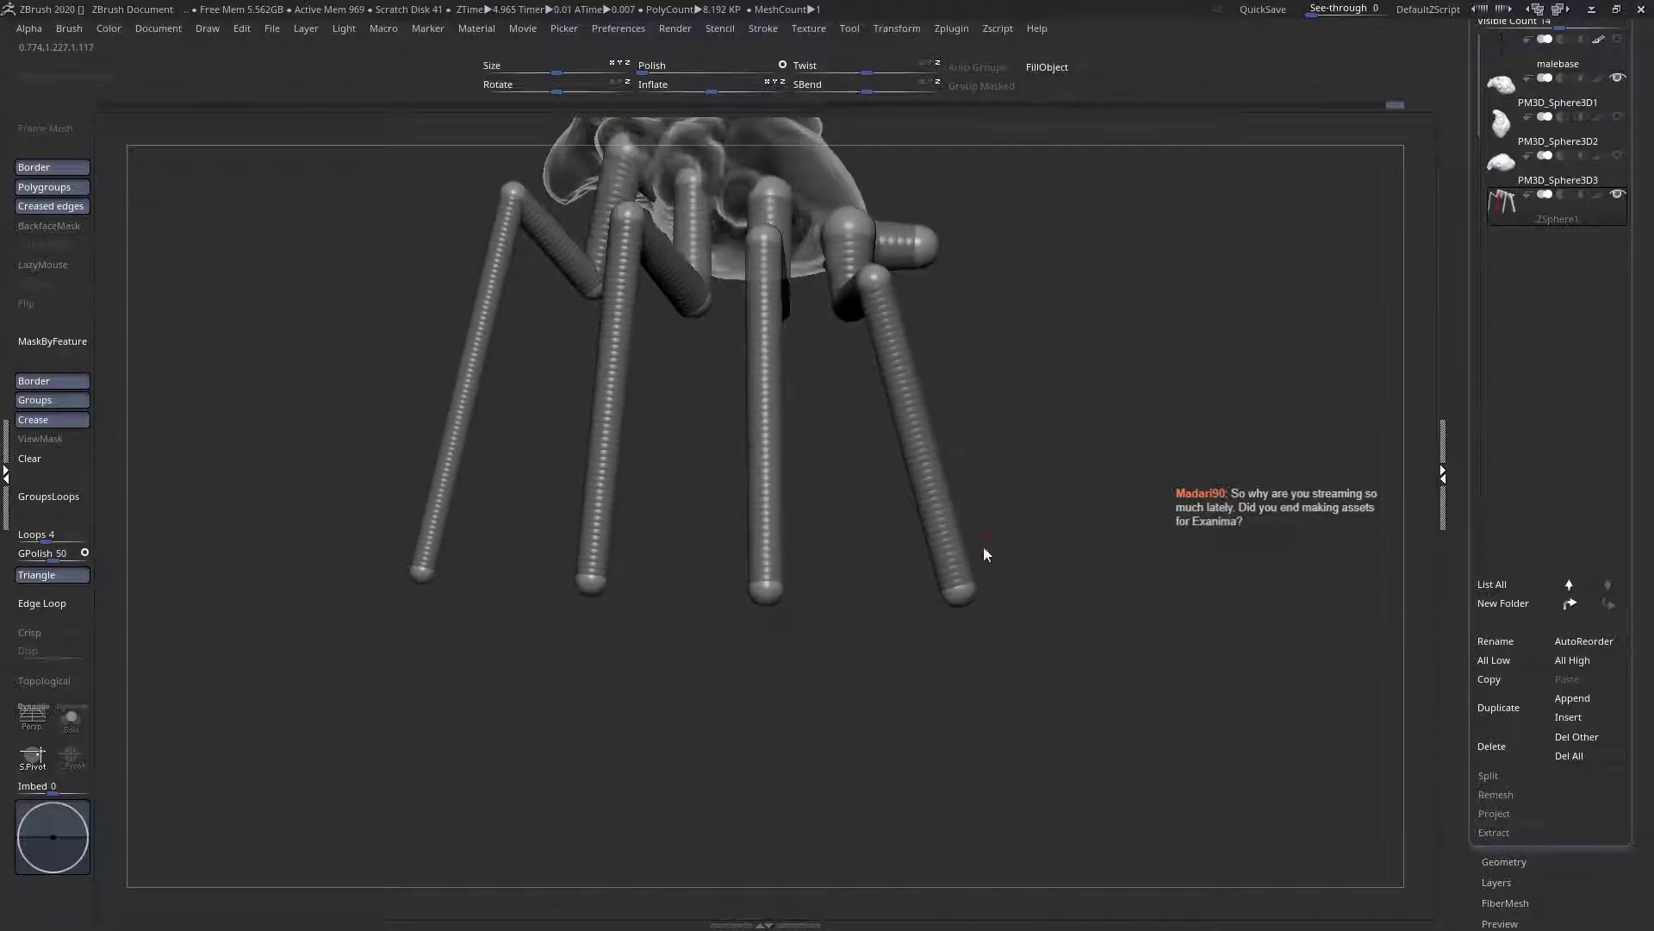
Spread the rearmost legs' feet outward and raise their knees slightly
{"action": "left_click_drag", "start_coordinate": [943, 591], "coordinate": [700, 580]}
{"action": "left_click_drag", "start_coordinate": [834, 572], "coordinate": [510, 606]}
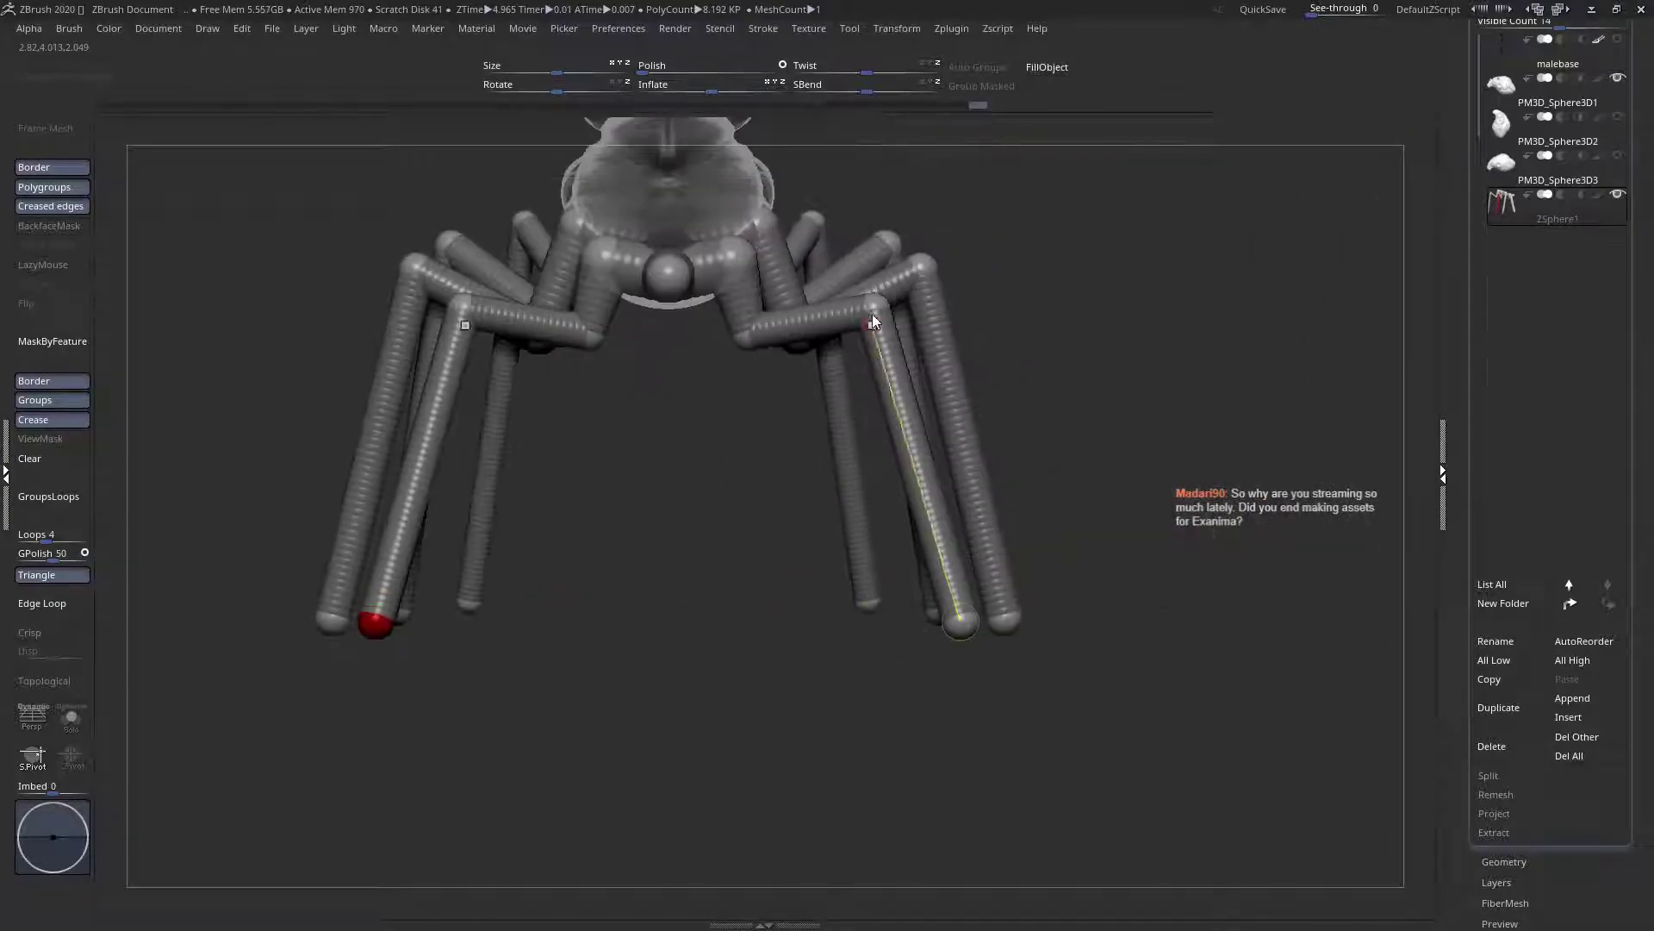
{"action": "mouse_move", "coordinate": [874, 298]}
{"action": "left_mouse_down"}
{"action": "mouse_move", "coordinate": [884, 279]}
{"action": "mouse_move", "coordinate": [874, 287]}
{"action": "left_mouse_up"}
Move the rearmost legs' hip ZSpheres inward toward the tail's base
{"action": "right_click_drag", "start_coordinate": [873, 288], "coordinate": [791, 493]}
{"action": "right_click_drag", "start_coordinate": [791, 493], "coordinate": [904, 436], "text": "ctrl"}
{"action": "left_click_drag", "start_coordinate": [815, 333], "coordinate": [785, 325]}
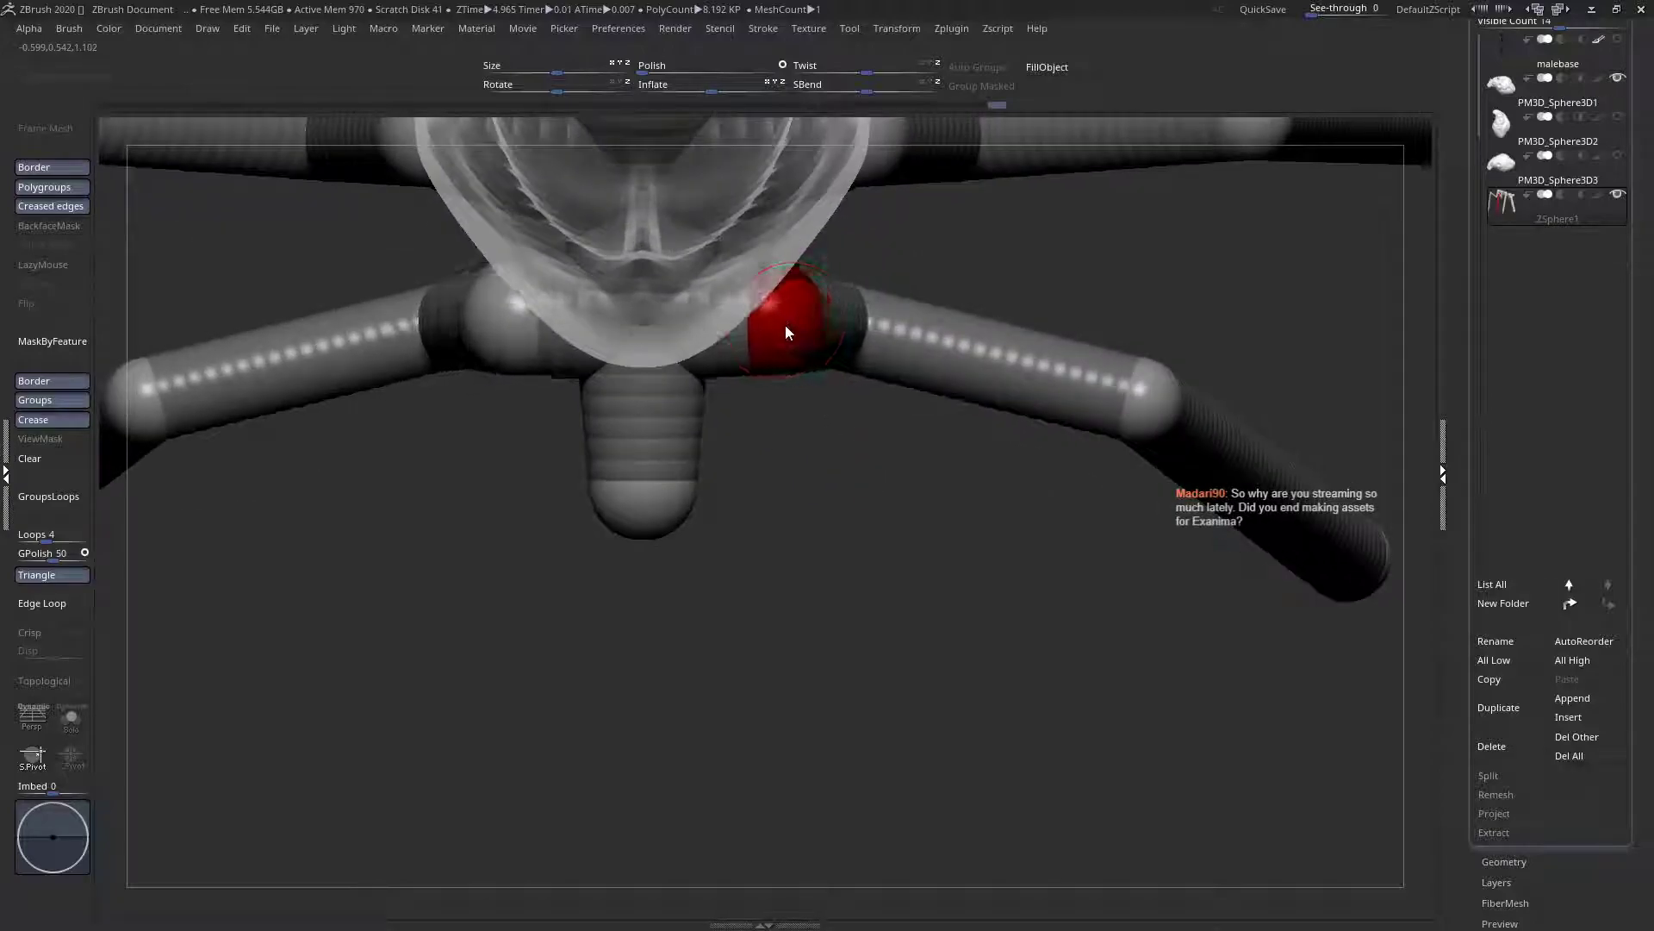
Move the tail's end ZSphere down so the short tail angles below the shell's rear edge
{"action": "right_click_drag", "start_coordinate": [794, 379], "coordinate": [571, 468]}
{"action": "mouse_move", "coordinate": [658, 384]}
{"action": "right_mouse_down"}
{"action": "mouse_move", "coordinate": [669, 427]}
{"action": "mouse_move", "coordinate": [705, 267]}
{"action": "mouse_move", "coordinate": [586, 353]}
{"action": "mouse_move", "coordinate": [676, 366]}
{"action": "right_mouse_up"}
{"action": "right_click_drag", "start_coordinate": [800, 291], "coordinate": [844, 253]}
{"action": "right_click_drag", "start_coordinate": [890, 348], "coordinate": [928, 430]}
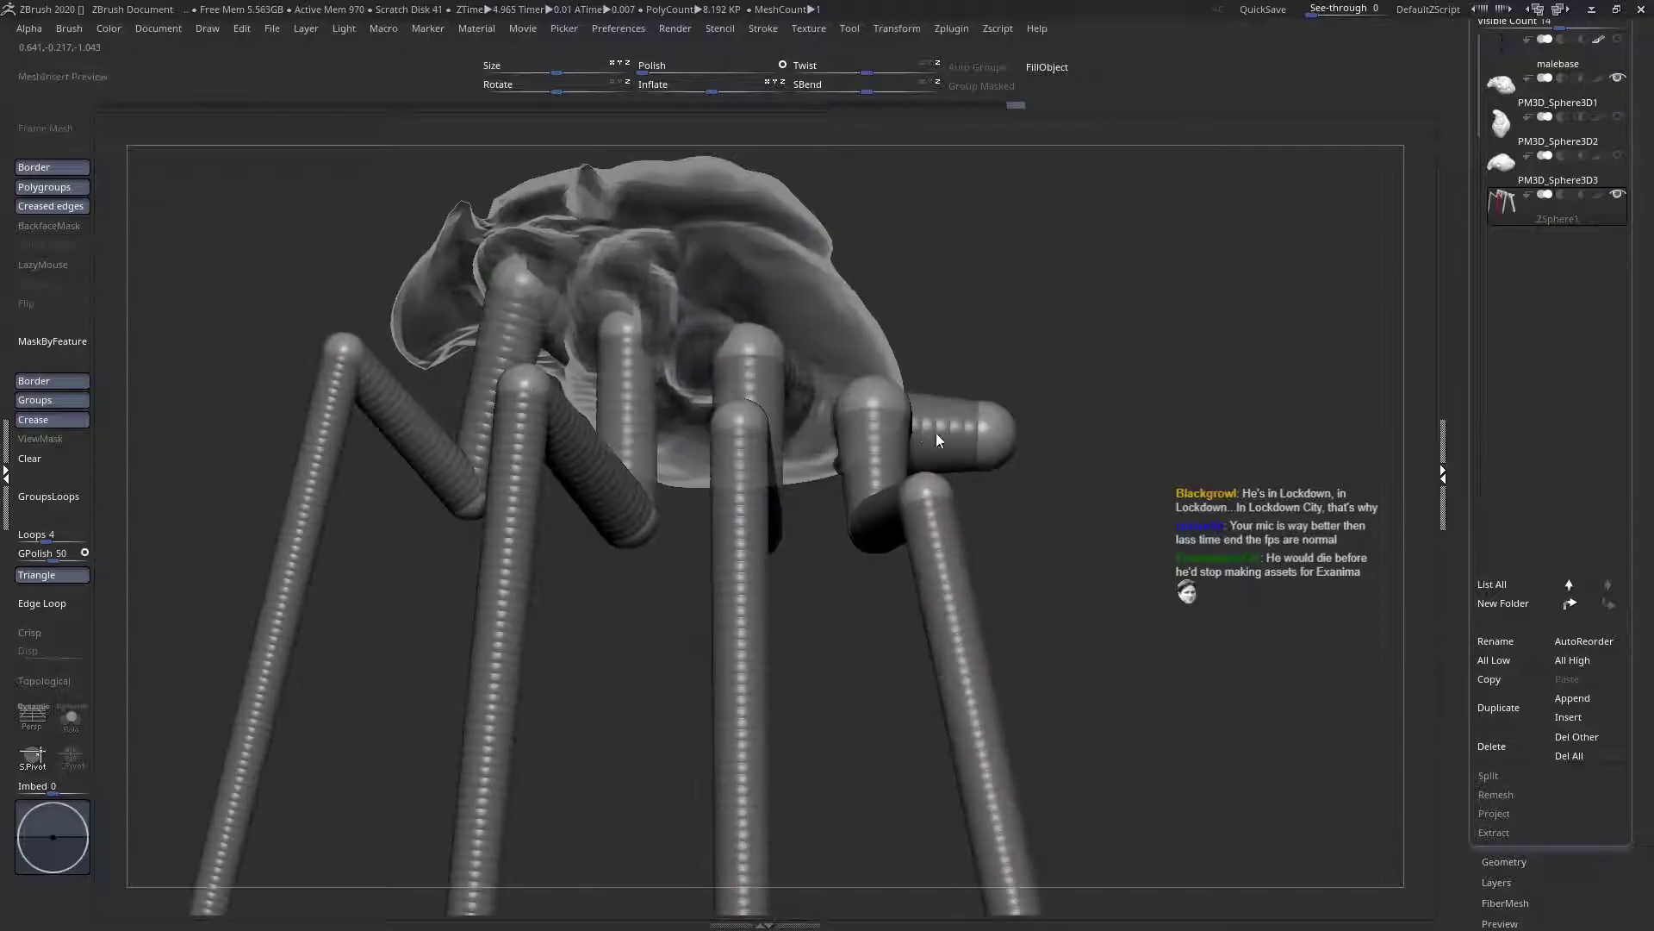
{"action": "left_click_drag", "start_coordinate": [992, 421], "coordinate": [959, 485]}
{"action": "right_click_drag", "start_coordinate": [959, 484], "coordinate": [703, 367]}
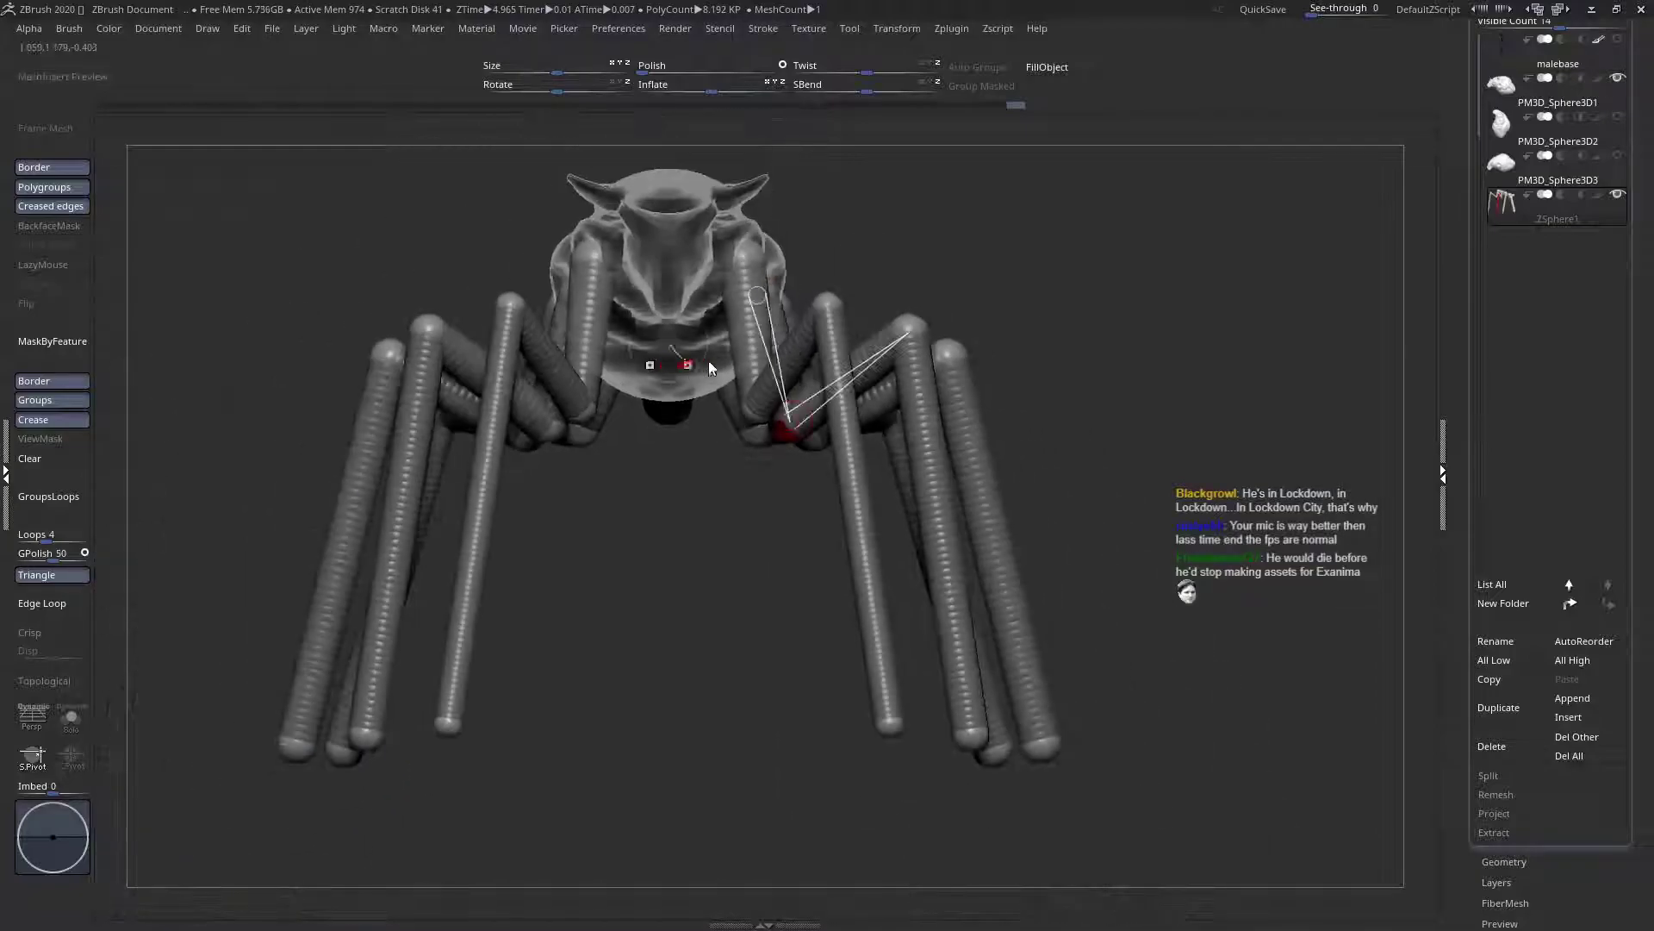
Nudge the front and rearmost legs' feet to even out their stance
{"action": "mouse_move", "coordinate": [893, 727]}
{"action": "left_mouse_down"}
{"action": "mouse_move", "coordinate": [856, 473]}
{"action": "mouse_move", "coordinate": [888, 724]}
{"action": "left_mouse_up"}
{"action": "right_click_drag", "start_coordinate": [808, 660], "coordinate": [354, 554]}
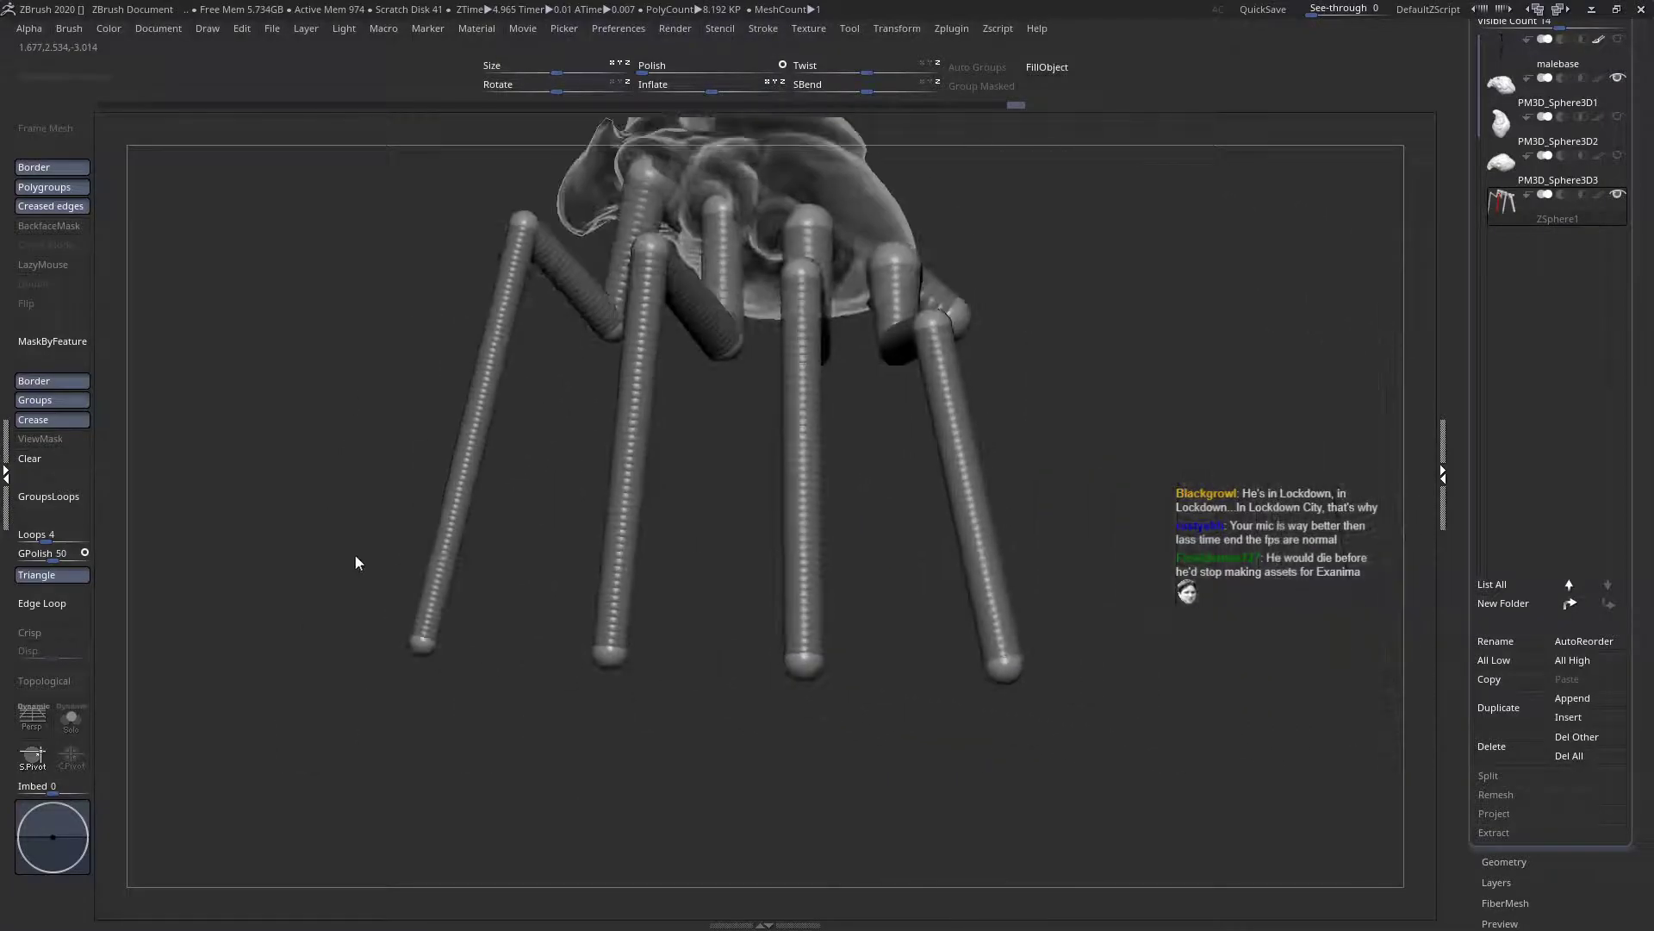
{"action": "mouse_move", "coordinate": [1015, 672]}
{"action": "left_mouse_down"}
{"action": "mouse_move", "coordinate": [1020, 617]}
{"action": "mouse_move", "coordinate": [1014, 655]}
{"action": "left_mouse_up"}
{"action": "right_click_drag", "start_coordinate": [1068, 706], "coordinate": [865, 739]}
{"action": "right_click_drag", "start_coordinate": [966, 722], "coordinate": [867, 753]}
{"action": "right_click_drag", "start_coordinate": [779, 525], "coordinate": [1248, 663]}
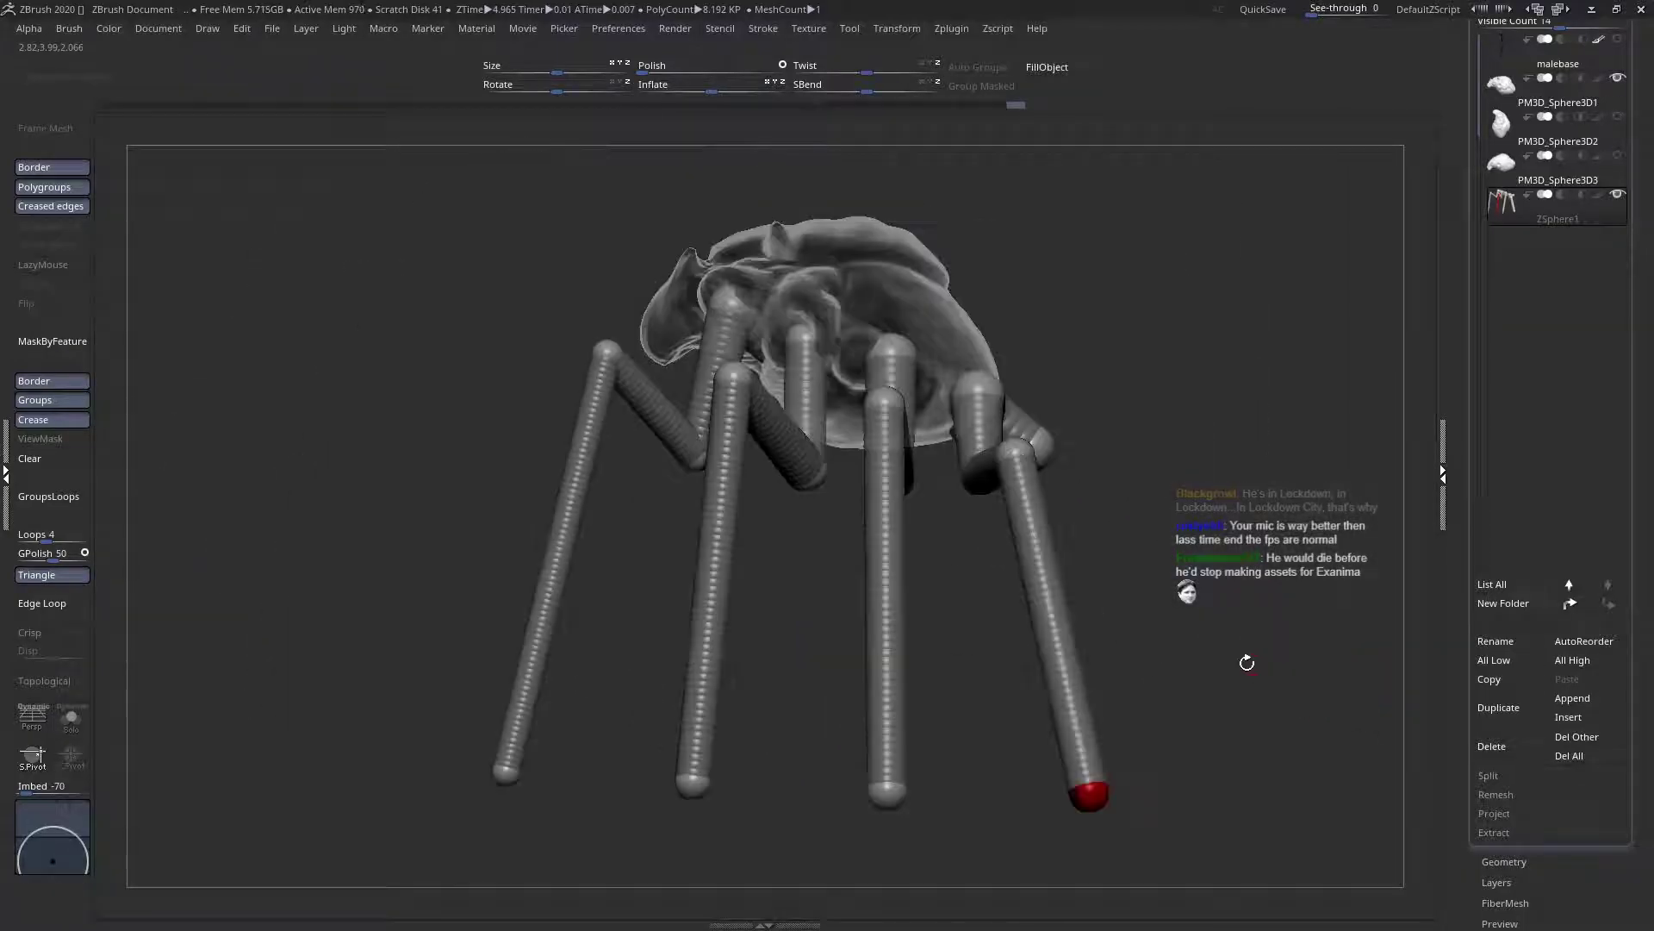
Adjust the front legs' hips and move the lower joints between hip and knee up and outward
{"action": "right_click_drag", "start_coordinate": [584, 476], "coordinate": [465, 469]}
{"action": "left_click", "coordinate": [632, 392]}
{"action": "right_click_drag", "start_coordinate": [635, 406], "coordinate": [982, 469], "text": "ctrl"}
{"action": "key", "text": "w"}
{"action": "left_click_drag", "start_coordinate": [915, 285], "coordinate": [876, 309]}
{"action": "mouse_move", "coordinate": [921, 333]}
{"action": "left_mouse_down"}
{"action": "mouse_move", "coordinate": [898, 368]}
{"action": "mouse_move", "coordinate": [920, 348]}
{"action": "left_mouse_up"}
{"action": "right_click_drag", "start_coordinate": [919, 348], "coordinate": [916, 566], "text": "ctrl"}
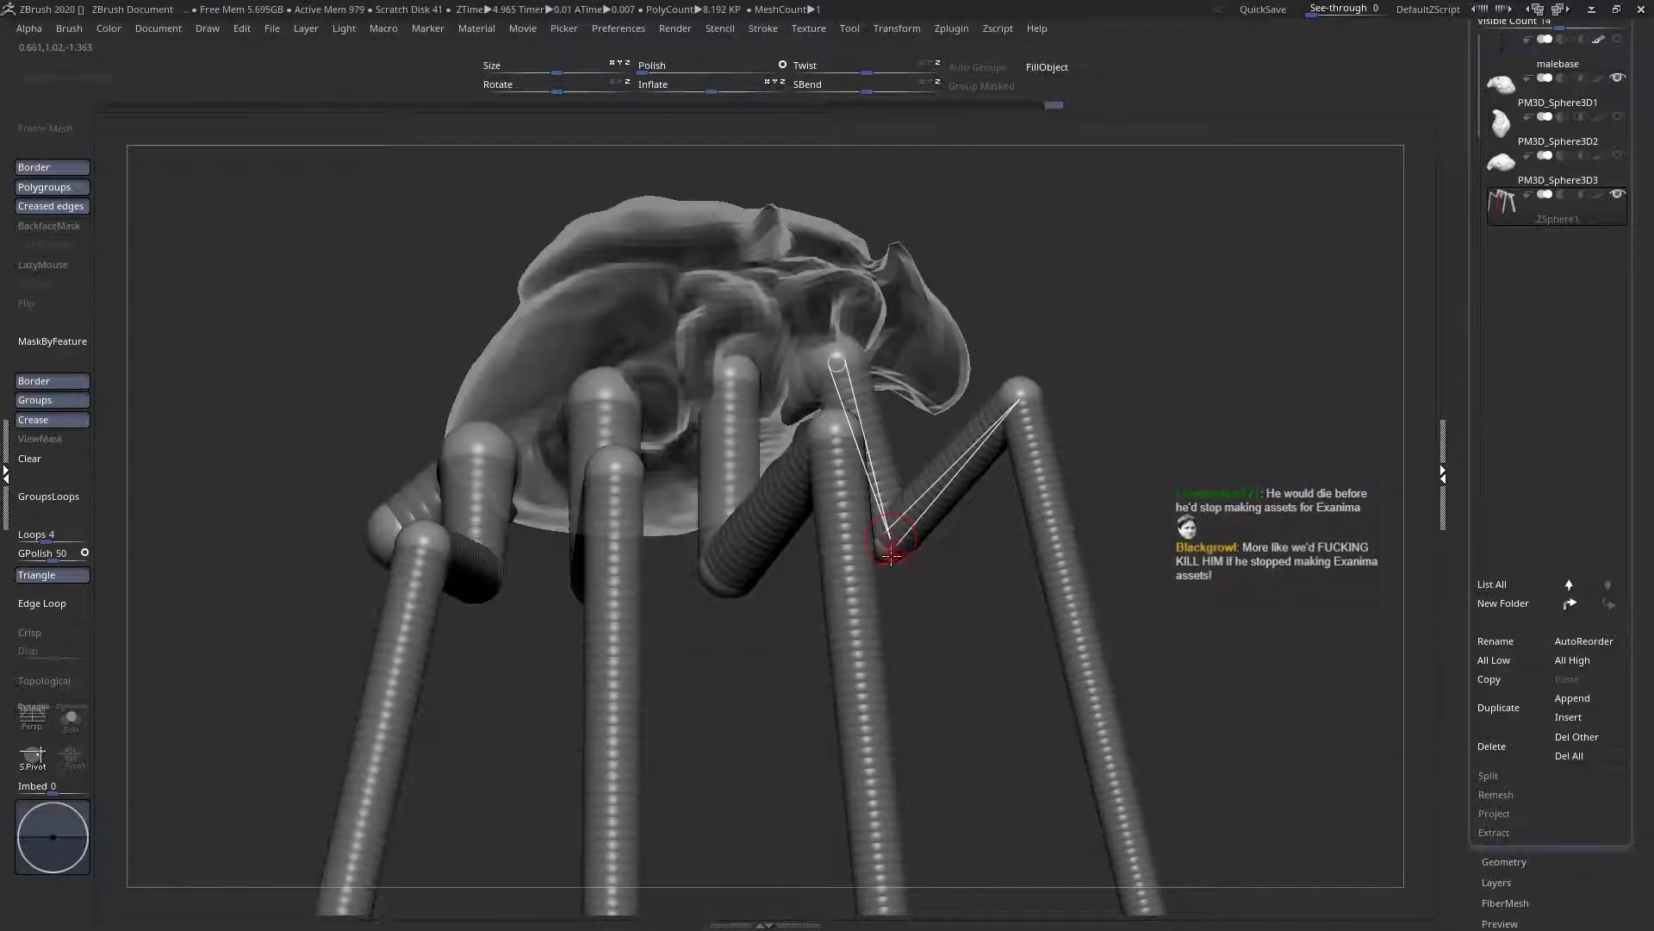
{"action": "left_click_drag", "start_coordinate": [998, 413], "coordinate": [1089, 451]}
{"action": "right_click_drag", "start_coordinate": [1045, 470], "coordinate": [943, 487]}
{"action": "left_click", "coordinate": [1068, 427]}
{"action": "right_click_drag", "start_coordinate": [1144, 490], "coordinate": [1054, 444], "text": "alt"}
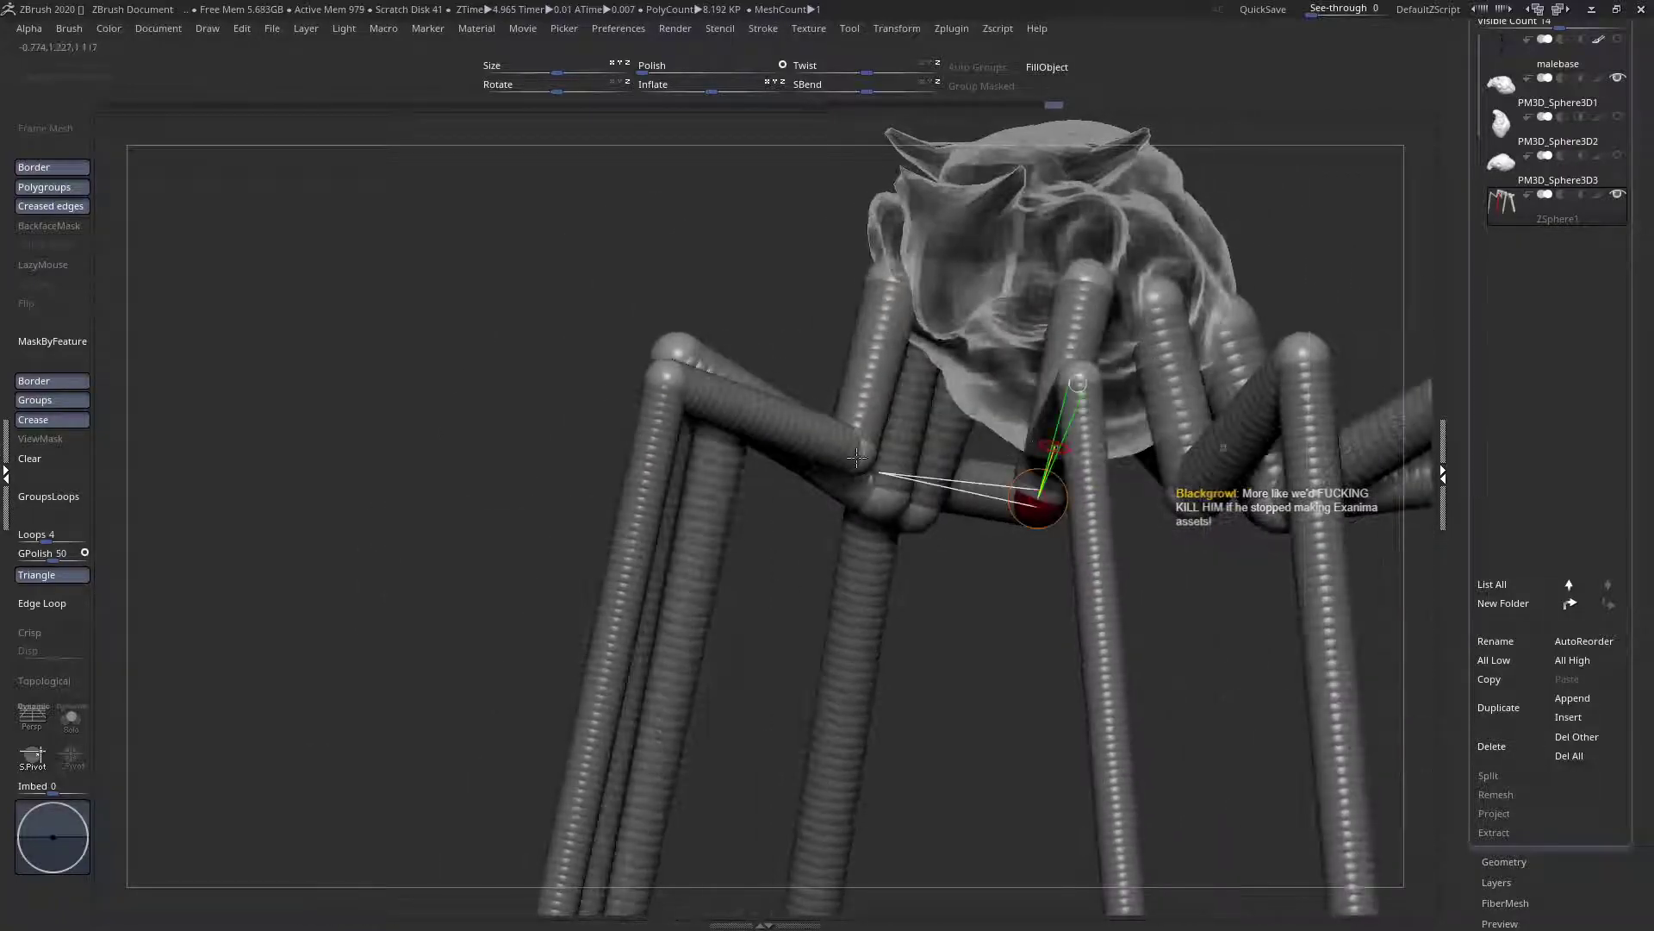
{"action": "left_click_drag", "start_coordinate": [852, 454], "coordinate": [831, 445]}
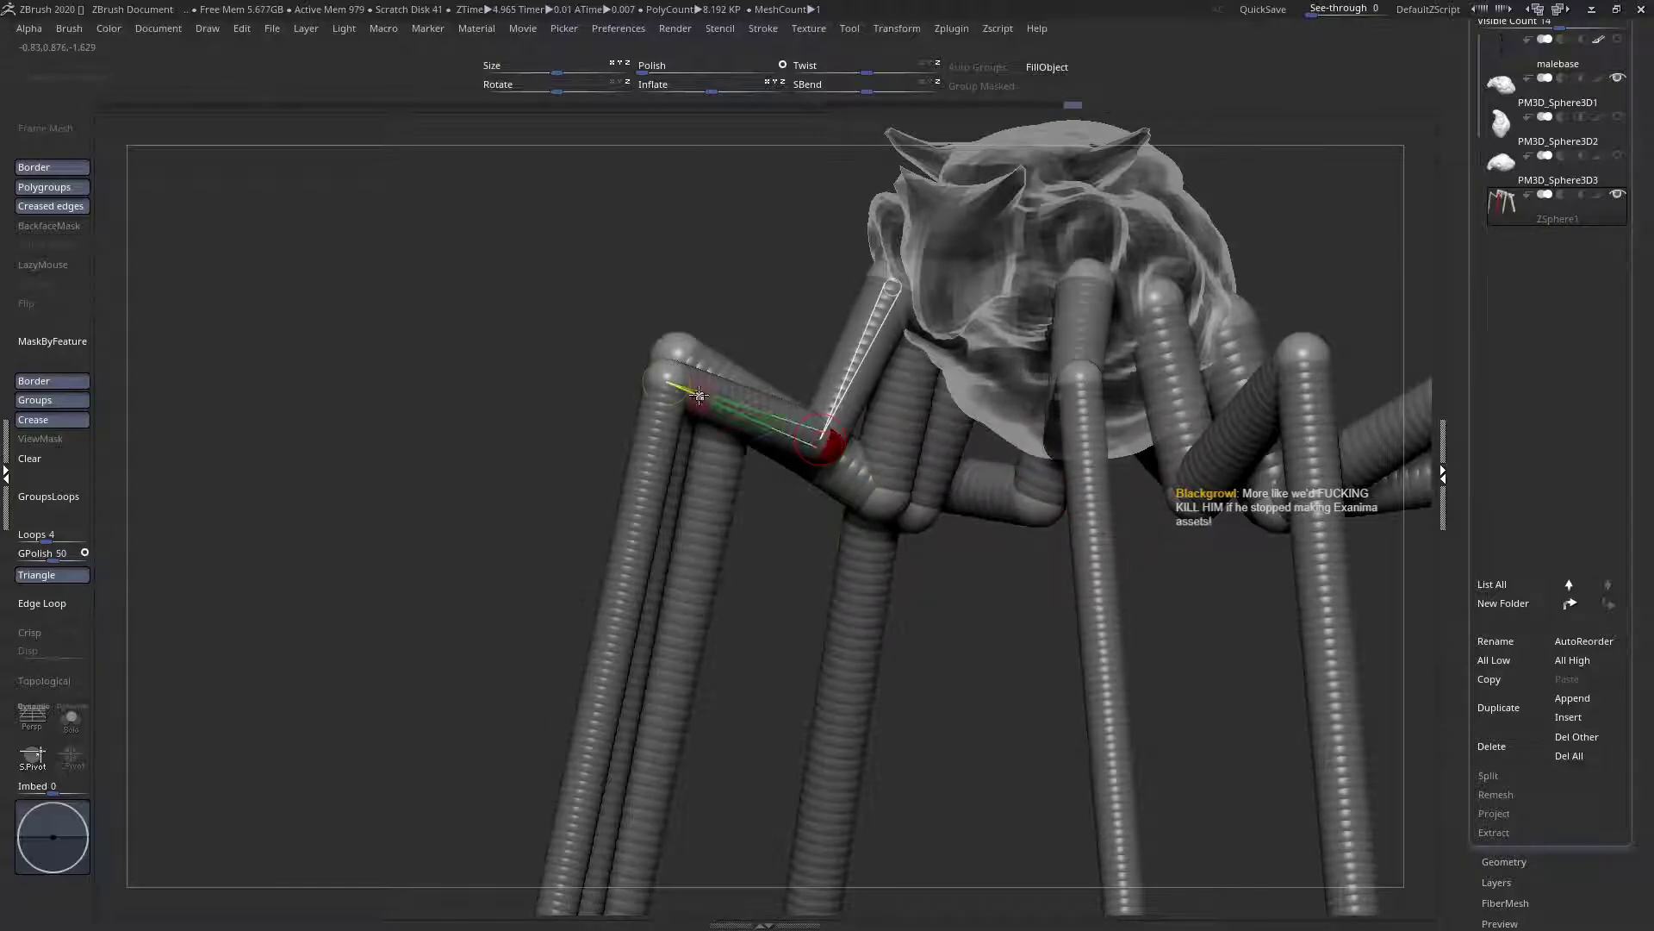
Move the front legs' knees outward and forward, and reposition their feet to match
{"action": "left_click_drag", "start_coordinate": [668, 378], "coordinate": [603, 377]}
{"action": "right_click_drag", "start_coordinate": [776, 392], "coordinate": [692, 489]}
{"action": "left_click_drag", "start_coordinate": [729, 579], "coordinate": [661, 550]}
{"action": "right_click_drag", "start_coordinate": [661, 549], "coordinate": [1015, 624]}
{"action": "left_click_drag", "start_coordinate": [845, 599], "coordinate": [894, 636]}
{"action": "right_click_drag", "start_coordinate": [893, 636], "coordinate": [935, 552]}
{"action": "right_click_drag", "start_coordinate": [934, 551], "coordinate": [968, 638], "text": "alt"}
{"action": "left_click_drag", "start_coordinate": [787, 363], "coordinate": [783, 380]}
{"action": "right_click_drag", "start_coordinate": [767, 497], "coordinate": [645, 485]}
{"action": "right_click_drag", "start_coordinate": [851, 566], "coordinate": [743, 562], "text": "alt"}
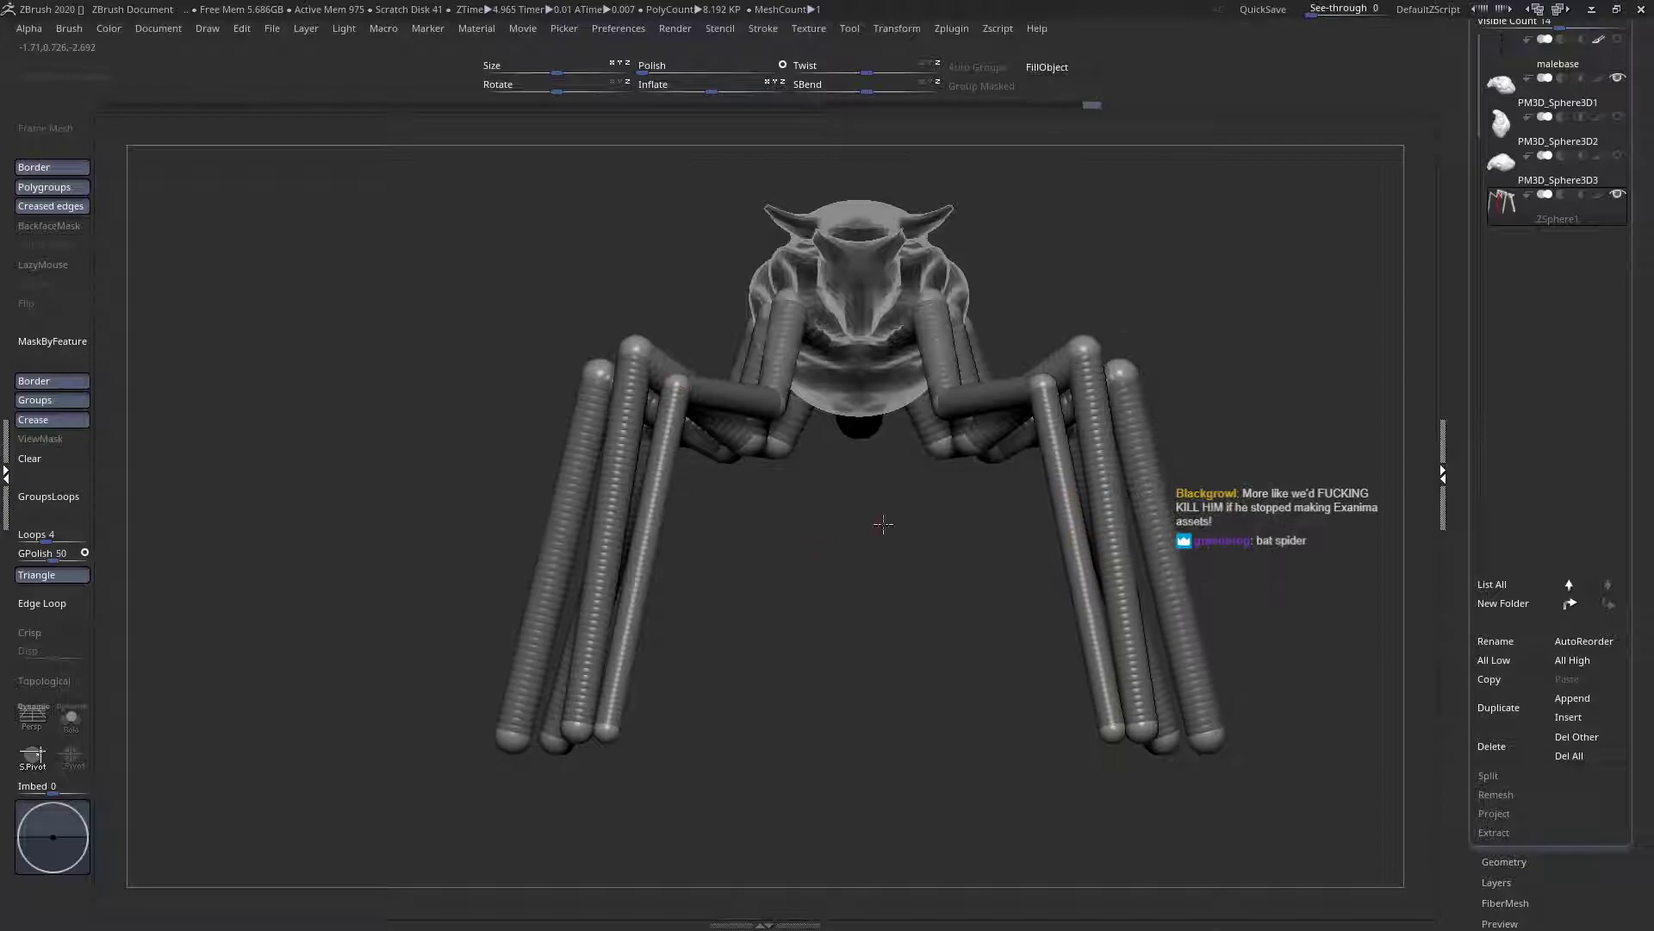
Lower the knees of the three leg pairs behind the front legs to below the shell
{"action": "left_click_drag", "start_coordinate": [1085, 345], "coordinate": [1085, 463]}
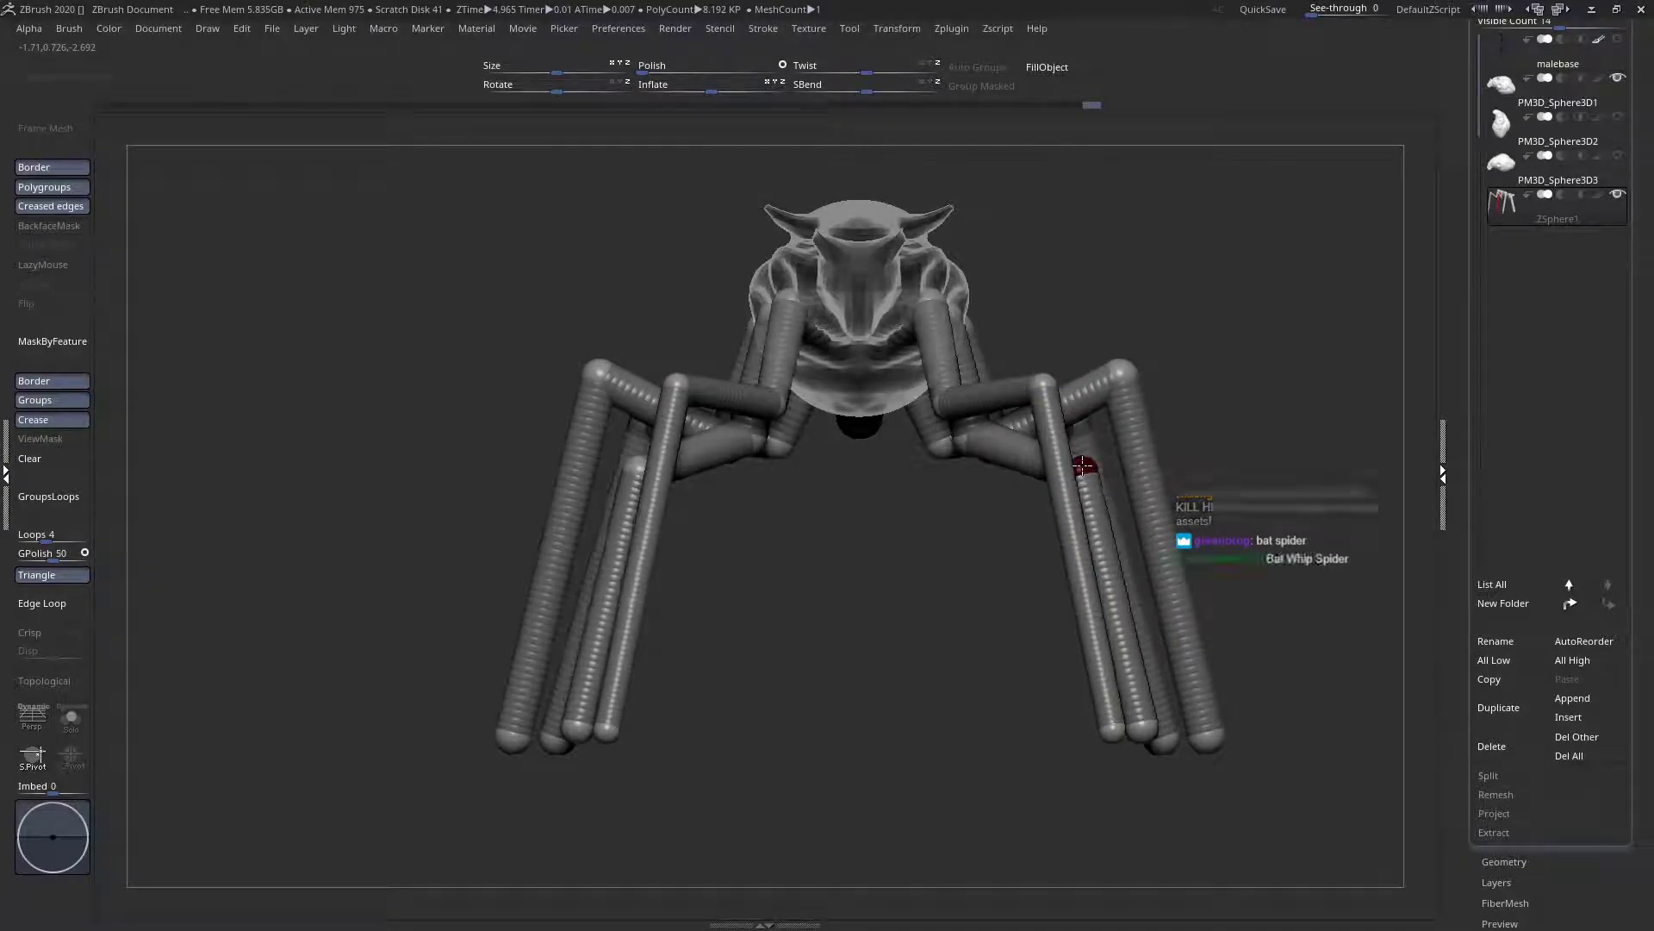
{"action": "left_click_drag", "start_coordinate": [1135, 397], "coordinate": [1145, 491]}
{"action": "right_click_drag", "start_coordinate": [1144, 491], "coordinate": [835, 442]}
{"action": "left_click_drag", "start_coordinate": [887, 415], "coordinate": [874, 463]}
{"action": "right_click_drag", "start_coordinate": [879, 465], "coordinate": [990, 470]}
{"action": "left_click_drag", "start_coordinate": [904, 473], "coordinate": [905, 470]}
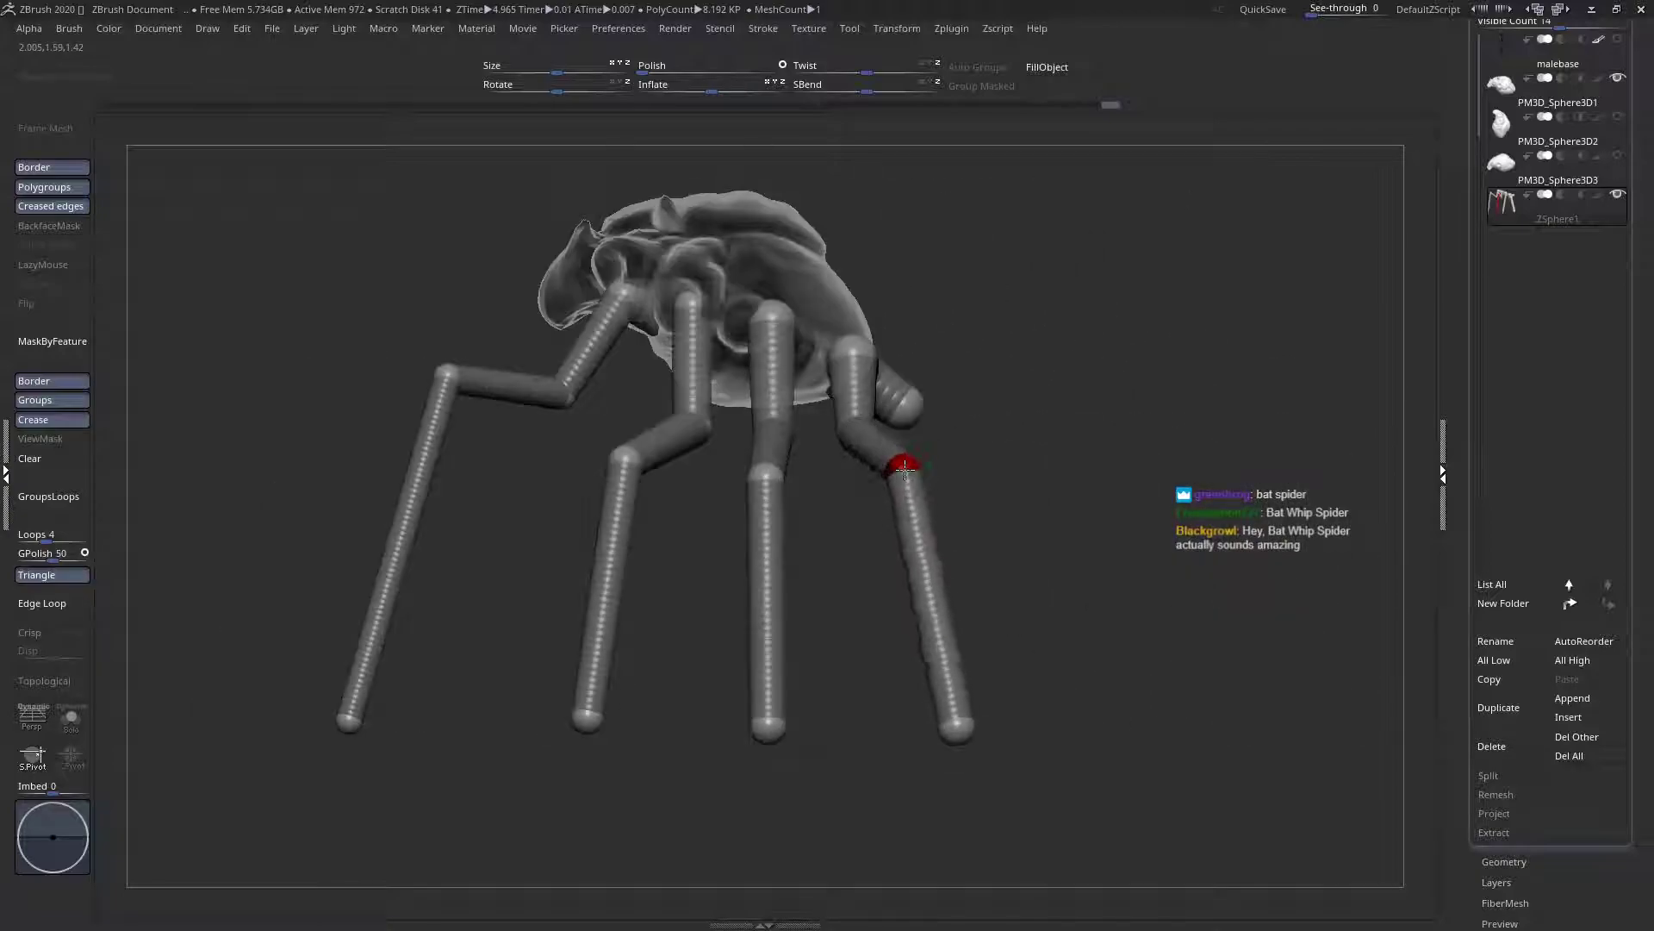
Switch from the ZSphere rig to the shelled body PM3D_Sphere3D1 and enlarge the Move brush's draw size
{"action": "right_click_drag", "start_coordinate": [905, 469], "coordinate": [1055, 500]}
{"action": "right_click_drag", "start_coordinate": [1066, 622], "coordinate": [968, 490]}
{"action": "left_click", "coordinate": [1496, 174]}
{"action": "right_click_drag", "start_coordinate": [735, 437], "coordinate": [824, 439]}
{"action": "left_click", "coordinate": [595, 405], "text": "alt"}
{"action": "right_click_drag", "start_coordinate": [825, 440], "coordinate": [836, 564]}
{"action": "right_click", "coordinate": [862, 460]}
{"action": "right_click_drag", "start_coordinate": [819, 498], "coordinate": [817, 342], "text": "alt"}
{"action": "left_click", "coordinate": [703, 674], "text": "alt"}
{"action": "right_click_drag", "start_coordinate": [704, 674], "coordinate": [465, 642]}
{"action": "left_click", "coordinate": [669, 657], "text": "alt"}
{"action": "right_click_drag", "start_coordinate": [896, 435], "coordinate": [709, 545], "text": "alt"}
{"action": "left_click", "coordinate": [778, 423], "text": "alt"}
{"action": "right_click_drag", "start_coordinate": [664, 415], "coordinate": [845, 388]}
{"action": "right_click", "coordinate": [888, 349]}
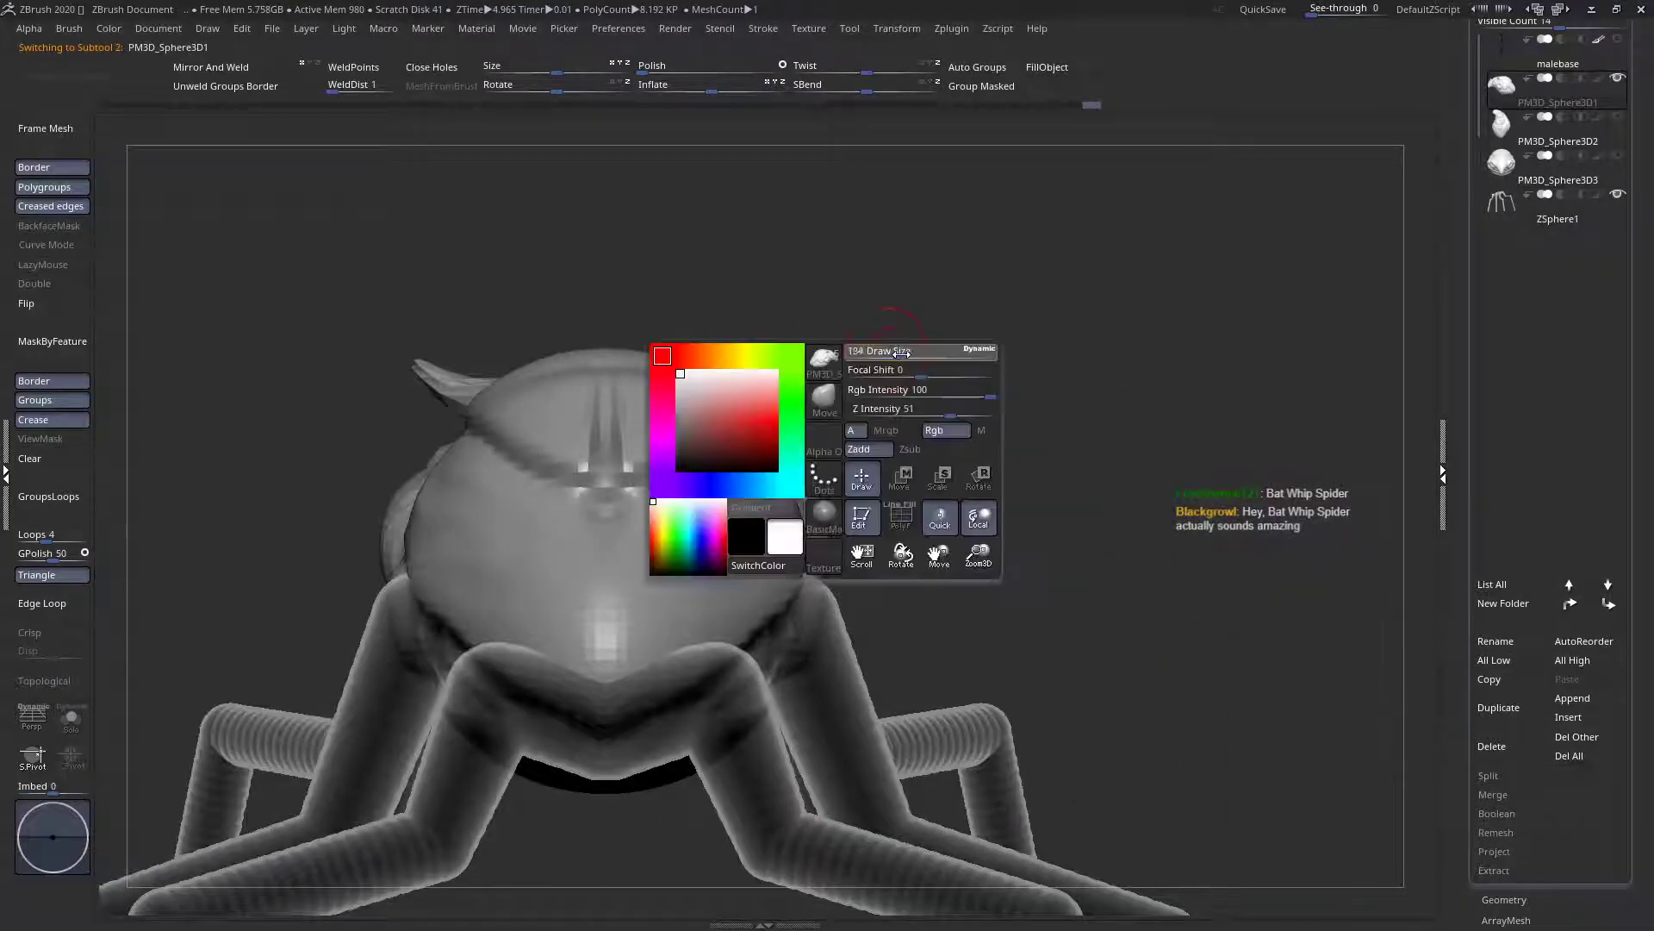
{"action": "left_click_drag", "start_coordinate": [947, 358], "coordinate": [961, 357]}
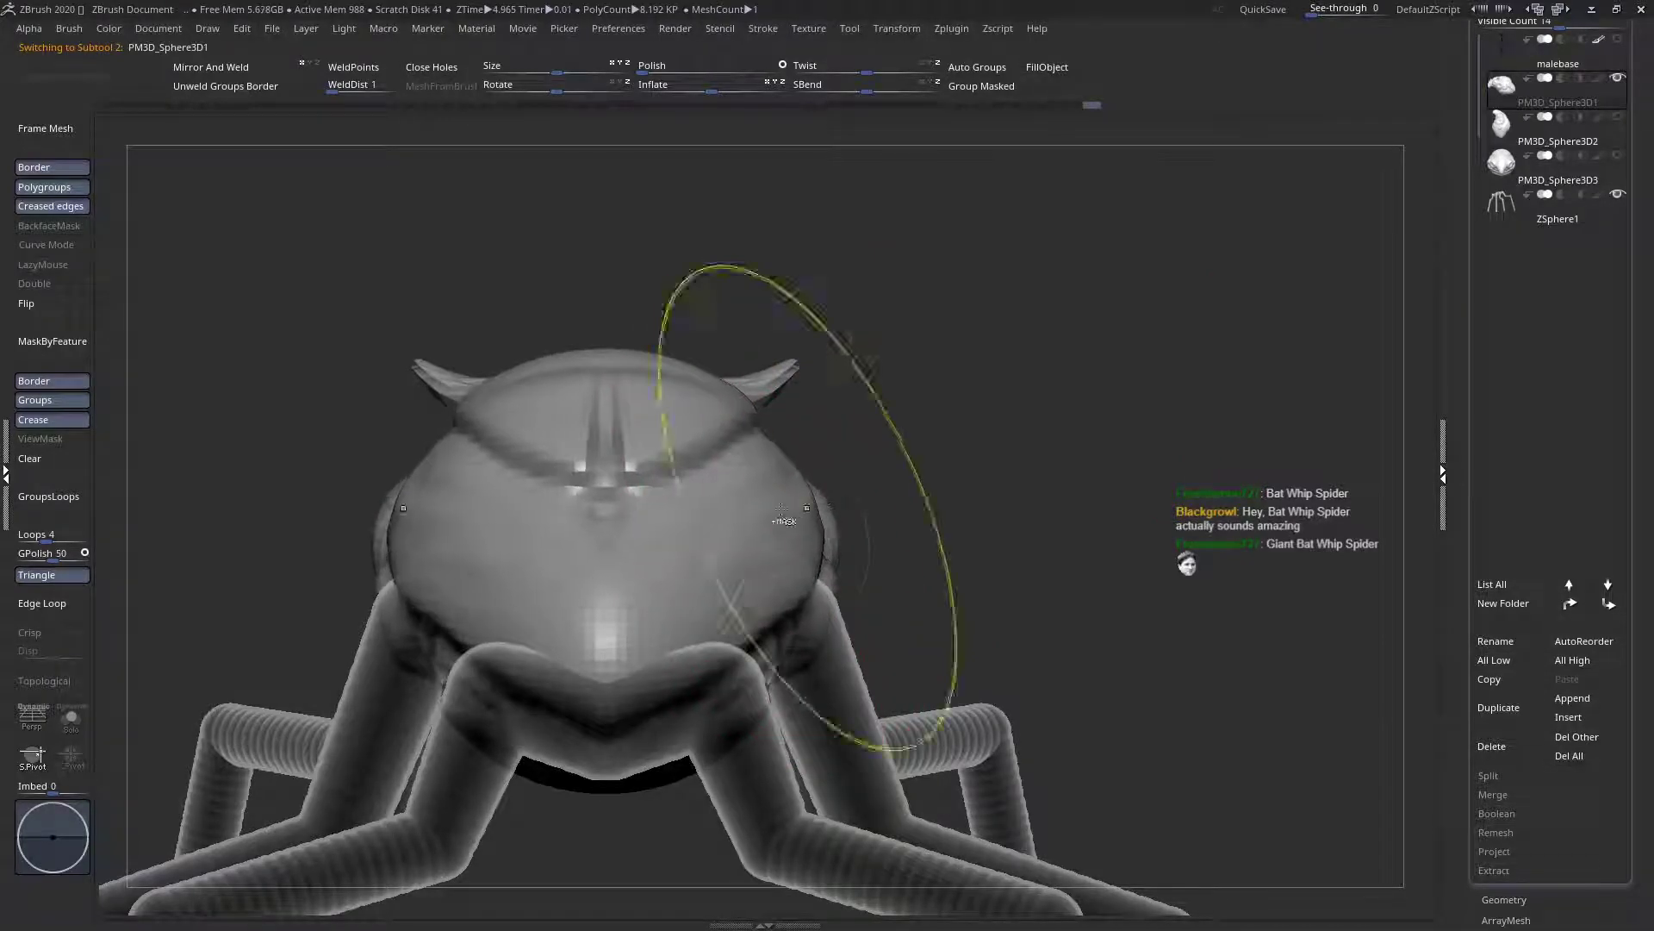
Stretch the pair of horns farther out to the sides of the body with the Move brush
{"action": "key", "text": "w"}
{"action": "mouse_move", "coordinate": [603, 514]}
{"action": "left_mouse_down", "text": "shift"}
{"action": "mouse_move", "coordinate": [959, 493]}
{"action": "mouse_move", "coordinate": [1000, 516]}
{"action": "left_mouse_up", "text": "shift"}
{"action": "key", "text": "q"}
{"action": "mouse_move", "coordinate": [701, 519]}
{"action": "right_mouse_down"}
{"action": "mouse_move", "coordinate": [572, 529]}
{"action": "mouse_move", "coordinate": [700, 521]}
{"action": "mouse_move", "coordinate": [699, 430]}
{"action": "mouse_move", "coordinate": [699, 483]}
{"action": "right_mouse_up"}
{"action": "right_click_drag", "start_coordinate": [866, 463], "coordinate": [944, 362], "text": "ctrl"}
{"action": "right_click", "coordinate": [764, 449]}
{"action": "mouse_move", "coordinate": [919, 345]}
{"action": "left_mouse_down"}
{"action": "mouse_move", "coordinate": [1015, 328]}
{"action": "mouse_move", "coordinate": [999, 332]}
{"action": "left_mouse_up"}
{"action": "mouse_move", "coordinate": [999, 333]}
{"action": "right_mouse_down"}
{"action": "mouse_move", "coordinate": [874, 365]}
{"action": "mouse_move", "coordinate": [772, 350]}
{"action": "right_mouse_up"}
{"action": "right_click", "coordinate": [936, 347]}
{"action": "right_click_drag", "start_coordinate": [895, 353], "coordinate": [931, 414]}
{"action": "right_click_drag", "start_coordinate": [1026, 280], "coordinate": [896, 422], "text": "alt"}
Pull the shell's side edges behind the horns outward into a broad pair of pointed lobes
{"action": "right_click", "coordinate": [902, 419]}
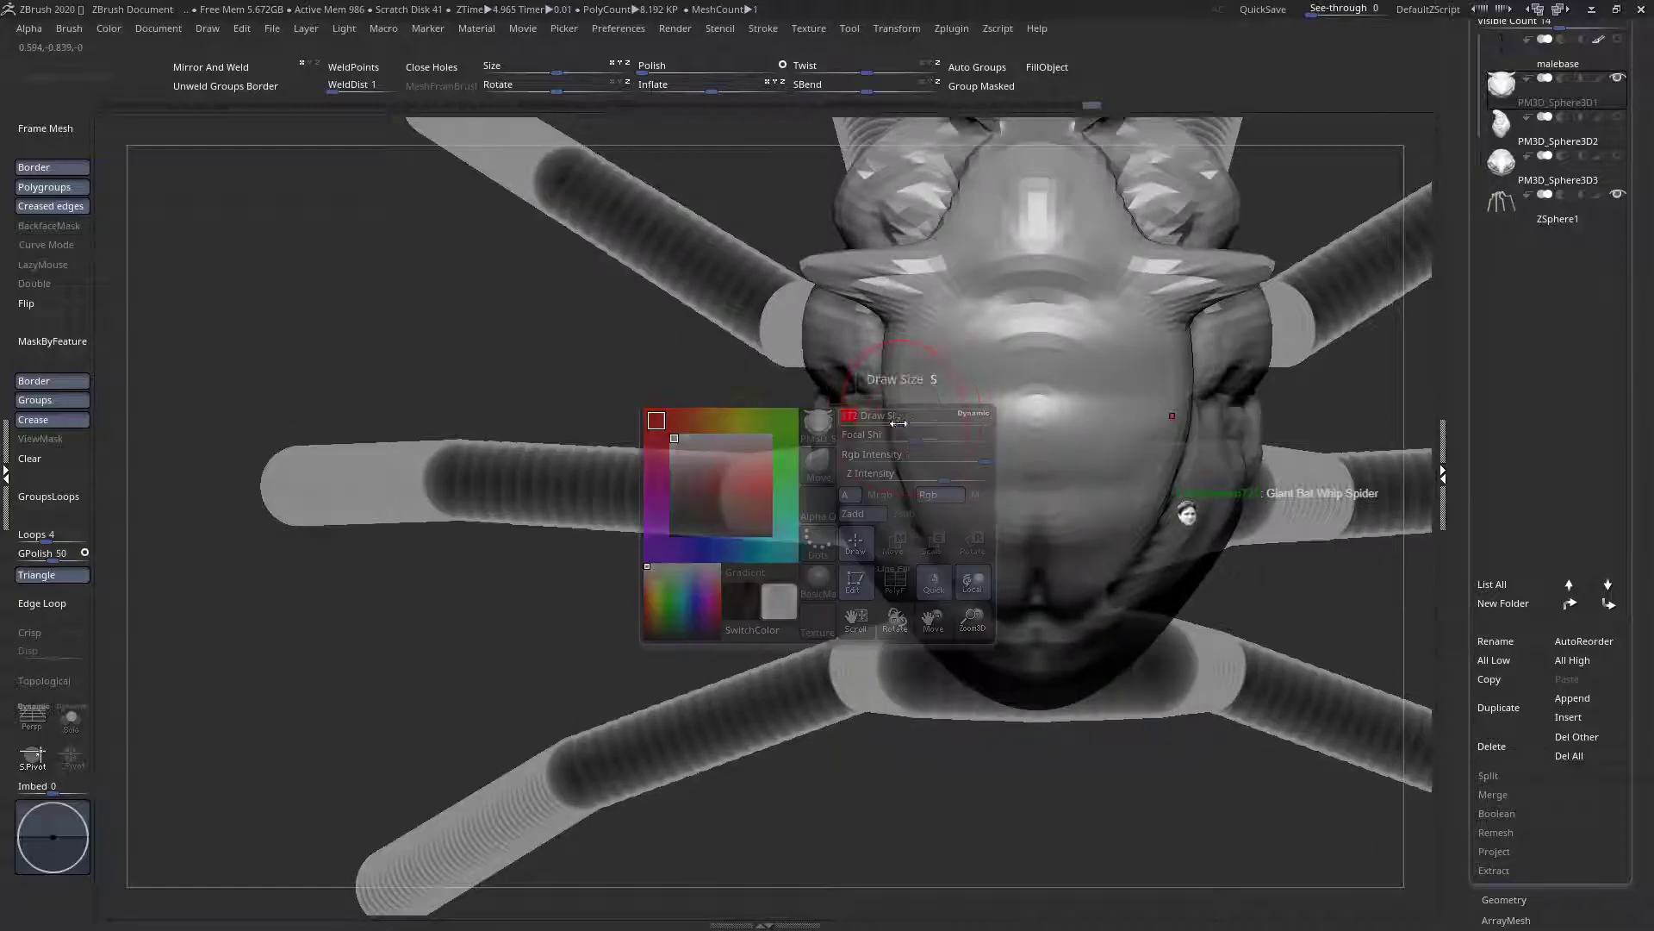
{"action": "mouse_move", "coordinate": [877, 427]}
{"action": "left_mouse_down"}
{"action": "mouse_move", "coordinate": [858, 414]}
{"action": "mouse_move", "coordinate": [769, 438]}
{"action": "left_mouse_up"}
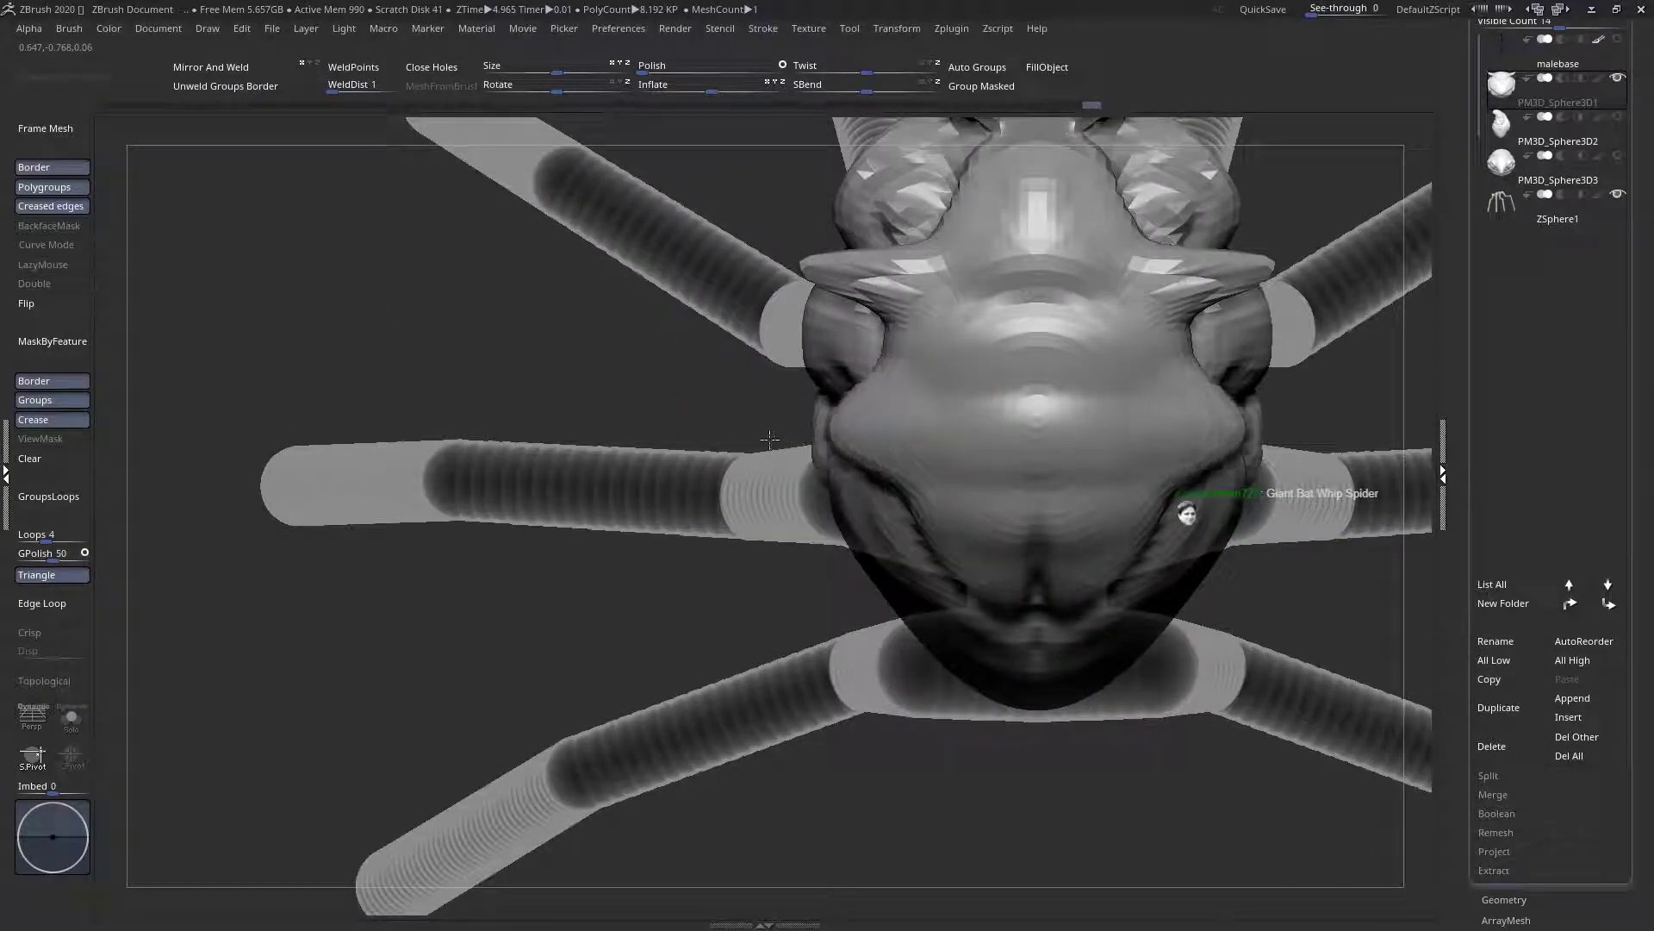
{"action": "right_click", "coordinate": [834, 422]}
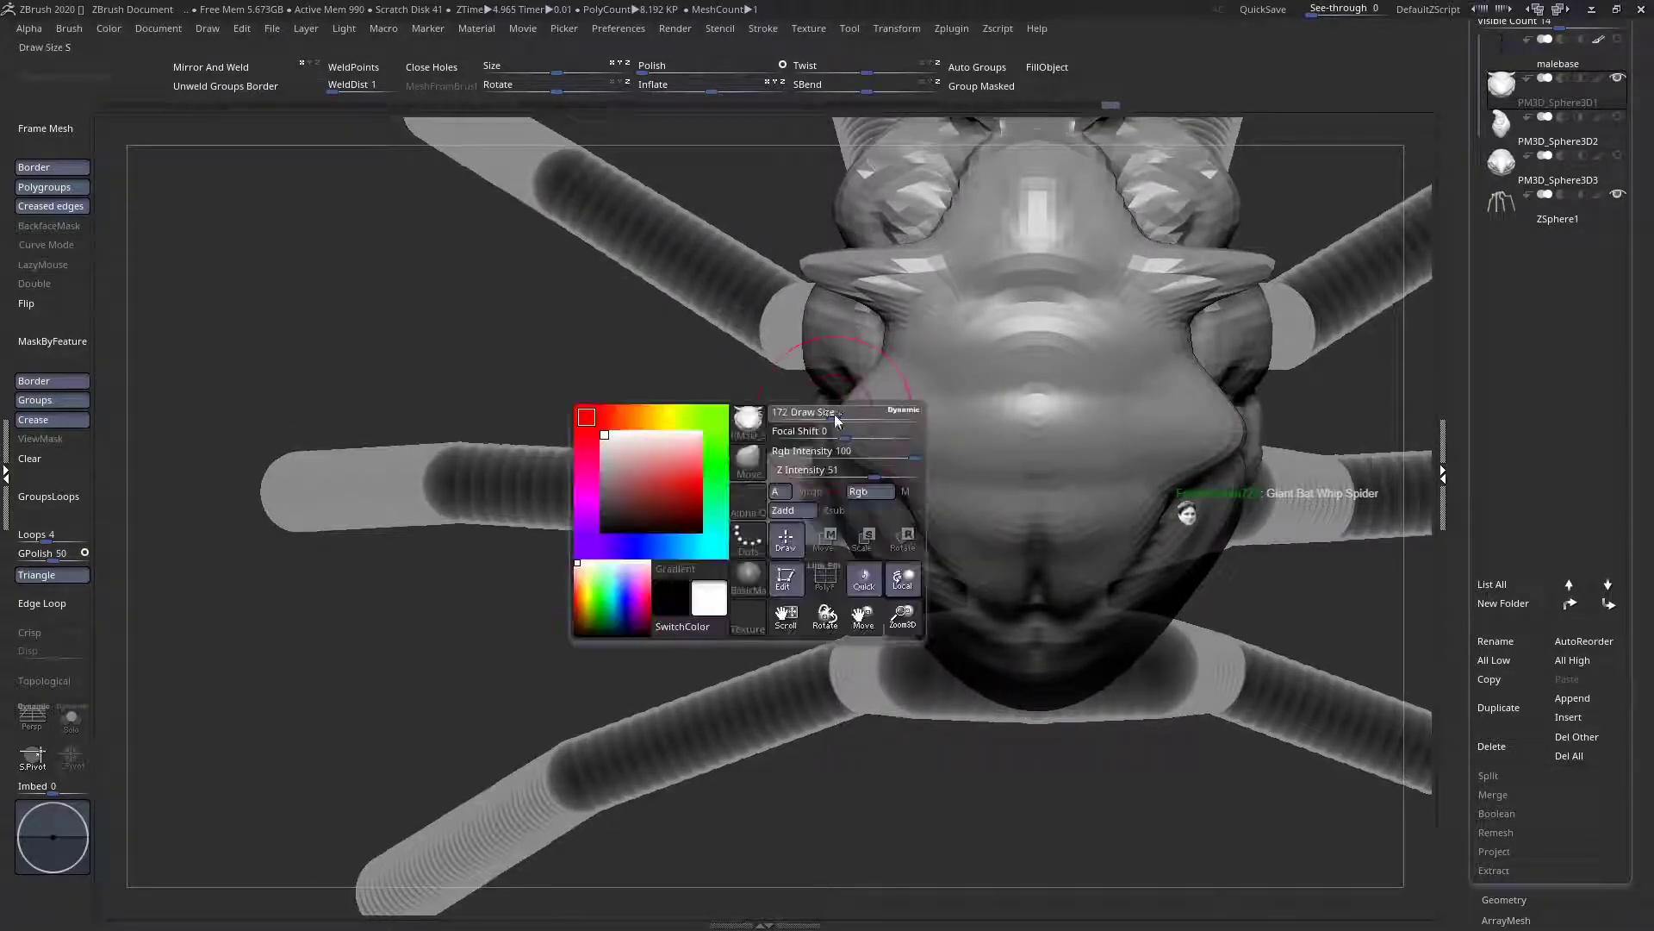
{"action": "right_click", "coordinate": [877, 393]}
{"action": "left_click_drag", "start_coordinate": [847, 420], "coordinate": [718, 419]}
{"action": "right_click_drag", "start_coordinate": [887, 447], "coordinate": [817, 340], "text": "alt"}
{"action": "right_click_drag", "start_coordinate": [780, 282], "coordinate": [775, 373], "text": "alt"}
{"action": "right_click_drag", "start_coordinate": [900, 307], "coordinate": [873, 380], "text": "alt"}
Pull a smaller pair of pointed spikes out of the shell's edge in front of the horns, just behind the beak
{"action": "right_click_drag", "start_coordinate": [847, 233], "coordinate": [840, 344]}
{"action": "right_click", "coordinate": [840, 344]}
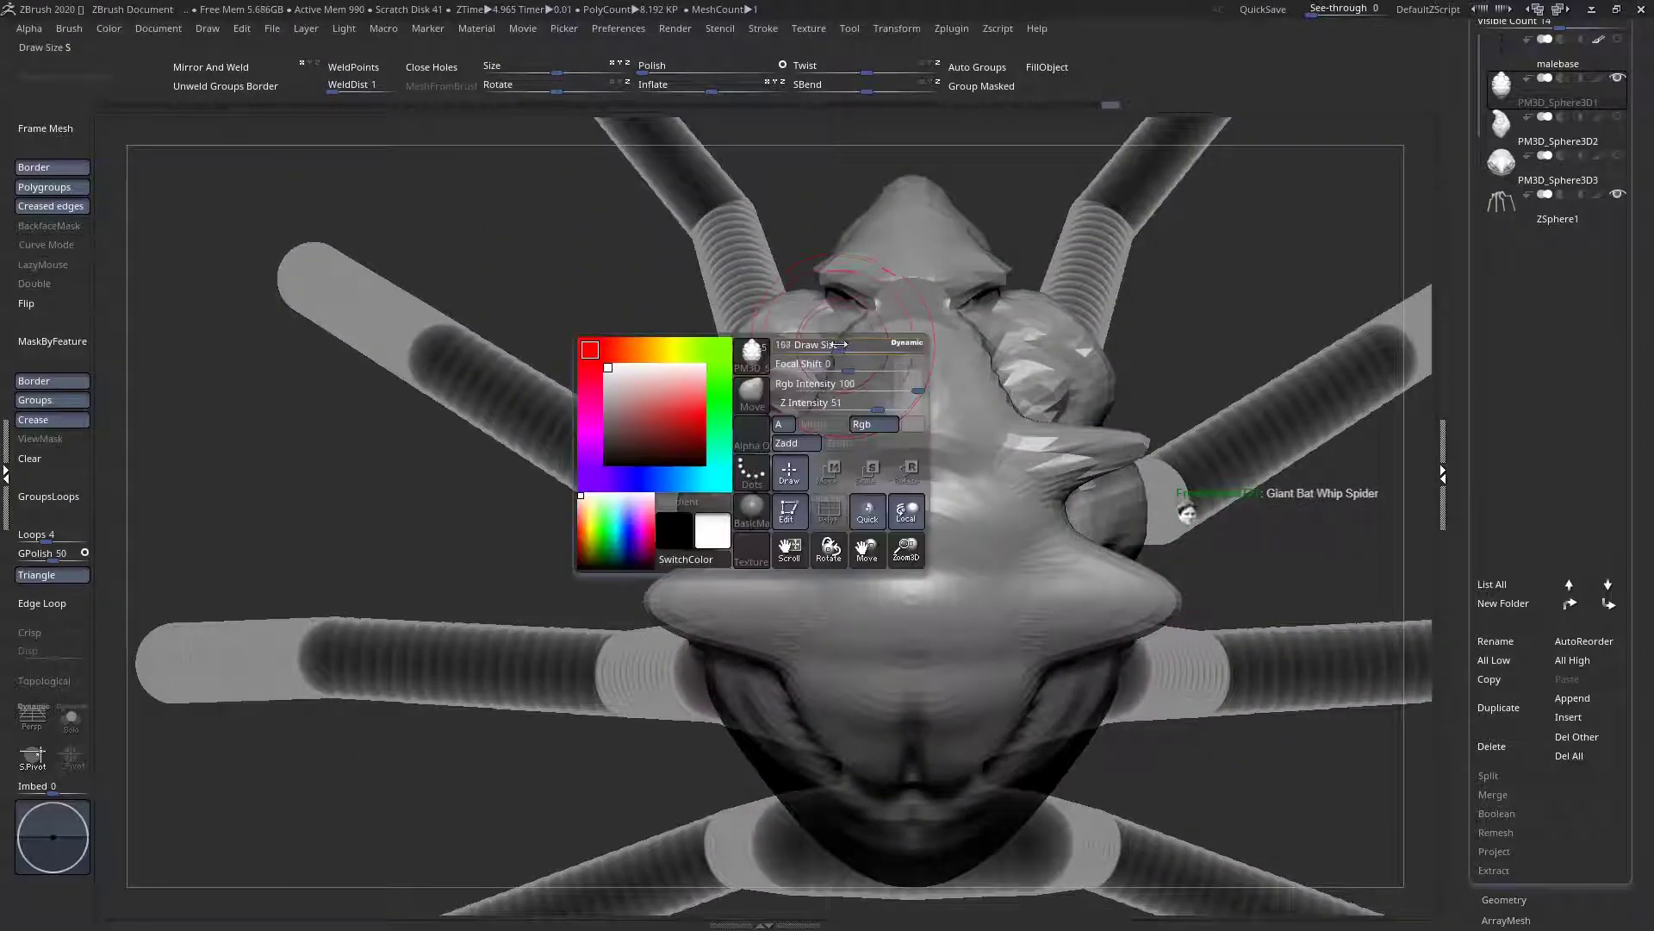
{"action": "left_click_drag", "start_coordinate": [827, 343], "coordinate": [820, 343]}
{"action": "right_click_drag", "start_coordinate": [837, 314], "coordinate": [848, 369], "text": "ctrl"}
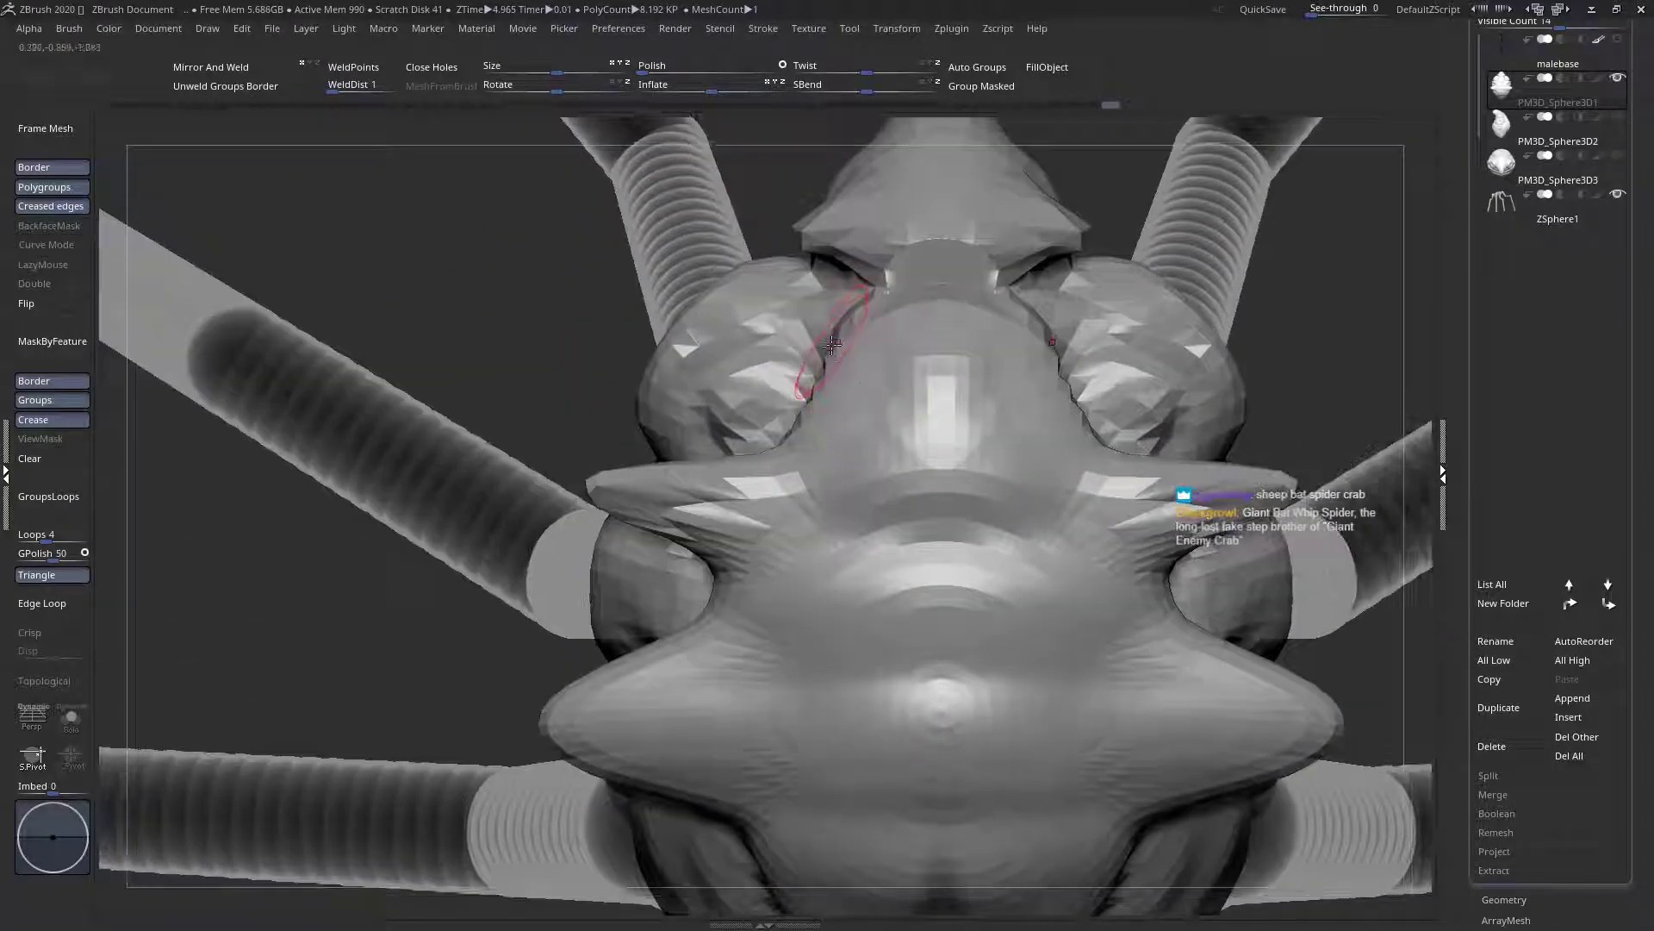
{"action": "left_click_drag", "start_coordinate": [835, 347], "coordinate": [778, 339]}
{"action": "key", "text": "ctrl+z"}
{"action": "mouse_move", "coordinate": [844, 359]}
{"action": "right_mouse_down", "text": "ctrl"}
{"action": "mouse_move", "coordinate": [732, 358]}
{"action": "mouse_move", "coordinate": [901, 448]}
{"action": "mouse_move", "coordinate": [1000, 431]}
{"action": "mouse_move", "coordinate": [805, 396]}
{"action": "right_mouse_up", "text": "ctrl"}
{"action": "key", "text": "space"}
{"action": "left_click_drag", "start_coordinate": [795, 347], "coordinate": [741, 328]}
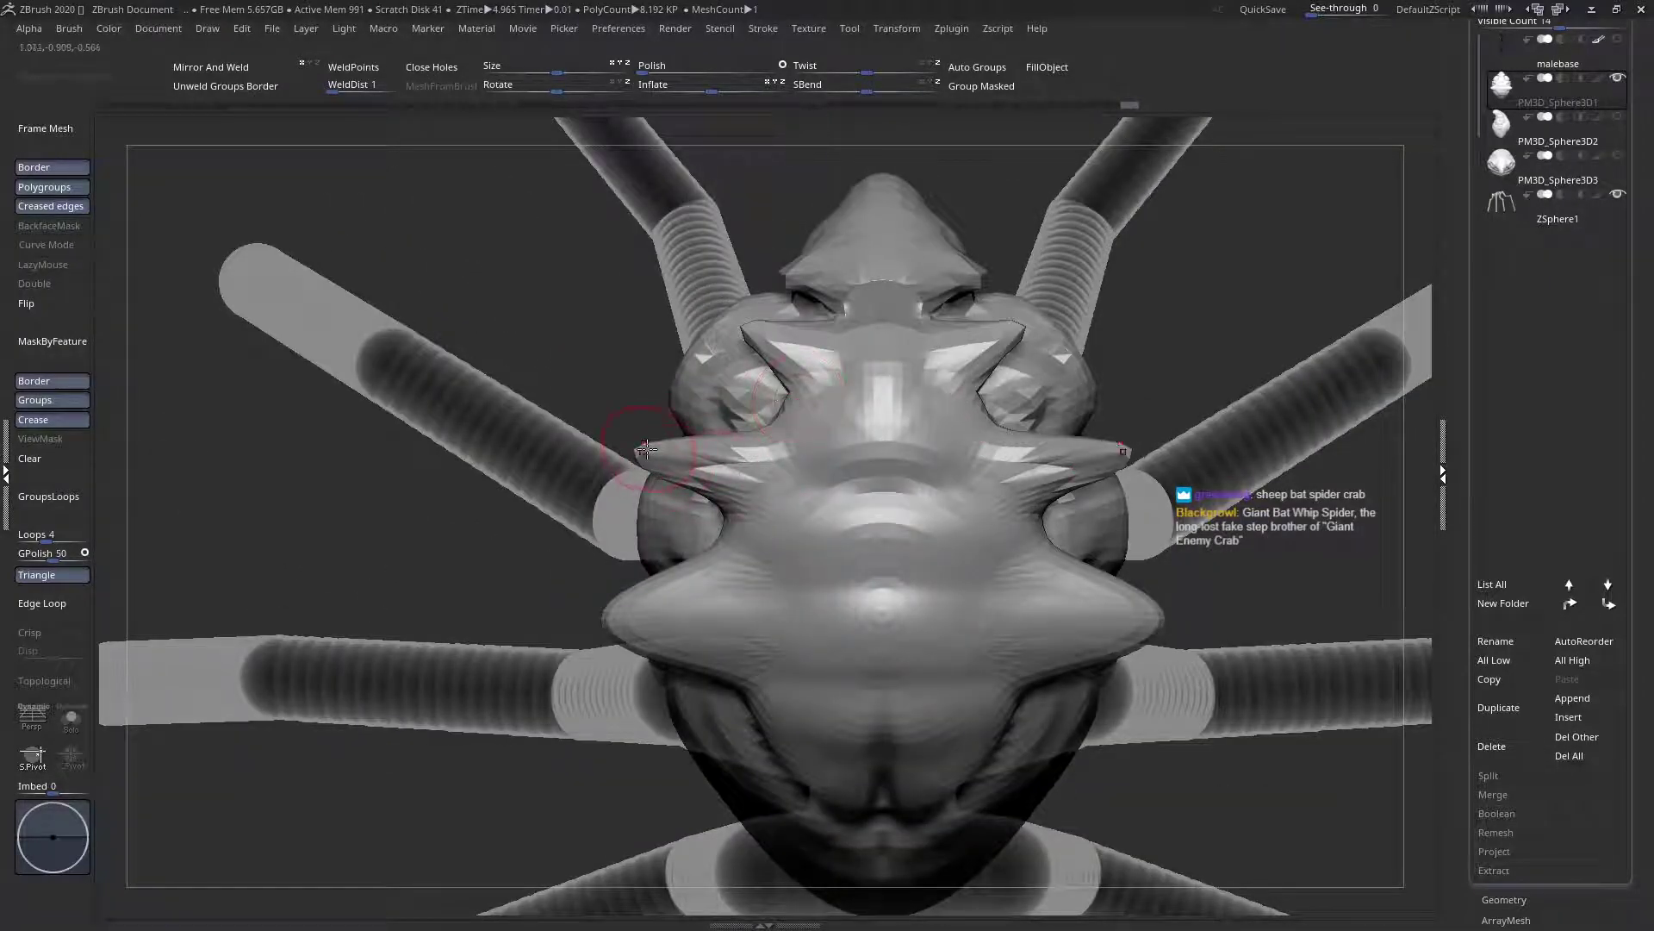
{"action": "right_click", "coordinate": [816, 352]}
{"action": "mouse_move", "coordinate": [739, 319]}
{"action": "left_mouse_down"}
{"action": "mouse_move", "coordinate": [815, 357]}
{"action": "mouse_move", "coordinate": [771, 343]}
{"action": "mouse_move", "coordinate": [784, 352]}
{"action": "left_mouse_up"}
Lift the tips of the broad spikes behind the horns upward and outward
{"action": "right_click_drag", "start_coordinate": [775, 348], "coordinate": [727, 485]}
{"action": "mouse_move", "coordinate": [705, 628]}
{"action": "right_mouse_down"}
{"action": "mouse_move", "coordinate": [709, 572]}
{"action": "mouse_move", "coordinate": [669, 466]}
{"action": "right_mouse_up"}
{"action": "key", "text": "space"}
{"action": "key", "text": "s"}
{"action": "left_click_drag", "start_coordinate": [679, 441], "coordinate": [630, 399]}
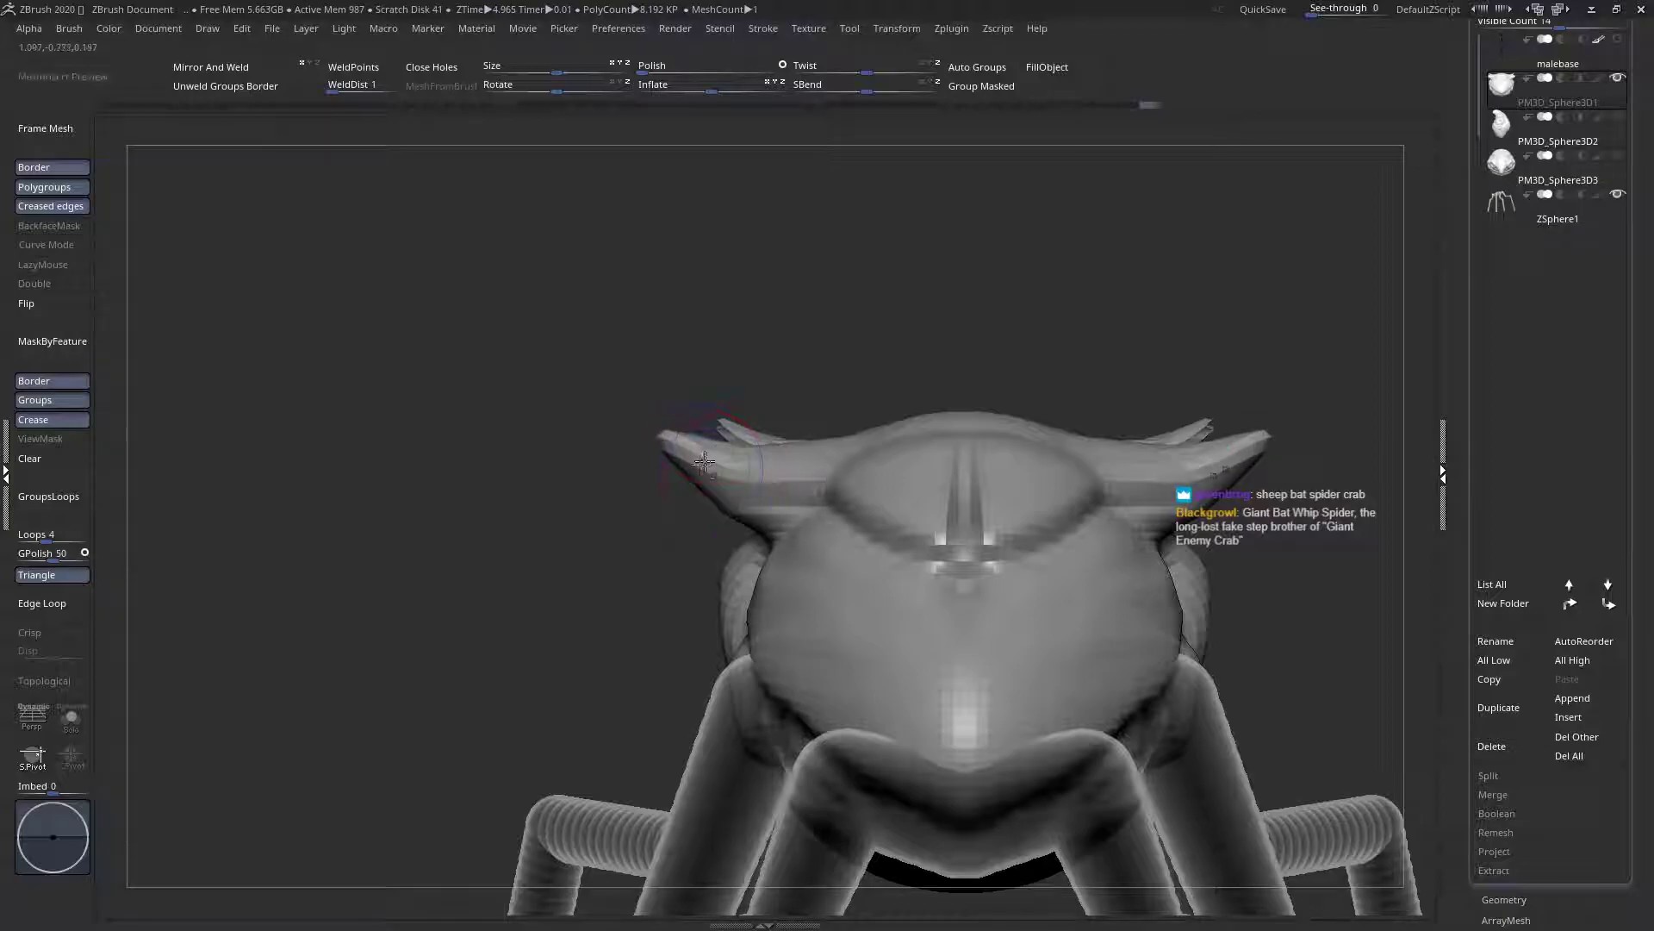
{"action": "right_click_drag", "start_coordinate": [719, 475], "coordinate": [726, 505]}
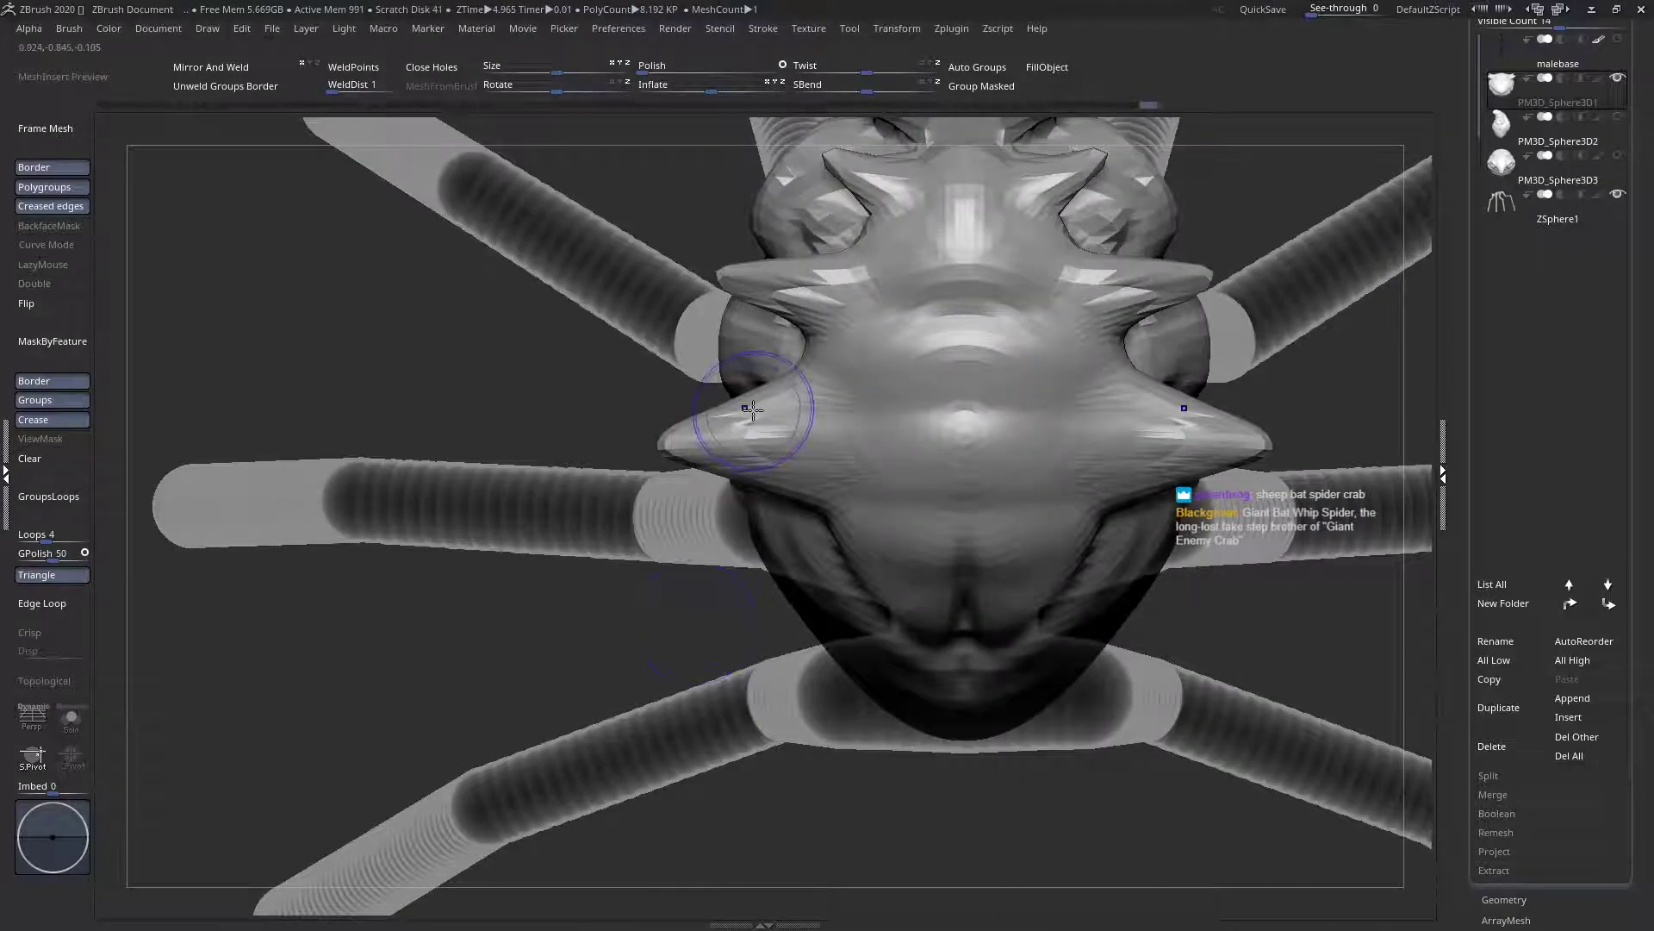
Bend the broad spikes behind the horns toward the rear so they form curved hooks
{"action": "key", "text": "space"}
{"action": "right_click_drag", "start_coordinate": [1164, 407], "coordinate": [957, 466], "text": "alt"}
{"action": "key", "text": "space"}
{"action": "mouse_move", "coordinate": [1041, 493]}
{"action": "left_mouse_down"}
{"action": "mouse_move", "coordinate": [1017, 613]}
{"action": "mouse_move", "coordinate": [1013, 524]}
{"action": "mouse_move", "coordinate": [996, 549]}
{"action": "mouse_move", "coordinate": [922, 552]}
{"action": "left_mouse_up"}
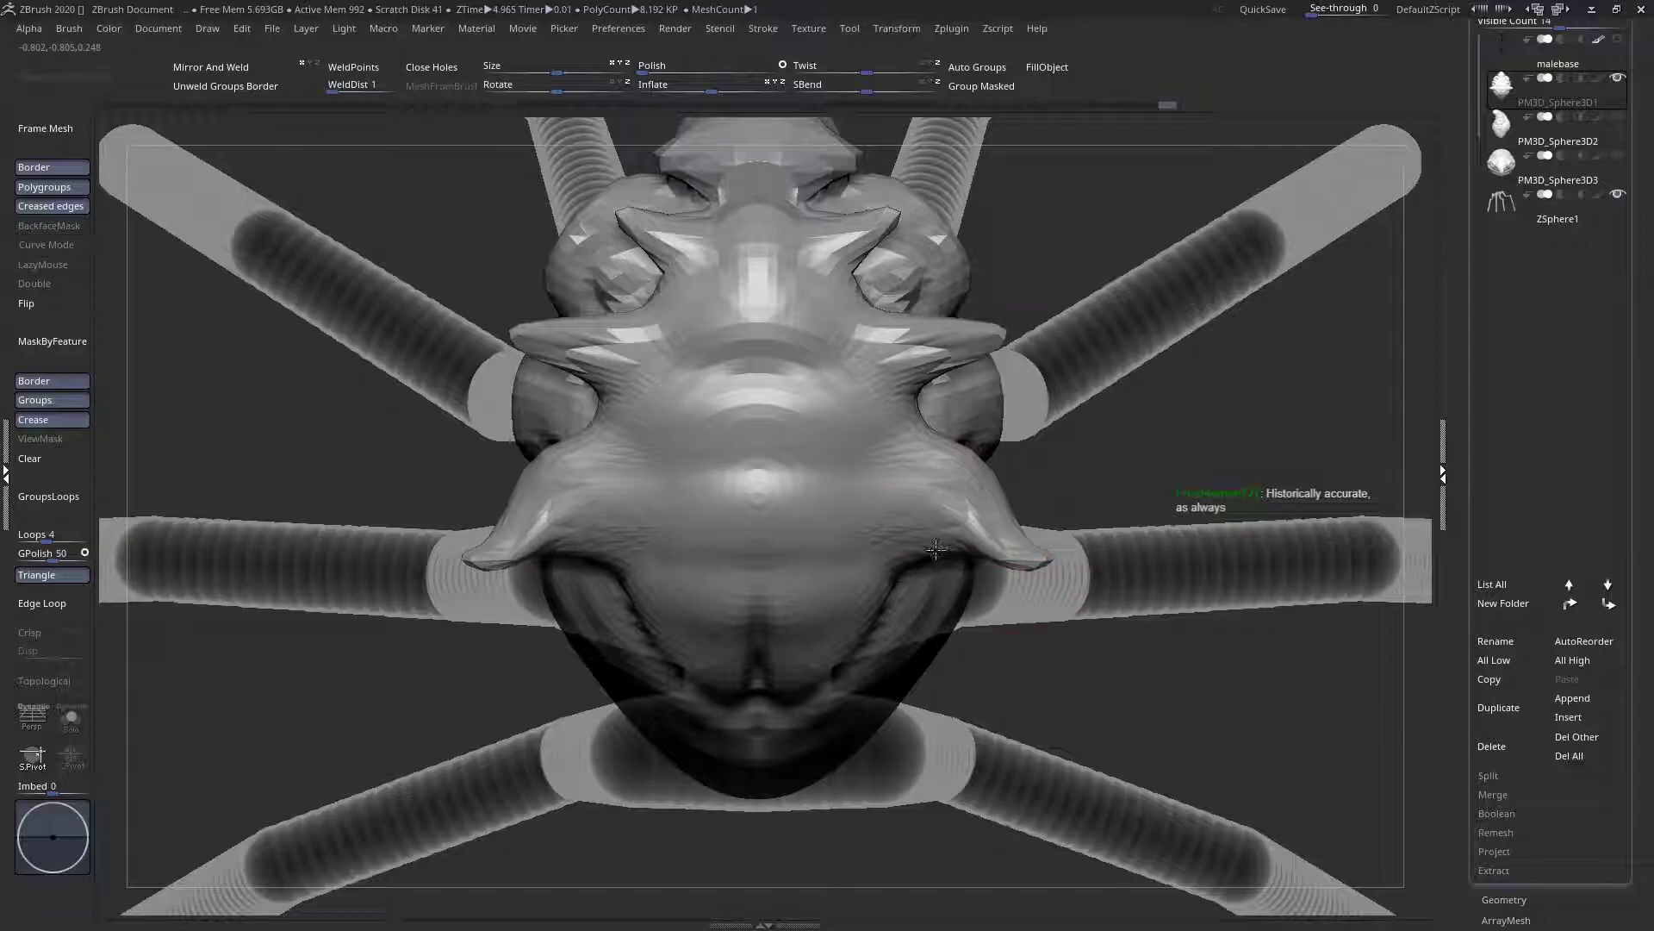
Shape another, shorter pair of spikes from the shell's edge behind the hooked ones
{"action": "right_click_drag", "start_coordinate": [915, 555], "coordinate": [920, 463], "text": "alt"}
{"action": "key", "text": "space"}
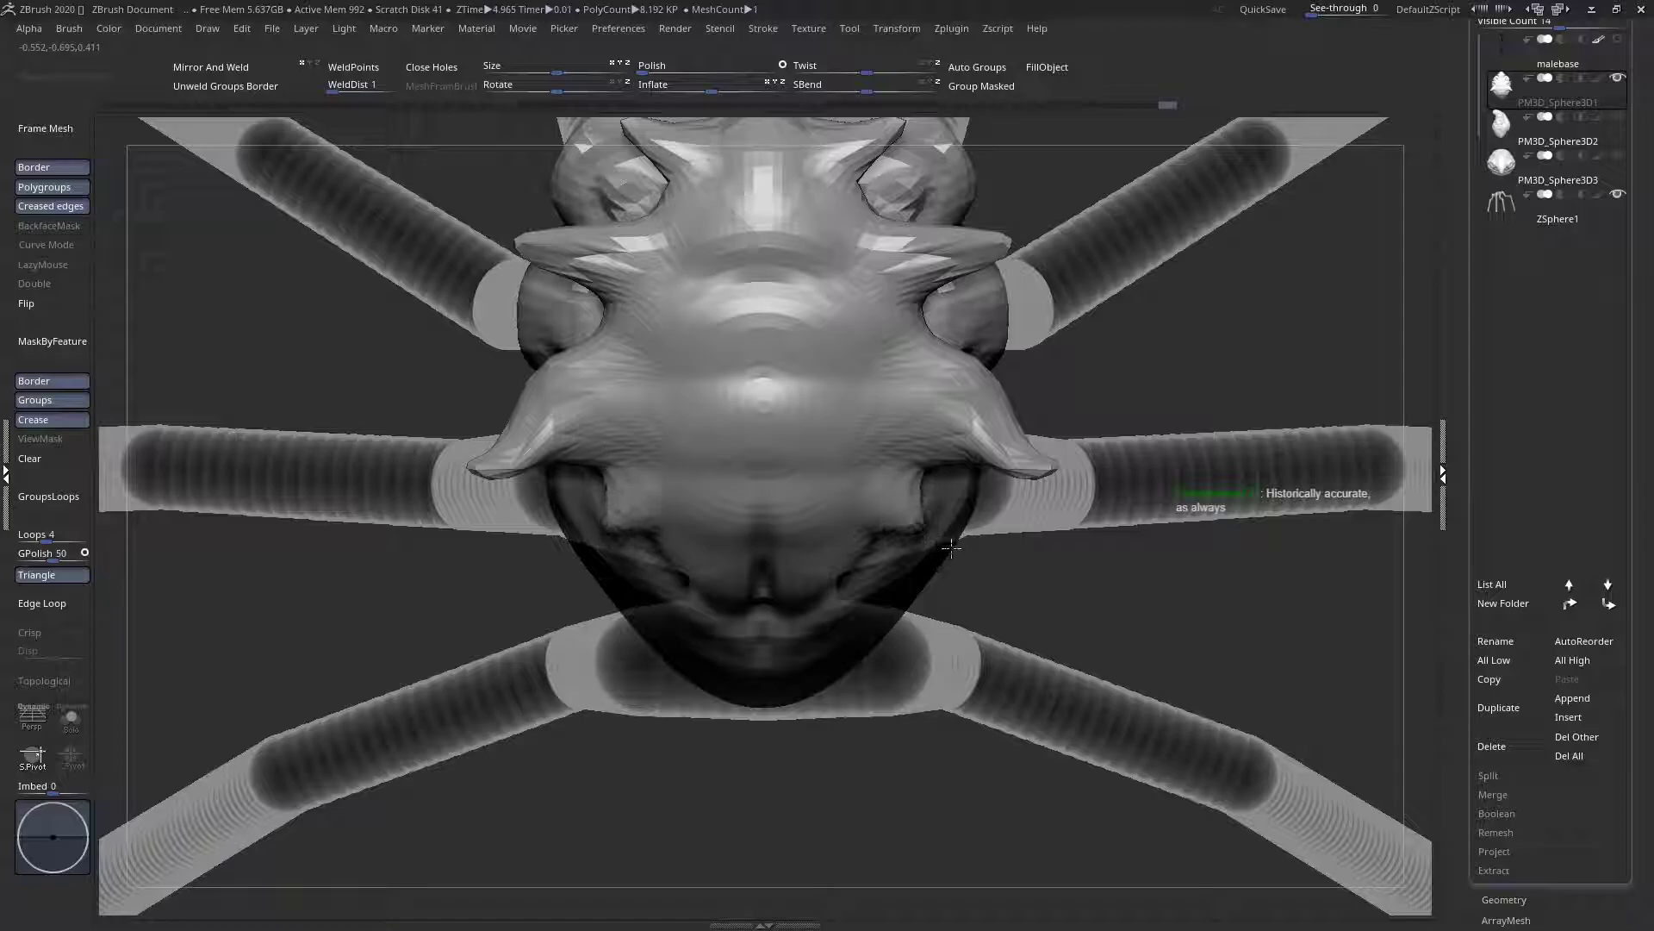
{"action": "right_click_drag", "start_coordinate": [893, 497], "coordinate": [801, 517]}
{"action": "mouse_move", "coordinate": [801, 517]}
{"action": "right_mouse_down"}
{"action": "mouse_move", "coordinate": [779, 565]}
{"action": "mouse_move", "coordinate": [834, 570]}
{"action": "mouse_move", "coordinate": [866, 624]}
{"action": "mouse_move", "coordinate": [724, 537]}
{"action": "mouse_move", "coordinate": [824, 561]}
{"action": "mouse_move", "coordinate": [779, 453]}
{"action": "right_mouse_up"}
{"action": "key", "text": "space"}
{"action": "mouse_move", "coordinate": [699, 535]}
{"action": "left_mouse_down"}
{"action": "mouse_move", "coordinate": [600, 556]}
{"action": "mouse_move", "coordinate": [652, 558]}
{"action": "left_mouse_up"}
{"action": "left_click_drag", "start_coordinate": [754, 368], "coordinate": [710, 349]}
{"action": "left_click_drag", "start_coordinate": [720, 602], "coordinate": [654, 594]}
Push the body's underside upward between the legs and adjust its rear contour with a large Move brush
{"action": "right_click_drag", "start_coordinate": [820, 616], "coordinate": [830, 452], "text": "alt"}
{"action": "key", "text": "space"}
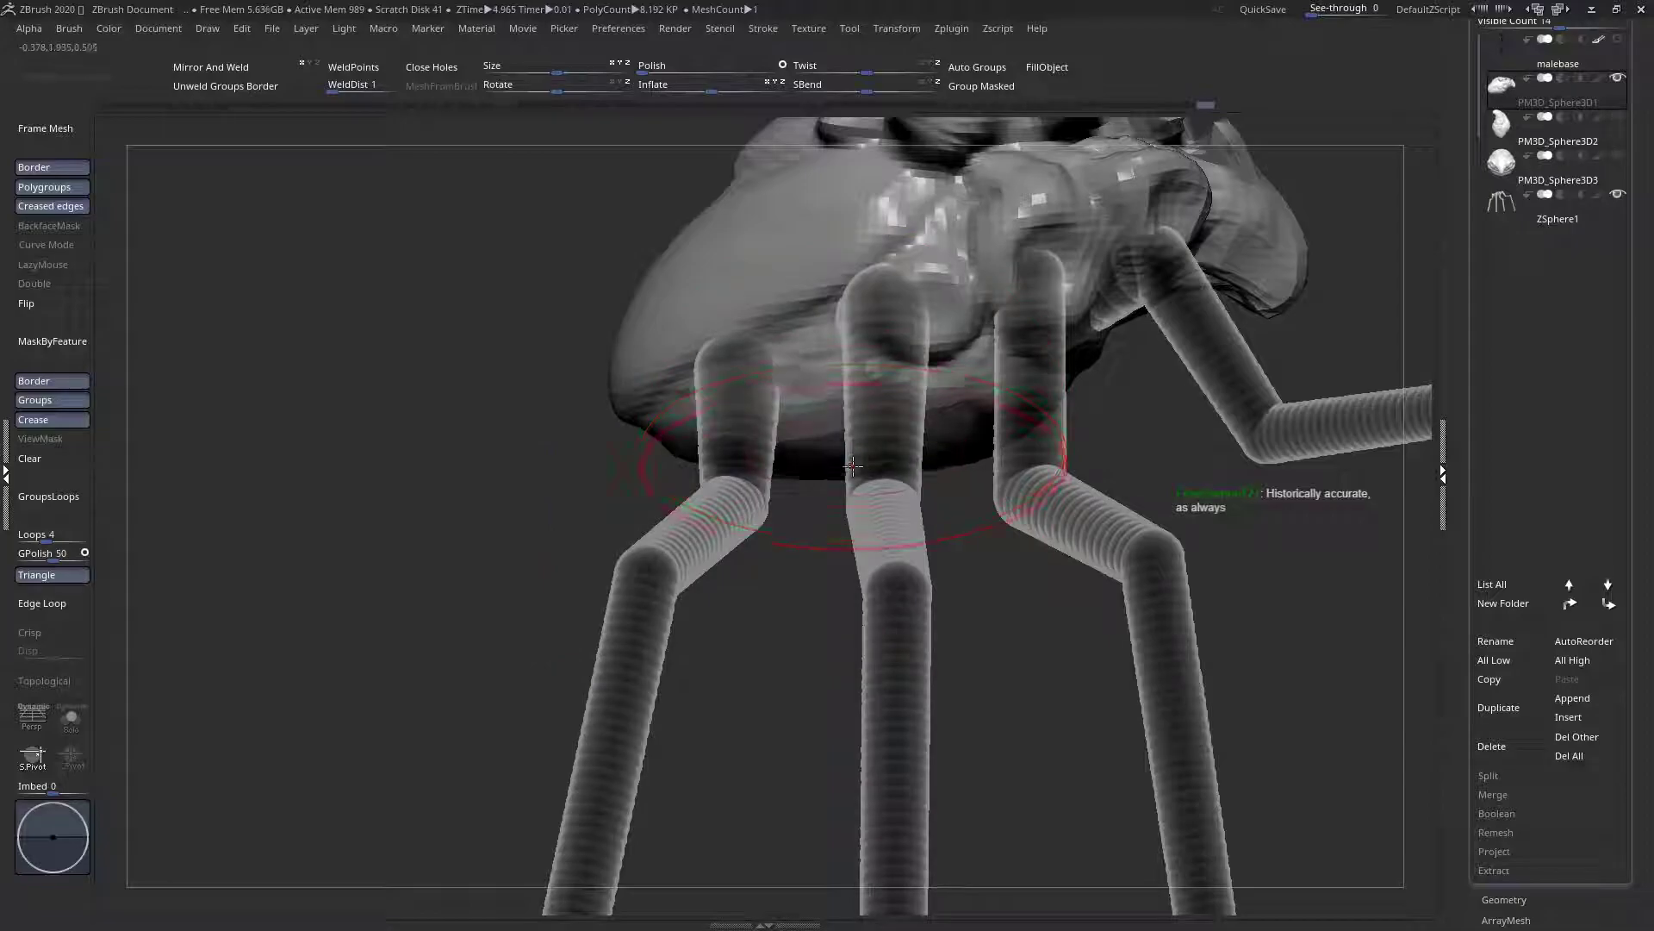
{"action": "left_click_drag", "start_coordinate": [1008, 437], "coordinate": [1013, 418]}
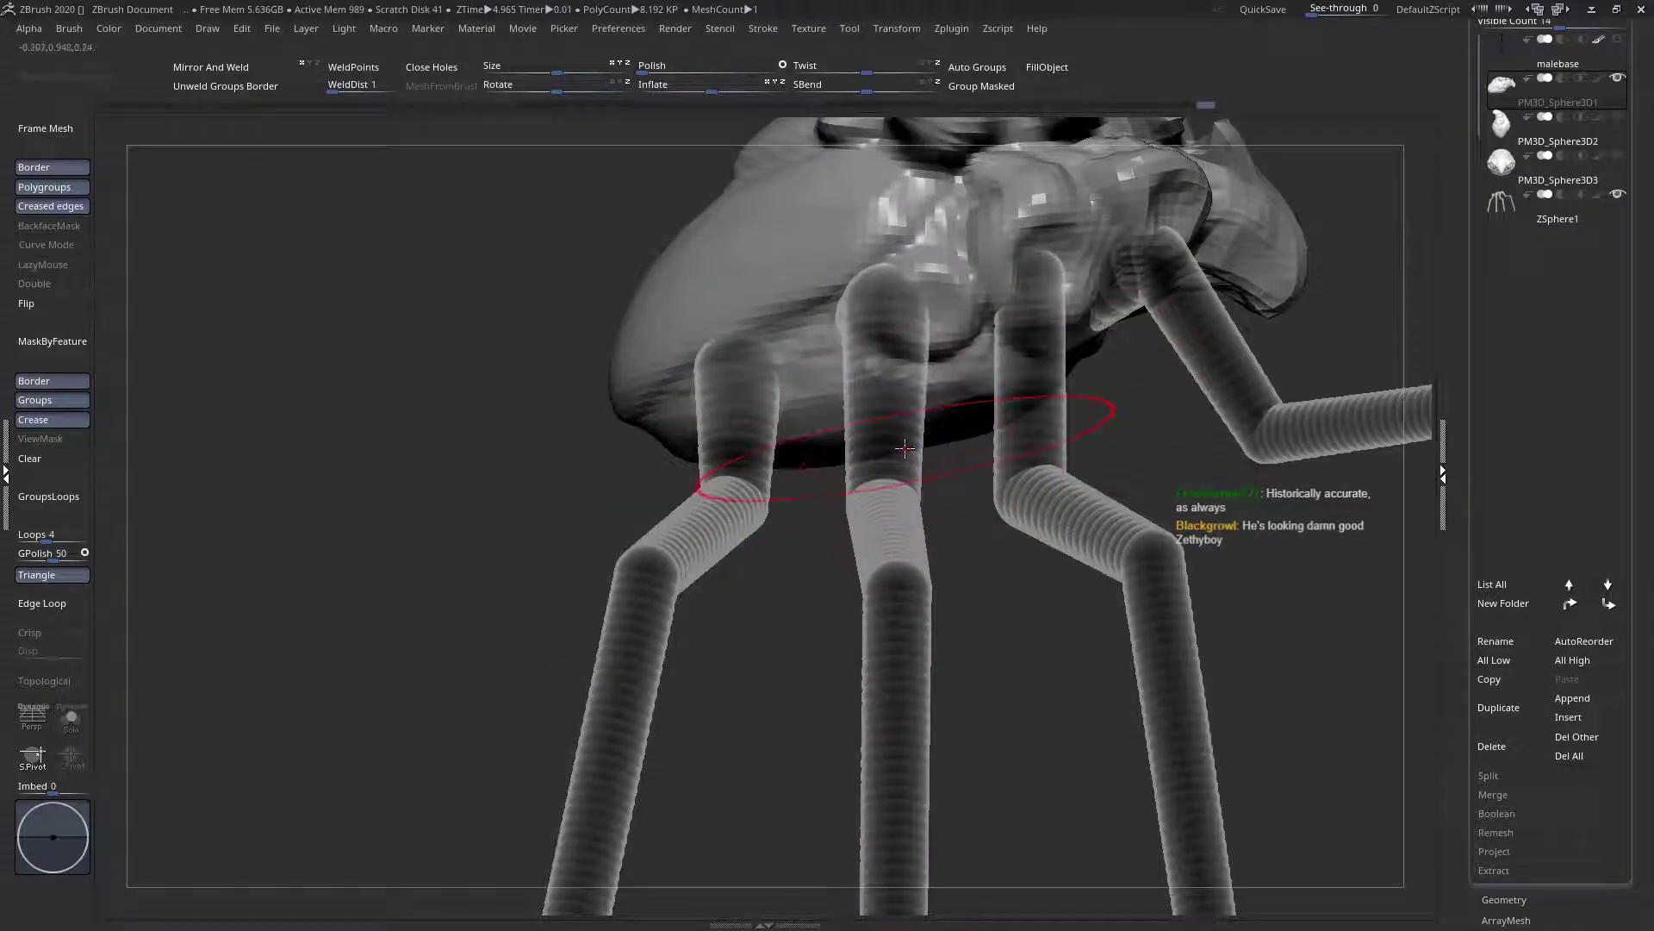
{"action": "key", "text": "space"}
{"action": "mouse_move", "coordinate": [627, 403]}
{"action": "left_mouse_down"}
{"action": "mouse_move", "coordinate": [571, 413]}
{"action": "mouse_move", "coordinate": [614, 388]}
{"action": "mouse_move", "coordinate": [555, 388]}
{"action": "mouse_move", "coordinate": [762, 401]}
{"action": "mouse_move", "coordinate": [786, 465]}
{"action": "left_mouse_up"}
{"action": "key", "text": "f"}
{"action": "key", "text": "space"}
{"action": "left_click_drag", "start_coordinate": [904, 427], "coordinate": [925, 452]}
{"action": "key", "text": "space"}
{"action": "key", "text": "space"}
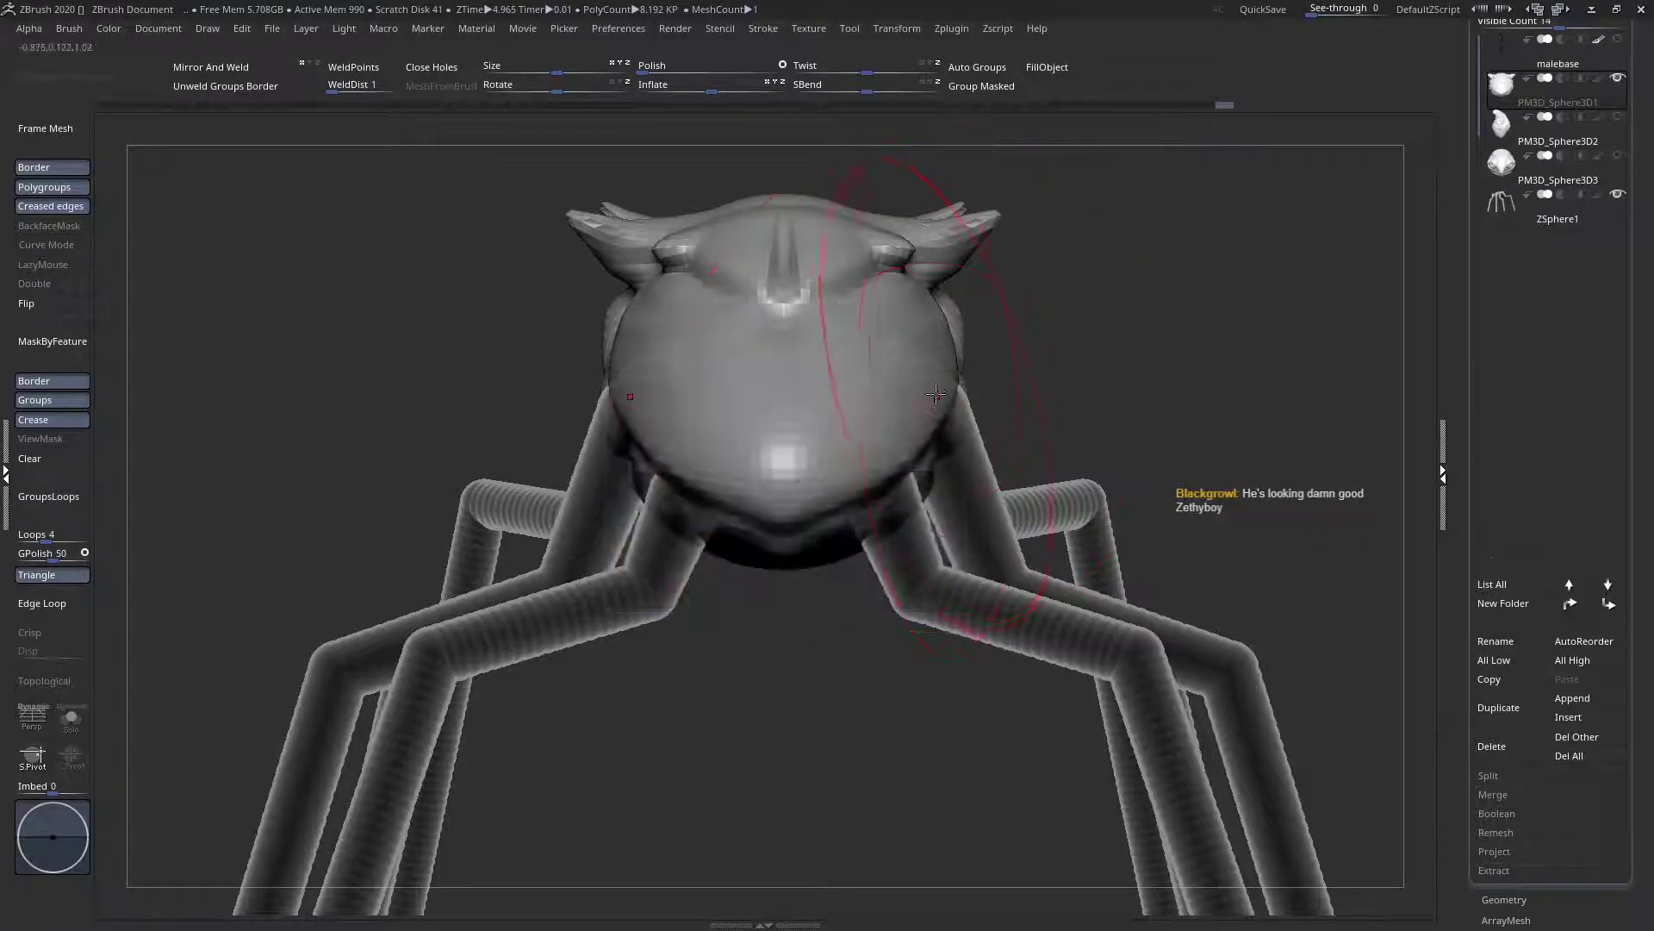
{"action": "mouse_move", "coordinate": [955, 381]}
{"action": "left_mouse_down"}
{"action": "mouse_move", "coordinate": [1011, 374]}
{"action": "mouse_move", "coordinate": [544, 436]}
{"action": "mouse_move", "coordinate": [489, 426]}
{"action": "left_mouse_up"}
Stretch the hooked spikes farther outward as seen from the front and adjust the shape of the horns
{"action": "key", "text": "space"}
{"action": "left_click", "coordinate": [1031, 337]}
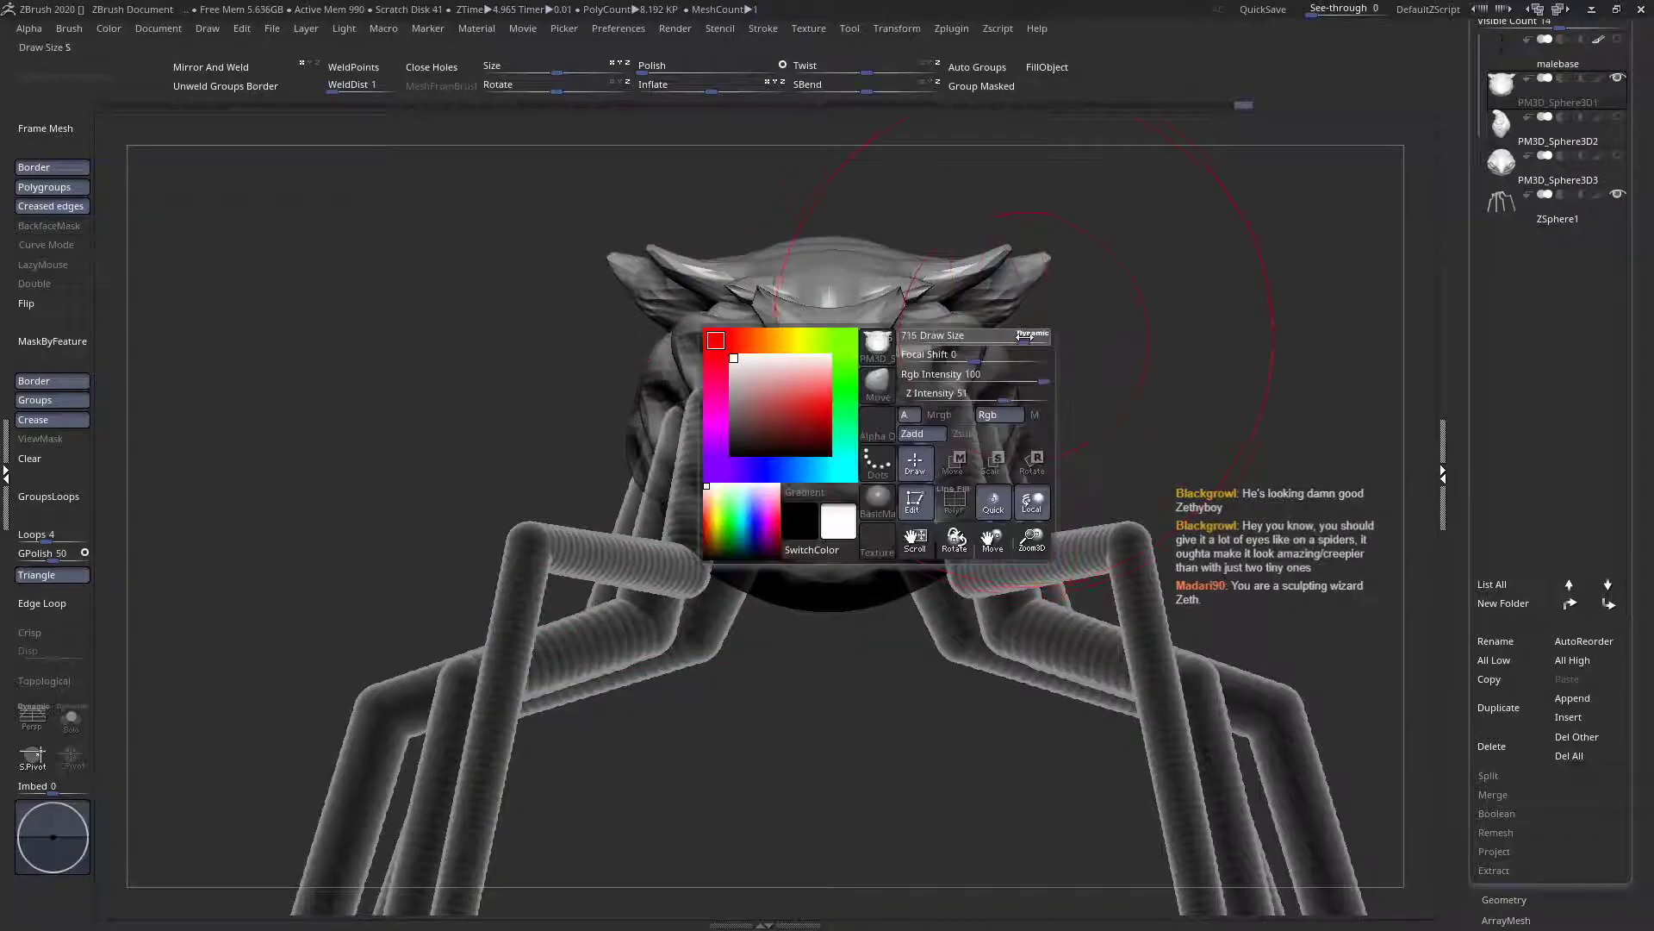
{"action": "mouse_move", "coordinate": [1052, 258]}
{"action": "left_mouse_down"}
{"action": "mouse_move", "coordinate": [1149, 251]}
{"action": "mouse_move", "coordinate": [1097, 257]}
{"action": "mouse_move", "coordinate": [1126, 266]}
{"action": "left_mouse_up"}
{"action": "key", "text": "space"}
{"action": "left_click", "coordinate": [1077, 270]}
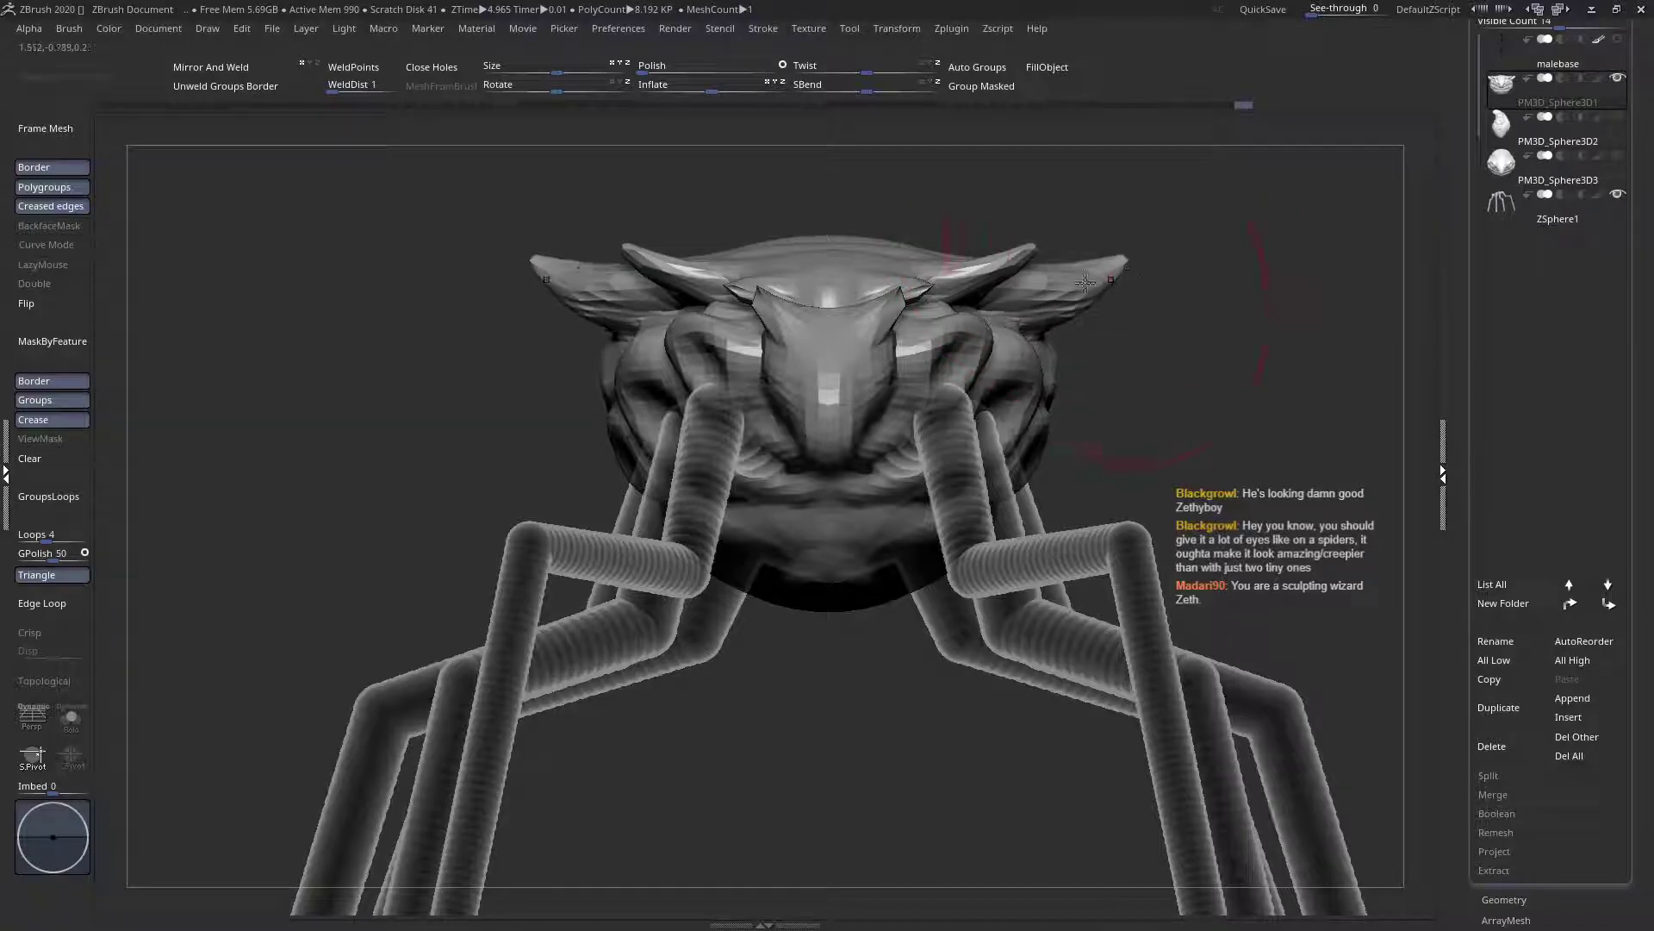
{"action": "right_click_drag", "start_coordinate": [1083, 280], "coordinate": [987, 280]}
{"action": "mouse_move", "coordinate": [985, 280]}
{"action": "left_mouse_down"}
{"action": "mouse_move", "coordinate": [945, 529]}
{"action": "mouse_move", "coordinate": [955, 310]}
{"action": "left_mouse_up"}
{"action": "key", "text": "space"}
Examine the shell's back ridge, spikes and overall silhouette from the side, the rear and the front
{"action": "right_click_drag", "start_coordinate": [915, 297], "coordinate": [901, 196]}
{"action": "right_click_drag", "start_coordinate": [971, 439], "coordinate": [1019, 580], "text": "ctrl"}
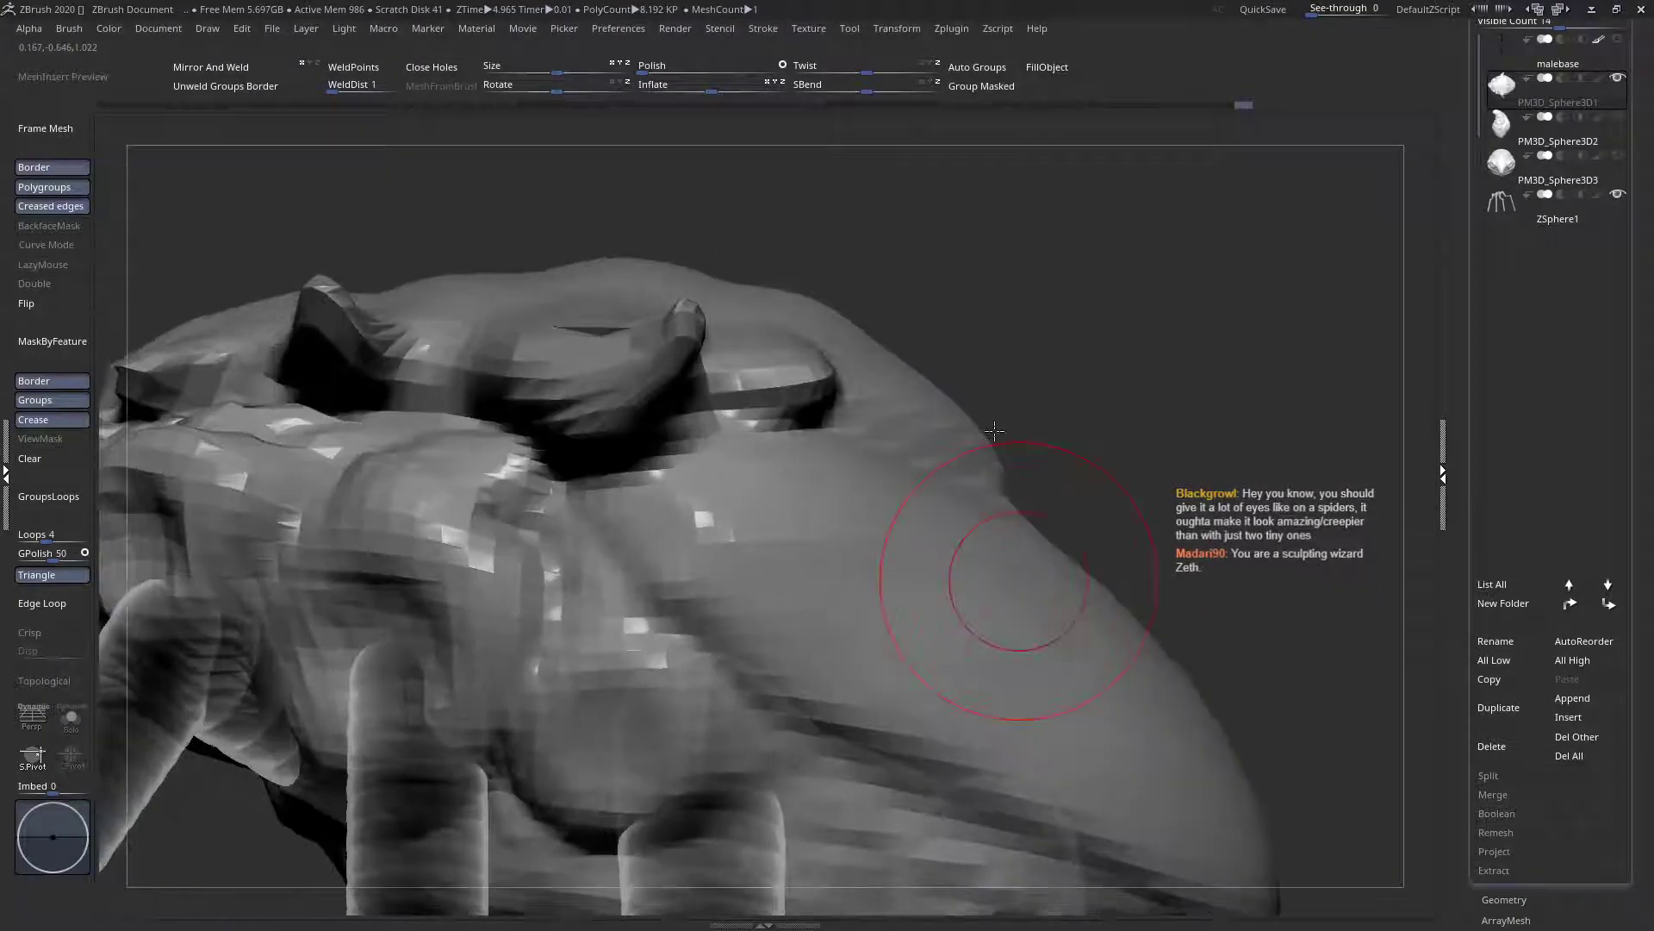
{"action": "key", "text": "space"}
{"action": "mouse_move", "coordinate": [1013, 462]}
{"action": "right_mouse_down"}
{"action": "mouse_move", "coordinate": [890, 473]}
{"action": "mouse_move", "coordinate": [827, 439]}
{"action": "right_mouse_up"}
{"action": "key", "text": "space"}
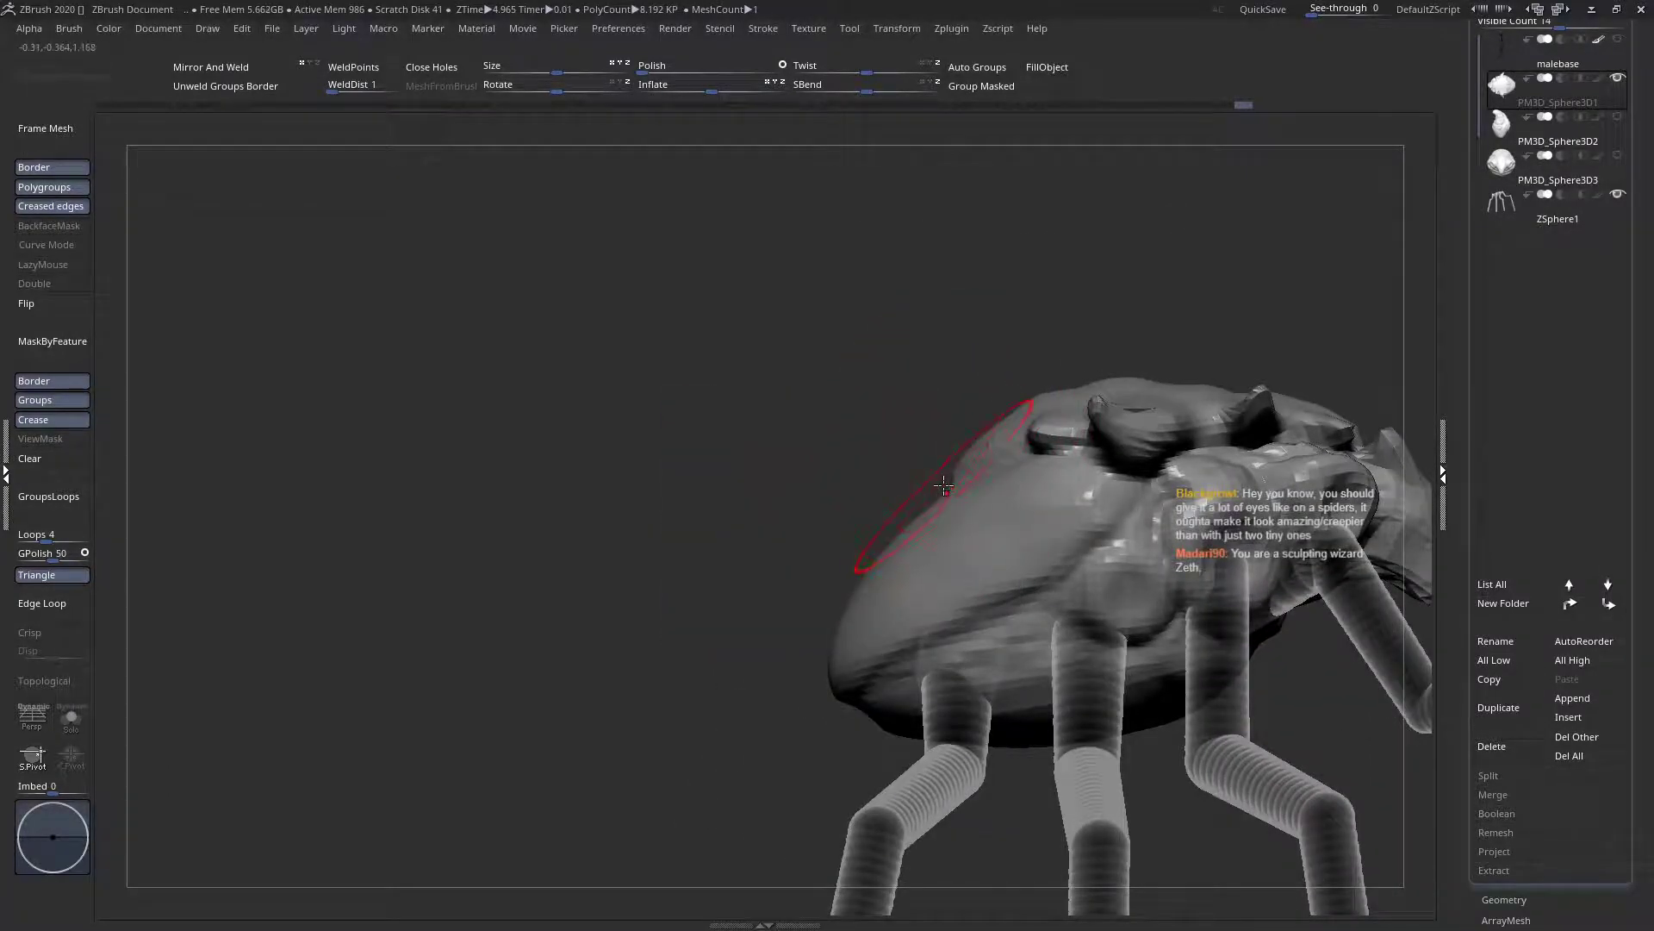
{"action": "right_click_drag", "start_coordinate": [953, 468], "coordinate": [775, 452]}
{"action": "key", "text": "space"}
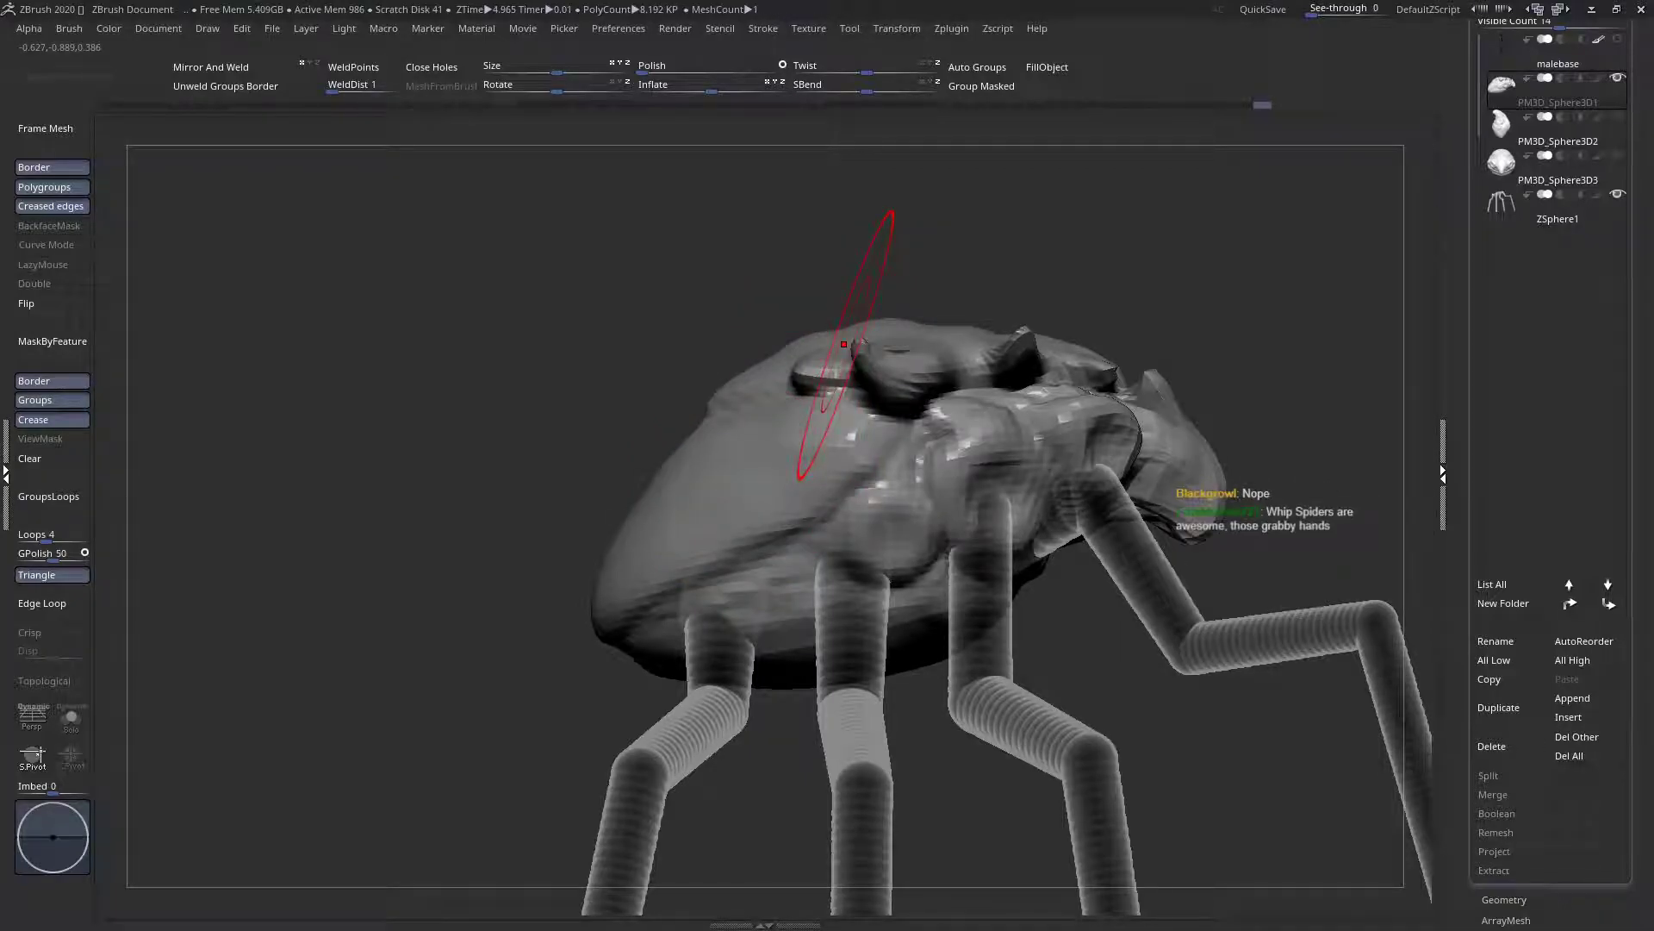
{"action": "right_click_drag", "start_coordinate": [952, 475], "coordinate": [849, 484]}
{"action": "right_click_drag", "start_coordinate": [1138, 672], "coordinate": [754, 377], "text": "alt"}
{"action": "right_click_drag", "start_coordinate": [994, 435], "coordinate": [1052, 443], "text": "ctrl"}
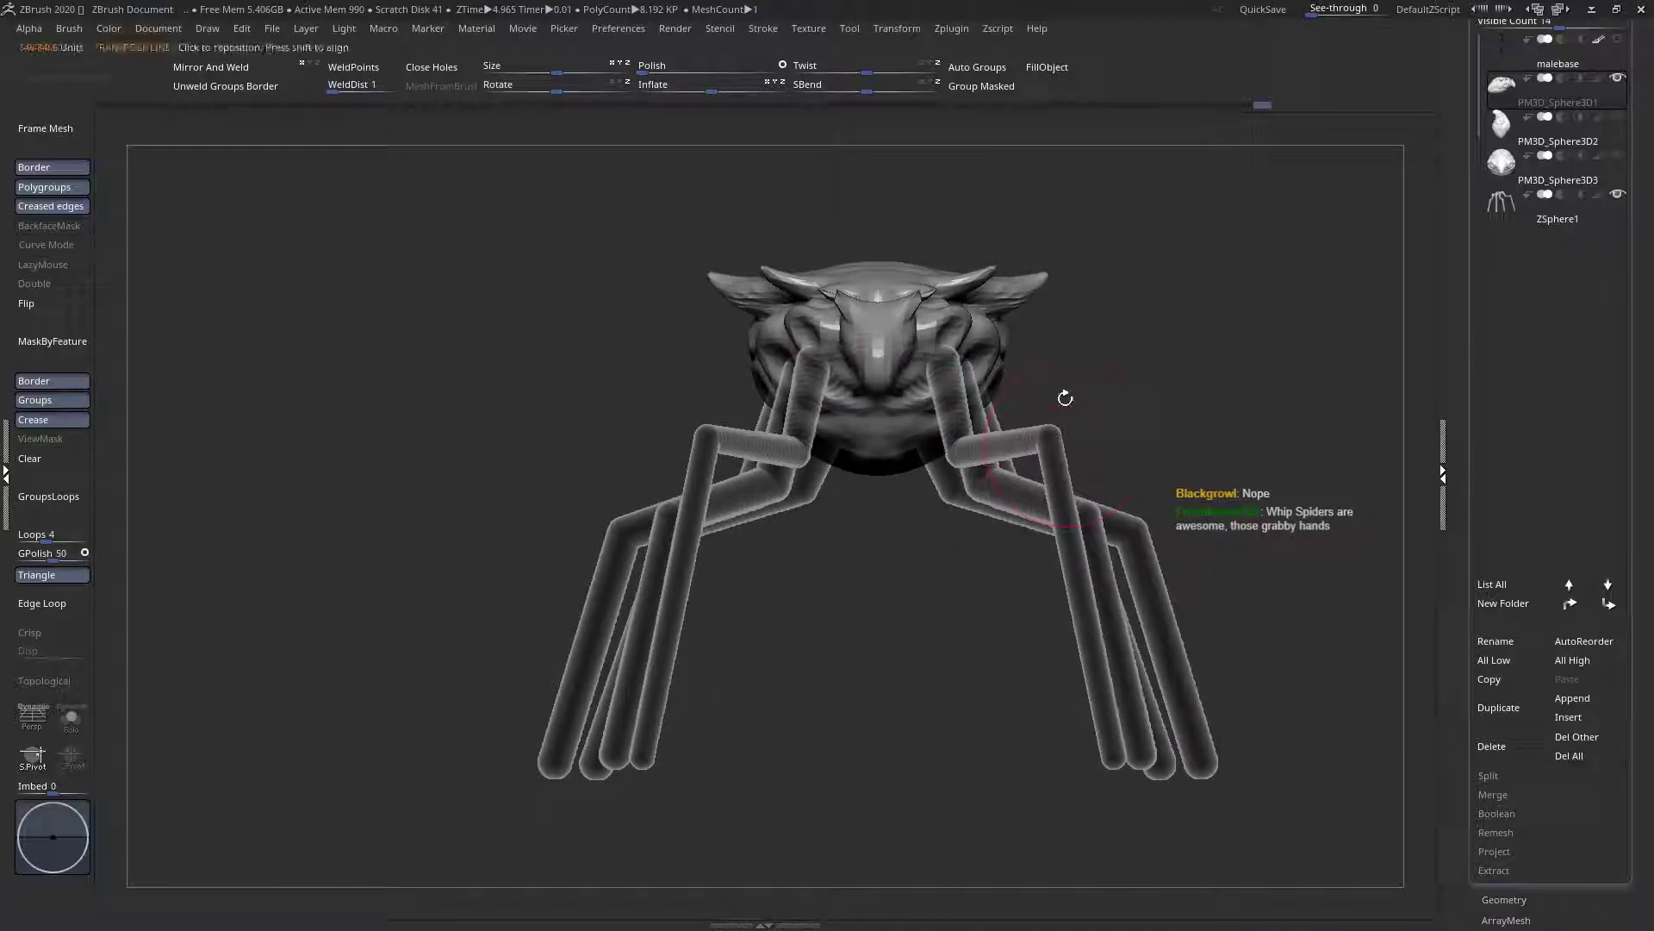
Switch to the ZSphere1 leg rig and move the front legs' knees outward
{"action": "left_click", "coordinate": [1493, 213]}
{"action": "key", "text": "space"}
{"action": "left_click_drag", "start_coordinate": [1112, 300], "coordinate": [1041, 298]}
{"action": "left_click_drag", "start_coordinate": [1047, 437], "coordinate": [1100, 443]}
{"action": "right_click_drag", "start_coordinate": [1021, 417], "coordinate": [1076, 474], "text": "ctrl"}
{"action": "right_click_drag", "start_coordinate": [958, 331], "coordinate": [761, 281], "text": "ctrl"}
{"action": "left_click_drag", "start_coordinate": [1081, 440], "coordinate": [1078, 433]}
{"action": "right_click_drag", "start_coordinate": [1078, 434], "coordinate": [976, 478]}
Move the rearmost legs' knees farther back toward the rear of the creature
{"action": "right_click_drag", "start_coordinate": [989, 389], "coordinate": [680, 577]}
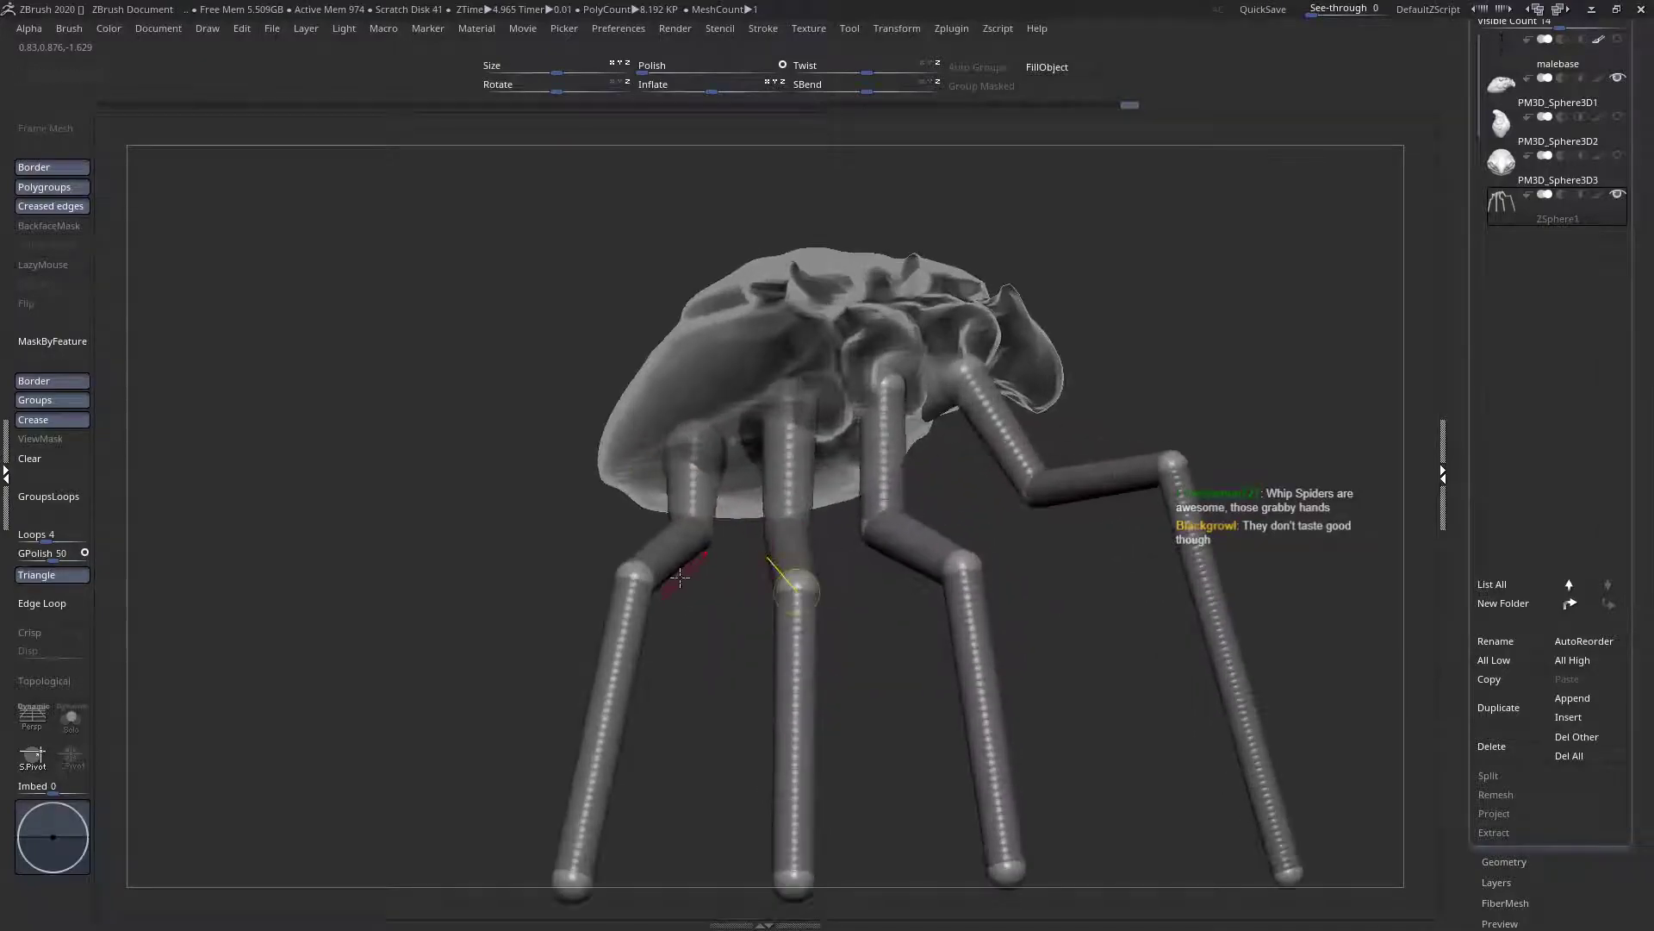
{"action": "left_click_drag", "start_coordinate": [635, 587], "coordinate": [591, 576]}
{"action": "right_click_drag", "start_coordinate": [1006, 465], "coordinate": [922, 469], "text": "alt"}
{"action": "mouse_move", "coordinate": [917, 436]}
{"action": "left_mouse_down"}
{"action": "mouse_move", "coordinate": [934, 398]}
{"action": "mouse_move", "coordinate": [879, 472]}
{"action": "mouse_move", "coordinate": [914, 447]}
{"action": "left_mouse_up"}
Swing the front legs' first joint below the hip far outward and fold their feet inward beneath the body
{"action": "right_click_drag", "start_coordinate": [913, 449], "coordinate": [855, 448]}
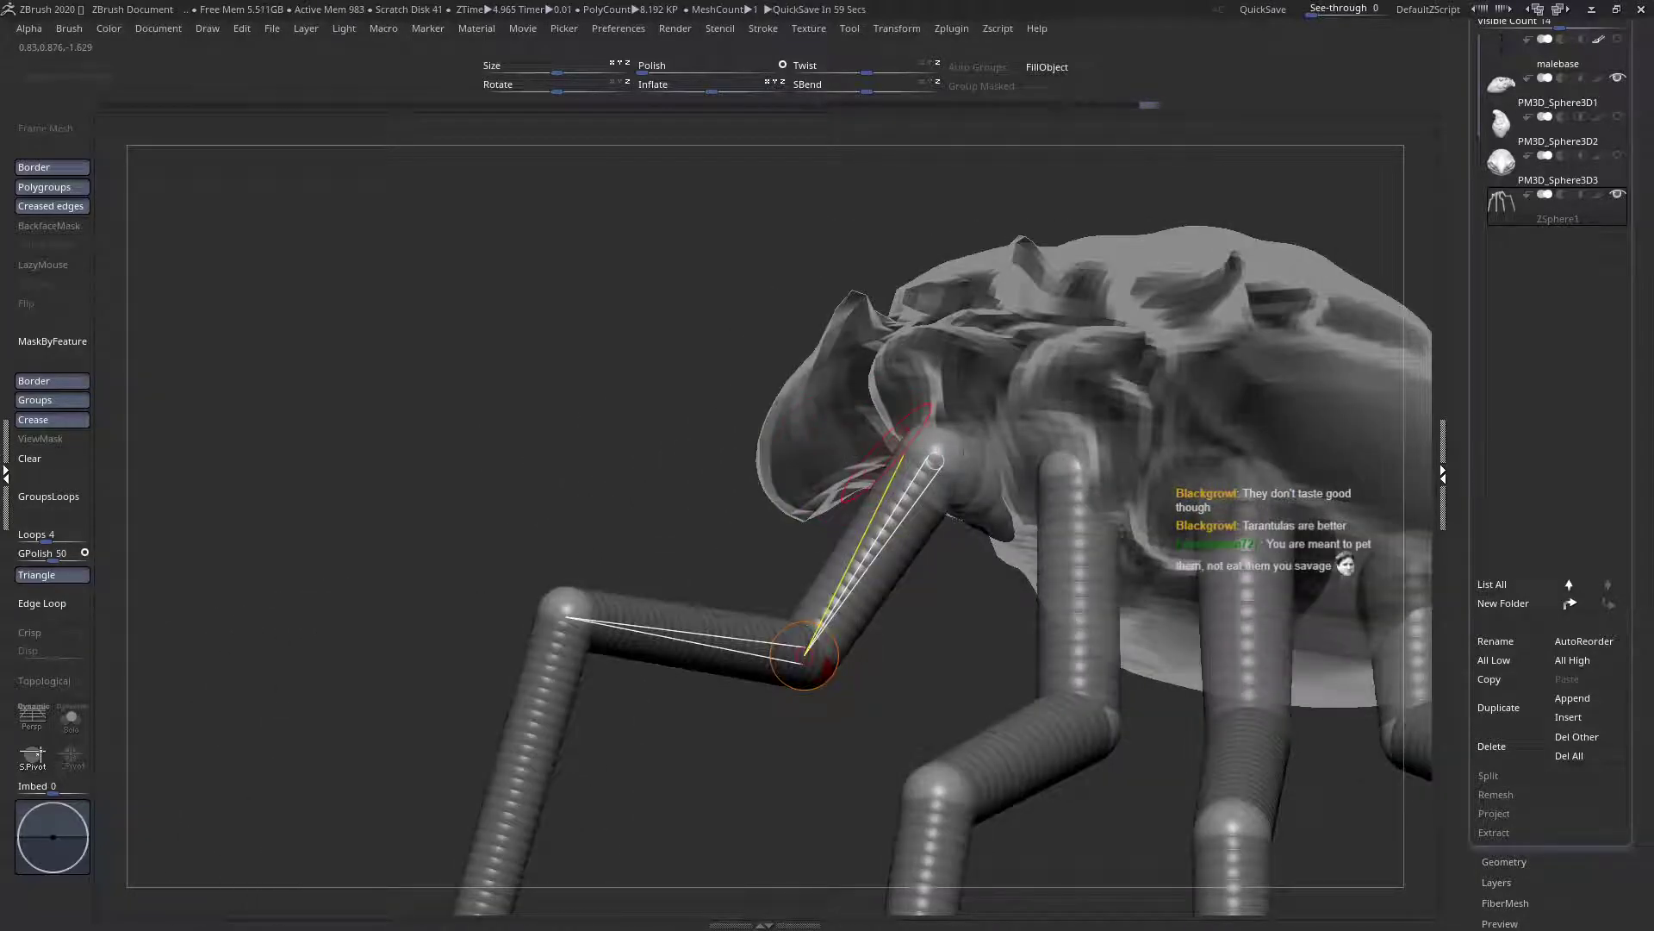
{"action": "right_click_drag", "start_coordinate": [928, 480], "coordinate": [912, 521]}
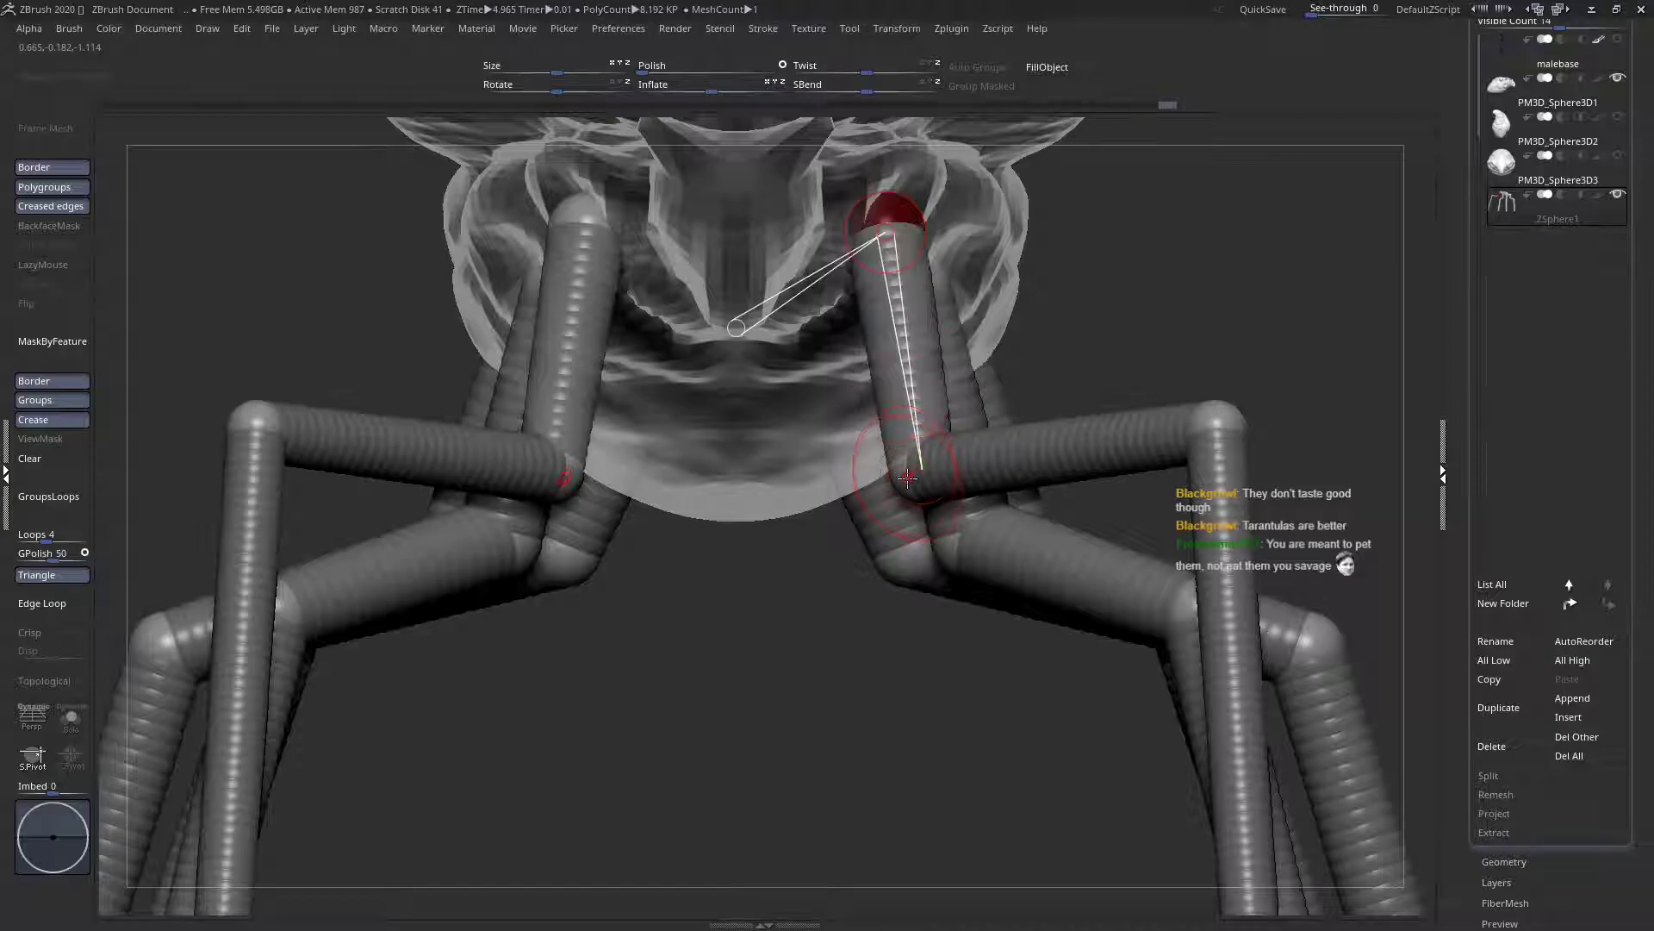
{"action": "left_click_drag", "start_coordinate": [907, 479], "coordinate": [1413, 389]}
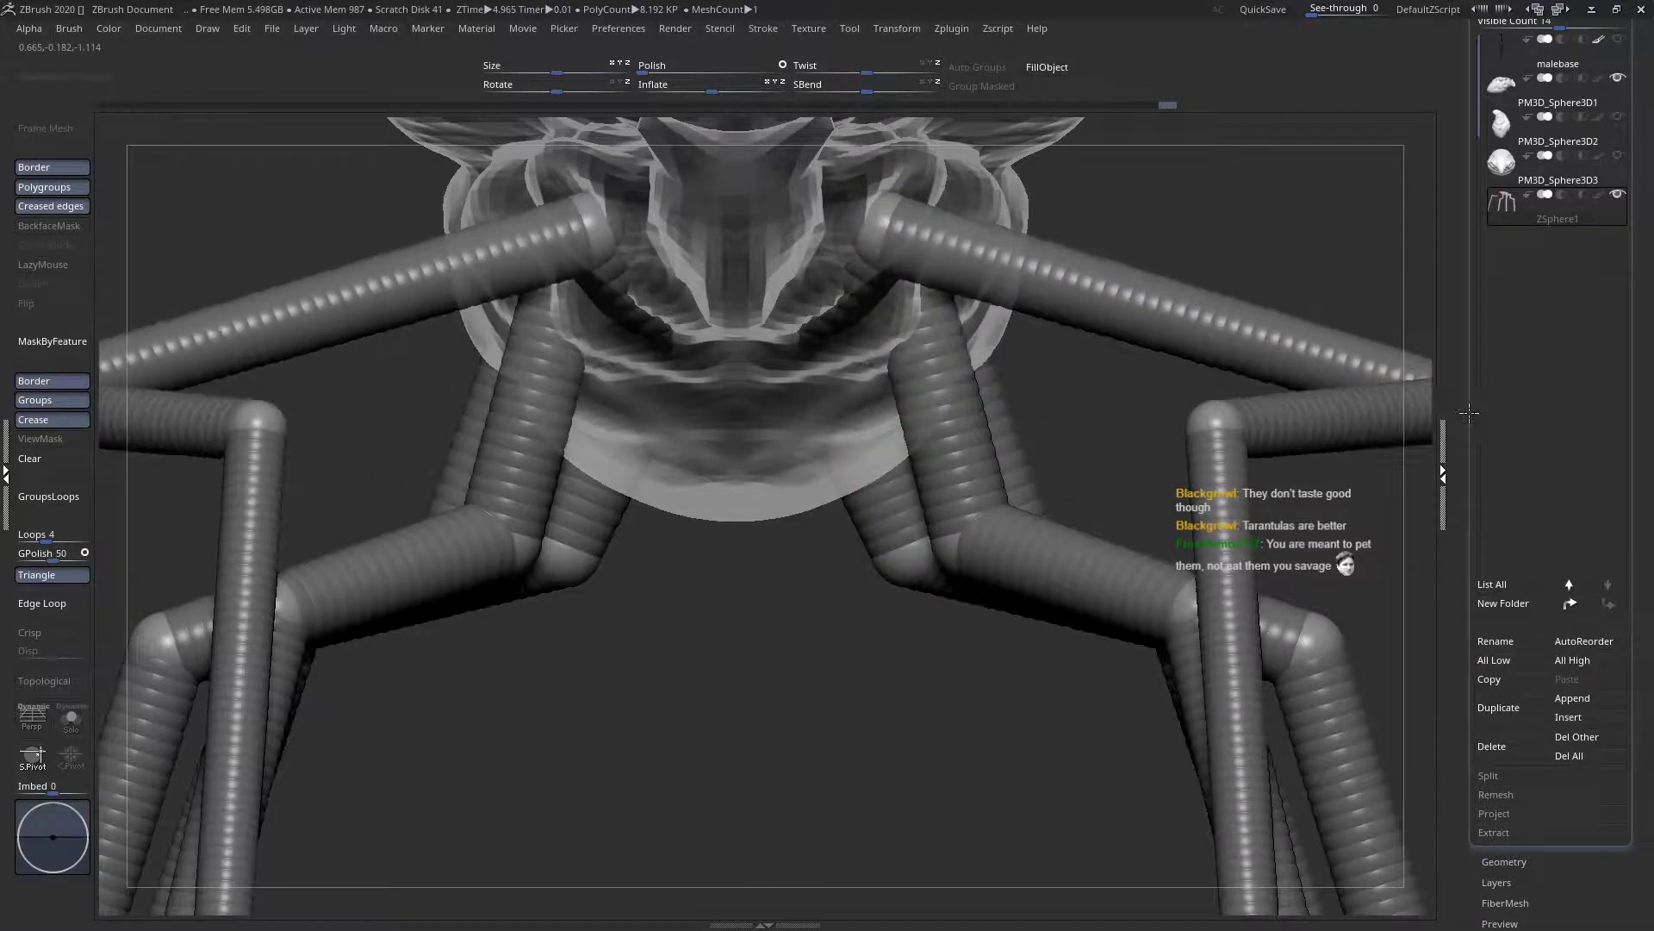
{"action": "key", "text": "f"}
{"action": "left_click_drag", "start_coordinate": [1093, 830], "coordinate": [921, 493]}
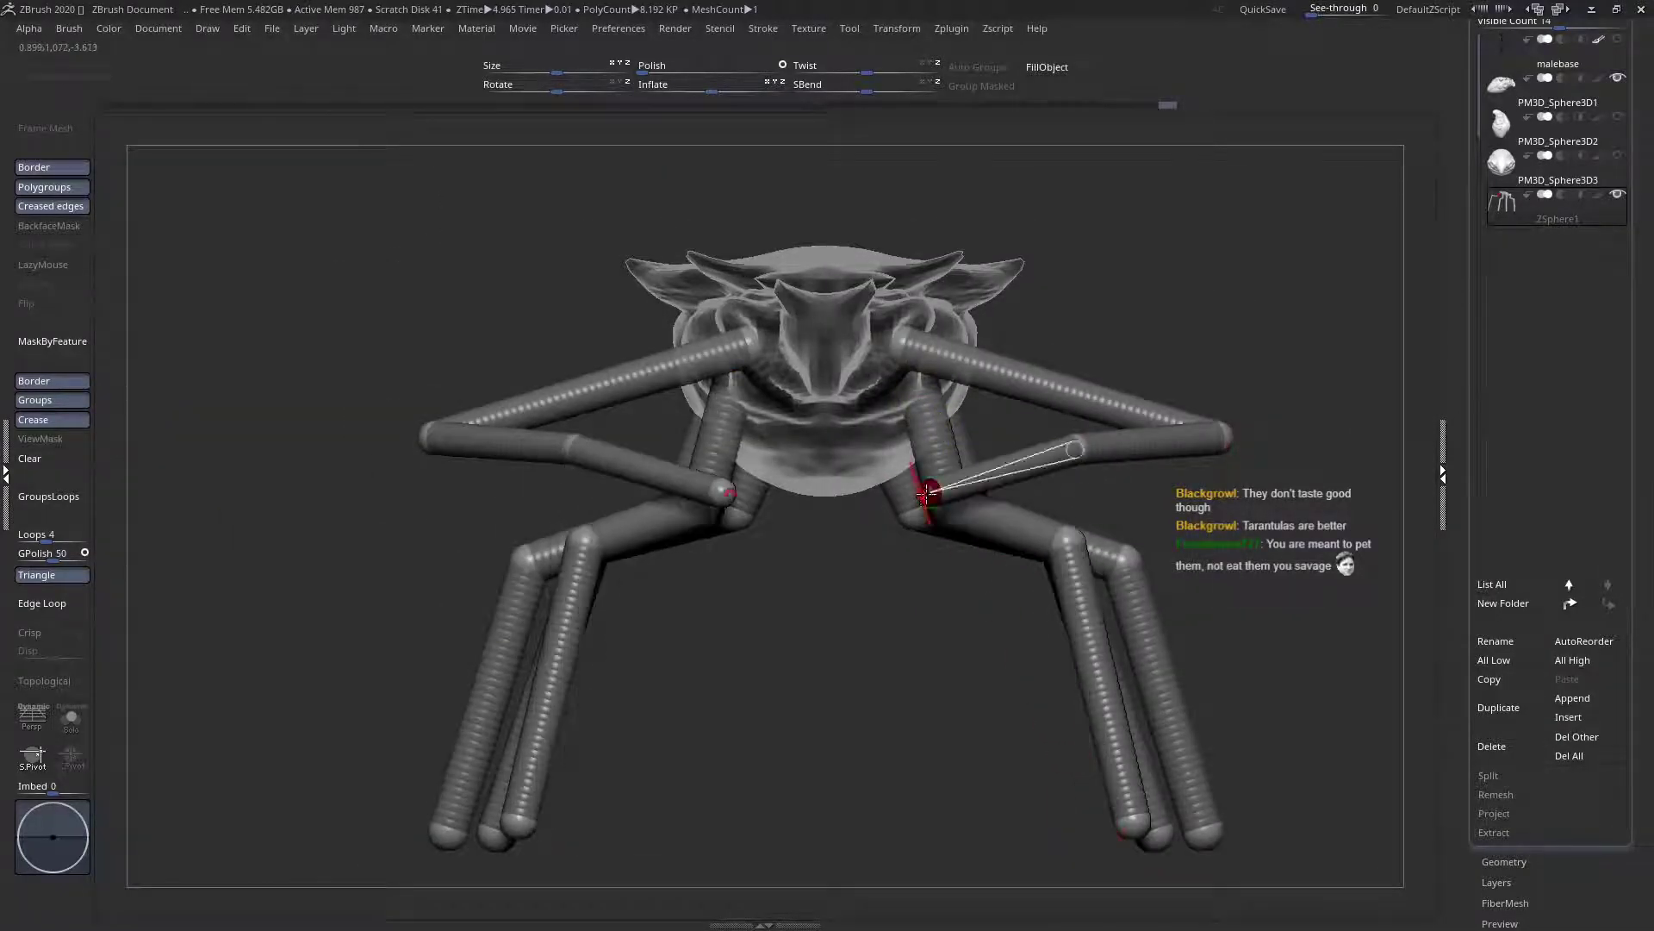
Delete the front legs' foot joints, then fold the remaining ends inward below the body and spread the elbows wider
{"action": "left_click", "coordinate": [934, 495], "text": "alt"}
{"action": "left_click_drag", "start_coordinate": [991, 555], "coordinate": [1060, 606], "text": "shift"}
{"action": "left_click_drag", "start_coordinate": [1073, 452], "coordinate": [916, 479]}
{"action": "left_click_drag", "start_coordinate": [1220, 326], "coordinate": [1290, 349]}
{"action": "left_click_drag", "start_coordinate": [1217, 409], "coordinate": [1246, 250]}
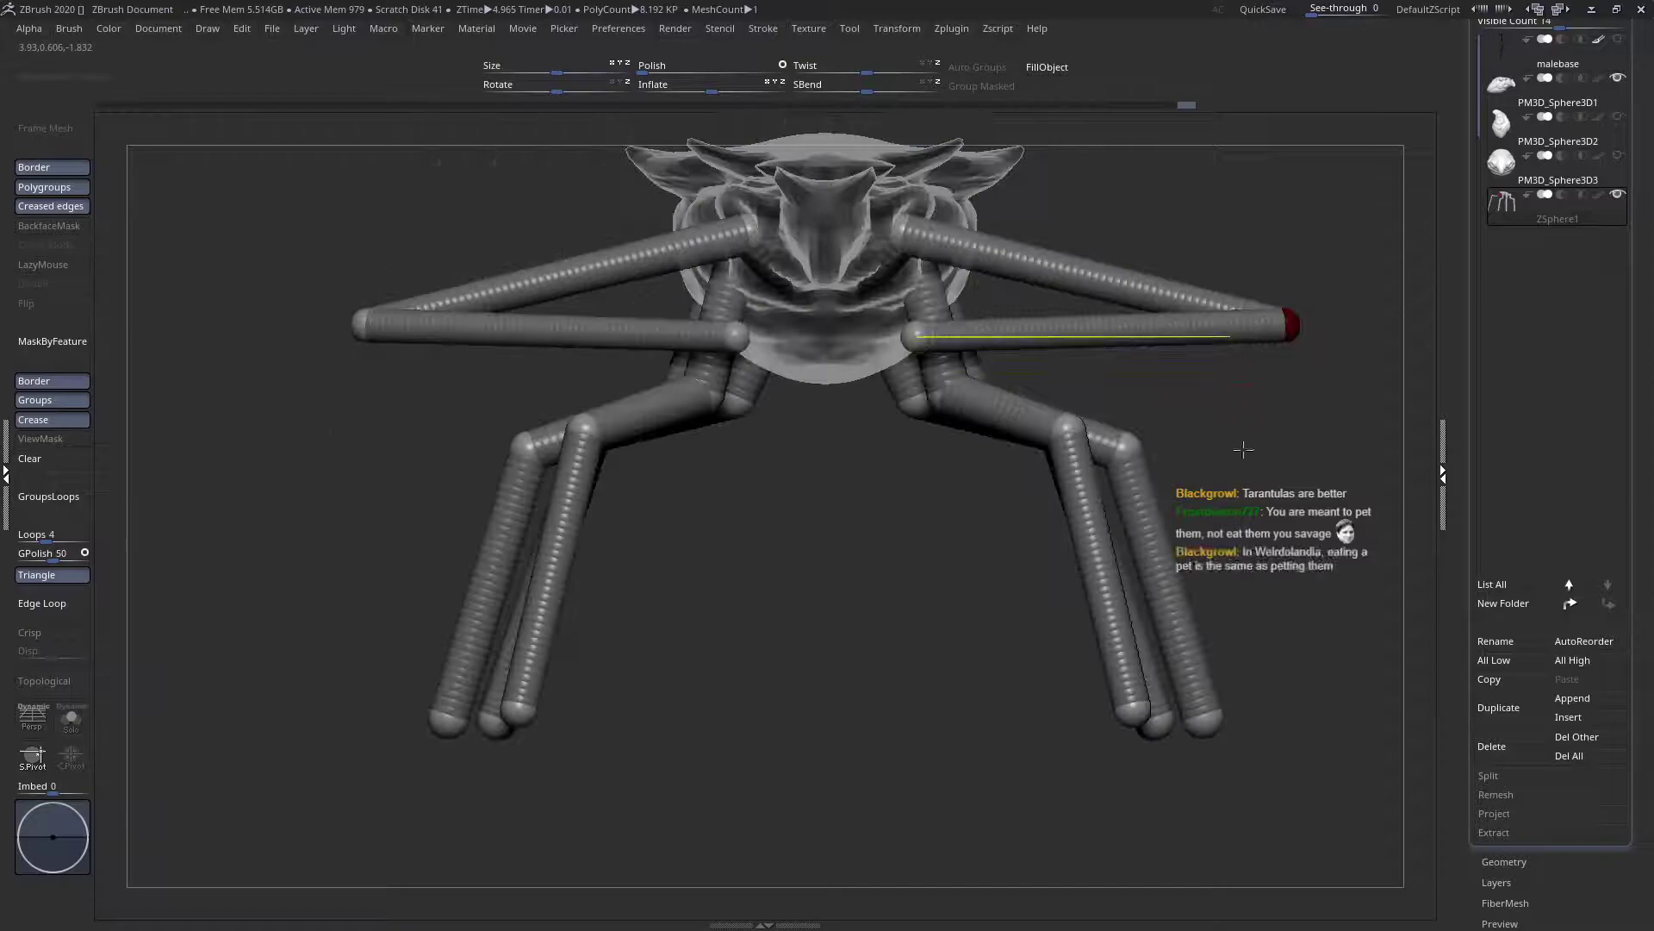
Lower the elbows of the folded front limbs so the upper segments slope down from the body
{"action": "left_click_drag", "start_coordinate": [1244, 440], "coordinate": [1198, 552], "text": "alt"}
{"action": "left_click_drag", "start_coordinate": [1244, 438], "coordinate": [1196, 551]}
{"action": "left_click_drag", "start_coordinate": [868, 454], "coordinate": [901, 444]}
{"action": "left_click_drag", "start_coordinate": [1199, 552], "coordinate": [864, 624]}
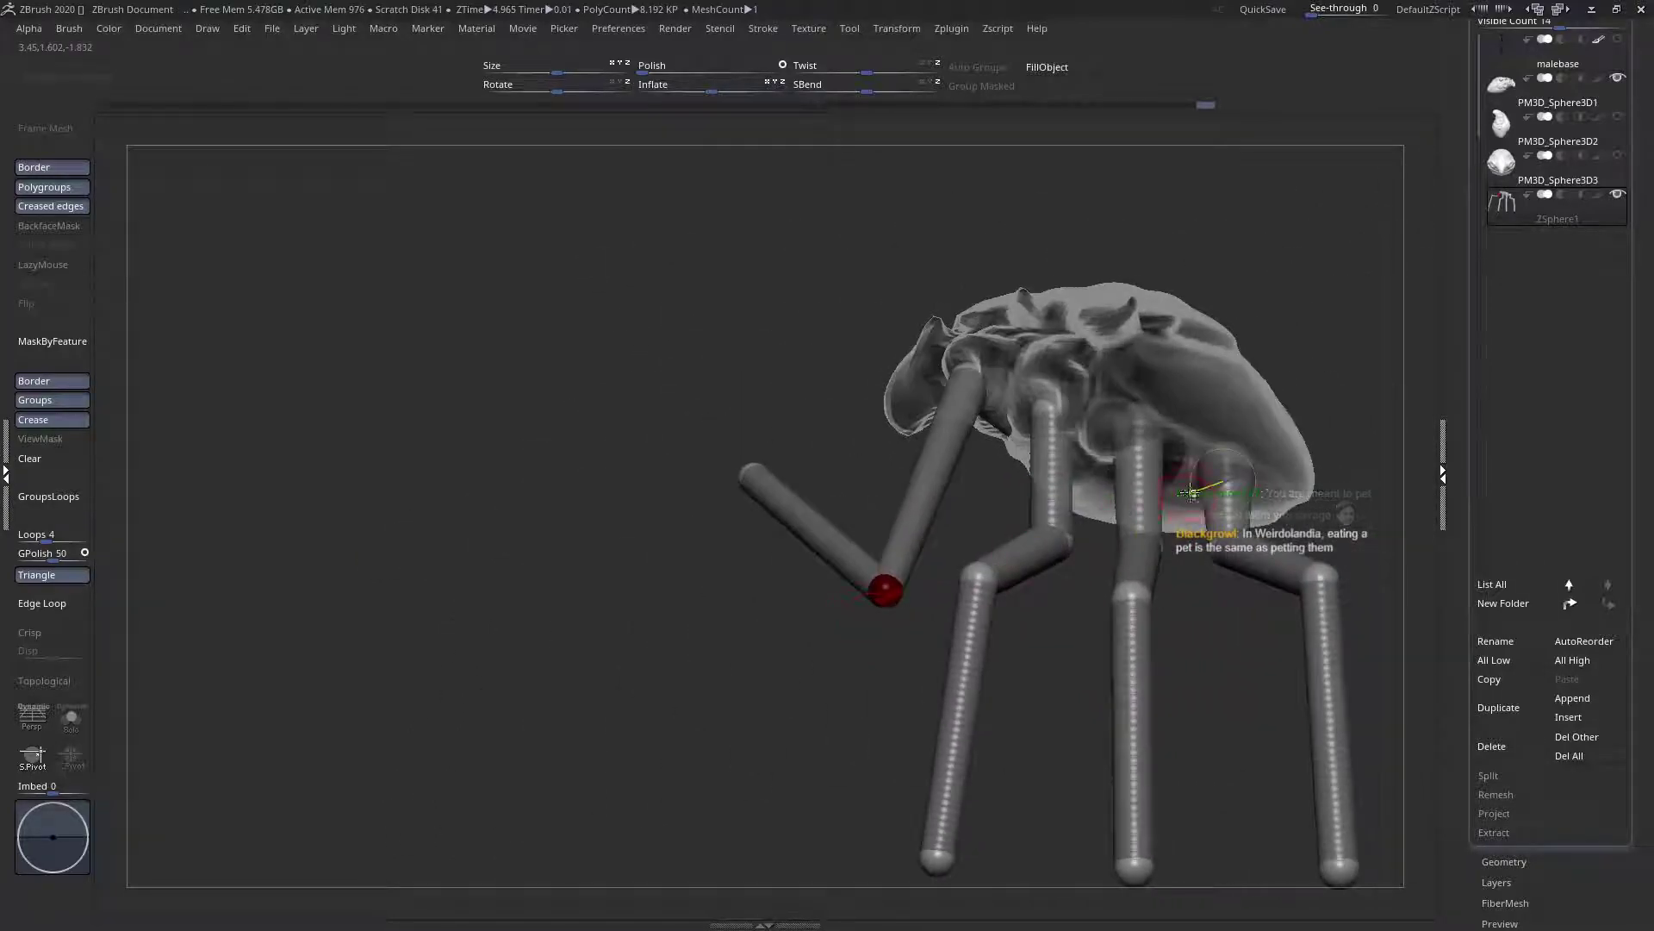
Show the malebase figure to compare its scale with the creature, then hide it again
{"action": "left_click", "coordinate": [1615, 42]}
{"action": "left_click_drag", "start_coordinate": [1327, 345], "coordinate": [776, 340], "text": "alt"}
{"action": "left_click_drag", "start_coordinate": [775, 341], "coordinate": [887, 337]}
{"action": "left_click_drag", "start_coordinate": [710, 358], "coordinate": [1111, 316], "text": "alt"}
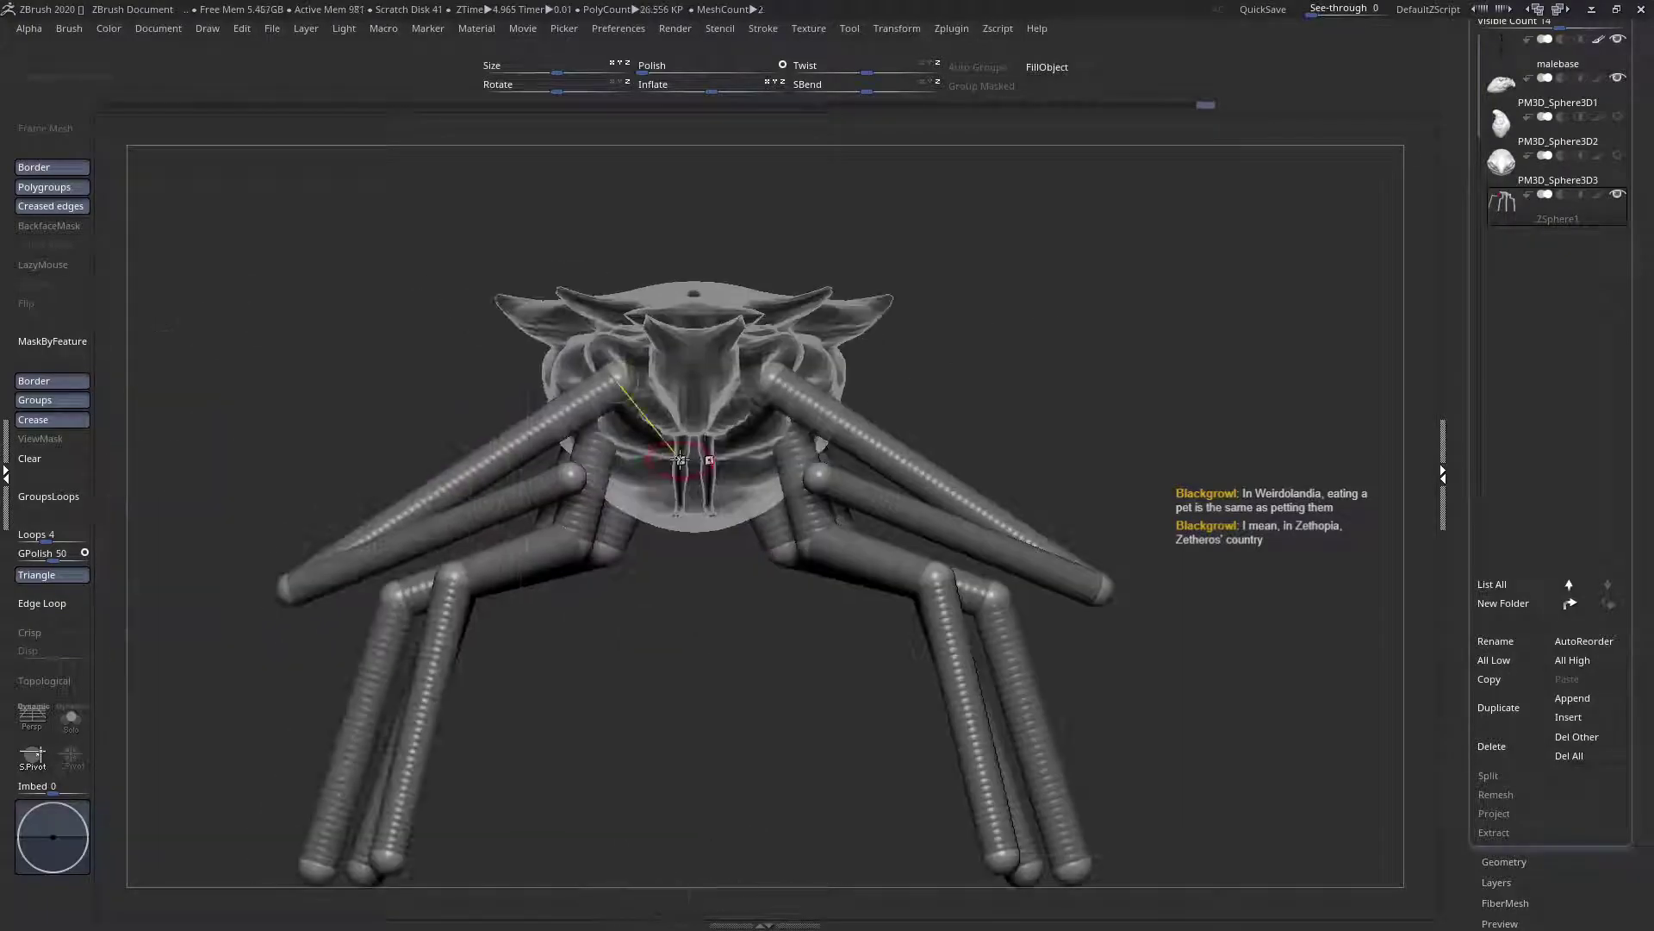
{"action": "left_click_drag", "start_coordinate": [676, 539], "coordinate": [676, 638], "text": "alt"}
{"action": "left_click_drag", "start_coordinate": [392, 573], "coordinate": [1018, 672], "text": "alt"}
{"action": "key", "text": "f"}
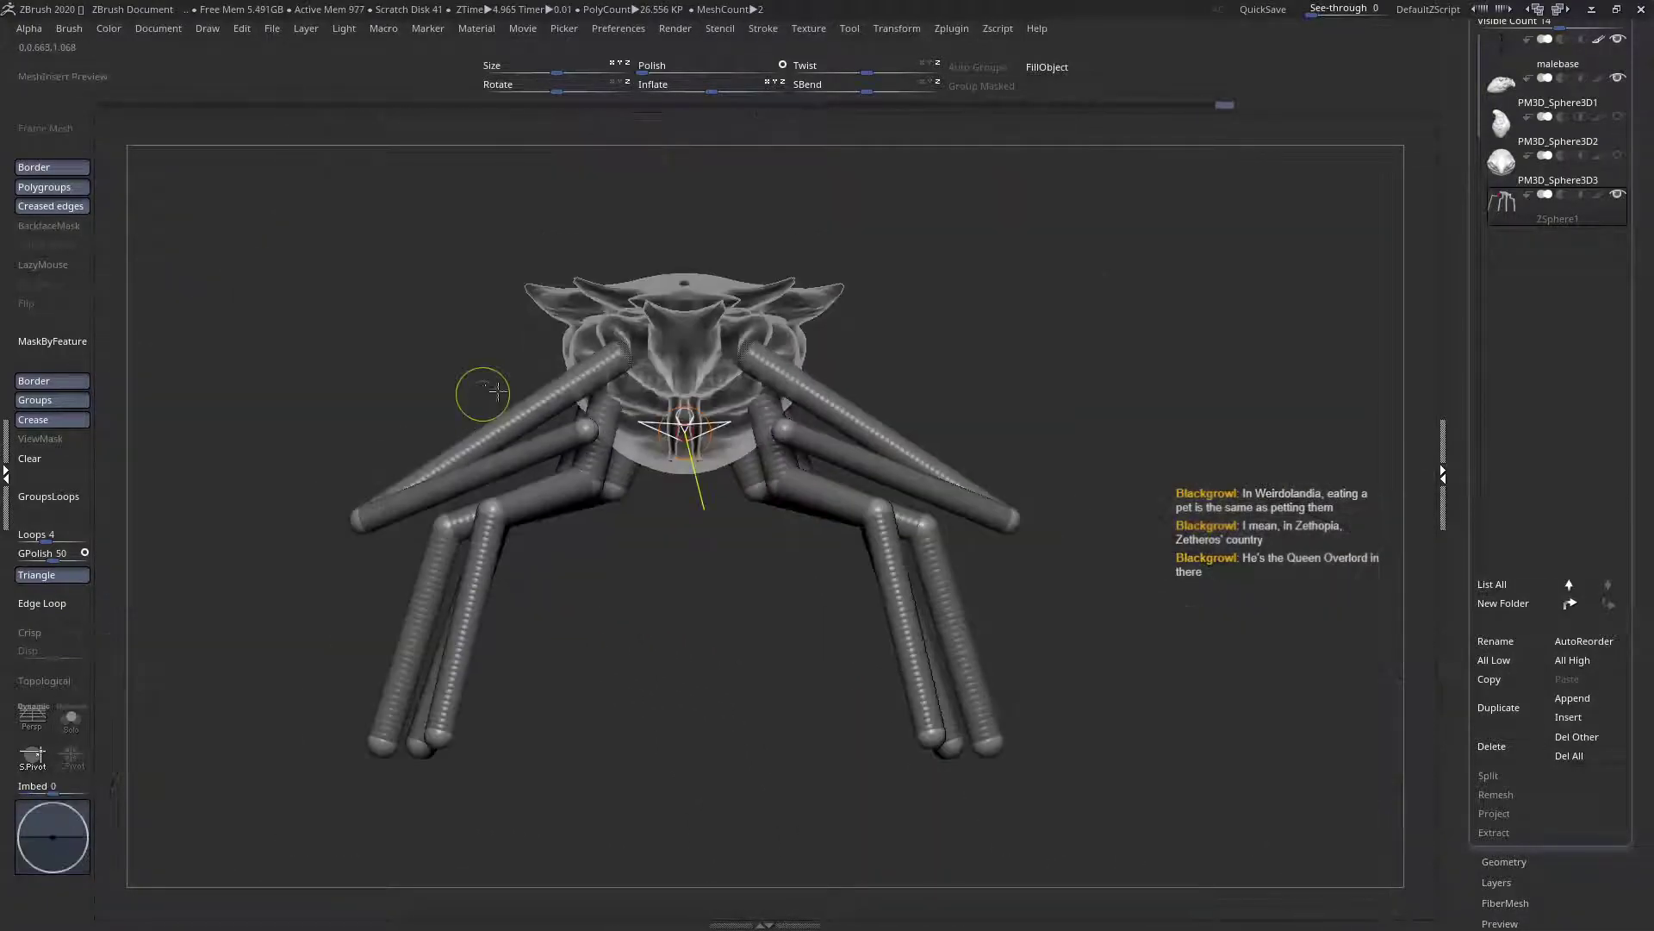
{"action": "scroll", "coordinate": [1640, 298], "scroll_direction": "up", "scroll_amount": 1}
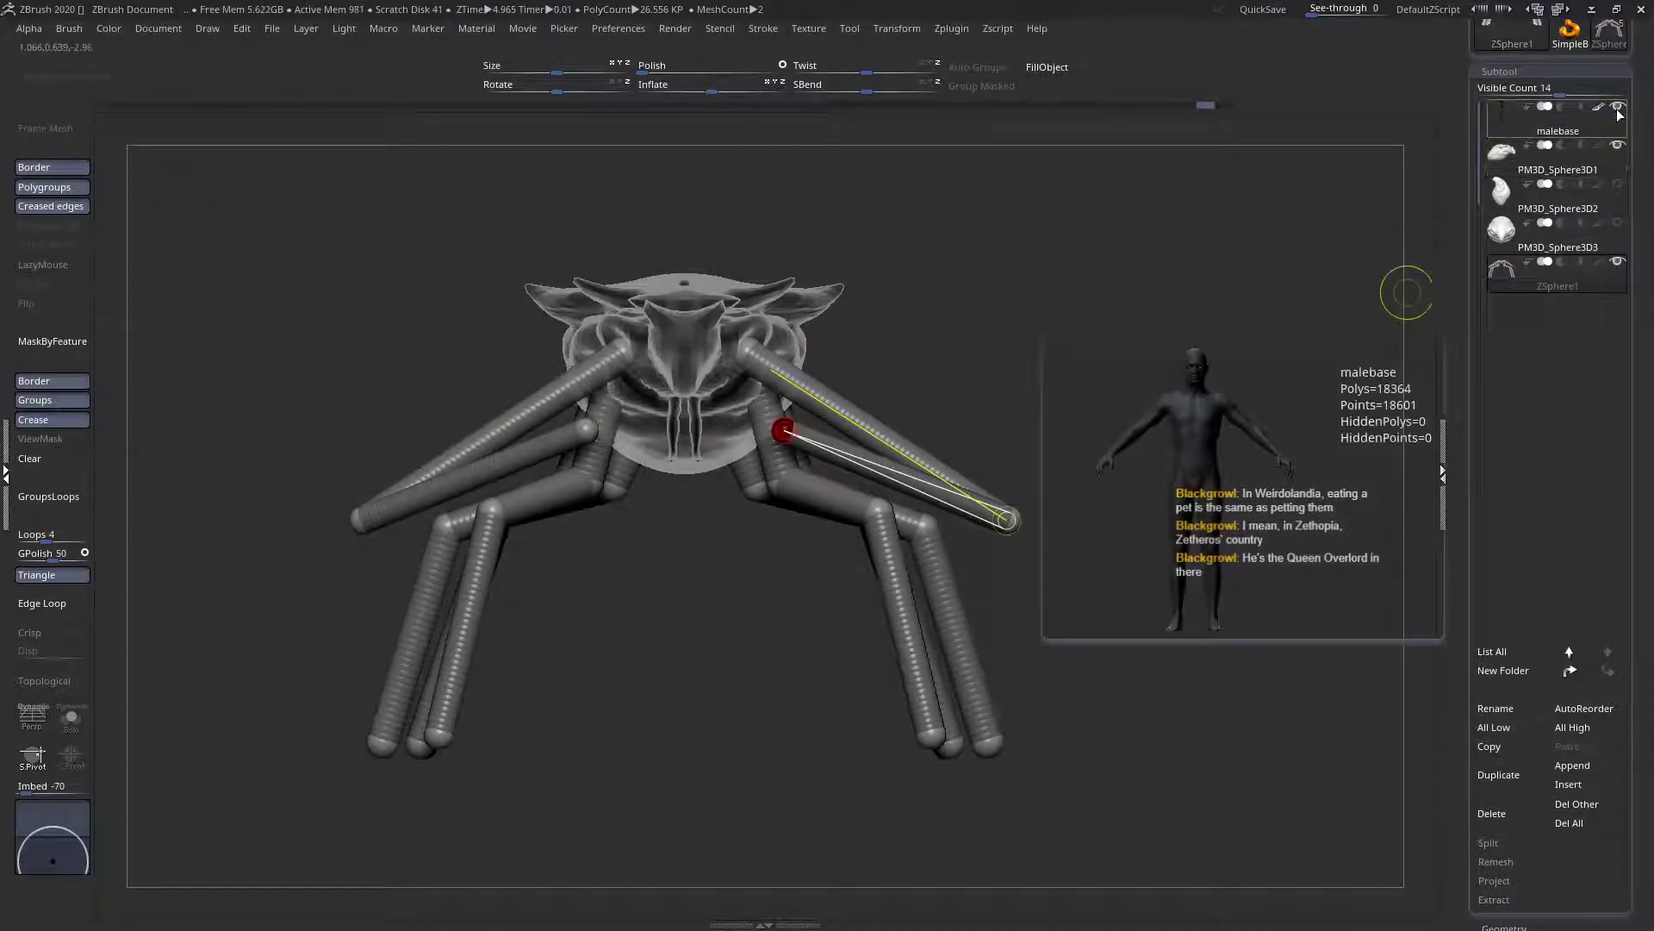
{"action": "left_click_drag", "start_coordinate": [729, 534], "coordinate": [740, 431], "text": "shift"}
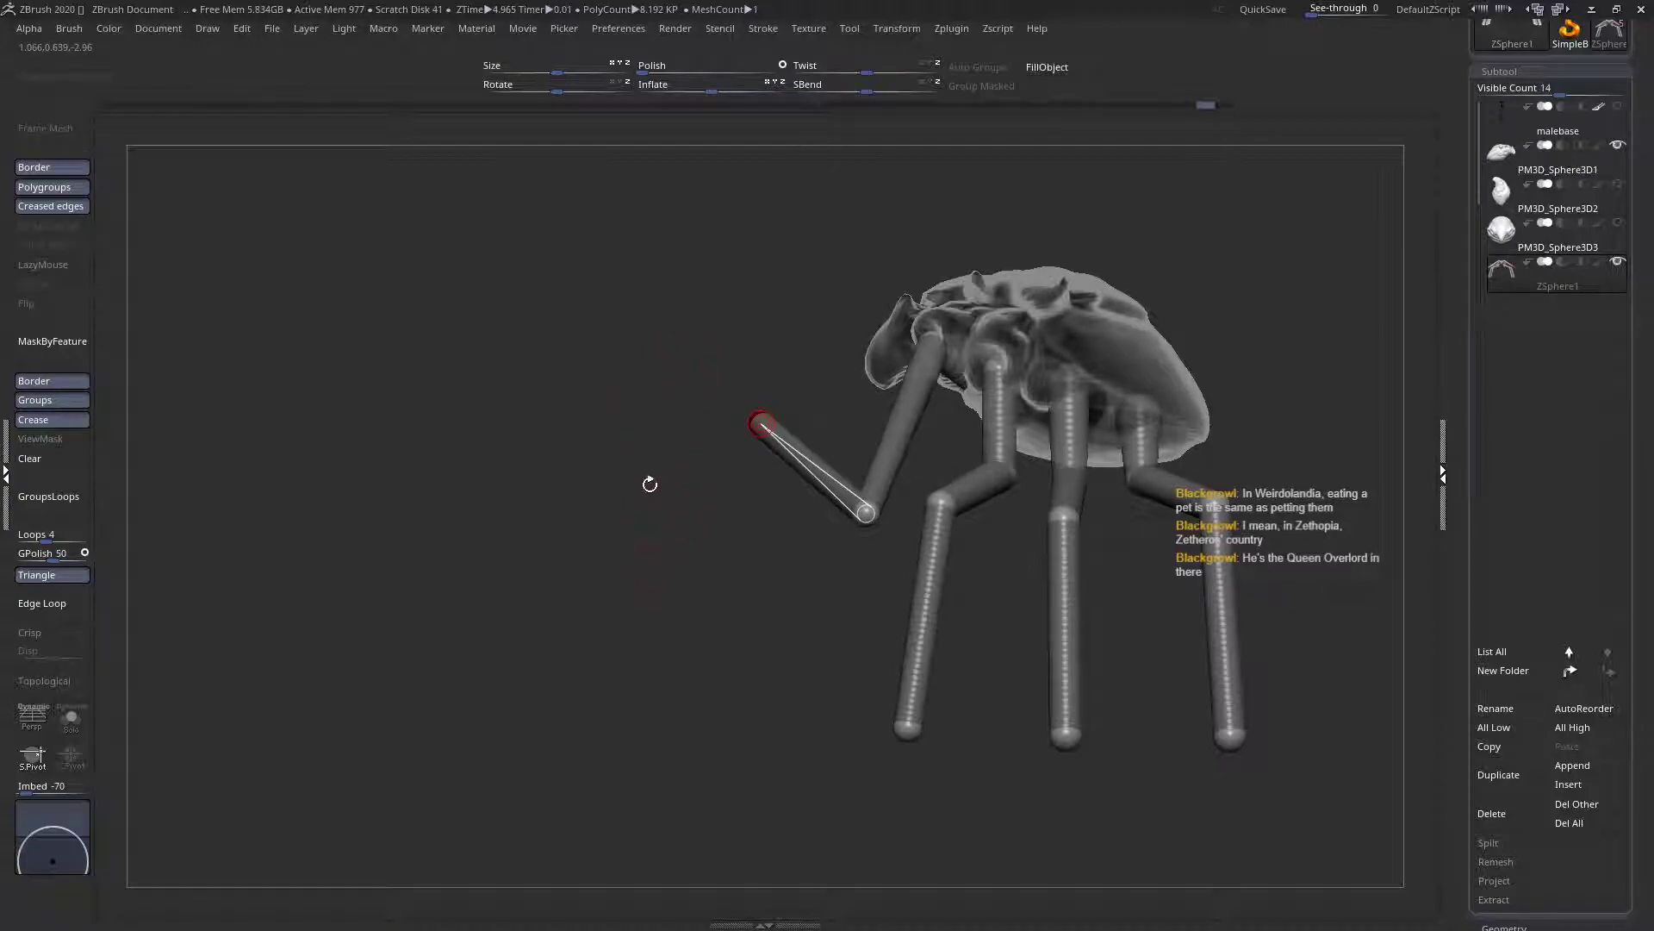
Move the tips of the folded front limbs inward toward the body's centre line
{"action": "left_click_drag", "start_coordinate": [668, 466], "coordinate": [1069, 456]}
{"action": "left_click_drag", "start_coordinate": [1068, 457], "coordinate": [1060, 541], "text": "alt"}
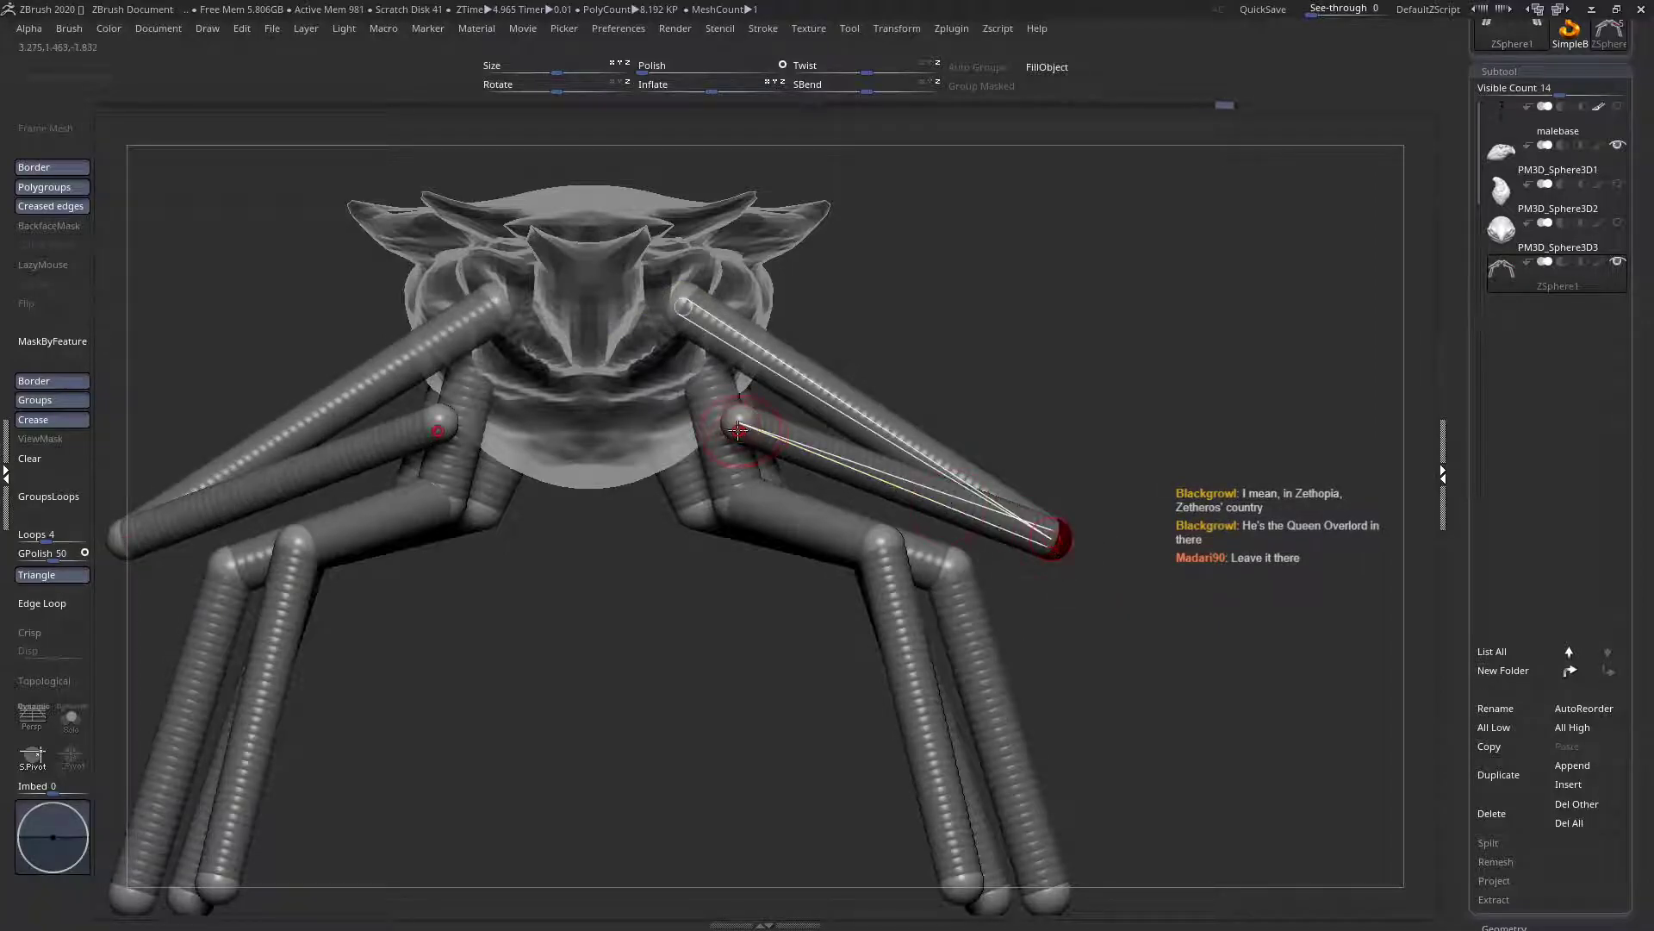
{"action": "left_click_drag", "start_coordinate": [686, 416], "coordinate": [684, 417]}
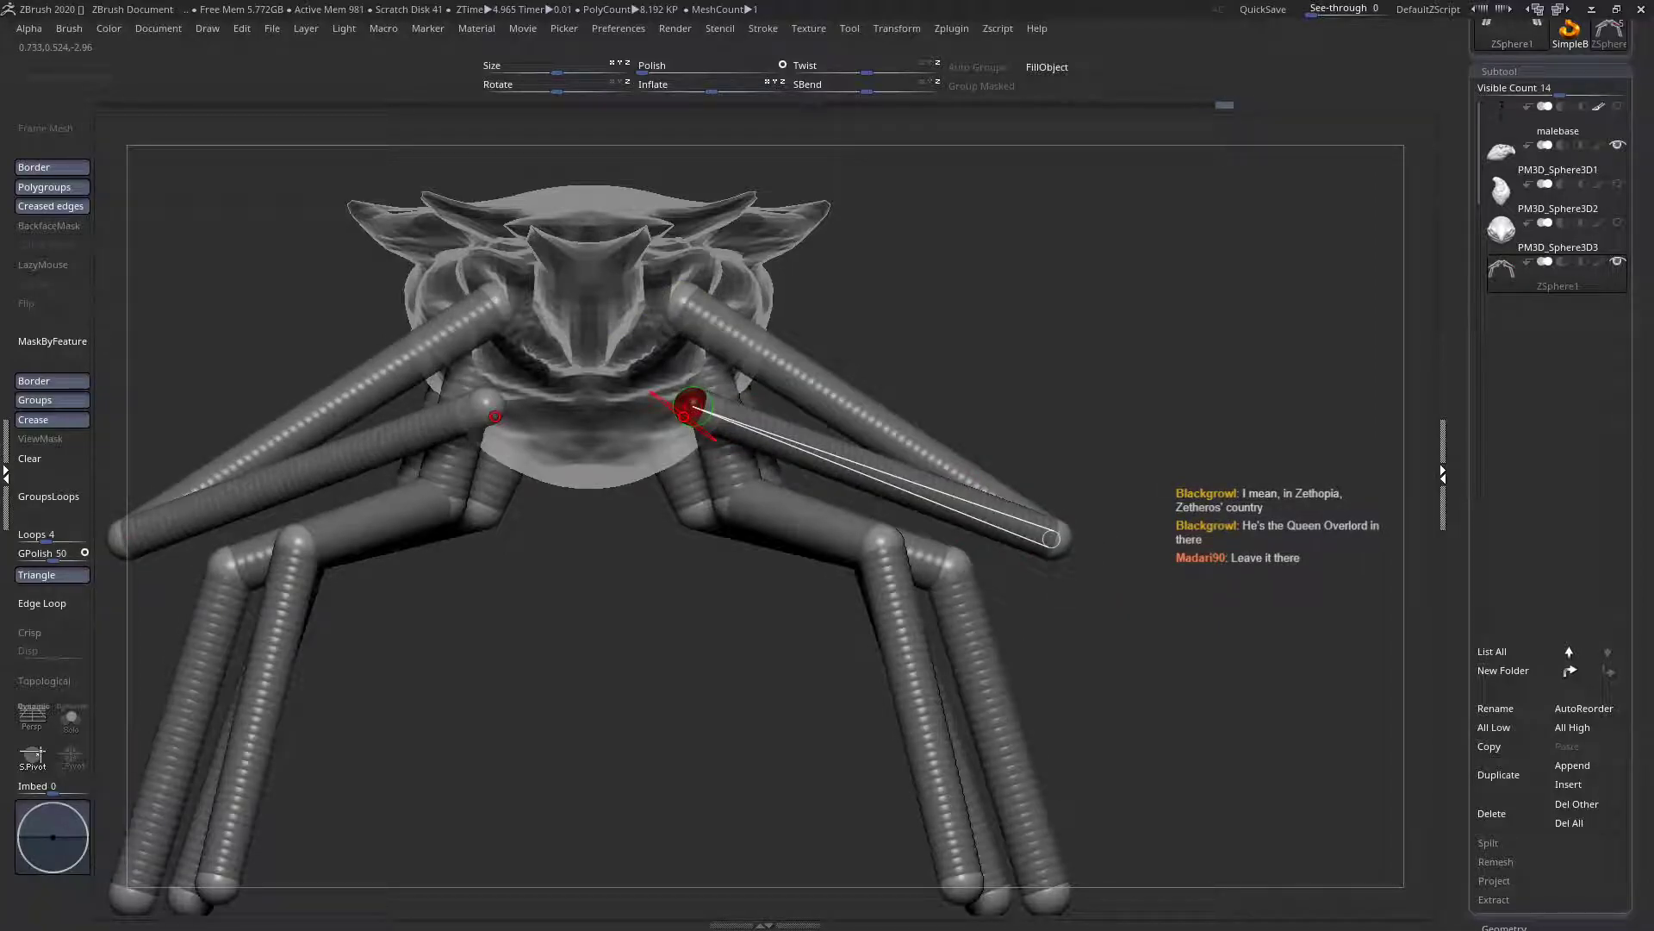
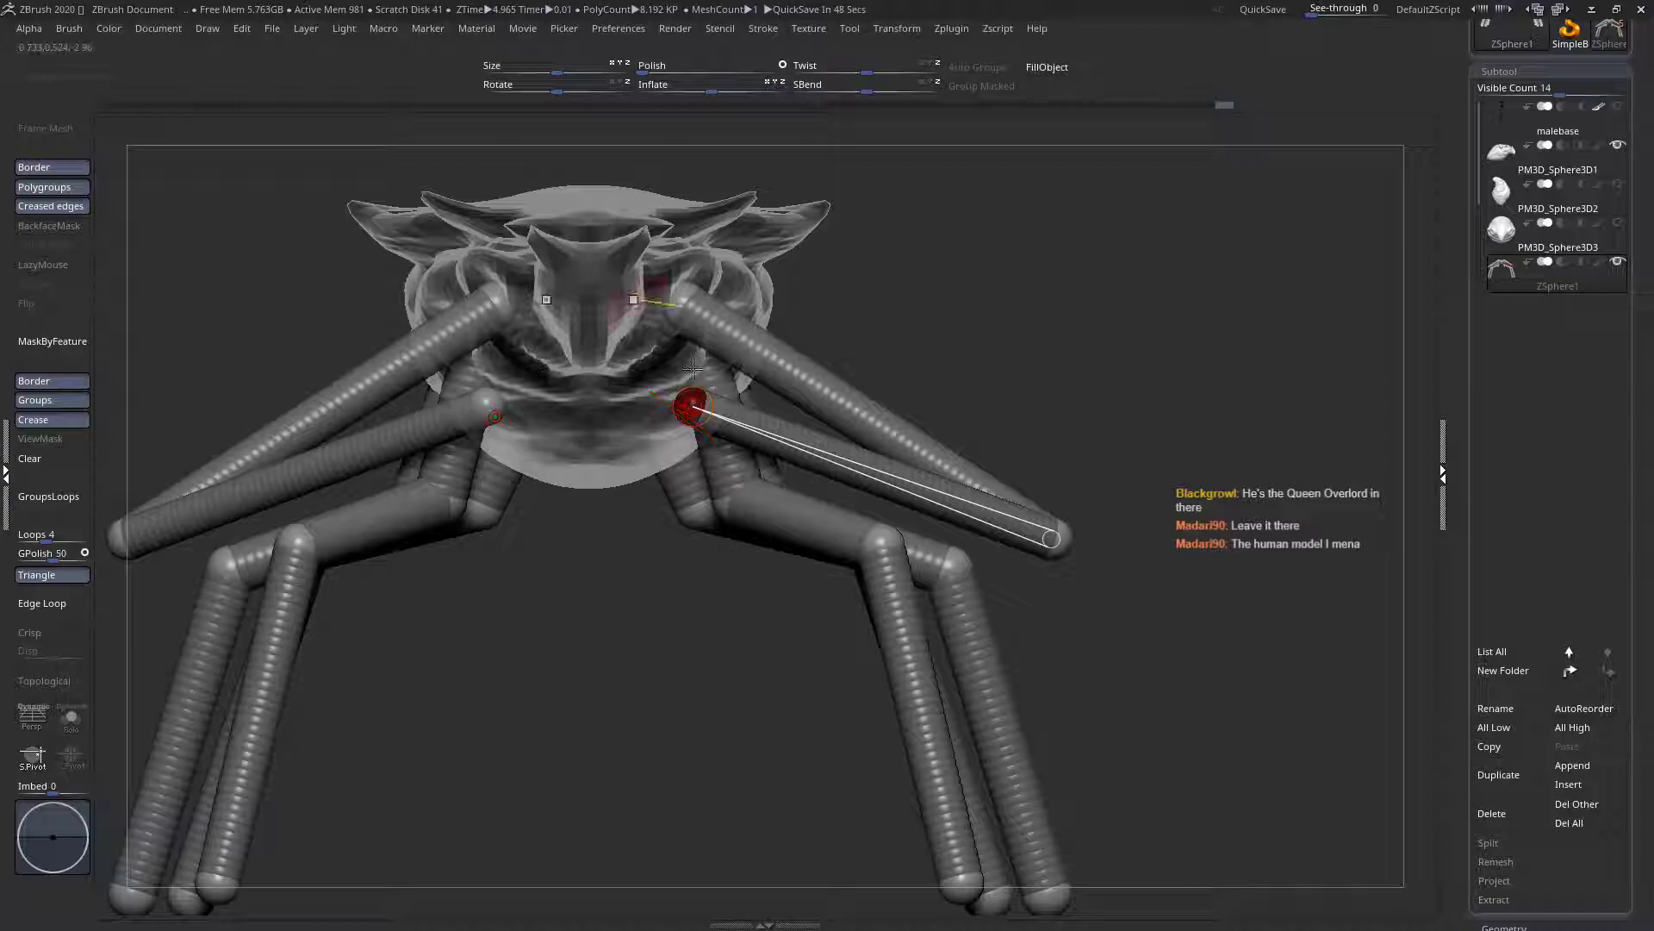
Raise the elbows of the folded front limbs slightly and move them forward
{"action": "left_click_drag", "start_coordinate": [1102, 477], "coordinate": [1232, 376], "text": "alt"}
{"action": "left_click", "coordinate": [1193, 441]}
{"action": "left_click_drag", "start_coordinate": [807, 358], "coordinate": [1155, 474]}
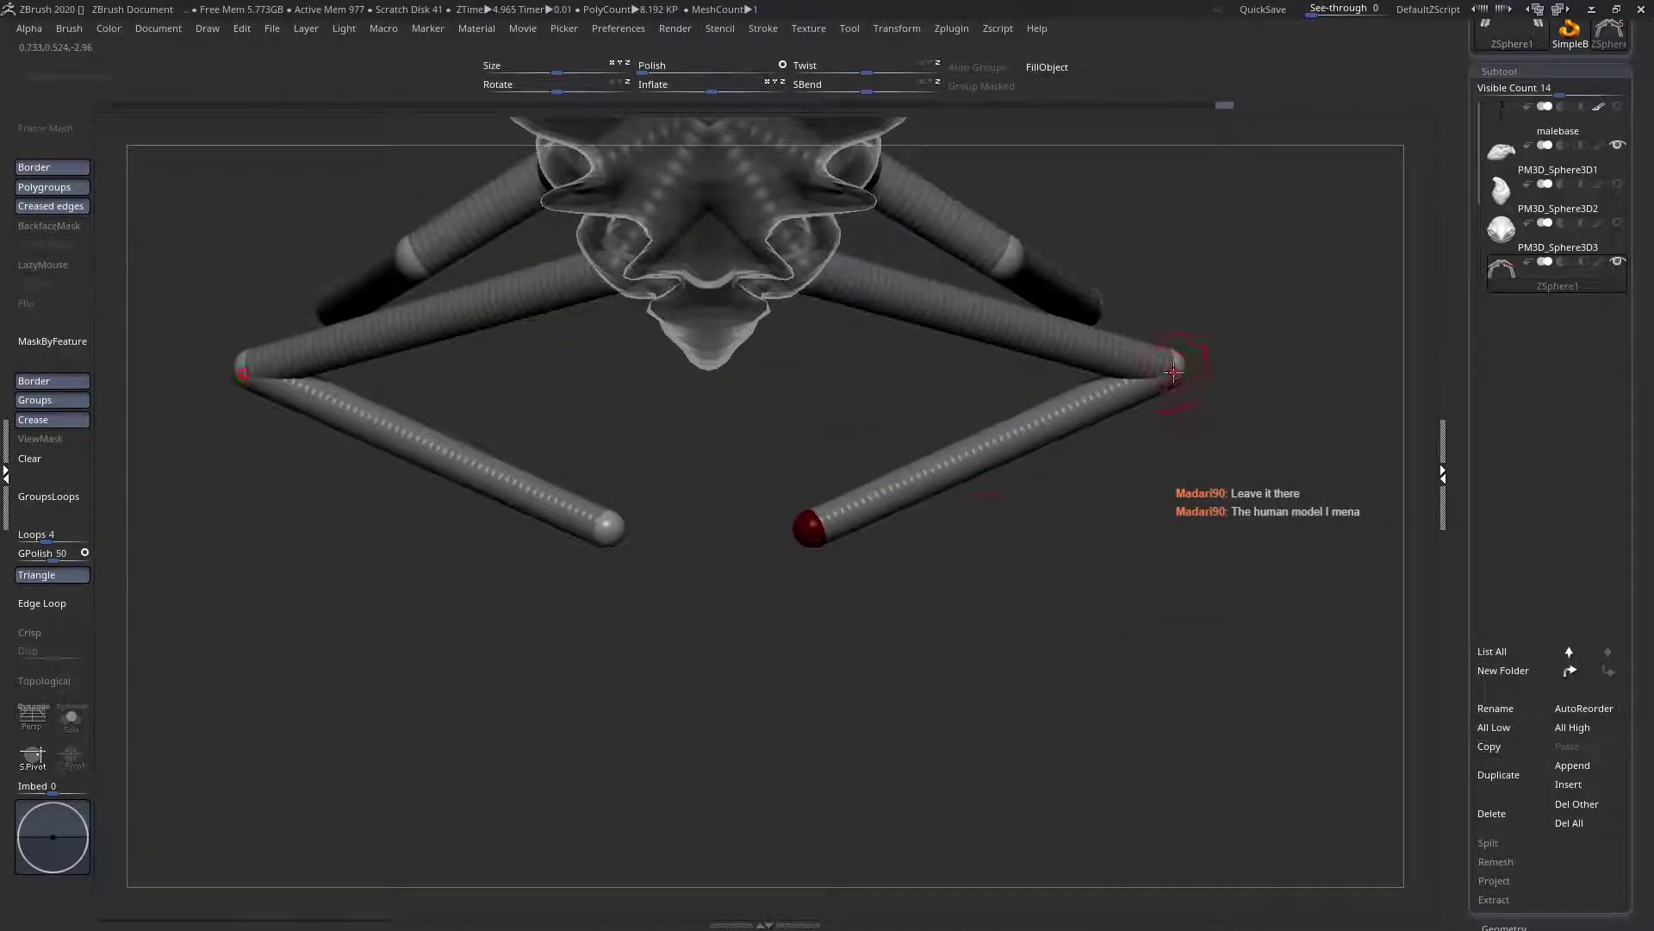
{"action": "left_click_drag", "start_coordinate": [1173, 372], "coordinate": [807, 564]}
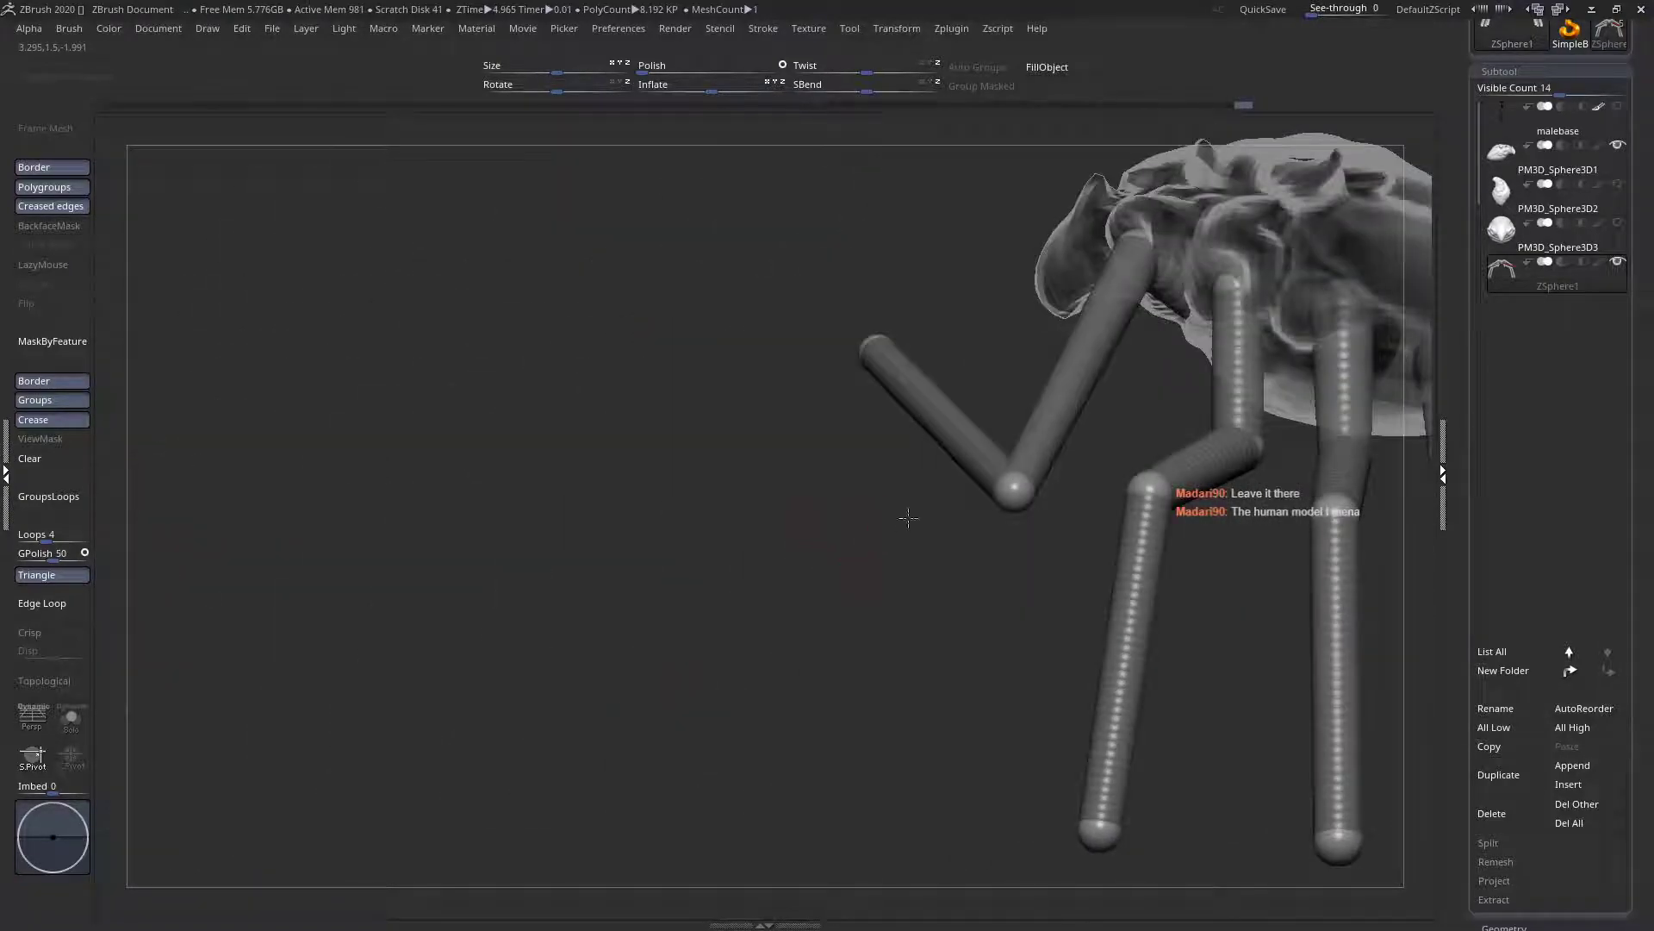
{"action": "mouse_move", "coordinate": [1019, 485]}
{"action": "left_mouse_down"}
{"action": "mouse_move", "coordinate": [1005, 437]}
{"action": "mouse_move", "coordinate": [1002, 463]}
{"action": "left_mouse_up"}
{"action": "left_click_drag", "start_coordinate": [896, 482], "coordinate": [997, 485]}
{"action": "left_click_drag", "start_coordinate": [649, 376], "coordinate": [650, 419]}
{"action": "mouse_move", "coordinate": [760, 393]}
{"action": "left_mouse_down"}
{"action": "mouse_move", "coordinate": [835, 413]}
{"action": "mouse_move", "coordinate": [789, 404]}
{"action": "left_mouse_up"}
Angle the rear legs backward by moving their feet and lower hip joints back, and lower their knees slightly
{"action": "left_click_drag", "start_coordinate": [687, 482], "coordinate": [655, 440], "text": "alt"}
{"action": "left_click_drag", "start_coordinate": [644, 529], "coordinate": [694, 689]}
{"action": "left_click_drag", "start_coordinate": [749, 621], "coordinate": [881, 332], "text": "alt"}
{"action": "left_click_drag", "start_coordinate": [409, 499], "coordinate": [523, 507]}
{"action": "left_click_drag", "start_coordinate": [659, 560], "coordinate": [460, 357], "text": "alt"}
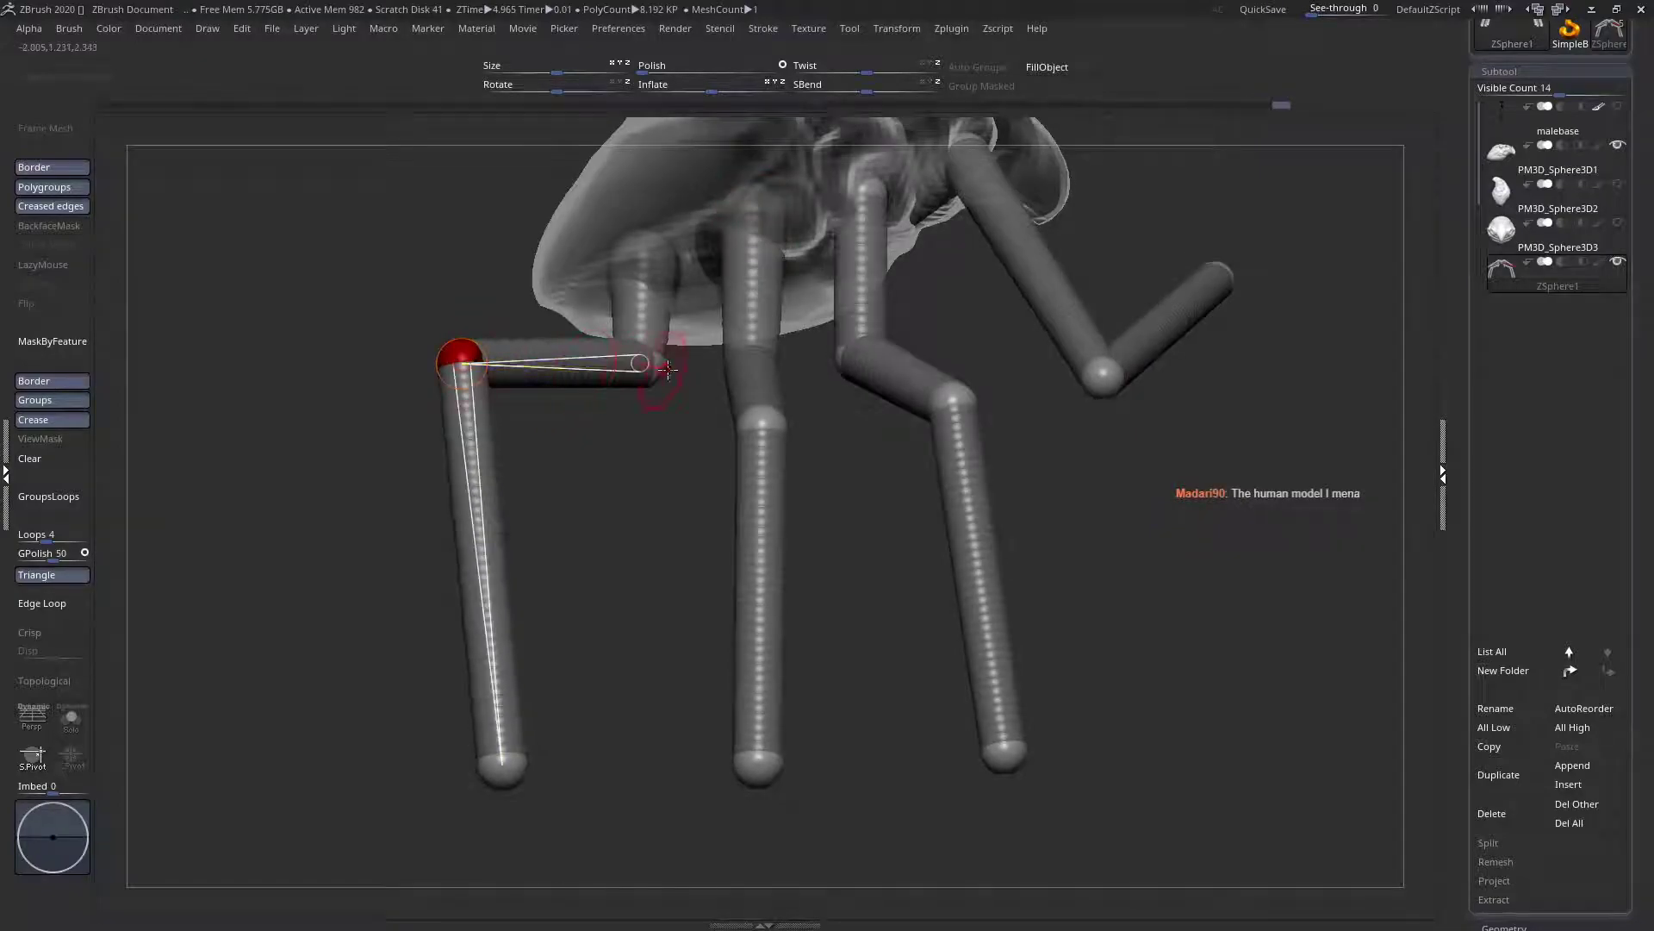
{"action": "left_click_drag", "start_coordinate": [649, 365], "coordinate": [614, 355]}
{"action": "left_click_drag", "start_coordinate": [500, 785], "coordinate": [408, 715]}
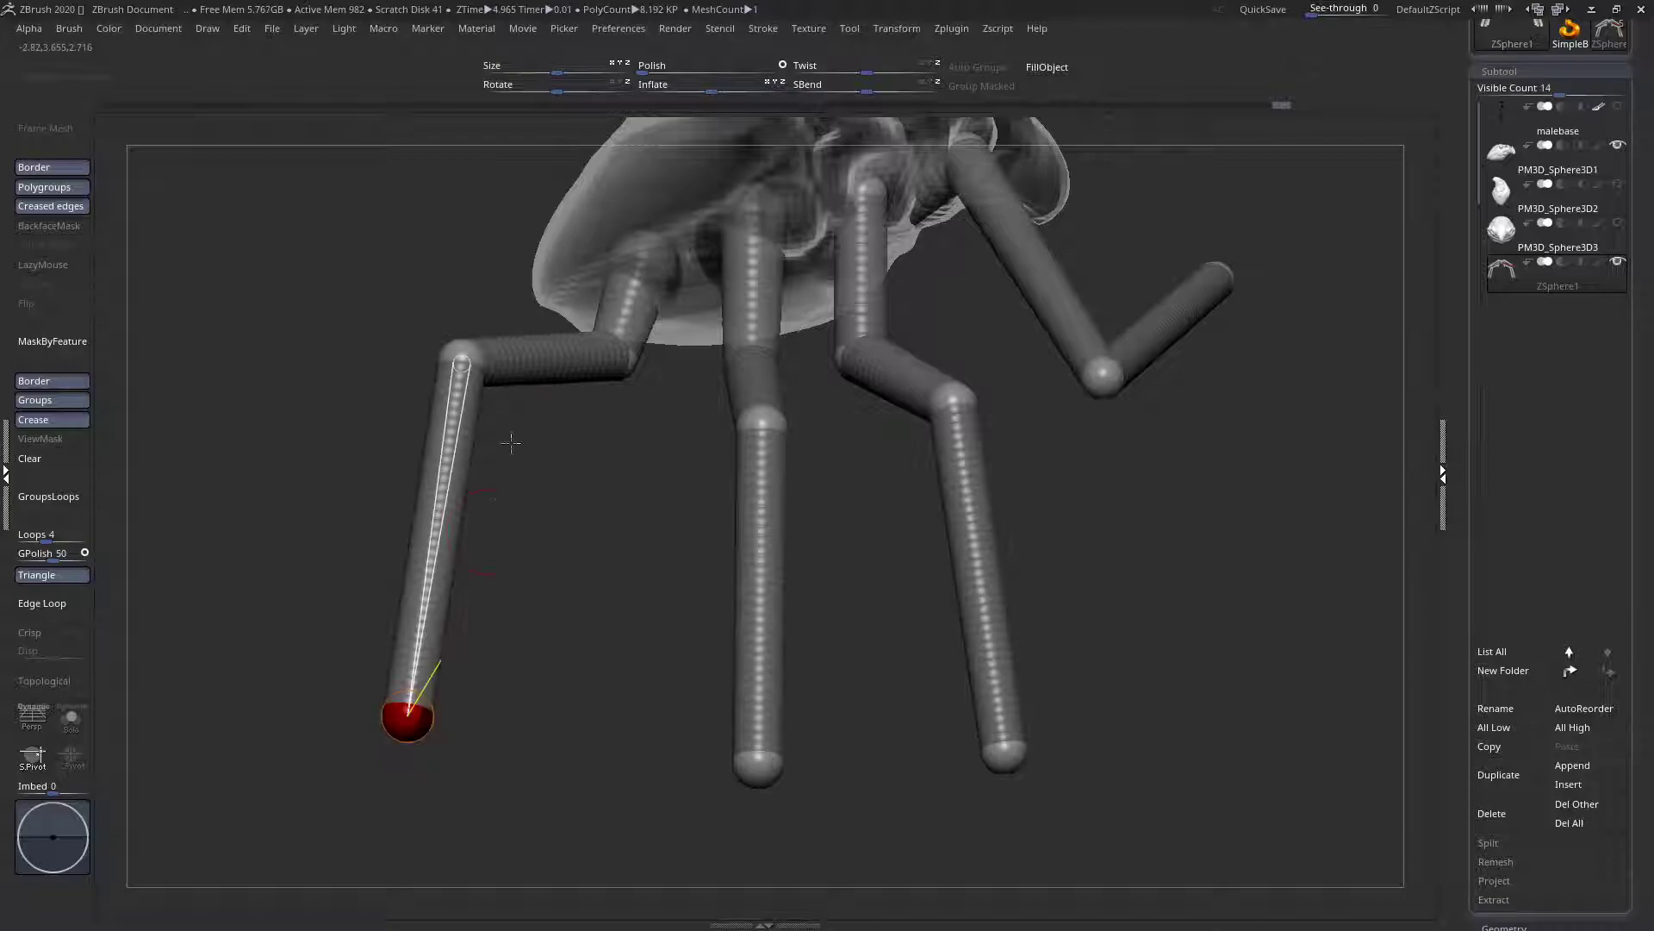
{"action": "left_click_drag", "start_coordinate": [466, 364], "coordinate": [466, 392]}
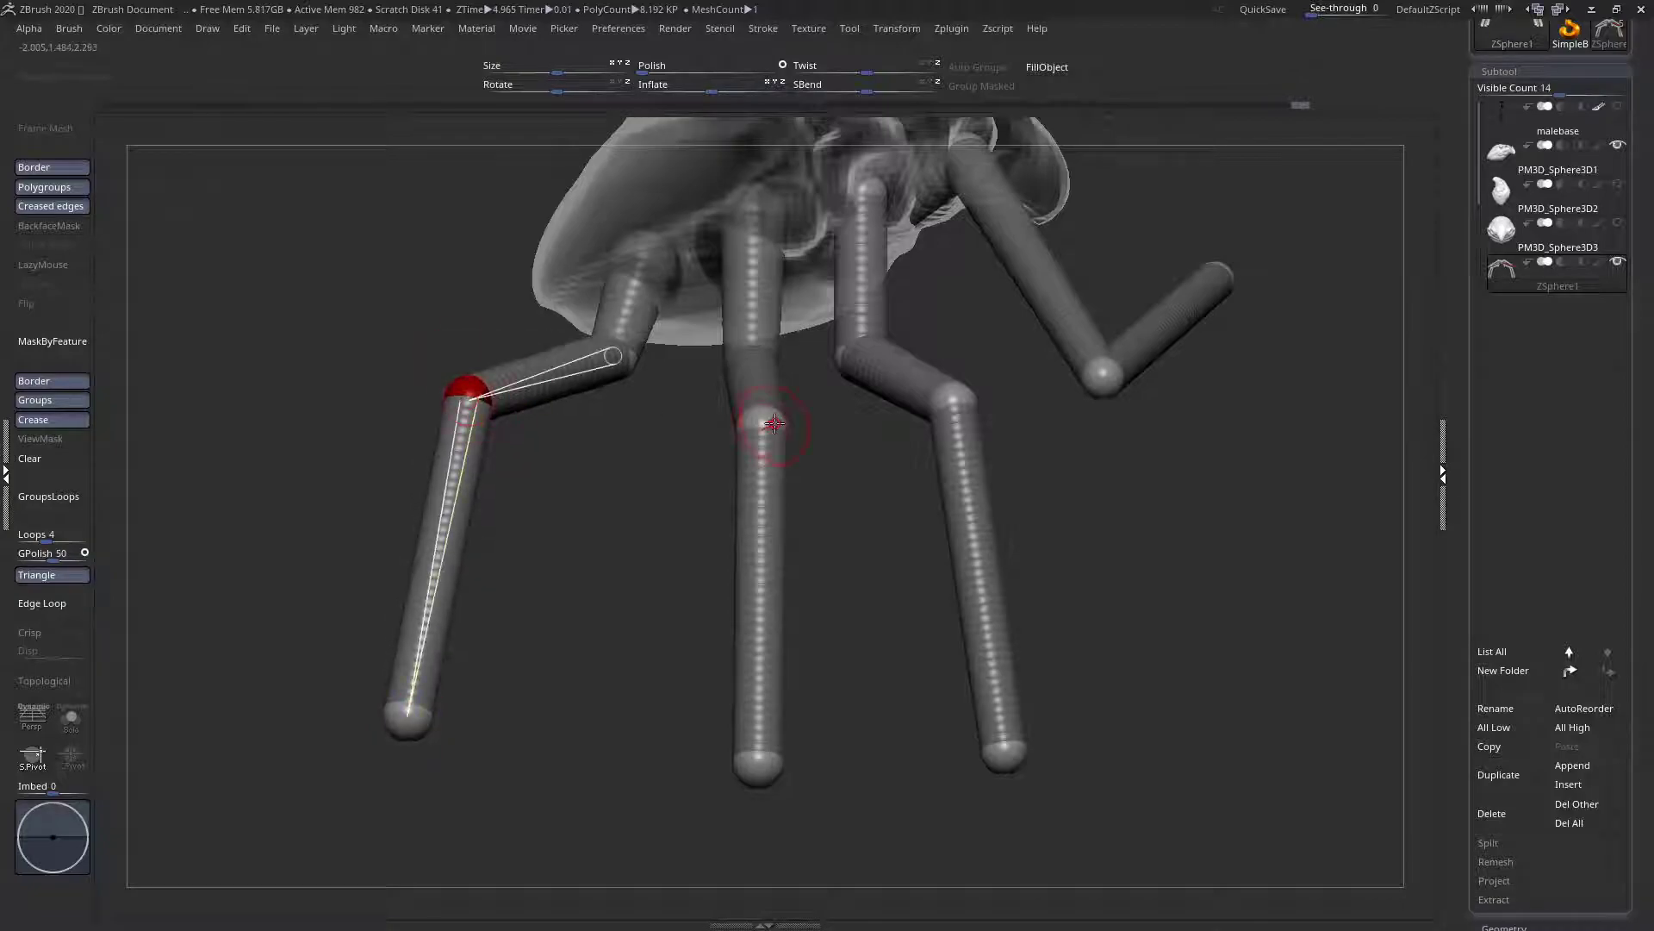
Raise the middle legs' knees slightly and move the front walking legs' knees and feet forward
{"action": "left_click_drag", "start_coordinate": [762, 379], "coordinate": [764, 372]}
{"action": "left_click_drag", "start_coordinate": [810, 422], "coordinate": [1160, 448]}
{"action": "mouse_move", "coordinate": [908, 603]}
{"action": "left_mouse_down"}
{"action": "mouse_move", "coordinate": [923, 591]}
{"action": "mouse_move", "coordinate": [899, 552]}
{"action": "mouse_move", "coordinate": [914, 587]}
{"action": "left_mouse_up"}
{"action": "left_click_drag", "start_coordinate": [988, 638], "coordinate": [980, 573]}
{"action": "left_click_drag", "start_coordinate": [896, 608], "coordinate": [439, 666]}
{"action": "left_click_drag", "start_coordinate": [734, 671], "coordinate": [655, 607], "text": "alt"}
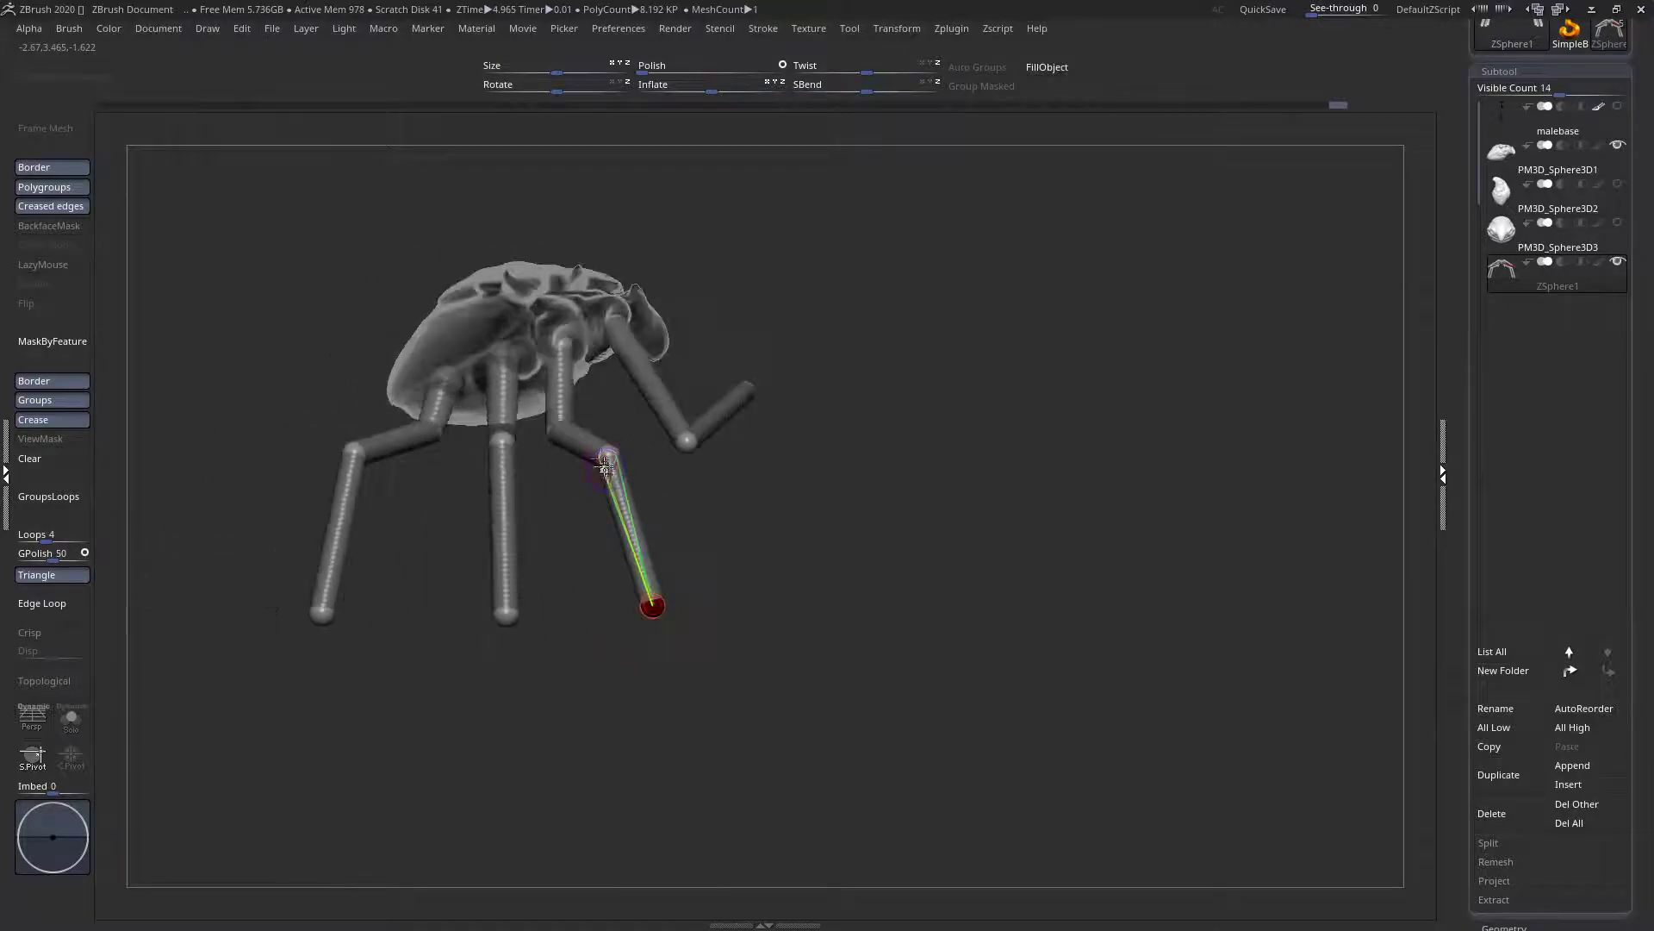
{"action": "left_click_drag", "start_coordinate": [606, 456], "coordinate": [625, 454]}
{"action": "left_click_drag", "start_coordinate": [650, 604], "coordinate": [664, 613]}
Raise the middle legs' knees closer to the underside of the shell
{"action": "left_click_drag", "start_coordinate": [562, 565], "coordinate": [797, 659], "text": "alt"}
{"action": "left_click_drag", "start_coordinate": [467, 405], "coordinate": [514, 469], "text": "alt"}
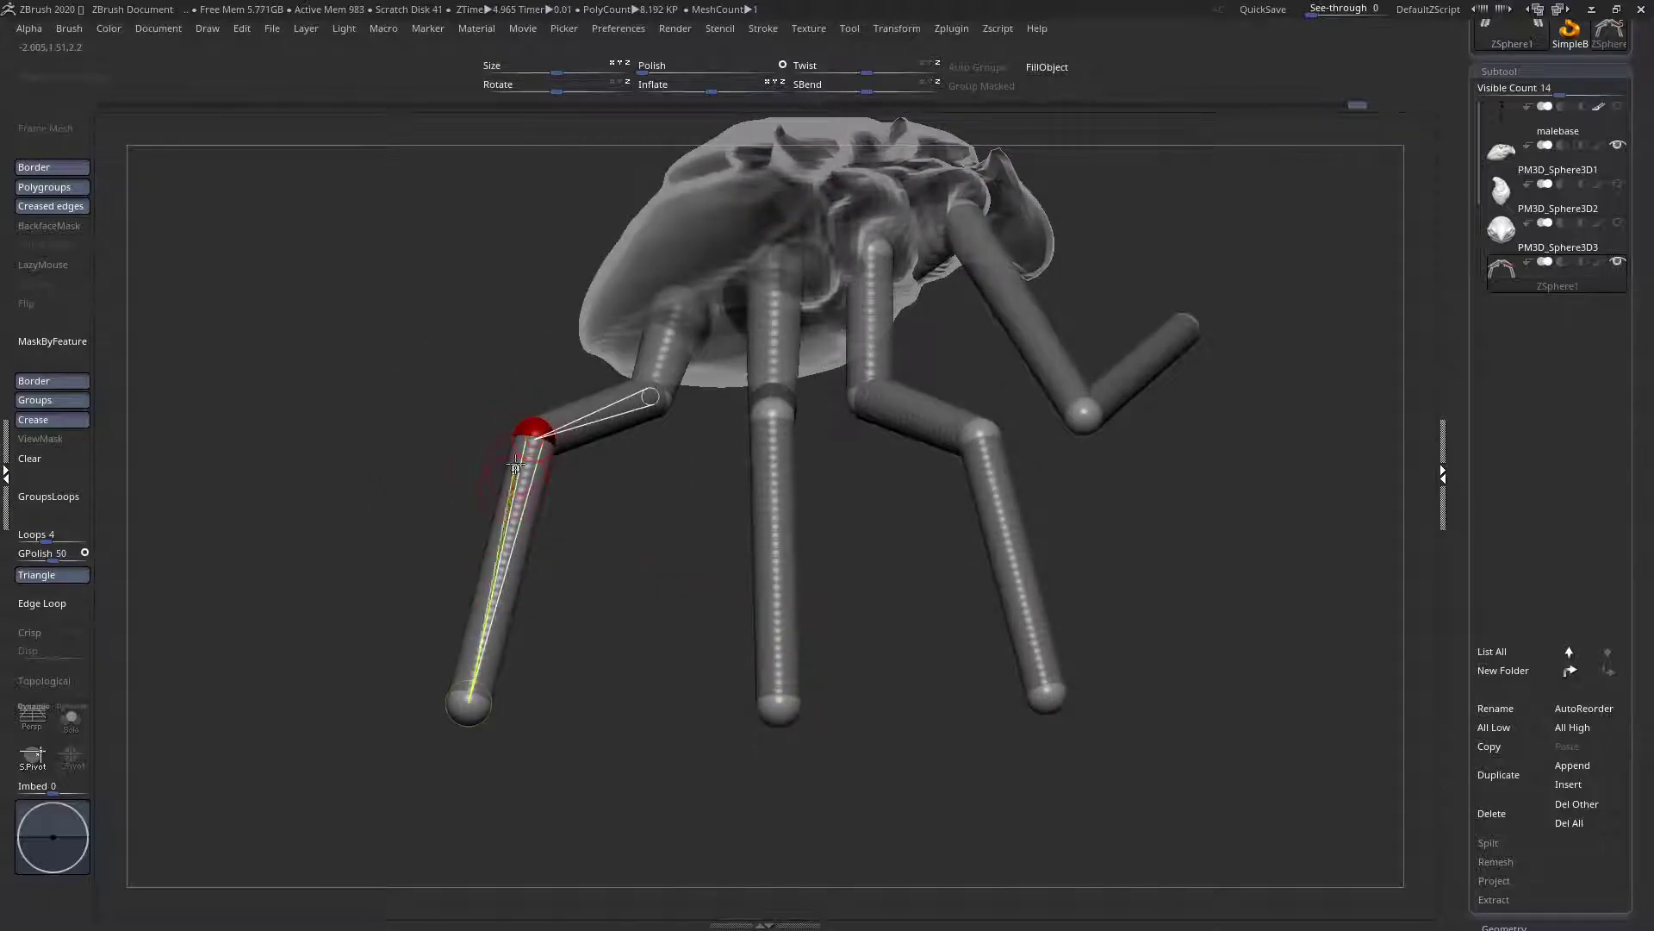
{"action": "left_click_drag", "start_coordinate": [814, 445], "coordinate": [887, 431]}
{"action": "left_click_drag", "start_coordinate": [779, 411], "coordinate": [779, 380]}
{"action": "left_click_drag", "start_coordinate": [860, 709], "coordinate": [882, 699]}
Move the rear legs' knees up and closer to the body, and adjust their feet
{"action": "right_click_drag", "start_coordinate": [781, 372], "coordinate": [677, 394]}
{"action": "left_click_drag", "start_coordinate": [507, 437], "coordinate": [562, 398]}
{"action": "right_click_drag", "start_coordinate": [450, 696], "coordinate": [900, 645]}
{"action": "mouse_move", "coordinate": [886, 672]}
{"action": "left_mouse_down"}
{"action": "mouse_move", "coordinate": [830, 675]}
{"action": "mouse_move", "coordinate": [862, 672]}
{"action": "left_mouse_up"}
{"action": "right_click_drag", "start_coordinate": [860, 660], "coordinate": [772, 584], "text": "ctrl"}
{"action": "left_click_drag", "start_coordinate": [772, 583], "coordinate": [742, 496]}
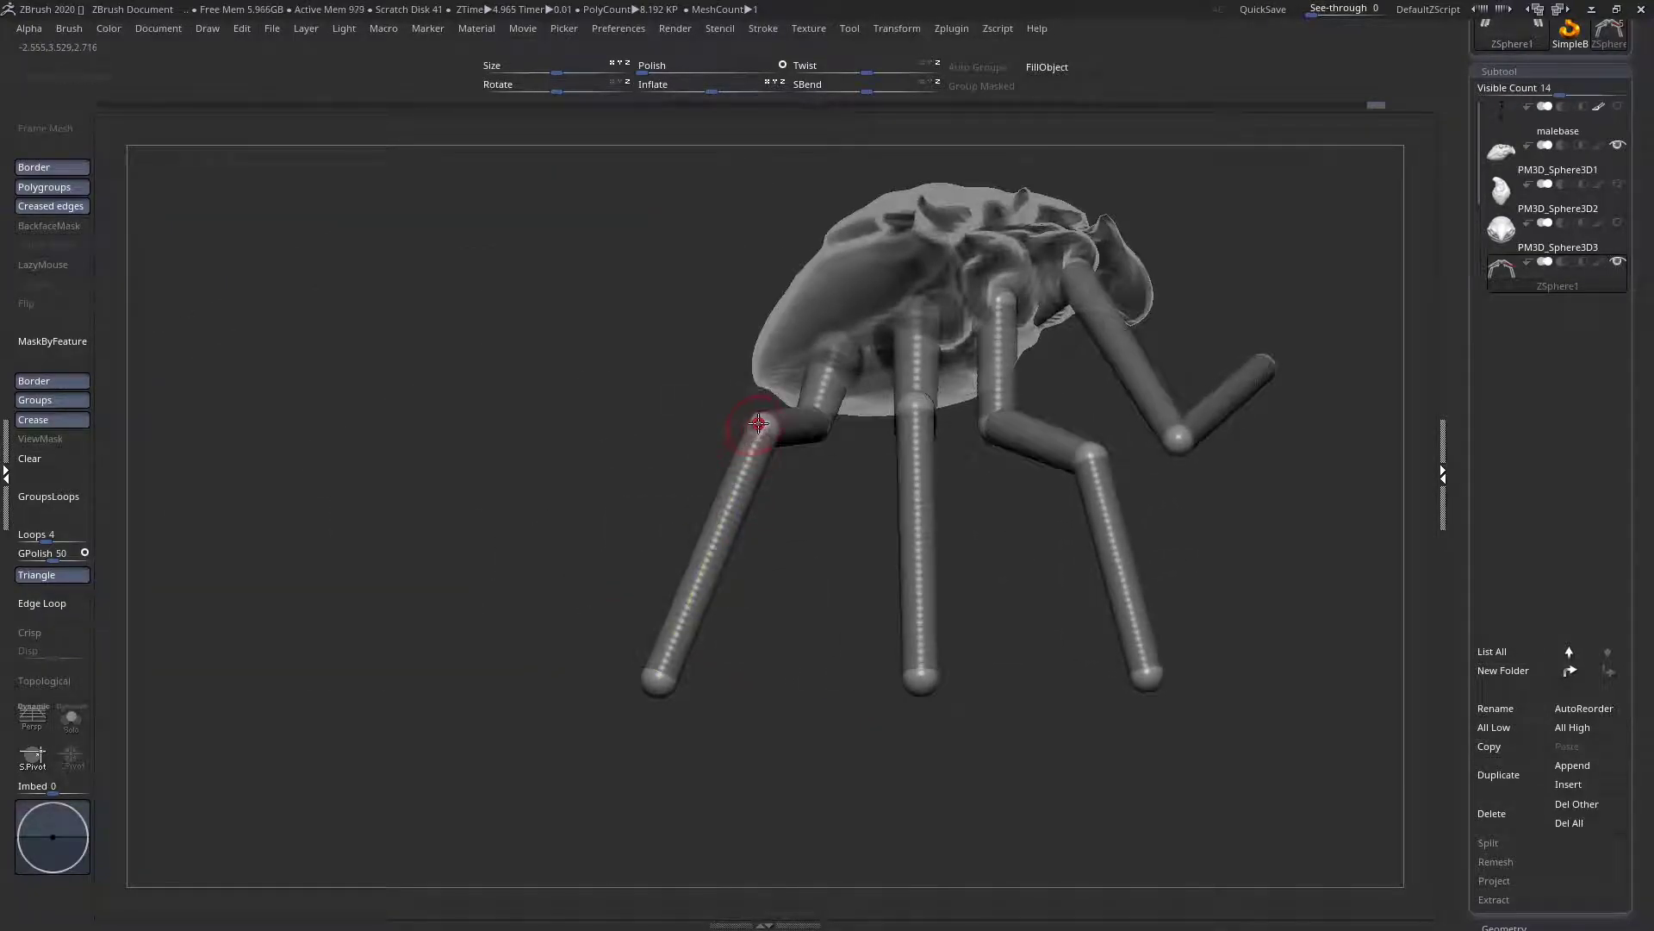
{"action": "left_click_drag", "start_coordinate": [731, 436], "coordinate": [1129, 310]}
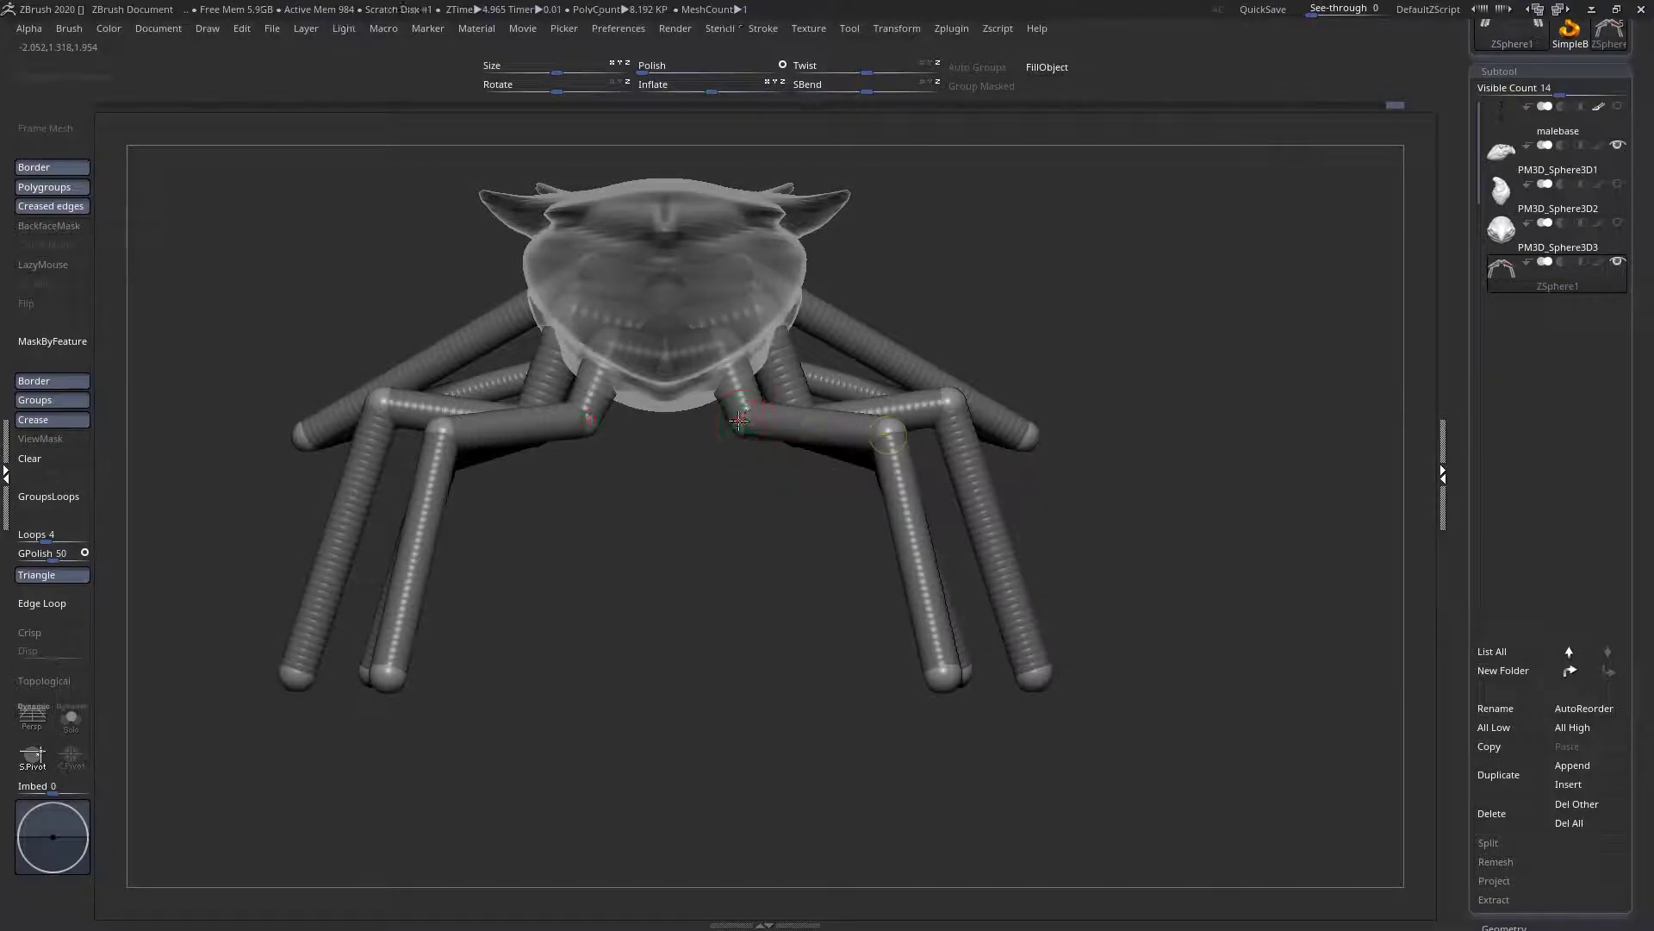
Shift the rear legs' lower hip joints down and inward, below the back of the body
{"action": "left_click_drag", "start_coordinate": [752, 409], "coordinate": [735, 431]}
{"action": "scroll", "coordinate": [717, 346], "scroll_direction": "up", "scroll_amount": 4}
{"action": "left_click_drag", "start_coordinate": [722, 345], "coordinate": [727, 359]}
{"action": "right_click_drag", "start_coordinate": [727, 359], "coordinate": [967, 286]}
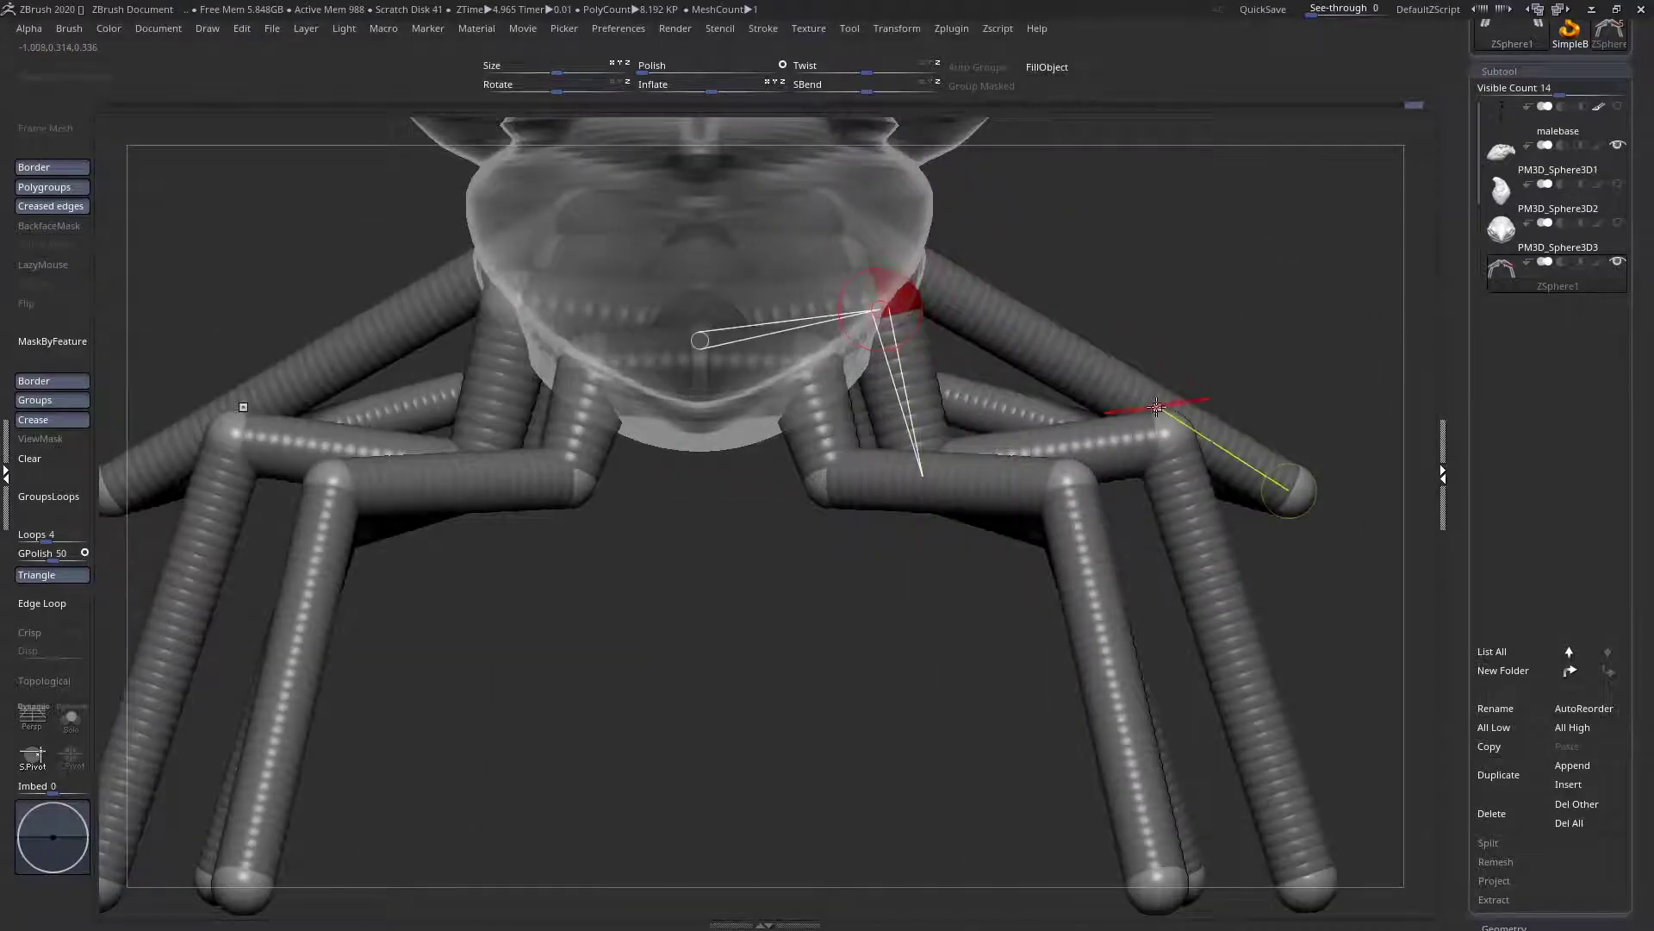
Lift the middle legs' knees well above their lower hip joints and spread their feet farther outward
{"action": "left_click_drag", "start_coordinate": [1162, 433], "coordinate": [1147, 342]}
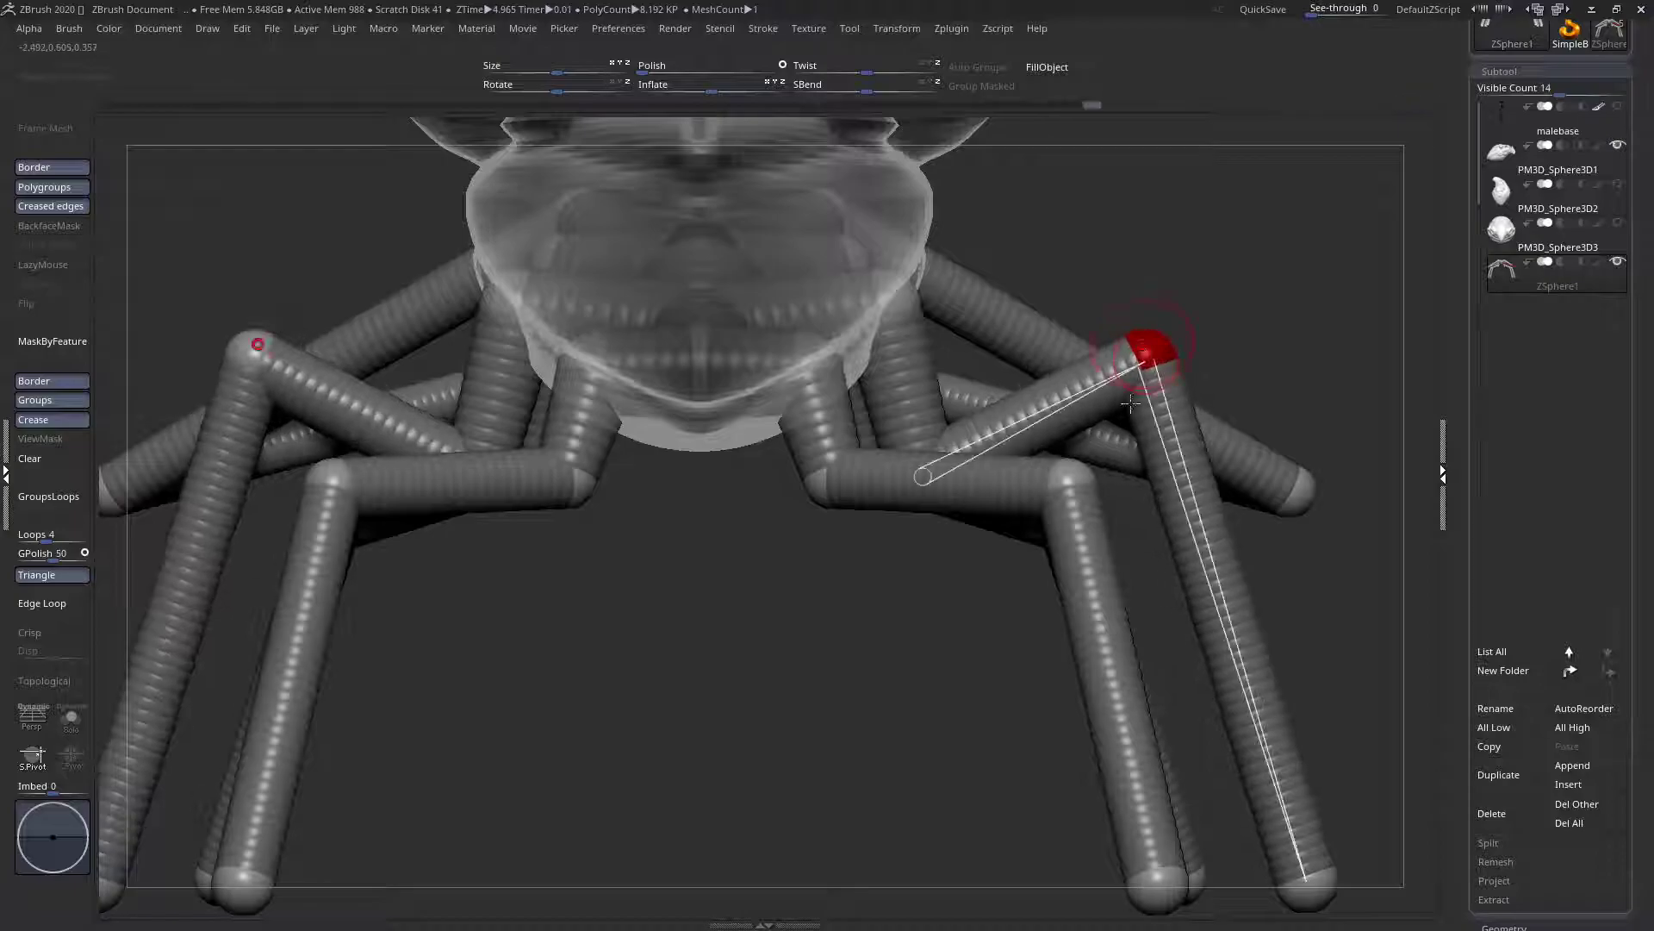
{"action": "right_click_drag", "start_coordinate": [1245, 746], "coordinate": [951, 647], "text": "alt"}
{"action": "left_click_drag", "start_coordinate": [1002, 791], "coordinate": [1067, 767]}
{"action": "right_click_drag", "start_coordinate": [1232, 759], "coordinate": [902, 767]}
{"action": "left_click_drag", "start_coordinate": [815, 715], "coordinate": [569, 643], "text": "alt"}
{"action": "left_click_drag", "start_coordinate": [814, 672], "coordinate": [872, 639], "text": "alt"}
{"action": "left_click_drag", "start_coordinate": [809, 719], "coordinate": [911, 649], "text": "alt"}
{"action": "left_click_drag", "start_coordinate": [561, 618], "coordinate": [943, 620]}
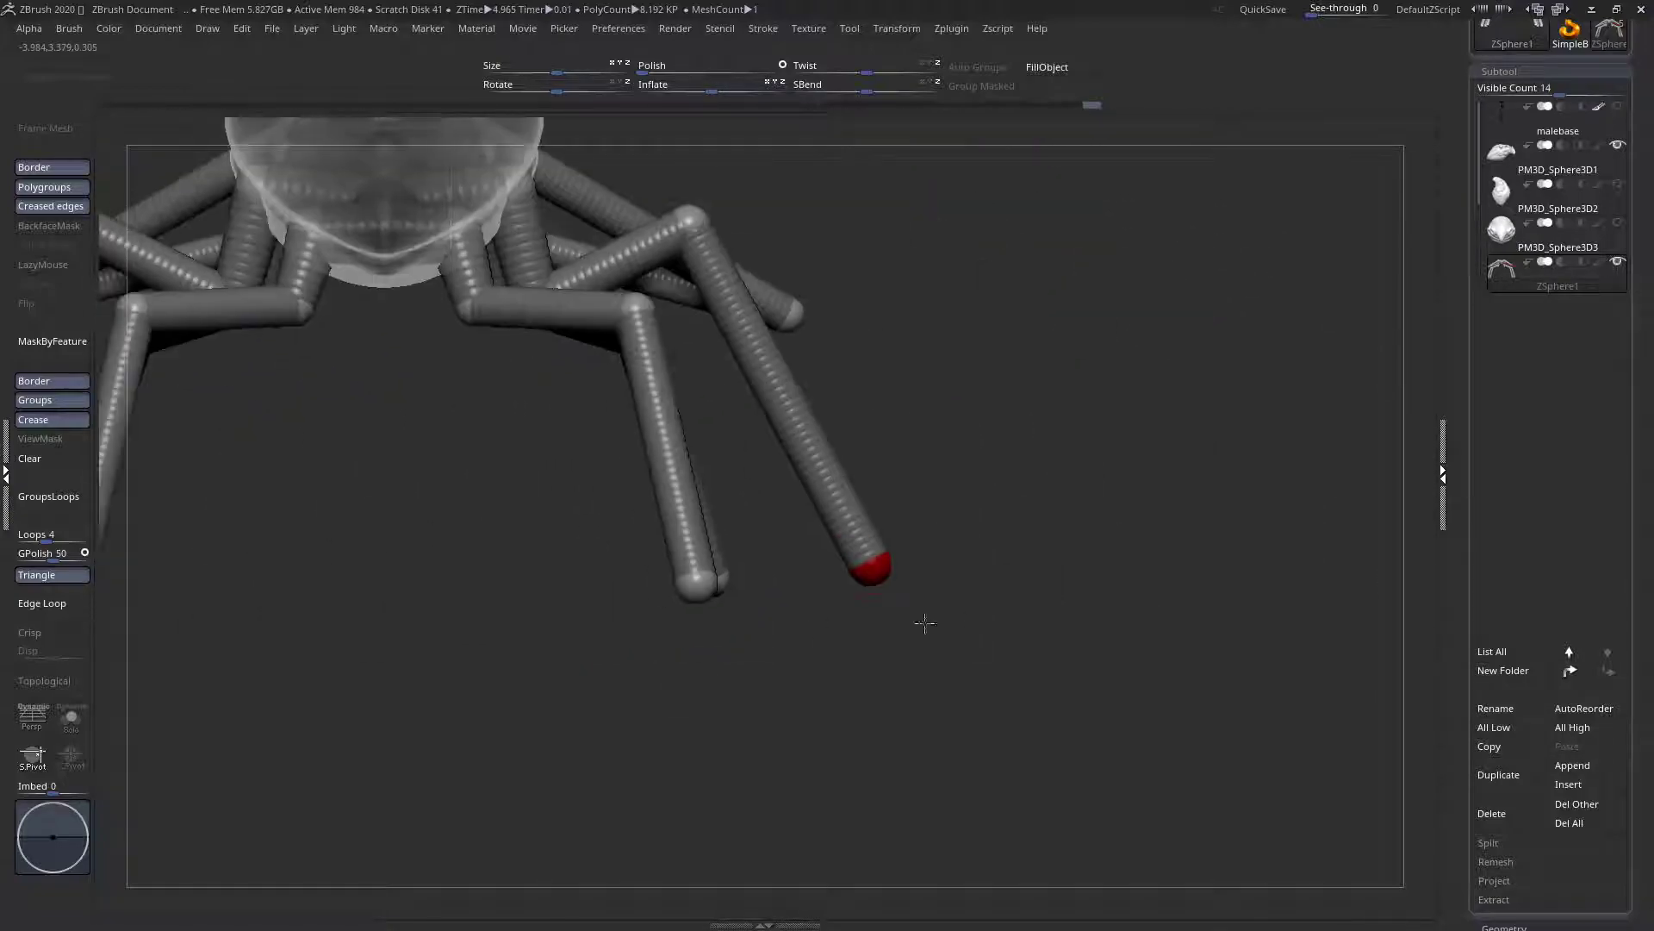
Spread the rear legs' feet farther outward to match the middle pair's slant
{"action": "left_click_drag", "start_coordinate": [699, 597], "coordinate": [783, 638]}
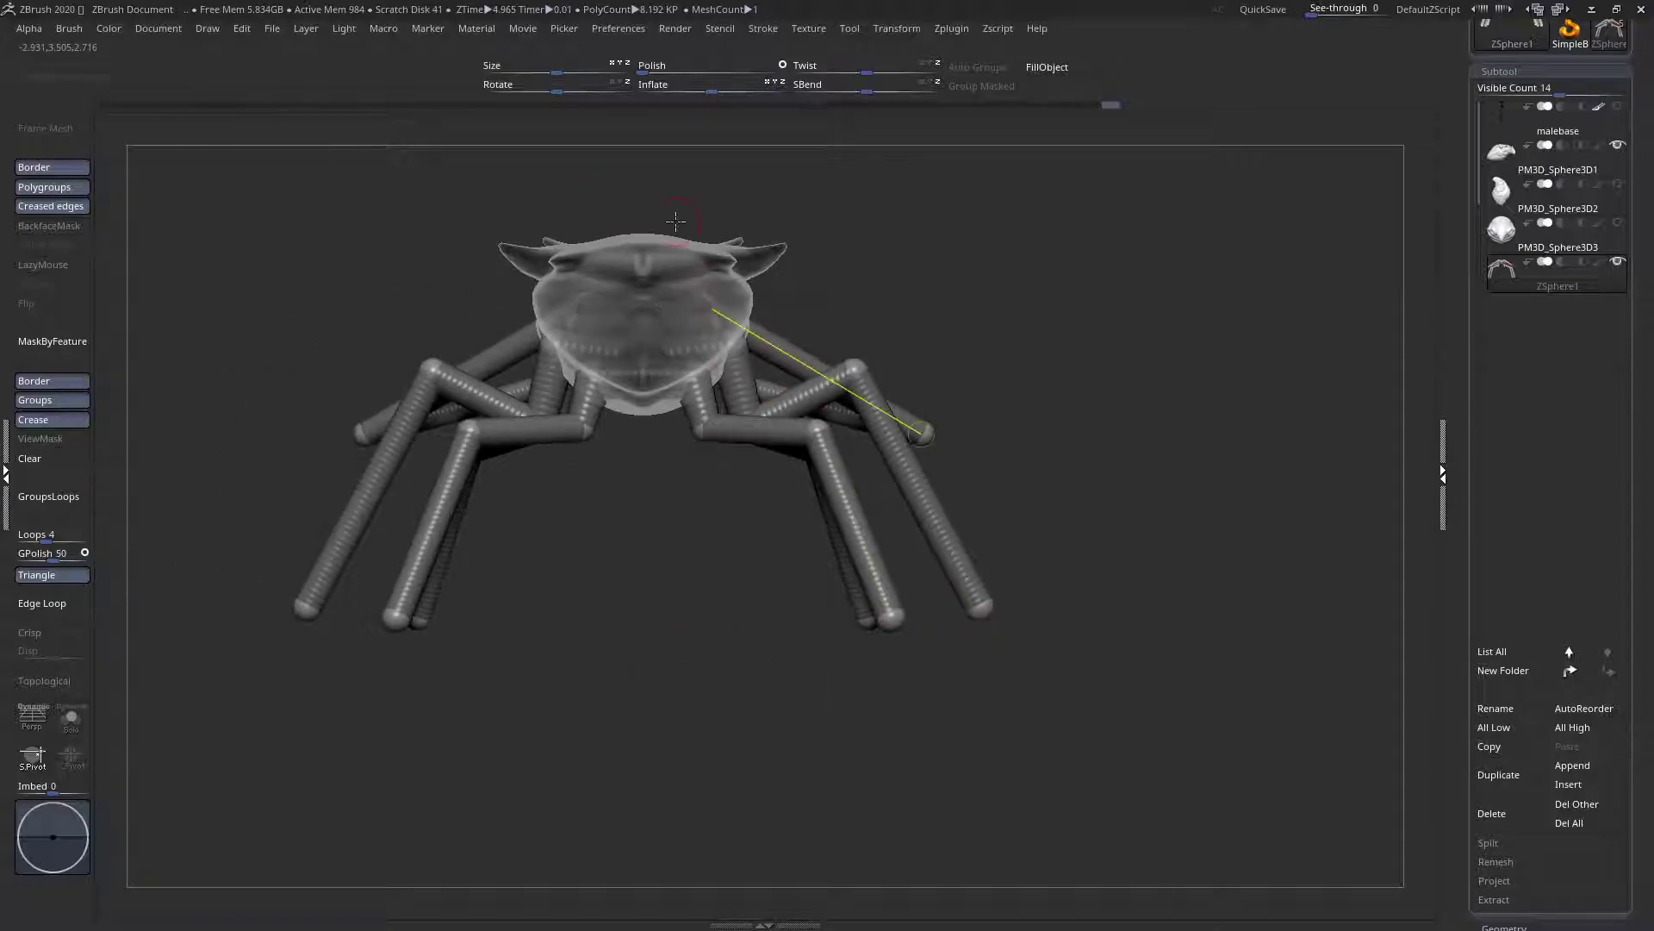
{"action": "left_click_drag", "start_coordinate": [1060, 568], "coordinate": [525, 602]}
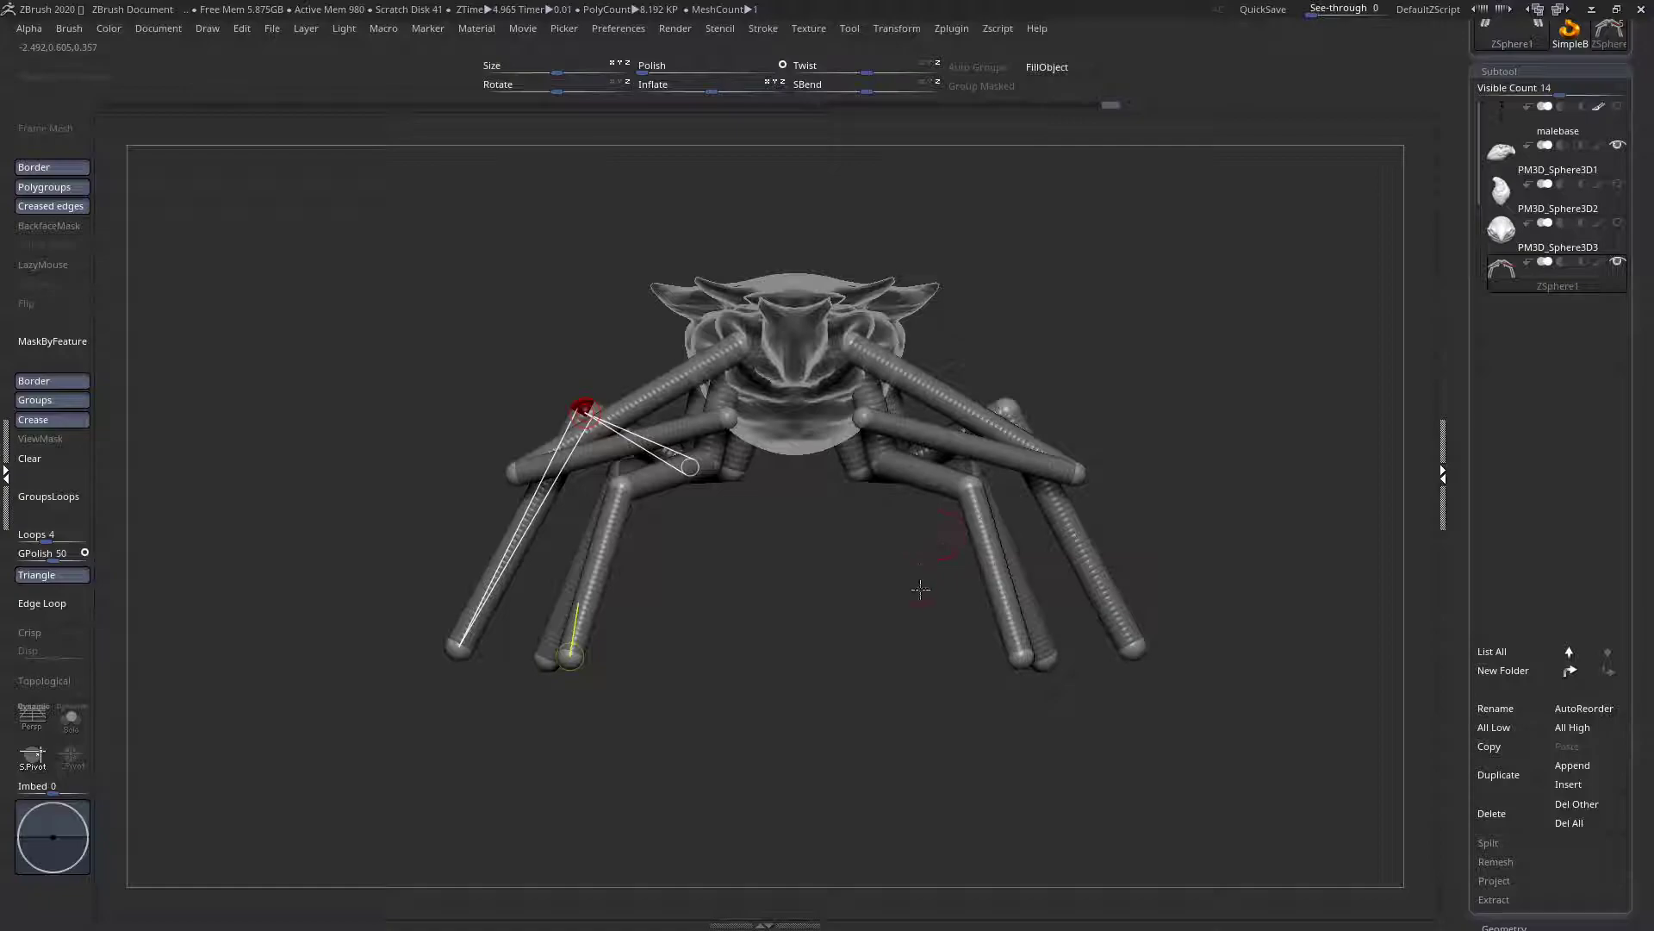
{"action": "left_click_drag", "start_coordinate": [1110, 649], "coordinate": [1180, 698], "text": "alt"}
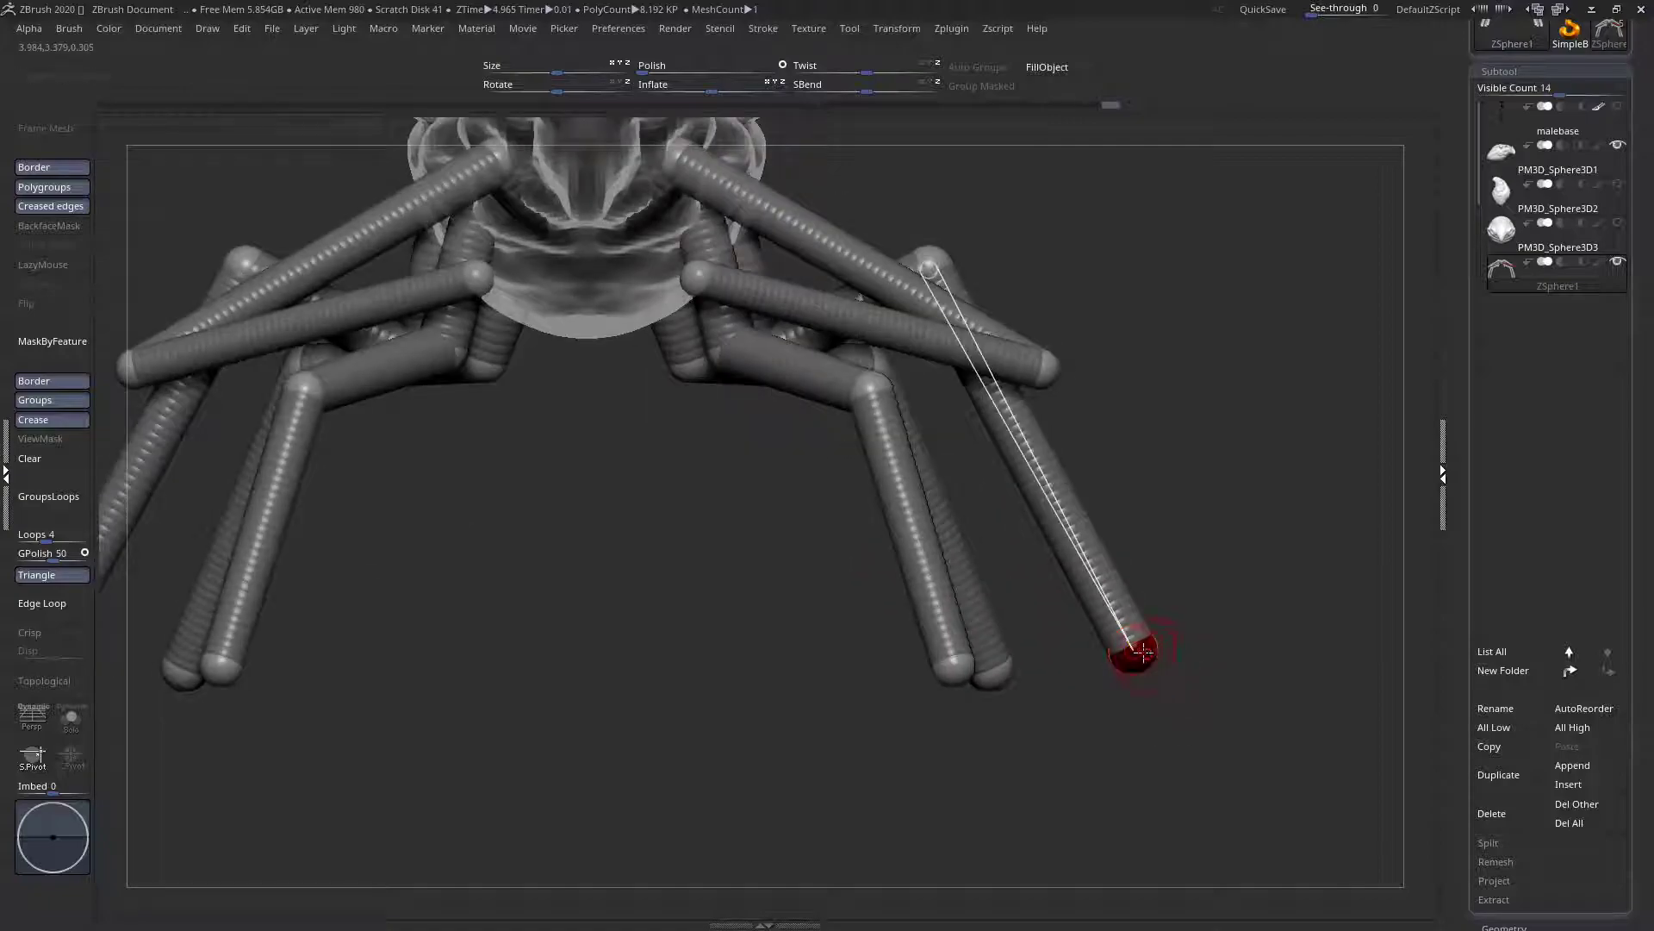
{"action": "left_click_drag", "start_coordinate": [1010, 668], "coordinate": [1020, 672]}
{"action": "left_click_drag", "start_coordinate": [905, 652], "coordinate": [811, 402]}
Raise the front walking legs' knees and move their feet farther forward
{"action": "right_click_drag", "start_coordinate": [811, 402], "coordinate": [655, 496], "text": "alt"}
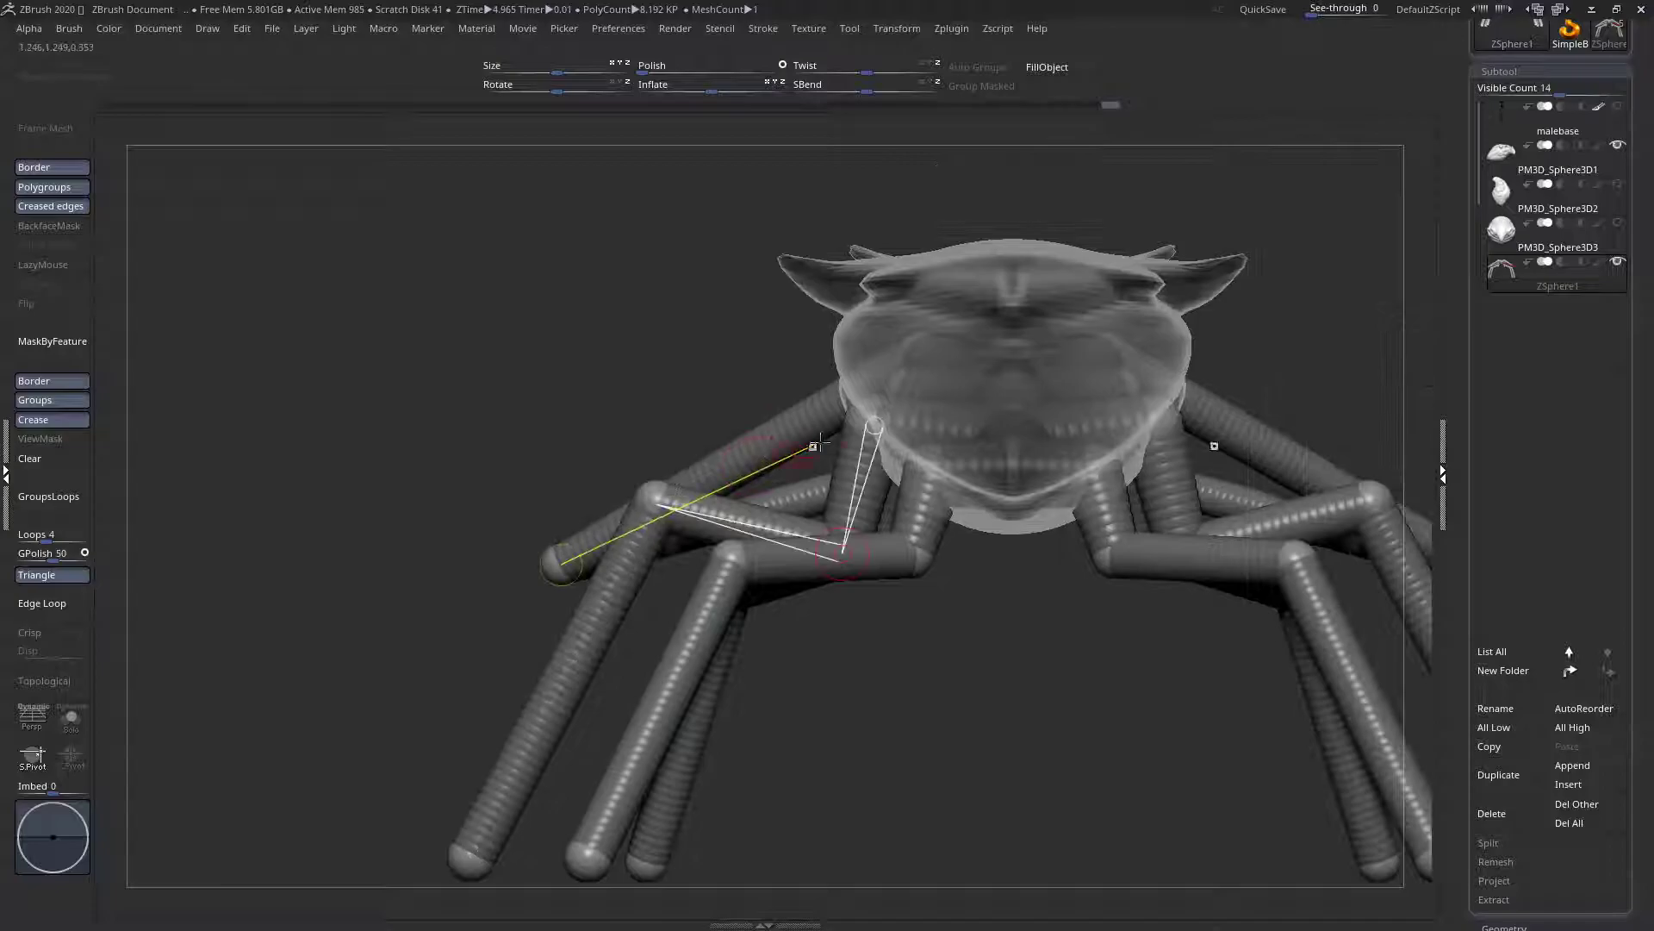
{"action": "right_click_drag", "start_coordinate": [839, 557], "coordinate": [846, 591]}
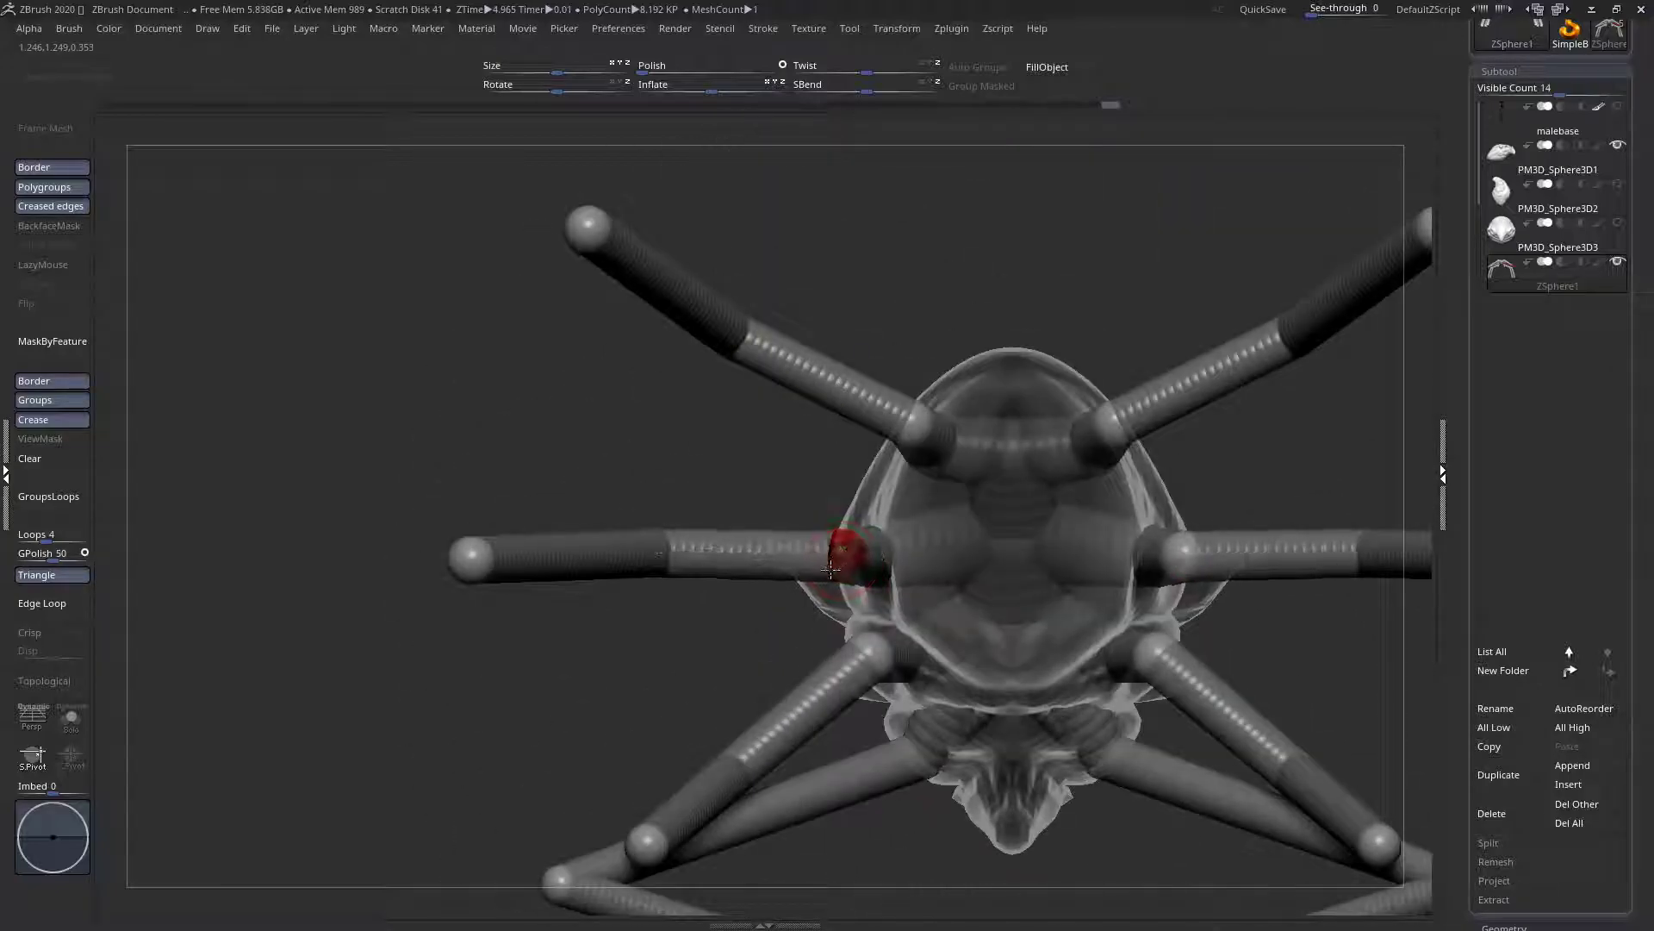
{"action": "key", "text": "f"}
{"action": "left_click_drag", "start_coordinate": [651, 583], "coordinate": [538, 510]}
{"action": "key", "text": "f"}
{"action": "left_click_drag", "start_coordinate": [860, 623], "coordinate": [746, 488]}
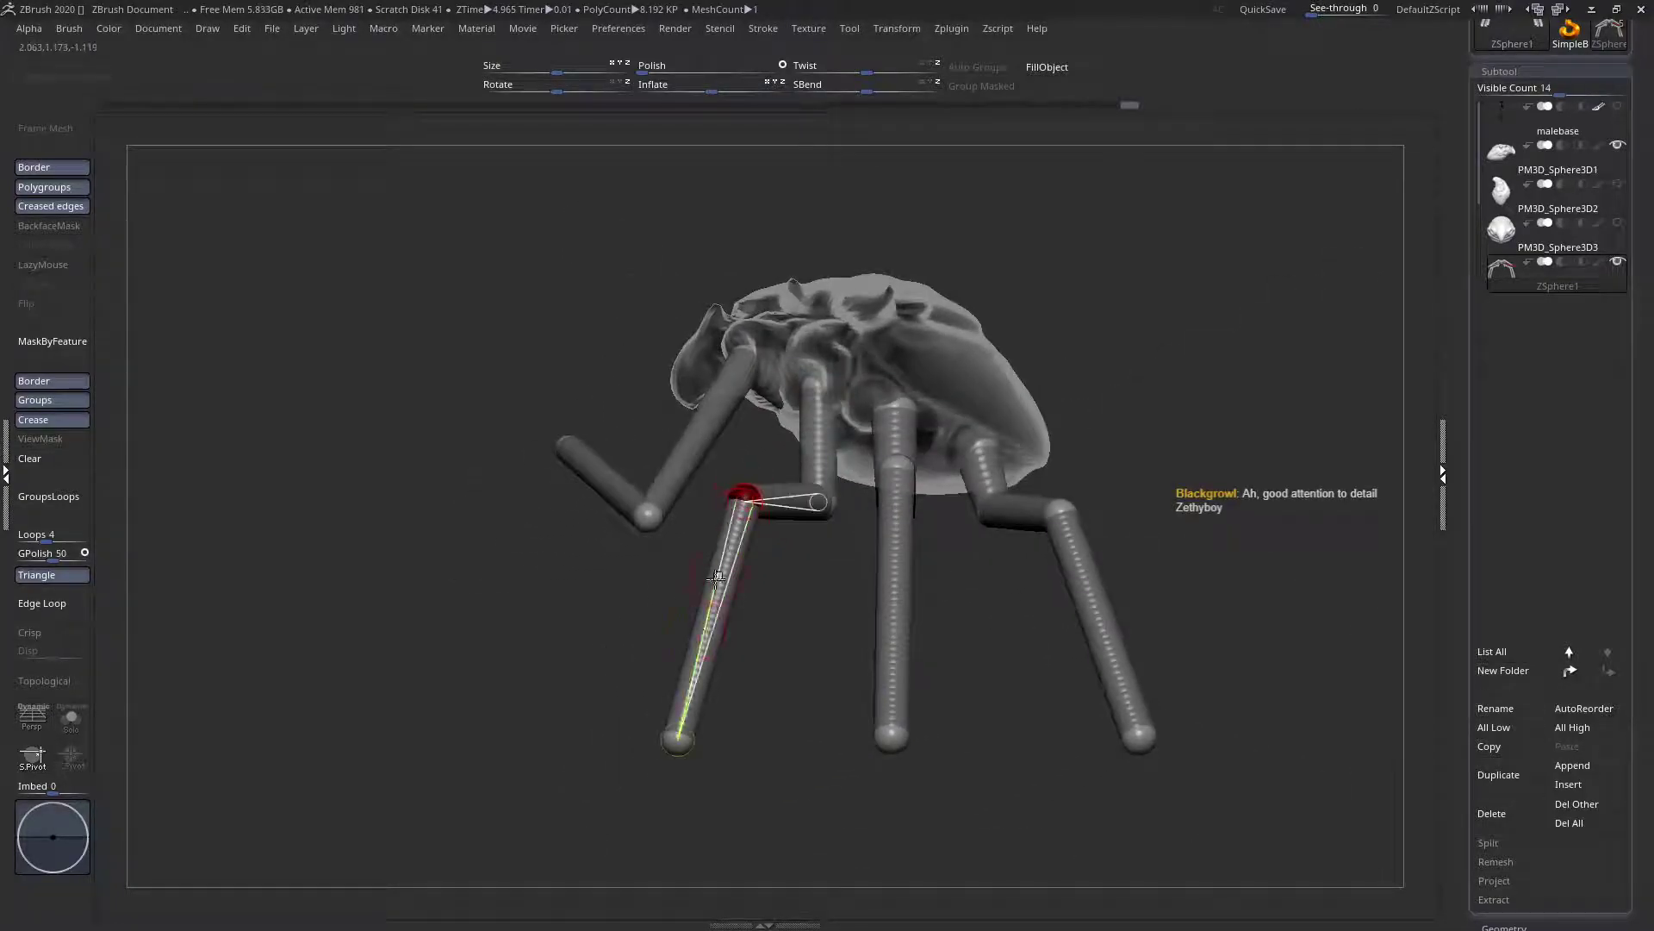
{"action": "left_click_drag", "start_coordinate": [679, 741], "coordinate": [644, 737]}
{"action": "key", "text": "f"}
Examine the stance and spacing of all leg pairs from above, behind and the side
{"action": "left_click_drag", "start_coordinate": [624, 661], "coordinate": [812, 572]}
{"action": "left_click_drag", "start_coordinate": [699, 606], "coordinate": [624, 596]}
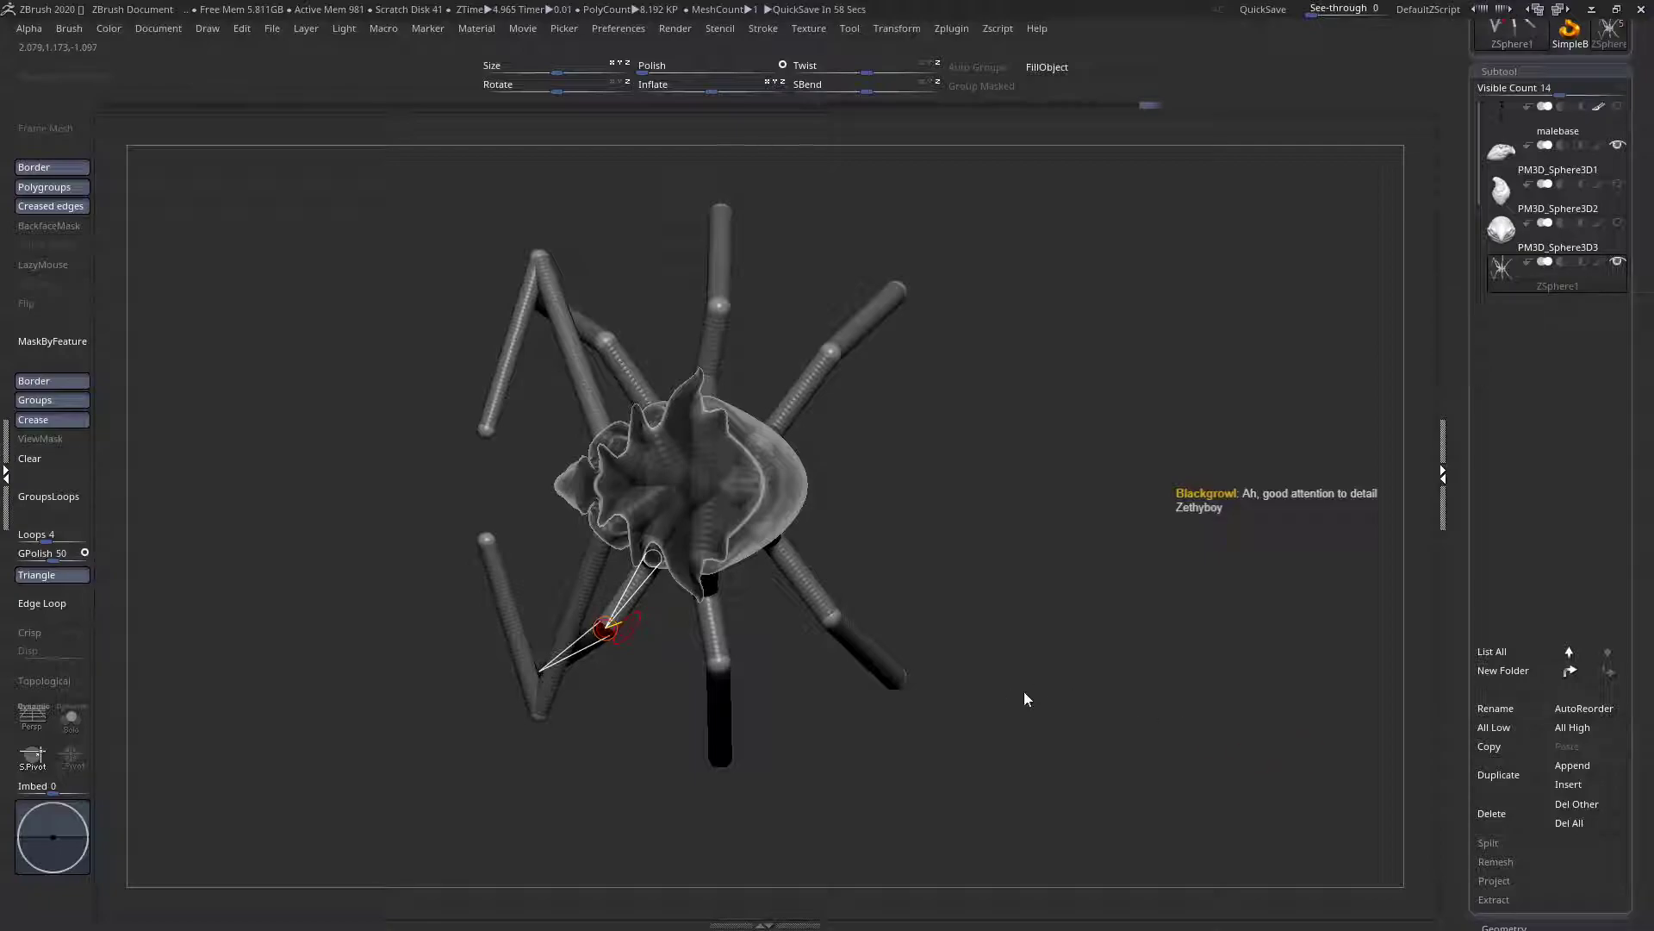
{"action": "mouse_move", "coordinate": [982, 683]}
{"action": "left_mouse_down"}
{"action": "mouse_move", "coordinate": [916, 695]}
{"action": "mouse_move", "coordinate": [1111, 735]}
{"action": "mouse_move", "coordinate": [1030, 639]}
{"action": "mouse_move", "coordinate": [1138, 689]}
{"action": "mouse_move", "coordinate": [864, 687]}
{"action": "mouse_move", "coordinate": [887, 663]}
{"action": "left_mouse_up"}
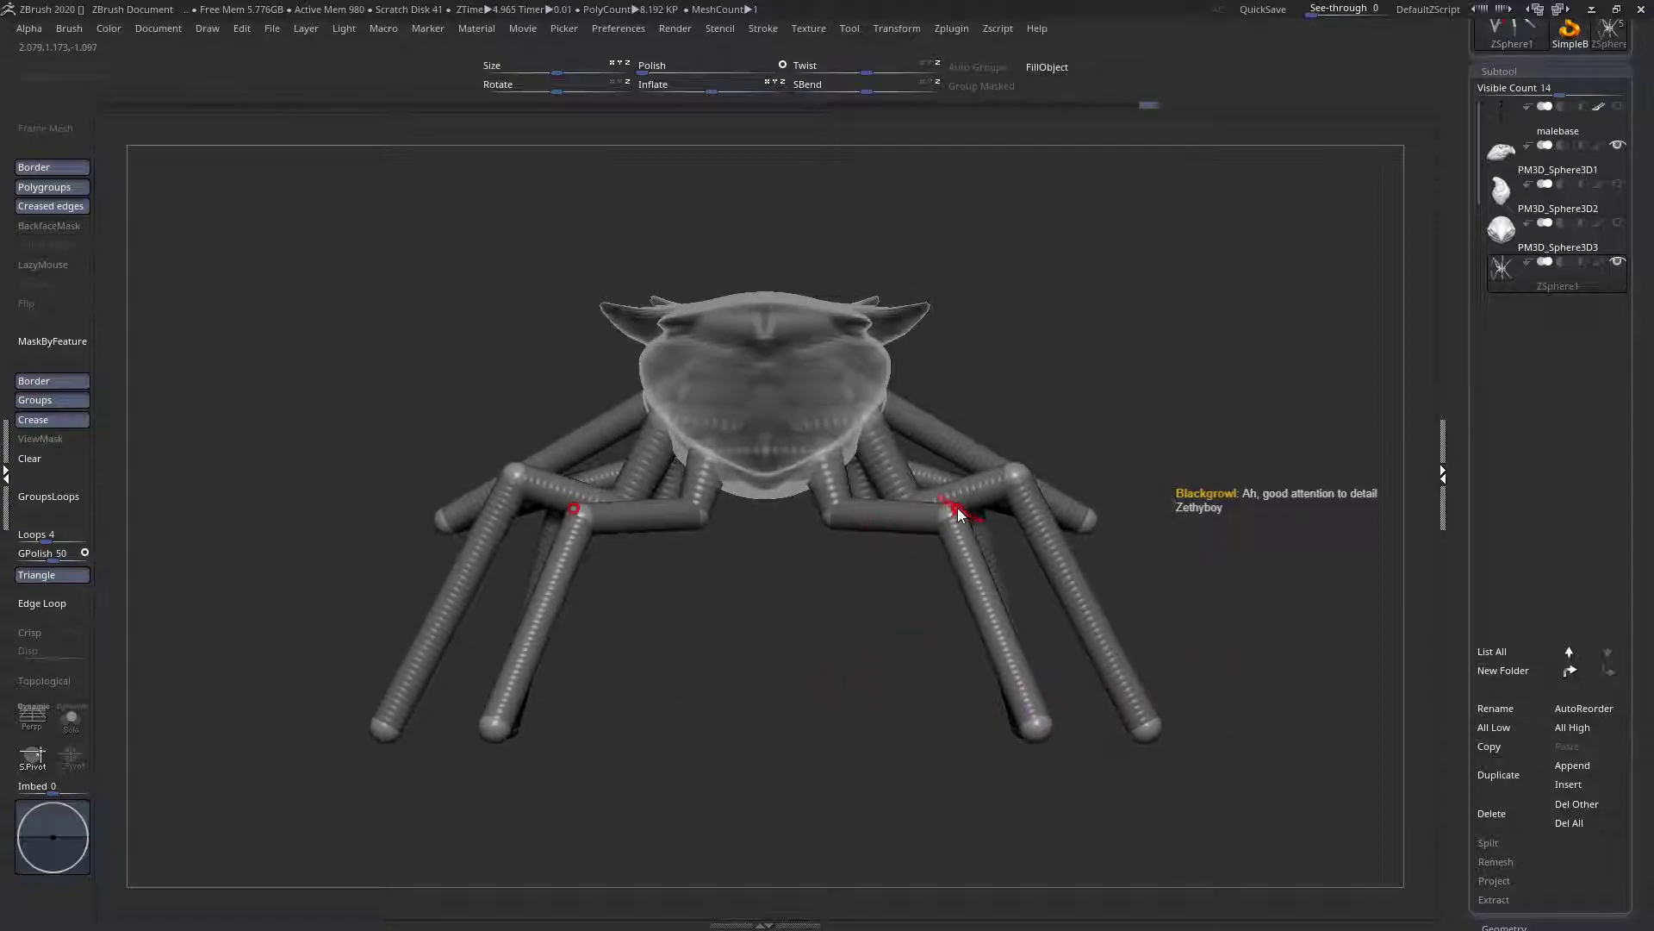
{"action": "left_click_drag", "start_coordinate": [942, 504], "coordinate": [736, 427]}
{"action": "left_click_drag", "start_coordinate": [613, 467], "coordinate": [1042, 500]}
{"action": "left_click_drag", "start_coordinate": [990, 551], "coordinate": [940, 719]}
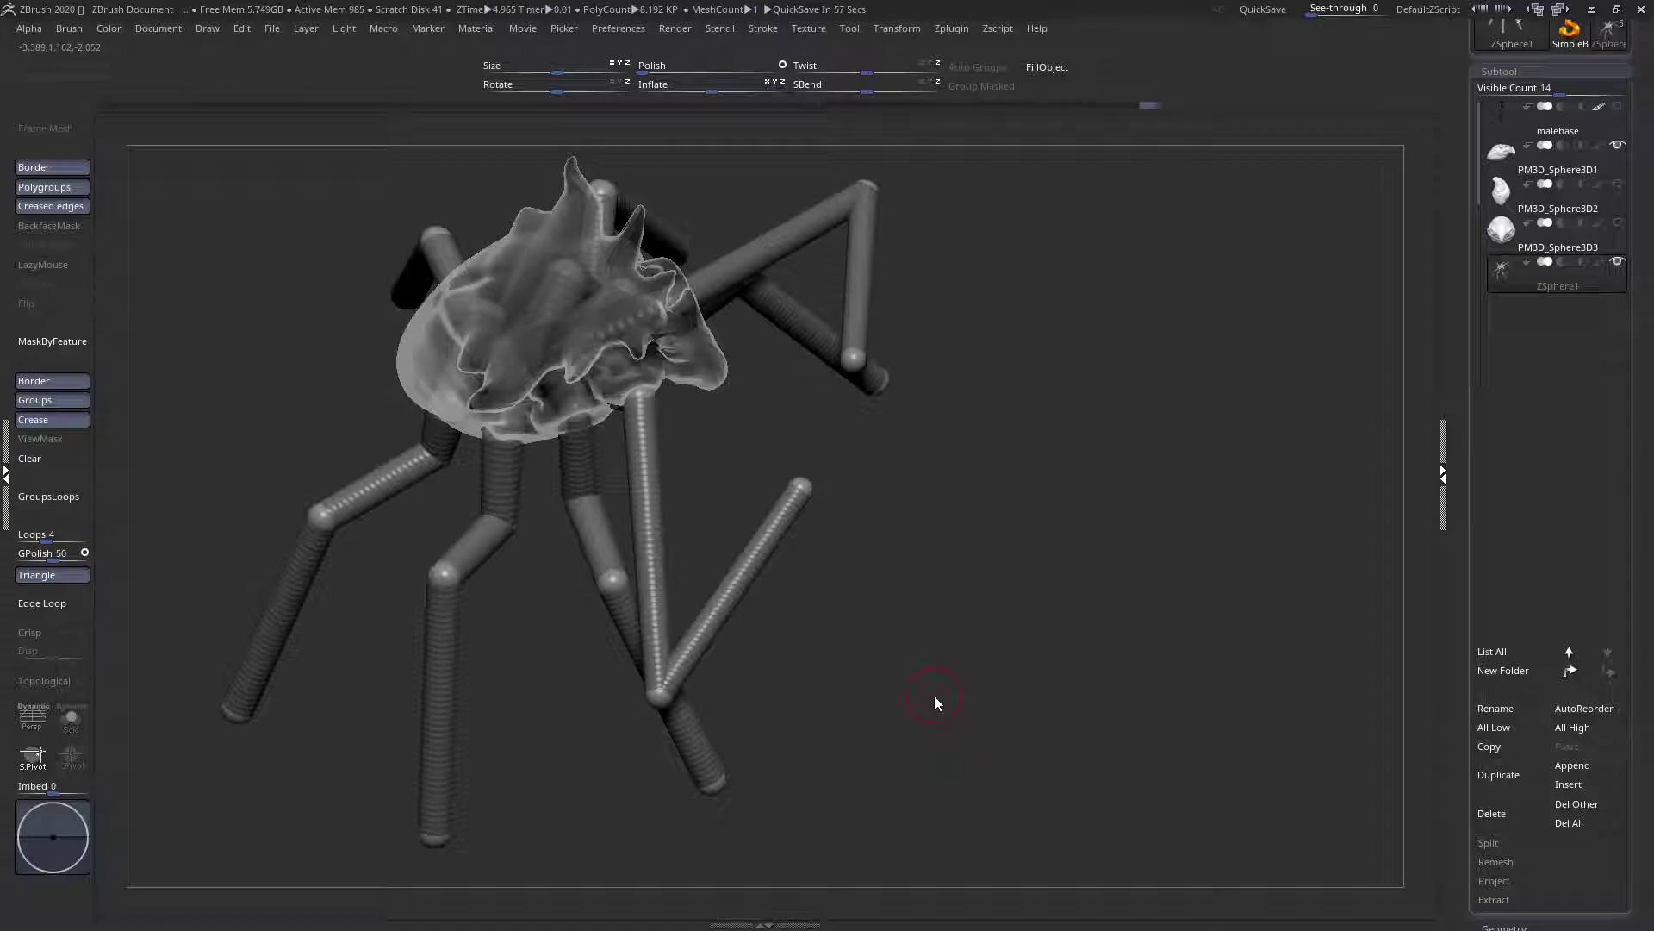
{"action": "left_click_drag", "start_coordinate": [967, 480], "coordinate": [987, 601]}
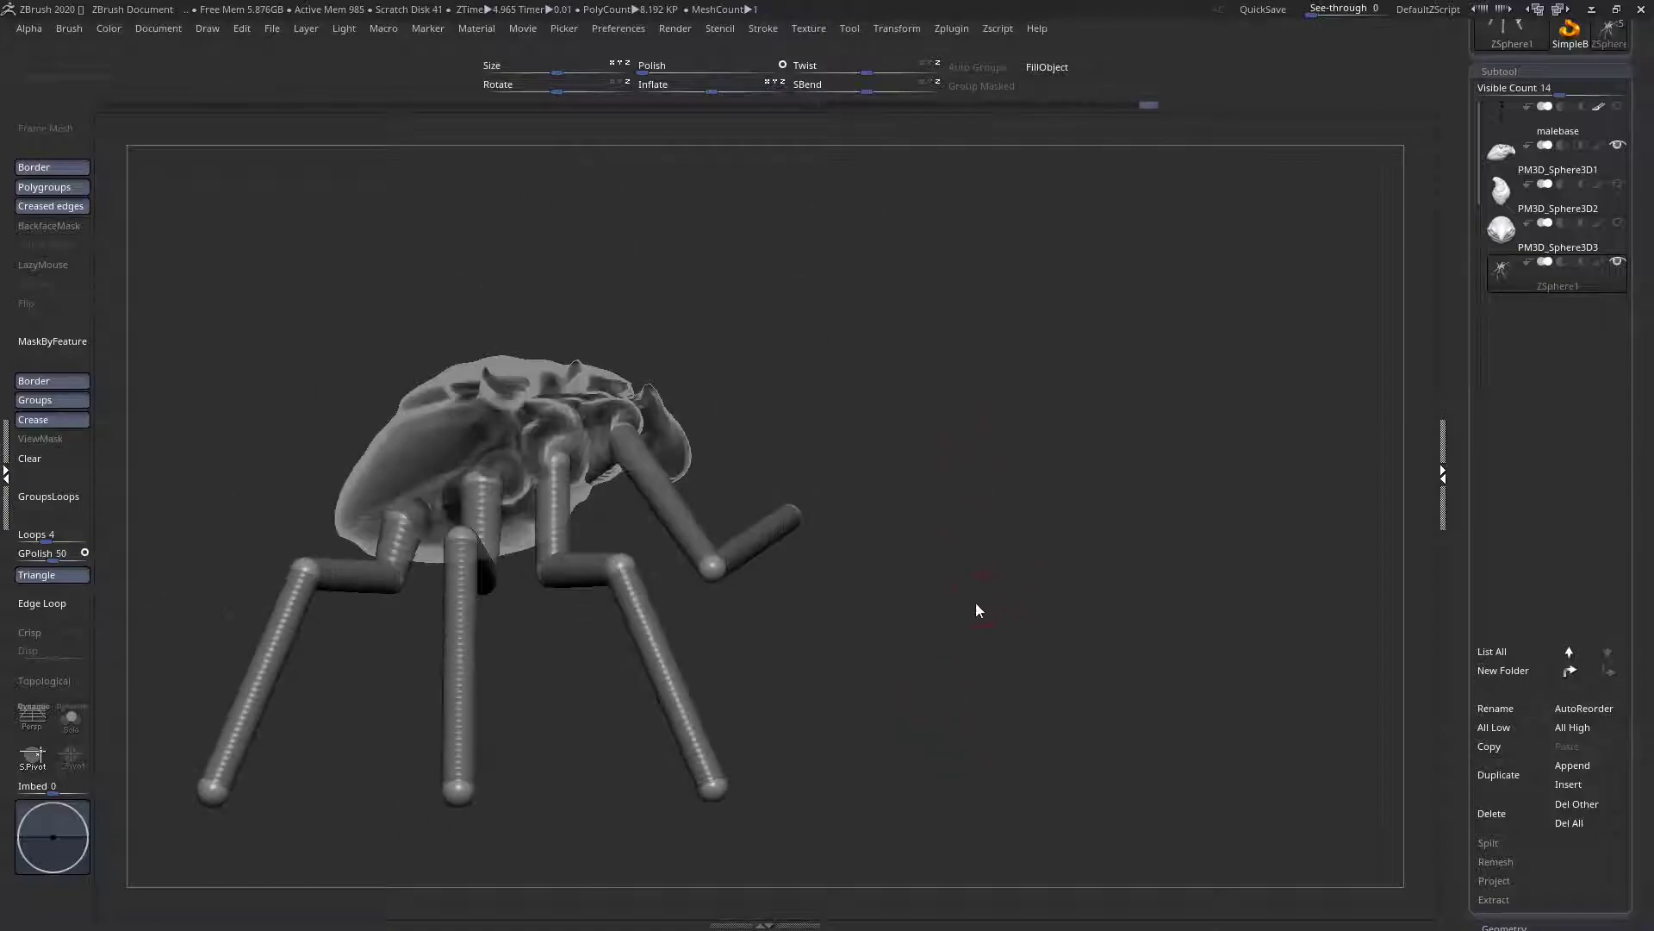
{"action": "left_click_drag", "start_coordinate": [854, 585], "coordinate": [770, 607]}
Shift the middle legs' knees and feet slightly toward the rear
{"action": "left_click_drag", "start_coordinate": [708, 526], "coordinate": [675, 534]}
{"action": "right_click_drag", "start_coordinate": [676, 534], "coordinate": [1075, 572], "text": "alt"}
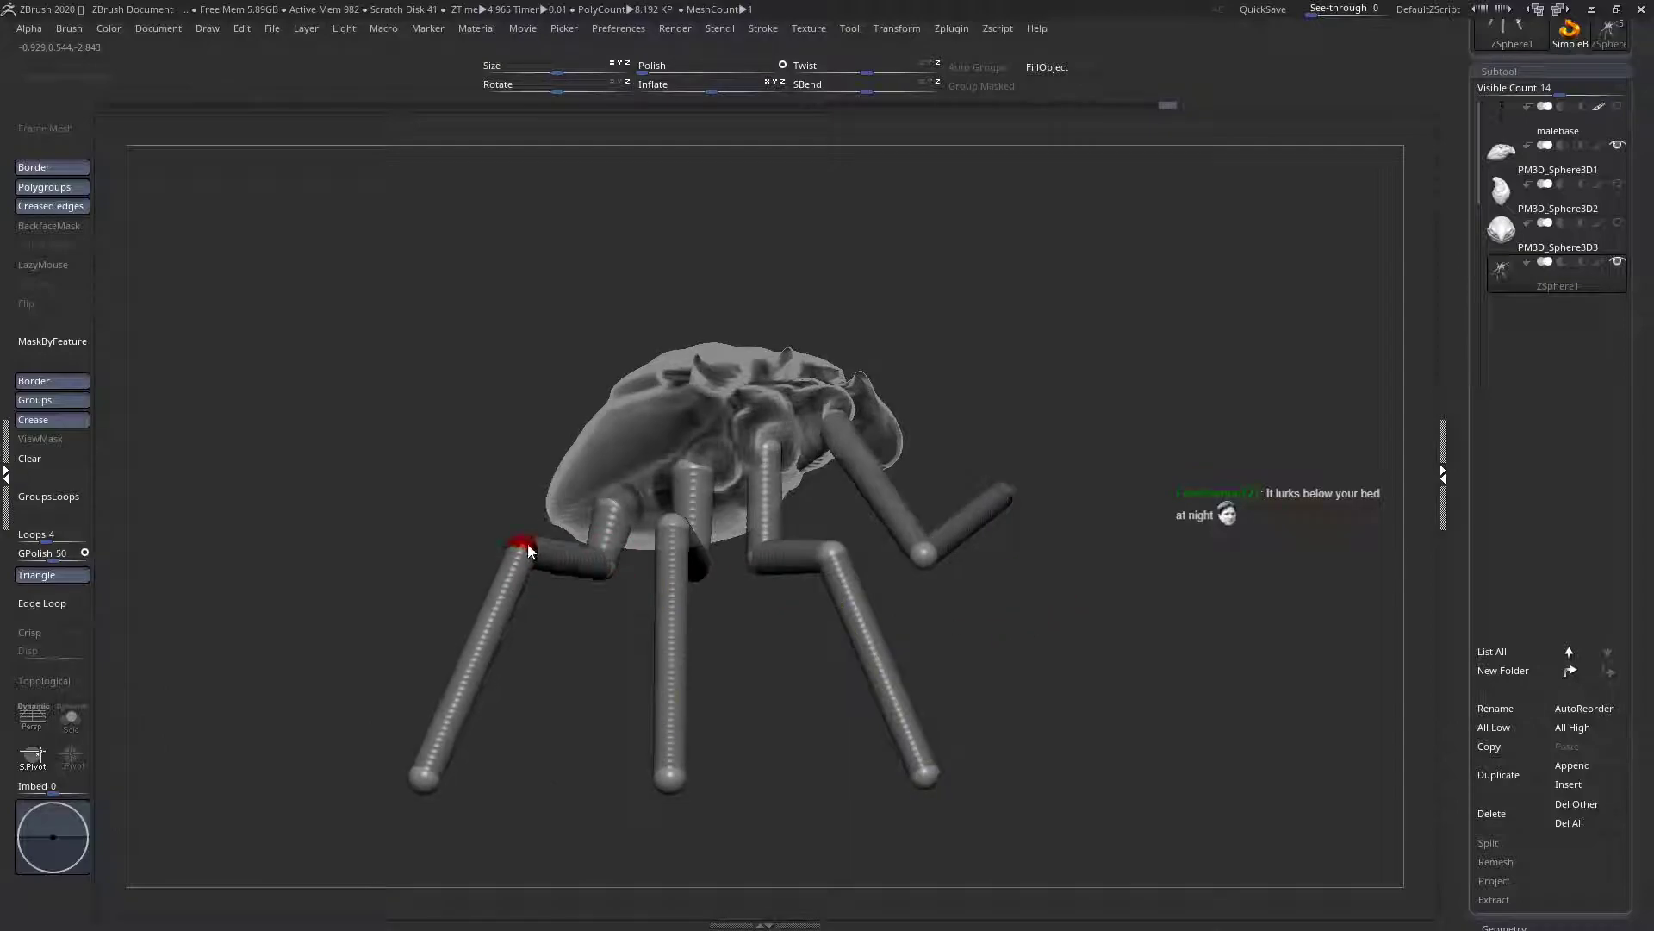
{"action": "right_click_drag", "start_coordinate": [690, 522], "coordinate": [730, 369], "text": "alt"}
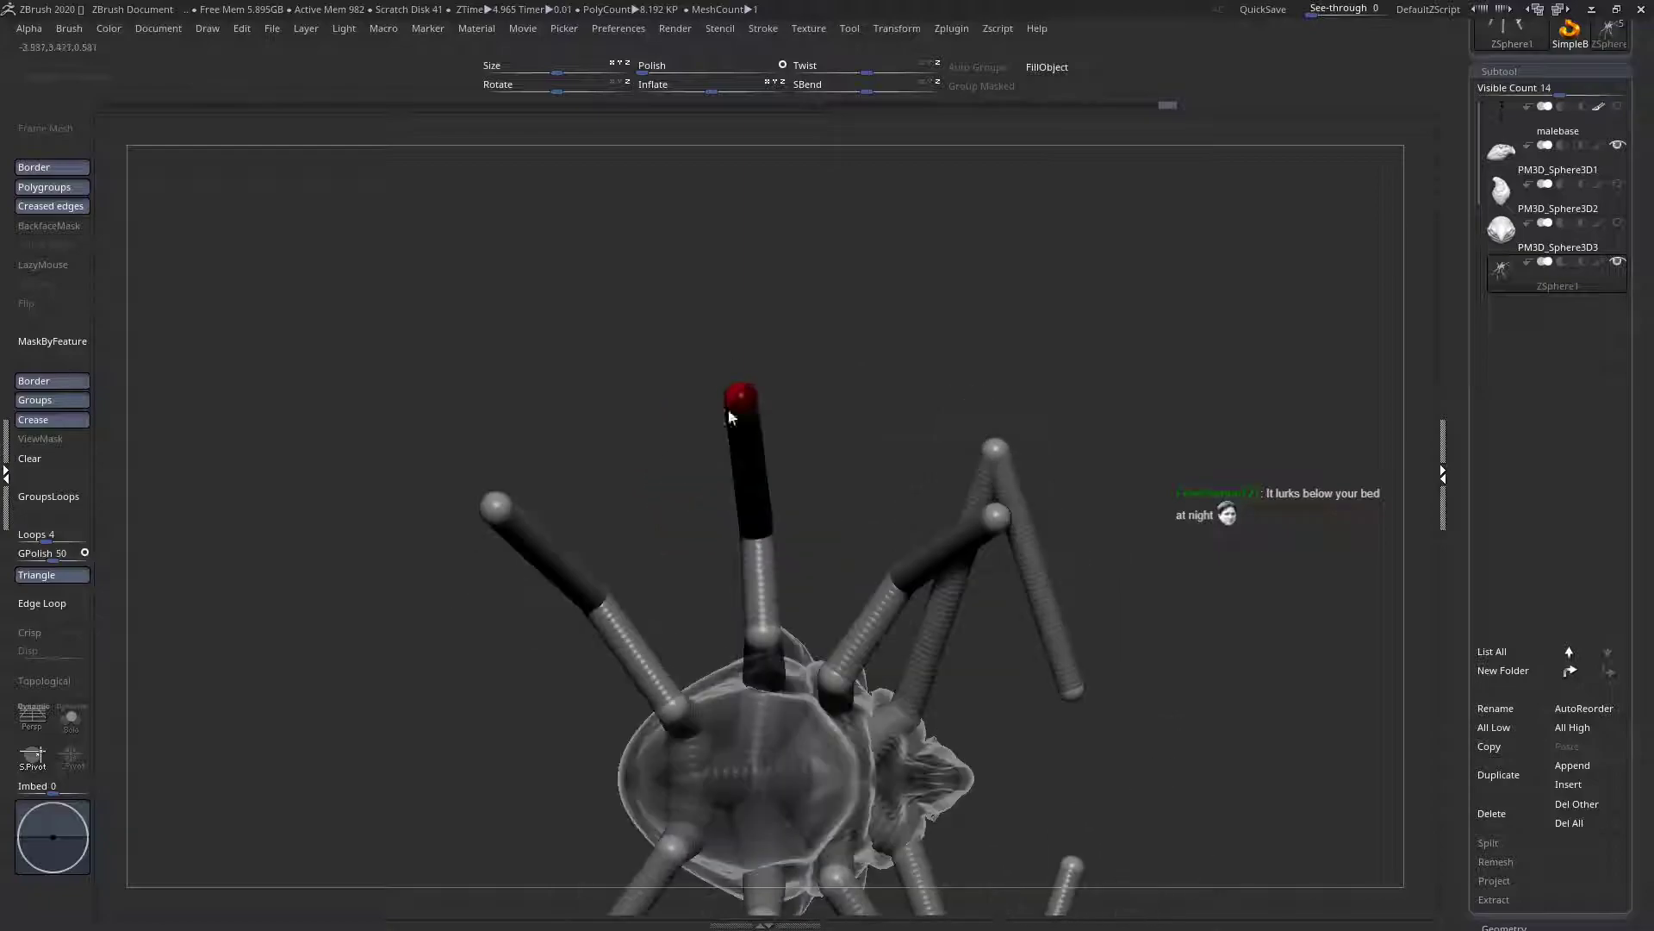
{"action": "right_click_drag", "start_coordinate": [760, 640], "coordinate": [604, 560]}
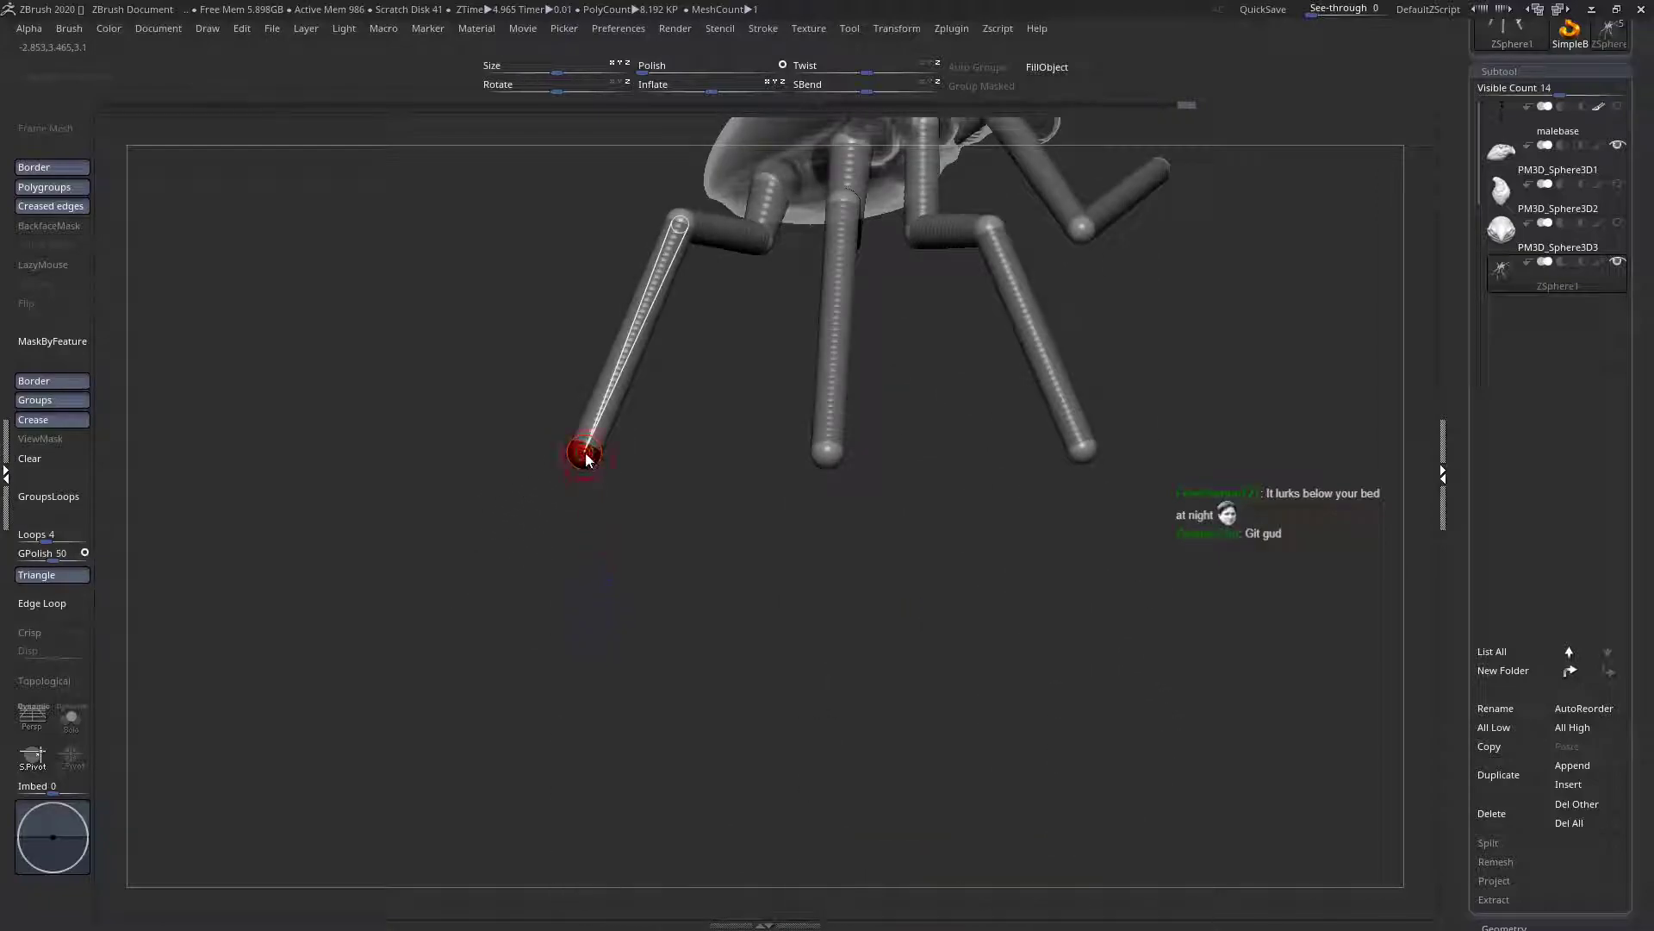
{"action": "right_click_drag", "start_coordinate": [748, 503], "coordinate": [701, 667], "text": "alt"}
Adjust the rear legs' knees and shift the front walking legs' knees slightly up and back
{"action": "right_click_drag", "start_coordinate": [631, 384], "coordinate": [741, 508], "text": "ctrl"}
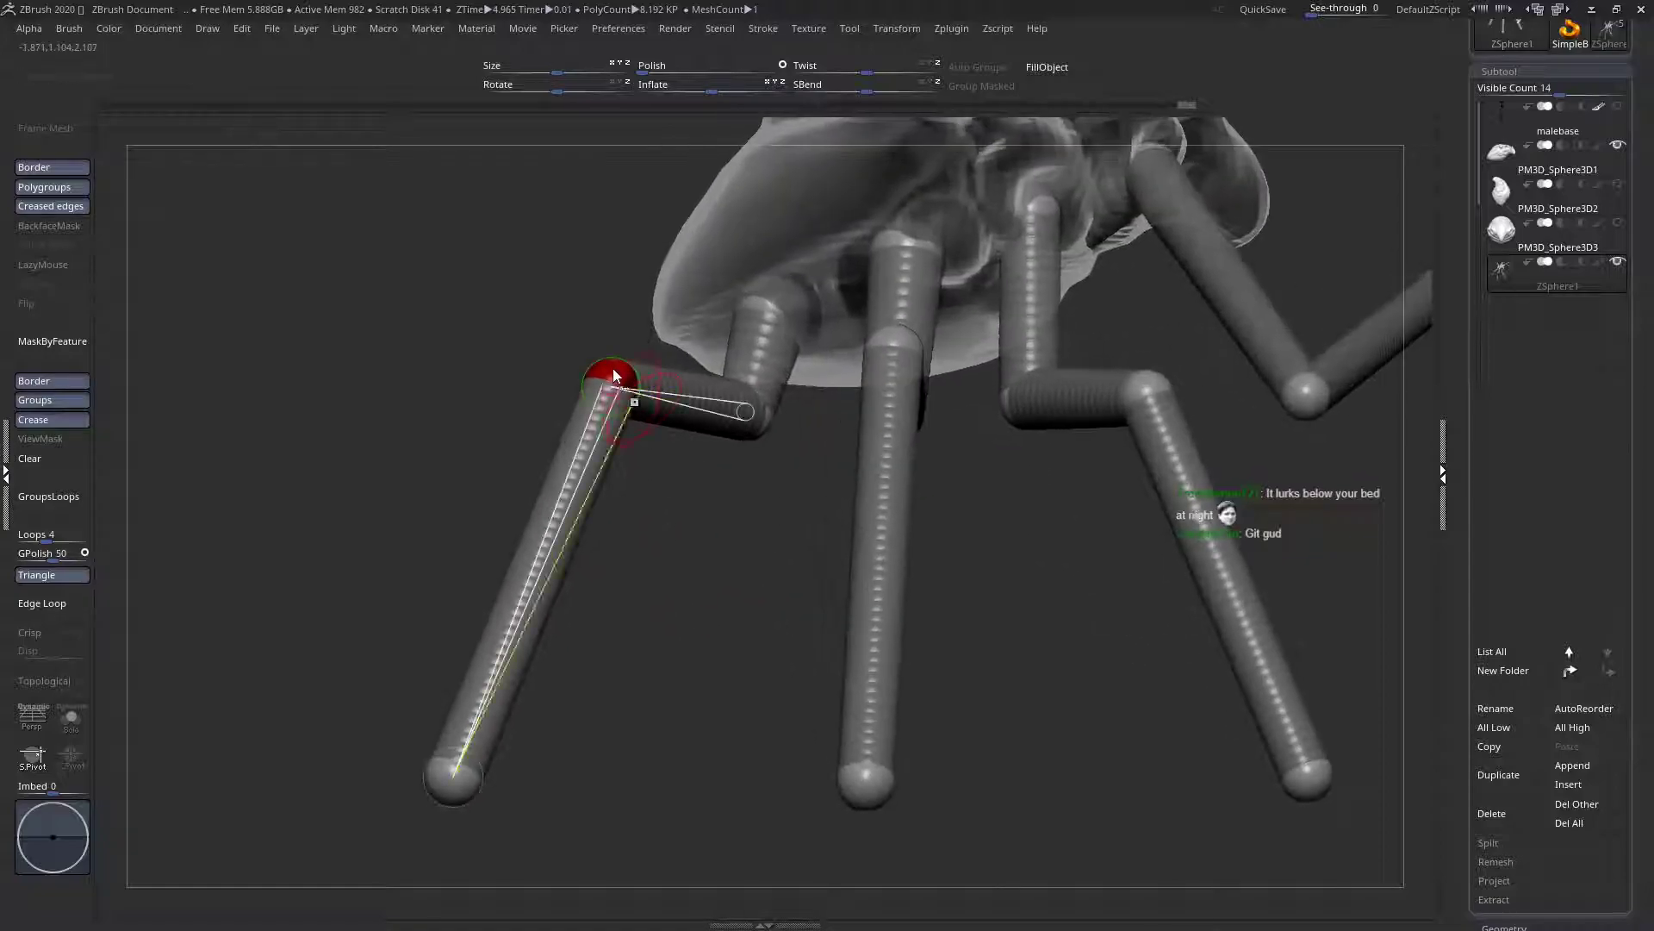
{"action": "right_click_drag", "start_coordinate": [641, 369], "coordinate": [903, 482]}
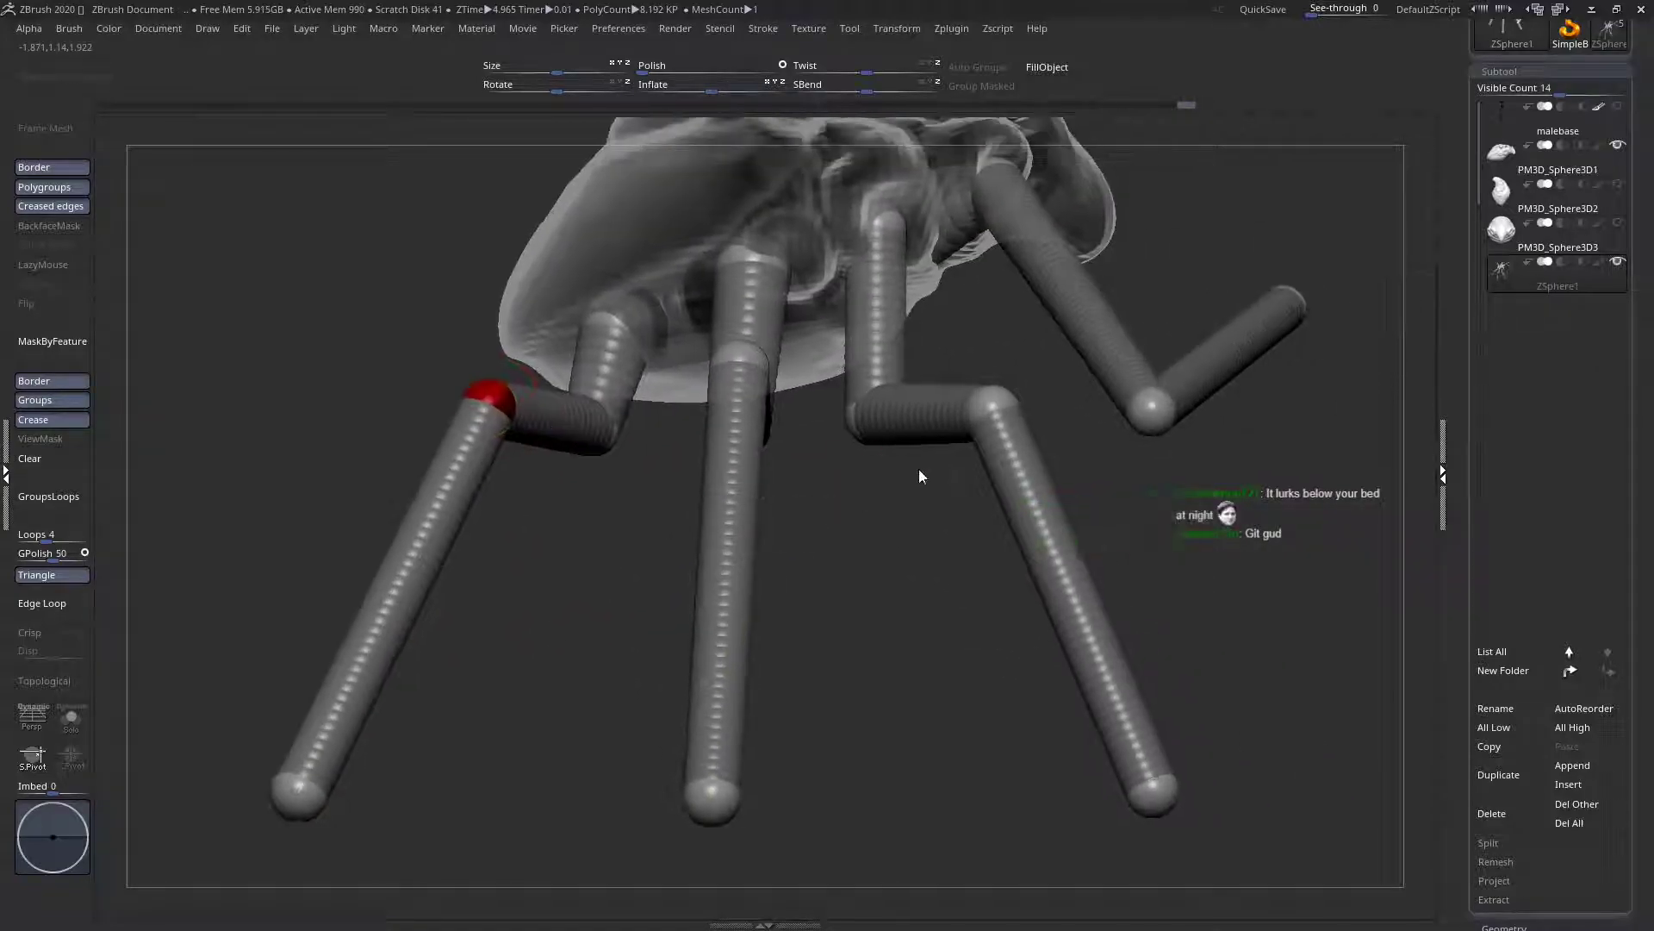
{"action": "left_click_drag", "start_coordinate": [995, 405], "coordinate": [984, 399]}
{"action": "left_click_drag", "start_coordinate": [856, 417], "coordinate": [1015, 394]}
{"action": "right_click_drag", "start_coordinate": [1015, 395], "coordinate": [797, 473], "text": "ctrl"}
{"action": "right_click_drag", "start_coordinate": [797, 473], "coordinate": [935, 545], "text": "ctrl"}
Fine-tune the rear legs' knee position from above to even out the spread of the leg pairs
{"action": "right_click_drag", "start_coordinate": [947, 483], "coordinate": [813, 556]}
{"action": "left_click_drag", "start_coordinate": [1079, 608], "coordinate": [1153, 612]}
{"action": "right_click_drag", "start_coordinate": [1029, 576], "coordinate": [1031, 498]}
{"action": "left_click_drag", "start_coordinate": [1031, 412], "coordinate": [1036, 422]}
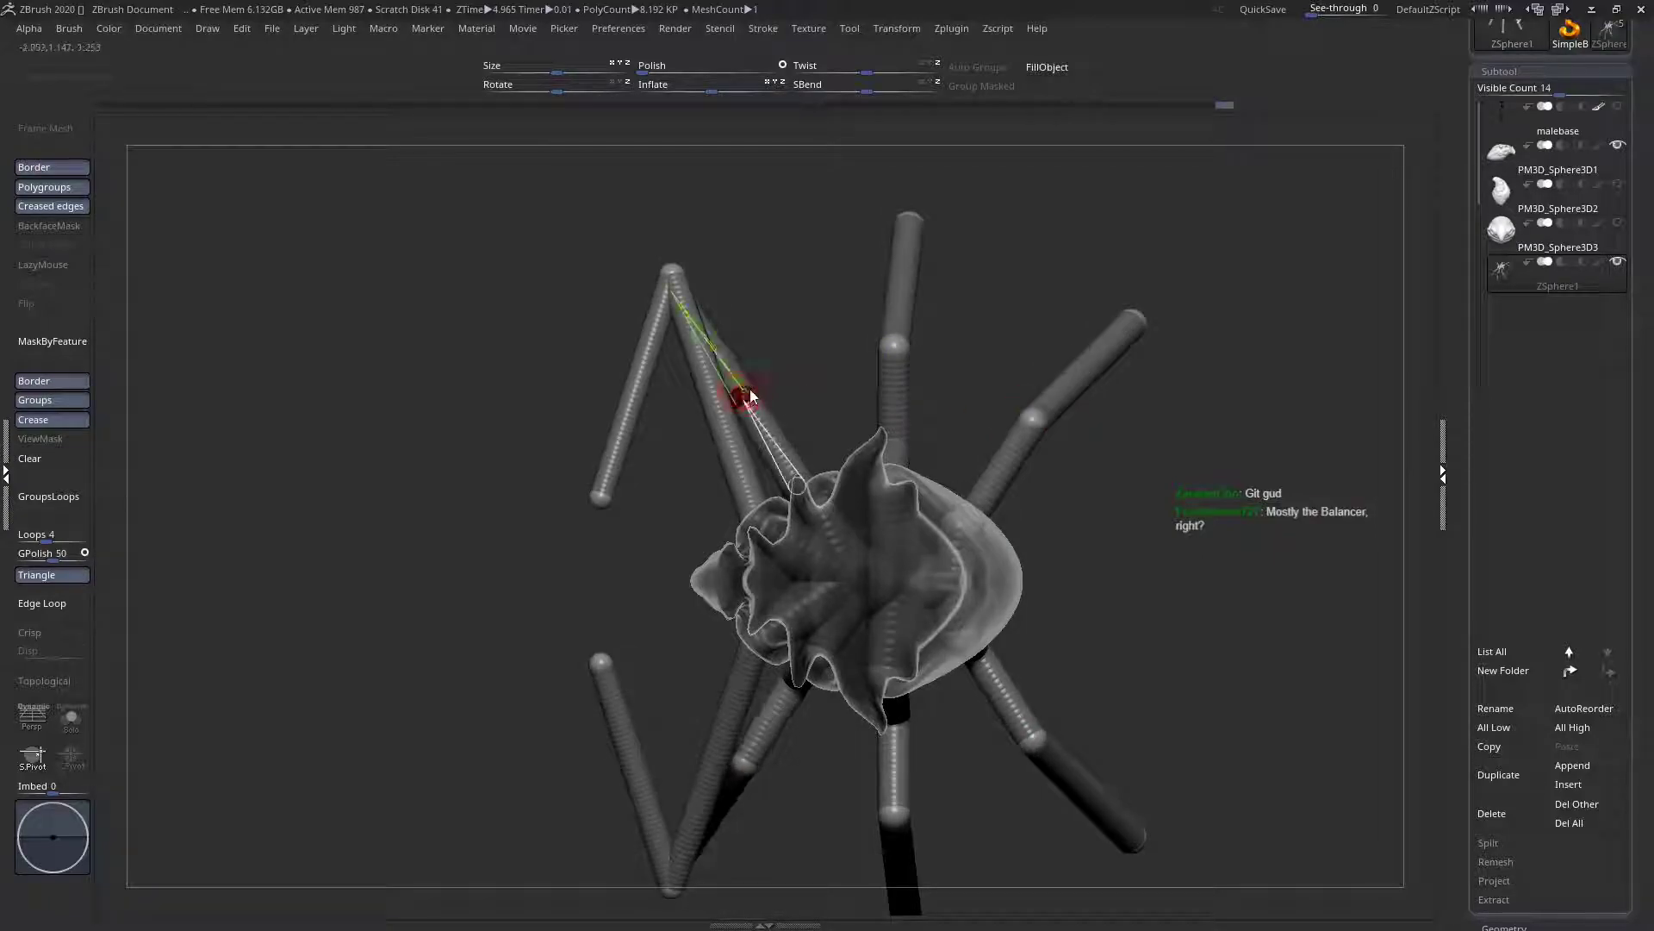
{"action": "right_click_drag", "start_coordinate": [887, 353], "coordinate": [556, 498]}
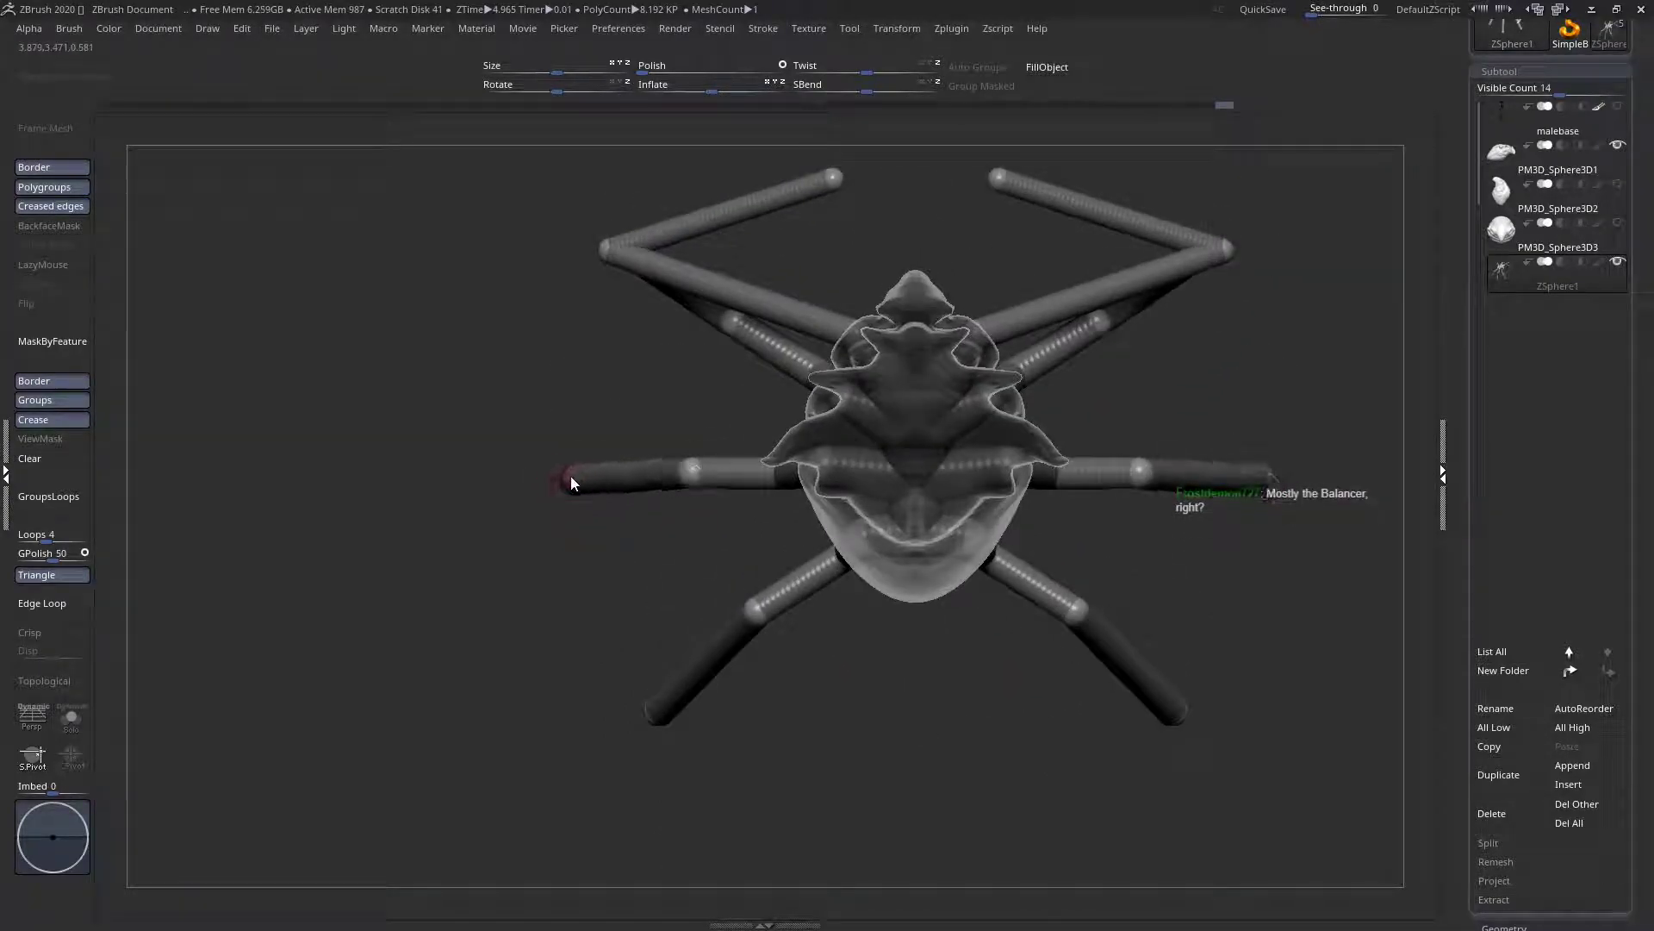
{"action": "right_click_drag", "start_coordinate": [566, 510], "coordinate": [1150, 636]}
{"action": "right_click_drag", "start_coordinate": [1030, 663], "coordinate": [551, 568]}
Move the shoulder joints of the folded front limbs slightly outward and down in their sockets
{"action": "right_click_drag", "start_coordinate": [911, 450], "coordinate": [646, 280], "text": "alt"}
{"action": "right_click_drag", "start_coordinate": [647, 280], "coordinate": [892, 767], "text": "ctrl"}
{"action": "right_click_drag", "start_coordinate": [851, 423], "coordinate": [815, 276]}
{"action": "right_click_drag", "start_coordinate": [775, 401], "coordinate": [774, 551]}
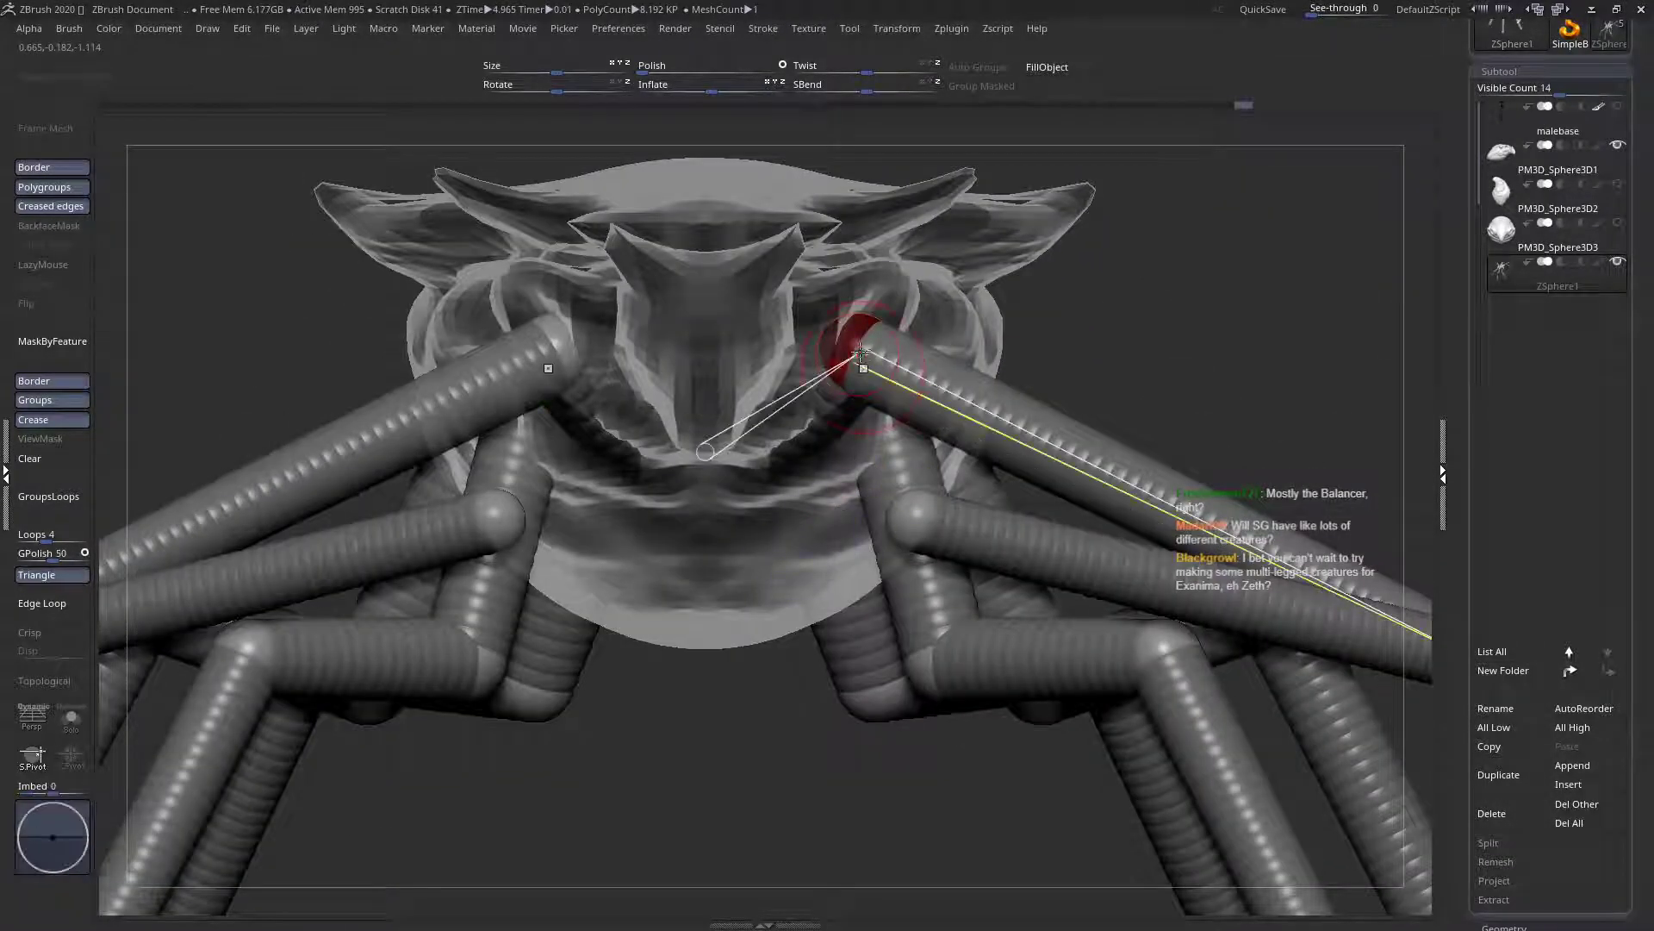
{"action": "mouse_move", "coordinate": [860, 349]}
{"action": "left_mouse_down"}
{"action": "mouse_move", "coordinate": [848, 361]}
{"action": "mouse_move", "coordinate": [872, 367]}
{"action": "left_mouse_up"}
{"action": "right_click_drag", "start_coordinate": [872, 367], "coordinate": [747, 491], "text": "ctrl"}
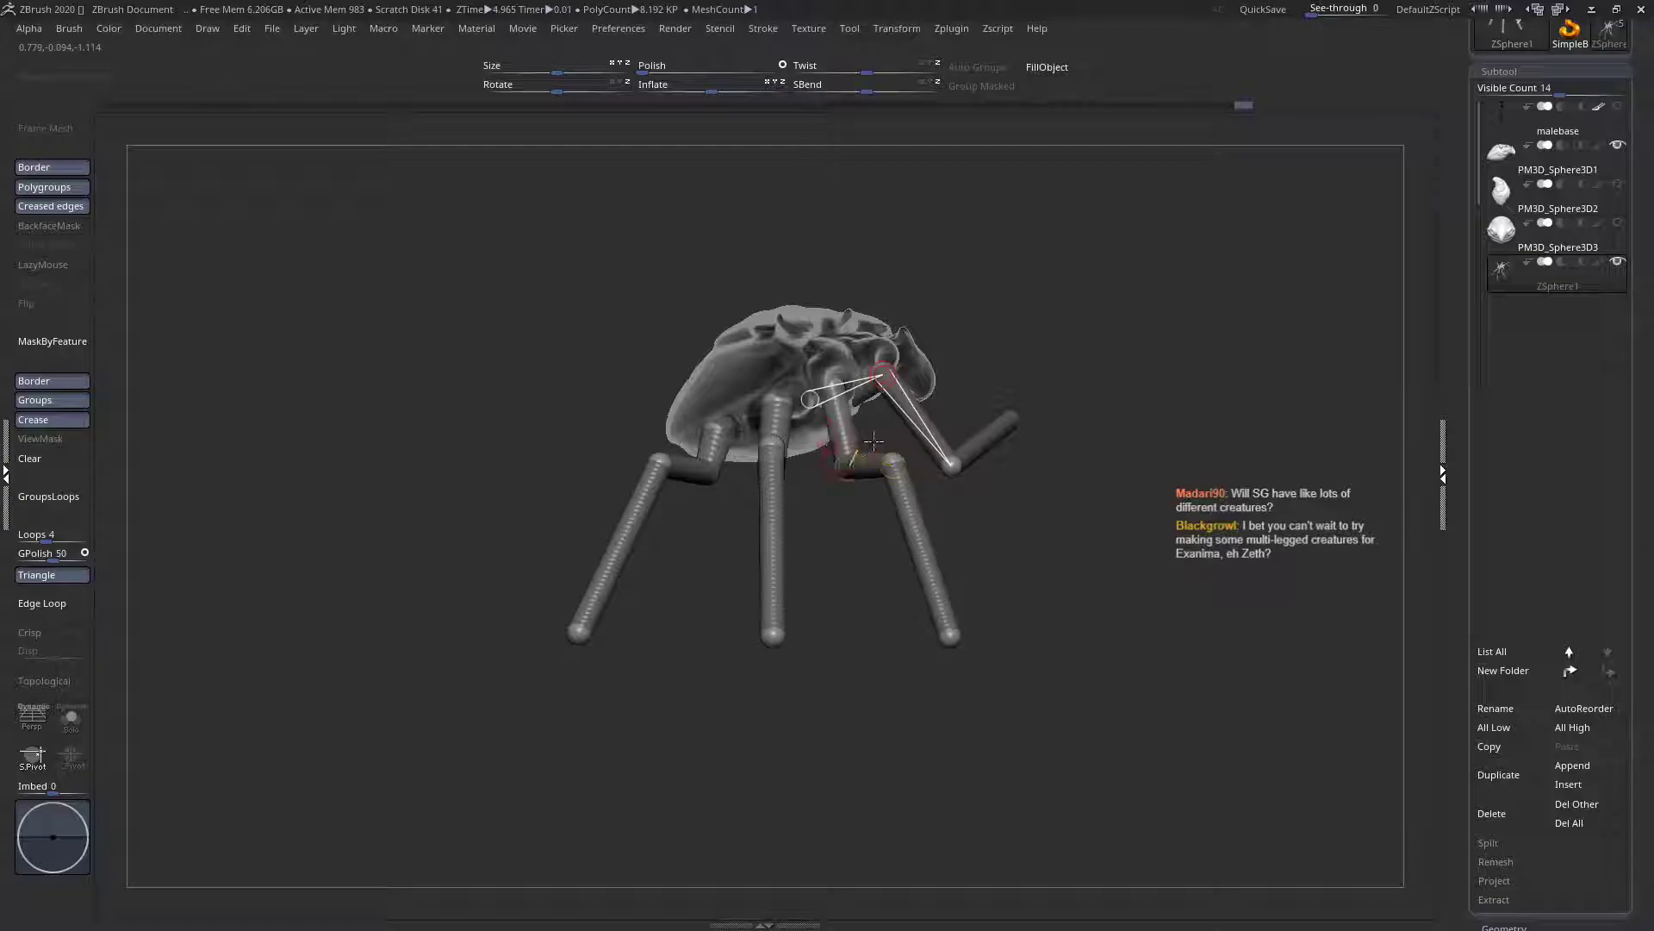
{"action": "right_click_drag", "start_coordinate": [855, 428], "coordinate": [911, 438]}
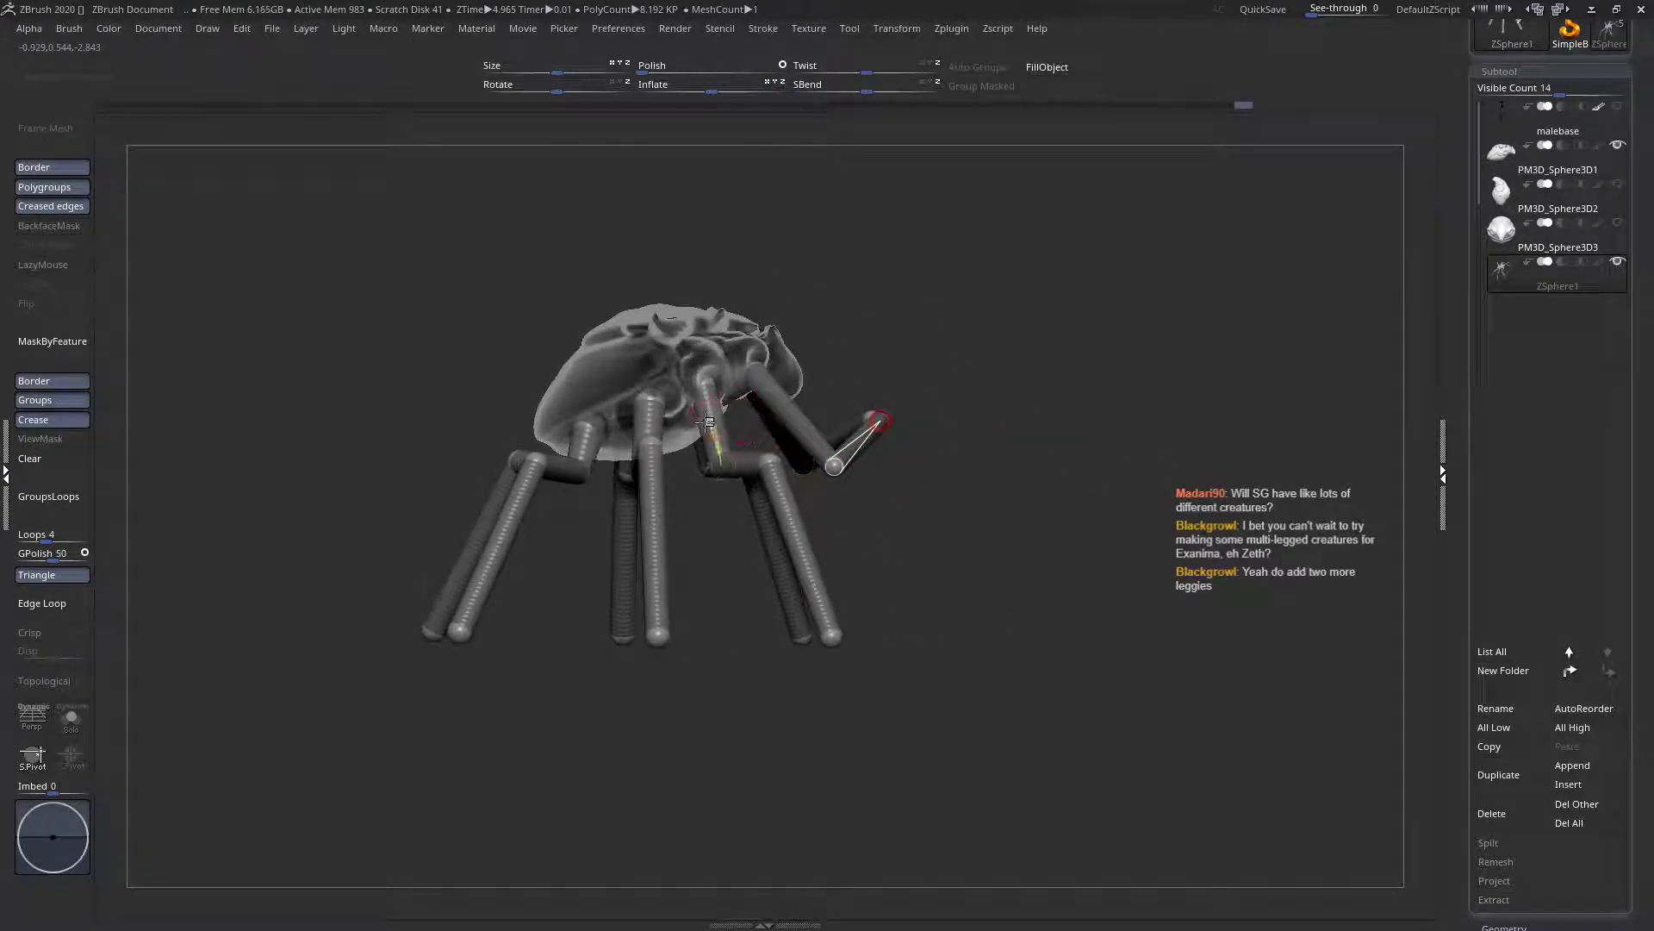
{"action": "right_click_drag", "start_coordinate": [587, 437], "coordinate": [634, 402]}
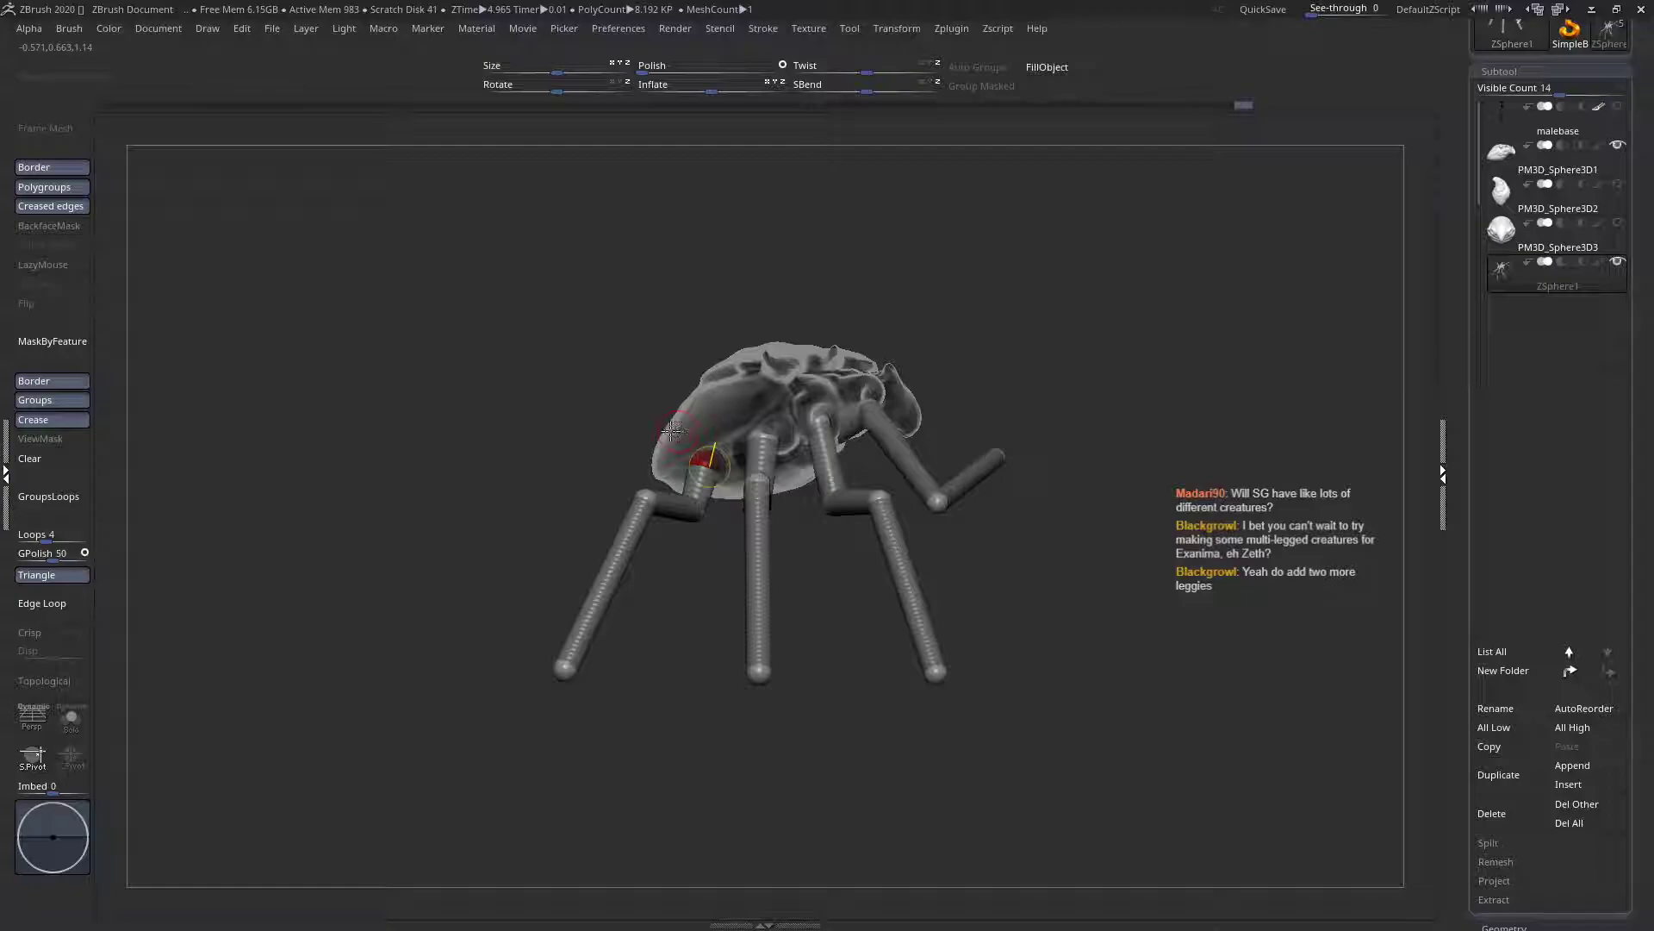
Select the body mesh and reshape the shell's rear flank and lower side with the Move brush
{"action": "left_click", "coordinate": [1492, 163]}
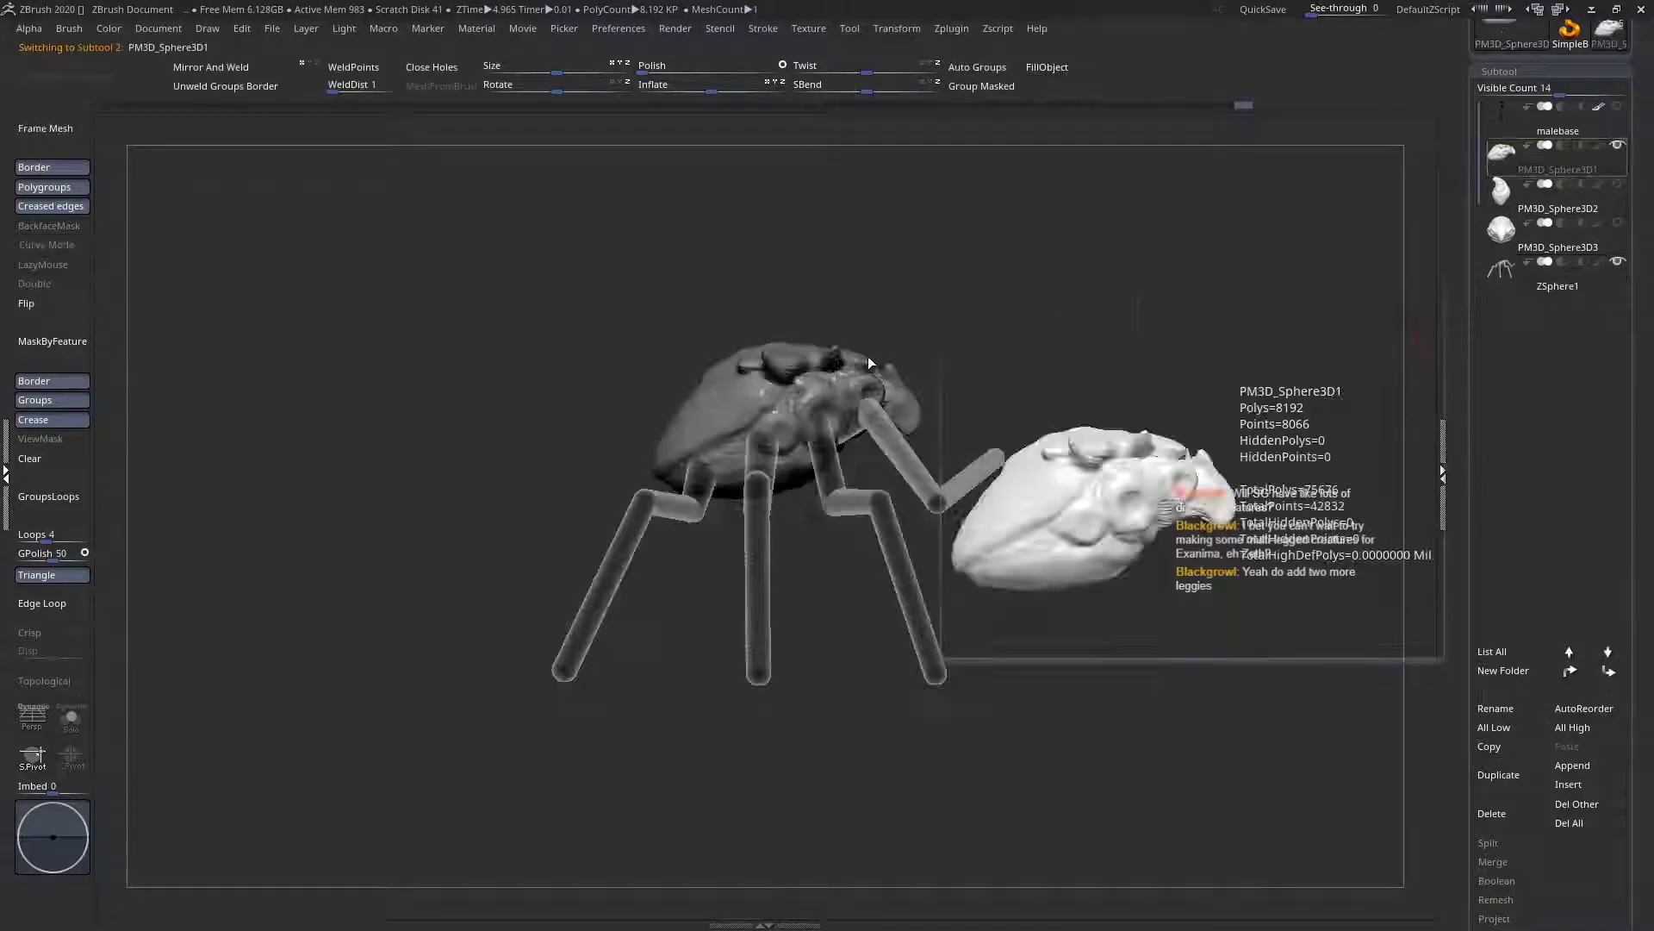
{"action": "mouse_move", "coordinate": [679, 429]}
{"action": "right_mouse_down", "text": "ctrl"}
{"action": "mouse_move", "coordinate": [669, 465]}
{"action": "mouse_move", "coordinate": [794, 500]}
{"action": "mouse_move", "coordinate": [809, 562]}
{"action": "right_mouse_up", "text": "ctrl"}
{"action": "right_click", "coordinate": [800, 414]}
{"action": "right_click", "coordinate": [827, 415]}
{"action": "left_click_drag", "start_coordinate": [846, 417], "coordinate": [920, 422]}
{"action": "mouse_move", "coordinate": [923, 423]}
{"action": "right_mouse_down"}
{"action": "mouse_move", "coordinate": [909, 505]}
{"action": "mouse_move", "coordinate": [828, 411]}
{"action": "right_mouse_up"}
{"action": "right_click", "coordinate": [828, 411]}
{"action": "left_click_drag", "start_coordinate": [830, 413], "coordinate": [839, 412]}
{"action": "mouse_move", "coordinate": [839, 413]}
{"action": "right_mouse_down"}
{"action": "mouse_move", "coordinate": [821, 502]}
{"action": "mouse_move", "coordinate": [722, 504]}
{"action": "right_mouse_up"}
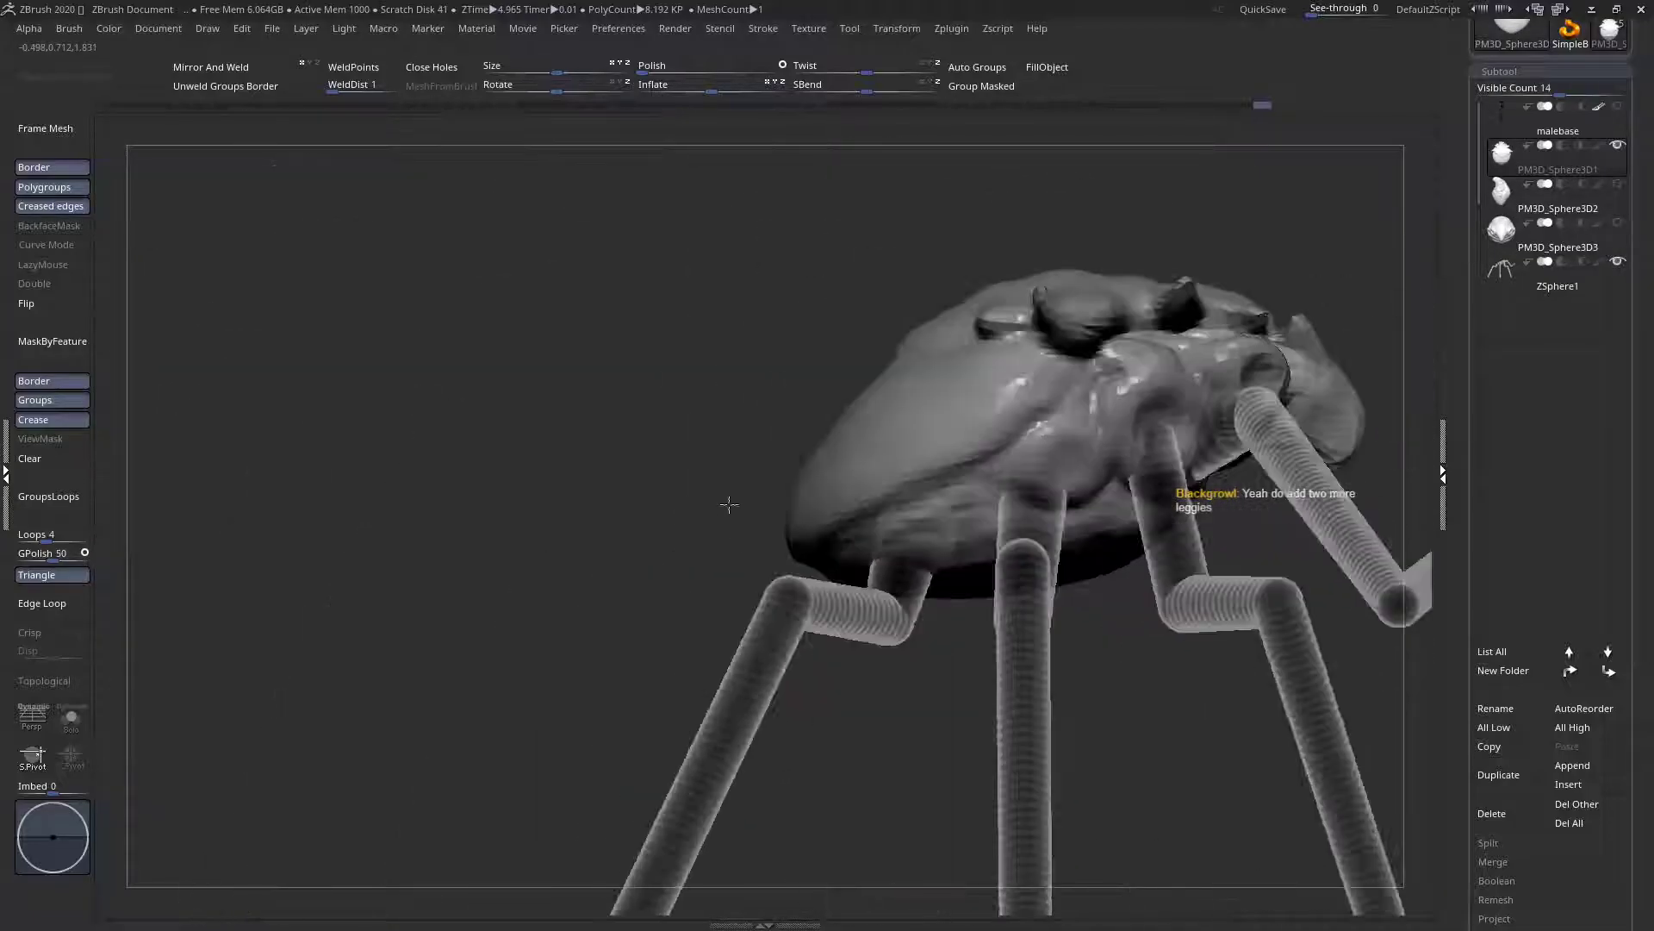
{"action": "left_click_drag", "start_coordinate": [789, 517], "coordinate": [766, 543]}
{"action": "left_click_drag", "start_coordinate": [833, 414], "coordinate": [813, 398]}
Raise the top of the shell's dome and round out its upper rear slope
{"action": "right_click_drag", "start_coordinate": [1024, 274], "coordinate": [961, 302]}
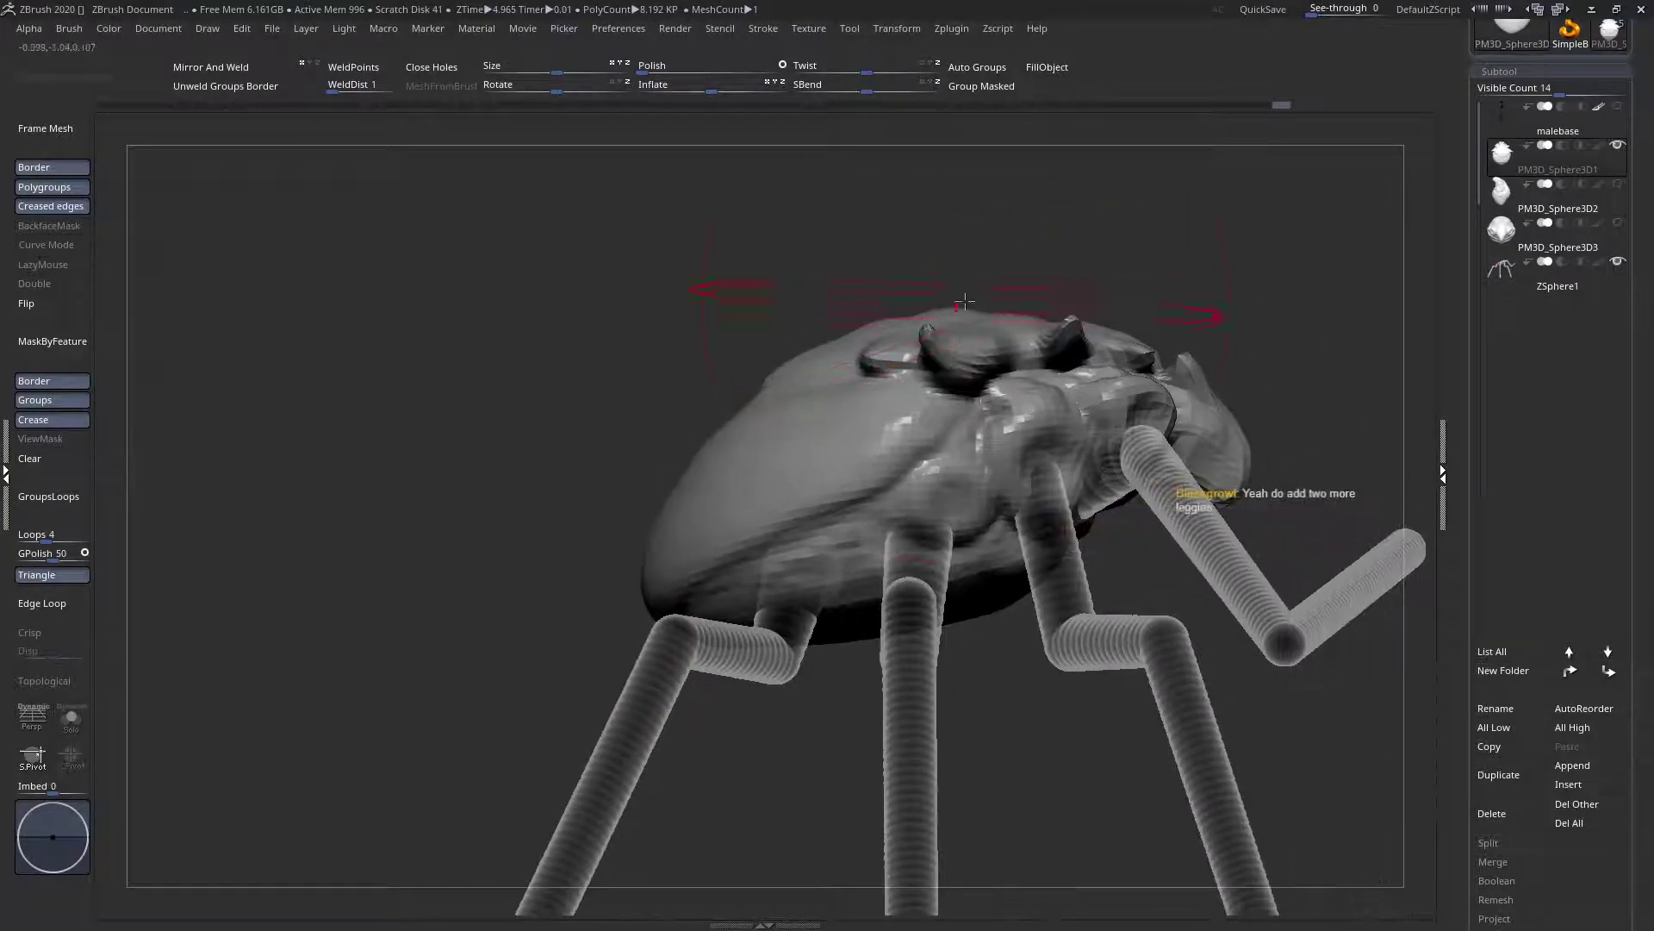
{"action": "left_click_drag", "start_coordinate": [958, 306], "coordinate": [957, 287]}
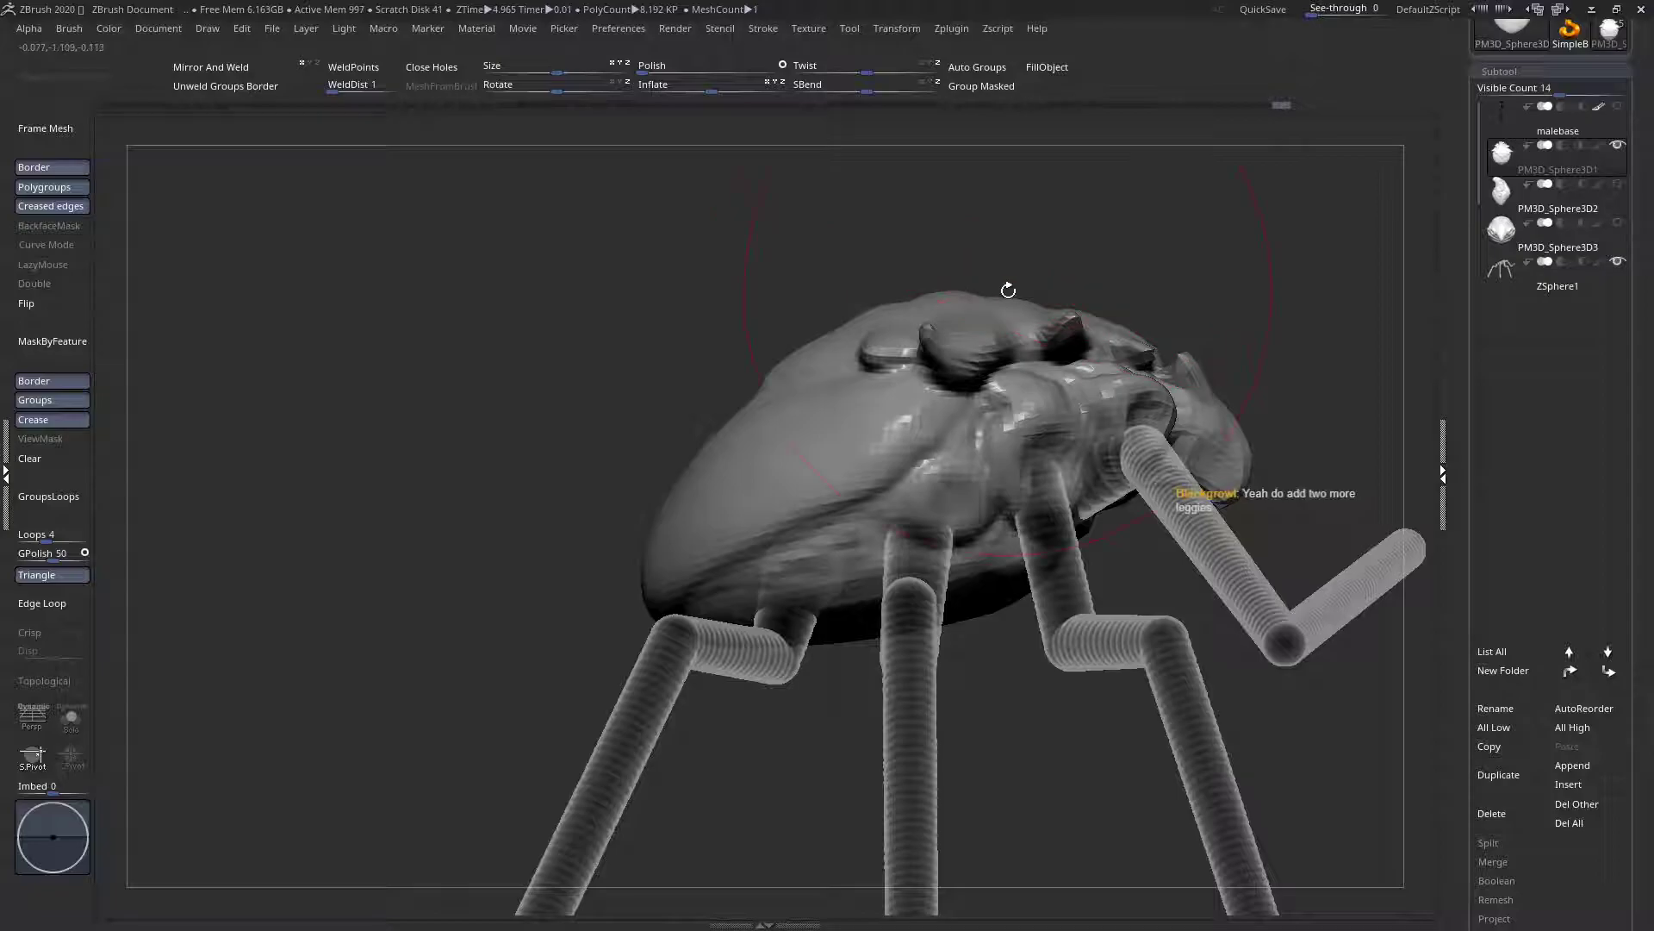
{"action": "left_click_drag", "start_coordinate": [857, 320], "coordinate": [807, 355]}
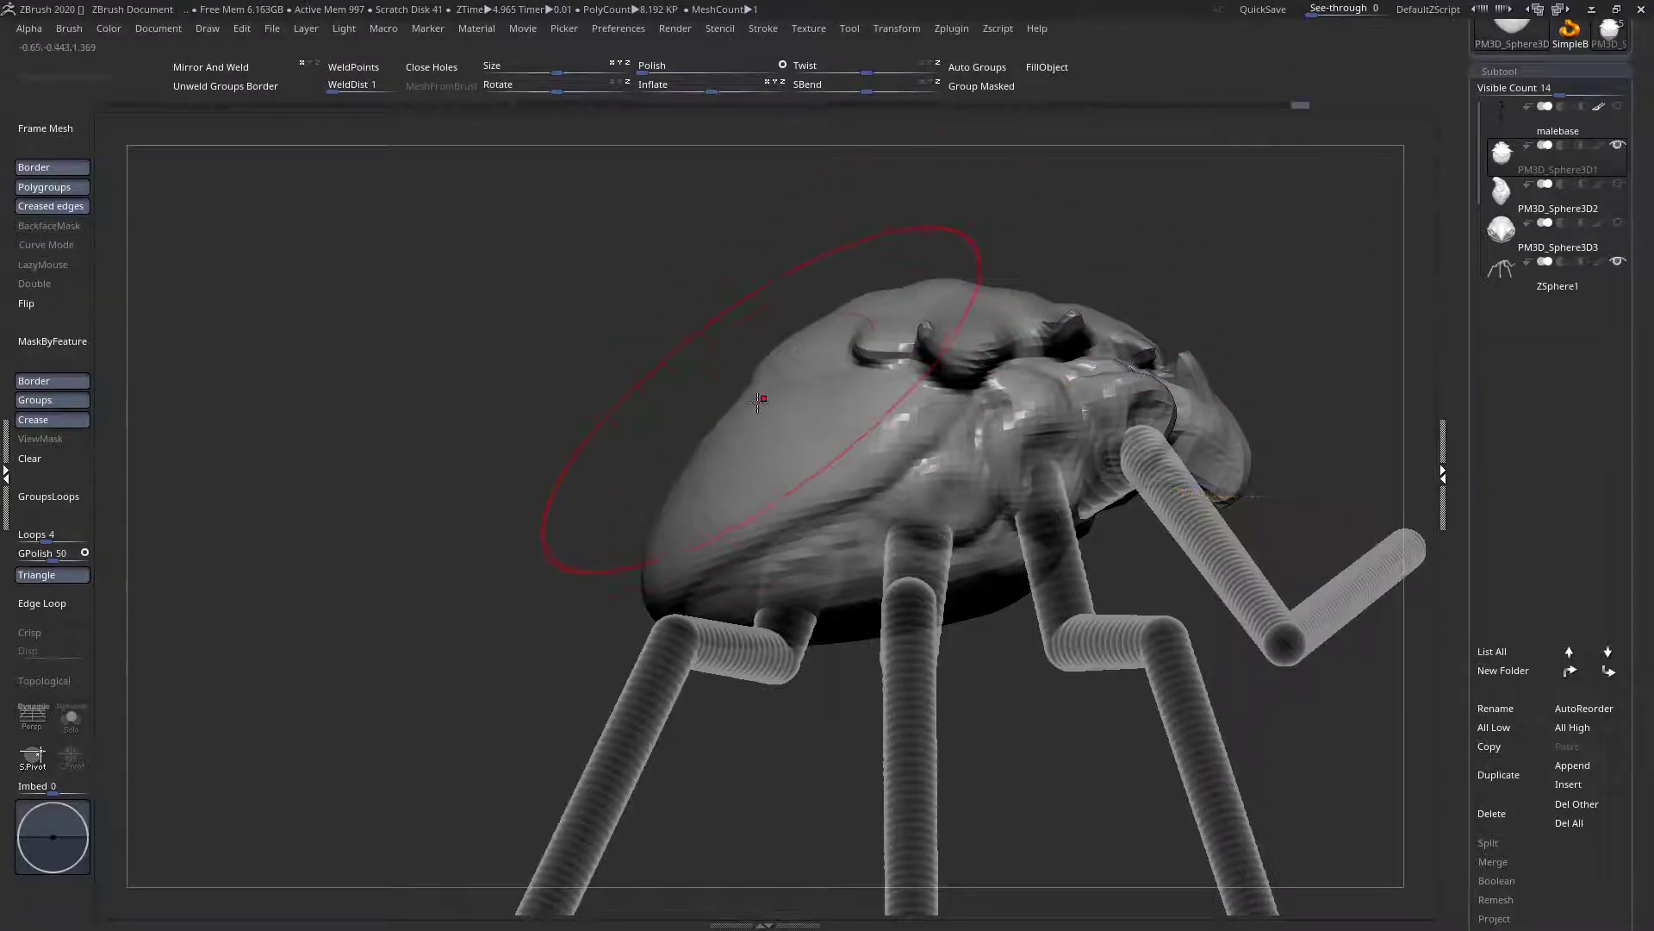
Adjust the Move brush size and widen the upper corners of the beak plate beneath the brow
{"action": "key", "text": "s"}
{"action": "left_click_drag", "start_coordinate": [1108, 276], "coordinate": [816, 384], "text": "alt"}
{"action": "key", "text": "s"}
{"action": "left_click", "coordinate": [867, 358]}
{"action": "mouse_move", "coordinate": [956, 352]}
{"action": "right_mouse_down"}
{"action": "mouse_move", "coordinate": [818, 360]}
{"action": "mouse_move", "coordinate": [775, 390]}
{"action": "mouse_move", "coordinate": [900, 396]}
{"action": "right_mouse_up"}
{"action": "key", "text": "s"}
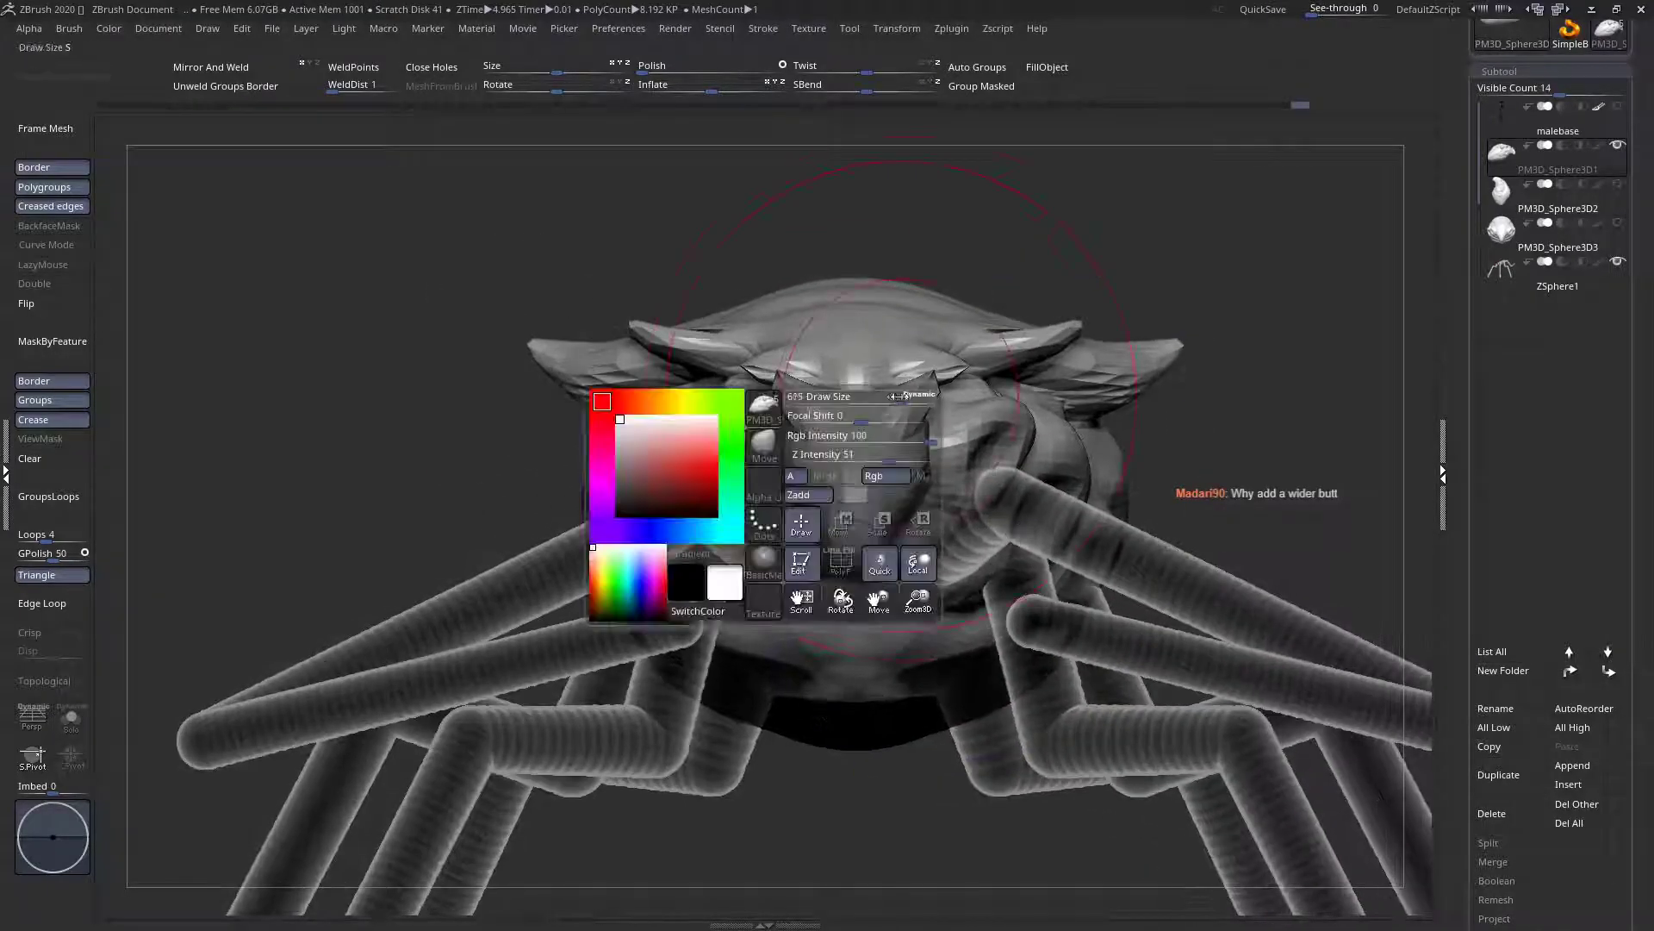
{"action": "left_click", "coordinate": [868, 397]}
{"action": "mouse_move", "coordinate": [776, 379]}
{"action": "right_mouse_down"}
{"action": "mouse_move", "coordinate": [947, 382]}
{"action": "mouse_move", "coordinate": [869, 393]}
{"action": "right_mouse_up"}
{"action": "left_click_drag", "start_coordinate": [709, 379], "coordinate": [739, 382]}
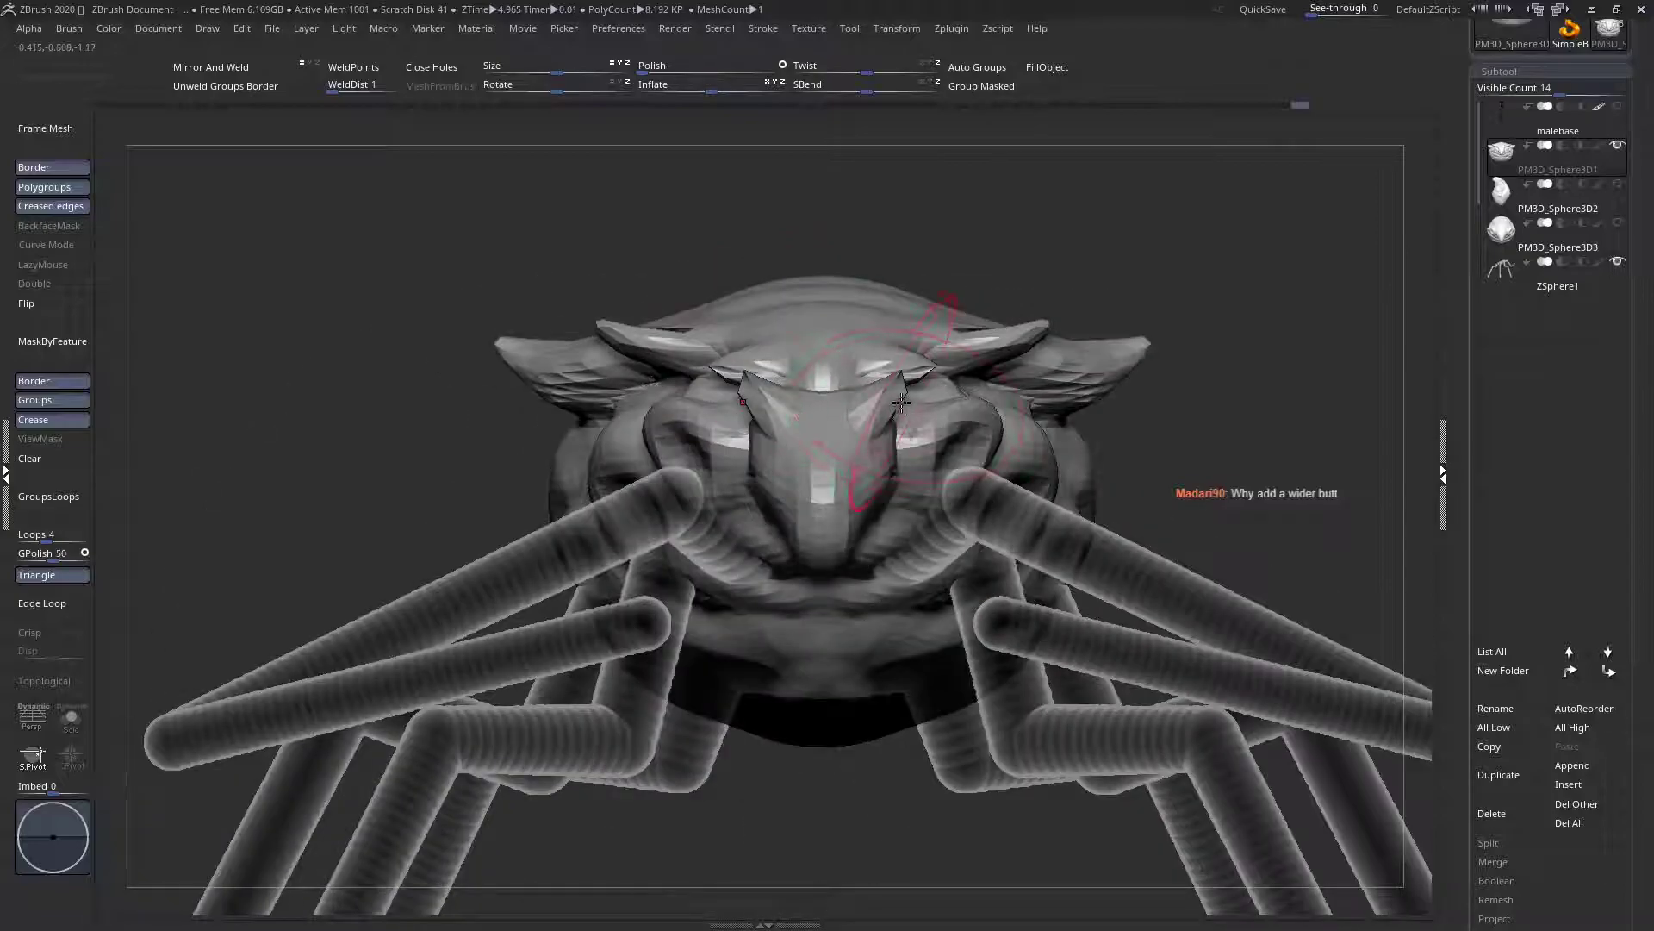
{"action": "mouse_move", "coordinate": [897, 382]}
{"action": "left_mouse_down"}
{"action": "mouse_move", "coordinate": [966, 401]}
{"action": "mouse_move", "coordinate": [930, 410]}
{"action": "left_mouse_up"}
{"action": "mouse_move", "coordinate": [708, 427]}
{"action": "right_mouse_down", "text": "ctrl"}
{"action": "mouse_move", "coordinate": [721, 333]}
{"action": "mouse_move", "coordinate": [722, 461]}
{"action": "right_mouse_up", "text": "ctrl"}
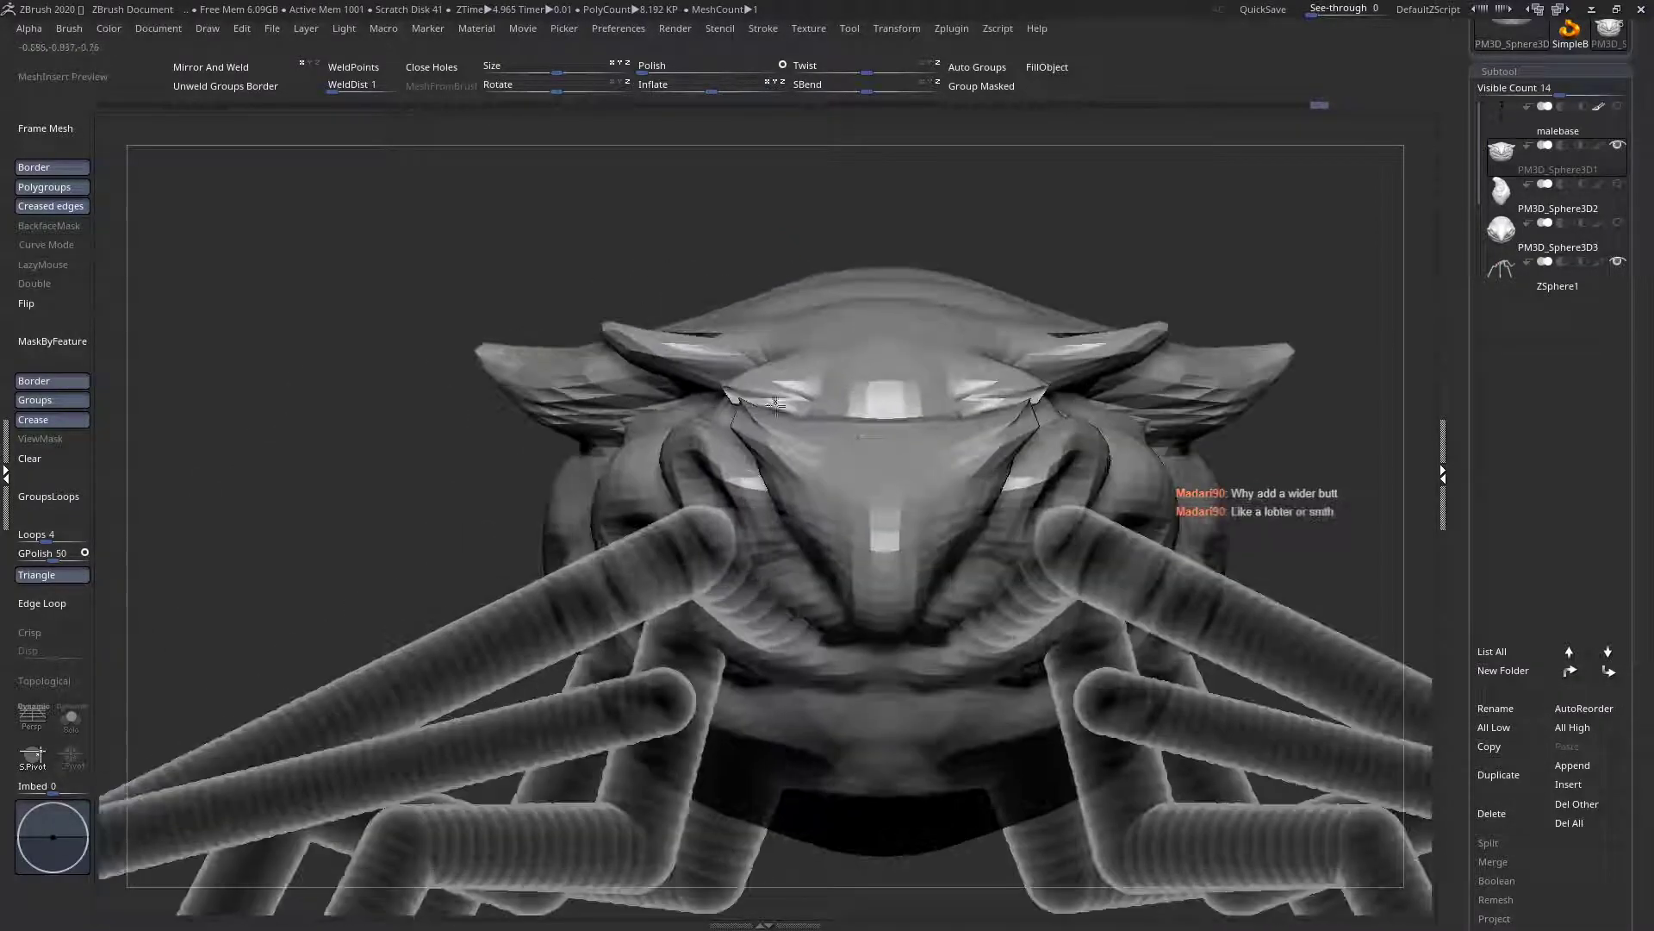
Refine the brow edge between the horns and the beak plate's upper corners from the front
{"action": "key", "text": "space"}
{"action": "right_click_drag", "start_coordinate": [732, 379], "coordinate": [758, 404], "text": "ctrl"}
{"action": "left_click_drag", "start_coordinate": [794, 334], "coordinate": [747, 372]}
{"action": "right_click_drag", "start_coordinate": [748, 379], "coordinate": [774, 313], "text": "shift"}
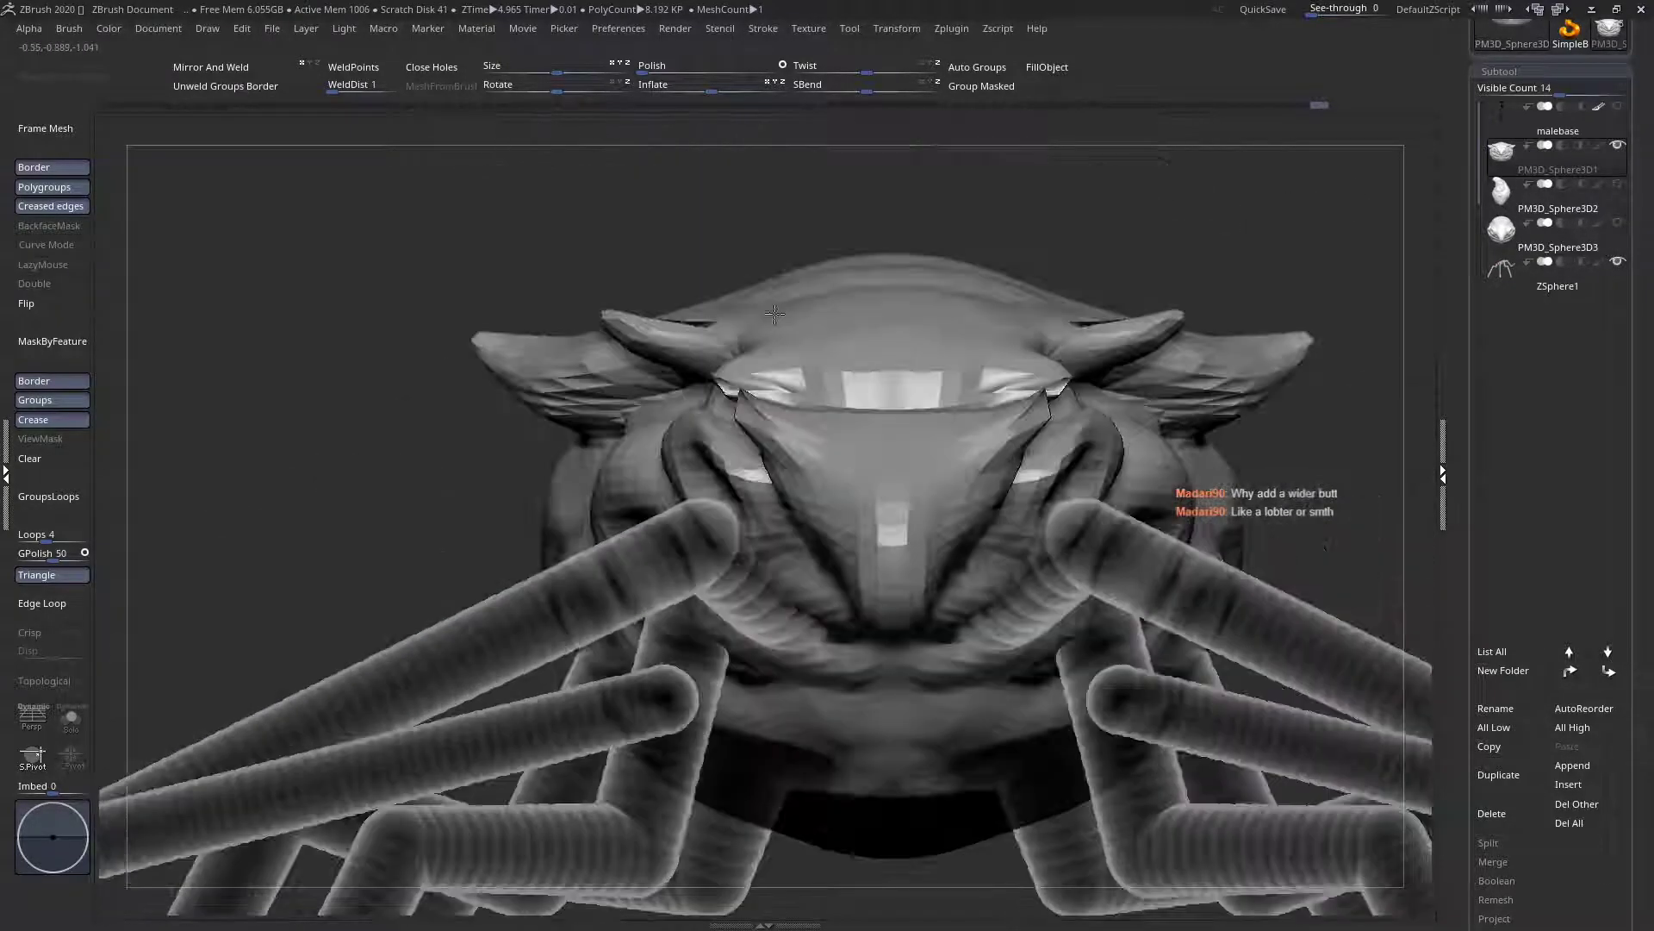
{"action": "left_click_drag", "start_coordinate": [734, 379], "coordinate": [746, 355]}
Smooth the profile of the shell's upper rear slope from the side by nudging its surface
{"action": "right_click_drag", "start_coordinate": [789, 362], "coordinate": [967, 302], "text": "ctrl"}
{"action": "mouse_move", "coordinate": [710, 318]}
{"action": "right_mouse_down", "text": "alt"}
{"action": "mouse_move", "coordinate": [862, 351]}
{"action": "mouse_move", "coordinate": [816, 343]}
{"action": "right_mouse_up", "text": "alt"}
{"action": "key", "text": "space"}
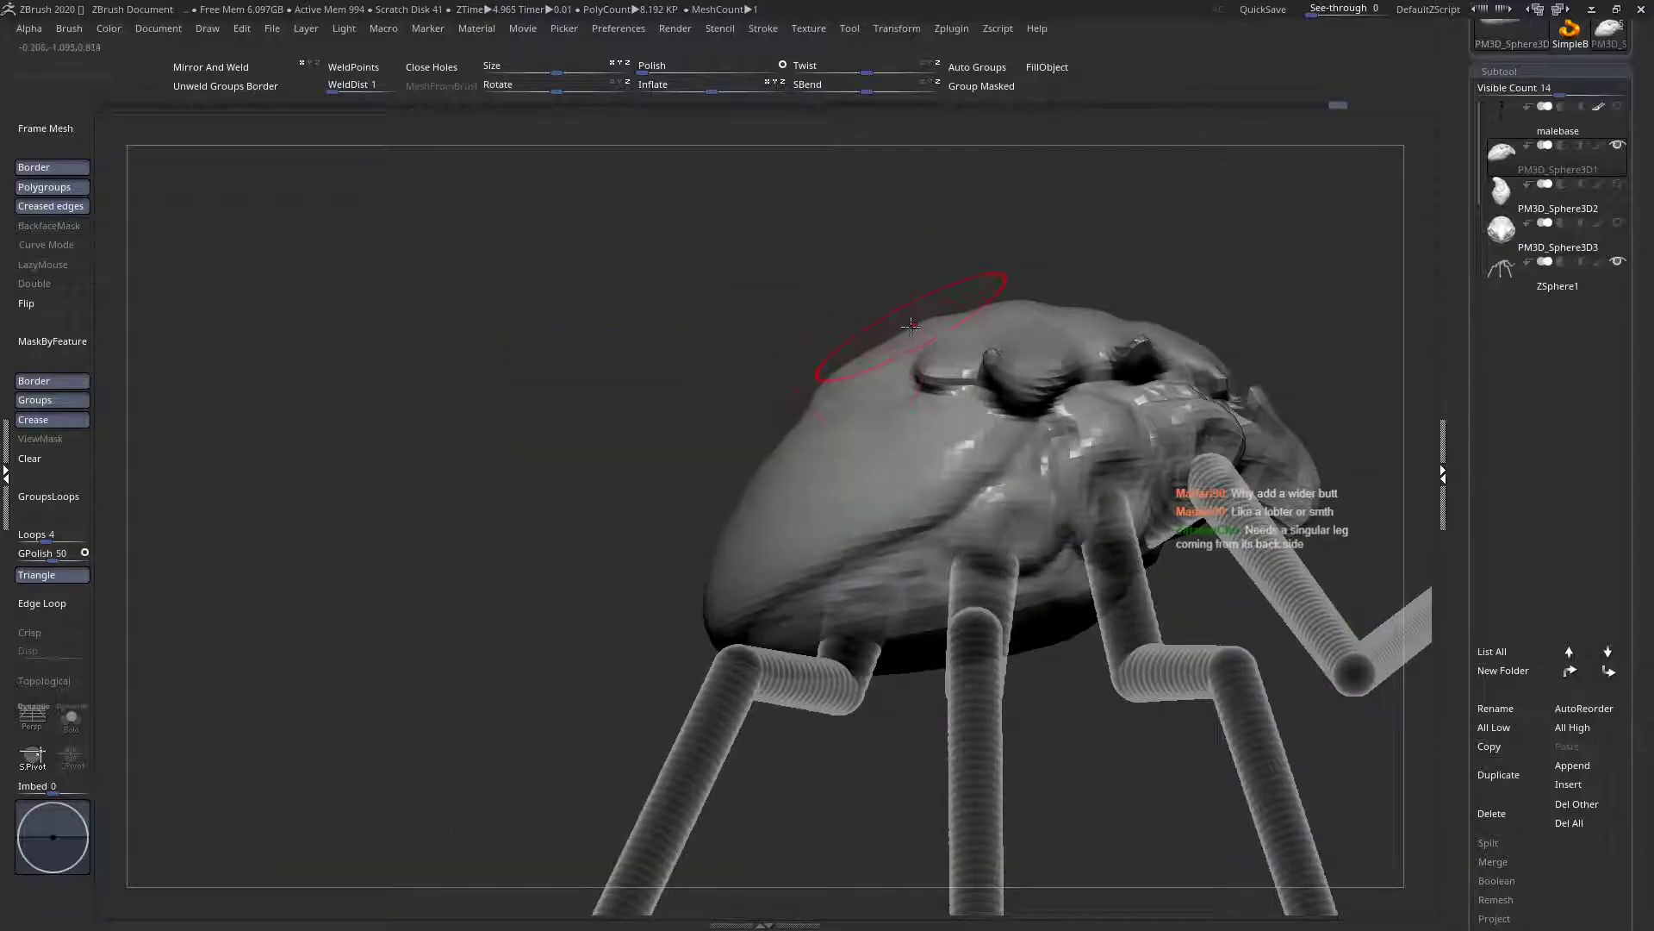
{"action": "key", "text": "space"}
{"action": "key", "text": "space"}
{"action": "left_click_drag", "start_coordinate": [882, 329], "coordinate": [901, 329]}
Select the ZSphere legs and move the folded front limbs' shoulder joints slightly up and outward
{"action": "right_click_drag", "start_coordinate": [1082, 416], "coordinate": [868, 409], "text": "alt"}
{"action": "right_click_drag", "start_coordinate": [859, 467], "coordinate": [950, 472], "text": "shift"}
{"action": "left_click", "coordinate": [936, 461], "text": "alt"}
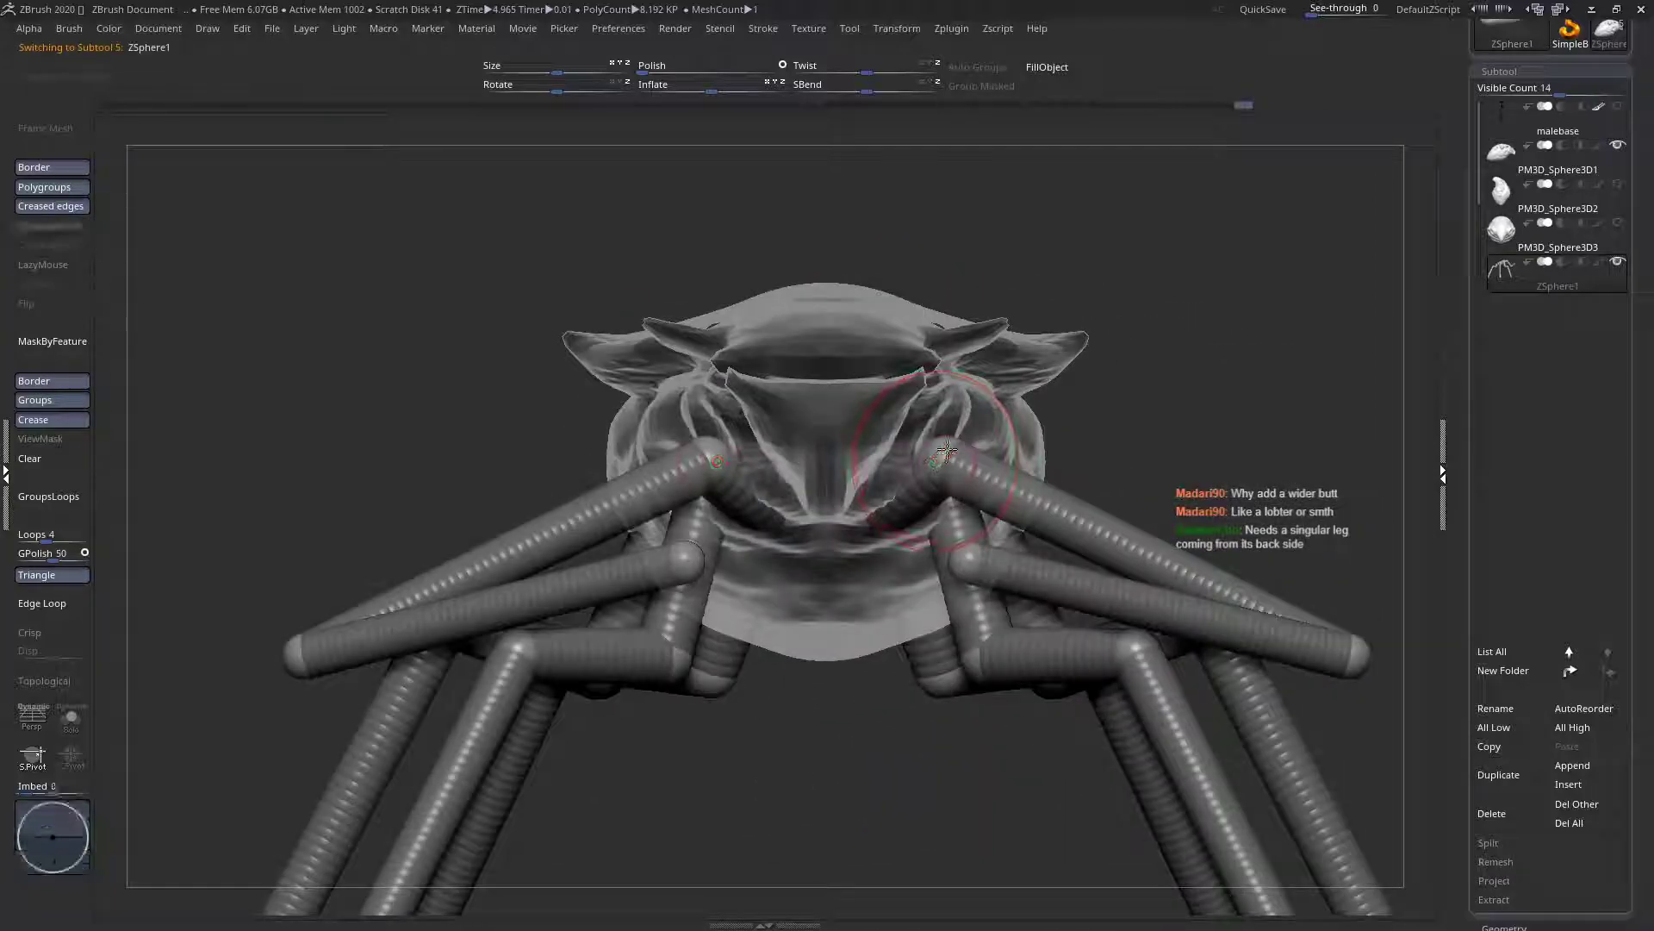
{"action": "left_click_drag", "start_coordinate": [947, 450], "coordinate": [958, 428]}
{"action": "right_click_drag", "start_coordinate": [961, 429], "coordinate": [577, 435]}
{"action": "mouse_move", "coordinate": [873, 413]}
{"action": "right_mouse_down"}
{"action": "mouse_move", "coordinate": [903, 420]}
{"action": "mouse_move", "coordinate": [853, 405]}
{"action": "right_mouse_up"}
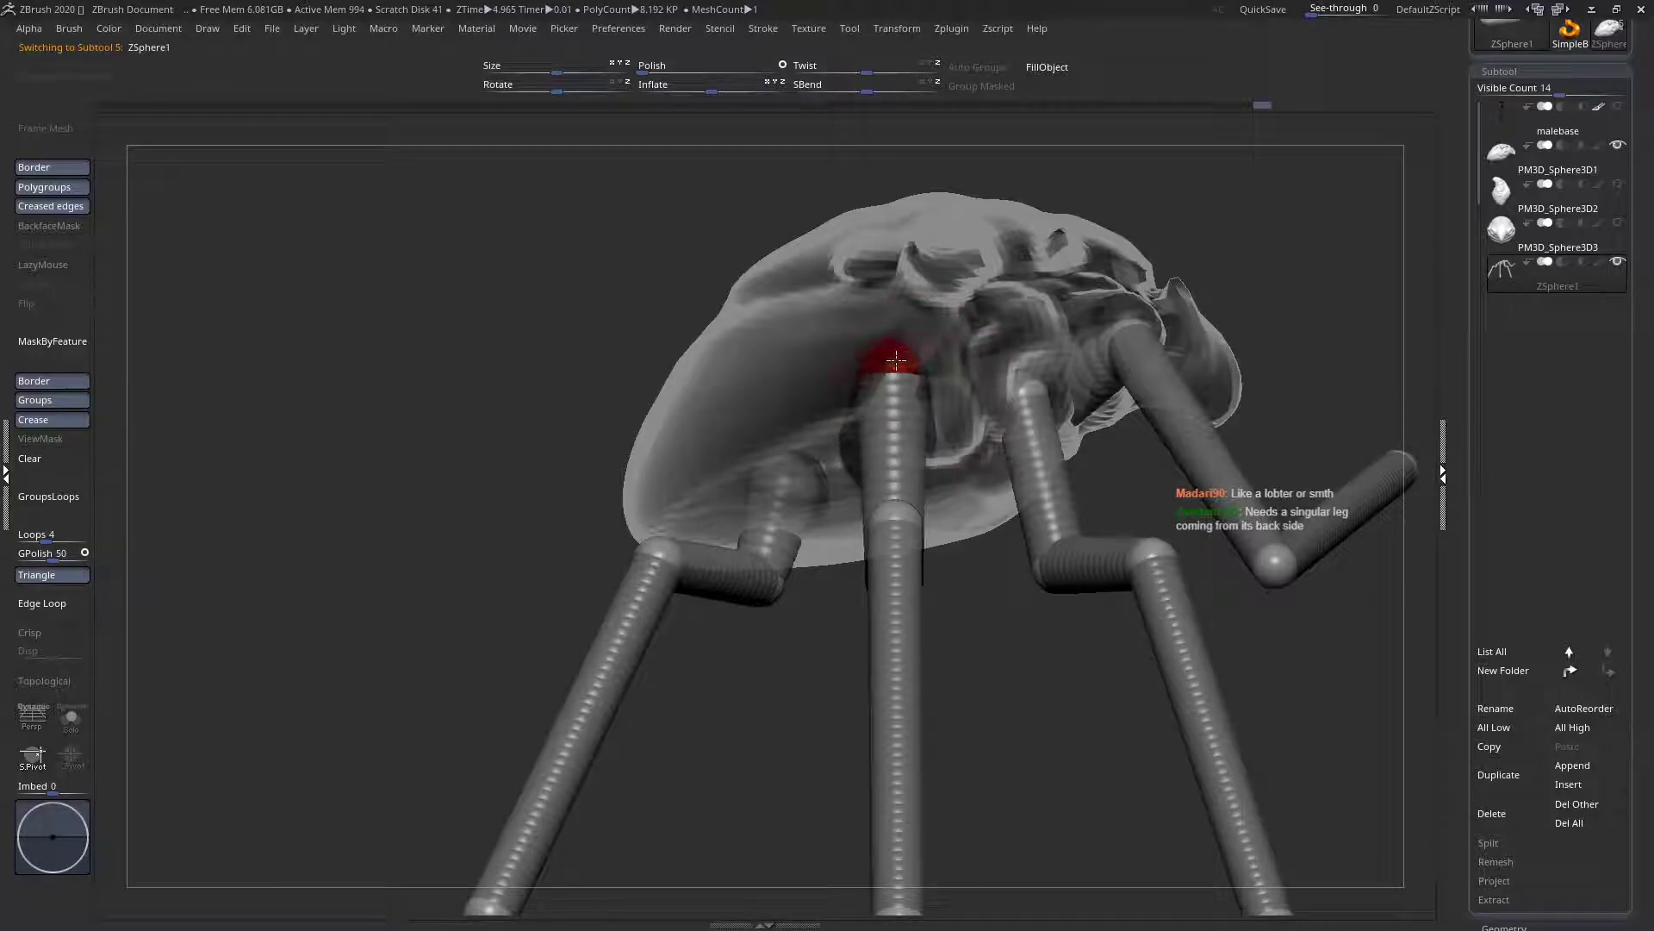
Shift the front walking legs' low joints, between hip and knee, outward and slightly up
{"action": "mouse_move", "coordinate": [1010, 390]}
{"action": "right_mouse_down"}
{"action": "mouse_move", "coordinate": [1029, 385]}
{"action": "mouse_move", "coordinate": [987, 452]}
{"action": "right_mouse_up"}
{"action": "right_click", "coordinate": [1028, 384]}
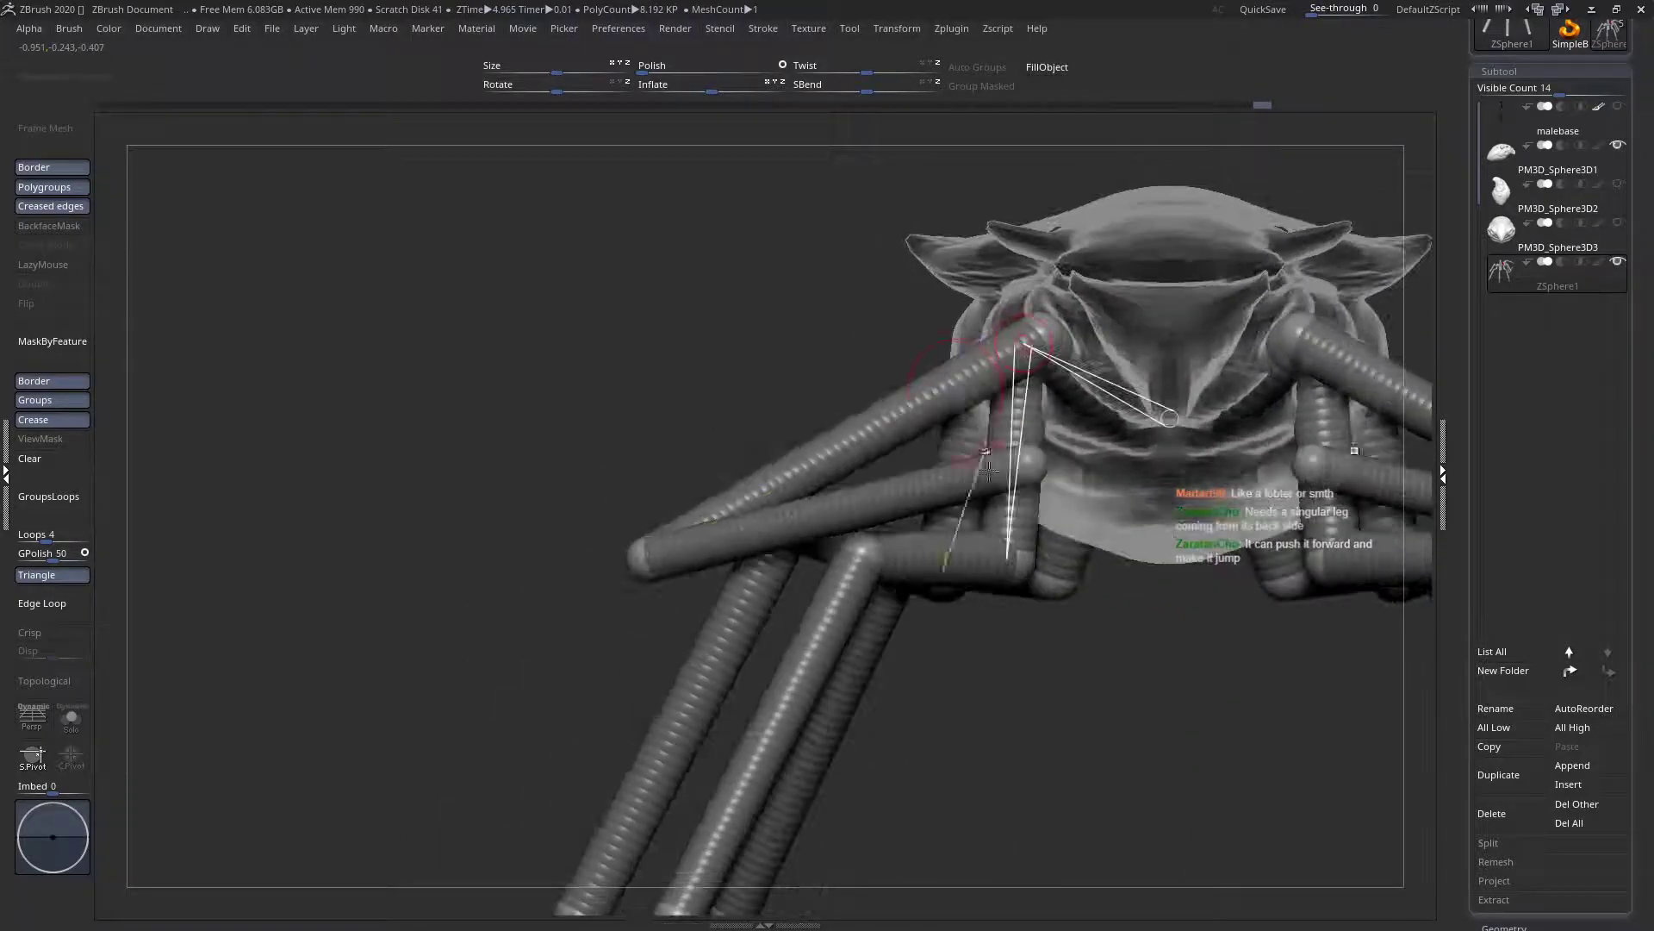
{"action": "left_click_drag", "start_coordinate": [1025, 556], "coordinate": [981, 542]}
{"action": "right_click_drag", "start_coordinate": [862, 545], "coordinate": [1017, 603], "text": "ctrl"}
{"action": "left_click_drag", "start_coordinate": [971, 555], "coordinate": [959, 540]}
{"action": "right_click_drag", "start_coordinate": [1009, 567], "coordinate": [997, 446], "text": "ctrl"}
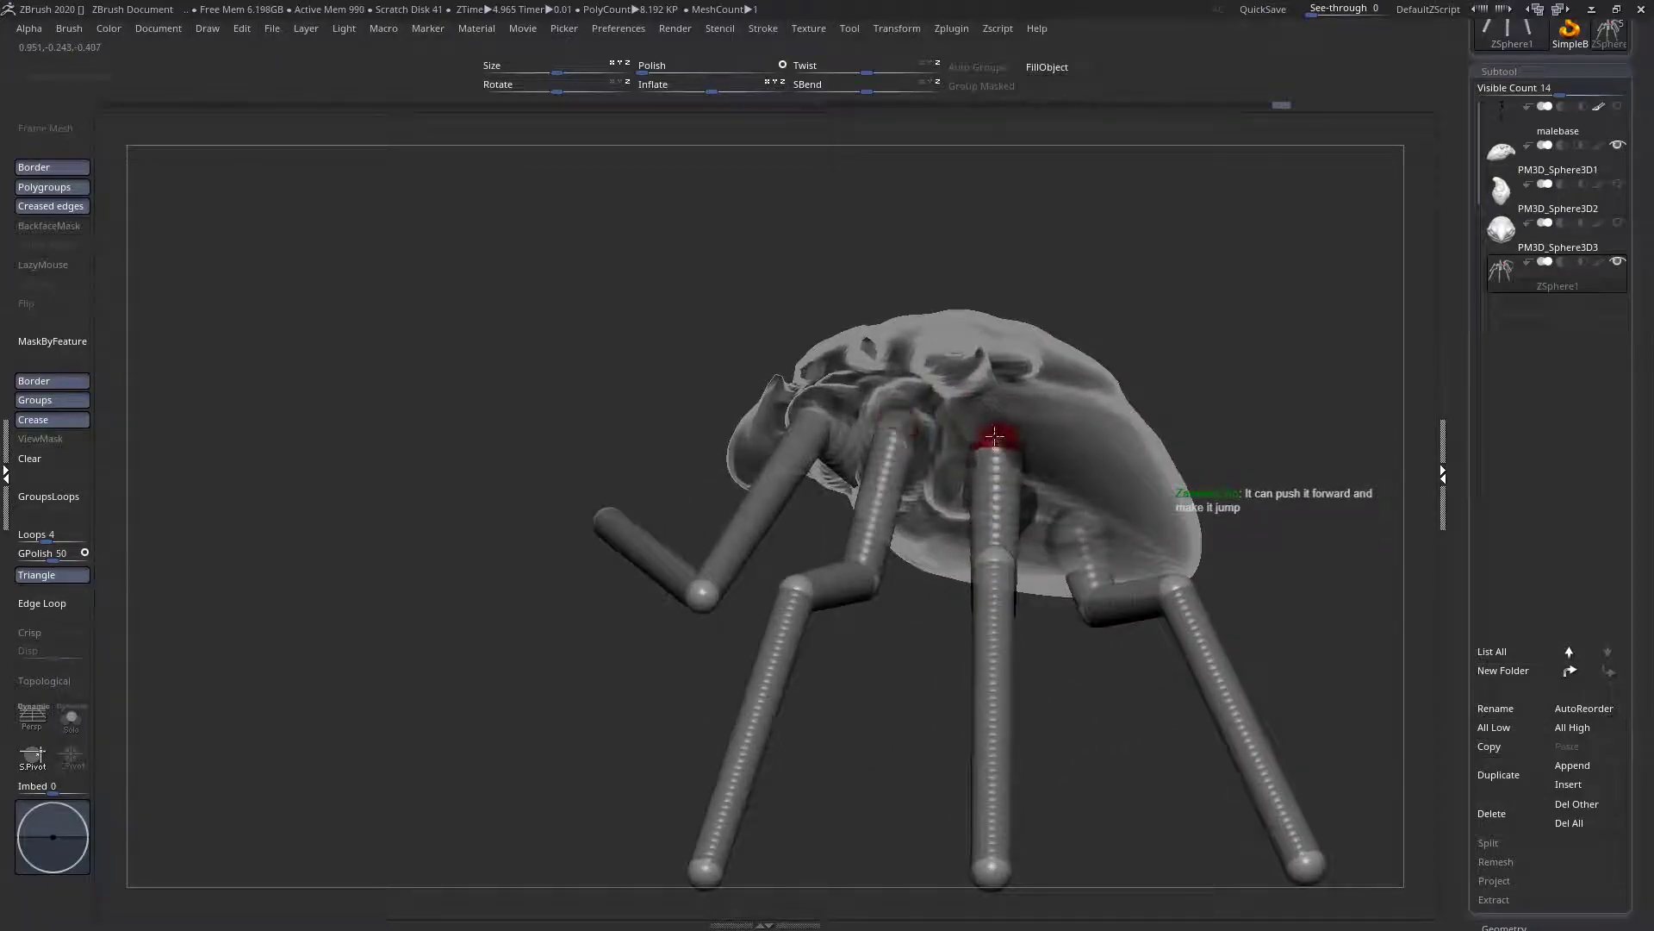
Move the rear legs' hip joints forward and up inside the shell
{"action": "right_click_drag", "start_coordinate": [1072, 519], "coordinate": [986, 520]}
{"action": "right_click_drag", "start_coordinate": [1196, 553], "coordinate": [922, 458], "text": "alt"}
{"action": "left_click_drag", "start_coordinate": [949, 438], "coordinate": [993, 435]}
{"action": "right_click_drag", "start_coordinate": [975, 439], "coordinate": [896, 439]}
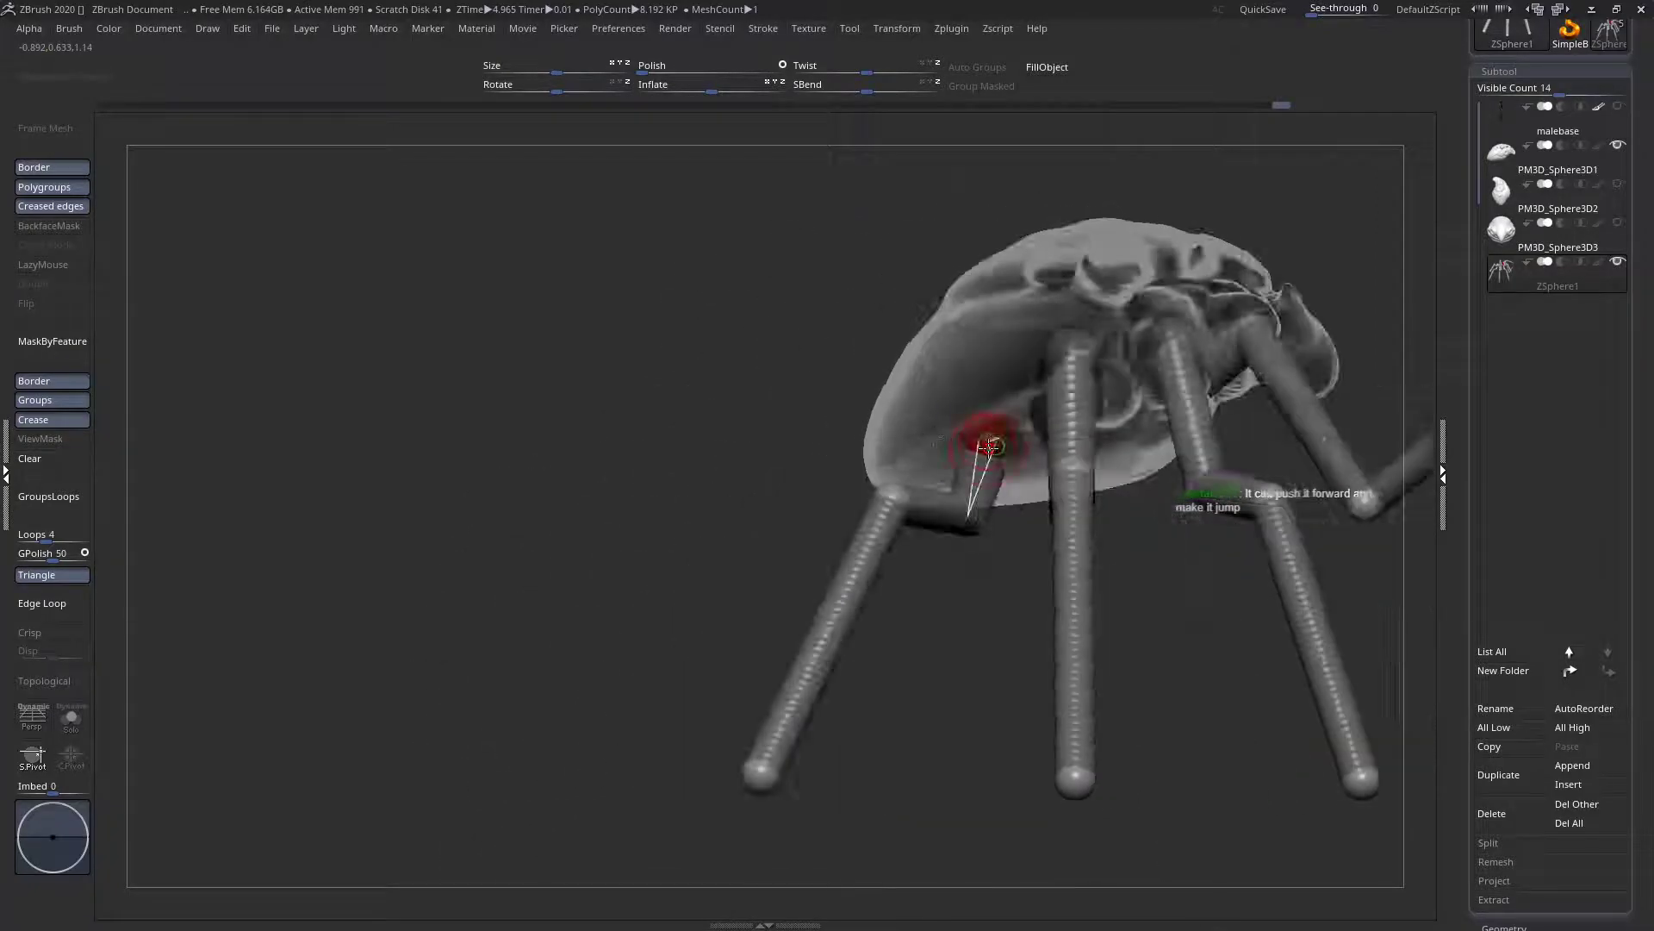
{"action": "right_click_drag", "start_coordinate": [1016, 412], "coordinate": [974, 447]}
{"action": "left_click_drag", "start_coordinate": [962, 437], "coordinate": [974, 379]}
{"action": "right_click_drag", "start_coordinate": [974, 379], "coordinate": [979, 509]}
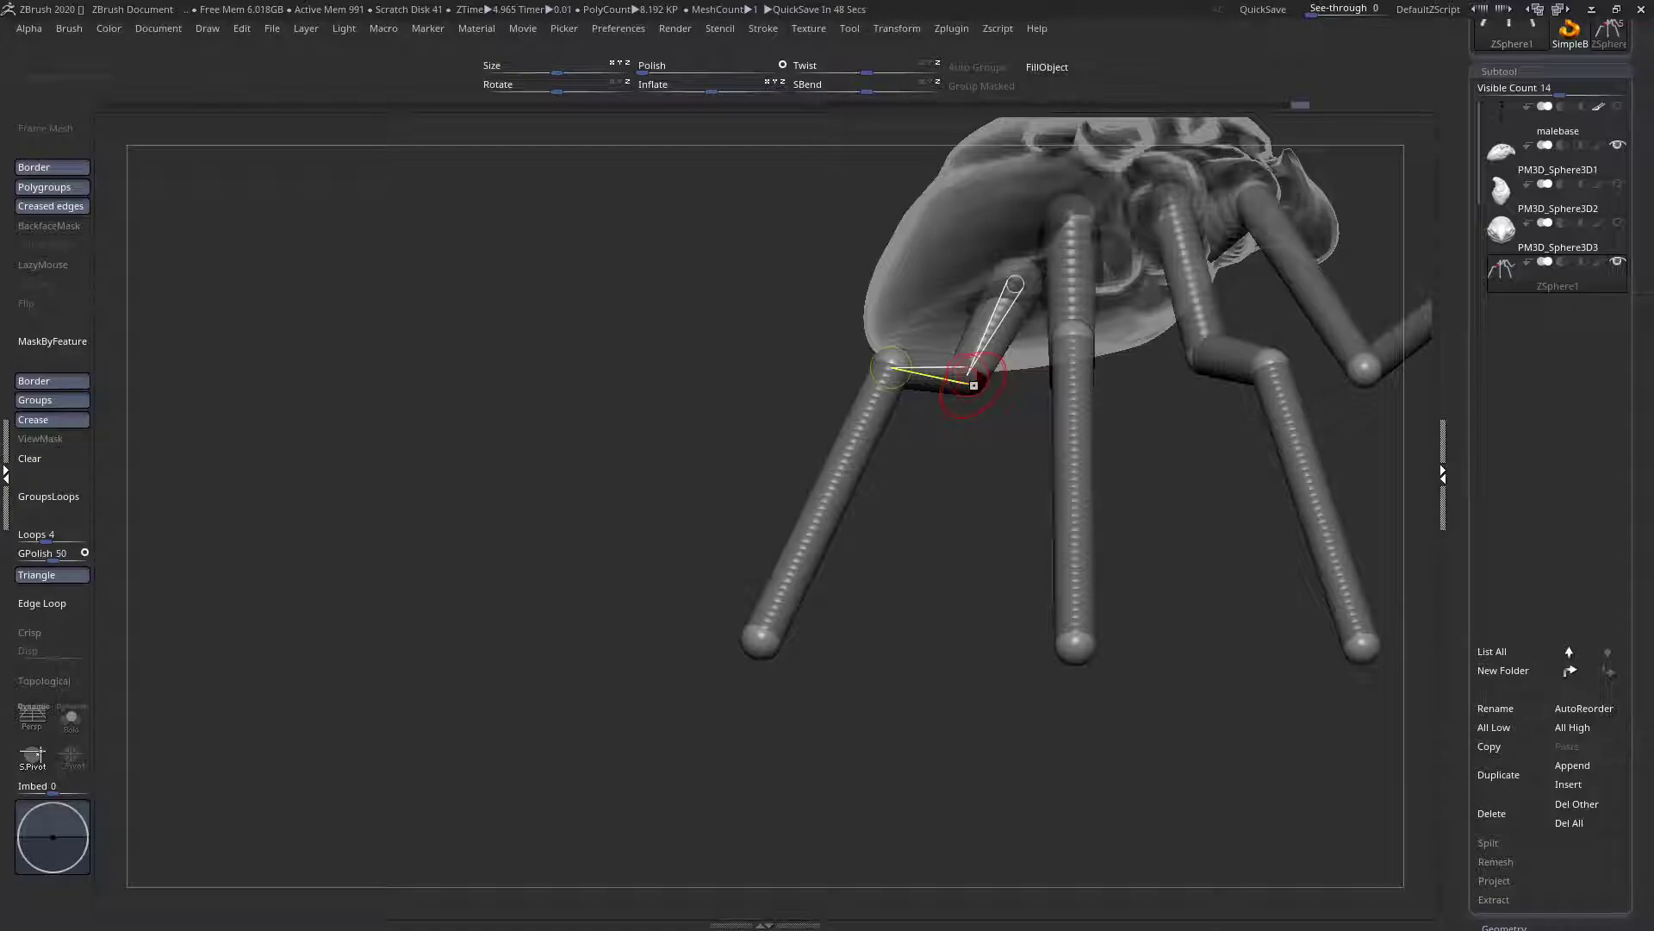
Move the rear legs' knees and feet outward and bring the middle legs' feet slightly inward
{"action": "left_click_drag", "start_coordinate": [974, 385], "coordinate": [964, 469]}
{"action": "left_click_drag", "start_coordinate": [820, 357], "coordinate": [859, 346]}
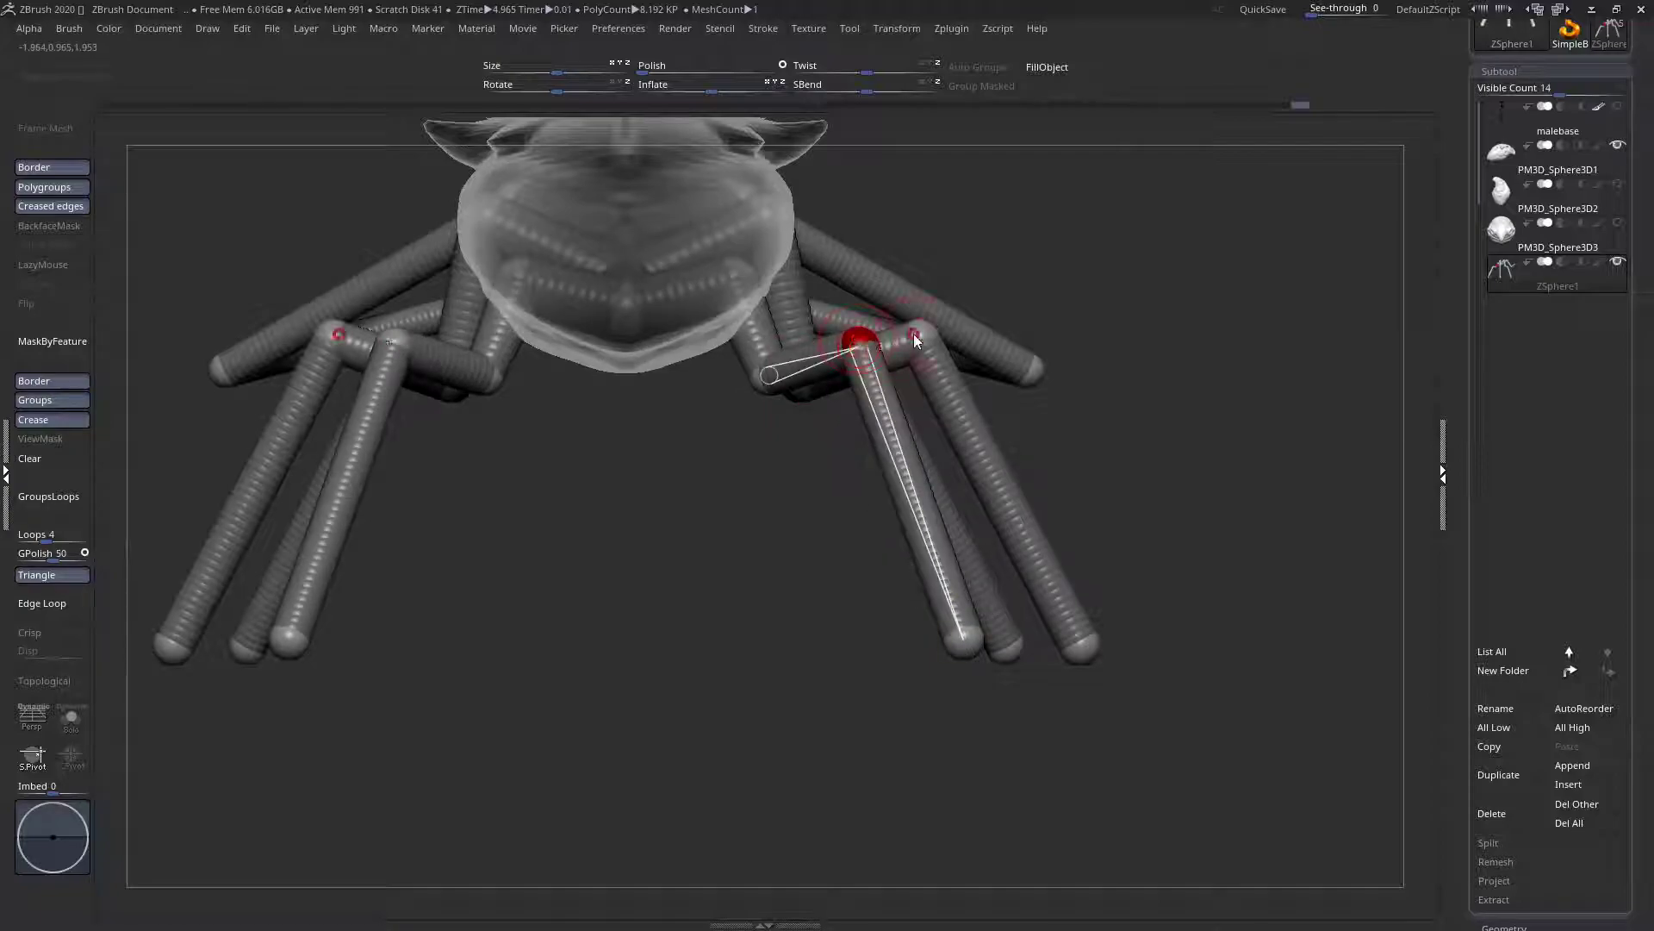
{"action": "left_click", "coordinate": [915, 336]}
{"action": "left_click_drag", "start_coordinate": [1079, 649], "coordinate": [1065, 653]}
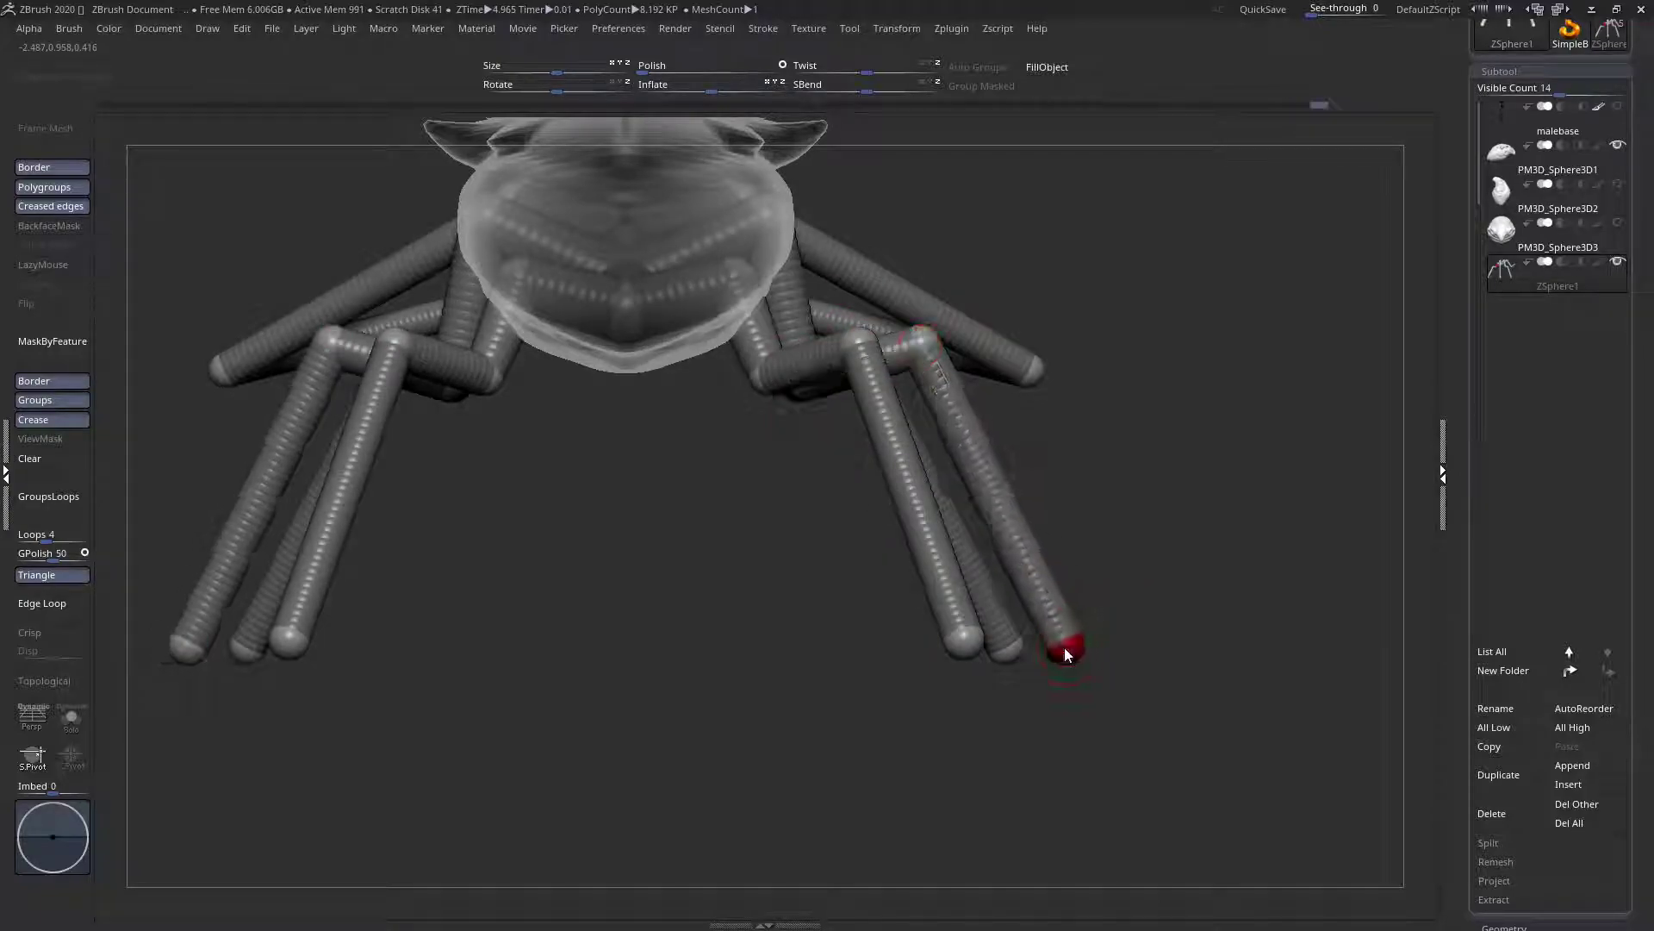
{"action": "left_click_drag", "start_coordinate": [961, 646], "coordinate": [993, 651]}
From below, move the central front root joint toward the beak and nudge the front walking legs' joints outward
{"action": "left_click_drag", "start_coordinate": [961, 827], "coordinate": [845, 69]}
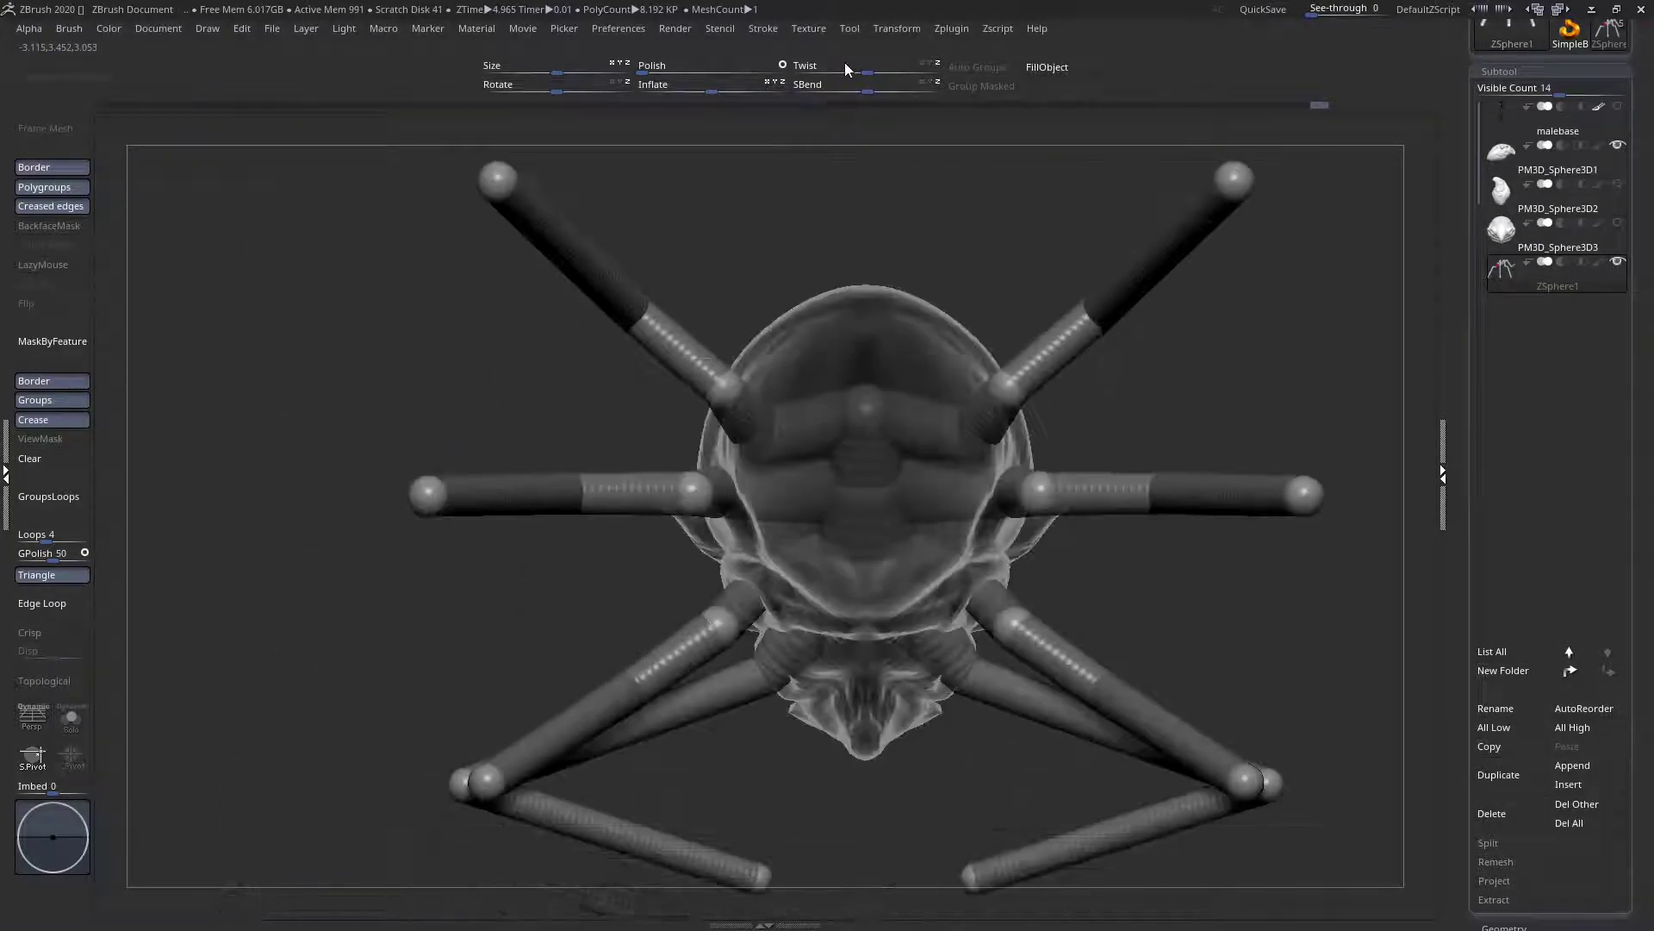
{"action": "right_click_drag", "start_coordinate": [877, 553], "coordinate": [848, 603], "text": "ctrl"}
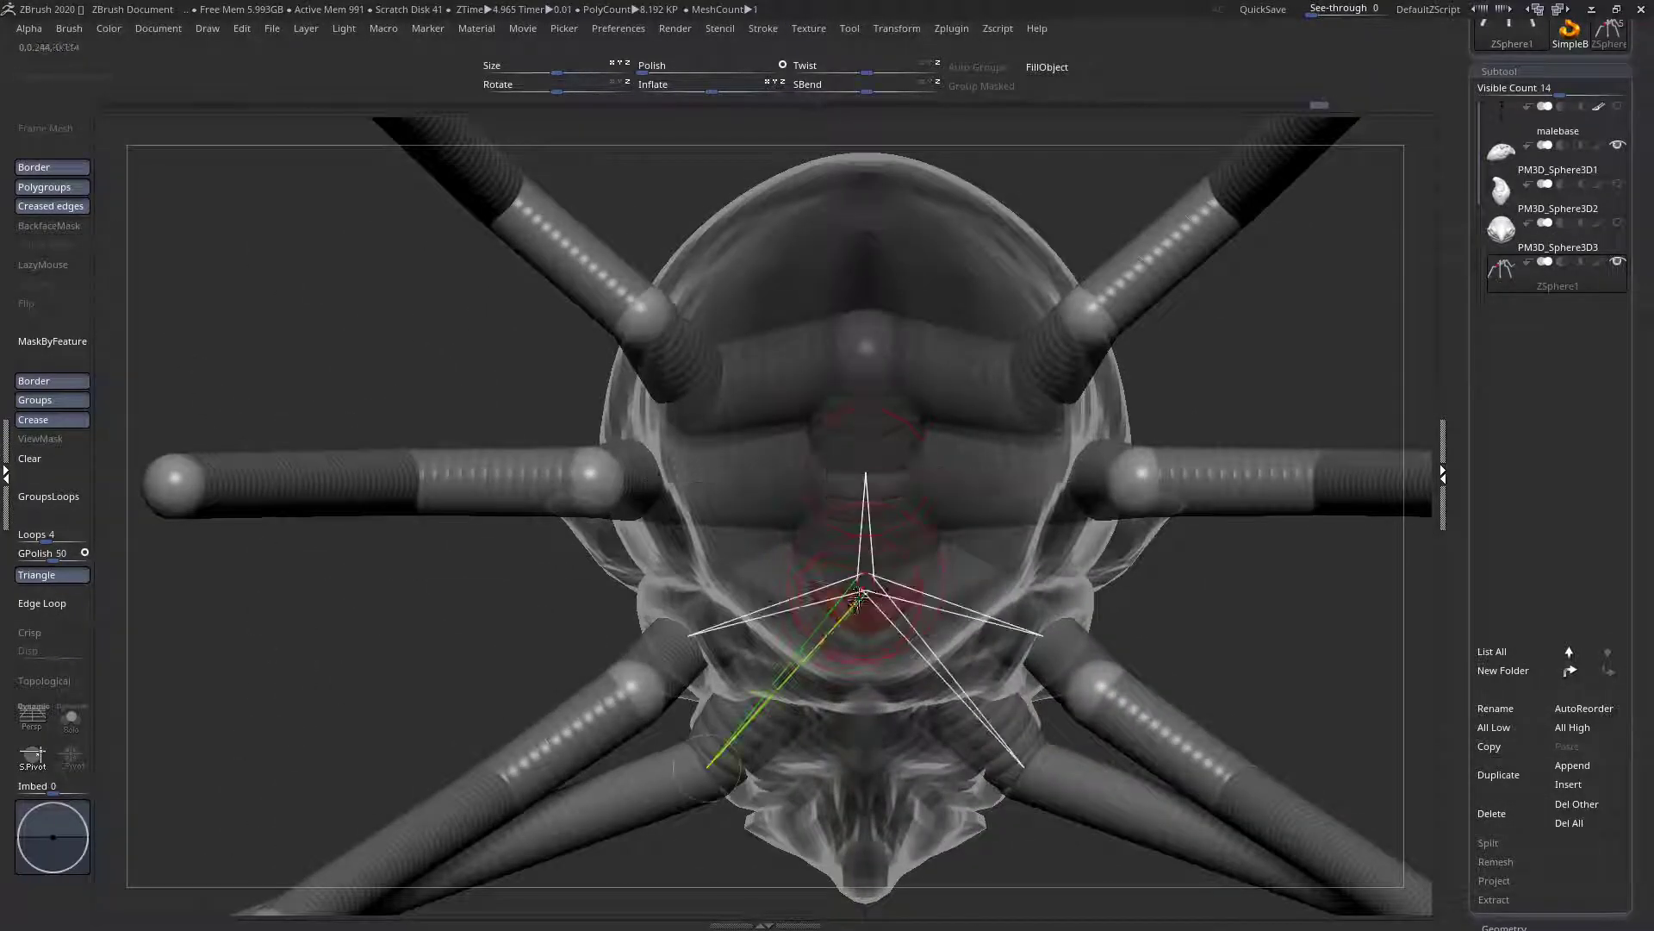
{"action": "left_click_drag", "start_coordinate": [865, 591], "coordinate": [866, 618]}
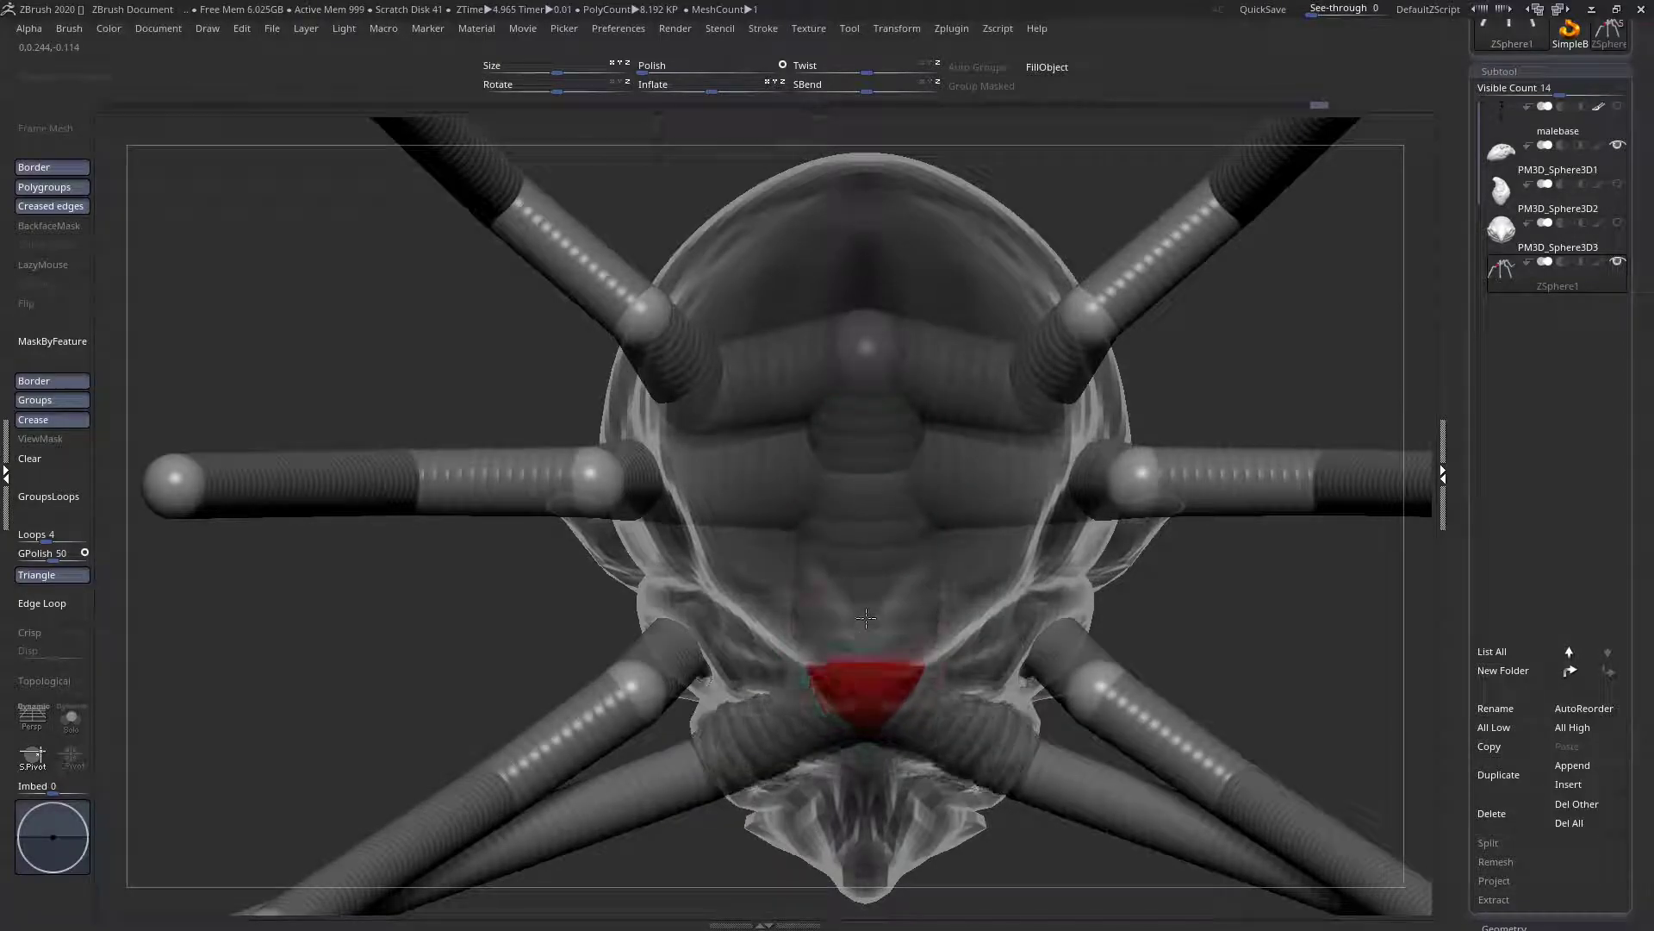
{"action": "left_click_drag", "start_coordinate": [1080, 681], "coordinate": [1093, 684]}
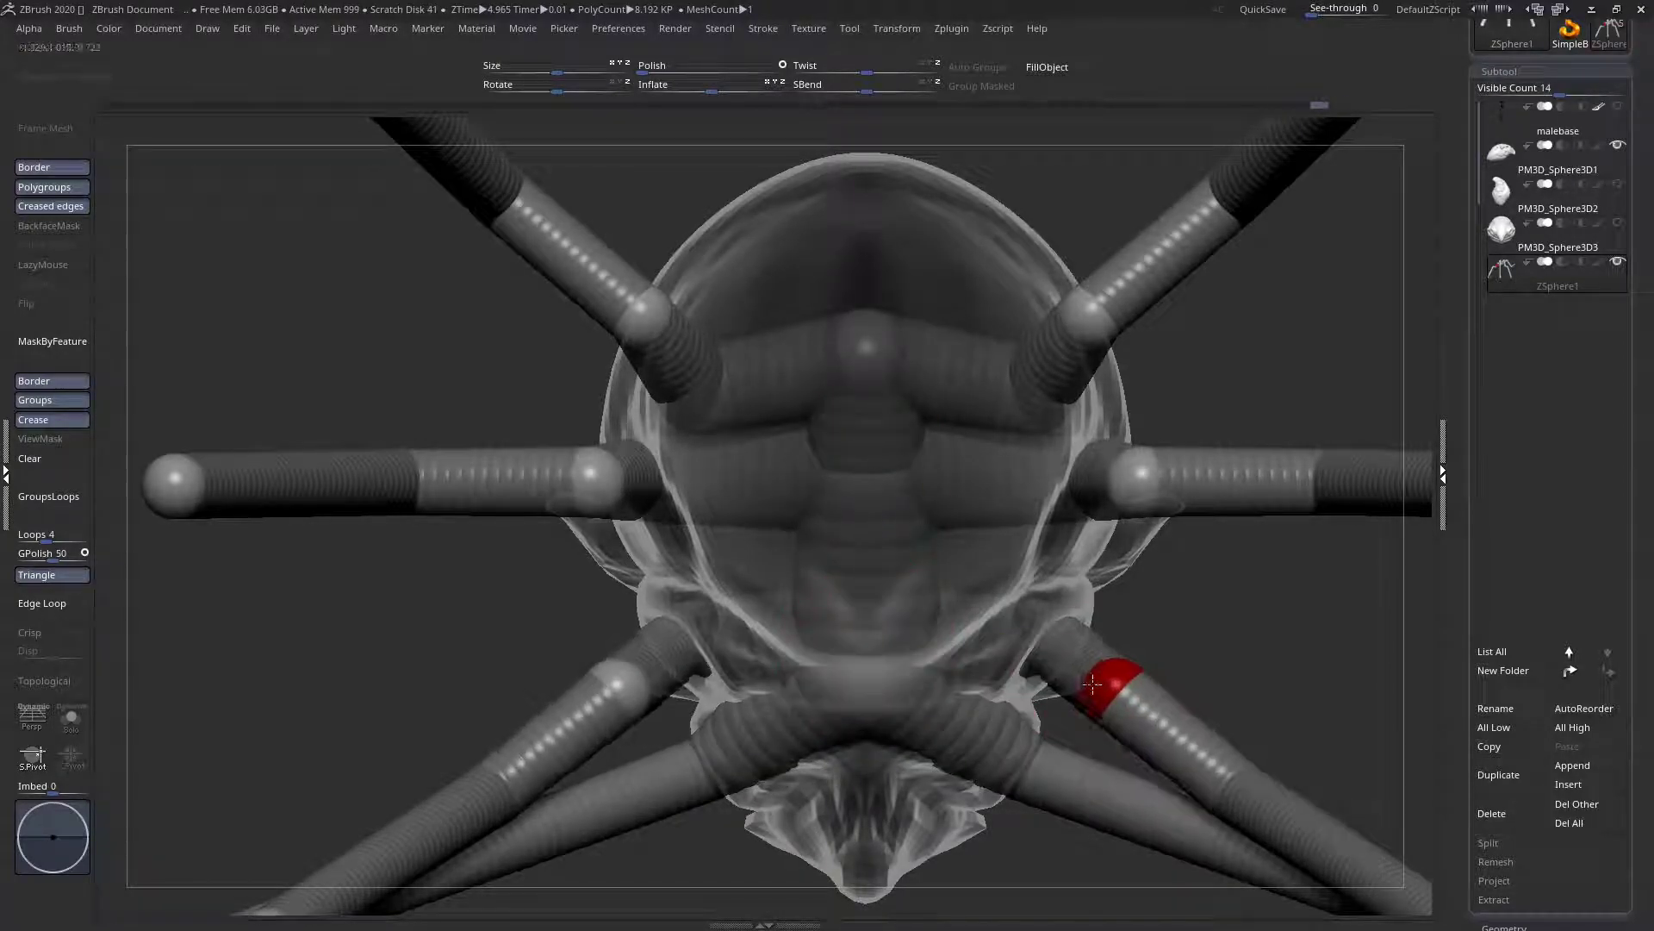
Shift the middle legs' inner joints slightly toward the front of the body, aligning them with the shell underside
{"action": "left_click", "coordinate": [1143, 479]}
{"action": "left_click_drag", "start_coordinate": [1143, 479], "coordinate": [1025, 472]}
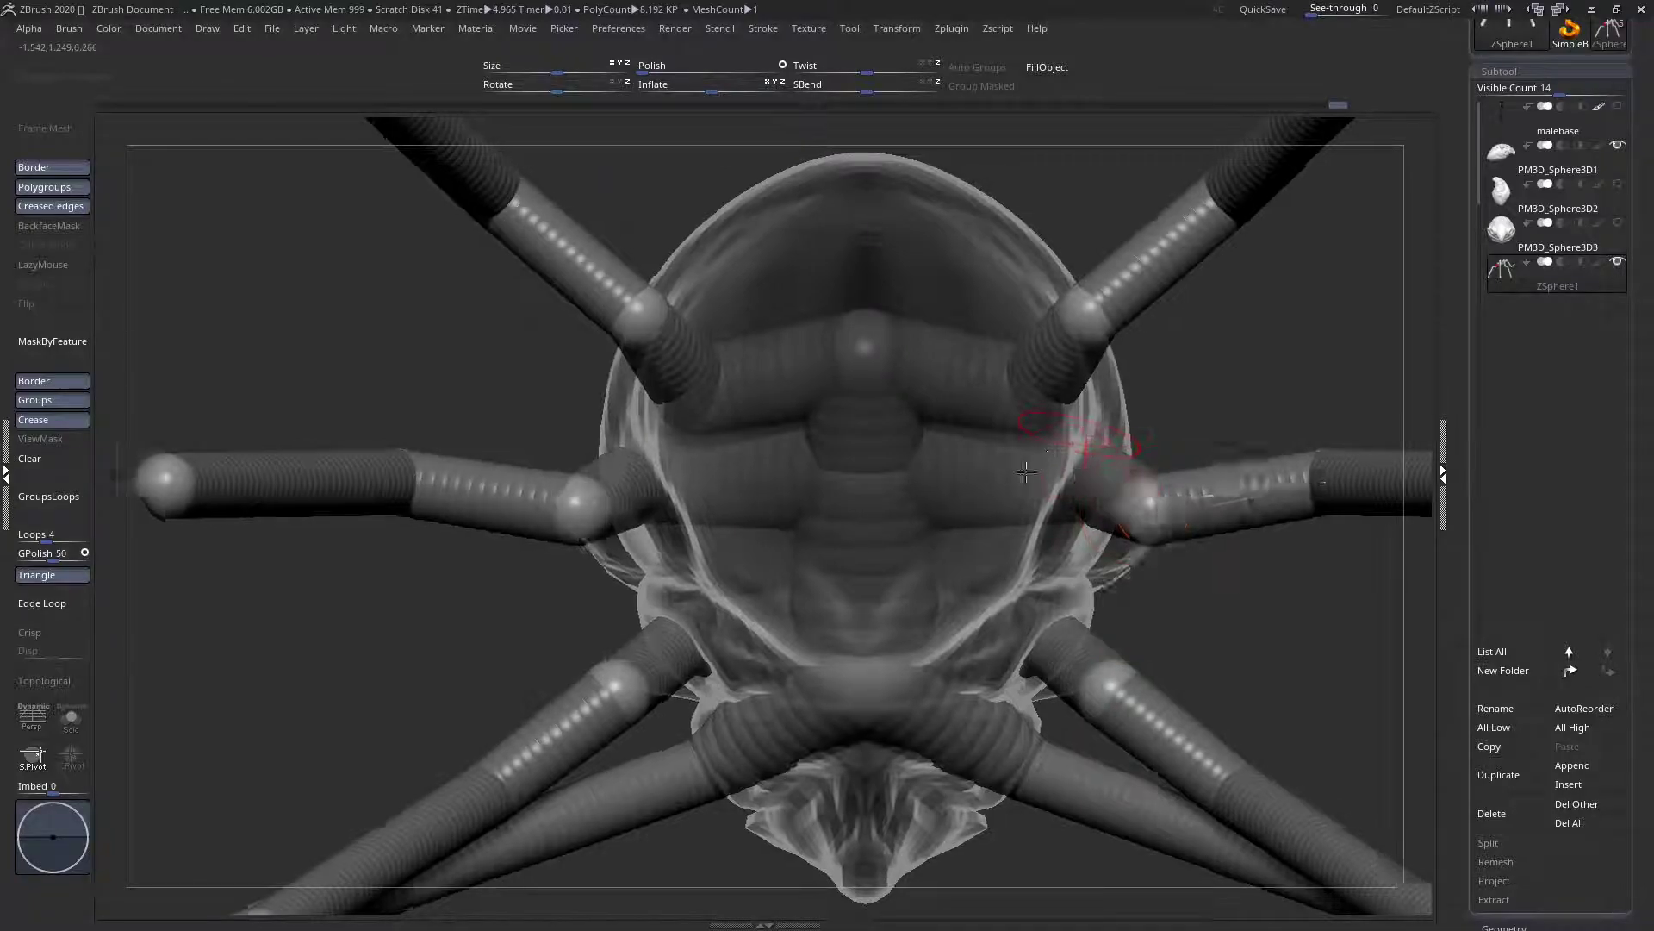
{"action": "right_click_drag", "start_coordinate": [1025, 471], "coordinate": [956, 496], "text": "shift"}
{"action": "left_click_drag", "start_coordinate": [1059, 480], "coordinate": [1048, 502]}
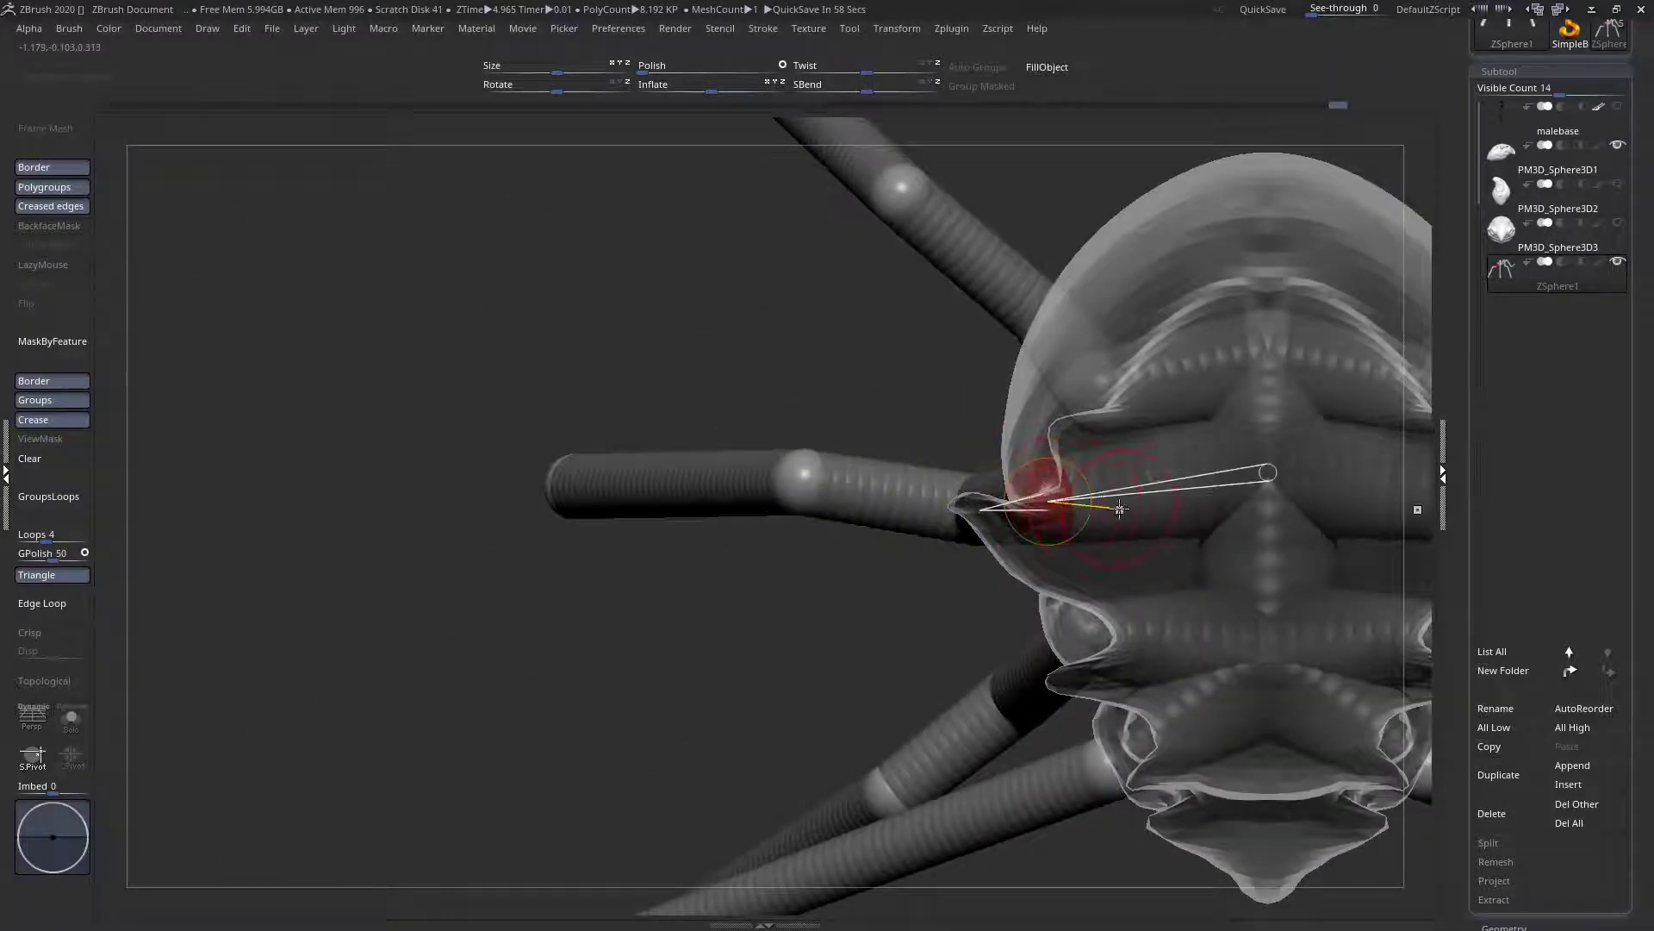
{"action": "right_click_drag", "start_coordinate": [1114, 508], "coordinate": [1067, 506], "text": "shift"}
{"action": "right_click_drag", "start_coordinate": [840, 517], "coordinate": [1056, 557], "text": "shift"}
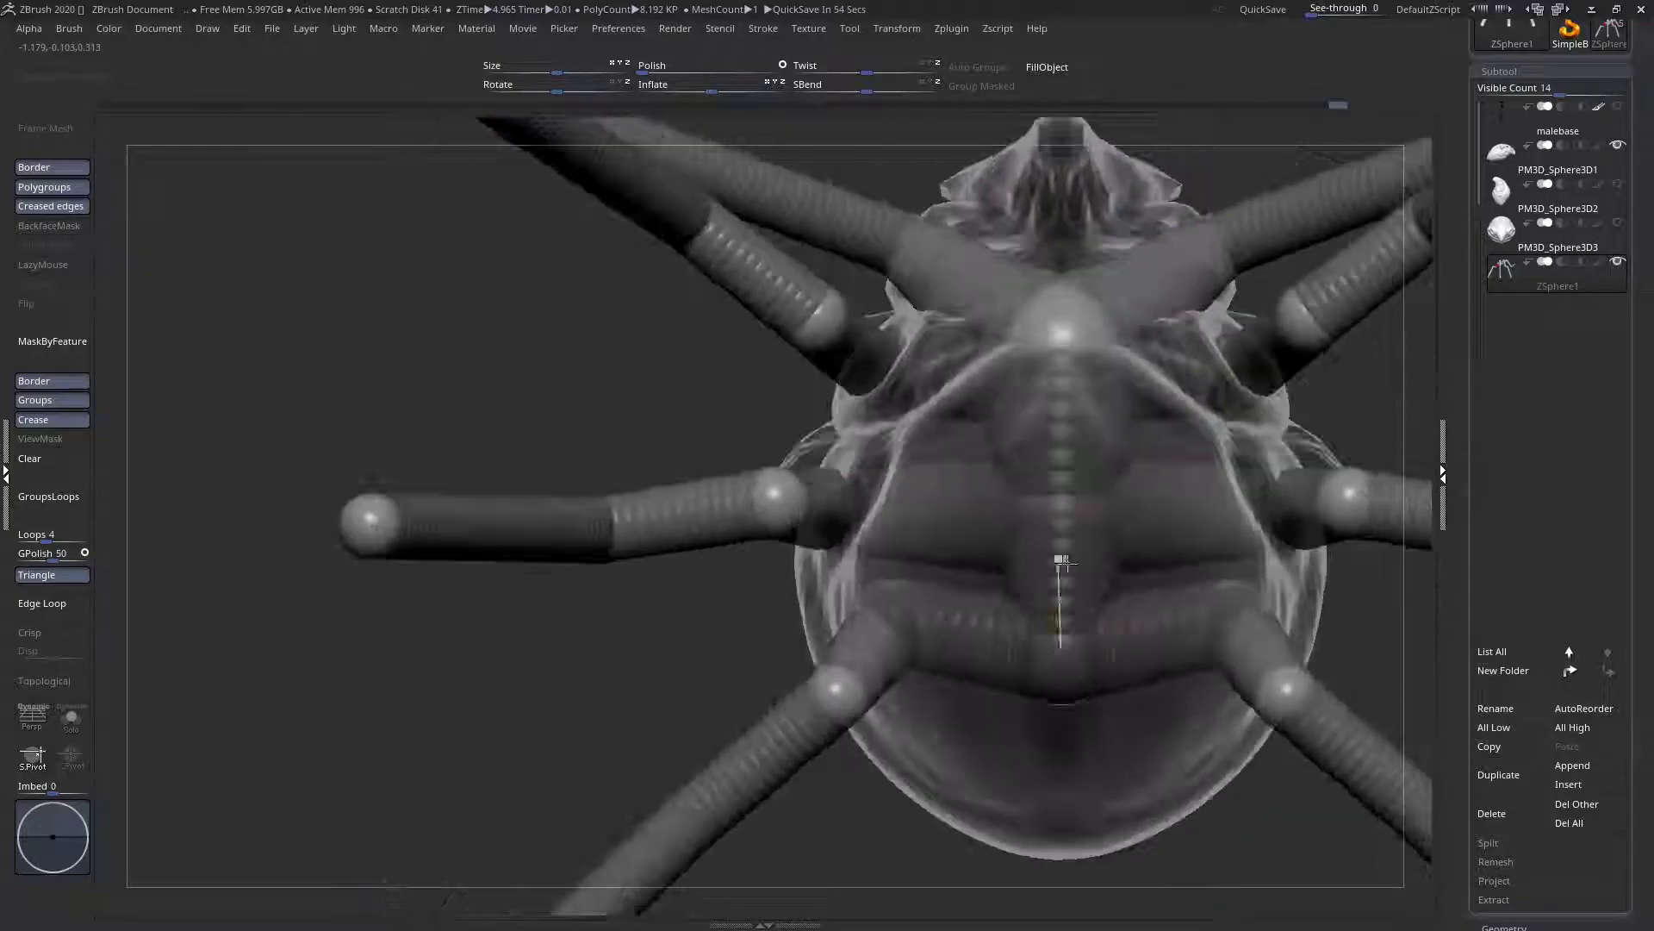
{"action": "right_click_drag", "start_coordinate": [1136, 517], "coordinate": [1027, 612], "text": "alt"}
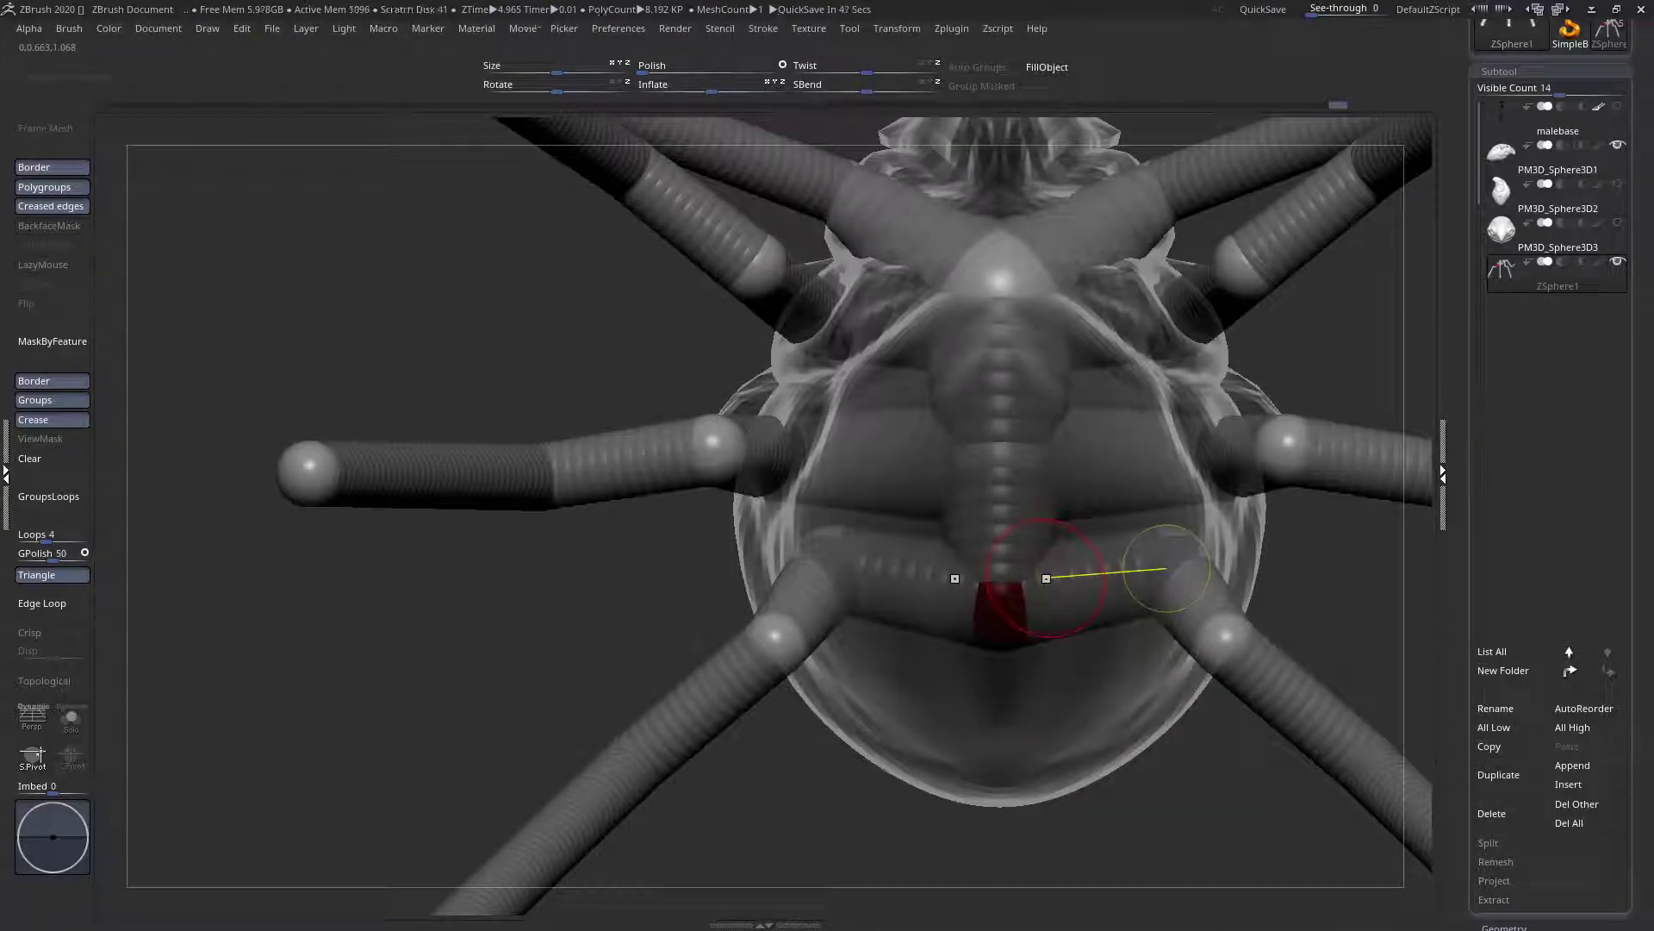
{"action": "right_click_drag", "start_coordinate": [972, 574], "coordinate": [980, 528], "text": "ctrl"}
Insert an ankle joint in the front walking legs' shins and bend it outward and up
{"action": "right_click_drag", "start_coordinate": [857, 572], "coordinate": [805, 623], "text": "ctrl"}
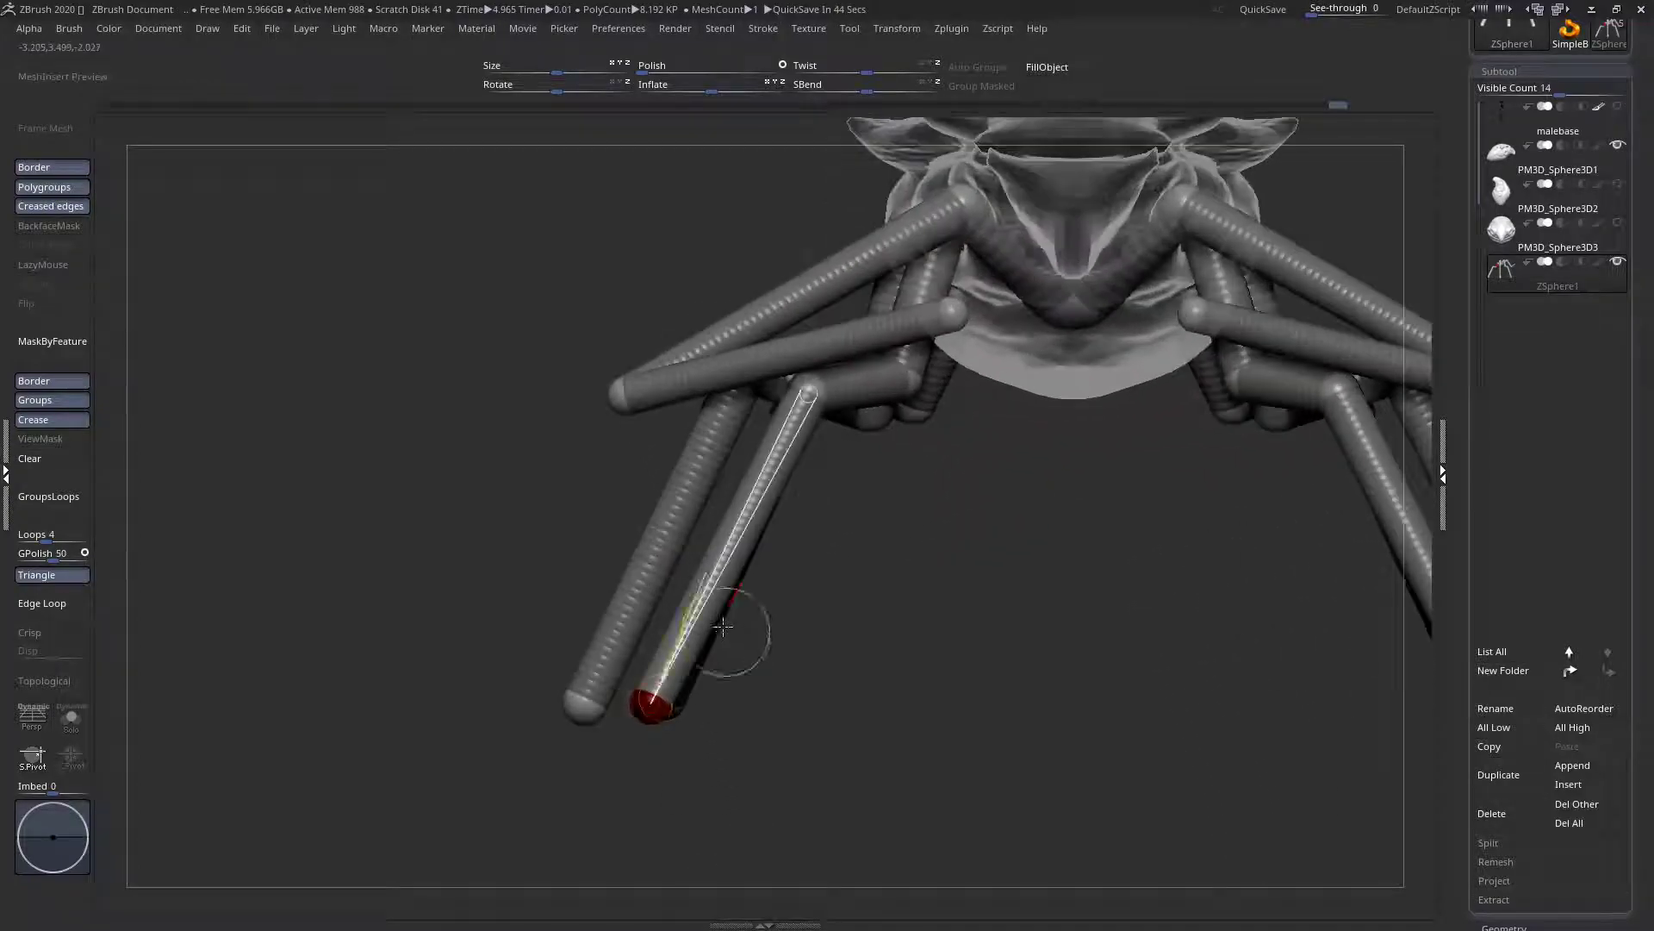
{"action": "right_click_drag", "start_coordinate": [709, 604], "coordinate": [723, 584], "text": "alt"}
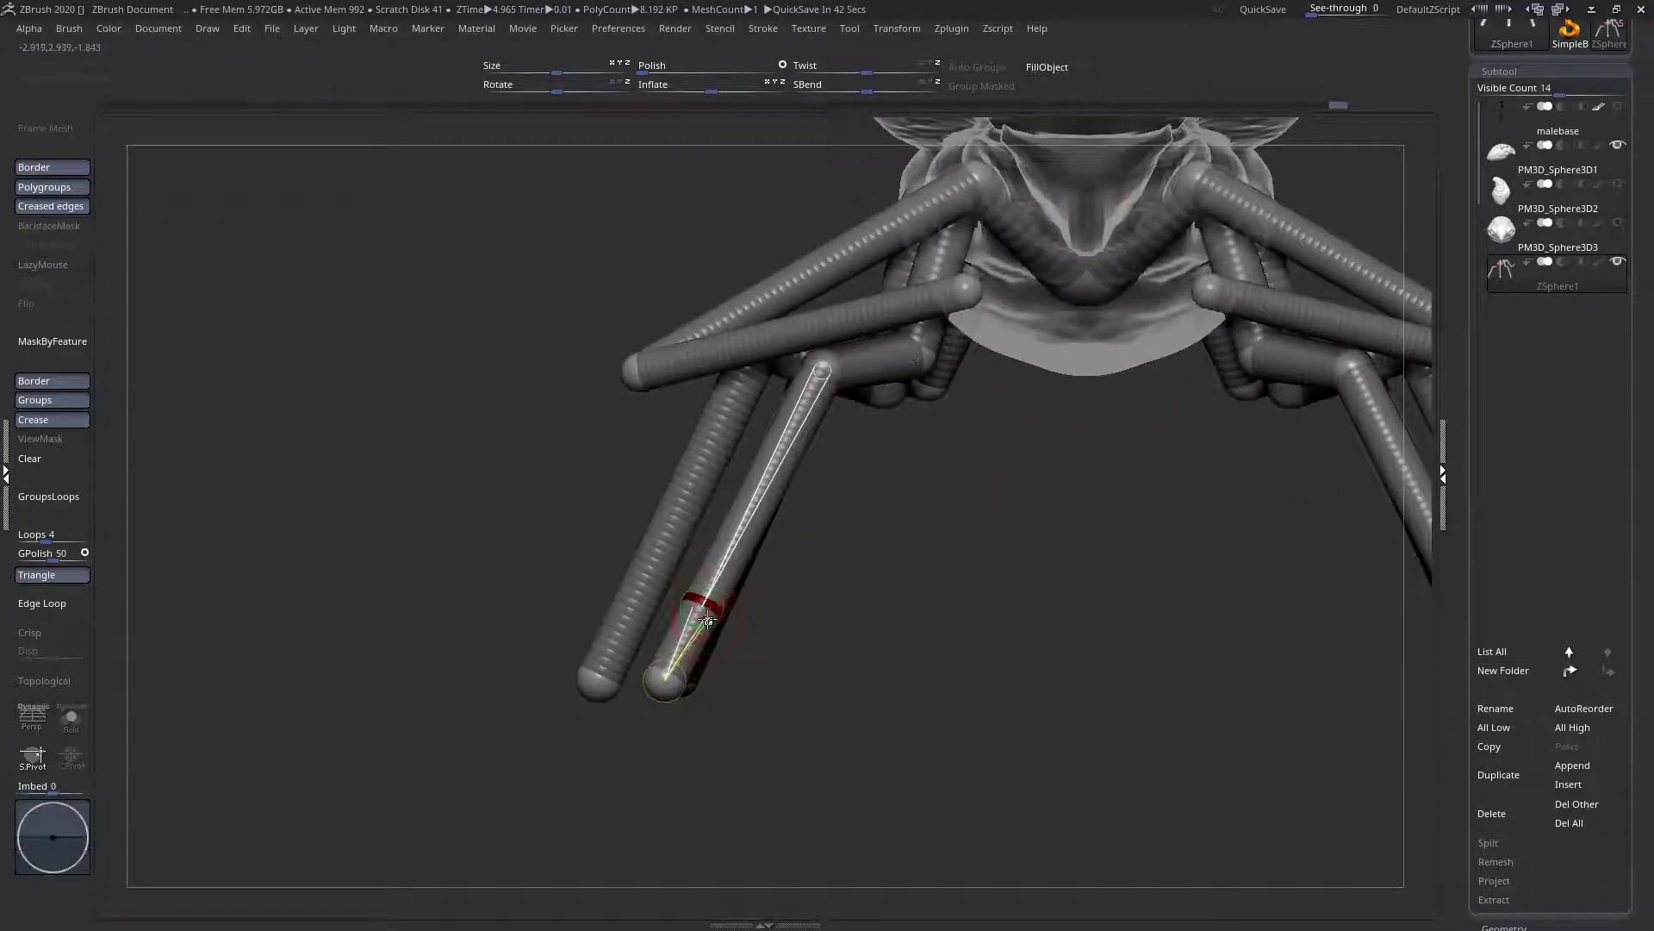
{"action": "left_click_drag", "start_coordinate": [705, 606], "coordinate": [672, 522]}
{"action": "right_click_drag", "start_coordinate": [672, 569], "coordinate": [806, 576]}
{"action": "mouse_move", "coordinate": [671, 526]}
{"action": "right_mouse_down"}
{"action": "mouse_move", "coordinate": [572, 530]}
{"action": "mouse_move", "coordinate": [657, 511]}
{"action": "right_mouse_up"}
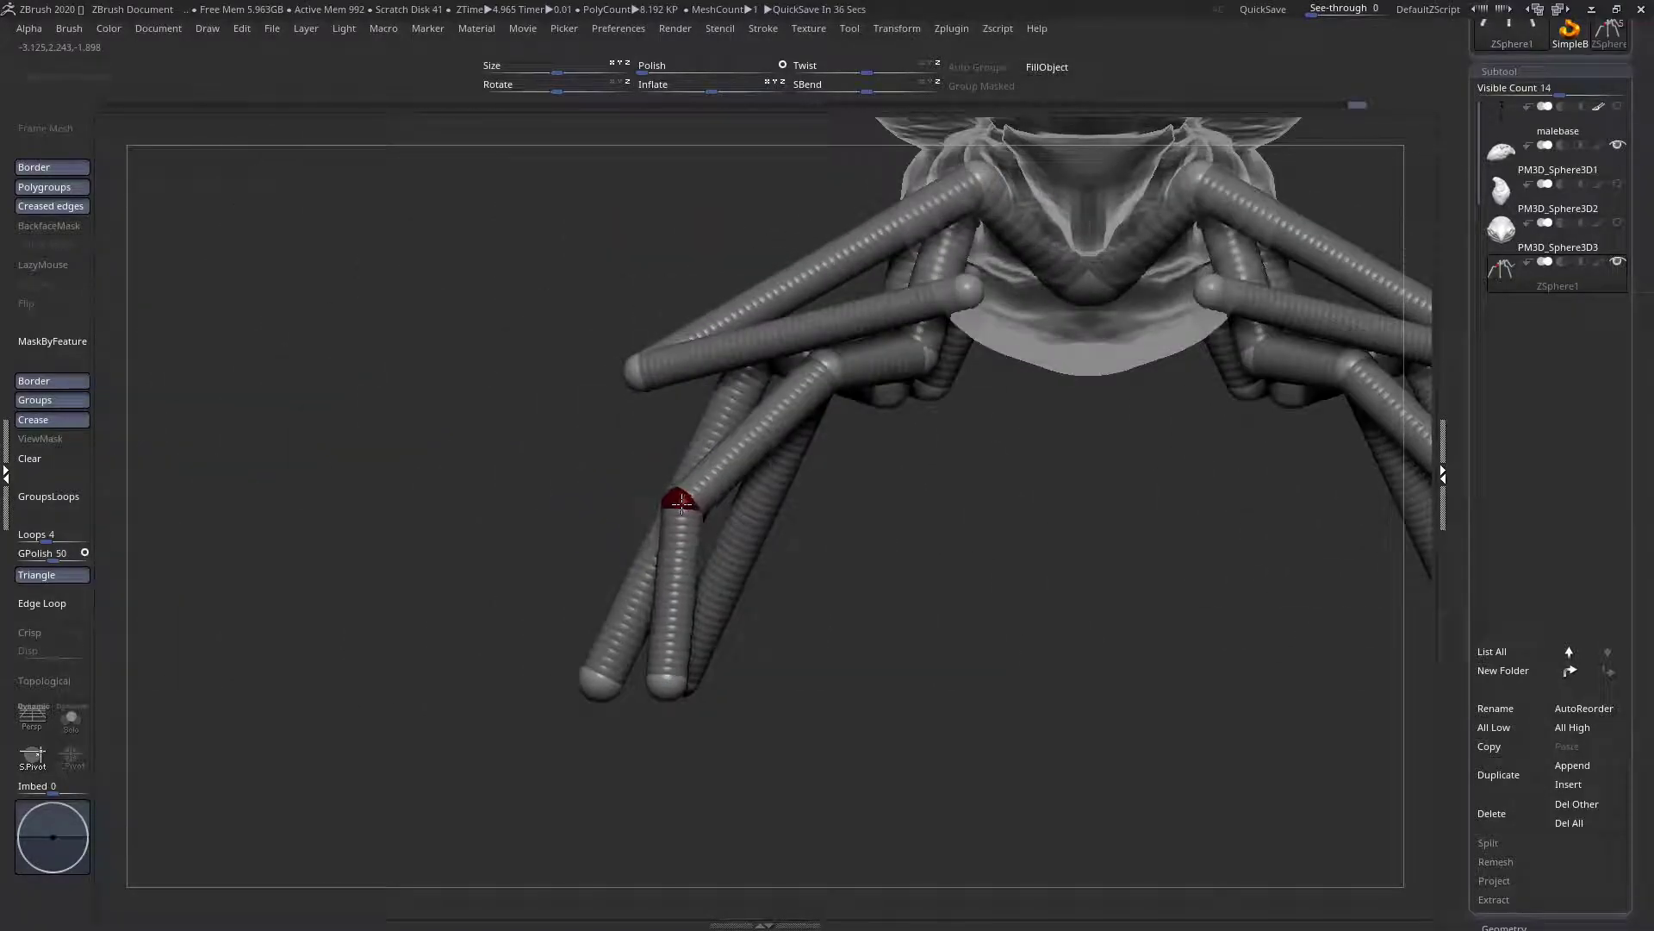
Reposition the front walking legs' ankle joints outward about halfway down the shins and move the feet slightly outward
{"action": "left_click_drag", "start_coordinate": [683, 495], "coordinate": [762, 685]}
{"action": "right_click_drag", "start_coordinate": [920, 650], "coordinate": [732, 720], "text": "alt"}
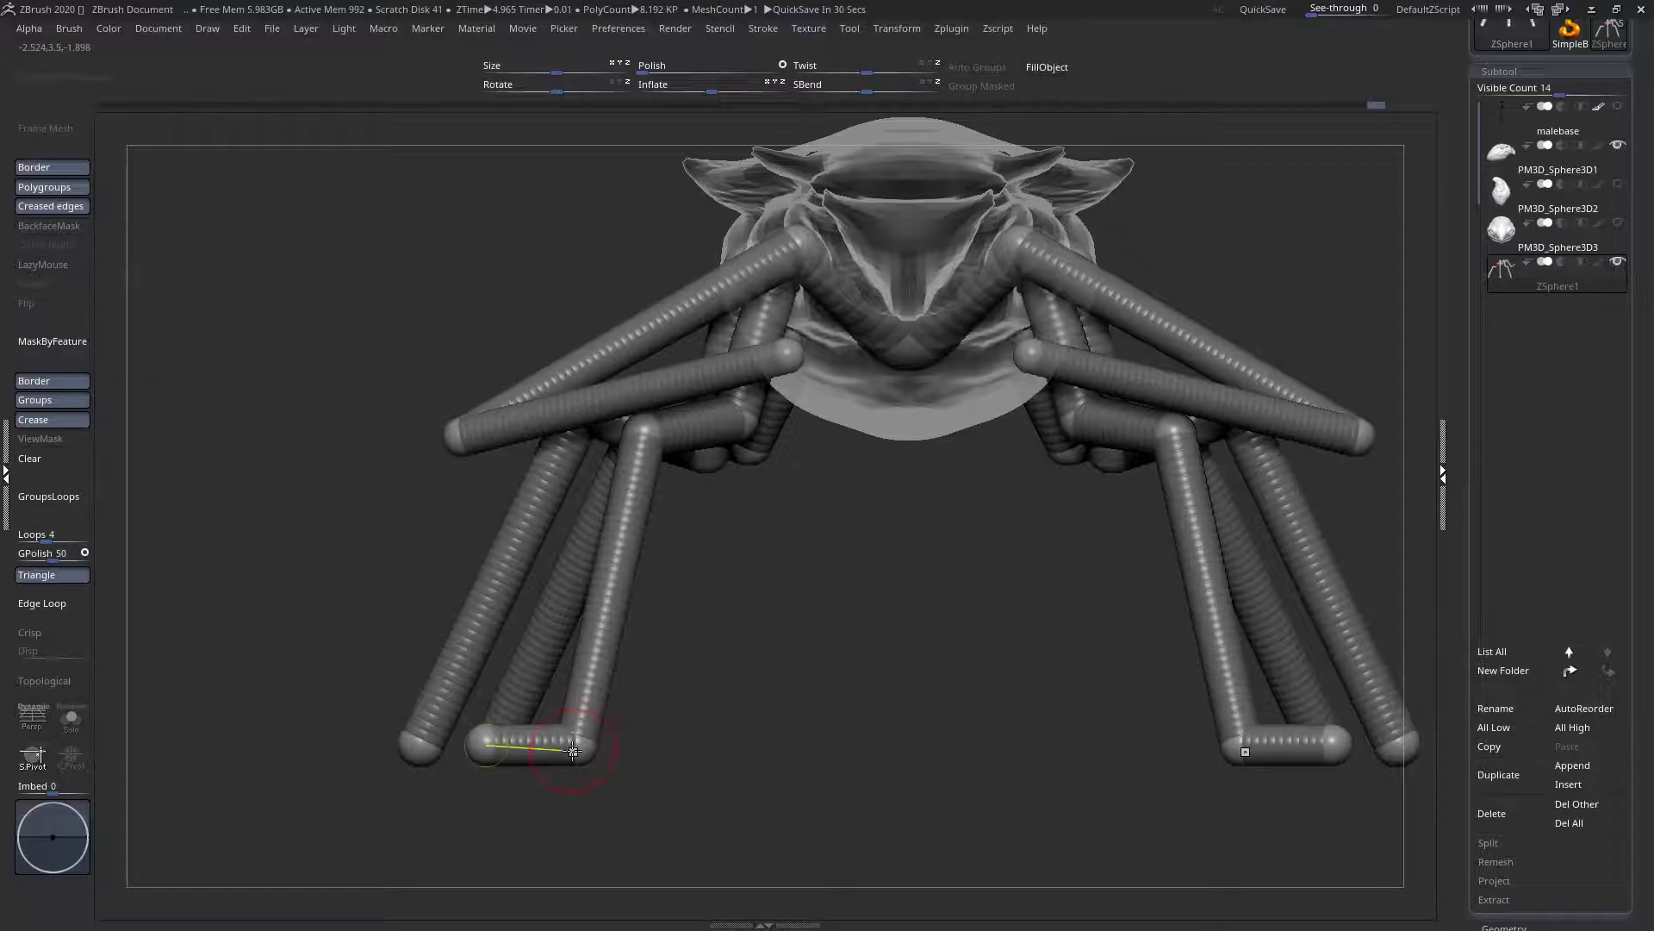
{"action": "mouse_move", "coordinate": [584, 749]}
{"action": "left_mouse_down"}
{"action": "mouse_move", "coordinate": [583, 712]}
{"action": "mouse_move", "coordinate": [491, 609]}
{"action": "mouse_move", "coordinate": [497, 588]}
{"action": "left_mouse_up"}
{"action": "mouse_move", "coordinate": [499, 592]}
{"action": "right_mouse_down"}
{"action": "mouse_move", "coordinate": [572, 598]}
{"action": "mouse_move", "coordinate": [399, 580]}
{"action": "mouse_move", "coordinate": [486, 573]}
{"action": "right_mouse_up"}
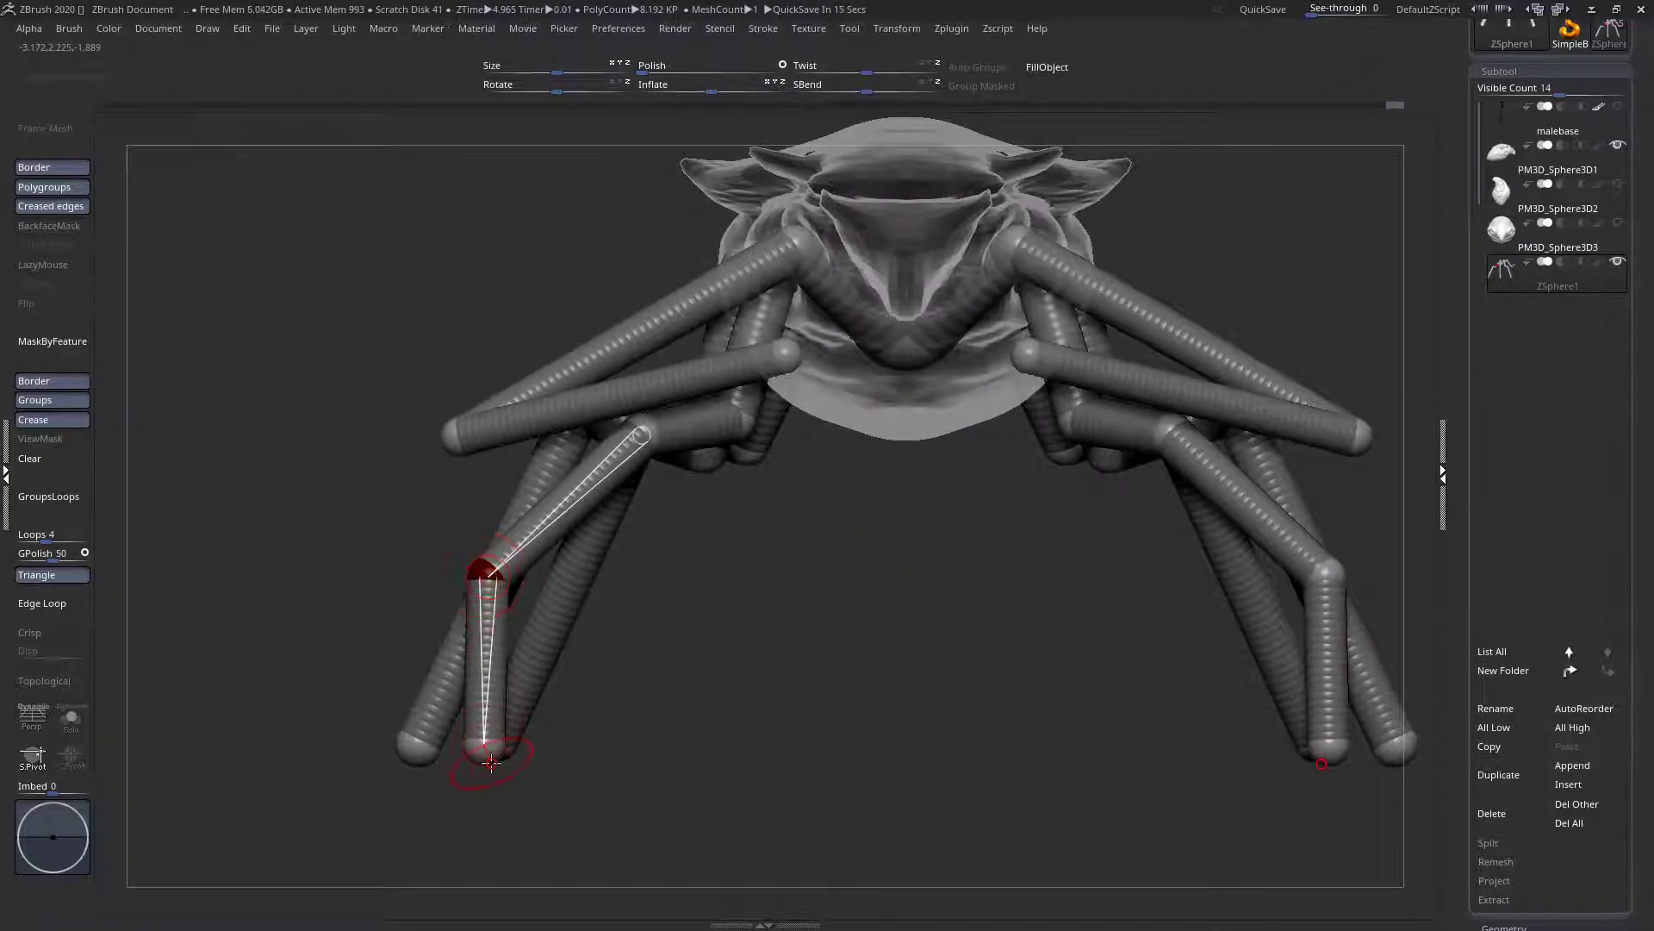
{"action": "left_click_drag", "start_coordinate": [481, 748], "coordinate": [472, 751]}
Insert an ankle joint in the middle legs' shins and bend it slightly outward
{"action": "right_click_drag", "start_coordinate": [472, 751], "coordinate": [801, 669]}
{"action": "right_click_drag", "start_coordinate": [754, 615], "coordinate": [751, 625]}
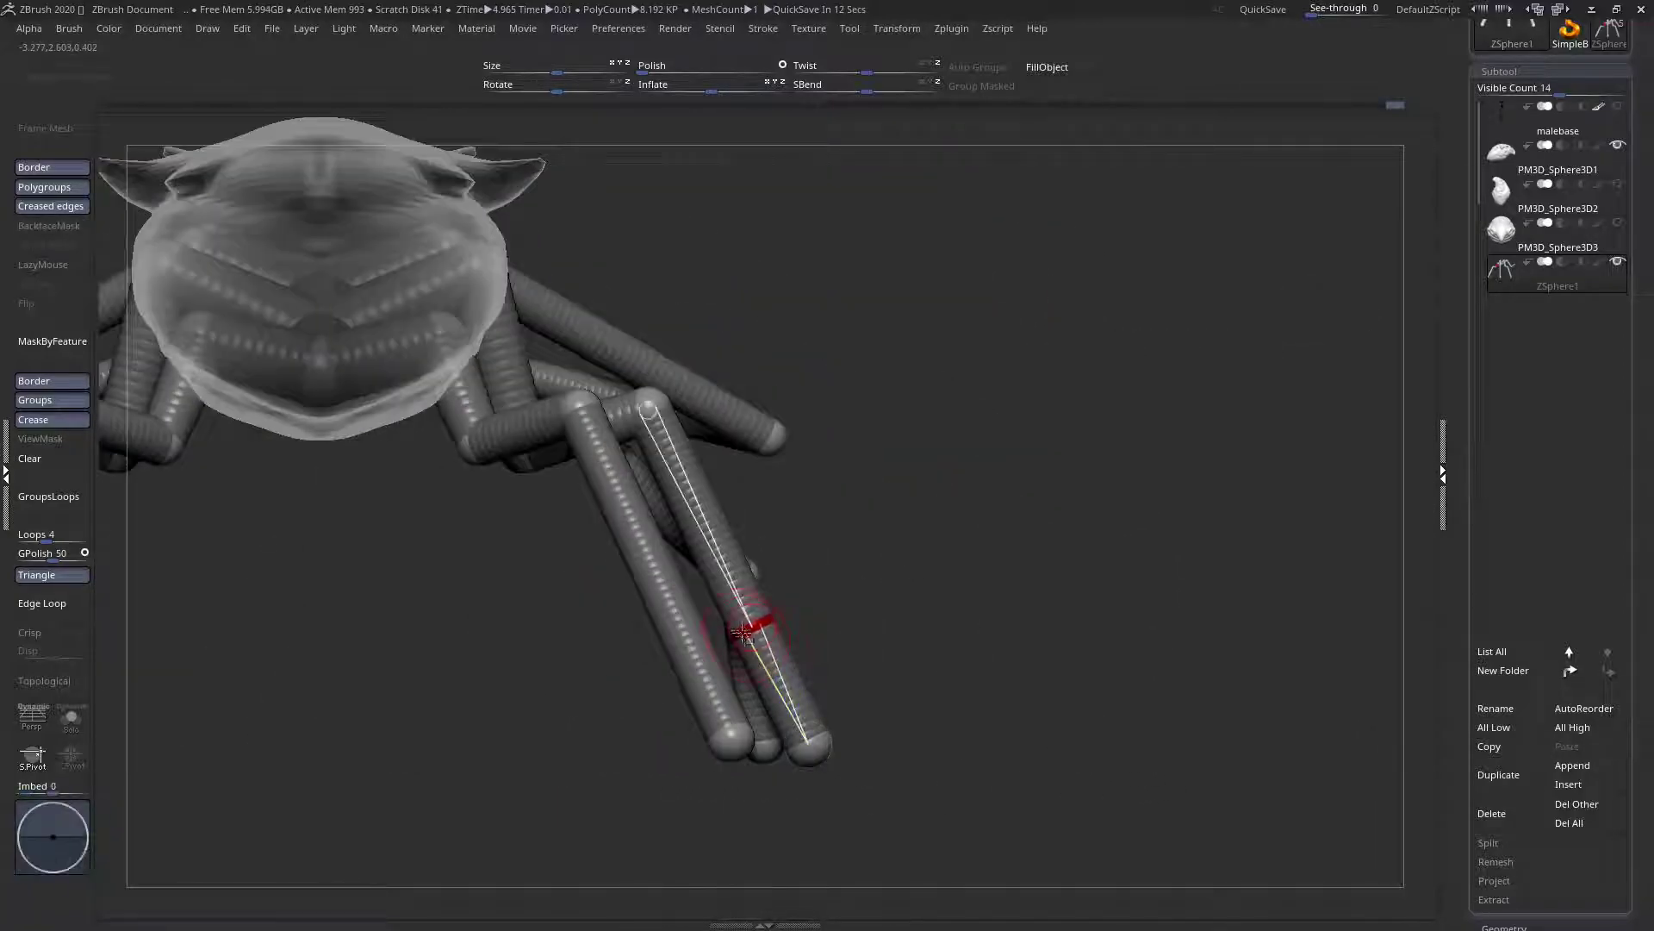
{"action": "left_click_drag", "start_coordinate": [784, 581], "coordinate": [795, 575]}
{"action": "right_click_drag", "start_coordinate": [791, 590], "coordinate": [638, 603]}
Insert an ankle joint in the rear legs' shins and bend it outward and up
{"action": "right_click_drag", "start_coordinate": [480, 591], "coordinate": [748, 596]}
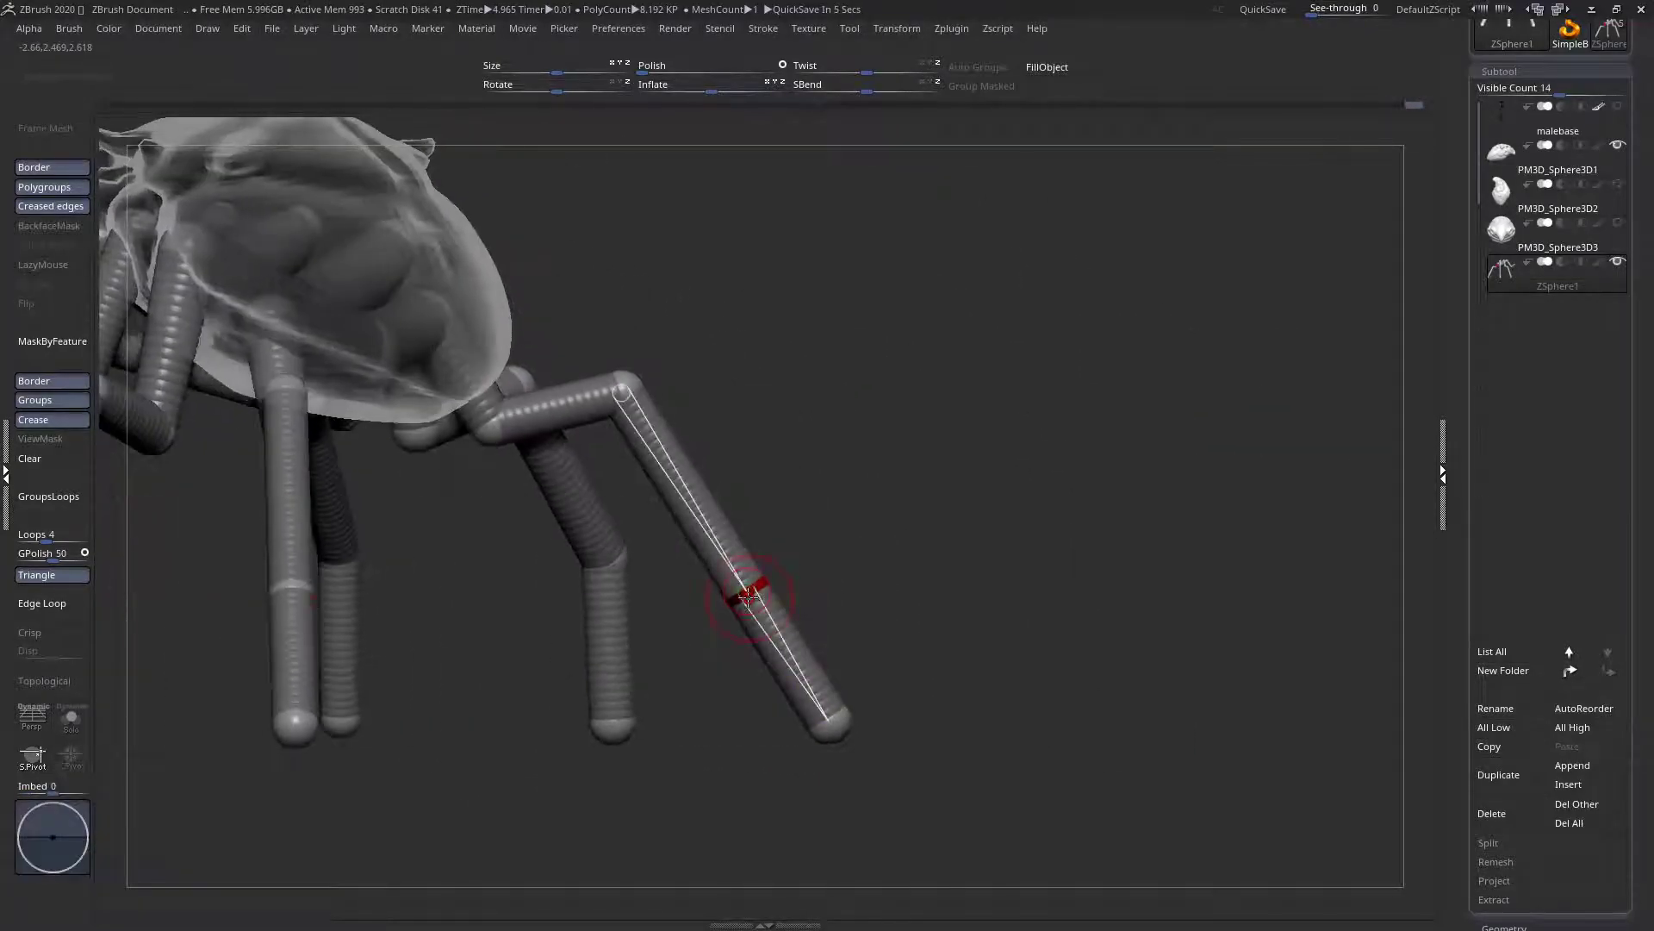
{"action": "left_click_drag", "start_coordinate": [747, 594], "coordinate": [804, 558]}
{"action": "right_click_drag", "start_coordinate": [804, 559], "coordinate": [603, 622]}
Raise the rear legs' ankle joints slightly and pull their low joints beneath the shell further down
{"action": "right_click_drag", "start_coordinate": [761, 698], "coordinate": [839, 618]}
{"action": "left_click_drag", "start_coordinate": [839, 633], "coordinate": [826, 611]}
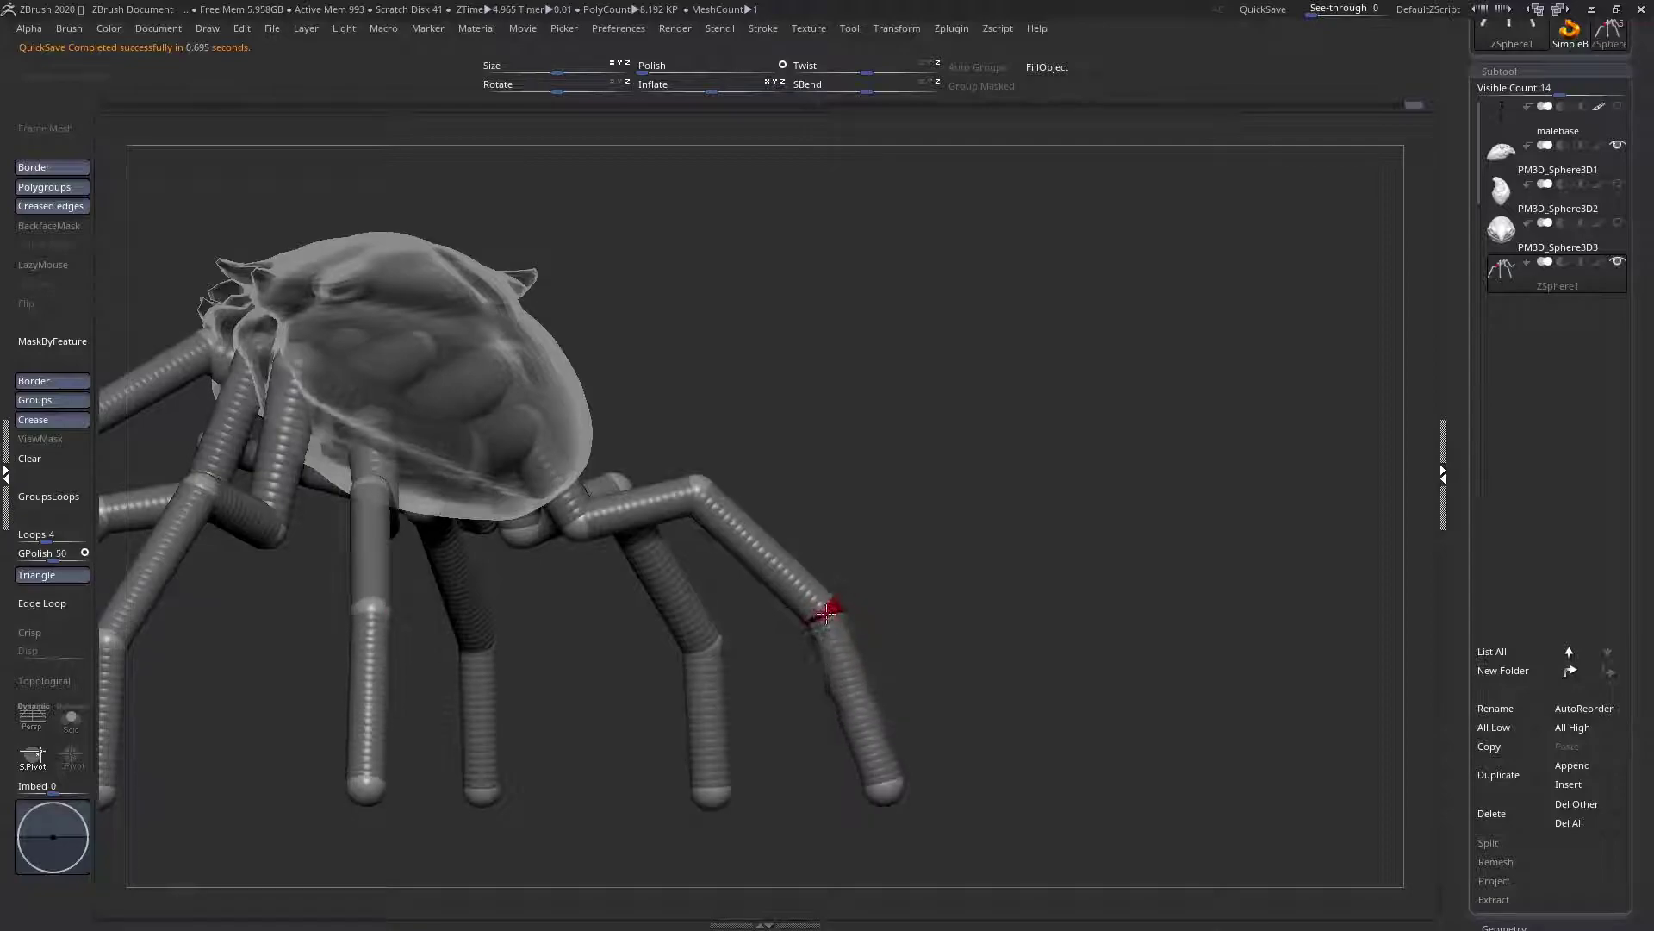
{"action": "left_click_drag", "start_coordinate": [581, 525], "coordinate": [569, 560]}
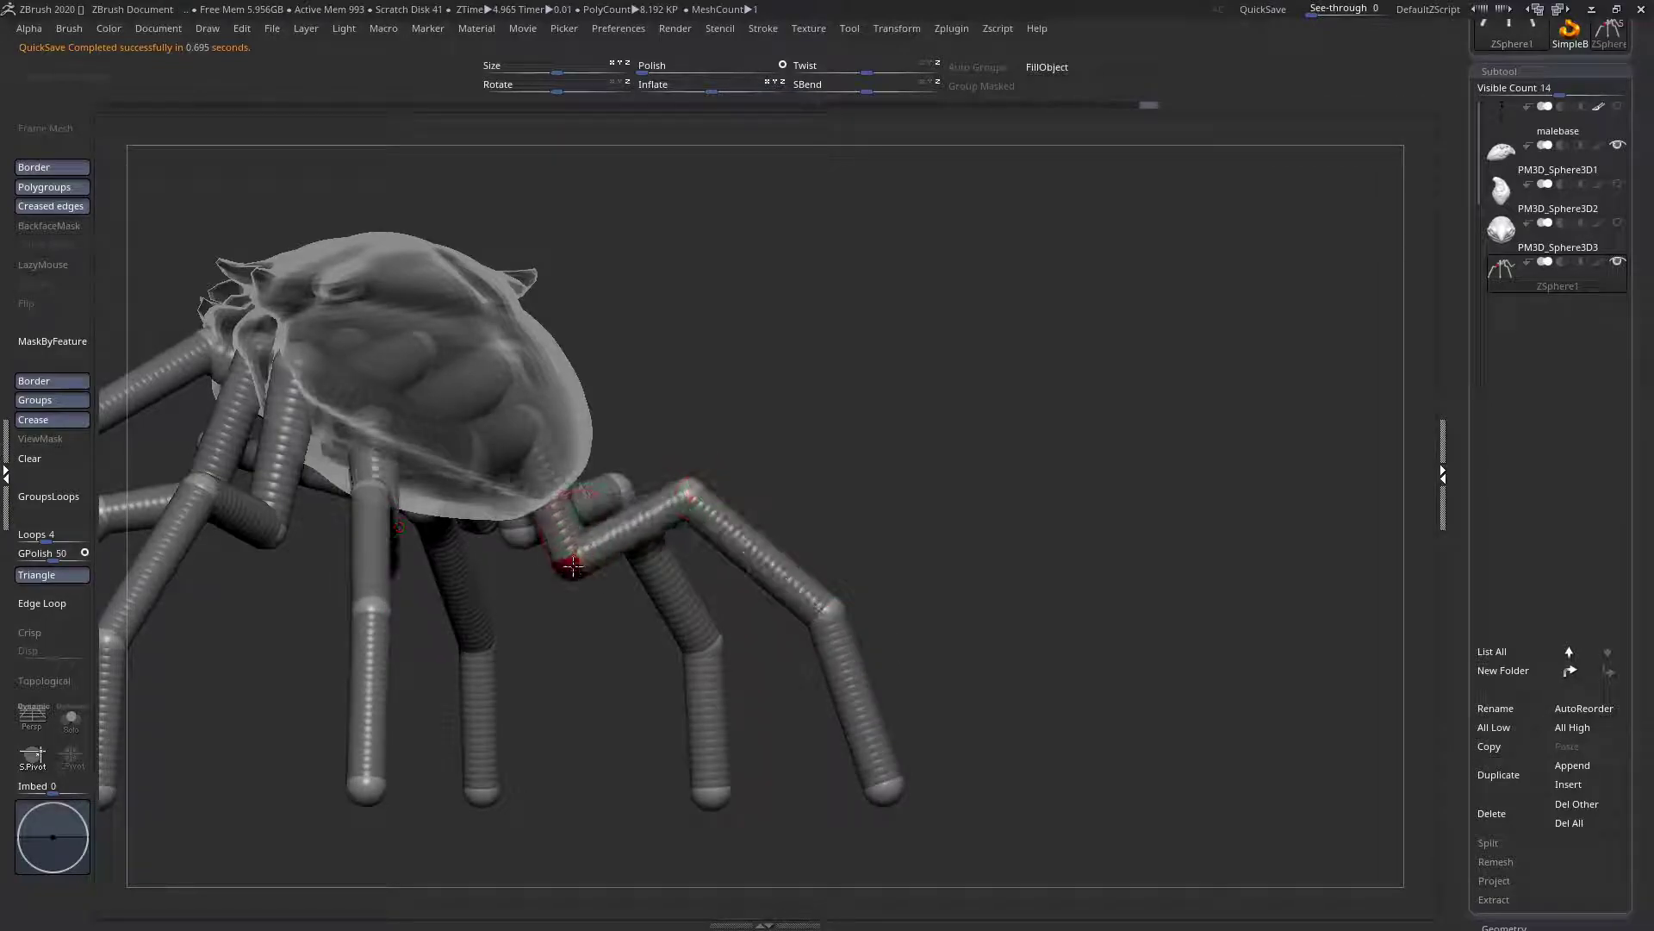
Adjust the rear legs' knees and ankles slightly and bring their feet inward
{"action": "left_click_drag", "start_coordinate": [683, 495], "coordinate": [690, 502]}
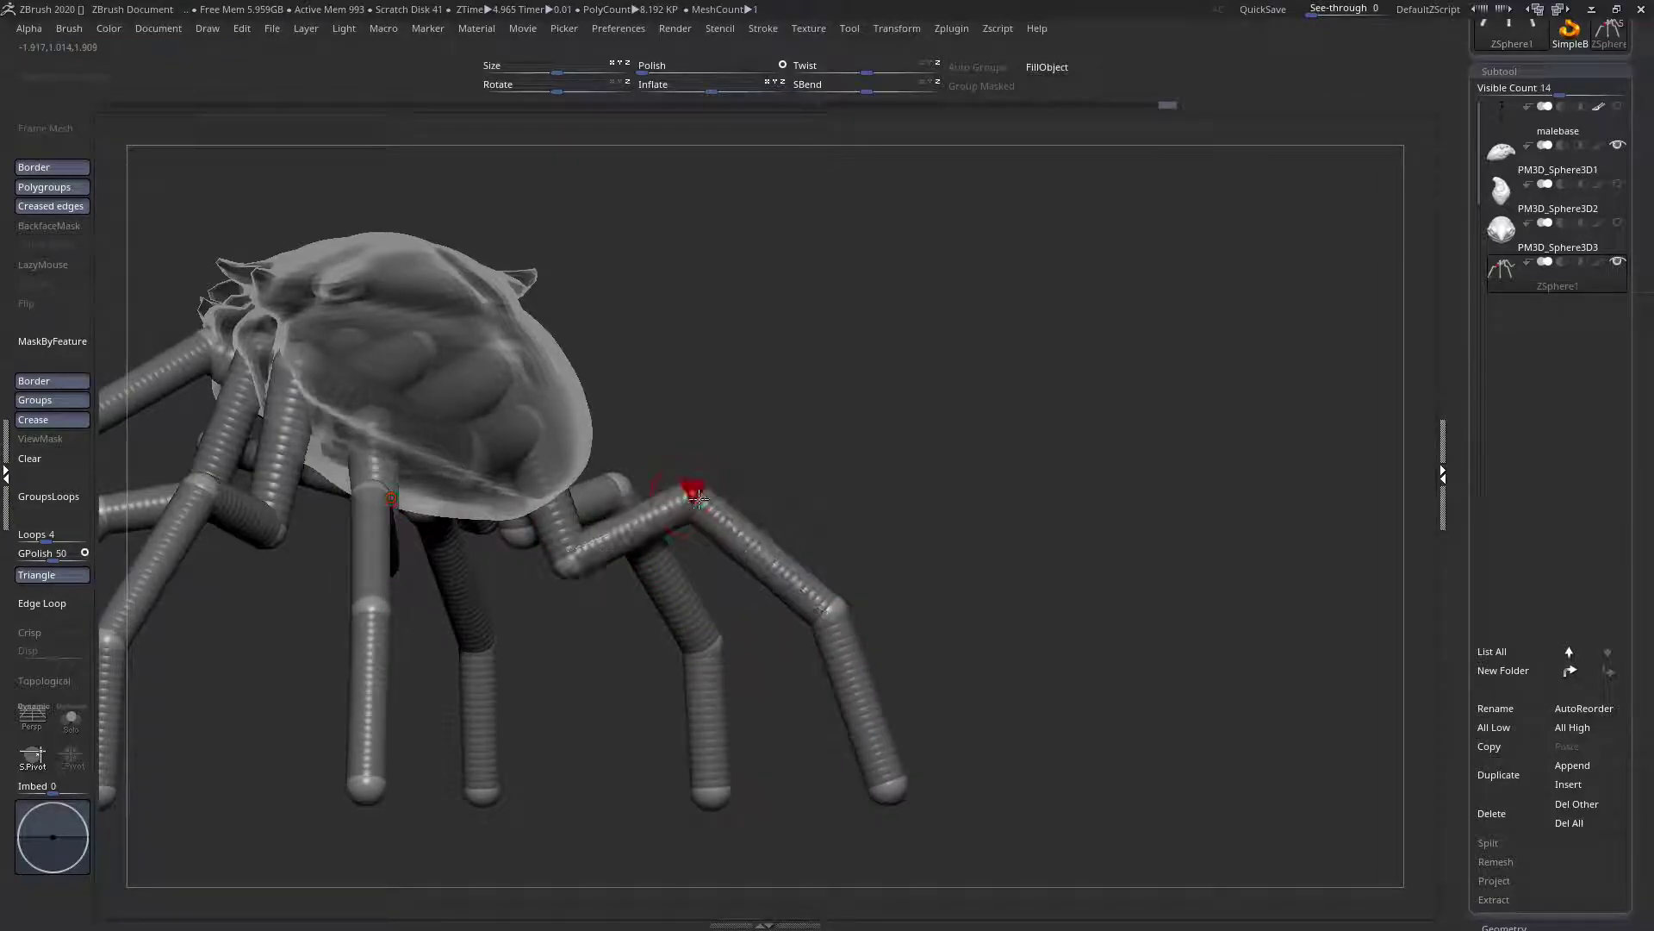
{"action": "left_click_drag", "start_coordinate": [815, 638], "coordinate": [801, 589]}
{"action": "left_click", "coordinate": [872, 796]}
{"action": "left_click_drag", "start_coordinate": [939, 707], "coordinate": [776, 573]}
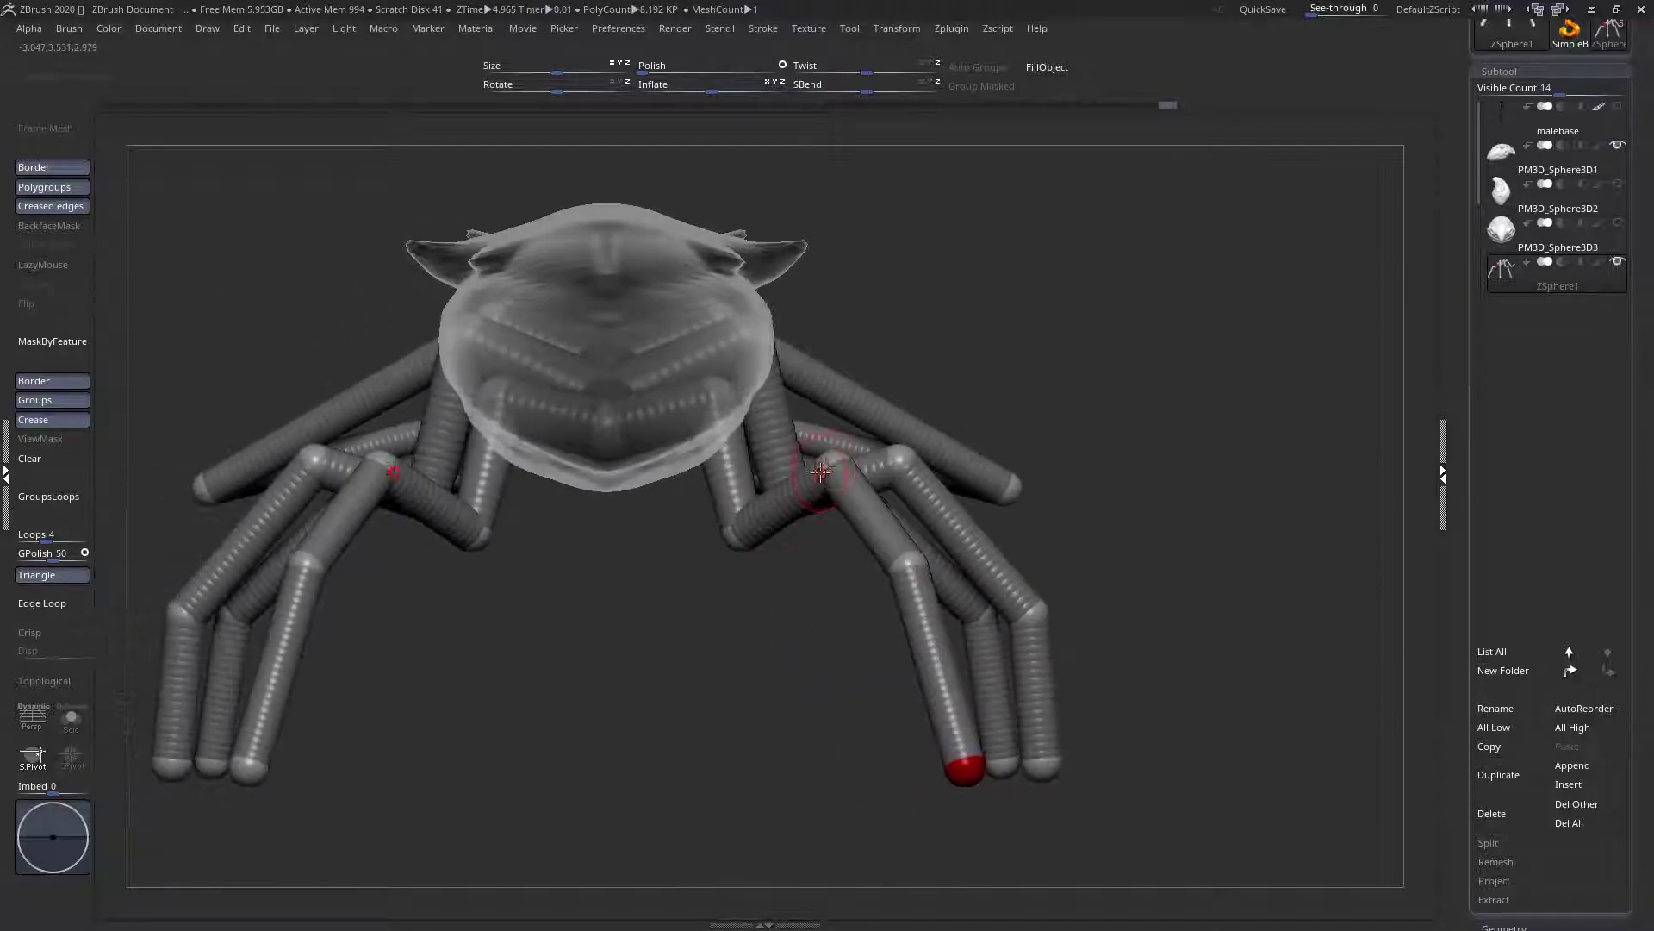
{"action": "left_click_drag", "start_coordinate": [887, 561], "coordinate": [631, 722]}
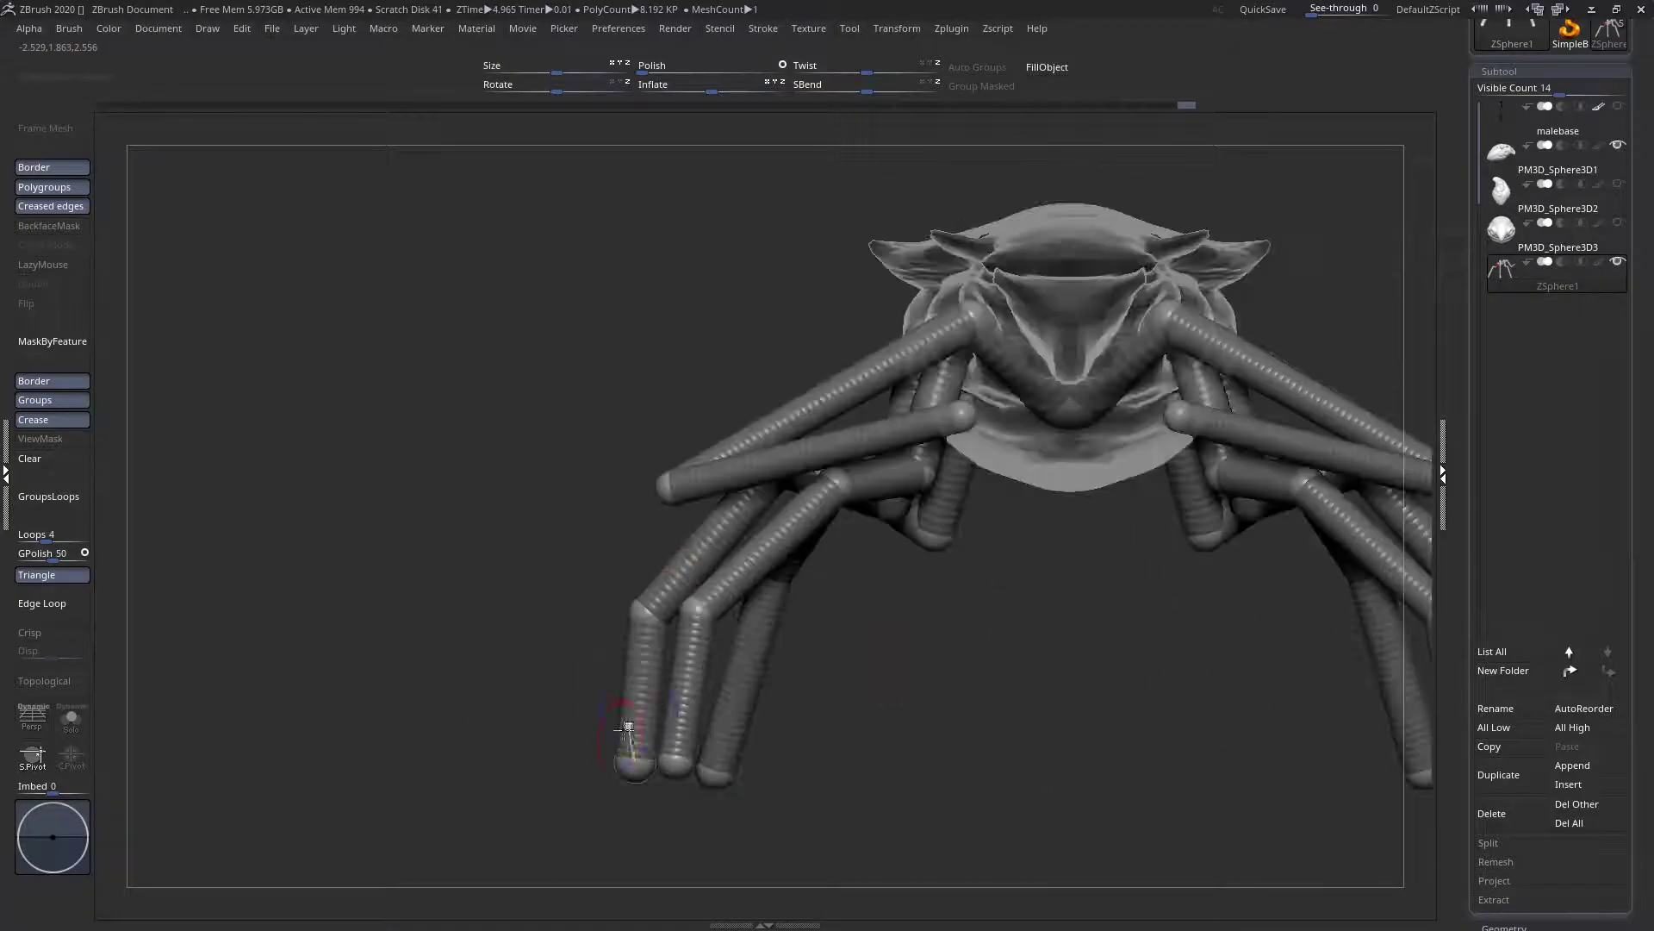
{"action": "mouse_move", "coordinate": [744, 758]}
{"action": "left_mouse_down"}
{"action": "mouse_move", "coordinate": [964, 760]}
{"action": "mouse_move", "coordinate": [871, 782]}
{"action": "mouse_move", "coordinate": [874, 760]}
{"action": "mouse_move", "coordinate": [787, 793]}
{"action": "mouse_move", "coordinate": [767, 778]}
{"action": "left_mouse_up"}
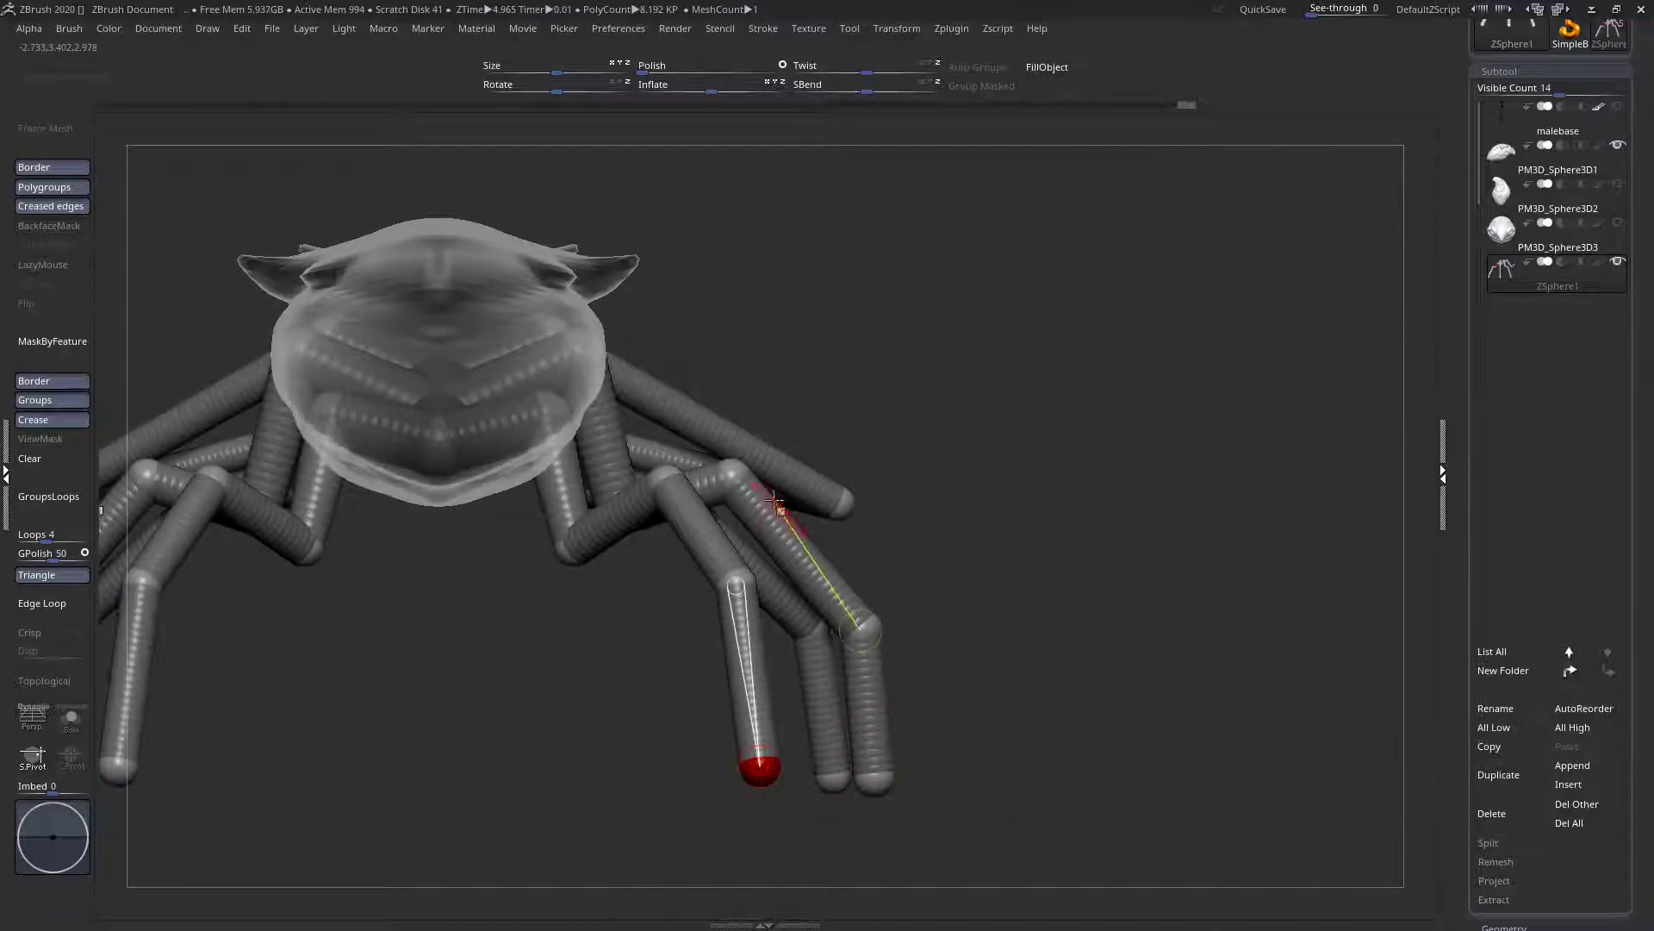
Move the middle legs' knees outward to widen their stance beside the shell
{"action": "left_click_drag", "start_coordinate": [732, 470], "coordinate": [734, 473]}
{"action": "left_click_drag", "start_coordinate": [870, 508], "coordinate": [565, 492]}
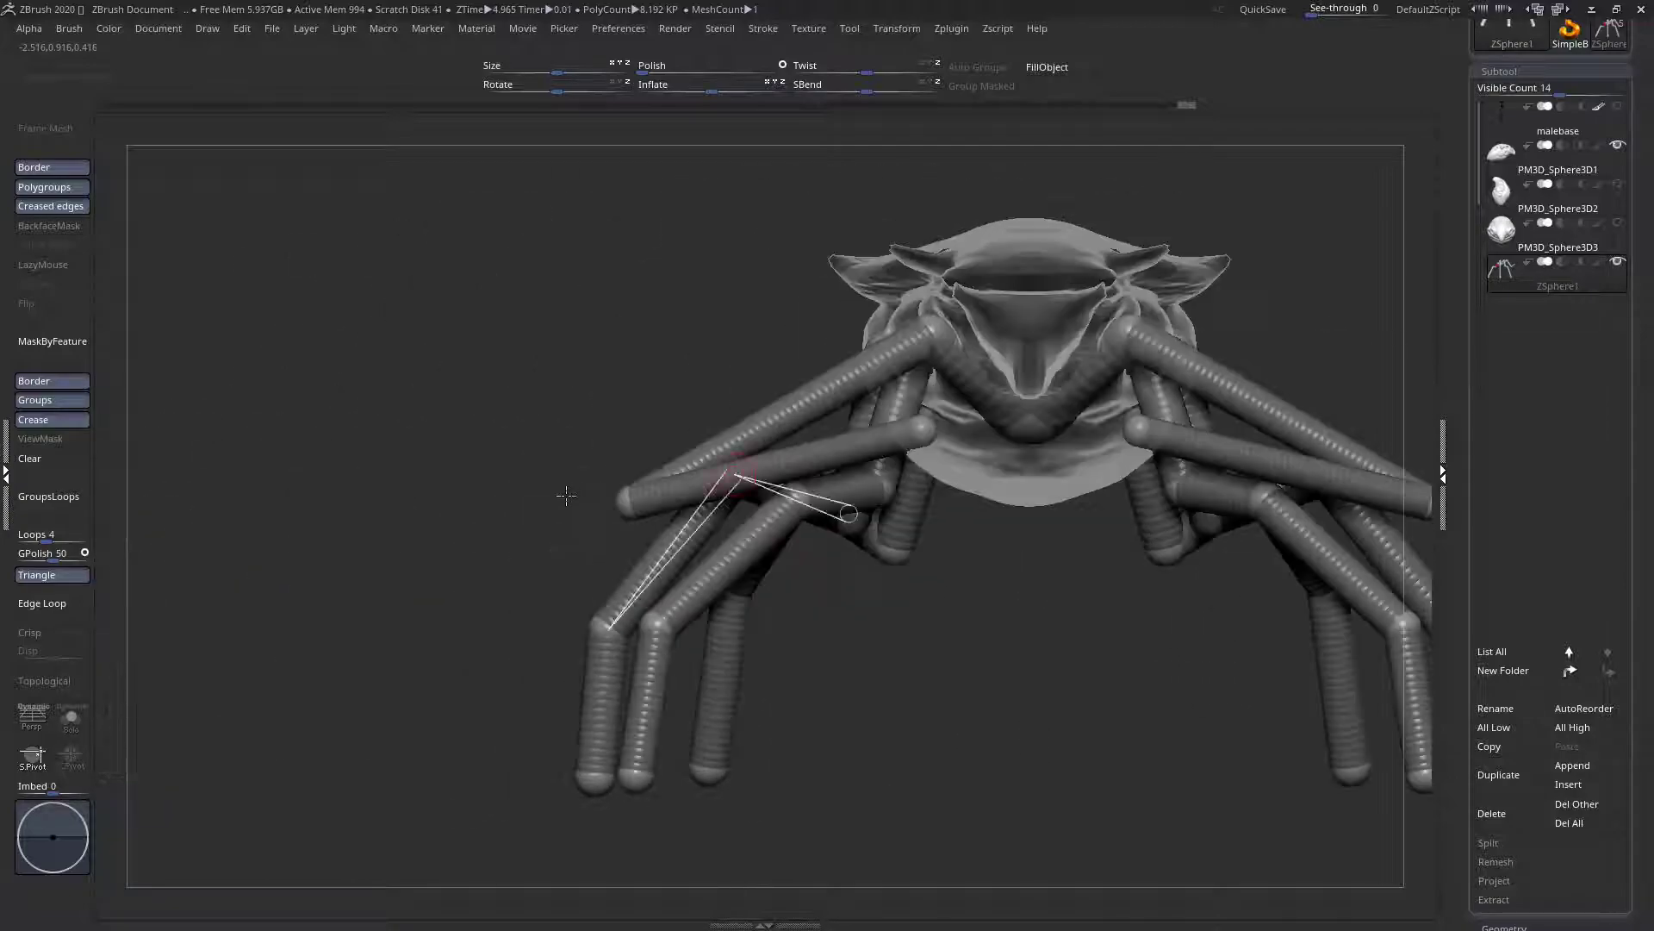
{"action": "left_click_drag", "start_coordinate": [823, 506], "coordinate": [1063, 610]}
{"action": "left_click_drag", "start_coordinate": [843, 496], "coordinate": [1030, 484]}
{"action": "right_click_drag", "start_coordinate": [1028, 485], "coordinate": [940, 485]}
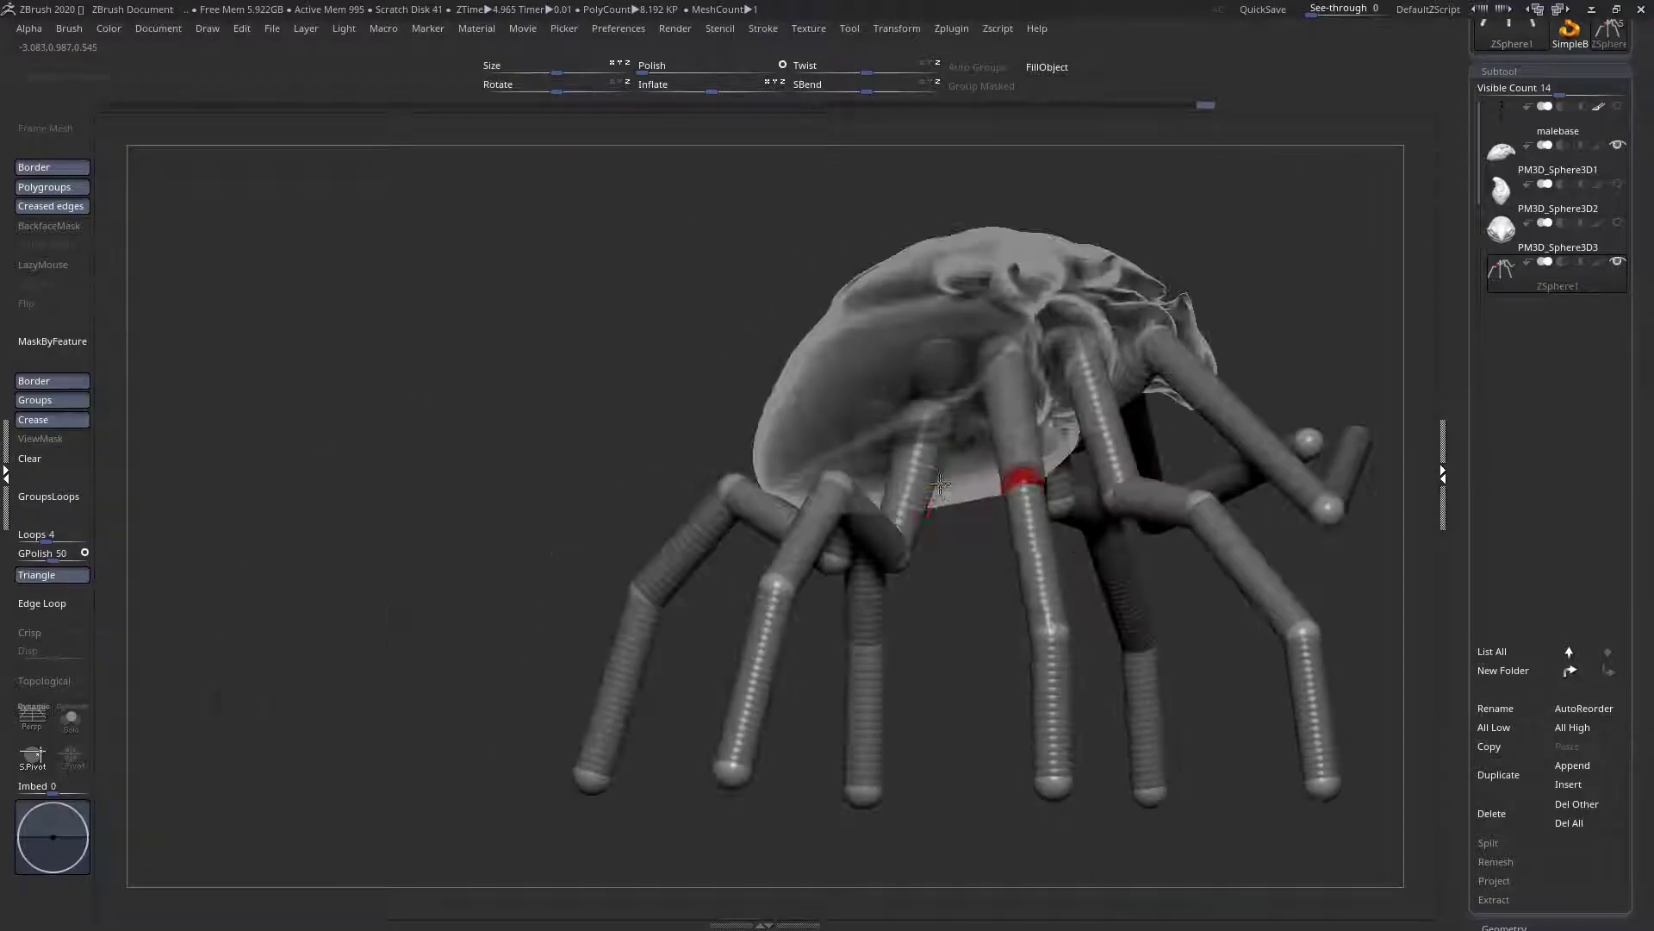
{"action": "left_click_drag", "start_coordinate": [941, 485], "coordinate": [1021, 481]}
Shift the middle legs' ankles and feet so they line up beneath the knees in side view
{"action": "mouse_move", "coordinate": [1044, 652]}
{"action": "right_mouse_down"}
{"action": "mouse_move", "coordinate": [1116, 647]}
{"action": "mouse_move", "coordinate": [1055, 643]}
{"action": "right_mouse_up"}
{"action": "left_click_drag", "start_coordinate": [1043, 635], "coordinate": [1079, 632]}
{"action": "right_click_drag", "start_coordinate": [1077, 632], "coordinate": [802, 565]}
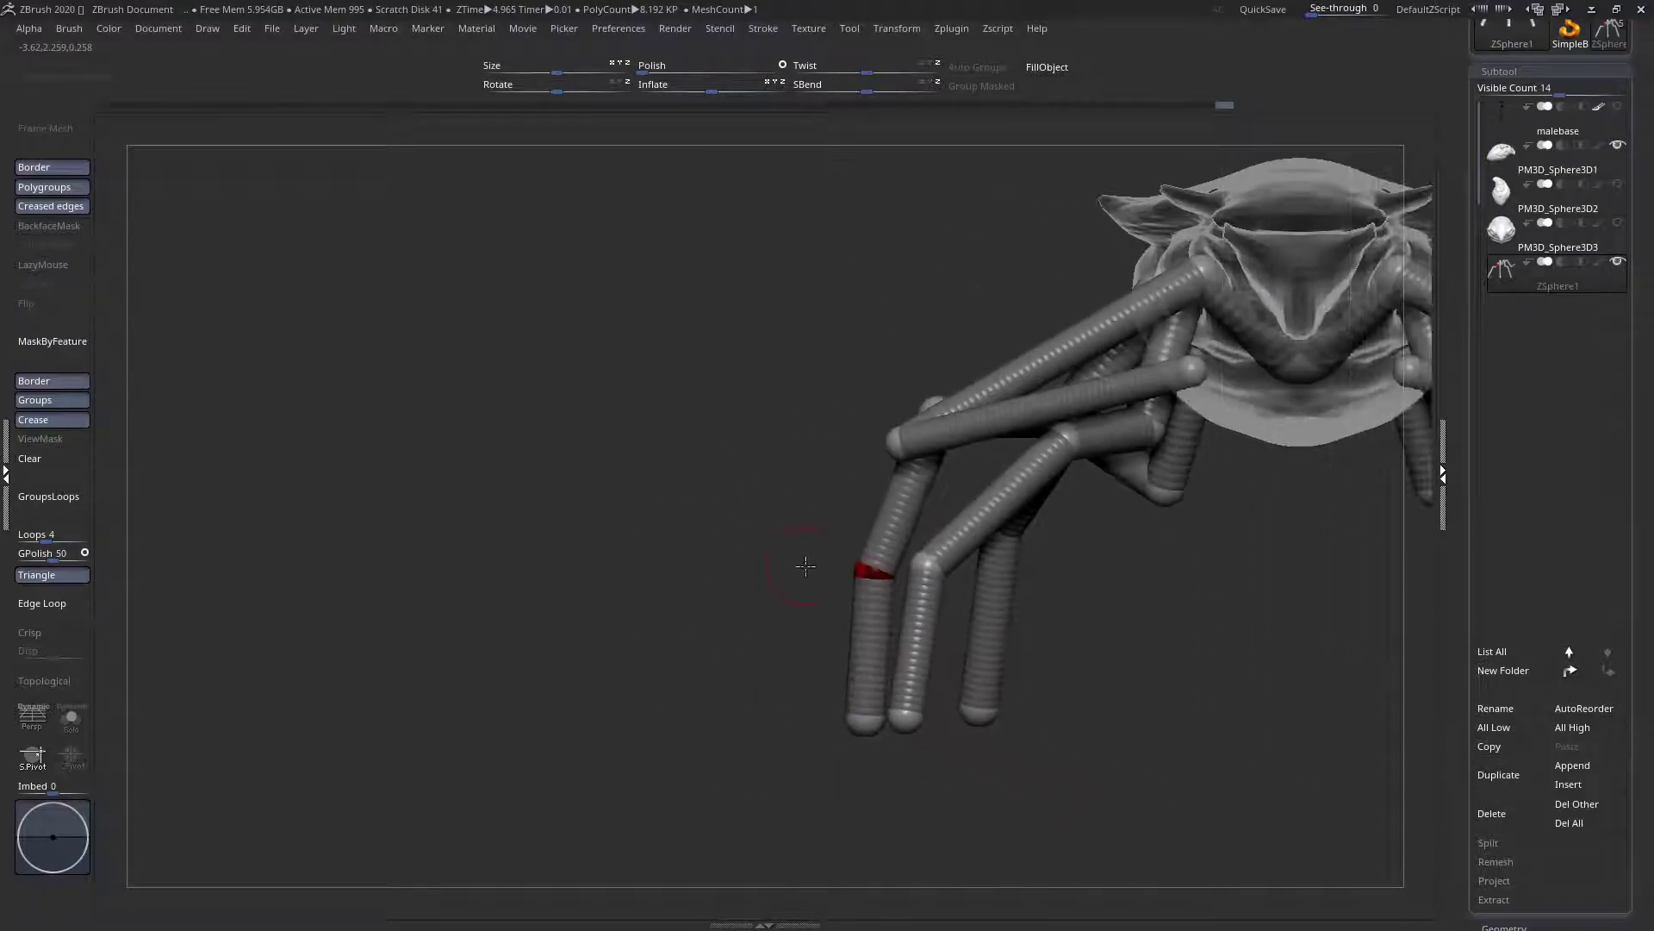
{"action": "left_click_drag", "start_coordinate": [860, 562], "coordinate": [984, 569]}
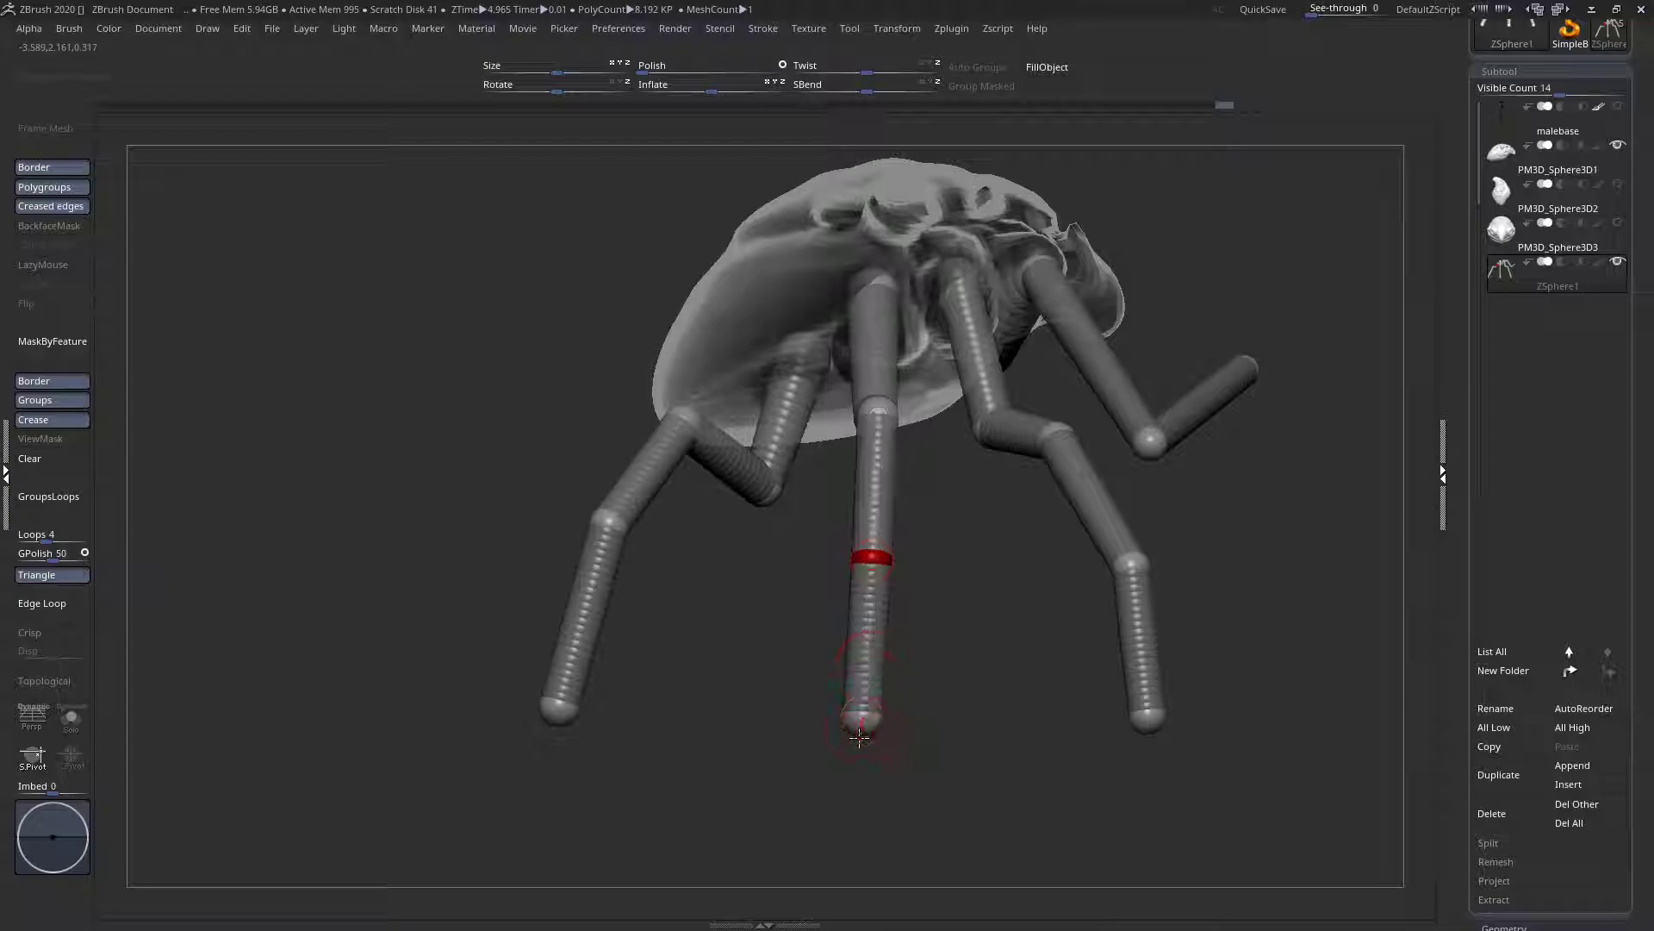
{"action": "left_click_drag", "start_coordinate": [861, 720], "coordinate": [778, 673]}
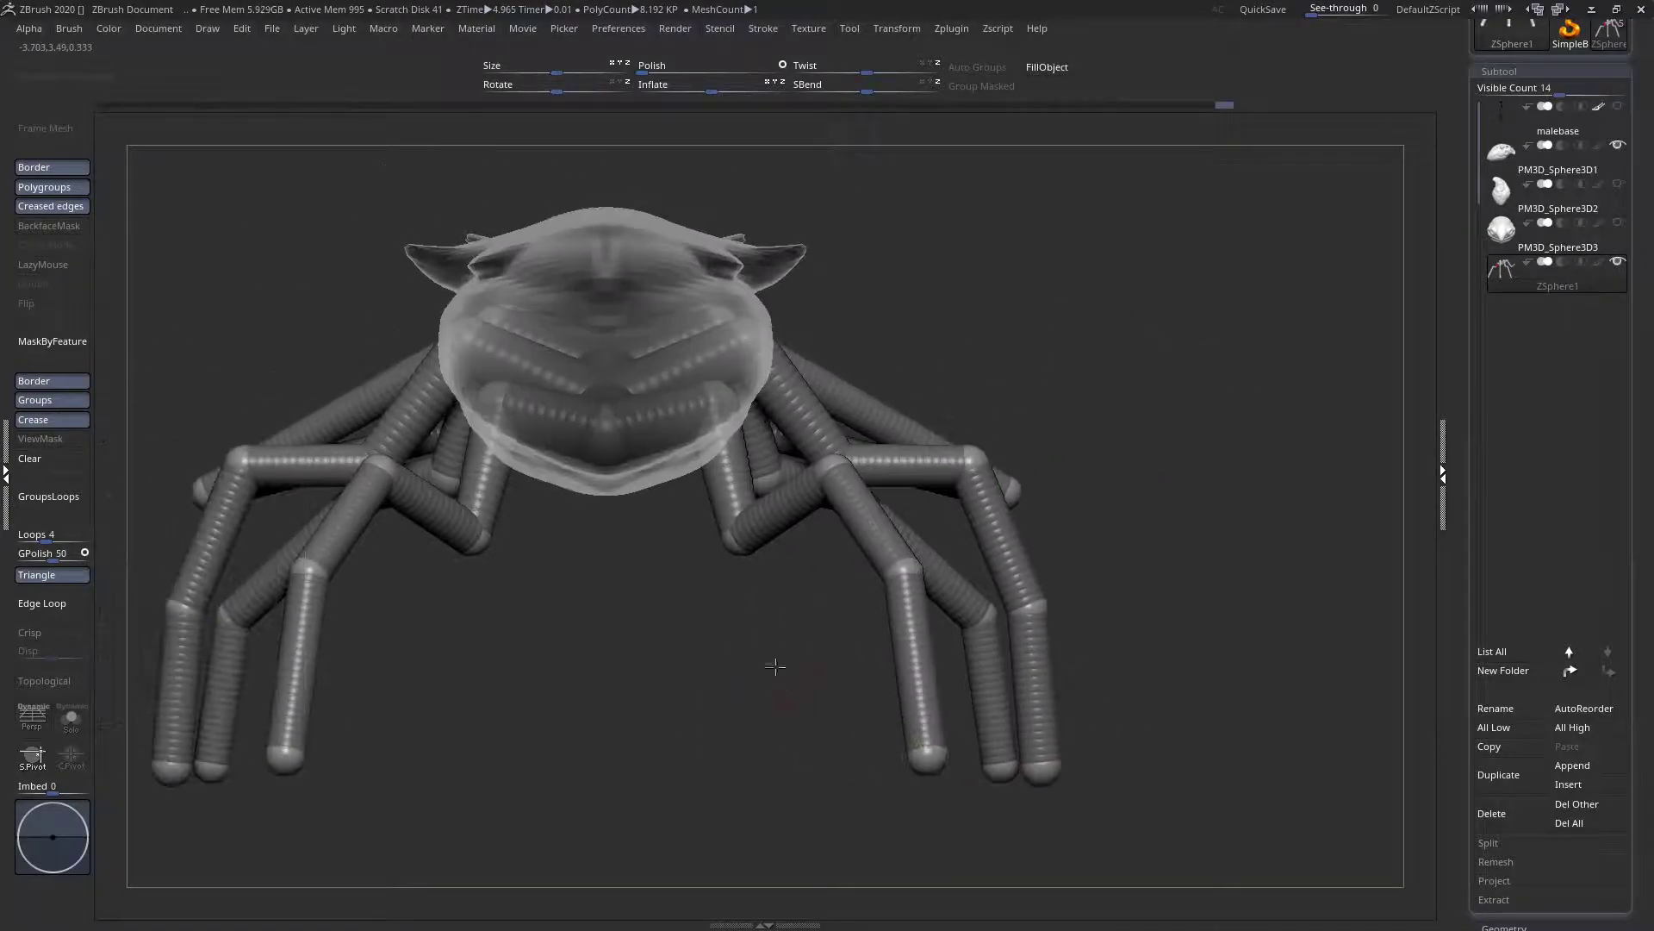
Move the rear legs' low joints outward from beneath the shell and undo the last adjustment
{"action": "left_click_drag", "start_coordinate": [731, 567], "coordinate": [711, 633]}
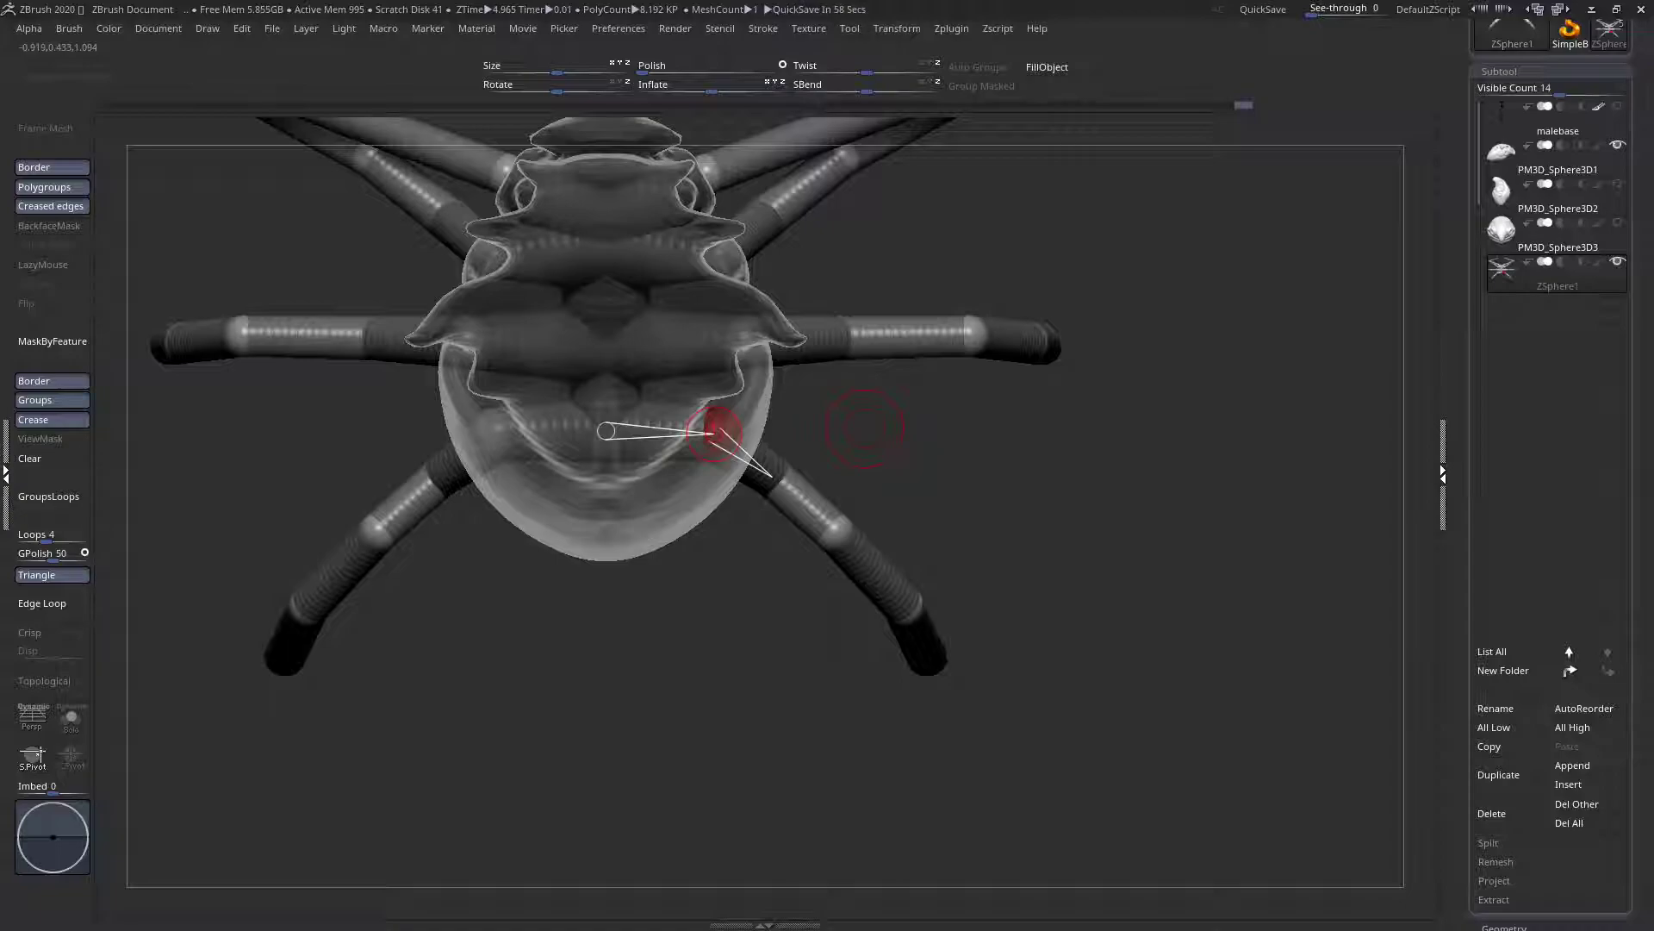
{"action": "left_click_drag", "start_coordinate": [864, 428], "coordinate": [773, 405]}
{"action": "left_click_drag", "start_coordinate": [835, 500], "coordinate": [858, 482]}
{"action": "key", "text": "ctrl+z"}
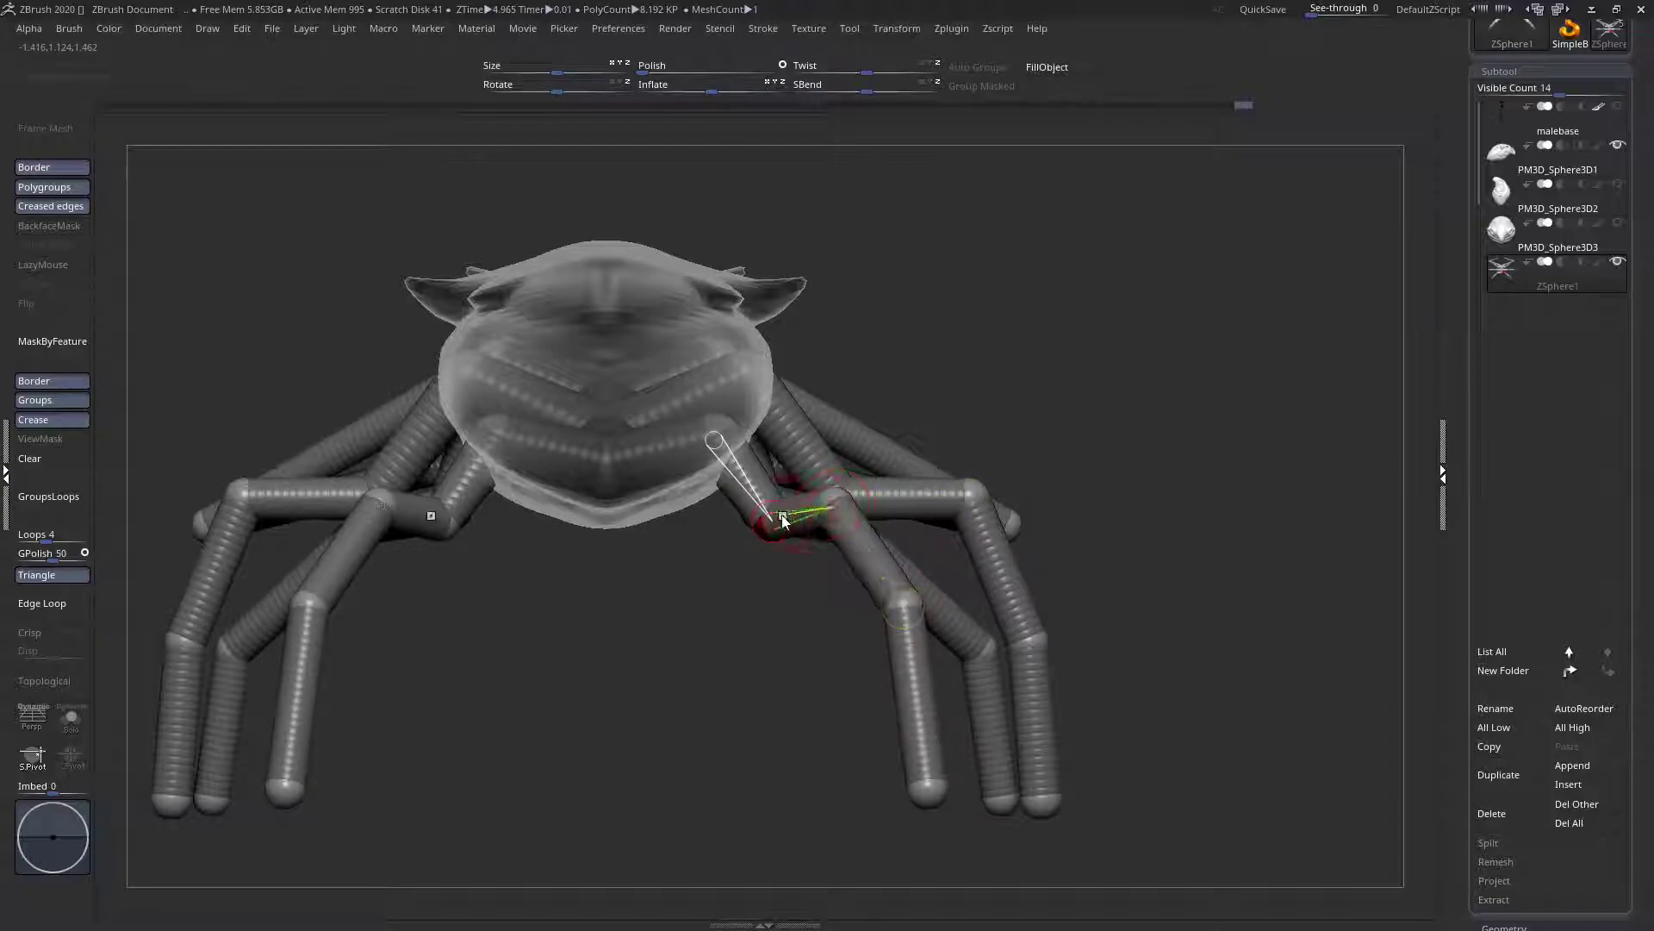
{"action": "key", "text": "f"}
Shrink the rear legs' foot spheres to taper the shins and raise the feet
{"action": "left_click_drag", "start_coordinate": [1011, 457], "coordinate": [1013, 456]}
{"action": "left_click_drag", "start_coordinate": [984, 548], "coordinate": [924, 614], "text": "alt"}
{"action": "left_click_drag", "start_coordinate": [925, 613], "coordinate": [724, 700], "text": "alt"}
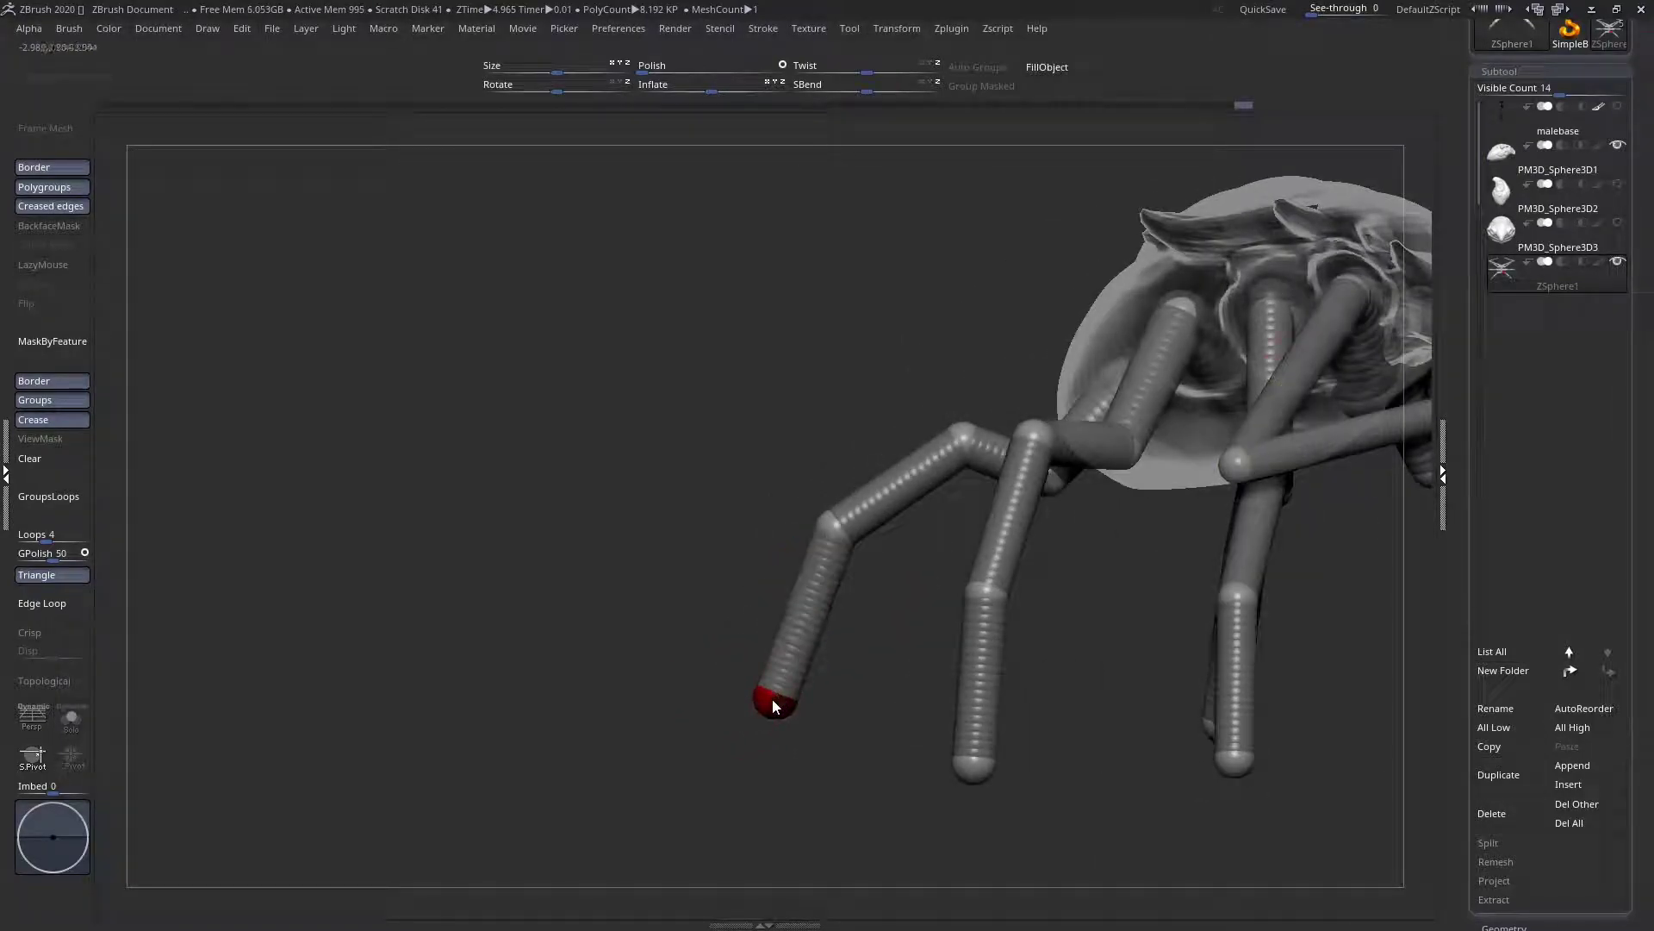
{"action": "left_click_drag", "start_coordinate": [709, 543], "coordinate": [756, 665]}
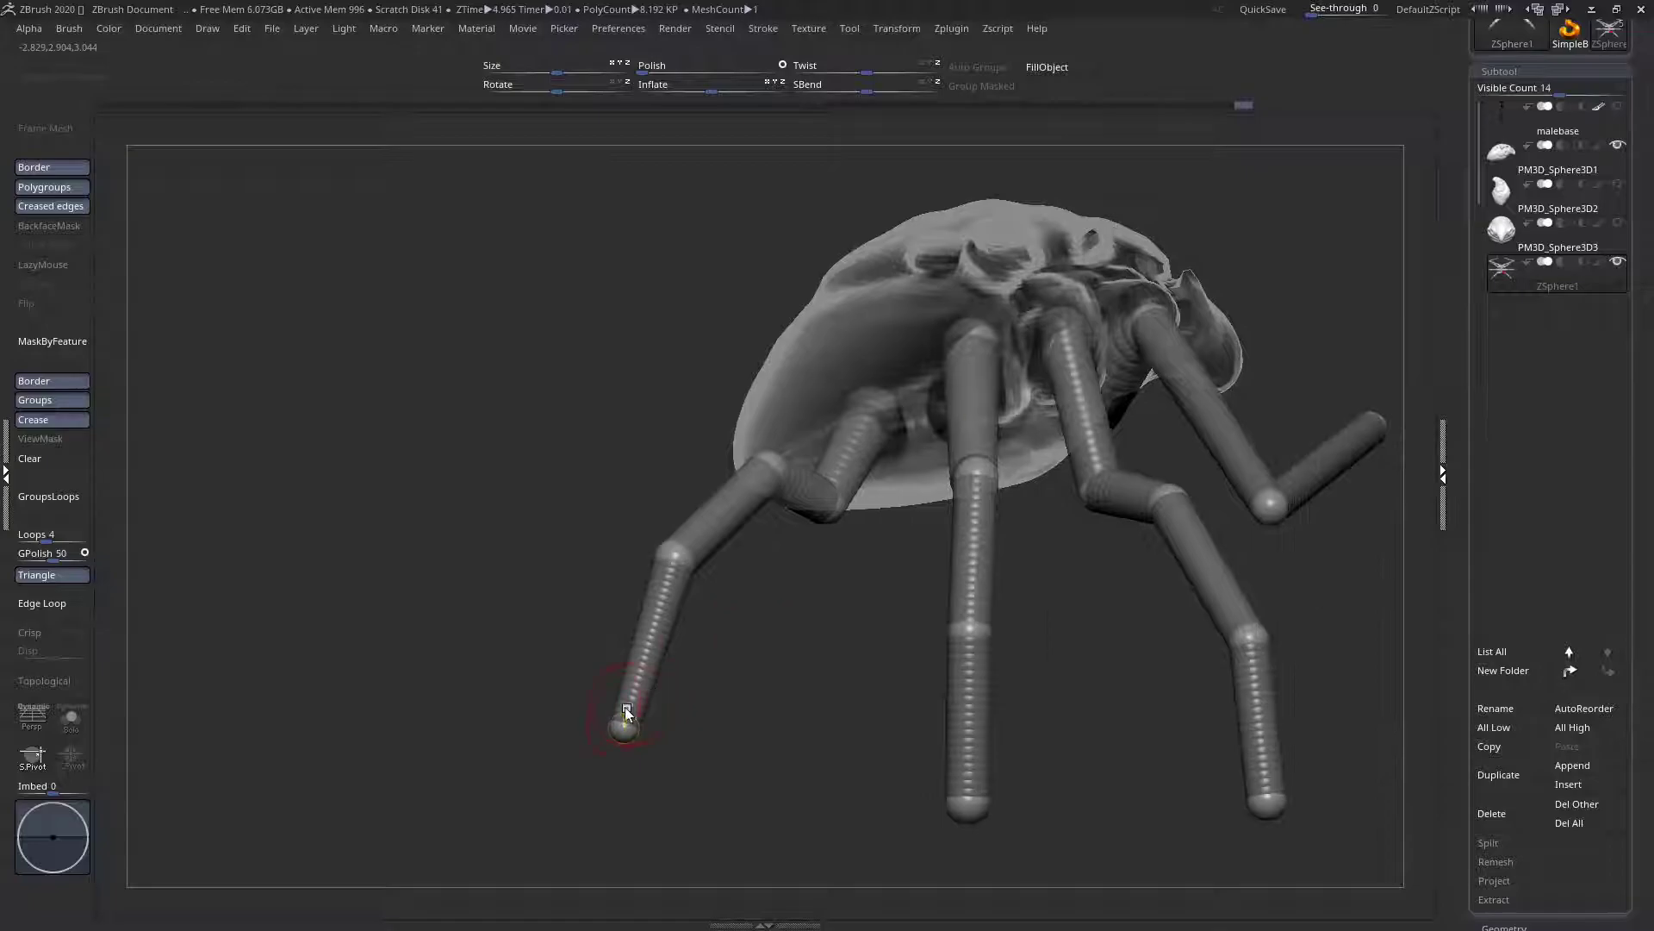
{"action": "left_click_drag", "start_coordinate": [615, 726], "coordinate": [610, 711]}
Move the middle legs' ankles outward and up, and taper and raise their feet to shorten the shins
{"action": "left_click_drag", "start_coordinate": [938, 500], "coordinate": [1013, 479]}
{"action": "left_click_drag", "start_coordinate": [1036, 626], "coordinate": [1054, 606]}
{"action": "left_click_drag", "start_coordinate": [1068, 803], "coordinate": [1058, 693]}
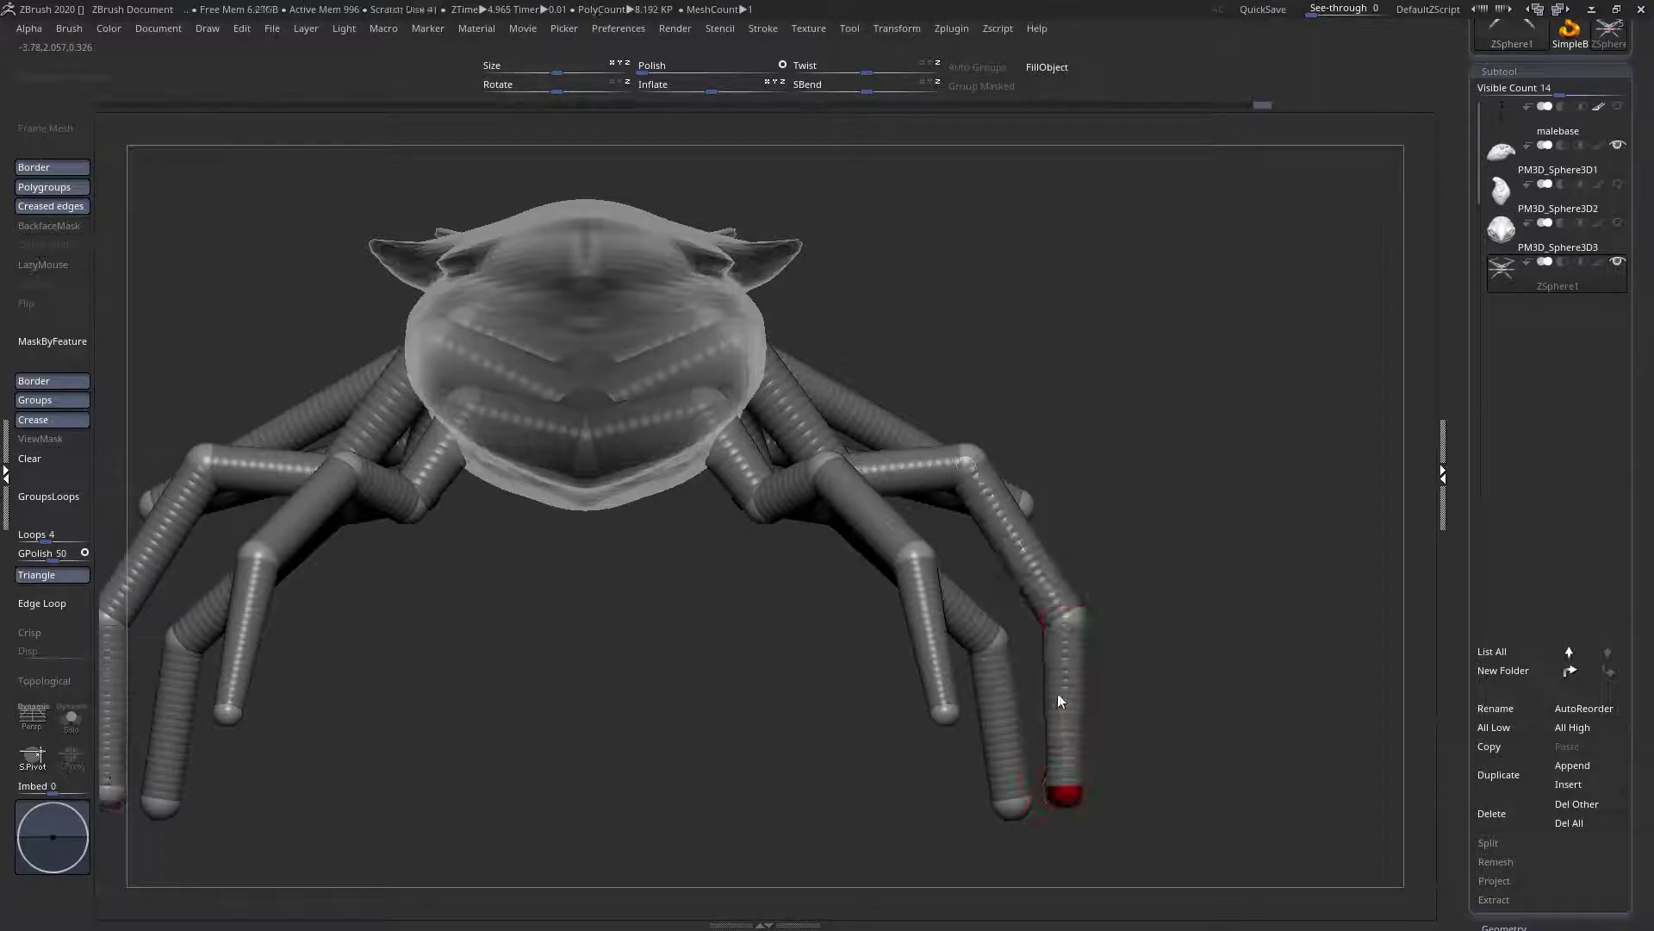
{"action": "left_click_drag", "start_coordinate": [1062, 791], "coordinate": [1078, 729]}
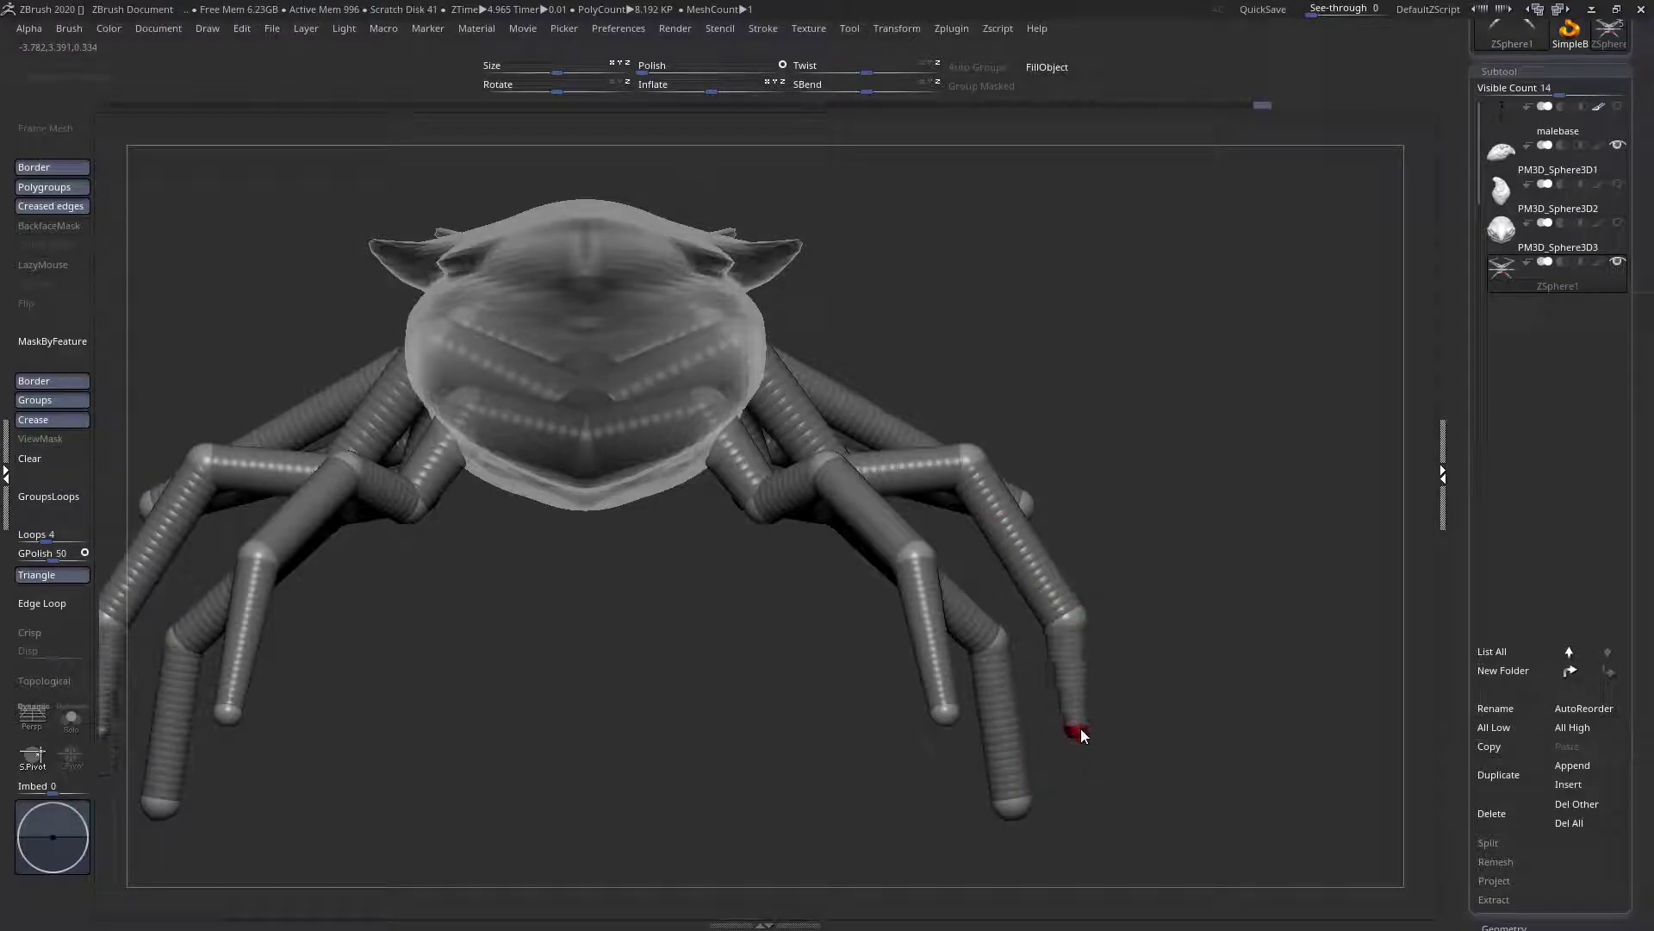
{"action": "left_click_drag", "start_coordinate": [1066, 620], "coordinate": [1068, 586]}
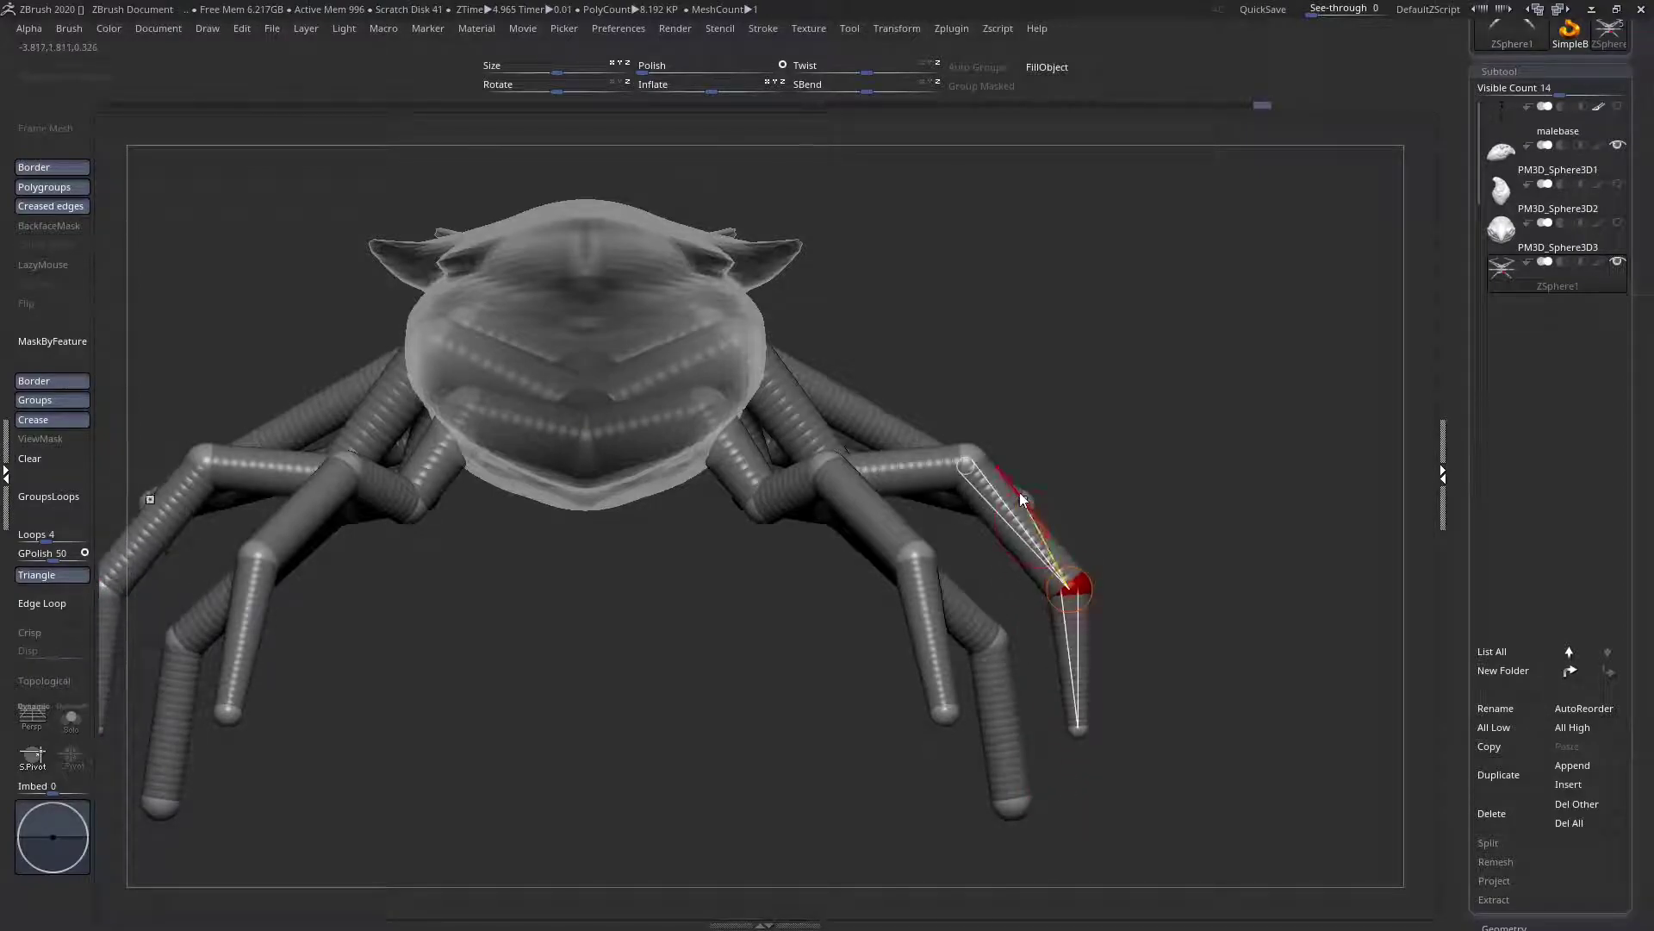
{"action": "left_click_drag", "start_coordinate": [971, 434], "coordinate": [973, 446]}
Raise the front walking legs' knees and ankles and shorten their tapered shins by raising the feet
{"action": "left_click_drag", "start_coordinate": [974, 696], "coordinate": [926, 578]}
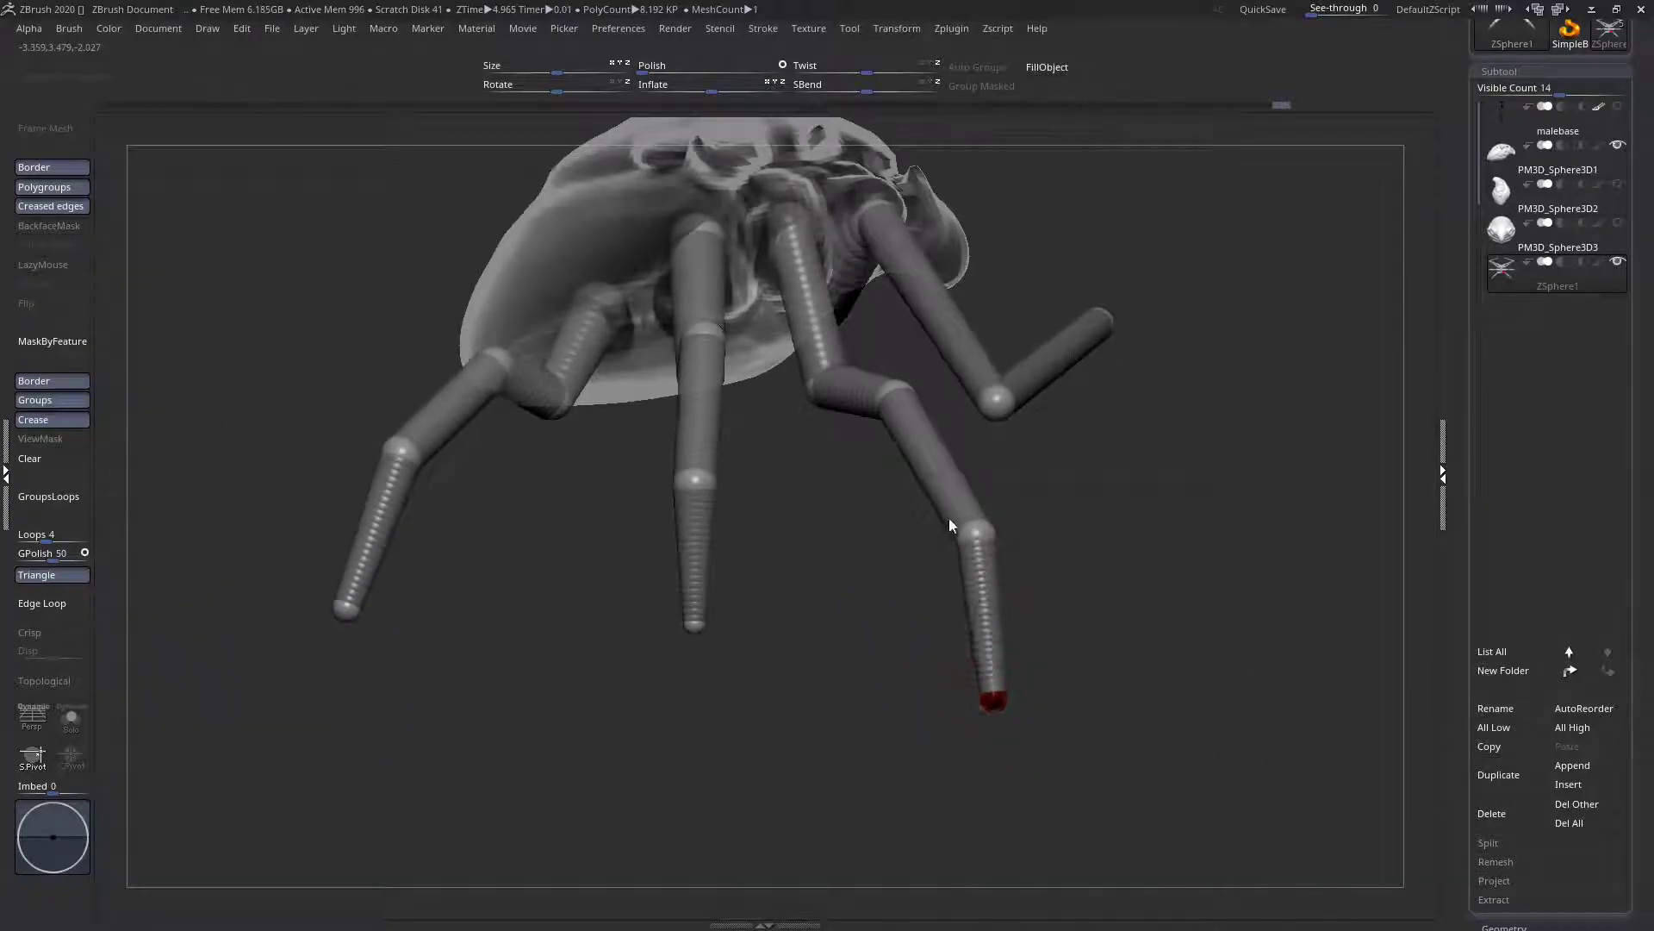
{"action": "left_click_drag", "start_coordinate": [897, 398], "coordinate": [881, 336]}
{"action": "left_click_drag", "start_coordinate": [983, 542], "coordinate": [949, 455]}
{"action": "left_click_drag", "start_coordinate": [992, 695], "coordinate": [946, 697]}
{"action": "left_click_drag", "start_coordinate": [896, 637], "coordinate": [849, 577]}
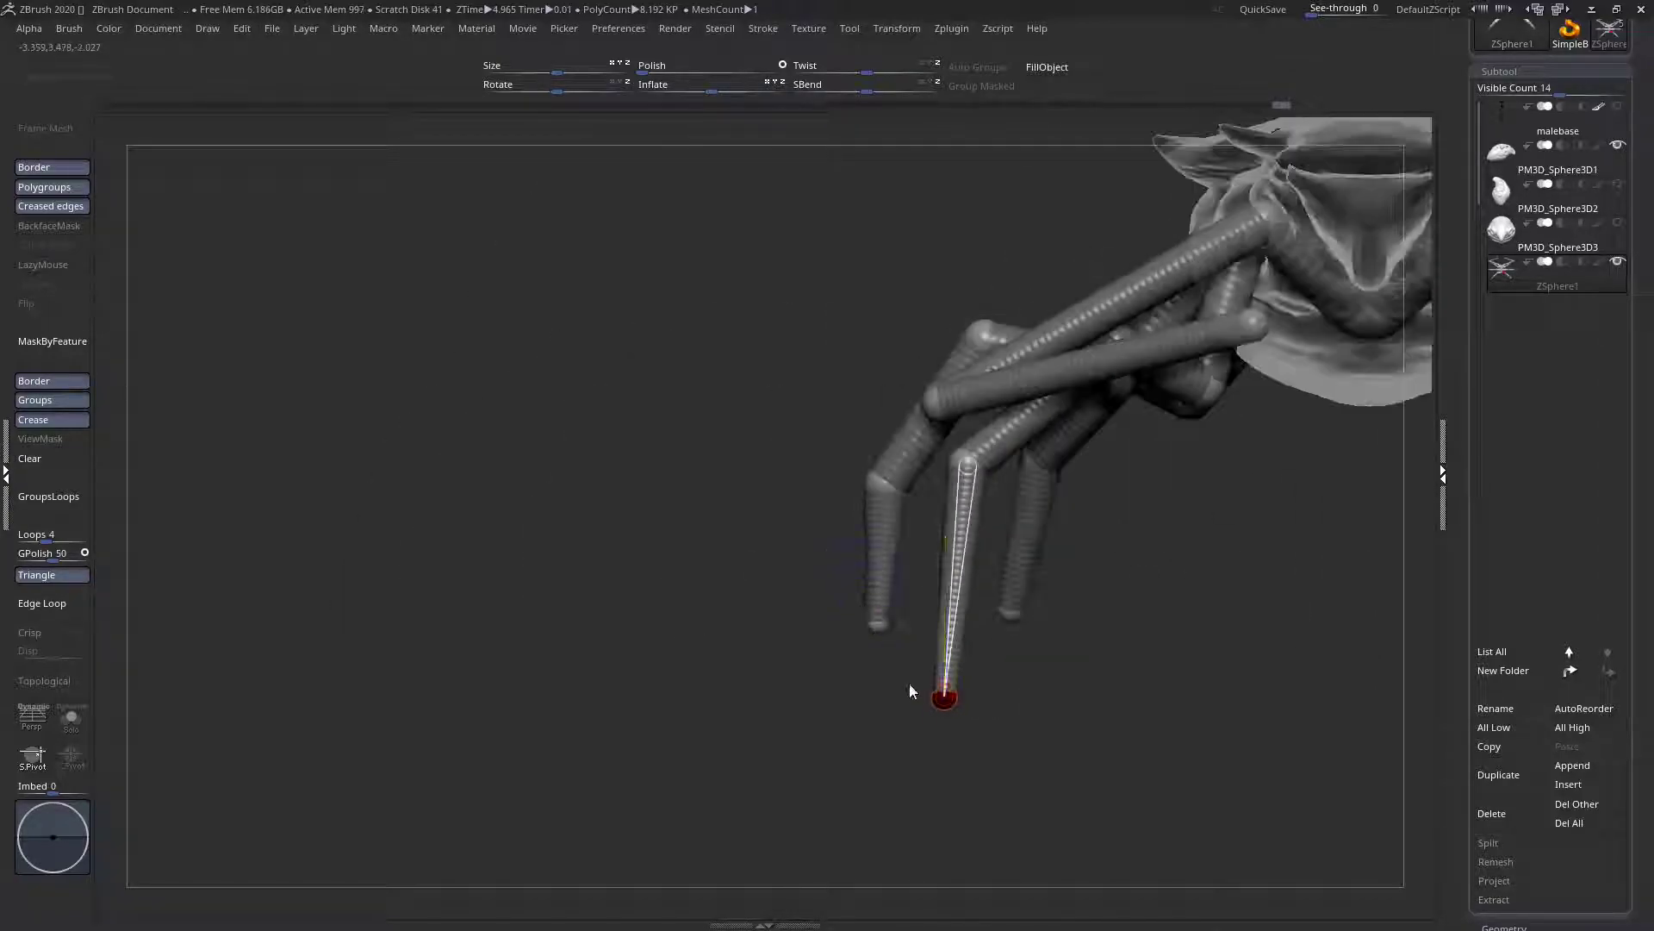
{"action": "left_click_drag", "start_coordinate": [944, 696], "coordinate": [810, 605]}
Adjust the front walking legs' feet and pull them back beneath the ankles
{"action": "left_click_drag", "start_coordinate": [911, 562], "coordinate": [939, 695], "text": "alt"}
{"action": "left_click_drag", "start_coordinate": [1150, 616], "coordinate": [1147, 614]}
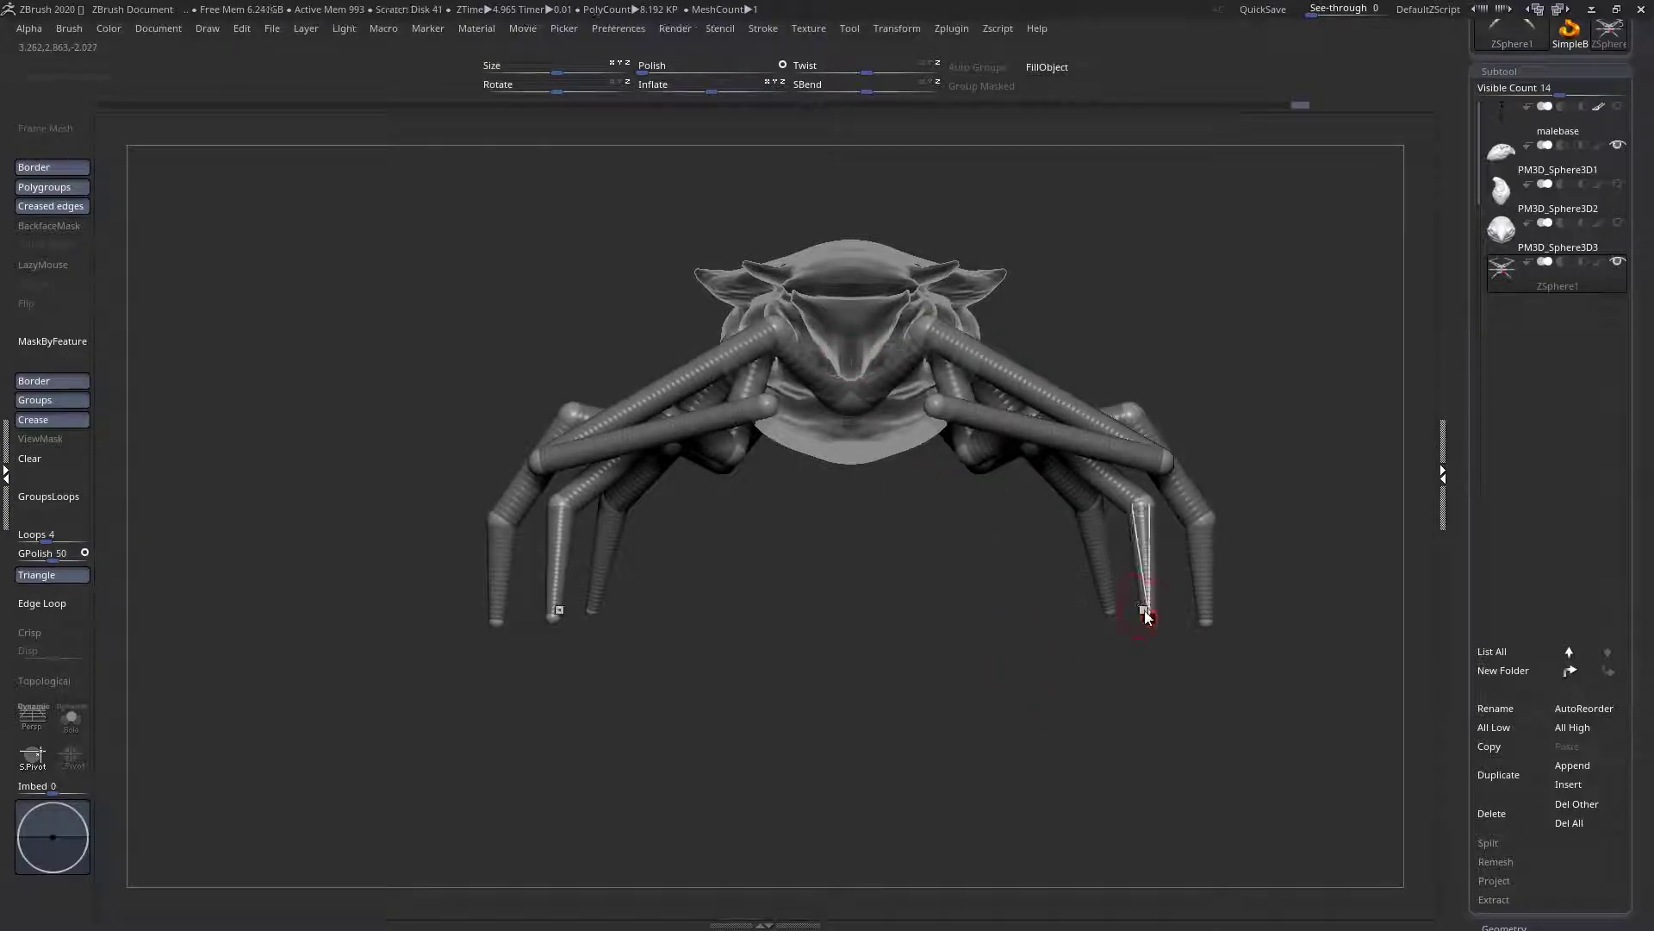
{"action": "left_click_drag", "start_coordinate": [1159, 622], "coordinate": [793, 622]}
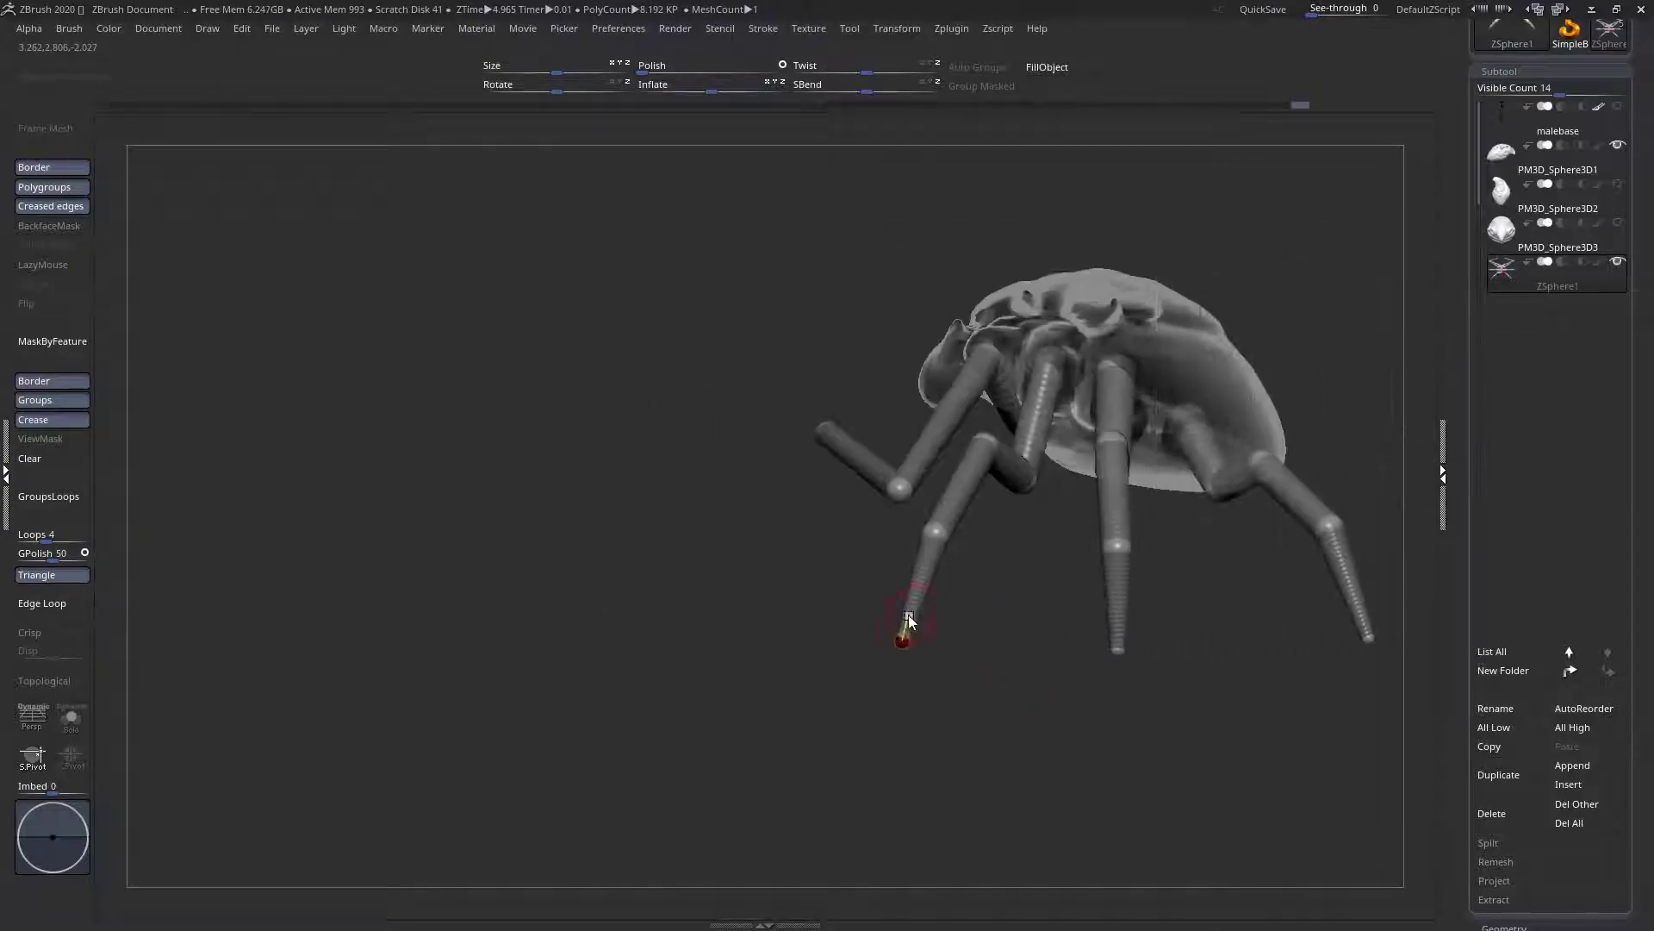
{"action": "left_click_drag", "start_coordinate": [914, 645], "coordinate": [922, 646]}
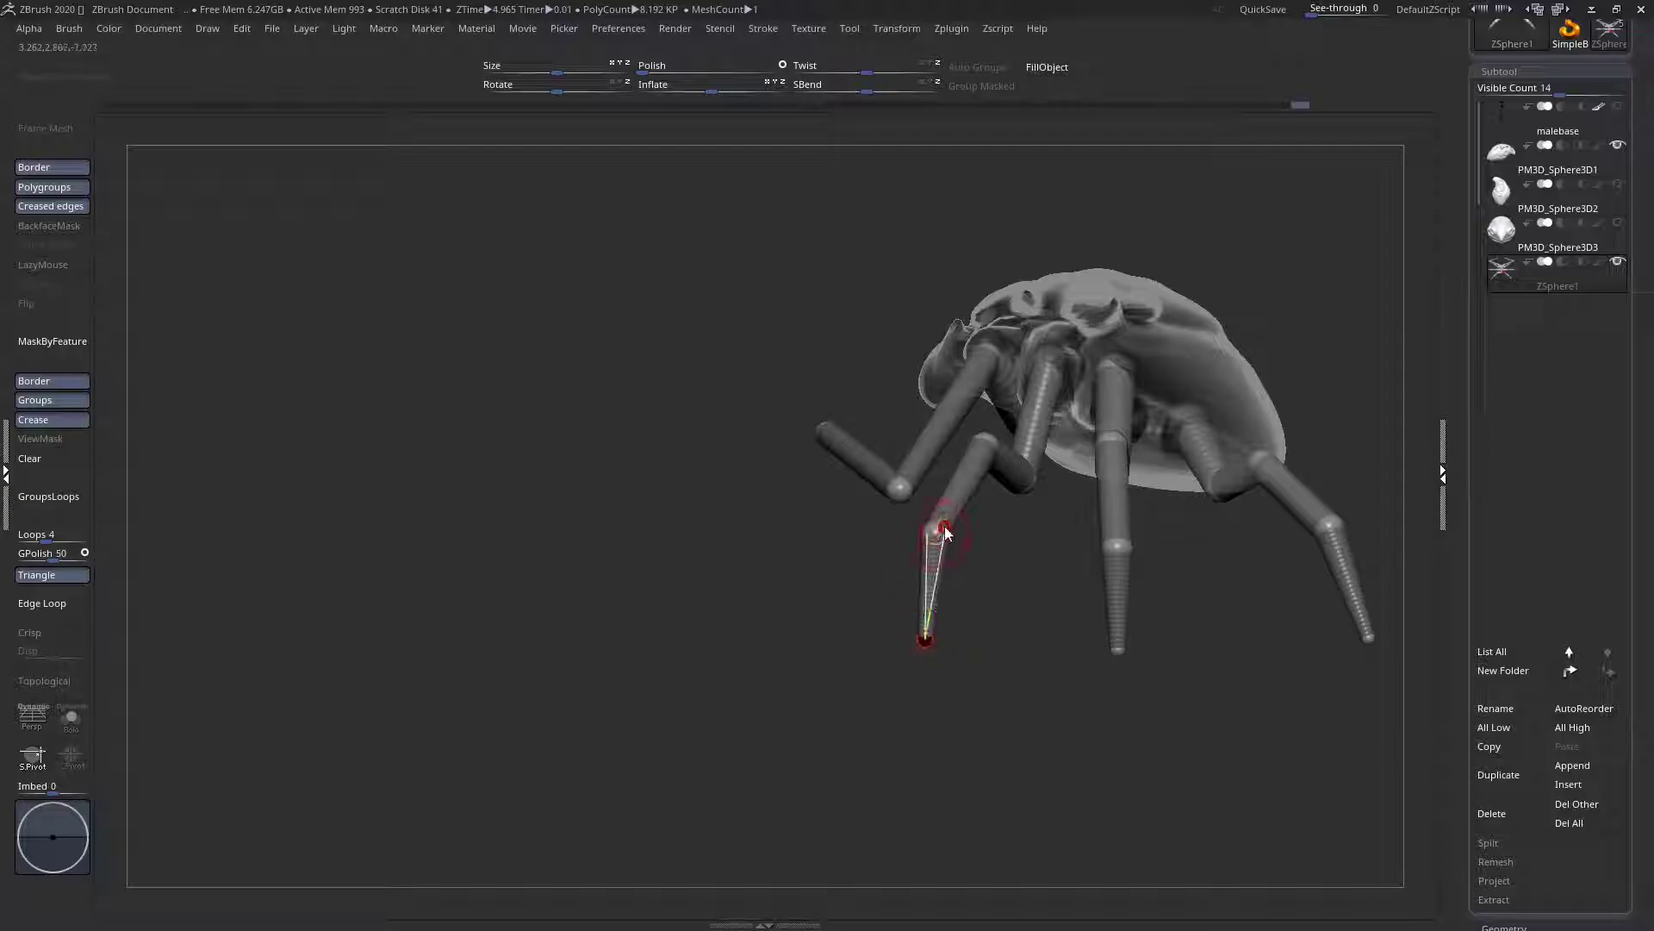
{"action": "right_click_drag", "start_coordinate": [933, 538], "coordinate": [934, 587]}
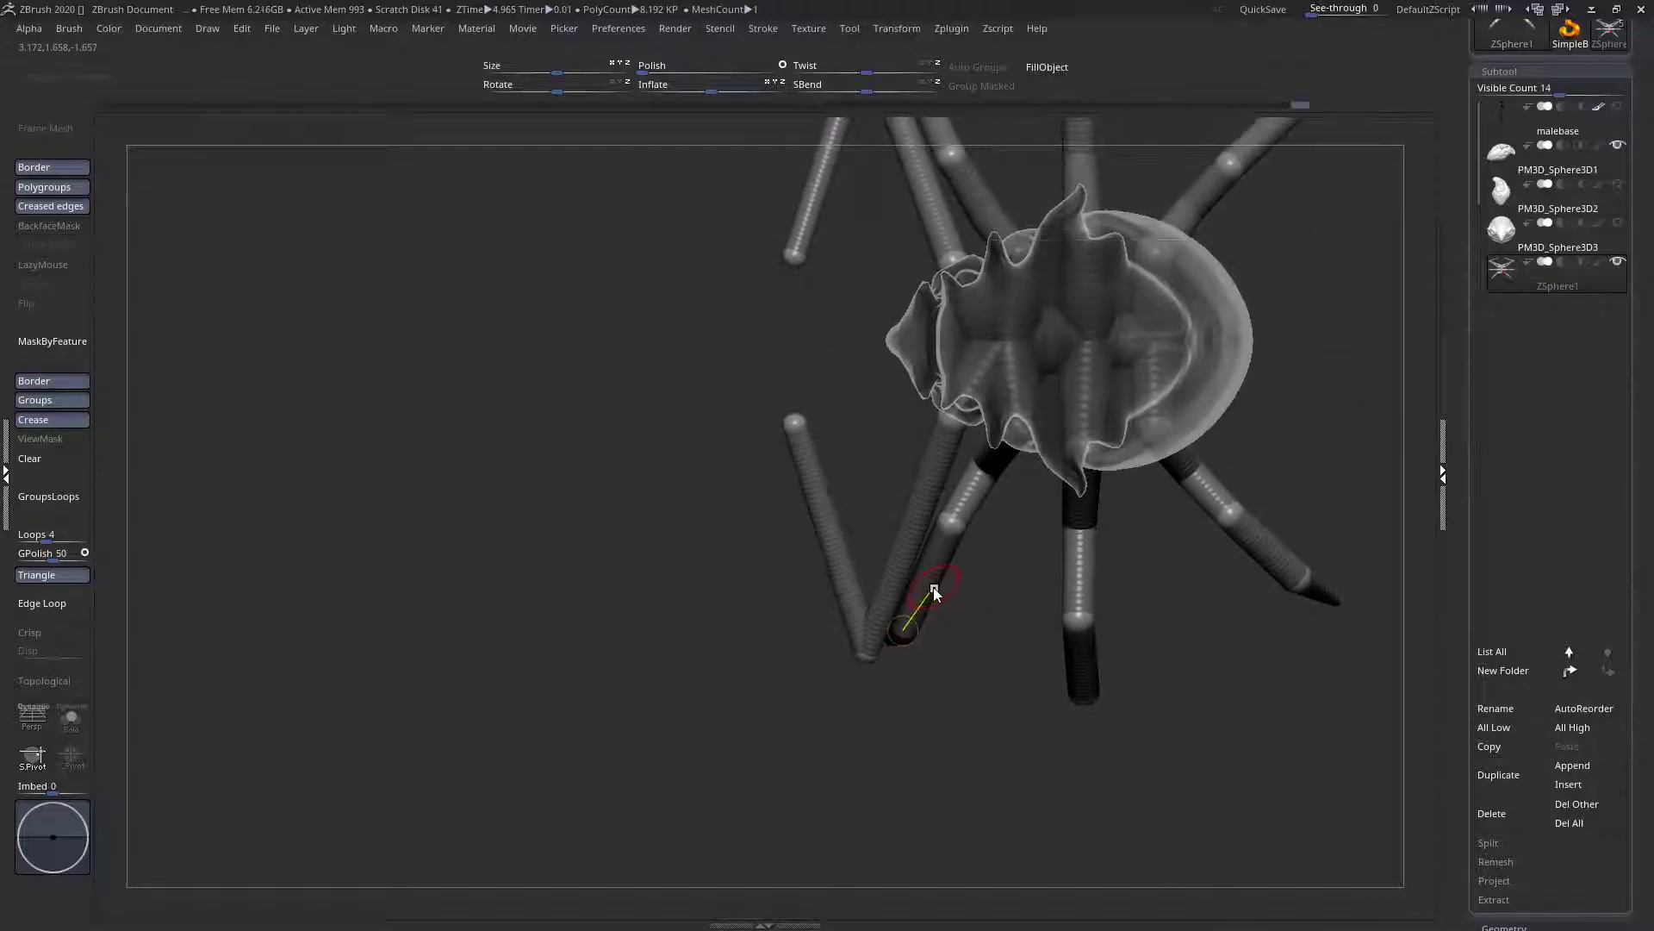
{"action": "right_click_drag", "start_coordinate": [902, 642], "coordinate": [1084, 651]}
Angle the middle legs slightly forward and move the front walking legs' low joints outward
{"action": "right_click_drag", "start_coordinate": [959, 677], "coordinate": [884, 536]}
{"action": "mouse_move", "coordinate": [886, 496]}
{"action": "left_mouse_down"}
{"action": "mouse_move", "coordinate": [859, 503]}
{"action": "mouse_move", "coordinate": [871, 494]}
{"action": "left_mouse_up"}
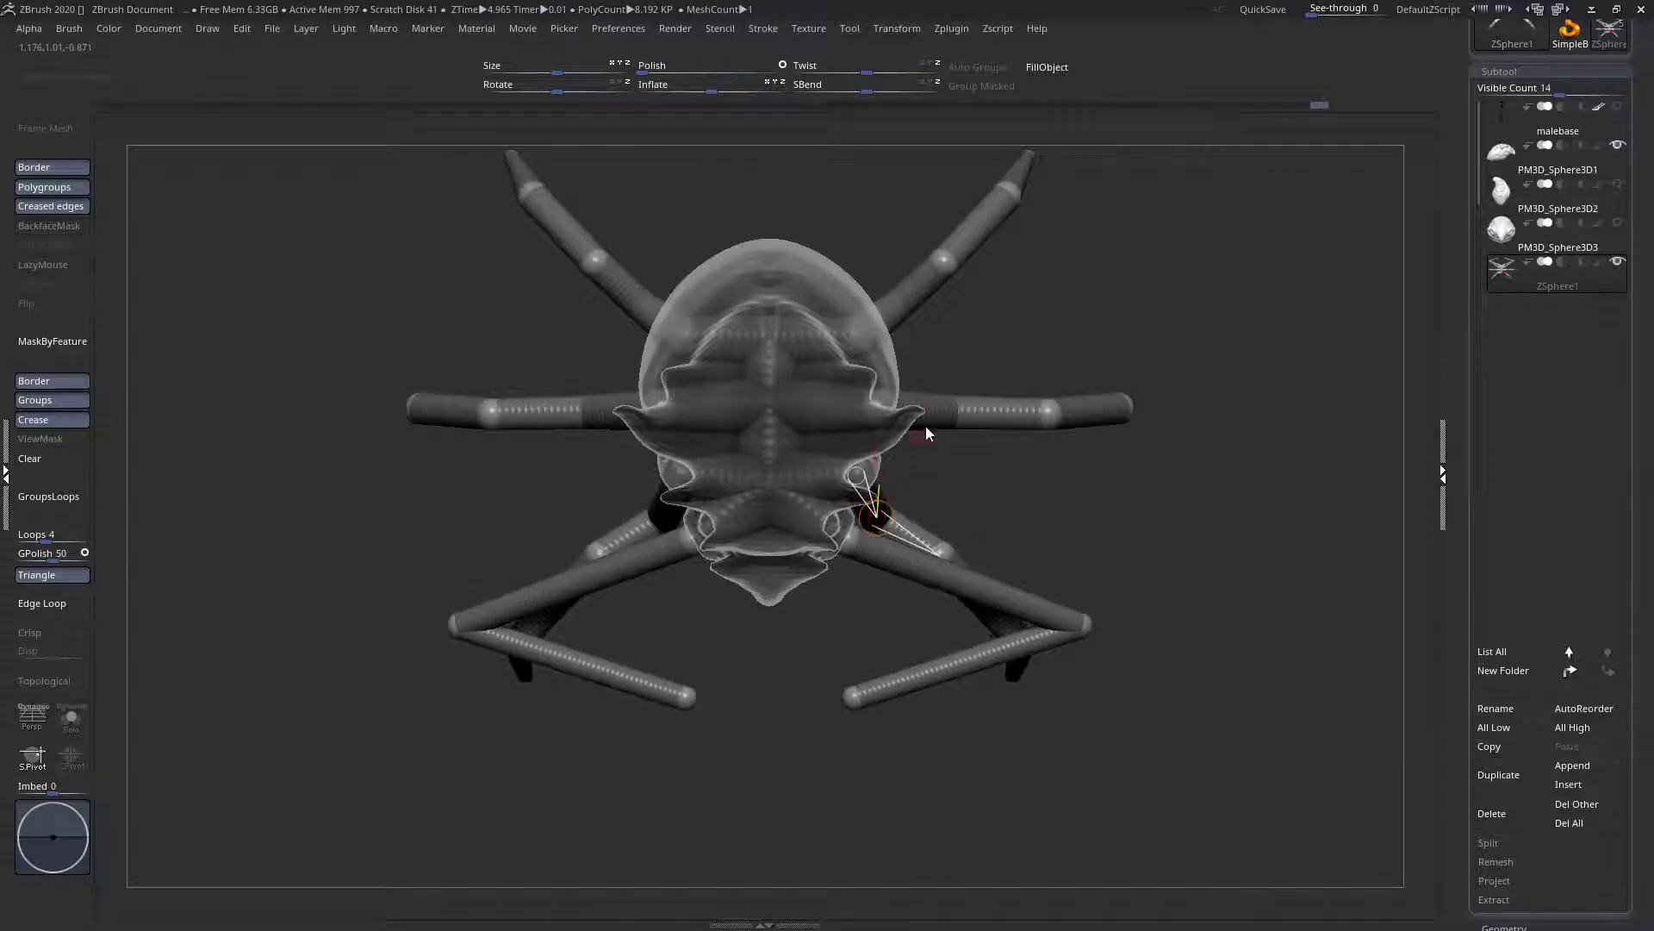
{"action": "mouse_move", "coordinate": [932, 411]}
{"action": "left_mouse_down"}
{"action": "mouse_move", "coordinate": [929, 446]}
{"action": "mouse_move", "coordinate": [933, 430]}
{"action": "left_mouse_up"}
{"action": "right_click_drag", "start_coordinate": [934, 431], "coordinate": [935, 318]}
{"action": "right_click_drag", "start_coordinate": [1058, 419], "coordinate": [866, 499]}
{"action": "right_click_drag", "start_coordinate": [818, 406], "coordinate": [985, 683]}
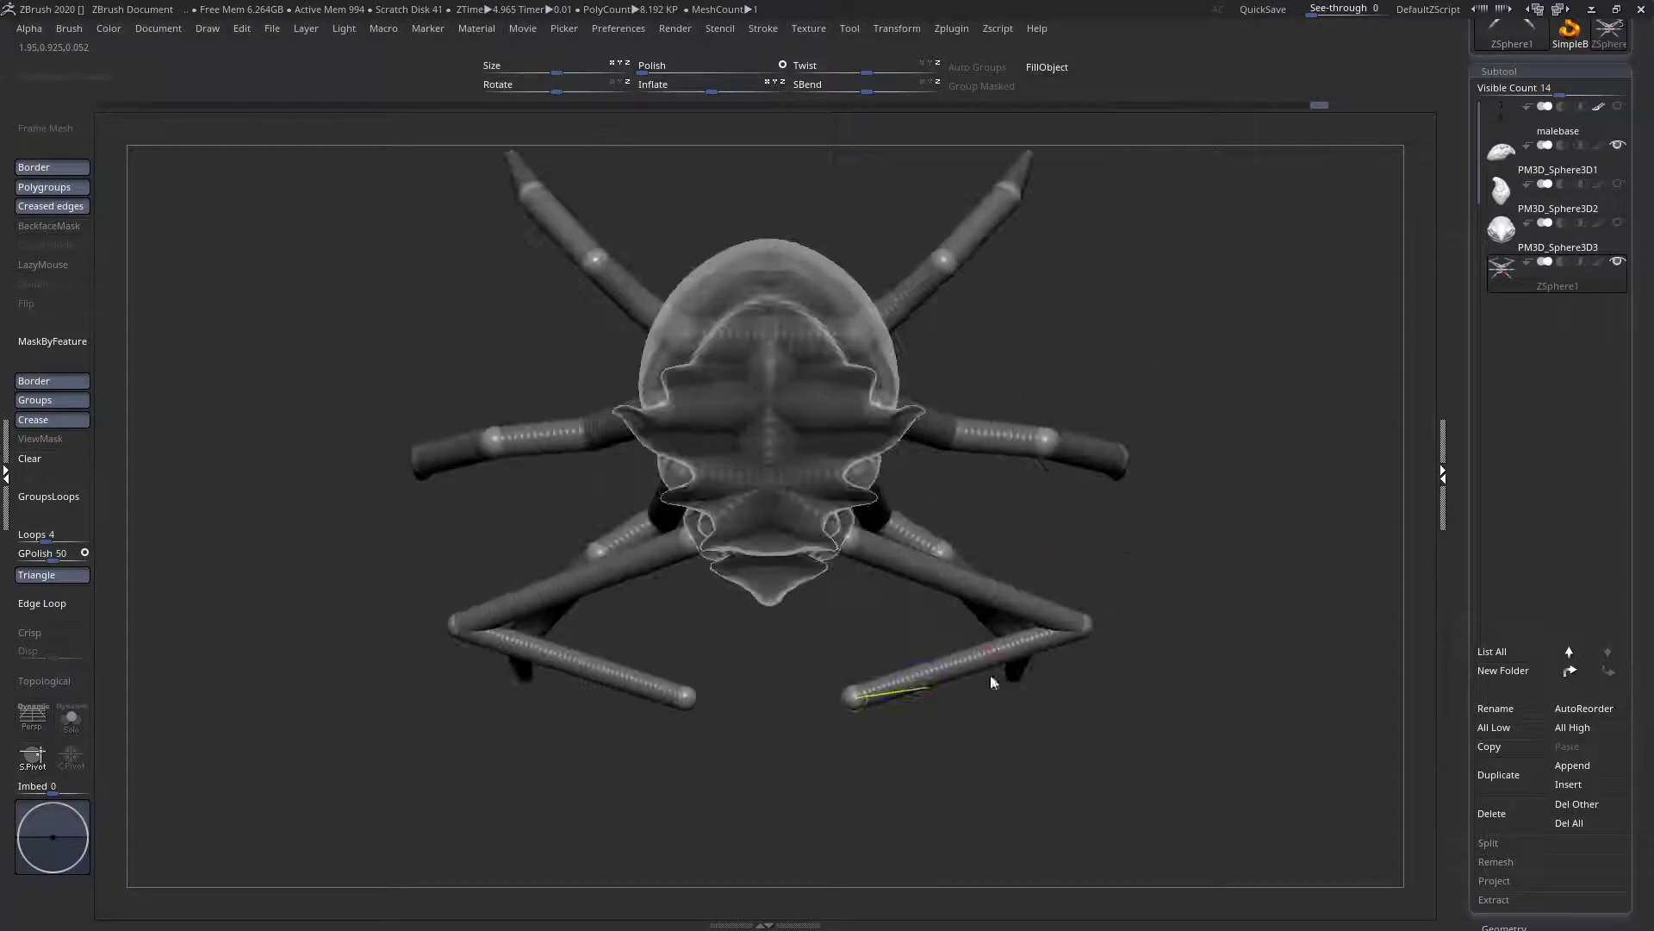
{"action": "mouse_move", "coordinate": [874, 501]}
{"action": "left_mouse_down"}
{"action": "mouse_move", "coordinate": [908, 489]}
{"action": "mouse_move", "coordinate": [894, 498]}
{"action": "left_mouse_up"}
Raise the folded front limbs' elbows and lower their tips so the forearms slope down toward the centre
{"action": "right_click_drag", "start_coordinate": [1087, 628], "coordinate": [1092, 578]}
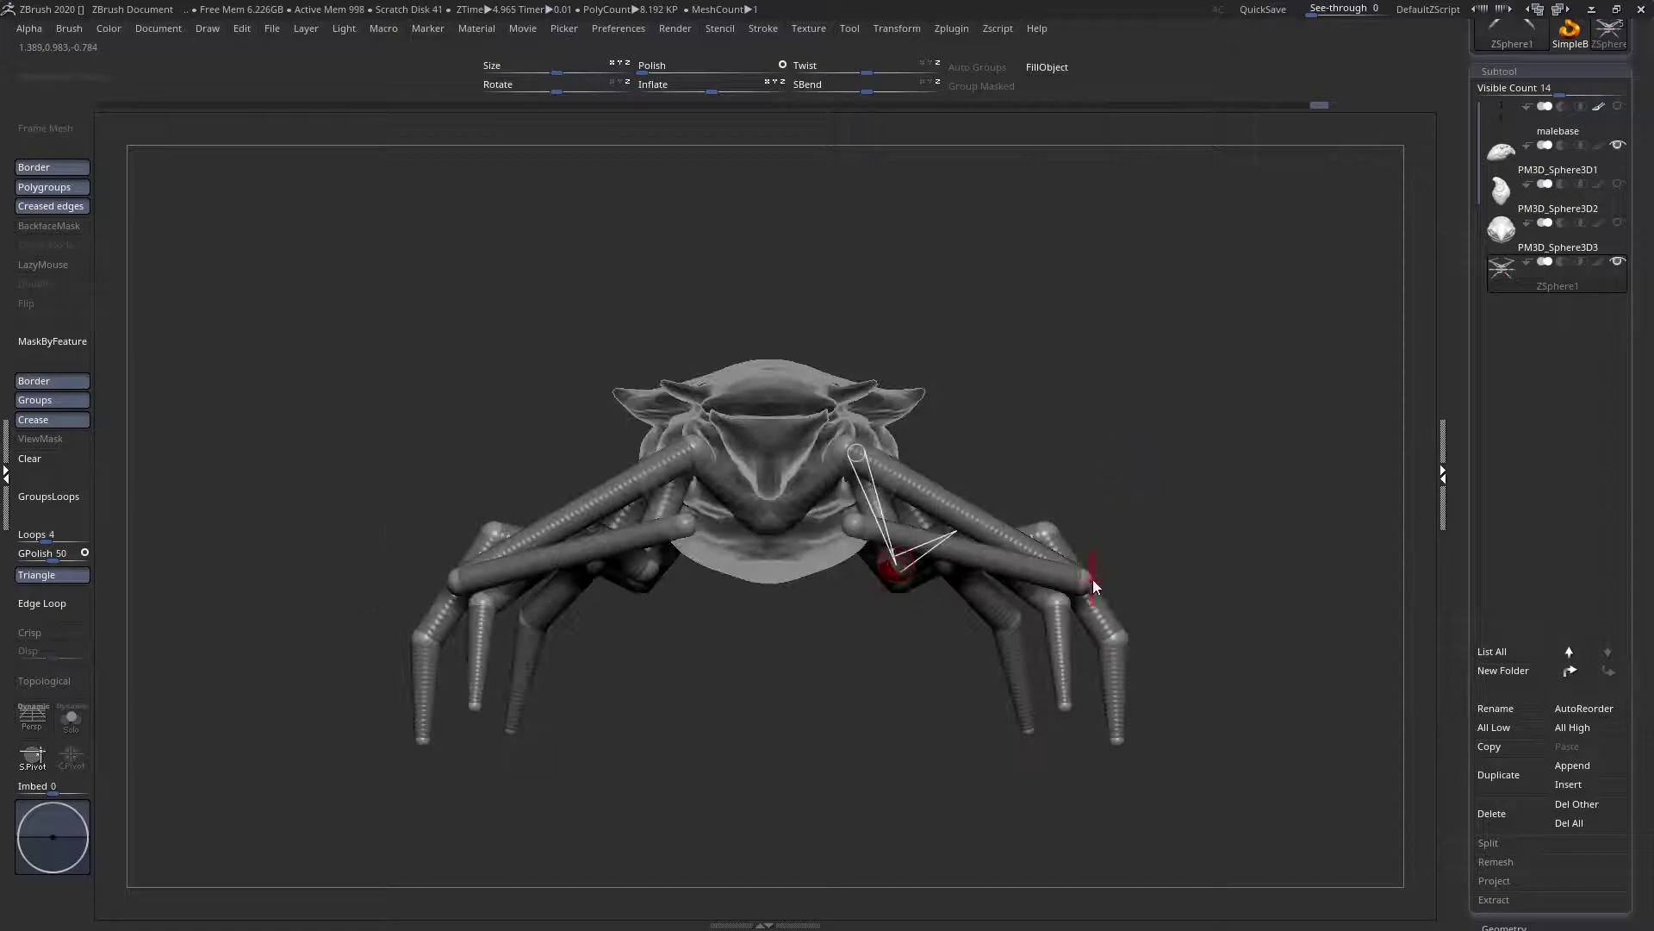
{"action": "left_click_drag", "start_coordinate": [1082, 583], "coordinate": [1032, 497]}
{"action": "right_click_drag", "start_coordinate": [1038, 500], "coordinate": [1011, 619]}
{"action": "left_click_drag", "start_coordinate": [858, 565], "coordinate": [848, 586]}
{"action": "left_click_drag", "start_coordinate": [1042, 510], "coordinate": [1029, 586]}
{"action": "left_click_drag", "start_coordinate": [844, 587], "coordinate": [846, 488]}
{"action": "left_click_drag", "start_coordinate": [866, 577], "coordinate": [711, 448]}
{"action": "left_click_drag", "start_coordinate": [711, 448], "coordinate": [956, 504]}
{"action": "left_click_drag", "start_coordinate": [1106, 549], "coordinate": [933, 587]}
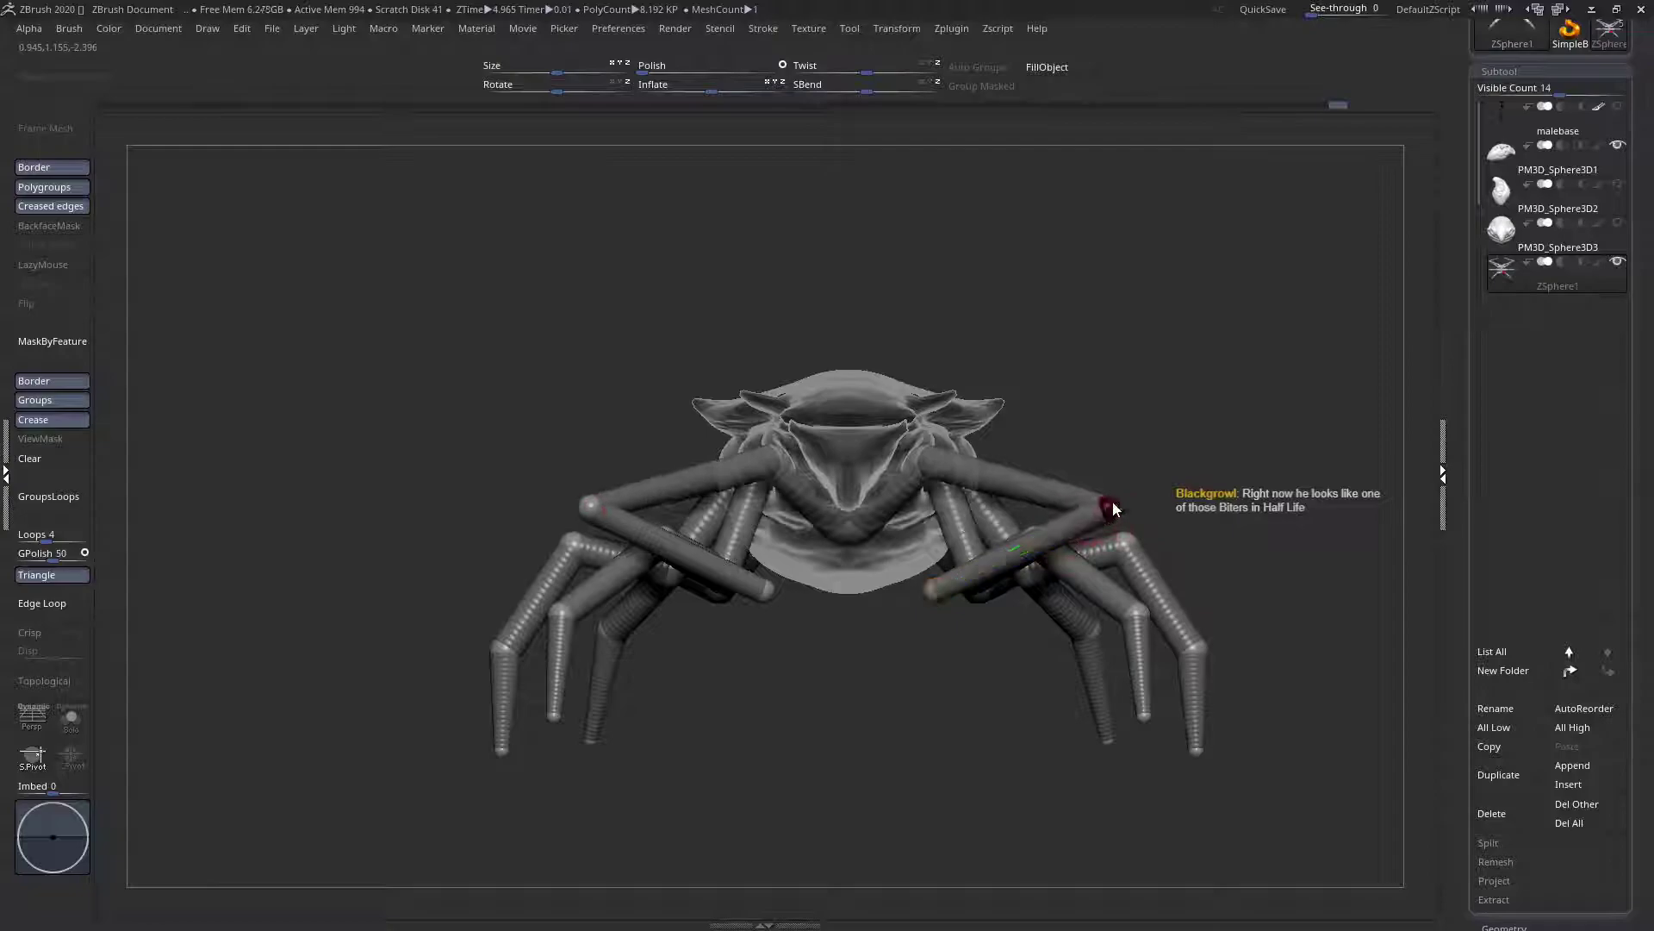
Raise the front limbs' elbows further and extend the forearms forward and down
{"action": "left_click_drag", "start_coordinate": [1118, 498], "coordinate": [848, 603]}
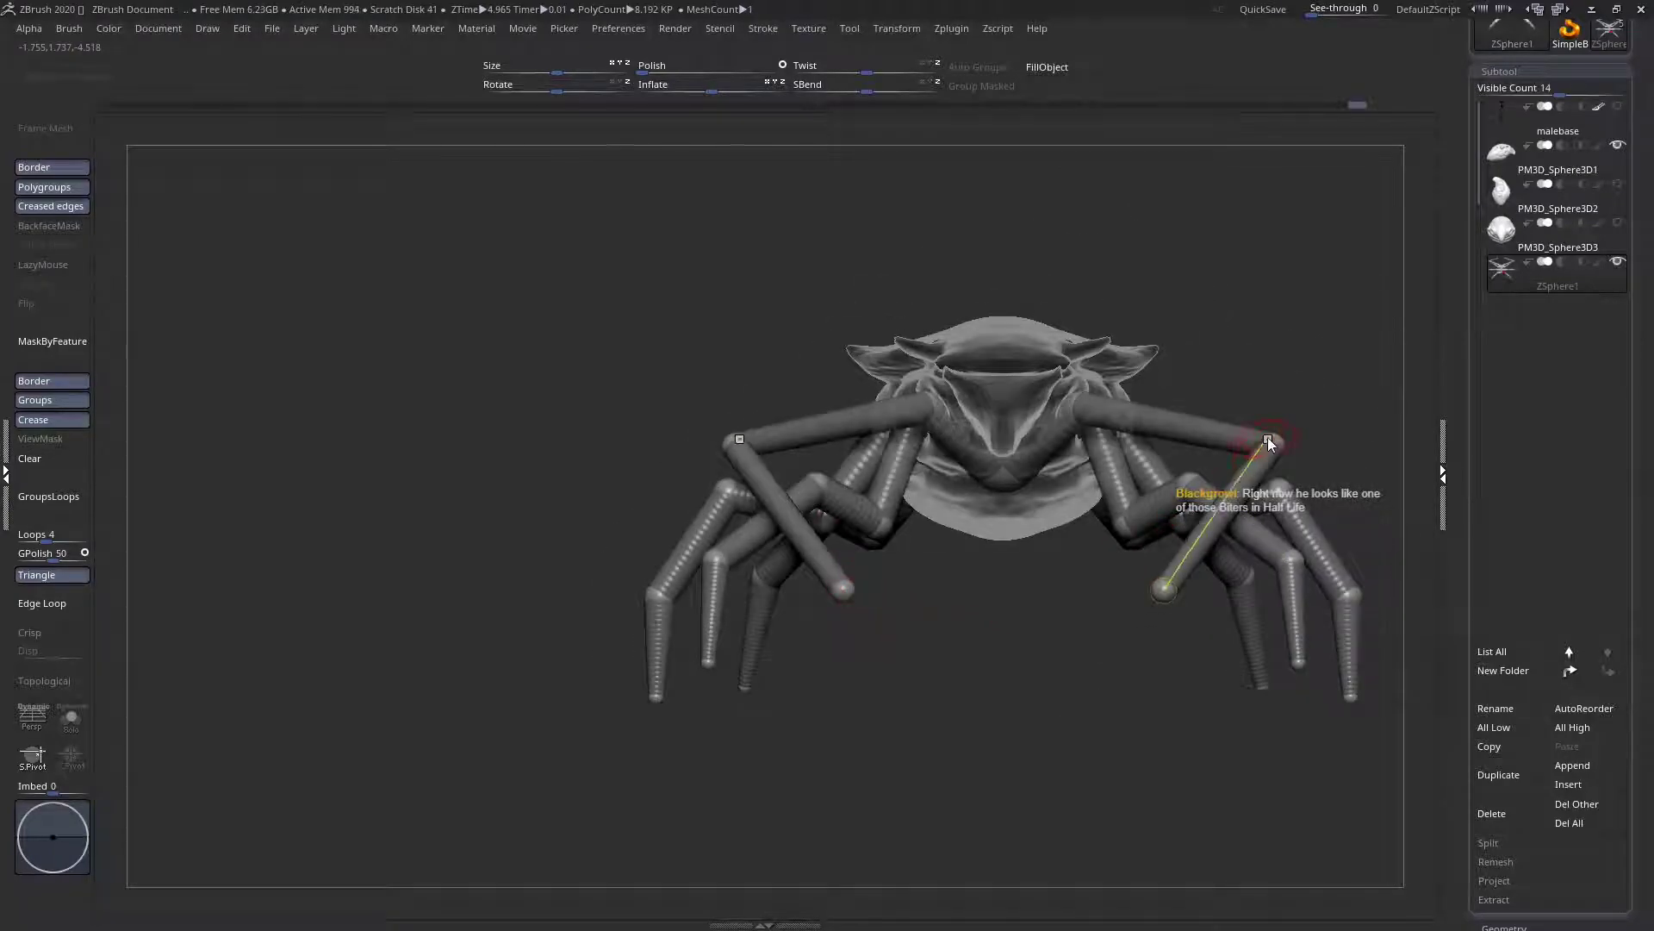
{"action": "left_click_drag", "start_coordinate": [1269, 436], "coordinate": [1277, 422]}
{"action": "mouse_move", "coordinate": [1099, 573]}
{"action": "left_mouse_down"}
{"action": "mouse_move", "coordinate": [1311, 546]}
{"action": "mouse_move", "coordinate": [1089, 580]}
{"action": "left_mouse_up"}
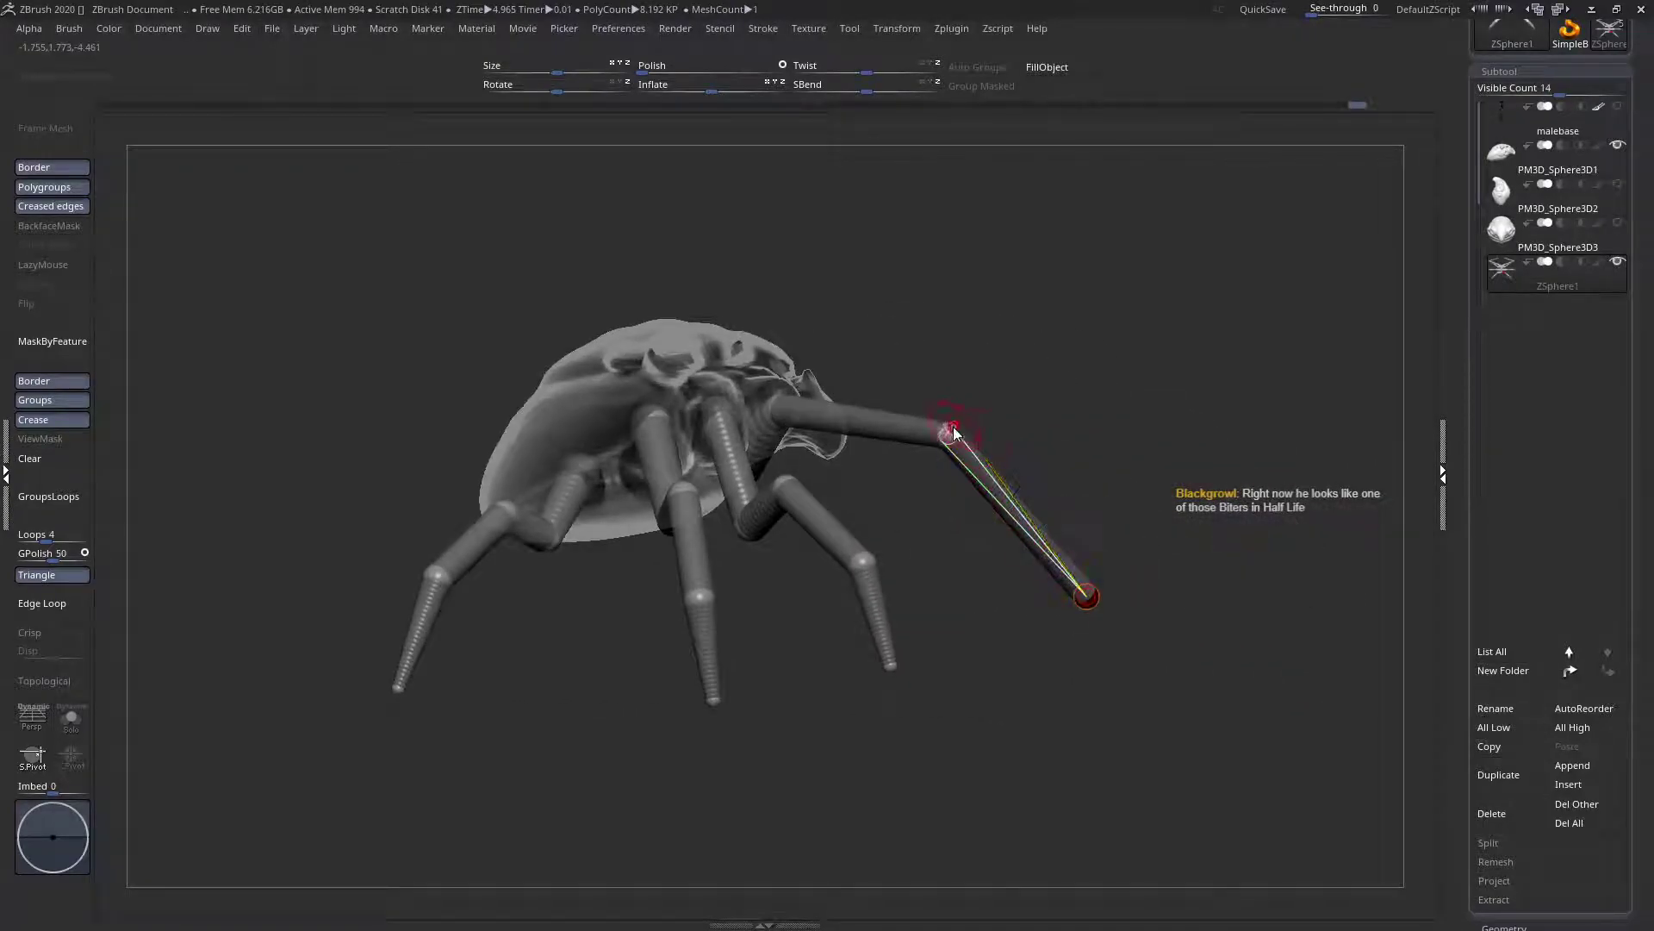
{"action": "left_click_drag", "start_coordinate": [941, 438], "coordinate": [892, 498]}
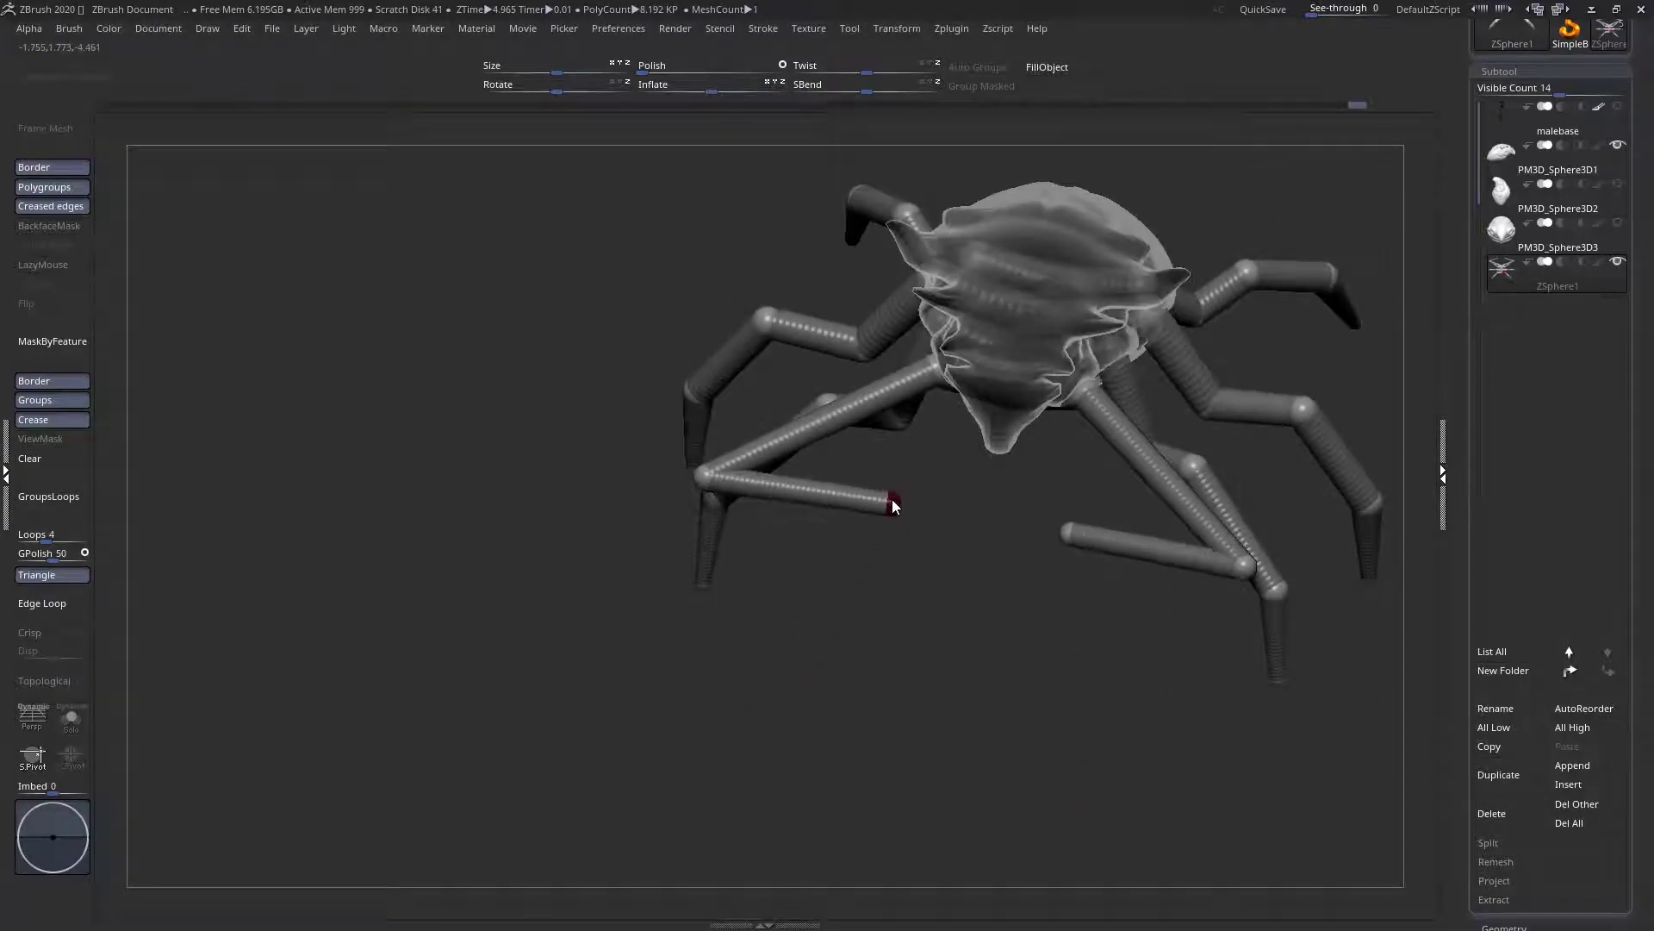
Move the front limbs' tips forward and outward from the top view, and lower them slightly
{"action": "right_click_drag", "start_coordinate": [892, 499], "coordinate": [901, 416], "text": "shift"}
{"action": "right_click_drag", "start_coordinate": [889, 504], "coordinate": [884, 662]}
{"action": "left_click_drag", "start_coordinate": [885, 668], "coordinate": [899, 598]}
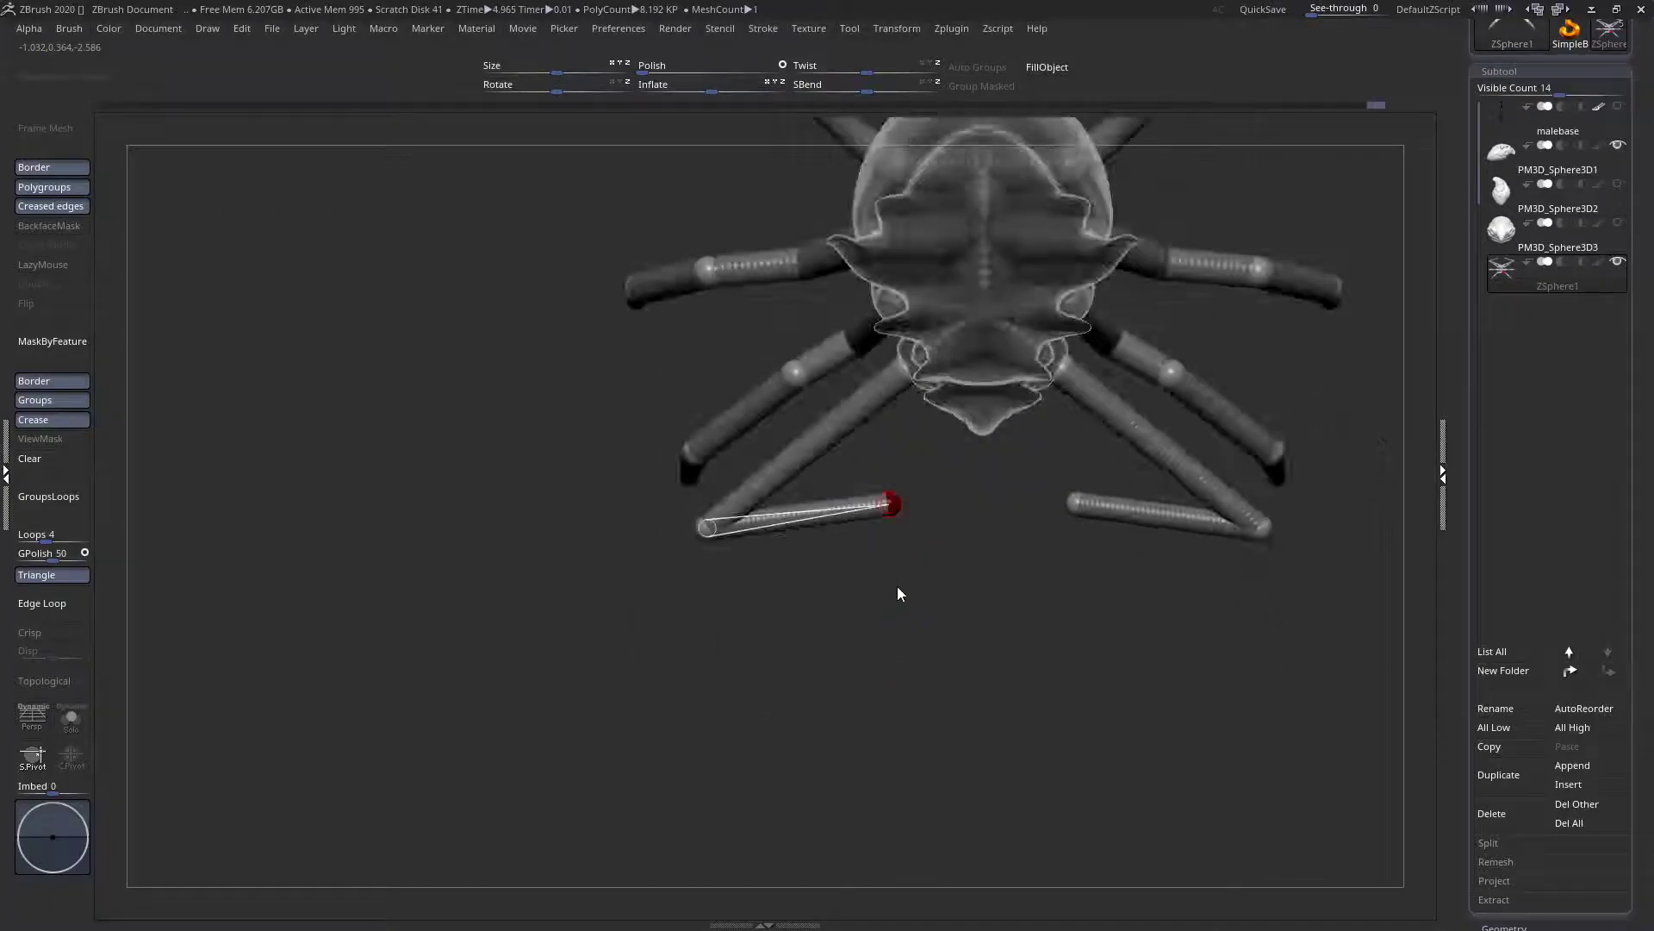
{"action": "left_click_drag", "start_coordinate": [894, 505], "coordinate": [836, 691]}
{"action": "right_click_drag", "start_coordinate": [835, 691], "coordinate": [834, 546]}
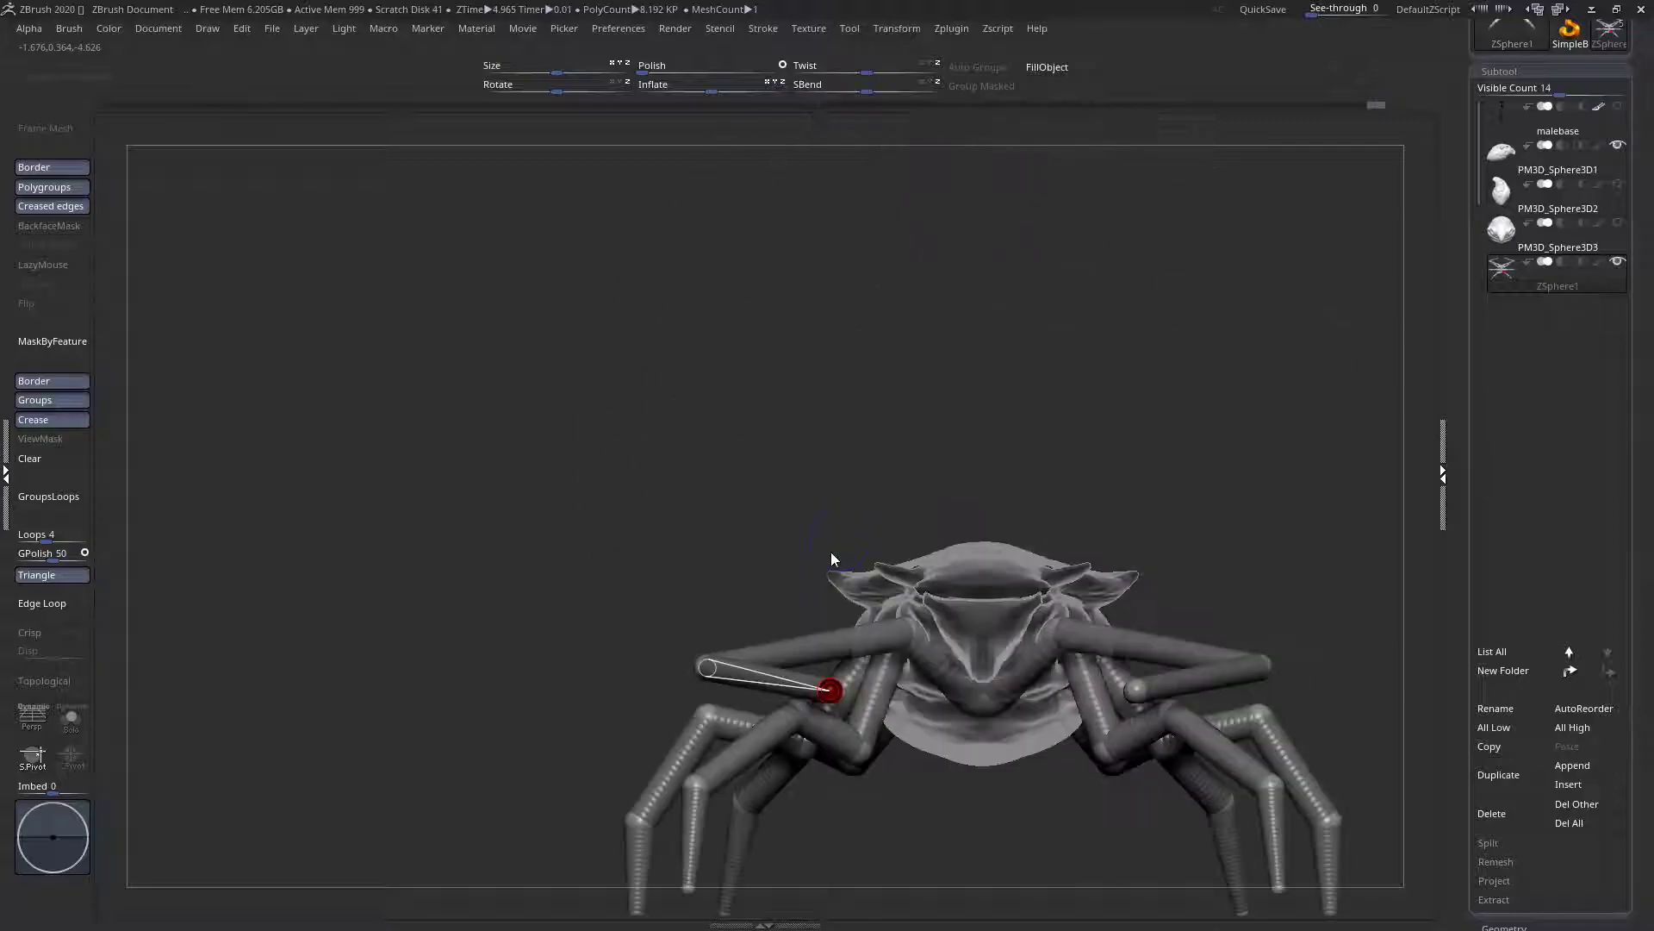
{"action": "left_click_drag", "start_coordinate": [829, 690], "coordinate": [821, 730]}
Spread the front limbs' elbows slightly outward, reposition their tips, and lower the elbows in front view
{"action": "right_click_drag", "start_coordinate": [975, 575], "coordinate": [798, 494], "text": "alt"}
{"action": "right_click_drag", "start_coordinate": [798, 495], "coordinate": [977, 631]}
{"action": "left_click_drag", "start_coordinate": [1085, 453], "coordinate": [1113, 457]}
{"action": "right_click_drag", "start_coordinate": [1061, 513], "coordinate": [996, 457]}
{"action": "left_click_drag", "start_coordinate": [969, 592], "coordinate": [943, 612]}
{"action": "right_click_drag", "start_coordinate": [937, 617], "coordinate": [968, 572]}
{"action": "left_click_drag", "start_coordinate": [1011, 686], "coordinate": [991, 685]}
{"action": "right_click_drag", "start_coordinate": [990, 684], "coordinate": [894, 532]}
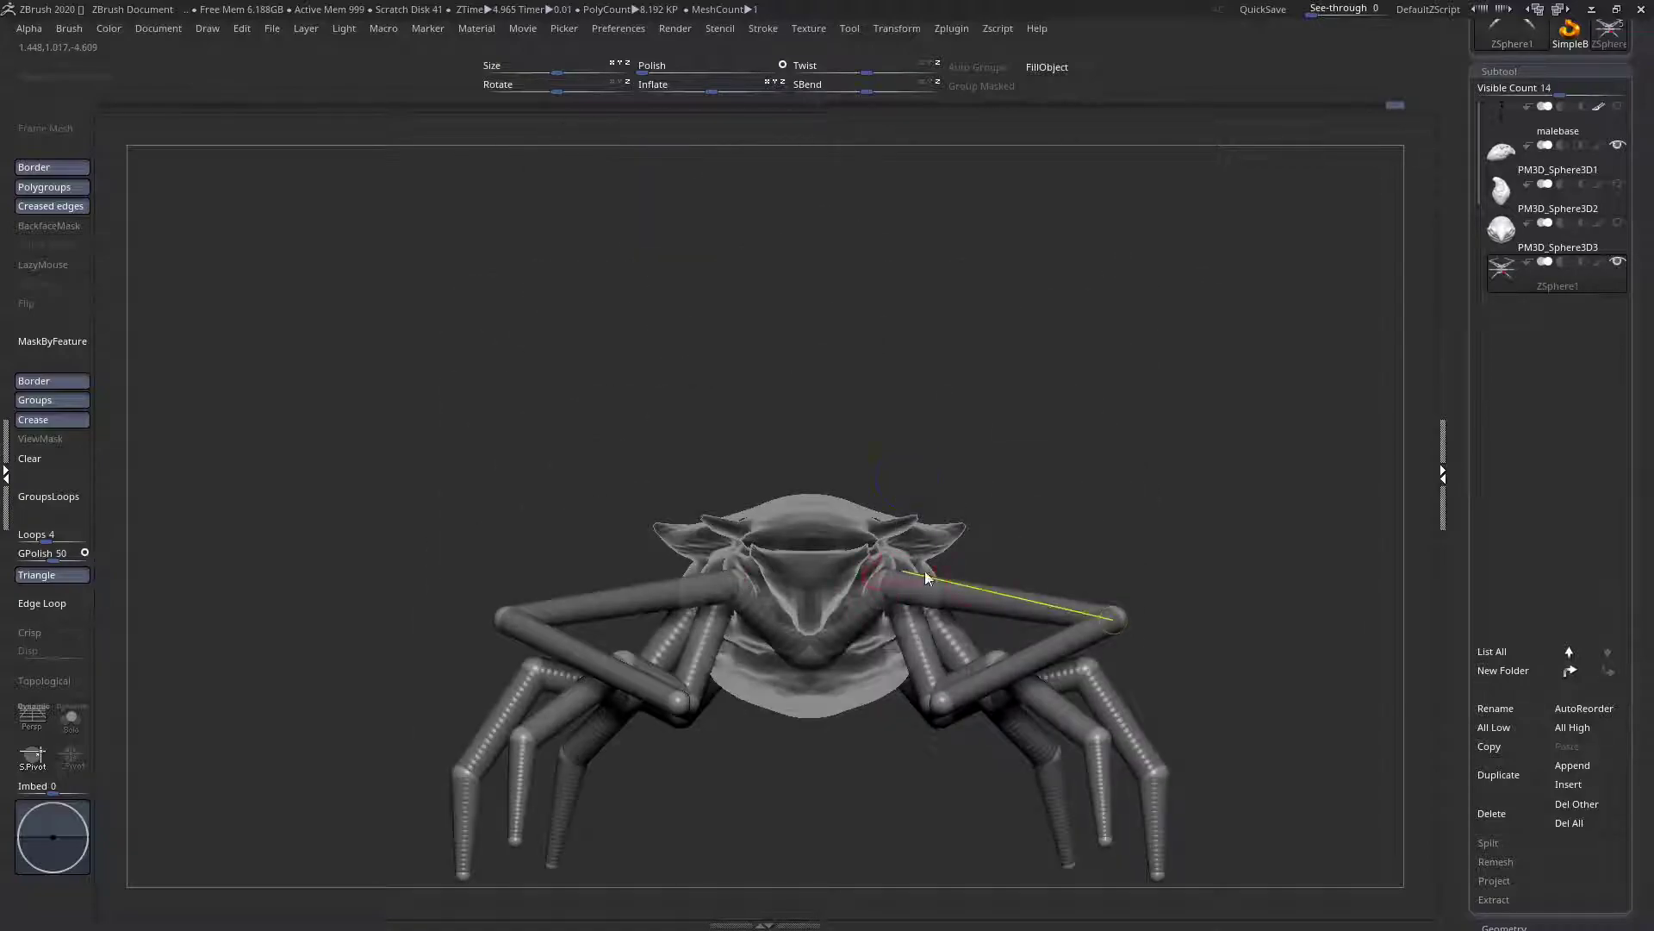
{"action": "left_click_drag", "start_coordinate": [1118, 618], "coordinate": [1097, 647]}
{"action": "right_click_drag", "start_coordinate": [1098, 648], "coordinate": [809, 757]}
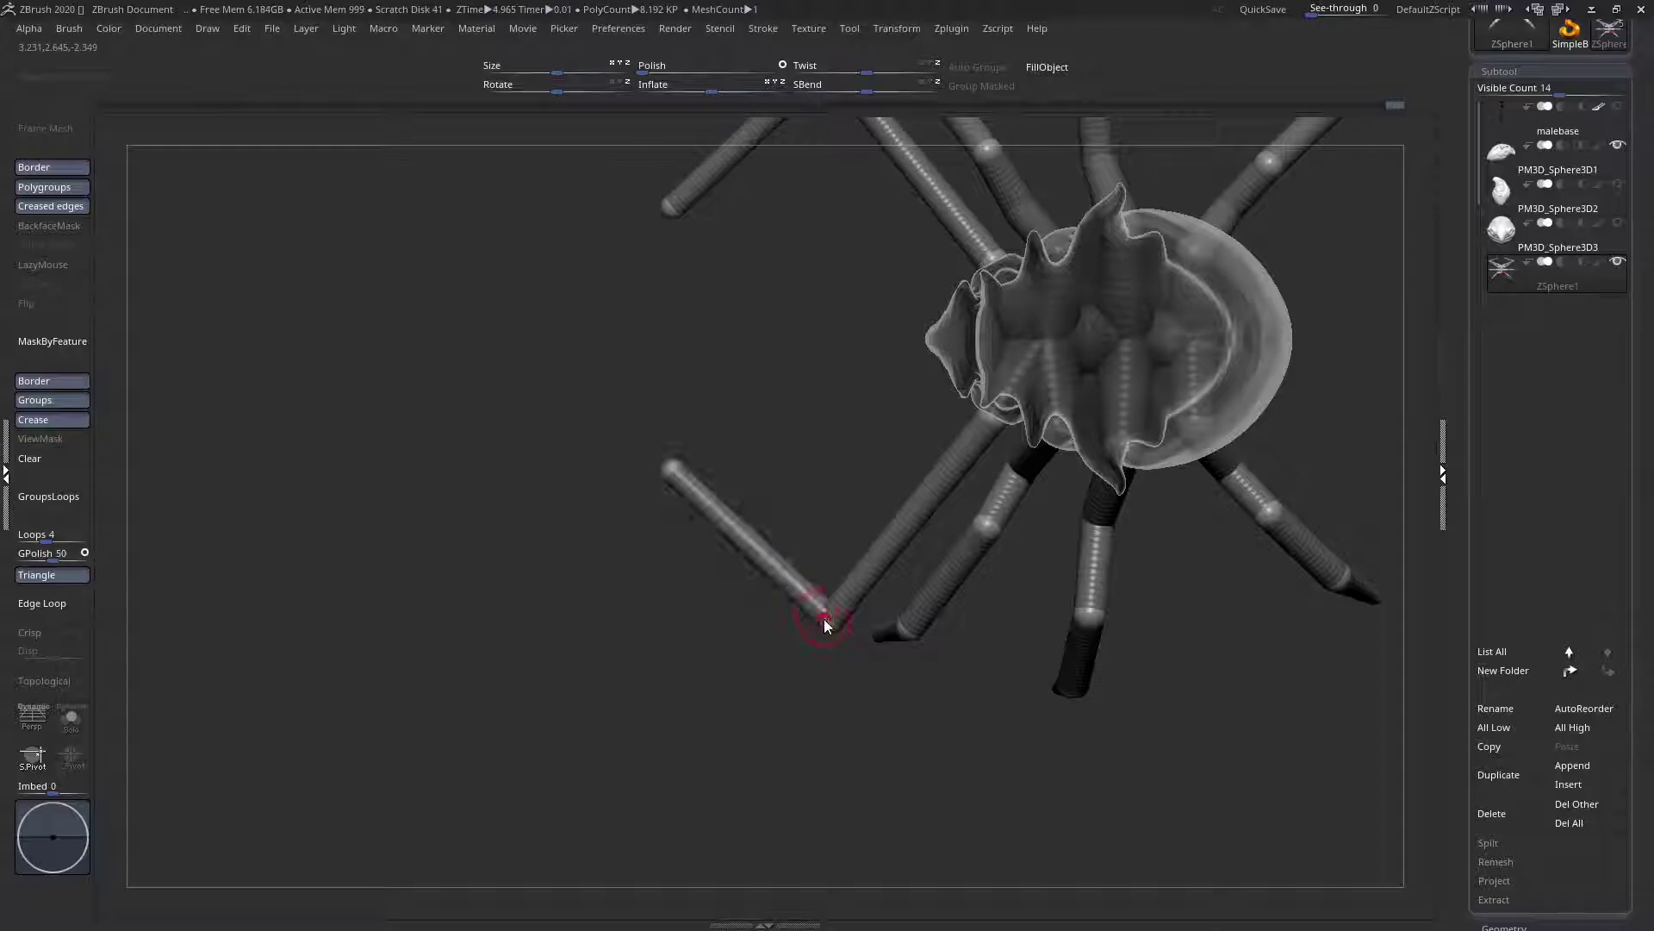
Pull the front limbs' elbows inward, insert a joint in each forearm, and reposition the forearms
{"action": "left_click_drag", "start_coordinate": [825, 624], "coordinate": [851, 588]}
{"action": "left_click_drag", "start_coordinate": [921, 525], "coordinate": [883, 508]}
{"action": "key", "text": "q"}
{"action": "left_click", "coordinate": [740, 483]}
{"action": "key", "text": "w"}
{"action": "left_click_drag", "start_coordinate": [675, 416], "coordinate": [827, 276]}
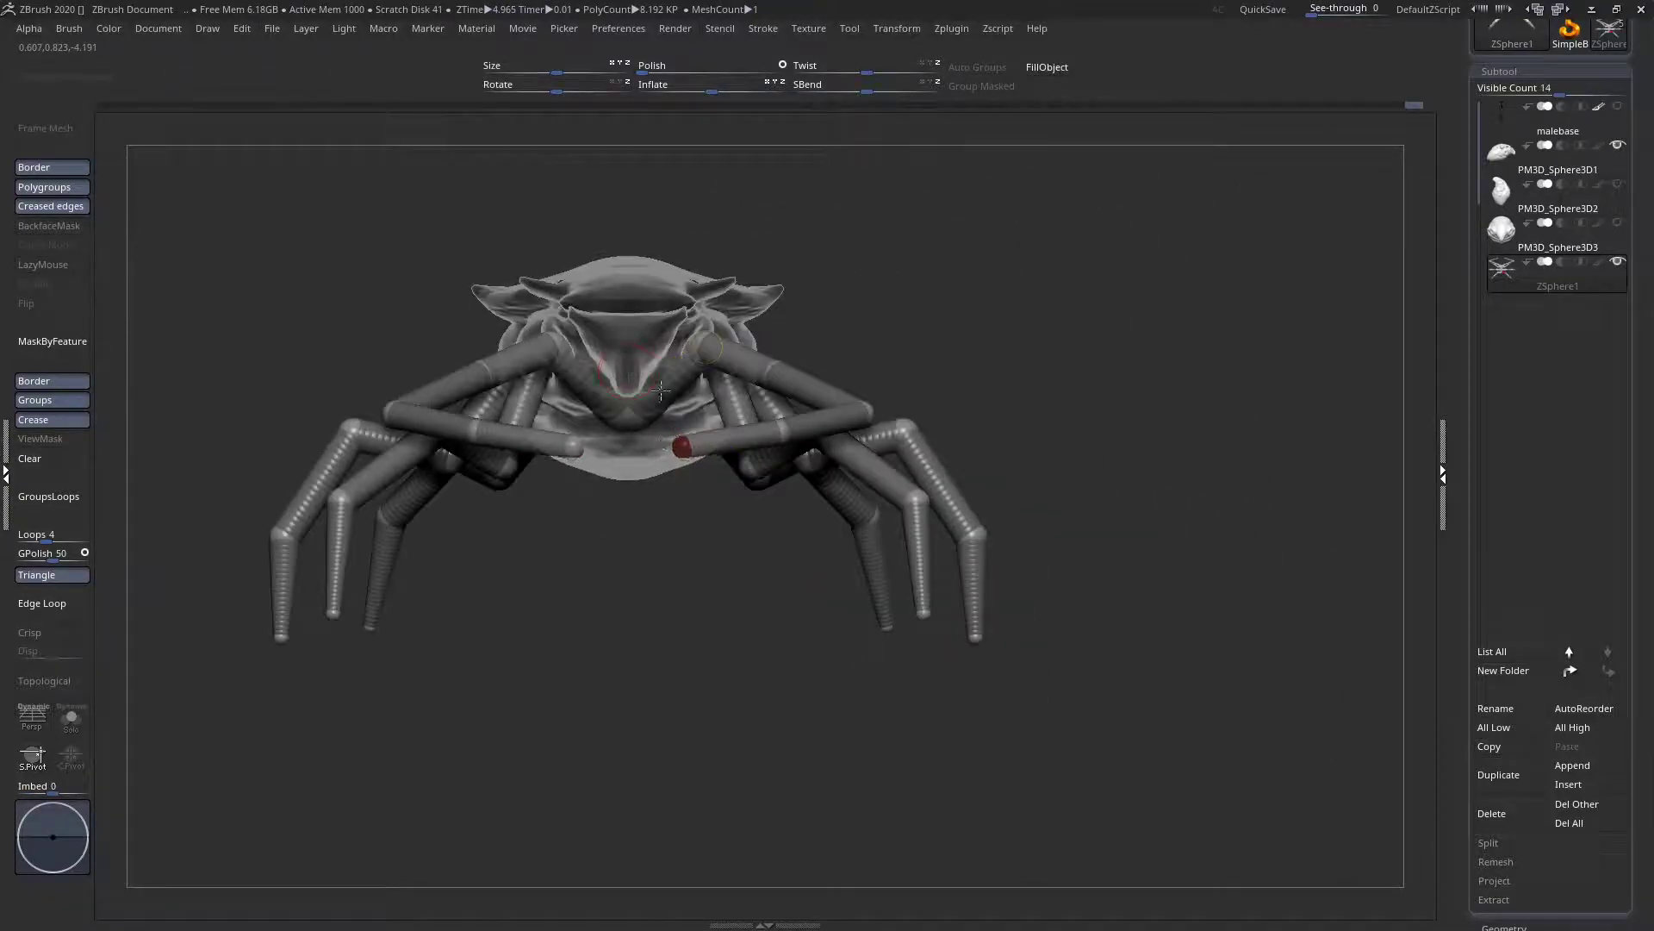
Bend the front limbs at a joint in the upper arms and swing the elbows outward
{"action": "right_click_drag", "start_coordinate": [637, 266], "coordinate": [648, 621]}
{"action": "right_click_drag", "start_coordinate": [739, 483], "coordinate": [798, 531], "text": "ctrl"}
{"action": "left_click_drag", "start_coordinate": [805, 532], "coordinate": [897, 642]}
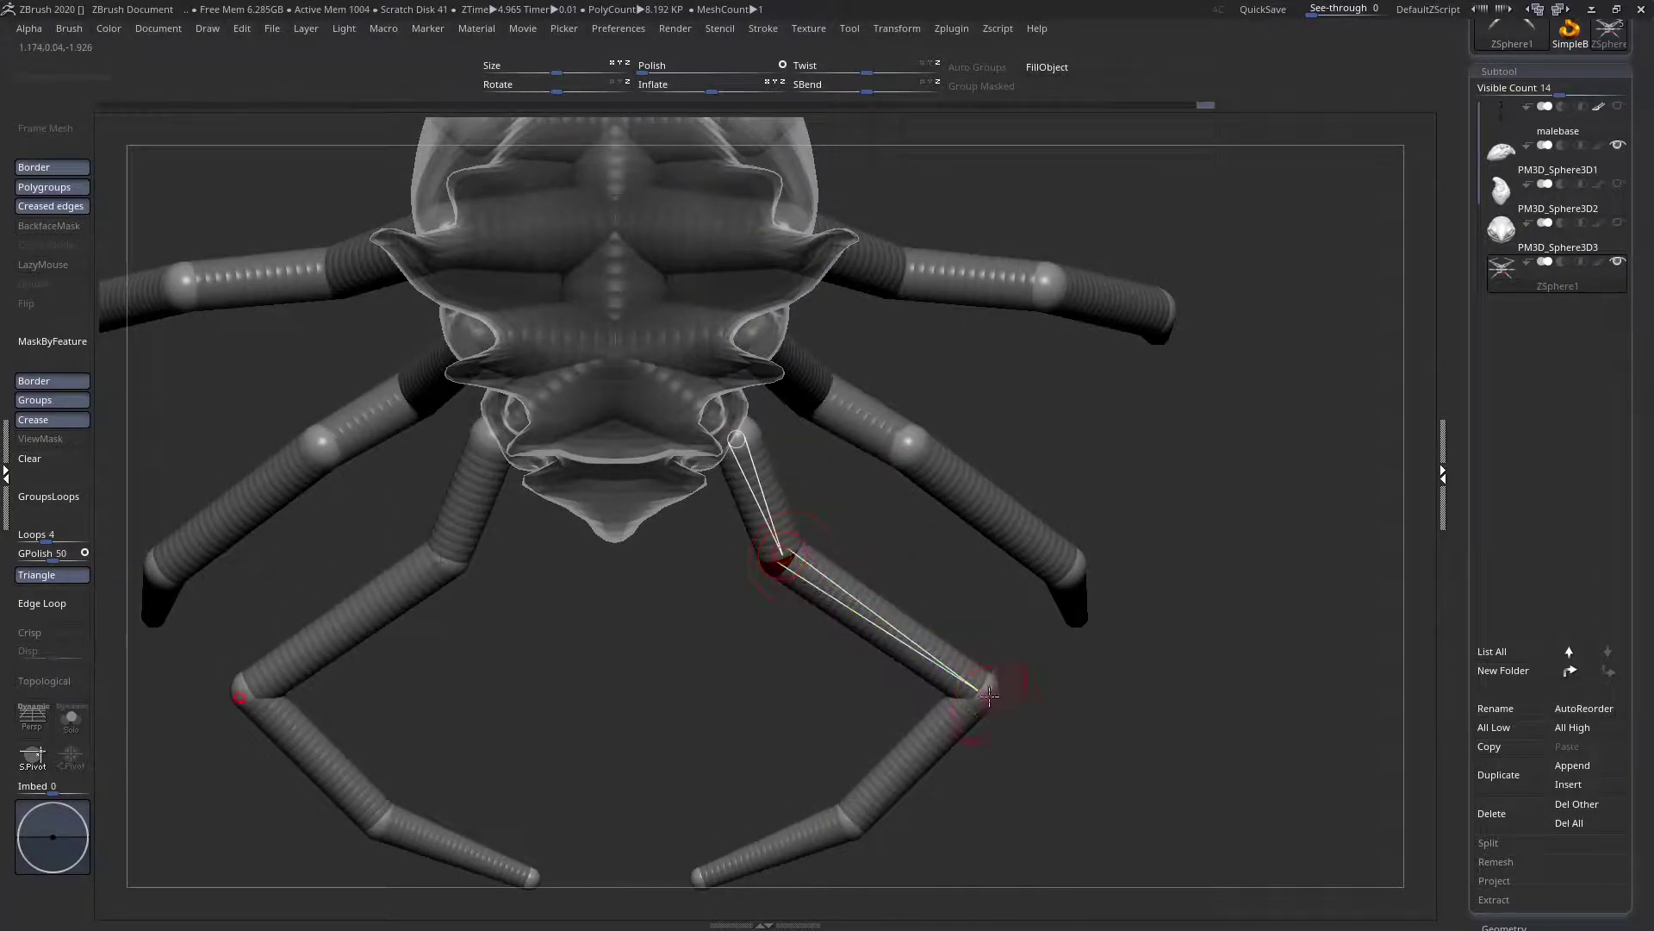
Swing the front limbs' outer elbows outward and back, then lower the upper-arm joints and shift them outward
{"action": "left_click_drag", "start_coordinate": [988, 696], "coordinate": [1031, 613]}
{"action": "right_click_drag", "start_coordinate": [1038, 619], "coordinate": [990, 413]}
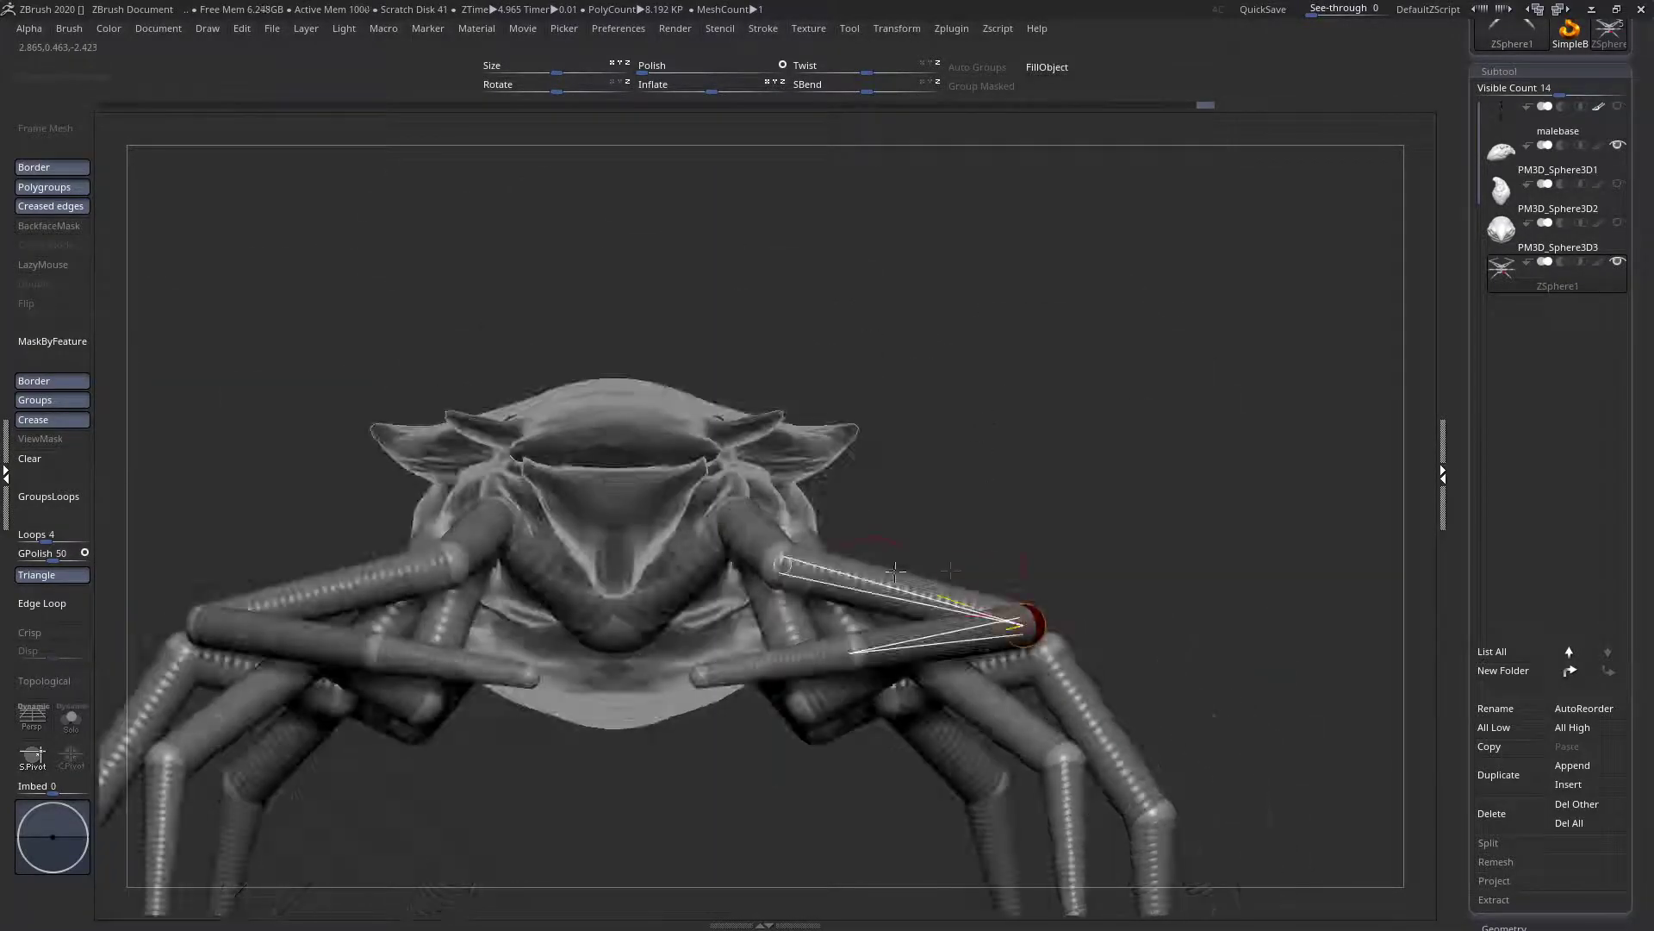
{"action": "left_click_drag", "start_coordinate": [781, 565], "coordinate": [763, 616]}
{"action": "right_click_drag", "start_coordinate": [763, 617], "coordinate": [745, 559]}
{"action": "left_click_drag", "start_coordinate": [754, 558], "coordinate": [801, 548]}
{"action": "right_click_drag", "start_coordinate": [802, 548], "coordinate": [728, 431]}
Nudge the front limbs' upper-arm joints outward and raise the outer elbows in front view
{"action": "right_click_drag", "start_coordinate": [680, 553], "coordinate": [682, 731]}
{"action": "right_click_drag", "start_coordinate": [560, 690], "coordinate": [733, 564]}
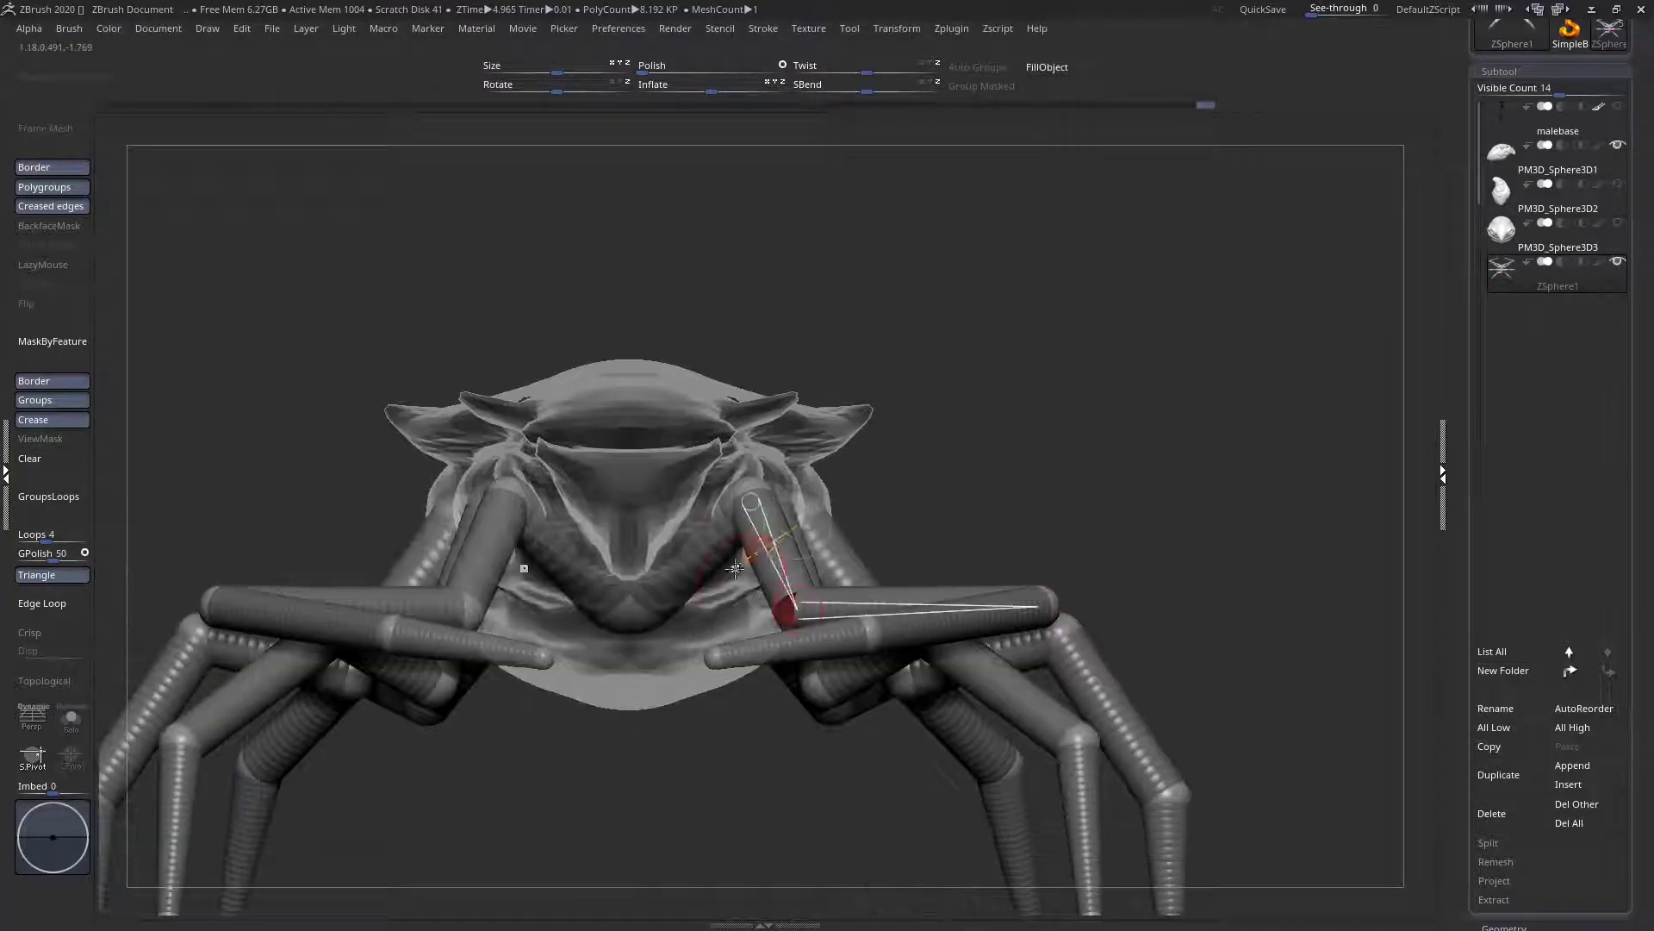
{"action": "mouse_move", "coordinate": [786, 610]}
{"action": "left_mouse_down"}
{"action": "mouse_move", "coordinate": [786, 587]}
{"action": "mouse_move", "coordinate": [798, 608]}
{"action": "left_mouse_up"}
{"action": "right_click_drag", "start_coordinate": [799, 608], "coordinate": [913, 599], "text": "ctrl"}
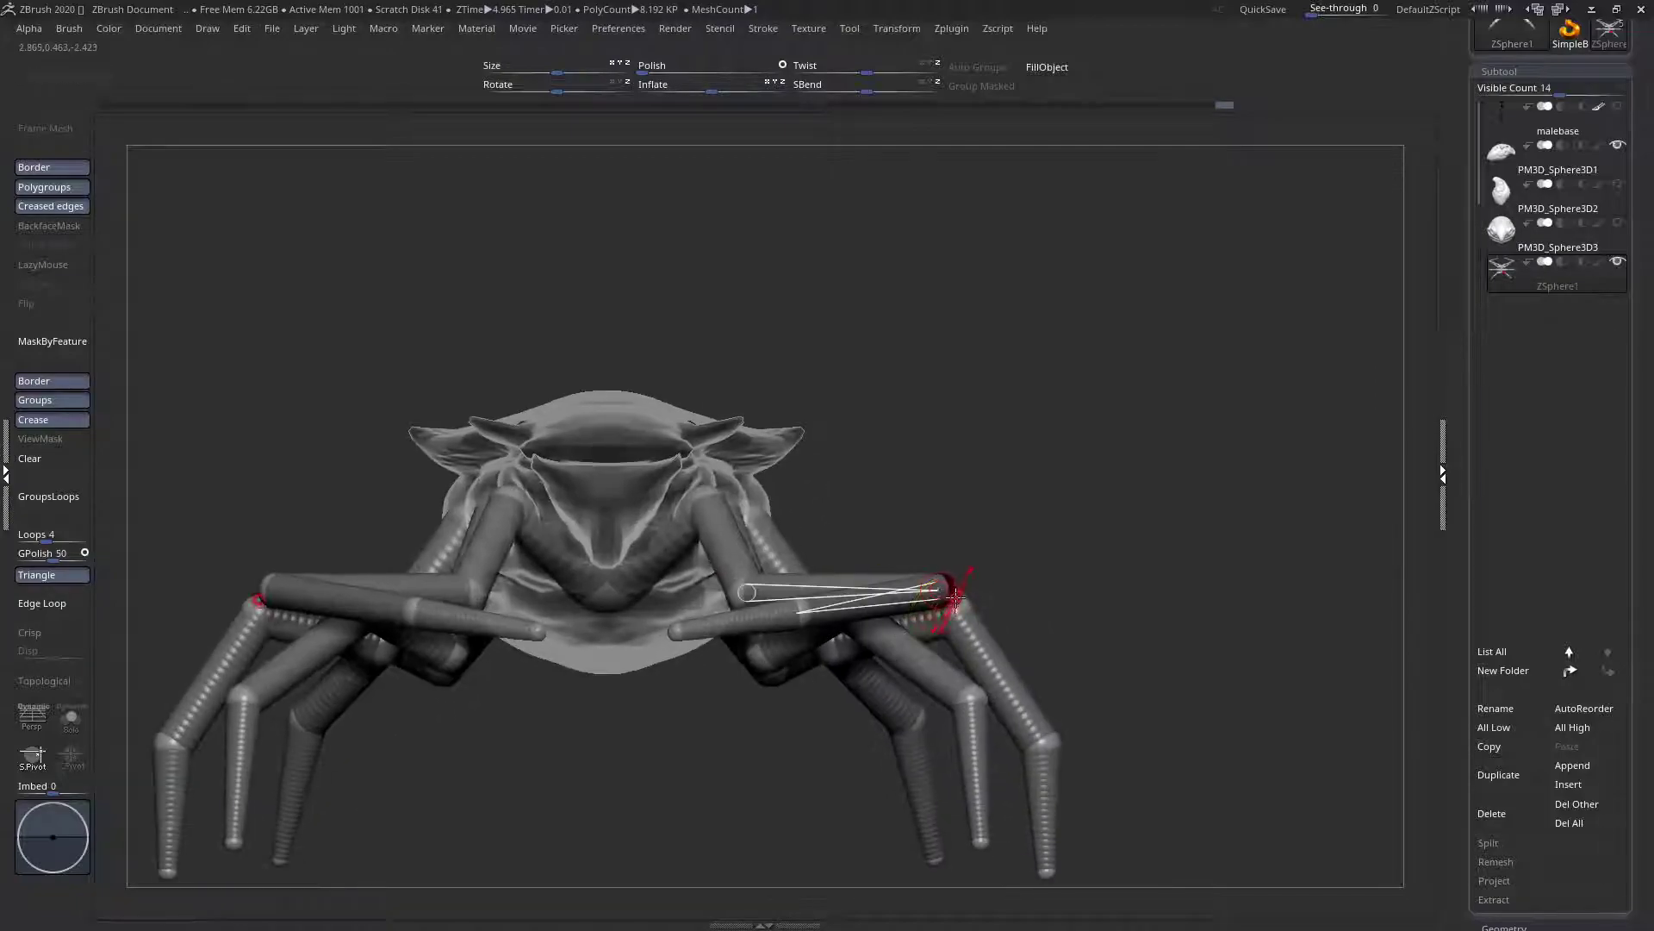
{"action": "left_click_drag", "start_coordinate": [945, 589], "coordinate": [973, 543]}
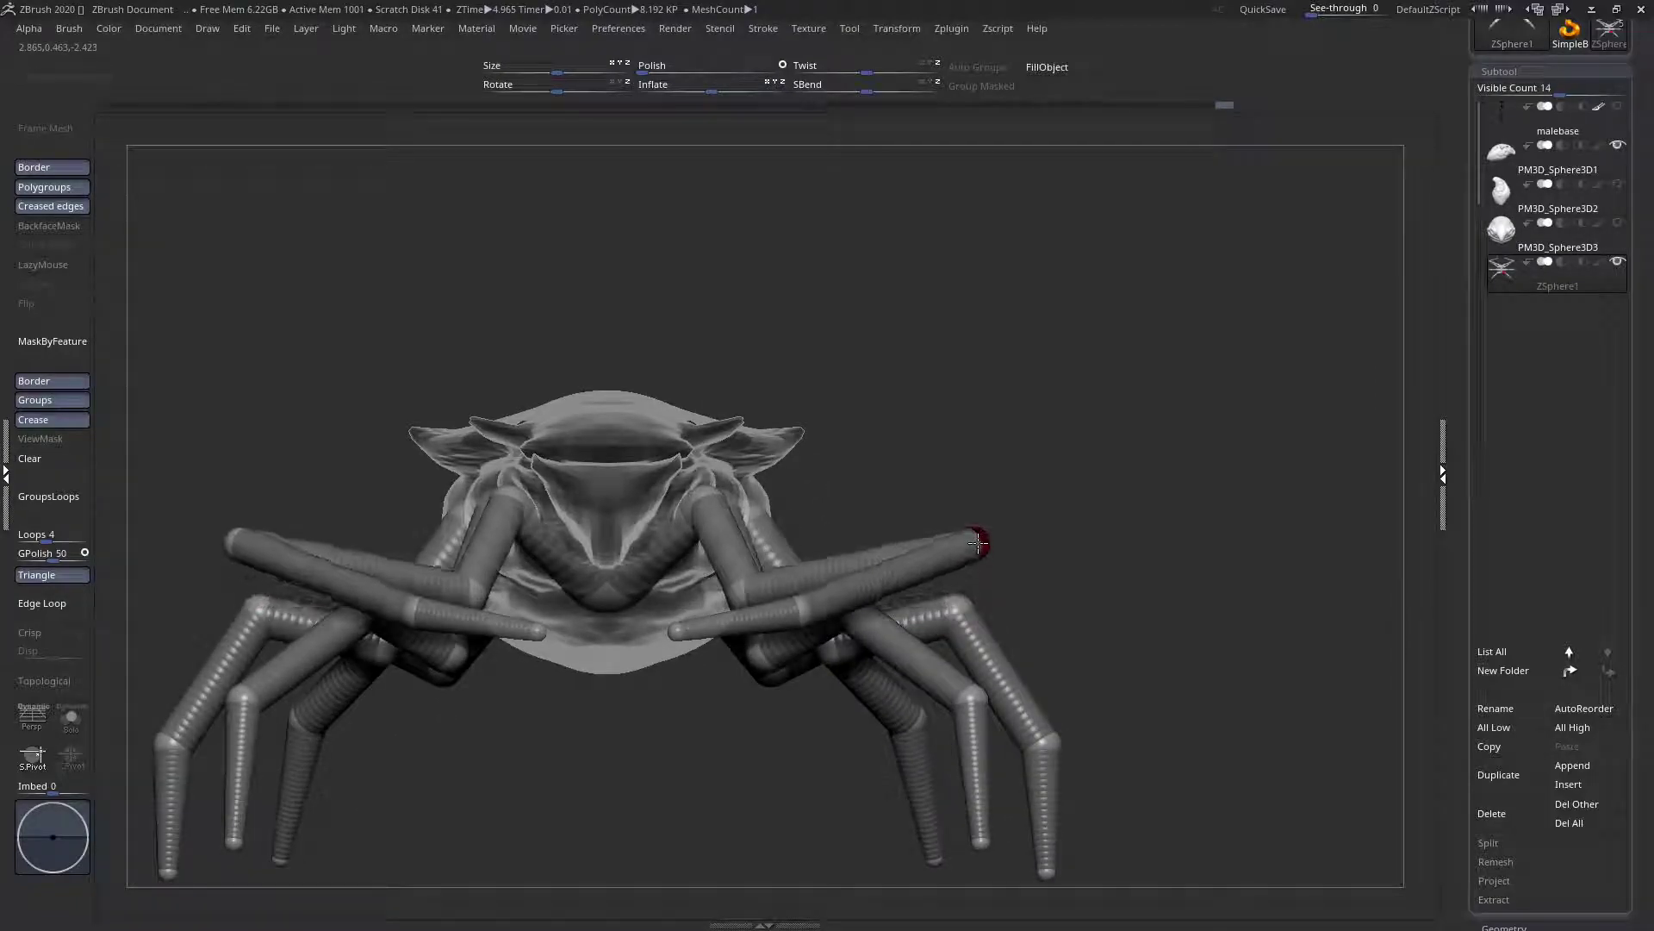
Move the front limbs' forearm joints slightly outward, pull the tips back a little, and raise the forearm joints slightly
{"action": "right_click_drag", "start_coordinate": [811, 627], "coordinate": [833, 559]}
{"action": "left_click_drag", "start_coordinate": [869, 759], "coordinate": [885, 763]}
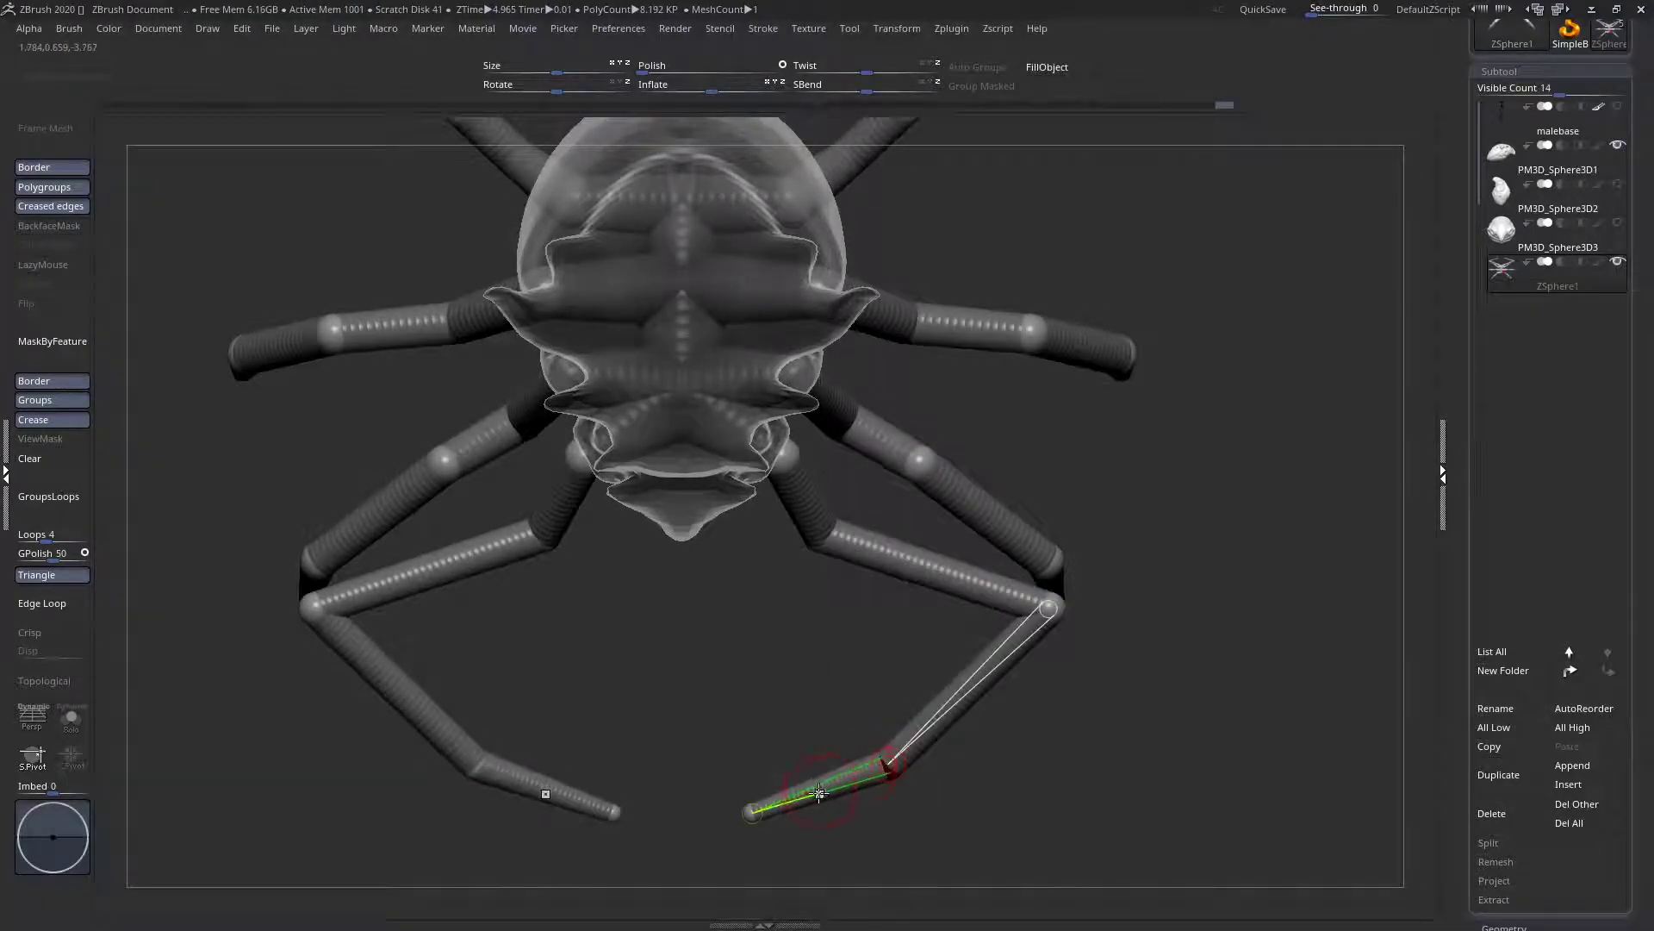
{"action": "left_click_drag", "start_coordinate": [752, 813], "coordinate": [747, 801]}
{"action": "right_click_drag", "start_coordinate": [813, 729], "coordinate": [838, 859]}
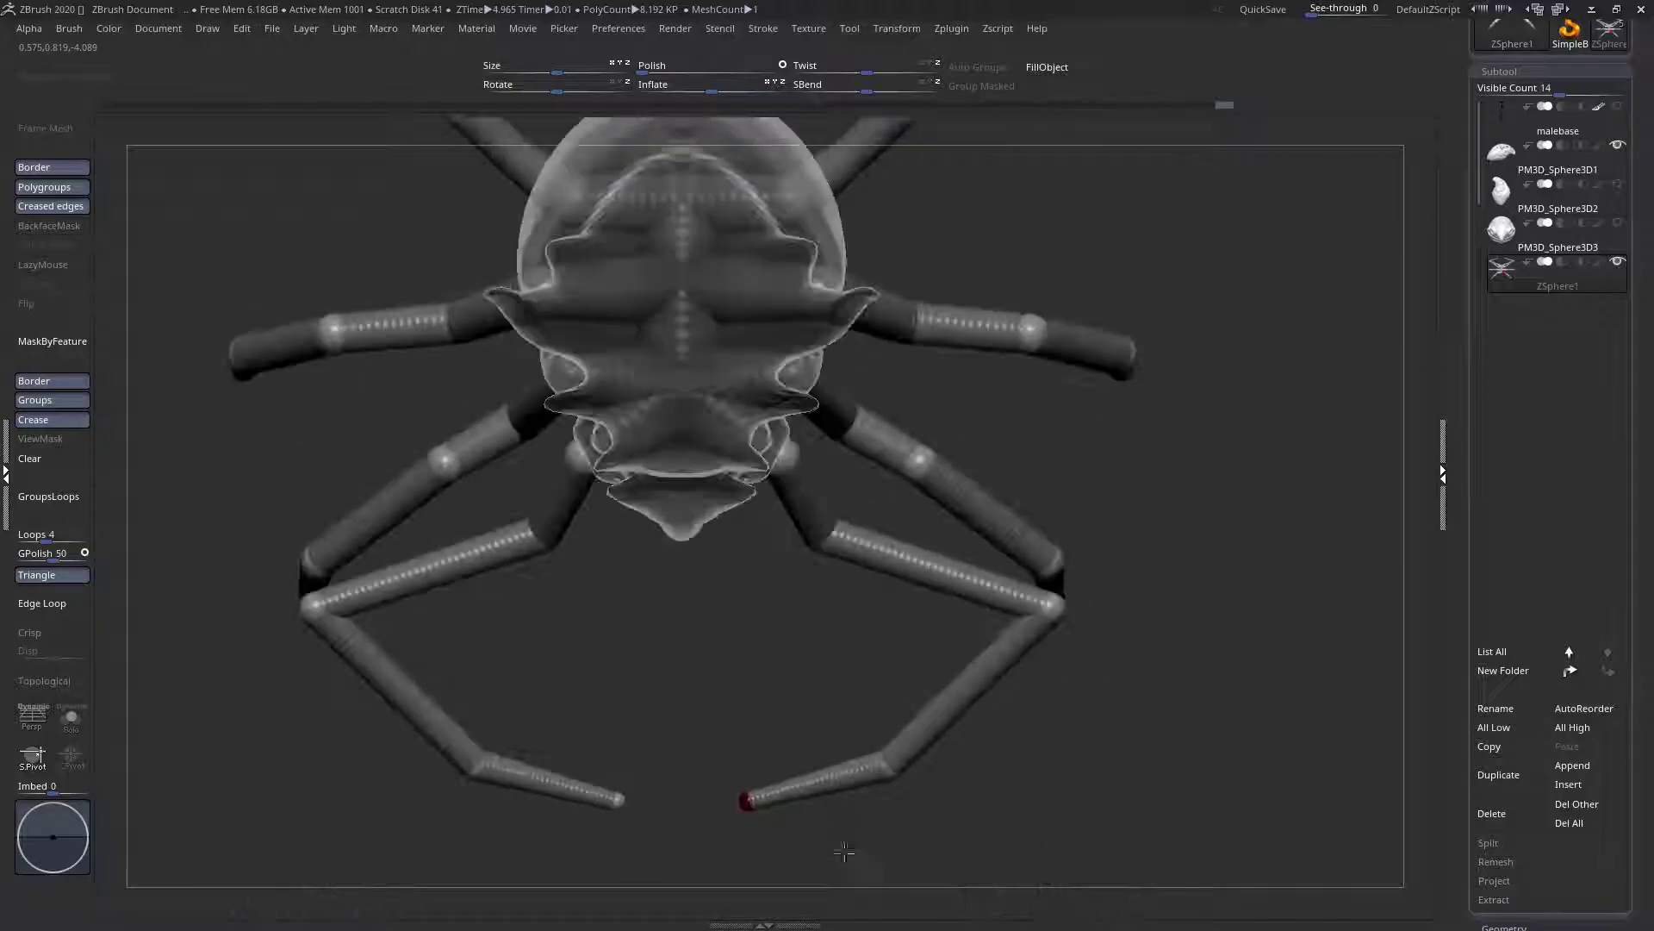
{"action": "left_click_drag", "start_coordinate": [967, 683], "coordinate": [1019, 743]}
{"action": "right_click_drag", "start_coordinate": [1019, 744], "coordinate": [1003, 508]}
{"action": "right_click_drag", "start_coordinate": [1056, 610], "coordinate": [939, 601], "text": "ctrl"}
{"action": "left_click_drag", "start_coordinate": [953, 606], "coordinate": [949, 597]}
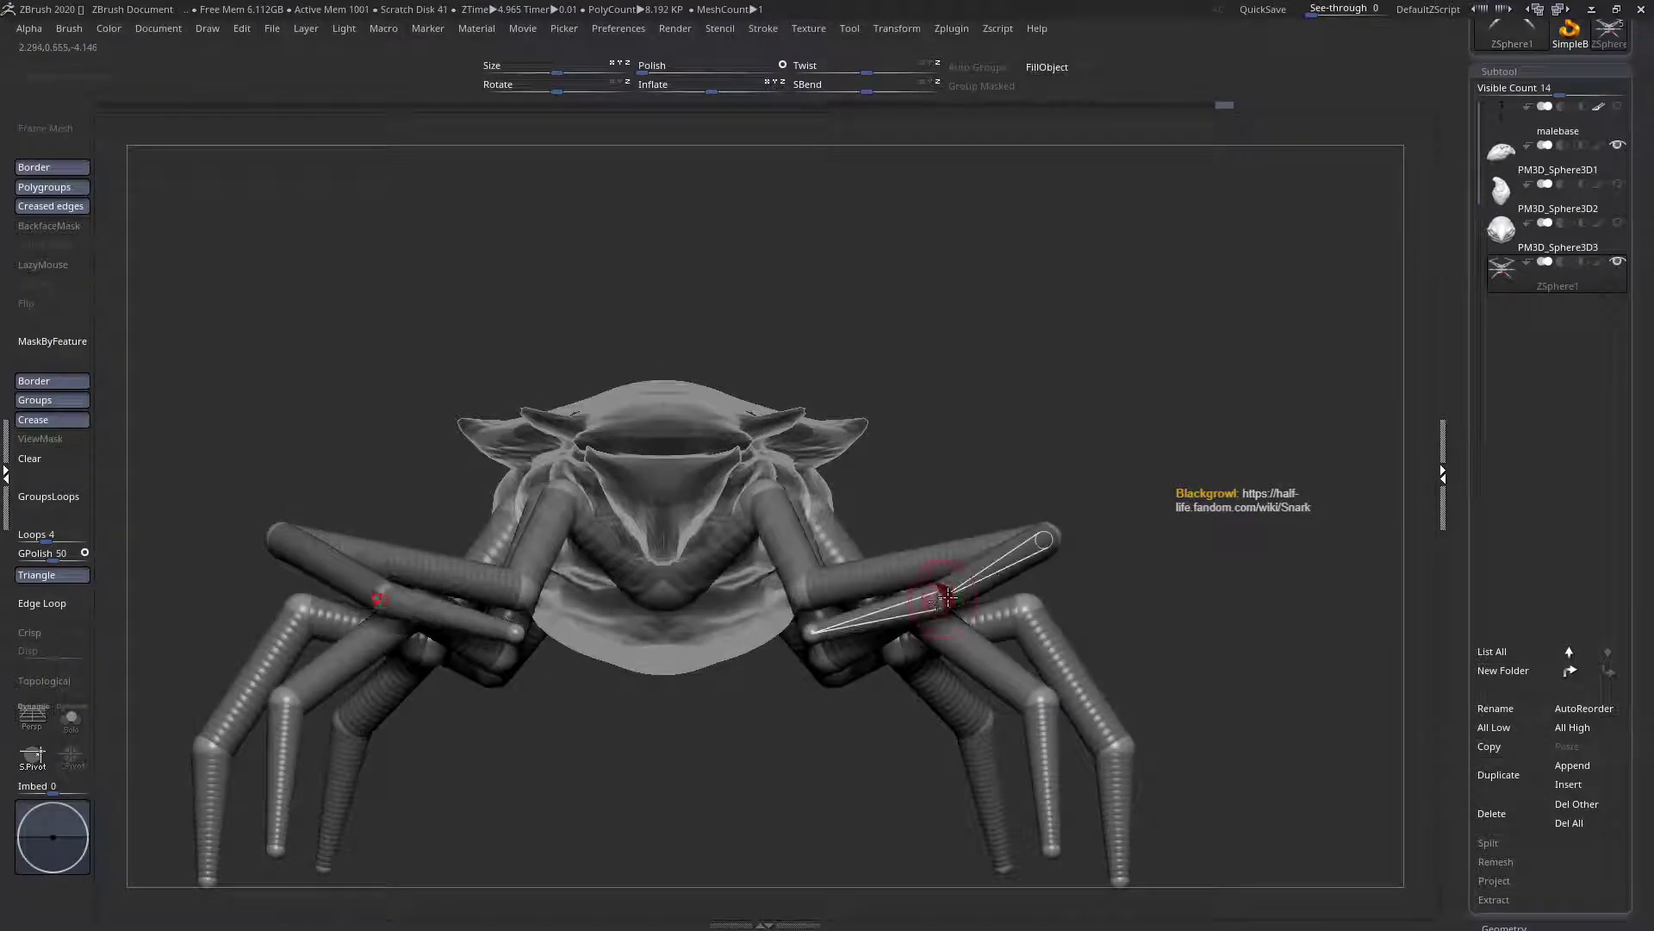
Delete the PM3D_Sphere3D2 subtool
{"action": "key", "text": "f"}
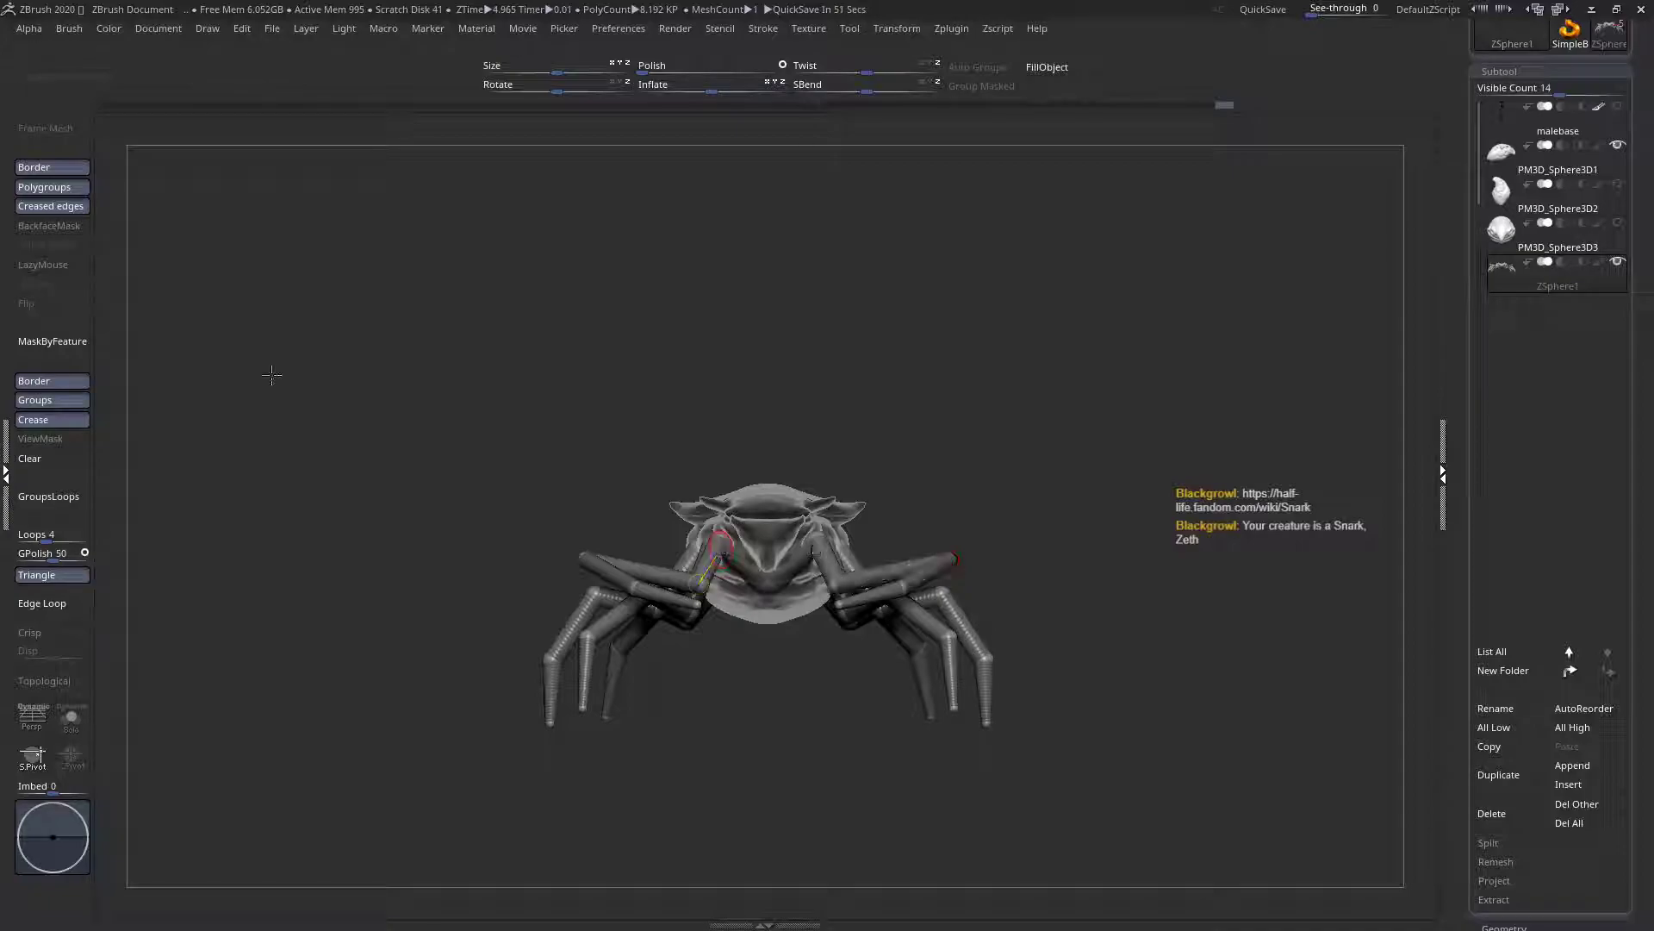
{"action": "left_click_drag", "start_coordinate": [271, 375], "coordinate": [456, 518]}
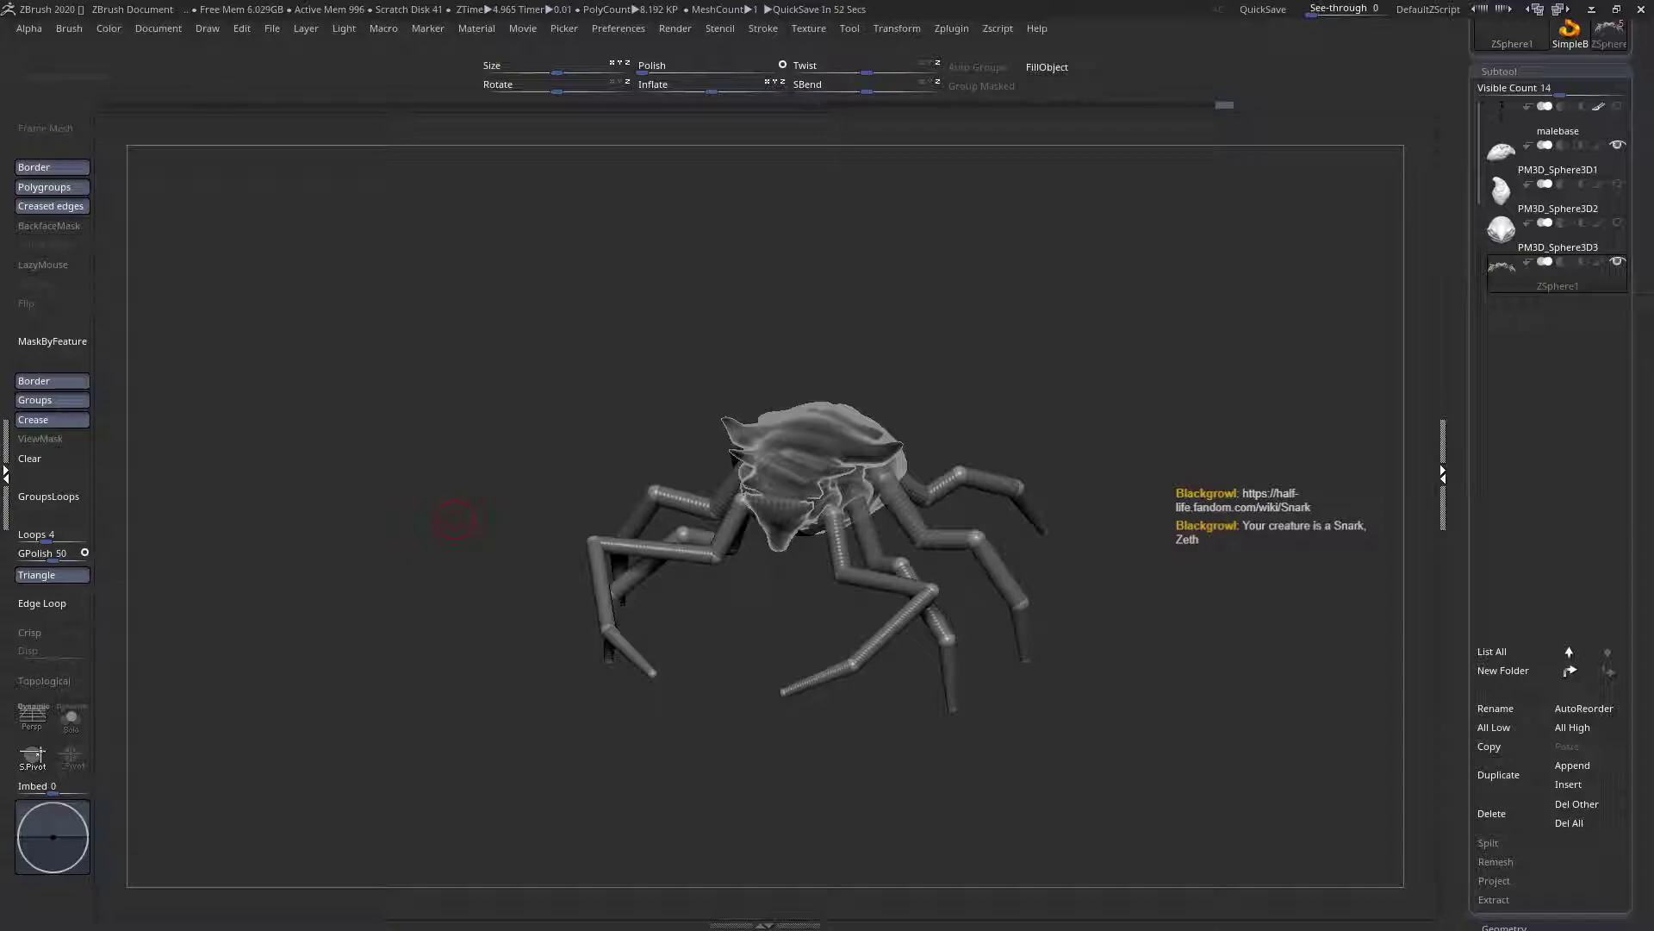
{"action": "left_click_drag", "start_coordinate": [667, 369], "coordinate": [778, 505], "text": "shift"}
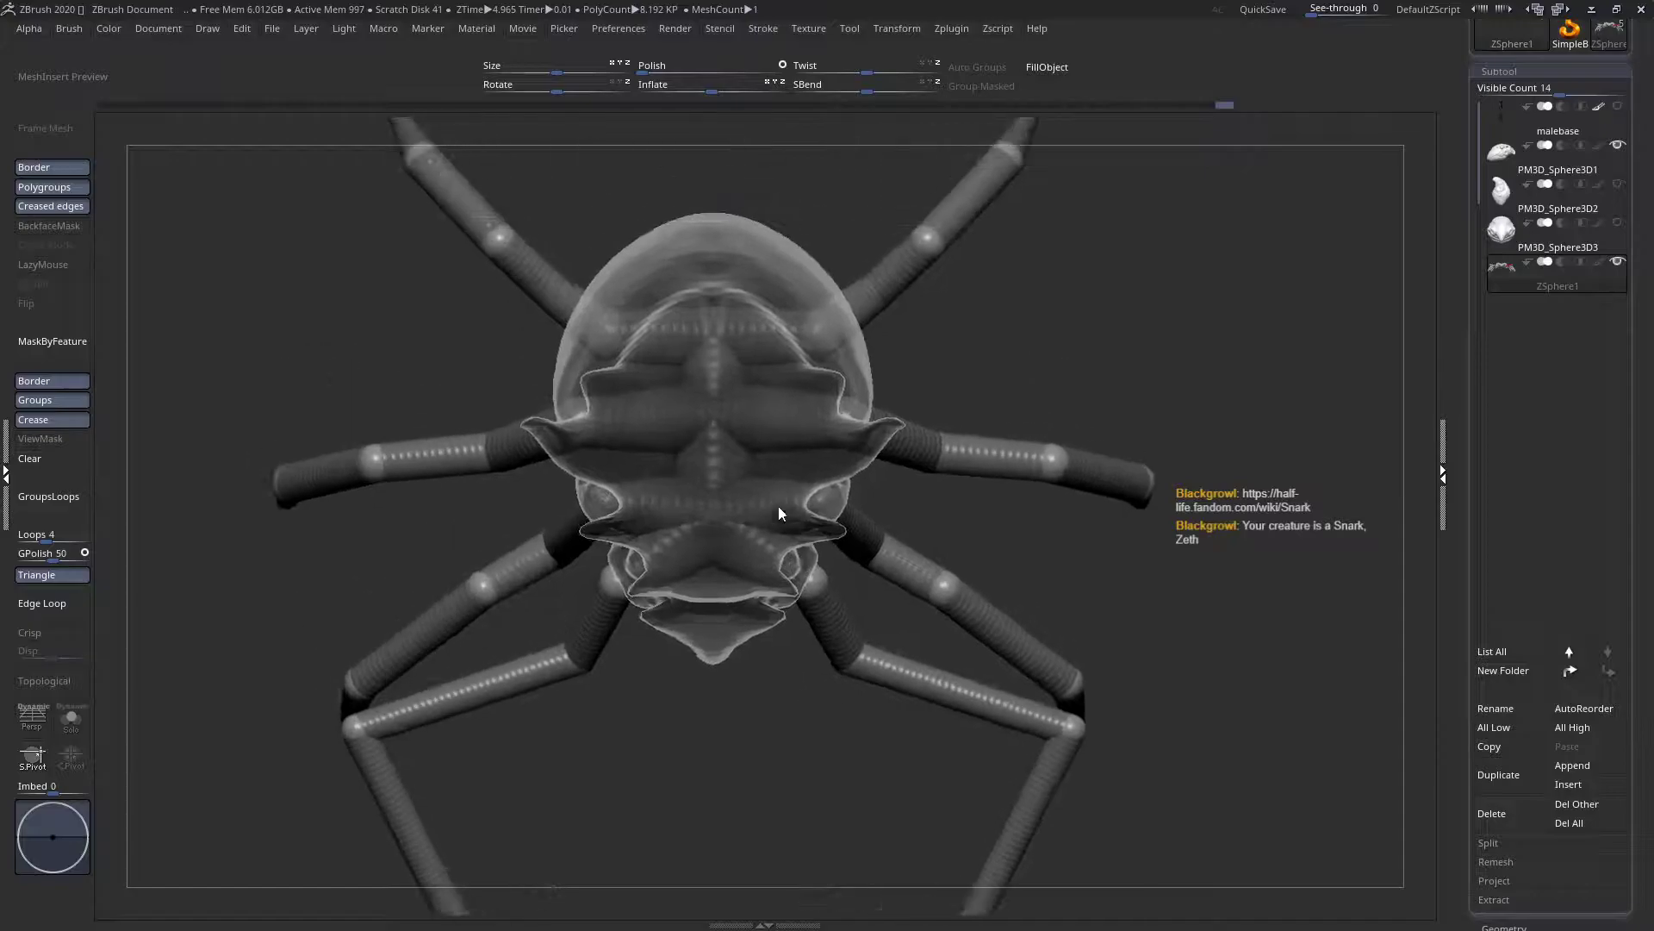
{"action": "left_click", "coordinate": [1491, 245]}
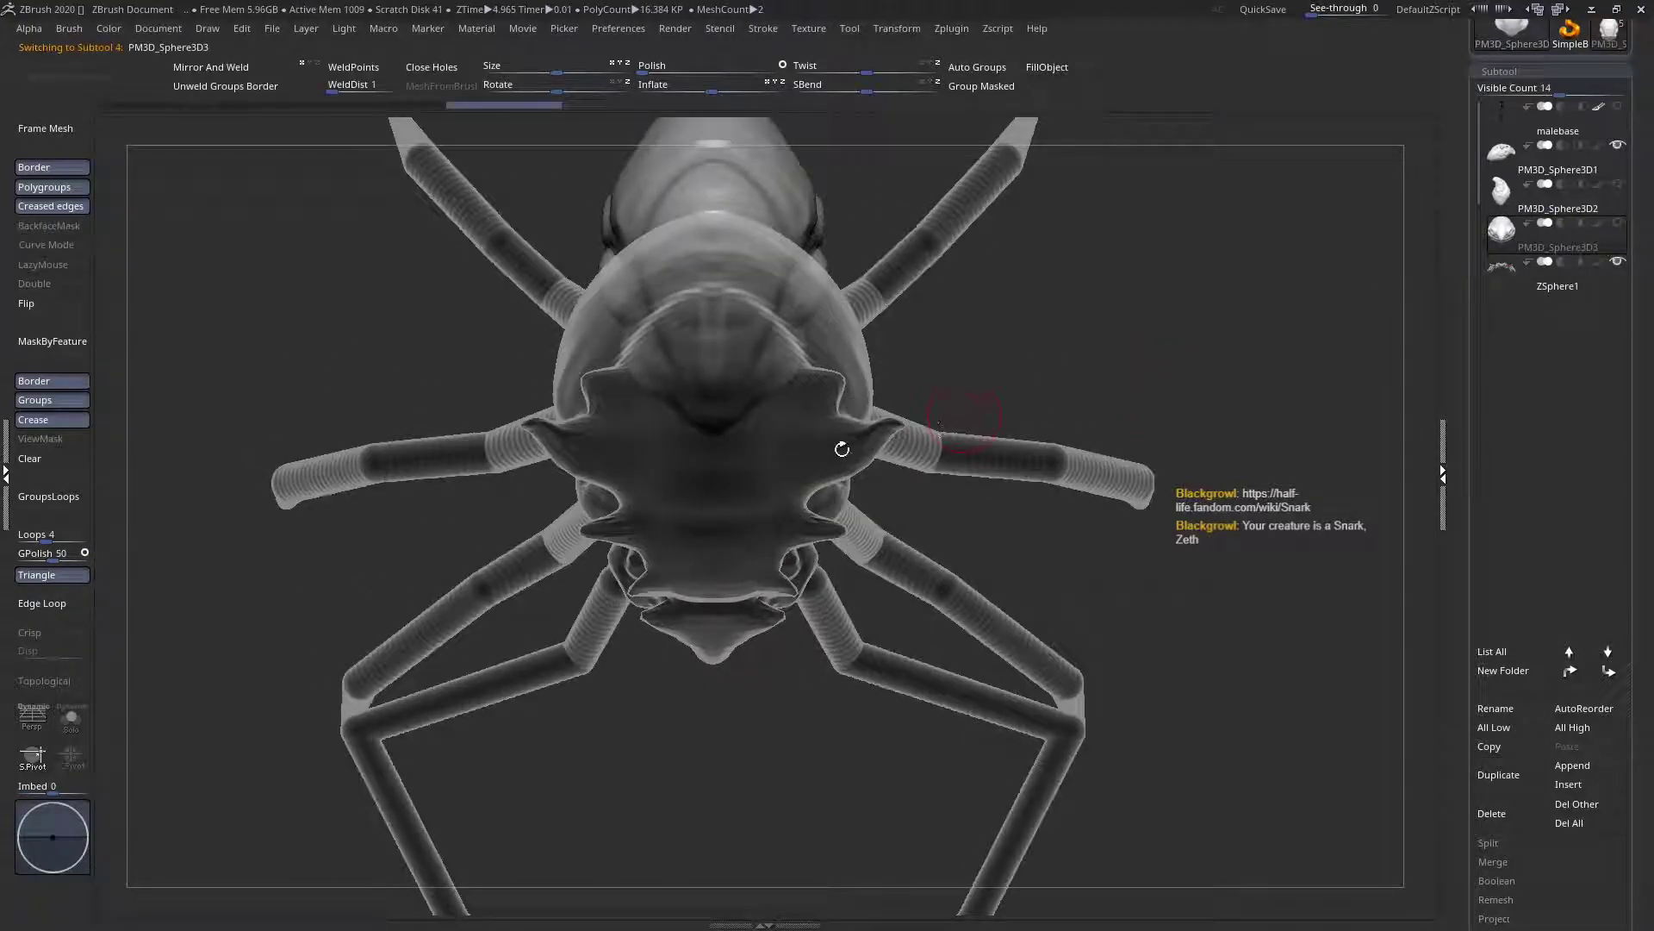
{"action": "left_click", "coordinate": [791, 463], "text": "alt"}
{"action": "left_click_drag", "start_coordinate": [991, 371], "coordinate": [965, 491], "text": "alt"}
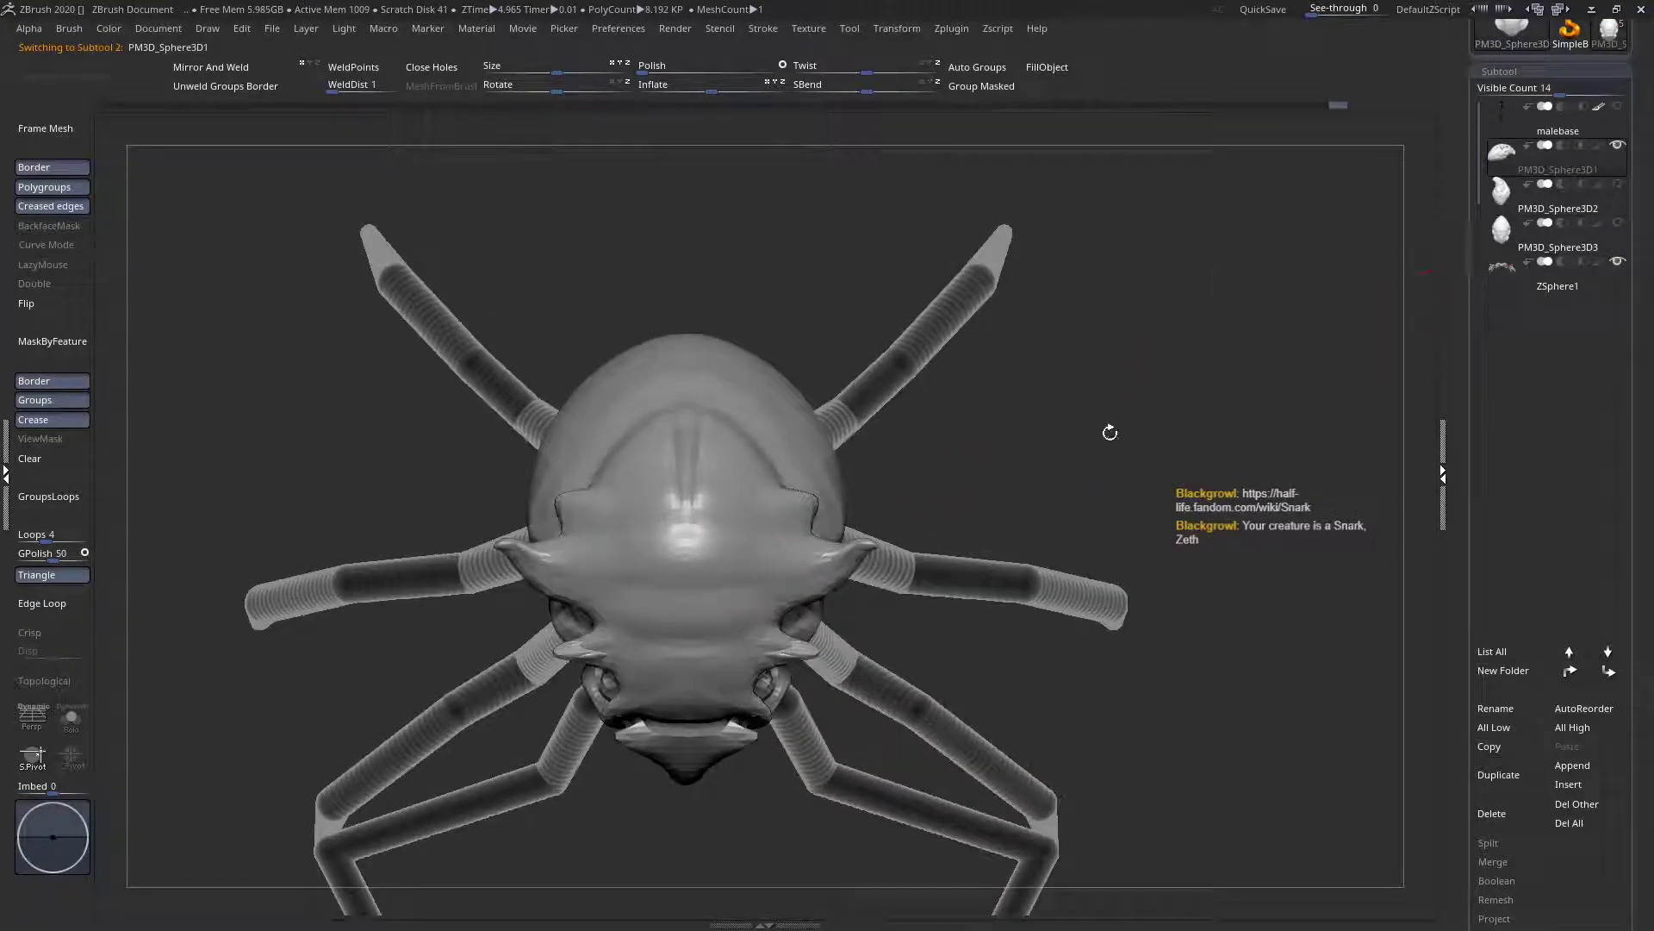
{"action": "left_click", "coordinate": [1518, 205]}
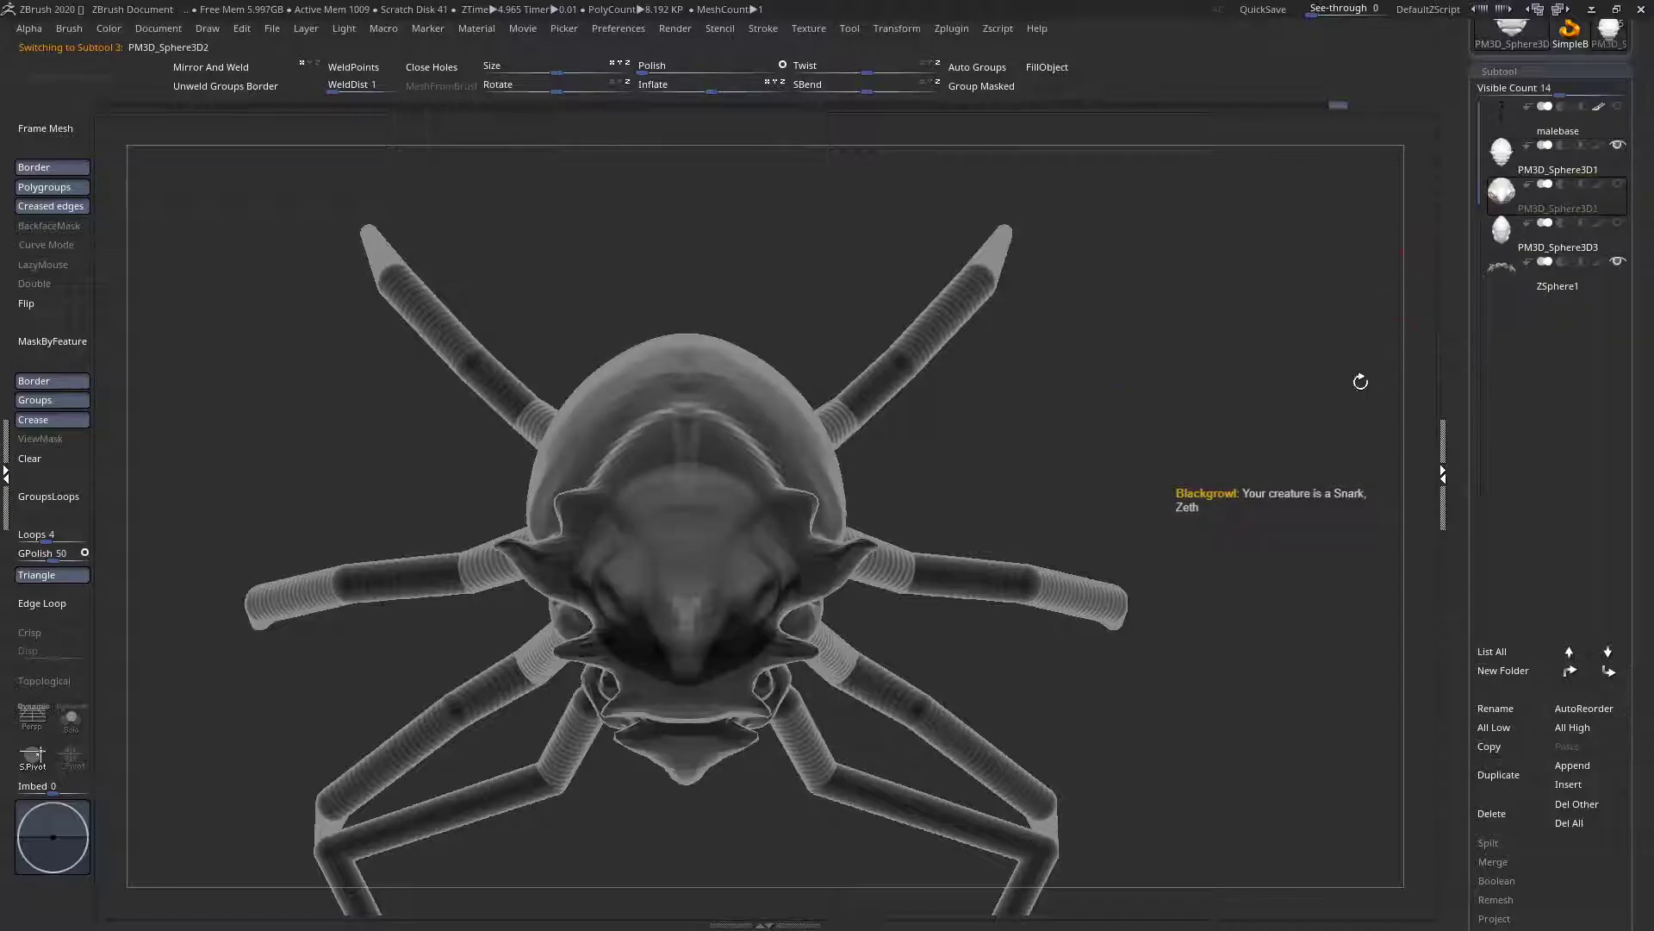
{"action": "scroll", "coordinate": [1560, 659], "scroll_direction": "down", "scroll_amount": 5}
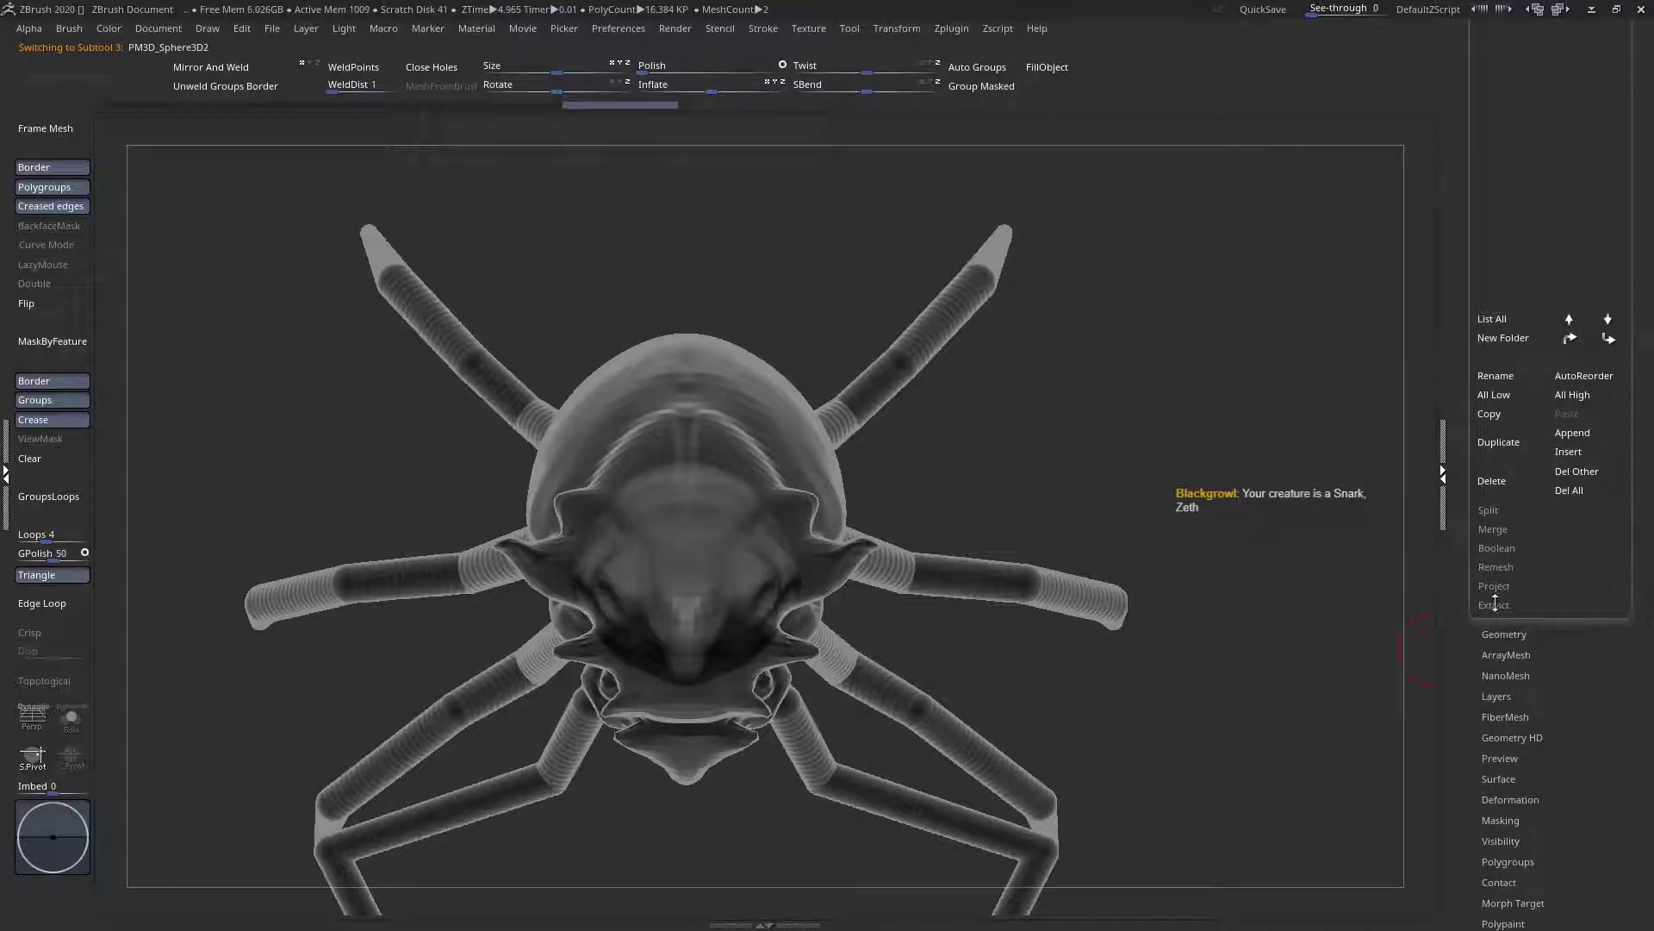
{"action": "left_click", "coordinate": [1492, 480]}
{"action": "left_click", "coordinate": [1349, 534]}
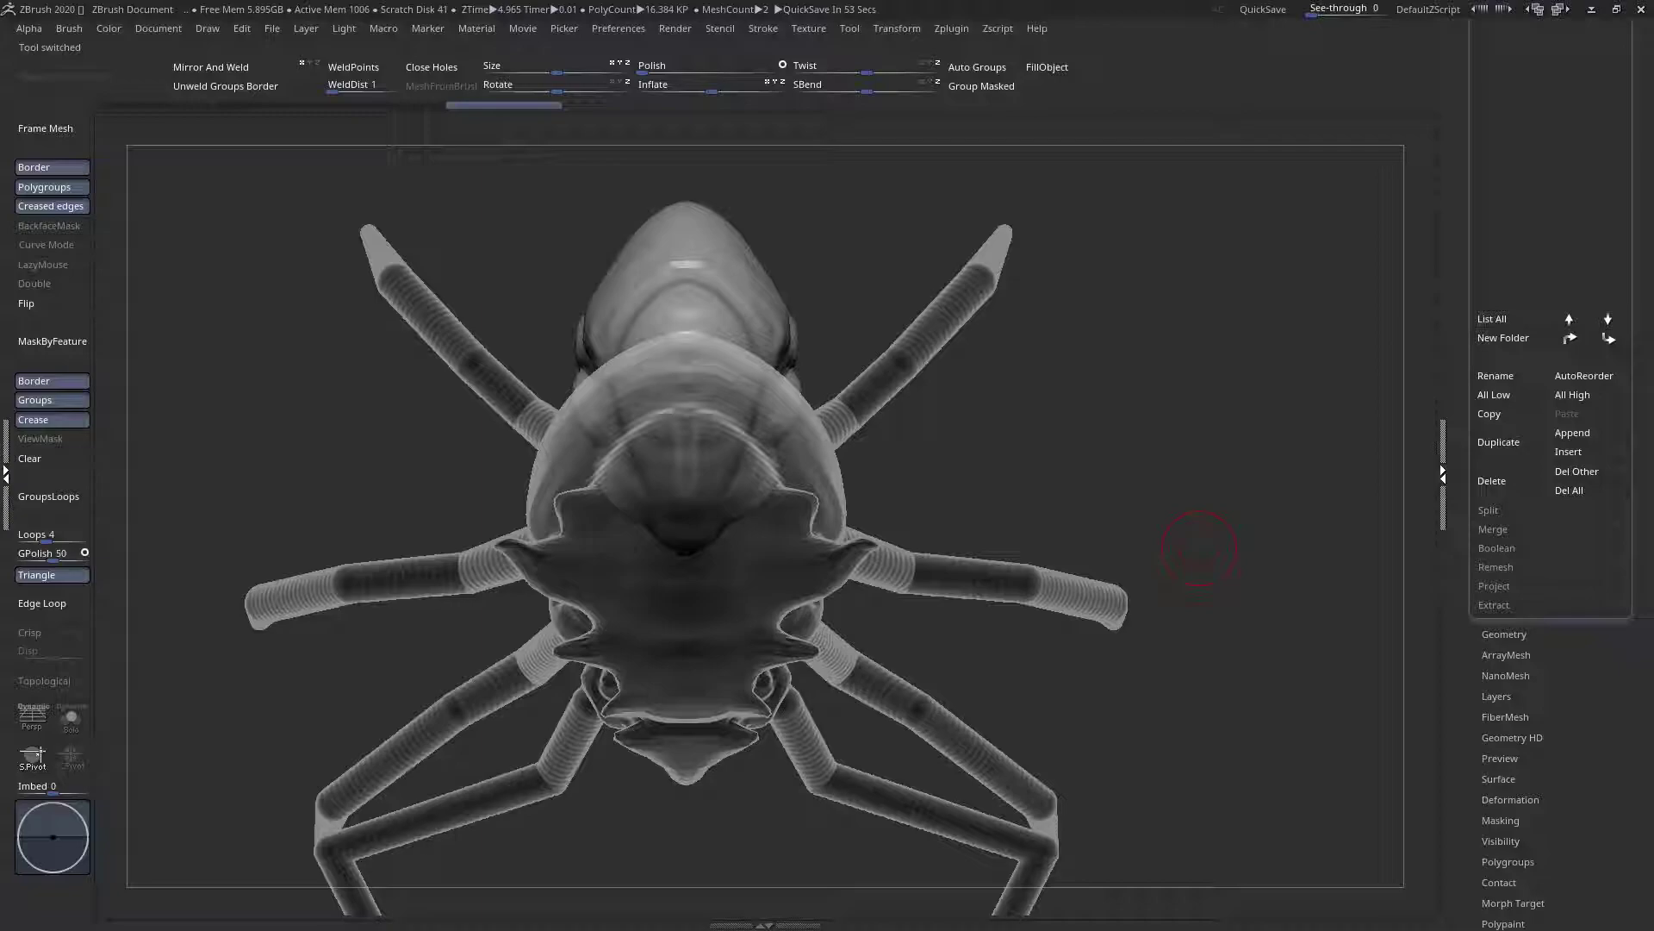
Delete the PM3D_Sphere3D3 subtool
{"action": "left_click_drag", "start_coordinate": [1096, 459], "coordinate": [690, 461], "text": "alt"}
{"action": "left_click", "coordinate": [923, 435], "text": "alt"}
{"action": "left_click_drag", "start_coordinate": [1649, 180], "coordinate": [1623, 266]}
{"action": "left_click", "coordinate": [1491, 709]}
{"action": "left_click", "coordinate": [1349, 749]}
Select the PM3D_Sphere3D1 body and pull its large side horns outward into longer points with a resized Move brush
{"action": "left_click_drag", "start_coordinate": [731, 409], "coordinate": [840, 331]}
{"action": "left_click_drag", "start_coordinate": [770, 378], "coordinate": [1019, 293], "text": "shift"}
{"action": "scroll", "coordinate": [1508, 267], "scroll_direction": "up", "scroll_amount": 4}
{"action": "left_click", "coordinate": [1508, 262]}
{"action": "key", "text": "space"}
{"action": "key", "text": "space"}
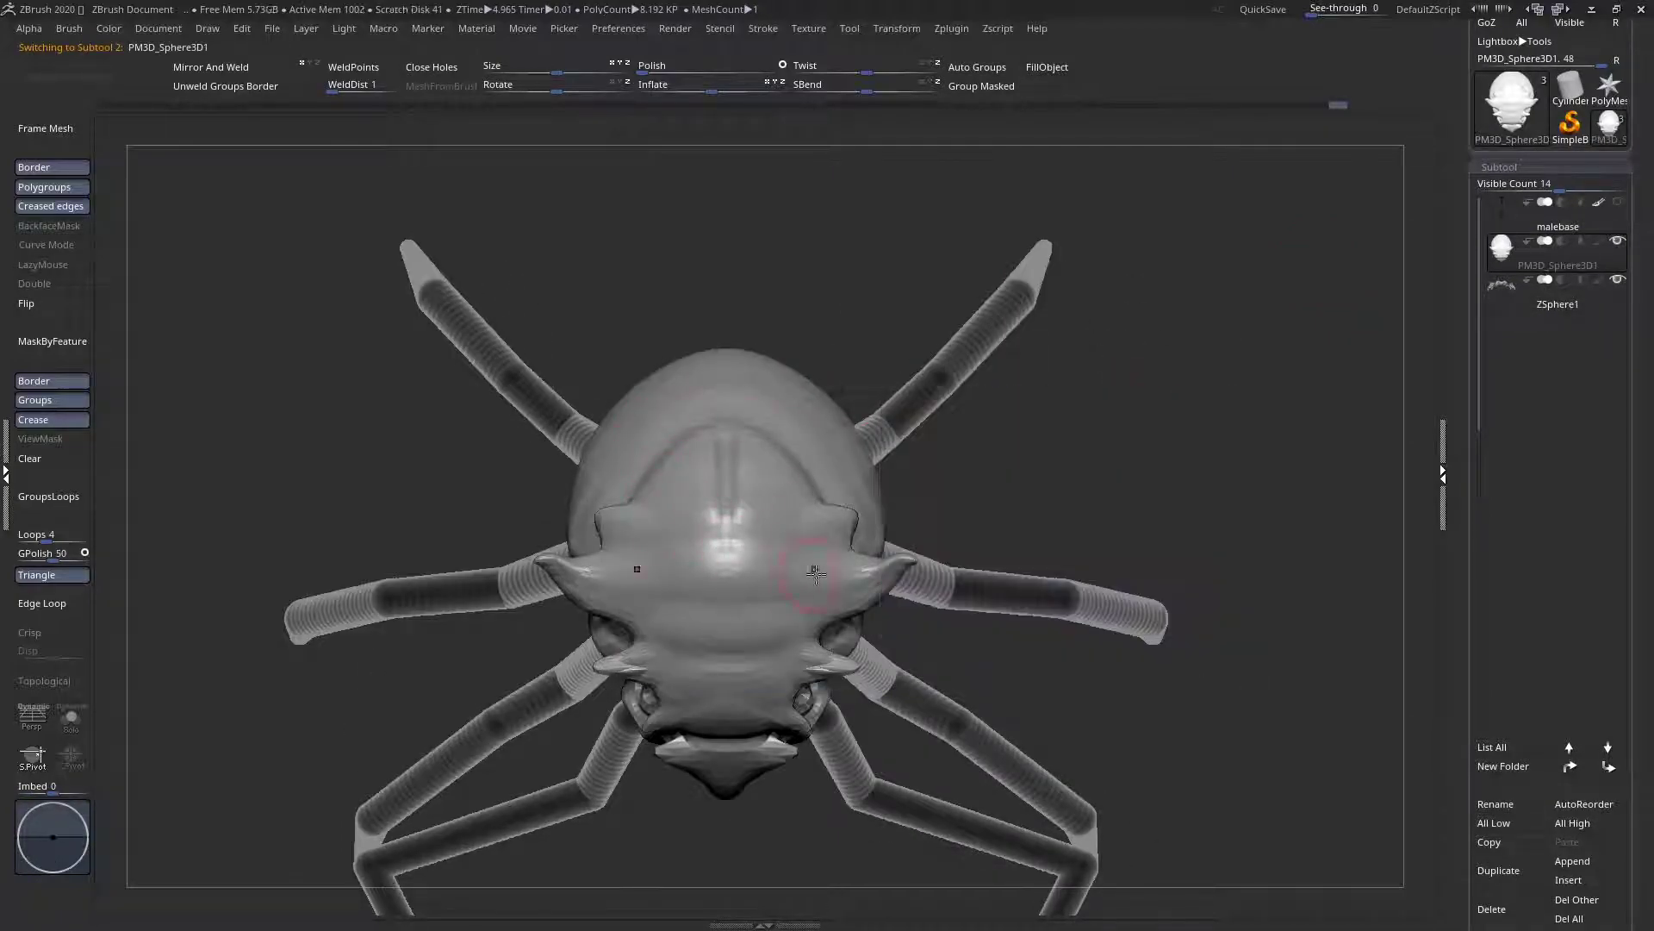
{"action": "key", "text": "space"}
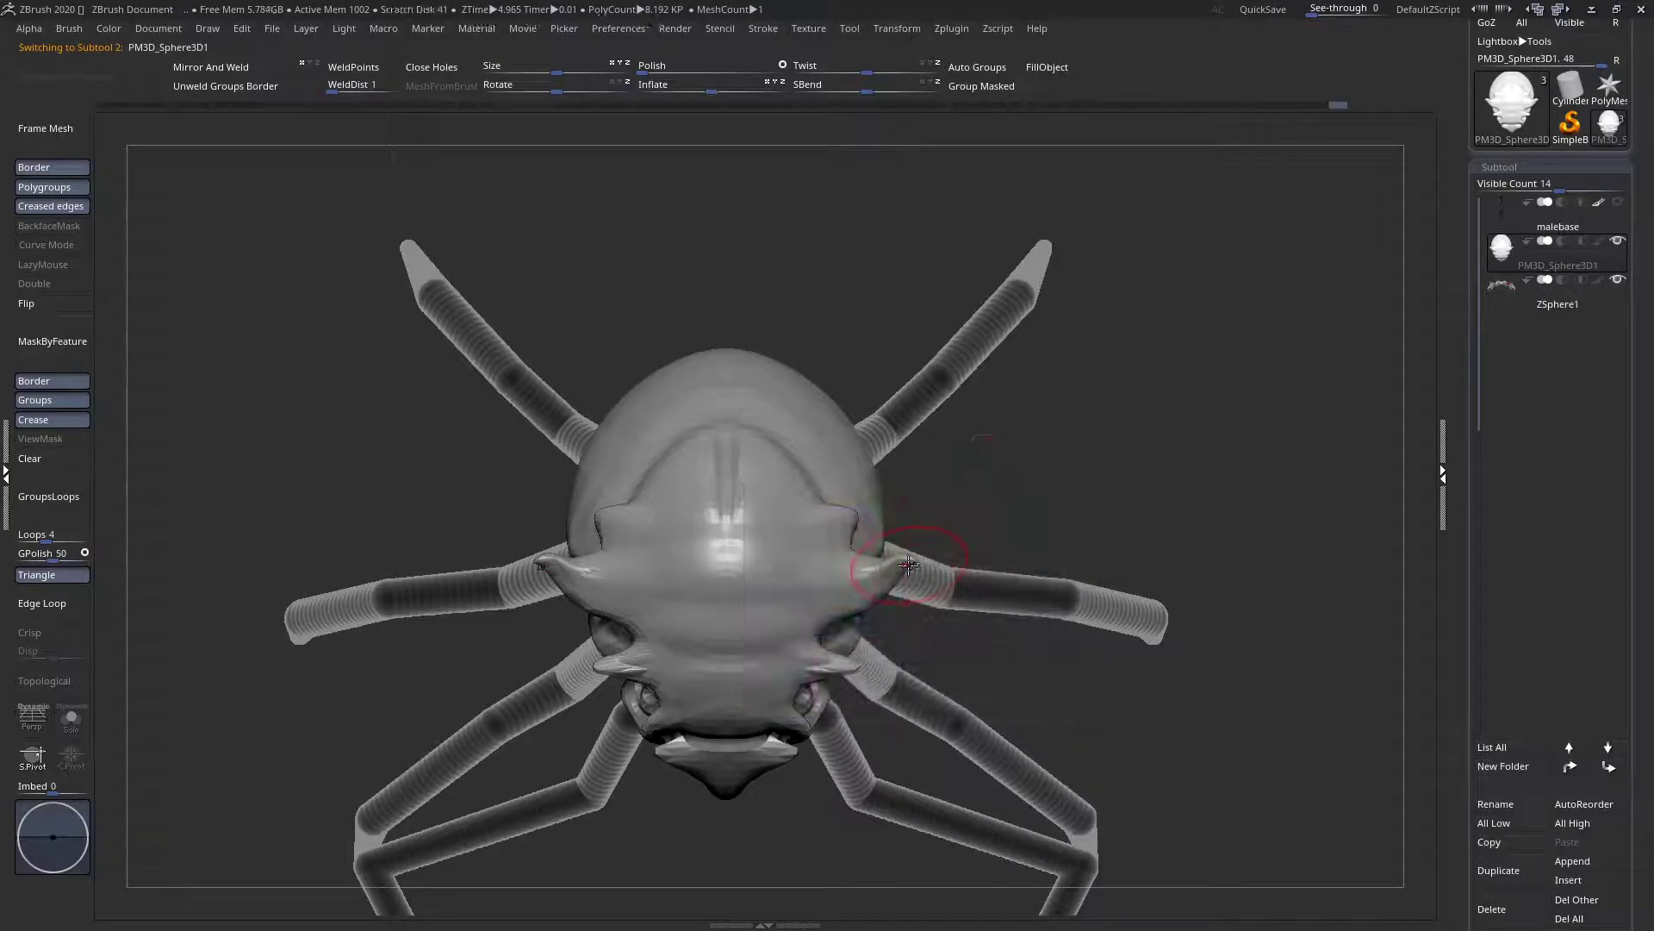
{"action": "key", "text": "space"}
{"action": "left_click_drag", "start_coordinate": [927, 548], "coordinate": [929, 517]}
{"action": "left_click_drag", "start_coordinate": [845, 410], "coordinate": [926, 338]}
{"action": "key", "text": "space"}
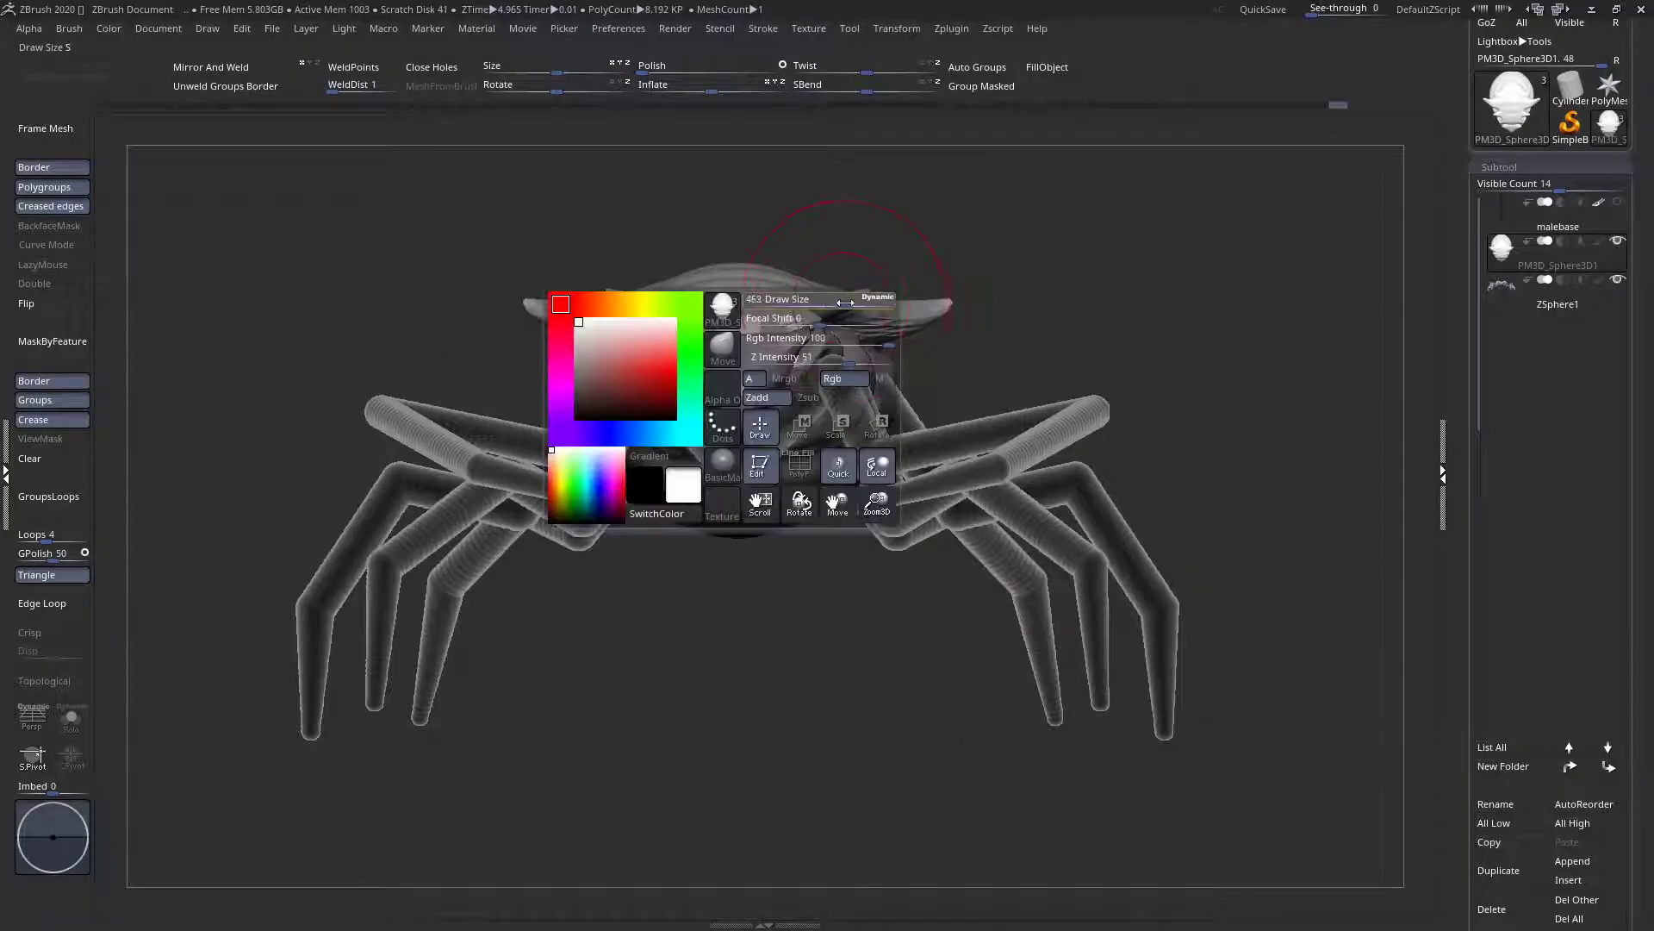
{"action": "mouse_move", "coordinate": [861, 294]}
{"action": "left_mouse_down"}
{"action": "mouse_move", "coordinate": [929, 285]}
{"action": "mouse_move", "coordinate": [912, 298]}
{"action": "mouse_move", "coordinate": [943, 274]}
{"action": "mouse_move", "coordinate": [930, 455]}
{"action": "left_mouse_up"}
{"action": "left_click_drag", "start_coordinate": [939, 380], "coordinate": [826, 318]}
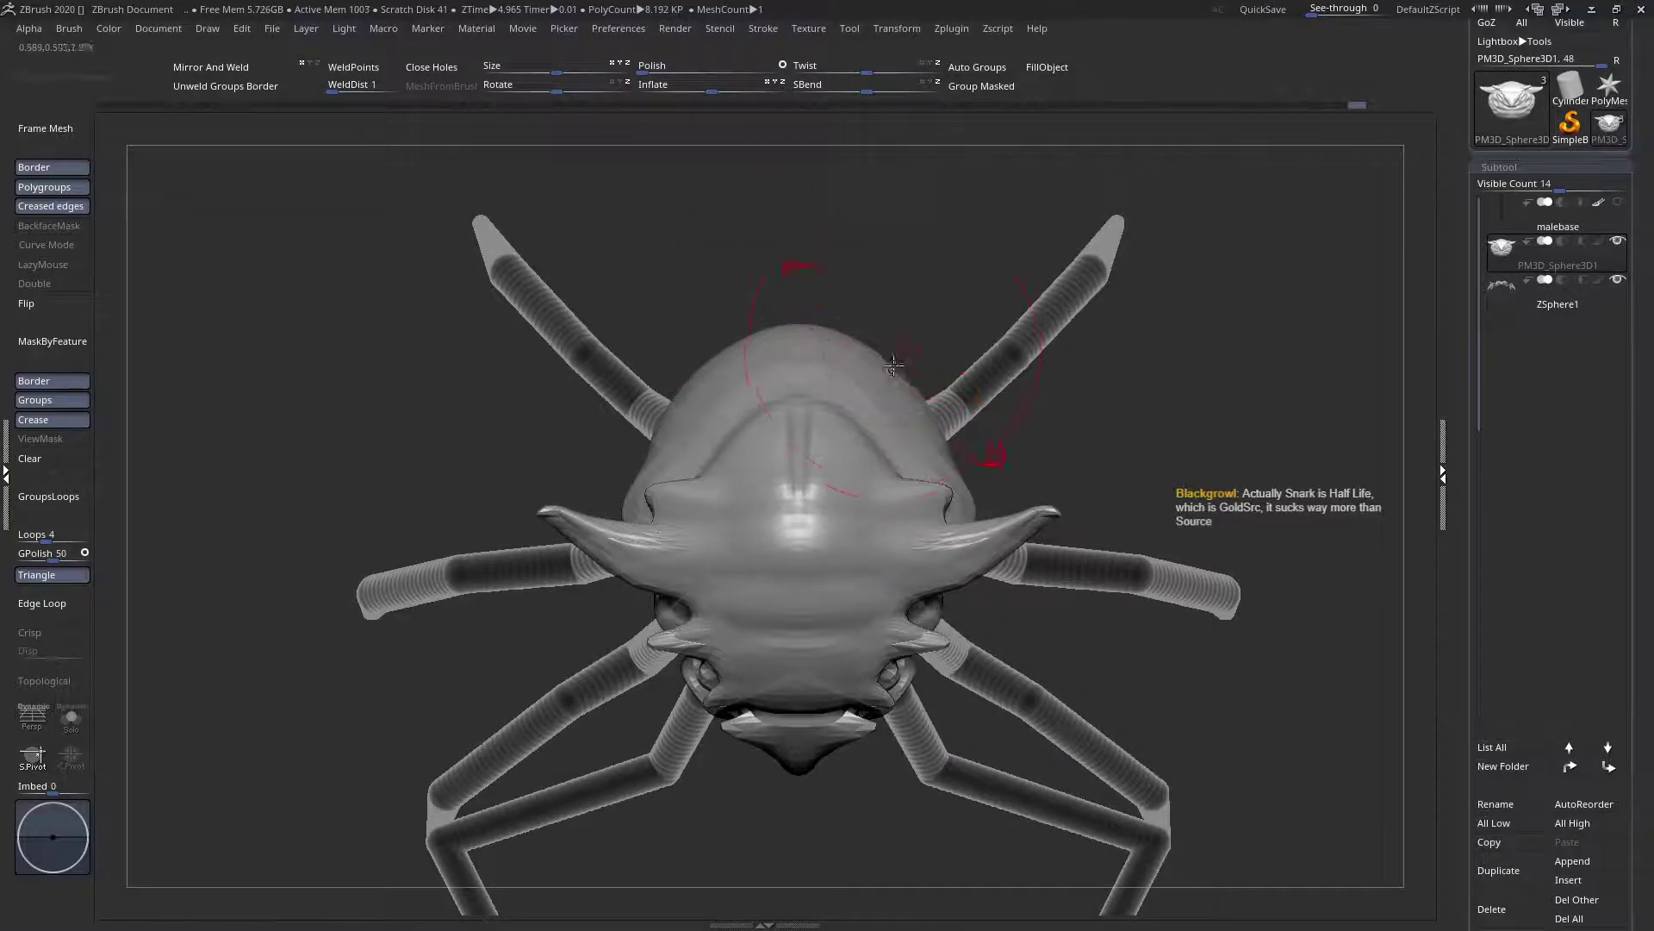
Pull the abdomen's rear end backward and taper its rear sides with the Move brush
{"action": "left_click_drag", "start_coordinate": [894, 362], "coordinate": [915, 356]}
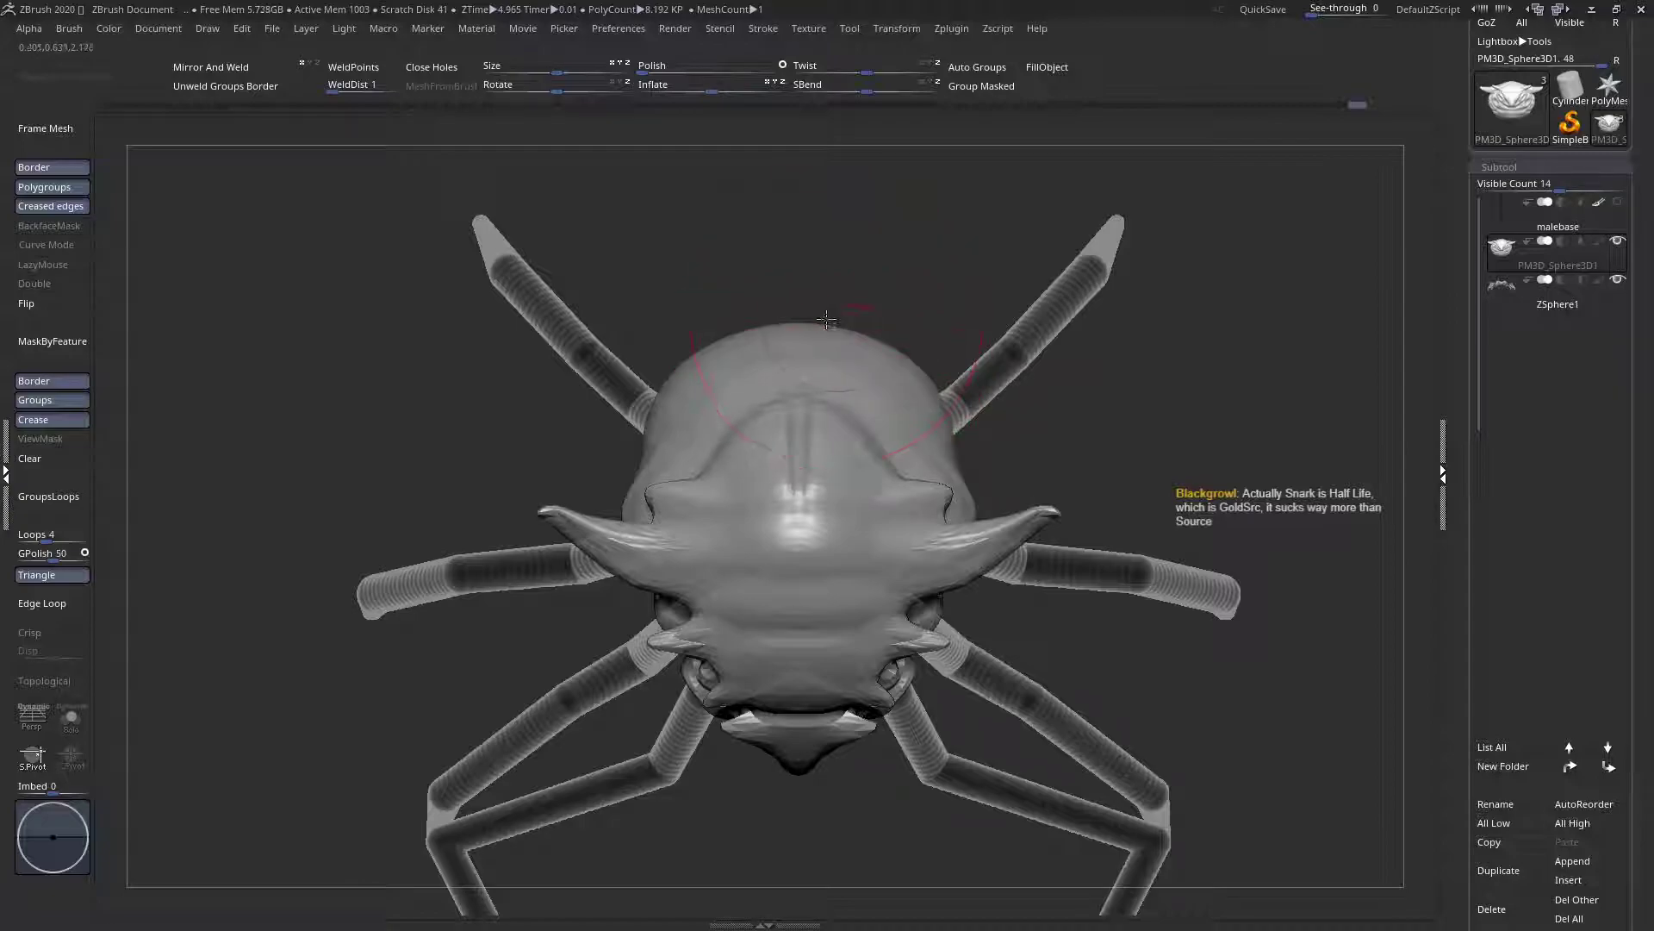
{"action": "mouse_move", "coordinate": [866, 321]}
{"action": "left_mouse_down"}
{"action": "mouse_move", "coordinate": [886, 310]}
{"action": "mouse_move", "coordinate": [864, 314]}
{"action": "left_mouse_up"}
{"action": "mouse_move", "coordinate": [864, 313]}
{"action": "right_mouse_down"}
{"action": "mouse_move", "coordinate": [846, 384]}
{"action": "mouse_move", "coordinate": [825, 270]}
{"action": "right_mouse_up"}
{"action": "left_click_drag", "start_coordinate": [824, 270], "coordinate": [823, 224]}
{"action": "right_click_drag", "start_coordinate": [822, 273], "coordinate": [889, 309]}
{"action": "right_click", "coordinate": [888, 309]}
{"action": "mouse_move", "coordinate": [897, 321]}
{"action": "left_mouse_down"}
{"action": "mouse_move", "coordinate": [933, 336]}
{"action": "mouse_move", "coordinate": [916, 362]}
{"action": "left_mouse_up"}
{"action": "right_click", "coordinate": [939, 359]}
{"action": "right_click_drag", "start_coordinate": [916, 363], "coordinate": [927, 380]}
{"action": "right_click", "coordinate": [932, 367]}
Reshape the abdomen's side contour behind the shell with a resized Move brush
{"action": "left_click", "coordinate": [934, 366]}
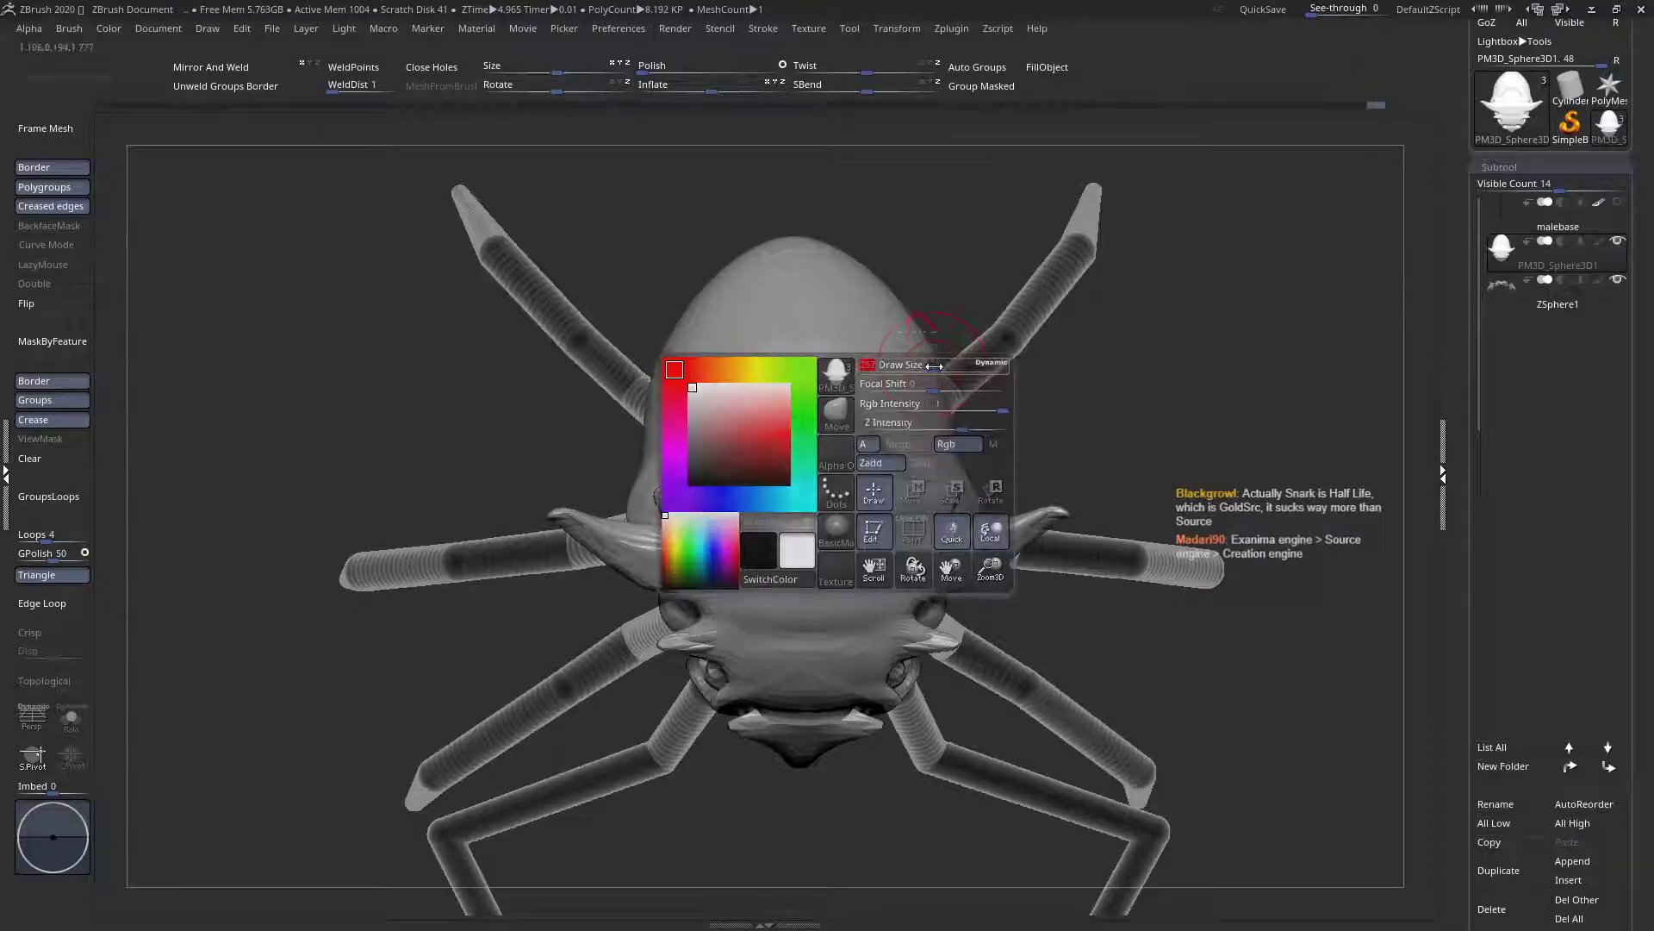
{"action": "left_click_drag", "start_coordinate": [937, 367], "coordinate": [971, 385]}
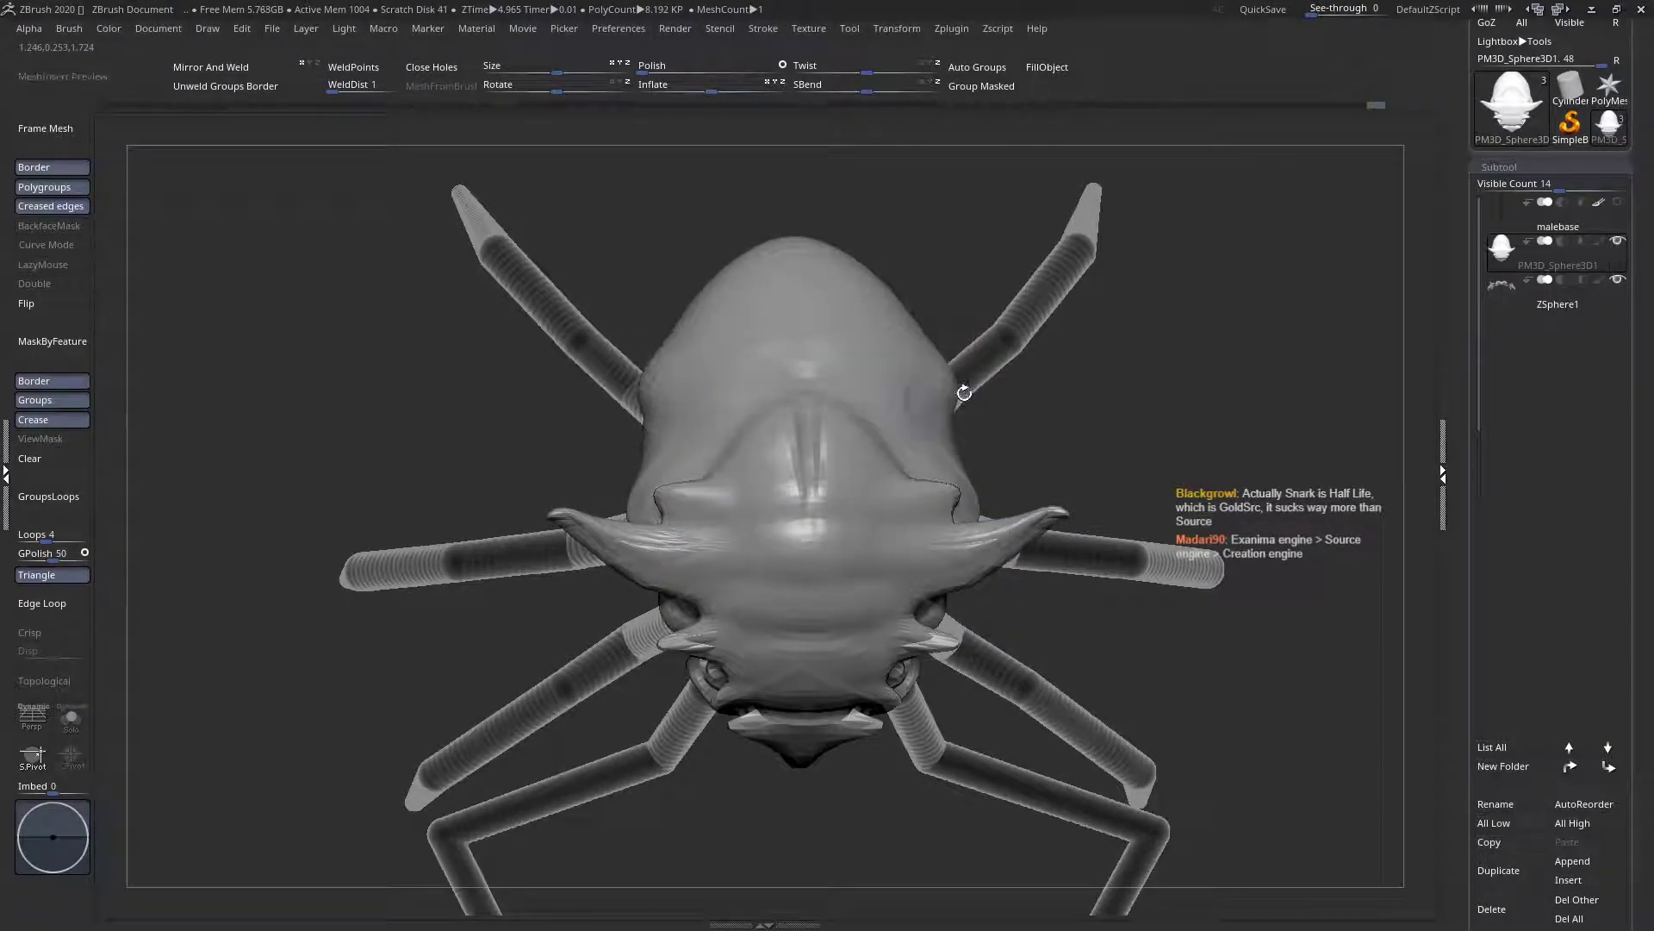
{"action": "right_click_drag", "start_coordinate": [967, 395], "coordinate": [953, 374]}
{"action": "right_click_drag", "start_coordinate": [908, 289], "coordinate": [938, 382], "text": "alt"}
{"action": "right_click", "coordinate": [937, 380]}
{"action": "left_click_drag", "start_coordinate": [936, 380], "coordinate": [943, 400]}
{"action": "right_click_drag", "start_coordinate": [926, 395], "coordinate": [861, 405]}
{"action": "right_click", "coordinate": [776, 429]}
{"action": "left_click_drag", "start_coordinate": [858, 330], "coordinate": [864, 330]}
Pull the abdomen's flanks outward into angular corners beside the hind legs and refine its rear outline
{"action": "right_click_drag", "start_coordinate": [866, 360], "coordinate": [926, 413]}
{"action": "right_click", "coordinate": [928, 415]}
{"action": "mouse_move", "coordinate": [929, 416]}
{"action": "left_mouse_down"}
{"action": "mouse_move", "coordinate": [958, 467]}
{"action": "mouse_move", "coordinate": [1016, 506]}
{"action": "left_mouse_up"}
{"action": "right_click", "coordinate": [993, 465]}
{"action": "right_click", "coordinate": [999, 478]}
{"action": "left_click_drag", "start_coordinate": [965, 431], "coordinate": [1078, 639]}
{"action": "right_click", "coordinate": [981, 435]}
{"action": "mouse_move", "coordinate": [981, 435]}
{"action": "left_mouse_down"}
{"action": "mouse_move", "coordinate": [1035, 385]}
{"action": "mouse_move", "coordinate": [1002, 380]}
{"action": "mouse_move", "coordinate": [992, 354]}
{"action": "left_mouse_up"}
{"action": "mouse_move", "coordinate": [901, 296]}
{"action": "left_mouse_down"}
{"action": "mouse_move", "coordinate": [908, 253]}
{"action": "mouse_move", "coordinate": [862, 233]}
{"action": "left_mouse_up"}
Adjust the abdomen's upper profile in side view with a resized Move brush
{"action": "mouse_move", "coordinate": [801, 218]}
{"action": "right_mouse_down", "text": "ctrl"}
{"action": "mouse_move", "coordinate": [769, 215]}
{"action": "mouse_move", "coordinate": [853, 396]}
{"action": "right_mouse_up", "text": "ctrl"}
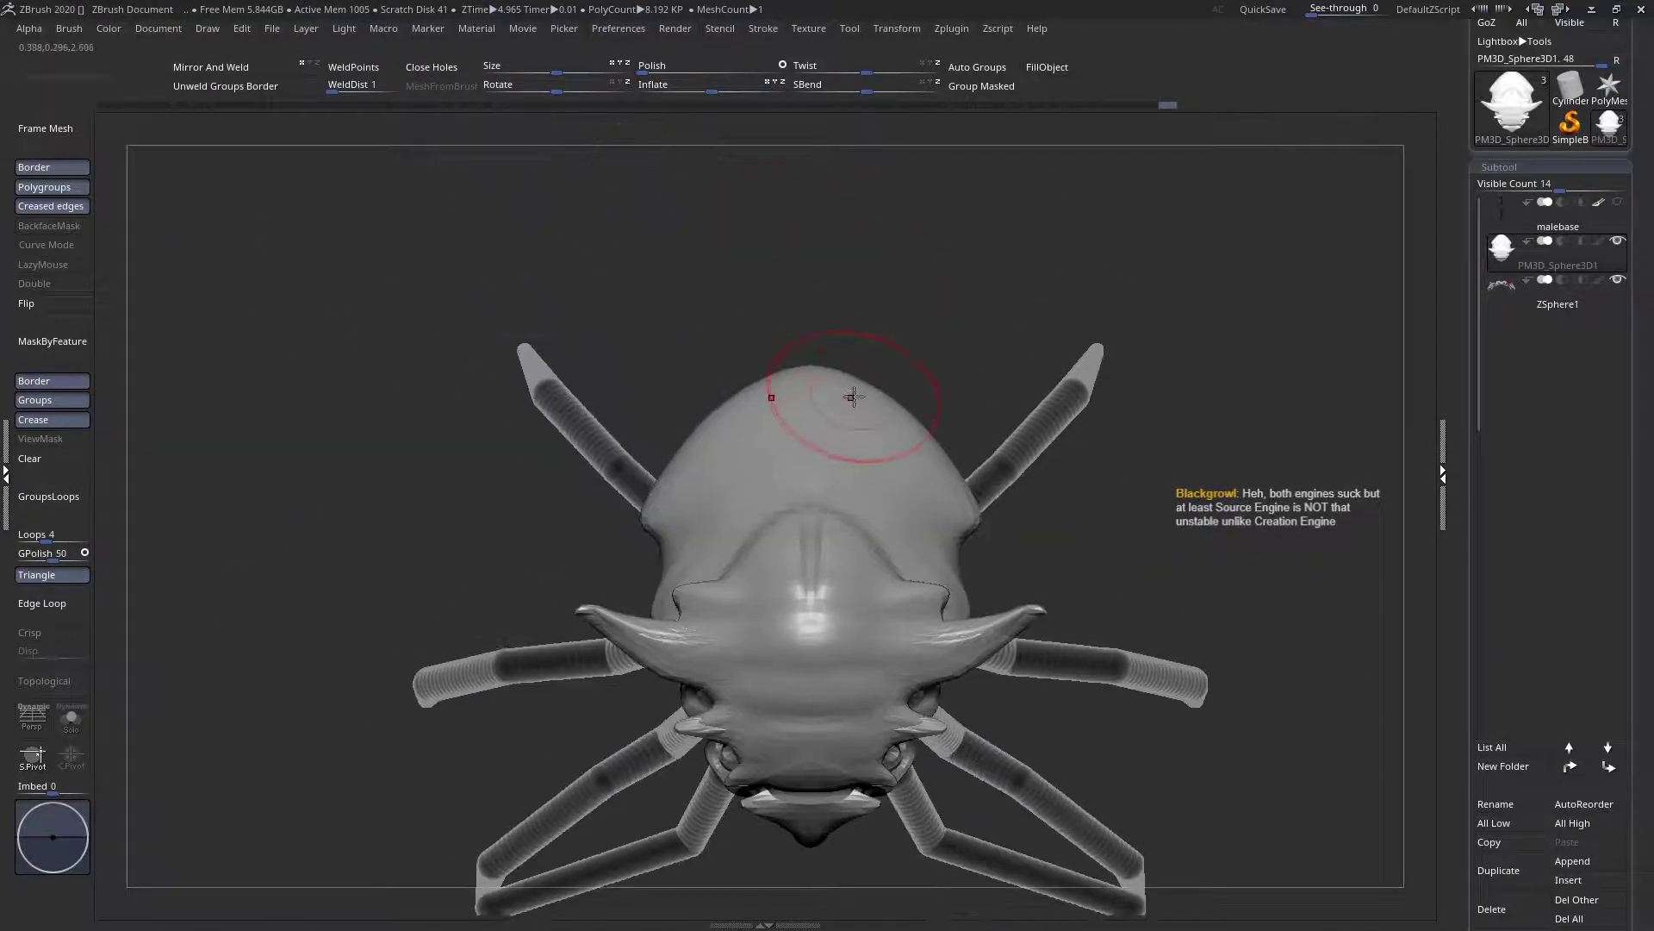
{"action": "mouse_move", "coordinate": [867, 462]}
{"action": "right_mouse_down"}
{"action": "mouse_move", "coordinate": [825, 406]}
{"action": "mouse_move", "coordinate": [791, 398]}
{"action": "right_mouse_up"}
{"action": "right_click_drag", "start_coordinate": [1046, 529], "coordinate": [874, 461], "text": "alt"}
{"action": "right_click_drag", "start_coordinate": [874, 461], "coordinate": [747, 531], "text": "ctrl"}
{"action": "key", "text": "space"}
{"action": "left_click_drag", "start_coordinate": [856, 424], "coordinate": [844, 405]}
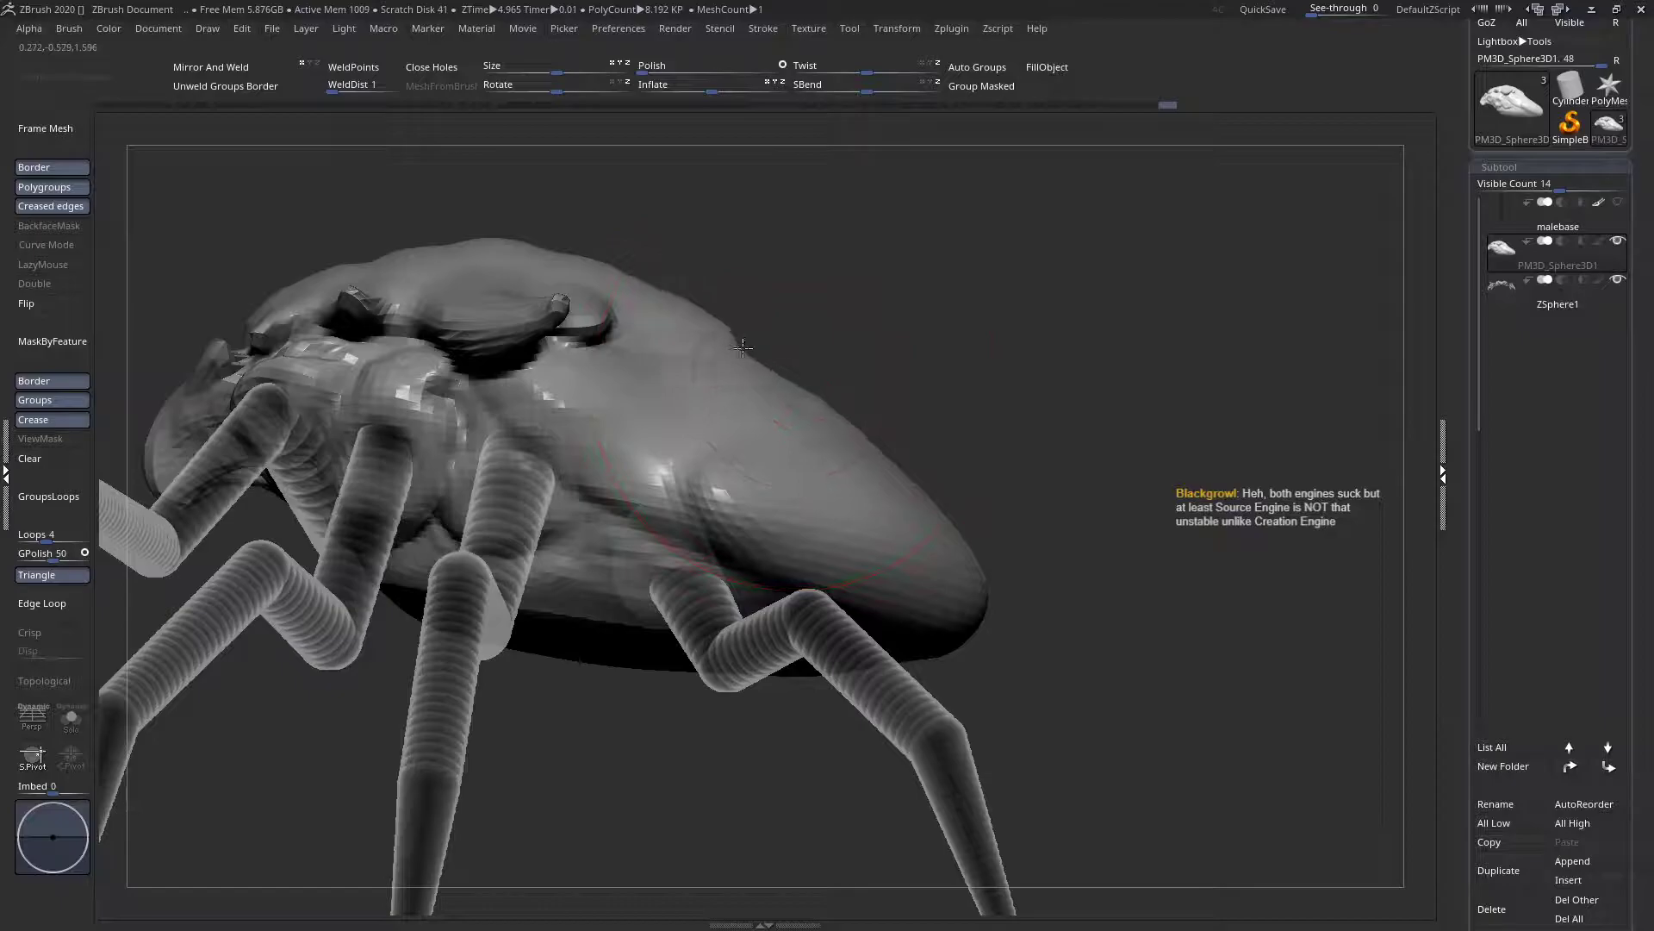
Shape the abdomen's lower rear surface and edges from behind with the Move brush
{"action": "right_click_drag", "start_coordinate": [802, 368], "coordinate": [743, 482]}
{"action": "right_click_drag", "start_coordinate": [990, 546], "coordinate": [868, 462], "text": "alt"}
{"action": "key", "text": "space"}
{"action": "left_click_drag", "start_coordinate": [868, 462], "coordinate": [857, 464]}
{"action": "mouse_move", "coordinate": [856, 463]}
{"action": "right_mouse_down"}
{"action": "mouse_move", "coordinate": [883, 546]}
{"action": "mouse_move", "coordinate": [865, 468]}
{"action": "right_mouse_up"}
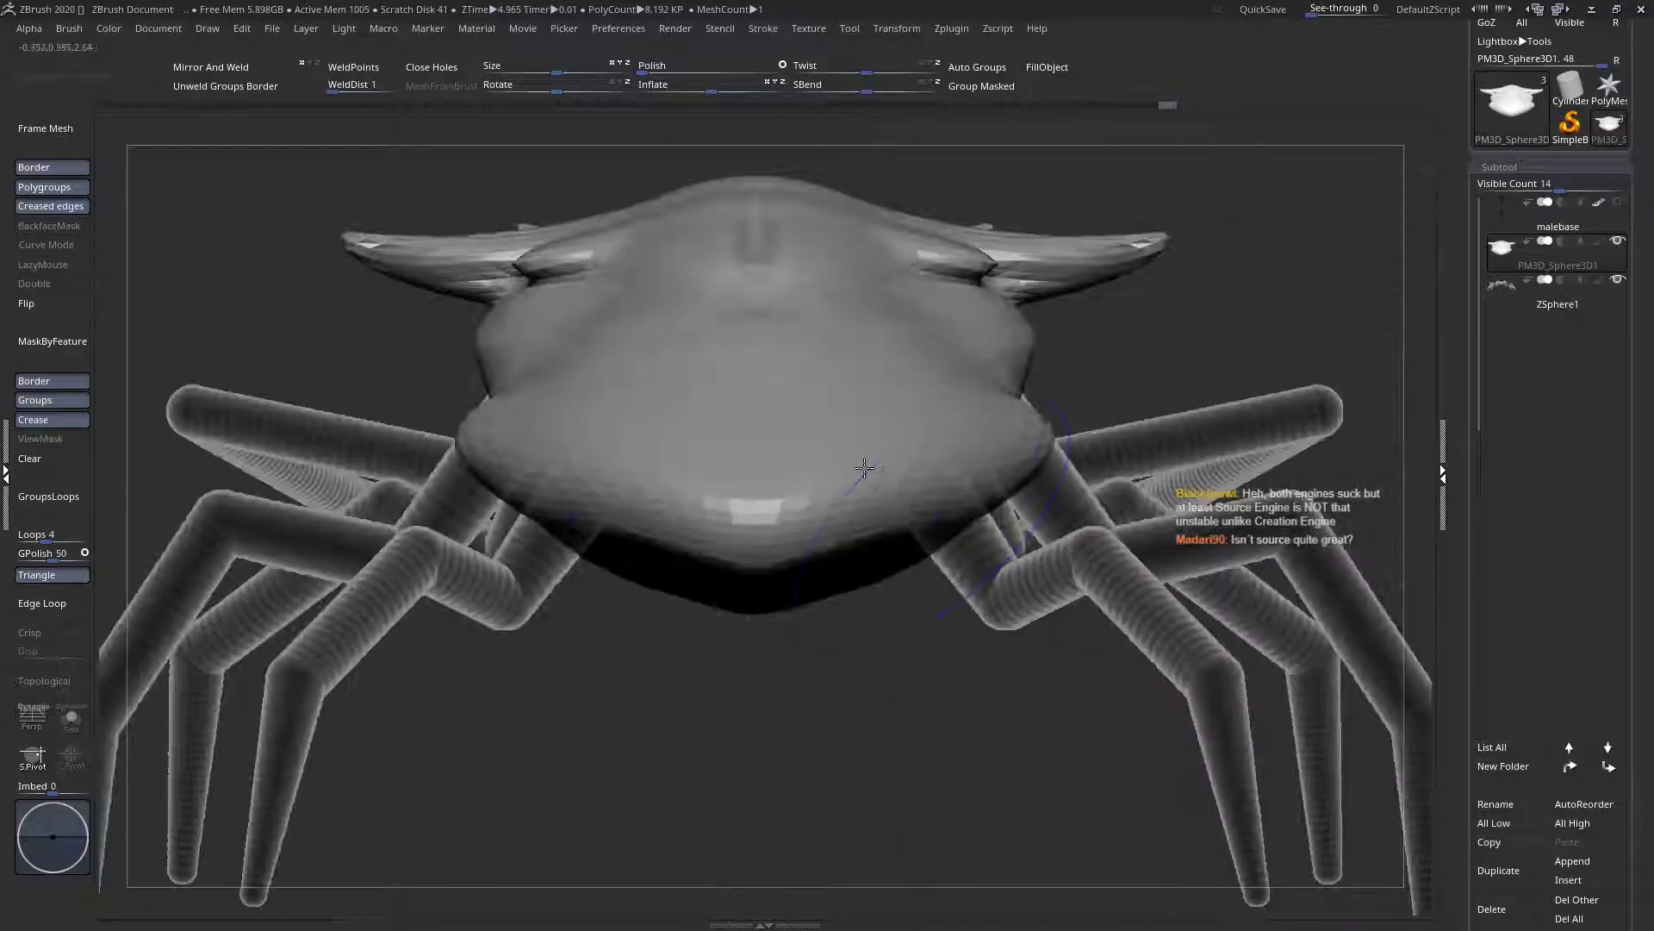
{"action": "key", "text": "space"}
{"action": "left_click_drag", "start_coordinate": [864, 467], "coordinate": [875, 468]}
{"action": "left_click_drag", "start_coordinate": [832, 552], "coordinate": [849, 538]}
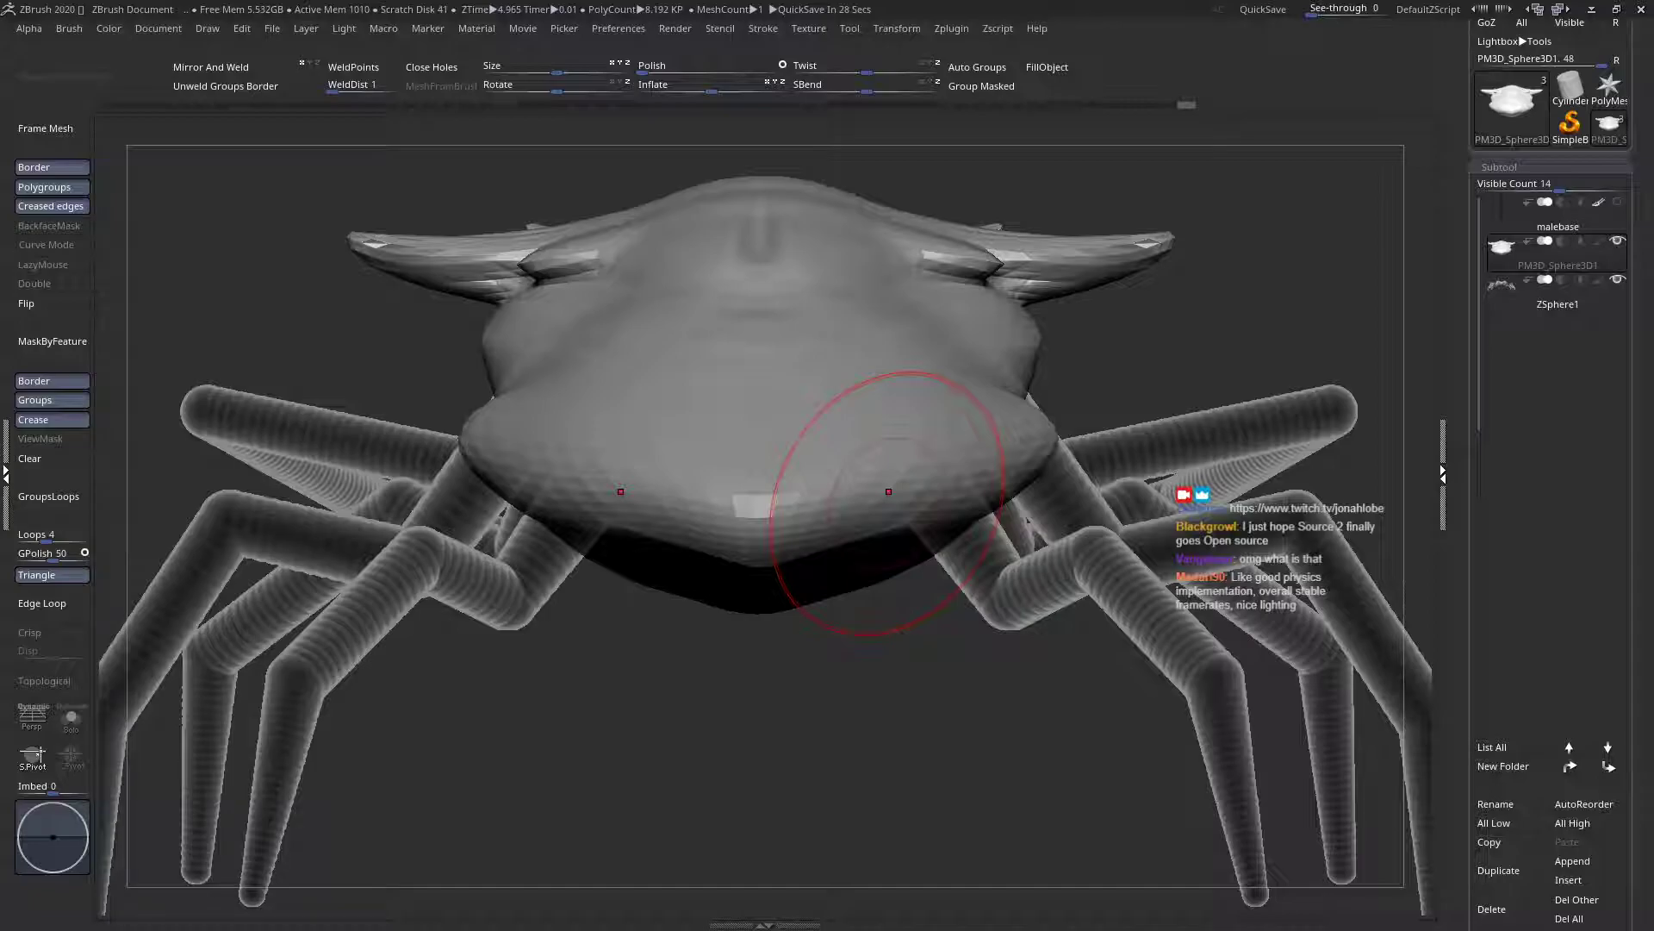
Push the abdomen's tip further backward and pull its rear sides outward for a rounder outline
{"action": "mouse_move", "coordinate": [888, 491]}
{"action": "right_mouse_down"}
{"action": "mouse_move", "coordinate": [865, 307]}
{"action": "mouse_move", "coordinate": [842, 432]}
{"action": "right_mouse_up"}
{"action": "key", "text": "space"}
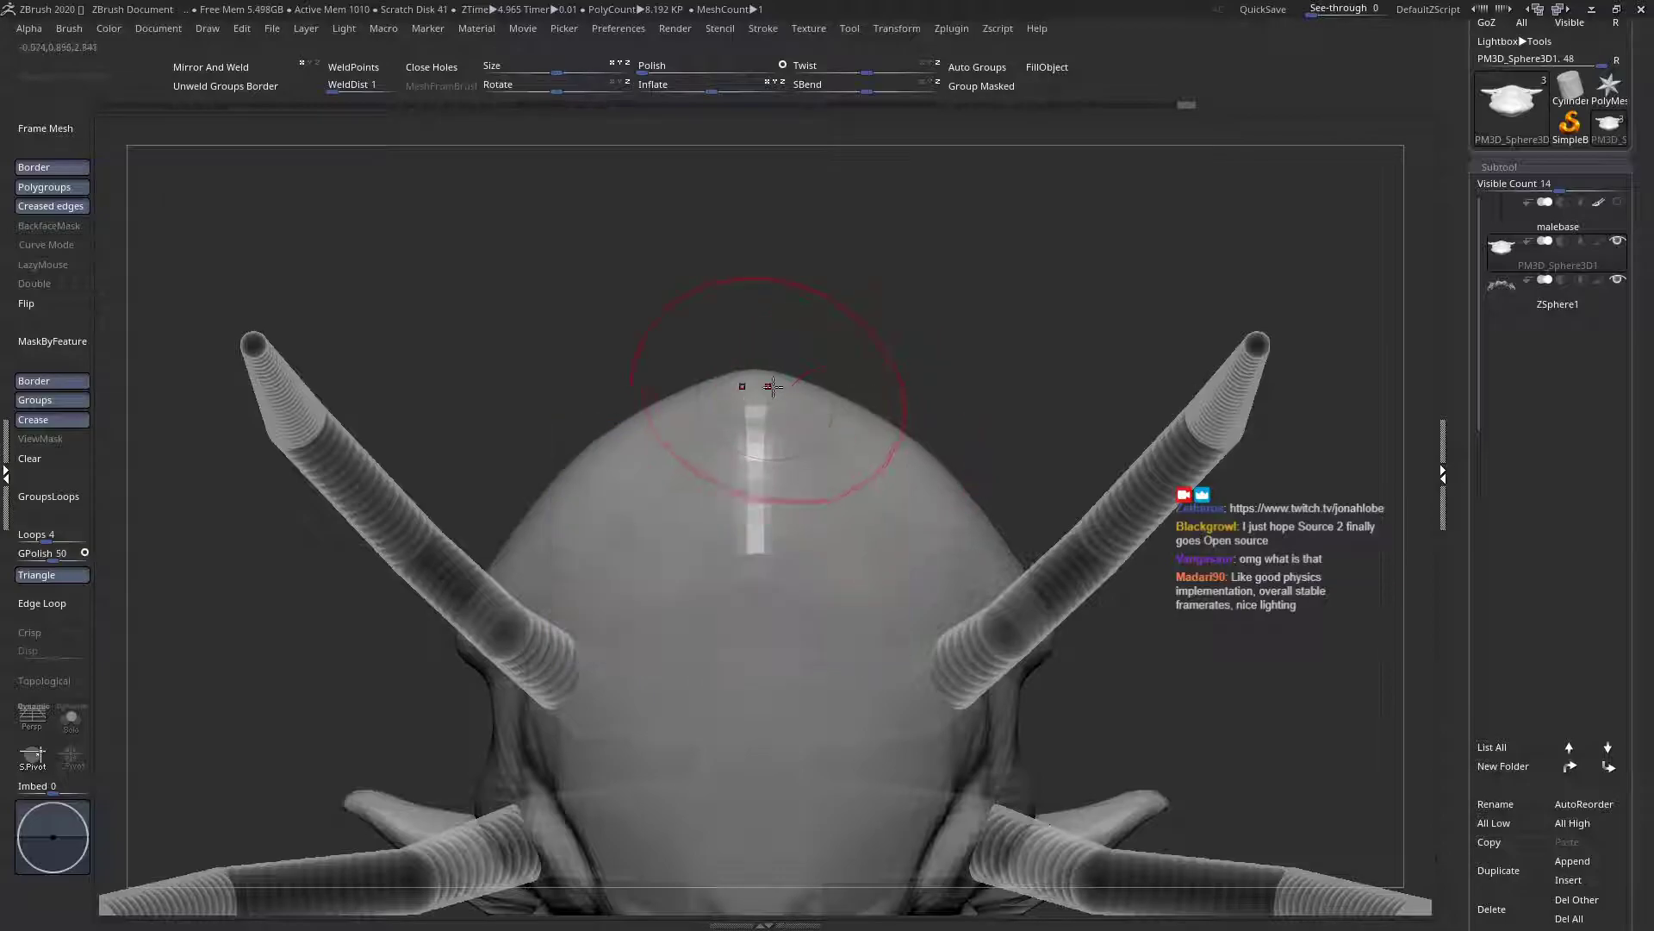
{"action": "left_click_drag", "start_coordinate": [817, 380], "coordinate": [831, 366]}
{"action": "right_click_drag", "start_coordinate": [844, 386], "coordinate": [839, 319], "text": "alt"}
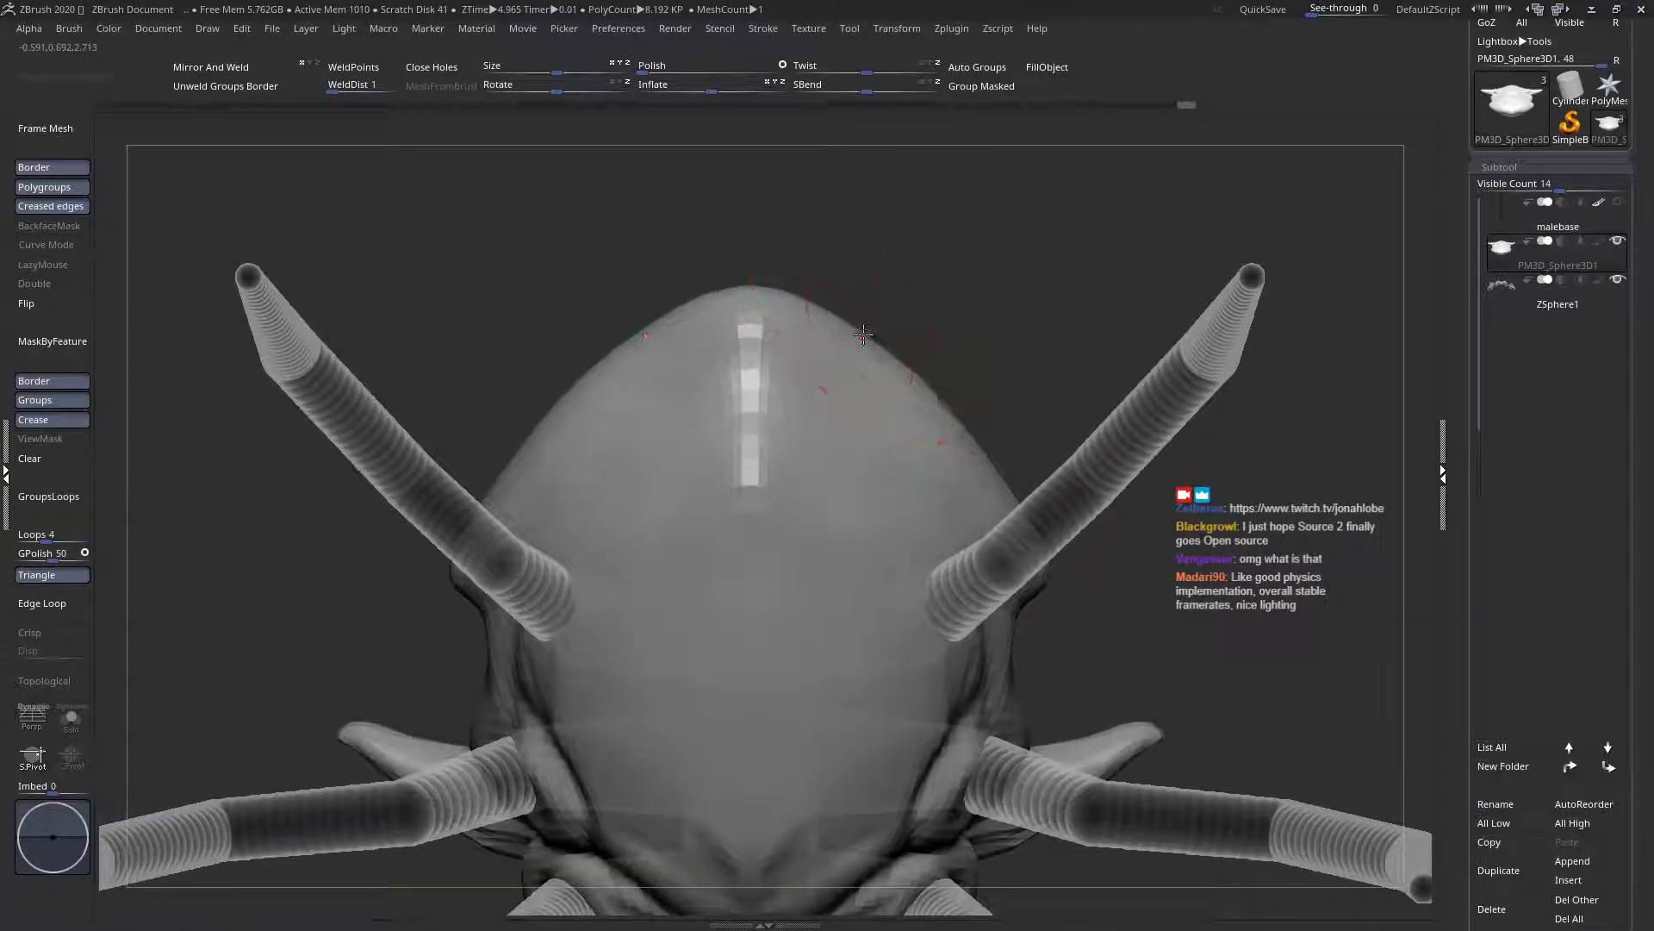
{"action": "key", "text": "space"}
{"action": "key", "text": "space"}
{"action": "mouse_move", "coordinate": [822, 300]}
{"action": "left_mouse_down"}
{"action": "mouse_move", "coordinate": [844, 309]}
{"action": "mouse_move", "coordinate": [803, 273]}
{"action": "left_mouse_up"}
{"action": "left_click_drag", "start_coordinate": [897, 347], "coordinate": [913, 335]}
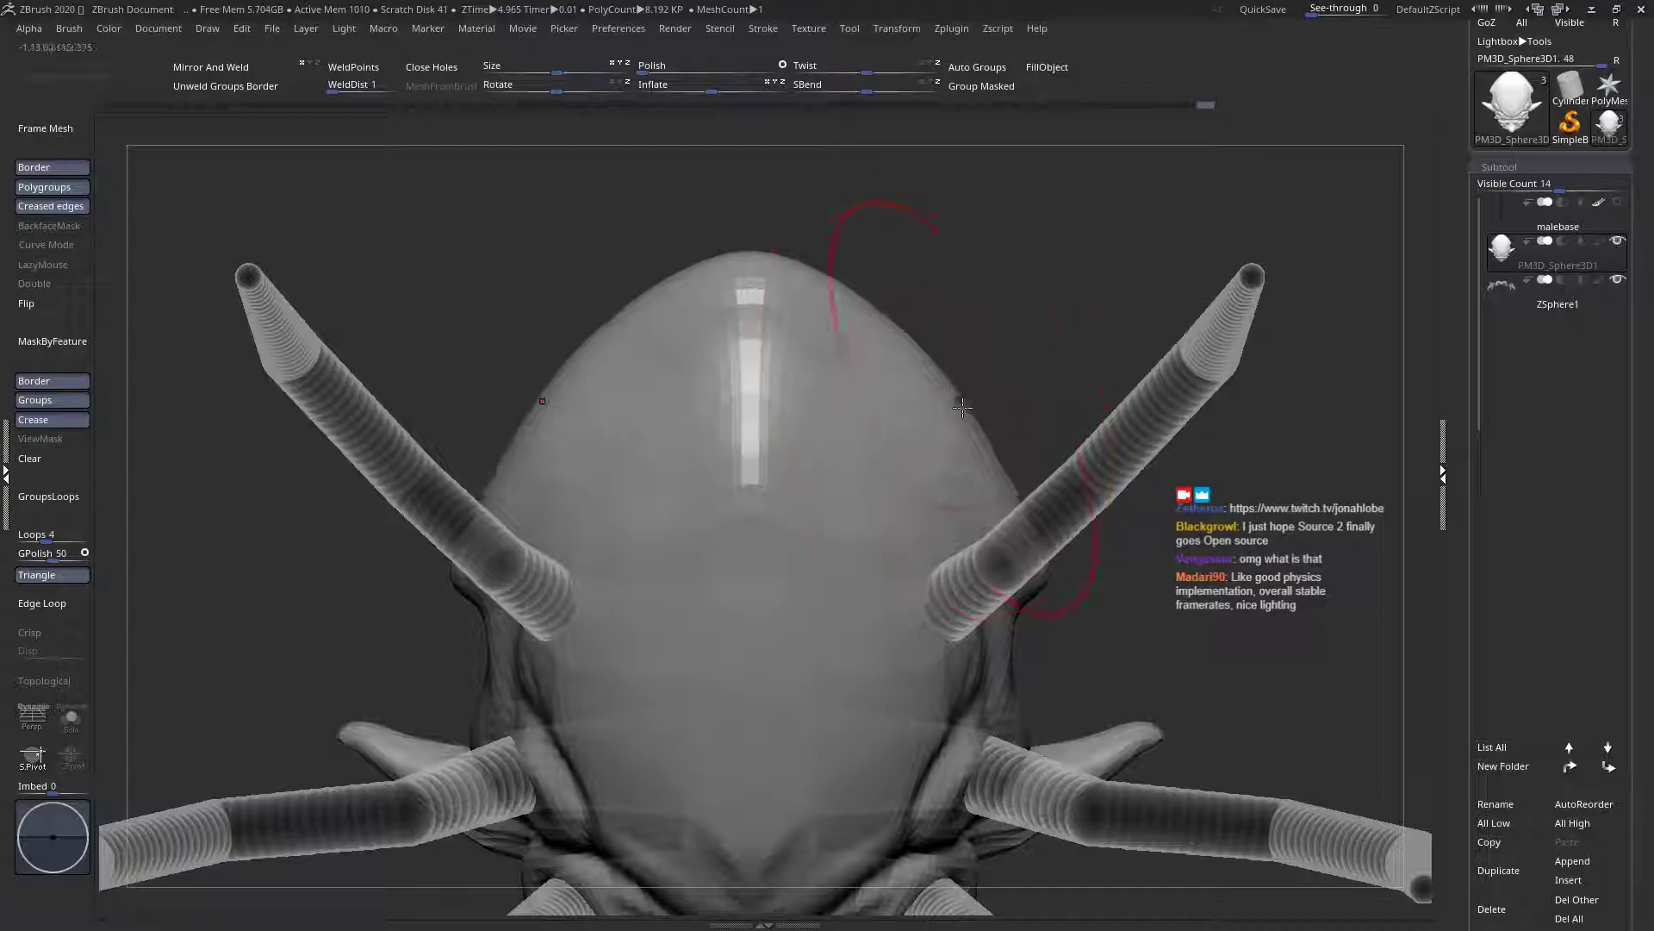
Refine the abdomen's side curves near the hind legs and extend its tip slightly with the Move brush
{"action": "key", "text": "space"}
{"action": "left_click_drag", "start_coordinate": [941, 370], "coordinate": [927, 373]}
{"action": "mouse_move", "coordinate": [927, 373]}
{"action": "right_mouse_down"}
{"action": "mouse_move", "coordinate": [772, 462]}
{"action": "mouse_move", "coordinate": [916, 390]}
{"action": "right_mouse_up"}
{"action": "mouse_move", "coordinate": [976, 373]}
{"action": "left_mouse_down"}
{"action": "mouse_move", "coordinate": [844, 409]}
{"action": "mouse_move", "coordinate": [886, 395]}
{"action": "mouse_move", "coordinate": [953, 449]}
{"action": "left_mouse_up"}
{"action": "key", "text": "space"}
{"action": "right_click_drag", "start_coordinate": [954, 449], "coordinate": [907, 312], "text": "alt"}
{"action": "left_click_drag", "start_coordinate": [909, 313], "coordinate": [909, 266]}
{"action": "left_click_drag", "start_coordinate": [1013, 408], "coordinate": [439, 405]}
{"action": "key", "text": "space"}
{"action": "left_click", "coordinate": [772, 409]}
{"action": "left_click_drag", "start_coordinate": [772, 409], "coordinate": [774, 611]}
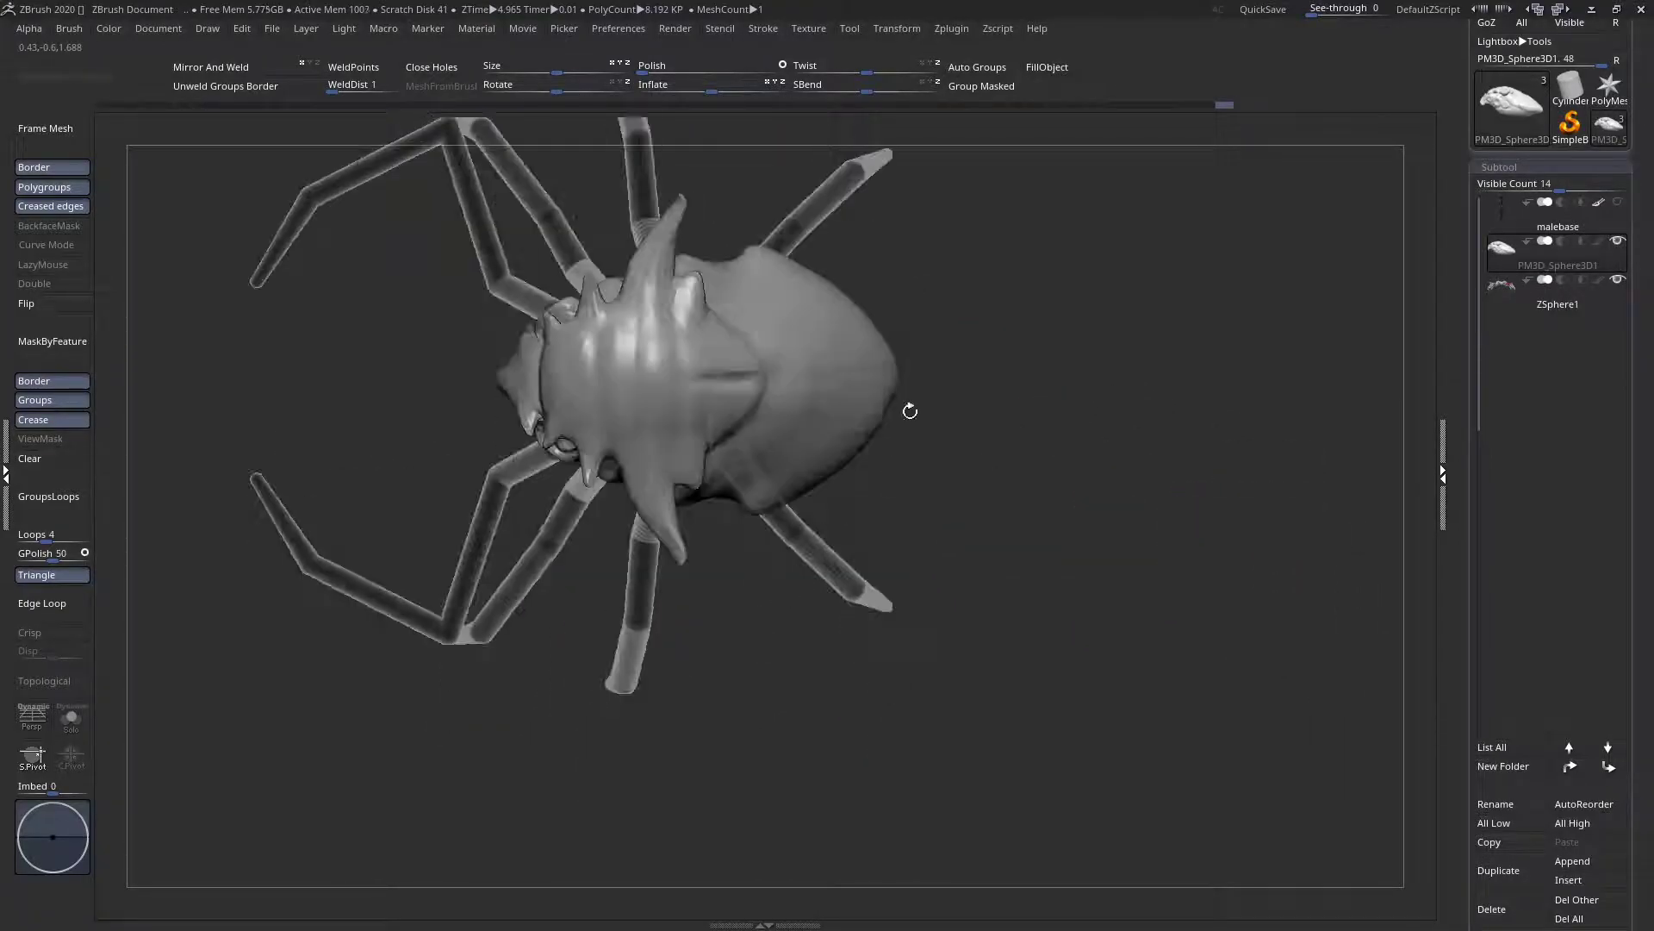
Lengthen the abdomen backward and pull its sides outward into a fuller oval shape
{"action": "key", "text": "space"}
{"action": "left_click_drag", "start_coordinate": [912, 415], "coordinate": [809, 417]}
{"action": "key", "text": "space"}
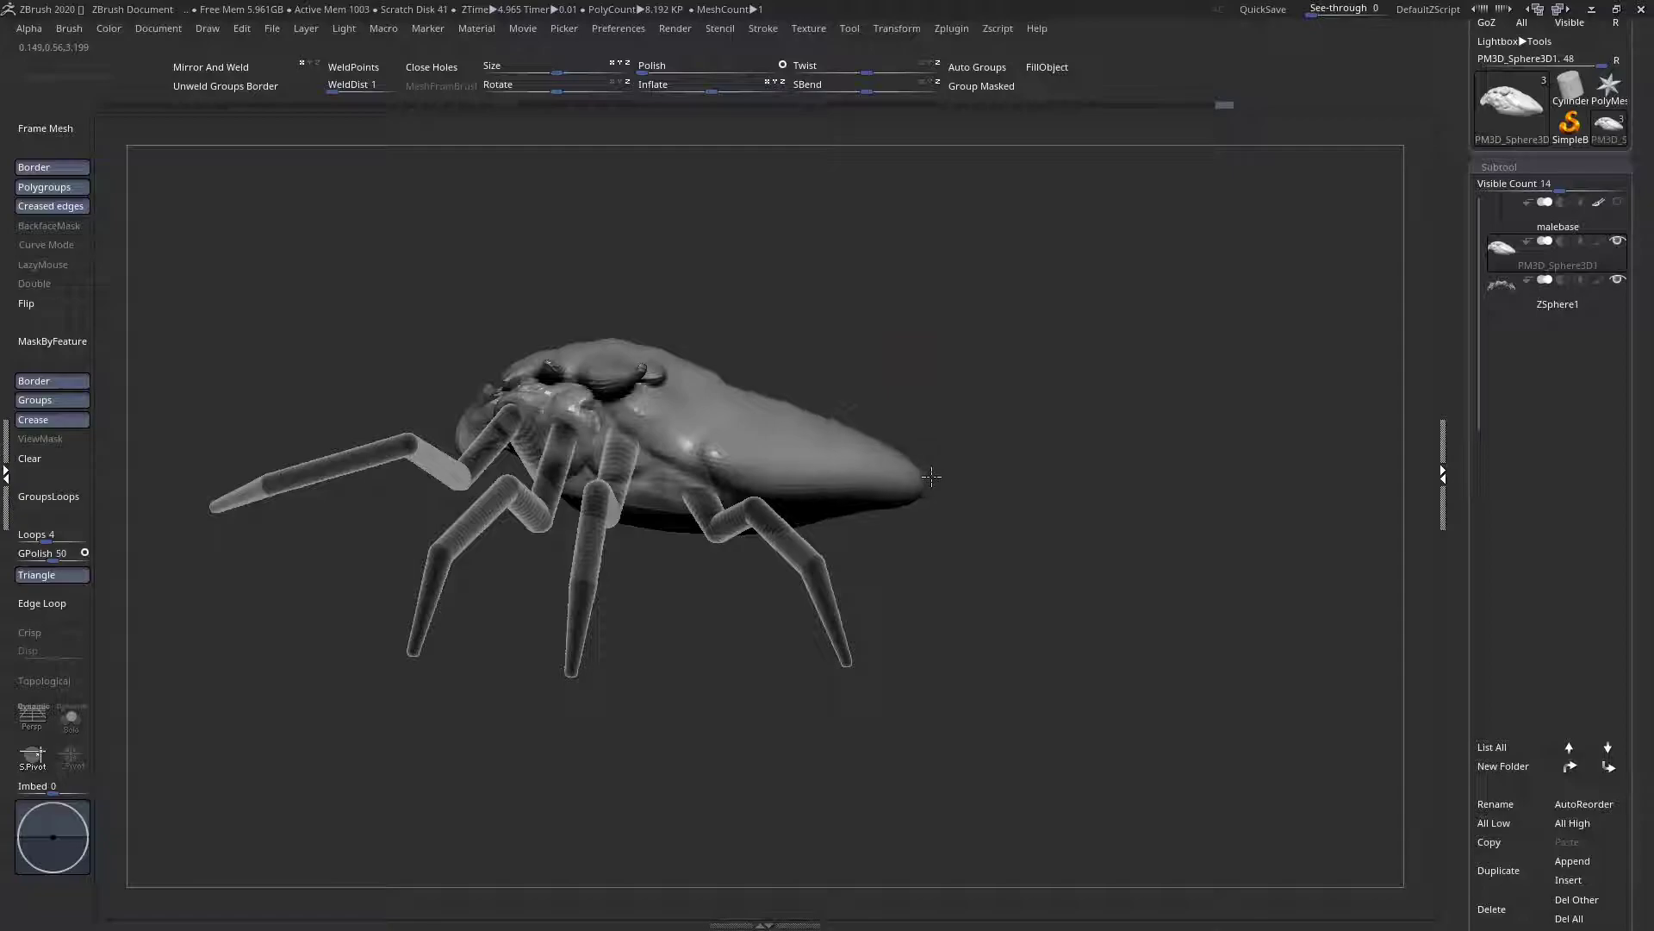
{"action": "mouse_move", "coordinate": [904, 517]}
{"action": "left_mouse_down"}
{"action": "mouse_move", "coordinate": [871, 561]}
{"action": "mouse_move", "coordinate": [857, 396]}
{"action": "left_mouse_up"}
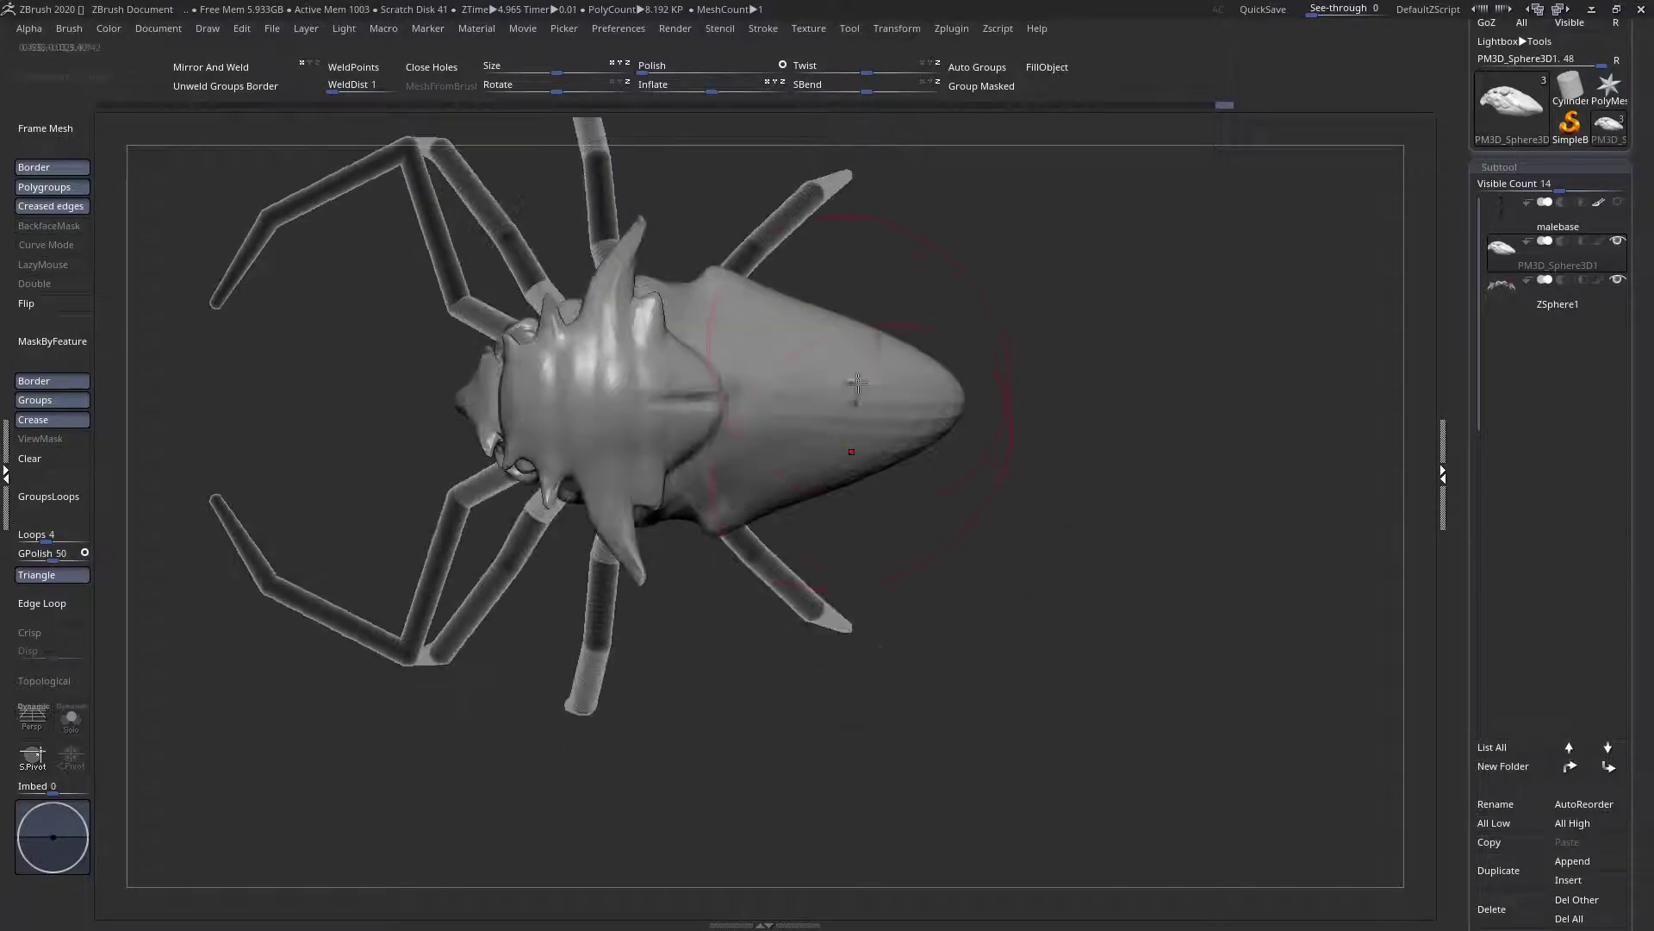
{"action": "mouse_move", "coordinate": [843, 316]}
{"action": "left_mouse_down"}
{"action": "mouse_move", "coordinate": [853, 273]}
{"action": "mouse_move", "coordinate": [853, 291]}
{"action": "mouse_move", "coordinate": [796, 277]}
{"action": "left_mouse_up"}
{"action": "mouse_move", "coordinate": [877, 329]}
{"action": "left_mouse_down"}
{"action": "mouse_move", "coordinate": [775, 297]}
{"action": "mouse_move", "coordinate": [803, 278]}
{"action": "left_mouse_up"}
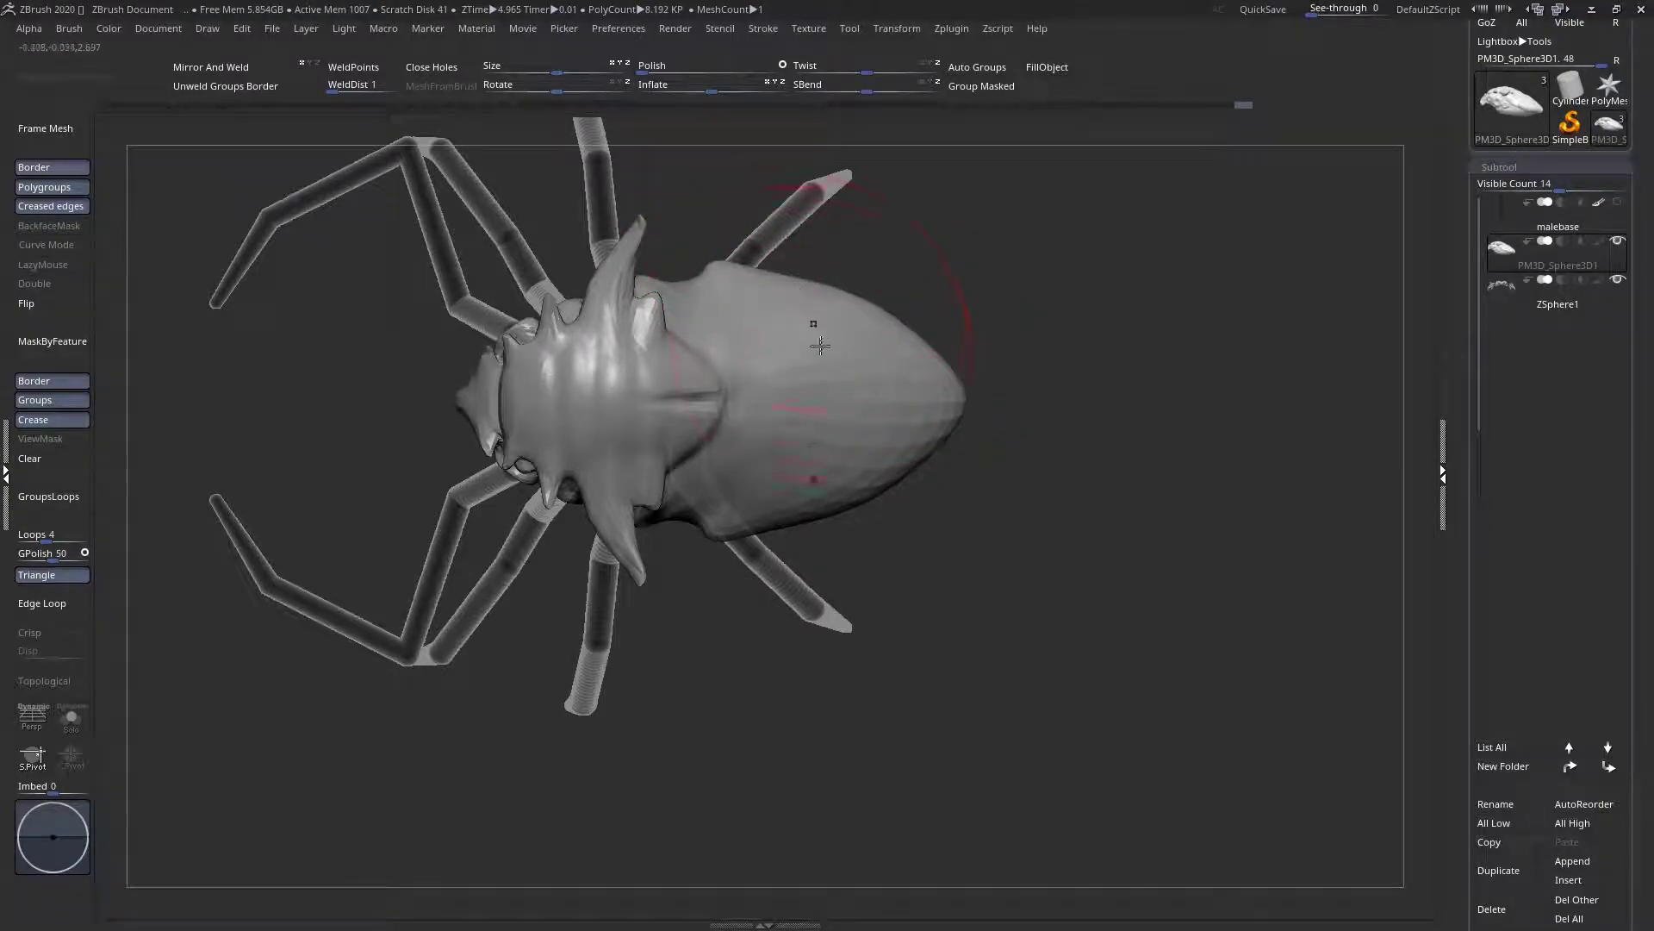
Stretch the abdomen's tip much further backward into a long, tapered tail and adjust its side outline
{"action": "mouse_move", "coordinate": [964, 394]}
{"action": "left_mouse_down"}
{"action": "mouse_move", "coordinate": [1113, 395]}
{"action": "mouse_move", "coordinate": [1060, 396]}
{"action": "left_mouse_up"}
{"action": "mouse_move", "coordinate": [936, 317]}
{"action": "left_mouse_down"}
{"action": "mouse_move", "coordinate": [932, 297]}
{"action": "mouse_move", "coordinate": [741, 293]}
{"action": "mouse_move", "coordinate": [706, 276]}
{"action": "mouse_move", "coordinate": [678, 305]}
{"action": "left_mouse_up"}
{"action": "right_click", "coordinate": [681, 297]}
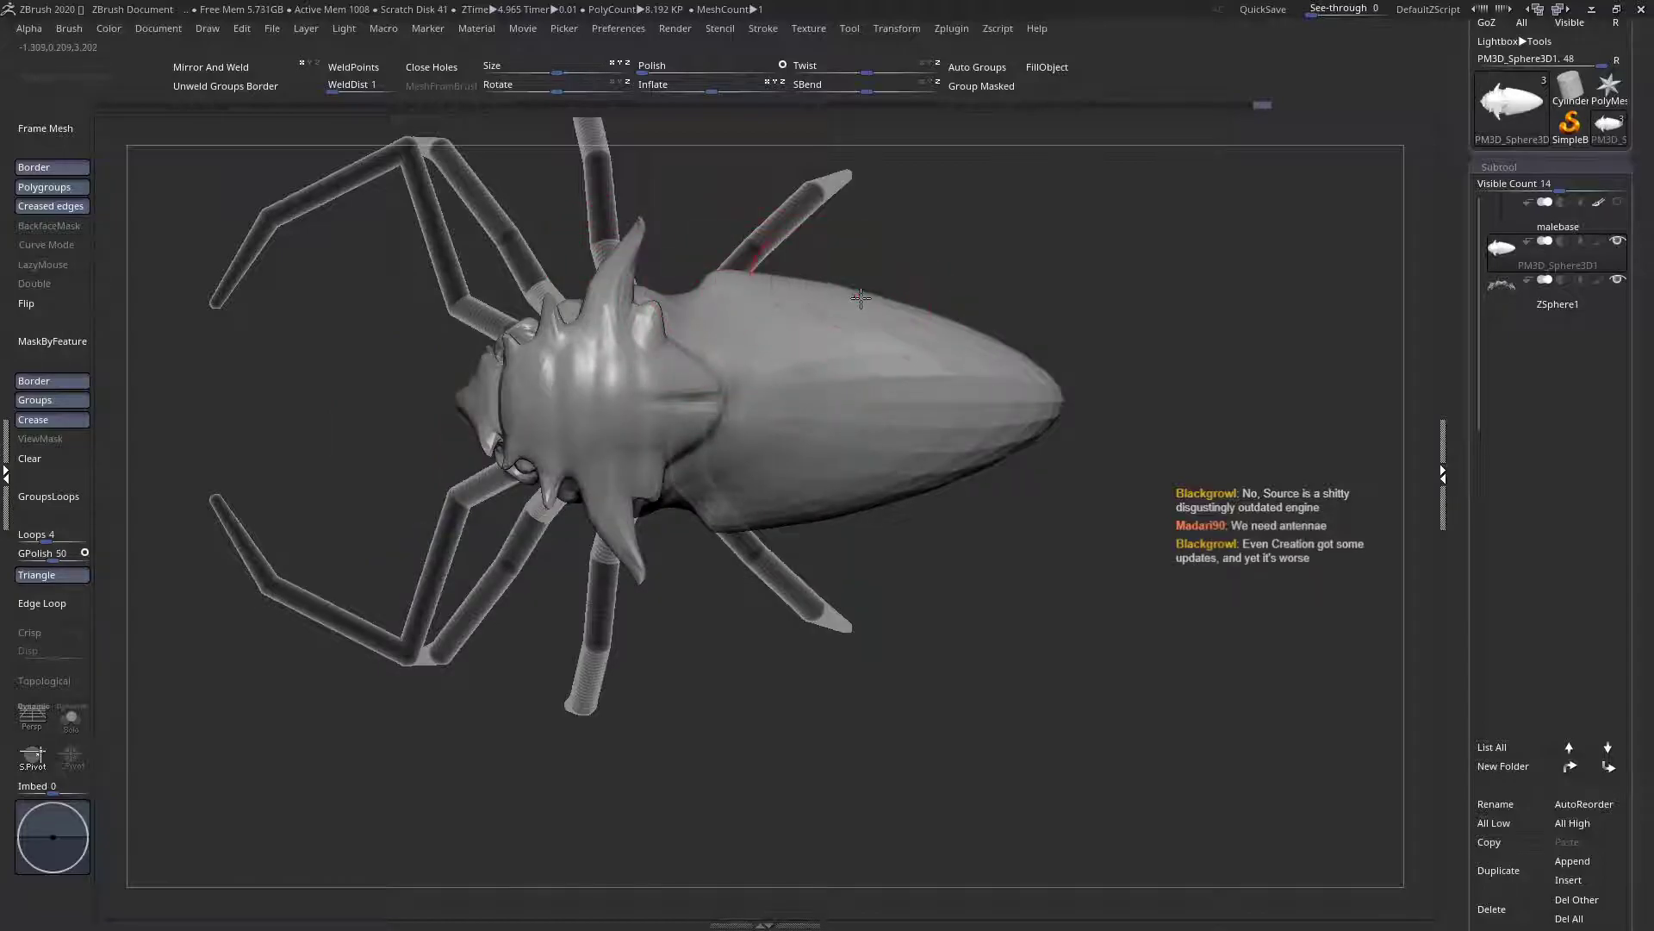
{"action": "mouse_move", "coordinate": [915, 315]}
{"action": "right_mouse_down"}
{"action": "mouse_move", "coordinate": [890, 229]}
{"action": "mouse_move", "coordinate": [916, 310]}
{"action": "right_mouse_up"}
{"action": "key", "text": "space"}
{"action": "right_click_drag", "start_coordinate": [991, 348], "coordinate": [1019, 421], "text": "ctrl"}
{"action": "right_click_drag", "start_coordinate": [1019, 405], "coordinate": [985, 476], "text": "alt"}
{"action": "key", "text": "s"}
{"action": "key", "text": "f"}
{"action": "left_click_drag", "start_coordinate": [935, 405], "coordinate": [897, 399], "text": "alt"}
{"action": "key", "text": "shift+f"}
{"action": "key", "text": "shift+f"}
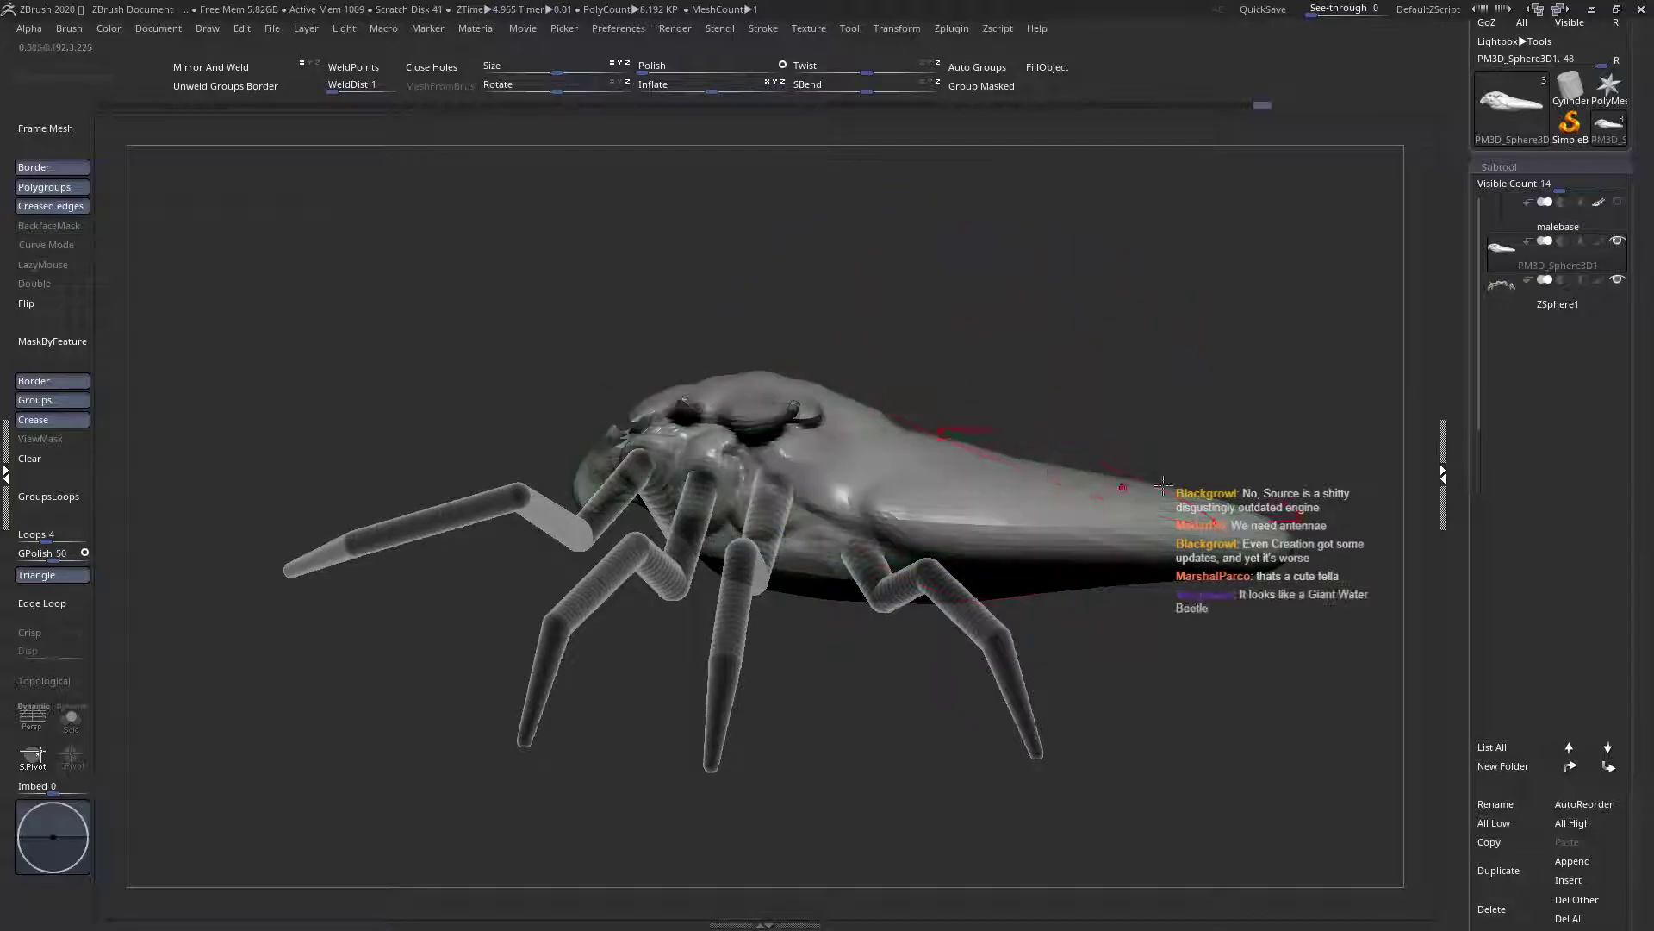
{"action": "left_click_drag", "start_coordinate": [1642, 781], "coordinate": [1641, 671]}
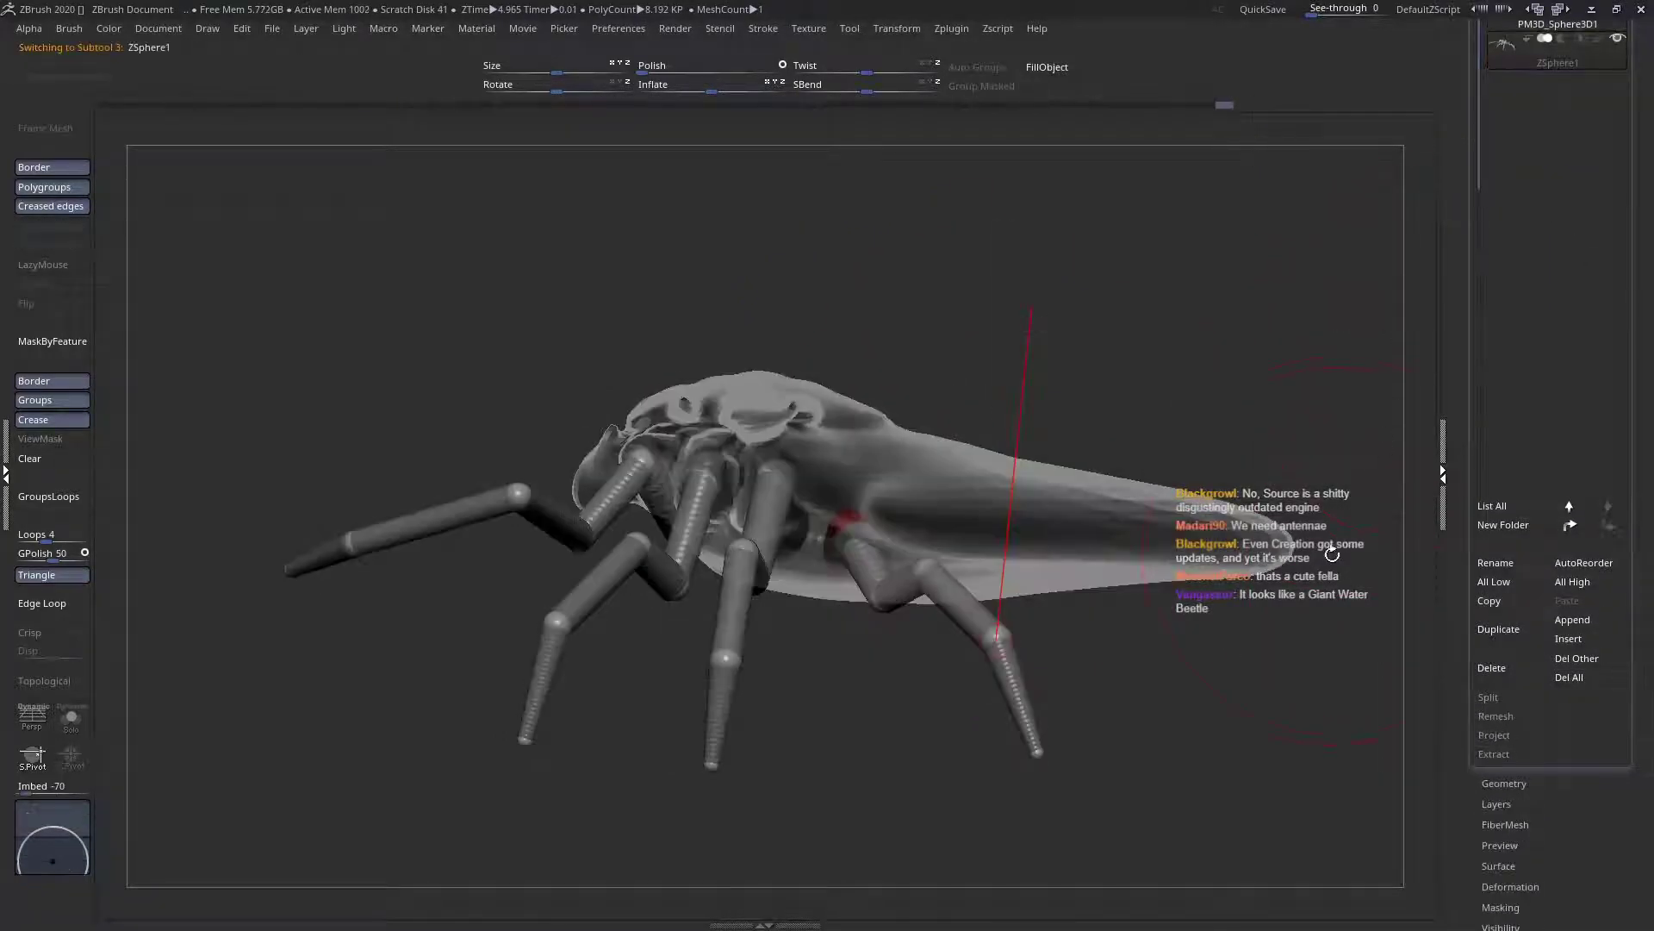
{"action": "scroll", "coordinate": [1570, 732], "scroll_direction": "down", "scroll_amount": 3}
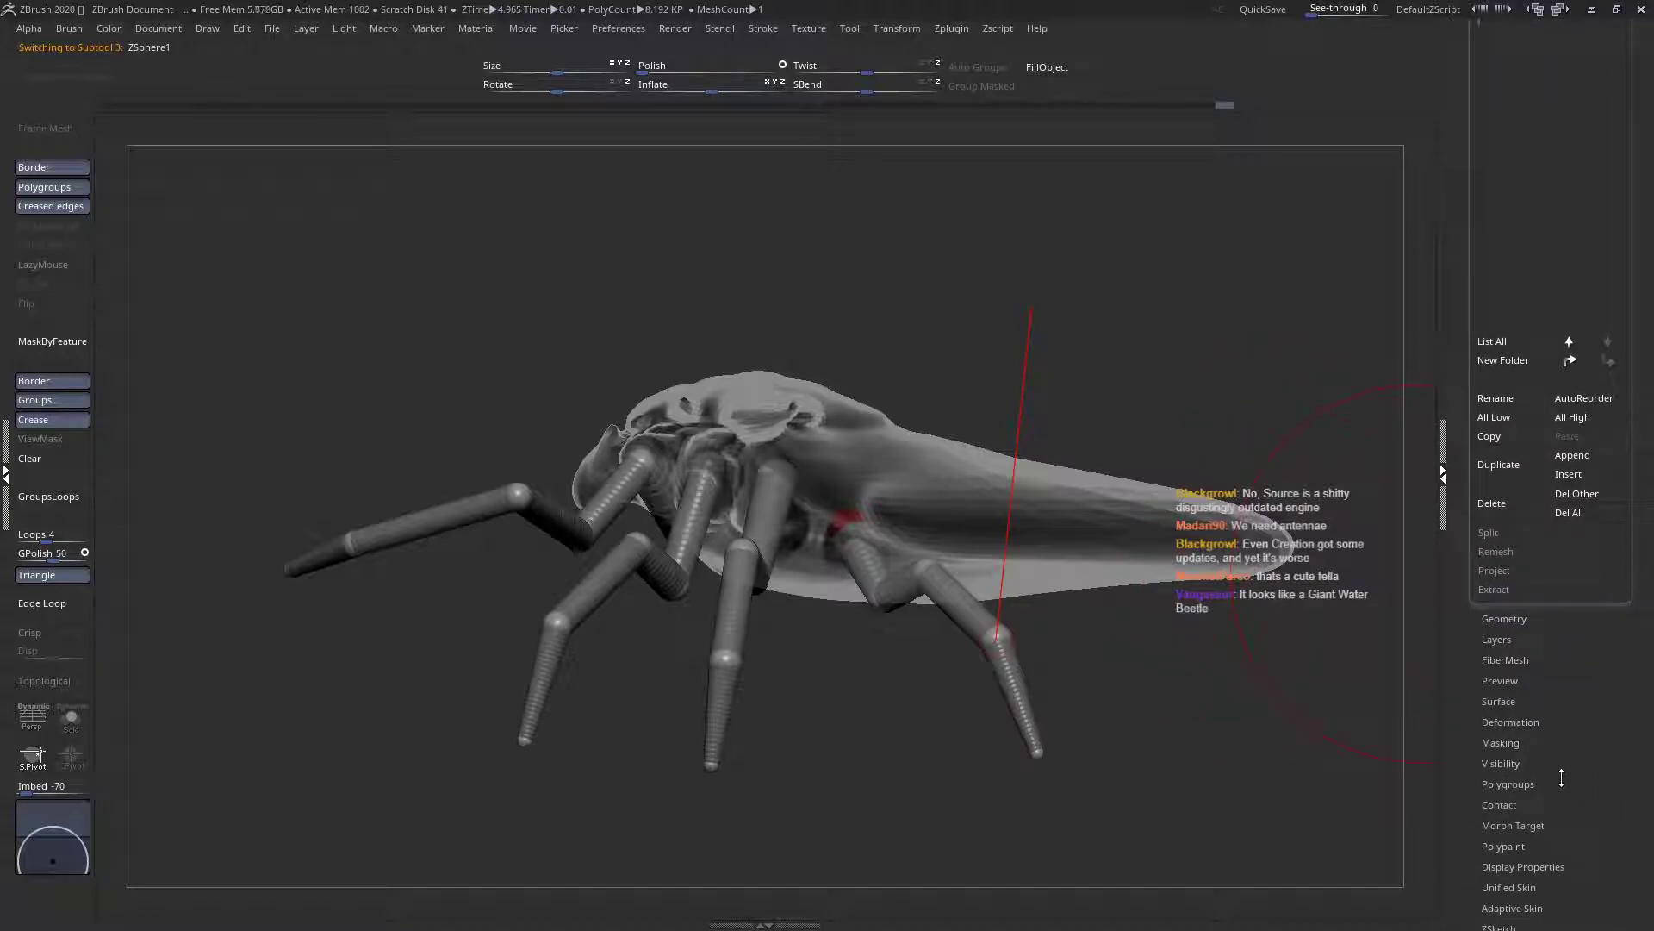
{"action": "scroll", "coordinate": [1561, 777], "scroll_direction": "up", "scroll_amount": 3}
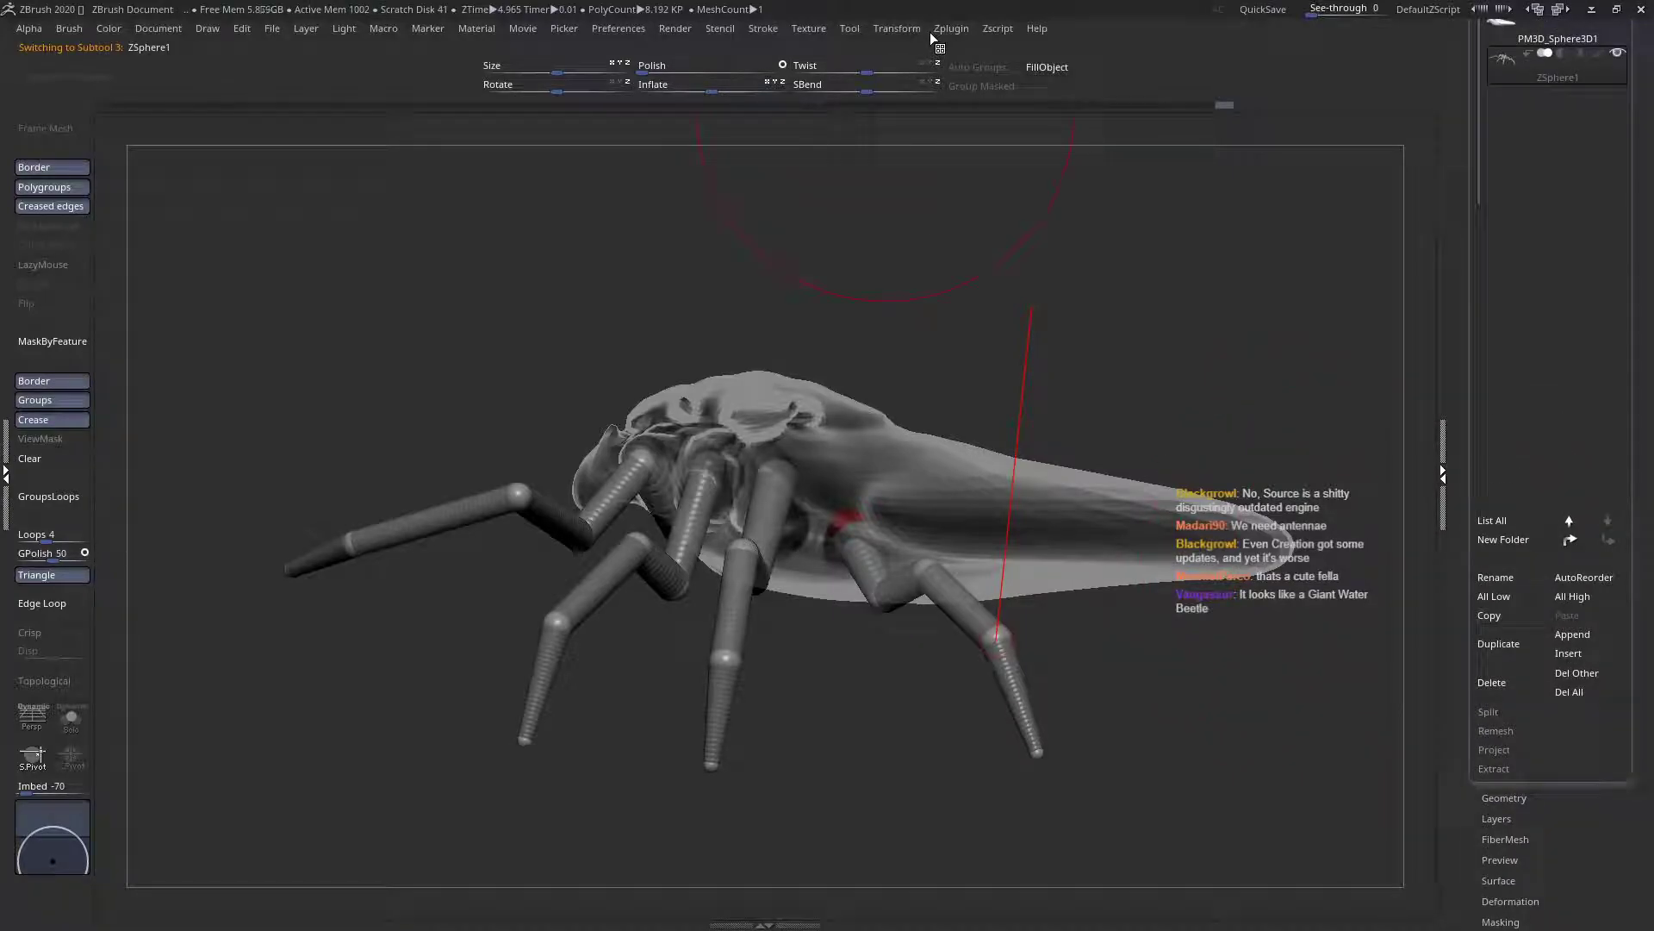
{"action": "left_click", "coordinate": [910, 31]}
{"action": "mouse_move", "coordinate": [943, 34]}
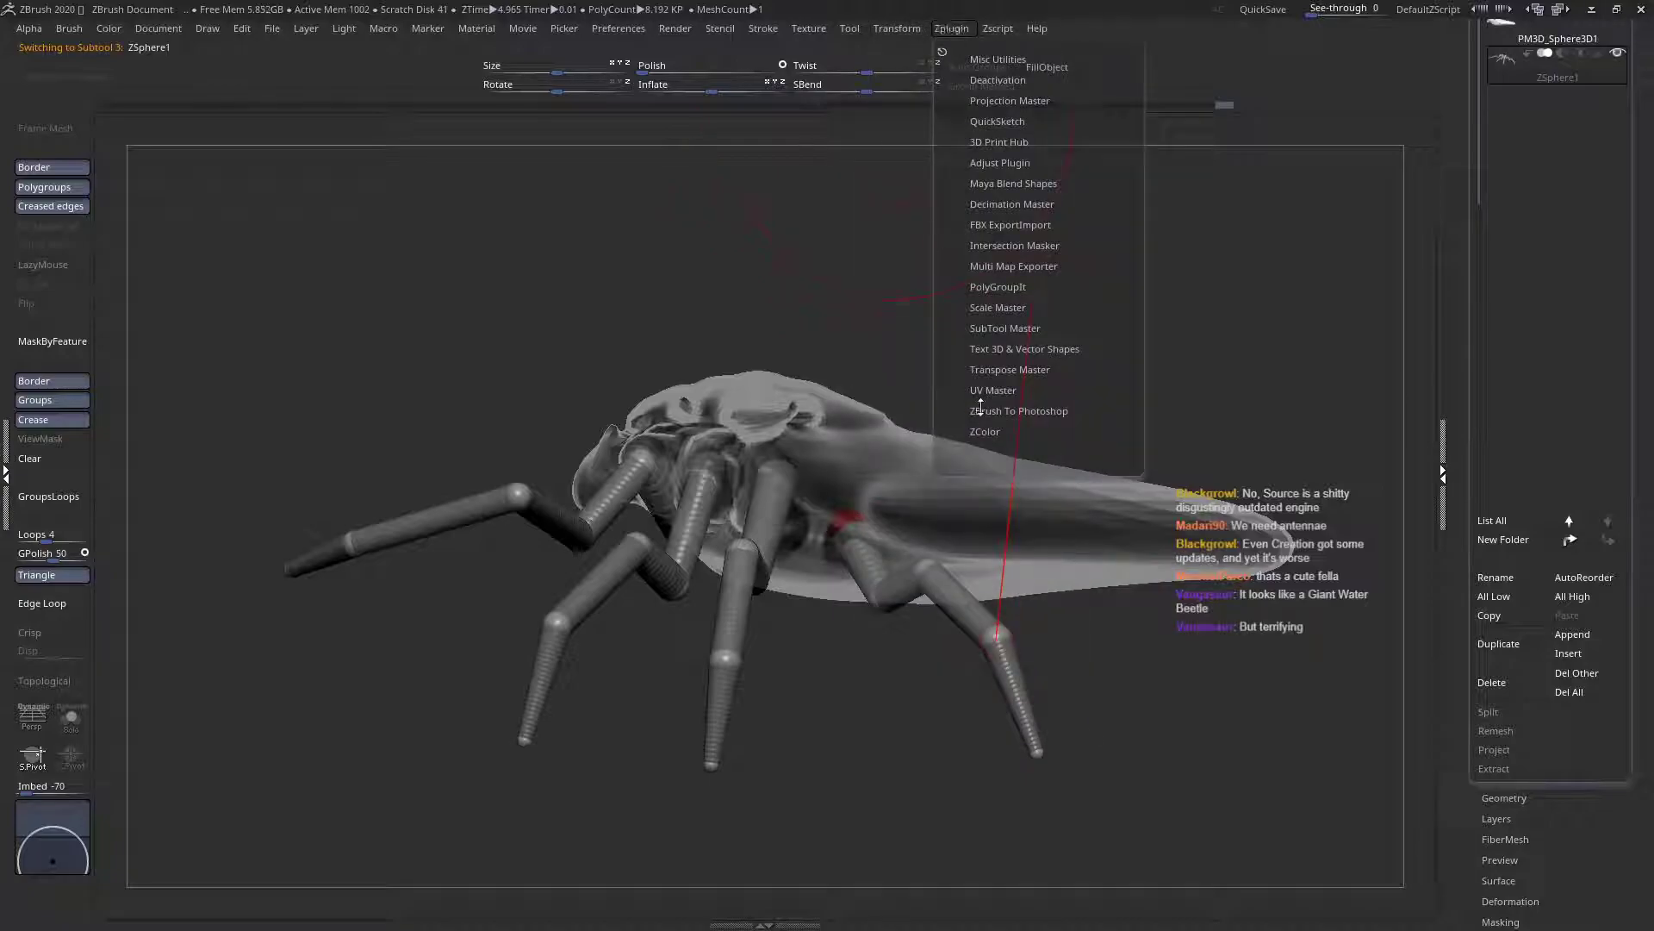
{"action": "left_click", "coordinate": [1003, 369]}
{"action": "left_click", "coordinate": [997, 396]}
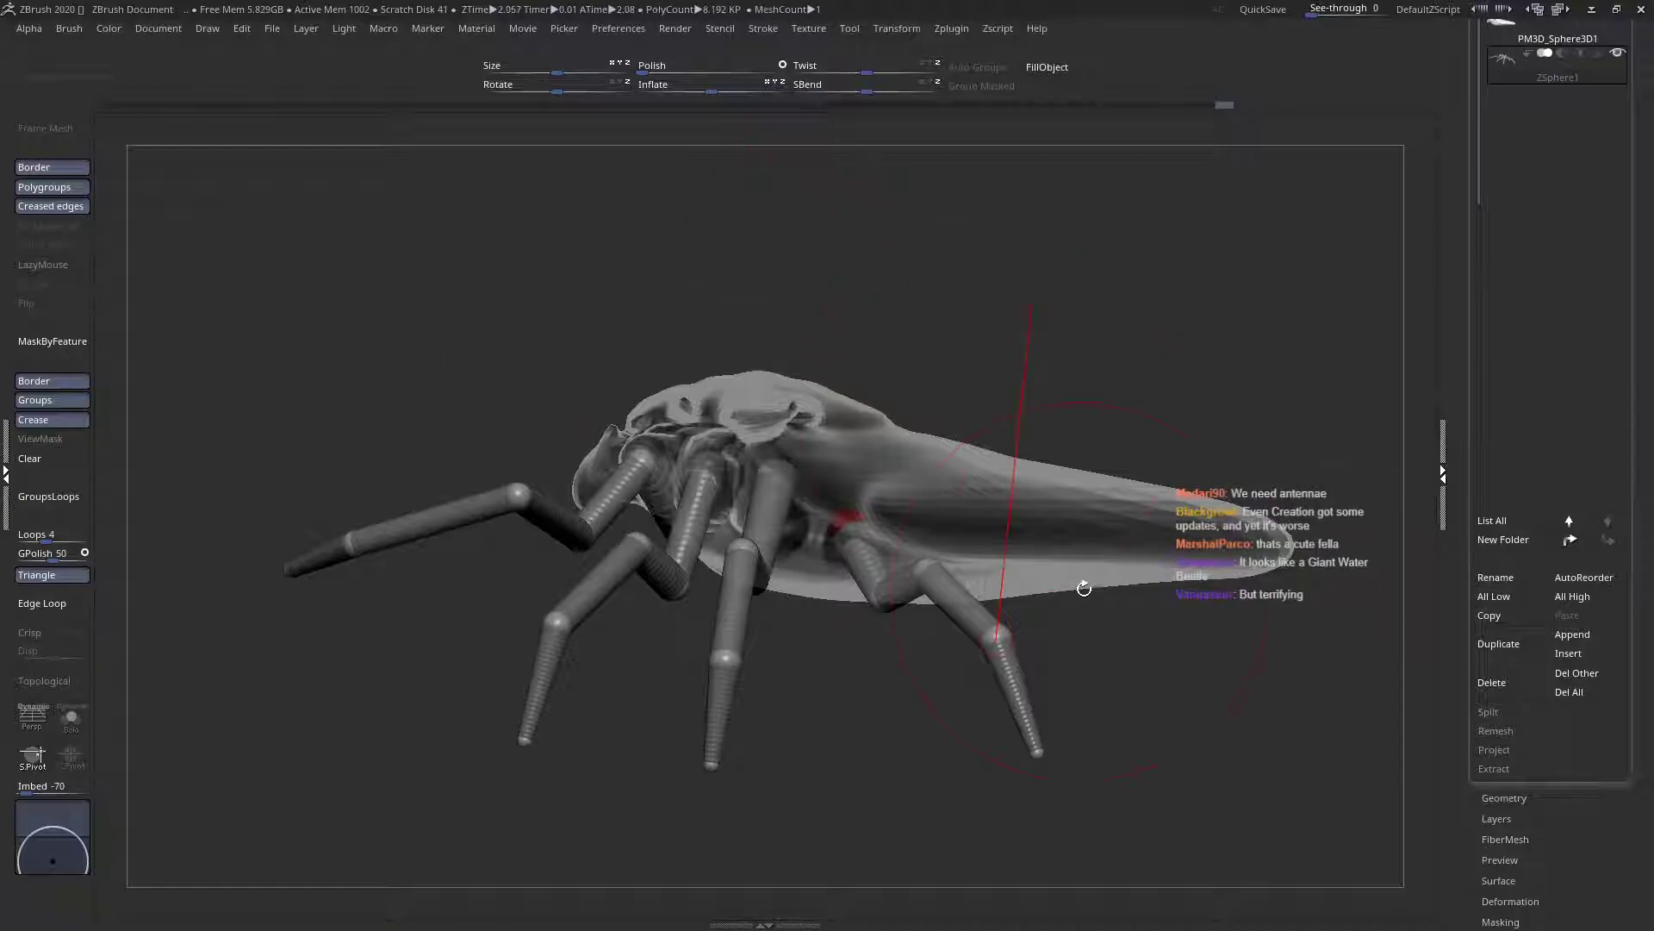
{"action": "left_click", "coordinate": [1109, 552], "text": "alt"}
{"action": "left_click_drag", "start_coordinate": [1150, 637], "coordinate": [1181, 723]}
{"action": "left_click_drag", "start_coordinate": [1554, 840], "coordinate": [1558, 813]}
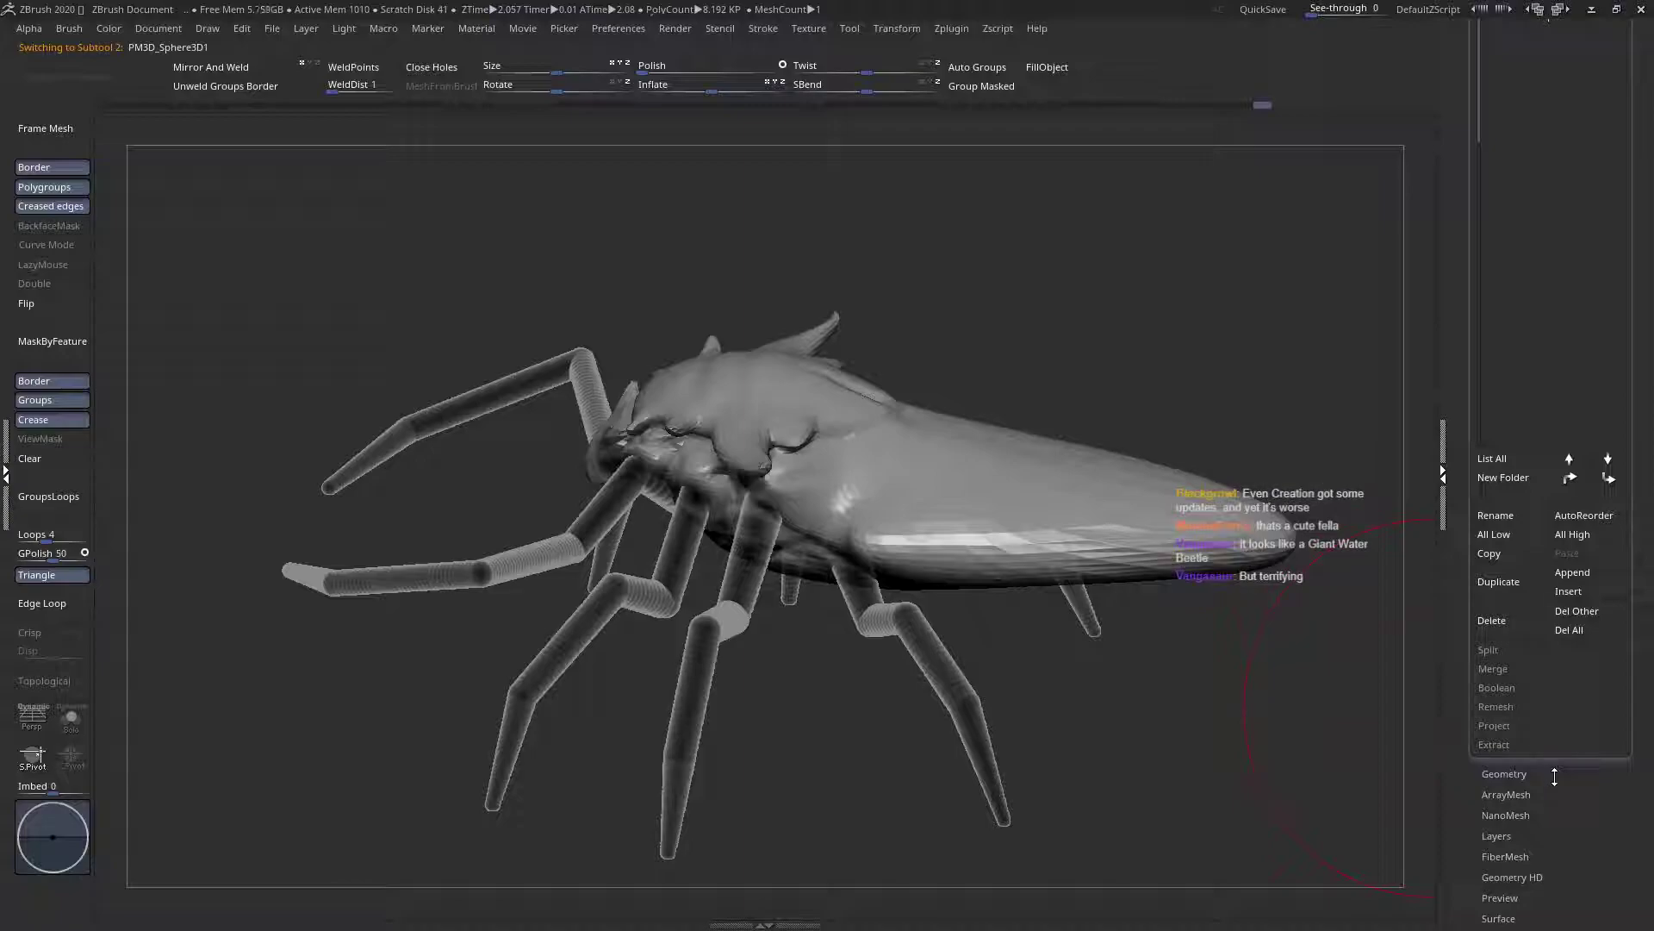
{"action": "left_click_drag", "start_coordinate": [1548, 782], "coordinate": [1584, 677]}
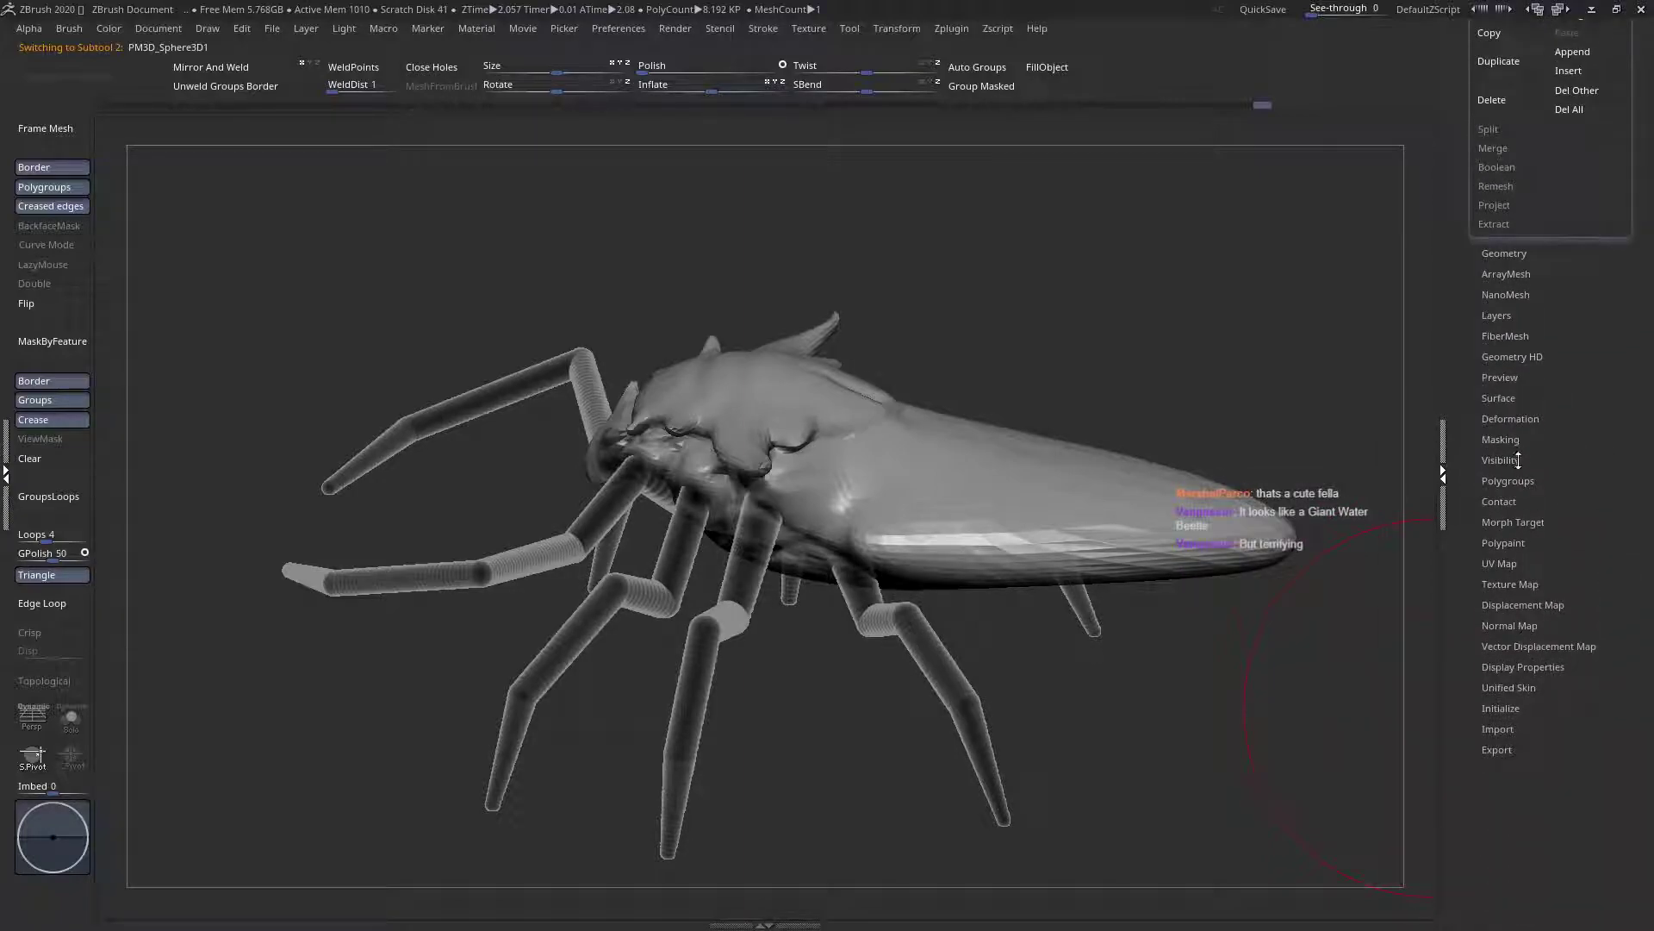
{"action": "left_click_drag", "start_coordinate": [1547, 458], "coordinate": [1548, 523]}
{"action": "left_click_drag", "start_coordinate": [720, 299], "coordinate": [716, 514]}
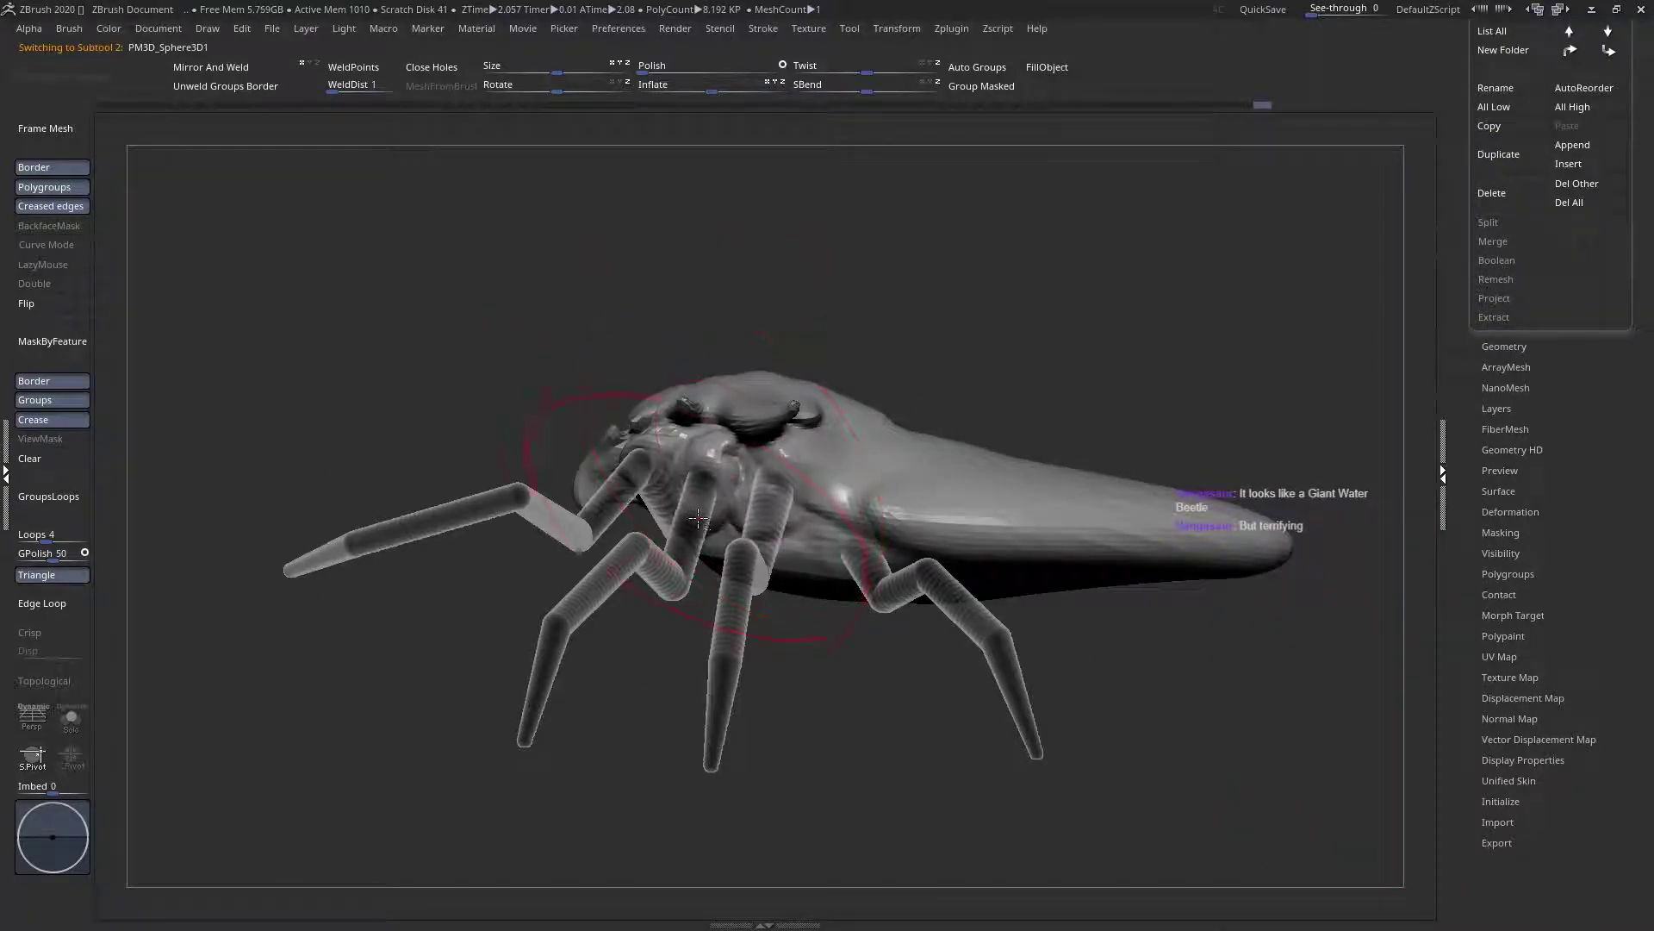
{"action": "left_click", "coordinate": [705, 504], "text": "alt"}
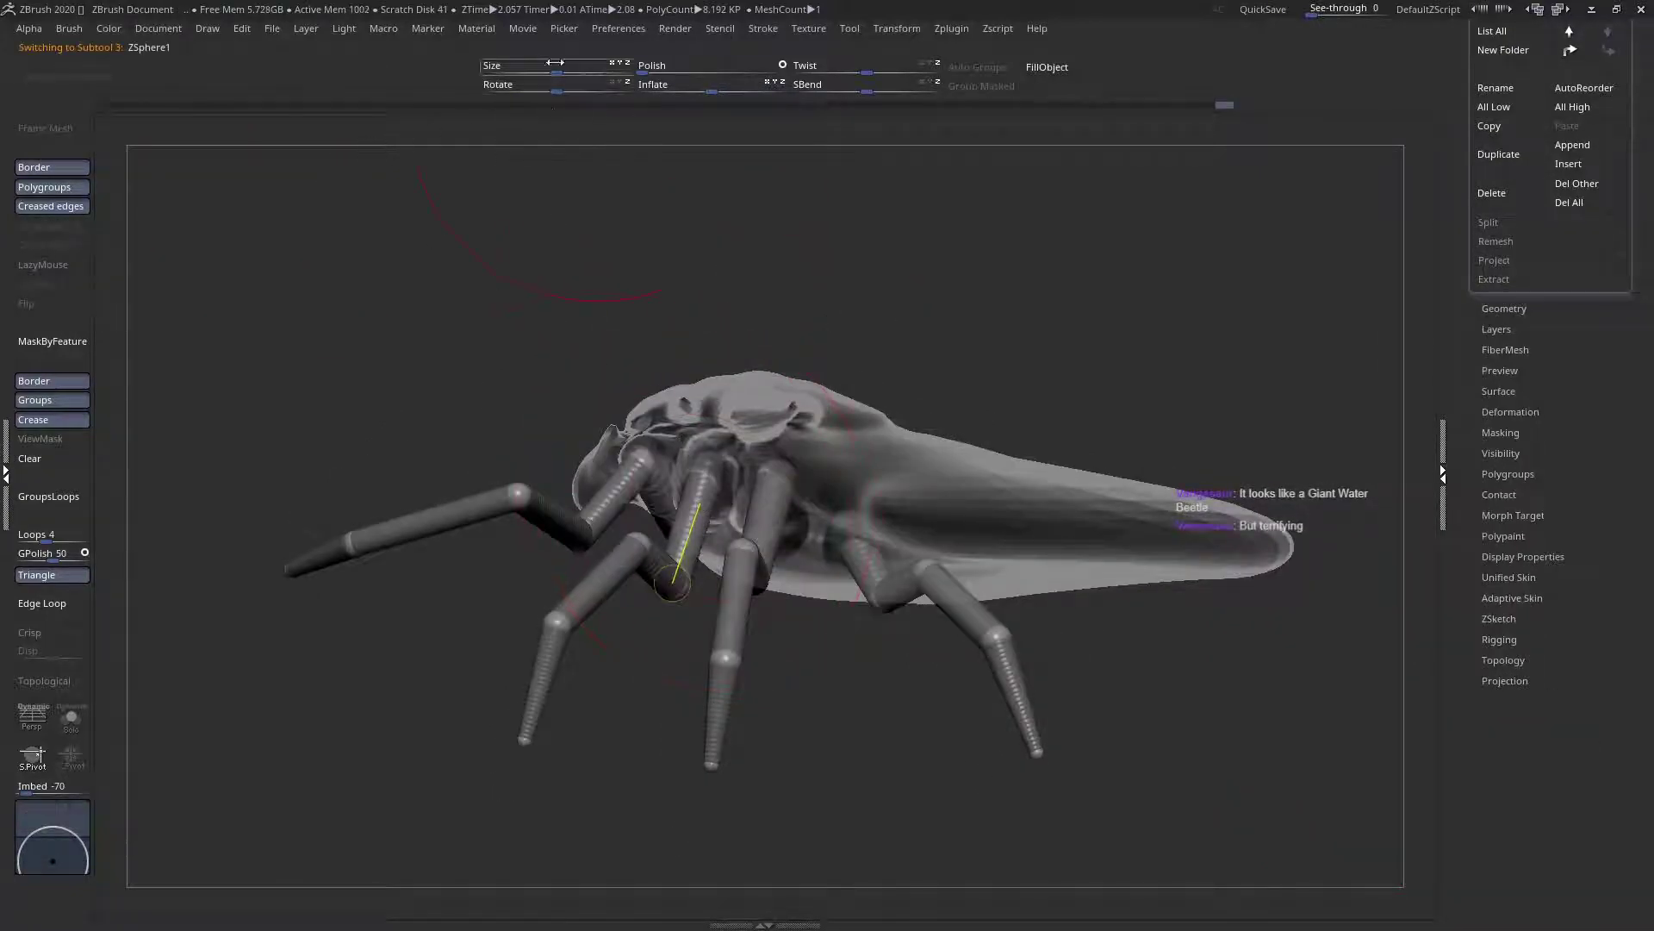
{"action": "mouse_move", "coordinate": [539, 66]}
{"action": "left_mouse_down"}
{"action": "mouse_move", "coordinate": [483, 66]}
{"action": "mouse_move", "coordinate": [517, 69]}
{"action": "left_mouse_up"}
{"action": "key", "text": "space"}
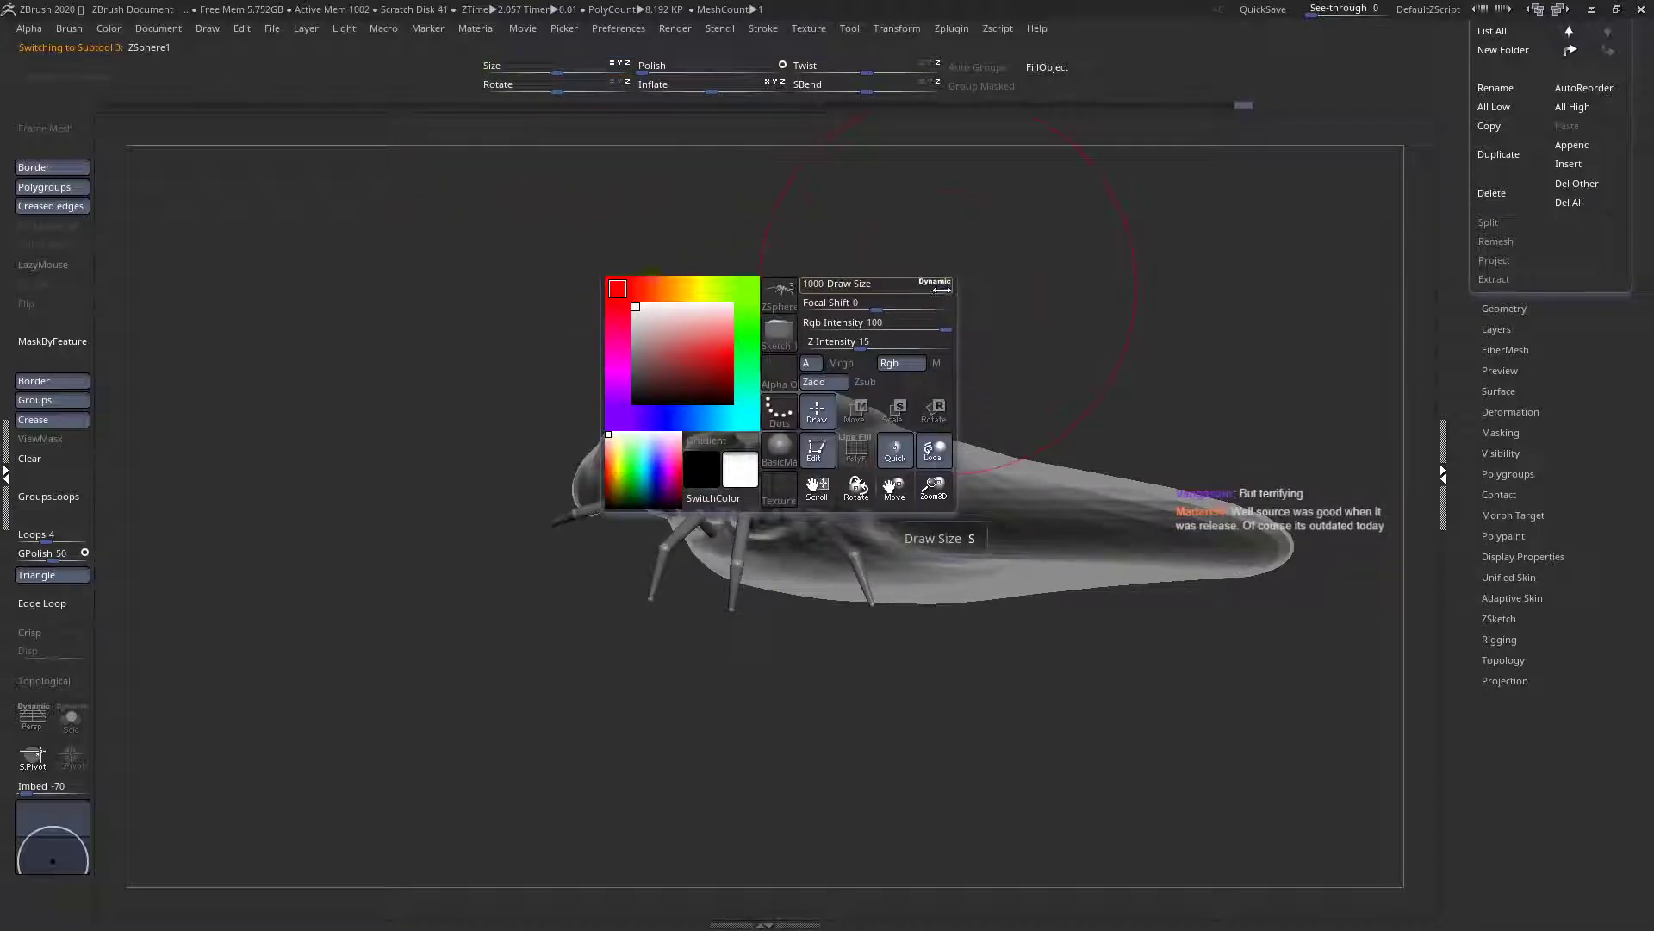
{"action": "right_click_drag", "start_coordinate": [687, 540], "coordinate": [732, 604], "text": "ctrl"}
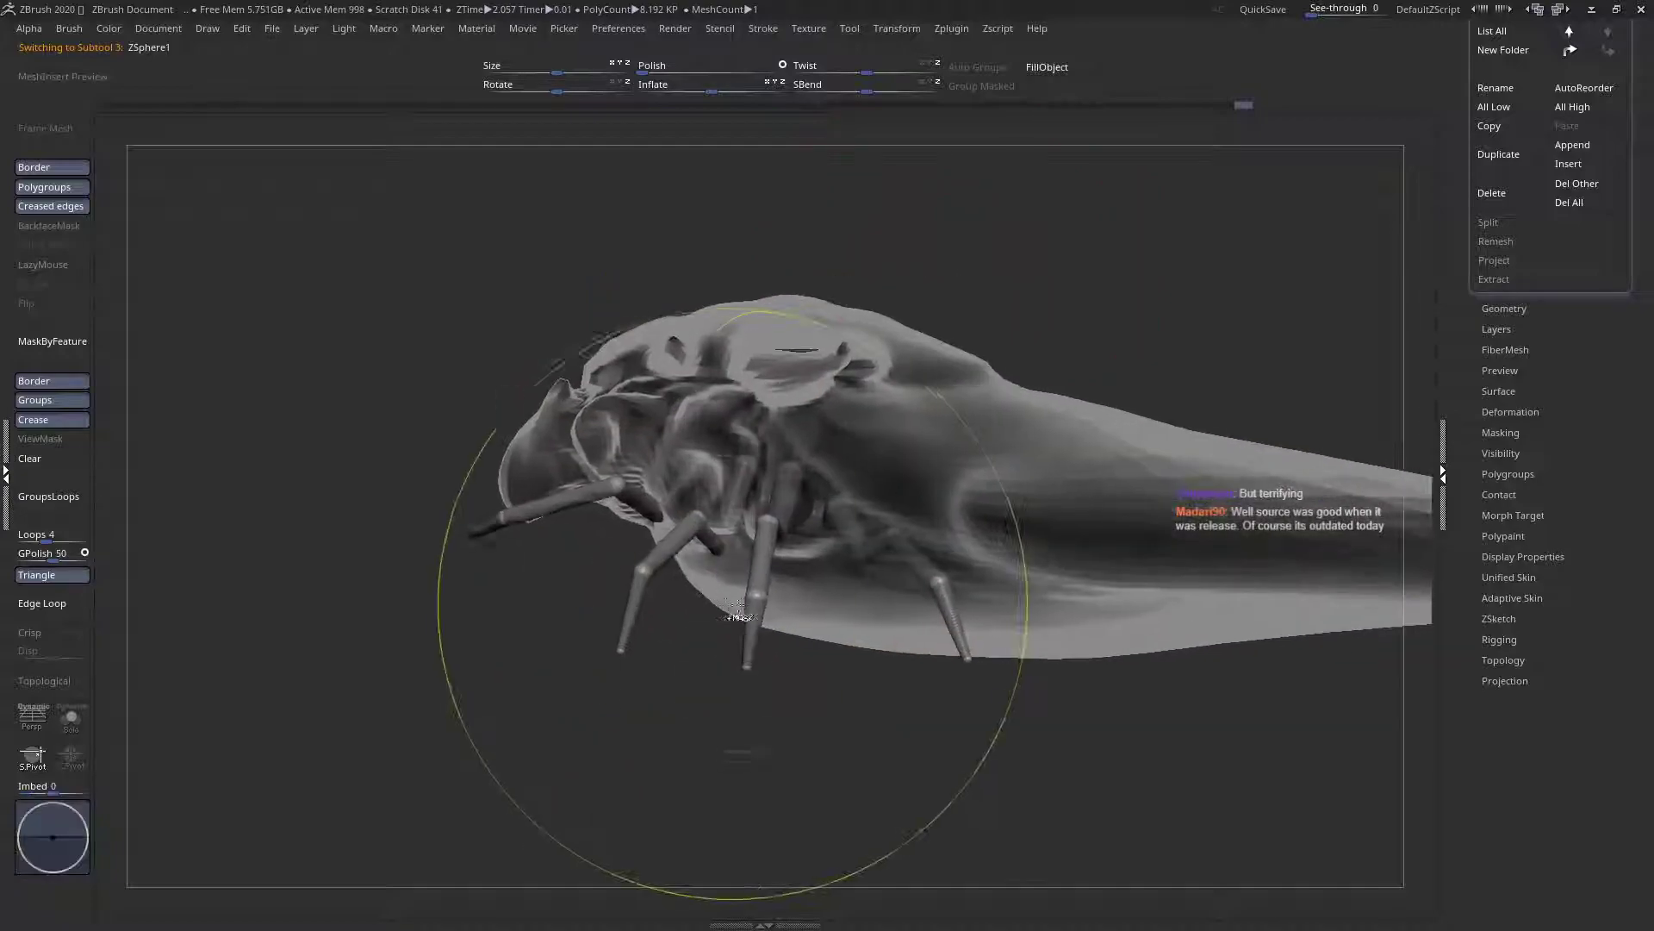
{"action": "left_click", "coordinate": [1032, 506], "text": "alt"}
{"action": "right_click_drag", "start_coordinate": [1033, 505], "coordinate": [1022, 511], "text": "alt"}
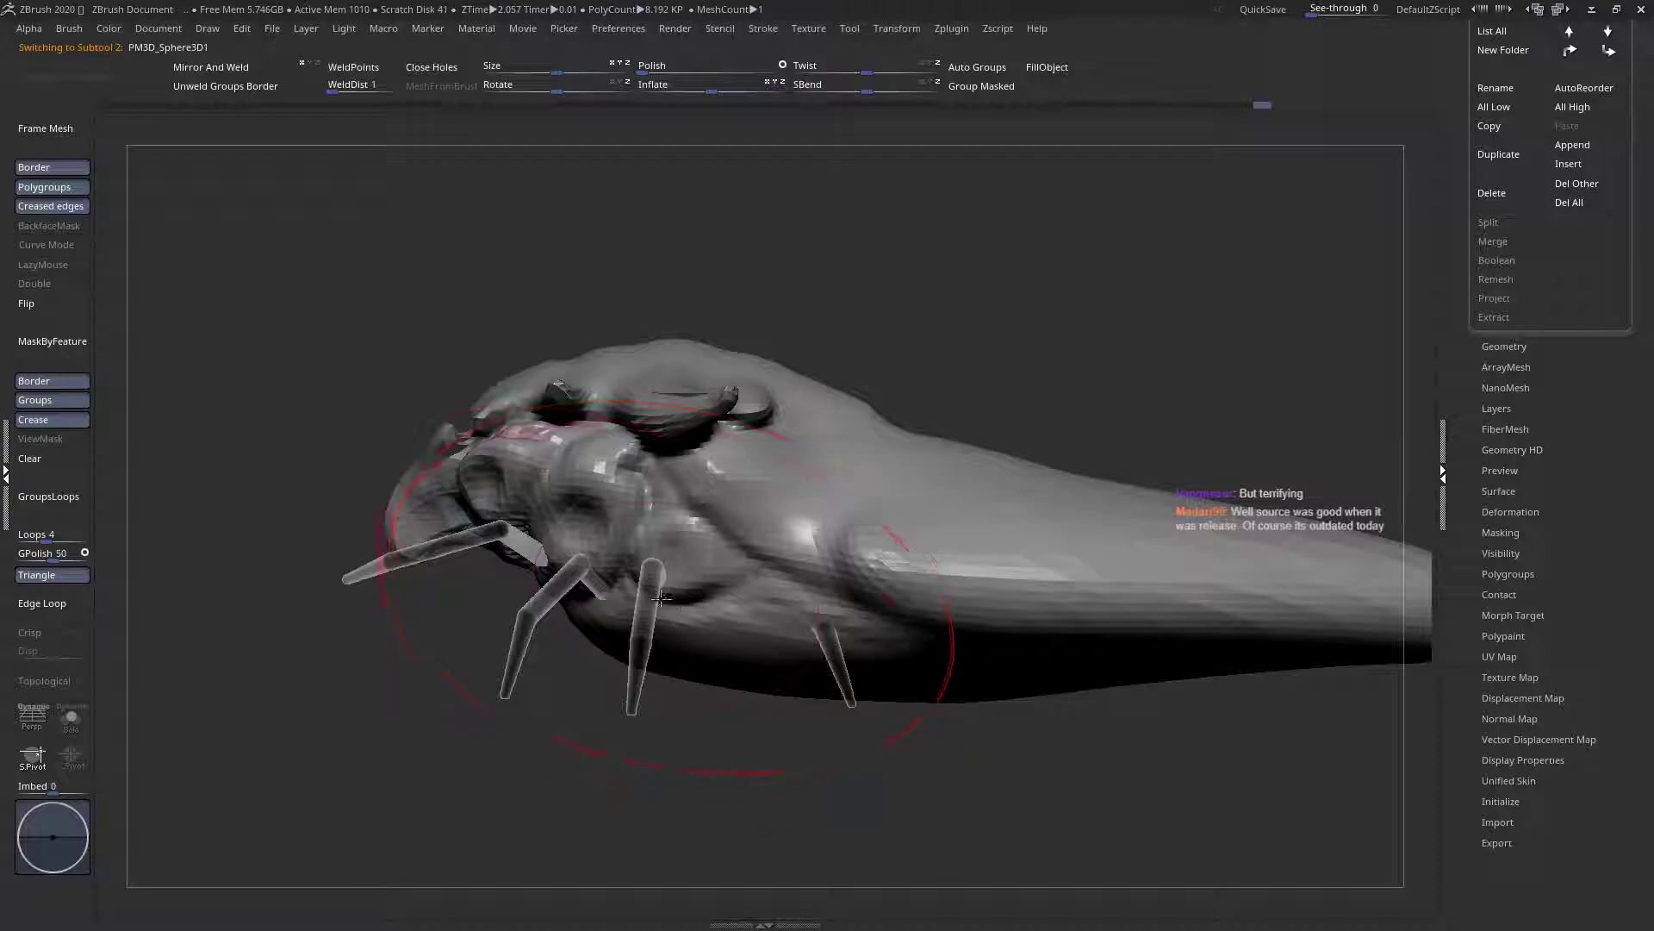
{"action": "left_click_drag", "start_coordinate": [1578, 316], "coordinate": [1578, 499]}
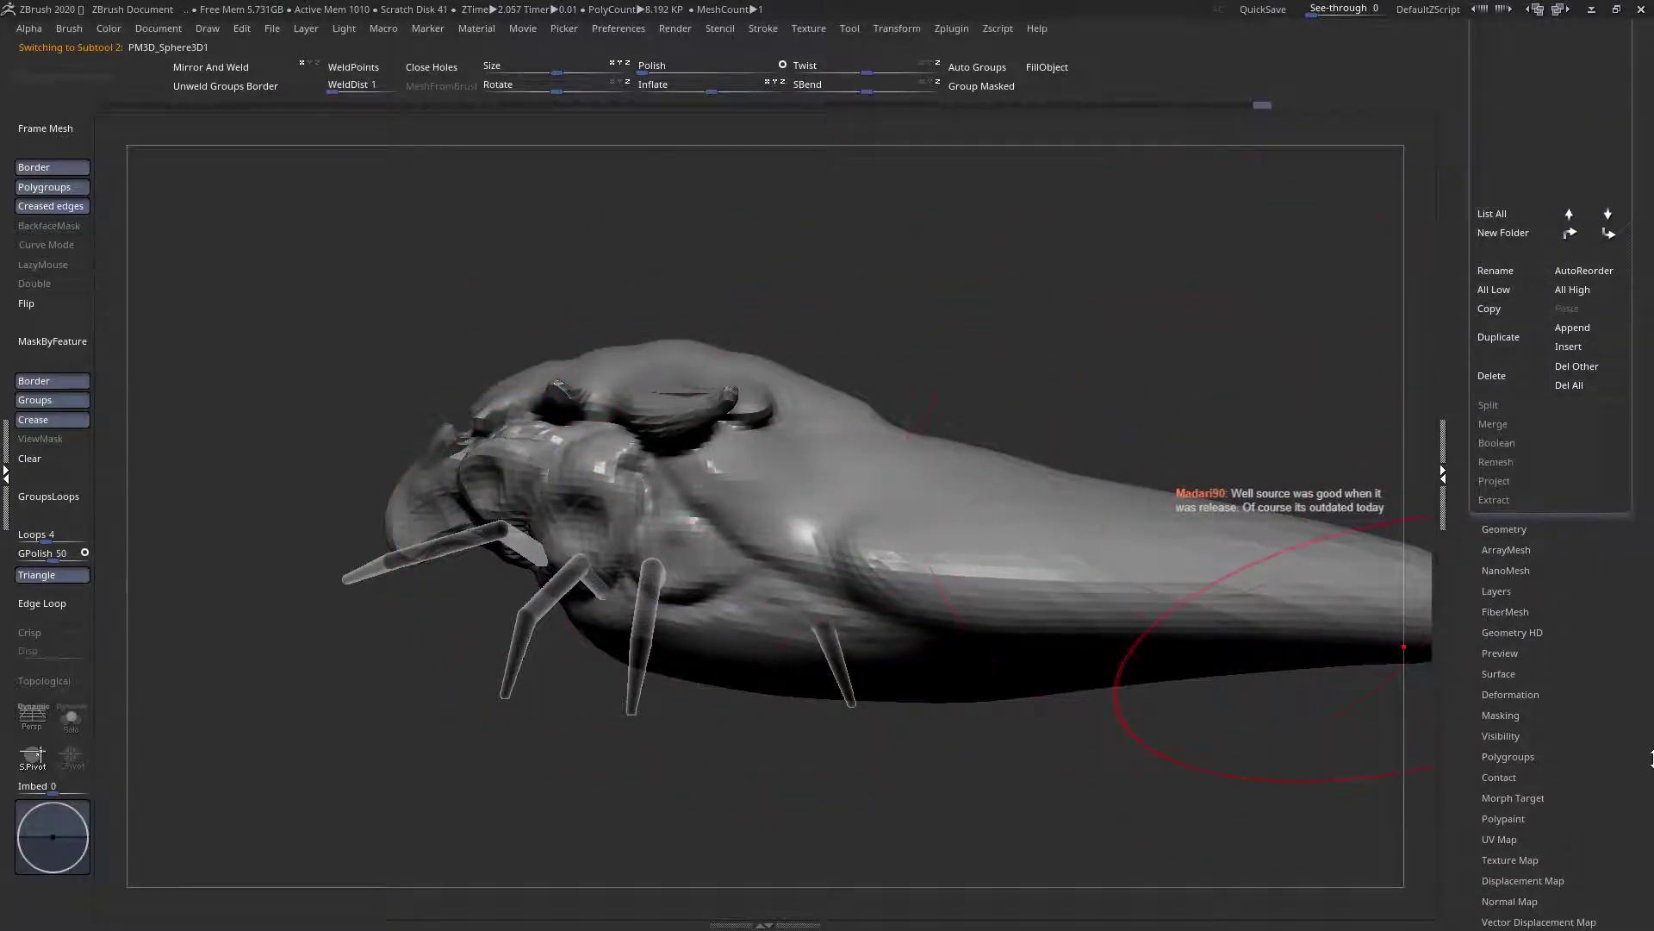
{"action": "left_click_drag", "start_coordinate": [1546, 771], "coordinate": [1544, 679]}
{"action": "left_click_drag", "start_coordinate": [547, 67], "coordinate": [486, 78]}
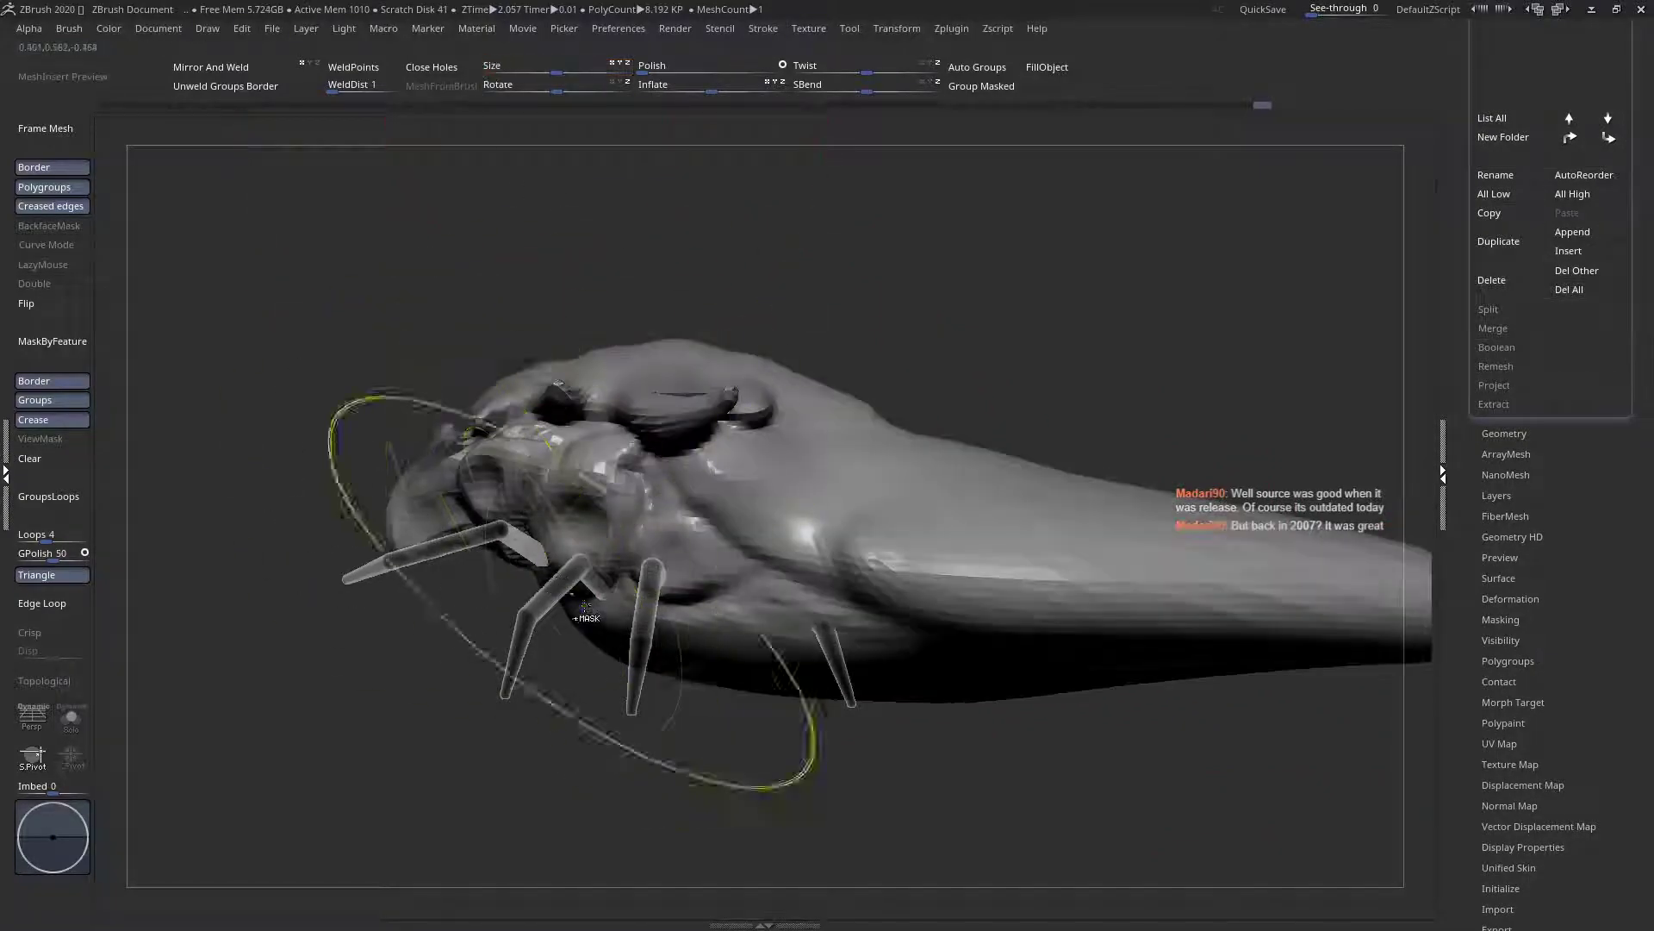
{"action": "left_click", "coordinate": [547, 597], "text": "alt"}
{"action": "key", "text": "ctrl+z"}
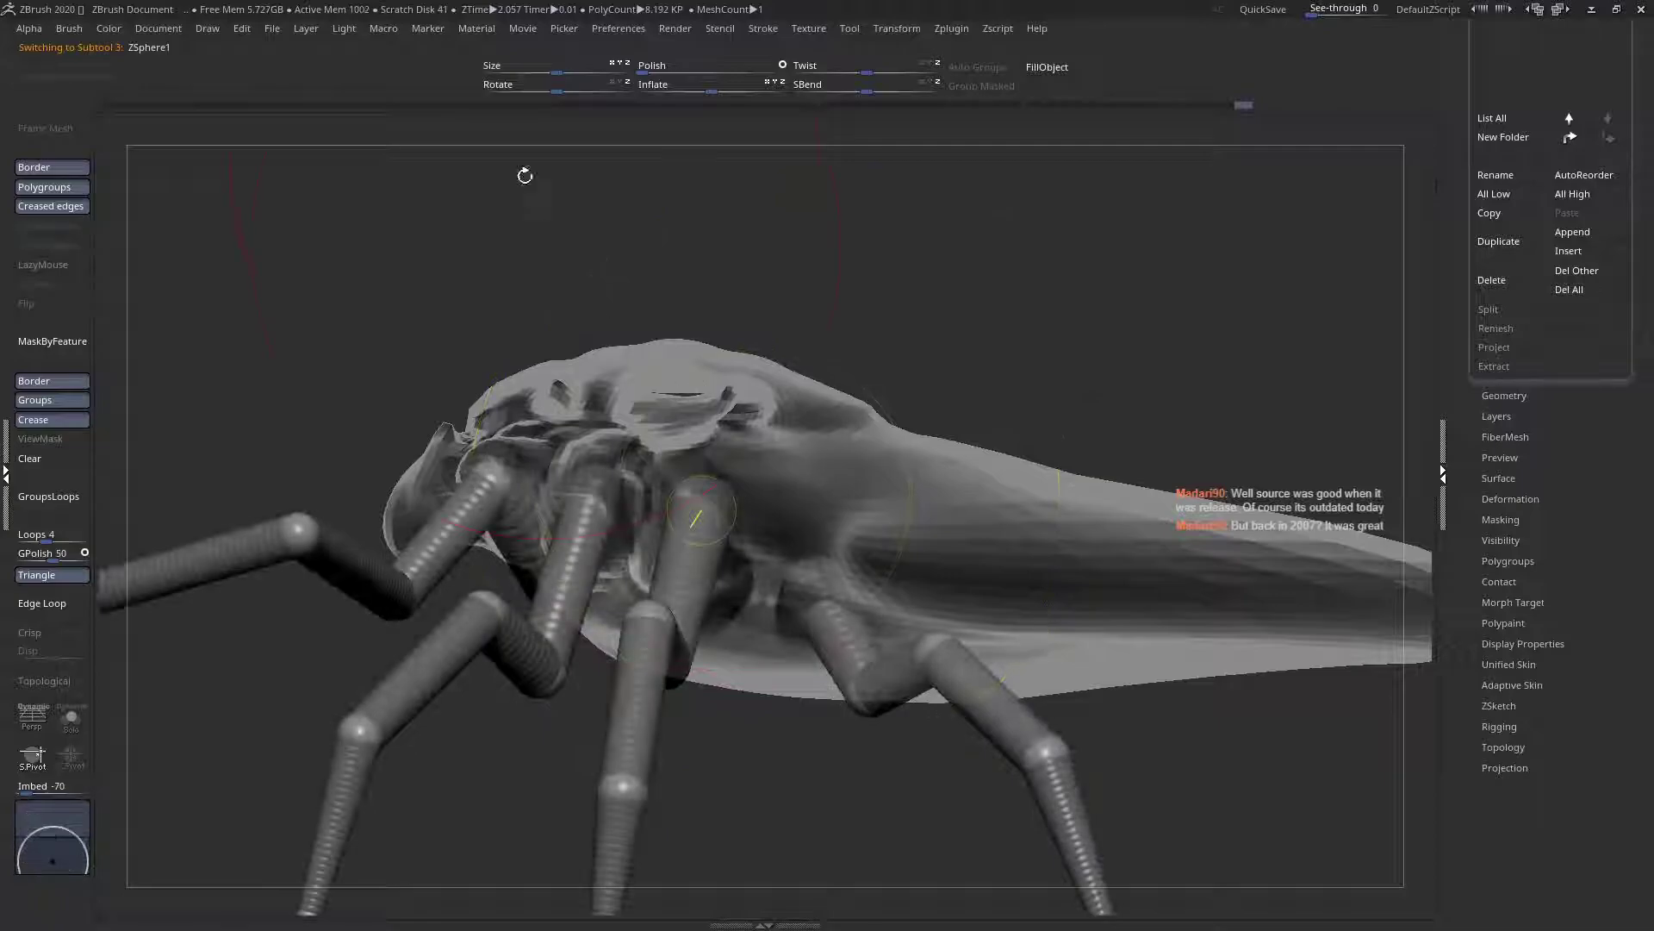
Scale down the ZSphere legs and the body mesh to matching proportions with the Size deformation
{"action": "left_click_drag", "start_coordinate": [554, 79], "coordinate": [494, 74]}
{"action": "key", "text": "ctrl+z"}
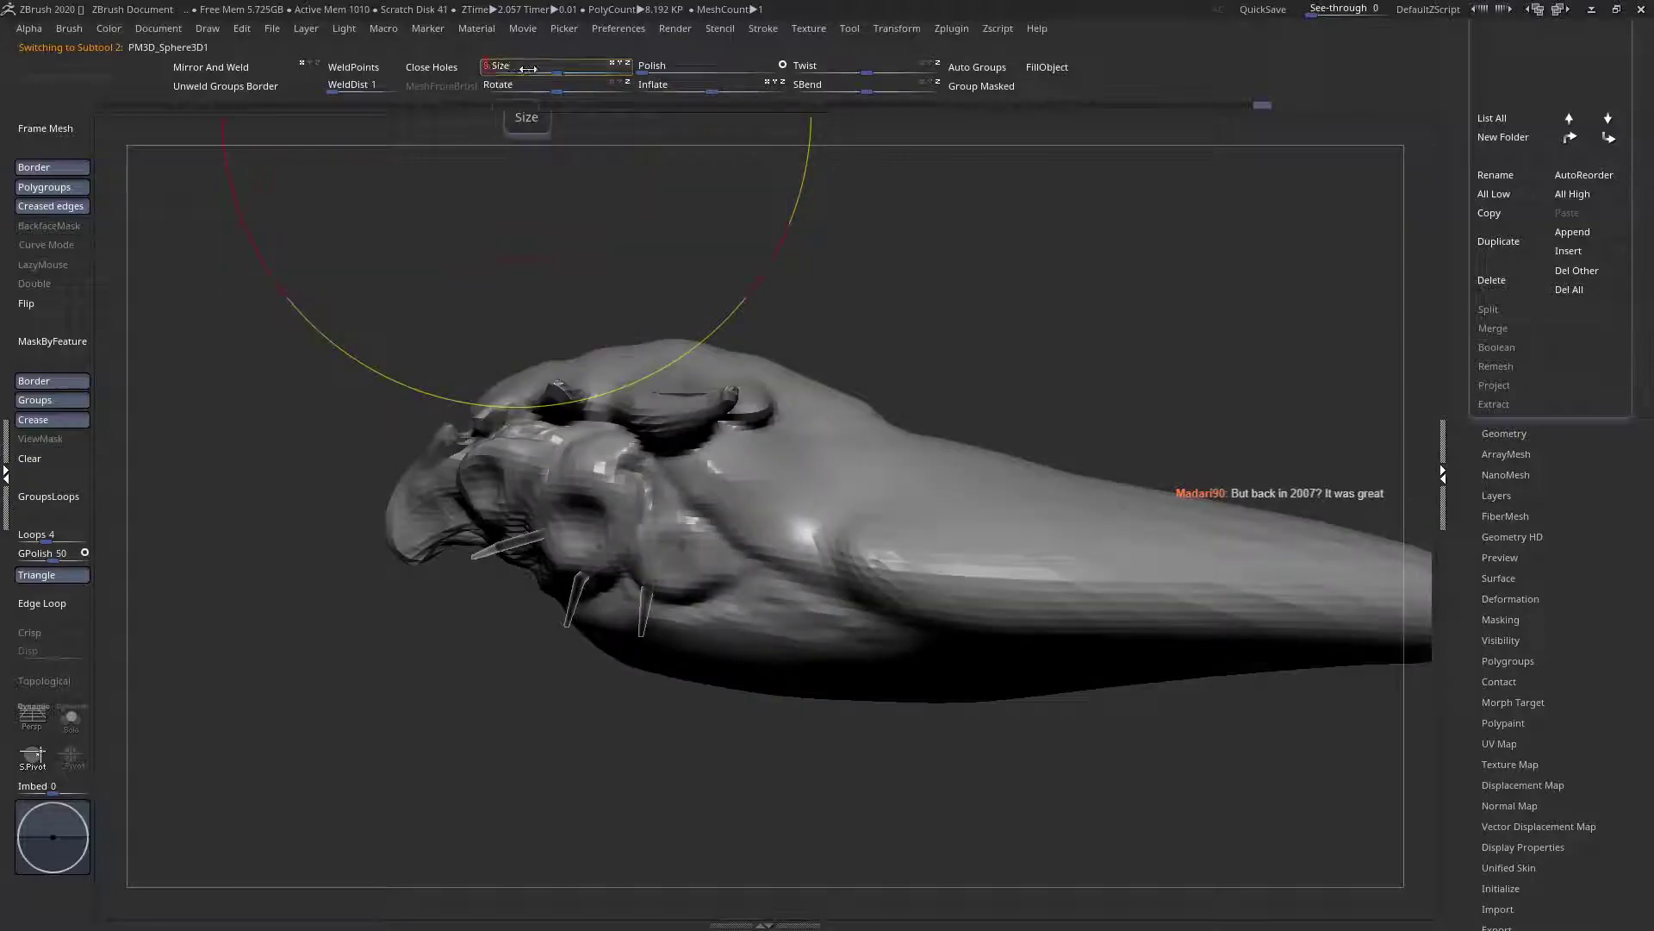
{"action": "left_click_drag", "start_coordinate": [528, 68], "coordinate": [525, 68]}
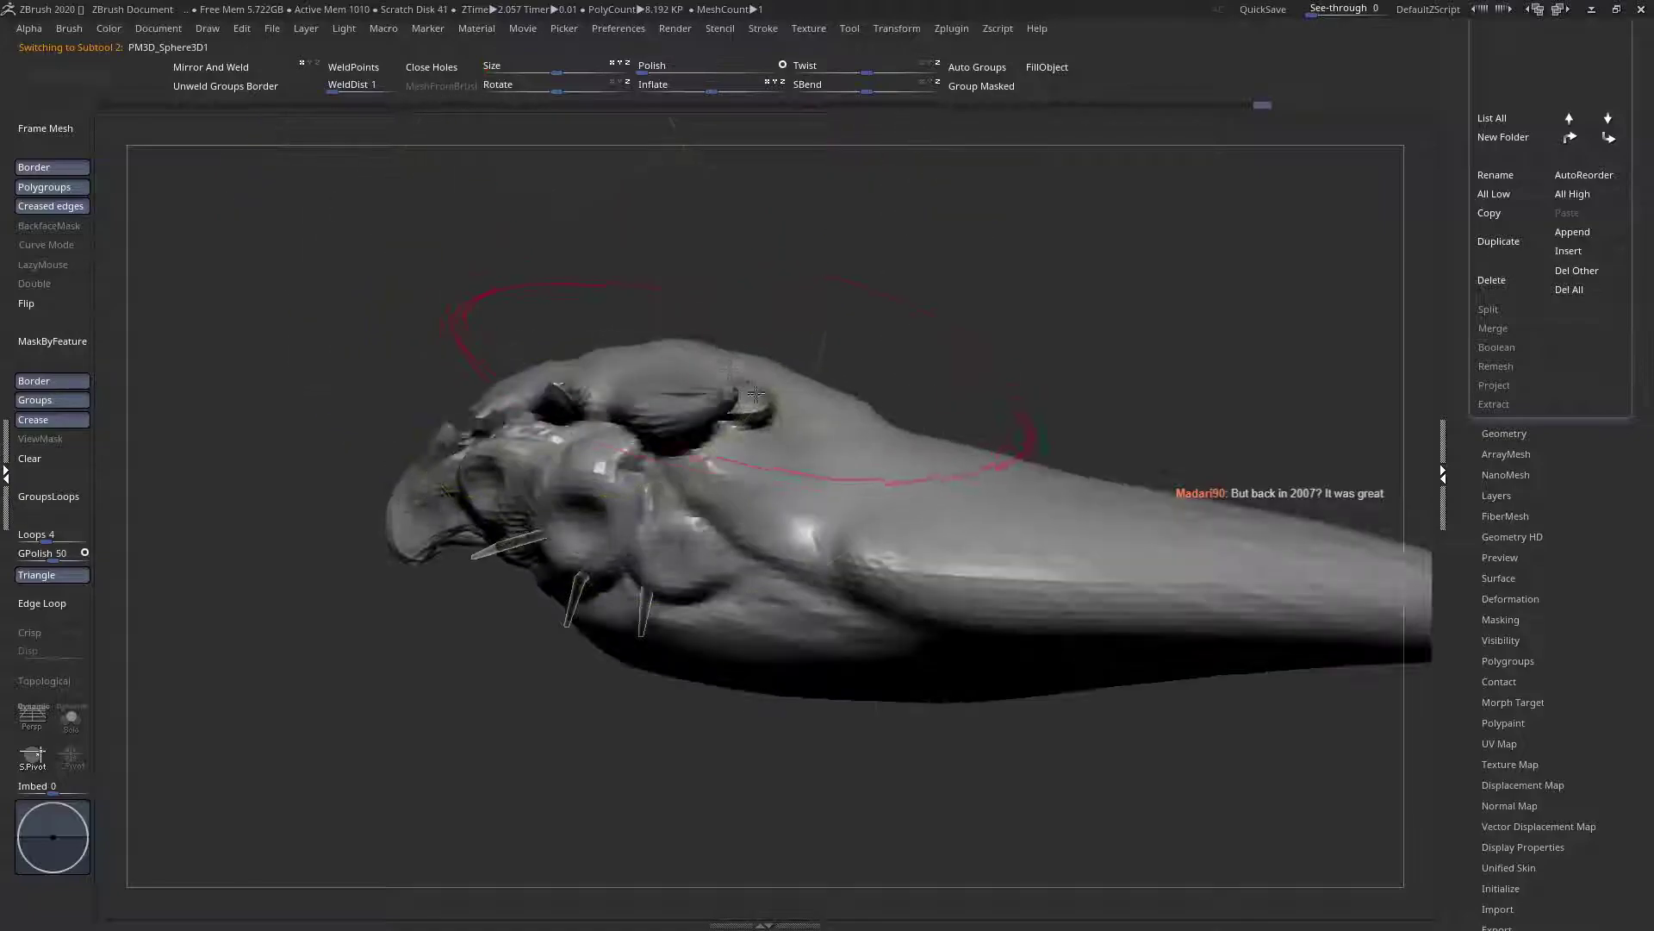
{"action": "left_click_drag", "start_coordinate": [563, 75], "coordinate": [514, 76]}
{"action": "mouse_move", "coordinate": [761, 442]}
{"action": "left_mouse_down"}
{"action": "mouse_move", "coordinate": [664, 491]}
{"action": "mouse_move", "coordinate": [577, 505]}
{"action": "mouse_move", "coordinate": [761, 442]}
{"action": "left_mouse_up"}
{"action": "left_click_drag", "start_coordinate": [549, 71], "coordinate": [525, 74]}
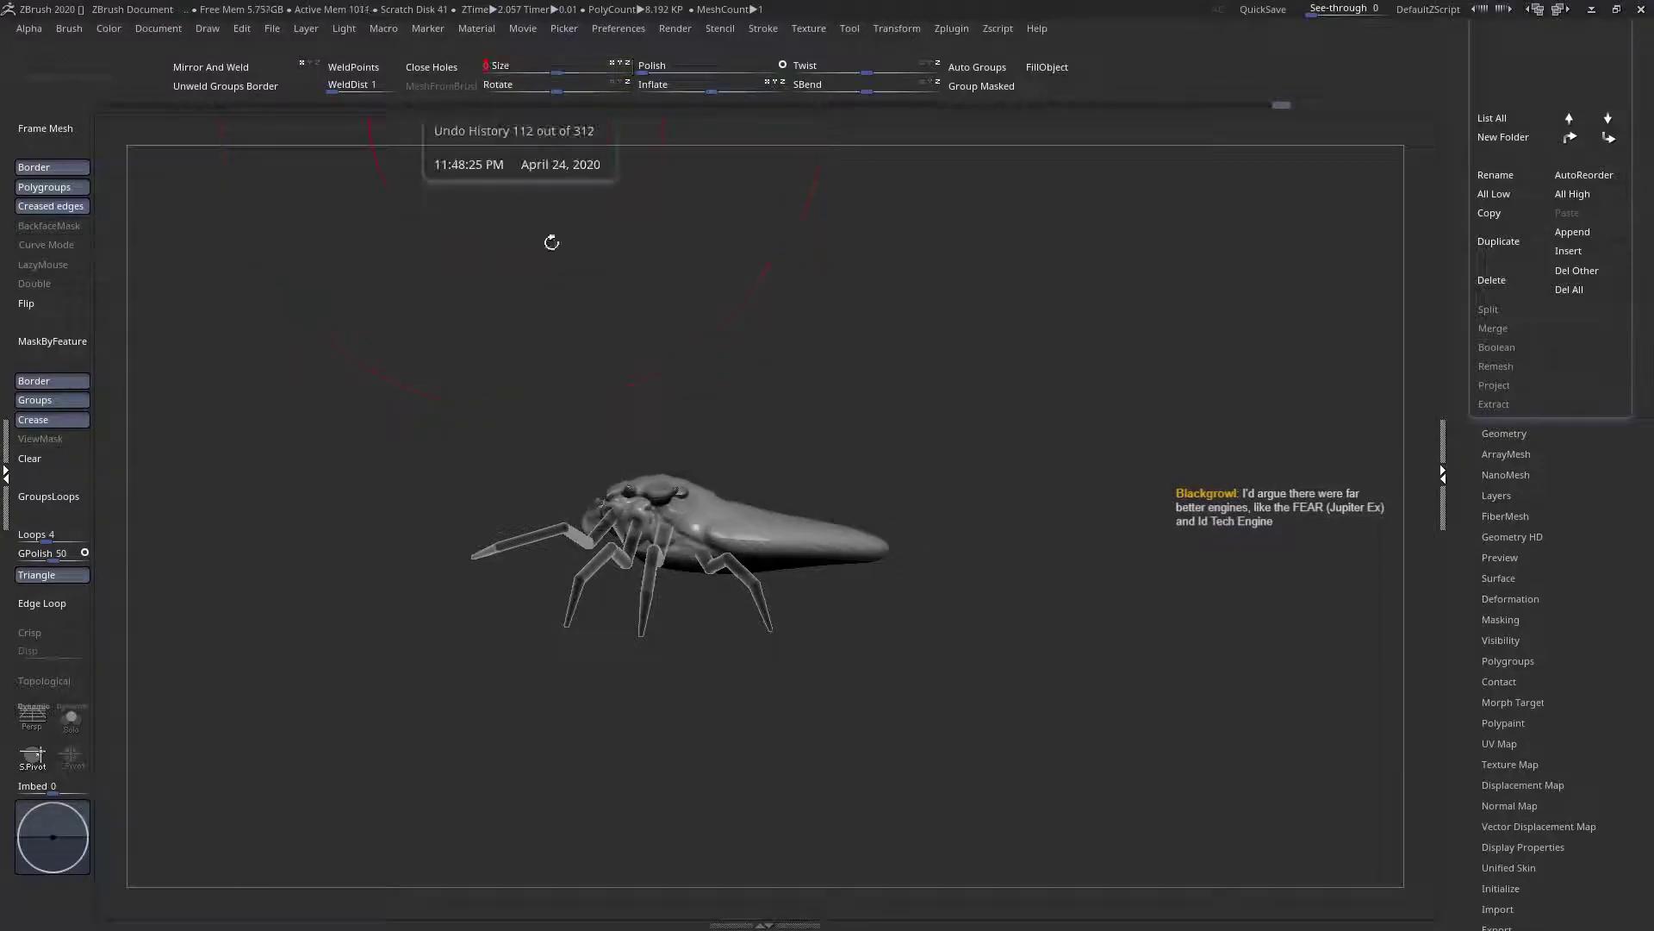
Shorten the long abdomen by pulling its tip forward toward the body with the Move brush
{"action": "left_click_drag", "start_coordinate": [532, 184], "coordinate": [551, 362], "text": "shift"}
{"action": "mouse_move", "coordinate": [733, 370]}
{"action": "left_mouse_down", "text": "alt"}
{"action": "mouse_move", "coordinate": [942, 593]}
{"action": "mouse_move", "coordinate": [857, 579]}
{"action": "left_mouse_up", "text": "alt"}
{"action": "key", "text": "space"}
{"action": "left_click_drag", "start_coordinate": [1099, 454], "coordinate": [942, 513]}
{"action": "right_click_drag", "start_coordinate": [942, 517], "coordinate": [921, 383], "text": "shift"}
{"action": "key", "text": "space"}
{"action": "left_click_drag", "start_coordinate": [928, 460], "coordinate": [916, 461]}
{"action": "left_click_drag", "start_coordinate": [963, 552], "coordinate": [910, 561]}
Push the abdomen's tip further in and adjust its rear side outline with a resized Move brush
{"action": "right_click_drag", "start_coordinate": [913, 564], "coordinate": [905, 725]}
{"action": "left_click_drag", "start_coordinate": [906, 550], "coordinate": [878, 556]}
{"action": "key", "text": "space"}
{"action": "mouse_move", "coordinate": [843, 480]}
{"action": "left_mouse_down"}
{"action": "mouse_move", "coordinate": [815, 476]}
{"action": "mouse_move", "coordinate": [840, 459]}
{"action": "left_mouse_up"}
{"action": "mouse_move", "coordinate": [853, 370]}
{"action": "left_mouse_down"}
{"action": "mouse_move", "coordinate": [857, 339]}
{"action": "mouse_move", "coordinate": [824, 399]}
{"action": "left_mouse_up"}
Pull the shortened abdomen's rear edge and tip slightly backward to refine its pointed outline from above
{"action": "key", "text": "space"}
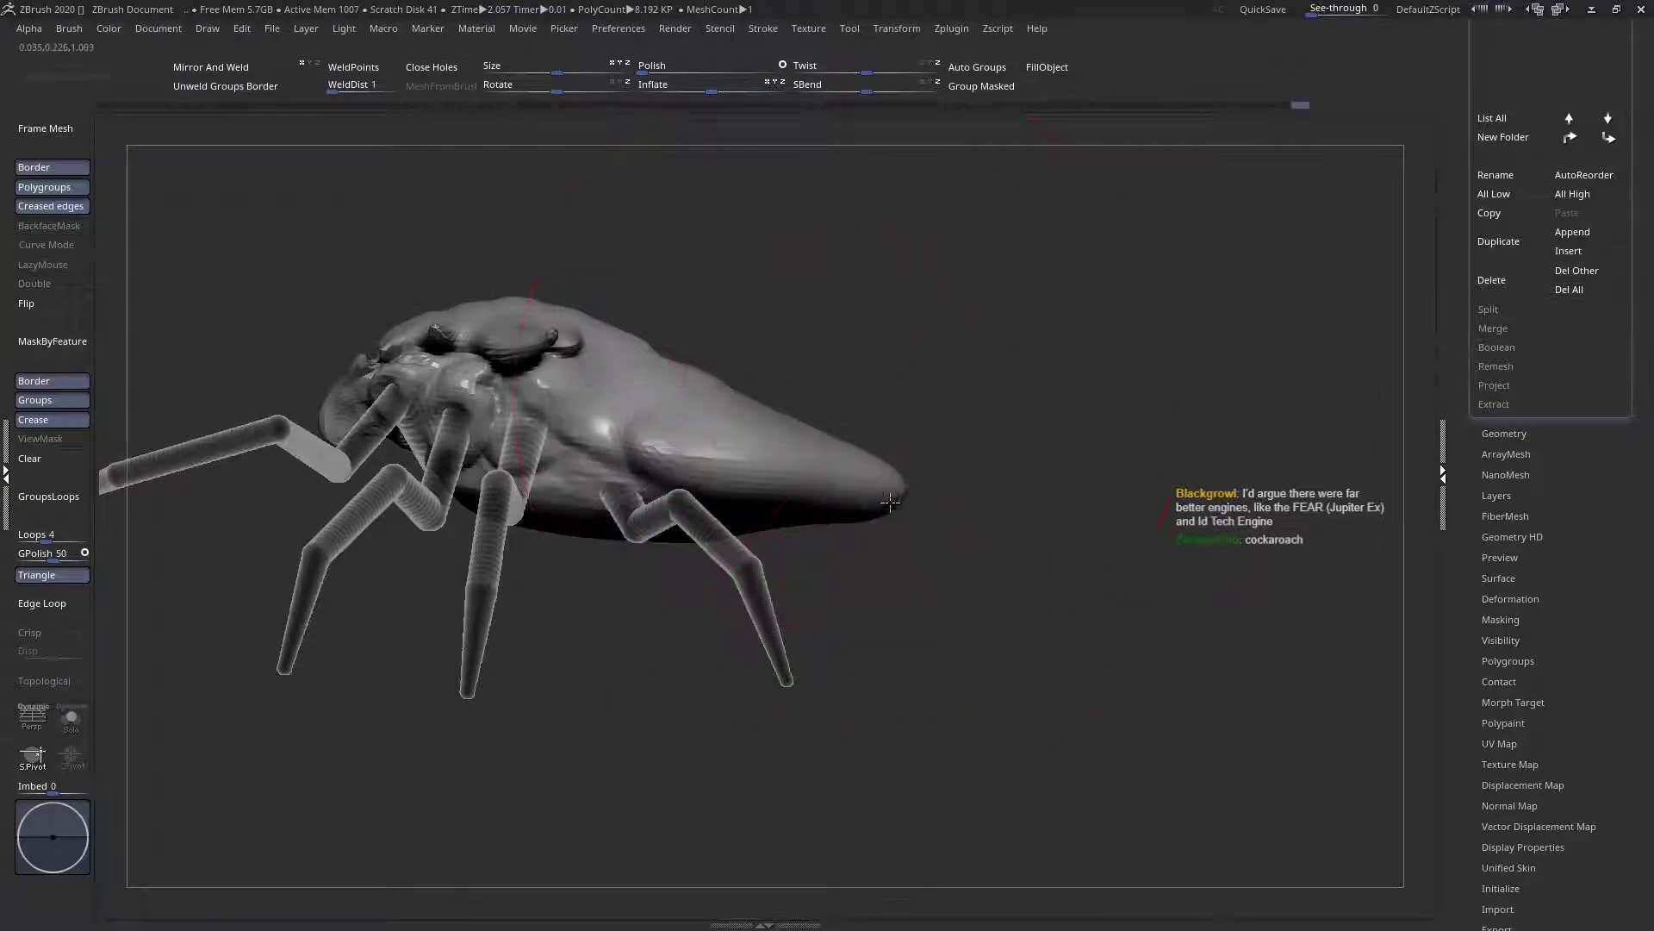
{"action": "mouse_move", "coordinate": [868, 422]}
{"action": "left_mouse_down"}
{"action": "mouse_move", "coordinate": [817, 646]}
{"action": "mouse_move", "coordinate": [757, 543]}
{"action": "left_mouse_up"}
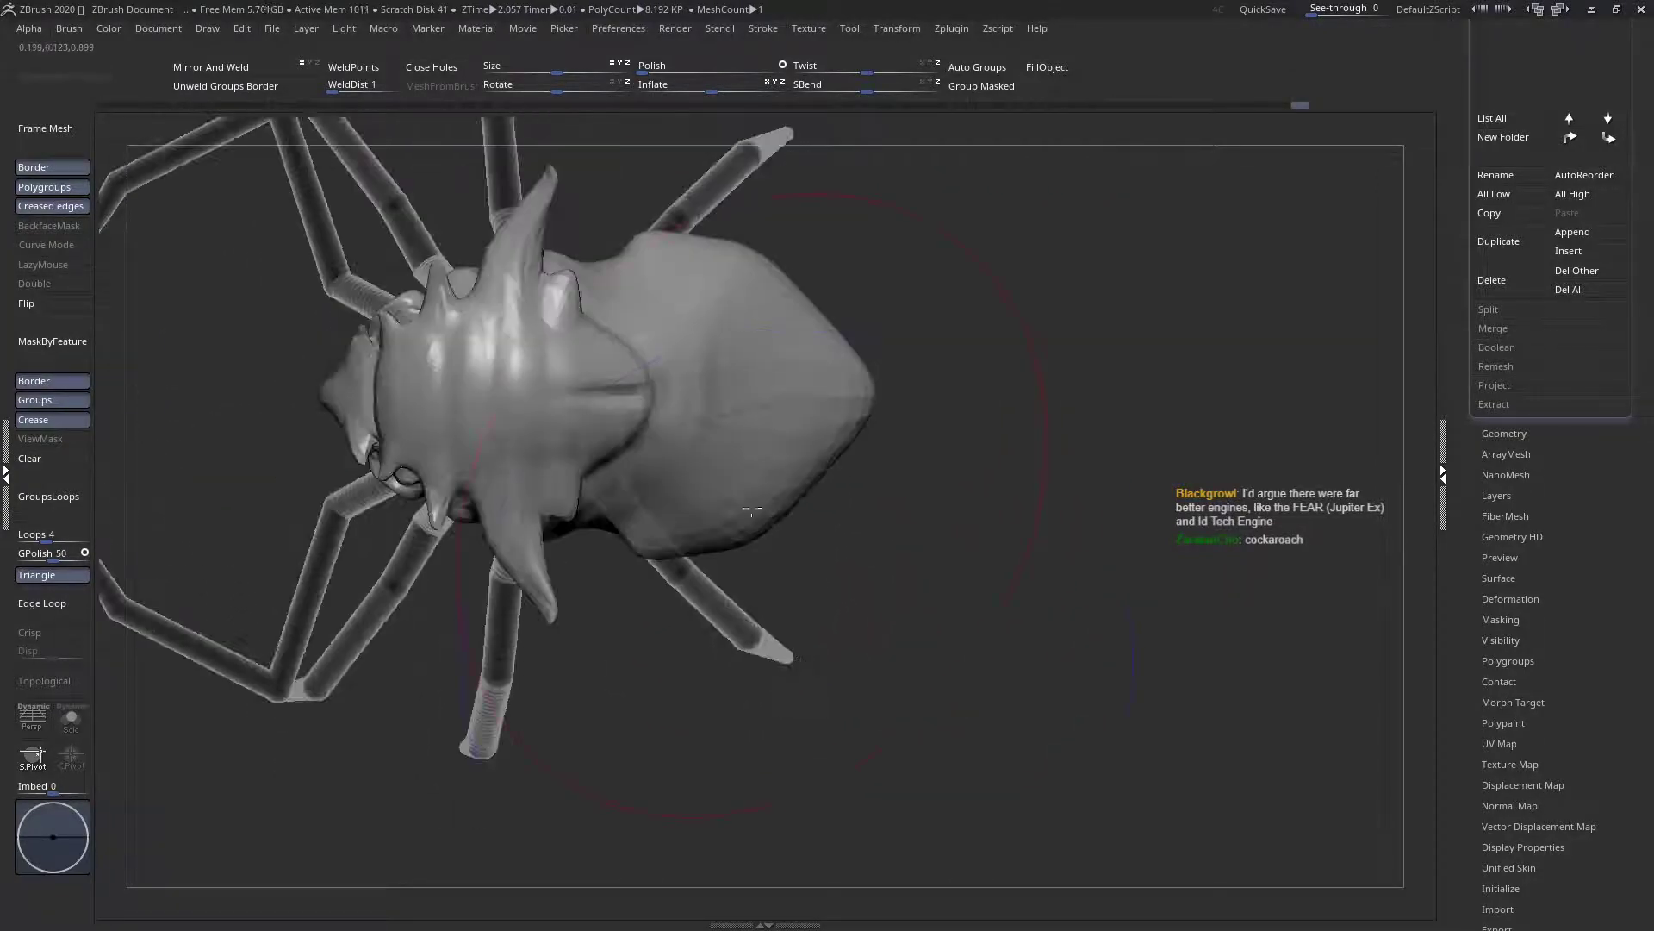
{"action": "key", "text": "space"}
{"action": "left_click_drag", "start_coordinate": [812, 458], "coordinate": [846, 475]}
{"action": "left_click_drag", "start_coordinate": [877, 401], "coordinate": [883, 409]}
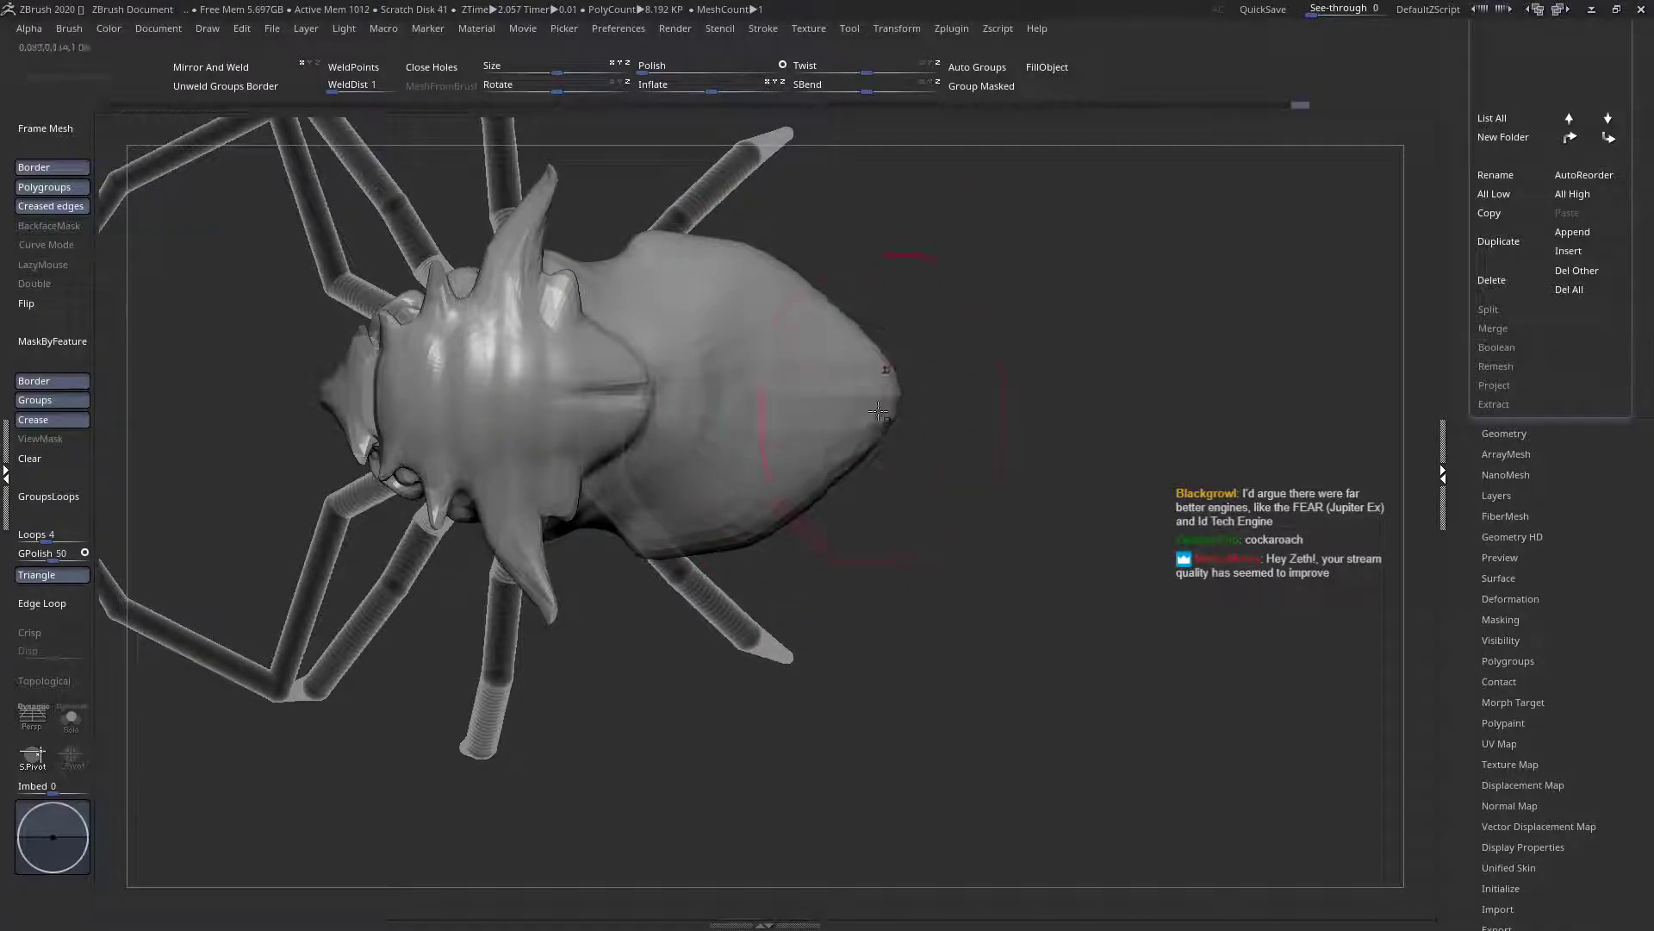
Reshape the abdomen's outline with the Move brush, shaping its sides and rear tip into a tapered shield
{"action": "left_click_drag", "start_coordinate": [852, 481], "coordinate": [848, 464]}
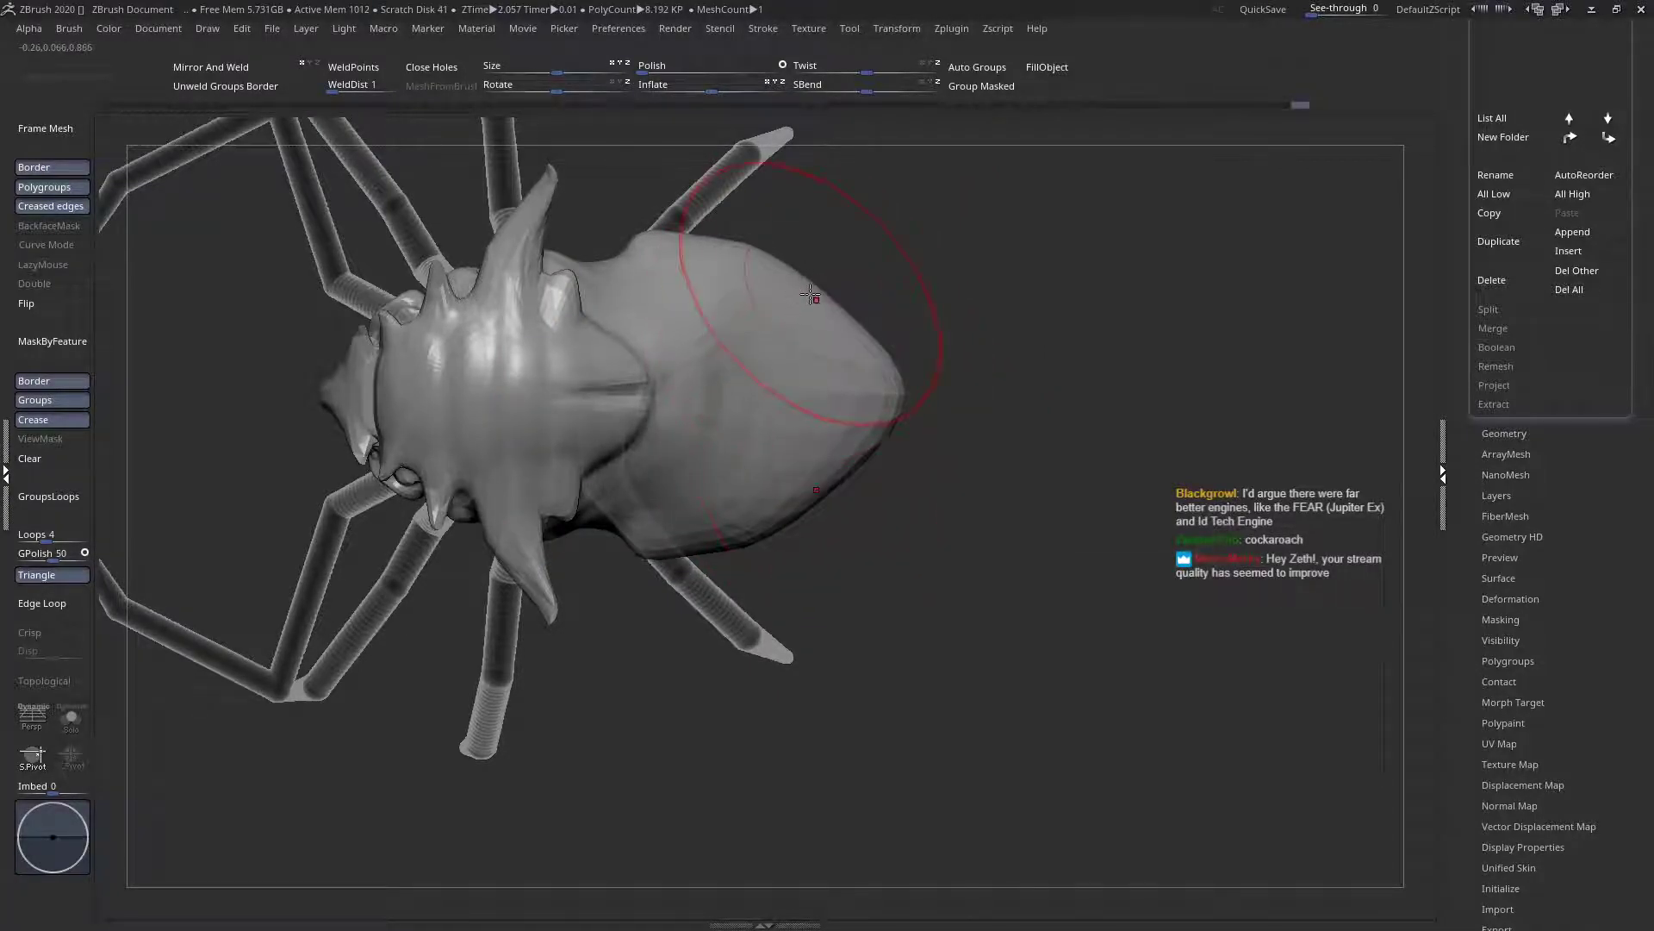
{"action": "right_click_drag", "start_coordinate": [718, 267], "coordinate": [731, 380], "text": "alt"}
{"action": "left_click_drag", "start_coordinate": [732, 380], "coordinate": [728, 366]}
{"action": "mouse_move", "coordinate": [726, 366]}
{"action": "right_mouse_down", "text": "ctrl"}
{"action": "mouse_move", "coordinate": [618, 402]}
{"action": "mouse_move", "coordinate": [675, 389]}
{"action": "mouse_move", "coordinate": [726, 290]}
{"action": "mouse_move", "coordinate": [672, 372]}
{"action": "mouse_move", "coordinate": [730, 482]}
{"action": "mouse_move", "coordinate": [758, 457]}
{"action": "right_mouse_up", "text": "ctrl"}
{"action": "right_click", "coordinate": [765, 449]}
{"action": "mouse_move", "coordinate": [808, 440]}
{"action": "left_mouse_down"}
{"action": "mouse_move", "coordinate": [835, 447]}
{"action": "mouse_move", "coordinate": [775, 417]}
{"action": "left_mouse_up"}
Adjust the brush size and reshape the abdomen's front shoulders where they tuck under the thorax shell
{"action": "key", "text": "space"}
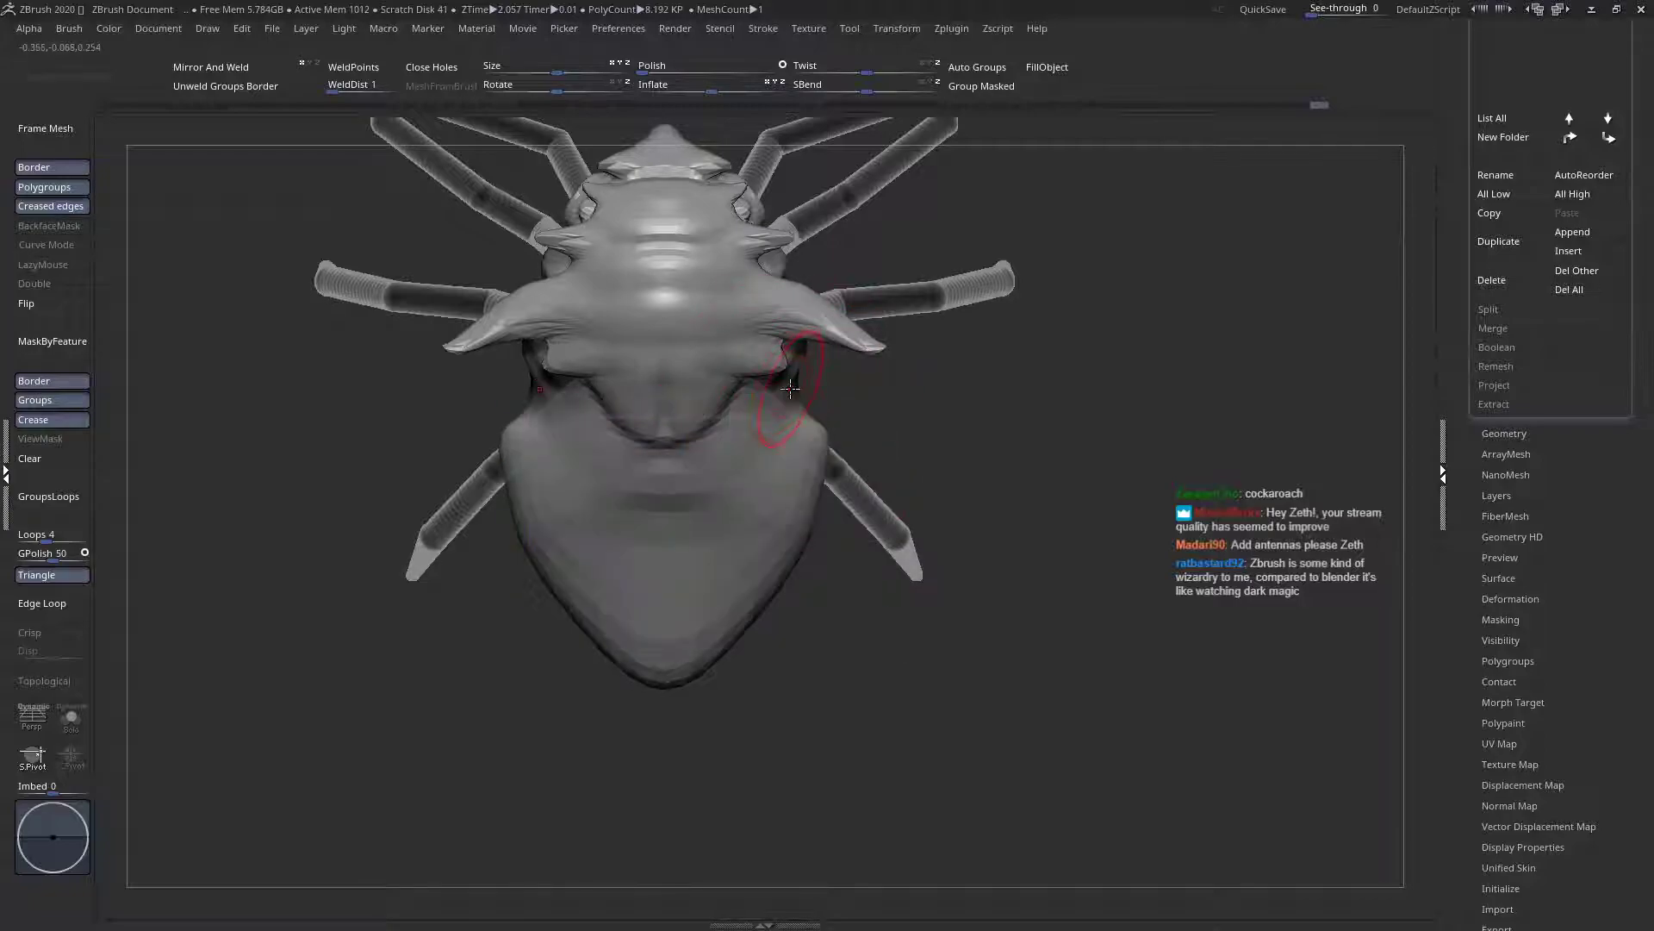
{"action": "key", "text": "space"}
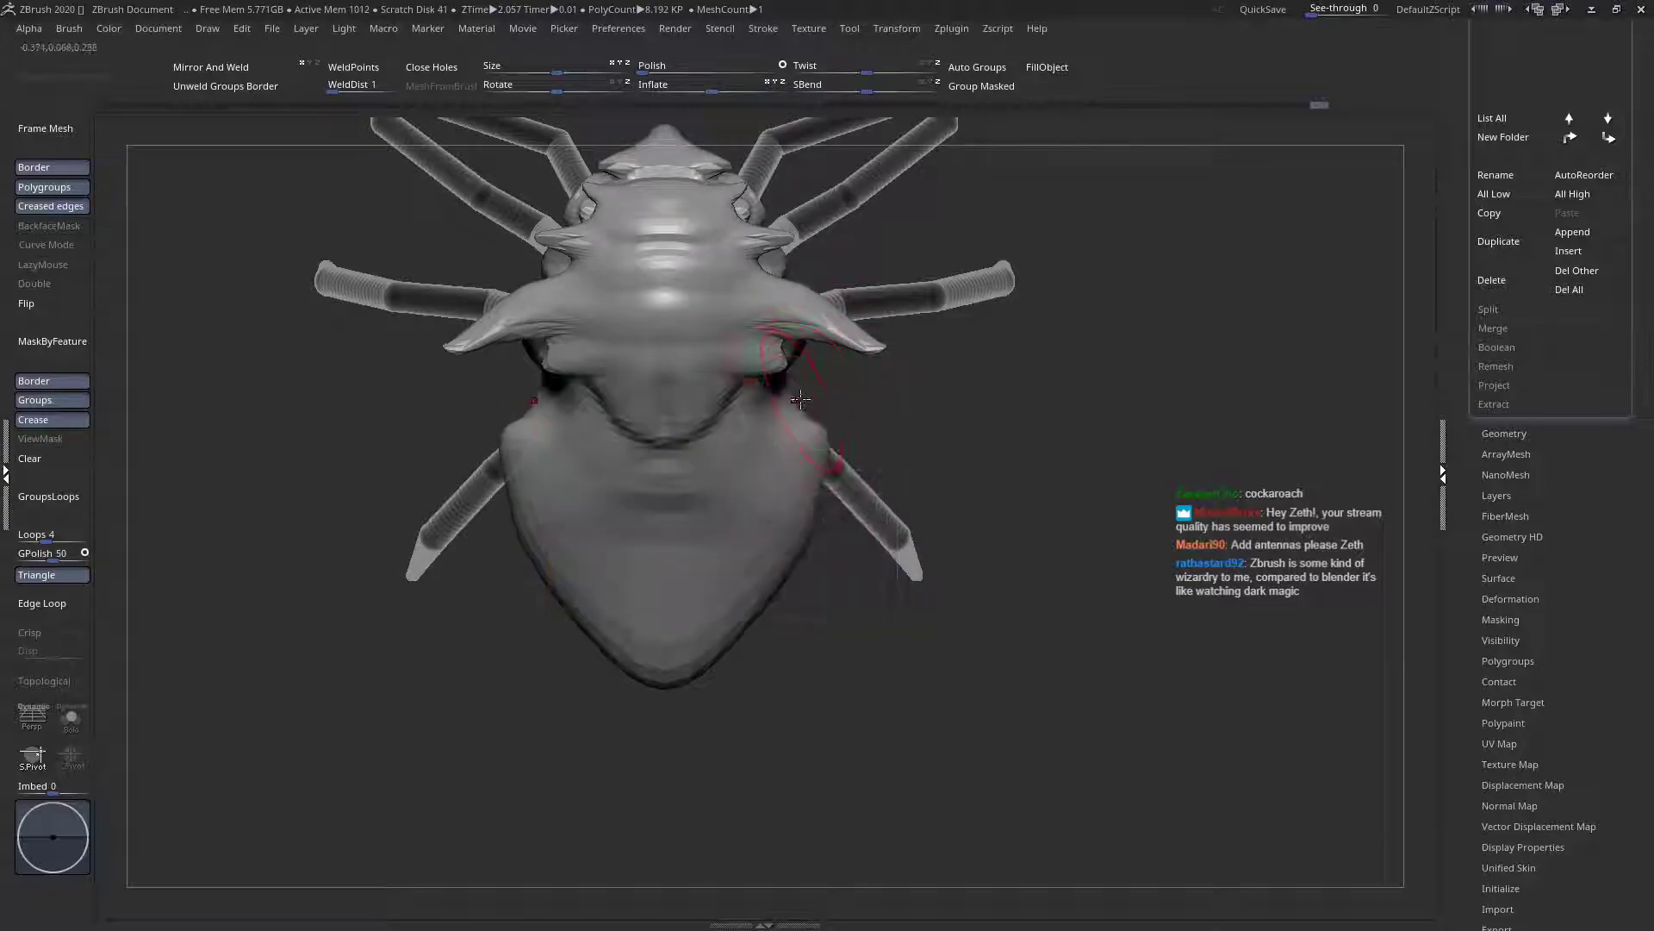
{"action": "left_click_drag", "start_coordinate": [789, 390], "coordinate": [751, 393]}
{"action": "right_click_drag", "start_coordinate": [751, 396], "coordinate": [648, 377]}
{"action": "left_click_drag", "start_coordinate": [712, 464], "coordinate": [684, 471]}
Refine the abdomen's upper side profile with the Move brush and pull its rear end into a longer, slimmer tail
{"action": "key", "text": "space"}
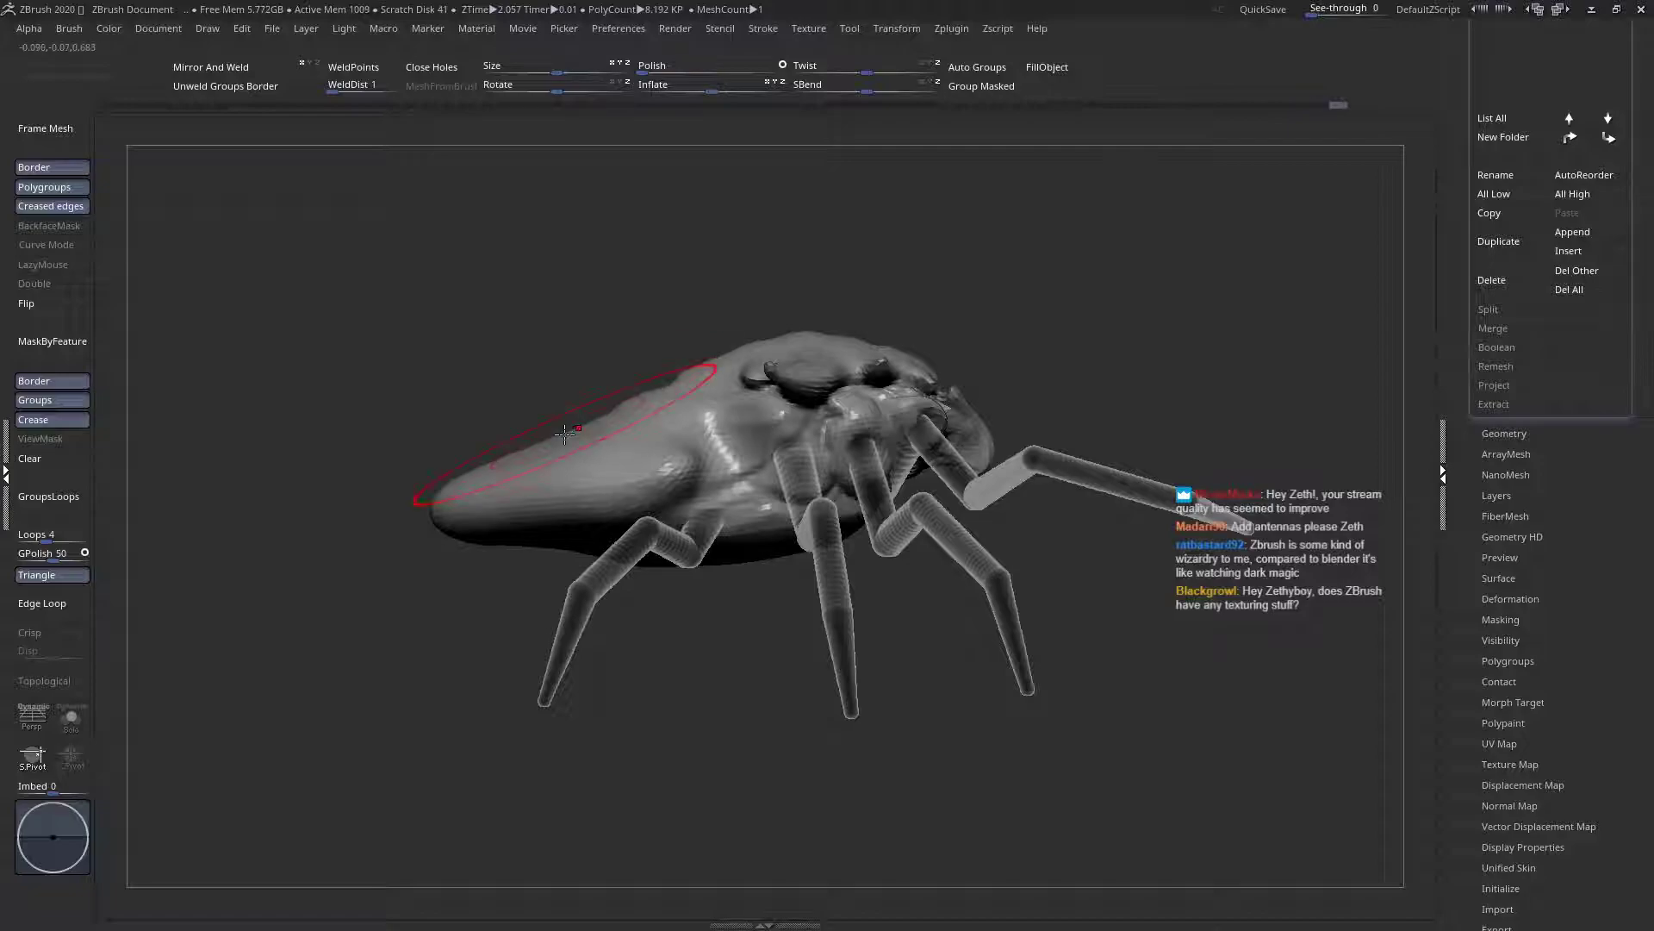
{"action": "key", "text": "space"}
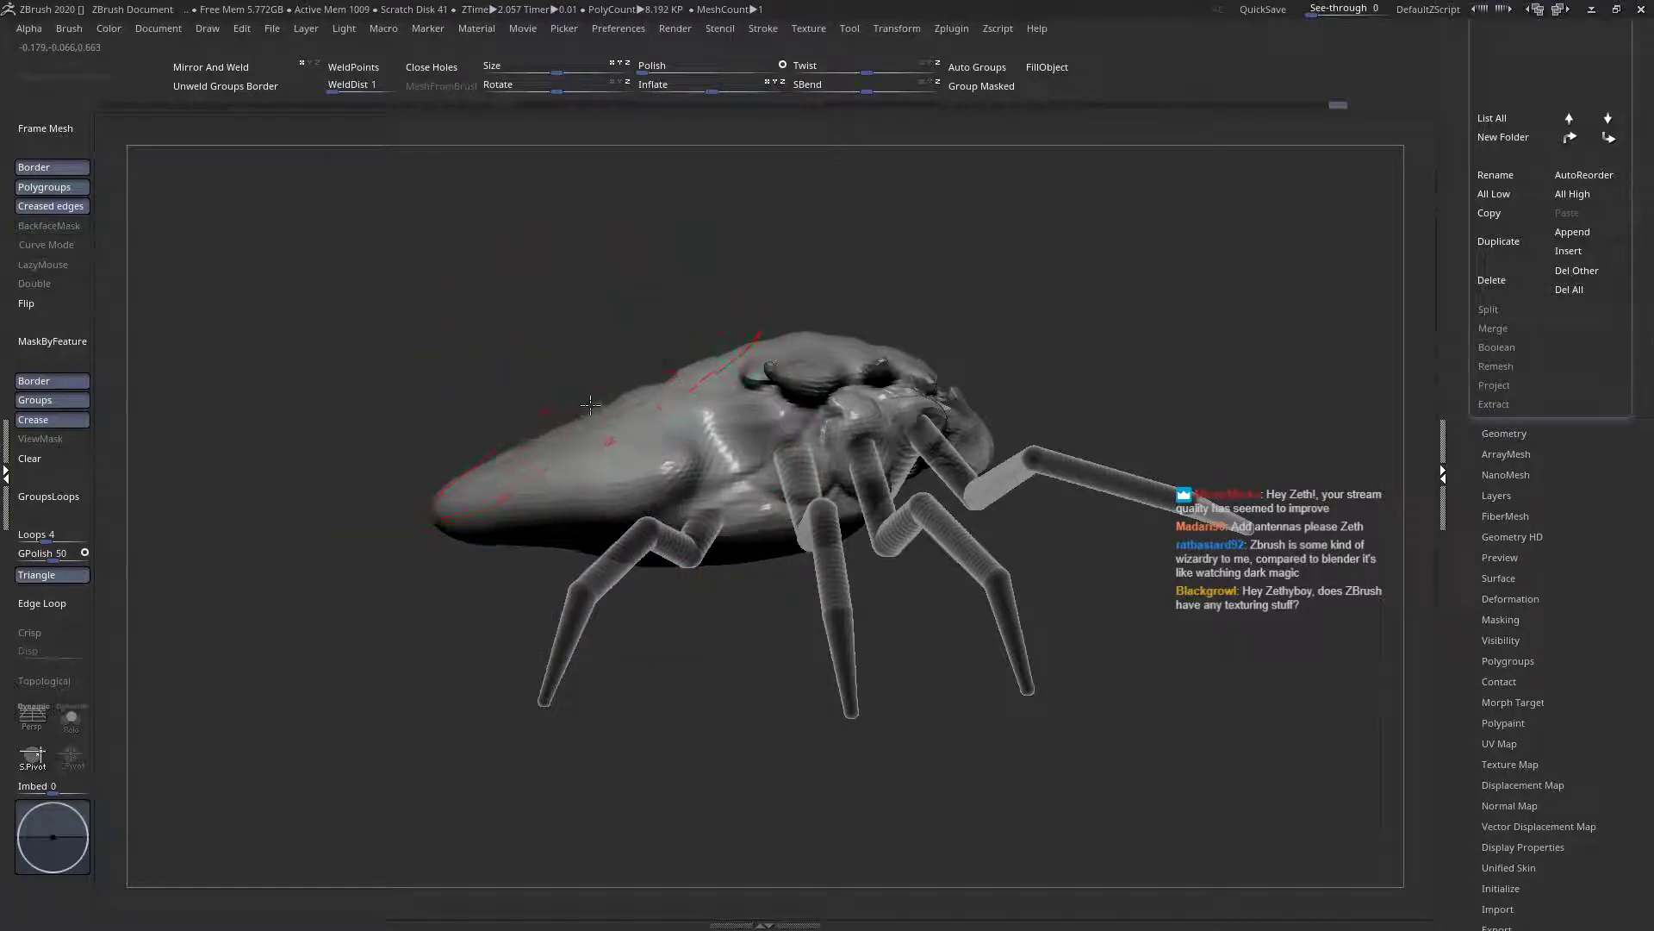
{"action": "right_click_drag", "start_coordinate": [626, 415], "coordinate": [715, 500], "text": "ctrl"}
{"action": "key", "text": "space"}
{"action": "left_click_drag", "start_coordinate": [622, 378], "coordinate": [607, 379]}
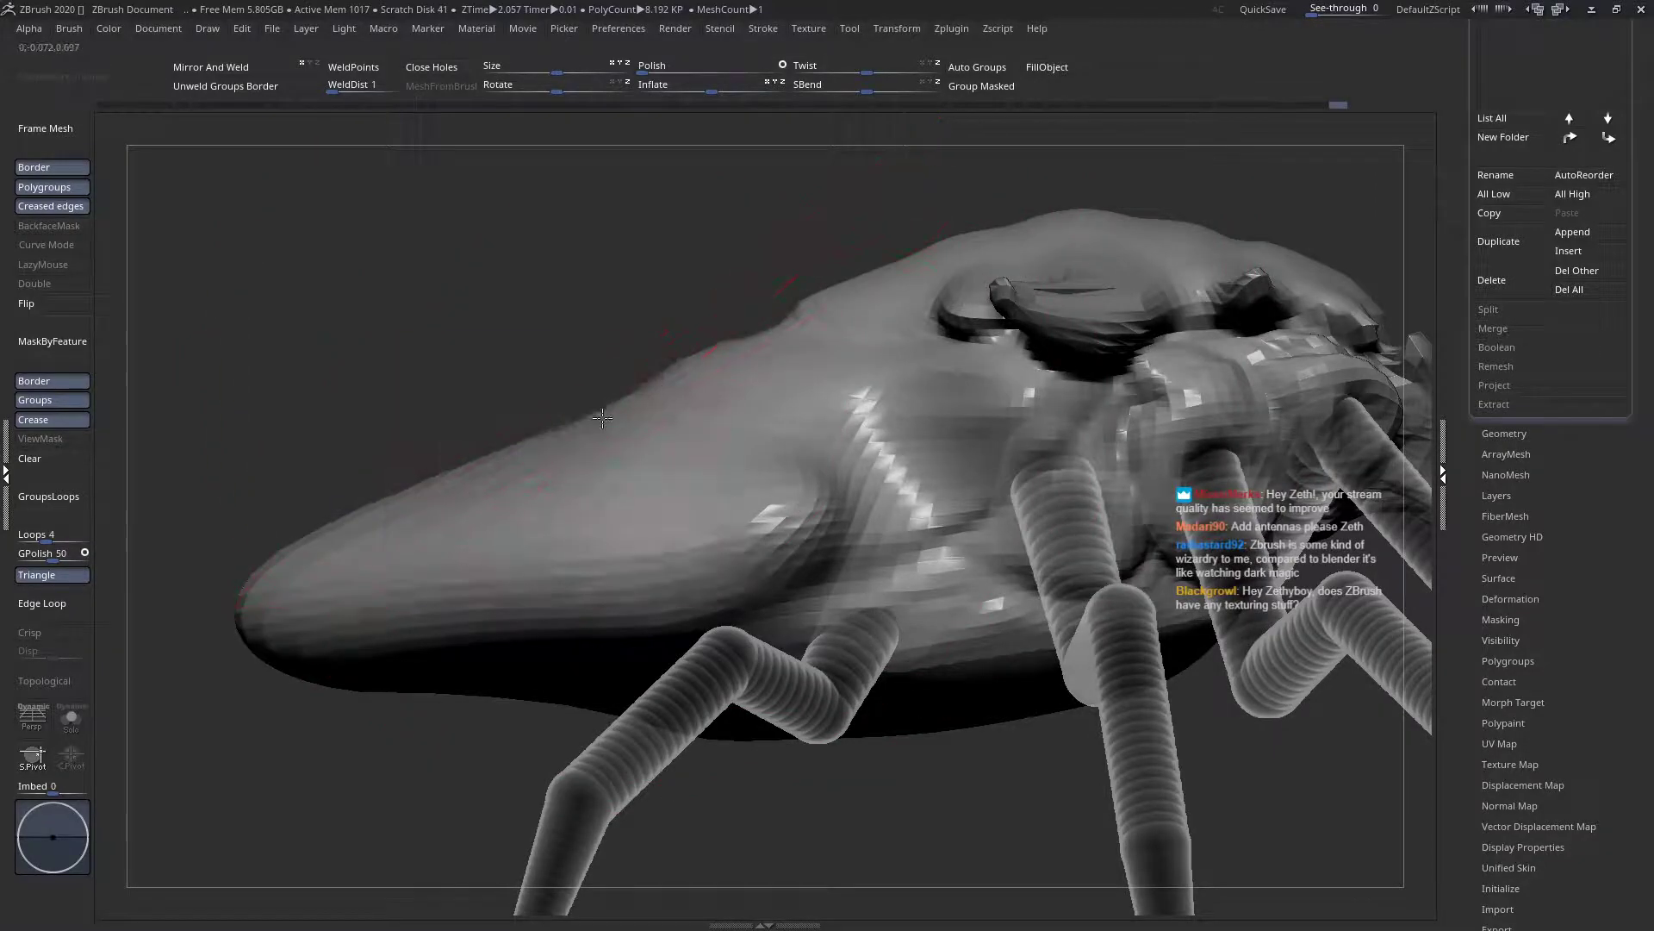
{"action": "right_click_drag", "start_coordinate": [670, 408], "coordinate": [560, 362], "text": "ctrl"}
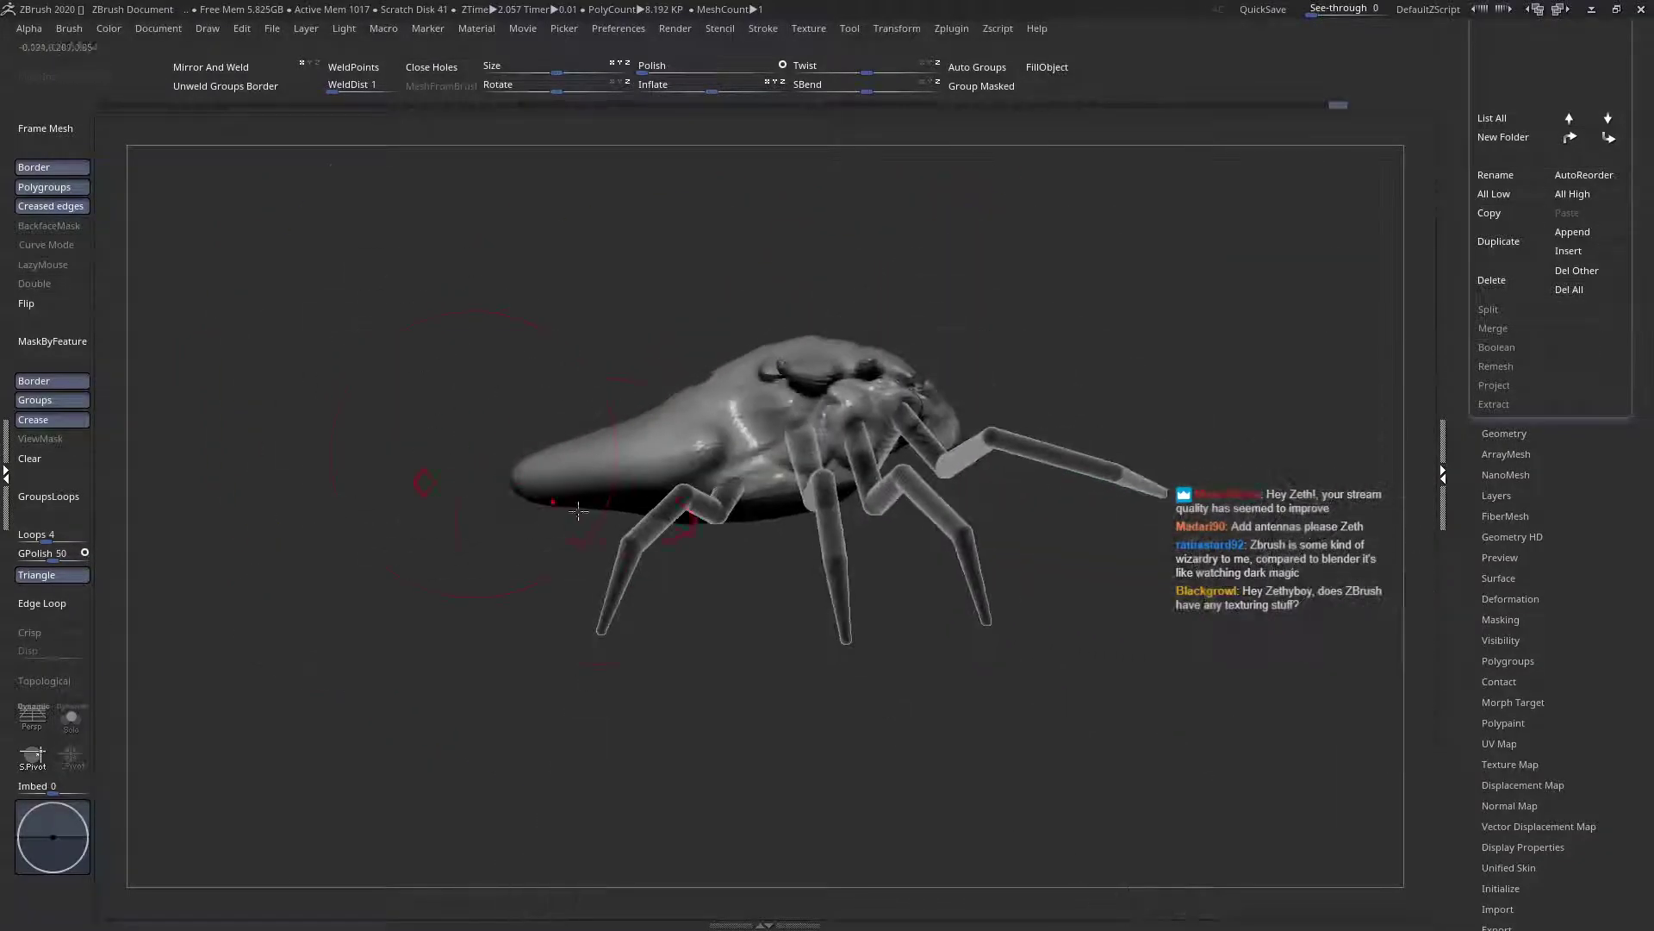
{"action": "right_click_drag", "start_coordinate": [543, 431], "coordinate": [577, 483], "text": "ctrl"}
{"action": "key", "text": "space"}
{"action": "left_click_drag", "start_coordinate": [574, 502], "coordinate": [551, 502]}
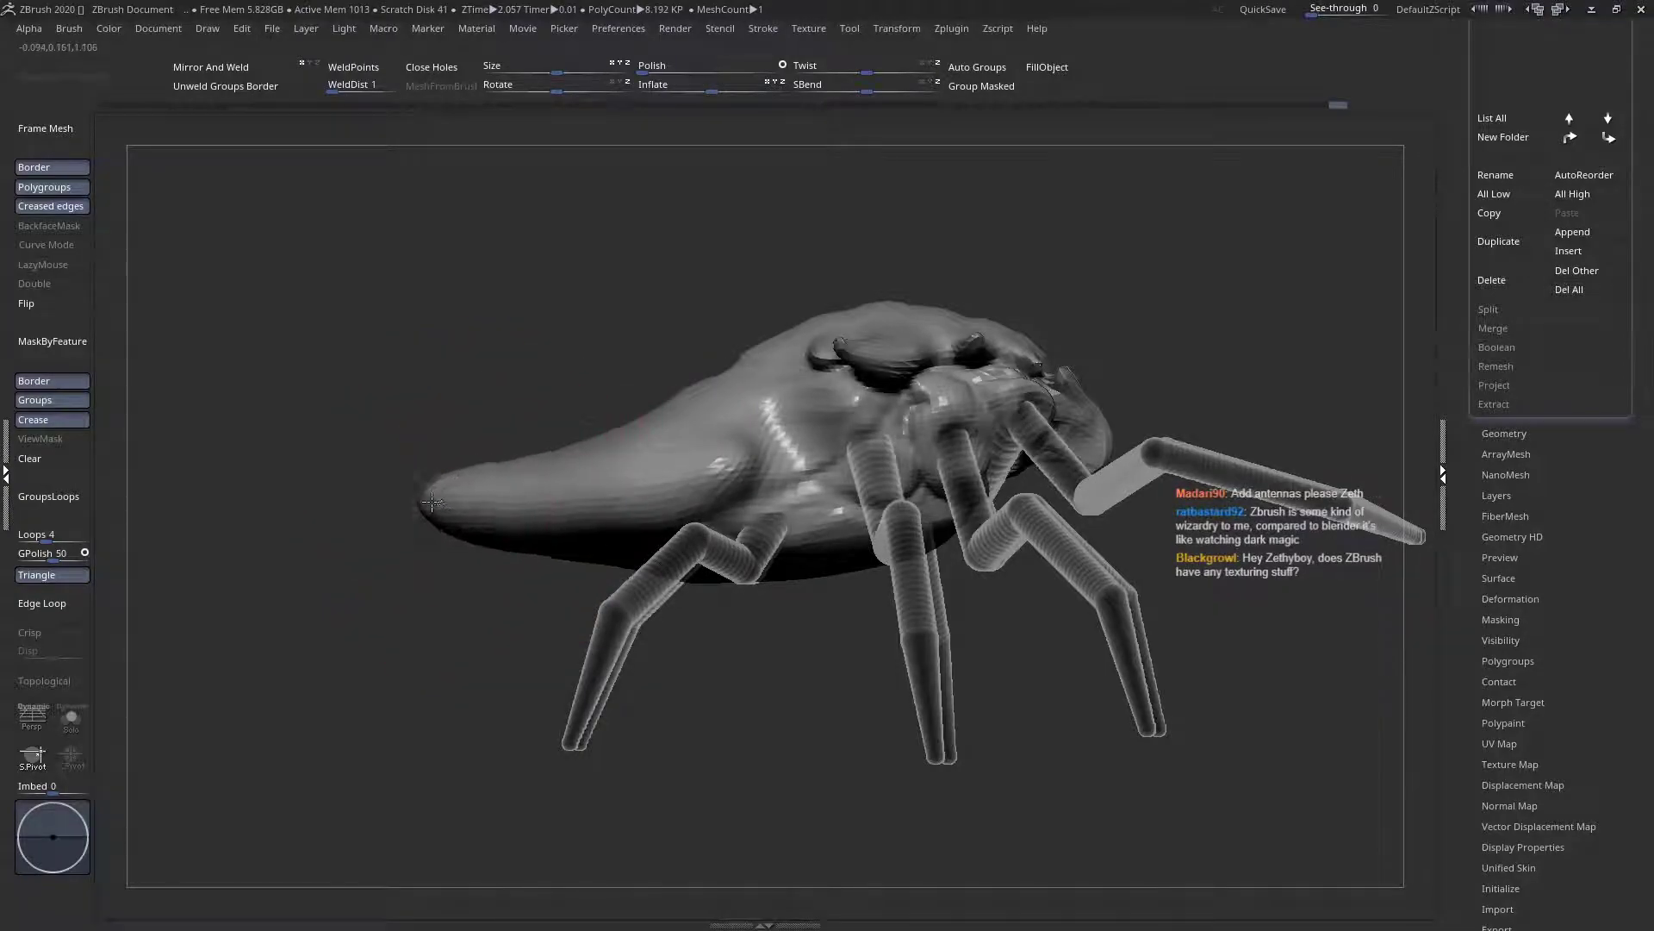
Bend the abdomen's tail end upward and shape its tip into a narrow curved point
{"action": "right_click_drag", "start_coordinate": [470, 445], "coordinate": [497, 588]}
{"action": "right_click_drag", "start_coordinate": [546, 417], "coordinate": [535, 233]}
{"action": "right_click_drag", "start_coordinate": [523, 321], "coordinate": [494, 519]}
{"action": "left_click_drag", "start_coordinate": [493, 518], "coordinate": [487, 456]}
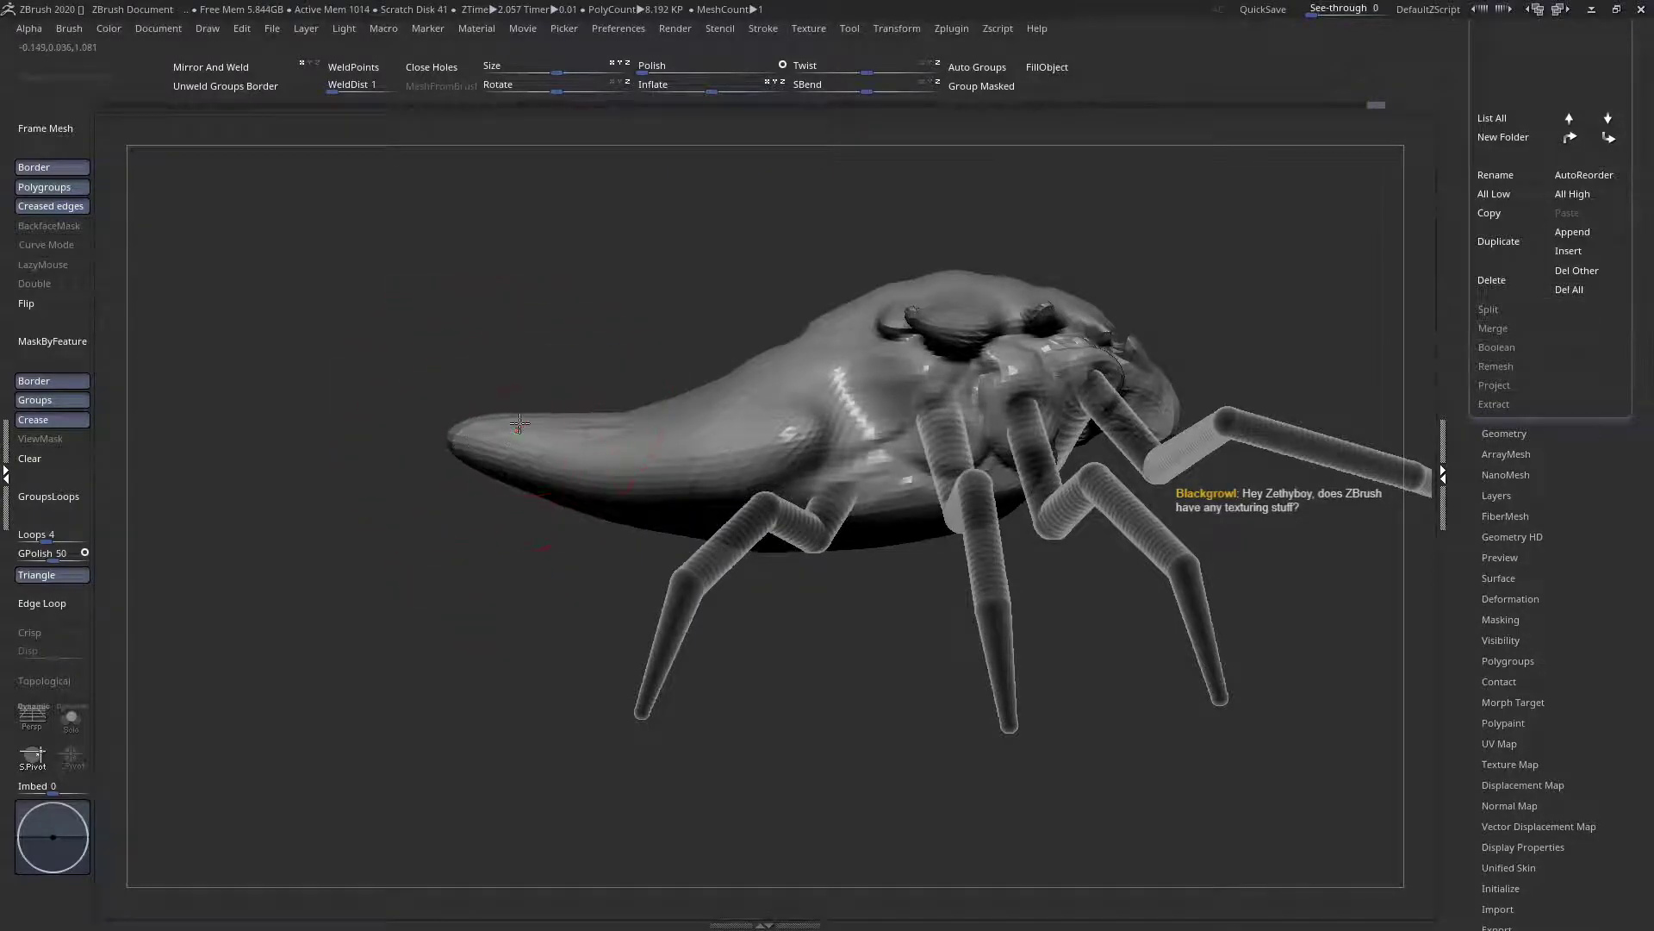
{"action": "mouse_move", "coordinate": [554, 399]}
{"action": "left_mouse_down"}
{"action": "mouse_move", "coordinate": [585, 620]}
{"action": "mouse_move", "coordinate": [673, 230]}
{"action": "mouse_move", "coordinate": [635, 354]}
{"action": "mouse_move", "coordinate": [692, 409]}
{"action": "mouse_move", "coordinate": [607, 405]}
{"action": "left_mouse_up"}
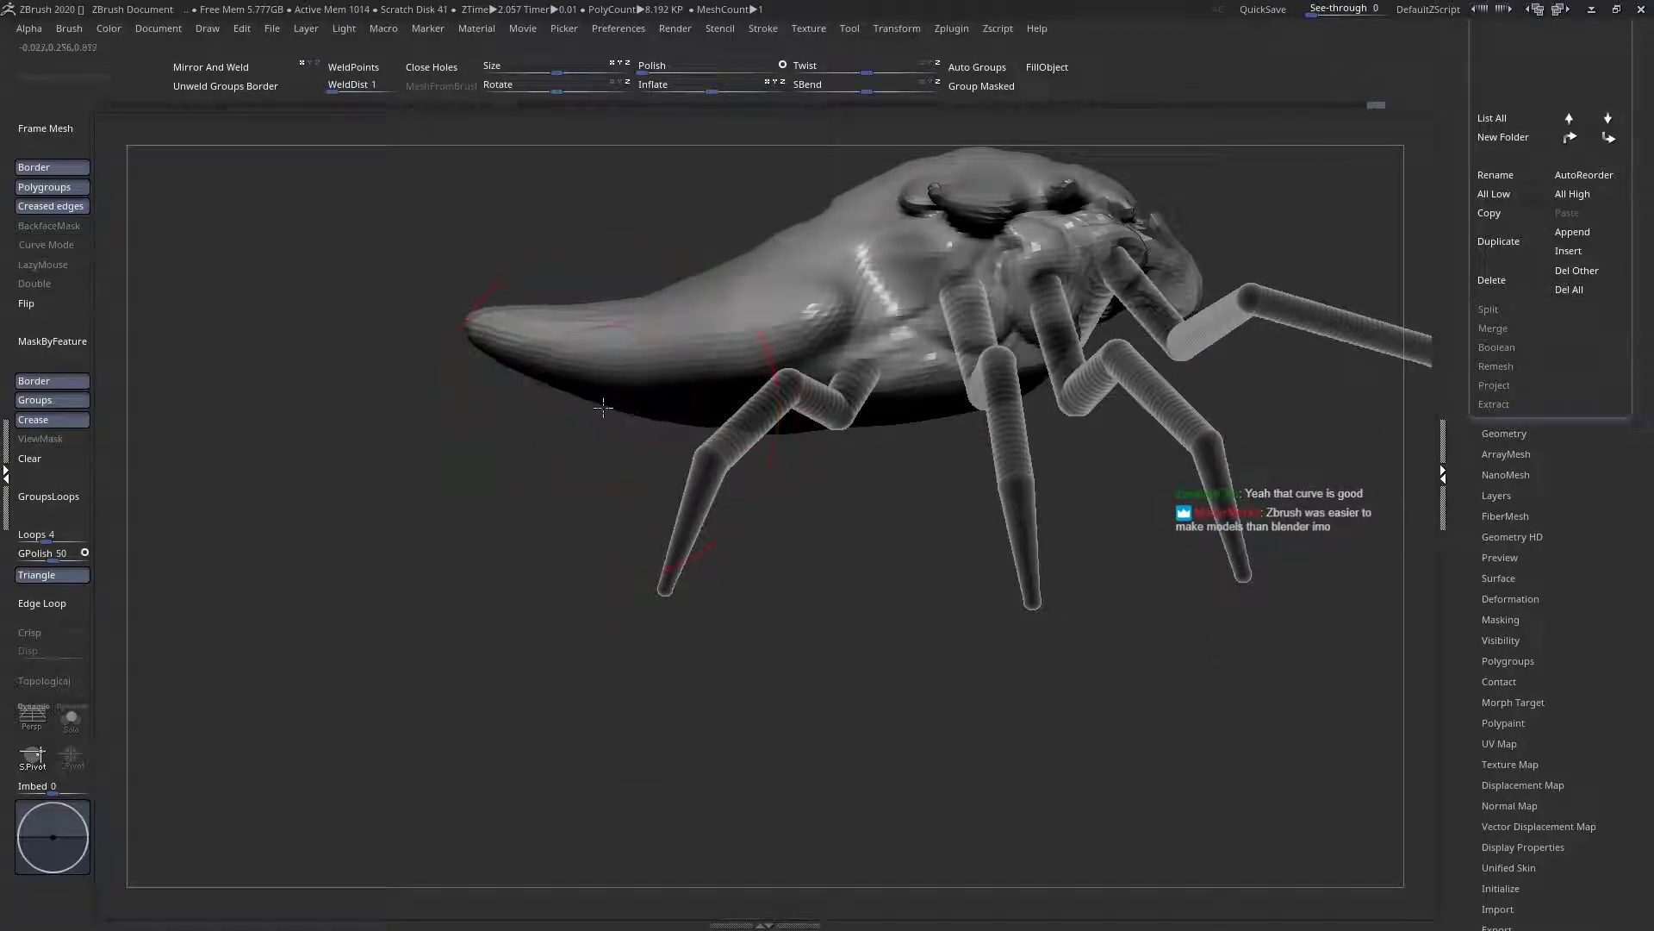
Reshape the underside where the abdomen meets the thorax with the Move brush, between the hind legs
{"action": "right_click_drag", "start_coordinate": [730, 423], "coordinate": [580, 422], "text": "alt"}
{"action": "right_click_drag", "start_coordinate": [692, 382], "coordinate": [685, 297], "text": "shift"}
{"action": "right_click", "coordinate": [618, 492]}
{"action": "key", "text": "space"}
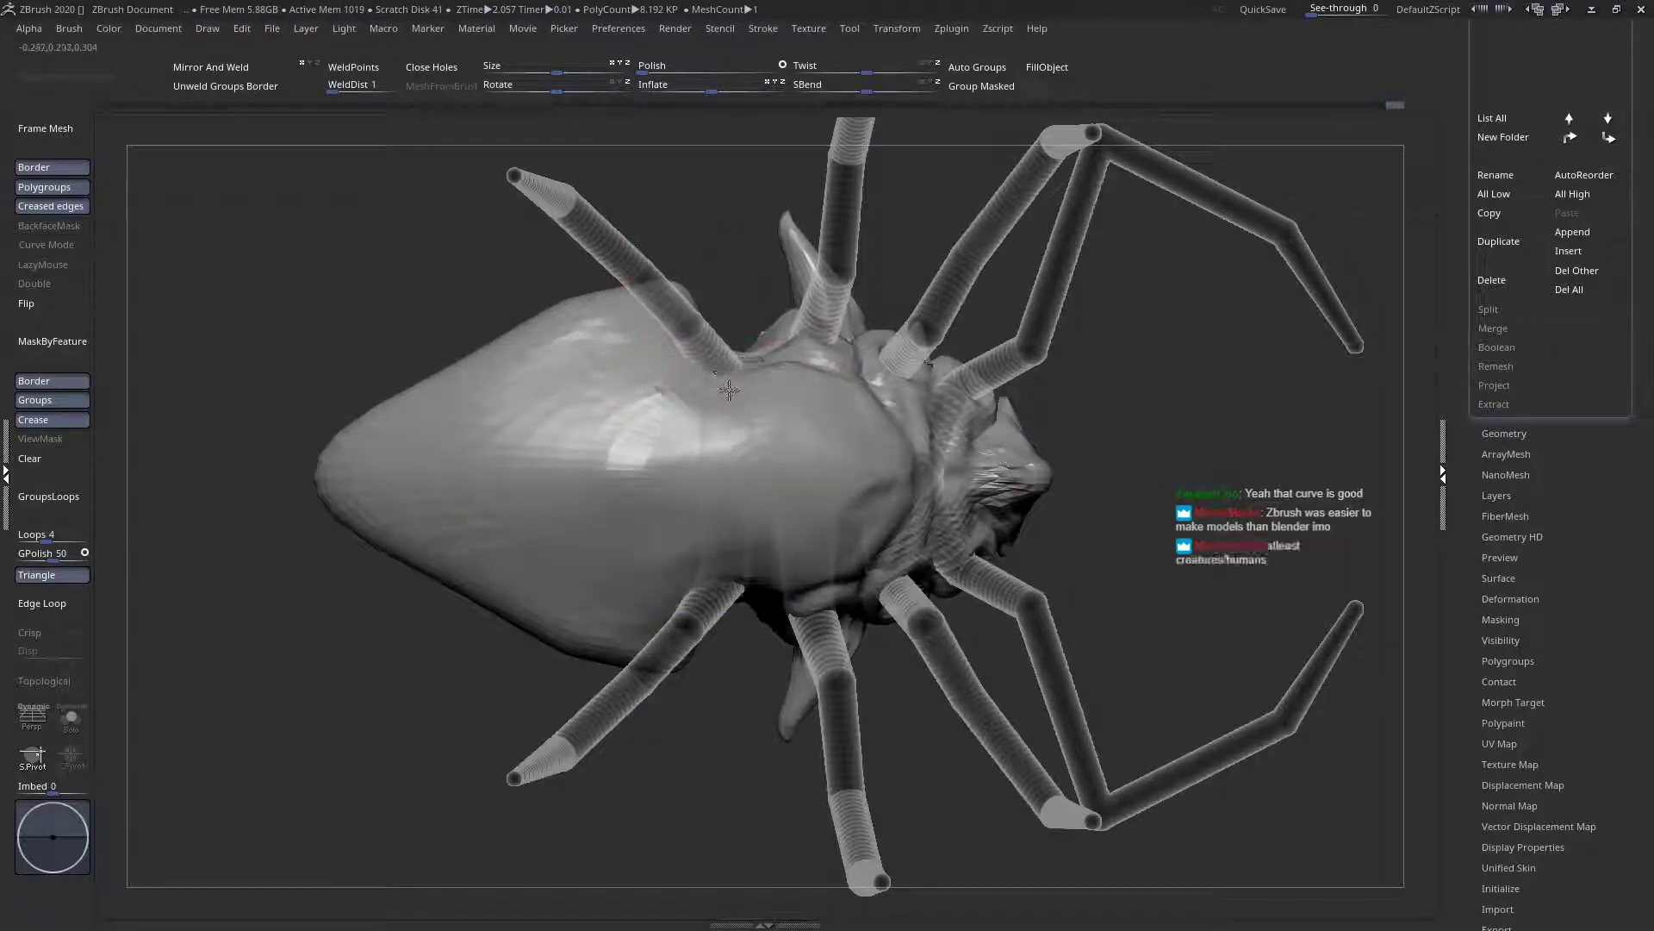
{"action": "left_click_drag", "start_coordinate": [714, 379], "coordinate": [655, 489]}
{"action": "right_click_drag", "start_coordinate": [655, 489], "coordinate": [727, 488]}
{"action": "mouse_move", "coordinate": [707, 456]}
{"action": "left_mouse_down"}
{"action": "mouse_move", "coordinate": [650, 436]}
{"action": "mouse_move", "coordinate": [729, 446]}
{"action": "left_mouse_up"}
{"action": "right_click_drag", "start_coordinate": [729, 447], "coordinate": [756, 402]}
{"action": "mouse_move", "coordinate": [755, 402]}
{"action": "left_mouse_down"}
{"action": "mouse_move", "coordinate": [752, 455]}
{"action": "mouse_move", "coordinate": [778, 455]}
{"action": "left_mouse_up"}
{"action": "key", "text": "space"}
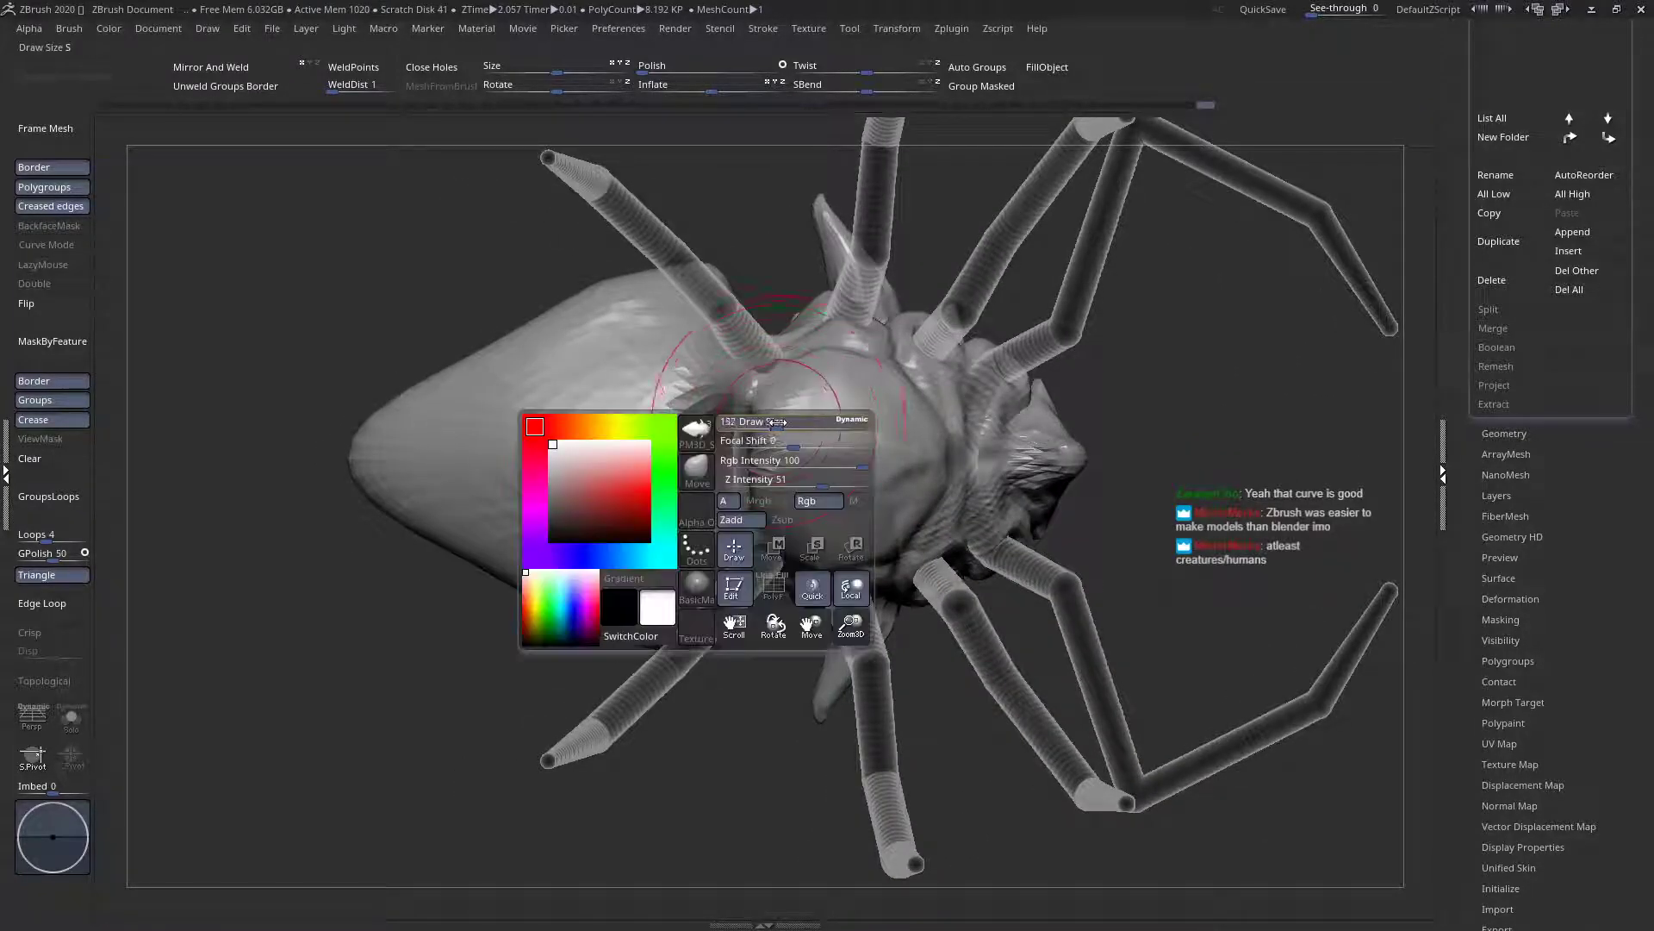
Smooth and adjust the underside surface around the abdomen joint and the thorax bulge
{"action": "right_click_drag", "start_coordinate": [928, 469], "coordinate": [555, 285]}
{"action": "key", "text": "space"}
{"action": "mouse_move", "coordinate": [554, 272]}
{"action": "right_mouse_down"}
{"action": "mouse_move", "coordinate": [514, 344]}
{"action": "mouse_move", "coordinate": [540, 374]}
{"action": "right_mouse_up"}
{"action": "mouse_move", "coordinate": [539, 373]}
{"action": "left_mouse_down", "text": "shift"}
{"action": "mouse_move", "coordinate": [495, 384]}
{"action": "mouse_move", "coordinate": [505, 291]}
{"action": "left_mouse_up", "text": "shift"}
{"action": "right_click_drag", "start_coordinate": [617, 365], "coordinate": [803, 394], "text": "alt"}
{"action": "key", "text": "space"}
{"action": "key", "text": "space"}
{"action": "left_click_drag", "start_coordinate": [728, 282], "coordinate": [780, 303]}
{"action": "mouse_move", "coordinate": [784, 301]}
{"action": "right_mouse_down", "text": "ctrl"}
{"action": "mouse_move", "coordinate": [771, 246]}
{"action": "mouse_move", "coordinate": [728, 279]}
{"action": "mouse_move", "coordinate": [837, 322]}
{"action": "mouse_move", "coordinate": [719, 292]}
{"action": "mouse_move", "coordinate": [696, 230]}
{"action": "right_mouse_up", "text": "ctrl"}
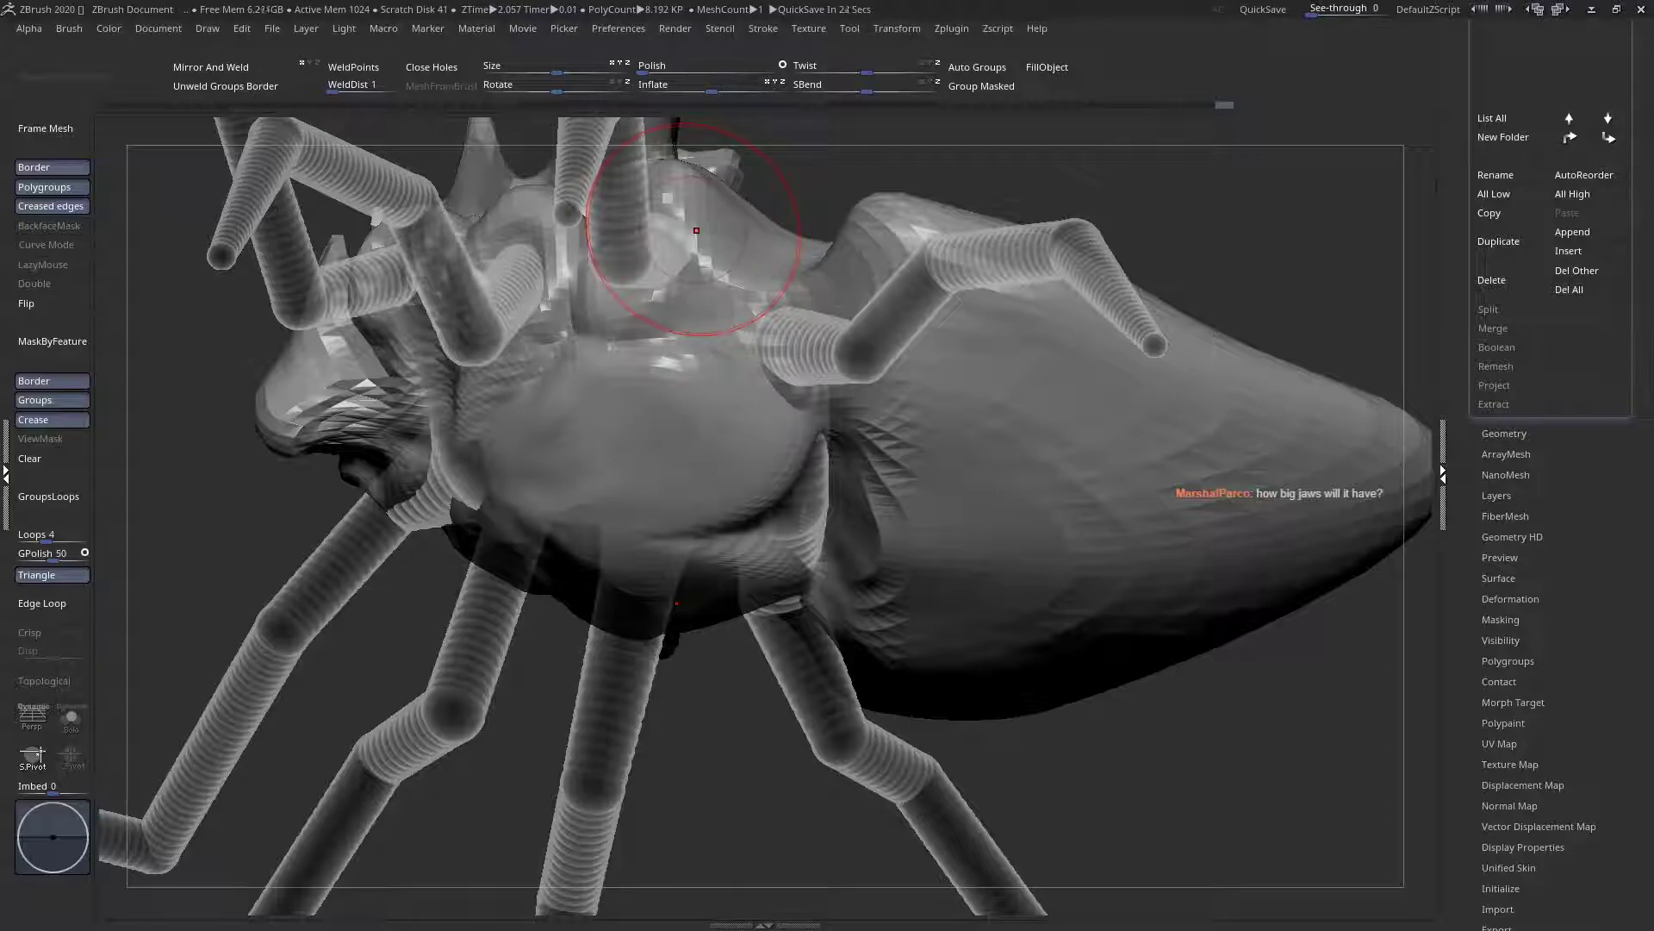
Reshape the thorax underside's rear lobes beside the central notch with the Move brush
{"action": "right_click_drag", "start_coordinate": [696, 230], "coordinate": [735, 545]}
{"action": "right_click", "coordinate": [736, 546]}
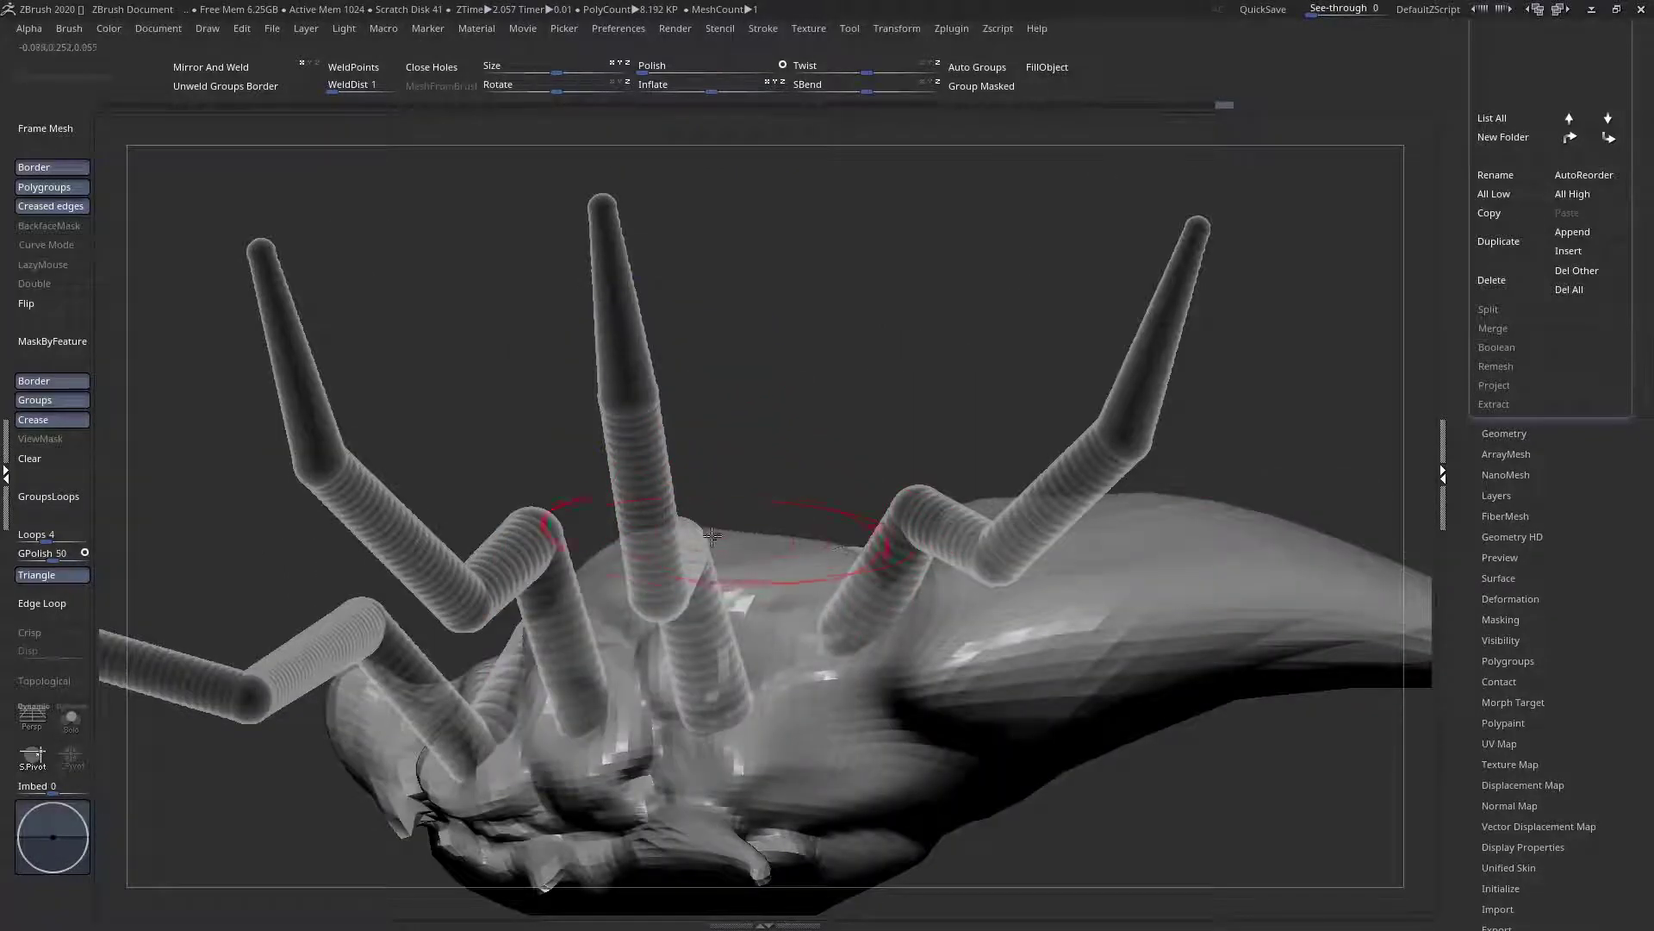
{"action": "right_click_drag", "start_coordinate": [655, 555], "coordinate": [636, 634]}
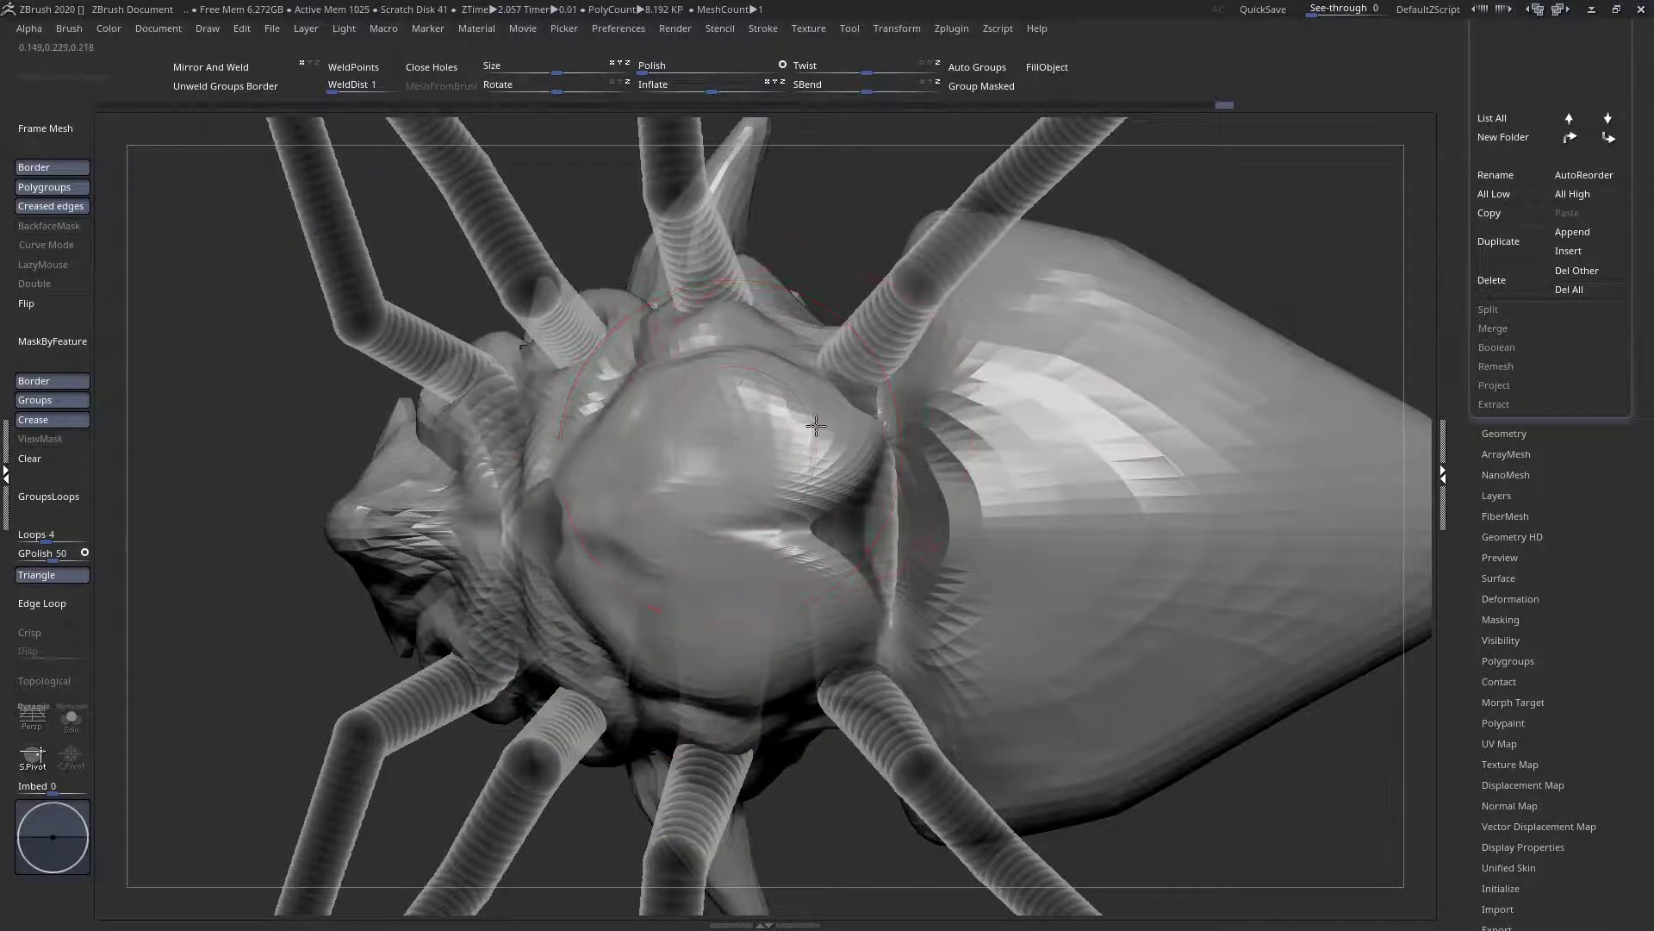
{"action": "key", "text": "space"}
{"action": "left_click_drag", "start_coordinate": [843, 424], "coordinate": [833, 388]}
{"action": "mouse_move", "coordinate": [833, 388]}
{"action": "right_mouse_down"}
{"action": "mouse_move", "coordinate": [820, 362]}
{"action": "mouse_move", "coordinate": [812, 409]}
{"action": "right_mouse_up"}
{"action": "key", "text": "space"}
{"action": "mouse_move", "coordinate": [862, 371]}
{"action": "left_mouse_down"}
{"action": "mouse_move", "coordinate": [856, 348]}
{"action": "mouse_move", "coordinate": [820, 343]}
{"action": "left_mouse_up"}
{"action": "mouse_move", "coordinate": [820, 344]}
{"action": "right_mouse_down"}
{"action": "mouse_move", "coordinate": [869, 386]}
{"action": "mouse_move", "coordinate": [872, 369]}
{"action": "right_mouse_up"}
{"action": "left_click_drag", "start_coordinate": [877, 365], "coordinate": [858, 354]}
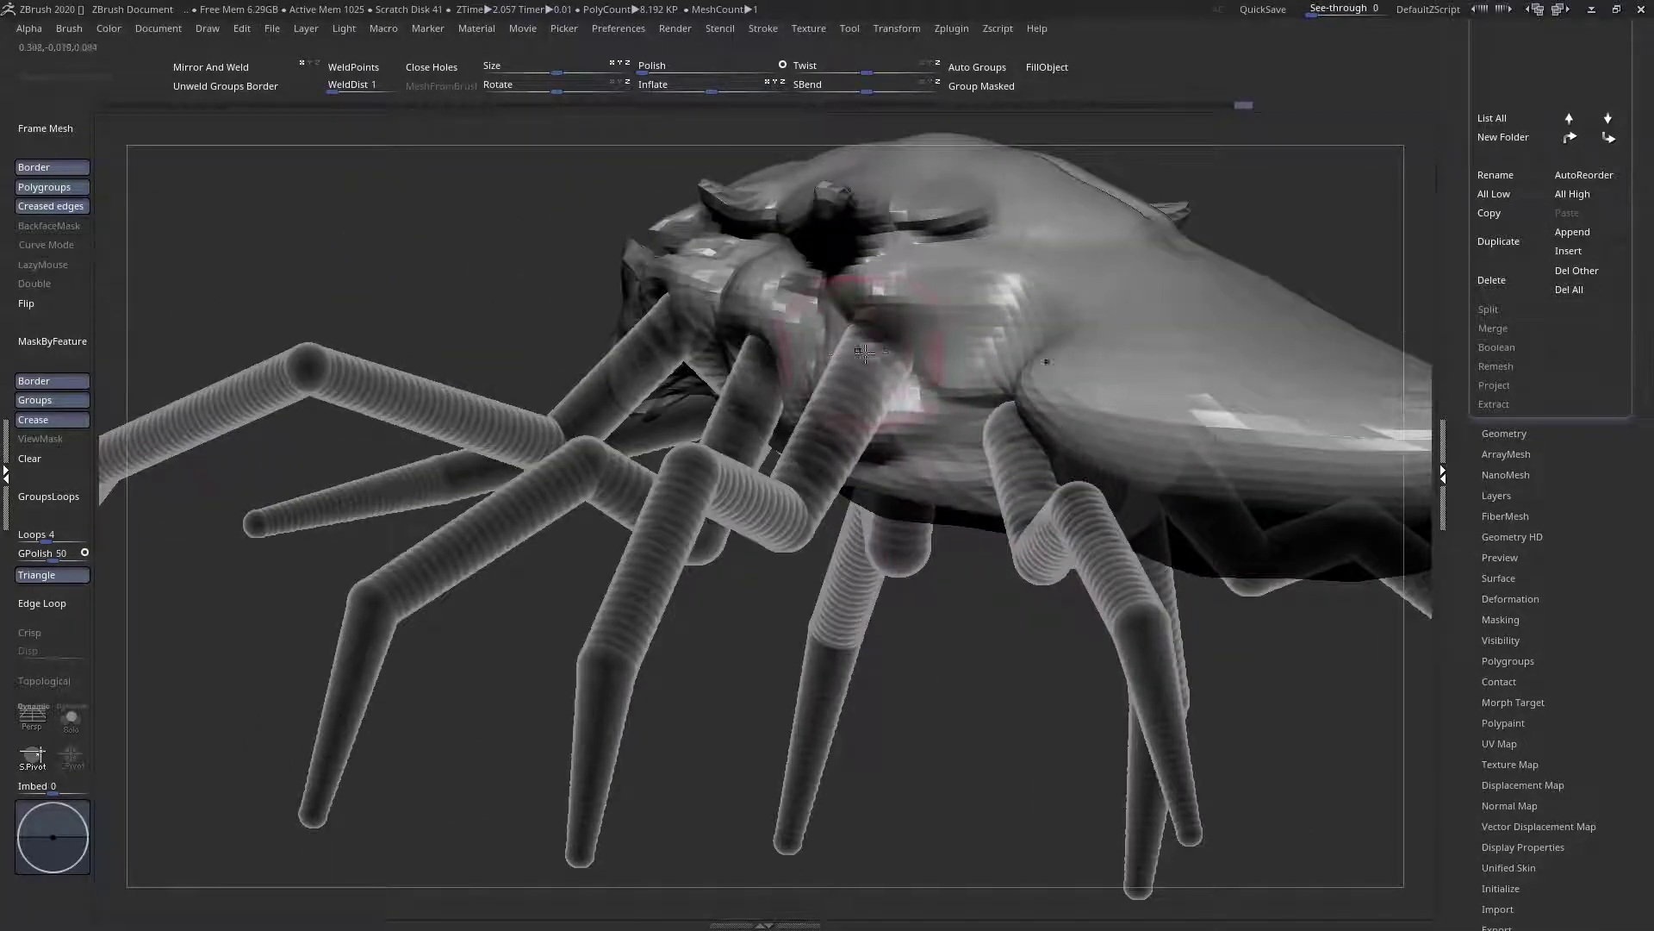
Push and pull the thorax's side surfaces around the bases of the legs to refine their form
{"action": "mouse_move", "coordinate": [858, 353]}
{"action": "right_mouse_down"}
{"action": "mouse_move", "coordinate": [776, 366]}
{"action": "mouse_move", "coordinate": [699, 347]}
{"action": "right_mouse_up"}
{"action": "key", "text": "space"}
{"action": "left_click_drag", "start_coordinate": [642, 331], "coordinate": [643, 322]}
{"action": "mouse_move", "coordinate": [647, 327]}
{"action": "right_mouse_down"}
{"action": "mouse_move", "coordinate": [689, 379]}
{"action": "mouse_move", "coordinate": [855, 441]}
{"action": "mouse_move", "coordinate": [873, 292]}
{"action": "mouse_move", "coordinate": [919, 468]}
{"action": "right_mouse_up"}
{"action": "left_click_drag", "start_coordinate": [917, 457], "coordinate": [922, 379]}
{"action": "mouse_move", "coordinate": [896, 353]}
{"action": "right_mouse_down", "text": "alt"}
{"action": "mouse_move", "coordinate": [810, 428]}
{"action": "mouse_move", "coordinate": [729, 546]}
{"action": "mouse_move", "coordinate": [698, 657]}
{"action": "mouse_move", "coordinate": [786, 602]}
{"action": "mouse_move", "coordinate": [722, 565]}
{"action": "mouse_move", "coordinate": [747, 543]}
{"action": "right_mouse_up", "text": "alt"}
{"action": "right_click", "coordinate": [747, 543]}
Select the DamStandard brush and carve creases along the seam between the thorax shell and the abdomen
{"action": "key", "text": "b"}
{"action": "key", "text": "d"}
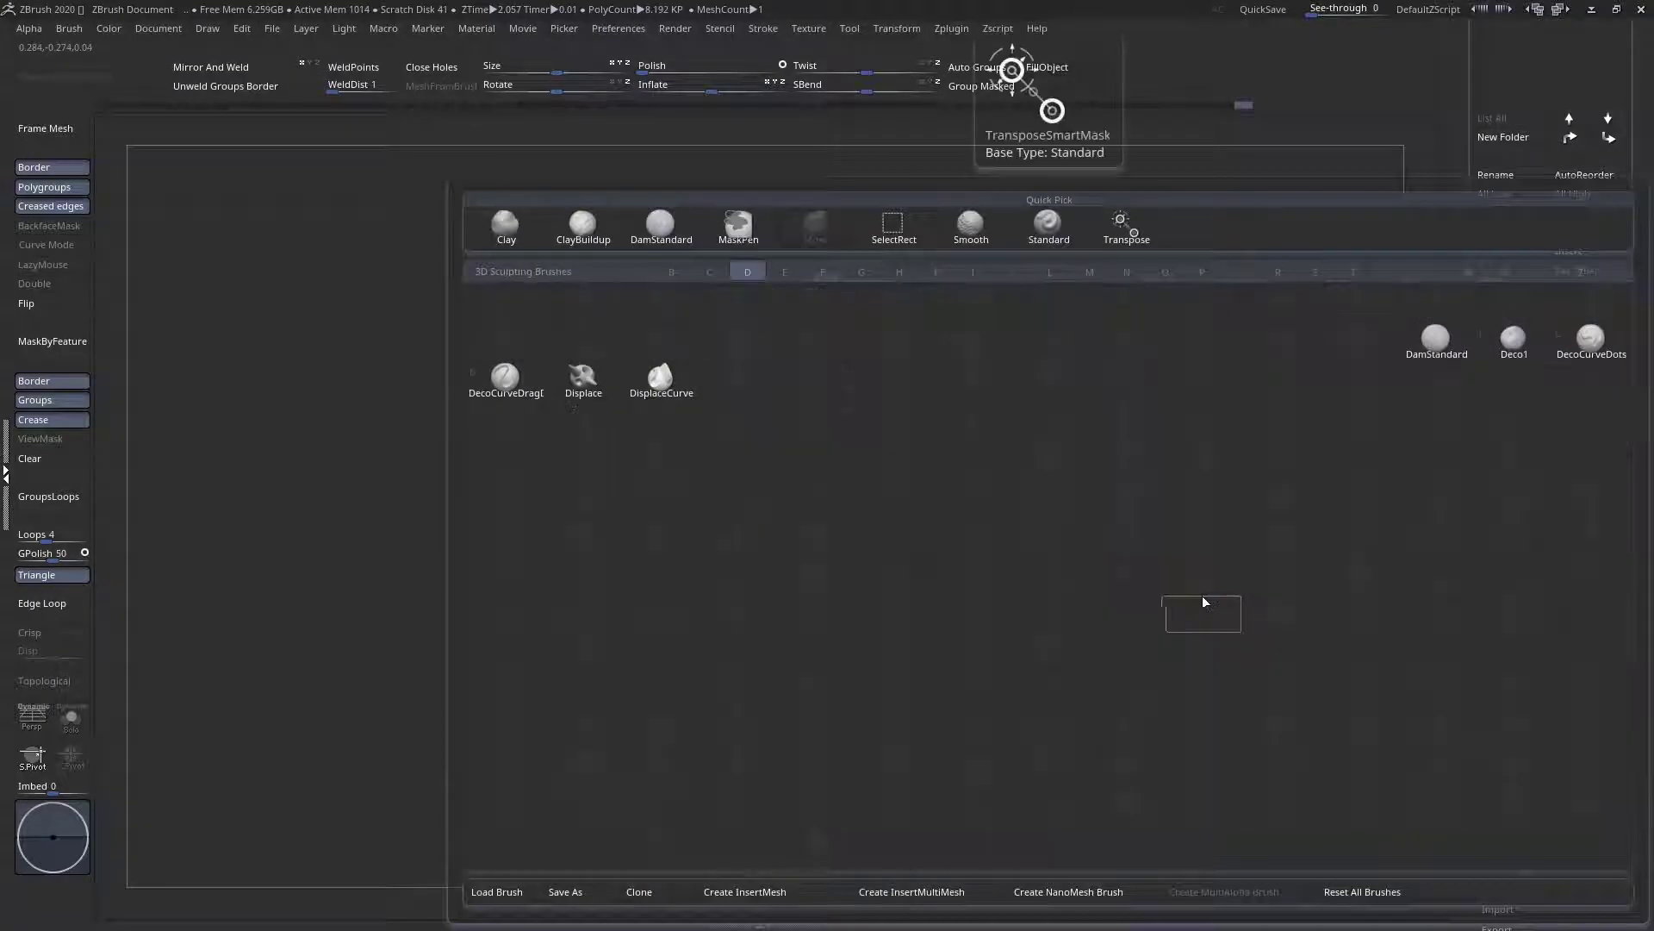
{"action": "key", "text": "s"}
{"action": "key", "text": "space"}
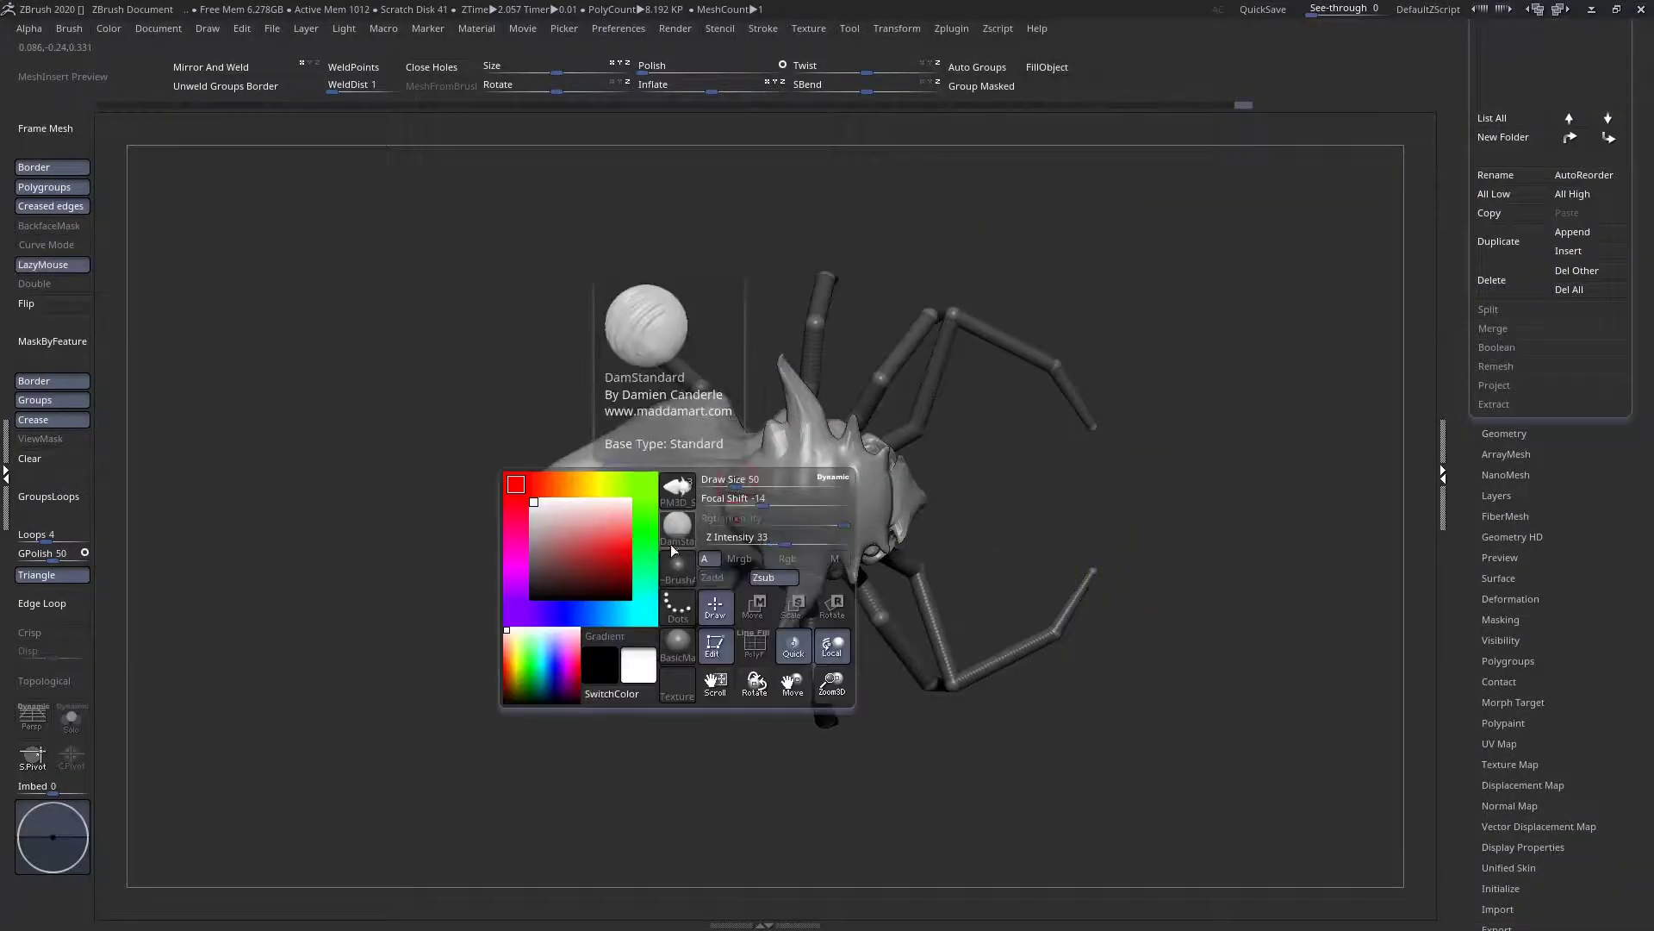
{"action": "key", "text": "f"}
{"action": "right_click_drag", "start_coordinate": [764, 477], "coordinate": [767, 347]}
{"action": "right_click_drag", "start_coordinate": [769, 586], "coordinate": [664, 448]}
{"action": "right_click_drag", "start_coordinate": [663, 448], "coordinate": [536, 398]}
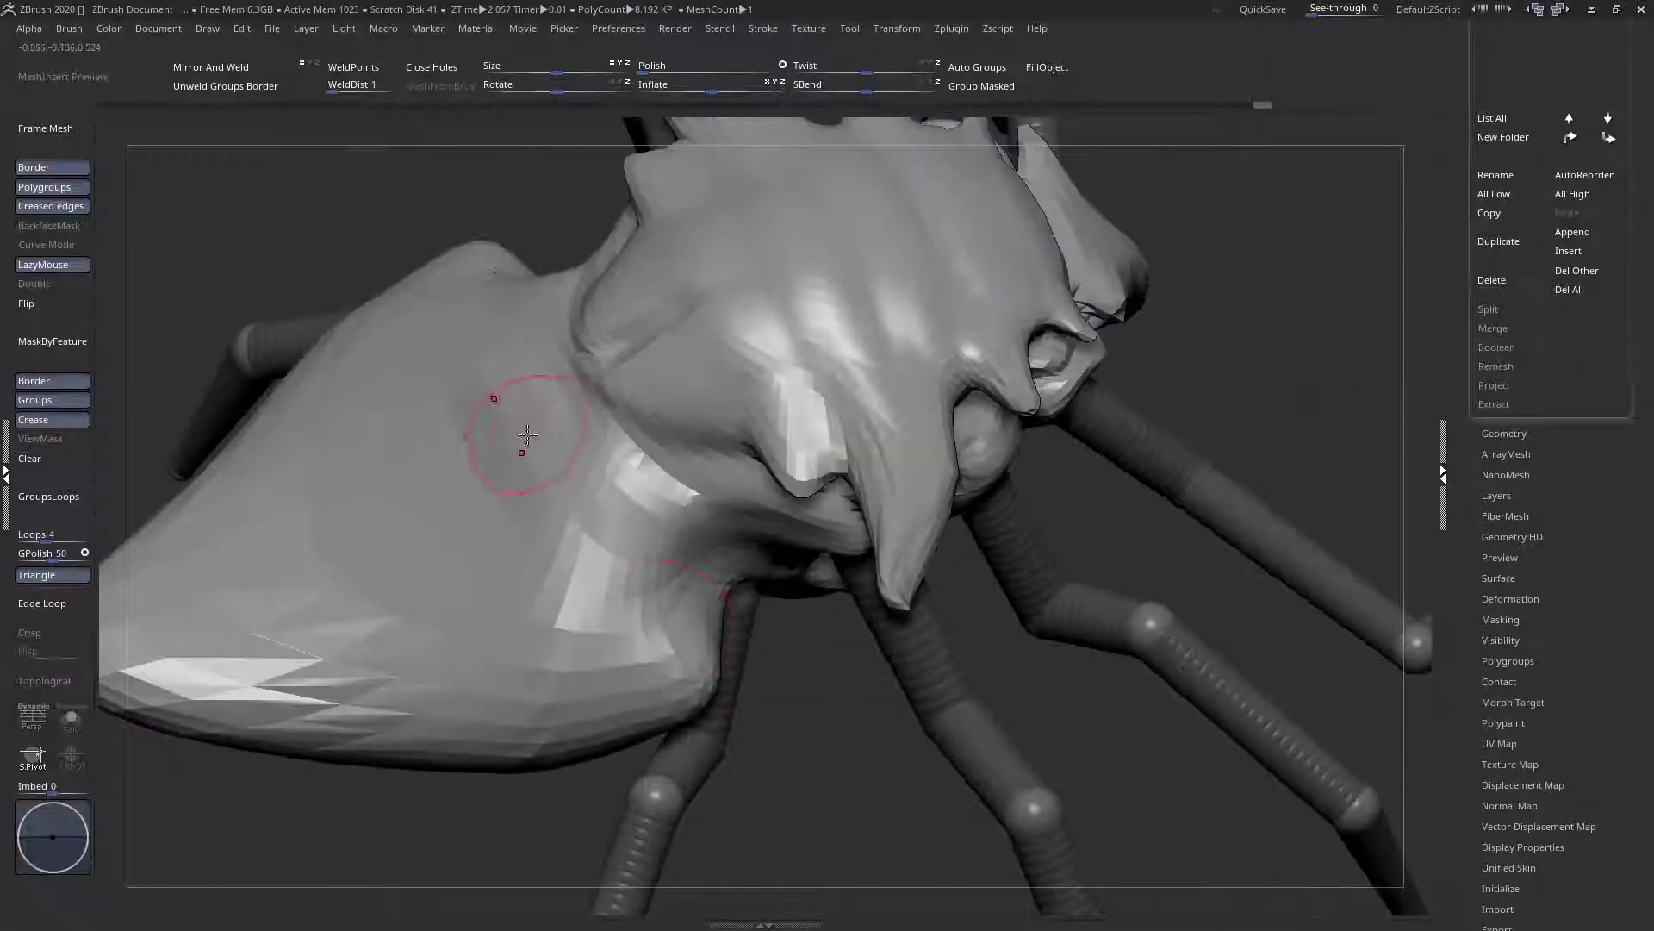
{"action": "right_click_drag", "start_coordinate": [628, 451], "coordinate": [633, 383]}
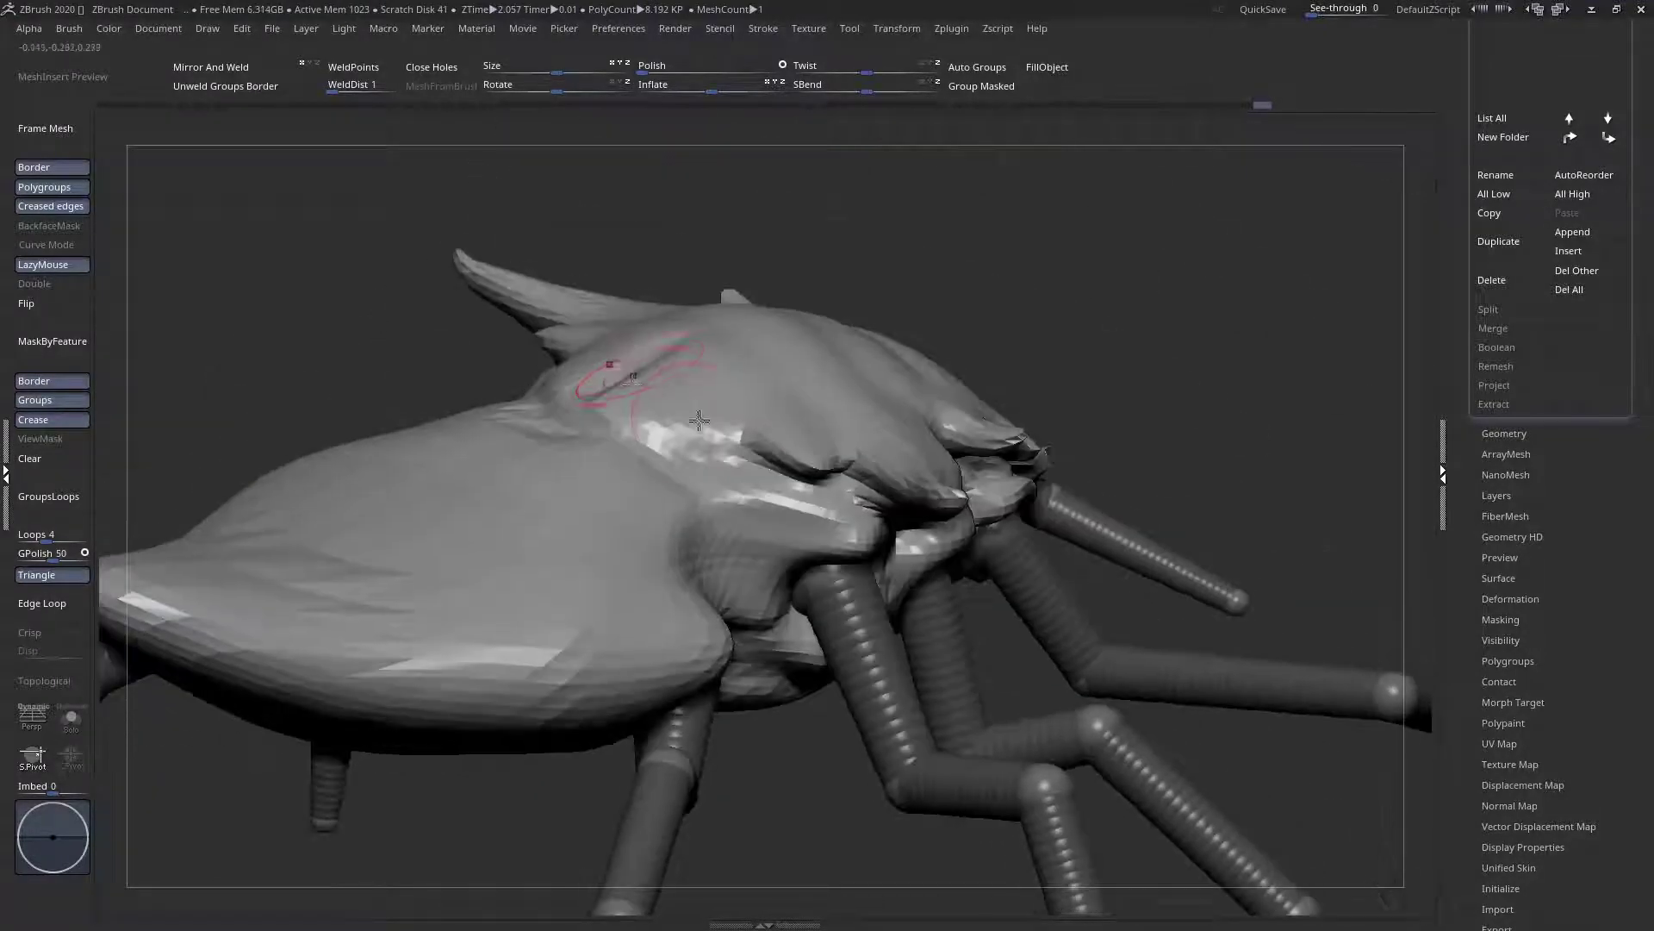
{"action": "left_click_drag", "start_coordinate": [686, 461], "coordinate": [521, 441]}
{"action": "right_click_drag", "start_coordinate": [648, 507], "coordinate": [609, 504]}
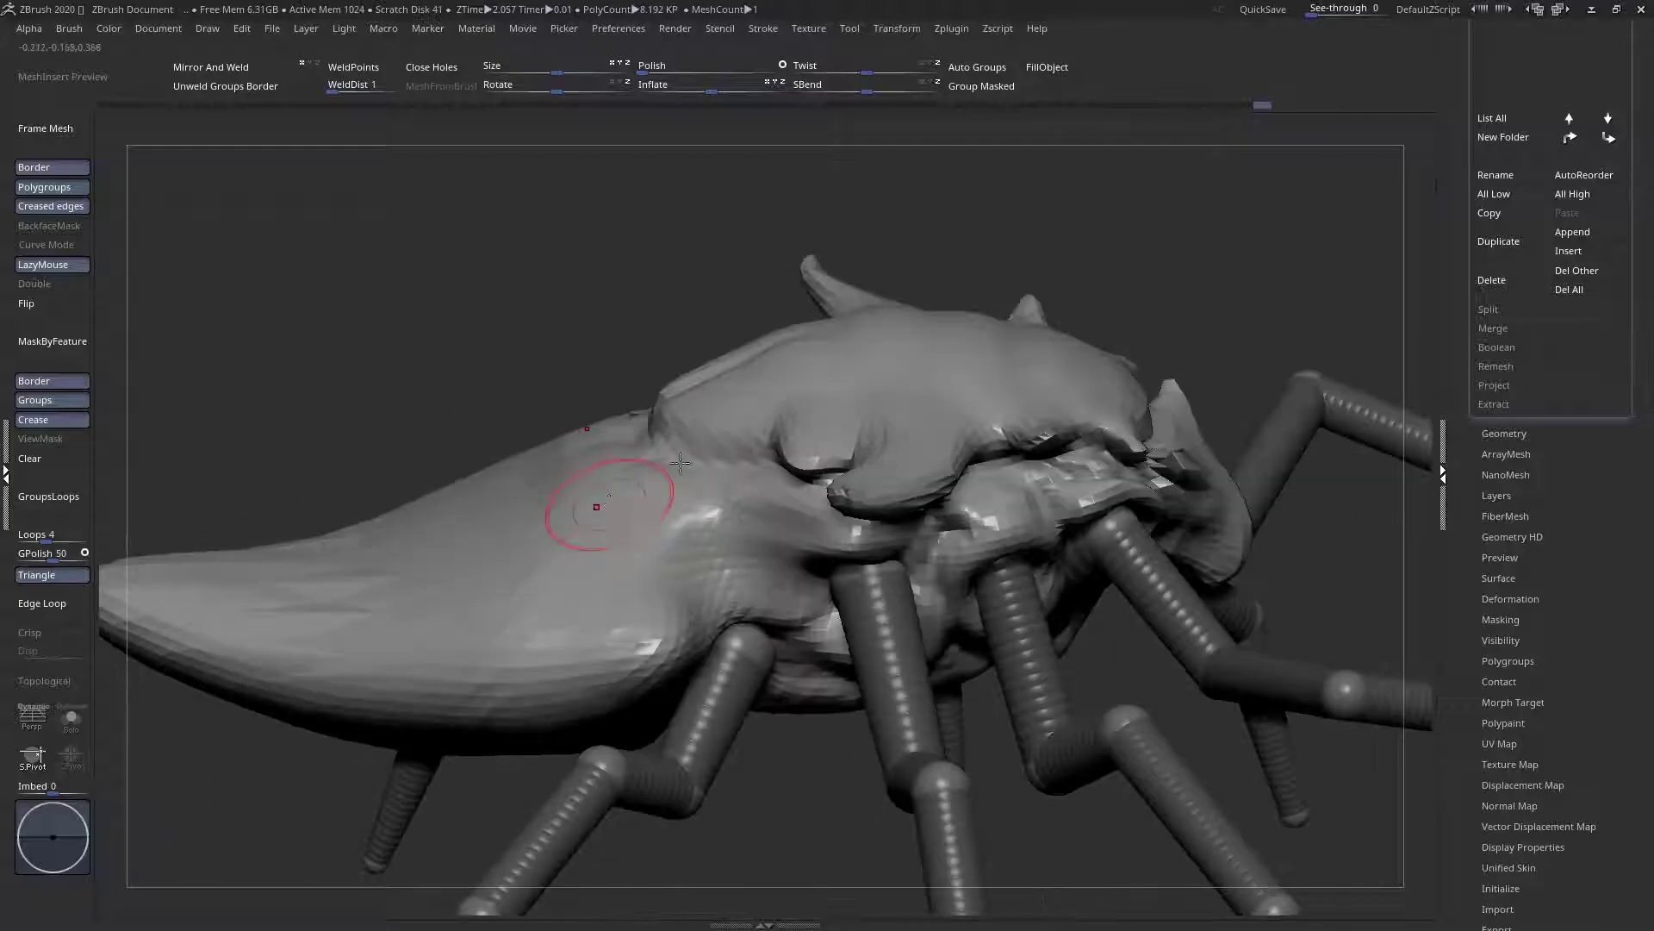
{"action": "mouse_move", "coordinate": [719, 525]}
{"action": "right_mouse_down"}
{"action": "mouse_move", "coordinate": [695, 558]}
{"action": "mouse_move", "coordinate": [711, 594]}
{"action": "mouse_move", "coordinate": [768, 526]}
{"action": "right_mouse_up"}
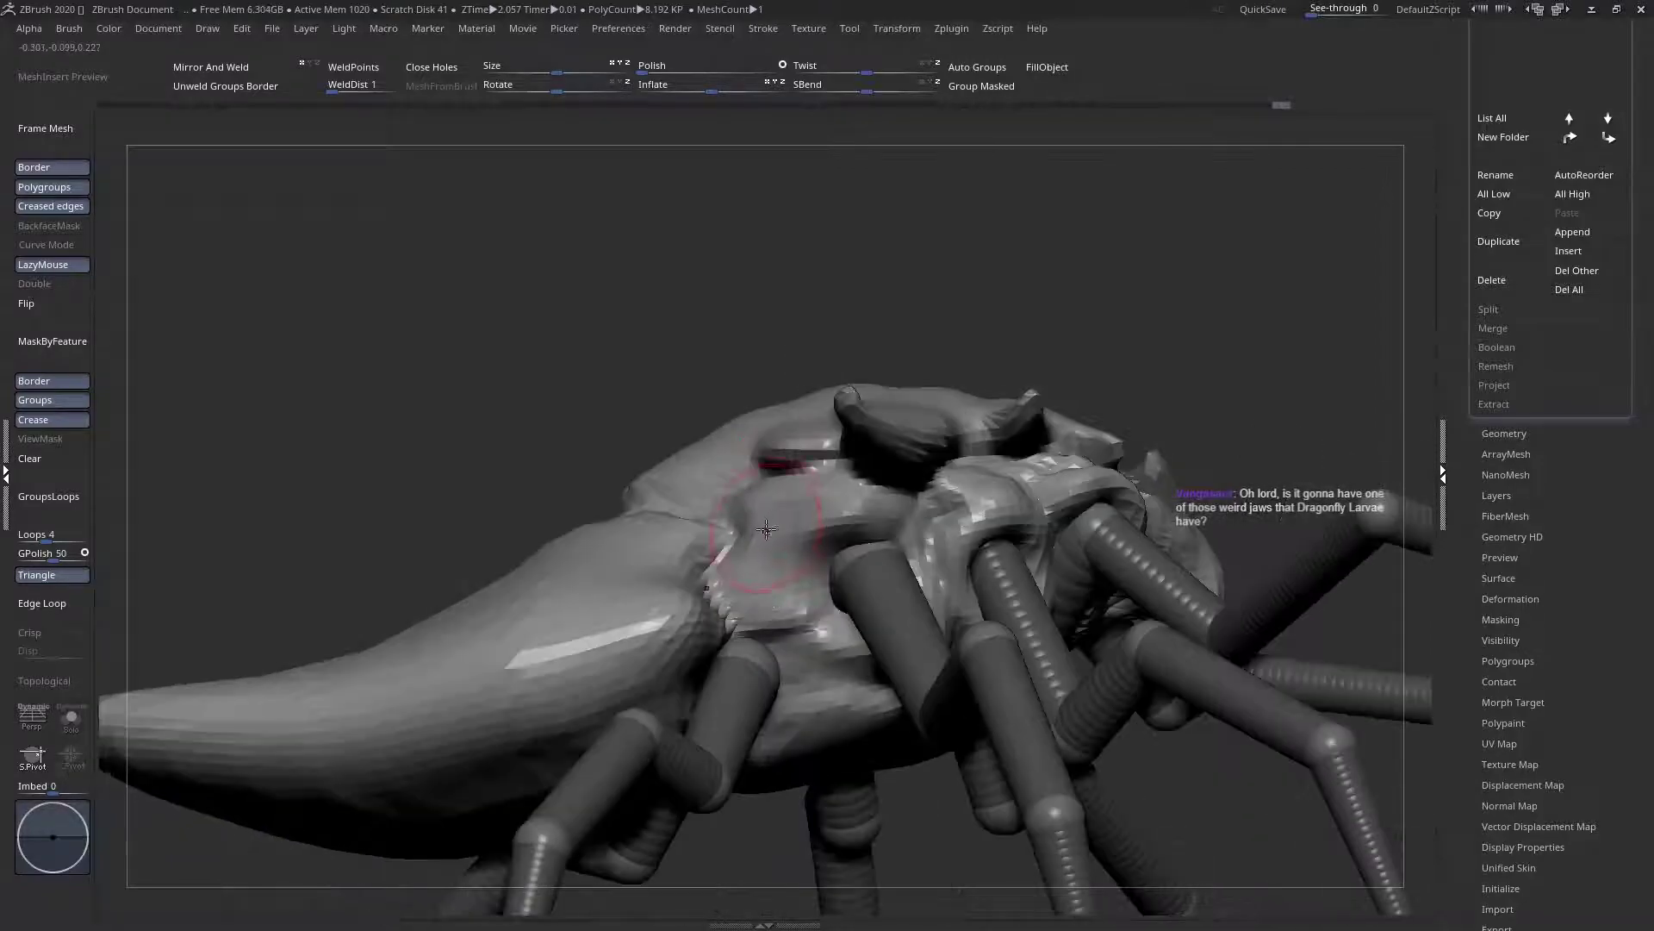
Carve folds into the thorax's side between the rear leg sockets and the front edge of the abdomen
{"action": "left_click_drag", "start_coordinate": [764, 531], "coordinate": [778, 605]}
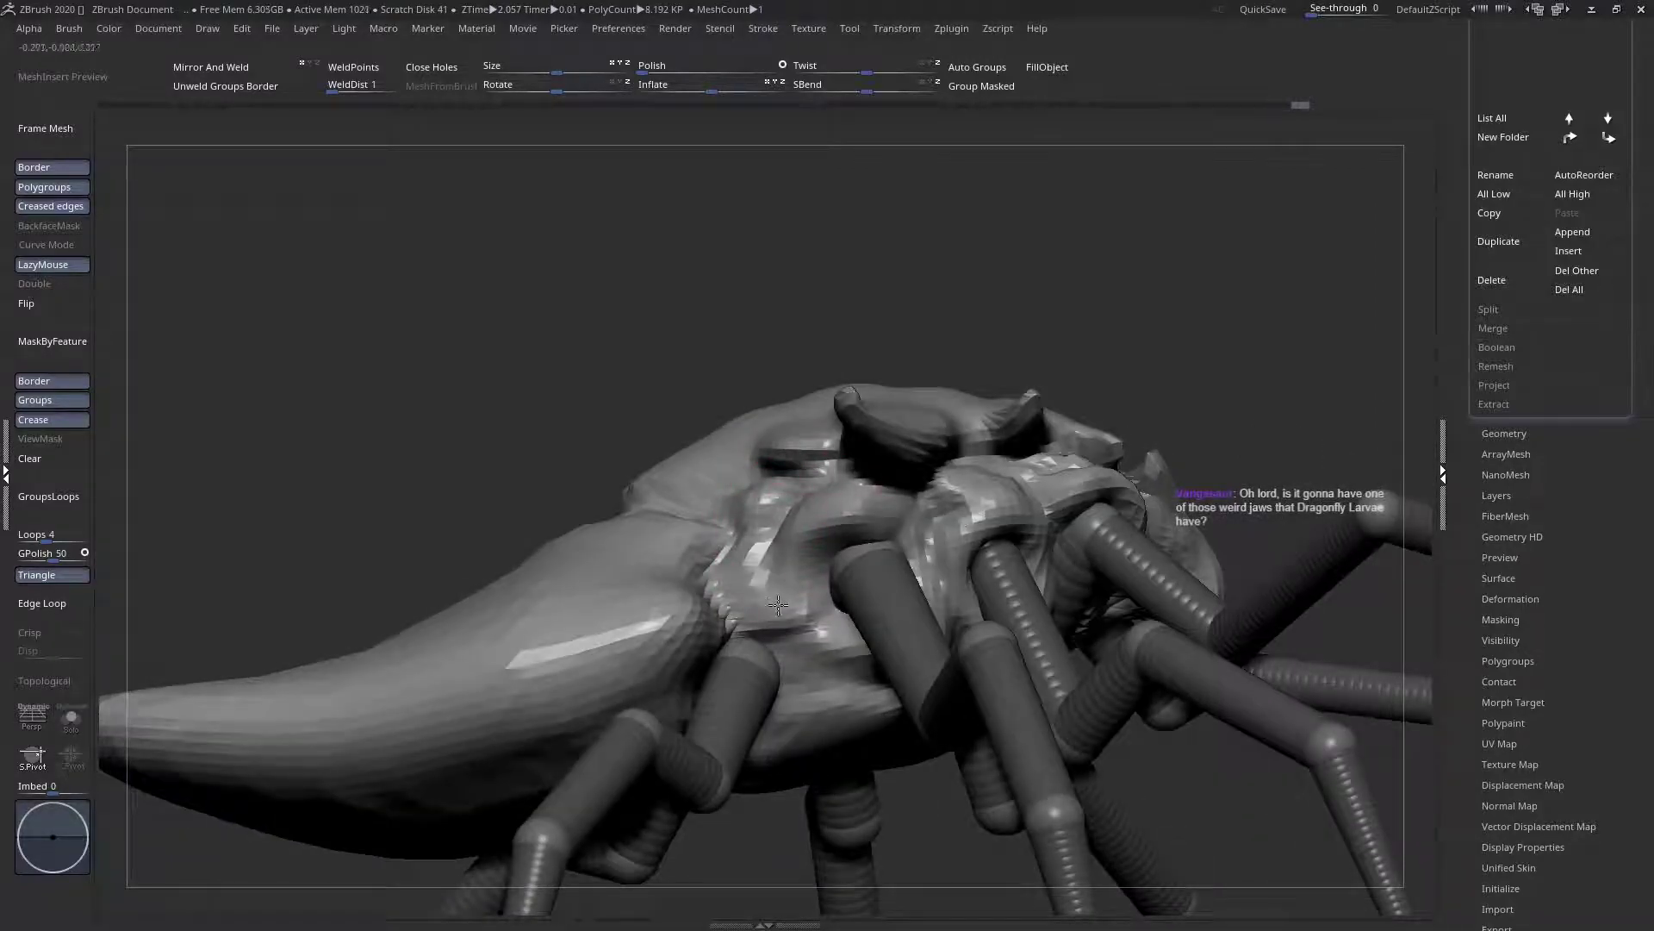
{"action": "right_click_drag", "start_coordinate": [801, 548], "coordinate": [808, 558]}
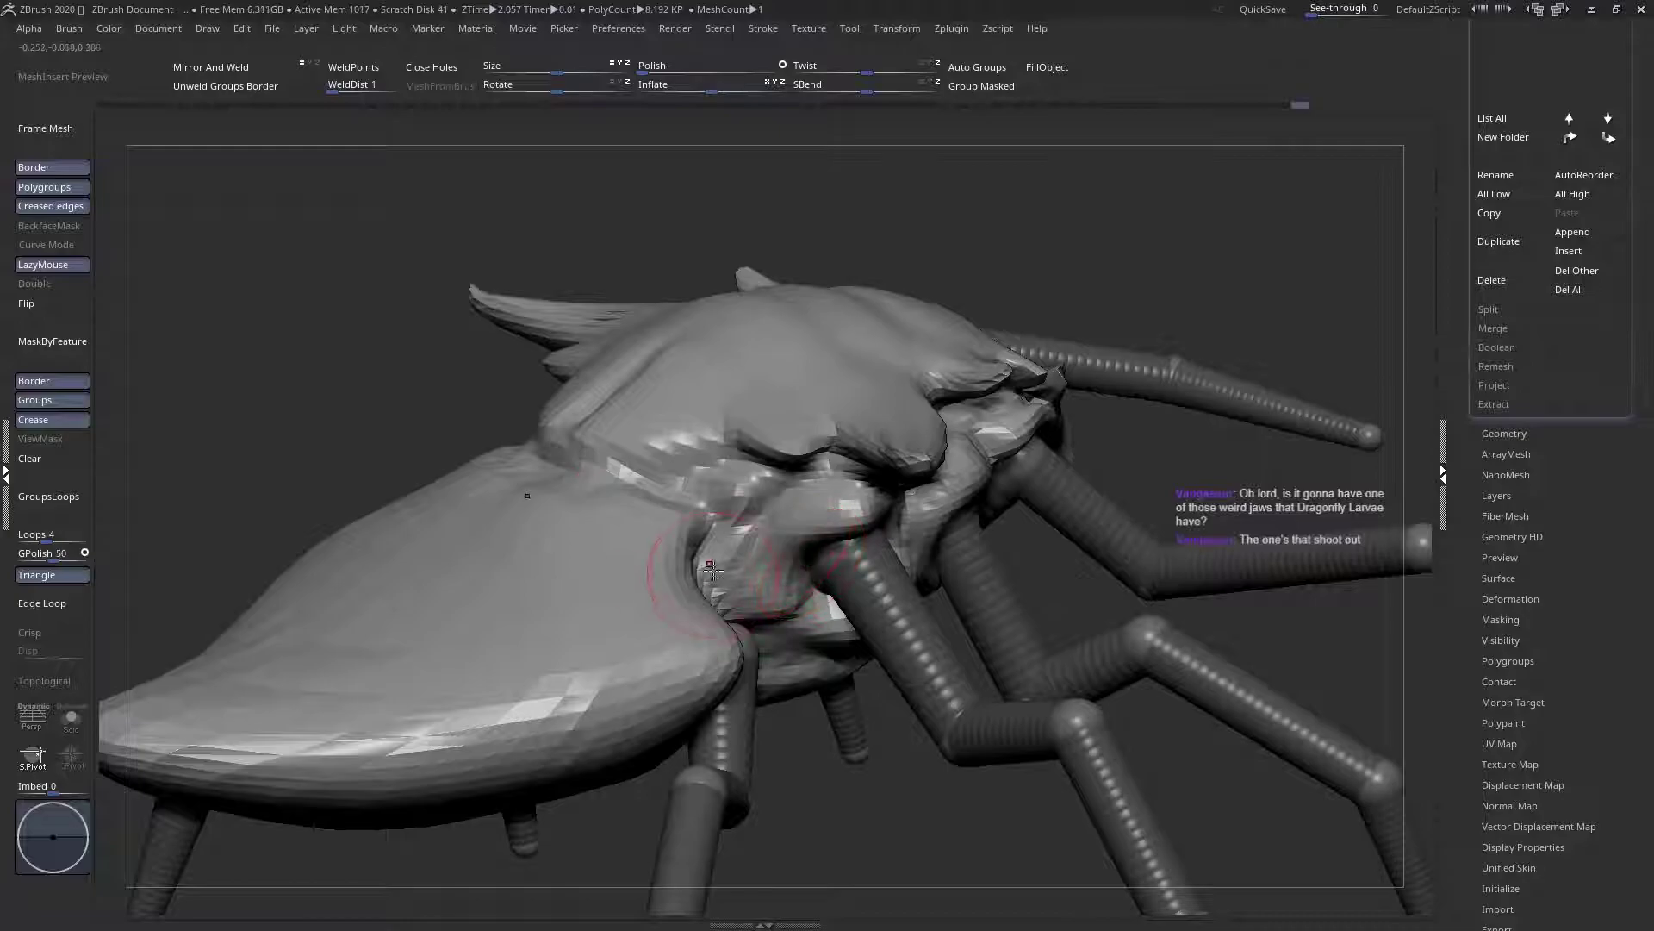
{"action": "mouse_move", "coordinate": [772, 485]}
{"action": "left_mouse_down"}
{"action": "mouse_move", "coordinate": [729, 494]}
{"action": "mouse_move", "coordinate": [814, 476]}
{"action": "mouse_move", "coordinate": [649, 487]}
{"action": "left_mouse_up"}
{"action": "right_click_drag", "start_coordinate": [522, 447], "coordinate": [591, 568]}
{"action": "right_click_drag", "start_coordinate": [706, 497], "coordinate": [660, 431]}
{"action": "right_click_drag", "start_coordinate": [695, 560], "coordinate": [701, 583]}
{"action": "left_click_drag", "start_coordinate": [702, 583], "coordinate": [679, 663]}
{"action": "right_click_drag", "start_coordinate": [679, 664], "coordinate": [676, 690]}
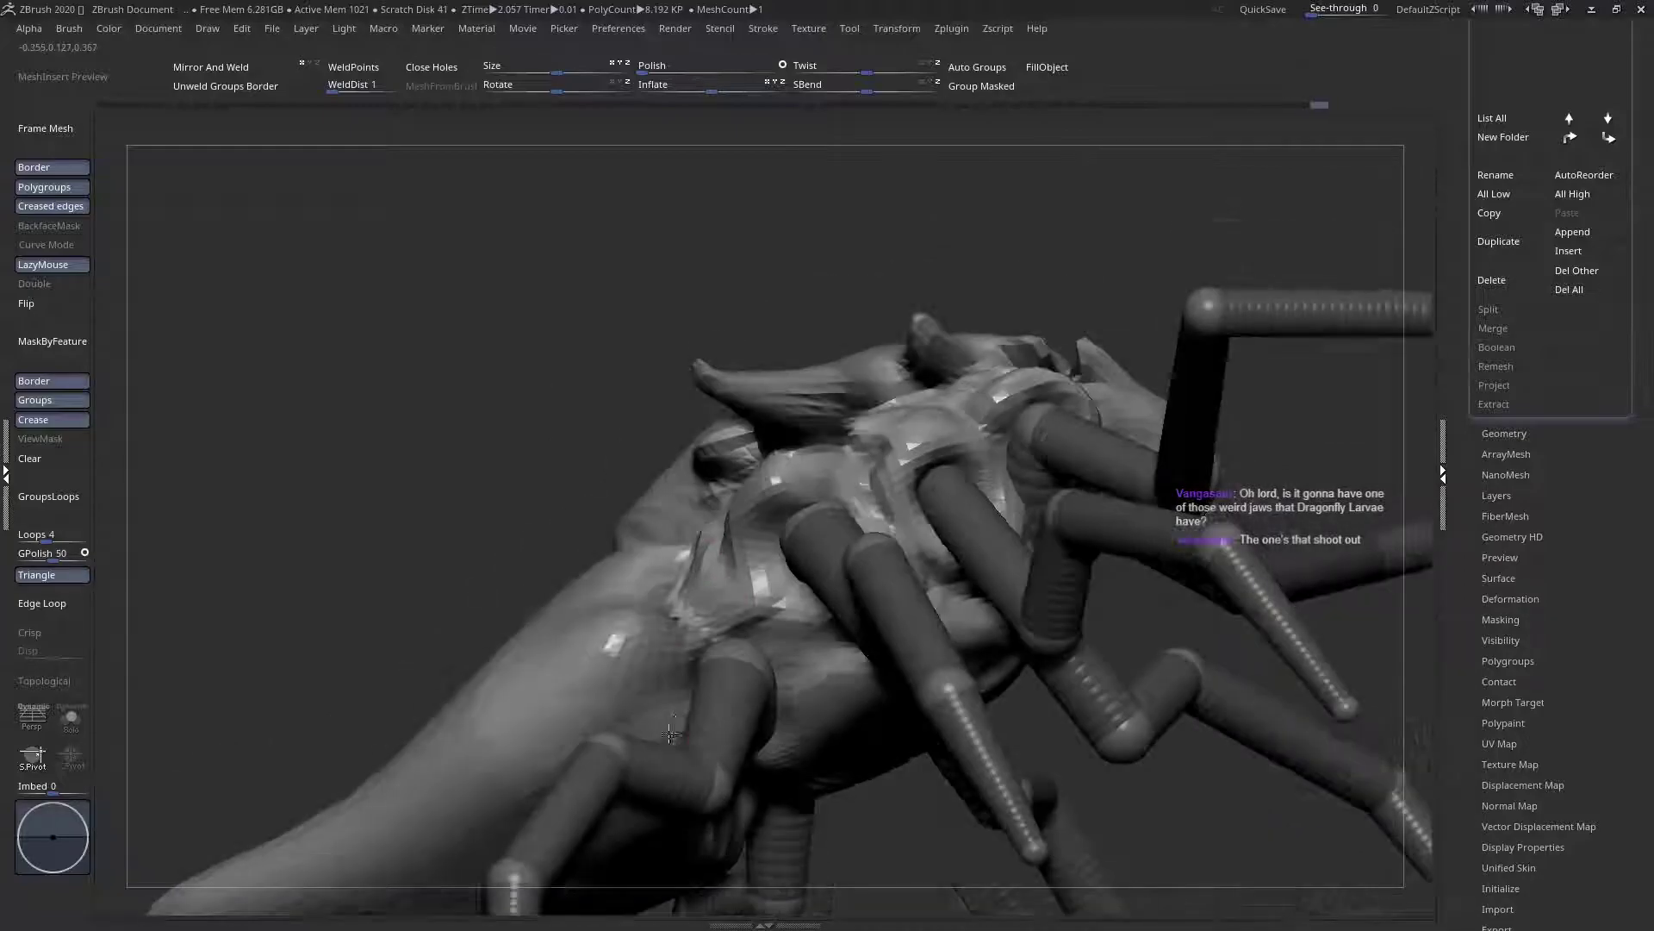
Isolate the body mesh with Solo and carve a groove along the rim of the abdomen's underside
{"action": "key", "text": "l"}
{"action": "left_click", "coordinate": [71, 722]}
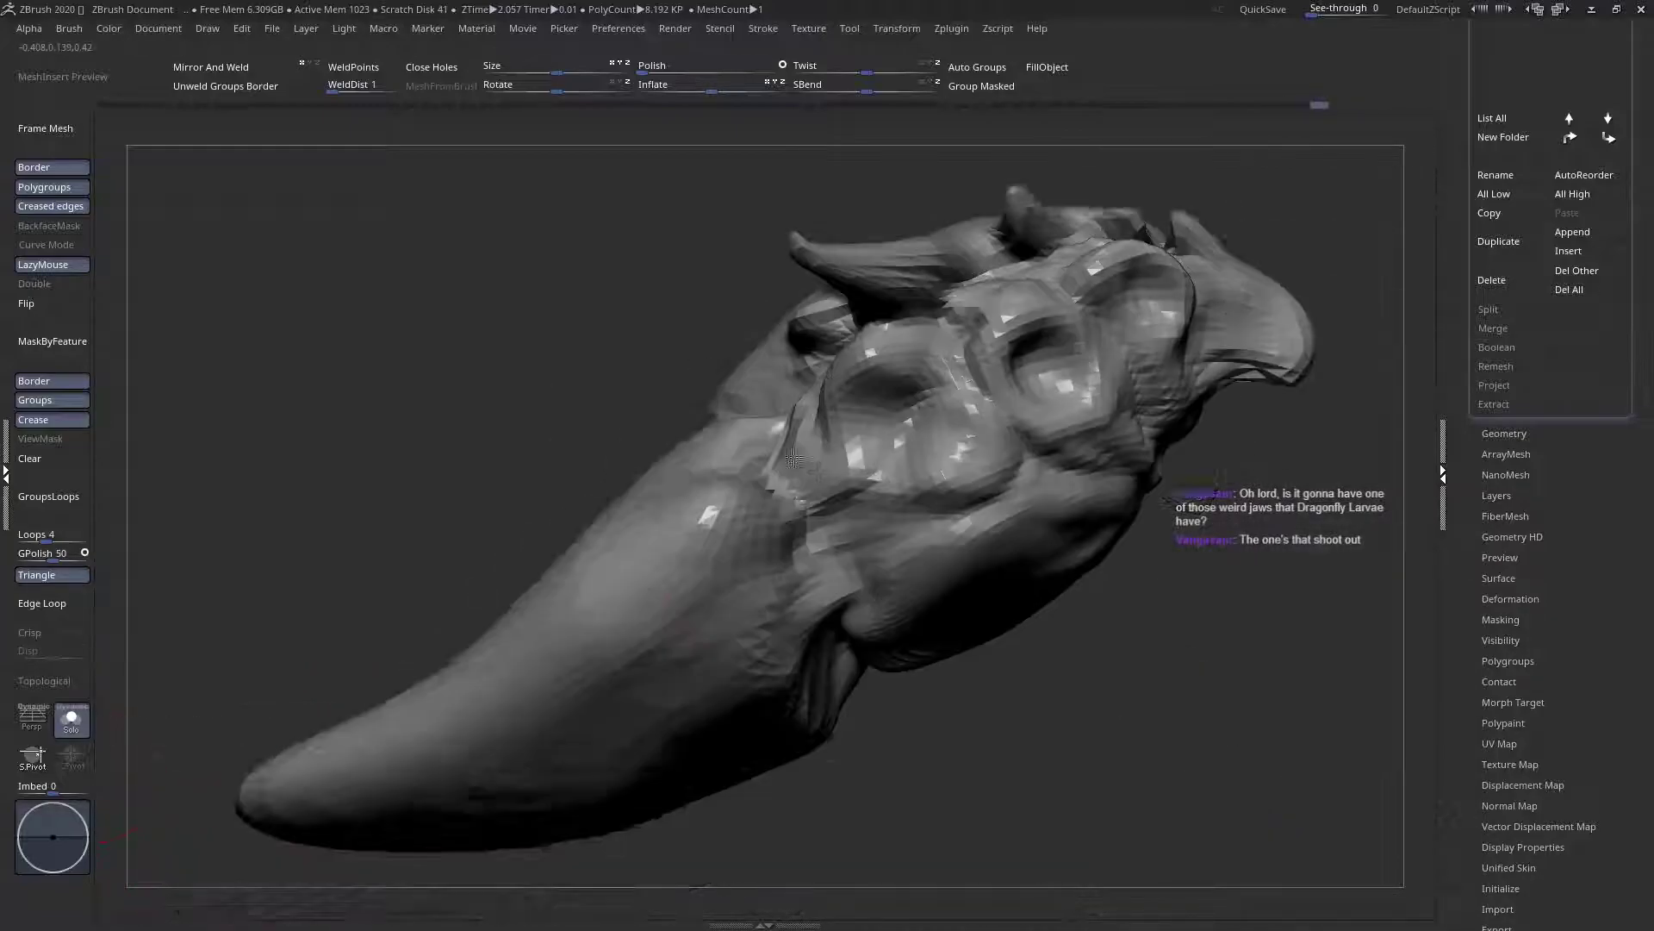
{"action": "mouse_move", "coordinate": [862, 337]}
{"action": "right_mouse_down"}
{"action": "mouse_move", "coordinate": [909, 369]}
{"action": "mouse_move", "coordinate": [907, 390]}
{"action": "mouse_move", "coordinate": [916, 368]}
{"action": "mouse_move", "coordinate": [975, 521]}
{"action": "right_mouse_up"}
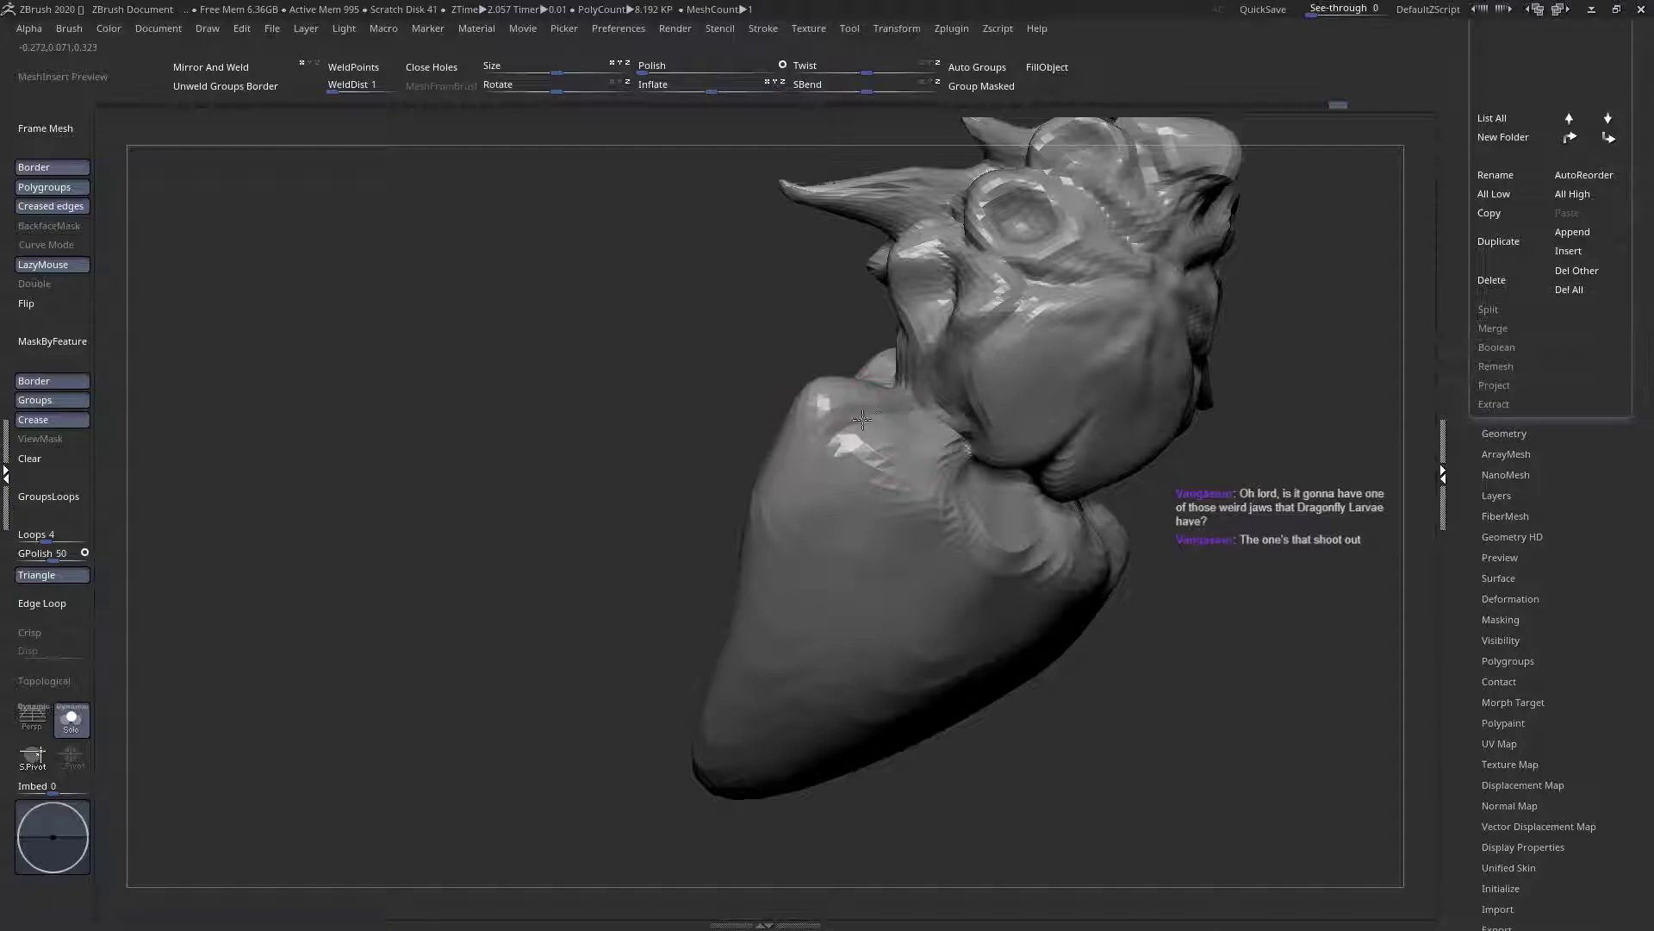
{"action": "right_click_drag", "start_coordinate": [857, 444], "coordinate": [852, 457]}
{"action": "mouse_move", "coordinate": [786, 658]}
{"action": "right_mouse_down"}
{"action": "mouse_move", "coordinate": [886, 615]}
{"action": "mouse_move", "coordinate": [844, 586]}
{"action": "right_mouse_up"}
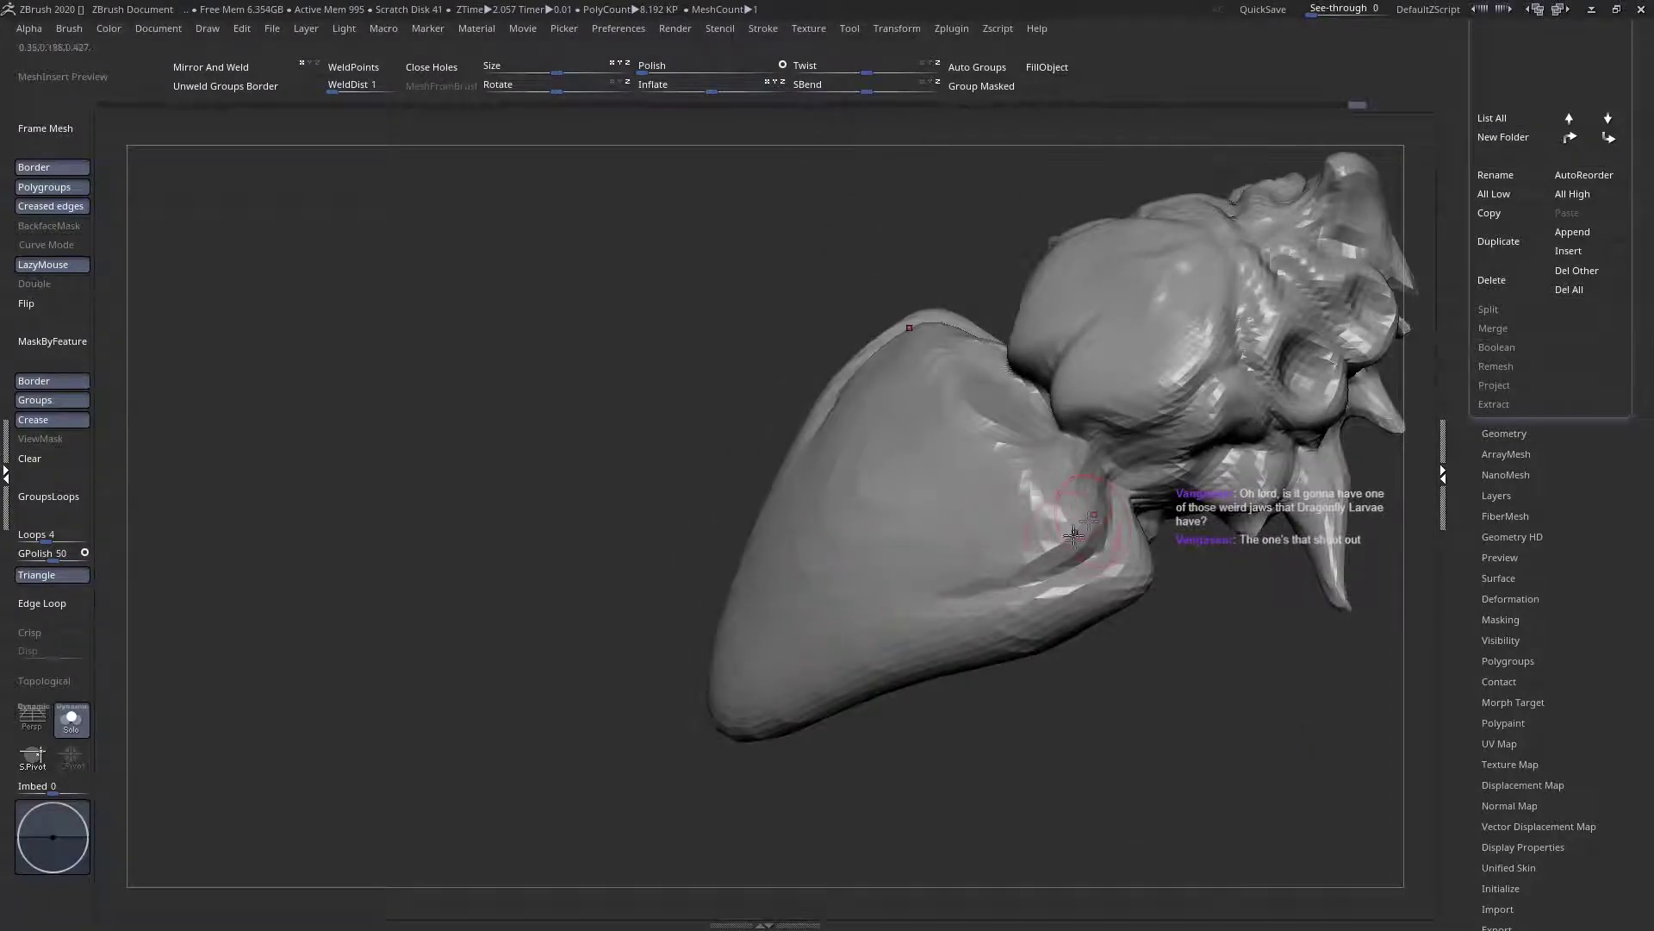
{"action": "right_click_drag", "start_coordinate": [935, 614], "coordinate": [821, 645]}
{"action": "mouse_move", "coordinate": [946, 616]}
{"action": "left_mouse_down"}
{"action": "mouse_move", "coordinate": [806, 652]}
{"action": "mouse_move", "coordinate": [743, 695]}
{"action": "left_mouse_up"}
{"action": "right_click_drag", "start_coordinate": [853, 639], "coordinate": [1058, 485]}
Extend the carved groove along the abdomen's underside rim toward the corner next to the thorax
{"action": "right_click_drag", "start_coordinate": [1148, 405], "coordinate": [980, 463]}
{"action": "left_click_drag", "start_coordinate": [1038, 495], "coordinate": [1000, 531]}
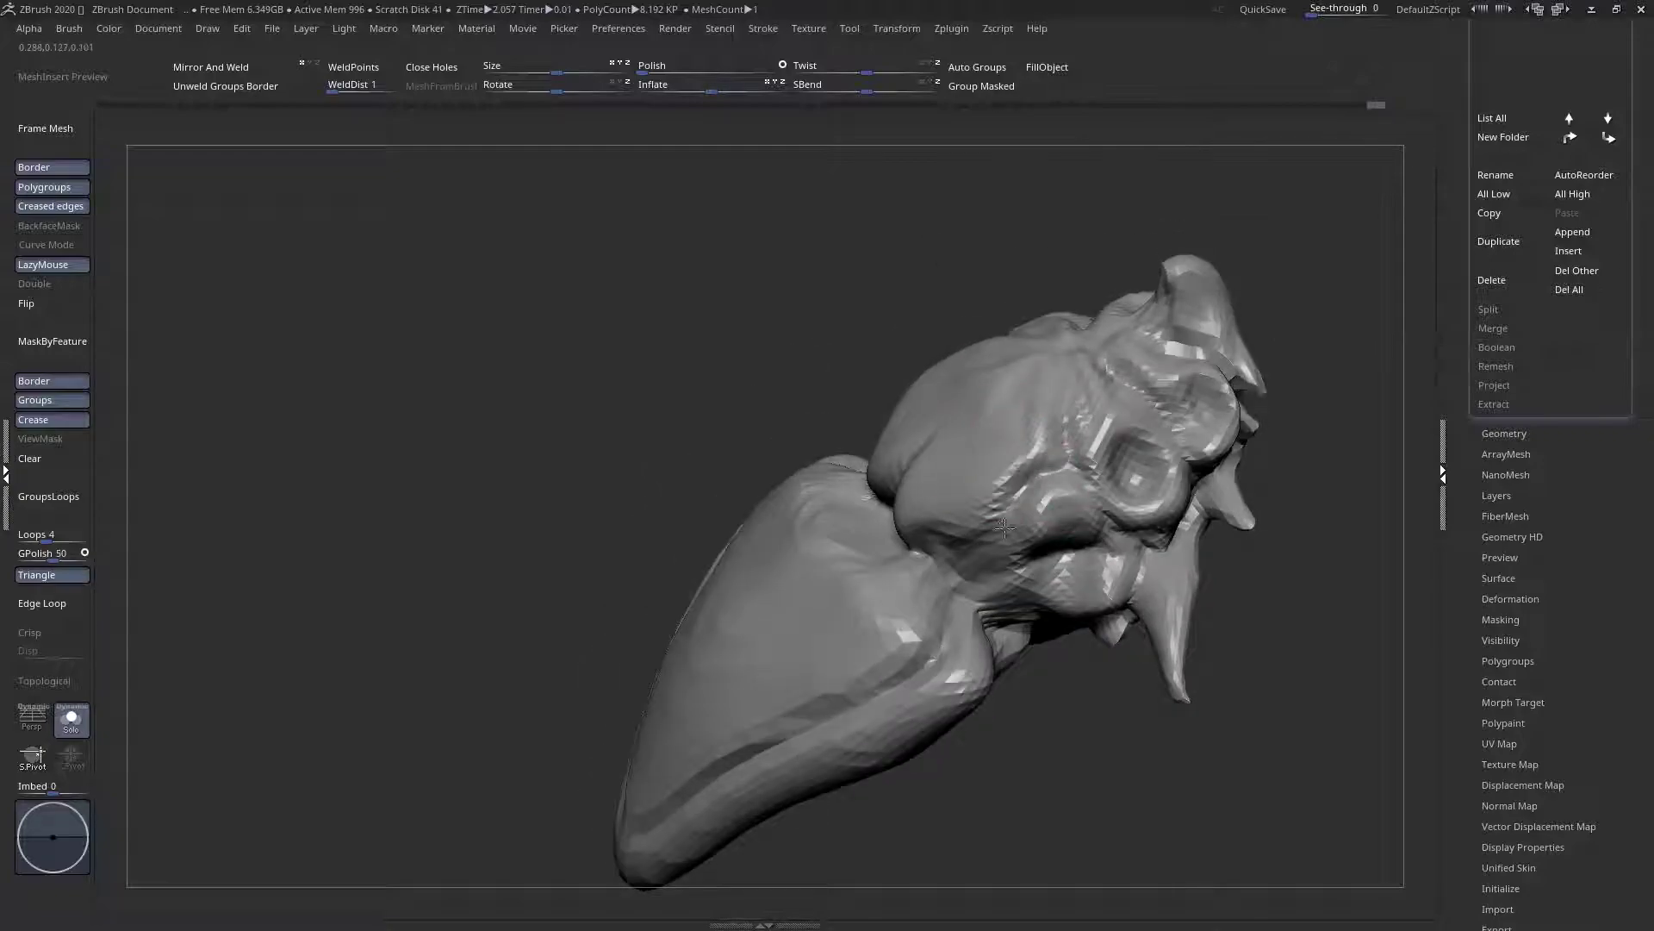
{"action": "right_click_drag", "start_coordinate": [946, 538], "coordinate": [1033, 381]}
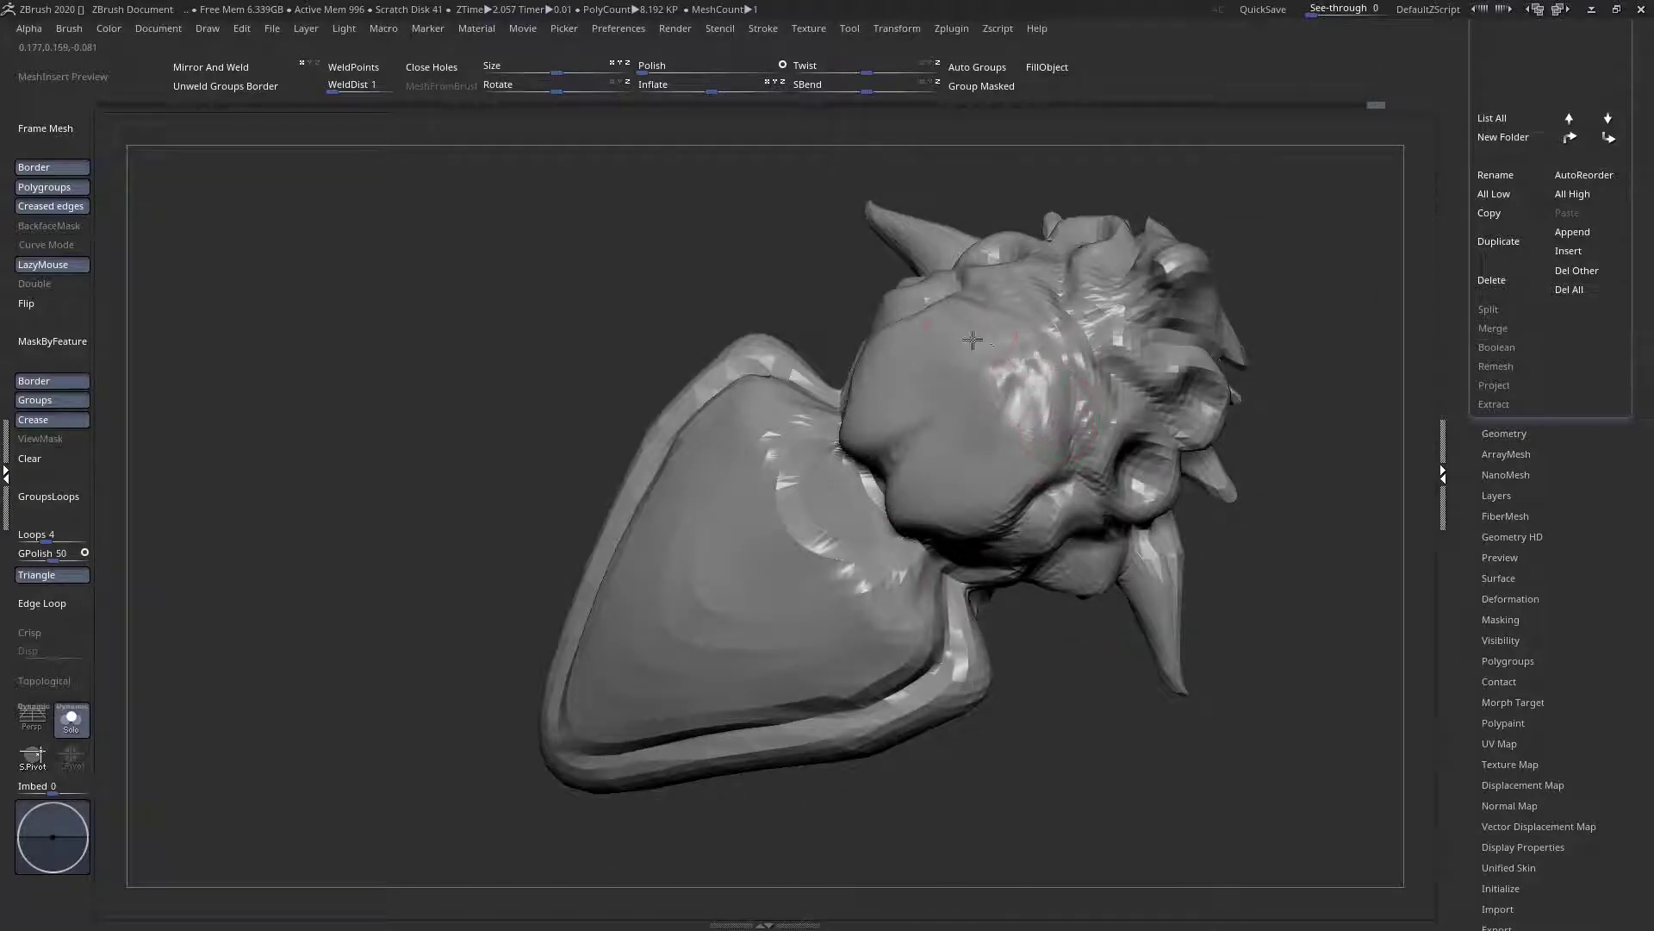
Carve branching wrinkles and folds into the centre of the thorax's underside, between the two smooth lobes and the leg sockets
{"action": "mouse_move", "coordinate": [999, 380]}
{"action": "left_mouse_down"}
{"action": "mouse_move", "coordinate": [1051, 443]}
{"action": "mouse_move", "coordinate": [972, 366]}
{"action": "mouse_move", "coordinate": [957, 412]}
{"action": "left_mouse_up"}
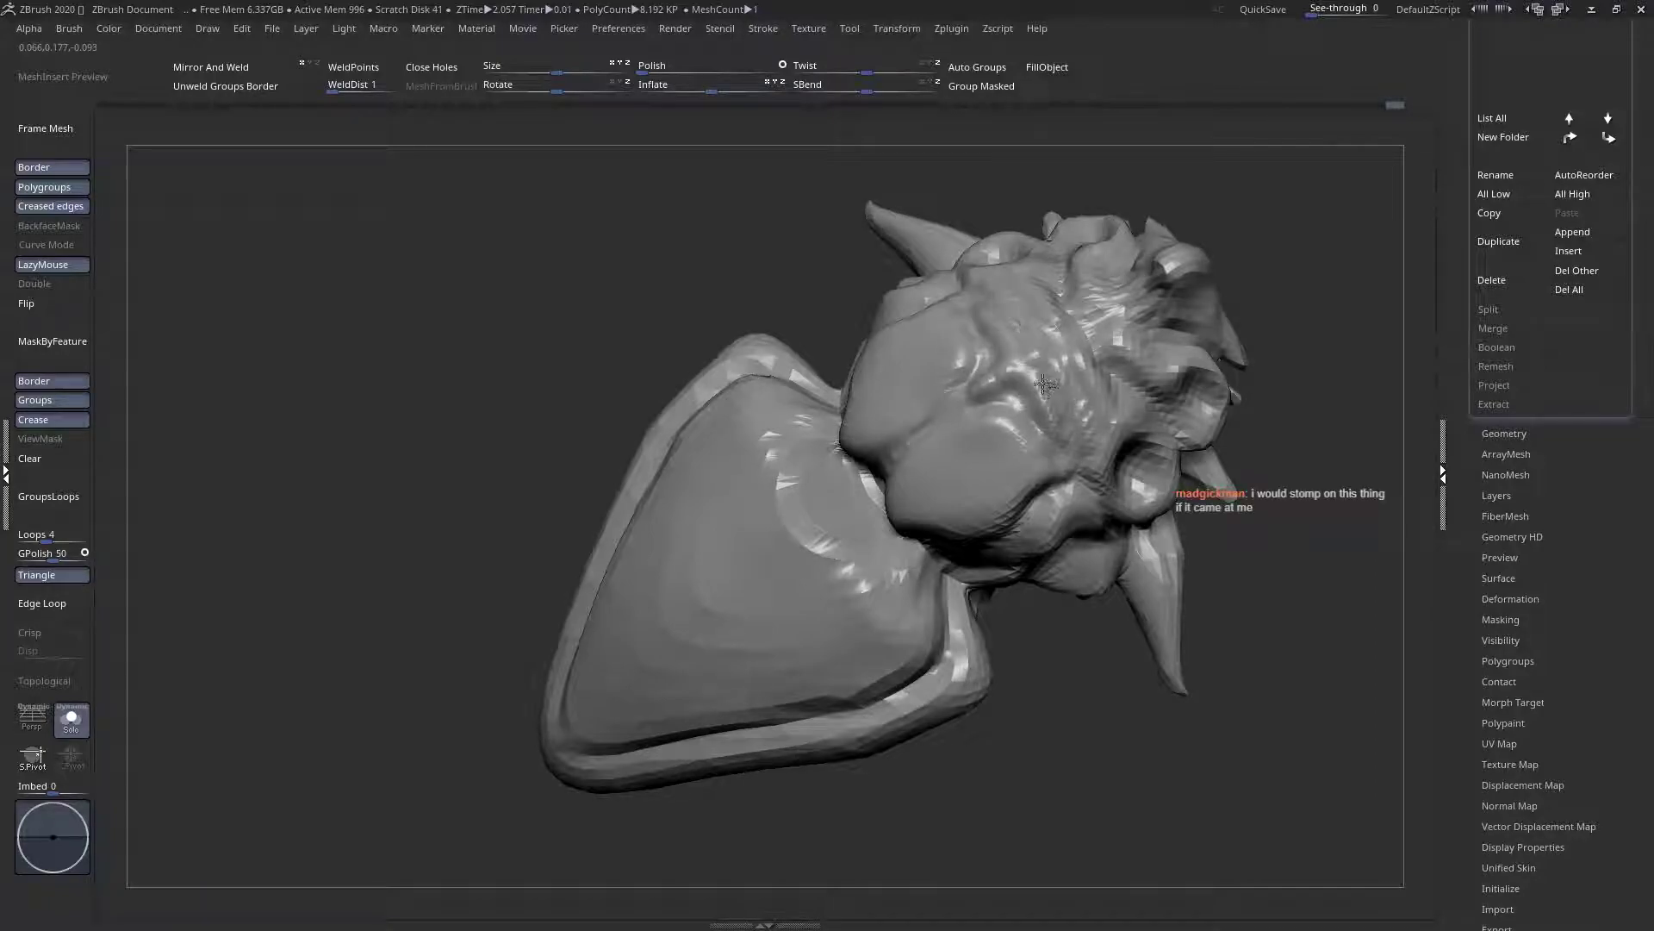
{"action": "right_click_drag", "start_coordinate": [1065, 394], "coordinate": [1060, 425]}
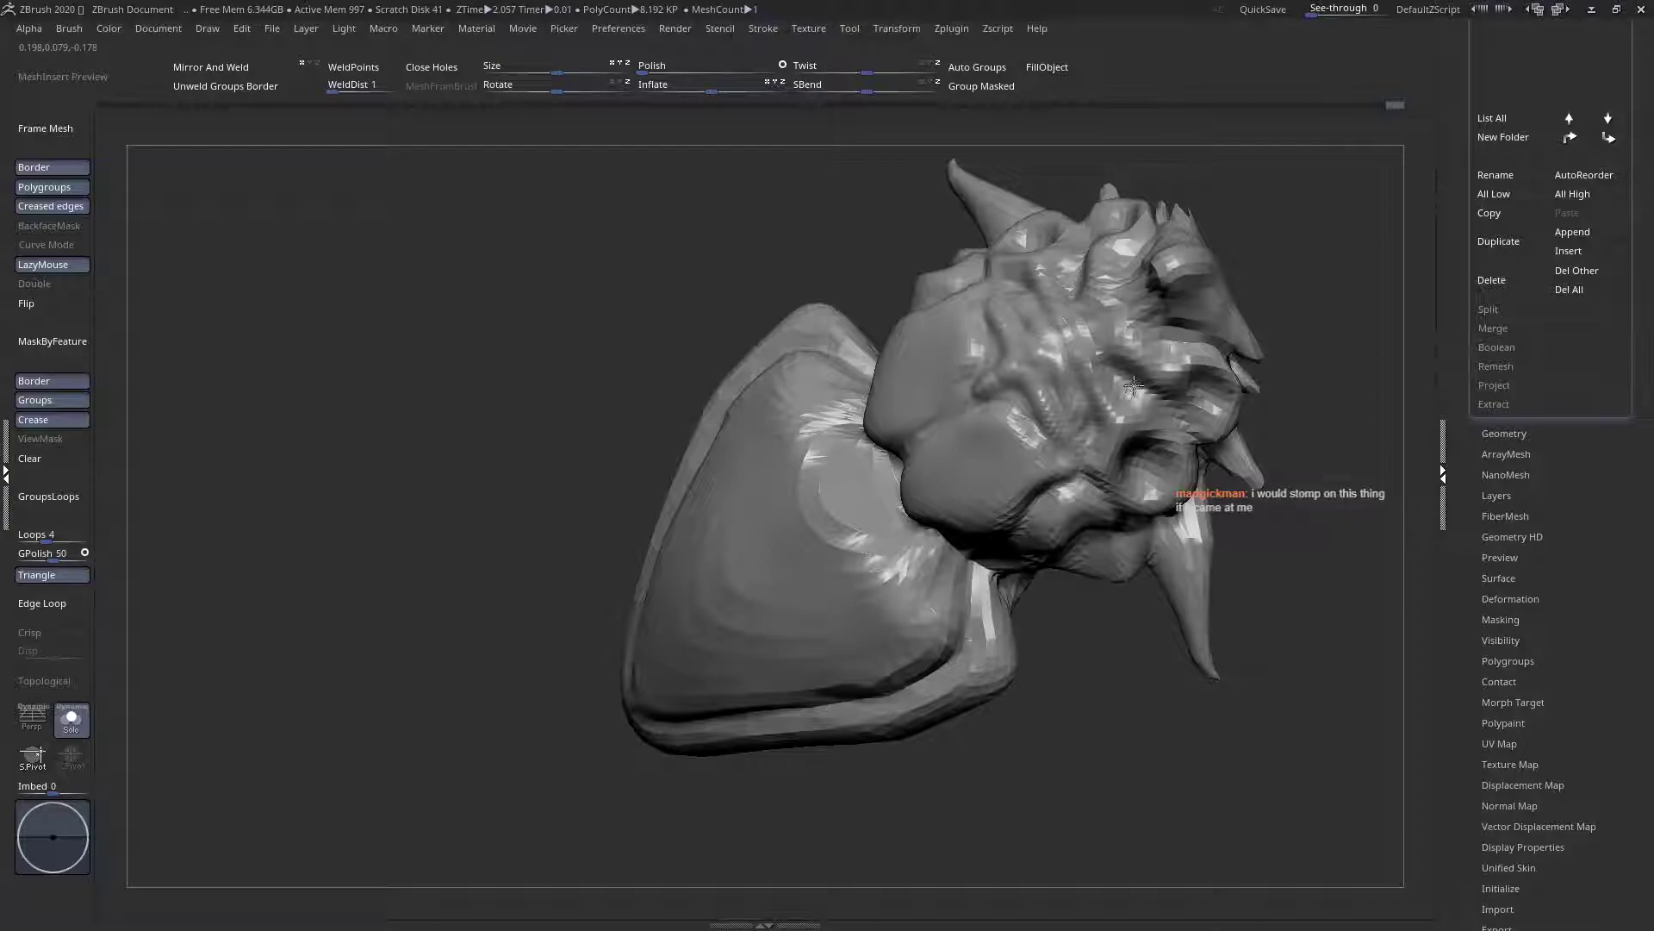
{"action": "right_click_drag", "start_coordinate": [1152, 417], "coordinate": [1191, 471]}
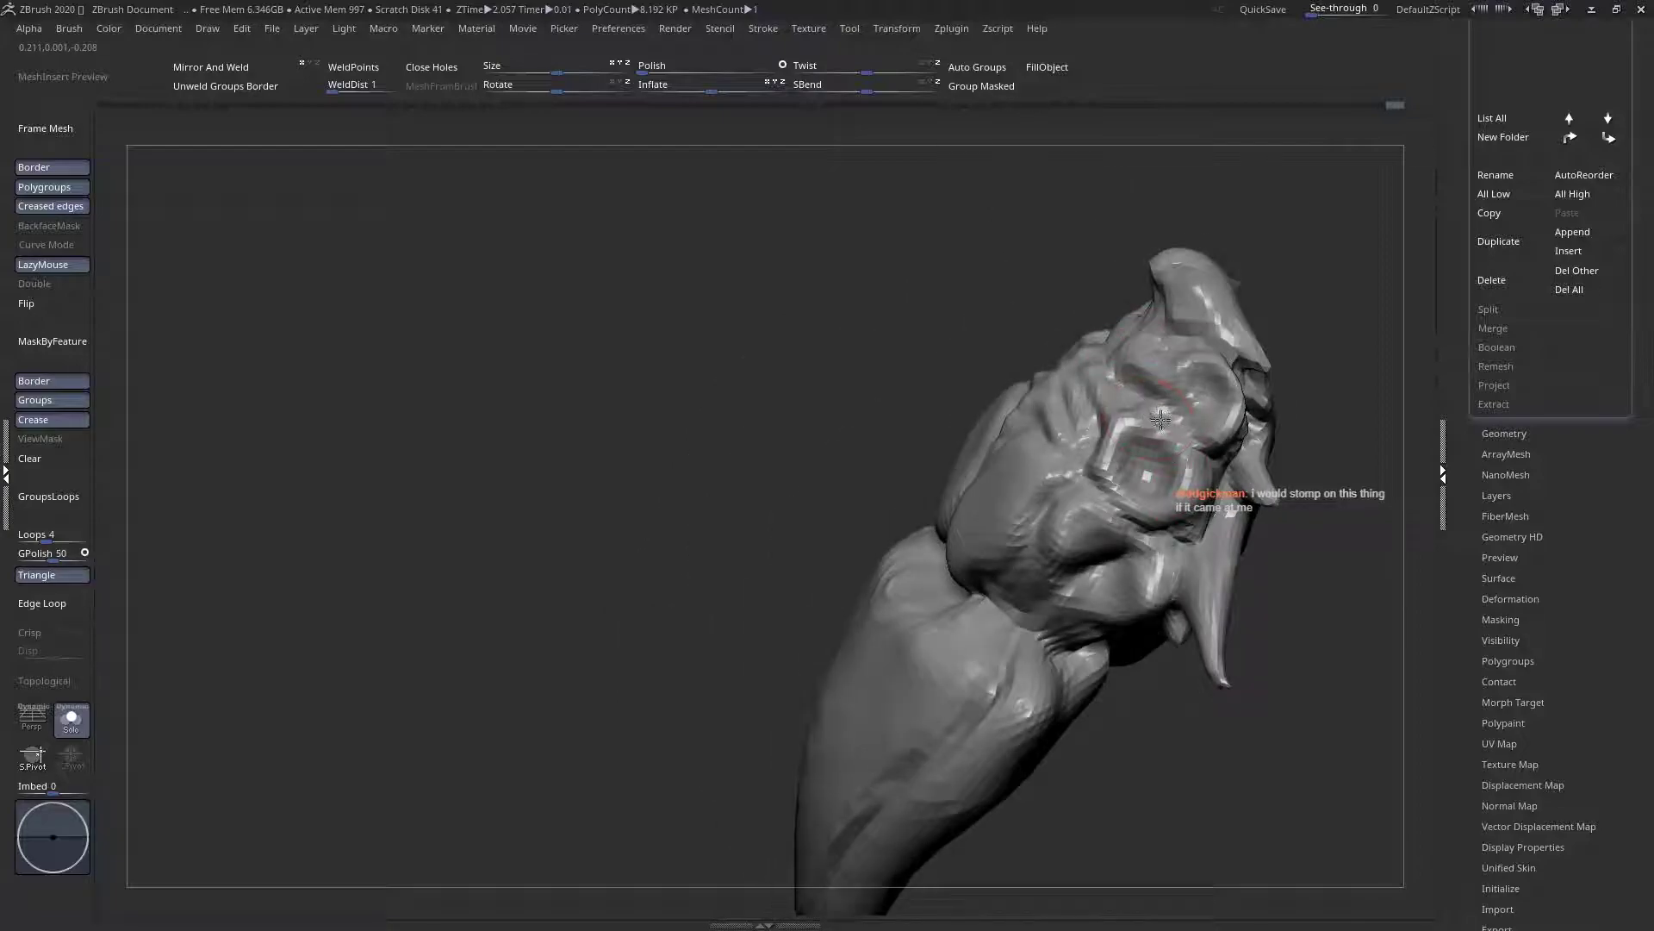
{"action": "right_click_drag", "start_coordinate": [1158, 405], "coordinate": [1154, 380]}
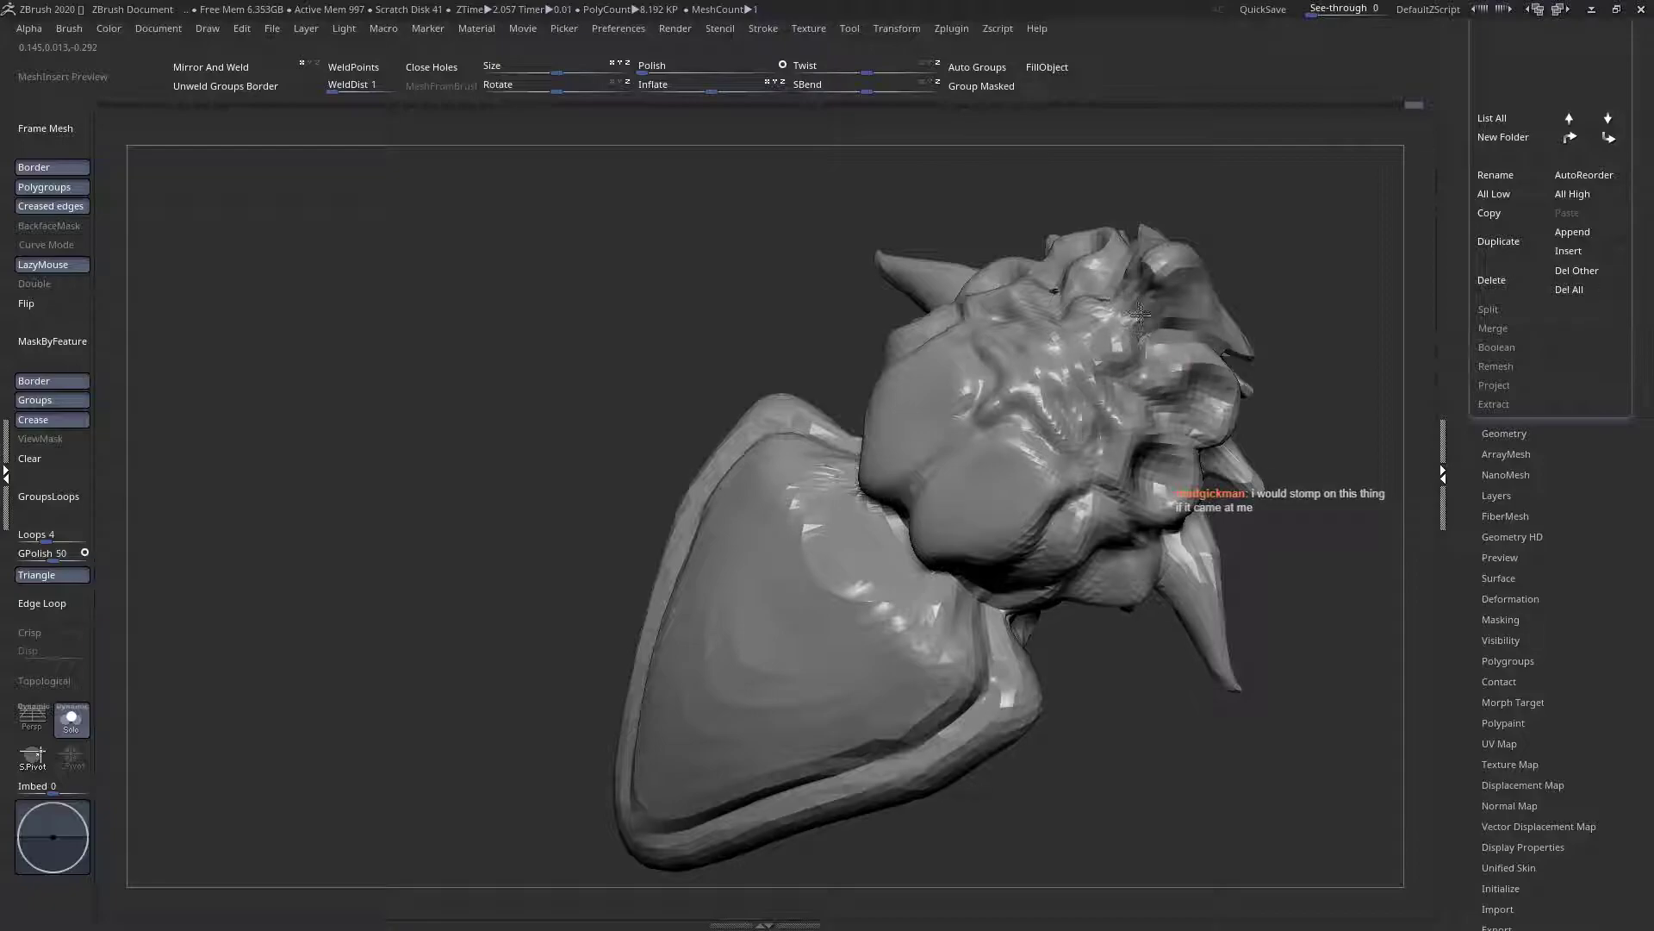
{"action": "right_click_drag", "start_coordinate": [1138, 312], "coordinate": [1135, 216]}
{"action": "right_click_drag", "start_coordinate": [1137, 312], "coordinate": [1161, 467]}
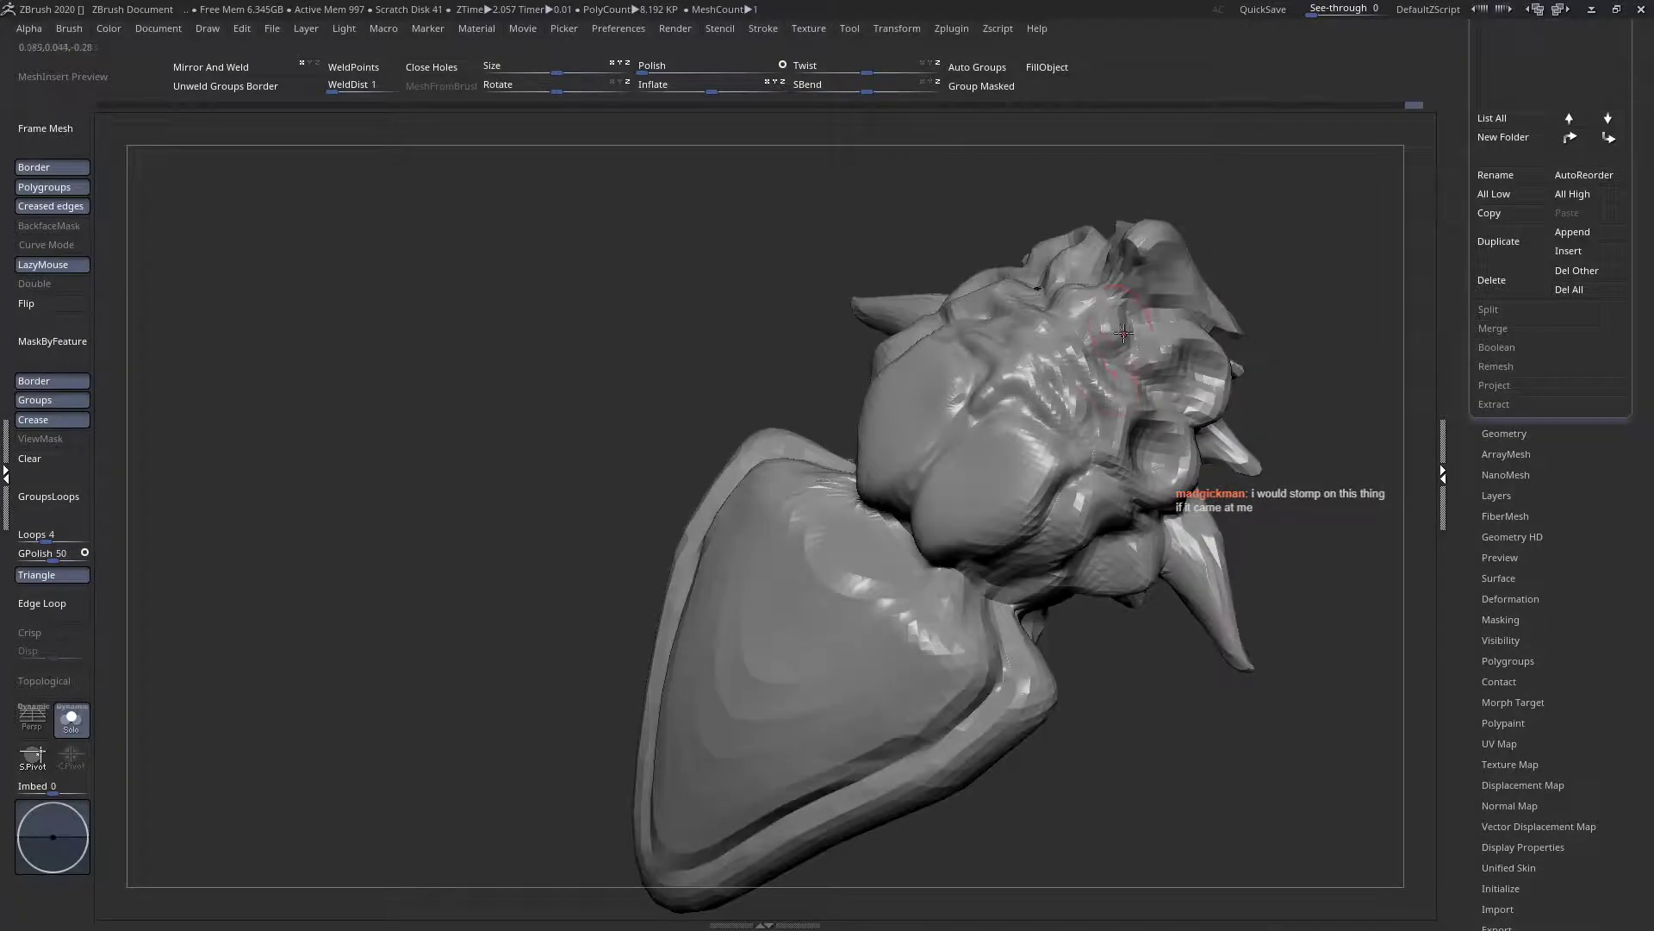
{"action": "mouse_move", "coordinate": [1136, 294]}
{"action": "right_mouse_down"}
{"action": "mouse_move", "coordinate": [1162, 326]}
{"action": "mouse_move", "coordinate": [1196, 269]}
{"action": "mouse_move", "coordinate": [1244, 236]}
{"action": "mouse_move", "coordinate": [1191, 284]}
{"action": "mouse_move", "coordinate": [1185, 377]}
{"action": "mouse_move", "coordinate": [1053, 376]}
{"action": "mouse_move", "coordinate": [1155, 431]}
{"action": "right_mouse_up"}
Face the body from the front and leave Solo mode to show the legs again
{"action": "left_click_drag", "start_coordinate": [1156, 431], "coordinate": [1062, 421], "text": "shift"}
{"action": "right_click_drag", "start_coordinate": [1061, 421], "coordinate": [869, 432]}
{"action": "key", "text": "l"}
{"action": "key", "text": "l"}
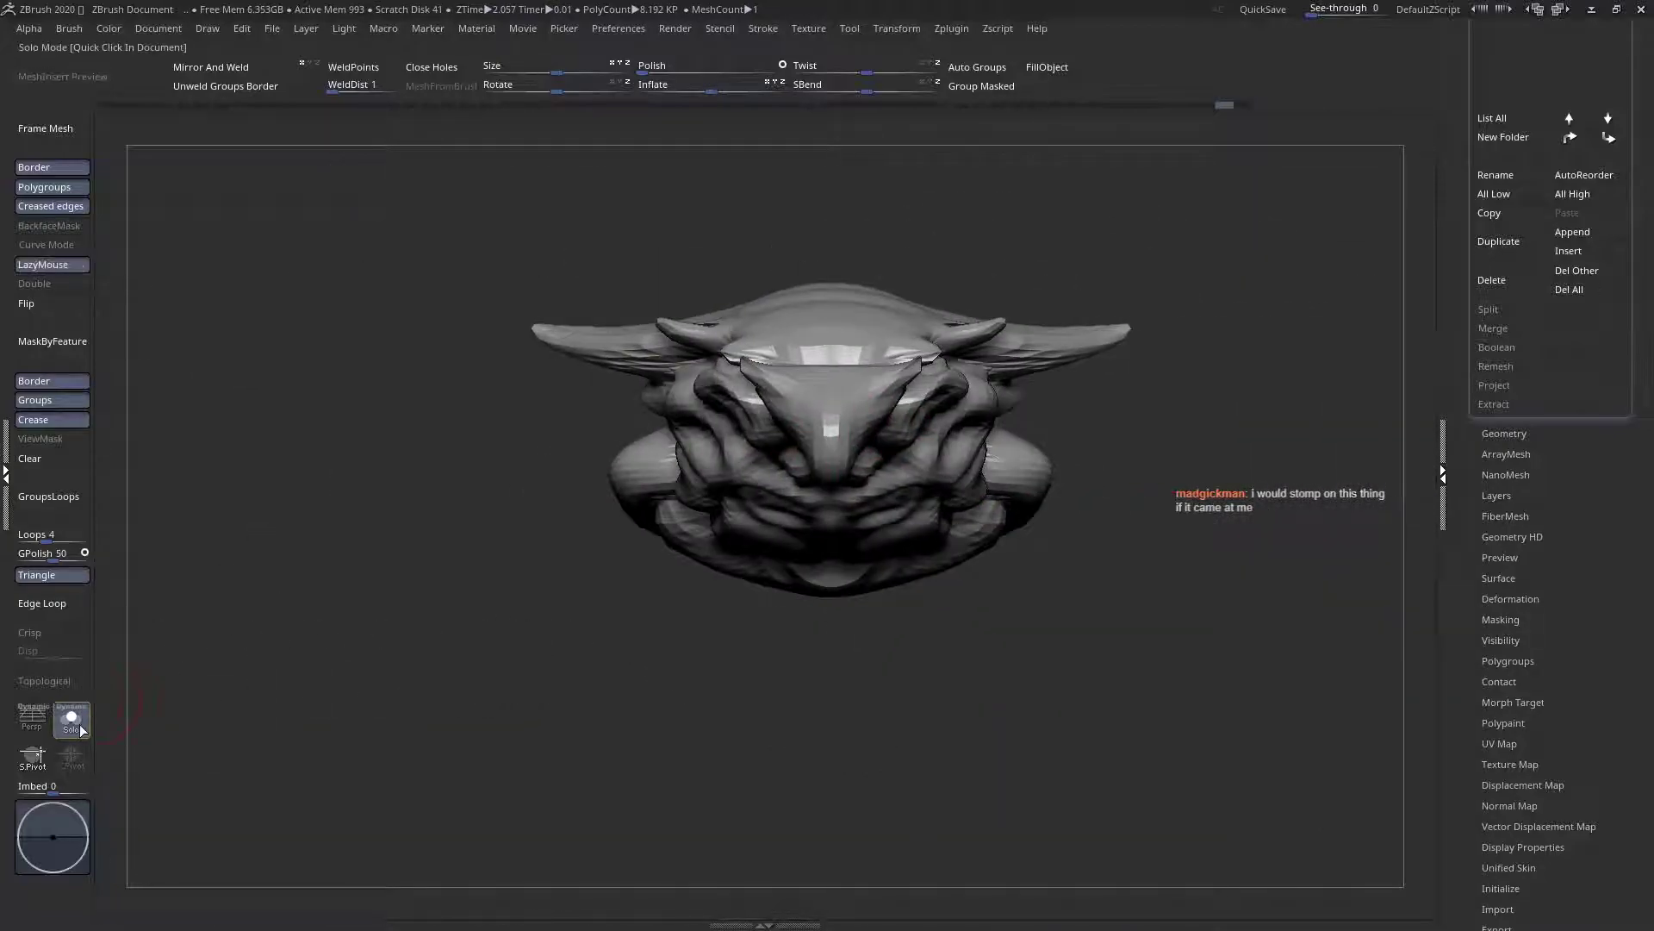
{"action": "left_click", "coordinate": [72, 719]}
{"action": "right_click_drag", "start_coordinate": [534, 516], "coordinate": [739, 489]}
Switch to the Move brush, adjust its size and push the sides of the head's front plate inward
{"action": "key", "text": "space"}
{"action": "left_click", "coordinate": [723, 440]}
{"action": "key", "text": "m"}
{"action": "key", "text": "v"}
{"action": "key", "text": "space"}
{"action": "left_click_drag", "start_coordinate": [688, 345], "coordinate": [696, 344]}
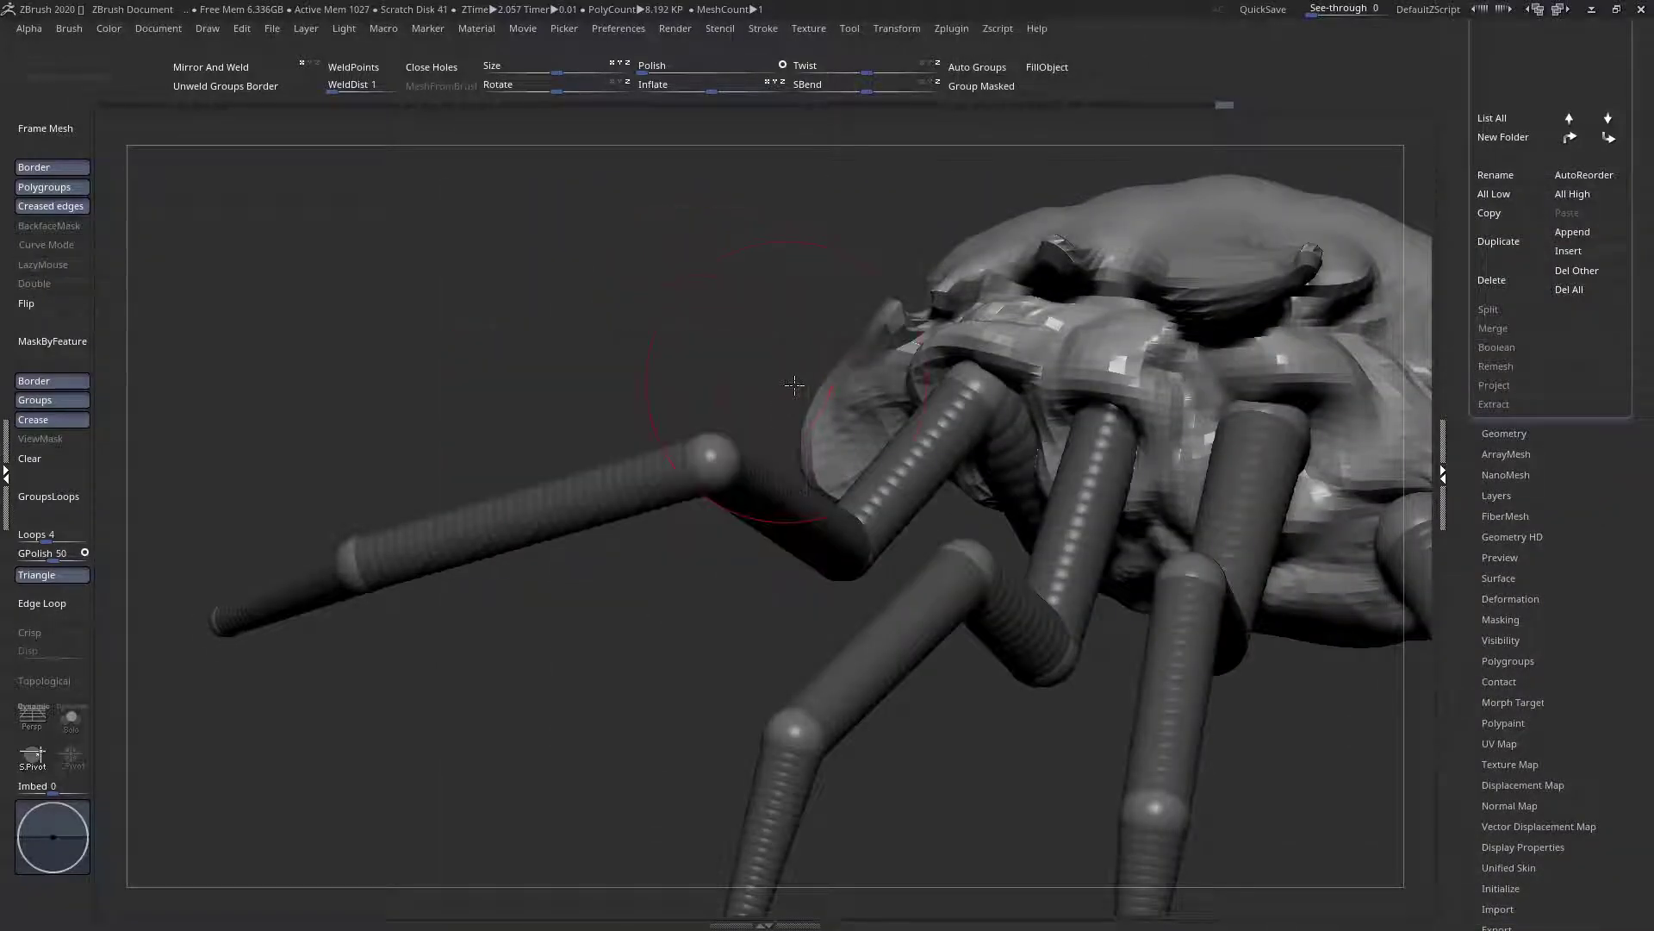
{"action": "right_click_drag", "start_coordinate": [794, 384], "coordinate": [872, 414]}
{"action": "key", "text": "space"}
{"action": "left_click_drag", "start_coordinate": [872, 412], "coordinate": [866, 412]}
{"action": "mouse_move", "coordinate": [842, 452]}
{"action": "right_mouse_down"}
{"action": "mouse_move", "coordinate": [786, 436]}
{"action": "mouse_move", "coordinate": [880, 538]}
{"action": "mouse_move", "coordinate": [857, 524]}
{"action": "mouse_move", "coordinate": [840, 556]}
{"action": "right_mouse_up"}
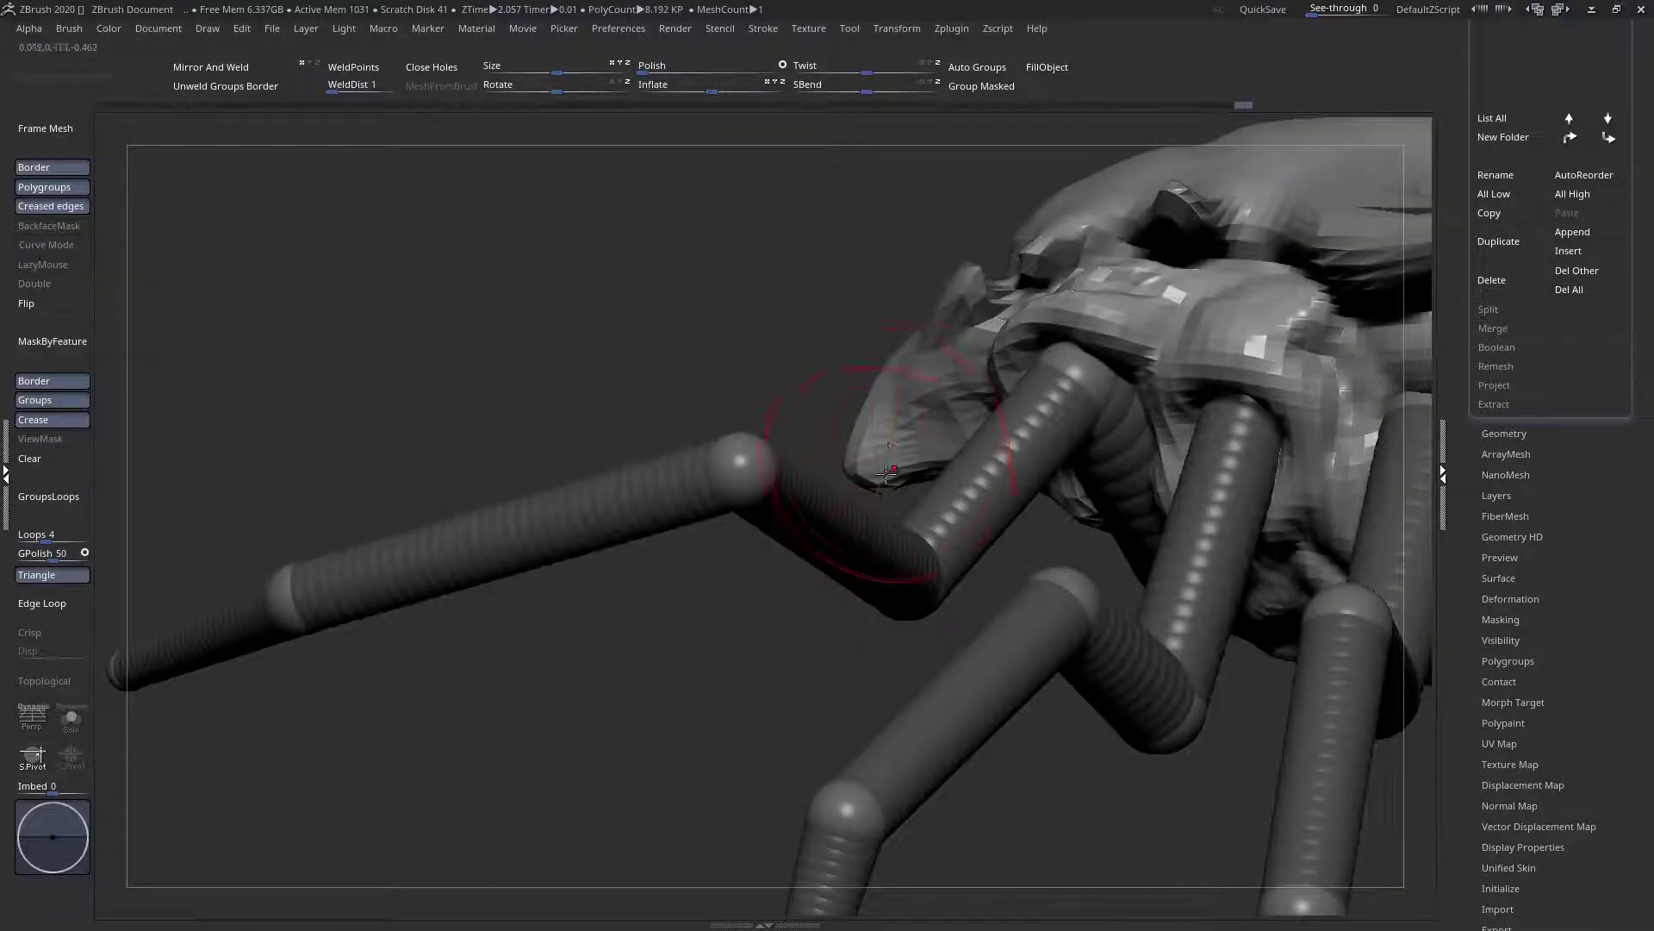
{"action": "right_click_drag", "start_coordinate": [888, 472], "coordinate": [946, 449]}
{"action": "left_click_drag", "start_coordinate": [926, 393], "coordinate": [898, 393]}
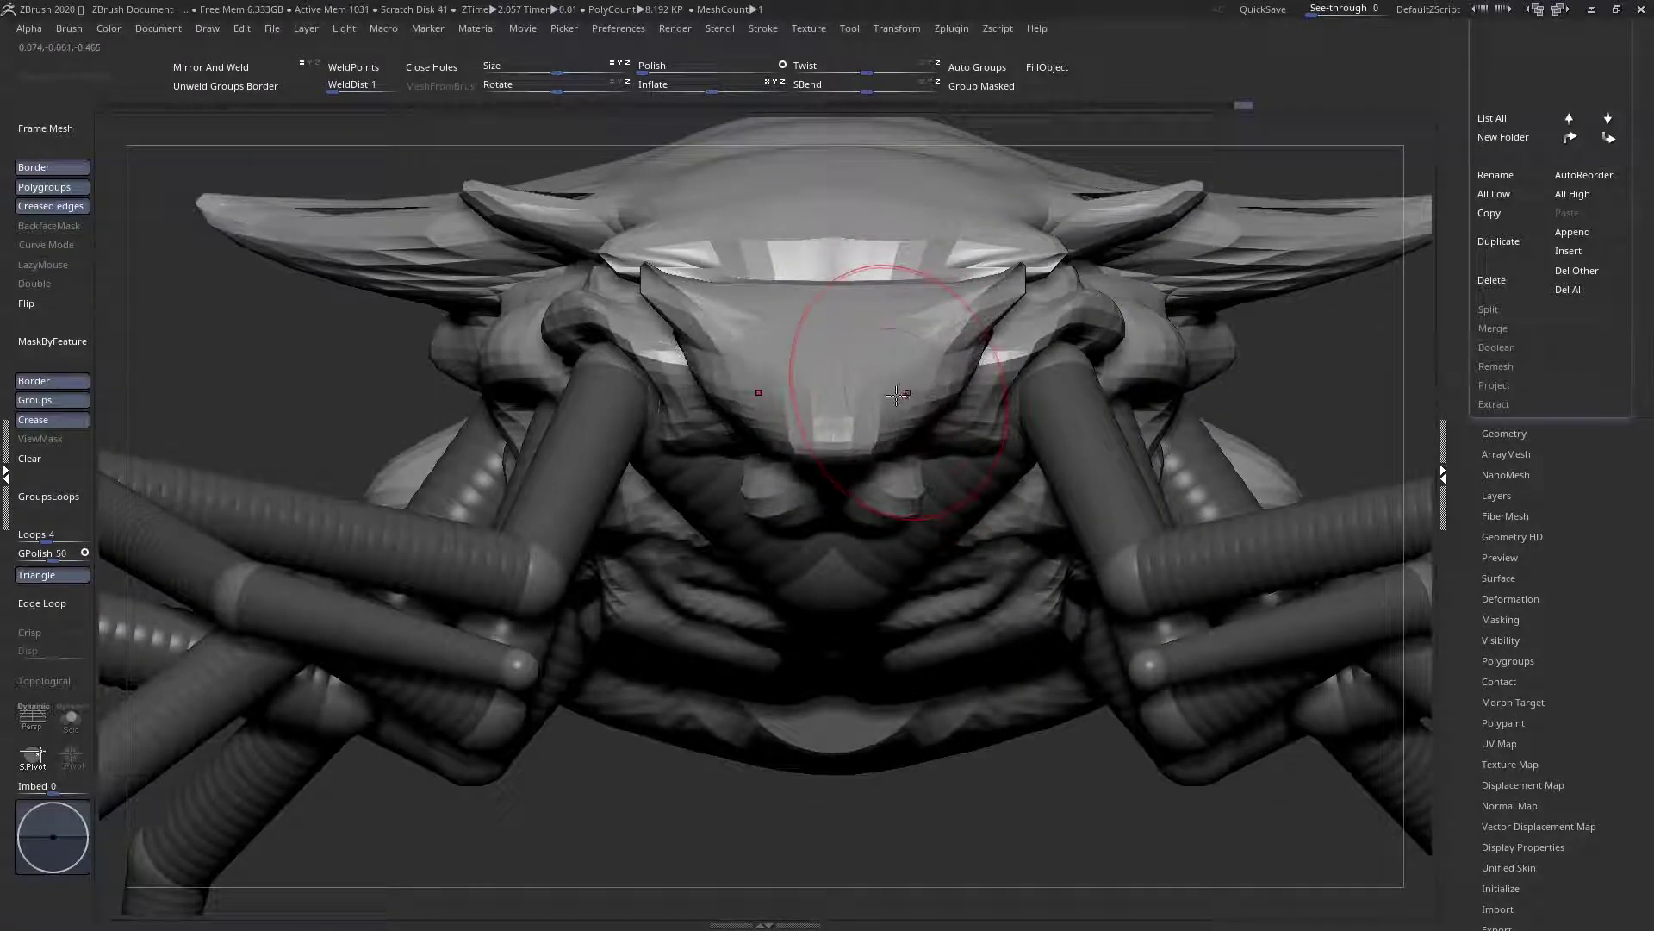
Pull the front tip of the head into a tapered snout, working from the top, front and side
{"action": "right_click_drag", "start_coordinate": [897, 393], "coordinate": [898, 502]}
{"action": "right_click_drag", "start_coordinate": [894, 369], "coordinate": [905, 395]}
{"action": "key", "text": "space"}
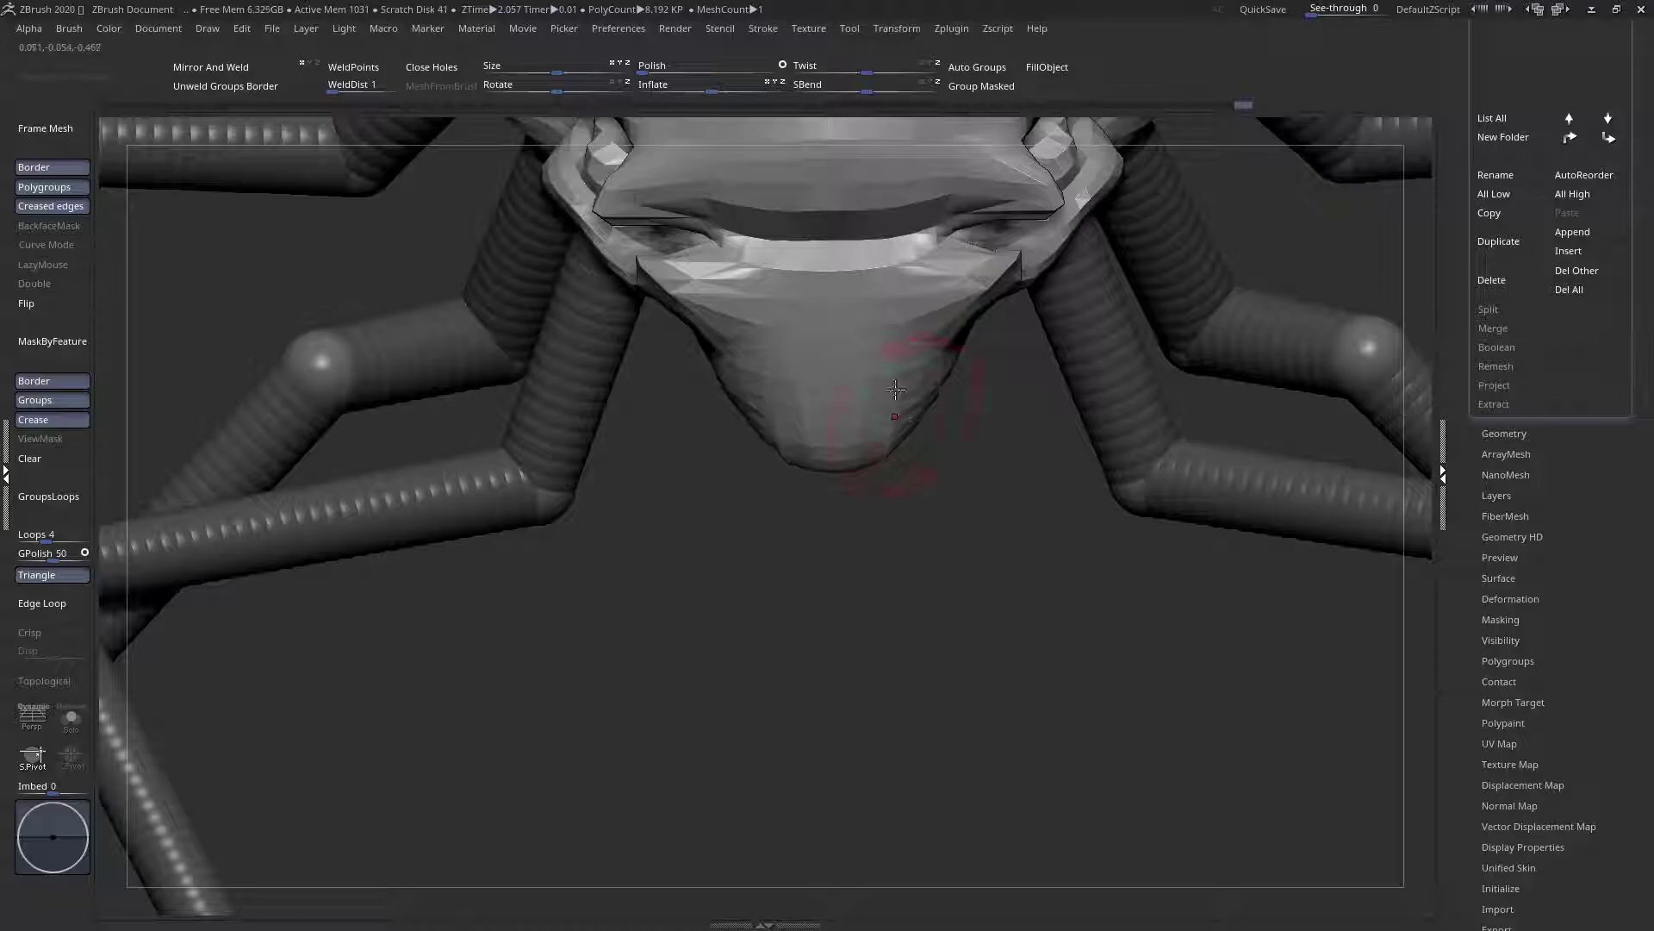
{"action": "right_click_drag", "start_coordinate": [896, 389], "coordinate": [887, 332]}
{"action": "key", "text": "space"}
{"action": "left_click", "coordinate": [851, 351]}
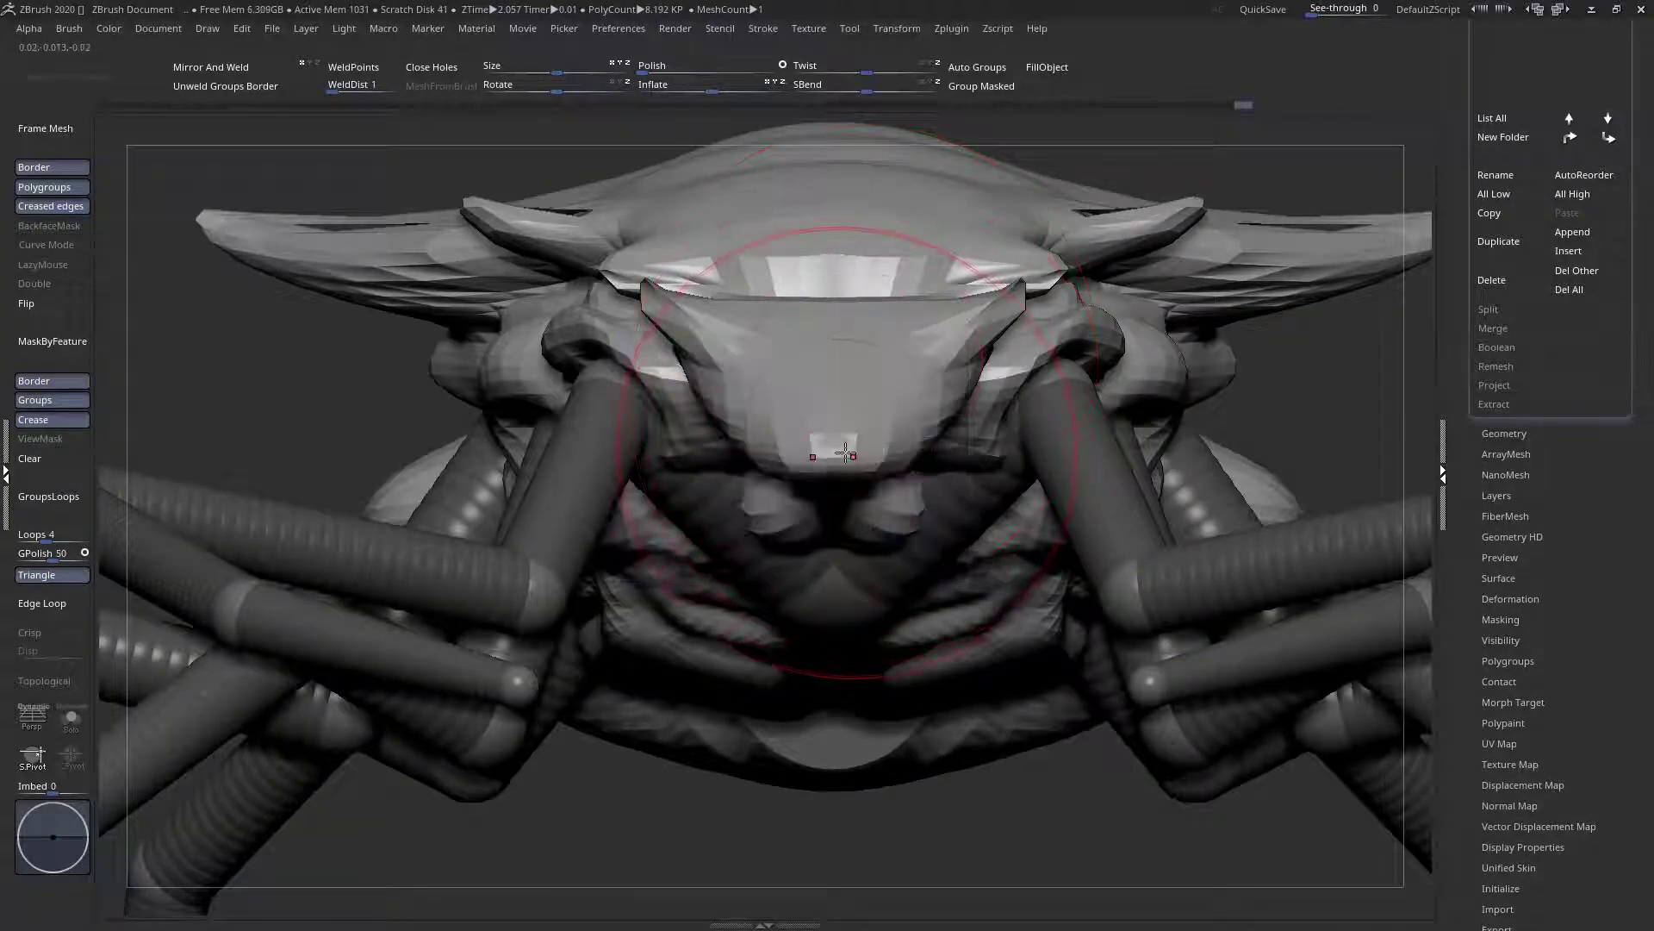
{"action": "right_click_drag", "start_coordinate": [847, 452], "coordinate": [775, 437]}
{"action": "mouse_move", "coordinate": [871, 392]}
{"action": "right_mouse_down"}
{"action": "mouse_move", "coordinate": [887, 524]}
{"action": "mouse_move", "coordinate": [881, 382]}
{"action": "right_mouse_up"}
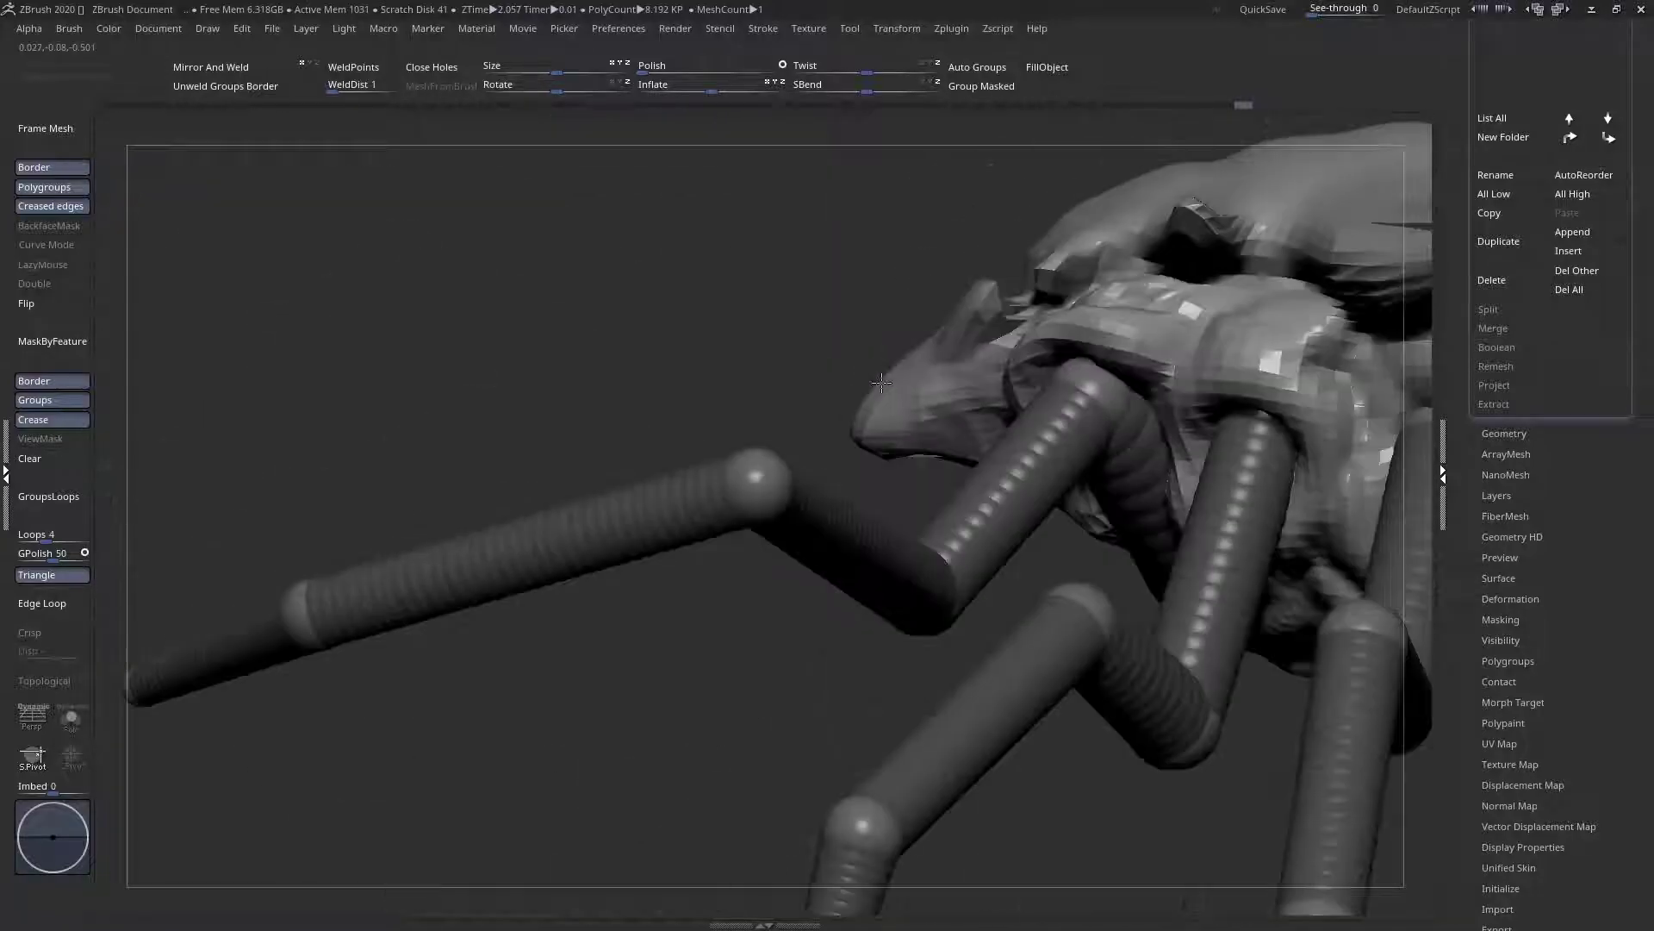
Reshape the underside of the head with the Move brush and undo the last pull near the front leg base
{"action": "key", "text": "space"}
{"action": "right_click_drag", "start_coordinate": [923, 450], "coordinate": [948, 345], "text": "ctrl"}
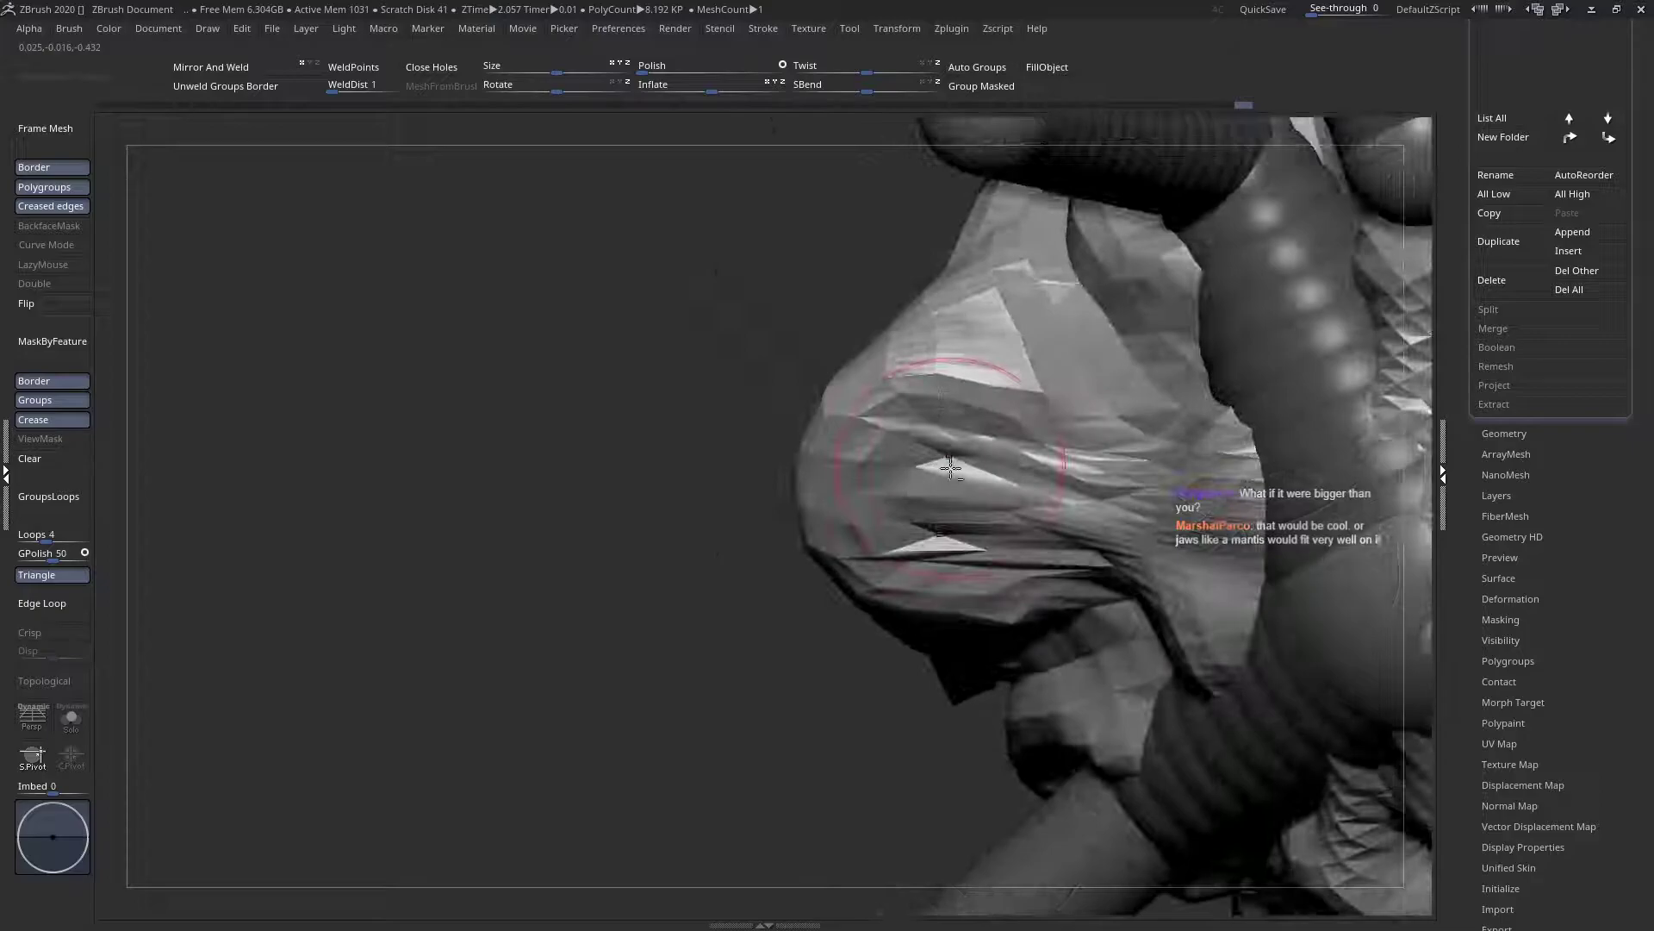
{"action": "left_click_drag", "start_coordinate": [923, 480], "coordinate": [933, 485]}
{"action": "mouse_move", "coordinate": [963, 452]}
{"action": "right_mouse_down"}
{"action": "mouse_move", "coordinate": [901, 422]}
{"action": "mouse_move", "coordinate": [835, 321]}
{"action": "right_mouse_up"}
{"action": "right_click_drag", "start_coordinate": [777, 456], "coordinate": [782, 483]}
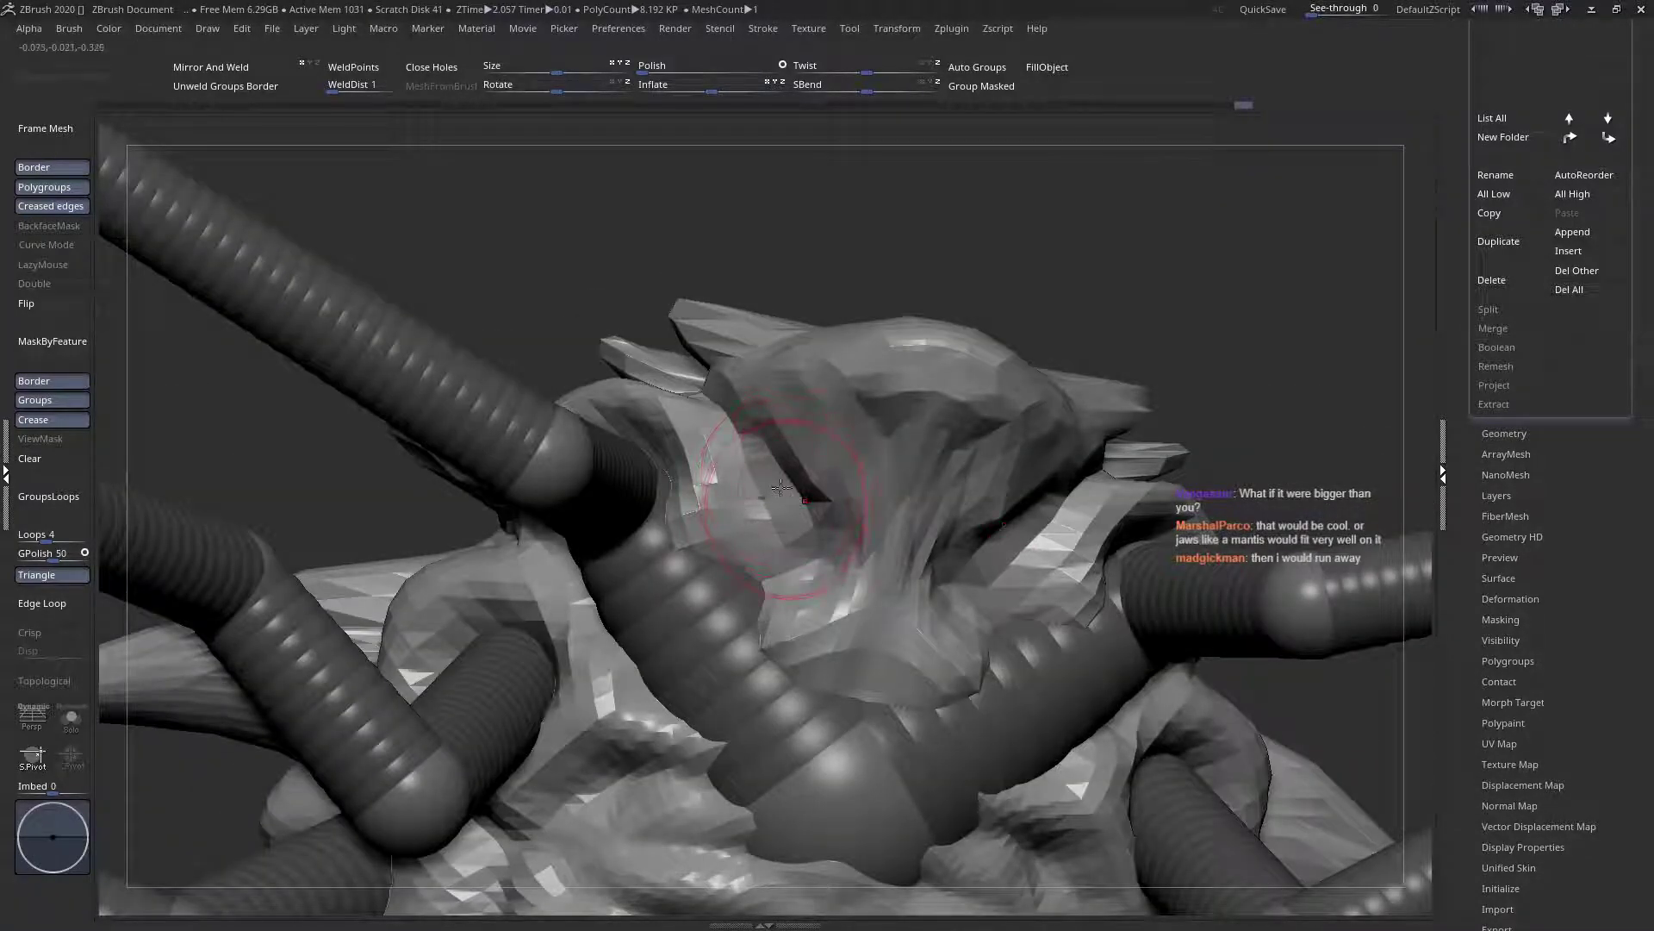
{"action": "left_click_drag", "start_coordinate": [805, 555], "coordinate": [743, 563]}
{"action": "key", "text": "ctrl+z"}
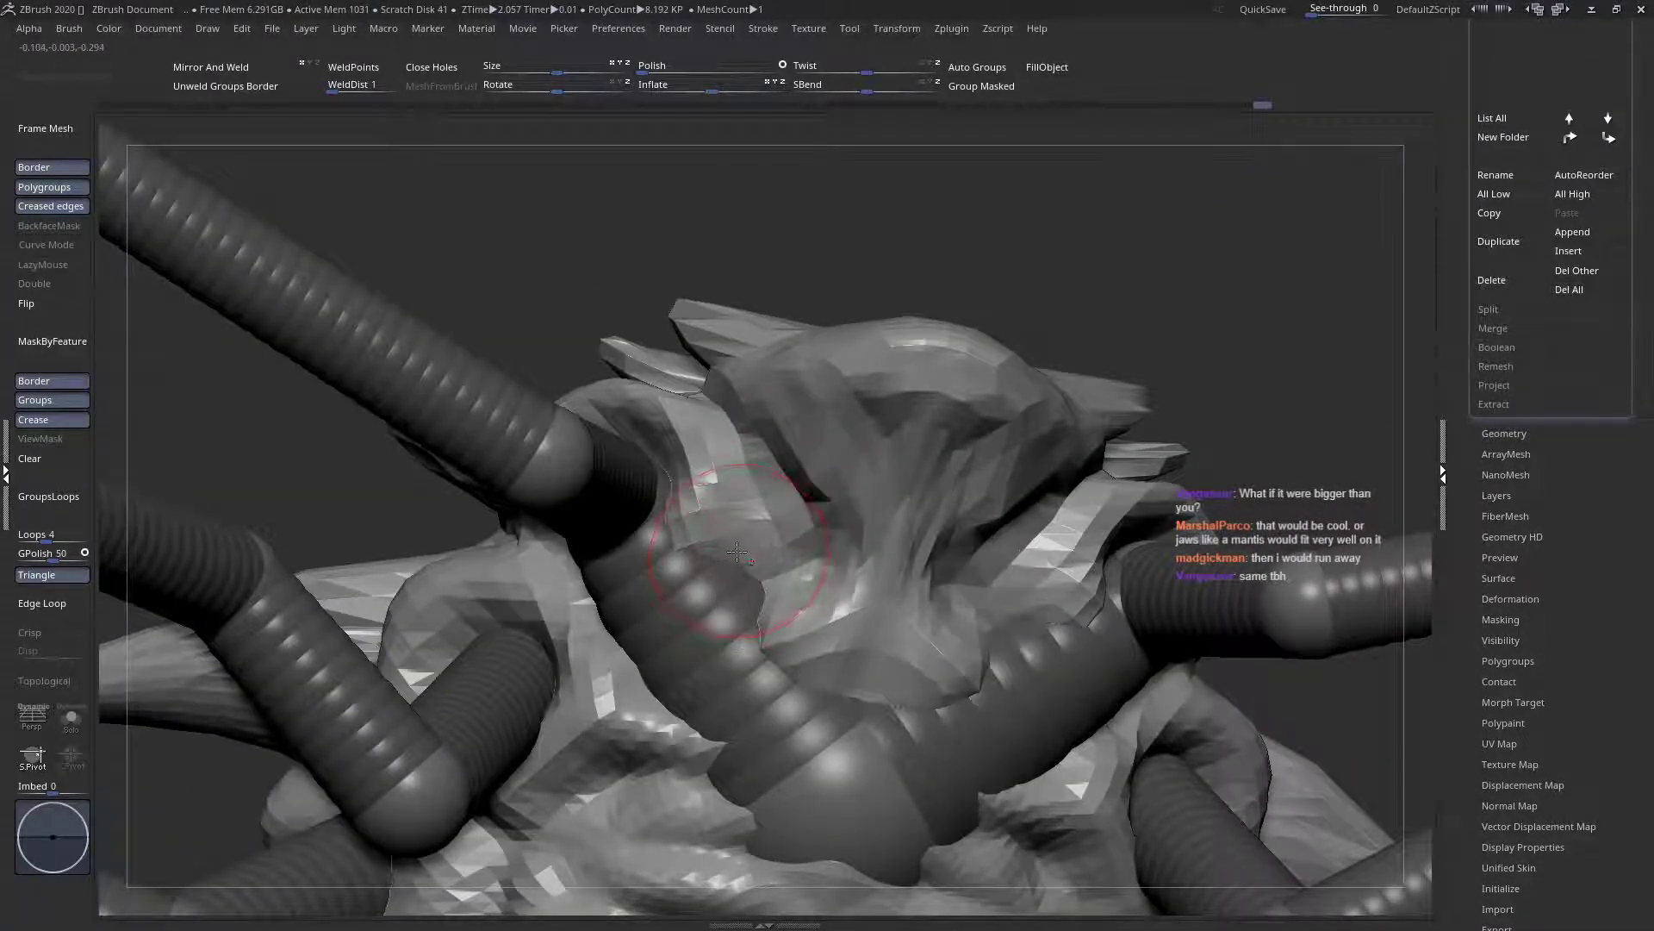
Select the ClayBuildup brush and set its alpha to the square Alpha 28
{"action": "key", "text": "space"}
{"action": "left_click", "coordinate": [681, 619]}
{"action": "key", "text": "c"}
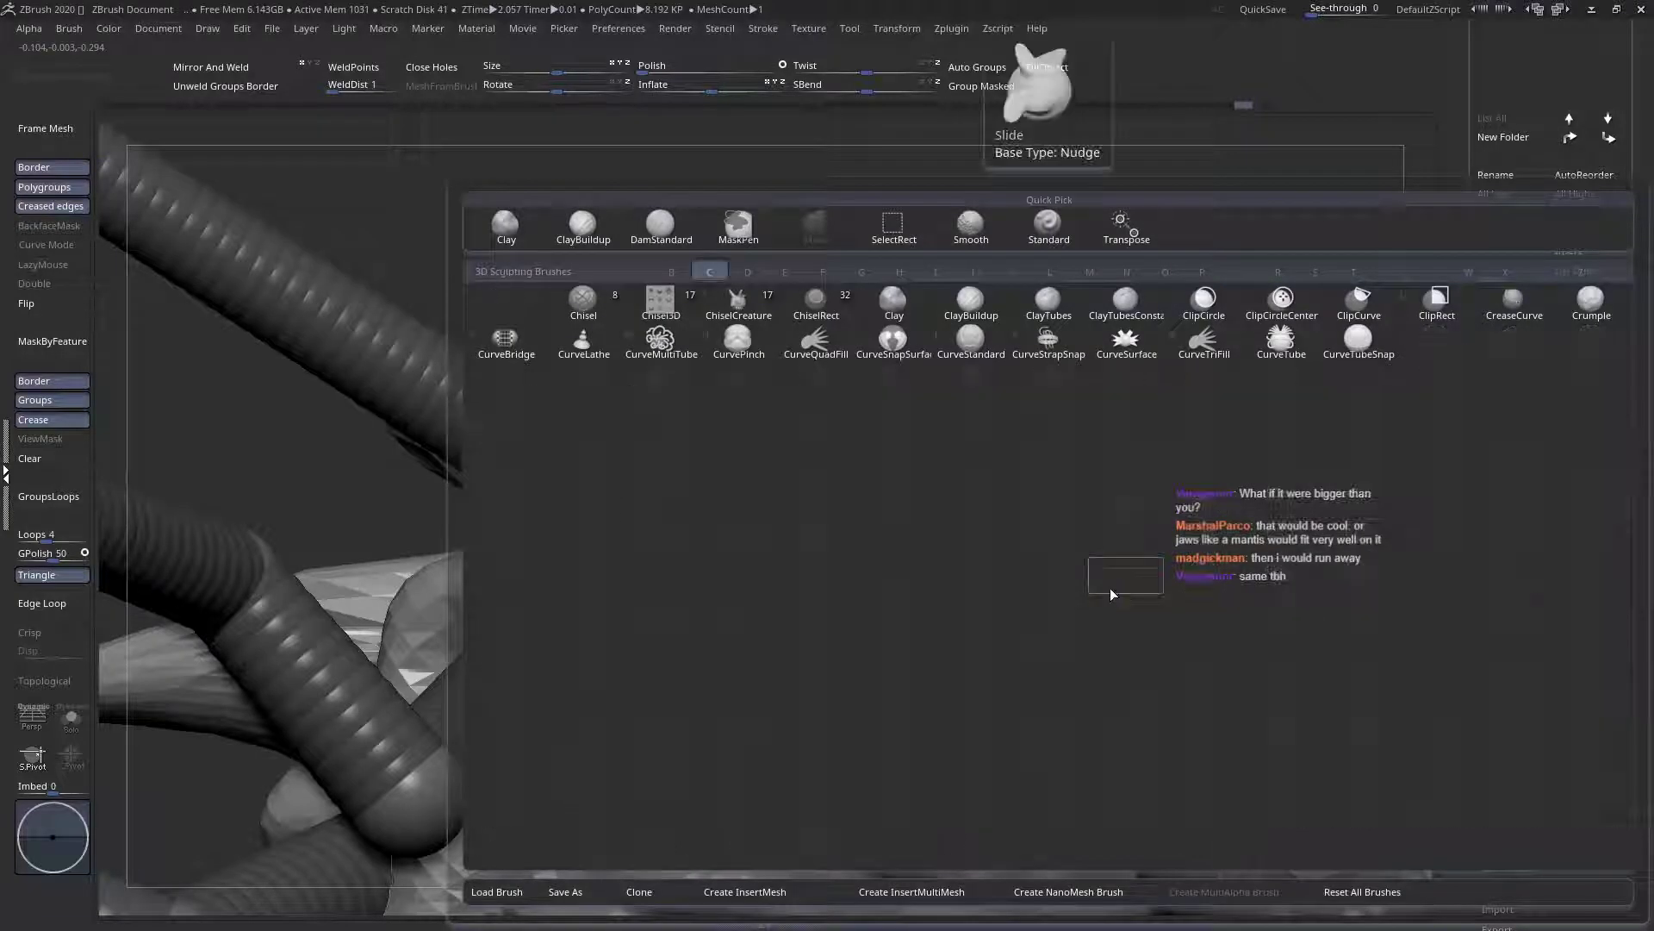
{"action": "key", "text": "b"}
{"action": "key", "text": "space"}
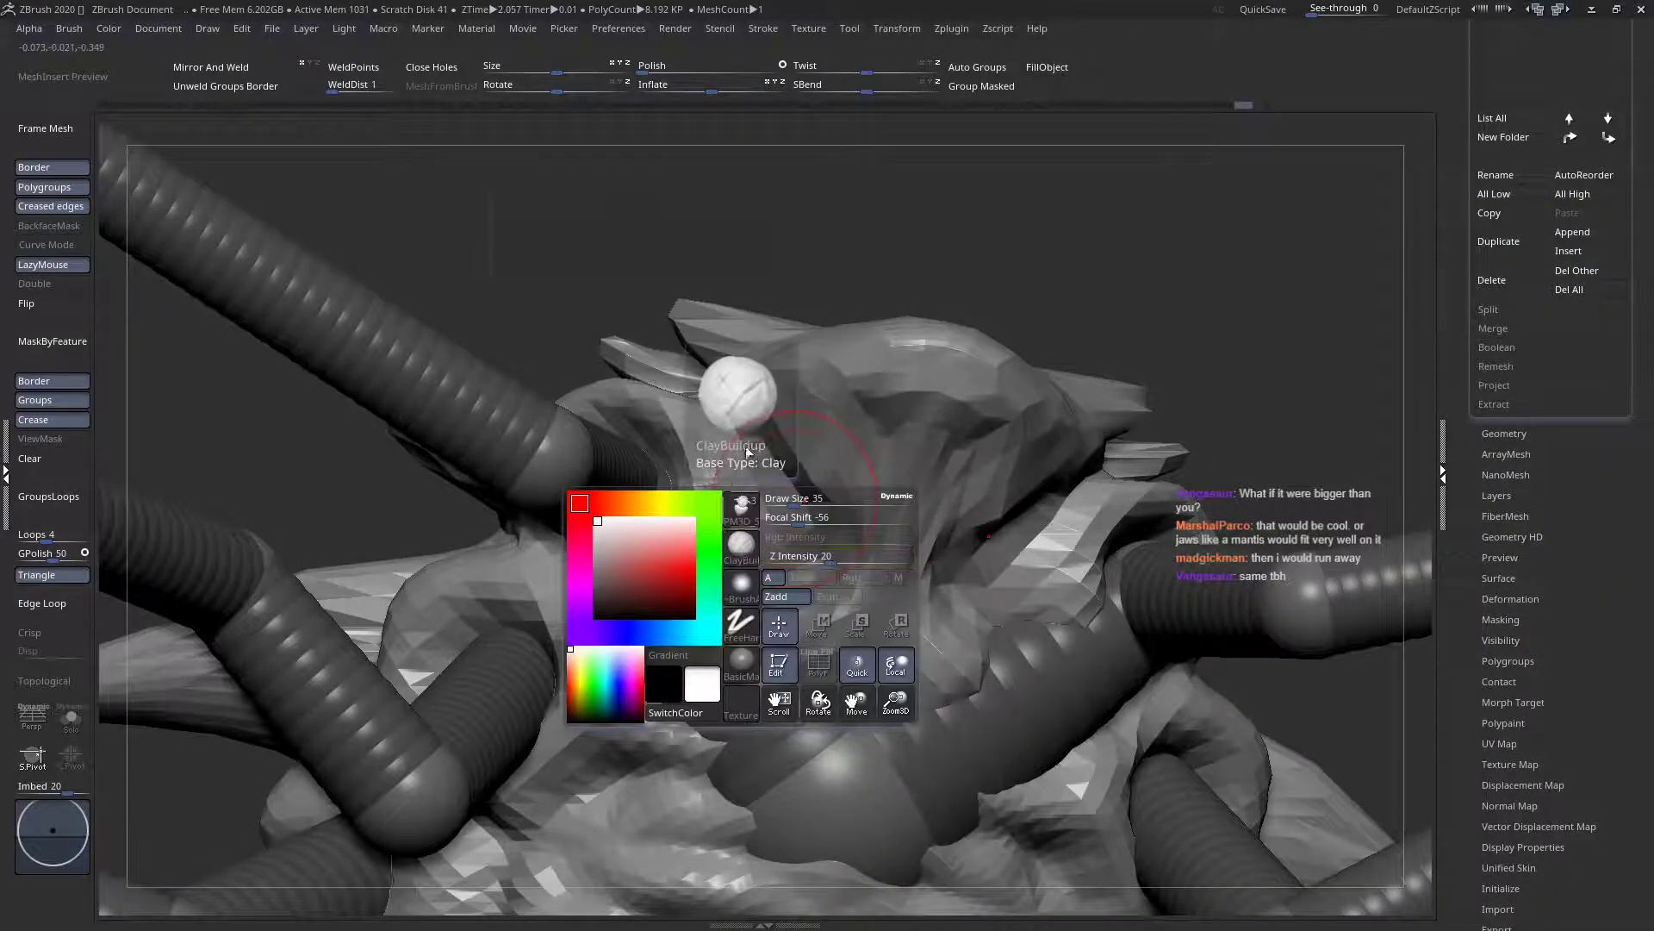
{"action": "key", "text": "space"}
{"action": "left_click", "coordinate": [647, 610]}
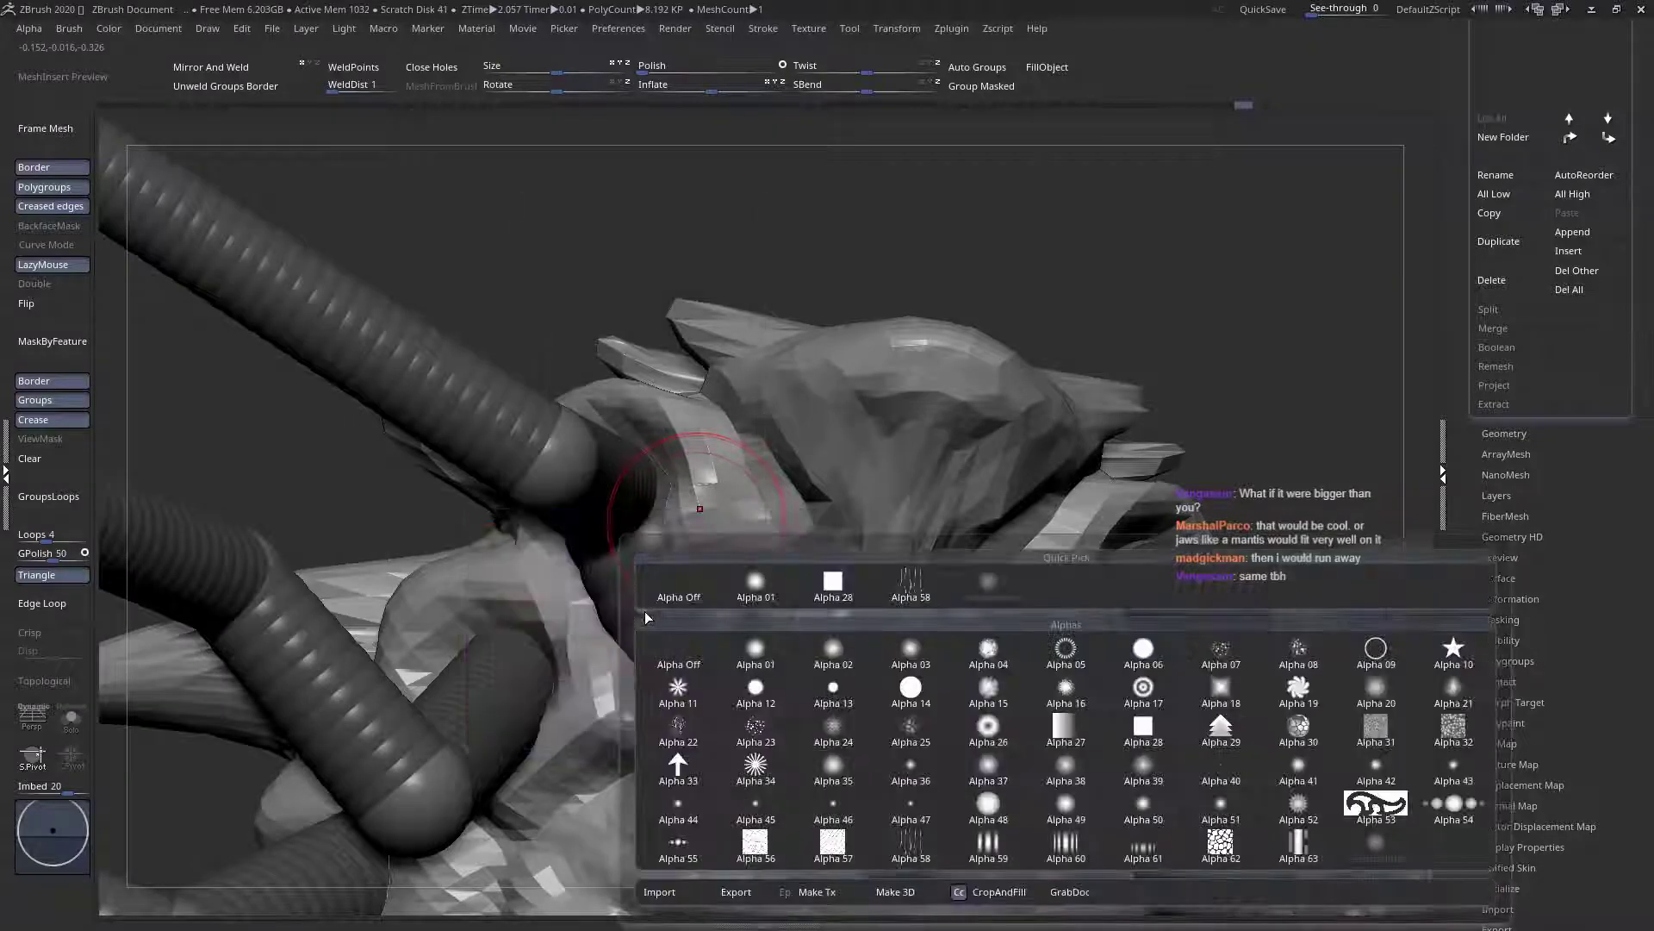
{"action": "left_click", "coordinate": [661, 592]}
{"action": "right_click", "coordinate": [780, 506]}
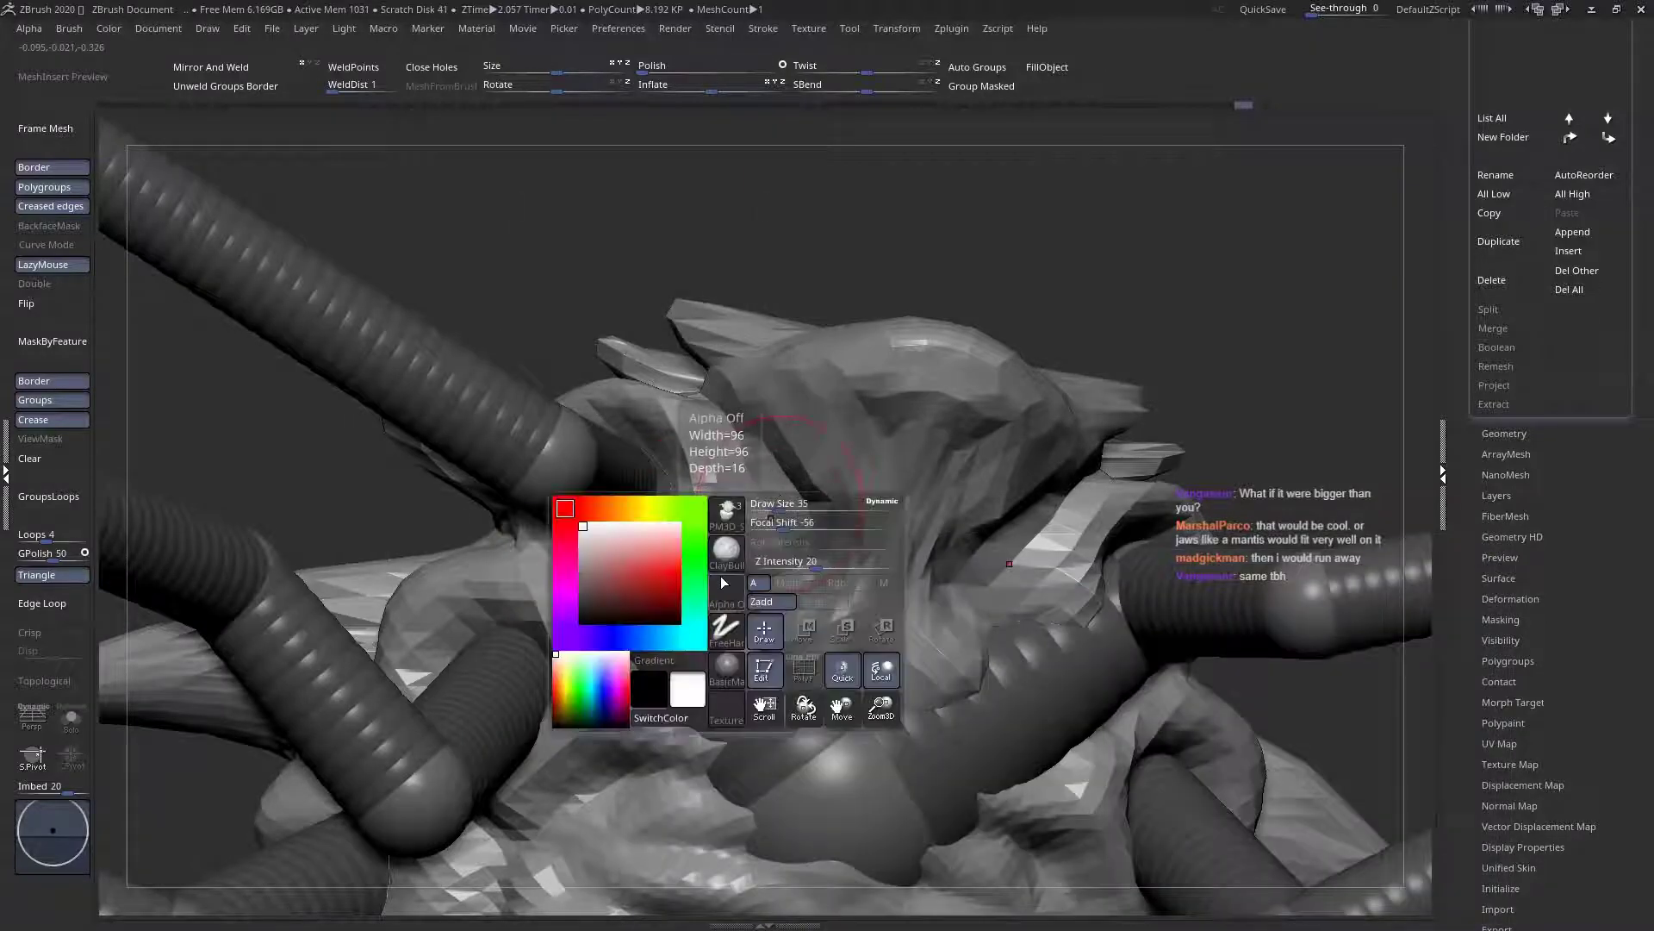
{"action": "left_click", "coordinate": [726, 589]}
{"action": "left_click", "coordinate": [923, 595]}
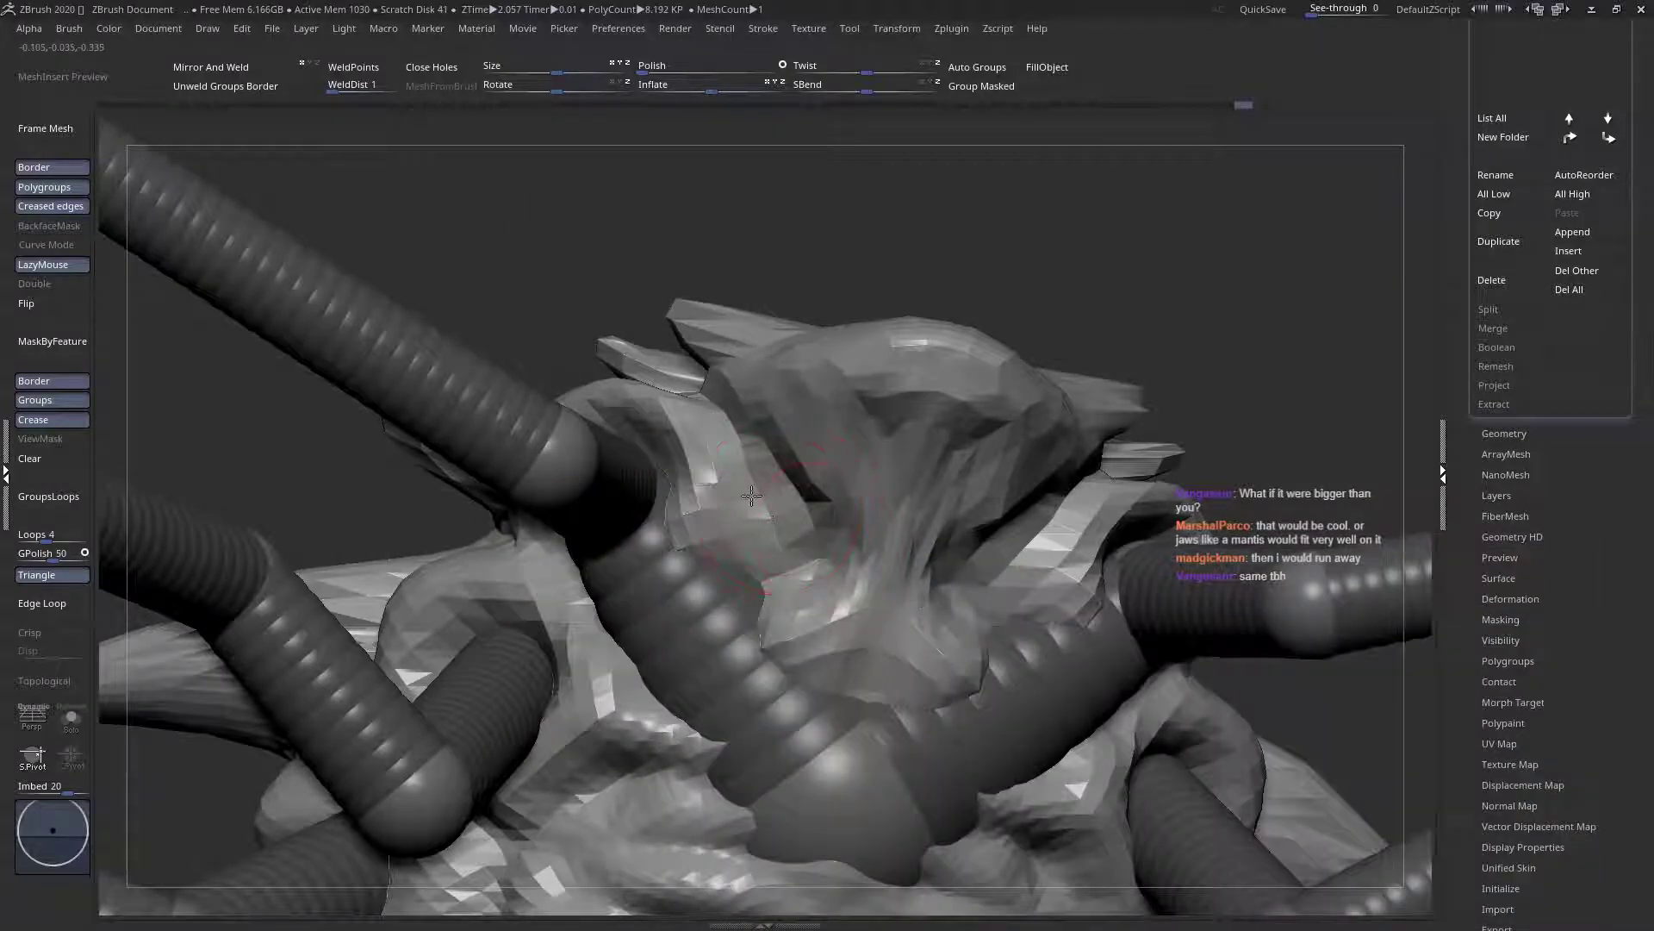
Sculpt a ClayBuildup stroke across the underside of the head beside the central column
{"action": "right_click", "coordinate": [751, 495]}
{"action": "mouse_move", "coordinate": [699, 586]}
{"action": "right_click_drag", "start_coordinate": [741, 337], "coordinate": [673, 579]}
{"action": "mouse_move", "coordinate": [905, 638]}
{"action": "right_mouse_down", "text": "ctrl"}
{"action": "mouse_move", "coordinate": [794, 517]}
{"action": "mouse_move", "coordinate": [887, 572]}
{"action": "mouse_move", "coordinate": [879, 627]}
{"action": "right_mouse_up", "text": "ctrl"}
{"action": "left_click_drag", "start_coordinate": [945, 387], "coordinate": [769, 527]}
{"action": "mouse_move", "coordinate": [765, 526]}
{"action": "right_mouse_down"}
{"action": "mouse_move", "coordinate": [758, 483]}
{"action": "mouse_move", "coordinate": [801, 349]}
{"action": "right_mouse_up"}
{"action": "right_click_drag", "start_coordinate": [551, 482], "coordinate": [657, 395]}
Turn off the alpha of the ClayBuildup brush
{"action": "right_click", "coordinate": [647, 401]}
{"action": "left_click", "coordinate": [615, 404]}
{"action": "key", "text": "space"}
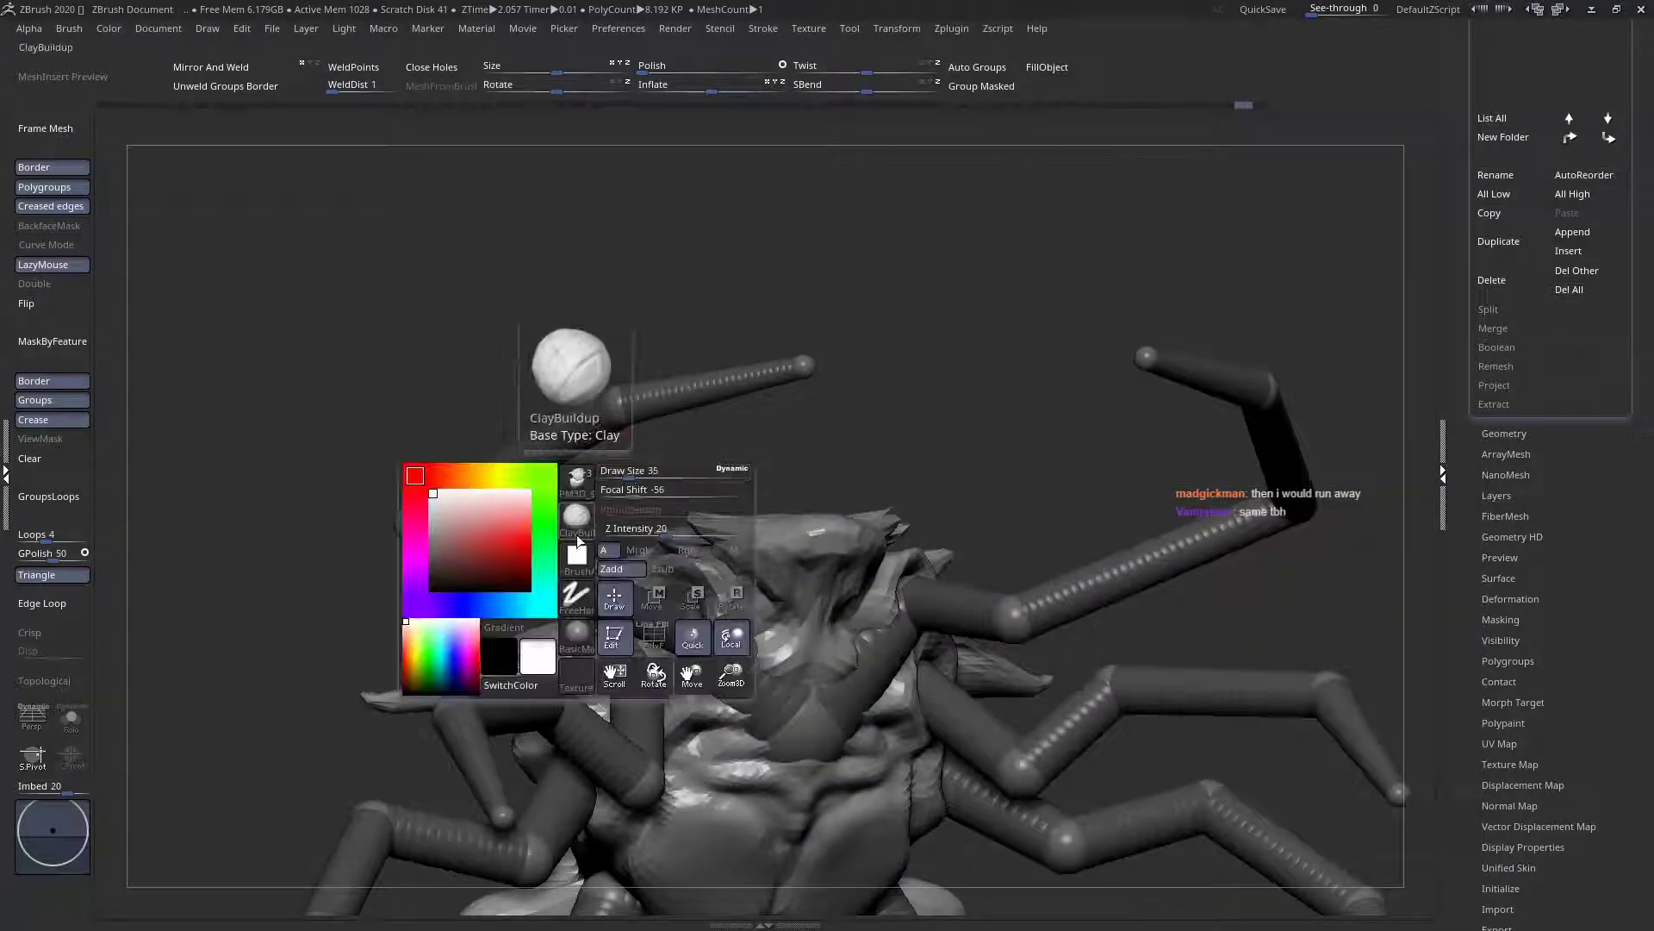
{"action": "key", "text": "space"}
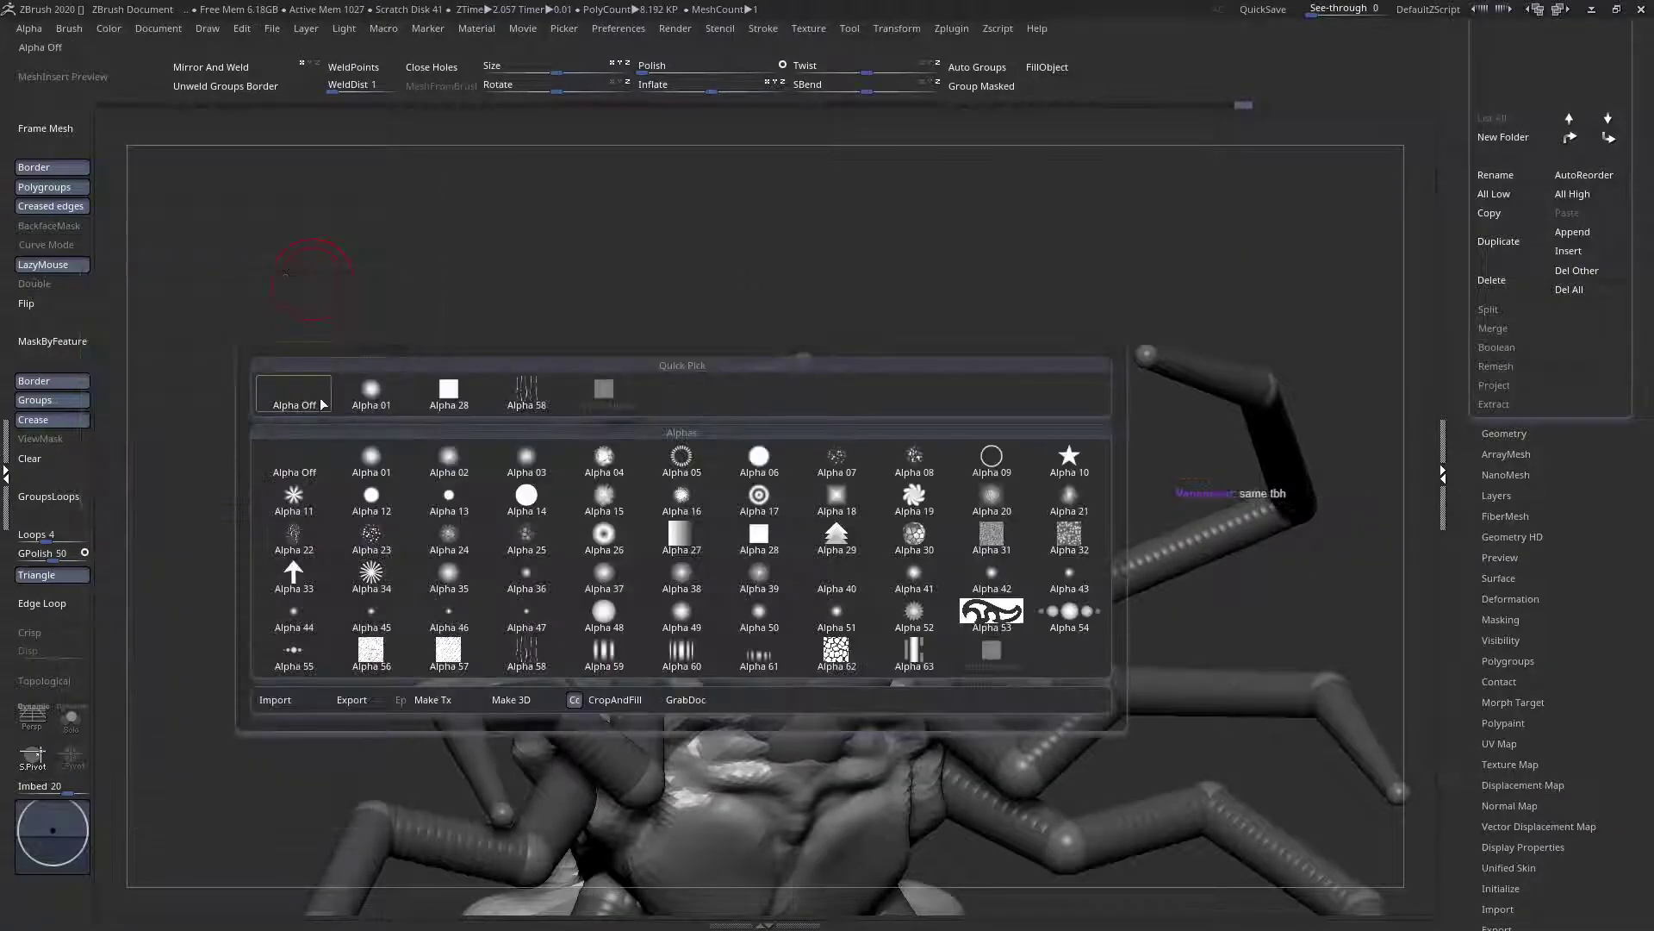
{"action": "left_click", "coordinate": [324, 404]}
Build up clay on the cheek surfaces beside the head's central column, near the front leg bases
{"action": "mouse_move", "coordinate": [819, 669]}
{"action": "right_mouse_down", "text": "alt"}
{"action": "mouse_move", "coordinate": [813, 517]}
{"action": "mouse_move", "coordinate": [783, 572]}
{"action": "mouse_move", "coordinate": [741, 482]}
{"action": "mouse_move", "coordinate": [728, 575]}
{"action": "right_mouse_up", "text": "alt"}
{"action": "right_click", "coordinate": [728, 576]}
{"action": "mouse_move", "coordinate": [758, 465]}
{"action": "left_mouse_down"}
{"action": "mouse_move", "coordinate": [789, 449]}
{"action": "mouse_move", "coordinate": [765, 451]}
{"action": "left_mouse_up"}
{"action": "right_click", "coordinate": [788, 425]}
{"action": "right_click_drag", "start_coordinate": [745, 459], "coordinate": [776, 489], "text": "ctrl"}
{"action": "key", "text": "b"}
{"action": "key", "text": "z"}
{"action": "key", "text": "m"}
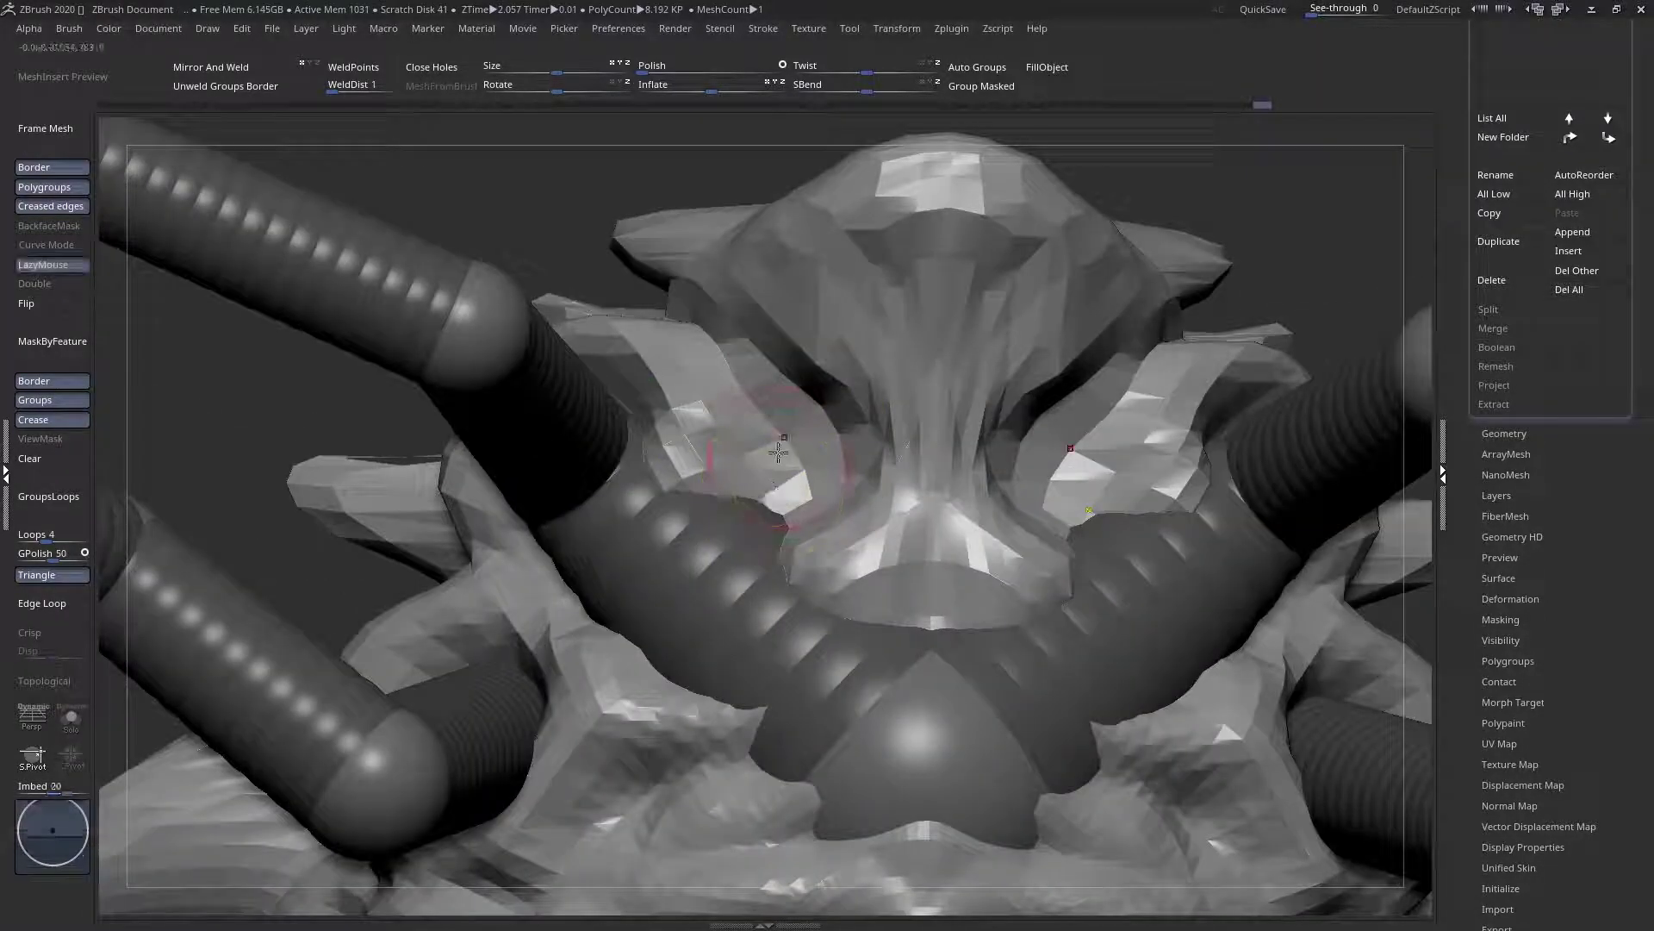
{"action": "mouse_move", "coordinate": [751, 380]}
{"action": "left_mouse_down"}
{"action": "mouse_move", "coordinate": [779, 422]}
{"action": "mouse_move", "coordinate": [759, 513]}
{"action": "mouse_move", "coordinate": [853, 534]}
{"action": "mouse_move", "coordinate": [841, 366]}
{"action": "mouse_move", "coordinate": [727, 410]}
{"action": "left_mouse_up"}
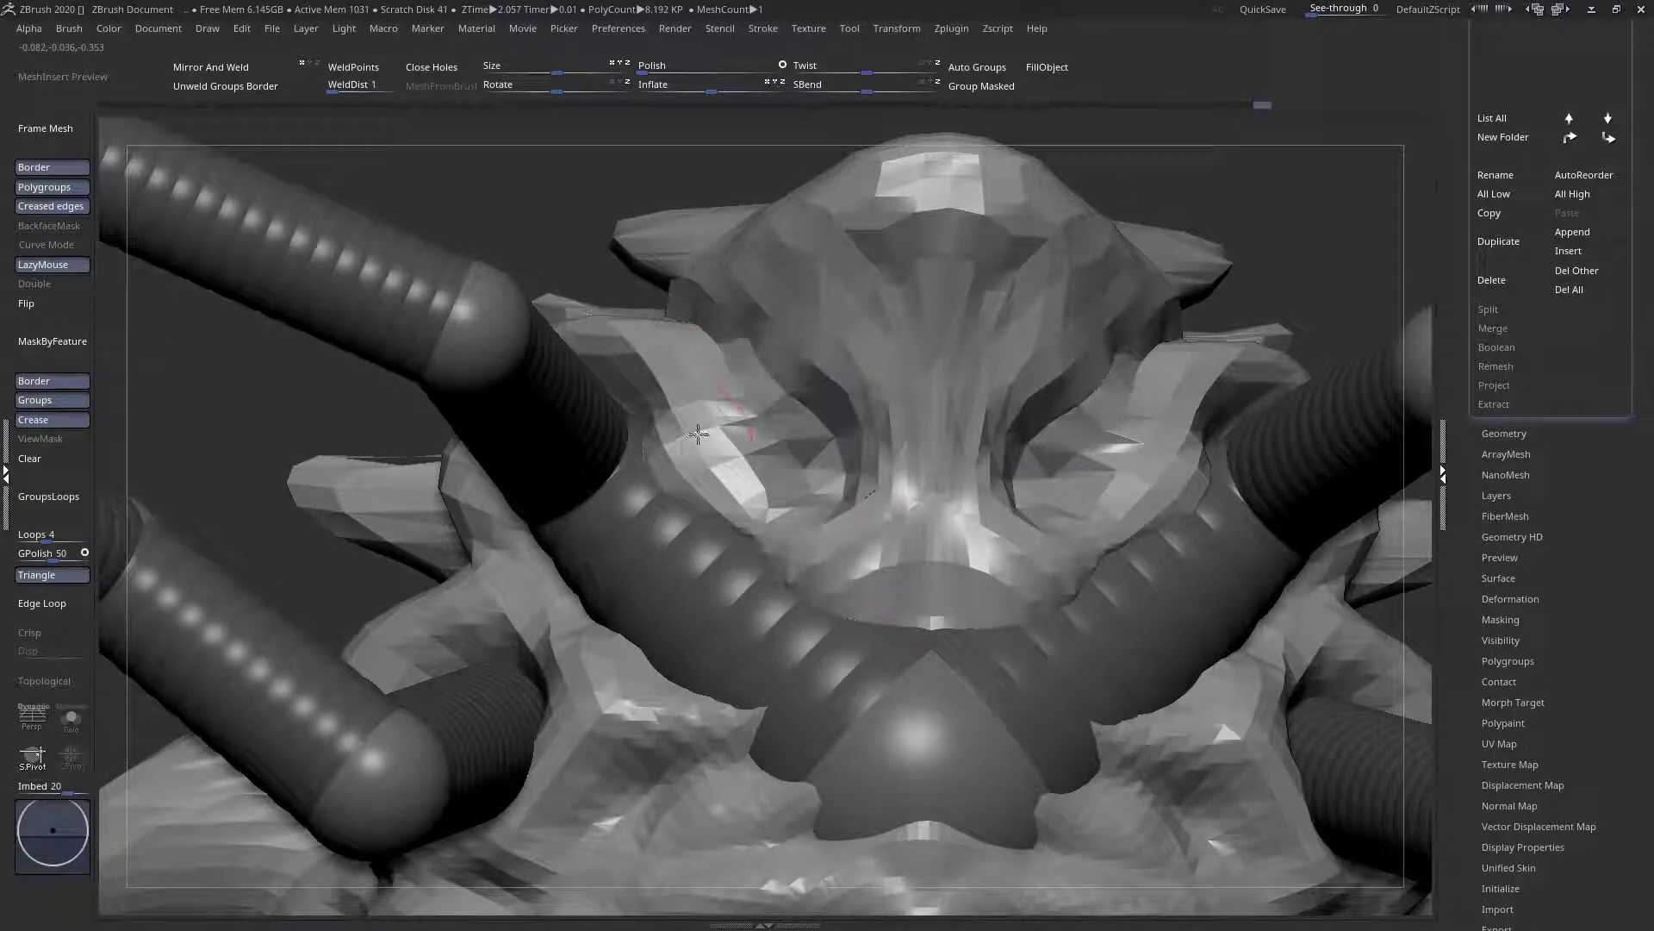
{"action": "right_click_drag", "start_coordinate": [746, 448], "coordinate": [680, 429]}
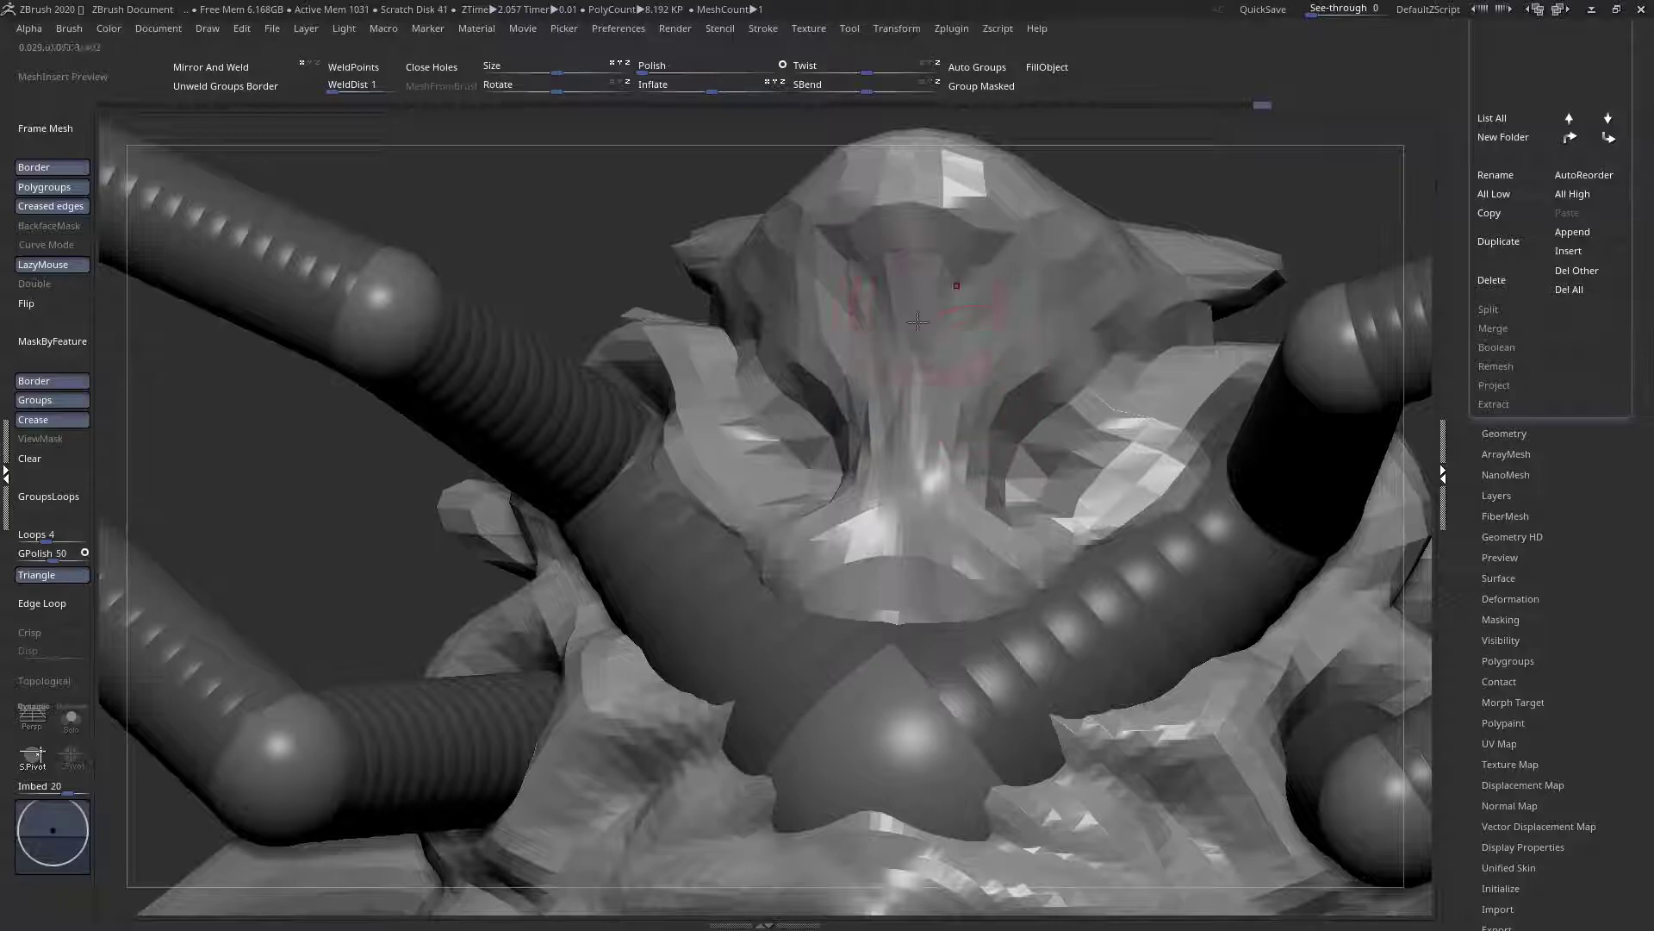
Sculpt the recessed area under the snout, at the upper end of the head's central column
{"action": "mouse_move", "coordinate": [975, 235]}
{"action": "left_mouse_down"}
{"action": "mouse_move", "coordinate": [926, 212]}
{"action": "mouse_move", "coordinate": [877, 236]}
{"action": "left_mouse_up"}
{"action": "right_click_drag", "start_coordinate": [952, 301], "coordinate": [852, 313]}
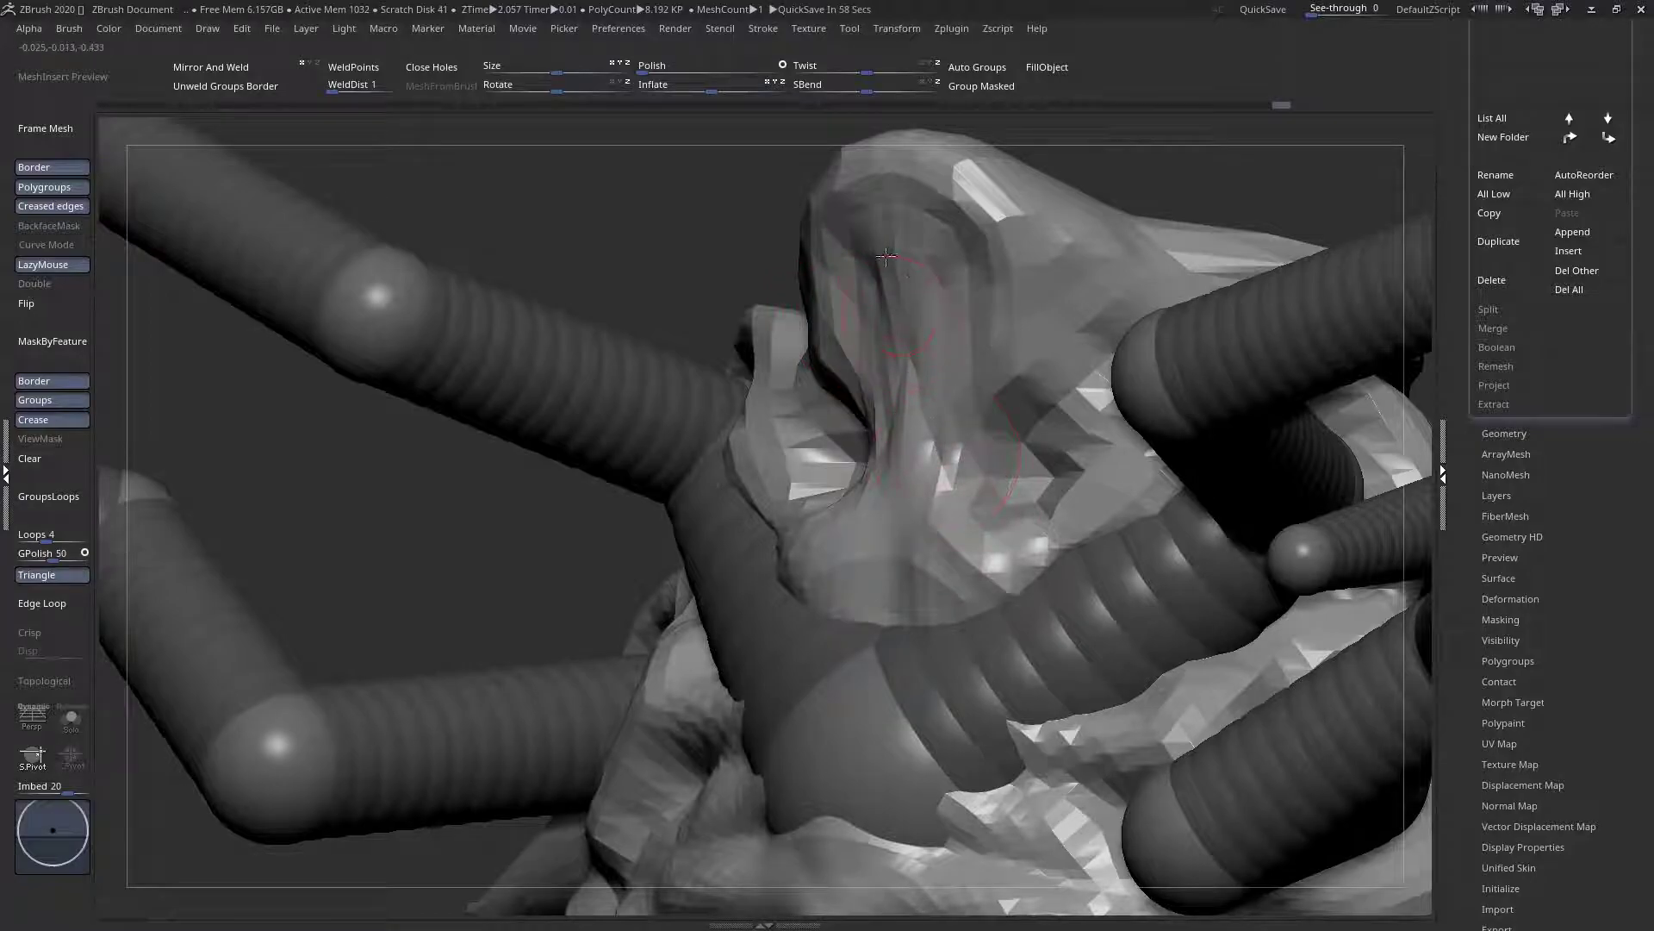
{"action": "left_click_drag", "start_coordinate": [884, 291], "coordinate": [926, 257]}
{"action": "right_click_drag", "start_coordinate": [926, 384], "coordinate": [947, 369]}
Set the draw size to 23 and sculpt the hollow between the head's central column and the cheek
{"action": "key", "text": "space"}
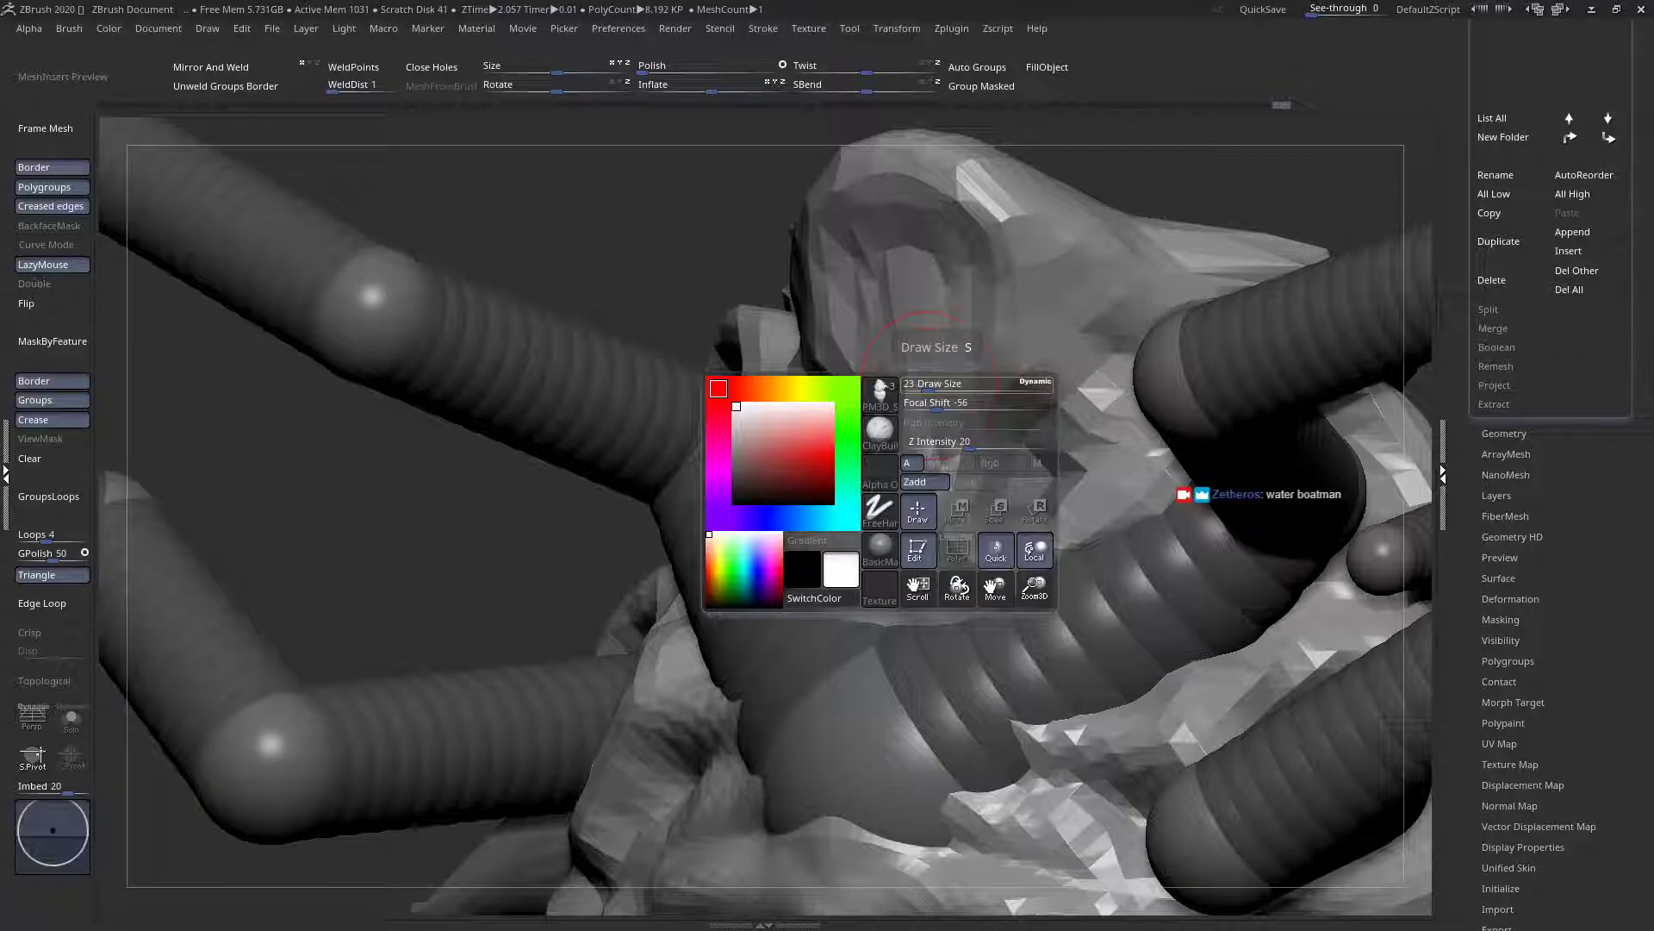
{"action": "right_click_drag", "start_coordinate": [849, 414], "coordinate": [891, 405]}
{"action": "right_click_drag", "start_coordinate": [892, 405], "coordinate": [886, 510], "text": "ctrl"}
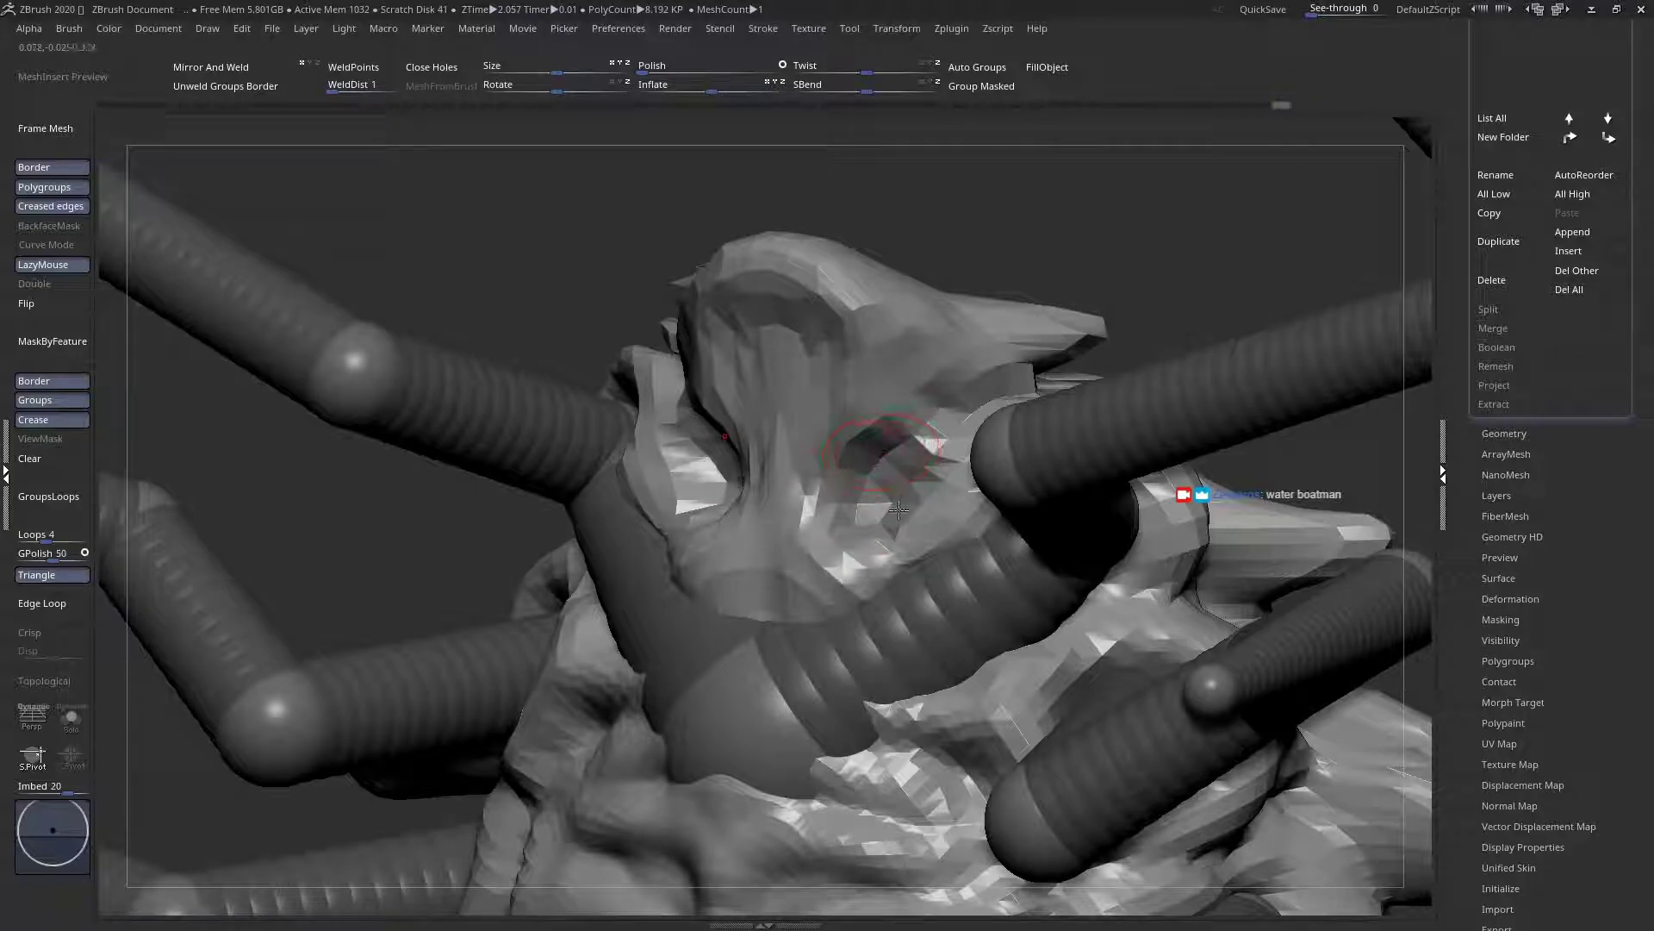
{"action": "left_click_drag", "start_coordinate": [880, 458], "coordinate": [904, 479]}
{"action": "mouse_move", "coordinate": [884, 475]}
{"action": "right_mouse_down"}
{"action": "mouse_move", "coordinate": [900, 458]}
{"action": "mouse_move", "coordinate": [874, 485]}
{"action": "right_mouse_up"}
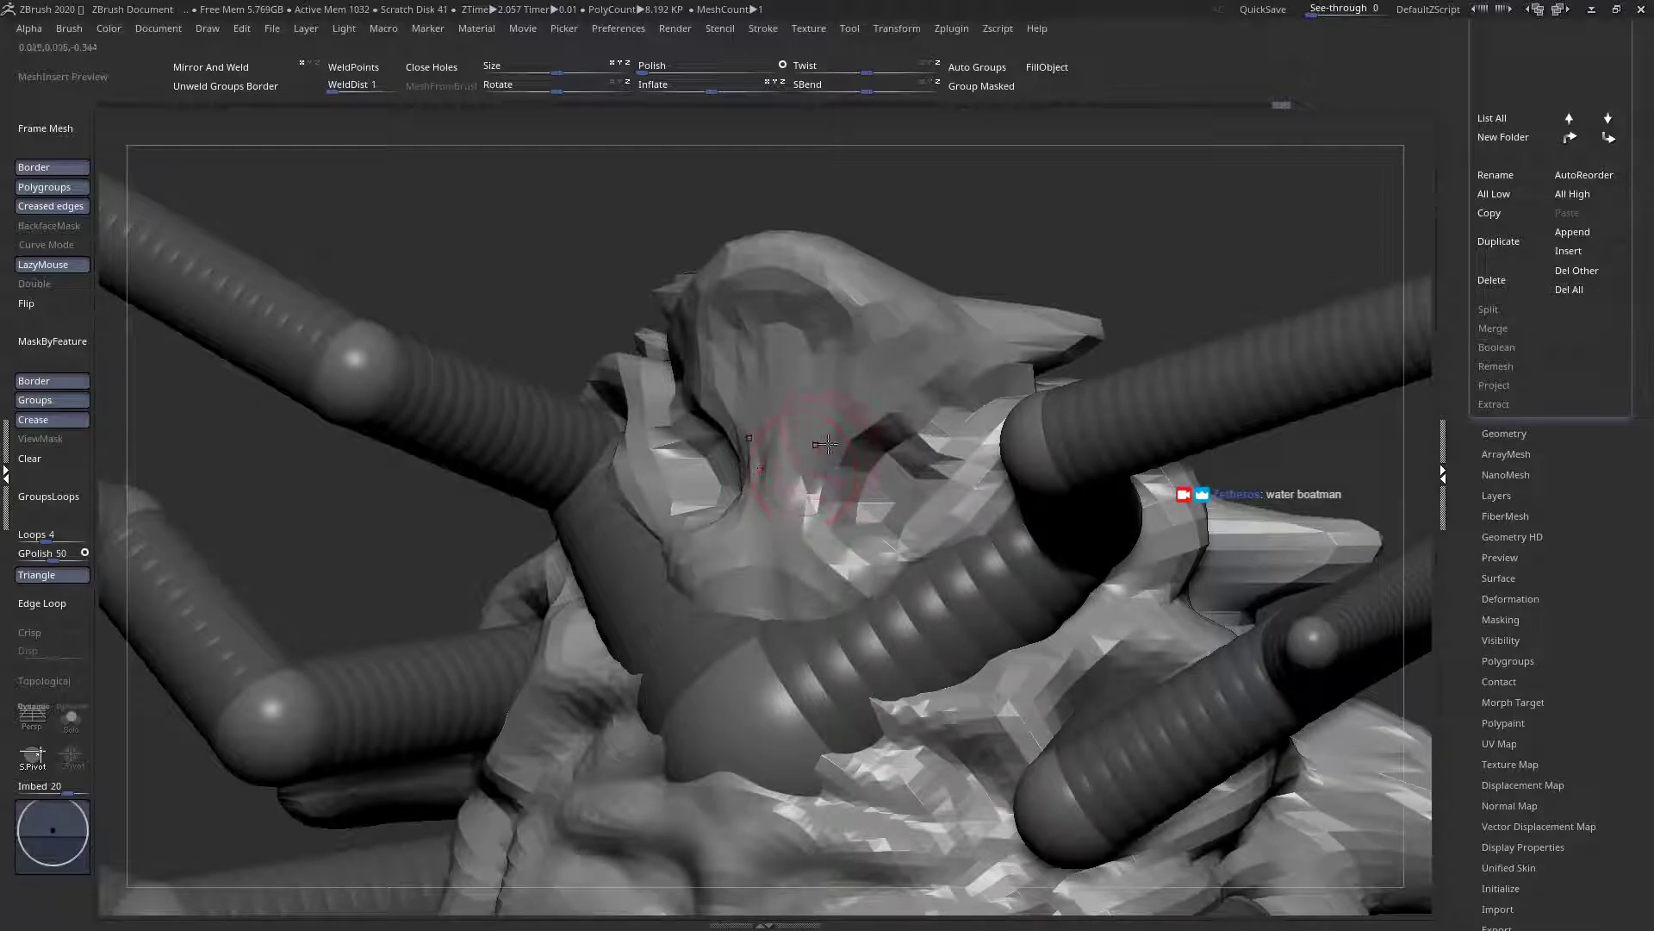
Refine the inner cheek edge around the hollow beside the head's central column with clay strokes
{"action": "key", "text": "space"}
{"action": "mouse_move", "coordinate": [841, 417]}
{"action": "right_mouse_down"}
{"action": "mouse_move", "coordinate": [748, 450]}
{"action": "mouse_move", "coordinate": [775, 517]}
{"action": "mouse_move", "coordinate": [690, 491]}
{"action": "right_mouse_up"}
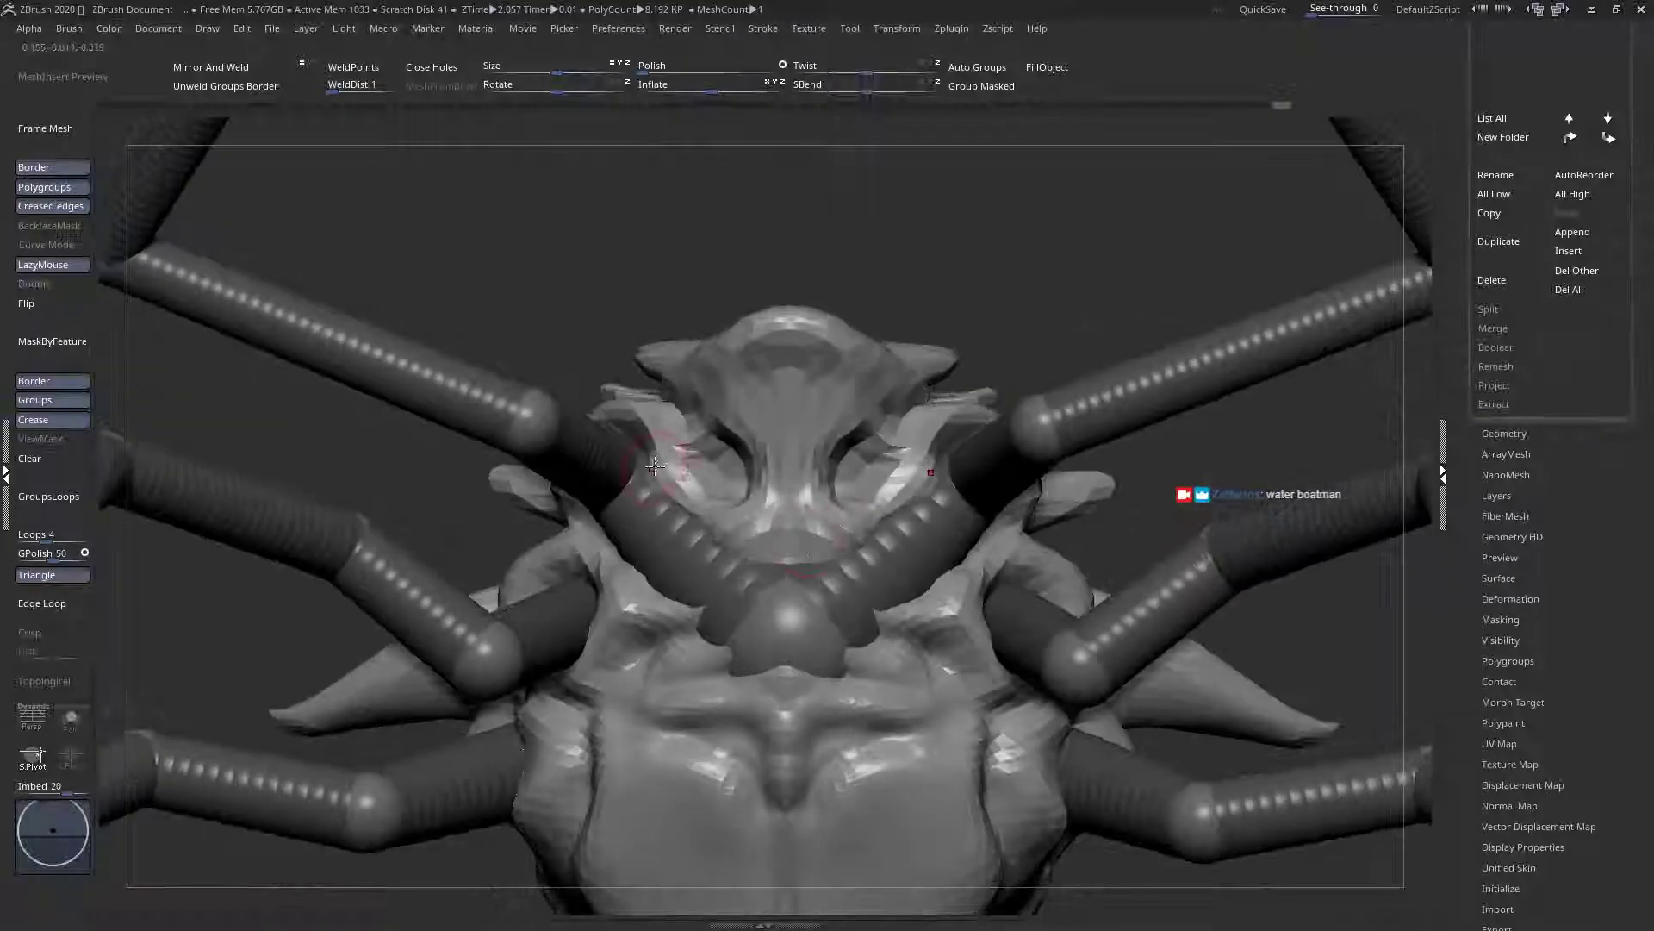
{"action": "mouse_move", "coordinate": [691, 436]}
{"action": "left_mouse_down"}
{"action": "mouse_move", "coordinate": [692, 487]}
{"action": "mouse_move", "coordinate": [731, 498]}
{"action": "mouse_move", "coordinate": [744, 474]}
{"action": "left_mouse_up"}
{"action": "mouse_move", "coordinate": [742, 483]}
{"action": "right_mouse_down"}
{"action": "mouse_move", "coordinate": [759, 431]}
{"action": "mouse_move", "coordinate": [810, 448]}
{"action": "mouse_move", "coordinate": [756, 482]}
{"action": "mouse_move", "coordinate": [771, 441]}
{"action": "right_mouse_up"}
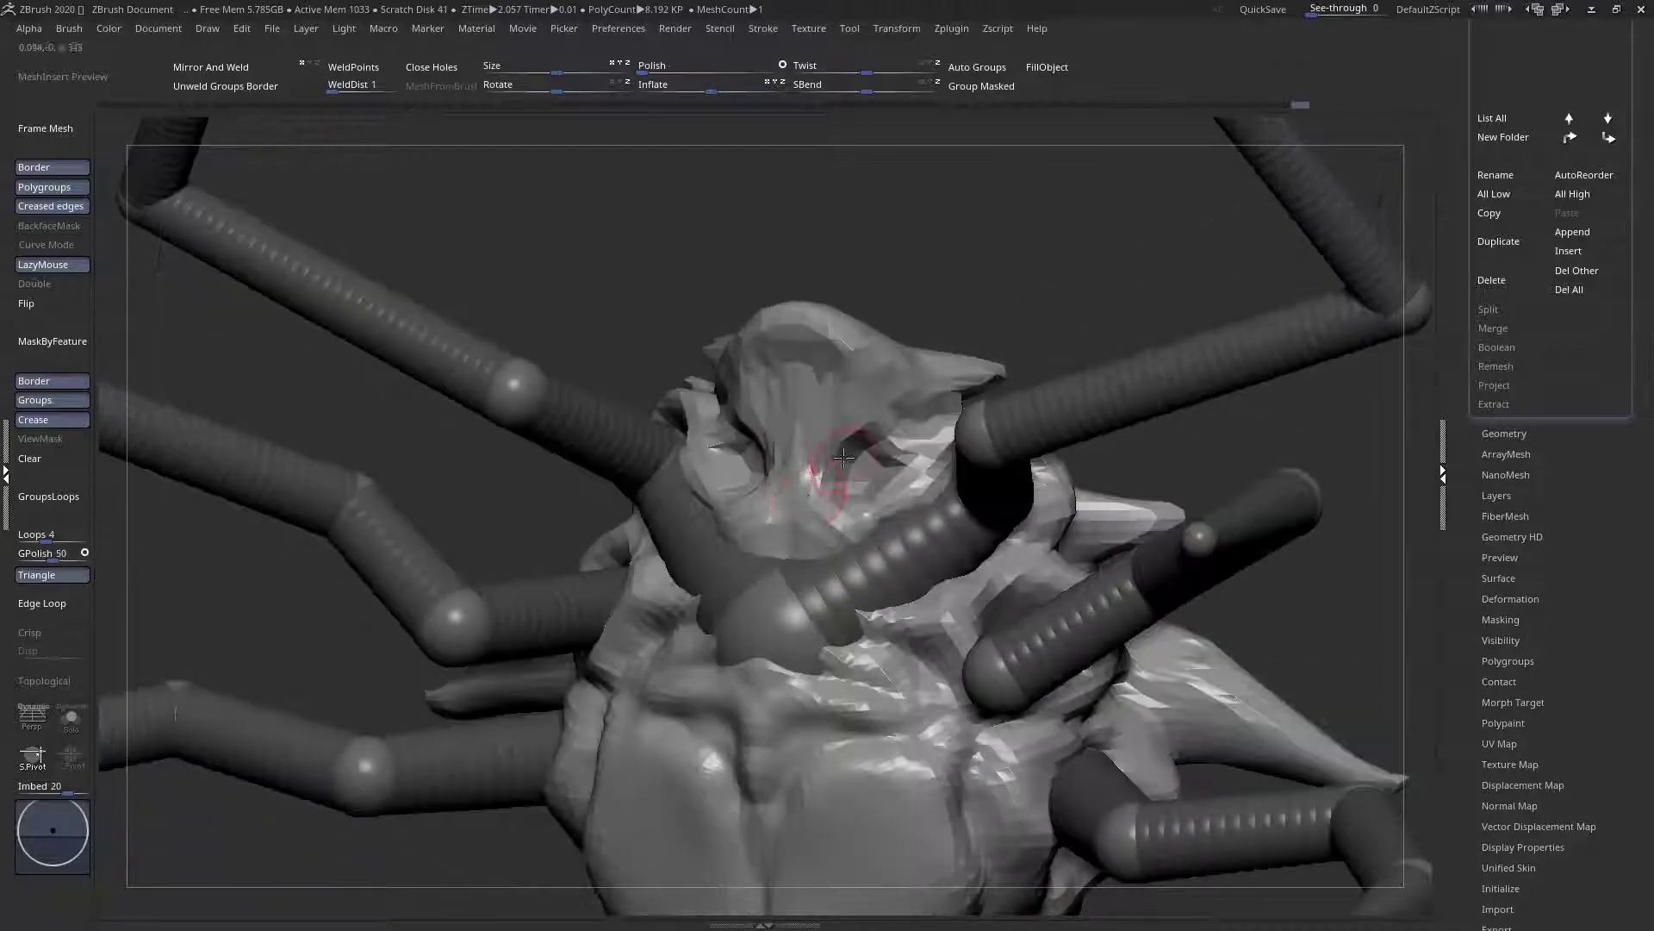
Switch to the DamStandard brush for detailing the head and its underside
{"action": "key", "text": "space"}
{"action": "left_click", "coordinate": [730, 407]}
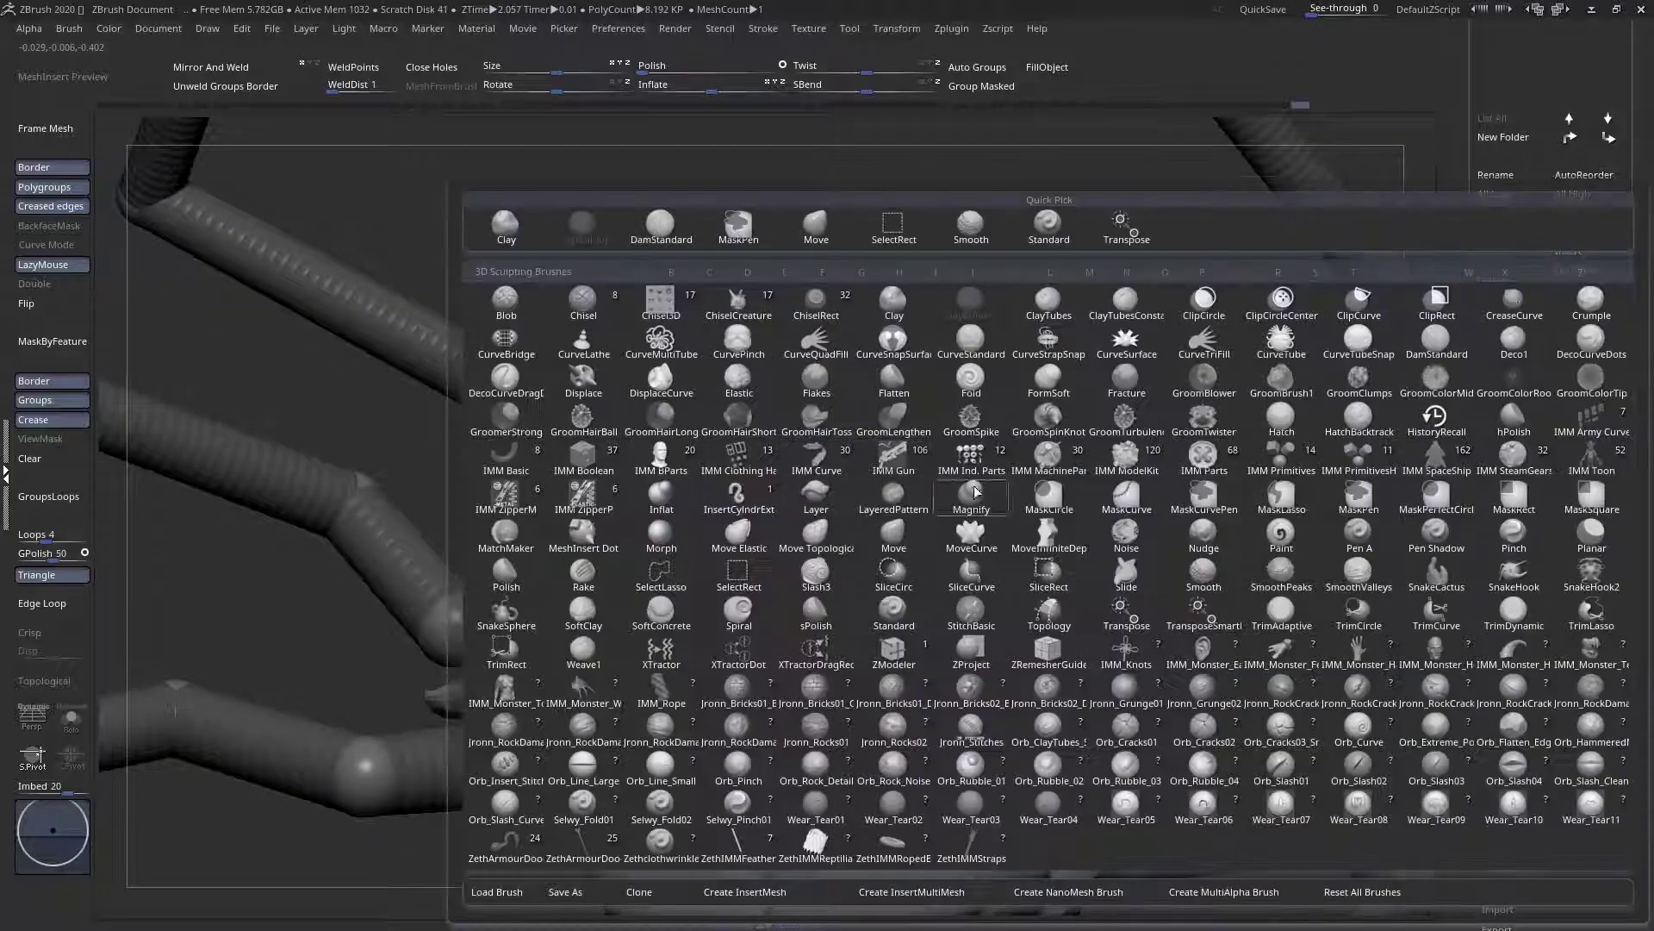
{"action": "right_click_drag", "start_coordinate": [775, 328], "coordinate": [845, 366]}
{"action": "key", "text": "space"}
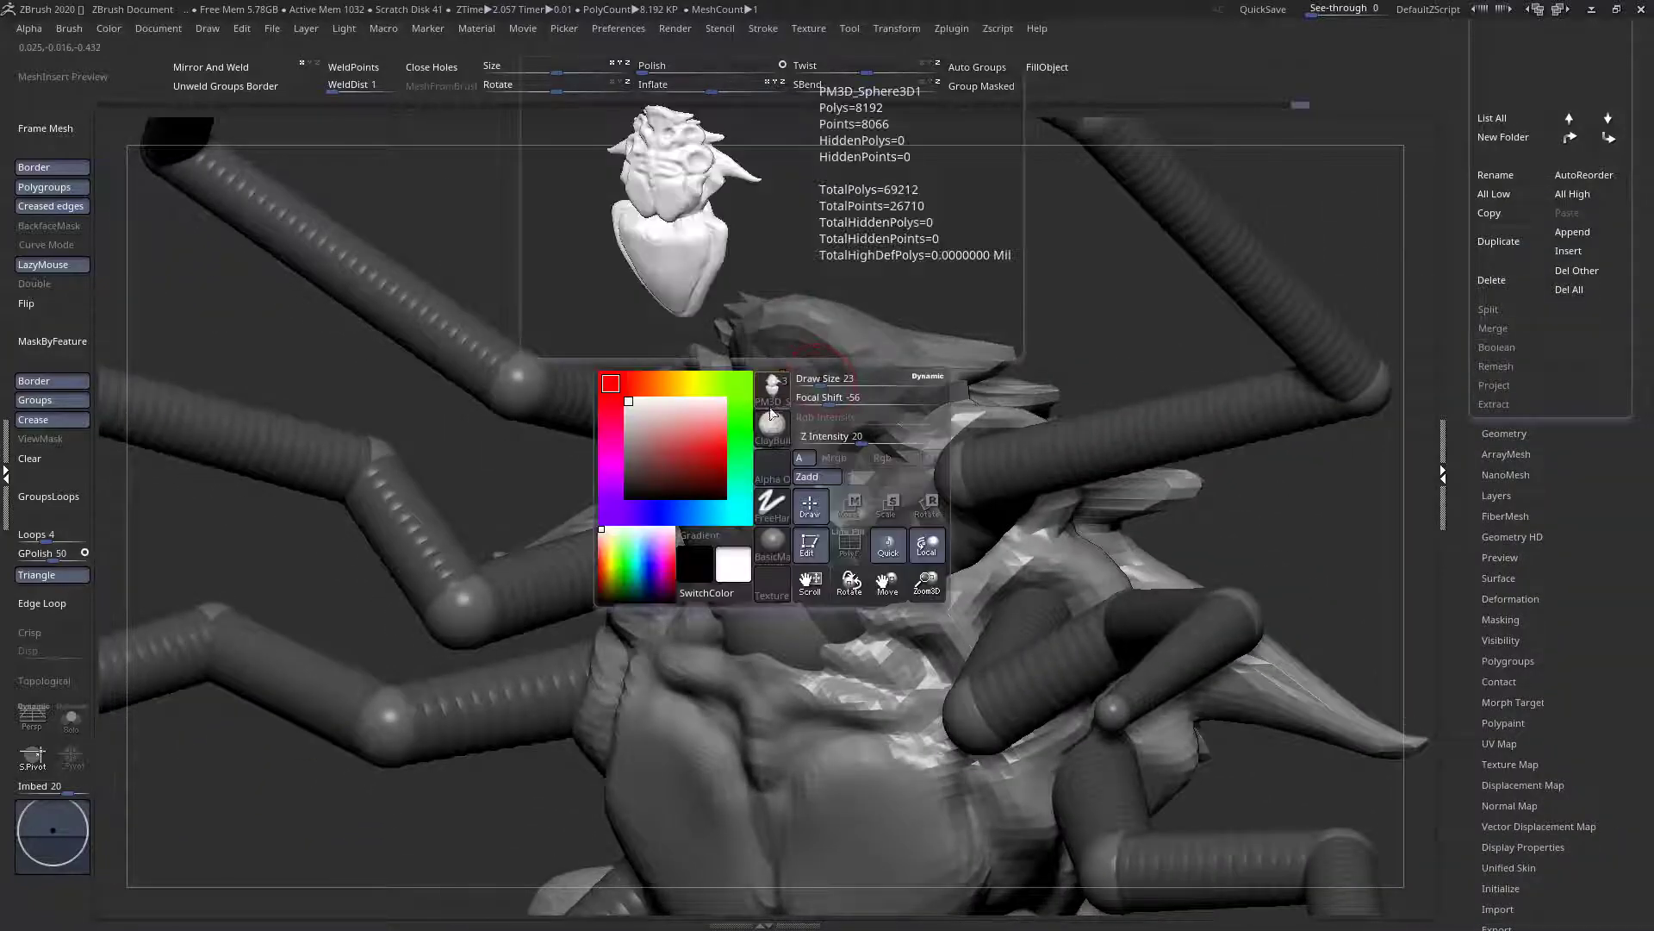
{"action": "left_click", "coordinate": [772, 423]}
{"action": "left_click", "coordinate": [1239, 529]}
{"action": "mouse_move", "coordinate": [1131, 521]}
{"action": "right_mouse_down"}
{"action": "mouse_move", "coordinate": [850, 386]}
{"action": "mouse_move", "coordinate": [779, 447]}
{"action": "mouse_move", "coordinate": [810, 479]}
{"action": "mouse_move", "coordinate": [765, 482]}
{"action": "mouse_move", "coordinate": [776, 583]}
{"action": "mouse_move", "coordinate": [760, 594]}
{"action": "right_mouse_up"}
{"action": "right_click_drag", "start_coordinate": [814, 405], "coordinate": [758, 472], "text": "ctrl"}
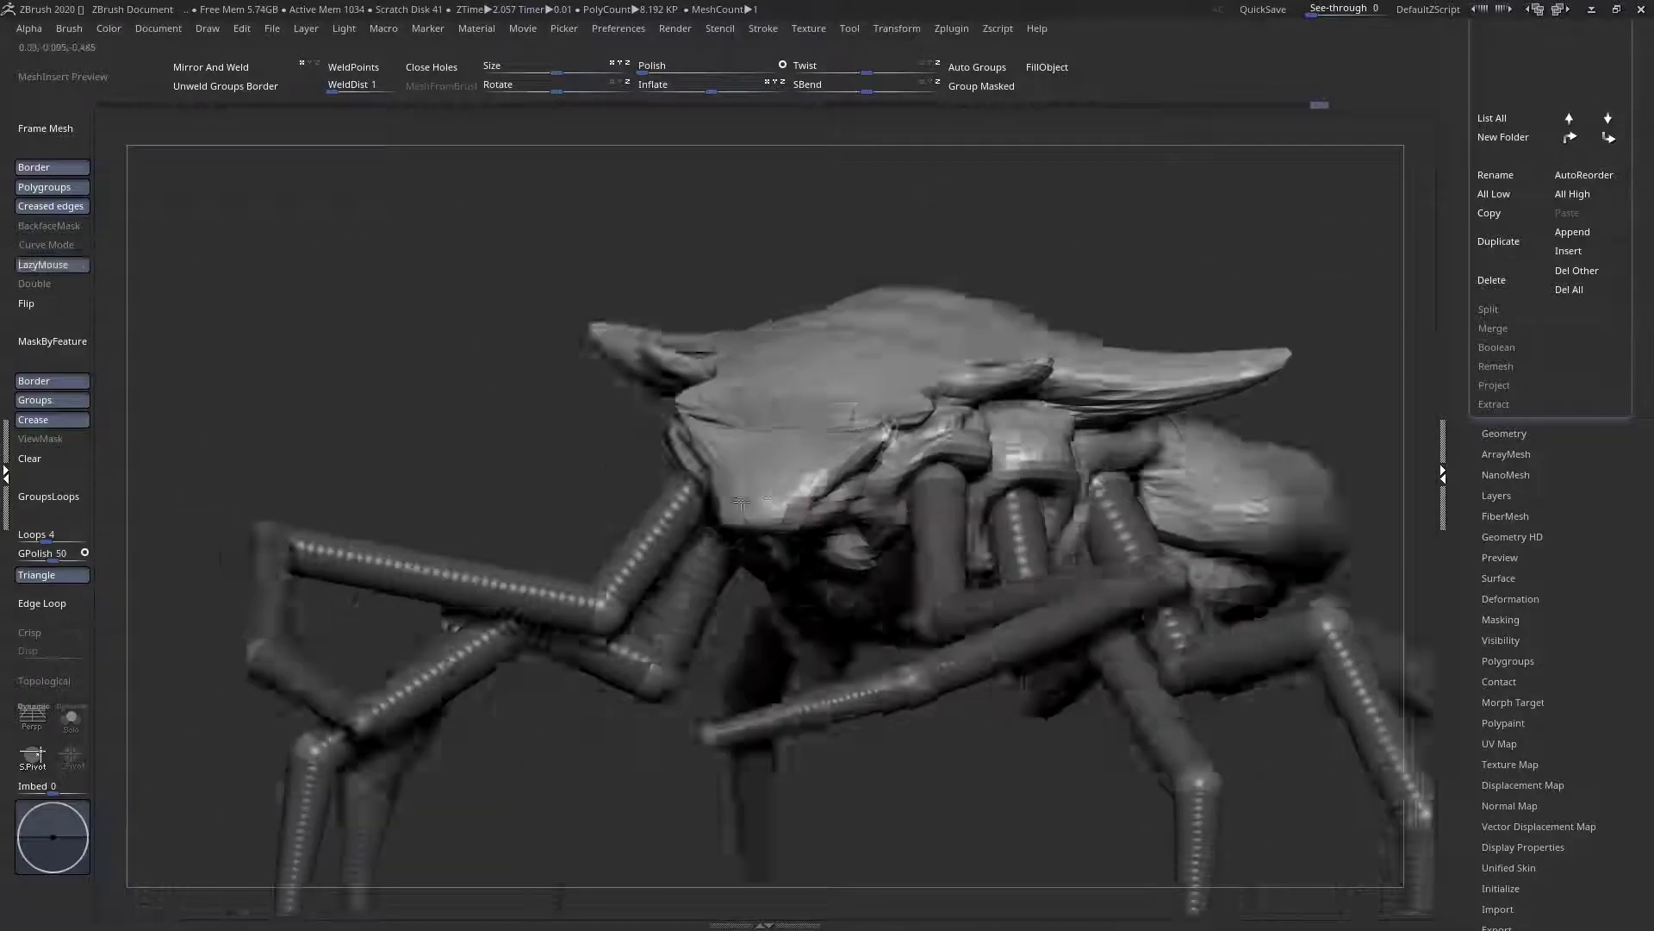
{"action": "right_click_drag", "start_coordinate": [828, 465], "coordinate": [744, 478]}
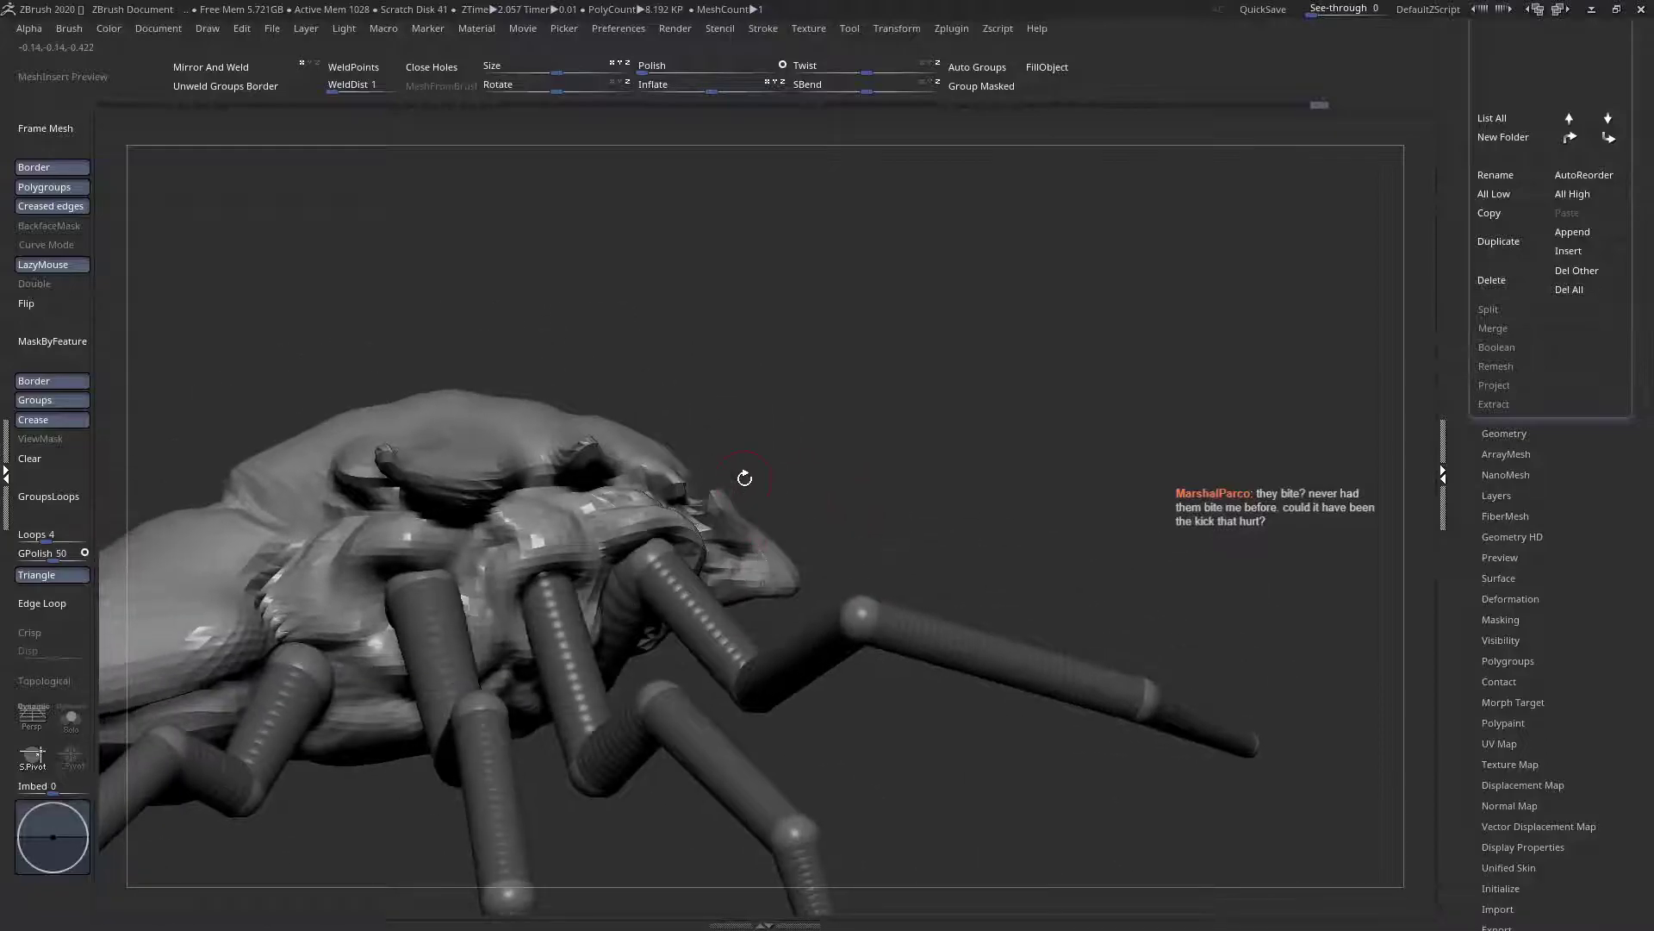
Switch to the Move brush and reshape the front of the head around the snout
{"action": "key", "text": "space"}
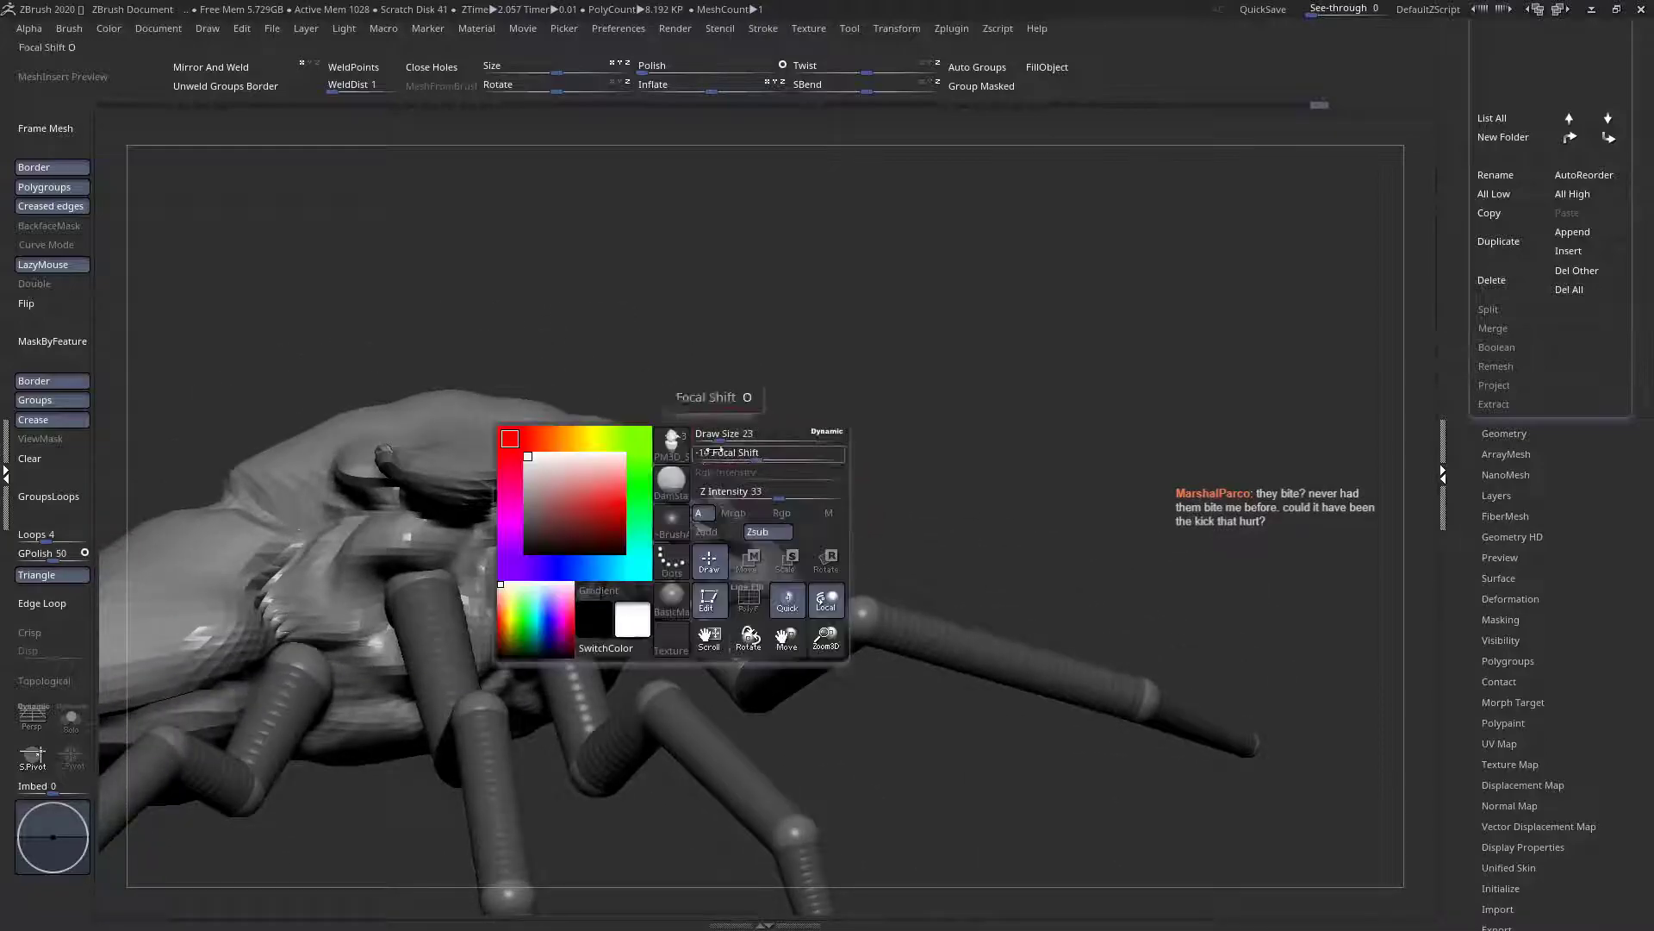
{"action": "key", "text": "b"}
{"action": "key", "text": "m"}
{"action": "key", "text": "v"}
{"action": "key", "text": "space"}
{"action": "mouse_move", "coordinate": [742, 531]}
{"action": "right_mouse_down"}
{"action": "mouse_move", "coordinate": [716, 534]}
{"action": "mouse_move", "coordinate": [748, 517]}
{"action": "mouse_move", "coordinate": [675, 524]}
{"action": "mouse_move", "coordinate": [741, 482]}
{"action": "mouse_move", "coordinate": [801, 487]}
{"action": "mouse_move", "coordinate": [791, 413]}
{"action": "right_mouse_up"}
{"action": "key", "text": "space"}
{"action": "left_click_drag", "start_coordinate": [749, 574], "coordinate": [754, 565]}
{"action": "mouse_move", "coordinate": [755, 571]}
{"action": "right_mouse_down"}
{"action": "mouse_move", "coordinate": [844, 575]}
{"action": "mouse_move", "coordinate": [702, 655]}
{"action": "right_mouse_up"}
{"action": "right_click", "coordinate": [699, 655]}
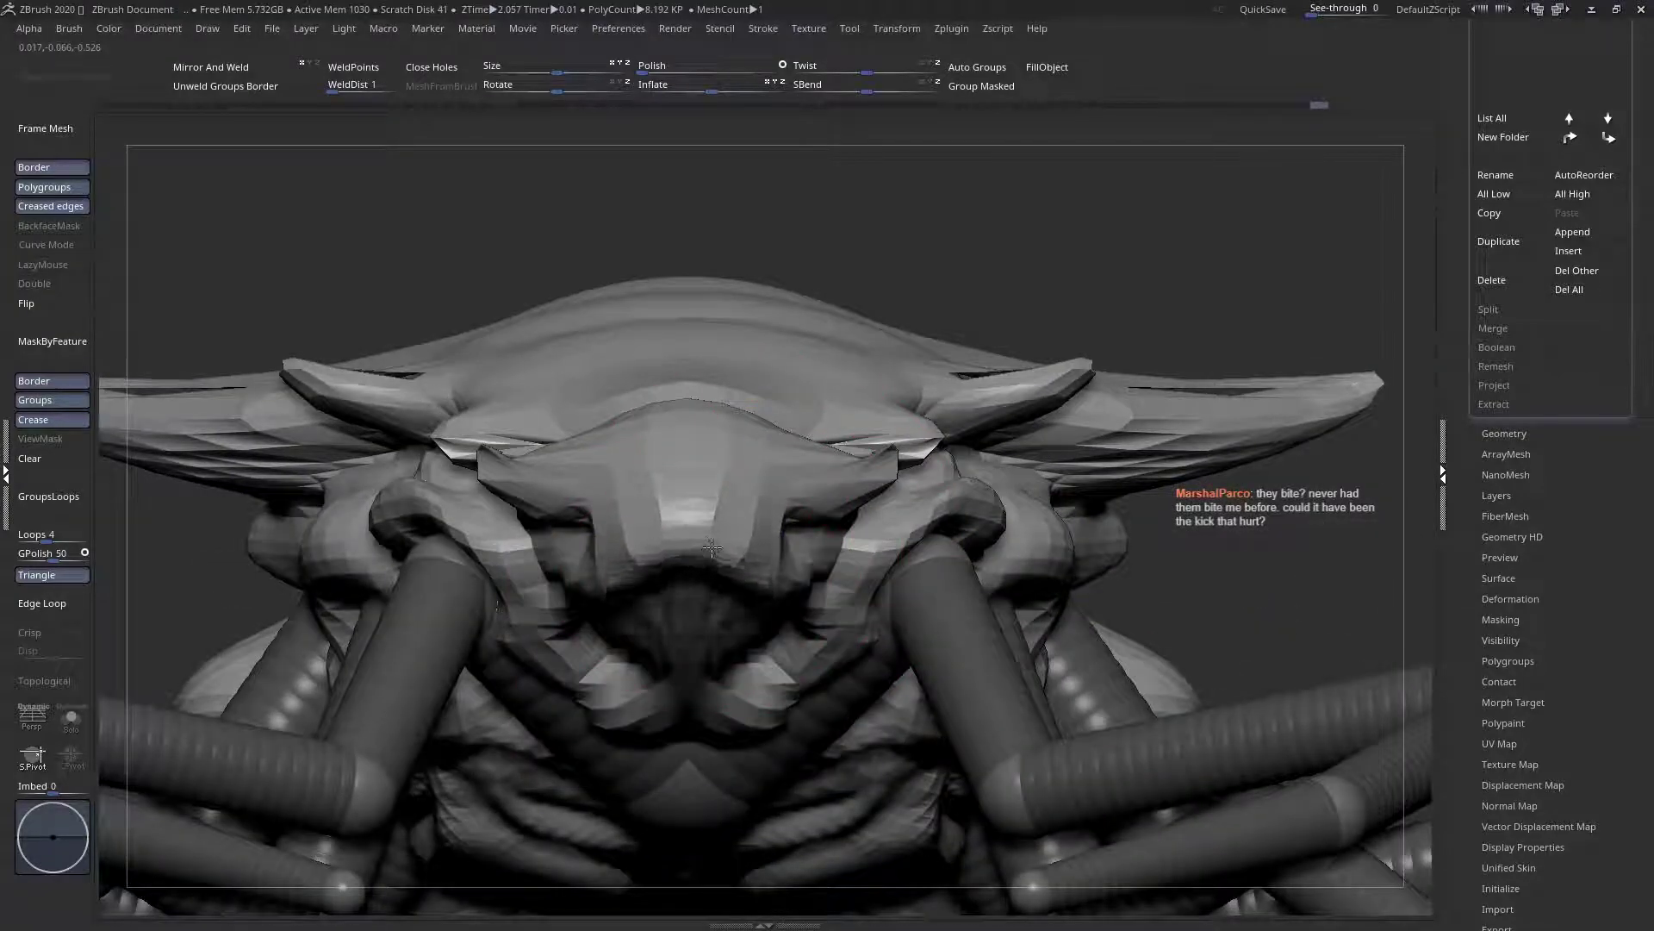
{"action": "right_click_drag", "start_coordinate": [723, 538], "coordinate": [768, 524]}
{"action": "right_click", "coordinate": [768, 525]}
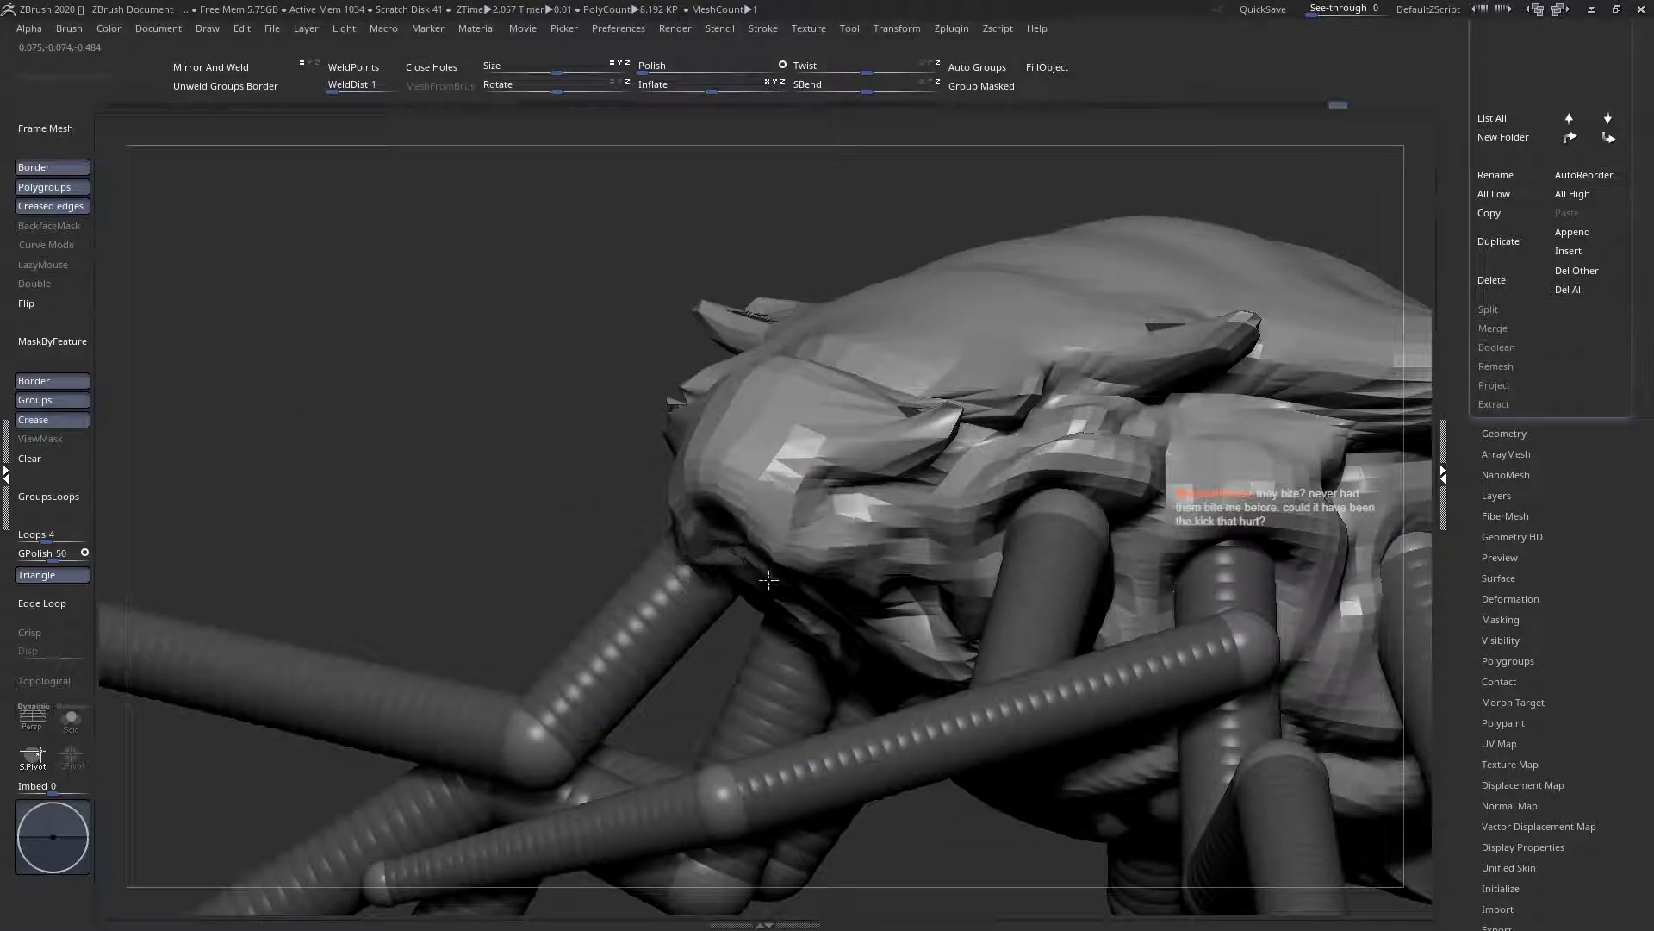
Push and pull the head's side profile along the crown and snout with the Move brush
{"action": "right_click_drag", "start_coordinate": [769, 566], "coordinate": [732, 376], "text": "shift"}
{"action": "right_click", "coordinate": [749, 478]}
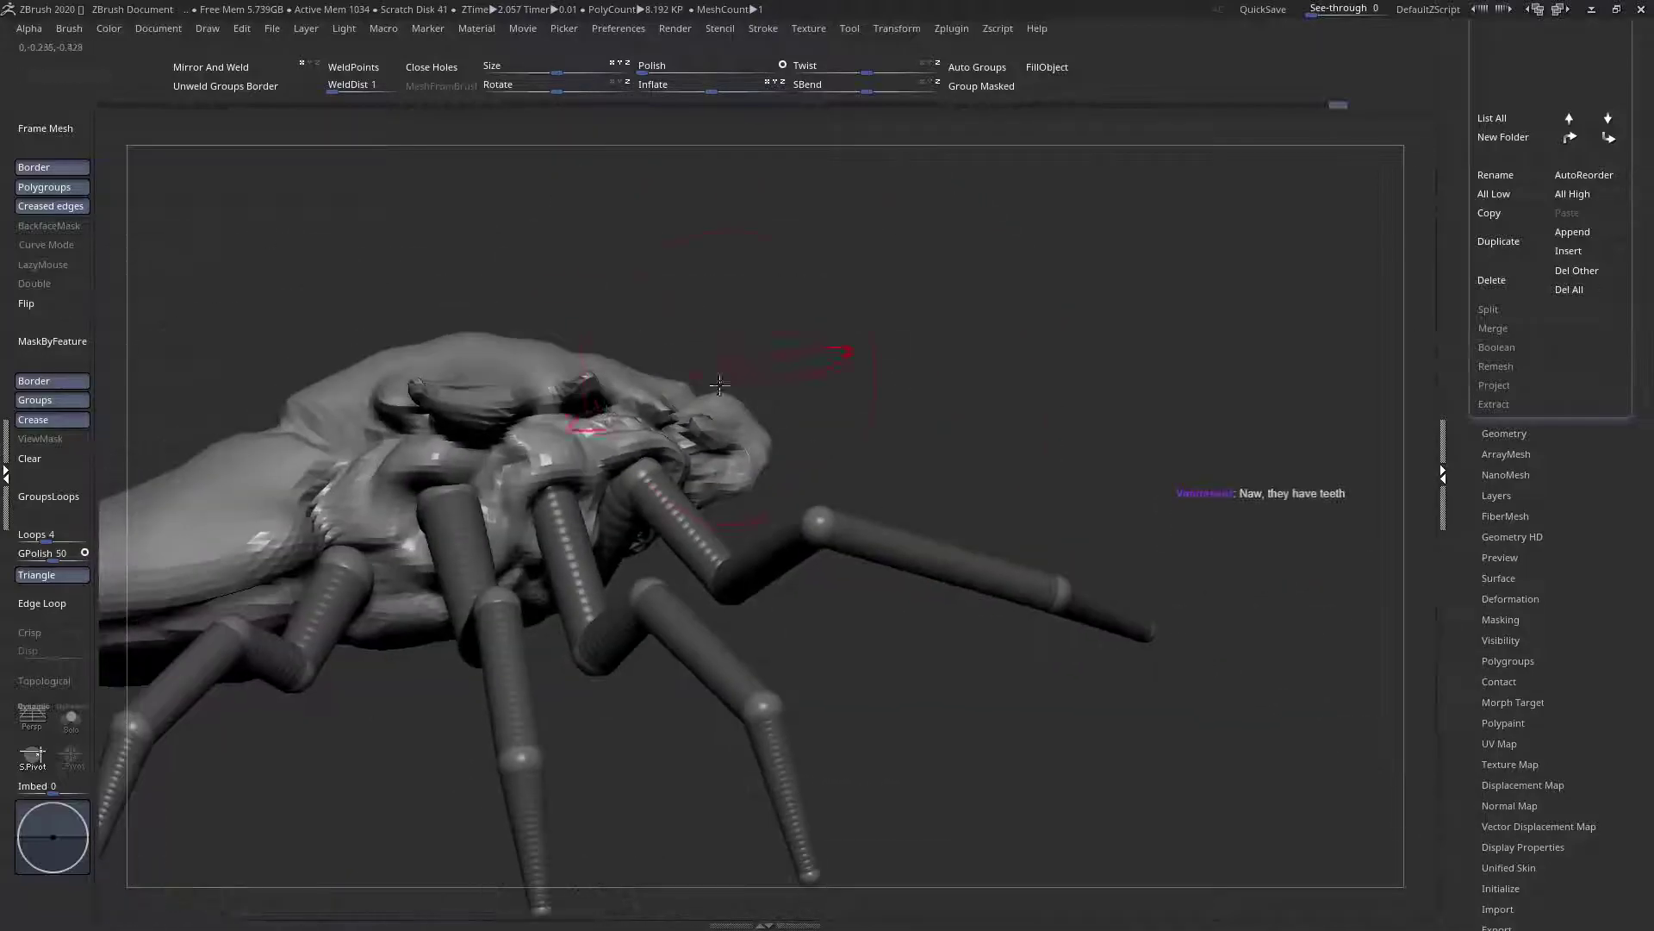
{"action": "right_click", "coordinate": [729, 382]}
{"action": "left_click_drag", "start_coordinate": [699, 393], "coordinate": [690, 375]}
{"action": "right_click", "coordinate": [690, 374]}
{"action": "mouse_move", "coordinate": [660, 370]}
{"action": "right_mouse_down", "text": "ctrl"}
{"action": "mouse_move", "coordinate": [666, 402]}
{"action": "mouse_move", "coordinate": [739, 380]}
{"action": "mouse_move", "coordinate": [603, 392]}
{"action": "right_mouse_up", "text": "ctrl"}
{"action": "left_click_drag", "start_coordinate": [601, 388], "coordinate": [606, 371]}
{"action": "mouse_move", "coordinate": [656, 409]}
{"action": "right_mouse_down"}
{"action": "mouse_move", "coordinate": [601, 416]}
{"action": "mouse_move", "coordinate": [504, 535]}
{"action": "mouse_move", "coordinate": [517, 431]}
{"action": "right_mouse_up"}
{"action": "right_click_drag", "start_coordinate": [827, 469], "coordinate": [753, 484]}
{"action": "mouse_move", "coordinate": [734, 541]}
{"action": "left_mouse_down"}
{"action": "mouse_move", "coordinate": [731, 431]}
{"action": "mouse_move", "coordinate": [741, 453]}
{"action": "left_mouse_up"}
{"action": "left_click_drag", "start_coordinate": [738, 510], "coordinate": [741, 552], "text": "alt"}
Refine the snout's front rim and the side edge of the mouth opening with Move strokes
{"action": "key", "text": "space"}
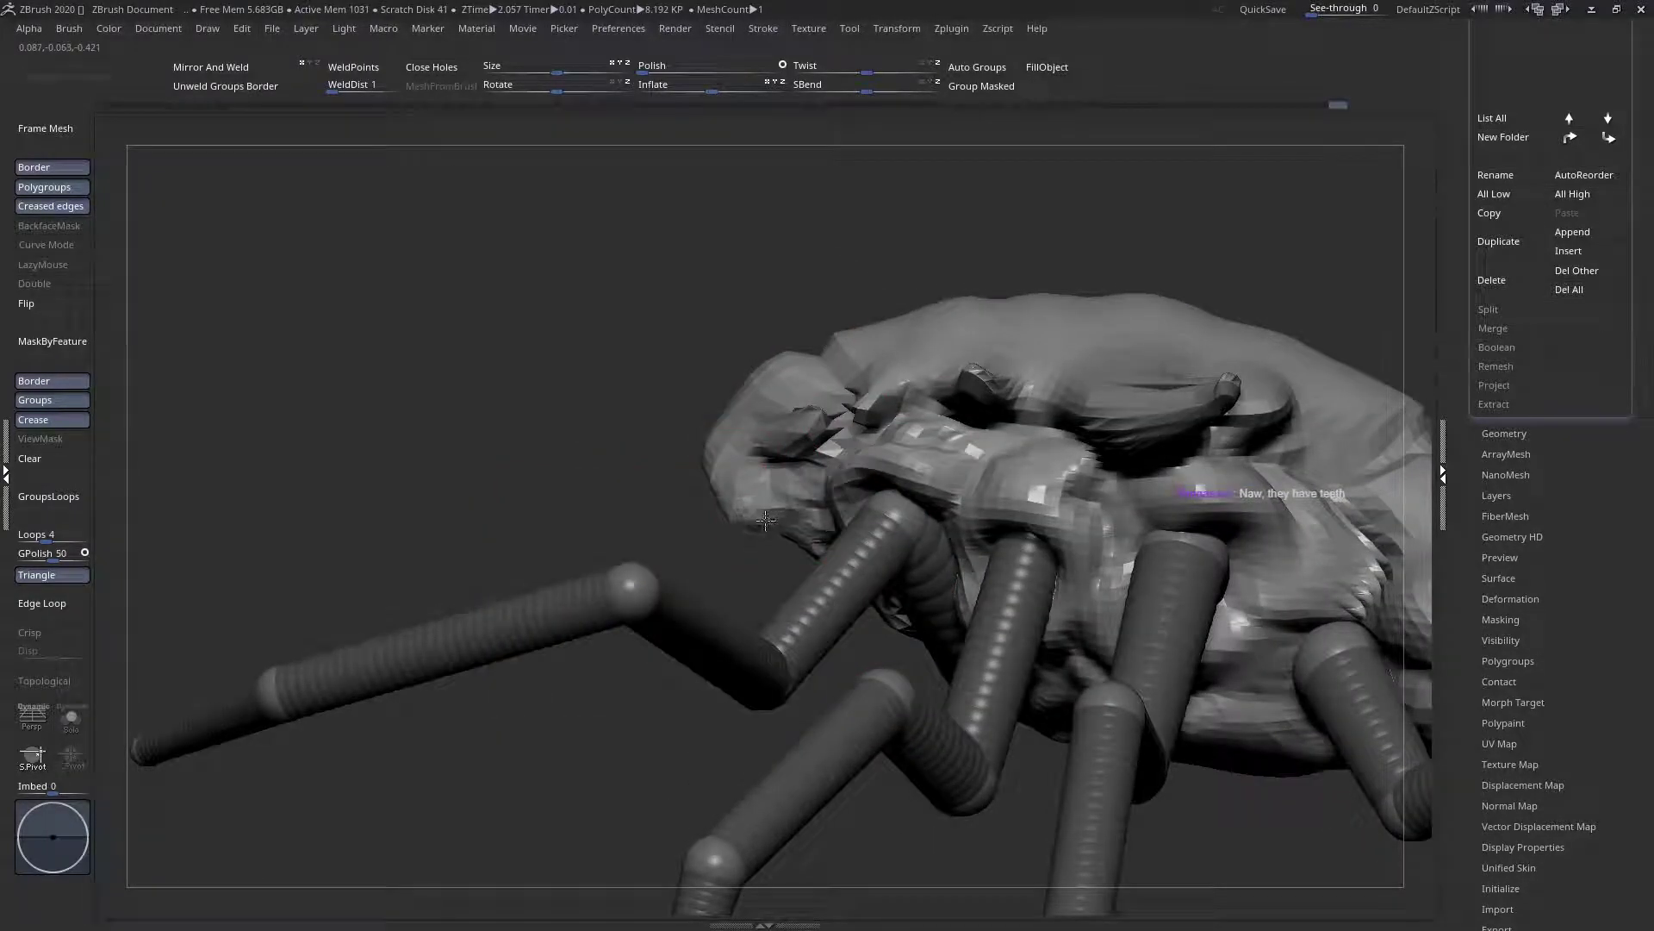
{"action": "right_click_drag", "start_coordinate": [736, 506], "coordinate": [913, 495]}
{"action": "key", "text": "space"}
{"action": "mouse_move", "coordinate": [709, 490]}
{"action": "left_mouse_down"}
{"action": "mouse_move", "coordinate": [724, 493]}
{"action": "mouse_move", "coordinate": [704, 486]}
{"action": "mouse_move", "coordinate": [712, 466]}
{"action": "mouse_move", "coordinate": [748, 487]}
{"action": "left_mouse_up"}
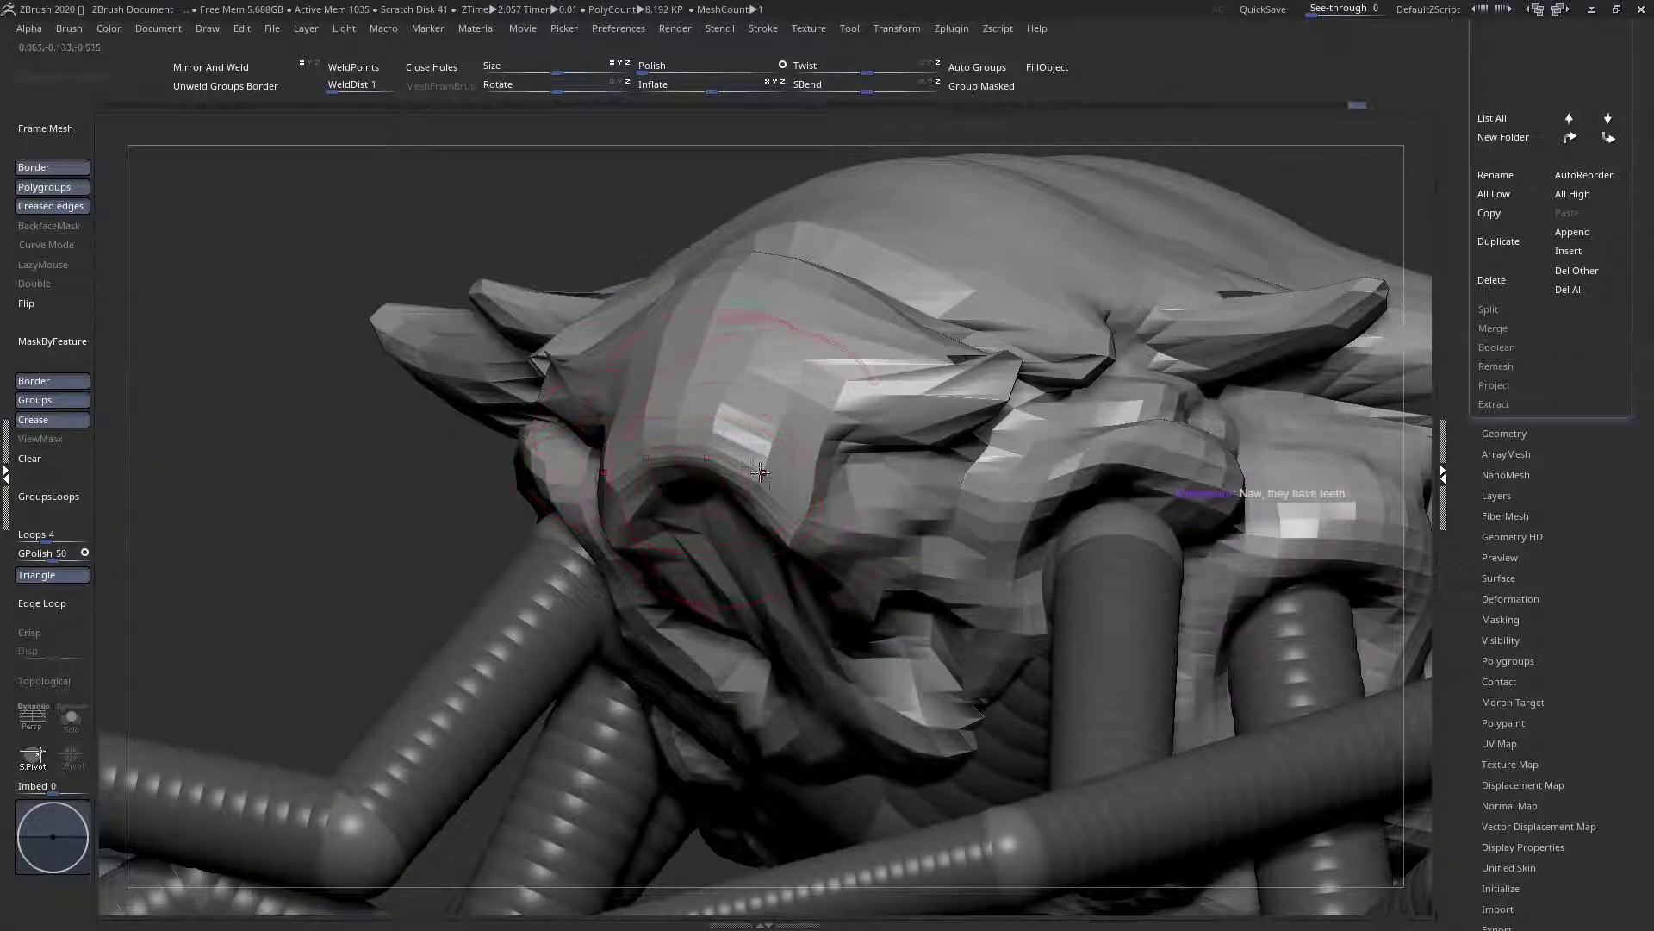
{"action": "left_click_drag", "start_coordinate": [811, 540], "coordinate": [785, 536]}
{"action": "key", "text": "space"}
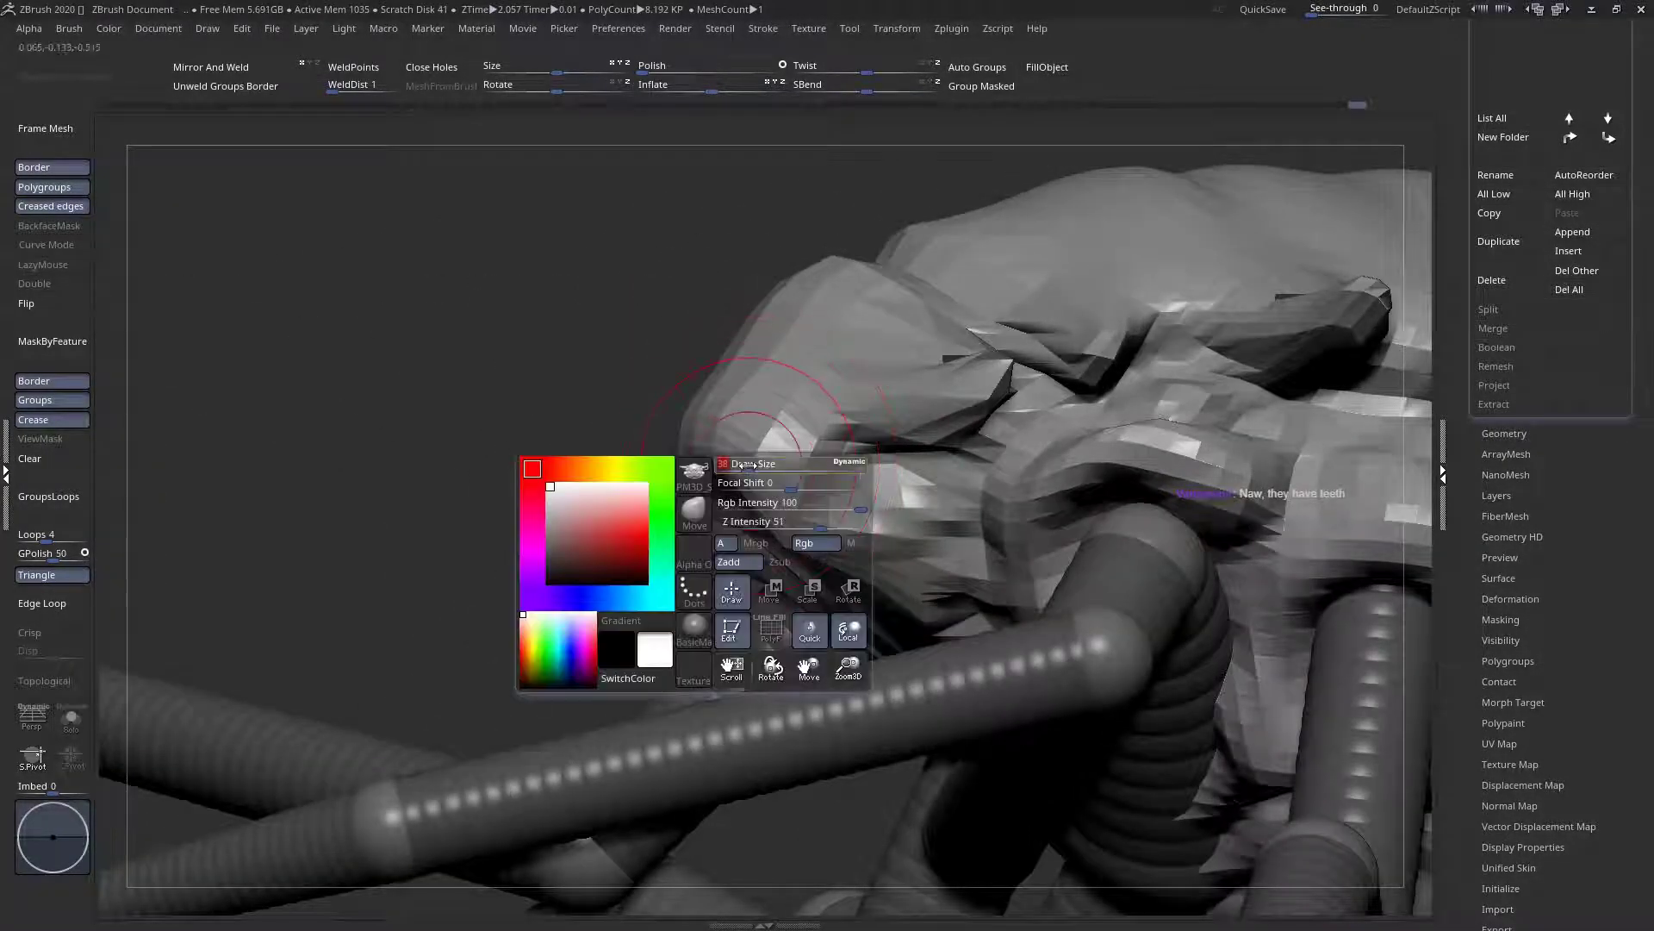
{"action": "mouse_move", "coordinate": [713, 457]}
{"action": "right_mouse_down"}
{"action": "mouse_move", "coordinate": [797, 564]}
{"action": "mouse_move", "coordinate": [822, 498]}
{"action": "mouse_move", "coordinate": [796, 551]}
{"action": "right_mouse_up"}
{"action": "left_click_drag", "start_coordinate": [838, 500], "coordinate": [906, 479]}
{"action": "right_click_drag", "start_coordinate": [859, 491], "coordinate": [776, 478], "text": "shift"}
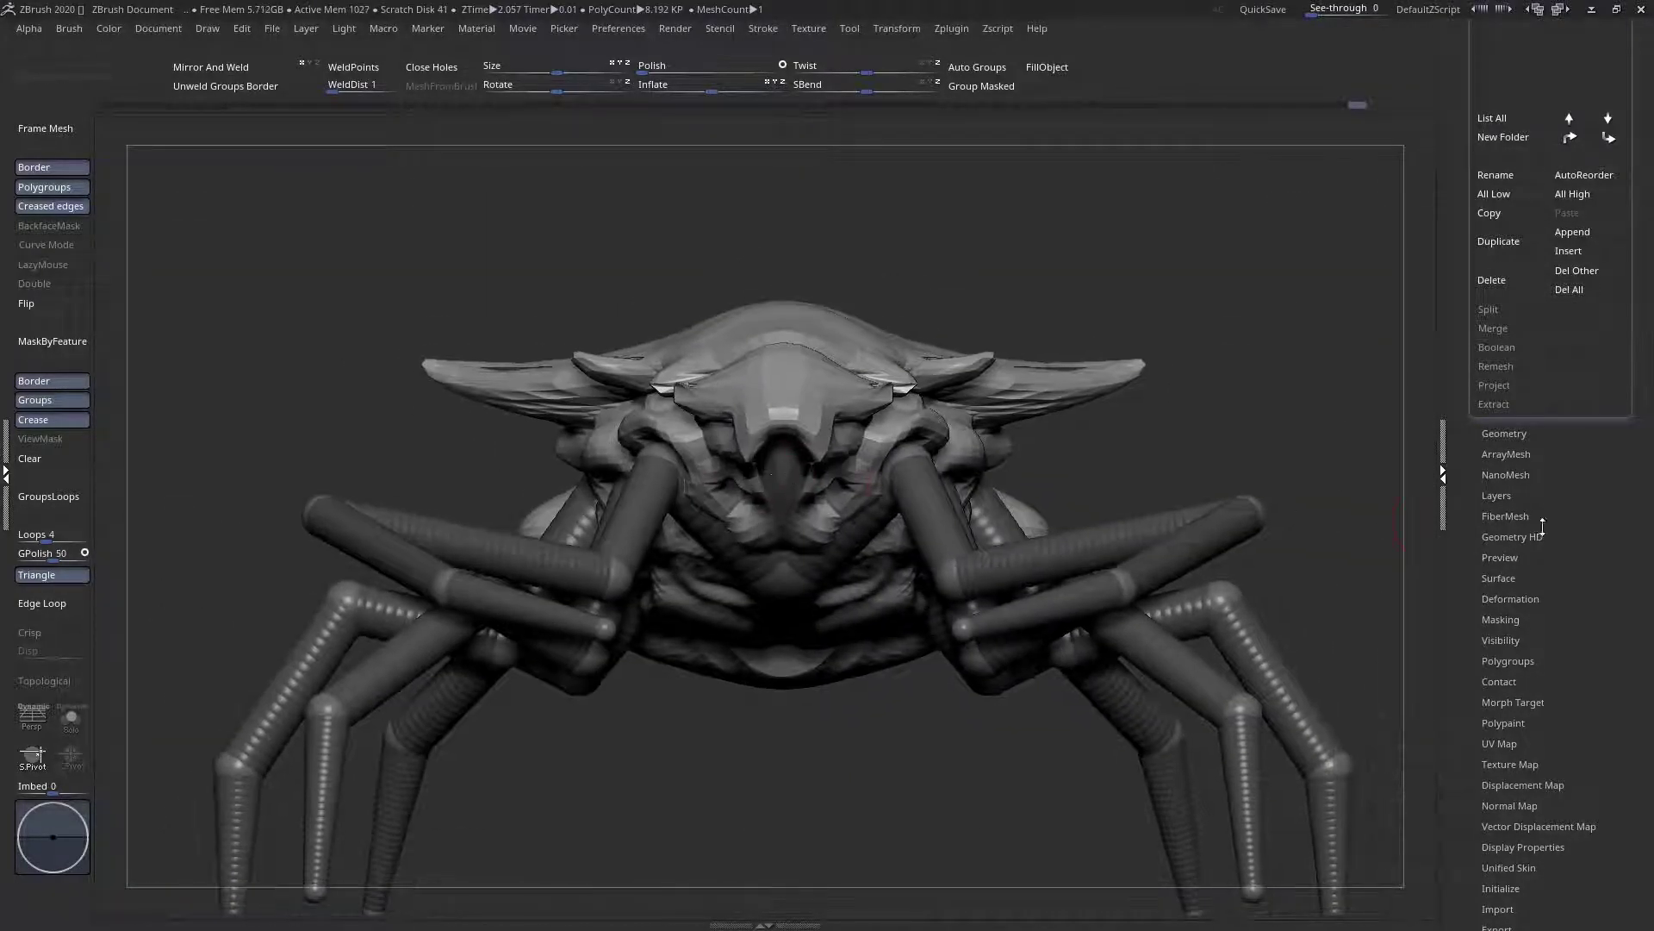
Append a Sphere3D subtool to the creature and scale it down to fit the head
{"action": "left_click_drag", "start_coordinate": [1536, 528], "coordinate": [1614, 633]}
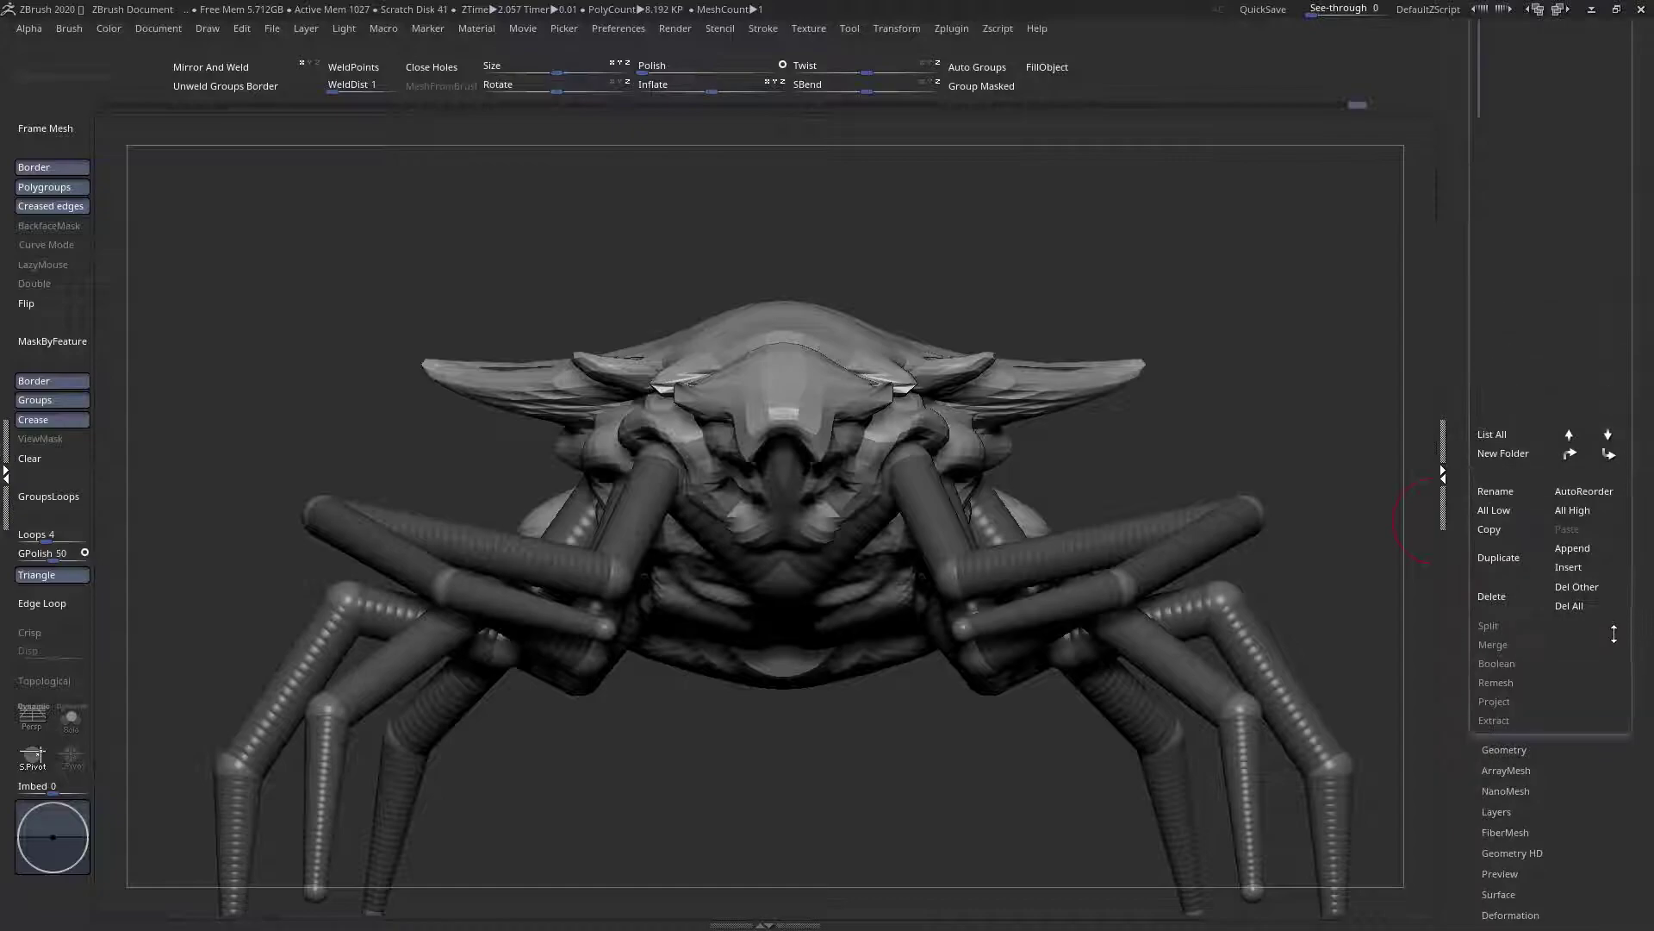
{"action": "left_click", "coordinate": [1579, 554]}
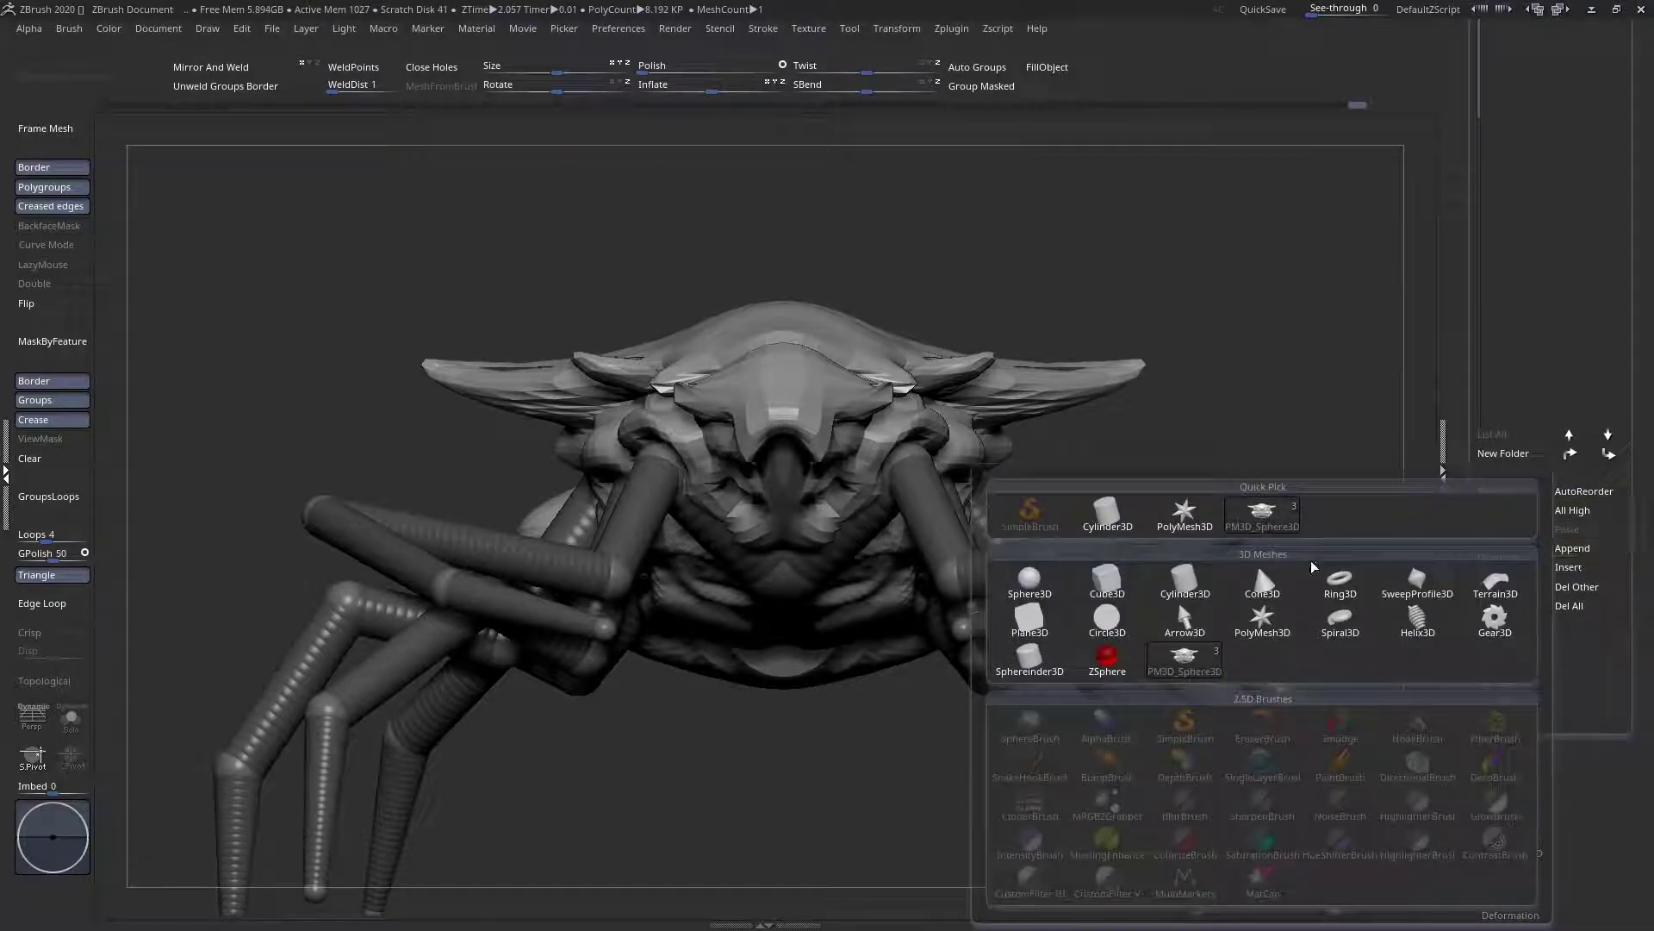
{"action": "left_click", "coordinate": [1029, 579]}
{"action": "left_click", "coordinate": [880, 437], "text": "alt"}
{"action": "right_click_drag", "start_coordinate": [870, 442], "coordinate": [750, 541], "text": "ctrl"}
{"action": "mouse_move", "coordinate": [776, 570]}
{"action": "left_mouse_down", "text": "shift"}
{"action": "mouse_move", "coordinate": [1266, 575]}
{"action": "mouse_move", "coordinate": [820, 576]}
{"action": "left_mouse_up", "text": "shift"}
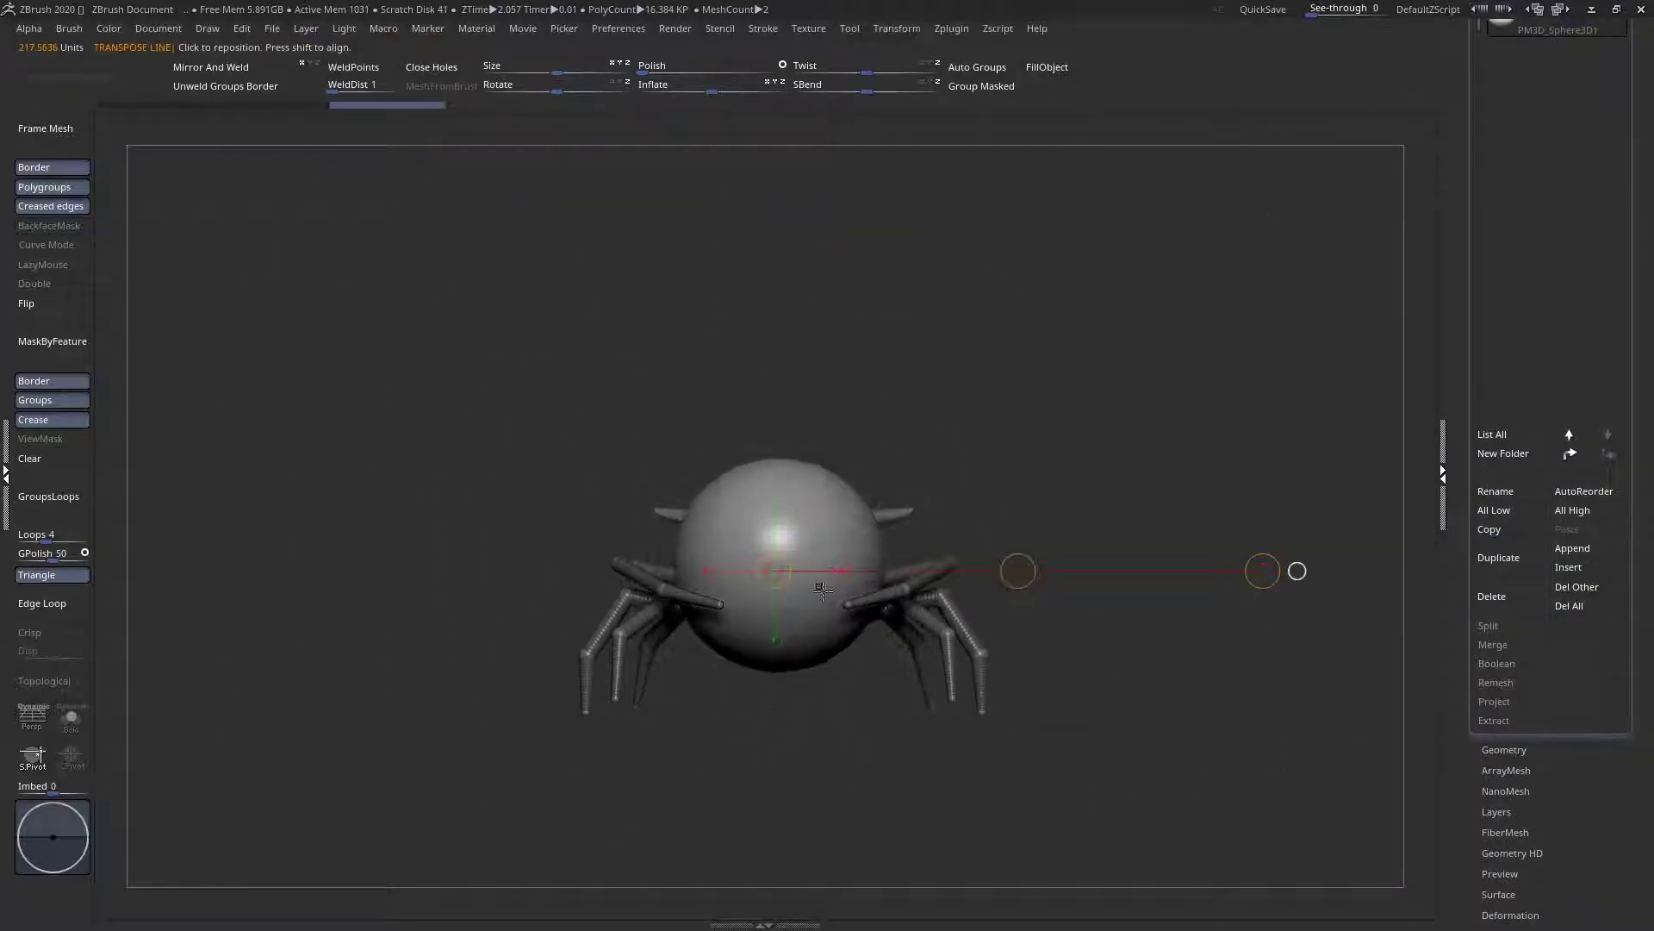
{"action": "left_click_drag", "start_coordinate": [557, 71], "coordinate": [515, 71]}
{"action": "right_click_drag", "start_coordinate": [749, 627], "coordinate": [812, 379], "text": "ctrl"}
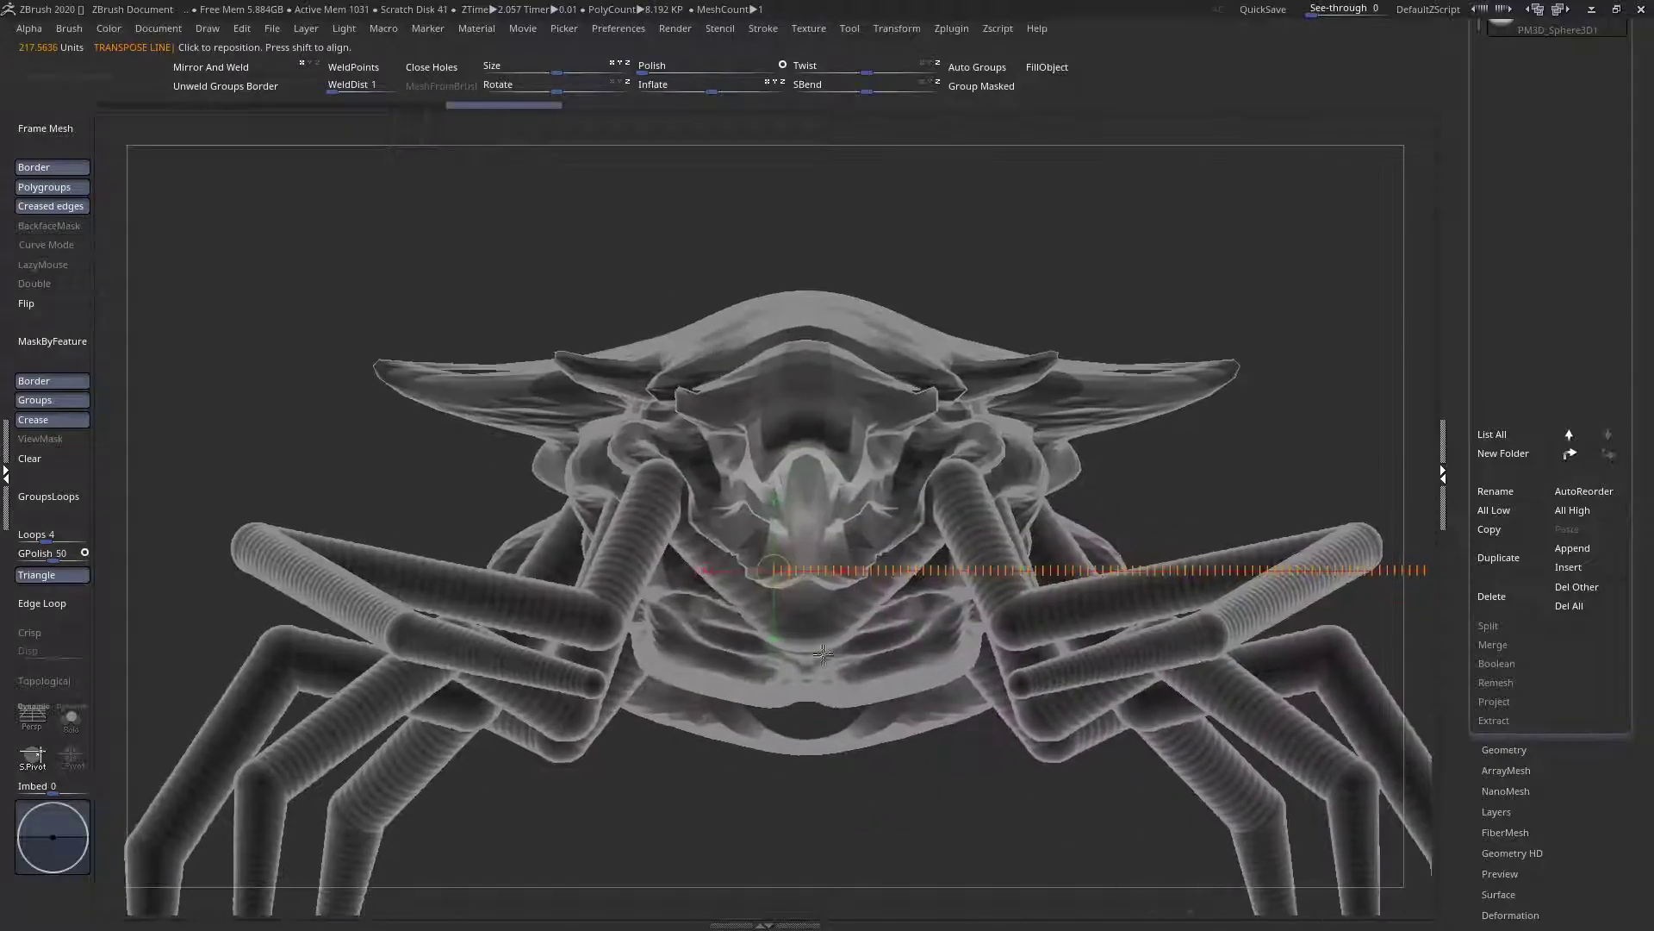
Position the small sphere under the snout, to one side of the head's central column
{"action": "left_click_drag", "start_coordinate": [799, 550], "coordinate": [765, 558]}
{"action": "left_click_drag", "start_coordinate": [442, 447], "coordinate": [582, 480]}
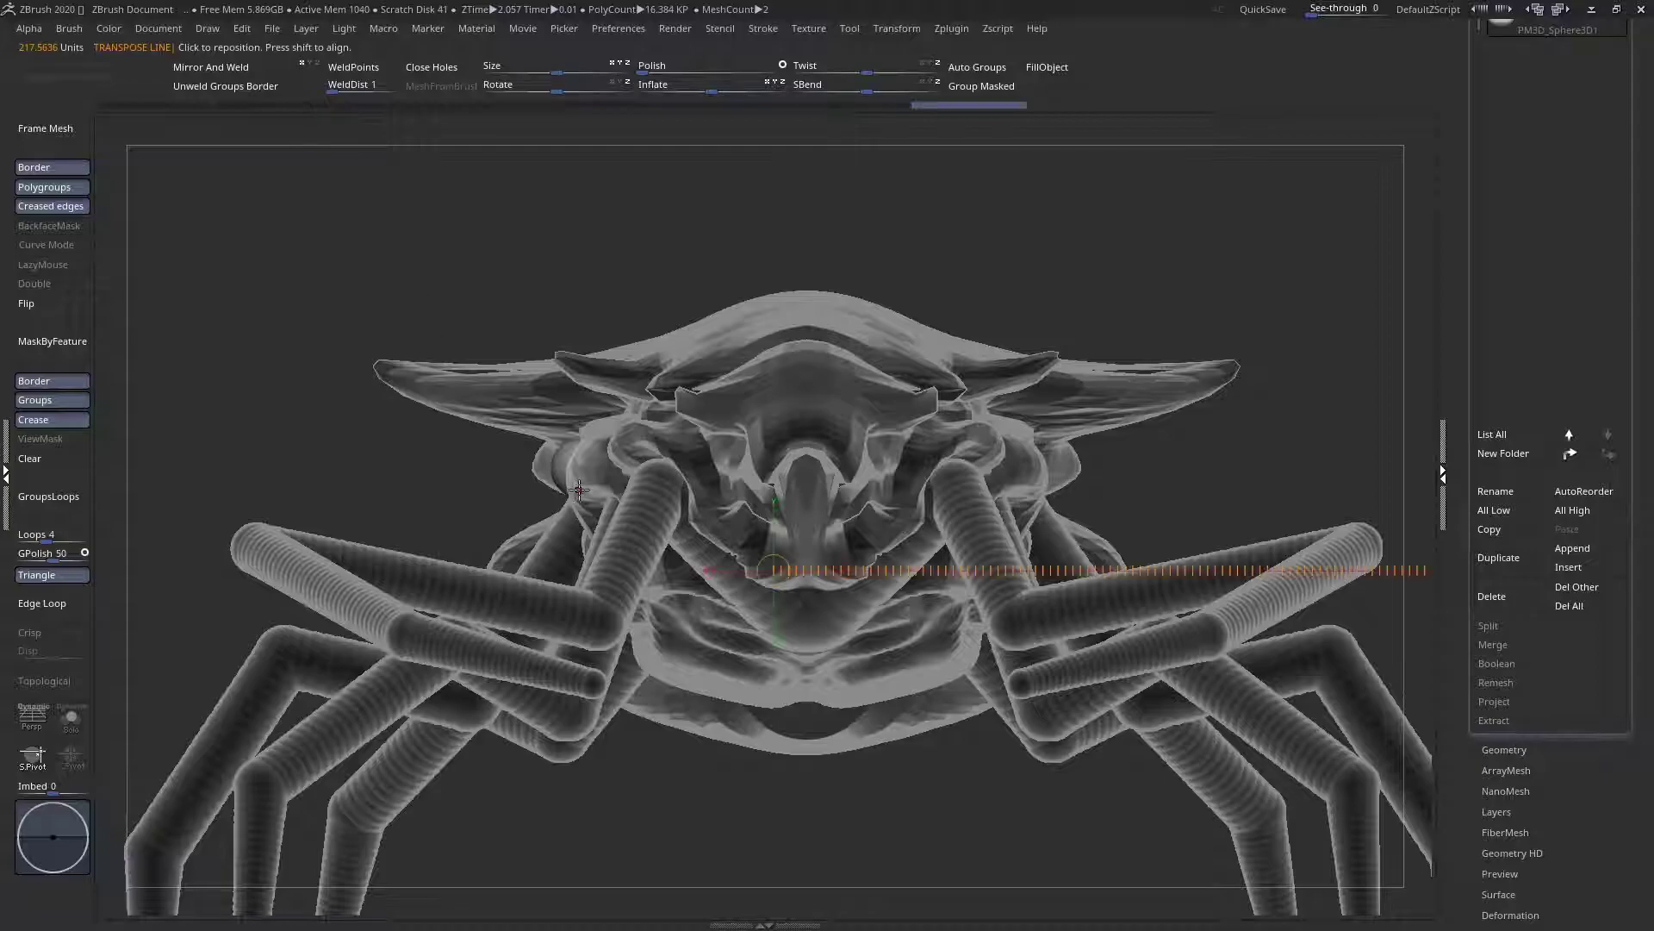
{"action": "right_click_drag", "start_coordinate": [579, 489], "coordinate": [679, 516], "text": "shift"}
{"action": "left_click_drag", "start_coordinate": [578, 471], "coordinate": [806, 490]}
{"action": "right_click_drag", "start_coordinate": [806, 489], "coordinate": [733, 492]}
{"action": "right_click_drag", "start_coordinate": [902, 497], "coordinate": [692, 600], "text": "alt"}
{"action": "left_click_drag", "start_coordinate": [603, 461], "coordinate": [935, 480]}
{"action": "right_click_drag", "start_coordinate": [932, 479], "coordinate": [769, 465], "text": "alt"}
{"action": "right_click", "coordinate": [947, 463]}
{"action": "right_click", "coordinate": [793, 451]}
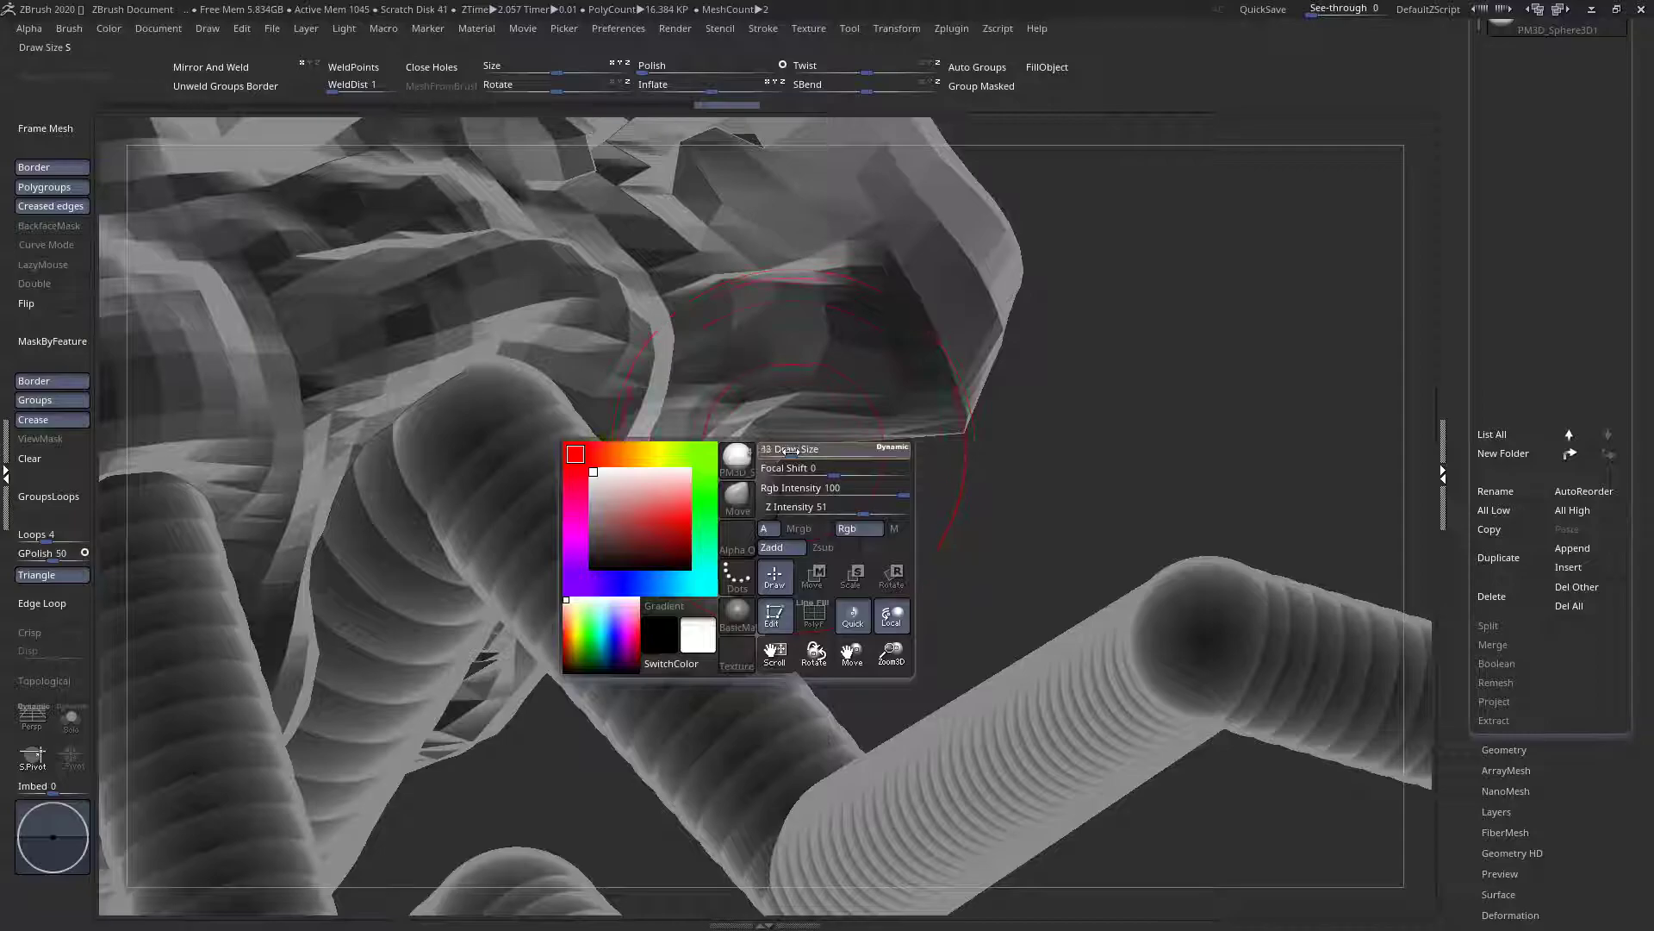
{"action": "left_click_drag", "start_coordinate": [686, 477], "coordinate": [914, 479]}
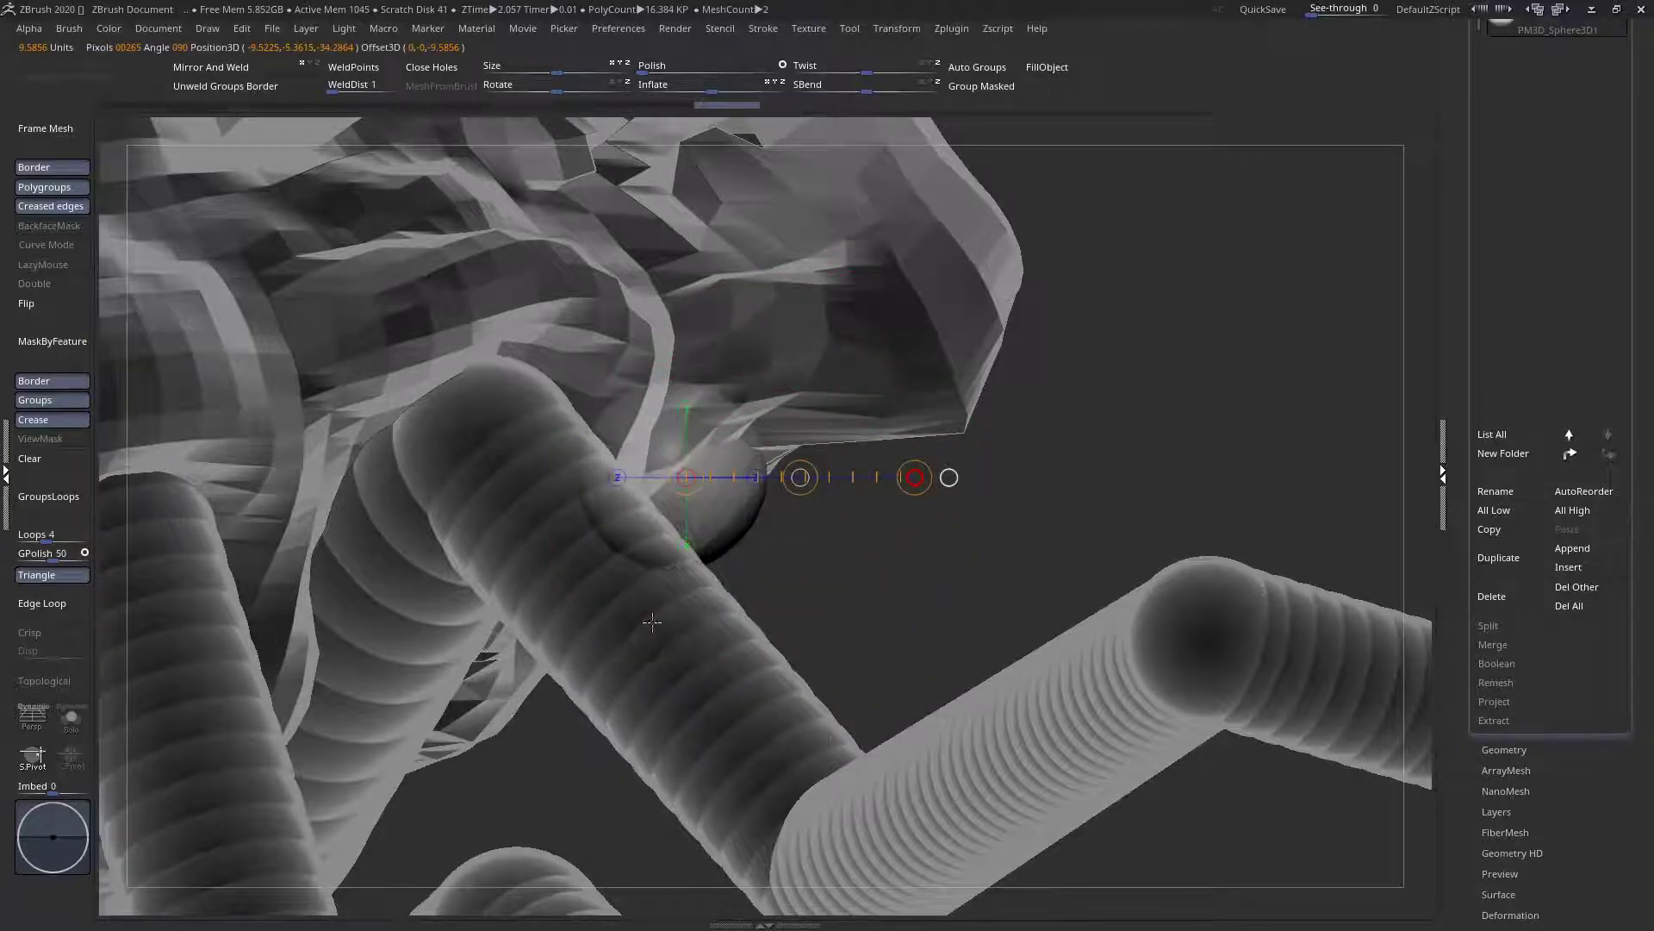
{"action": "left_click_drag", "start_coordinate": [800, 478], "coordinate": [861, 507]}
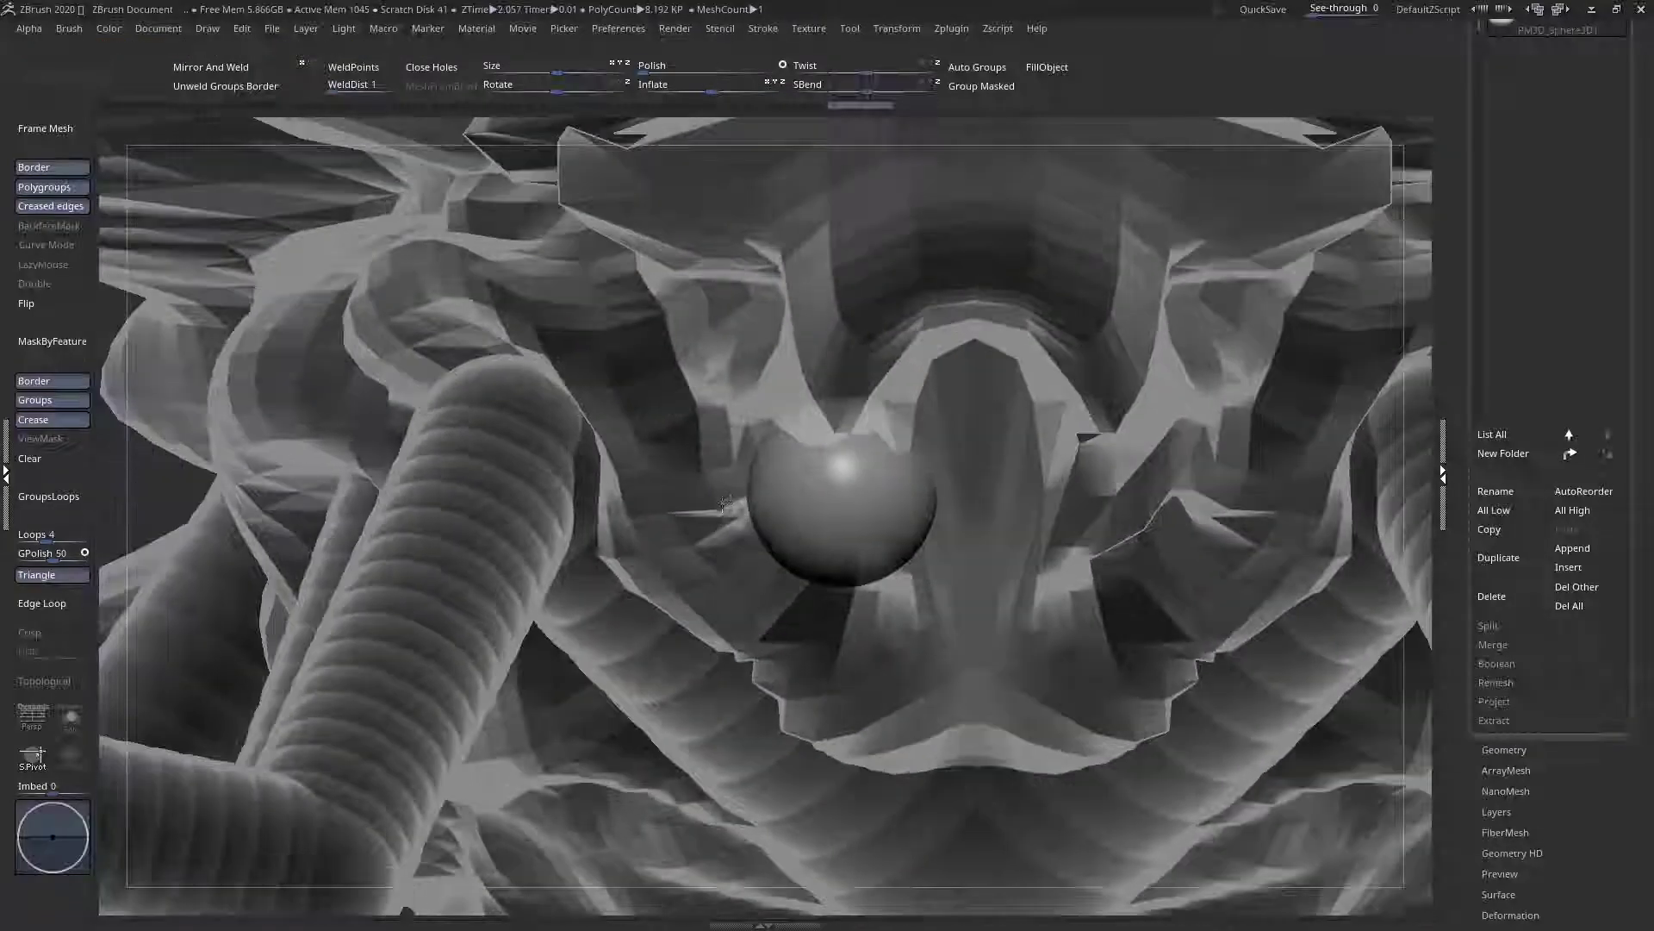
Stretch the sphere into a tapered teardrop with the Move brush and fit it against the underside of the snout
{"action": "key", "text": "space"}
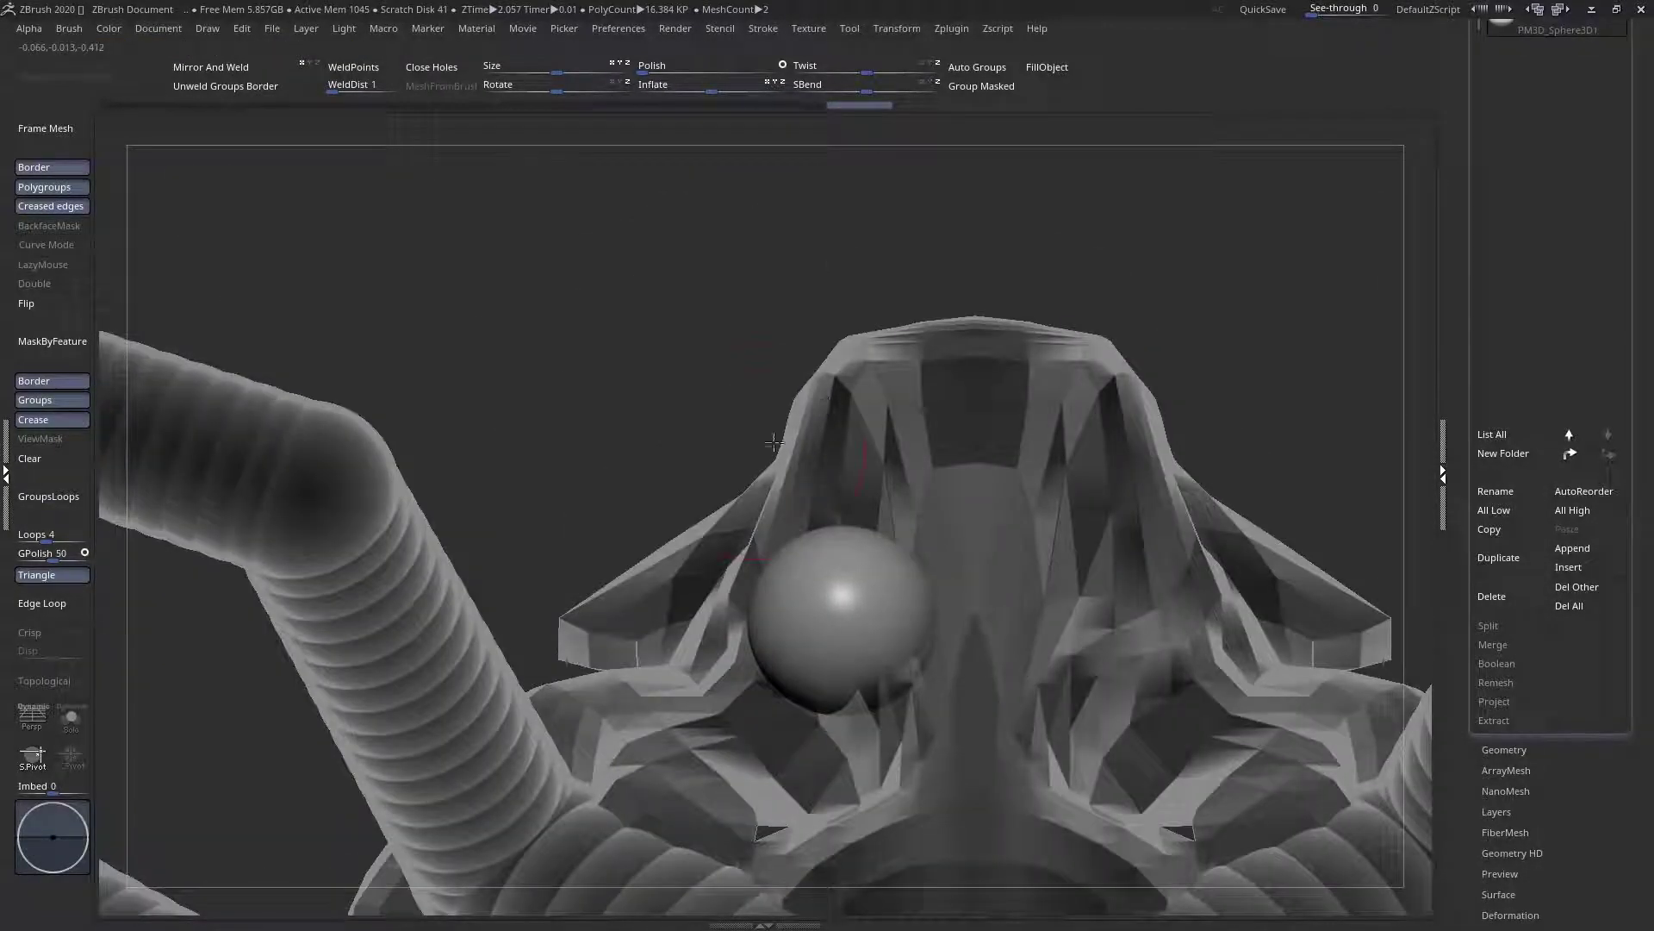
{"action": "key", "text": "space"}
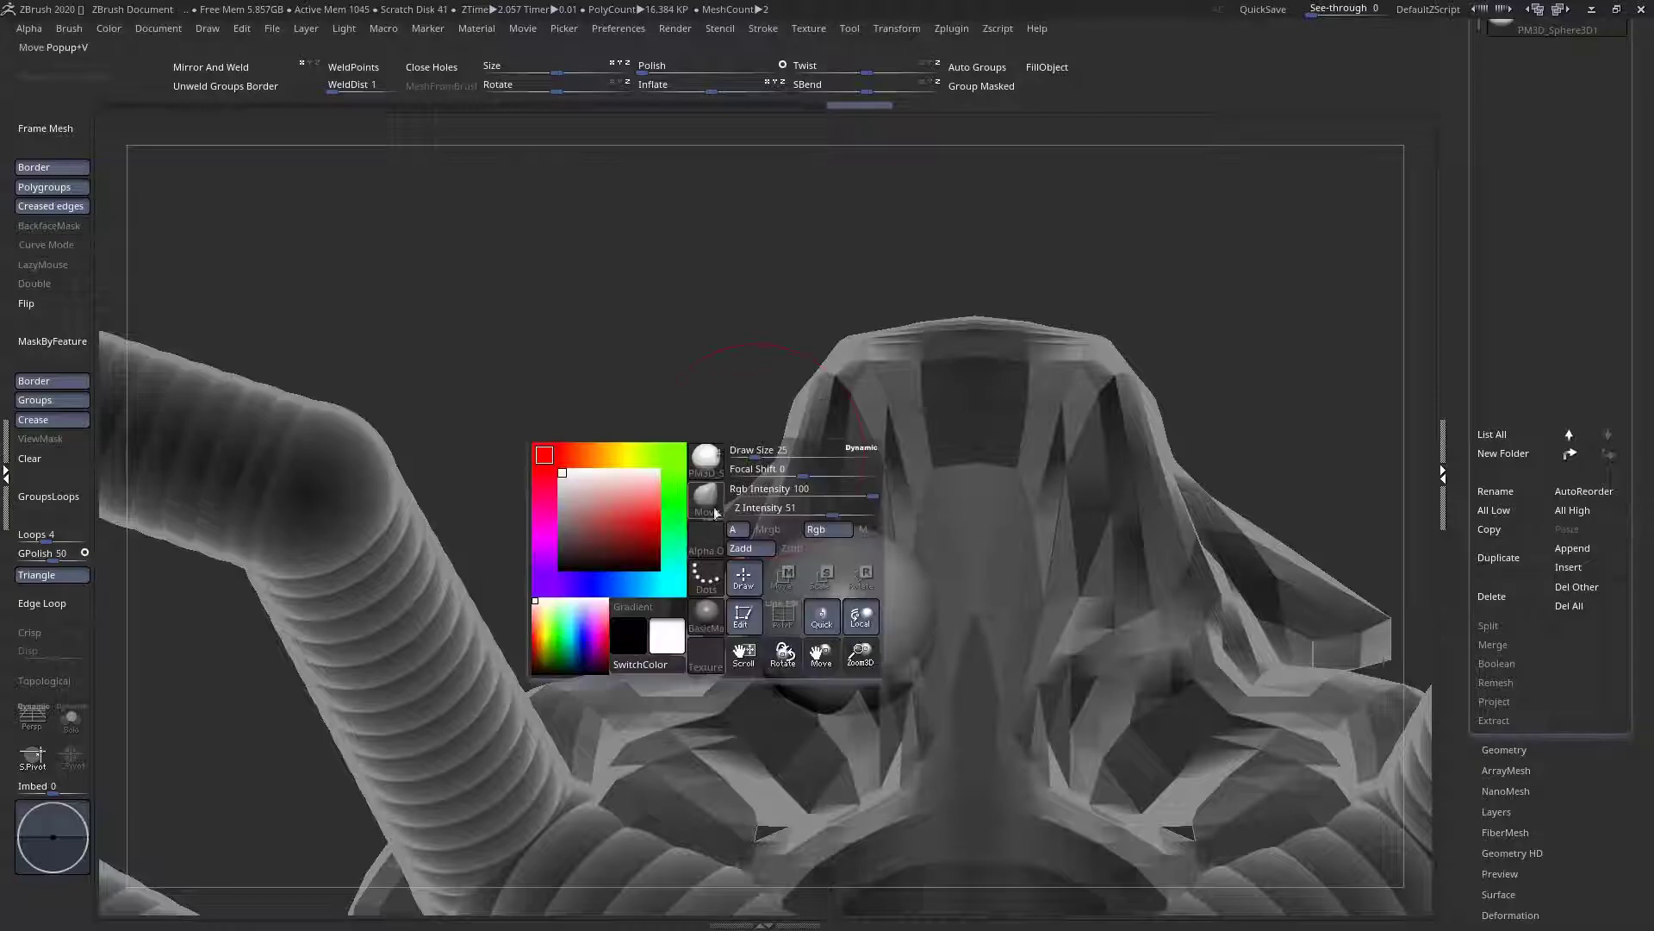
{"action": "key", "text": "b"}
{"action": "key", "text": "m"}
{"action": "left_click", "coordinate": [1027, 551]}
{"action": "key", "text": "space"}
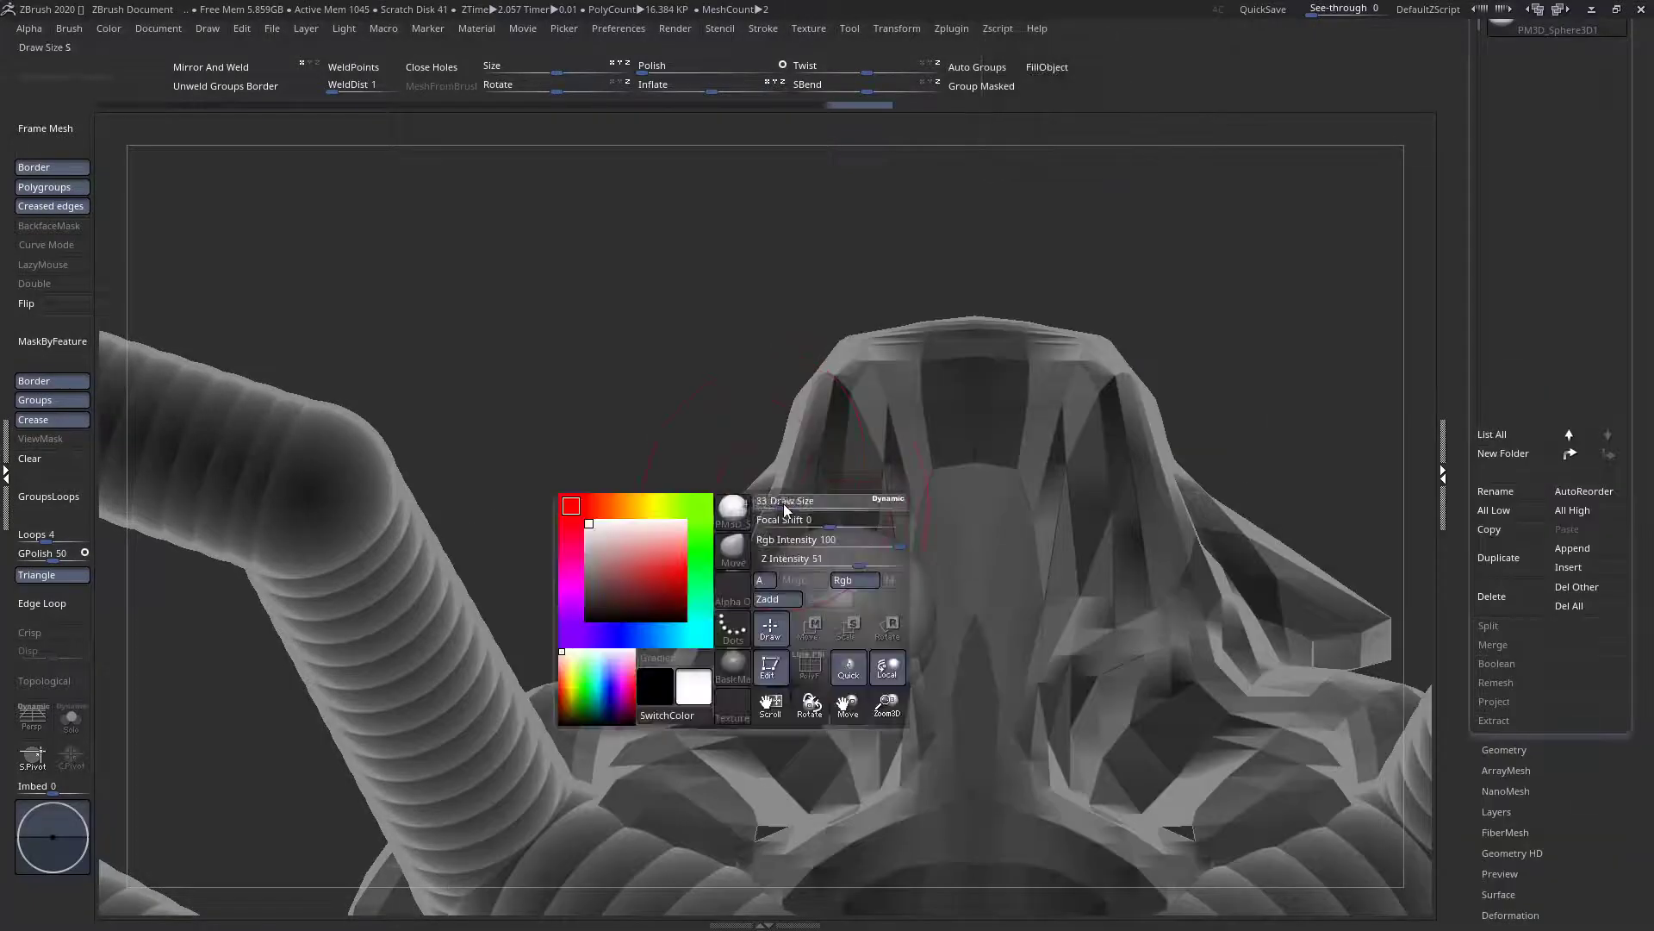
{"action": "mouse_move", "coordinate": [827, 525]}
{"action": "left_mouse_down"}
{"action": "mouse_move", "coordinate": [739, 370]}
{"action": "mouse_move", "coordinate": [743, 328]}
{"action": "left_mouse_up"}
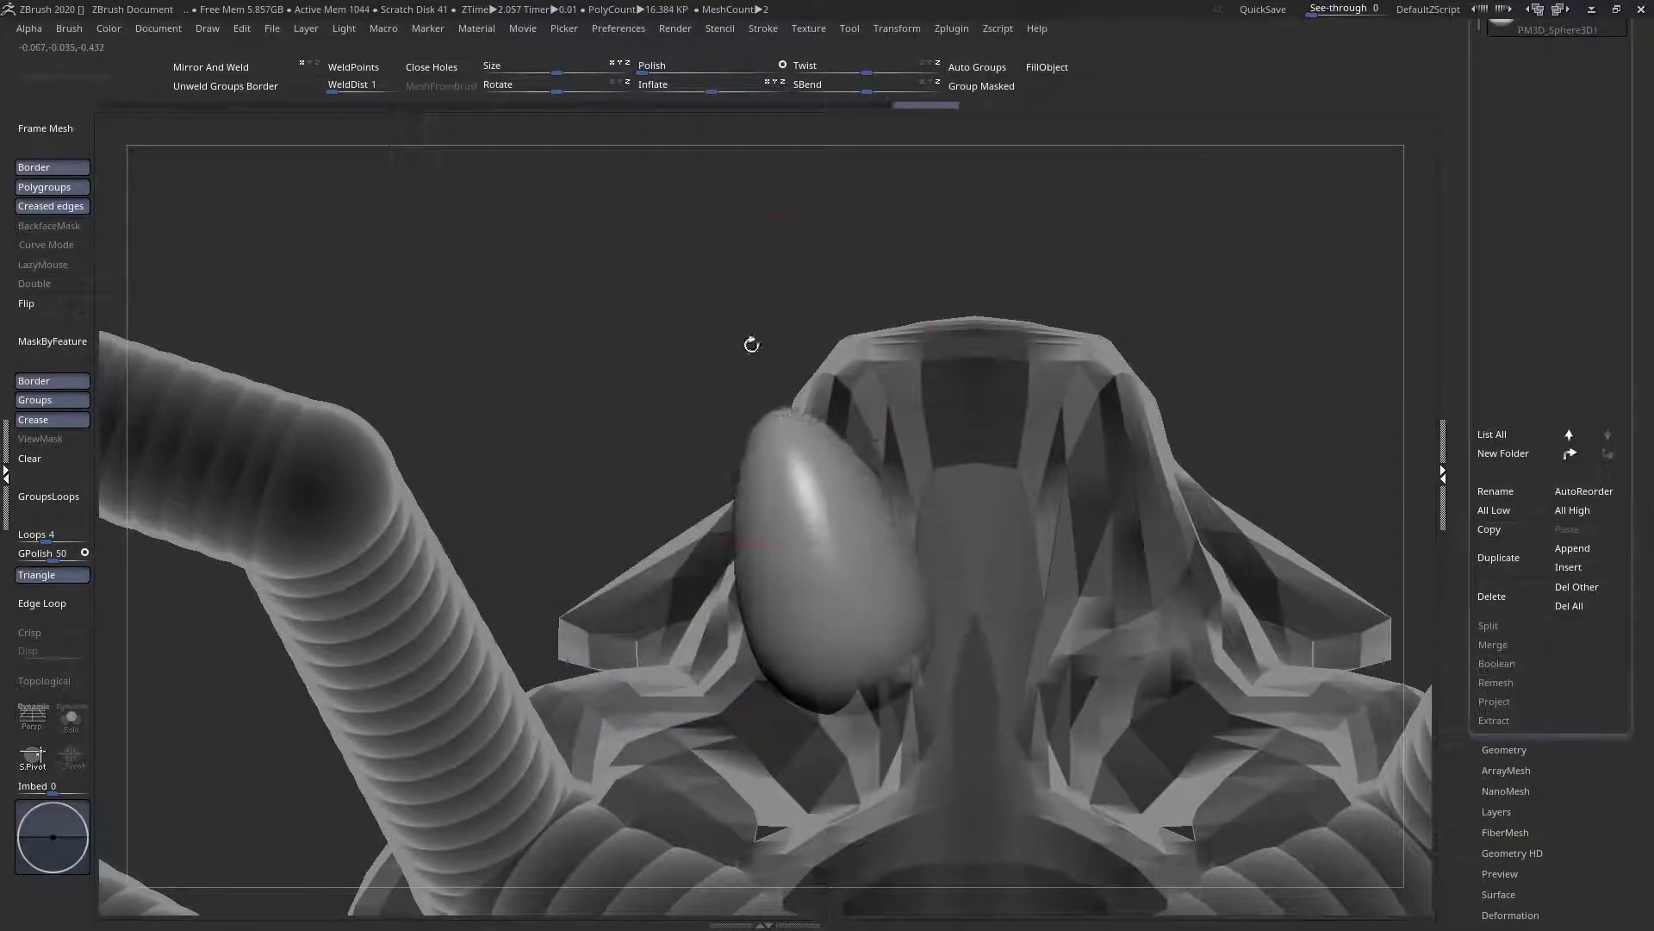
{"action": "key", "text": "space"}
{"action": "left_click_drag", "start_coordinate": [775, 404], "coordinate": [884, 355]}
{"action": "right_click_drag", "start_coordinate": [839, 594], "coordinate": [801, 446]}
{"action": "key", "text": "space"}
{"action": "mouse_move", "coordinate": [870, 336]}
{"action": "left_mouse_down"}
{"action": "mouse_move", "coordinate": [811, 256]}
{"action": "mouse_move", "coordinate": [821, 221]}
{"action": "left_mouse_up"}
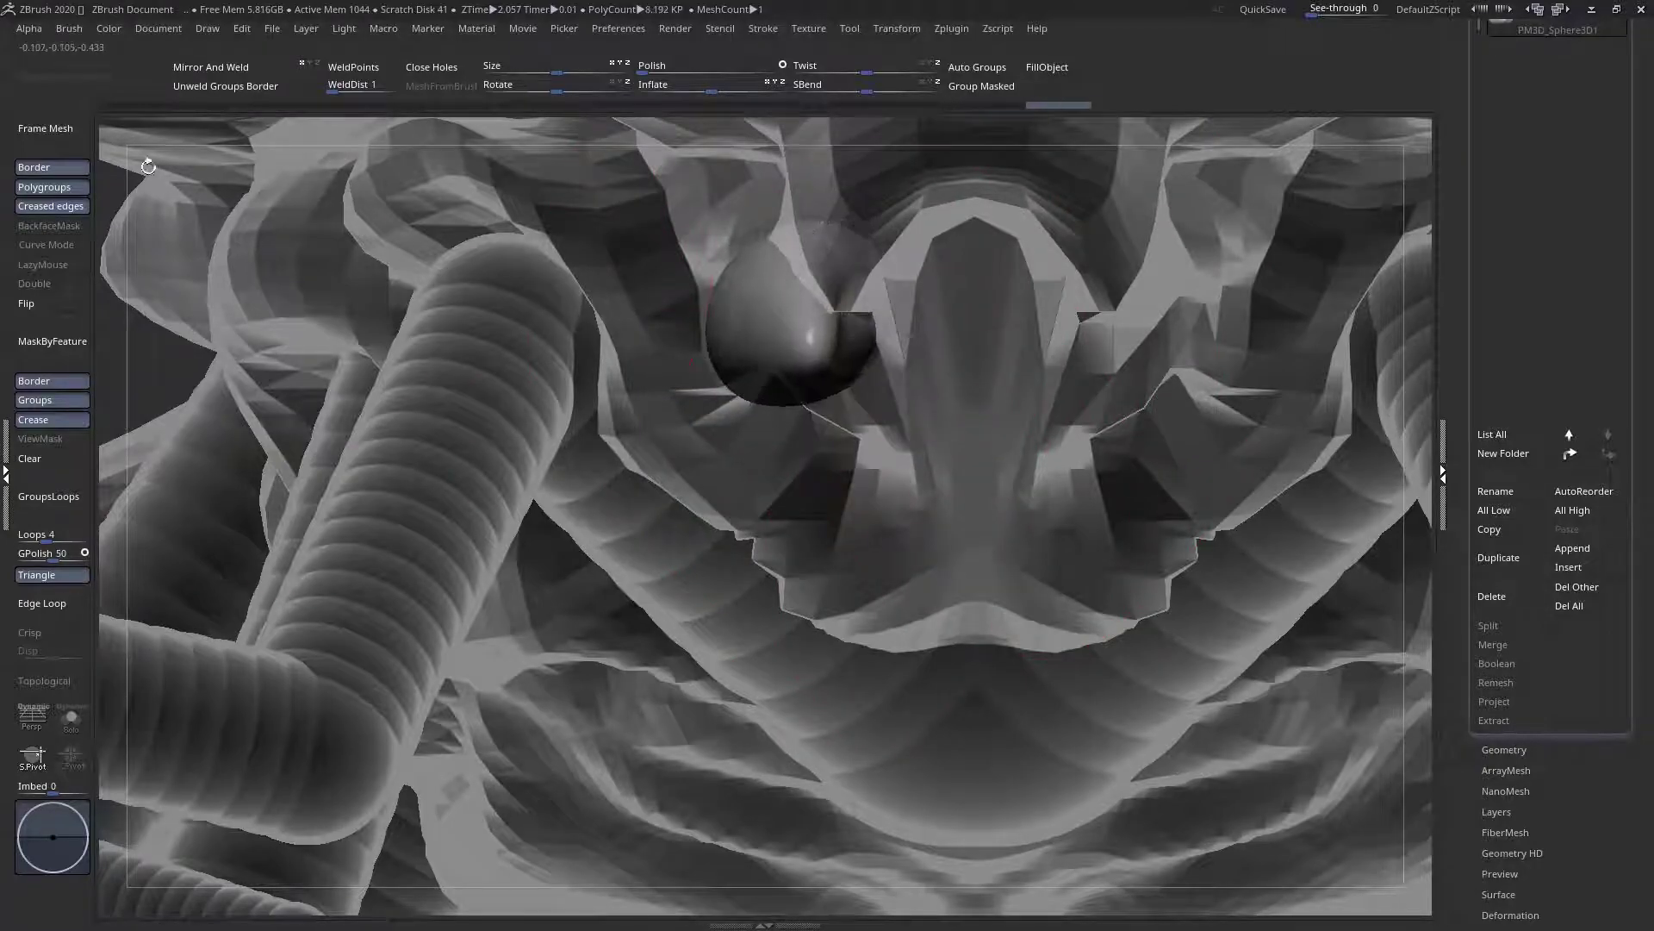
Mirror and weld the teardrop to the other side of the head, then duplicate it and move the copy lower
{"action": "left_click", "coordinate": [234, 73]}
{"action": "mouse_move", "coordinate": [1023, 488]}
{"action": "right_mouse_down"}
{"action": "mouse_move", "coordinate": [986, 447]}
{"action": "mouse_move", "coordinate": [986, 393]}
{"action": "mouse_move", "coordinate": [775, 431]}
{"action": "right_mouse_up"}
{"action": "key", "text": "w"}
{"action": "key", "text": "ctrl+shift+d"}
{"action": "mouse_move", "coordinate": [653, 348]}
{"action": "left_mouse_down", "text": "shift"}
{"action": "mouse_move", "coordinate": [800, 342]}
{"action": "mouse_move", "coordinate": [779, 269]}
{"action": "mouse_move", "coordinate": [651, 231]}
{"action": "left_mouse_up", "text": "shift"}
{"action": "mouse_move", "coordinate": [728, 366]}
{"action": "left_mouse_down"}
{"action": "mouse_move", "coordinate": [800, 484]}
{"action": "mouse_move", "coordinate": [776, 466]}
{"action": "left_mouse_up"}
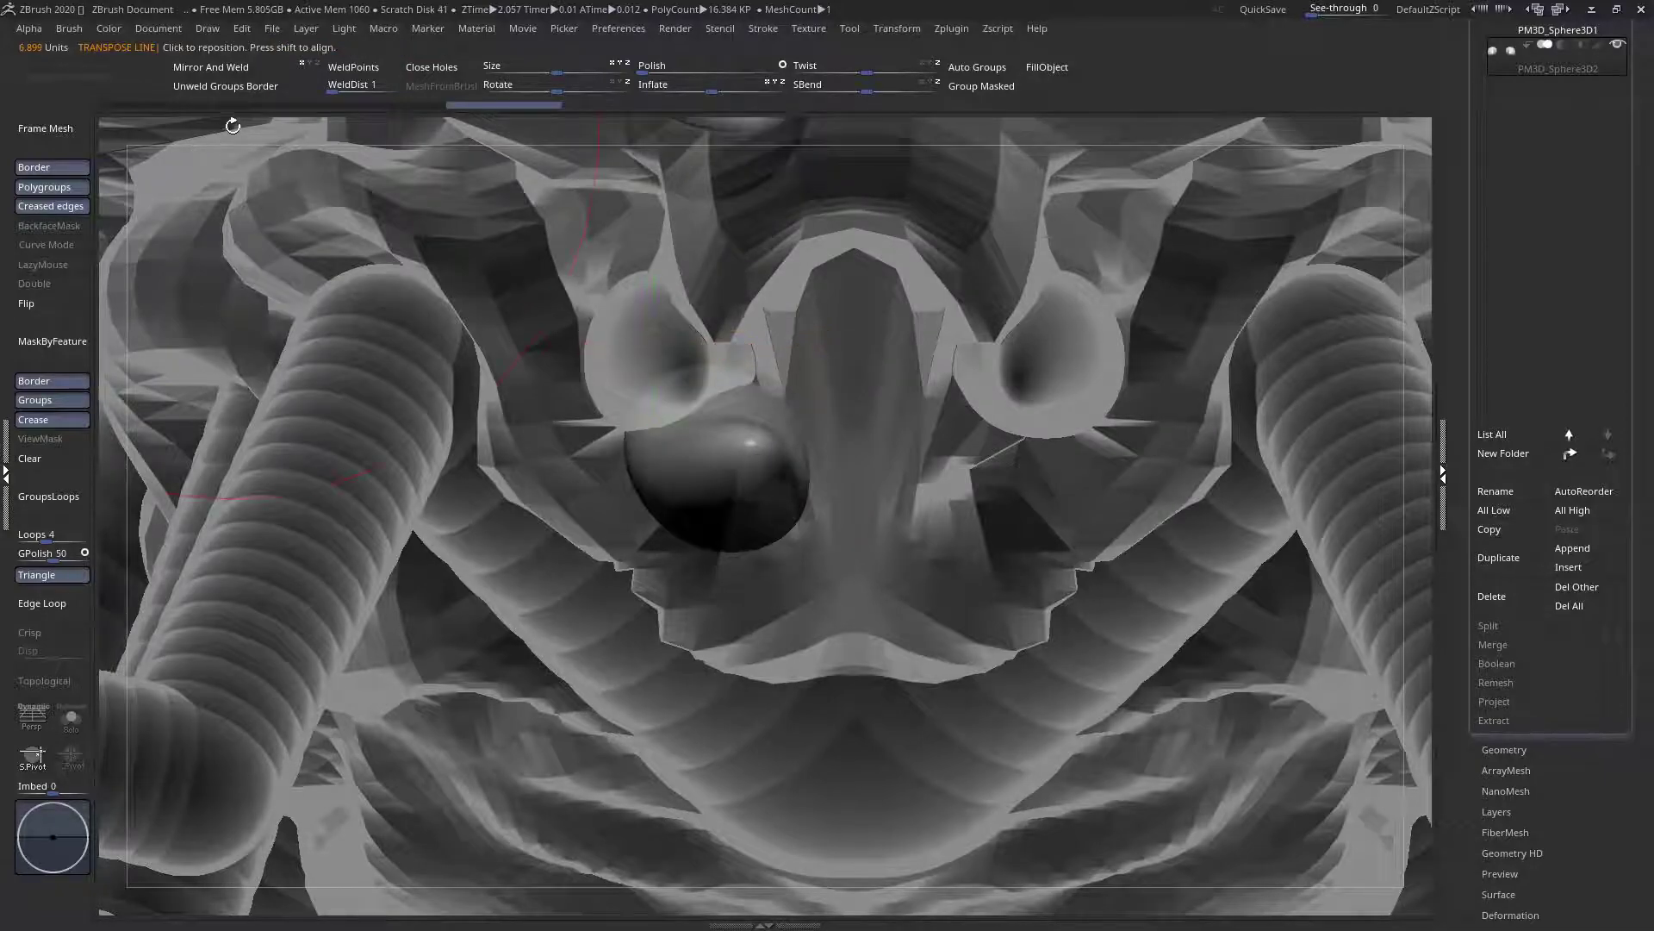
Mirror and weld the lower teardrop copy and remove the extra upper pair
{"action": "left_click", "coordinate": [248, 69]}
{"action": "key", "text": "f"}
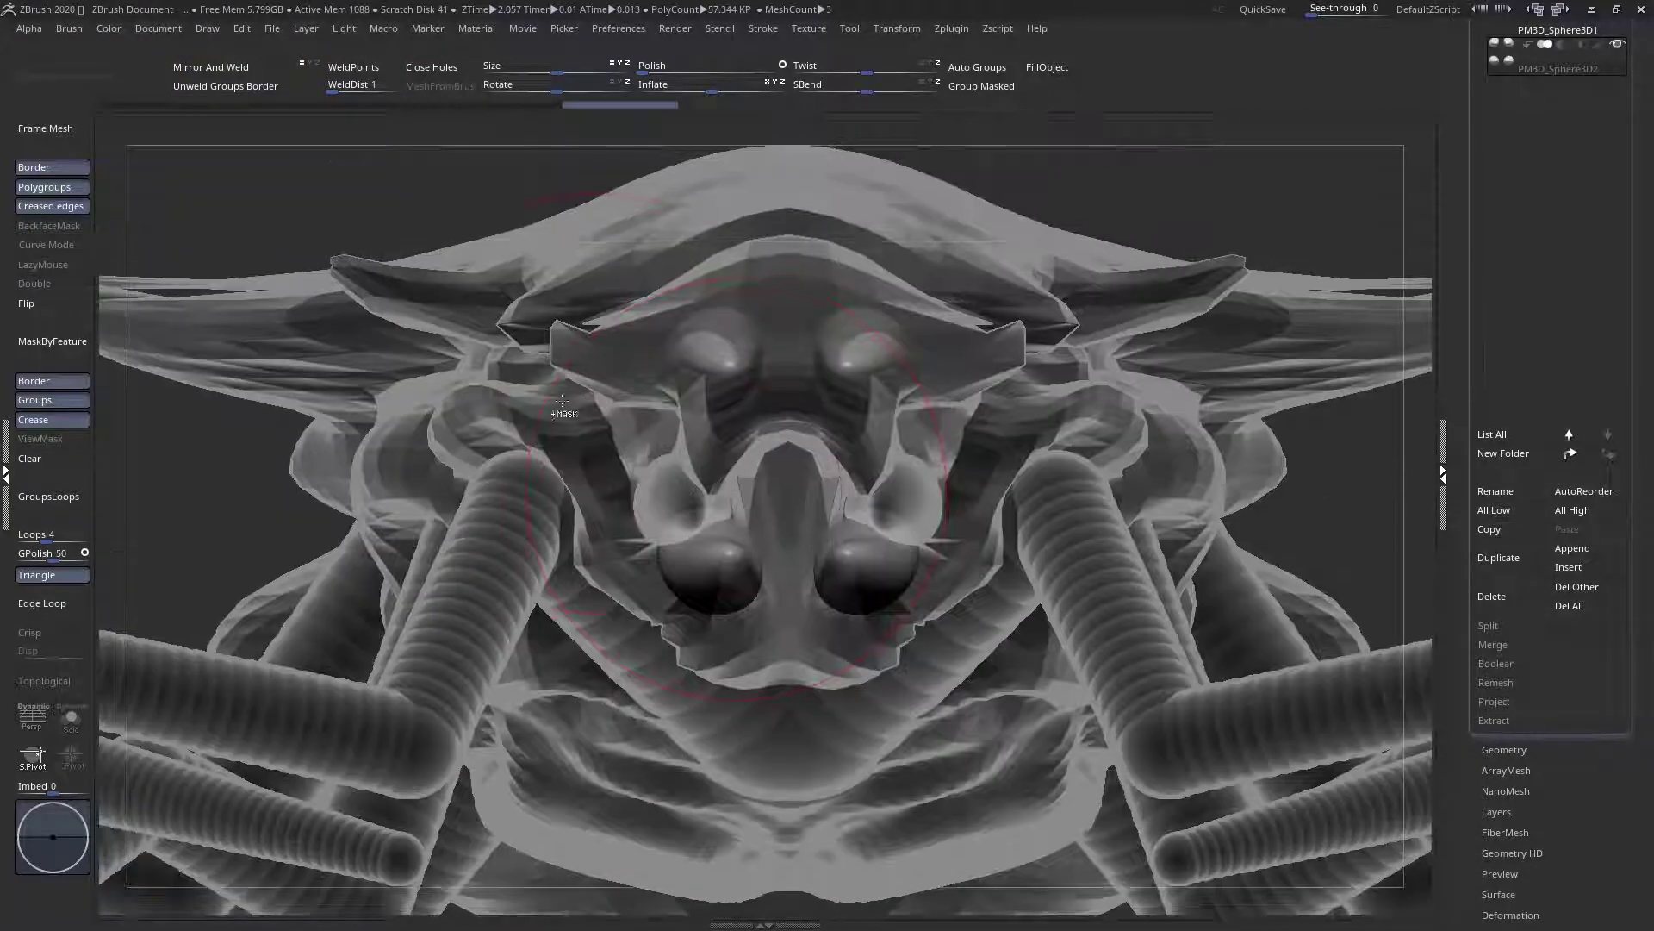
{"action": "left_click_drag", "start_coordinate": [822, 469], "coordinate": [1017, 205], "text": "ctrl"}
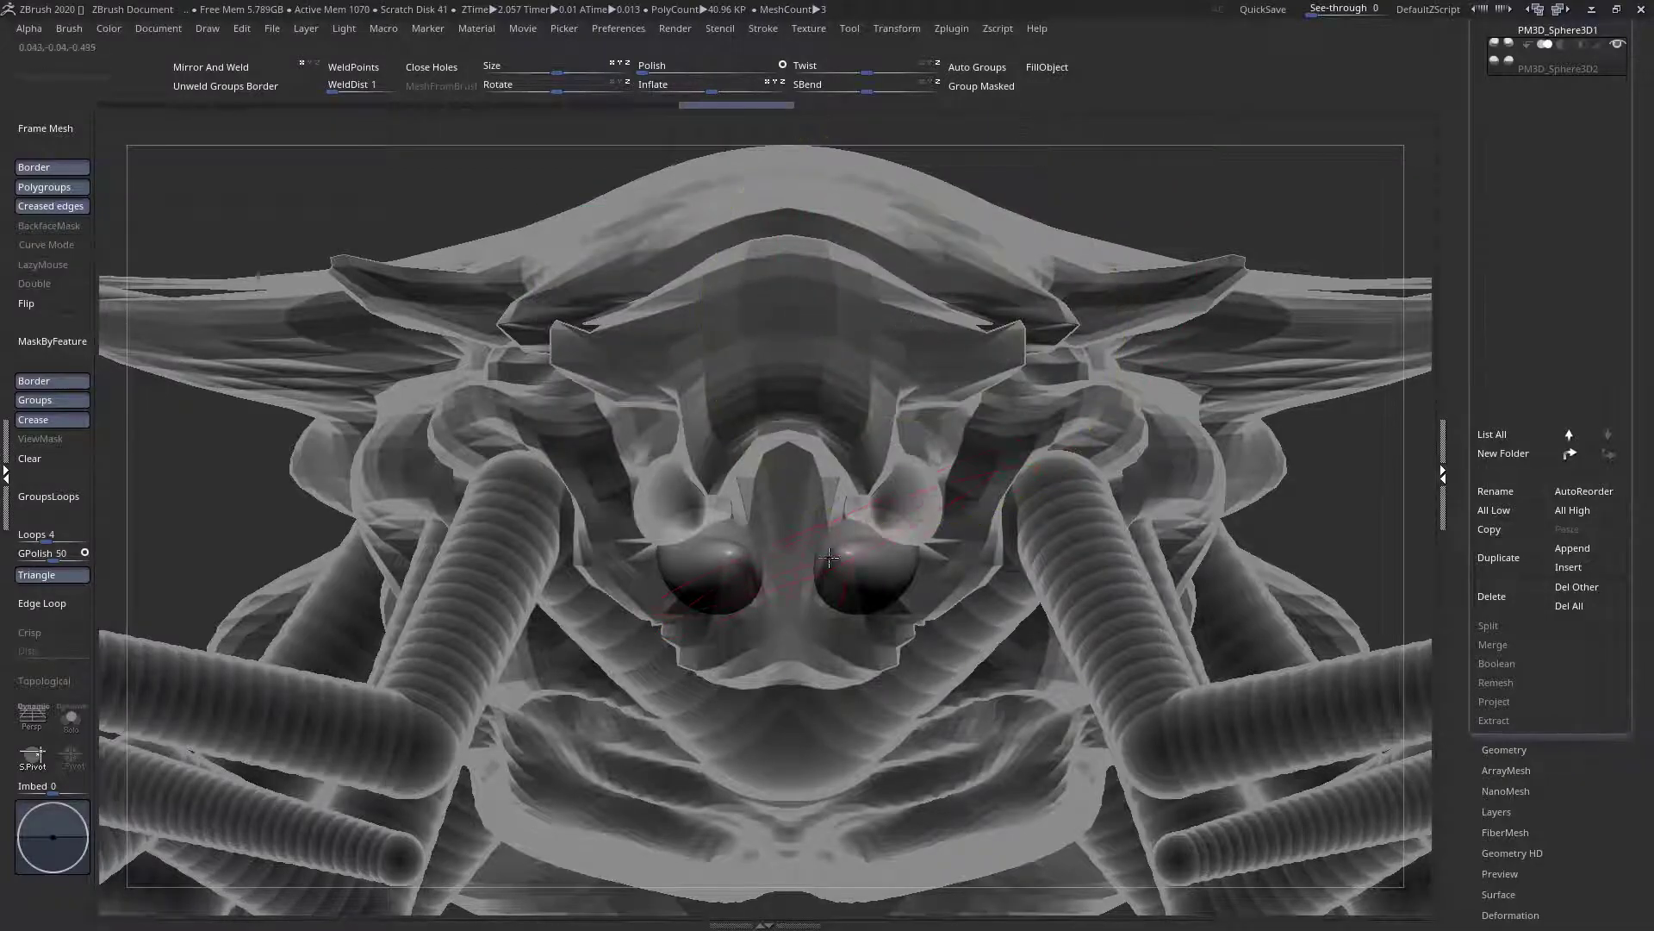
{"action": "right_click_drag", "start_coordinate": [832, 554], "coordinate": [890, 638], "text": "ctrl"}
Reposition the lower teardrop pair beside the head's central column with the transpose line
{"action": "left_click_drag", "start_coordinate": [822, 549], "coordinate": [1081, 552], "text": "shift"}
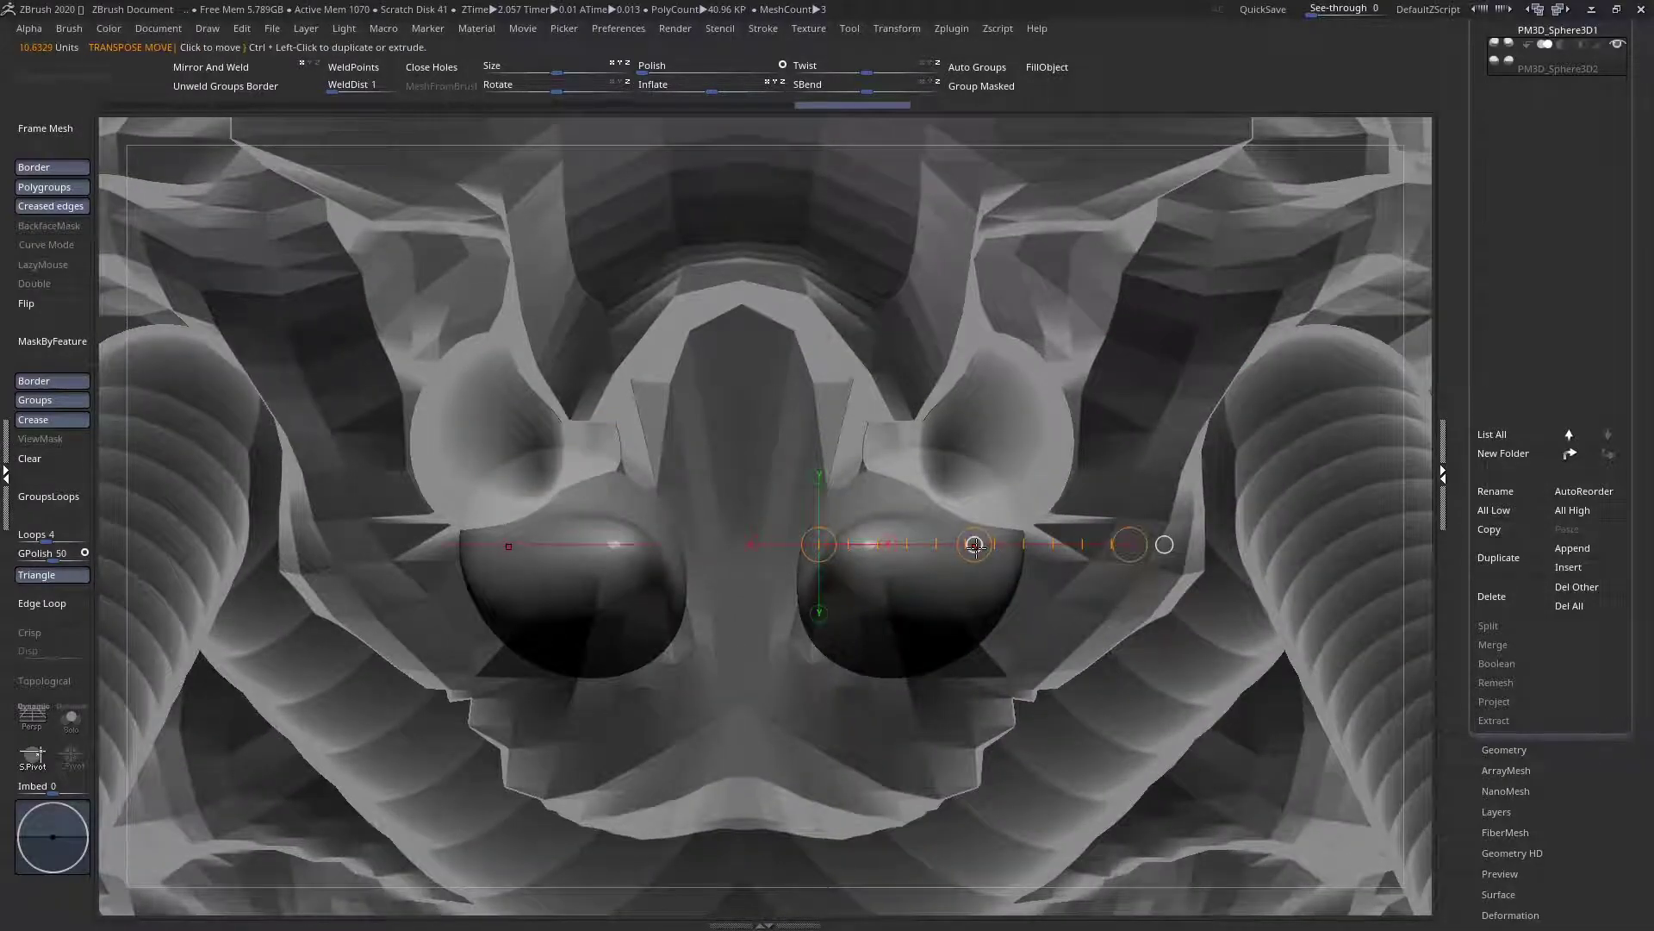
{"action": "left_click_drag", "start_coordinate": [972, 544], "coordinate": [916, 575]}
{"action": "right_click_drag", "start_coordinate": [915, 578], "coordinate": [789, 576], "text": "ctrl"}
{"action": "right_click_drag", "start_coordinate": [866, 527], "coordinate": [703, 612], "text": "ctrl"}
{"action": "right_click_drag", "start_coordinate": [720, 449], "coordinate": [762, 278]}
{"action": "right_click_drag", "start_coordinate": [836, 517], "coordinate": [870, 630], "text": "ctrl"}
Move the lower teardrop pair outward so each sits outside the inner mouthpart
{"action": "right_click", "coordinate": [764, 586]}
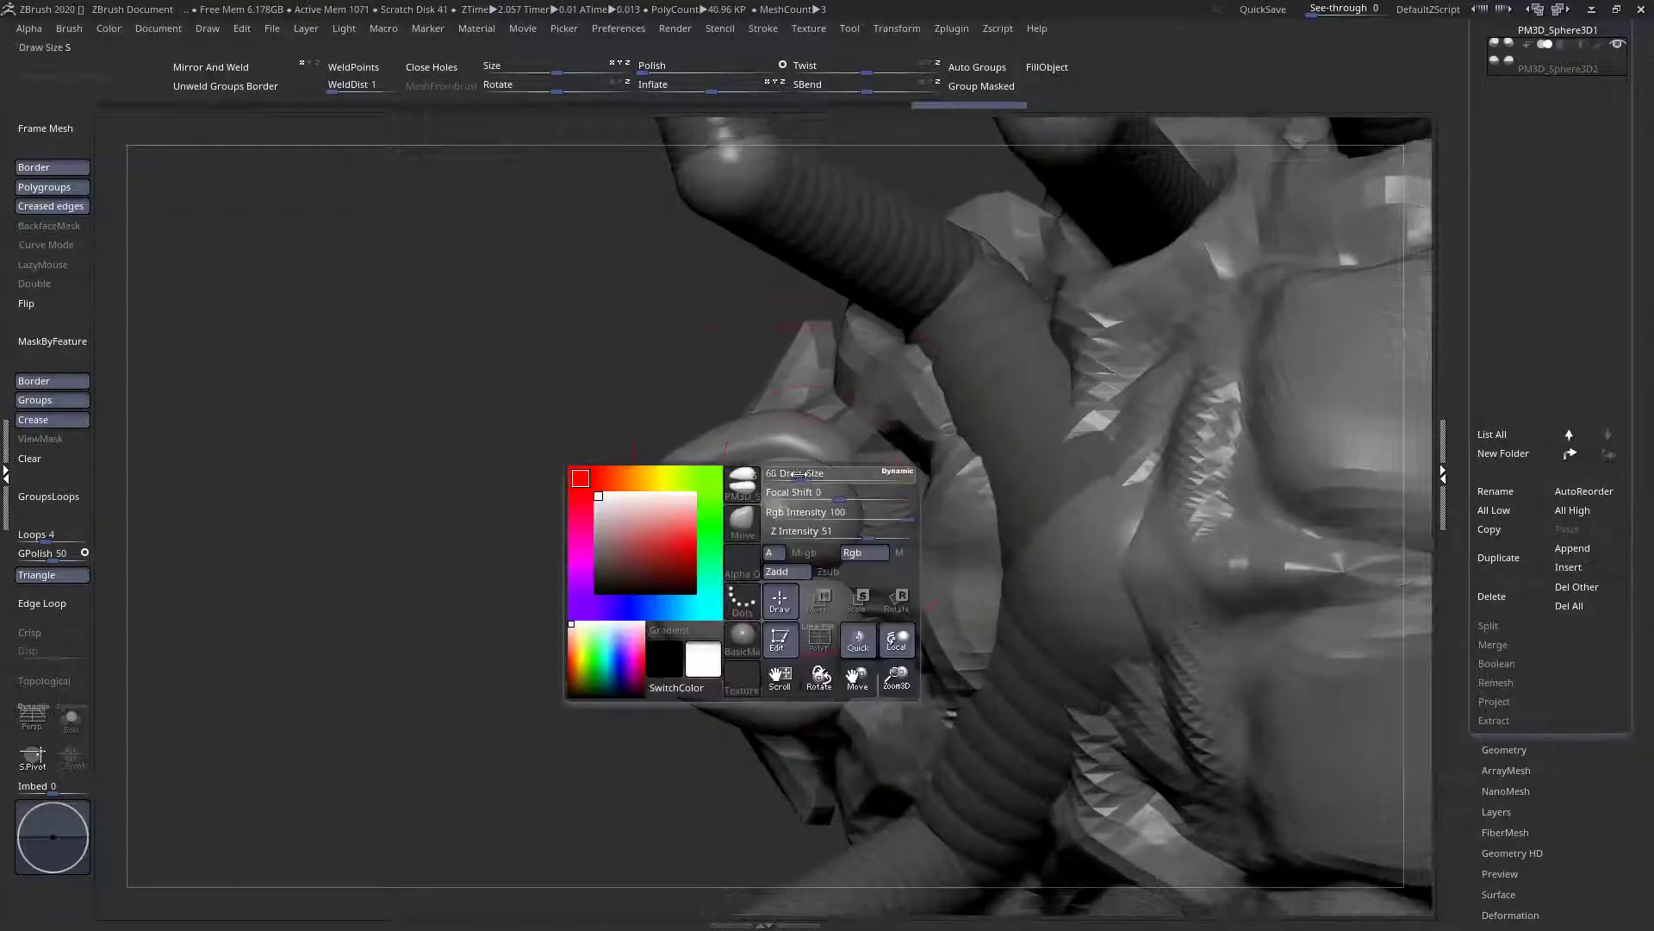
{"action": "right_click_drag", "start_coordinate": [775, 440], "coordinate": [731, 443]}
{"action": "key", "text": "w"}
{"action": "left_click_drag", "start_coordinate": [720, 517], "coordinate": [924, 518], "text": "shift"}
{"action": "left_click_drag", "start_coordinate": [821, 518], "coordinate": [959, 527]}
{"action": "key", "text": "q"}
Bend and stretch the outer teardrop pair into curved, downward-hanging mandibles with the Move brush
{"action": "right_click_drag", "start_coordinate": [680, 500], "coordinate": [758, 474]}
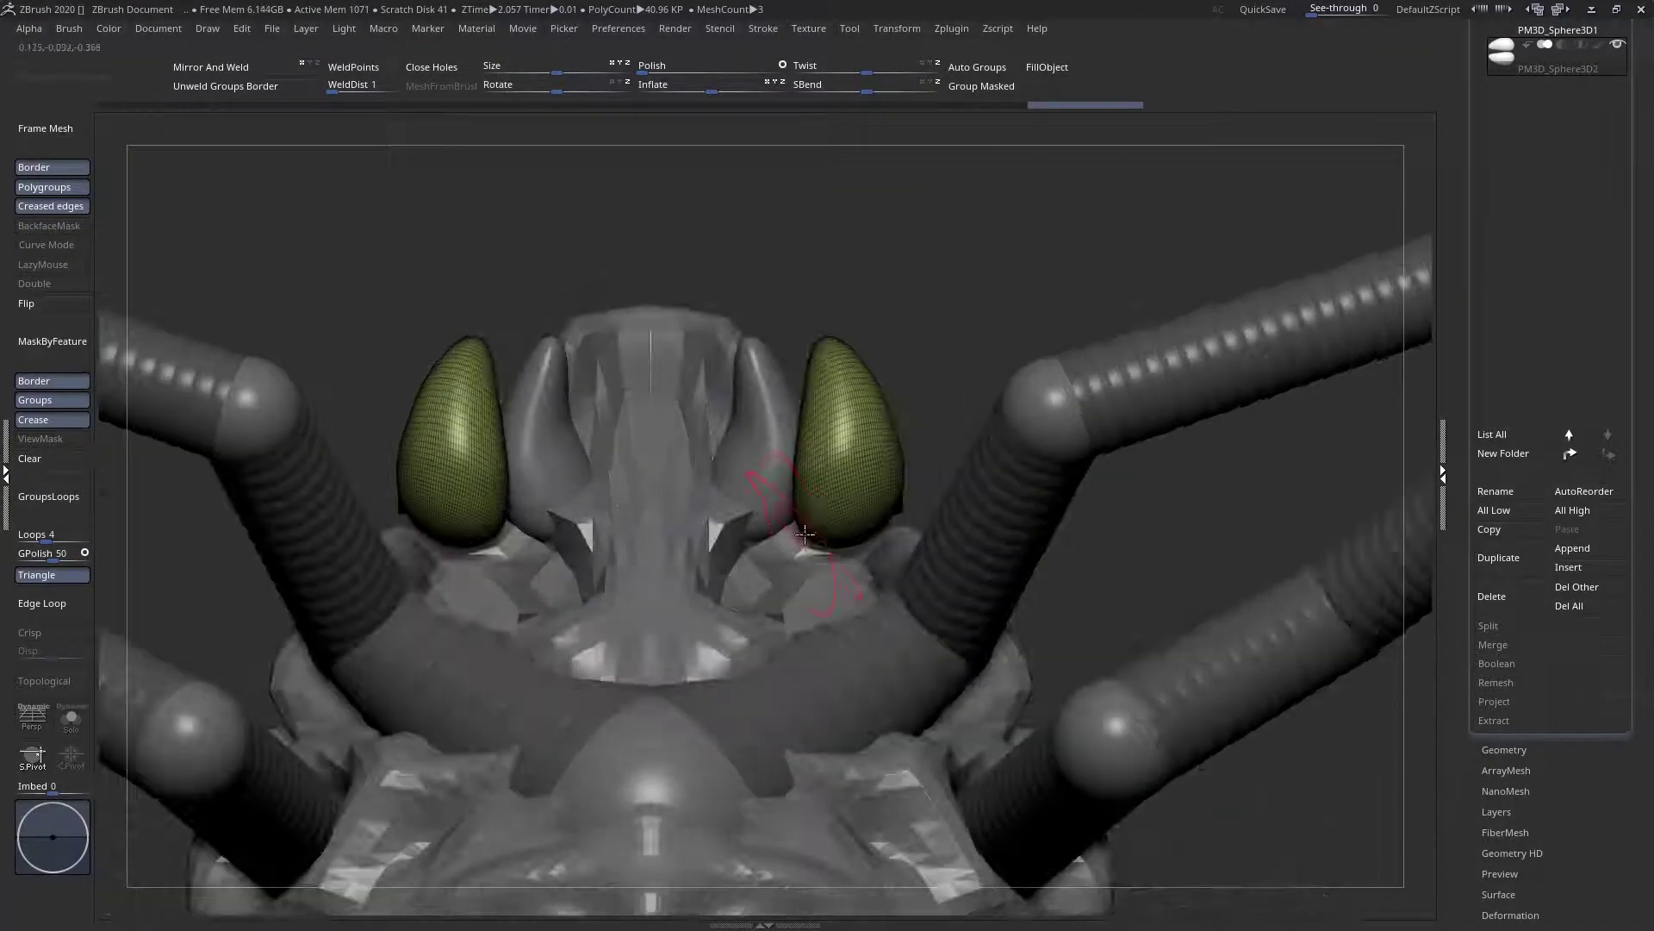
{"action": "key", "text": "space"}
{"action": "left_click_drag", "start_coordinate": [835, 528], "coordinate": [794, 608]}
{"action": "left_click_drag", "start_coordinate": [777, 515], "coordinate": [796, 500]}
{"action": "right_click_drag", "start_coordinate": [797, 498], "coordinate": [836, 459]}
{"action": "key", "text": "space"}
{"action": "left_click_drag", "start_coordinate": [836, 459], "coordinate": [817, 544]}
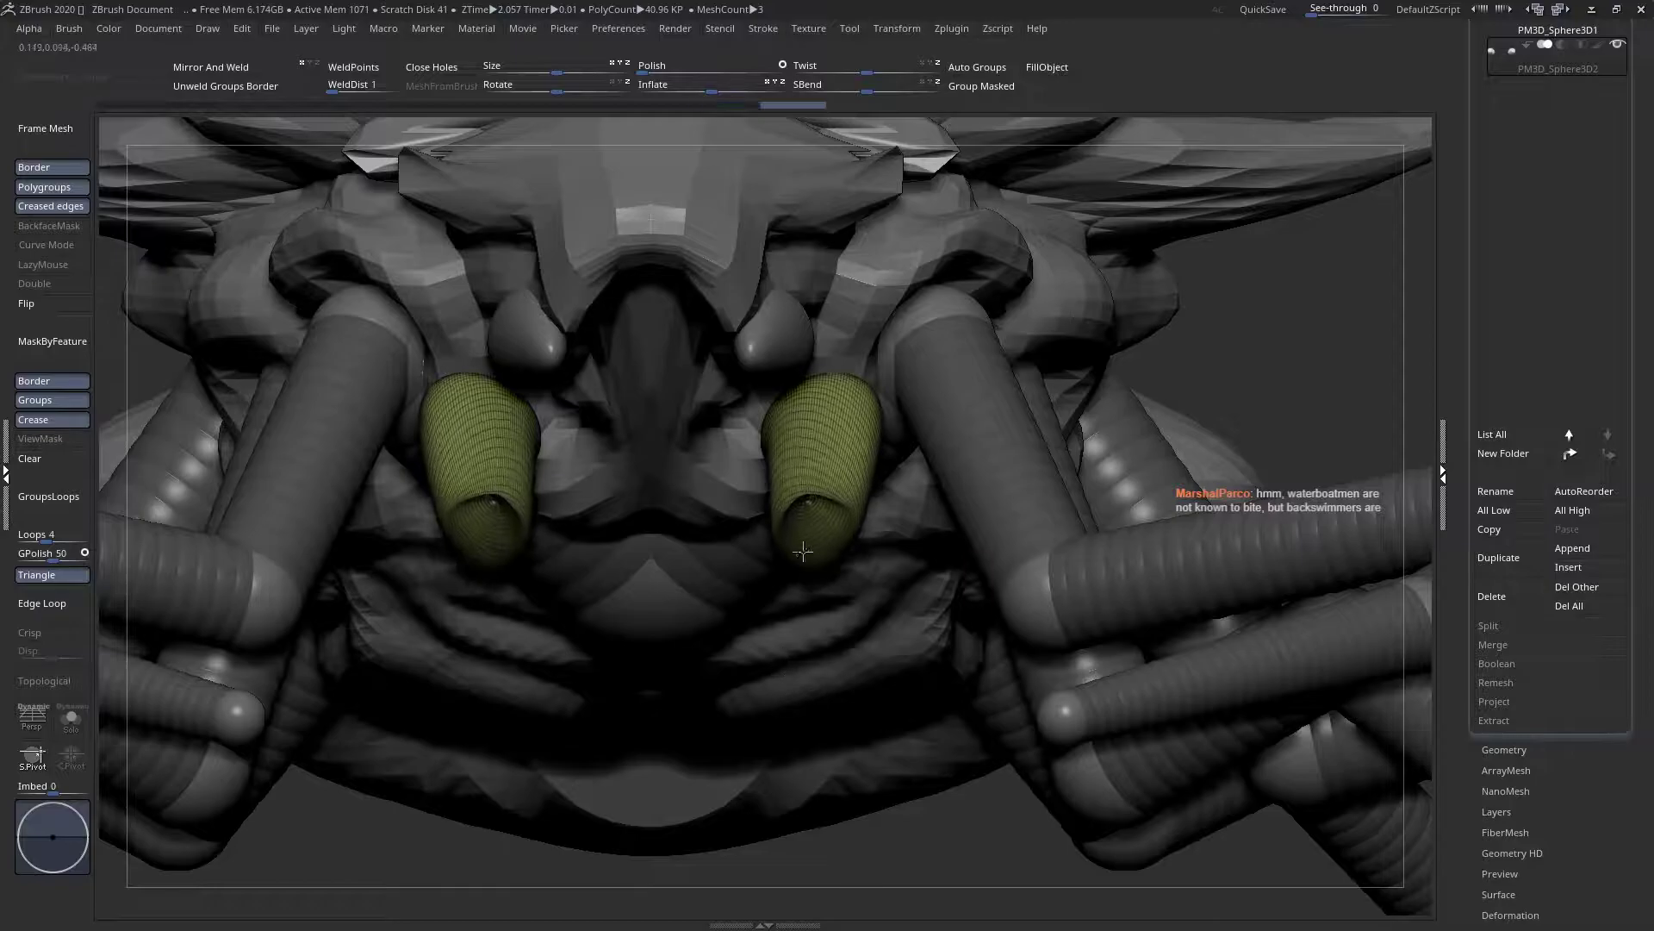
{"action": "right_click_drag", "start_coordinate": [817, 544], "coordinate": [799, 525]}
{"action": "left_click_drag", "start_coordinate": [798, 509], "coordinate": [779, 469]}
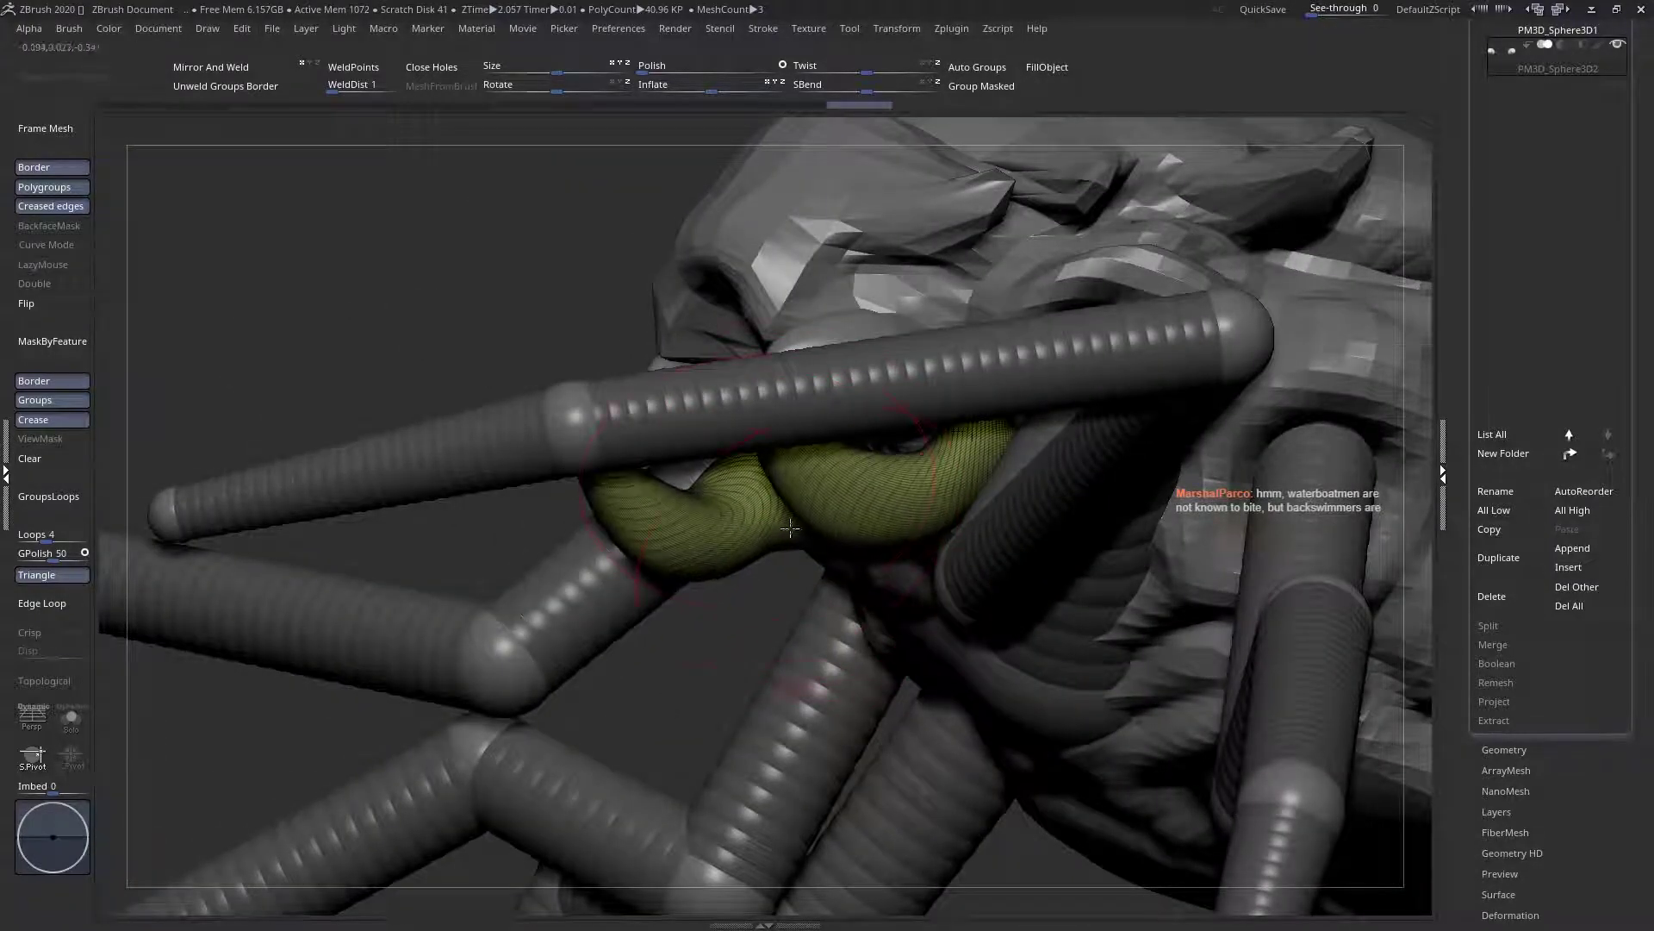
Pull the mandible tips inward toward the centre of the mouth
{"action": "key", "text": "space"}
{"action": "right_click_drag", "start_coordinate": [798, 534], "coordinate": [819, 441]}
{"action": "left_click_drag", "start_coordinate": [911, 410], "coordinate": [834, 527]}
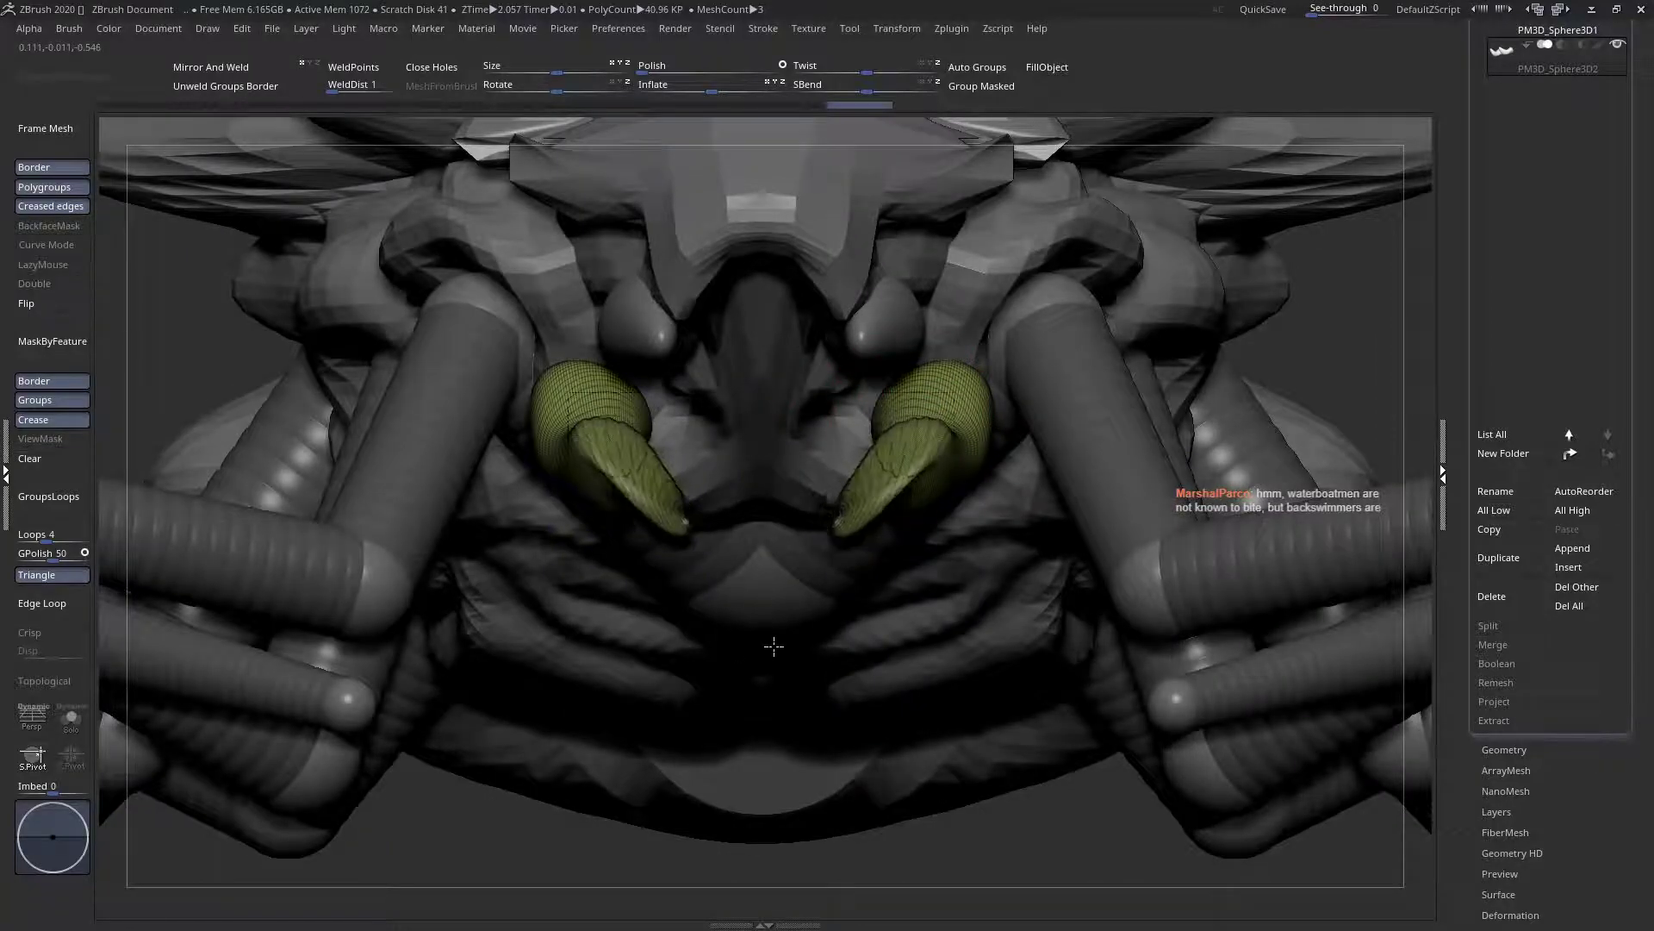
{"action": "right_click_drag", "start_coordinate": [833, 480], "coordinate": [830, 603]}
{"action": "right_click", "coordinate": [832, 608]}
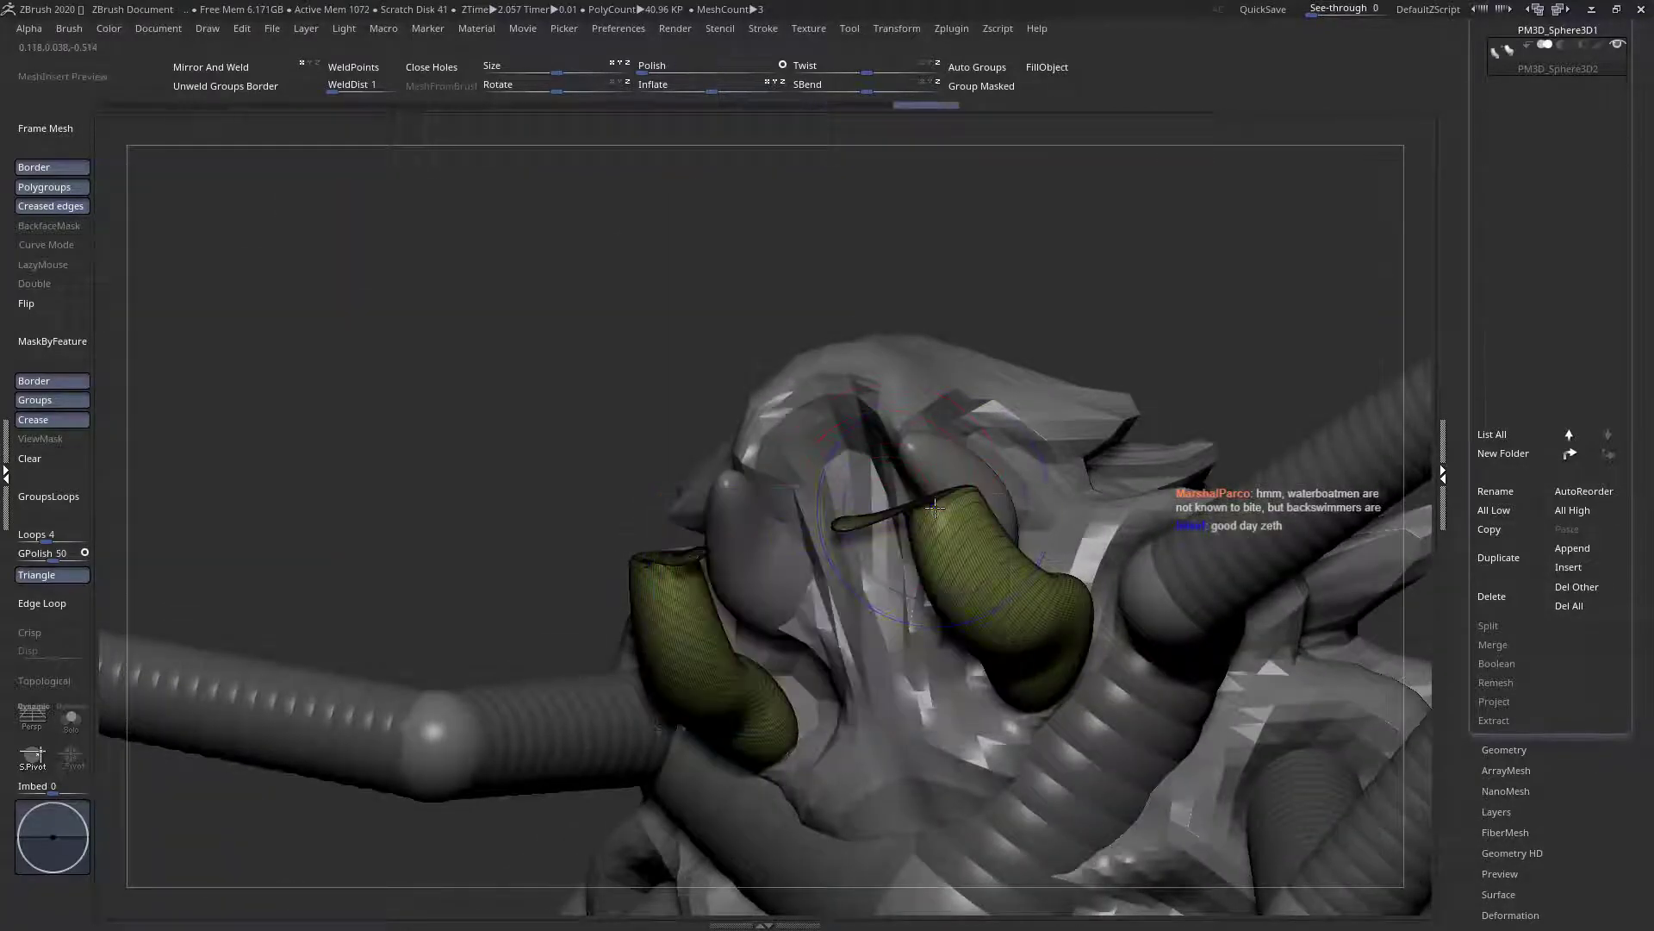
Taper the outer mandibles and bend their tips into sharp, inward-curving hooks with the Move brush
{"action": "left_click_drag", "start_coordinate": [896, 508], "coordinate": [870, 523]}
{"action": "right_click_drag", "start_coordinate": [840, 525], "coordinate": [937, 506]}
{"action": "left_click_drag", "start_coordinate": [933, 507], "coordinate": [949, 468]}
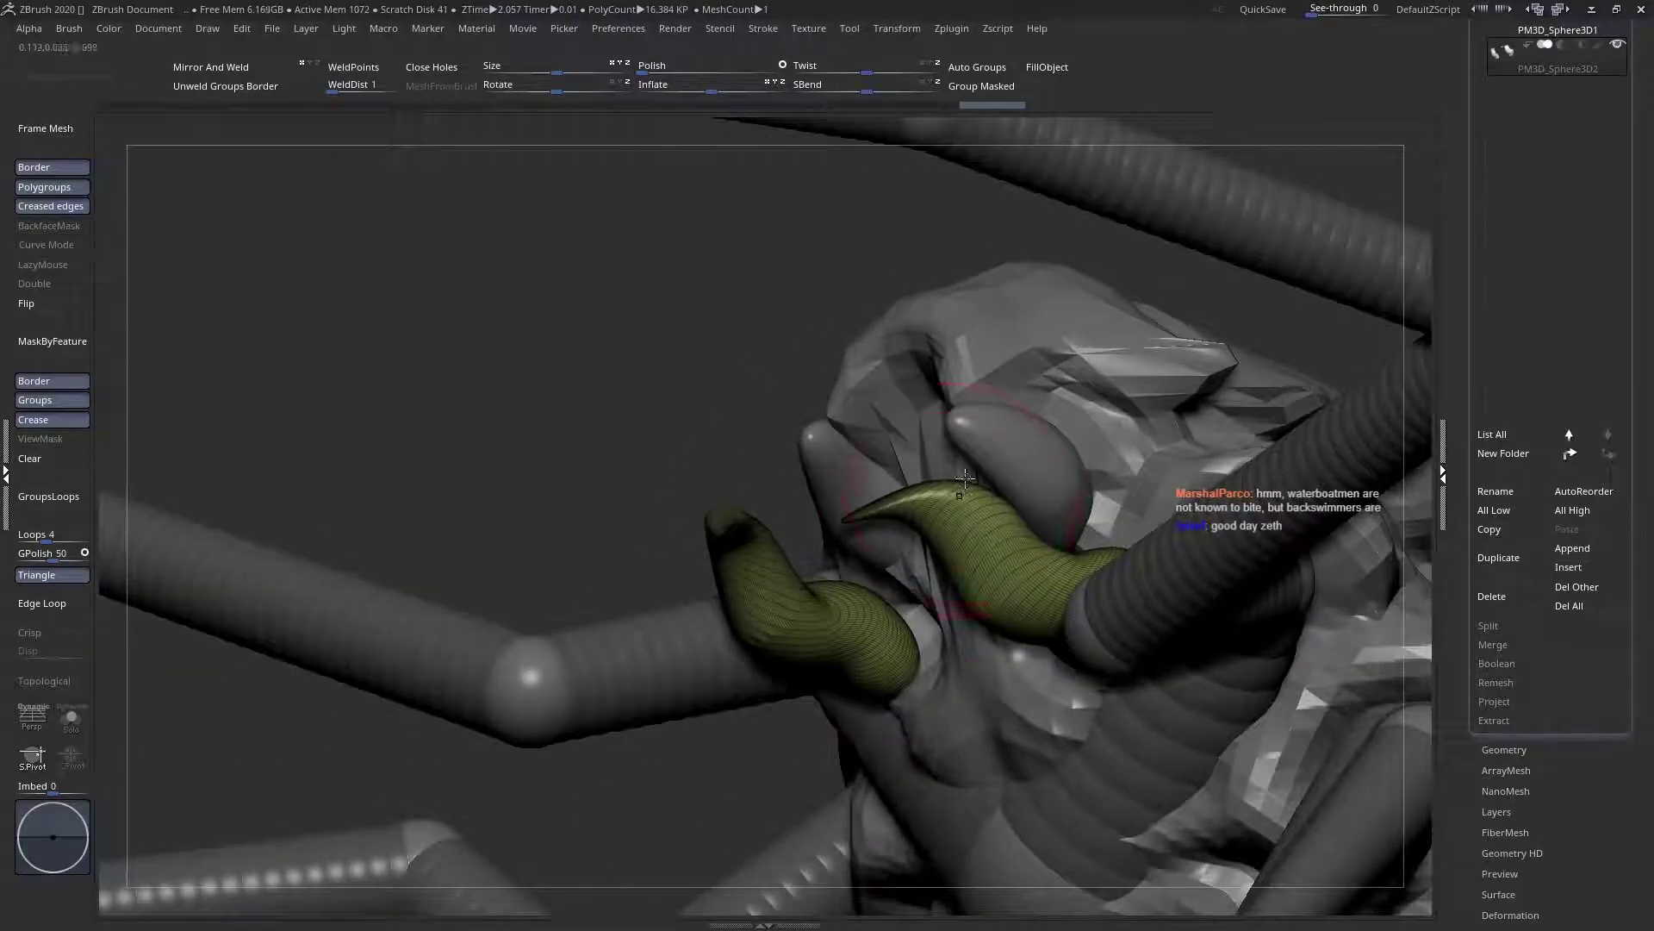
{"action": "right_click_drag", "start_coordinate": [963, 484], "coordinate": [948, 493]}
{"action": "left_click_drag", "start_coordinate": [922, 484], "coordinate": [935, 472]}
{"action": "mouse_move", "coordinate": [935, 483]}
{"action": "right_mouse_down"}
{"action": "mouse_move", "coordinate": [968, 637]}
{"action": "mouse_move", "coordinate": [971, 603]}
{"action": "right_mouse_up"}
{"action": "mouse_move", "coordinate": [948, 502]}
{"action": "left_mouse_down"}
{"action": "mouse_move", "coordinate": [963, 521]}
{"action": "mouse_move", "coordinate": [931, 522]}
{"action": "left_mouse_up"}
{"action": "right_click_drag", "start_coordinate": [930, 519], "coordinate": [934, 483]}
{"action": "right_click", "coordinate": [972, 532]}
{"action": "left_click_drag", "start_coordinate": [970, 533], "coordinate": [954, 517]}
Refine the outer mandibles' curve with the Move brush, and make the inner mouthpart pair active
{"action": "right_click_drag", "start_coordinate": [954, 517], "coordinate": [902, 630]}
{"action": "right_click_drag", "start_coordinate": [958, 552], "coordinate": [913, 526], "text": "ctrl"}
{"action": "left_click", "coordinate": [930, 464], "text": "alt"}
{"action": "right_click_drag", "start_coordinate": [914, 525], "coordinate": [689, 557], "text": "alt"}
{"action": "left_click", "coordinate": [635, 628], "text": "alt"}
{"action": "right_click_drag", "start_coordinate": [635, 628], "coordinate": [703, 517]}
{"action": "right_click", "coordinate": [708, 545]}
{"action": "left_click_drag", "start_coordinate": [694, 568], "coordinate": [662, 590]}
{"action": "left_click", "coordinate": [771, 417], "text": "alt"}
{"action": "right_click_drag", "start_coordinate": [771, 417], "coordinate": [775, 432]}
Try to rotate the inner mouthpart pair with the transpose line
{"action": "mouse_move", "coordinate": [773, 431]}
{"action": "left_mouse_down"}
{"action": "mouse_move", "coordinate": [546, 436]}
{"action": "mouse_move", "coordinate": [606, 490]}
{"action": "left_mouse_up"}
{"action": "key", "text": "ctrl+z"}
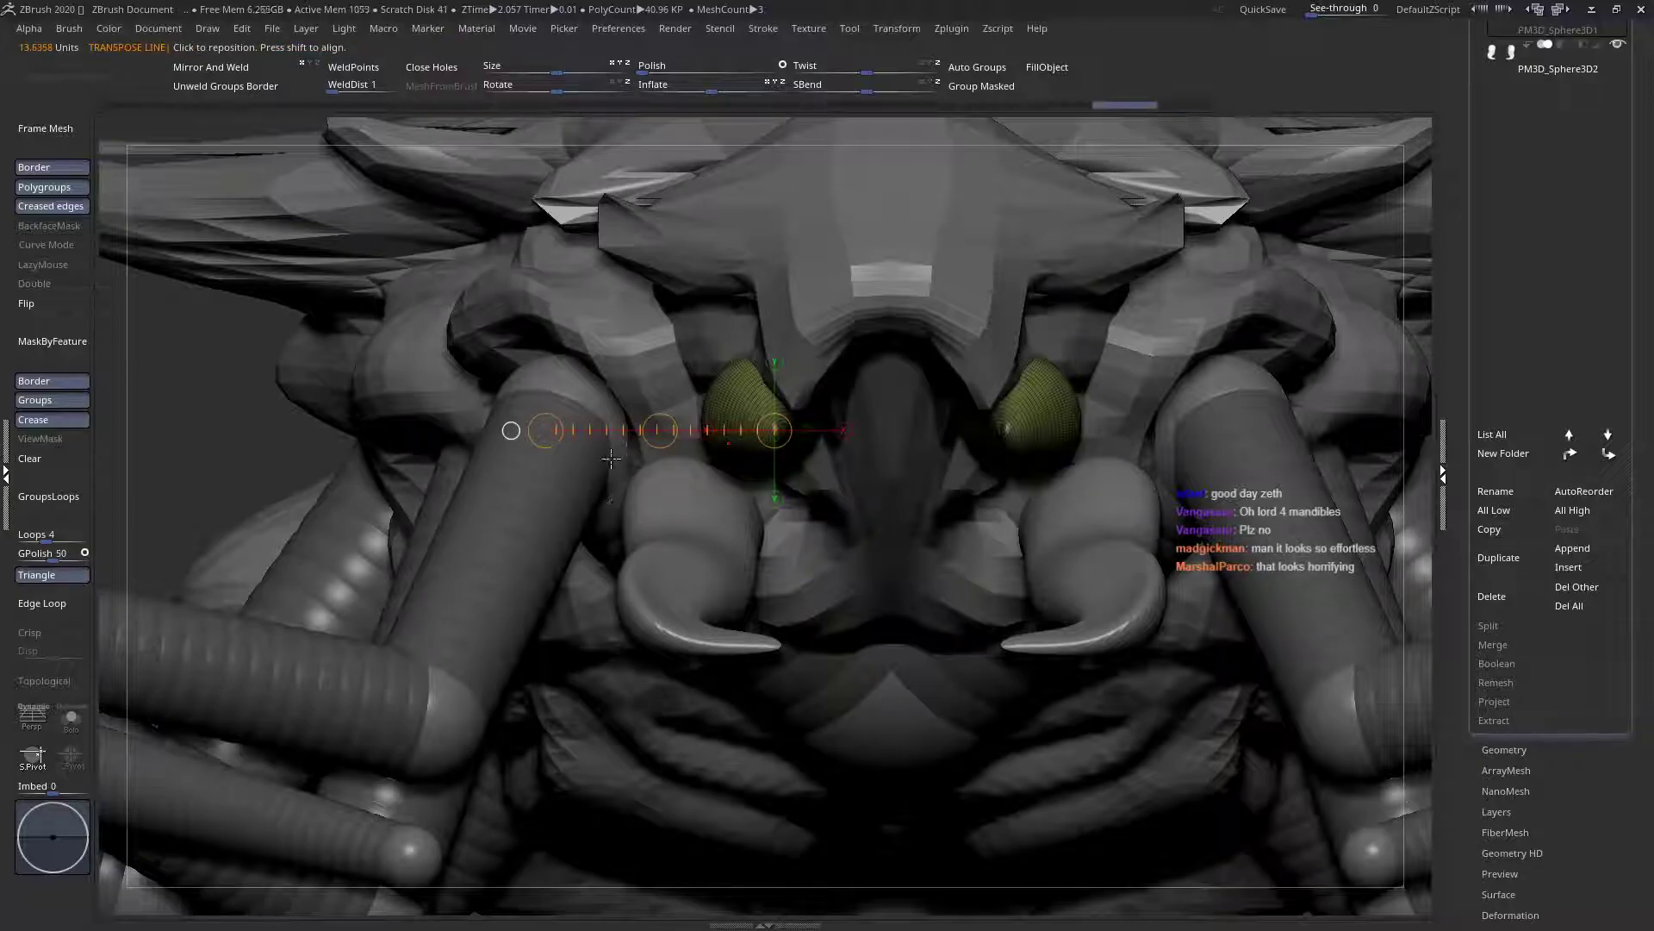
{"action": "left_click_drag", "start_coordinate": [548, 432], "coordinate": [601, 499]}
{"action": "key", "text": "ctrl+z"}
{"action": "mouse_move", "coordinate": [750, 408]}
{"action": "left_mouse_down"}
{"action": "mouse_move", "coordinate": [446, 401]}
{"action": "mouse_move", "coordinate": [551, 482]}
{"action": "left_mouse_up"}
{"action": "key", "text": "ctrl+z"}
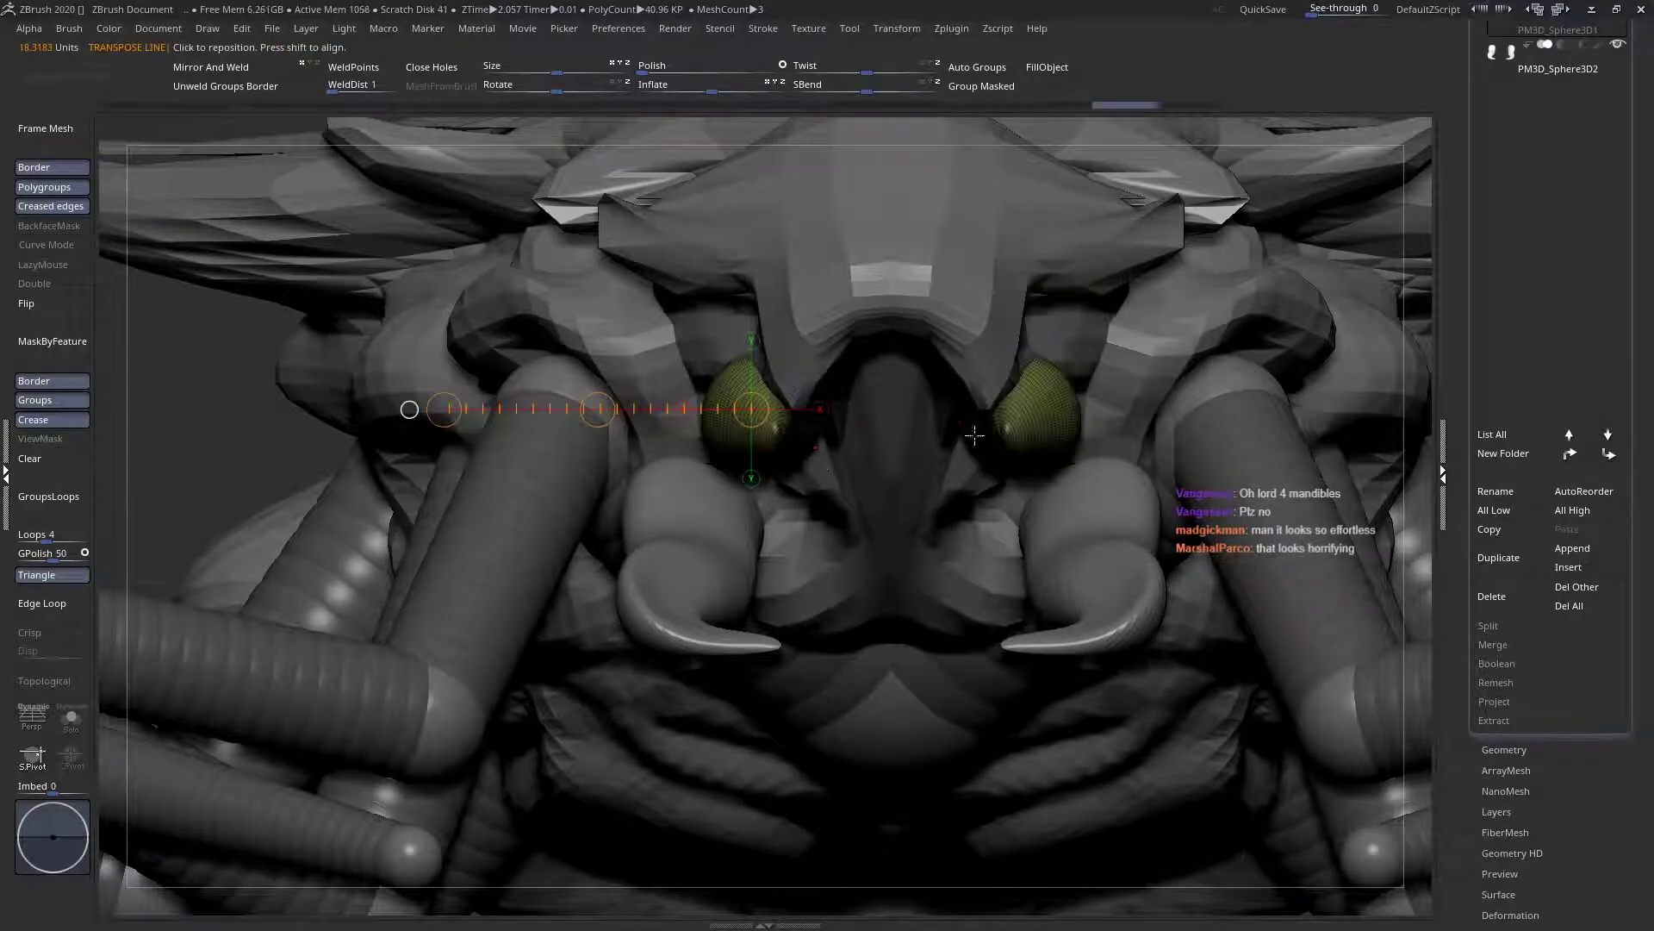
Toggle local symmetry and rotate the inner mouthpart pair toward the central column using horizontal transpose lines
{"action": "left_click", "coordinate": [905, 31]}
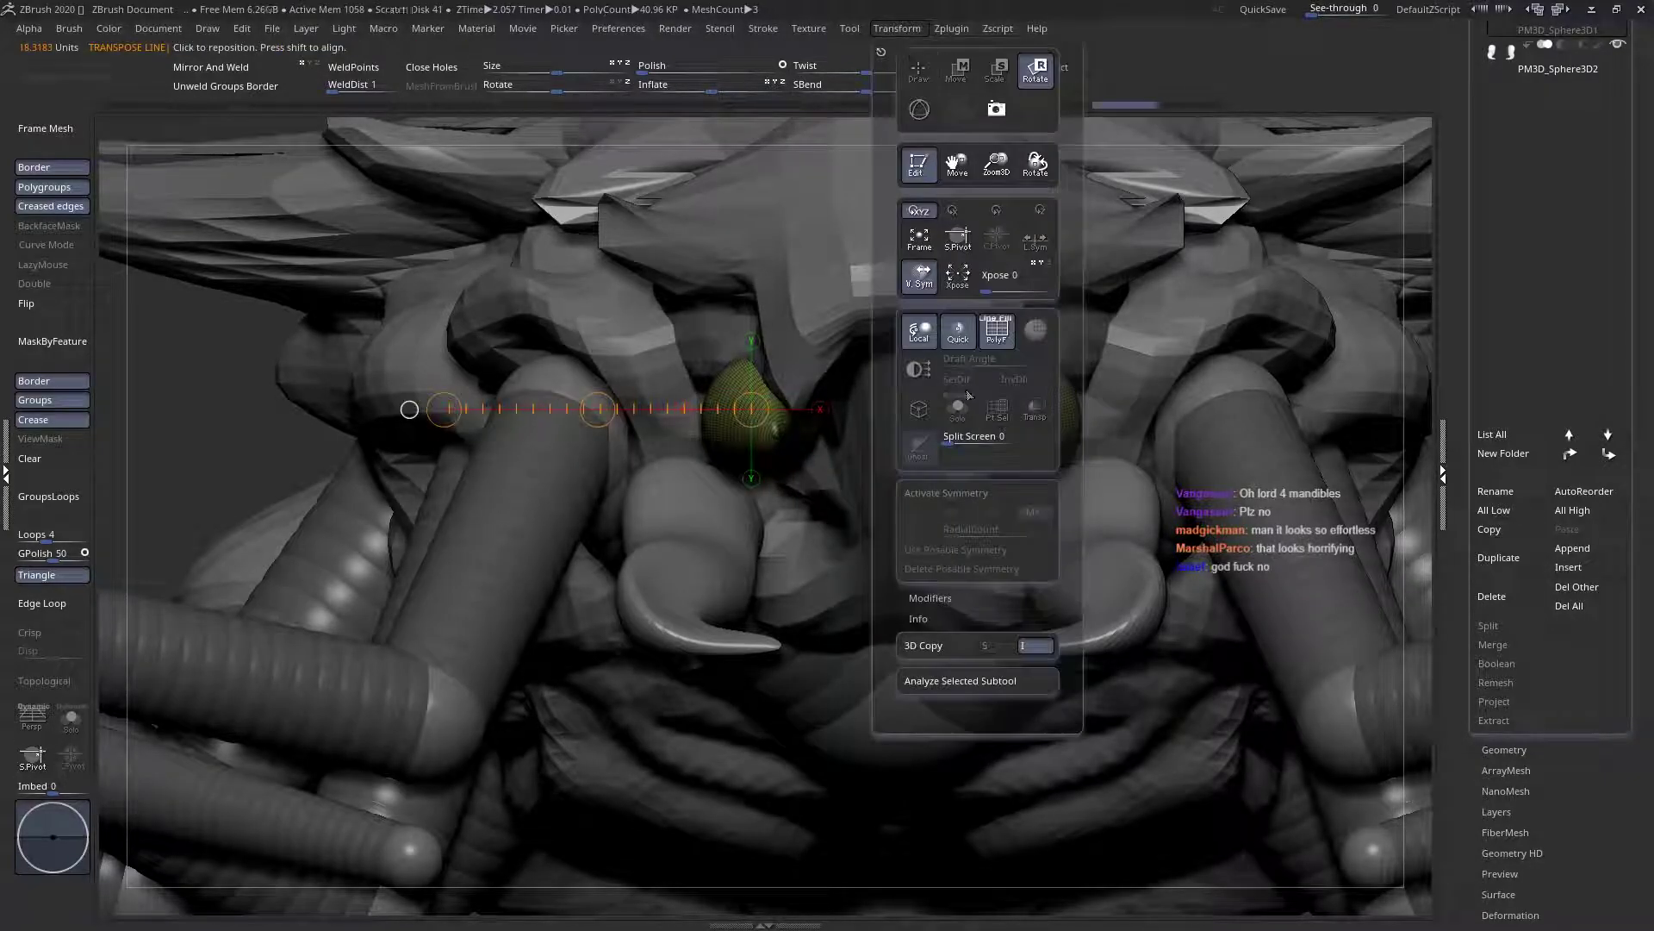
{"action": "left_click", "coordinate": [1026, 255]}
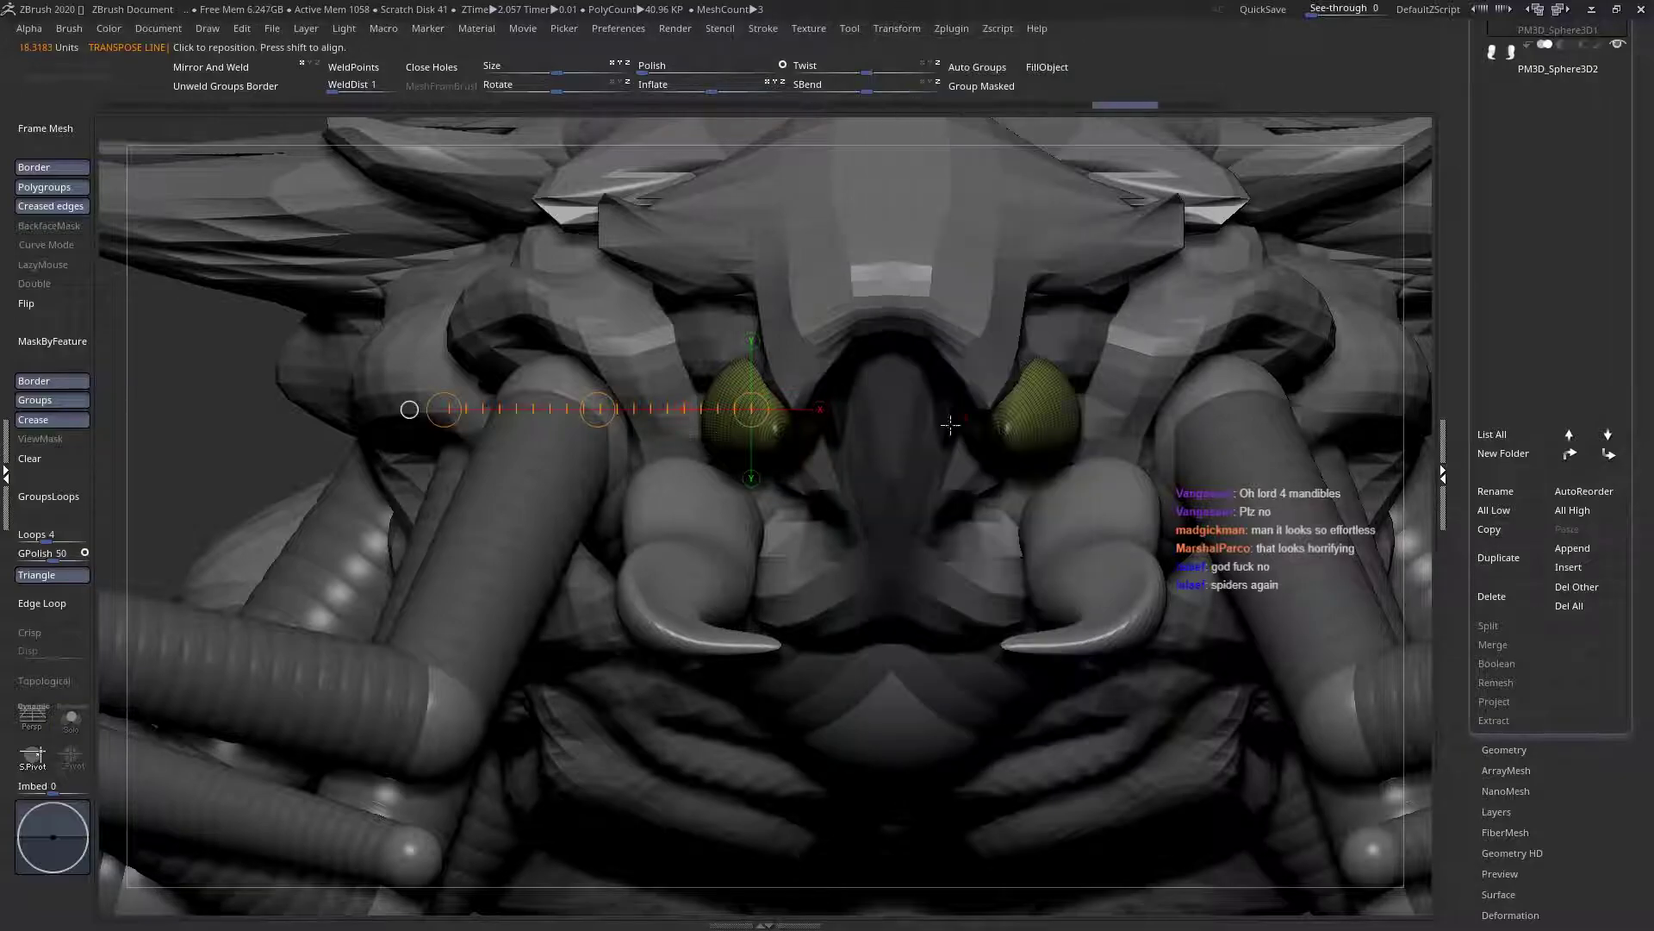
{"action": "mouse_move", "coordinate": [1070, 410]}
{"action": "left_mouse_down", "text": "shift"}
{"action": "mouse_move", "coordinate": [1367, 411]}
{"action": "mouse_move", "coordinate": [1333, 422]}
{"action": "left_mouse_up", "text": "shift"}
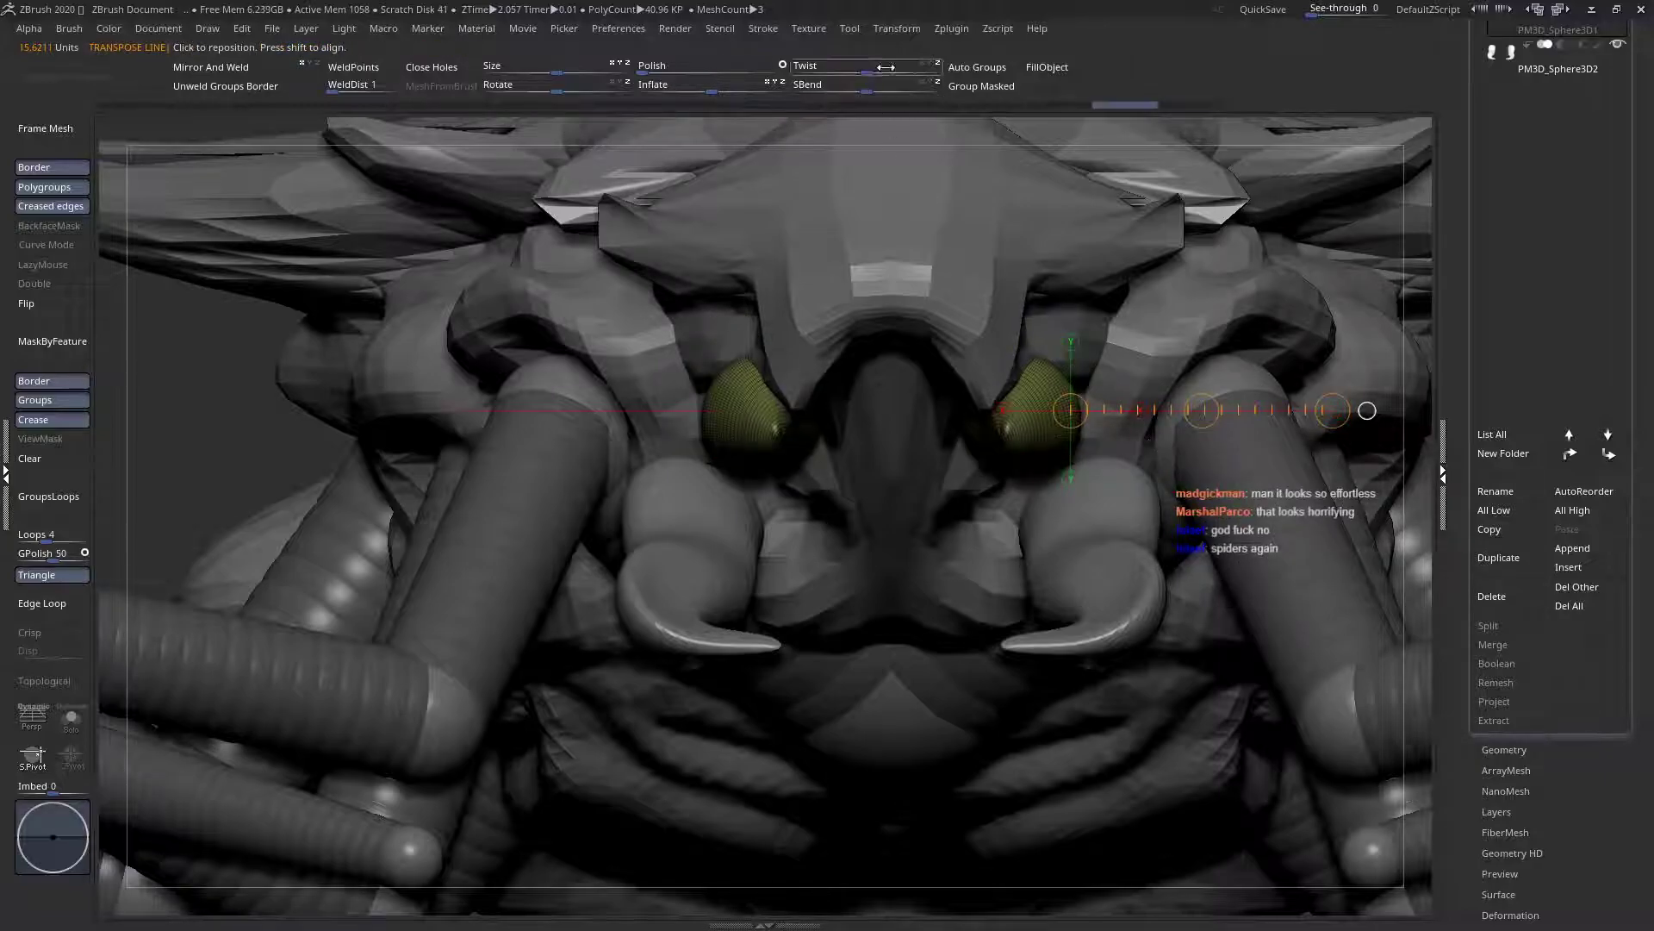
{"action": "left_click", "coordinate": [901, 30]}
{"action": "left_click", "coordinate": [1026, 248]}
{"action": "left_click_drag", "start_coordinate": [1338, 413], "coordinate": [1335, 403]}
{"action": "left_click_drag", "start_coordinate": [1201, 411], "coordinate": [1155, 483]}
{"action": "left_click_drag", "start_coordinate": [792, 465], "coordinate": [528, 466]}
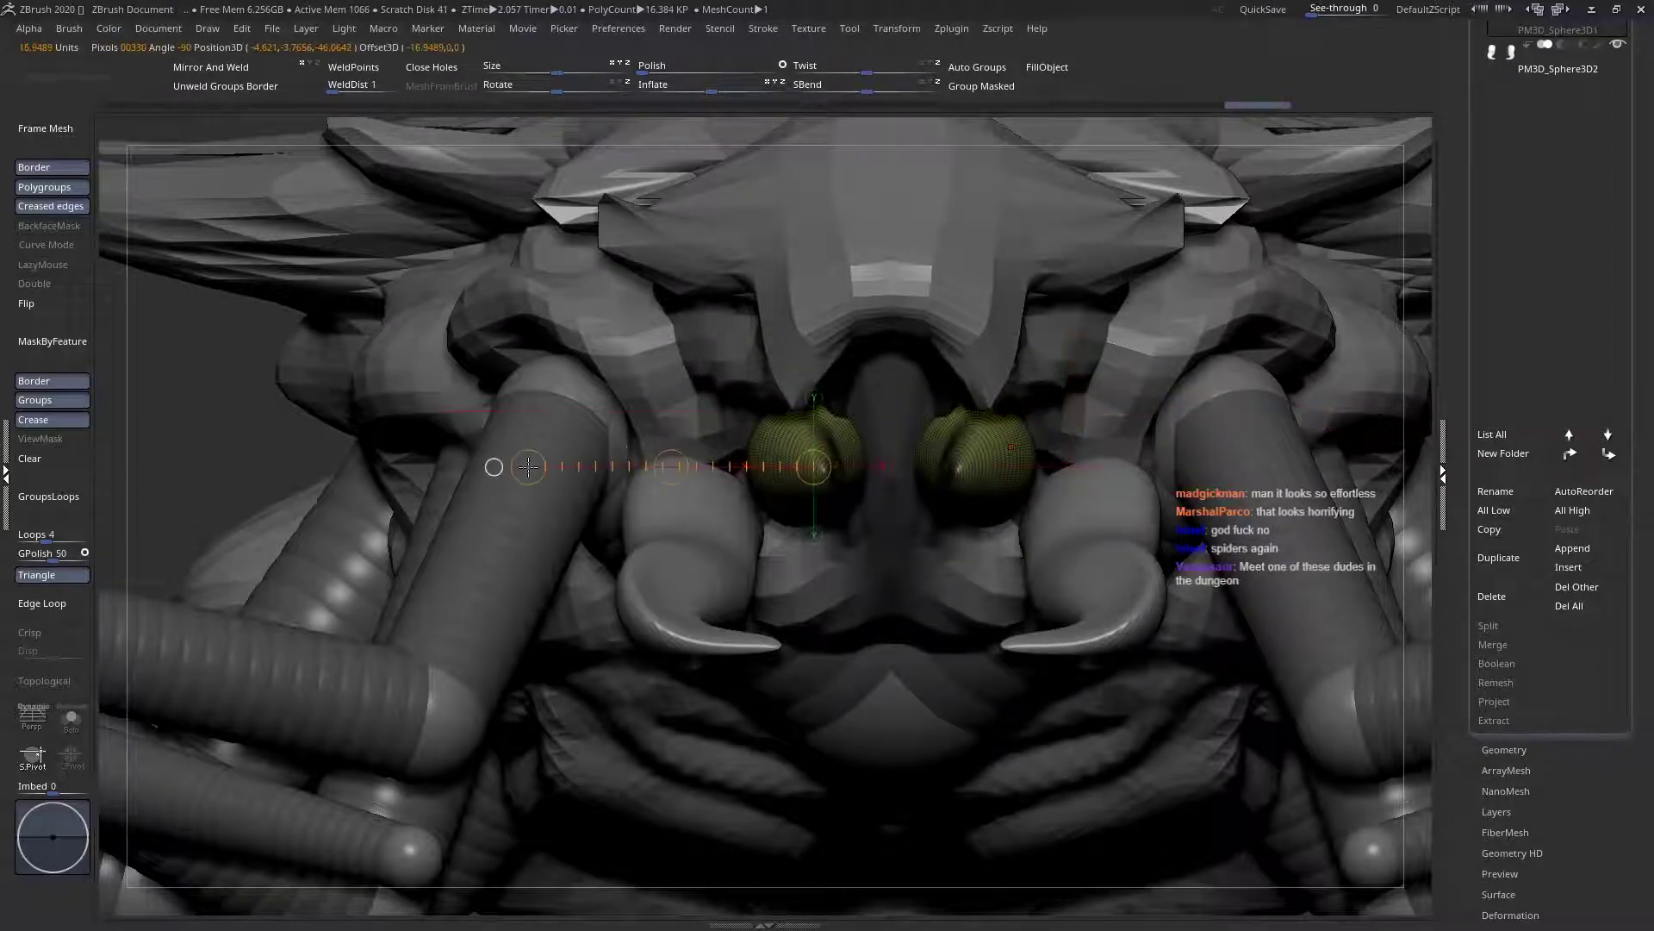
{"action": "left_click_drag", "start_coordinate": [671, 466], "coordinate": [686, 434]}
{"action": "right_click_drag", "start_coordinate": [687, 435], "coordinate": [798, 237]}
Reshape the inner mouthpart pair from the side into forward-pointing teardrops beneath the snout with the Move brush
{"action": "key", "text": "q"}
{"action": "right_click_drag", "start_coordinate": [845, 428], "coordinate": [823, 444], "text": "ctrl"}
{"action": "left_click_drag", "start_coordinate": [824, 443], "coordinate": [828, 617]}
{"action": "left_click_drag", "start_coordinate": [784, 387], "coordinate": [875, 383]}
{"action": "left_click_drag", "start_coordinate": [772, 350], "coordinate": [763, 405]}
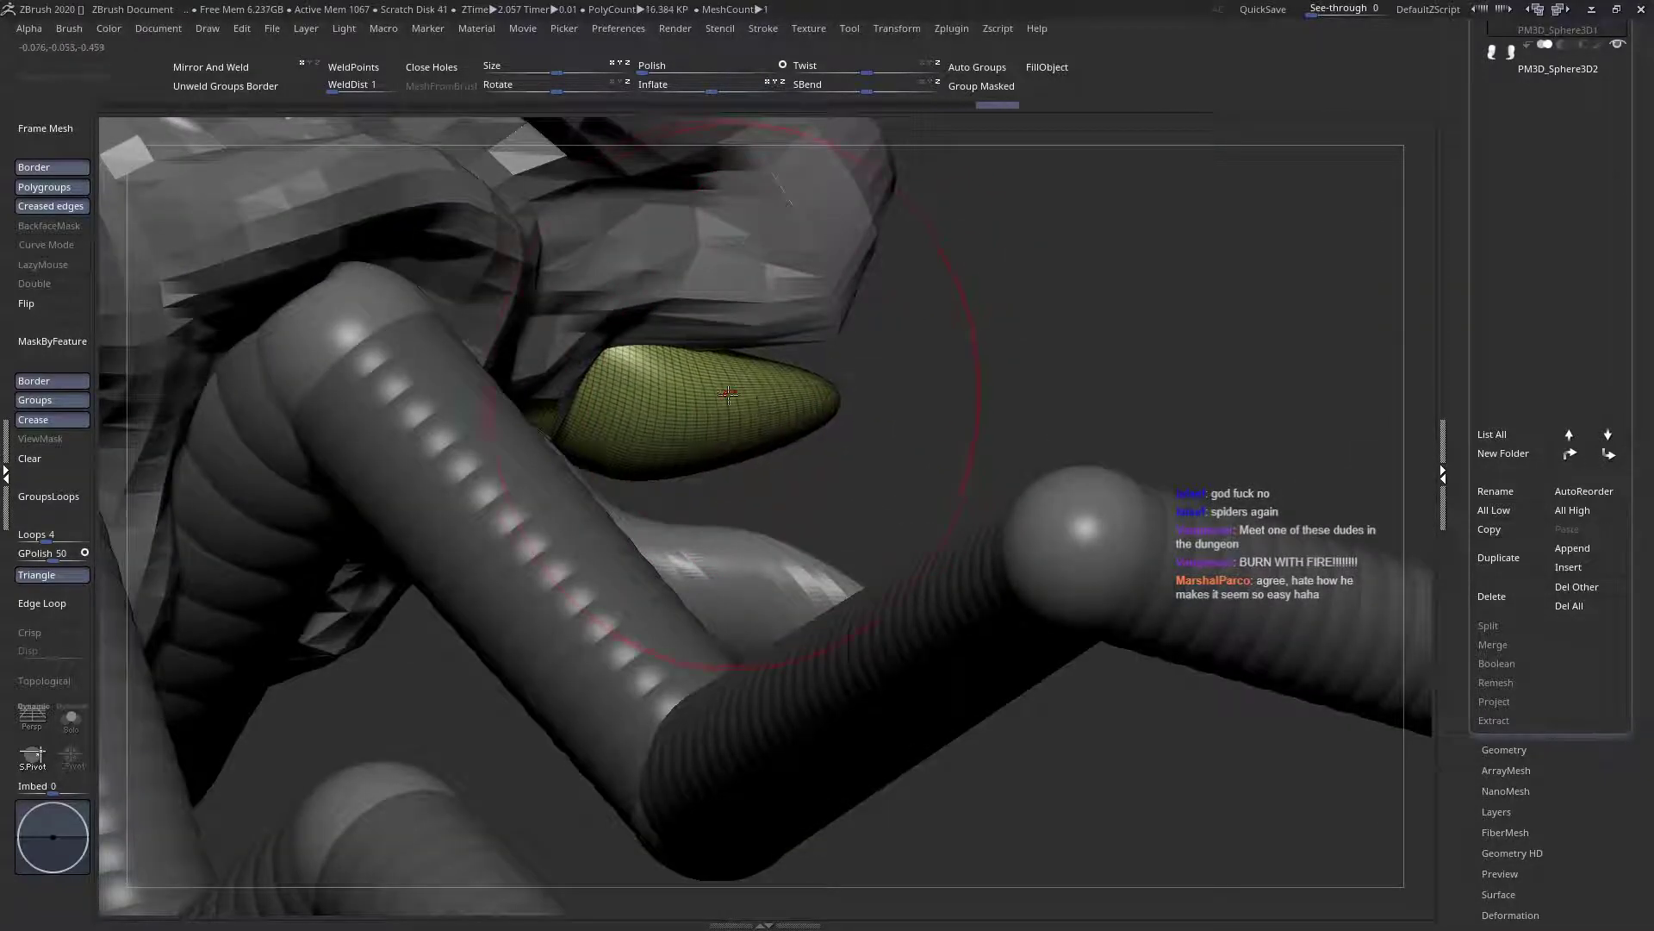
{"action": "left_click_drag", "start_coordinate": [632, 360], "coordinate": [639, 348]}
Shape the inner mouthparts from below, drawing their pointed ends closer to the centre line
{"action": "mouse_move", "coordinate": [641, 349]}
{"action": "right_mouse_down"}
{"action": "mouse_move", "coordinate": [628, 470]}
{"action": "mouse_move", "coordinate": [614, 464]}
{"action": "right_mouse_up"}
{"action": "right_click", "coordinate": [633, 517]}
{"action": "right_click_drag", "start_coordinate": [711, 361], "coordinate": [621, 379]}
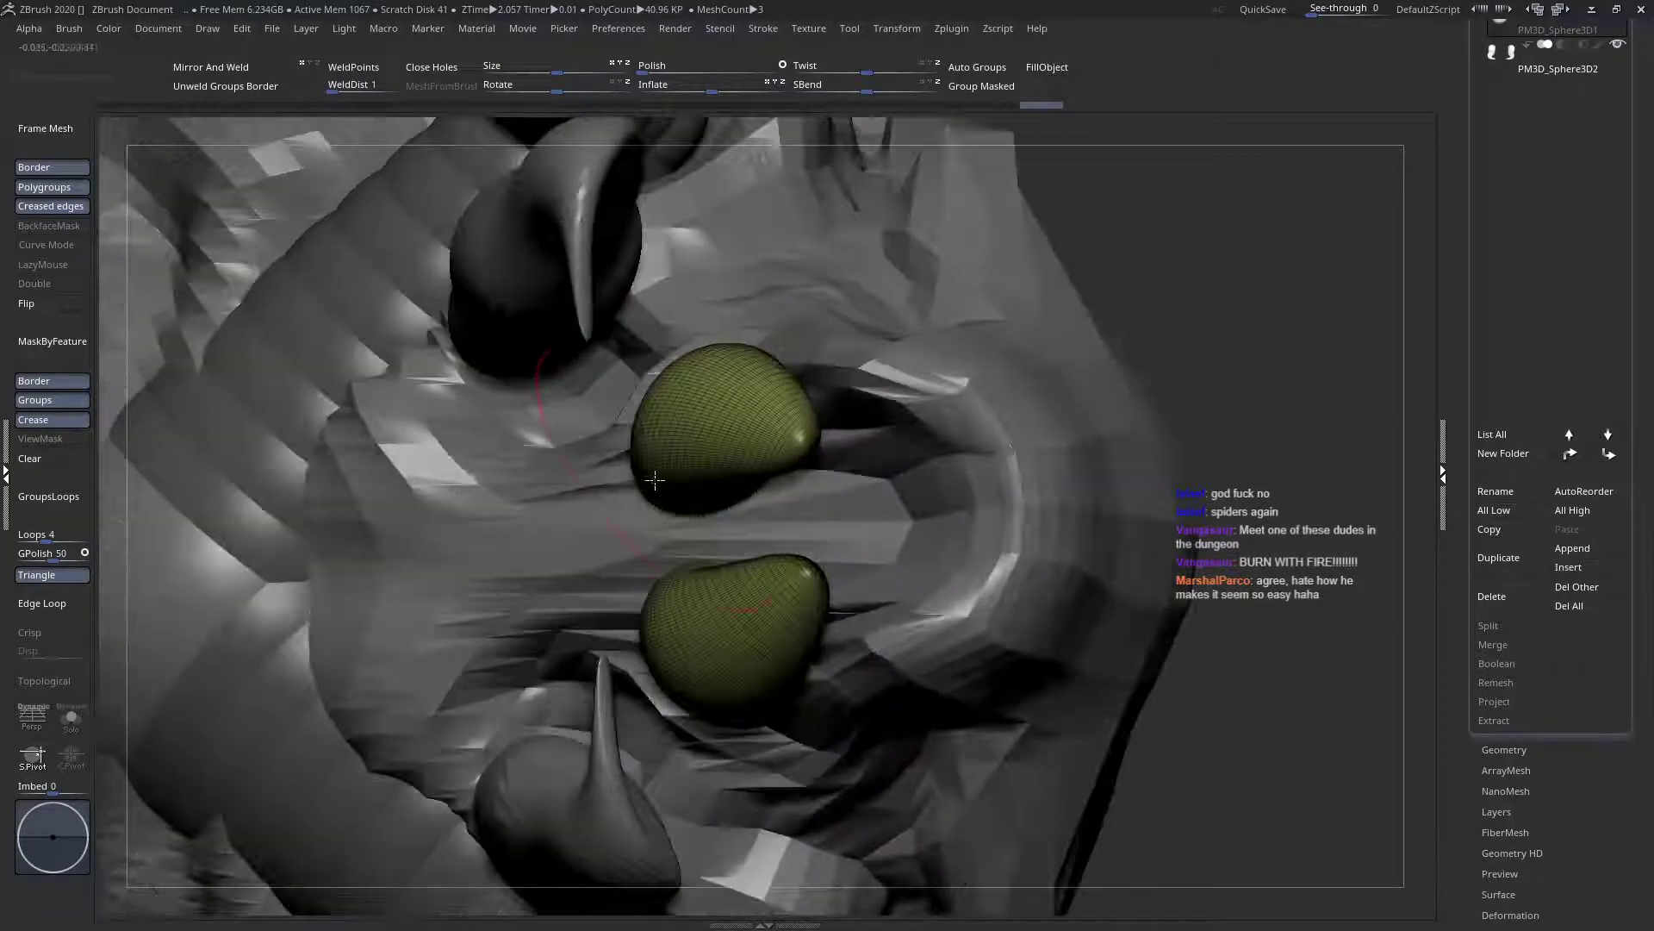
{"action": "left_click_drag", "start_coordinate": [629, 517], "coordinate": [788, 506]}
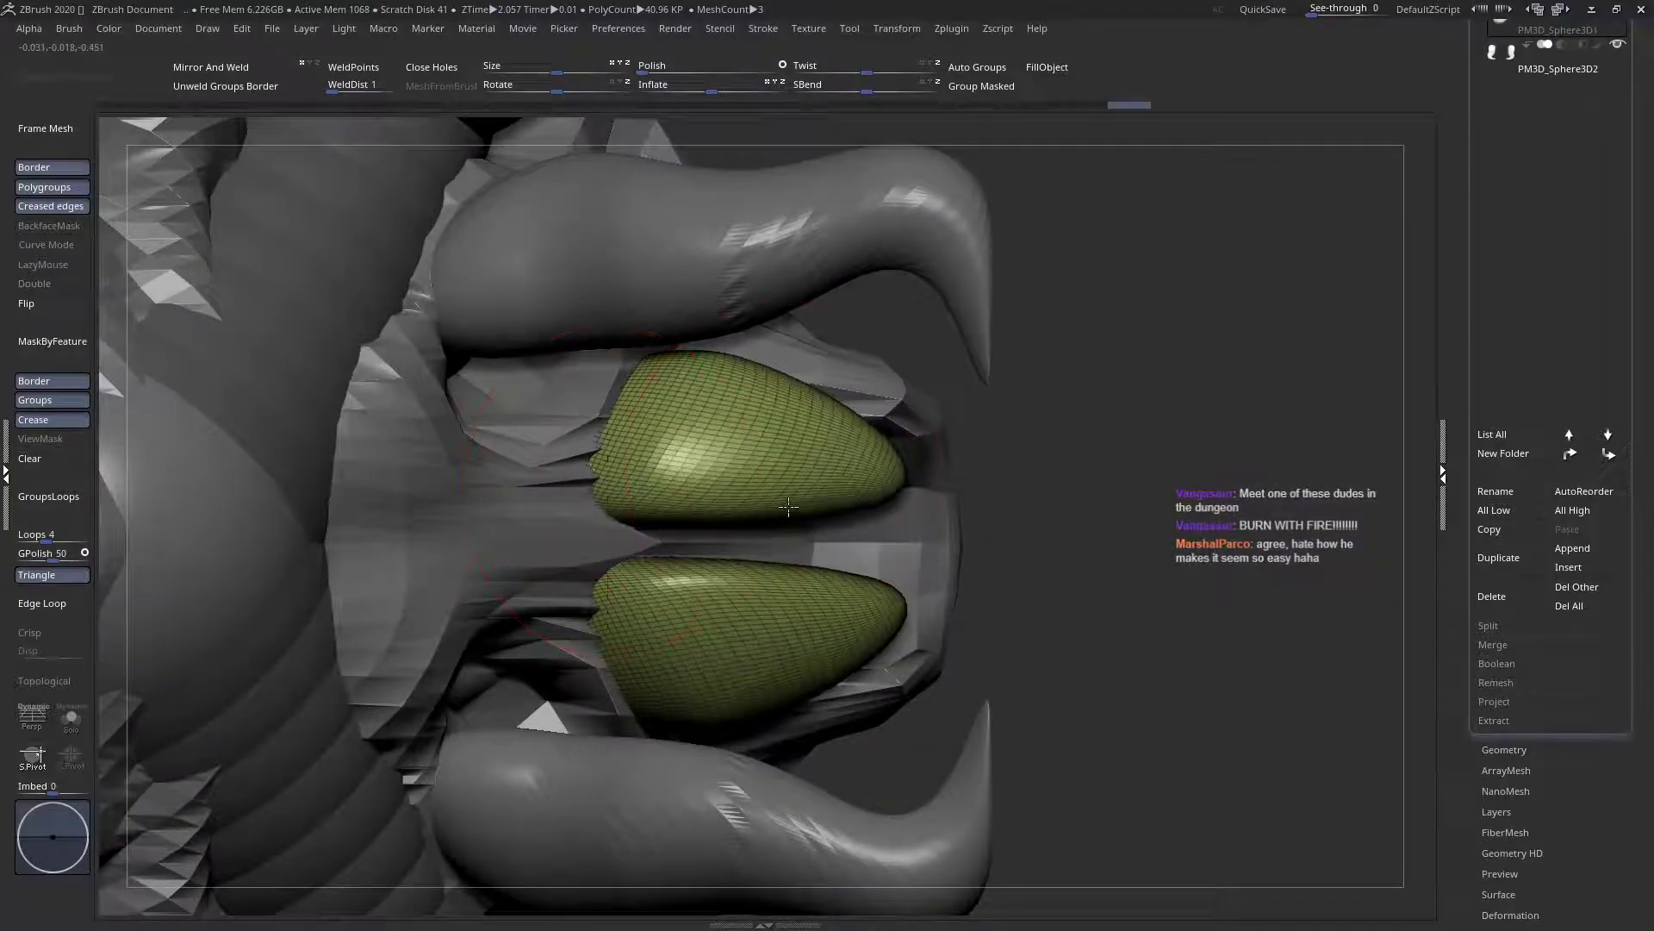
{"action": "mouse_move", "coordinate": [890, 458]}
{"action": "left_mouse_down"}
{"action": "mouse_move", "coordinate": [877, 496]}
{"action": "mouse_move", "coordinate": [750, 494]}
{"action": "mouse_move", "coordinate": [991, 409]}
{"action": "mouse_move", "coordinate": [890, 439]}
{"action": "left_mouse_up"}
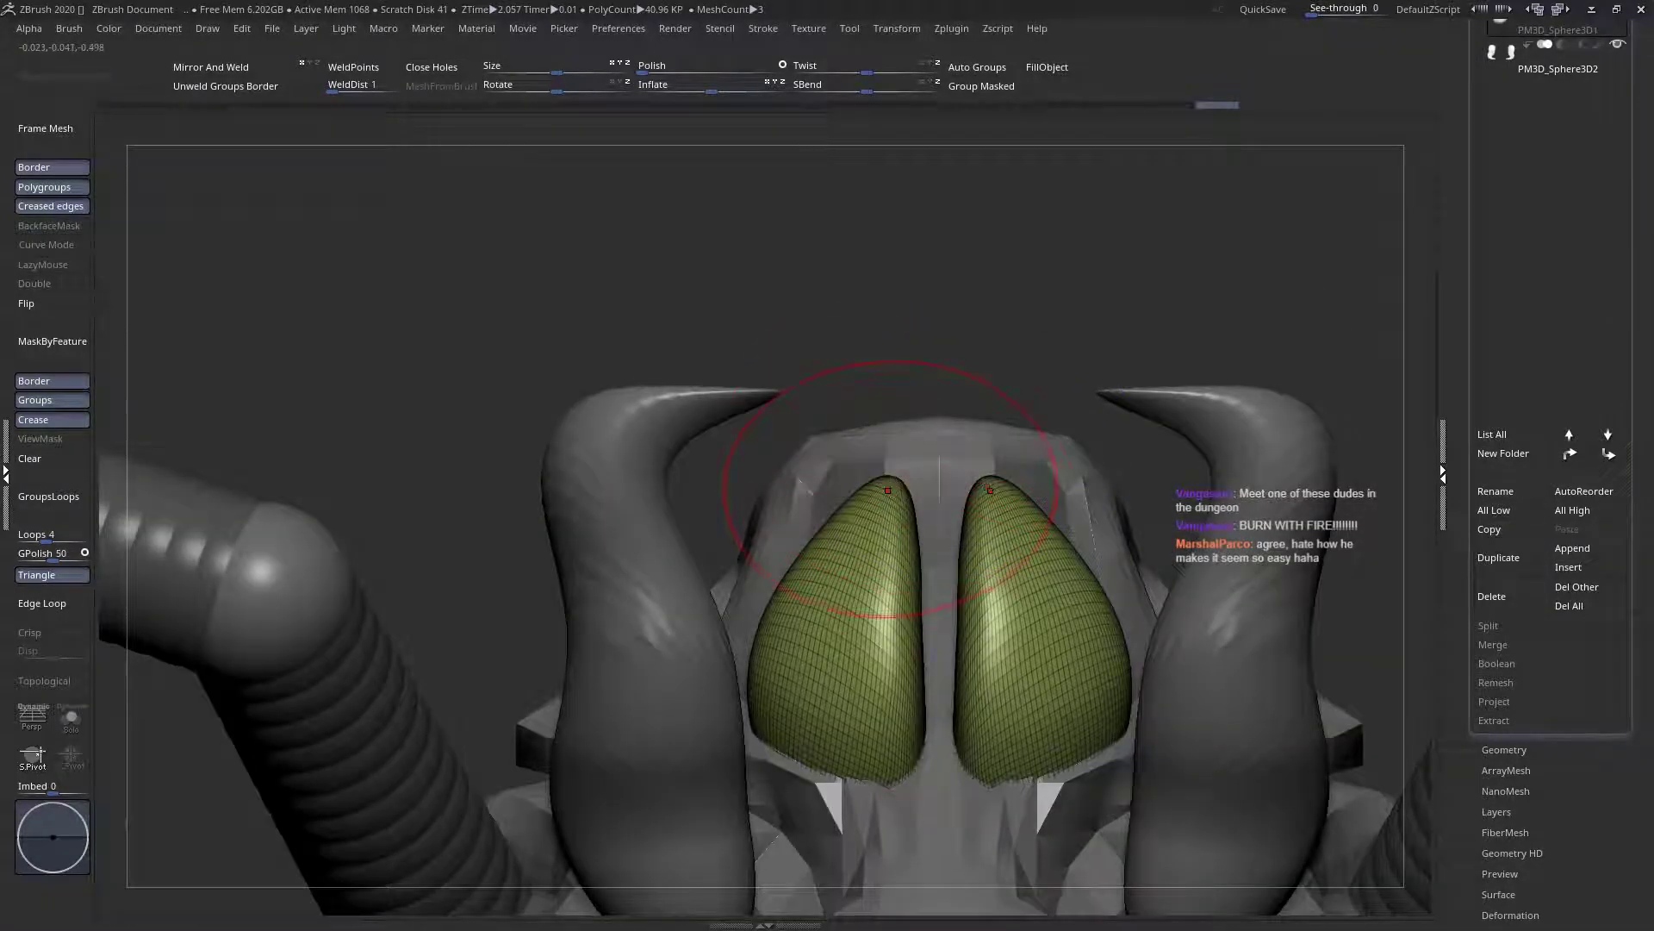
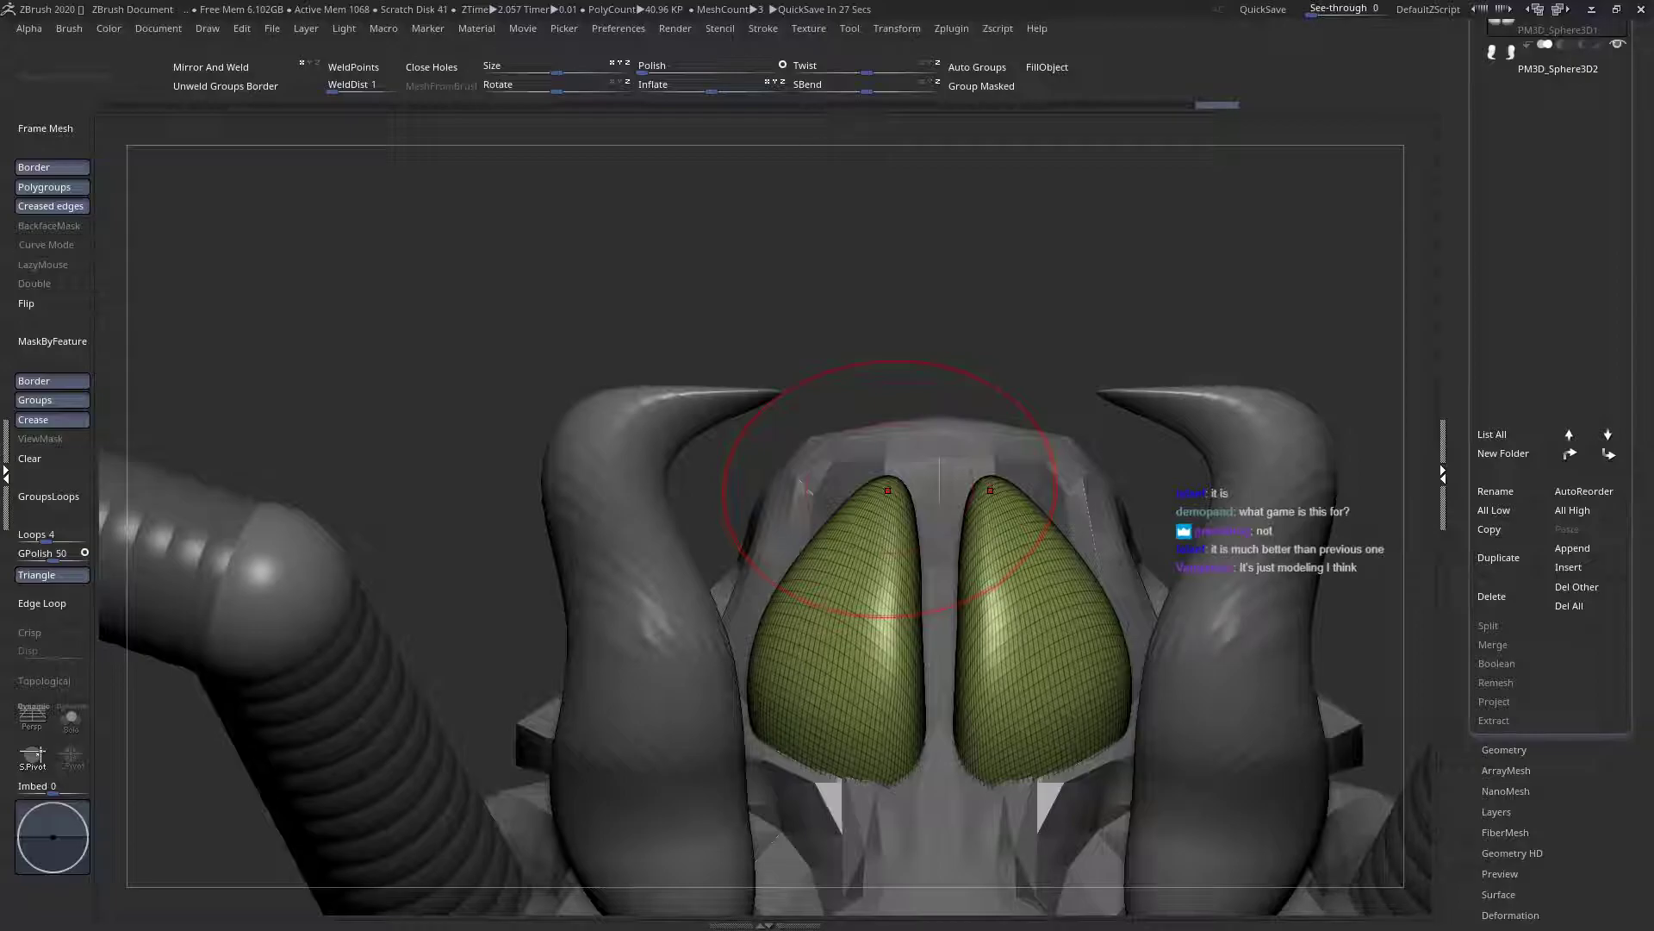
Stretch the front ends of the inner mouthparts into narrower points with the Move brush
{"action": "right_click_drag", "start_coordinate": [747, 358], "coordinate": [867, 421], "text": "ctrl"}
{"action": "left_click", "coordinate": [805, 447], "text": "alt"}
{"action": "left_click_drag", "start_coordinate": [862, 413], "coordinate": [842, 334]}
{"action": "mouse_move", "coordinate": [848, 345]}
{"action": "right_mouse_down", "text": "ctrl"}
{"action": "mouse_move", "coordinate": [894, 501]}
{"action": "mouse_move", "coordinate": [896, 629]}
{"action": "right_mouse_up", "text": "ctrl"}
{"action": "right_click_drag", "start_coordinate": [862, 438], "coordinate": [950, 495]}
{"action": "right_click_drag", "start_coordinate": [899, 379], "coordinate": [933, 200], "text": "ctrl"}
{"action": "right_click_drag", "start_coordinate": [937, 351], "coordinate": [939, 448], "text": "alt"}
{"action": "right_click", "coordinate": [851, 576]}
{"action": "left_click", "coordinate": [1065, 483], "text": "alt"}
{"action": "right_click_drag", "start_coordinate": [1064, 487], "coordinate": [1068, 707], "text": "ctrl"}
{"action": "right_click_drag", "start_coordinate": [971, 419], "coordinate": [1000, 487]}
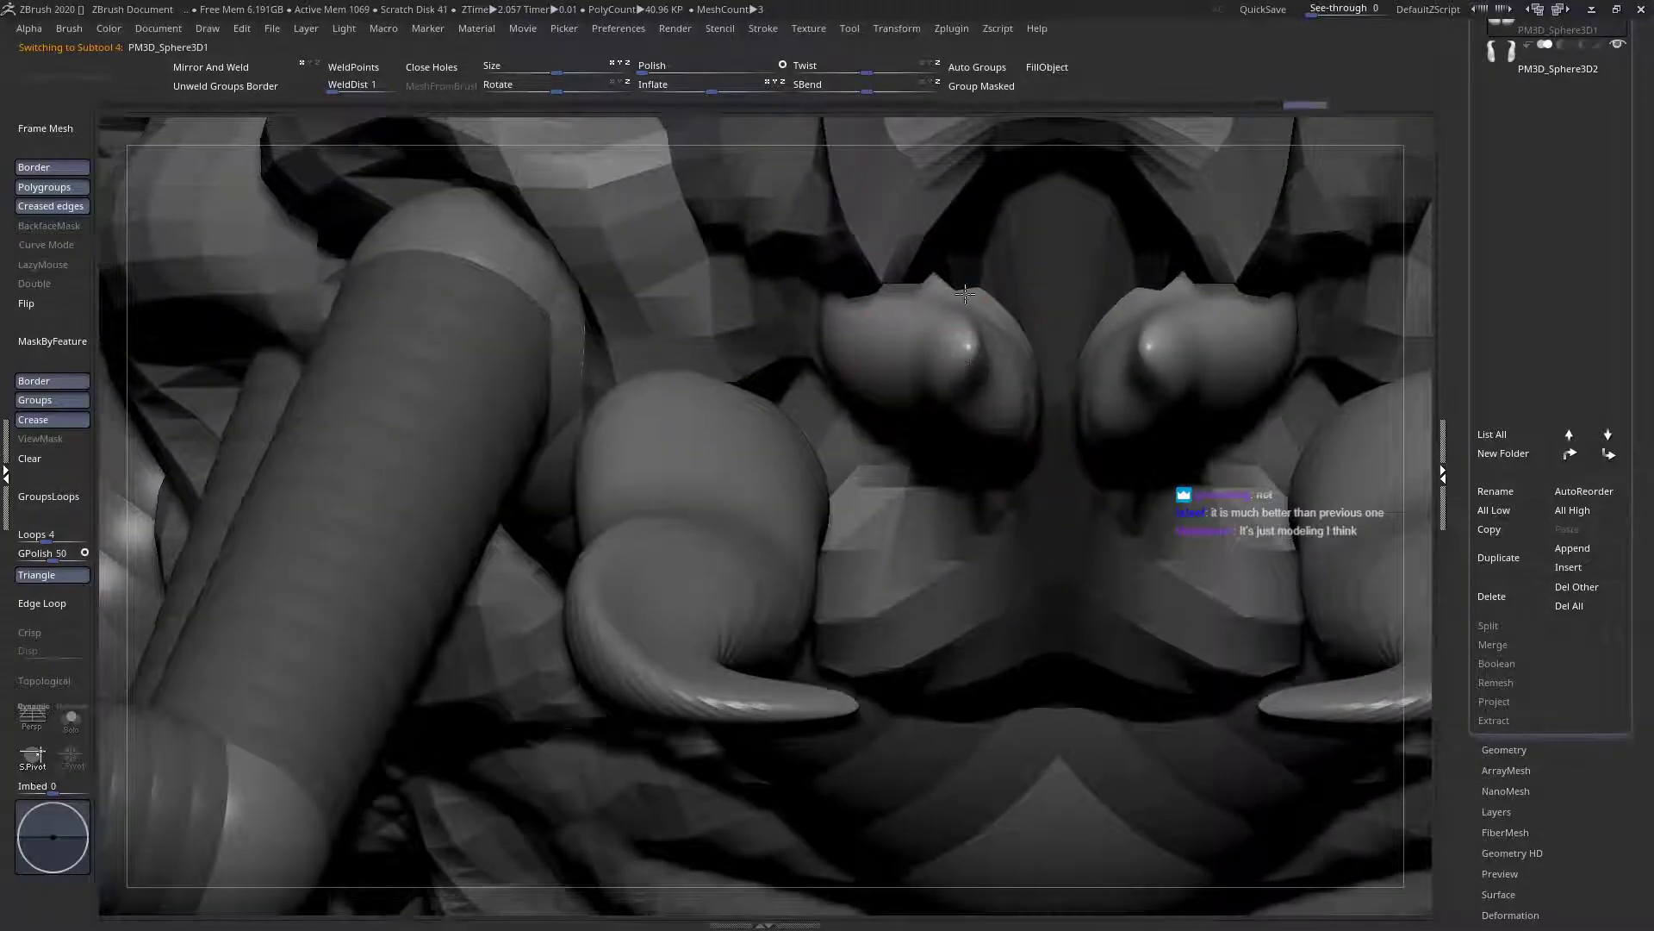
Push in the outer edges behind the inner mouthparts' tips so they form slim inward hooks
{"action": "right_click_drag", "start_coordinate": [964, 353], "coordinate": [965, 183]}
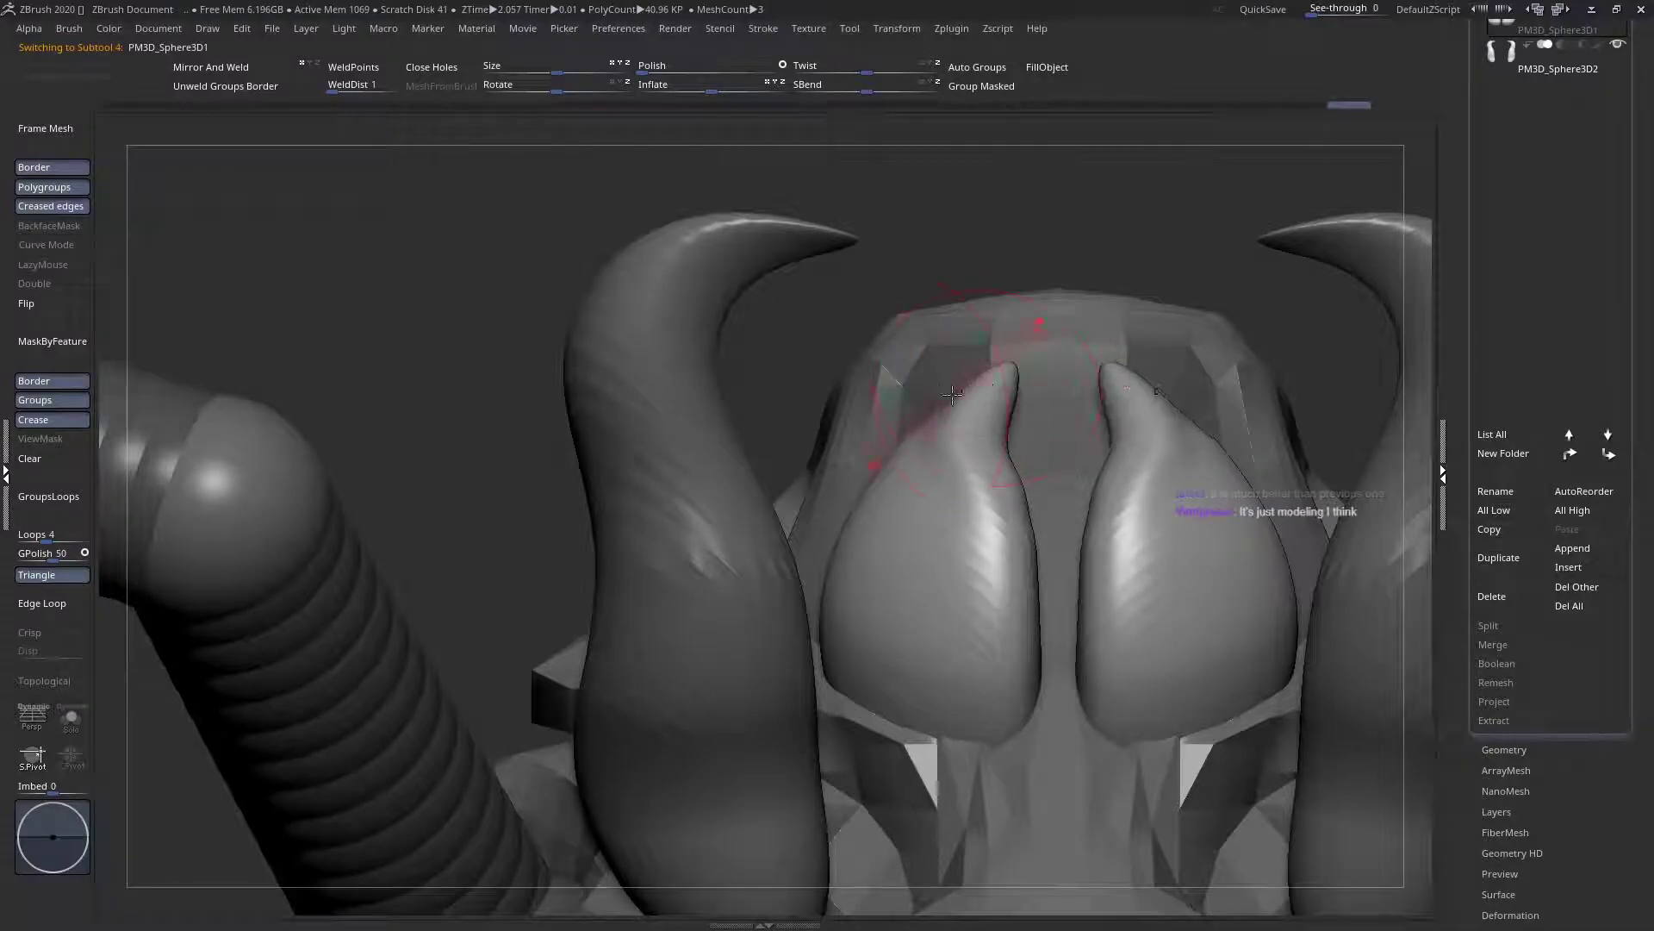
{"action": "right_click", "coordinate": [963, 394]}
{"action": "left_click_drag", "start_coordinate": [940, 393], "coordinate": [970, 395]}
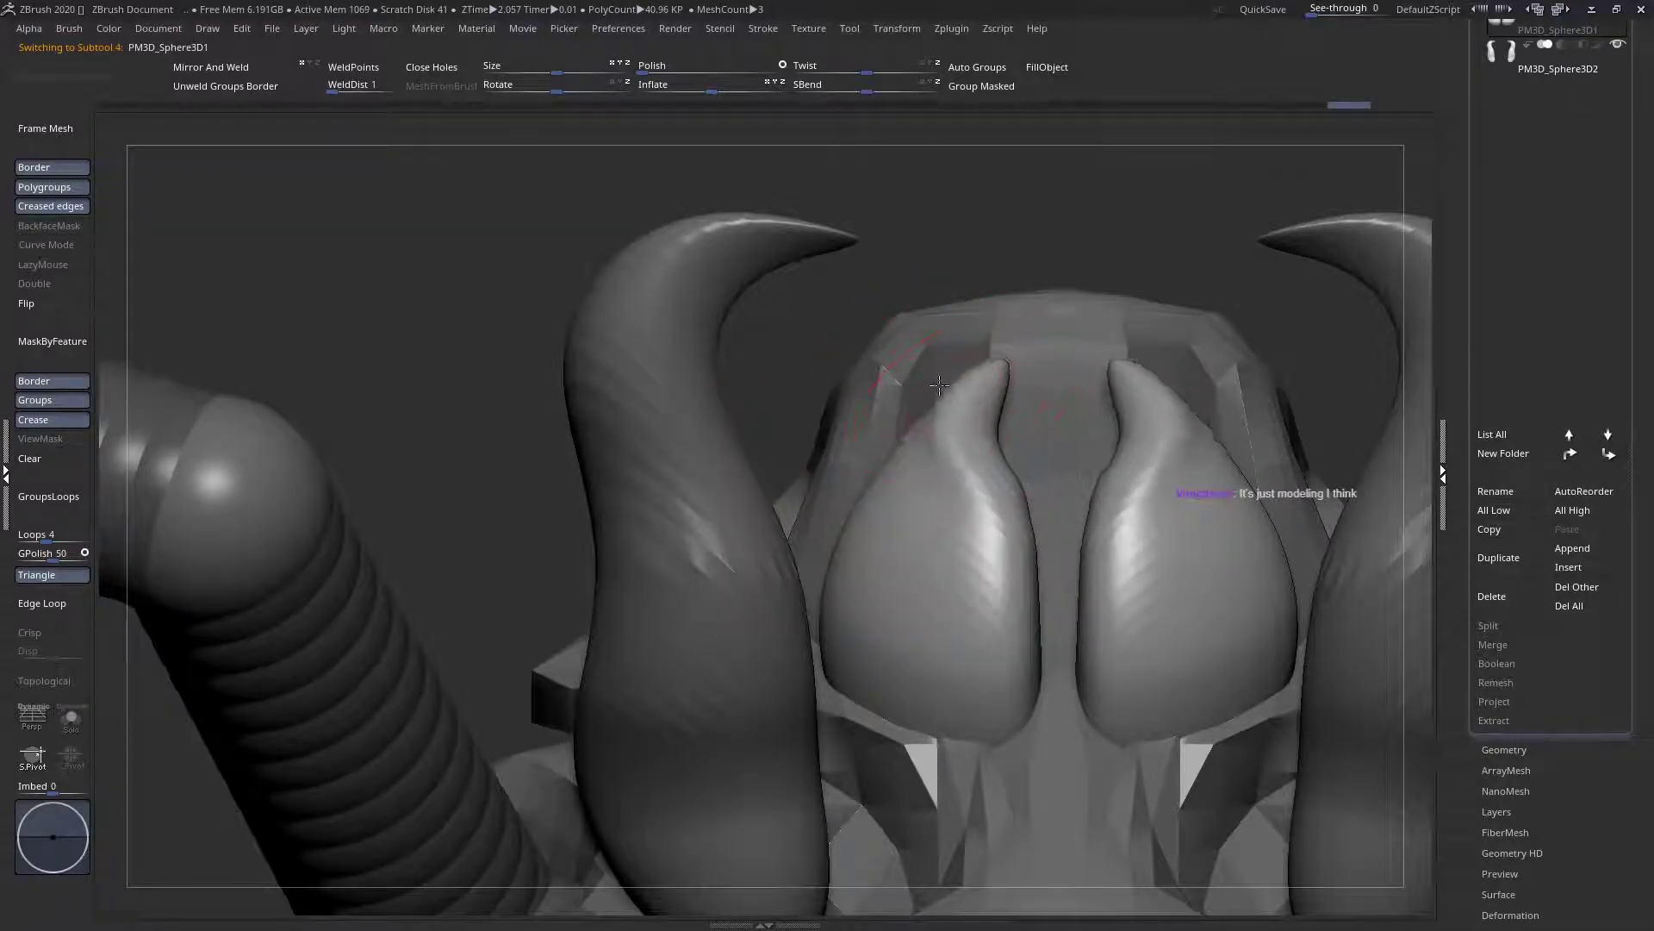
{"action": "mouse_move", "coordinate": [994, 465]}
{"action": "right_mouse_down"}
{"action": "mouse_move", "coordinate": [993, 635]}
{"action": "mouse_move", "coordinate": [967, 408]}
{"action": "mouse_move", "coordinate": [1002, 447]}
{"action": "right_mouse_up"}
Adjust the brush size and curve the inner mouthparts' tips upward in side view
{"action": "key", "text": "space"}
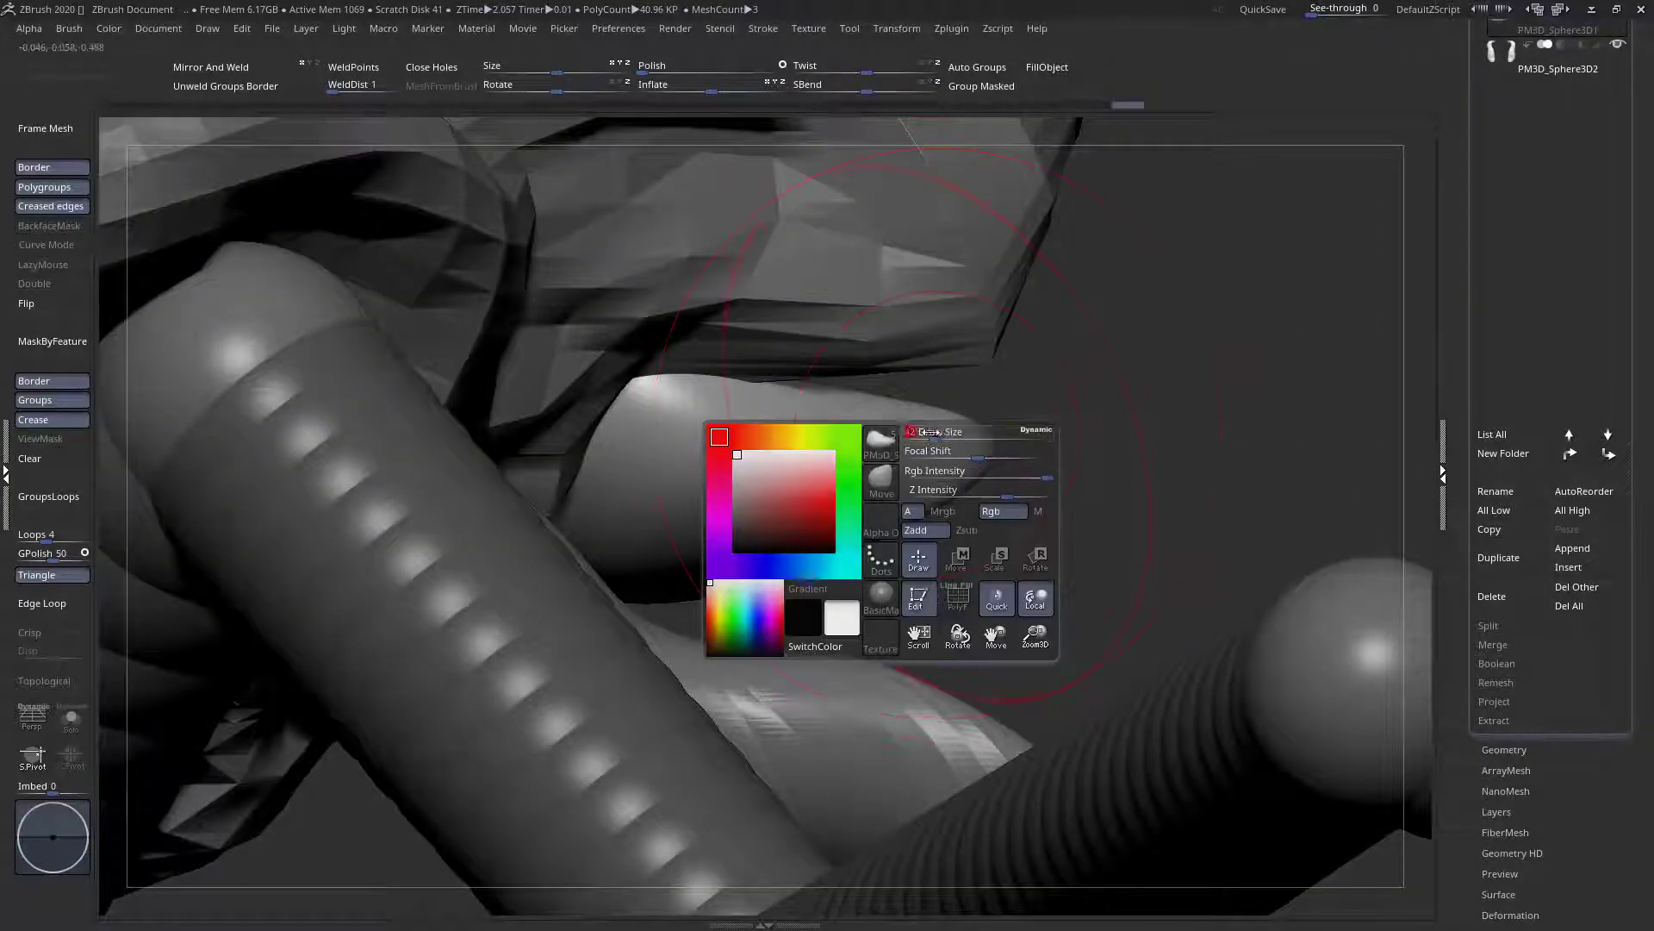
{"action": "left_click_drag", "start_coordinate": [880, 402], "coordinate": [848, 406]}
{"action": "right_click_drag", "start_coordinate": [285, 362], "coordinate": [250, 142], "text": "ctrl"}
{"action": "mouse_move", "coordinate": [991, 431]}
{"action": "right_mouse_down"}
{"action": "mouse_move", "coordinate": [740, 455]}
{"action": "mouse_move", "coordinate": [746, 489]}
{"action": "mouse_move", "coordinate": [616, 440]}
{"action": "right_mouse_up"}
{"action": "left_click", "coordinate": [874, 458], "text": "alt"}
{"action": "right_click_drag", "start_coordinate": [874, 457], "coordinate": [877, 528], "text": "ctrl"}
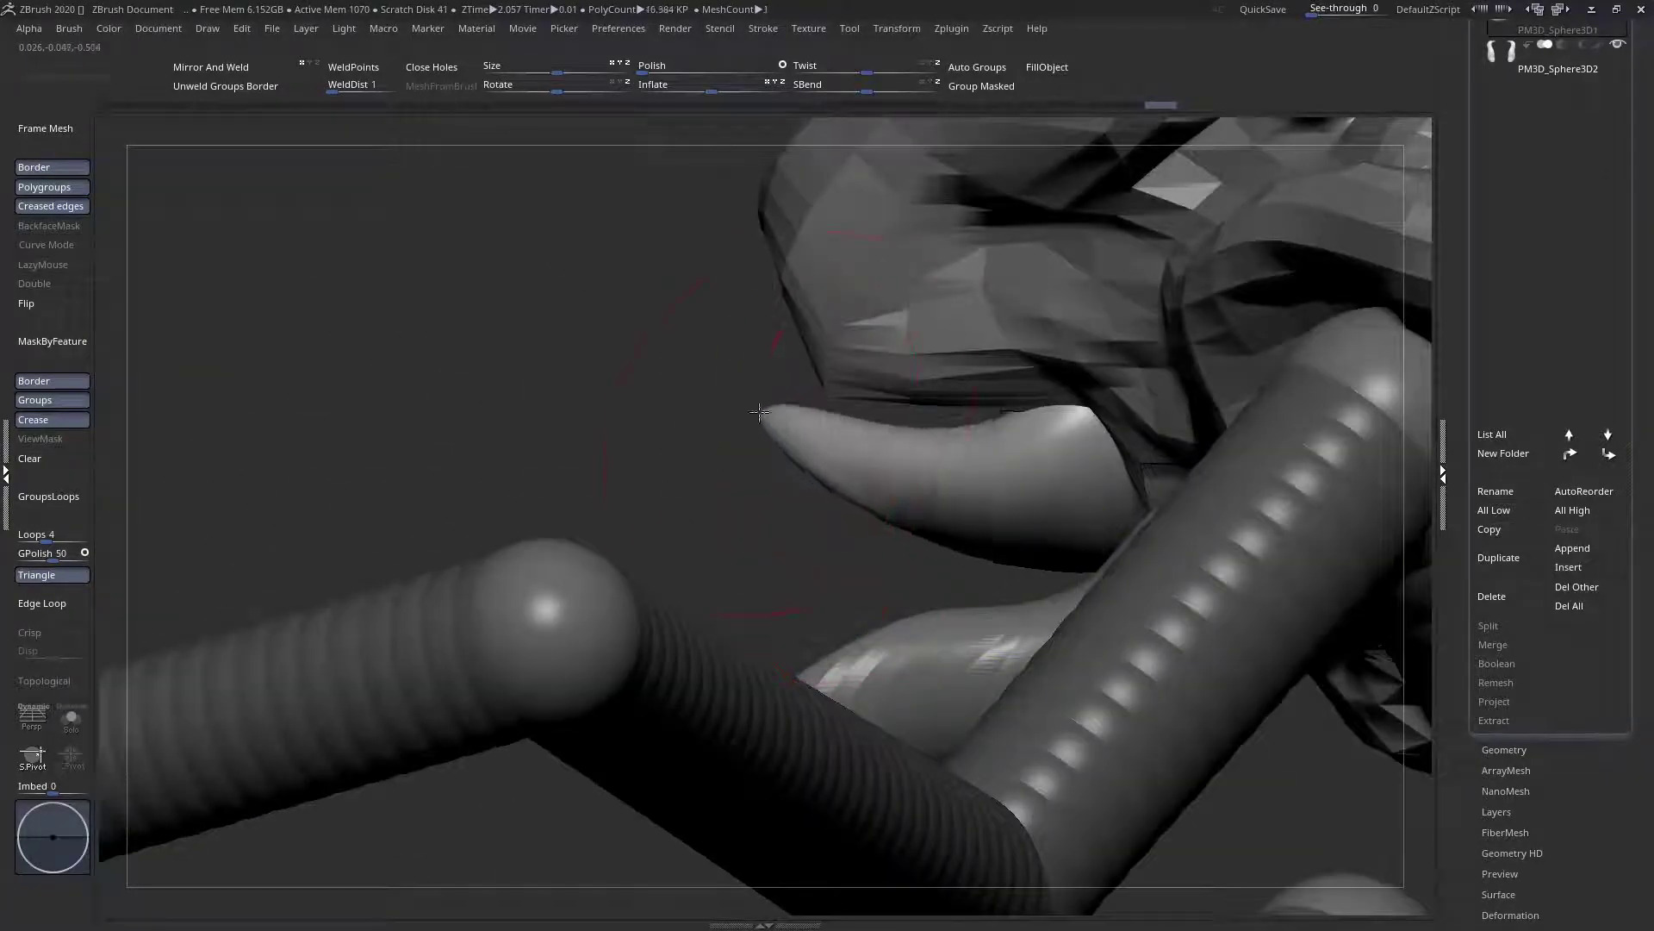
{"action": "right_click_drag", "start_coordinate": [825, 467], "coordinate": [705, 350]}
Rotate the inner mouthpart pair with transpose lines so each sits farther from the central column
{"action": "left_click", "coordinate": [824, 341], "text": "alt"}
{"action": "right_click_drag", "start_coordinate": [825, 341], "coordinate": [862, 505]}
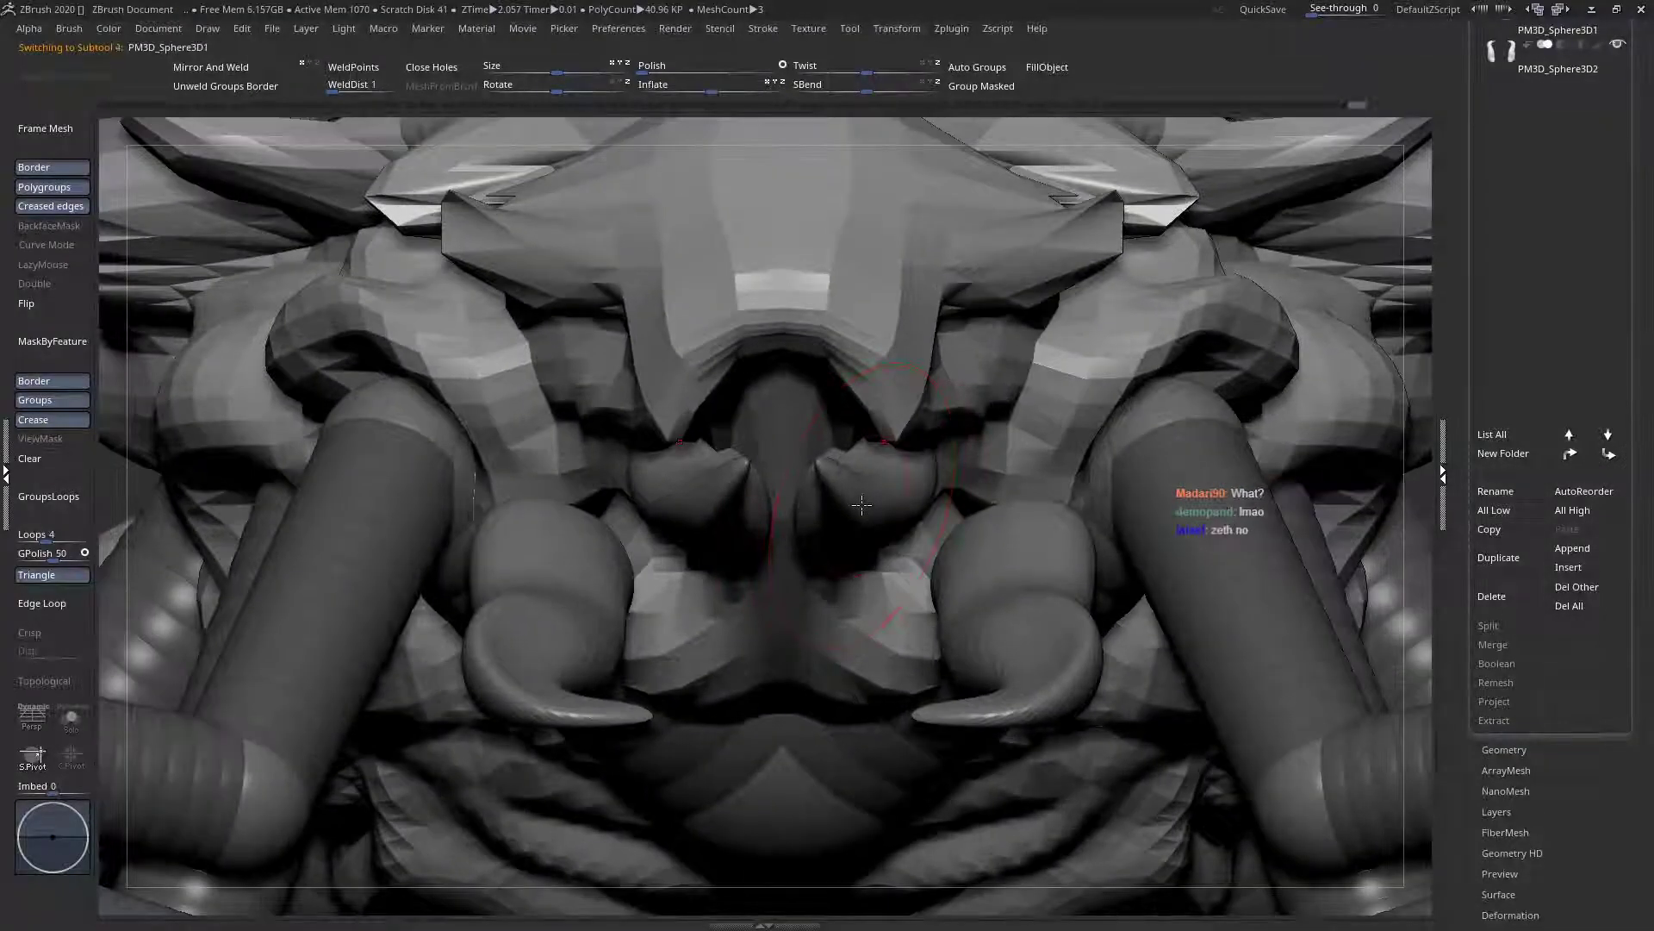
{"action": "key", "text": "w"}
{"action": "left_click_drag", "start_coordinate": [722, 500], "coordinate": [722, 600]}
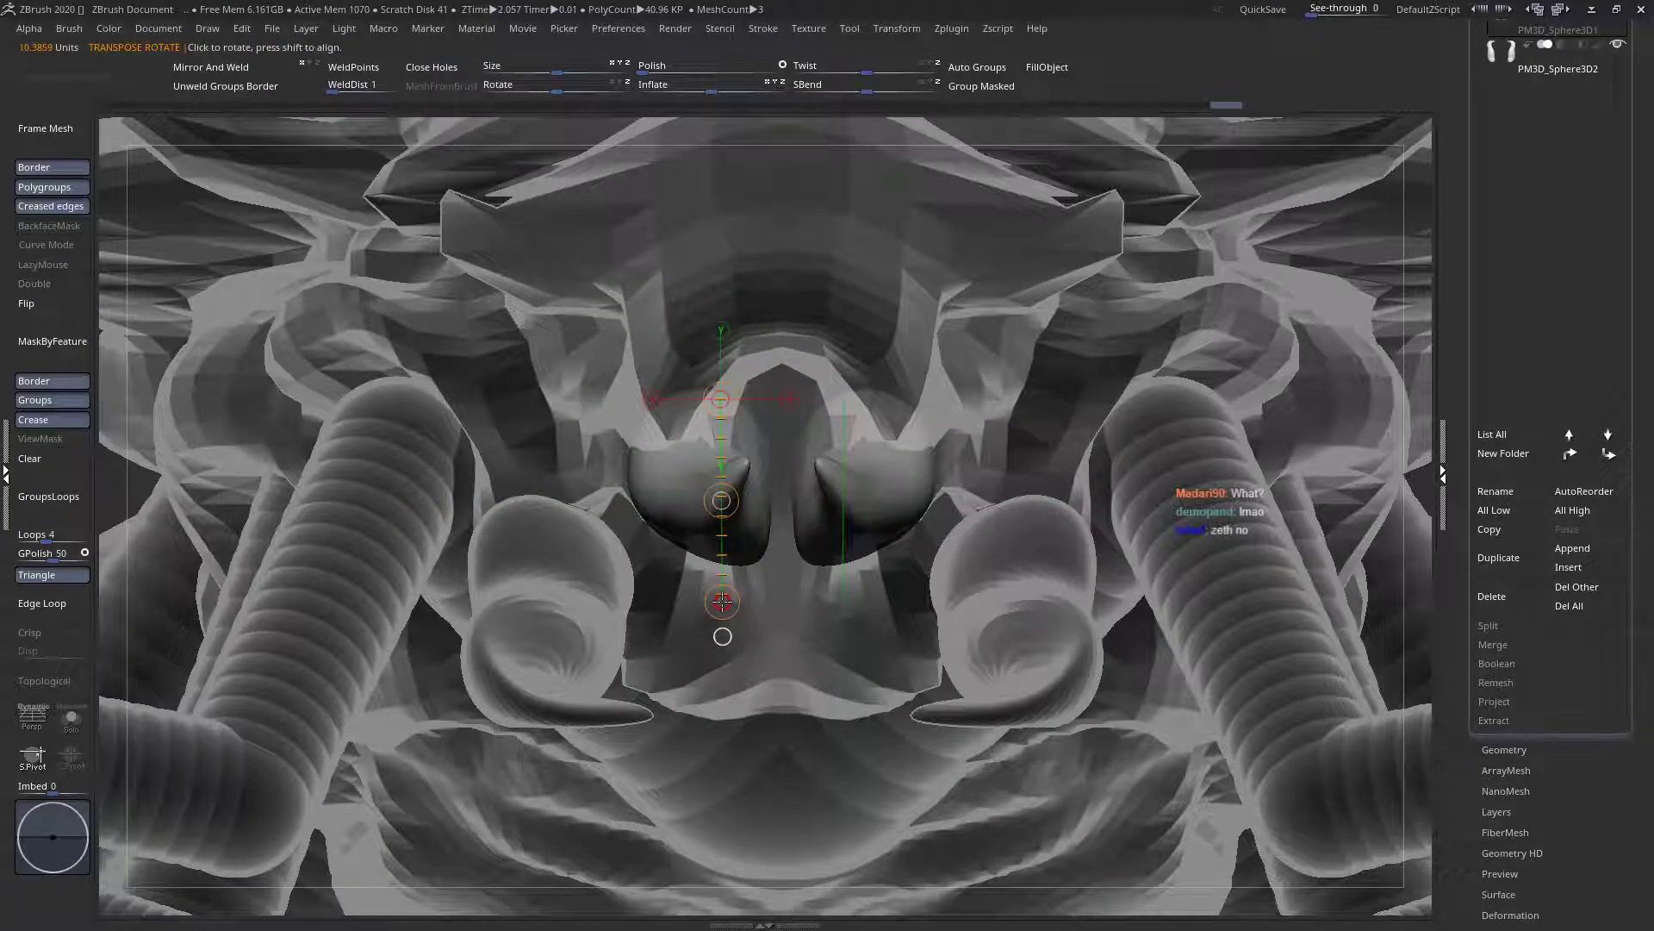
{"action": "left_click_drag", "start_coordinate": [722, 501], "coordinate": [699, 517]}
{"action": "right_click_drag", "start_coordinate": [620, 543], "coordinate": [706, 588]}
{"action": "mouse_move", "coordinate": [647, 339]}
{"action": "left_mouse_down"}
{"action": "mouse_move", "coordinate": [825, 654]}
{"action": "mouse_move", "coordinate": [736, 701]}
{"action": "left_mouse_up"}
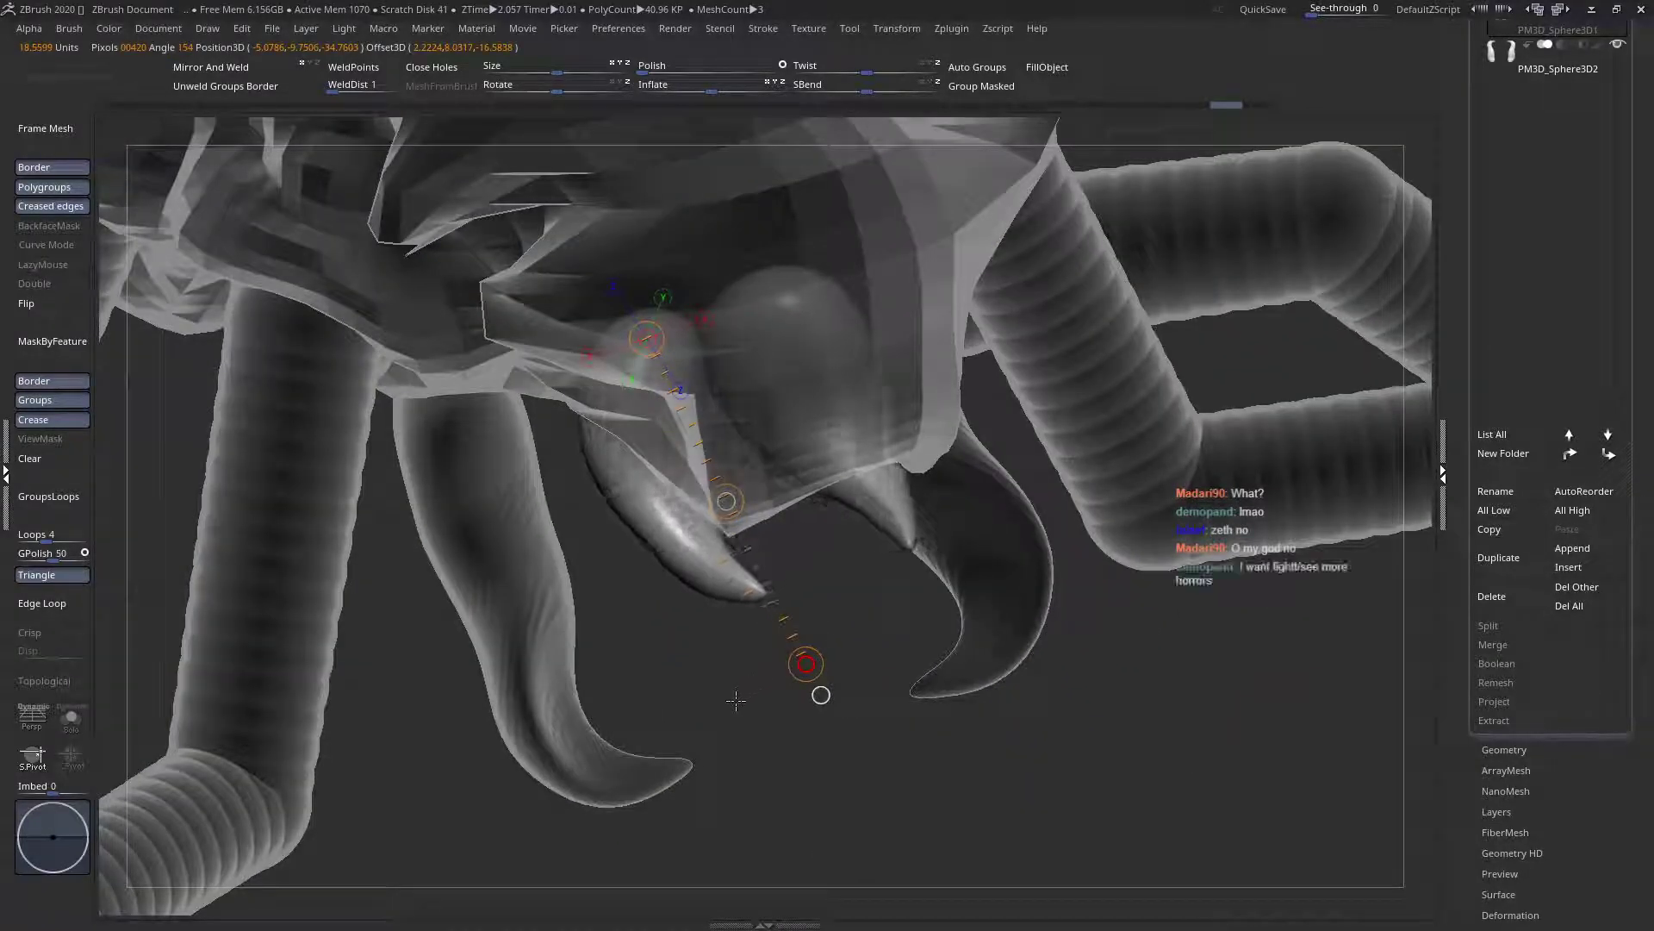
{"action": "right_click_drag", "start_coordinate": [709, 698], "coordinate": [706, 546]}
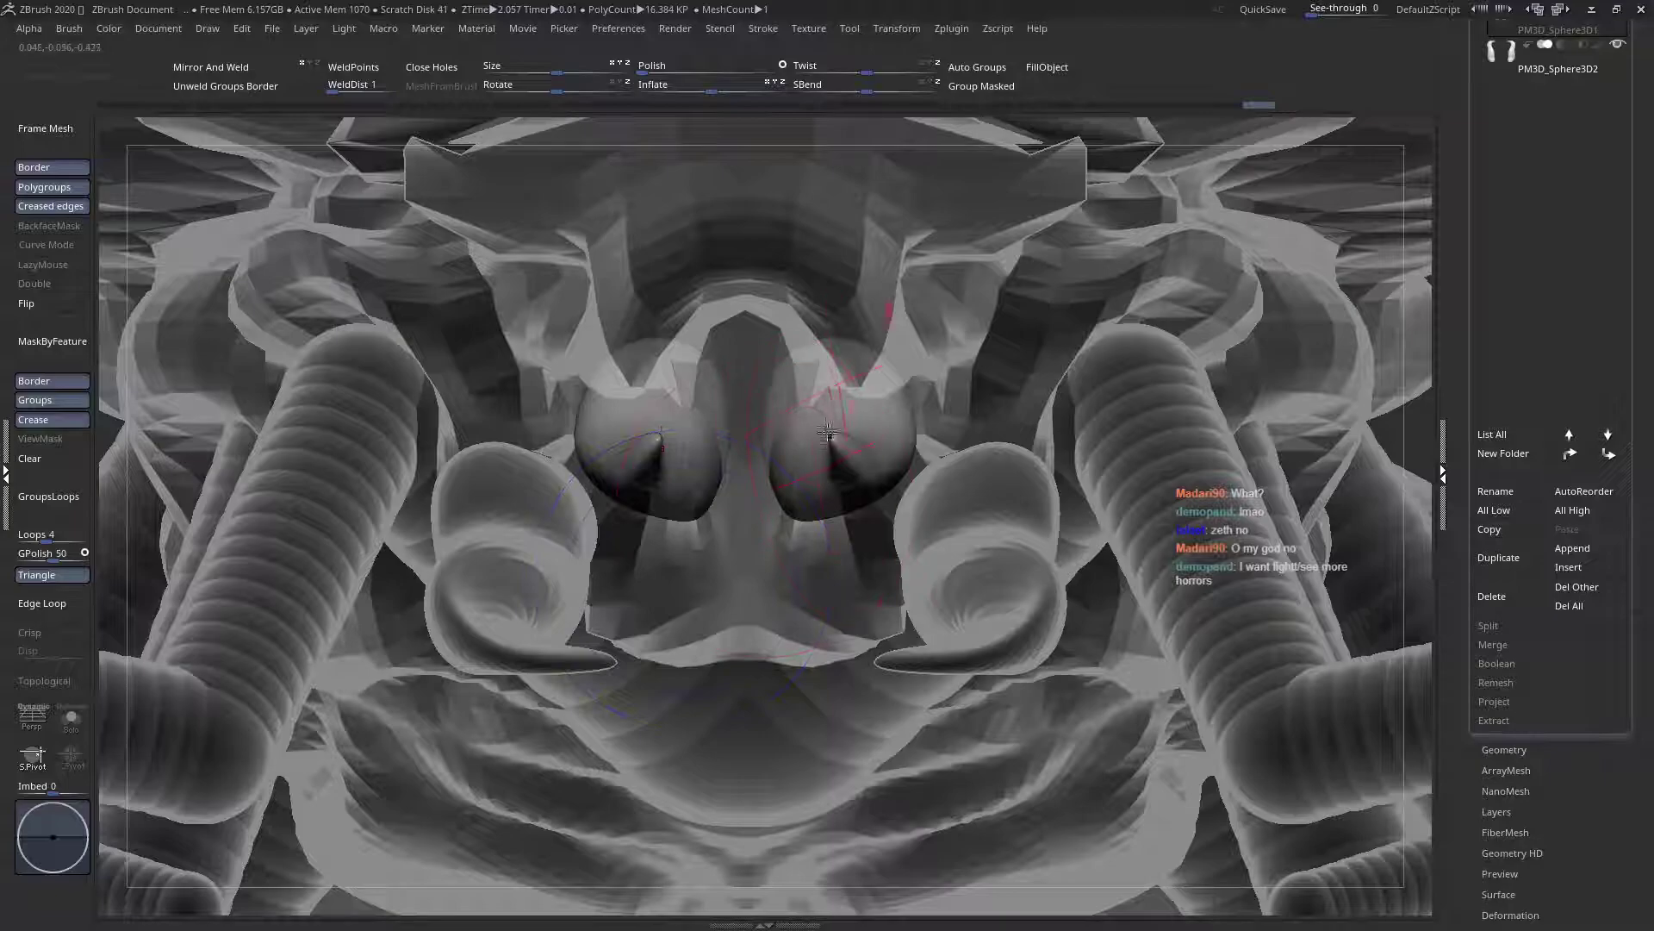
Resize the brush and pull the inner mouthparts' tips outward and down from the front
{"action": "right_click_drag", "start_coordinate": [829, 439], "coordinate": [840, 392]}
{"action": "key", "text": "space"}
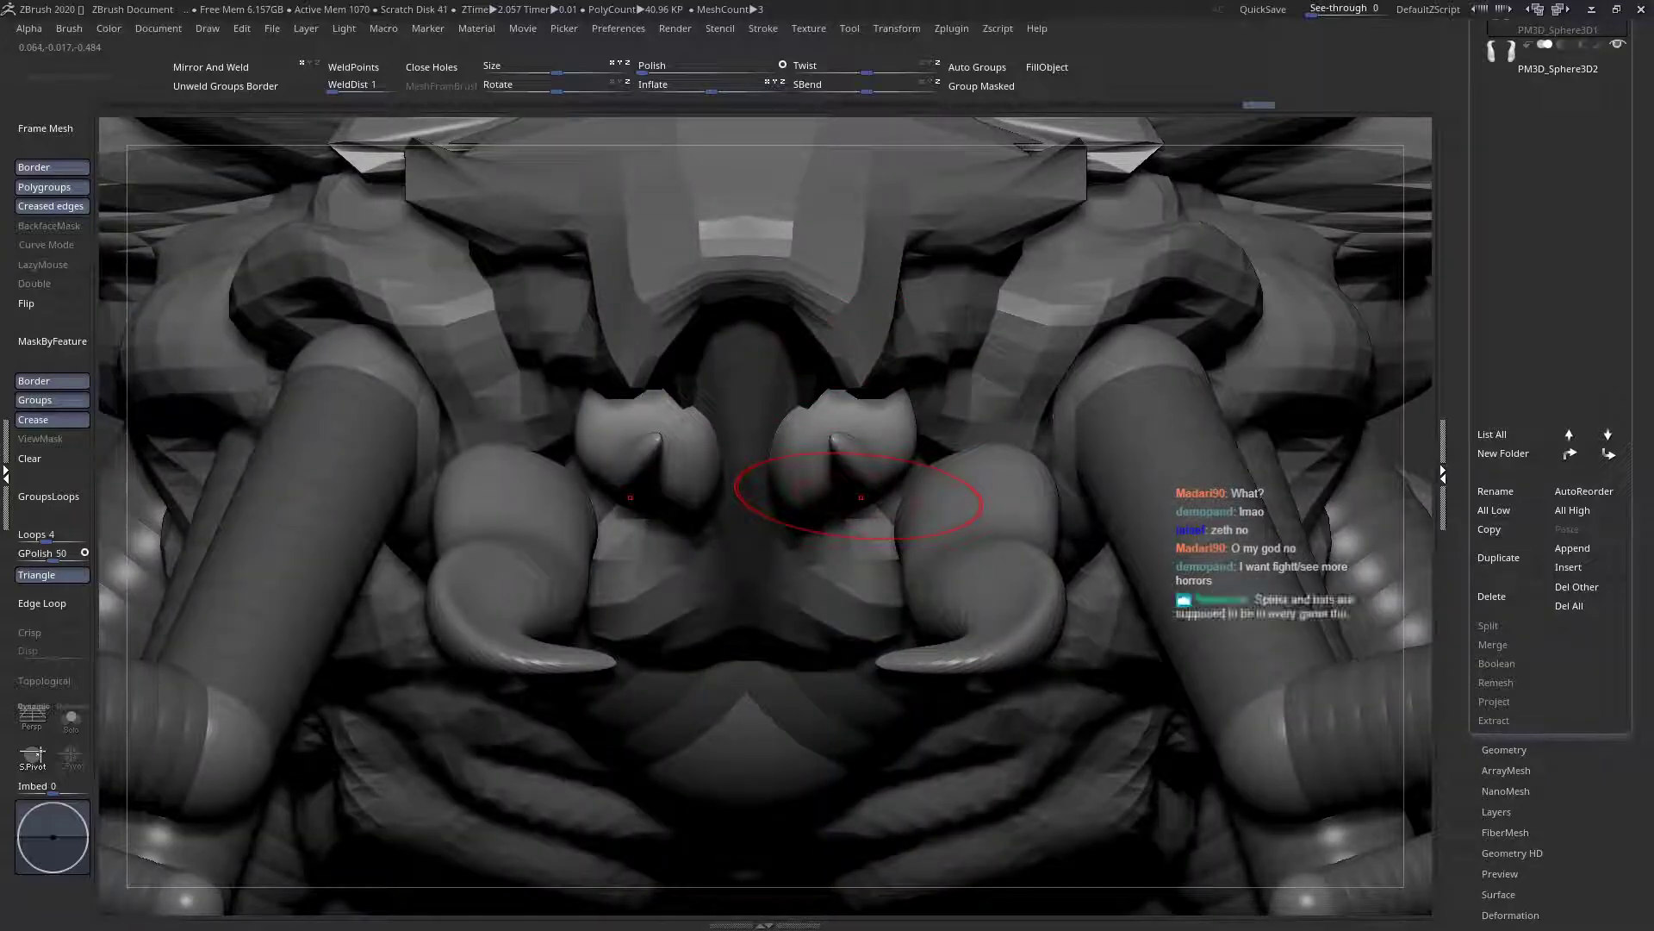
{"action": "key", "text": "space"}
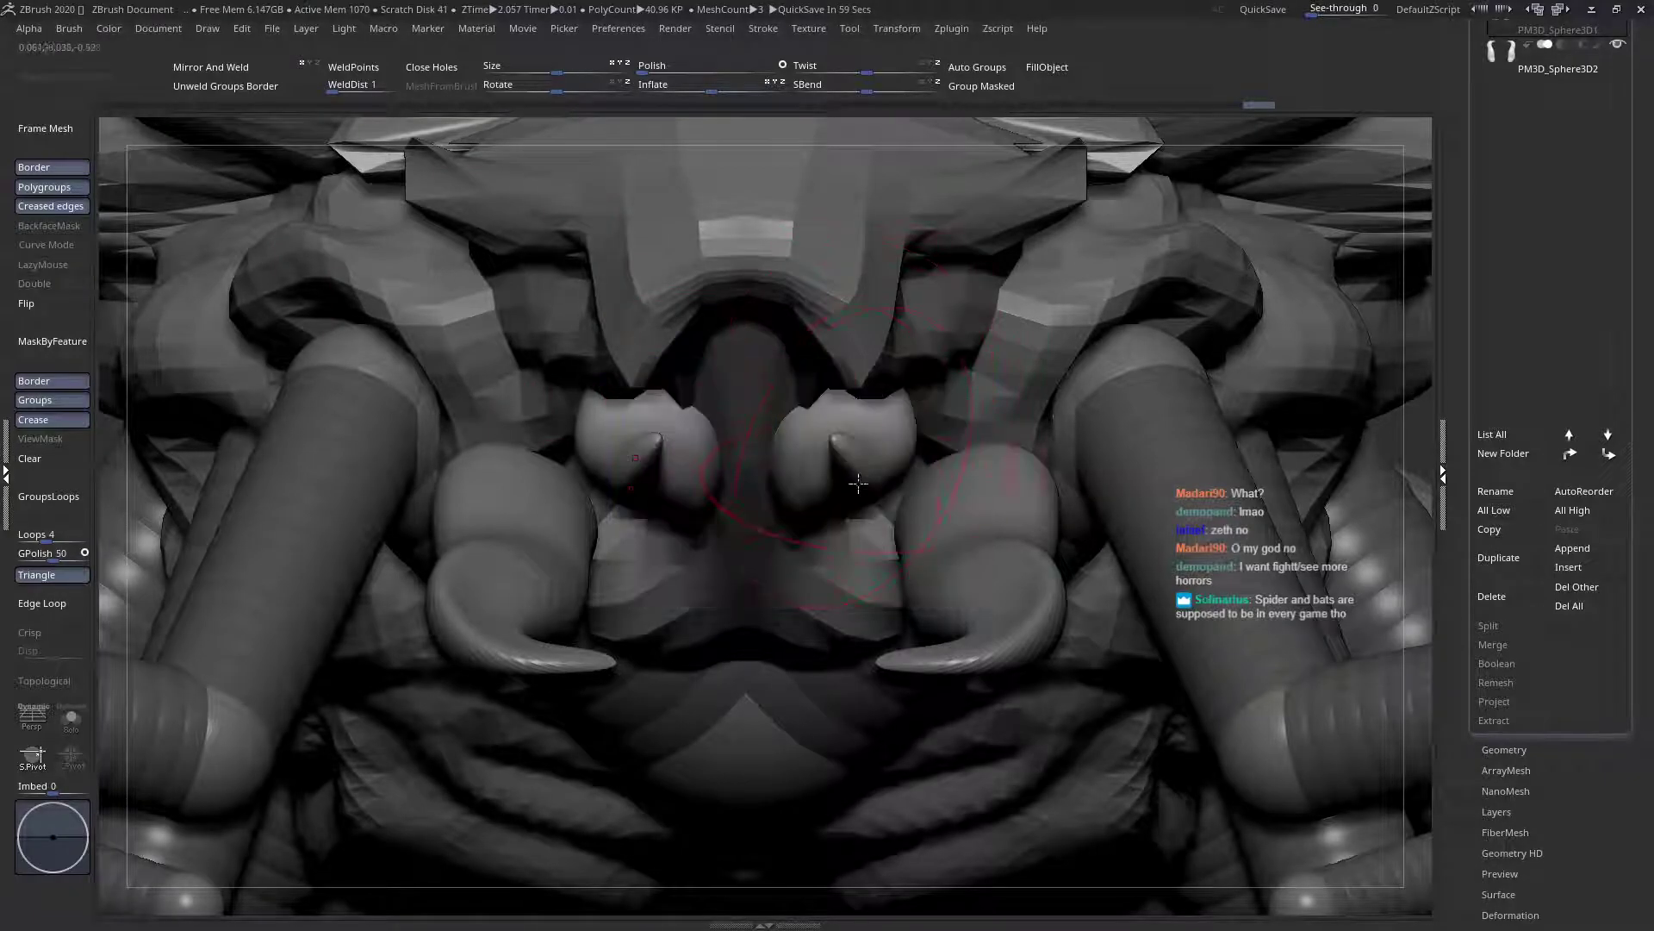
{"action": "left_click_drag", "start_coordinate": [871, 485], "coordinate": [918, 510]}
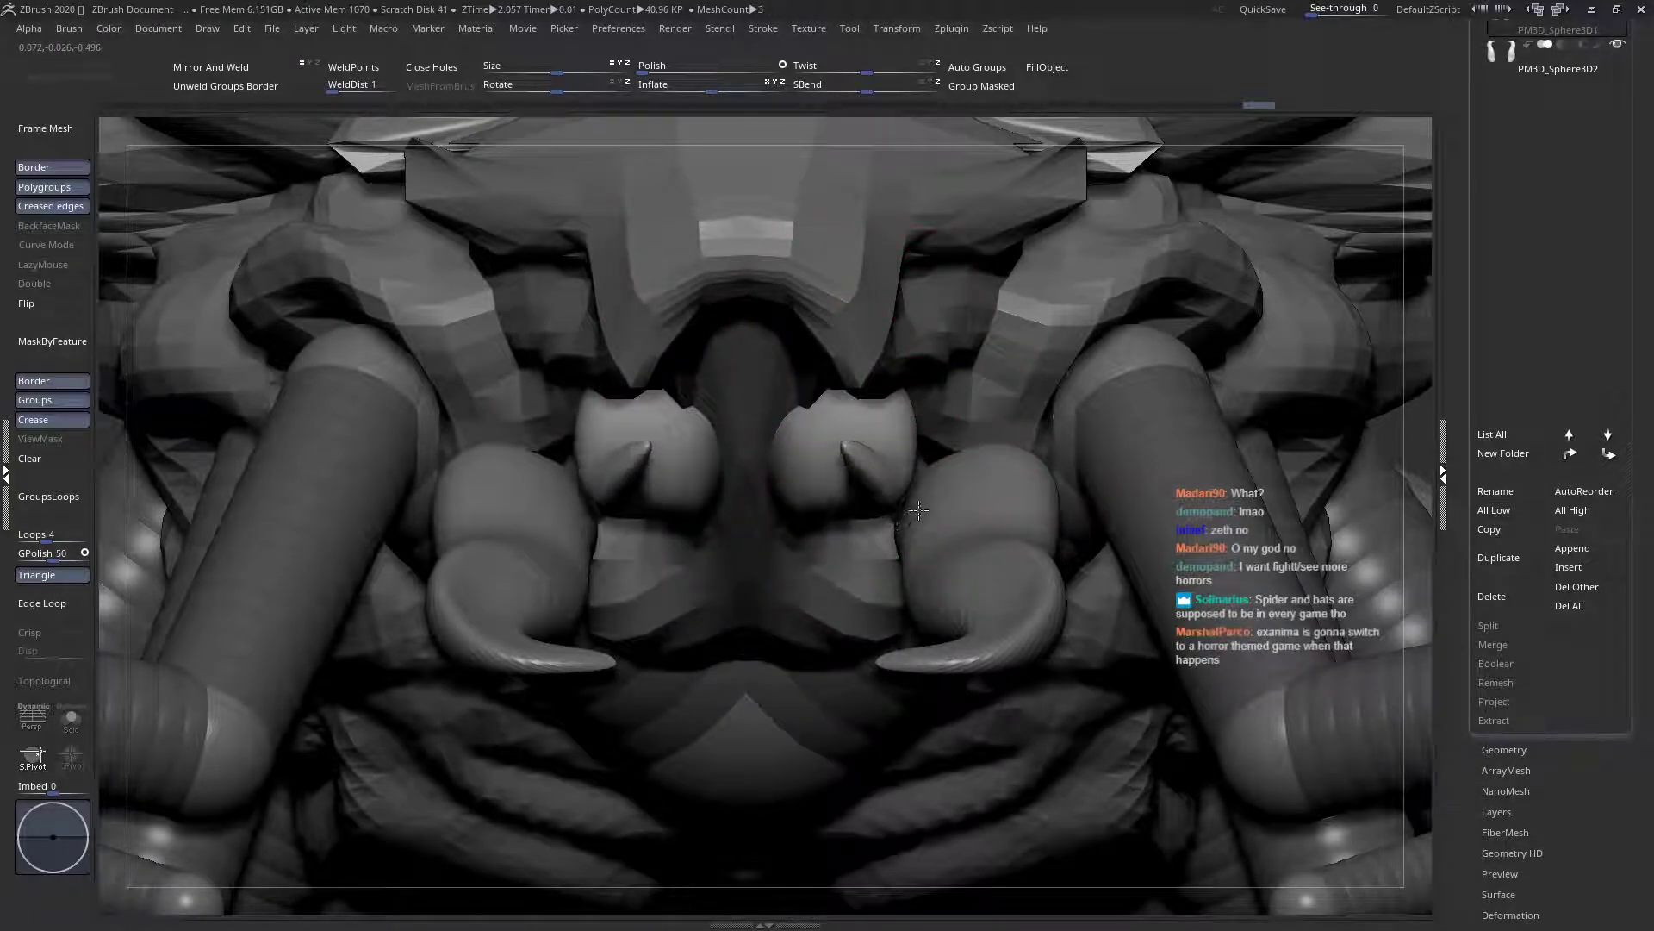
{"action": "mouse_move", "coordinate": [874, 456]}
{"action": "left_mouse_down"}
{"action": "mouse_move", "coordinate": [822, 515]}
{"action": "mouse_move", "coordinate": [883, 487]}
{"action": "left_mouse_up"}
{"action": "mouse_move", "coordinate": [853, 473]}
{"action": "right_mouse_down"}
{"action": "mouse_move", "coordinate": [775, 488]}
{"action": "mouse_move", "coordinate": [840, 470]}
{"action": "mouse_move", "coordinate": [833, 421]}
{"action": "right_mouse_up"}
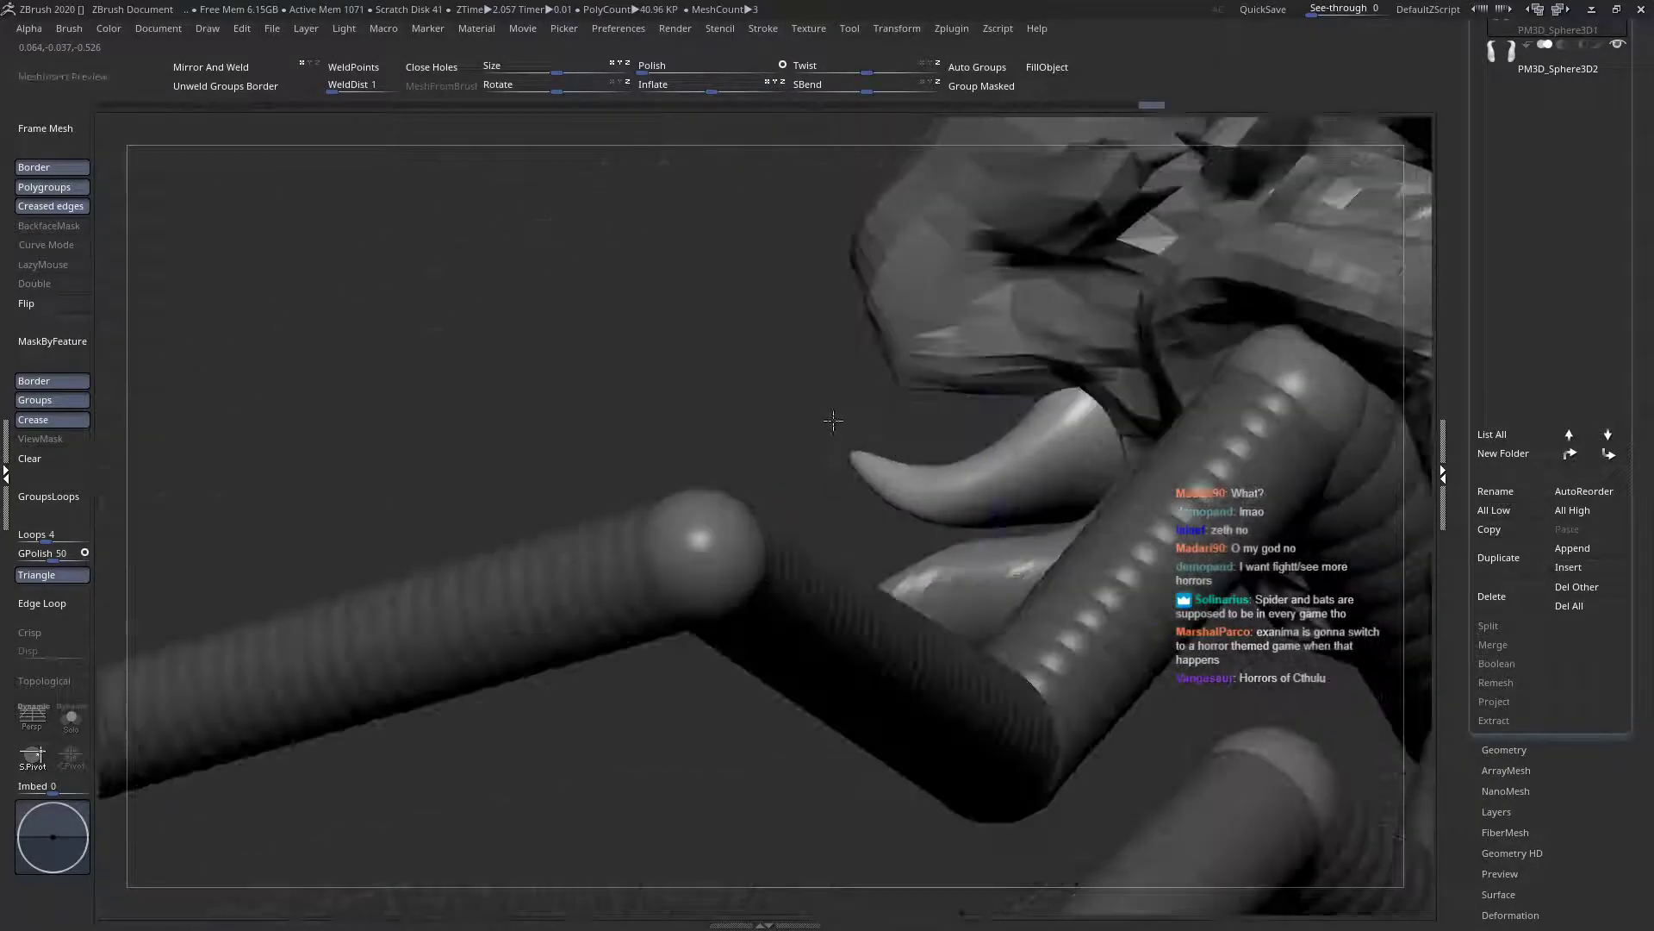
Curl the inner mouthparts' tips upward in side view and smooth the bend behind them
{"action": "key", "text": "space"}
{"action": "left_click_drag", "start_coordinate": [865, 388], "coordinate": [857, 393]}
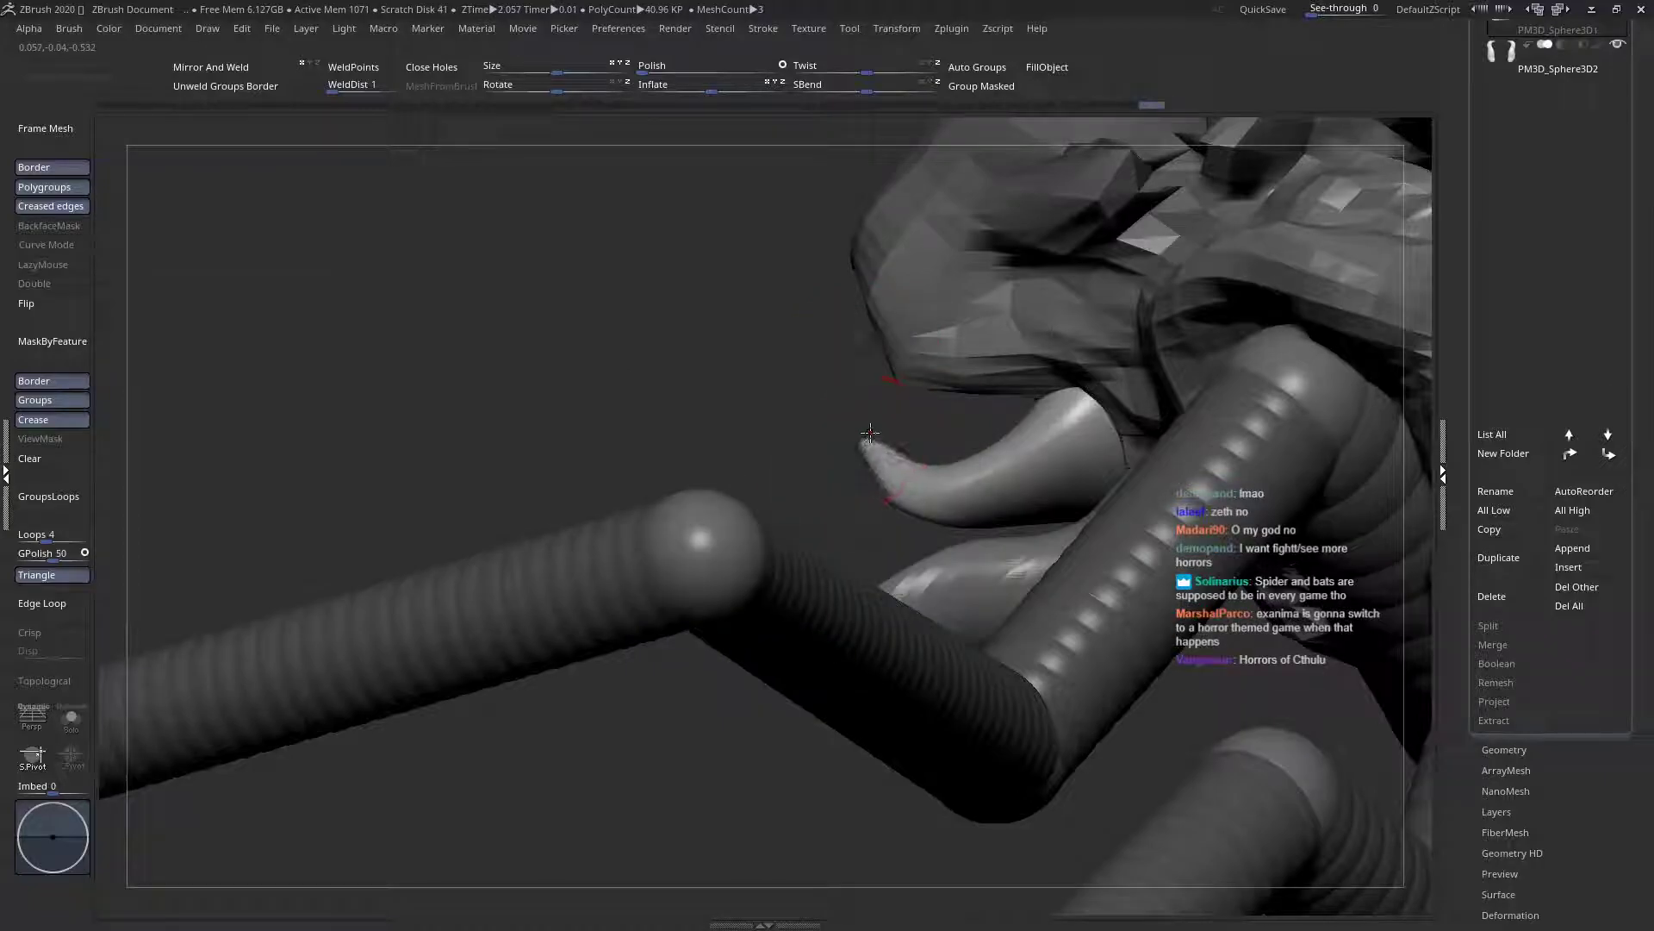
{"action": "left_click_drag", "start_coordinate": [895, 476], "coordinate": [929, 493], "text": "shift"}
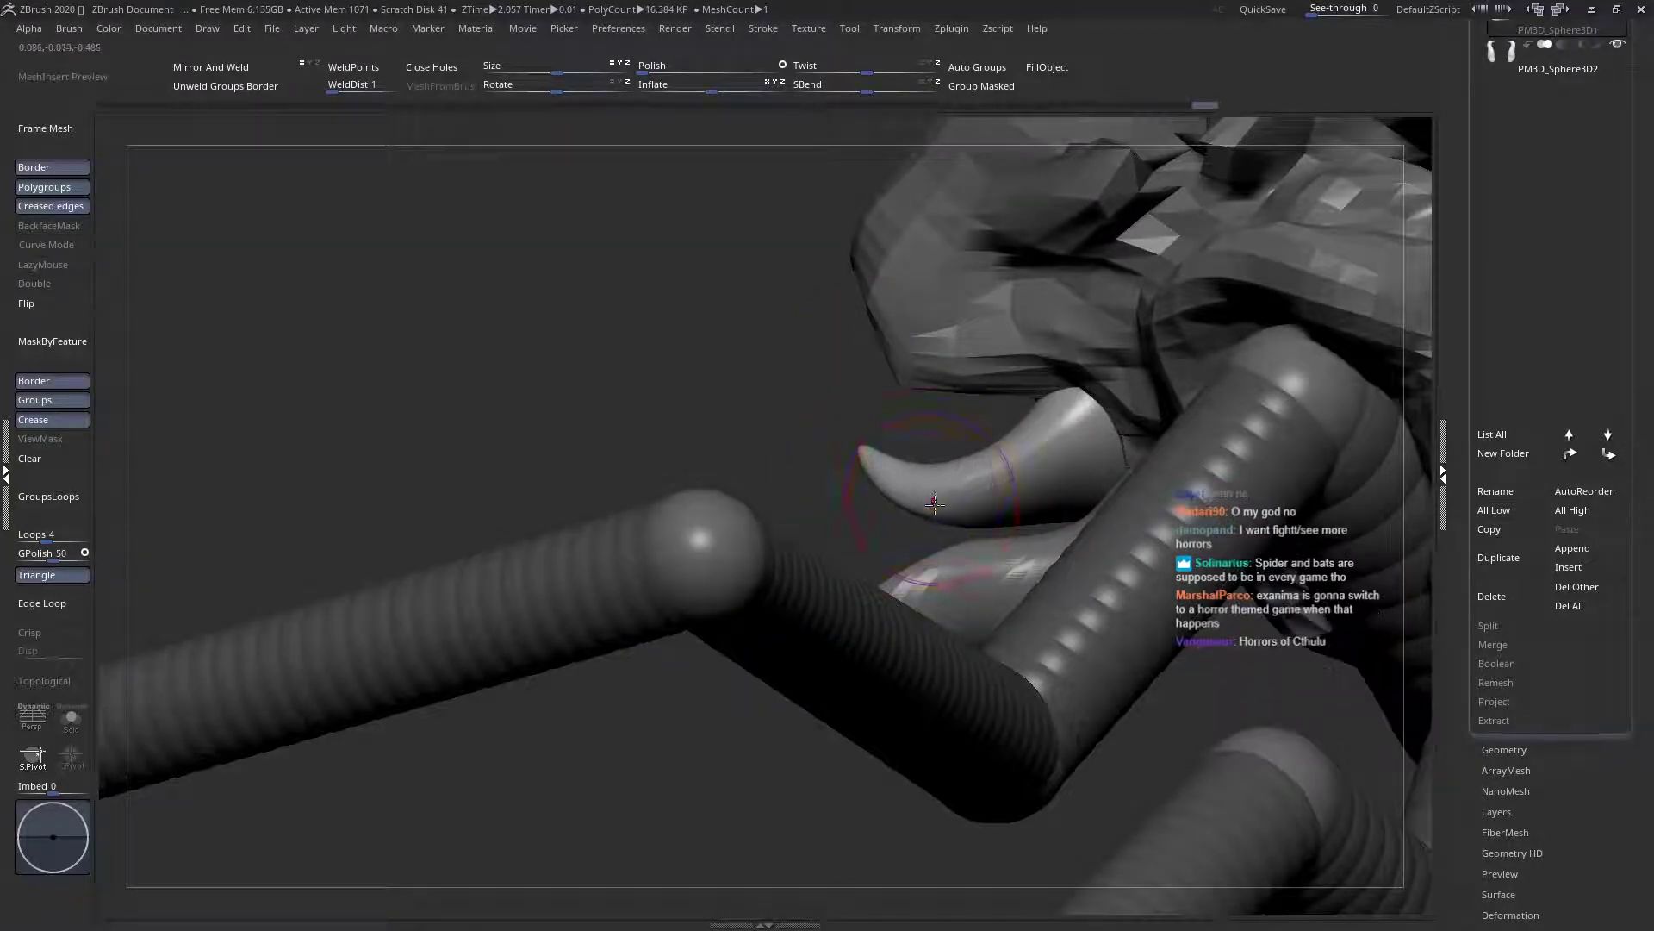
{"action": "key", "text": "space"}
{"action": "left_click_drag", "start_coordinate": [924, 390], "coordinate": [939, 389]}
{"action": "mouse_move", "coordinate": [986, 438]}
{"action": "right_mouse_down", "text": "alt"}
{"action": "mouse_move", "coordinate": [958, 438]}
{"action": "mouse_move", "coordinate": [1008, 441]}
{"action": "right_mouse_up", "text": "alt"}
Bulge the outer sides of the inner mouthparts toward the larger mandibles with the Move brush
{"action": "key", "text": "space"}
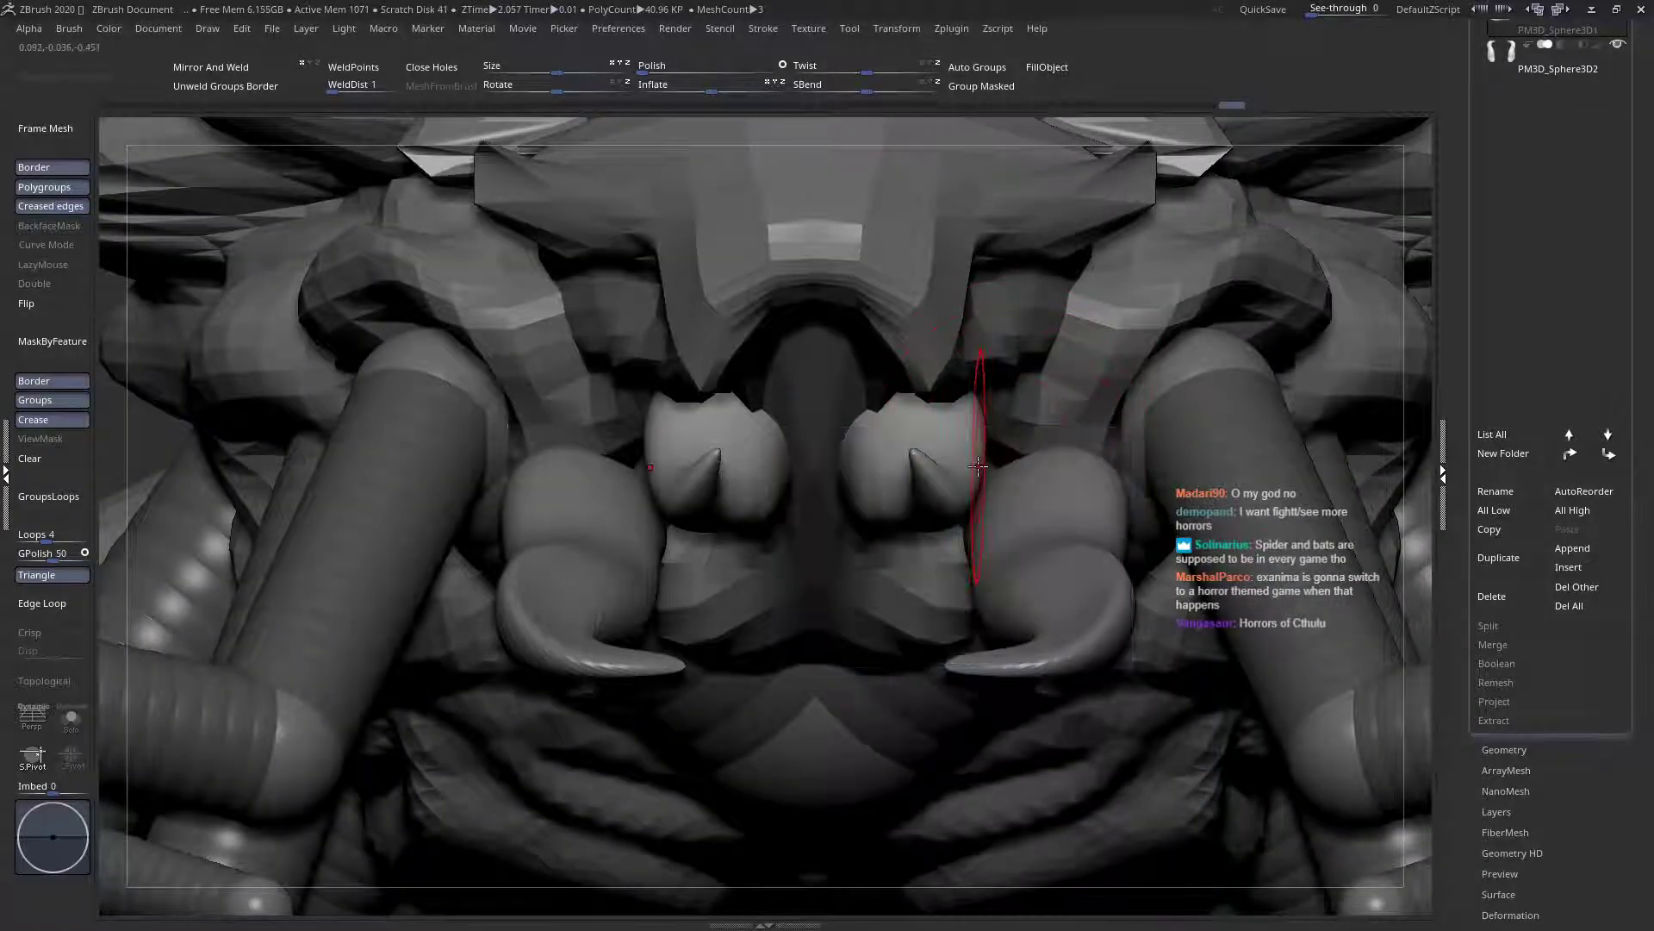
{"action": "left_click_drag", "start_coordinate": [984, 464], "coordinate": [1014, 457]}
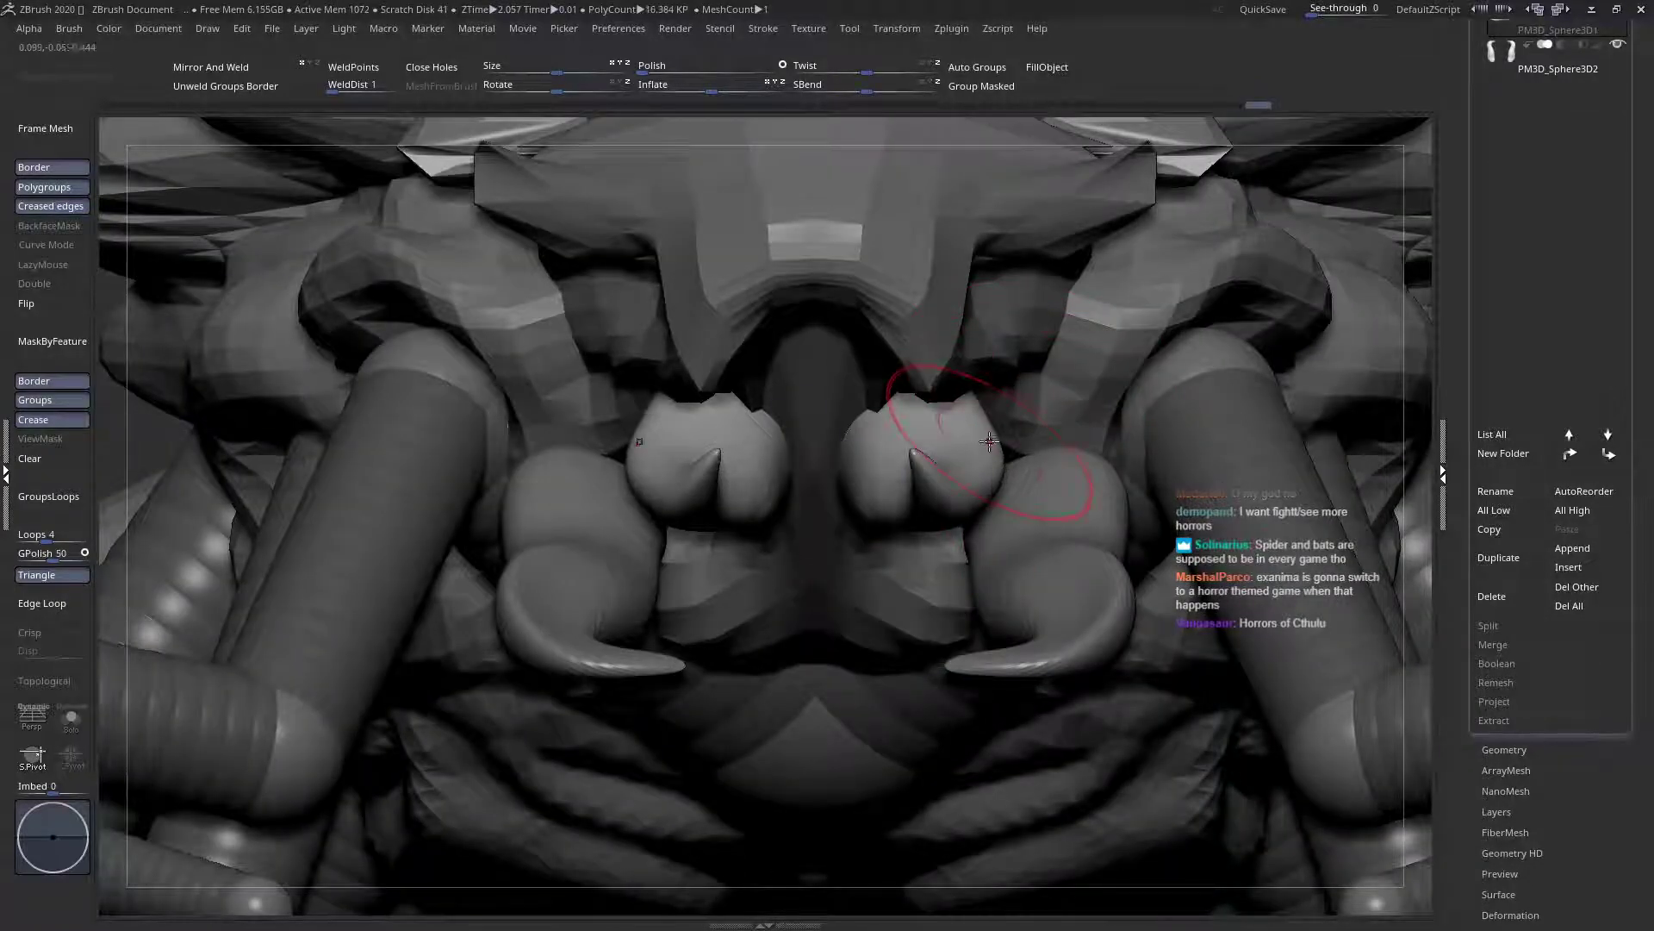
{"action": "key", "text": "space"}
{"action": "key", "text": "ctrl+shift+z"}
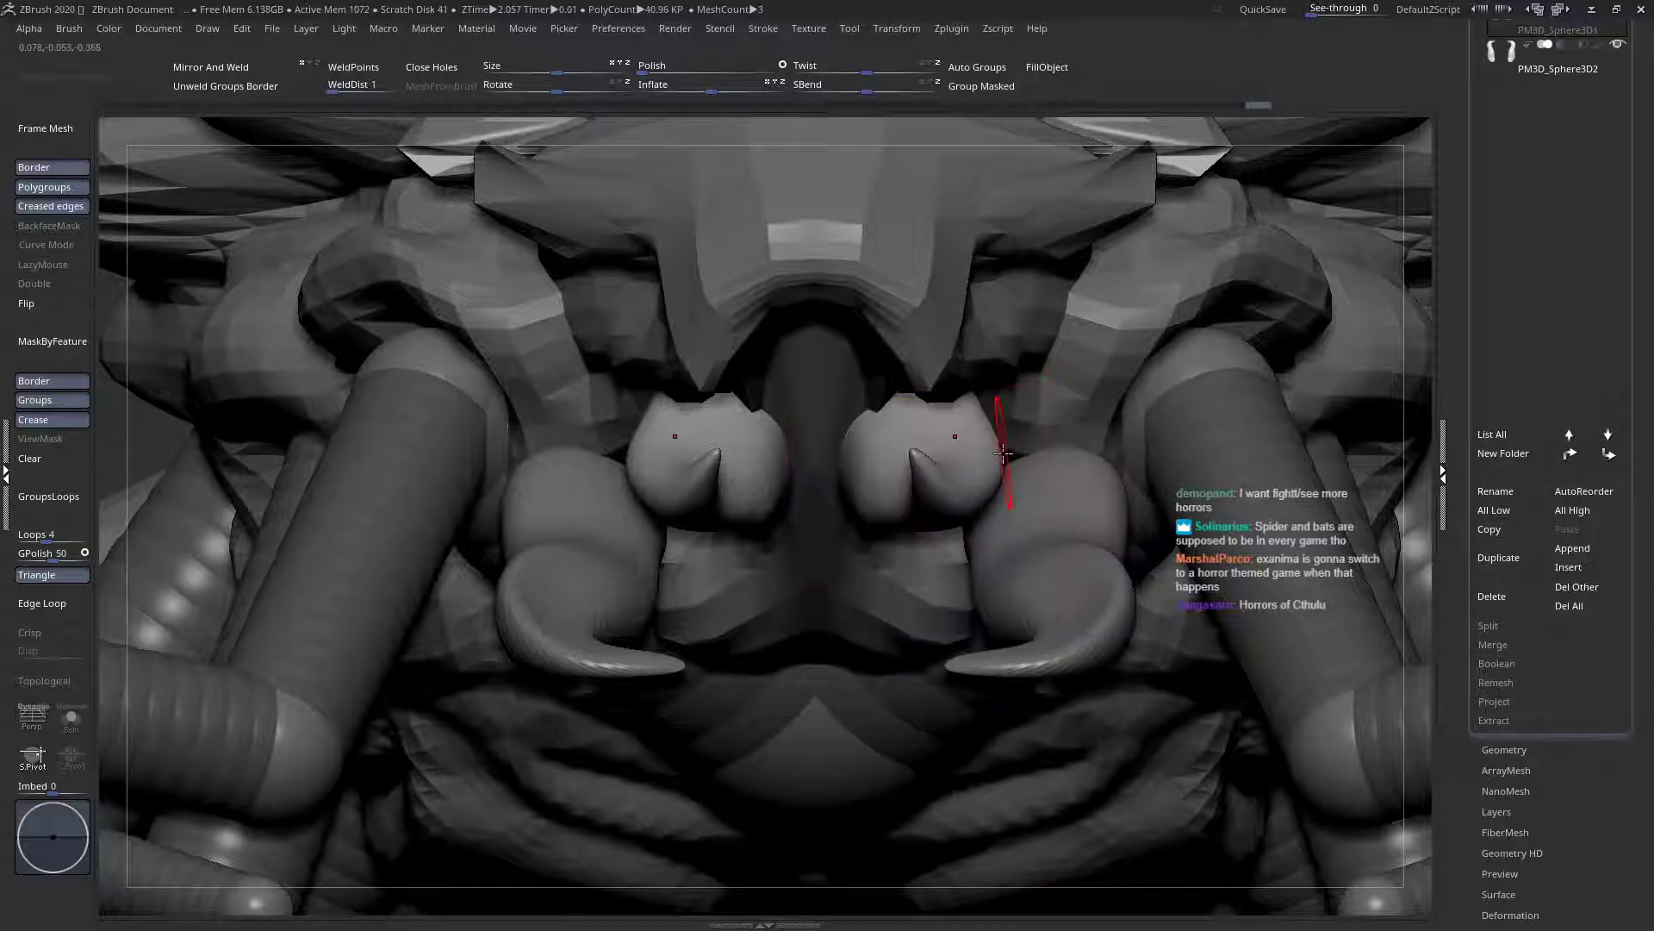
{"action": "left_click_drag", "start_coordinate": [1015, 444], "coordinate": [1037, 423]}
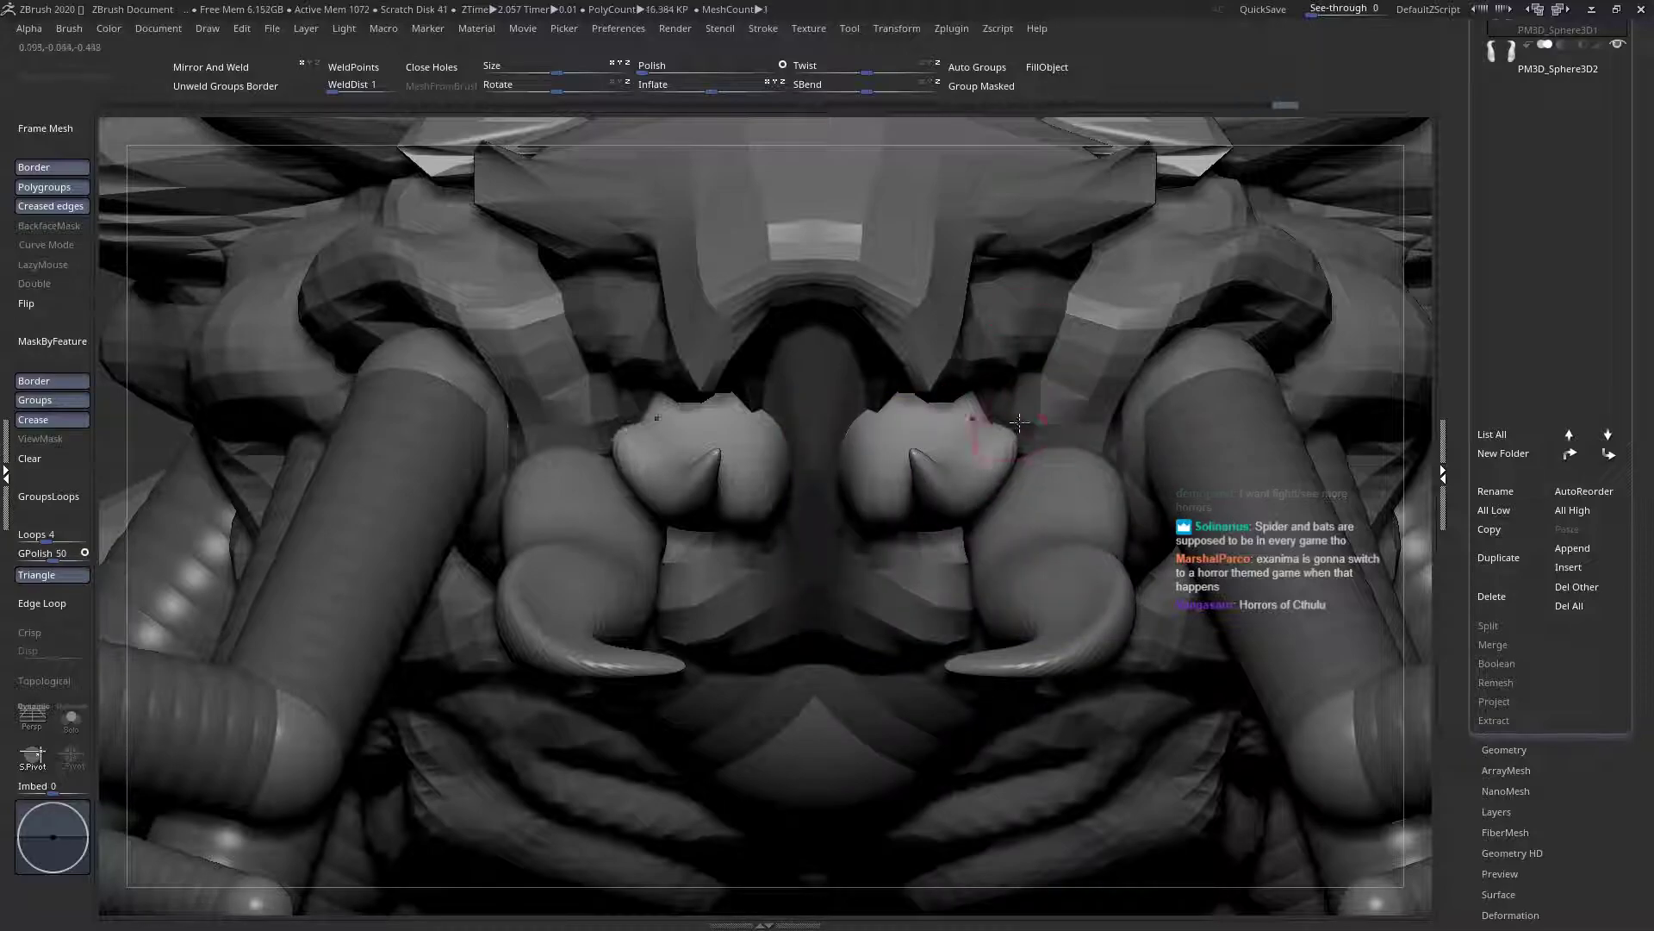
{"action": "key", "text": "space"}
{"action": "right_click_drag", "start_coordinate": [388, 465], "coordinate": [647, 448]}
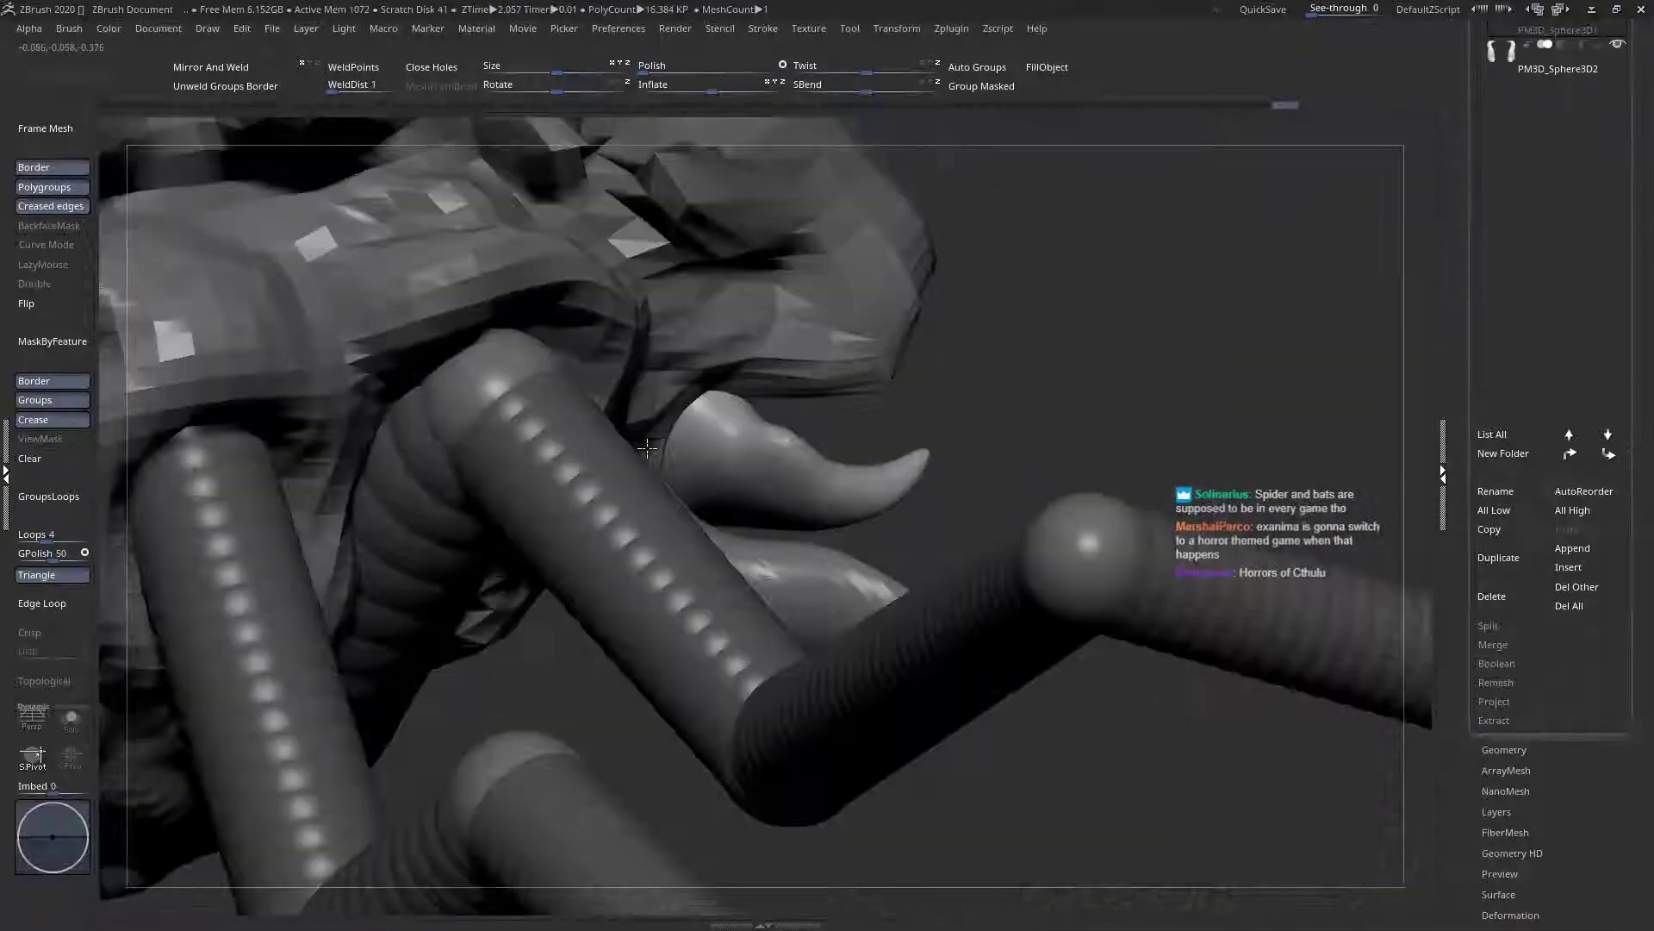
{"action": "key", "text": "space"}
Select the head mesh and push the snout's underside upward into a taller arch above the central column
{"action": "left_click", "coordinate": [821, 337], "text": "alt"}
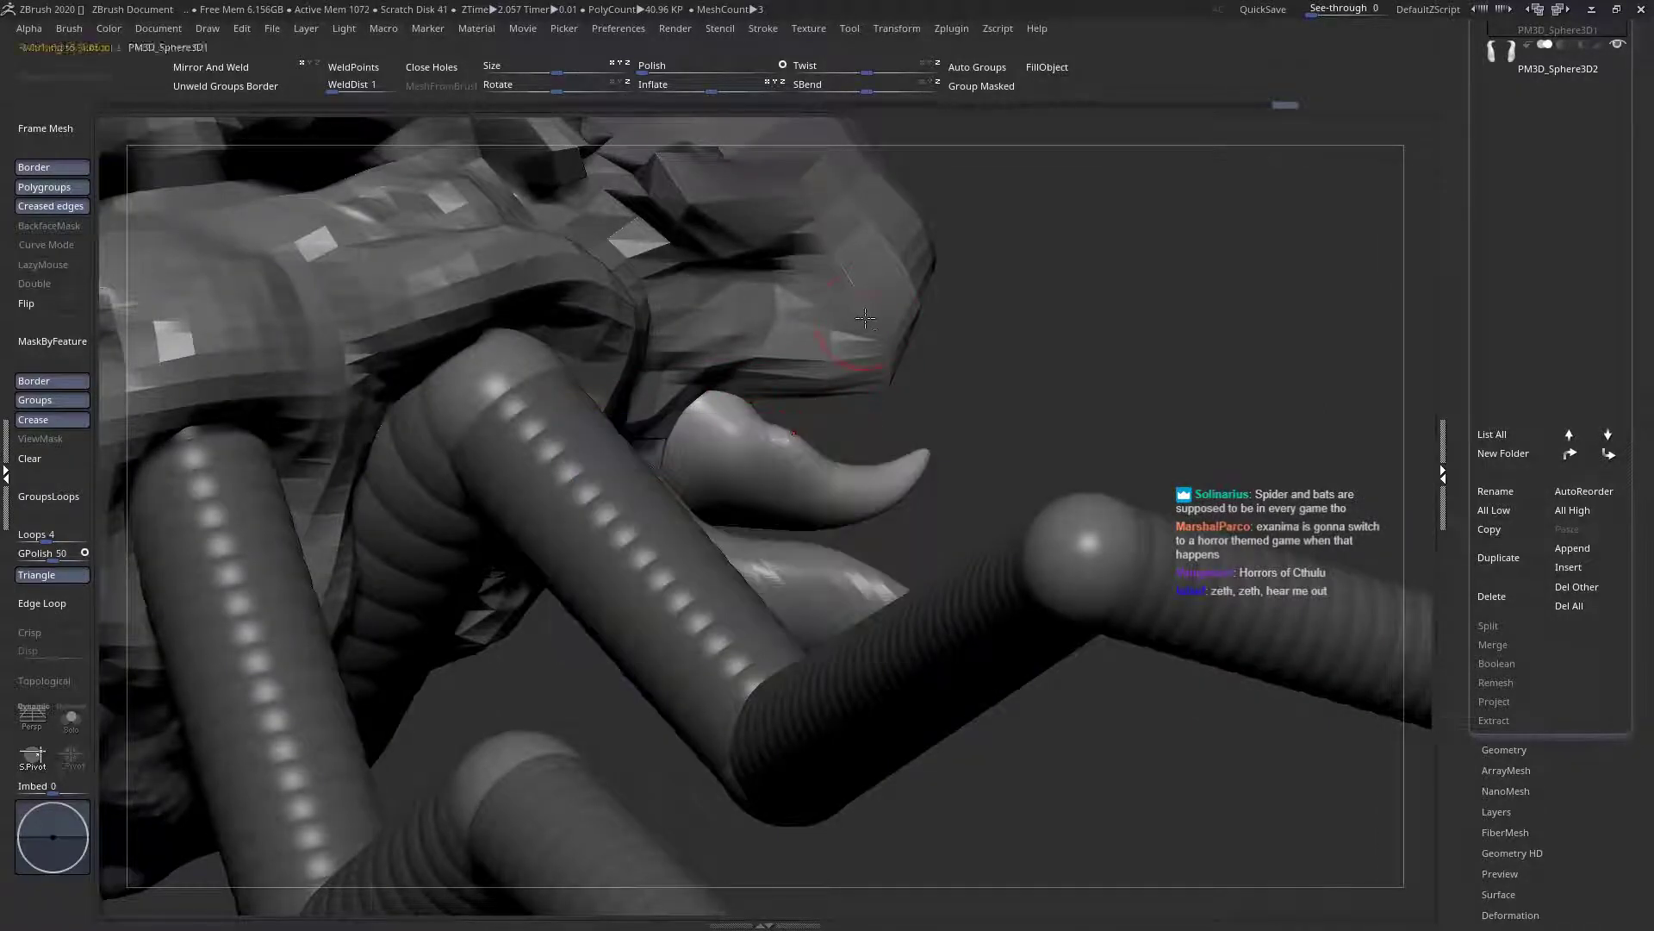
{"action": "right_click_drag", "start_coordinate": [843, 427], "coordinate": [698, 438]}
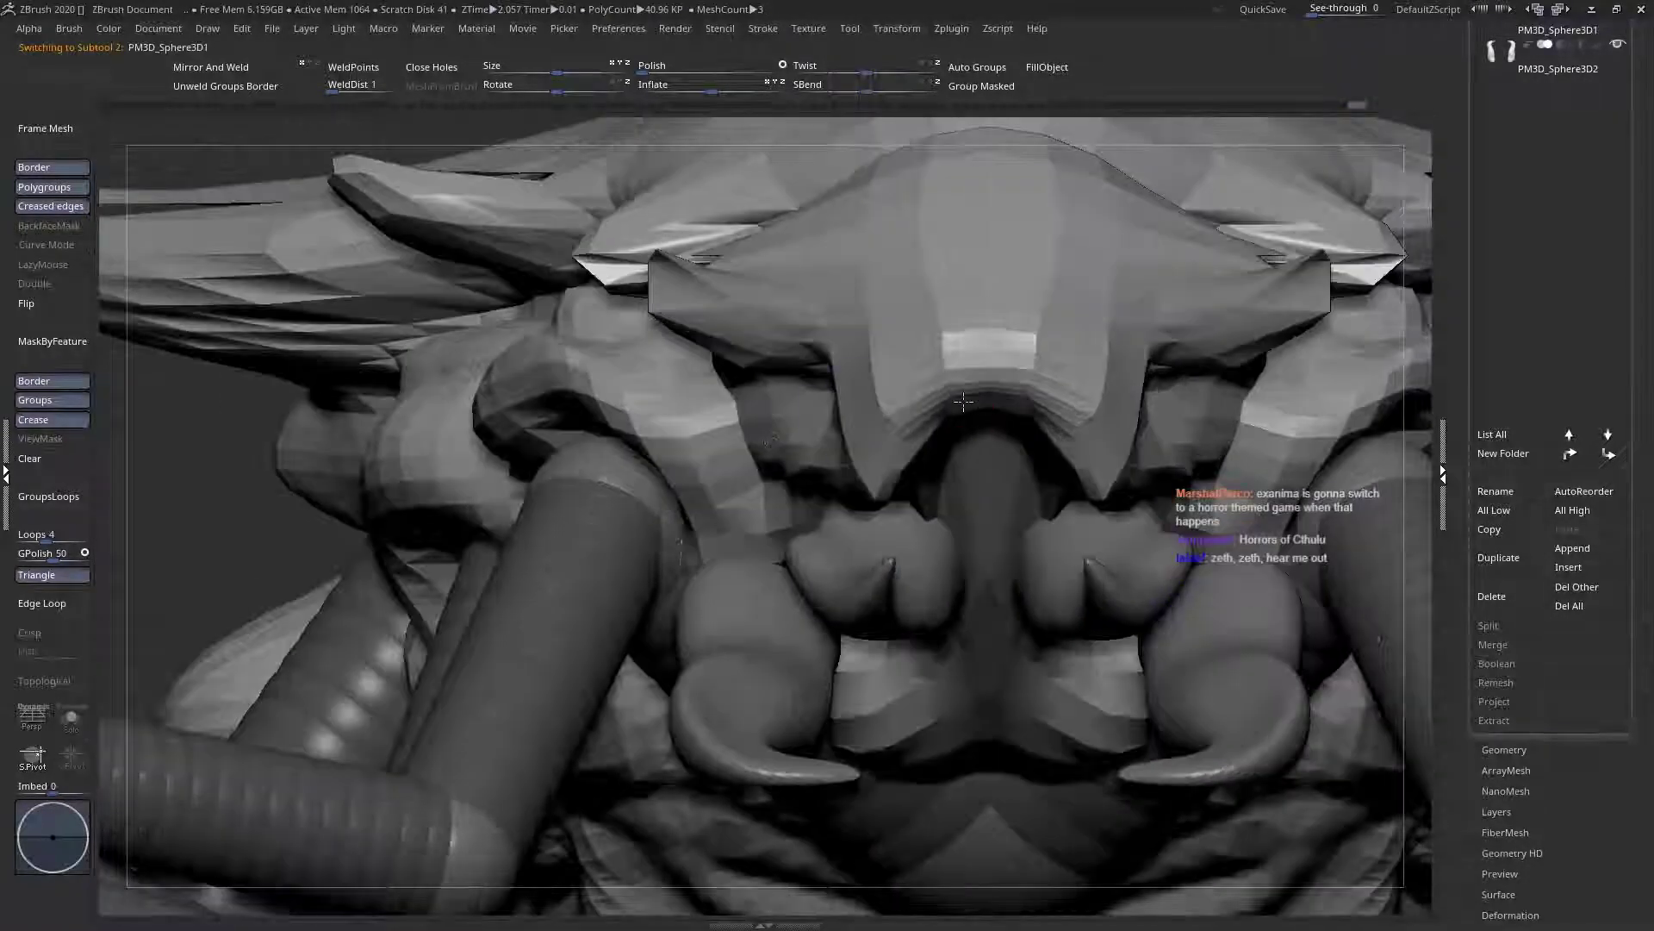
{"action": "right_click_drag", "start_coordinate": [970, 406], "coordinate": [927, 399], "text": "shift"}
{"action": "key", "text": "space"}
{"action": "left_click_drag", "start_coordinate": [955, 374], "coordinate": [1000, 357]}
{"action": "right_click_drag", "start_coordinate": [913, 369], "coordinate": [958, 369]}
{"action": "left_click_drag", "start_coordinate": [955, 367], "coordinate": [996, 345]}
{"action": "mouse_move", "coordinate": [951, 342]}
{"action": "right_mouse_down"}
{"action": "mouse_move", "coordinate": [991, 353]}
{"action": "mouse_move", "coordinate": [953, 324]}
{"action": "right_mouse_up"}
{"action": "left_click_drag", "start_coordinate": [953, 324], "coordinate": [933, 311]}
{"action": "right_click_drag", "start_coordinate": [1008, 332], "coordinate": [987, 388]}
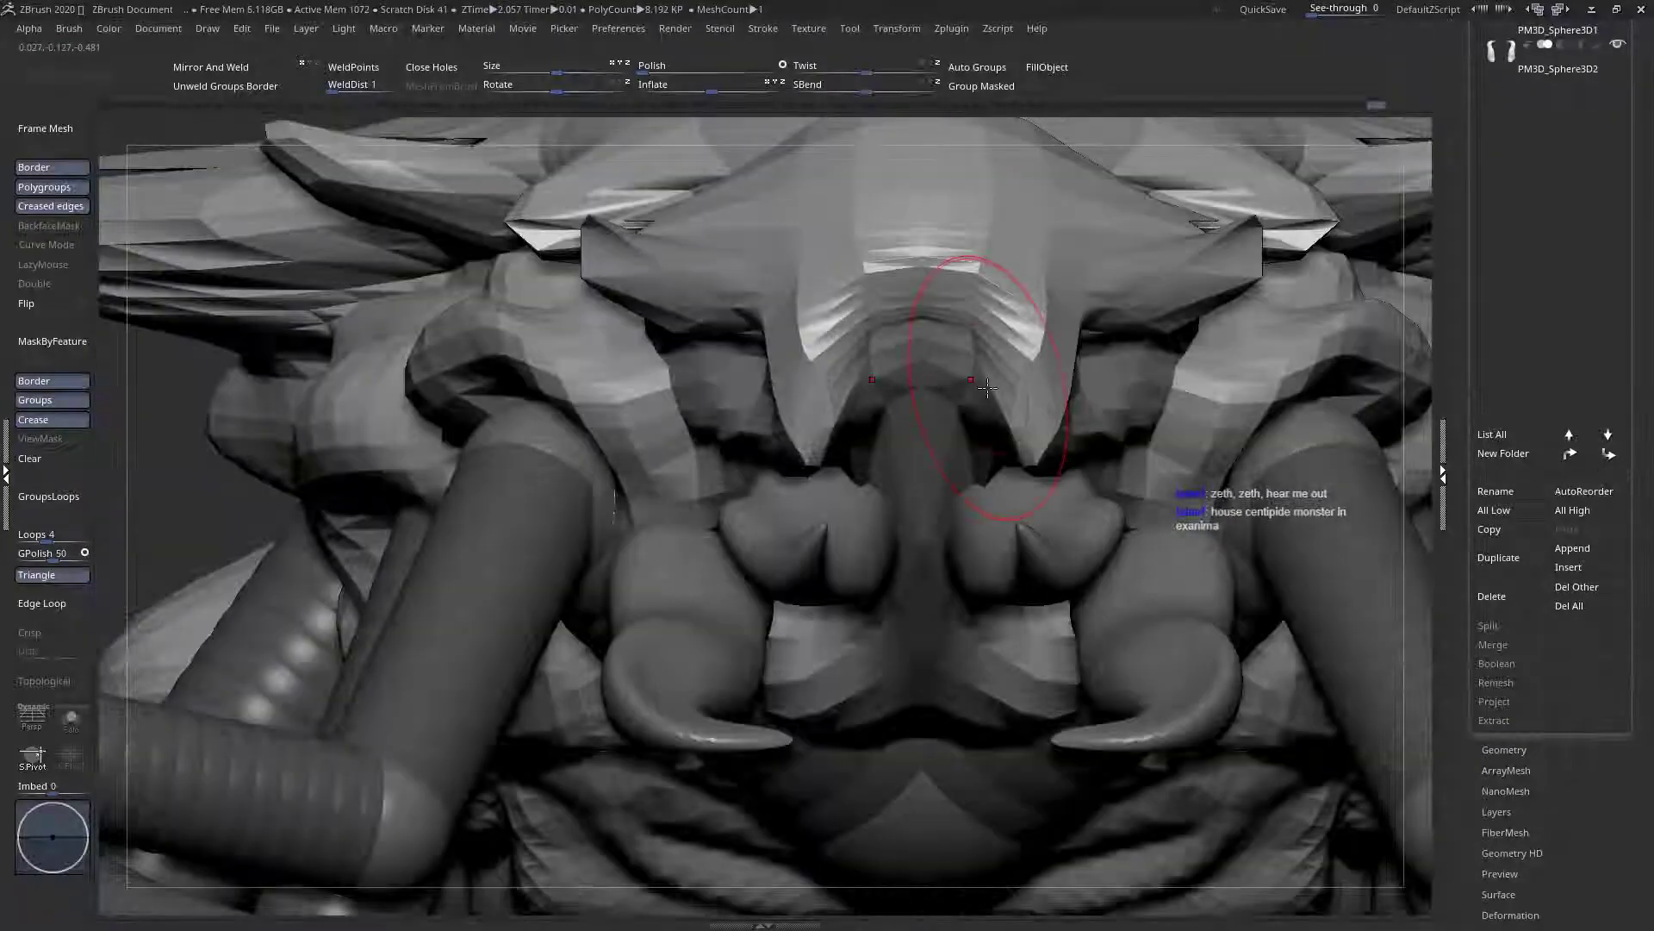
Append a Sphere3D as a new subtool and make it the active mesh
{"action": "left_click", "coordinate": [1574, 550]}
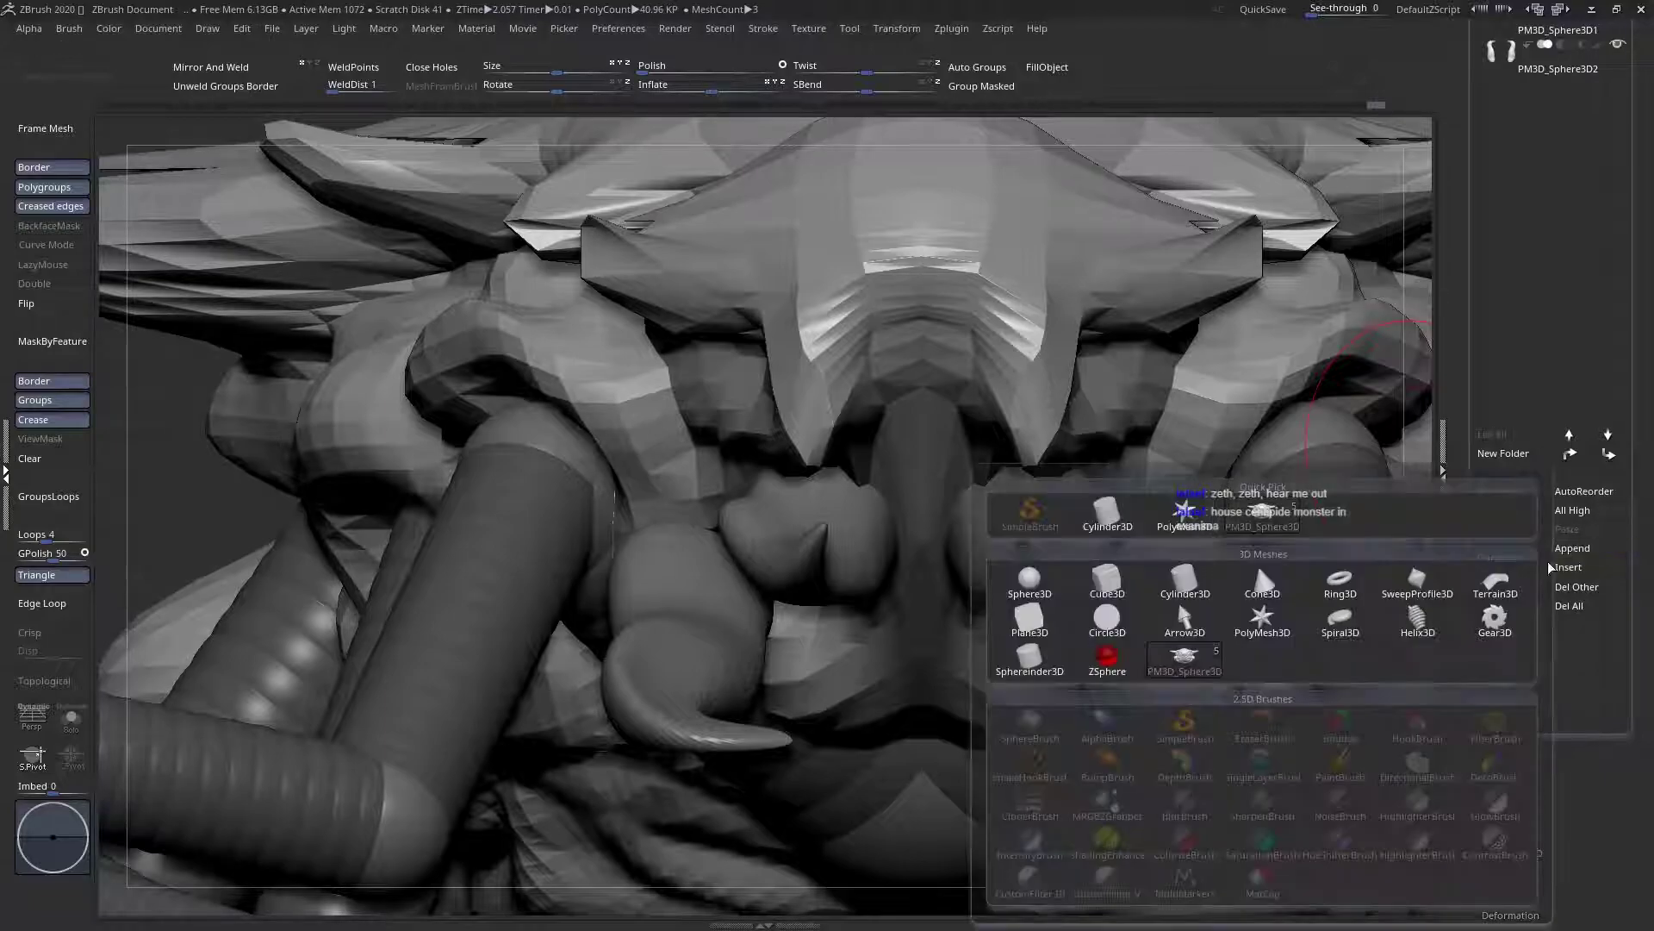
{"action": "left_click", "coordinate": [1002, 592]}
{"action": "right_click_drag", "start_coordinate": [1002, 593], "coordinate": [403, 297], "text": "ctrl"}
{"action": "left_click", "coordinate": [535, 388], "text": "alt"}
Scale the appended sphere down with the transpose line and move it in front of the creature's head
{"action": "right_click_drag", "start_coordinate": [483, 414], "coordinate": [590, 444]}
{"action": "key", "text": "w"}
{"action": "left_click_drag", "start_coordinate": [458, 447], "coordinate": [1045, 476], "text": "shift"}
{"action": "left_click_drag", "start_coordinate": [554, 498], "coordinate": [532, 409], "text": "shift"}
{"action": "right_click_drag", "start_coordinate": [495, 476], "coordinate": [403, 461]}
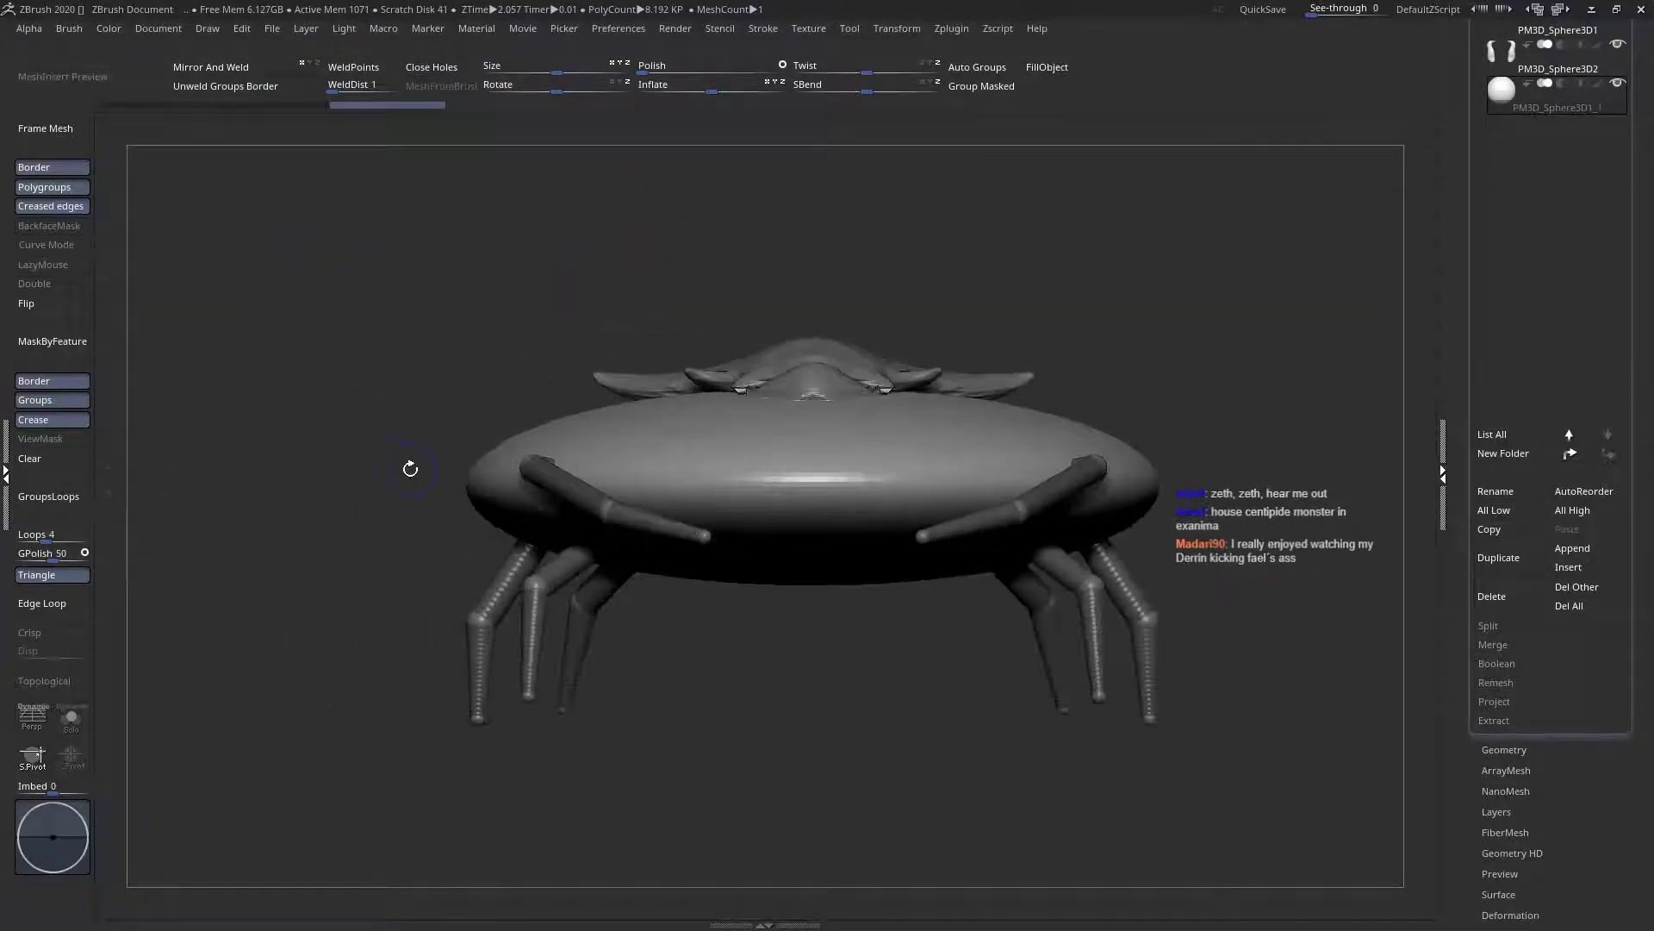
{"action": "left_click_drag", "start_coordinate": [856, 520], "coordinate": [699, 463]}
{"action": "mouse_move", "coordinate": [551, 461]}
{"action": "right_mouse_down"}
{"action": "mouse_move", "coordinate": [764, 447]}
{"action": "mouse_move", "coordinate": [354, 488]}
{"action": "right_mouse_up"}
{"action": "left_click_drag", "start_coordinate": [354, 488], "coordinate": [877, 403]}
{"action": "right_click_drag", "start_coordinate": [877, 403], "coordinate": [830, 480], "text": "ctrl"}
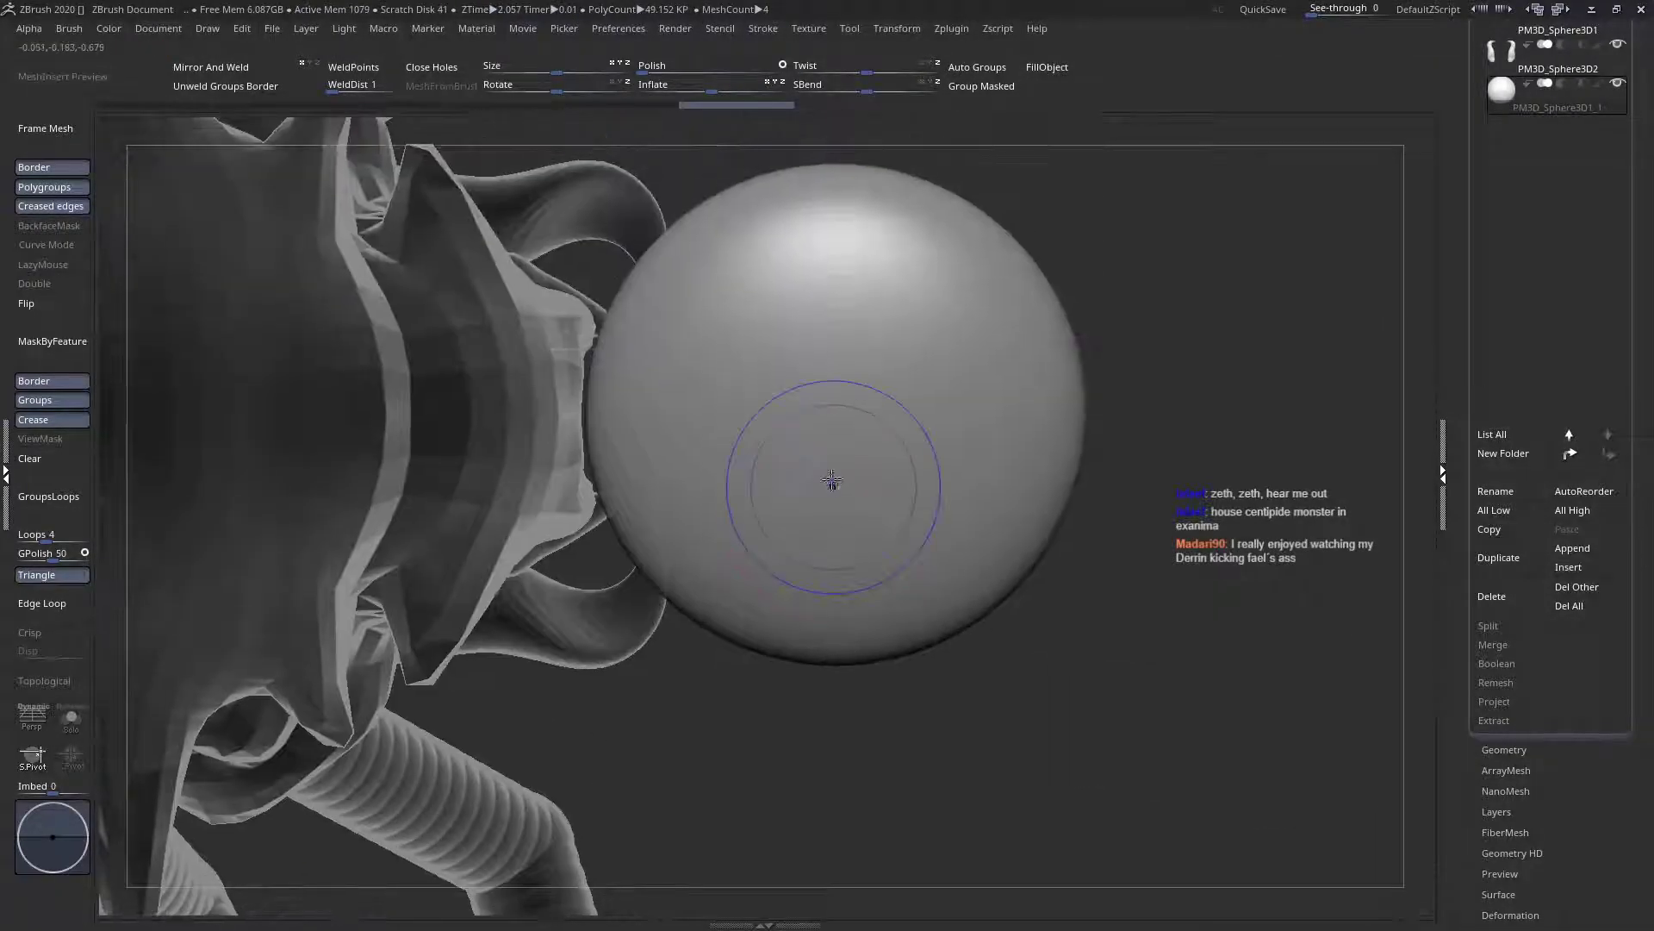
Show the sphere's wireframe and shrink it into a narrower ellipsoid in front of the snout
{"action": "key", "text": "shift+f"}
{"action": "key", "text": "w"}
{"action": "left_click_drag", "start_coordinate": [836, 415], "coordinate": [800, 629]}
{"action": "mouse_move", "coordinate": [603, 414]}
{"action": "left_mouse_down"}
{"action": "mouse_move", "coordinate": [1214, 415]}
{"action": "mouse_move", "coordinate": [687, 382]}
{"action": "mouse_move", "coordinate": [718, 388]}
{"action": "mouse_move", "coordinate": [718, 197]}
{"action": "left_mouse_up"}
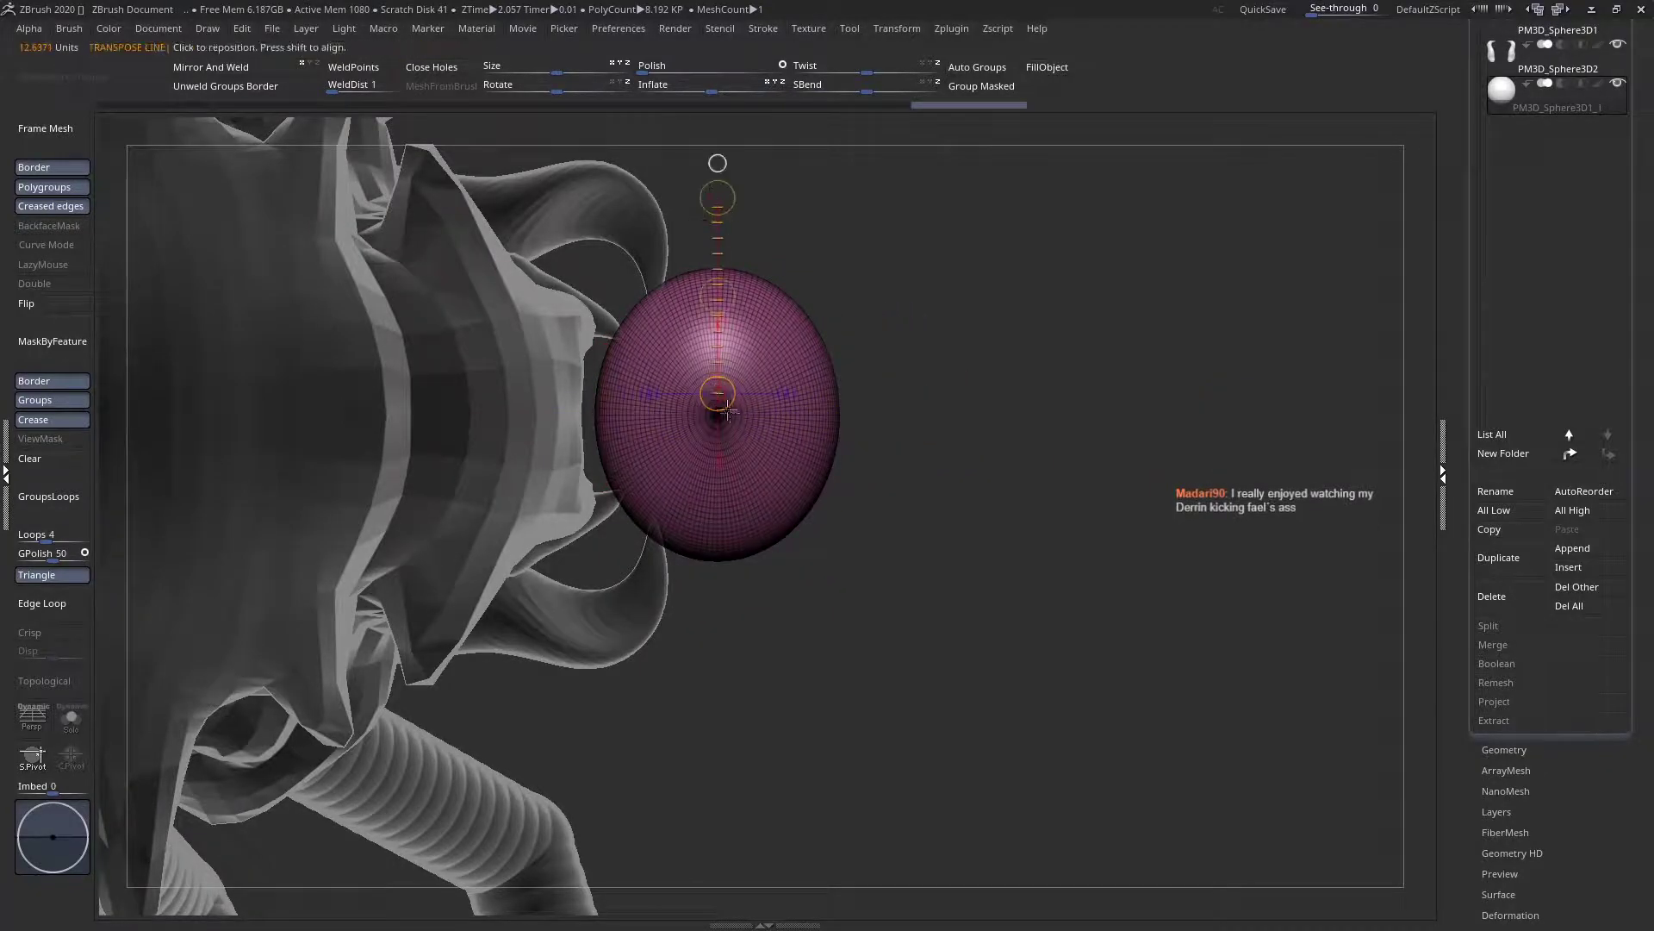
{"action": "mouse_move", "coordinate": [727, 416]}
{"action": "left_mouse_down"}
{"action": "mouse_move", "coordinate": [730, 695]}
{"action": "mouse_move", "coordinate": [705, 594]}
{"action": "left_mouse_up"}
Flatten the ellipsoid and place it against the front of the snout in side view
{"action": "right_click_drag", "start_coordinate": [704, 596], "coordinate": [609, 565]}
{"action": "mouse_move", "coordinate": [594, 549]}
{"action": "left_mouse_down", "text": "shift"}
{"action": "mouse_move", "coordinate": [1104, 548]}
{"action": "mouse_move", "coordinate": [1037, 689]}
{"action": "mouse_move", "coordinate": [885, 827]}
{"action": "mouse_move", "coordinate": [849, 833]}
{"action": "left_mouse_up", "text": "shift"}
{"action": "mouse_move", "coordinate": [676, 666]}
{"action": "left_mouse_down"}
{"action": "mouse_move", "coordinate": [969, 438]}
{"action": "mouse_move", "coordinate": [647, 676]}
{"action": "mouse_move", "coordinate": [617, 668]}
{"action": "left_mouse_up"}
{"action": "left_click_drag", "start_coordinate": [1064, 543], "coordinate": [765, 577]}
{"action": "left_click_drag", "start_coordinate": [921, 580], "coordinate": [1026, 458], "text": "alt"}
{"action": "right_click_drag", "start_coordinate": [1000, 446], "coordinate": [1053, 447]}
Shape the flattened ellipsoid into a slanted plate in side view with the Move brush
{"action": "key", "text": "space"}
{"action": "left_click", "coordinate": [1053, 399]}
{"action": "left_click_drag", "start_coordinate": [1022, 542], "coordinate": [995, 528]}
{"action": "right_click_drag", "start_coordinate": [958, 554], "coordinate": [893, 551]}
{"action": "mouse_move", "coordinate": [977, 589]}
{"action": "left_mouse_down"}
{"action": "mouse_move", "coordinate": [1078, 581]}
{"action": "mouse_move", "coordinate": [1015, 586]}
{"action": "left_mouse_up"}
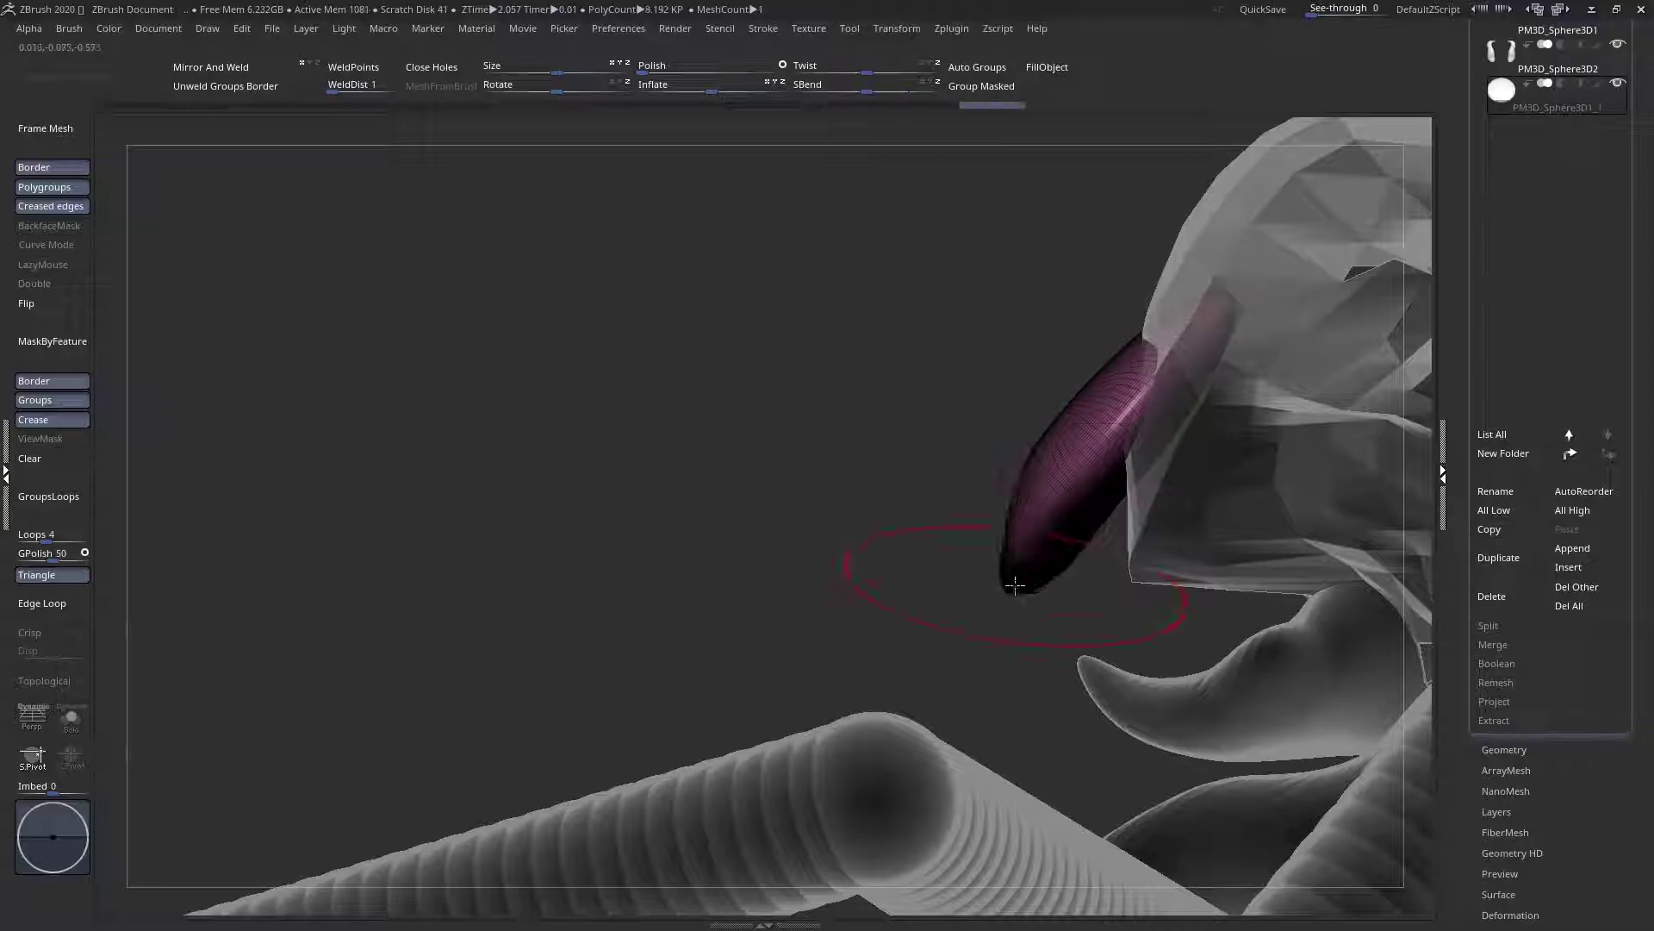
Resize the Move brush and pull the plate's upper outer side inward and down toward the snout
{"action": "key", "text": "space"}
{"action": "left_click", "coordinate": [1112, 431]}
{"action": "right_click_drag", "start_coordinate": [1331, 343], "coordinate": [1422, 334]}
{"action": "key", "text": "space"}
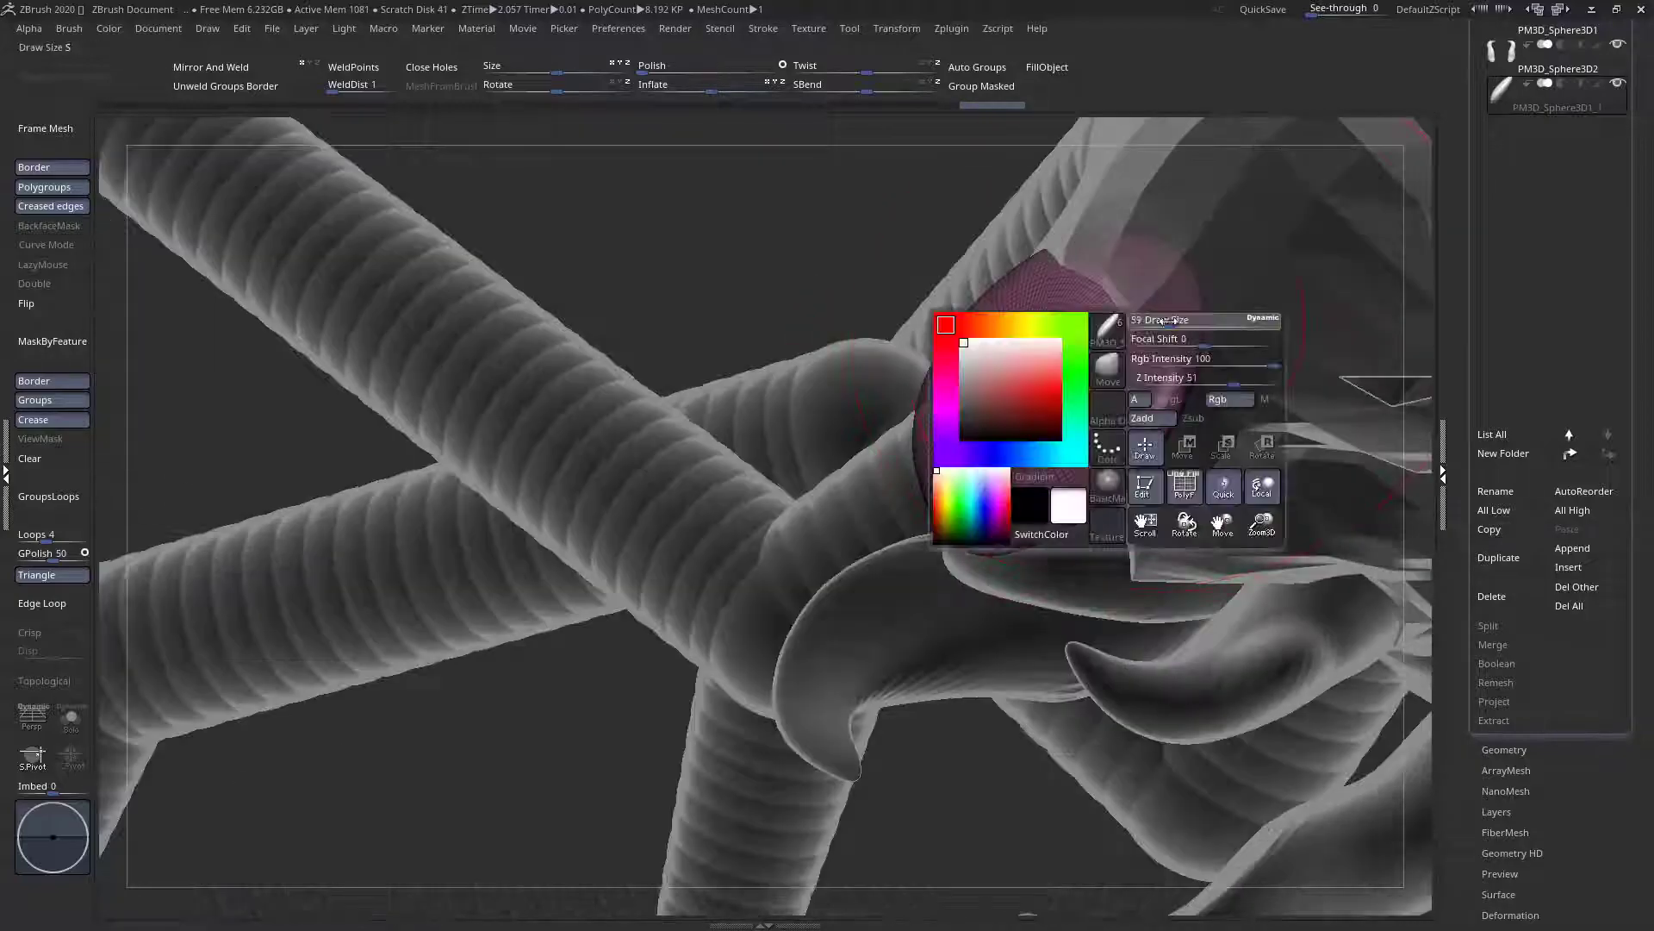
{"action": "left_click", "coordinate": [1170, 328]}
{"action": "left_click_drag", "start_coordinate": [1189, 280], "coordinate": [1077, 366]}
Refine the plate's outline from an angle and pull its lower end downward into a tapered tip
{"action": "mouse_move", "coordinate": [1077, 366]}
{"action": "right_mouse_down"}
{"action": "mouse_move", "coordinate": [1130, 336]}
{"action": "mouse_move", "coordinate": [1120, 344]}
{"action": "right_mouse_up"}
{"action": "right_click_drag", "start_coordinate": [979, 474], "coordinate": [852, 403]}
{"action": "left_click_drag", "start_coordinate": [792, 368], "coordinate": [778, 366]}
{"action": "right_click_drag", "start_coordinate": [778, 365], "coordinate": [724, 435]}
{"action": "left_click_drag", "start_coordinate": [769, 455], "coordinate": [790, 523]}
{"action": "right_click_drag", "start_coordinate": [891, 575], "coordinate": [820, 575]}
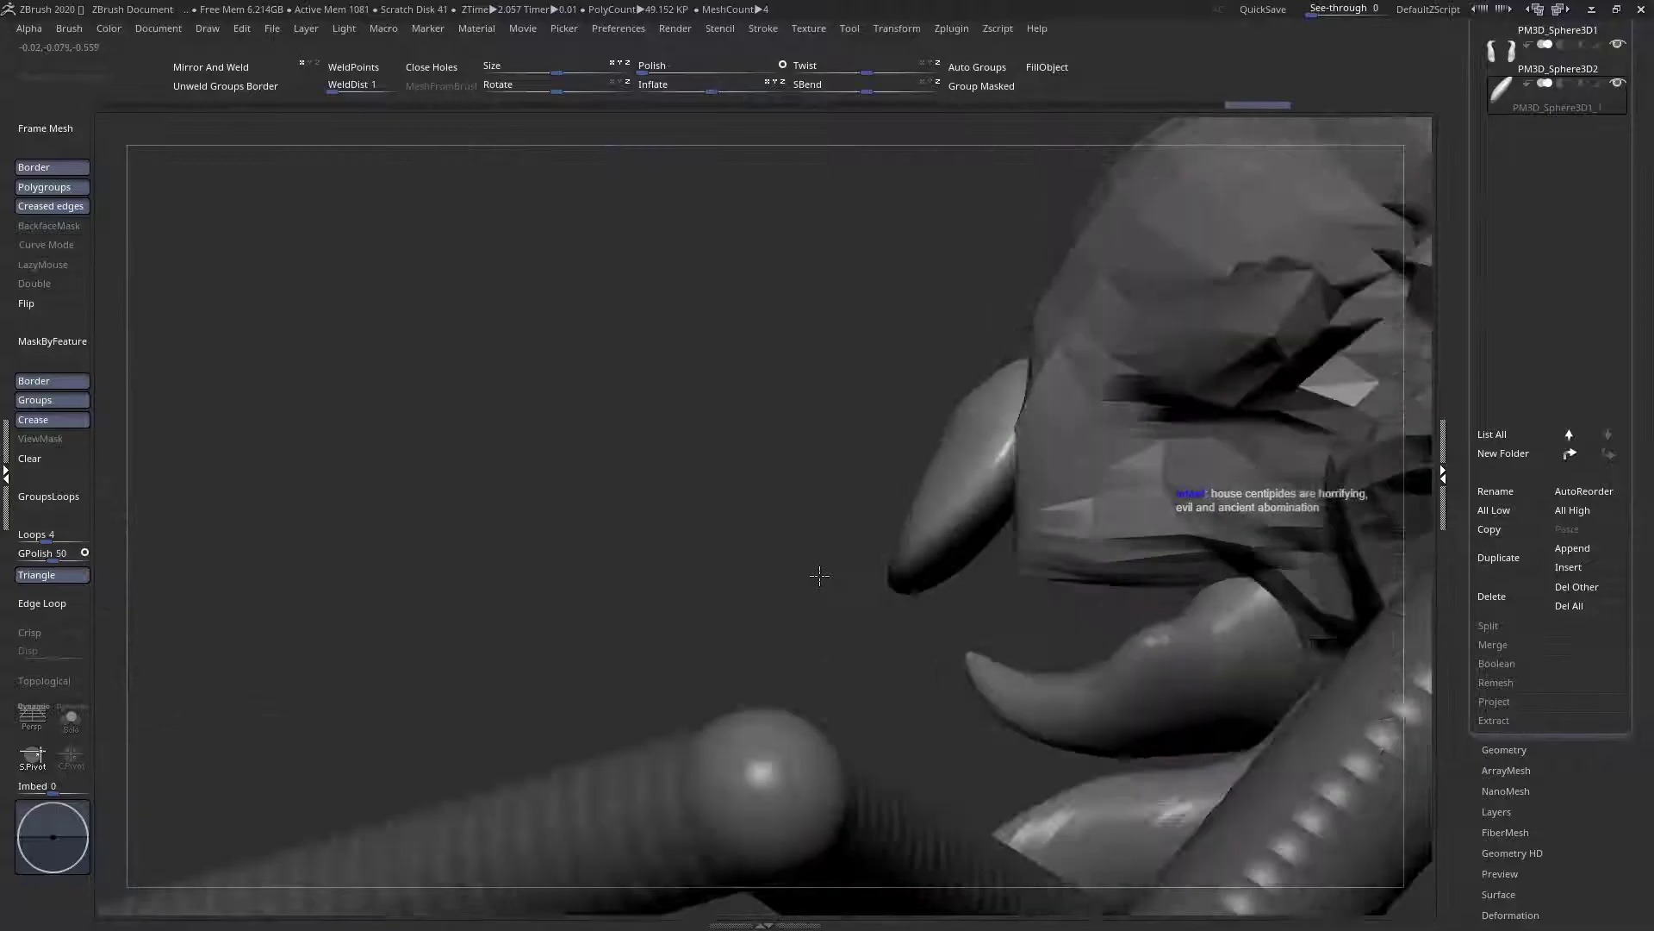
Resize the brush and shape the plate from the front into a wide oval with its lower middle raised
{"action": "key", "text": "space"}
{"action": "mouse_move", "coordinate": [892, 505]}
{"action": "left_mouse_down"}
{"action": "mouse_move", "coordinate": [985, 572]}
{"action": "mouse_move", "coordinate": [1049, 591]}
{"action": "left_mouse_up"}
{"action": "right_click_drag", "start_coordinate": [878, 484], "coordinate": [977, 500]}
{"action": "left_click_drag", "start_coordinate": [977, 501], "coordinate": [913, 464]}
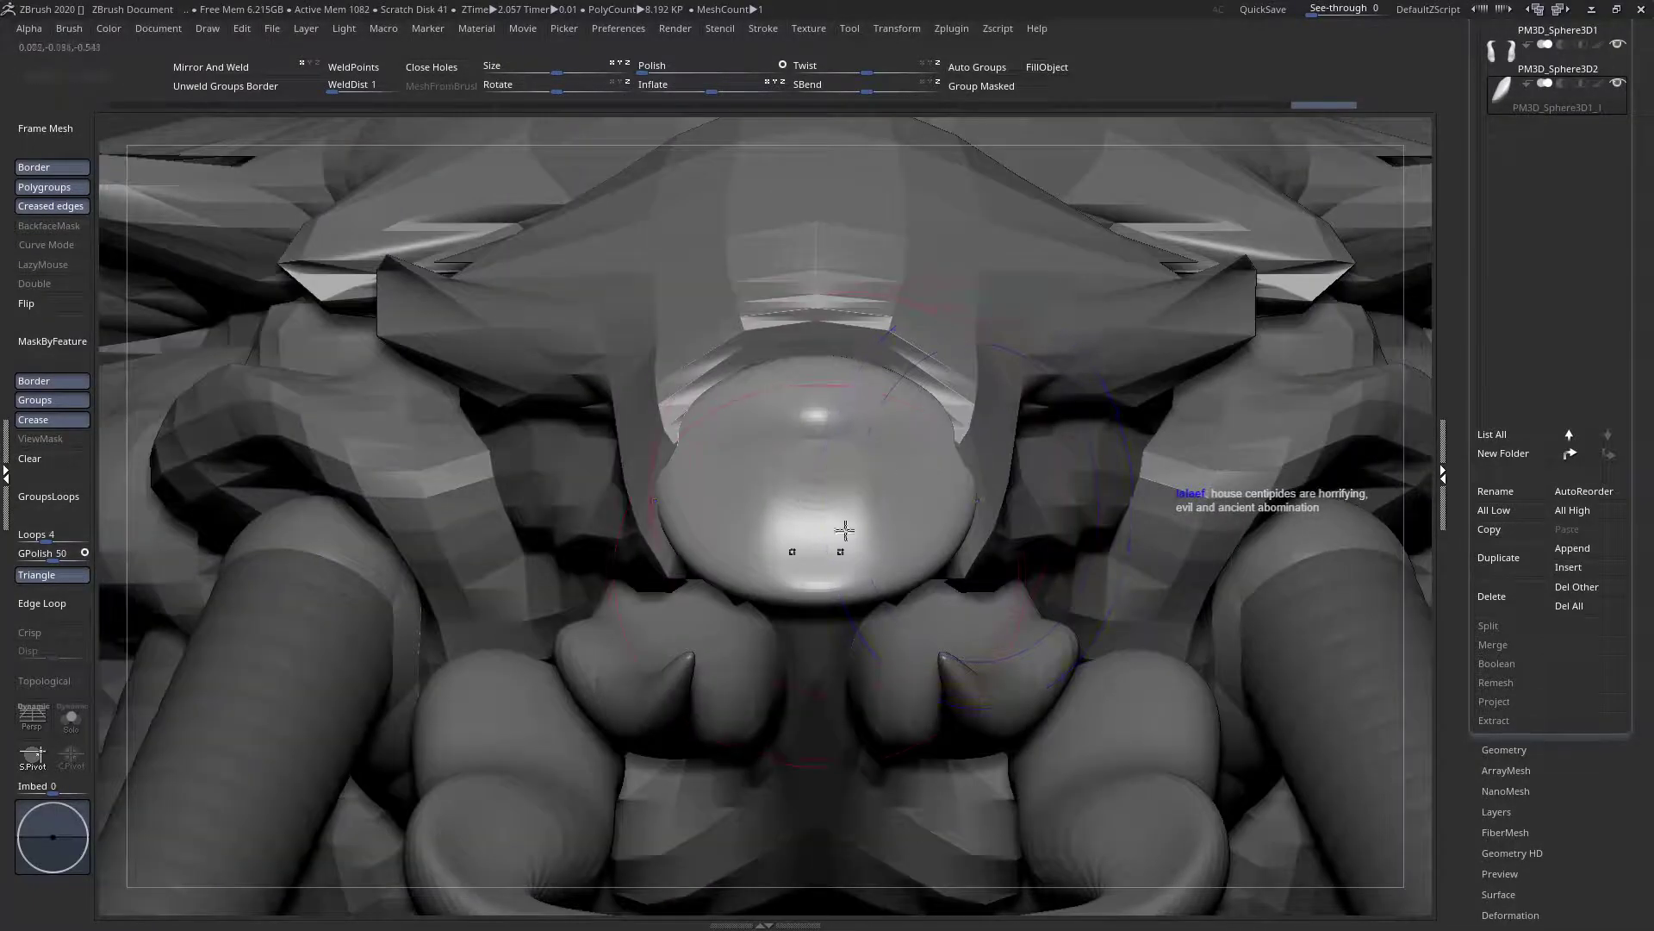
{"action": "key", "text": "space"}
{"action": "left_click_drag", "start_coordinate": [896, 524], "coordinate": [868, 524]}
{"action": "left_click_drag", "start_coordinate": [807, 598], "coordinate": [819, 560]}
Curve the plate's lower end outward in side view and lift its underside
{"action": "right_click_drag", "start_coordinate": [849, 495], "coordinate": [772, 462]}
{"action": "key", "text": "space"}
{"action": "key", "text": "w"}
{"action": "mouse_move", "coordinate": [855, 380]}
{"action": "left_mouse_down"}
{"action": "mouse_move", "coordinate": [596, 454]}
{"action": "mouse_move", "coordinate": [580, 350]}
{"action": "mouse_move", "coordinate": [597, 360]}
{"action": "left_mouse_up"}
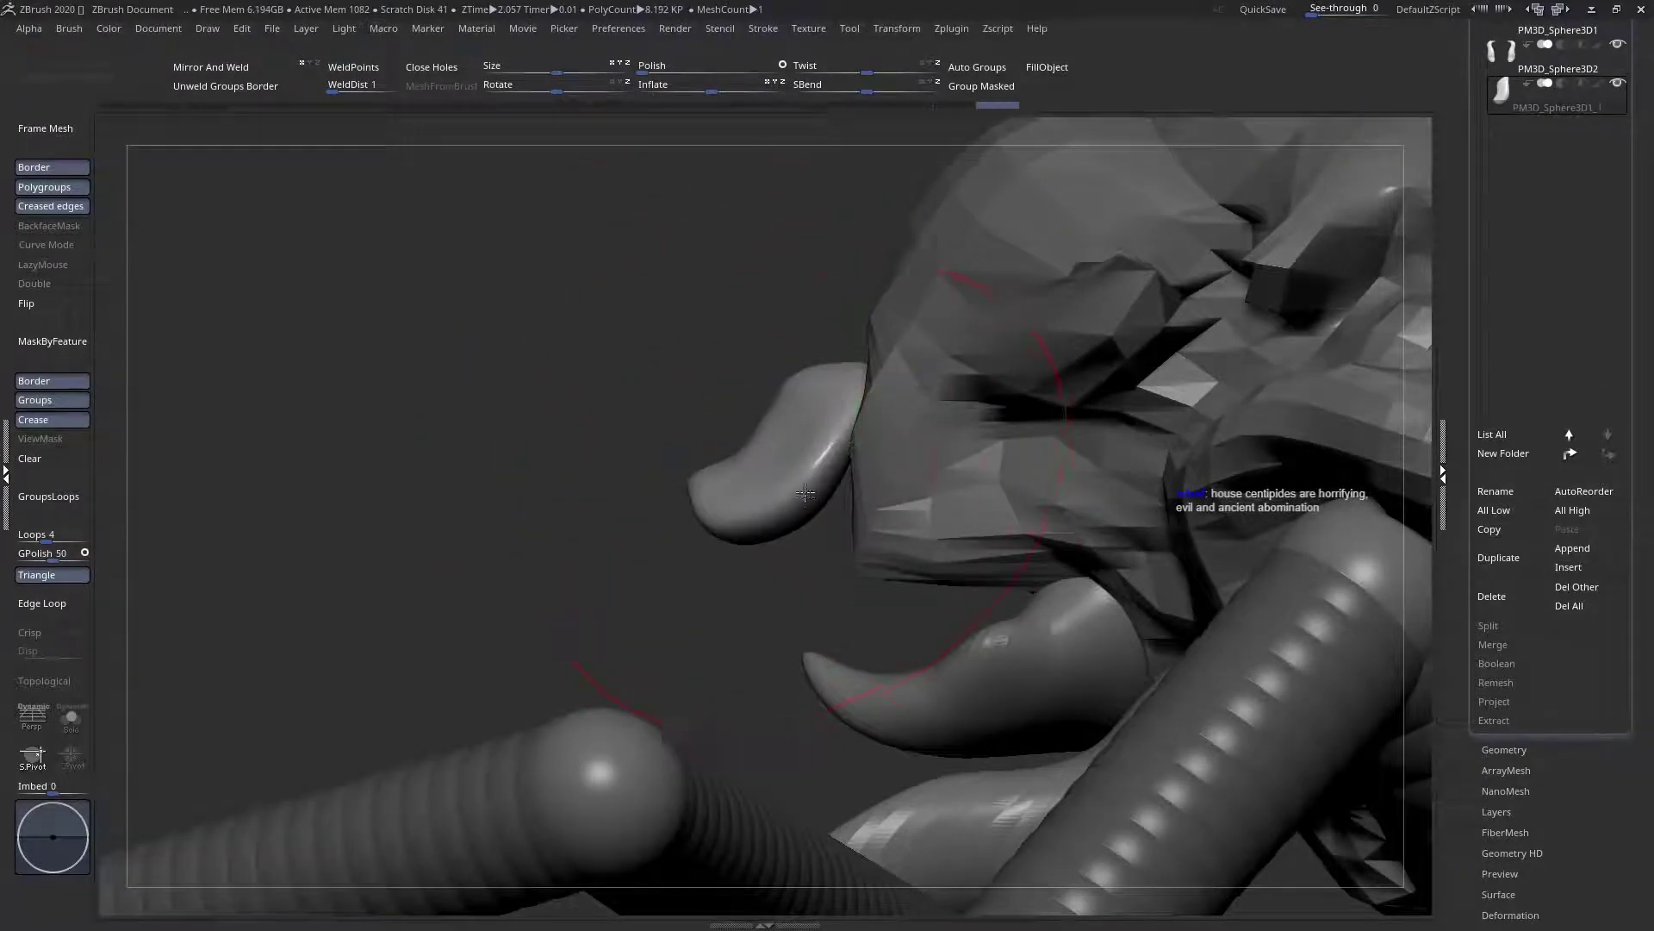
{"action": "left_click_drag", "start_coordinate": [806, 496], "coordinate": [810, 455]}
Resize the brush, fill out the plate's upper surface, and push its lower tip inward in side view
{"action": "mouse_move", "coordinate": [806, 422]}
{"action": "right_mouse_down"}
{"action": "mouse_move", "coordinate": [862, 410]}
{"action": "mouse_move", "coordinate": [717, 459]}
{"action": "right_mouse_up"}
{"action": "key", "text": "space"}
{"action": "left_click_drag", "start_coordinate": [892, 335], "coordinate": [916, 311]}
{"action": "left_click_drag", "start_coordinate": [793, 395], "coordinate": [778, 372]}
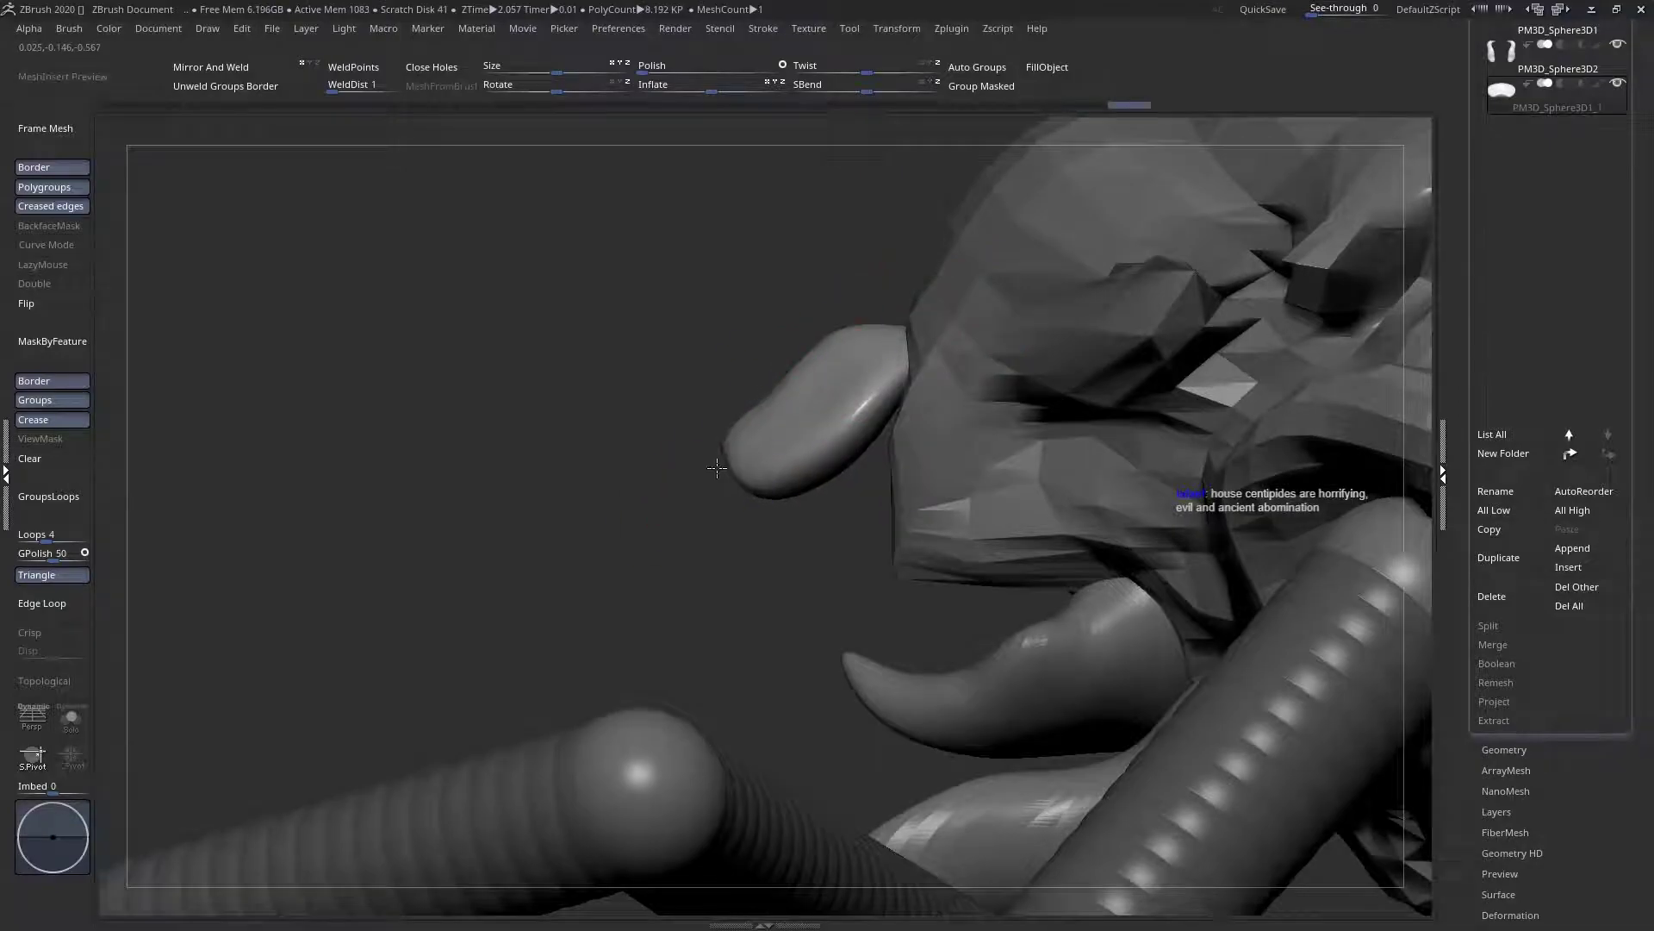
{"action": "left_click_drag", "start_coordinate": [728, 427], "coordinate": [748, 443]}
Remesh the plate with ZRemesher at a Target Polygons Count of 5, and reduce it further with the Half option
{"action": "key", "text": "space"}
{"action": "left_click", "coordinate": [592, 419]}
{"action": "key", "text": "c"}
{"action": "key", "text": "c"}
{"action": "left_click", "coordinate": [1058, 565]}
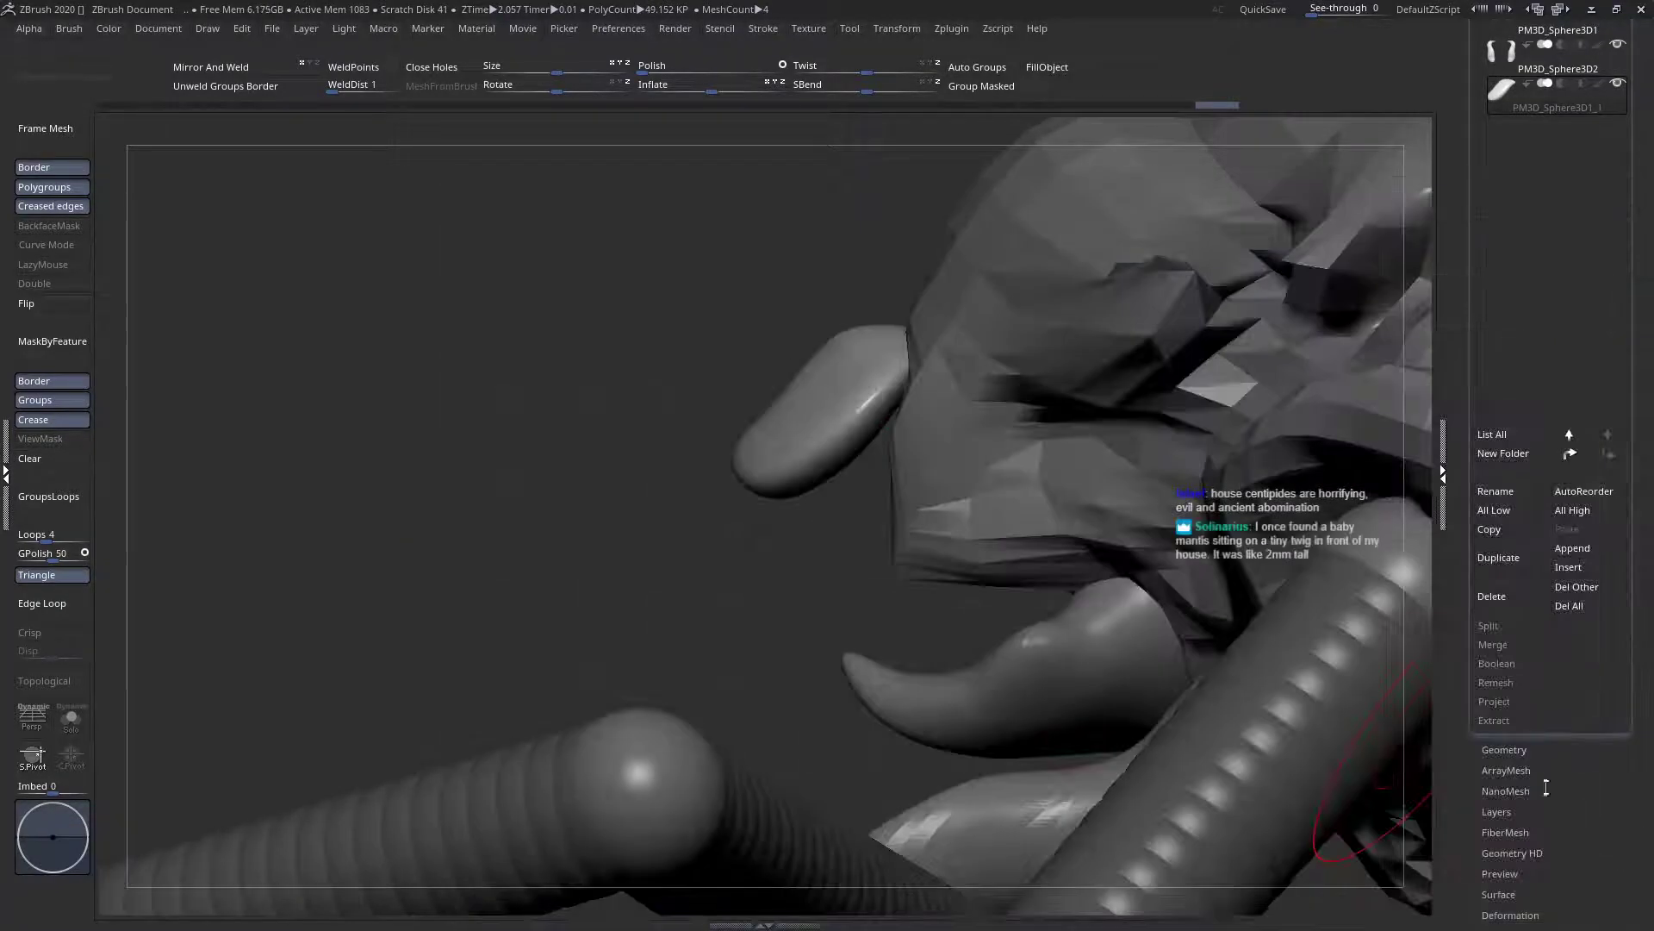
{"action": "left_click", "coordinate": [1505, 748]}
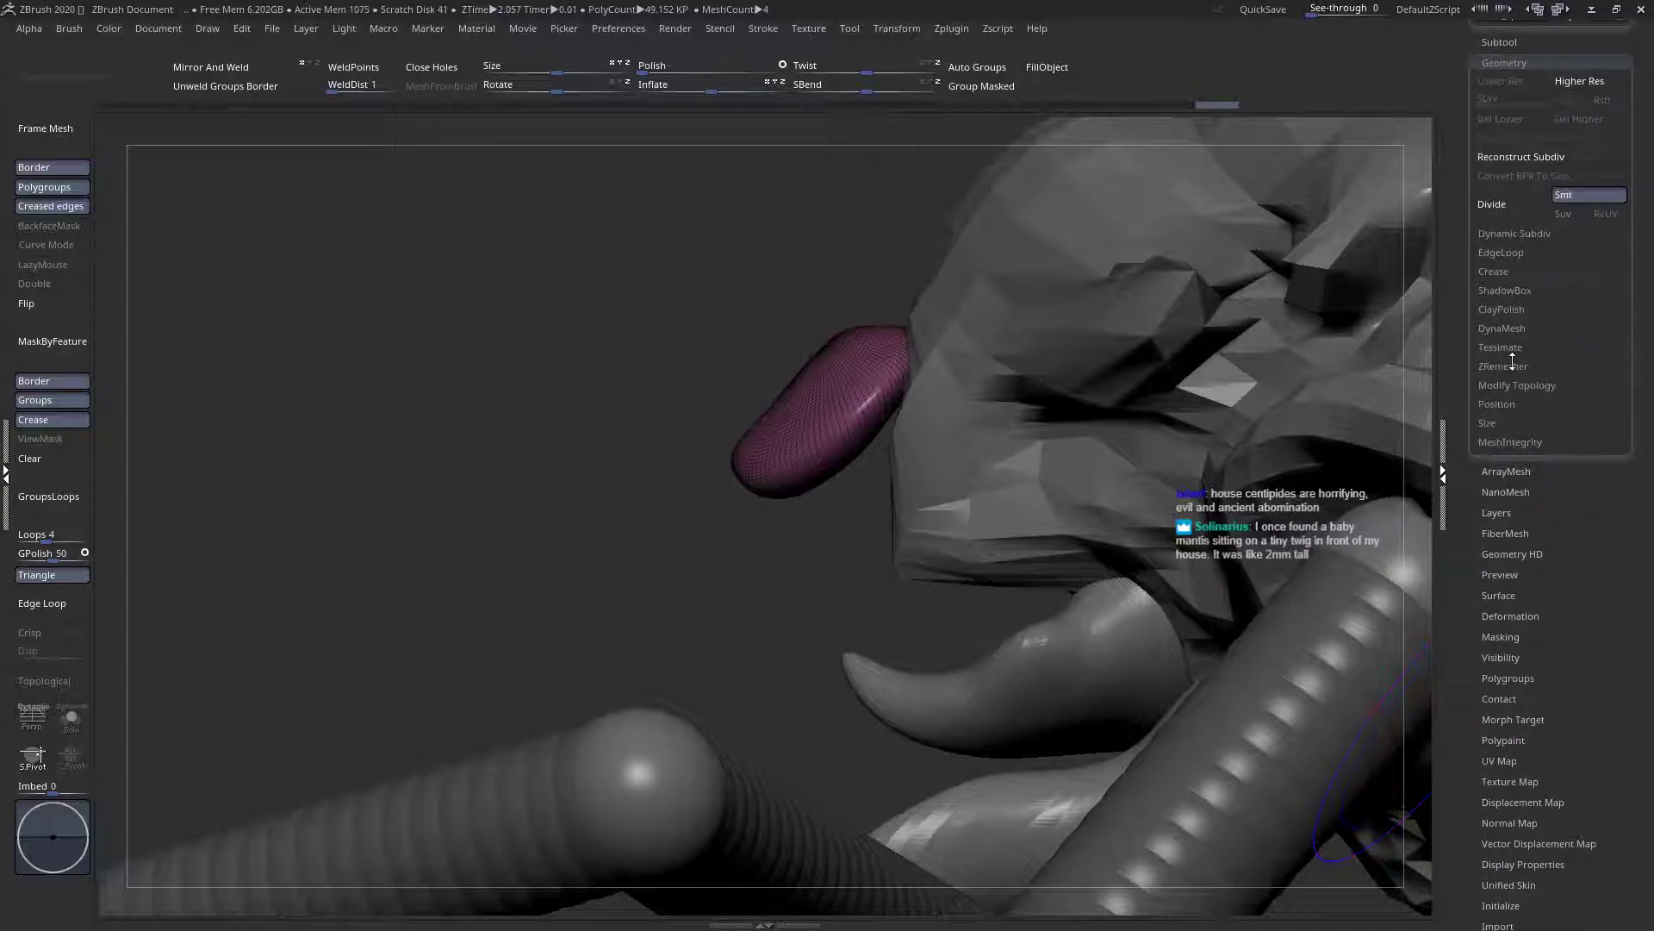
{"action": "left_click", "coordinate": [1507, 406]}
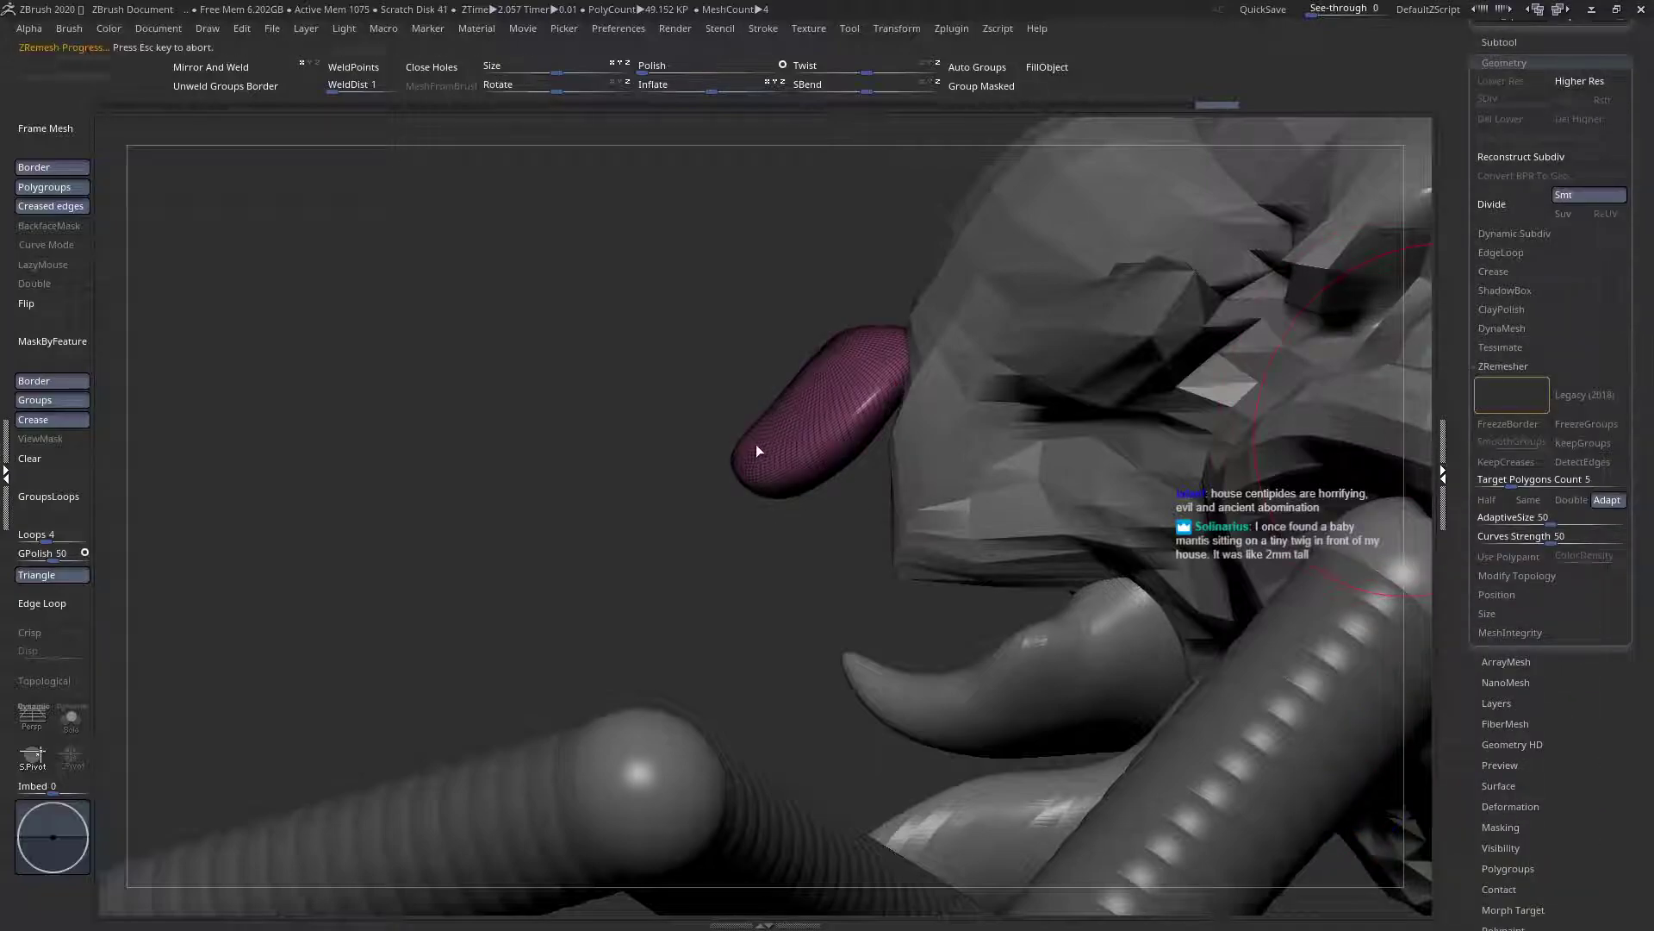
{"action": "right_click_drag", "start_coordinate": [786, 425], "coordinate": [903, 433]}
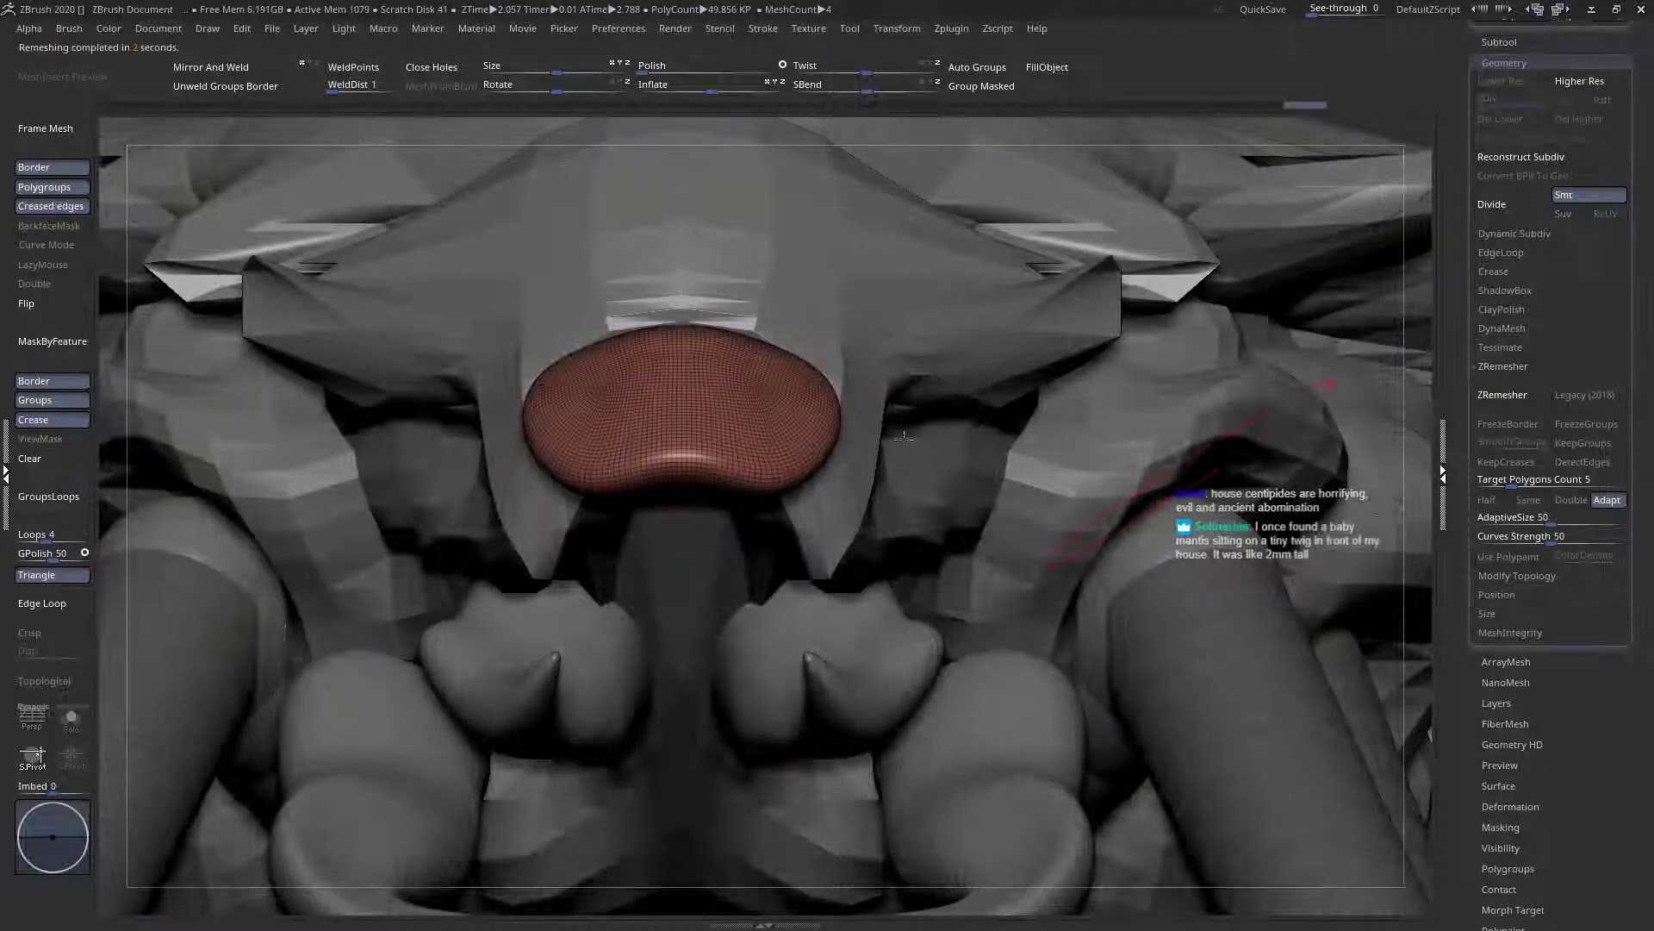
{"action": "left_click", "coordinate": [1486, 500]}
{"action": "left_click", "coordinate": [1503, 397]}
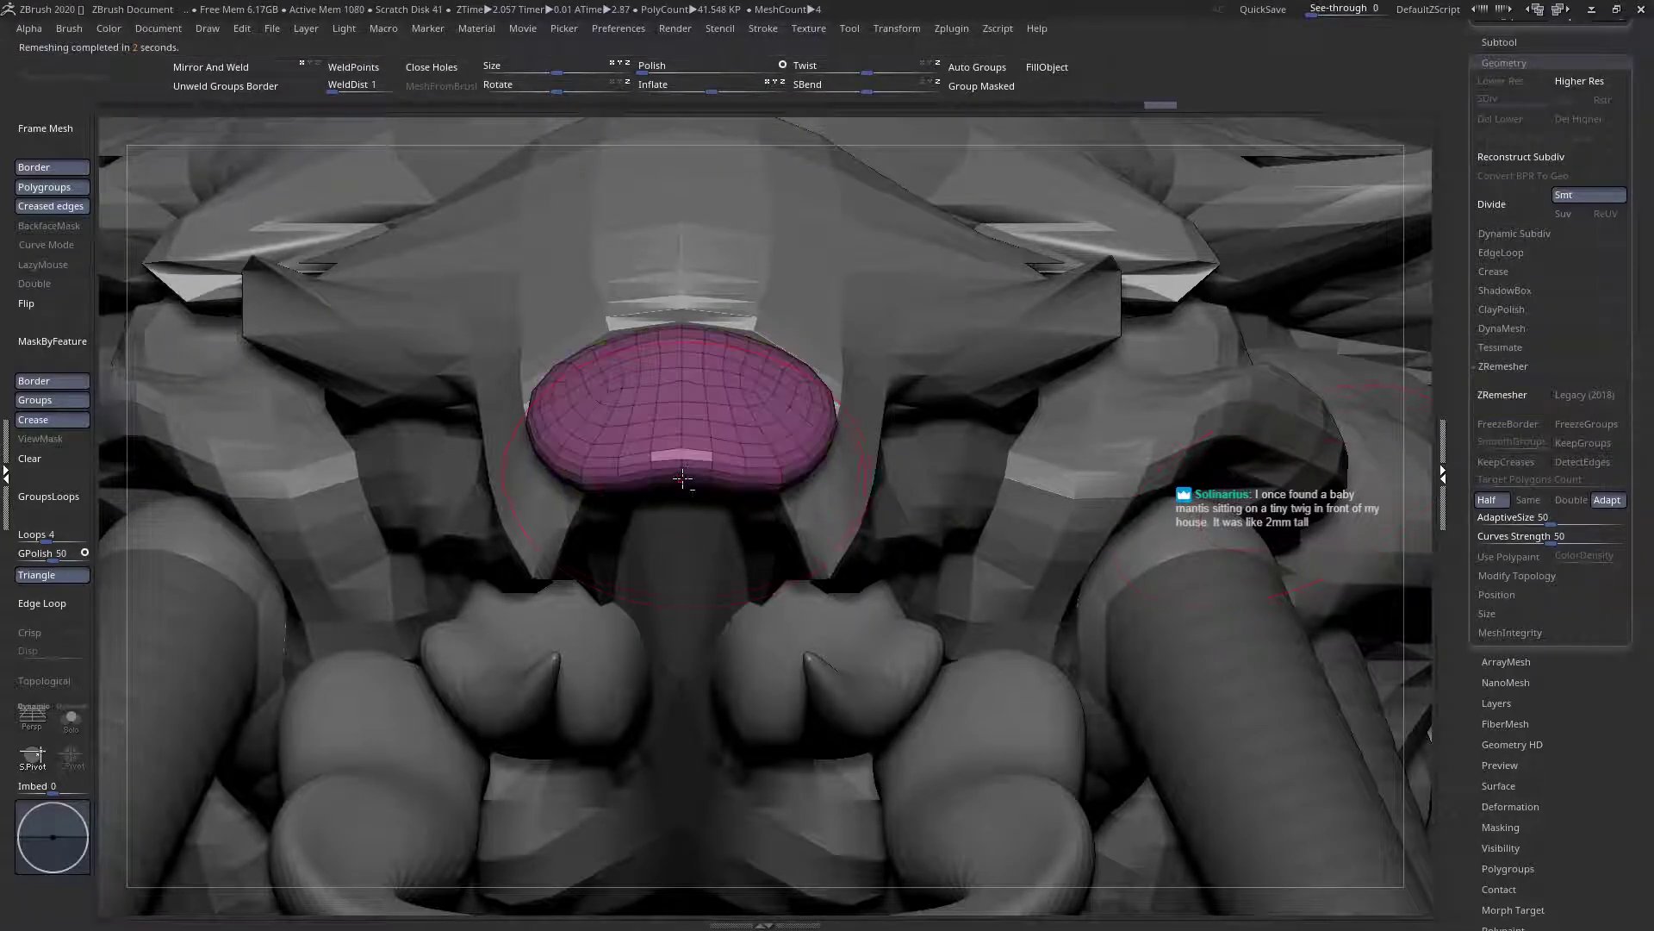
Select the inner mouthparts and remesh them repeatedly with ZRemesher set to Half
{"action": "right_click_drag", "start_coordinate": [683, 480], "coordinate": [899, 453], "text": "alt"}
{"action": "left_click", "coordinate": [1022, 626], "text": "alt"}
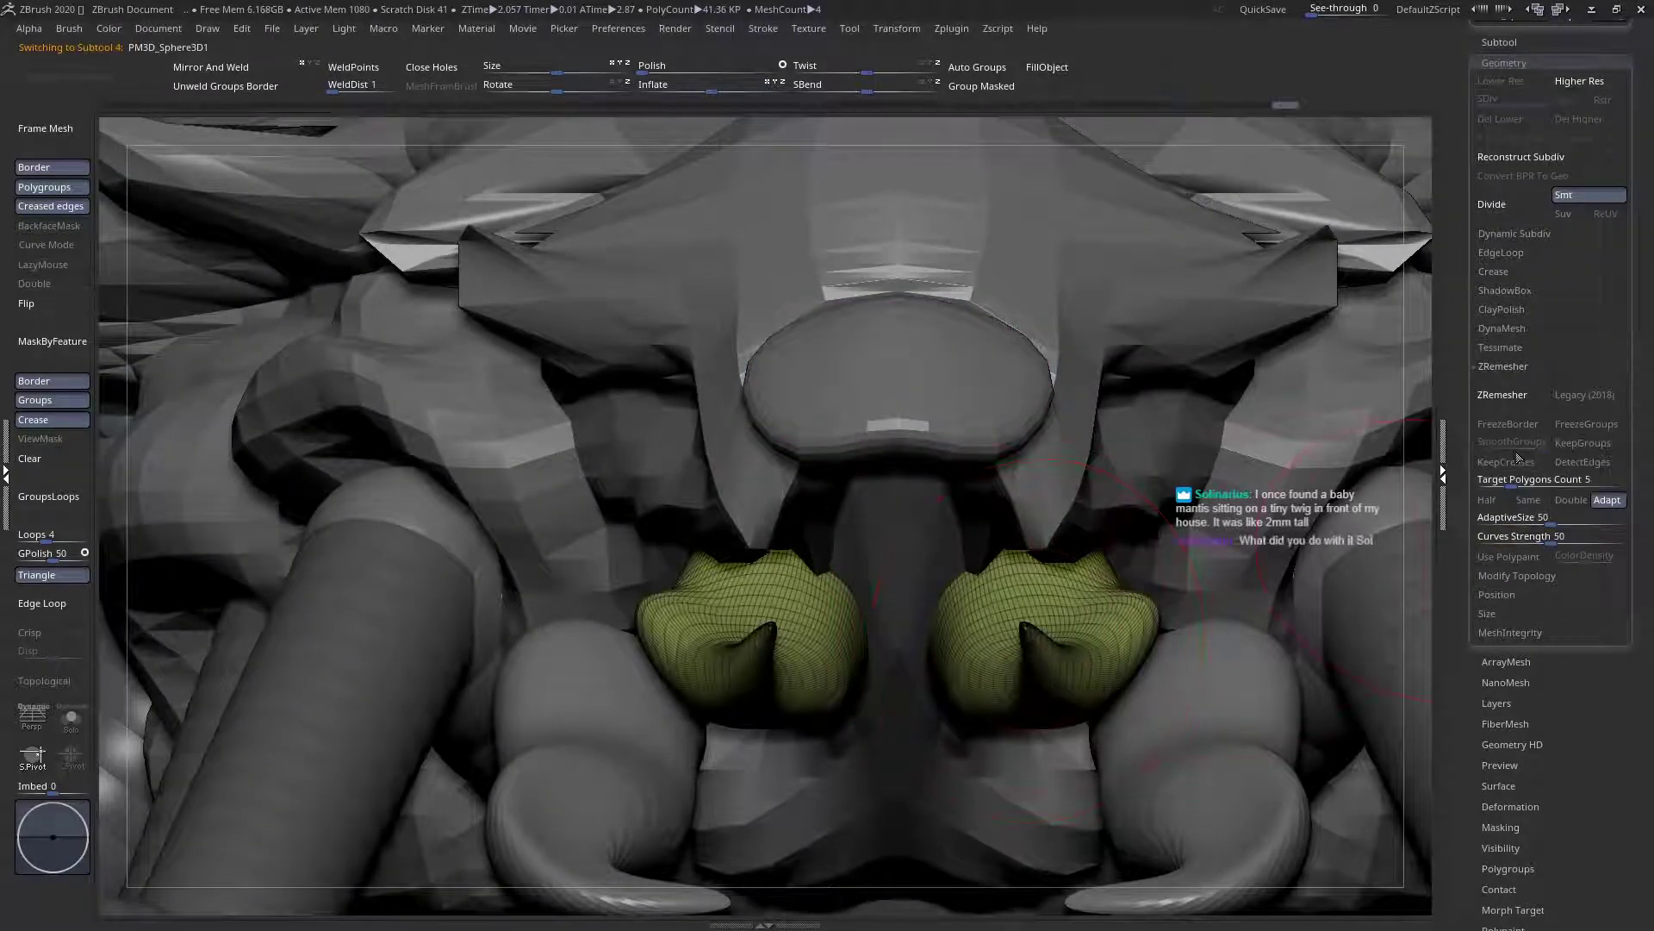
{"action": "left_click", "coordinate": [1483, 502]}
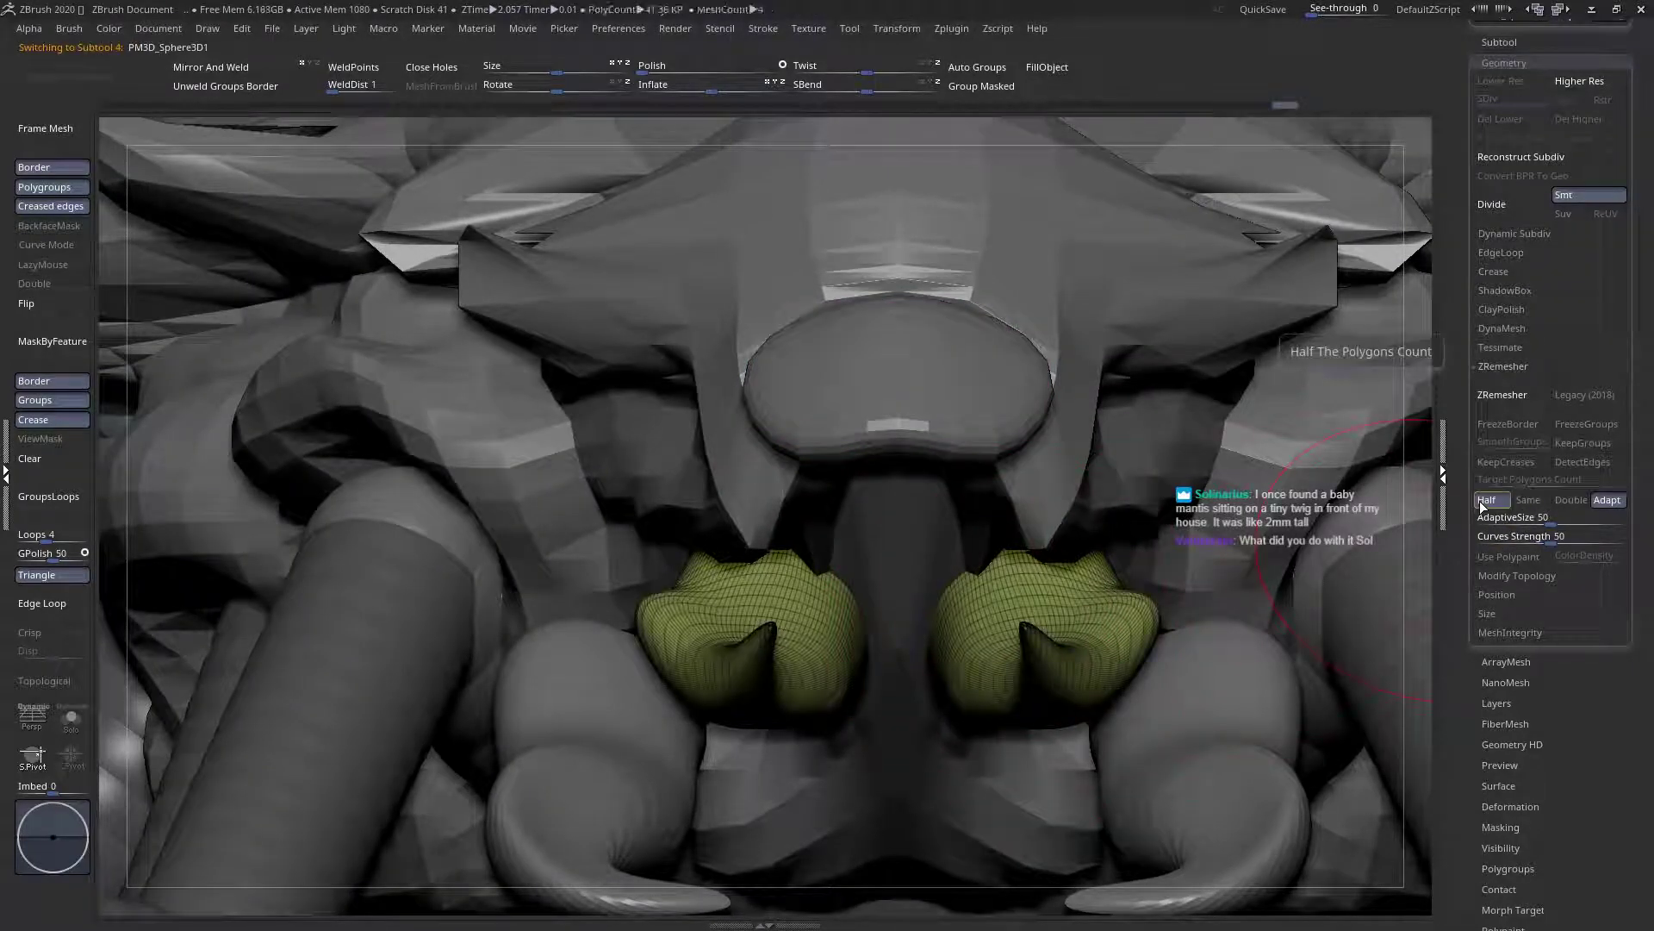
{"action": "left_click", "coordinate": [1498, 395]}
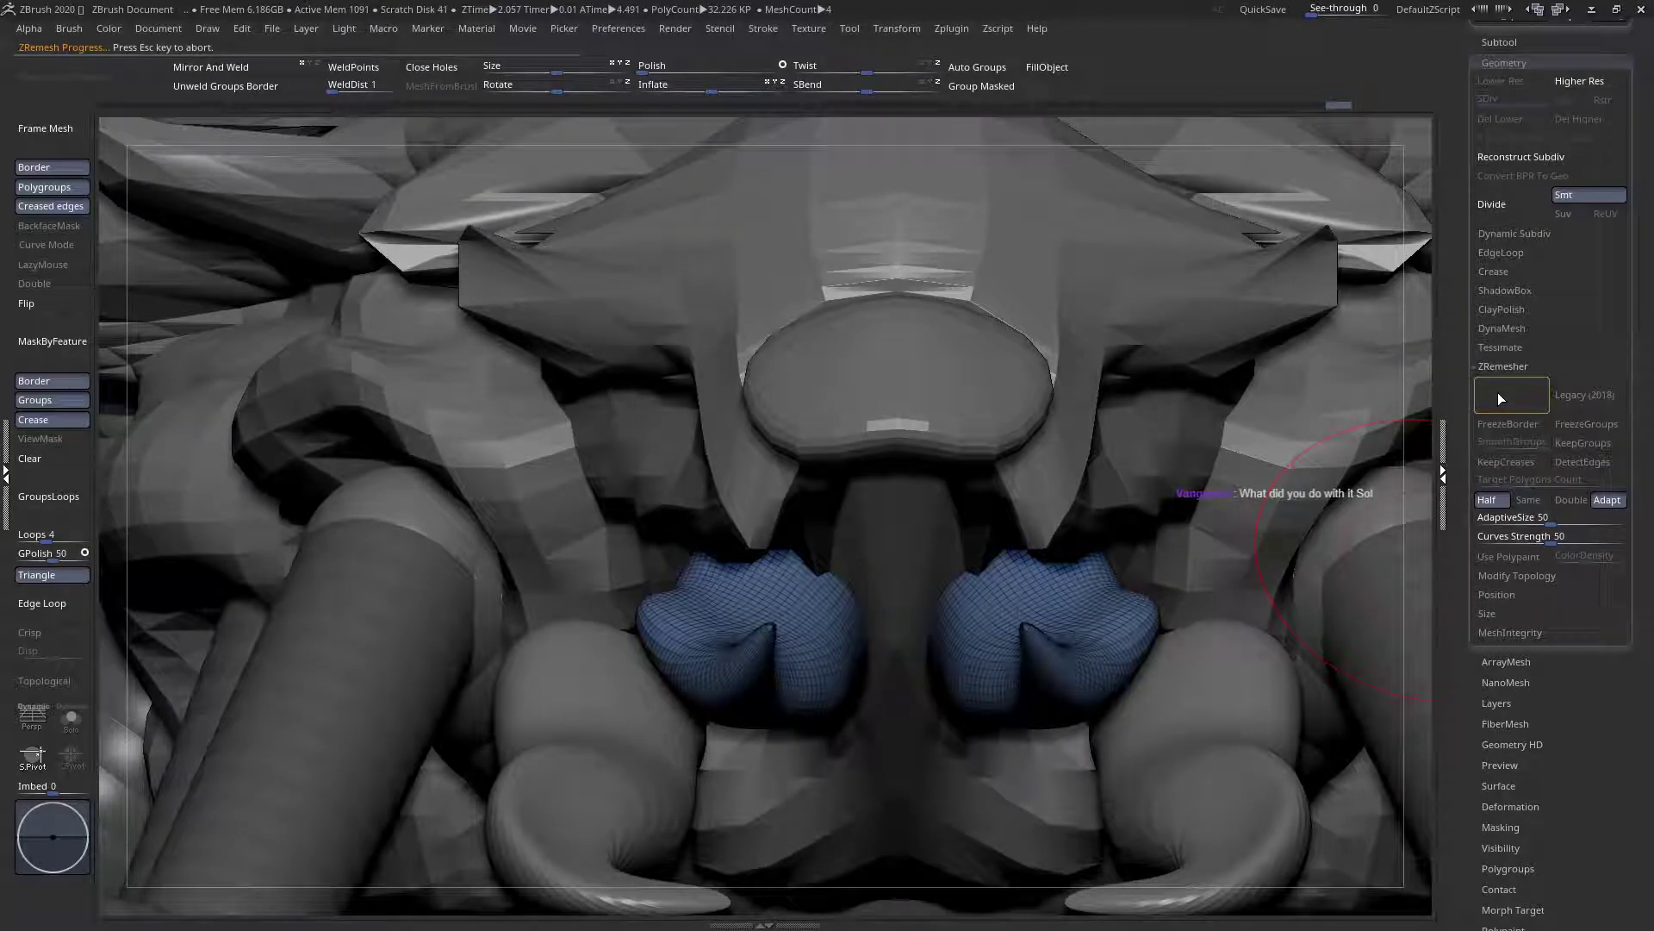
{"action": "left_click", "coordinate": [1499, 396]}
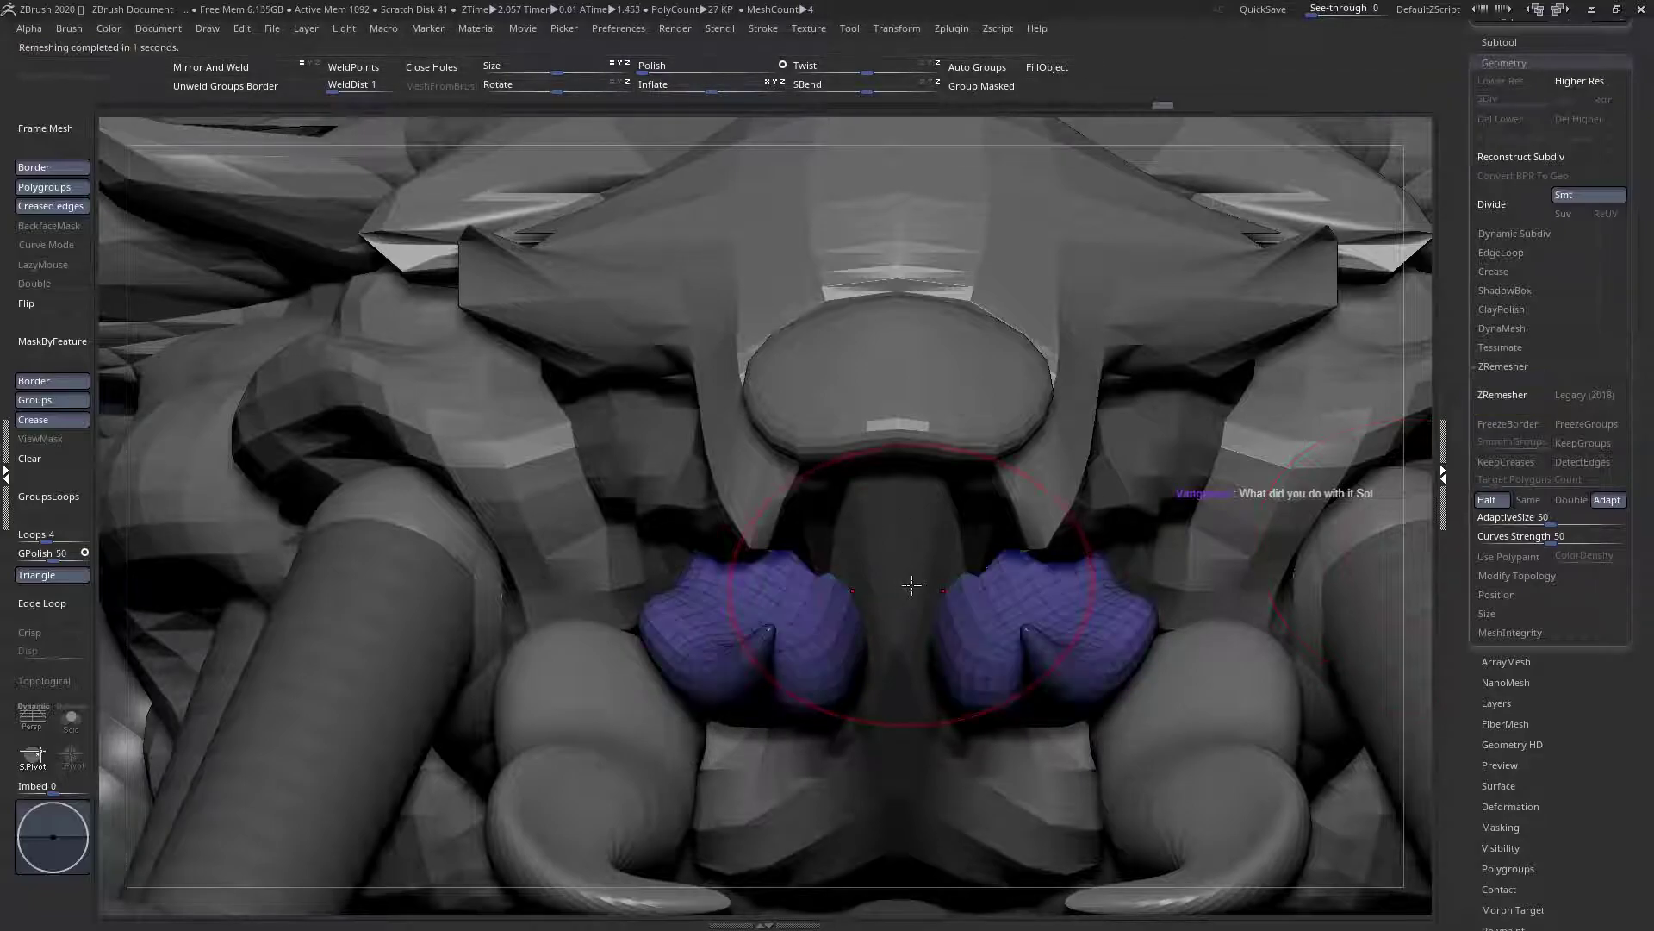
Select the plate above the mouthparts, resize the brush, and pull its lower back corner downward in side view
{"action": "right_click_drag", "start_coordinate": [1016, 610], "coordinate": [855, 535]}
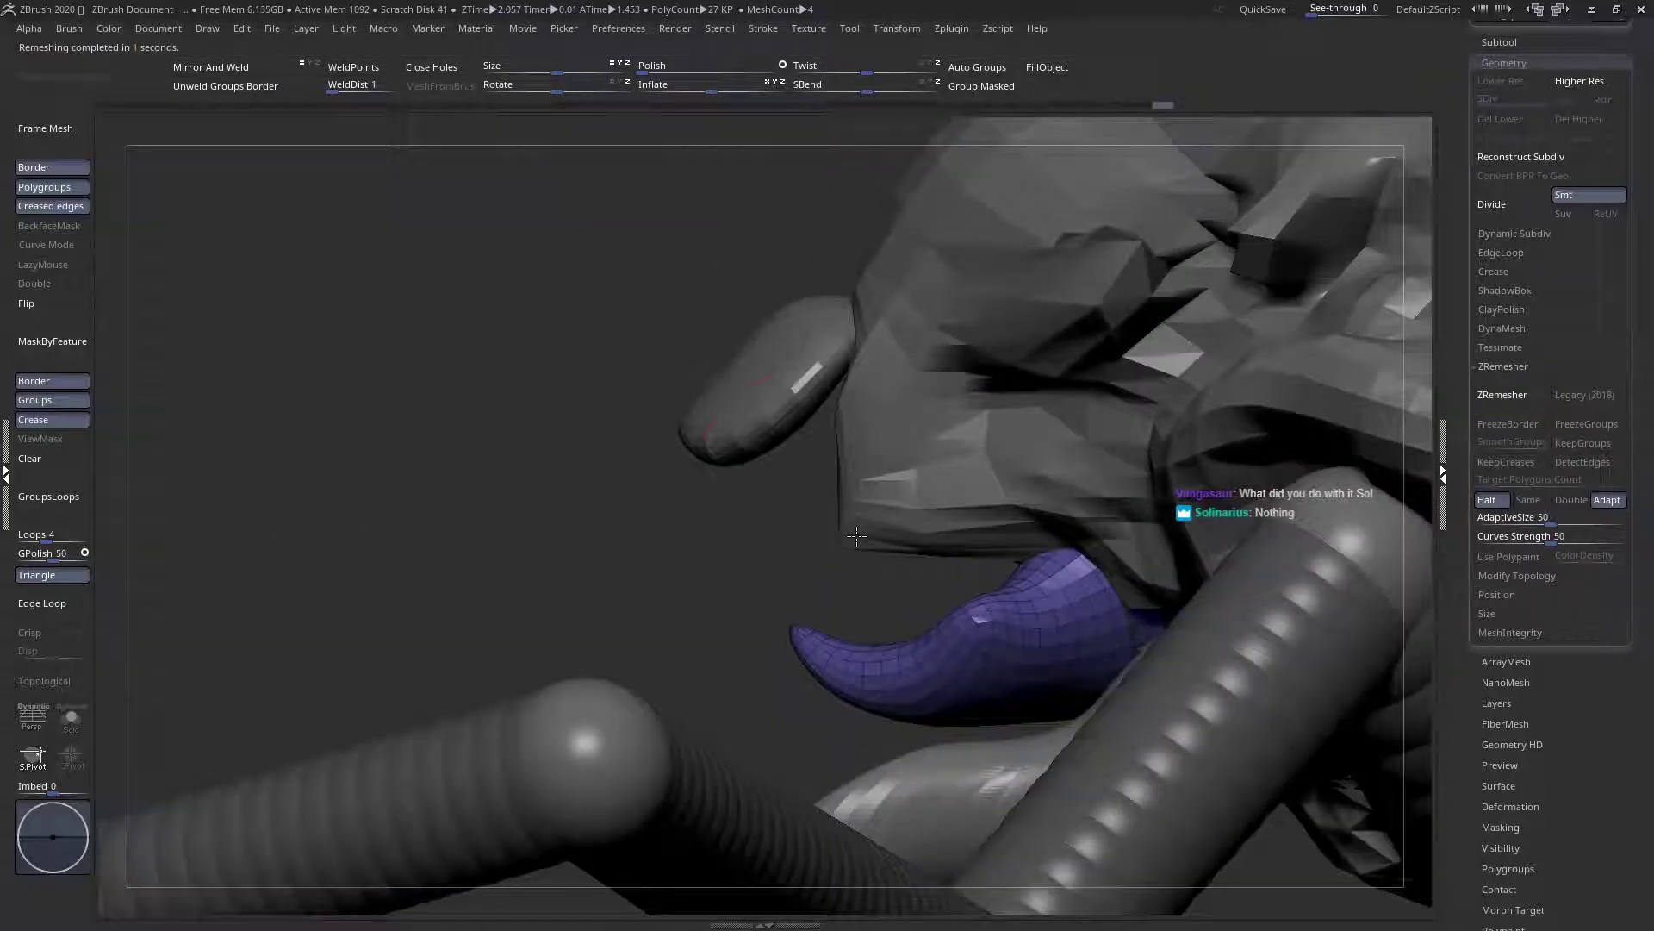
{"action": "left_click", "coordinate": [780, 405], "text": "alt"}
{"action": "key", "text": "space"}
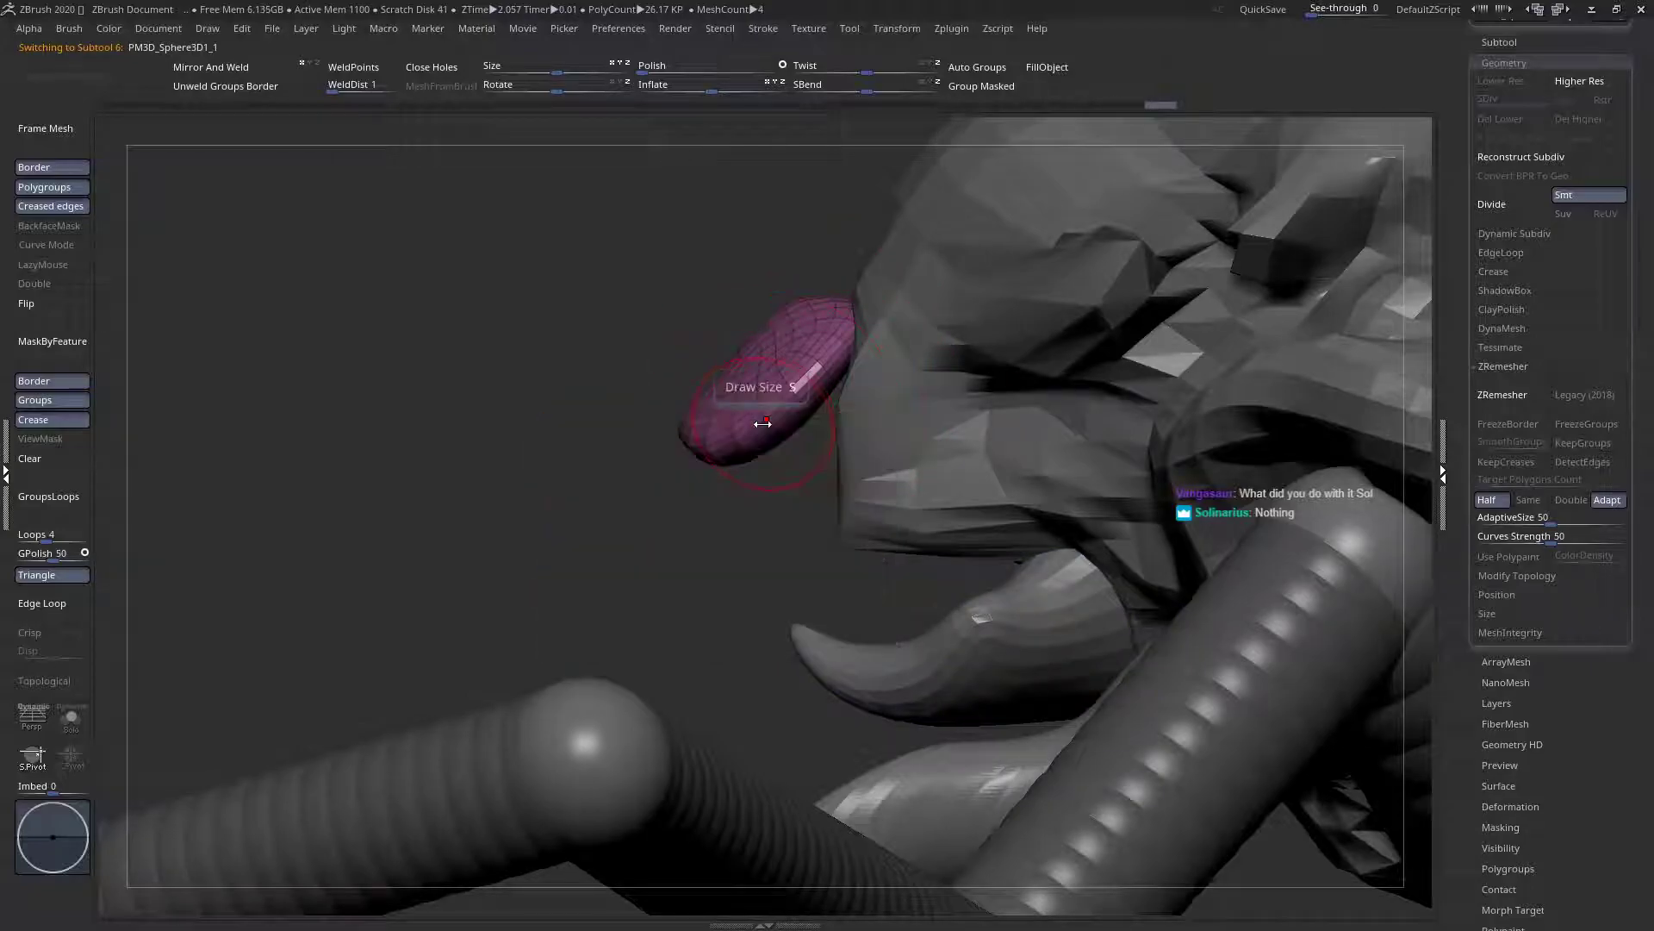
{"action": "right_click_drag", "start_coordinate": [793, 500], "coordinate": [720, 460]}
{"action": "key", "text": "space"}
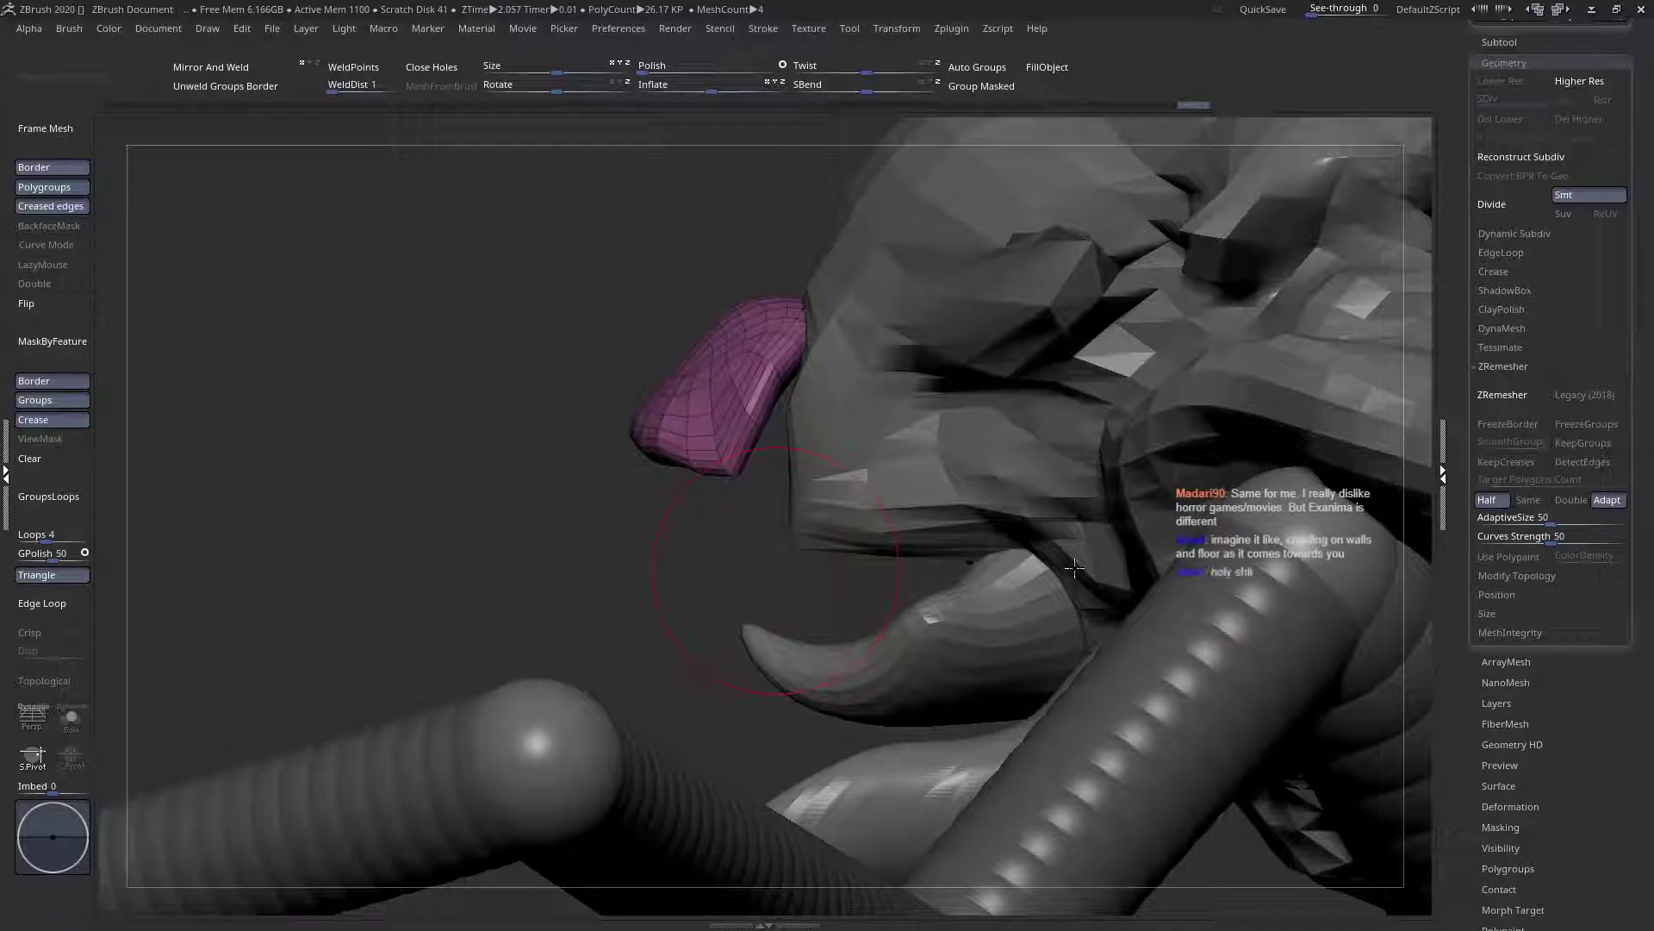
{"action": "left_click_drag", "start_coordinate": [840, 379], "coordinate": [1017, 489]}
{"action": "right_click_drag", "start_coordinate": [754, 394], "coordinate": [712, 547], "text": "ctrl"}
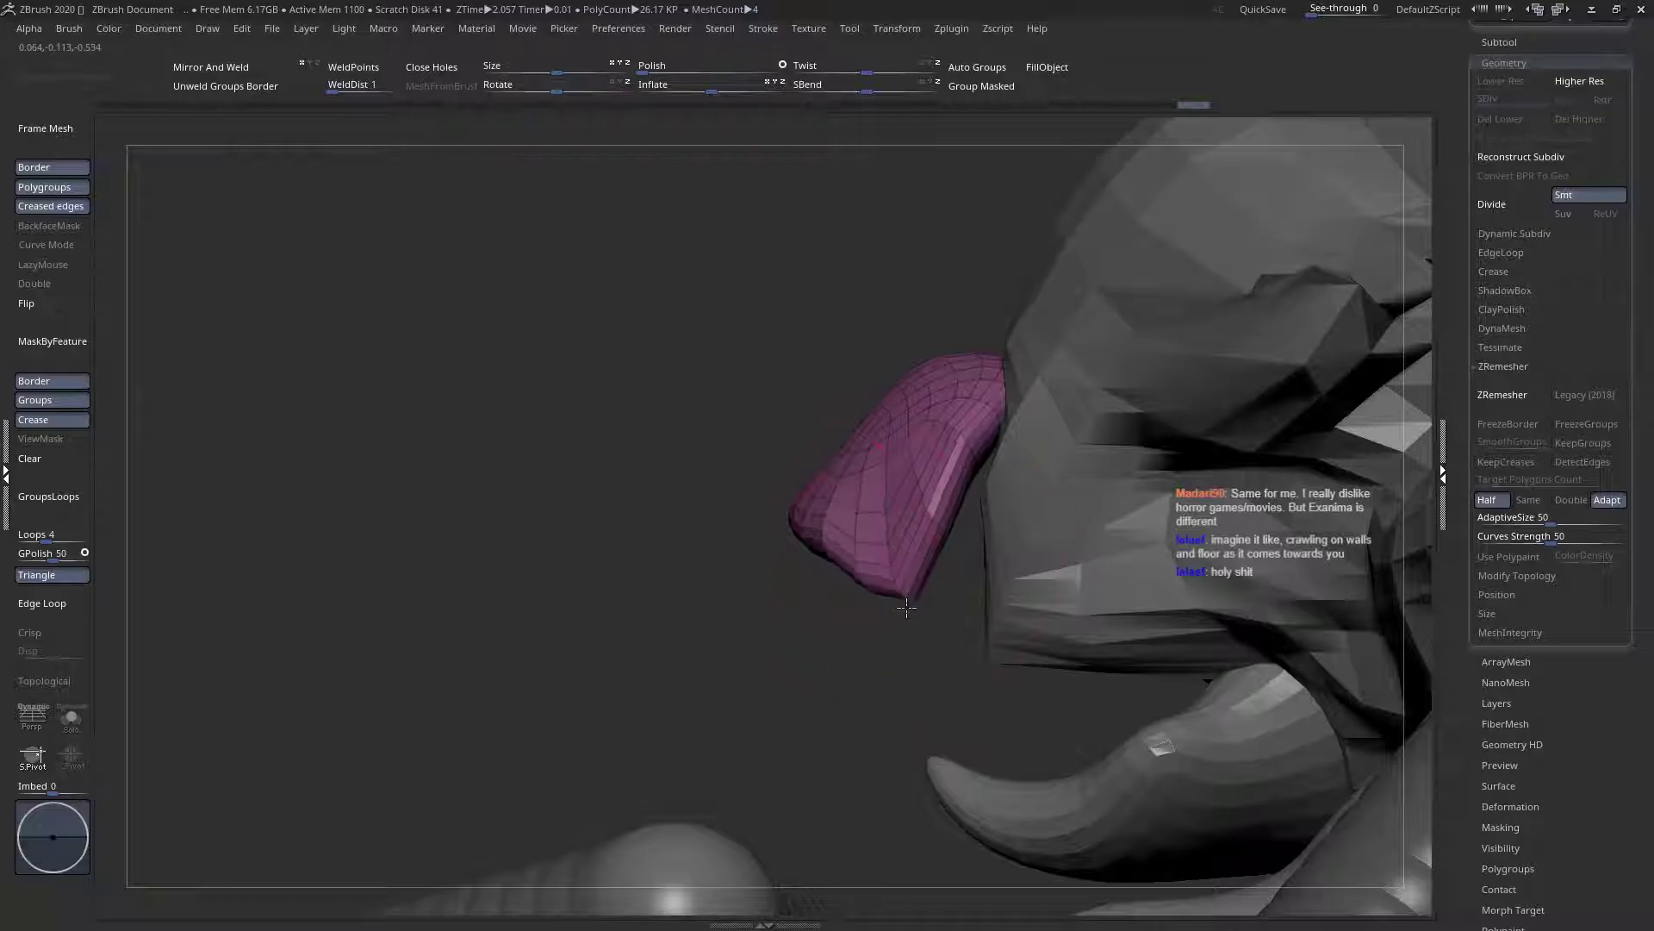
Tilt the plate slightly outward with the transpose line and hide its wireframe
{"action": "key", "text": "w"}
{"action": "mouse_move", "coordinate": [1005, 384]}
{"action": "left_mouse_down"}
{"action": "mouse_move", "coordinate": [653, 428]}
{"action": "mouse_move", "coordinate": [661, 342]}
{"action": "left_mouse_up"}
{"action": "key", "text": "r"}
{"action": "key", "text": "q"}
{"action": "right_click_drag", "start_coordinate": [818, 405], "coordinate": [812, 560]}
{"action": "key", "text": "shift+f"}
{"action": "right_click_drag", "start_coordinate": [846, 466], "coordinate": [834, 315]}
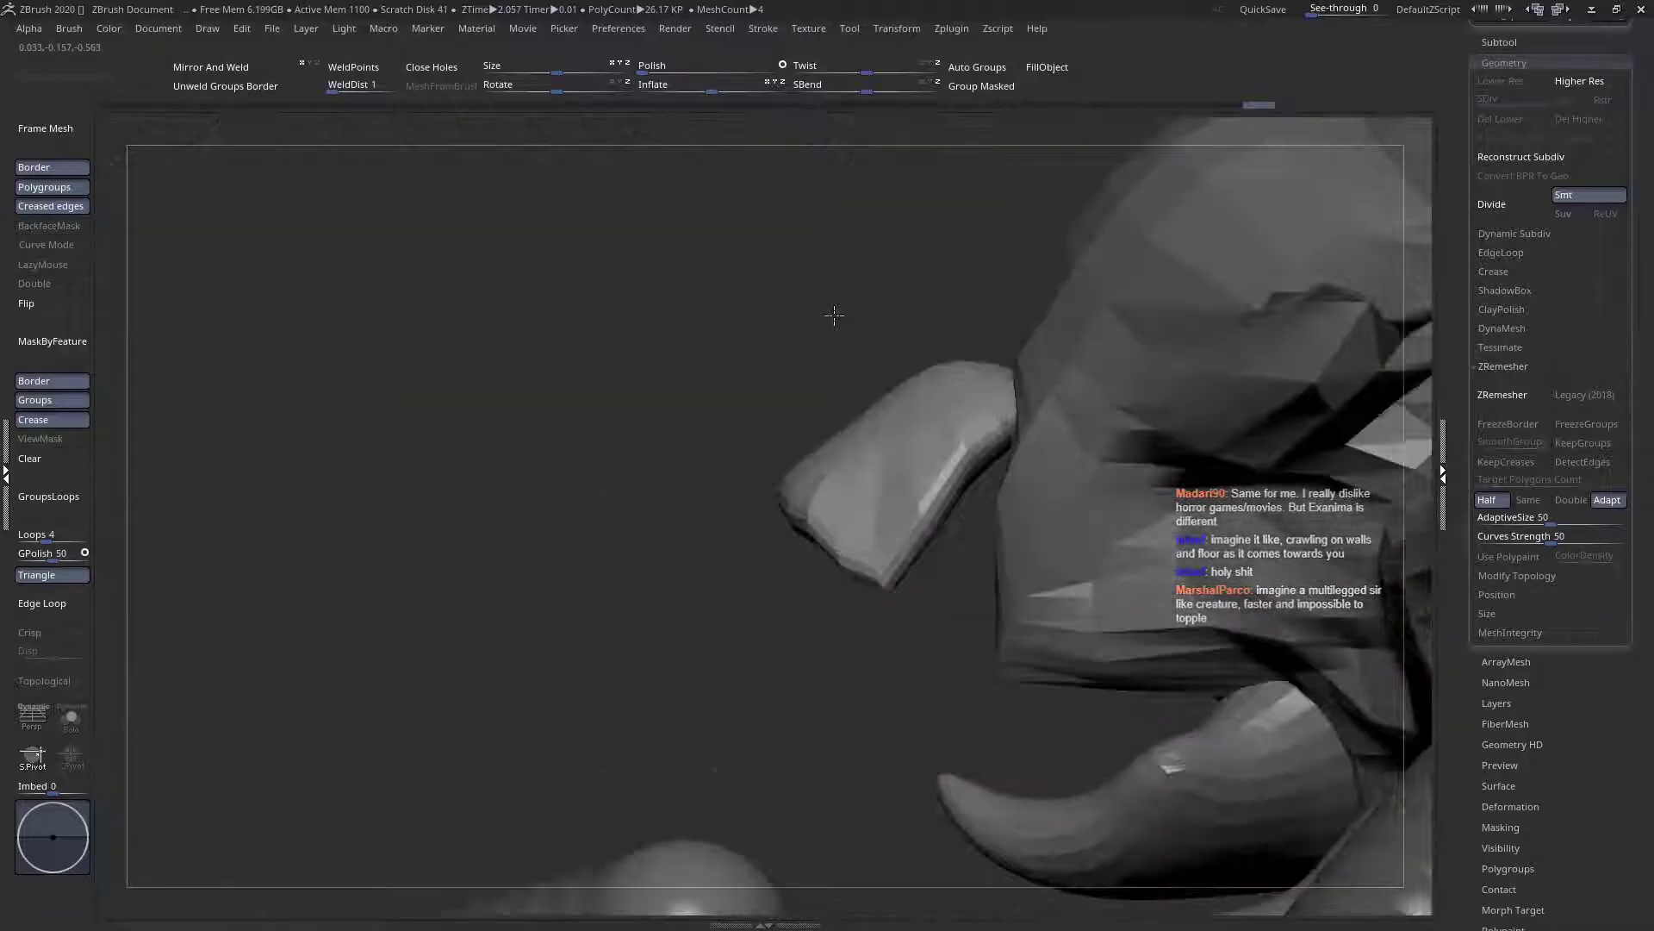
Push the plate's lower front and bottom corners inward in side view and round its lower edge from the front
{"action": "key", "text": "space"}
{"action": "left_click_drag", "start_coordinate": [800, 509], "coordinate": [823, 493]}
{"action": "left_click_drag", "start_coordinate": [886, 579], "coordinate": [870, 536]}
{"action": "mouse_move", "coordinate": [805, 483]}
{"action": "right_mouse_down"}
{"action": "mouse_move", "coordinate": [894, 492]}
{"action": "mouse_move", "coordinate": [897, 521]}
{"action": "right_mouse_up"}
{"action": "key", "text": "space"}
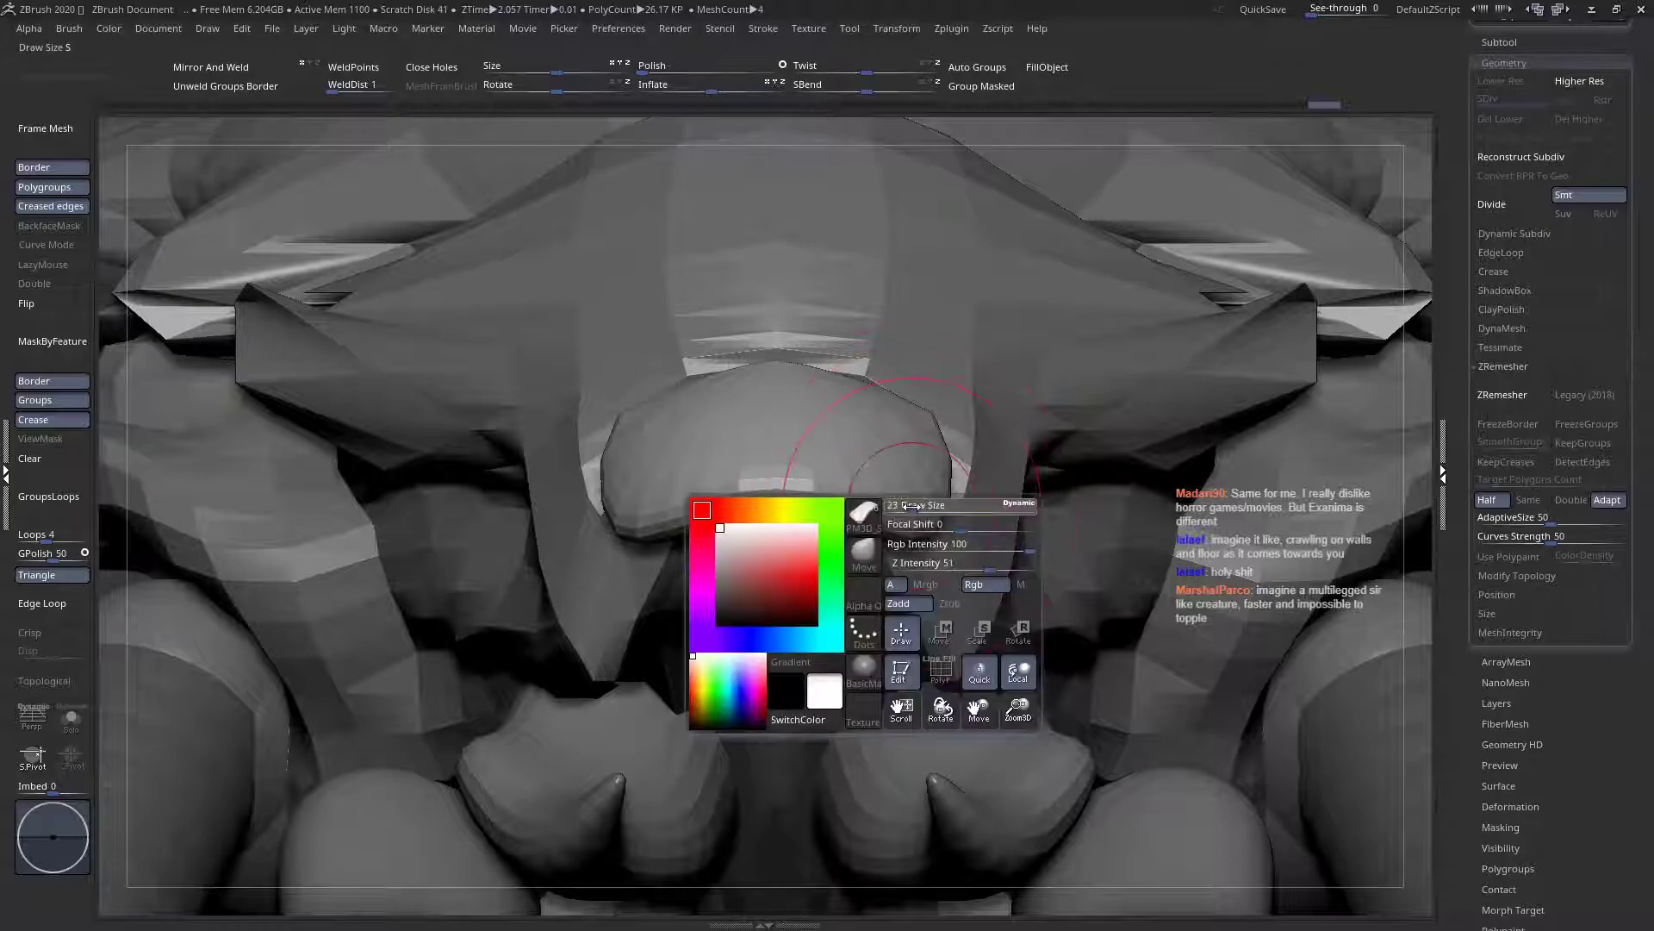
{"action": "left_click_drag", "start_coordinate": [935, 525], "coordinate": [938, 547]}
{"action": "mouse_move", "coordinate": [935, 551]}
{"action": "right_mouse_down"}
{"action": "mouse_move", "coordinate": [867, 577]}
{"action": "mouse_move", "coordinate": [827, 564]}
{"action": "mouse_move", "coordinate": [871, 414]}
{"action": "mouse_move", "coordinate": [870, 573]}
{"action": "right_mouse_up"}
Resize the brush and pull the plate's upper end upward into a central peak
{"action": "key", "text": "space"}
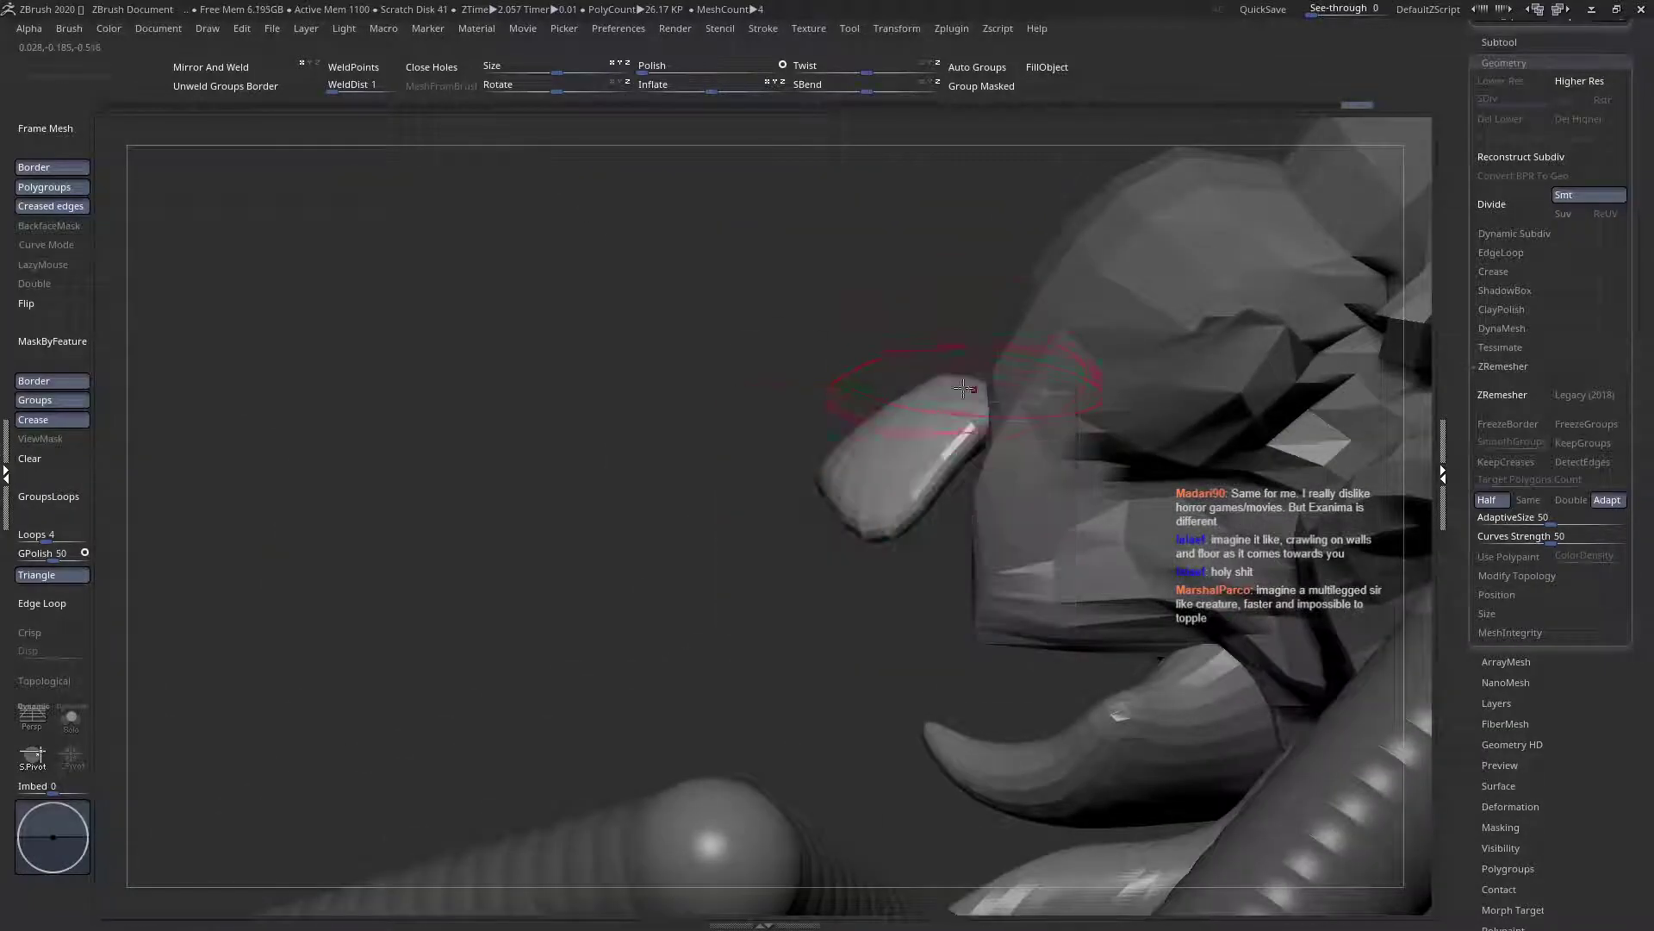
{"action": "key", "text": "space"}
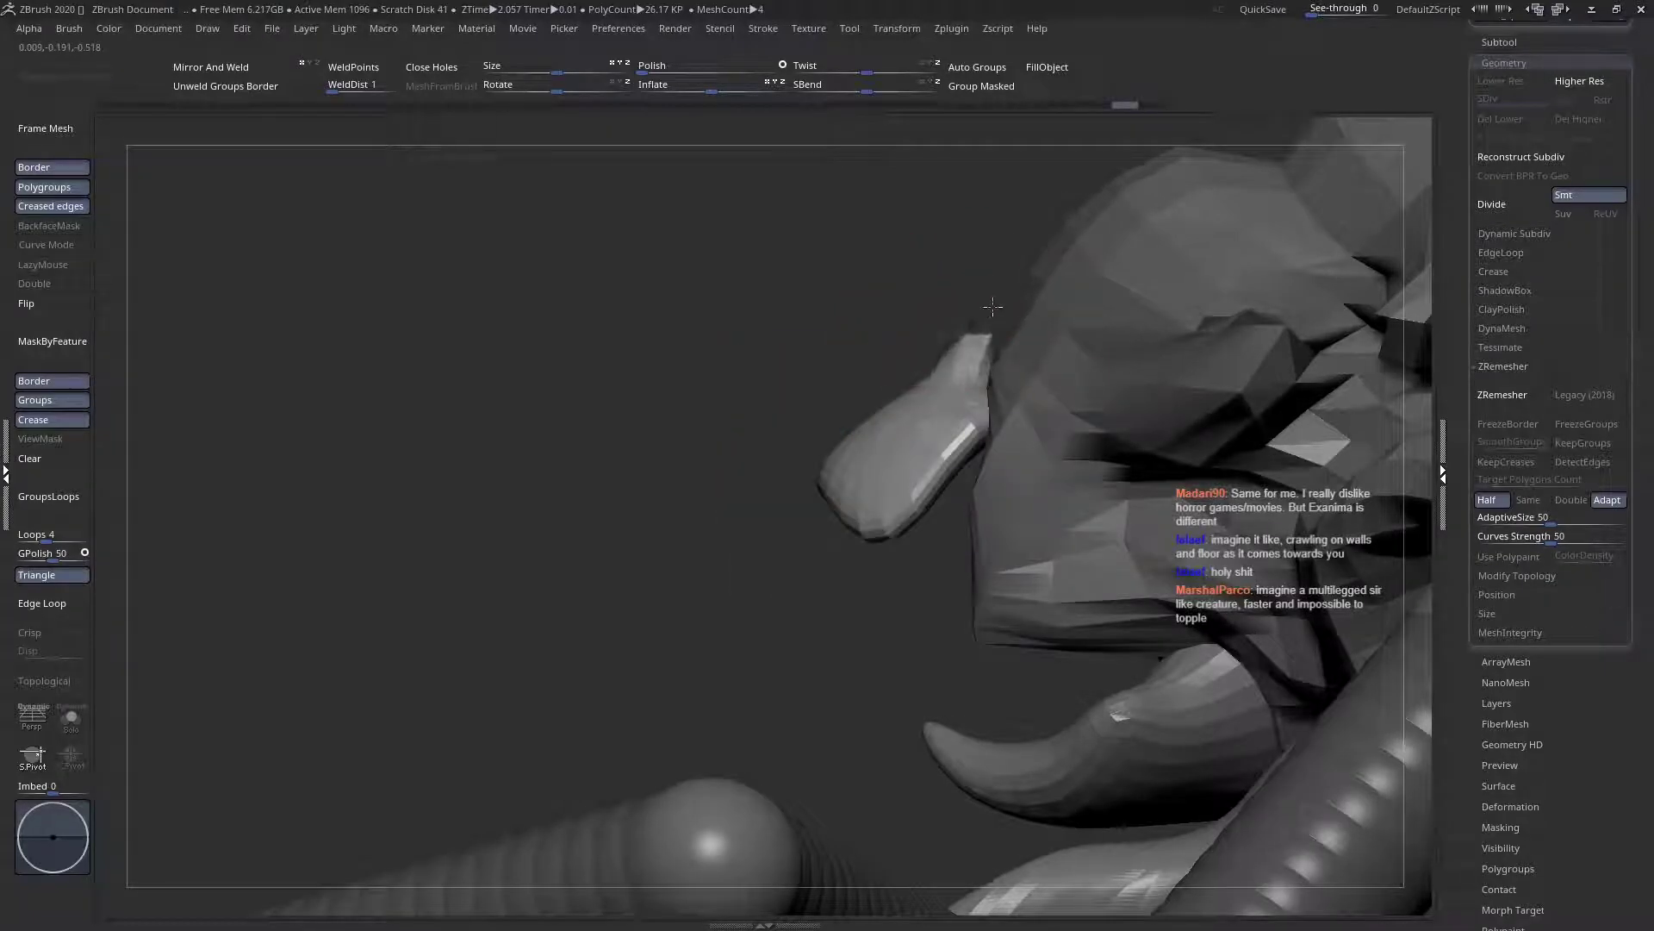
{"action": "right_click_drag", "start_coordinate": [974, 377], "coordinate": [1120, 388]}
{"action": "key", "text": "space"}
{"action": "left_click_drag", "start_coordinate": [975, 374], "coordinate": [997, 372]}
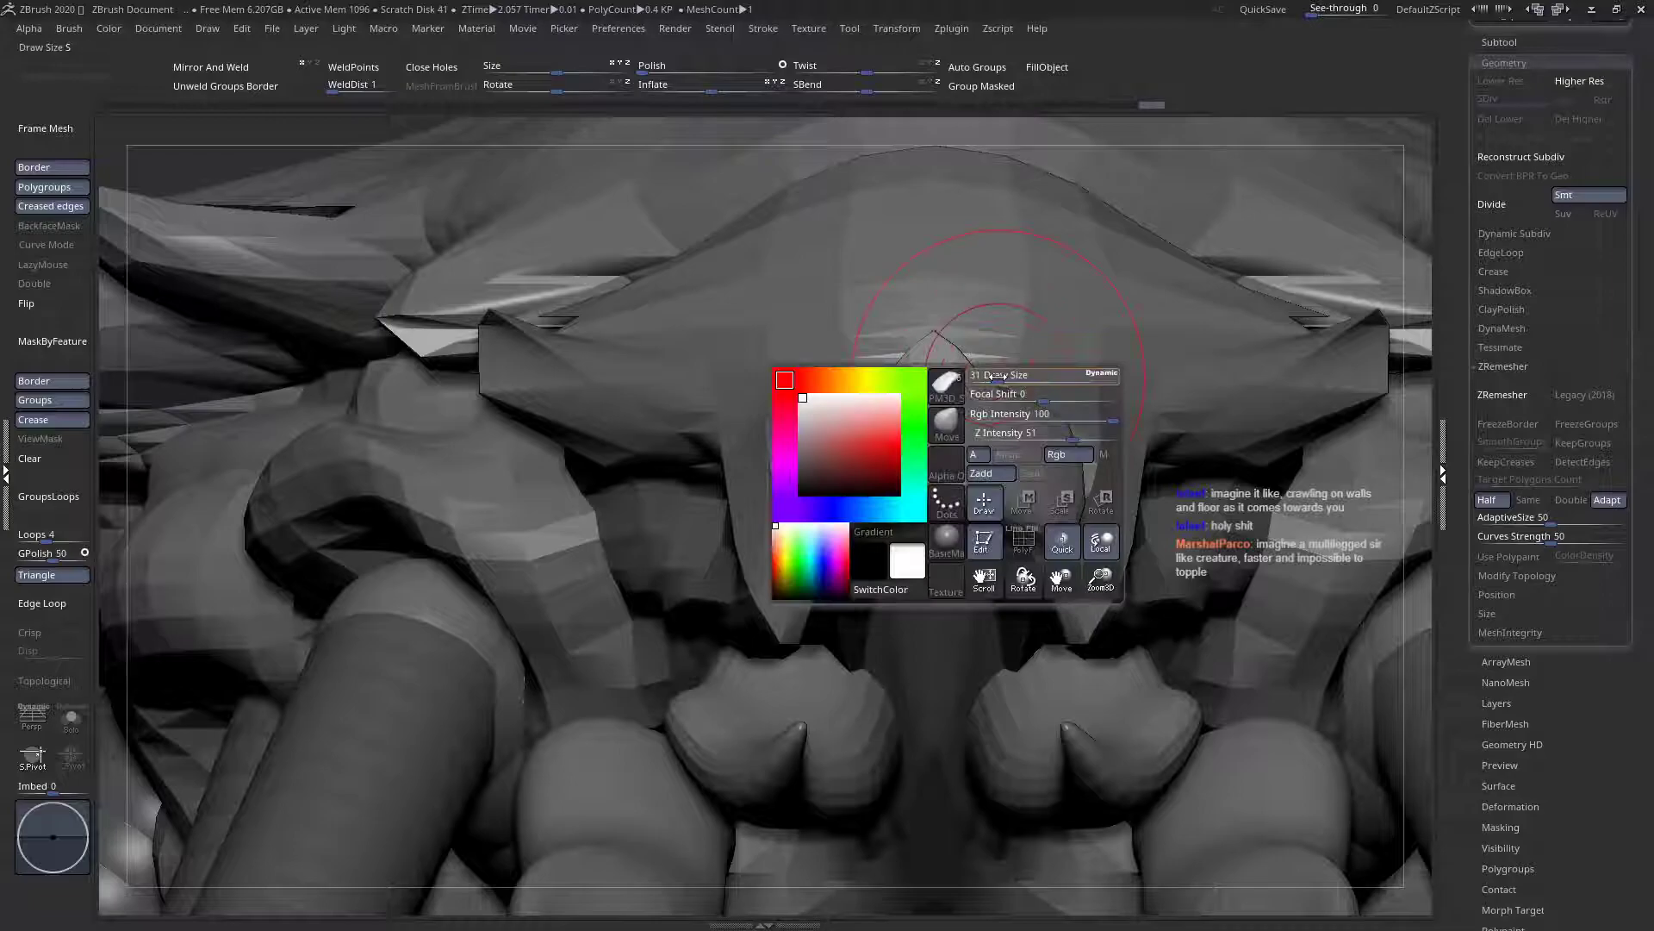
{"action": "right_click_drag", "start_coordinate": [990, 411], "coordinate": [941, 447]}
Adjust the brush size and refine the plate's lower front edge and corners in side and front views
{"action": "key", "text": "space"}
{"action": "left_click", "coordinate": [1021, 392], "text": "alt"}
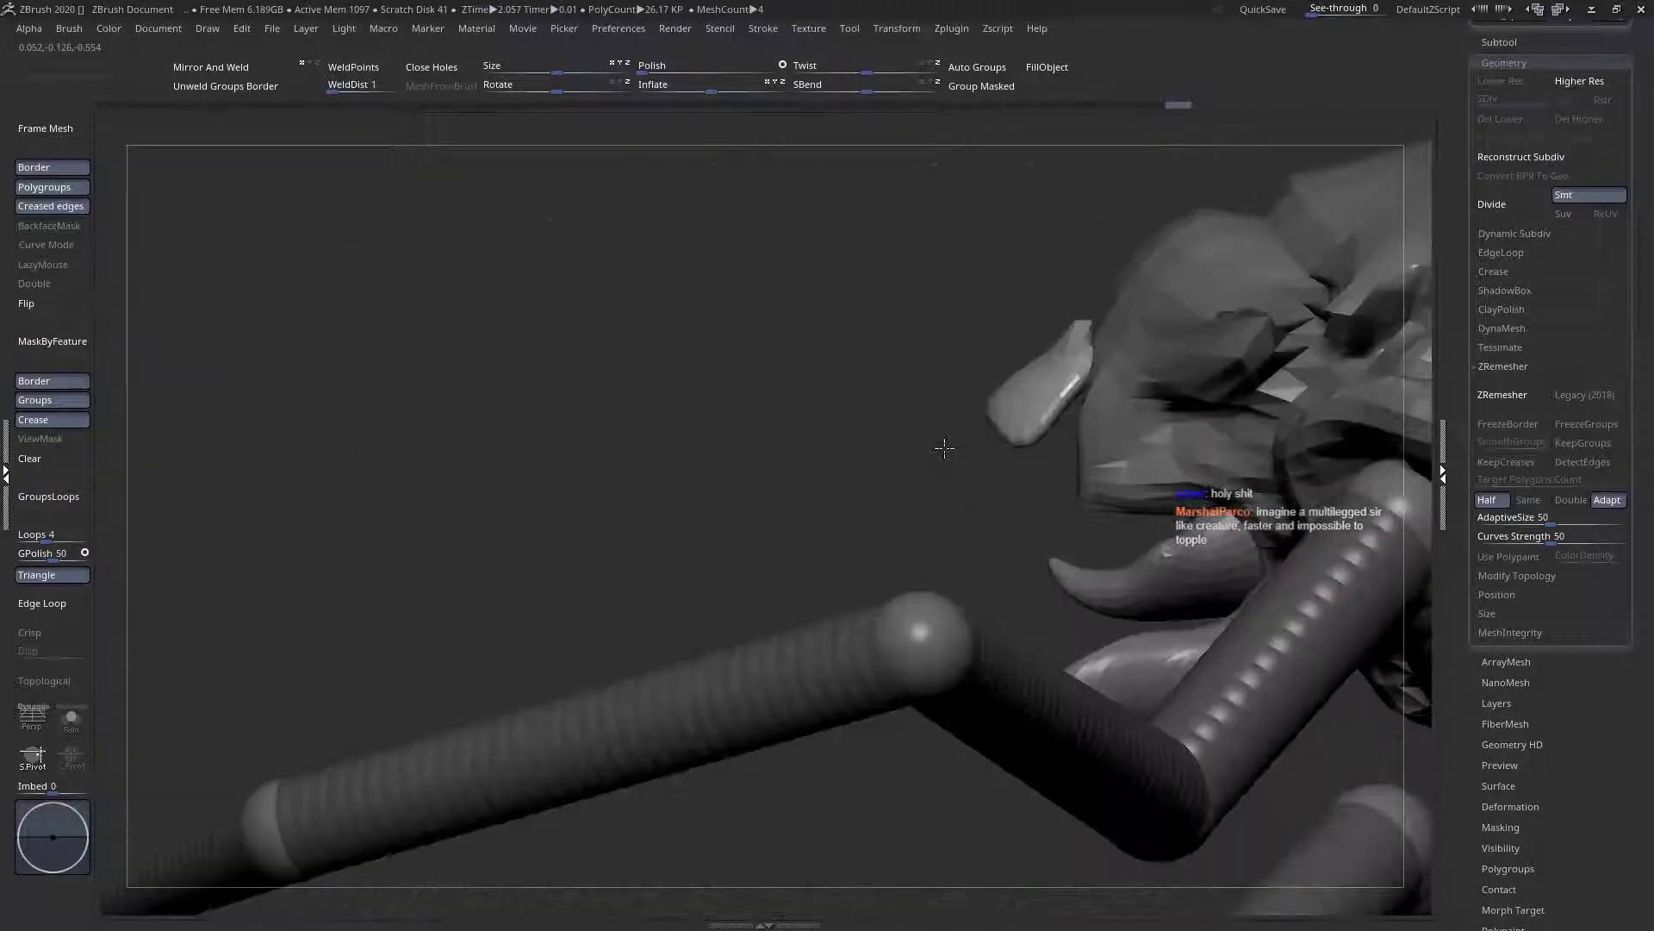
{"action": "key", "text": "space"}
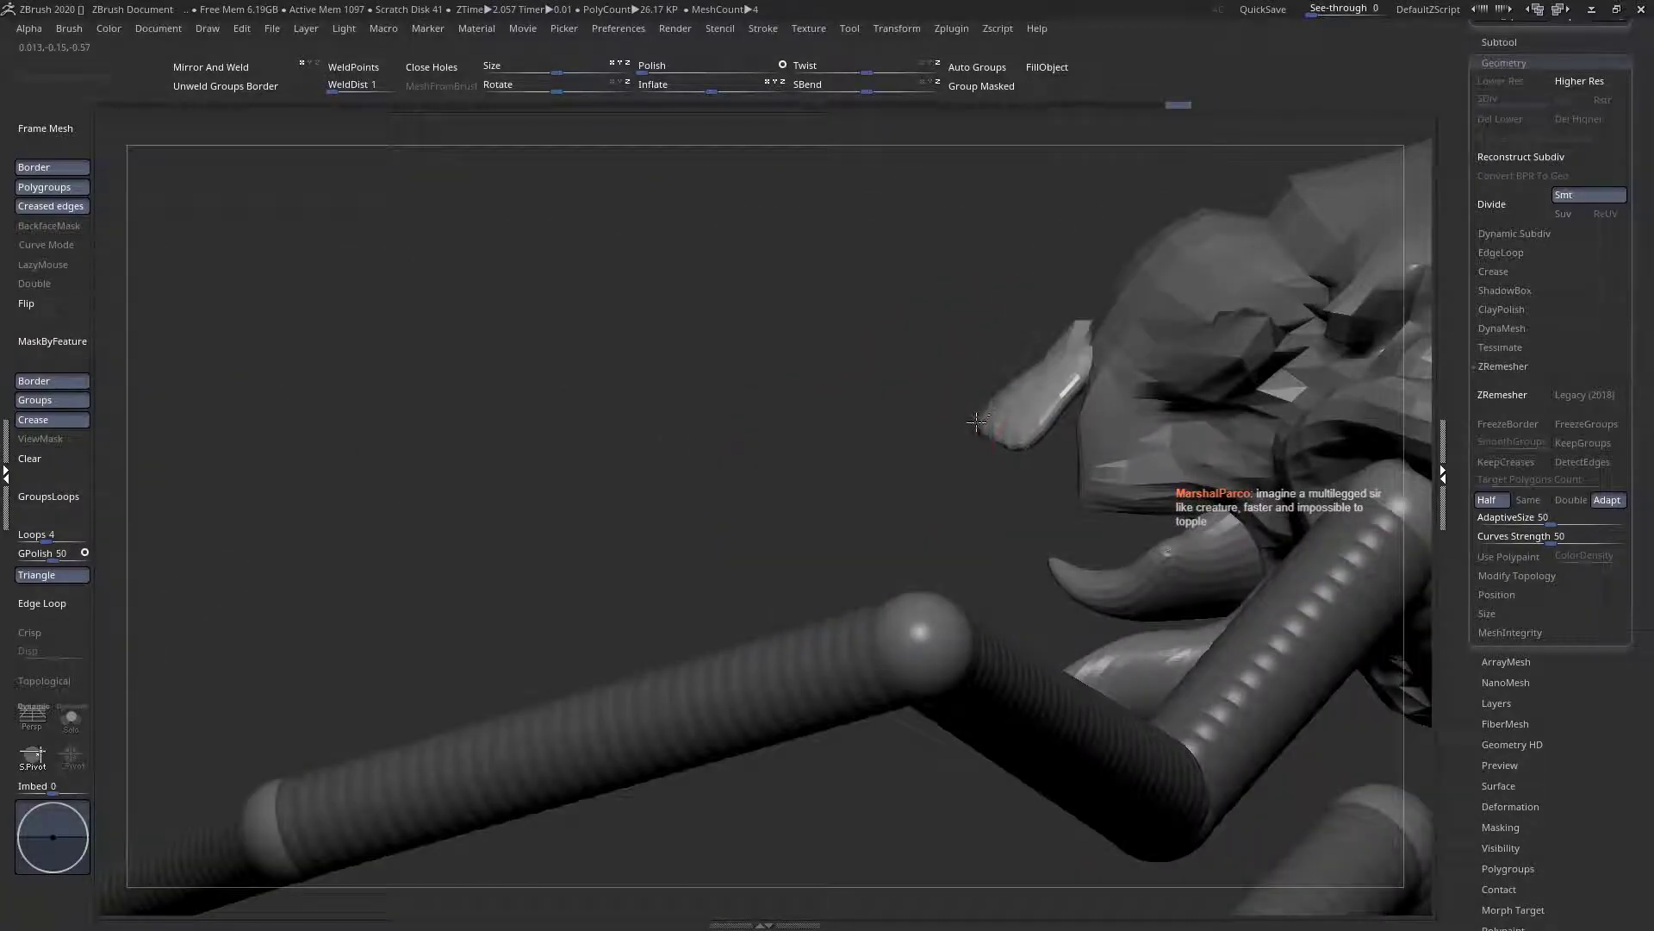
{"action": "left_click", "coordinate": [1030, 378], "text": "alt"}
{"action": "right_click_drag", "start_coordinate": [1025, 372], "coordinate": [982, 448]}
{"action": "key", "text": "space"}
{"action": "left_click", "coordinate": [991, 456], "text": "alt"}
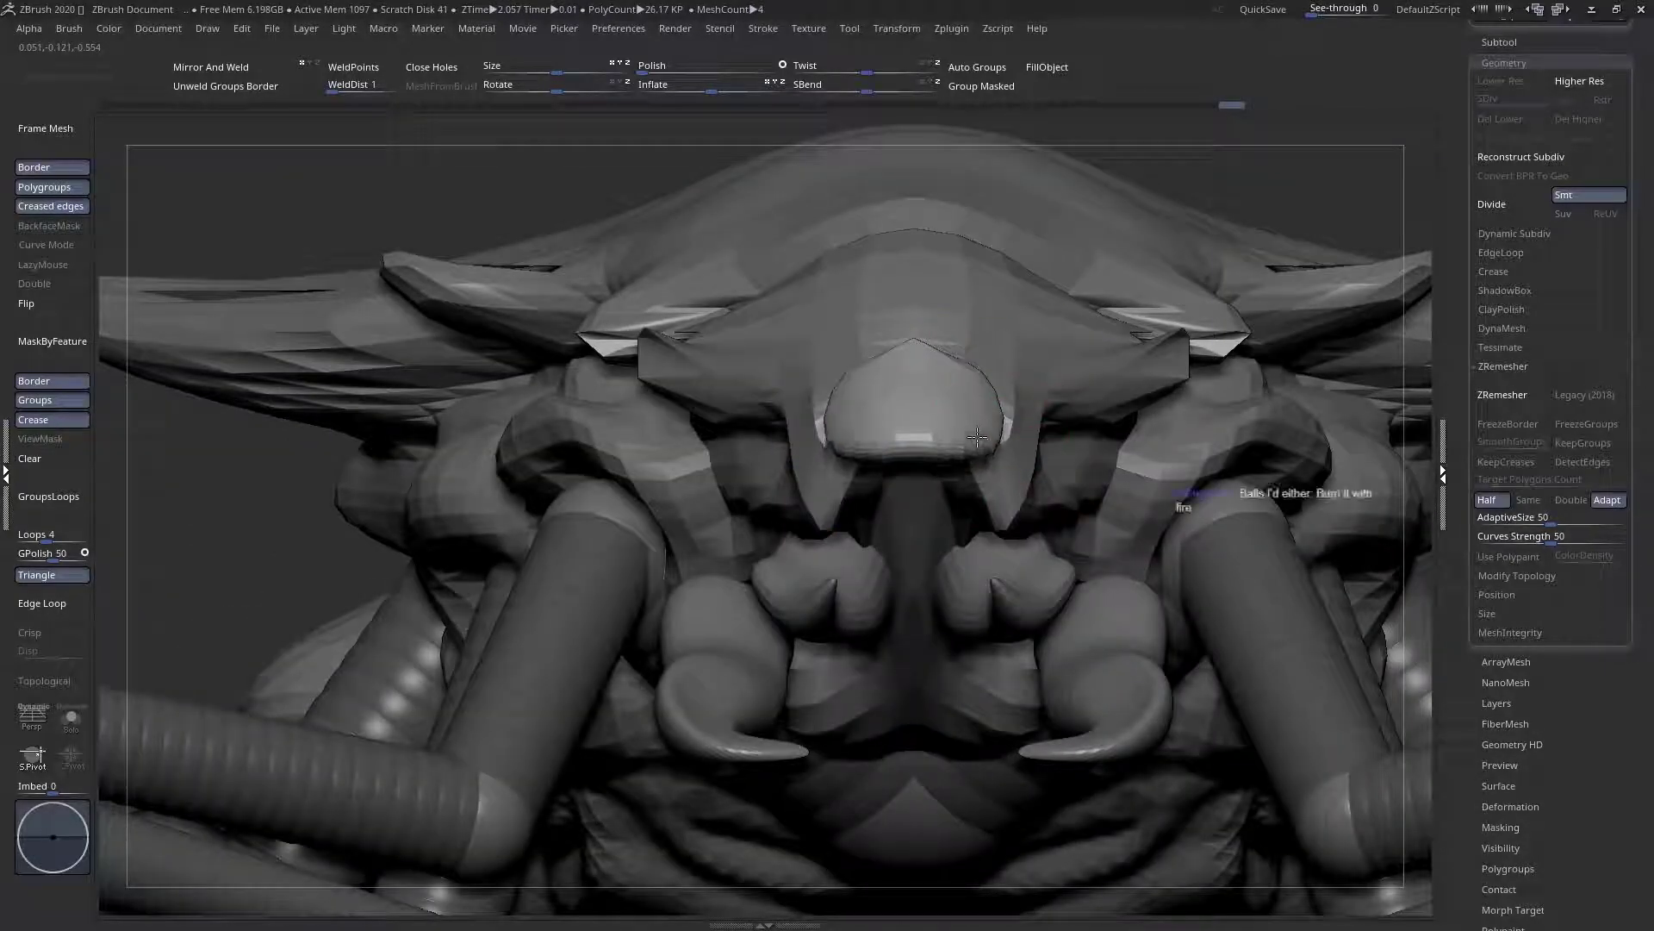
Select the head mesh and reshape the snout's flanks around the plate from the front with a resized brush
{"action": "mouse_move", "coordinate": [959, 443]}
{"action": "right_mouse_down"}
{"action": "mouse_move", "coordinate": [895, 448]}
{"action": "mouse_move", "coordinate": [1103, 412]}
{"action": "mouse_move", "coordinate": [1006, 486]}
{"action": "mouse_move", "coordinate": [1028, 530]}
{"action": "mouse_move", "coordinate": [980, 476]}
{"action": "right_mouse_up"}
{"action": "left_click", "coordinate": [1106, 417], "text": "alt"}
{"action": "key", "text": "space"}
{"action": "mouse_move", "coordinate": [955, 536]}
{"action": "left_mouse_down"}
{"action": "mouse_move", "coordinate": [989, 520]}
{"action": "mouse_move", "coordinate": [957, 485]}
{"action": "left_mouse_up"}
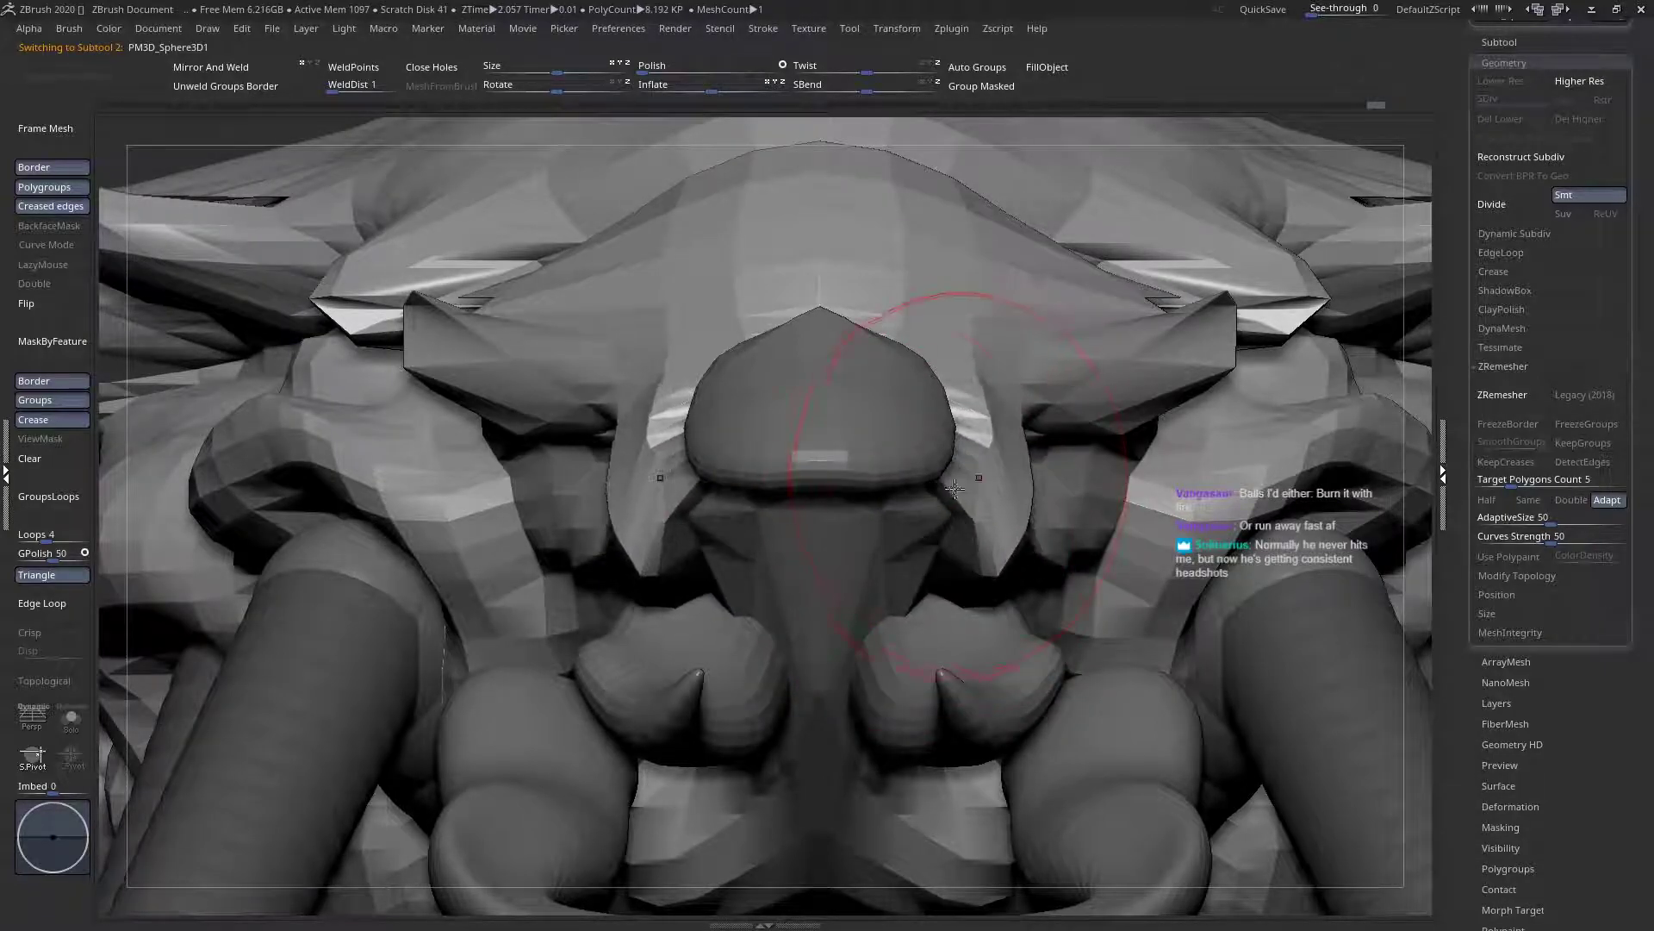
Resize the brush and make the head mesh active again, working from the side view
{"action": "right_click_drag", "start_coordinate": [929, 468], "coordinate": [842, 475]}
{"action": "key", "text": "space"}
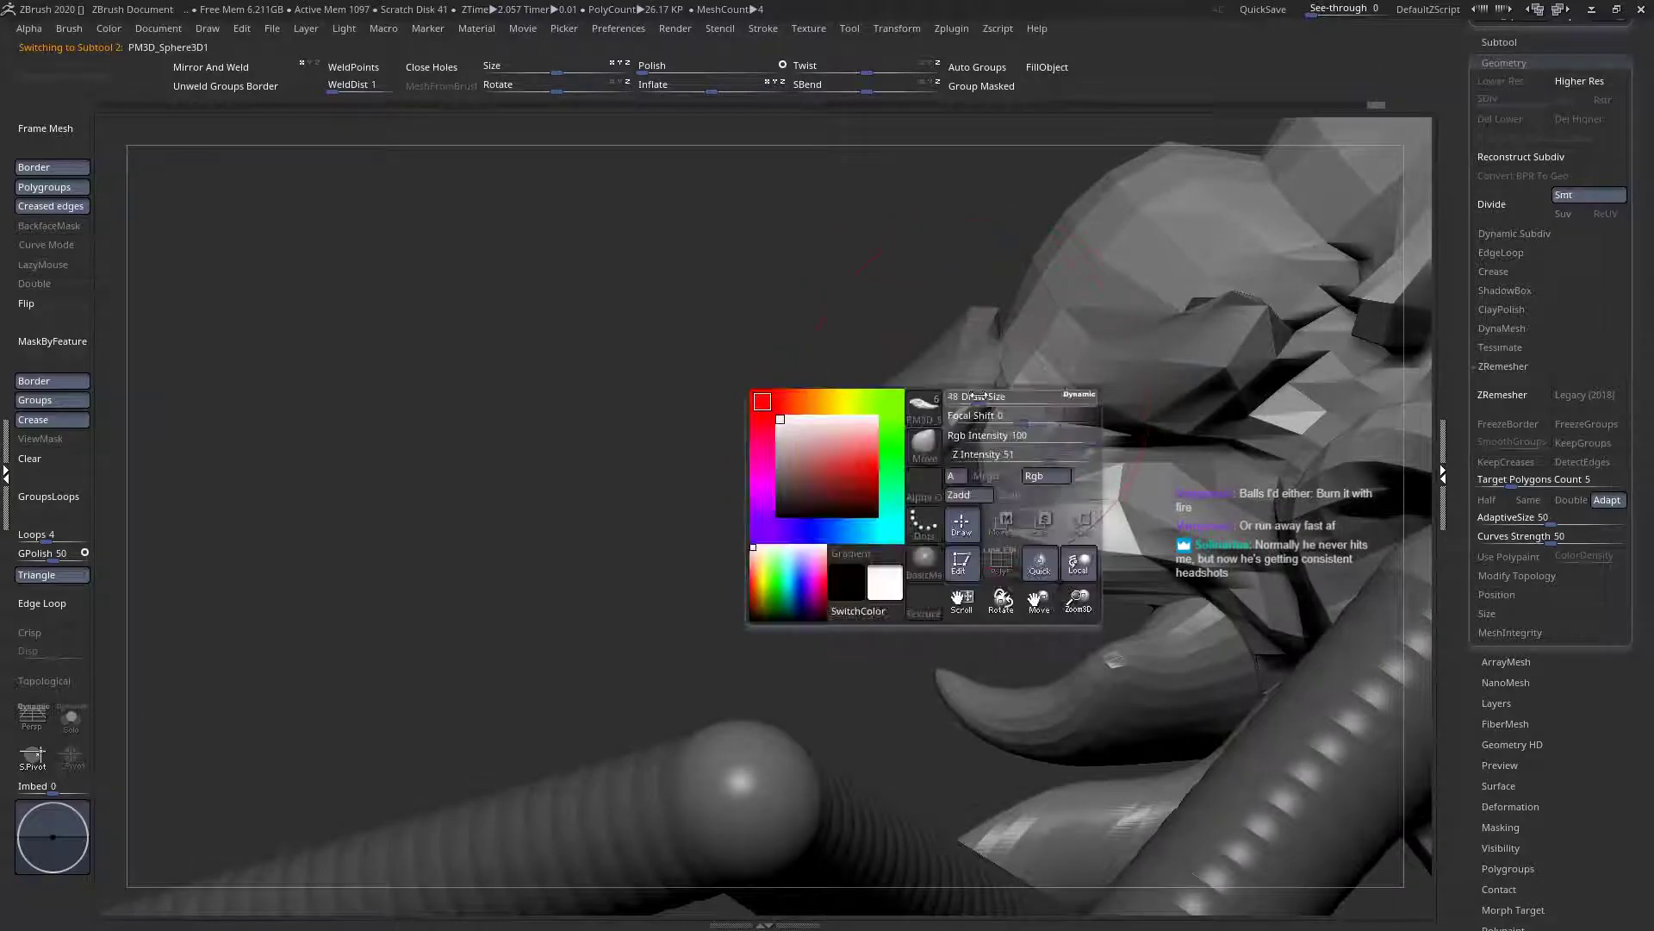
{"action": "left_click_drag", "start_coordinate": [967, 393], "coordinate": [951, 403]}
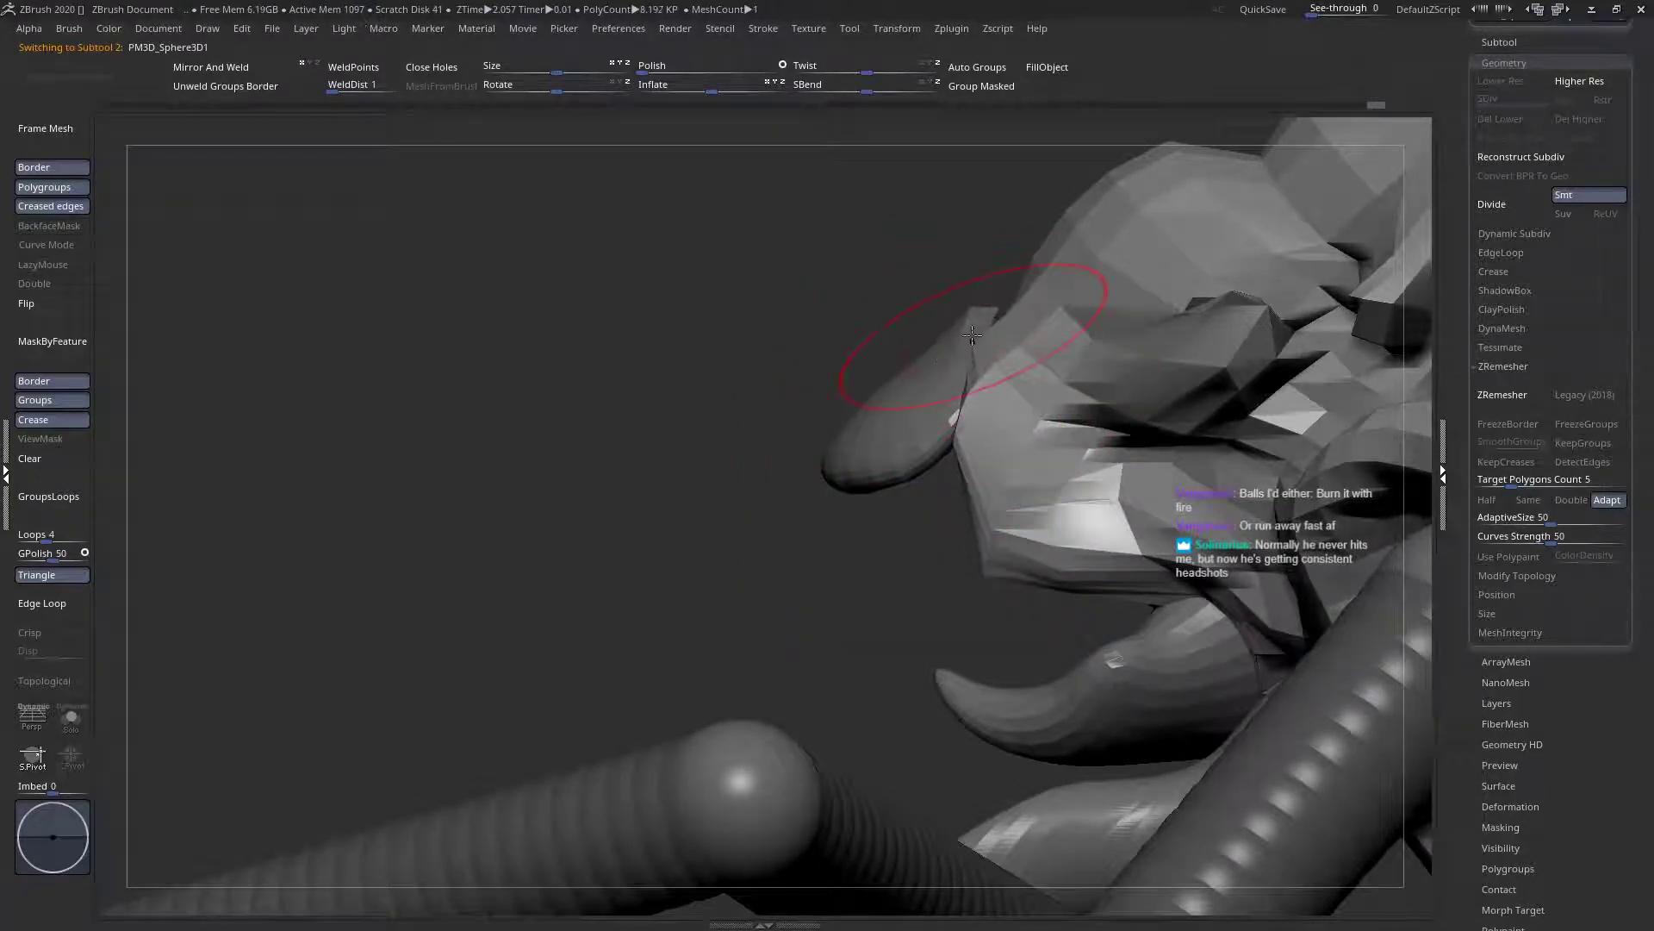
{"action": "left_click", "coordinate": [937, 389], "text": "alt"}
{"action": "left_click", "coordinate": [989, 391], "text": "alt"}
{"action": "right_click_drag", "start_coordinate": [988, 393], "coordinate": [899, 439]}
{"action": "right_click", "coordinate": [897, 444]}
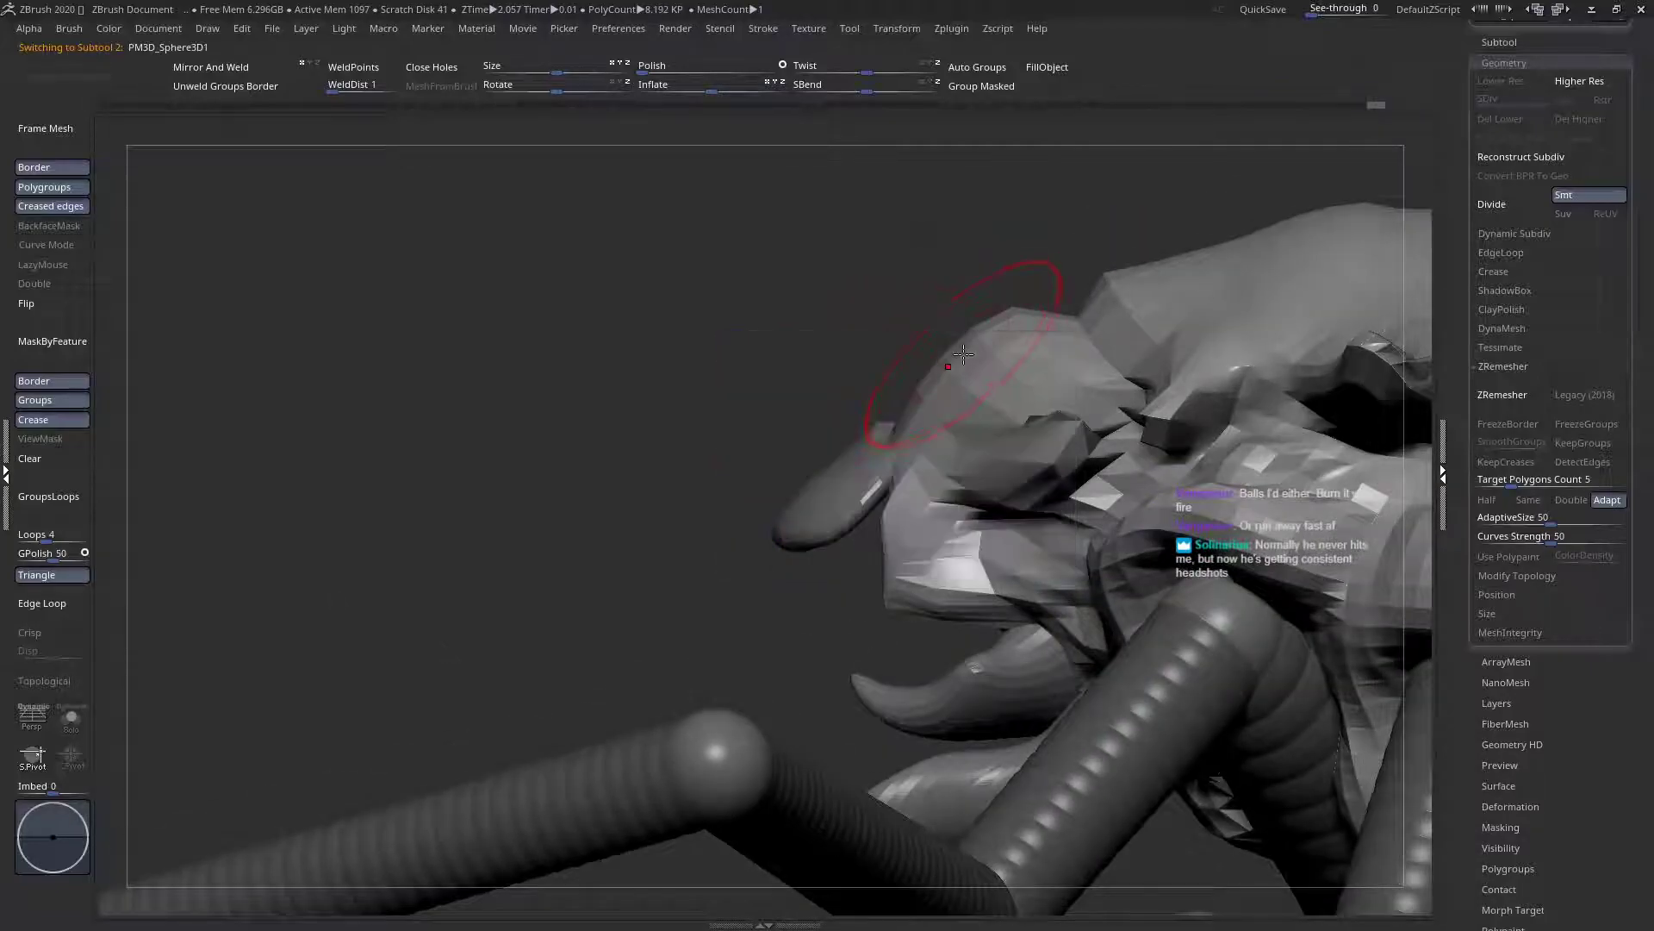
{"action": "right_click_drag", "start_coordinate": [987, 366], "coordinate": [1010, 459]}
Pull the head surface under the brow ridge upward beside the snout to form eye sockets, resizing the brush
{"action": "key", "text": "space"}
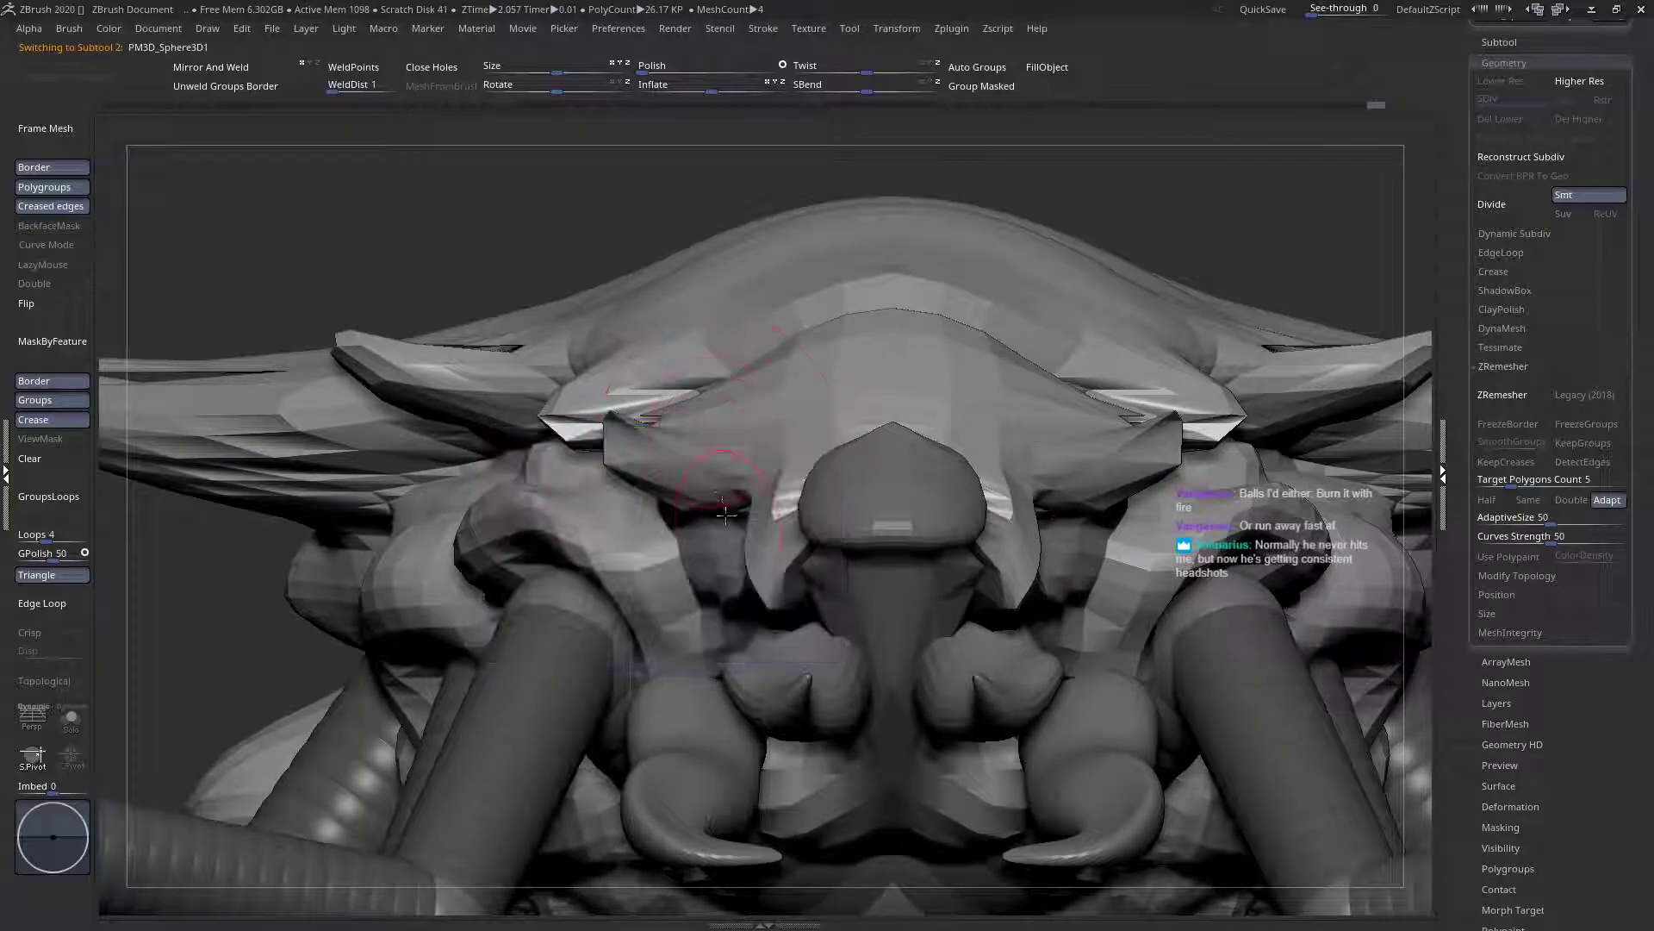
{"action": "right_click_drag", "start_coordinate": [719, 436], "coordinate": [771, 502]}
{"action": "left_click_drag", "start_coordinate": [738, 523], "coordinate": [751, 470]}
{"action": "mouse_move", "coordinate": [750, 470]}
{"action": "right_mouse_down"}
{"action": "mouse_move", "coordinate": [769, 483]}
{"action": "mouse_move", "coordinate": [752, 495]}
{"action": "right_mouse_up"}
{"action": "key", "text": "space"}
{"action": "left_click_drag", "start_coordinate": [747, 534], "coordinate": [747, 504]}
{"action": "right_click_drag", "start_coordinate": [747, 504], "coordinate": [710, 484]}
{"action": "left_click_drag", "start_coordinate": [710, 484], "coordinate": [716, 444]}
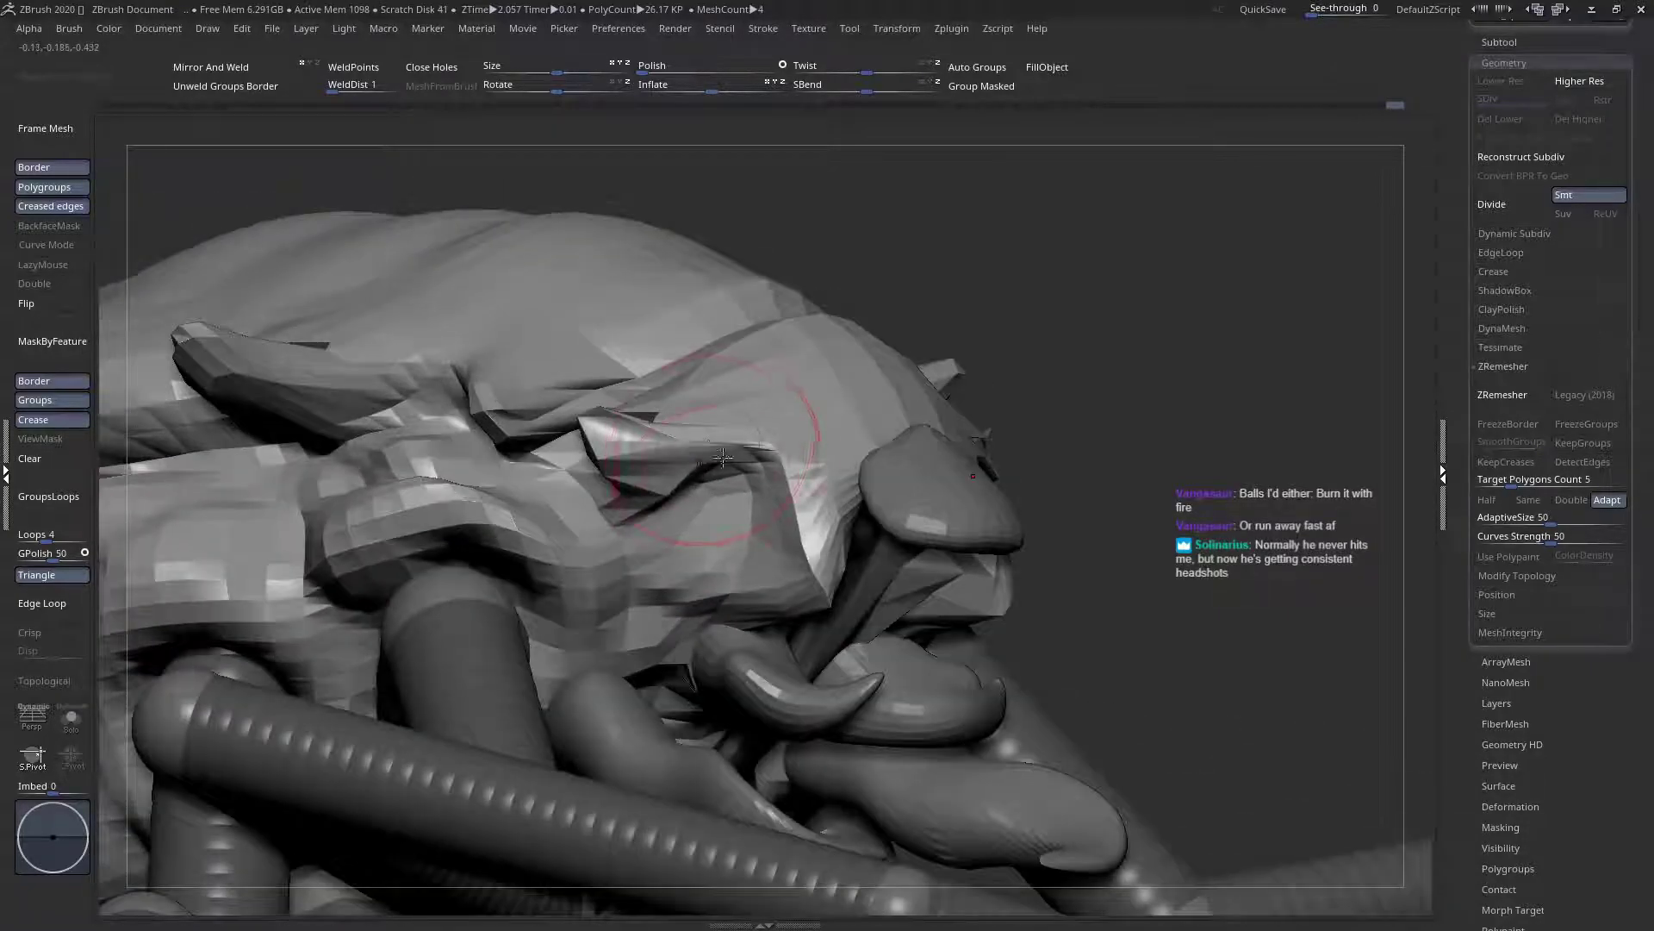
Adjust the brush size and push the snout's flanks inward toward the plate from the front
{"action": "right_click_drag", "start_coordinate": [719, 441], "coordinate": [848, 398], "text": "shift"}
{"action": "key", "text": "space"}
{"action": "left_click_drag", "start_coordinate": [883, 404], "coordinate": [922, 409]}
{"action": "left_click_drag", "start_coordinate": [1027, 468], "coordinate": [994, 464]}
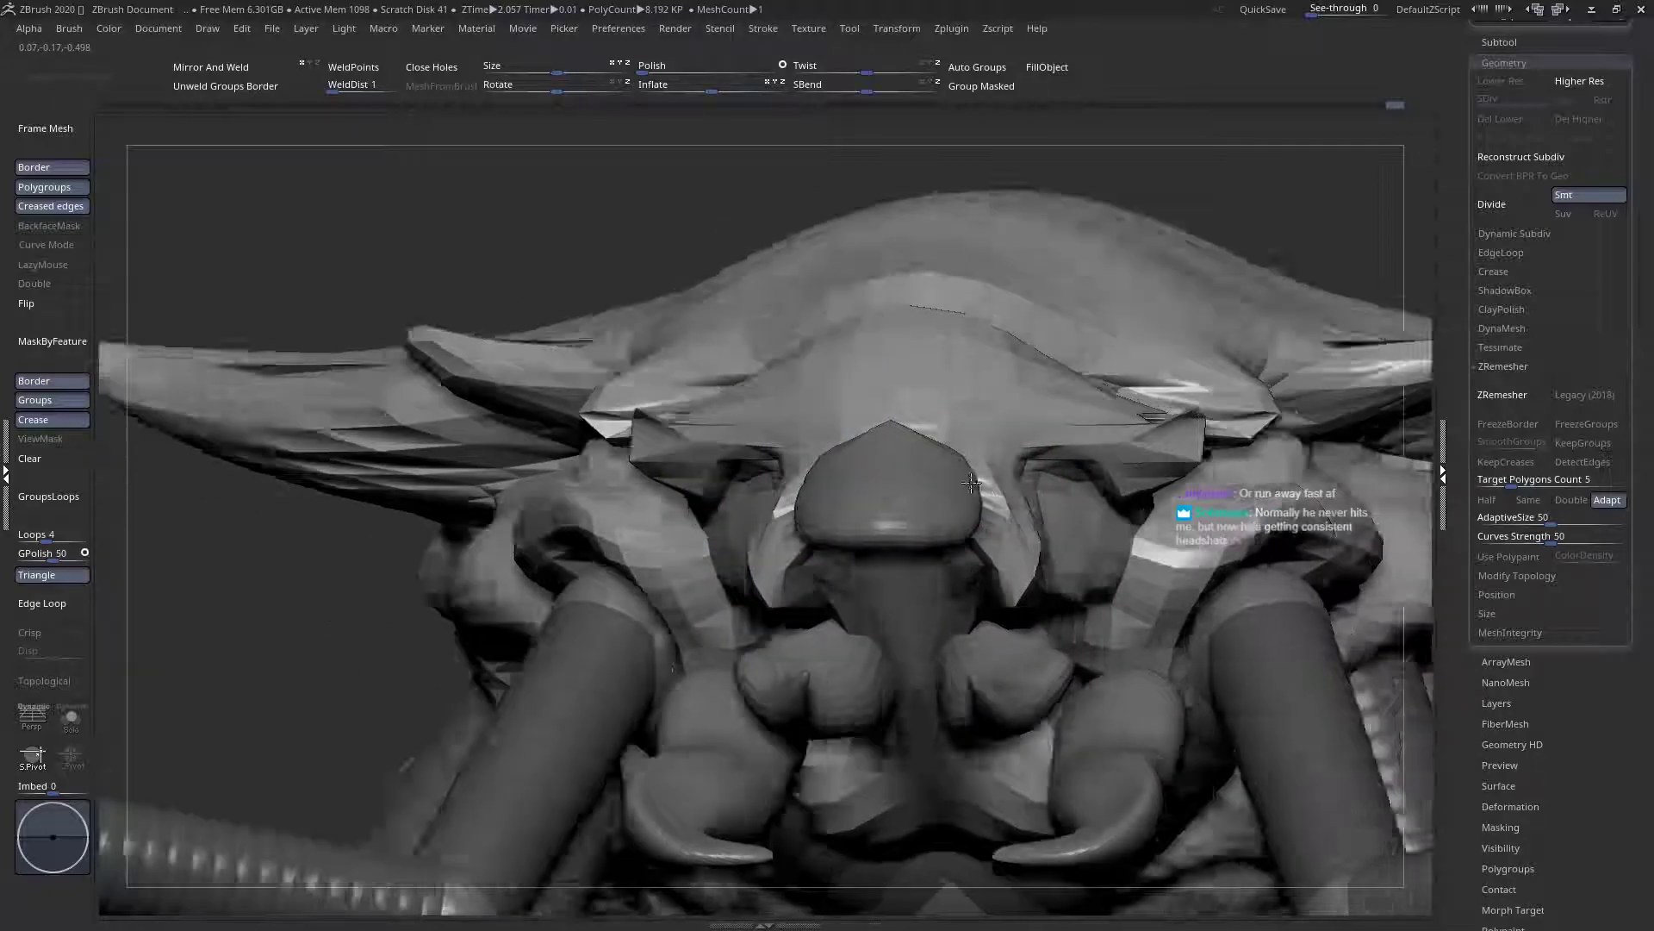
{"action": "mouse_move", "coordinate": [980, 464]}
{"action": "right_mouse_down"}
{"action": "mouse_move", "coordinate": [1009, 560]}
{"action": "mouse_move", "coordinate": [1043, 464]}
{"action": "right_mouse_up"}
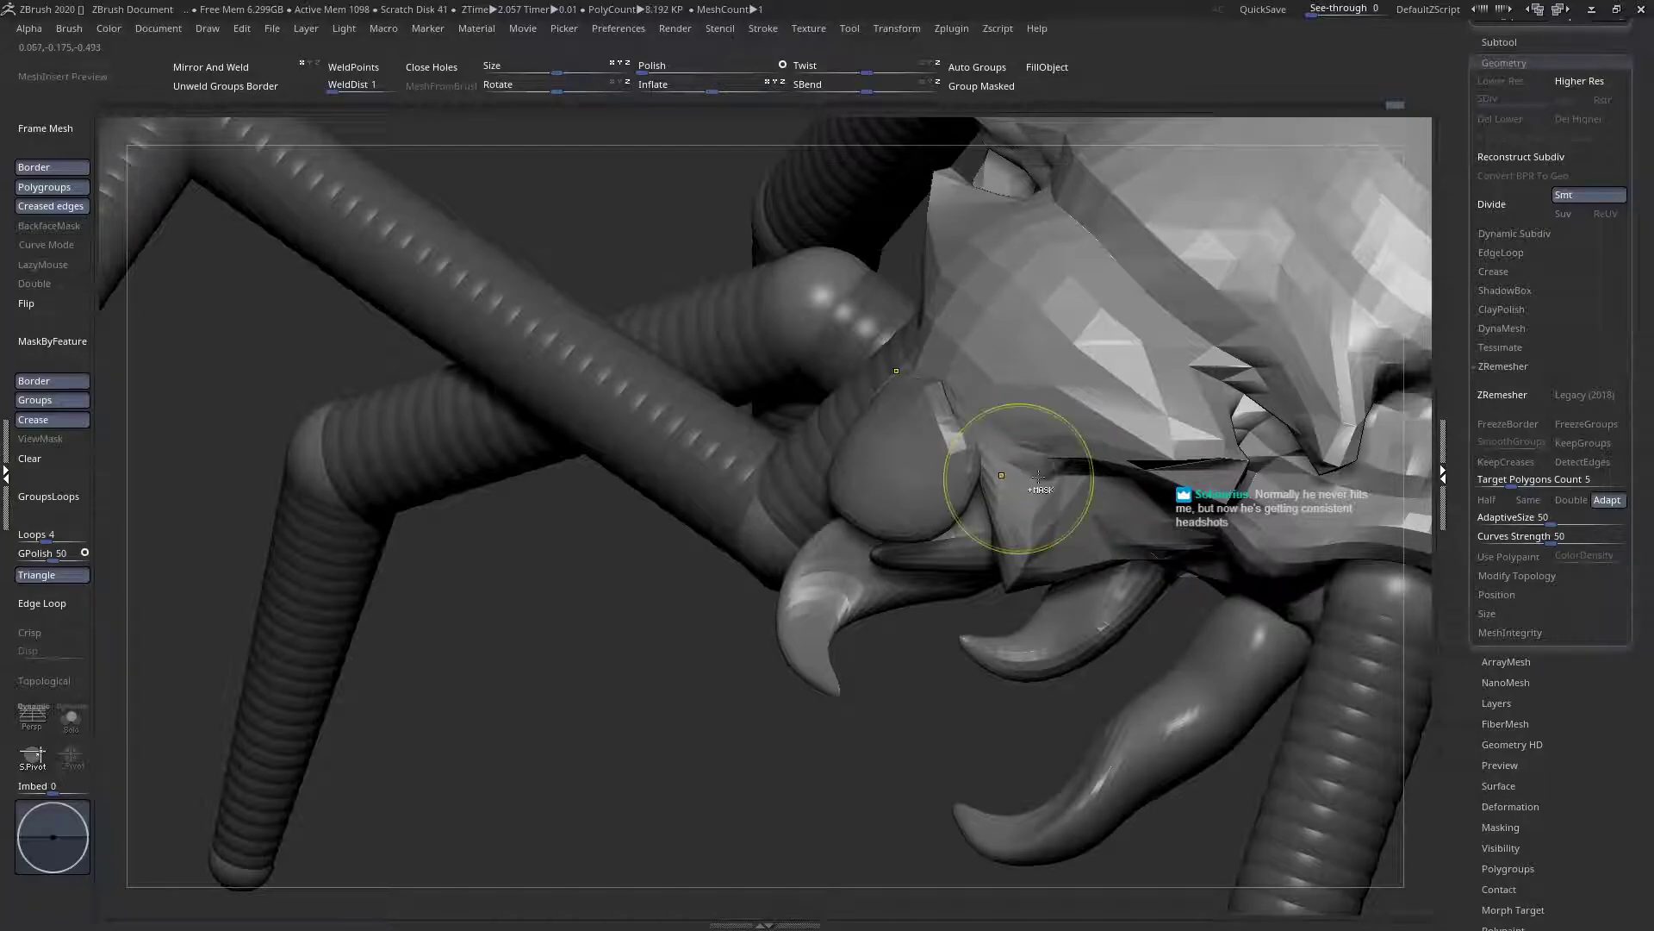
{"action": "right_click_drag", "start_coordinate": [1026, 474], "coordinate": [1120, 456]}
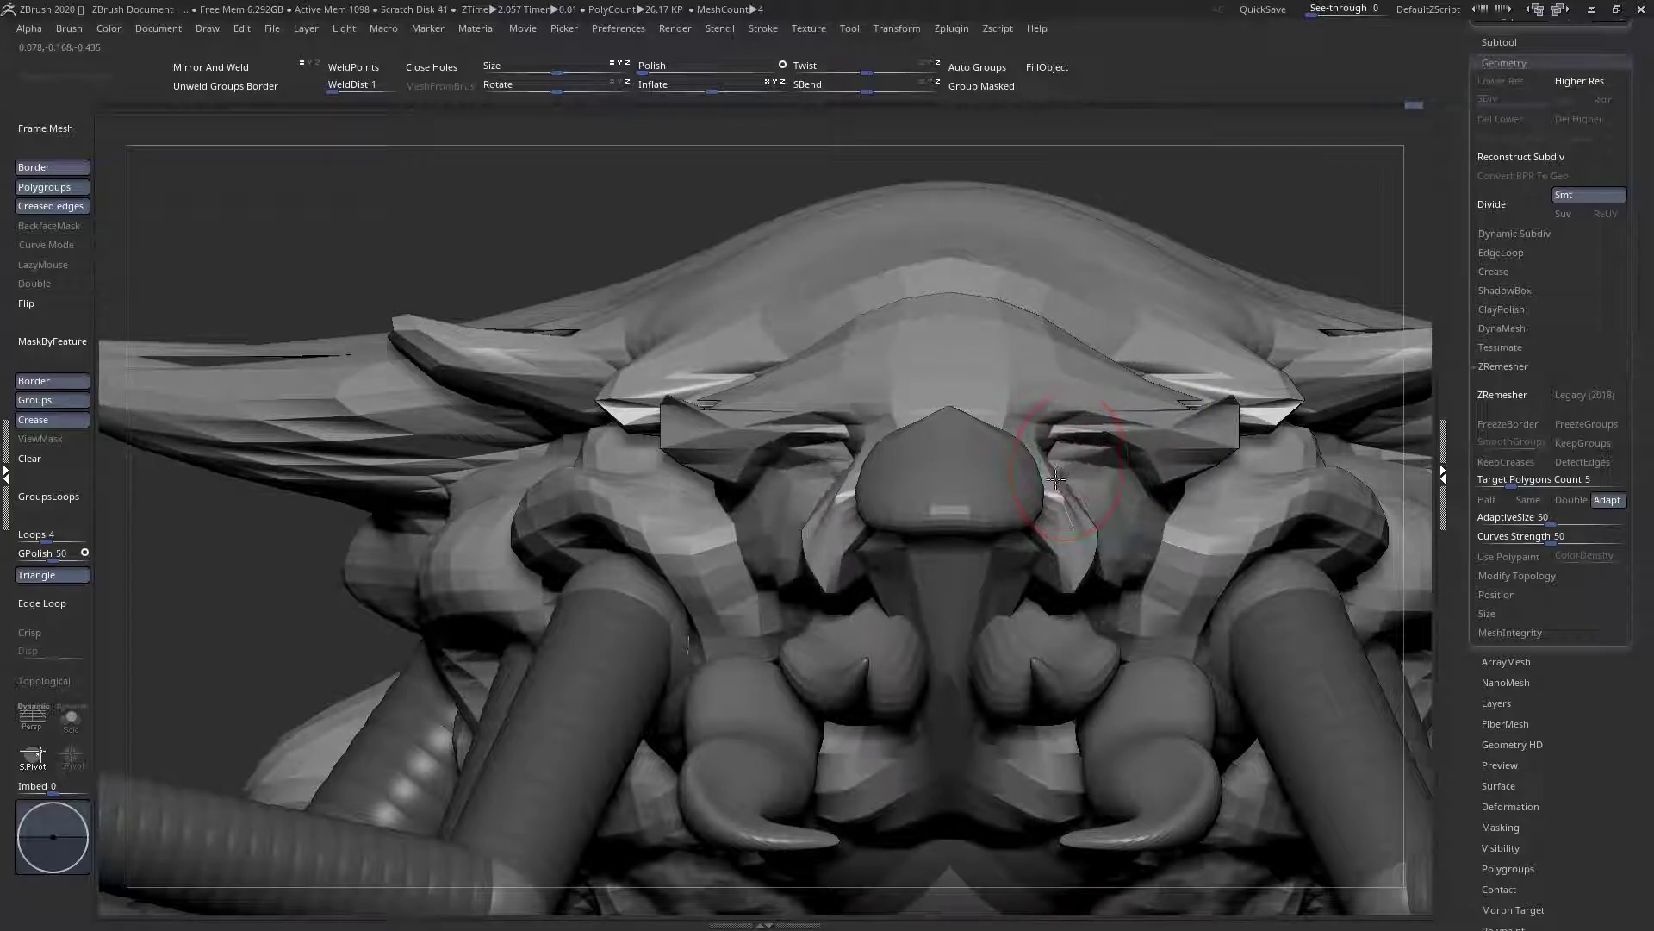
{"action": "left_click_drag", "start_coordinate": [1090, 436], "coordinate": [1071, 457]}
{"action": "mouse_move", "coordinate": [791, 406]}
{"action": "right_mouse_down", "text": "ctrl"}
{"action": "mouse_move", "coordinate": [829, 412]}
{"action": "mouse_move", "coordinate": [794, 397]}
{"action": "mouse_move", "coordinate": [586, 403]}
{"action": "right_mouse_up", "text": "ctrl"}
{"action": "right_click", "coordinate": [795, 396]}
{"action": "left_click_drag", "start_coordinate": [565, 403], "coordinate": [413, 322], "text": "shift"}
{"action": "right_click_drag", "start_coordinate": [215, 362], "coordinate": [552, 224], "text": "ctrl"}
{"action": "key", "text": "shift+f"}
{"action": "key", "text": "shift+f"}
{"action": "right_click_drag", "start_coordinate": [920, 483], "coordinate": [834, 483]}
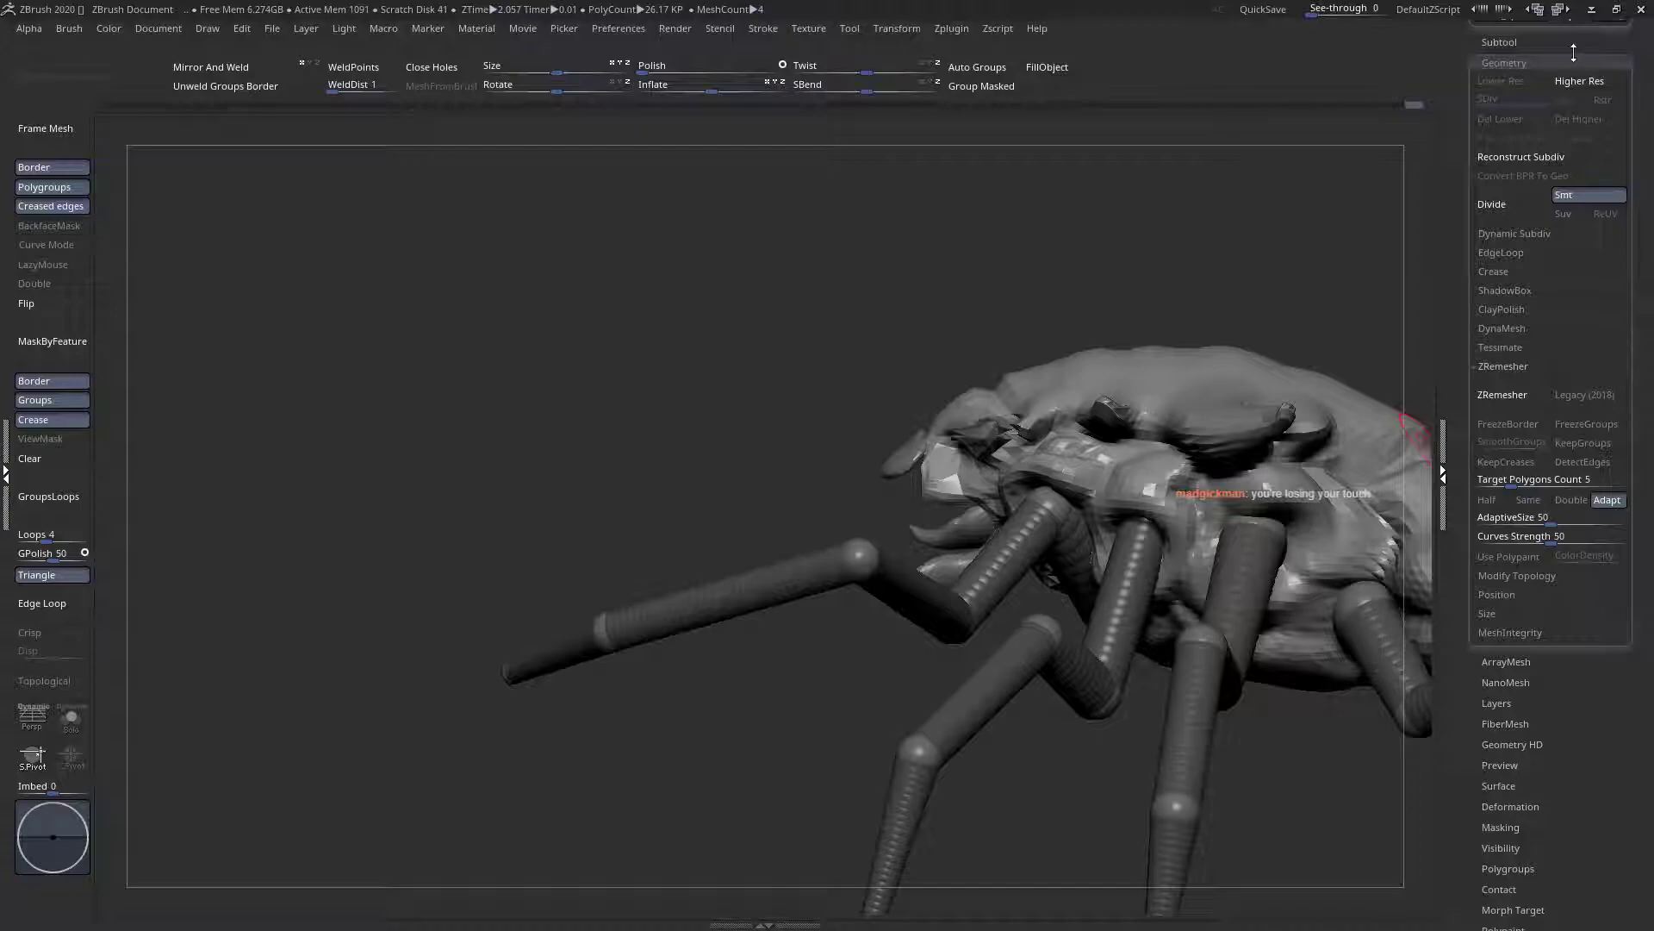
{"action": "left_click", "coordinate": [1581, 50]}
{"action": "left_click", "coordinate": [1570, 735]}
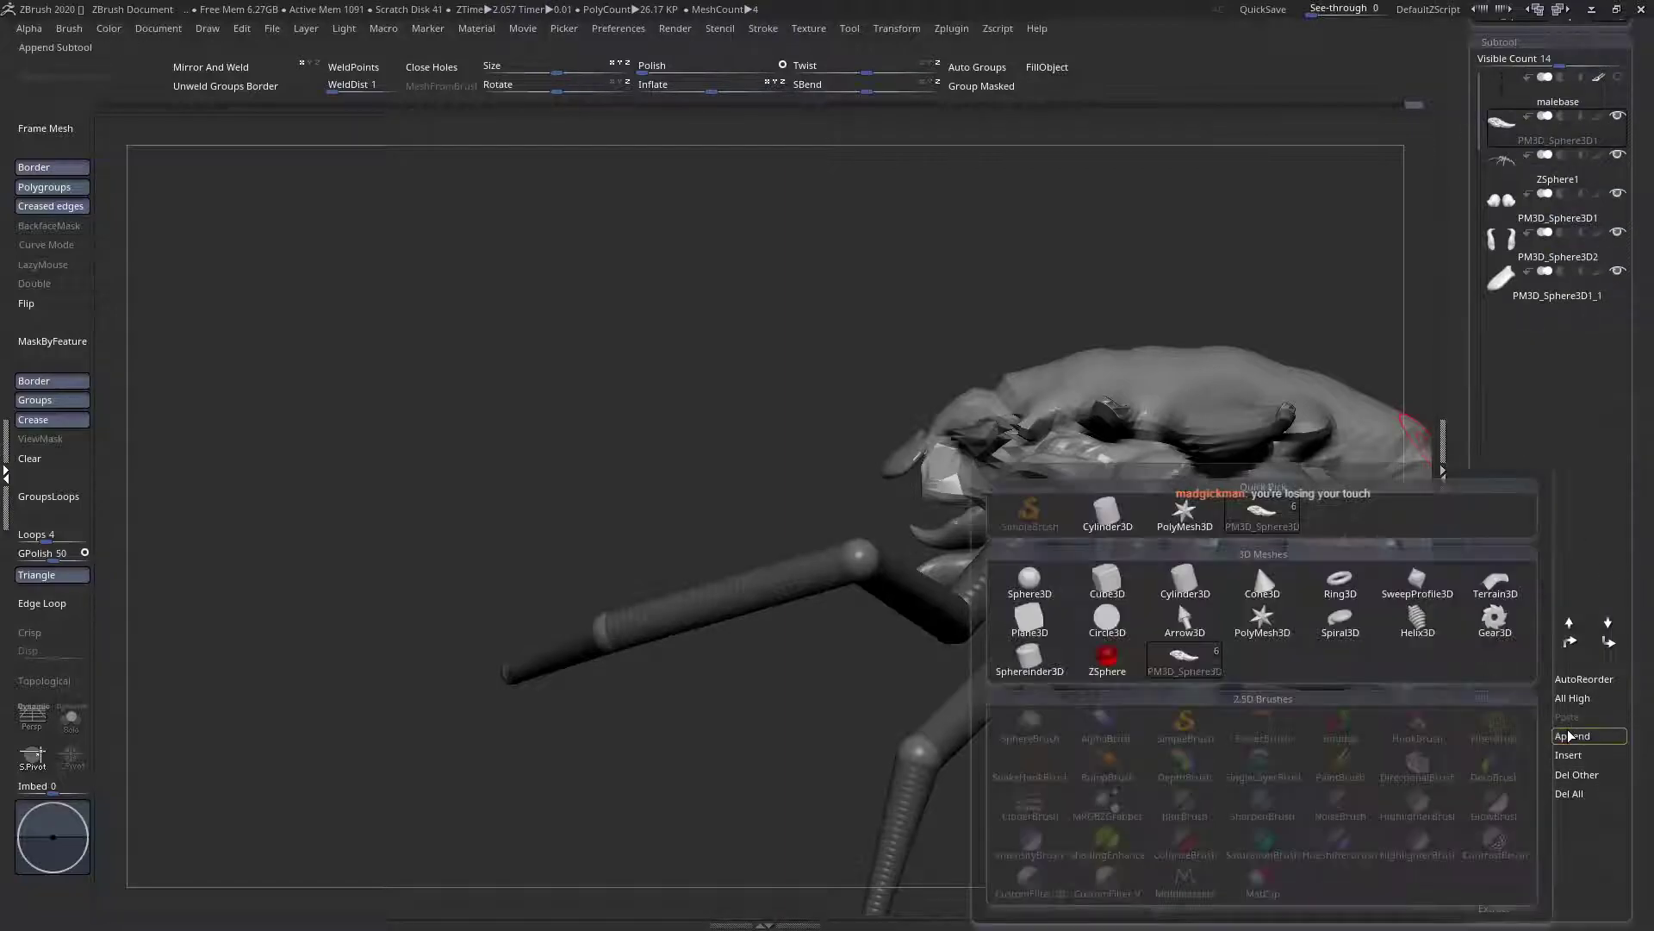
Switch to the IMM Primitives insert brush and choose its Sphere 32 mesh
{"action": "key", "text": "space"}
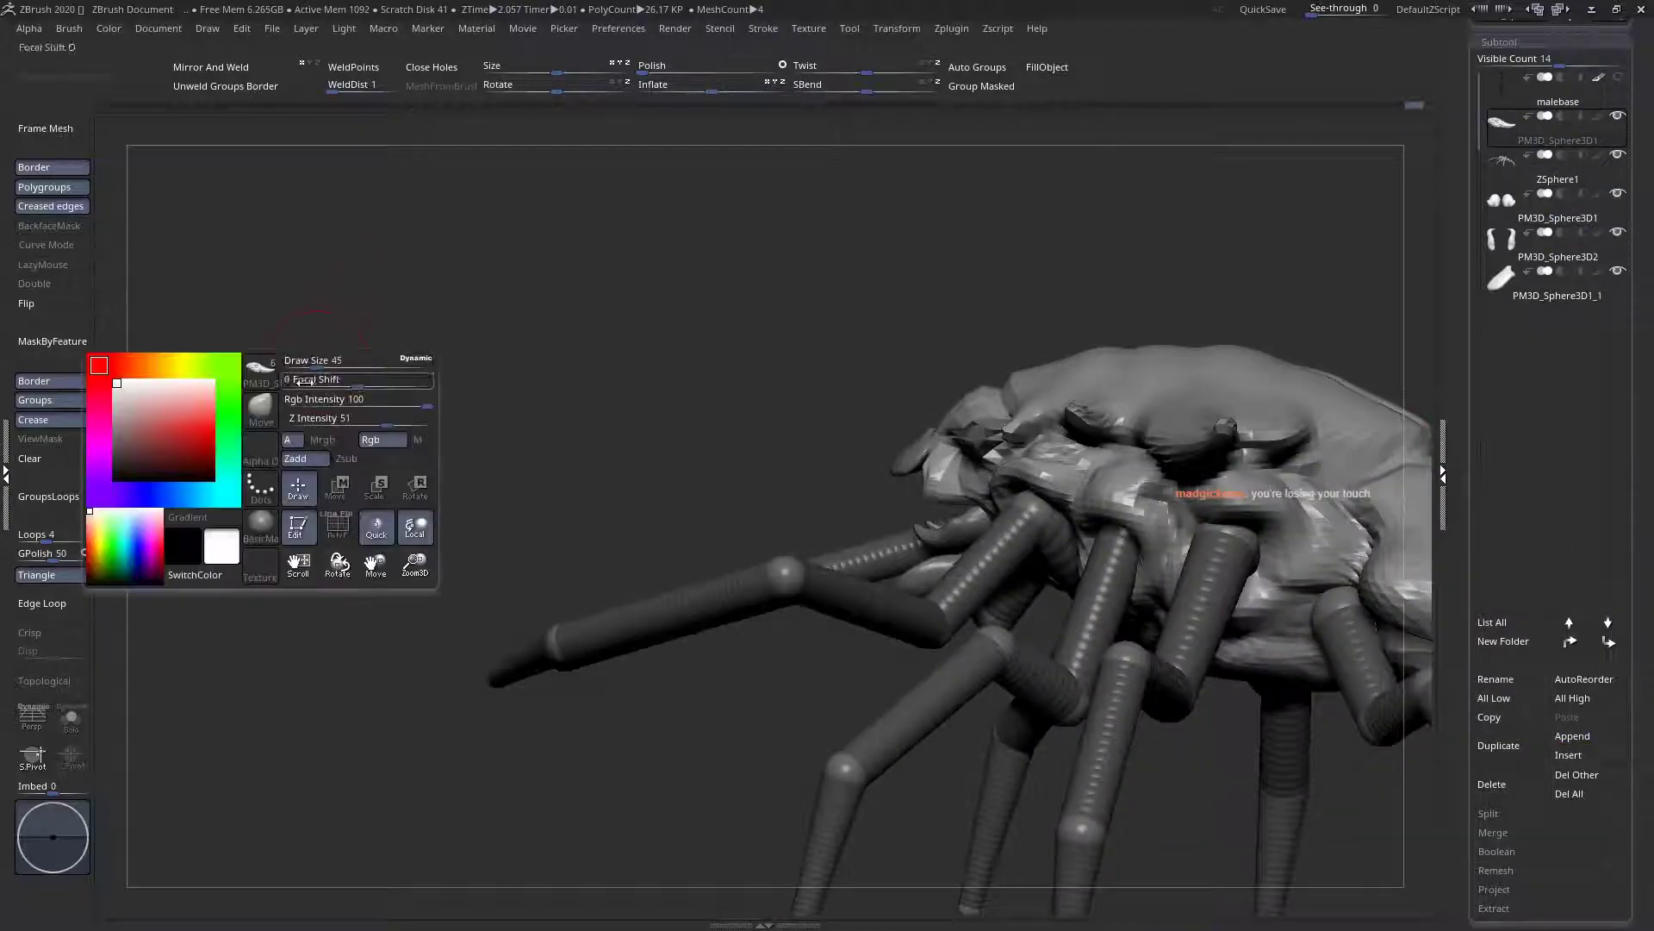
{"action": "left_click", "coordinate": [258, 410]}
{"action": "key", "text": "i"}
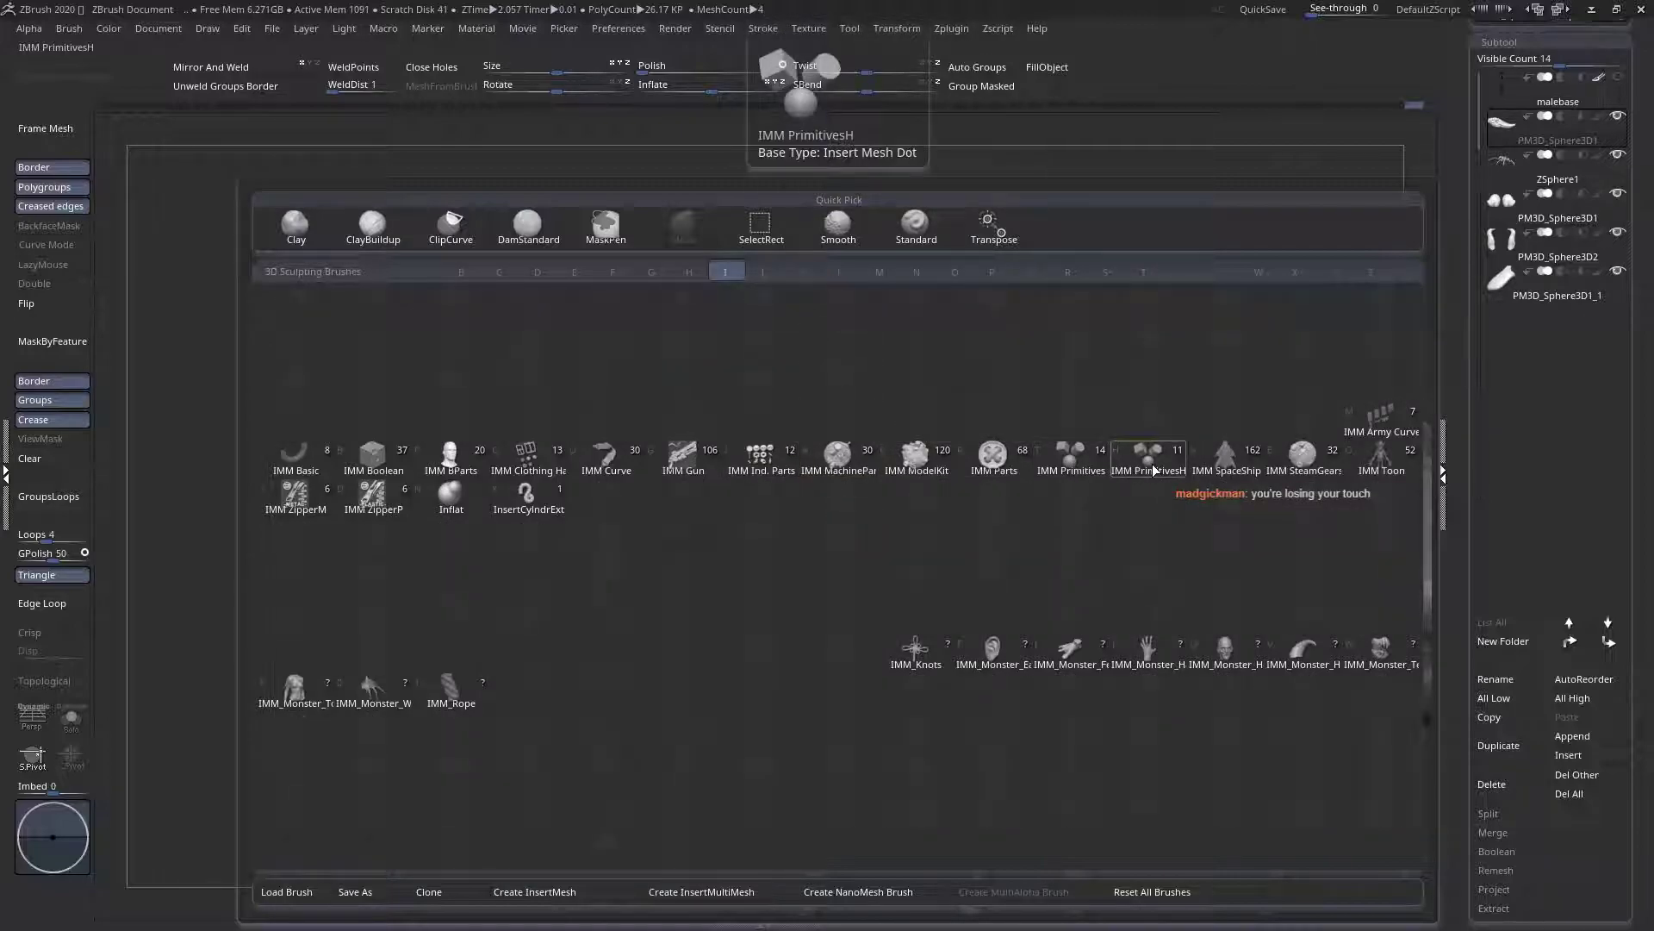
{"action": "left_click", "coordinate": [1073, 463]}
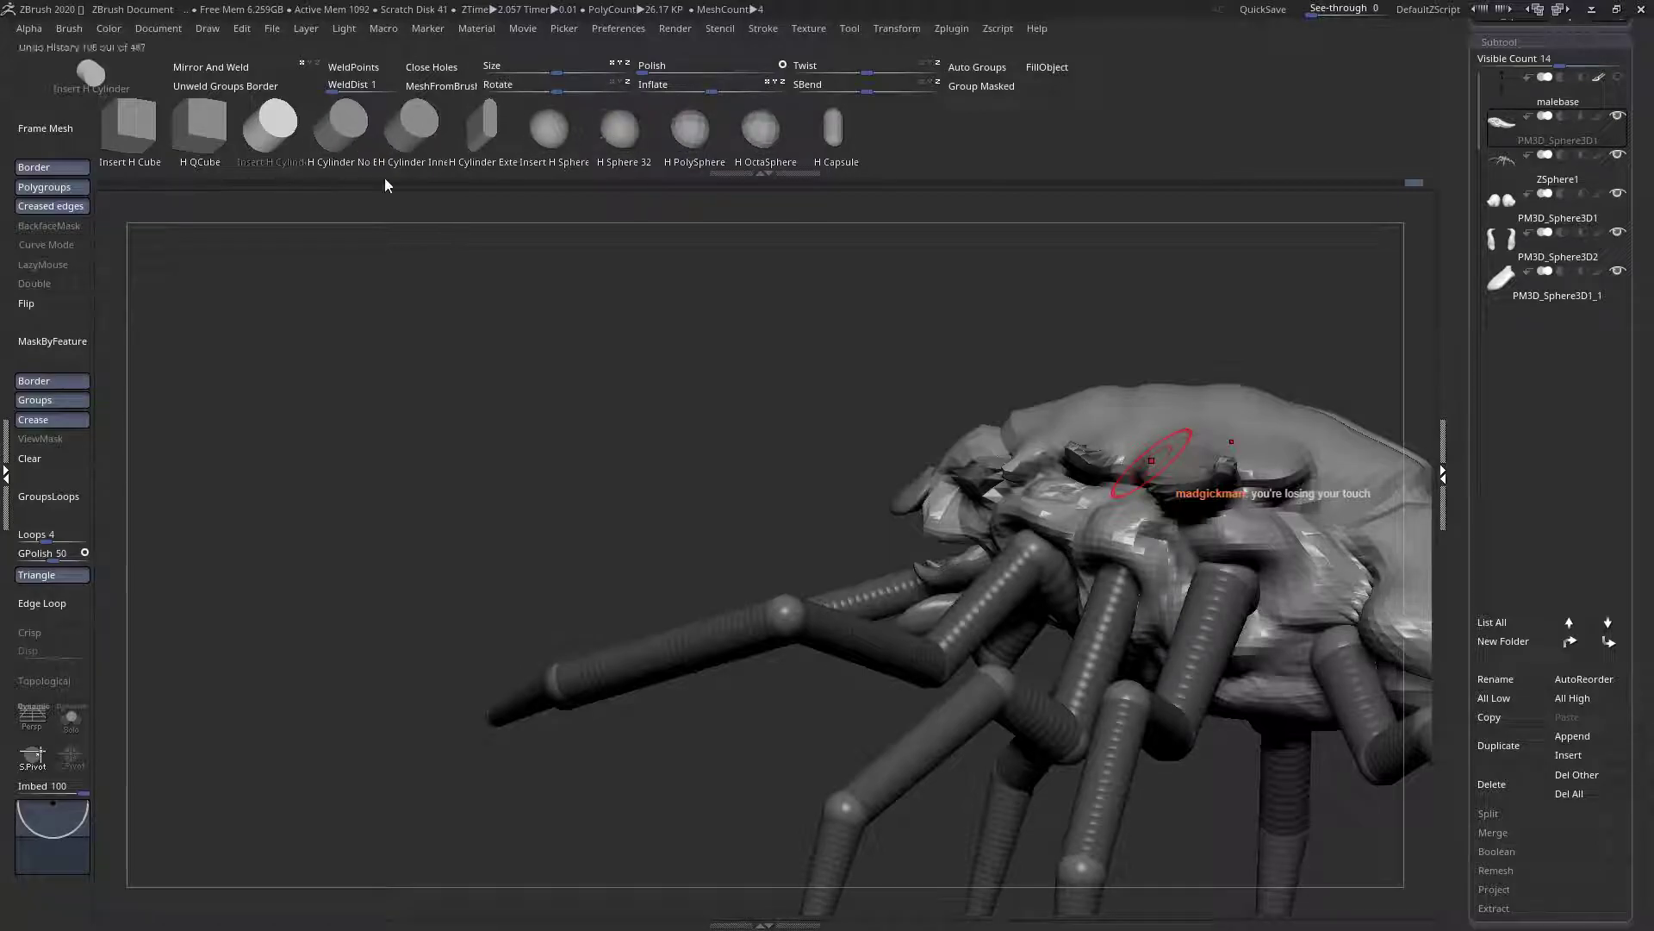
{"action": "key", "text": "space"}
{"action": "left_click", "coordinate": [429, 338]}
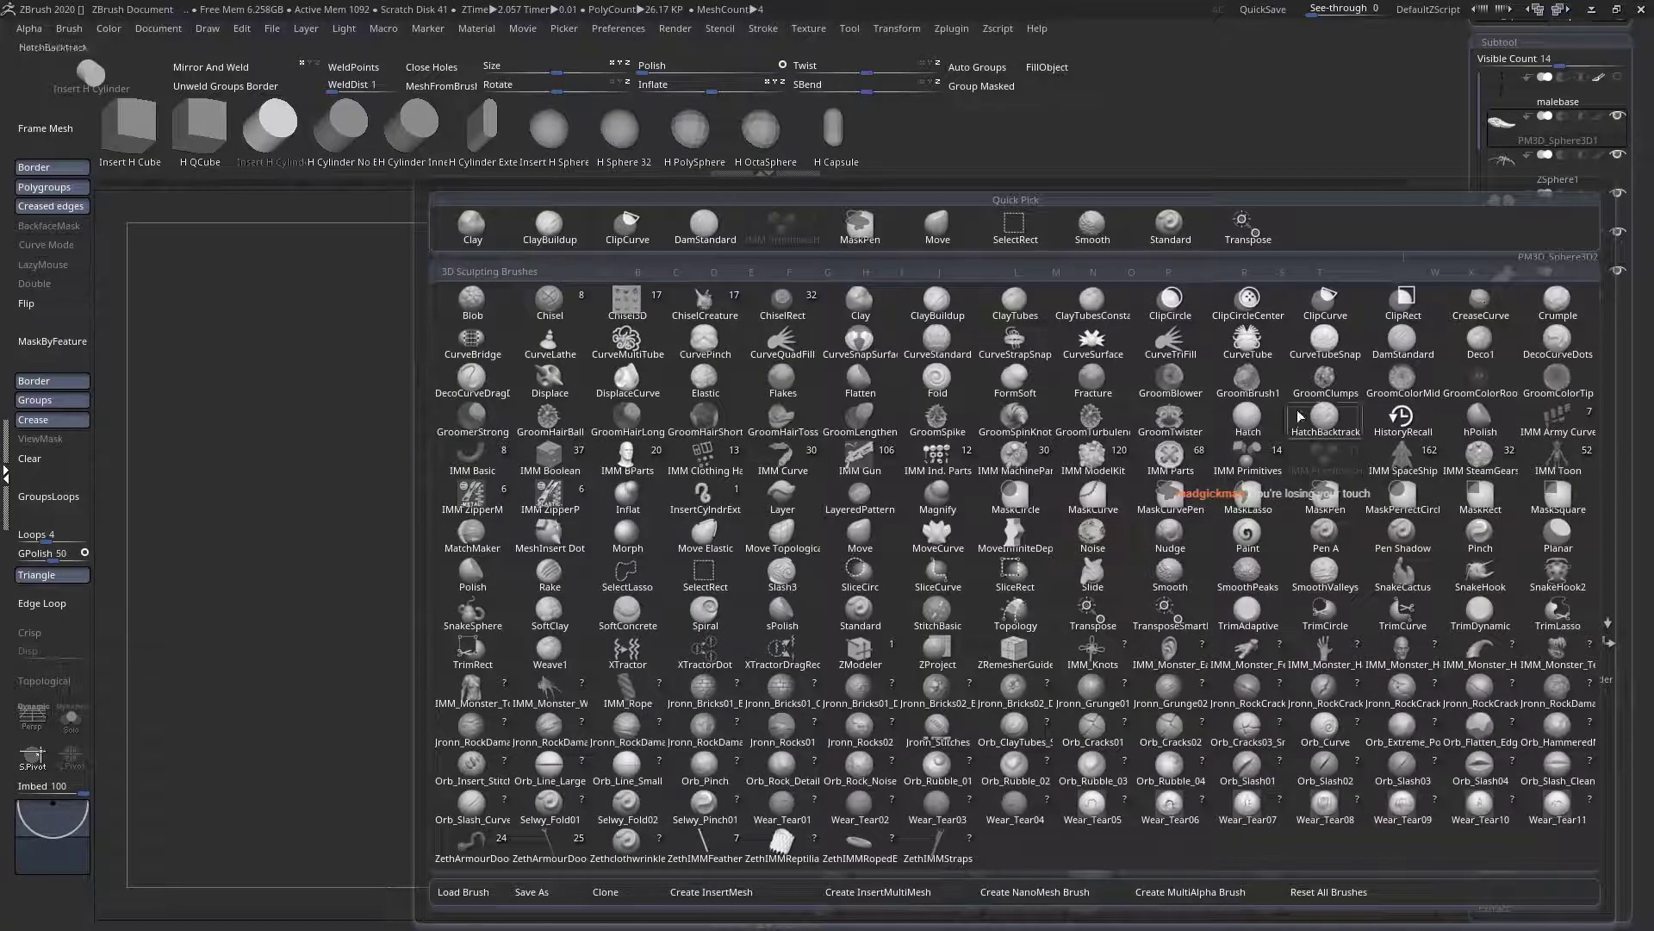
{"action": "left_click", "coordinate": [1258, 465]}
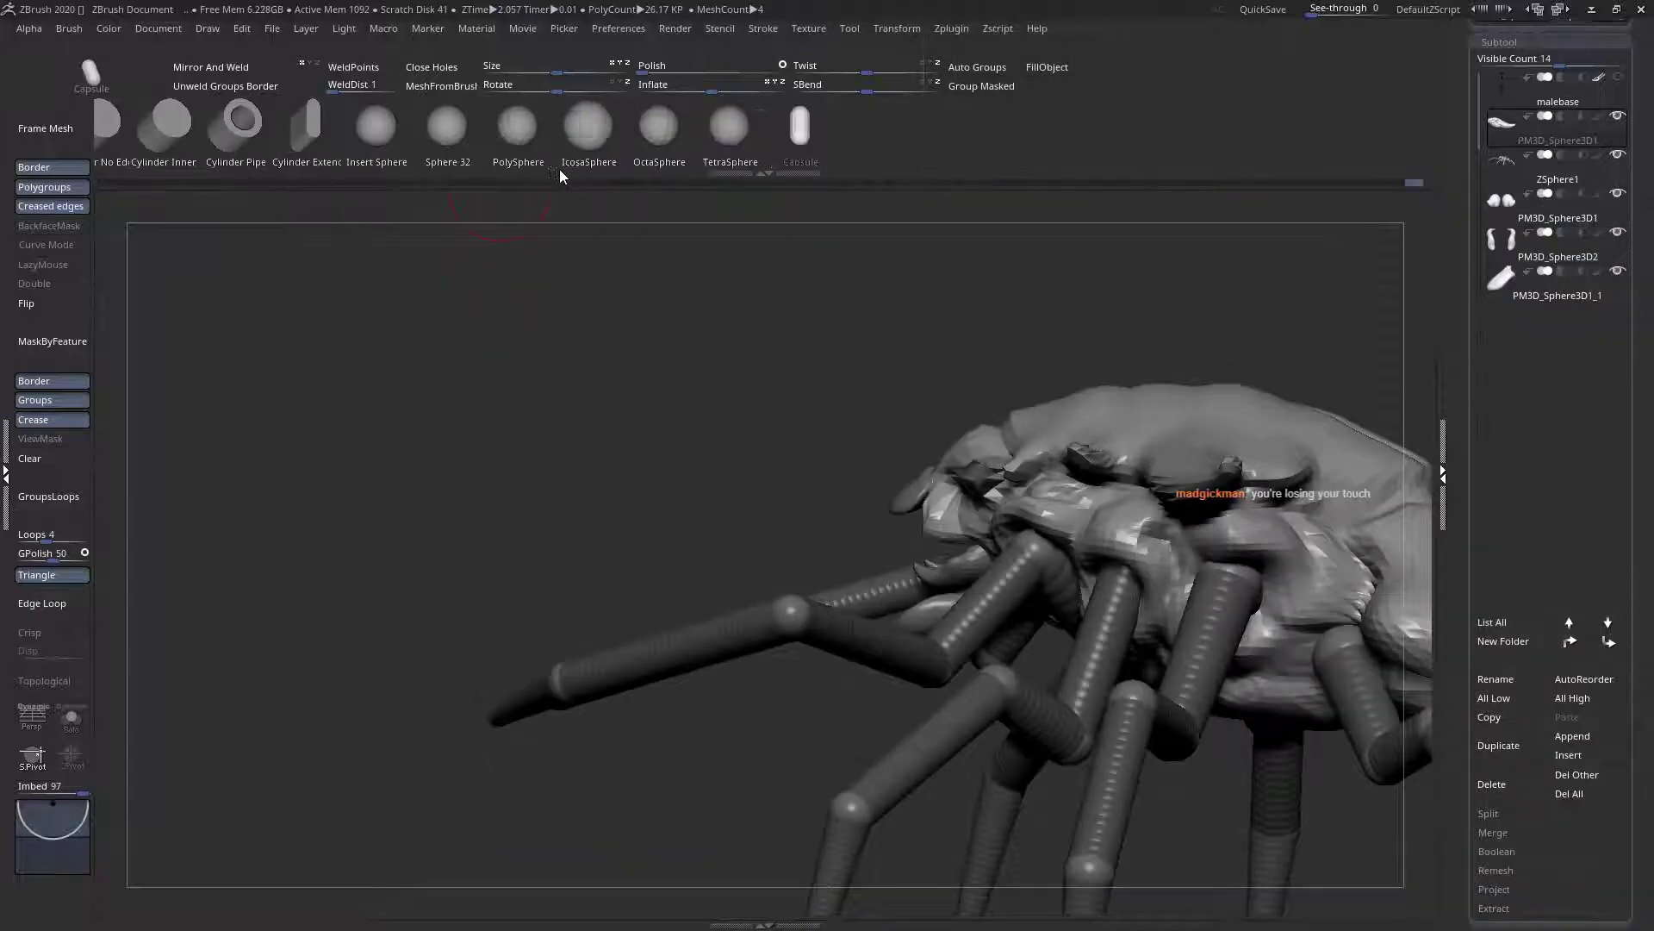
{"action": "left_click", "coordinate": [447, 127]}
Insert a mirrored pair of small eye spheres in the sockets on both sides of the plate
{"action": "right_click_drag", "start_coordinate": [362, 542], "coordinate": [732, 551]}
{"action": "right_click_drag", "start_coordinate": [810, 344], "coordinate": [824, 469], "text": "ctrl"}
{"action": "key", "text": "space"}
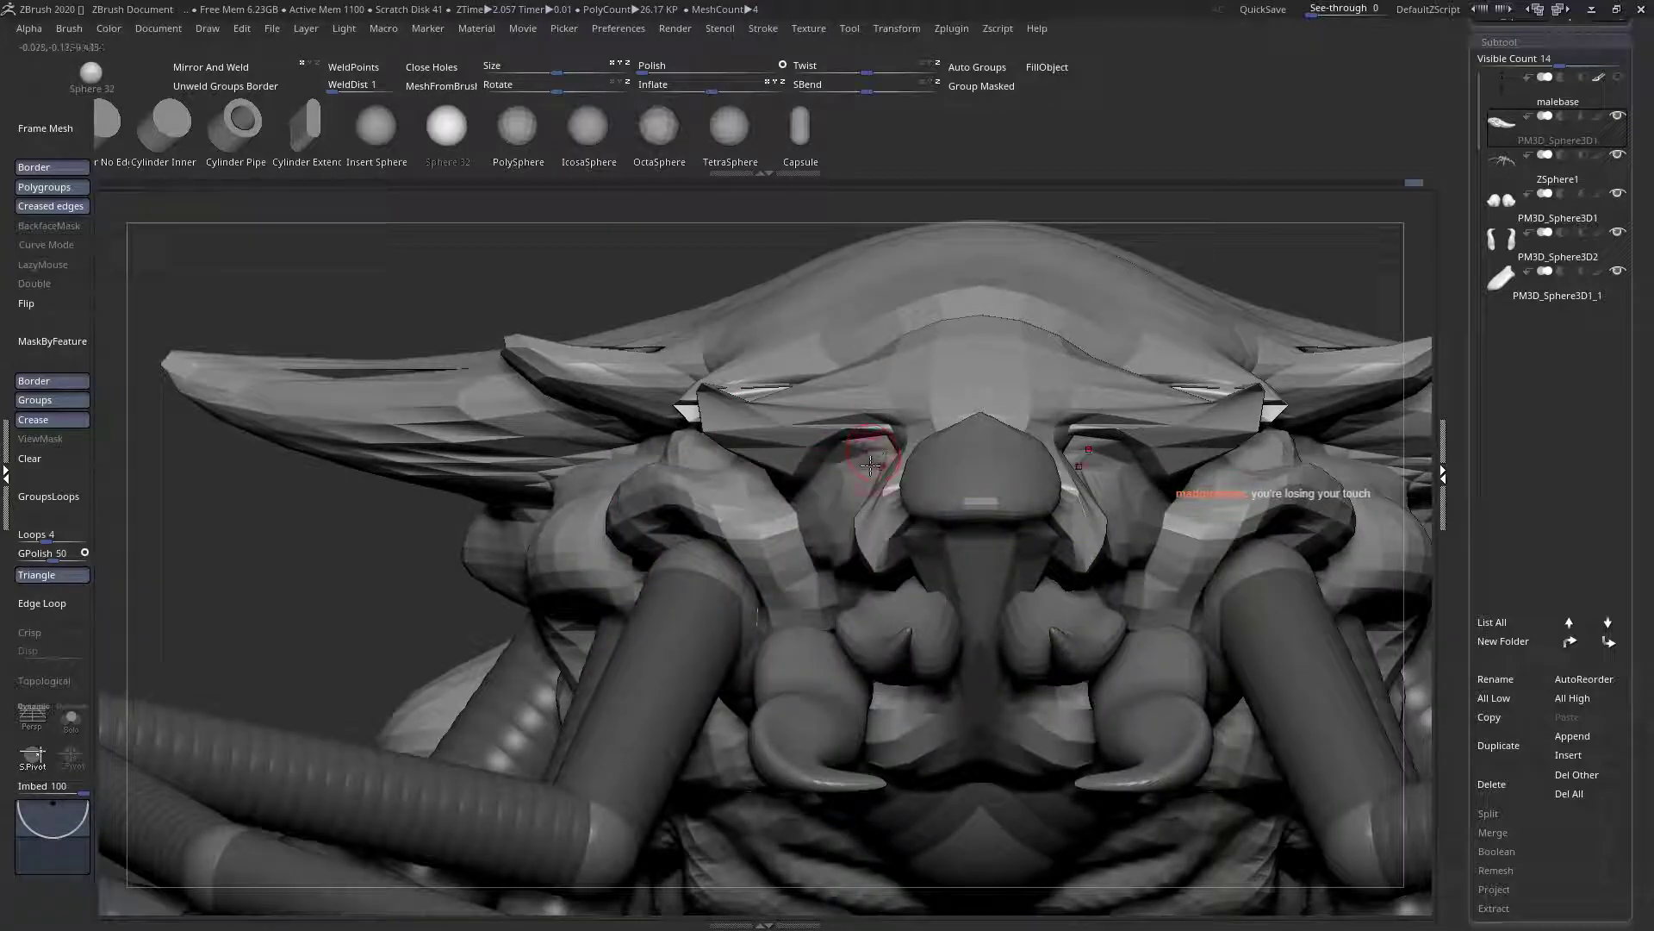
{"action": "left_click_drag", "start_coordinate": [848, 464], "coordinate": [828, 477]}
Reposition the inserted eye spheres in their sockets with Transpose Move from above and from the front
{"action": "right_click_drag", "start_coordinate": [790, 480], "coordinate": [805, 622]}
{"action": "key", "text": "w"}
{"action": "left_click_drag", "start_coordinate": [780, 669], "coordinate": [859, 705]}
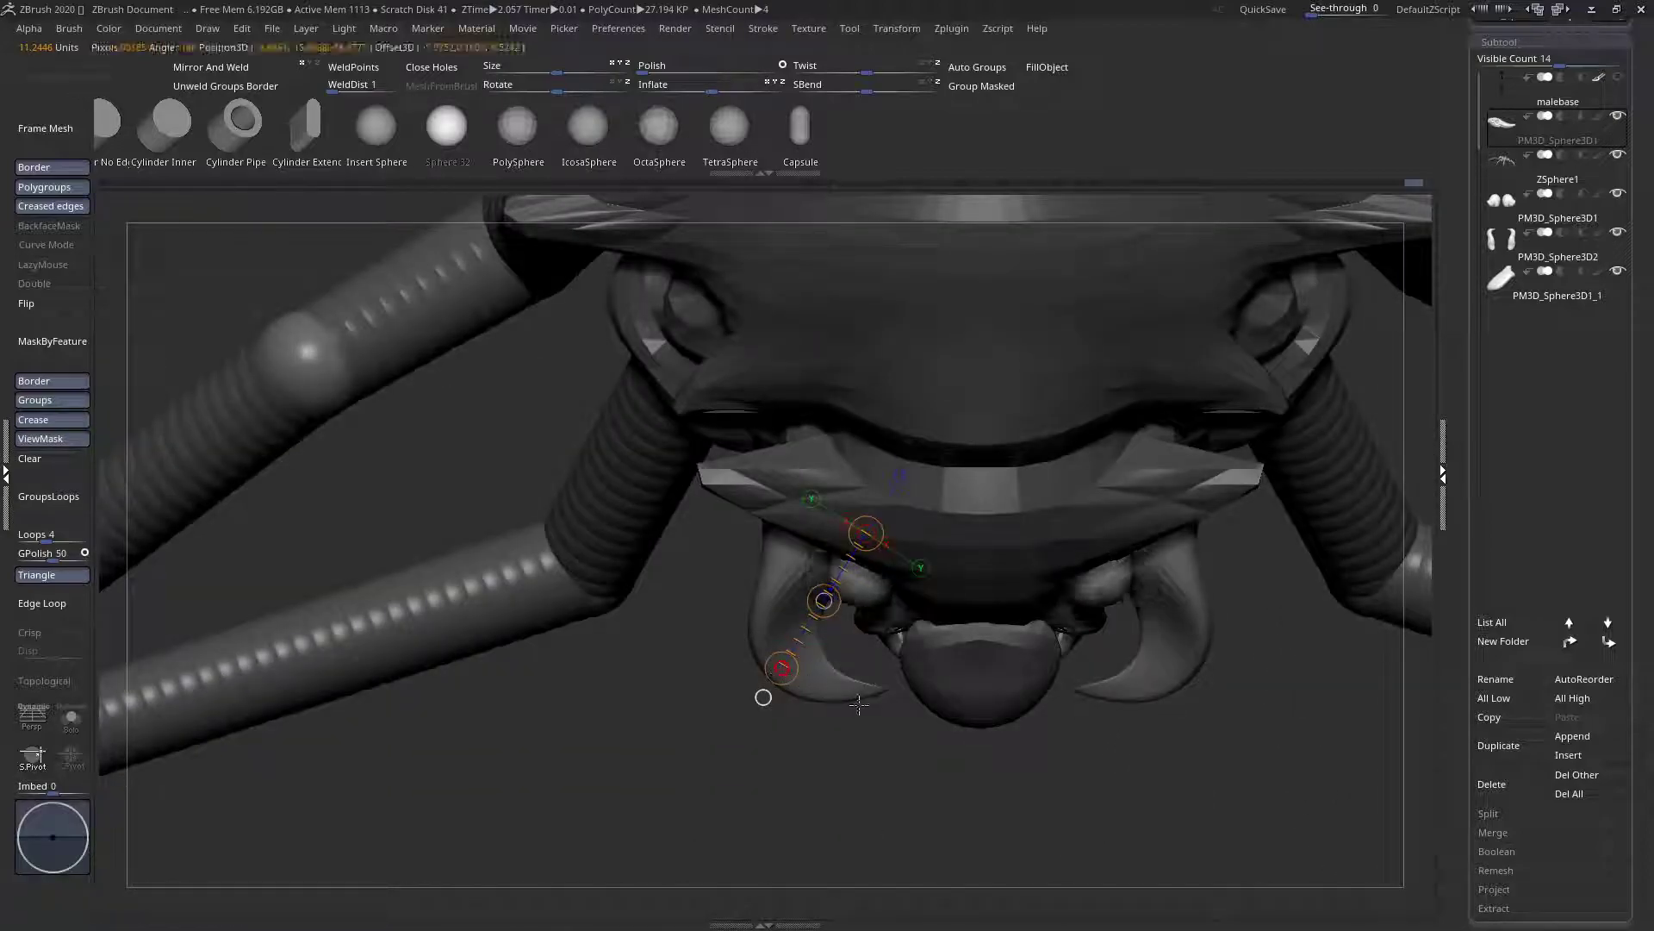
{"action": "right_click_drag", "start_coordinate": [865, 708], "coordinate": [864, 508]}
{"action": "mouse_move", "coordinate": [1059, 596]}
{"action": "right_mouse_down"}
{"action": "mouse_move", "coordinate": [870, 603]}
{"action": "mouse_move", "coordinate": [875, 680]}
{"action": "right_mouse_up"}
{"action": "left_click_drag", "start_coordinate": [1009, 475], "coordinate": [662, 446], "text": "shift"}
{"action": "left_click_drag", "start_coordinate": [834, 475], "coordinate": [893, 461]}
{"action": "right_click_drag", "start_coordinate": [890, 461], "coordinate": [668, 506]}
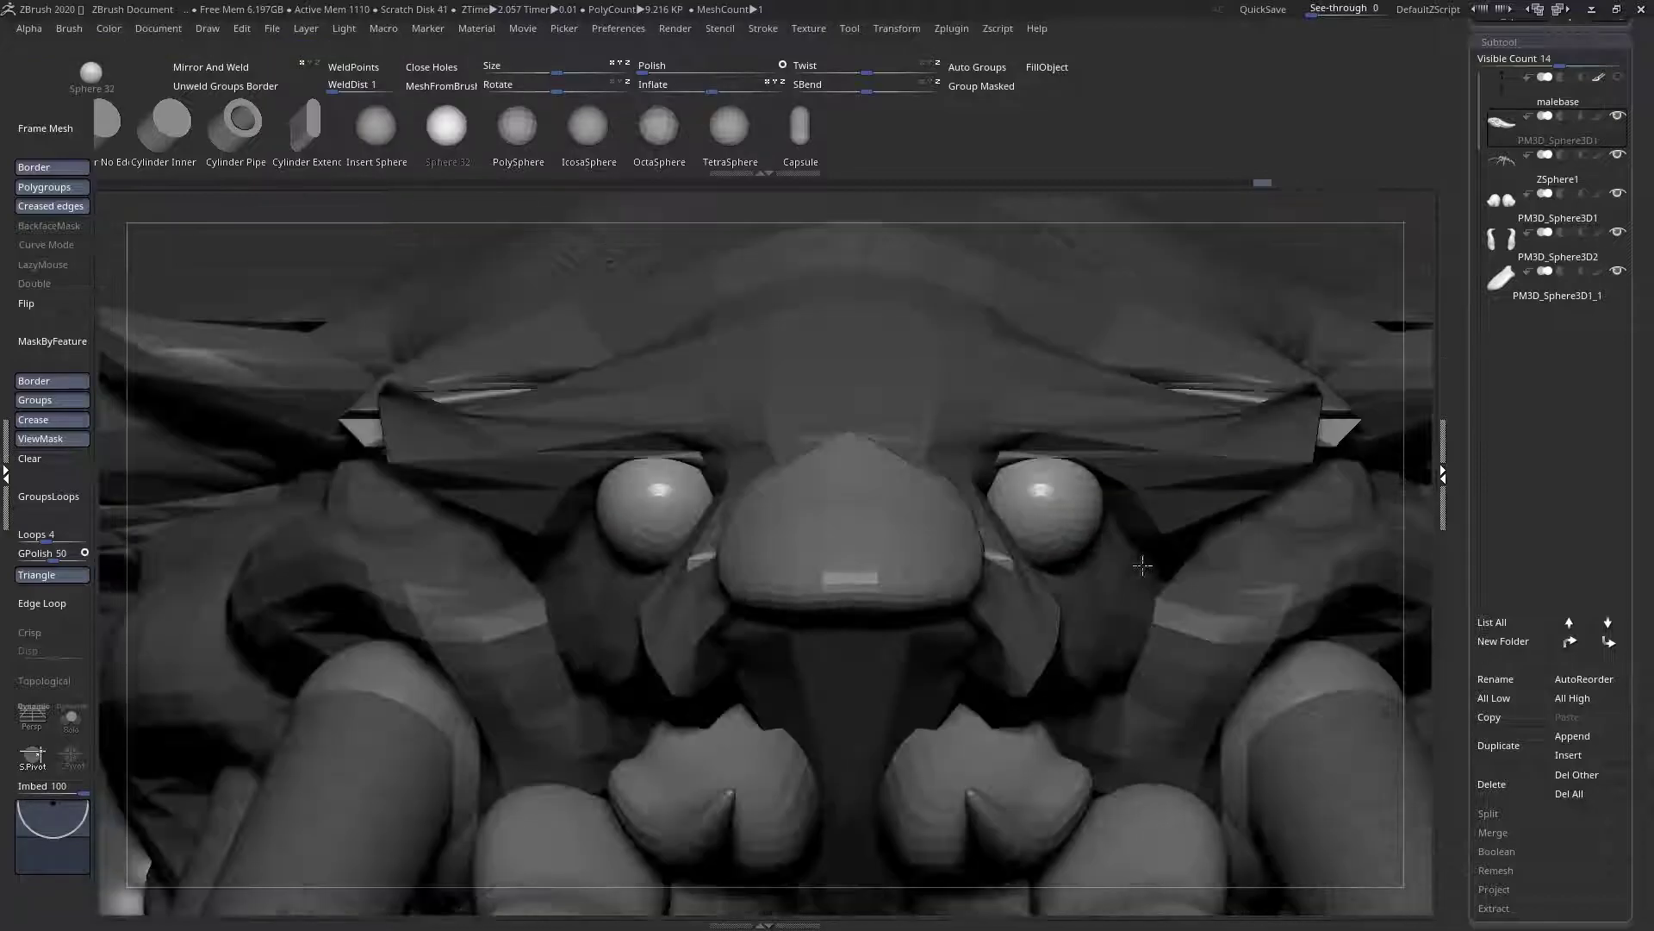
Fine-tune the height of the eye spheres beneath the brow ridge from the front with Transpose Move
{"action": "left_click", "coordinate": [647, 487]}
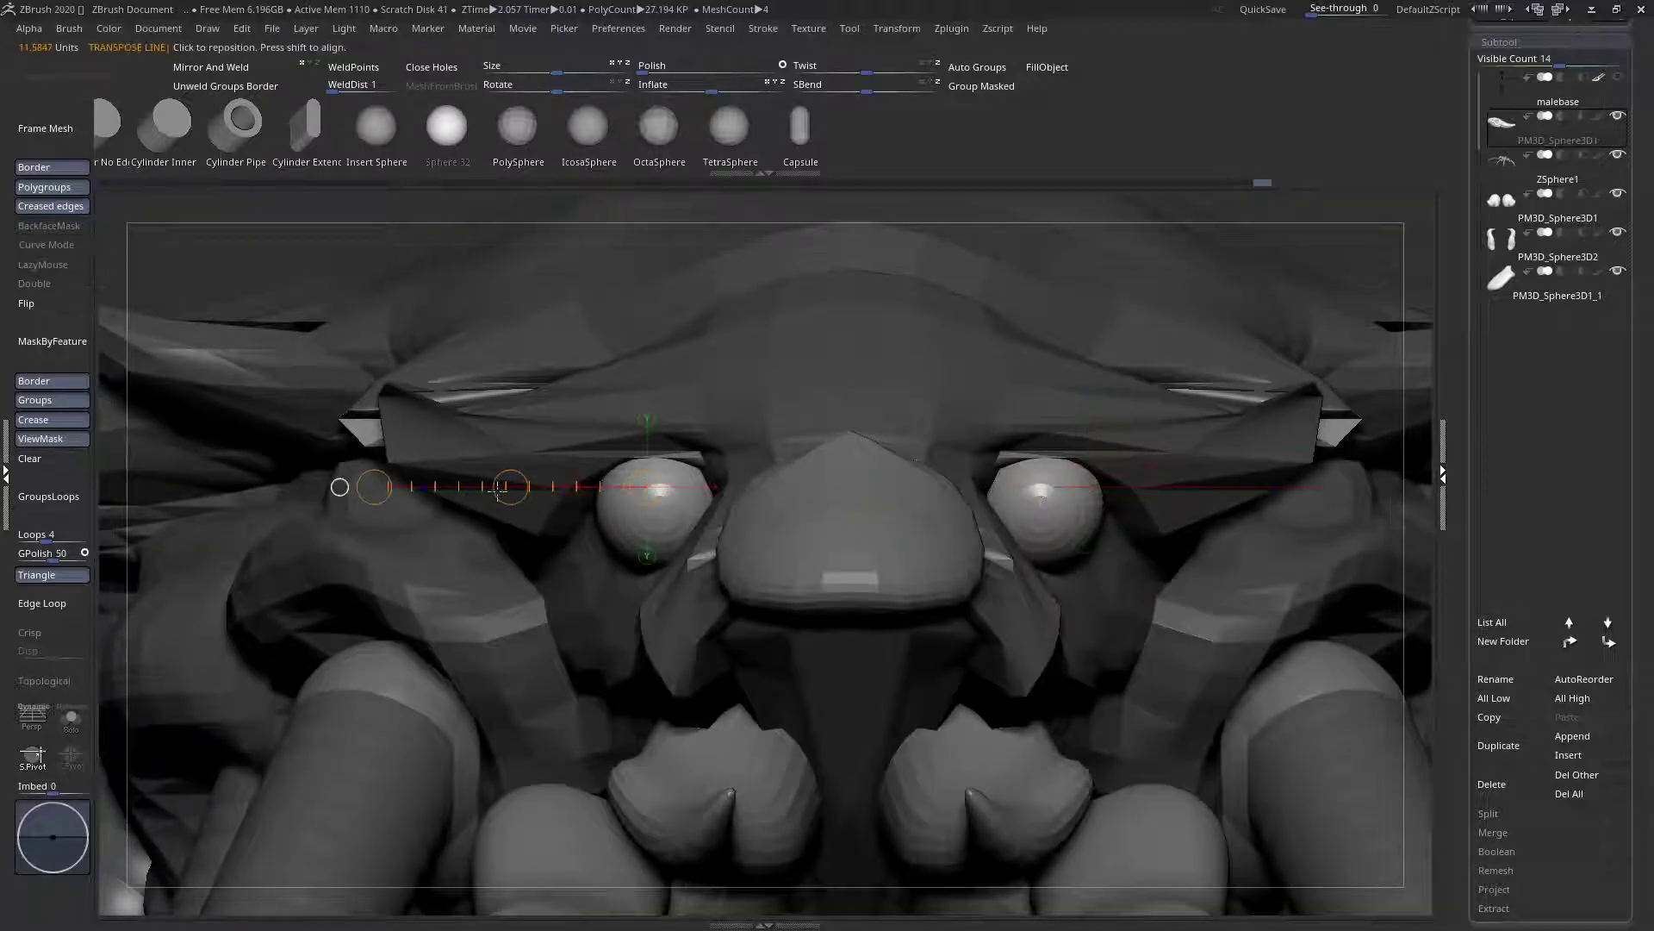
{"action": "mouse_move", "coordinate": [511, 487]}
{"action": "left_mouse_down"}
{"action": "mouse_move", "coordinate": [488, 488]}
{"action": "mouse_move", "coordinate": [522, 466]}
{"action": "mouse_move", "coordinate": [506, 479]}
{"action": "left_mouse_up"}
{"action": "key", "text": "q"}
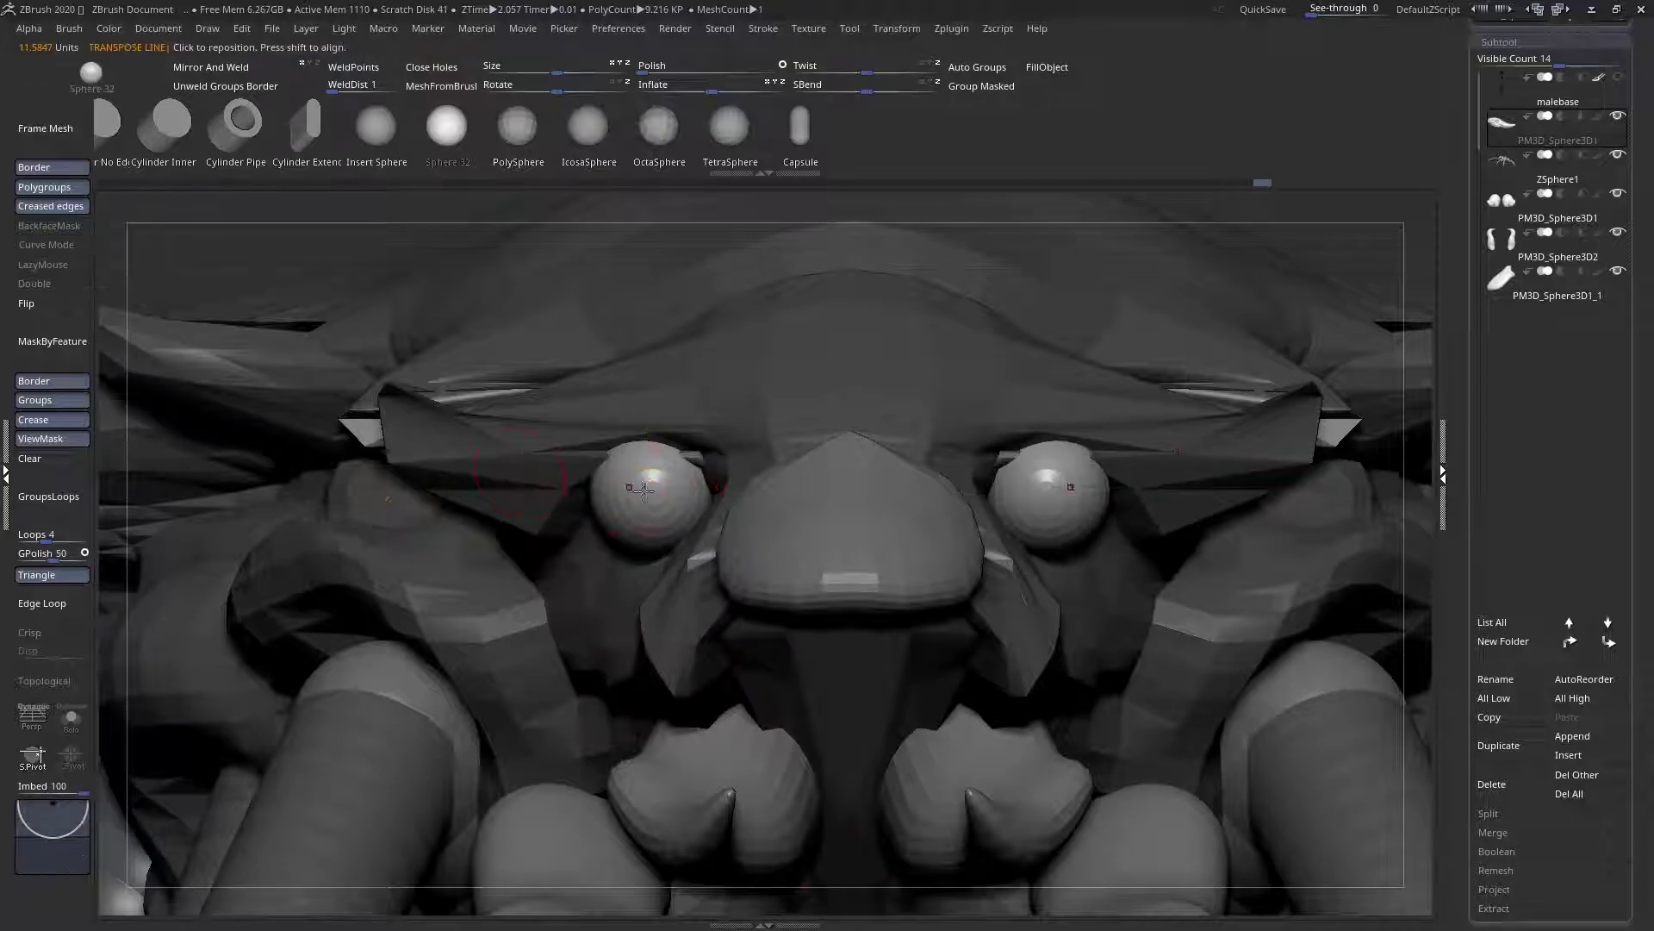
{"action": "right_click_drag", "start_coordinate": [797, 500], "coordinate": [801, 405], "text": "ctrl"}
{"action": "right_click_drag", "start_coordinate": [916, 524], "coordinate": [936, 576], "text": "ctrl"}
{"action": "key", "text": "e"}
{"action": "left_click_drag", "start_coordinate": [878, 476], "coordinate": [1336, 476], "text": "shift"}
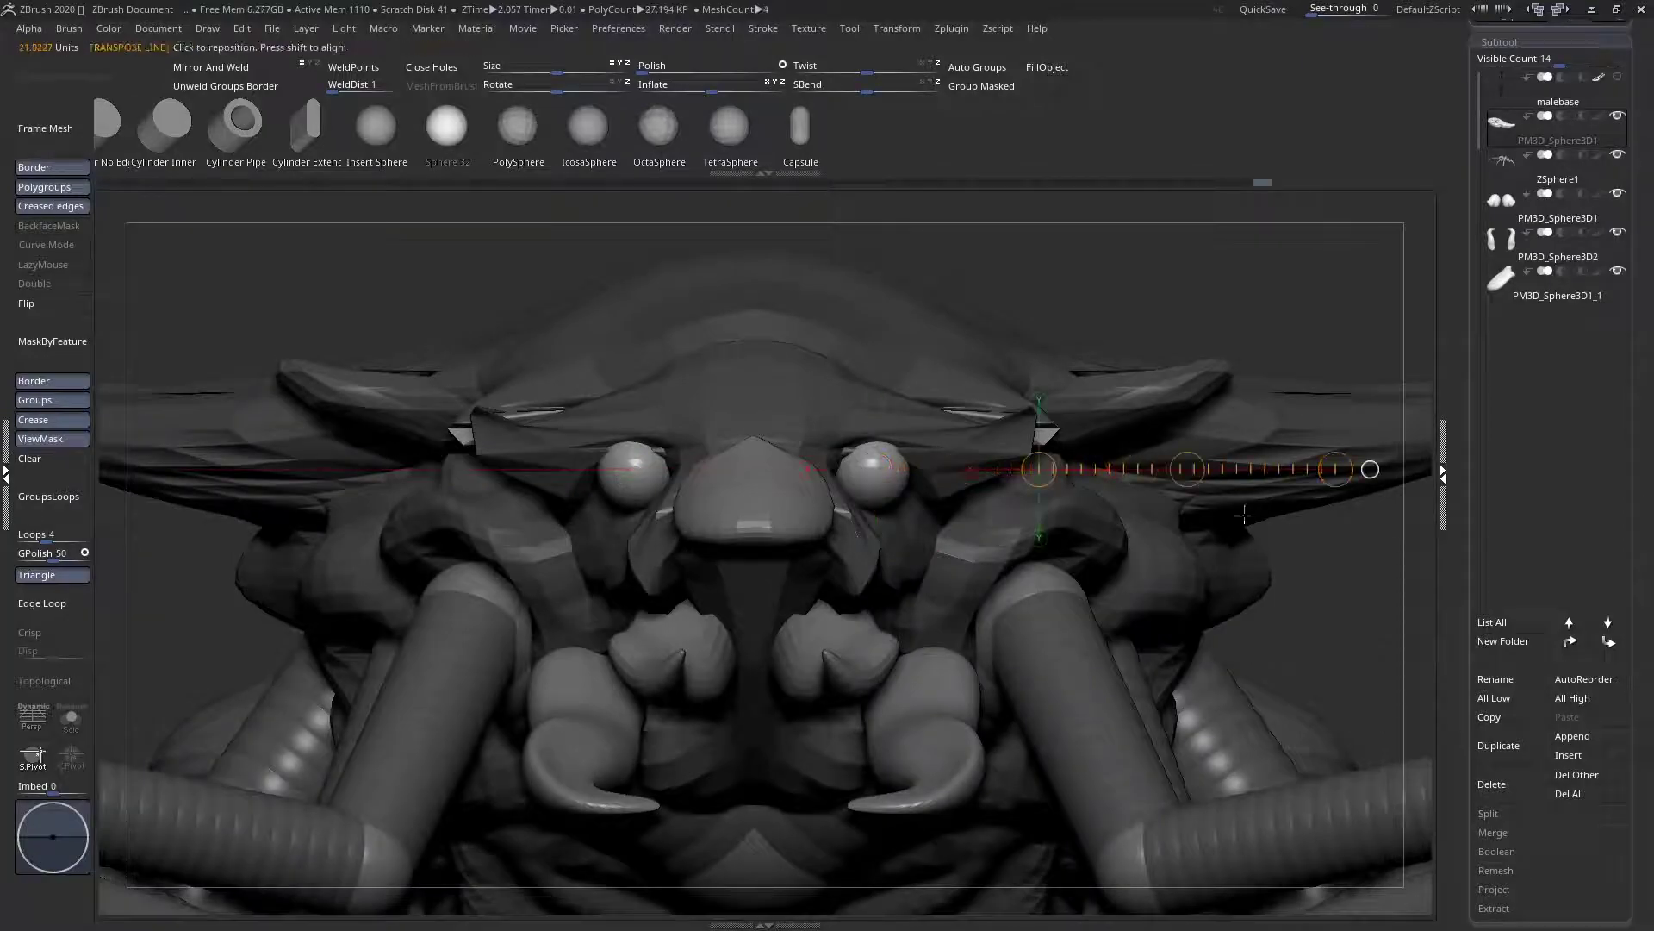
{"action": "left_click_drag", "start_coordinate": [878, 476], "coordinate": [1228, 476], "text": "shift"}
{"action": "mouse_move", "coordinate": [1053, 477]}
{"action": "left_mouse_down"}
{"action": "mouse_move", "coordinate": [1059, 509]}
{"action": "mouse_move", "coordinate": [1055, 487]}
{"action": "left_mouse_up"}
Move the eye spheres slightly forward toward the plate in side view
{"action": "right_click_drag", "start_coordinate": [1056, 488], "coordinate": [775, 478]}
{"action": "mouse_move", "coordinate": [904, 483]}
{"action": "left_mouse_down"}
{"action": "mouse_move", "coordinate": [872, 448]}
{"action": "mouse_move", "coordinate": [694, 472]}
{"action": "left_mouse_up"}
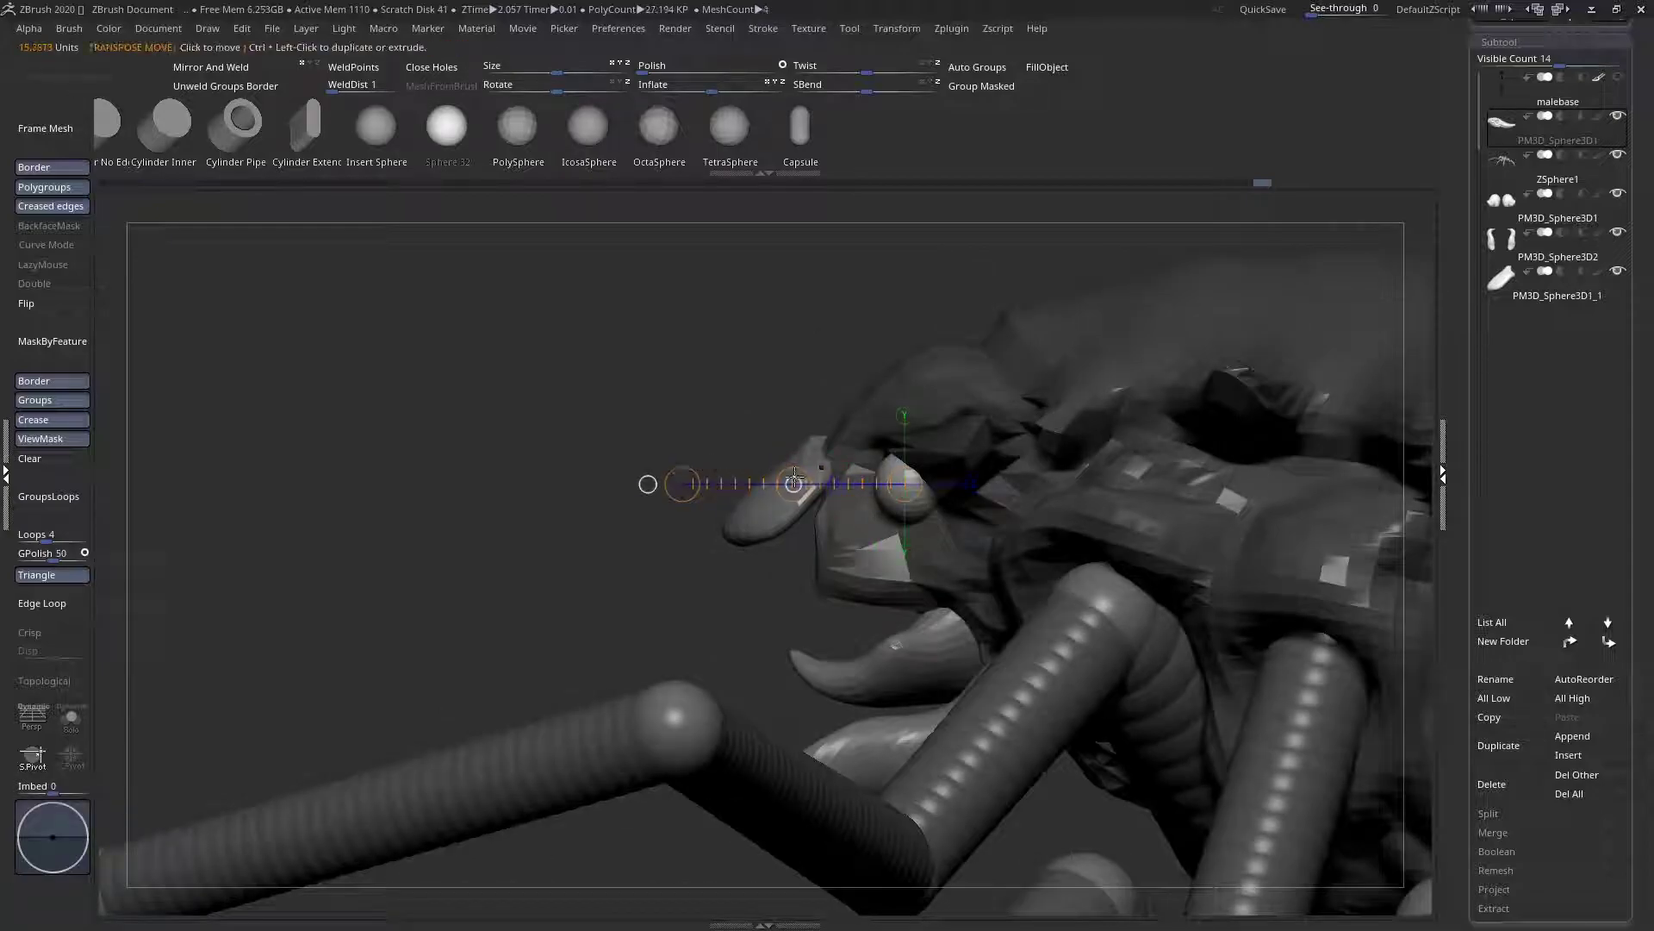
{"action": "left_click_drag", "start_coordinate": [799, 481], "coordinate": [781, 484]}
{"action": "key", "text": "q"}
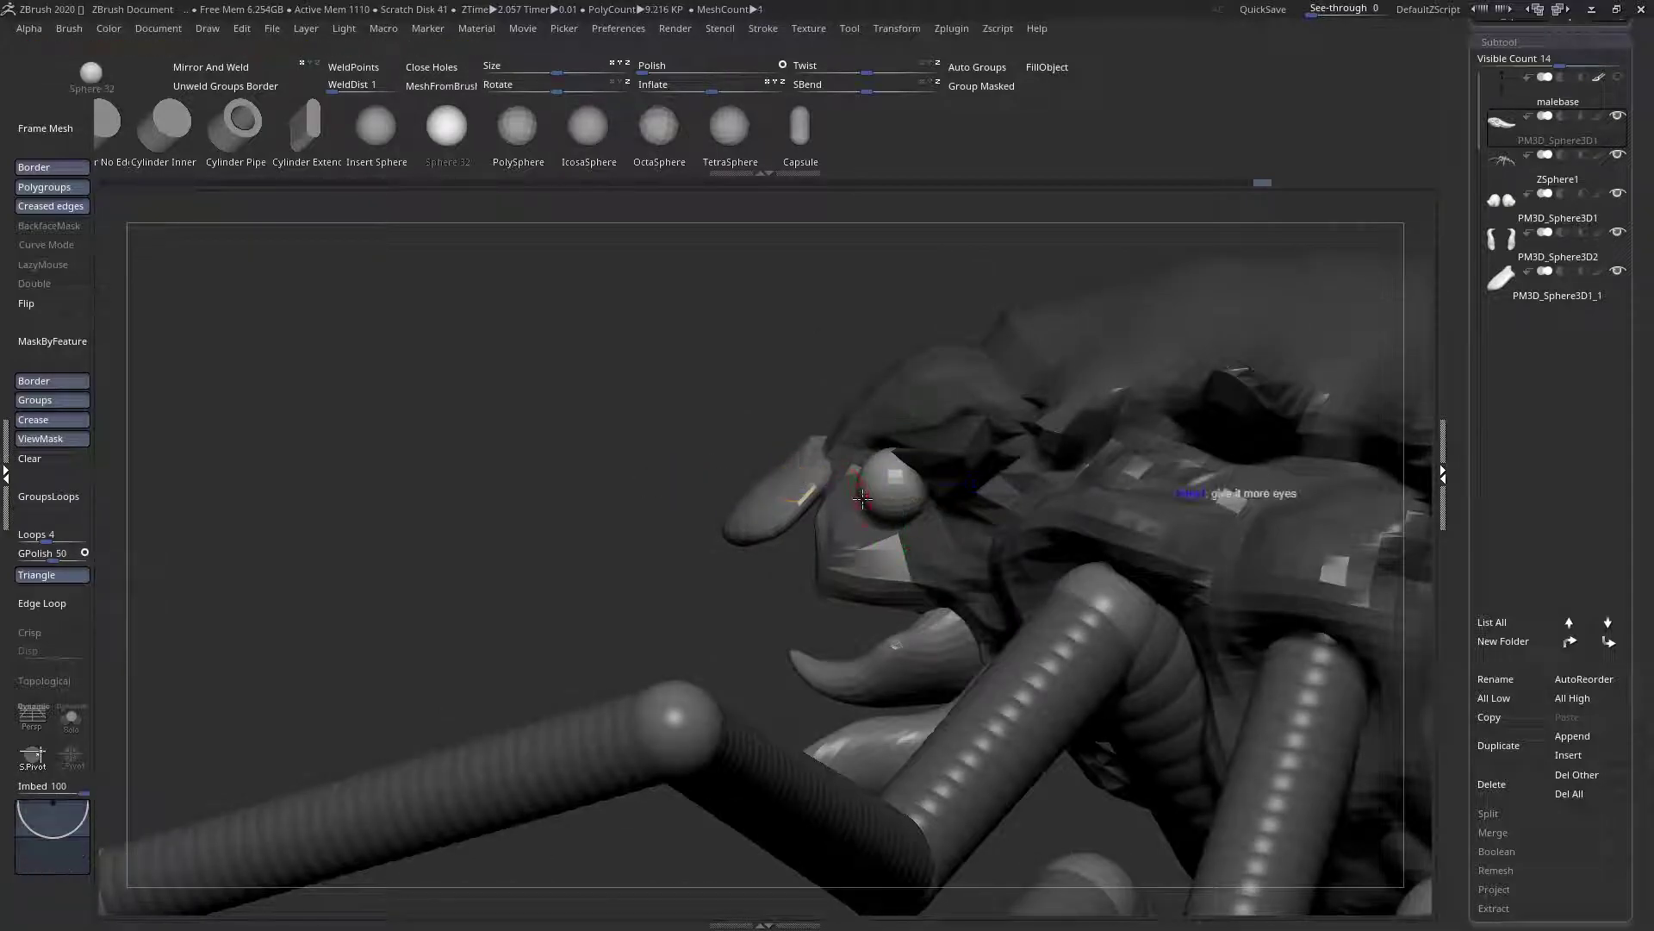
{"action": "right_click_drag", "start_coordinate": [848, 488], "coordinate": [896, 508]}
{"action": "mouse_move", "coordinate": [797, 444]}
{"action": "right_mouse_down"}
{"action": "mouse_move", "coordinate": [865, 424]}
{"action": "mouse_move", "coordinate": [810, 424]}
{"action": "right_mouse_up"}
Split the eye spheres off the head mesh into their own subtool, keeping the insertion mask
{"action": "left_click", "coordinate": [1176, 242], "text": "ctrl"}
{"action": "key", "text": "ctrl+z"}
{"action": "key", "text": "ctrl+z"}
{"action": "key", "text": "ctrl+z"}
{"action": "key", "text": "ctrl+z"}
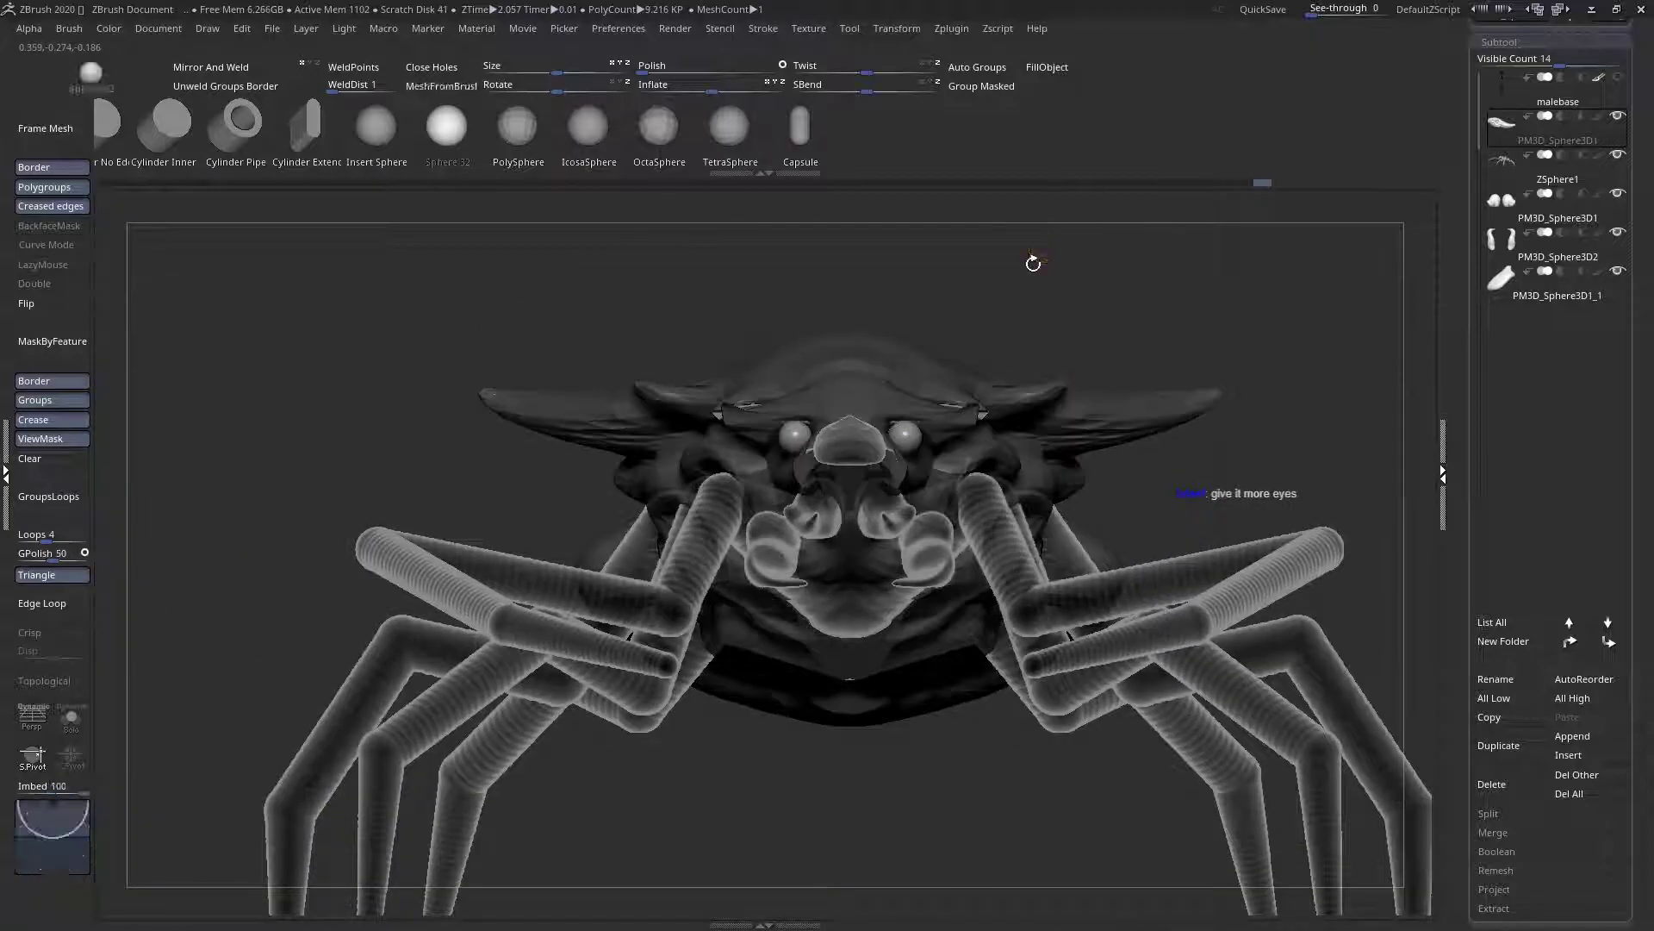
{"action": "left_click", "coordinate": [1501, 818]}
{"action": "left_click", "coordinate": [1501, 833]}
{"action": "right_click_drag", "start_coordinate": [868, 390], "coordinate": [905, 458], "text": "ctrl"}
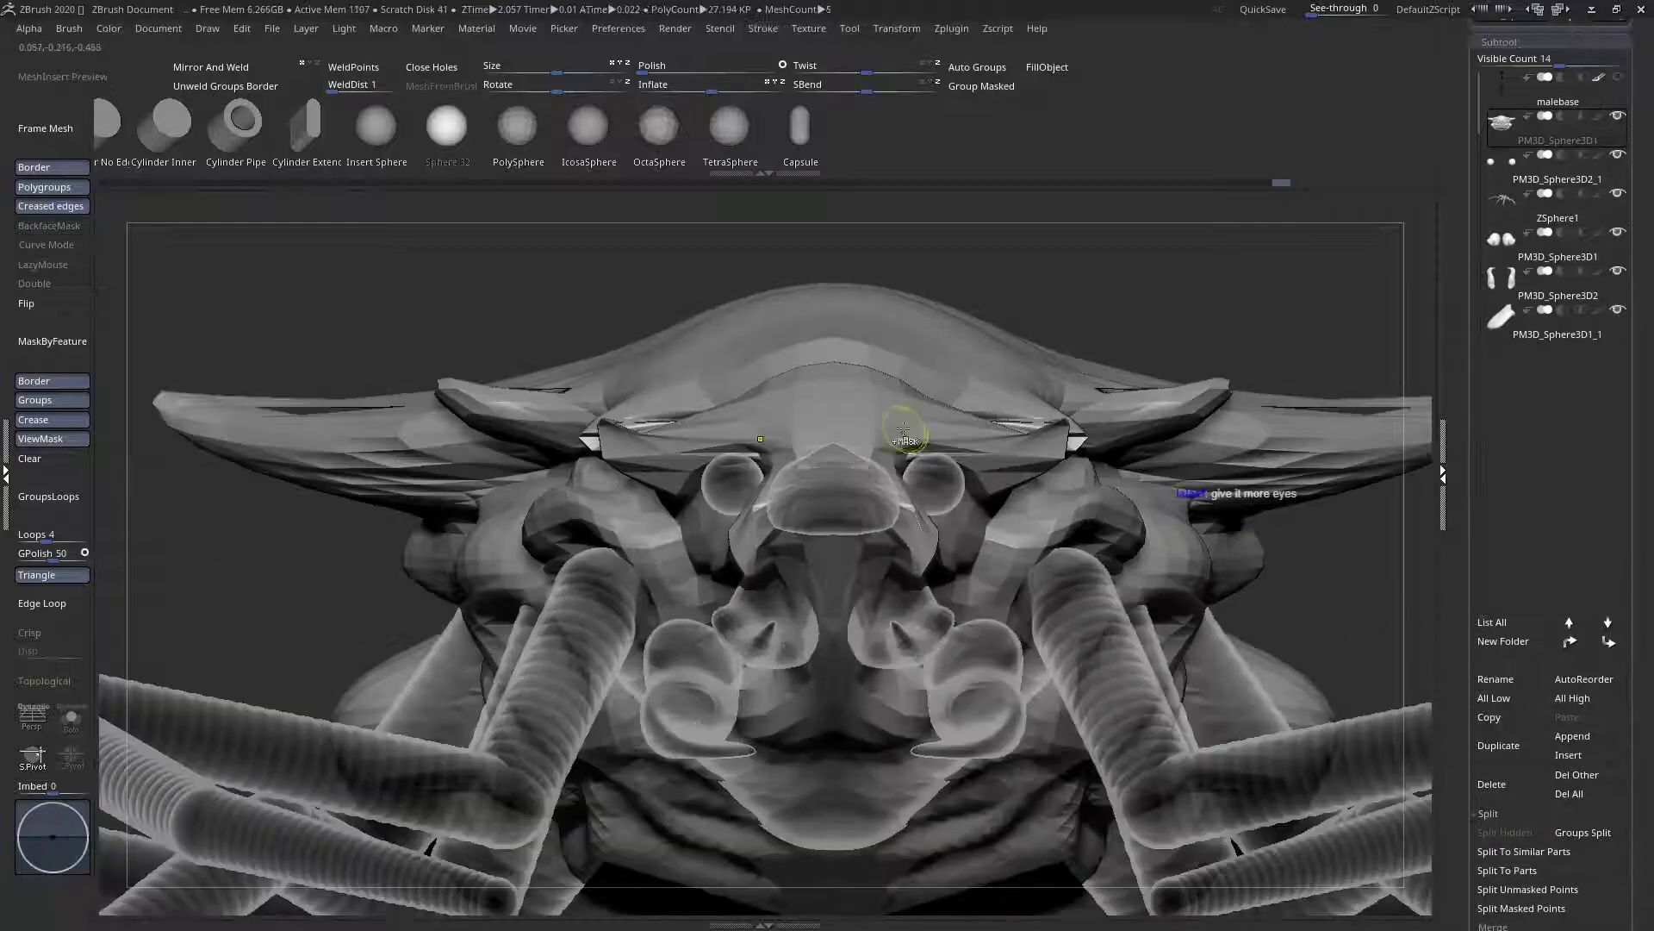
Undo the stray sphere insertion on the head and switch to the Move brush
{"action": "left_click", "coordinate": [832, 374]}
{"action": "key", "text": "ctrl+z"}
{"action": "key", "text": "space"}
{"action": "left_click", "coordinate": [527, 348]}
{"action": "key", "text": "m"}
{"action": "key", "text": "v"}
{"action": "key", "text": "ctrl+t"}
{"action": "key", "text": "ctrl+t"}
{"action": "key", "text": "ctrl+t"}
{"action": "key", "text": "shift+f"}
{"action": "key", "text": "shift+f"}
Make the eye subtool active for Transpose Move after checking the eyes from an angle and the front
{"action": "right_click_drag", "start_coordinate": [856, 372], "coordinate": [766, 431], "text": "ctrl"}
{"action": "key", "text": "space"}
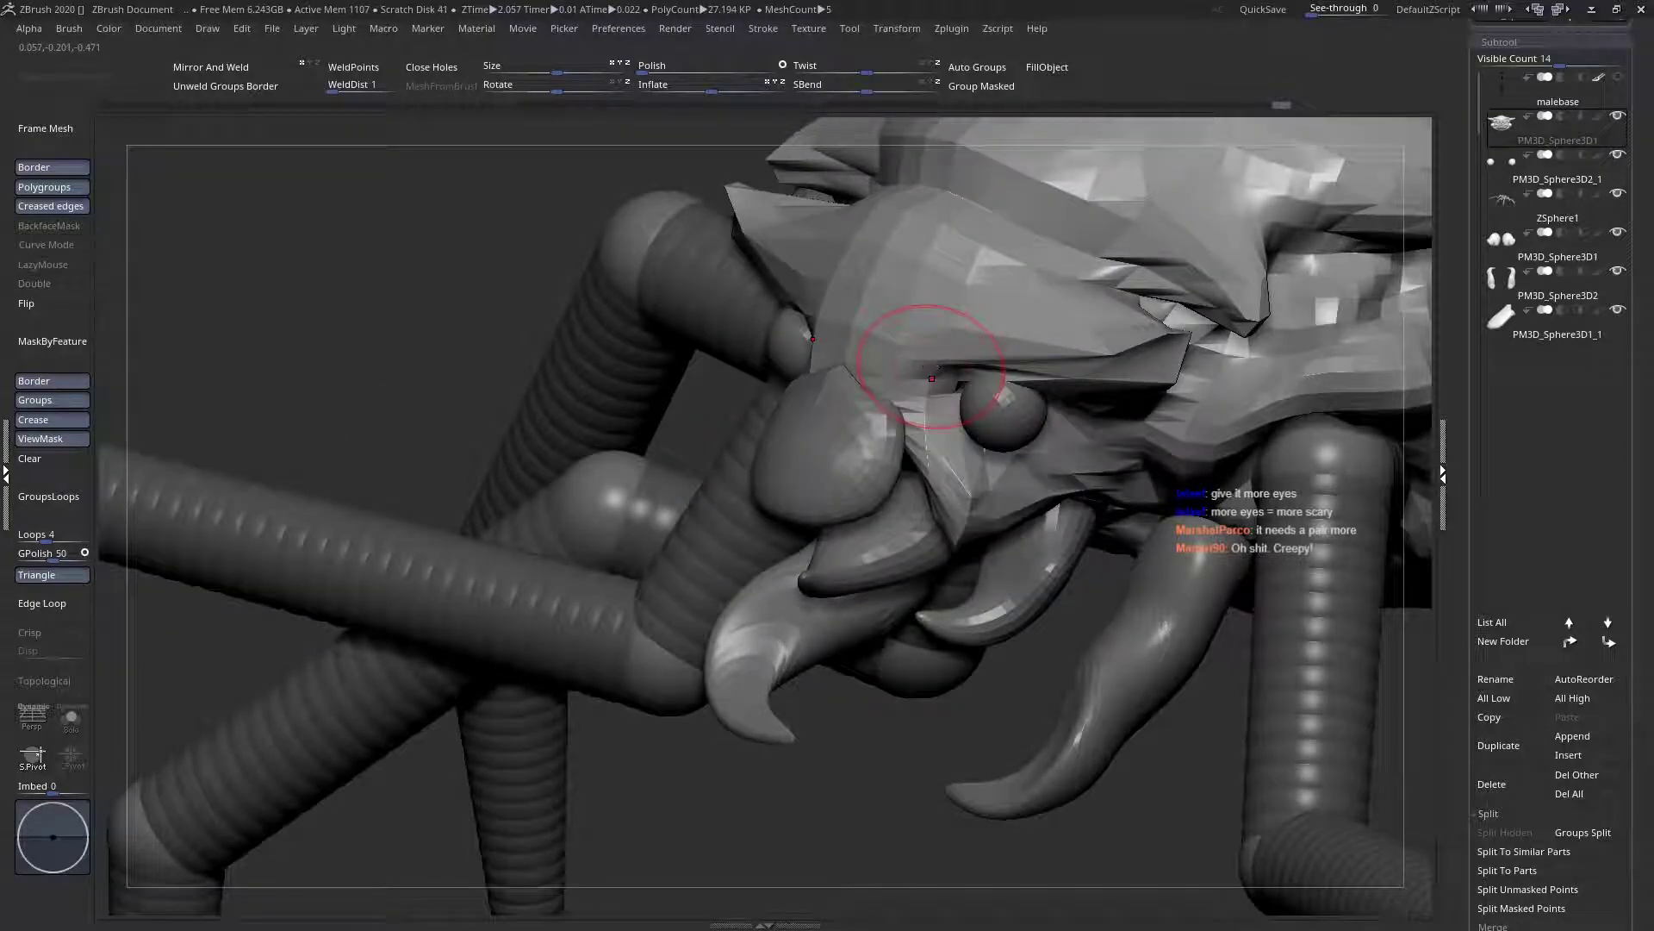
{"action": "right_click_drag", "start_coordinate": [956, 361], "coordinate": [742, 261]}
{"action": "key", "text": "f"}
{"action": "right_click_drag", "start_coordinate": [1100, 446], "coordinate": [990, 422]}
{"action": "key", "text": "w"}
{"action": "left_click_drag", "start_coordinate": [818, 379], "coordinate": [1264, 437], "text": "shift"}
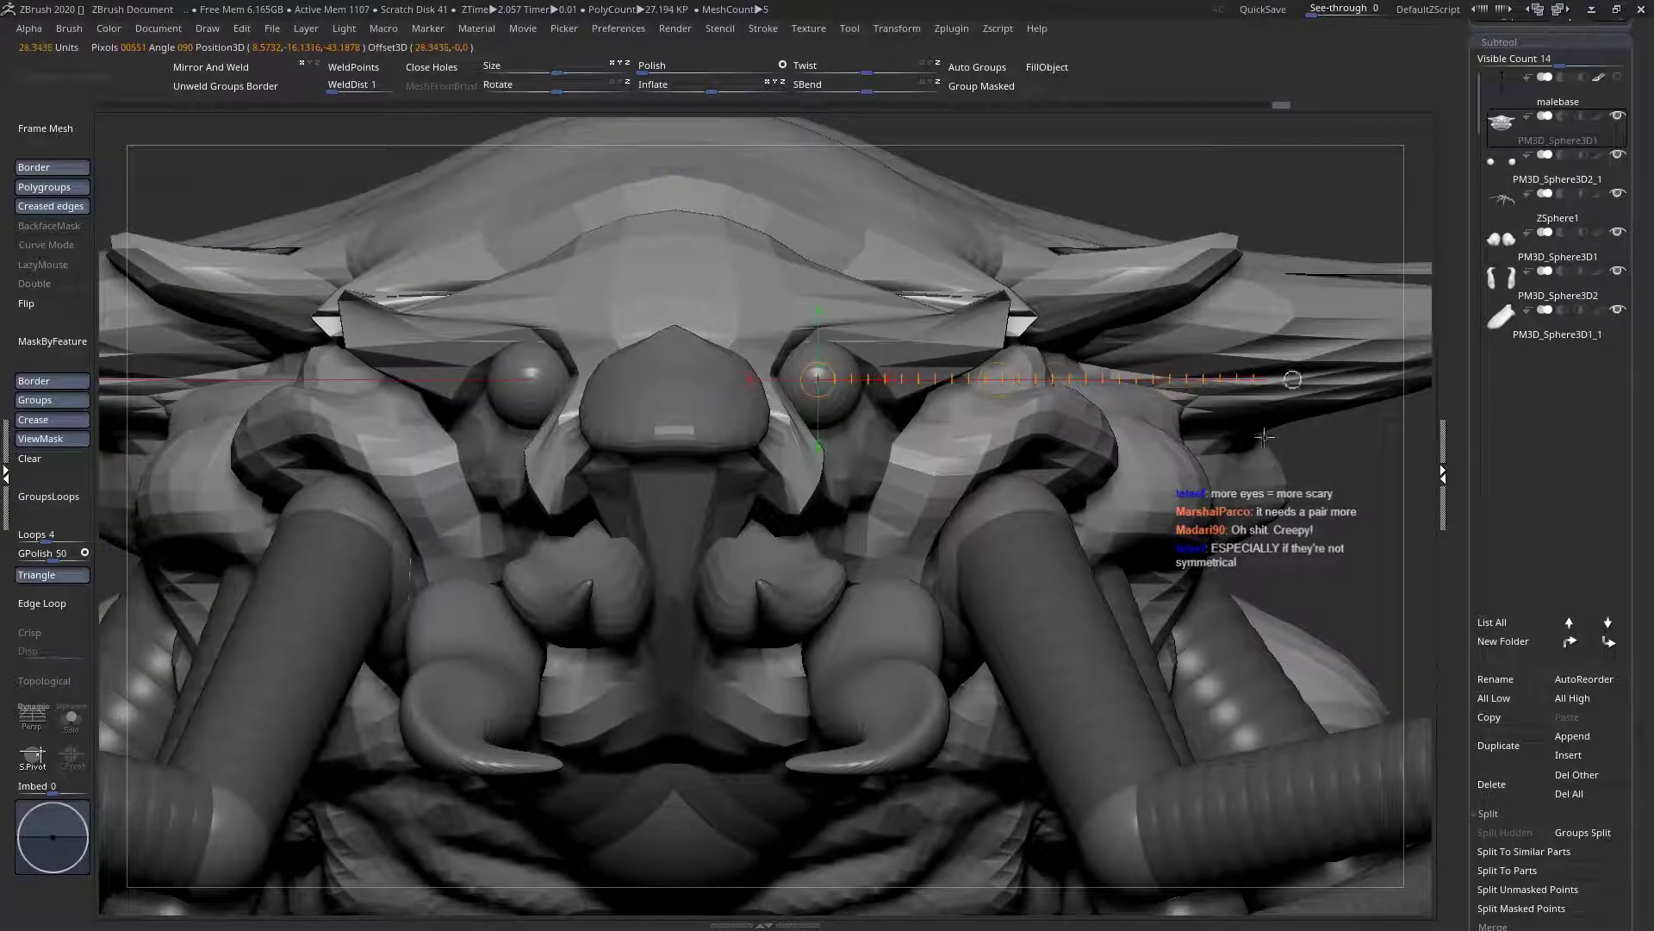
{"action": "left_click", "coordinate": [832, 389], "text": "alt"}
Lay a horizontal Transpose line from one eye and adjust both eyes' sideways position beside the plate
{"action": "right_click_drag", "start_coordinate": [900, 465], "coordinate": [885, 420], "text": "ctrl"}
{"action": "left_click_drag", "start_coordinate": [843, 401], "coordinate": [1321, 401], "text": "shift"}
{"action": "left_click_drag", "start_coordinate": [824, 394], "coordinate": [923, 393], "text": "shift"}
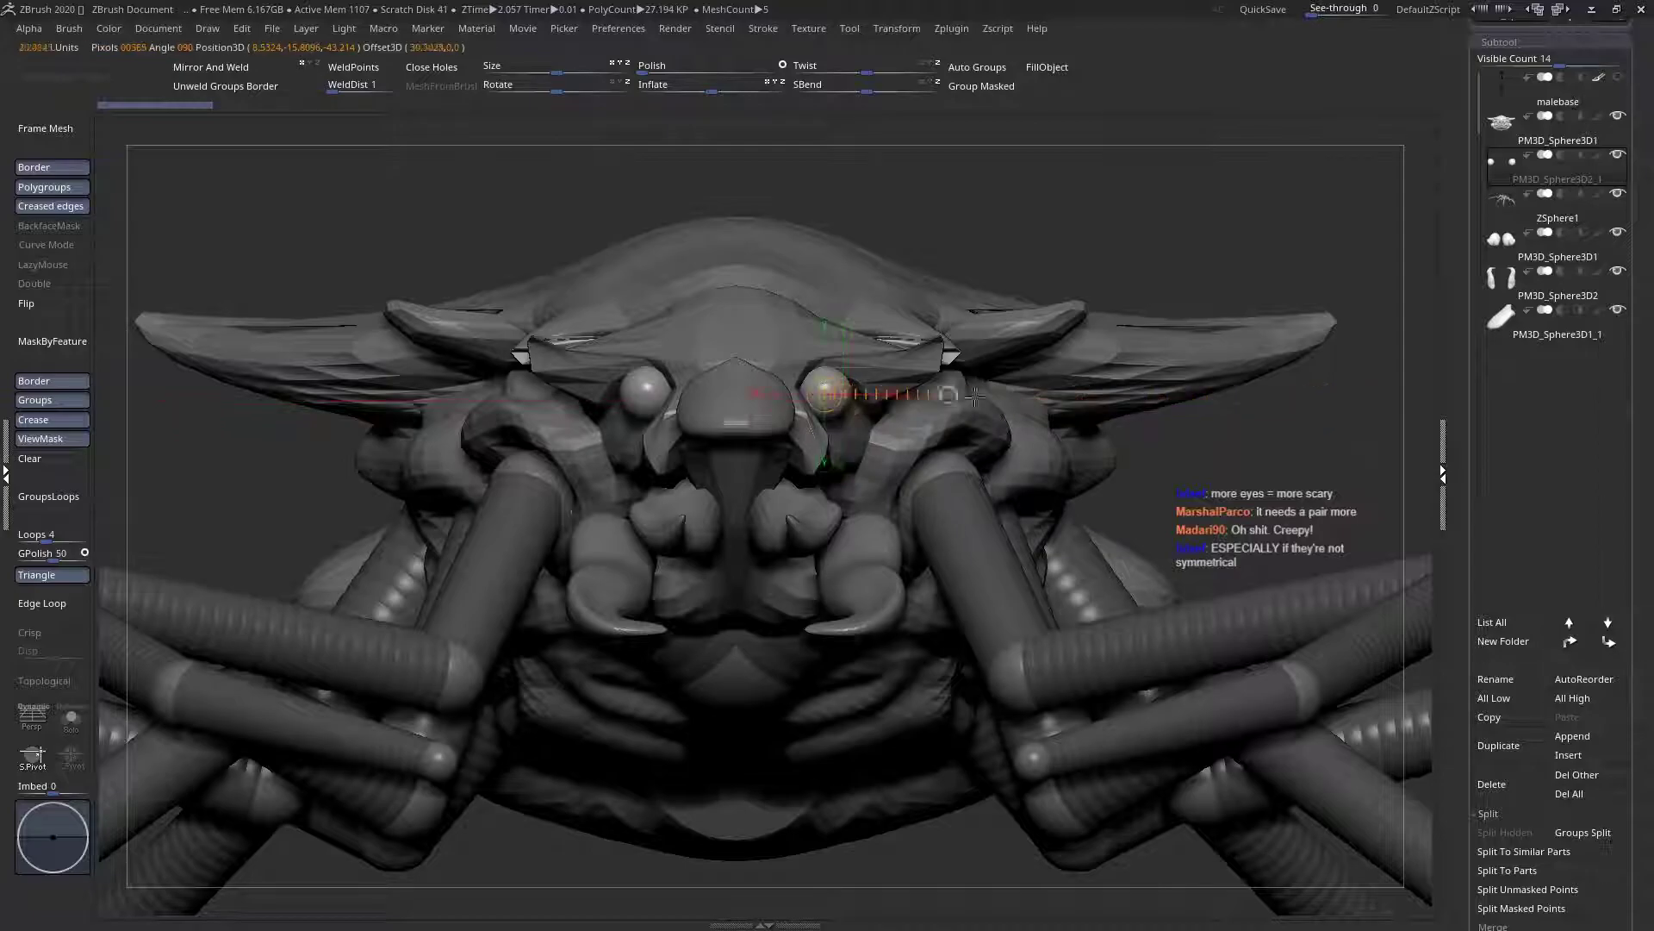
{"action": "left_click_drag", "start_coordinate": [1379, 432], "coordinate": [1391, 430], "text": "shift"}
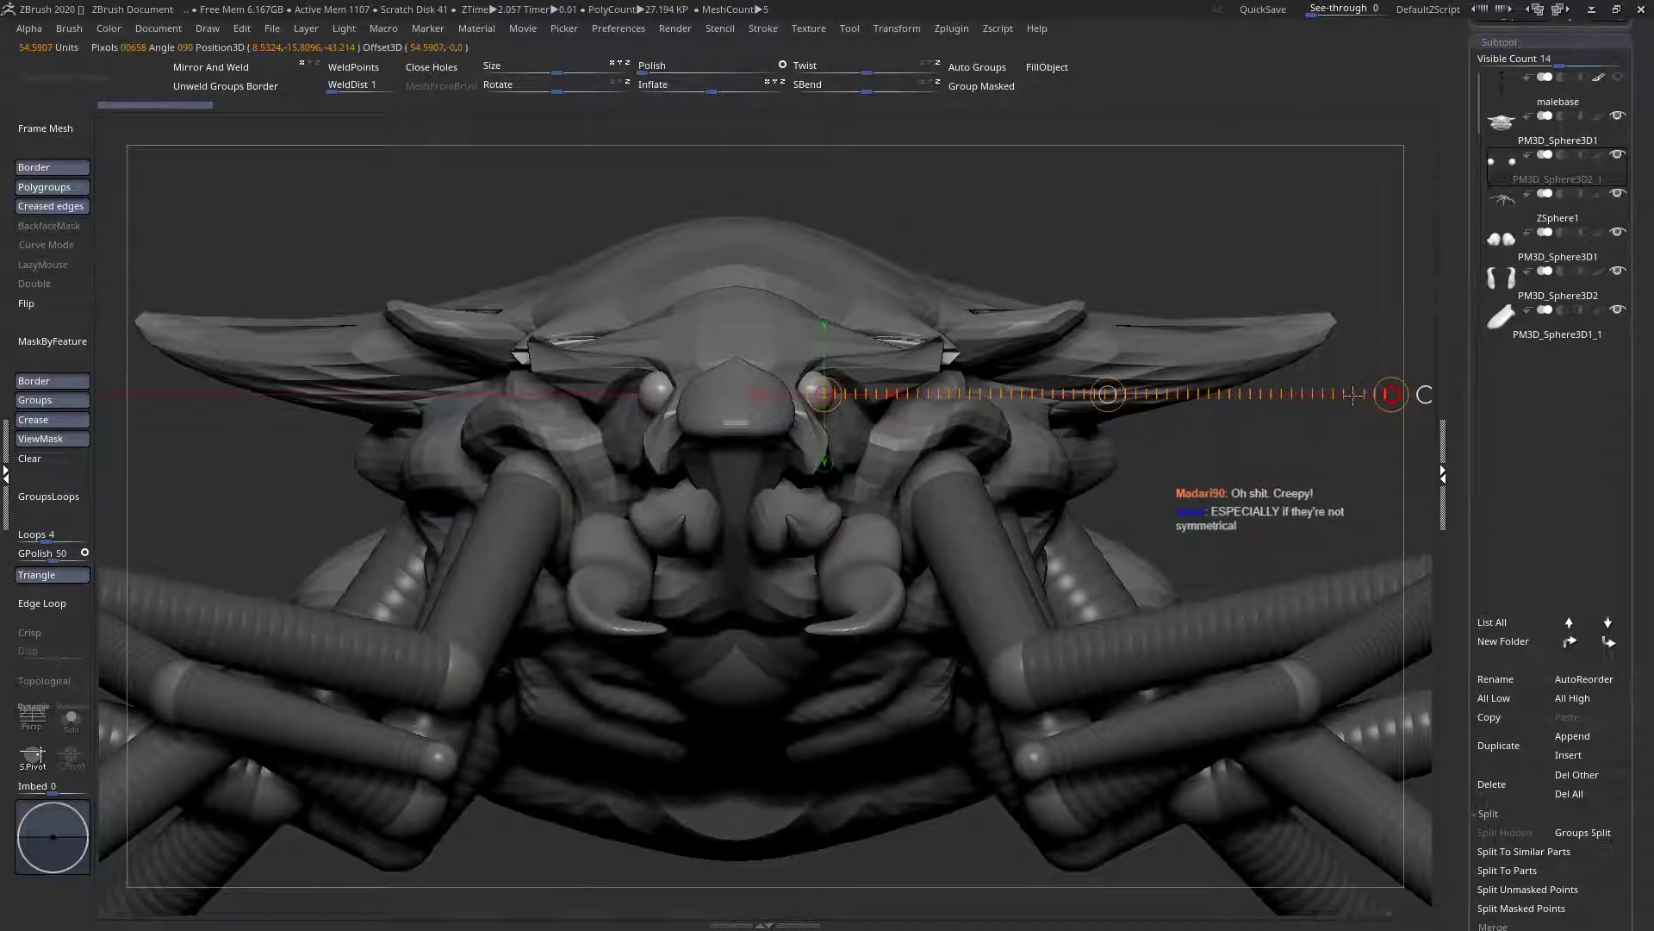
{"action": "left_click_drag", "start_coordinate": [1108, 394], "coordinate": [1121, 398]}
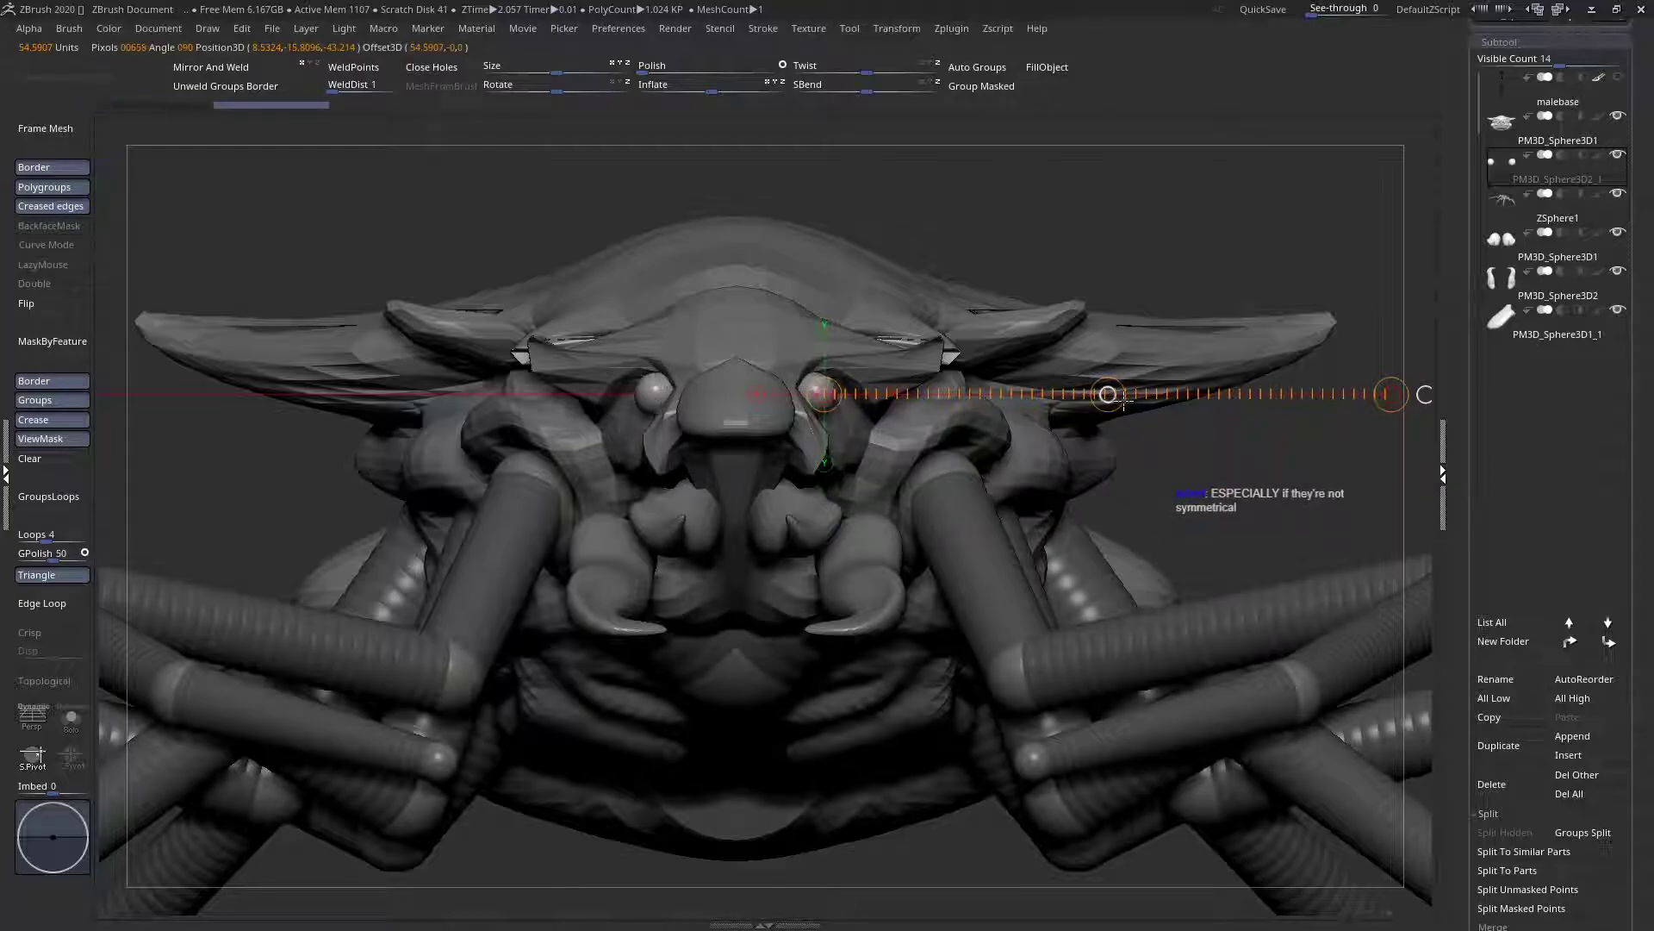
{"action": "key", "text": "q"}
Reselect the eye subtool and raise the eyes slightly in their sockets from the front
{"action": "right_click_drag", "start_coordinate": [730, 358], "coordinate": [789, 399], "text": "ctrl"}
{"action": "left_click", "coordinate": [982, 372], "text": "alt"}
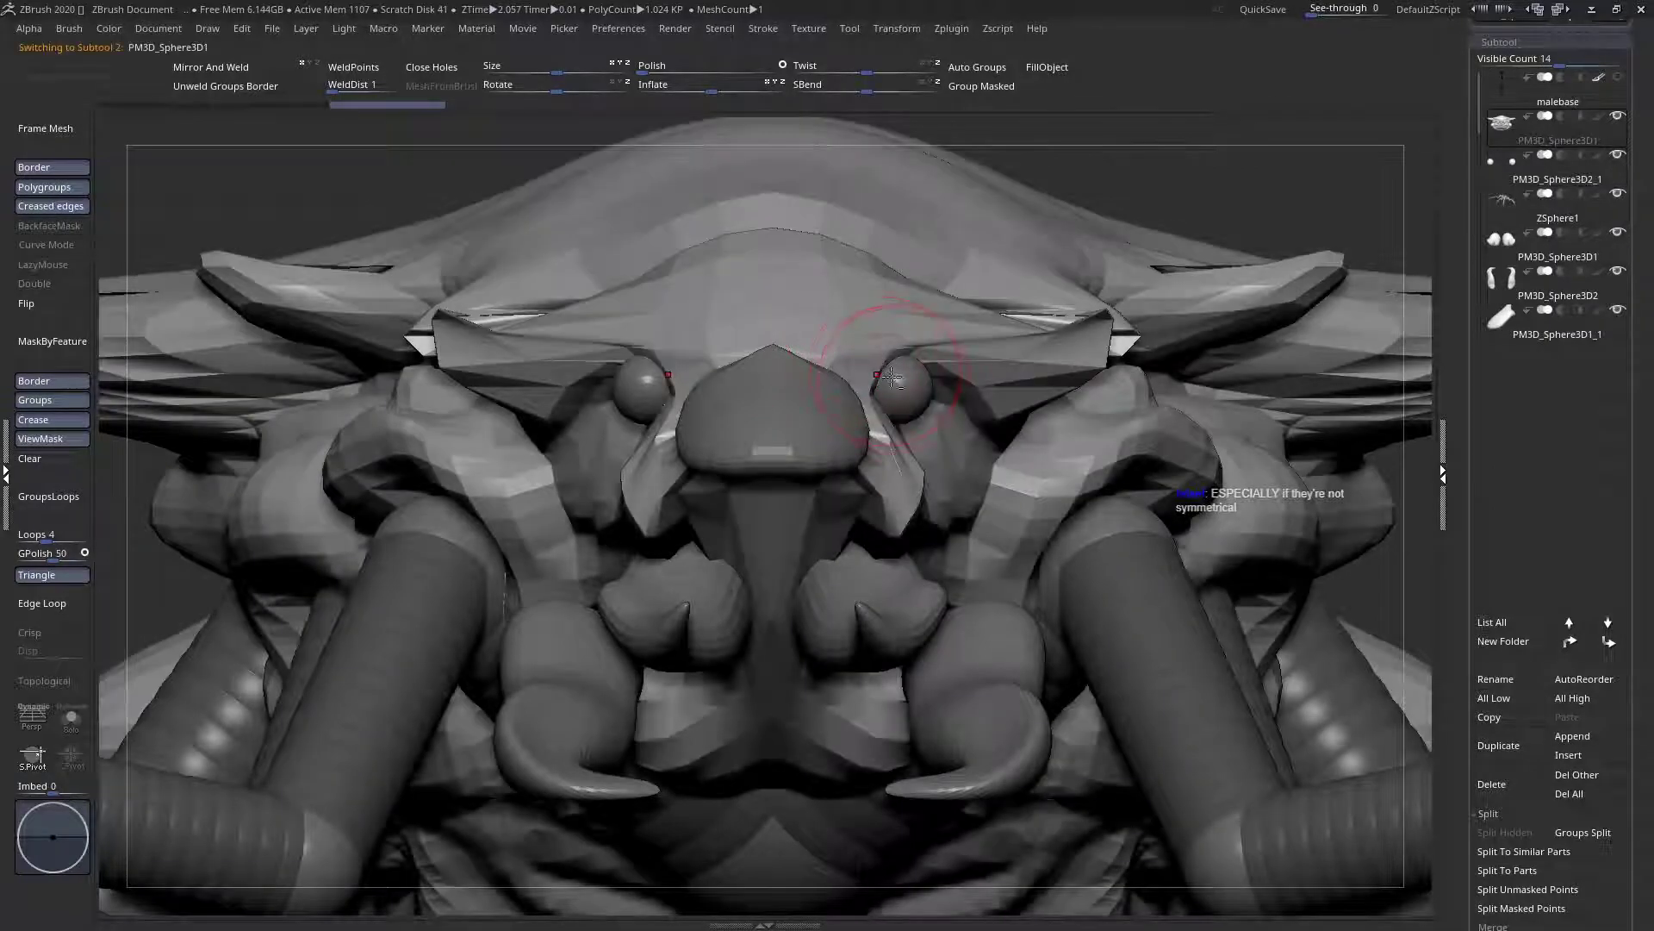
{"action": "left_click", "coordinate": [908, 388], "text": "alt"}
{"action": "key", "text": "w"}
{"action": "left_click_drag", "start_coordinate": [897, 389], "coordinate": [1377, 389], "text": "shift"}
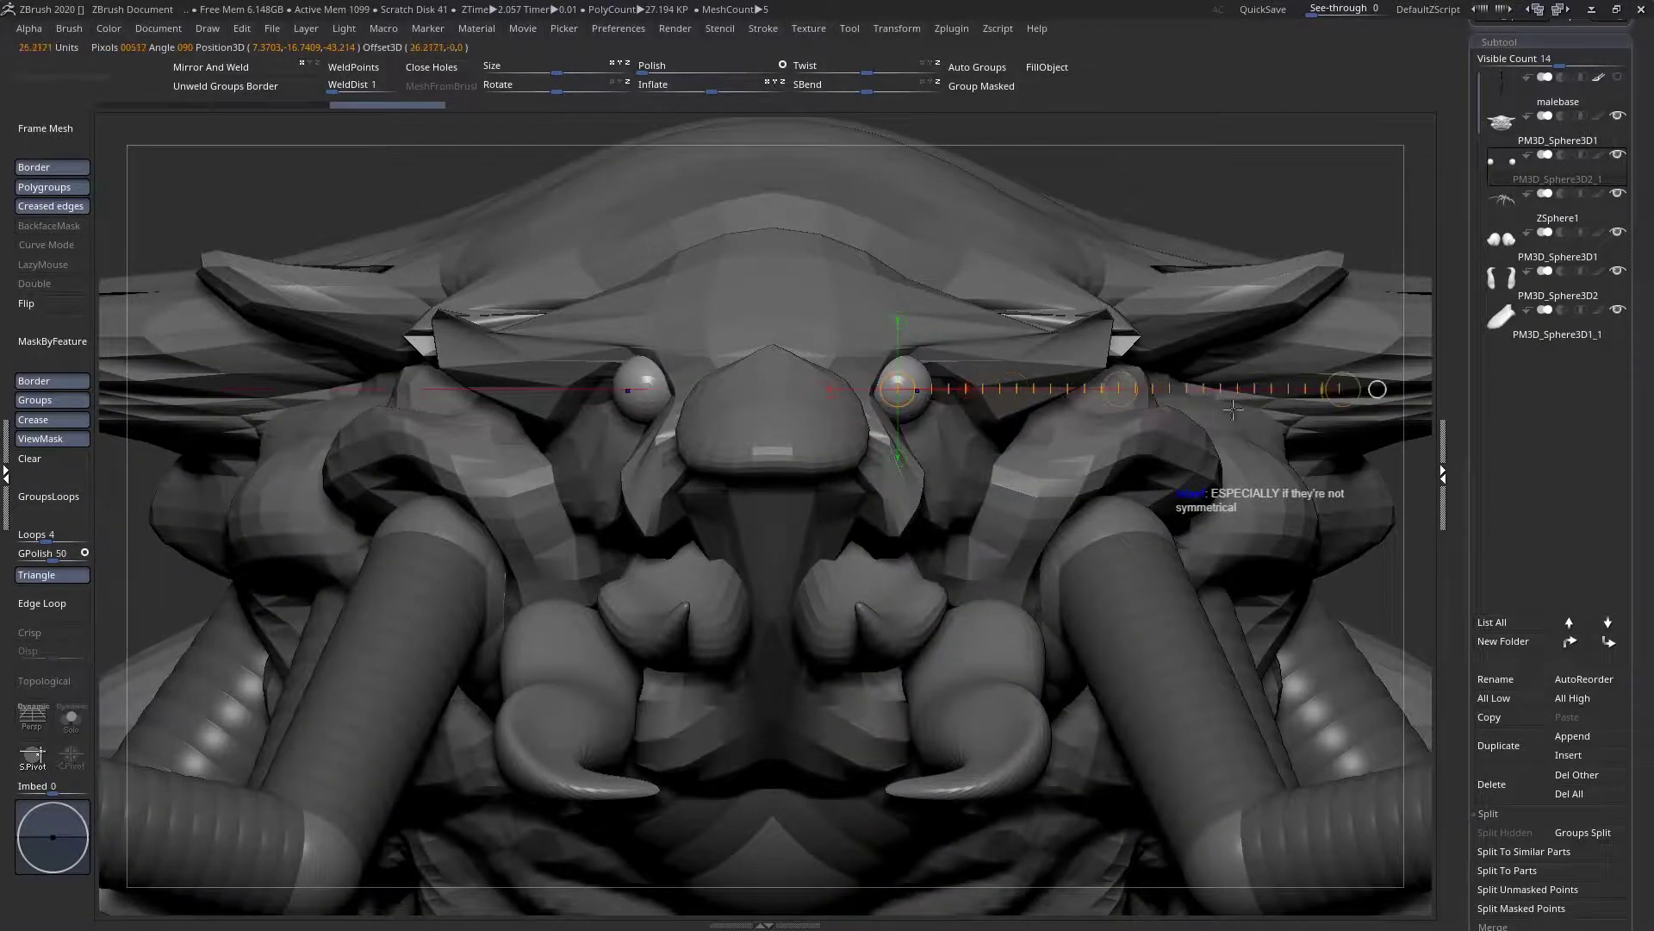
{"action": "left_click_drag", "start_coordinate": [1122, 388], "coordinate": [1082, 380]}
Select the head mesh and pull the brow surface upward and outward above the eyes
{"action": "left_click", "coordinate": [862, 304], "text": "alt"}
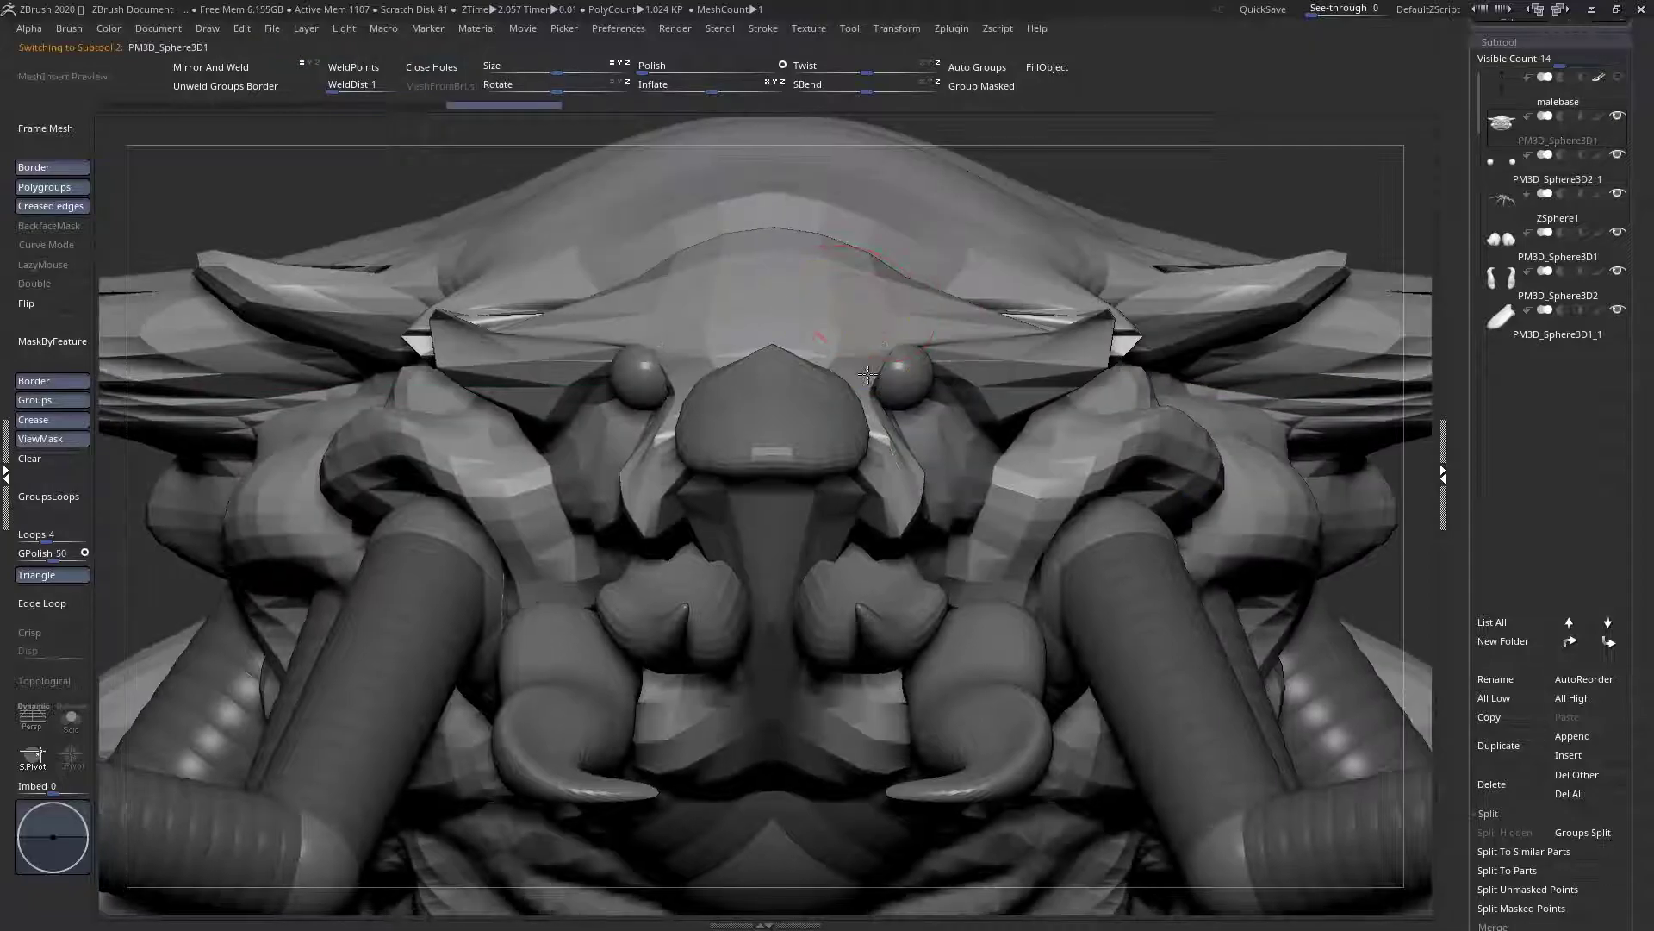
{"action": "right_click_drag", "start_coordinate": [863, 304], "coordinate": [893, 354], "text": "ctrl"}
{"action": "mouse_move", "coordinate": [894, 354]}
{"action": "left_mouse_down"}
{"action": "mouse_move", "coordinate": [809, 339]}
{"action": "mouse_move", "coordinate": [911, 332]}
{"action": "left_mouse_up"}
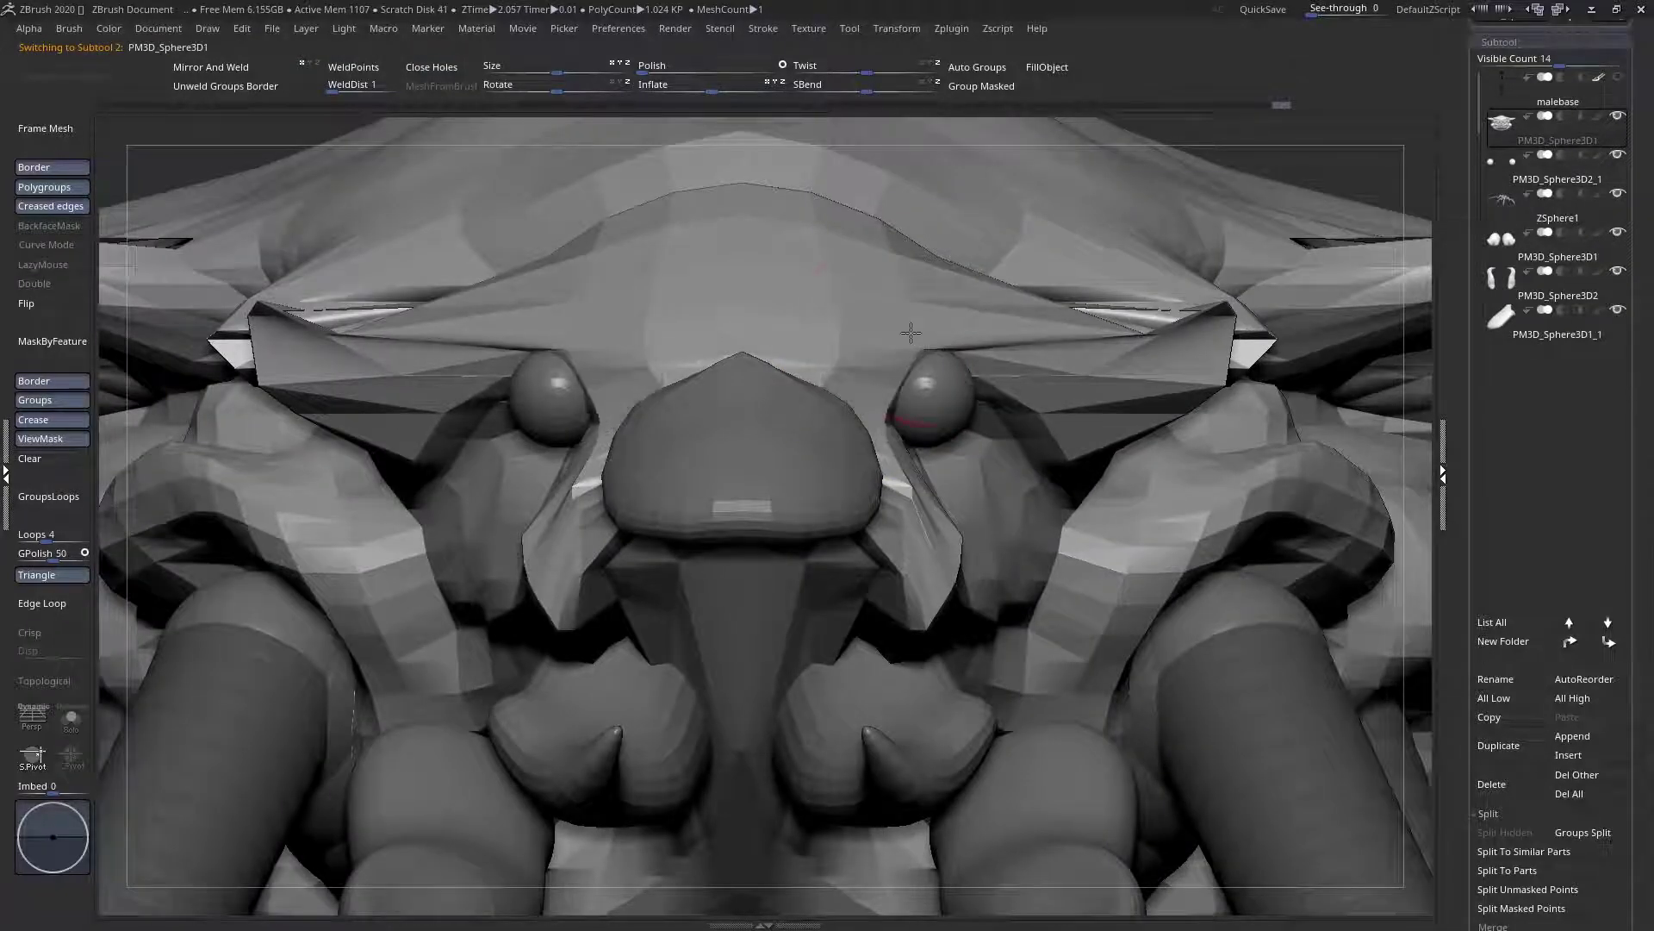
Select the eye subtool and lower both eyes slightly from the front with a horizontal Transpose line
{"action": "left_click", "coordinate": [942, 401], "text": "alt"}
{"action": "key", "text": "w"}
{"action": "left_click_drag", "start_coordinate": [926, 396], "coordinate": [1335, 418], "text": "shift"}
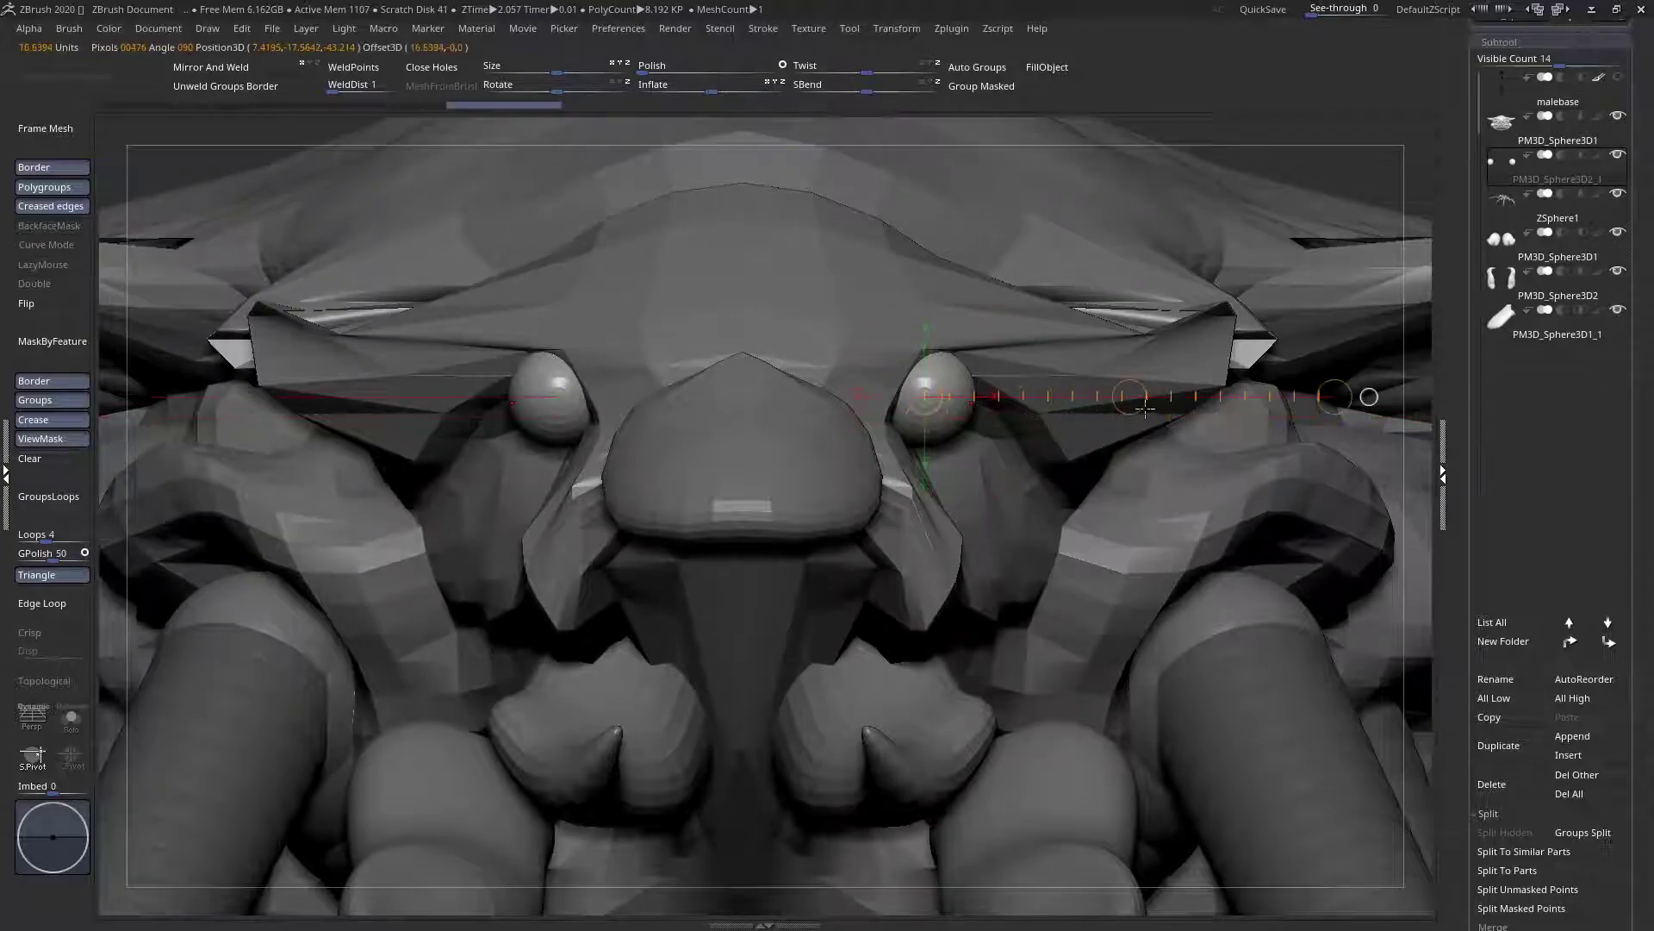
{"action": "left_click_drag", "start_coordinate": [1130, 397], "coordinate": [1129, 437]}
{"action": "key", "text": "q"}
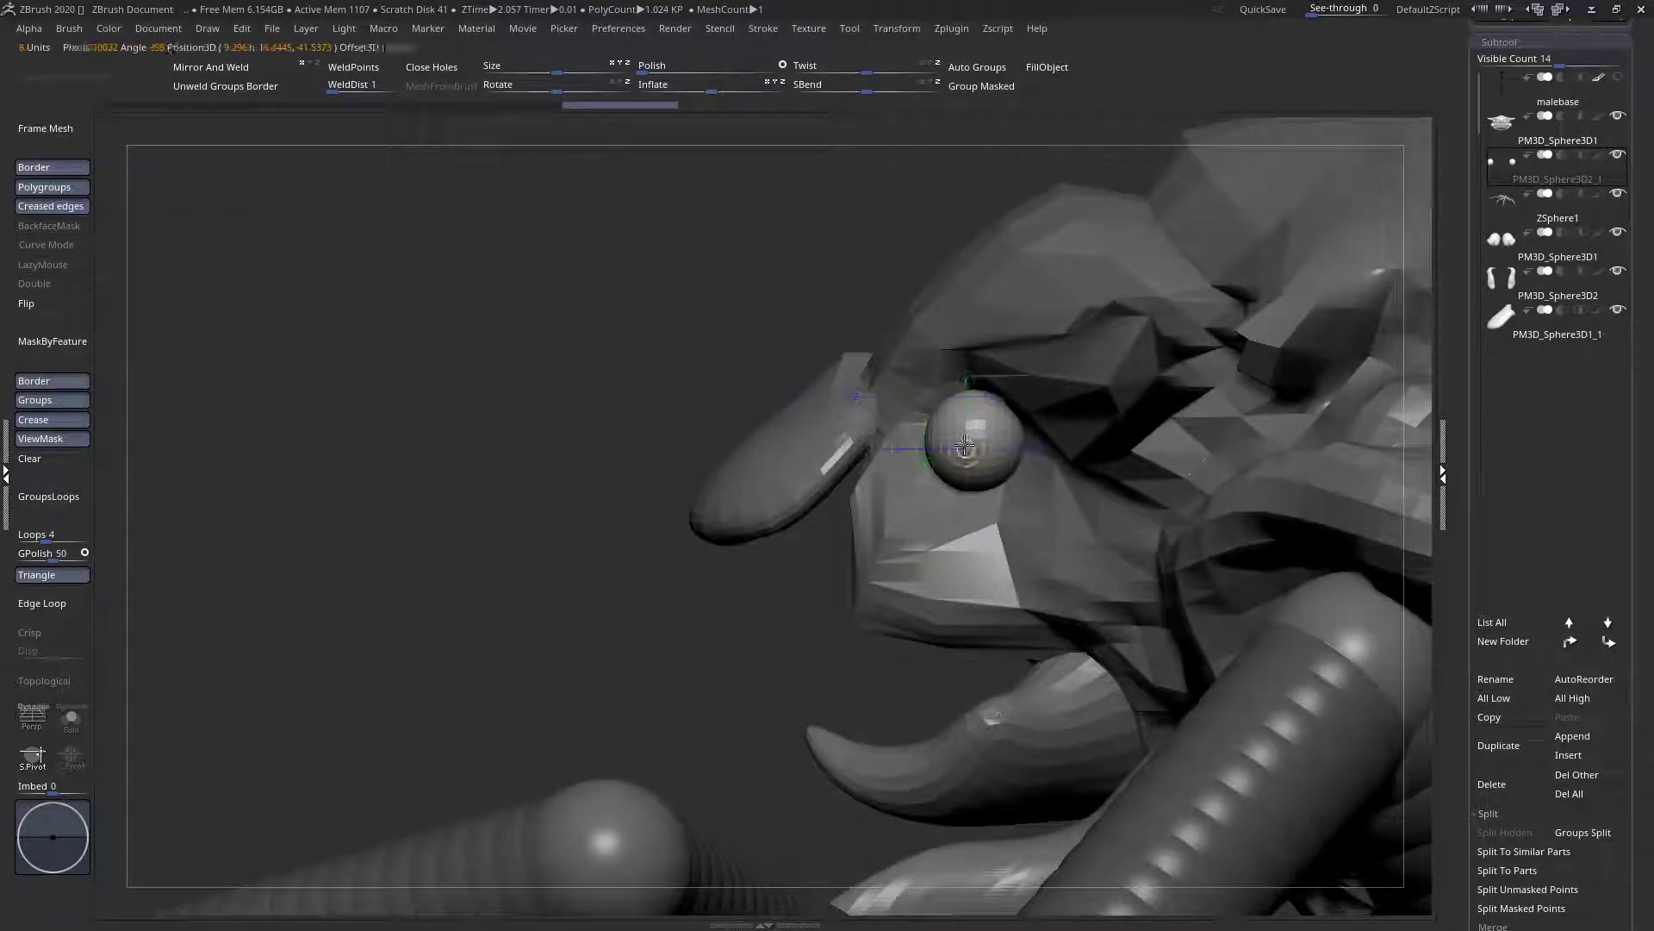
Lay a horizontal Transpose line from the eye in side view and adjust the eyes' depth in their sockets
{"action": "left_click_drag", "start_coordinate": [964, 445], "coordinate": [566, 447]}
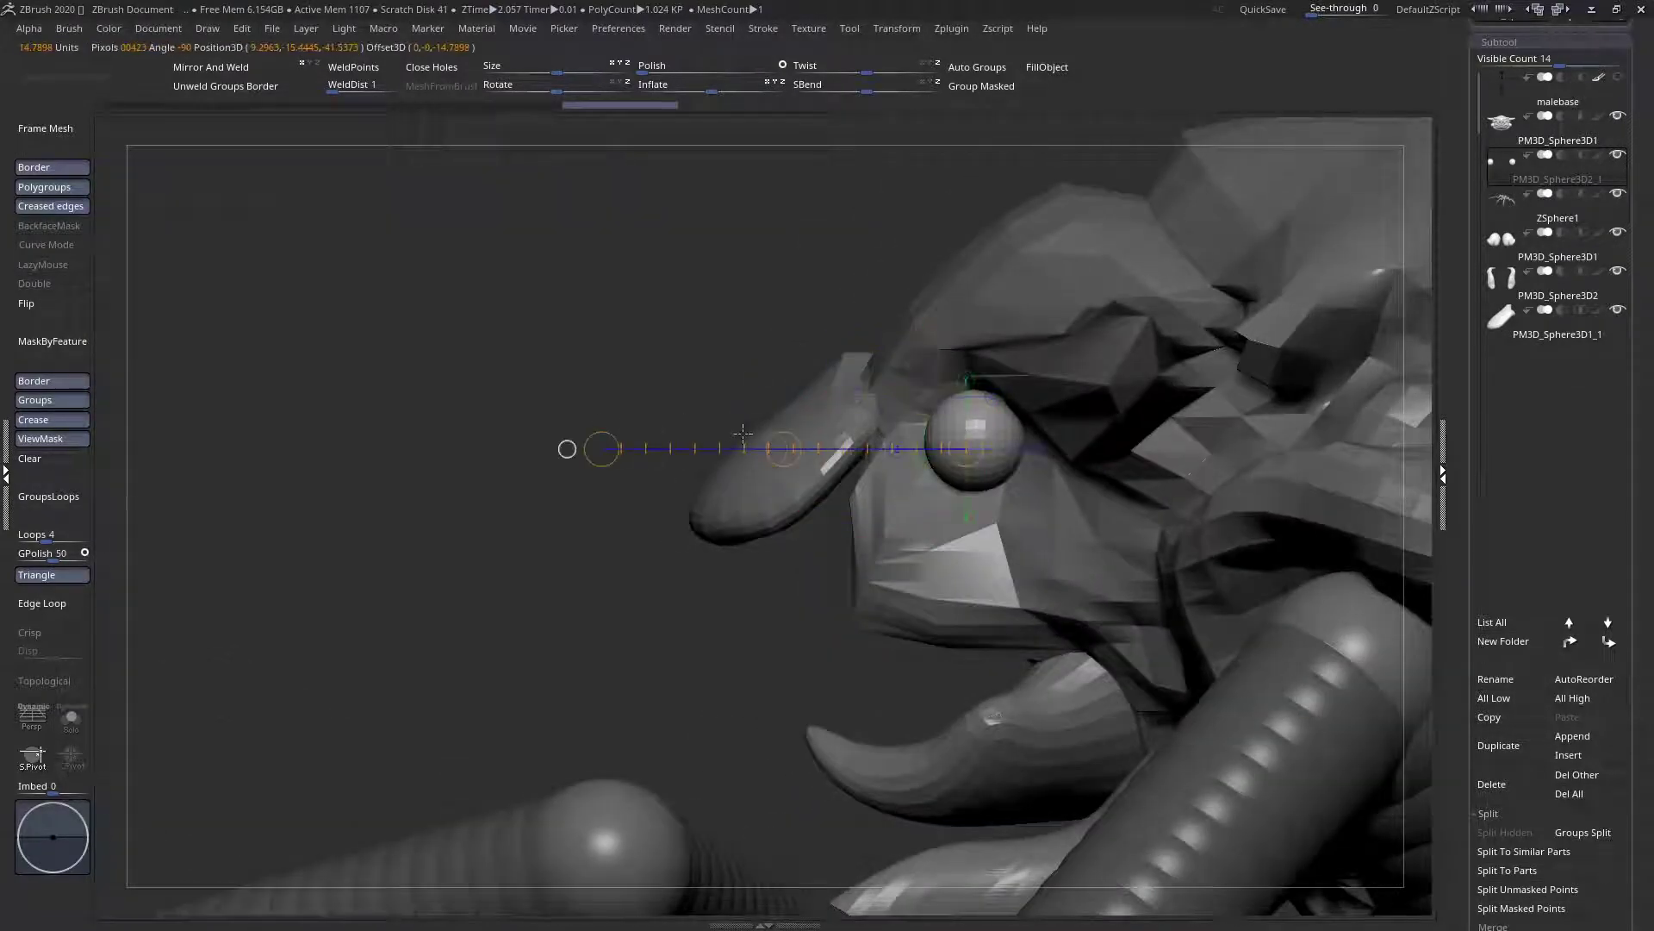
{"action": "left_click_drag", "start_coordinate": [785, 448], "coordinate": [778, 449]}
{"action": "key", "text": "q"}
Select the head mesh and reshape the face surface around the eye sockets beneath the brow
{"action": "mouse_move", "coordinate": [832, 431]}
{"action": "right_mouse_down"}
{"action": "mouse_move", "coordinate": [913, 444]}
{"action": "mouse_move", "coordinate": [1012, 497]}
{"action": "mouse_move", "coordinate": [1003, 527]}
{"action": "mouse_move", "coordinate": [933, 541]}
{"action": "mouse_move", "coordinate": [1000, 440]}
{"action": "mouse_move", "coordinate": [1059, 491]}
{"action": "mouse_move", "coordinate": [1078, 450]}
{"action": "mouse_move", "coordinate": [1020, 500]}
{"action": "mouse_move", "coordinate": [1038, 509]}
{"action": "right_mouse_up"}
{"action": "left_click", "coordinate": [1027, 481], "text": "alt"}
{"action": "right_click", "coordinate": [1010, 538]}
{"action": "right_click", "coordinate": [999, 440]}
{"action": "mouse_move", "coordinate": [387, 465]}
{"action": "right_mouse_down"}
{"action": "mouse_move", "coordinate": [513, 483]}
{"action": "mouse_move", "coordinate": [516, 466]}
{"action": "right_mouse_up"}
{"action": "left_click_drag", "start_coordinate": [462, 384], "coordinate": [464, 403]}
{"action": "right_click_drag", "start_coordinate": [464, 401], "coordinate": [535, 420]}
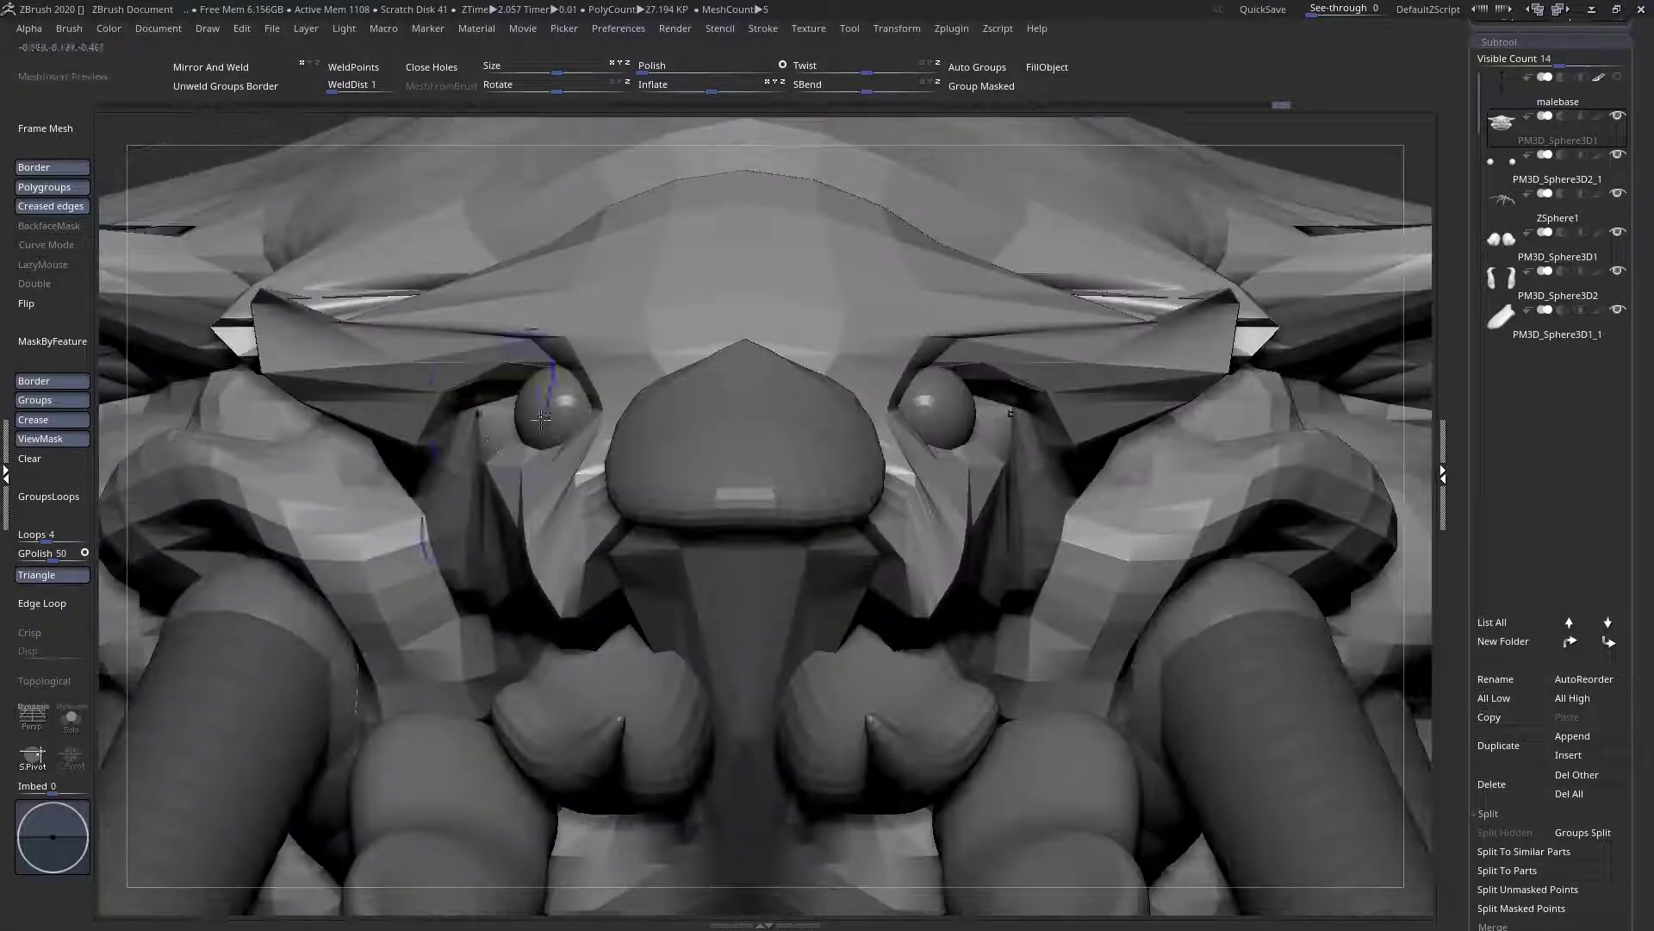
Resize the Move brush and pull the outer socket edge down toward the cheek beside each eye
{"action": "key", "text": "space"}
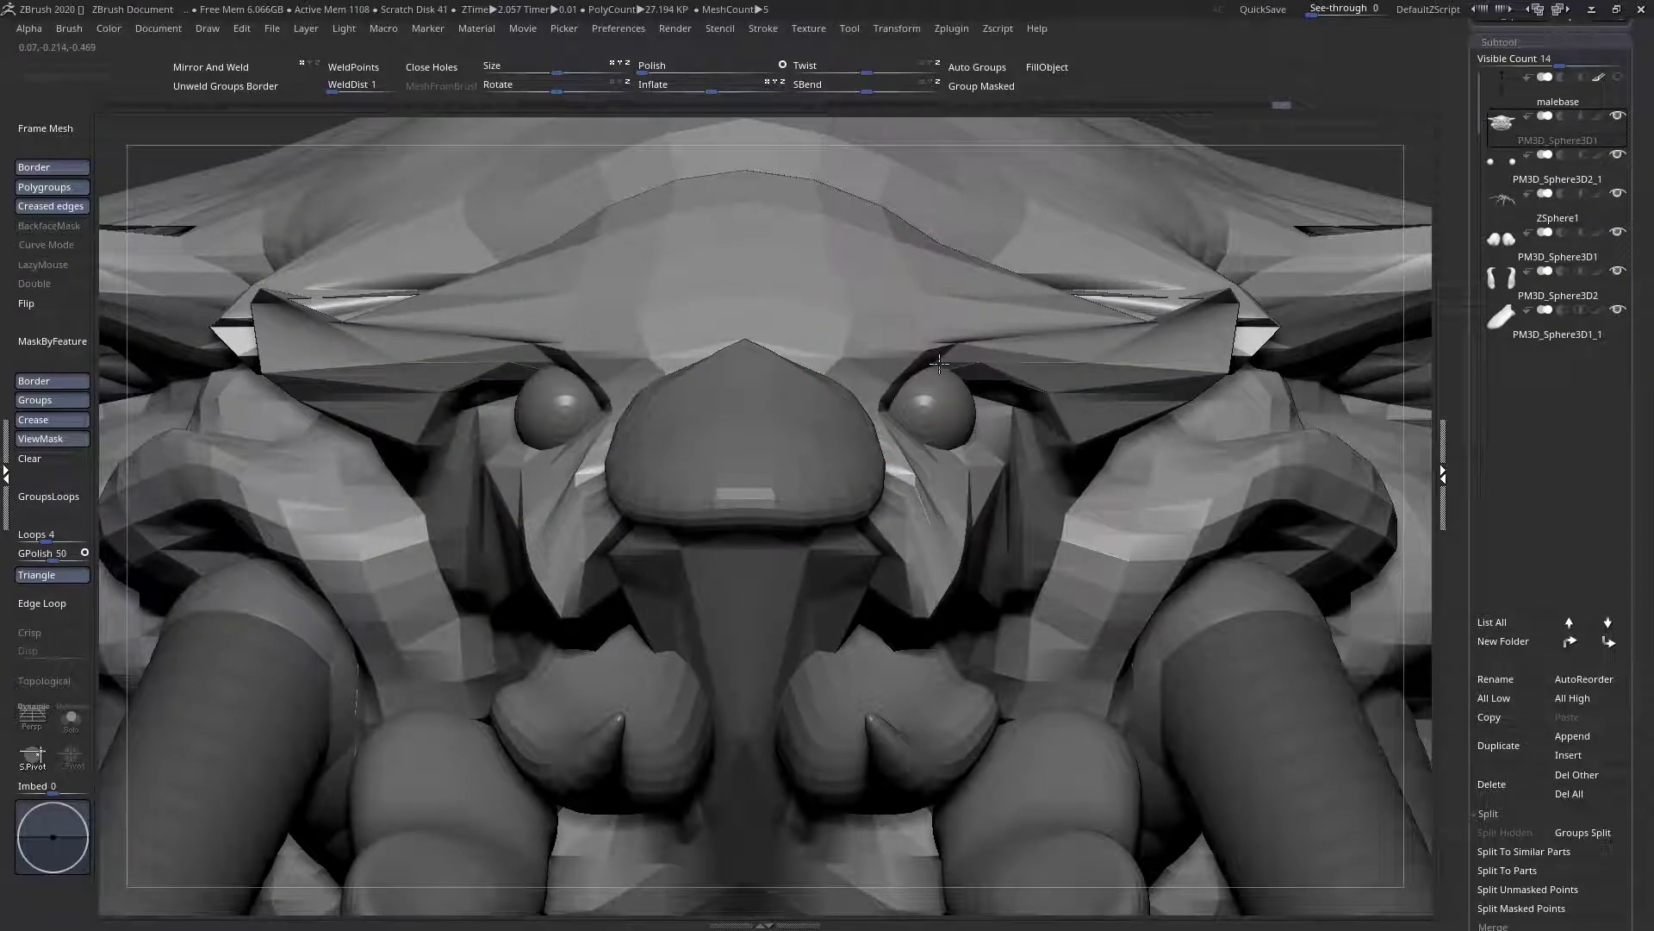
{"action": "mouse_move", "coordinate": [967, 340]}
{"action": "left_mouse_down"}
{"action": "mouse_move", "coordinate": [1067, 405]}
{"action": "mouse_move", "coordinate": [1014, 455]}
{"action": "left_mouse_up"}
{"action": "right_click_drag", "start_coordinate": [961, 517], "coordinate": [939, 519]}
{"action": "mouse_move", "coordinate": [1111, 444]}
{"action": "right_mouse_down", "text": "ctrl"}
{"action": "mouse_move", "coordinate": [856, 494]}
{"action": "mouse_move", "coordinate": [1041, 472]}
{"action": "right_mouse_up", "text": "ctrl"}
{"action": "key", "text": "space"}
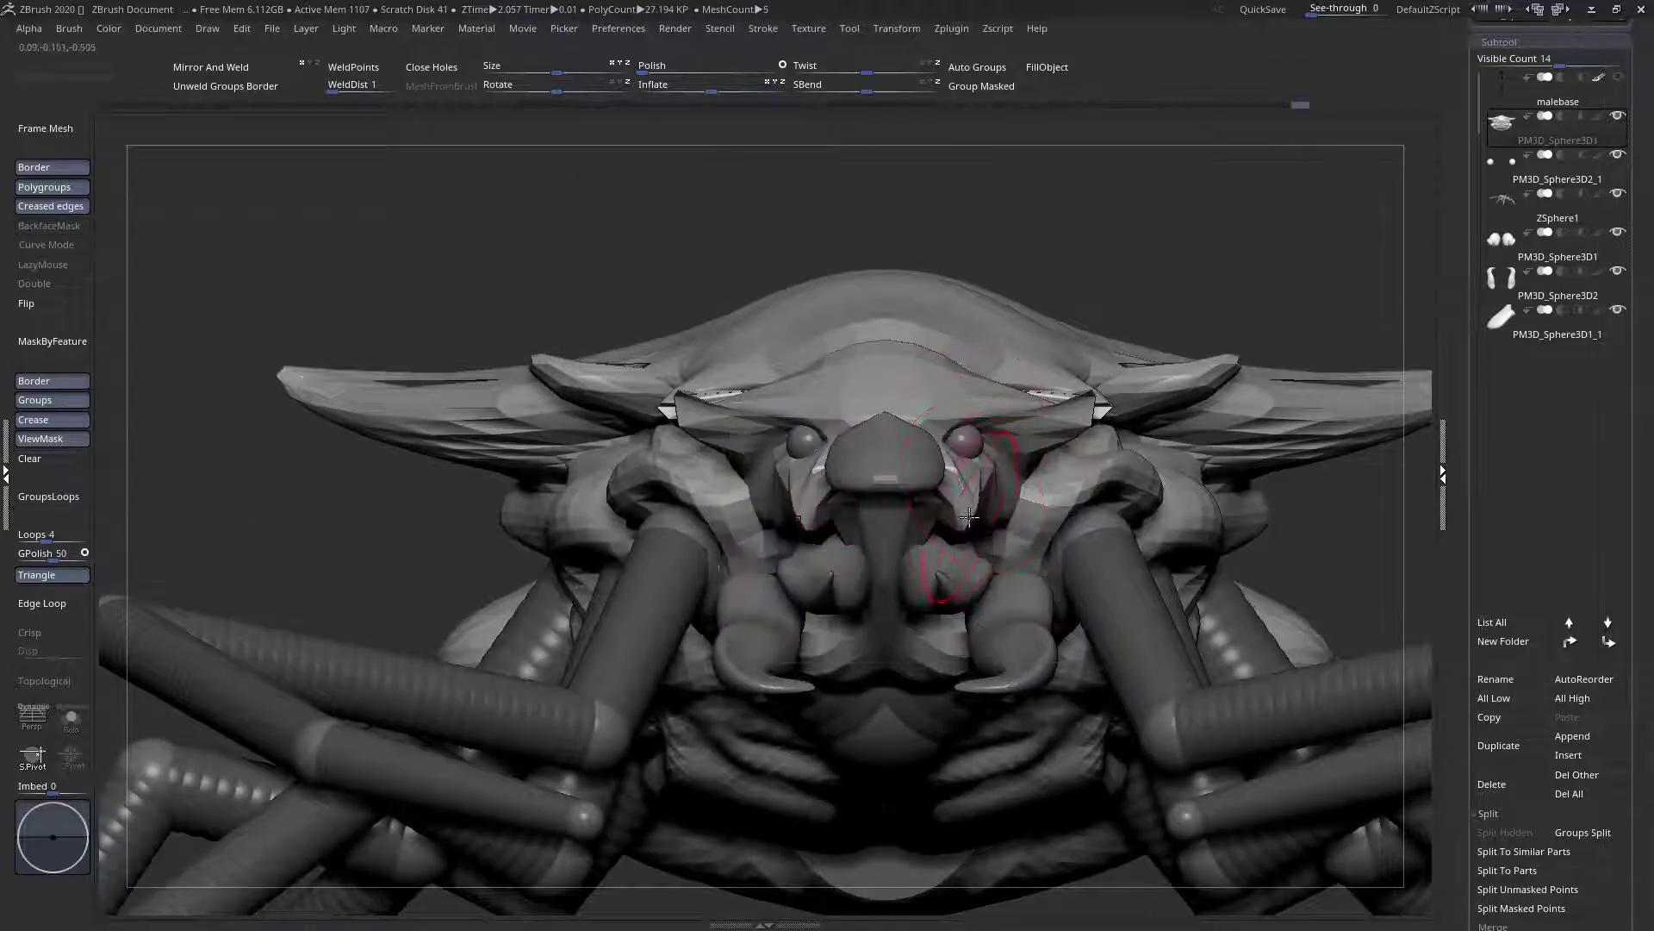
Select the snout plate and pull its front forward into a projecting tip from the side
{"action": "left_click", "coordinate": [923, 472], "text": "alt"}
{"action": "mouse_move", "coordinate": [924, 472]}
{"action": "right_mouse_down", "text": "ctrl"}
{"action": "mouse_move", "coordinate": [880, 489]}
{"action": "mouse_move", "coordinate": [819, 473]}
{"action": "mouse_move", "coordinate": [844, 543]}
{"action": "mouse_move", "coordinate": [985, 480]}
{"action": "right_mouse_up", "text": "ctrl"}
{"action": "key", "text": "space"}
{"action": "mouse_move", "coordinate": [862, 452]}
{"action": "right_mouse_down"}
{"action": "mouse_move", "coordinate": [779, 462]}
{"action": "mouse_move", "coordinate": [842, 447]}
{"action": "right_mouse_up"}
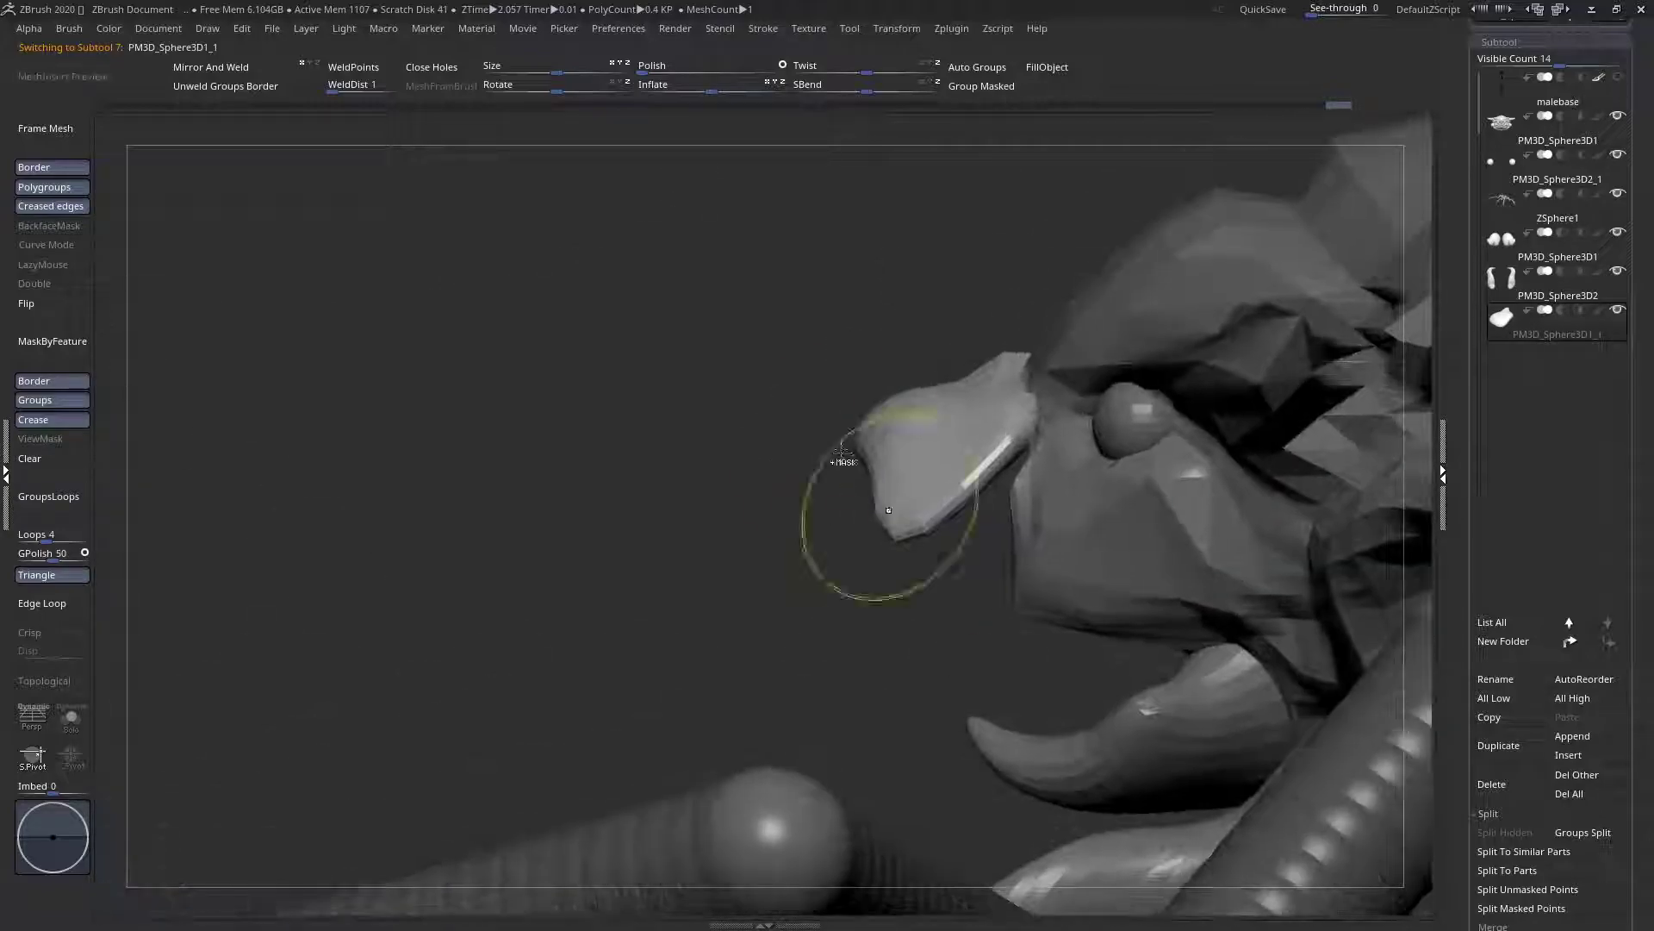
{"action": "key", "text": "space"}
{"action": "left_click_drag", "start_coordinate": [868, 448], "coordinate": [842, 448]}
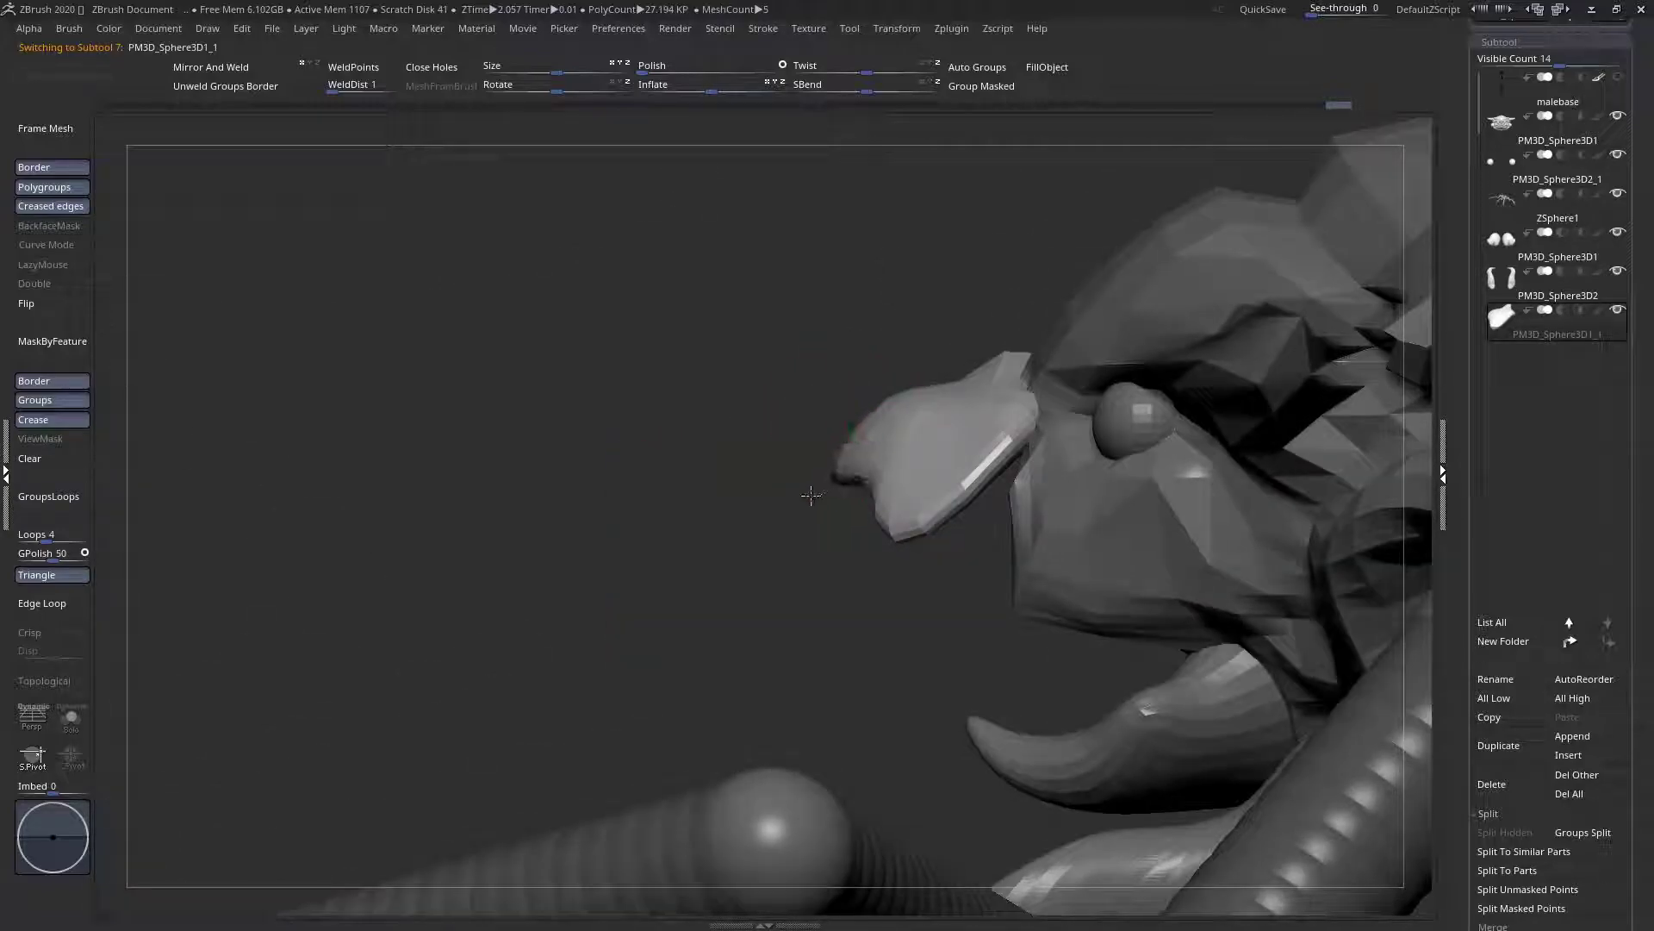
{"action": "key", "text": "space"}
{"action": "right_click_drag", "start_coordinate": [805, 504], "coordinate": [852, 523]}
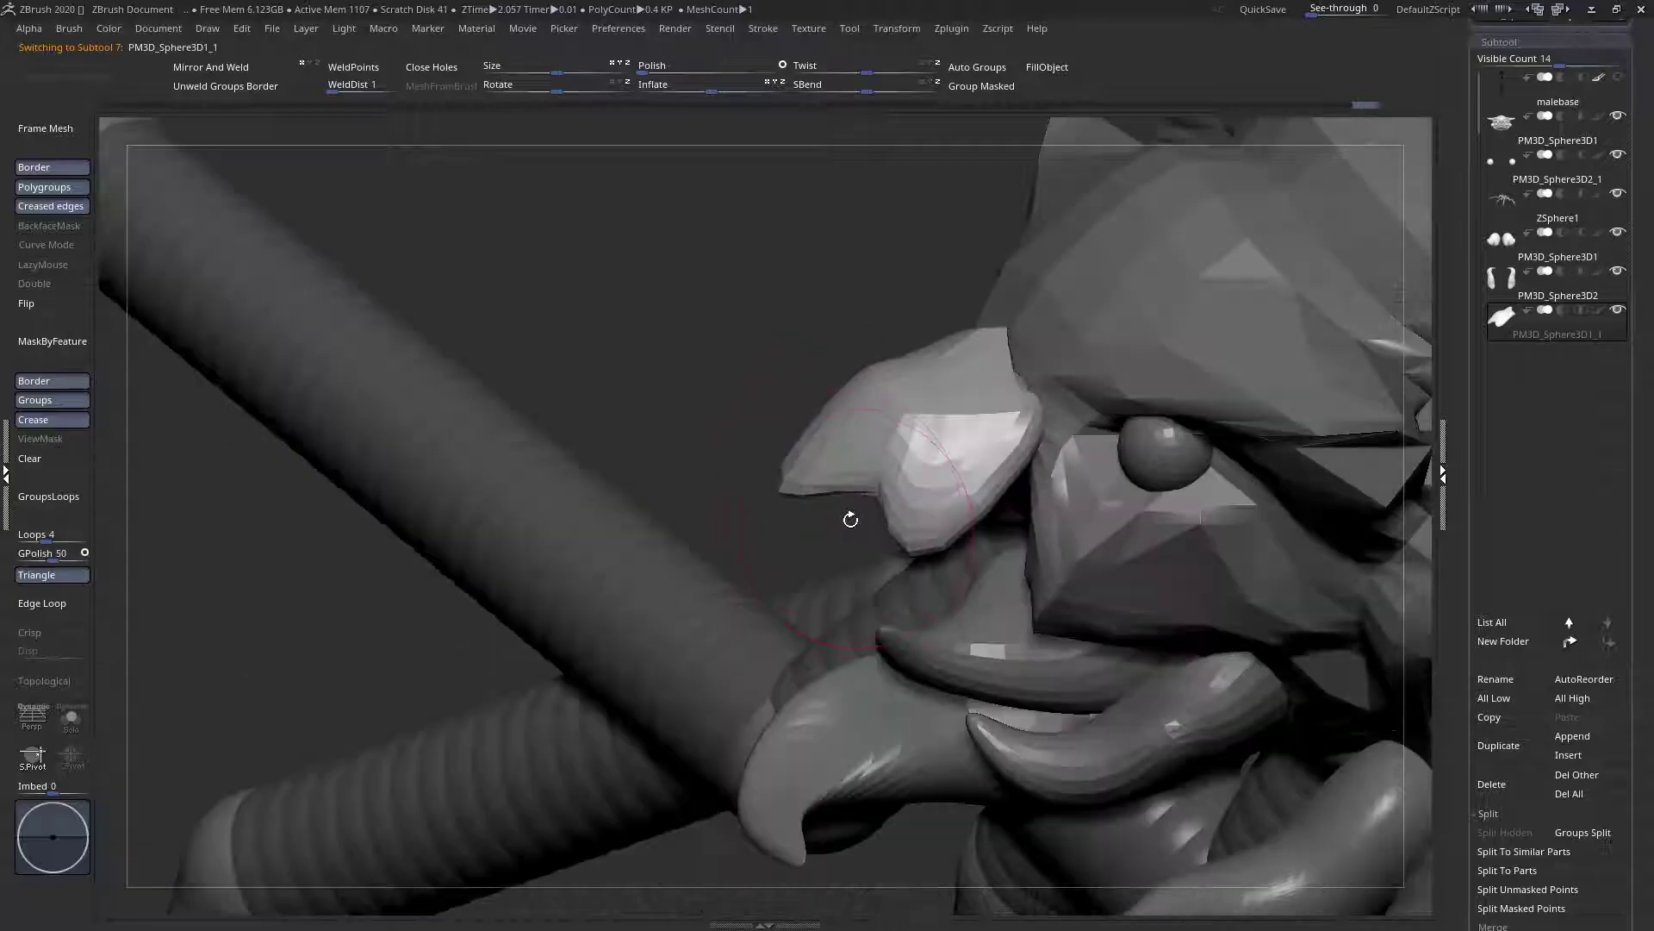
Reduce the Move brush to a draw size of about 29 and refine the snout plate's hooked front edge
{"action": "mouse_move", "coordinate": [860, 439]}
{"action": "right_mouse_down"}
{"action": "mouse_move", "coordinate": [741, 484]}
{"action": "mouse_move", "coordinate": [865, 409]}
{"action": "right_mouse_up"}
{"action": "key", "text": "space"}
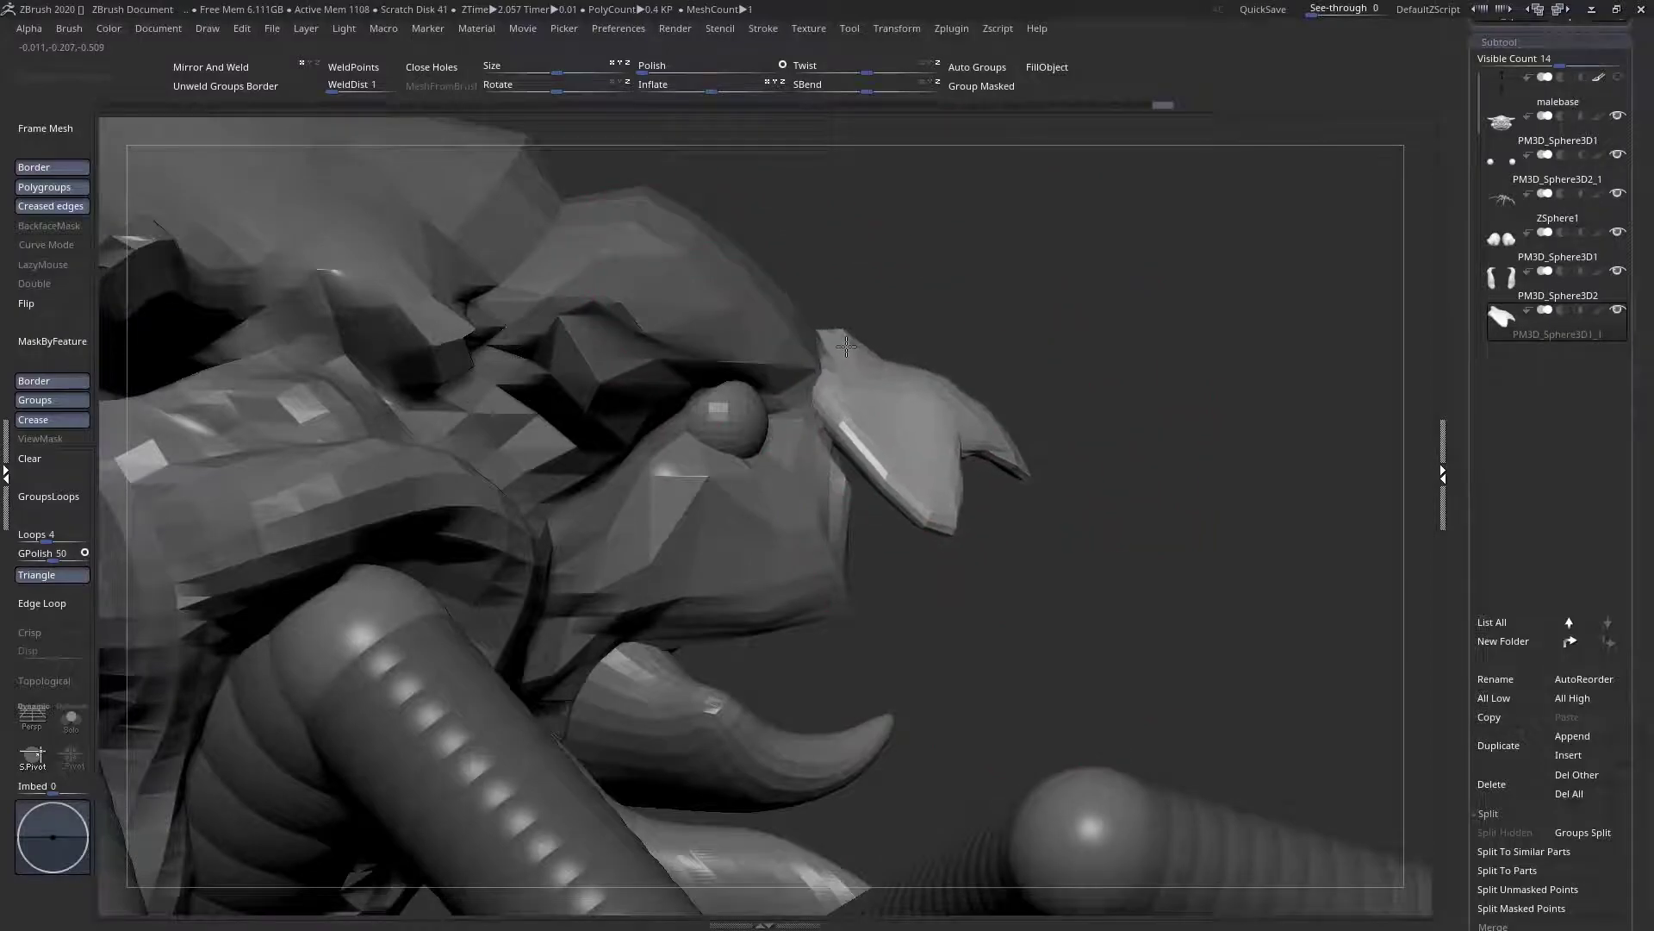
{"action": "key", "text": "space"}
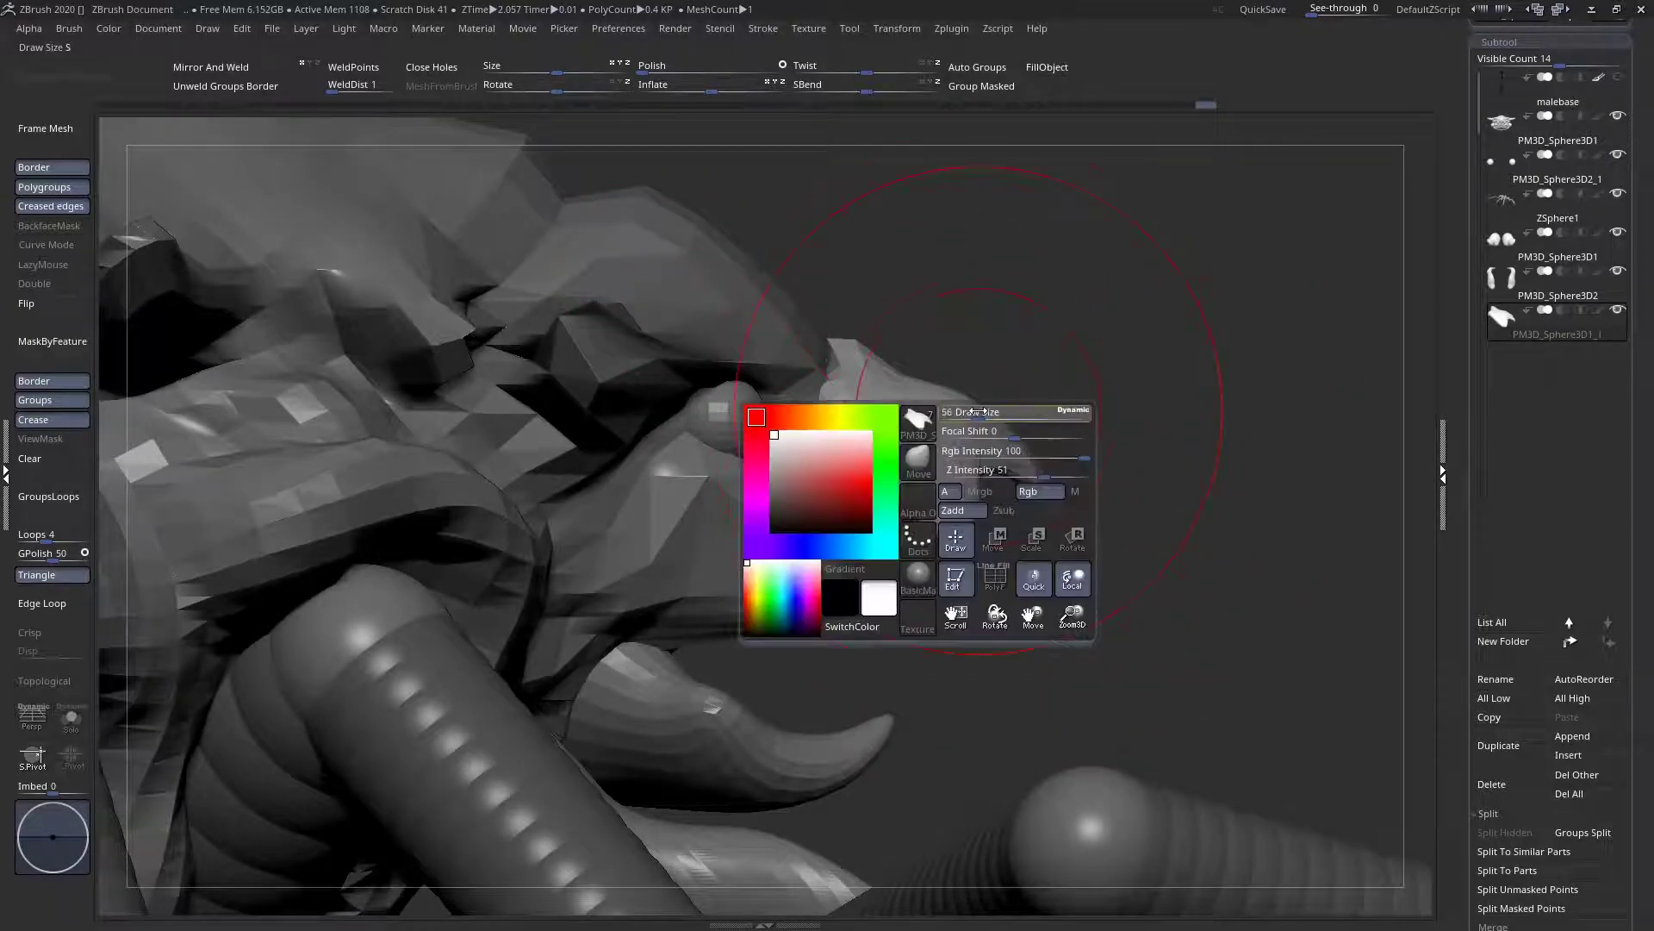
{"action": "mouse_move", "coordinate": [988, 420]}
{"action": "right_mouse_down"}
{"action": "mouse_move", "coordinate": [871, 436]}
{"action": "mouse_move", "coordinate": [1000, 422]}
{"action": "right_mouse_up"}
{"action": "key", "text": "space"}
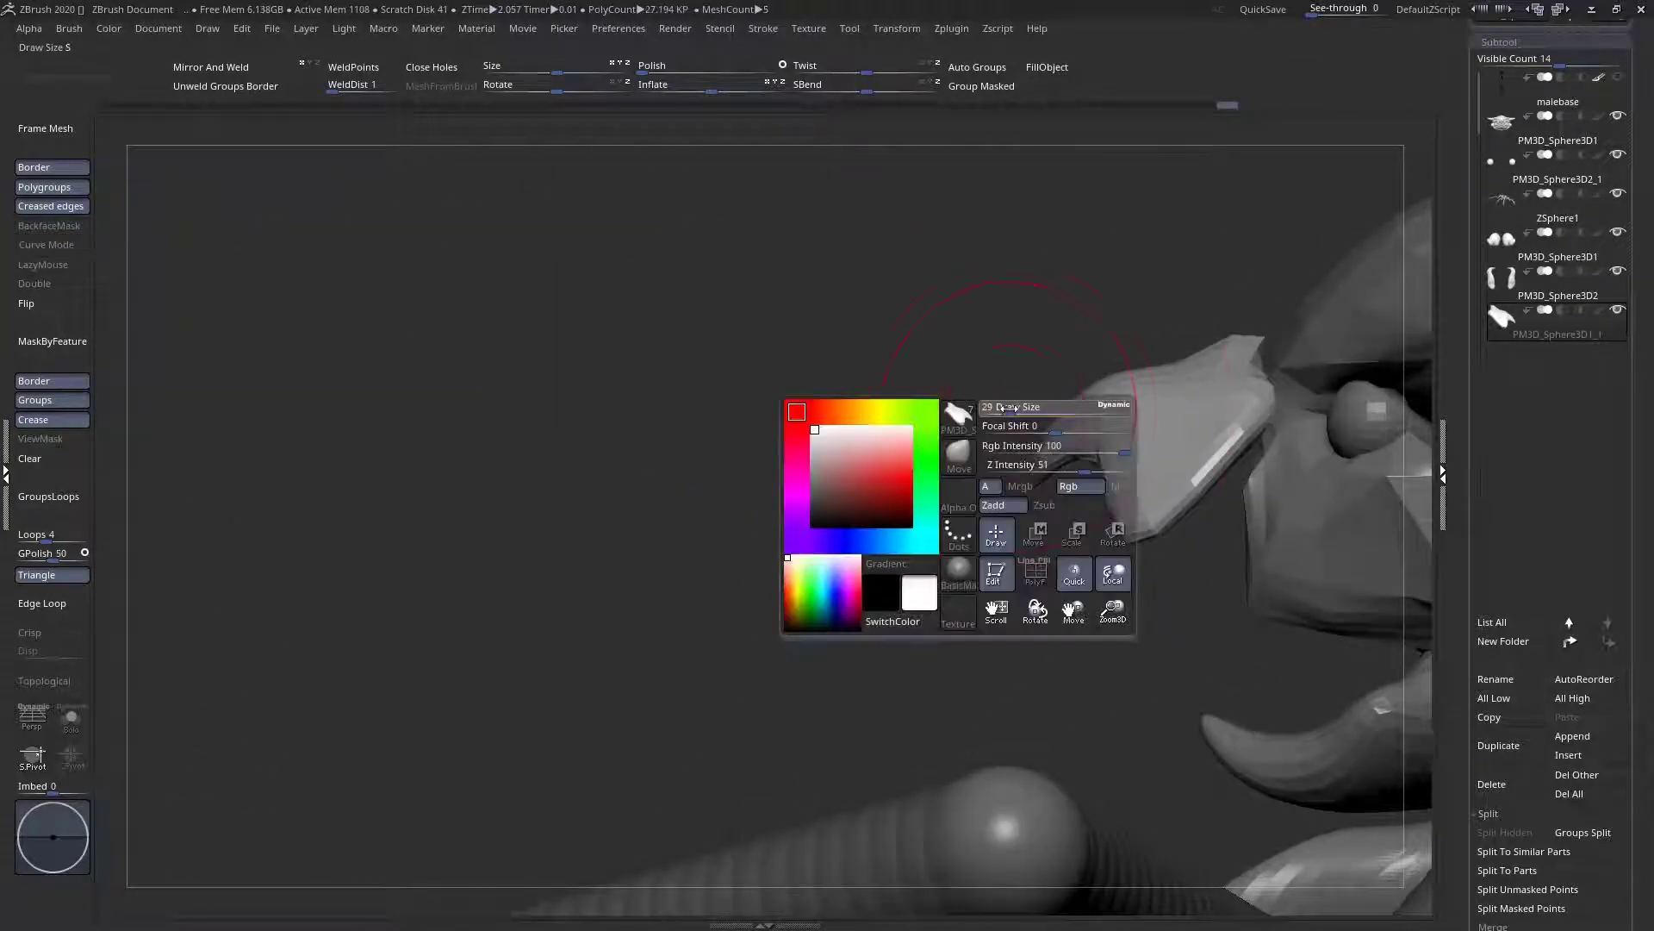
{"action": "key", "text": "space"}
{"action": "key", "text": "space"}
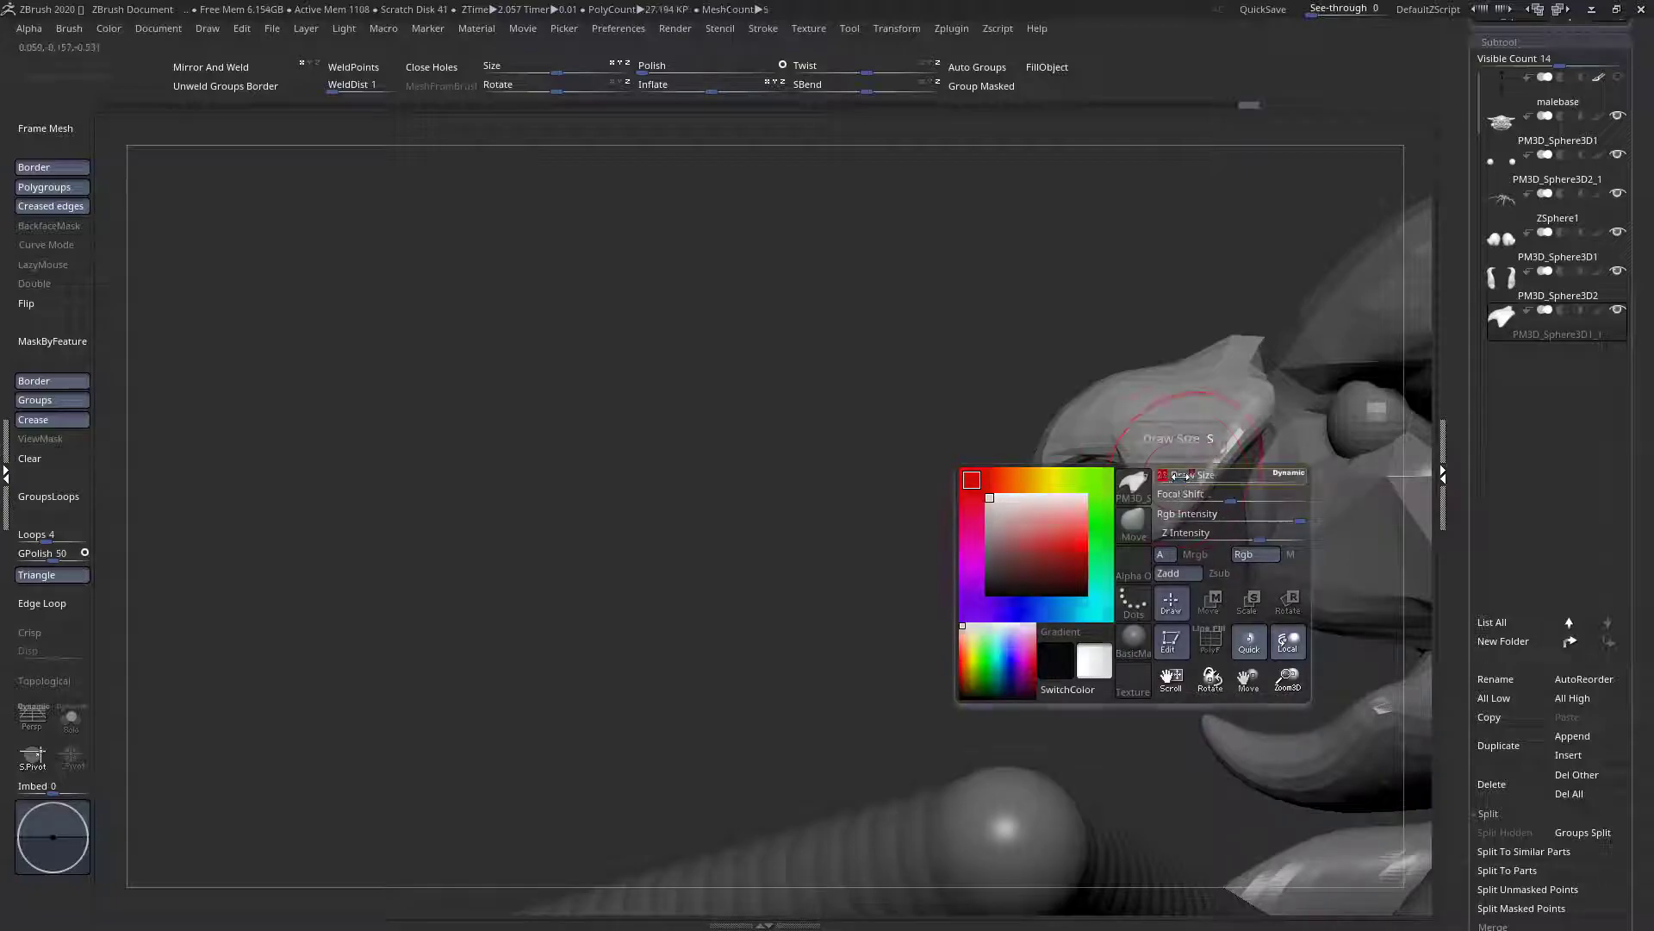
{"action": "left_click_drag", "start_coordinate": [1195, 494], "coordinate": [1169, 505]}
{"action": "mouse_move", "coordinate": [1171, 459]}
{"action": "right_mouse_down", "text": "alt"}
{"action": "mouse_move", "coordinate": [738, 373]}
{"action": "mouse_move", "coordinate": [849, 465]}
{"action": "mouse_move", "coordinate": [1086, 446]}
{"action": "mouse_move", "coordinate": [1157, 516]}
{"action": "right_mouse_up", "text": "alt"}
Enlarge the Move brush to a draw size of about 59 and reshape the snout plate's overall profile
{"action": "key", "text": "space"}
{"action": "key", "text": "space"}
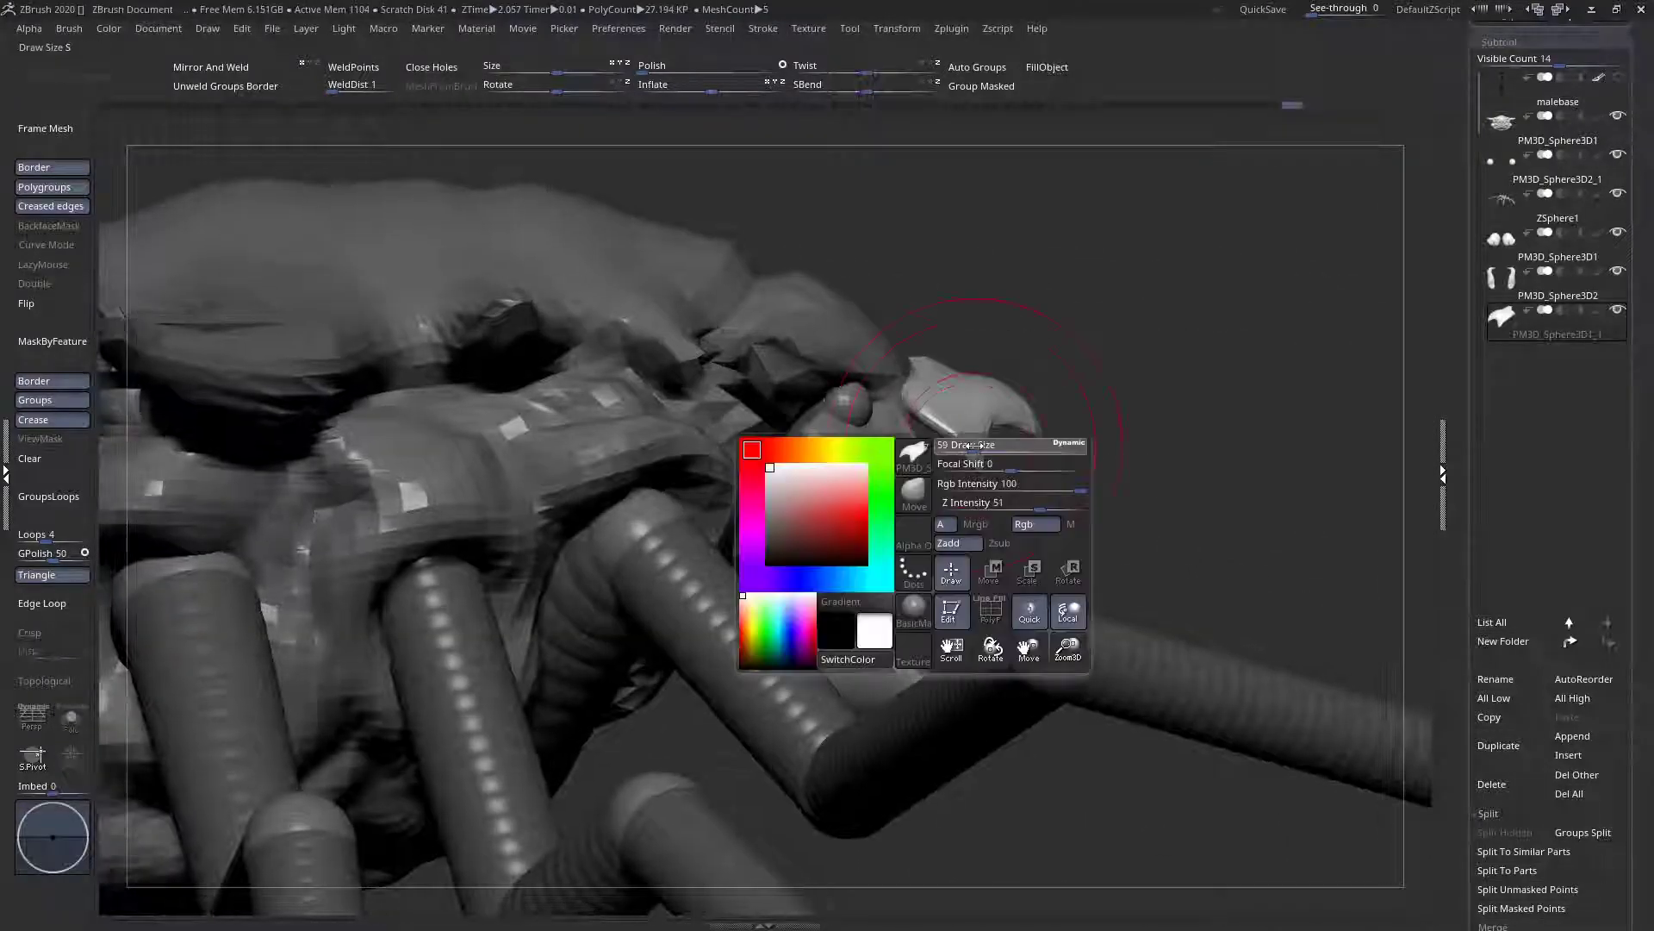
{"action": "left_click_drag", "start_coordinate": [958, 461], "coordinate": [972, 455]}
{"action": "mouse_move", "coordinate": [1151, 470]}
{"action": "right_mouse_down"}
{"action": "mouse_move", "coordinate": [956, 470]}
{"action": "mouse_move", "coordinate": [1026, 447]}
{"action": "mouse_move", "coordinate": [988, 437]}
{"action": "mouse_move", "coordinate": [1071, 388]}
{"action": "mouse_move", "coordinate": [1046, 430]}
{"action": "right_mouse_up"}
{"action": "left_click_drag", "start_coordinate": [765, 416], "coordinate": [629, 418]}
{"action": "key", "text": "q"}
Readjust the brush size and shape the snout plate into an arch with downward-pointing sides
{"action": "right_click_drag", "start_coordinate": [1174, 473], "coordinate": [947, 491]}
{"action": "key", "text": "space"}
{"action": "key", "text": "space"}
{"action": "left_click_drag", "start_coordinate": [961, 397], "coordinate": [935, 397]}
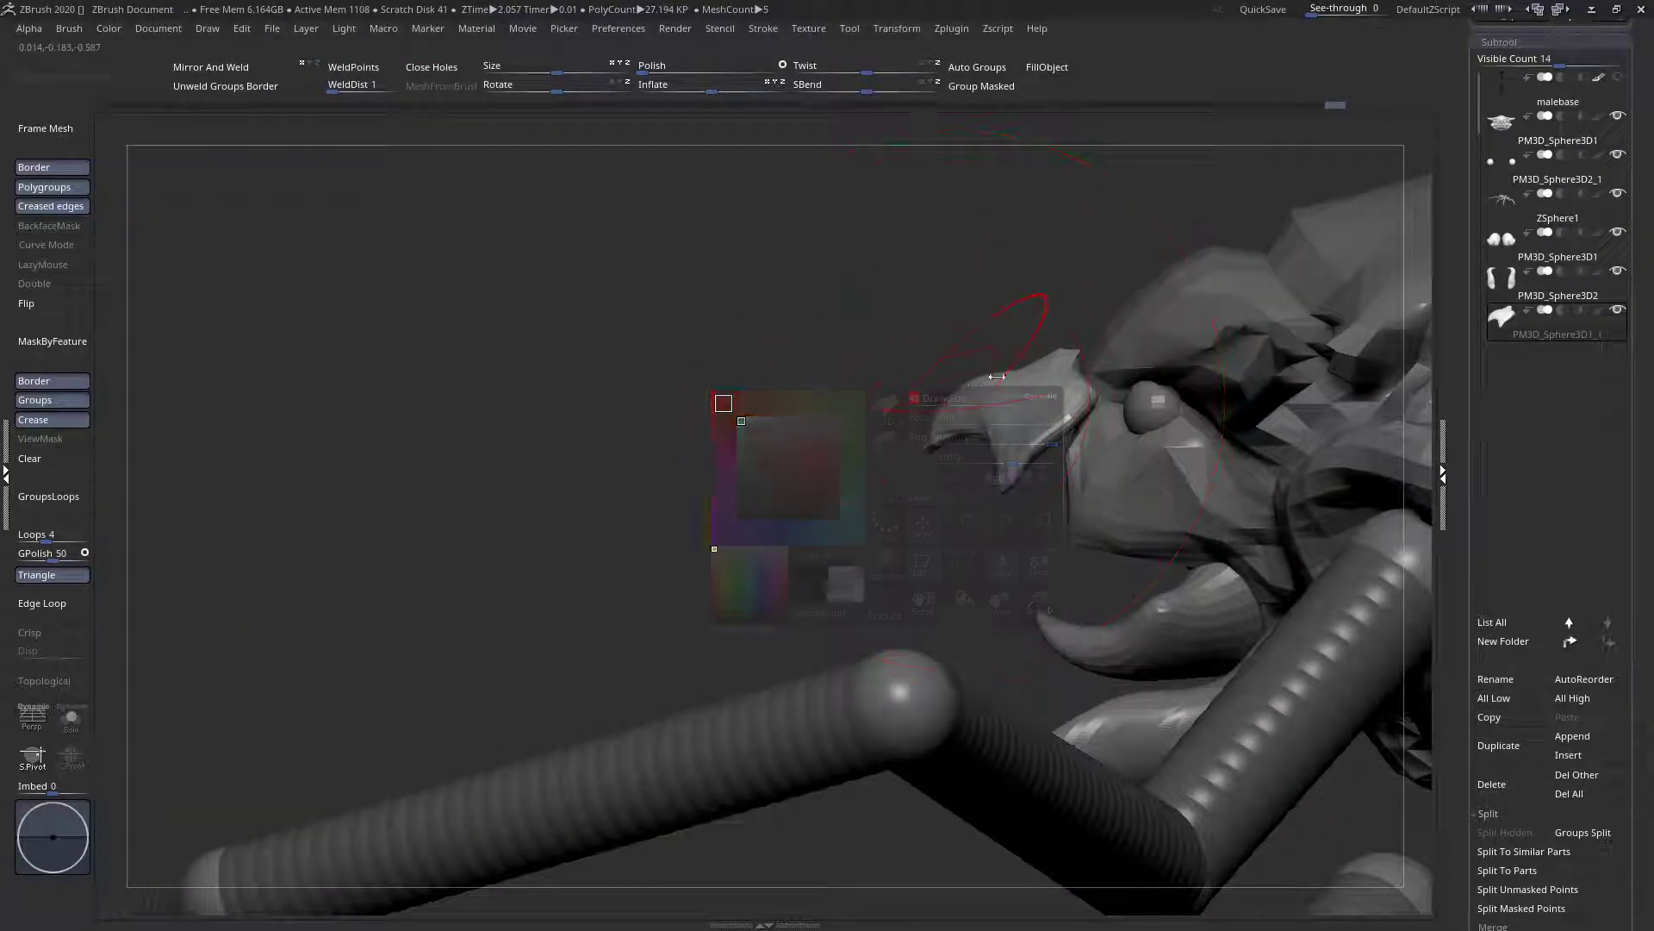
{"action": "right_click_drag", "start_coordinate": [1002, 347], "coordinate": [1043, 403]}
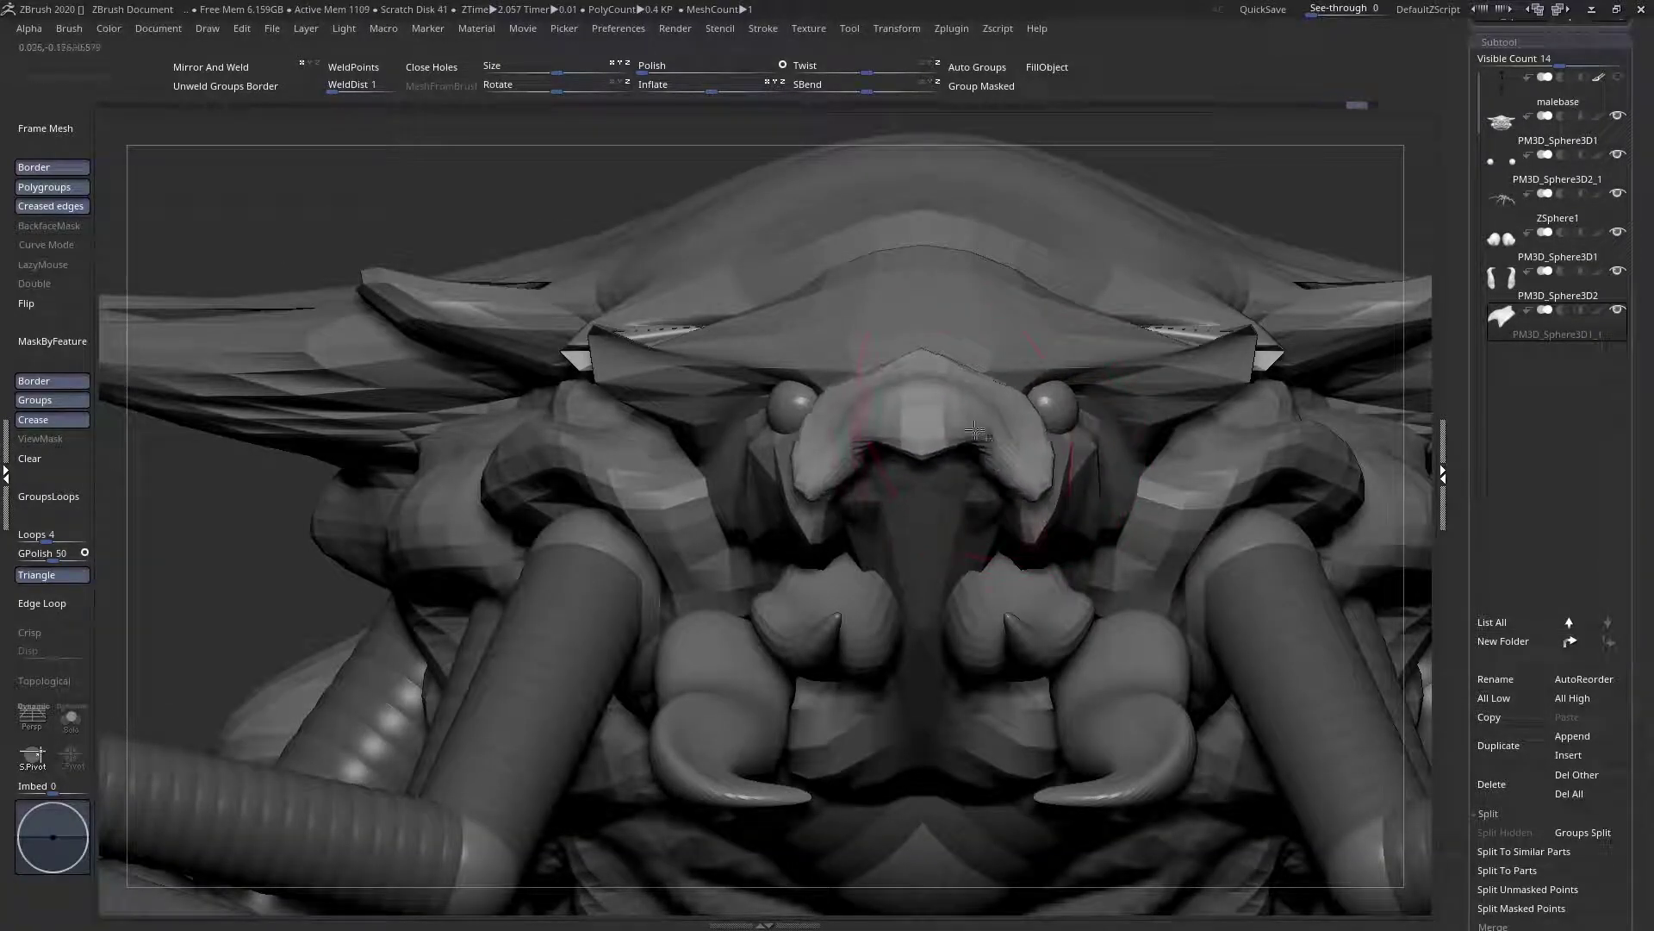
{"action": "right_click_drag", "start_coordinate": [993, 412], "coordinate": [1124, 482]}
{"action": "key", "text": "space"}
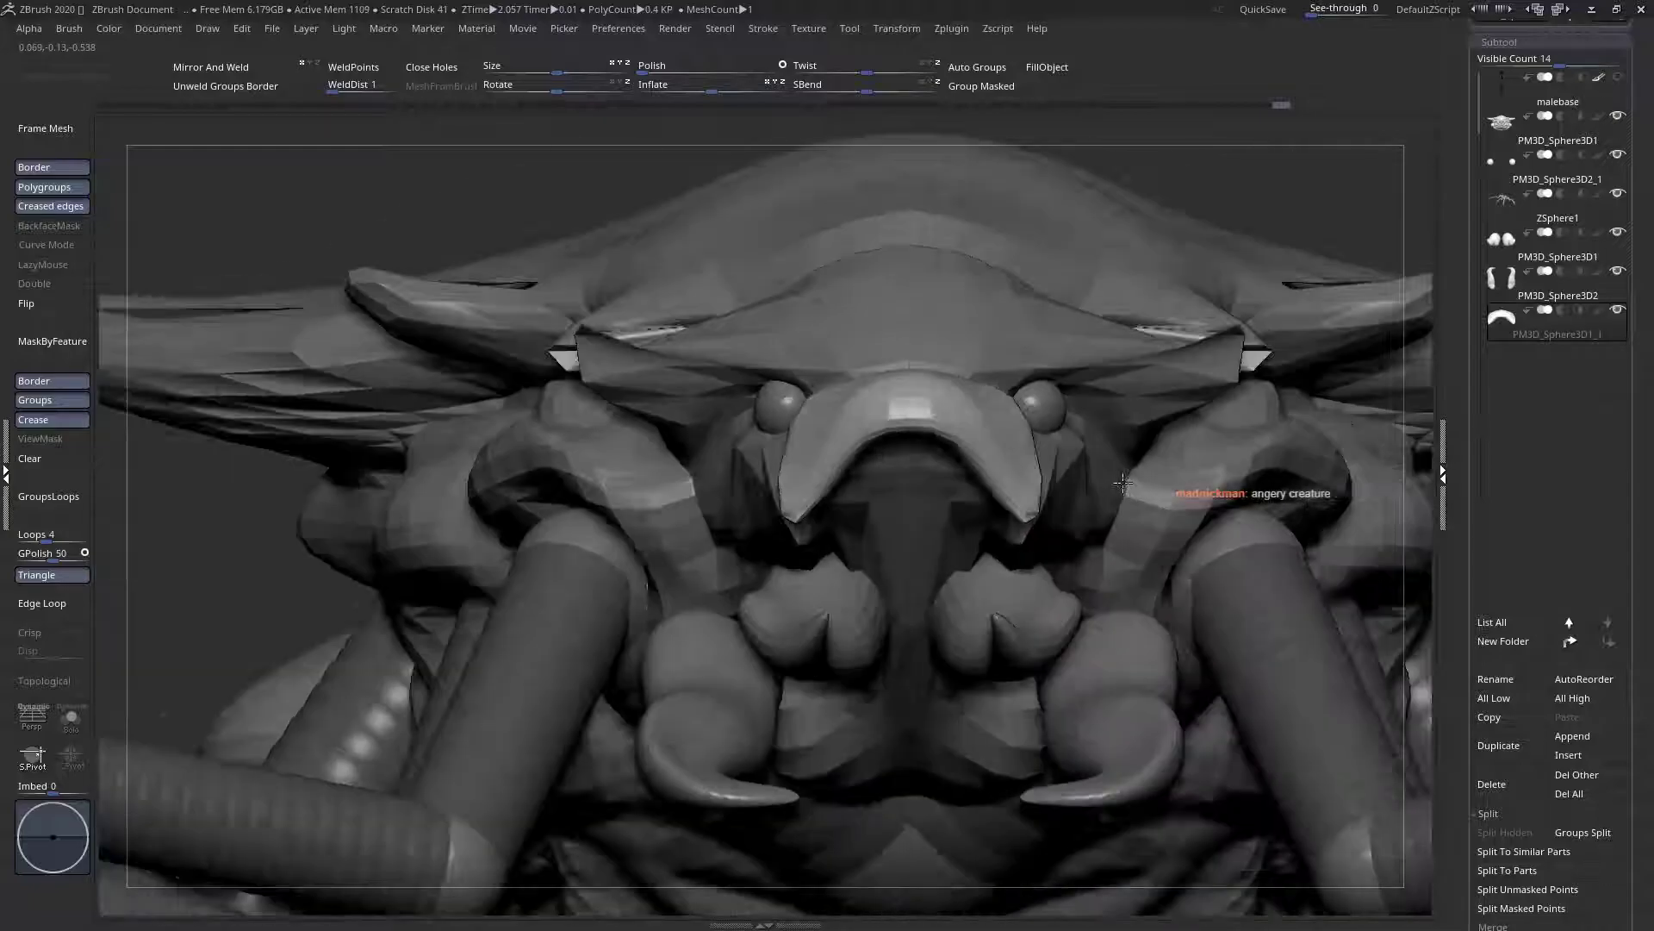
Set the draw size to about 31 and pull the centre of the arched plate forward and down into a beak
{"action": "key", "text": "space"}
{"action": "mouse_move", "coordinate": [975, 452]}
{"action": "left_mouse_down"}
{"action": "mouse_move", "coordinate": [1000, 443]}
{"action": "mouse_move", "coordinate": [1000, 457]}
{"action": "left_mouse_up"}
{"action": "mouse_move", "coordinate": [991, 443]}
{"action": "right_mouse_down"}
{"action": "mouse_move", "coordinate": [847, 424]}
{"action": "mouse_move", "coordinate": [988, 417]}
{"action": "mouse_move", "coordinate": [898, 461]}
{"action": "right_mouse_up"}
{"action": "key", "text": "space"}
{"action": "left_click_drag", "start_coordinate": [912, 436], "coordinate": [903, 437]}
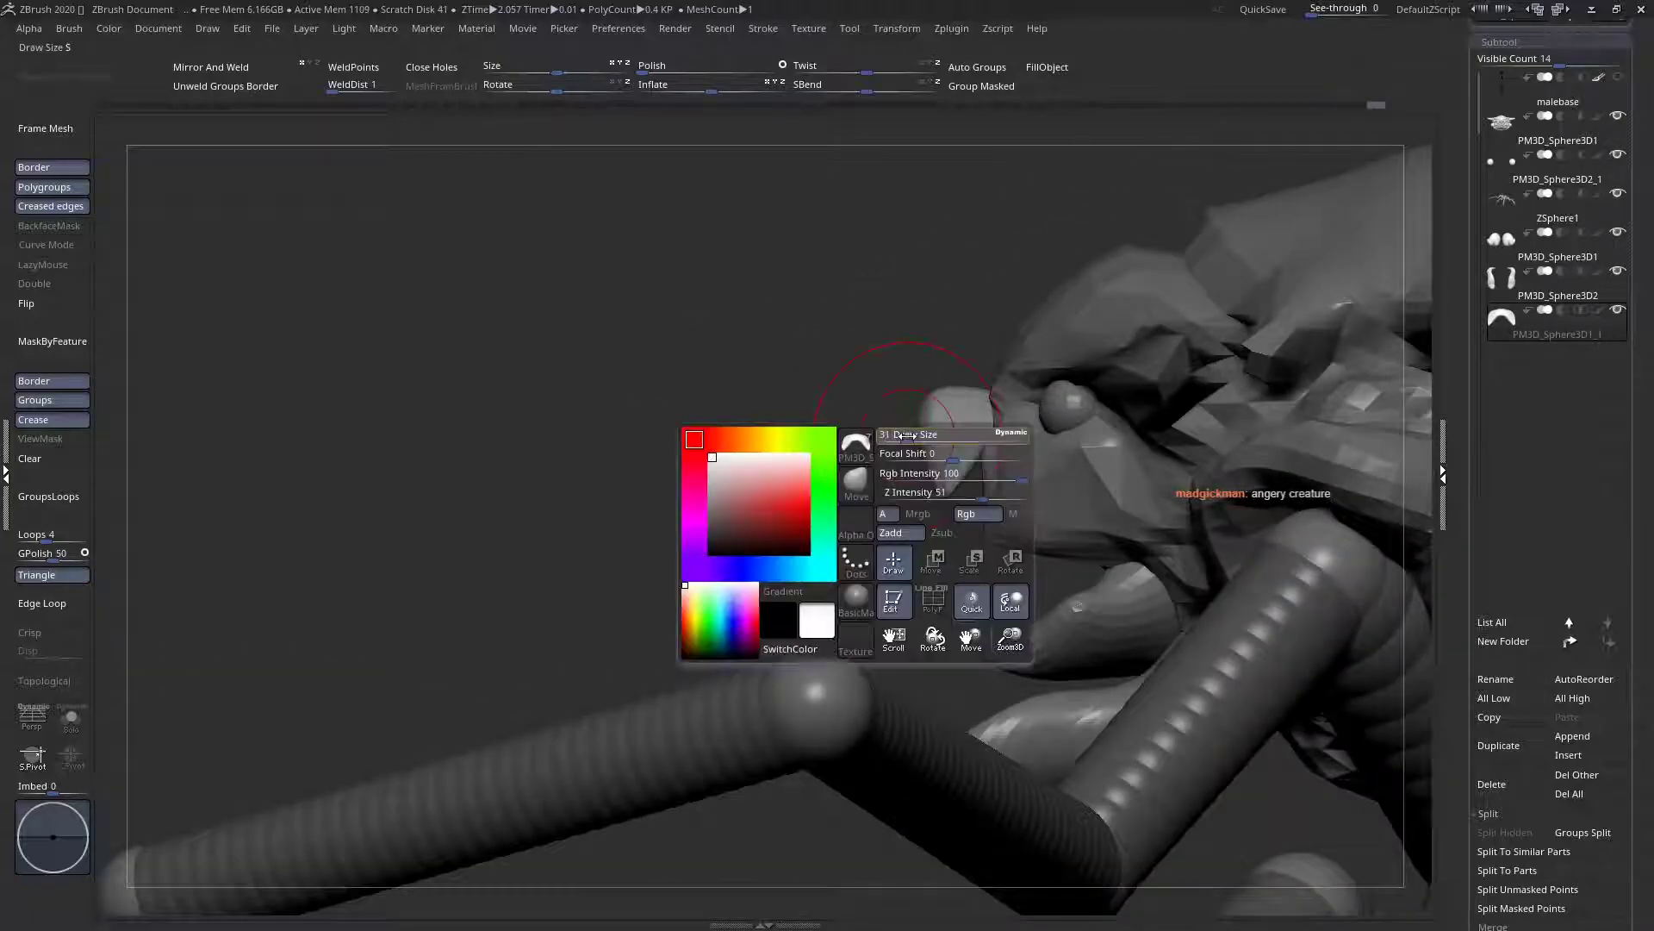
{"action": "mouse_move", "coordinate": [867, 438]}
{"action": "right_mouse_down"}
{"action": "mouse_move", "coordinate": [905, 443]}
{"action": "mouse_move", "coordinate": [893, 479]}
{"action": "right_mouse_up"}
{"action": "mouse_move", "coordinate": [956, 462]}
{"action": "left_mouse_down"}
{"action": "mouse_move", "coordinate": [902, 511]}
{"action": "mouse_move", "coordinate": [914, 505]}
{"action": "left_mouse_up"}
{"action": "mouse_move", "coordinate": [948, 517]}
{"action": "right_mouse_down"}
{"action": "mouse_move", "coordinate": [942, 551]}
{"action": "mouse_move", "coordinate": [1014, 490]}
{"action": "mouse_move", "coordinate": [964, 478]}
{"action": "mouse_move", "coordinate": [986, 473]}
{"action": "mouse_move", "coordinate": [967, 491]}
{"action": "right_mouse_up"}
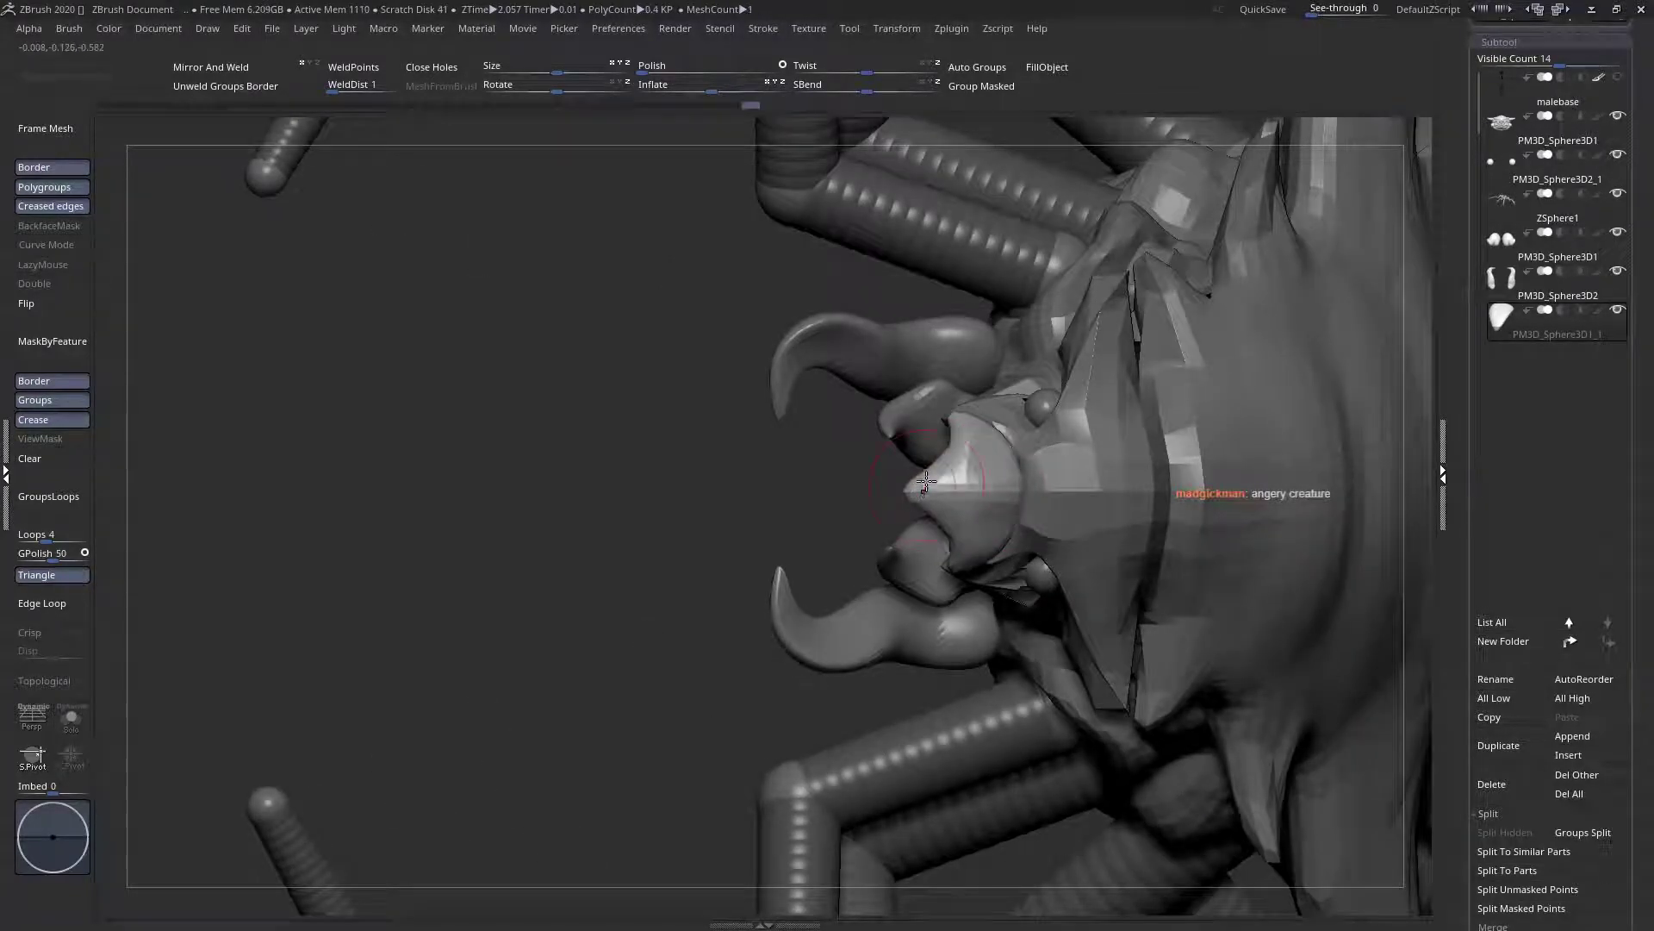
{"action": "right_click_drag", "start_coordinate": [953, 482], "coordinate": [973, 523]}
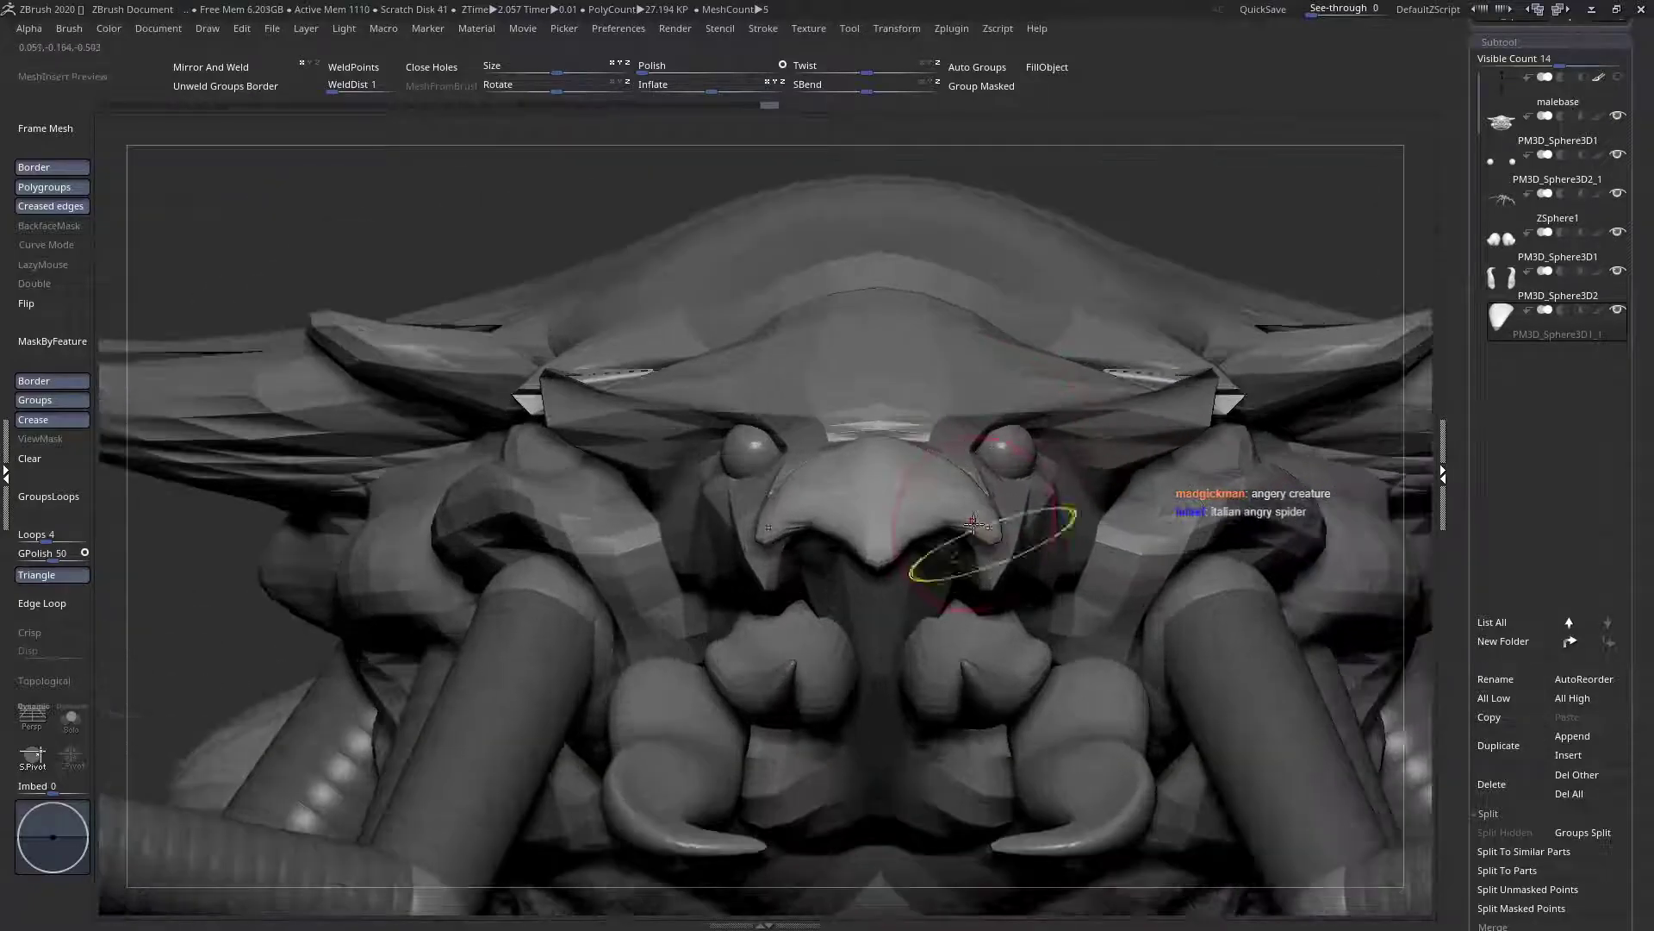
Push the beak tip back into the snout plate and smooth it into a flatter arch
{"action": "left_click_drag", "start_coordinate": [889, 556], "coordinate": [910, 527]}
{"action": "right_click_drag", "start_coordinate": [916, 517], "coordinate": [875, 550], "text": "ctrl"}
{"action": "left_click_drag", "start_coordinate": [874, 549], "coordinate": [865, 506], "text": "shift"}
{"action": "right_click_drag", "start_coordinate": [864, 506], "coordinate": [905, 470], "text": "shift"}
{"action": "key", "text": "space"}
{"action": "mouse_move", "coordinate": [896, 480]}
{"action": "left_mouse_down"}
{"action": "mouse_move", "coordinate": [888, 456]}
{"action": "mouse_move", "coordinate": [921, 446]}
{"action": "left_mouse_up"}
{"action": "right_click_drag", "start_coordinate": [921, 446], "coordinate": [960, 451]}
{"action": "mouse_move", "coordinate": [947, 450]}
{"action": "left_mouse_down", "text": "shift"}
{"action": "mouse_move", "coordinate": [927, 450]}
{"action": "mouse_move", "coordinate": [1013, 507]}
{"action": "left_mouse_up", "text": "shift"}
{"action": "right_click_drag", "start_coordinate": [1013, 507], "coordinate": [973, 525]}
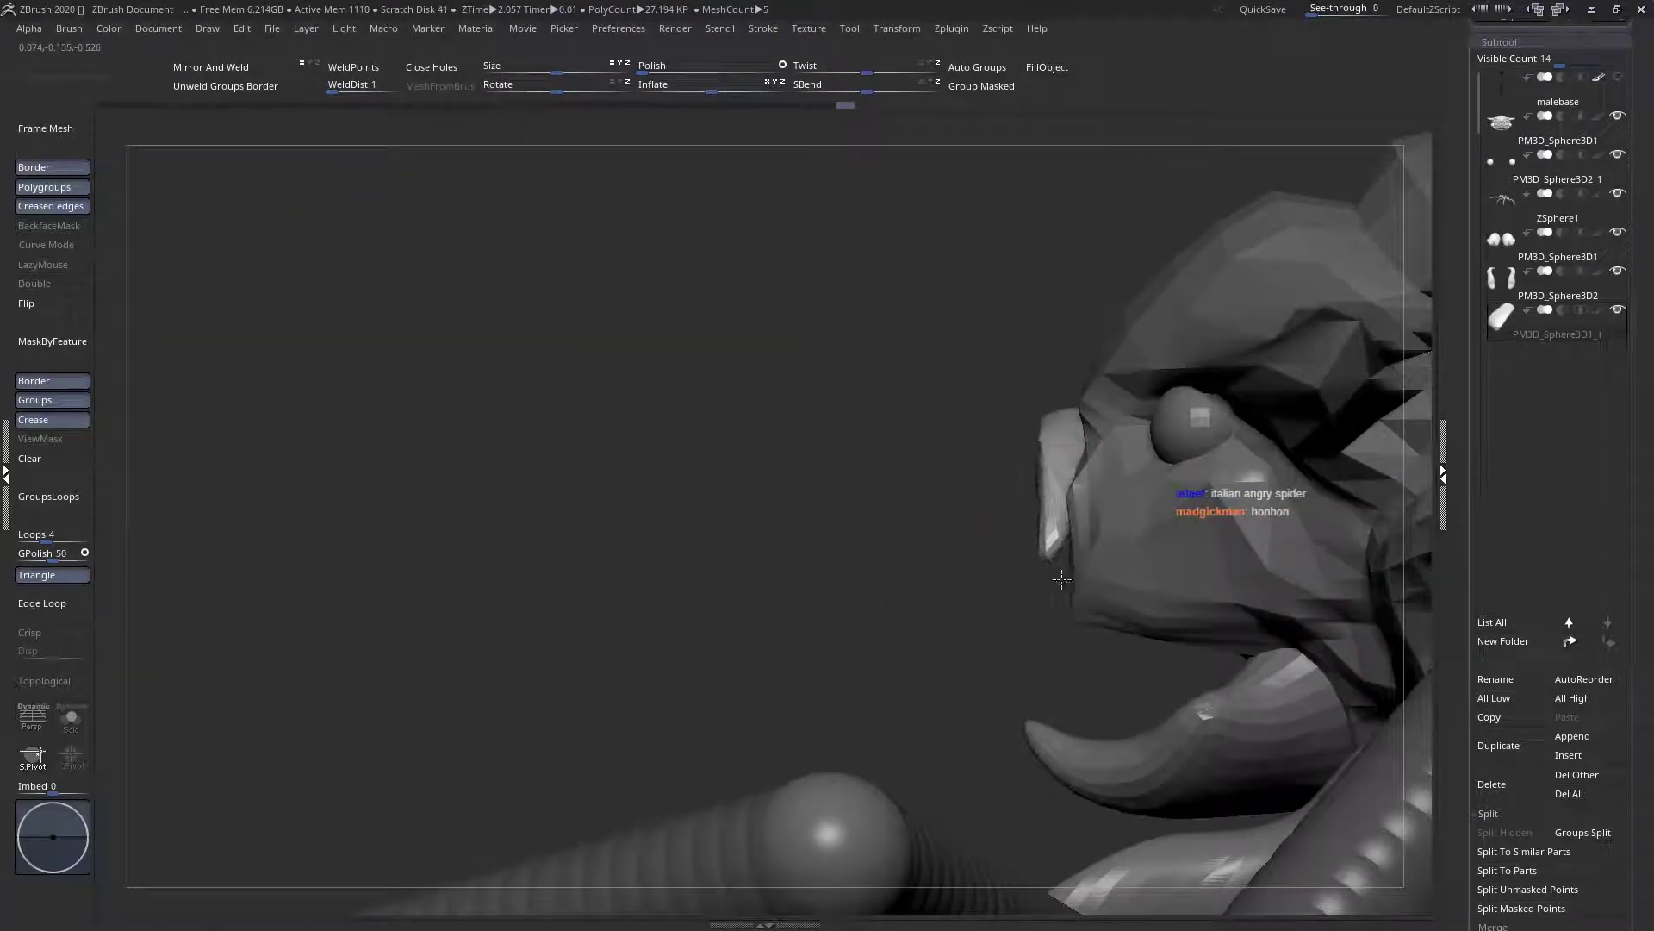
Reshape the flattened plate's outer edge from the side with the Move brush
{"action": "right_click_drag", "start_coordinate": [1081, 514], "coordinate": [1148, 517]}
{"action": "mouse_move", "coordinate": [1040, 554]}
{"action": "left_mouse_down"}
{"action": "mouse_move", "coordinate": [1048, 570]}
{"action": "mouse_move", "coordinate": [983, 459]}
{"action": "mouse_move", "coordinate": [939, 456]}
{"action": "left_mouse_up"}
{"action": "right_click_drag", "start_coordinate": [927, 483], "coordinate": [921, 463], "text": "shift"}
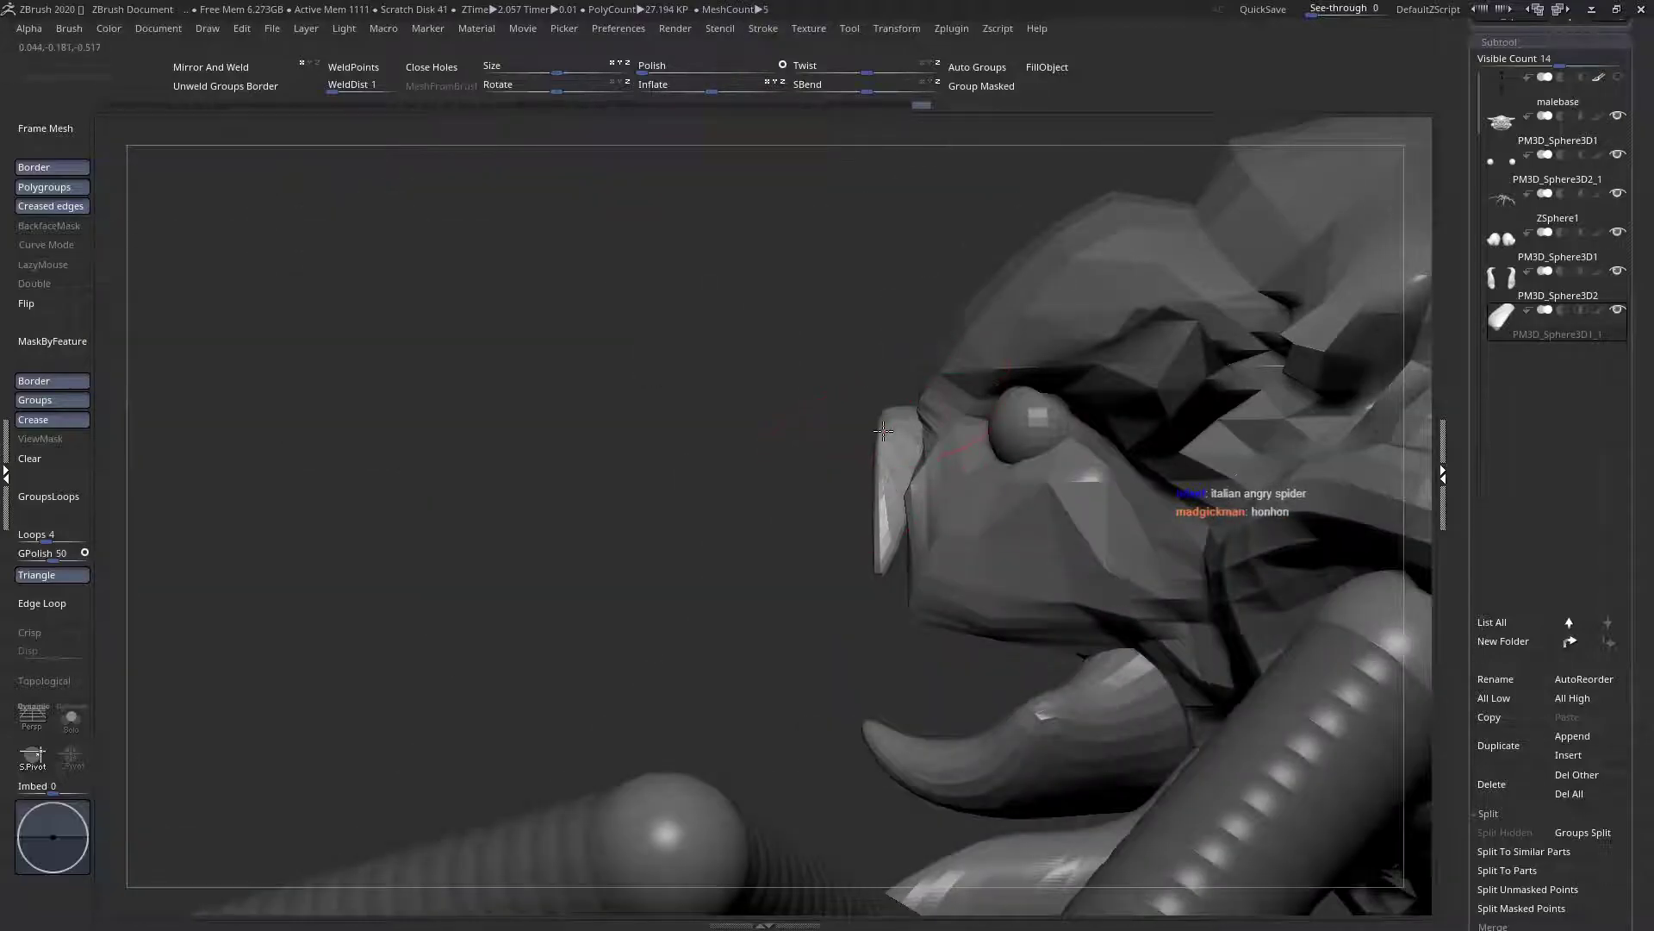
{"action": "right_click_drag", "start_coordinate": [922, 532], "coordinate": [746, 381]}
Choose the IMM_Monster_Teeth insert brush with the head mesh active and expand its set of insert meshes
{"action": "key", "text": "space"}
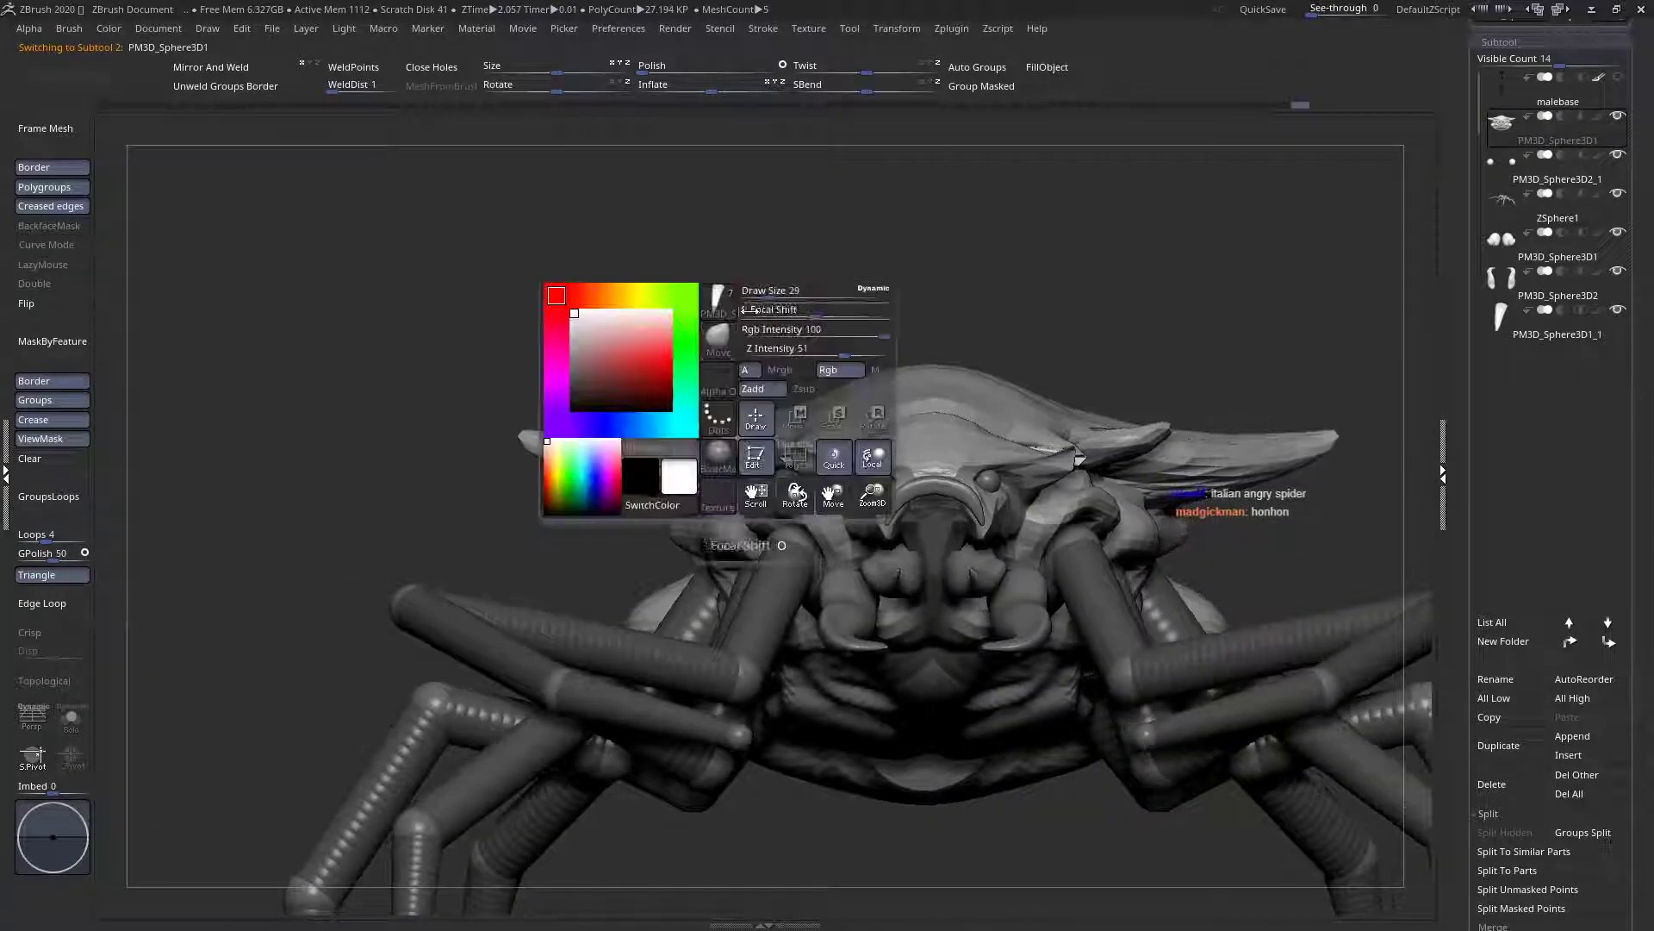
{"action": "left_click", "coordinate": [714, 345]}
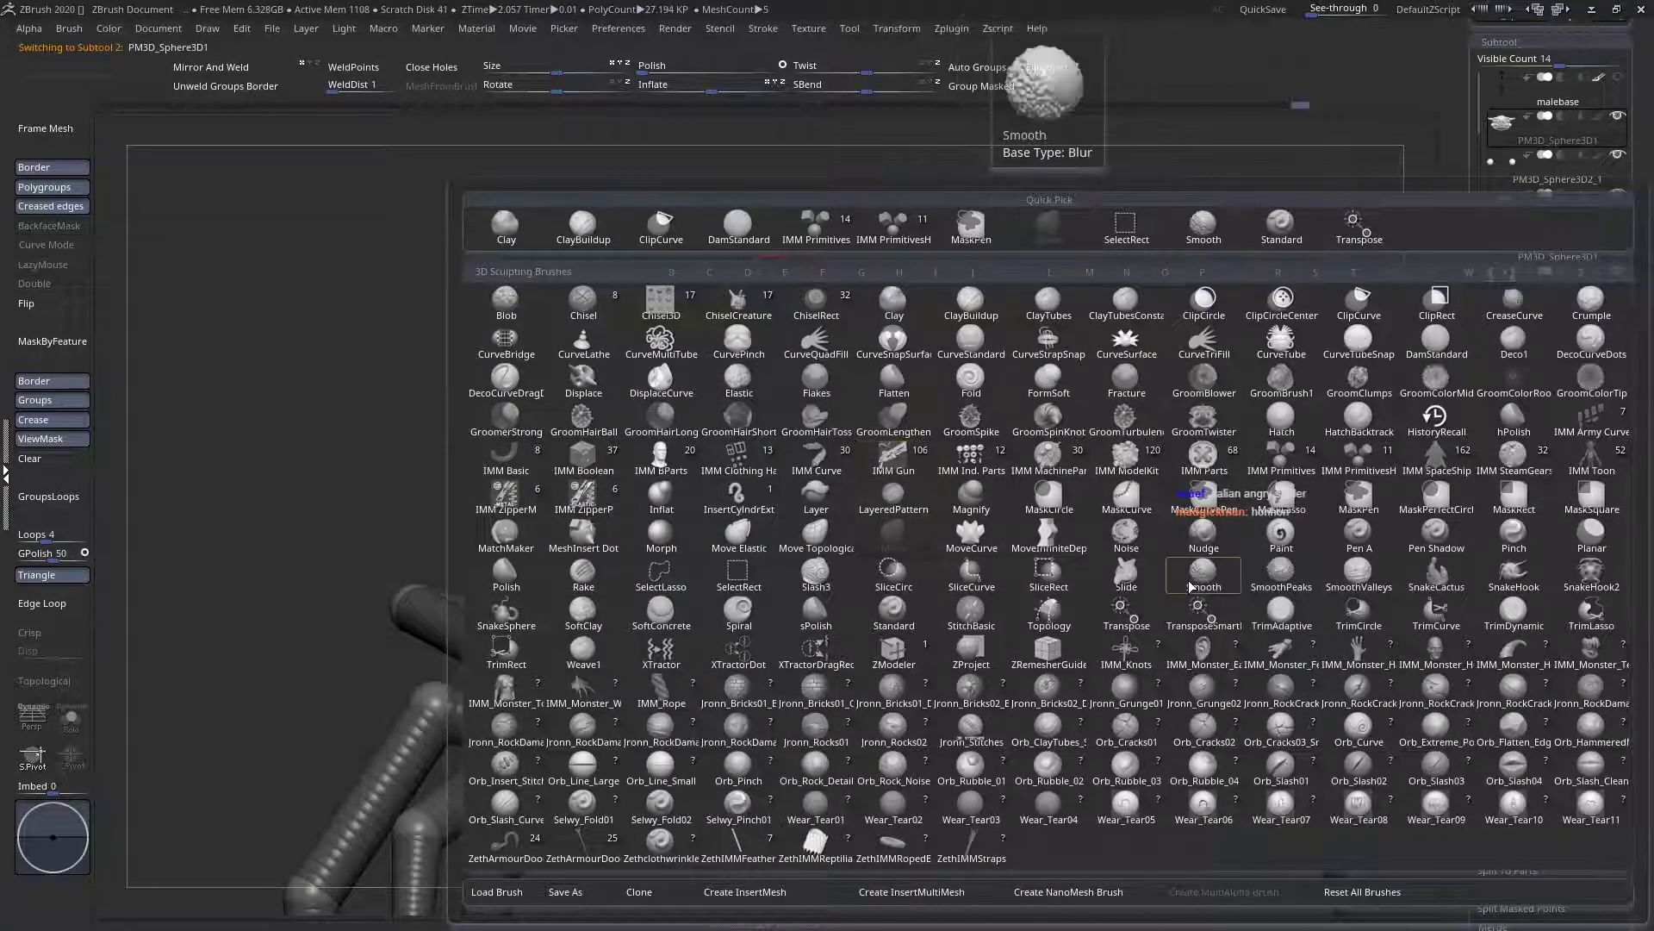
{"action": "key", "text": "i"}
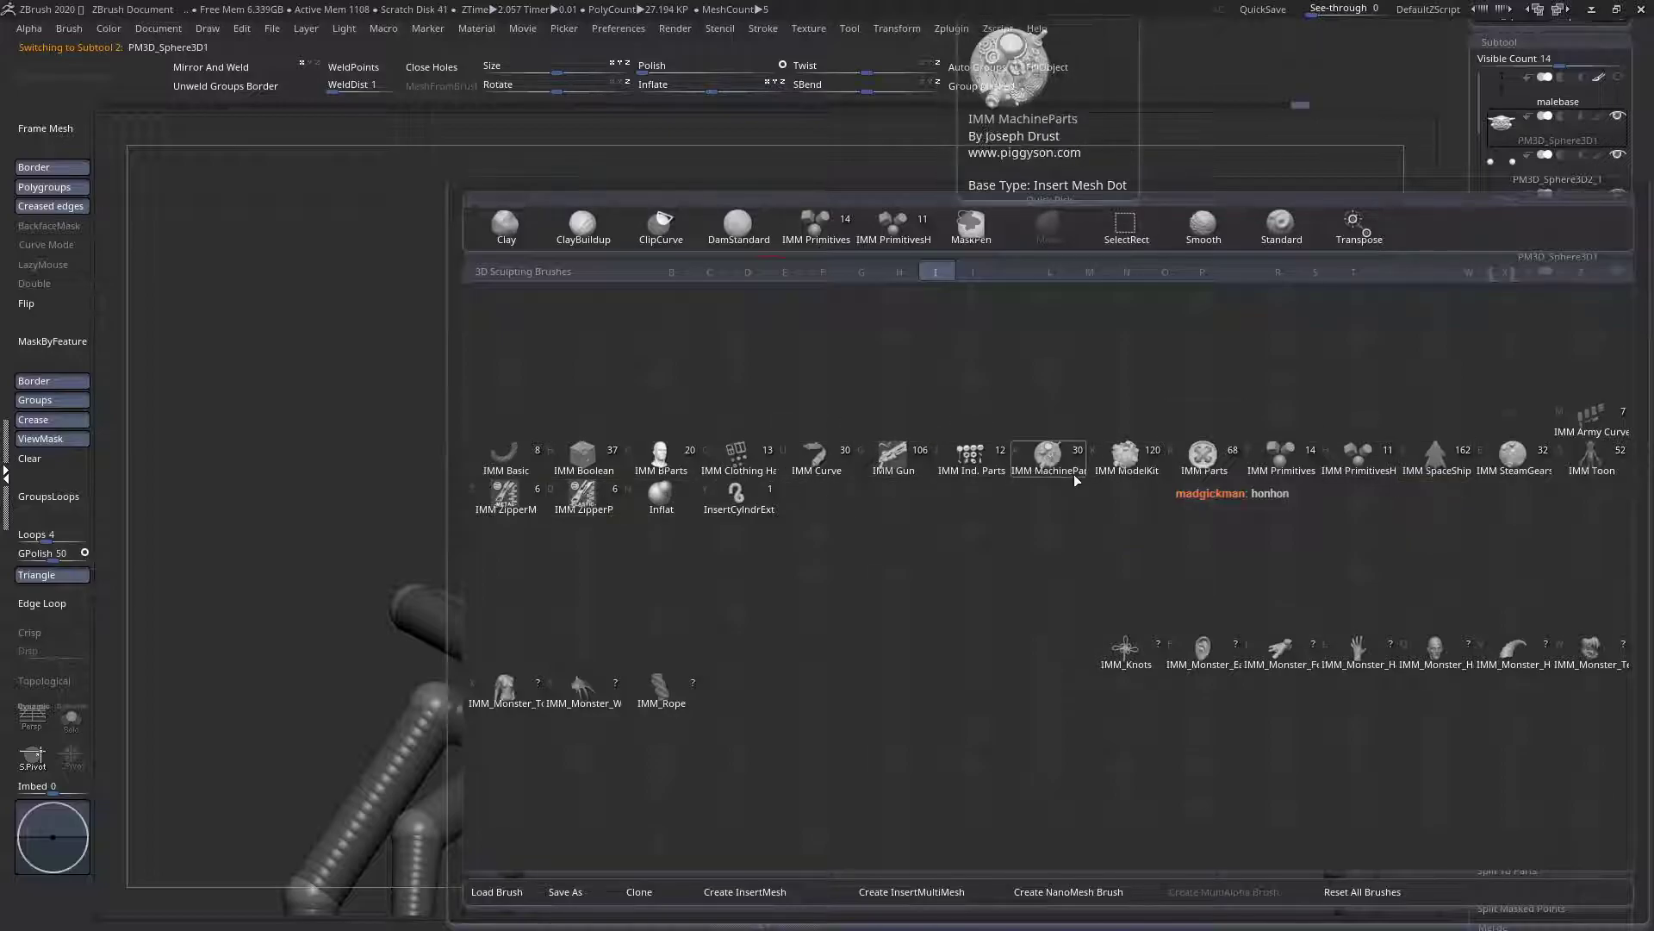
{"action": "left_click_drag", "start_coordinate": [203, 242], "coordinate": [172, 164]}
{"action": "key", "text": "space"}
{"action": "left_click", "coordinate": [646, 333]}
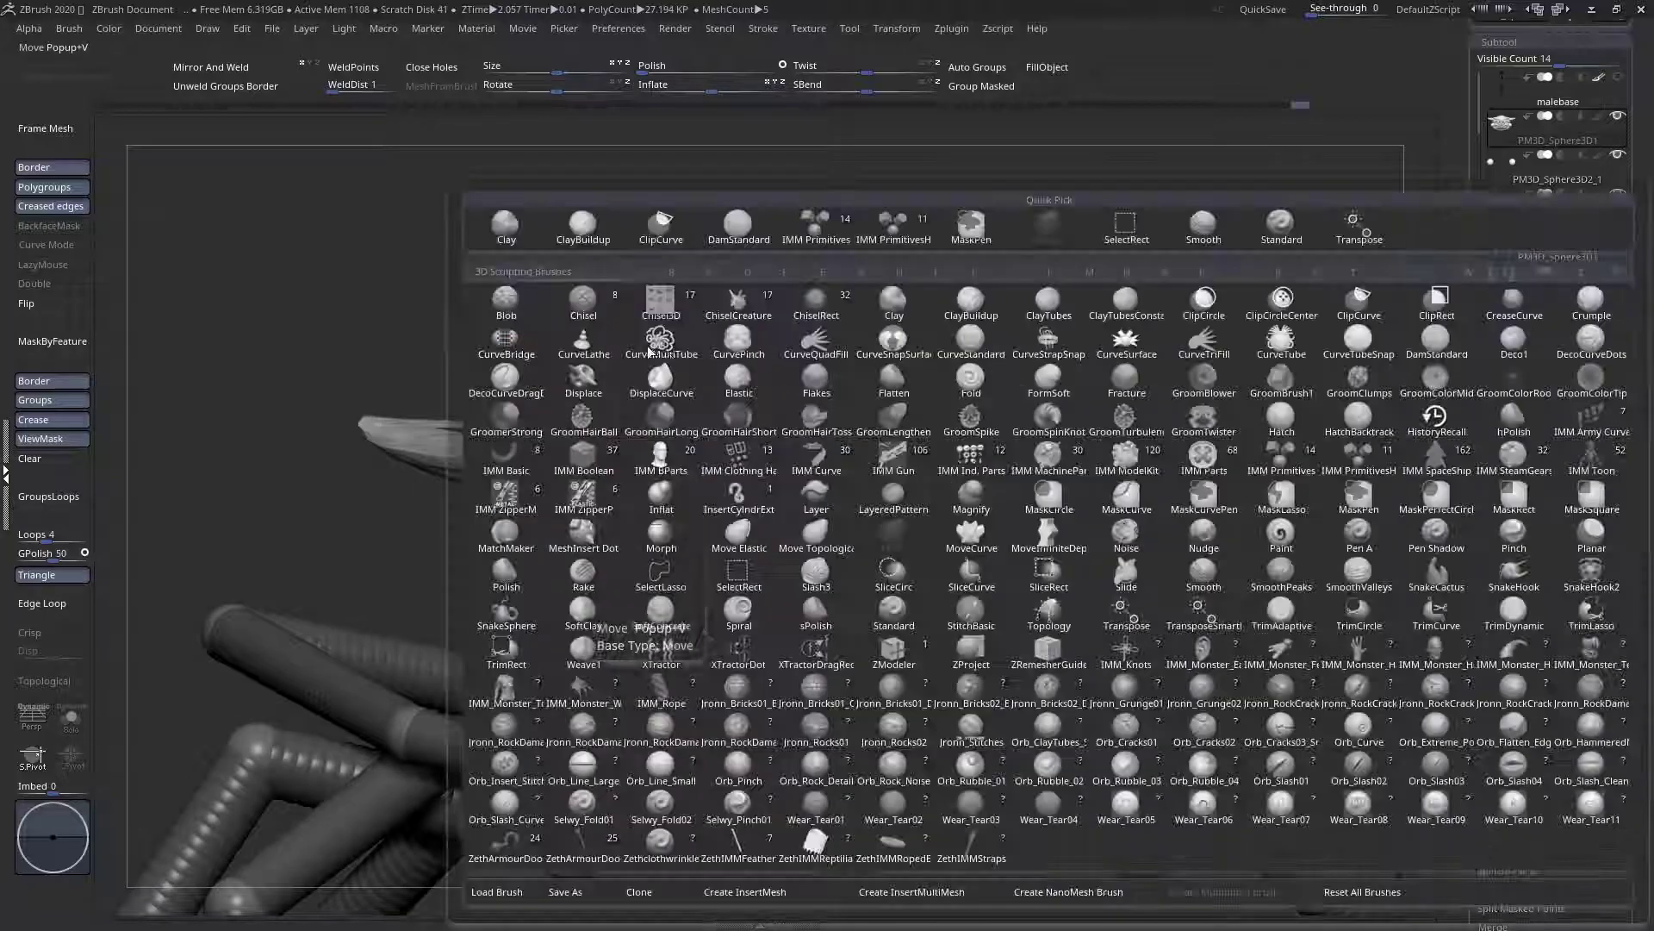
{"action": "key", "text": "i"}
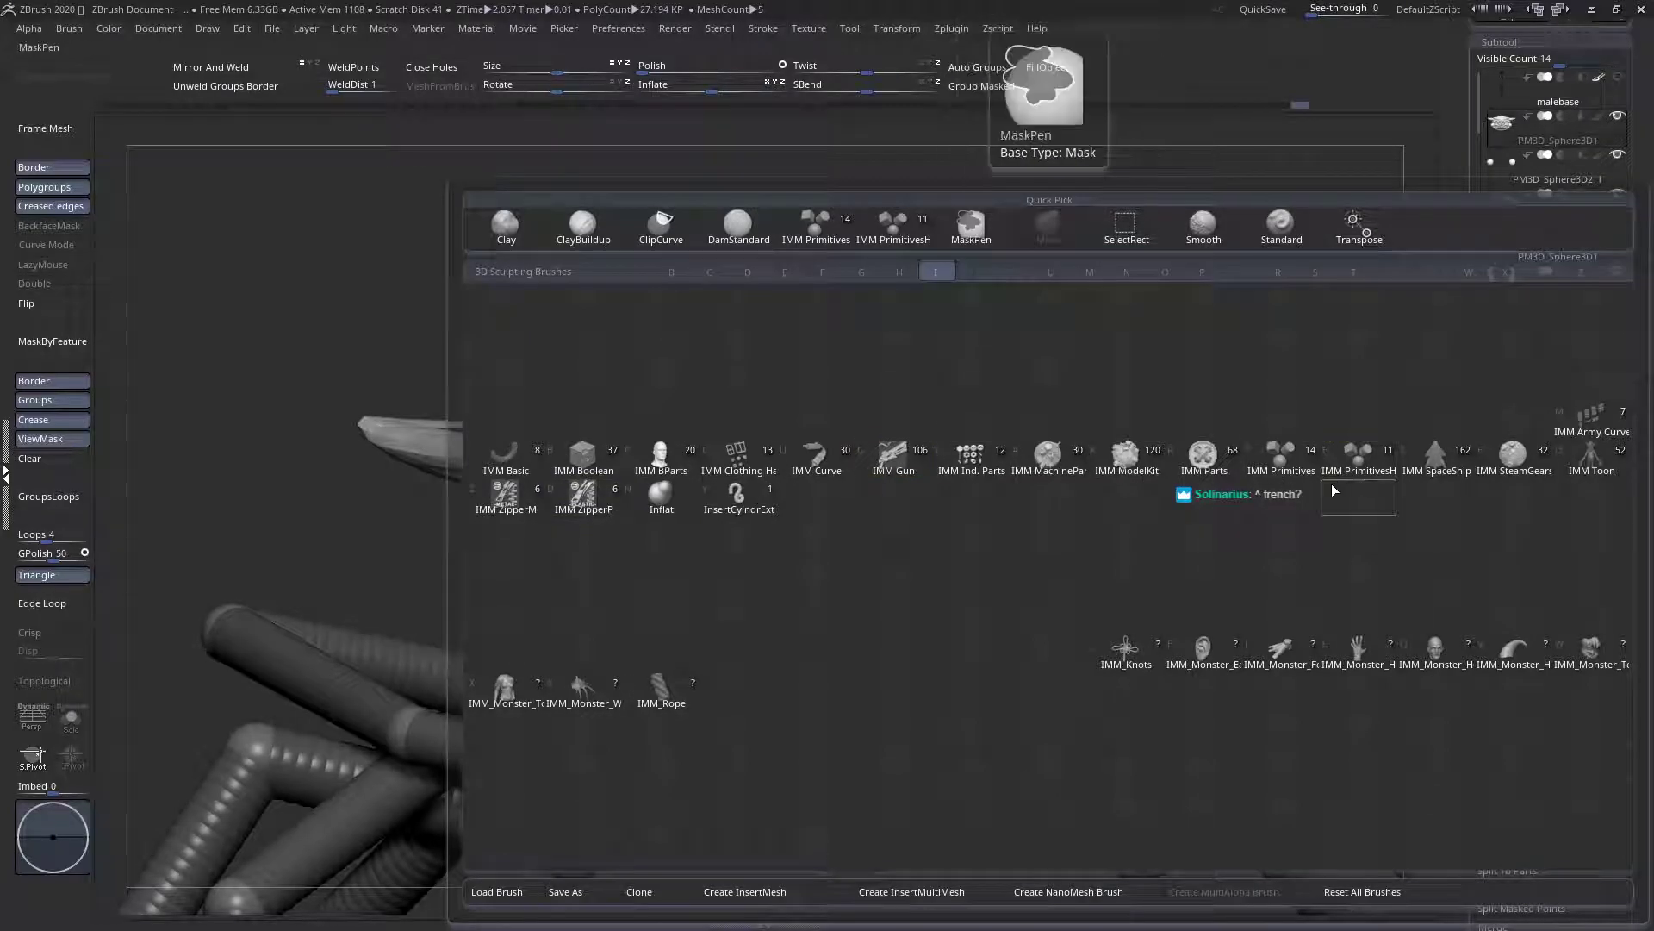
{"action": "left_click", "coordinate": [1590, 647]}
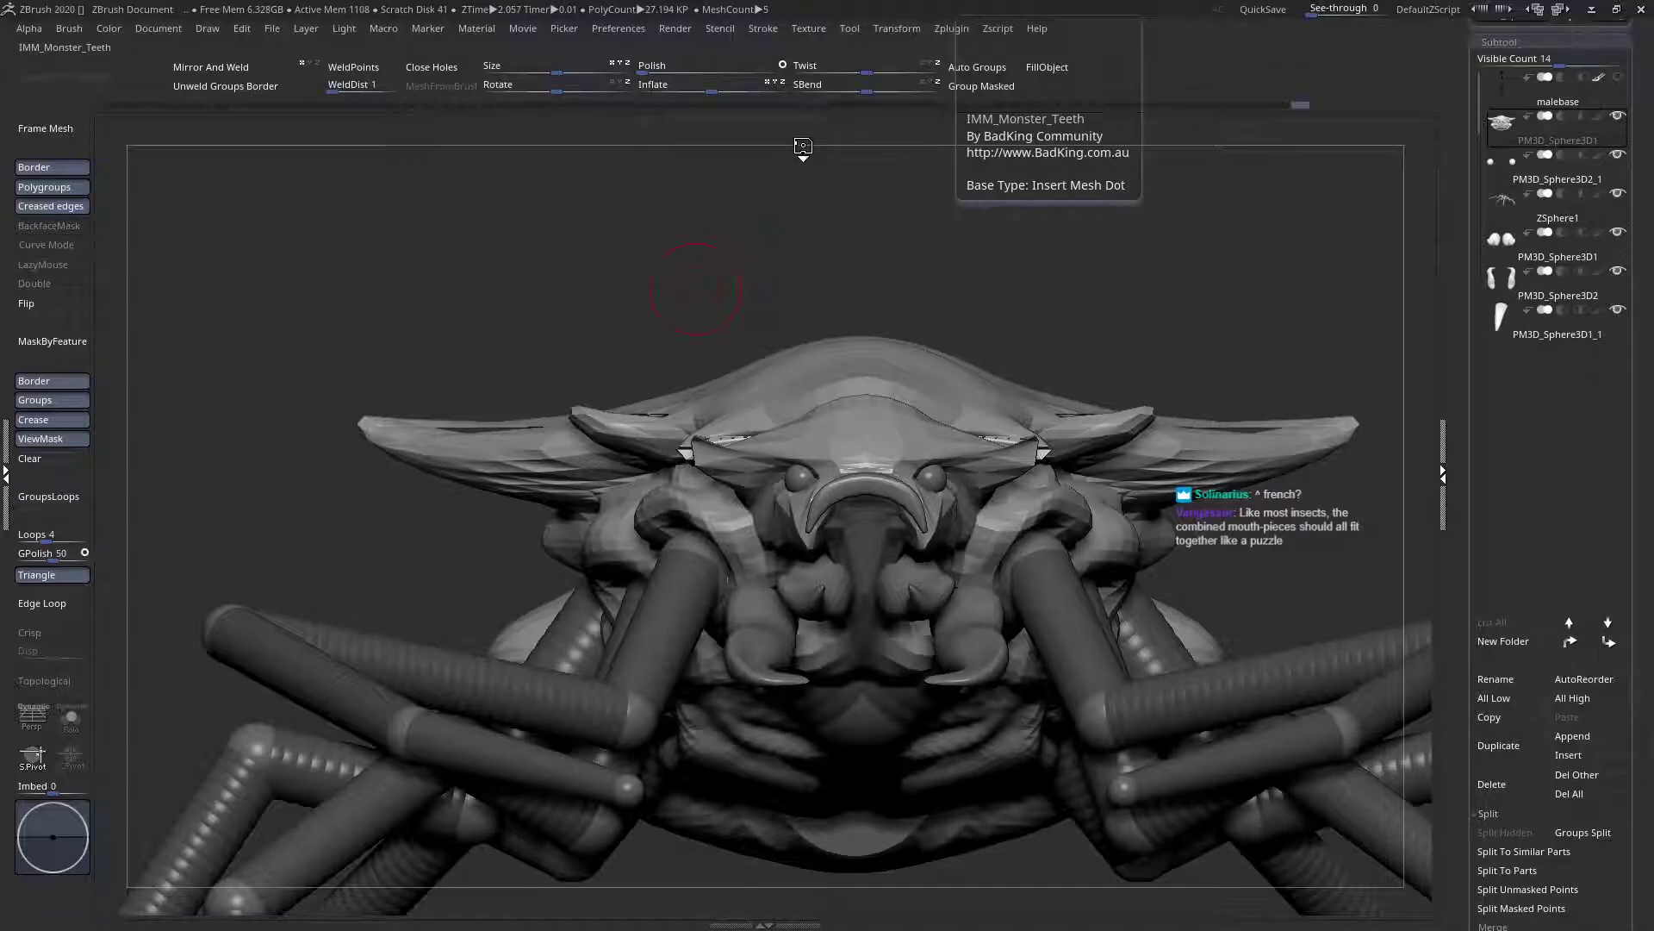
{"action": "left_click", "coordinate": [803, 146]}
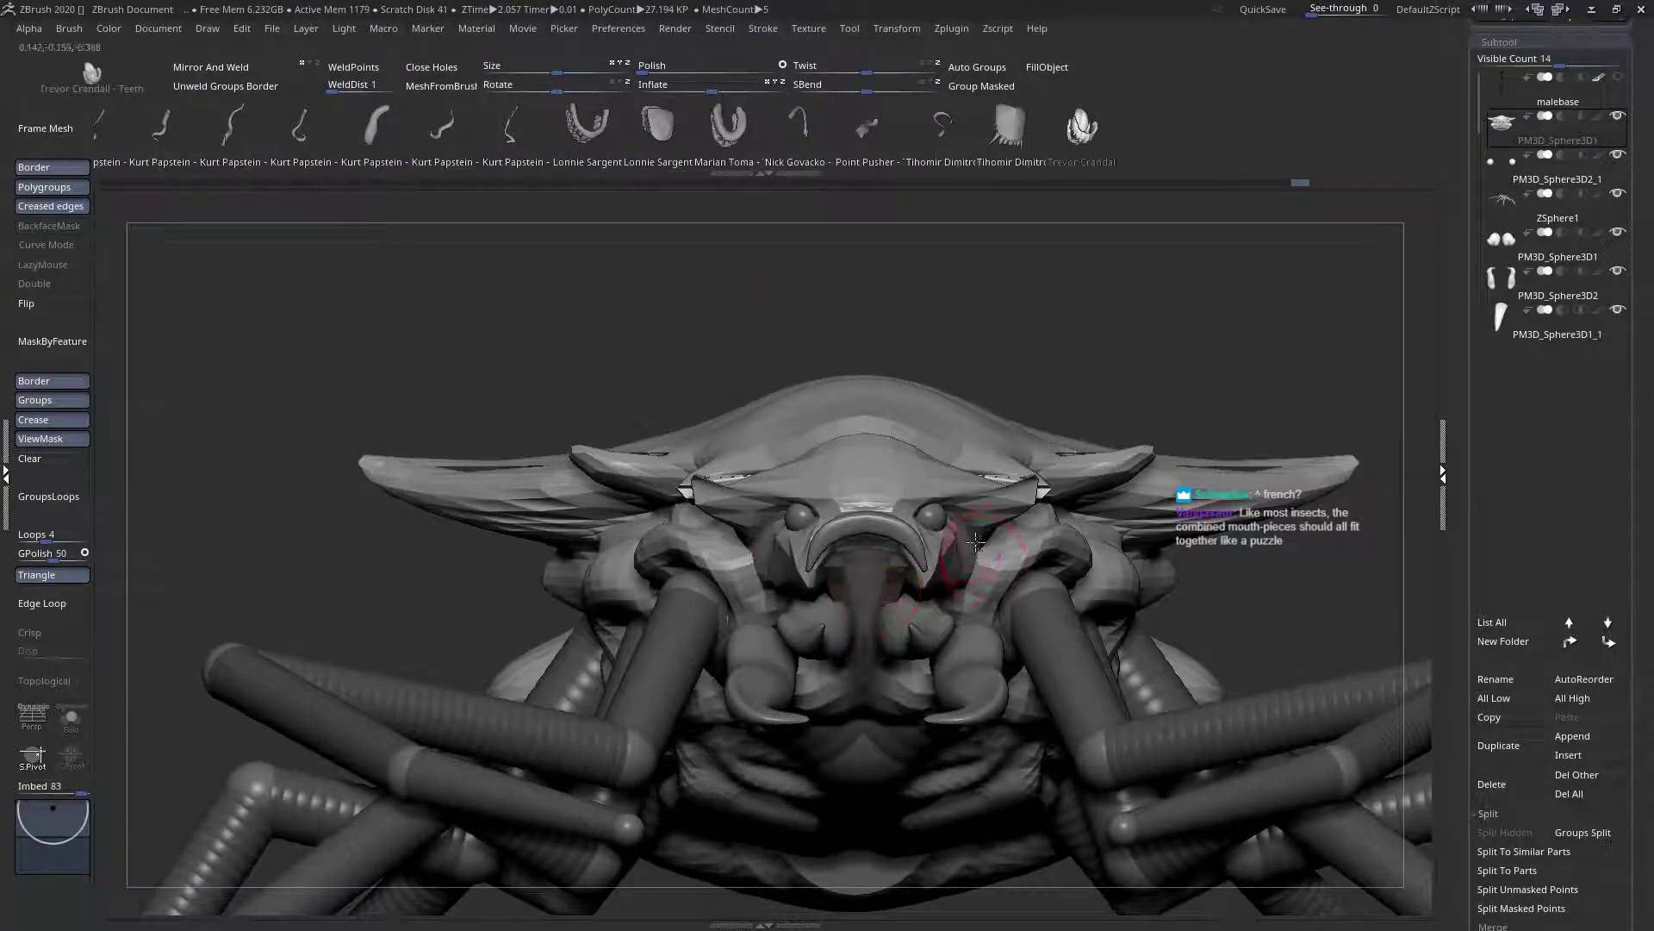
Insert the full monster teeth mesh into the head at the mouth below the snout plate
{"action": "right_click_drag", "start_coordinate": [855, 569], "coordinate": [868, 427], "text": "alt"}
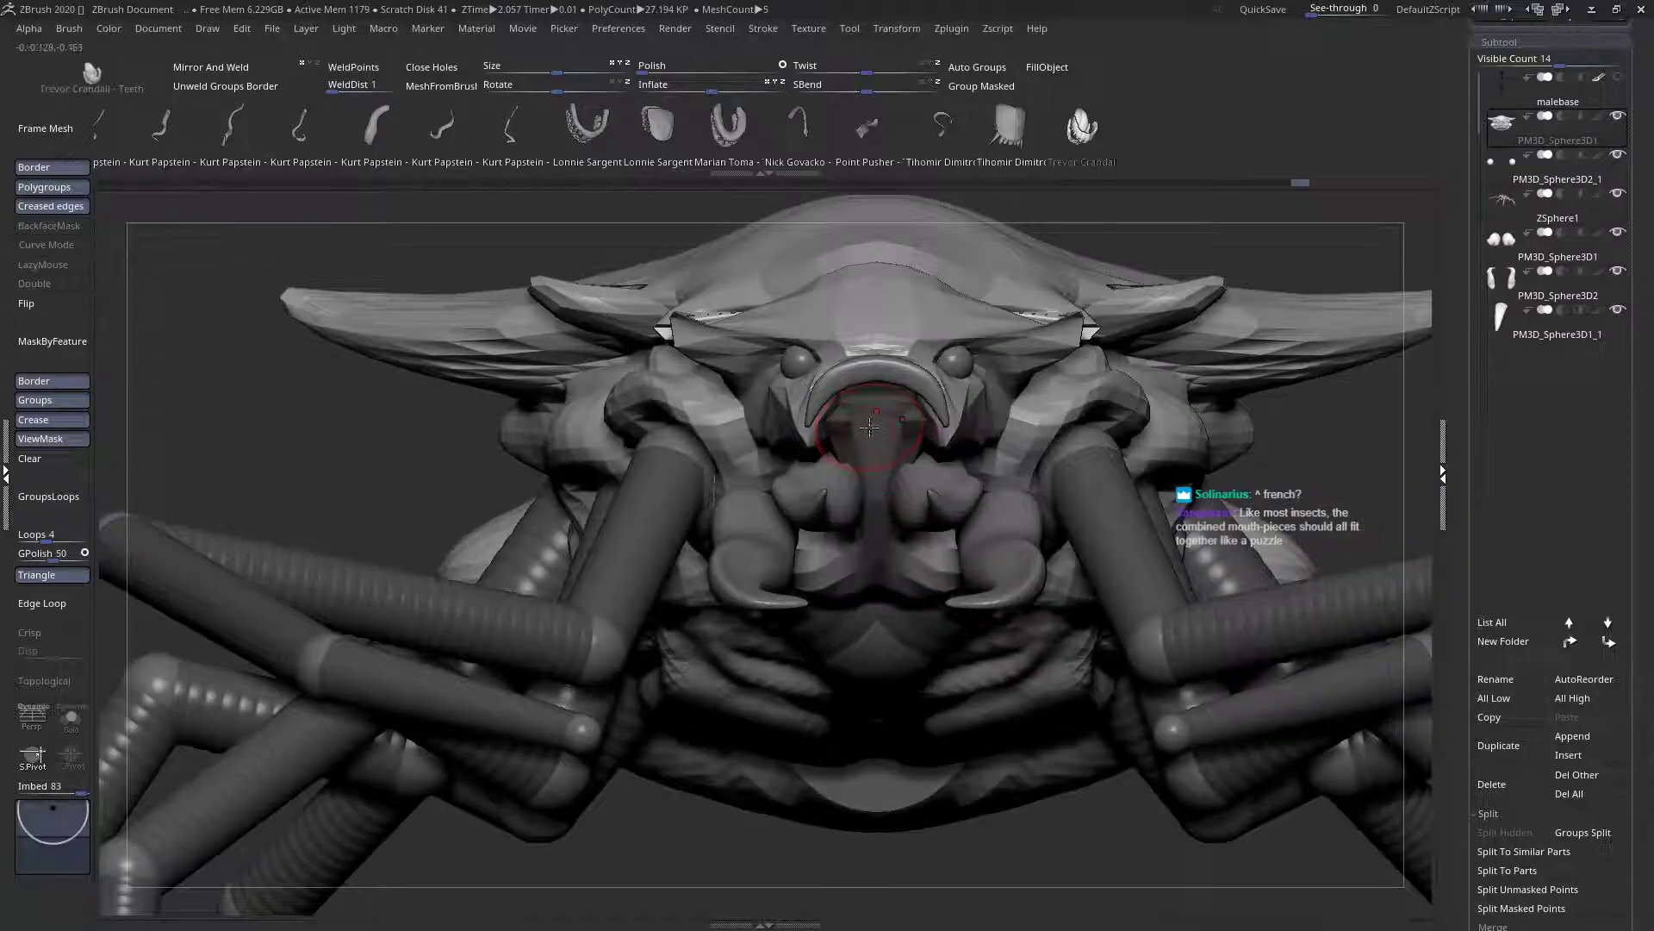
{"action": "left_click_drag", "start_coordinate": [878, 450], "coordinate": [876, 594]}
{"action": "right_click_drag", "start_coordinate": [842, 538], "coordinate": [793, 539], "text": "shift"}
Position the inserted teeth at the mouth with Transpose lines from the front and the side
{"action": "key", "text": "w"}
{"action": "mouse_move", "coordinate": [929, 446]}
{"action": "left_mouse_down", "text": "shift"}
{"action": "mouse_move", "coordinate": [659, 419]}
{"action": "mouse_move", "coordinate": [675, 358]}
{"action": "mouse_move", "coordinate": [893, 251]}
{"action": "left_mouse_up", "text": "shift"}
{"action": "key", "text": "q"}
{"action": "mouse_move", "coordinate": [984, 412]}
{"action": "right_mouse_down"}
{"action": "mouse_move", "coordinate": [1060, 443]}
{"action": "mouse_move", "coordinate": [679, 503]}
{"action": "right_mouse_up"}
{"action": "key", "text": "w"}
{"action": "left_click_drag", "start_coordinate": [887, 491], "coordinate": [546, 491], "text": "shift"}
{"action": "mouse_move", "coordinate": [836, 463]}
{"action": "left_mouse_down", "text": "shift"}
{"action": "mouse_move", "coordinate": [663, 465]}
{"action": "mouse_move", "coordinate": [651, 270]}
{"action": "mouse_move", "coordinate": [465, 271]}
{"action": "left_mouse_up", "text": "shift"}
{"action": "key", "text": "q"}
Split the inserted teeth from the head mesh into their own subtool
{"action": "right_click_drag", "start_coordinate": [491, 288], "coordinate": [939, 425]}
{"action": "right_click_drag", "start_coordinate": [727, 377], "coordinate": [881, 335], "text": "ctrl"}
{"action": "right_click_drag", "start_coordinate": [938, 401], "coordinate": [940, 450], "text": "ctrl"}
{"action": "key", "text": "shift+f"}
{"action": "key", "text": "shift+f"}
{"action": "right_click_drag", "start_coordinate": [1120, 422], "coordinate": [785, 375]}
{"action": "left_click", "coordinate": [1215, 461], "text": "ctrl+shift"}
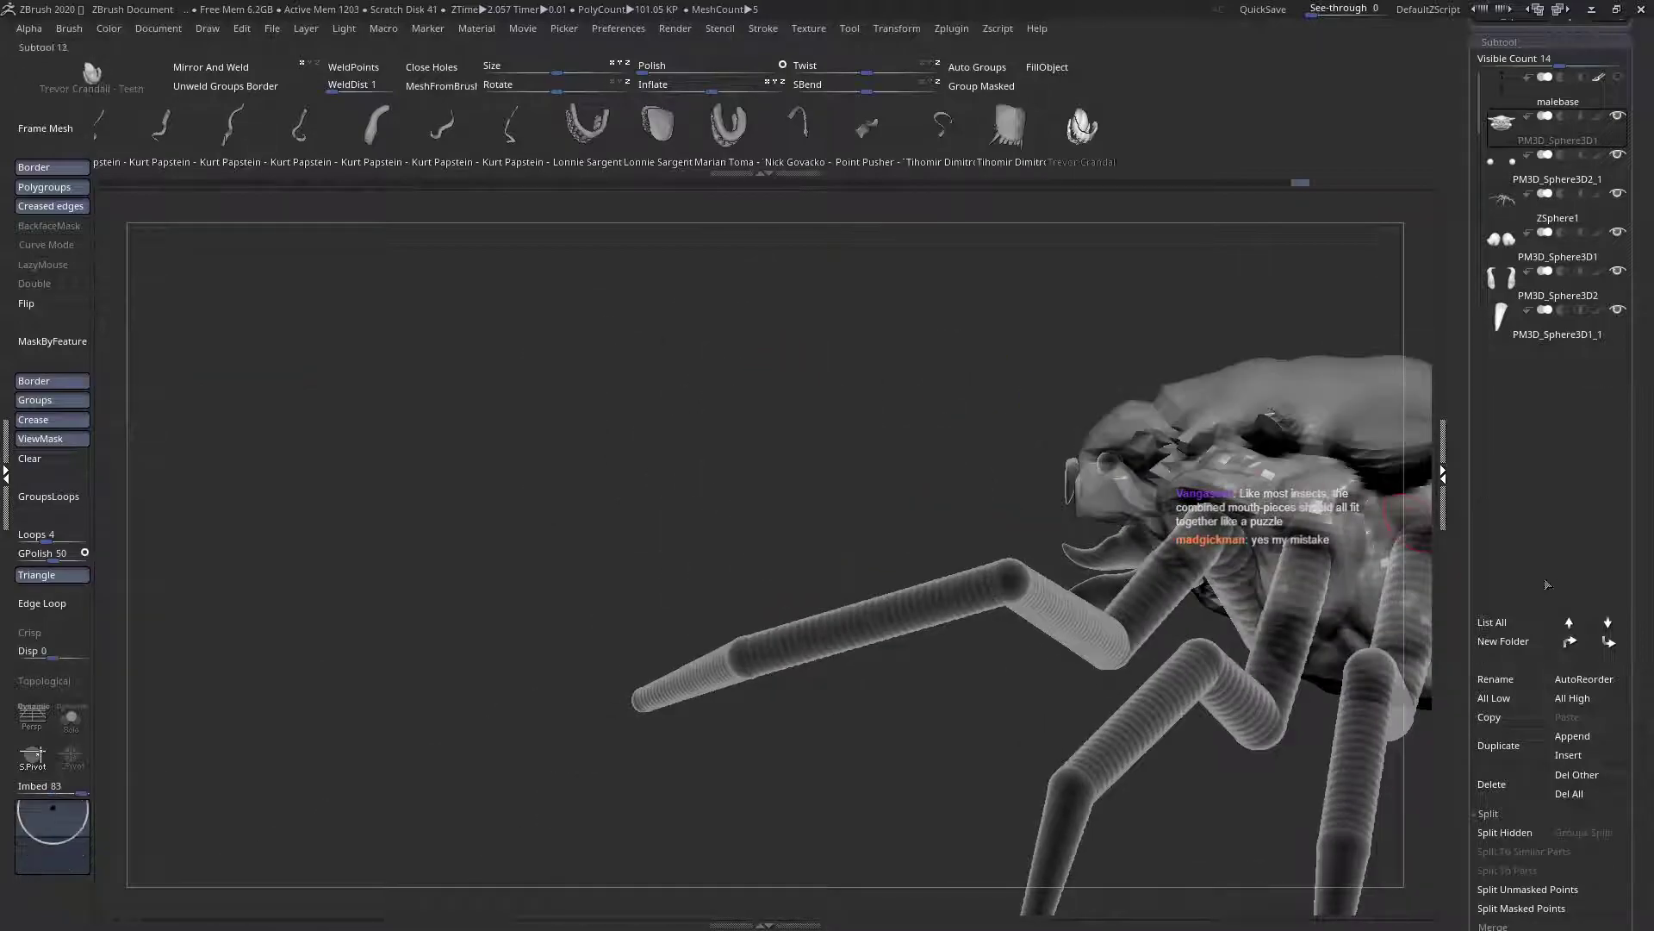
{"action": "left_click", "coordinate": [1492, 784]}
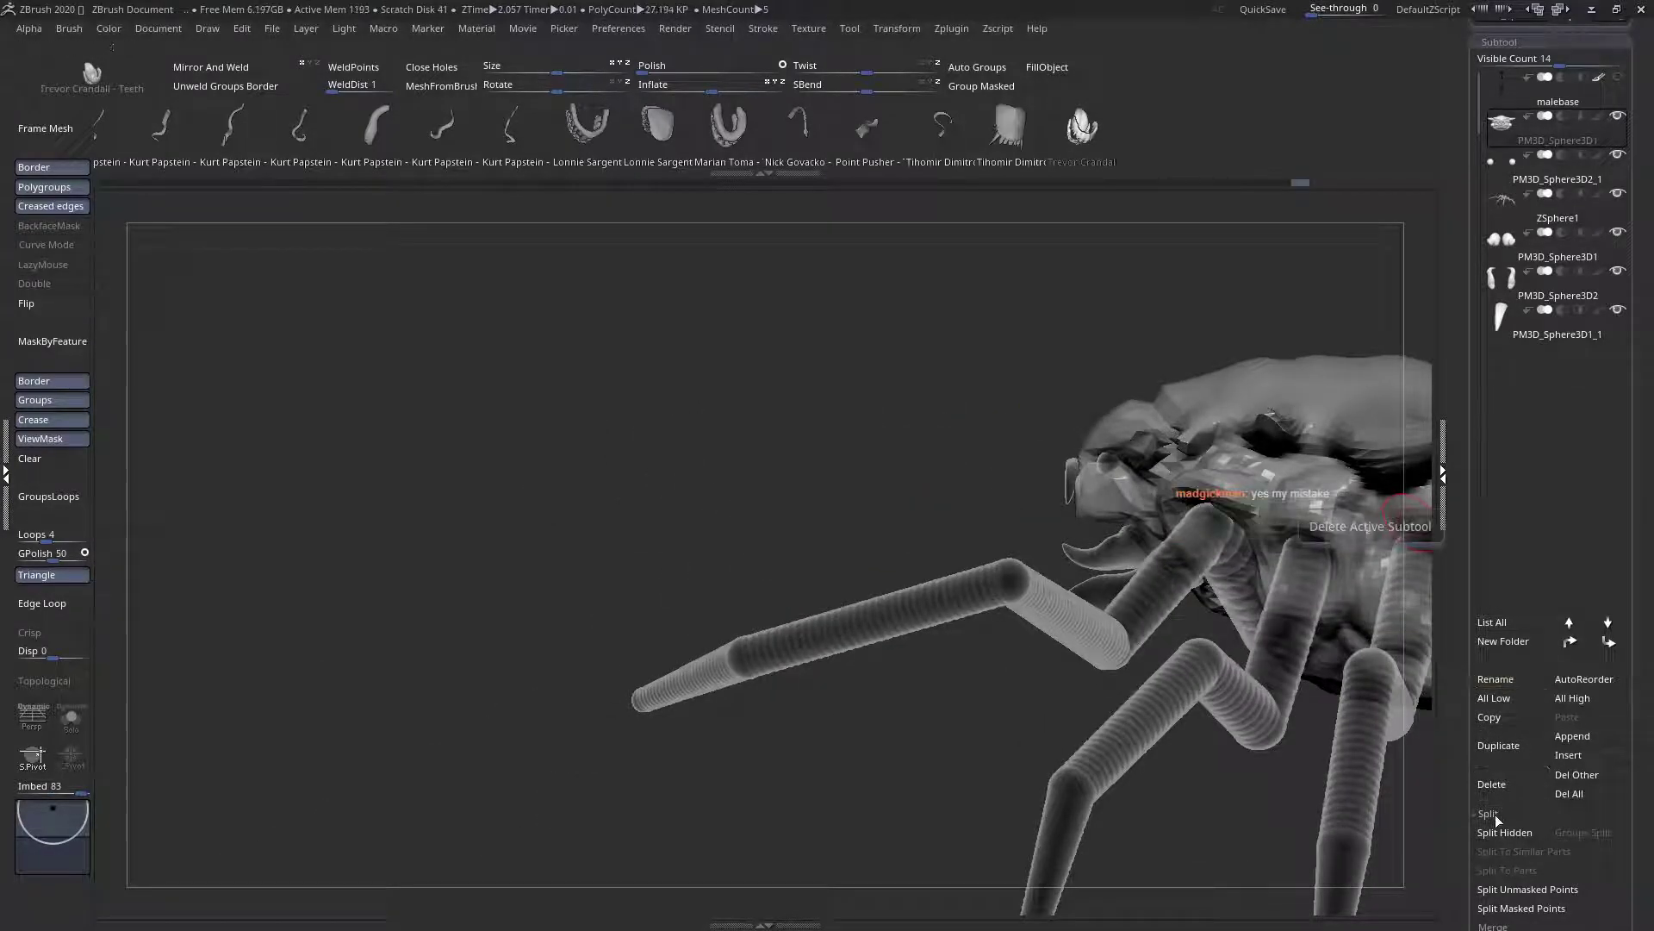
Make the new teeth subtool active and display its polygroups and wireframe from the front
{"action": "left_click", "coordinate": [772, 417], "text": "alt"}
{"action": "mouse_move", "coordinate": [687, 421]}
{"action": "right_mouse_down"}
{"action": "mouse_move", "coordinate": [857, 431]}
{"action": "mouse_move", "coordinate": [942, 584]}
{"action": "right_mouse_up"}
{"action": "key", "text": "b"}
{"action": "key", "text": "m"}
{"action": "key", "text": "v"}
{"action": "right_click_drag", "start_coordinate": [853, 379], "coordinate": [881, 499], "text": "alt"}
{"action": "key", "text": "shift+f"}
Choose the SelectLasso brush and isolate polygroups of the monster teeth mesh before restoring its full visibility
{"action": "key", "text": "space"}
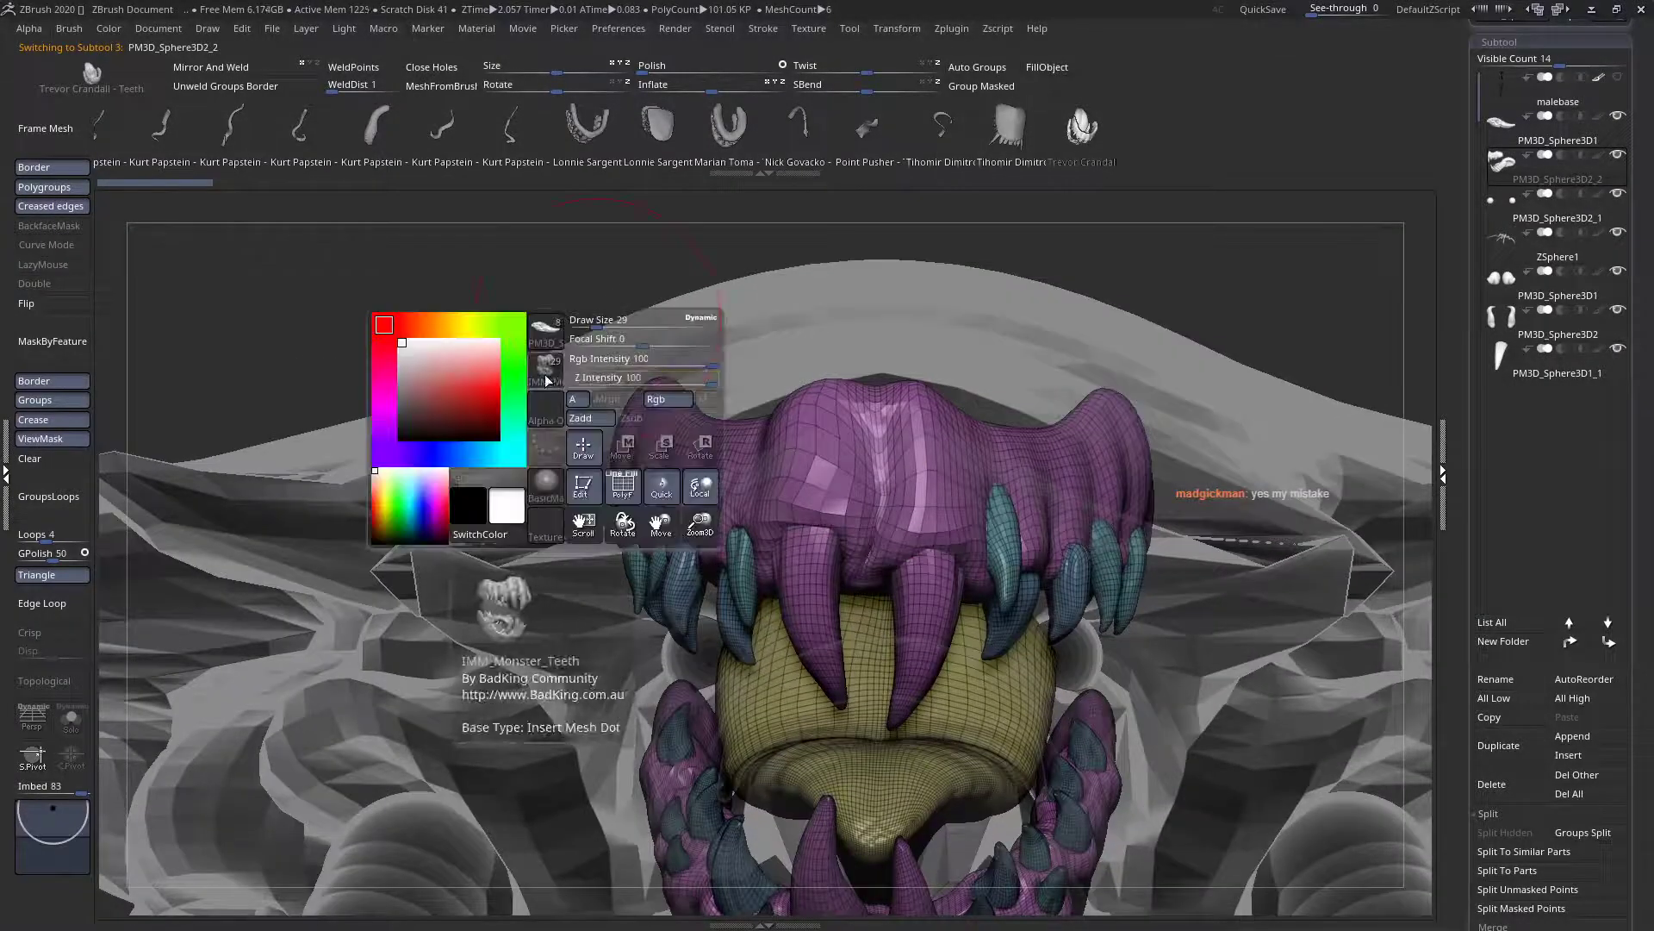
{"action": "key", "text": "b"}
{"action": "key", "text": "s"}
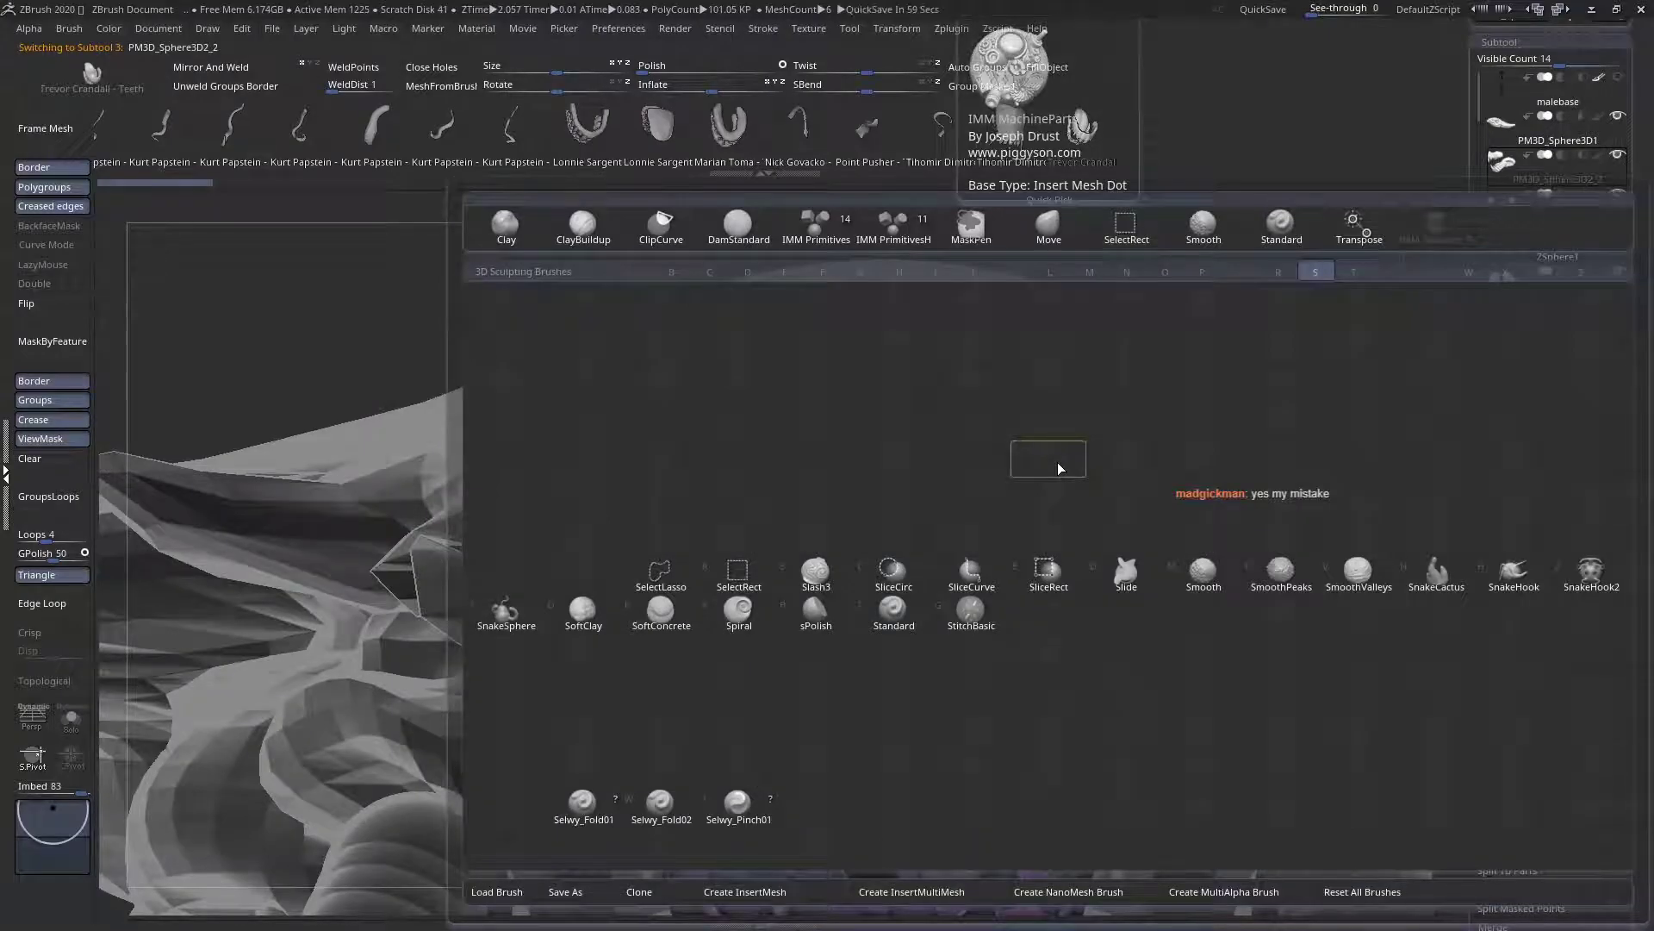
{"action": "key", "text": "l"}
{"action": "right_click_drag", "start_coordinate": [896, 379], "coordinate": [848, 504], "text": "ctrl"}
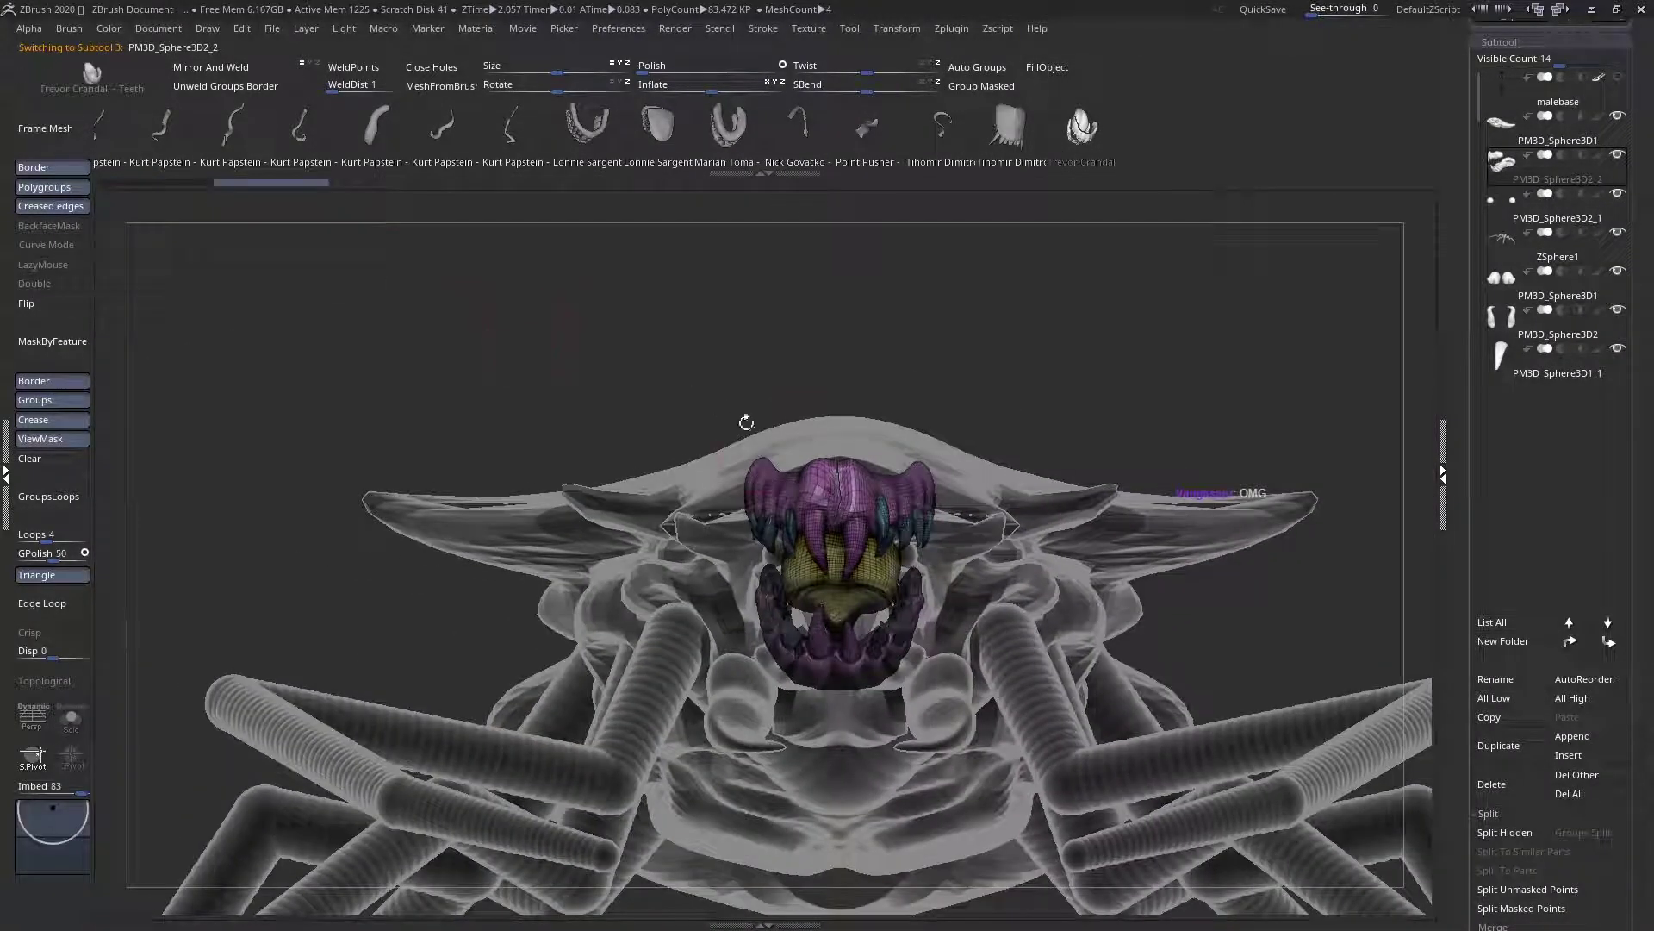
{"action": "mouse_move", "coordinate": [746, 428]}
{"action": "right_mouse_down"}
{"action": "mouse_move", "coordinate": [754, 652]}
{"action": "mouse_move", "coordinate": [849, 632]}
{"action": "mouse_move", "coordinate": [816, 391]}
{"action": "mouse_move", "coordinate": [836, 560]}
{"action": "mouse_move", "coordinate": [781, 631]}
{"action": "mouse_move", "coordinate": [848, 698]}
{"action": "mouse_move", "coordinate": [848, 591]}
{"action": "mouse_move", "coordinate": [863, 594]}
{"action": "right_mouse_up"}
{"action": "left_click", "coordinate": [849, 622], "text": "ctrl+shift"}
{"action": "mouse_move", "coordinate": [819, 454]}
{"action": "right_mouse_down"}
{"action": "mouse_move", "coordinate": [840, 457]}
{"action": "mouse_move", "coordinate": [824, 477]}
{"action": "right_mouse_up"}
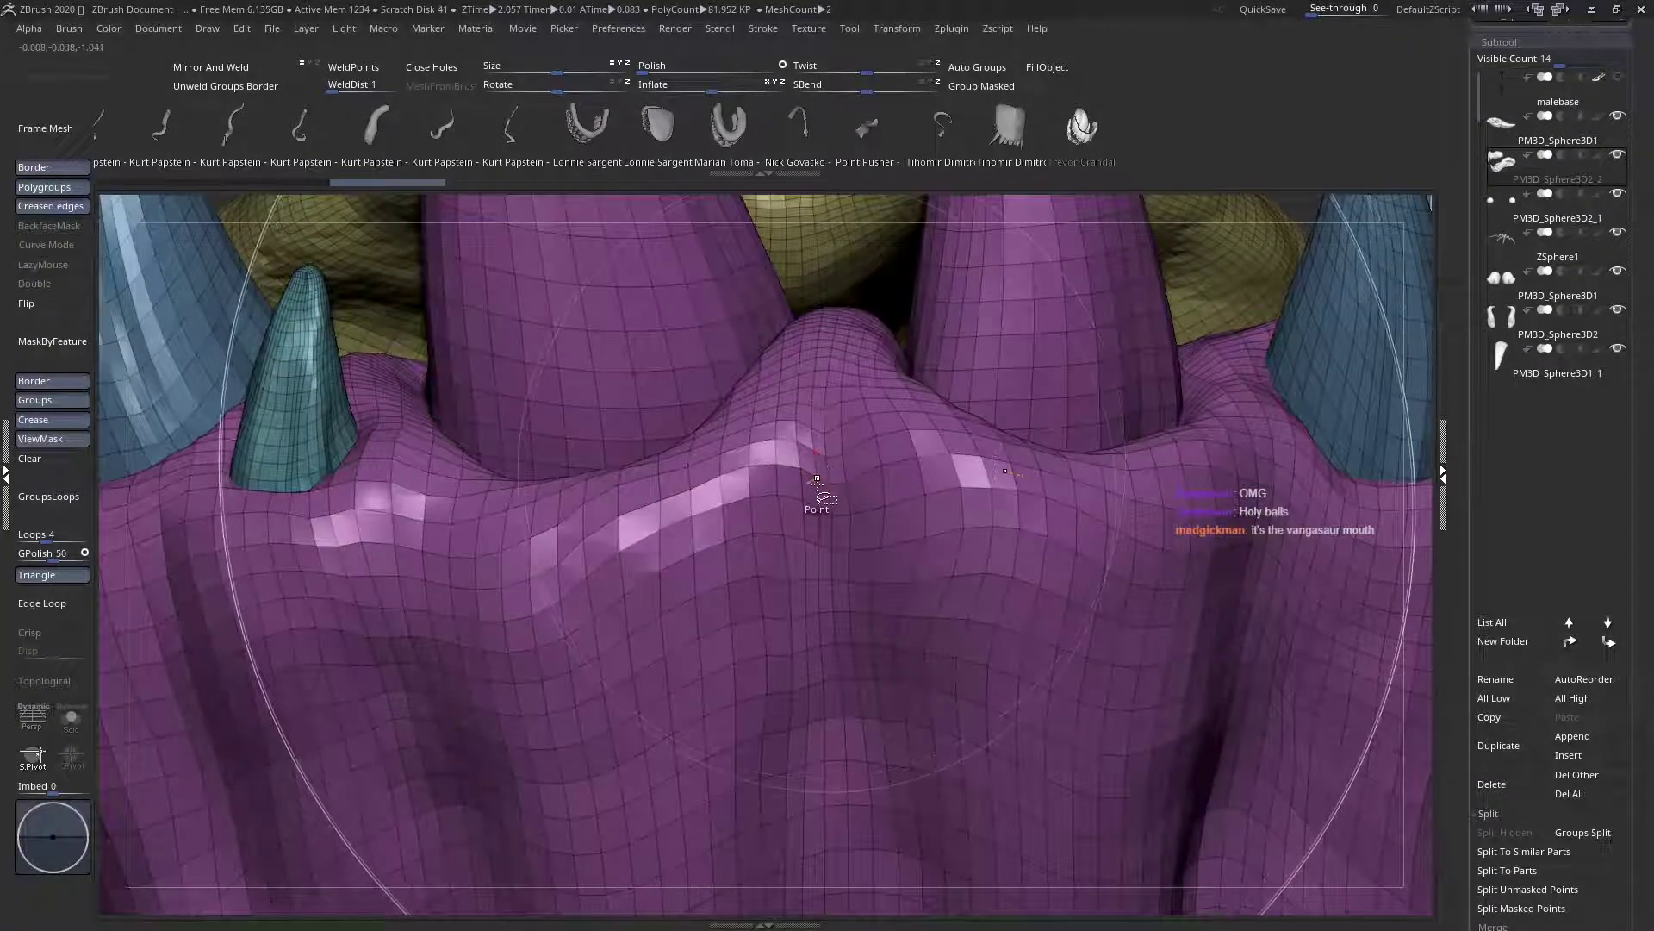
{"action": "left_click", "coordinate": [823, 491], "text": "ctrl+shift"}
{"action": "right_click_drag", "start_coordinate": [900, 497], "coordinate": [345, 233], "text": "ctrl"}
{"action": "left_click", "coordinate": [381, 280], "text": "ctrl+shift"}
{"action": "mouse_move", "coordinate": [840, 388]}
{"action": "right_mouse_down"}
{"action": "mouse_move", "coordinate": [844, 578]}
{"action": "mouse_move", "coordinate": [666, 346]}
{"action": "right_mouse_up"}
Select the Move brush and inspect the teeth from the side and front, toggling the wireframe display
{"action": "key", "text": "space"}
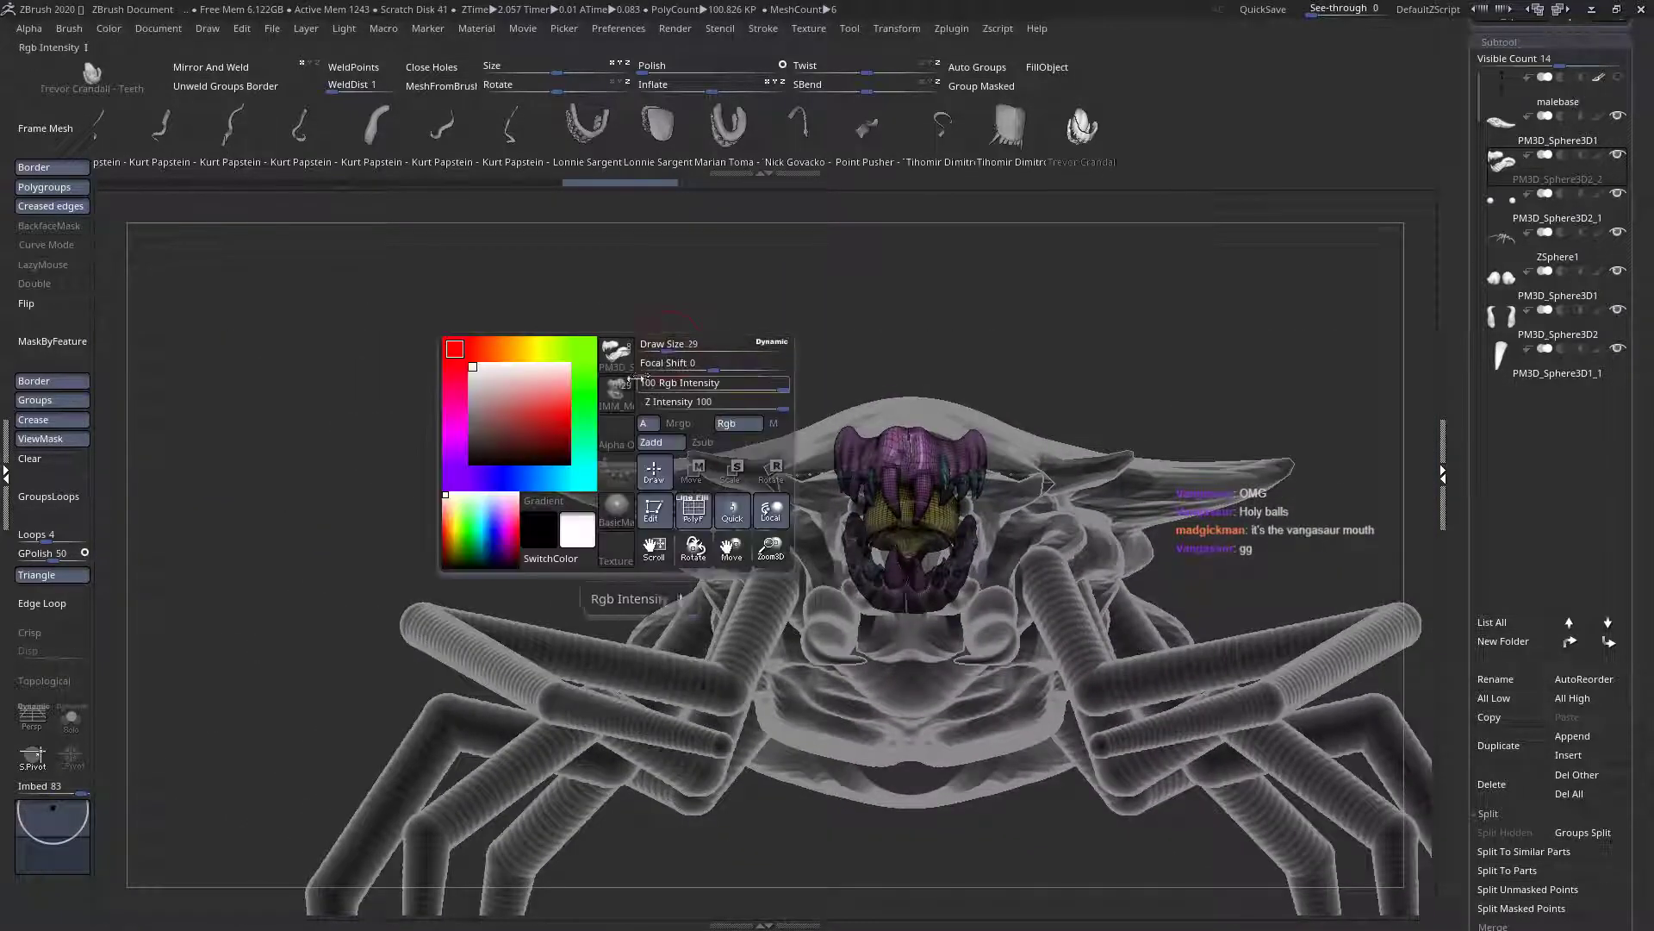
{"action": "left_click", "coordinate": [620, 392]}
{"action": "left_click", "coordinate": [1282, 541]}
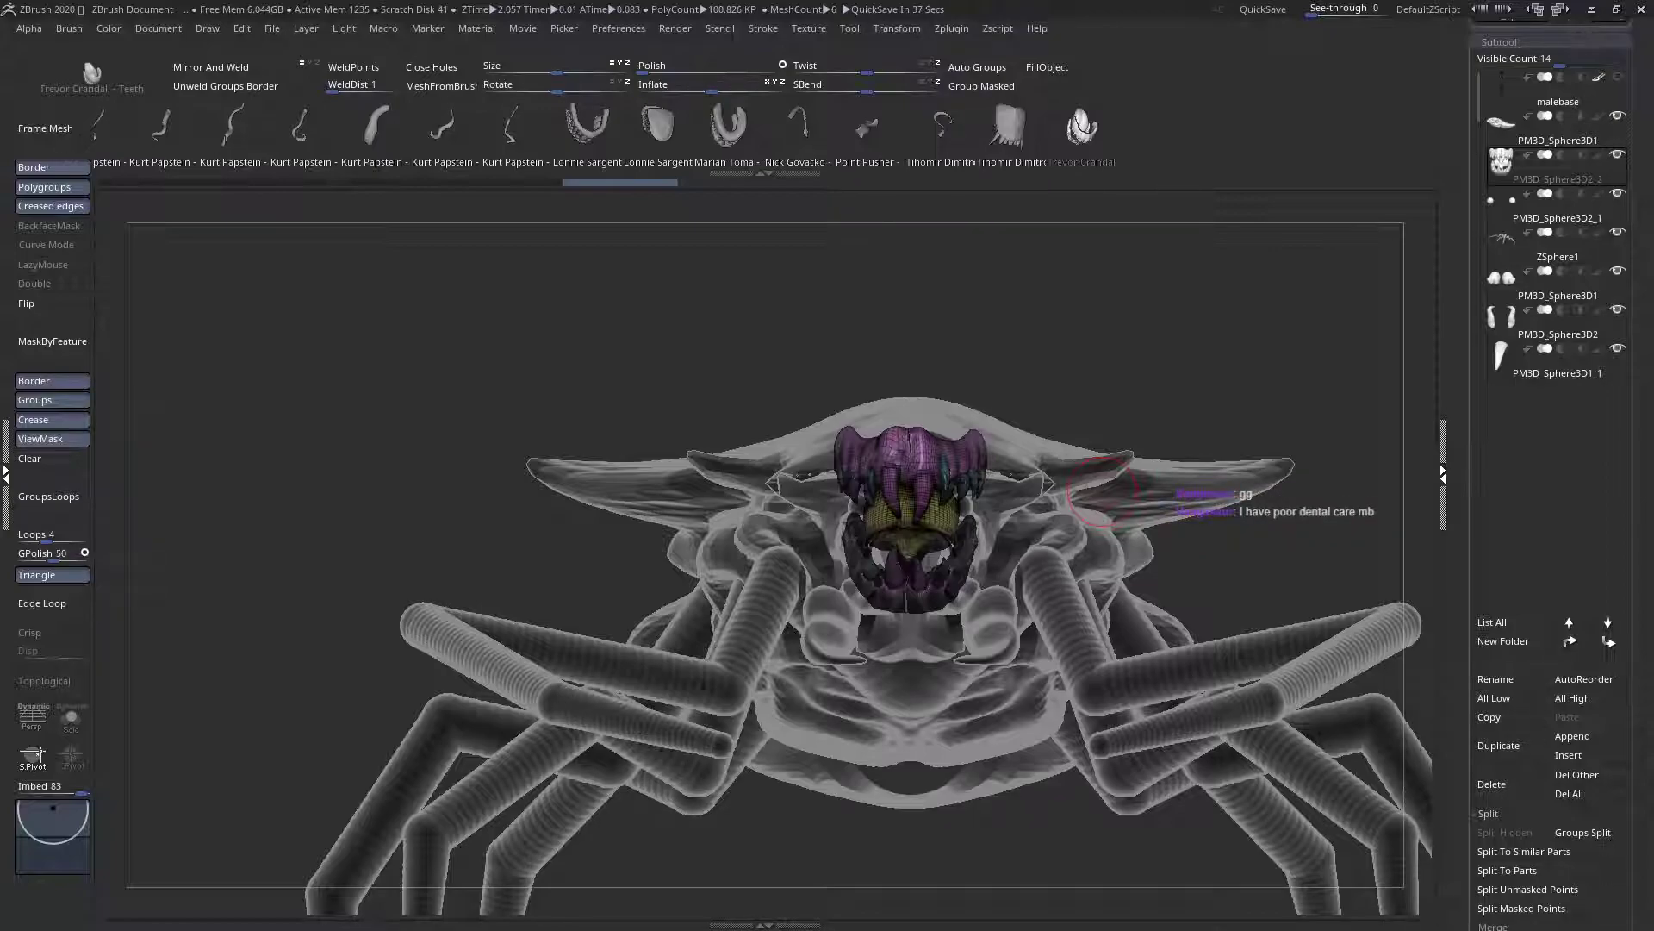
{"action": "left_click_drag", "start_coordinate": [981, 548], "coordinate": [849, 410]}
{"action": "mouse_move", "coordinate": [884, 398]}
{"action": "right_mouse_down", "text": "ctrl"}
{"action": "mouse_move", "coordinate": [913, 505]}
{"action": "mouse_move", "coordinate": [853, 453]}
{"action": "mouse_move", "coordinate": [896, 517]}
{"action": "mouse_move", "coordinate": [870, 547]}
{"action": "right_mouse_up", "text": "ctrl"}
{"action": "key", "text": "b"}
{"action": "key", "text": "m"}
{"action": "key", "text": "v"}
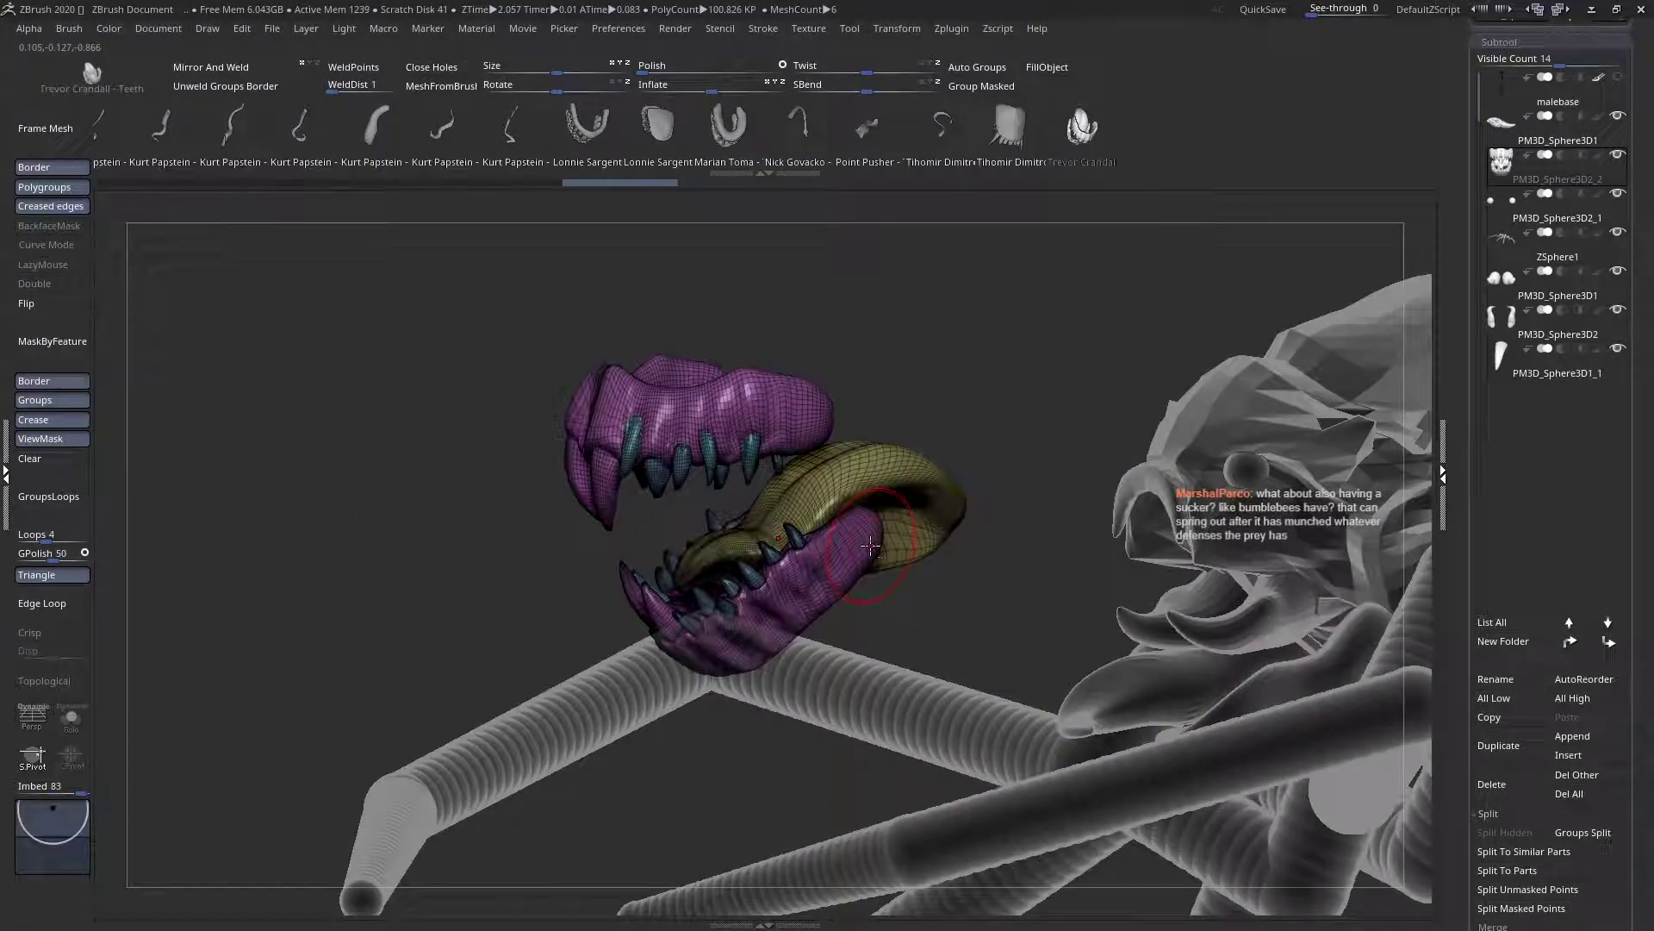
{"action": "right_click_drag", "start_coordinate": [870, 544], "coordinate": [958, 527]}
{"action": "key", "text": "shift+f"}
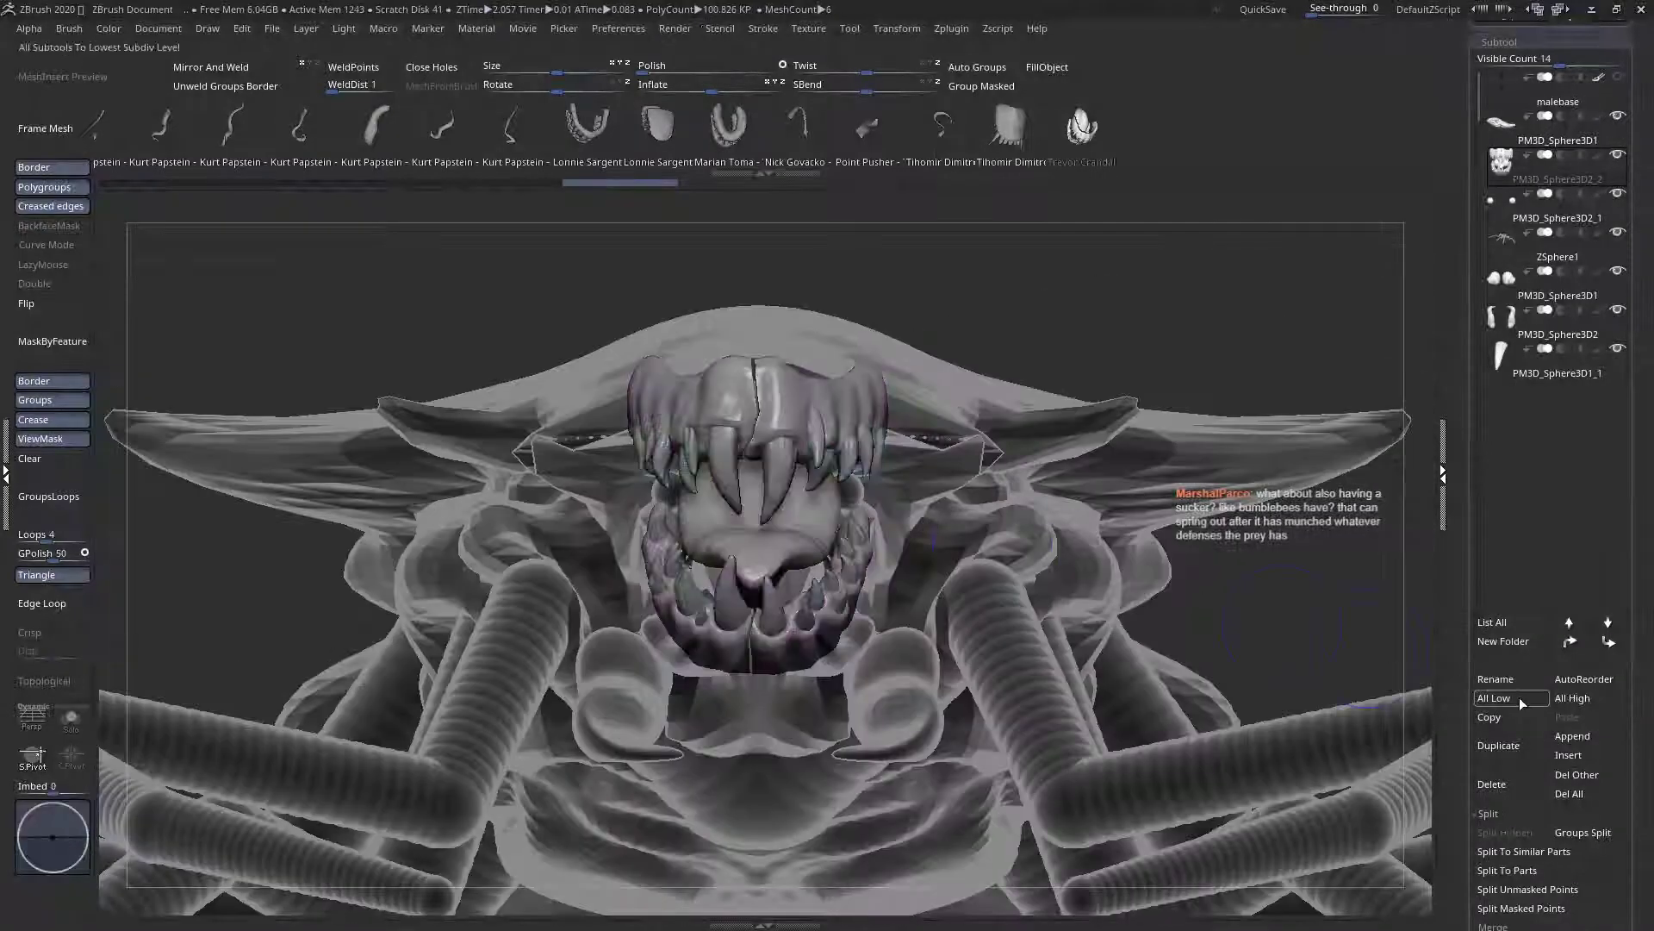
{"action": "key", "text": "shift+f"}
Delete the teeth subtool, make the body subtool active, and turn off the transparency and wireframe display
{"action": "left_click", "coordinate": [1495, 785]}
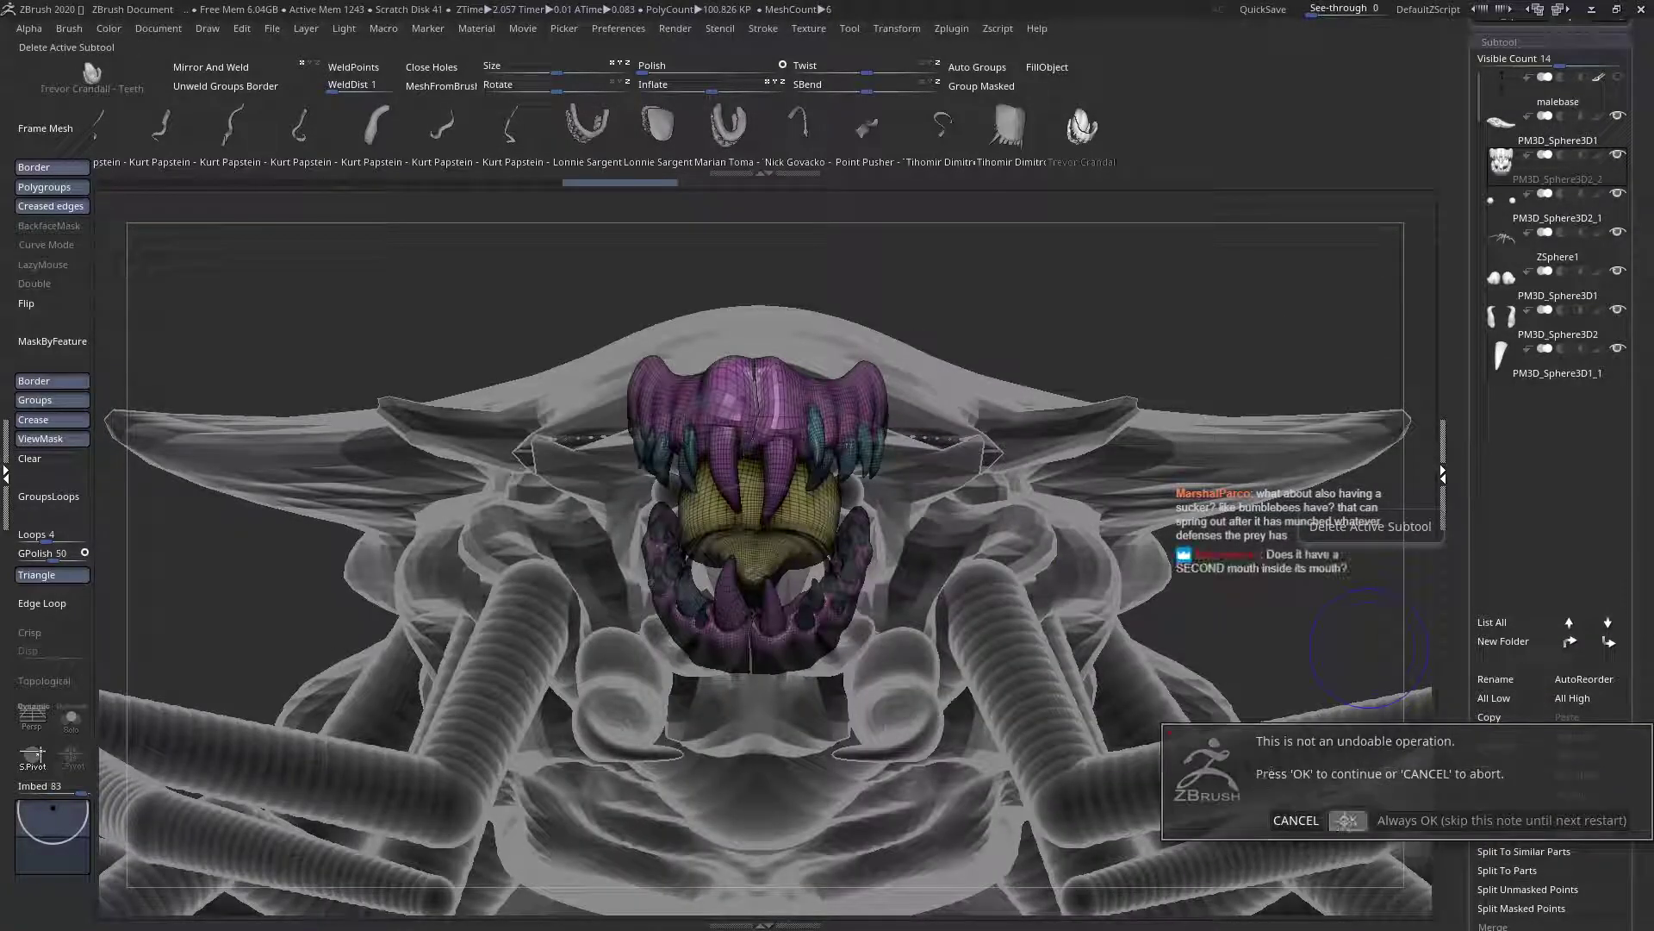
{"action": "left_click", "coordinate": [1318, 818]}
{"action": "right_click_drag", "start_coordinate": [758, 482], "coordinate": [867, 544], "text": "ctrl"}
{"action": "left_click", "coordinate": [770, 542], "text": "alt"}
{"action": "key", "text": "shift+t"}
{"action": "key", "text": "shift+f"}
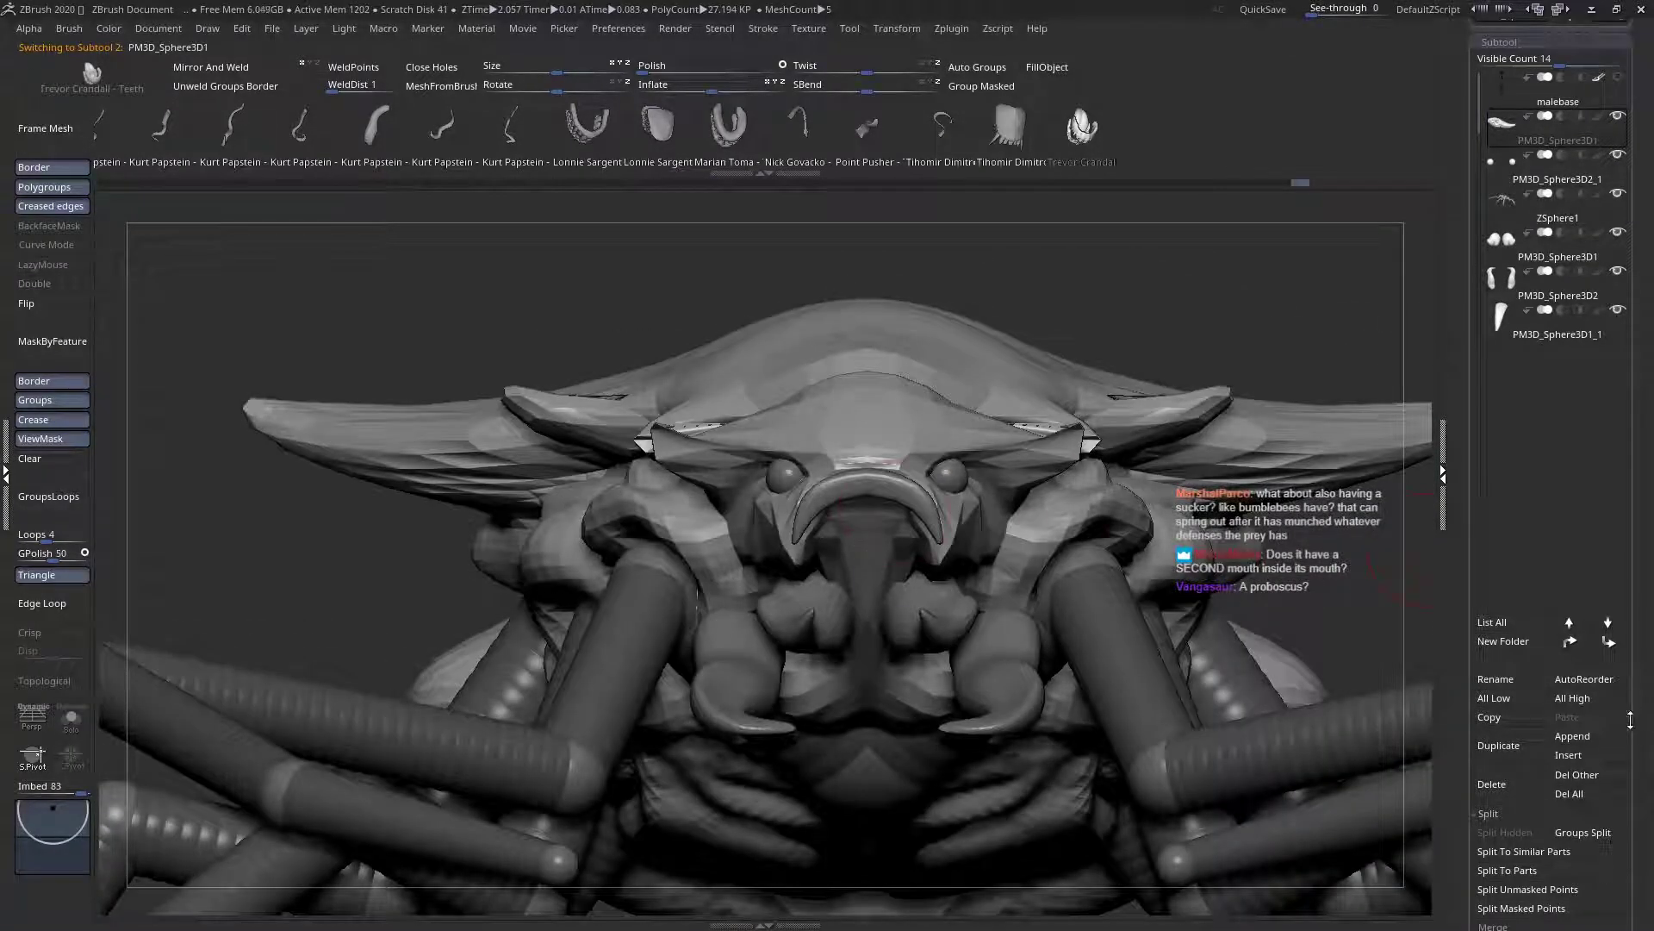
Append a Sphere3D subtool, make it active, and draw a Transpose line on it from the front
{"action": "left_click_drag", "start_coordinate": [1631, 718], "coordinate": [1624, 660]}
{"action": "left_click", "coordinate": [1596, 651]}
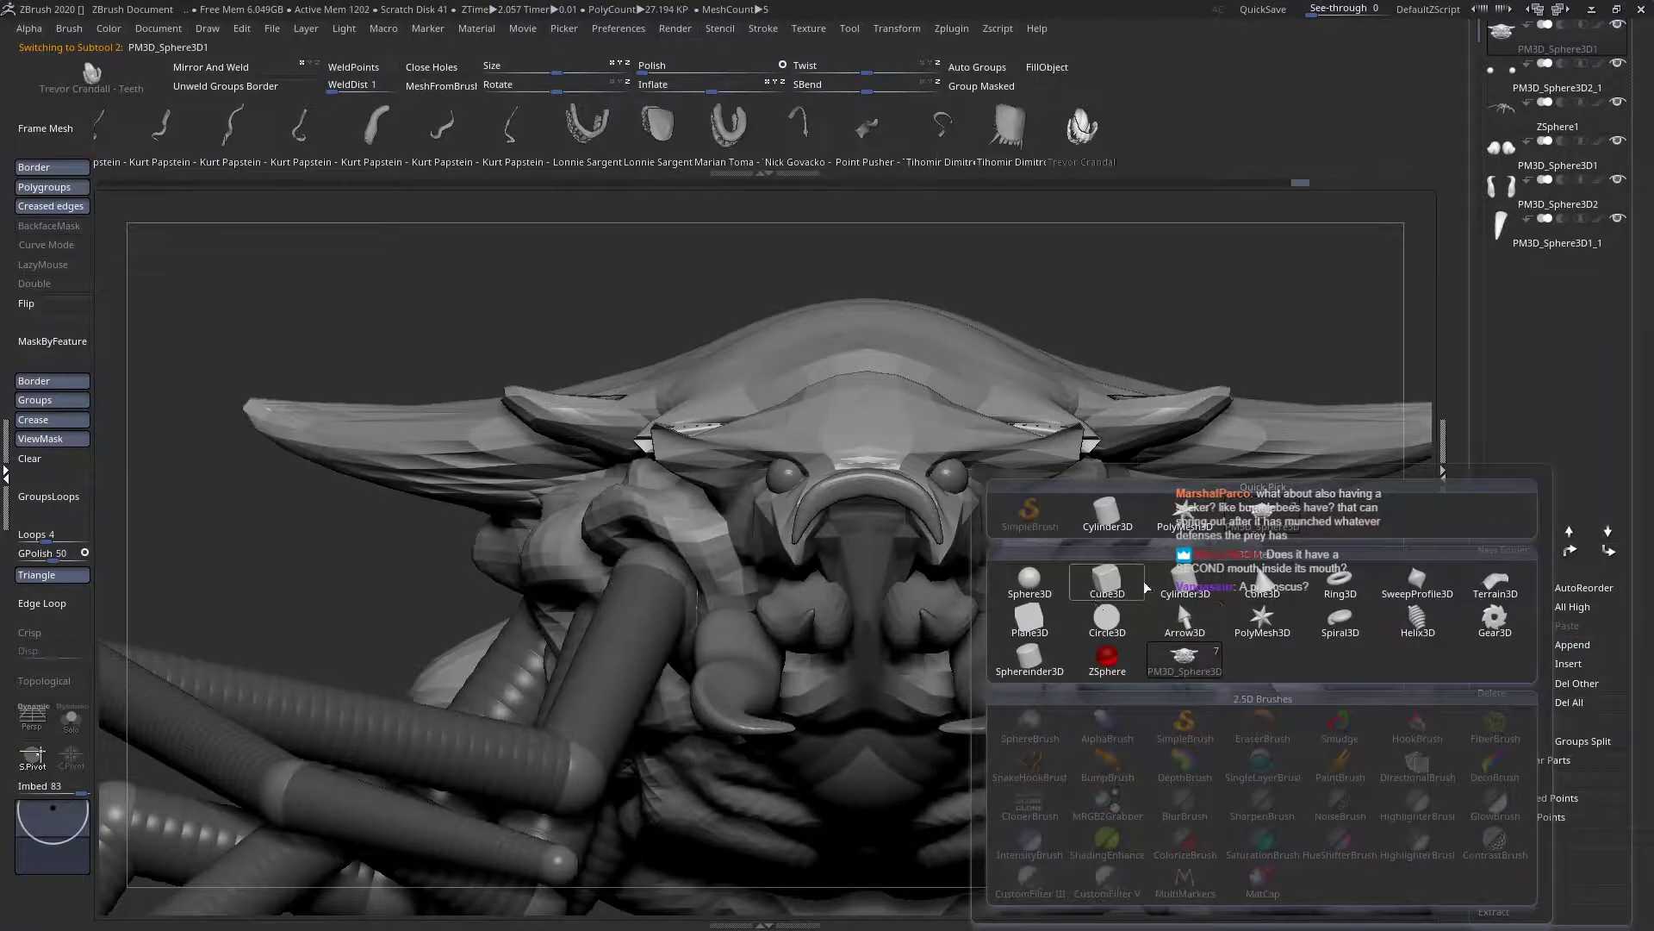
{"action": "left_click", "coordinate": [1029, 579]}
{"action": "right_click_drag", "start_coordinate": [1103, 586], "coordinate": [991, 583], "text": "ctrl"}
{"action": "left_click", "coordinate": [888, 522], "text": "alt"}
{"action": "right_click_drag", "start_coordinate": [1052, 496], "coordinate": [918, 798], "text": "shift"}
{"action": "key", "text": "w"}
{"action": "left_click_drag", "start_coordinate": [882, 481], "coordinate": [290, 449], "text": "shift"}
Return to Draw mode and delete the appended sphere subtool
{"action": "key", "text": "q"}
{"action": "left_click", "coordinate": [1518, 710]}
{"action": "left_click", "coordinate": [1344, 743]}
Make the ZSphere legs subtool active and raise the second leg's knee joint in side view
{"action": "right_click_drag", "start_coordinate": [882, 579], "coordinate": [886, 408]}
{"action": "right_click_drag", "start_coordinate": [892, 637], "coordinate": [971, 779], "text": "ctrl"}
{"action": "left_click", "coordinate": [894, 608], "text": "alt"}
{"action": "right_click_drag", "start_coordinate": [983, 569], "coordinate": [788, 423]}
{"action": "right_click_drag", "start_coordinate": [1120, 548], "coordinate": [845, 586], "text": "alt"}
{"action": "right_click_drag", "start_coordinate": [733, 552], "coordinate": [947, 558], "text": "alt"}
{"action": "right_click_drag", "start_coordinate": [797, 573], "coordinate": [768, 590]}
{"action": "left_click", "coordinate": [765, 581], "text": "alt"}
{"action": "right_click_drag", "start_coordinate": [620, 548], "coordinate": [829, 471]}
{"action": "left_click", "coordinate": [687, 610]}
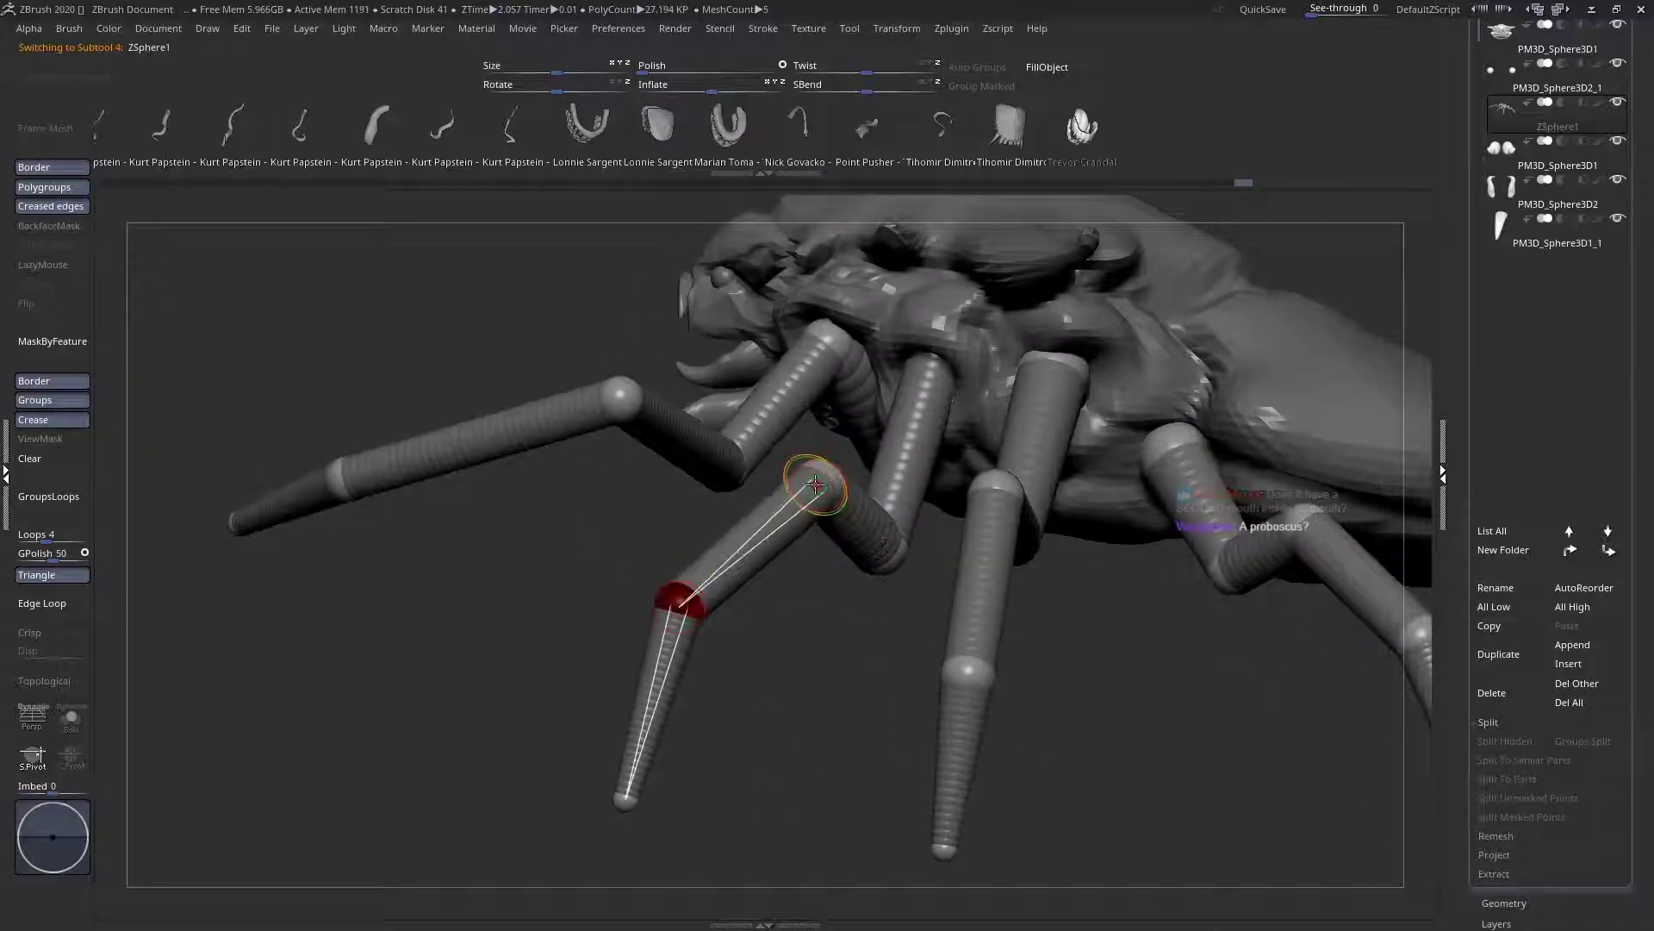
{"action": "left_click_drag", "start_coordinate": [820, 489], "coordinate": [811, 461]}
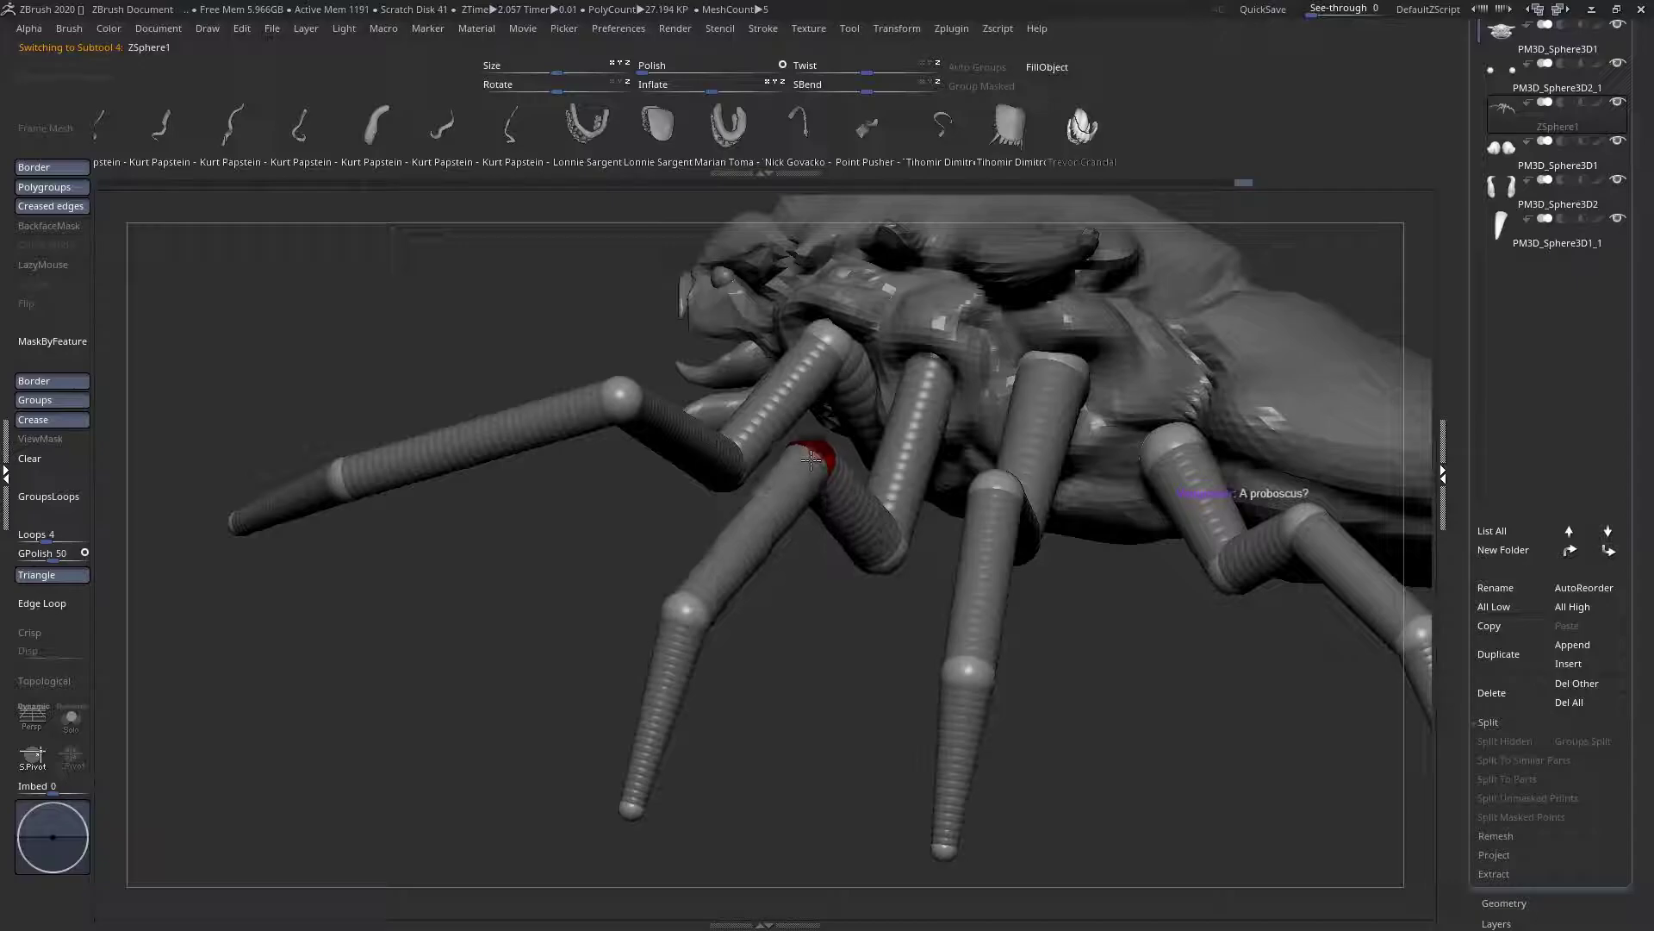
Shift the third leg's hip joint slightly backward and adjust another leg joint from a different angle
{"action": "right_click_drag", "start_coordinate": [997, 478], "coordinate": [921, 491], "text": "alt"}
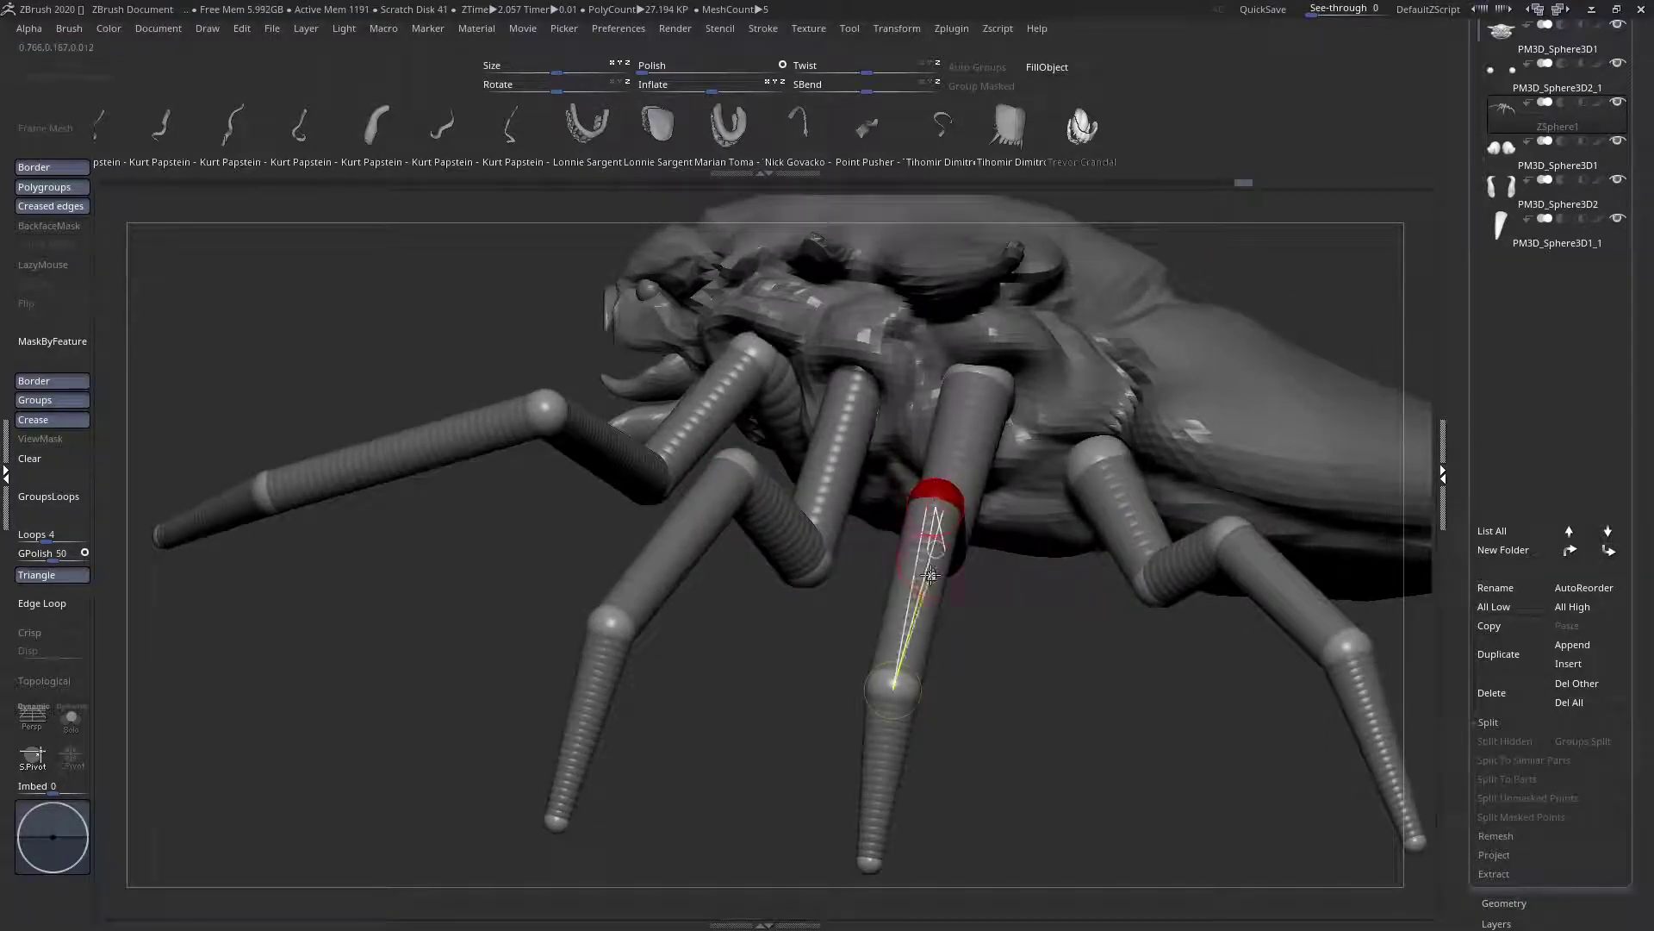
{"action": "right_click_drag", "start_coordinate": [930, 574], "coordinate": [920, 514], "text": "alt"}
{"action": "left_click_drag", "start_coordinate": [943, 401], "coordinate": [963, 399]}
{"action": "right_click_drag", "start_coordinate": [923, 632], "coordinate": [995, 596]}
{"action": "right_click_drag", "start_coordinate": [442, 572], "coordinate": [607, 387]}
{"action": "right_click_drag", "start_coordinate": [724, 512], "coordinate": [586, 461], "text": "ctrl"}
{"action": "right_click_drag", "start_coordinate": [875, 665], "coordinate": [737, 548], "text": "alt"}
{"action": "right_click_drag", "start_coordinate": [297, 496], "coordinate": [380, 612], "text": "ctrl"}
{"action": "left_click_drag", "start_coordinate": [935, 541], "coordinate": [917, 522]}
Examine the leg pose from the side and the front of the creature
{"action": "right_click_drag", "start_coordinate": [819, 538], "coordinate": [700, 697], "text": "ctrl"}
{"action": "right_click_drag", "start_coordinate": [786, 534], "coordinate": [639, 501]}
{"action": "right_click_drag", "start_coordinate": [998, 643], "coordinate": [939, 642]}
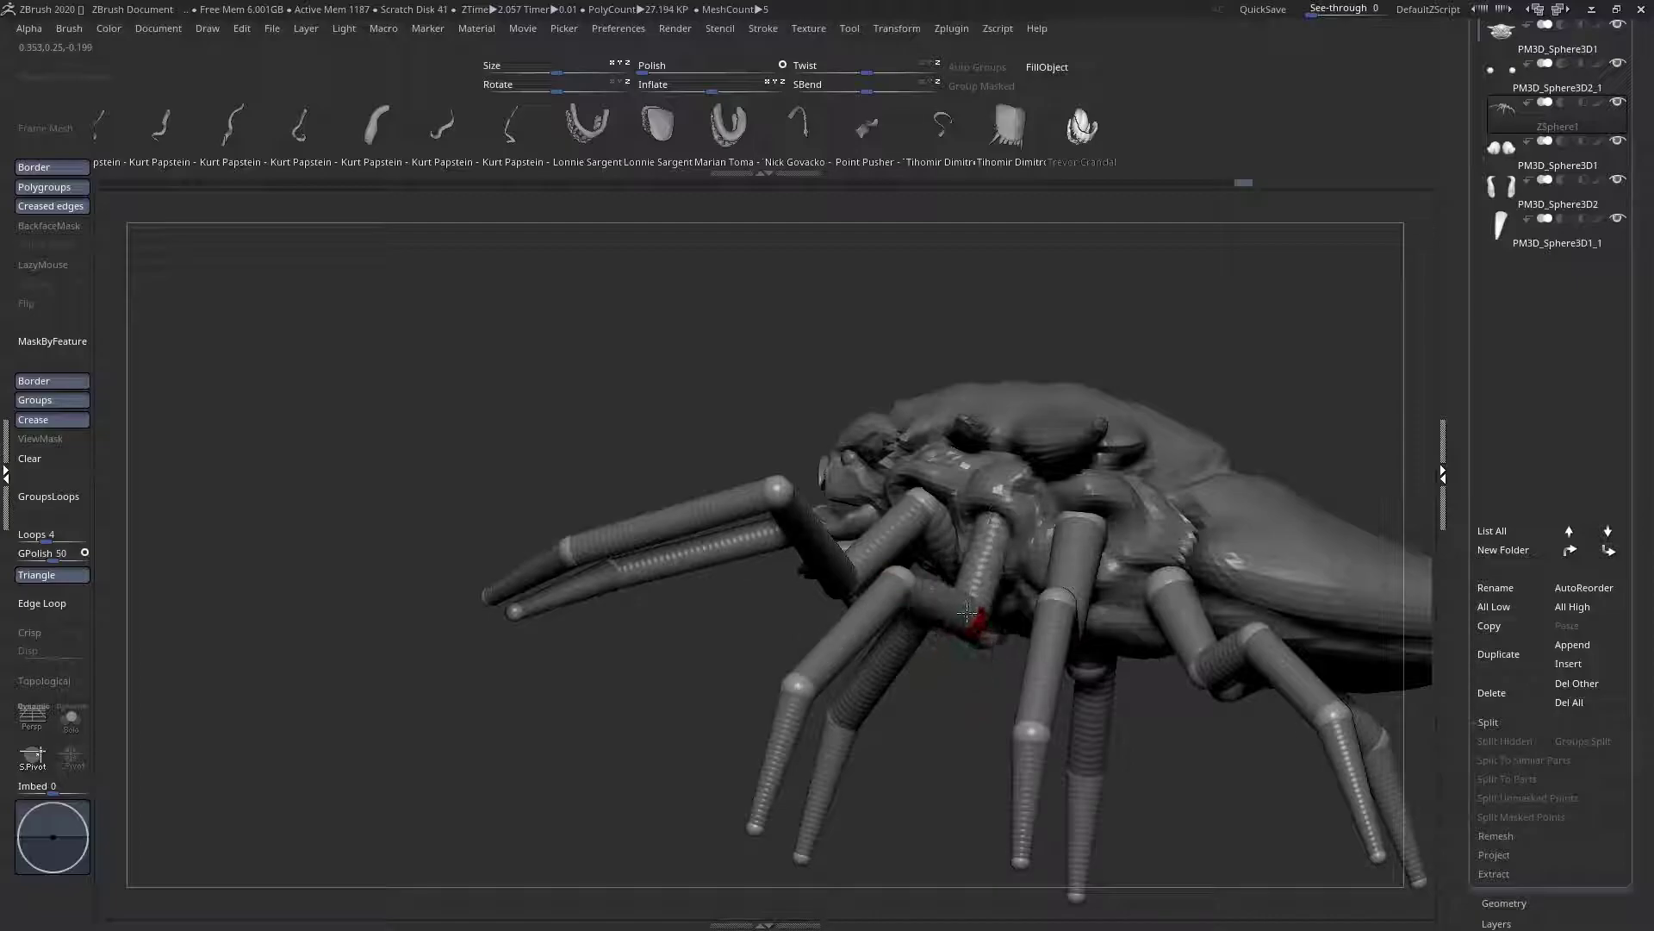
{"action": "right_click_drag", "start_coordinate": [962, 595], "coordinate": [1000, 702]}
{"action": "right_click_drag", "start_coordinate": [990, 599], "coordinate": [849, 506]}
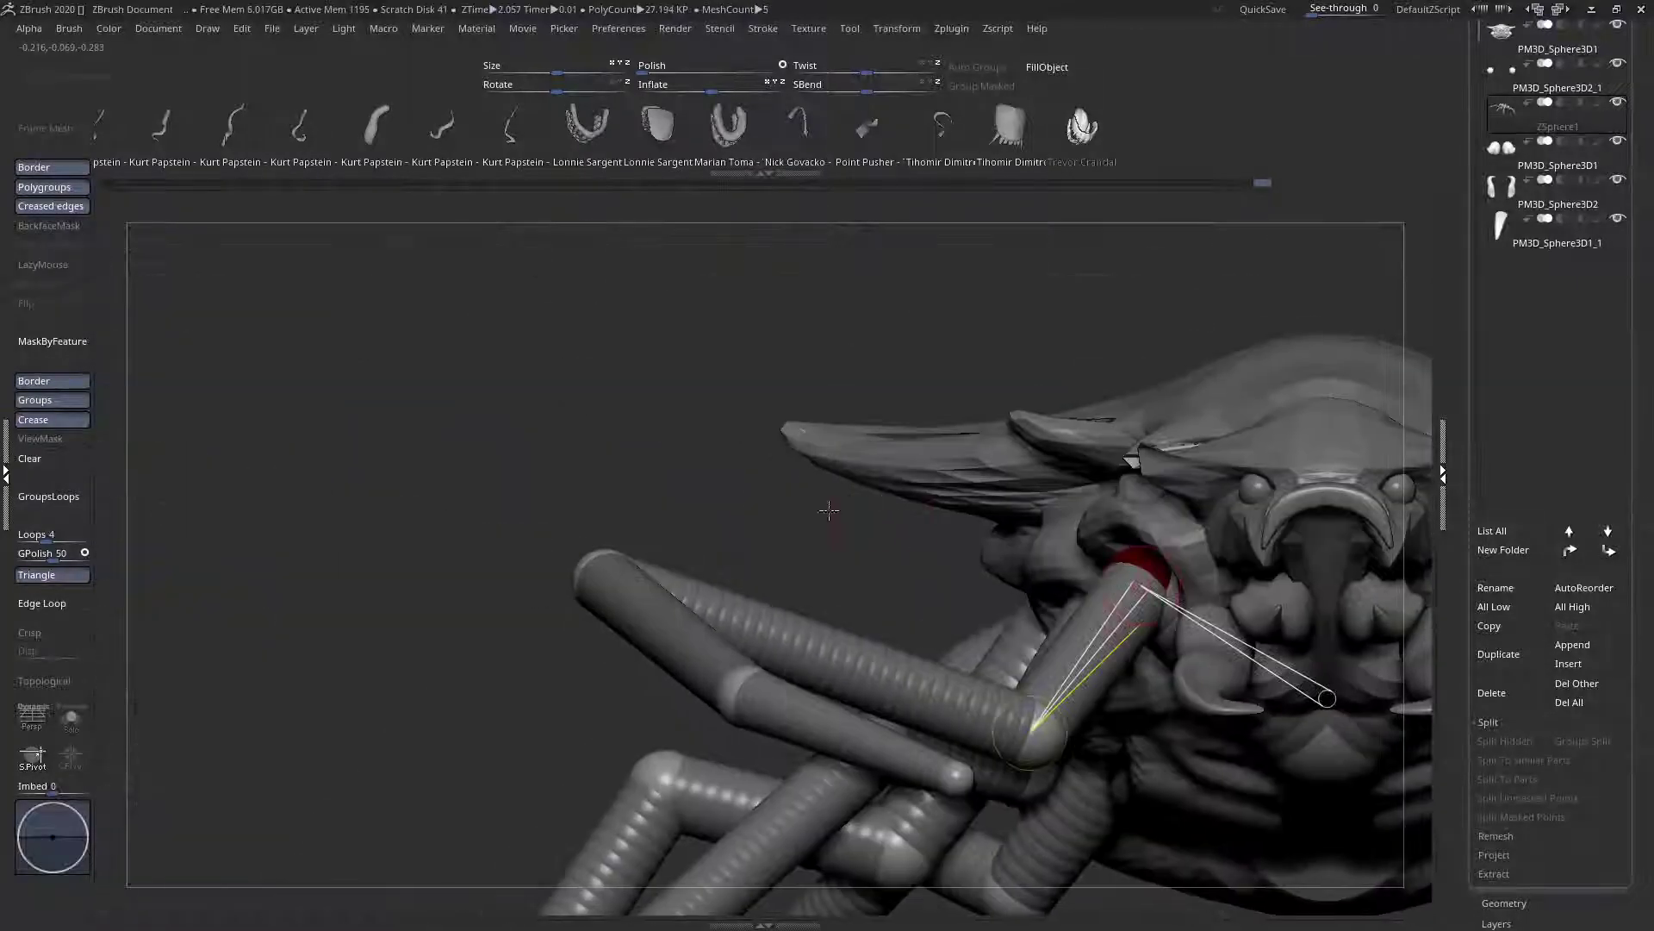
{"action": "right_click_drag", "start_coordinate": [795, 581], "coordinate": [853, 528]}
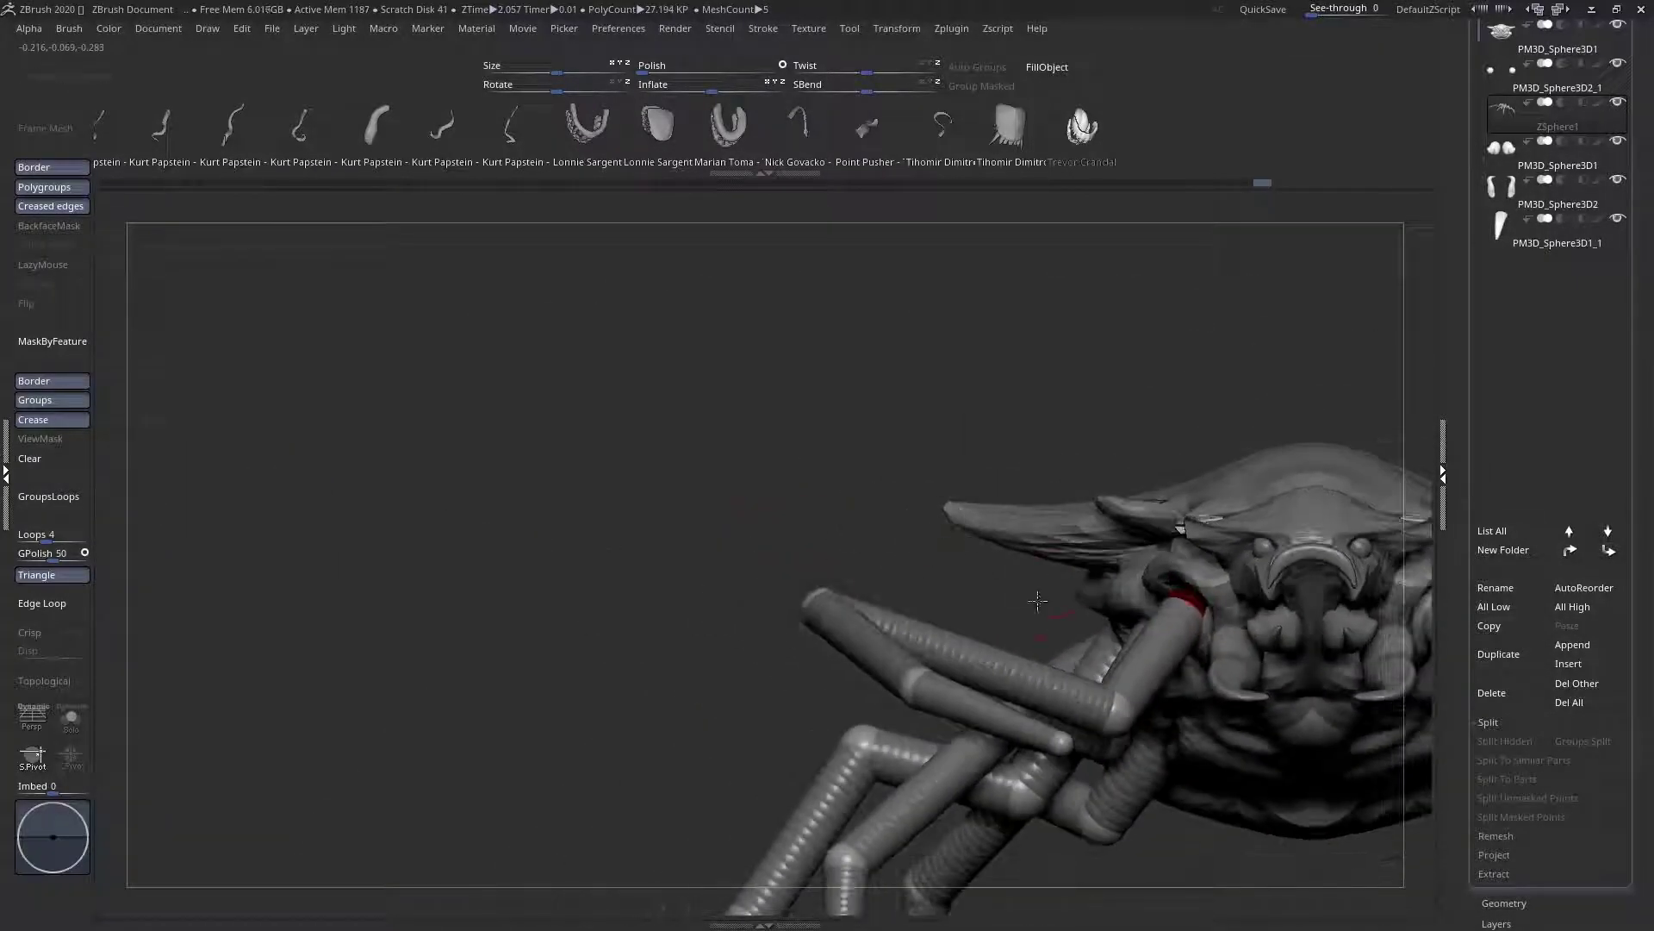
{"action": "right_click_drag", "start_coordinate": [1063, 615], "coordinate": [786, 519]}
{"action": "right_click_drag", "start_coordinate": [1001, 538], "coordinate": [520, 570], "text": "alt"}
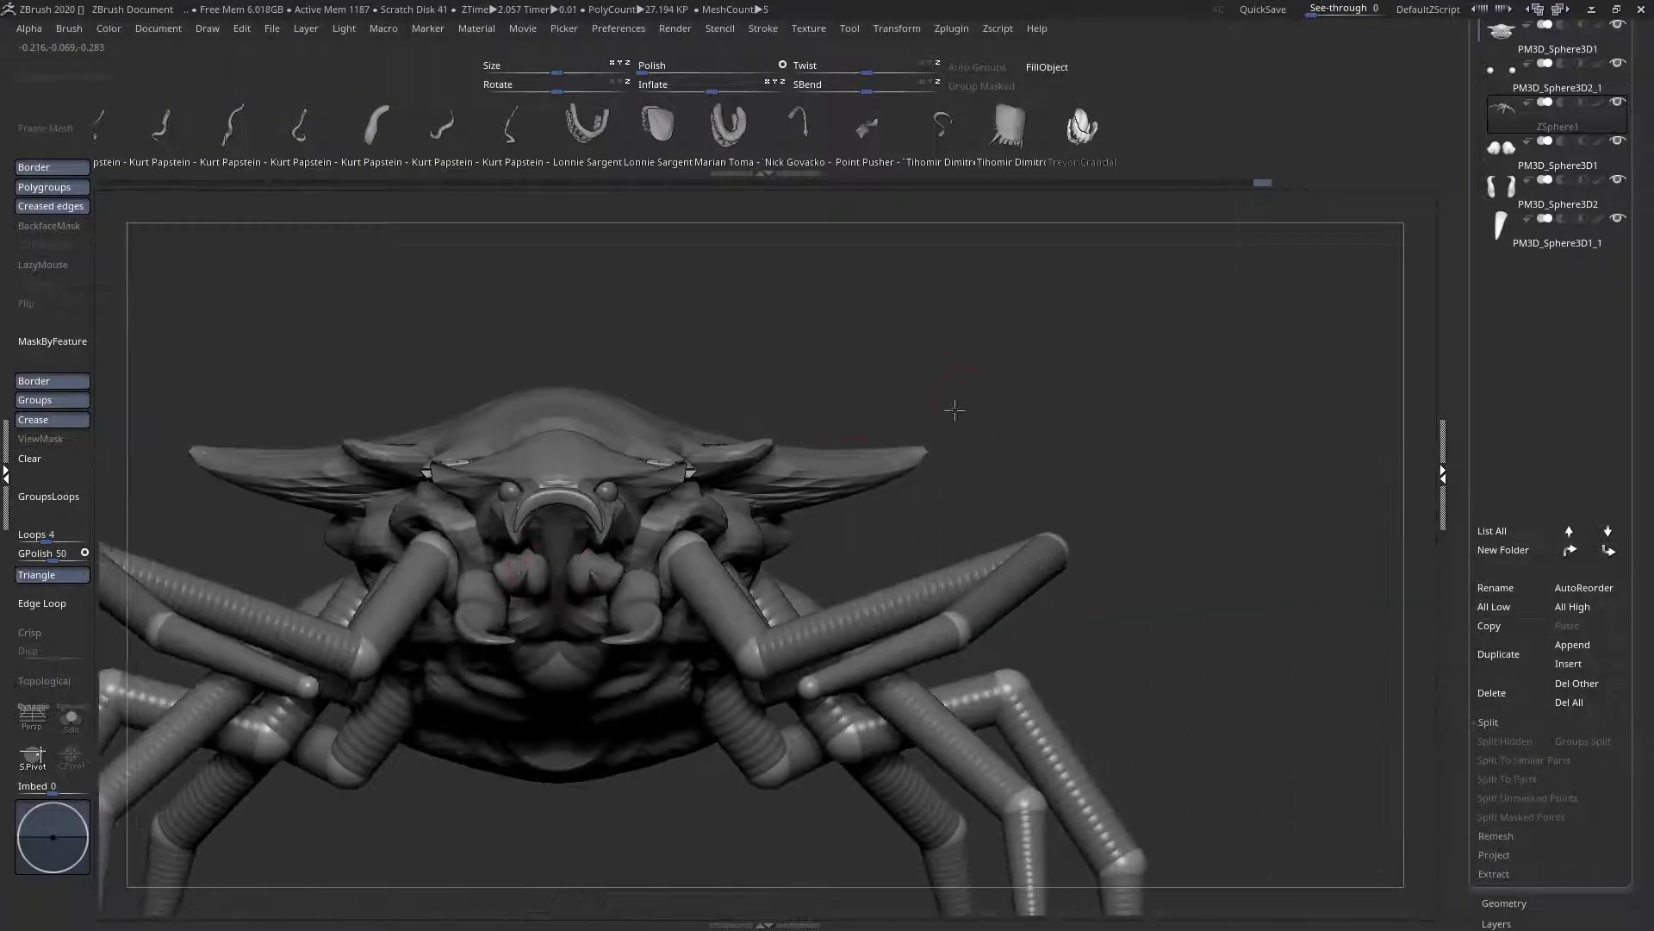
{"action": "right_click", "coordinate": [943, 398]}
Make the body subtool active and pull the shell's large side spikes downward with the Move brush
{"action": "left_click", "coordinate": [868, 469], "text": "alt"}
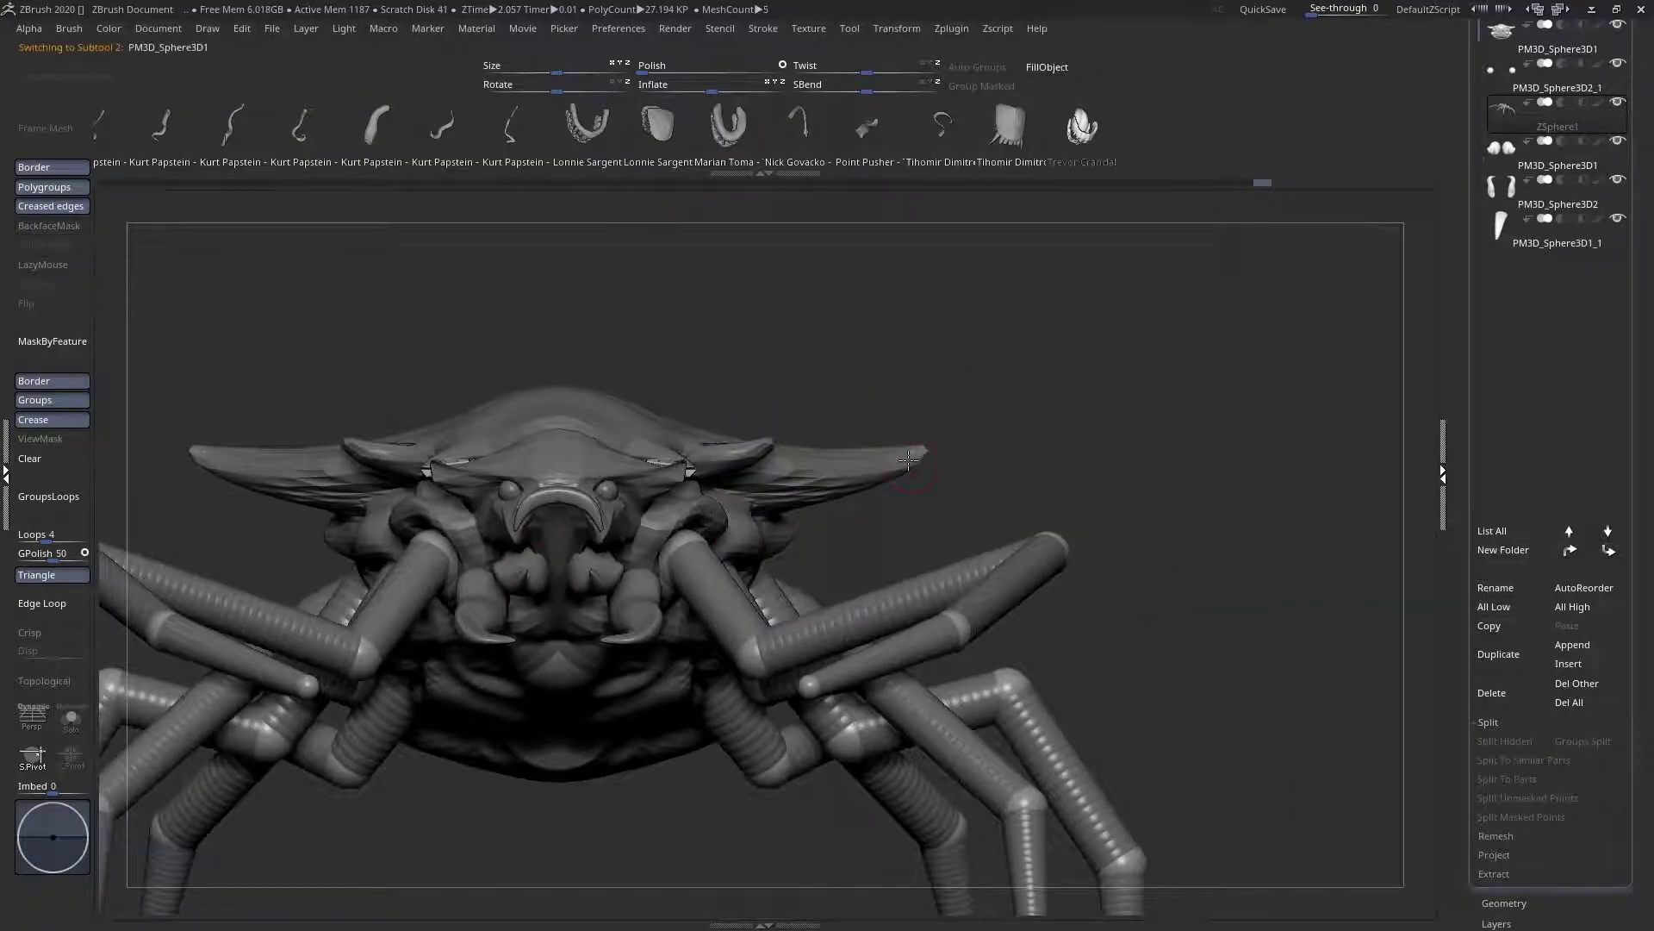
{"action": "right_click", "coordinate": [911, 344]}
{"action": "key", "text": "b"}
{"action": "key", "text": "m"}
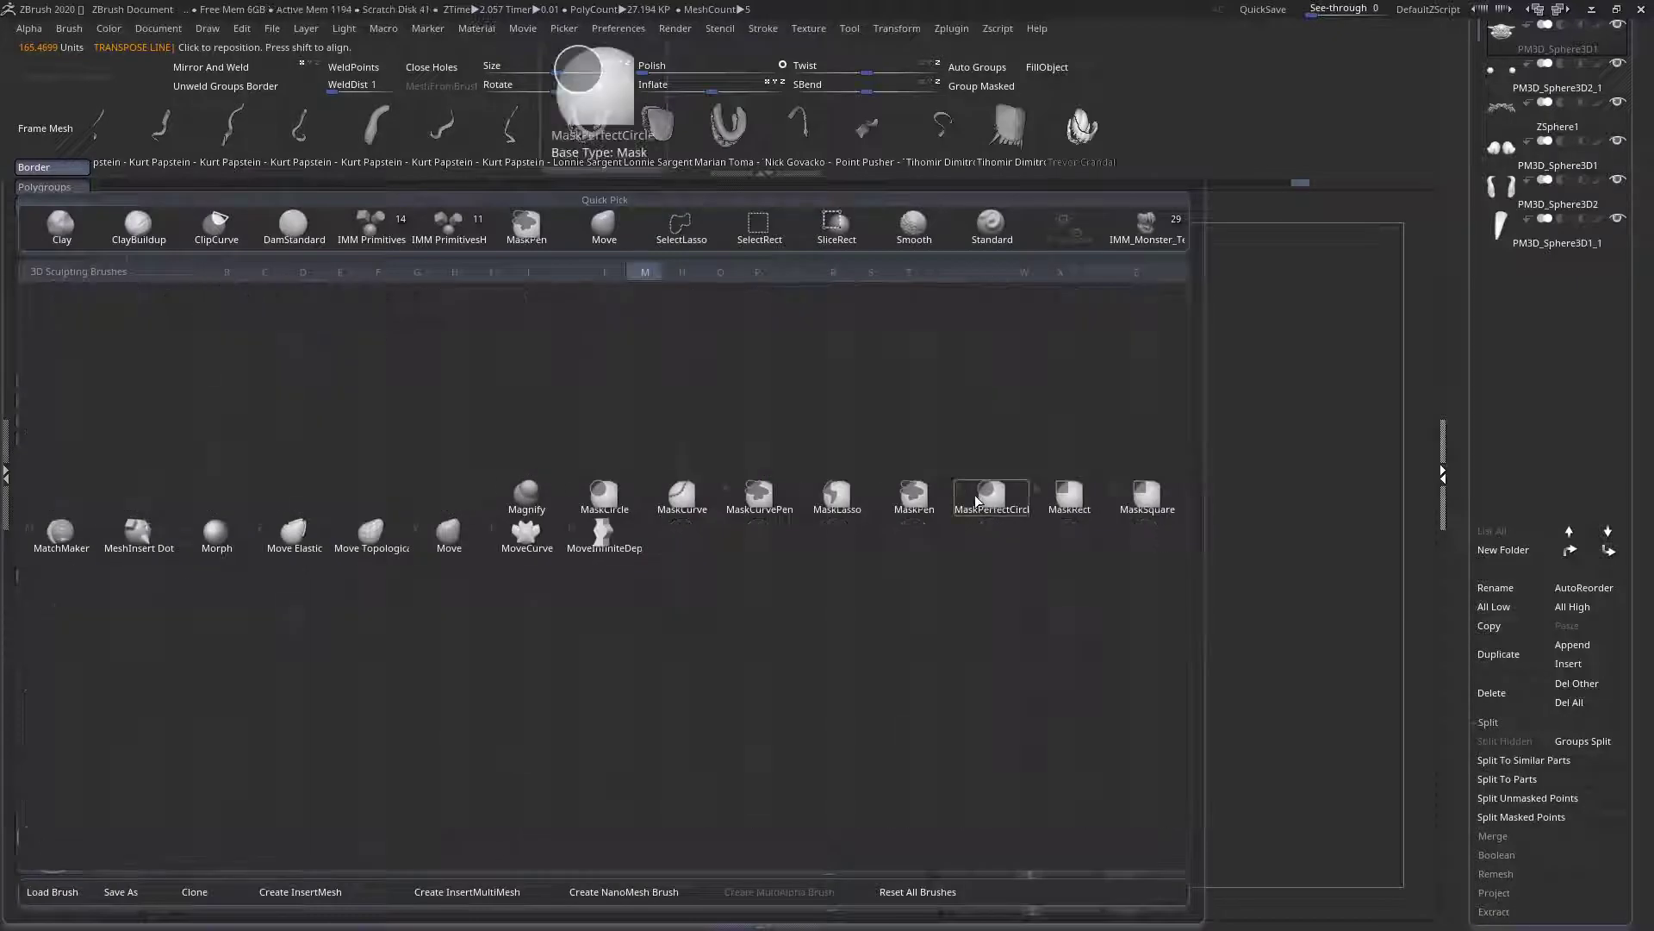
{"action": "left_click", "coordinate": [975, 495]}
{"action": "right_click", "coordinate": [923, 336]}
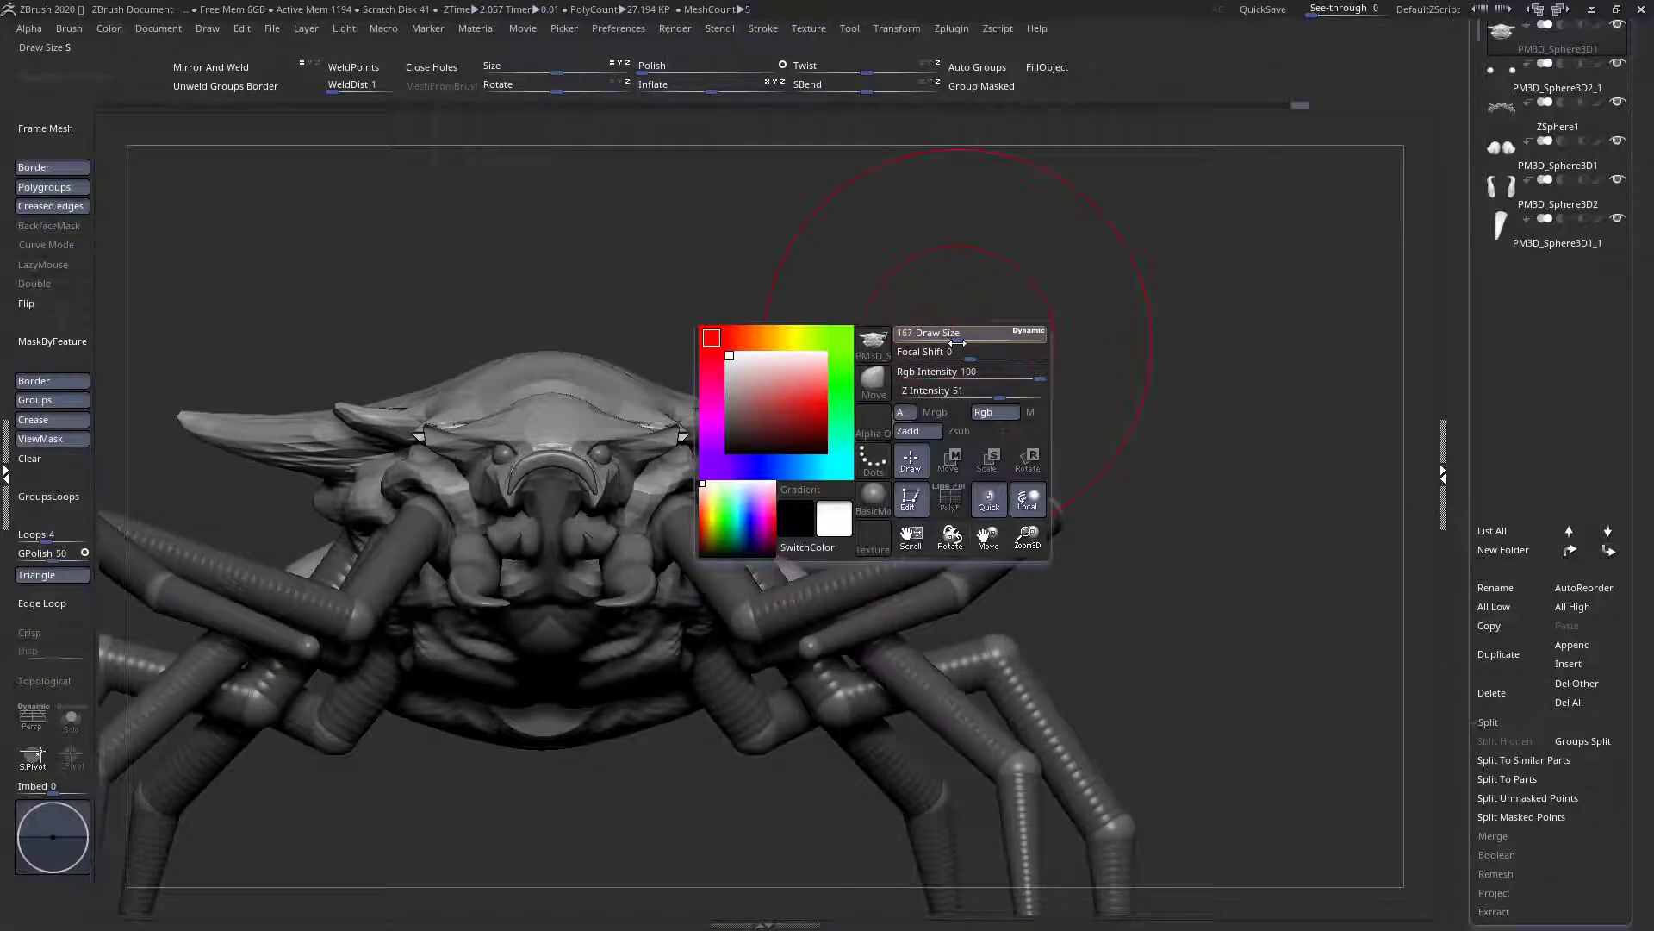
{"action": "right_click_drag", "start_coordinate": [881, 438], "coordinate": [967, 455], "text": "alt"}
{"action": "mouse_move", "coordinate": [963, 445]}
{"action": "left_mouse_down"}
{"action": "mouse_move", "coordinate": [971, 497]}
{"action": "mouse_move", "coordinate": [1002, 474]}
{"action": "mouse_move", "coordinate": [958, 486]}
{"action": "mouse_move", "coordinate": [1004, 485]}
{"action": "left_mouse_up"}
{"action": "right_click_drag", "start_coordinate": [982, 477], "coordinate": [991, 396], "text": "ctrl"}
Adjust the Move brush size and keep lowering the shell's side spikes toward the legs in front view
{"action": "mouse_move", "coordinate": [1077, 517]}
{"action": "right_mouse_down"}
{"action": "mouse_move", "coordinate": [935, 486]}
{"action": "mouse_move", "coordinate": [958, 561]}
{"action": "mouse_move", "coordinate": [991, 586]}
{"action": "mouse_move", "coordinate": [1047, 526]}
{"action": "right_mouse_up"}
{"action": "right_click_drag", "start_coordinate": [969, 448], "coordinate": [930, 543], "text": "ctrl"}
{"action": "key", "text": "space"}
{"action": "mouse_move", "coordinate": [949, 449]}
{"action": "left_mouse_down"}
{"action": "mouse_move", "coordinate": [912, 453]}
{"action": "mouse_move", "coordinate": [923, 476]}
{"action": "left_mouse_up"}
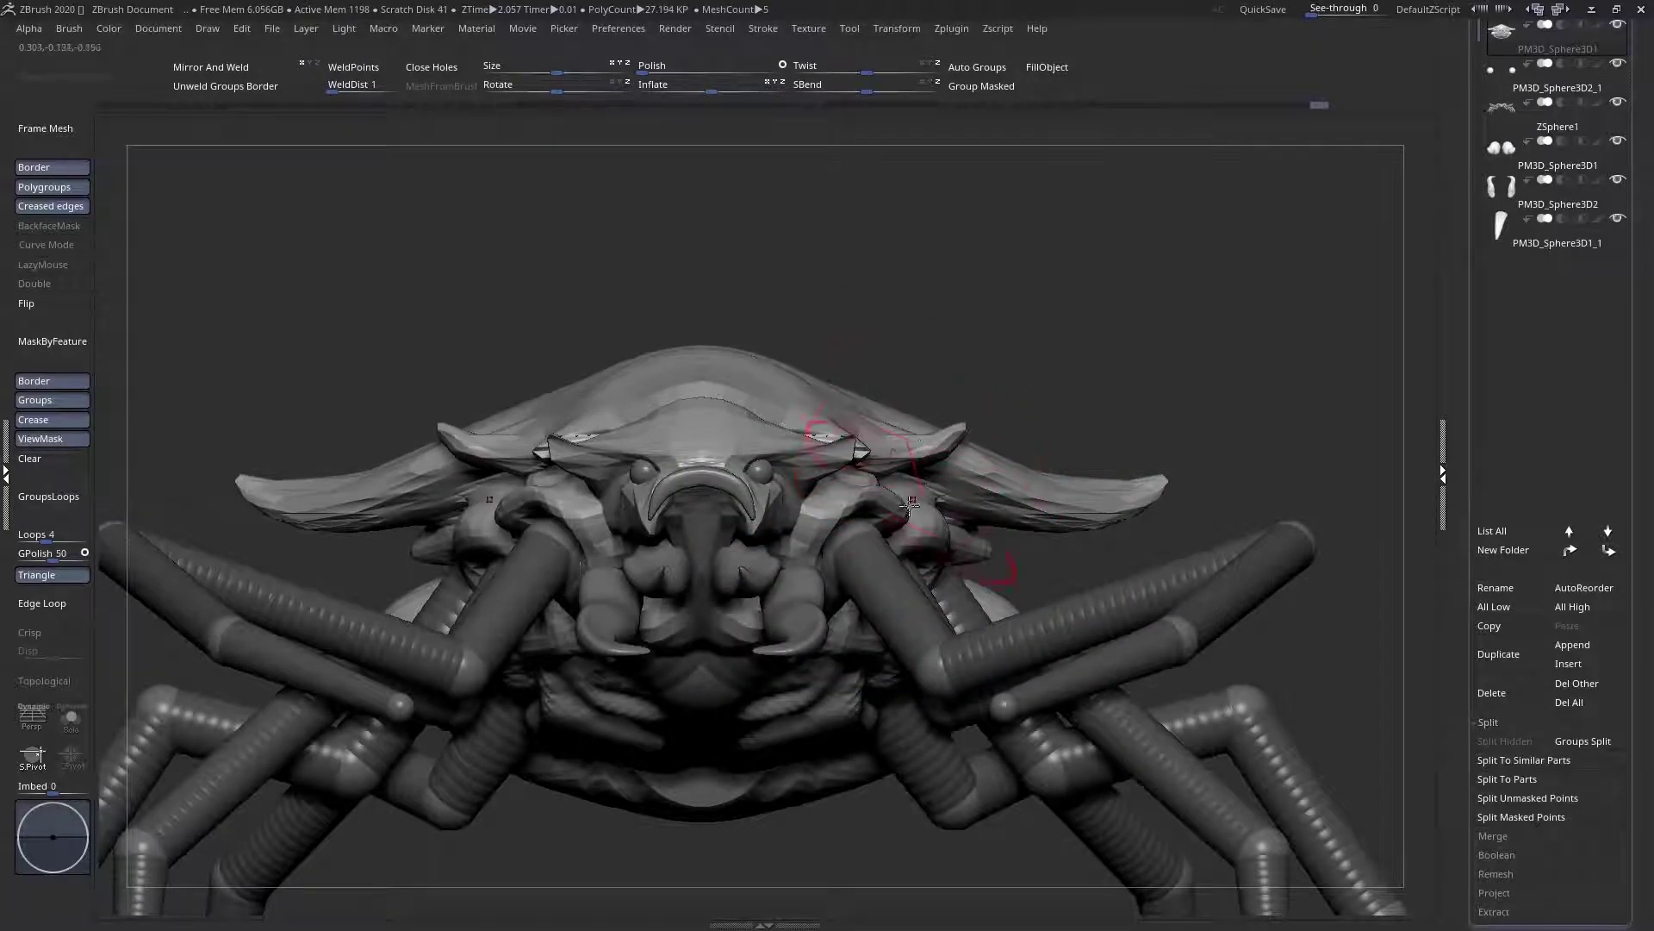
{"action": "right_click_drag", "start_coordinate": [926, 520], "coordinate": [1007, 553], "text": "alt"}
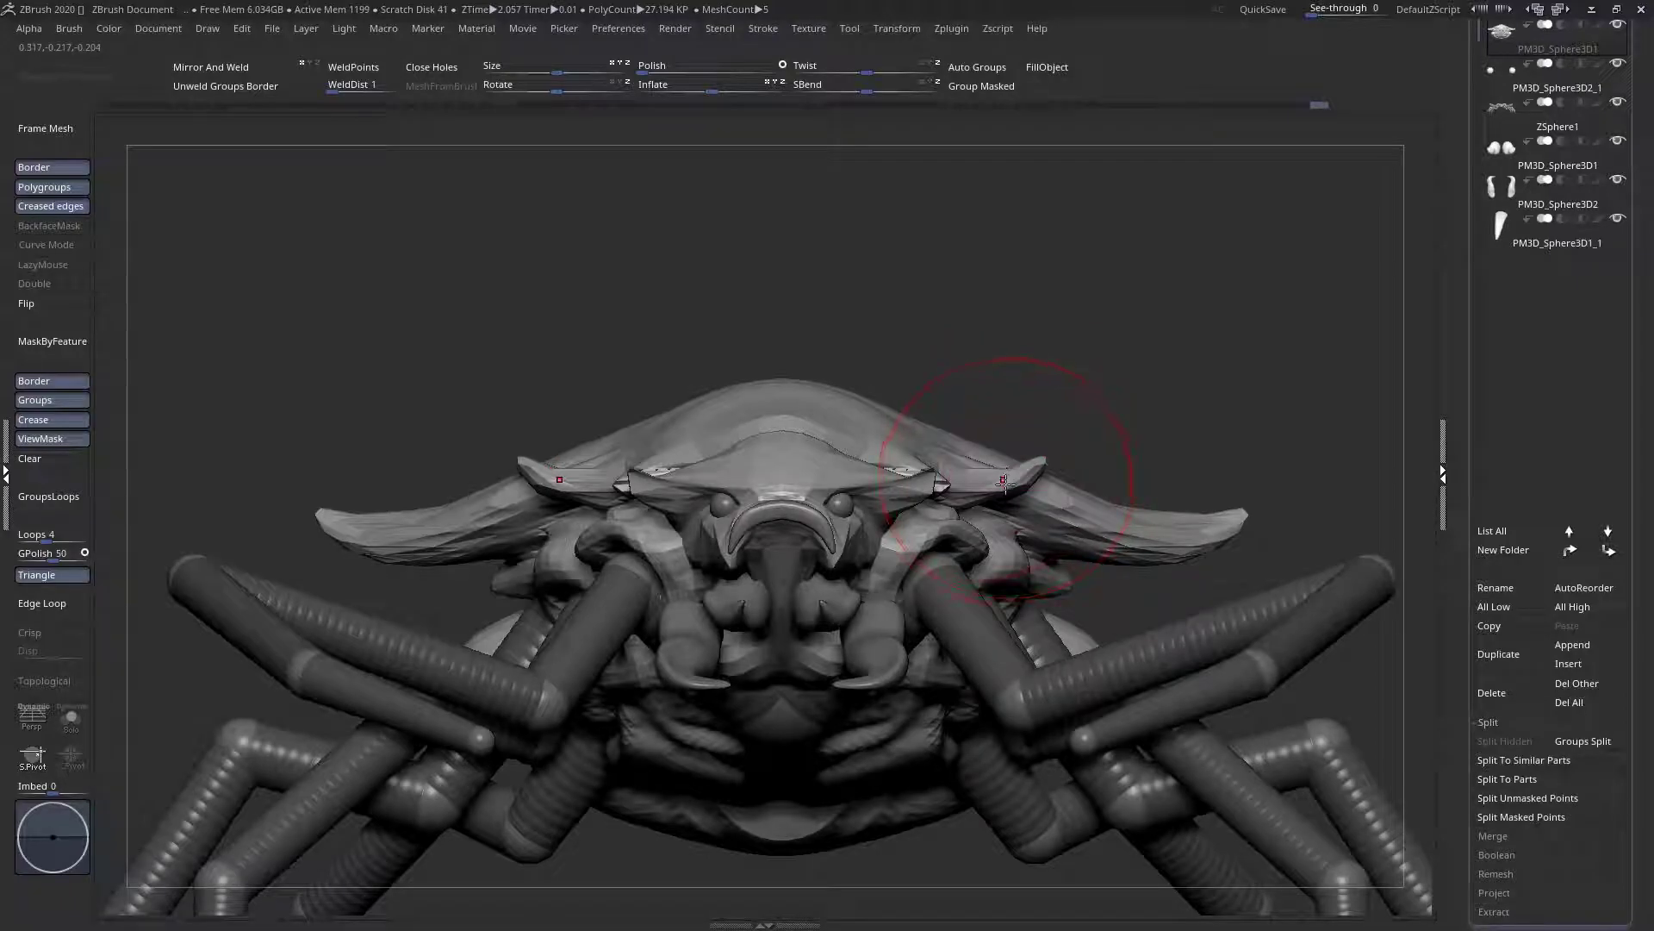
{"action": "right_click_drag", "start_coordinate": [1005, 511], "coordinate": [942, 485], "text": "alt"}
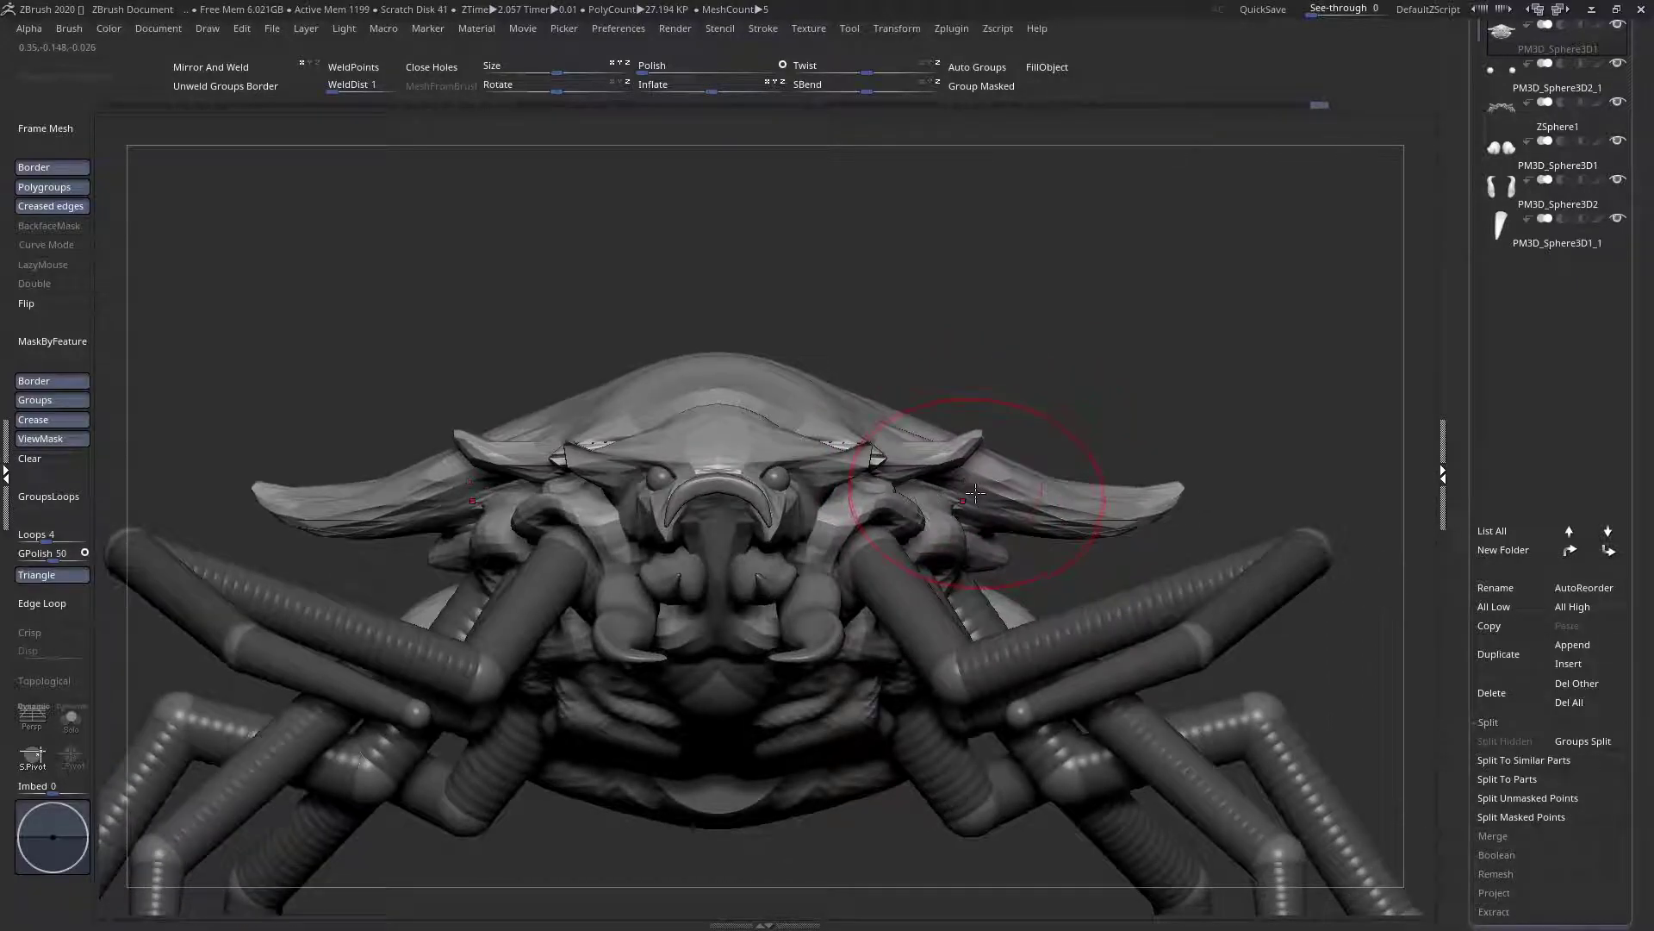
{"action": "right_click_drag", "start_coordinate": [965, 544], "coordinate": [999, 466]}
Resize the Move brush and reshape the front edge of the large side spikes from above
{"action": "key", "text": "space"}
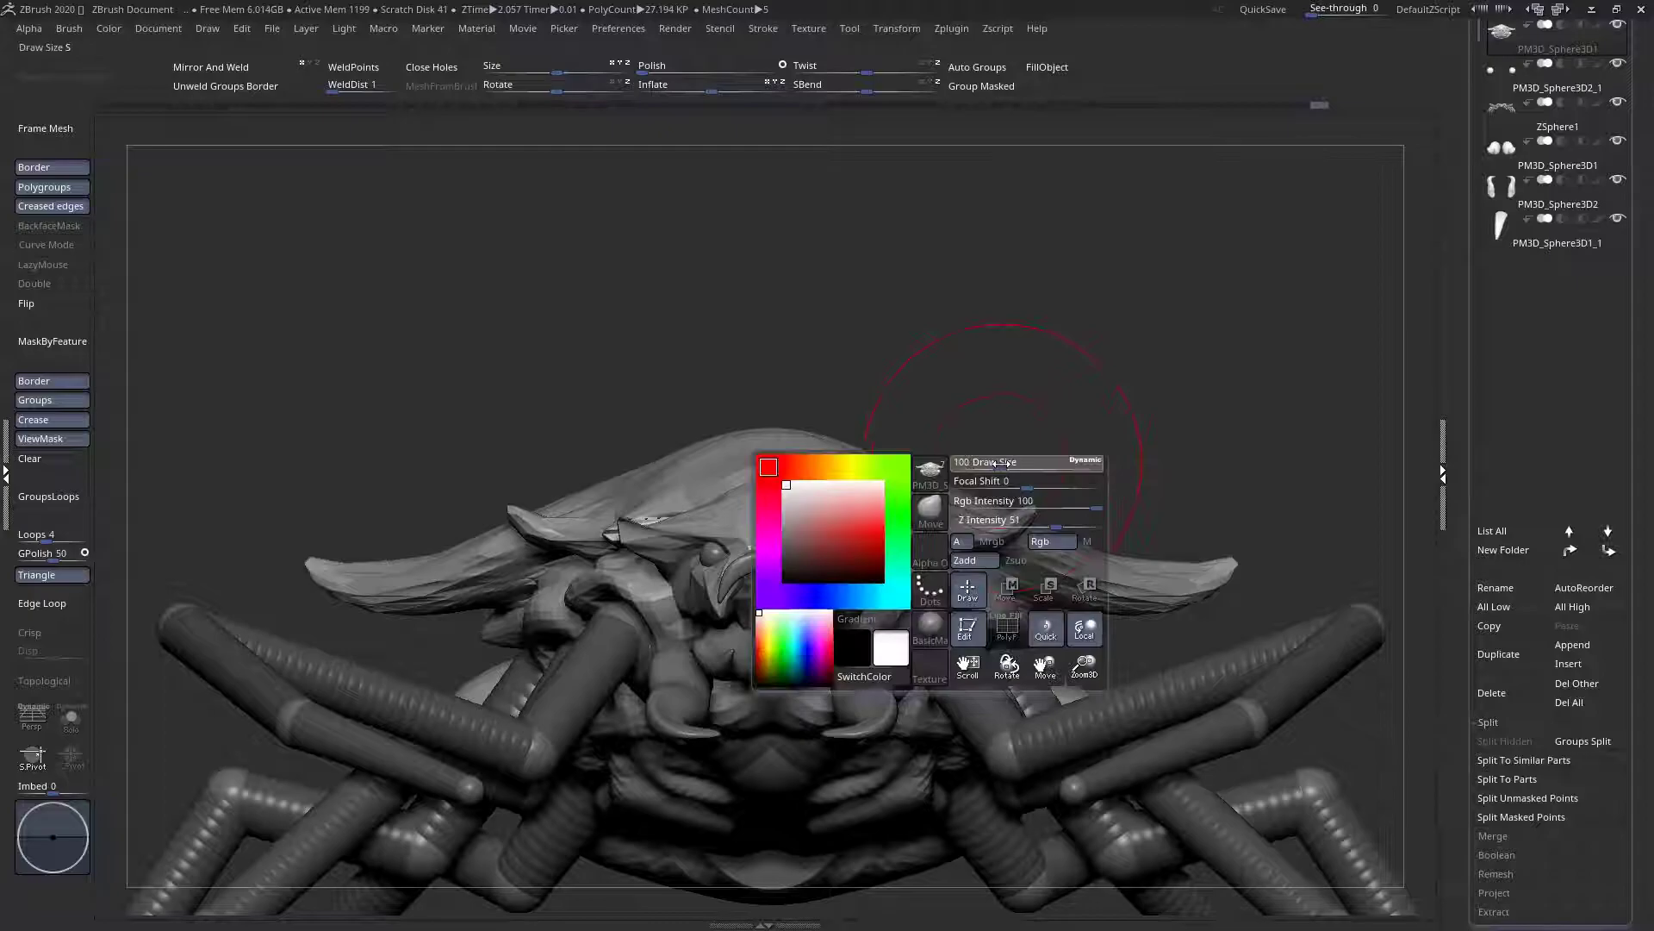
{"action": "mouse_move", "coordinate": [1031, 511]}
{"action": "right_mouse_down"}
{"action": "mouse_move", "coordinate": [1005, 624]}
{"action": "mouse_move", "coordinate": [1023, 527]}
{"action": "right_mouse_up"}
{"action": "mouse_move", "coordinate": [1134, 392]}
{"action": "left_mouse_down"}
{"action": "mouse_move", "coordinate": [1159, 407]}
{"action": "mouse_move", "coordinate": [1110, 418]}
{"action": "left_mouse_up"}
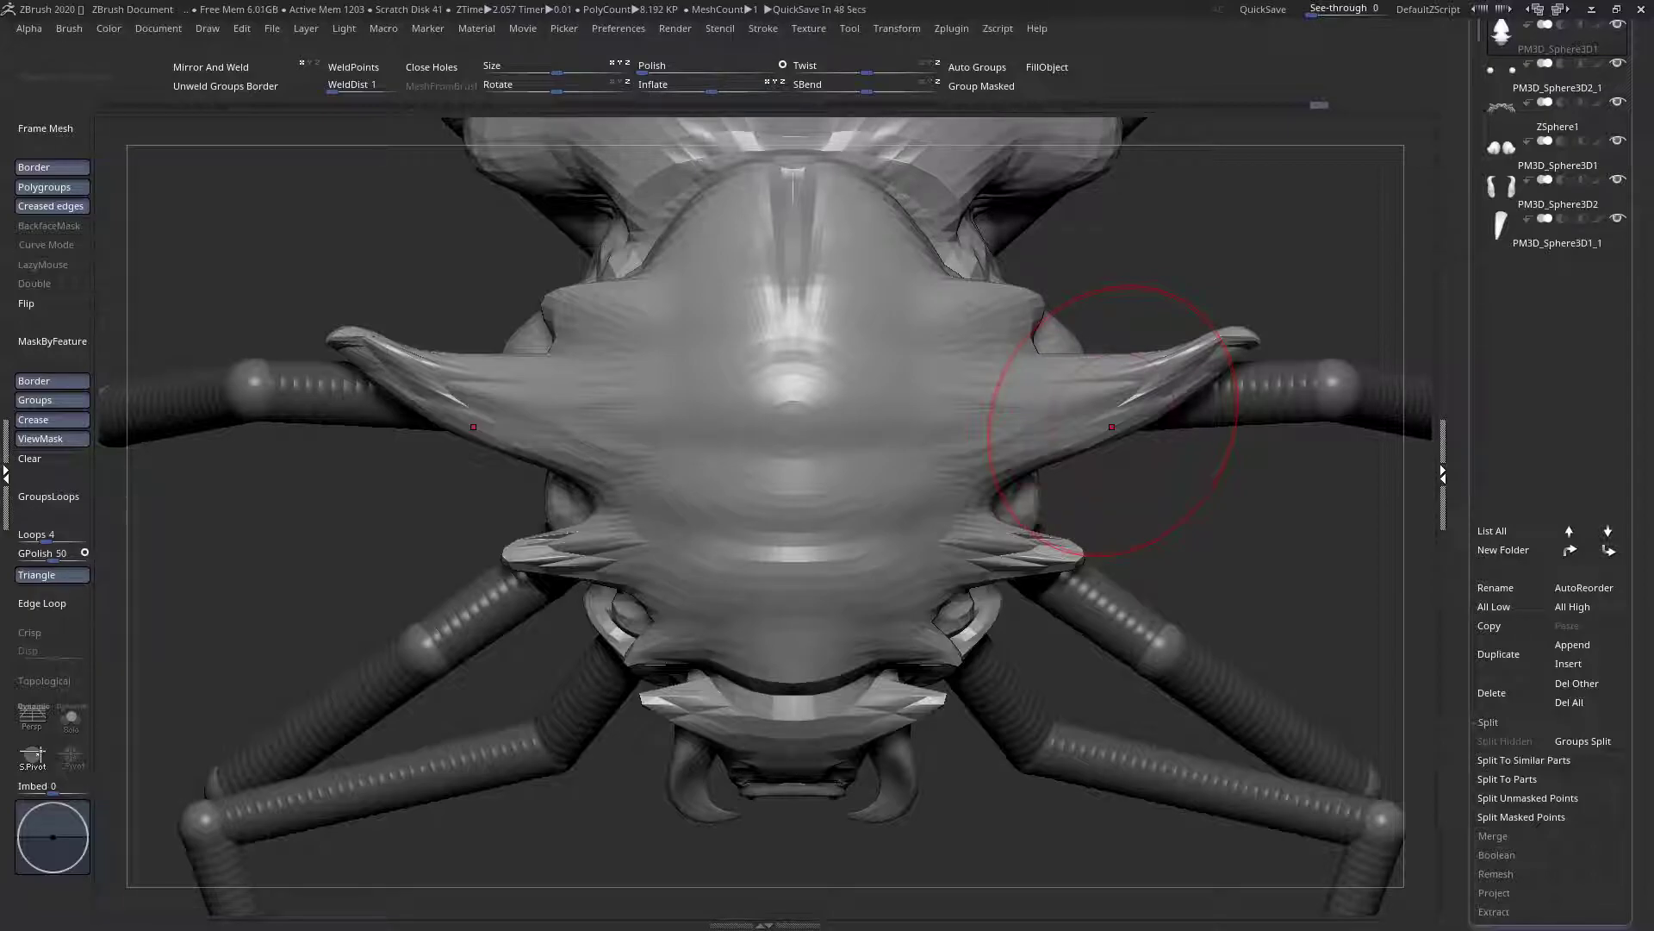
{"action": "mouse_move", "coordinate": [939, 808]}
{"action": "left_mouse_down"}
{"action": "mouse_move", "coordinate": [1072, 443]}
{"action": "mouse_move", "coordinate": [1161, 463]}
{"action": "mouse_move", "coordinate": [978, 399]}
{"action": "left_mouse_up"}
Pull the shell's smaller front spikes downward with a resized Move brush, keeping them symmetrical
{"action": "key", "text": "space"}
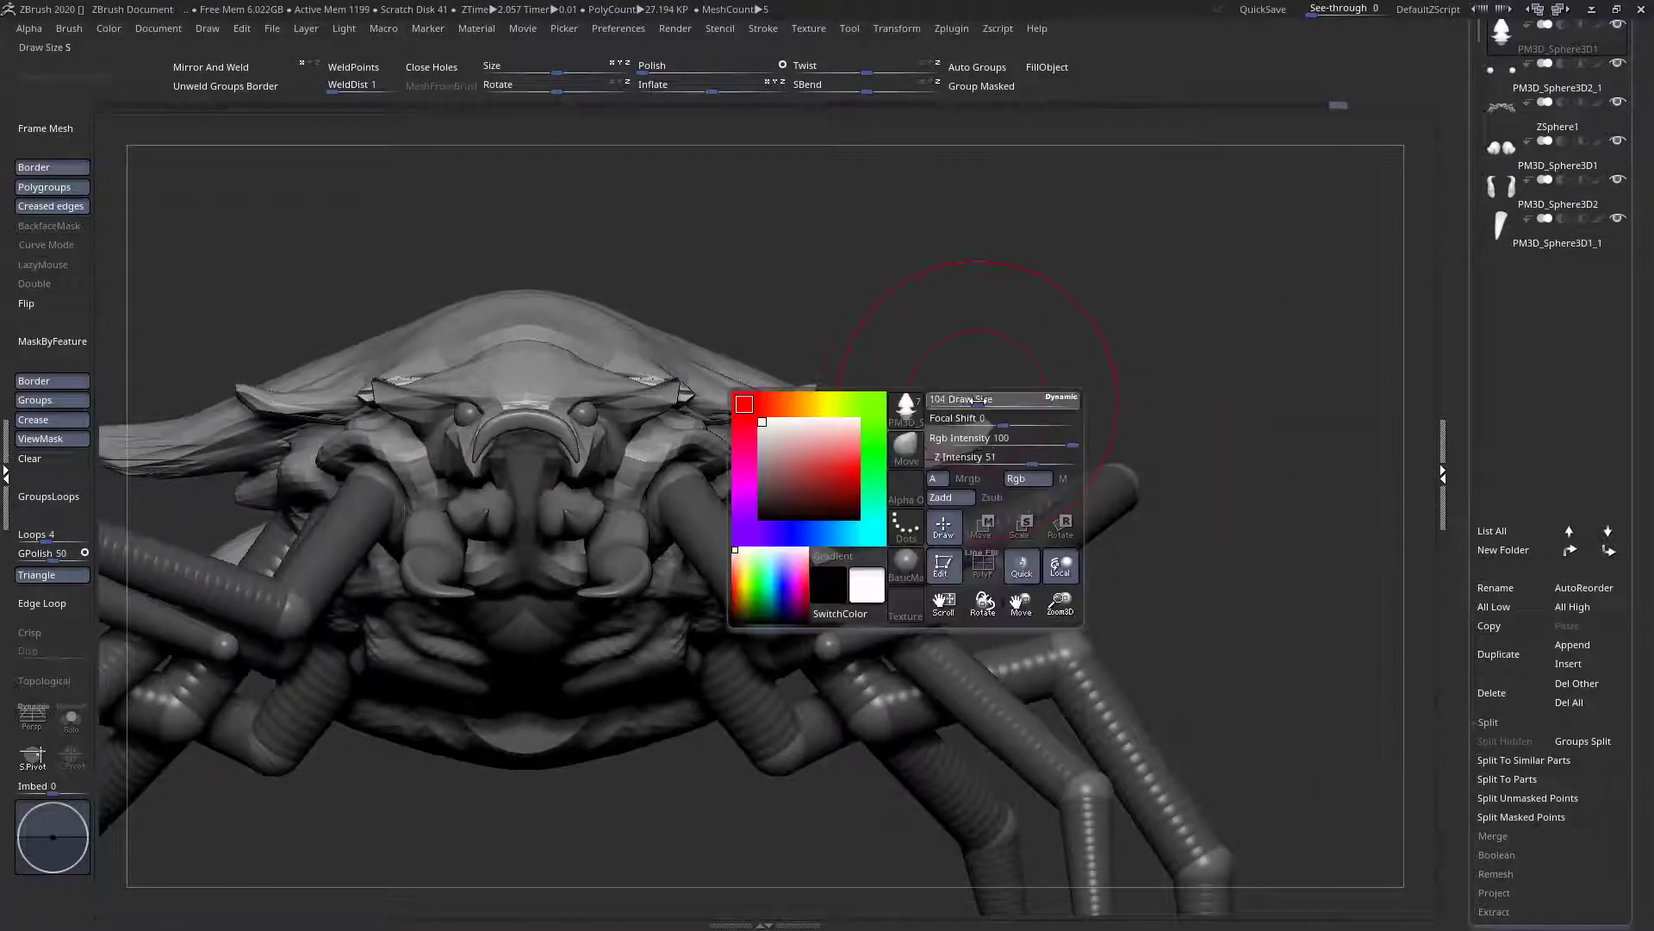
{"action": "left_click_drag", "start_coordinate": [978, 423], "coordinate": [1031, 470]}
{"action": "mouse_move", "coordinate": [855, 461]}
{"action": "left_mouse_down"}
{"action": "mouse_move", "coordinate": [860, 494]}
{"action": "mouse_move", "coordinate": [870, 480]}
{"action": "left_mouse_up"}
{"action": "mouse_move", "coordinate": [871, 478]}
{"action": "right_mouse_down", "text": "ctrl"}
{"action": "mouse_move", "coordinate": [746, 394]}
{"action": "mouse_move", "coordinate": [804, 436]}
{"action": "right_mouse_up", "text": "ctrl"}
{"action": "right_click", "coordinate": [788, 396]}
{"action": "left_click_drag", "start_coordinate": [812, 418], "coordinate": [801, 450]}
{"action": "right_click_drag", "start_coordinate": [856, 461], "coordinate": [829, 419], "text": "shift"}
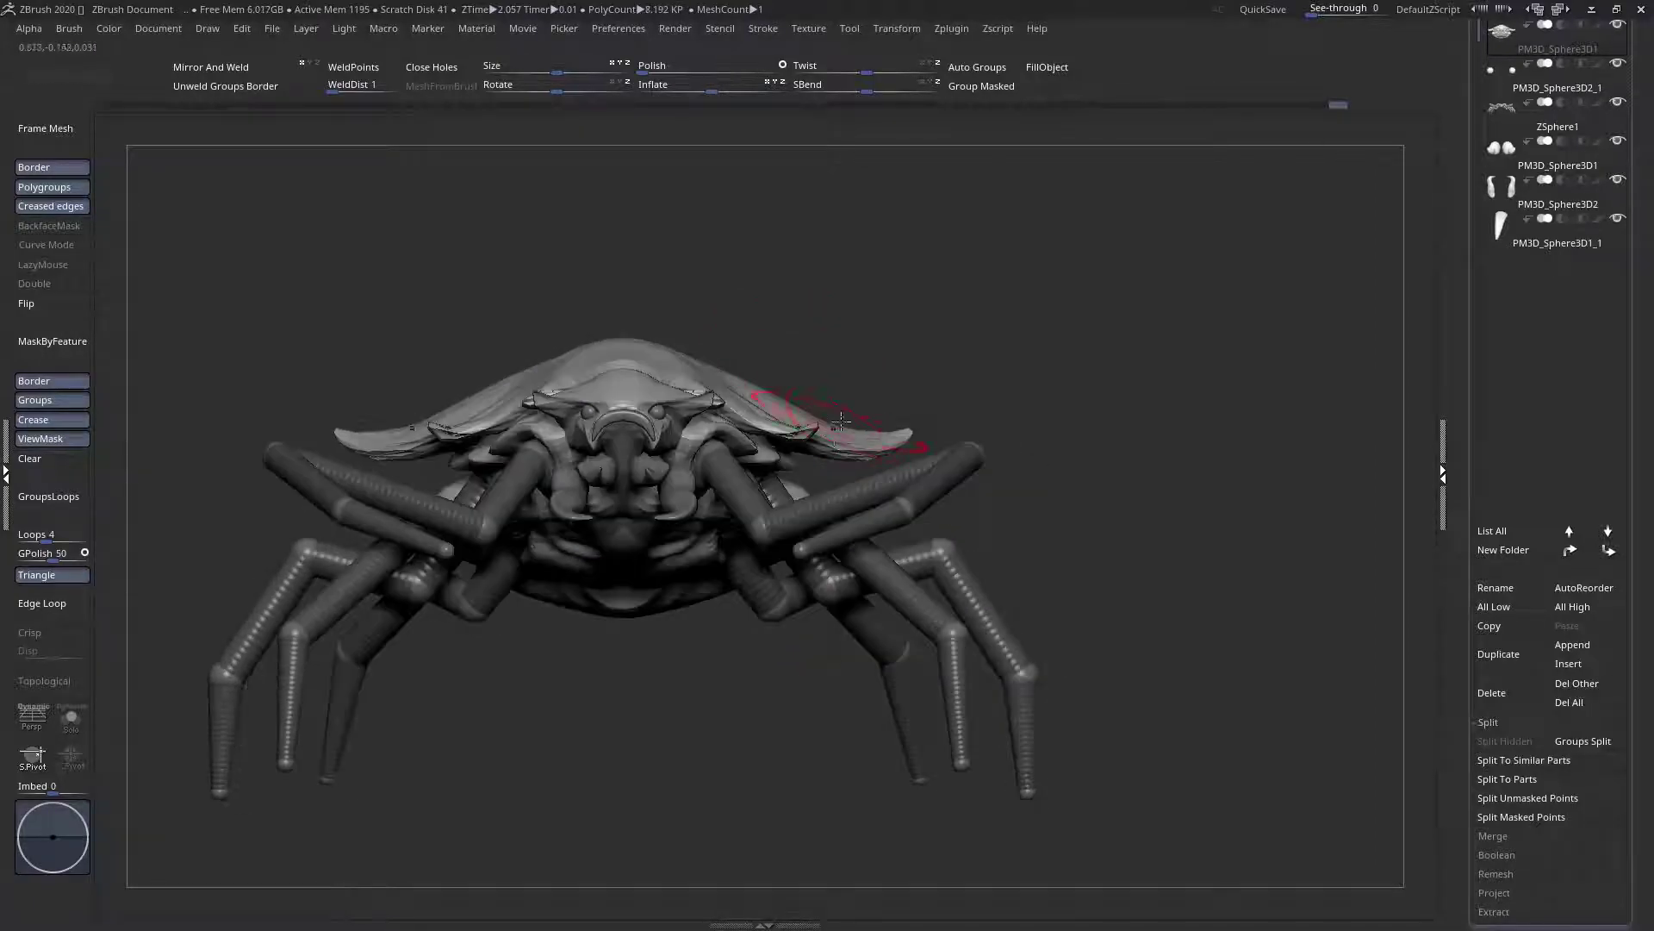
{"action": "right_click_drag", "start_coordinate": [938, 480], "coordinate": [1079, 548], "text": "alt"}
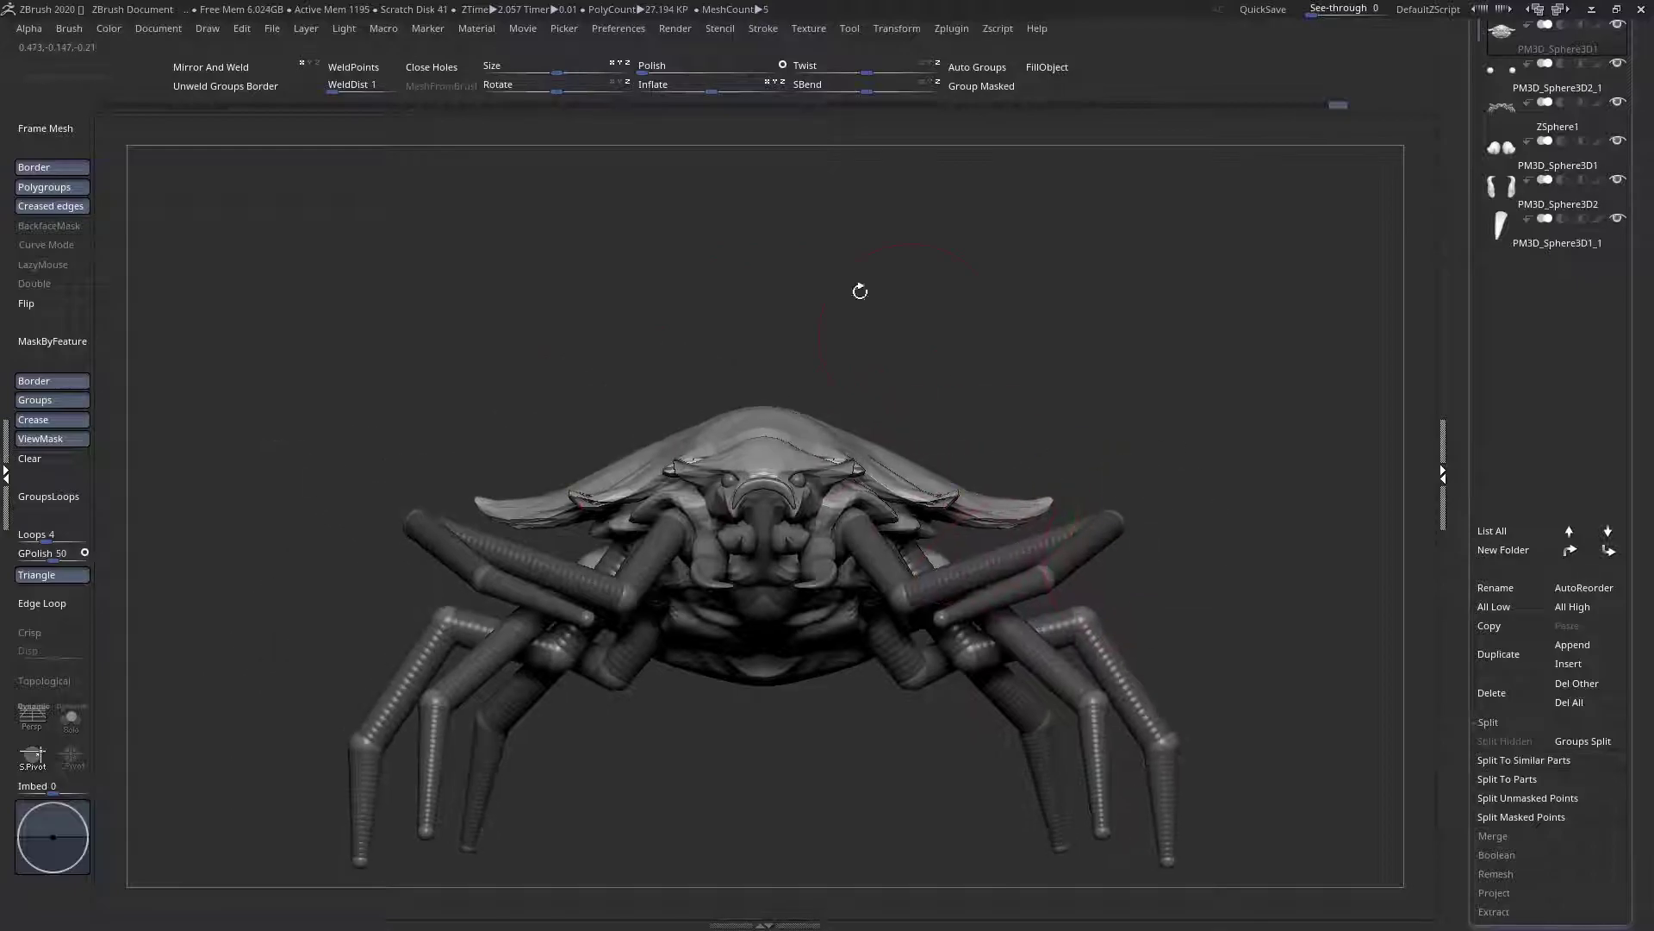
Step back through the undo history to revert the shell spike reshaping, and check the side and front views
{"action": "mouse_move", "coordinate": [1341, 106]}
{"action": "left_mouse_down"}
{"action": "mouse_move", "coordinate": [1254, 100]}
{"action": "mouse_move", "coordinate": [1323, 112]}
{"action": "mouse_move", "coordinate": [1301, 106]}
{"action": "left_mouse_up"}
{"action": "right_click_drag", "start_coordinate": [1136, 275], "coordinate": [935, 414]}
{"action": "right_click_drag", "start_coordinate": [977, 507], "coordinate": [1064, 519], "text": "shift"}
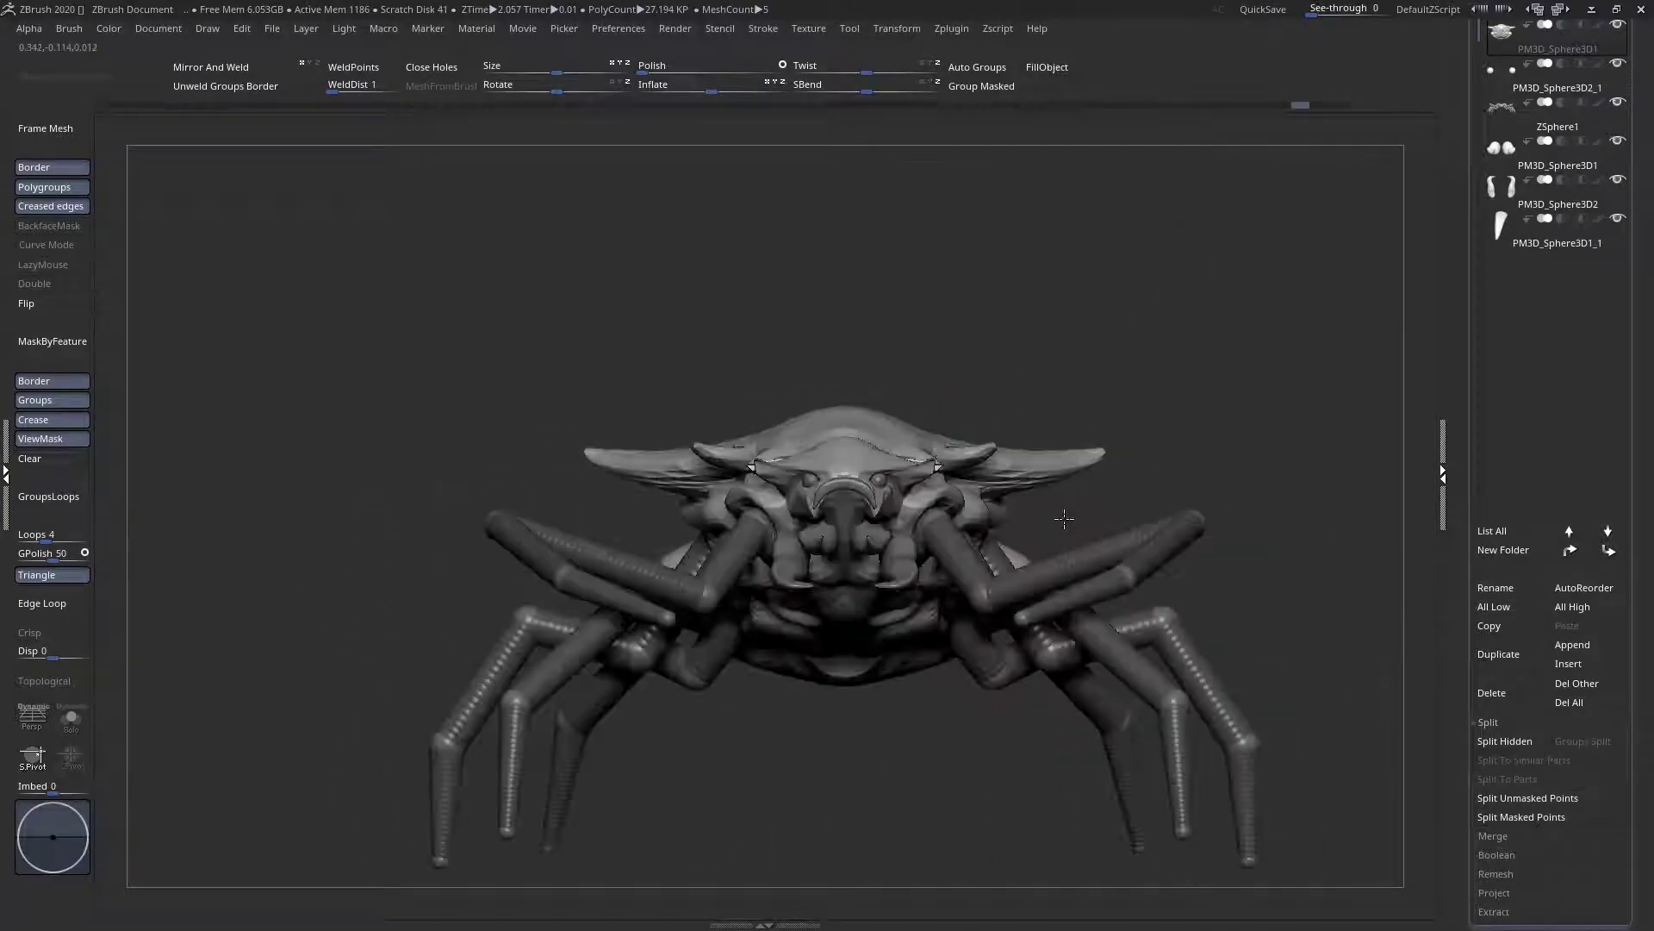
{"action": "left_click_drag", "start_coordinate": [1045, 495], "coordinate": [928, 502]}
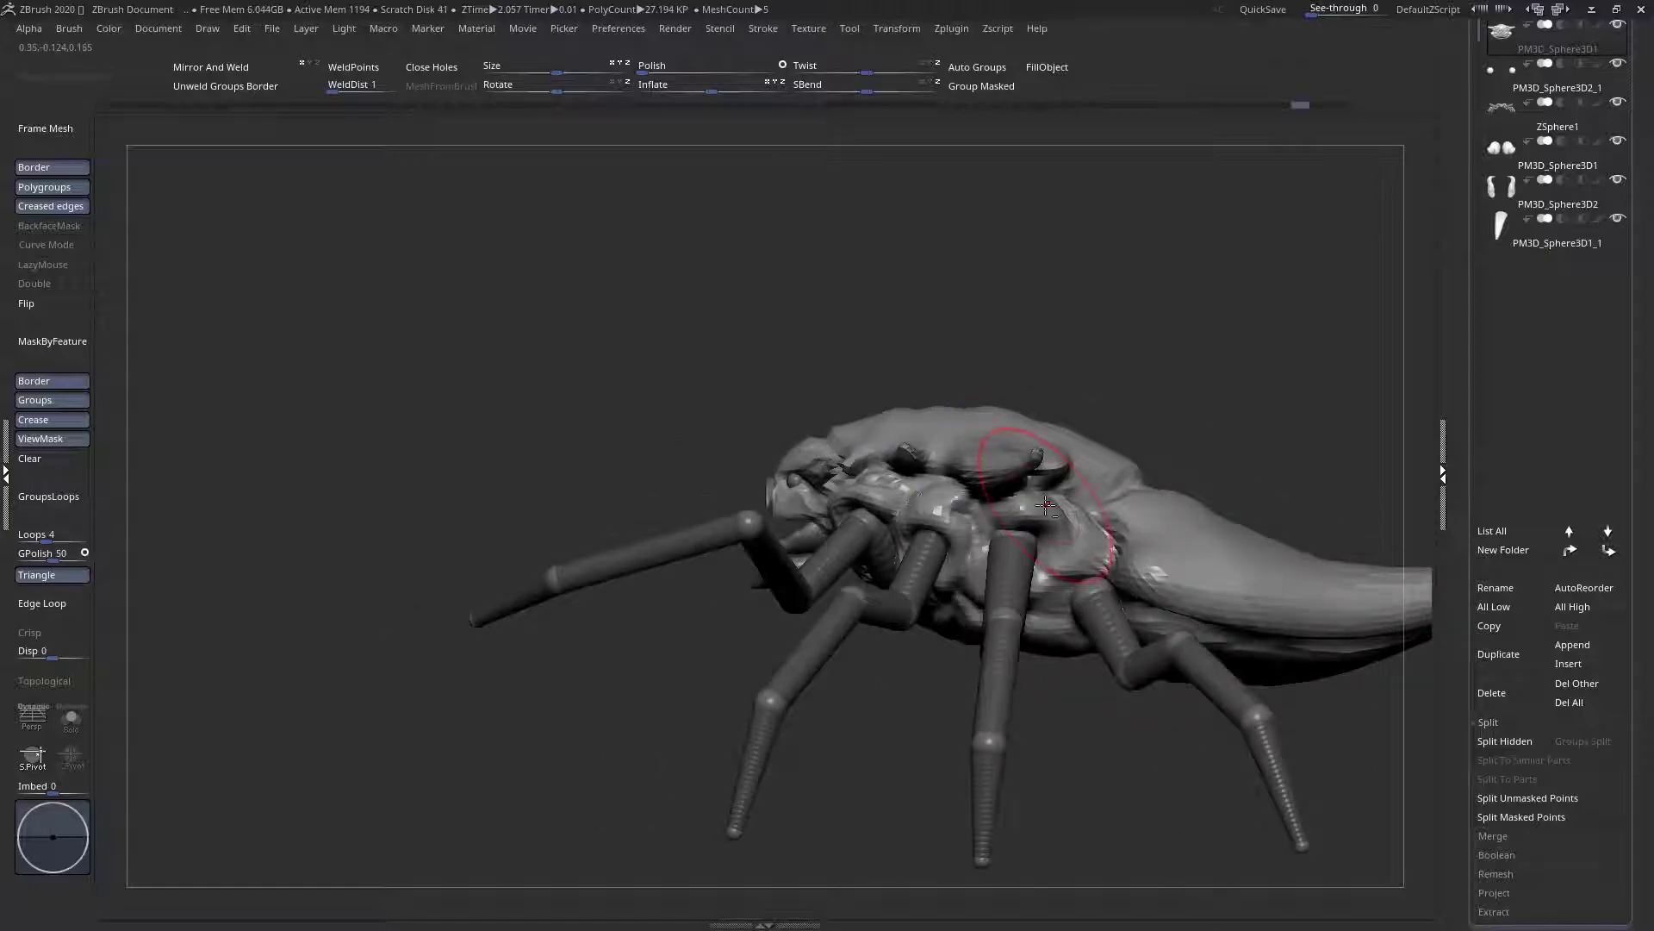
{"action": "left_click_drag", "start_coordinate": [1045, 506], "coordinate": [816, 379]}
{"action": "right_click_drag", "start_coordinate": [890, 526], "coordinate": [941, 510]}
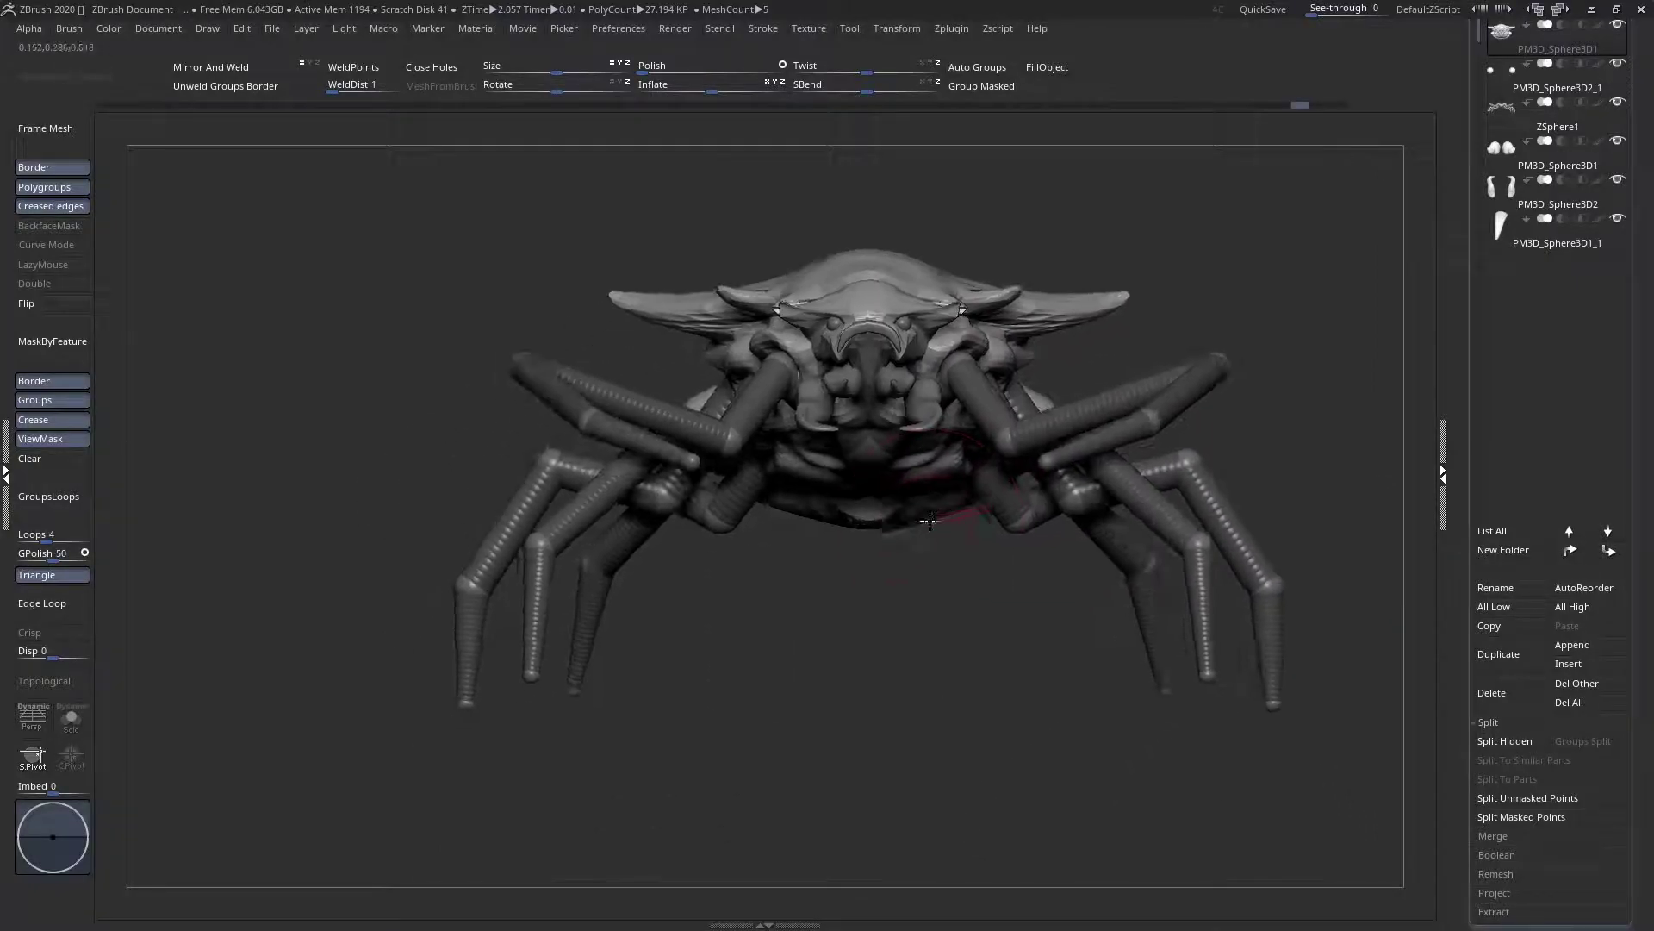
Make the ZSphere legs subtool active and move joints of two rear leg pairs upward and outward in front view
{"action": "key", "text": "w"}
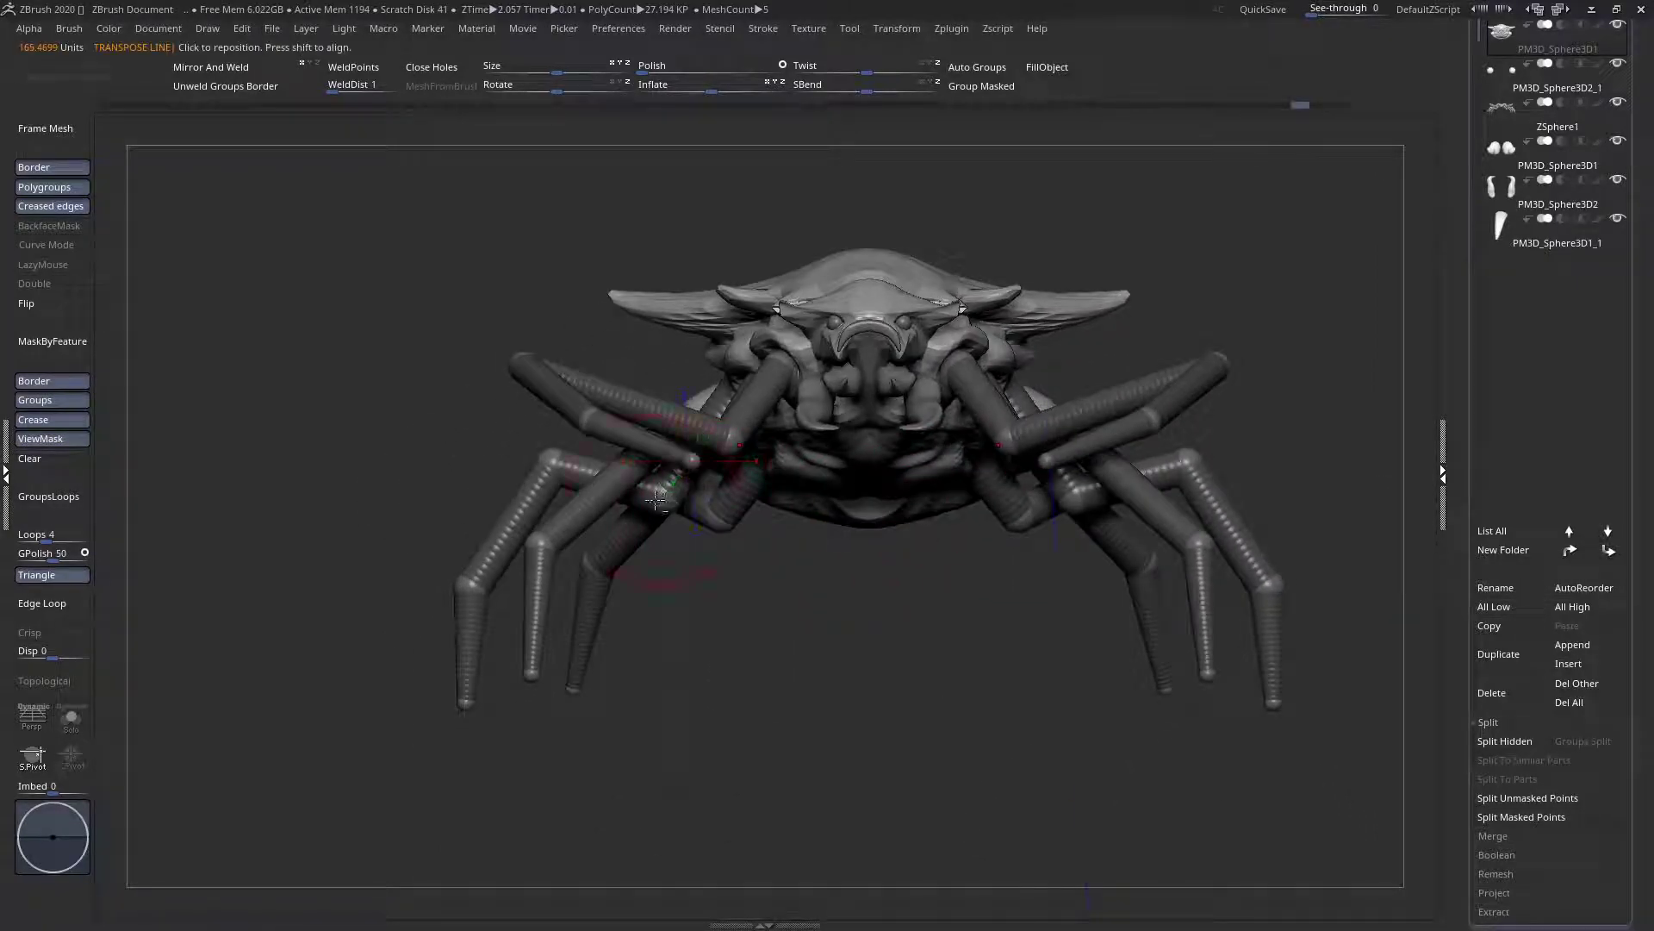
{"action": "left_click", "coordinate": [657, 498], "text": "alt"}
{"action": "left_click_drag", "start_coordinate": [681, 481], "coordinate": [652, 450]}
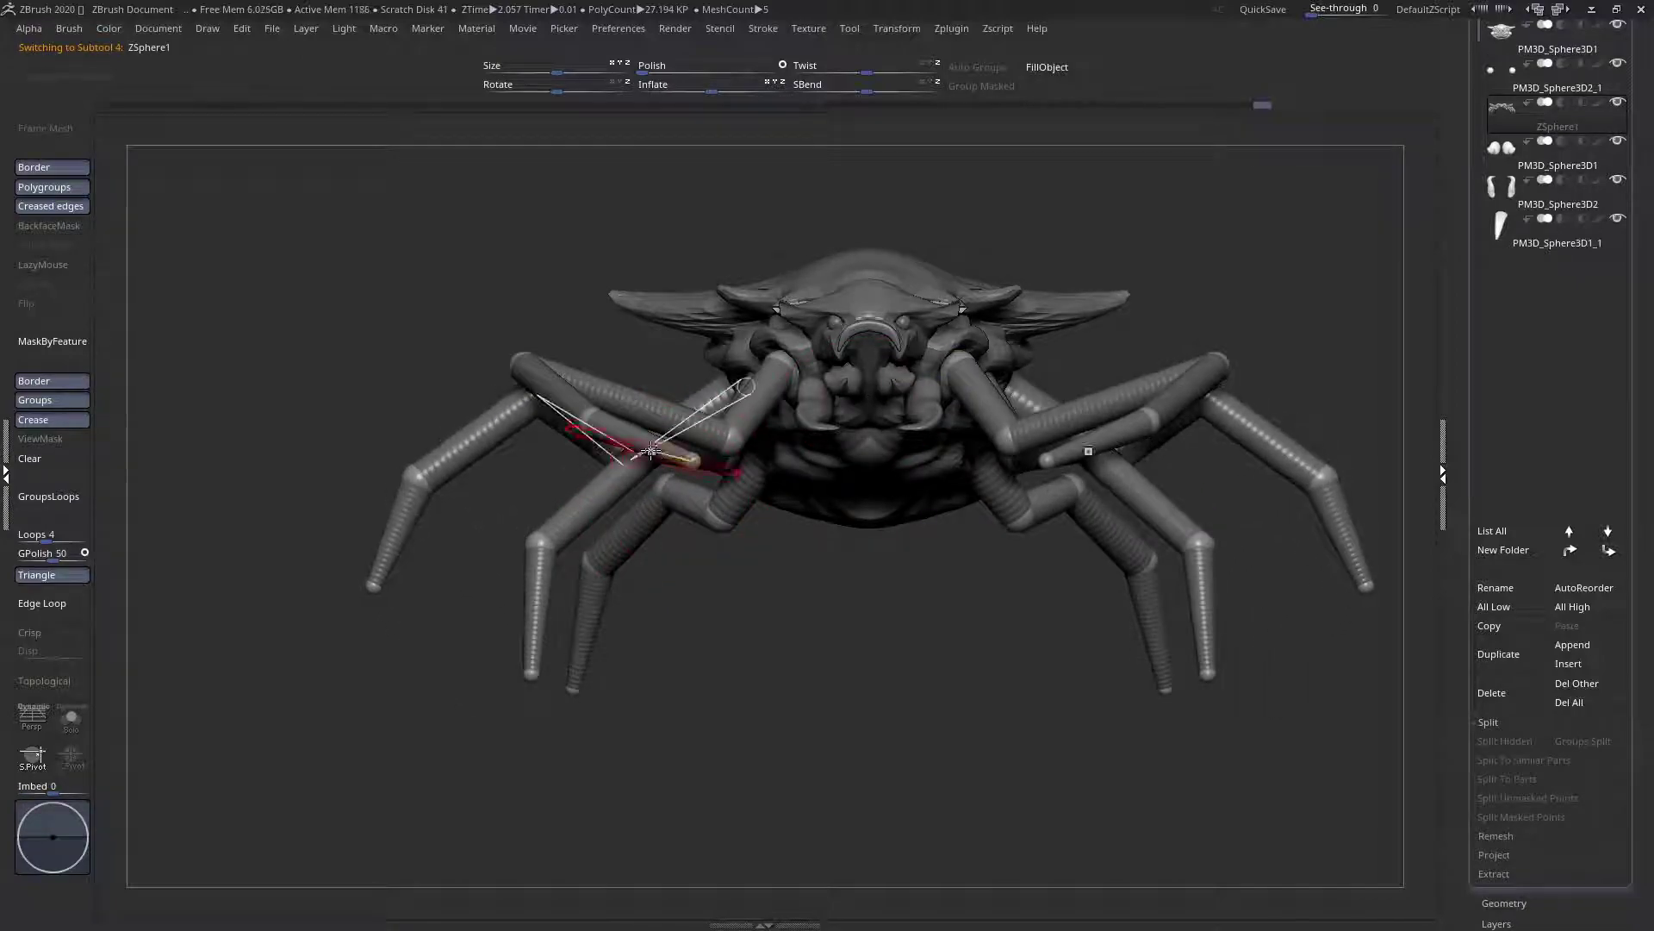
{"action": "left_click_drag", "start_coordinate": [739, 507], "coordinate": [725, 470]}
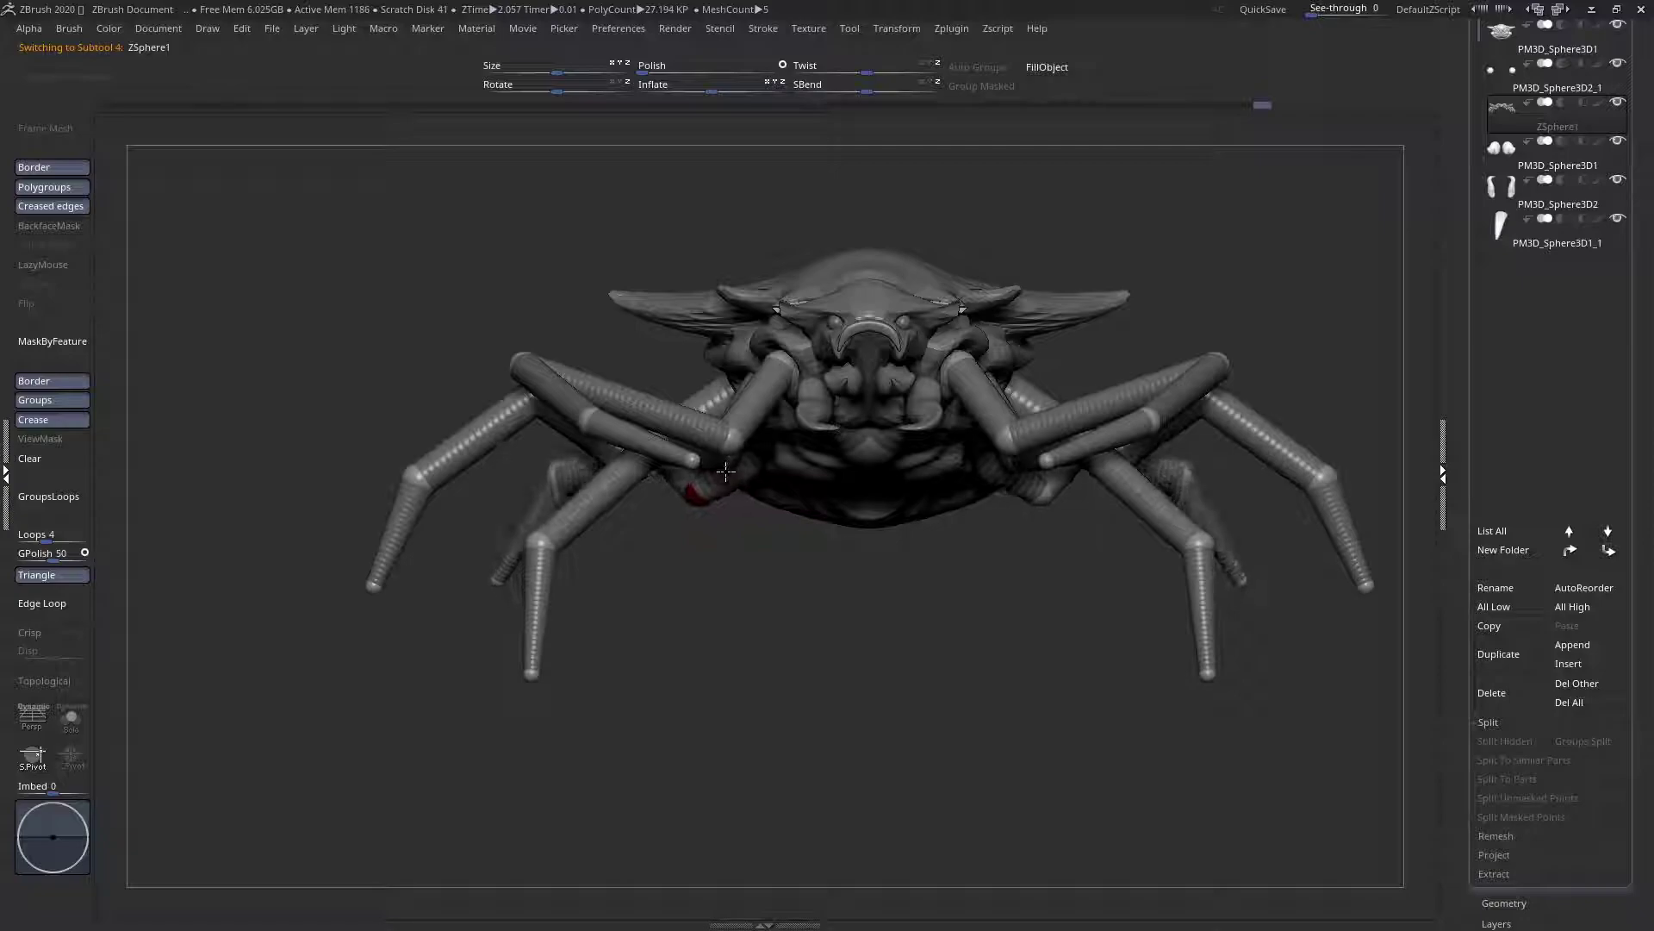
Reposition the second leg pair's joints in the side and top views, moving the legs outward from the body
{"action": "left_click_drag", "start_coordinate": [689, 539], "coordinate": [858, 536]}
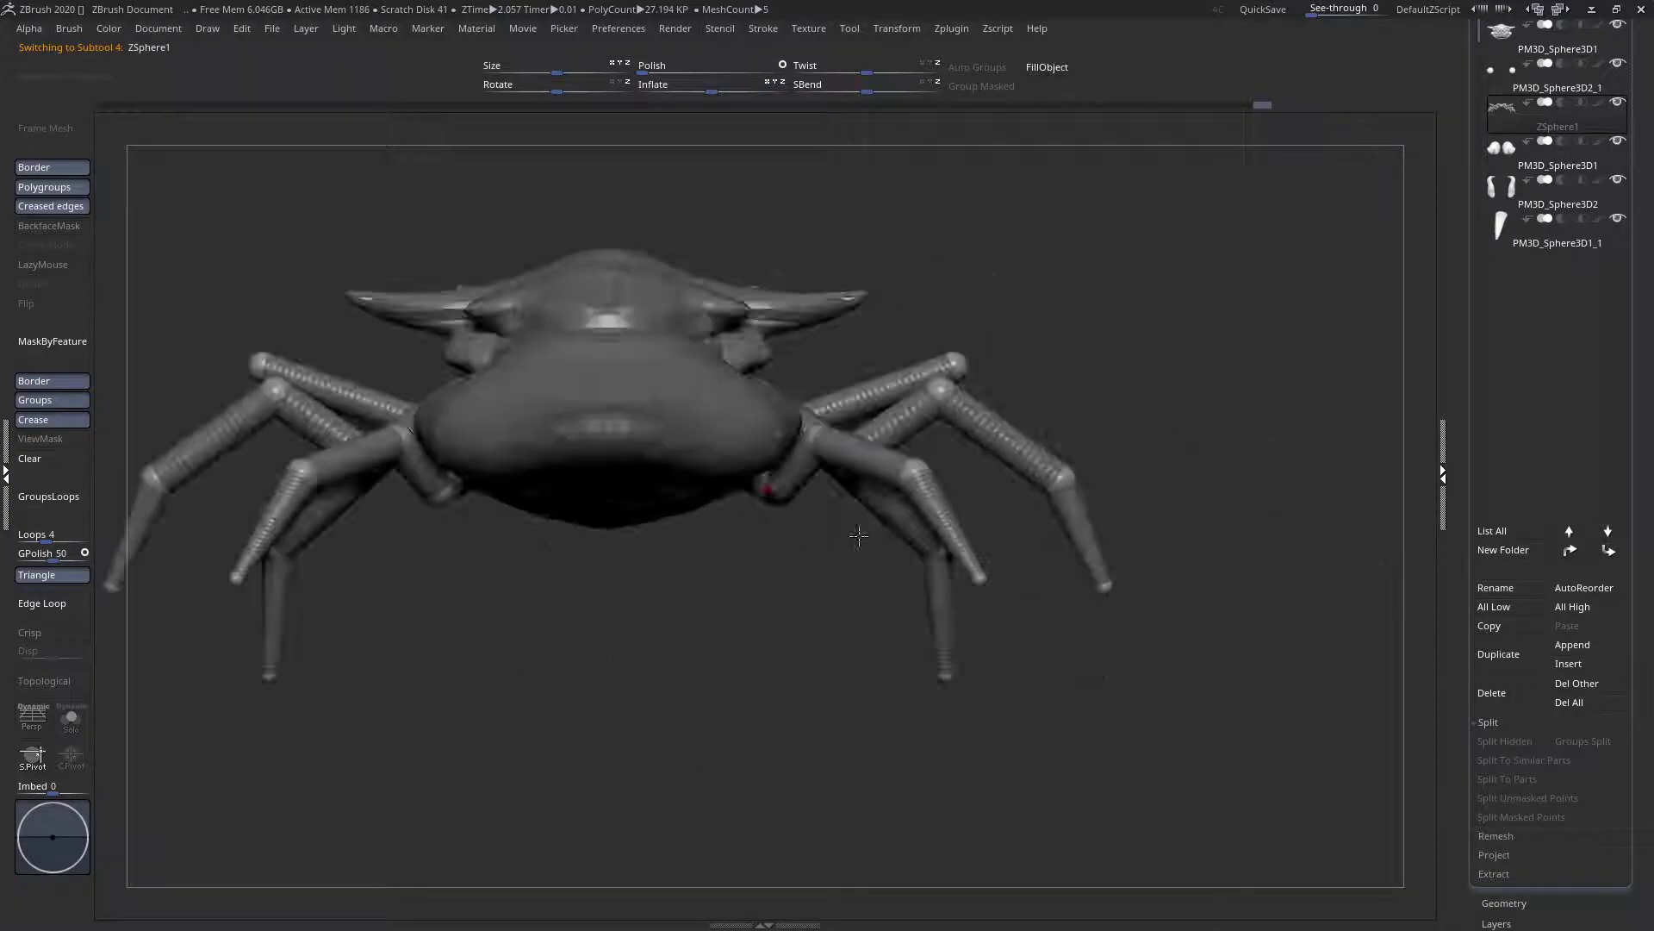
{"action": "left_click_drag", "start_coordinate": [755, 487], "coordinate": [663, 519]}
{"action": "right_click_drag", "start_coordinate": [664, 517], "coordinate": [930, 457]}
{"action": "left_click_drag", "start_coordinate": [962, 409], "coordinate": [956, 371]}
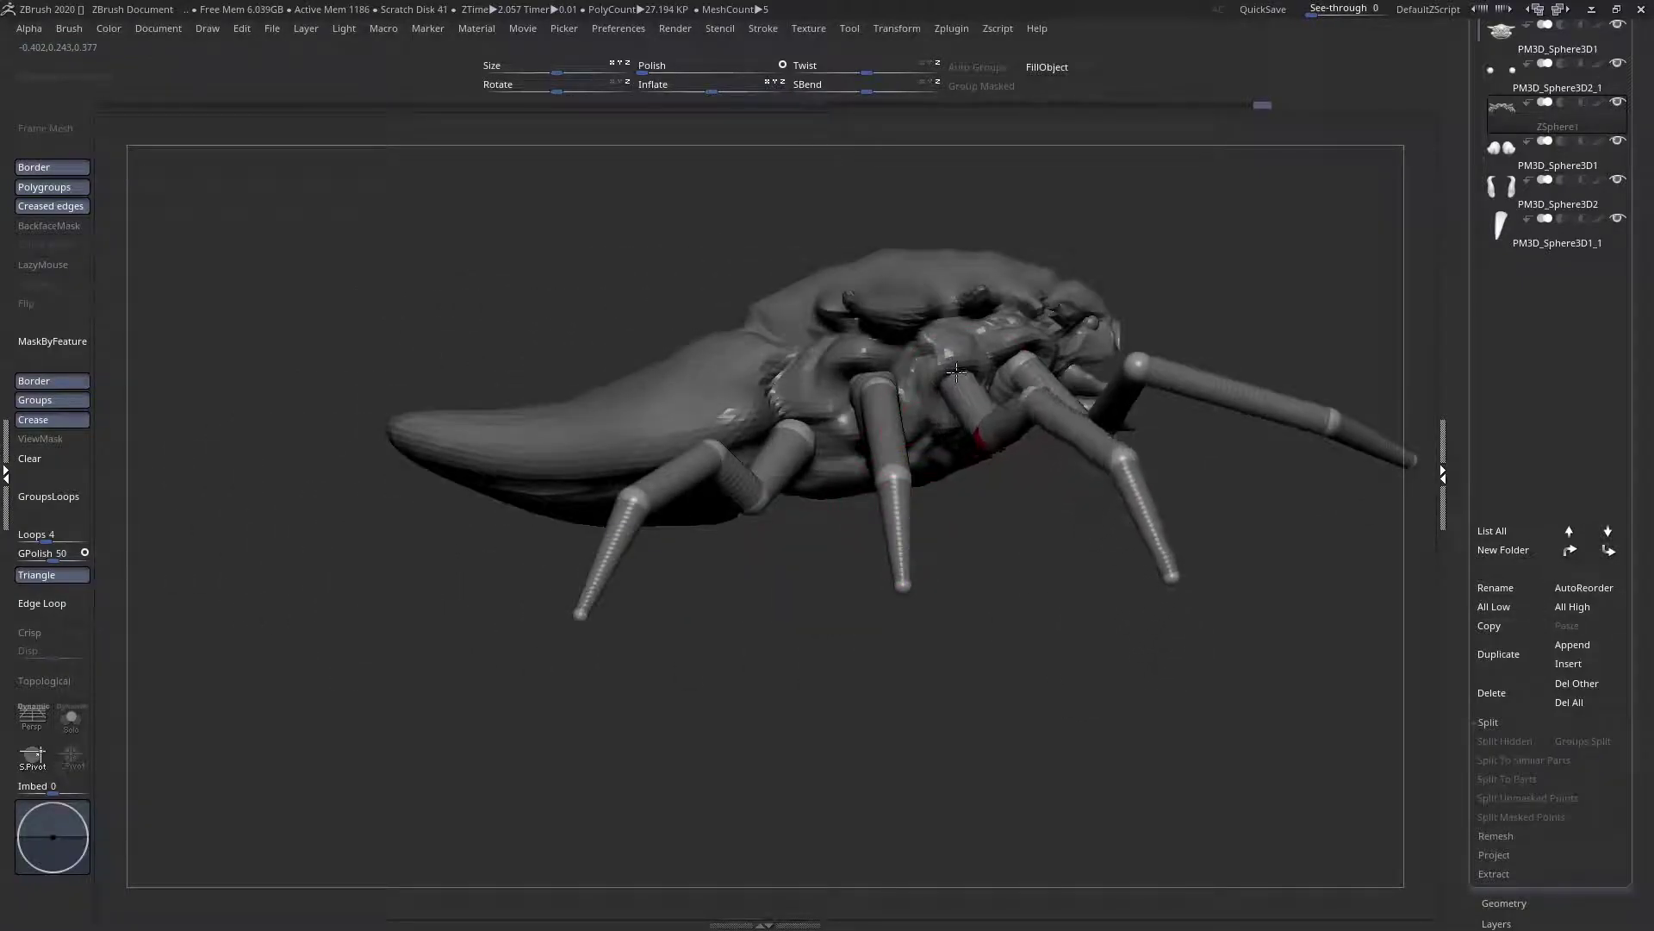
{"action": "right_click_drag", "start_coordinate": [941, 417], "coordinate": [827, 422]}
{"action": "left_click_drag", "start_coordinate": [915, 345], "coordinate": [912, 359]}
{"action": "right_click_drag", "start_coordinate": [933, 563], "coordinate": [930, 660]}
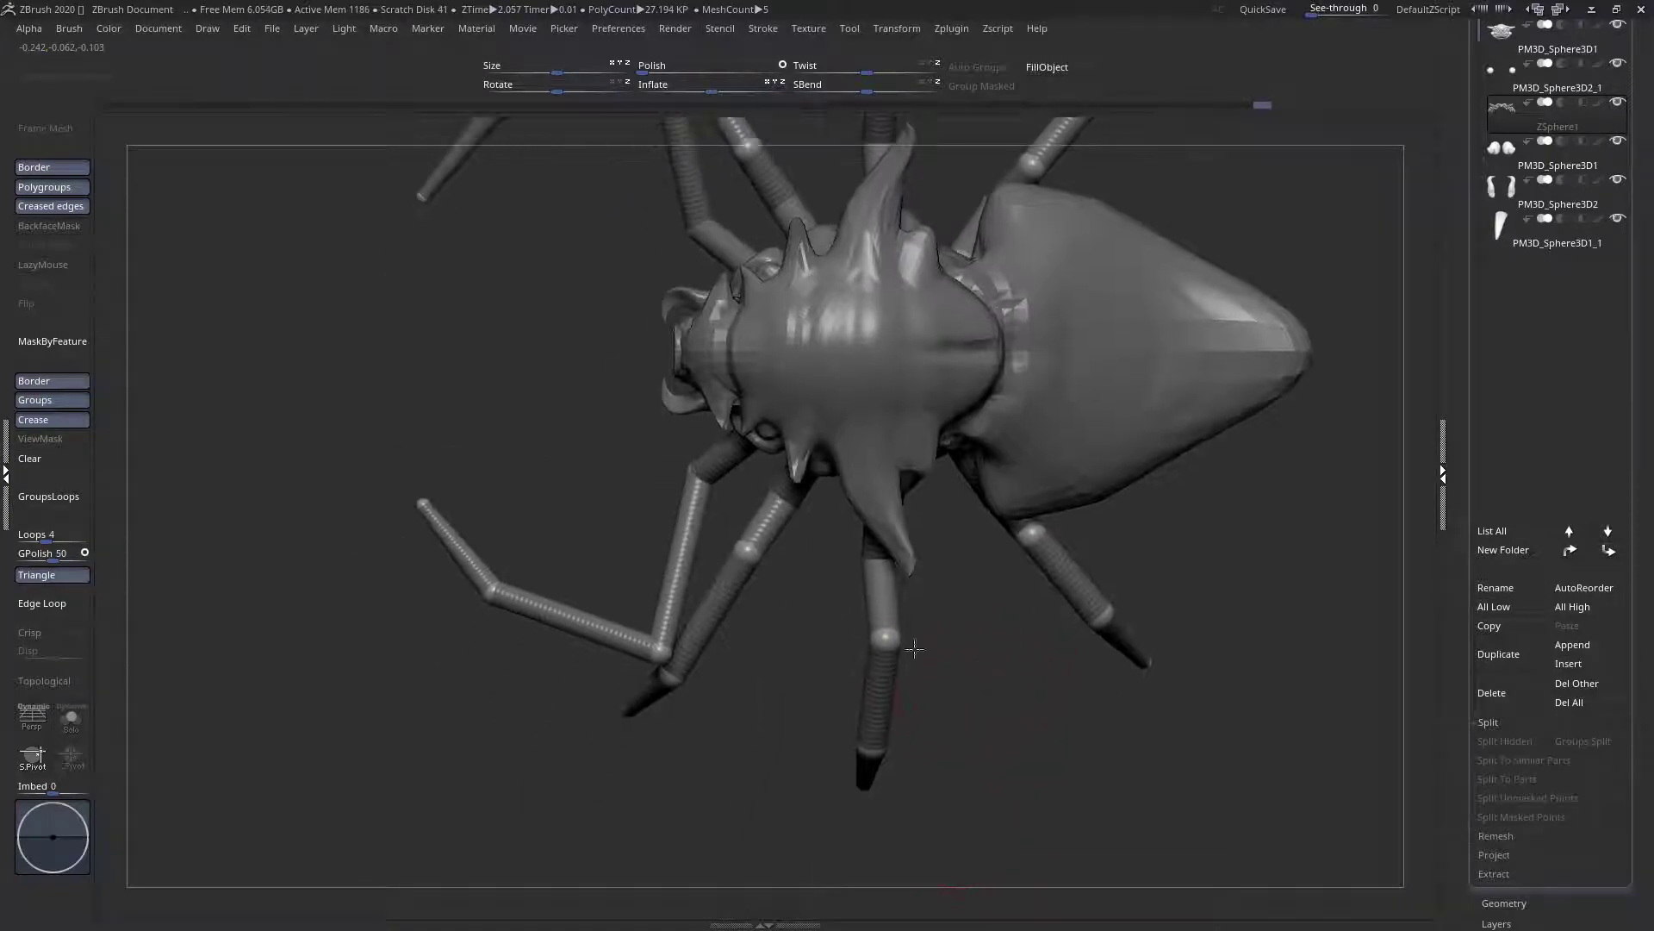
{"action": "right_click_drag", "start_coordinate": [793, 526], "coordinate": [886, 679]}
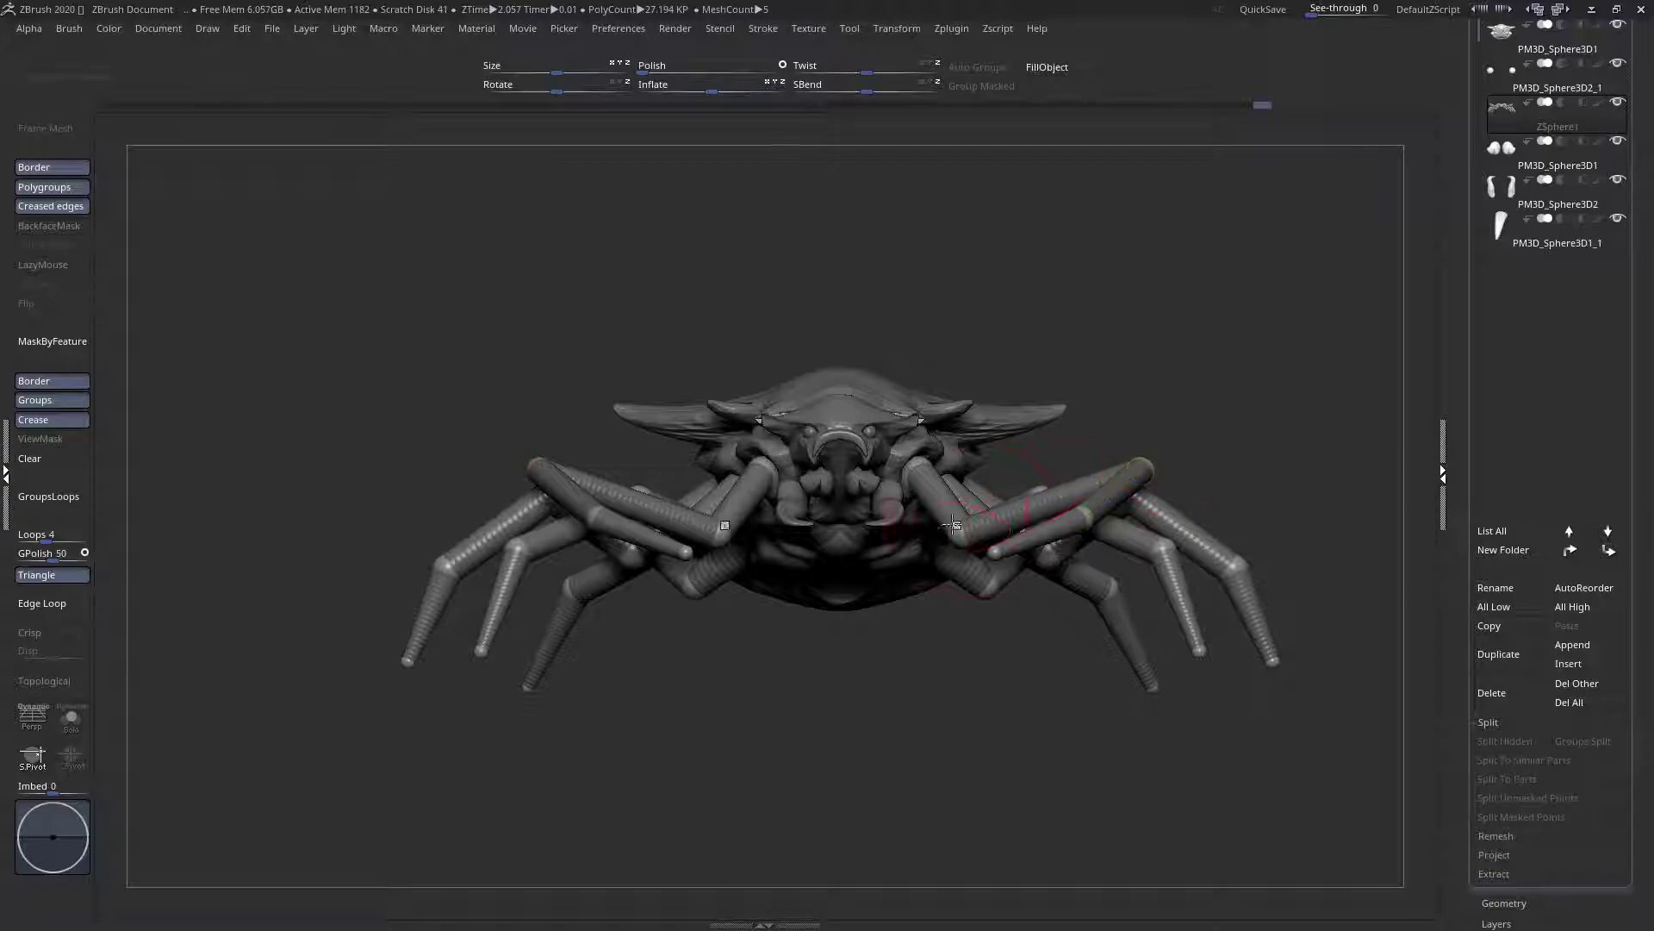
Raise the front leg pair's inner joints slightly and lower their tips in front view, keeping both sides symmetrical
{"action": "mouse_move", "coordinate": [960, 535]}
{"action": "left_mouse_down"}
{"action": "mouse_move", "coordinate": [953, 491]}
{"action": "mouse_move", "coordinate": [955, 512]}
{"action": "left_mouse_up"}
{"action": "mouse_move", "coordinate": [1106, 500]}
{"action": "left_mouse_down"}
{"action": "mouse_move", "coordinate": [1104, 481]}
{"action": "mouse_move", "coordinate": [1112, 507]}
{"action": "left_mouse_up"}
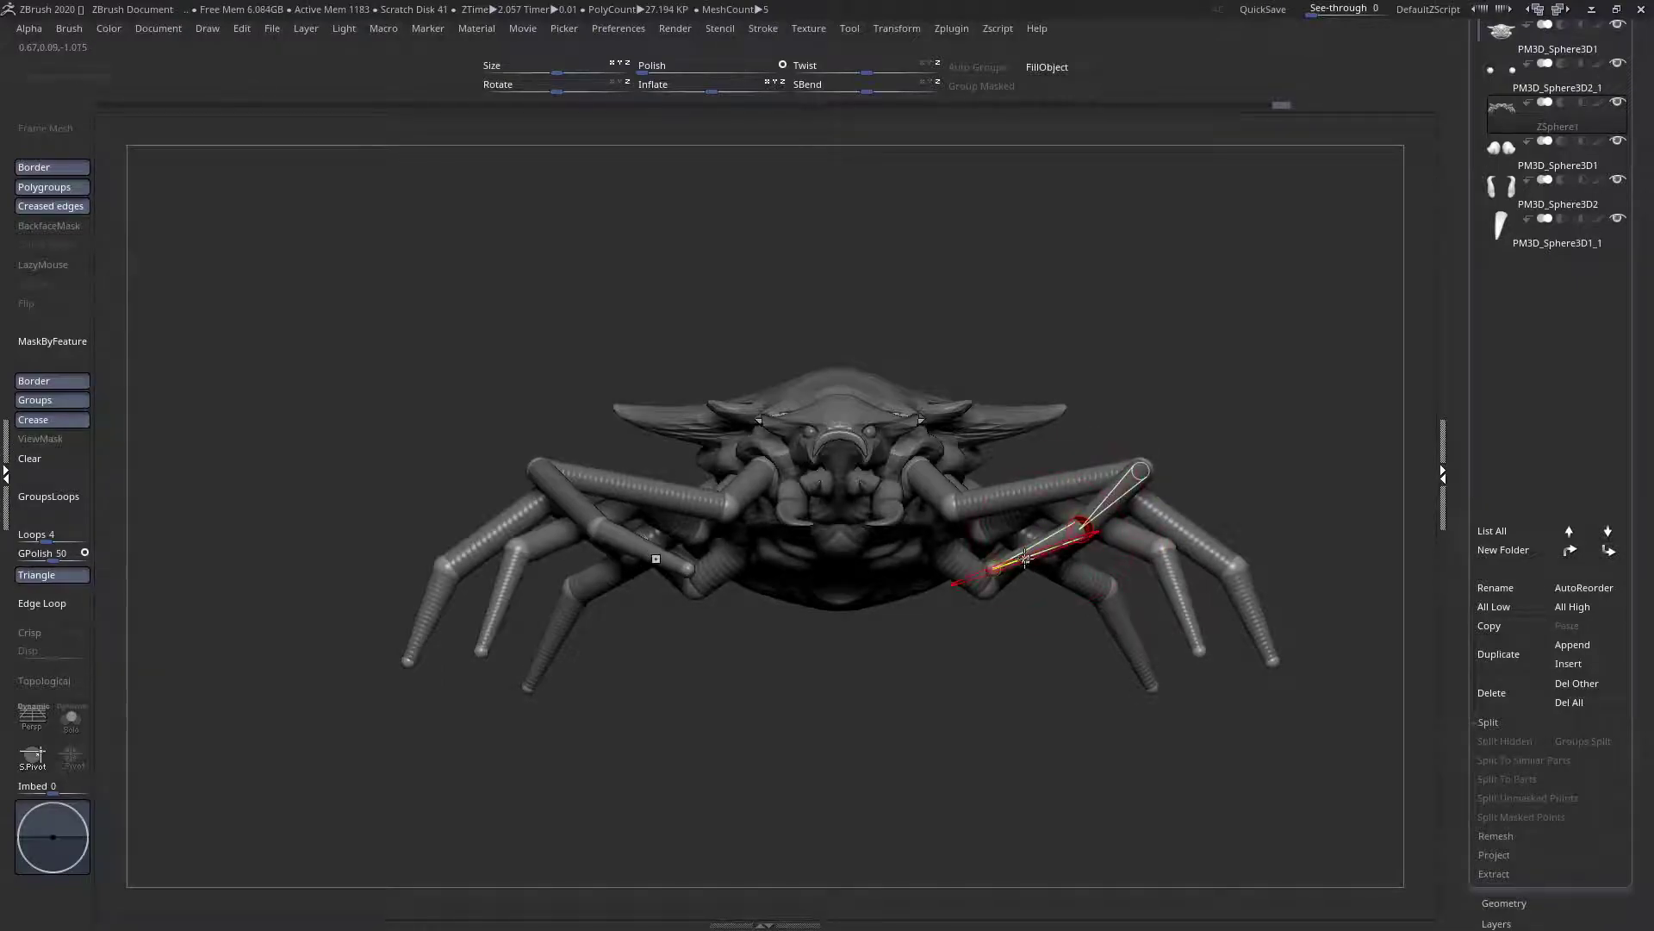
{"action": "right_click", "coordinate": [857, 676]}
{"action": "right_click_drag", "start_coordinate": [1038, 741], "coordinate": [849, 680], "text": "ctrl"}
{"action": "right_click", "coordinate": [853, 680]}
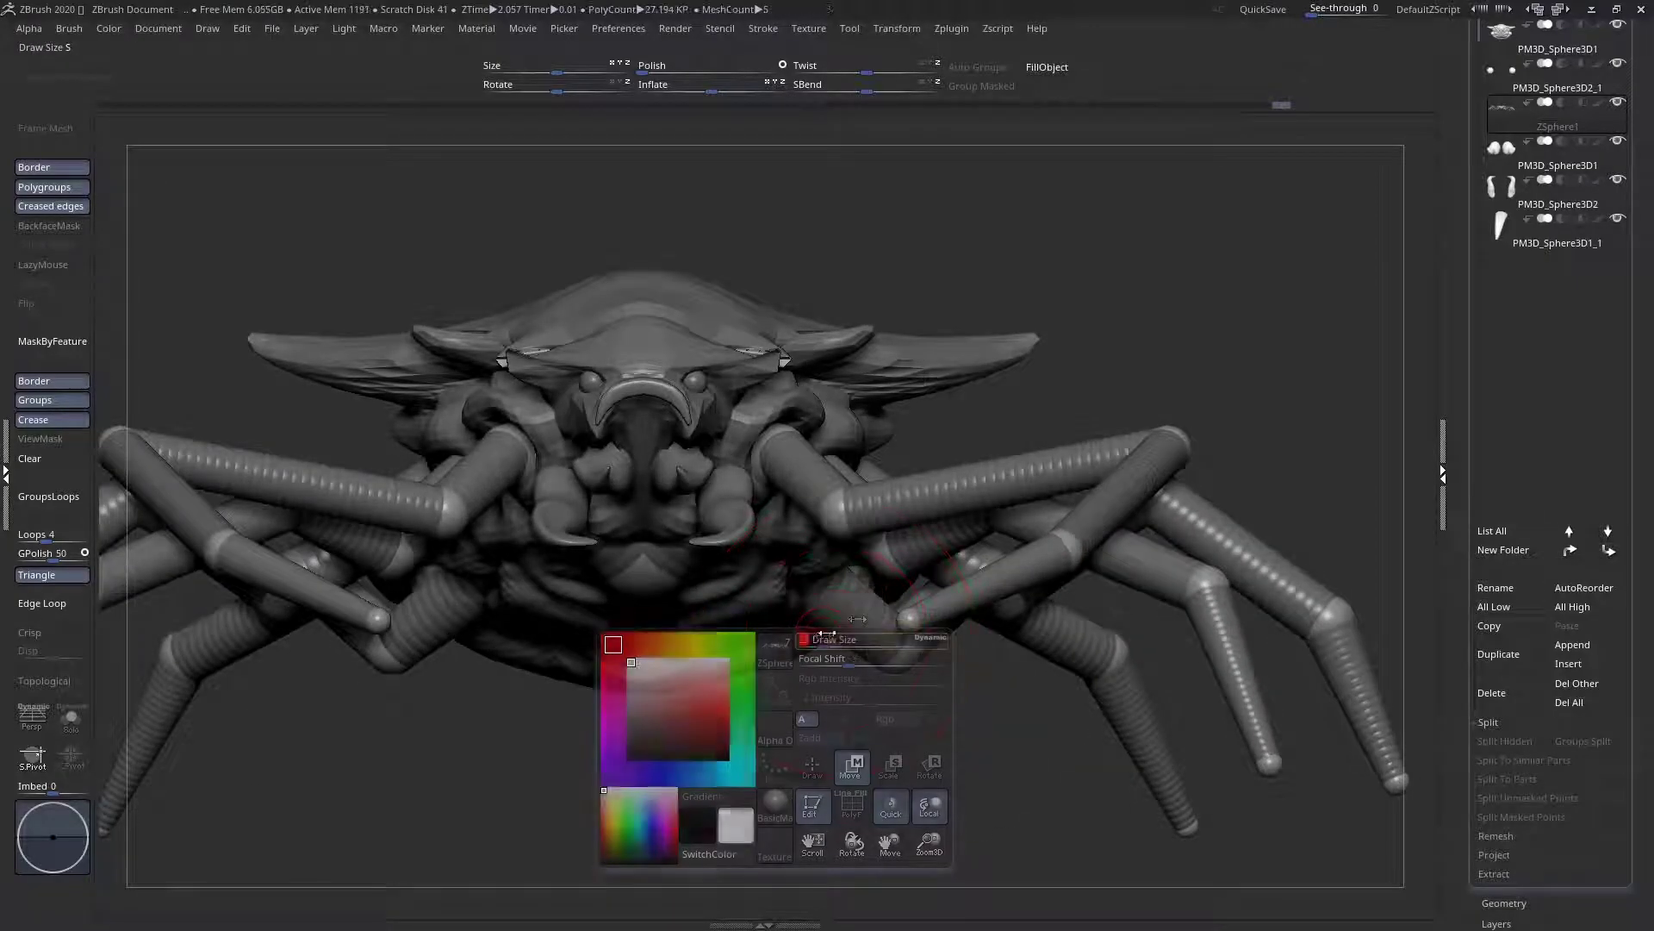
{"action": "left_click_drag", "start_coordinate": [911, 622], "coordinate": [921, 676]}
{"action": "right_click_drag", "start_coordinate": [921, 675], "coordinate": [851, 675]}
{"action": "left_click_drag", "start_coordinate": [920, 678], "coordinate": [929, 692]}
{"action": "right_click_drag", "start_coordinate": [931, 692], "coordinate": [647, 484], "text": "shift"}
{"action": "right_click_drag", "start_coordinate": [647, 485], "coordinate": [715, 516], "text": "alt"}
{"action": "right_click_drag", "start_coordinate": [1016, 617], "coordinate": [1018, 405]}
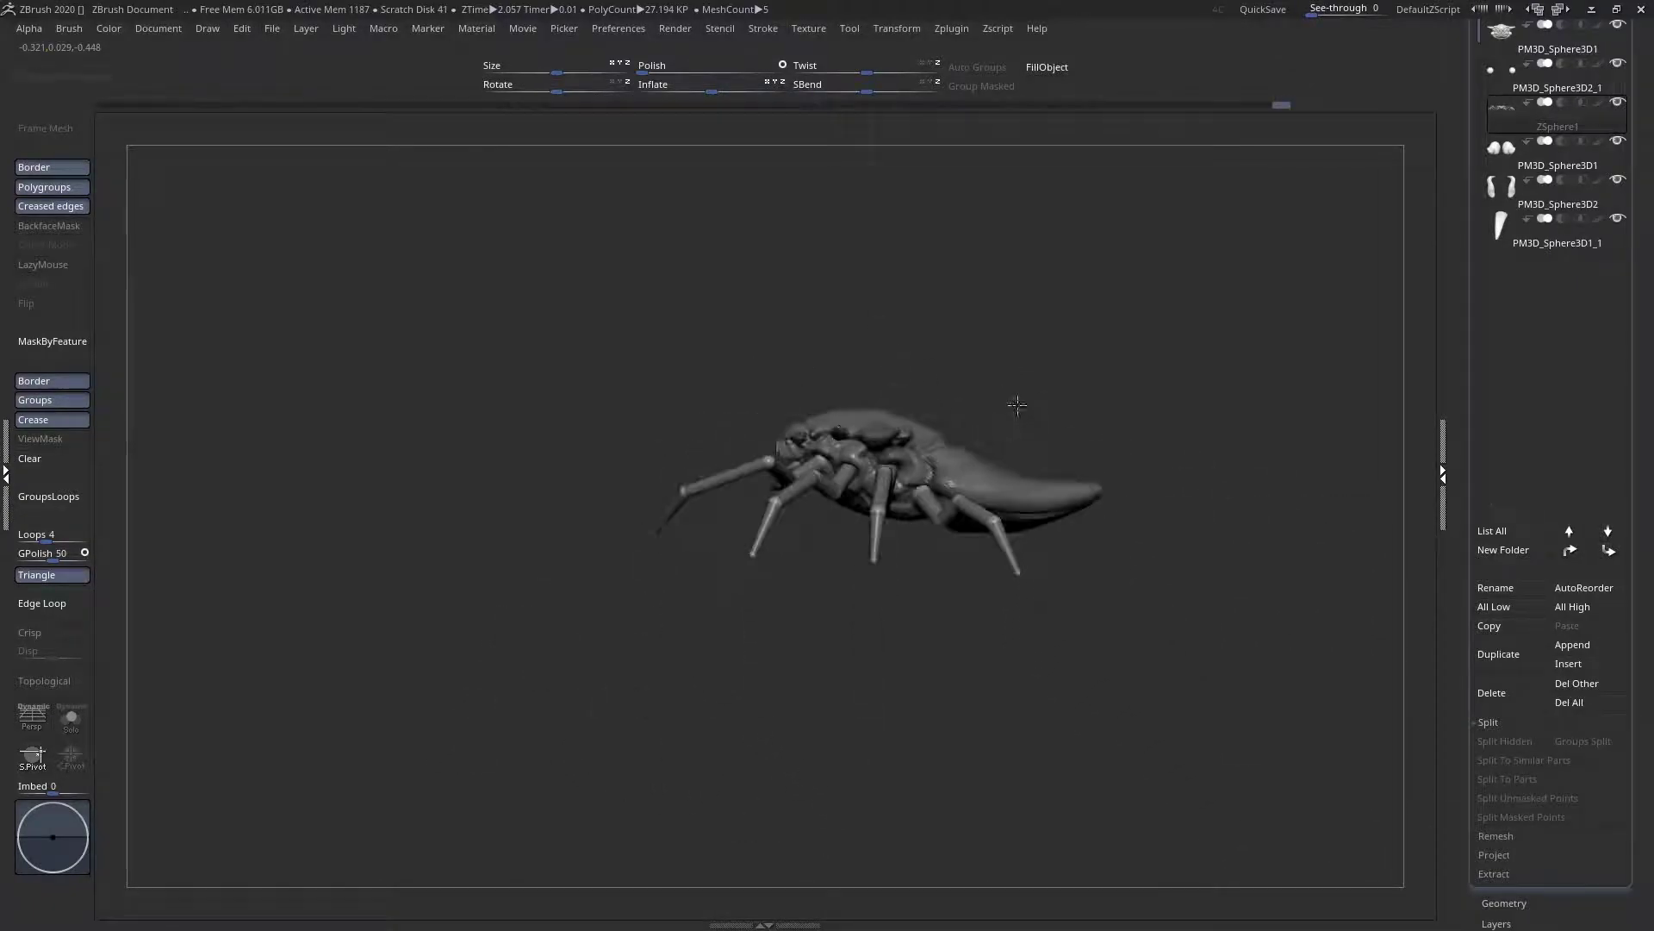
Append a ZSphere subtool, make it active, and scale it down to a small sphere at the front of the head
{"action": "left_click", "coordinate": [1616, 647]}
{"action": "left_click", "coordinate": [1110, 663]}
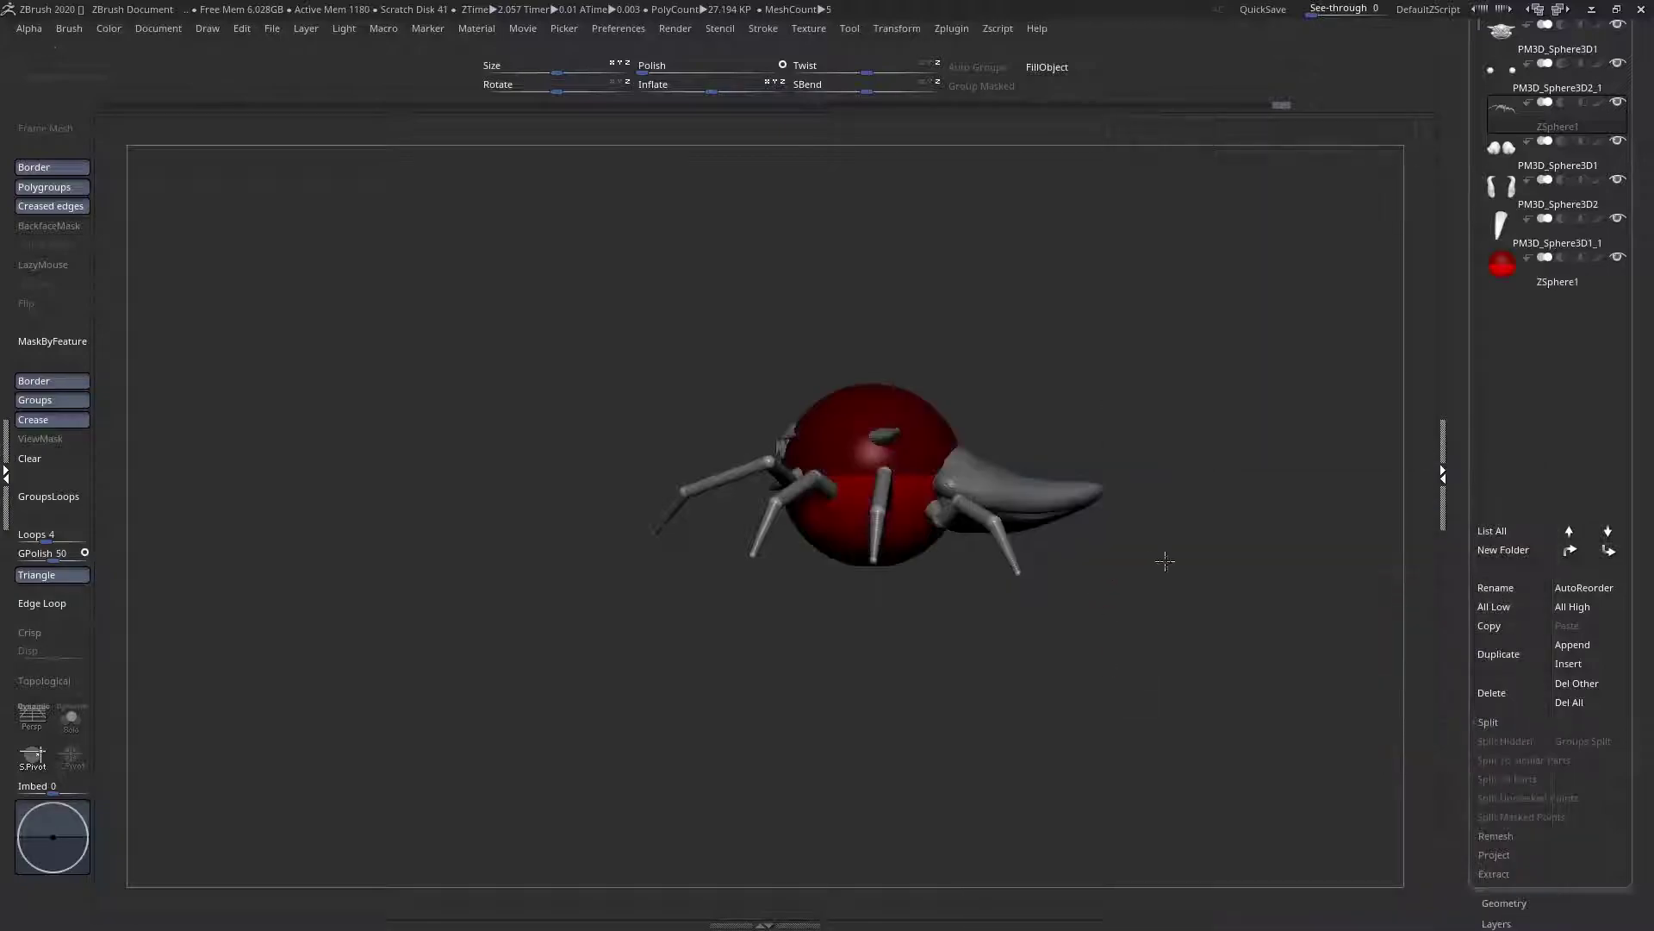
{"action": "left_click", "coordinate": [1514, 277]}
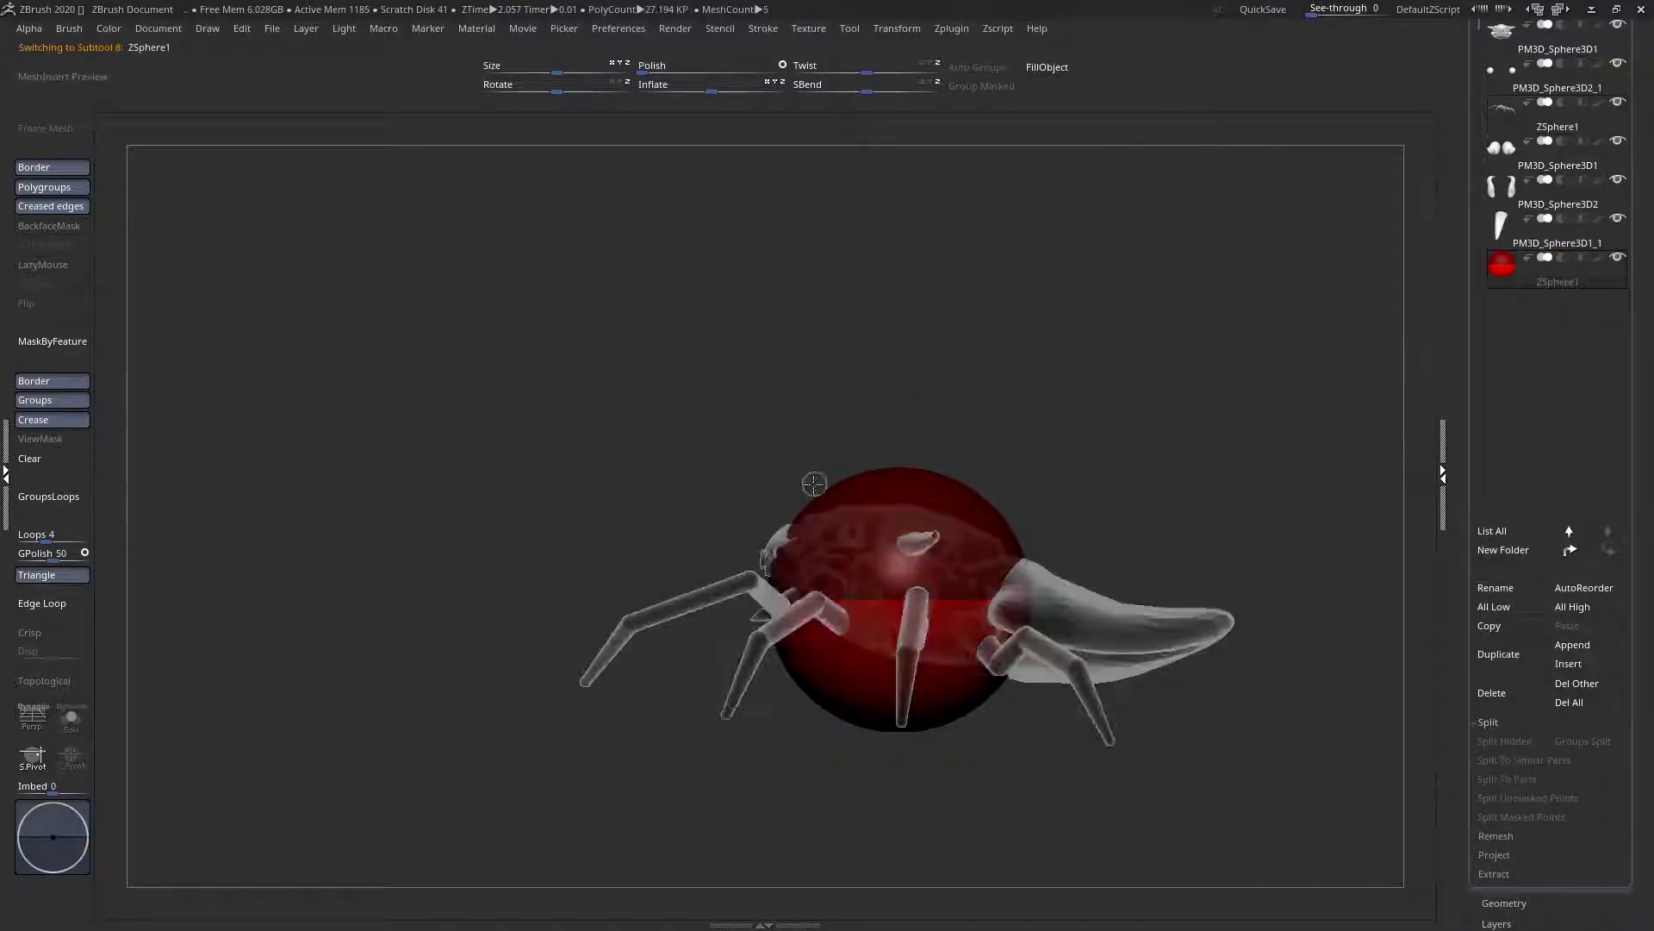
{"action": "right_click_drag", "start_coordinate": [820, 479], "coordinate": [815, 560], "text": "ctrl"}
{"action": "key", "text": "e"}
{"action": "left_click_drag", "start_coordinate": [954, 730], "coordinate": [770, 242]}
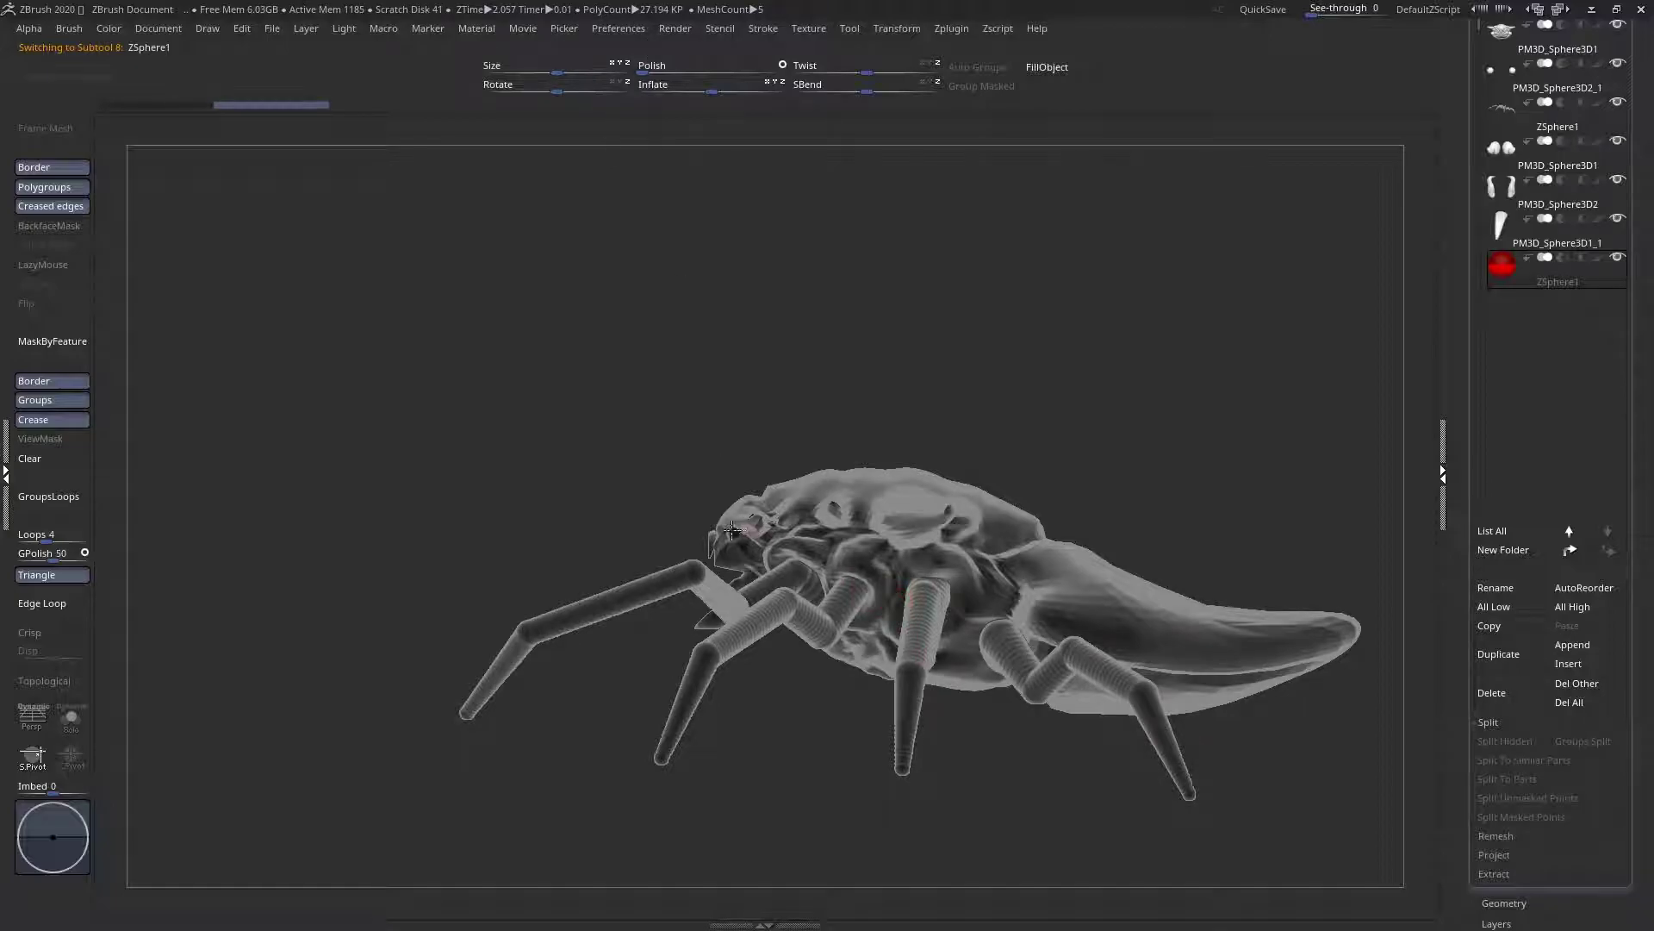
{"action": "right_click_drag", "start_coordinate": [735, 531], "coordinate": [732, 633], "text": "ctrl"}
{"action": "right_click_drag", "start_coordinate": [509, 403], "coordinate": [646, 492], "text": "alt"}
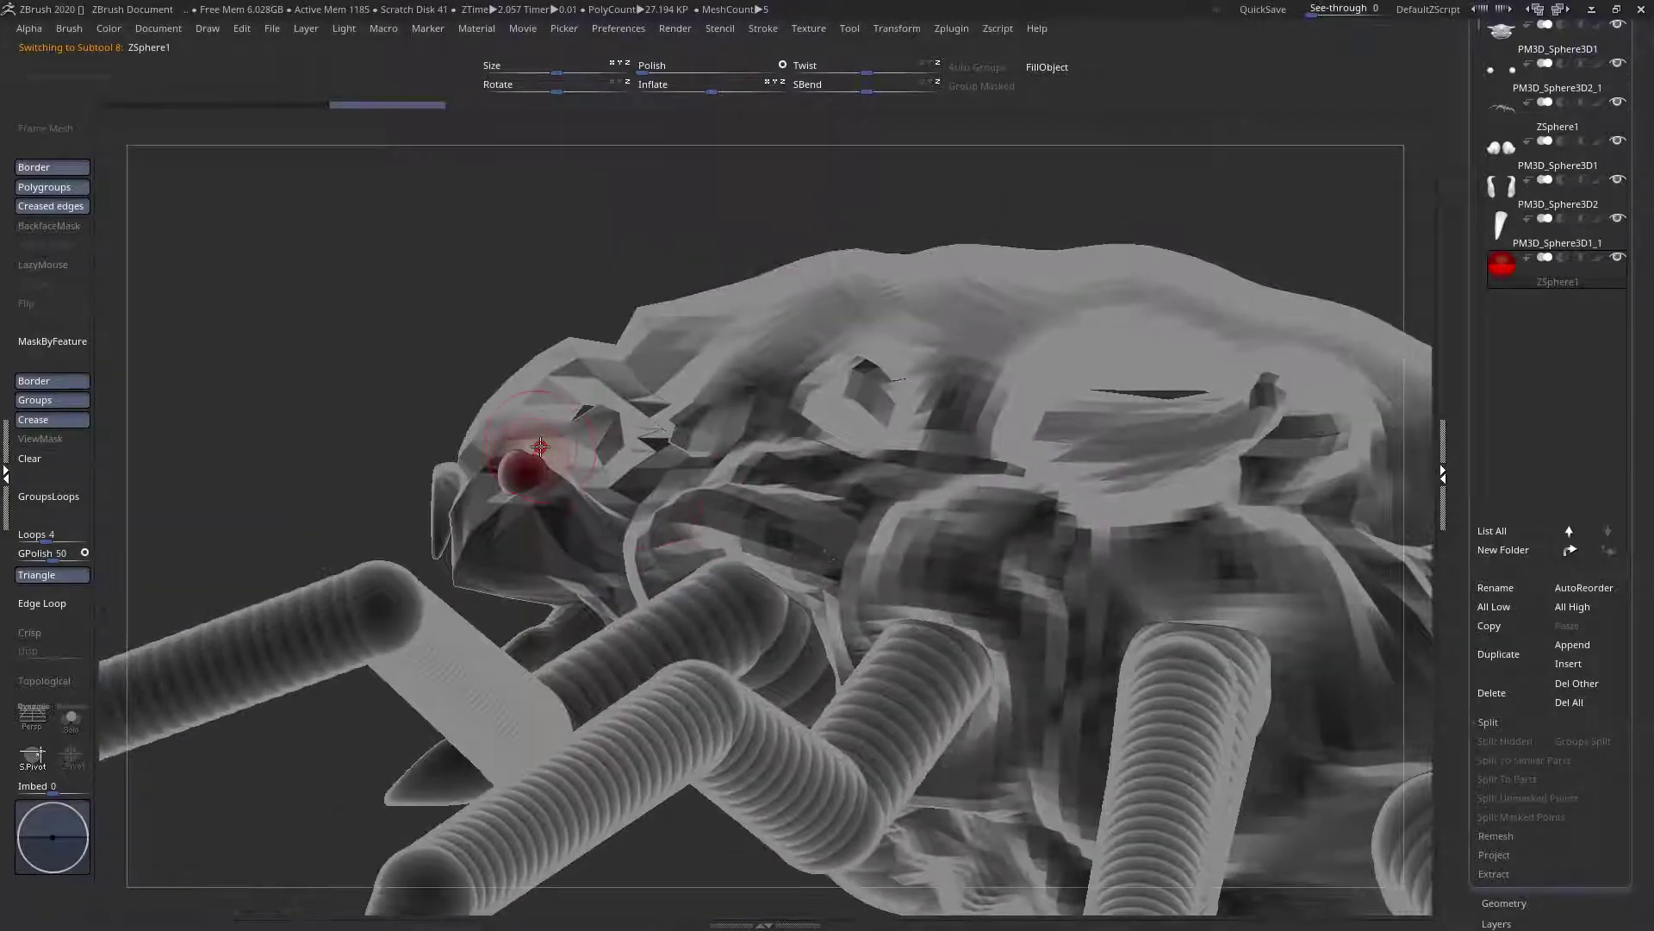
{"action": "right_click_drag", "start_coordinate": [520, 335], "coordinate": [650, 492], "text": "shift"}
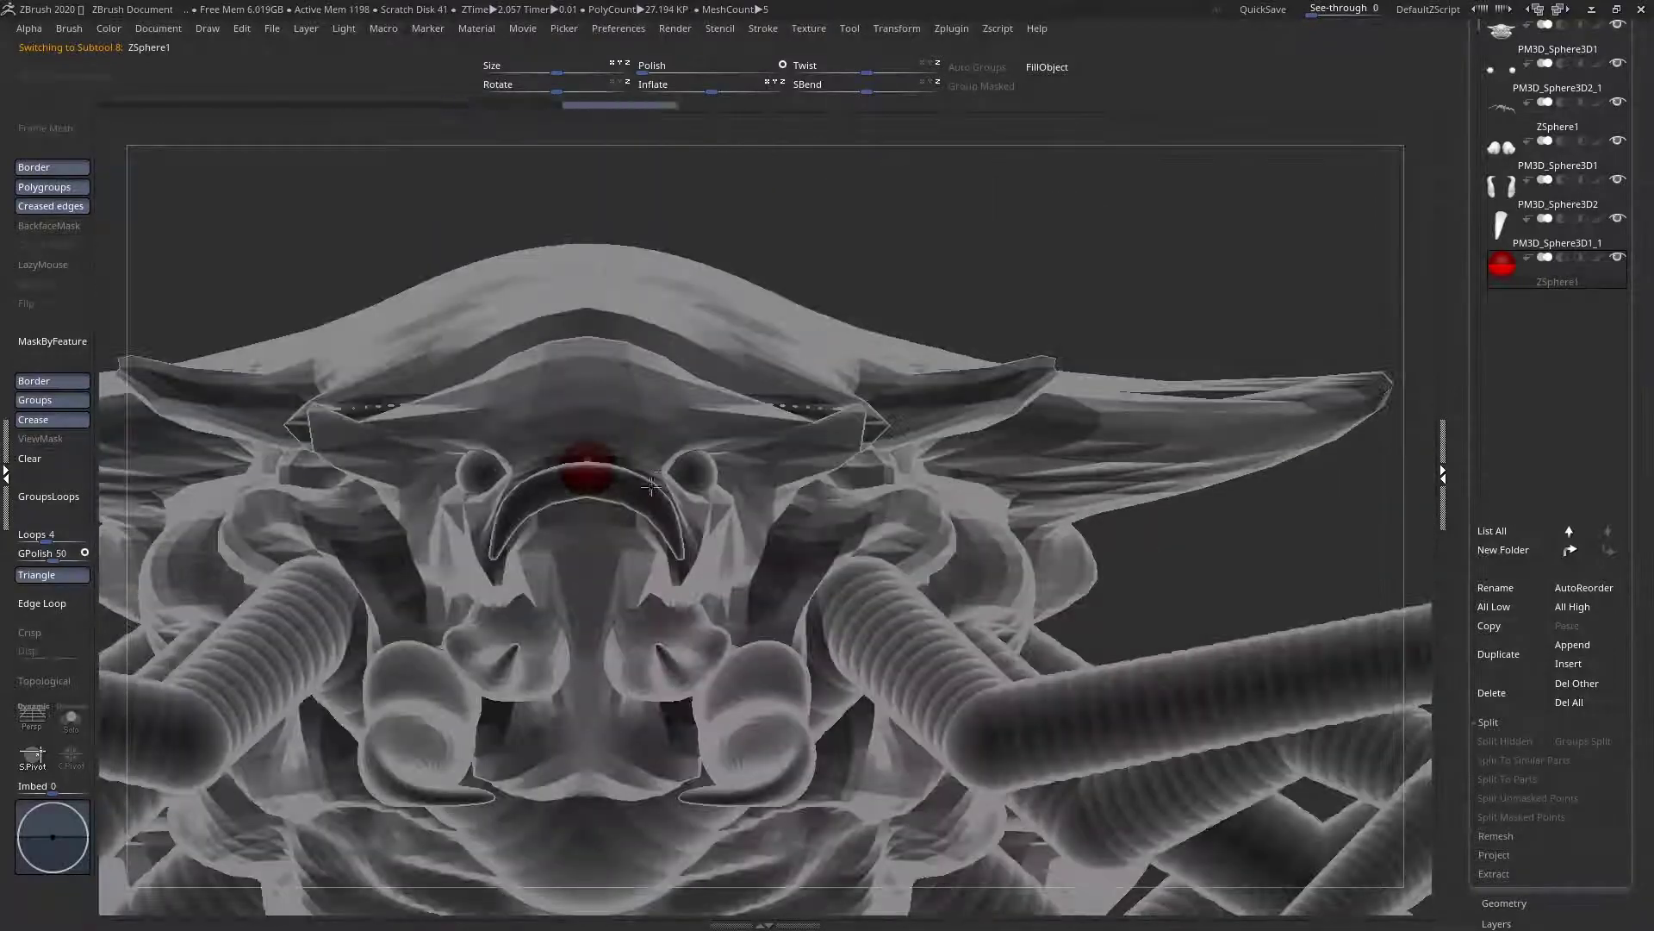
Draw a symmetrical pair of child ZSpheres from the small root sphere, then move and resize them as antenna bases above the eyes
{"action": "key", "text": "space"}
{"action": "right_click_drag", "start_coordinate": [742, 462], "coordinate": [625, 515], "text": "ctrl"}
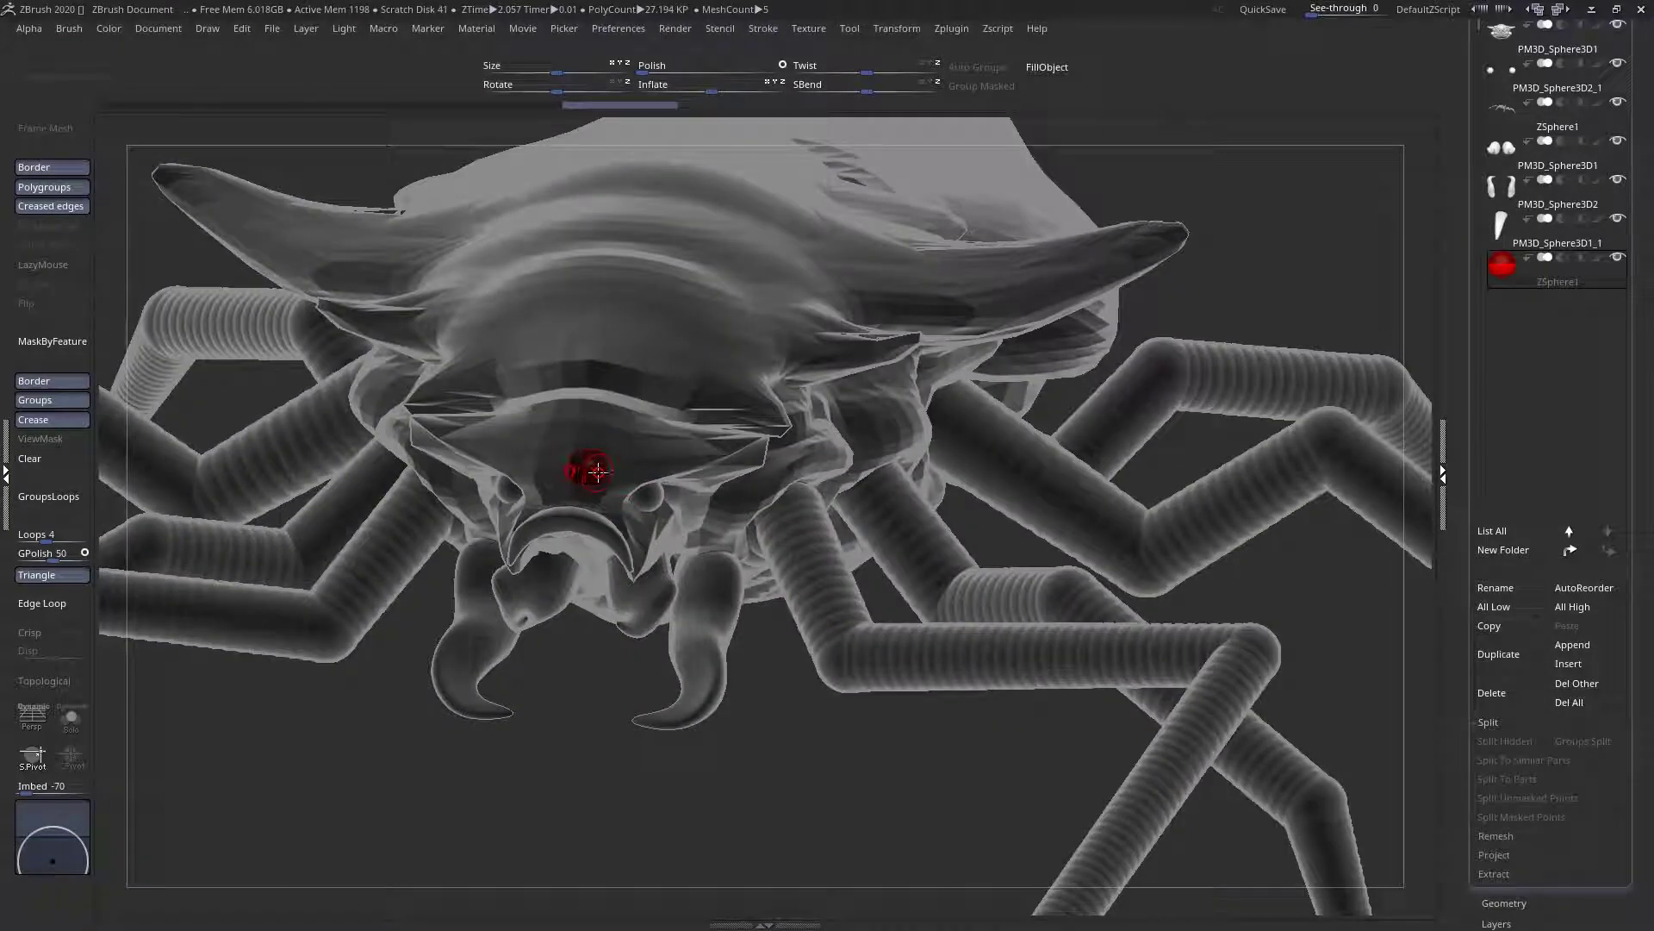
{"action": "left_click_drag", "start_coordinate": [612, 478], "coordinate": [732, 539]}
{"action": "right_click_drag", "start_coordinate": [731, 539], "coordinate": [702, 507]}
{"action": "key", "text": "w"}
{"action": "left_click_drag", "start_coordinate": [710, 487], "coordinate": [645, 256]}
{"action": "key", "text": "e"}
{"action": "right_click_drag", "start_coordinate": [644, 255], "coordinate": [638, 405]}
{"action": "left_click_drag", "start_coordinate": [651, 453], "coordinate": [659, 487]}
{"action": "key", "text": "q"}
Extend the antenna pair straight forward from the head in side view and set their length
{"action": "mouse_move", "coordinate": [659, 487]}
{"action": "right_mouse_down"}
{"action": "mouse_move", "coordinate": [684, 693]}
{"action": "mouse_move", "coordinate": [739, 609]}
{"action": "mouse_move", "coordinate": [758, 500]}
{"action": "mouse_move", "coordinate": [976, 535]}
{"action": "right_mouse_up"}
{"action": "left_click_drag", "start_coordinate": [984, 618], "coordinate": [122, 603]}
{"action": "right_click_drag", "start_coordinate": [616, 732], "coordinate": [672, 698], "text": "ctrl"}
{"action": "right_click_drag", "start_coordinate": [672, 698], "coordinate": [806, 805], "text": "ctrl"}
{"action": "left_click_drag", "start_coordinate": [248, 602], "coordinate": [680, 617]}
{"action": "right_click_drag", "start_coordinate": [679, 617], "coordinate": [709, 433]}
{"action": "right_click_drag", "start_coordinate": [625, 560], "coordinate": [603, 696], "text": "alt"}
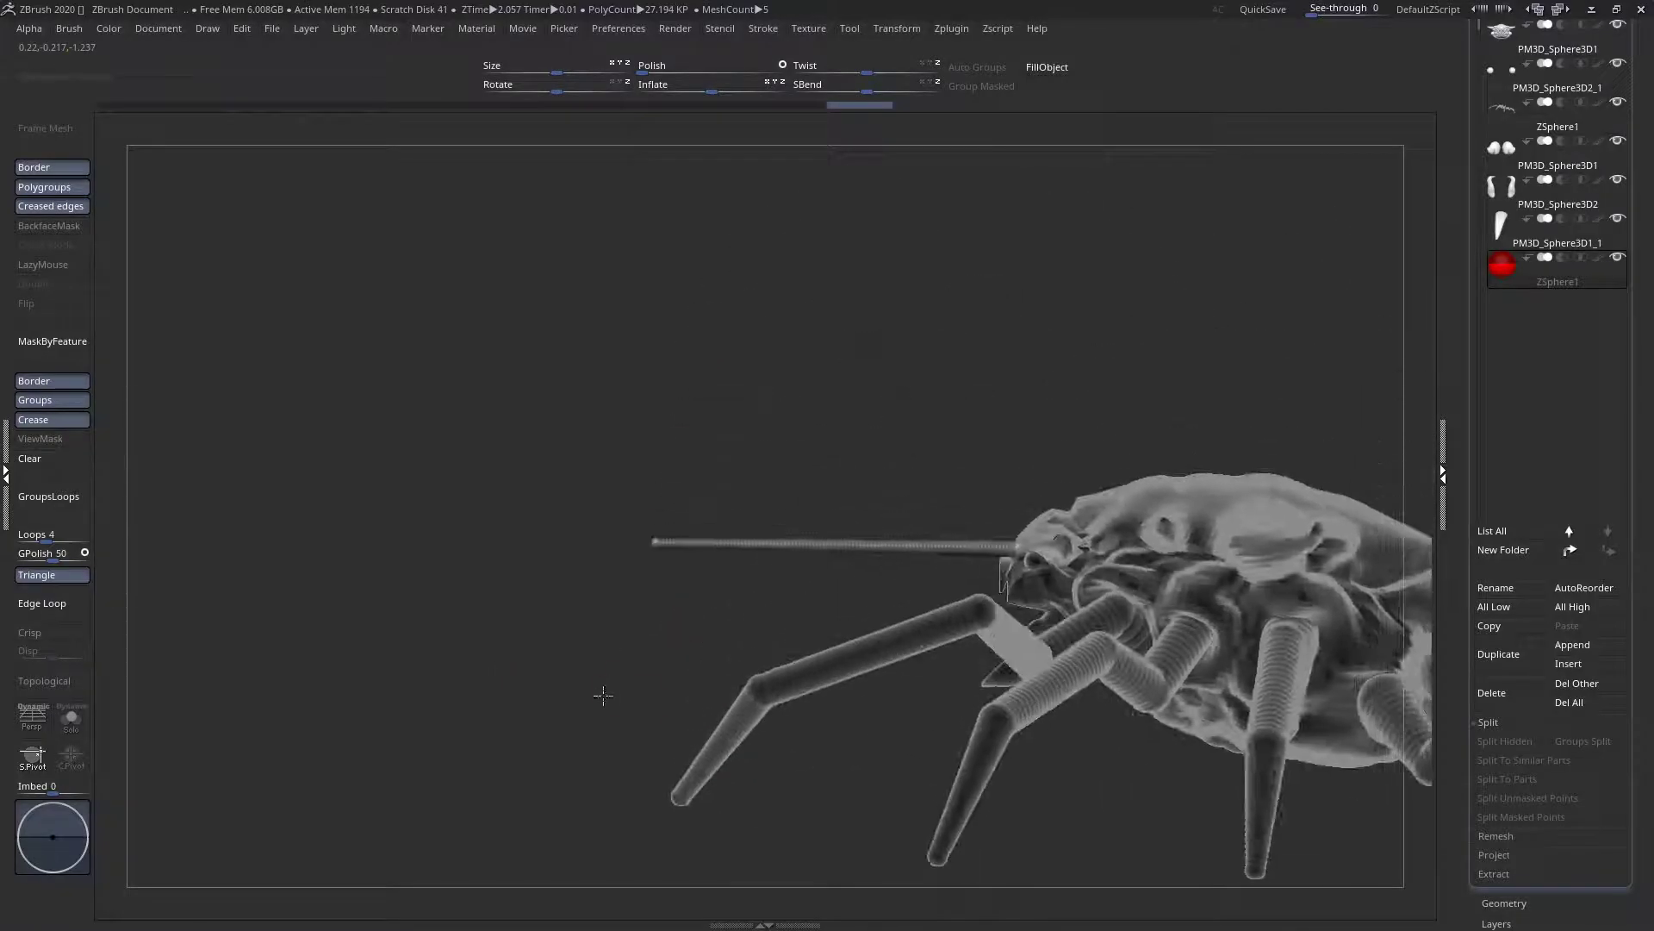
Insert joints along the antennae and pull them outward and backward in top view so they sweep around the front legs
{"action": "left_click_drag", "start_coordinate": [656, 542], "coordinate": [484, 450]}
{"action": "left_click", "coordinate": [802, 491]}
{"action": "left_click", "coordinate": [633, 467]}
{"action": "right_click_drag", "start_coordinate": [664, 551], "coordinate": [678, 811]}
{"action": "left_click_drag", "start_coordinate": [755, 451], "coordinate": [912, 696]}
{"action": "right_click_drag", "start_coordinate": [823, 732], "coordinate": [787, 568], "text": "ctrl"}
{"action": "left_click_drag", "start_coordinate": [772, 561], "coordinate": [969, 685]}
{"action": "left_click", "coordinate": [1008, 642]}
{"action": "key", "text": "w"}
{"action": "key", "text": "q"}
{"action": "left_click", "coordinate": [846, 575]}
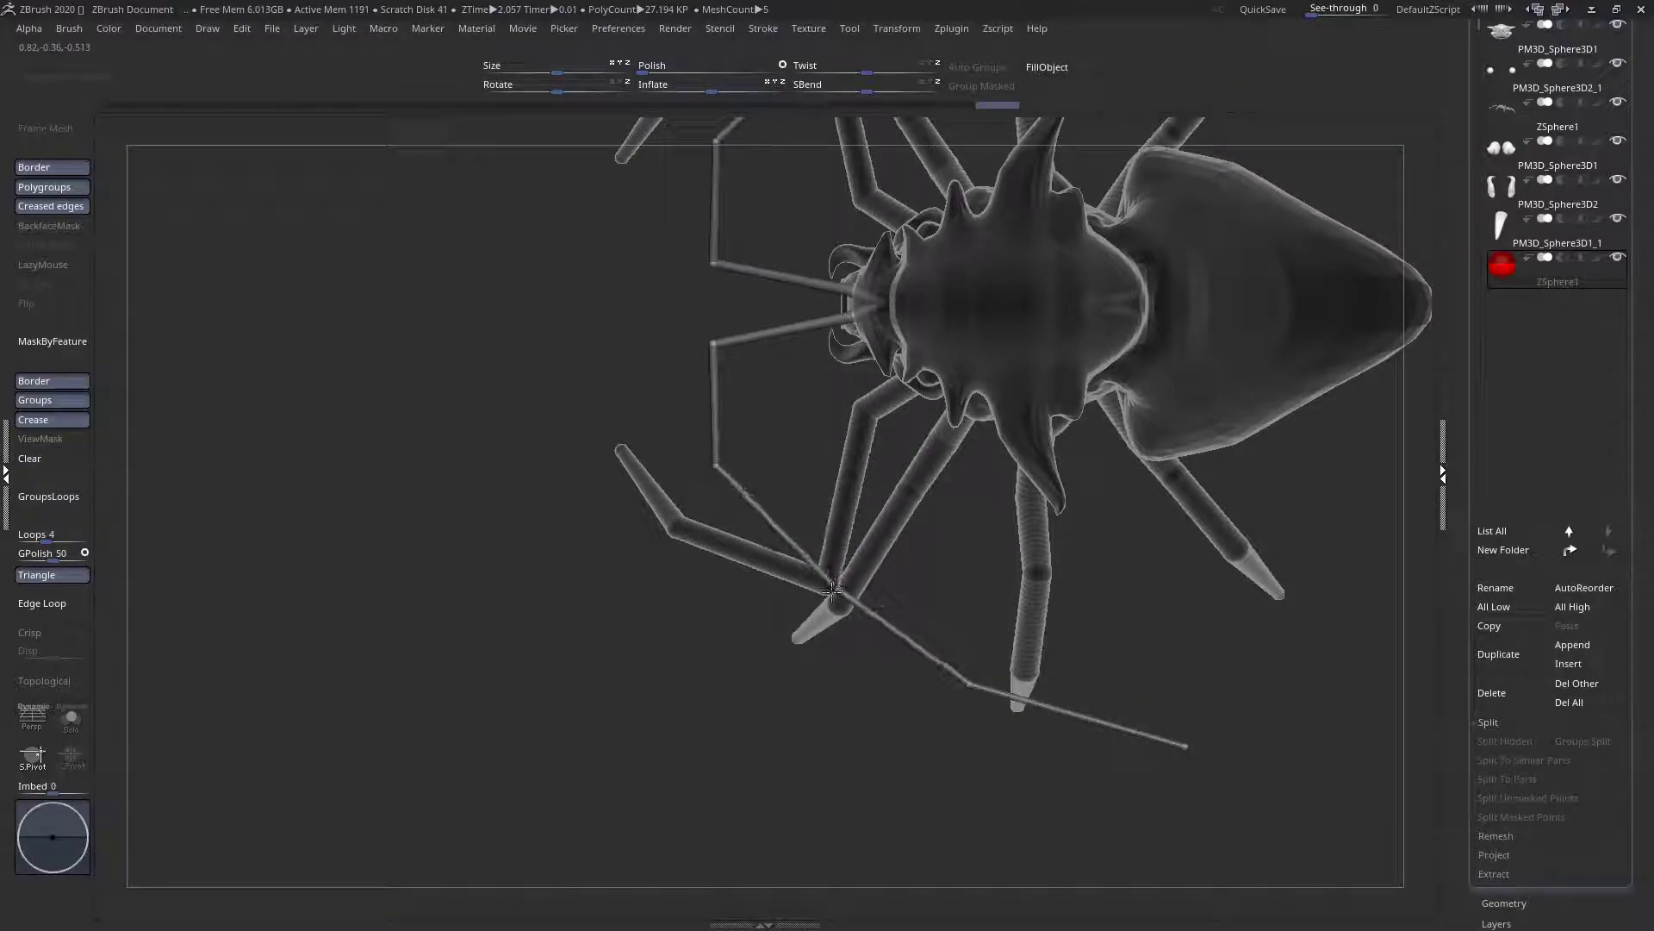
Move the antennae's outer joints in front and side views so the ends slope down in a smooth arc
{"action": "right_click_drag", "start_coordinate": [843, 679], "coordinate": [868, 522], "text": "alt"}
{"action": "key", "text": "a"}
{"action": "left_click_drag", "start_coordinate": [868, 521], "coordinate": [1007, 569]}
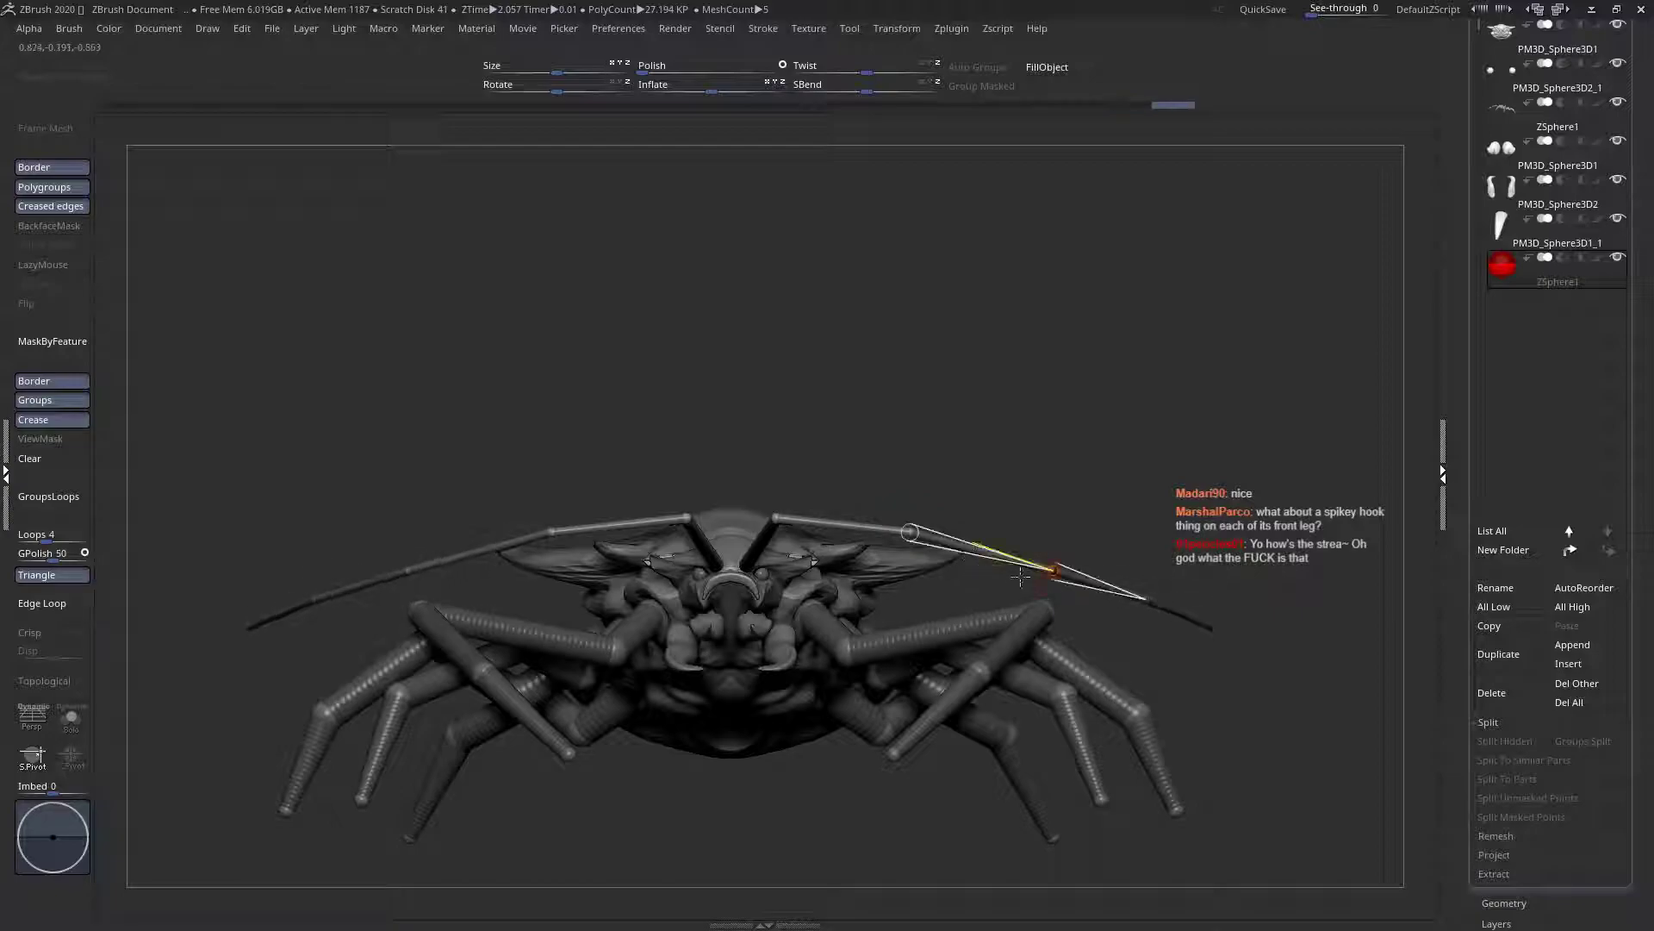
{"action": "left_click_drag", "start_coordinate": [1143, 598], "coordinate": [1149, 603]}
{"action": "right_click_drag", "start_coordinate": [1144, 523], "coordinate": [1134, 436], "text": "alt"}
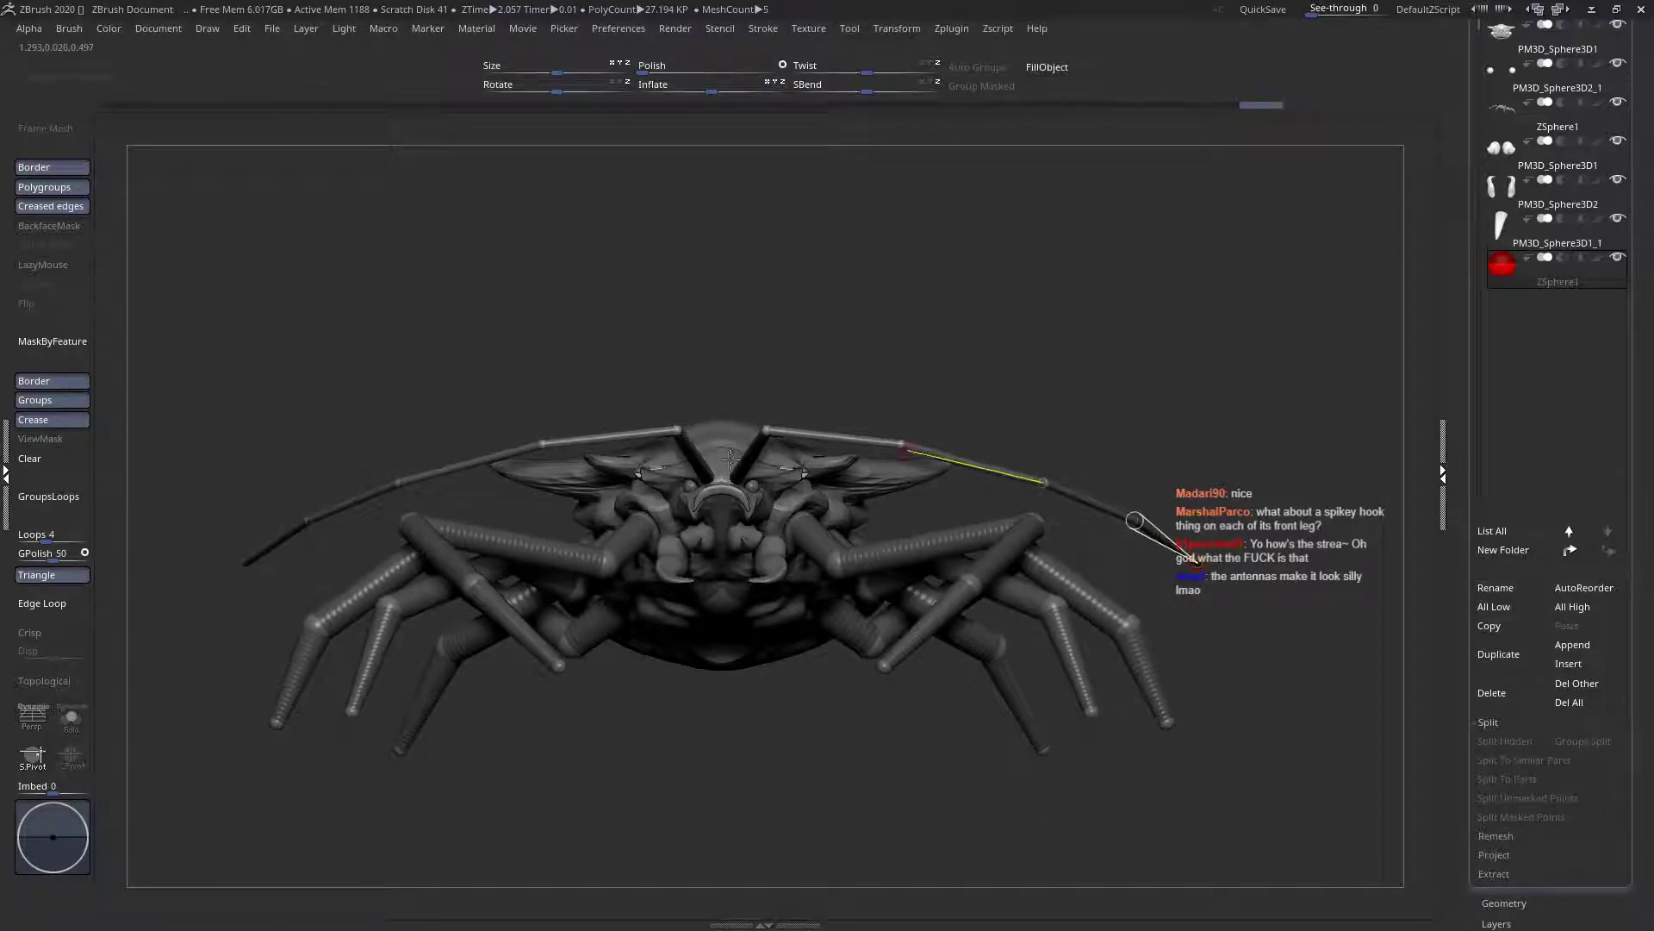
{"action": "right_click_drag", "start_coordinate": [1092, 590], "coordinate": [833, 466]}
{"action": "right_click_drag", "start_coordinate": [913, 517], "coordinate": [837, 509]}
{"action": "right_click_drag", "start_coordinate": [902, 617], "coordinate": [624, 520], "text": "alt"}
{"action": "right_click_drag", "start_coordinate": [874, 520], "coordinate": [836, 517]}
{"action": "left_click_drag", "start_coordinate": [1029, 463], "coordinate": [1034, 472]}
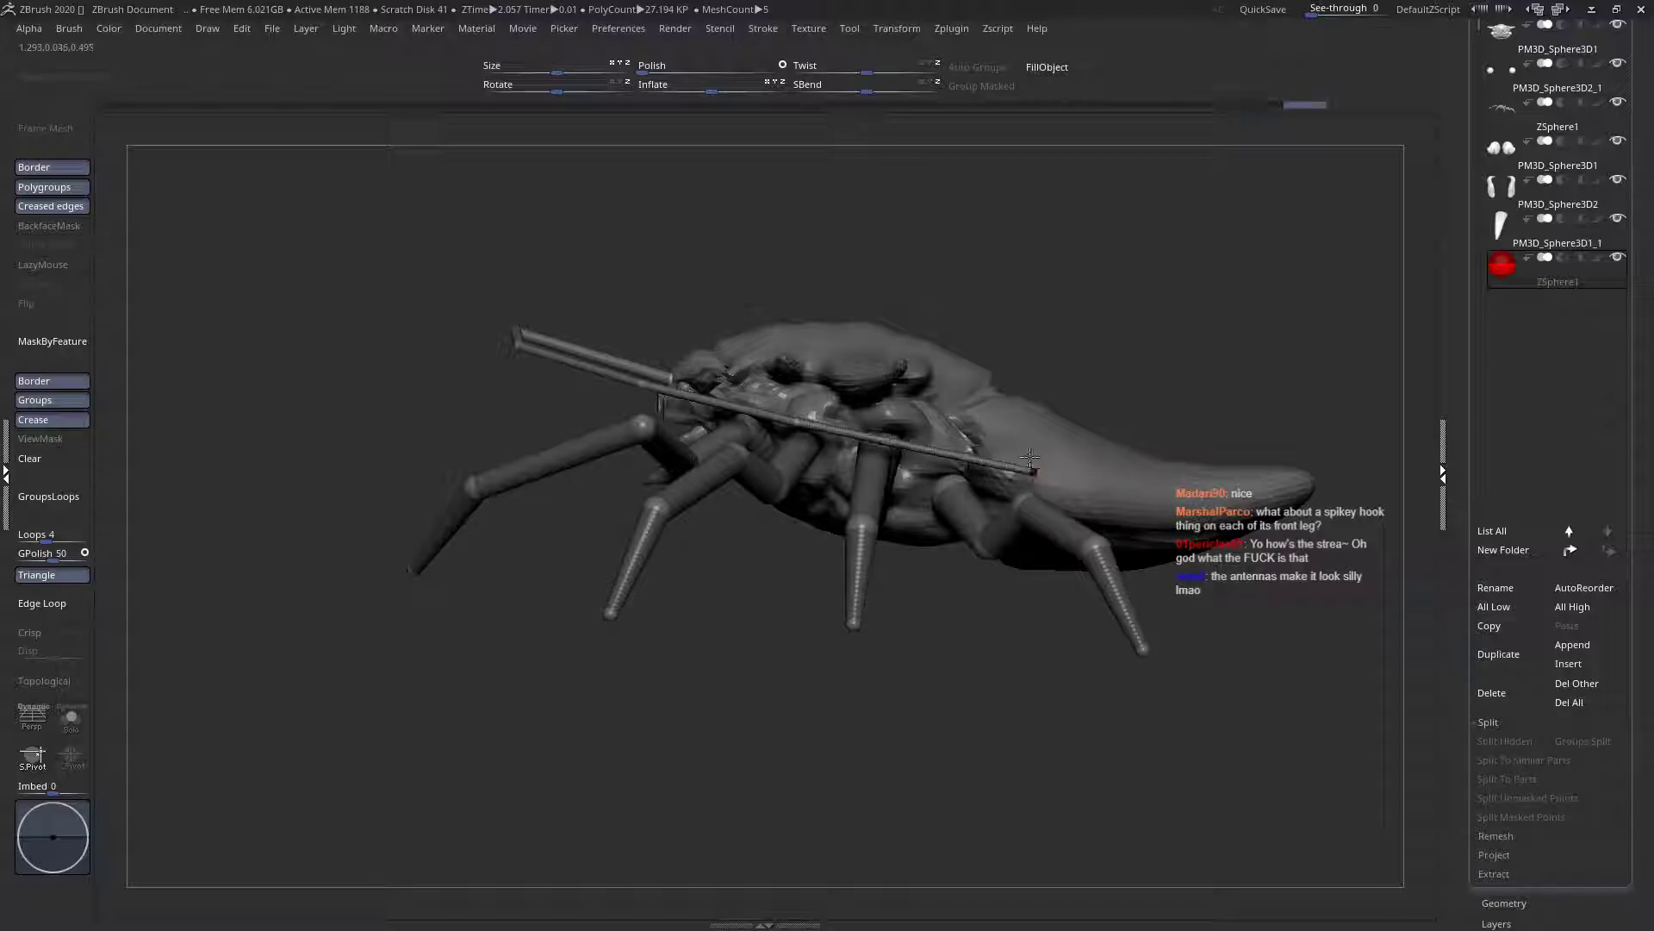
{"action": "right_click_drag", "start_coordinate": [1012, 322], "coordinate": [877, 281]}
Insert extra joints beside the antennae's sharp bends and move the corner joints outward to round the curve
{"action": "right_click_drag", "start_coordinate": [868, 661], "coordinate": [949, 300], "text": "ctrl"}
{"action": "left_click", "coordinate": [783, 496]}
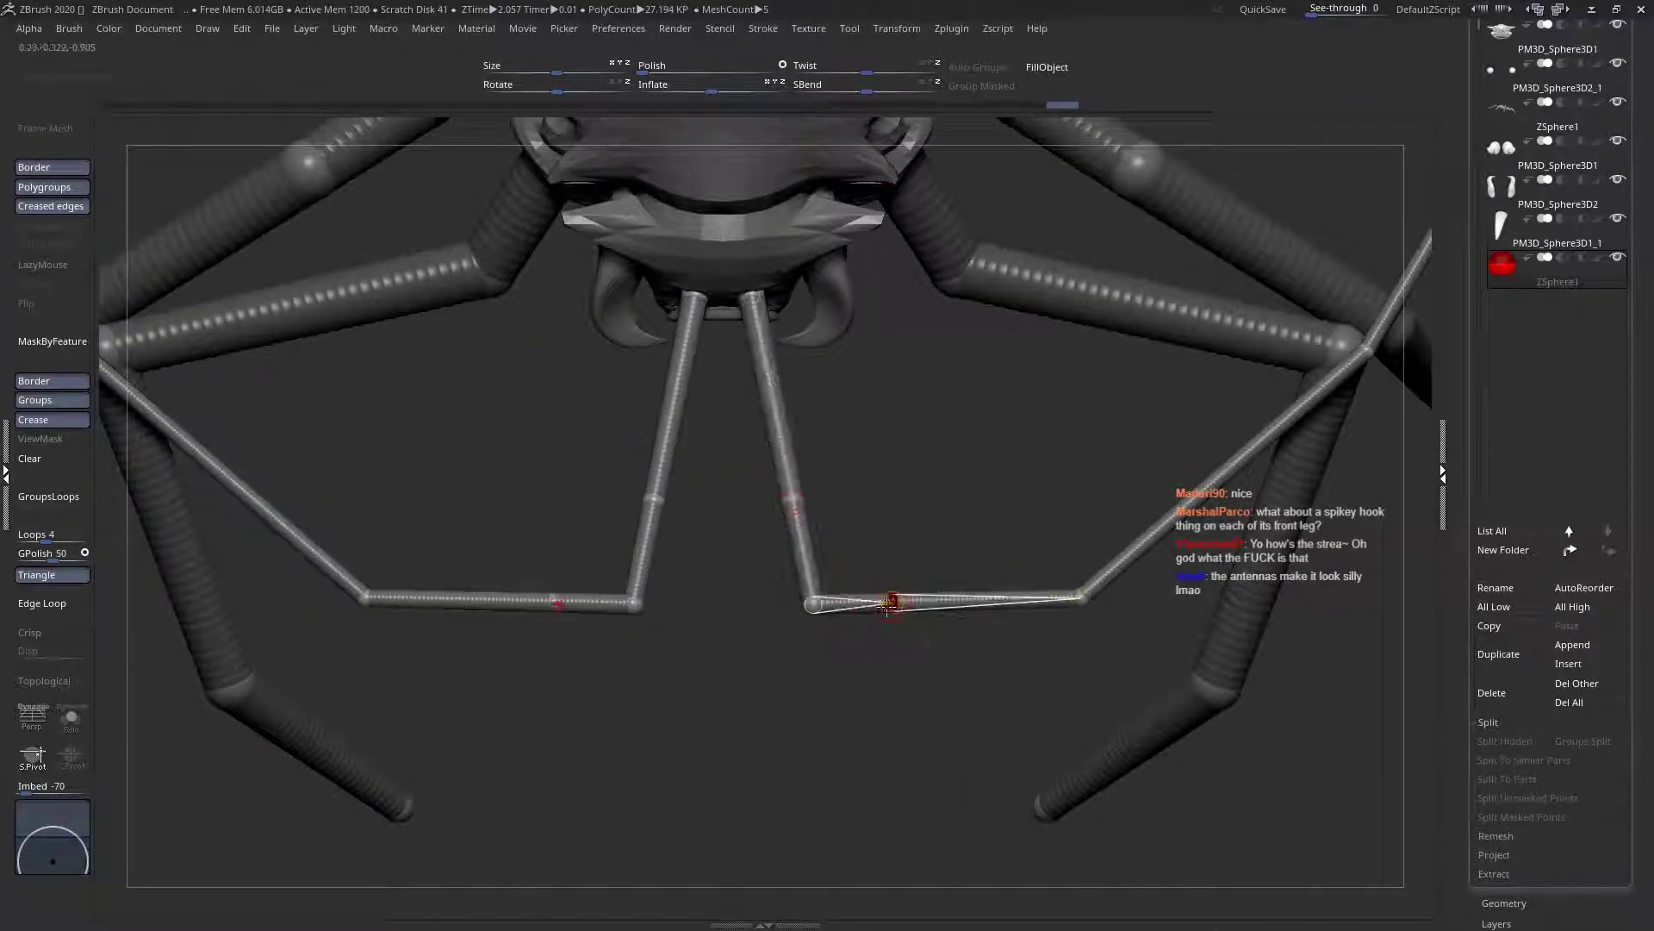
{"action": "left_click_drag", "start_coordinate": [807, 598], "coordinate": [827, 565]}
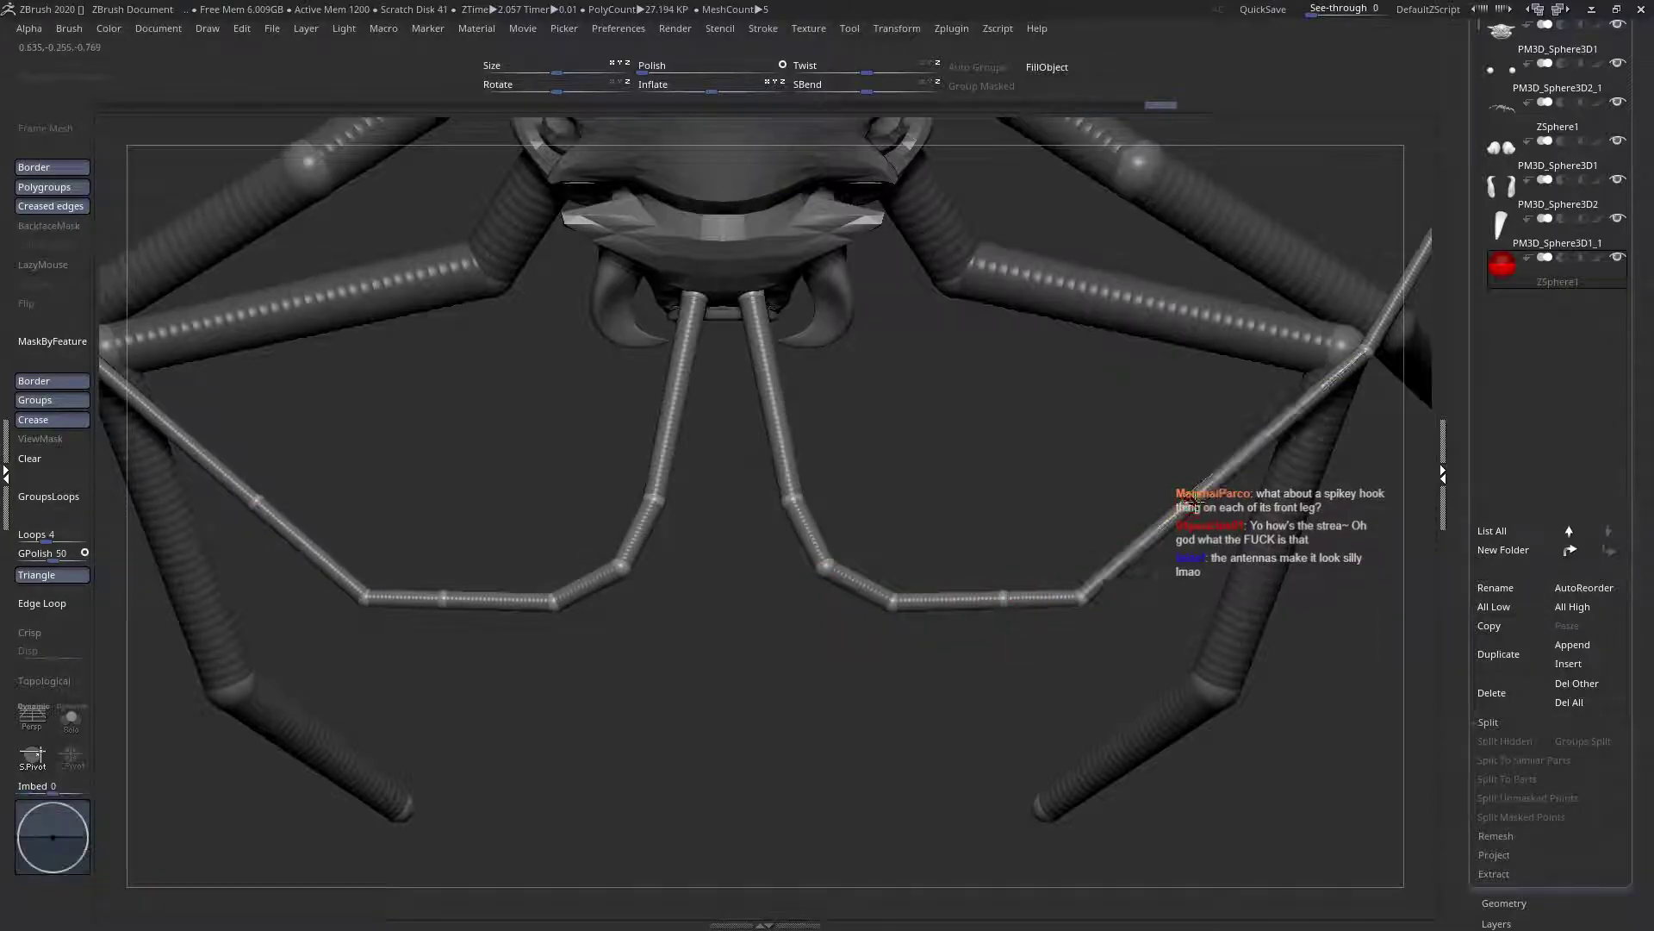
{"action": "left_click", "coordinate": [1234, 487]}
{"action": "left_click_drag", "start_coordinate": [1079, 596], "coordinate": [1115, 564]}
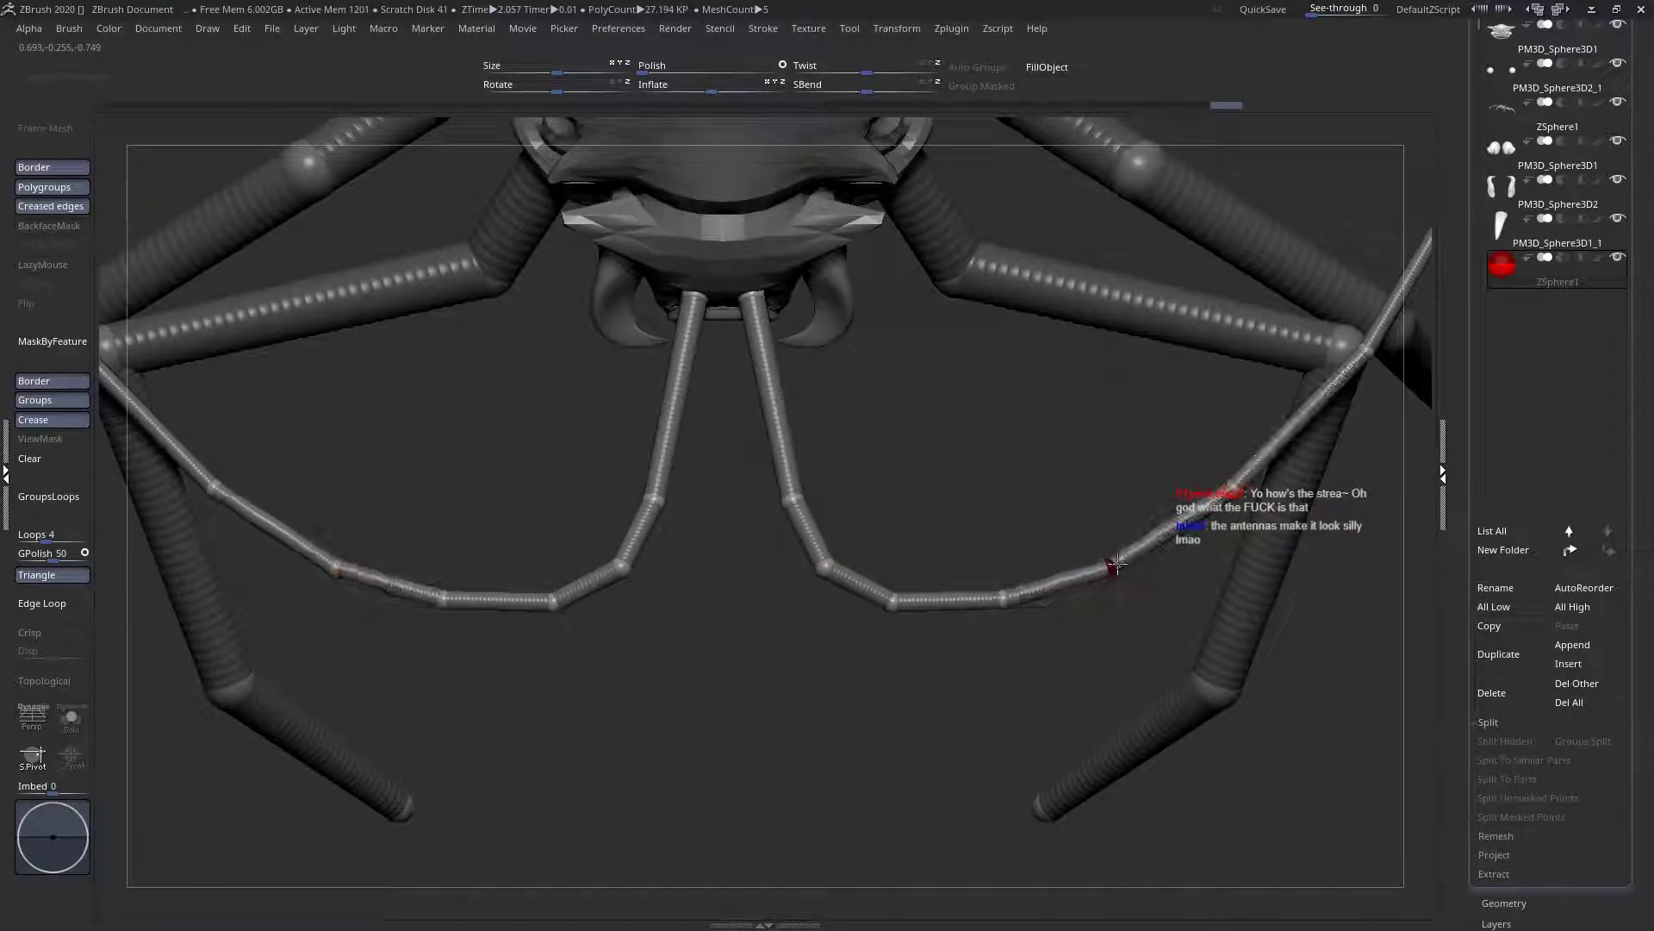
Examine the curve and length of the antennae from the front and from a raised three-quarter angle
{"action": "right_click_drag", "start_coordinate": [1122, 560], "coordinate": [801, 551], "text": "ctrl"}
{"action": "right_click_drag", "start_coordinate": [801, 552], "coordinate": [838, 465]}
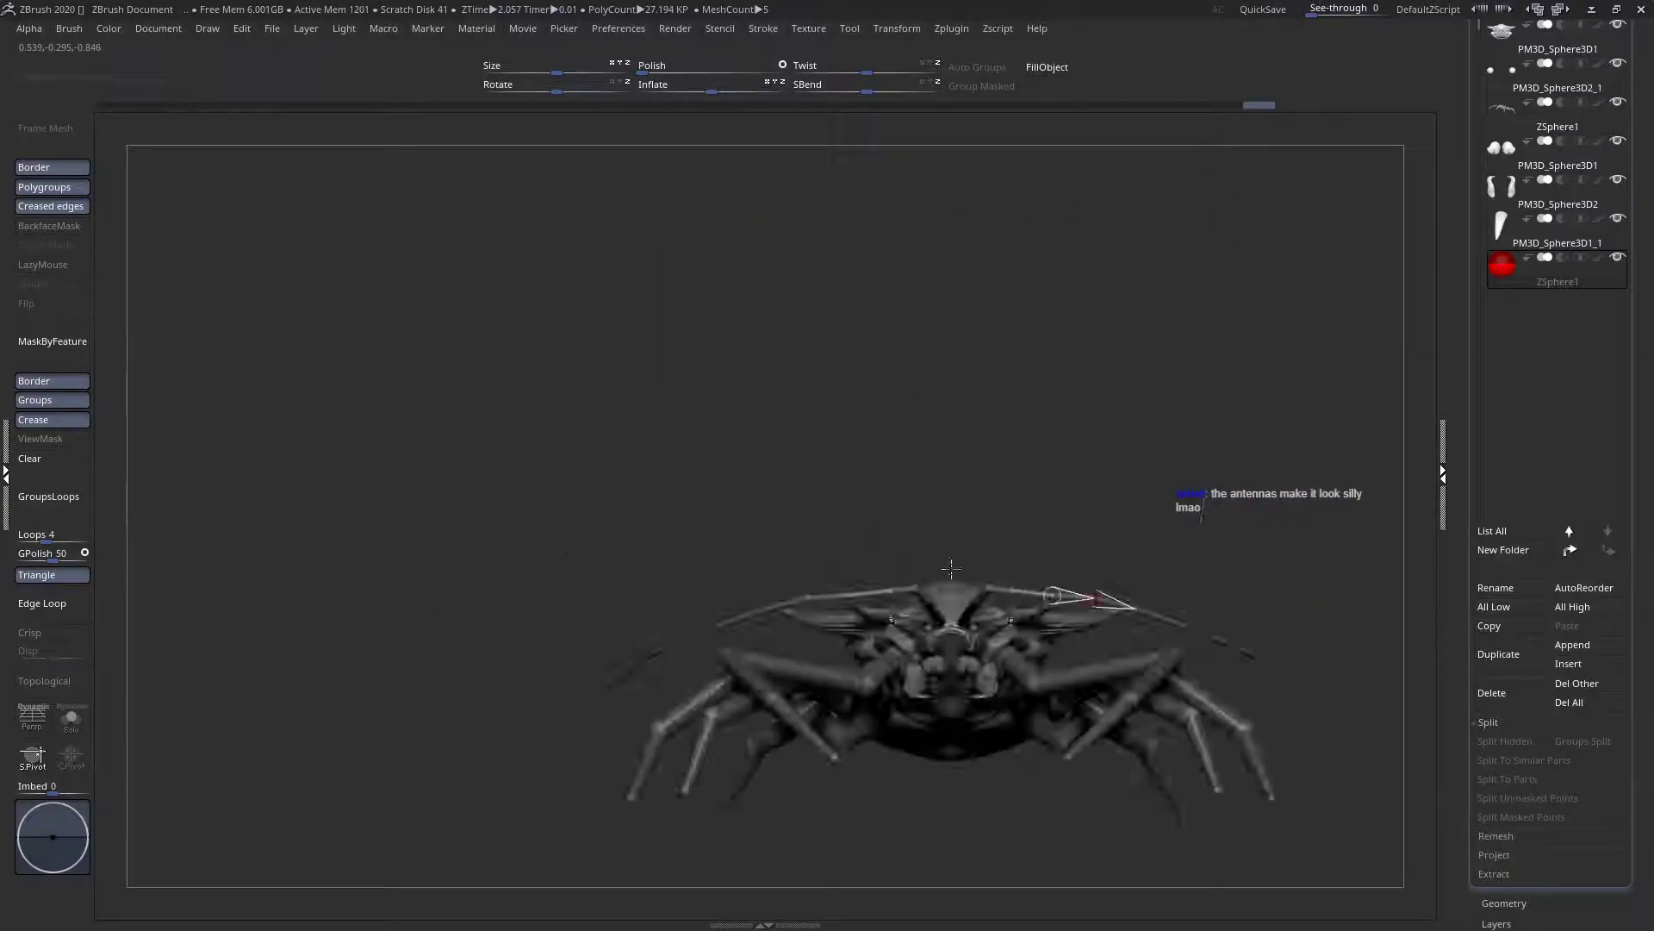
{"action": "right_click_drag", "start_coordinate": [845, 584], "coordinate": [1119, 594], "text": "ctrl"}
{"action": "right_click_drag", "start_coordinate": [694, 599], "coordinate": [954, 590], "text": "alt"}
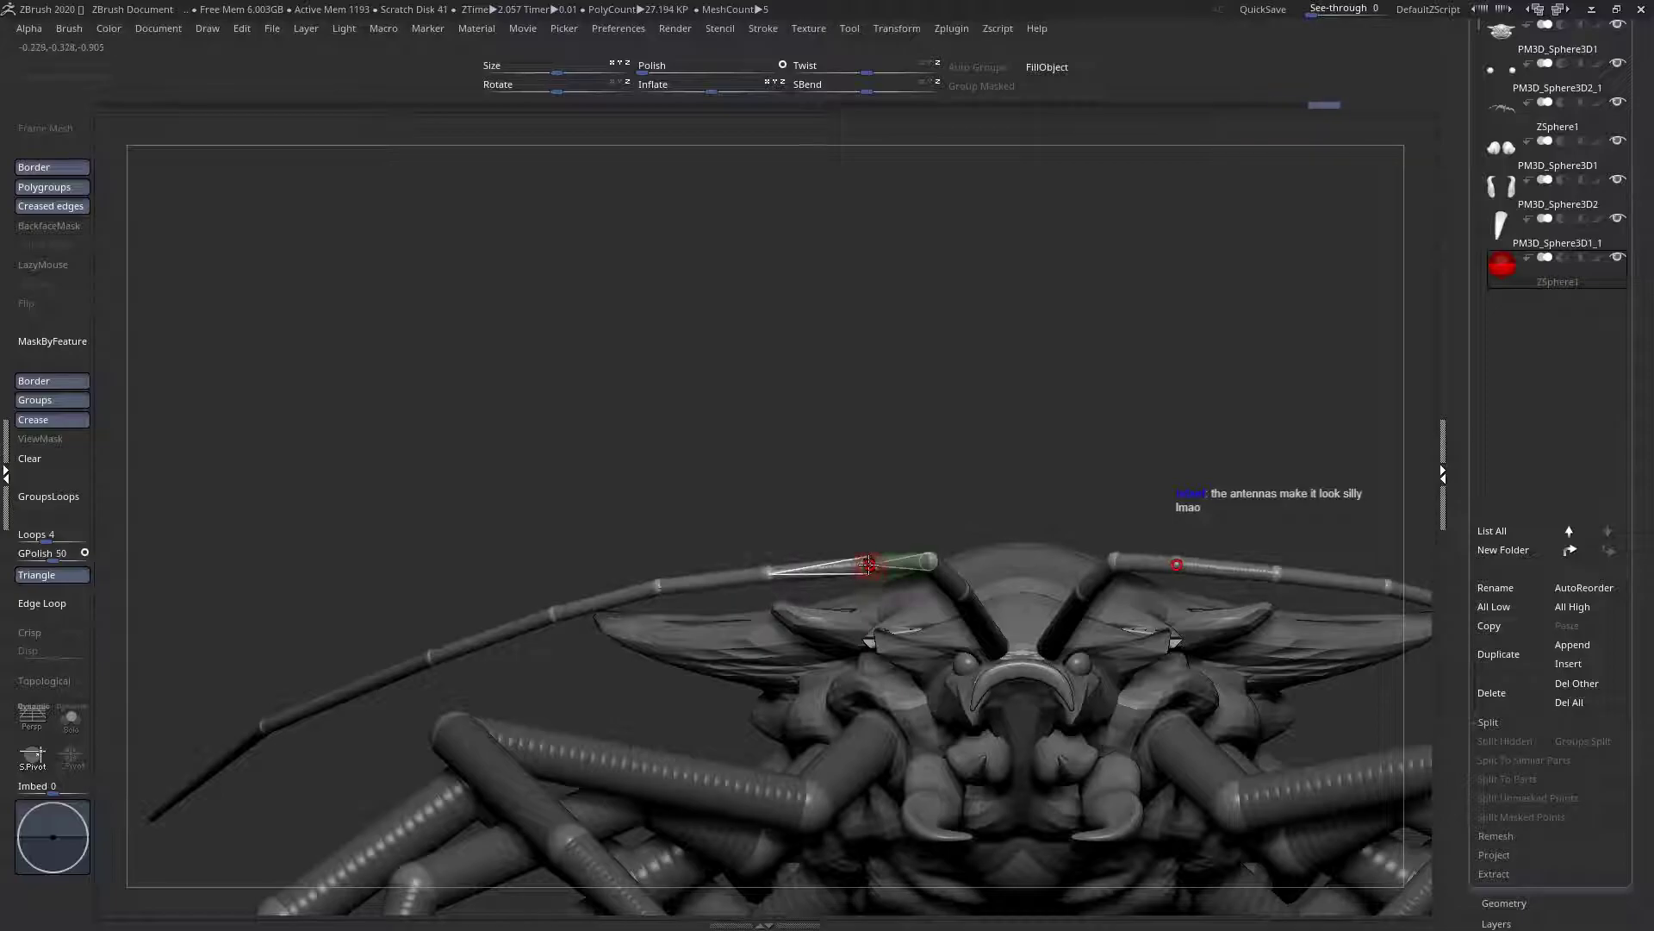
{"action": "right_click_drag", "start_coordinate": [857, 463], "coordinate": [735, 448], "text": "ctrl"}
{"action": "right_click_drag", "start_coordinate": [948, 474], "coordinate": [888, 504]}
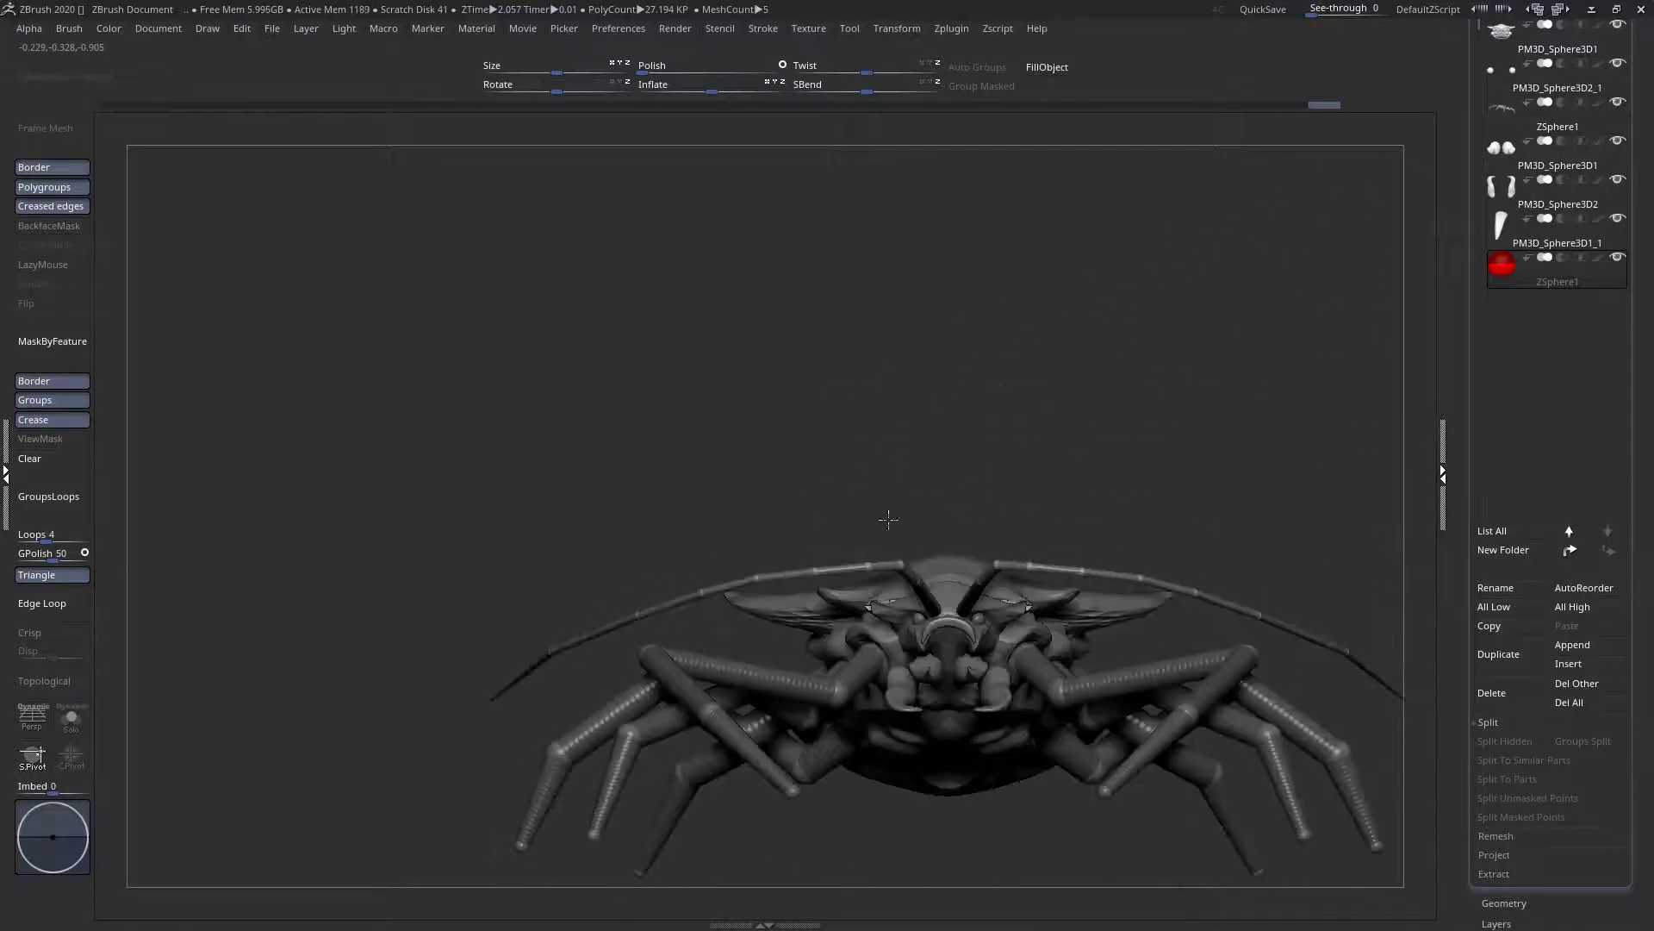
{"action": "right_click_drag", "start_coordinate": [907, 658], "coordinate": [1080, 778]}
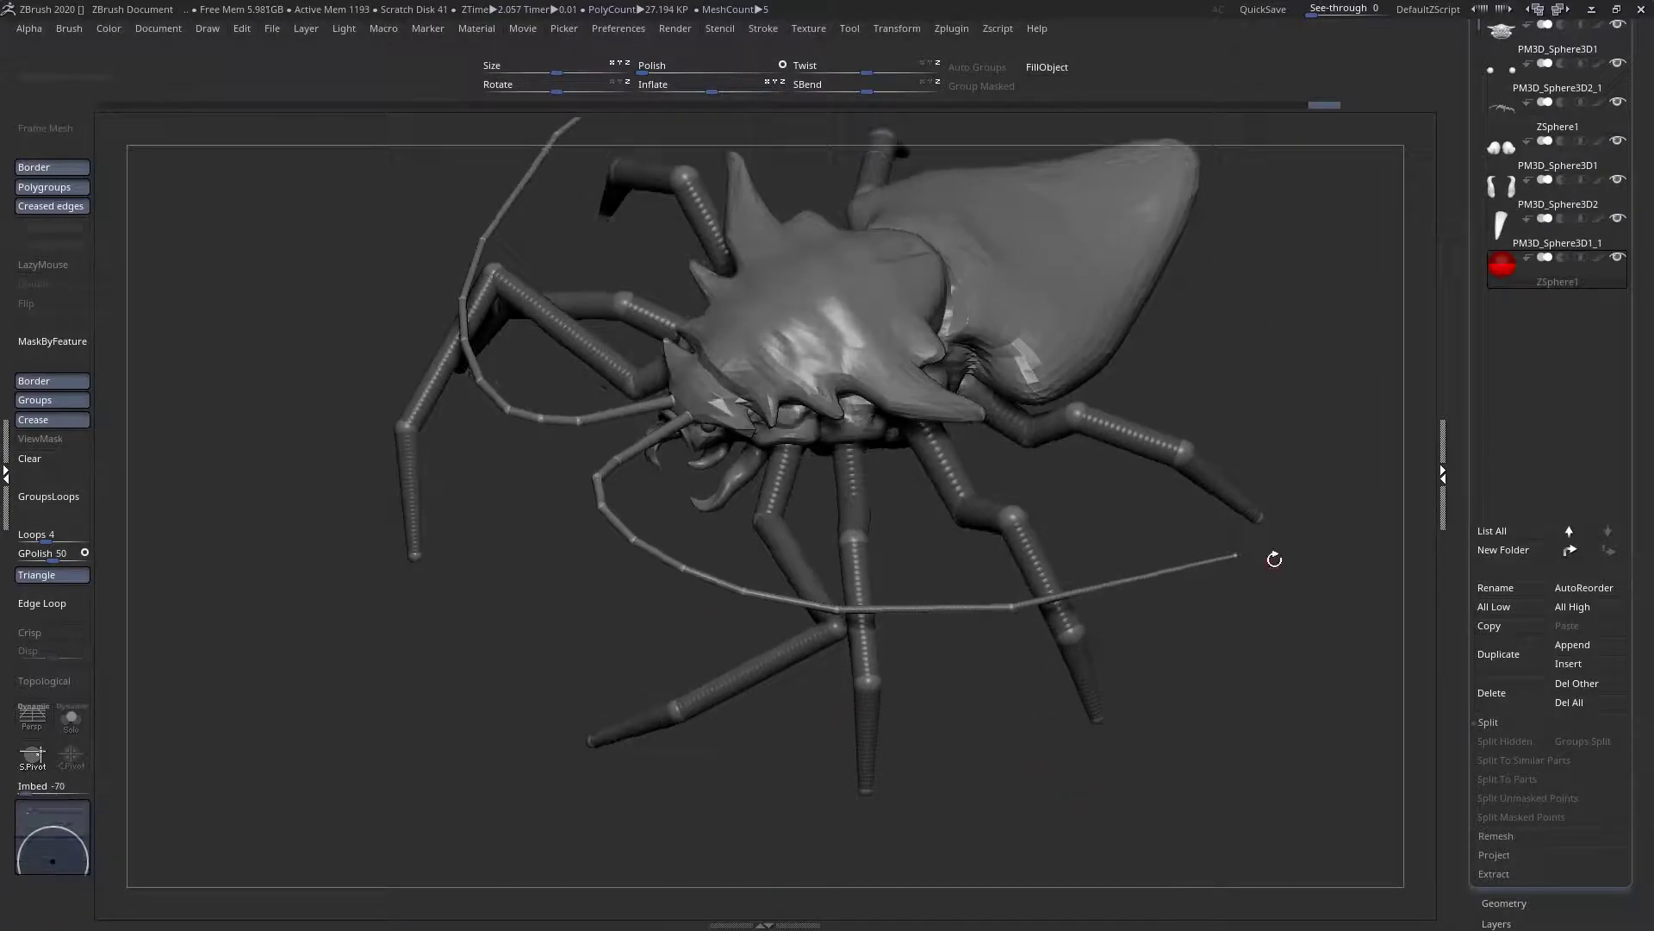
Delete the antennae's outer joints down to the first forward segment on each side
{"action": "left_click_drag", "start_coordinate": [1012, 607], "coordinate": [811, 614]}
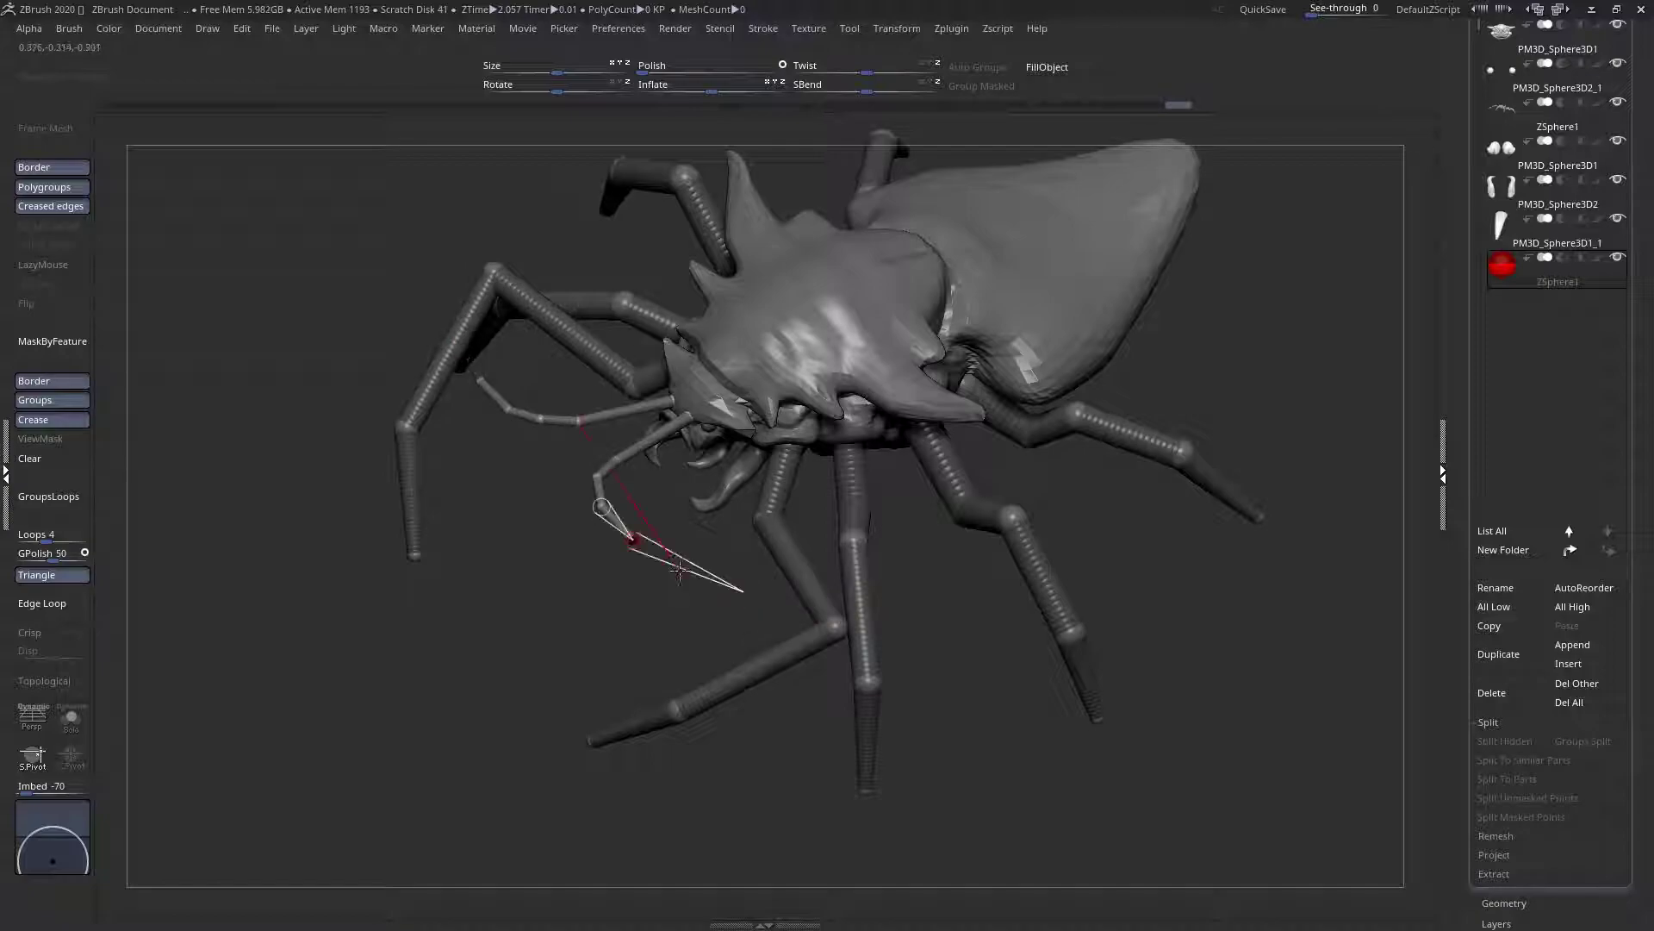
{"action": "right_click_drag", "start_coordinate": [580, 506], "coordinate": [698, 620]}
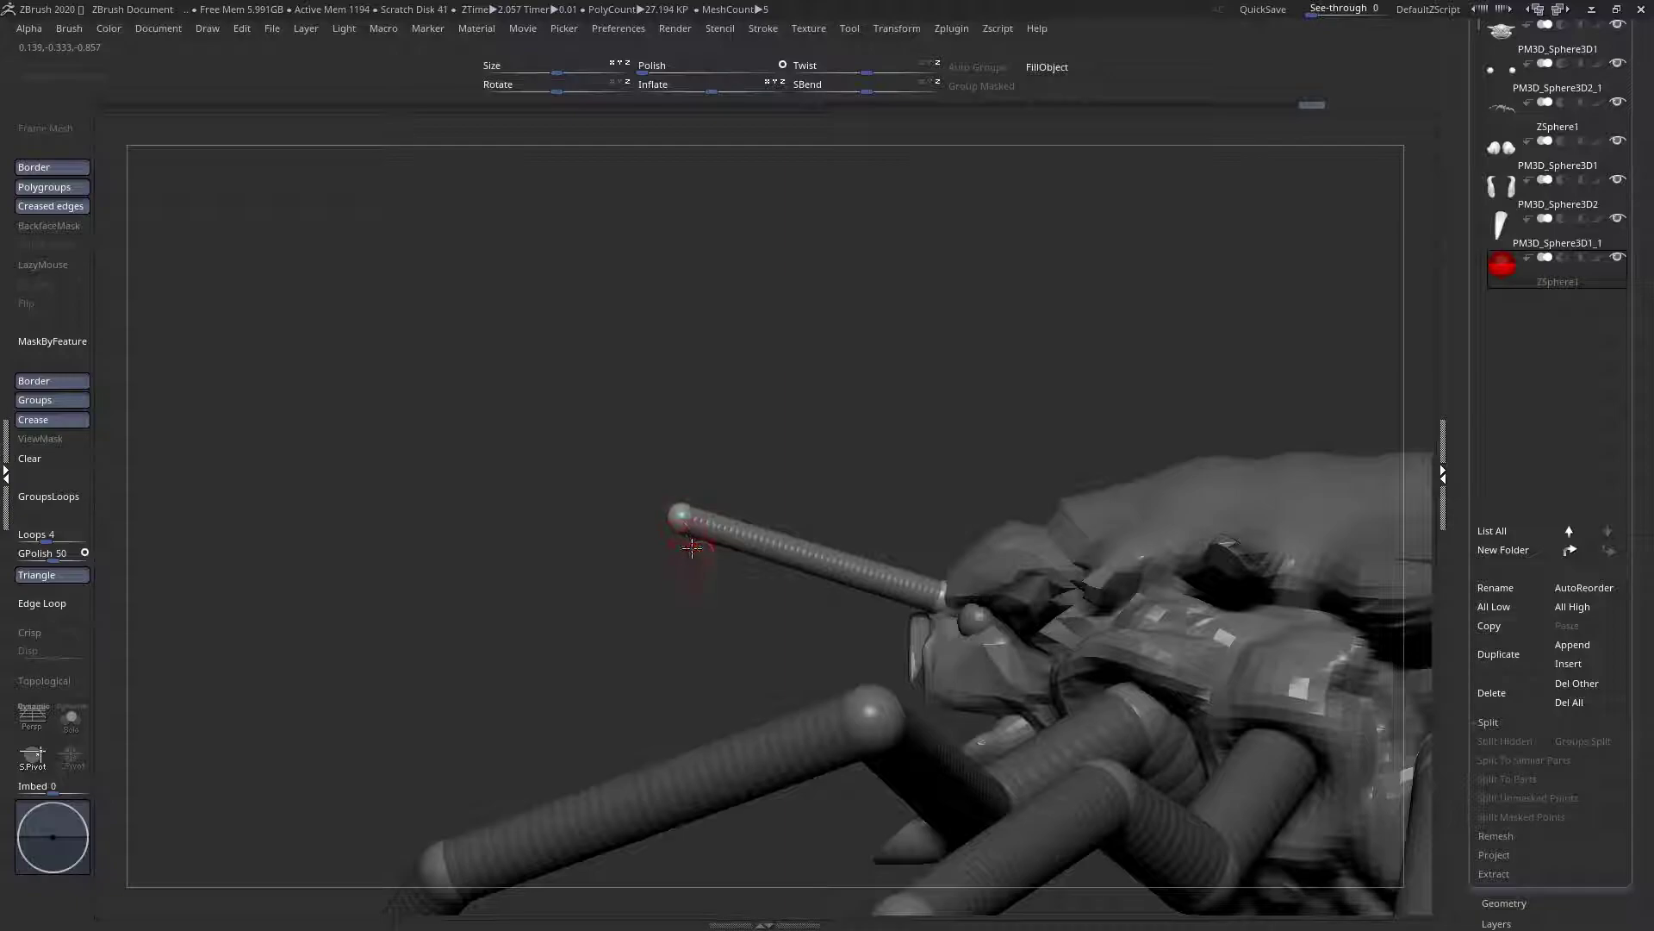
{"action": "right_click_drag", "start_coordinate": [698, 554], "coordinate": [698, 552], "text": "ctrl"}
{"action": "right_click_drag", "start_coordinate": [624, 296], "coordinate": [620, 647]}
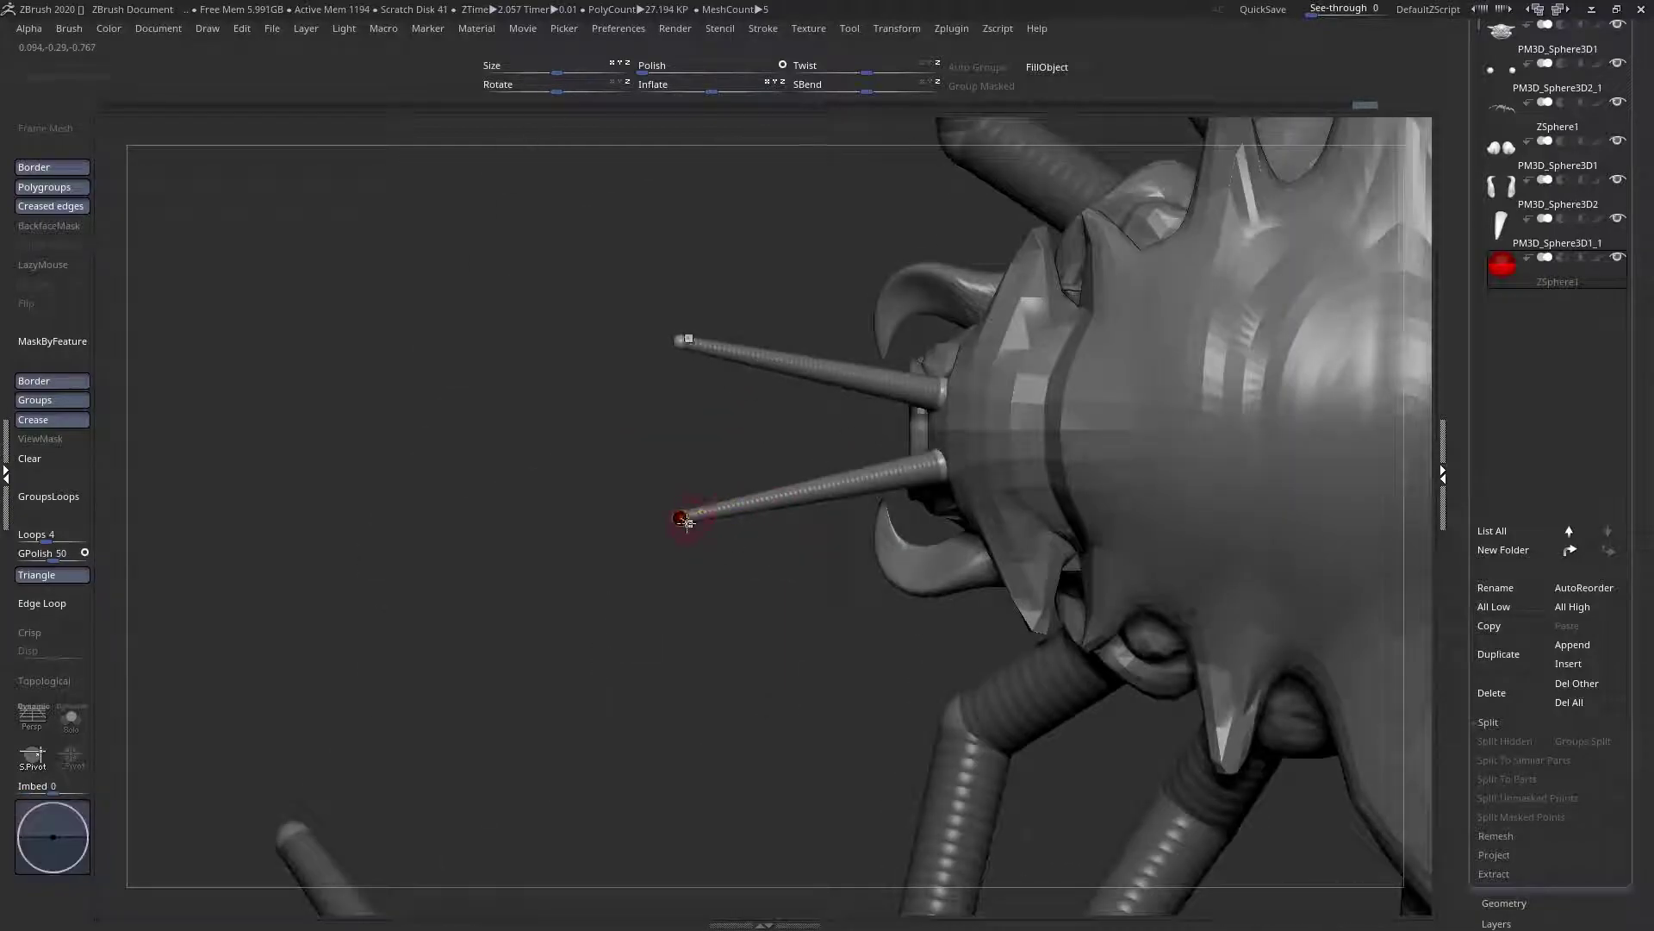
Shape the antennae into short, three-segment feelers in top view, spreading their inner joints outward
{"action": "left_click_drag", "start_coordinate": [677, 538], "coordinate": [693, 587]}
{"action": "left_click_drag", "start_coordinate": [896, 482], "coordinate": [885, 522]}
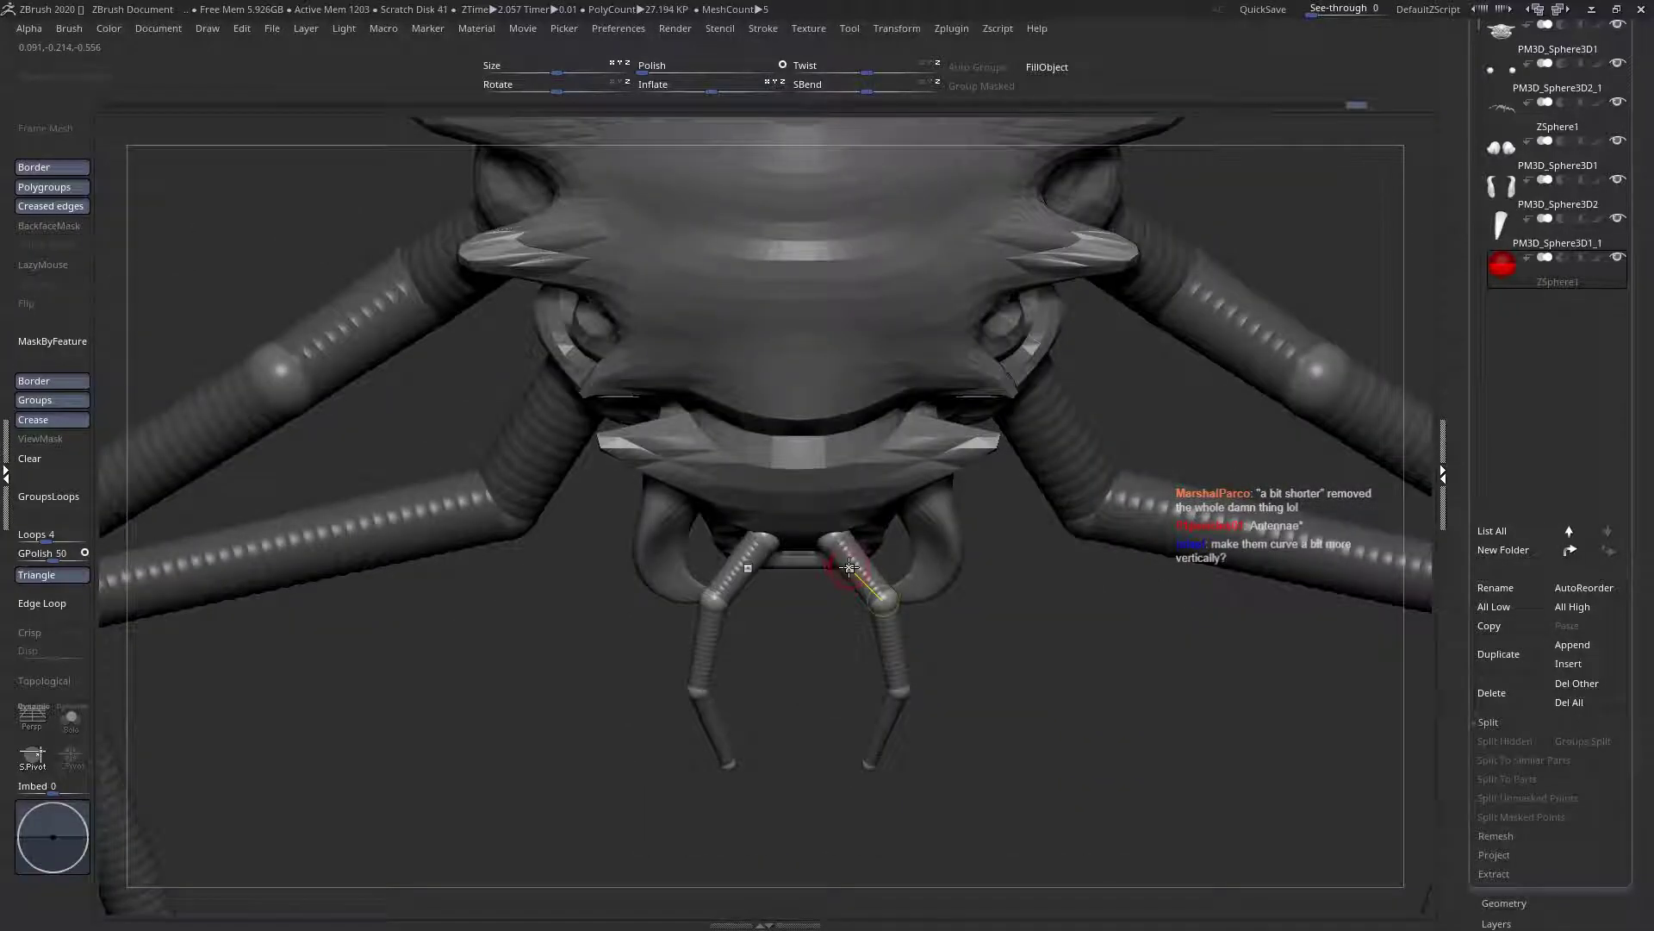
{"action": "left_click_drag", "start_coordinate": [851, 566], "coordinate": [909, 542]}
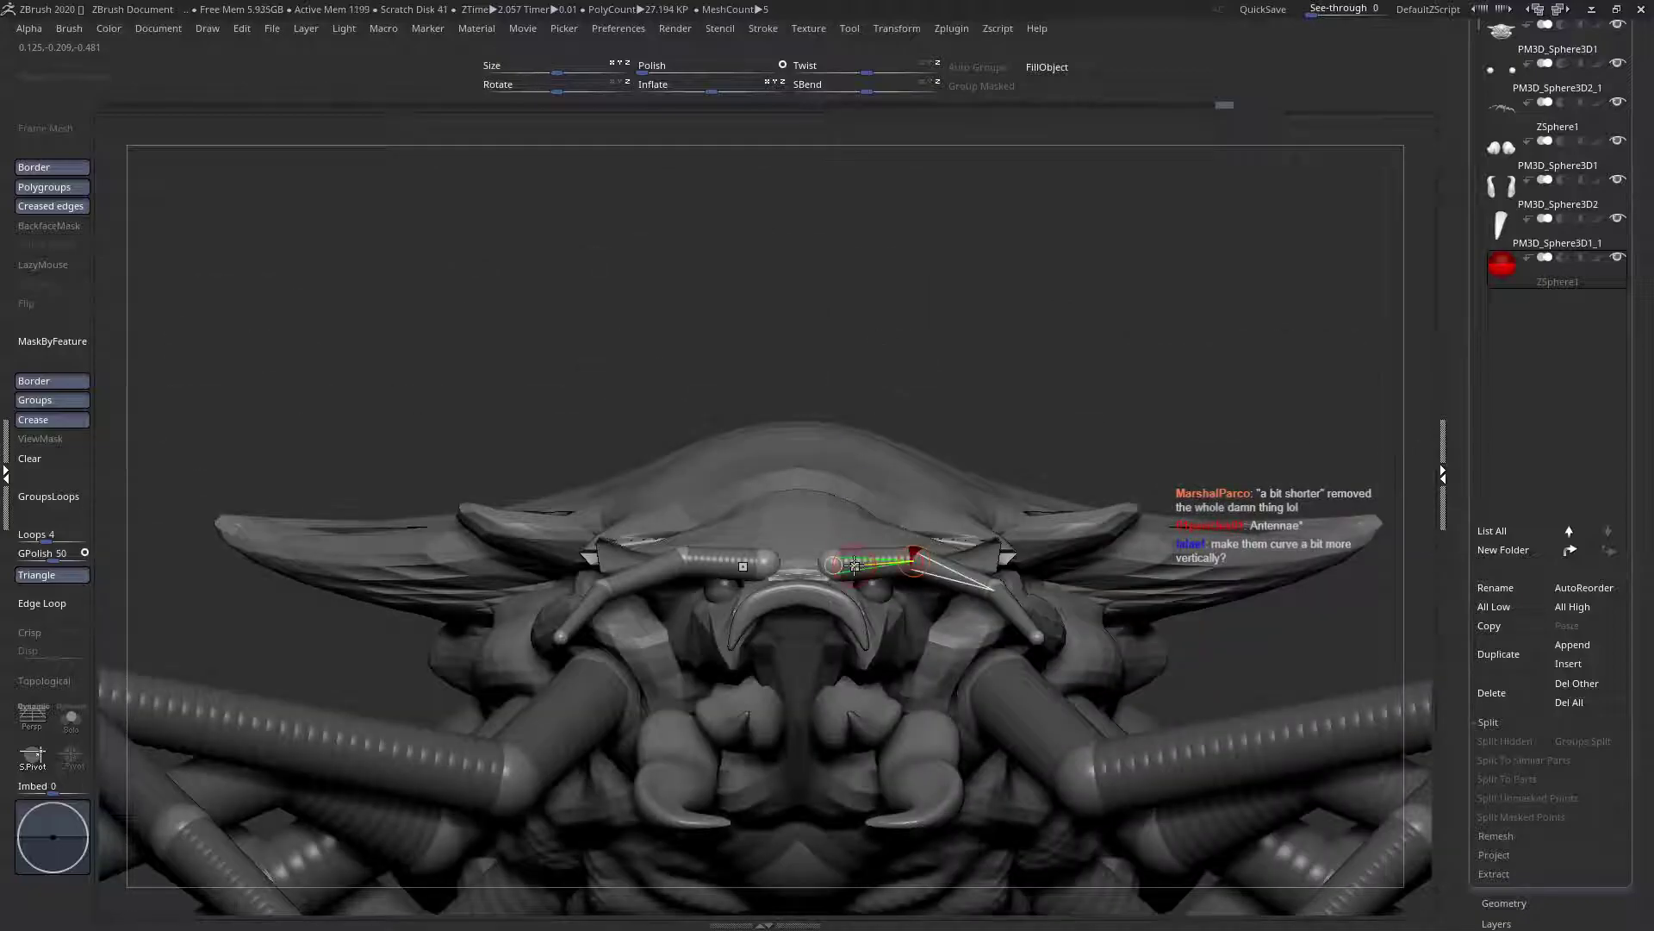
Raise the short antennae upward and outward above the brow, fine-tuning their middle joints in front view
{"action": "left_click_drag", "start_coordinate": [853, 565], "coordinate": [842, 545]}
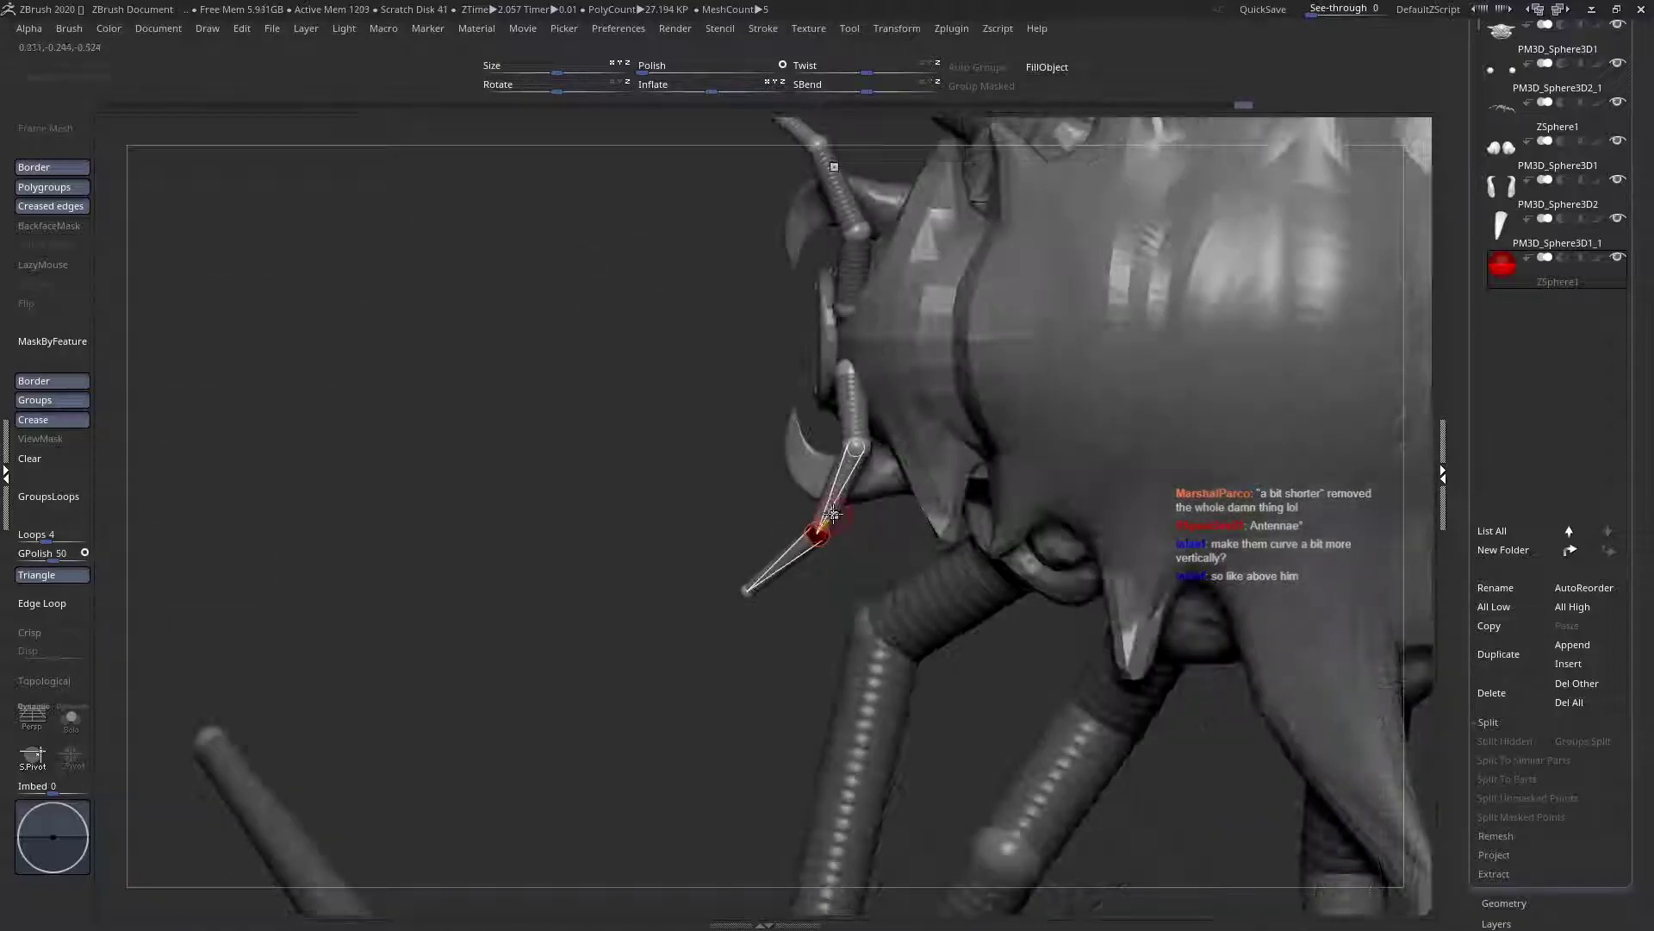
{"action": "left_click_drag", "start_coordinate": [828, 497], "coordinate": [844, 519]}
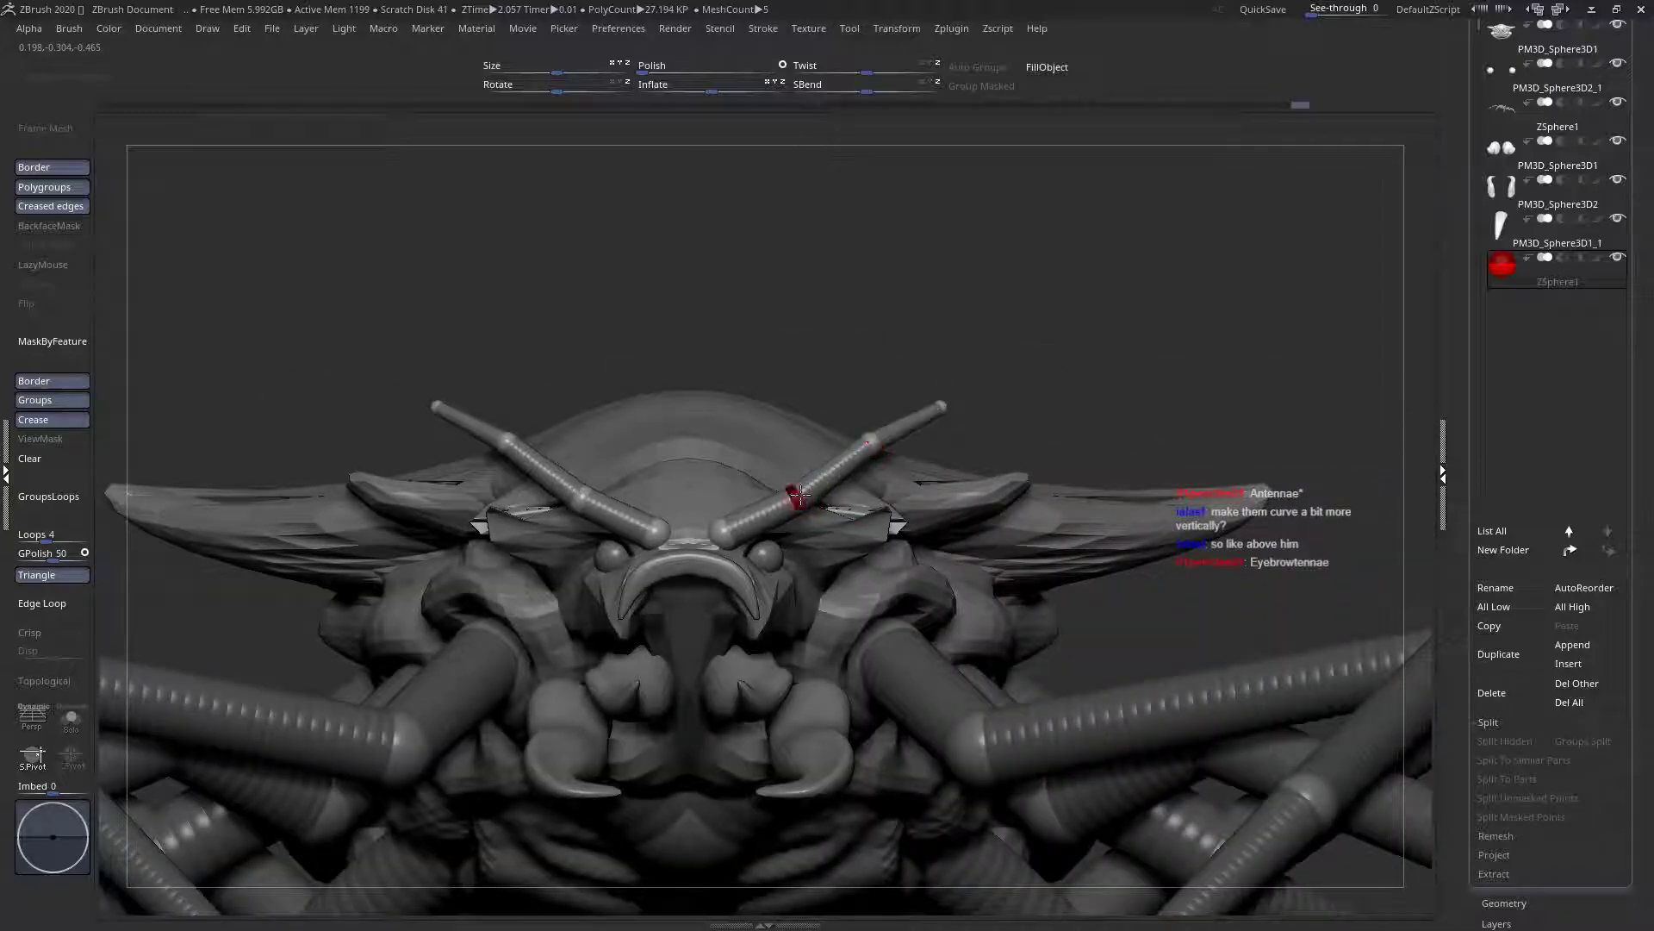
{"action": "left_click_drag", "start_coordinate": [800, 495], "coordinate": [803, 497]}
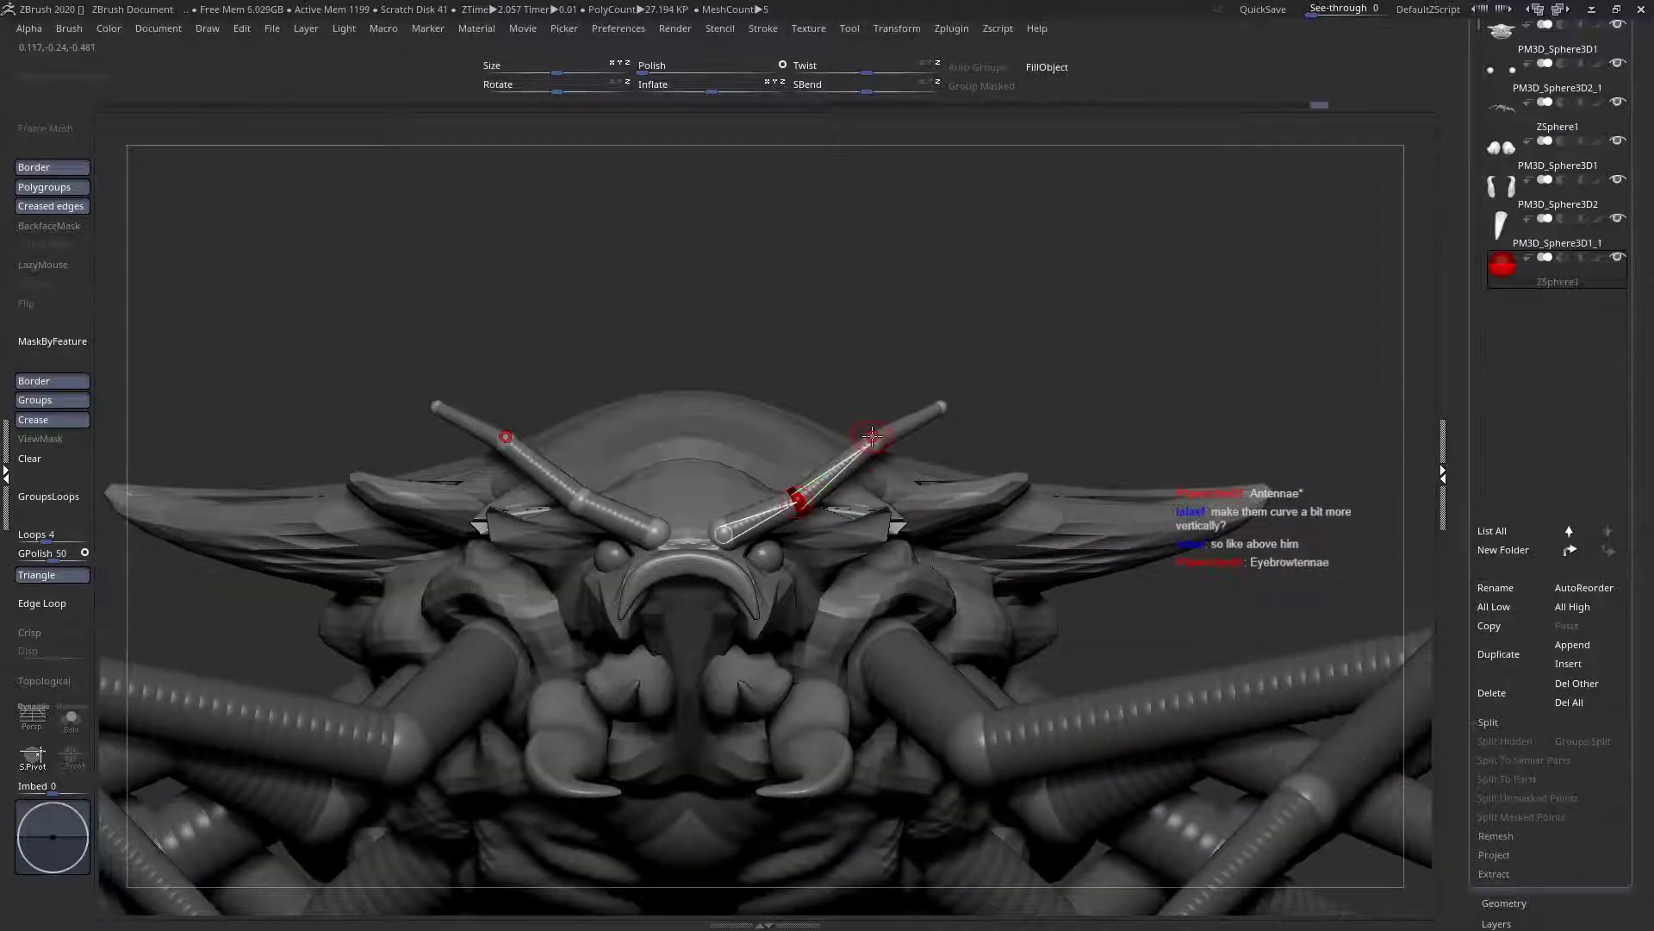
{"action": "right_click_drag", "start_coordinate": [858, 431], "coordinate": [865, 534]}
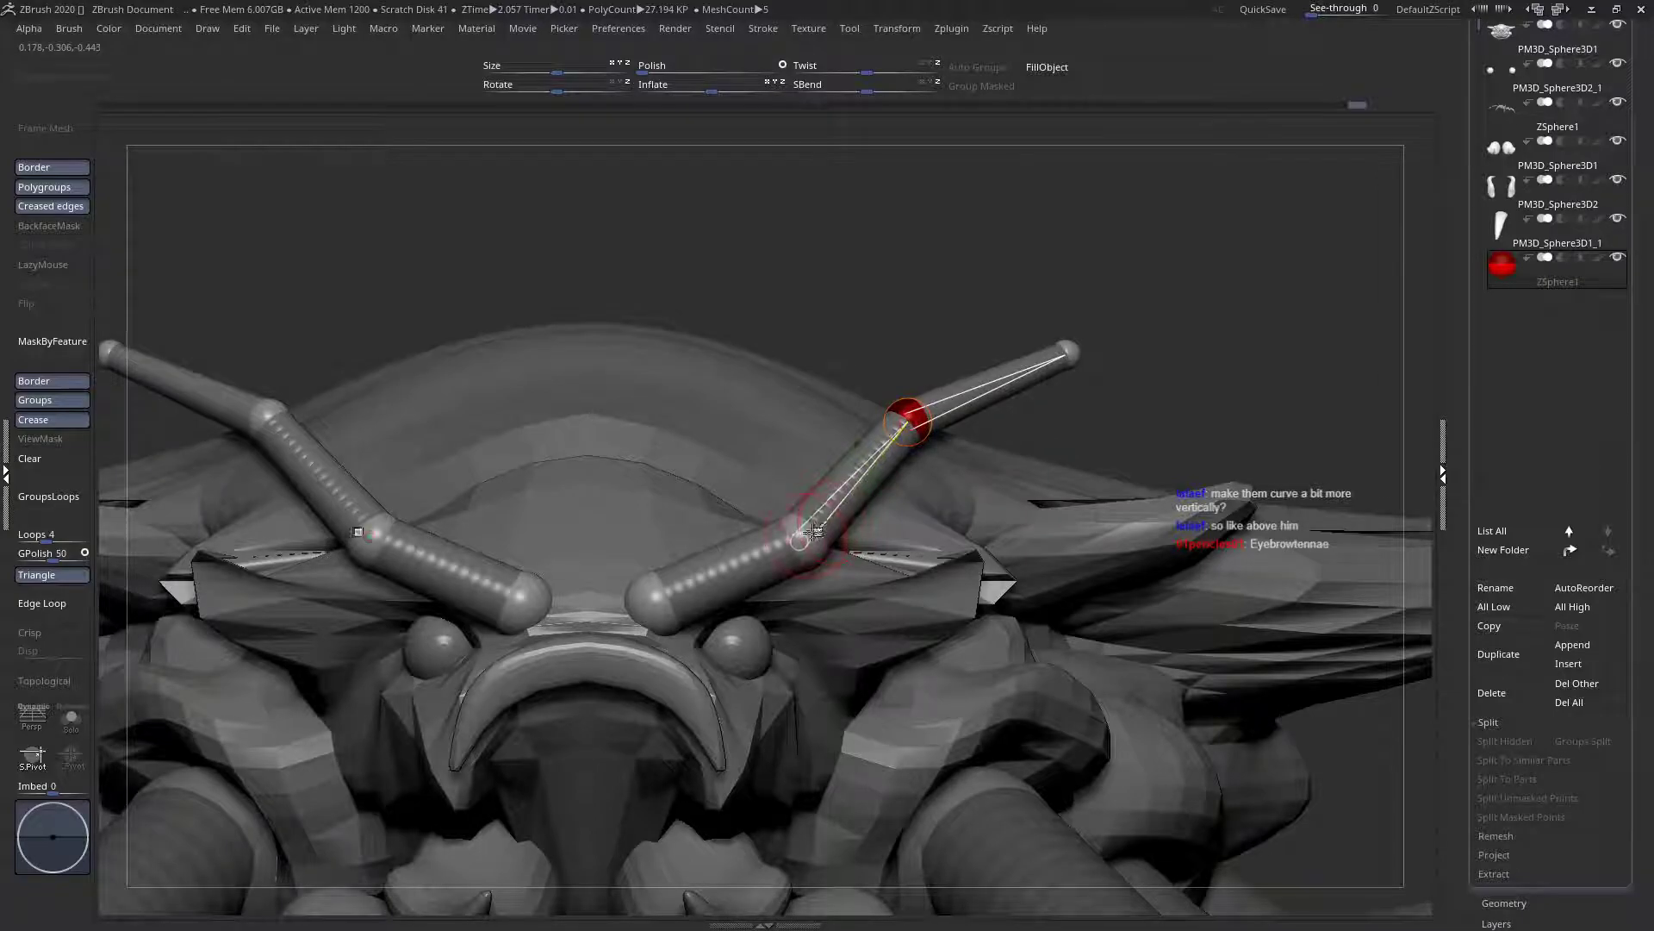
{"action": "left_click_drag", "start_coordinate": [813, 532], "coordinate": [807, 545]}
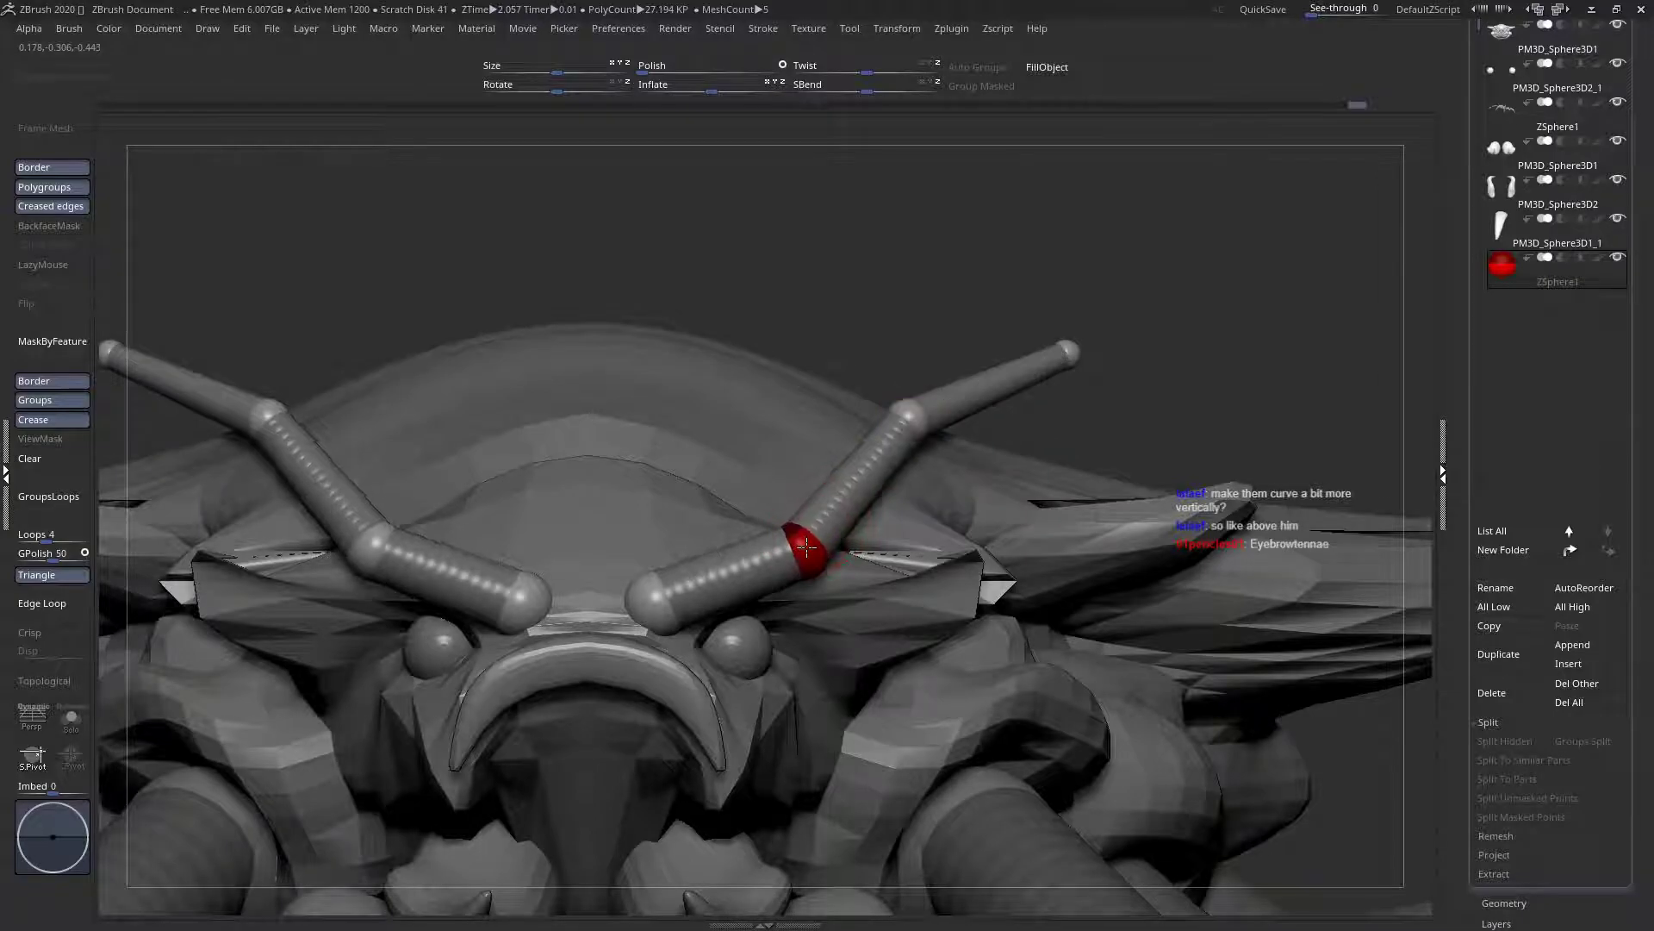
Fine-tune the bend of the antennae's joints above the brow, keeping the antenna subtool selected
{"action": "left_click", "coordinate": [910, 421]}
{"action": "right_click_drag", "start_coordinate": [910, 422], "coordinate": [830, 534], "text": "ctrl"}
{"action": "right_click_drag", "start_coordinate": [991, 607], "coordinate": [1337, 386]}
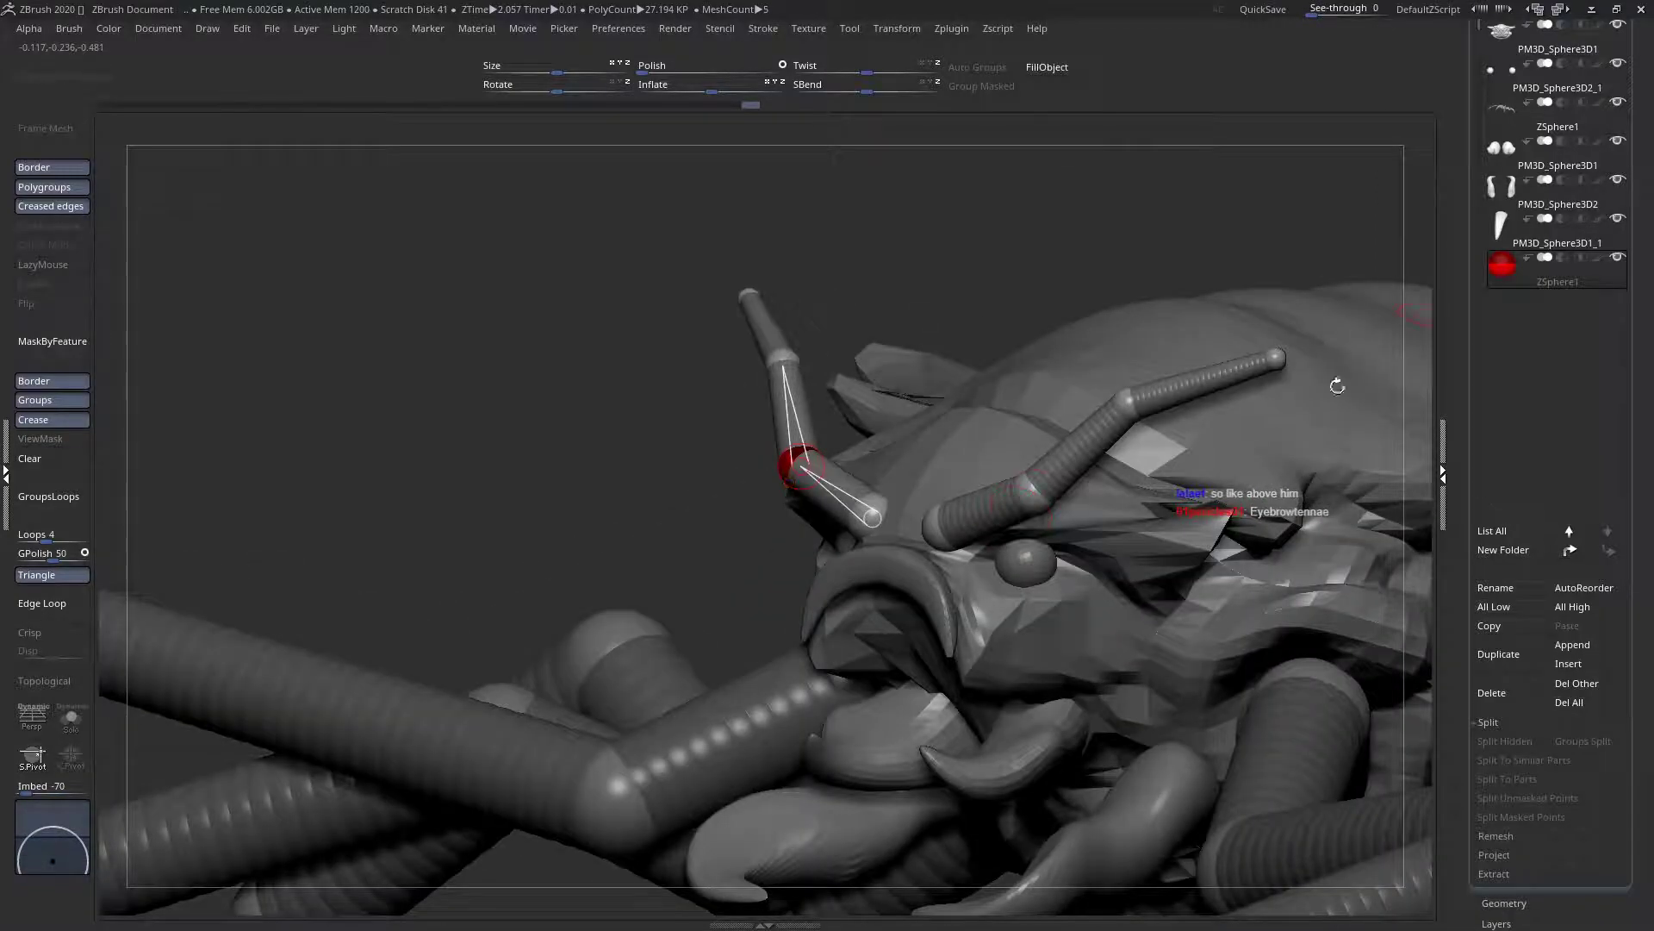
{"action": "left_click", "coordinate": [1497, 245]}
{"action": "right_click_drag", "start_coordinate": [990, 525], "coordinate": [782, 549], "text": "ctrl"}
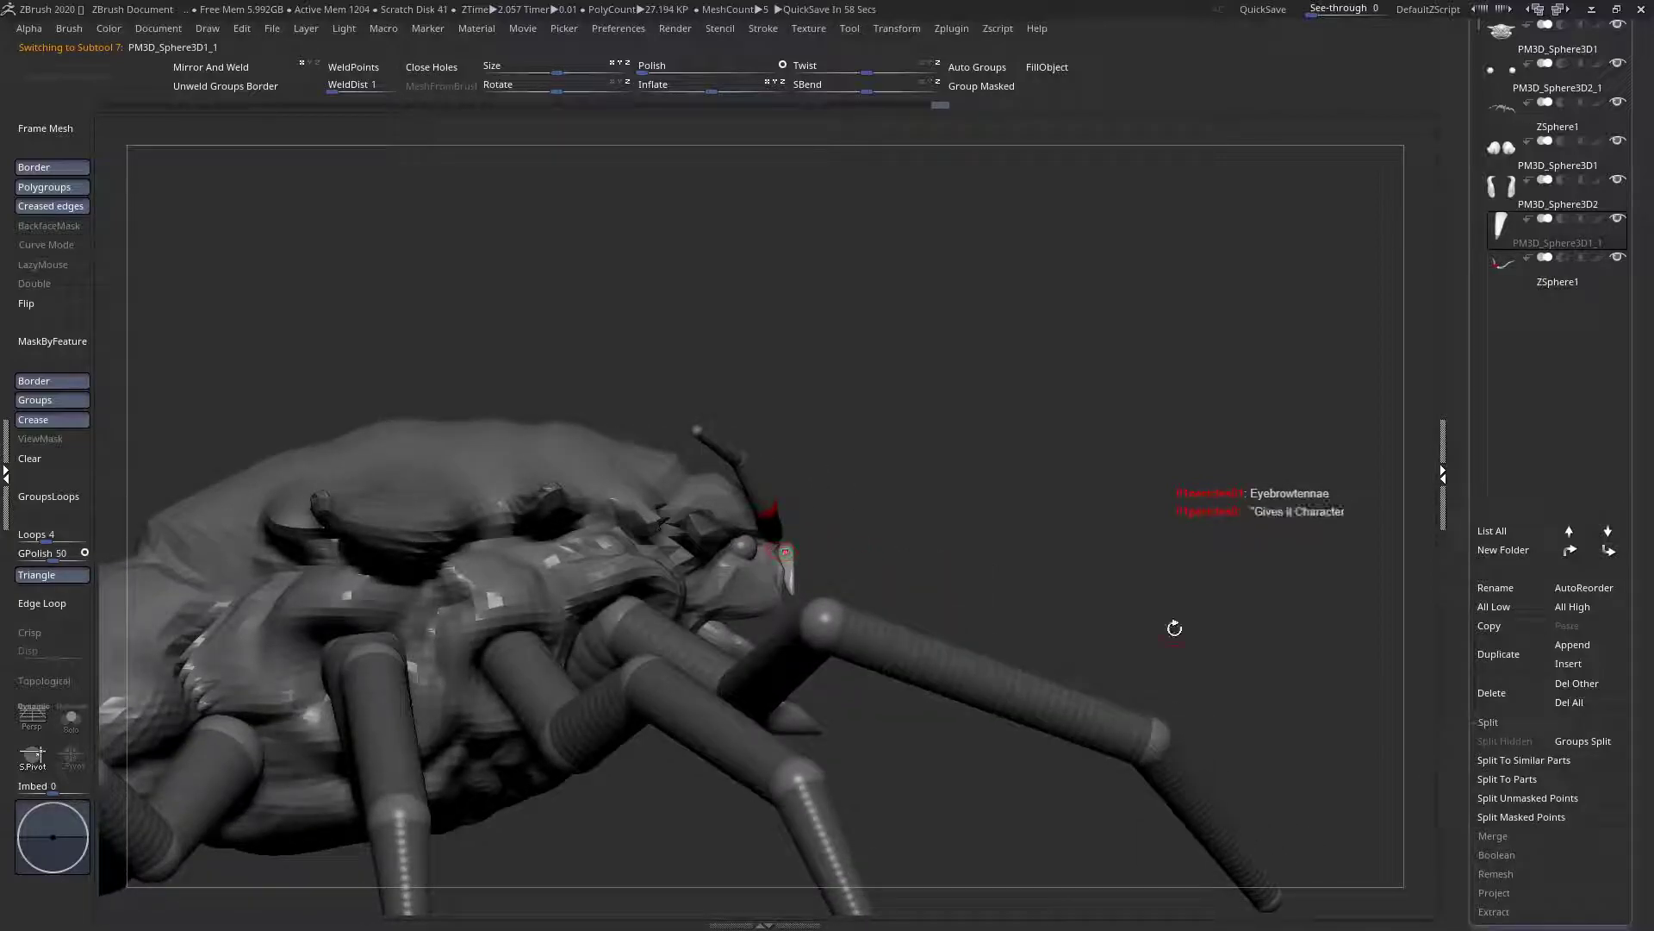
{"action": "right_click_drag", "start_coordinate": [1174, 628], "coordinate": [1077, 633], "text": "shift"}
{"action": "right_click_drag", "start_coordinate": [983, 526], "coordinate": [920, 495], "text": "ctrl"}
{"action": "left_click_drag", "start_coordinate": [899, 468], "coordinate": [901, 476]}
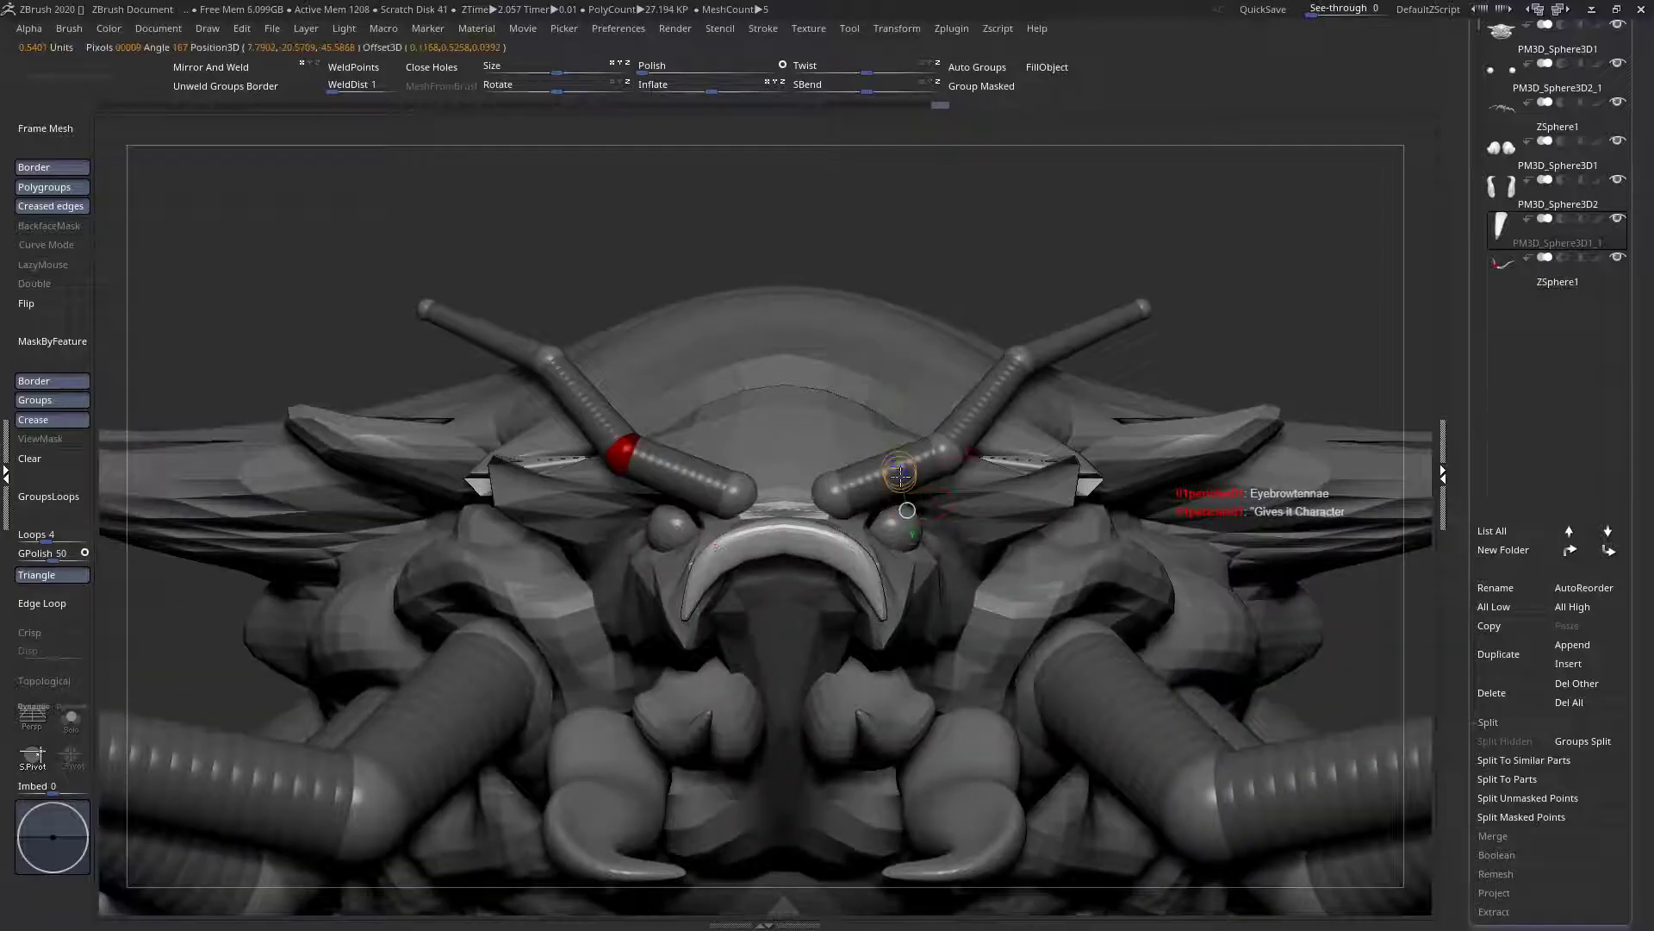
{"action": "left_click", "coordinate": [896, 473], "text": "alt"}
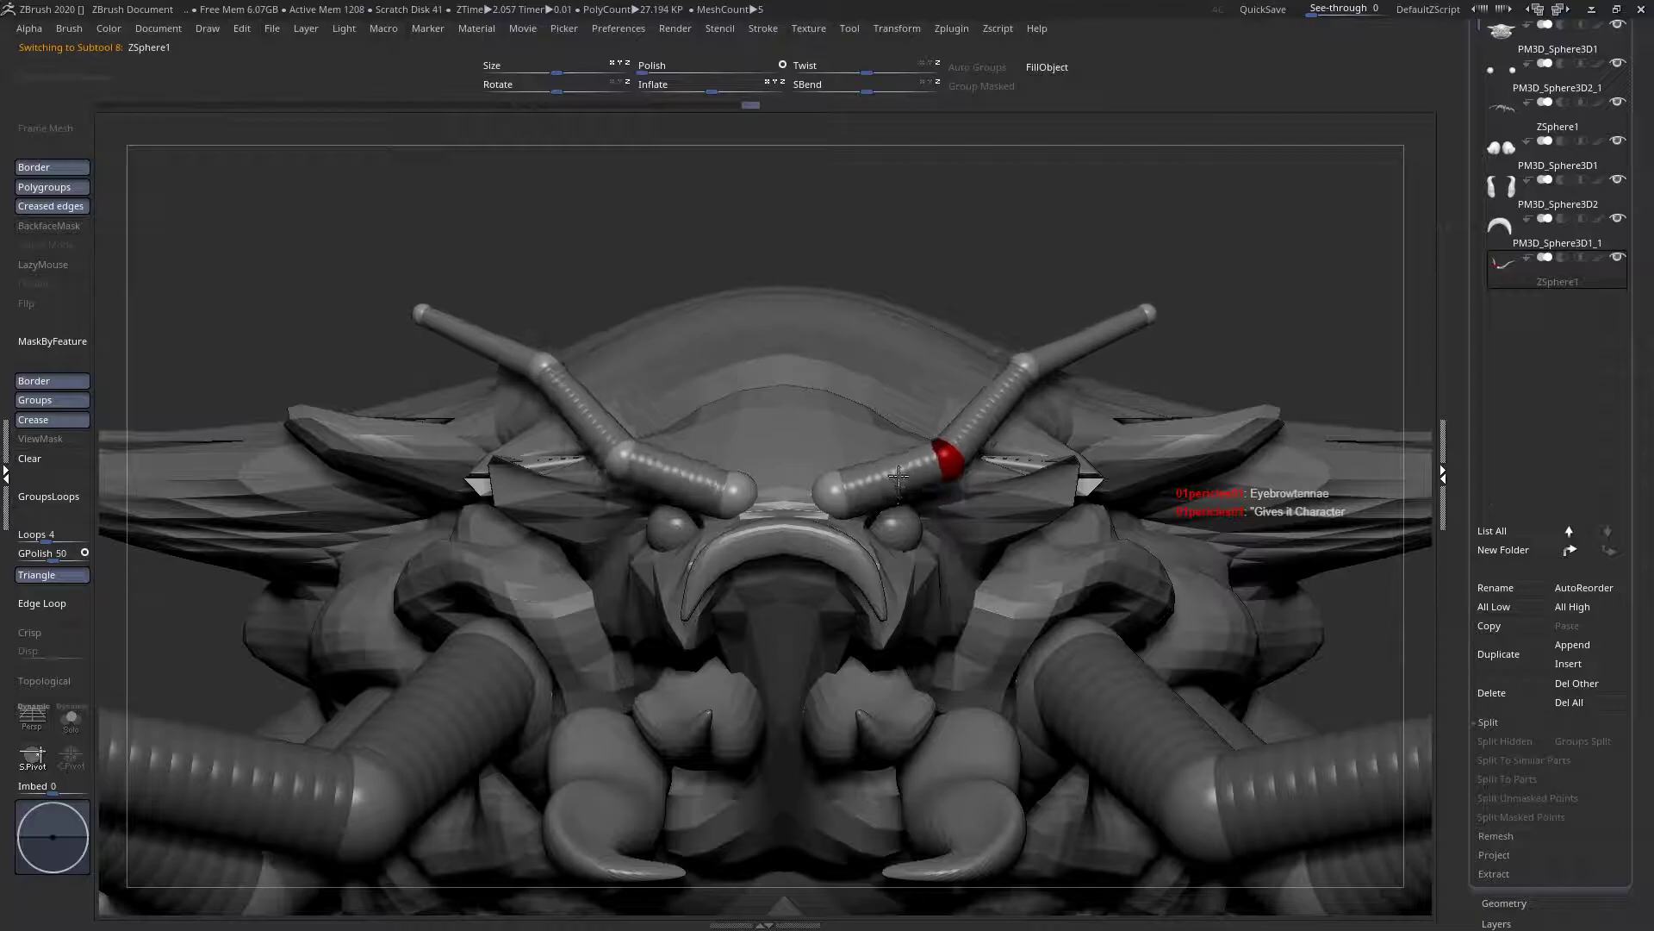
{"action": "right_click_drag", "start_coordinate": [887, 461], "coordinate": [827, 422], "text": "ctrl"}
{"action": "right_click_drag", "start_coordinate": [655, 465], "coordinate": [800, 685]}
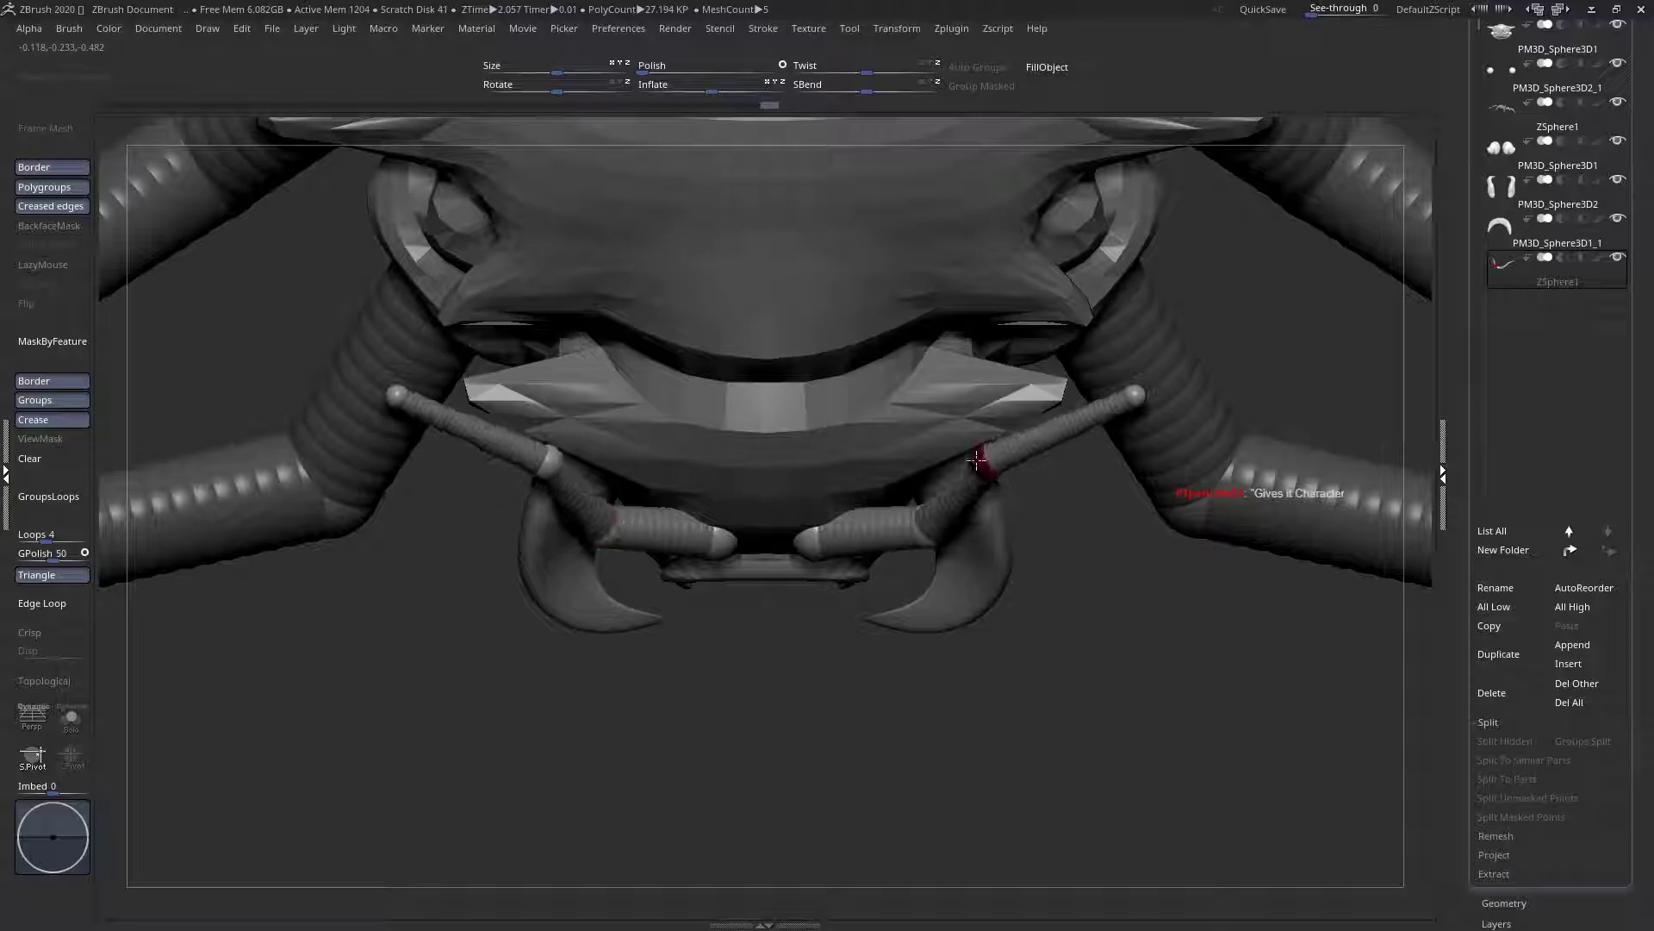
{"action": "right_click_drag", "start_coordinate": [996, 469], "coordinate": [945, 277]}
{"action": "right_click_drag", "start_coordinate": [960, 432], "coordinate": [896, 448], "text": "ctrl"}
{"action": "right_click_drag", "start_coordinate": [896, 448], "coordinate": [808, 476]}
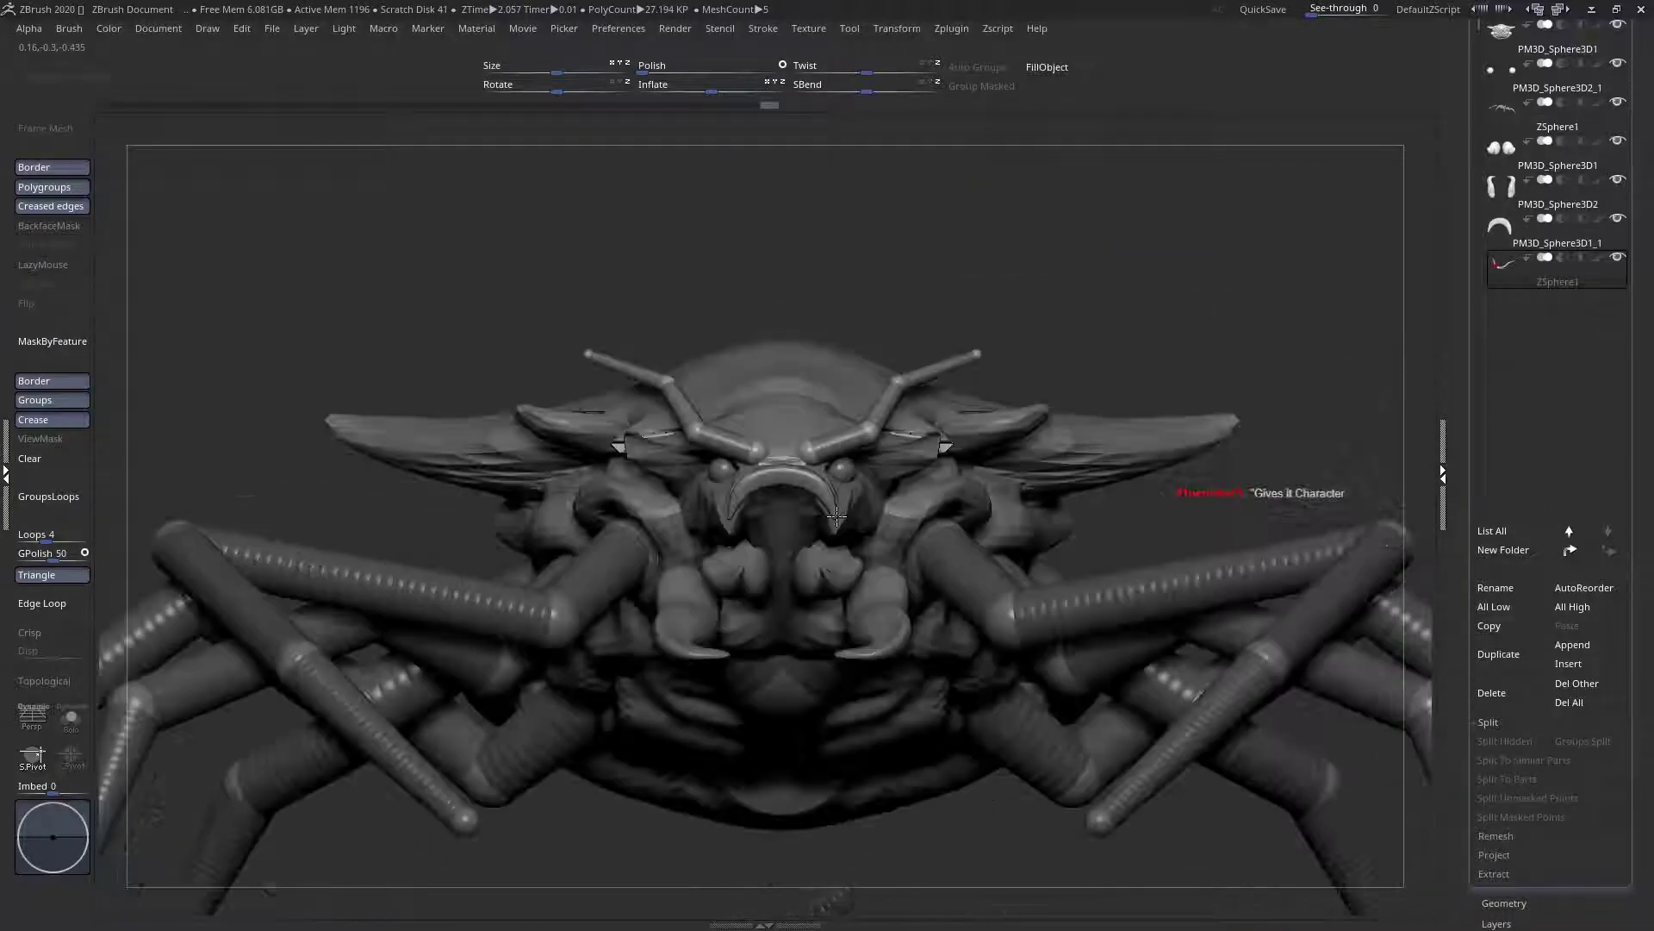
Adjust the crescent-shaped piece above the mouth, masking and rotating it to fit the front of the face
{"action": "left_click", "coordinate": [1499, 245]}
{"action": "right_click_drag", "start_coordinate": [948, 466], "coordinate": [846, 543]}
{"action": "right_click_drag", "start_coordinate": [828, 440], "coordinate": [797, 507]}
{"action": "left_click_drag", "start_coordinate": [838, 575], "coordinate": [808, 336], "text": "ctrl"}
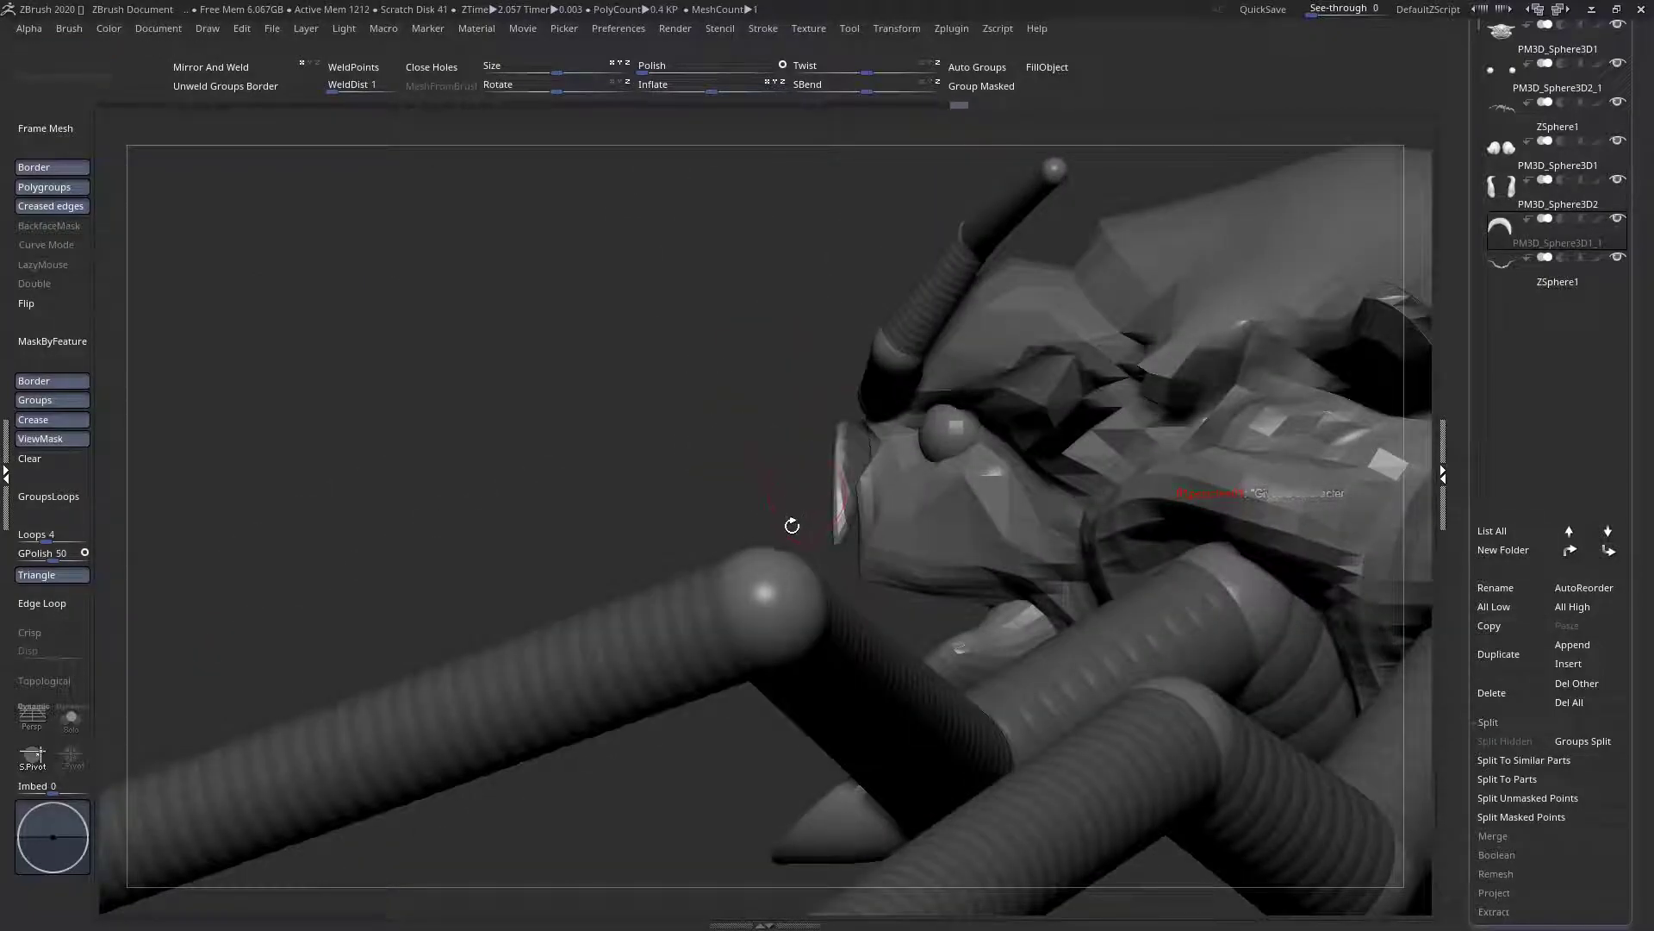
{"action": "key", "text": "r"}
{"action": "mouse_move", "coordinate": [836, 544]}
{"action": "left_mouse_down"}
{"action": "mouse_move", "coordinate": [853, 345]}
{"action": "mouse_move", "coordinate": [692, 399]}
{"action": "left_mouse_up"}
{"action": "right_click_drag", "start_coordinate": [687, 381], "coordinate": [830, 392]}
{"action": "left_click_drag", "start_coordinate": [819, 346], "coordinate": [930, 392]}
{"action": "right_click_drag", "start_coordinate": [935, 405], "coordinate": [762, 448]}
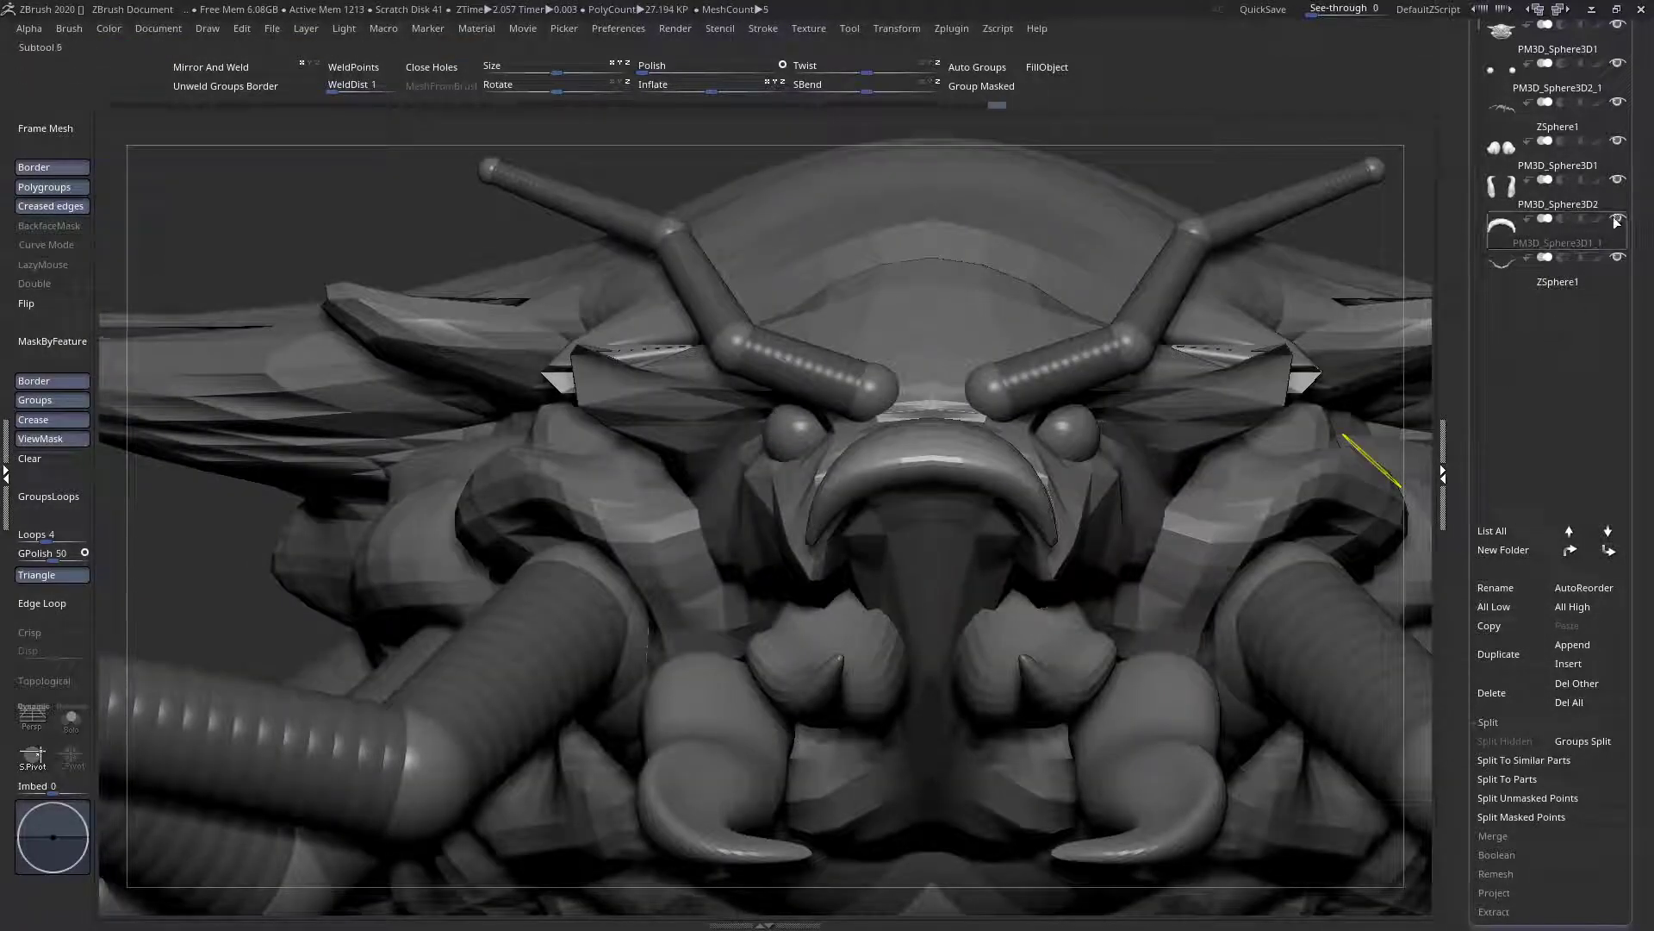
Hide the crescent mouthpiece, select the main body subtool, and reshape the snout's front profile with the Move brush
{"action": "left_click", "coordinate": [939, 371], "text": "alt"}
{"action": "right_click_drag", "start_coordinate": [939, 371], "coordinate": [862, 371], "text": "shift"}
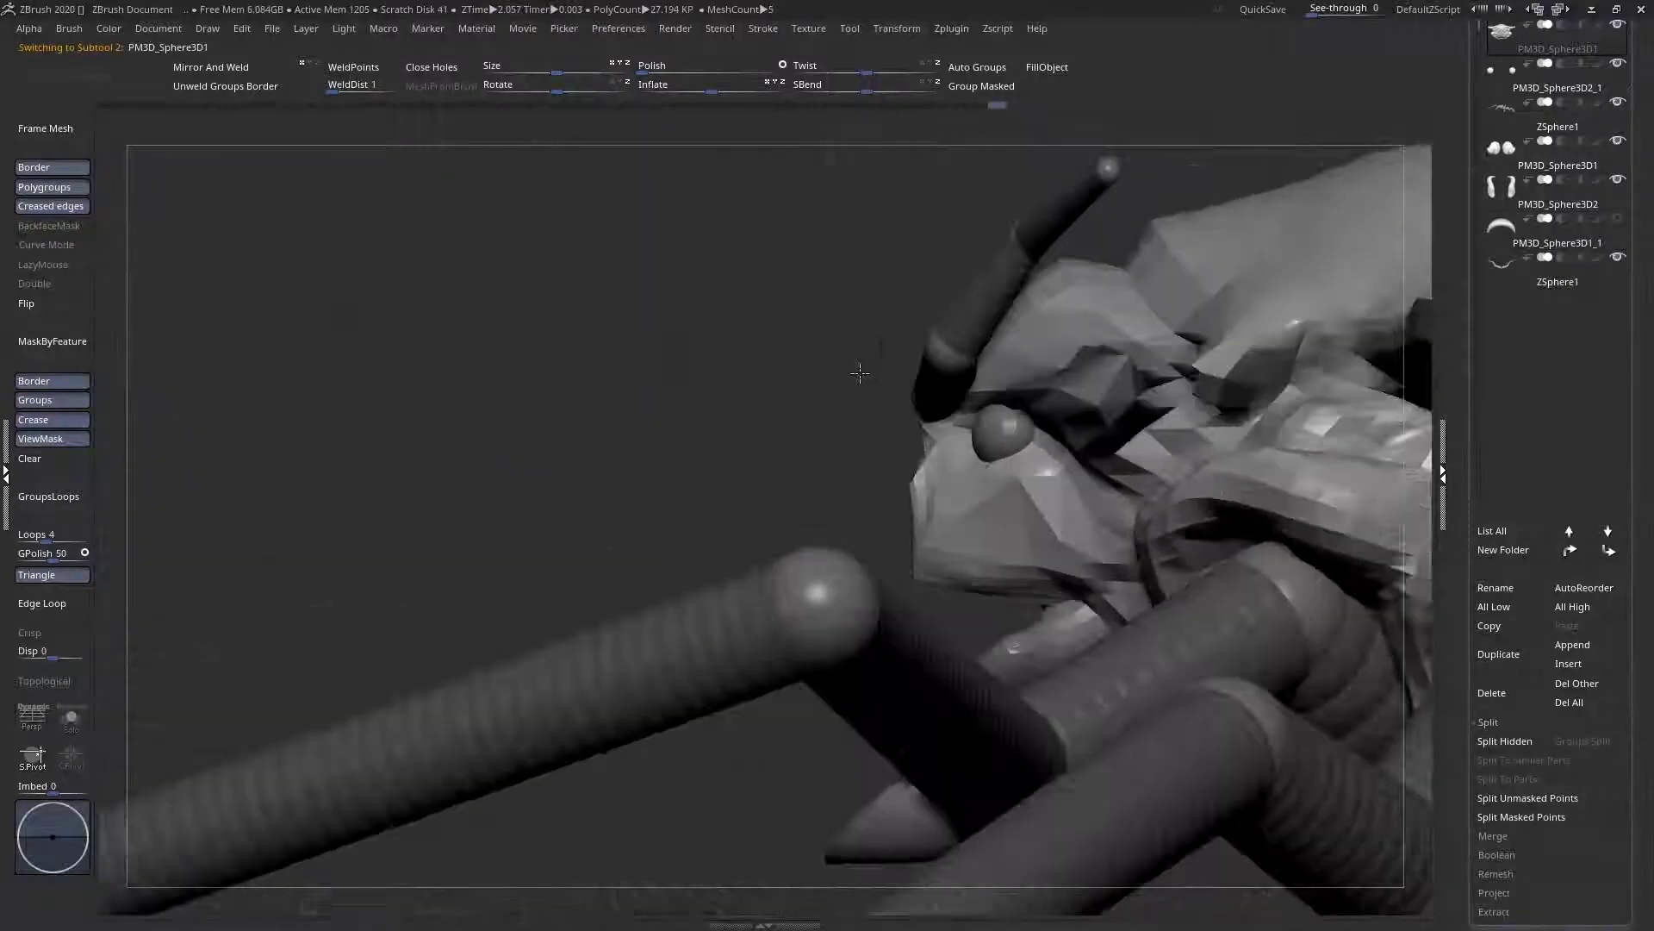
{"action": "key", "text": "space"}
{"action": "key", "text": "space"}
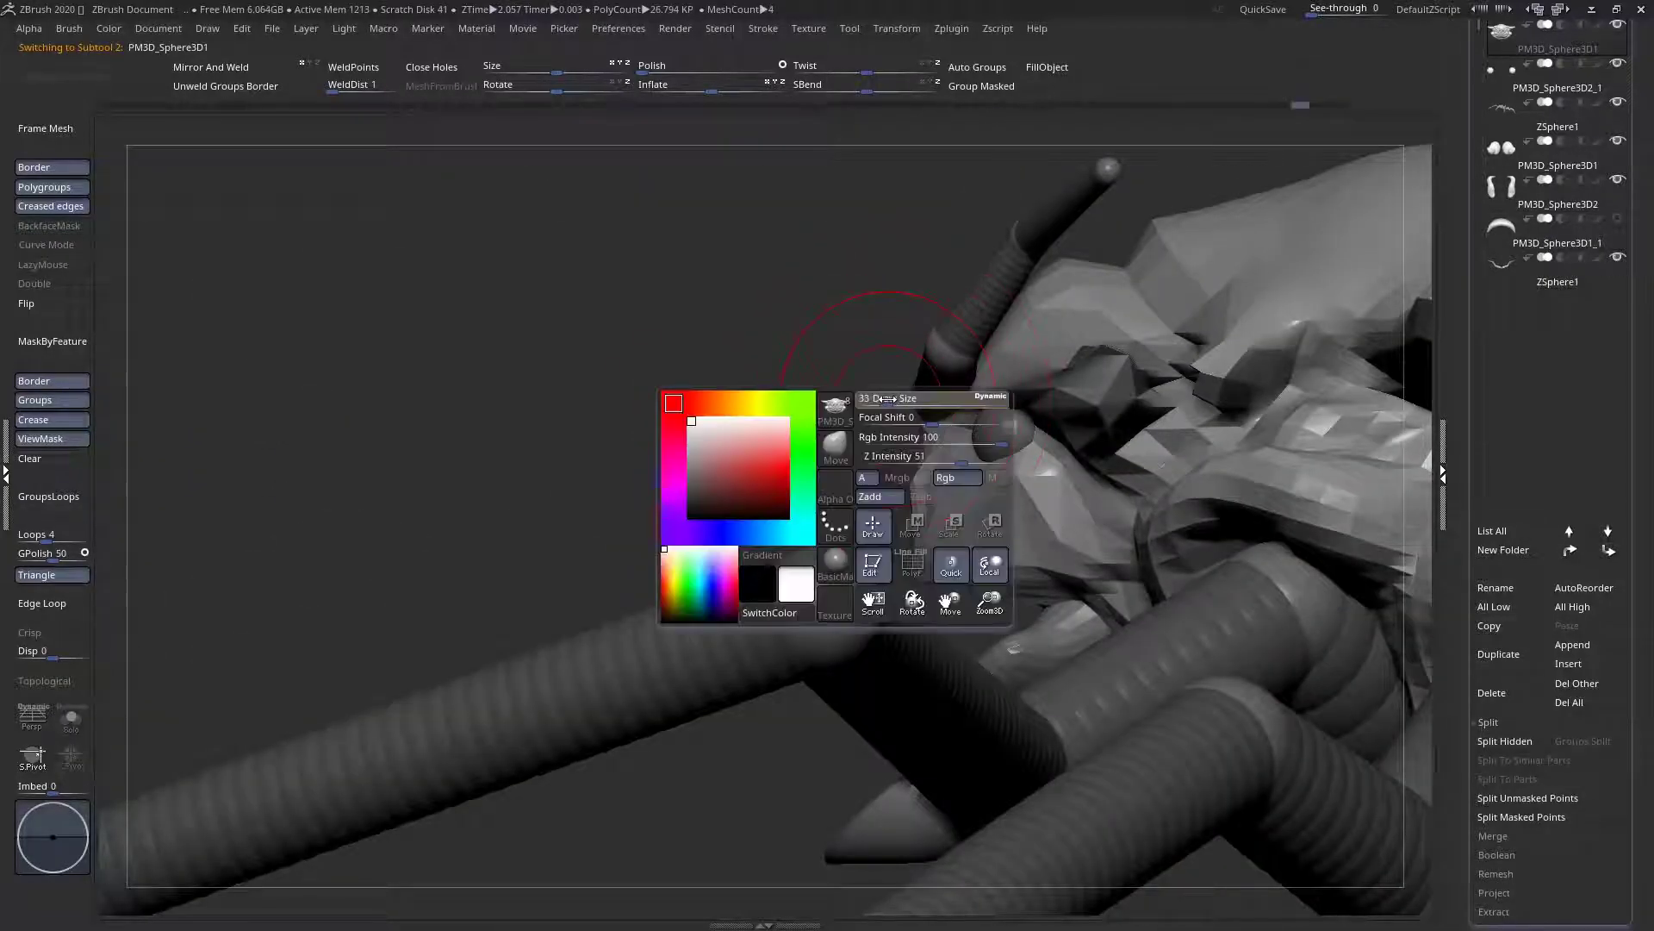
{"action": "right_click_drag", "start_coordinate": [870, 448], "coordinate": [887, 270]}
{"action": "left_click_drag", "start_coordinate": [878, 269], "coordinate": [925, 311]}
{"action": "right_click_drag", "start_coordinate": [884, 297], "coordinate": [853, 380]}
{"action": "left_click_drag", "start_coordinate": [849, 384], "coordinate": [900, 376]}
Shape the edges of the mouth opening into an arch with pointed lower corners using the Move brush
{"action": "right_click_drag", "start_coordinate": [900, 376], "coordinate": [1065, 360]}
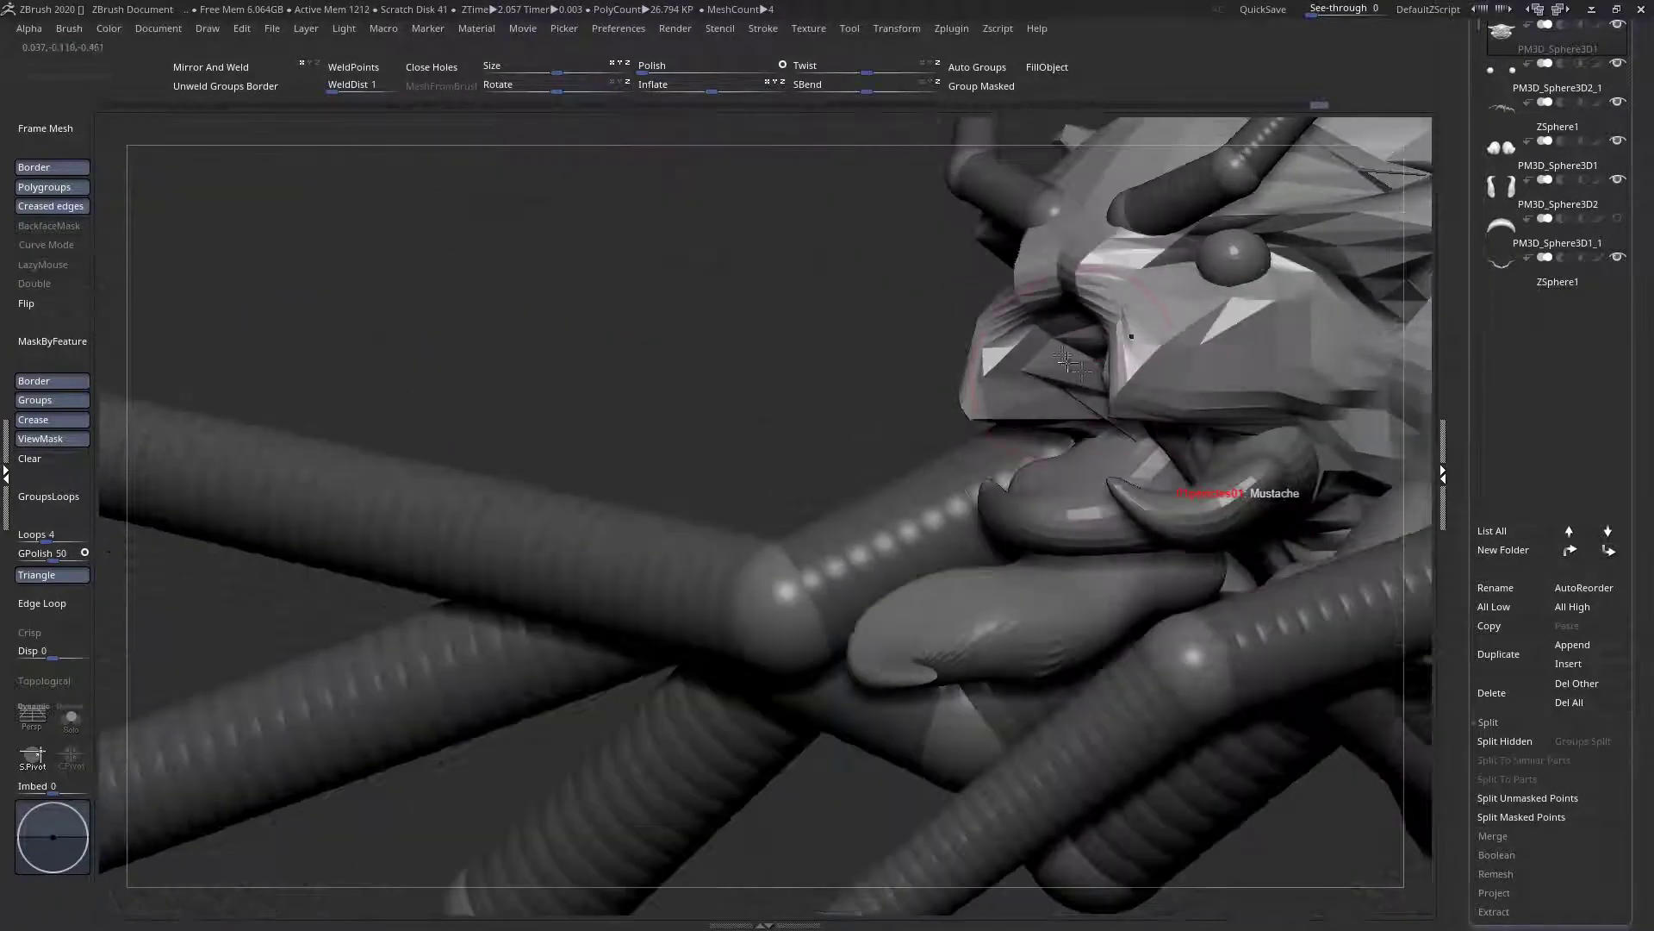
{"action": "left_click_drag", "start_coordinate": [1111, 392], "coordinate": [1112, 370]}
{"action": "right_click_drag", "start_coordinate": [1197, 376], "coordinate": [1101, 376]}
{"action": "left_click_drag", "start_coordinate": [1101, 377], "coordinate": [1113, 369]}
{"action": "right_click_drag", "start_coordinate": [1107, 362], "coordinate": [1045, 479], "text": "alt"}
{"action": "key", "text": "space"}
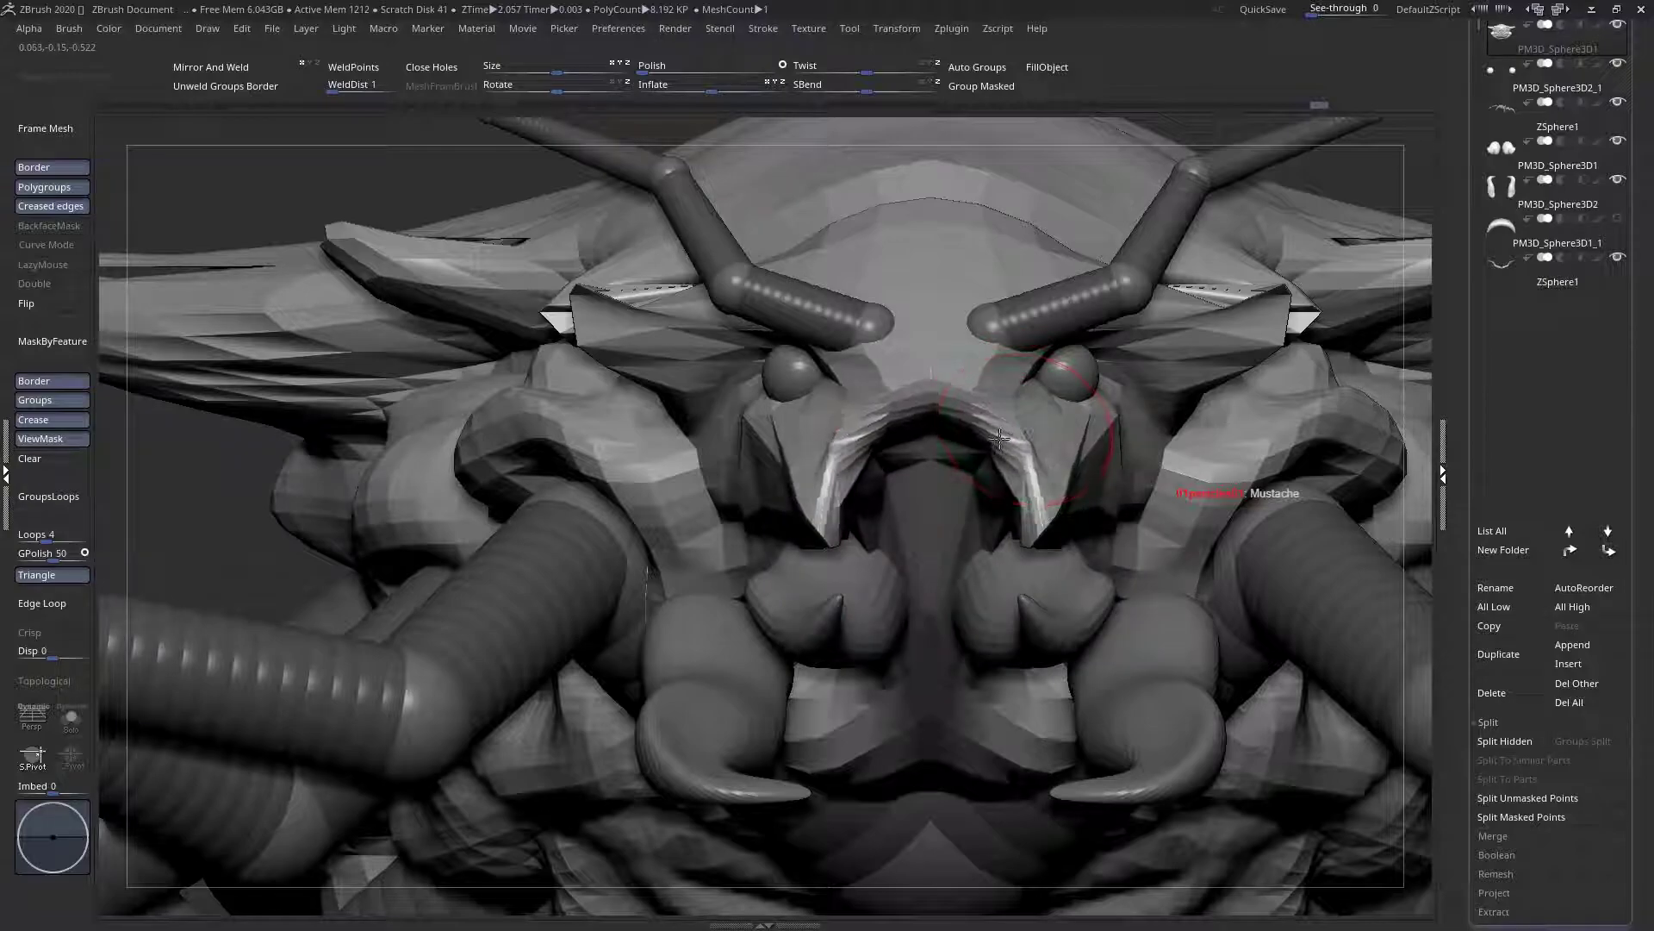
Select the eyes subtool and shift both eyes slightly inward toward the middle of the head
{"action": "left_click", "coordinate": [793, 381], "text": "alt"}
{"action": "key", "text": "w"}
{"action": "left_click_drag", "start_coordinate": [786, 366], "coordinate": [457, 365]}
{"action": "right_click_drag", "start_coordinate": [613, 371], "coordinate": [683, 511], "text": "ctrl"}
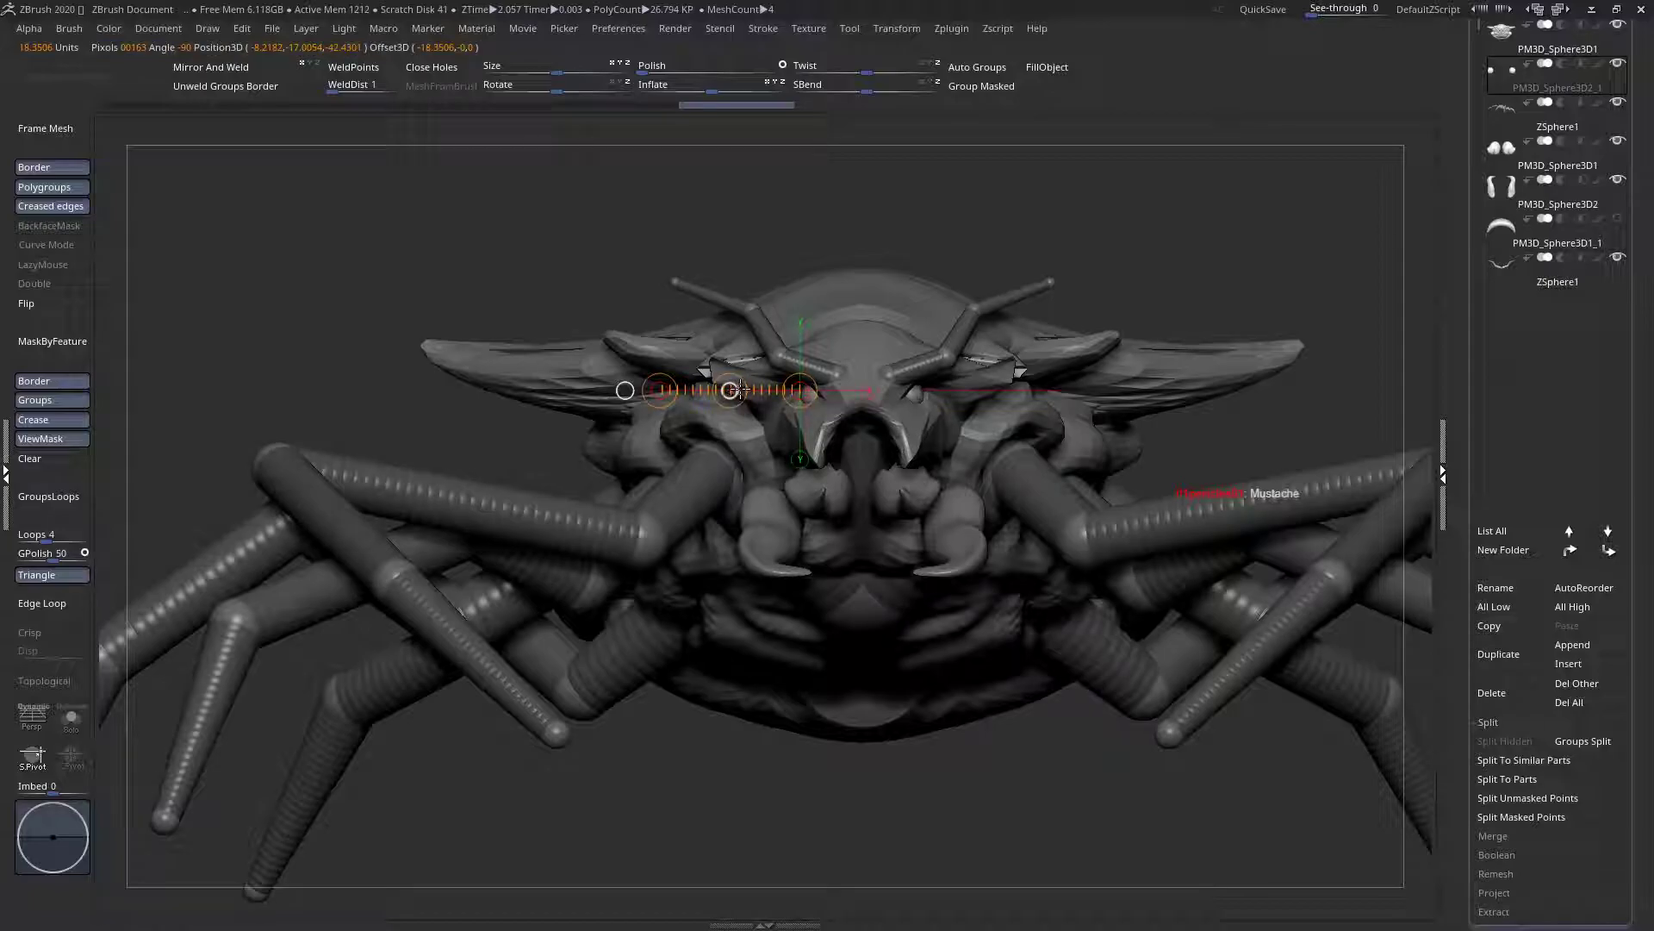
{"action": "key", "text": "q"}
{"action": "right_click_drag", "start_coordinate": [840, 517], "coordinate": [890, 463], "text": "ctrl"}
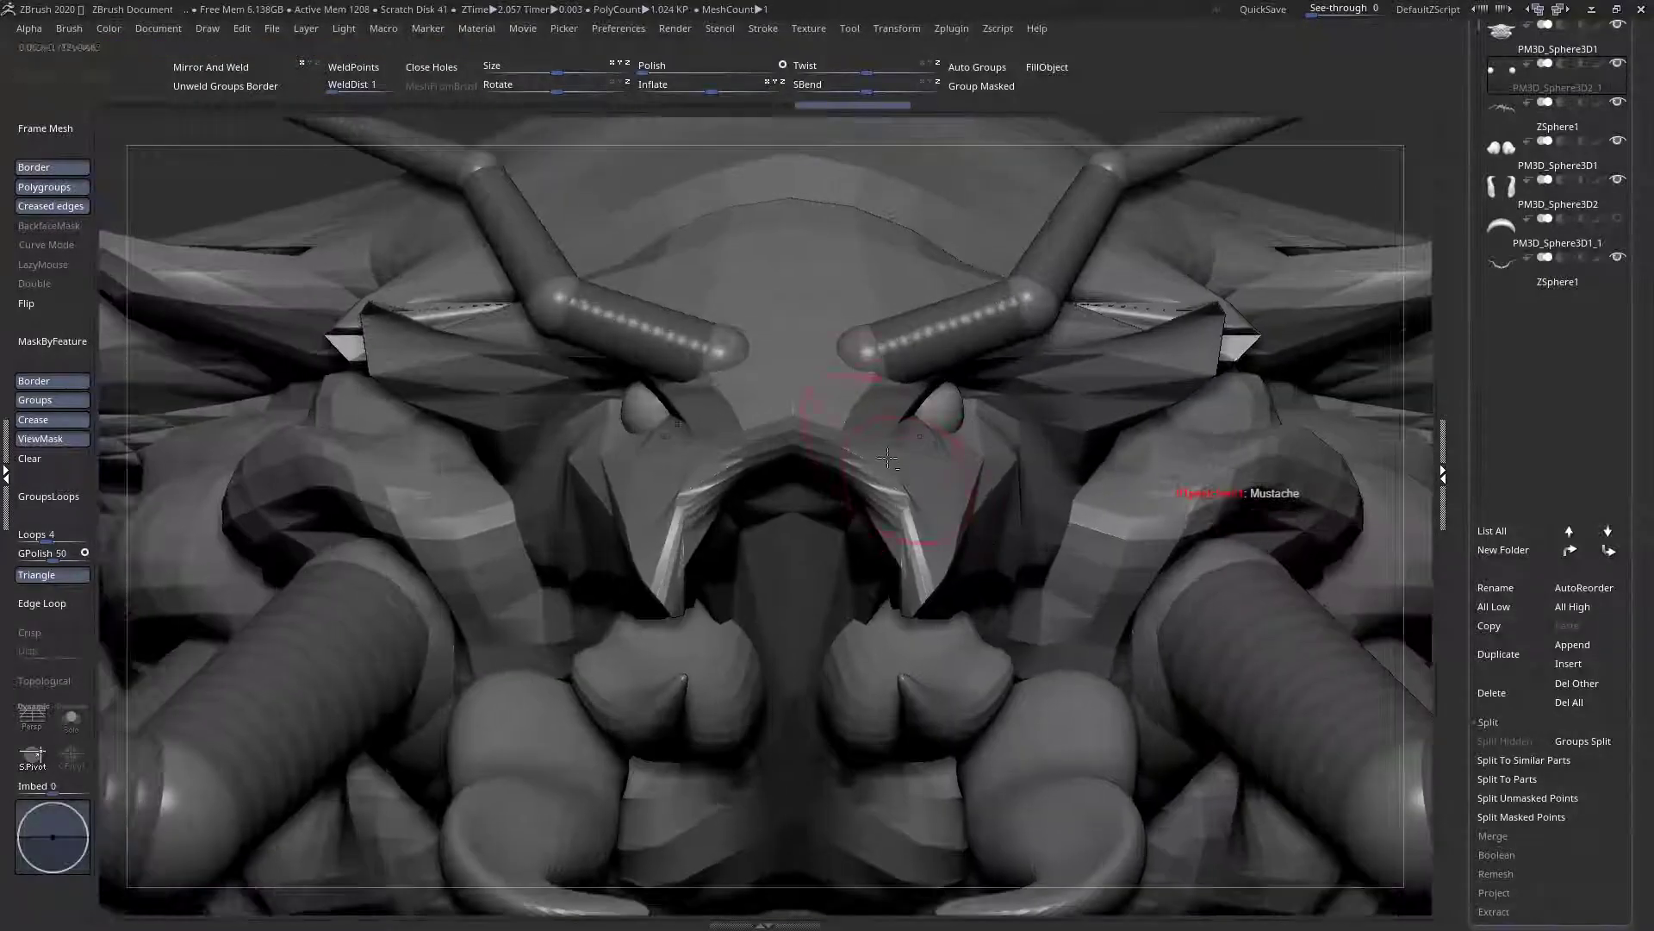
Reselect the body subtool and pull the head surface back around the eyes to expose them, using the Move brush
{"action": "left_click", "coordinate": [908, 407], "text": "alt"}
{"action": "key", "text": "space"}
{"action": "mouse_move", "coordinate": [904, 409]}
{"action": "left_mouse_down"}
{"action": "mouse_move", "coordinate": [841, 410]}
{"action": "mouse_move", "coordinate": [918, 420]}
{"action": "mouse_move", "coordinate": [855, 424]}
{"action": "left_mouse_up"}
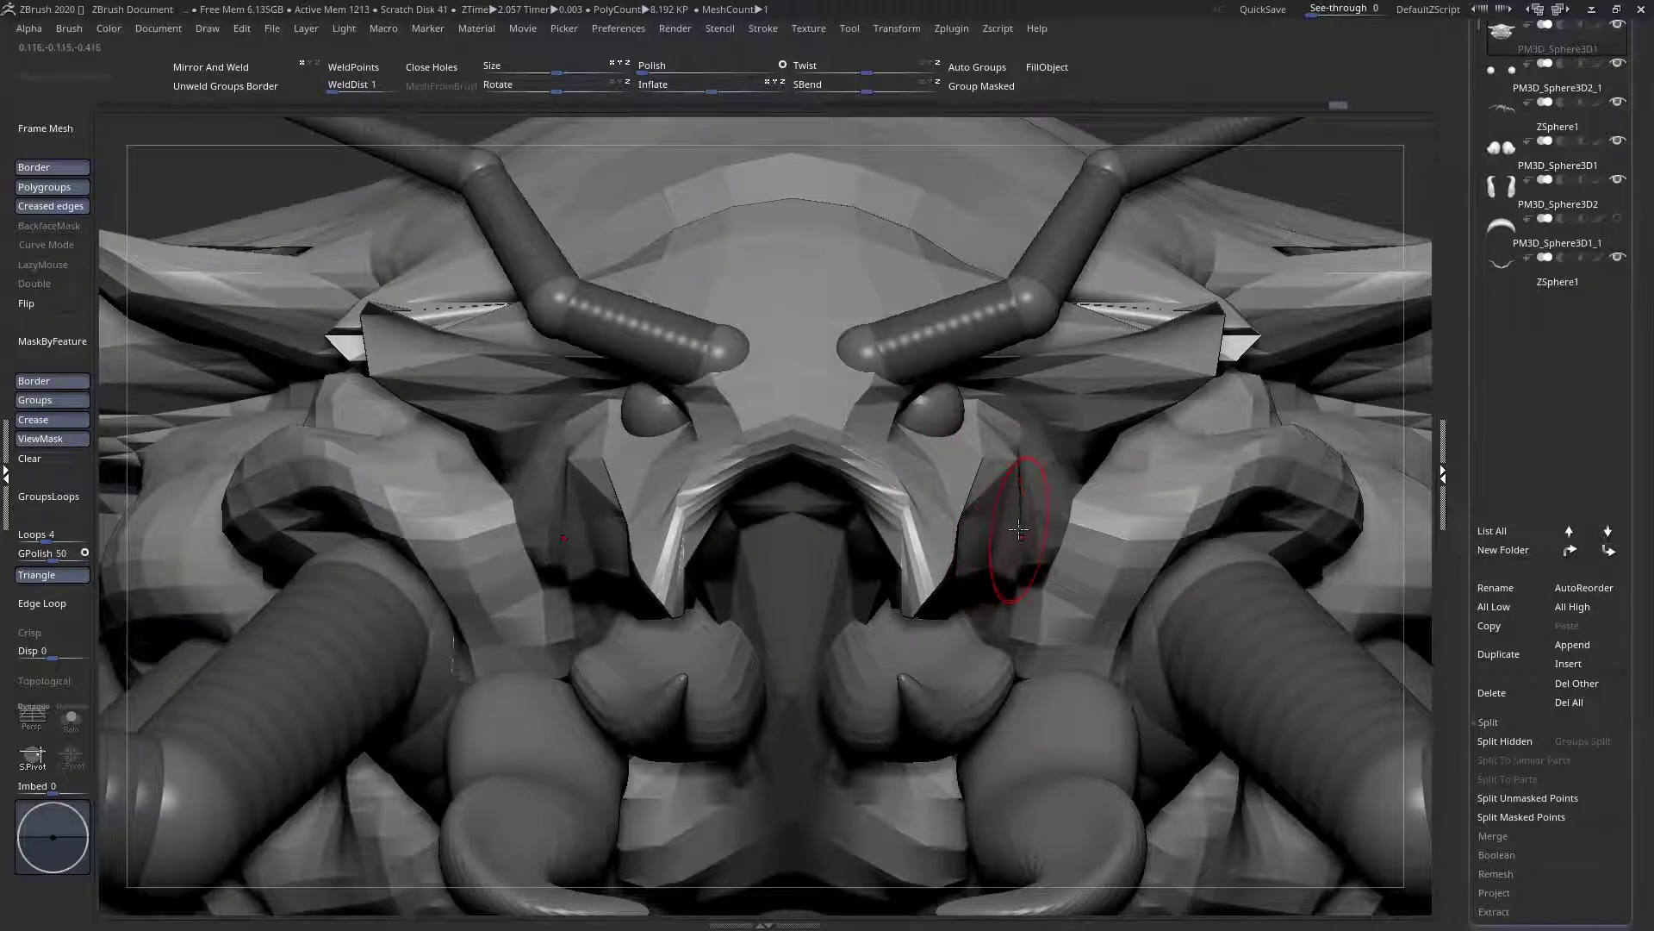
{"action": "right_click_drag", "start_coordinate": [983, 536], "coordinate": [967, 477], "text": "alt"}
{"action": "right_click", "coordinate": [967, 479]}
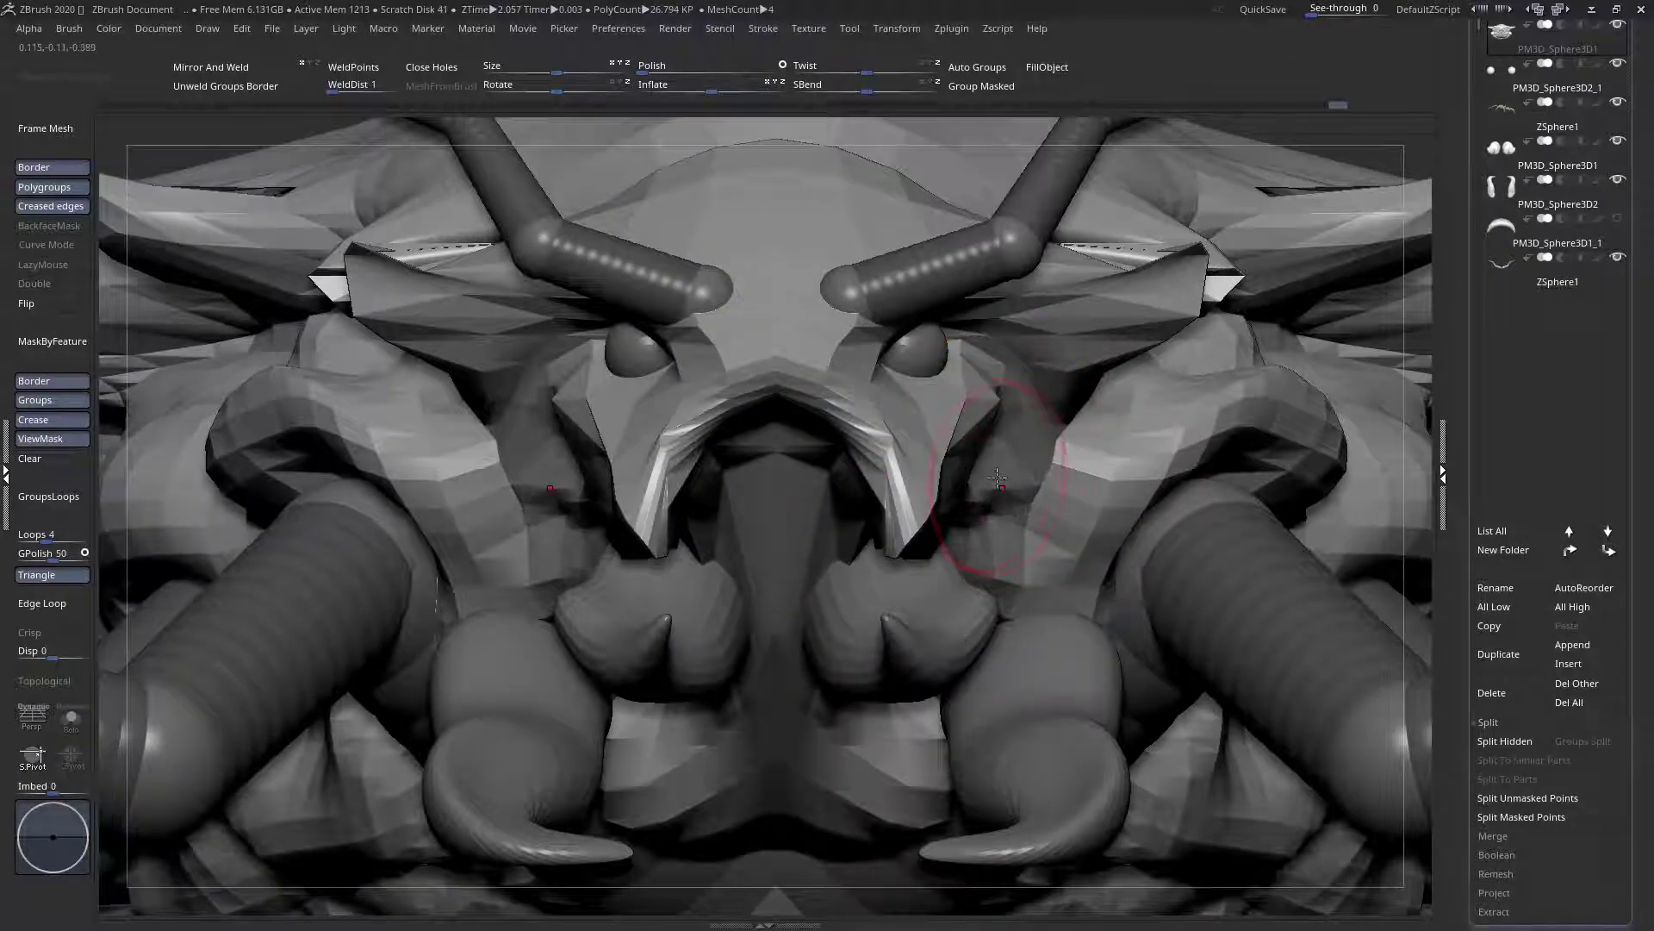
{"action": "right_click_drag", "start_coordinate": [981, 472], "coordinate": [955, 352], "text": "ctrl"}
{"action": "mouse_move", "coordinate": [875, 582]}
{"action": "right_mouse_down"}
{"action": "mouse_move", "coordinate": [865, 518]}
{"action": "mouse_move", "coordinate": [927, 512]}
{"action": "mouse_move", "coordinate": [913, 466]}
{"action": "mouse_move", "coordinate": [883, 583]}
{"action": "right_mouse_up"}
{"action": "key", "text": "space"}
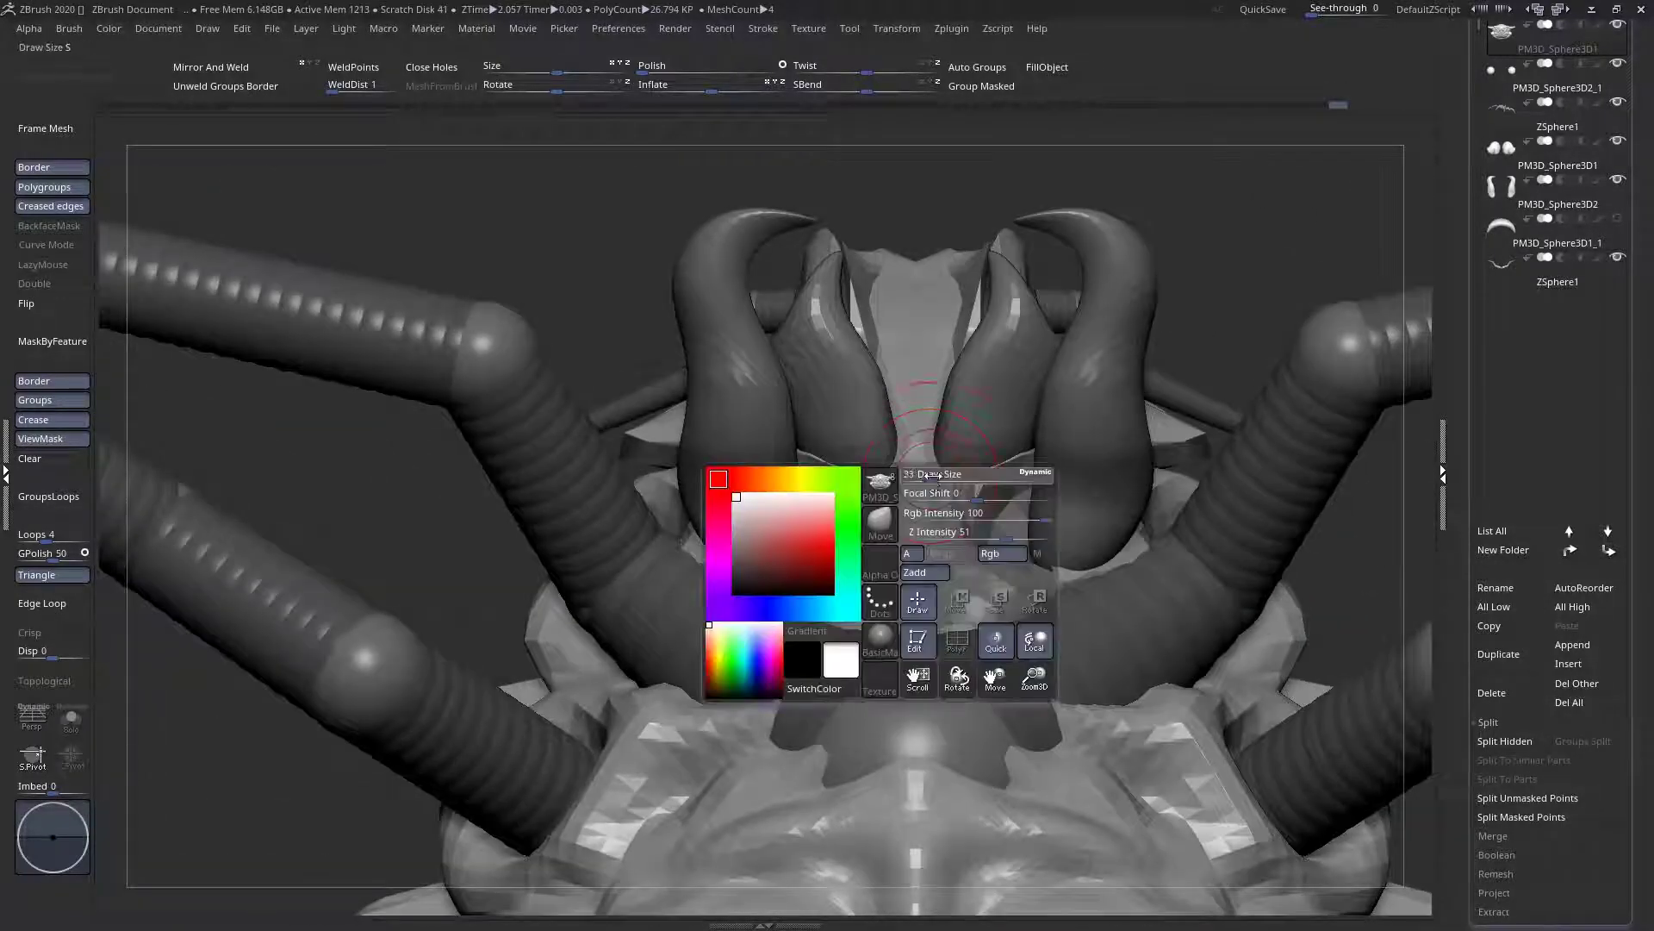
{"action": "mouse_move", "coordinate": [902, 512]}
{"action": "right_mouse_down"}
{"action": "mouse_move", "coordinate": [870, 525]}
{"action": "mouse_move", "coordinate": [929, 565]}
{"action": "mouse_move", "coordinate": [922, 508]}
{"action": "right_mouse_up"}
{"action": "right_click_drag", "start_coordinate": [1166, 561], "coordinate": [1079, 568]}
Subdivide the body mesh with the Divide command in its Geometry settings
{"action": "left_click_drag", "start_coordinate": [1641, 870], "coordinate": [1594, 744]}
{"action": "left_click", "coordinate": [1528, 718]}
{"action": "left_click_drag", "start_coordinate": [1640, 521], "coordinate": [1639, 612]}
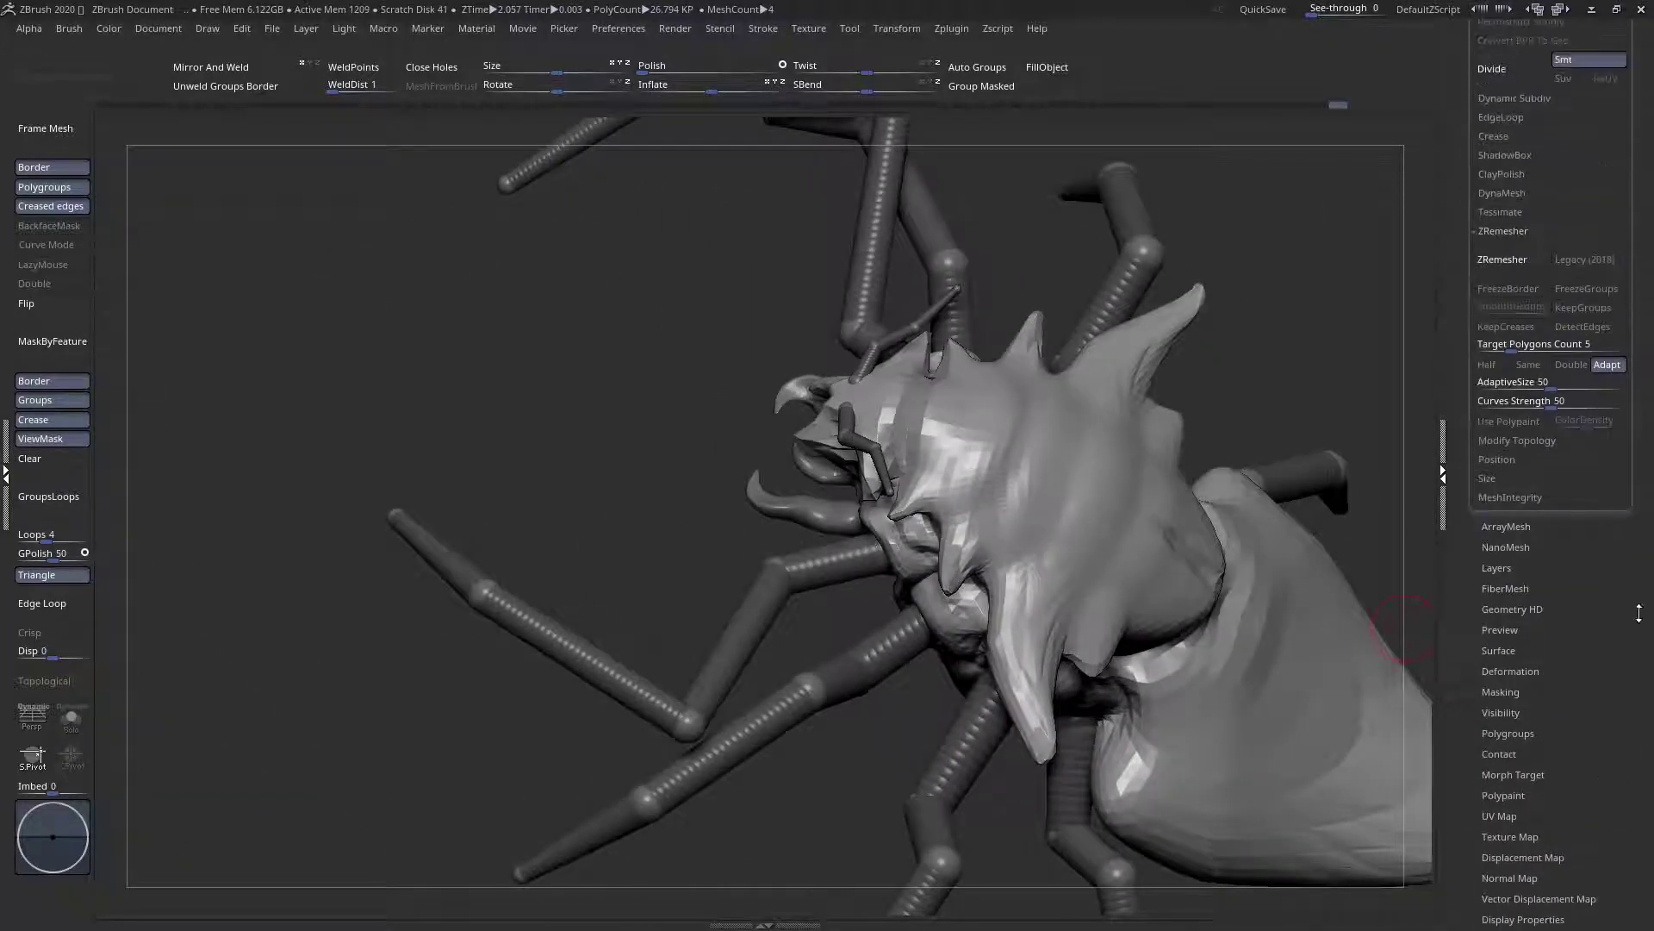
{"action": "left_click", "coordinate": [1497, 70]}
{"action": "right_click_drag", "start_coordinate": [1362, 193], "coordinate": [959, 448]}
{"action": "left_click", "coordinate": [959, 448], "text": "alt"}
{"action": "left_click", "coordinate": [996, 369], "text": "alt"}
{"action": "mouse_move", "coordinate": [995, 370]}
{"action": "right_mouse_down", "text": "shift"}
{"action": "mouse_move", "coordinate": [902, 490]}
{"action": "mouse_move", "coordinate": [905, 325]}
{"action": "mouse_move", "coordinate": [1033, 520]}
{"action": "mouse_move", "coordinate": [843, 268]}
{"action": "right_mouse_up", "text": "shift"}
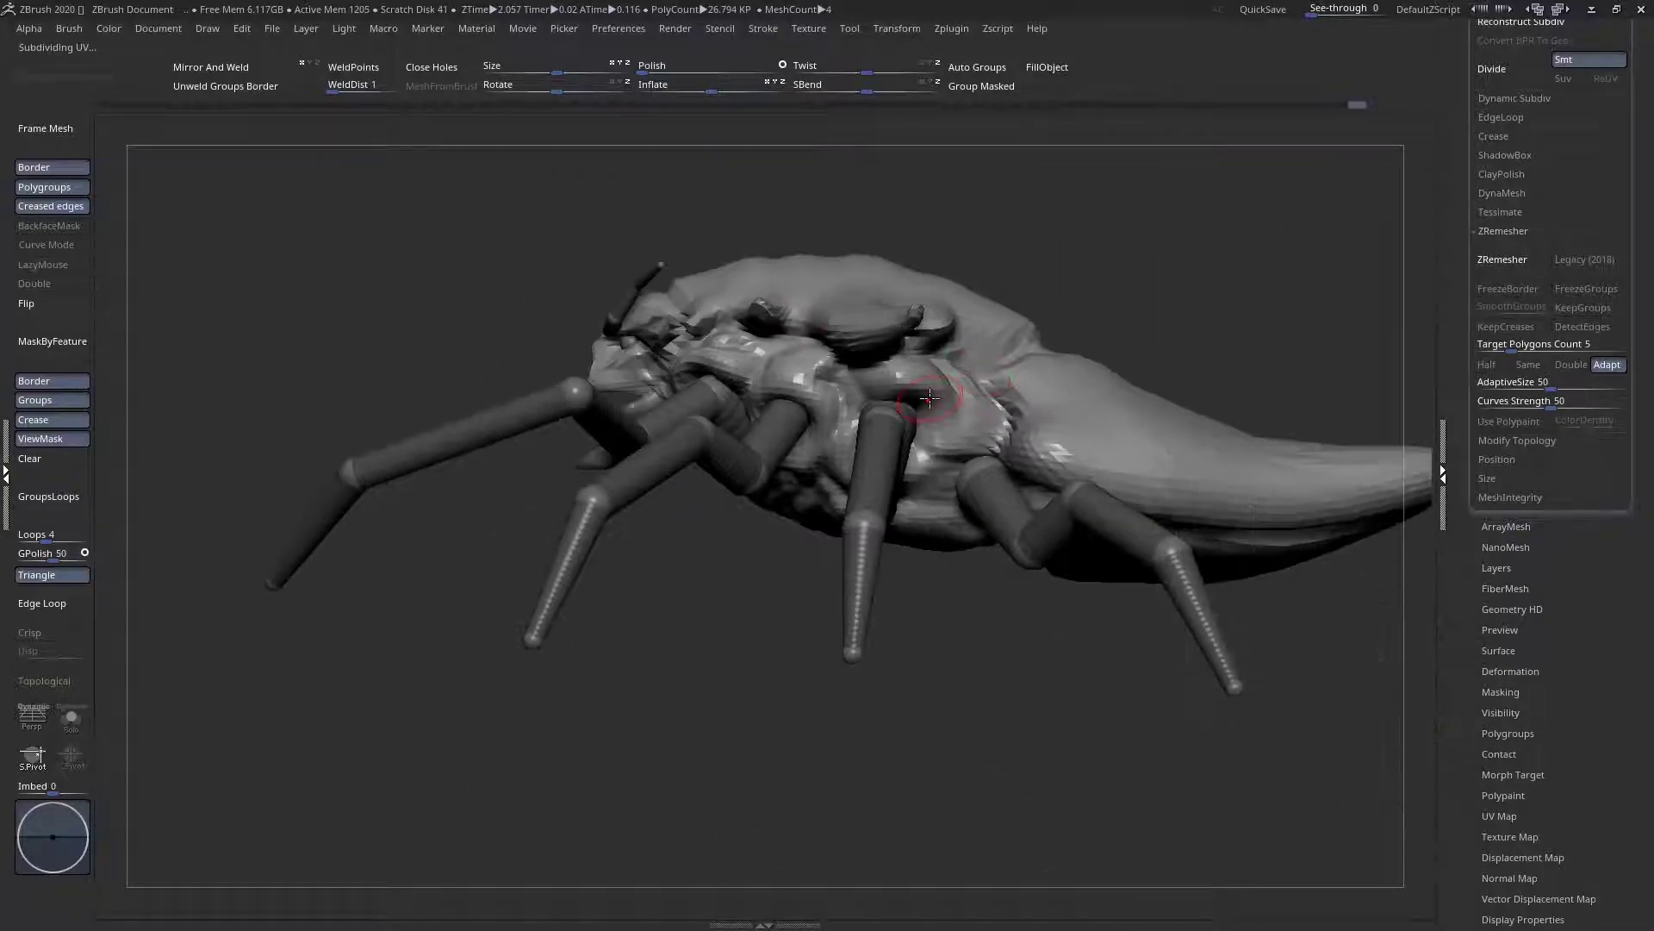
Reshape the thorax's side and underside around the leg bases with the Move brush
{"action": "key", "text": "space"}
{"action": "left_click_drag", "start_coordinate": [929, 406], "coordinate": [955, 412]}
{"action": "right_click_drag", "start_coordinate": [929, 517], "coordinate": [948, 229]}
{"action": "mouse_move", "coordinate": [897, 561]}
{"action": "right_mouse_down"}
{"action": "mouse_move", "coordinate": [909, 473]}
{"action": "mouse_move", "coordinate": [974, 505]}
{"action": "mouse_move", "coordinate": [955, 576]}
{"action": "mouse_move", "coordinate": [967, 613]}
{"action": "right_mouse_up"}
{"action": "key", "text": "space"}
{"action": "left_click_drag", "start_coordinate": [1058, 486], "coordinate": [1042, 483]}
{"action": "mouse_move", "coordinate": [1006, 477]}
{"action": "right_mouse_down", "text": "ctrl"}
{"action": "mouse_move", "coordinate": [805, 400]}
{"action": "mouse_move", "coordinate": [956, 457]}
{"action": "right_mouse_up", "text": "ctrl"}
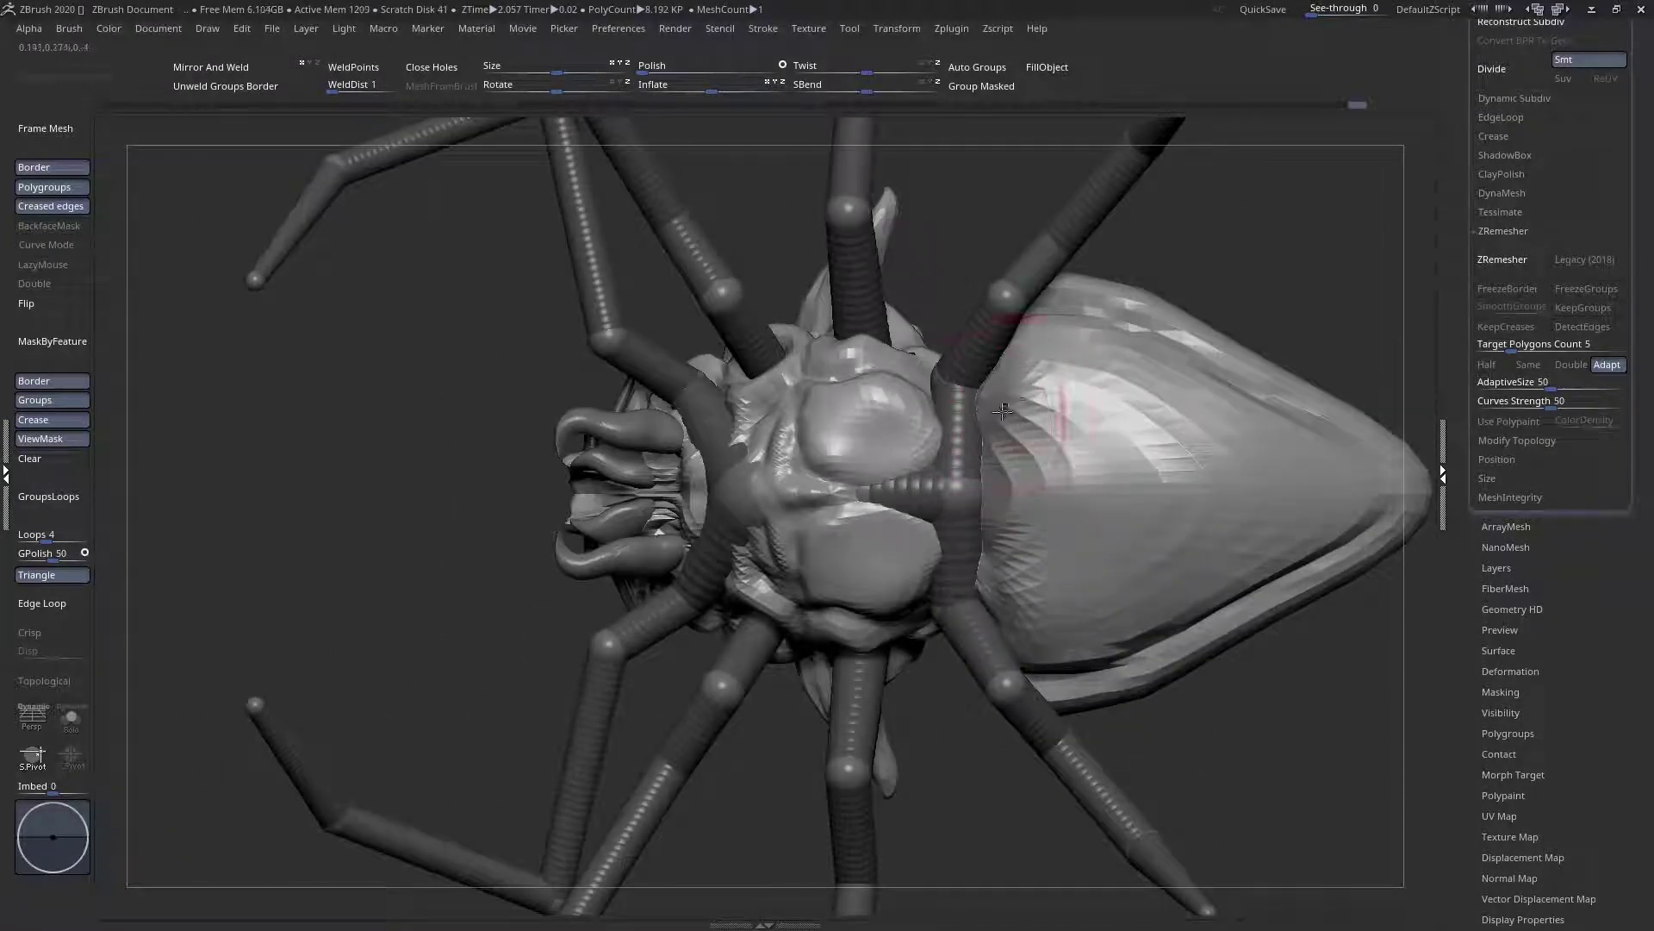
{"action": "right_click_drag", "start_coordinate": [835, 447], "coordinate": [848, 522], "text": "ctrl"}
{"action": "left_click_drag", "start_coordinate": [848, 522], "coordinate": [867, 524]}
{"action": "mouse_move", "coordinate": [866, 522]}
{"action": "right_mouse_down"}
{"action": "mouse_move", "coordinate": [853, 491]}
{"action": "mouse_move", "coordinate": [877, 501]}
{"action": "right_mouse_up"}
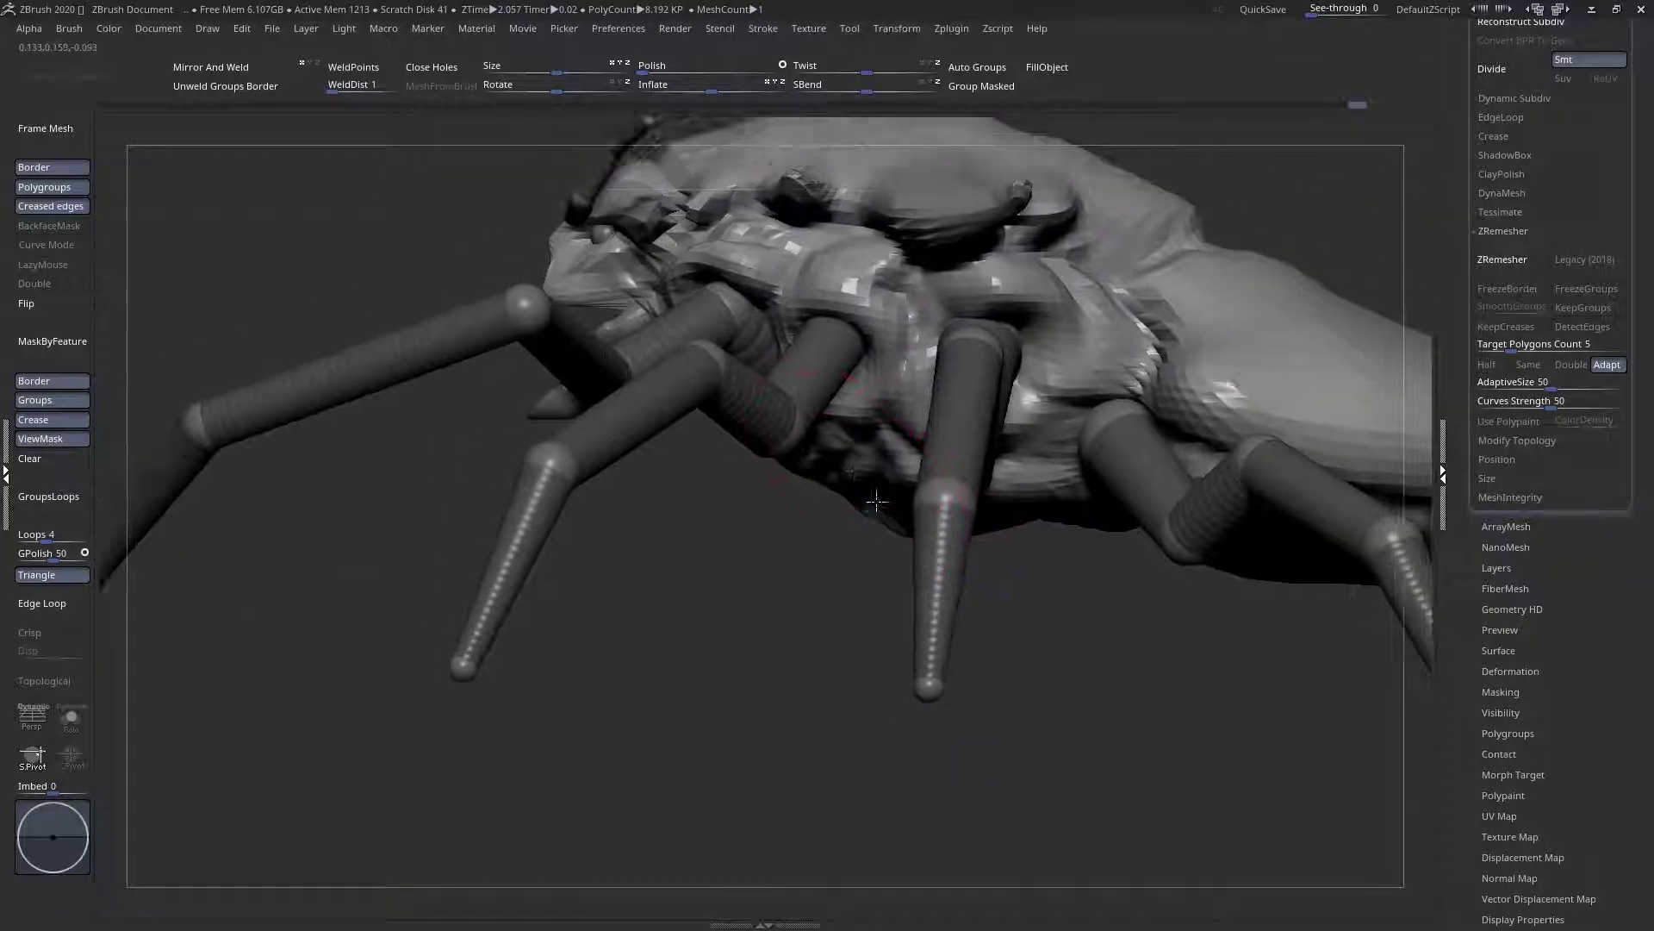
Ghost the surrounding subtools and refine the thorax's underside between the front legs with a larger Move brush
{"action": "key", "text": "space"}
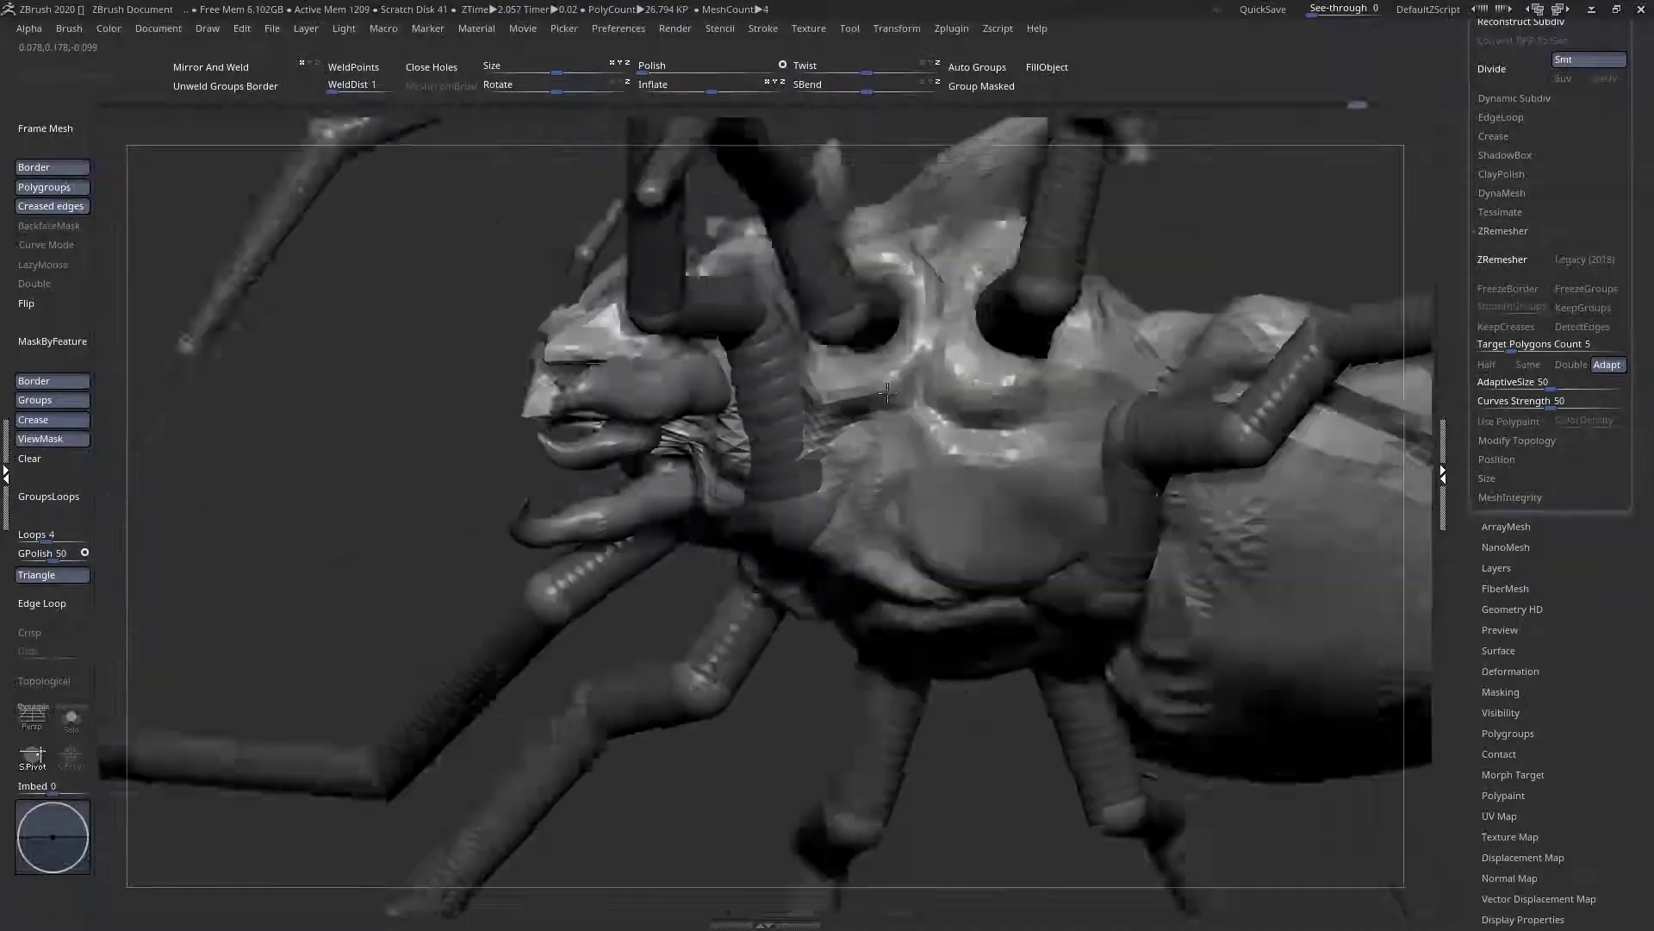
{"action": "right_click_drag", "start_coordinate": [947, 431], "coordinate": [974, 409]}
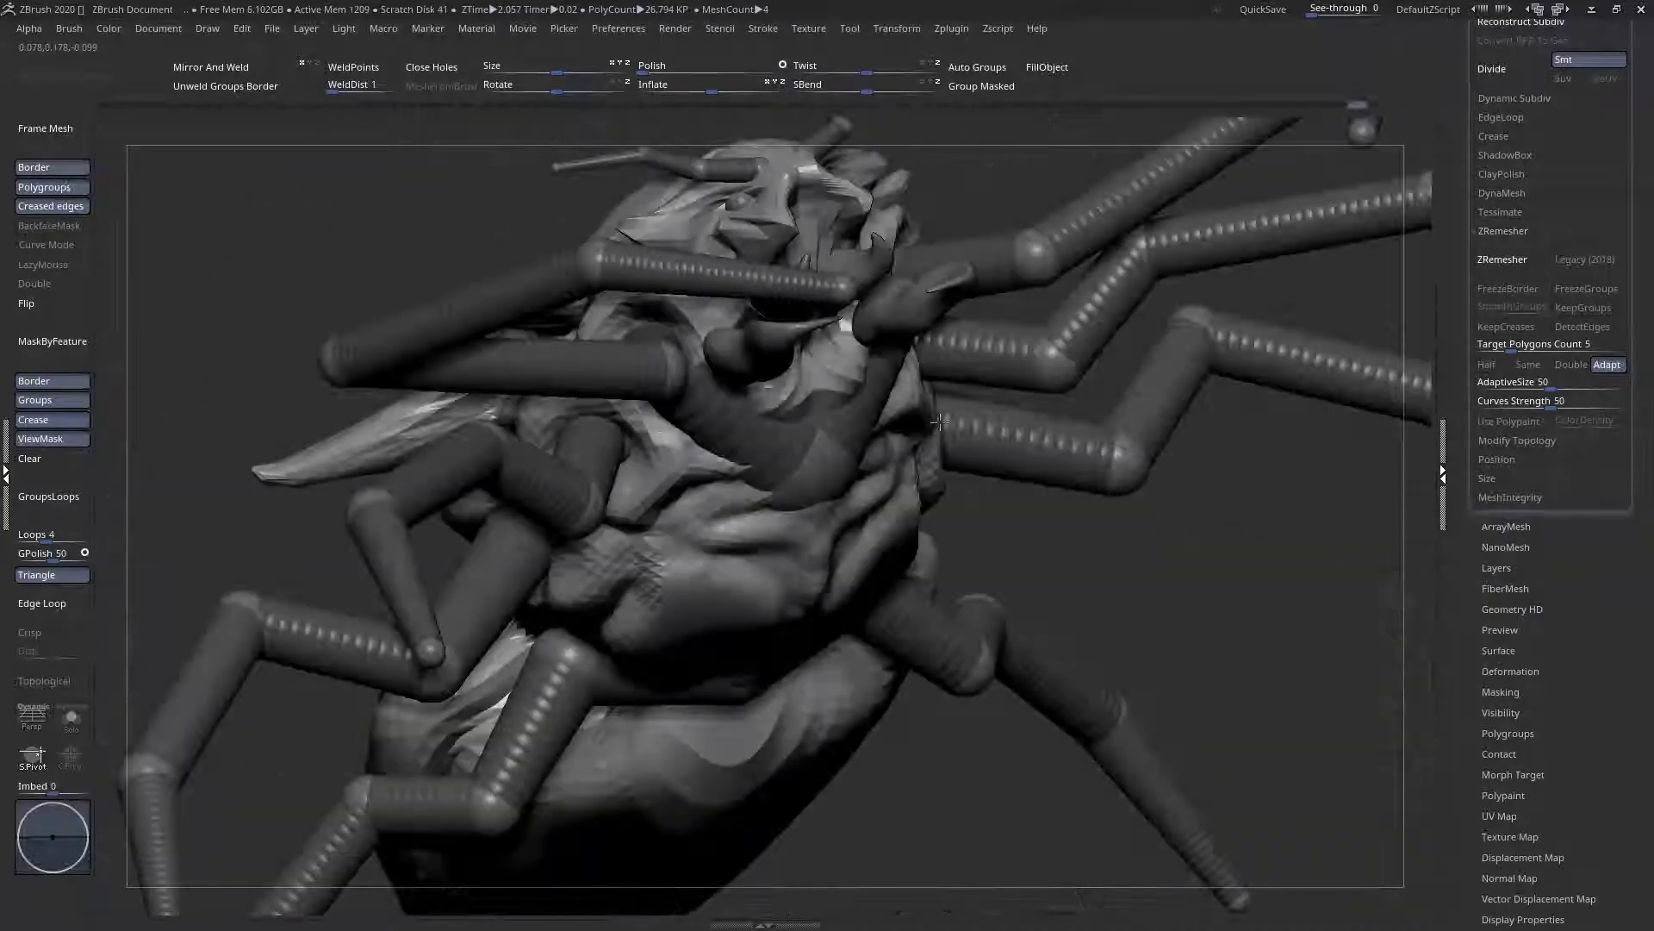
{"action": "key", "text": "space"}
{"action": "left_click_drag", "start_coordinate": [871, 444], "coordinate": [829, 441]}
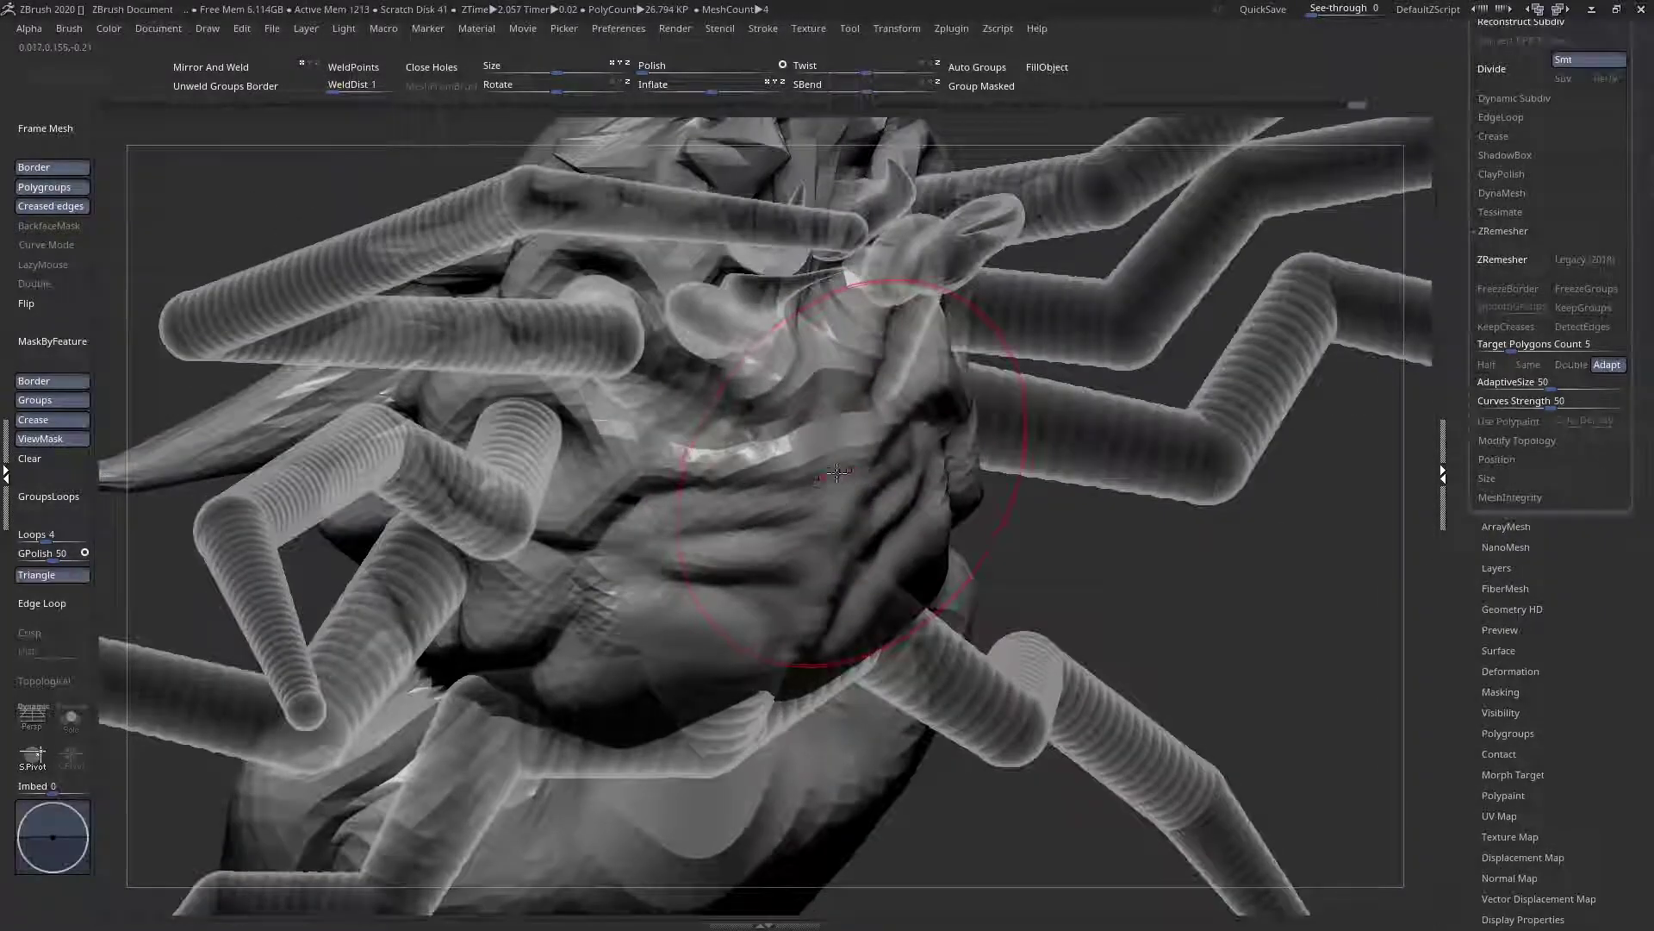
{"action": "right_click_drag", "start_coordinate": [846, 473], "coordinate": [786, 499]}
{"action": "key", "text": "space"}
{"action": "left_click_drag", "start_coordinate": [774, 482], "coordinate": [787, 502]}
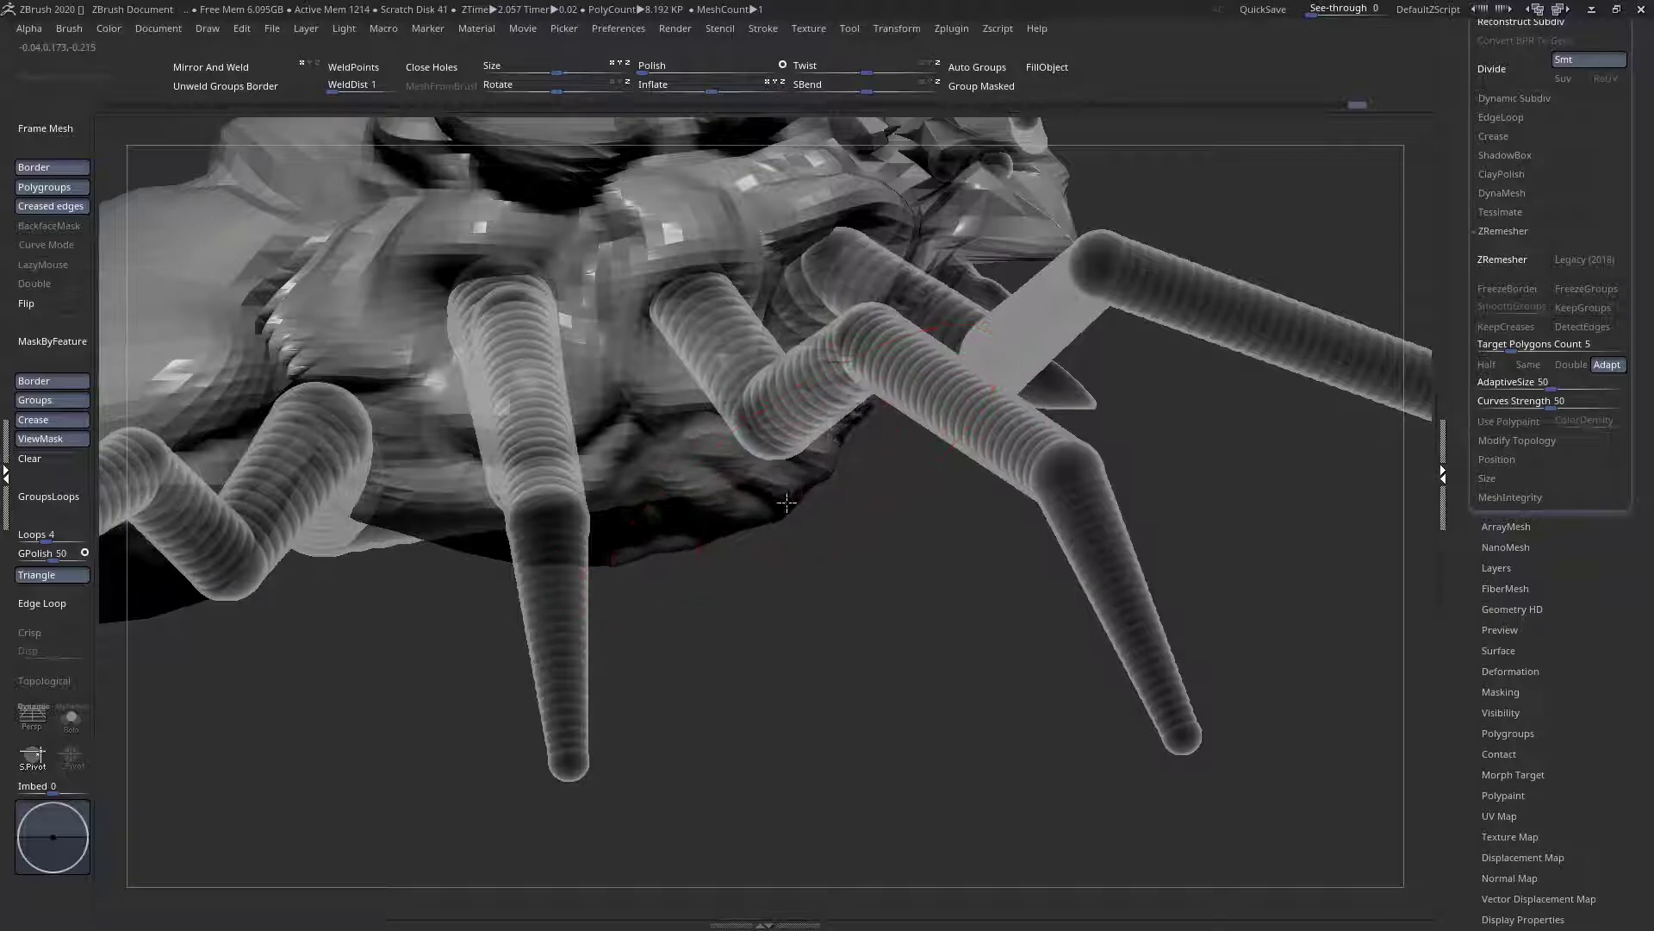
Pull the abdomen's front side corners outward near the rear legs with a large Move brush
{"action": "right_click_drag", "start_coordinate": [738, 517], "coordinate": [848, 439]}
{"action": "key", "text": "space"}
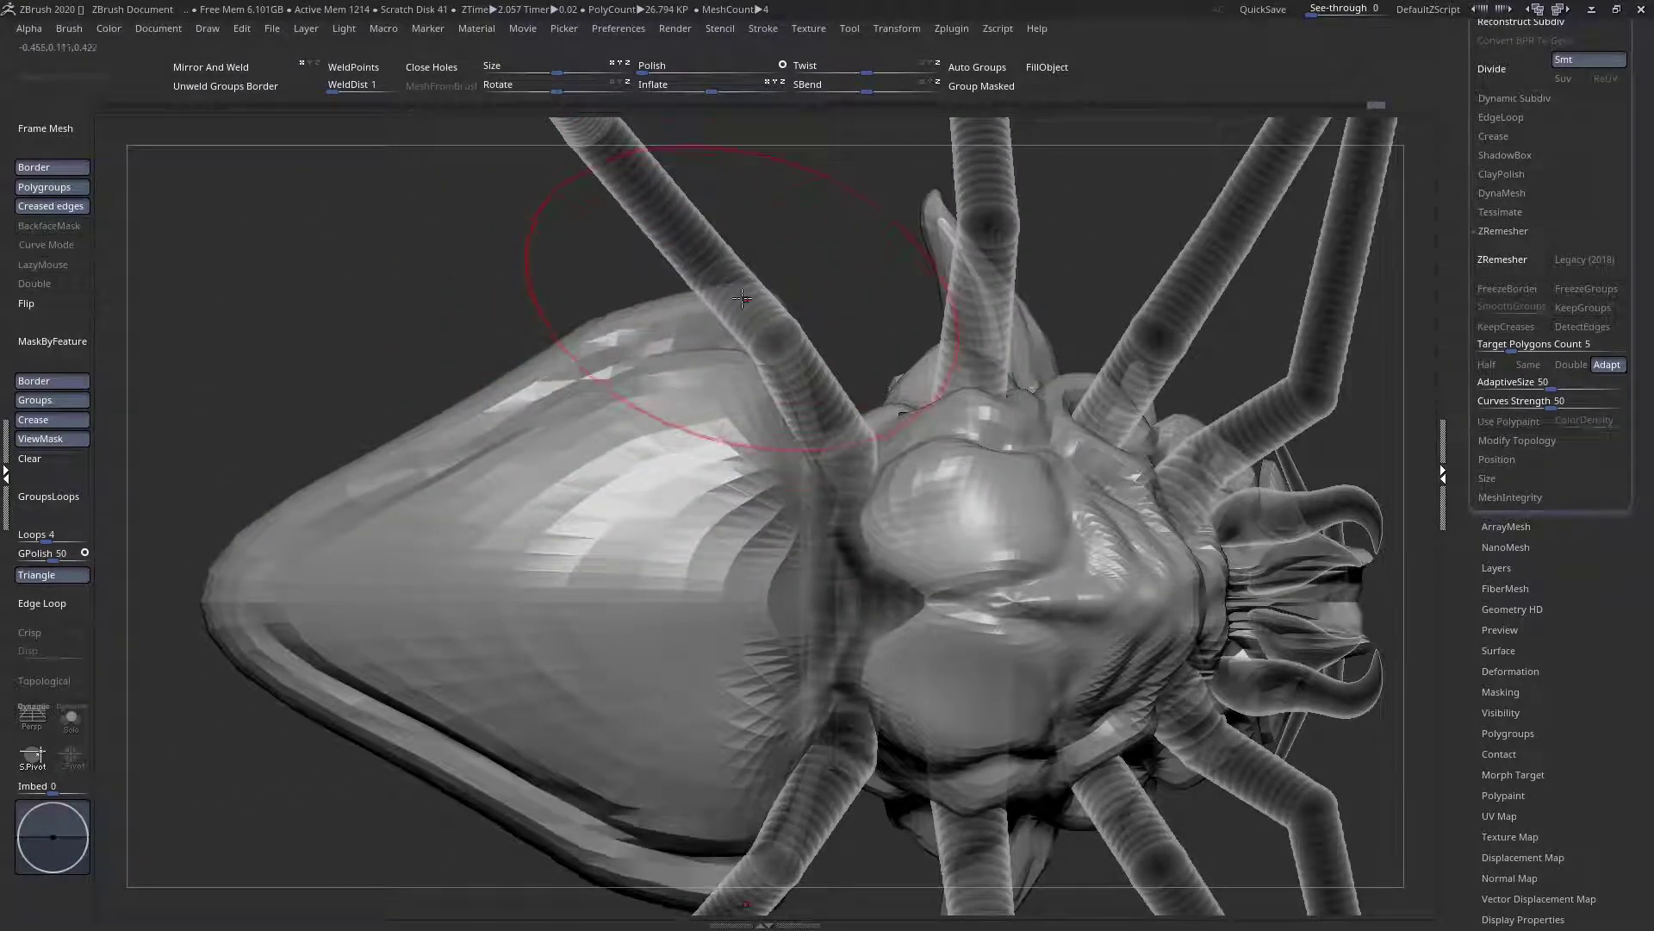
{"action": "key", "text": "space"}
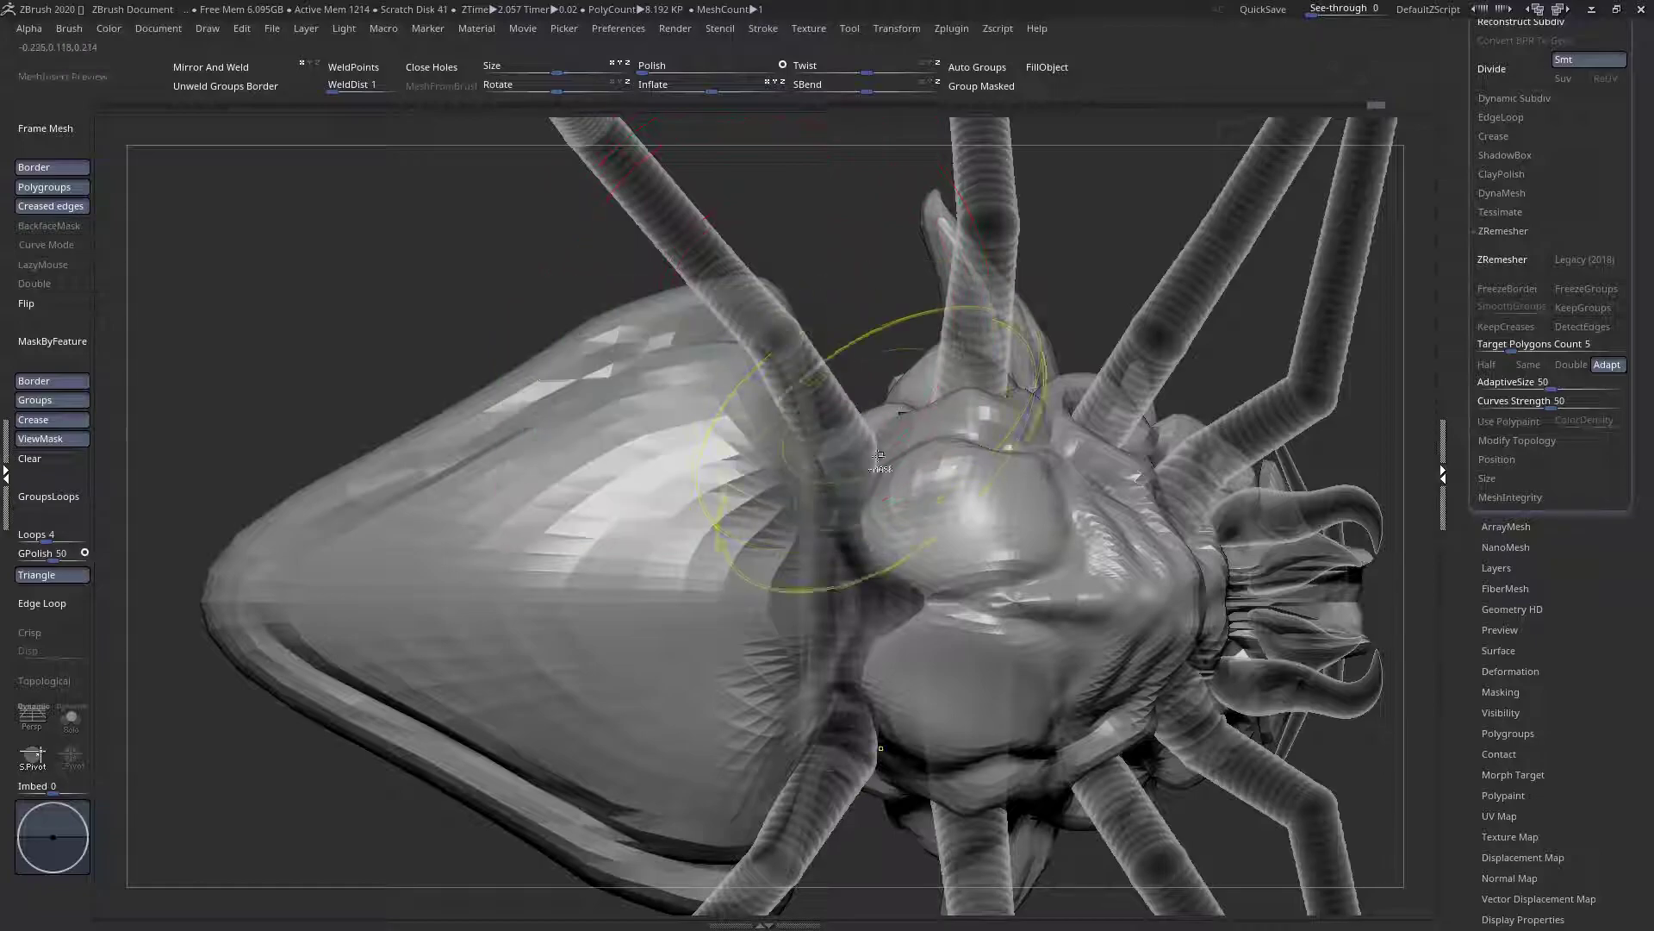
{"action": "right_click_drag", "start_coordinate": [880, 449], "coordinate": [758, 493], "text": "ctrl"}
Isolate the body subtool and push the abdomen's front corners further outward and back from the underside
{"action": "left_click", "coordinate": [86, 725]}
{"action": "key", "text": "space"}
{"action": "right_click", "coordinate": [830, 346]}
{"action": "right_click_drag", "start_coordinate": [830, 346], "coordinate": [957, 400]}
{"action": "right_click_drag", "start_coordinate": [739, 402], "coordinate": [1103, 545]}
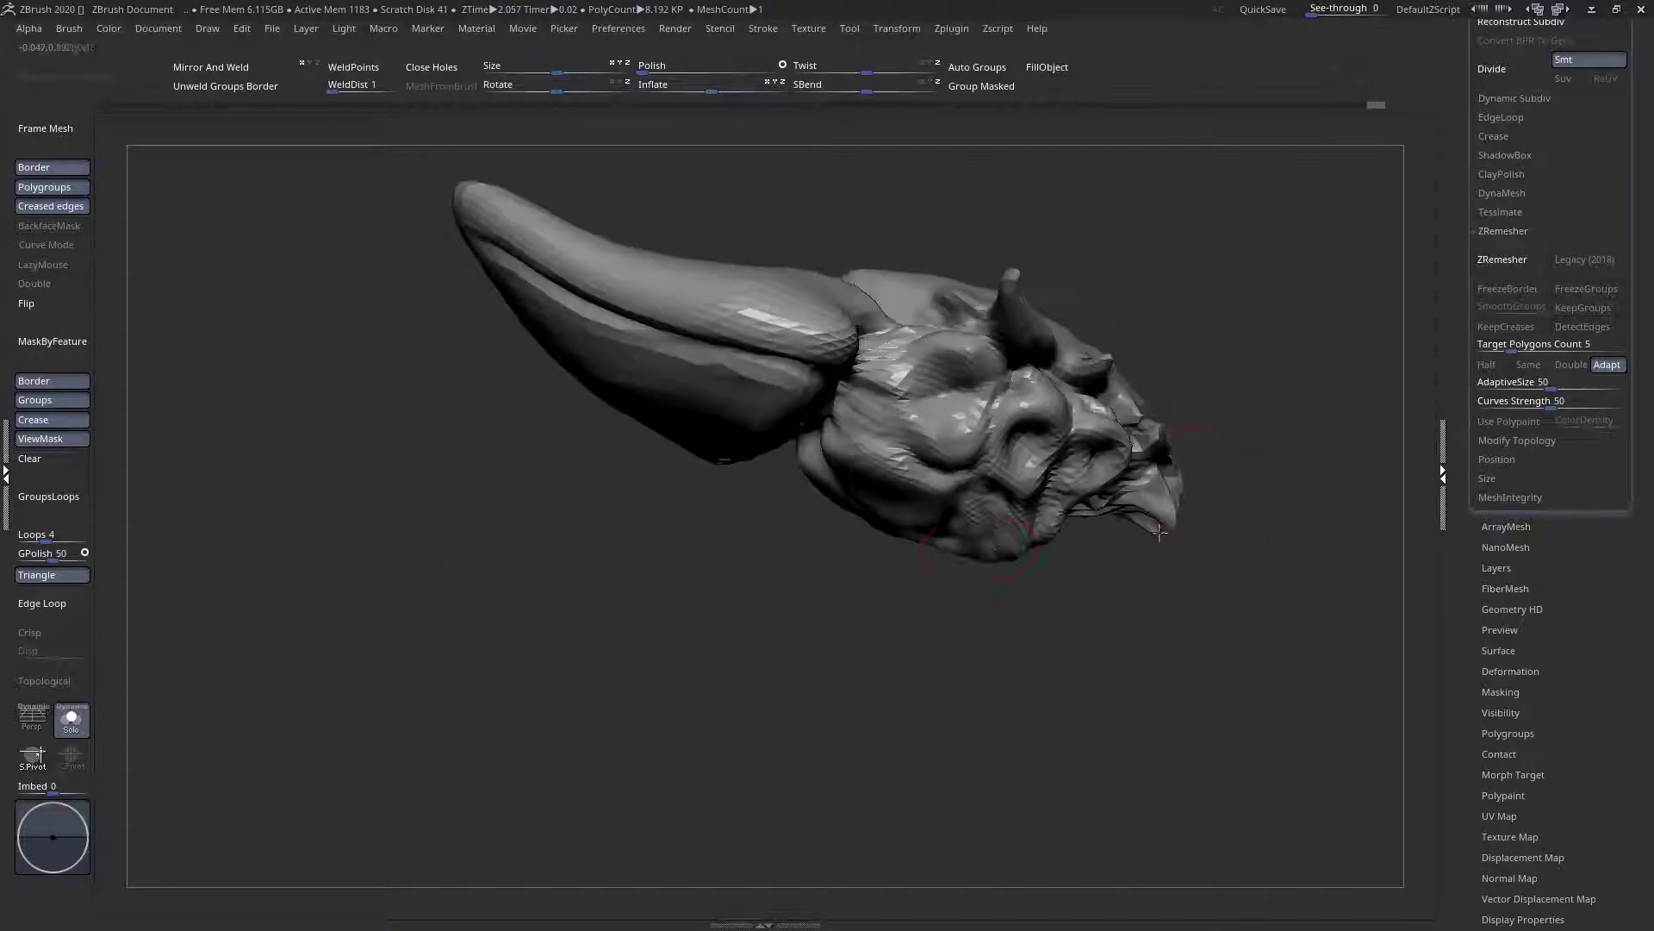
{"action": "right_click_drag", "start_coordinate": [1073, 455], "coordinate": [869, 484]}
{"action": "right_click_drag", "start_coordinate": [637, 512], "coordinate": [624, 319]}
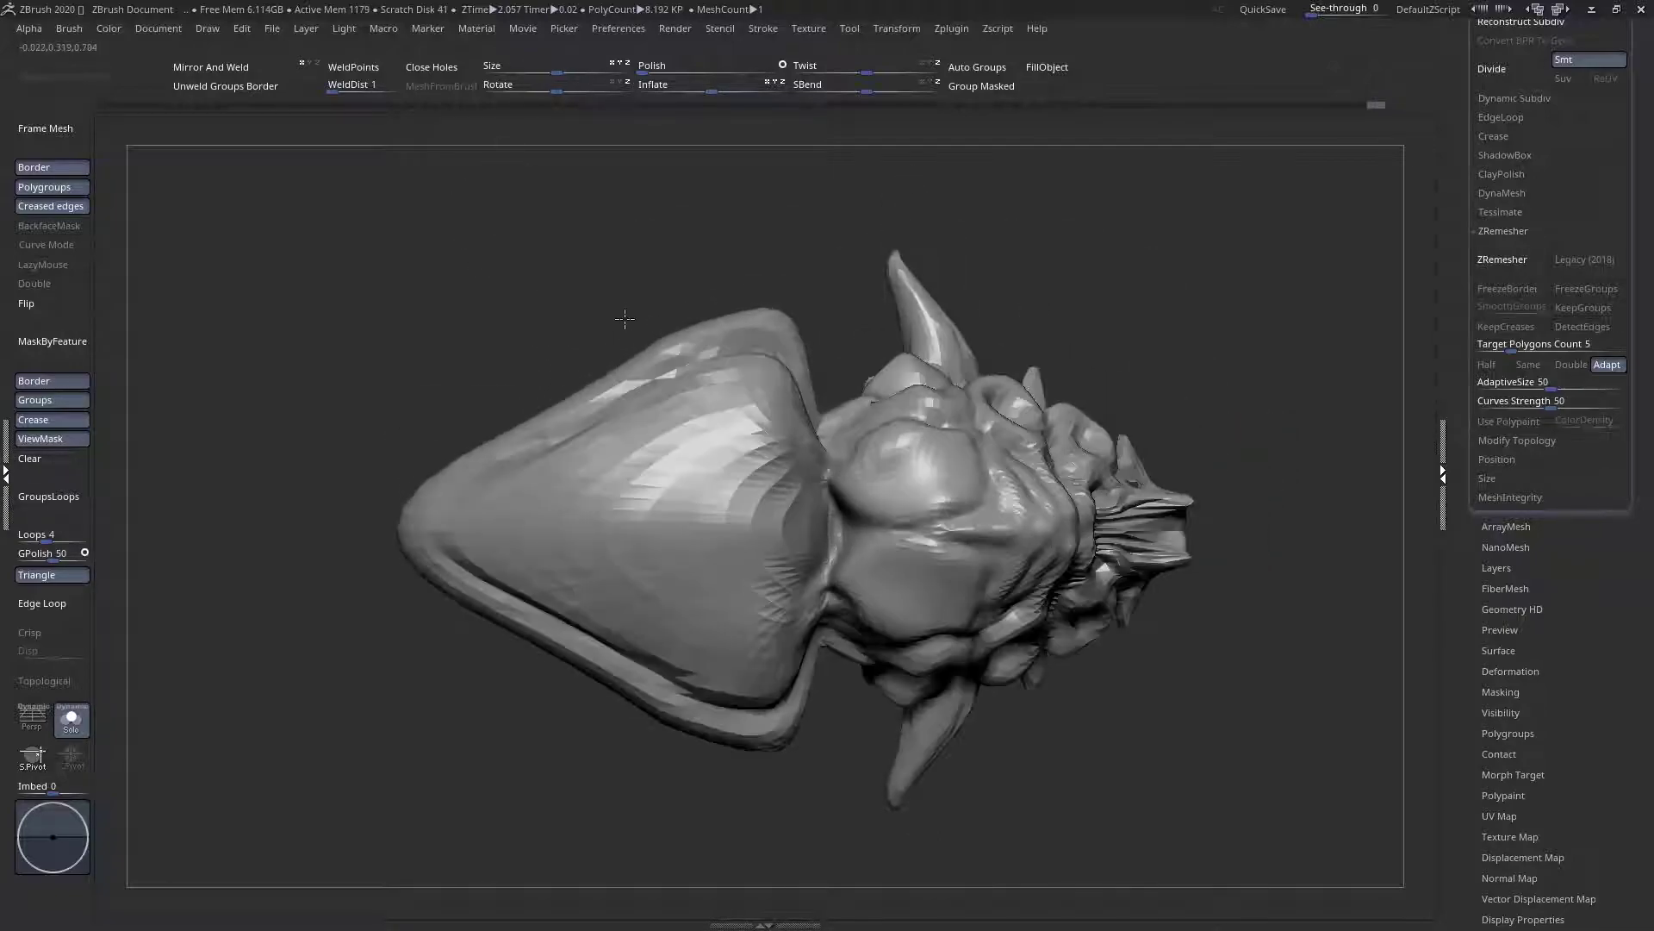
{"action": "right_click", "coordinate": [626, 372]}
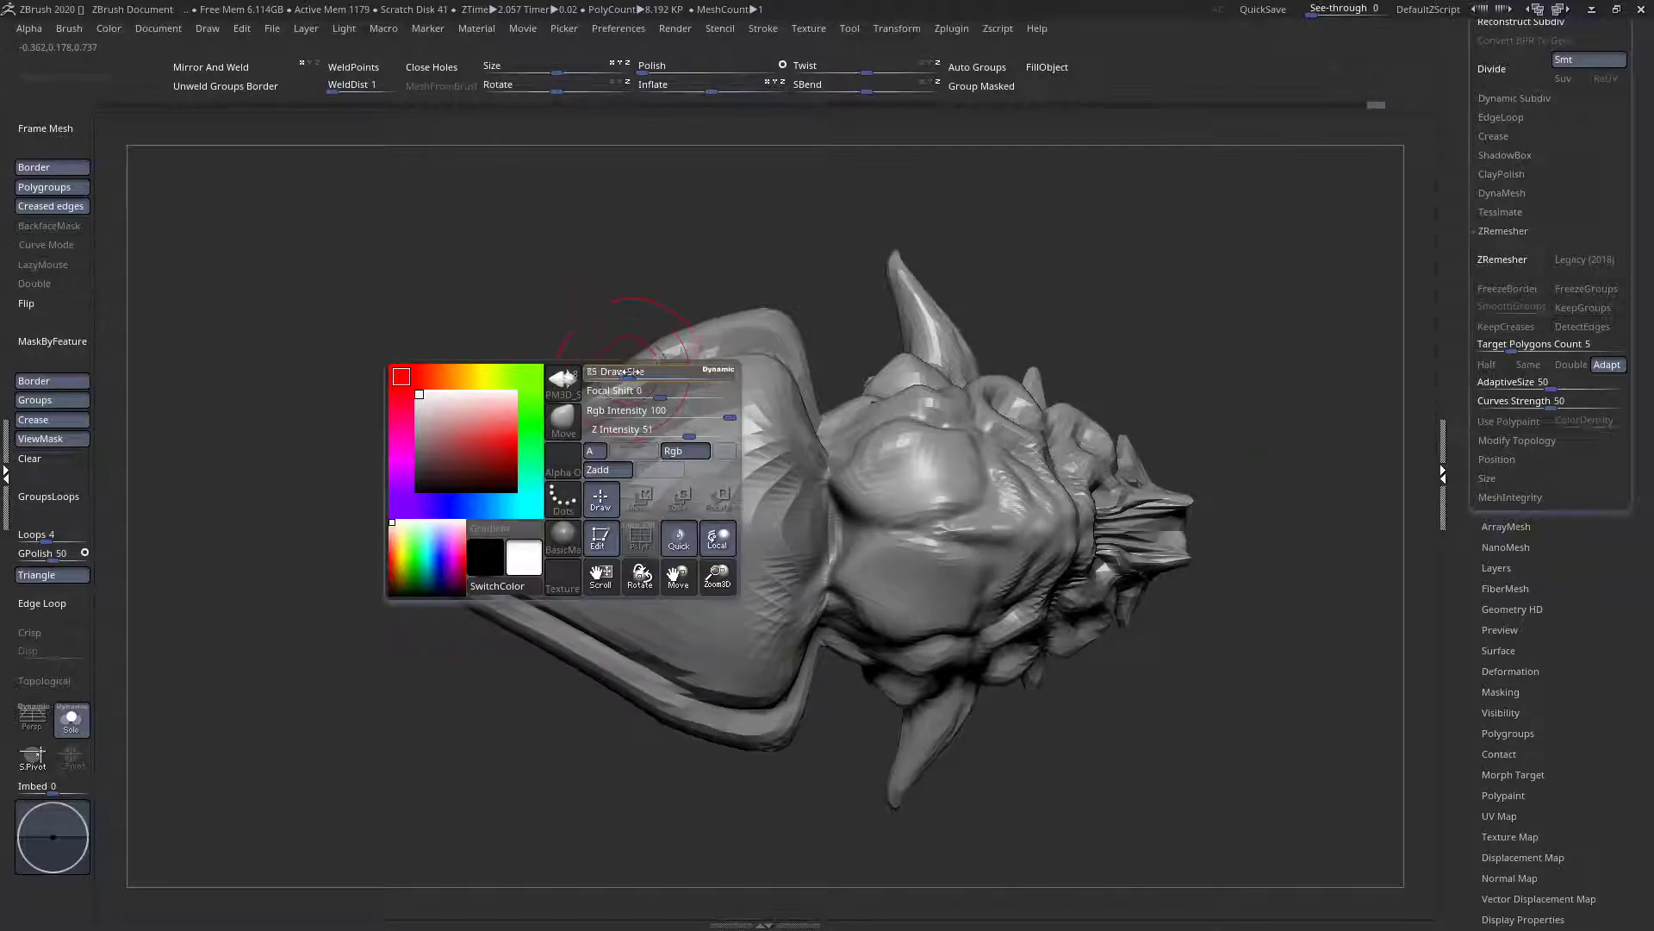
{"action": "right_click", "coordinate": [738, 315]}
{"action": "left_click_drag", "start_coordinate": [738, 316], "coordinate": [730, 318]}
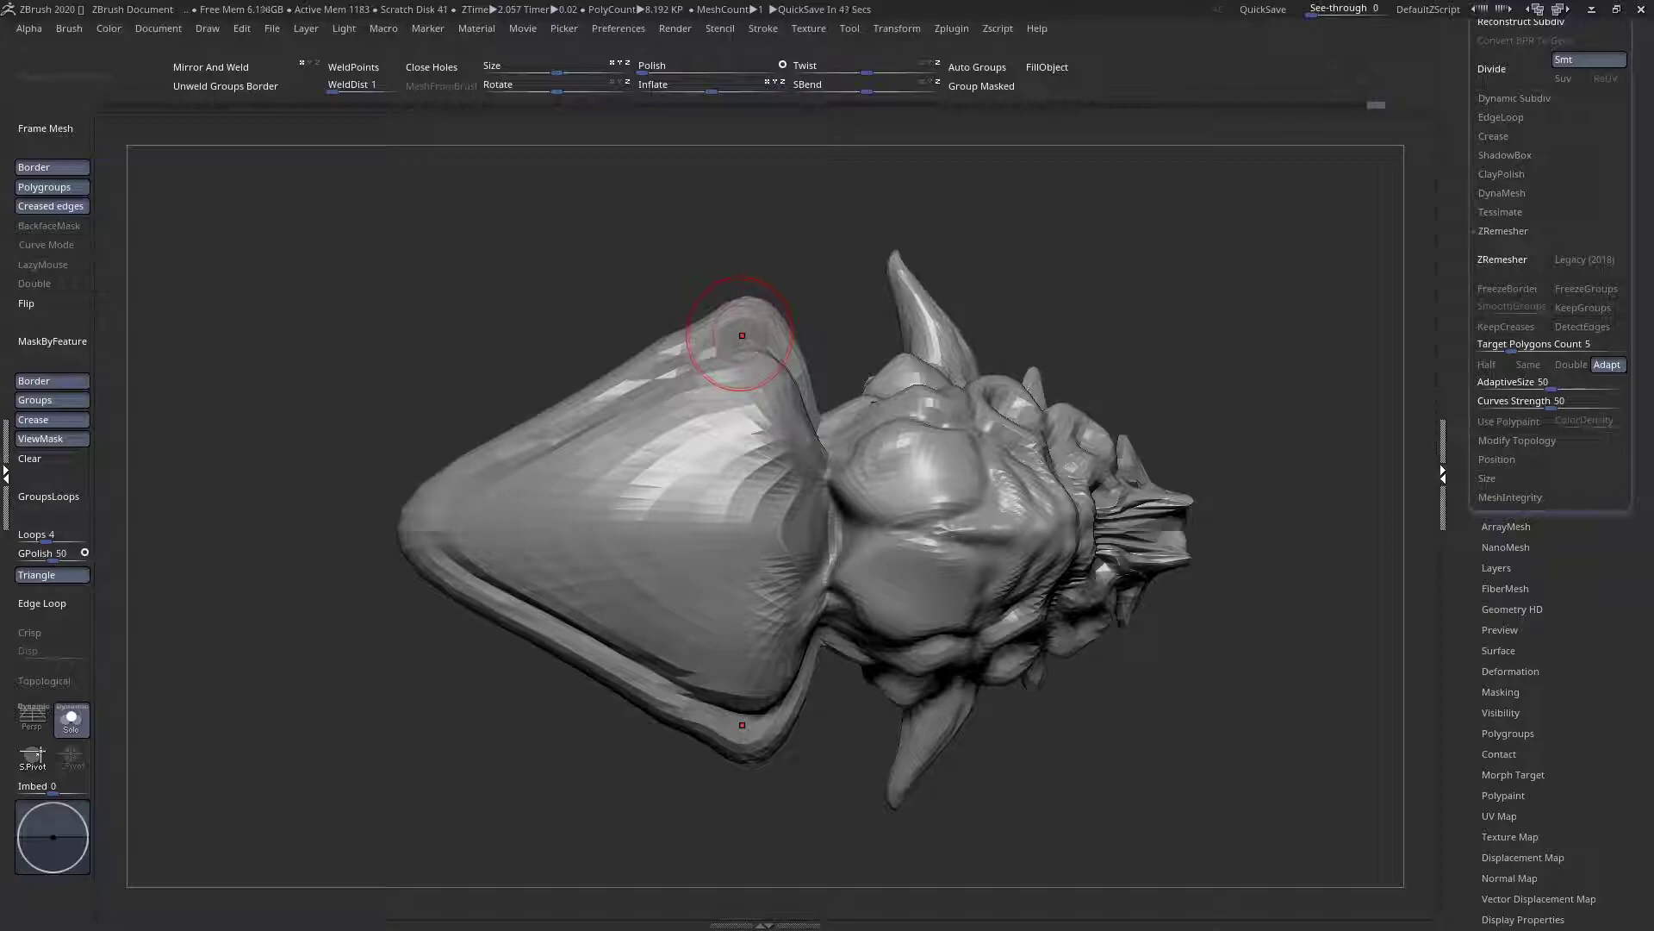
Refine the abdomen's side rim between its front corners and the tail tip with the Move brush
{"action": "mouse_move", "coordinate": [807, 476]}
{"action": "right_mouse_down", "text": "alt"}
{"action": "mouse_move", "coordinate": [1096, 555]}
{"action": "mouse_move", "coordinate": [830, 443]}
{"action": "right_mouse_up", "text": "alt"}
{"action": "key", "text": "space"}
{"action": "mouse_move", "coordinate": [825, 449]}
{"action": "left_mouse_down"}
{"action": "mouse_move", "coordinate": [866, 454]}
{"action": "mouse_move", "coordinate": [817, 436]}
{"action": "left_mouse_up"}
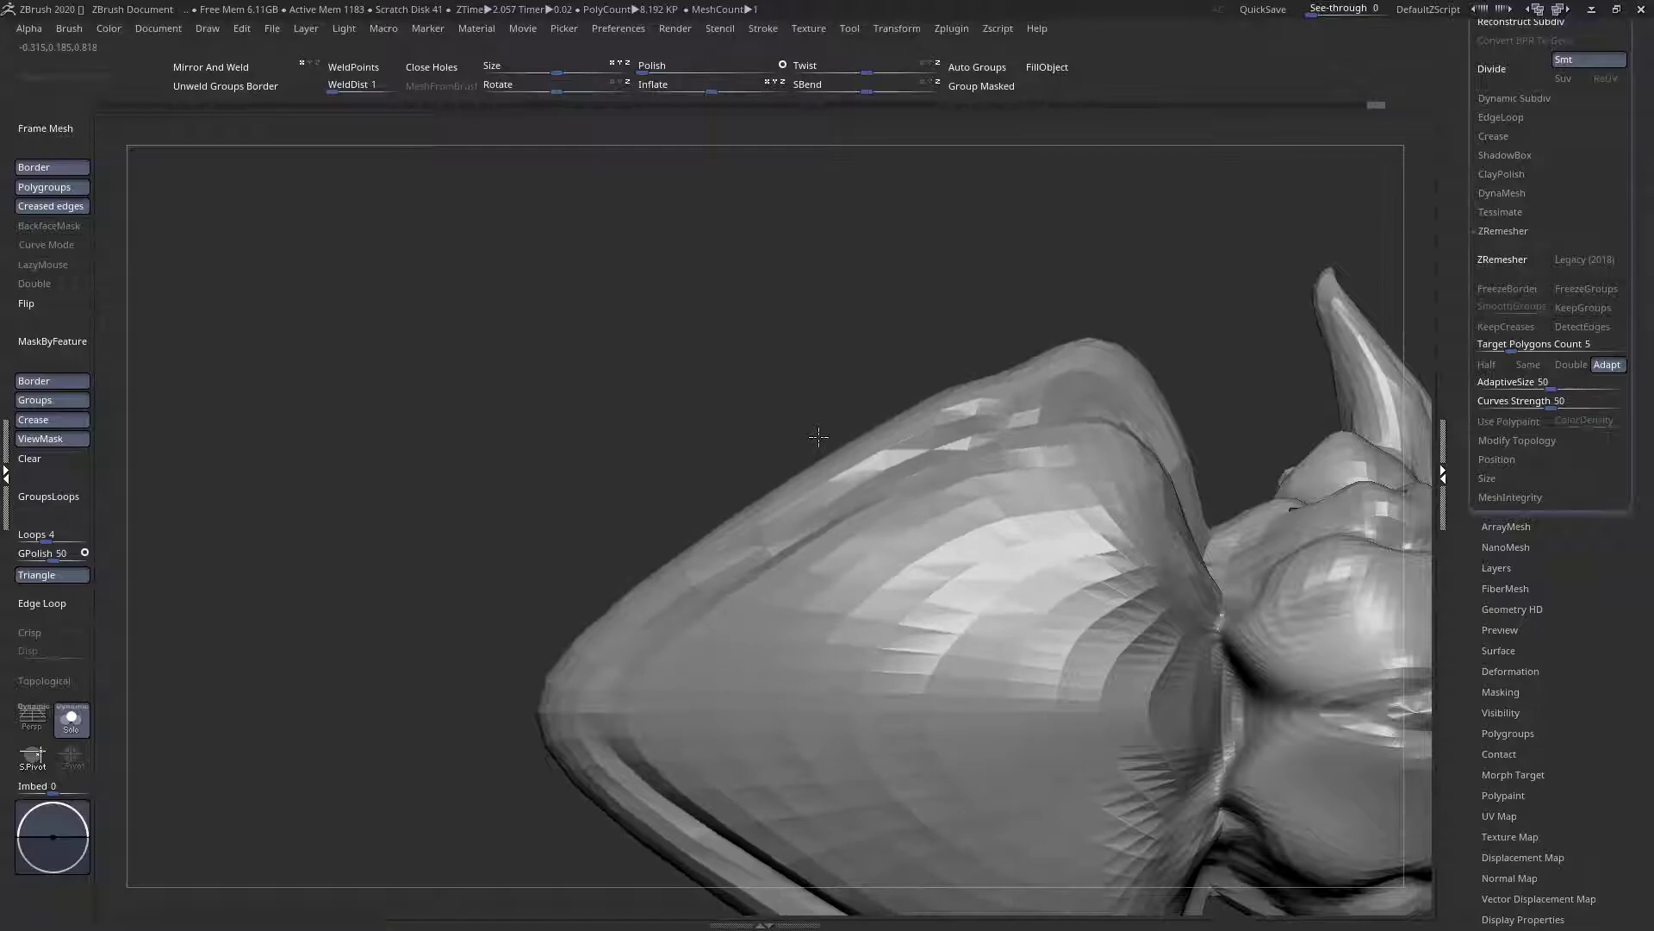
{"action": "right_click_drag", "start_coordinate": [817, 436], "coordinate": [654, 417], "text": "ctrl"}
{"action": "mouse_move", "coordinate": [844, 517]}
{"action": "right_mouse_down", "text": "alt"}
{"action": "mouse_move", "coordinate": [711, 459]}
{"action": "mouse_move", "coordinate": [722, 655]}
{"action": "right_mouse_up", "text": "alt"}
{"action": "right_click_drag", "start_coordinate": [722, 655], "coordinate": [654, 602]}
Round out the abdomen's side outline in top view with a large Move brush
{"action": "right_click_drag", "start_coordinate": [678, 413], "coordinate": [680, 674], "text": "alt"}
{"action": "key", "text": "space"}
{"action": "left_click_drag", "start_coordinate": [614, 395], "coordinate": [619, 349]}
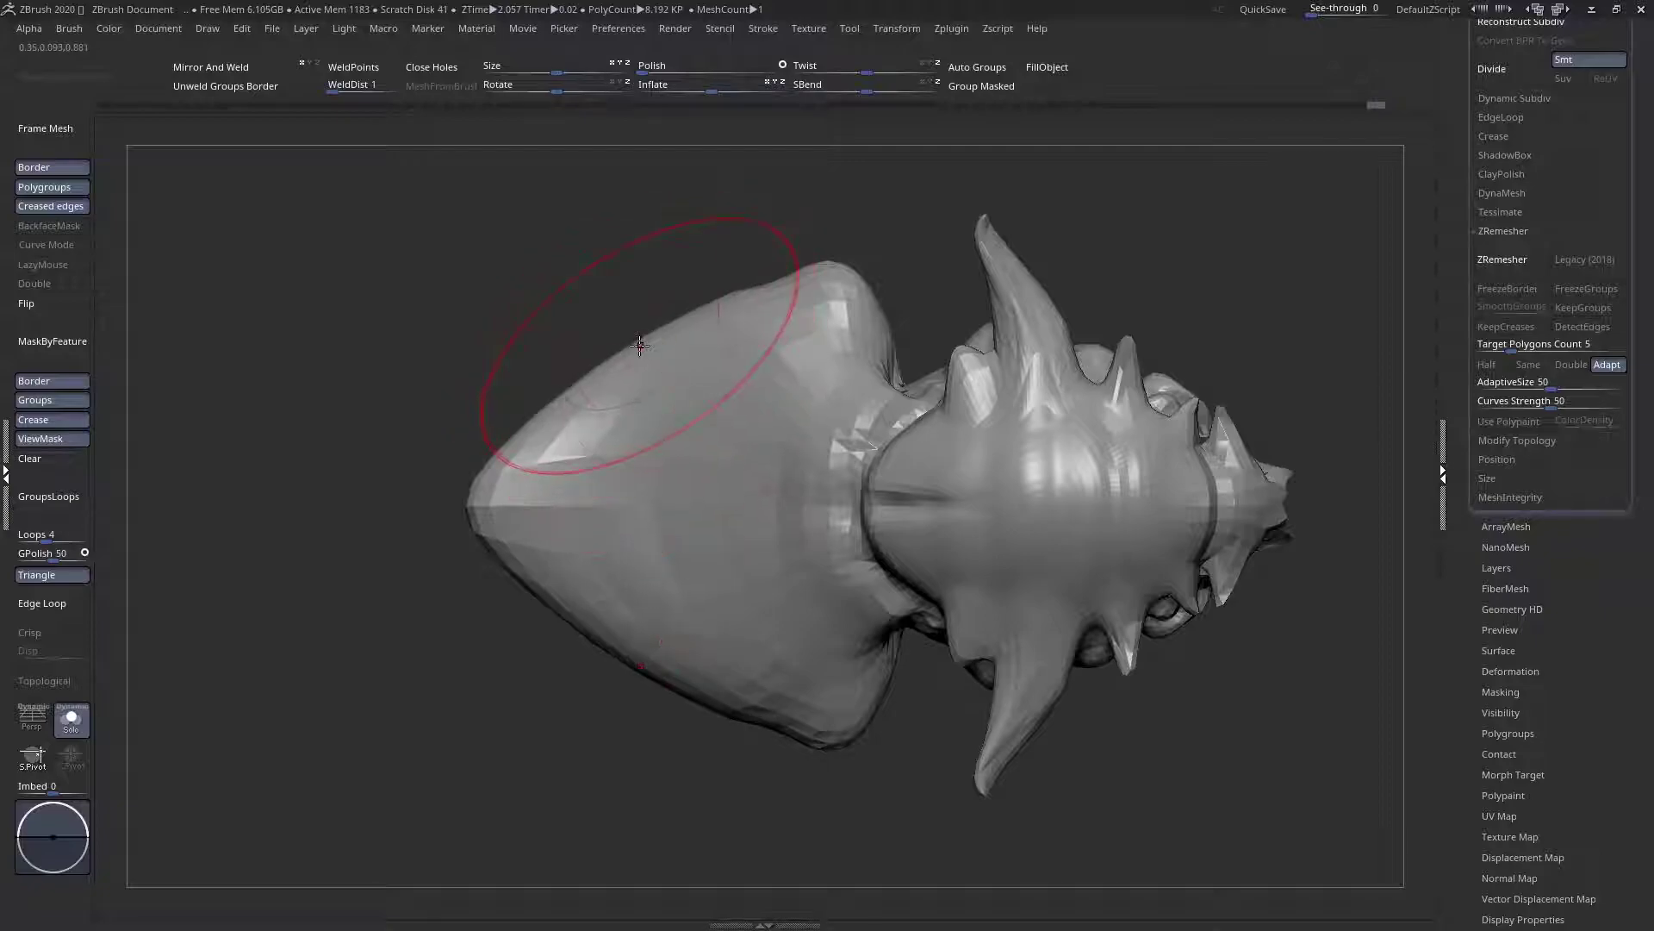
{"action": "key", "text": "space"}
{"action": "left_click_drag", "start_coordinate": [722, 301], "coordinate": [708, 301]}
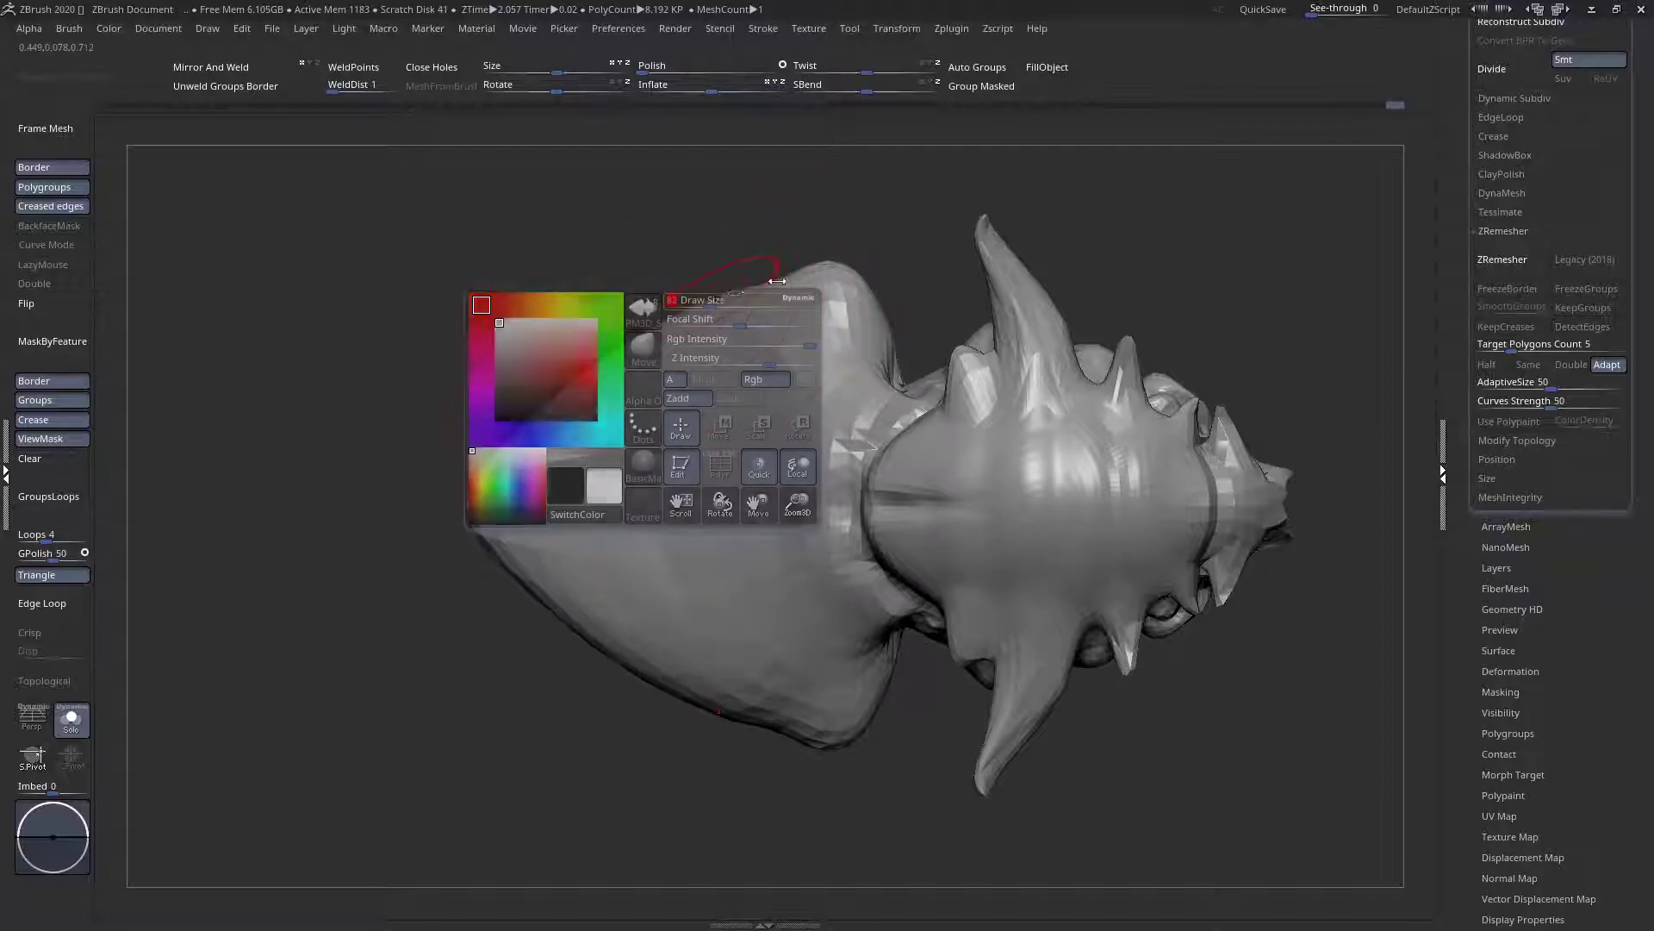
Reshape the rounded front corners of the abdomen's outline with a resized Move brush
{"action": "key", "text": "space"}
{"action": "left_click", "coordinate": [809, 266]}
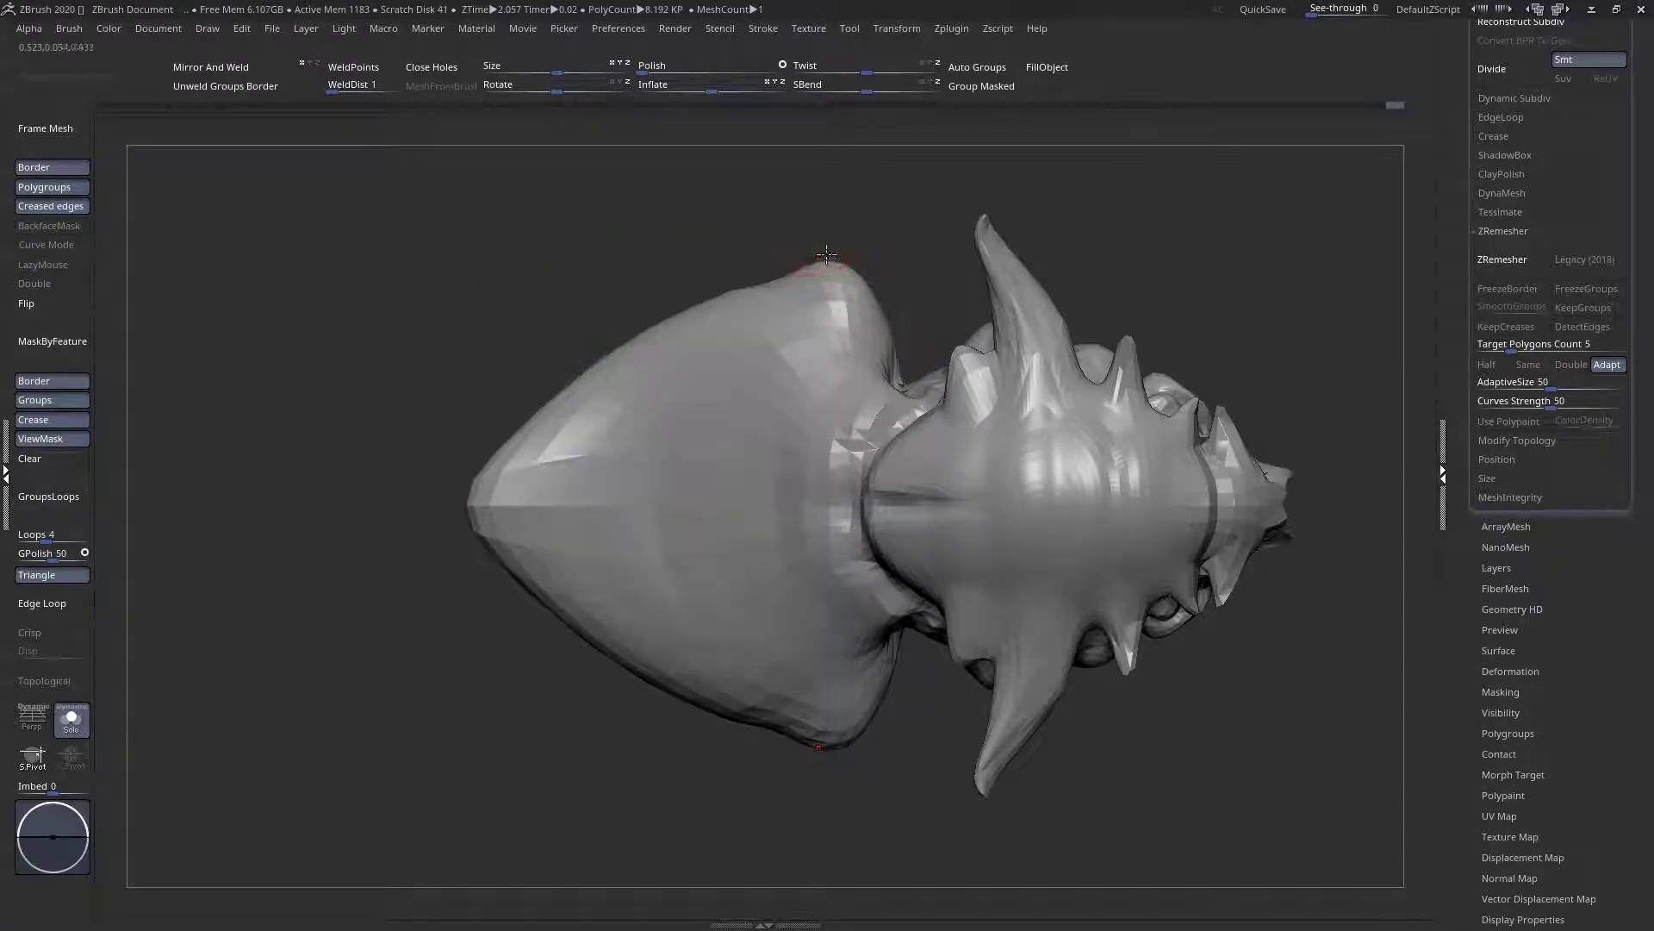
{"action": "mouse_move", "coordinate": [772, 224]}
{"action": "right_mouse_down", "text": "ctrl"}
{"action": "mouse_move", "coordinate": [664, 333]}
{"action": "mouse_move", "coordinate": [775, 278]}
{"action": "mouse_move", "coordinate": [801, 284]}
{"action": "right_mouse_up", "text": "ctrl"}
{"action": "key", "text": "space"}
{"action": "left_click", "coordinate": [791, 282]}
{"action": "key", "text": "space"}
{"action": "left_click", "coordinate": [802, 286]}
{"action": "left_click_drag", "start_coordinate": [811, 282], "coordinate": [837, 282]}
Adjust the small spike on the side of the head near the beak with the Move brush
{"action": "right_click_drag", "start_coordinate": [775, 256], "coordinate": [784, 98]}
{"action": "right_click_drag", "start_coordinate": [717, 319], "coordinate": [724, 466], "text": "alt"}
{"action": "mouse_move", "coordinate": [965, 473]}
{"action": "right_mouse_down"}
{"action": "mouse_move", "coordinate": [758, 480]}
{"action": "mouse_move", "coordinate": [982, 525]}
{"action": "right_mouse_up"}
{"action": "right_click_drag", "start_coordinate": [1051, 522], "coordinate": [617, 517]}
{"action": "right_click_drag", "start_coordinate": [889, 478], "coordinate": [702, 341]}
{"action": "right_click", "coordinate": [603, 531]}
{"action": "right_click_drag", "start_coordinate": [617, 524], "coordinate": [625, 486], "text": "ctrl"}
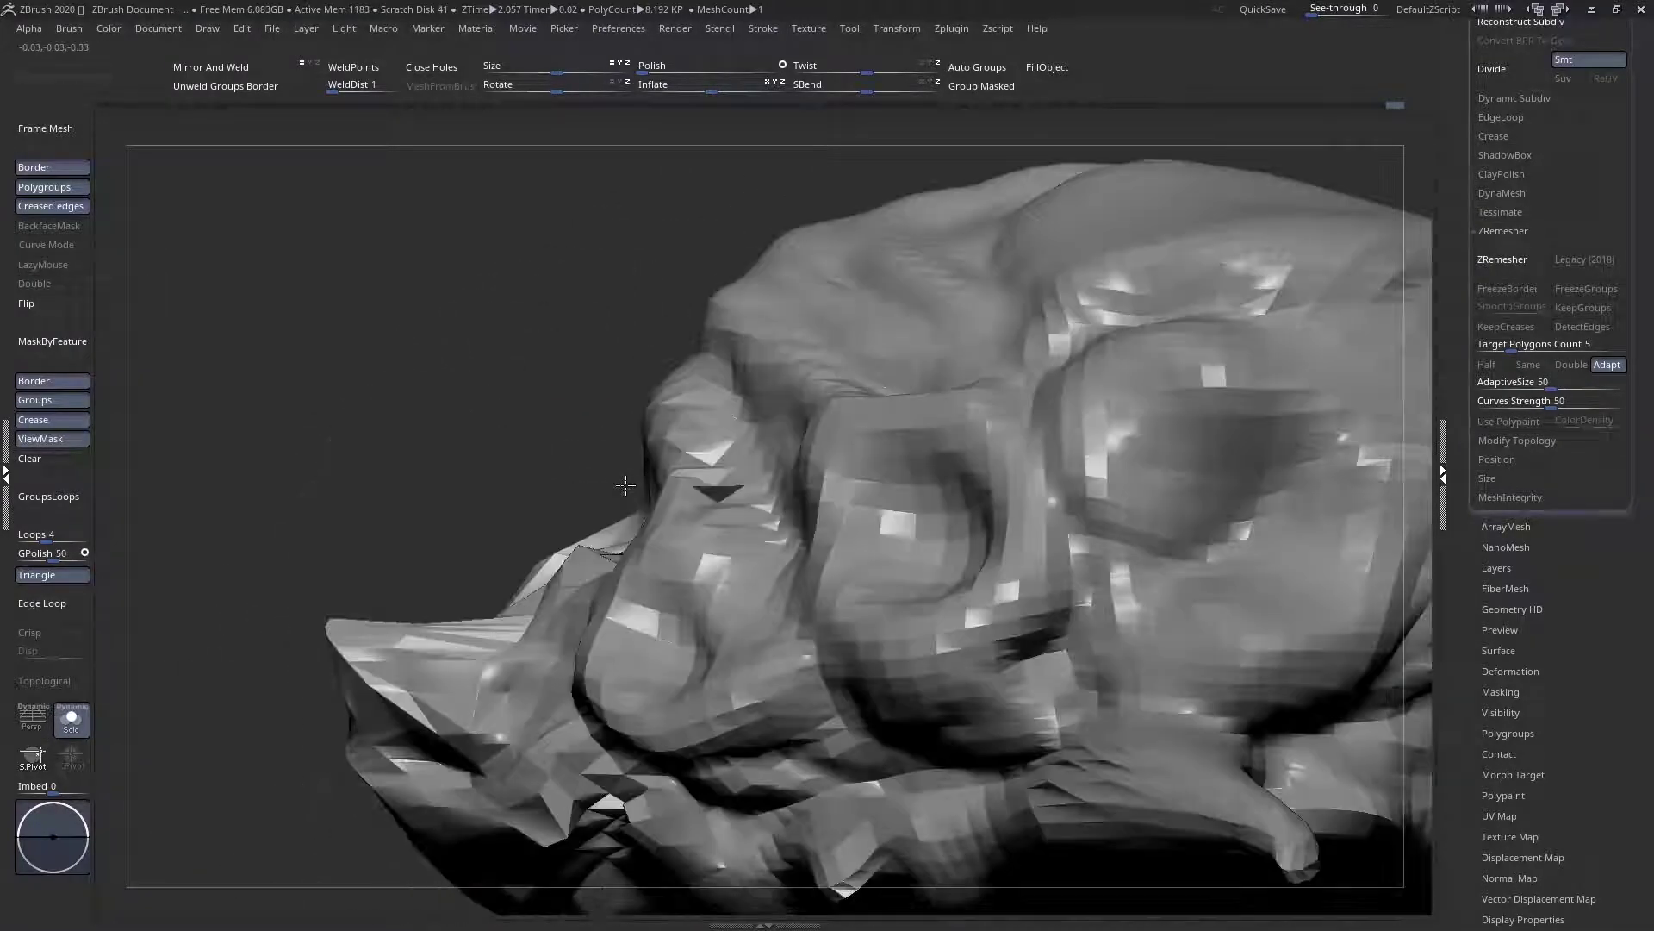
{"action": "right_click", "coordinate": [550, 552]}
{"action": "left_click_drag", "start_coordinate": [542, 545], "coordinate": [543, 545]}
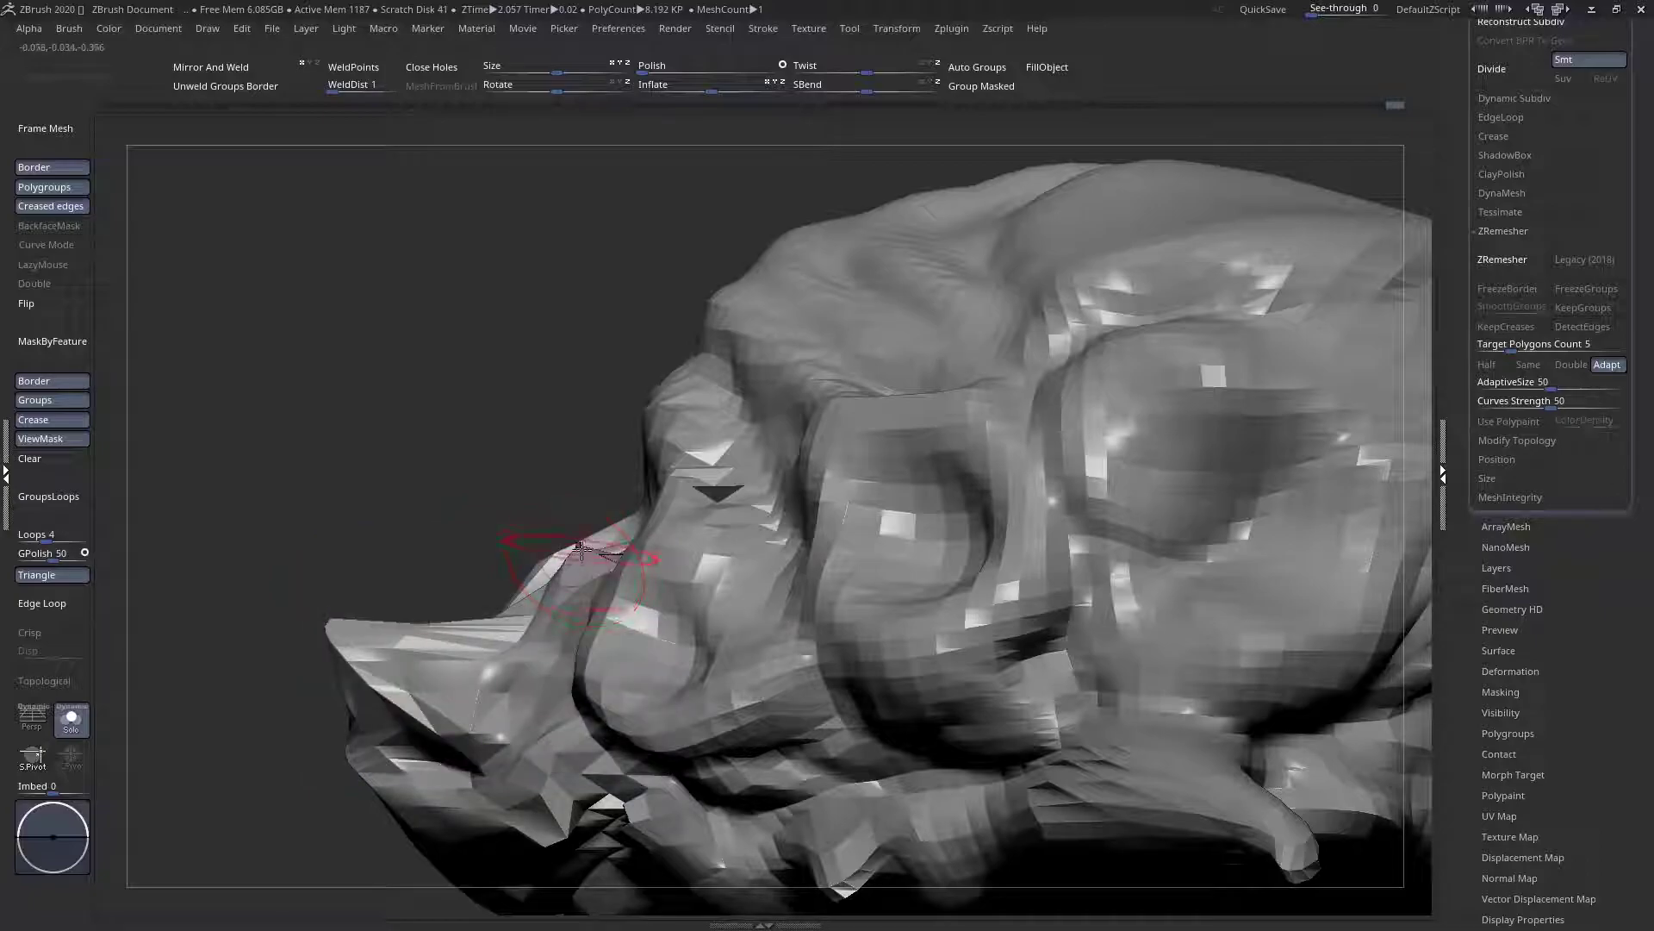
Show all the creature's parts again and reposition the lower mandibles with the Transpose line
{"action": "key", "text": "f"}
{"action": "left_click_drag", "start_coordinate": [373, 395], "coordinate": [710, 622]}
{"action": "left_click", "coordinate": [84, 728]}
{"action": "right_click_drag", "start_coordinate": [660, 528], "coordinate": [690, 603], "text": "shift"}
{"action": "left_click", "coordinate": [690, 560], "text": "alt"}
{"action": "key", "text": "w"}
{"action": "left_click_drag", "start_coordinate": [940, 467], "coordinate": [555, 617]}
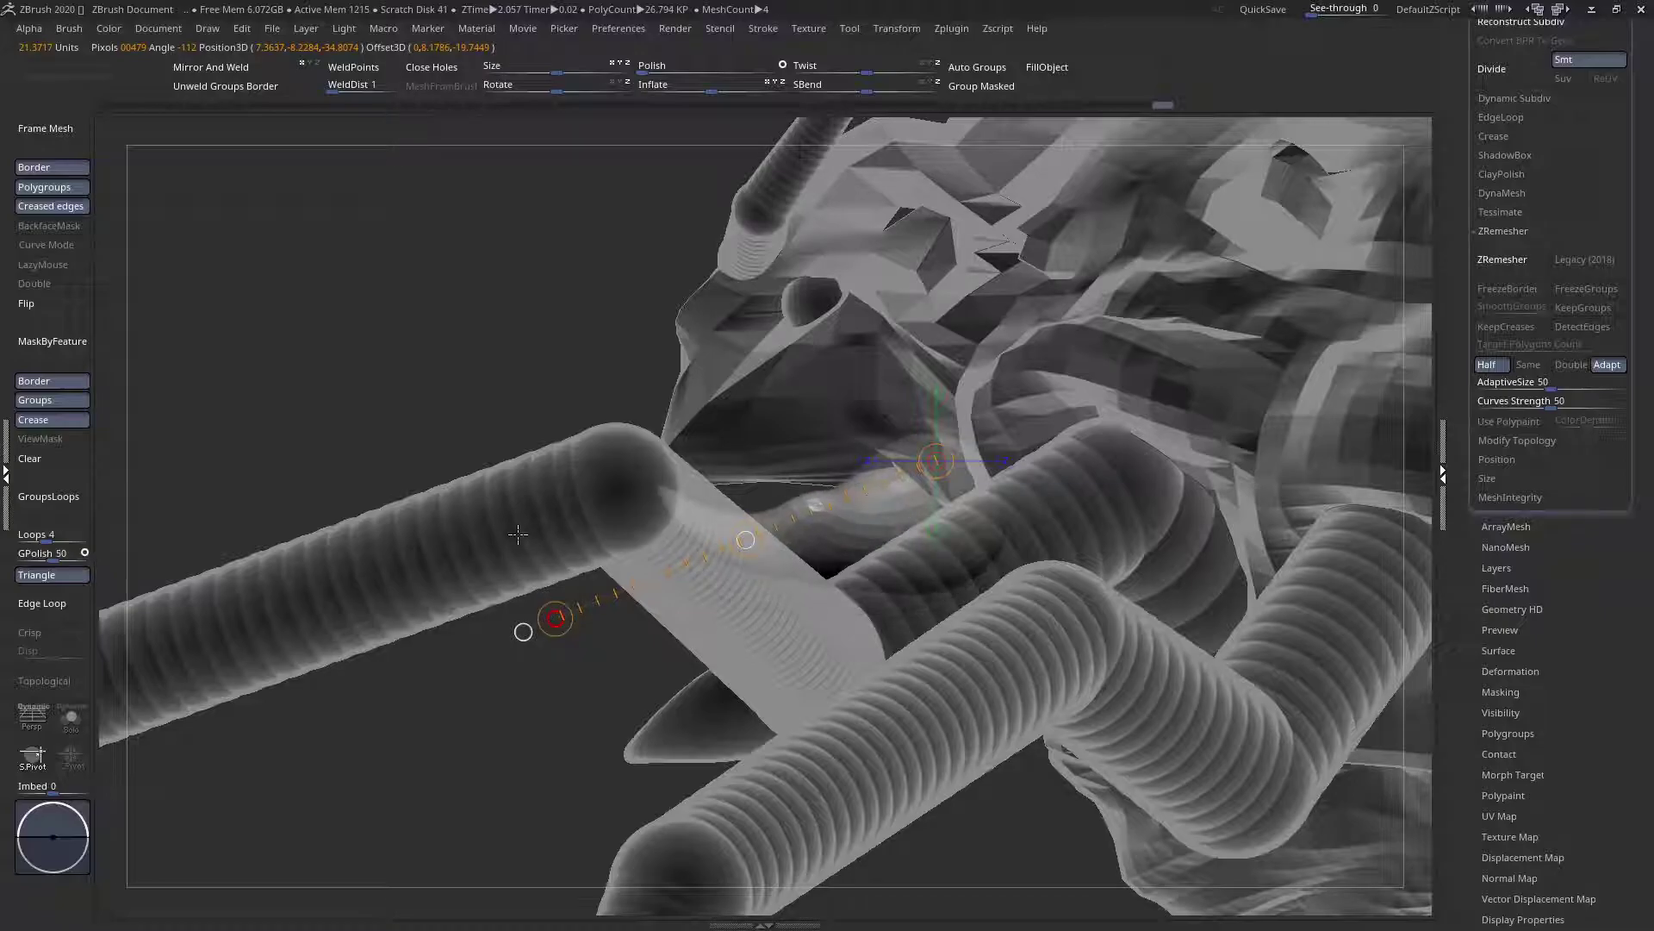
{"action": "right_click_drag", "start_coordinate": [518, 534], "coordinate": [780, 523]}
{"action": "left_click_drag", "start_coordinate": [859, 498], "coordinate": [1150, 530], "text": "shift"}
{"action": "mouse_move", "coordinate": [900, 515]}
{"action": "left_mouse_down", "text": "shift"}
{"action": "mouse_move", "coordinate": [1215, 517]}
{"action": "mouse_move", "coordinate": [1169, 406]}
{"action": "left_mouse_up", "text": "shift"}
{"action": "left_click_drag", "start_coordinate": [1058, 515], "coordinate": [1043, 494]}
{"action": "key", "text": "q"}
Select the ZSphere antennae subtool and hide it
{"action": "mouse_move", "coordinate": [979, 444]}
{"action": "right_mouse_down", "text": "ctrl"}
{"action": "mouse_move", "coordinate": [923, 395]}
{"action": "mouse_move", "coordinate": [844, 457]}
{"action": "mouse_move", "coordinate": [612, 362]}
{"action": "mouse_move", "coordinate": [722, 311]}
{"action": "mouse_move", "coordinate": [871, 398]}
{"action": "mouse_move", "coordinate": [853, 509]}
{"action": "right_mouse_up", "text": "ctrl"}
{"action": "left_click", "coordinate": [874, 366], "text": "alt"}
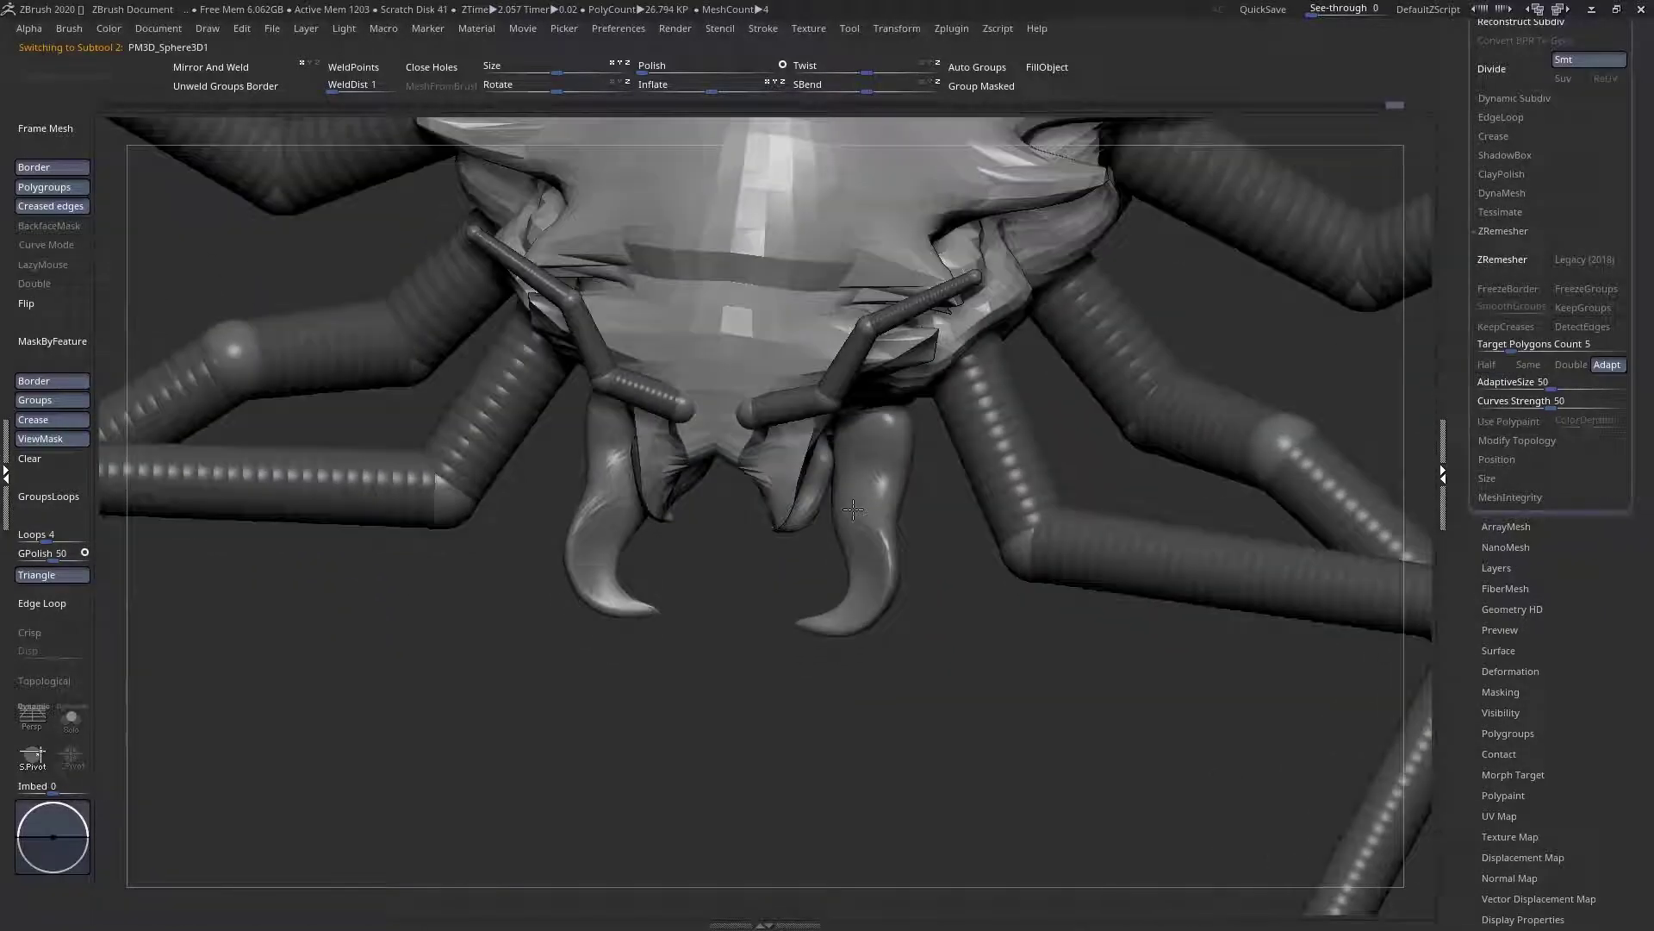
{"action": "left_click", "coordinate": [786, 405], "text": "alt"}
{"action": "right_click_drag", "start_coordinate": [727, 425], "coordinate": [732, 289], "text": "shift"}
{"action": "left_click_drag", "start_coordinate": [1554, 415], "coordinate": [1542, 806]}
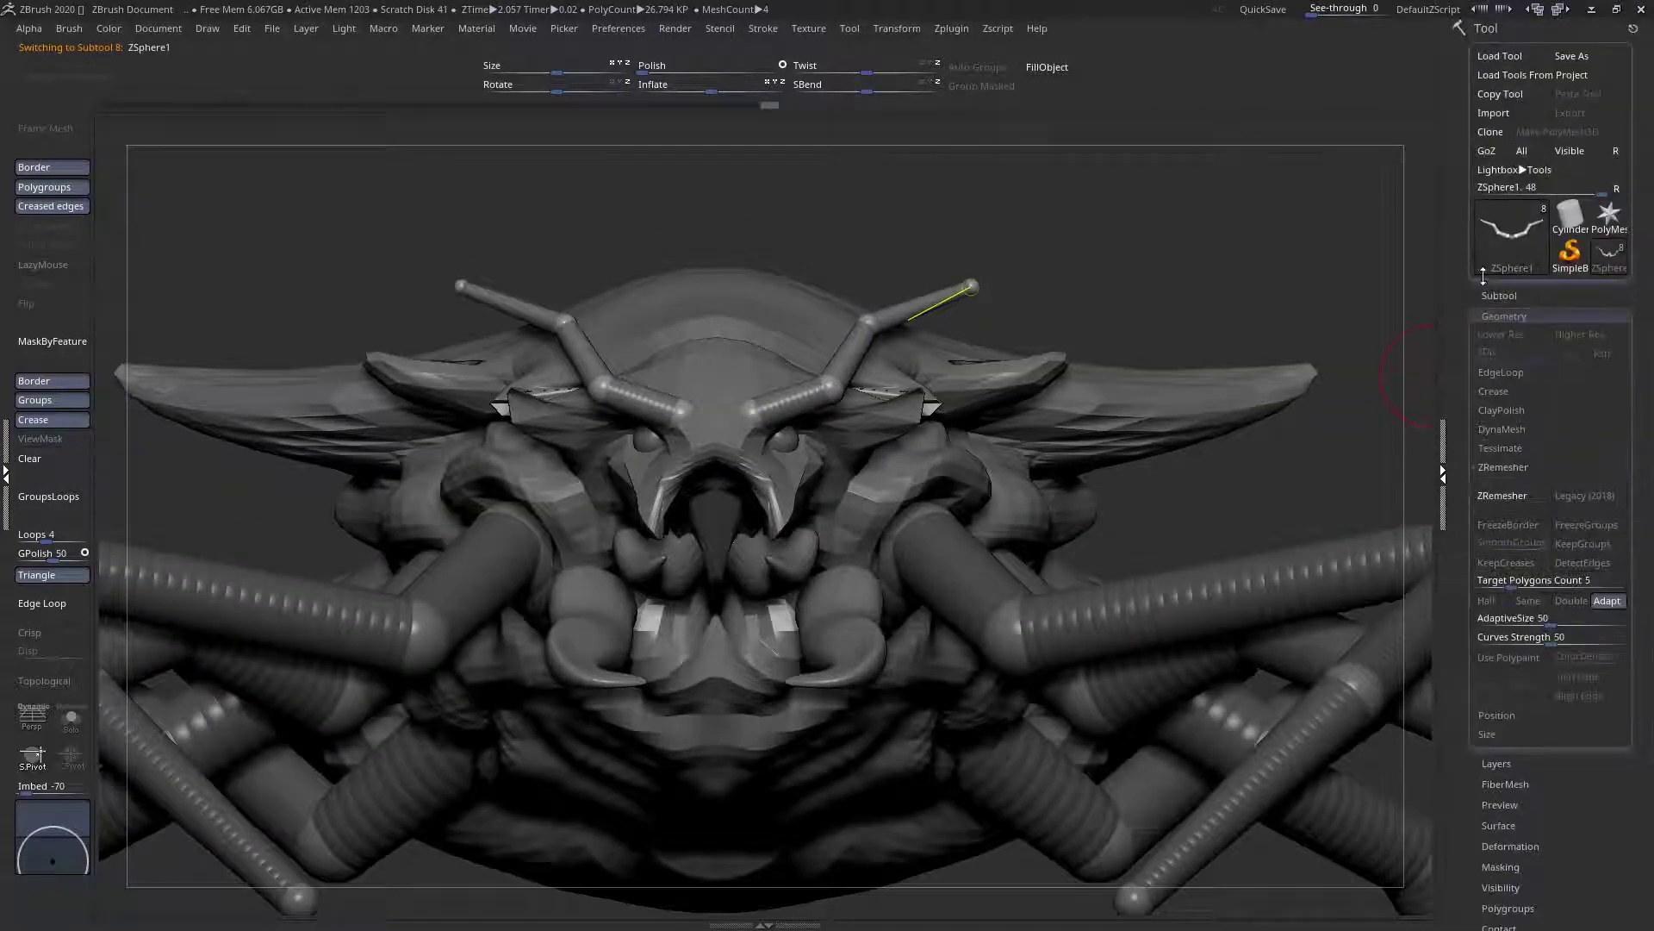
{"action": "left_click", "coordinate": [1497, 294]}
{"action": "mouse_move", "coordinate": [1617, 611]}
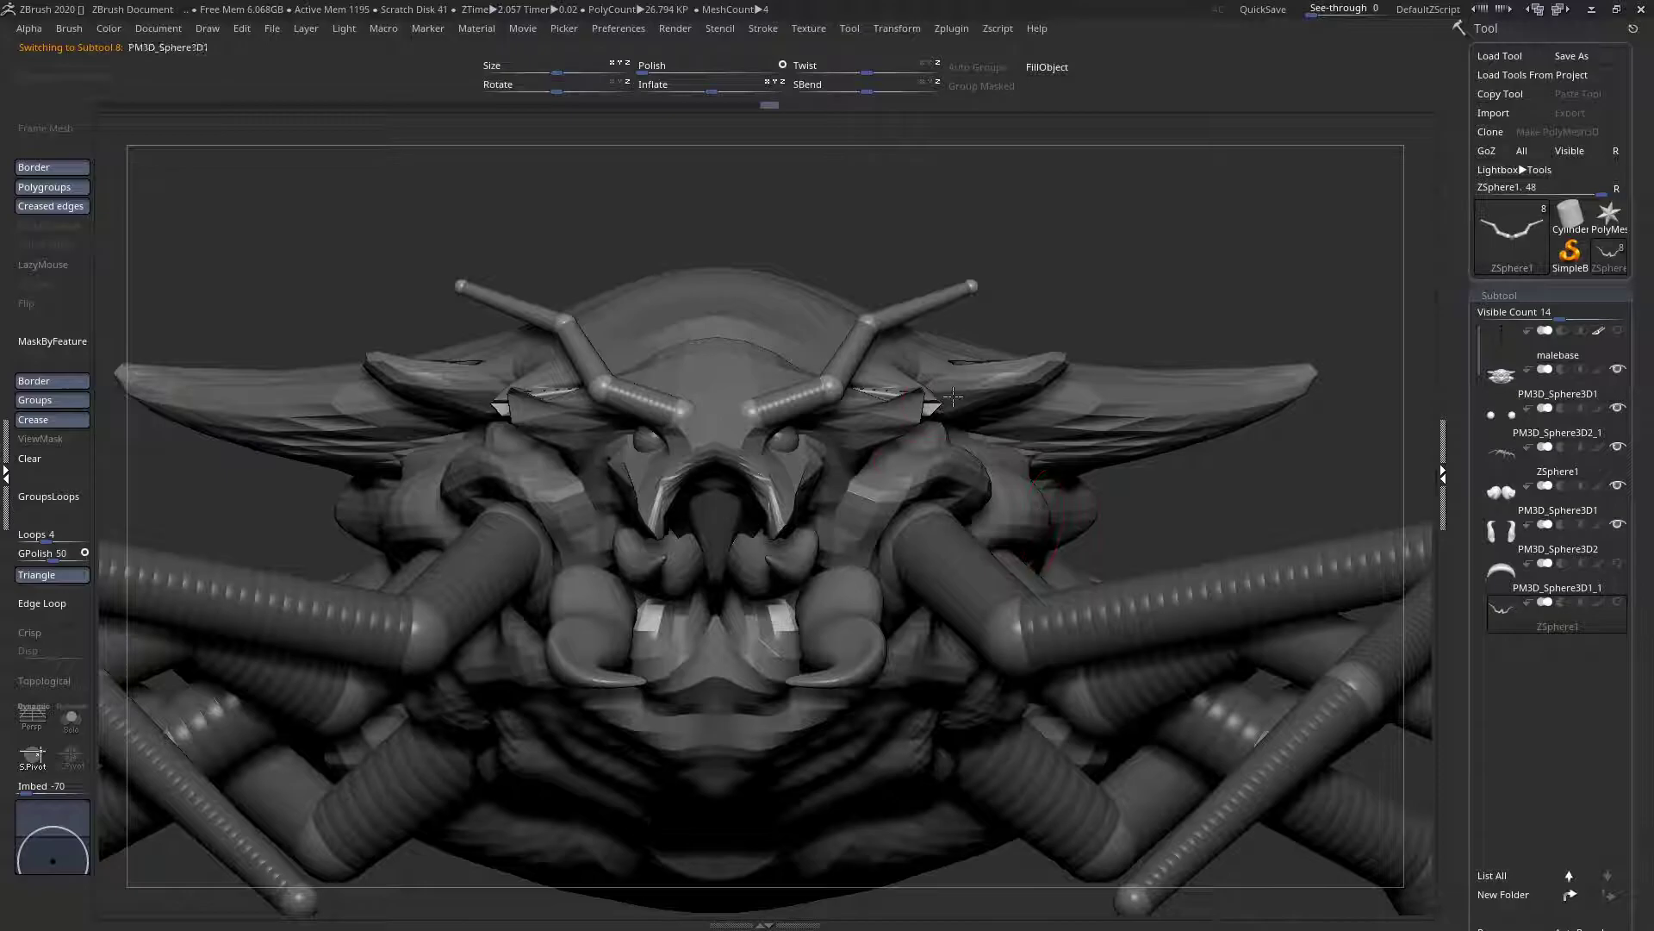
Select the body subtool and nudge the shape of the head with the Move brush
{"action": "left_click", "coordinate": [953, 396], "text": "alt"}
{"action": "key", "text": "f"}
{"action": "right_click_drag", "start_coordinate": [831, 260], "coordinate": [779, 445]}
{"action": "left_click_drag", "start_coordinate": [780, 445], "coordinate": [769, 465]}
{"action": "mouse_move", "coordinate": [819, 435]}
{"action": "right_mouse_down"}
{"action": "mouse_move", "coordinate": [750, 405]}
{"action": "mouse_move", "coordinate": [790, 430]}
{"action": "mouse_move", "coordinate": [620, 303]}
{"action": "mouse_move", "coordinate": [594, 250]}
{"action": "right_mouse_up"}
{"action": "right_click_drag", "start_coordinate": [594, 250], "coordinate": [845, 499]}
{"action": "right_click_drag", "start_coordinate": [912, 151], "coordinate": [861, 573]}
Select the lower mandibles, display their wireframe and remesh them with ZRemesher at half the polygon count
{"action": "left_click", "coordinate": [894, 633], "text": "alt"}
{"action": "right_click_drag", "start_coordinate": [894, 634], "coordinate": [887, 319], "text": "alt"}
{"action": "left_click_drag", "start_coordinate": [1651, 889], "coordinate": [1637, 571]}
{"action": "mouse_move", "coordinate": [1589, 924]}
{"action": "left_mouse_down"}
{"action": "mouse_move", "coordinate": [1587, 760]}
{"action": "mouse_move", "coordinate": [1580, 922]}
{"action": "left_mouse_up"}
{"action": "left_click", "coordinate": [1516, 781]}
{"action": "key", "text": "shift+f"}
{"action": "right_click_drag", "start_coordinate": [973, 327], "coordinate": [1037, 470]}
{"action": "left_click", "coordinate": [1486, 544]}
{"action": "left_click", "coordinate": [1506, 438]}
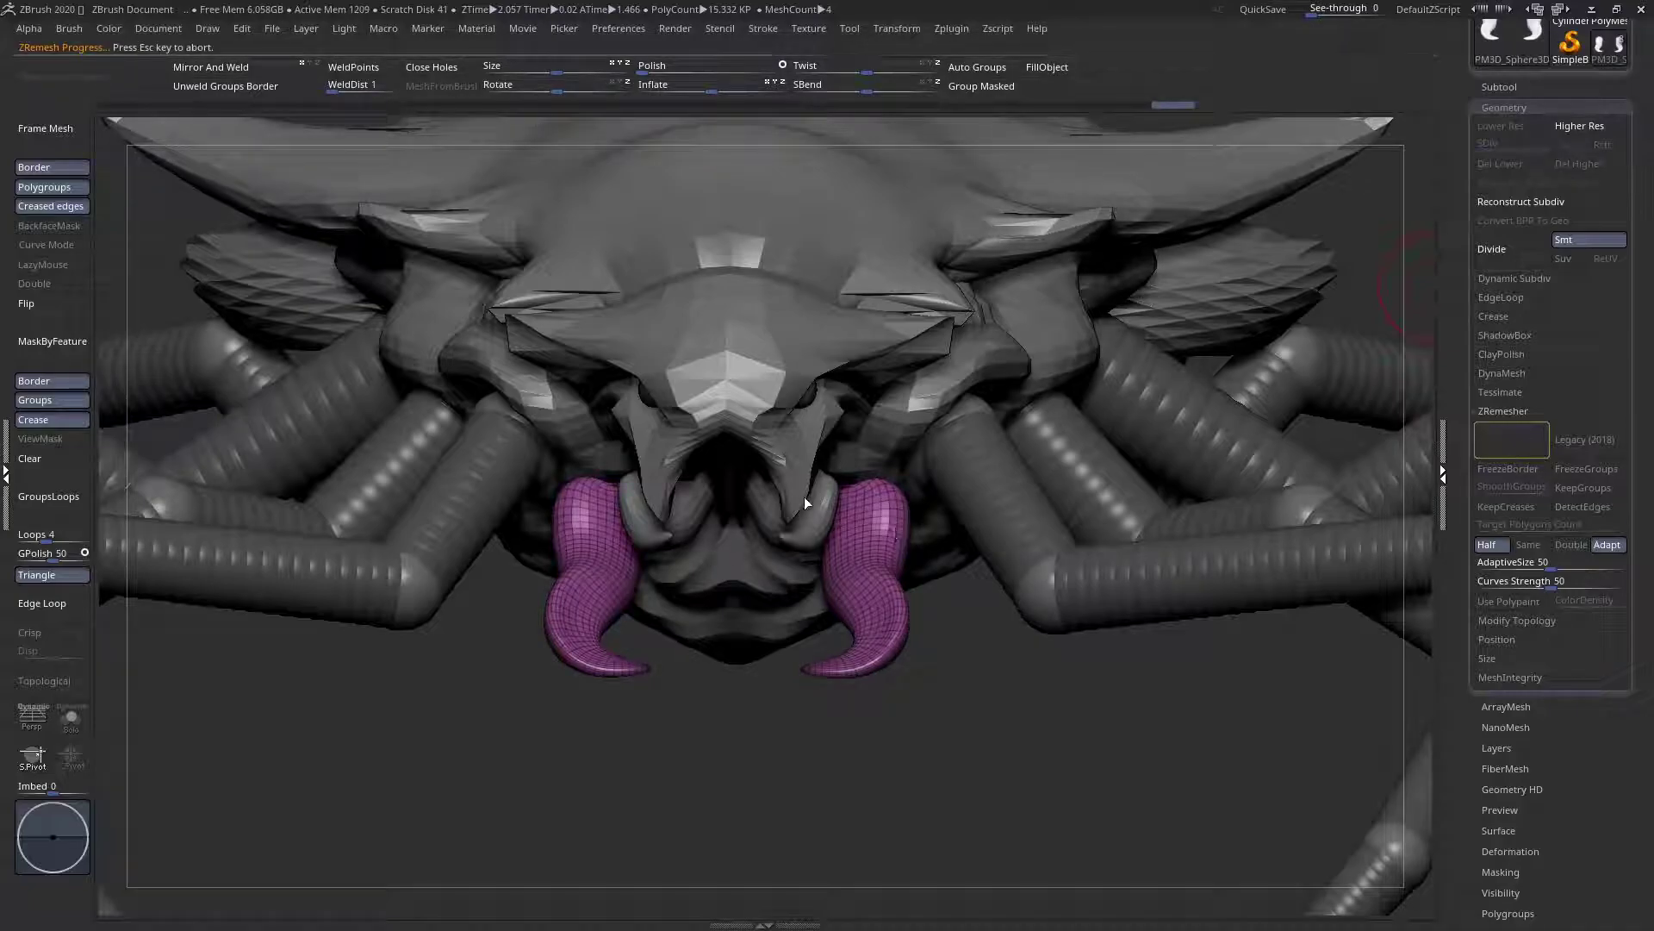
Reshape the upper ends of the remeshed lower mandibles with a resized Move brush
{"action": "right_click_drag", "start_coordinate": [808, 626], "coordinate": [821, 538]}
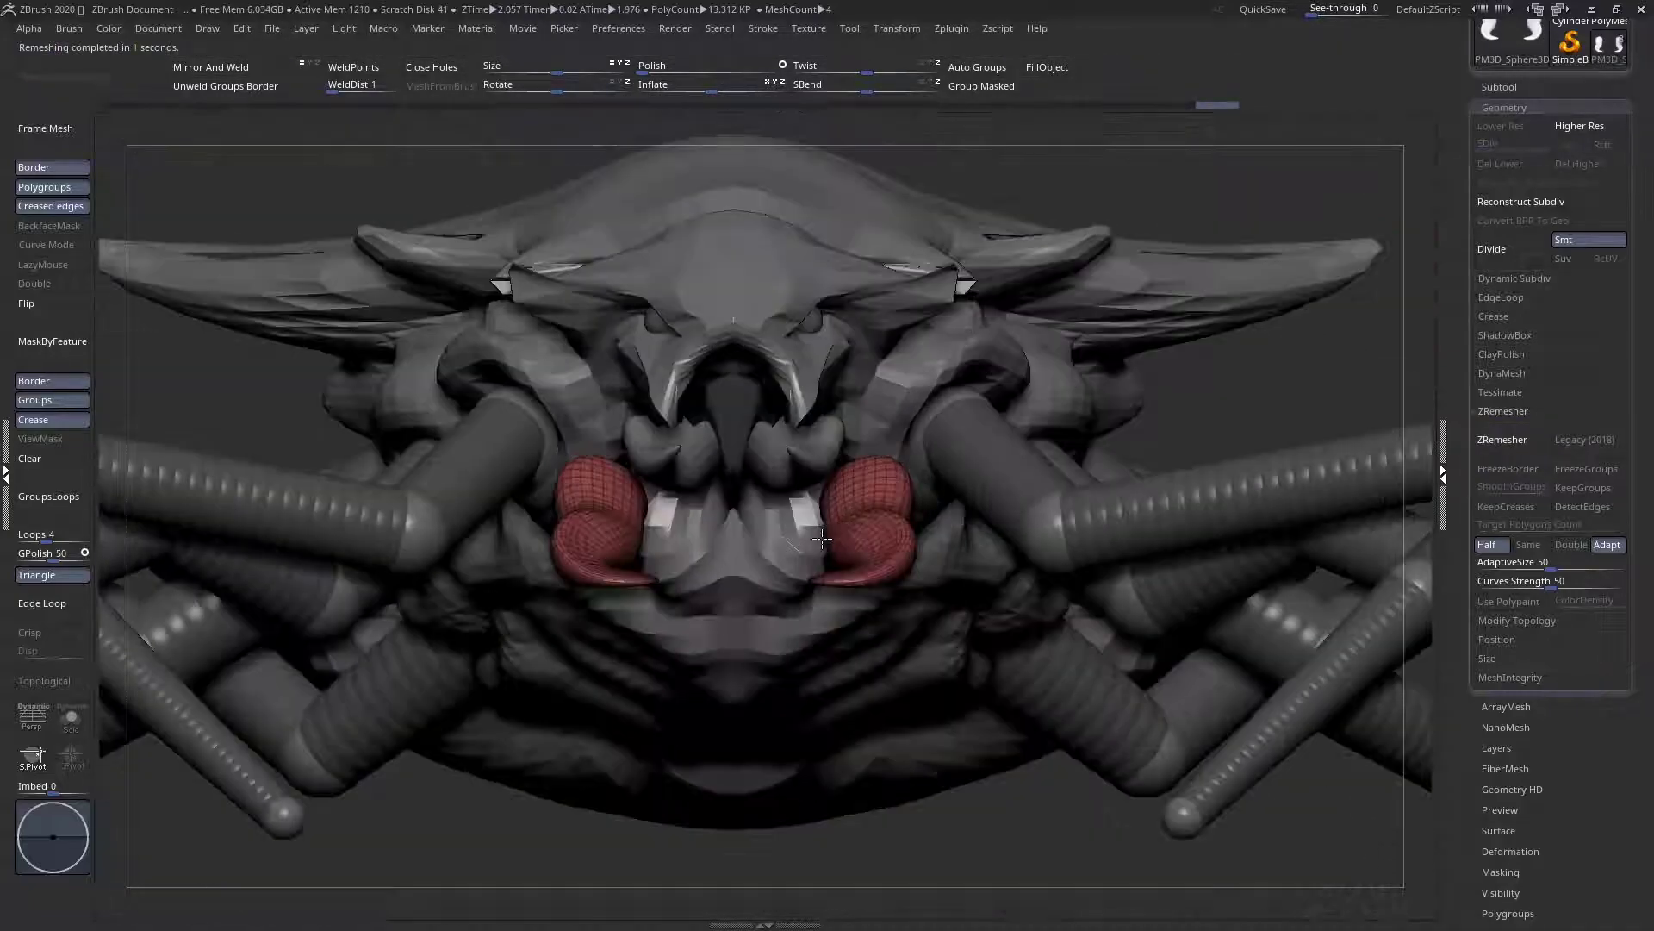
{"action": "key", "text": "space"}
{"action": "left_click_drag", "start_coordinate": [856, 452], "coordinate": [879, 452]}
{"action": "right_click_drag", "start_coordinate": [849, 465], "coordinate": [776, 514], "text": "ctrl"}
{"action": "left_click_drag", "start_coordinate": [895, 471], "coordinate": [825, 433]}
{"action": "key", "text": "f"}
{"action": "key", "text": "f"}
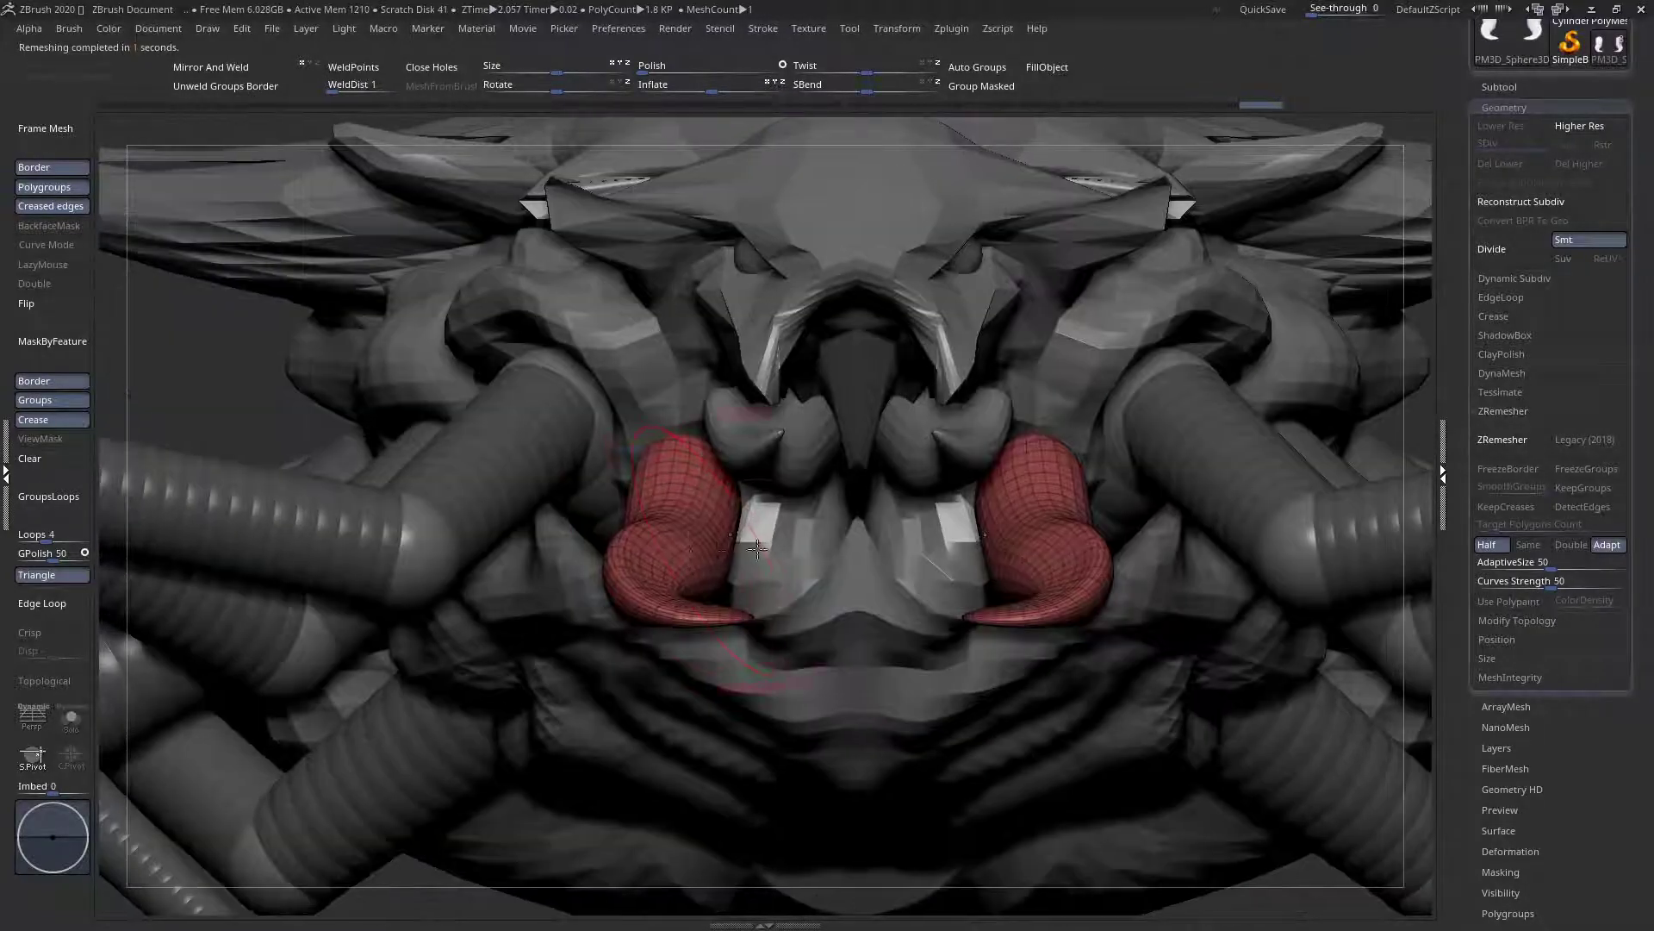
{"action": "right_click_drag", "start_coordinate": [810, 539], "coordinate": [763, 594]}
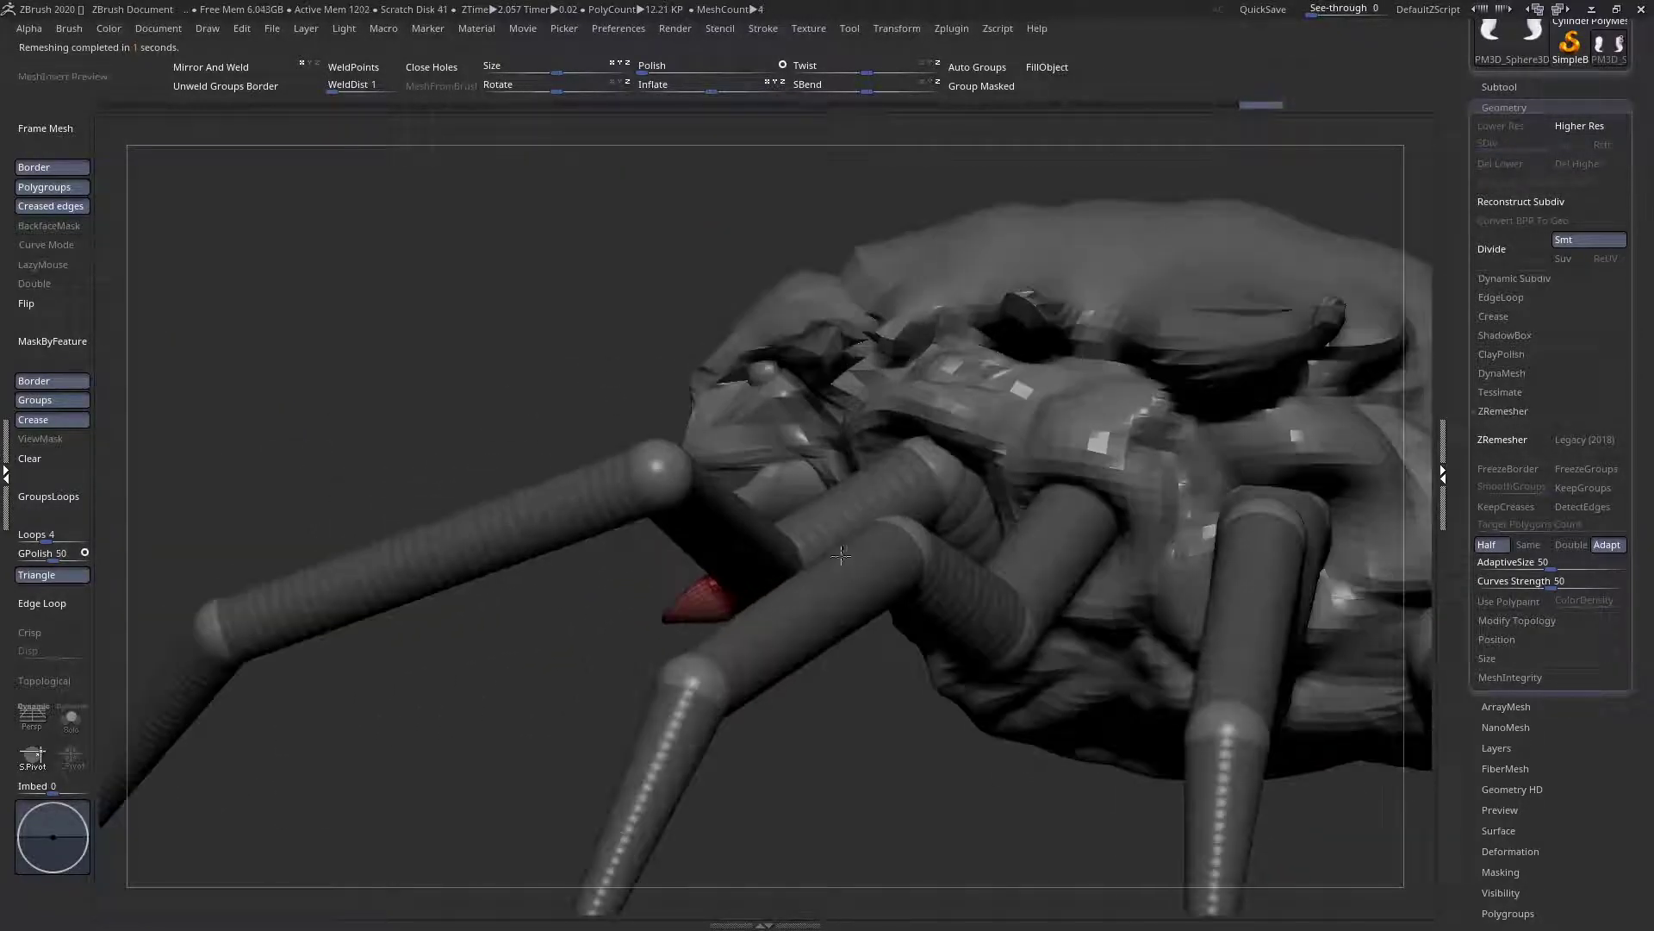
{"action": "right_click_drag", "start_coordinate": [762, 517], "coordinate": [741, 508]}
Select the body and remesh it with ZRemesher at a target polygon count of 5
{"action": "left_click", "coordinate": [765, 426], "text": "alt"}
{"action": "key", "text": "shift+f"}
{"action": "right_click_drag", "start_coordinate": [765, 426], "coordinate": [861, 507], "text": "alt"}
{"action": "key", "text": "space"}
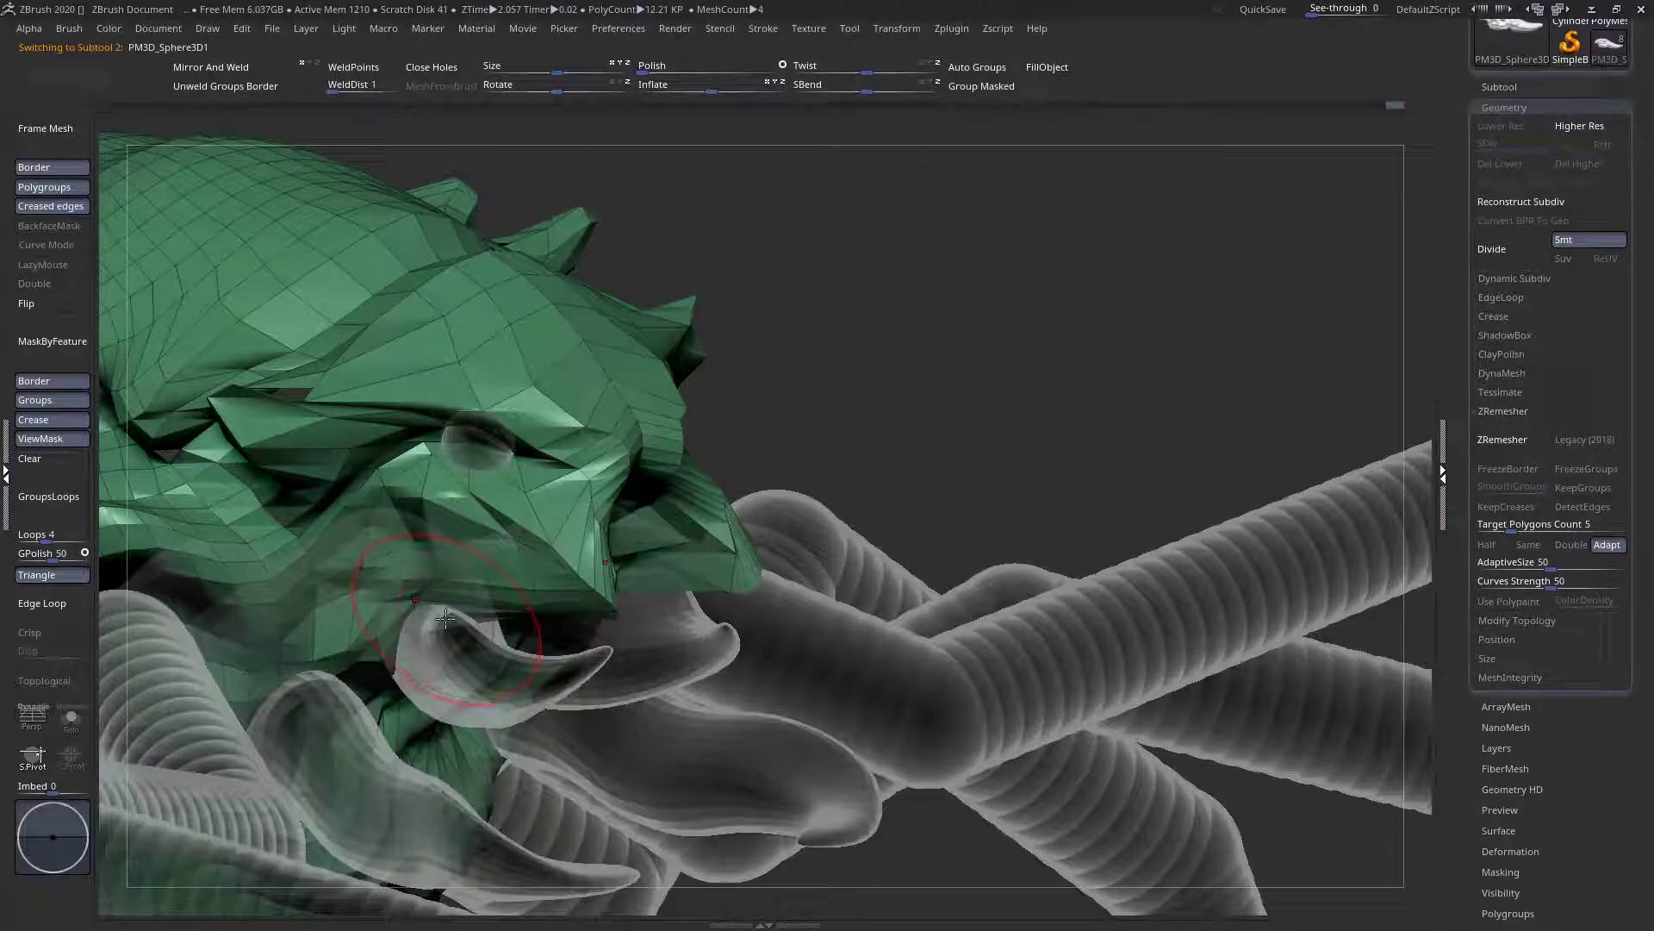
{"action": "right_click_drag", "start_coordinate": [465, 622], "coordinate": [481, 657]}
{"action": "left_click_drag", "start_coordinate": [424, 493], "coordinate": [452, 555]}
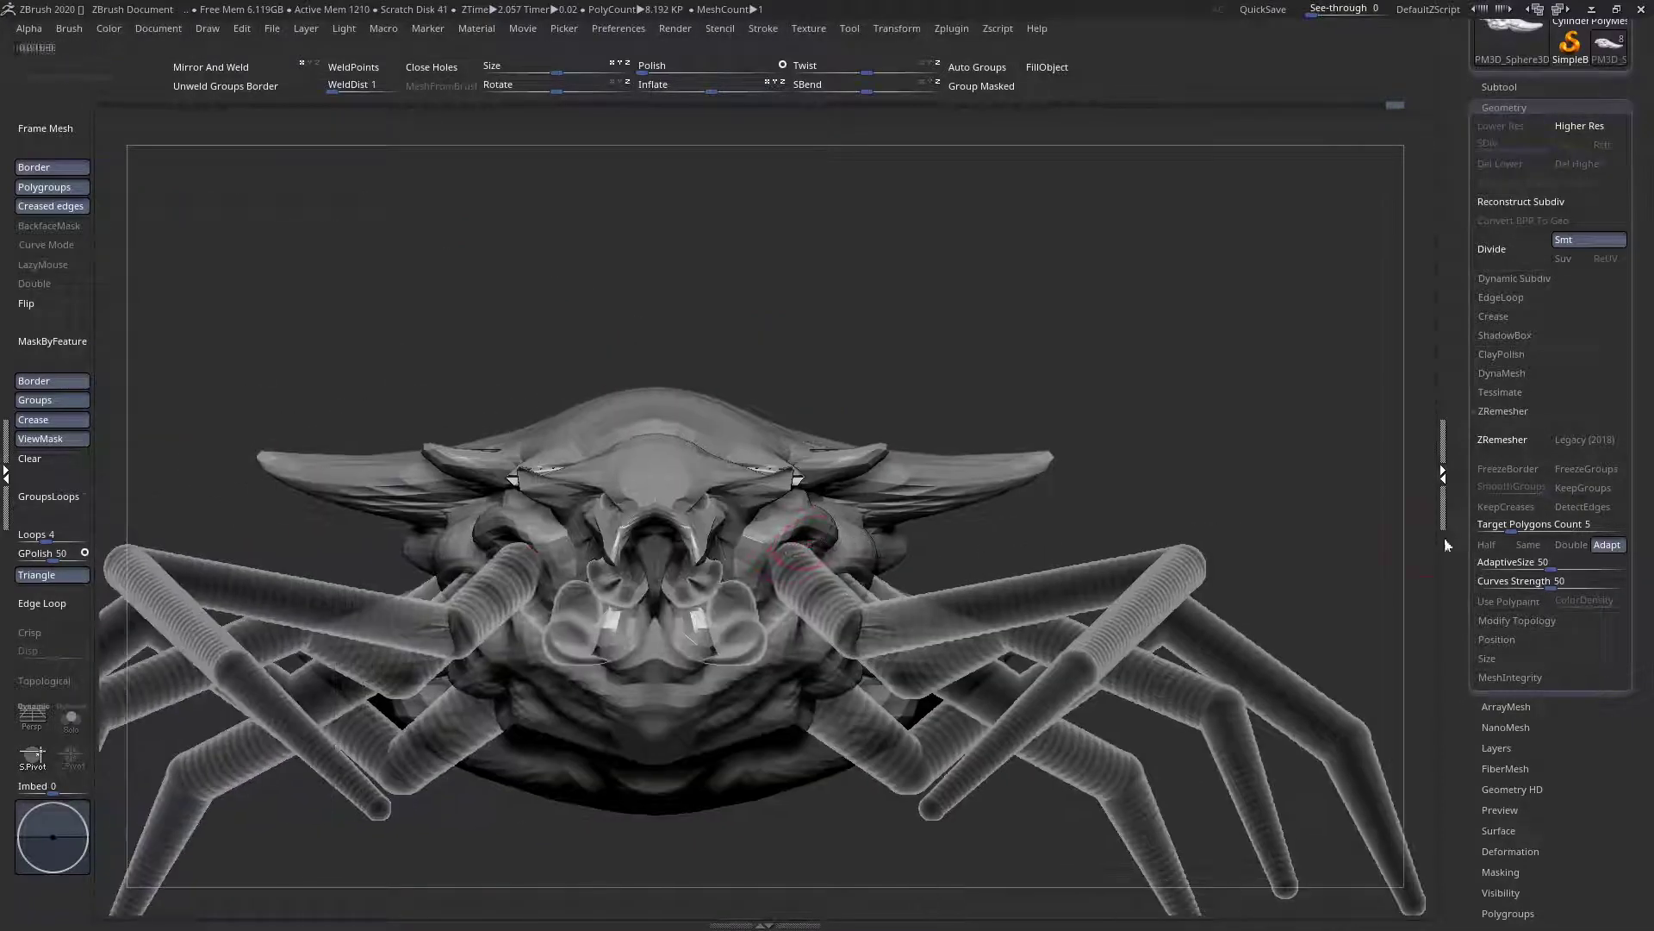
{"action": "left_click", "coordinate": [1502, 439]}
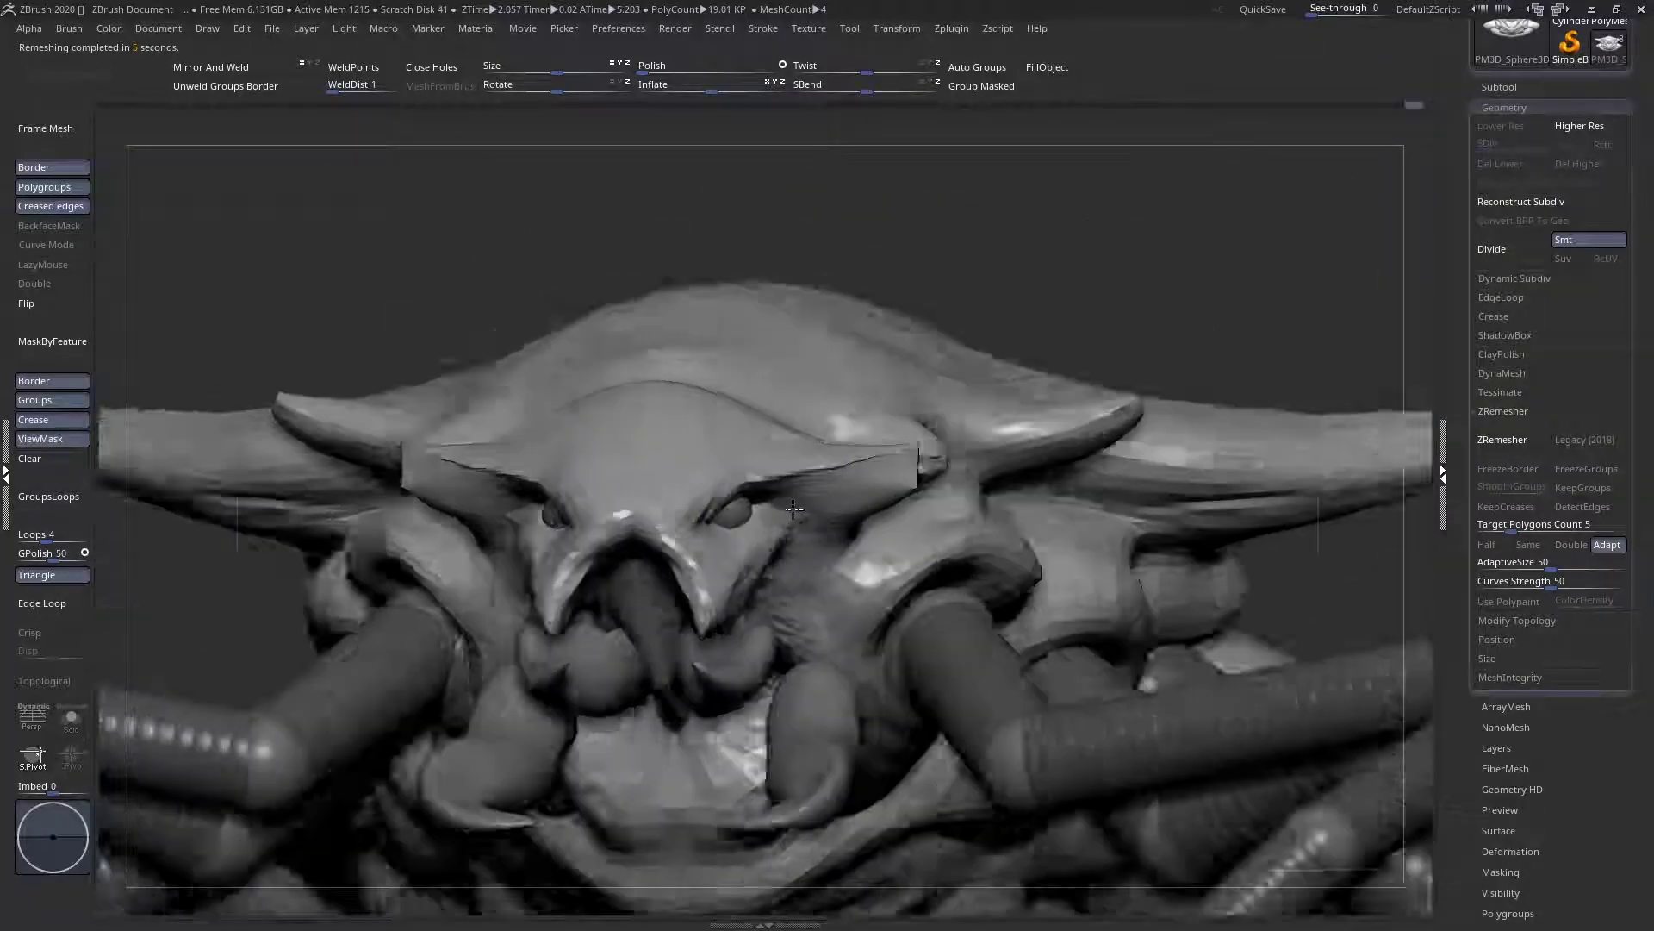
Smooth the remeshed body with the Polish deformation
{"action": "left_click_drag", "start_coordinate": [735, 510], "coordinate": [794, 498]}
{"action": "left_click_drag", "start_coordinate": [758, 284], "coordinate": [698, 223]}
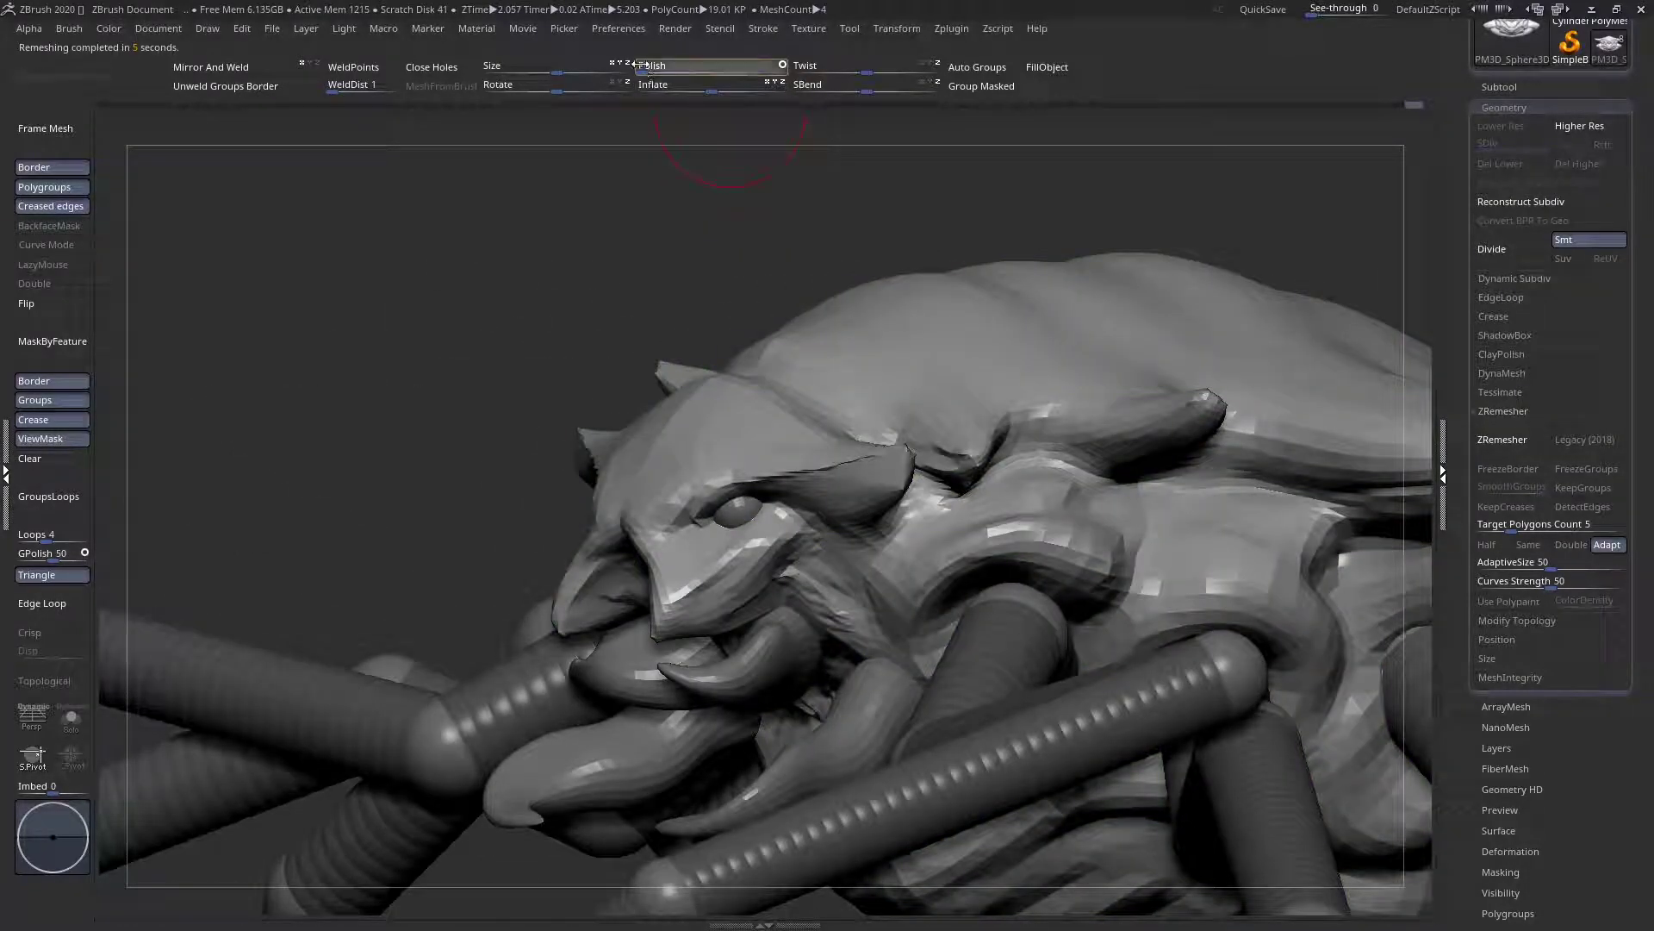
{"action": "left_click_drag", "start_coordinate": [632, 148], "coordinate": [834, 432]}
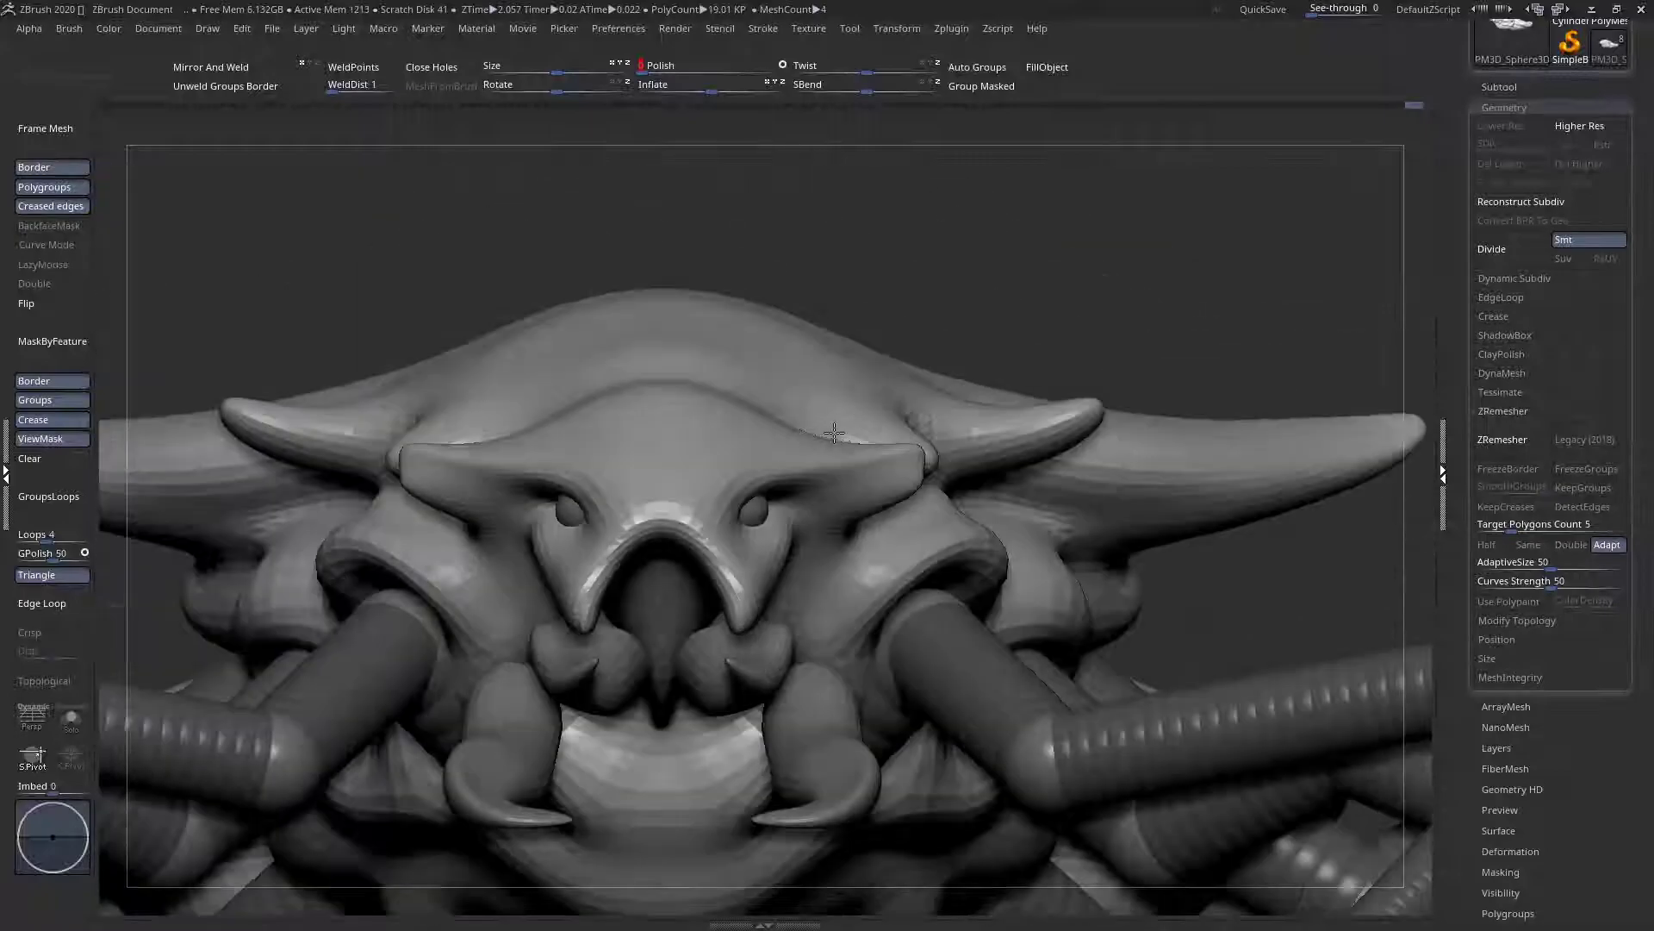
Refine and smooth the pointed brow horns on both sides of the head
{"action": "right_click_drag", "start_coordinate": [872, 532], "coordinate": [870, 503], "text": "alt"}
{"action": "right_click_drag", "start_coordinate": [897, 413], "coordinate": [784, 453]}
{"action": "right_click", "coordinate": [875, 518]}
{"action": "right_click_drag", "start_coordinate": [875, 519], "coordinate": [939, 543], "text": "ctrl"}
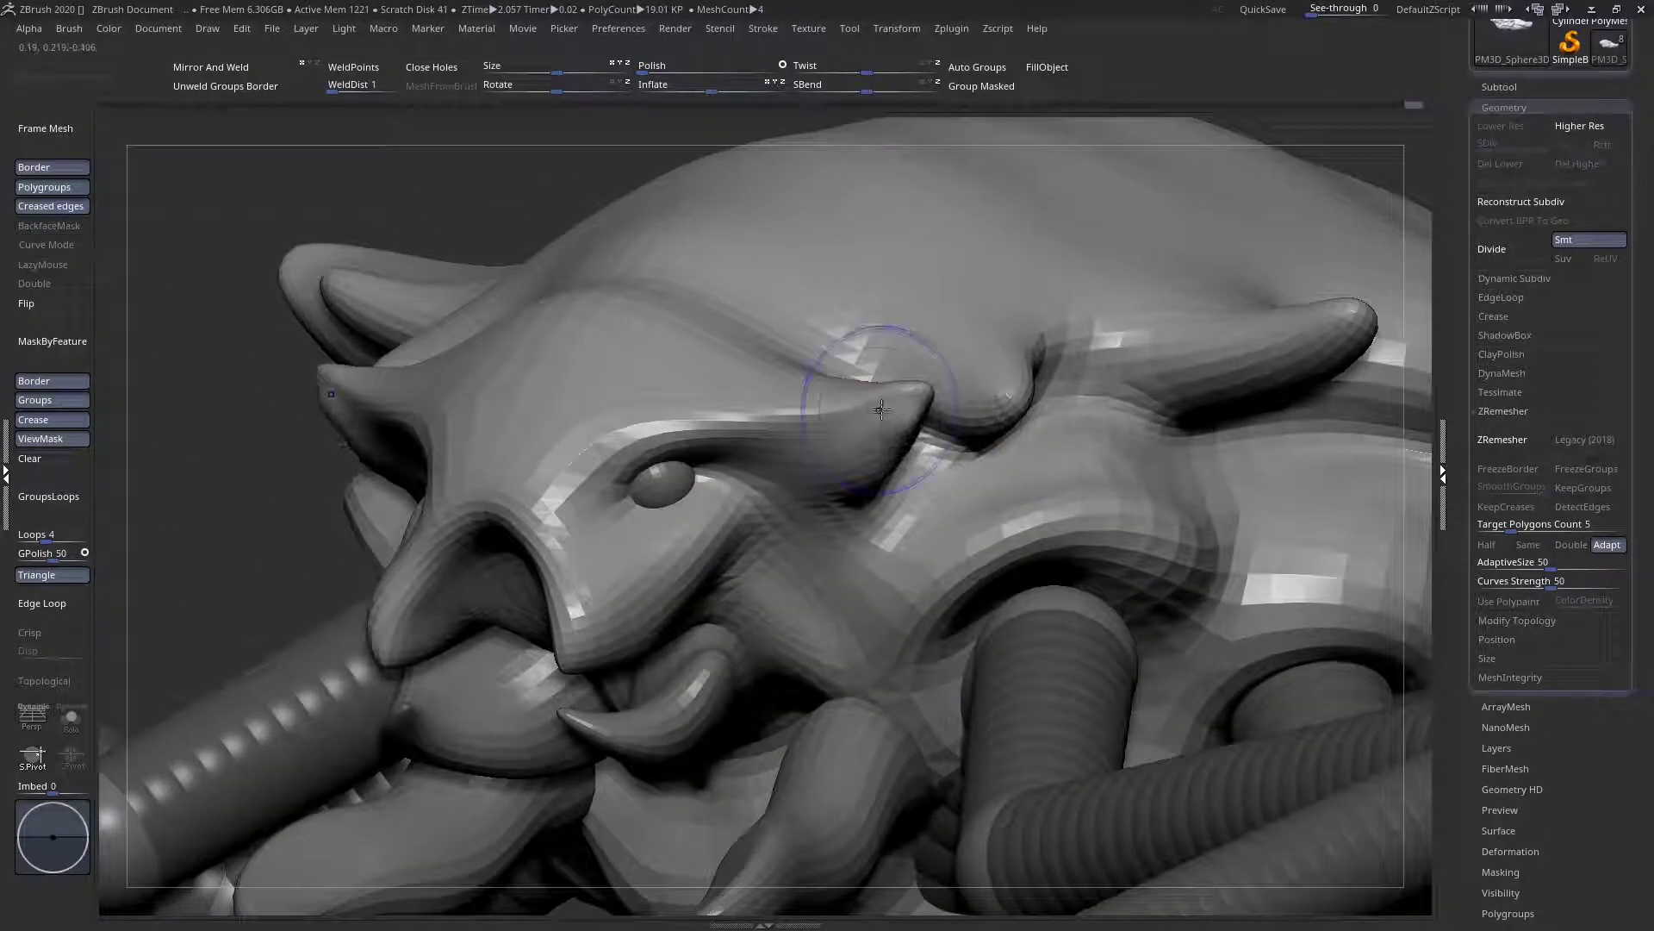
Examine the polygon flow of the remeshed body and head with the wireframe displayed
{"action": "key", "text": "shift+f"}
{"action": "right_click_drag", "start_coordinate": [862, 412], "coordinate": [901, 454]}
{"action": "key", "text": "f"}
{"action": "right_click_drag", "start_coordinate": [648, 443], "coordinate": [802, 551], "text": "ctrl"}
{"action": "key", "text": "space"}
{"action": "right_click_drag", "start_coordinate": [625, 464], "coordinate": [552, 455], "text": "shift"}
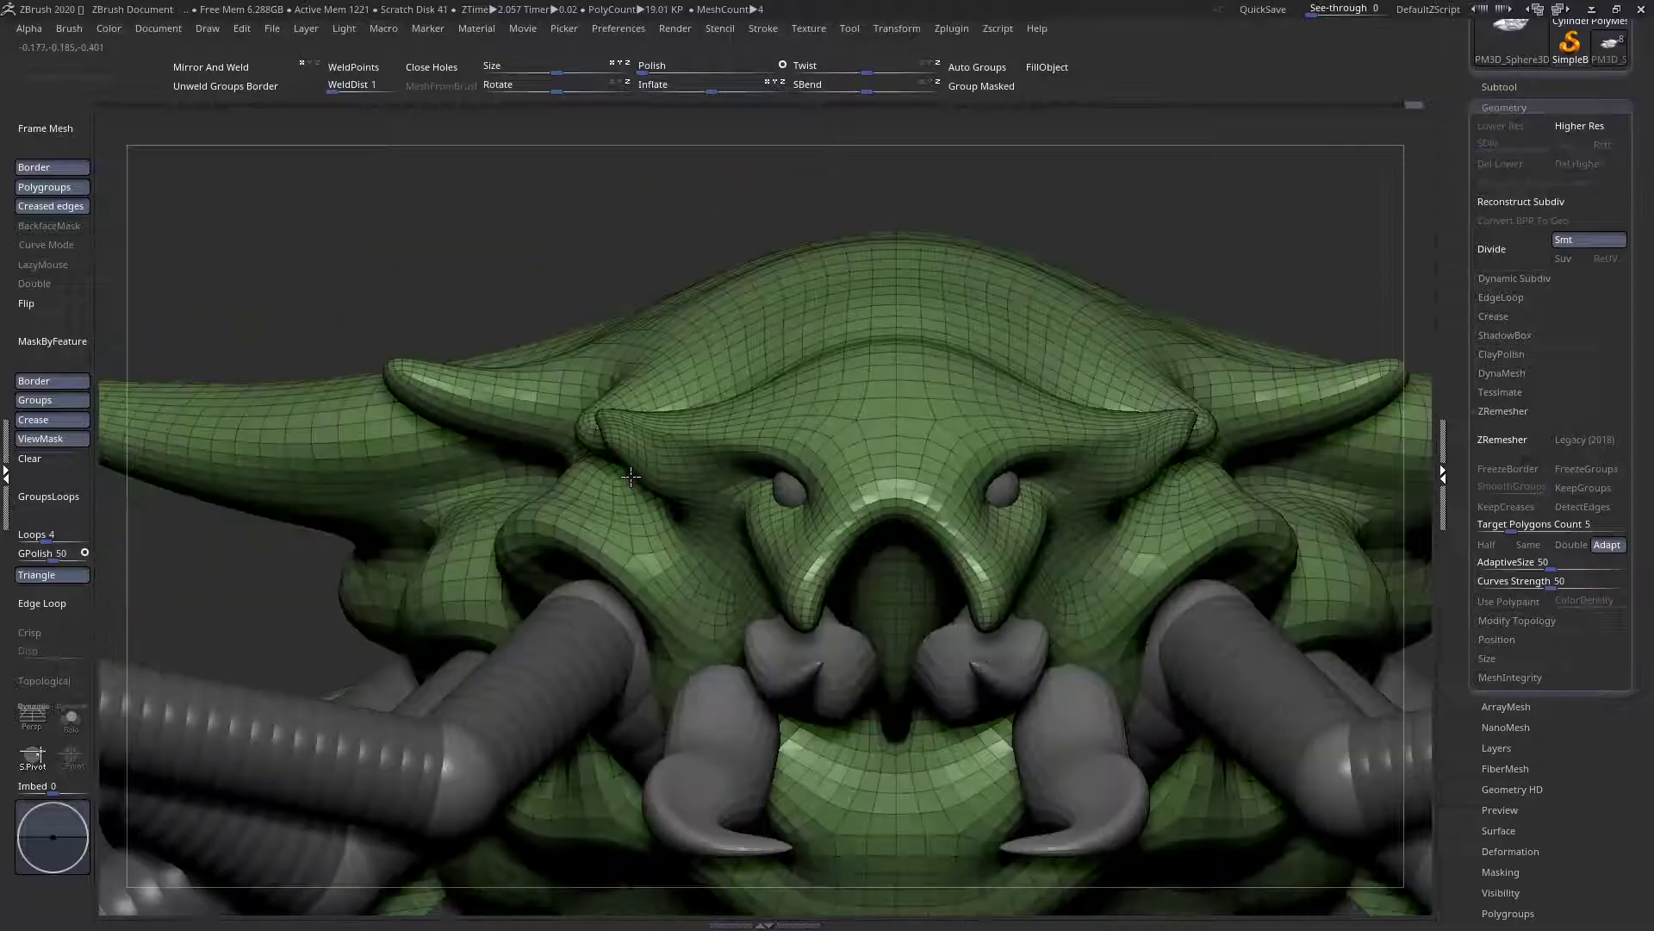
{"action": "key", "text": "shift+f"}
{"action": "right_click_drag", "start_coordinate": [845, 434], "coordinate": [787, 541], "text": "ctrl"}
Isolate the body subtool and prepare the Dam Standard brush for carving the head
{"action": "left_click", "coordinate": [924, 572], "text": "alt"}
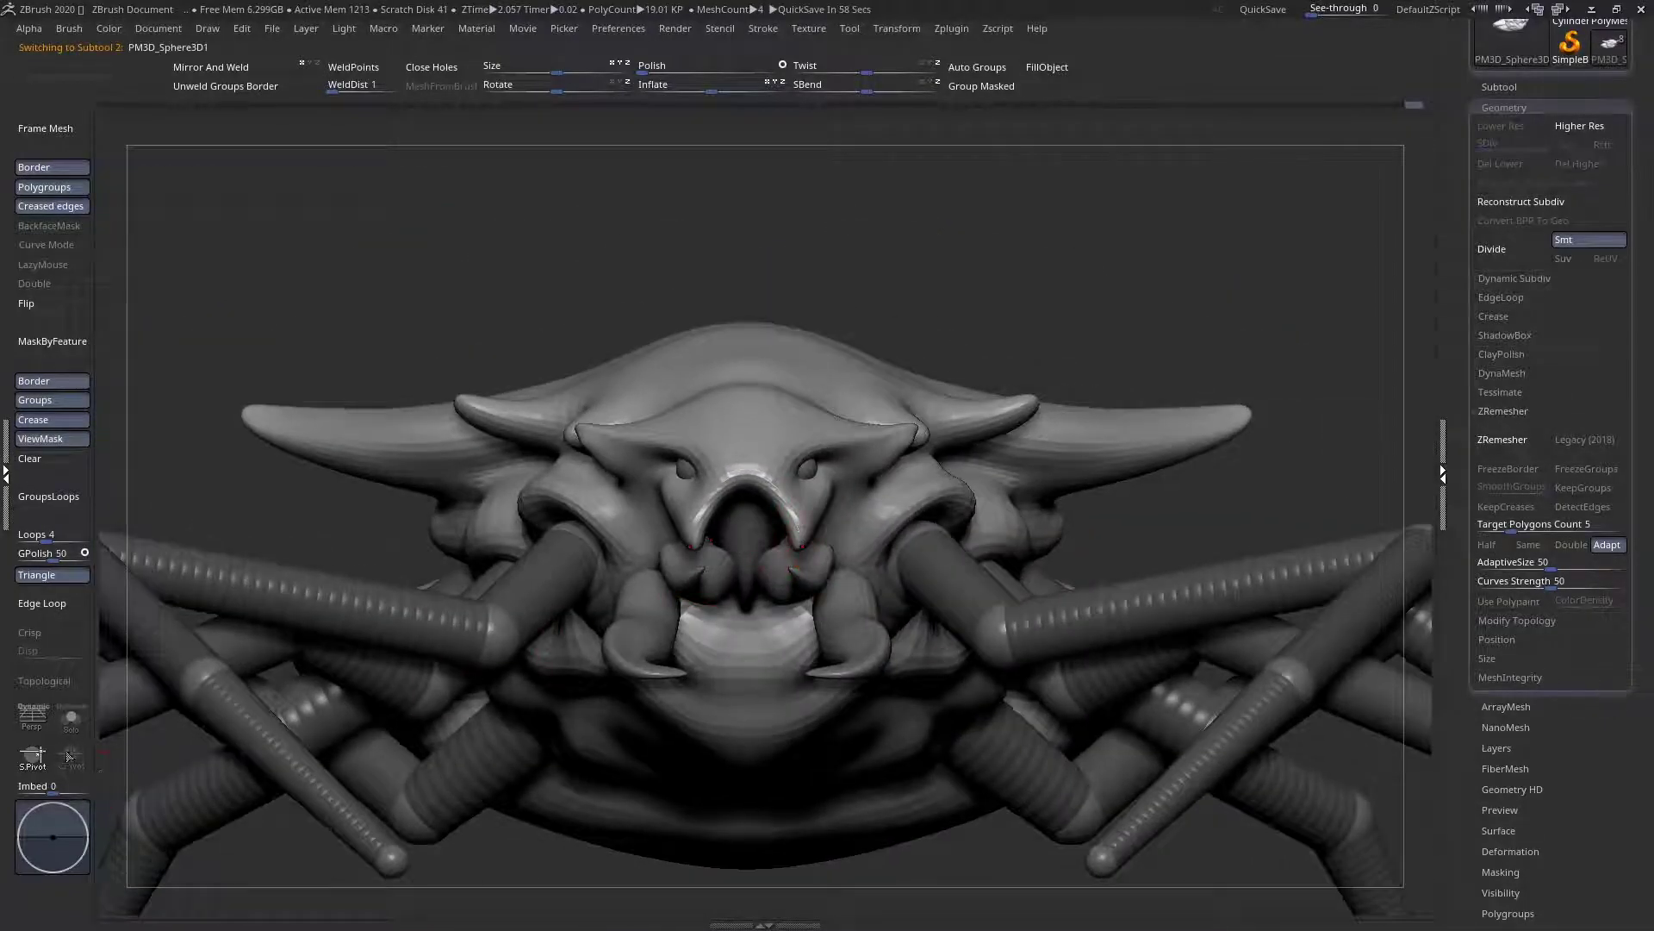
{"action": "left_click", "coordinate": [71, 722]}
{"action": "key", "text": "space"}
{"action": "left_click", "coordinate": [640, 570]}
{"action": "left_click", "coordinate": [1077, 635]}
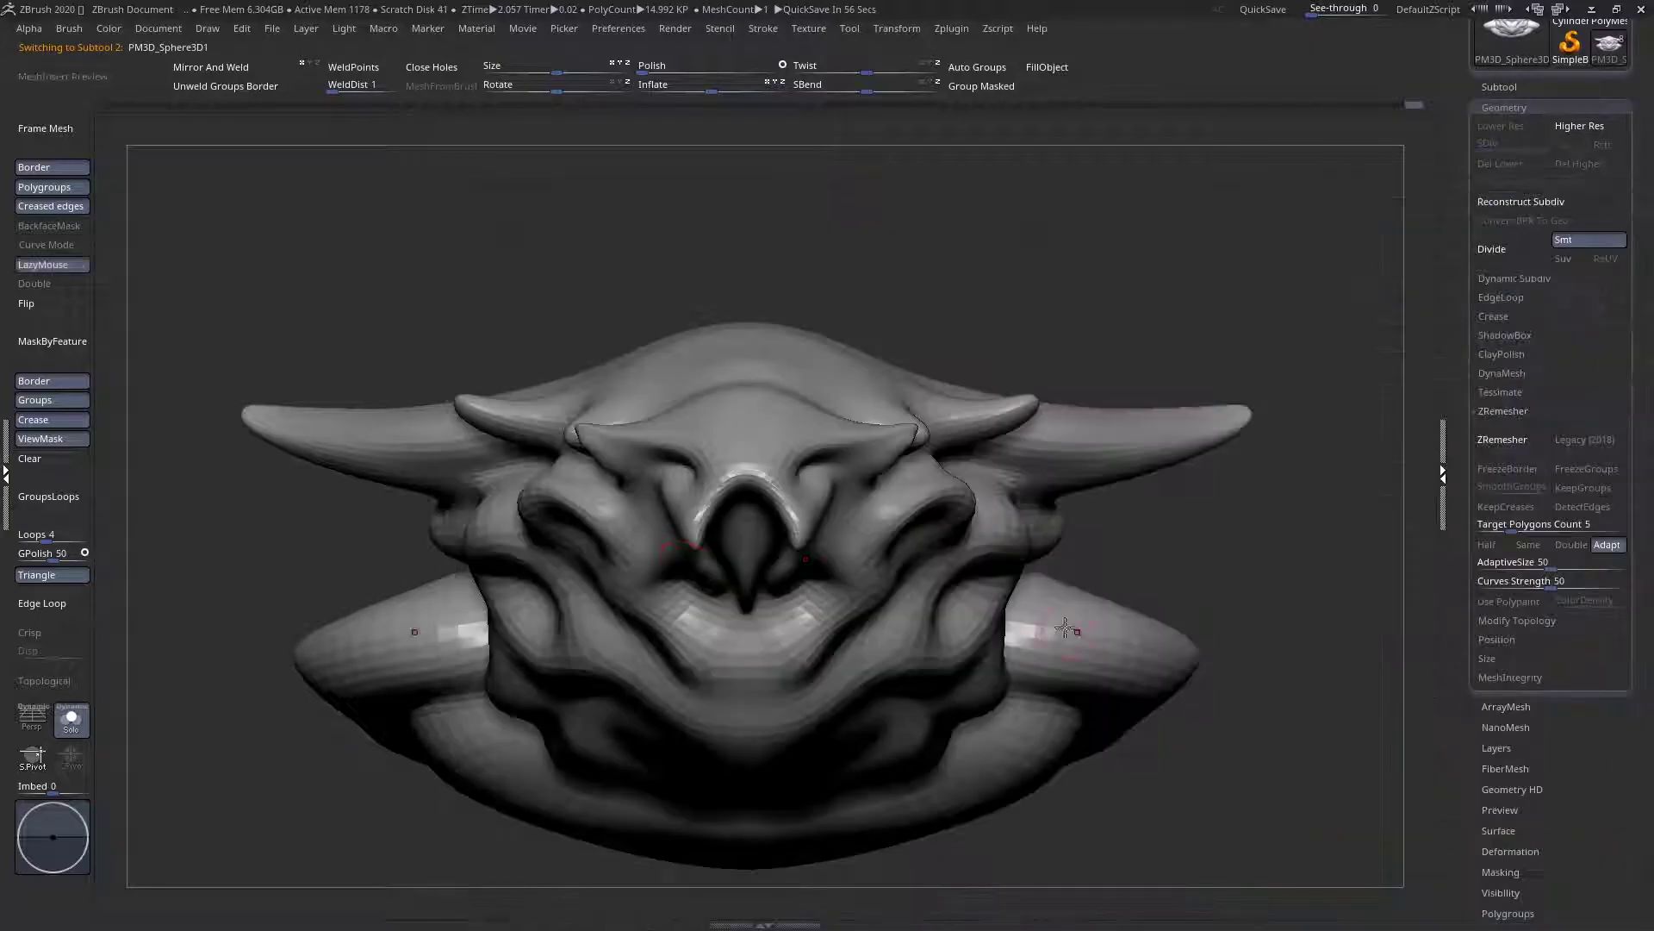
{"action": "right_click_drag", "start_coordinate": [892, 485], "coordinate": [896, 560], "text": "ctrl"}
{"action": "right_click_drag", "start_coordinate": [802, 588], "coordinate": [788, 549]}
{"action": "key", "text": "space"}
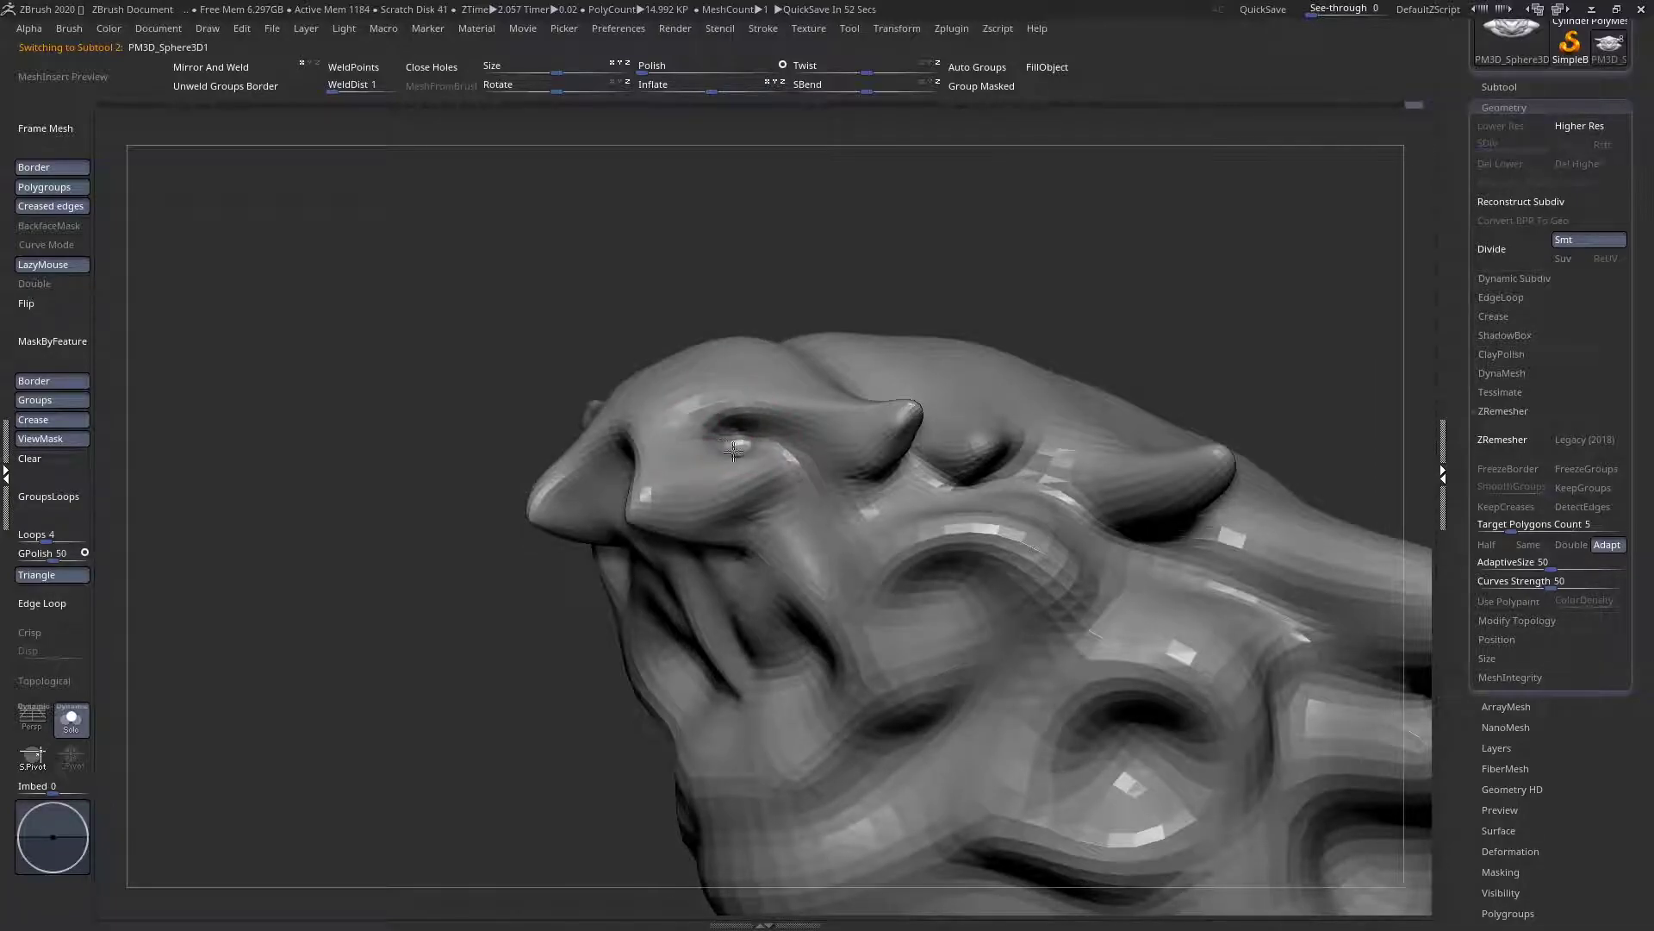
Carve creases around the eye, along the brow and around the beak with the Dam Standard brush
{"action": "right_click_drag", "start_coordinate": [763, 466], "coordinate": [668, 525]}
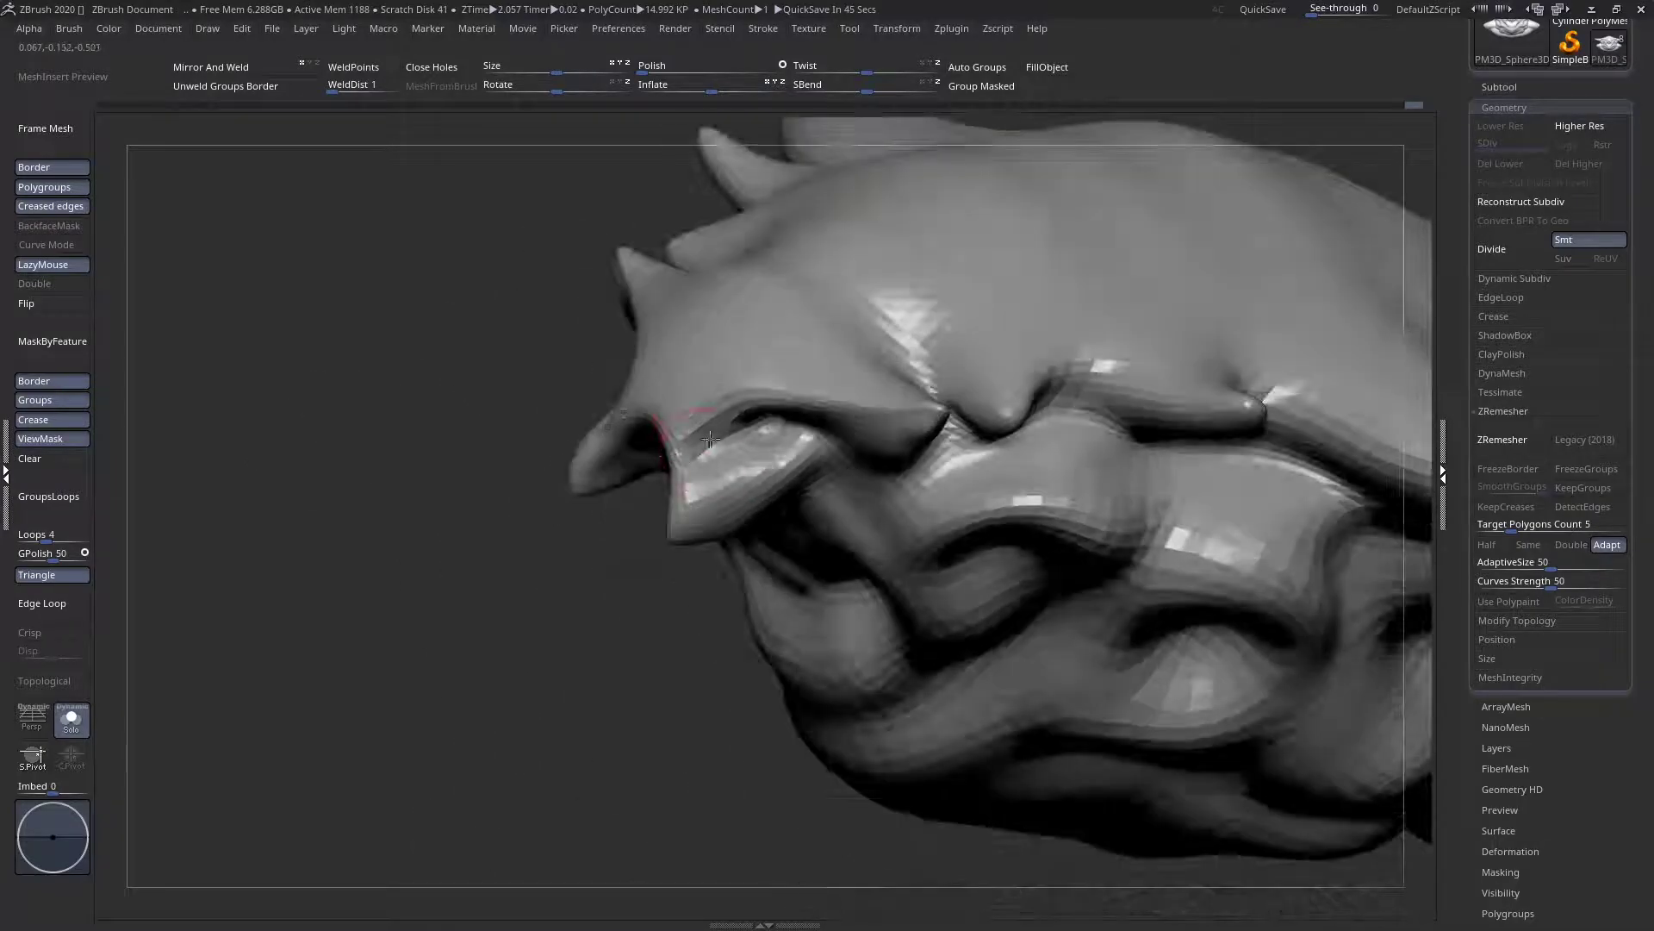
{"action": "right_click_drag", "start_coordinate": [736, 433], "coordinate": [766, 490]}
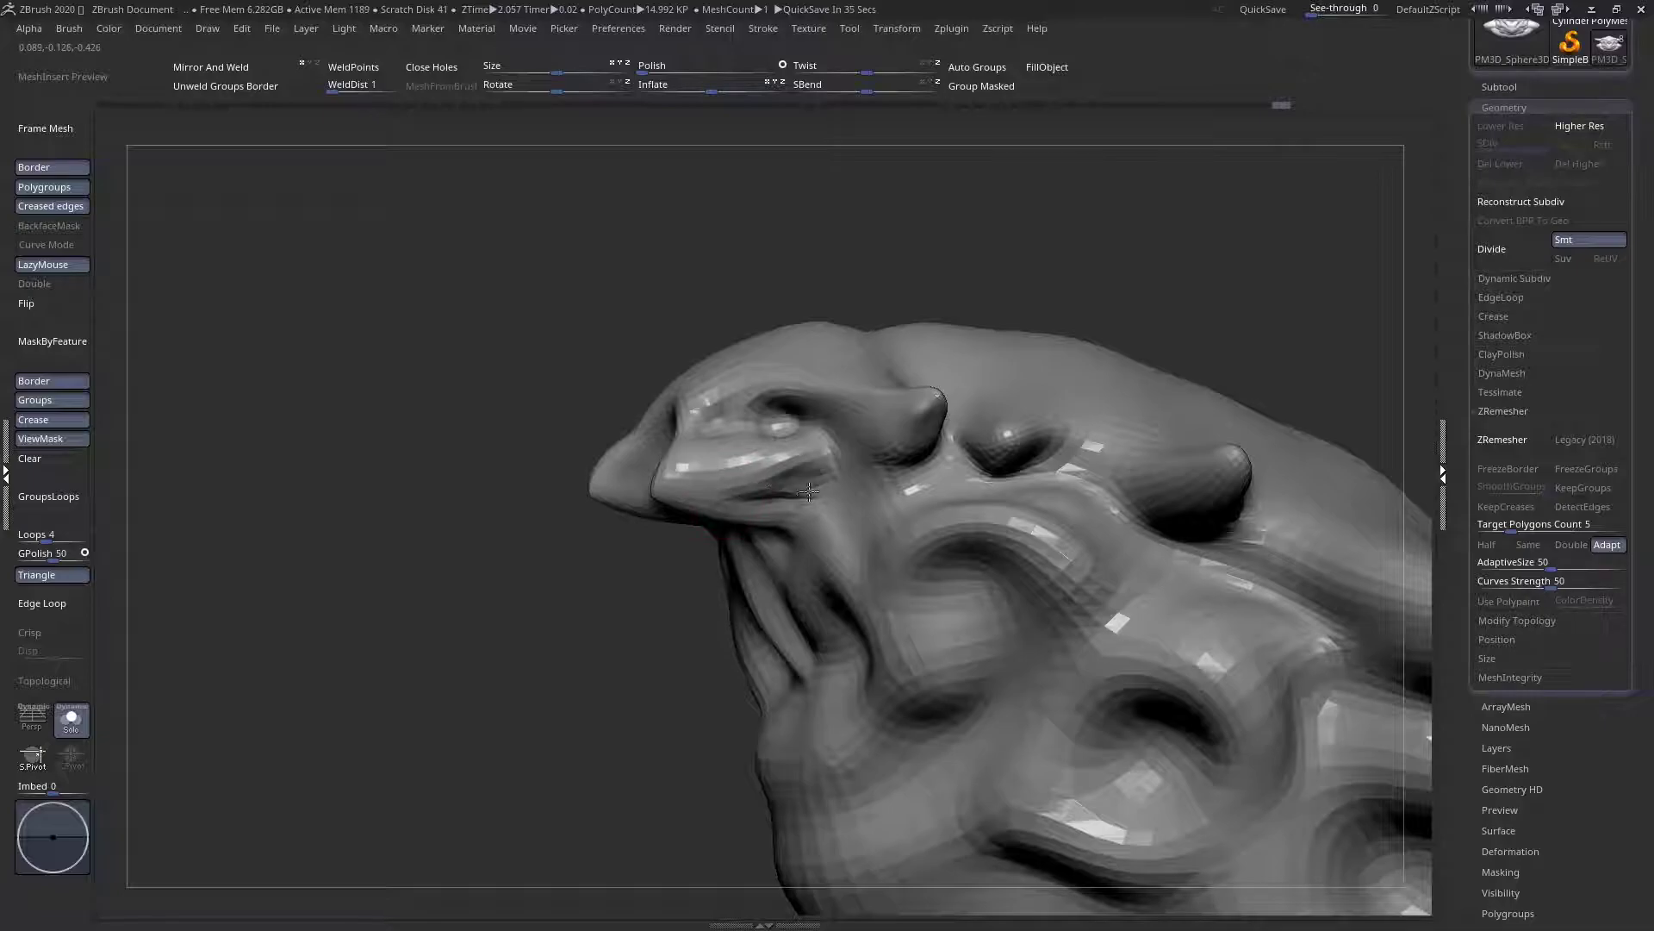
{"action": "right_click_drag", "start_coordinate": [788, 502], "coordinate": [675, 357]}
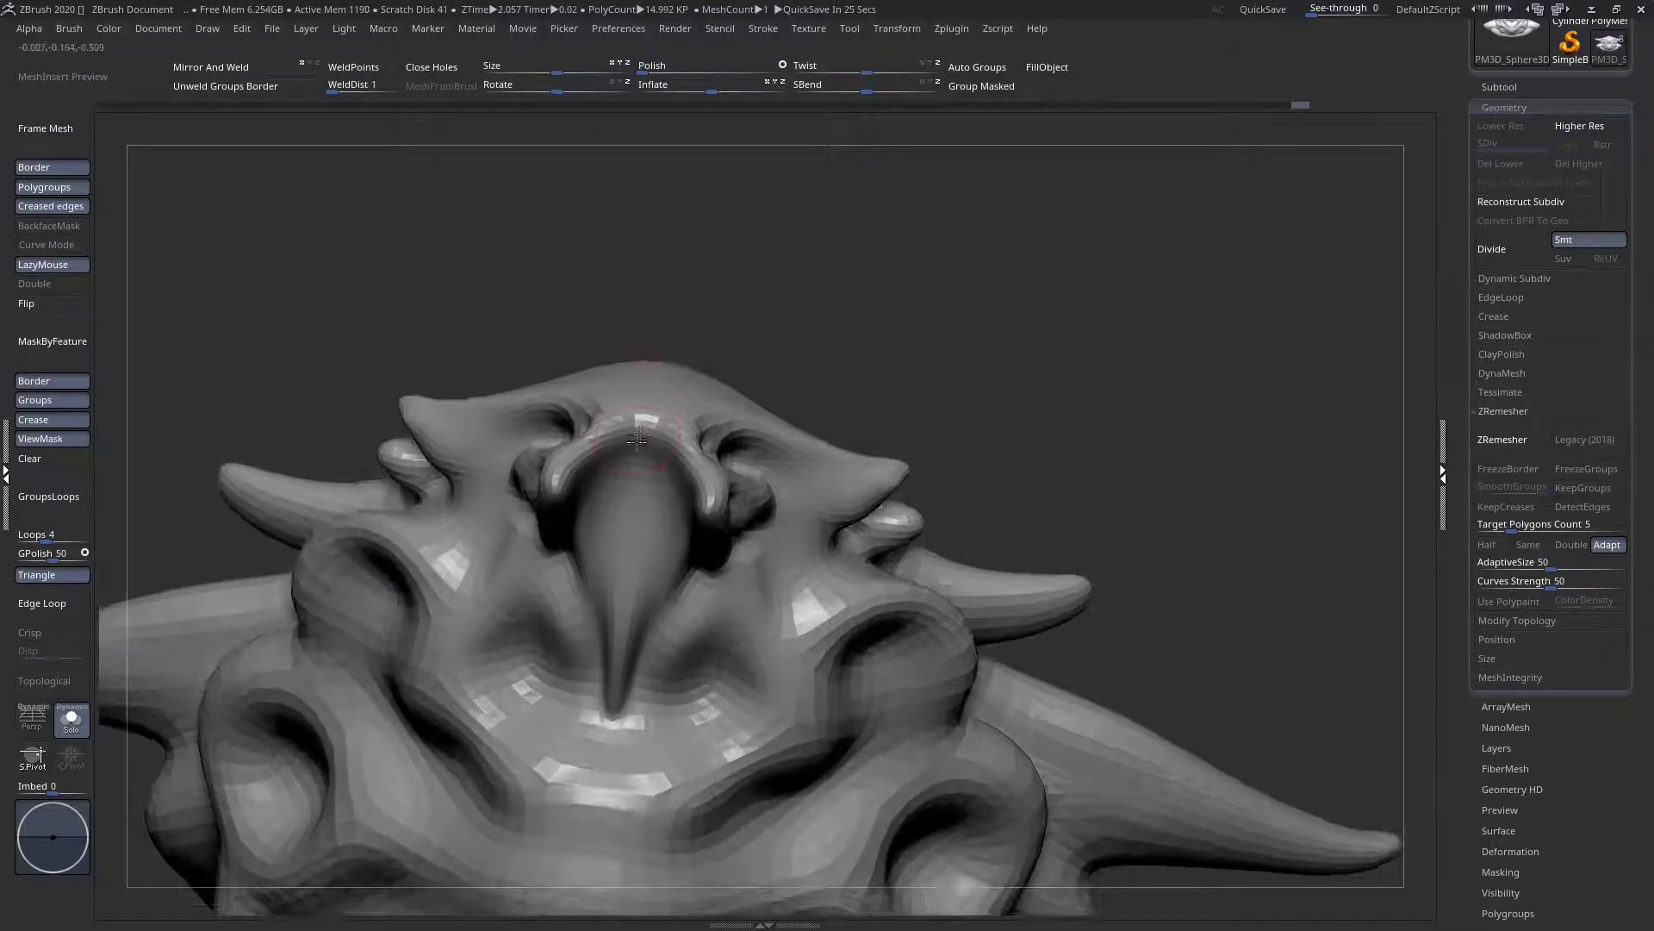
{"action": "right_click_drag", "start_coordinate": [662, 430], "coordinate": [818, 492]}
Carve a groove across the top of the shell between the head and the first body spikes
{"action": "left_click_drag", "start_coordinate": [851, 571], "coordinate": [826, 575]}
{"action": "right_click_drag", "start_coordinate": [903, 551], "coordinate": [945, 571]}
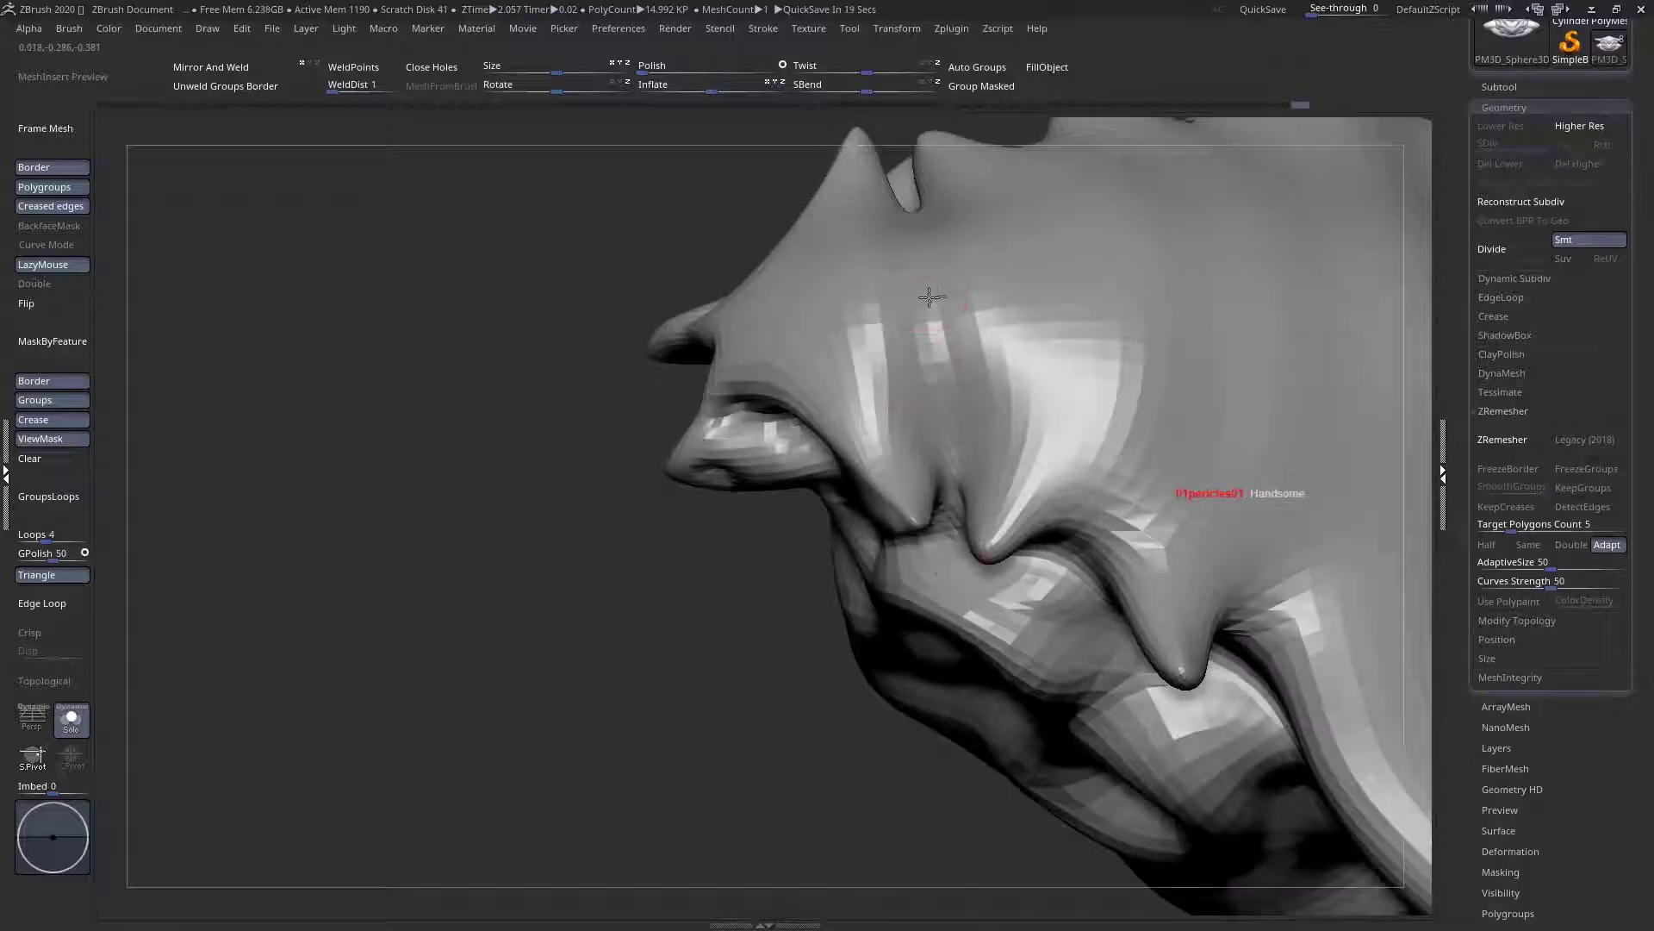
{"action": "left_click_drag", "start_coordinate": [919, 290], "coordinate": [926, 357]}
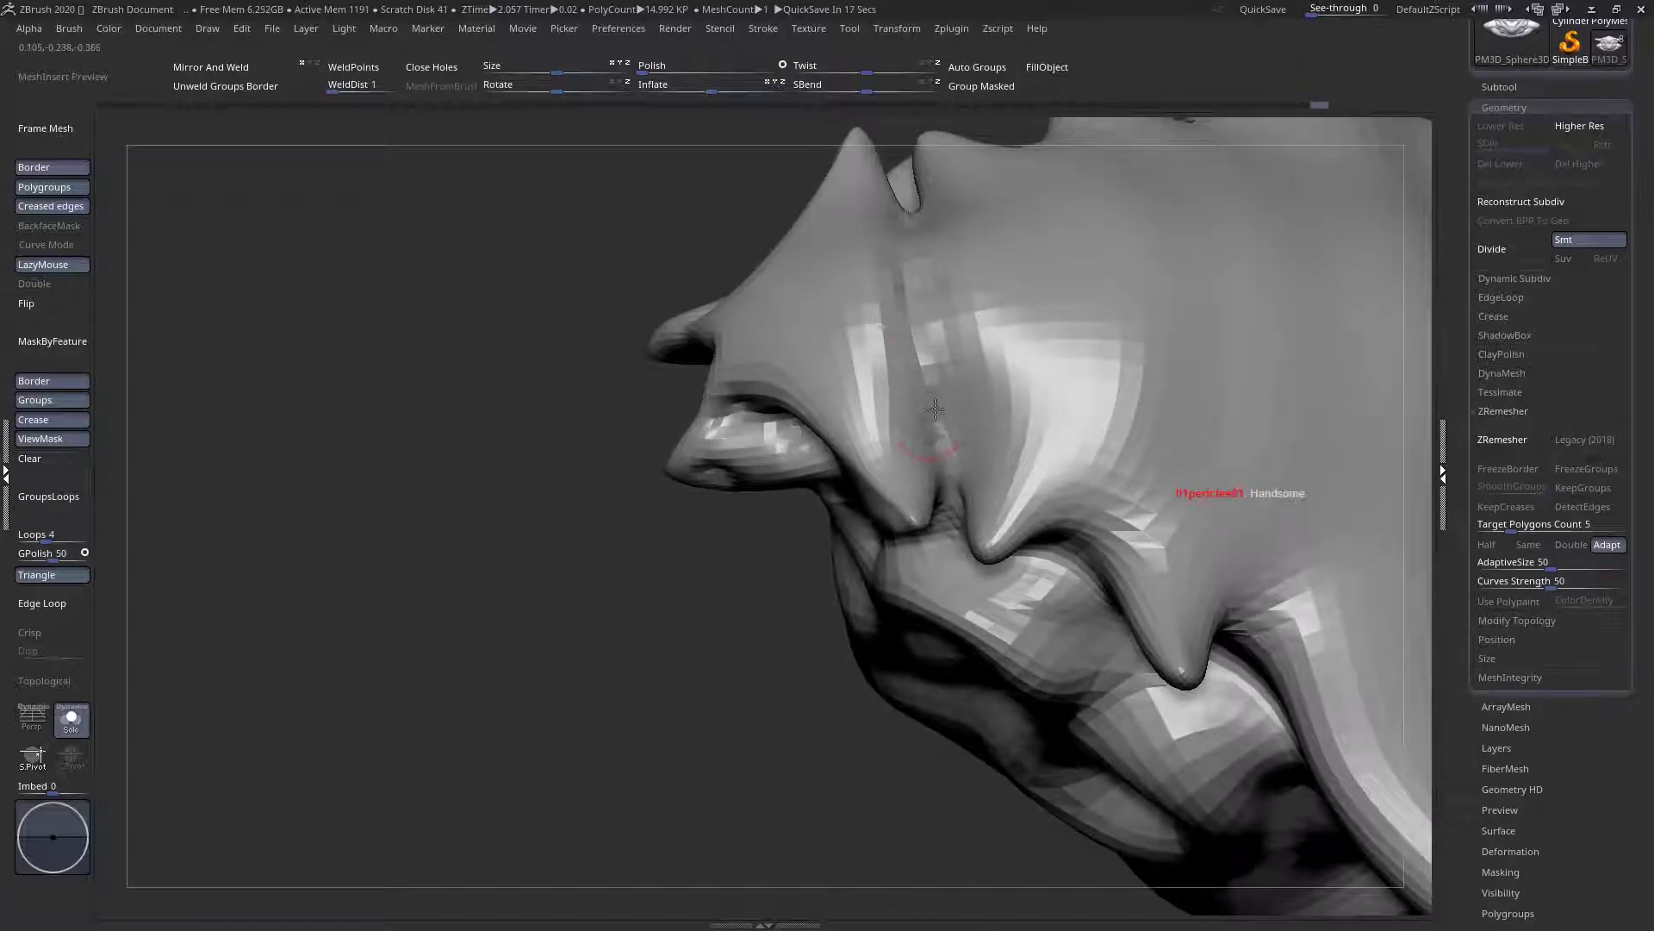
{"action": "right_click_drag", "start_coordinate": [933, 407], "coordinate": [948, 344]}
Carve creases into the underside of the head around the beak and mouth opening
{"action": "right_click_drag", "start_coordinate": [909, 570], "coordinate": [605, 640]}
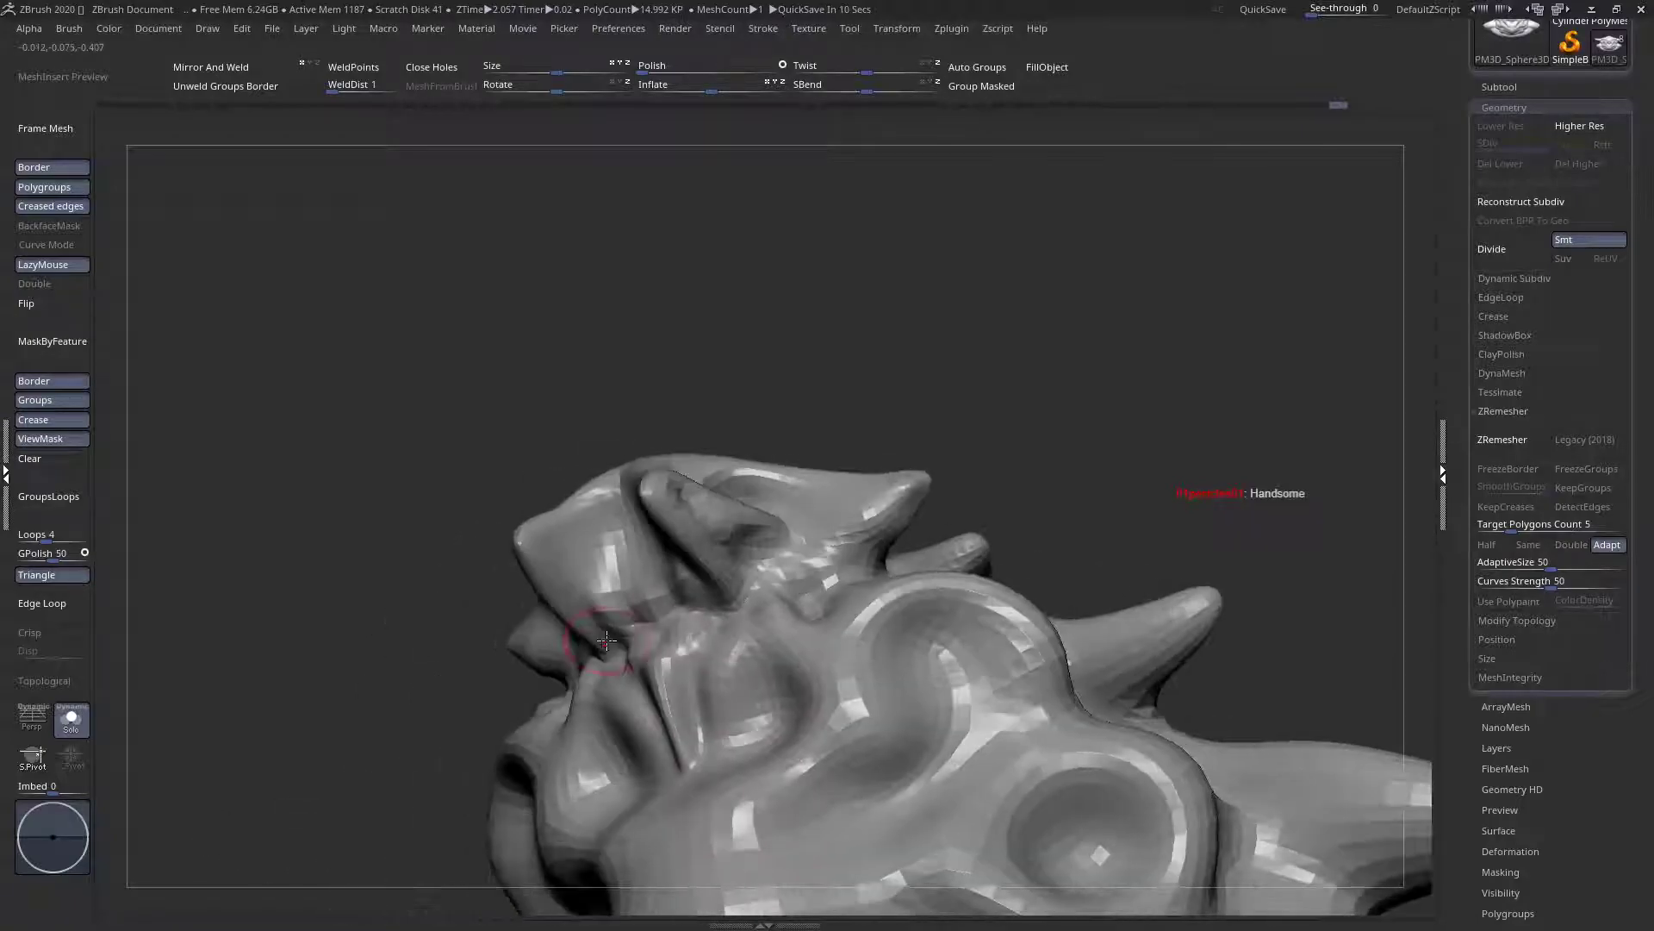
{"action": "mouse_move", "coordinate": [708, 638]}
{"action": "right_mouse_down"}
{"action": "mouse_move", "coordinate": [730, 564]}
{"action": "mouse_move", "coordinate": [709, 500]}
{"action": "right_mouse_up"}
{"action": "right_click", "coordinate": [707, 516]}
{"action": "left_click", "coordinate": [670, 512]}
{"action": "left_click", "coordinate": [765, 519]}
Resize the Dam Standard brush and carve folds into the lower edge of the mouth beneath the beak
{"action": "key", "text": "space"}
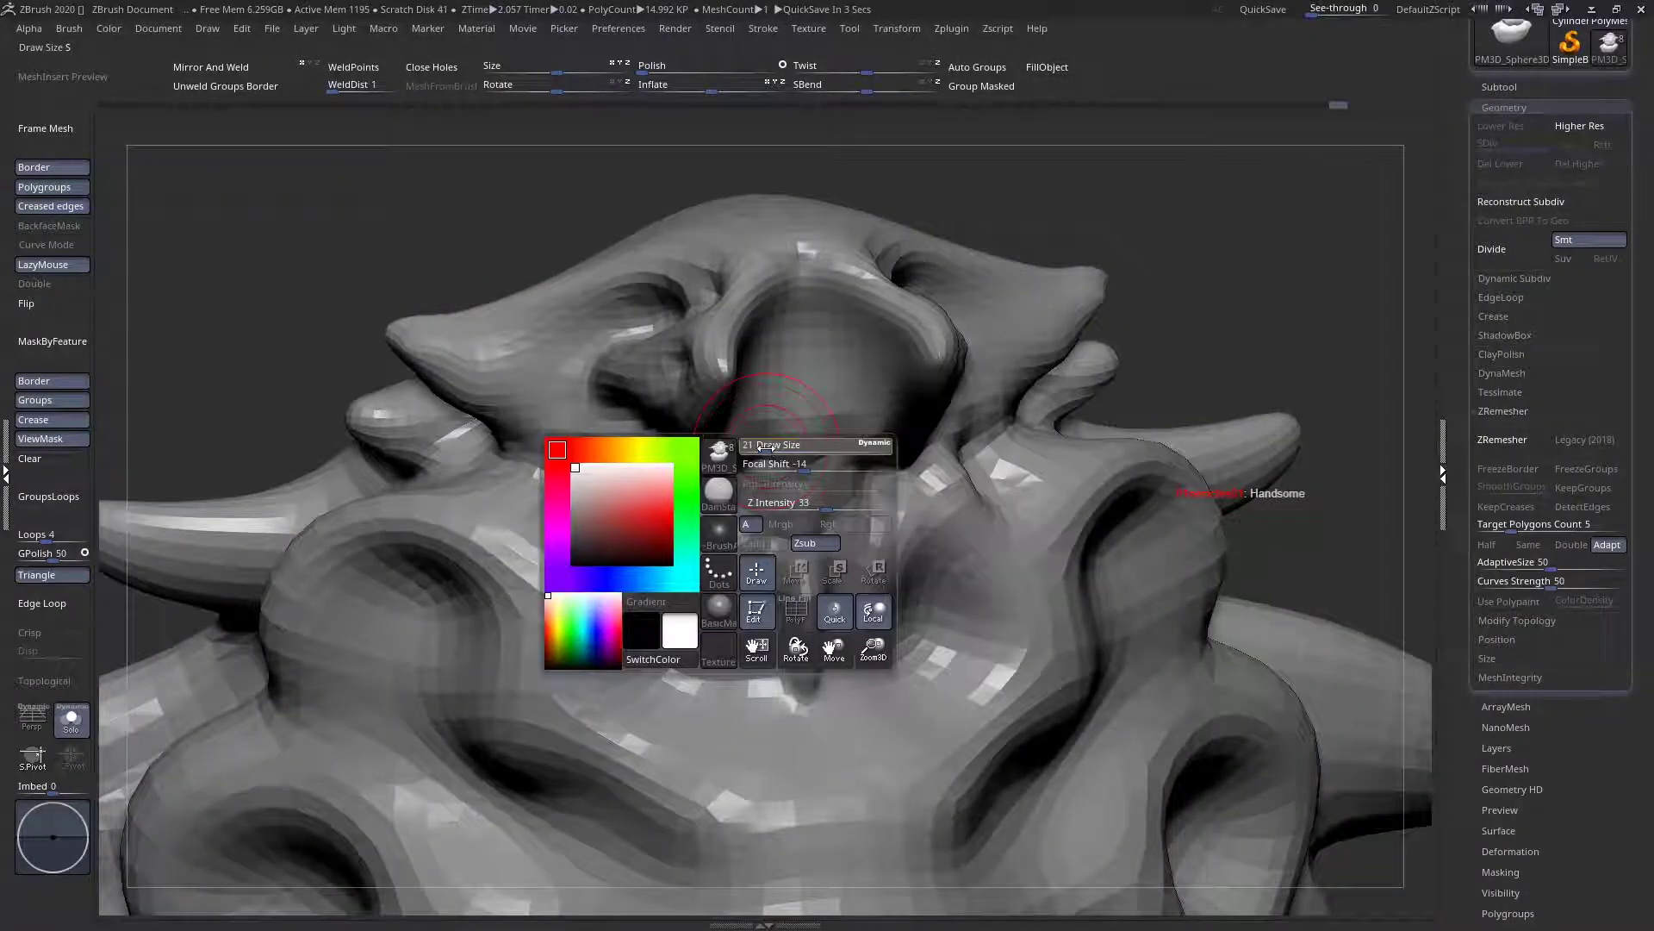
{"action": "right_click_drag", "start_coordinate": [683, 510], "coordinate": [679, 450]}
{"action": "key", "text": "s"}
{"action": "left_click", "coordinate": [678, 446]}
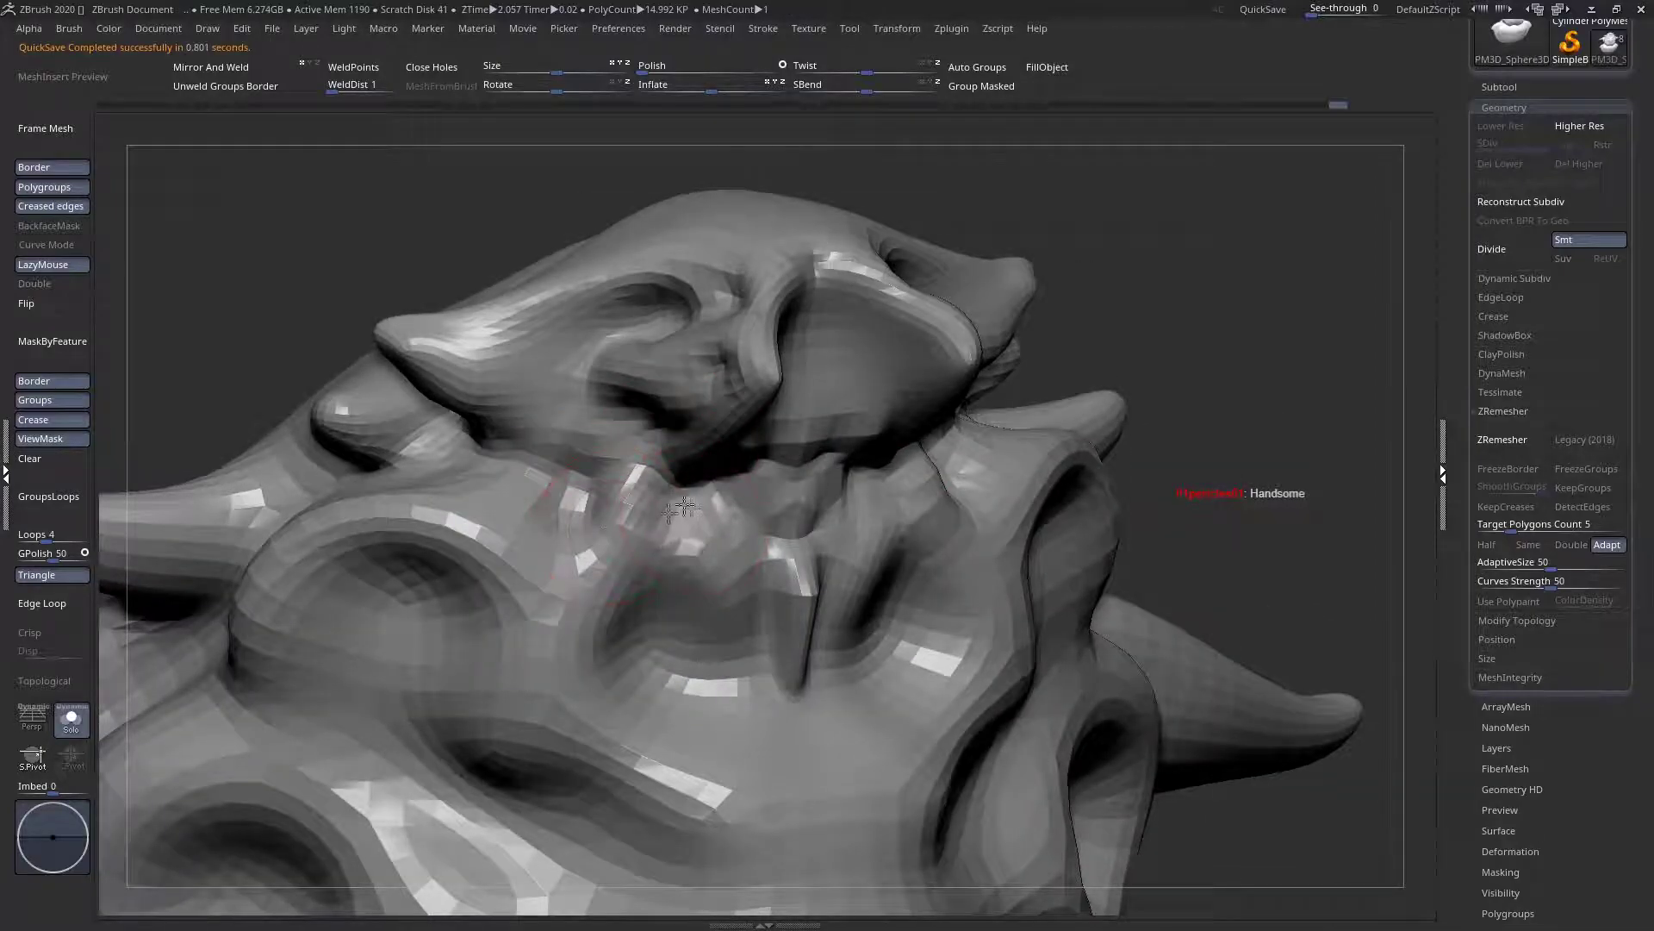
{"action": "right_click_drag", "start_coordinate": [739, 460], "coordinate": [691, 479]}
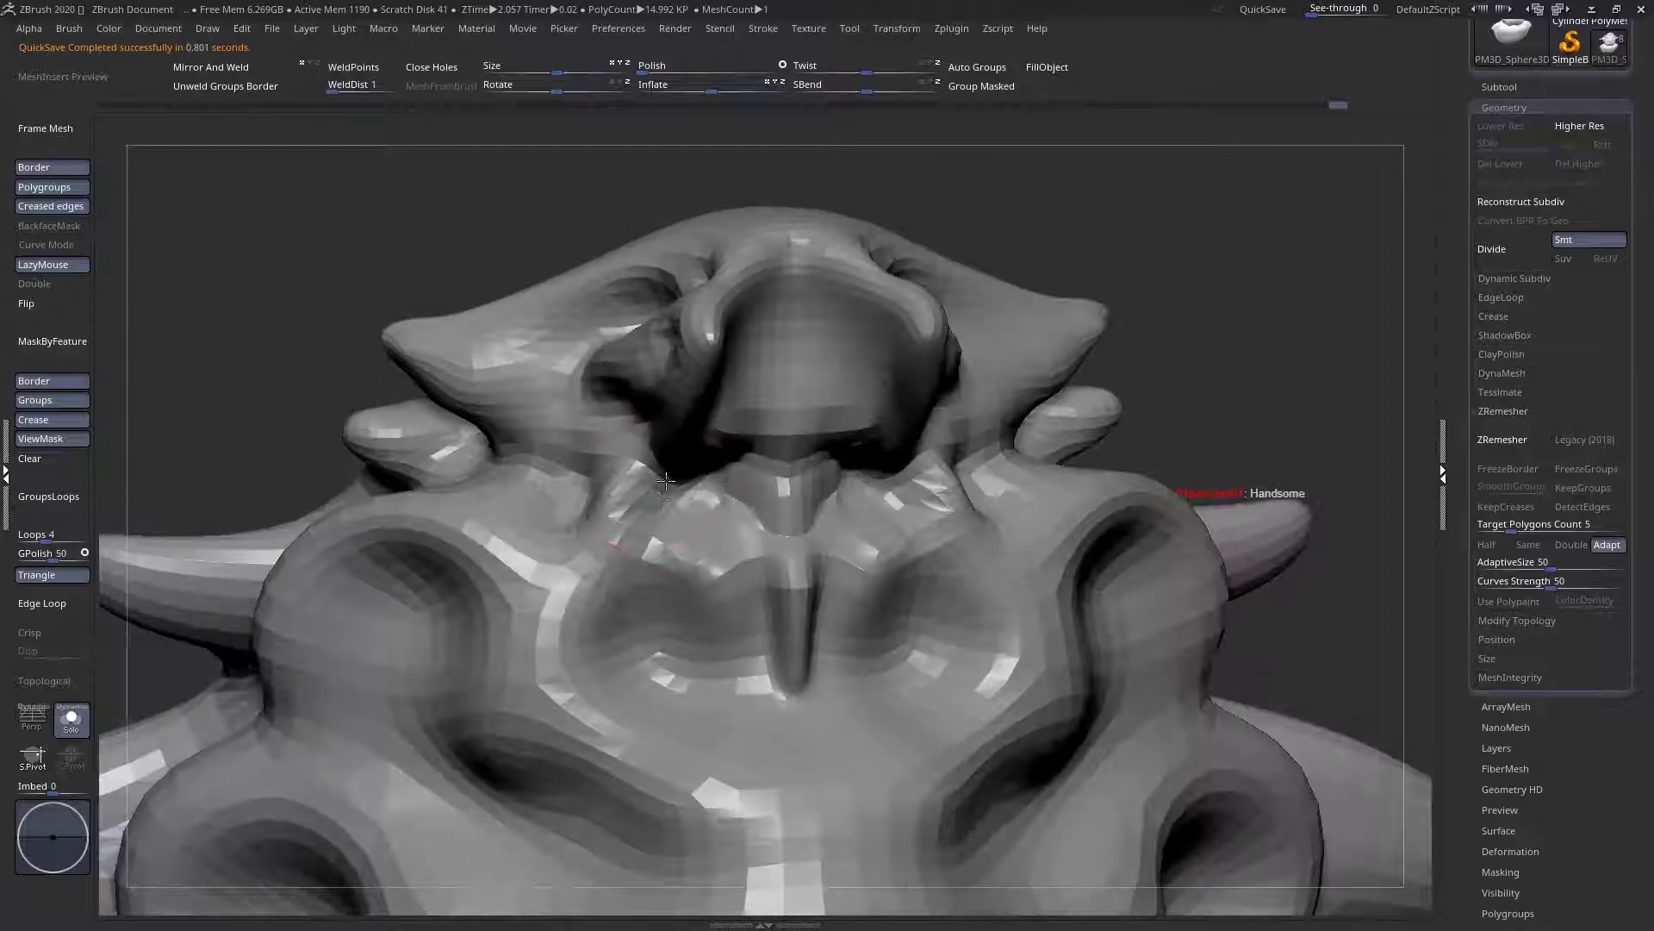
{"action": "mouse_move", "coordinate": [689, 480]}
{"action": "left_mouse_down"}
{"action": "mouse_move", "coordinate": [722, 505]}
{"action": "mouse_move", "coordinate": [746, 485]}
{"action": "left_mouse_up"}
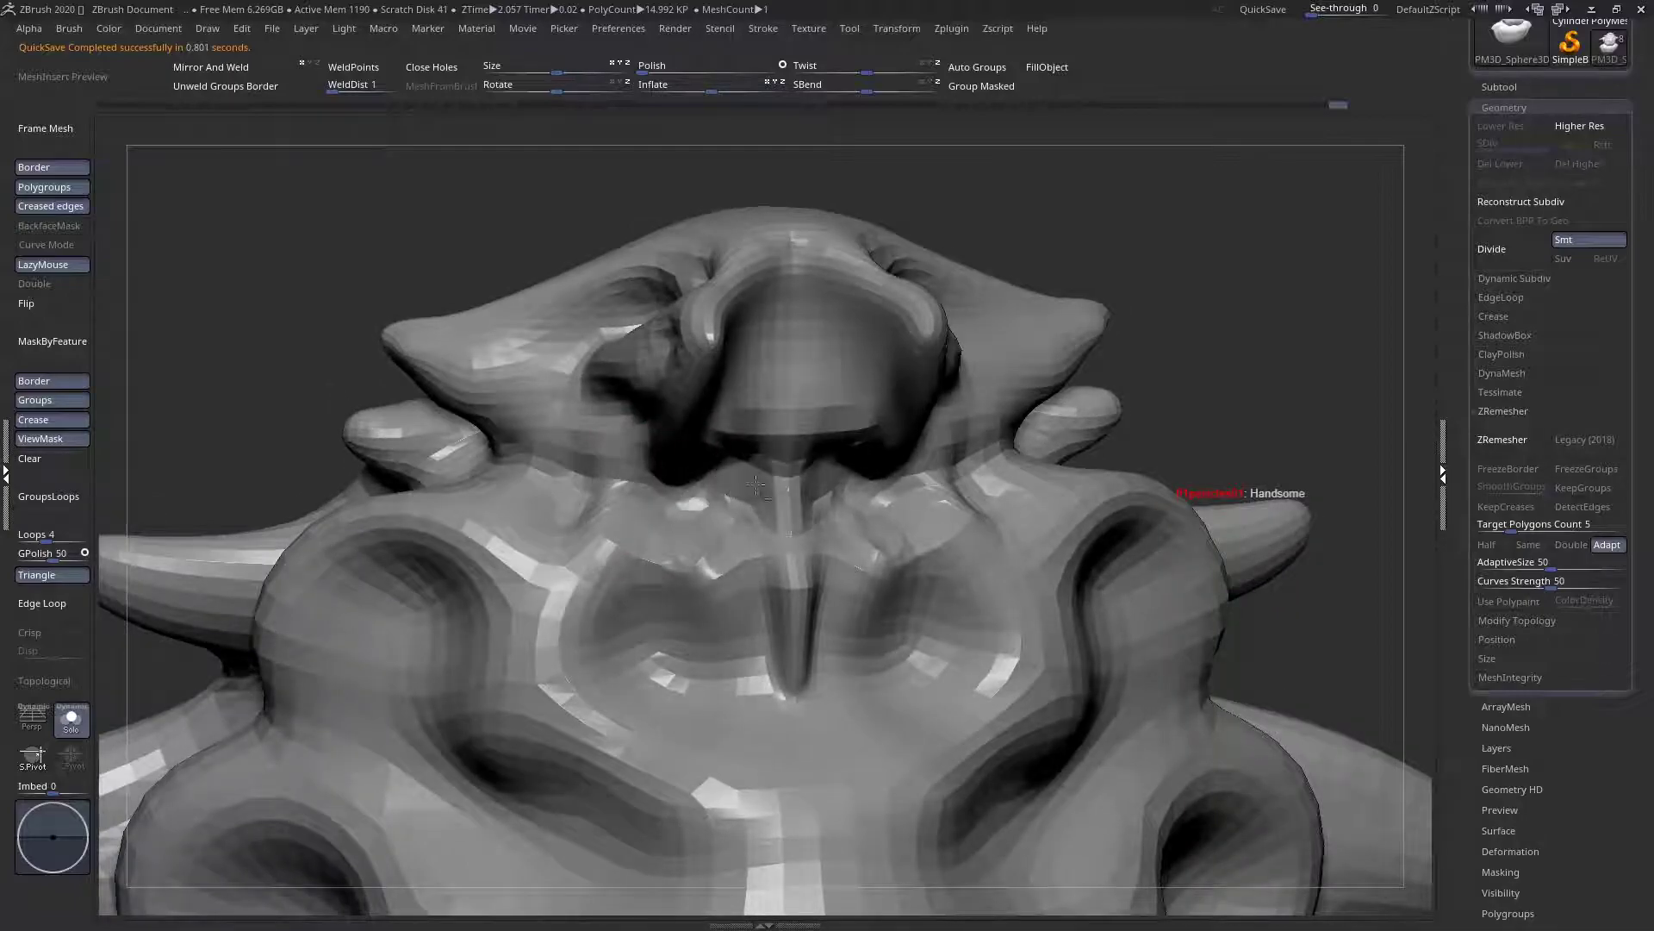
Save the creature tool to disk
{"action": "right_click_drag", "start_coordinate": [720, 512], "coordinate": [769, 480]}
{"action": "left_click_drag", "start_coordinate": [1612, 89], "coordinate": [1612, 298]}
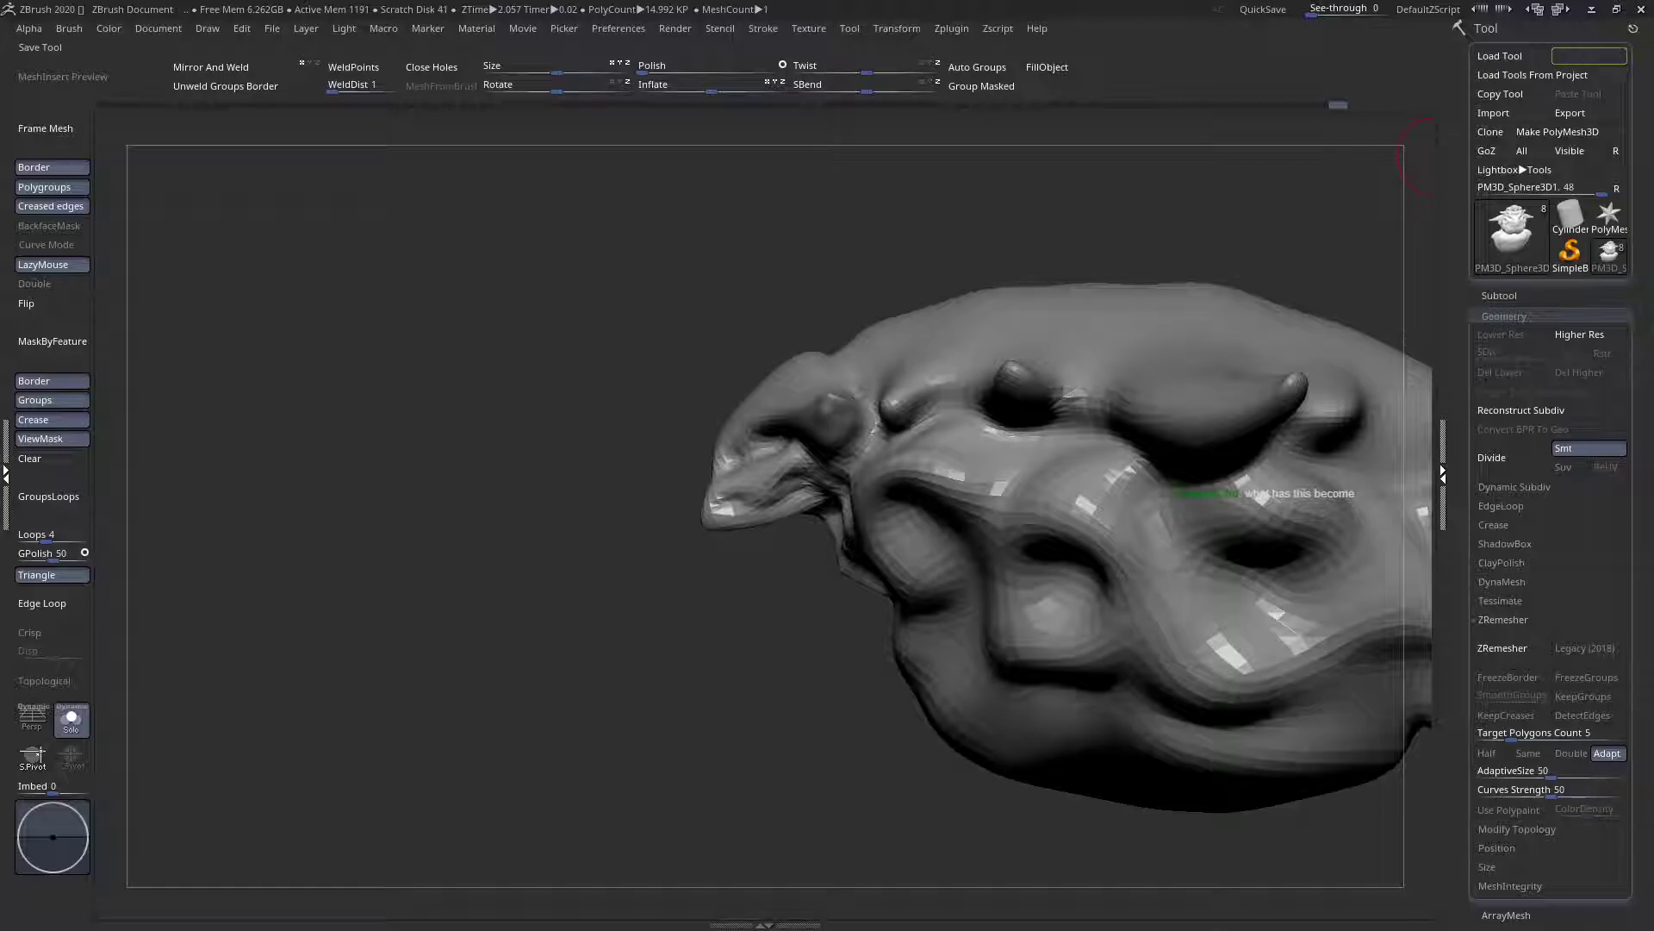
Refine the creases on the side of the beak with a resized Dam Standard brush
{"action": "mouse_move", "coordinate": [694, 473]}
{"action": "left_mouse_down"}
{"action": "mouse_move", "coordinate": [717, 479]}
{"action": "mouse_move", "coordinate": [736, 442]}
{"action": "left_mouse_up"}
{"action": "key", "text": "space"}
{"action": "left_click", "coordinate": [562, 474]}
{"action": "left_click", "coordinate": [893, 613]}
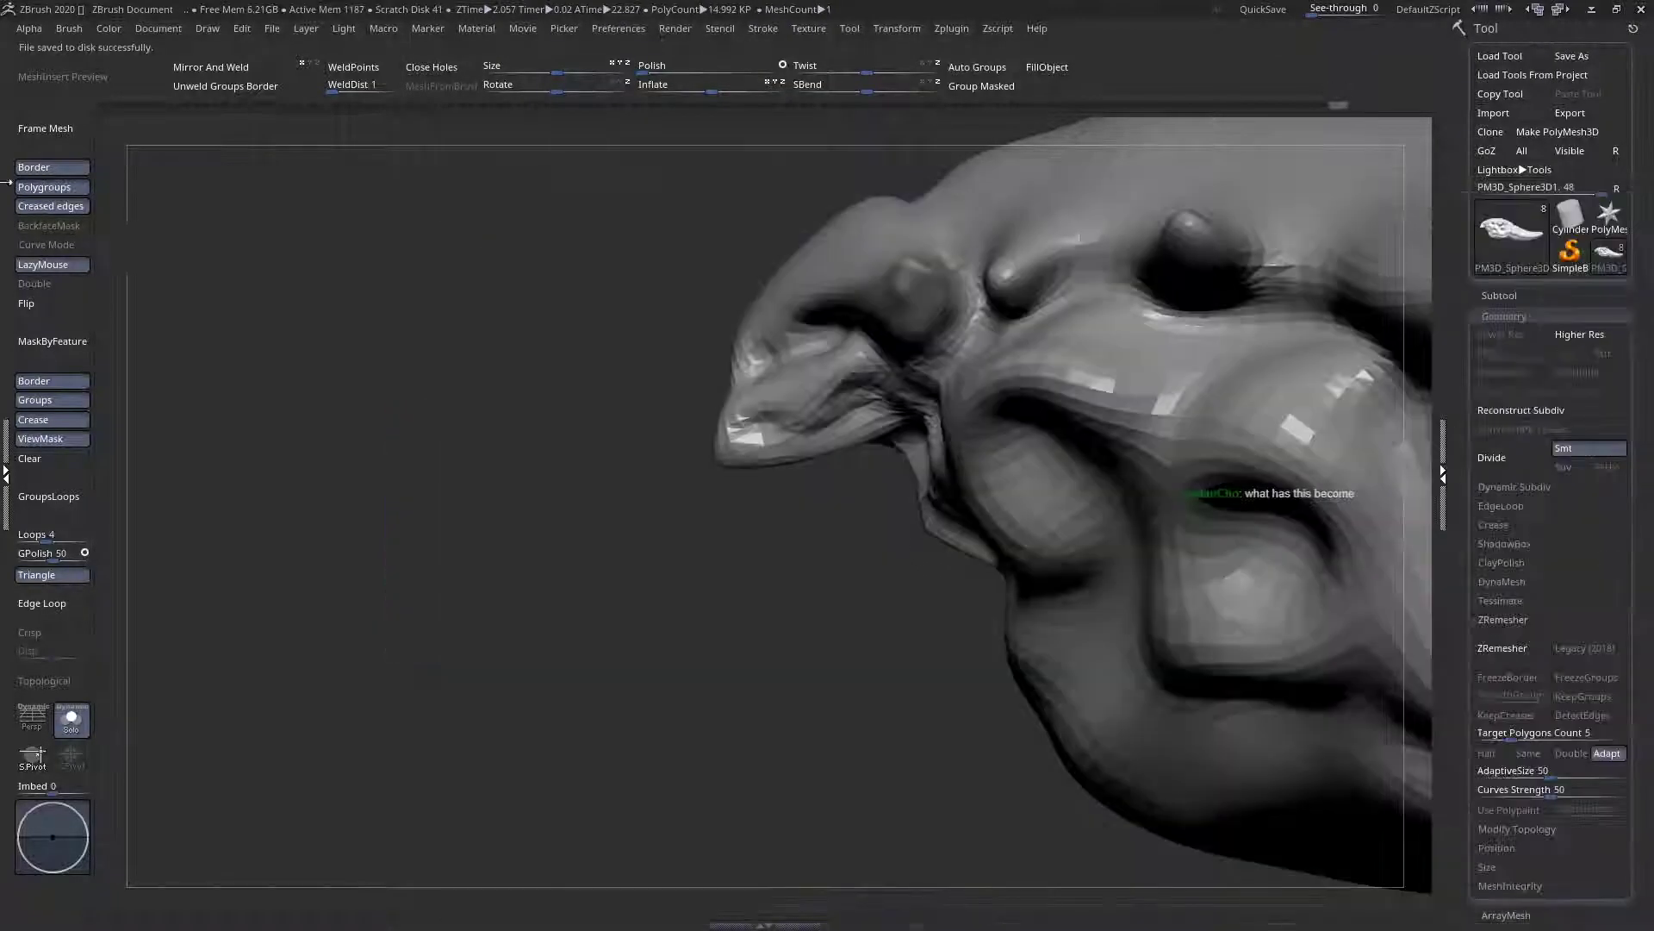
Adjust the draw size and carve creases along the side of the head between the horn bases and the sockets
{"action": "right_click_drag", "start_coordinate": [919, 461], "coordinate": [764, 333], "text": "ctrl"}
{"action": "mouse_move", "coordinate": [999, 482]}
{"action": "right_mouse_down", "text": "alt"}
{"action": "mouse_move", "coordinate": [806, 466]}
{"action": "mouse_move", "coordinate": [810, 429]}
{"action": "right_mouse_up", "text": "alt"}
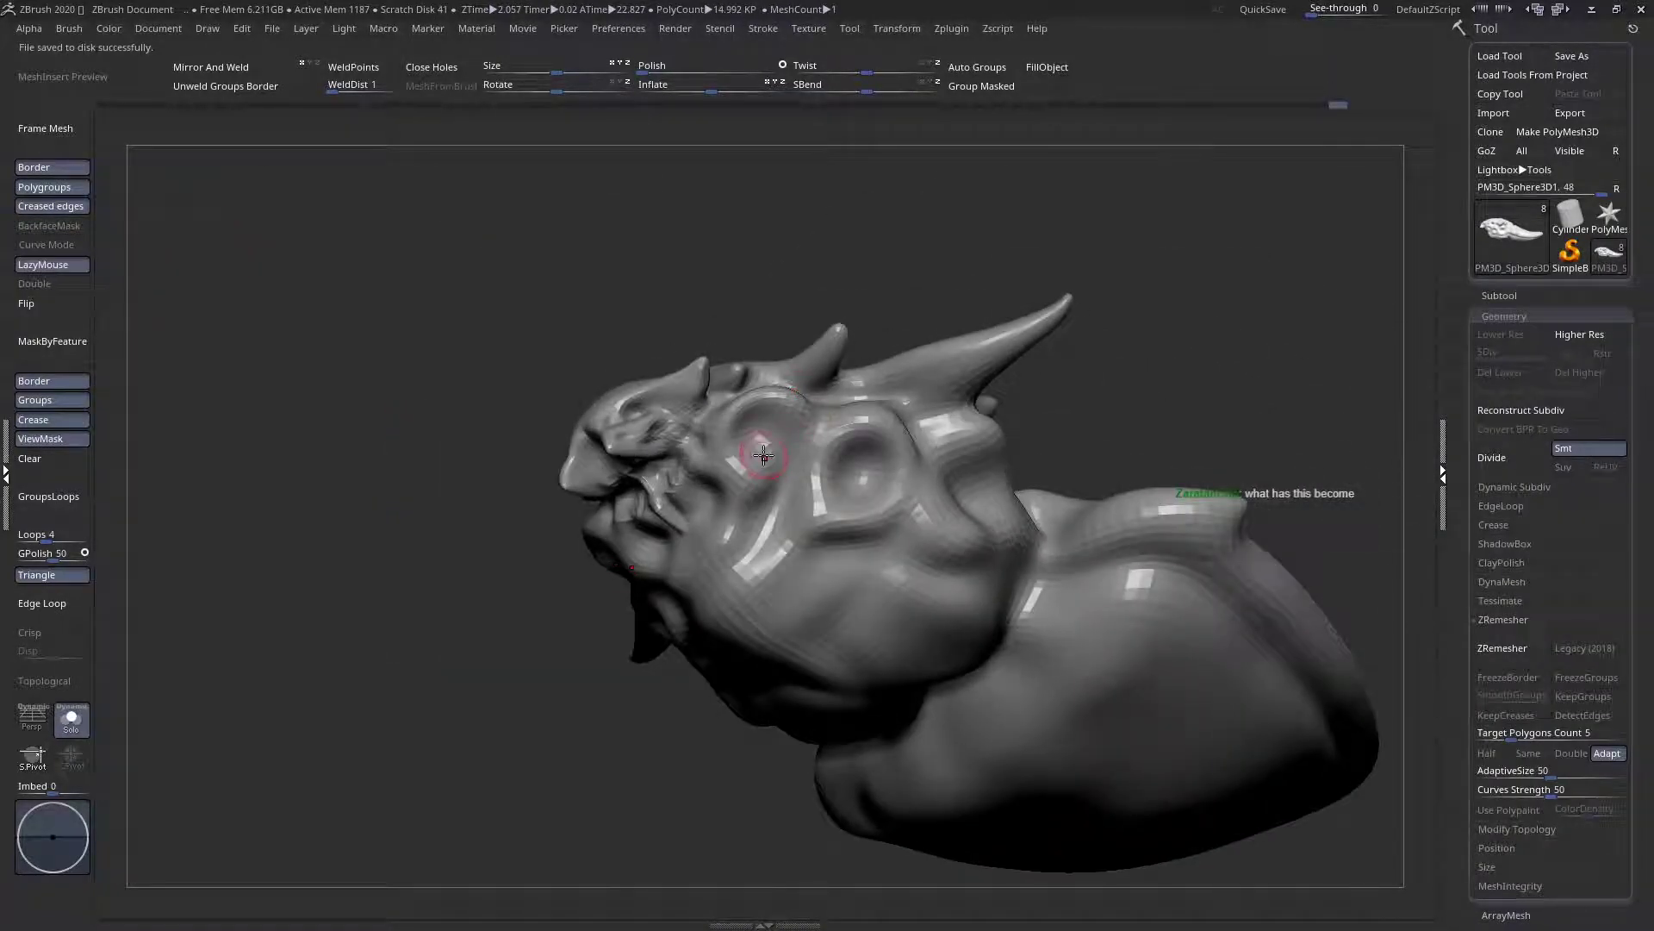
{"action": "right_click_drag", "start_coordinate": [747, 488], "coordinate": [788, 423], "text": "ctrl"}
{"action": "key", "text": "space"}
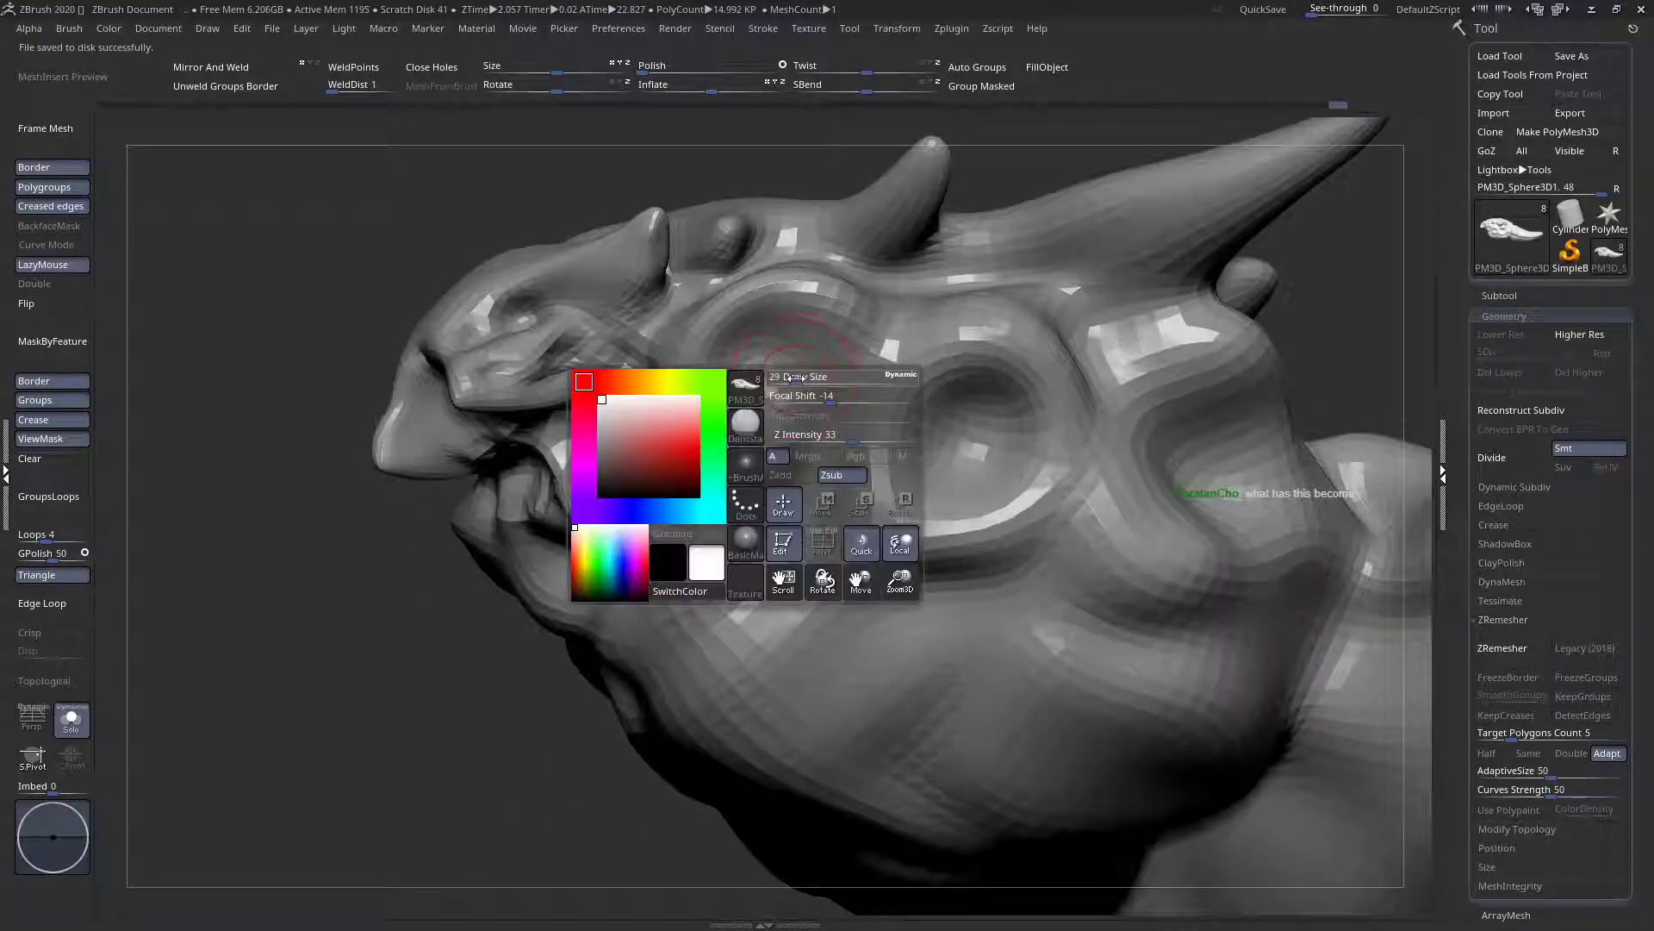
{"action": "left_click_drag", "start_coordinate": [783, 354], "coordinate": [737, 382]}
{"action": "right_click_drag", "start_coordinate": [741, 414], "coordinate": [750, 491]}
{"action": "mouse_move", "coordinate": [771, 219]}
{"action": "left_mouse_down"}
{"action": "mouse_move", "coordinate": [795, 202]}
{"action": "mouse_move", "coordinate": [849, 211]}
{"action": "left_mouse_up"}
{"action": "right_click_drag", "start_coordinate": [786, 221], "coordinate": [766, 217]}
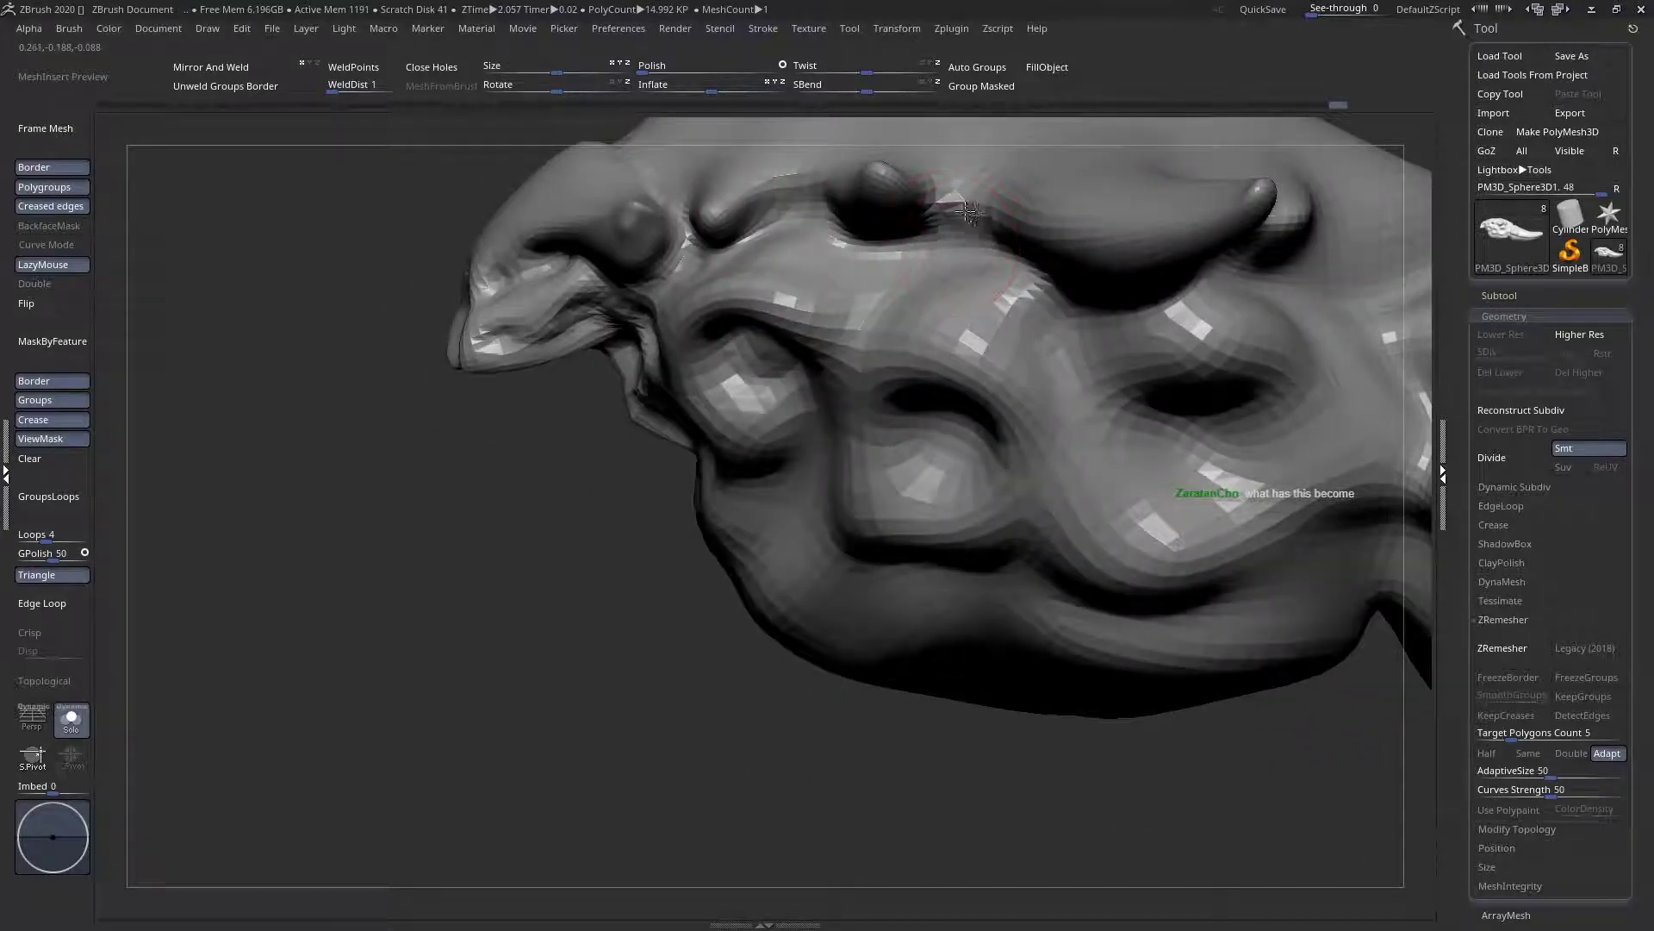
{"action": "mouse_move", "coordinate": [854, 292]}
{"action": "right_mouse_down"}
{"action": "mouse_move", "coordinate": [875, 289]}
{"action": "mouse_move", "coordinate": [797, 278]}
{"action": "mouse_move", "coordinate": [676, 374]}
{"action": "mouse_move", "coordinate": [810, 410]}
{"action": "mouse_move", "coordinate": [784, 430]}
{"action": "mouse_move", "coordinate": [719, 406]}
{"action": "mouse_move", "coordinate": [676, 334]}
{"action": "right_mouse_up"}
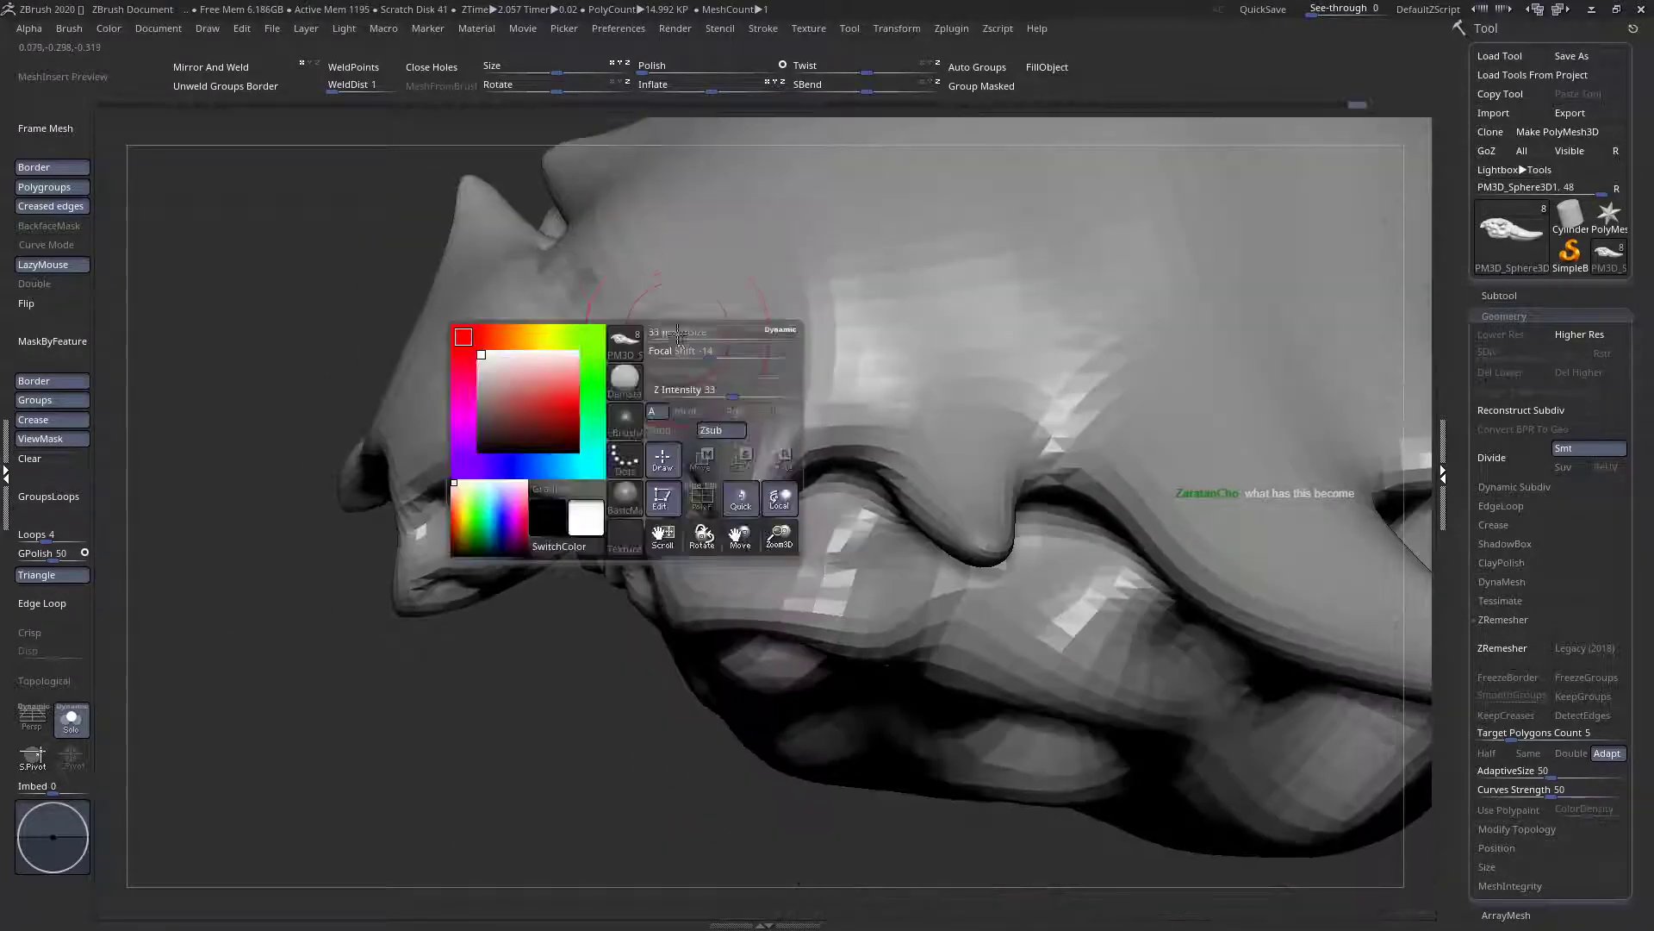
Resize the brush and carve a groove across the head behind the front beak plate and its side spikes
{"action": "right_click", "coordinate": [677, 334]}
{"action": "right_click_drag", "start_coordinate": [718, 624], "coordinate": [653, 479]}
{"action": "mouse_move", "coordinate": [702, 461]}
{"action": "left_mouse_down"}
{"action": "mouse_move", "coordinate": [670, 438]}
{"action": "mouse_move", "coordinate": [684, 478]}
{"action": "left_mouse_up"}
{"action": "mouse_move", "coordinate": [683, 479]}
{"action": "right_mouse_down"}
{"action": "mouse_move", "coordinate": [698, 448]}
{"action": "mouse_move", "coordinate": [681, 414]}
{"action": "right_mouse_up"}
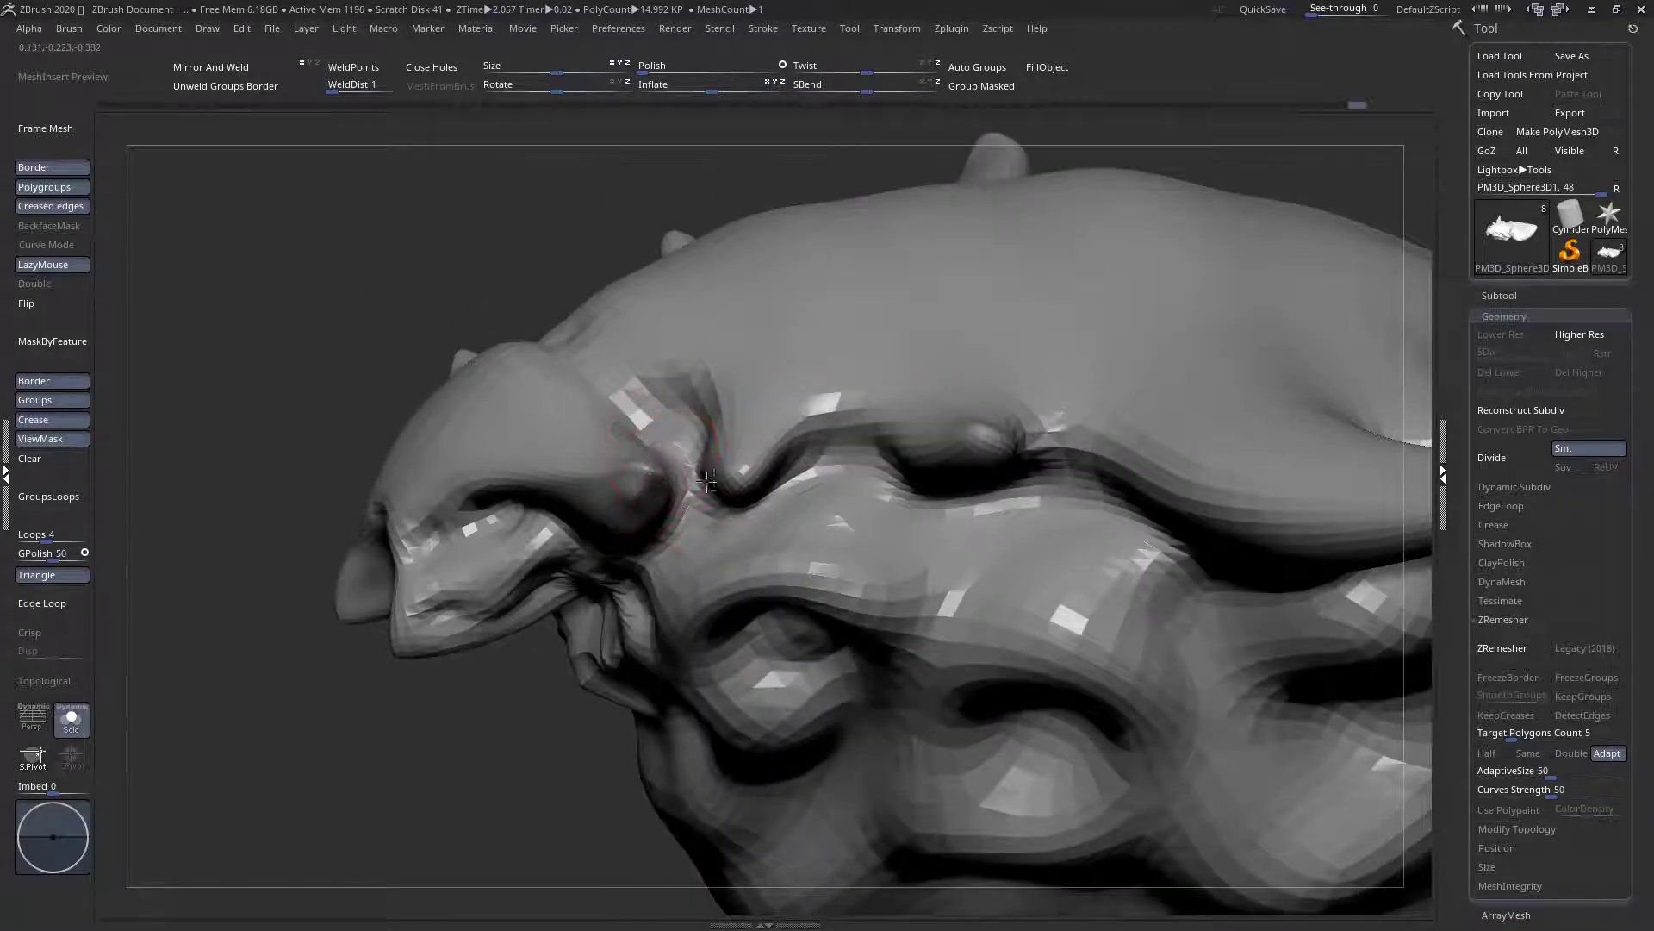
{"action": "right_click_drag", "start_coordinate": [703, 475], "coordinate": [711, 424]}
{"action": "mouse_move", "coordinate": [768, 492]}
{"action": "right_mouse_down"}
{"action": "mouse_move", "coordinate": [818, 546]}
{"action": "mouse_move", "coordinate": [845, 387]}
{"action": "mouse_move", "coordinate": [793, 370]}
{"action": "mouse_move", "coordinate": [789, 451]}
{"action": "right_mouse_up"}
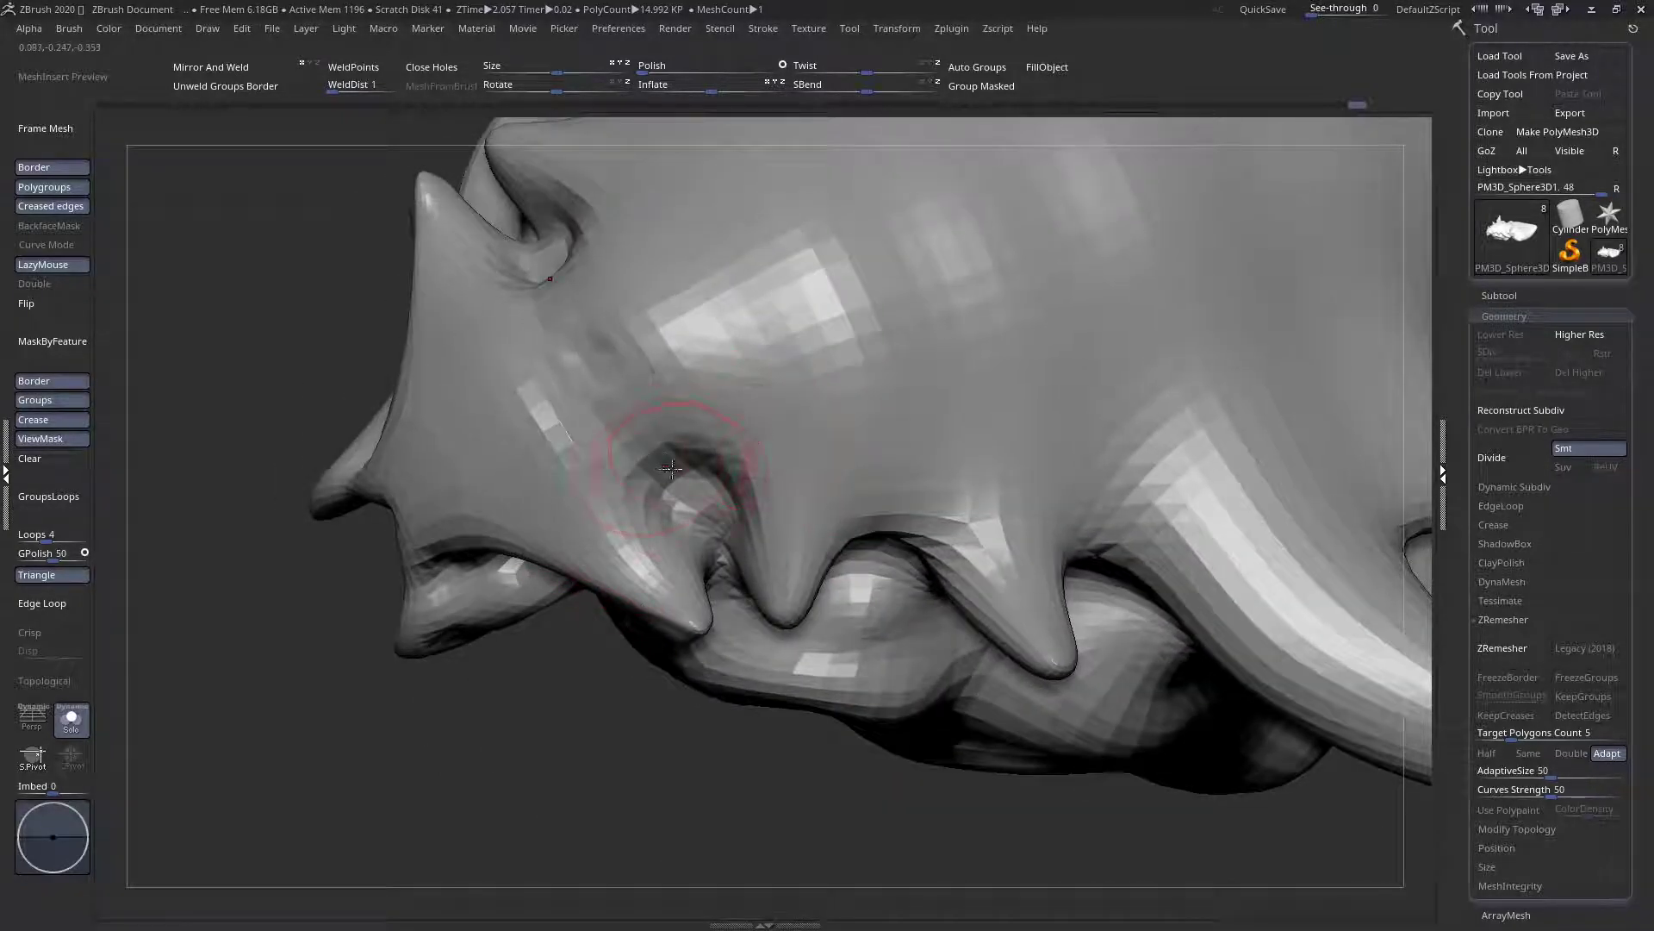
{"action": "mouse_move", "coordinate": [668, 468]}
{"action": "right_mouse_down"}
{"action": "mouse_move", "coordinate": [660, 417]}
{"action": "mouse_move", "coordinate": [681, 453]}
{"action": "right_mouse_up"}
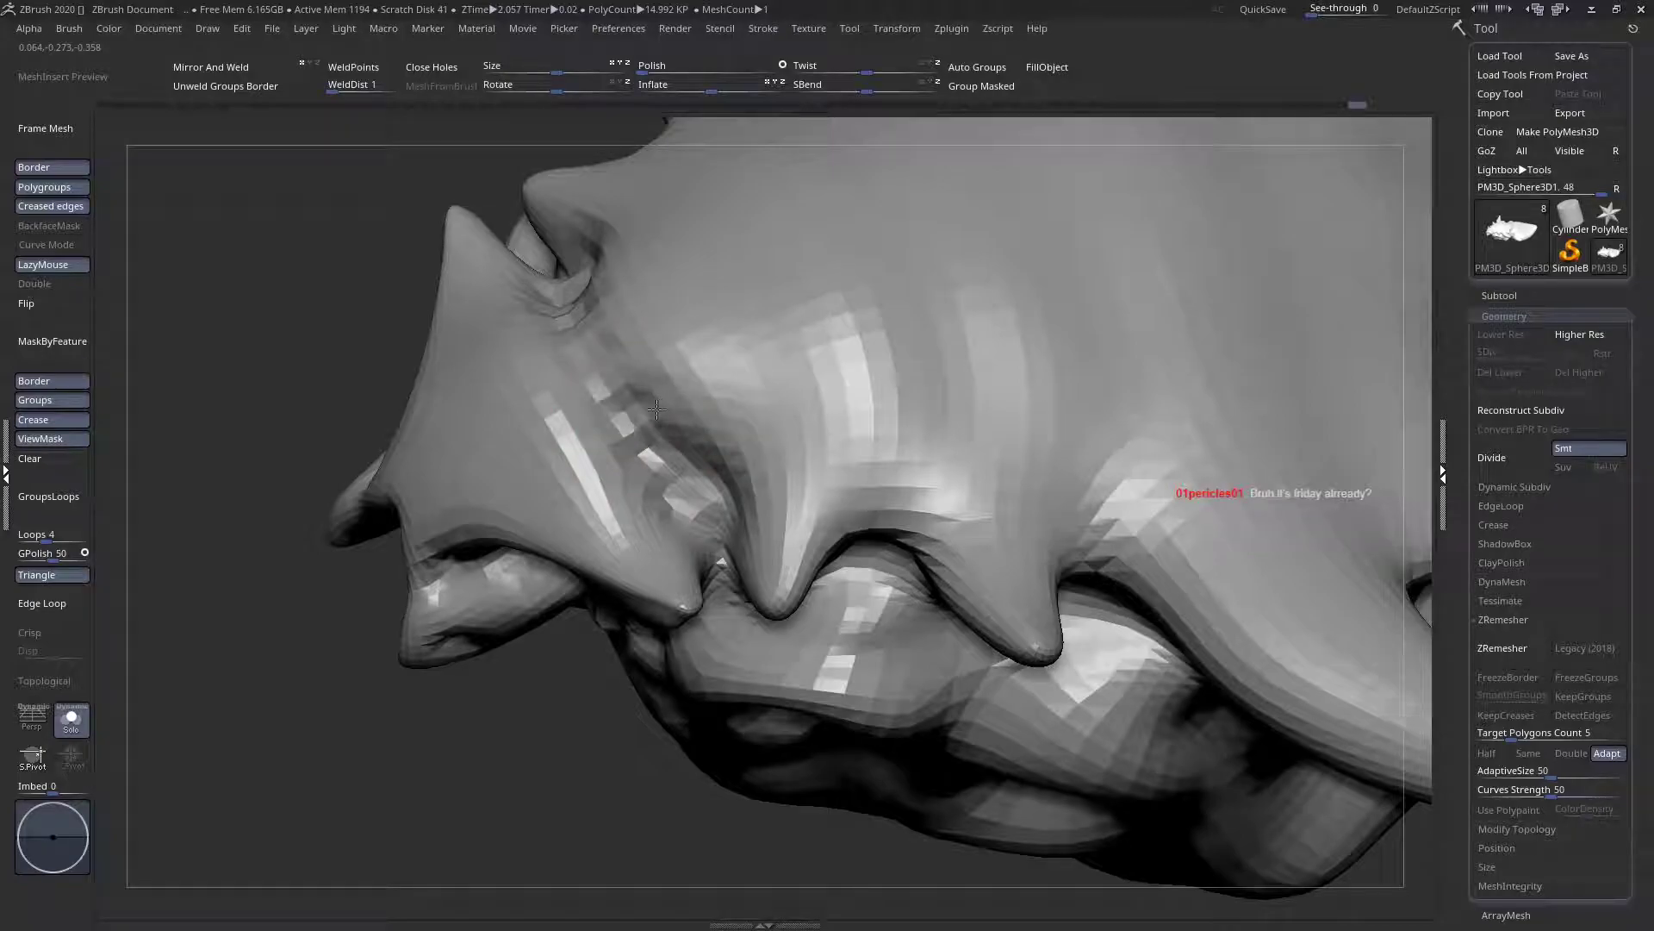
{"action": "mouse_move", "coordinate": [608, 367]}
{"action": "right_mouse_down"}
{"action": "mouse_move", "coordinate": [620, 349]}
{"action": "mouse_move", "coordinate": [659, 413]}
{"action": "mouse_move", "coordinate": [810, 427]}
{"action": "mouse_move", "coordinate": [919, 411]}
{"action": "mouse_move", "coordinate": [952, 443]}
{"action": "mouse_move", "coordinate": [726, 429]}
{"action": "mouse_move", "coordinate": [824, 461]}
{"action": "mouse_move", "coordinate": [763, 377]}
{"action": "mouse_move", "coordinate": [819, 443]}
{"action": "right_mouse_up"}
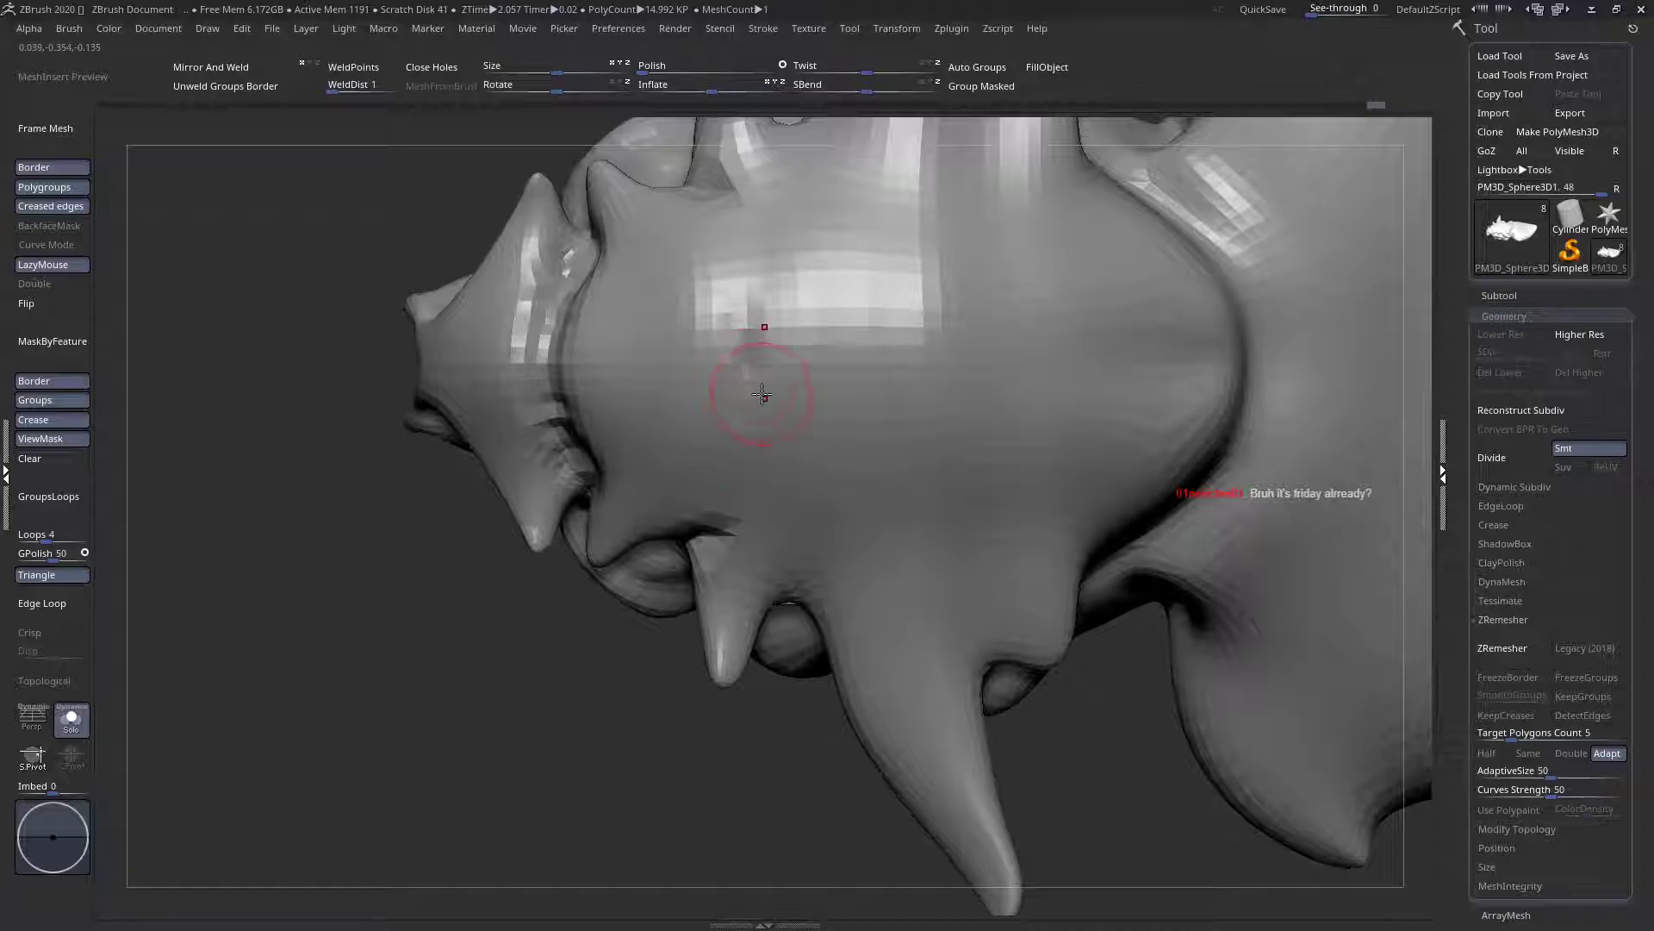
Carve a curved groove across the top of the head shell at the front edge of the small spikes
{"action": "right_click_drag", "start_coordinate": [761, 394], "coordinate": [758, 362]}
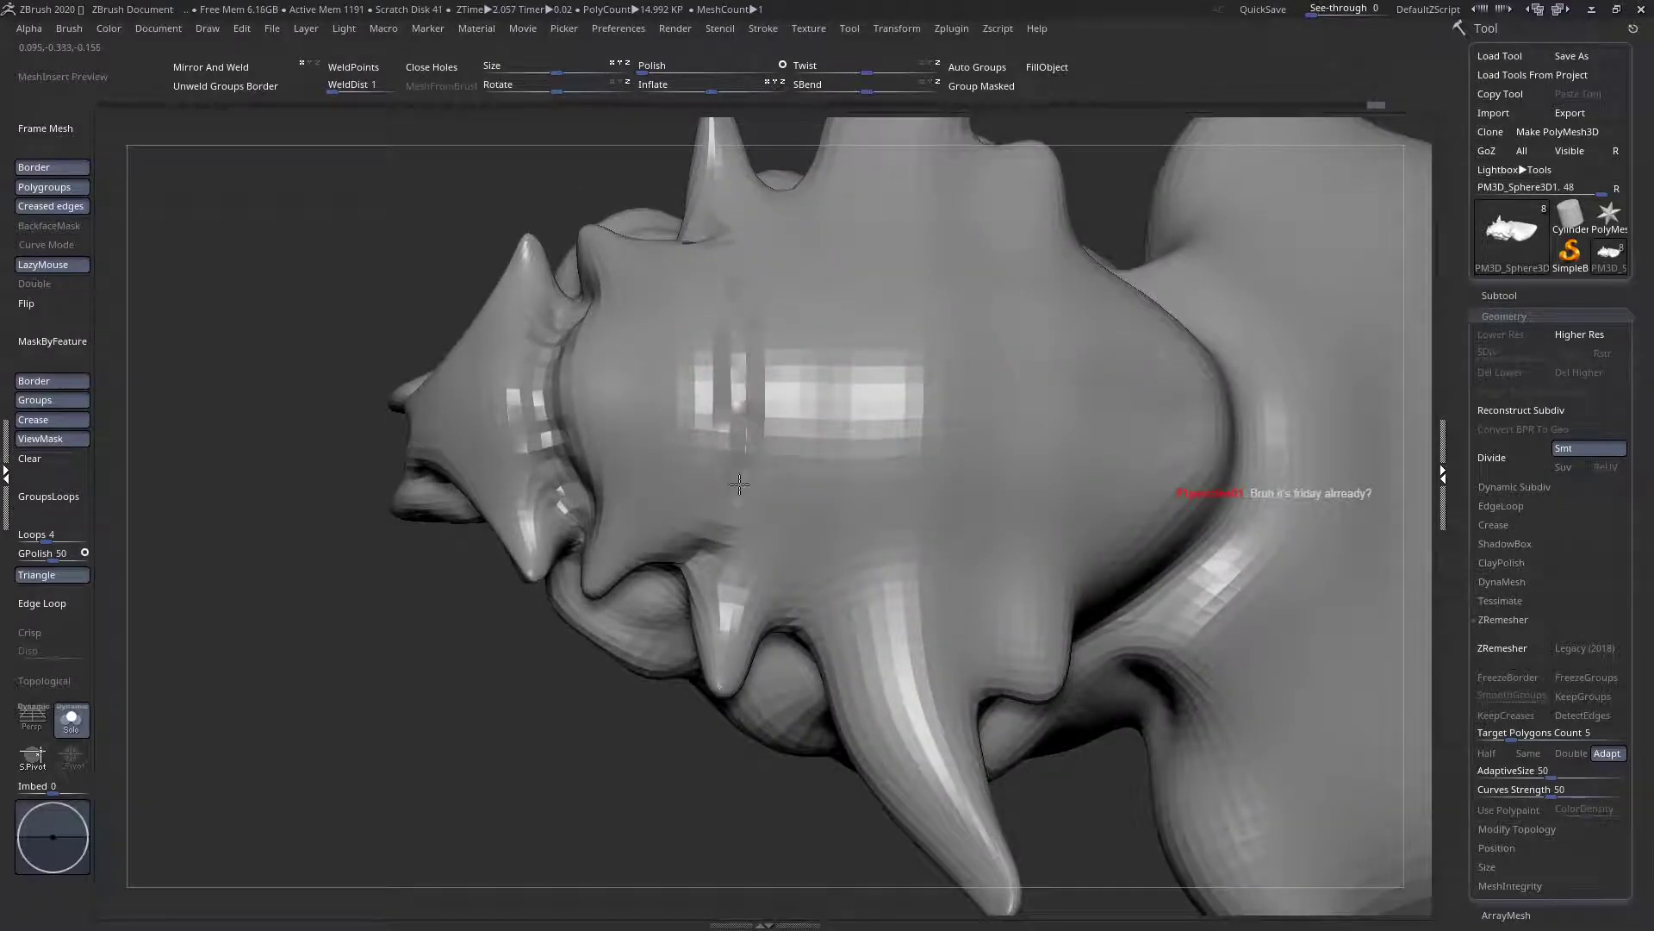
{"action": "right_click_drag", "start_coordinate": [684, 533], "coordinate": [831, 535]}
{"action": "right_click_drag", "start_coordinate": [887, 406], "coordinate": [828, 472]}
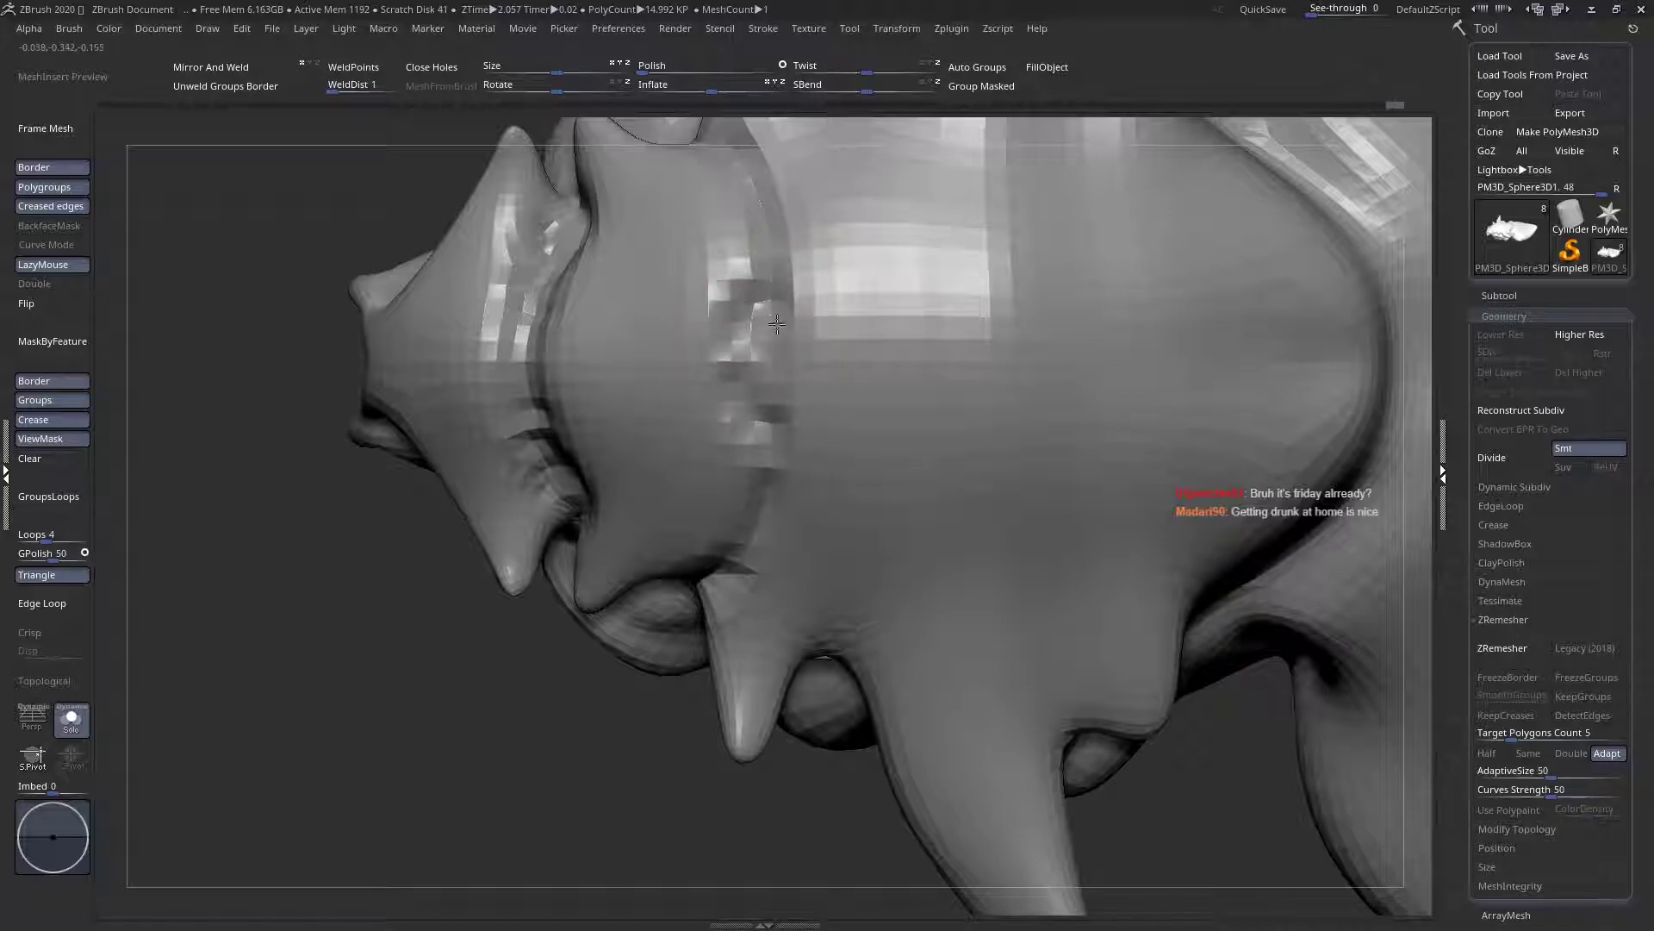
{"action": "mouse_move", "coordinate": [753, 330]}
{"action": "right_mouse_down"}
{"action": "mouse_move", "coordinate": [741, 302]}
{"action": "mouse_move", "coordinate": [667, 397]}
{"action": "mouse_move", "coordinate": [788, 317]}
{"action": "mouse_move", "coordinate": [761, 302]}
{"action": "right_mouse_up"}
{"action": "key", "text": "l"}
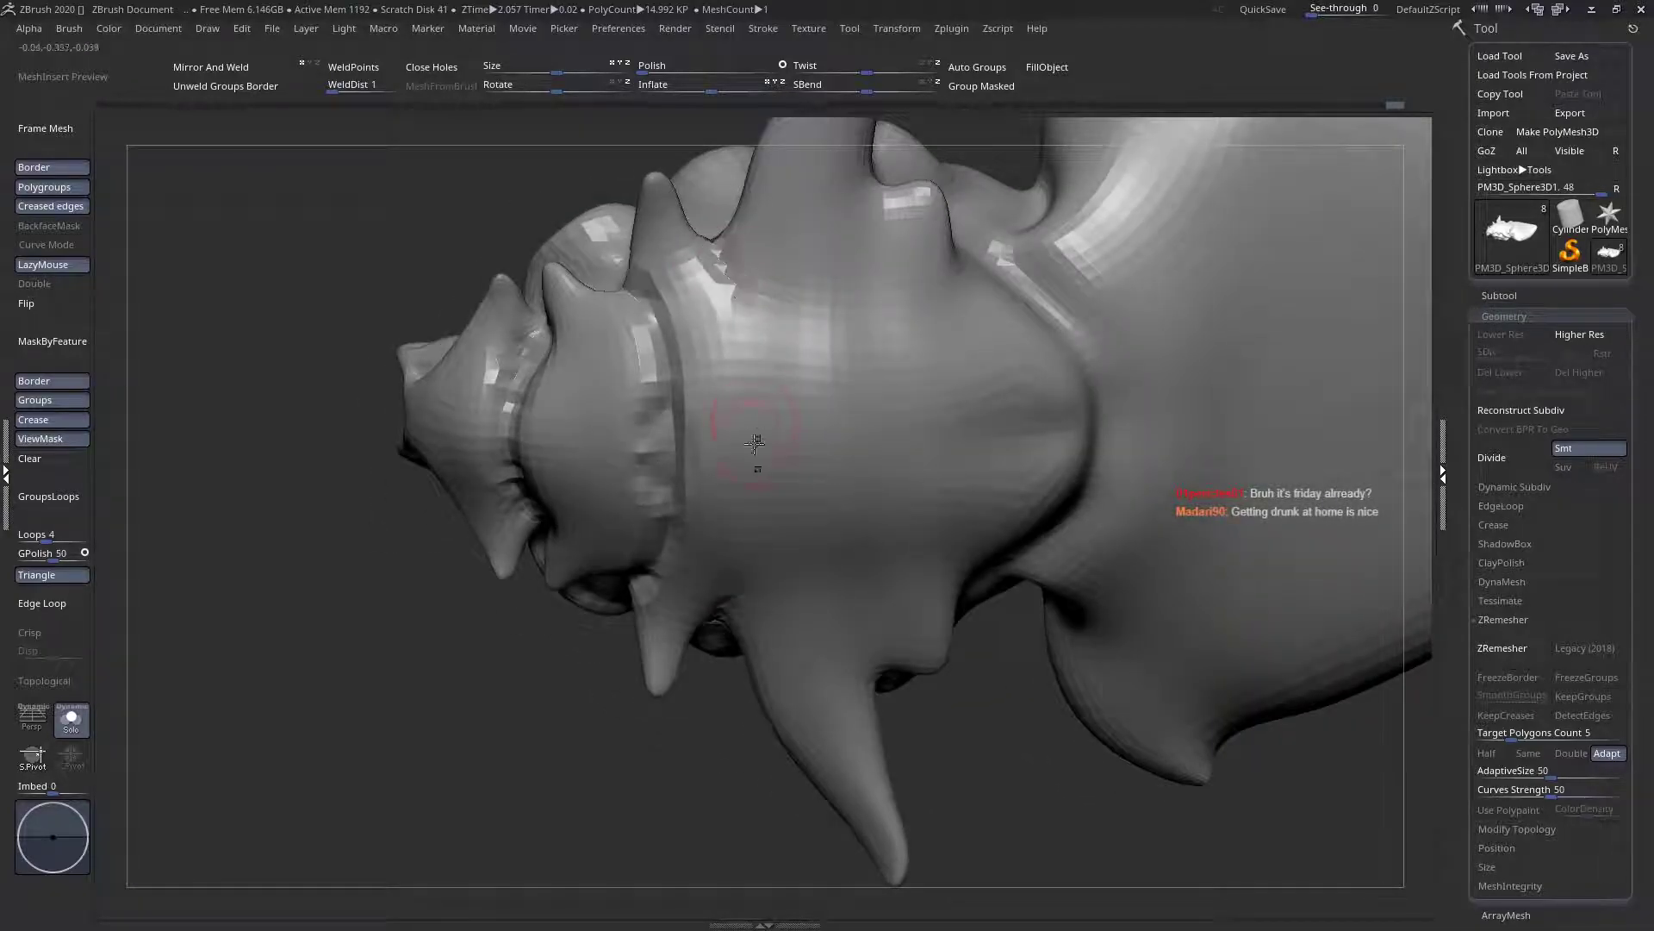
Carve two more segment grooves across the head shell, in front of and behind the large horns
{"action": "right_click_drag", "start_coordinate": [755, 443], "coordinate": [751, 382]}
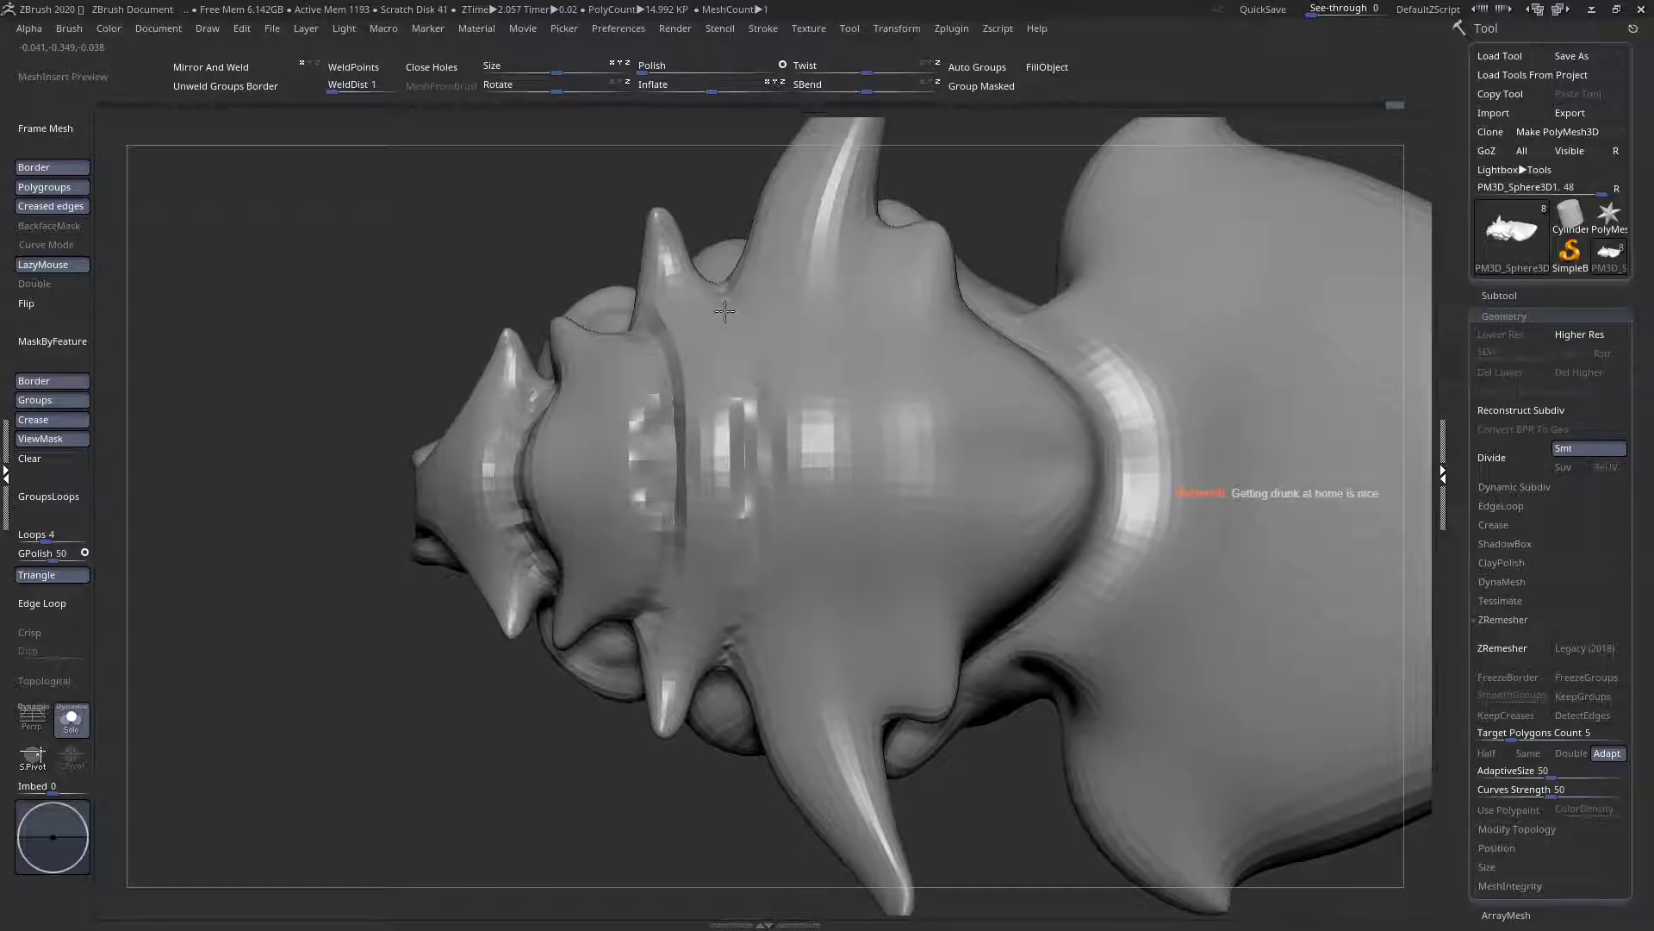
{"action": "mouse_move", "coordinate": [766, 553]}
{"action": "right_mouse_down"}
{"action": "mouse_move", "coordinate": [751, 519]}
{"action": "mouse_move", "coordinate": [901, 241]}
{"action": "mouse_move", "coordinate": [906, 311]}
{"action": "mouse_move", "coordinate": [806, 349]}
{"action": "mouse_move", "coordinate": [758, 333]}
{"action": "right_mouse_up"}
{"action": "left_click_drag", "start_coordinate": [744, 323], "coordinate": [737, 350]}
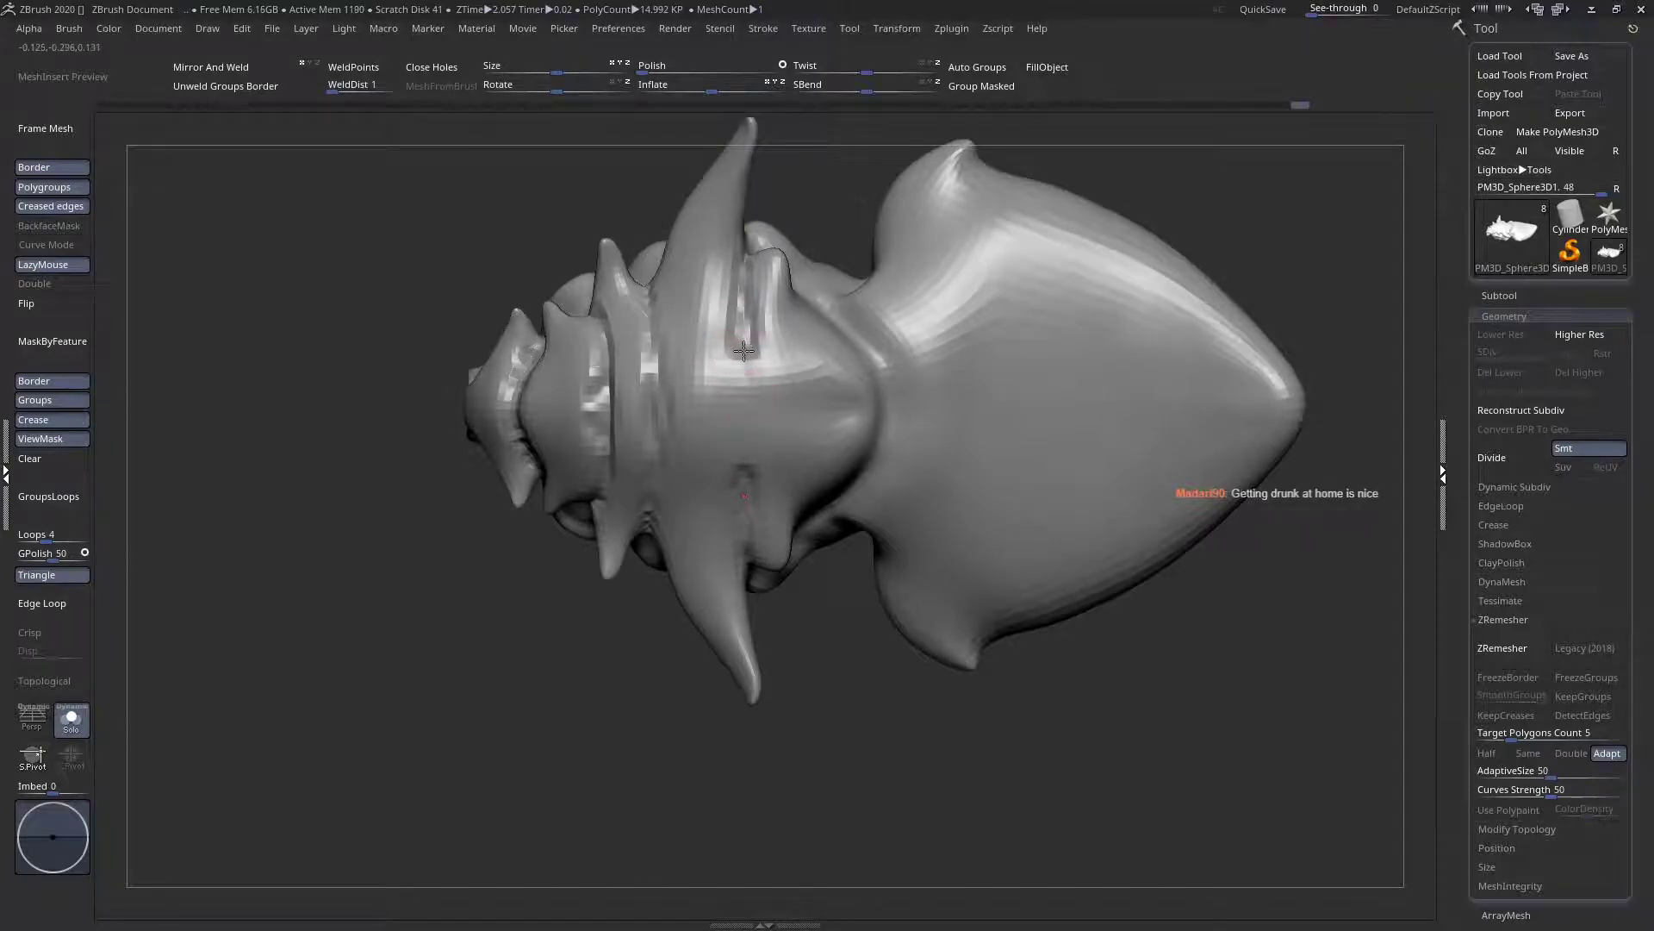
{"action": "right_click_drag", "start_coordinate": [751, 388], "coordinate": [816, 467]}
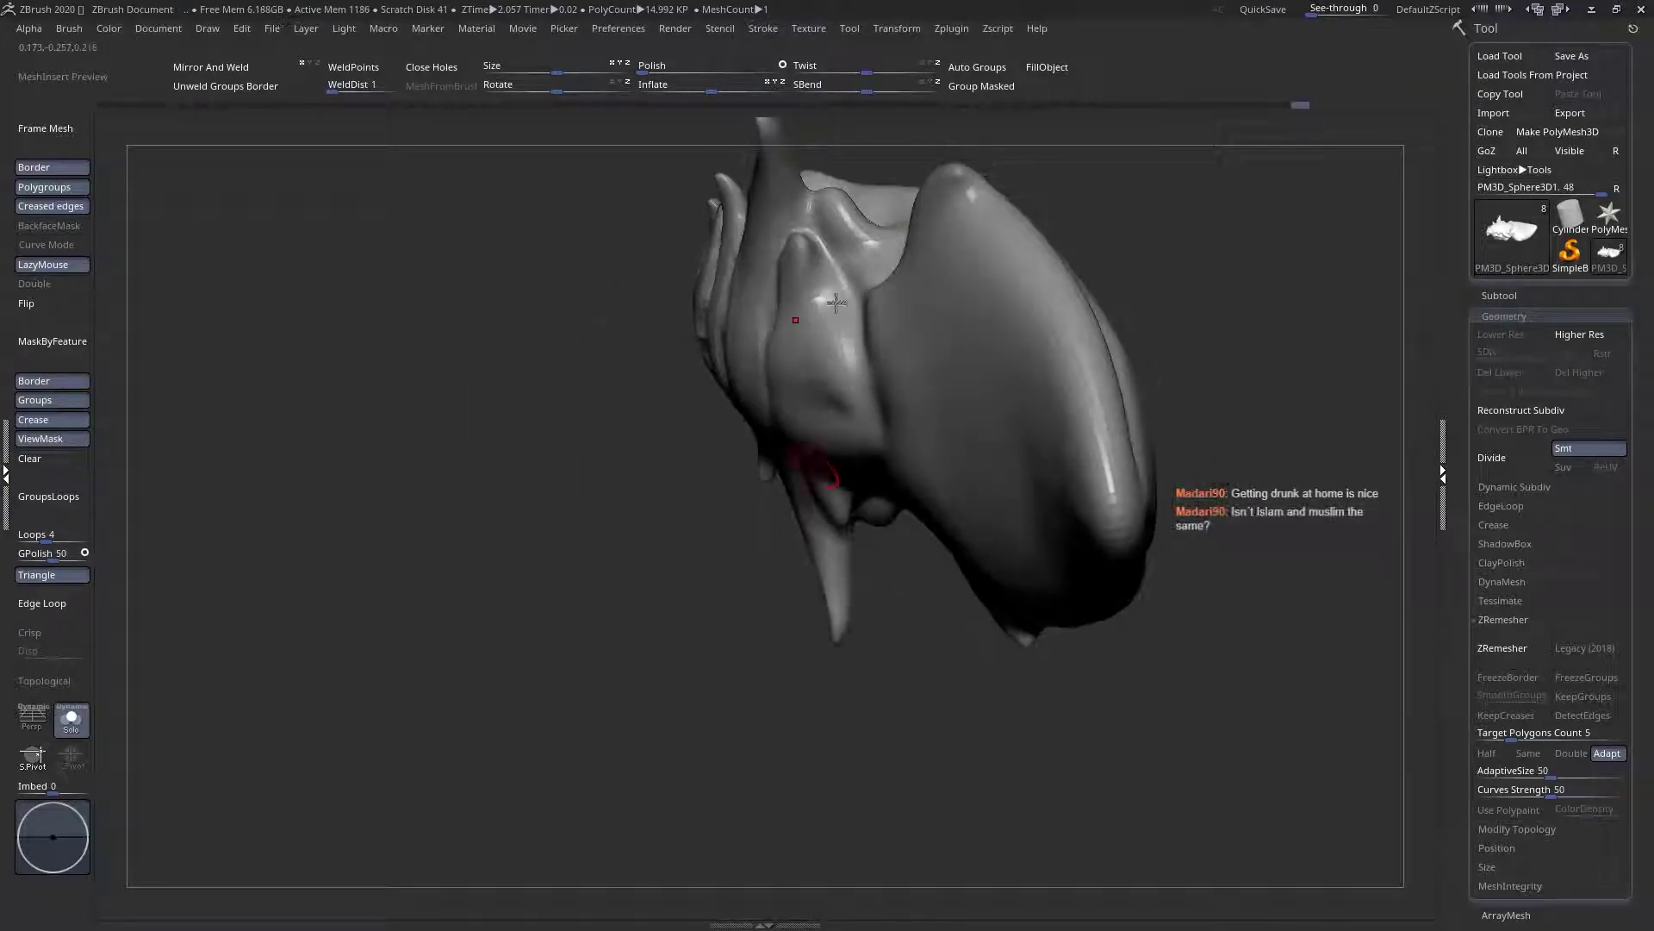
Carve creases along the rear rim of the head shell where it meets the body
{"action": "mouse_move", "coordinate": [827, 301]}
{"action": "right_mouse_down"}
{"action": "mouse_move", "coordinate": [879, 321]}
{"action": "mouse_move", "coordinate": [883, 474]}
{"action": "mouse_move", "coordinate": [893, 462]}
{"action": "mouse_move", "coordinate": [857, 479]}
{"action": "mouse_move", "coordinate": [803, 435]}
{"action": "mouse_move", "coordinate": [781, 382]}
{"action": "right_mouse_up"}
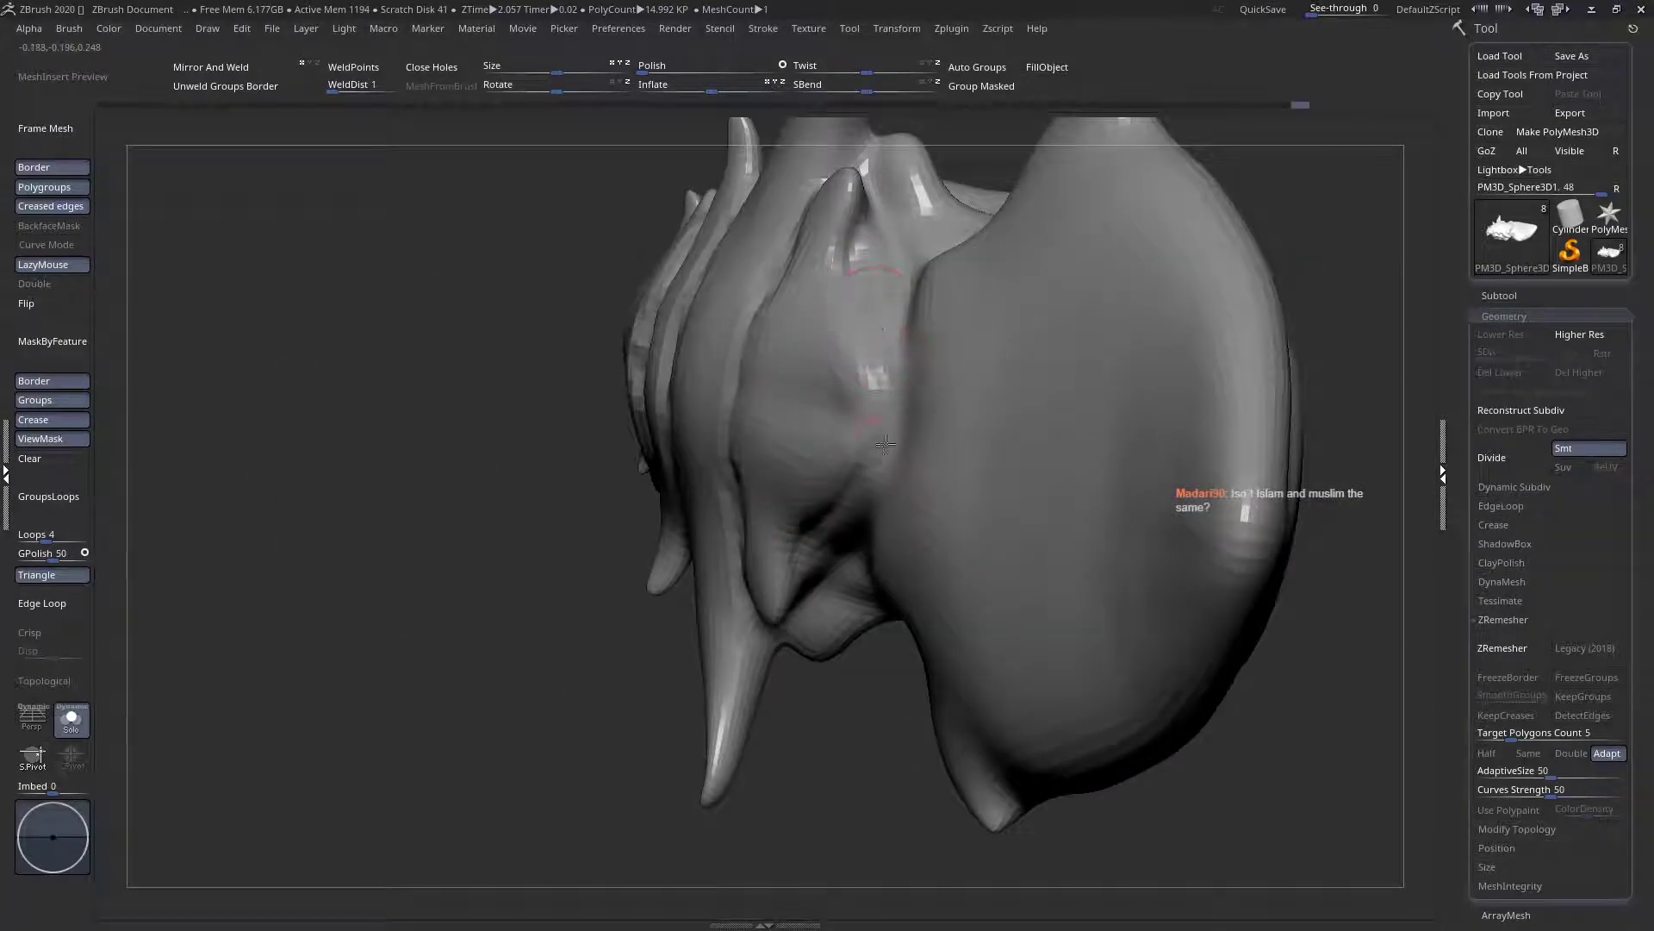
{"action": "right_click_drag", "start_coordinate": [870, 468], "coordinate": [862, 470]}
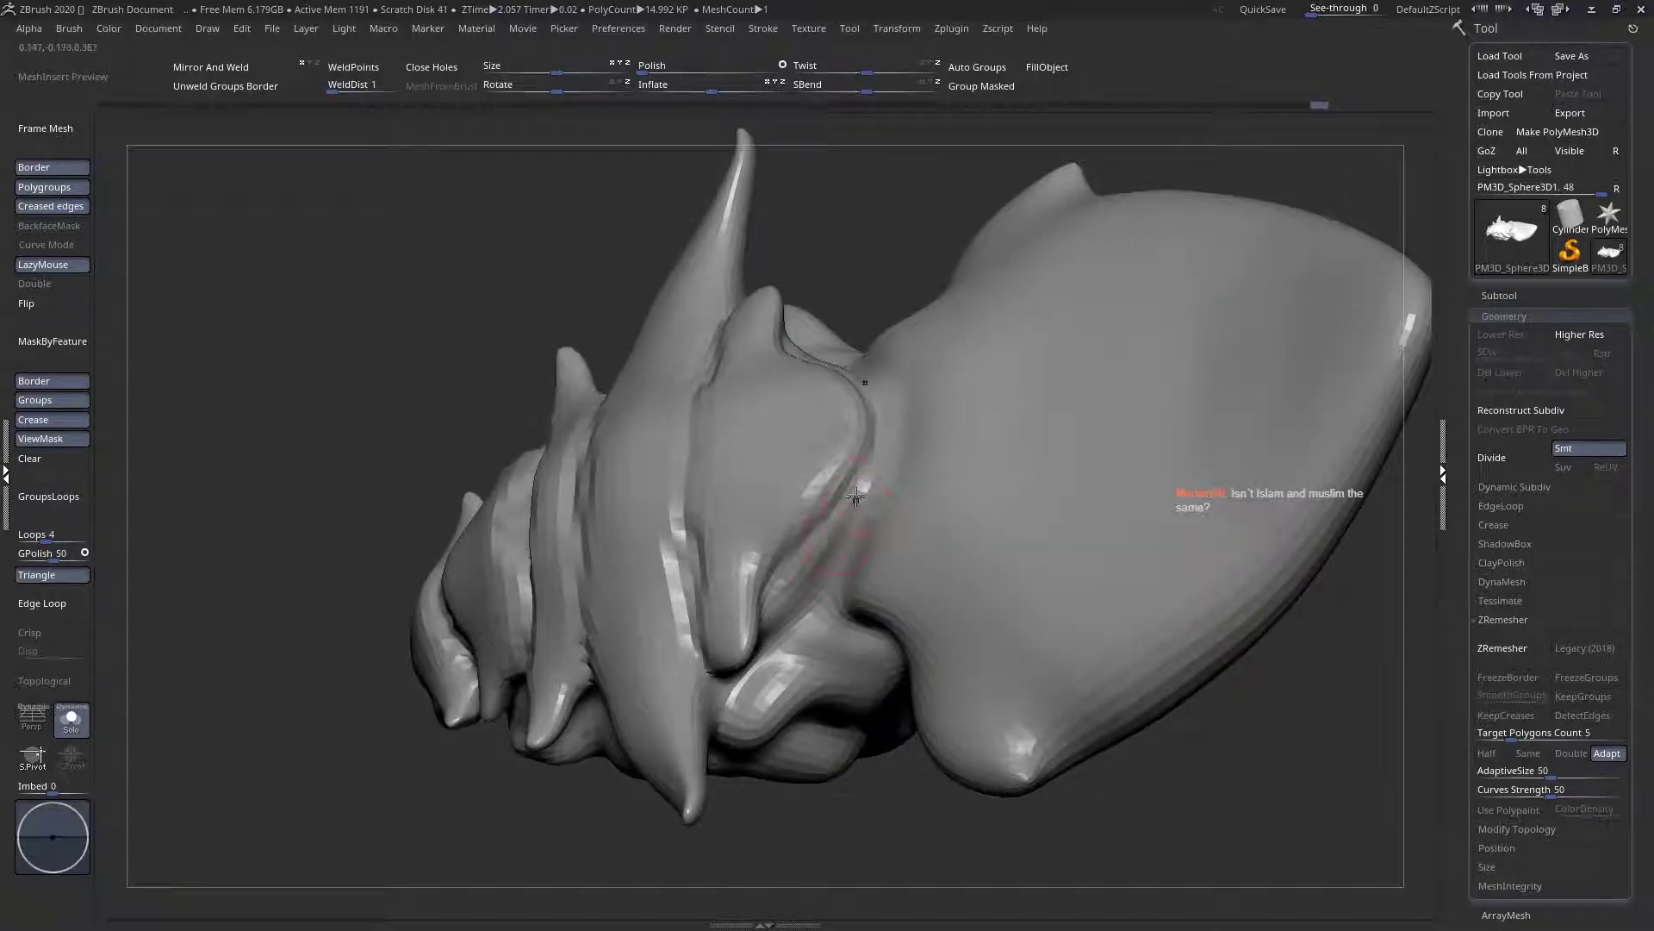
{"action": "mouse_move", "coordinate": [827, 548]}
{"action": "right_mouse_down"}
{"action": "mouse_move", "coordinate": [882, 506]}
{"action": "mouse_move", "coordinate": [837, 590]}
{"action": "mouse_move", "coordinate": [806, 595]}
{"action": "right_mouse_up"}
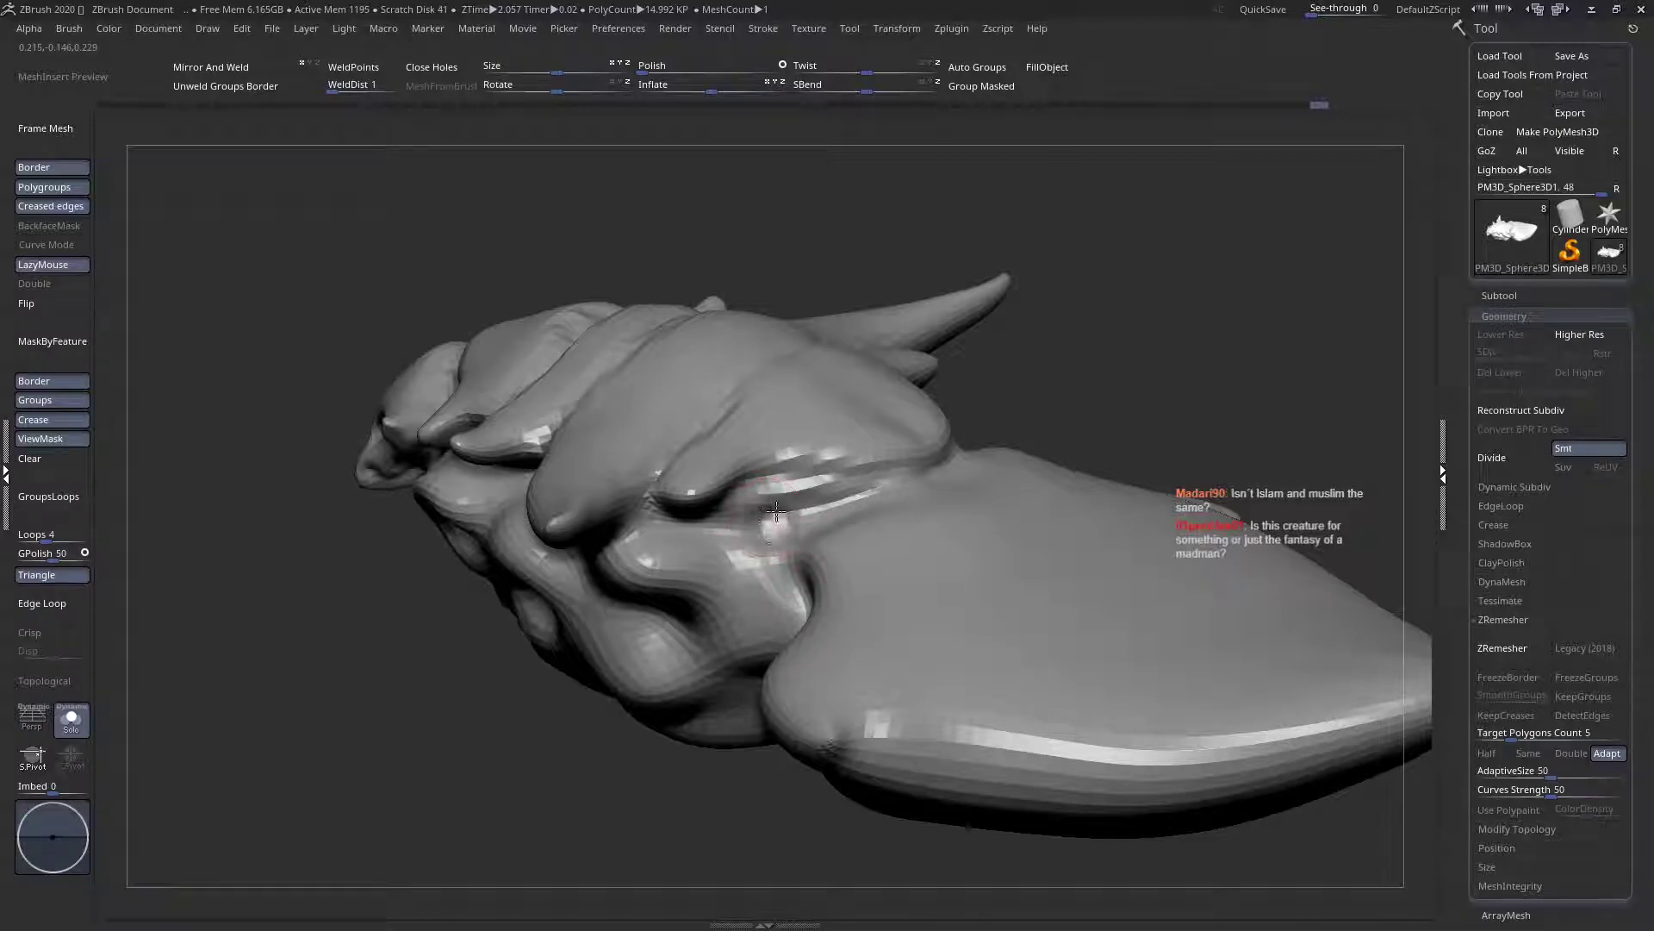
{"action": "right_click_drag", "start_coordinate": [771, 521], "coordinate": [679, 573]}
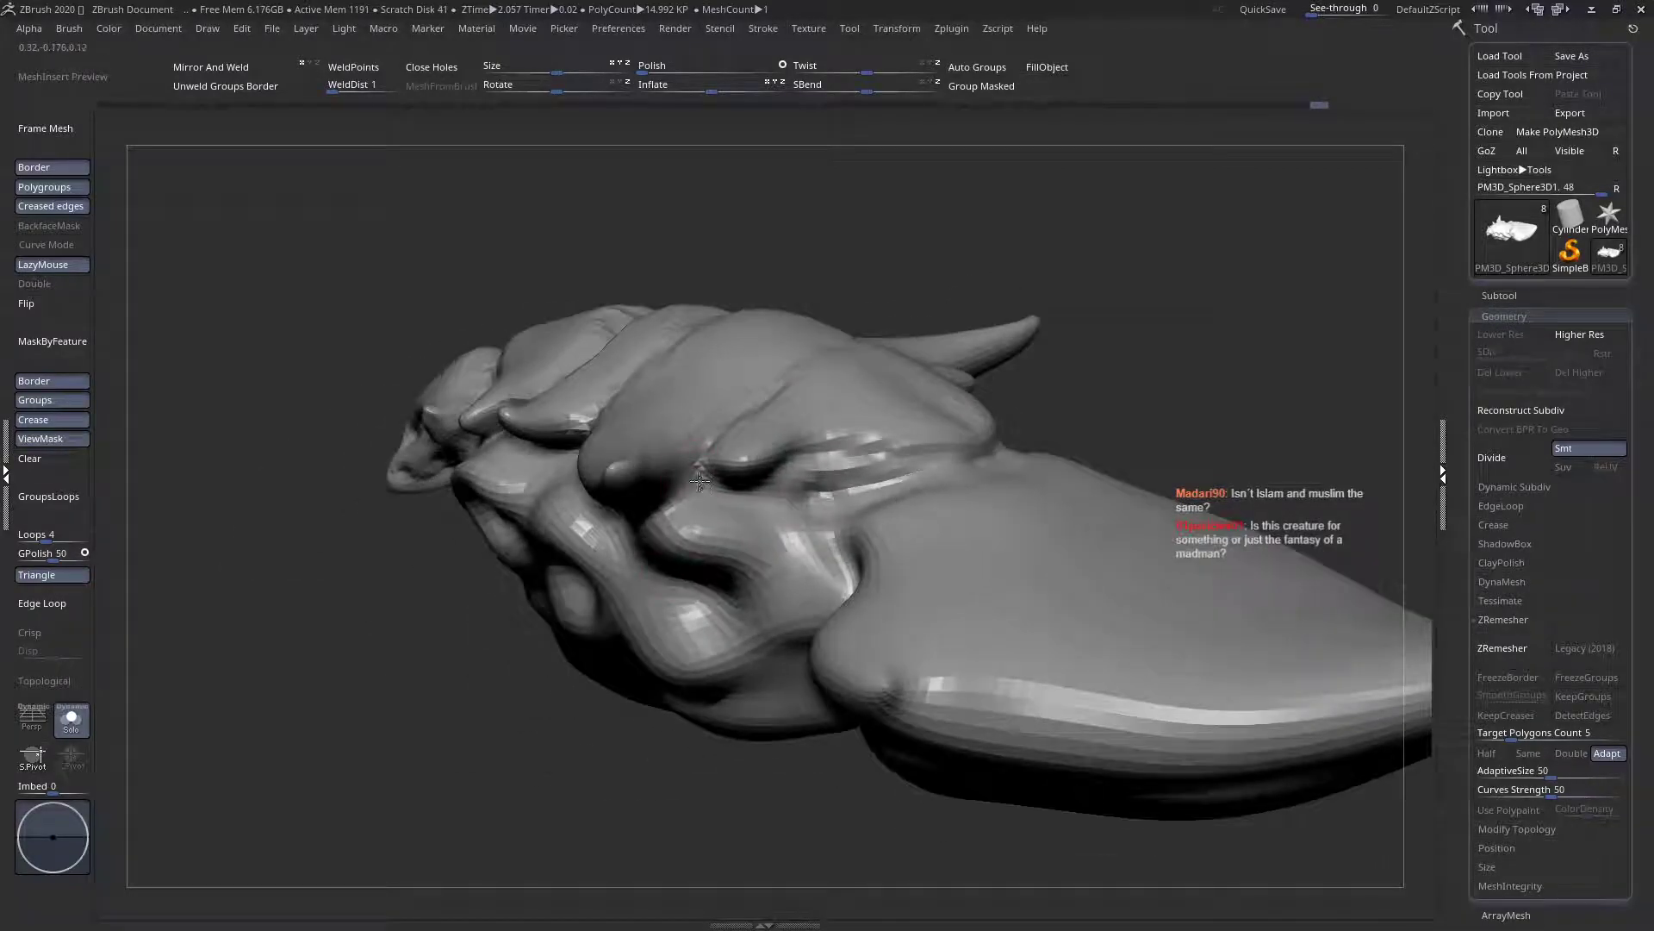
Carve folds beneath the rear spike of the head shell, running back to the neck
{"action": "mouse_move", "coordinate": [748, 510]}
{"action": "right_mouse_down"}
{"action": "mouse_move", "coordinate": [769, 527]}
{"action": "mouse_move", "coordinate": [782, 454]}
{"action": "right_mouse_up"}
{"action": "left_click_drag", "start_coordinate": [789, 456], "coordinate": [872, 449]}
{"action": "right_click_drag", "start_coordinate": [877, 448], "coordinate": [905, 479]}
{"action": "left_click_drag", "start_coordinate": [955, 453], "coordinate": [912, 454]}
{"action": "right_click_drag", "start_coordinate": [978, 452], "coordinate": [978, 496]}
{"action": "mouse_move", "coordinate": [717, 489]}
{"action": "right_mouse_down"}
{"action": "mouse_move", "coordinate": [746, 409]}
{"action": "mouse_move", "coordinate": [681, 508]}
{"action": "mouse_move", "coordinate": [637, 495]}
{"action": "mouse_move", "coordinate": [743, 517]}
{"action": "right_mouse_up"}
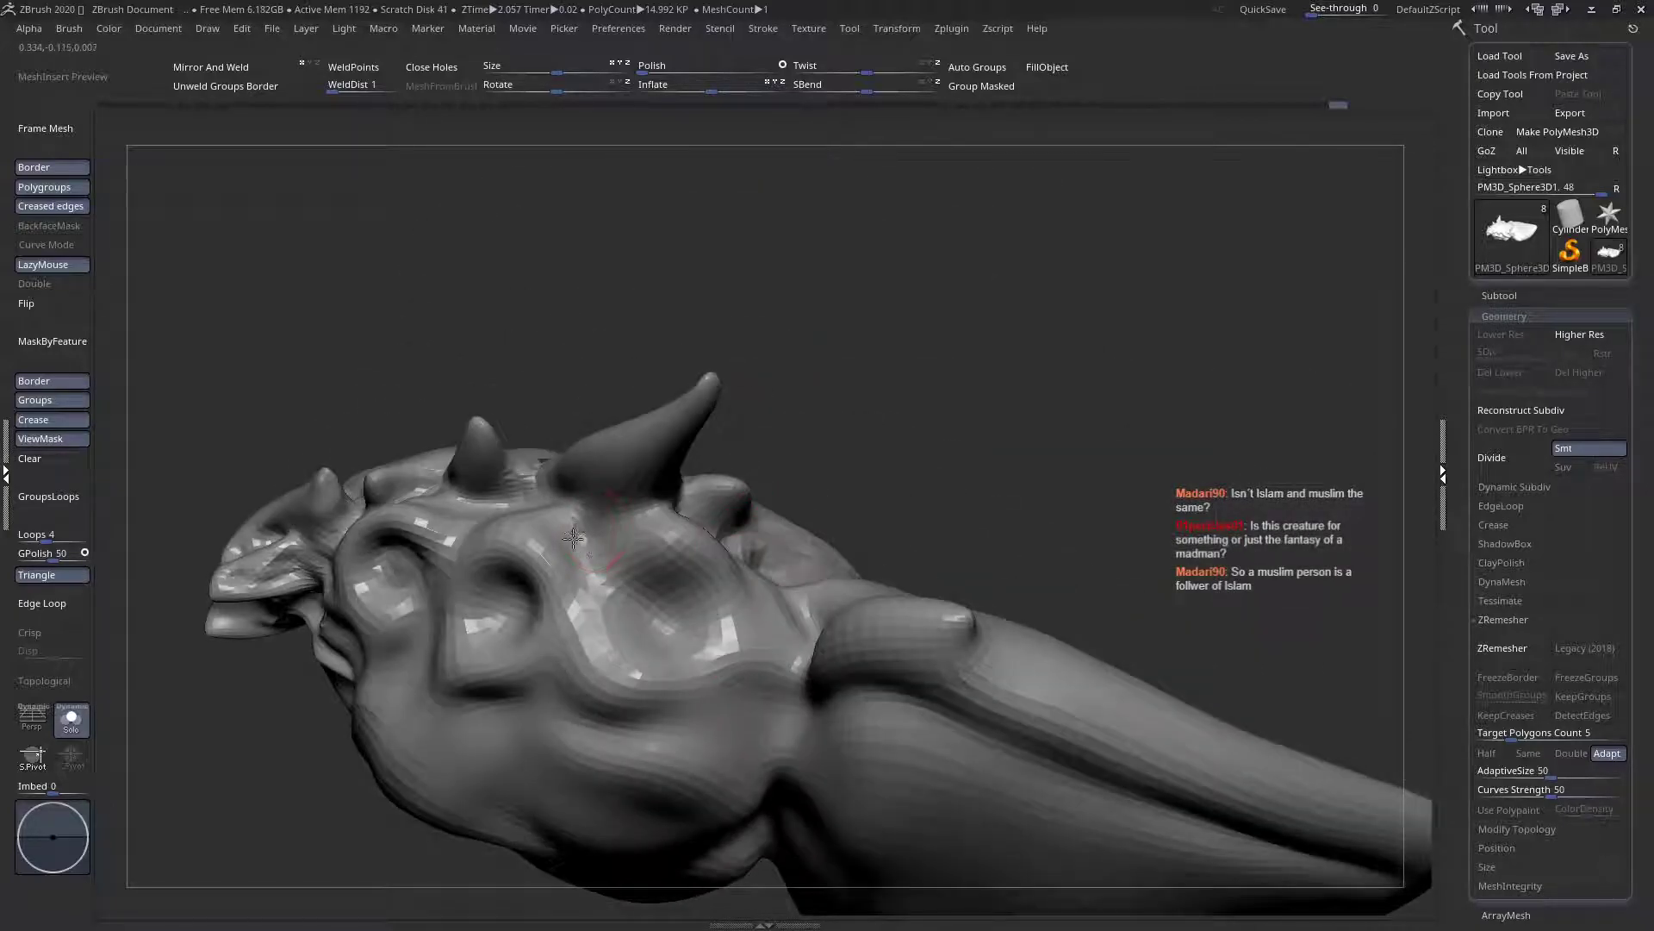
Carve creases between and beneath the round sockets on the side of the head
{"action": "right_click_drag", "start_coordinate": [585, 543], "coordinate": [574, 591]}
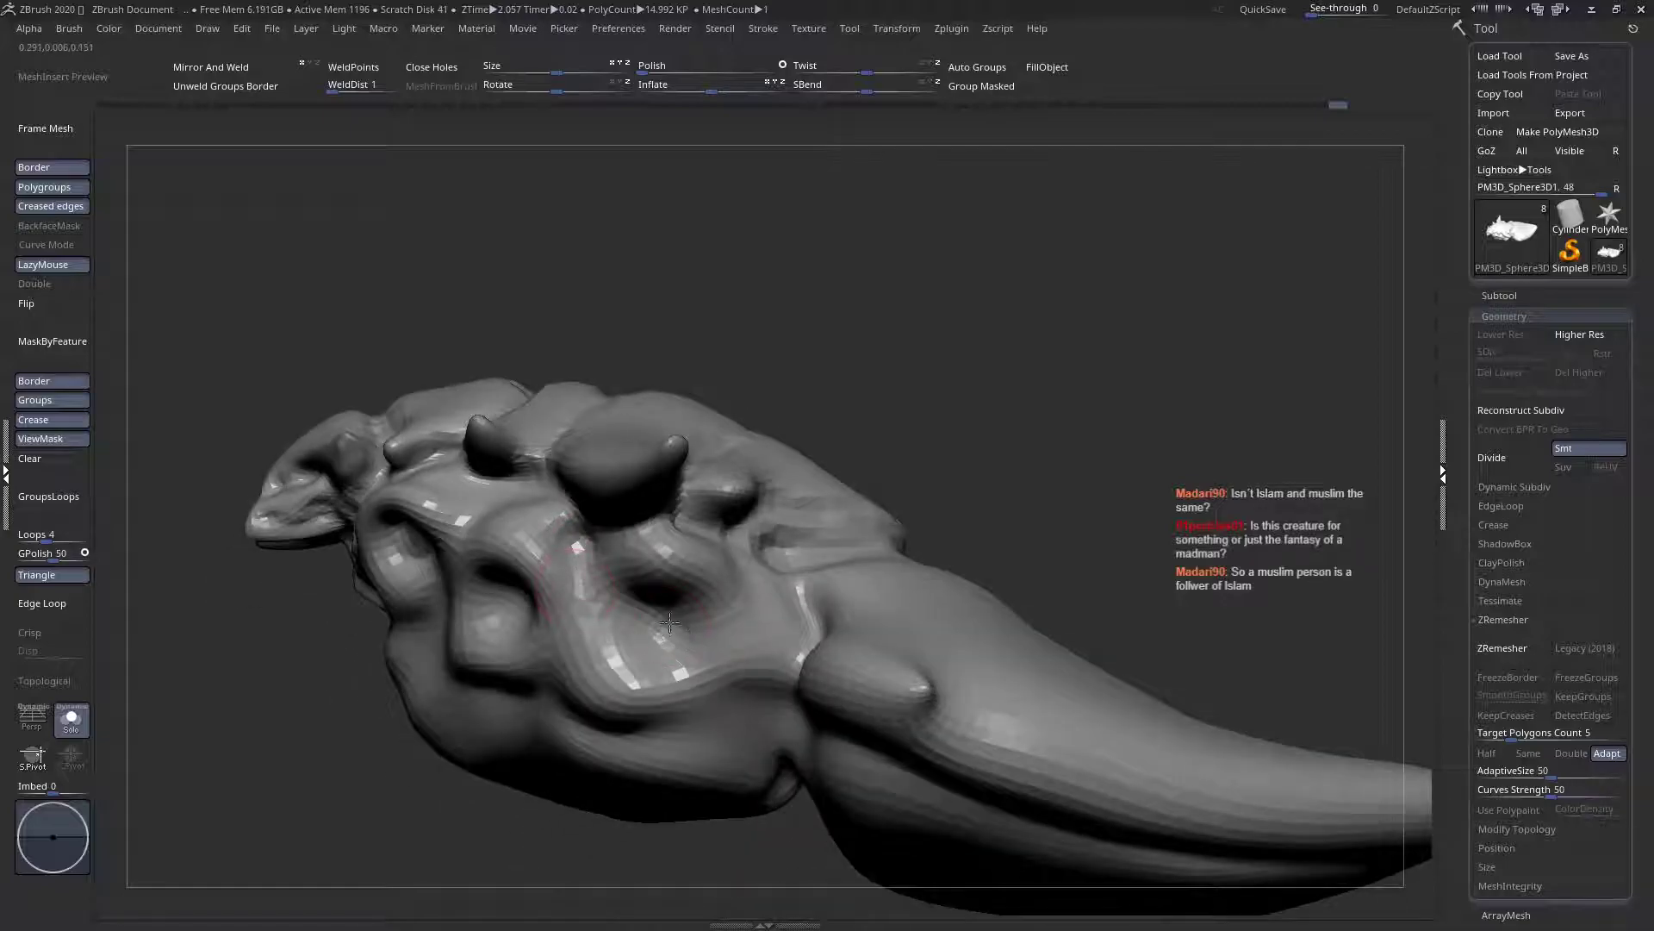
{"action": "mouse_move", "coordinate": [671, 627]}
{"action": "right_mouse_down"}
{"action": "mouse_move", "coordinate": [633, 604]}
{"action": "mouse_move", "coordinate": [683, 609]}
{"action": "mouse_move", "coordinate": [720, 591]}
{"action": "mouse_move", "coordinate": [706, 569]}
{"action": "right_mouse_up"}
{"action": "mouse_move", "coordinate": [700, 437]}
{"action": "right_mouse_down"}
{"action": "mouse_move", "coordinate": [789, 412]}
{"action": "mouse_move", "coordinate": [715, 487]}
{"action": "mouse_move", "coordinate": [732, 516]}
{"action": "right_mouse_up"}
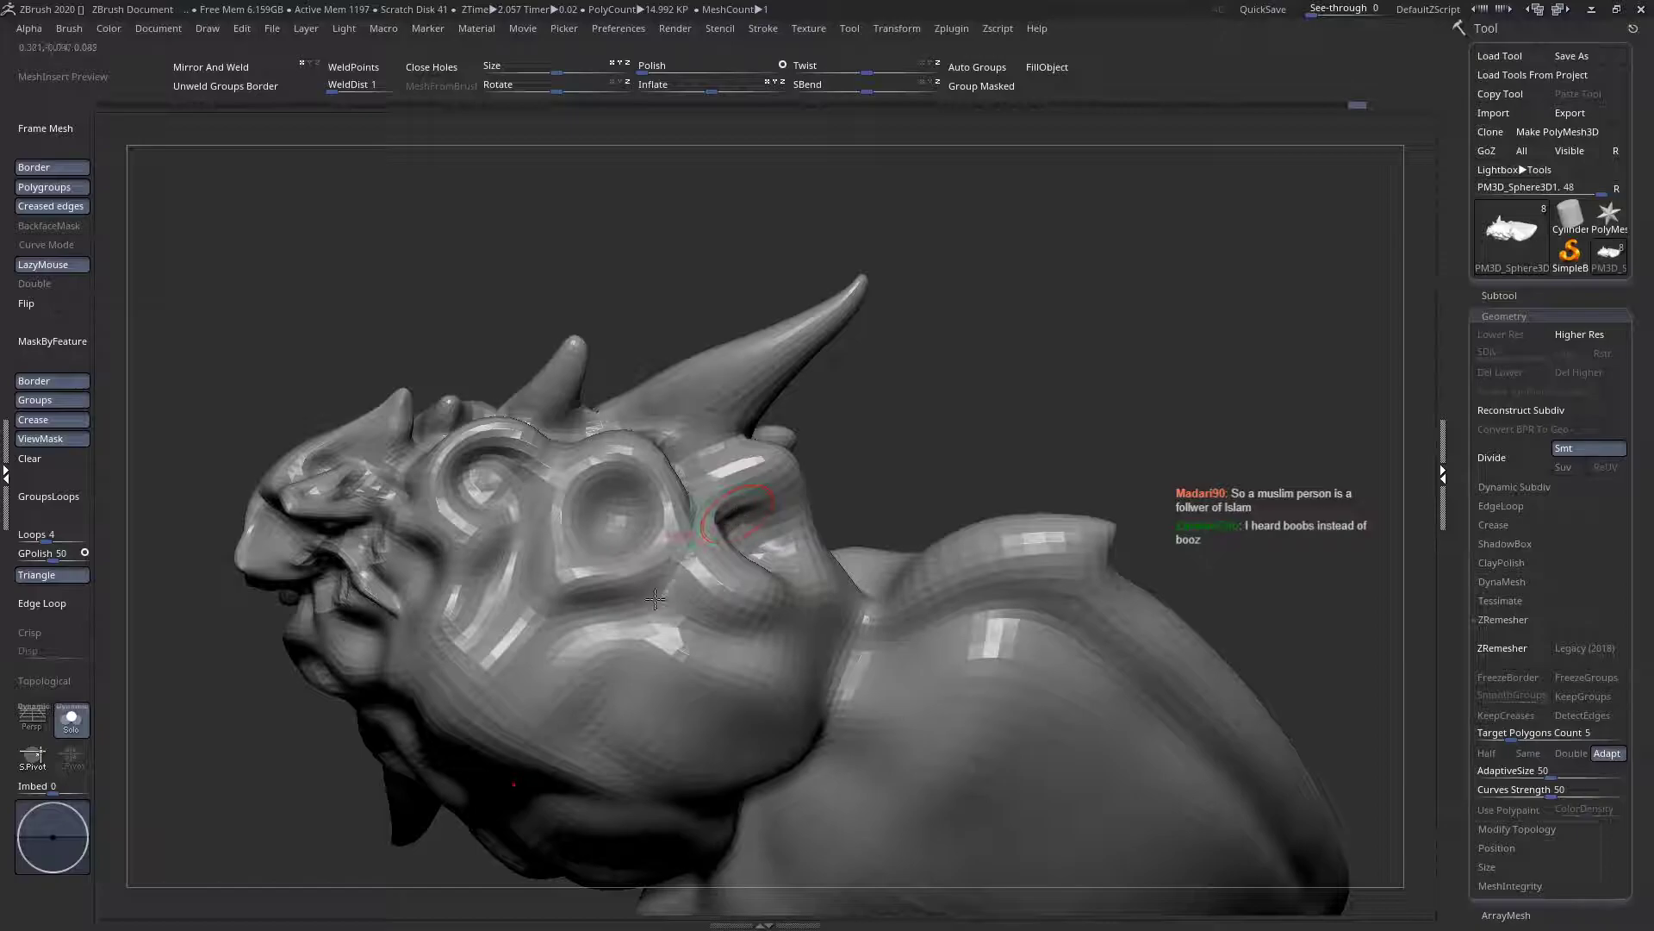
{"action": "right_click_drag", "start_coordinate": [603, 625], "coordinate": [641, 597]}
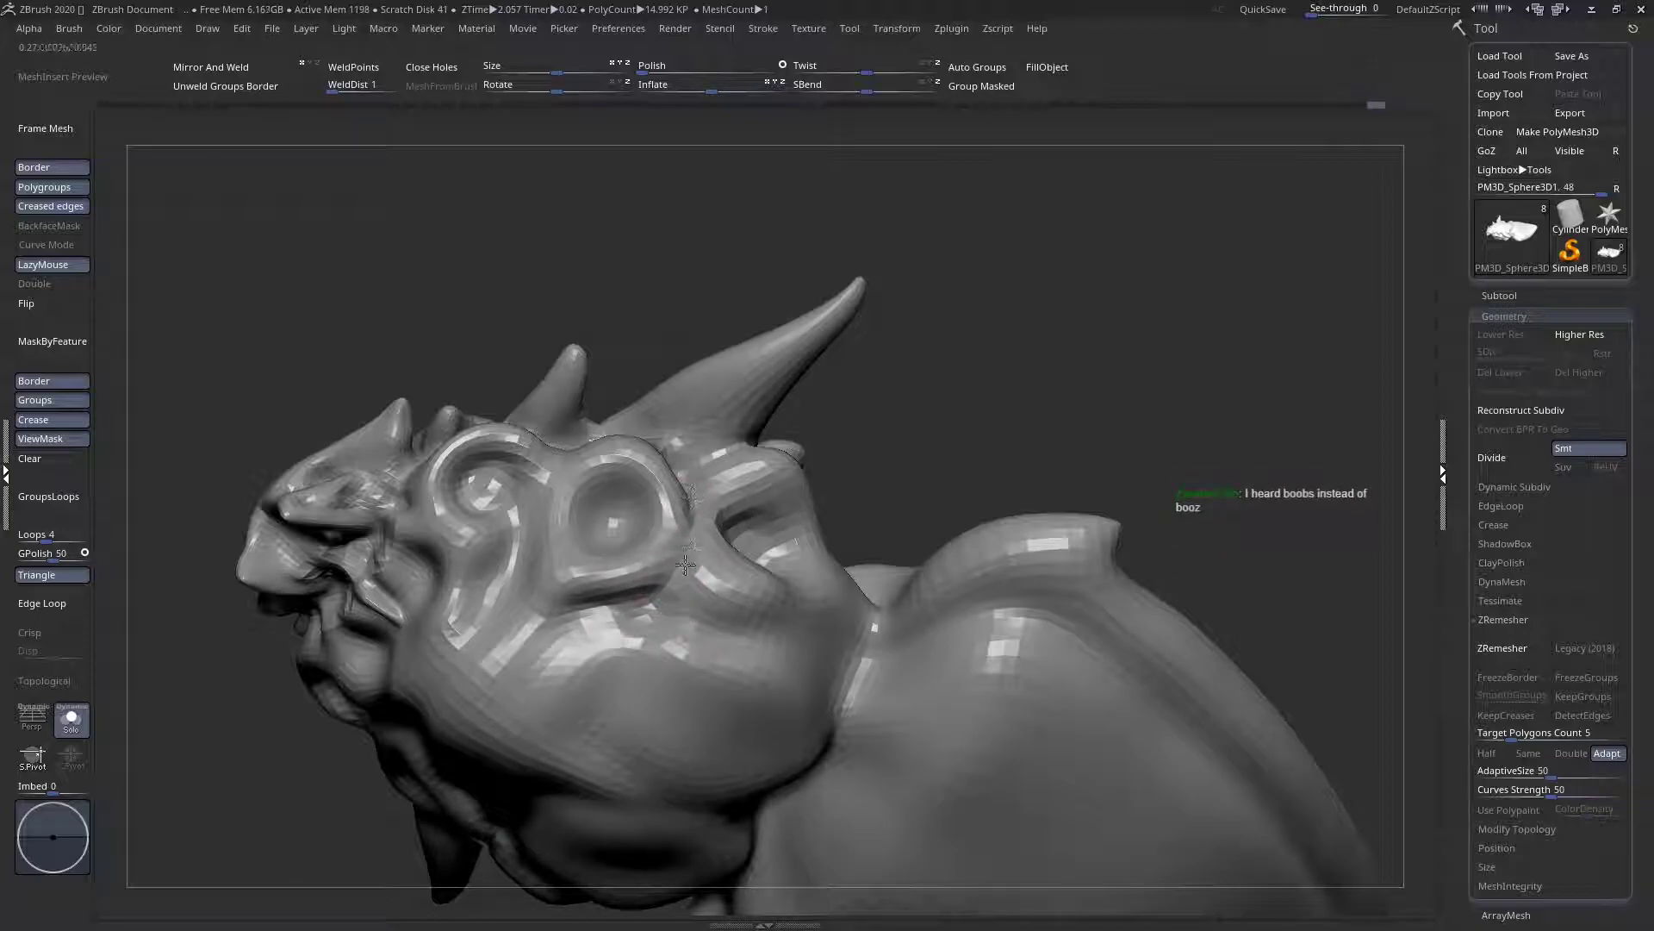
{"action": "right_click_drag", "start_coordinate": [674, 627], "coordinate": [678, 644]}
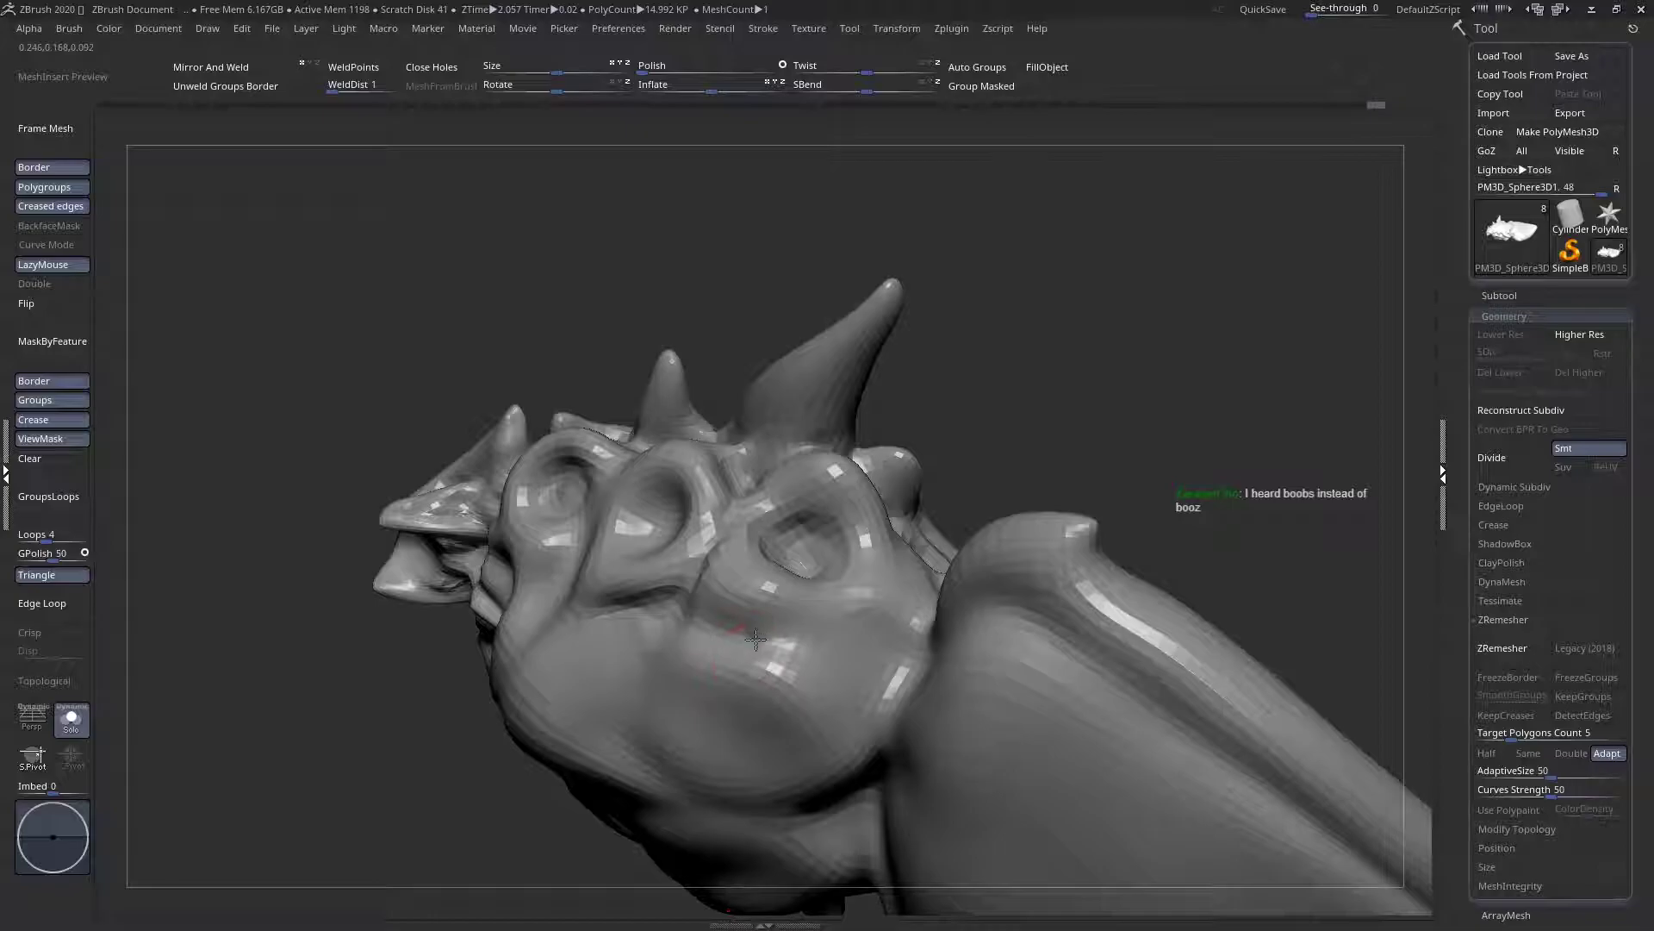
{"action": "mouse_move", "coordinate": [698, 635]}
{"action": "right_mouse_down"}
{"action": "mouse_move", "coordinate": [850, 639]}
{"action": "mouse_move", "coordinate": [913, 596]}
{"action": "right_mouse_up"}
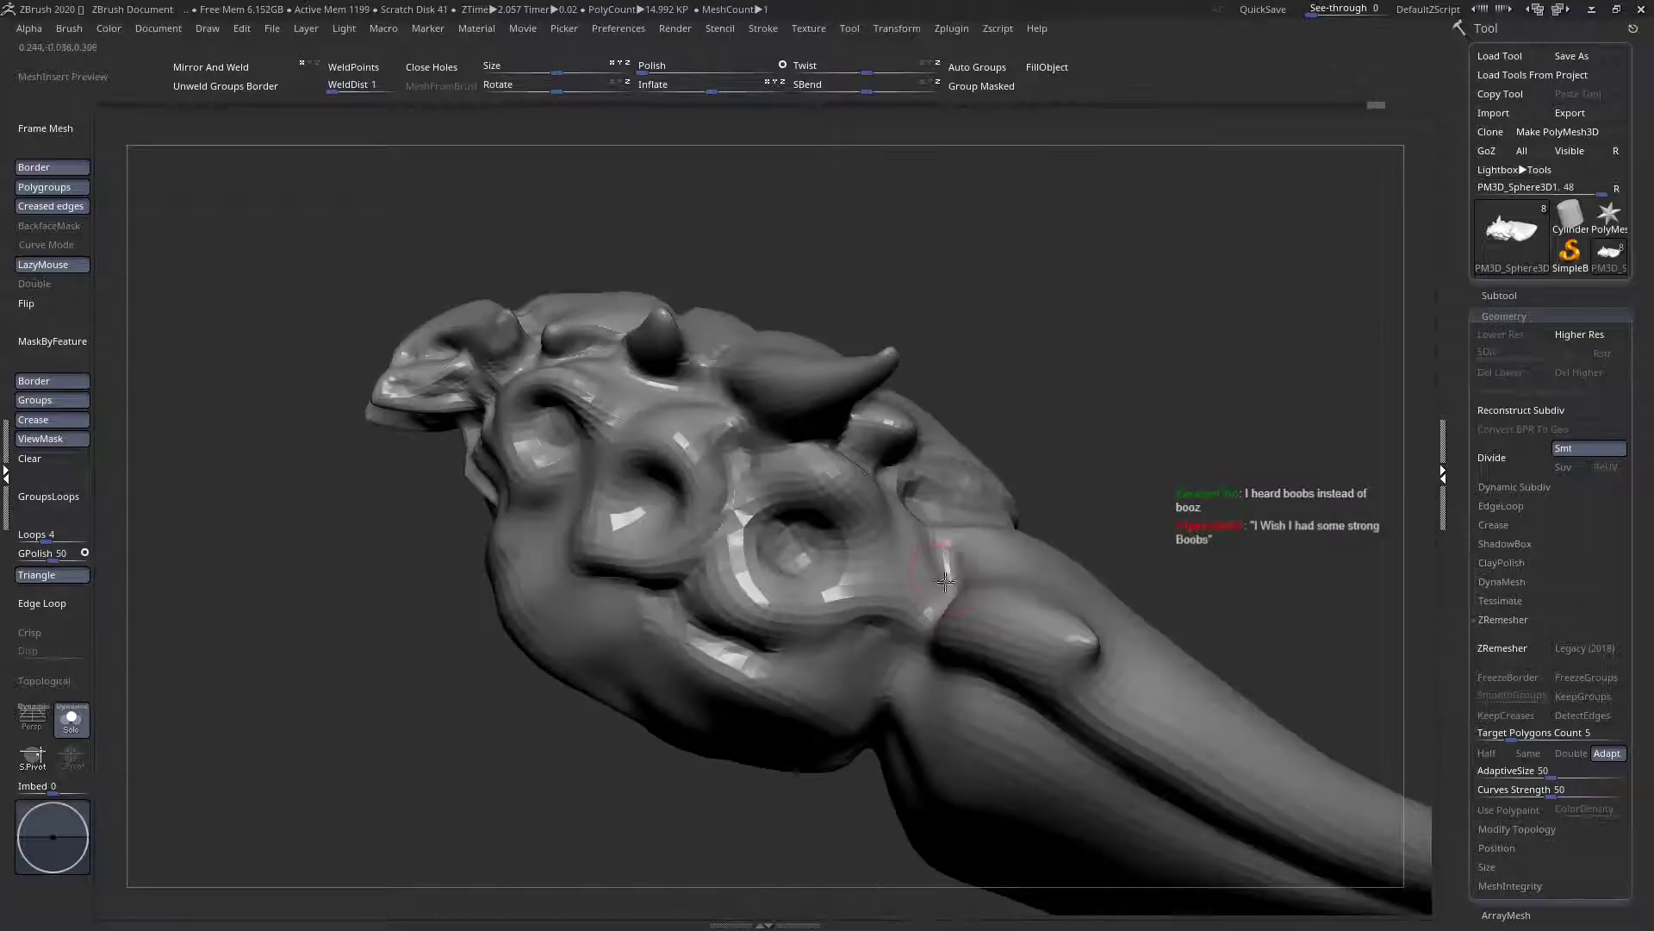
Deepen the creases behind the rear socket at the neck and between the sockets toward the front of the head
{"action": "left_click_drag", "start_coordinate": [916, 593], "coordinate": [920, 588]}
{"action": "mouse_move", "coordinate": [918, 596]}
{"action": "right_mouse_down"}
{"action": "mouse_move", "coordinate": [905, 668]}
{"action": "mouse_move", "coordinate": [911, 637]}
{"action": "right_mouse_up"}
{"action": "mouse_move", "coordinate": [920, 573]}
{"action": "left_mouse_down"}
{"action": "mouse_move", "coordinate": [932, 567]}
{"action": "mouse_move", "coordinate": [912, 552]}
{"action": "left_mouse_up"}
{"action": "mouse_move", "coordinate": [911, 552]}
{"action": "right_mouse_down"}
{"action": "mouse_move", "coordinate": [956, 465]}
{"action": "mouse_move", "coordinate": [872, 391]}
{"action": "mouse_move", "coordinate": [903, 422]}
{"action": "mouse_move", "coordinate": [877, 483]}
{"action": "mouse_move", "coordinate": [872, 465]}
{"action": "right_mouse_up"}
{"action": "right_click_drag", "start_coordinate": [786, 406], "coordinate": [770, 444]}
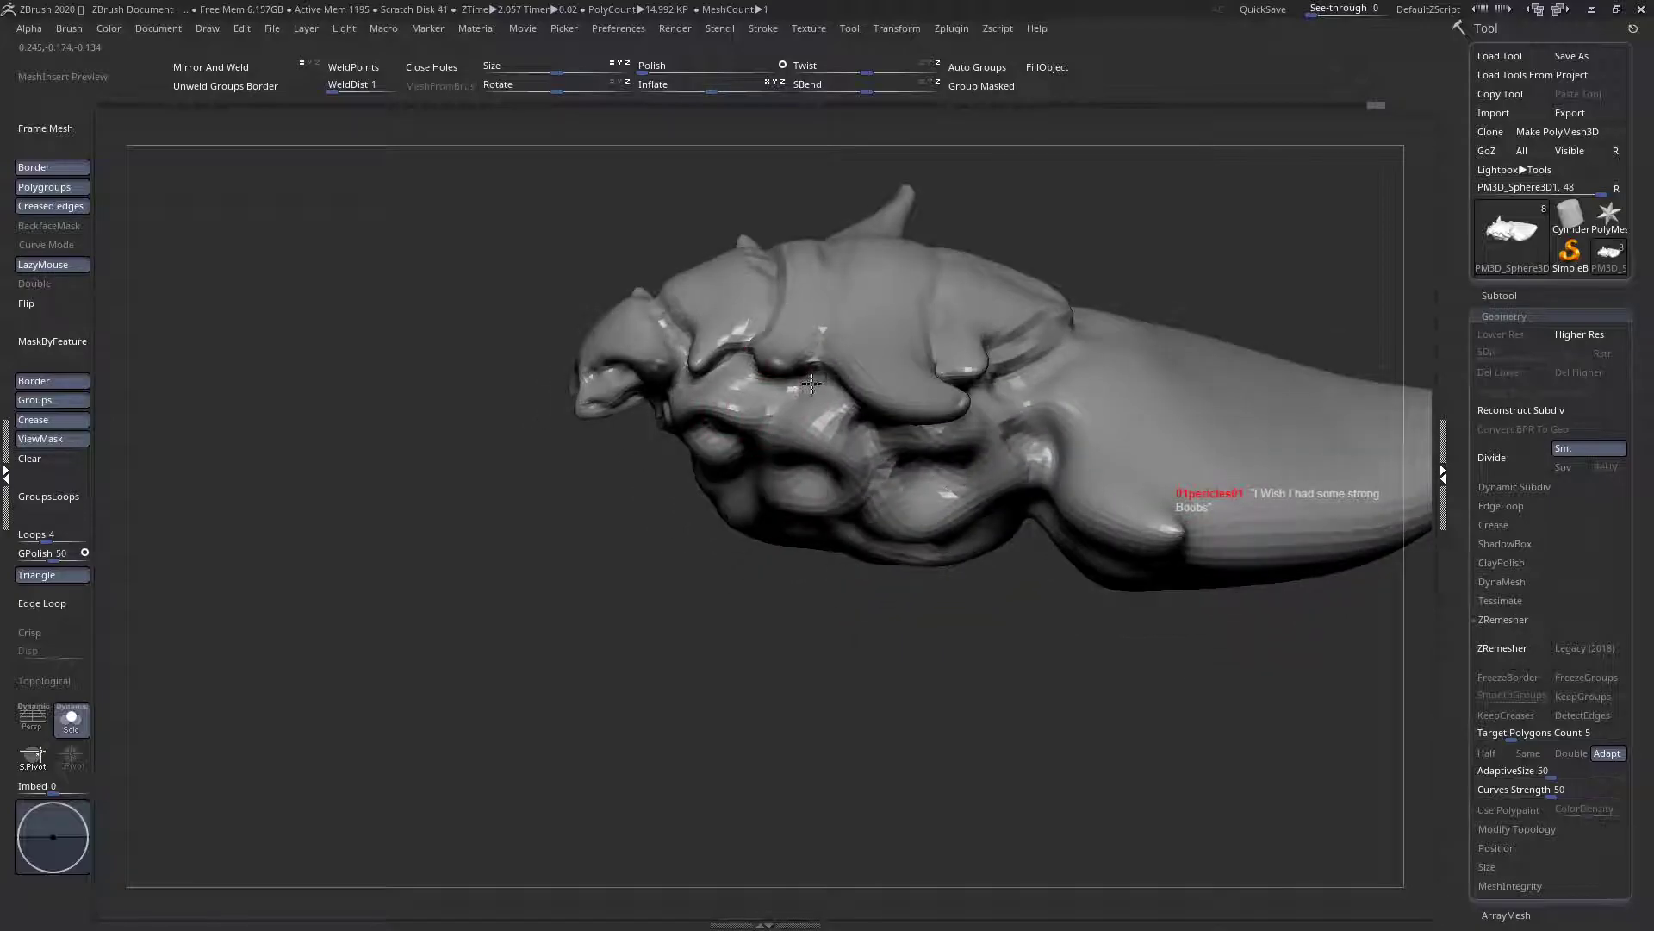
{"action": "mouse_move", "coordinate": [801, 393]}
{"action": "right_mouse_down"}
{"action": "mouse_move", "coordinate": [732, 381]}
{"action": "mouse_move", "coordinate": [764, 436]}
{"action": "mouse_move", "coordinate": [728, 513]}
{"action": "mouse_move", "coordinate": [668, 470]}
{"action": "right_mouse_up"}
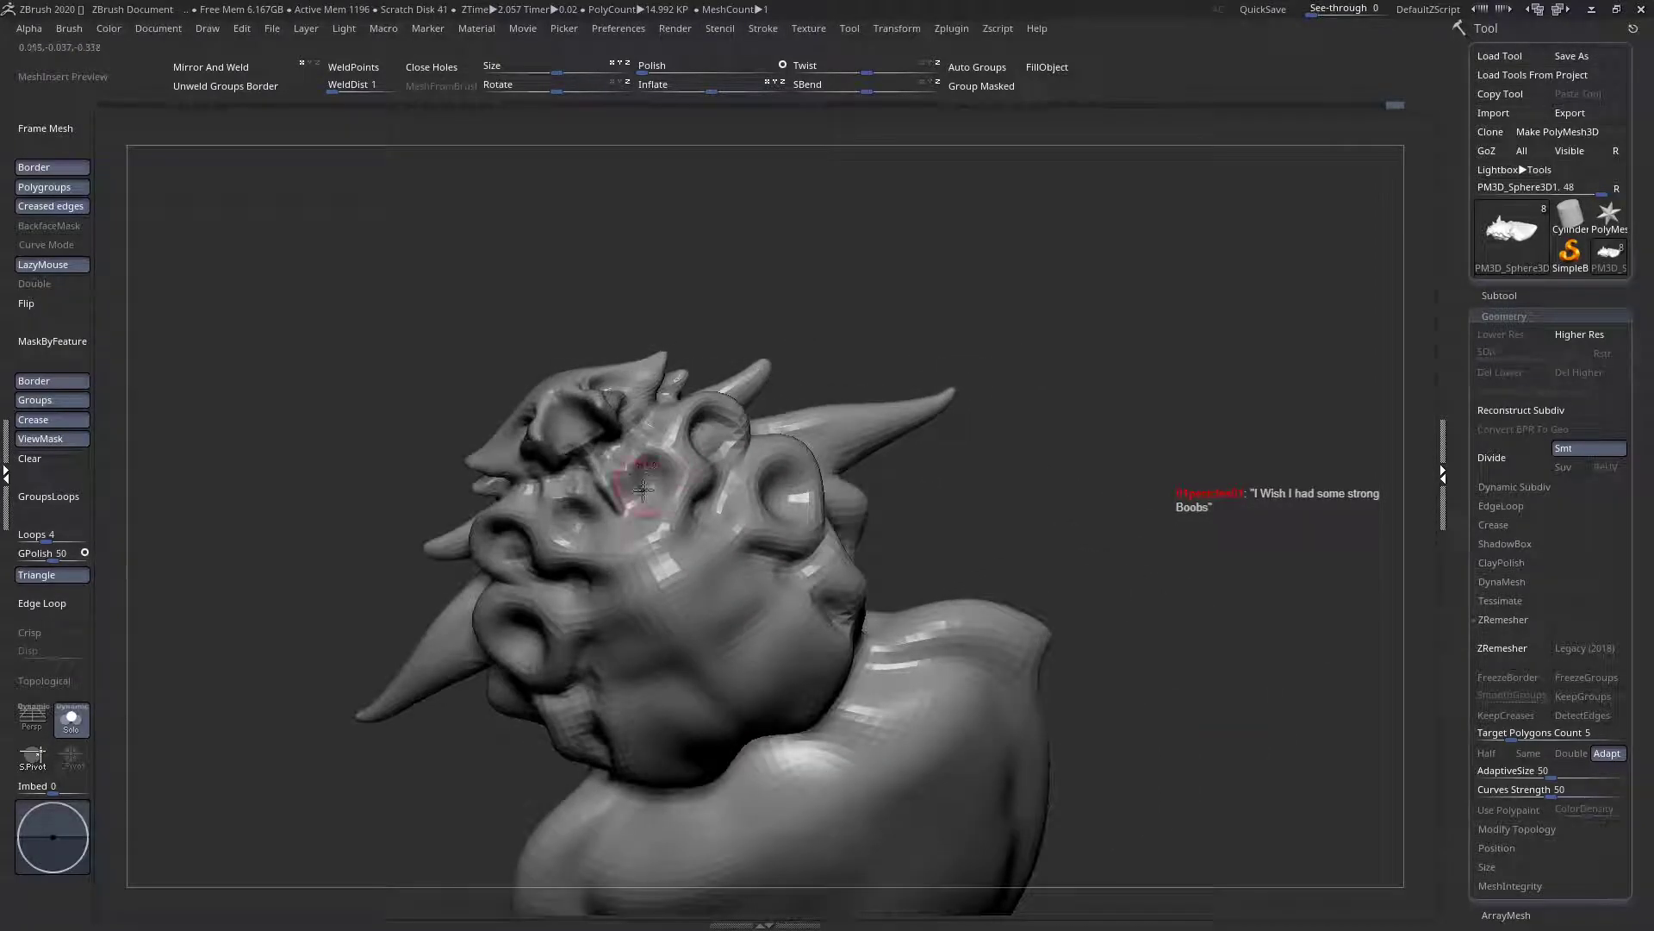
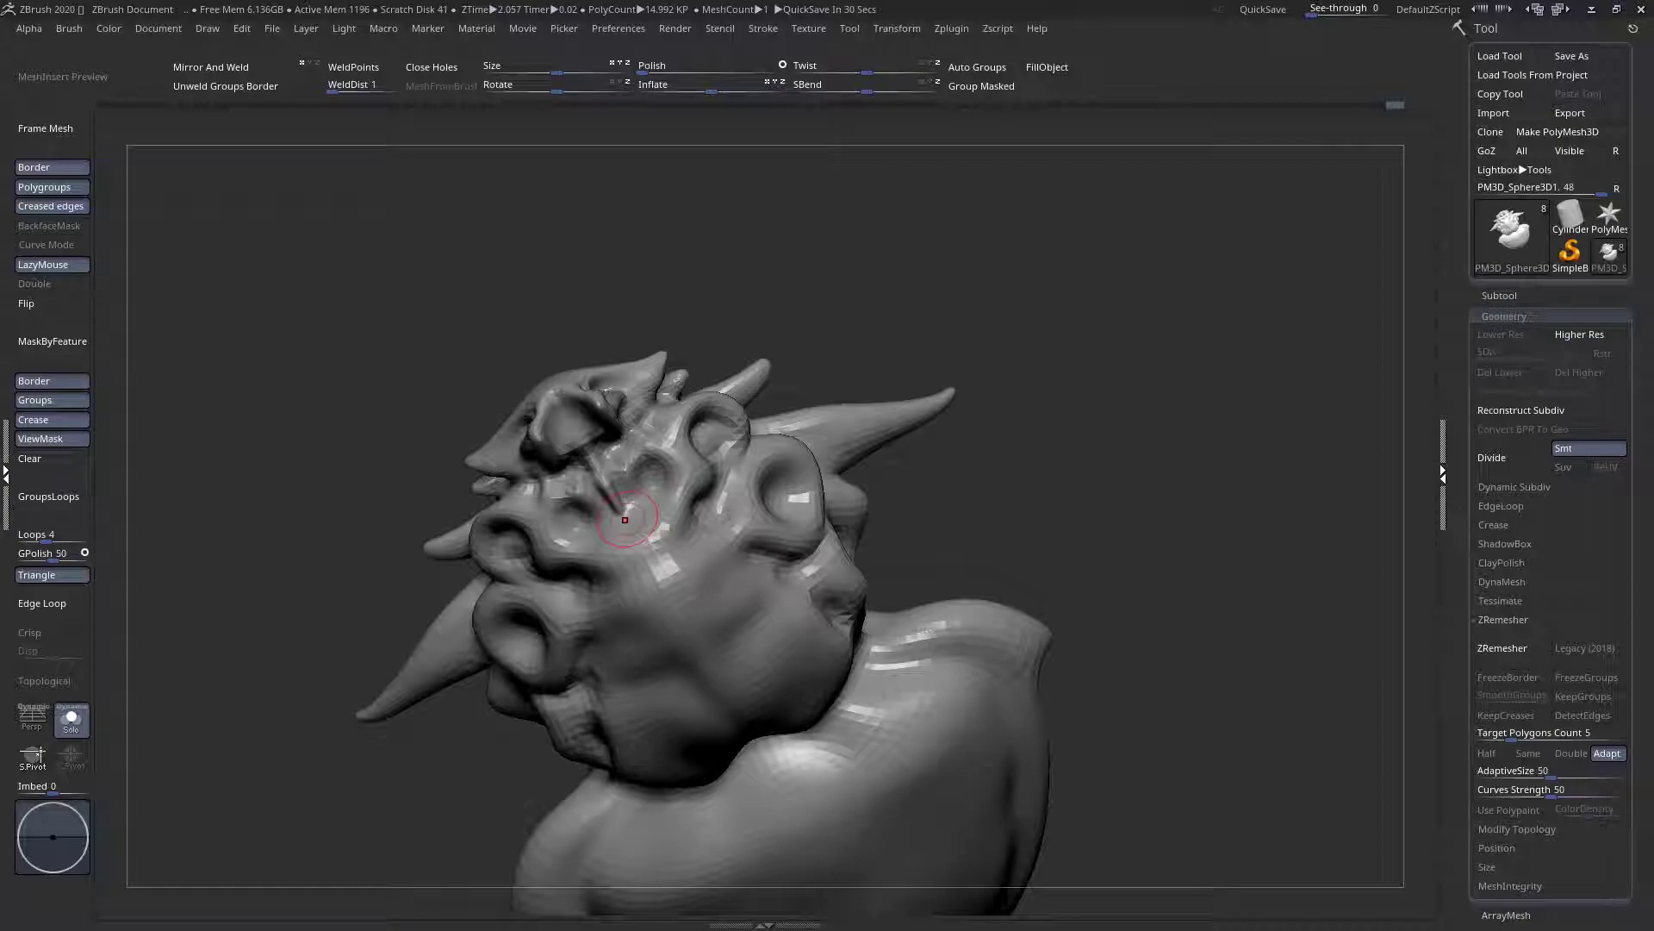
Carve folds into the cheek below the side sockets and at the back of the jaw by the neck
{"action": "left_click_drag", "start_coordinate": [1100, 785], "coordinate": [1198, 810], "text": "alt"}
{"action": "left_click_drag", "start_coordinate": [1258, 758], "coordinate": [1064, 741]}
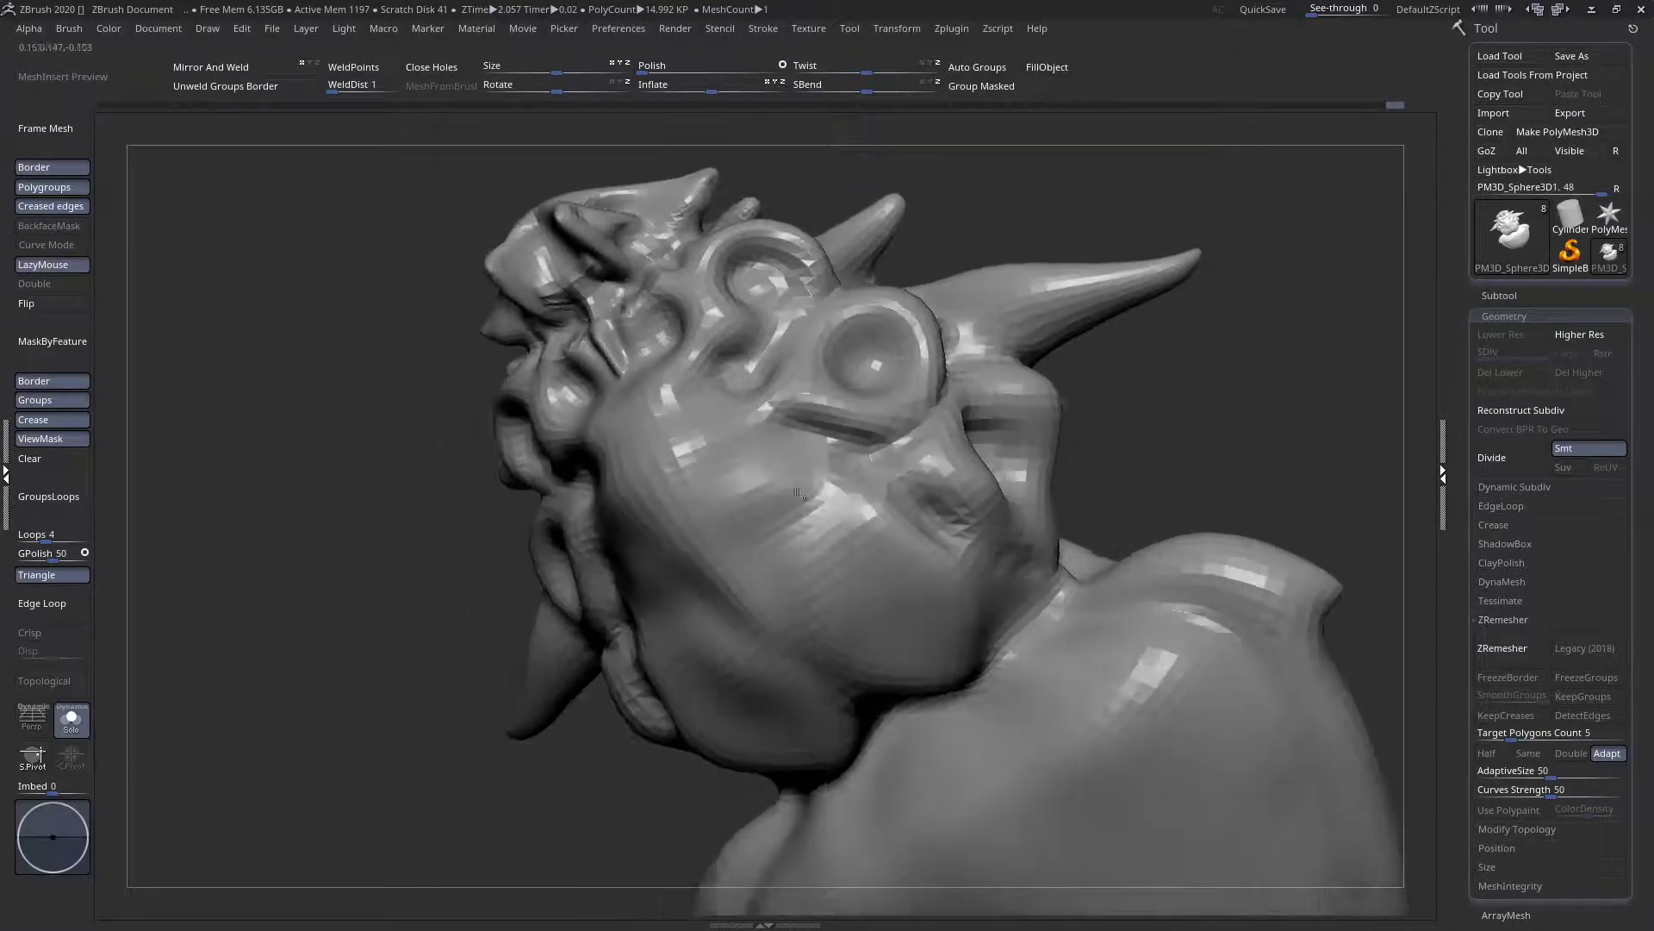
{"action": "left_click_drag", "start_coordinate": [796, 498], "coordinate": [818, 461]}
{"action": "right_click_drag", "start_coordinate": [825, 455], "coordinate": [784, 442]}
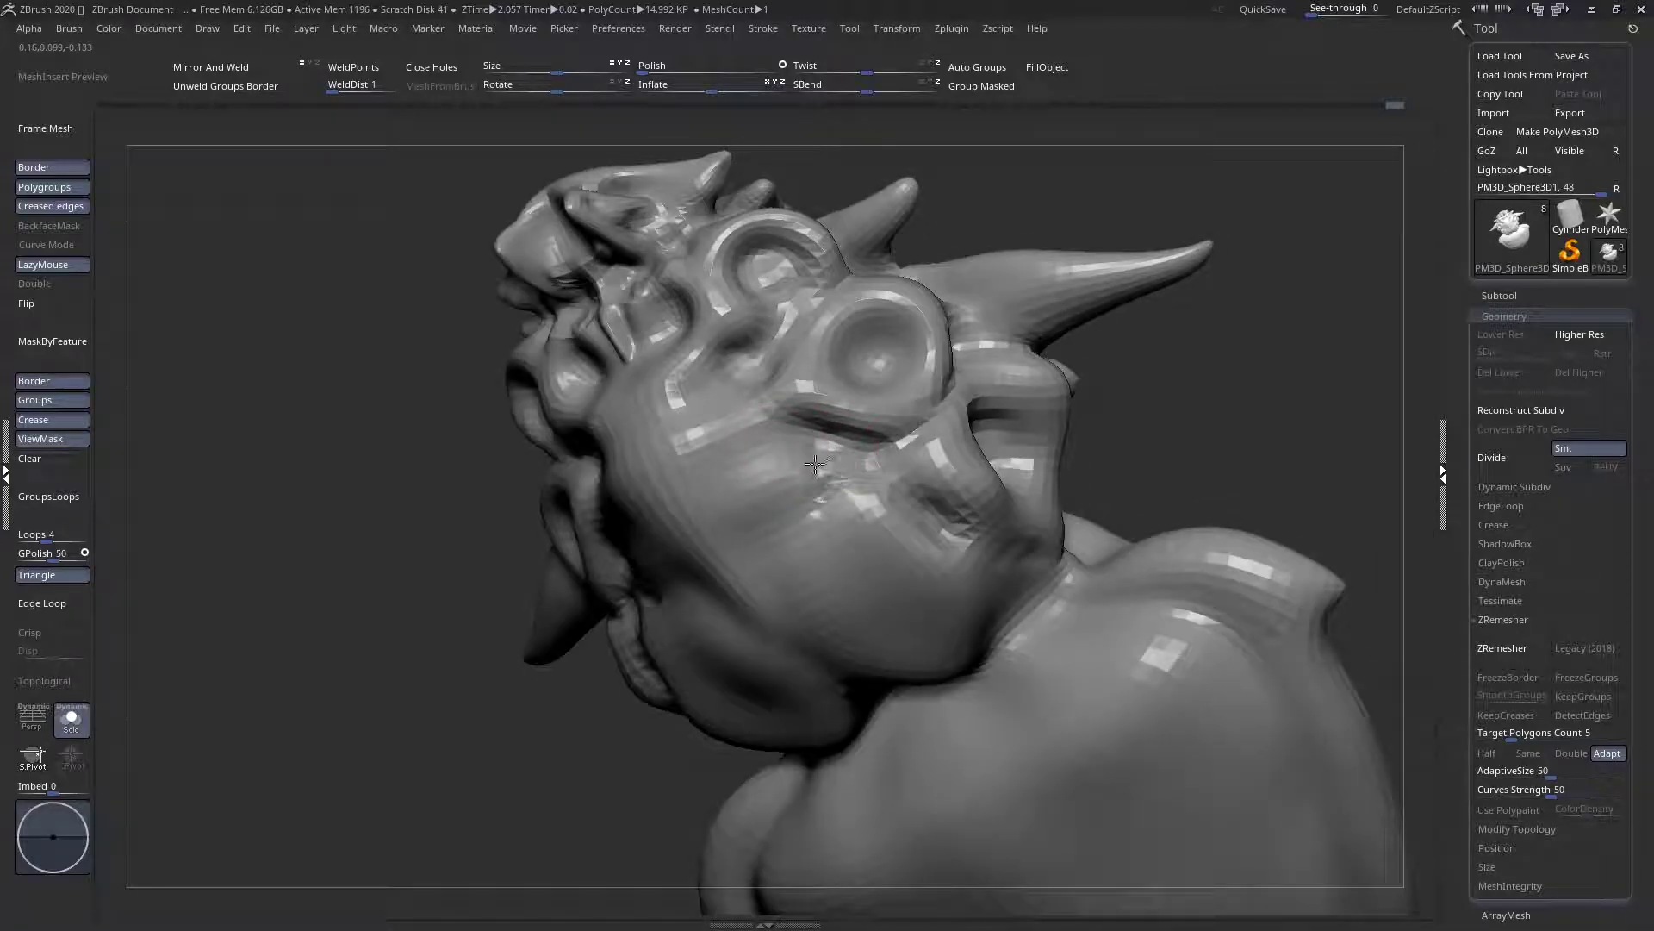
{"action": "mouse_move", "coordinate": [807, 506]}
{"action": "right_mouse_down"}
{"action": "mouse_move", "coordinate": [814, 482]}
{"action": "mouse_move", "coordinate": [977, 564]}
{"action": "right_mouse_up"}
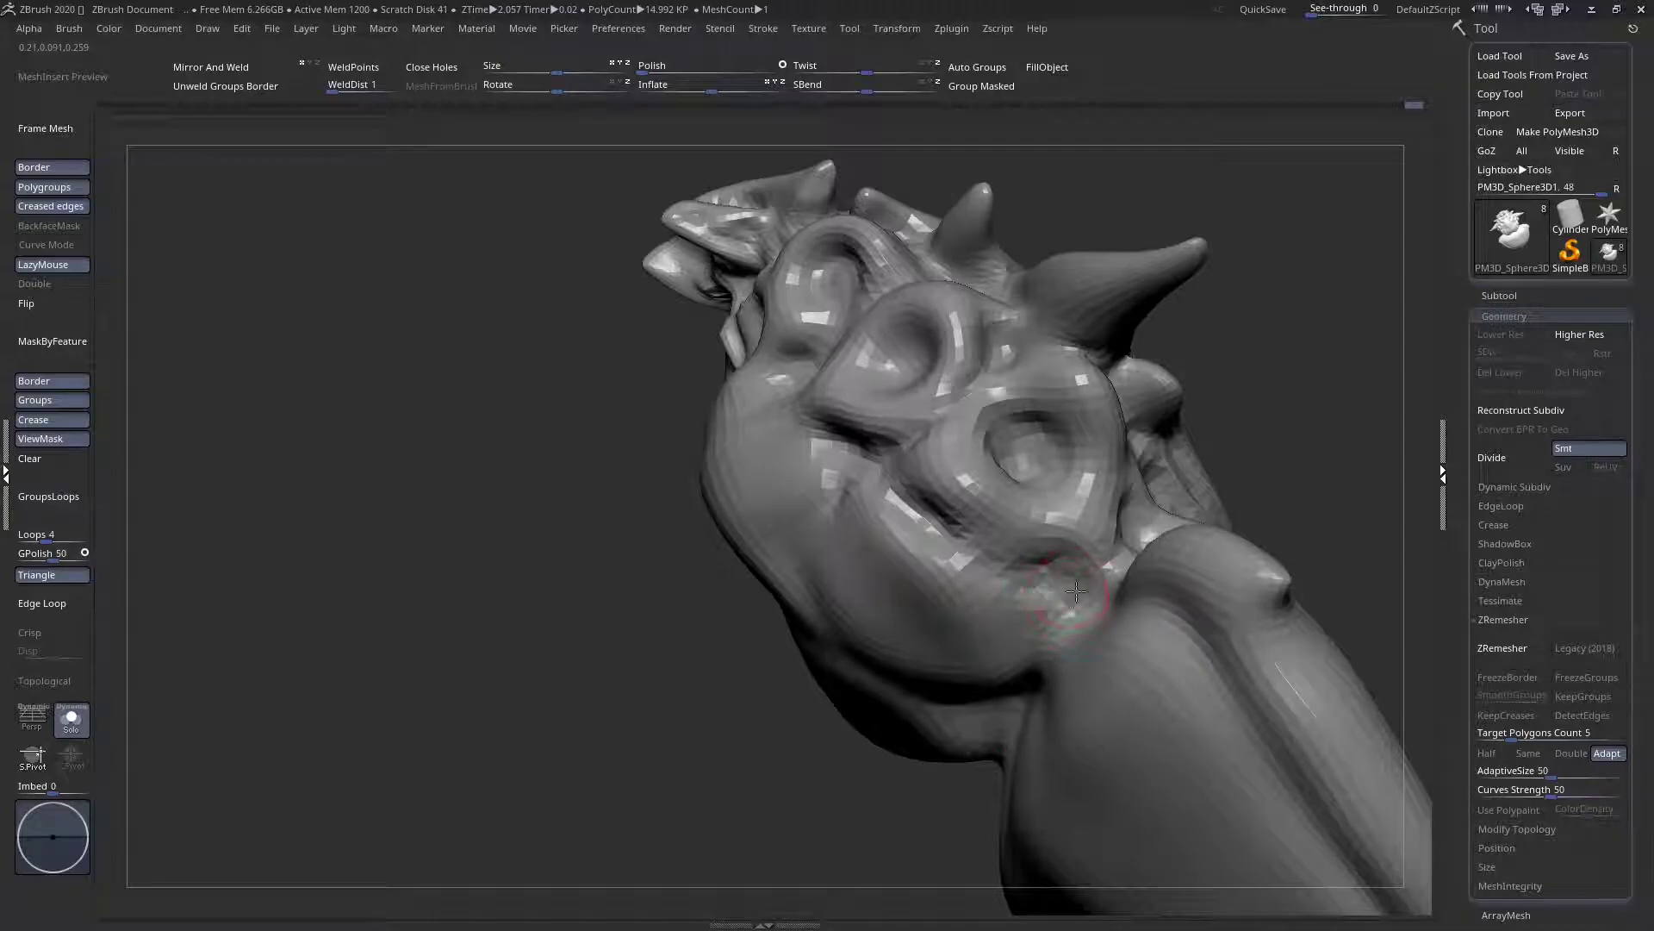
{"action": "right_click_drag", "start_coordinate": [1030, 593], "coordinate": [1021, 601]}
{"action": "left_click_drag", "start_coordinate": [1017, 605], "coordinate": [1058, 571]}
{"action": "mouse_move", "coordinate": [1017, 605]}
{"action": "right_mouse_down"}
{"action": "mouse_move", "coordinate": [899, 488]}
{"action": "mouse_move", "coordinate": [827, 502]}
{"action": "right_mouse_up"}
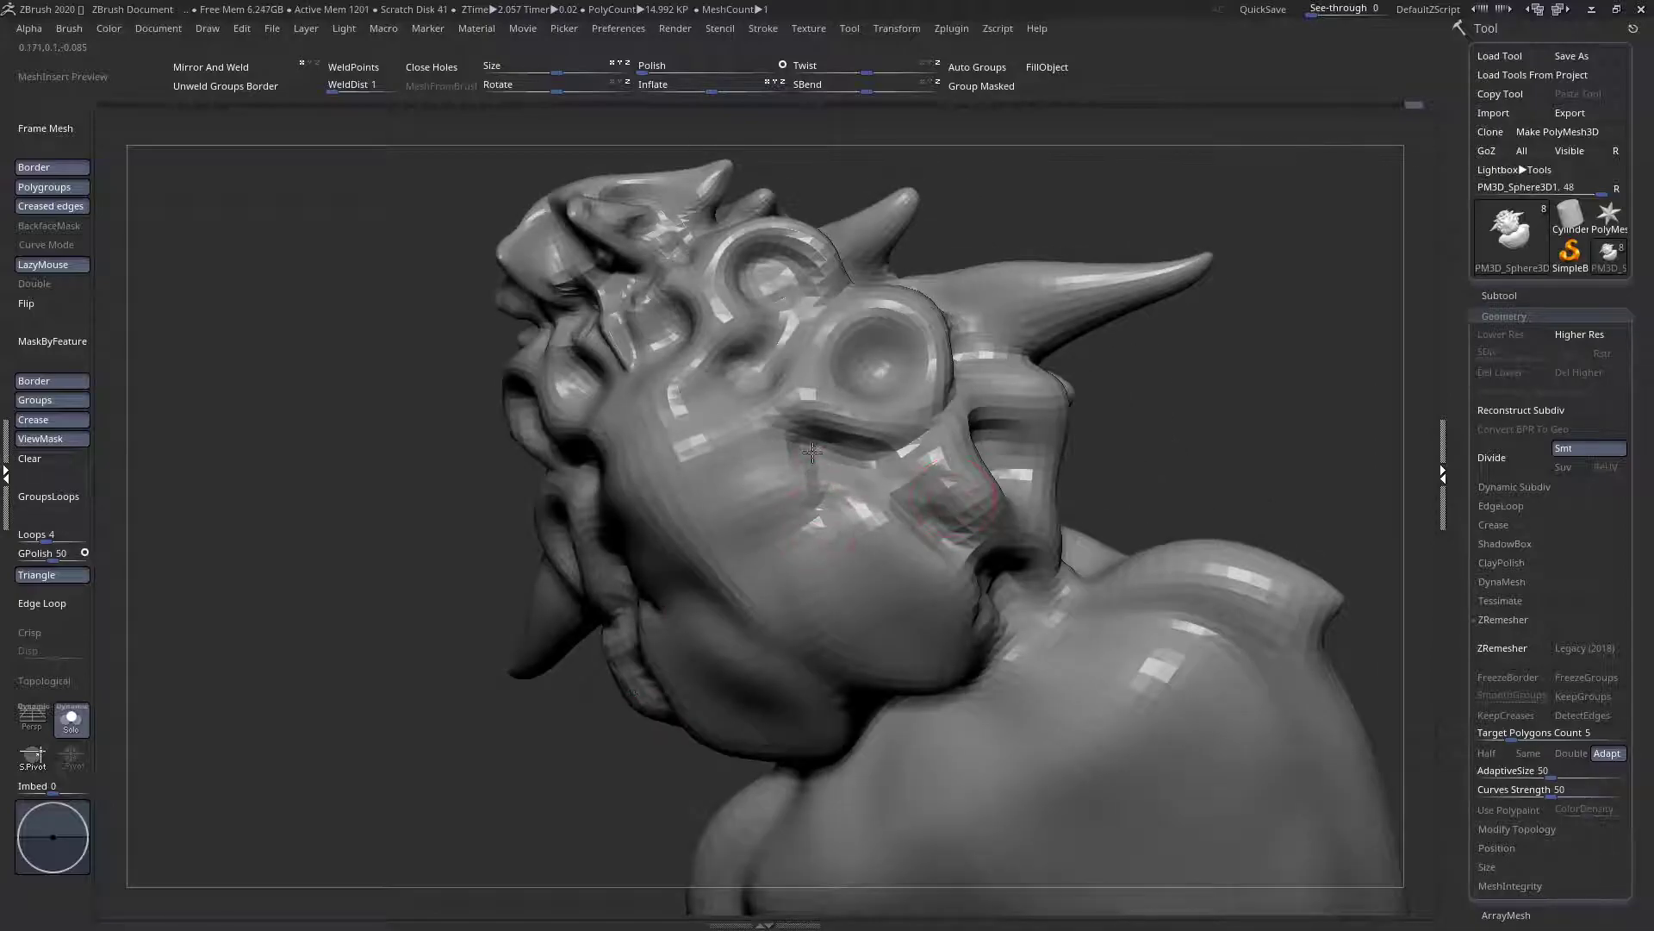
Carve a long groove from the cheek across the underside of the jaw to split it into plates
{"action": "left_click_drag", "start_coordinate": [823, 467], "coordinate": [782, 558]}
{"action": "right_click_drag", "start_coordinate": [782, 559], "coordinate": [797, 536]}
{"action": "left_click_drag", "start_coordinate": [797, 536], "coordinate": [779, 554]}
{"action": "right_click_drag", "start_coordinate": [741, 586], "coordinate": [710, 447]}
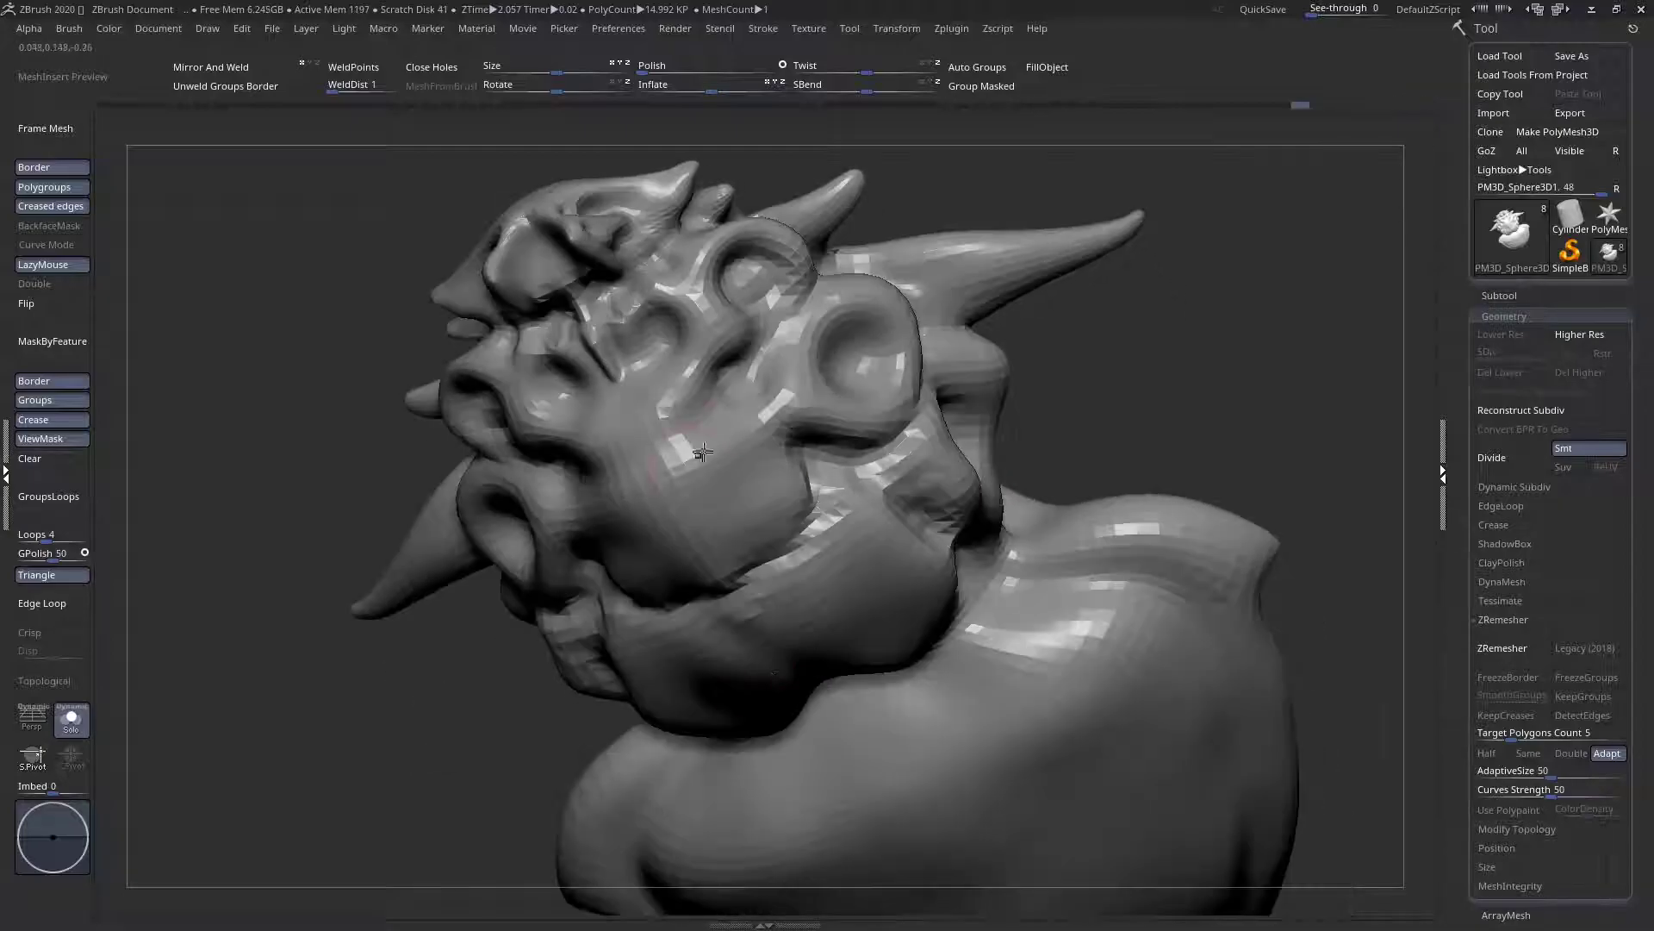
Sharpen the creases beneath the beak and between the small front sockets
{"action": "mouse_move", "coordinate": [705, 372]}
{"action": "right_mouse_down"}
{"action": "mouse_move", "coordinate": [811, 477]}
{"action": "mouse_move", "coordinate": [746, 485]}
{"action": "mouse_move", "coordinate": [793, 515]}
{"action": "mouse_move", "coordinate": [855, 500]}
{"action": "mouse_move", "coordinate": [823, 441]}
{"action": "mouse_move", "coordinate": [780, 430]}
{"action": "mouse_move", "coordinate": [791, 480]}
{"action": "mouse_move", "coordinate": [779, 467]}
{"action": "right_mouse_up"}
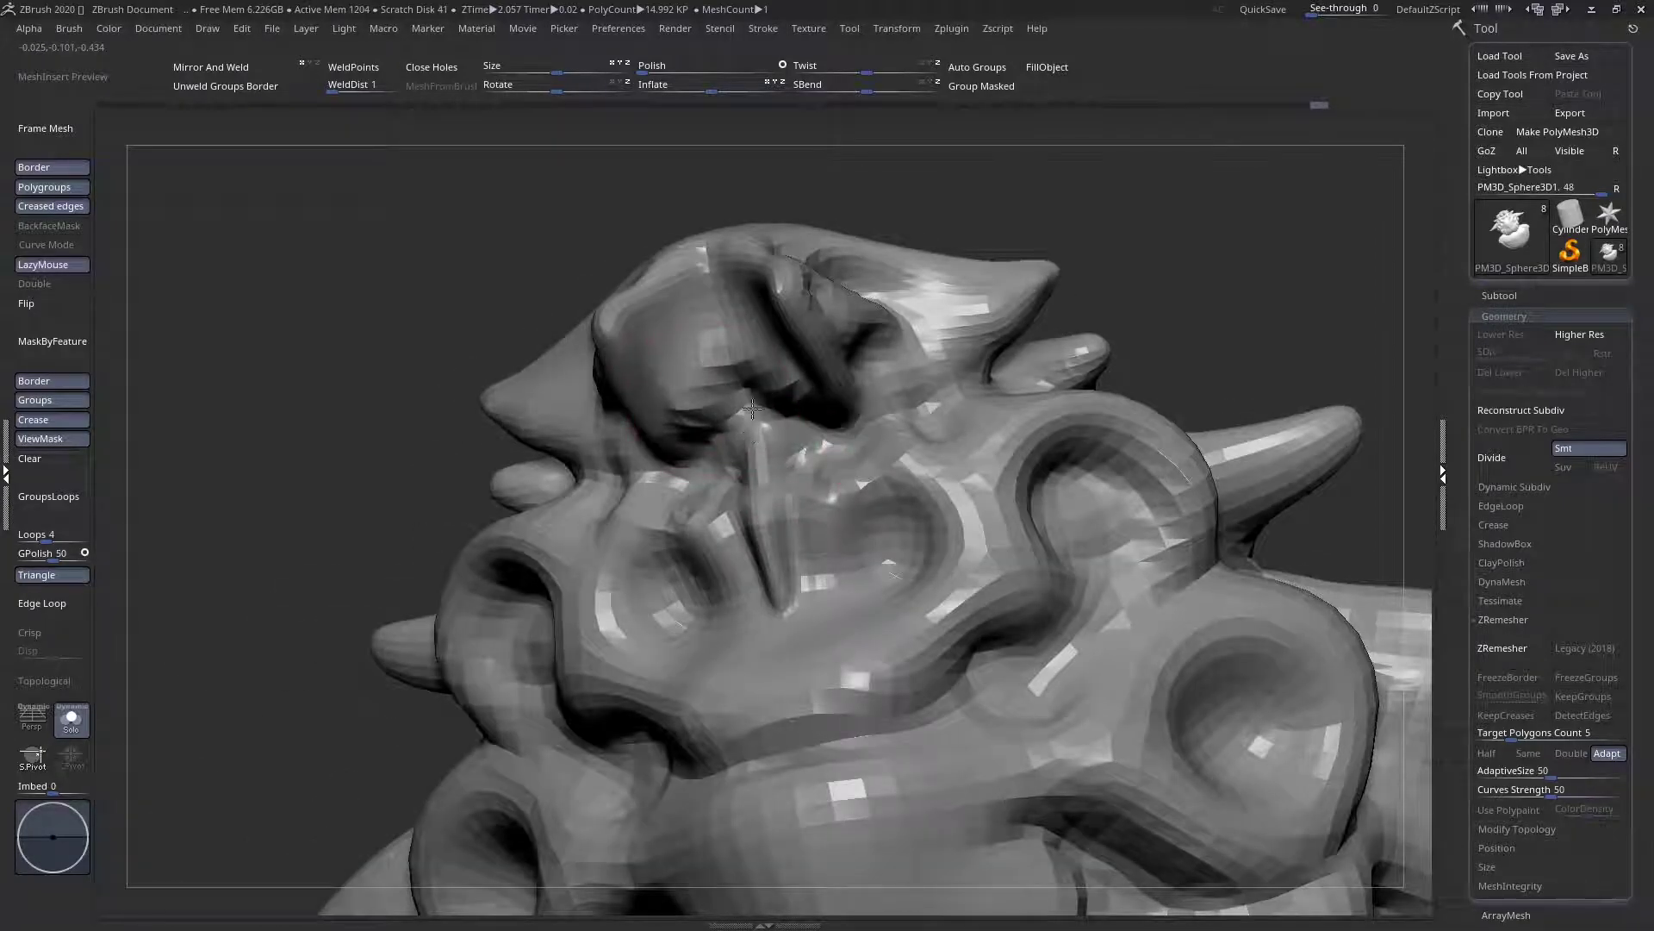
{"action": "right_click_drag", "start_coordinate": [718, 358], "coordinate": [732, 445]}
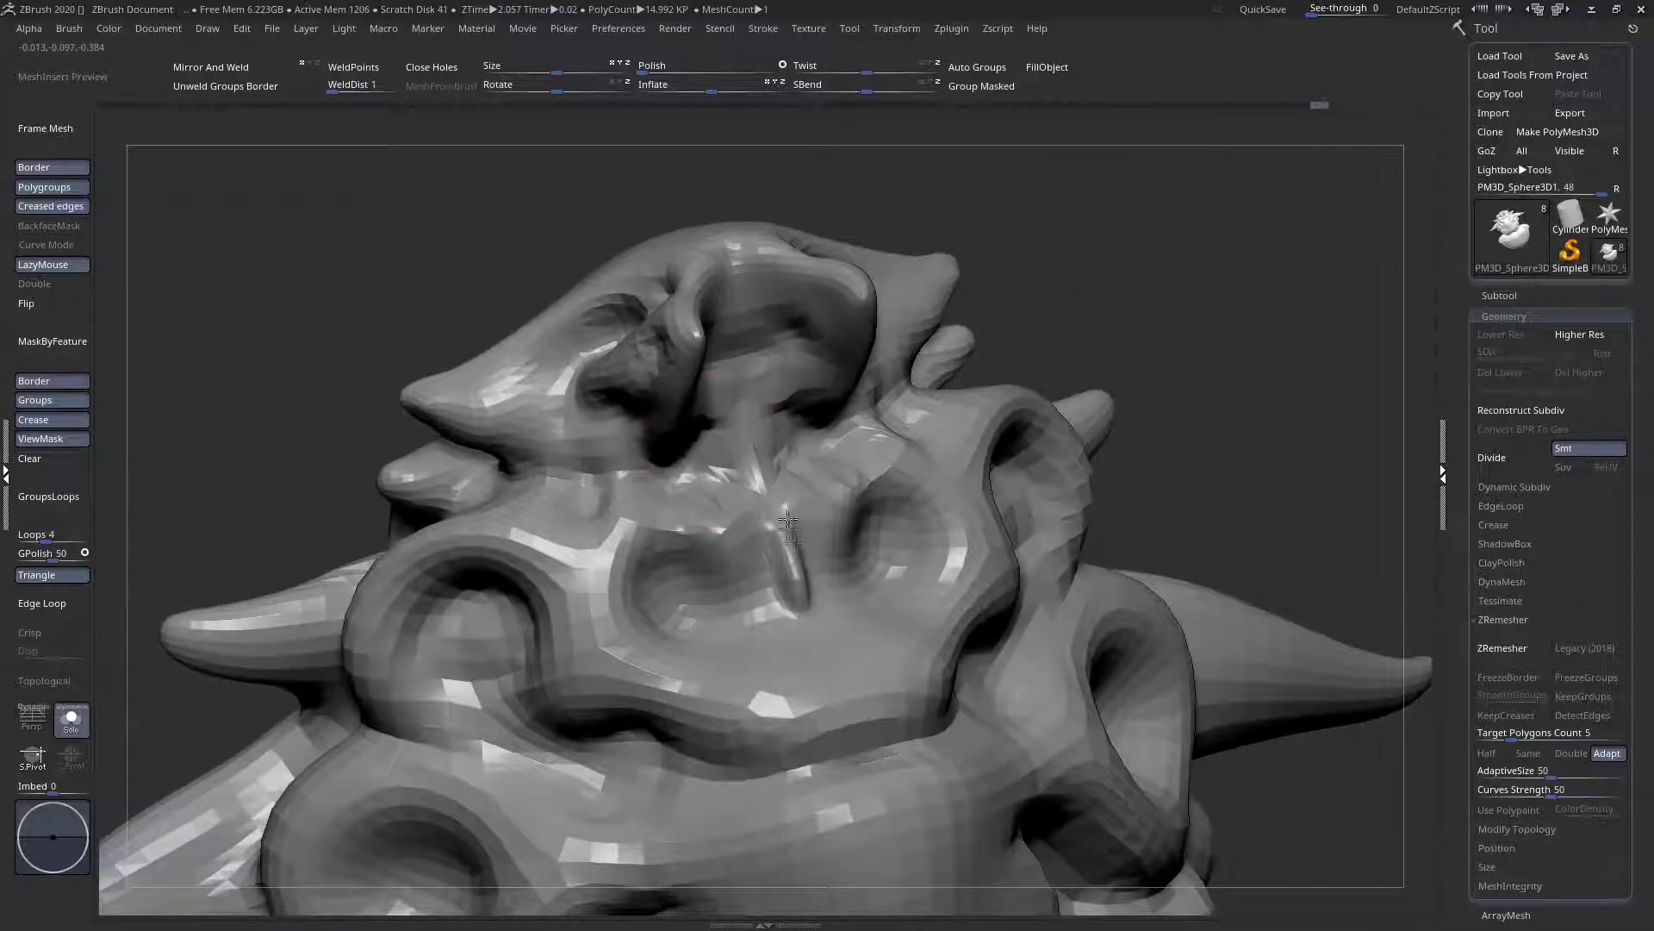
{"action": "left_click_drag", "start_coordinate": [746, 475], "coordinate": [755, 457]}
{"action": "mouse_move", "coordinate": [759, 465]}
{"action": "right_mouse_down"}
{"action": "mouse_move", "coordinate": [797, 456]}
{"action": "mouse_move", "coordinate": [743, 524]}
{"action": "mouse_move", "coordinate": [680, 508]}
{"action": "mouse_move", "coordinate": [787, 484]}
{"action": "mouse_move", "coordinate": [840, 508]}
{"action": "mouse_move", "coordinate": [830, 552]}
{"action": "mouse_move", "coordinate": [843, 495]}
{"action": "right_mouse_up"}
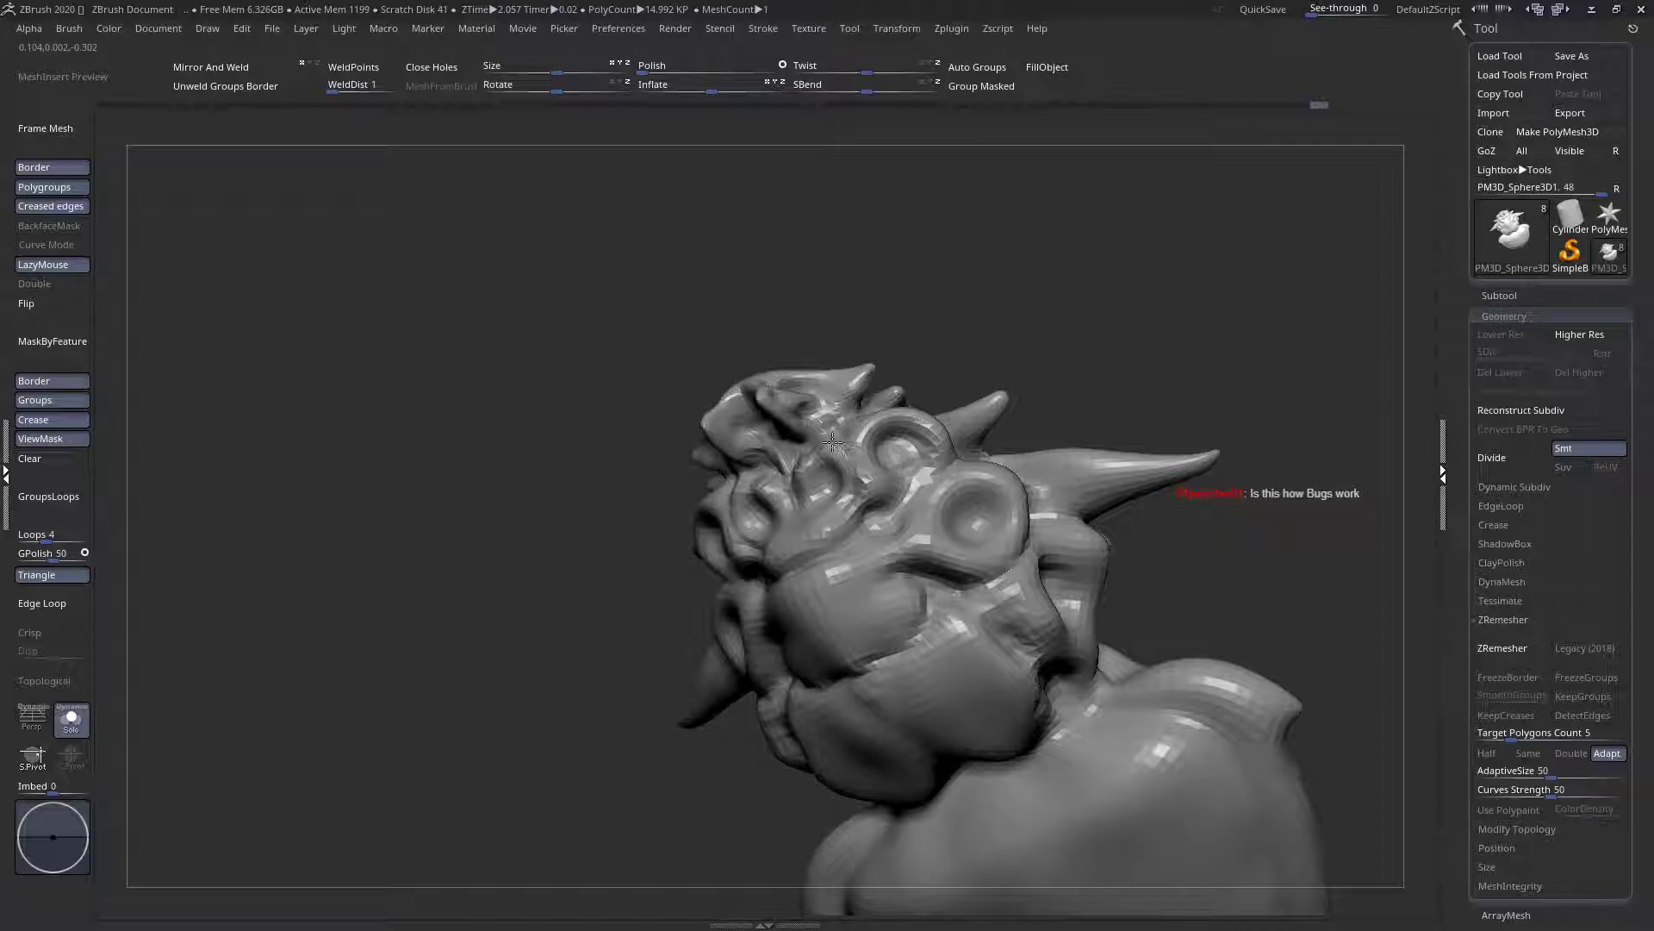
Build up the cheek folds below the rear side sockets with the ClayBuildup brush
{"action": "right_click_drag", "start_coordinate": [861, 491], "coordinate": [827, 513]}
{"action": "key", "text": "space"}
{"action": "left_click", "coordinate": [827, 517]}
{"action": "key", "text": "c"}
{"action": "key", "text": "b"}
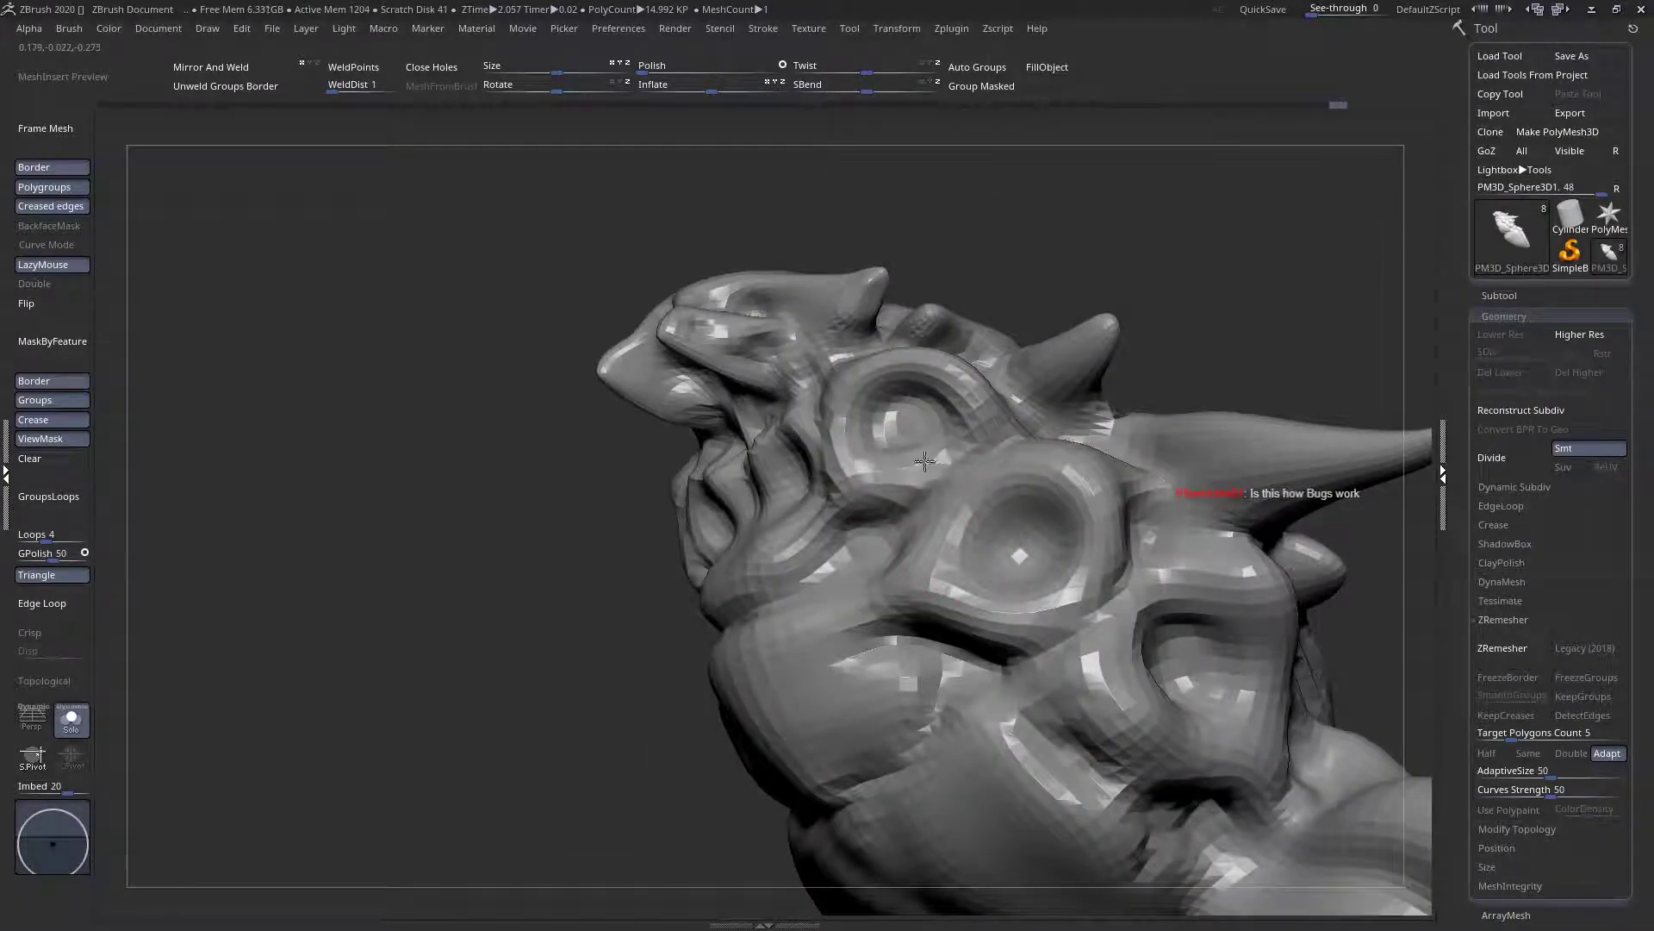
{"action": "mouse_move", "coordinate": [929, 452]}
{"action": "right_mouse_down"}
{"action": "mouse_move", "coordinate": [974, 456]}
{"action": "mouse_move", "coordinate": [947, 413]}
{"action": "mouse_move", "coordinate": [830, 480]}
{"action": "right_mouse_up"}
{"action": "right_click_drag", "start_coordinate": [827, 547], "coordinate": [804, 546]}
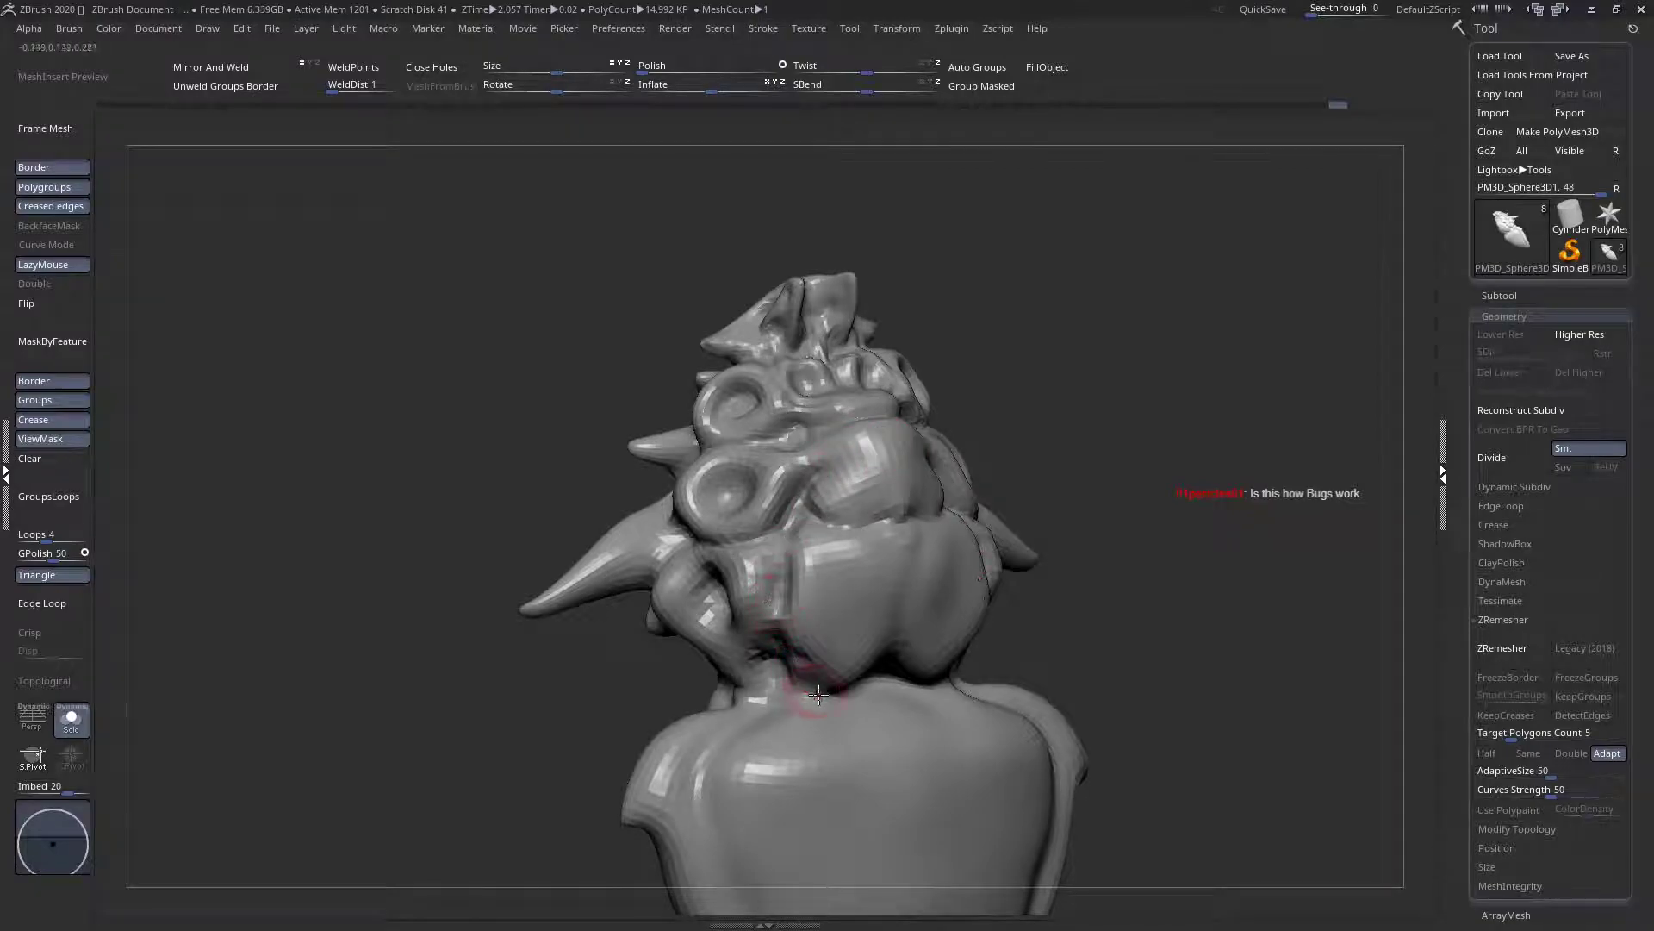
{"action": "mouse_move", "coordinate": [767, 496]}
{"action": "right_mouse_down"}
{"action": "mouse_move", "coordinate": [764, 539]}
{"action": "mouse_move", "coordinate": [779, 501]}
{"action": "right_mouse_up"}
{"action": "mouse_move", "coordinate": [848, 405]}
{"action": "right_mouse_down", "text": "ctrl"}
{"action": "mouse_move", "coordinate": [841, 462]}
{"action": "mouse_move", "coordinate": [810, 496]}
{"action": "right_mouse_up", "text": "ctrl"}
Sharpen the crease between the jaw plates and the side sockets with the DamStandard brush
{"action": "key", "text": "space"}
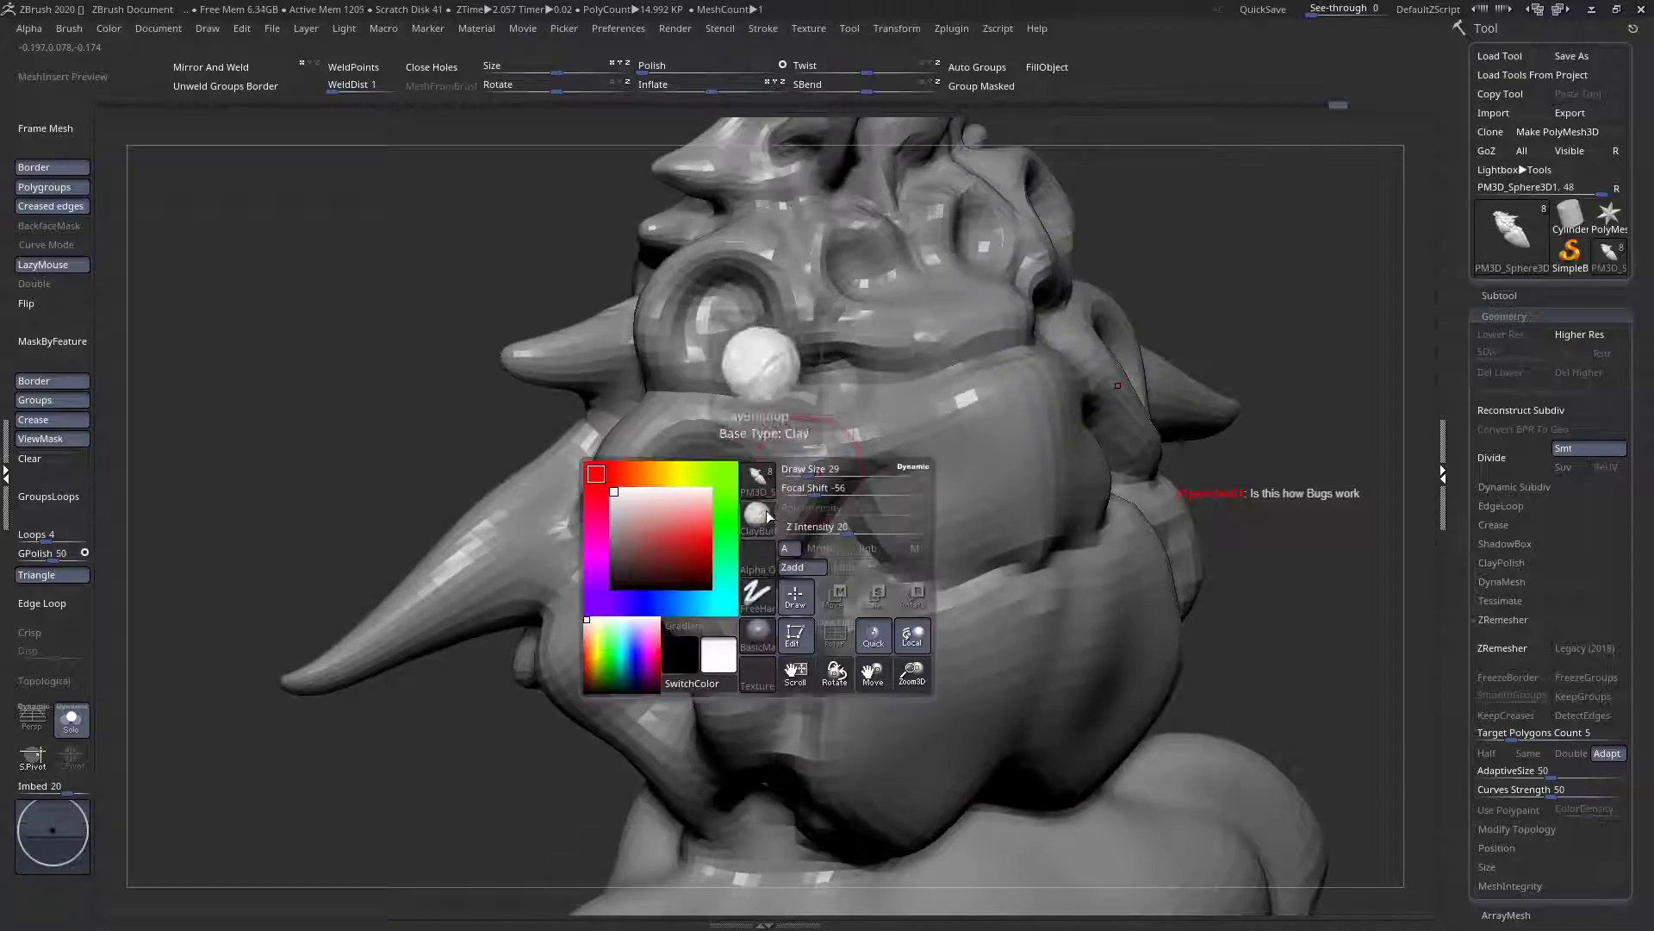
{"action": "left_click", "coordinate": [760, 519]}
{"action": "left_click", "coordinate": [967, 541]}
{"action": "right_click_drag", "start_coordinate": [866, 454], "coordinate": [935, 456]}
{"action": "left_click_drag", "start_coordinate": [836, 453], "coordinate": [853, 449]}
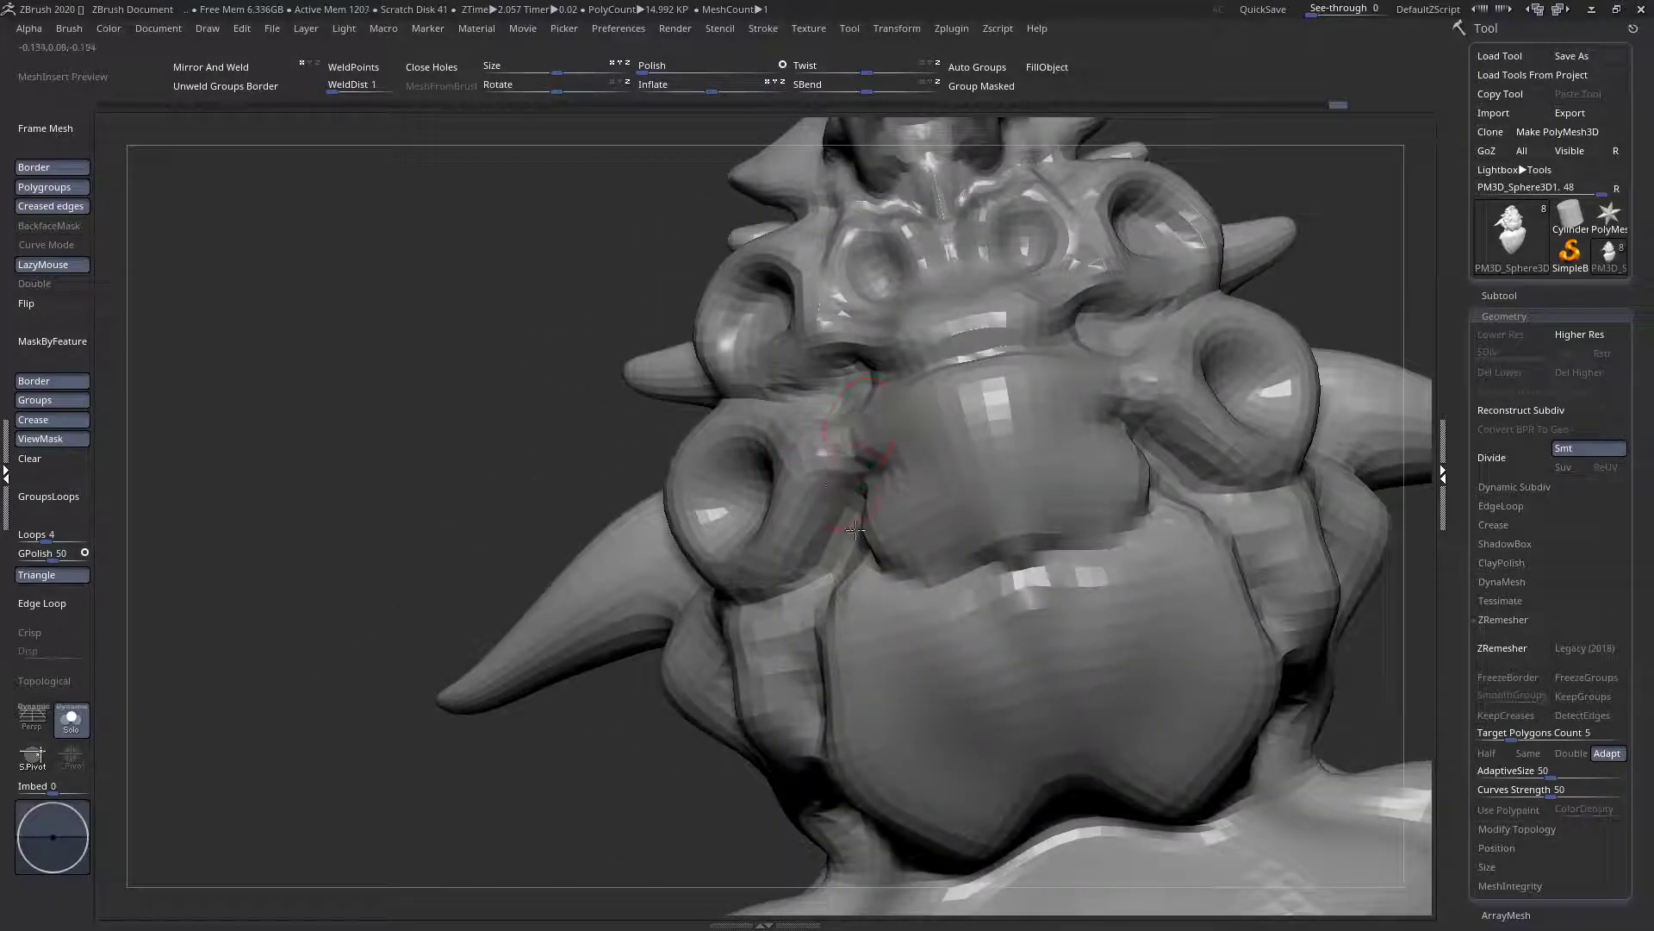
{"action": "right_click_drag", "start_coordinate": [853, 450], "coordinate": [926, 442]}
{"action": "mouse_move", "coordinate": [849, 446]}
{"action": "left_mouse_down"}
{"action": "mouse_move", "coordinate": [832, 435]}
{"action": "mouse_move", "coordinate": [824, 469]}
{"action": "left_mouse_up"}
{"action": "right_click_drag", "start_coordinate": [824, 470], "coordinate": [810, 444]}
{"action": "left_click_drag", "start_coordinate": [843, 470], "coordinate": [836, 530]}
{"action": "mouse_move", "coordinate": [840, 552]}
{"action": "right_mouse_down"}
{"action": "mouse_move", "coordinate": [881, 540]}
{"action": "mouse_move", "coordinate": [767, 546]}
{"action": "mouse_move", "coordinate": [702, 417]}
{"action": "right_mouse_up"}
{"action": "right_click_drag", "start_coordinate": [840, 480], "coordinate": [846, 548]}
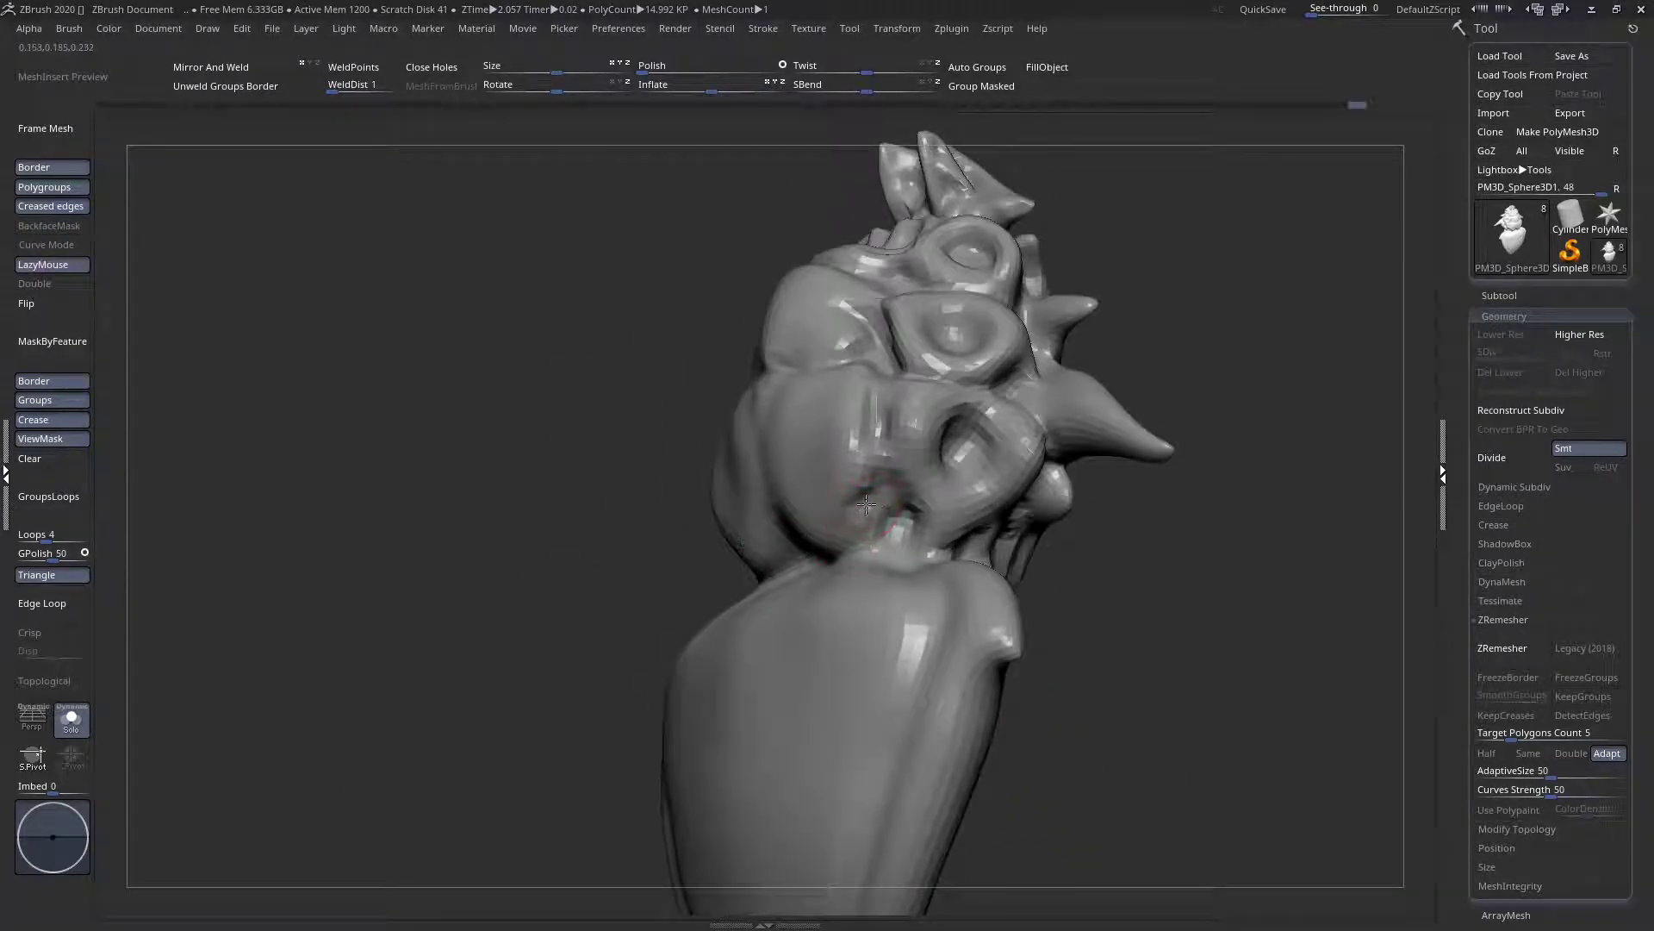
Carve a deep crease under the lower edge of the jaw plate where it meets the neck
{"action": "mouse_move", "coordinate": [869, 509]}
{"action": "right_mouse_down"}
{"action": "mouse_move", "coordinate": [898, 517]}
{"action": "mouse_move", "coordinate": [785, 540]}
{"action": "right_mouse_up"}
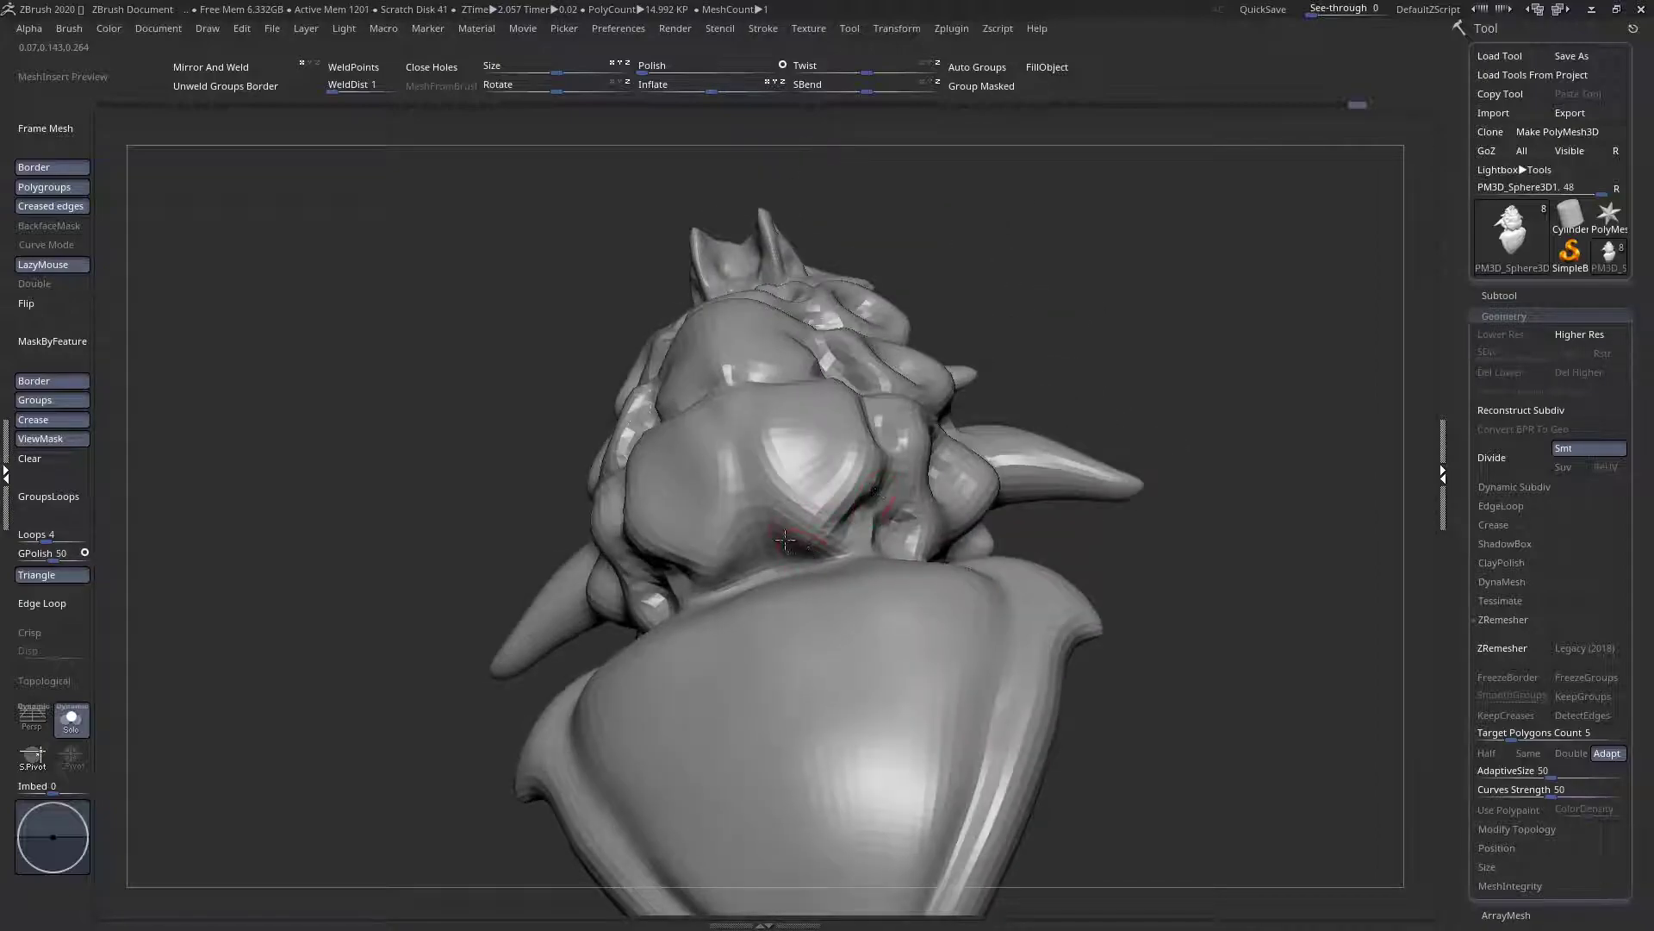
{"action": "left_click_drag", "start_coordinate": [784, 534], "coordinate": [747, 546]}
{"action": "mouse_move", "coordinate": [737, 579]}
{"action": "right_mouse_down"}
{"action": "mouse_move", "coordinate": [783, 638]}
{"action": "mouse_move", "coordinate": [729, 560]}
{"action": "right_mouse_up"}
{"action": "mouse_move", "coordinate": [730, 483]}
{"action": "right_mouse_down"}
{"action": "mouse_move", "coordinate": [719, 504]}
{"action": "mouse_move", "coordinate": [707, 483]}
{"action": "right_mouse_up"}
{"action": "left_click_drag", "start_coordinate": [714, 536], "coordinate": [718, 507]}
{"action": "right_click_drag", "start_coordinate": [718, 517], "coordinate": [749, 613]}
{"action": "mouse_move", "coordinate": [710, 512]}
{"action": "left_mouse_down"}
{"action": "mouse_move", "coordinate": [676, 569]}
{"action": "mouse_move", "coordinate": [613, 557]}
{"action": "left_mouse_up"}
{"action": "right_click_drag", "start_coordinate": [581, 573], "coordinate": [609, 557]}
Build up a wedge-shaped plate on the throat below the jaw plate's central notch using the ClayBuildup brush
{"action": "key", "text": "space"}
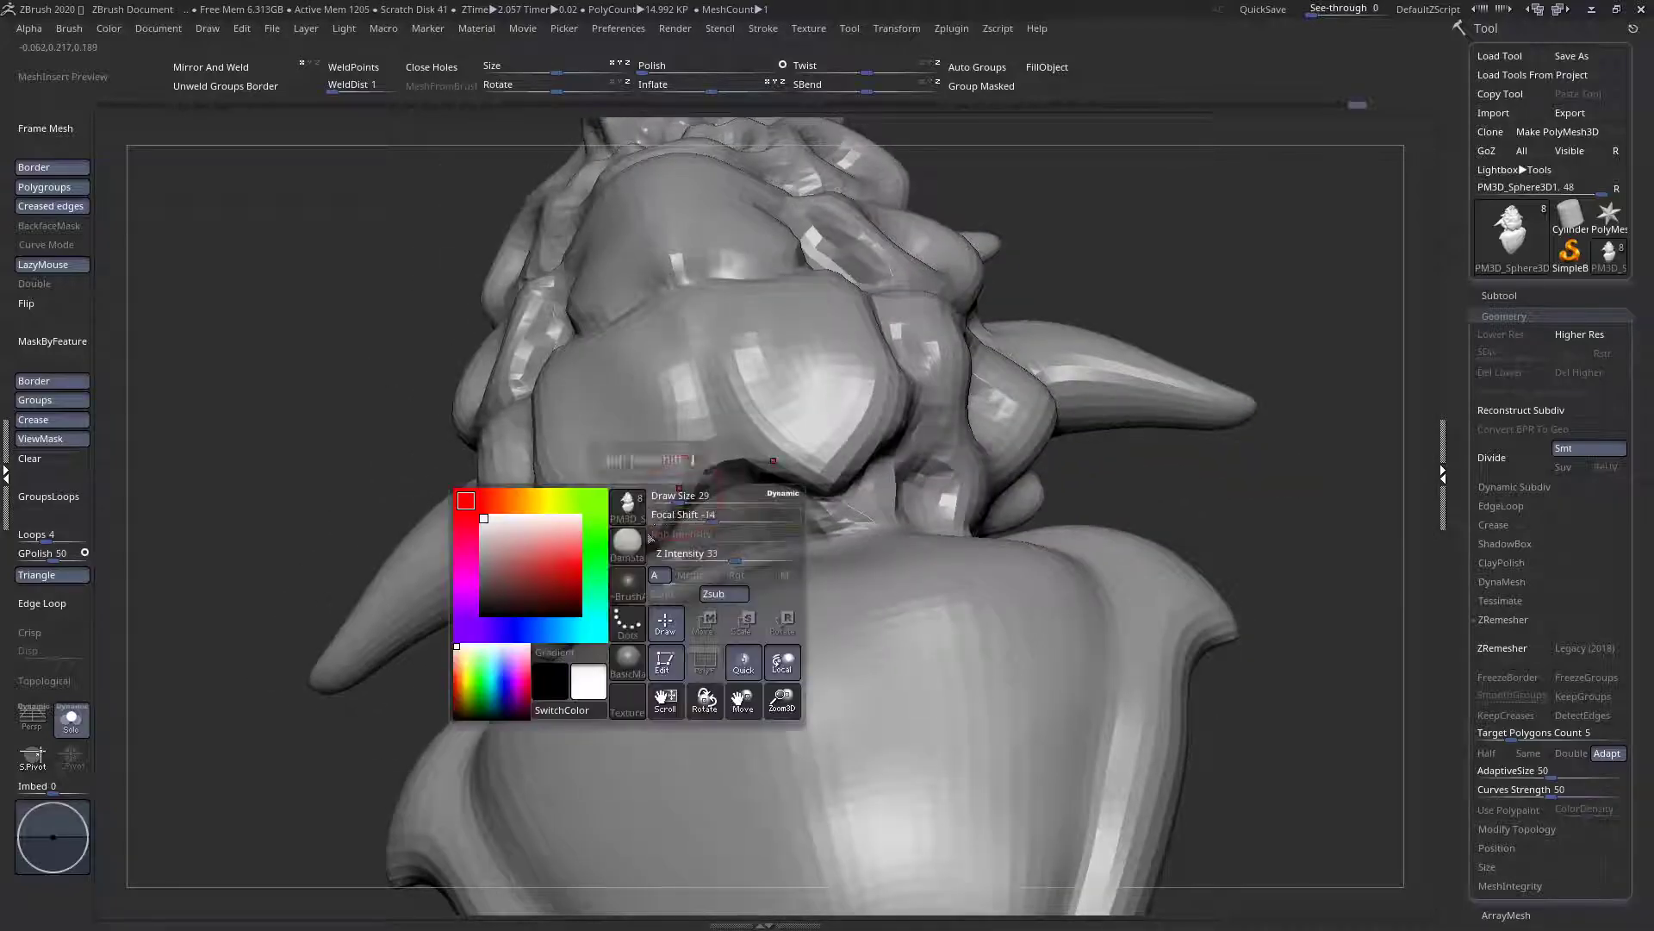
{"action": "left_click", "coordinate": [627, 545]}
{"action": "key", "text": "c"}
{"action": "key", "text": "b"}
{"action": "right_click_drag", "start_coordinate": [929, 560], "coordinate": [771, 497]}
{"action": "key", "text": "space"}
{"action": "mouse_move", "coordinate": [780, 556]}
{"action": "left_mouse_down"}
{"action": "mouse_move", "coordinate": [740, 555]}
{"action": "mouse_move", "coordinate": [769, 539]}
{"action": "mouse_move", "coordinate": [742, 536]}
{"action": "mouse_move", "coordinate": [819, 547]}
{"action": "mouse_move", "coordinate": [715, 500]}
{"action": "mouse_move", "coordinate": [691, 564]}
{"action": "left_mouse_up"}
{"action": "right_click_drag", "start_coordinate": [757, 553], "coordinate": [757, 638]}
{"action": "left_click_drag", "start_coordinate": [748, 543], "coordinate": [785, 522]}
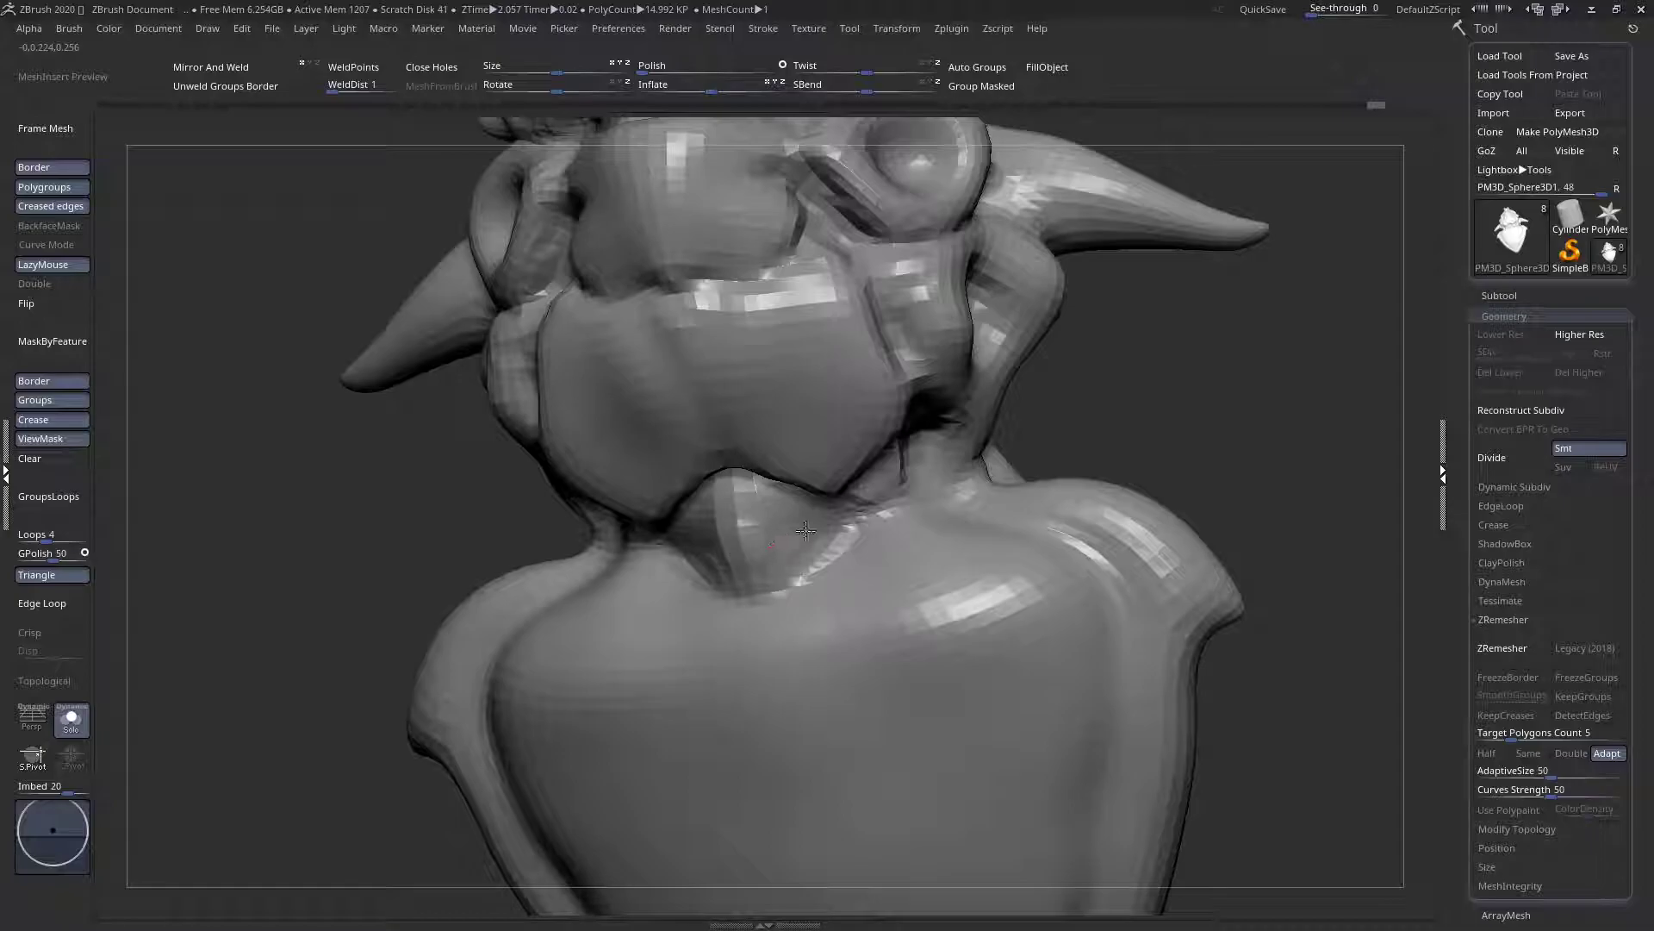
Outline the throat wedge with DamStandard creases and extend them along the neck edge toward the shoulder
{"action": "right_click_drag", "start_coordinate": [848, 510], "coordinate": [827, 517]}
{"action": "right_click", "coordinate": [772, 610]}
{"action": "key", "text": "b"}
{"action": "key", "text": "d"}
{"action": "key", "text": "s"}
{"action": "right_click_drag", "start_coordinate": [776, 603], "coordinate": [839, 545]}
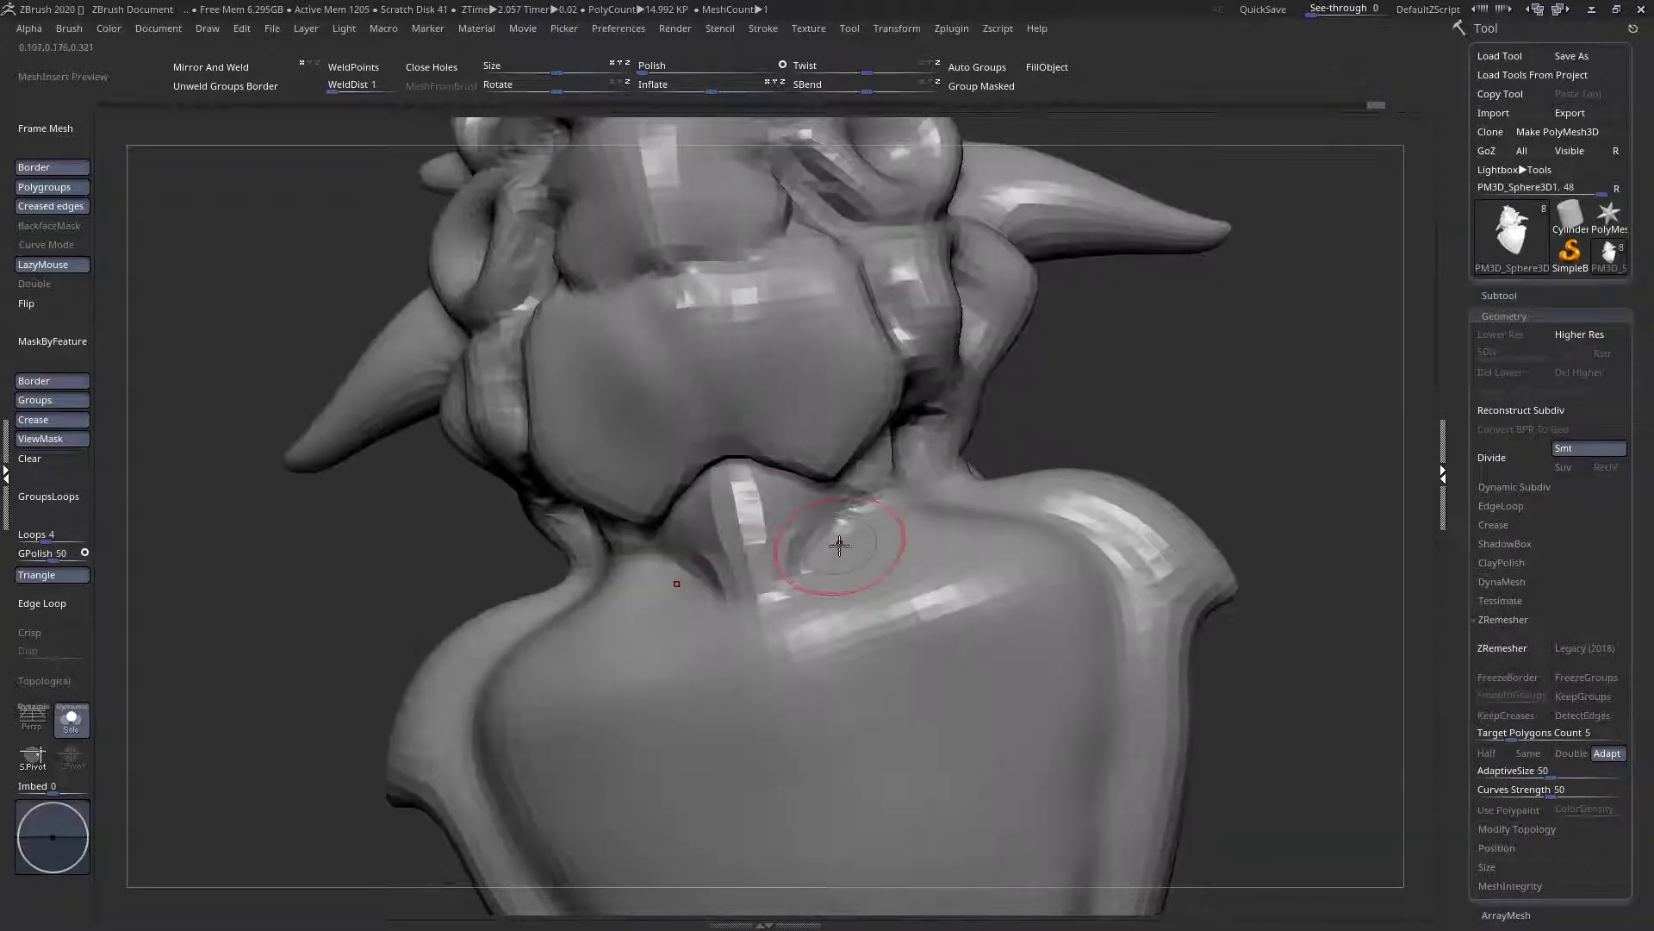
{"action": "left_click_drag", "start_coordinate": [737, 606], "coordinate": [913, 512]}
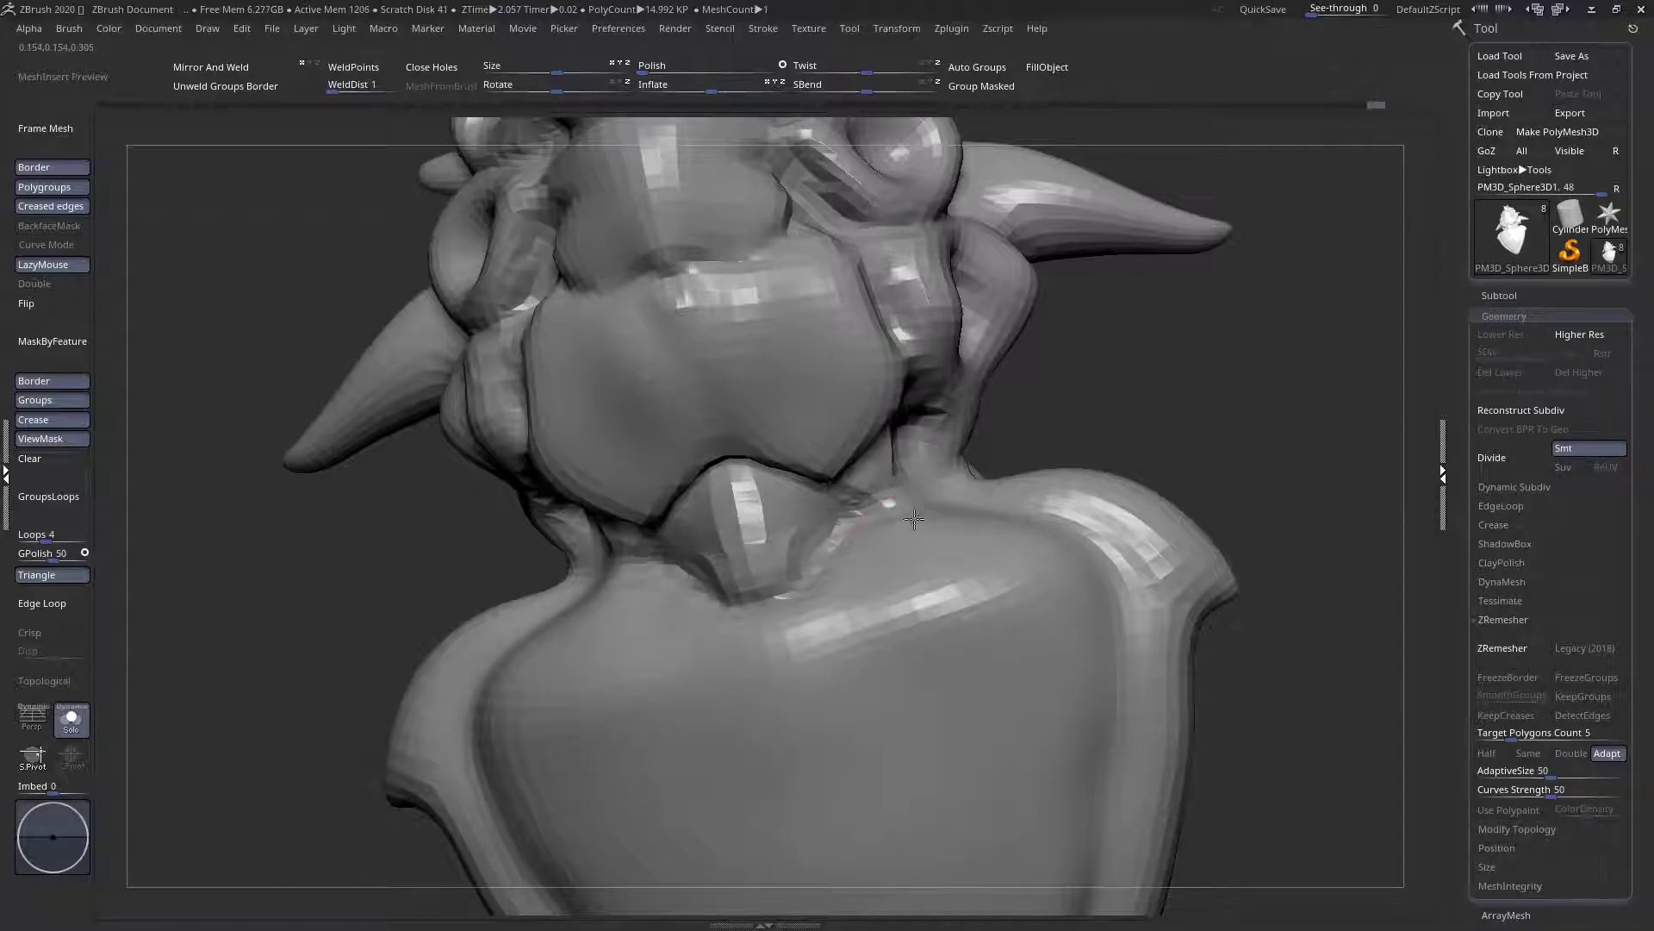
{"action": "right_click_drag", "start_coordinate": [913, 512], "coordinate": [838, 516]}
{"action": "left_click_drag", "start_coordinate": [903, 510], "coordinate": [986, 495]}
Carve a groove down the centre of the jaw's underside to split its stacked plates into two halves
{"action": "mouse_move", "coordinate": [987, 495]}
{"action": "right_mouse_down"}
{"action": "mouse_move", "coordinate": [1050, 490]}
{"action": "mouse_move", "coordinate": [827, 415]}
{"action": "mouse_move", "coordinate": [892, 405]}
{"action": "mouse_move", "coordinate": [904, 454]}
{"action": "mouse_move", "coordinate": [849, 437]}
{"action": "right_mouse_up"}
{"action": "mouse_move", "coordinate": [849, 438]}
{"action": "left_mouse_down"}
{"action": "mouse_move", "coordinate": [897, 448]}
{"action": "mouse_move", "coordinate": [904, 470]}
{"action": "mouse_move", "coordinate": [897, 441]}
{"action": "mouse_move", "coordinate": [907, 492]}
{"action": "mouse_move", "coordinate": [890, 439]}
{"action": "mouse_move", "coordinate": [837, 434]}
{"action": "left_mouse_up"}
{"action": "right_click_drag", "start_coordinate": [812, 449], "coordinate": [905, 374]}
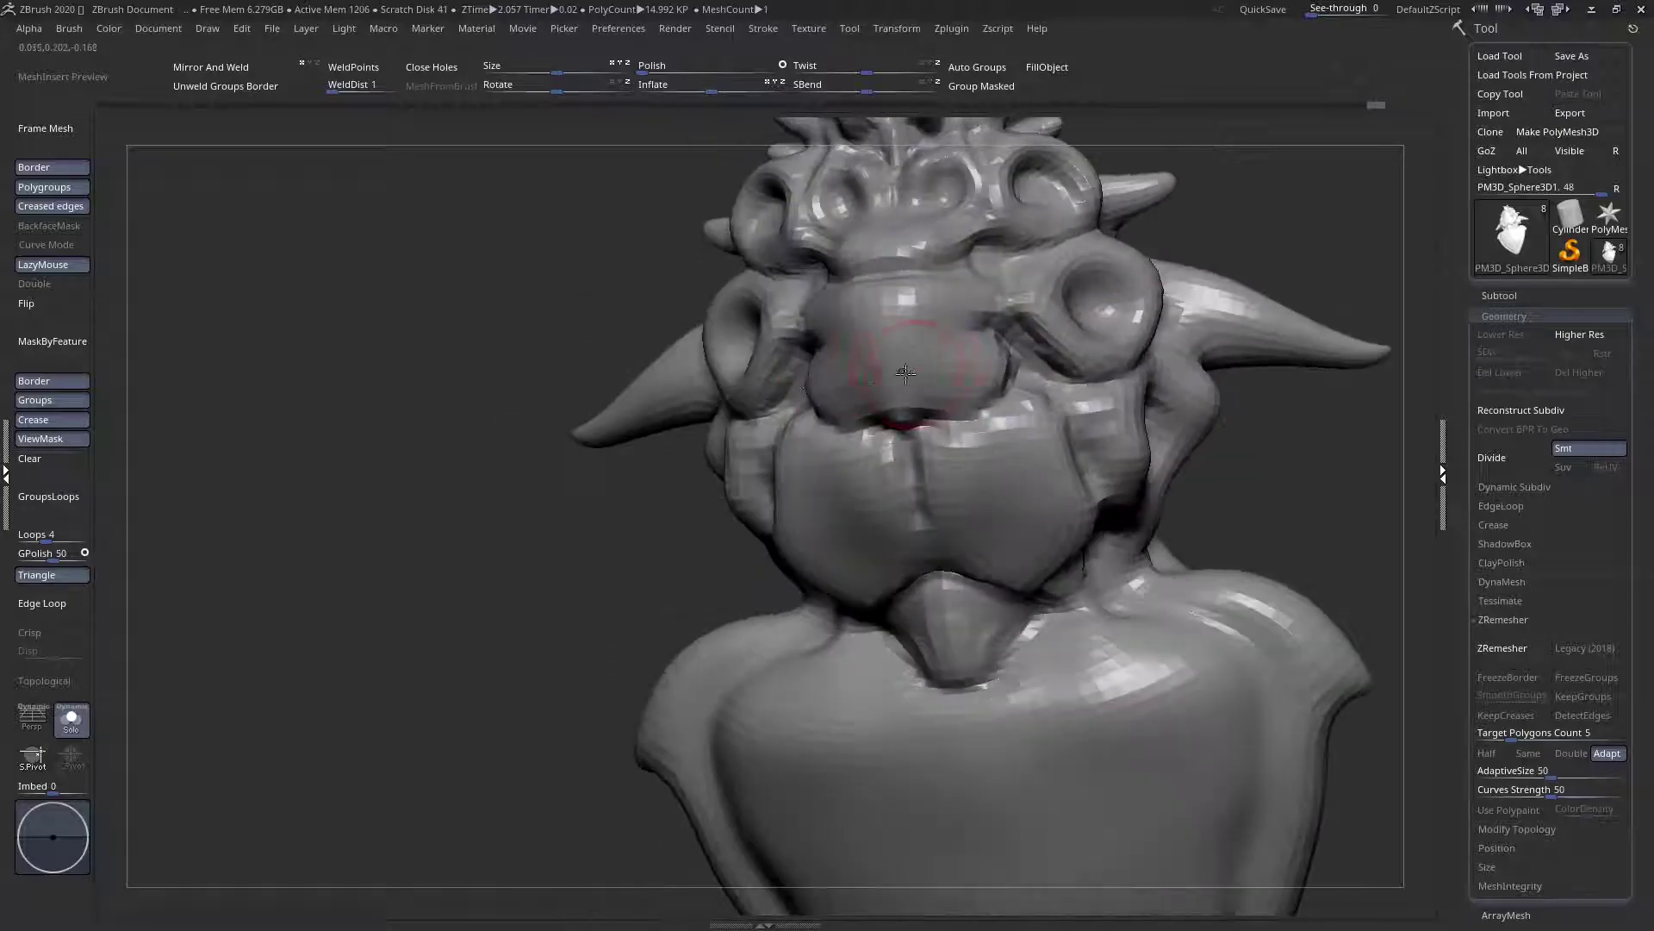
{"action": "left_click_drag", "start_coordinate": [902, 323], "coordinate": [885, 220]}
{"action": "right_click_drag", "start_coordinate": [878, 229], "coordinate": [911, 225]}
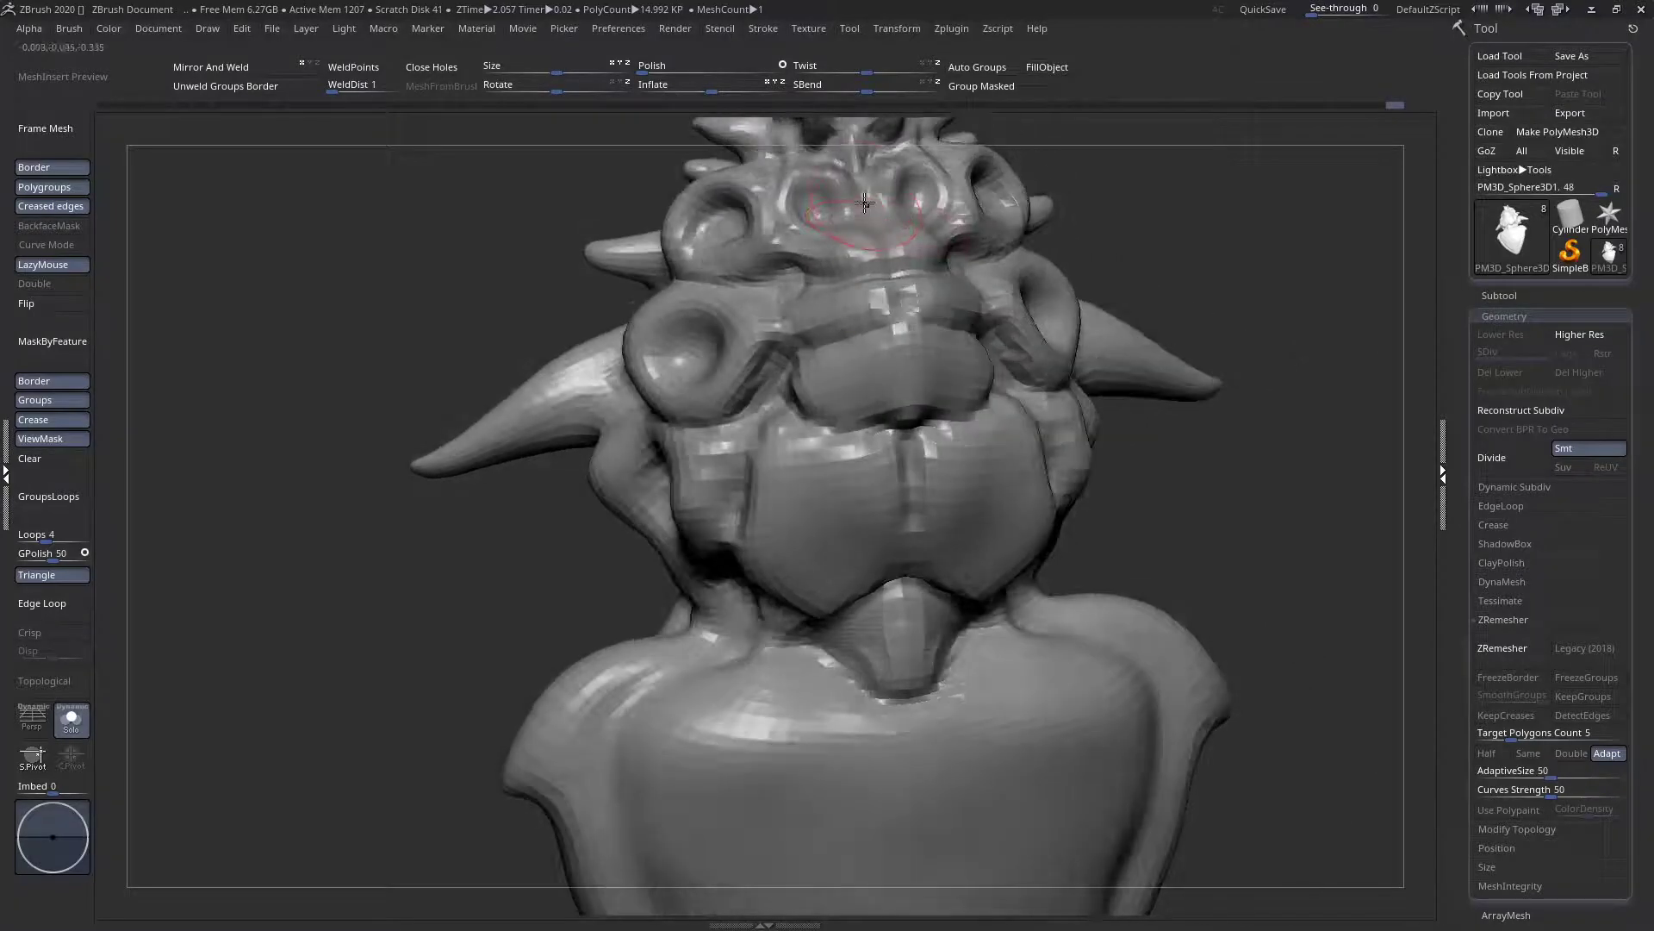
{"action": "left_click_drag", "start_coordinate": [902, 281], "coordinate": [912, 419]}
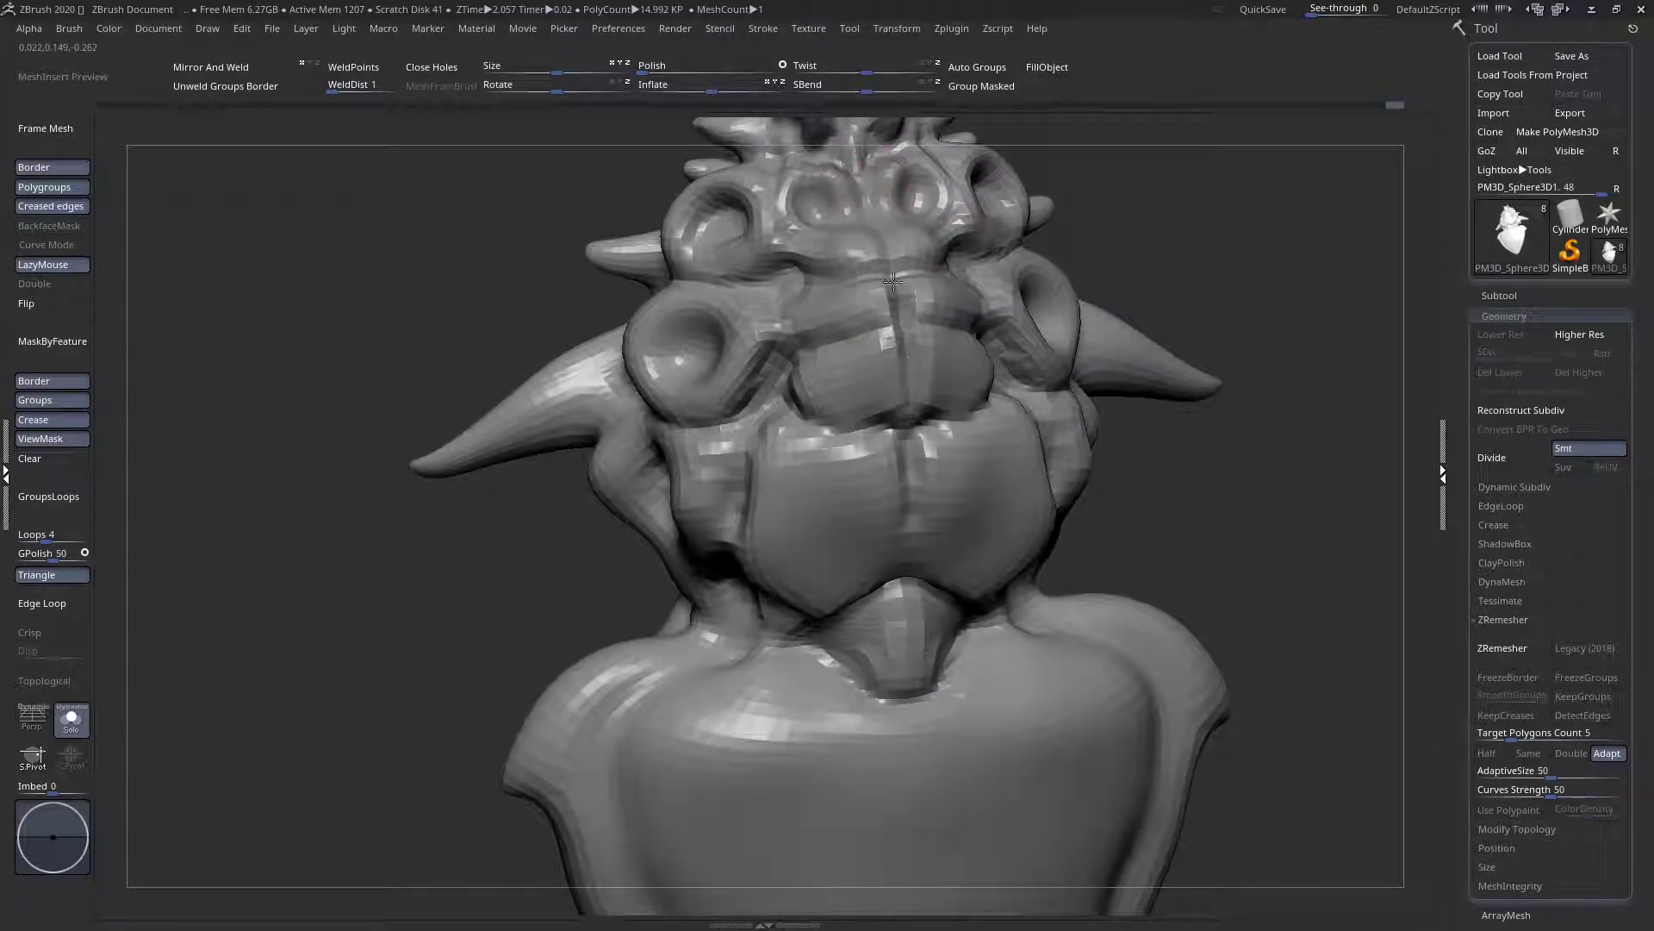
{"action": "right_click_drag", "start_coordinate": [903, 280], "coordinate": [850, 280]}
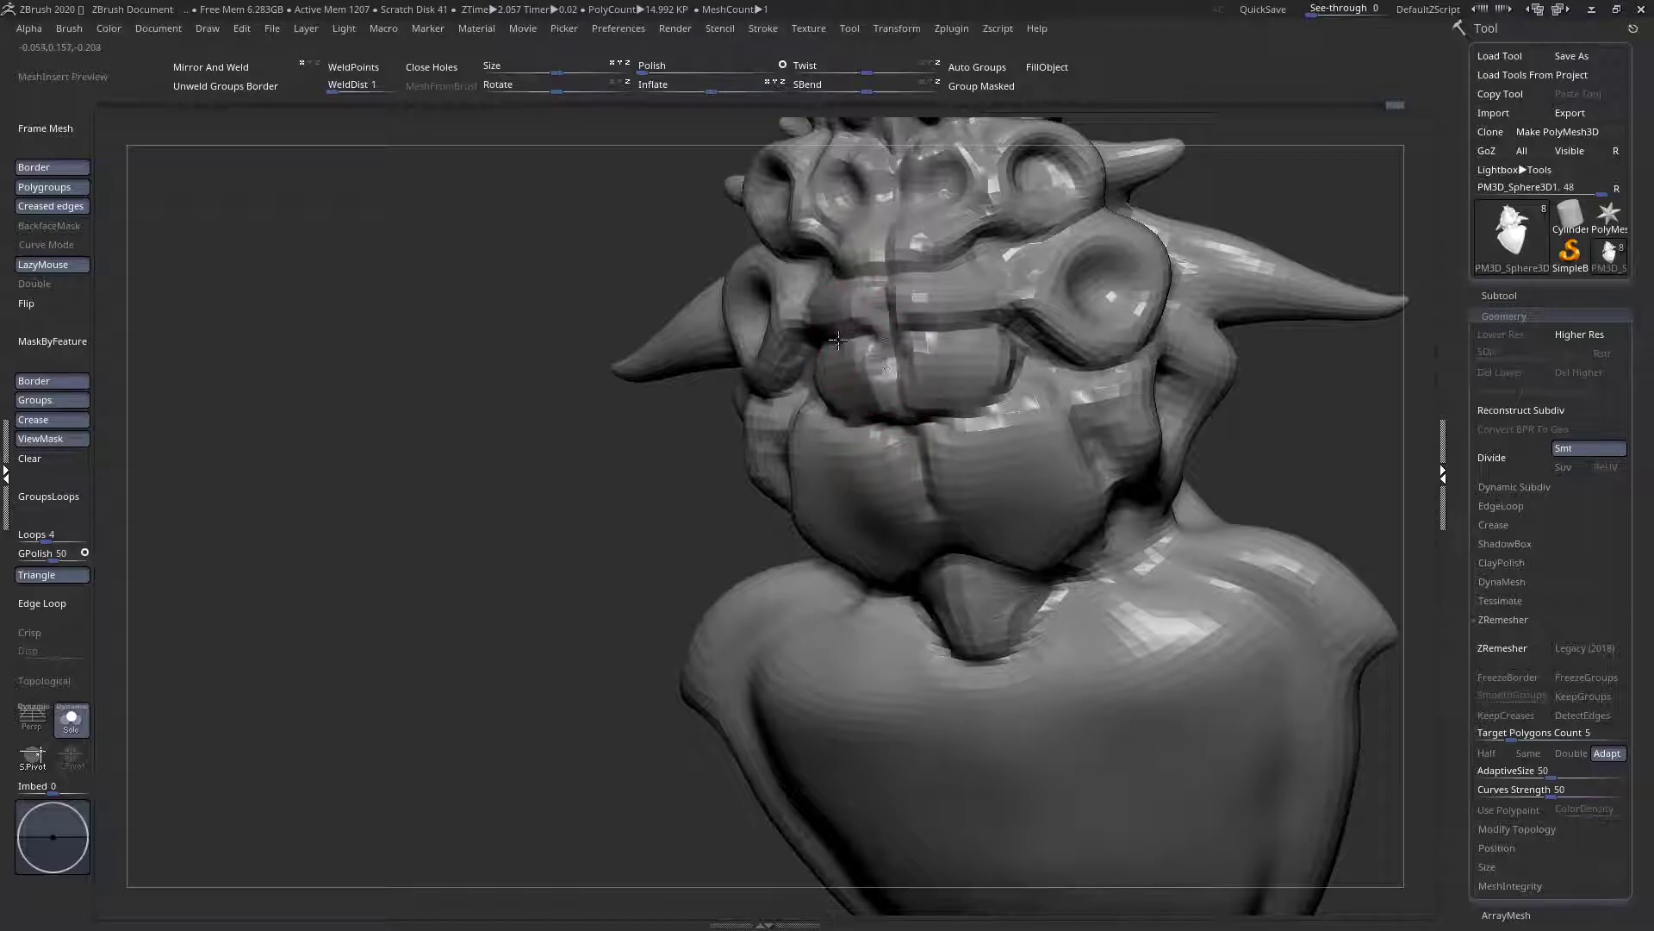
Deepen the central jaw groove from the plate below the front sockets down to the throat notch
{"action": "right_click_drag", "start_coordinate": [892, 370], "coordinate": [858, 300]}
{"action": "left_click_drag", "start_coordinate": [873, 298], "coordinate": [881, 334]}
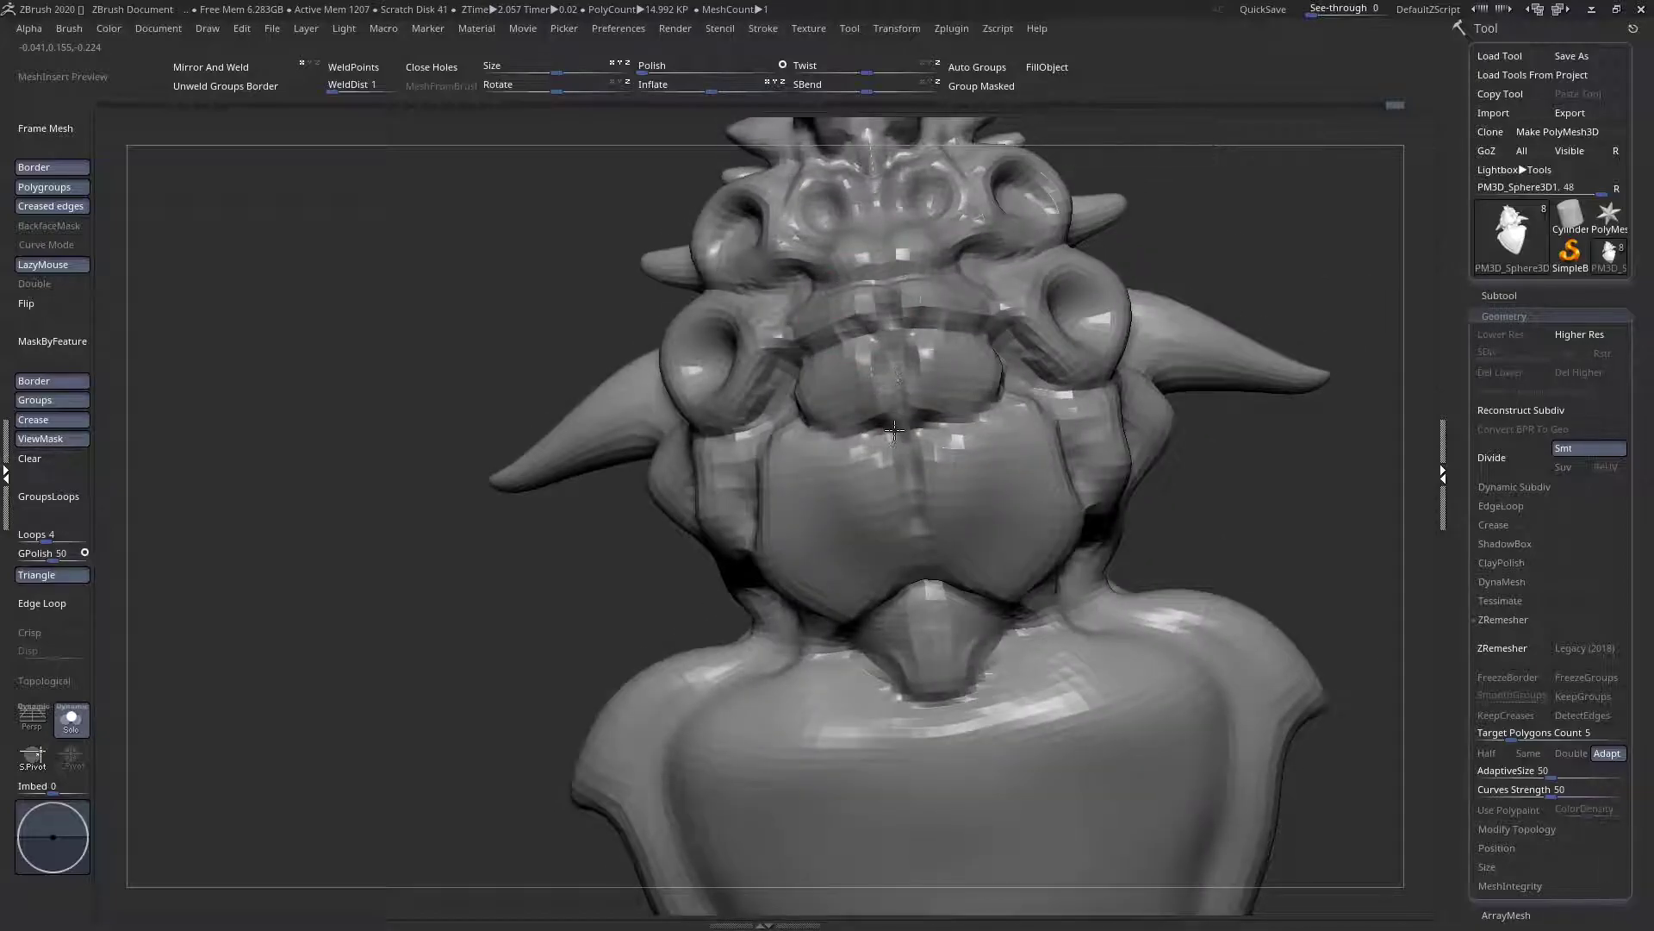
{"action": "right_click_drag", "start_coordinate": [898, 400], "coordinate": [883, 198]}
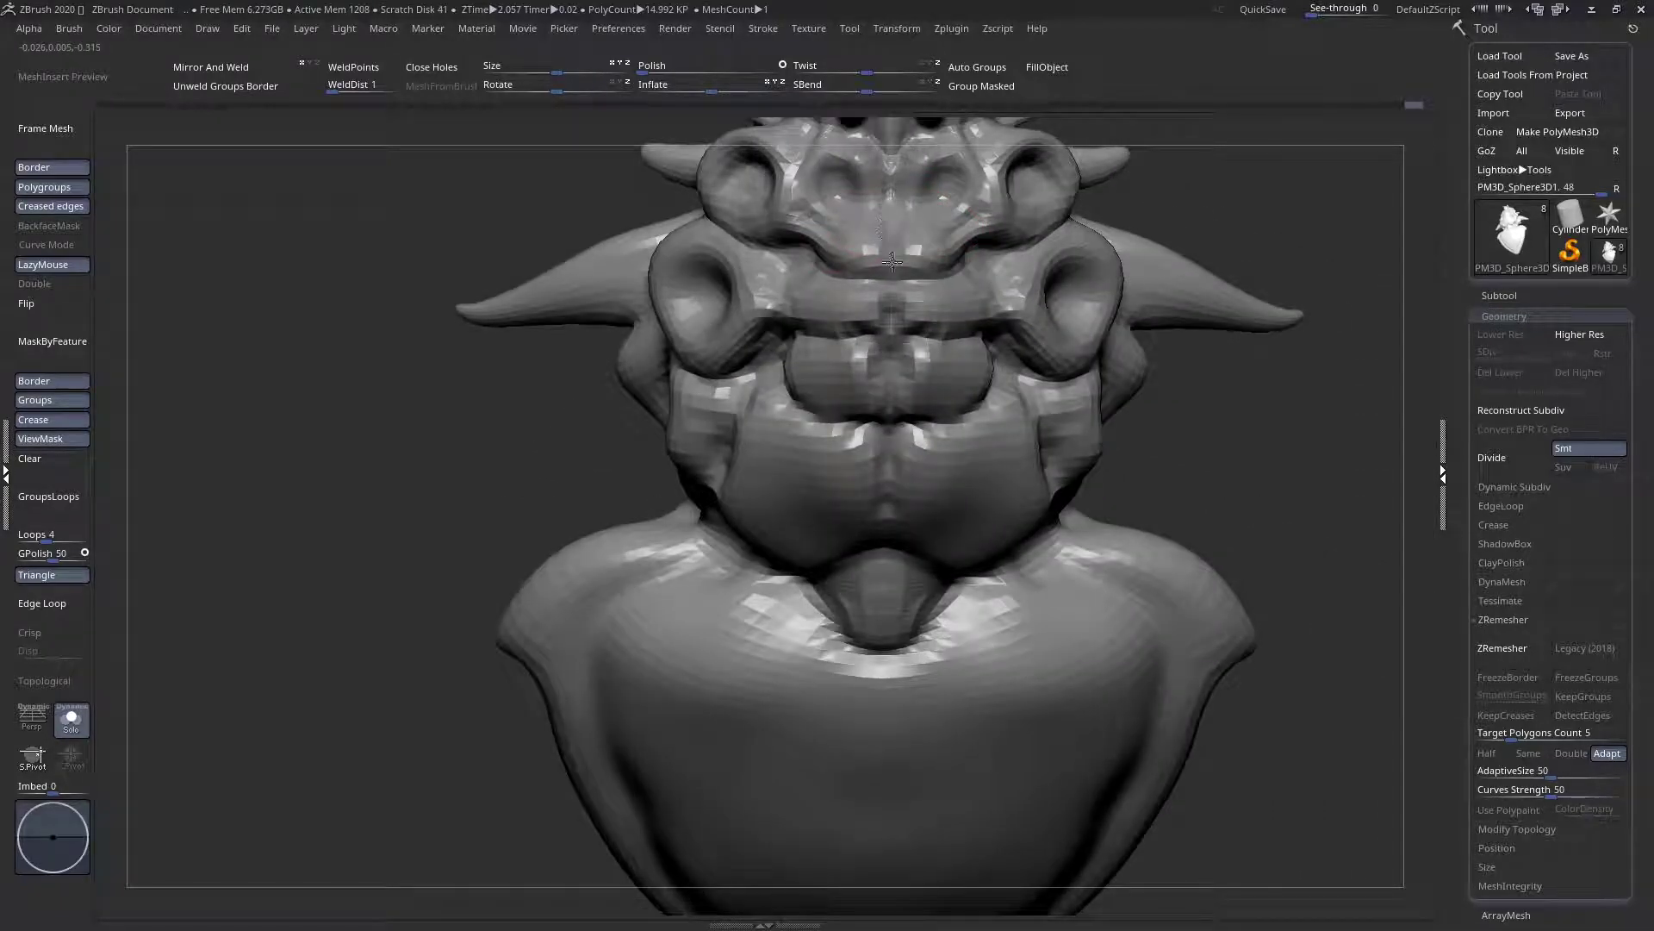
{"action": "mouse_move", "coordinate": [891, 257]}
{"action": "right_mouse_down"}
{"action": "mouse_move", "coordinate": [866, 285]}
{"action": "mouse_move", "coordinate": [914, 293]}
{"action": "right_mouse_up"}
{"action": "right_click_drag", "start_coordinate": [892, 567], "coordinate": [874, 522]}
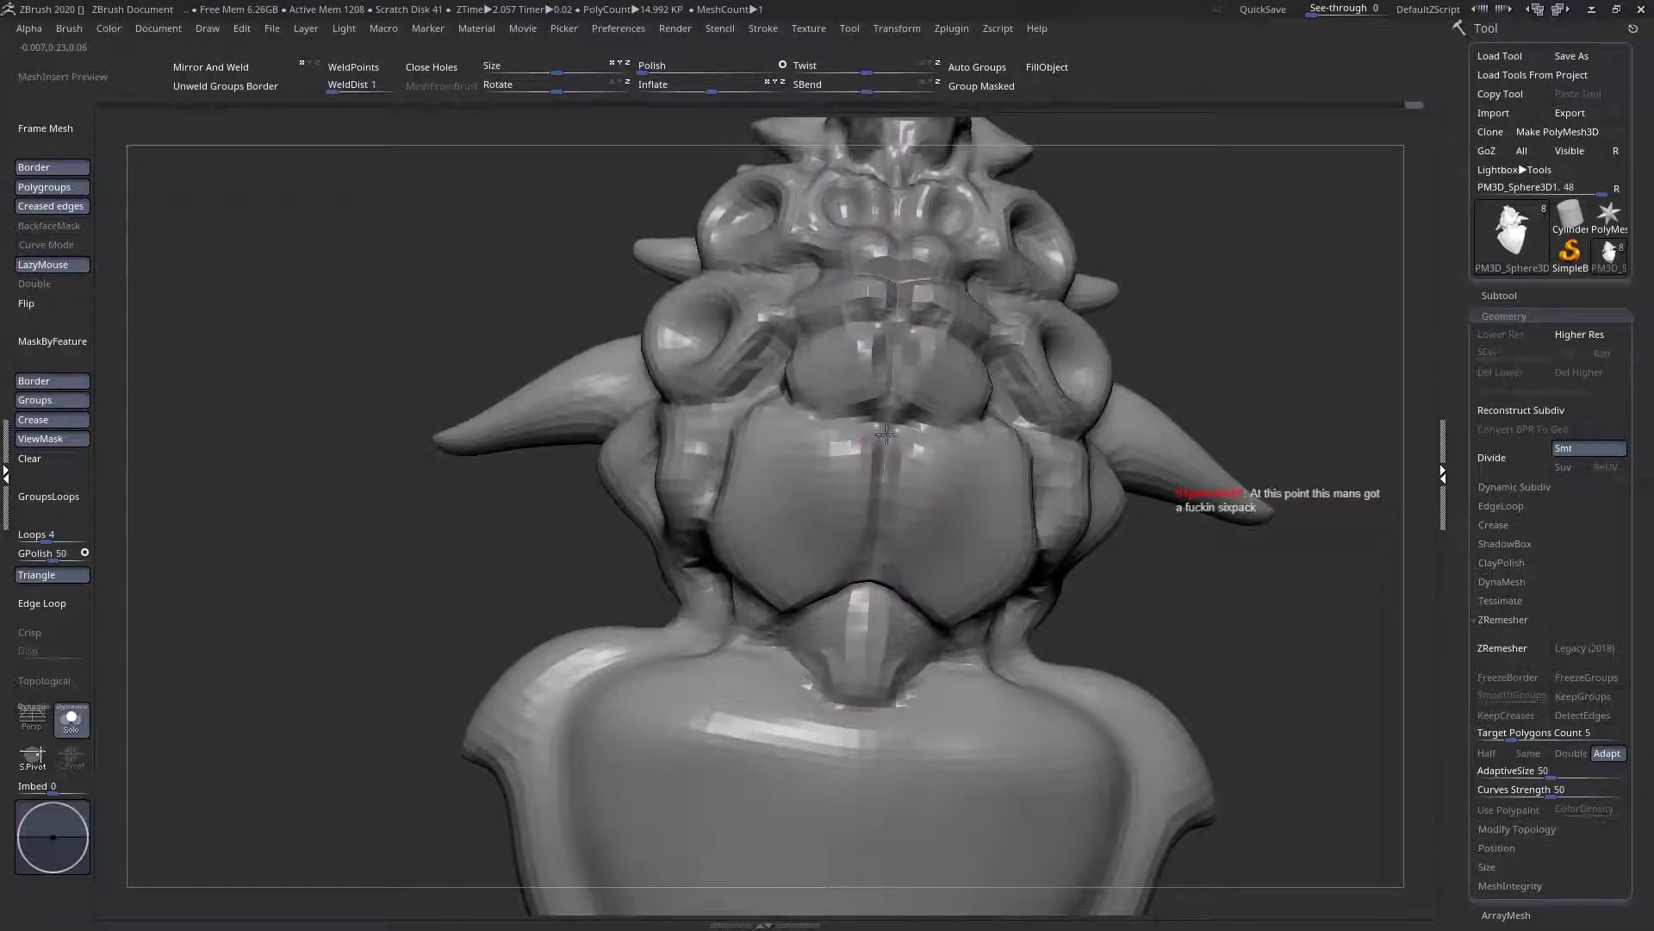
{"action": "right_click_drag", "start_coordinate": [876, 525], "coordinate": [862, 564]}
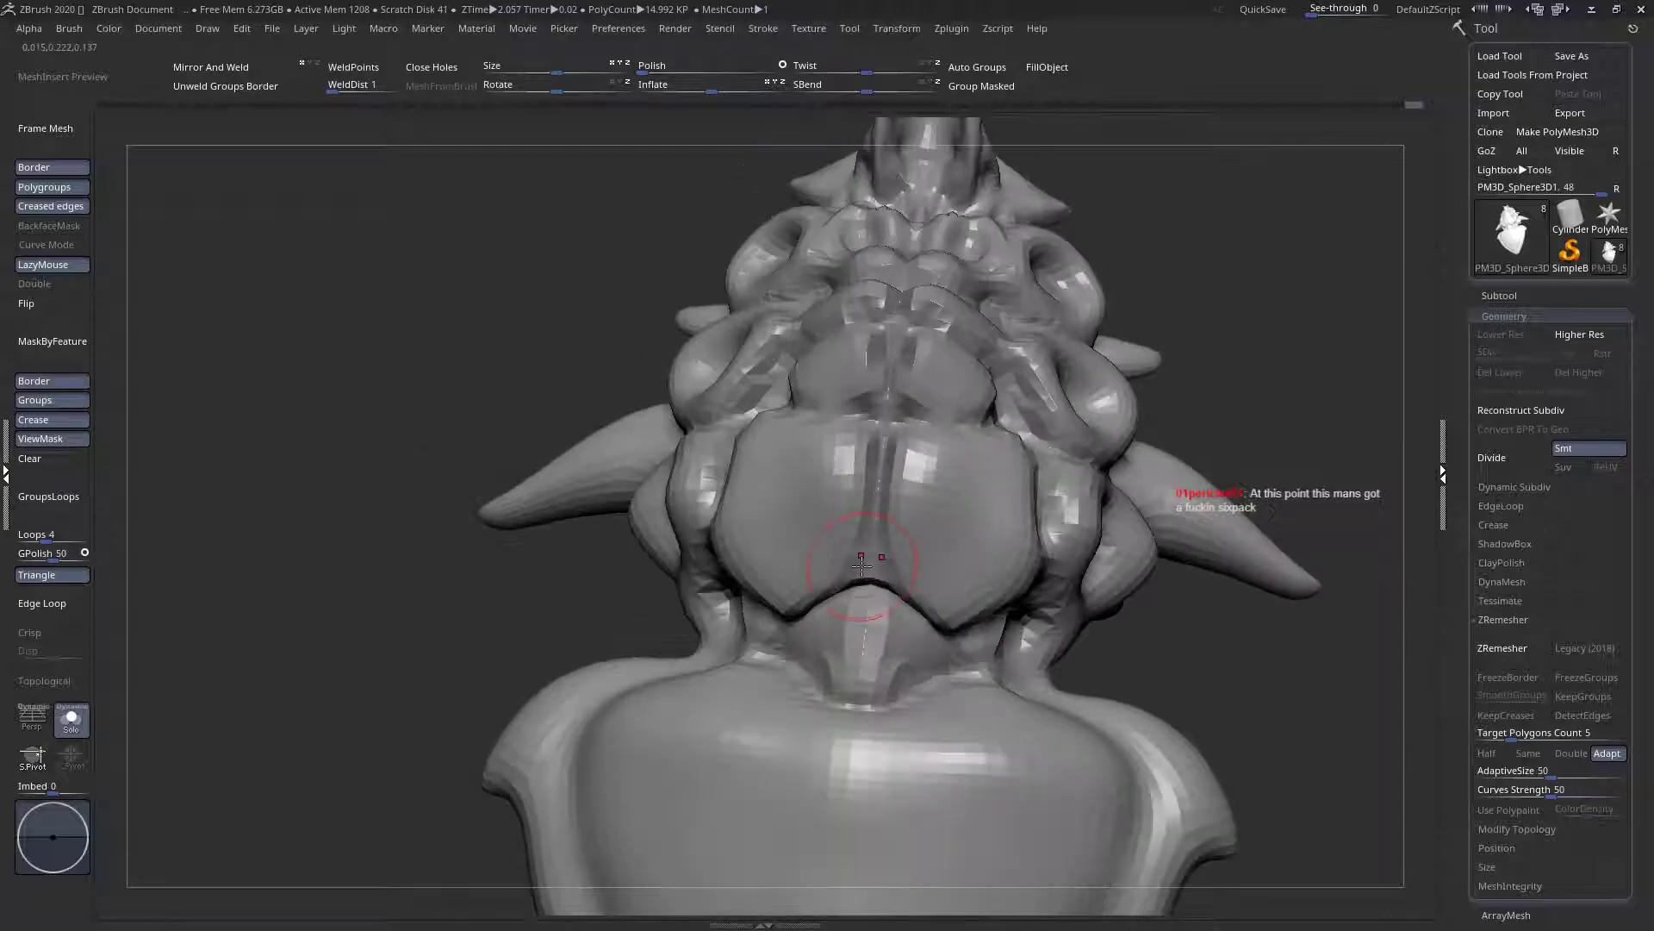
Carve a centre groove along the top of the head through the spiked shell plates to the rear plate
{"action": "mouse_move", "coordinate": [890, 399]}
{"action": "right_mouse_down"}
{"action": "mouse_move", "coordinate": [863, 504]}
{"action": "mouse_move", "coordinate": [827, 443]}
{"action": "mouse_move", "coordinate": [921, 438]}
{"action": "mouse_move", "coordinate": [952, 458]}
{"action": "right_mouse_up"}
{"action": "right_click_drag", "start_coordinate": [906, 300], "coordinate": [860, 267]}
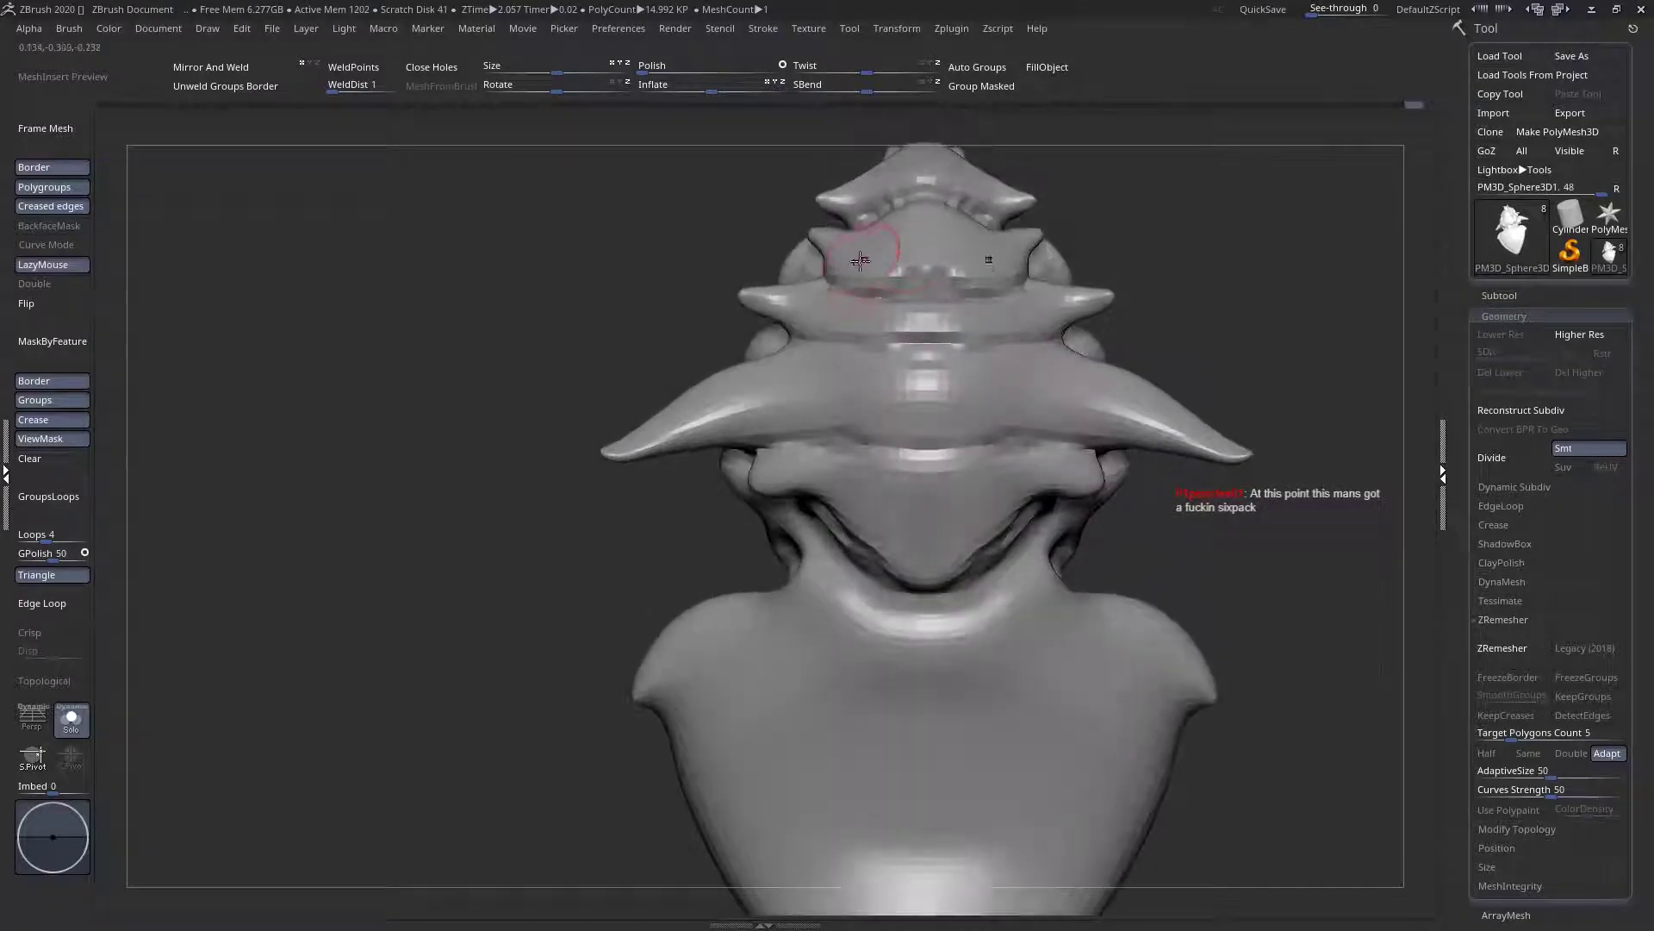
{"action": "right_click_drag", "start_coordinate": [881, 343], "coordinate": [935, 339]}
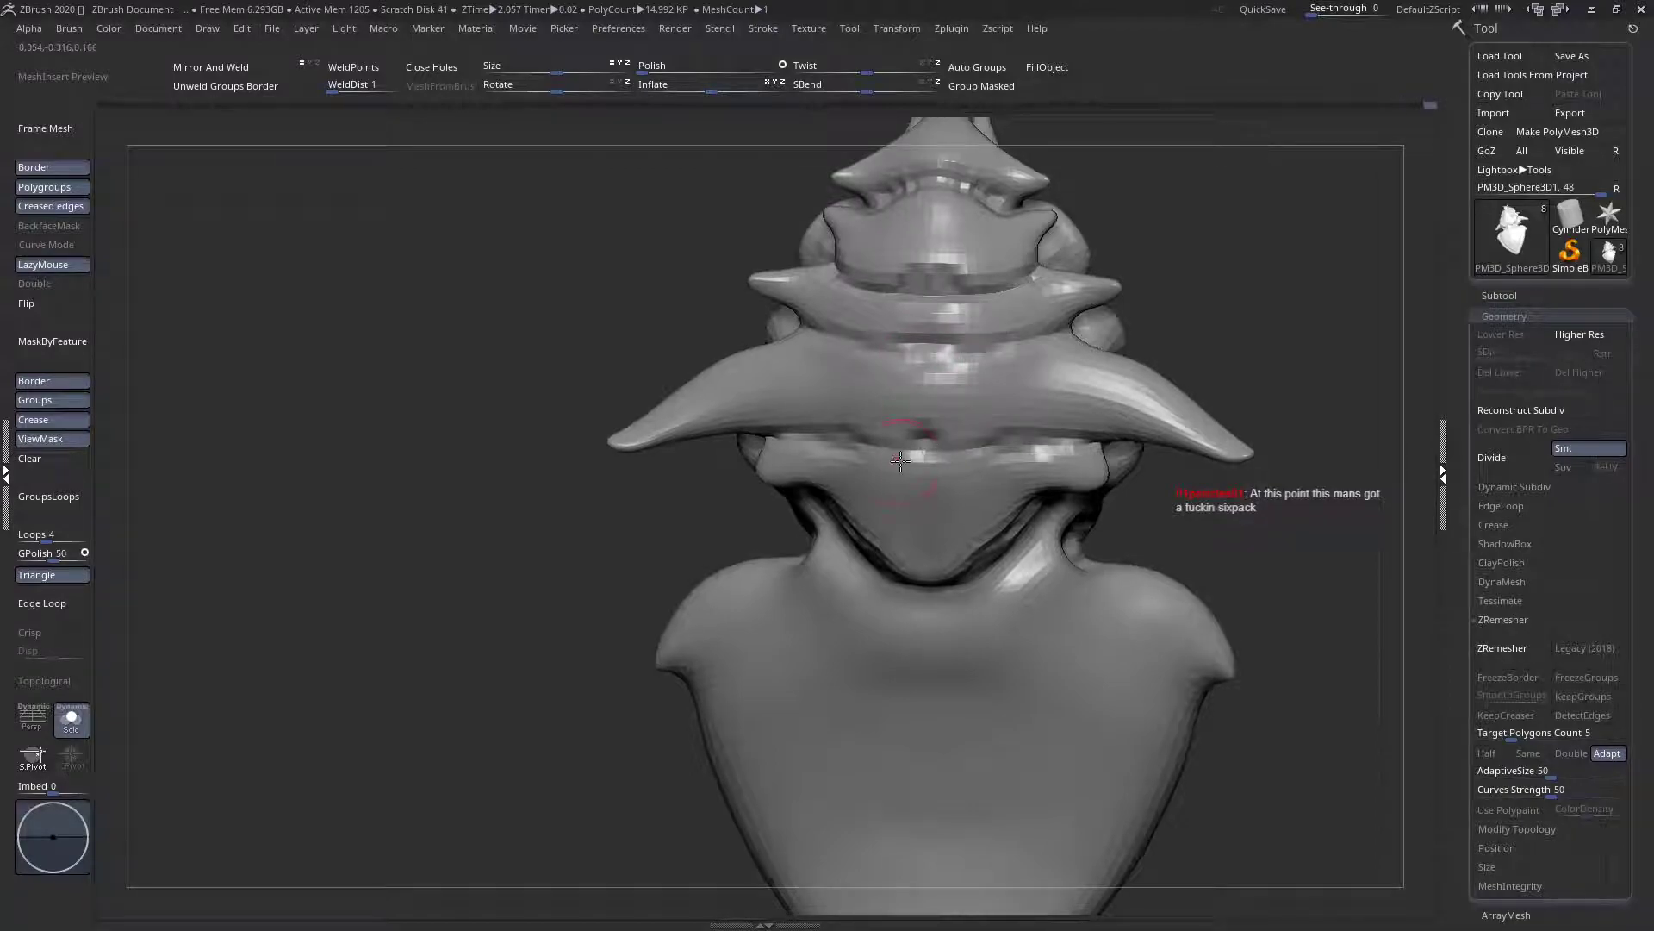
{"action": "right_click_drag", "start_coordinate": [900, 462], "coordinate": [910, 444]}
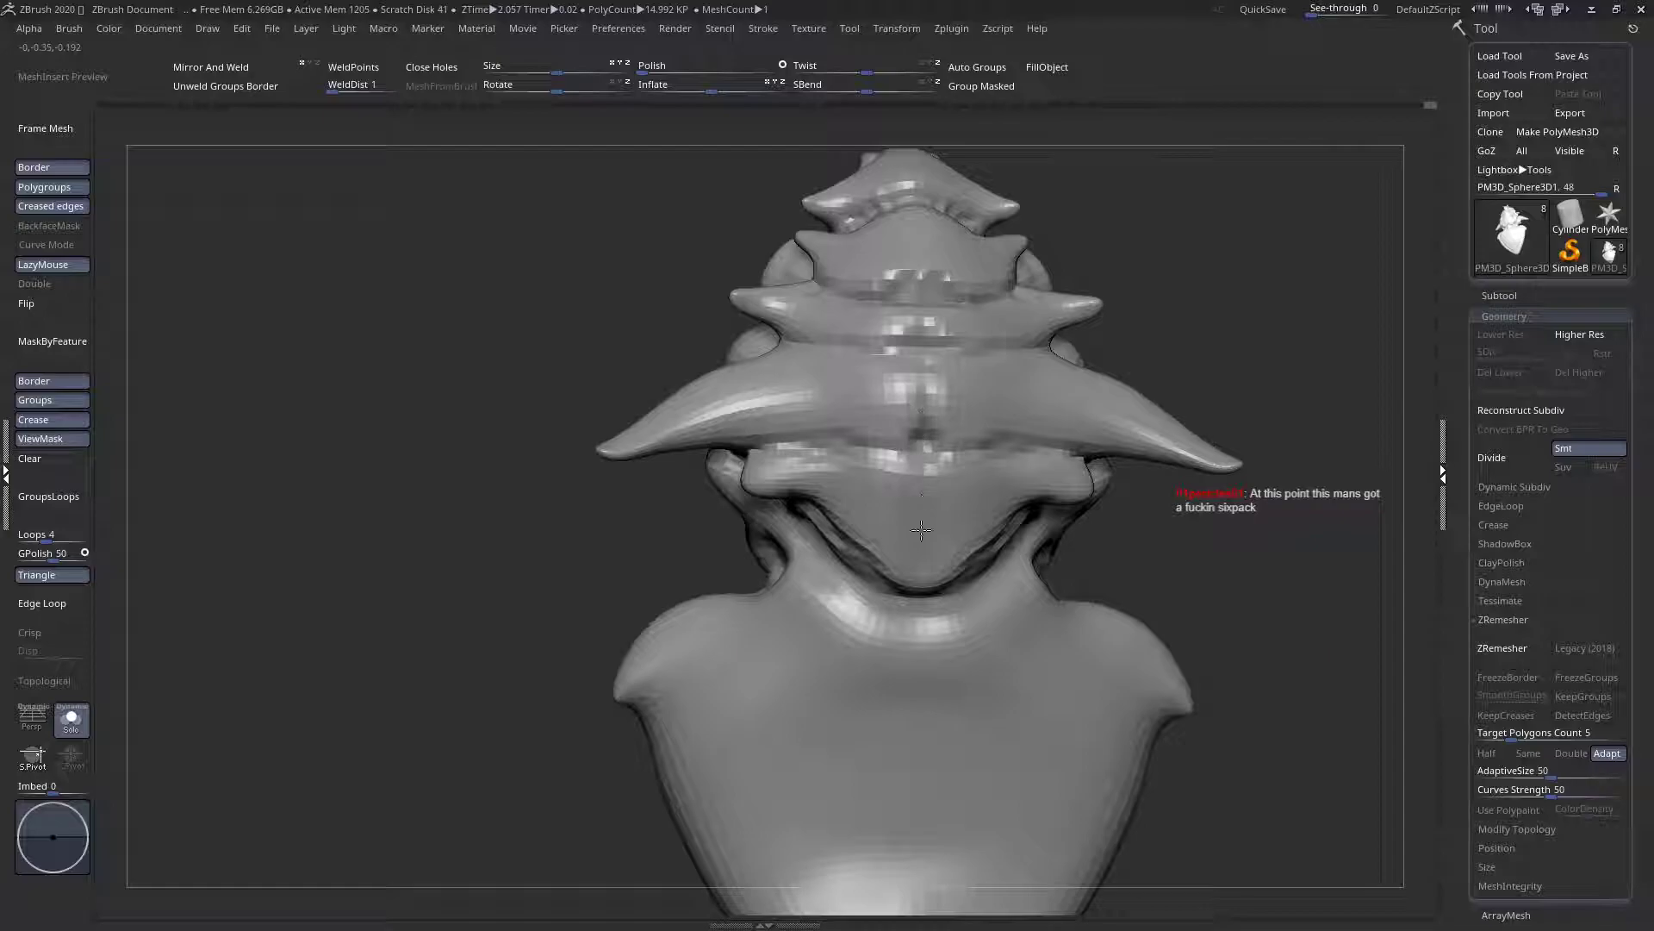
{"action": "mouse_move", "coordinate": [921, 522]}
{"action": "right_mouse_down"}
{"action": "mouse_move", "coordinate": [906, 340]}
{"action": "mouse_move", "coordinate": [859, 281]}
{"action": "right_mouse_up"}
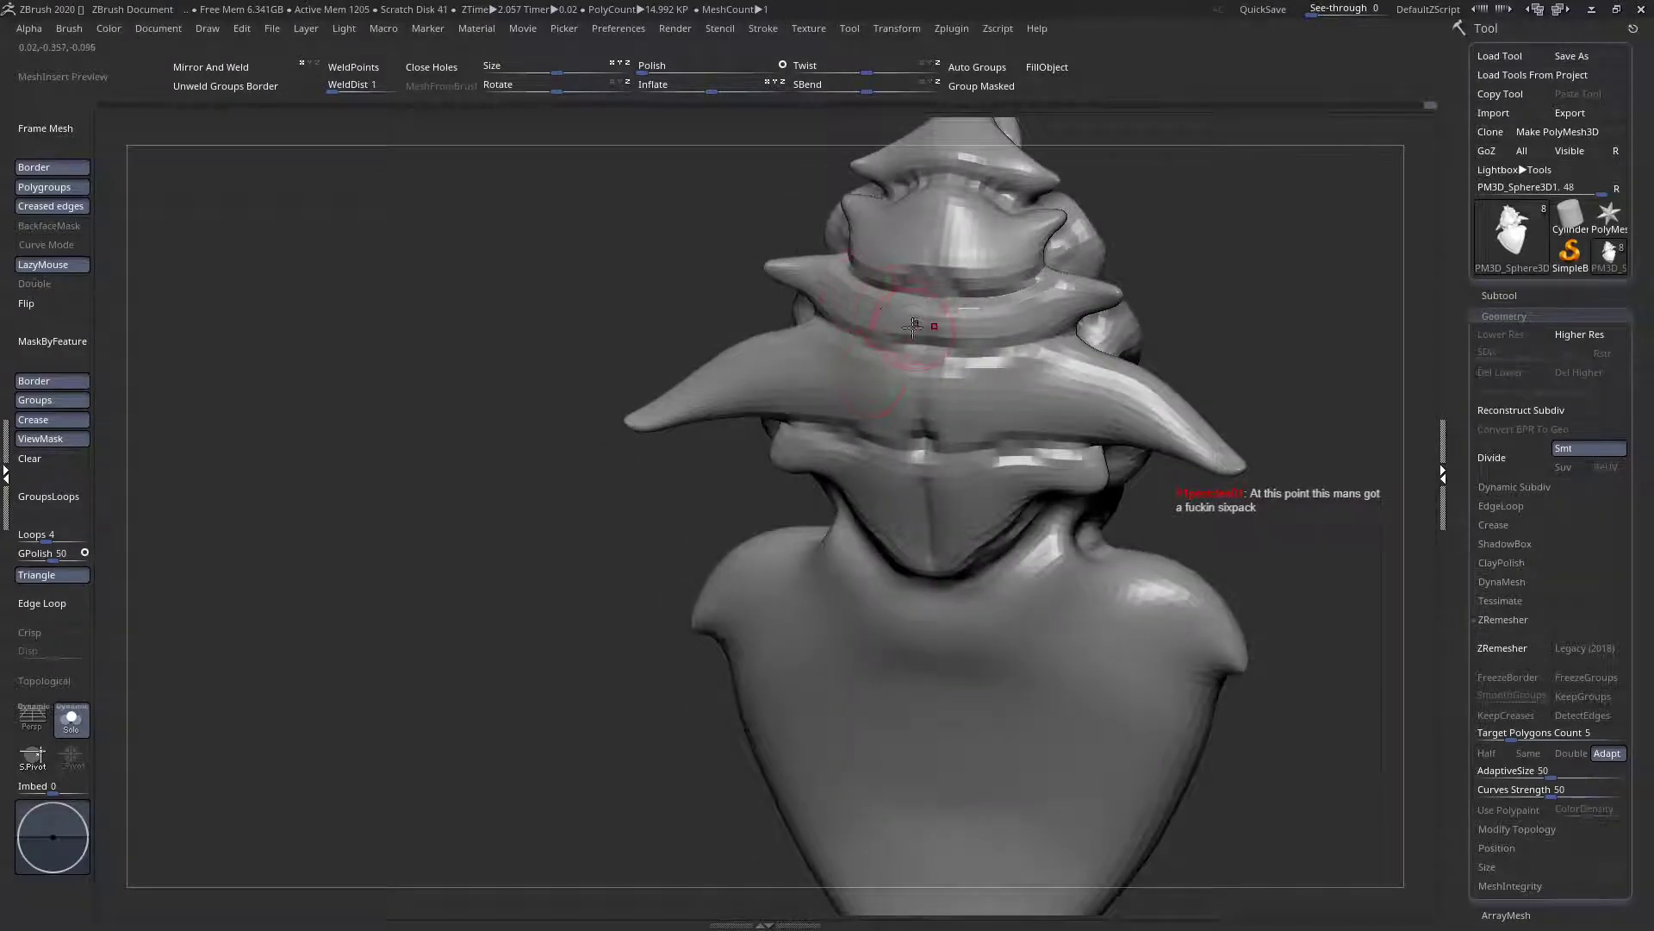
{"action": "left_click_drag", "start_coordinate": [922, 334], "coordinate": [936, 200]}
{"action": "right_click_drag", "start_coordinate": [933, 319], "coordinate": [922, 423]}
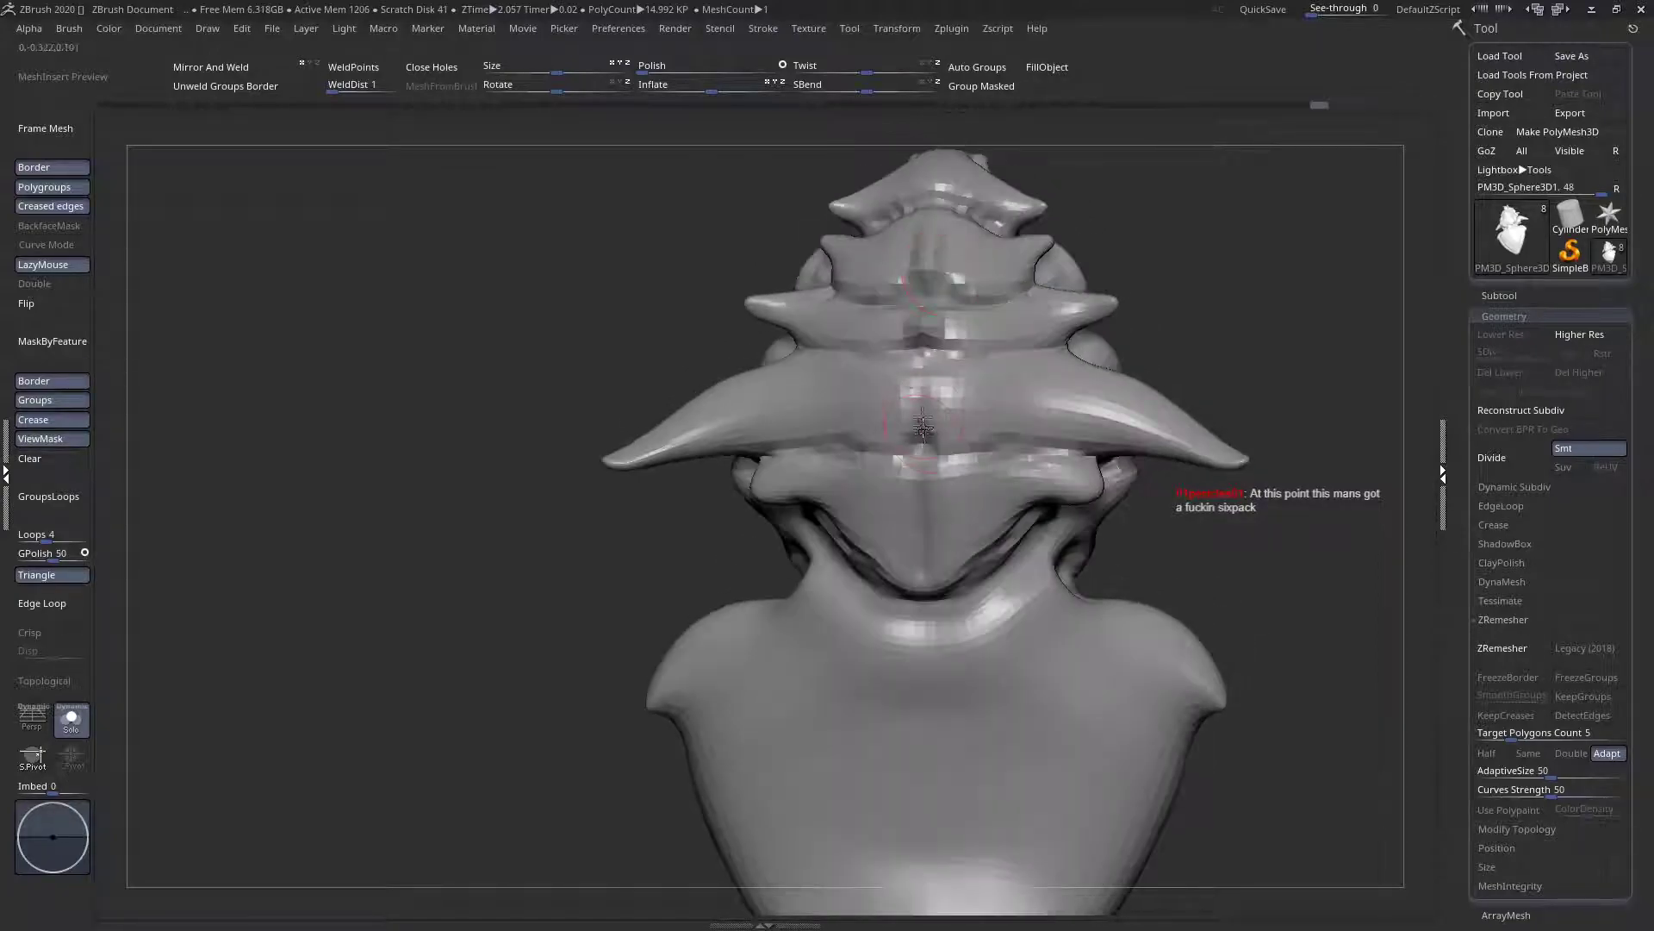
{"action": "left_click_drag", "start_coordinate": [917, 426], "coordinate": [923, 549]}
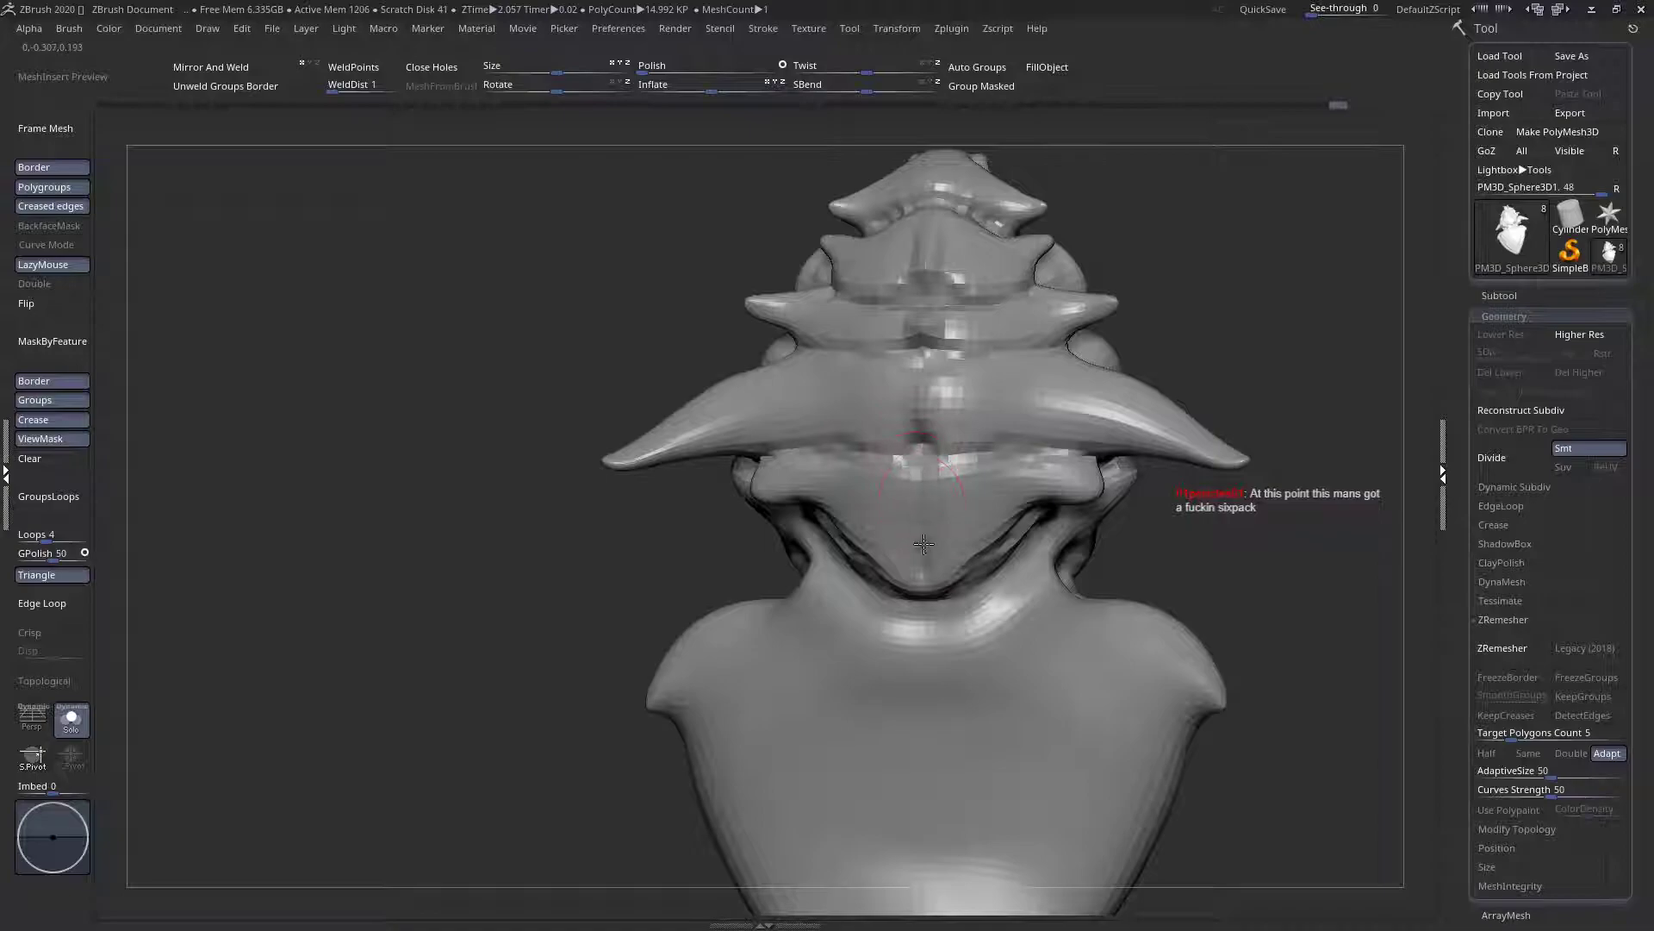
{"action": "right_click_drag", "start_coordinate": [923, 497], "coordinate": [967, 531]}
Carve long grooves across the head's spiked shell plates on both sides of the centre line
{"action": "mouse_move", "coordinate": [874, 283]}
{"action": "left_mouse_down"}
{"action": "mouse_move", "coordinate": [870, 214]}
{"action": "mouse_move", "coordinate": [855, 407]}
{"action": "left_mouse_up"}
{"action": "left_click_drag", "start_coordinate": [880, 226], "coordinate": [856, 495]}
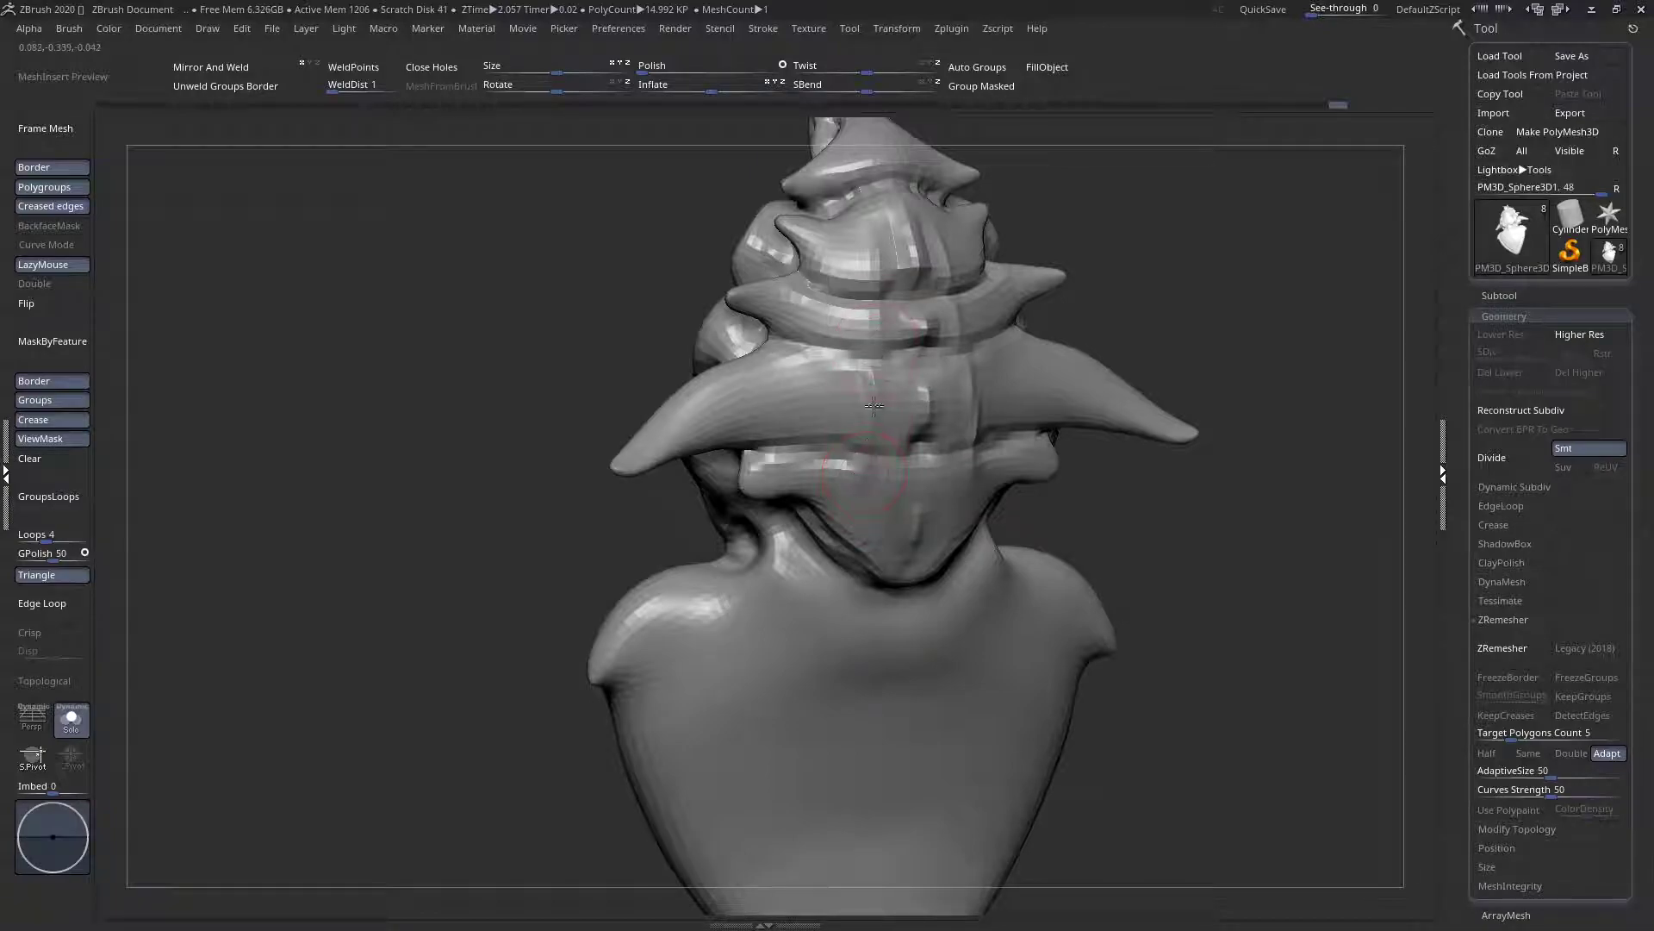
{"action": "mouse_move", "coordinate": [878, 342]}
{"action": "left_mouse_down"}
{"action": "mouse_move", "coordinate": [838, 277]}
{"action": "mouse_move", "coordinate": [823, 349]}
{"action": "mouse_move", "coordinate": [802, 367]}
{"action": "mouse_move", "coordinate": [815, 395]}
{"action": "left_mouse_up"}
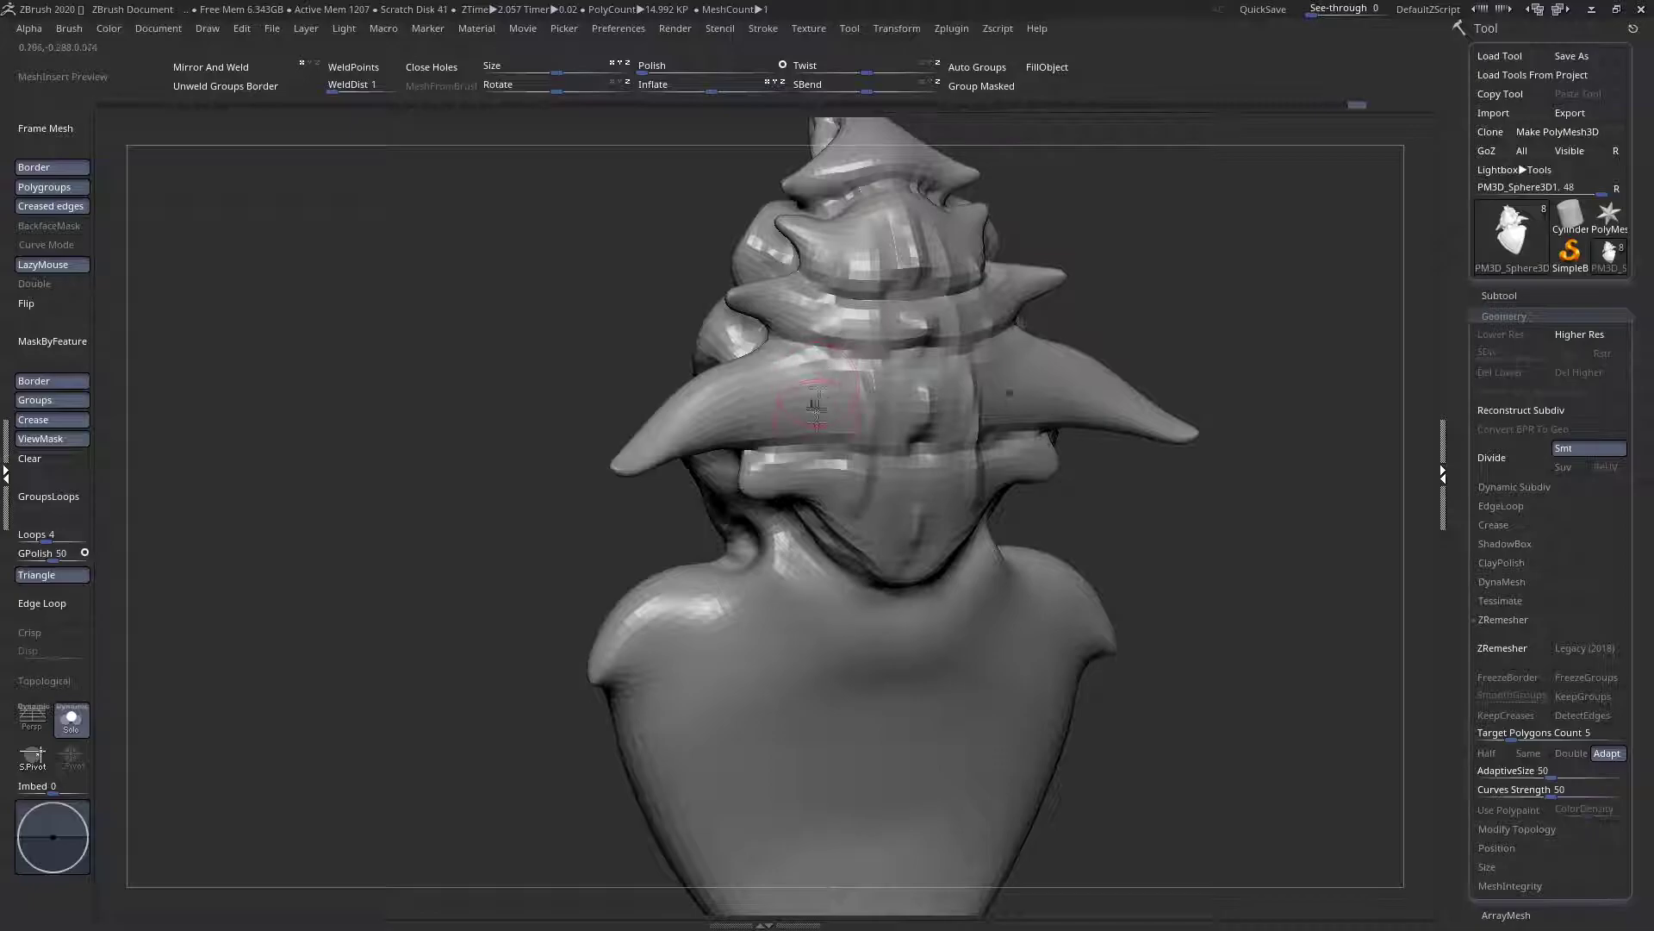
{"action": "mouse_move", "coordinate": [796, 491]}
{"action": "right_mouse_down"}
{"action": "mouse_move", "coordinate": [809, 565]}
{"action": "mouse_move", "coordinate": [886, 513]}
{"action": "mouse_move", "coordinate": [1037, 600]}
{"action": "right_mouse_up"}
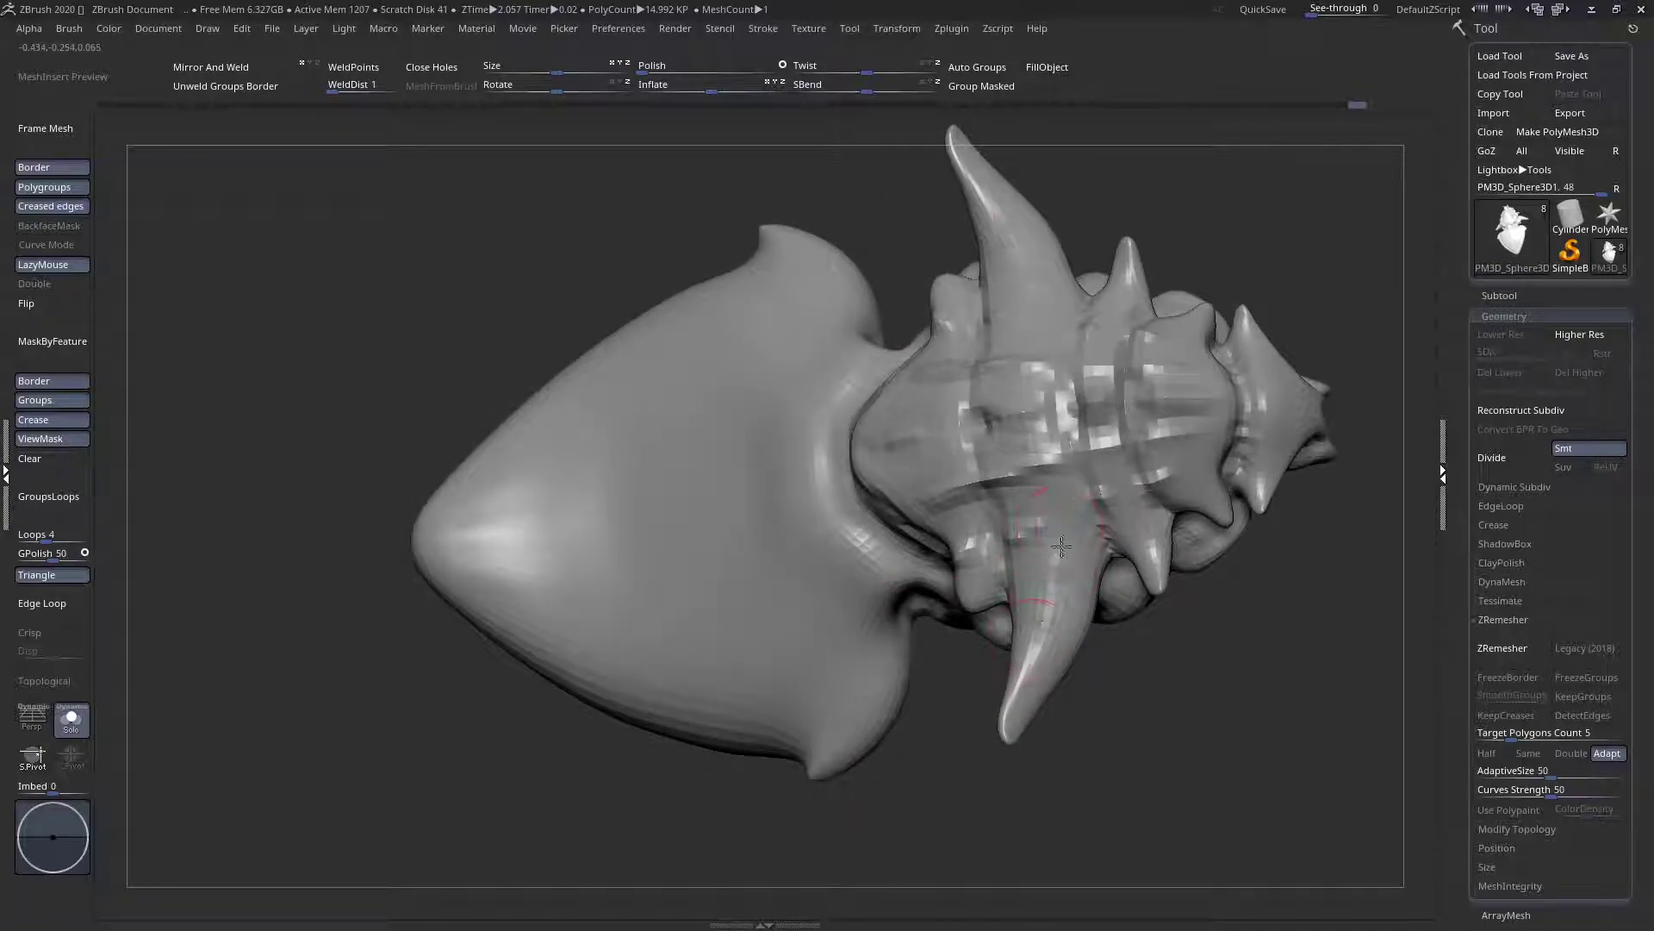
Build up a curved ridge on the body shell just behind the neck with the ClayBuildup brush
{"action": "right_click_drag", "start_coordinate": [982, 582], "coordinate": [952, 603]}
{"action": "key", "text": "space"}
{"action": "key", "text": "b"}
{"action": "key", "text": "c"}
{"action": "key", "text": "b"}
{"action": "mouse_move", "coordinate": [1061, 626]}
{"action": "right_mouse_down"}
{"action": "mouse_move", "coordinate": [948, 485]}
{"action": "mouse_move", "coordinate": [953, 566]}
{"action": "mouse_move", "coordinate": [933, 457]}
{"action": "right_mouse_up"}
{"action": "key", "text": "space"}
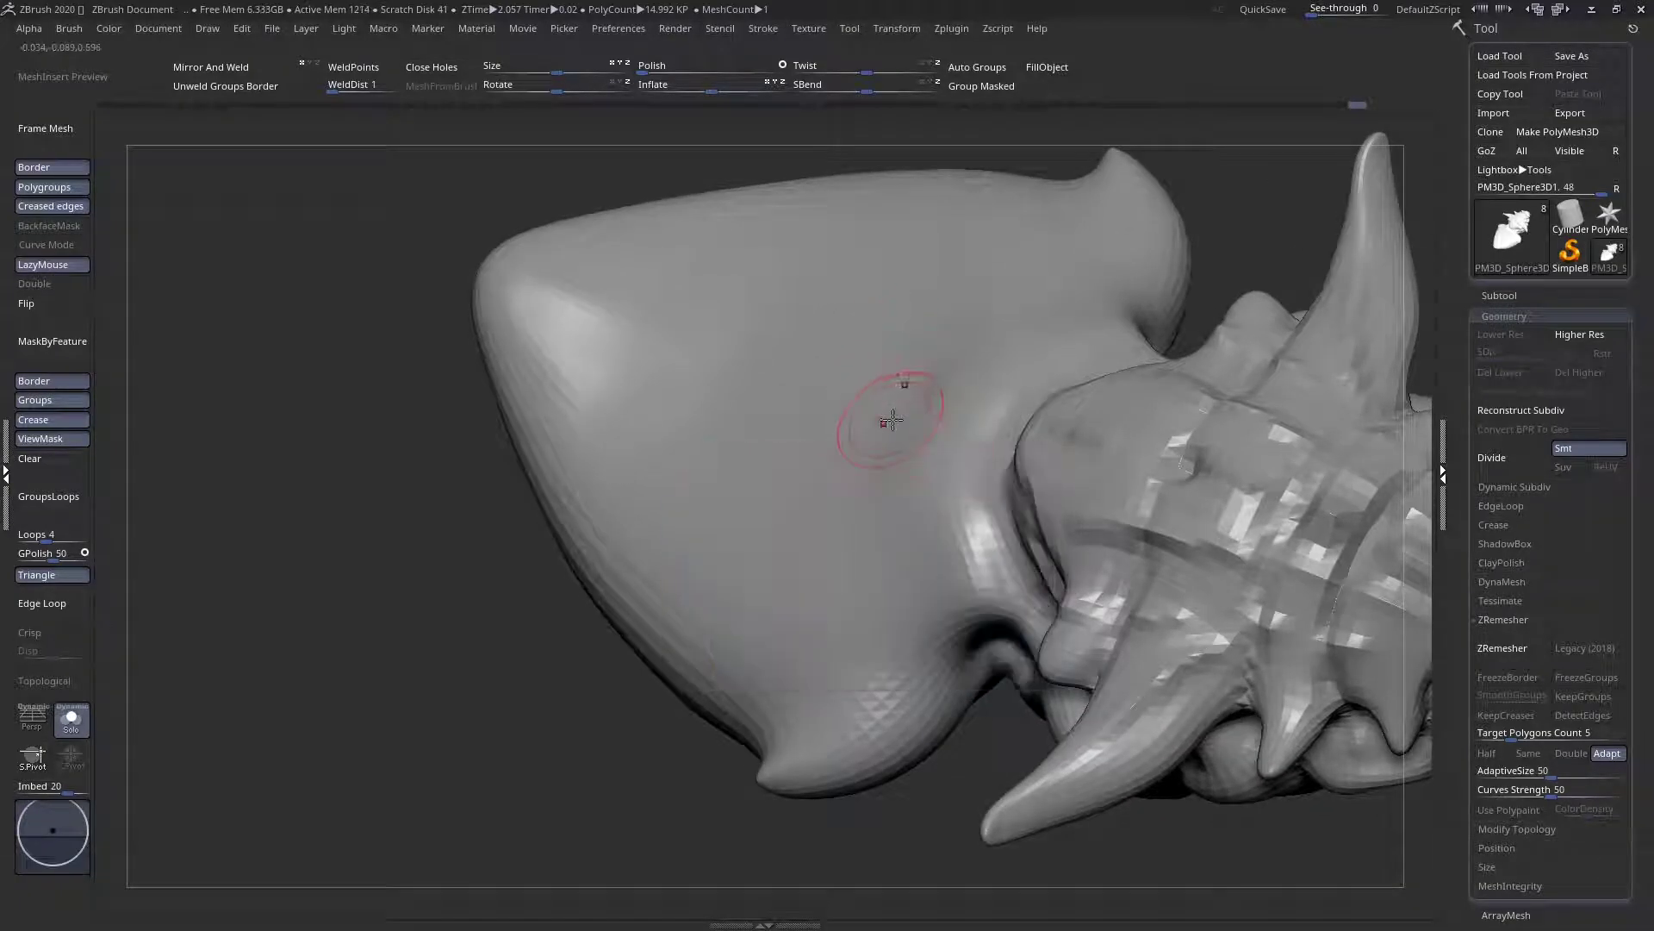
{"action": "left_click_drag", "start_coordinate": [977, 362], "coordinate": [905, 465]}
{"action": "left_click_drag", "start_coordinate": [1000, 392], "coordinate": [951, 517]}
Adjust the brush's draw size and add further curved bands across the body shell toward its rear
{"action": "right_click_drag", "start_coordinate": [840, 543], "coordinate": [848, 546]}
{"action": "key", "text": "space"}
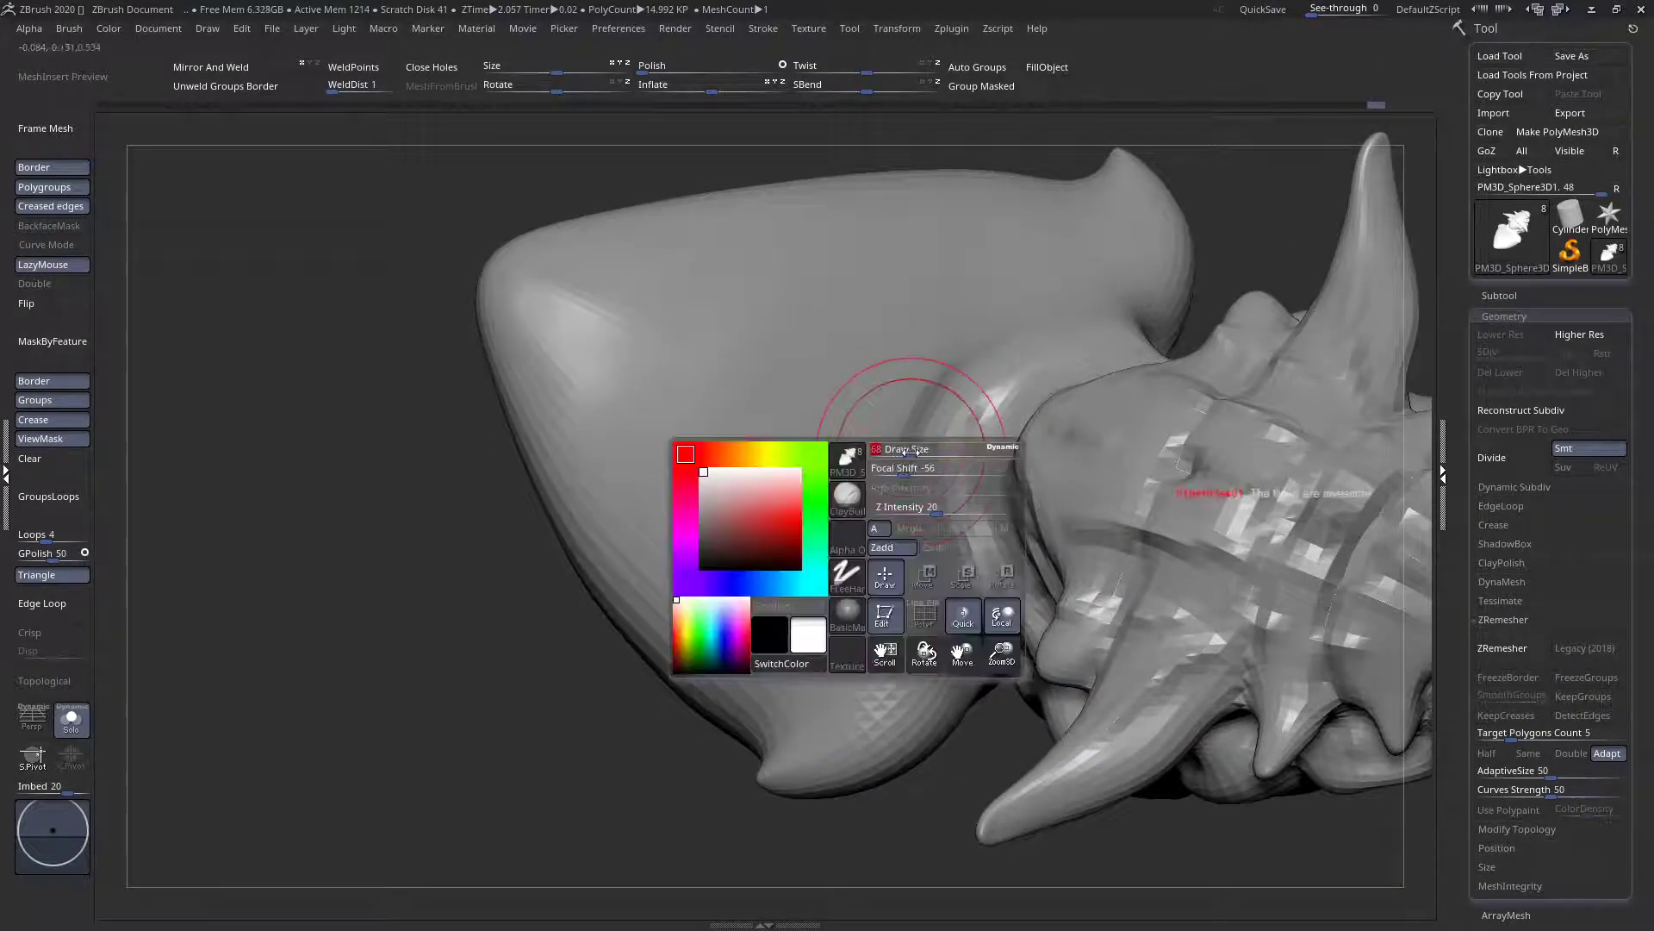
{"action": "right_click_drag", "start_coordinate": [884, 340], "coordinate": [934, 449]}
{"action": "mouse_move", "coordinate": [687, 494]}
{"action": "right_mouse_down"}
{"action": "mouse_move", "coordinate": [849, 620]}
{"action": "mouse_move", "coordinate": [937, 512]}
{"action": "mouse_move", "coordinate": [897, 419]}
{"action": "right_mouse_up"}
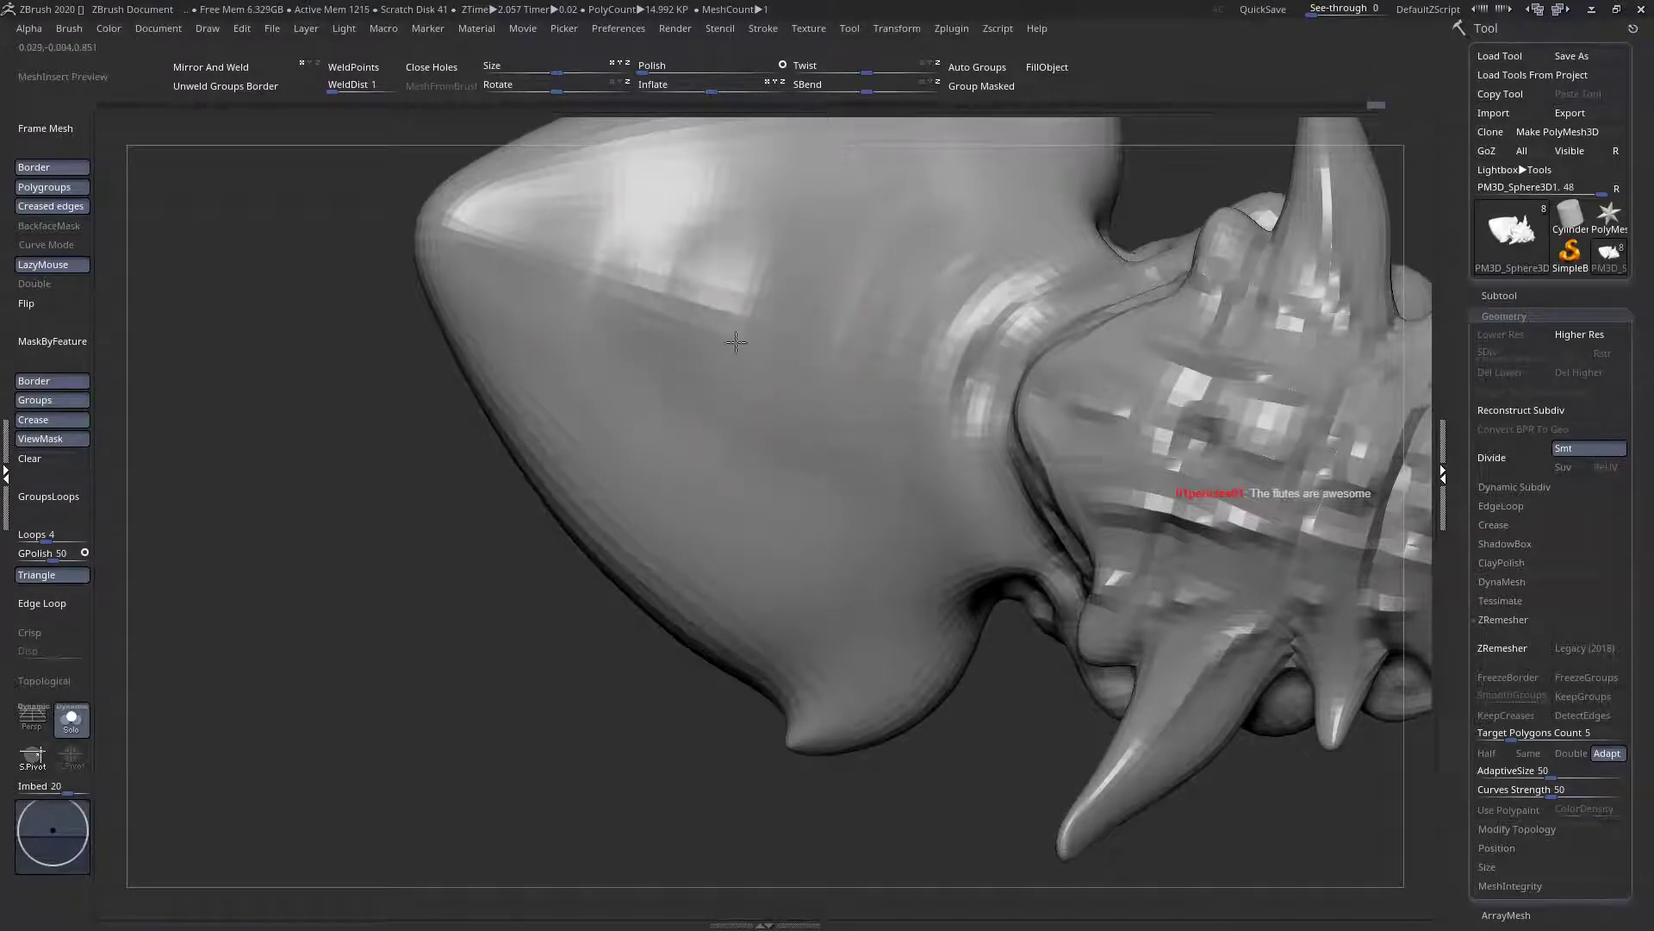
{"action": "mouse_move", "coordinate": [942, 289]}
{"action": "left_mouse_down"}
{"action": "mouse_move", "coordinate": [931, 488]}
{"action": "mouse_move", "coordinate": [958, 483]}
{"action": "mouse_move", "coordinate": [853, 399]}
{"action": "mouse_move", "coordinate": [872, 519]}
{"action": "left_mouse_up"}
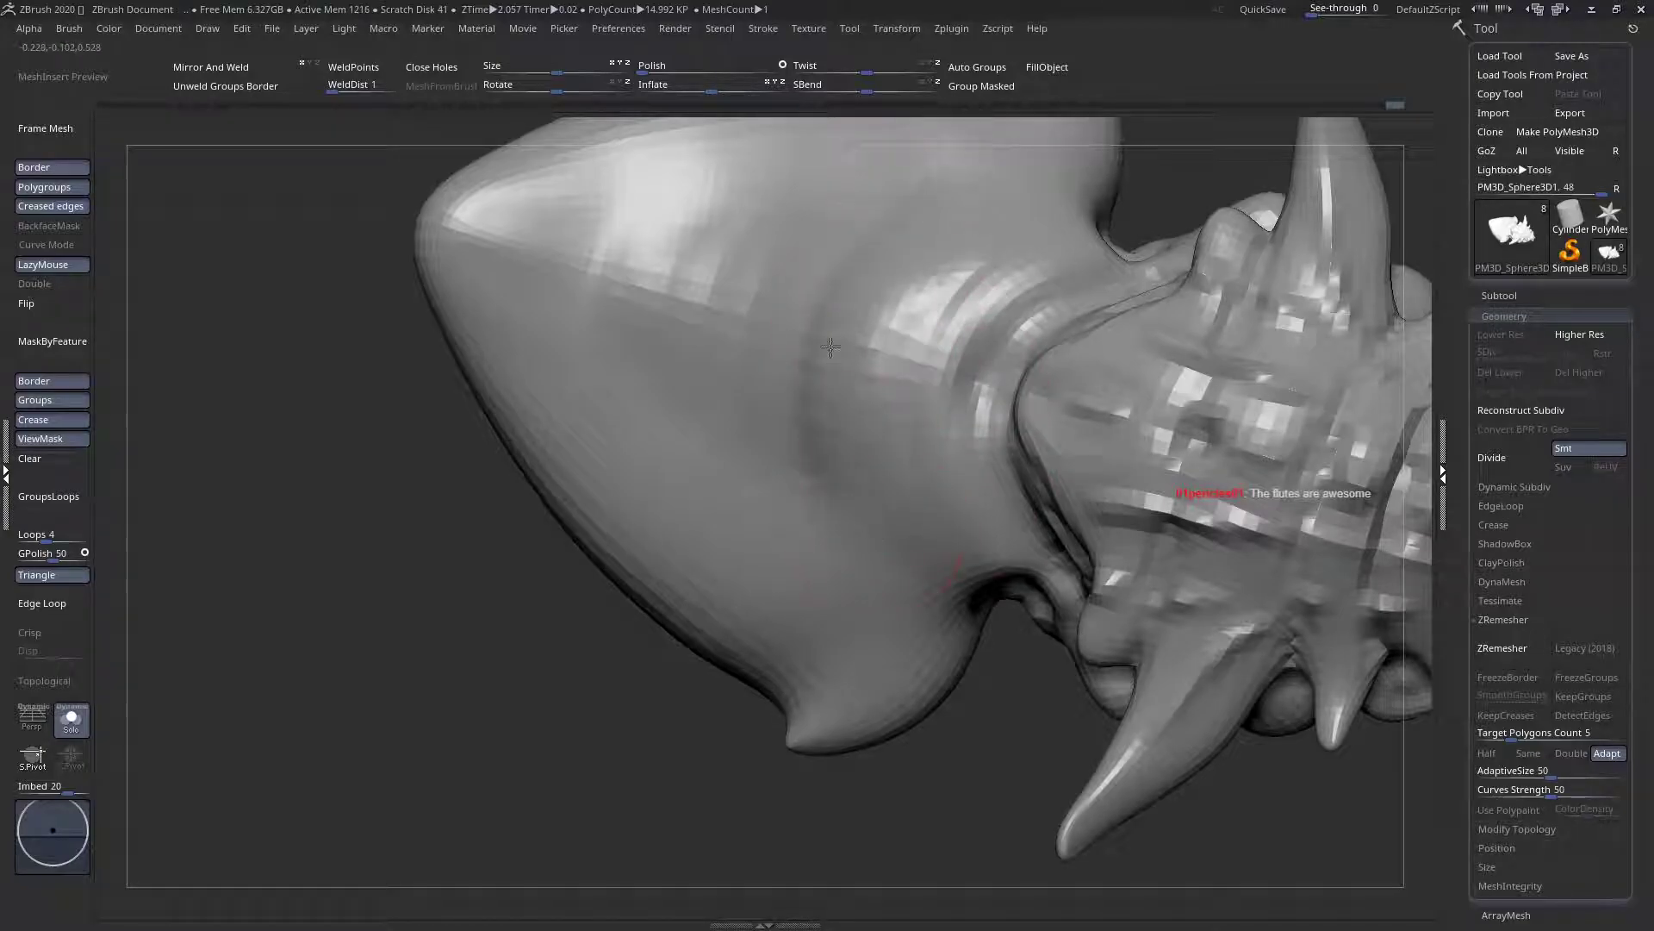
{"action": "left_click_drag", "start_coordinate": [896, 277], "coordinate": [811, 409]}
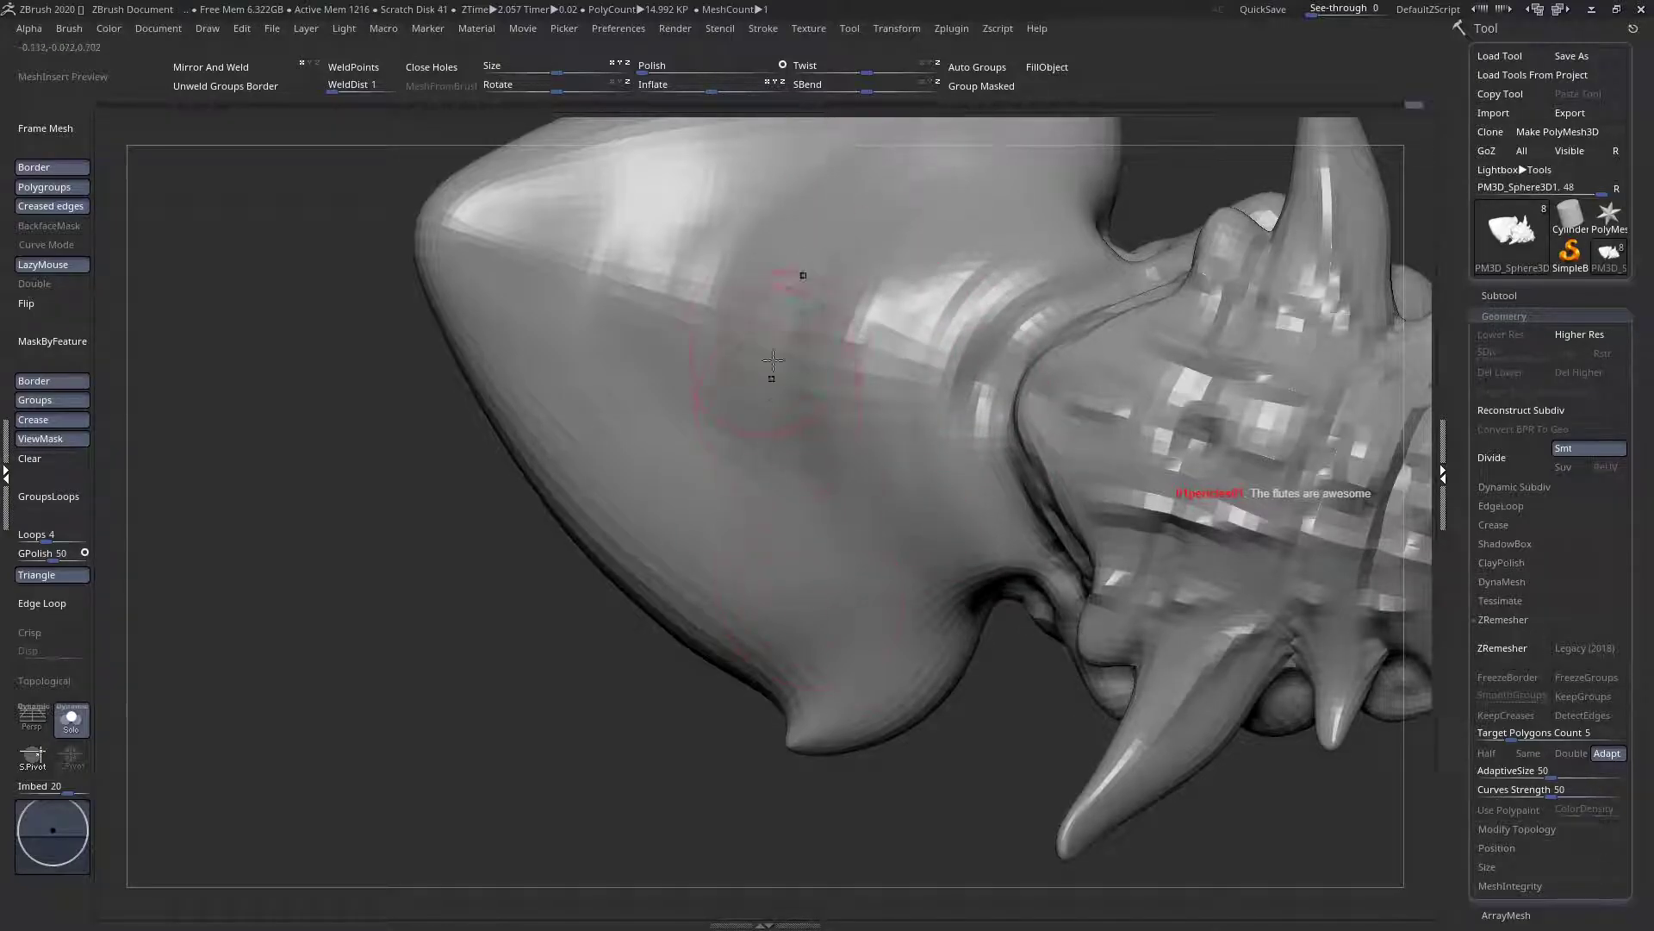
{"action": "mouse_move", "coordinate": [728, 272]}
{"action": "left_mouse_down"}
{"action": "mouse_move", "coordinate": [719, 462]}
{"action": "mouse_move", "coordinate": [709, 448]}
{"action": "left_mouse_up"}
{"action": "mouse_move", "coordinate": [662, 254]}
{"action": "left_mouse_down"}
{"action": "mouse_move", "coordinate": [643, 414]}
{"action": "mouse_move", "coordinate": [587, 296]}
{"action": "mouse_move", "coordinate": [613, 218]}
{"action": "mouse_move", "coordinate": [634, 246]}
{"action": "left_mouse_up"}
Sculpt and smooth more curved bands across the top of the body shell between the neck and rear tip
{"action": "right_click_drag", "start_coordinate": [664, 380], "coordinate": [583, 293]}
{"action": "left_click_drag", "start_coordinate": [644, 274], "coordinate": [595, 422]}
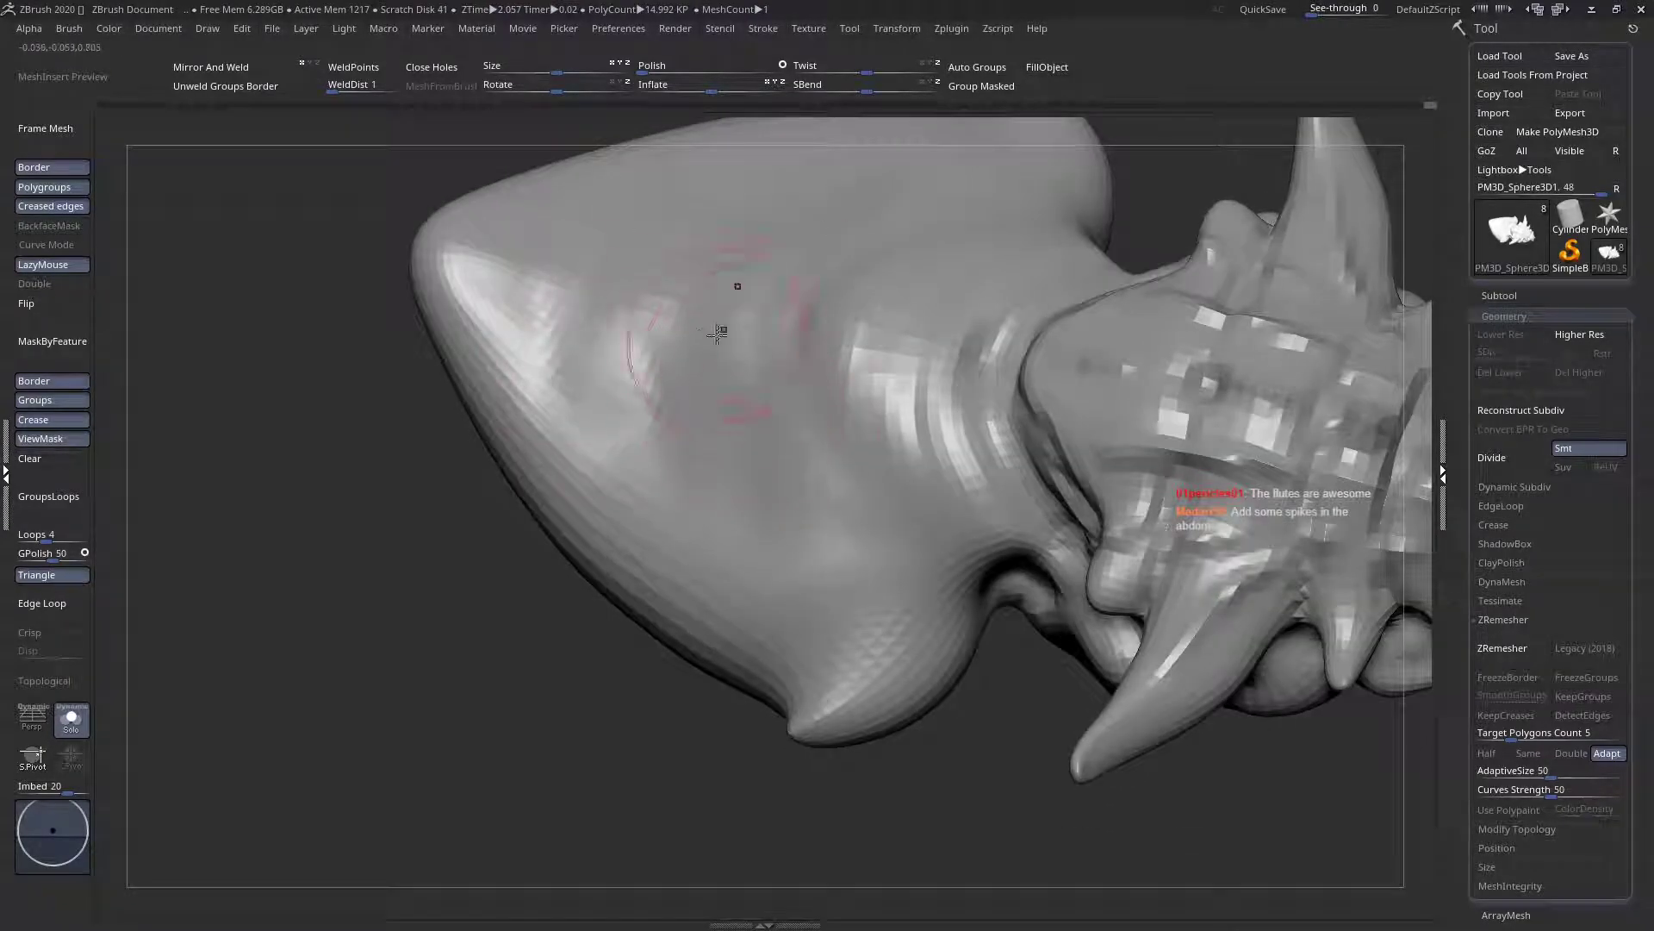
{"action": "left_click_drag", "start_coordinate": [662, 336], "coordinate": [648, 448]}
{"action": "left_click_drag", "start_coordinate": [783, 395], "coordinate": [844, 485], "text": "shift"}
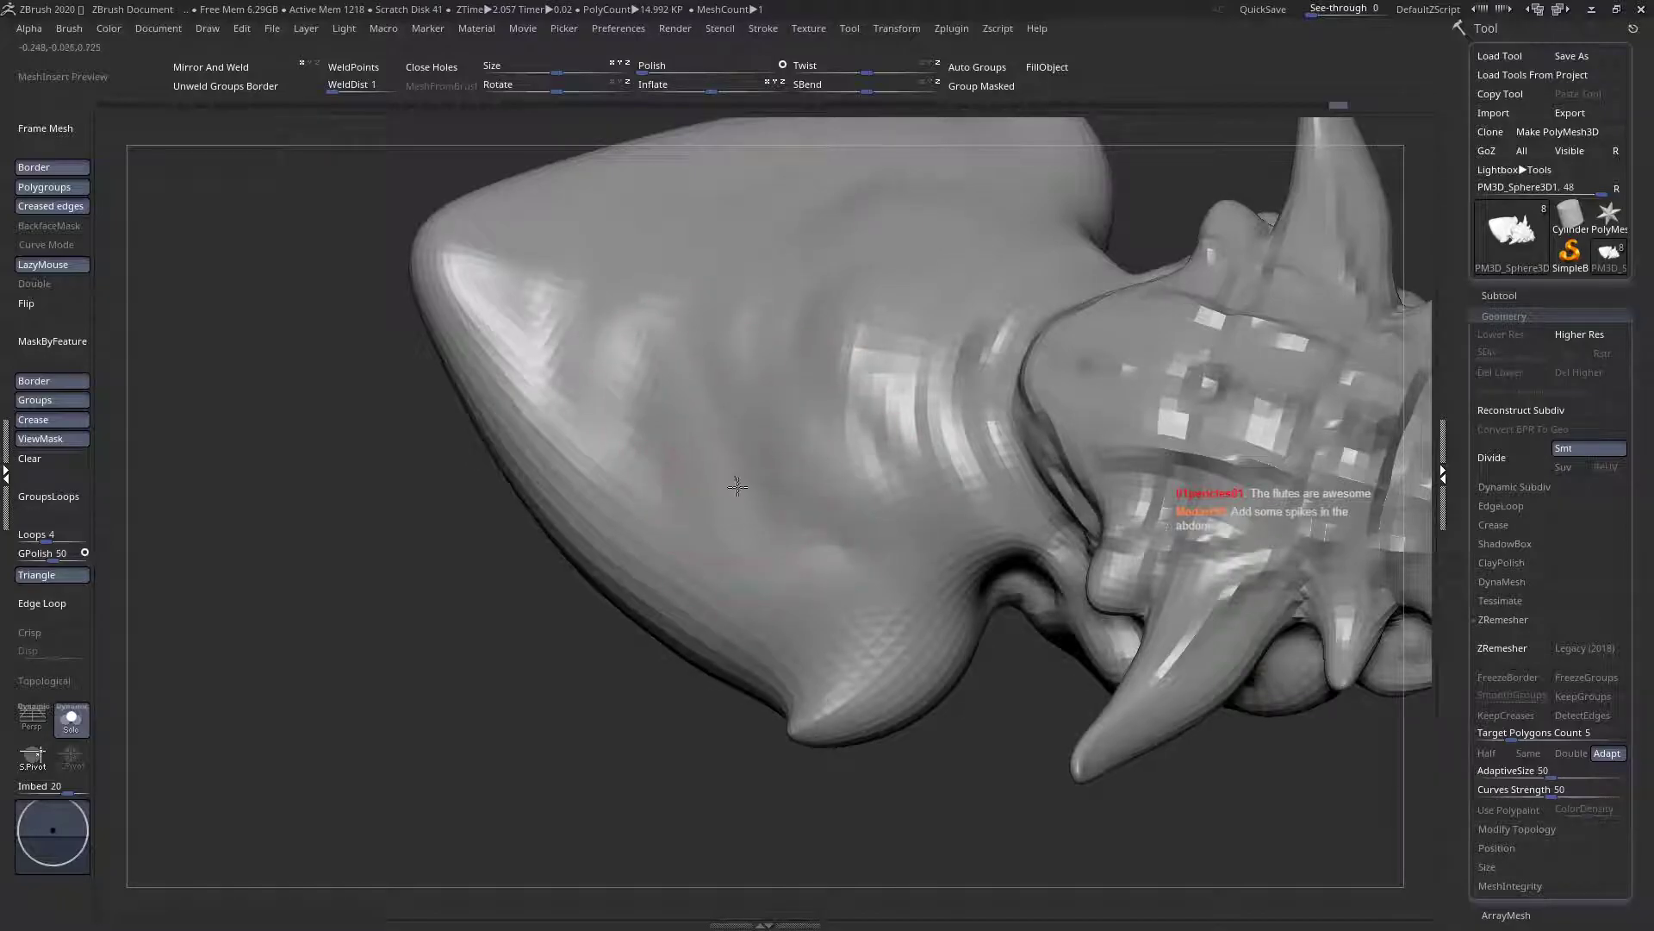
{"action": "left_click_drag", "start_coordinate": [734, 476], "coordinate": [764, 472]}
{"action": "left_click_drag", "start_coordinate": [840, 332], "coordinate": [862, 448]}
{"action": "mouse_move", "coordinate": [917, 341]}
{"action": "left_mouse_down"}
{"action": "mouse_move", "coordinate": [960, 399]}
{"action": "mouse_move", "coordinate": [952, 338]}
{"action": "mouse_move", "coordinate": [923, 406]}
{"action": "mouse_move", "coordinate": [959, 491]}
{"action": "left_mouse_up"}
{"action": "right_click_drag", "start_coordinate": [925, 339], "coordinate": [942, 294]}
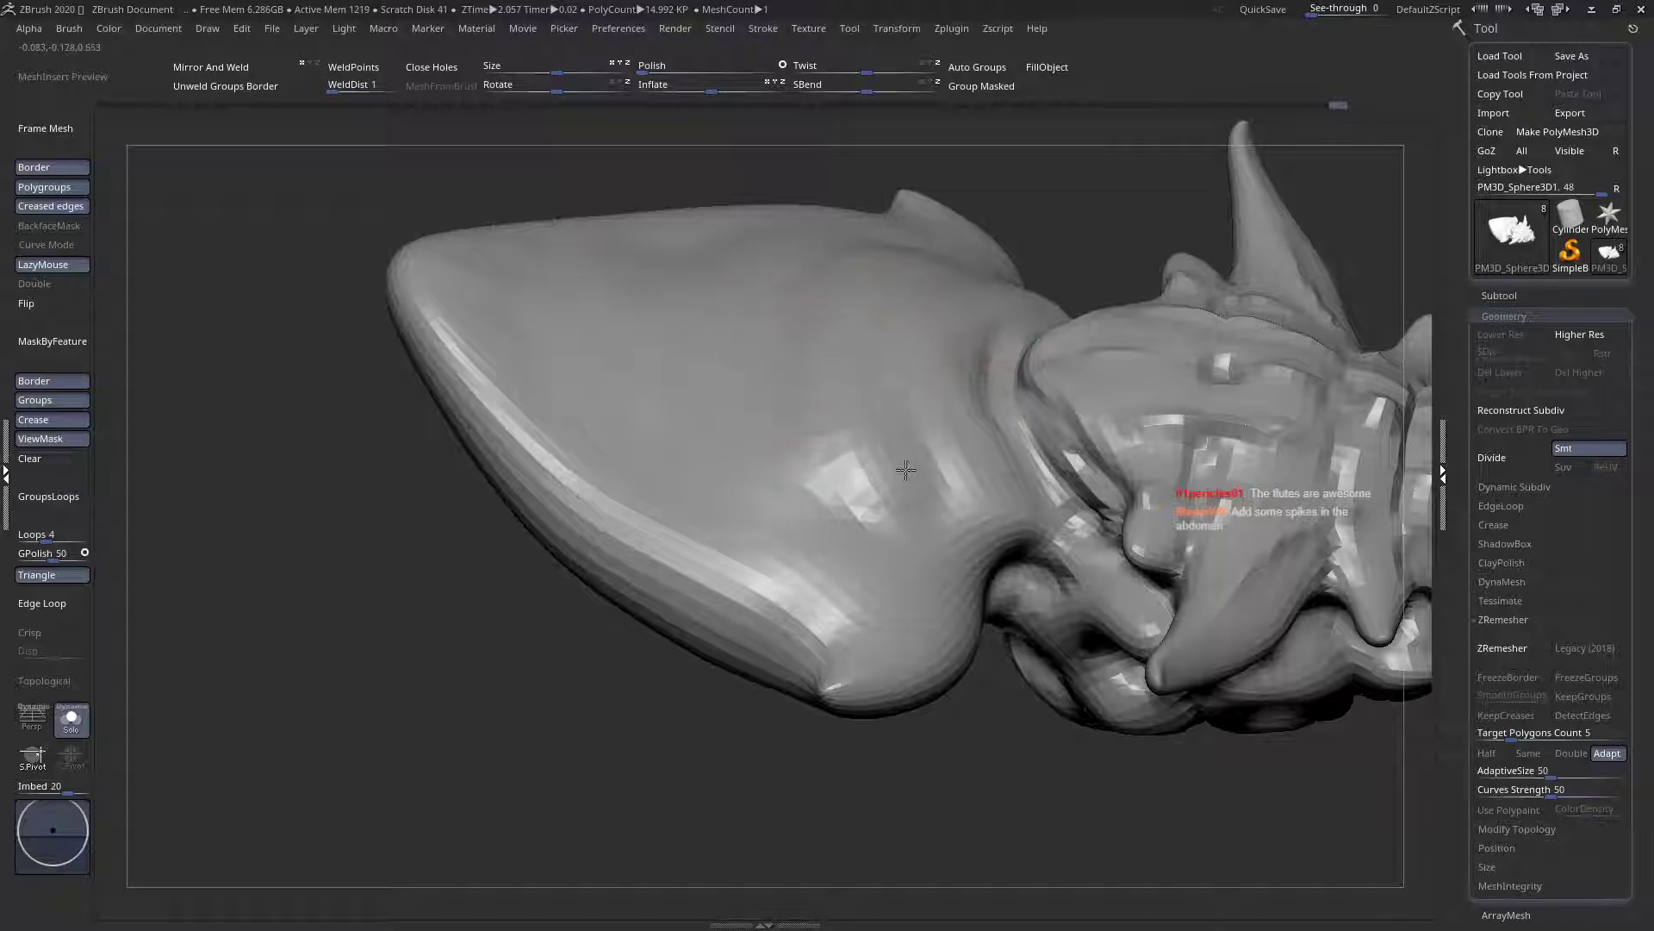
Build soft curved bands across the underside of the body shell
{"action": "mouse_move", "coordinate": [816, 466]}
{"action": "right_mouse_down"}
{"action": "mouse_move", "coordinate": [809, 276]}
{"action": "mouse_move", "coordinate": [903, 548]}
{"action": "mouse_move", "coordinate": [819, 495]}
{"action": "mouse_move", "coordinate": [812, 629]}
{"action": "right_mouse_up"}
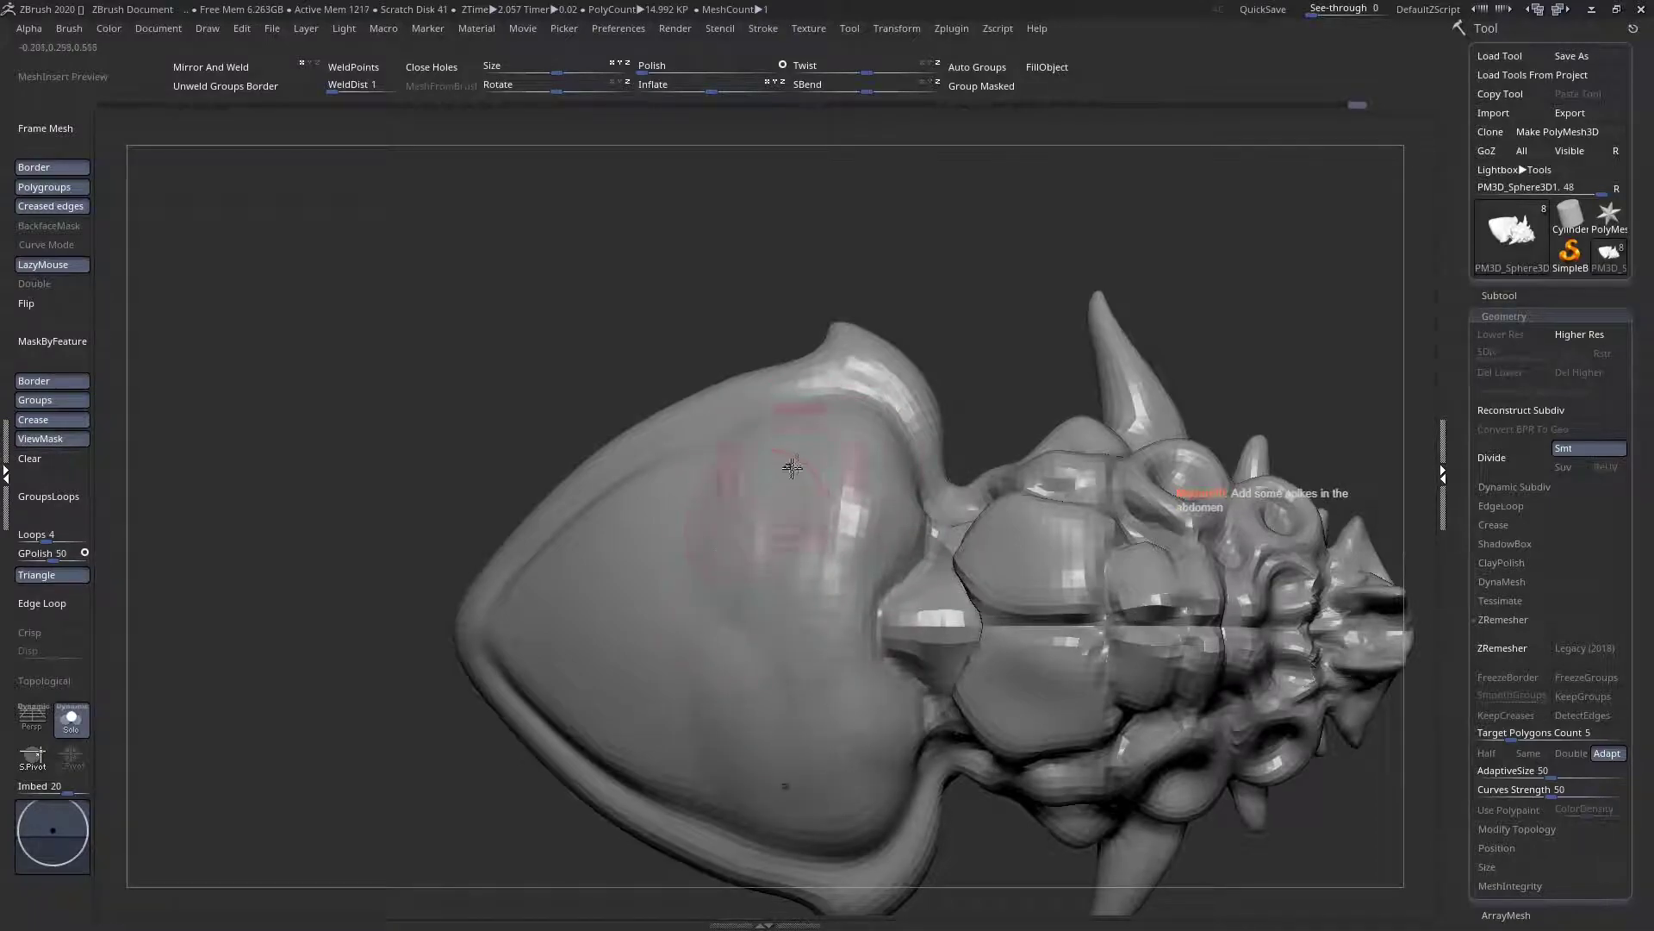
{"action": "right_click_drag", "start_coordinate": [823, 551], "coordinate": [722, 613]}
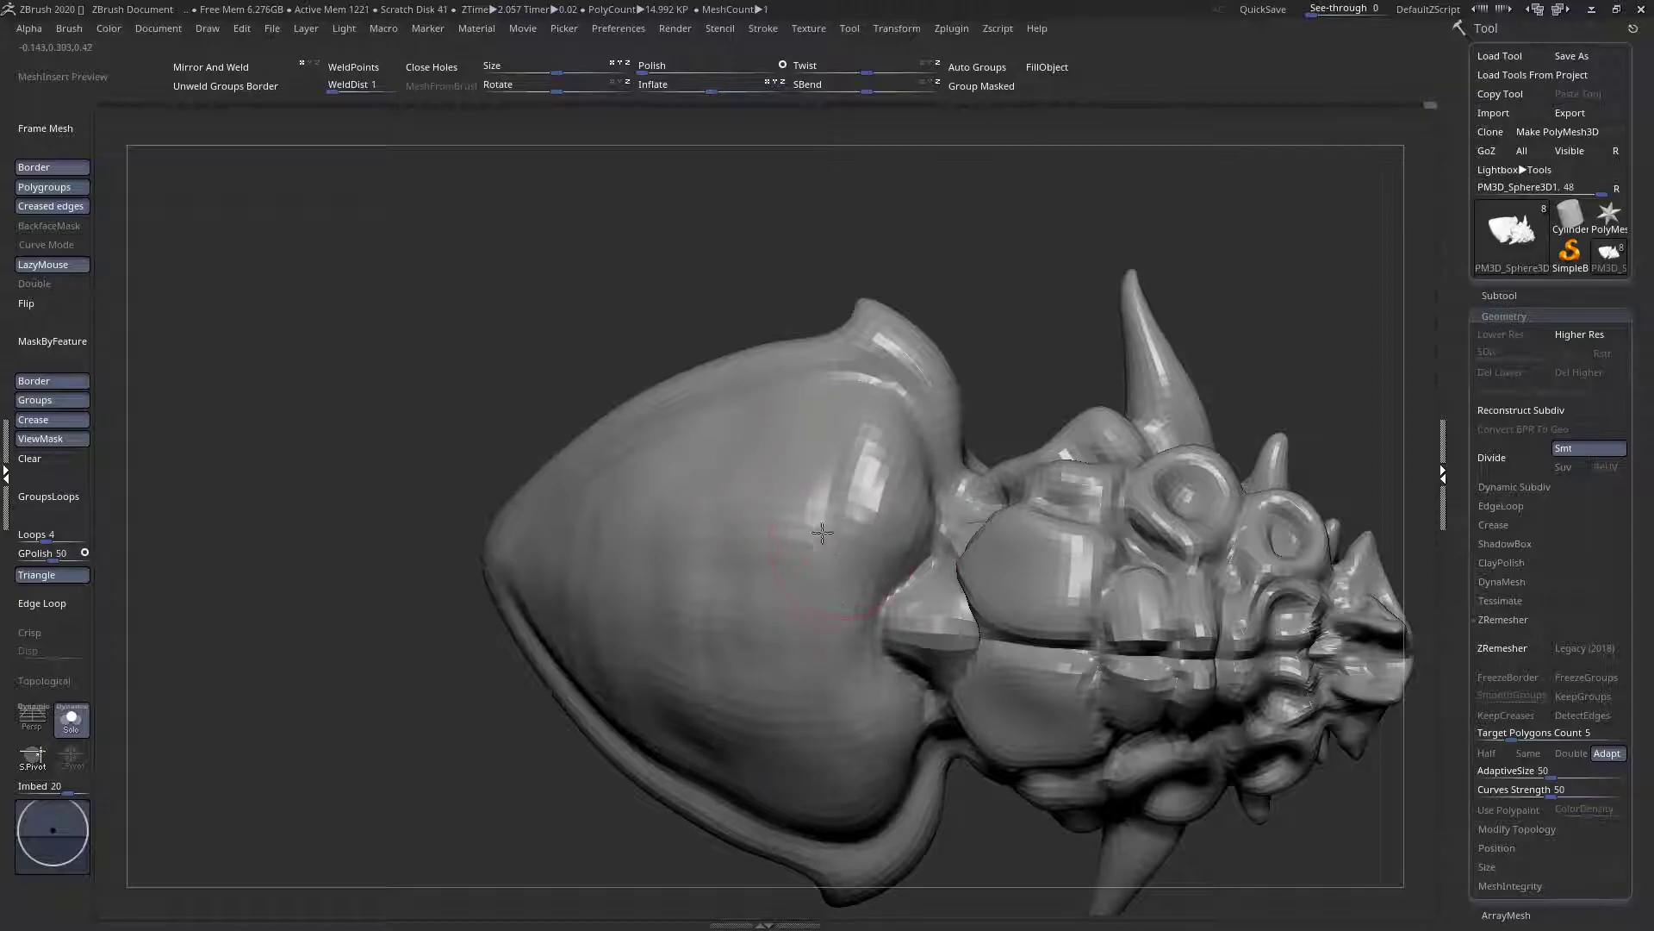
{"action": "right_click_drag", "start_coordinate": [830, 478], "coordinate": [784, 534]}
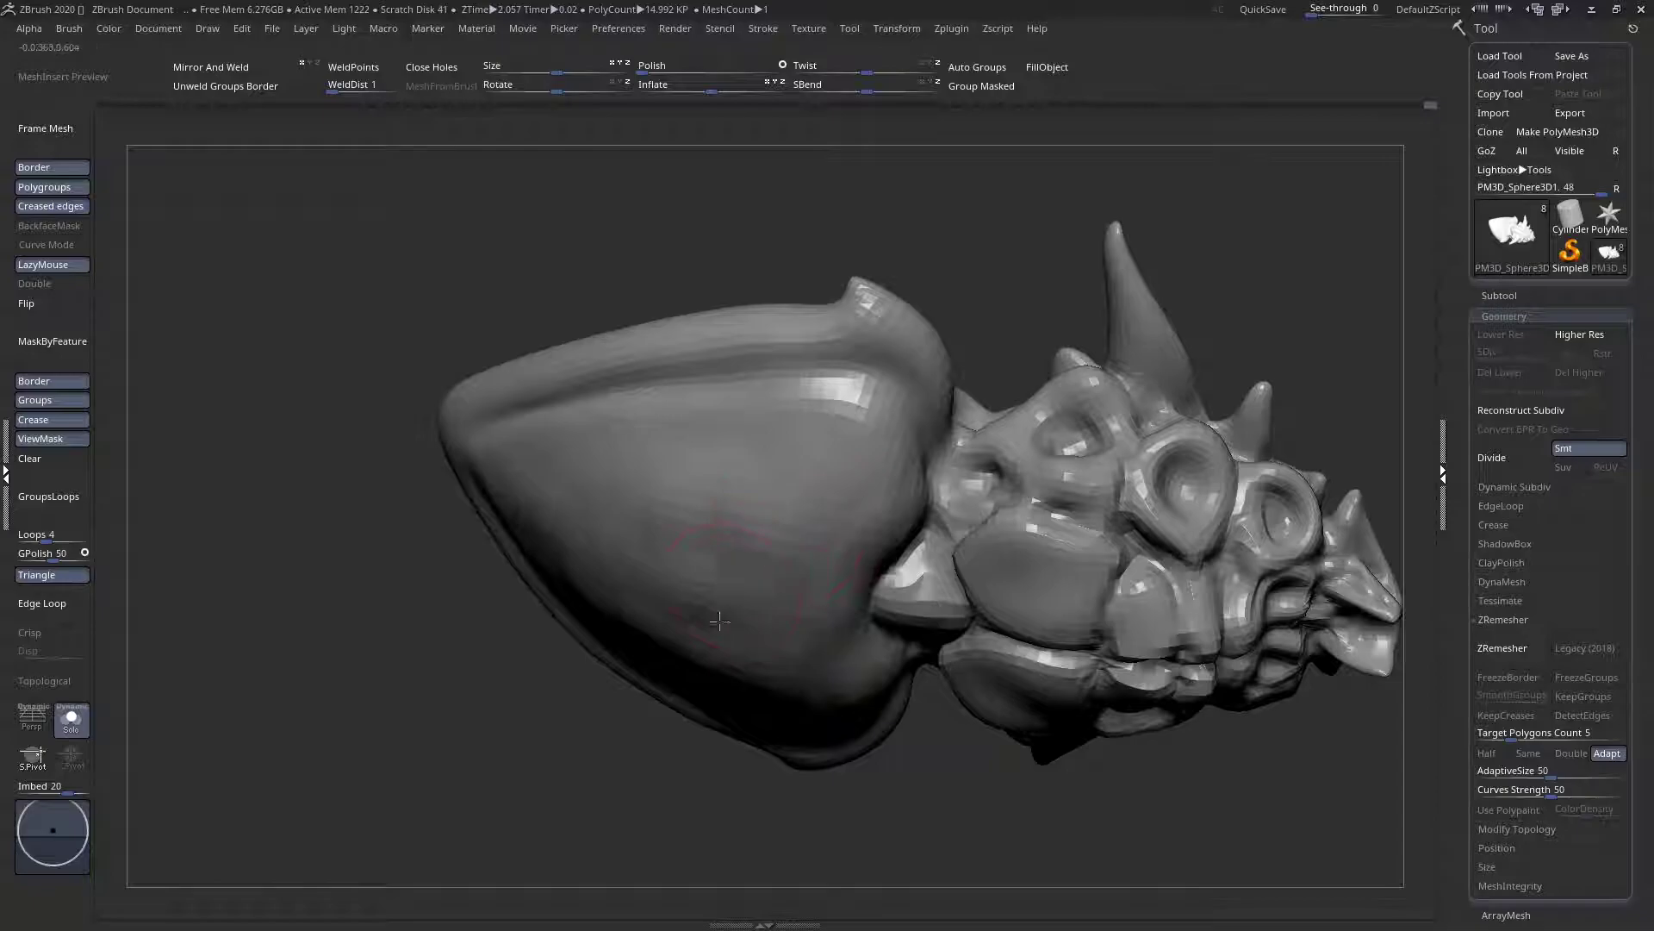
{"action": "right_click_drag", "start_coordinate": [691, 606], "coordinate": [690, 445]}
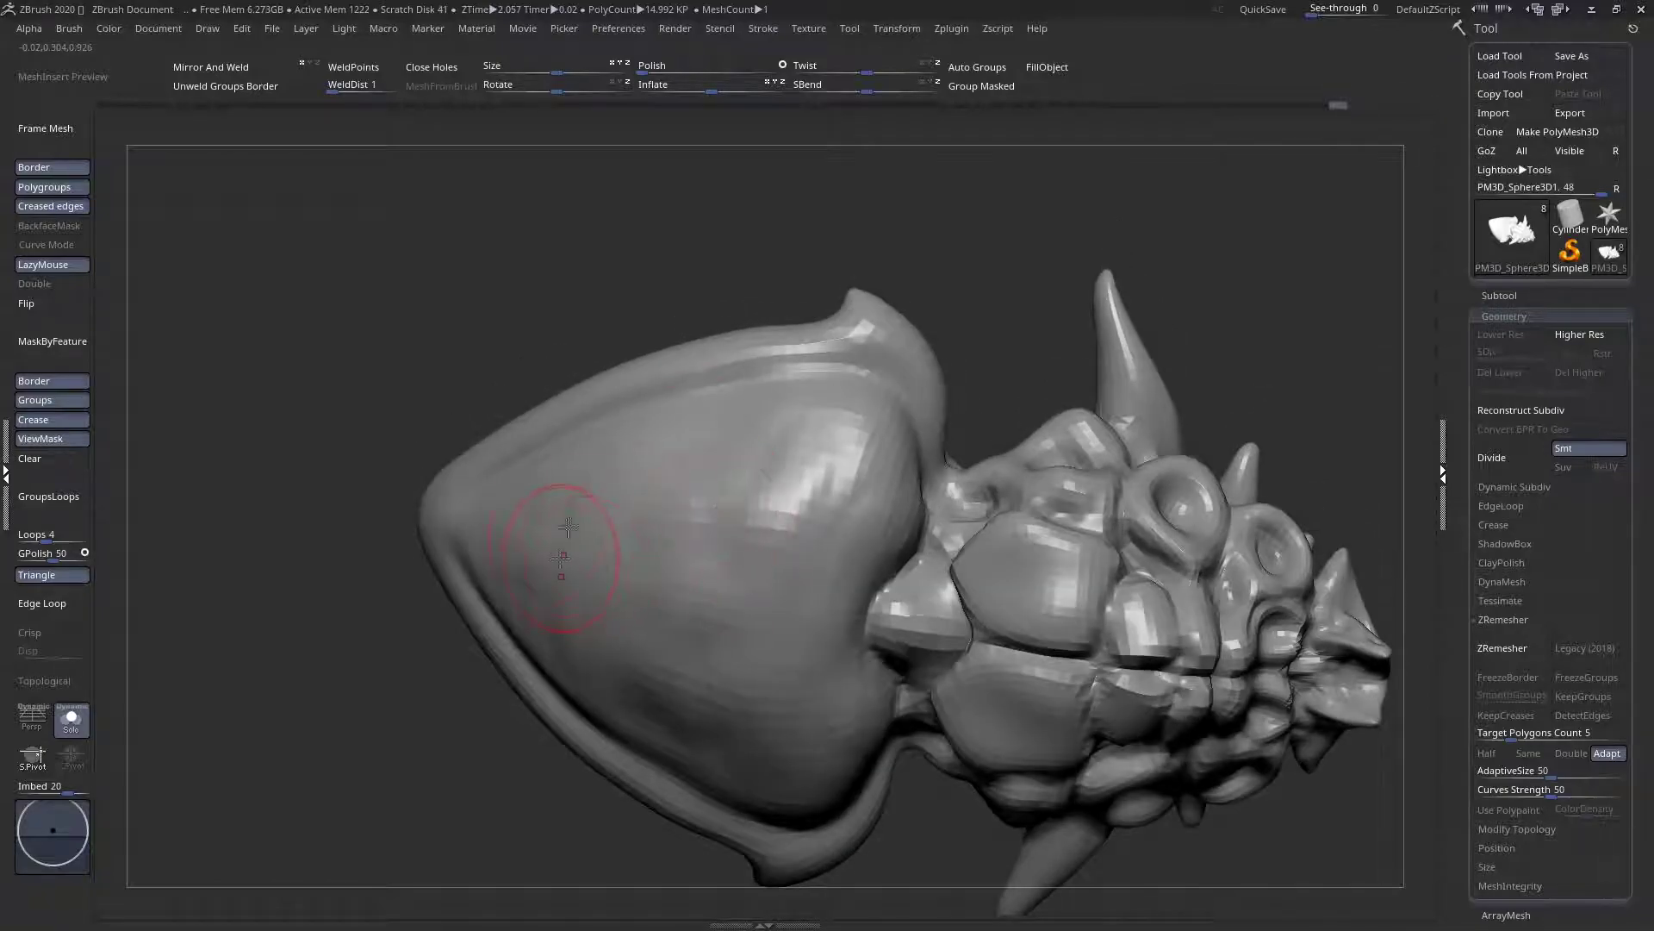
{"action": "mouse_move", "coordinate": [823, 401]}
{"action": "right_mouse_down"}
{"action": "mouse_move", "coordinate": [900, 501]}
{"action": "mouse_move", "coordinate": [967, 451]}
{"action": "mouse_move", "coordinate": [794, 547]}
{"action": "mouse_move", "coordinate": [193, 602]}
{"action": "right_mouse_up"}
Show all parts again, select the ZSphere legs and move the rear legs' knee joint outward
{"action": "left_click", "coordinate": [73, 717]}
{"action": "mouse_move", "coordinate": [759, 610]}
{"action": "right_mouse_down"}
{"action": "mouse_move", "coordinate": [898, 583]}
{"action": "mouse_move", "coordinate": [788, 610]}
{"action": "mouse_move", "coordinate": [689, 676]}
{"action": "mouse_move", "coordinate": [815, 601]}
{"action": "mouse_move", "coordinate": [853, 302]}
{"action": "mouse_move", "coordinate": [857, 384]}
{"action": "mouse_move", "coordinate": [853, 292]}
{"action": "mouse_move", "coordinate": [871, 325]}
{"action": "mouse_move", "coordinate": [929, 239]}
{"action": "mouse_move", "coordinate": [913, 414]}
{"action": "mouse_move", "coordinate": [861, 472]}
{"action": "mouse_move", "coordinate": [819, 485]}
{"action": "mouse_move", "coordinate": [901, 344]}
{"action": "mouse_move", "coordinate": [887, 431]}
{"action": "mouse_move", "coordinate": [803, 448]}
{"action": "mouse_move", "coordinate": [781, 530]}
{"action": "right_mouse_up"}
{"action": "left_click", "coordinate": [800, 440], "text": "alt"}
{"action": "key", "text": "space"}
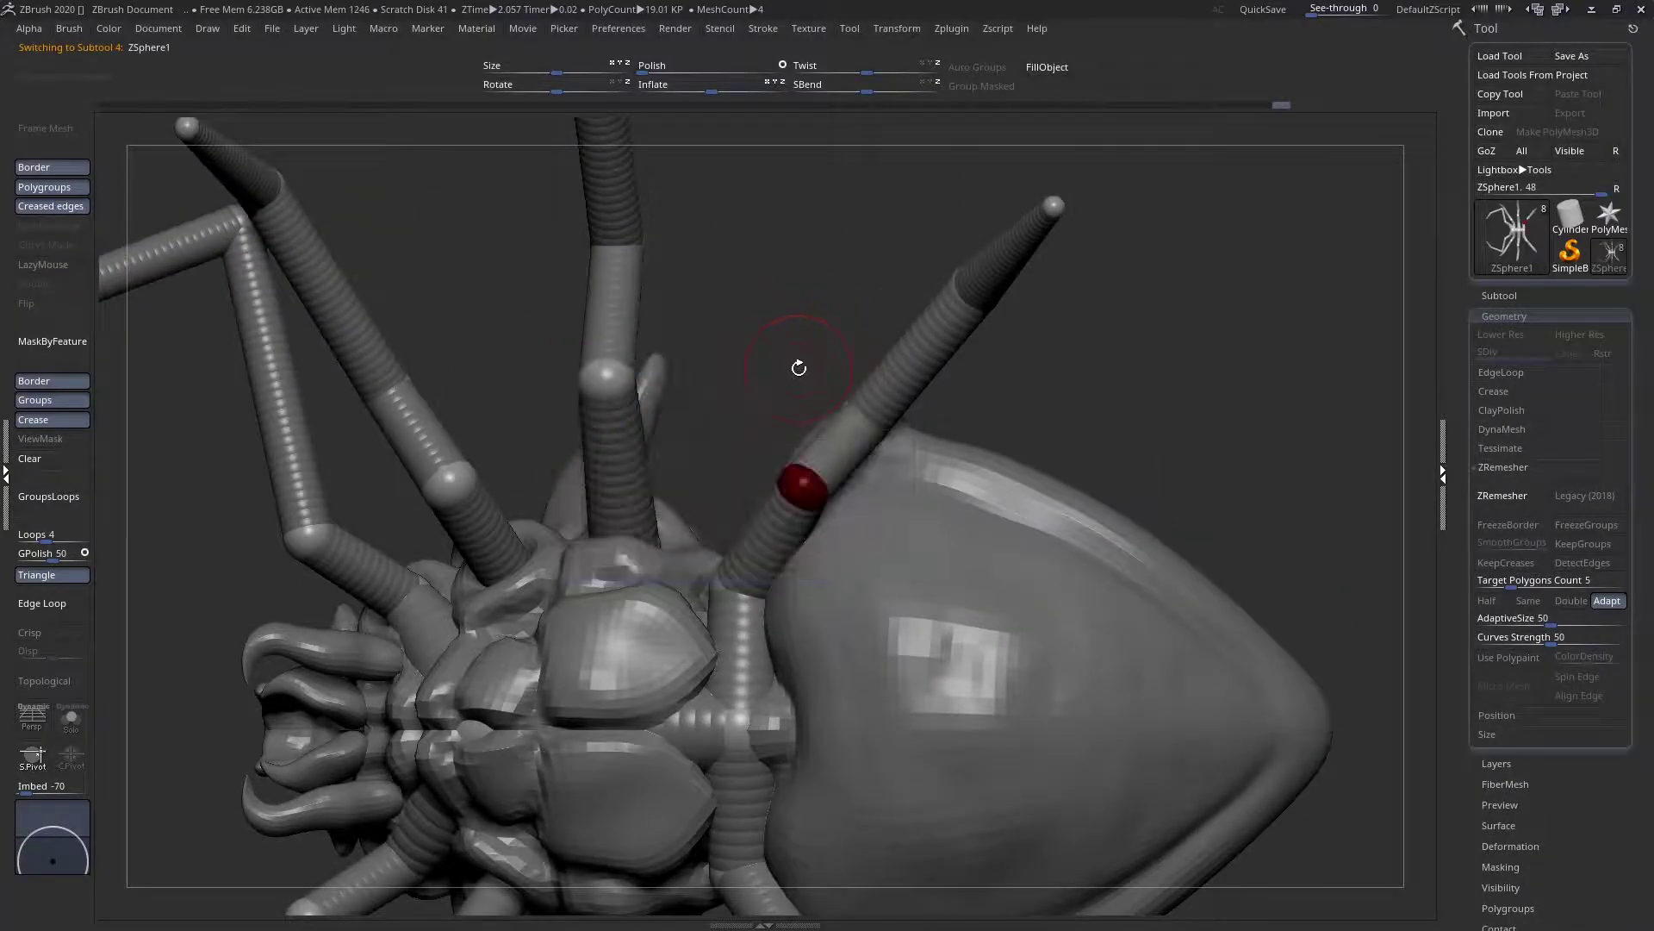
{"action": "mouse_move", "coordinate": [801, 485]}
{"action": "left_mouse_down"}
{"action": "mouse_move", "coordinate": [775, 447]}
{"action": "mouse_move", "coordinate": [787, 362]}
{"action": "left_mouse_up"}
{"action": "left_click_drag", "start_coordinate": [857, 433], "coordinate": [782, 512]}
{"action": "left_click_drag", "start_coordinate": [887, 436], "coordinate": [763, 397], "text": "alt"}
Reposition the rear legs' tip and lower joints so the legs bend back alongside the abdomen
{"action": "left_click_drag", "start_coordinate": [694, 485], "coordinate": [725, 657]}
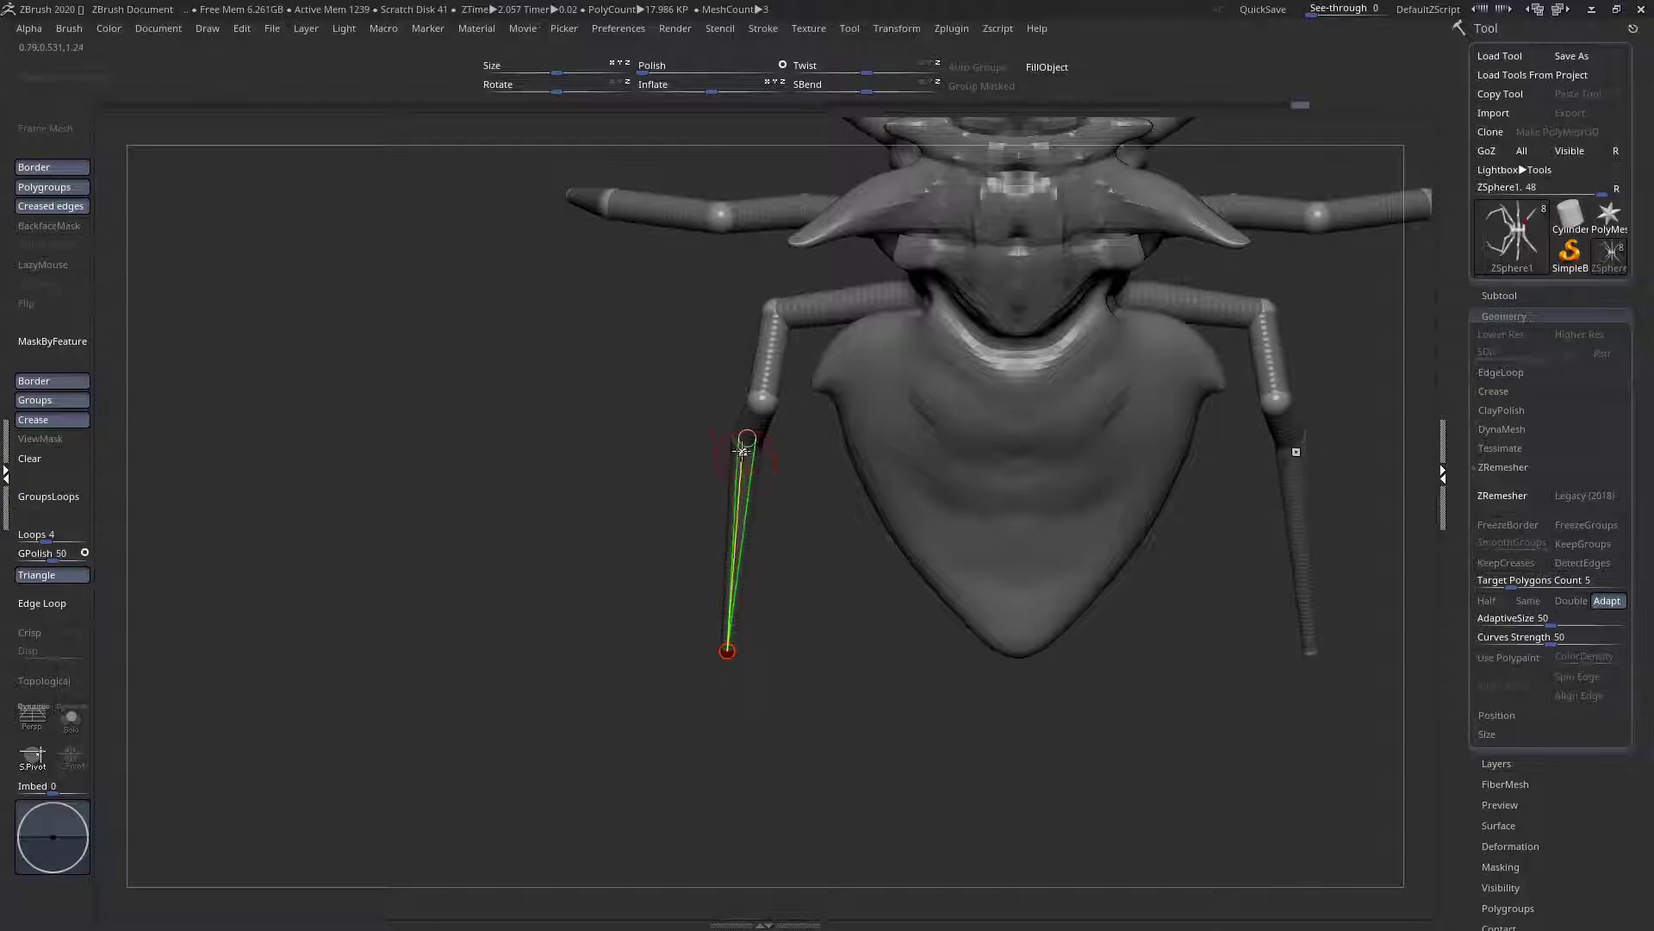
{"action": "left_click_drag", "start_coordinate": [744, 439], "coordinate": [713, 484]}
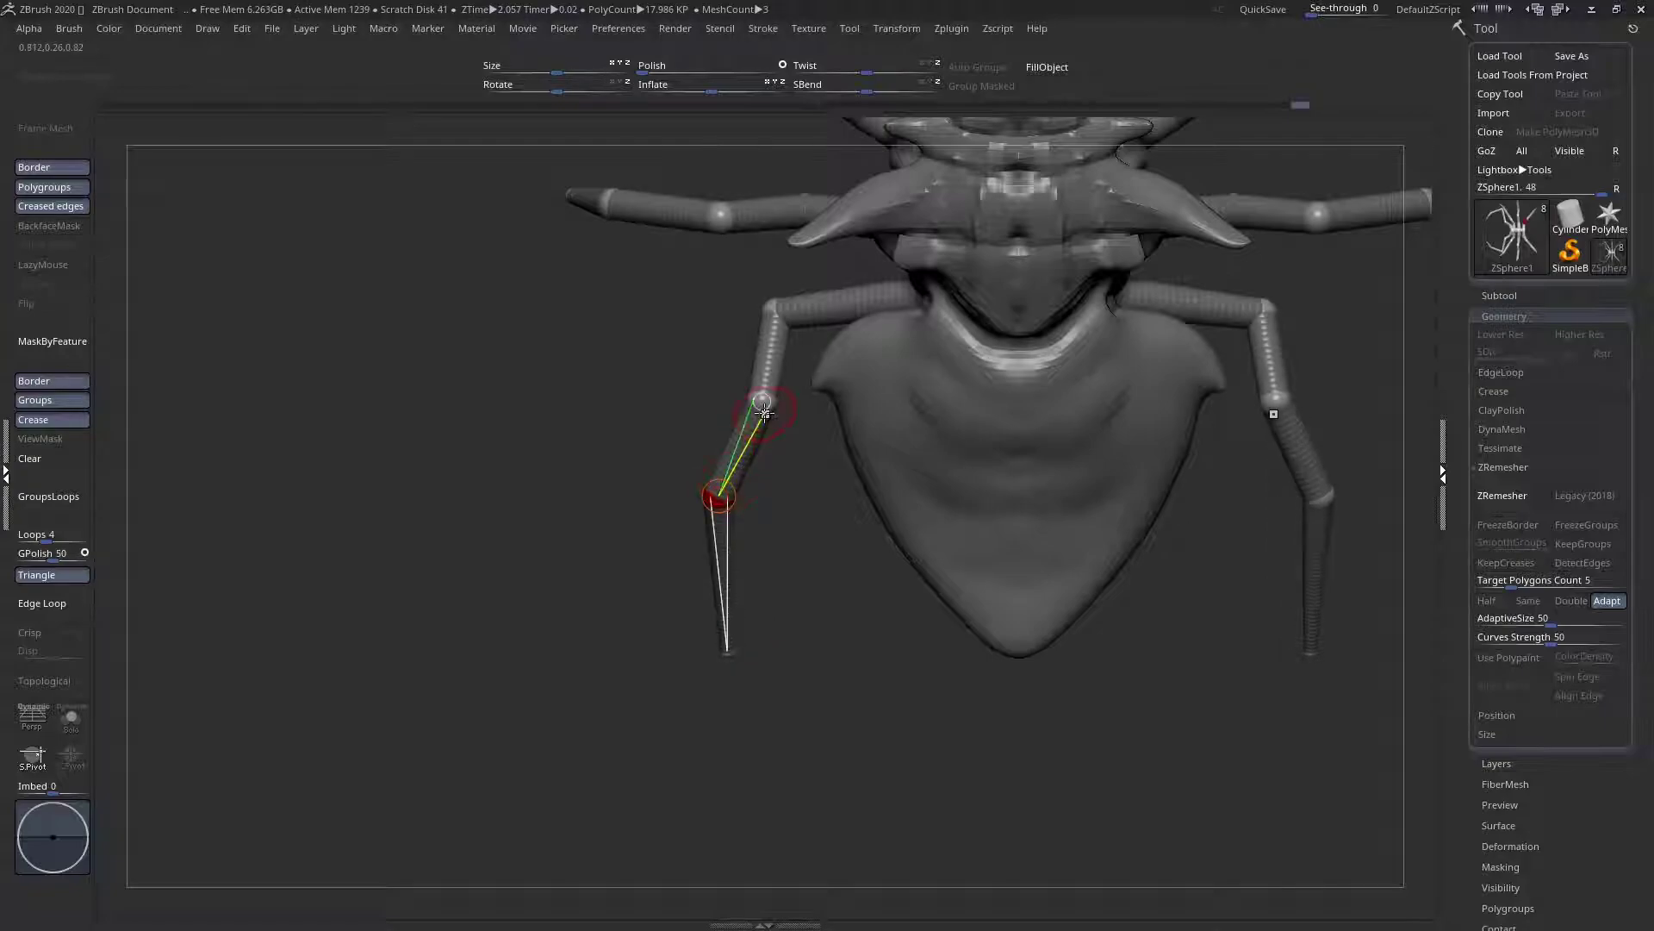
{"action": "left_click_drag", "start_coordinate": [761, 408], "coordinate": [744, 392]}
{"action": "left_click_drag", "start_coordinate": [1228, 358], "coordinate": [1080, 430], "text": "alt"}
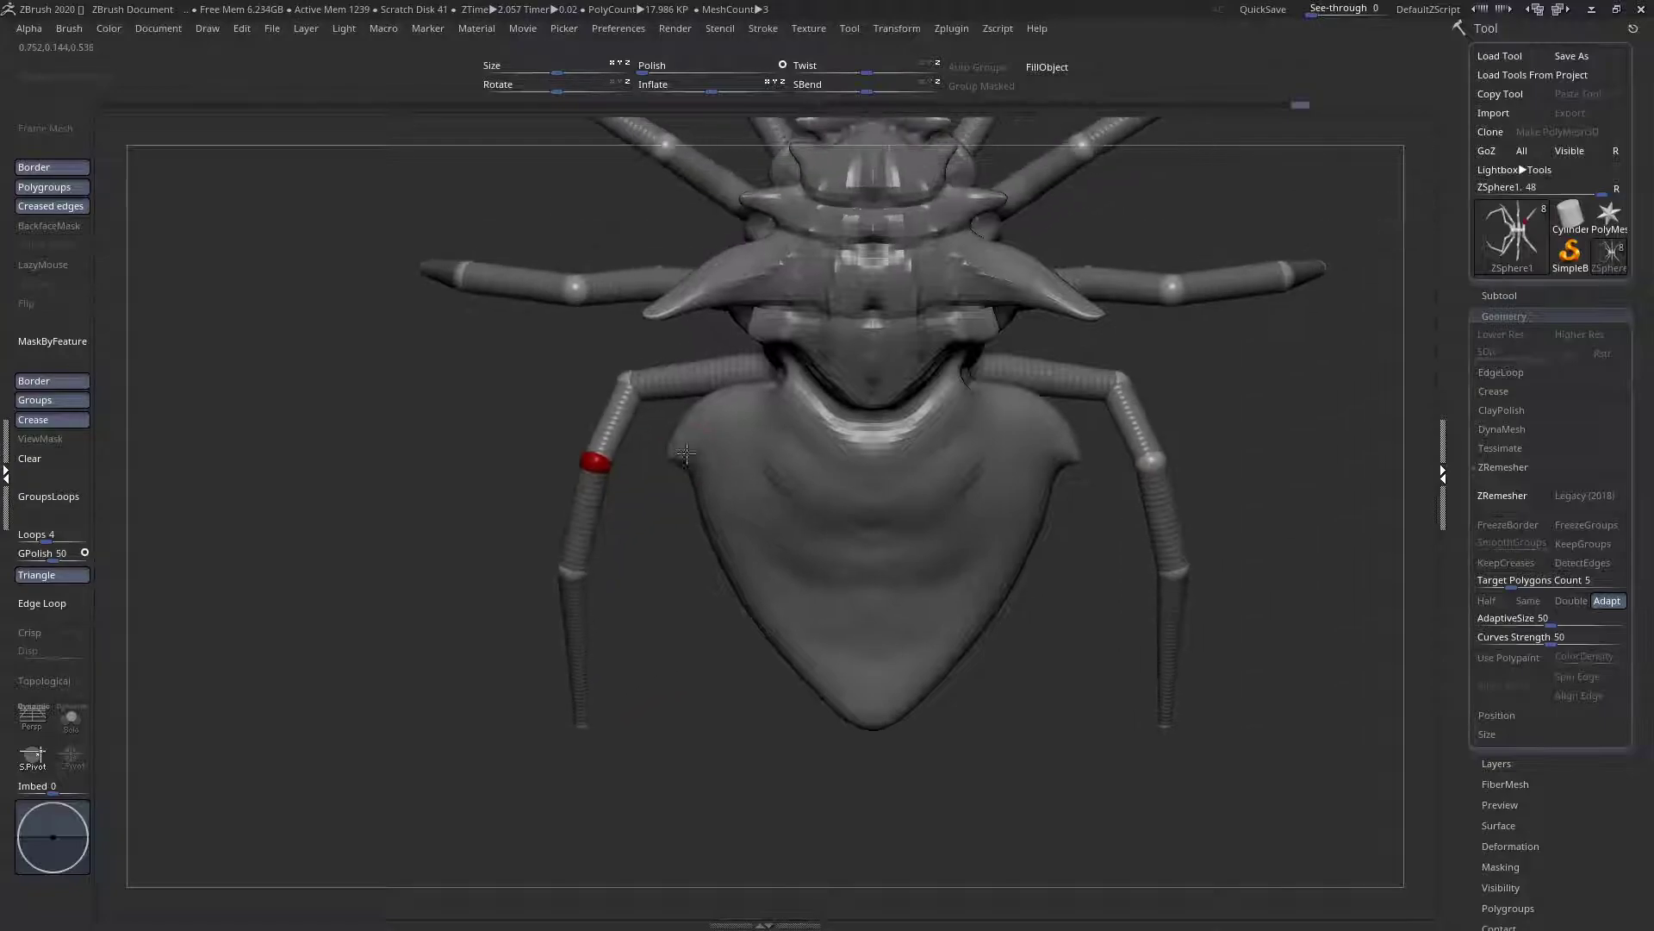
{"action": "left_click_drag", "start_coordinate": [1155, 469], "coordinate": [1162, 463]}
Pull the rear legs' upper knee joint closer to the body
{"action": "left_click_drag", "start_coordinate": [1045, 437], "coordinate": [892, 454], "text": "alt"}
{"action": "left_click_drag", "start_coordinate": [891, 455], "coordinate": [853, 515]}
{"action": "left_click_drag", "start_coordinate": [815, 423], "coordinate": [797, 336]}
{"action": "left_click_drag", "start_coordinate": [635, 491], "coordinate": [595, 440]}
{"action": "left_click_drag", "start_coordinate": [526, 508], "coordinate": [633, 642], "text": "alt"}
{"action": "left_click_drag", "start_coordinate": [724, 561], "coordinate": [838, 670], "text": "alt"}
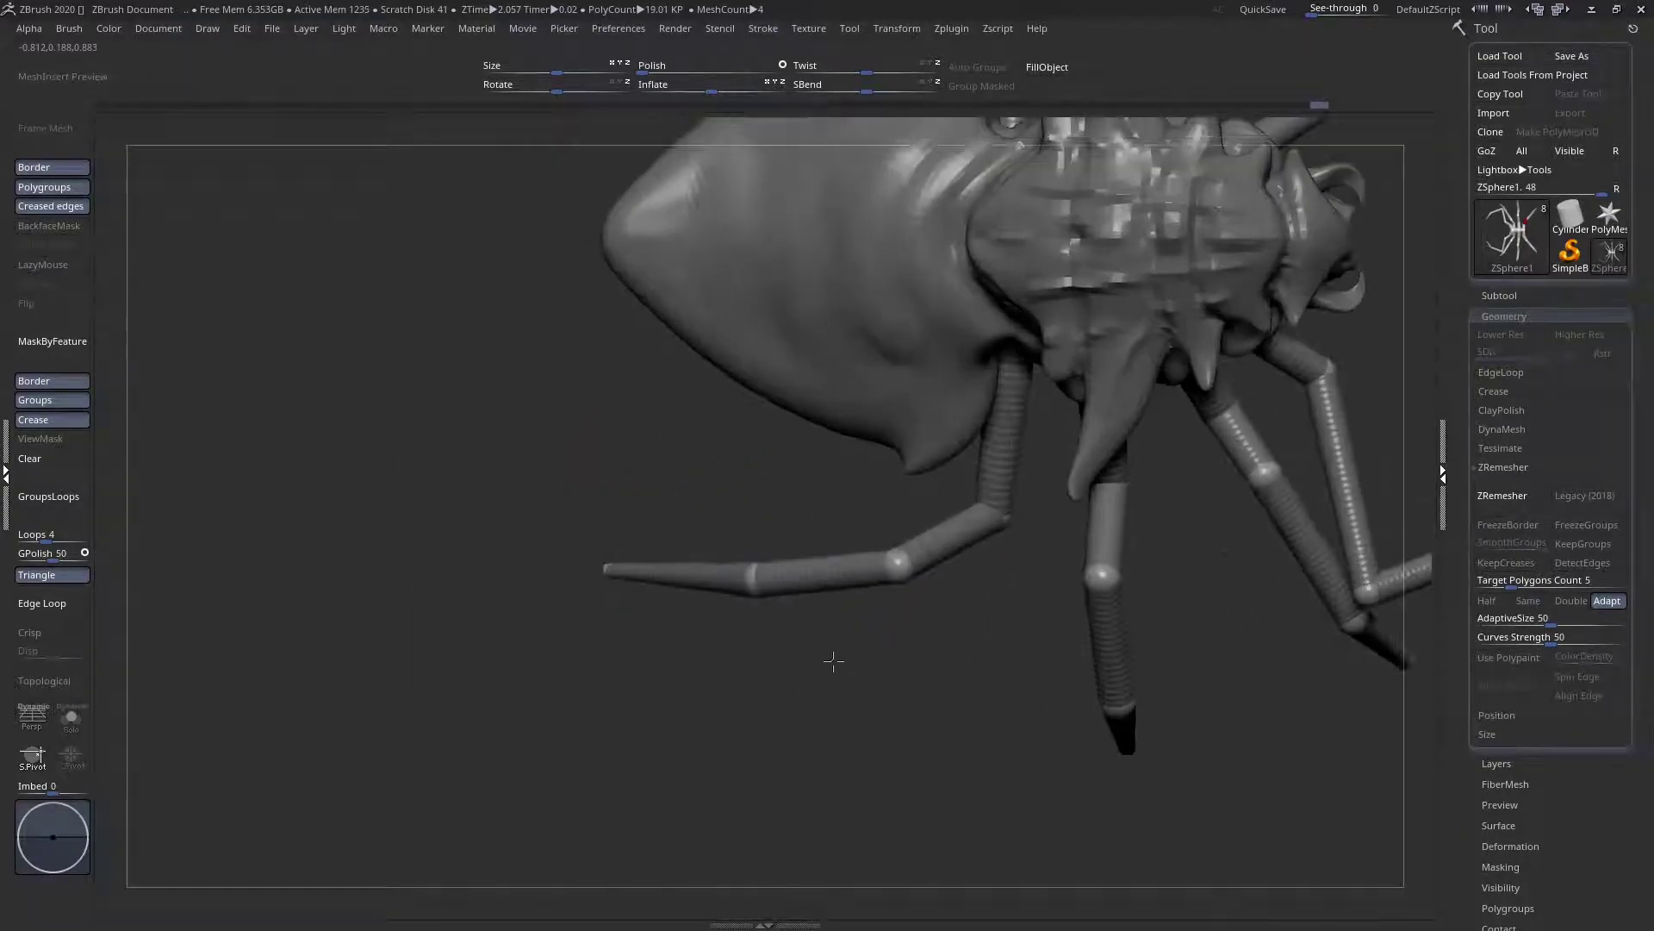
{"action": "right_click_drag", "start_coordinate": [1006, 527], "coordinate": [1003, 440]}
{"action": "left_click_drag", "start_coordinate": [1002, 517], "coordinate": [1005, 457]}
{"action": "right_click_drag", "start_coordinate": [974, 489], "coordinate": [991, 547]}
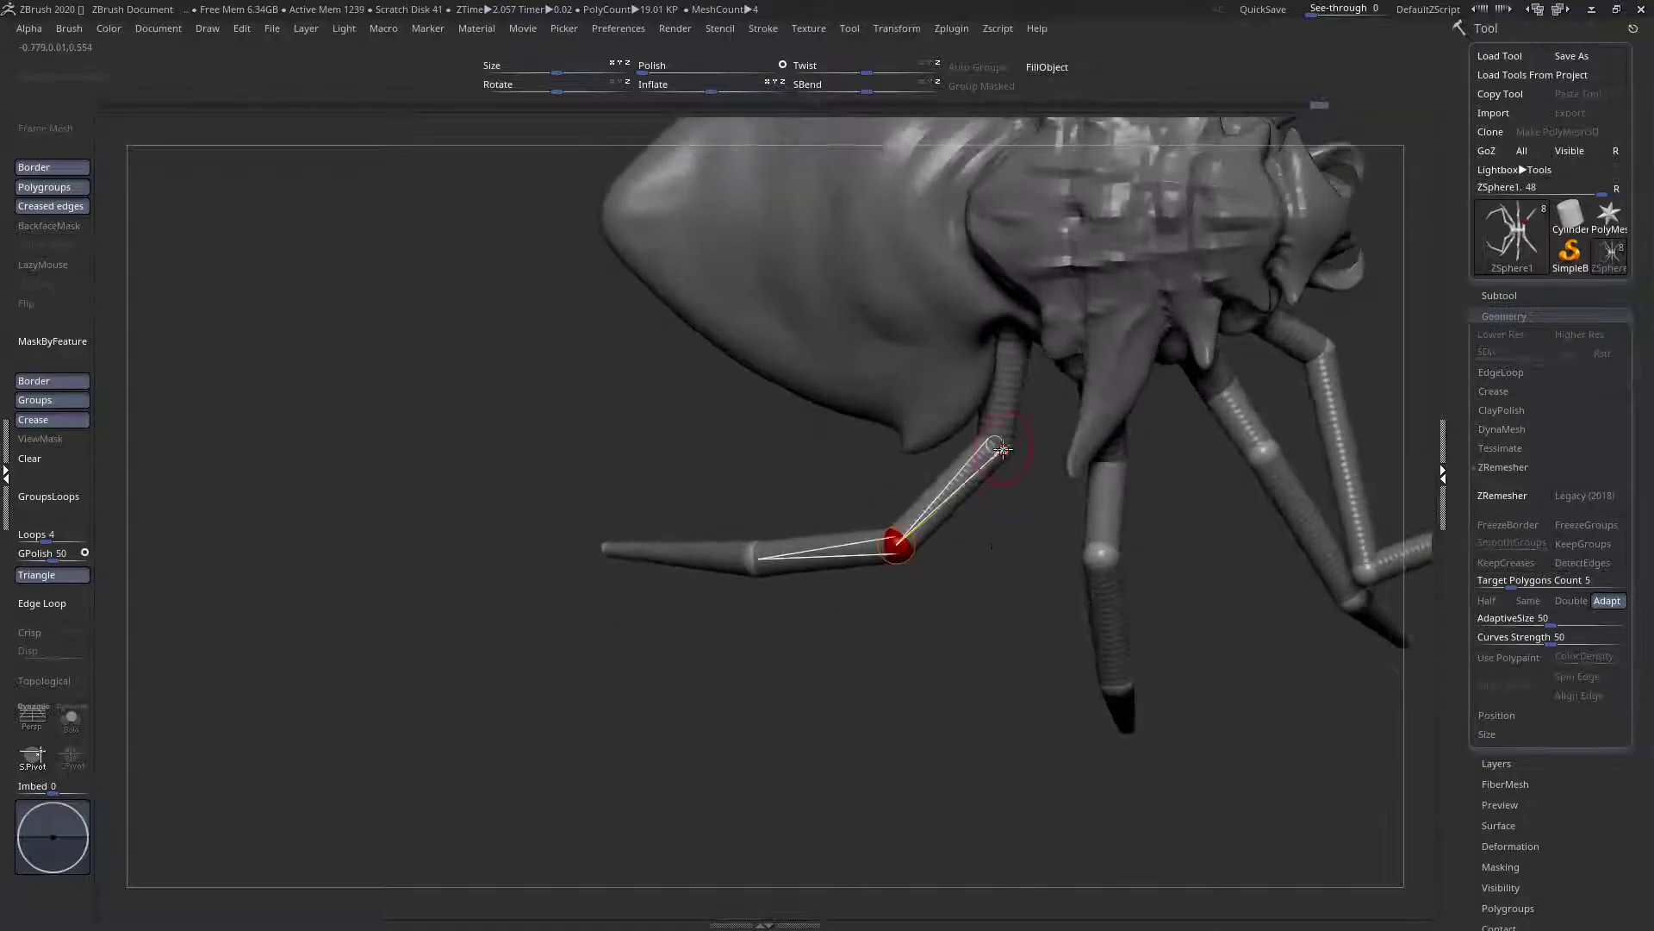
{"action": "right_click_drag", "start_coordinate": [1014, 315], "coordinate": [843, 346], "text": "alt"}
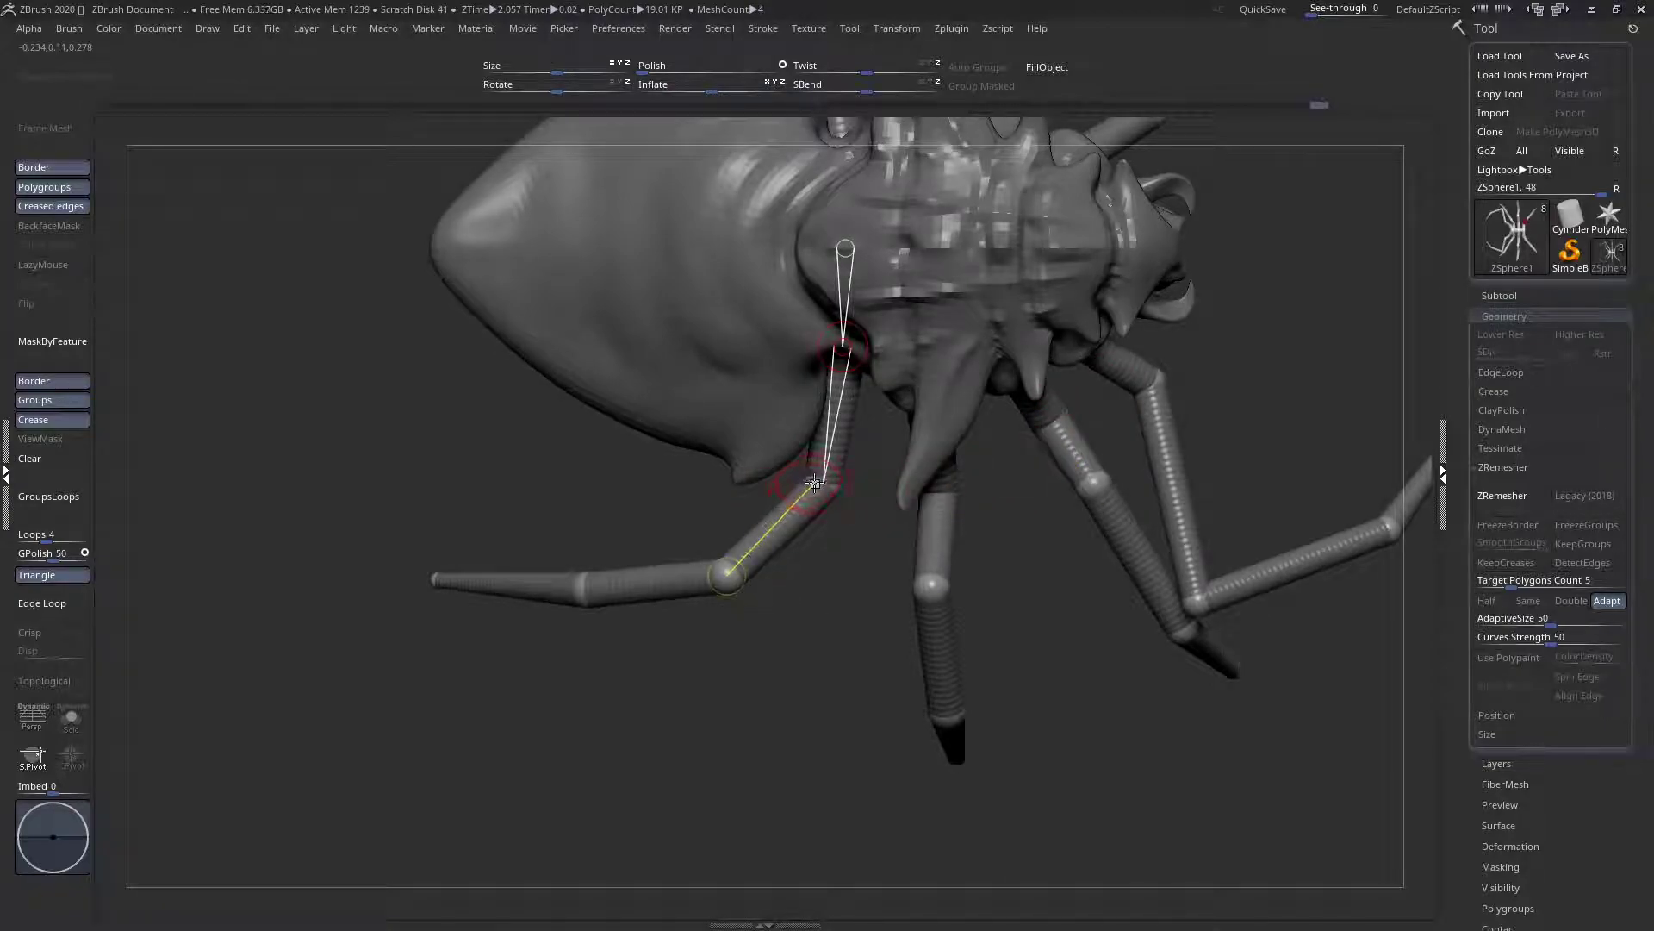
Move the rear legs' base joint forward against the thorax plates, clear of the abdomen
{"action": "right_click_drag", "start_coordinate": [863, 469], "coordinate": [853, 529], "text": "ctrl"}
{"action": "left_click_drag", "start_coordinate": [821, 556], "coordinate": [846, 560]}
{"action": "right_click_drag", "start_coordinate": [848, 560], "coordinate": [800, 397]}
{"action": "right_click_drag", "start_coordinate": [738, 602], "coordinate": [720, 608]}
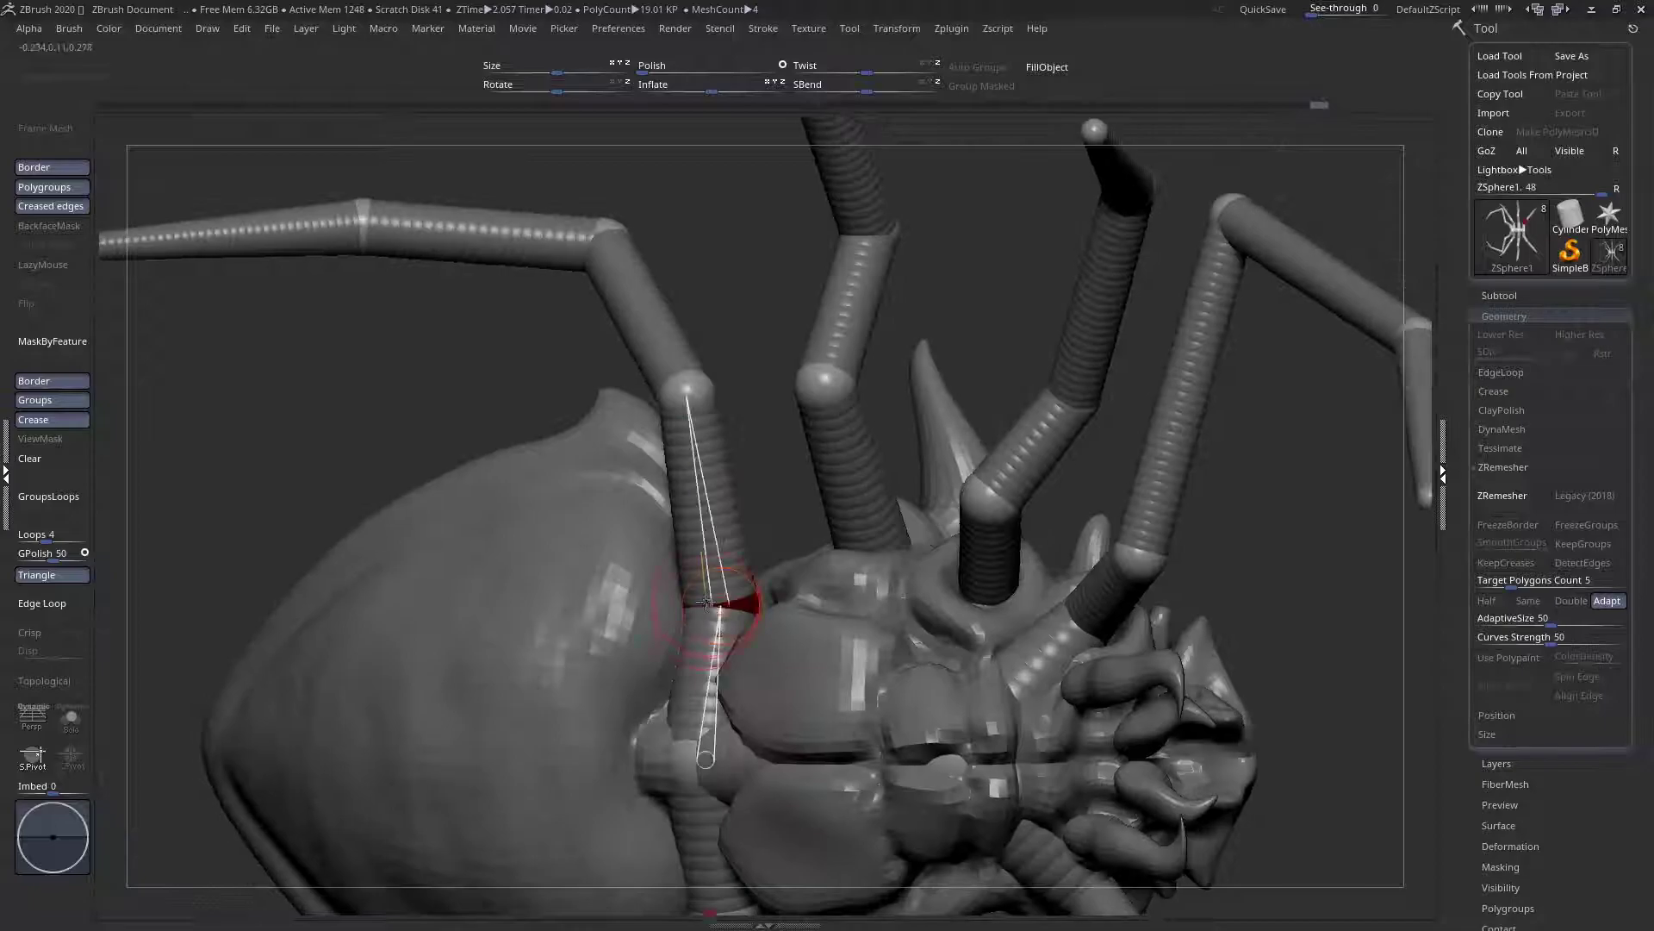
{"action": "left_click_drag", "start_coordinate": [720, 608], "coordinate": [773, 603]}
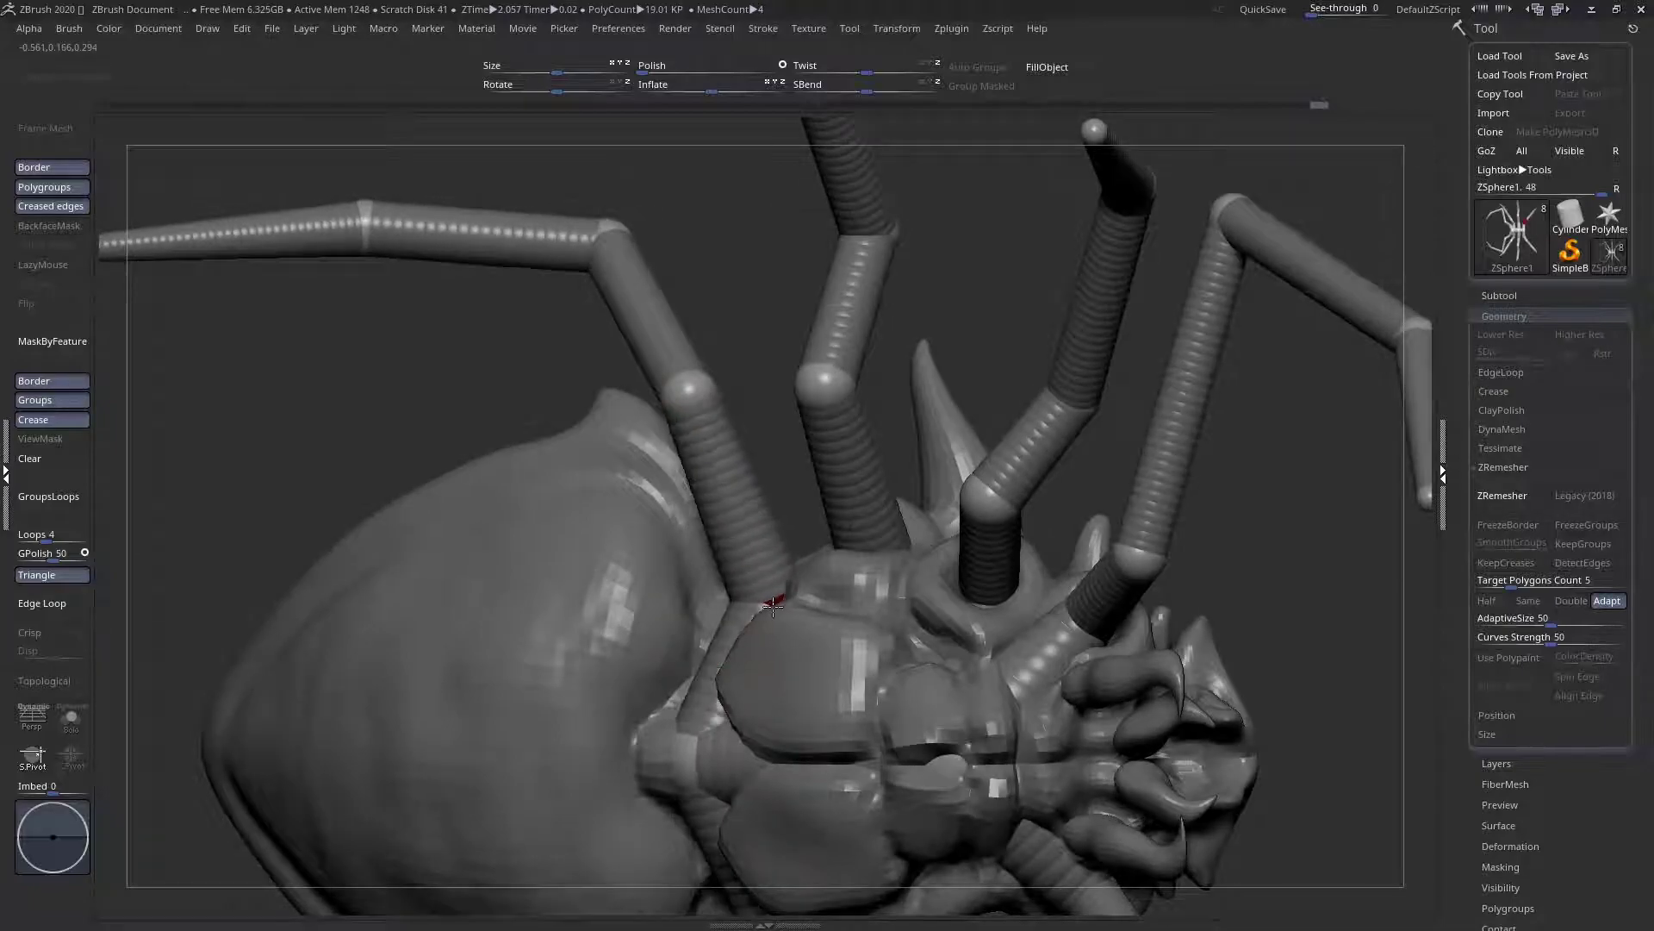
{"action": "right_click_drag", "start_coordinate": [741, 662], "coordinate": [796, 832]}
{"action": "right_click_drag", "start_coordinate": [797, 544], "coordinate": [776, 848]}
{"action": "right_click_drag", "start_coordinate": [772, 766], "coordinate": [765, 571], "text": "alt"}
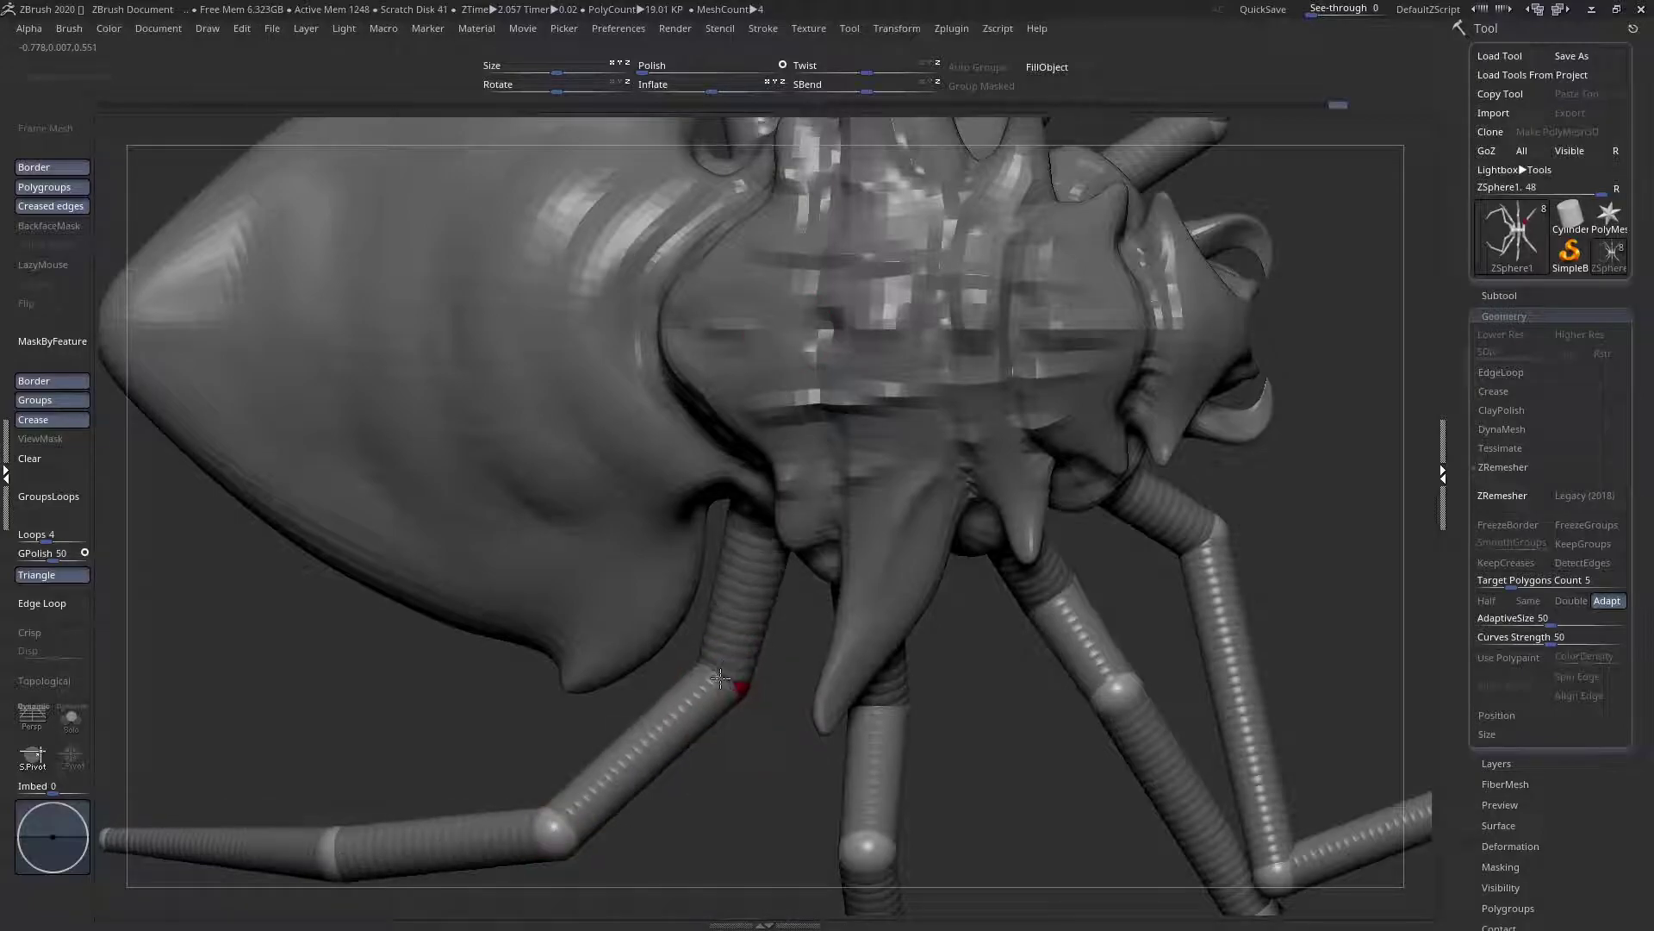
Shift the knee and lower joints of the leg pair in front of the rear legs slightly forward
{"action": "mouse_move", "coordinate": [885, 704]}
{"action": "left_mouse_down"}
{"action": "mouse_move", "coordinate": [919, 678]}
{"action": "mouse_move", "coordinate": [902, 681]}
{"action": "left_mouse_up"}
{"action": "right_click_drag", "start_coordinate": [902, 681], "coordinate": [862, 659], "text": "ctrl"}
{"action": "left_click_drag", "start_coordinate": [847, 644], "coordinate": [878, 627]}
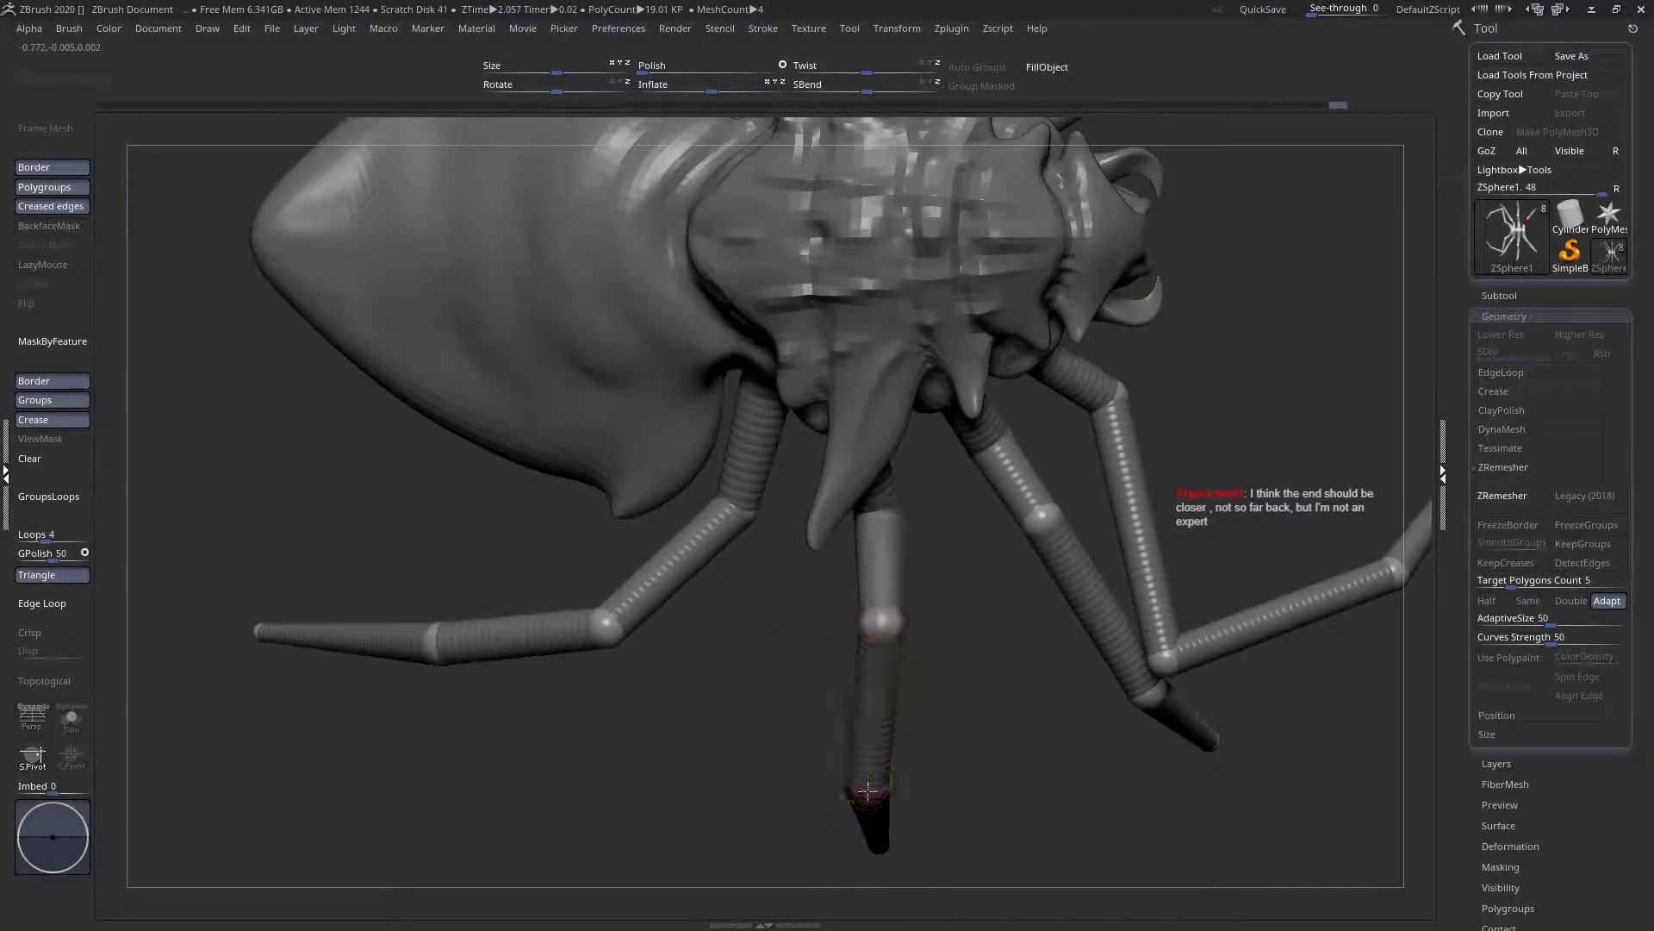
{"action": "left_click_drag", "start_coordinate": [858, 793], "coordinate": [898, 786]}
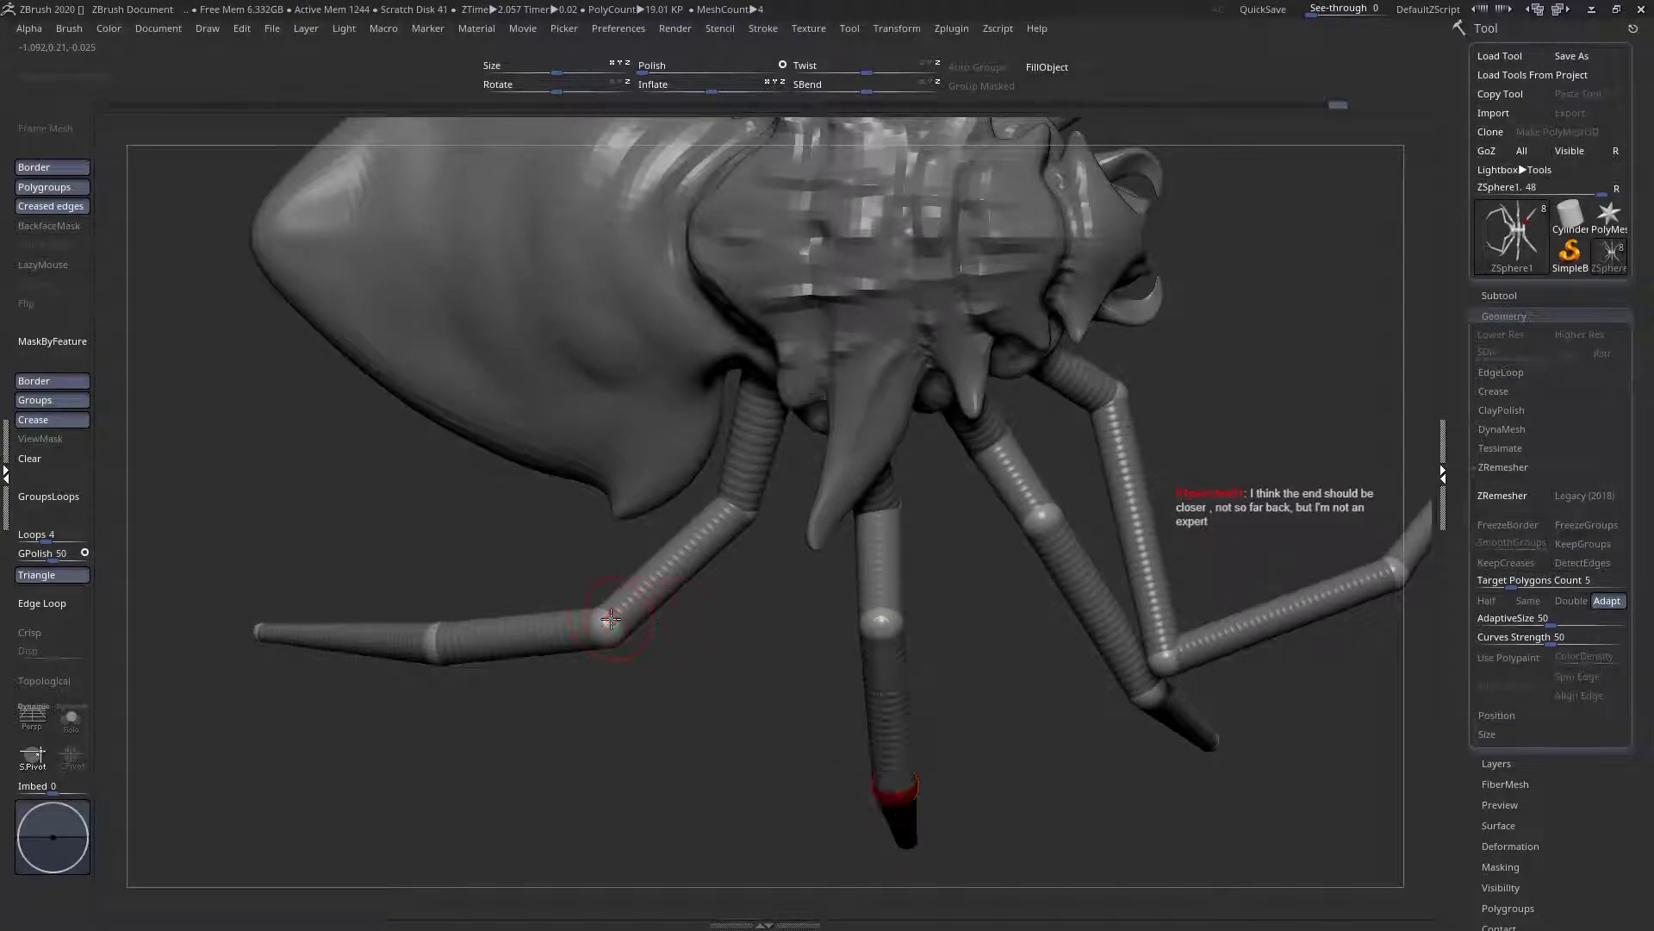
Bring the rear legs' knee, lower joint and tip forward to shorten their reach, and check the pose from several sides
{"action": "left_click_drag", "start_coordinate": [611, 619], "coordinate": [648, 616]}
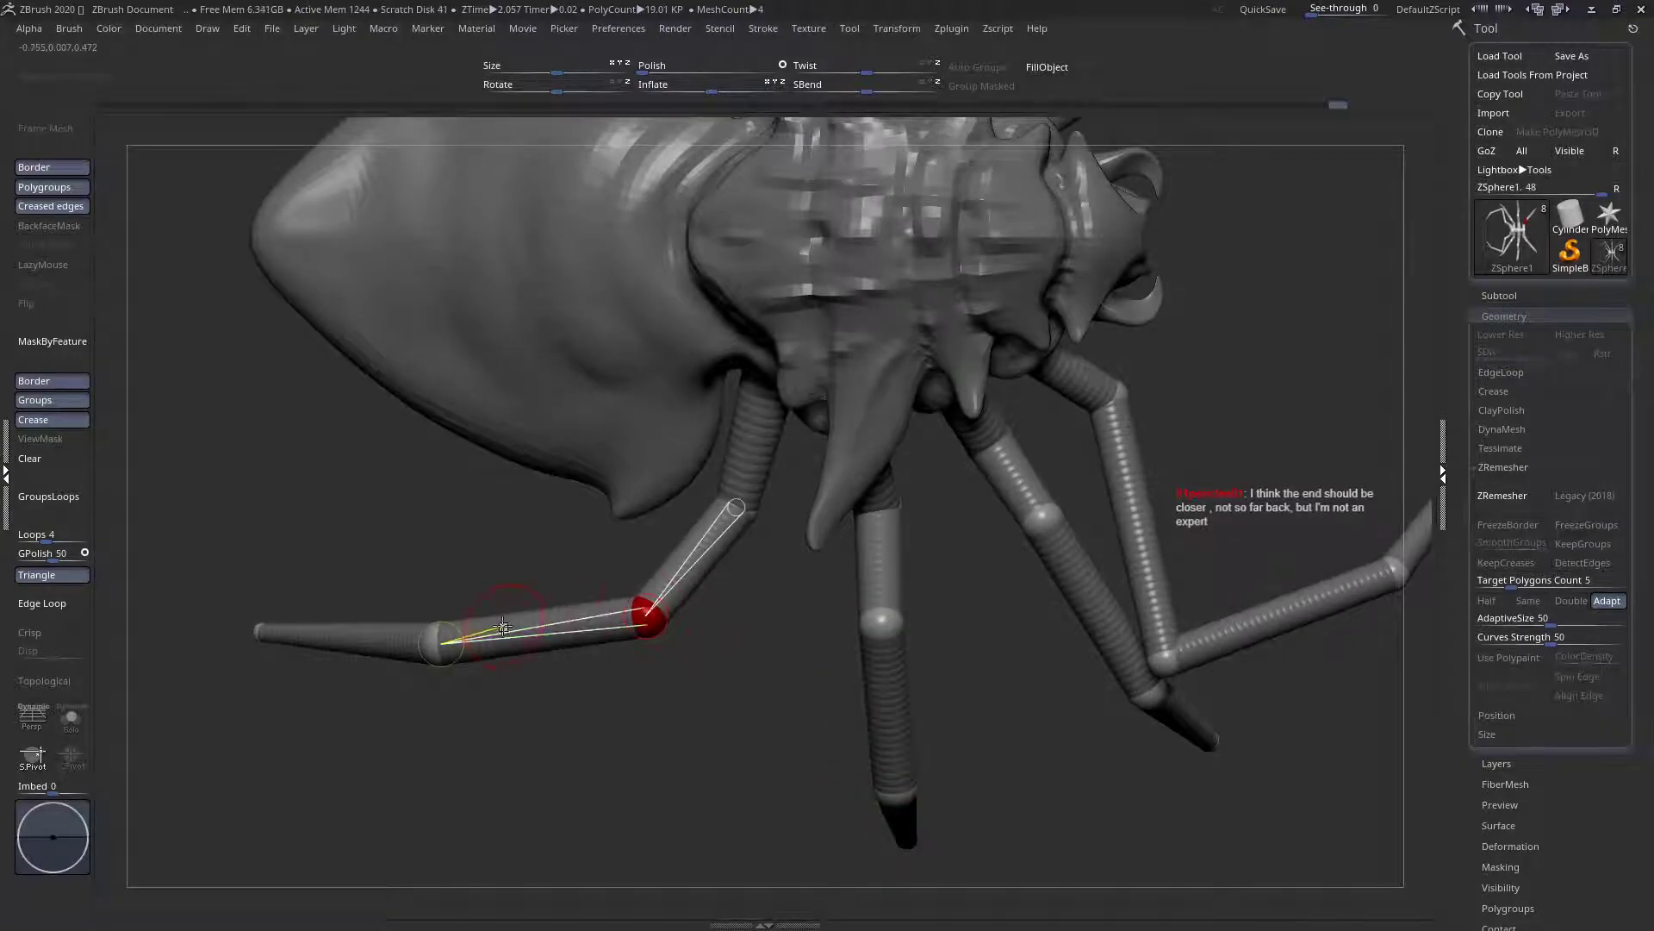
{"action": "right_click_drag", "start_coordinate": [503, 627], "coordinate": [619, 593], "text": "alt"}
{"action": "left_click_drag", "start_coordinate": [557, 610], "coordinate": [622, 612]}
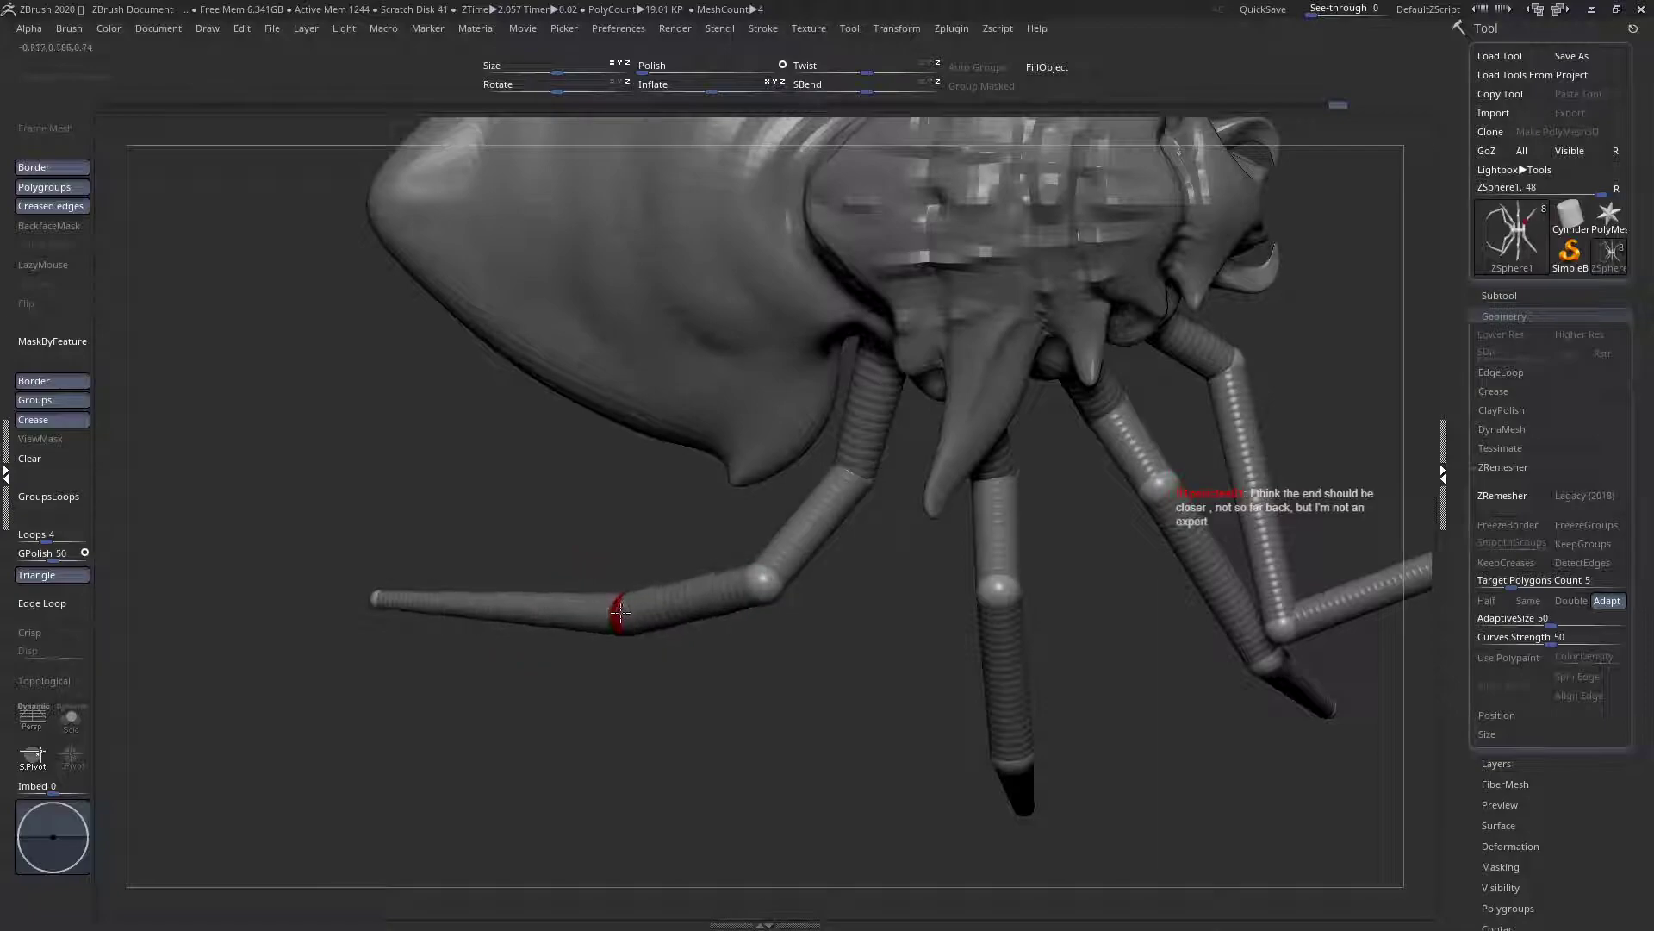
{"action": "left_click_drag", "start_coordinate": [375, 597], "coordinate": [475, 610]}
{"action": "mouse_move", "coordinate": [461, 627]}
{"action": "right_mouse_down", "text": "ctrl"}
{"action": "mouse_move", "coordinate": [450, 500]}
{"action": "mouse_move", "coordinate": [450, 637]}
{"action": "right_mouse_up", "text": "ctrl"}
{"action": "right_click_drag", "start_coordinate": [450, 637], "coordinate": [609, 661]}
{"action": "right_click_drag", "start_coordinate": [748, 590], "coordinate": [768, 689], "text": "ctrl"}
{"action": "mouse_move", "coordinate": [899, 625]}
{"action": "right_mouse_down", "text": "alt"}
{"action": "mouse_move", "coordinate": [643, 627]}
{"action": "mouse_move", "coordinate": [602, 462]}
{"action": "mouse_move", "coordinate": [655, 645]}
{"action": "mouse_move", "coordinate": [654, 534]}
{"action": "mouse_move", "coordinate": [603, 568]}
{"action": "mouse_move", "coordinate": [672, 521]}
{"action": "mouse_move", "coordinate": [680, 665]}
{"action": "mouse_move", "coordinate": [933, 374]}
{"action": "mouse_move", "coordinate": [798, 370]}
{"action": "right_mouse_up", "text": "alt"}
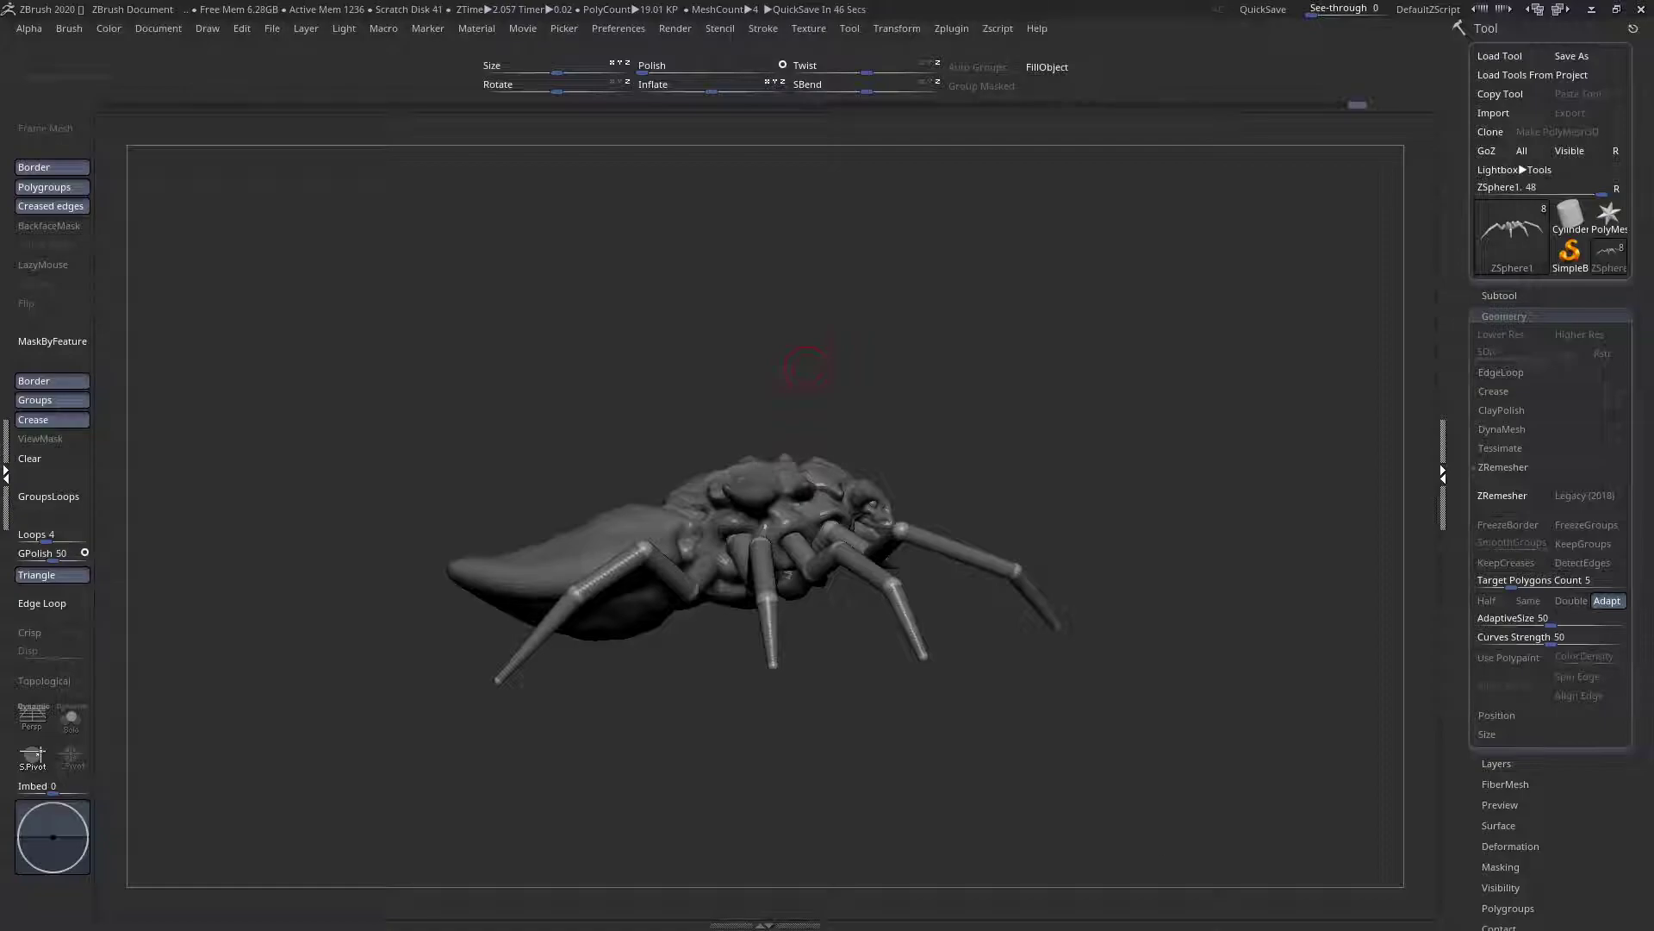
{"action": "left_click_drag", "start_coordinate": [788, 621], "coordinate": [783, 813], "text": "shift"}
{"action": "left_click_drag", "start_coordinate": [499, 641], "coordinate": [637, 620], "text": "alt"}
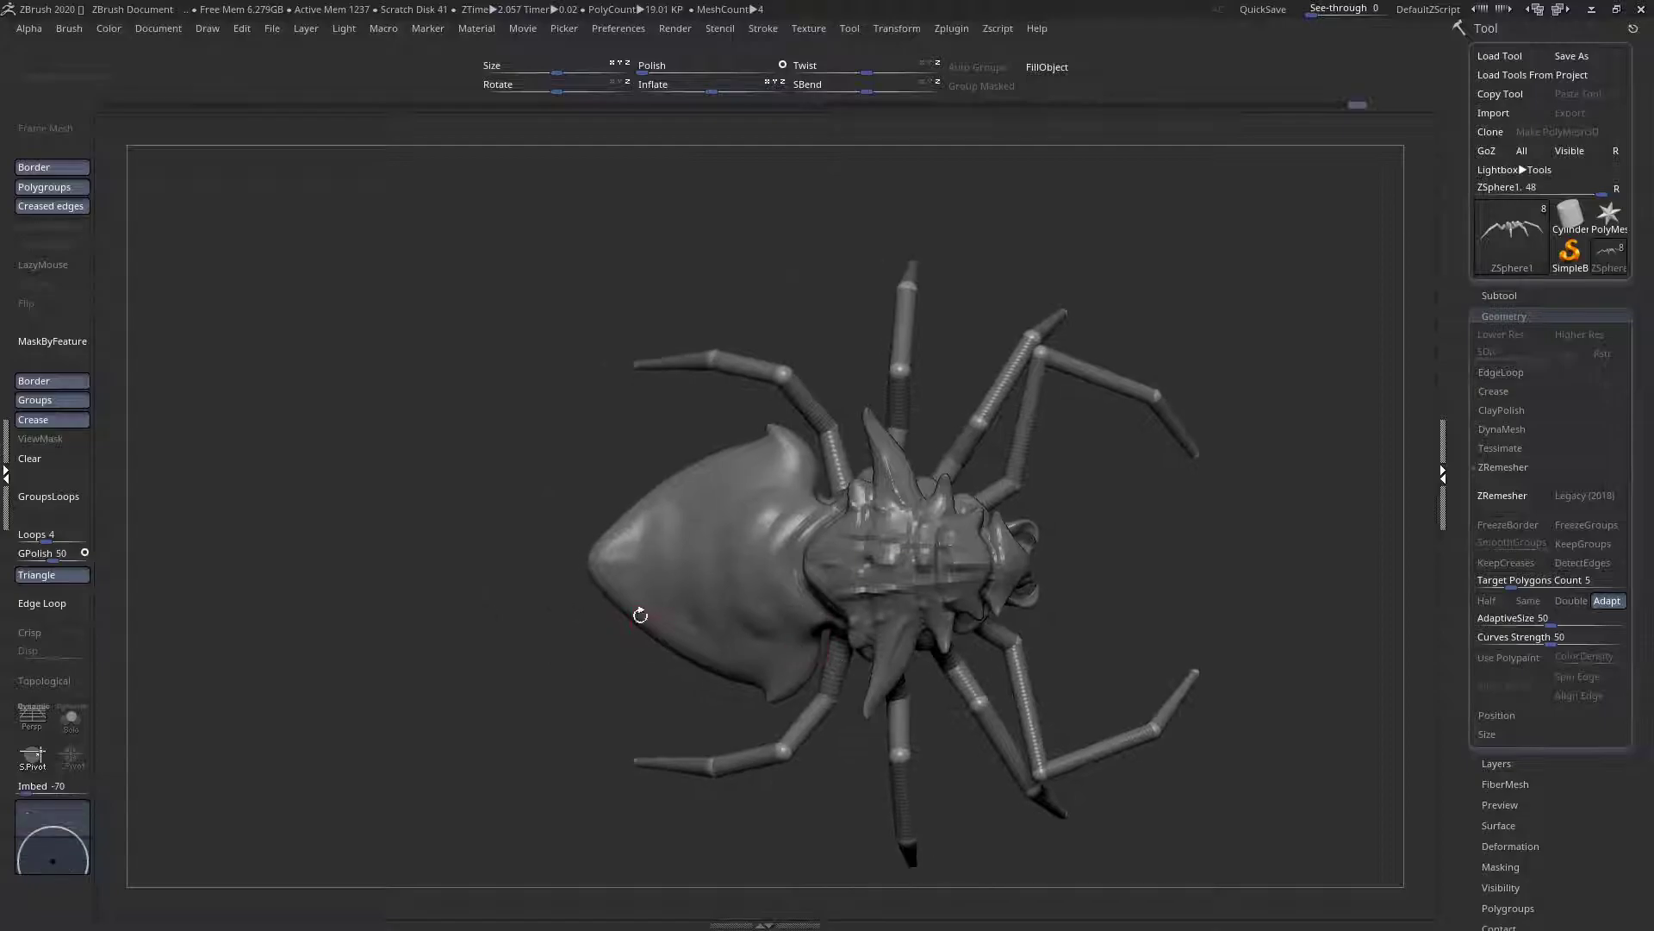
Select the body mesh, isolate it and choose the MaskCurve brush for masking
{"action": "left_click", "coordinate": [678, 581], "text": "alt"}
{"action": "right_click_drag", "start_coordinate": [665, 623], "coordinate": [777, 601]}
{"action": "right_click_drag", "start_coordinate": [865, 500], "coordinate": [853, 524]}
{"action": "left_click", "coordinate": [71, 720]}
{"action": "key", "text": "space"}
{"action": "left_click", "coordinate": [513, 473]}
{"action": "key", "text": "m"}
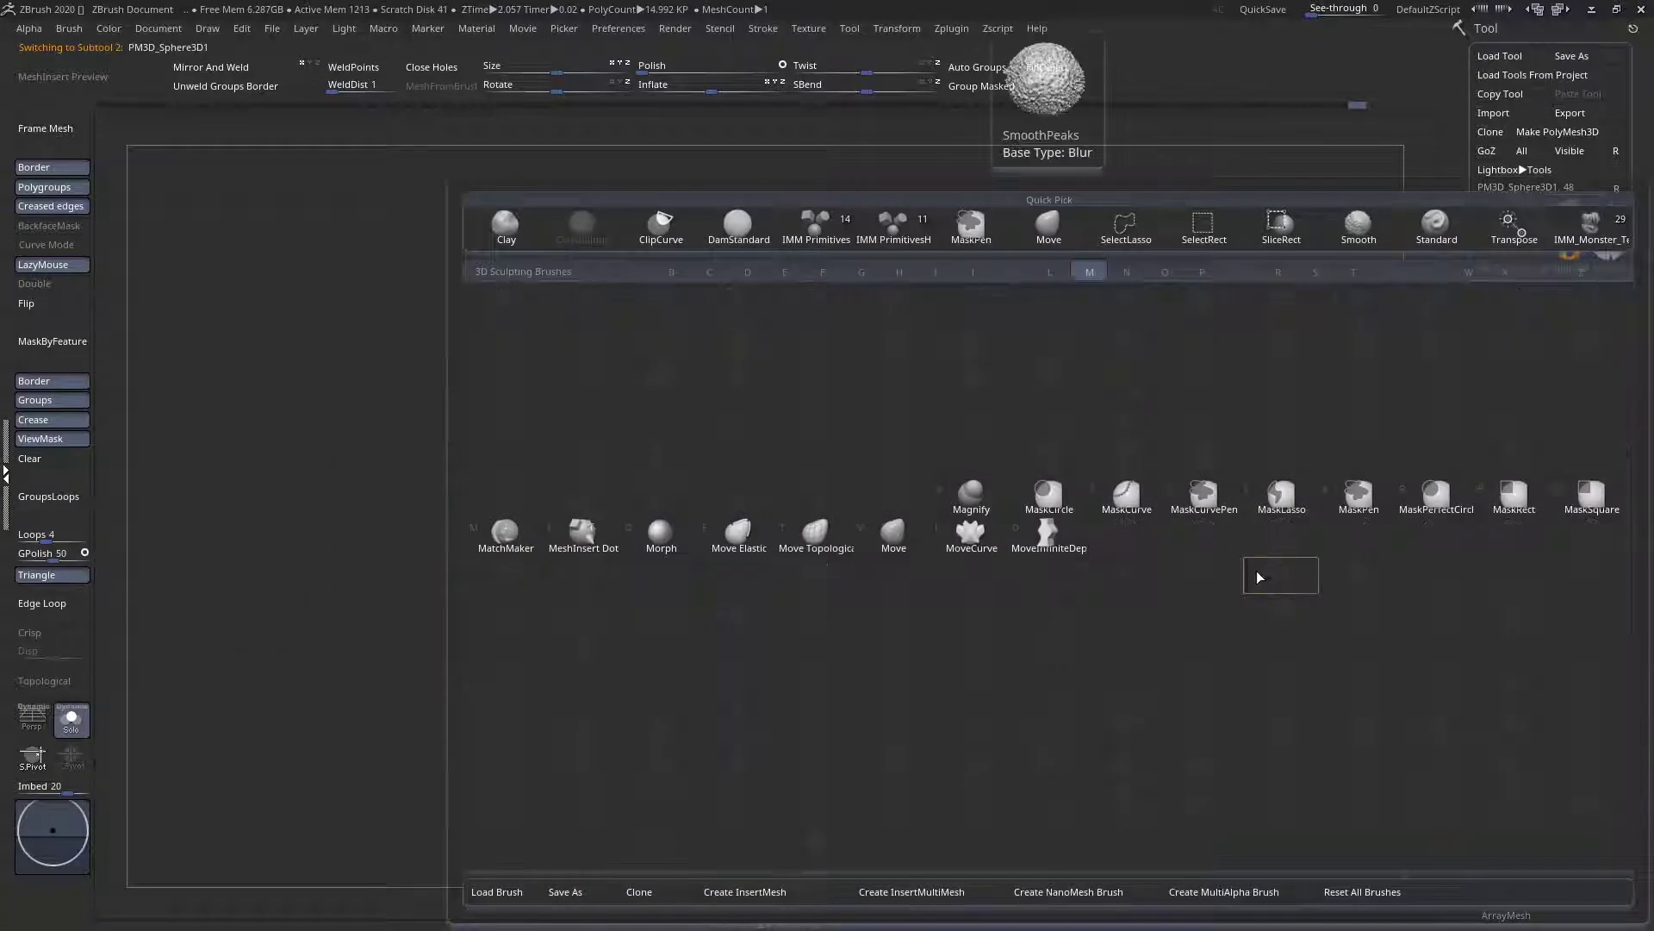
{"action": "key", "text": "k"}
{"action": "left_click", "coordinate": [1175, 672]}
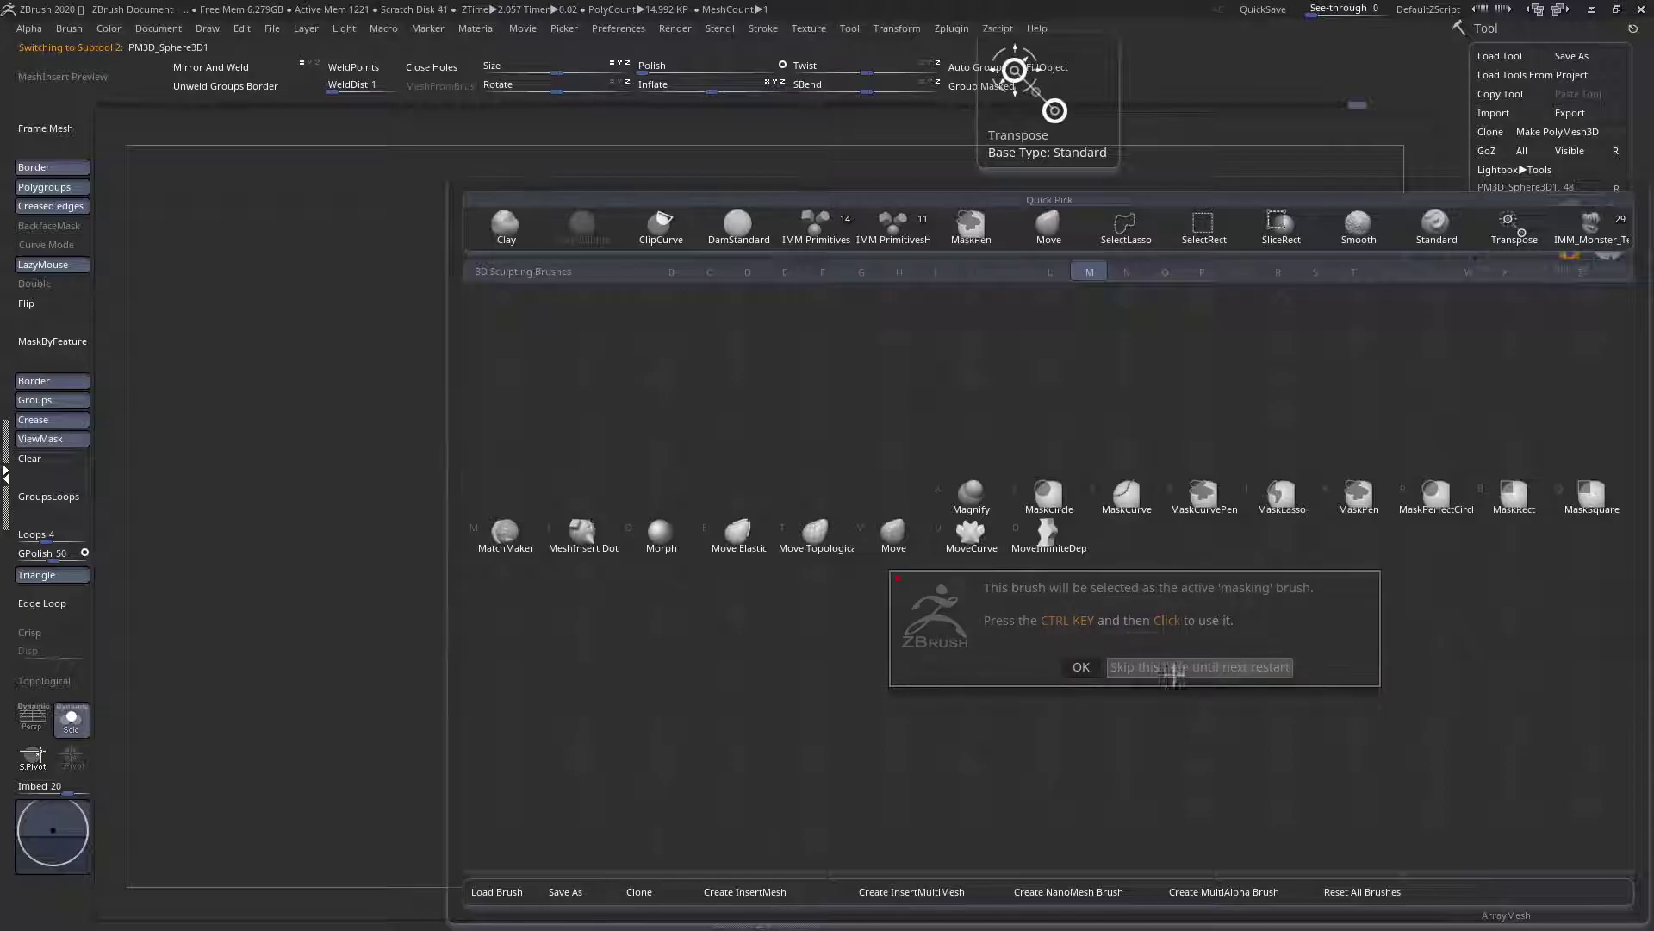
Mask the abdomen with a curve at the neck and invert the mask to protect the head and thorax
{"action": "right_click_drag", "start_coordinate": [927, 635], "coordinate": [933, 732], "text": "ctrl"}
{"action": "left_click_drag", "start_coordinate": [1058, 807], "coordinate": [955, 551], "text": "ctrl"}
{"action": "left_click_drag", "start_coordinate": [947, 484], "coordinate": [656, 347], "text": "ctrl"}
{"action": "right_click_drag", "start_coordinate": [753, 395], "coordinate": [814, 684], "text": "ctrl"}
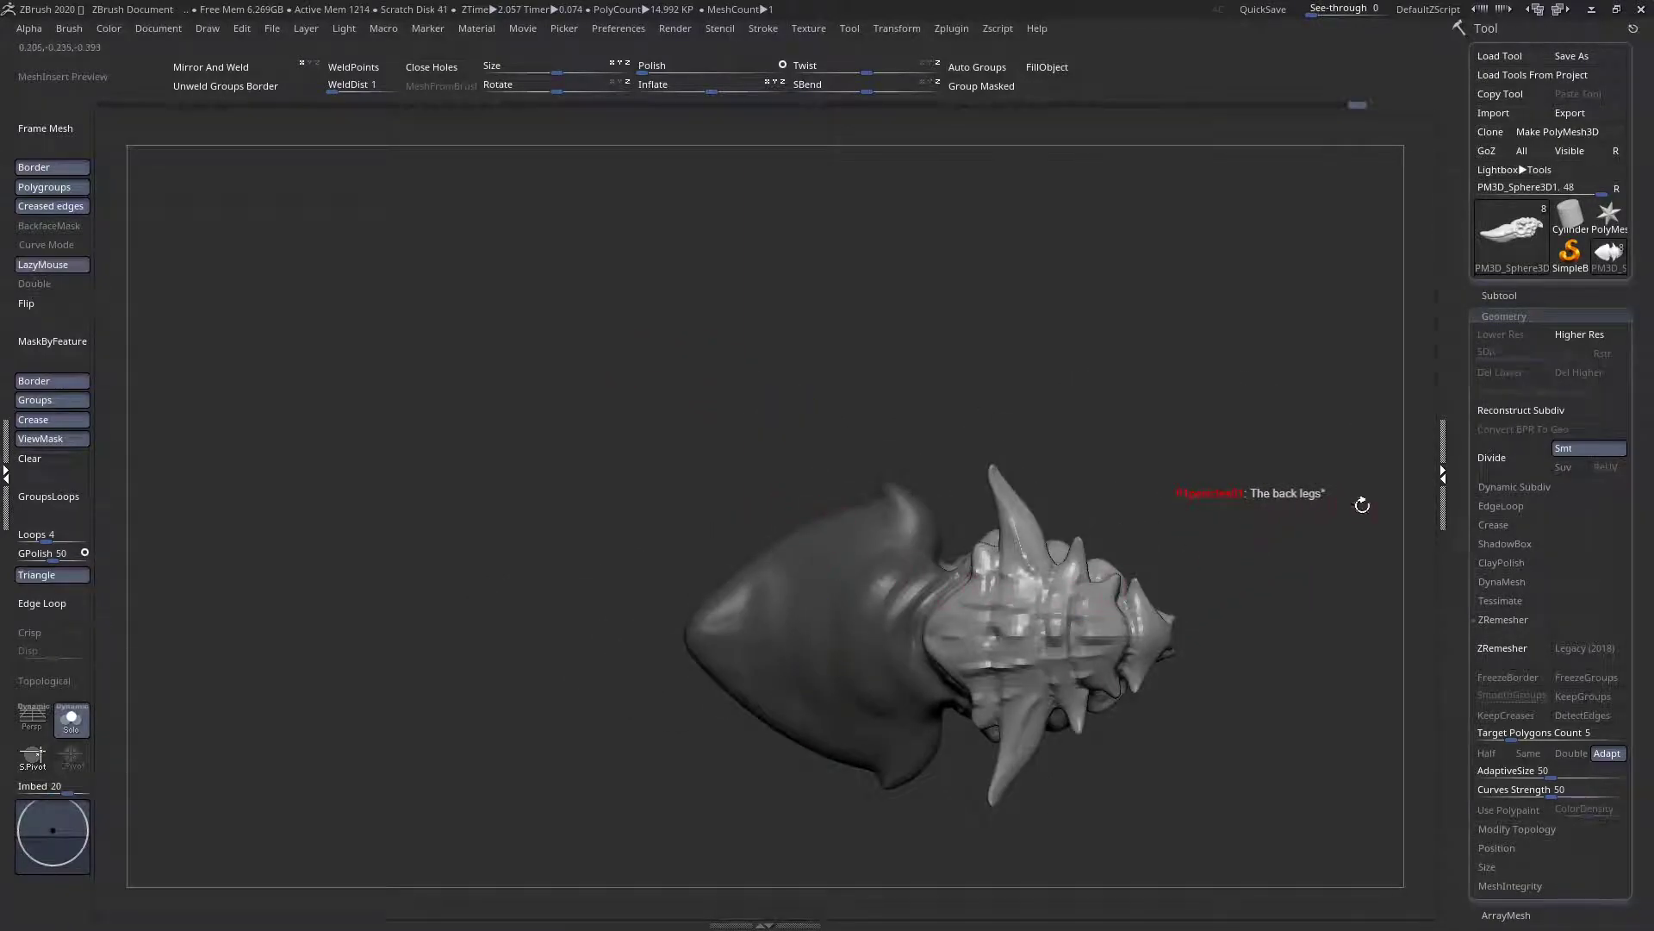
{"action": "left_click", "coordinate": [1406, 525], "text": "ctrl"}
Lay a transpose line from the neck past the abdomen's rear tip and show the legs again
{"action": "right_click_drag", "start_coordinate": [788, 604], "coordinate": [796, 674], "text": "ctrl"}
{"action": "key", "text": "w"}
{"action": "left_click_drag", "start_coordinate": [925, 643], "coordinate": [475, 625], "text": "shift"}
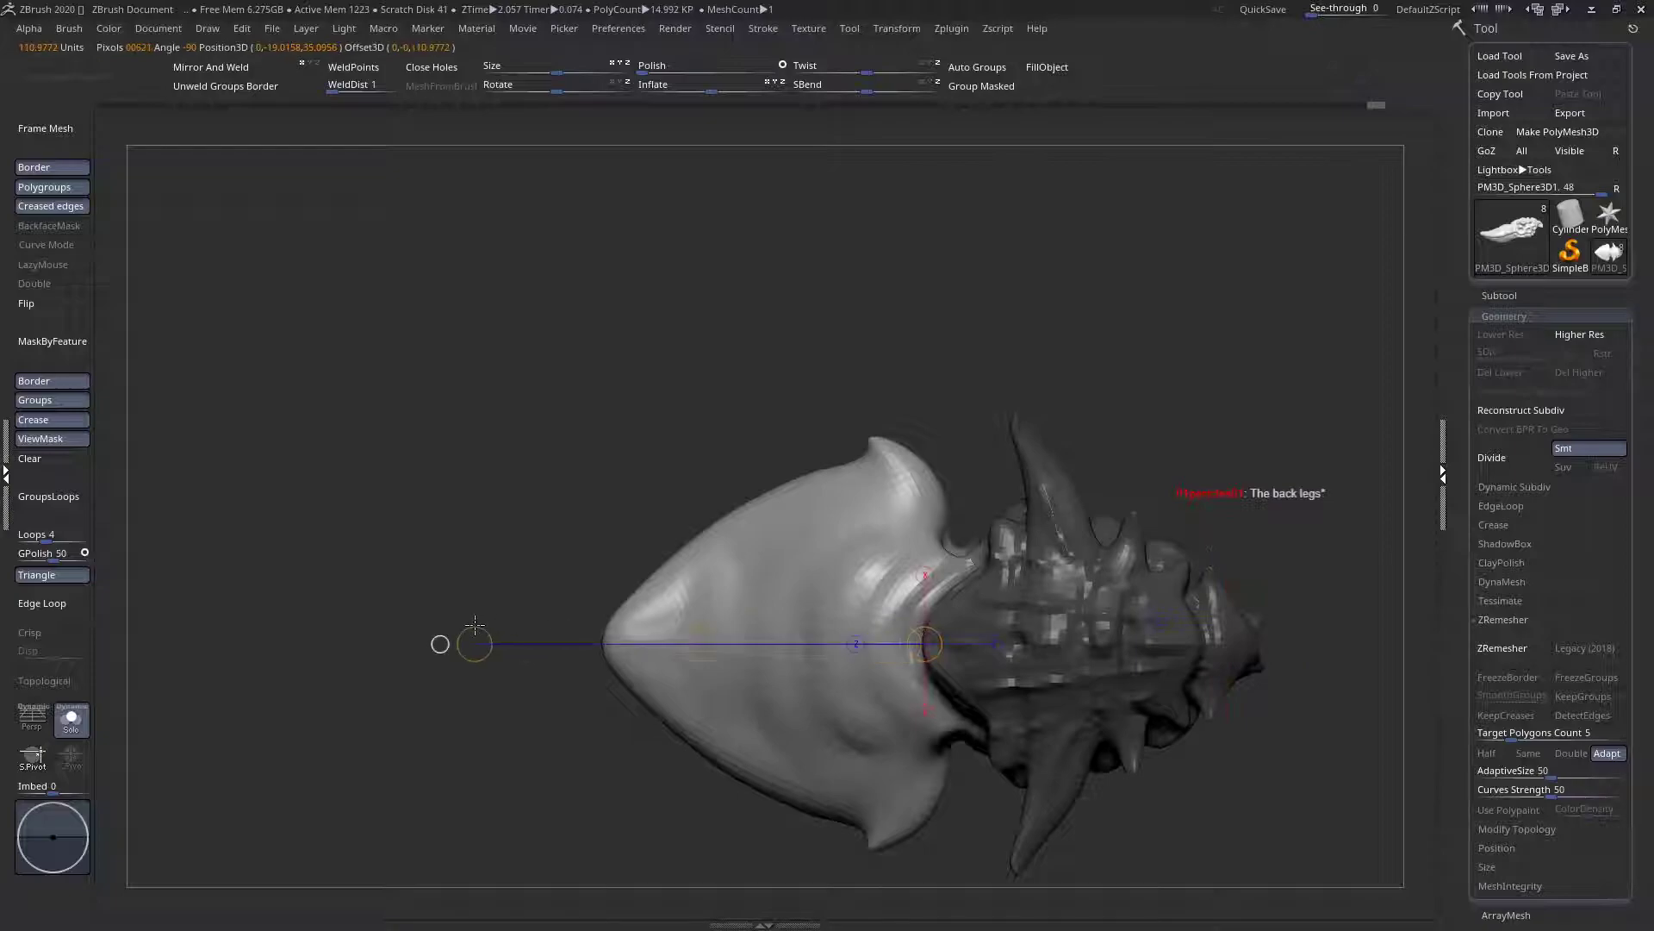
{"action": "left_click", "coordinate": [70, 724]}
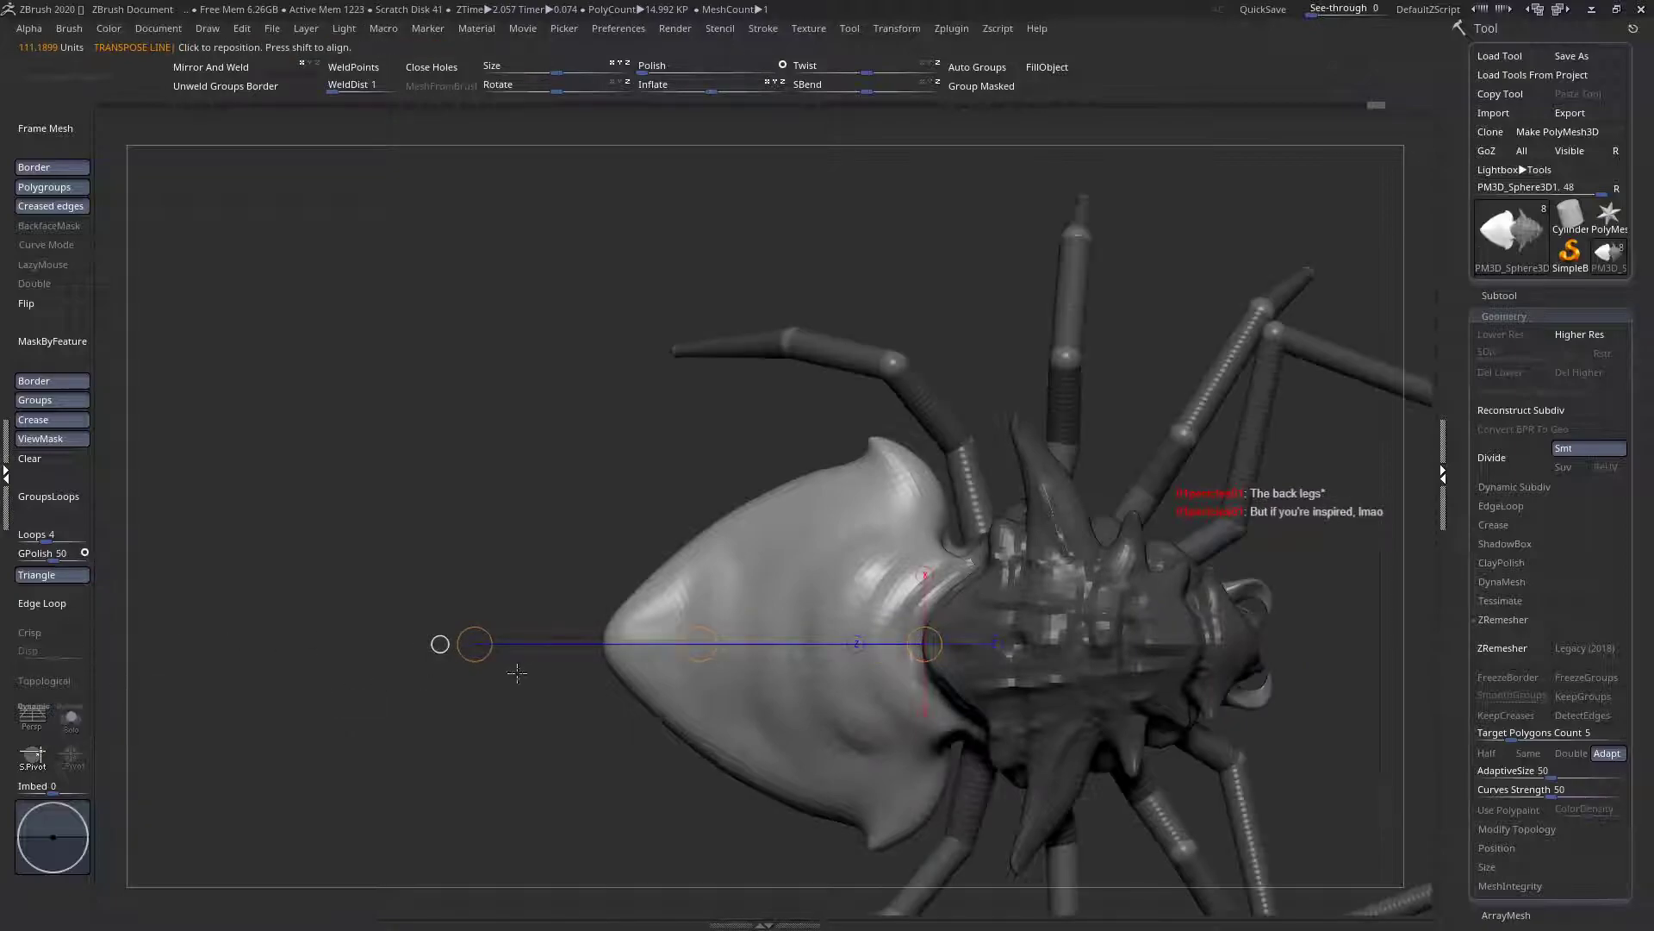
{"action": "left_click_drag", "start_coordinate": [467, 646], "coordinate": [474, 517]}
{"action": "left_click_drag", "start_coordinate": [741, 689], "coordinate": [700, 699]}
Stretch the abdomen rearward along the transpose line, undoing the first attempt and repeating it slightly shorter
{"action": "left_click_drag", "start_coordinate": [563, 739], "coordinate": [495, 848]}
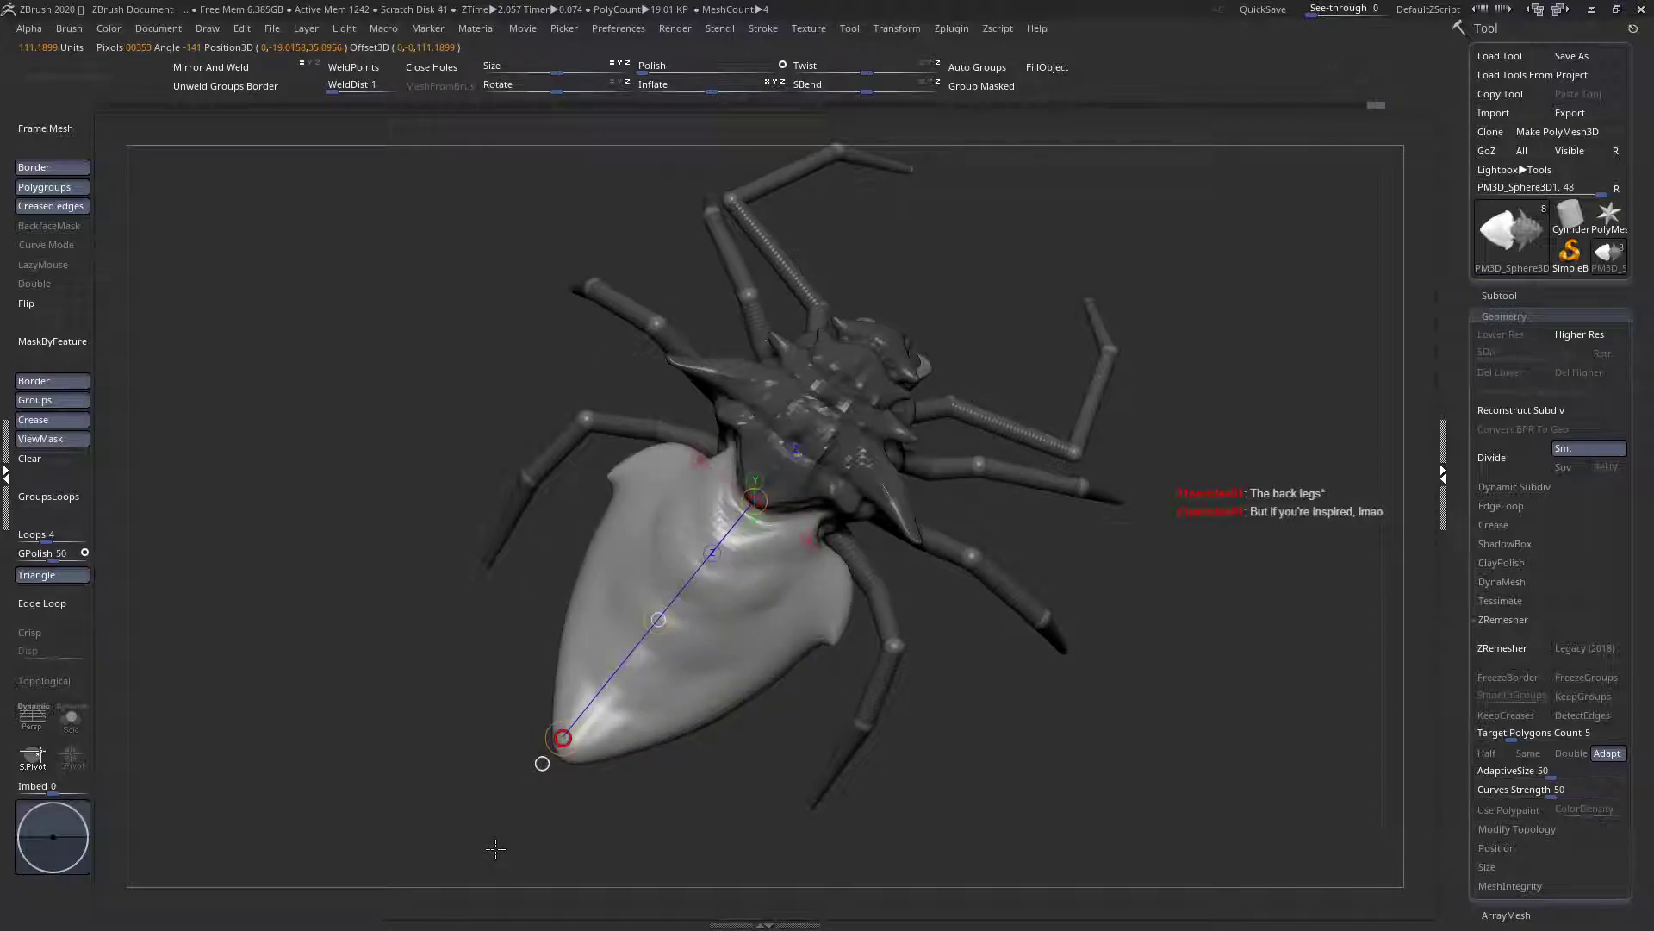
{"action": "key", "text": "ctrl+z"}
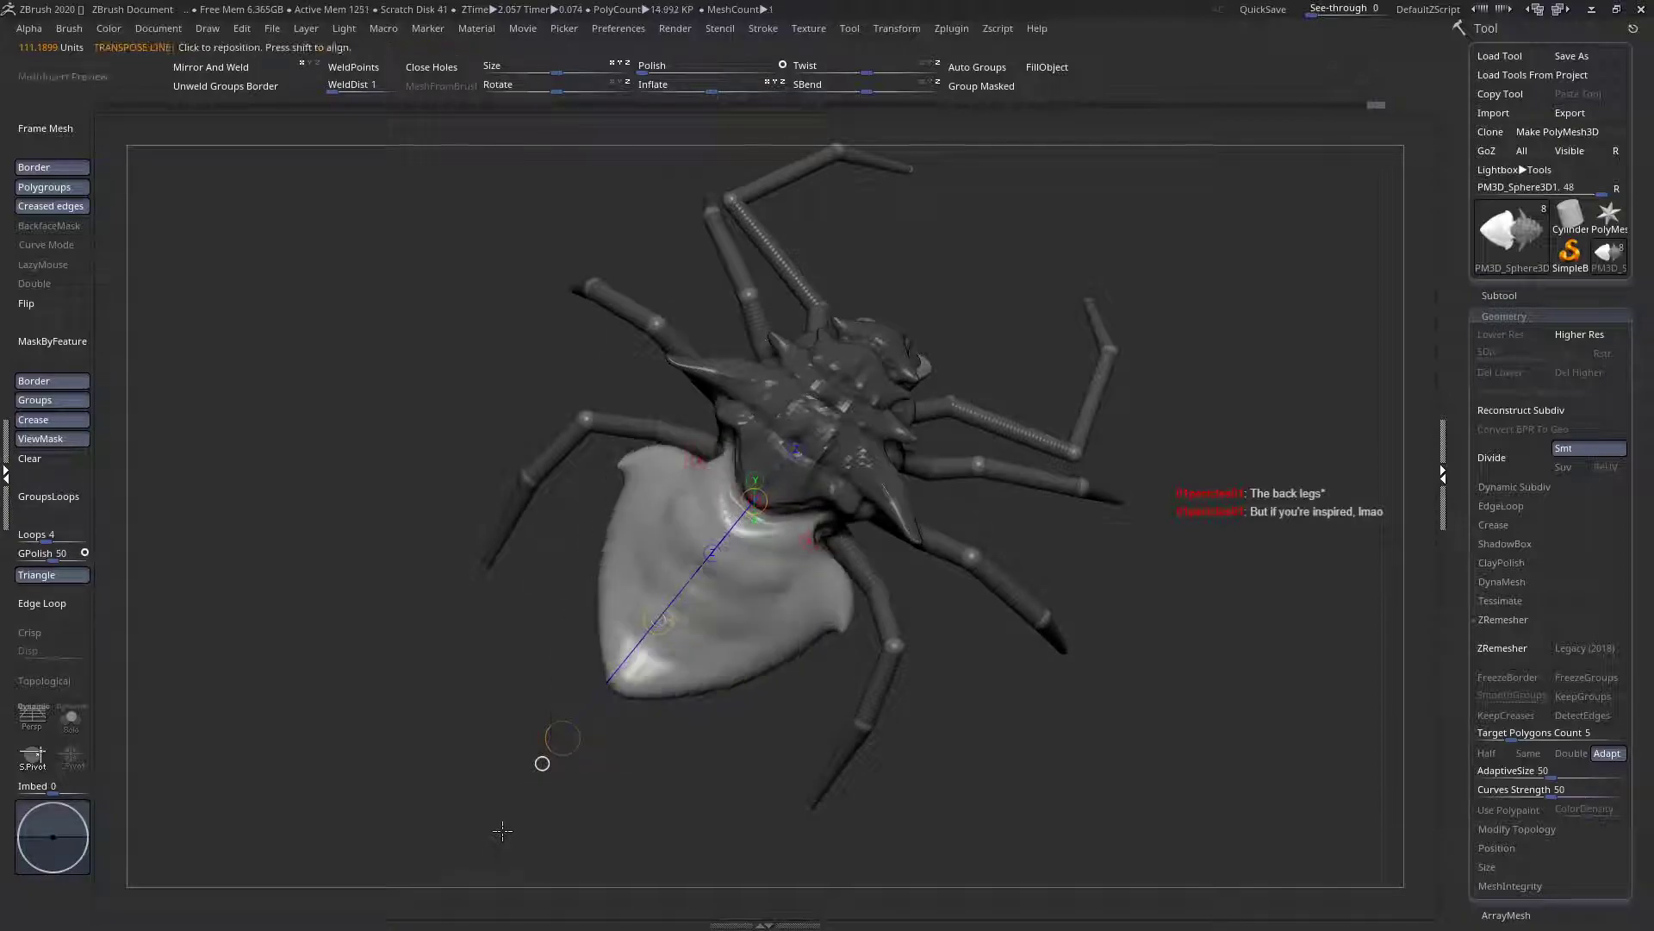
{"action": "left_click_drag", "start_coordinate": [562, 738], "coordinate": [519, 841]}
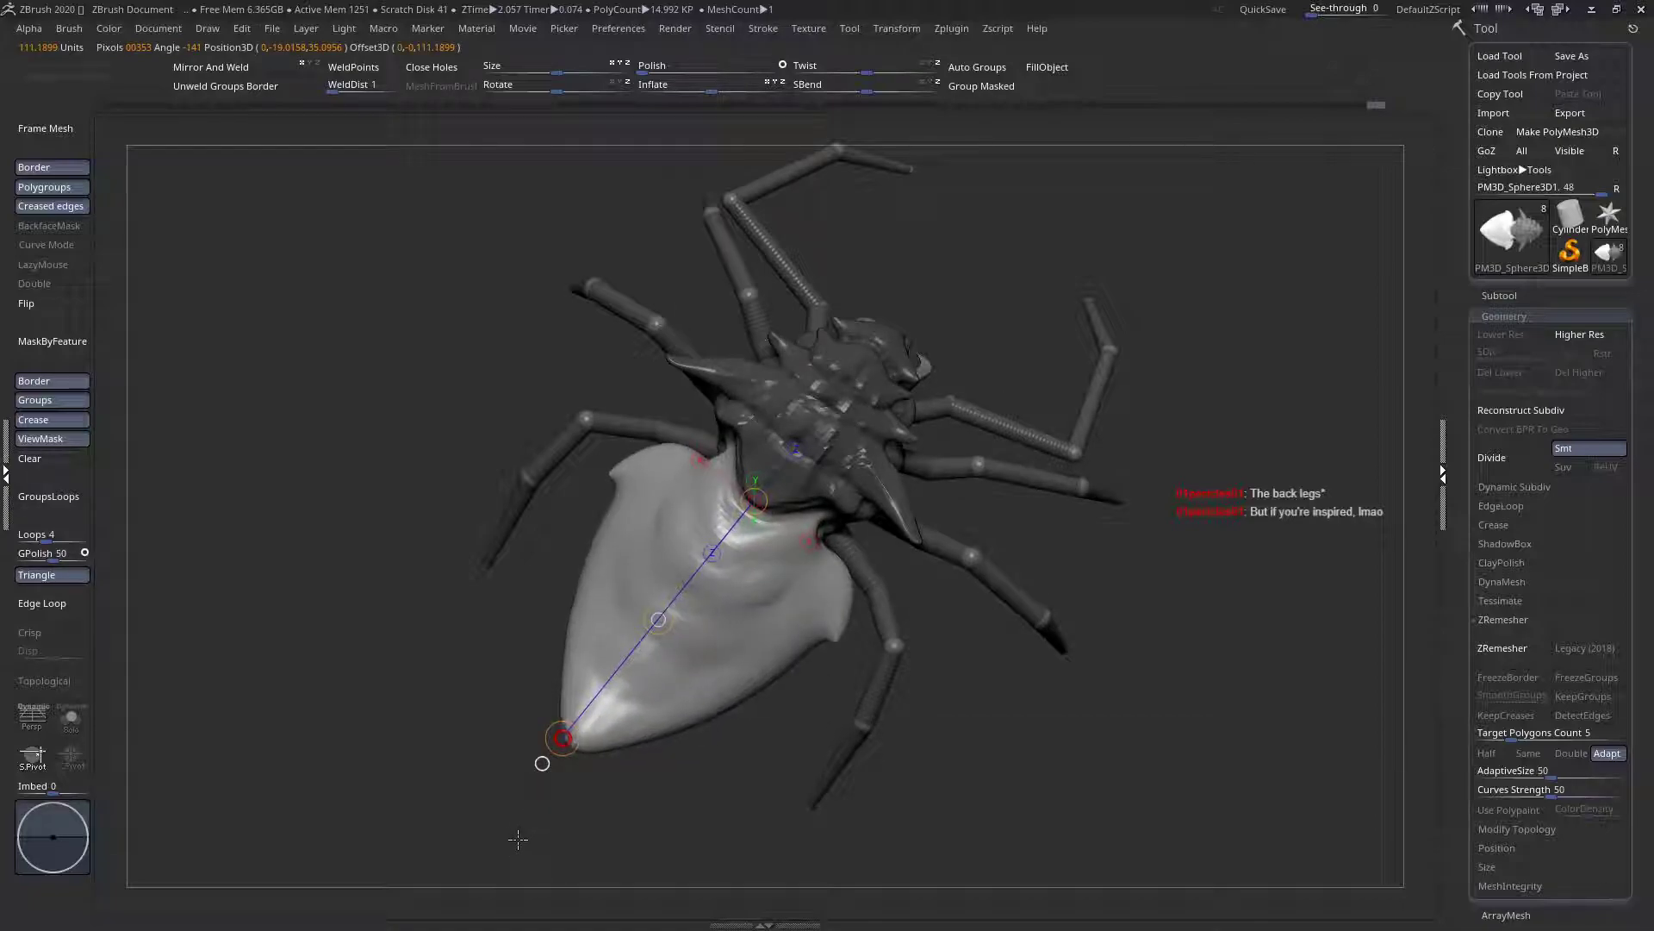
{"action": "key", "text": "q"}
{"action": "mouse_move", "coordinate": [639, 731]}
{"action": "right_mouse_down"}
{"action": "mouse_move", "coordinate": [665, 572]}
{"action": "mouse_move", "coordinate": [698, 656]}
{"action": "right_mouse_up"}
Try a further adjustment of the stretched abdomen with the transpose line and undo it
{"action": "key", "text": "w"}
{"action": "left_click", "coordinate": [754, 495]}
{"action": "right_click_drag", "start_coordinate": [917, 449], "coordinate": [914, 506], "text": "alt"}
{"action": "left_click_drag", "start_coordinate": [759, 315], "coordinate": [763, 340]}
{"action": "key", "text": "q"}
{"action": "right_click_drag", "start_coordinate": [739, 576], "coordinate": [731, 381]}
{"action": "mouse_move", "coordinate": [757, 545]}
{"action": "right_mouse_down"}
{"action": "mouse_move", "coordinate": [691, 639]}
{"action": "mouse_move", "coordinate": [715, 607]}
{"action": "mouse_move", "coordinate": [789, 645]}
{"action": "right_mouse_up"}
{"action": "mouse_move", "coordinate": [772, 524]}
{"action": "left_mouse_down"}
{"action": "mouse_move", "coordinate": [1126, 622]}
{"action": "mouse_move", "coordinate": [1091, 611]}
{"action": "left_mouse_up"}
{"action": "key", "text": "ctrl+z"}
{"action": "key", "text": "q"}
Select the Move brush and reshape the abdomen's front flank and the side spike beside the neck
{"action": "mouse_move", "coordinate": [862, 568]}
{"action": "right_mouse_down"}
{"action": "mouse_move", "coordinate": [801, 647]}
{"action": "mouse_move", "coordinate": [702, 635]}
{"action": "mouse_move", "coordinate": [748, 519]}
{"action": "mouse_move", "coordinate": [750, 439]}
{"action": "mouse_move", "coordinate": [819, 543]}
{"action": "mouse_move", "coordinate": [852, 560]}
{"action": "mouse_move", "coordinate": [853, 651]}
{"action": "mouse_move", "coordinate": [948, 573]}
{"action": "mouse_move", "coordinate": [934, 551]}
{"action": "right_mouse_up"}
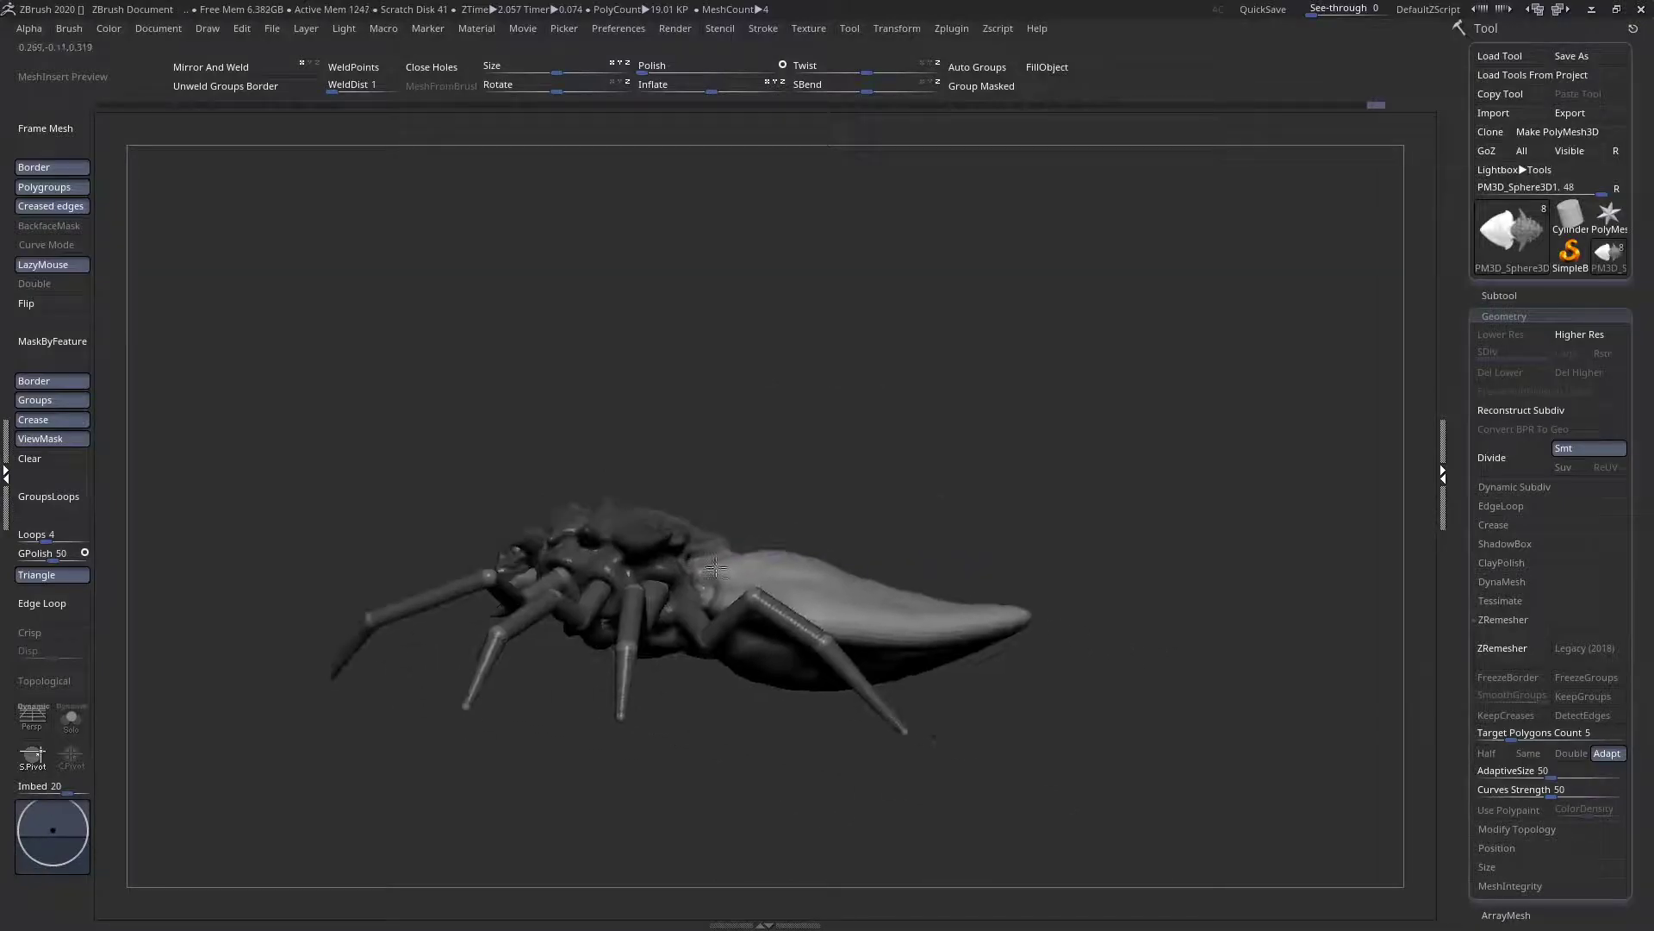
{"action": "right_click_drag", "start_coordinate": [748, 577], "coordinate": [748, 656], "text": "ctrl"}
{"action": "key", "text": "space"}
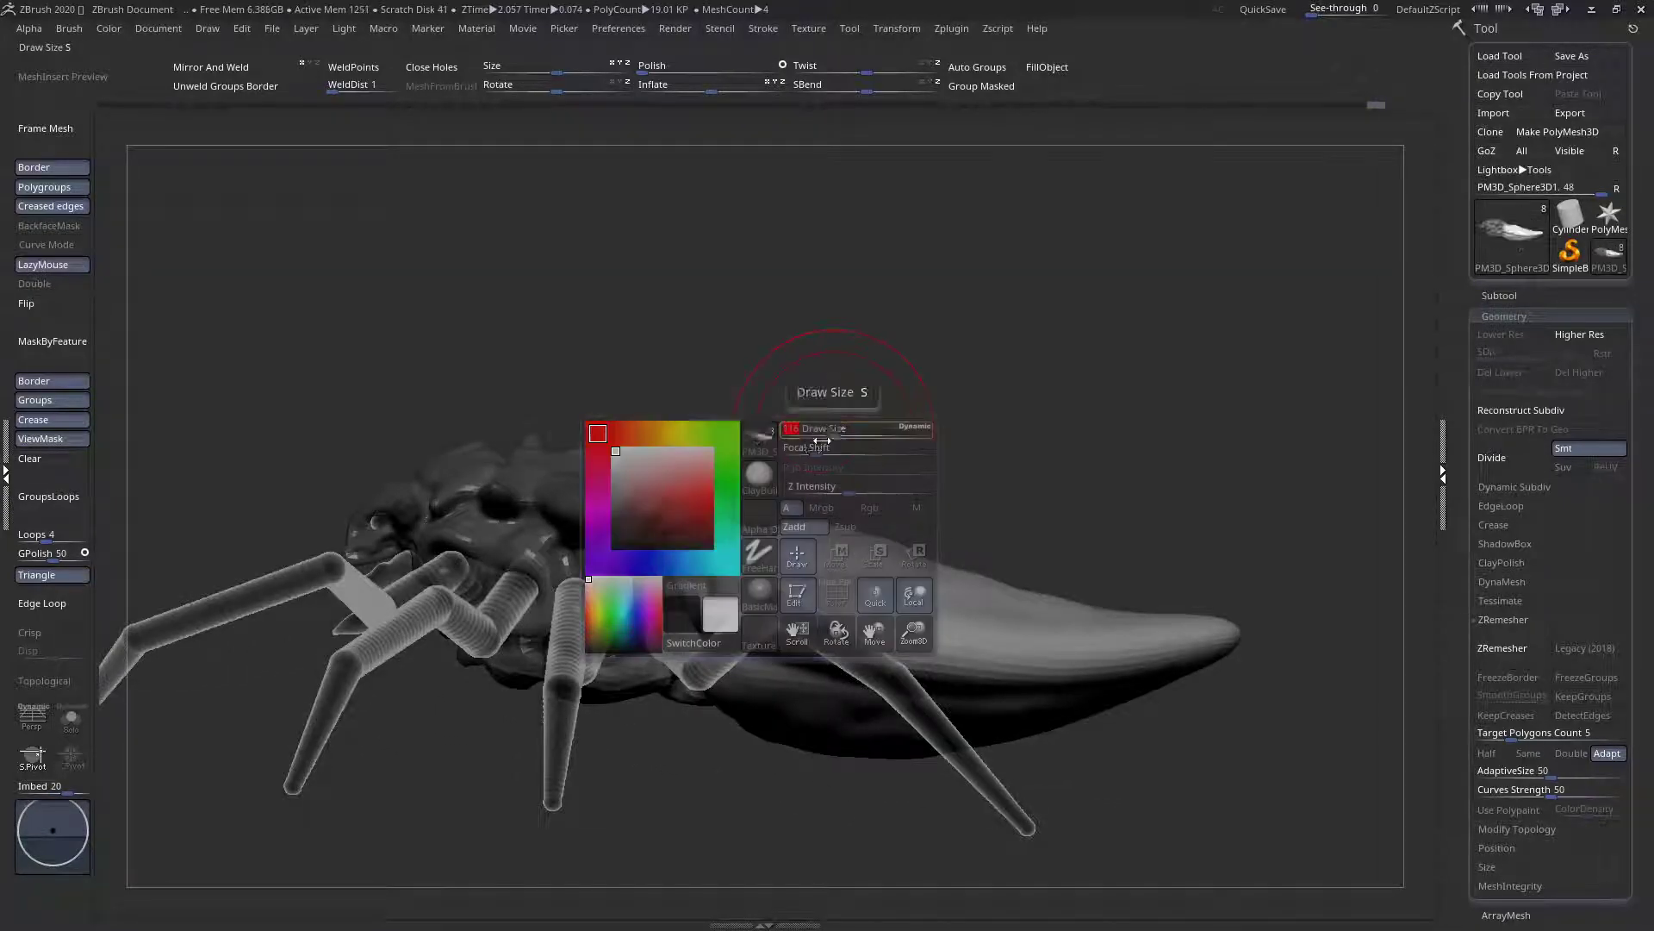
{"action": "left_click", "coordinate": [732, 500]}
{"action": "key", "text": "m"}
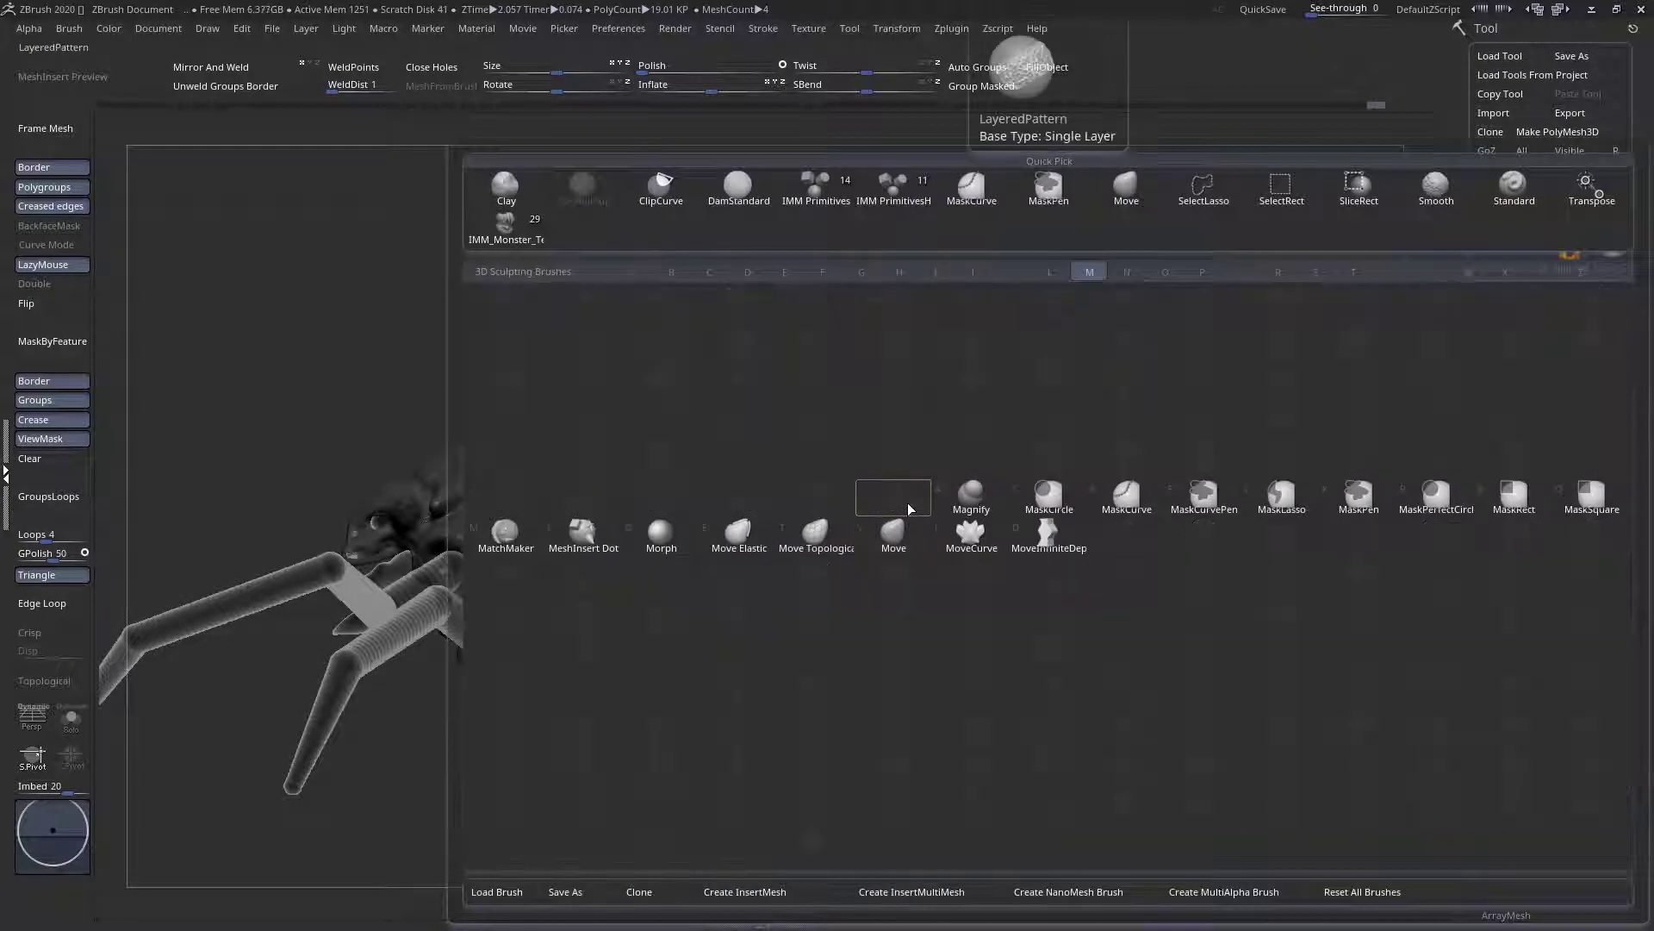
{"action": "key", "text": "v"}
{"action": "key", "text": "space"}
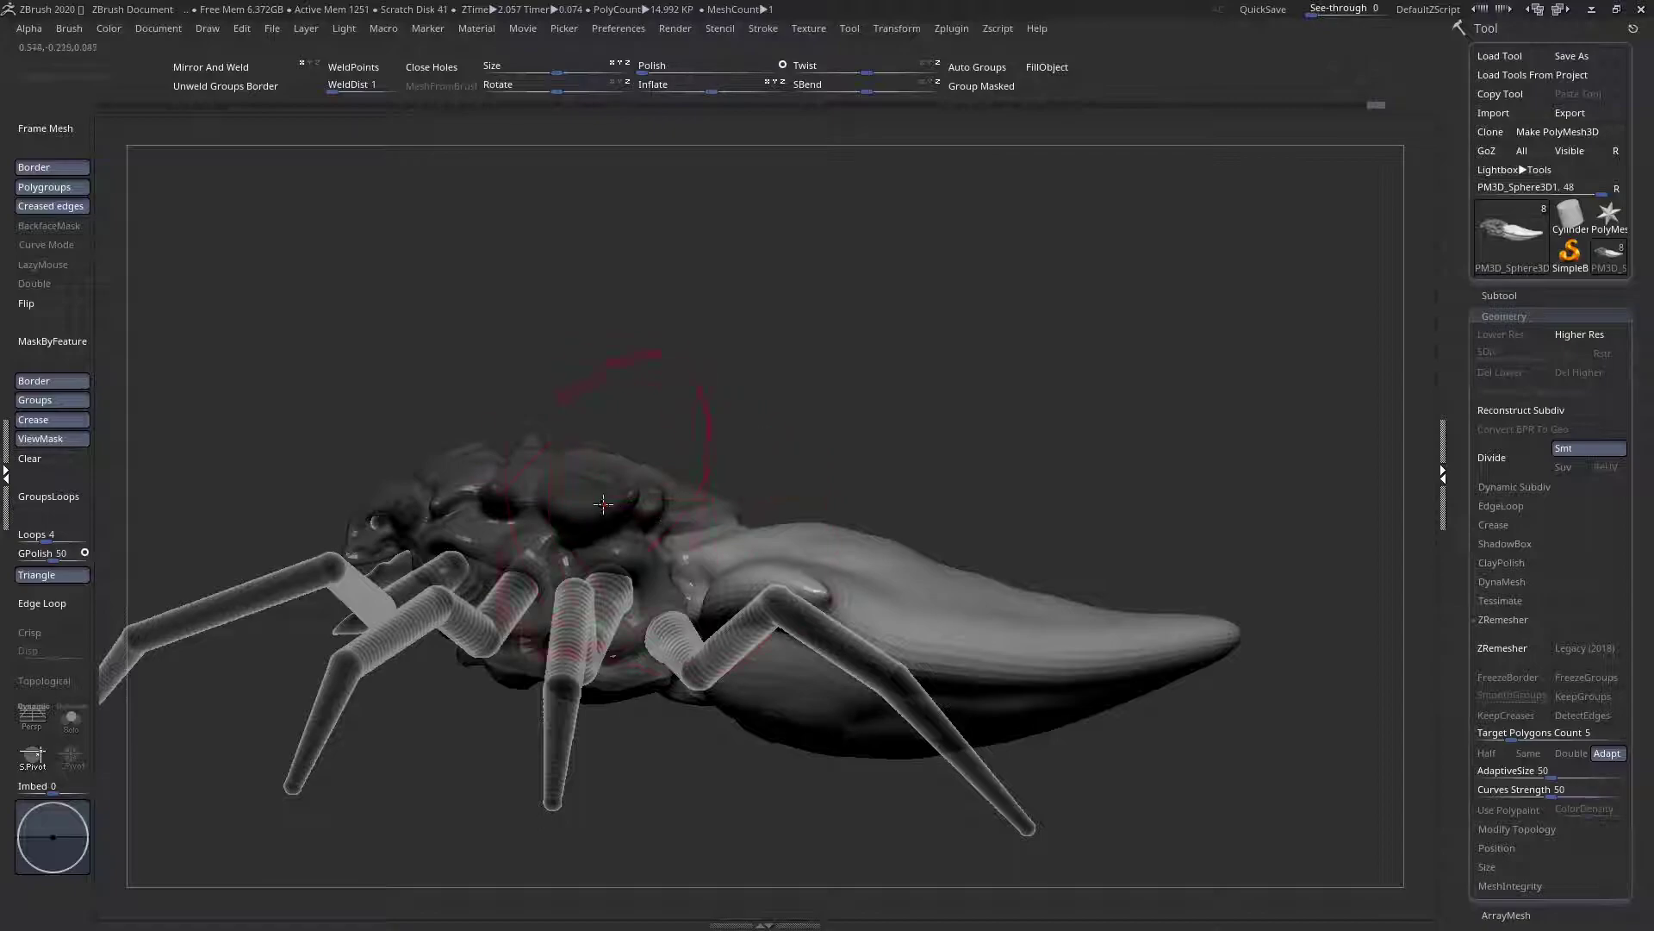
{"action": "mouse_move", "coordinate": [714, 582]}
{"action": "right_mouse_down", "text": "alt"}
{"action": "mouse_move", "coordinate": [766, 556]}
{"action": "mouse_move", "coordinate": [703, 642]}
{"action": "right_mouse_up", "text": "alt"}
{"action": "key", "text": "space"}
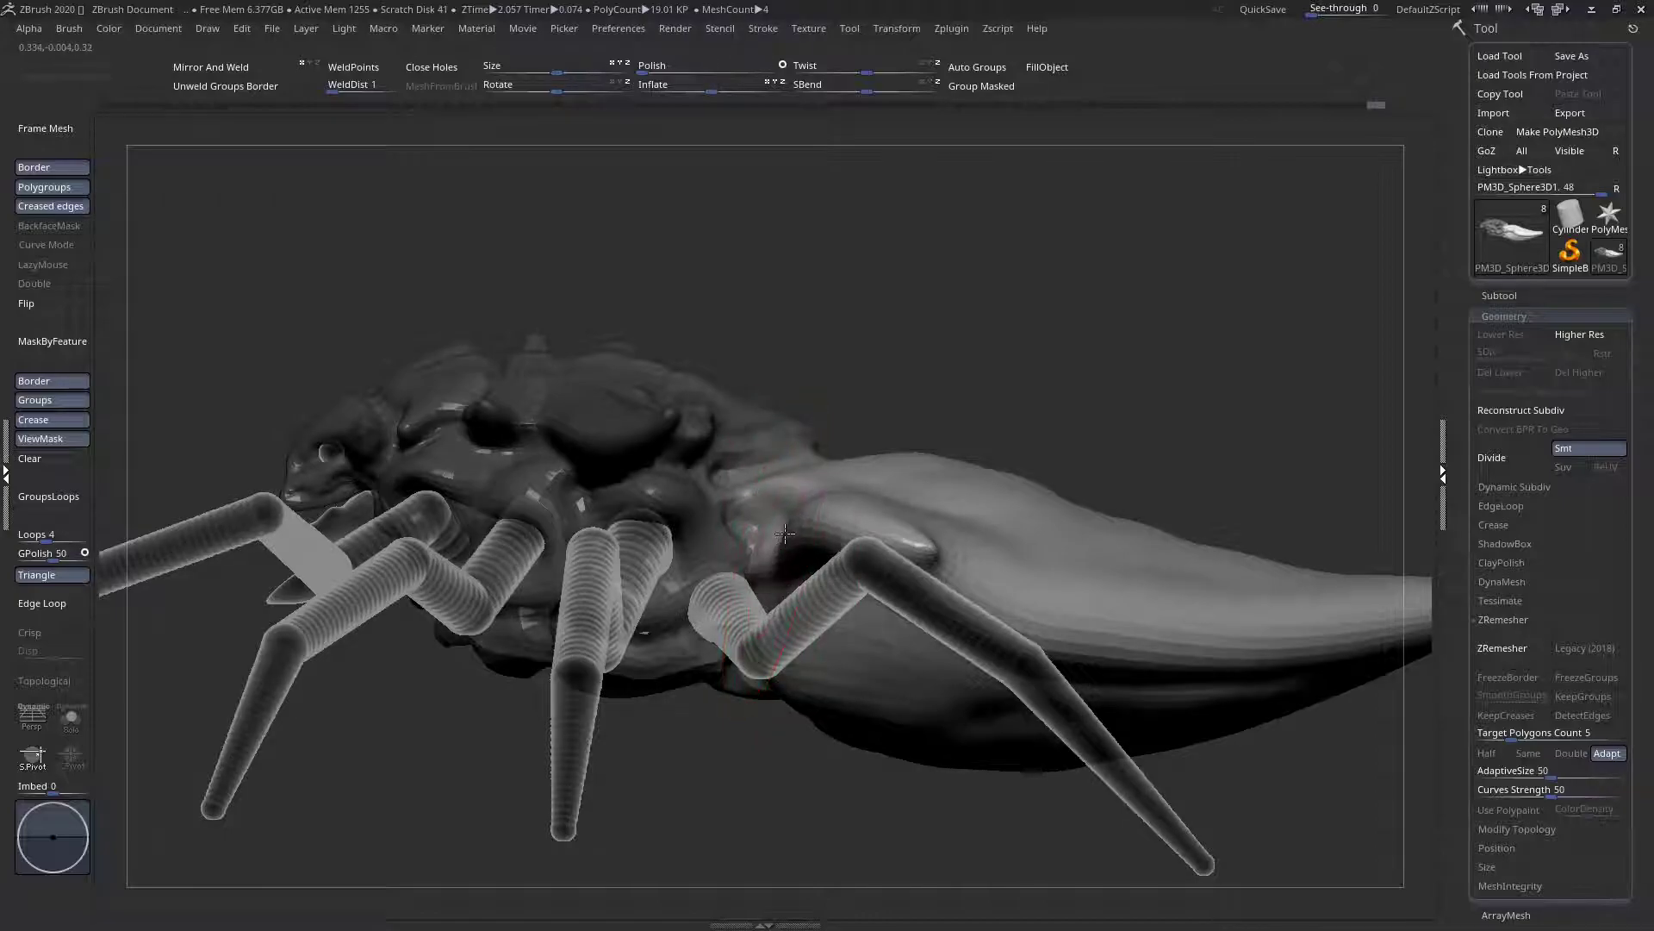
{"action": "left_click_drag", "start_coordinate": [784, 549], "coordinate": [810, 508]}
{"action": "key", "text": "space"}
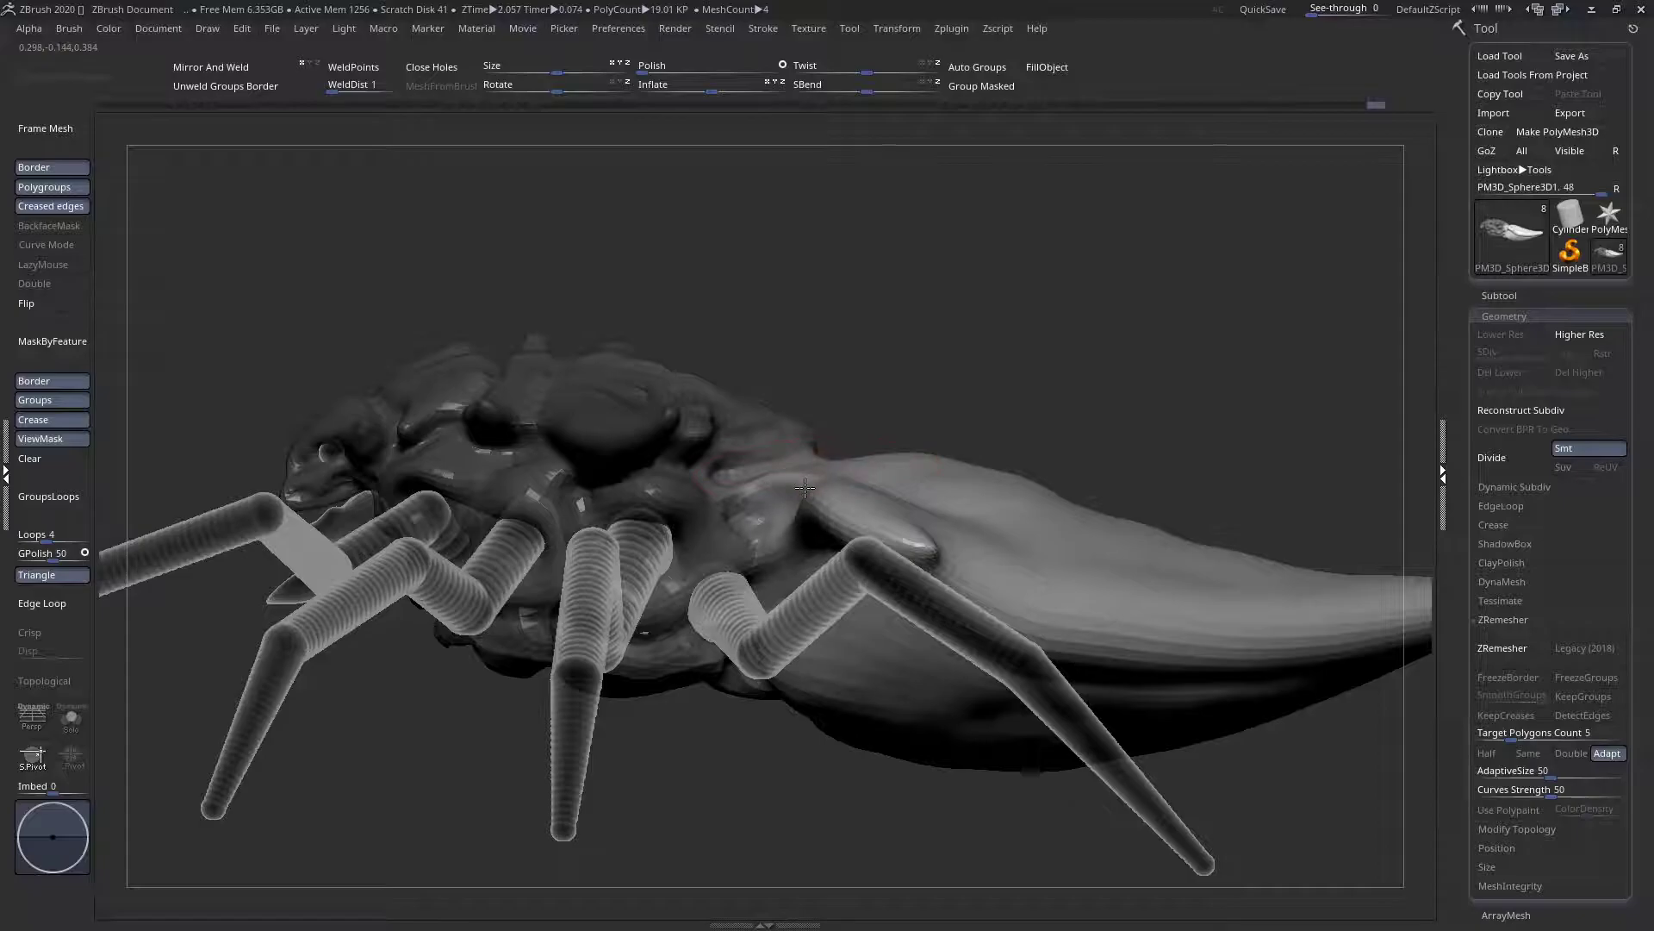
Isolate the body with Solo so the legs are hidden
{"action": "right_click_drag", "start_coordinate": [967, 558], "coordinate": [794, 715]}
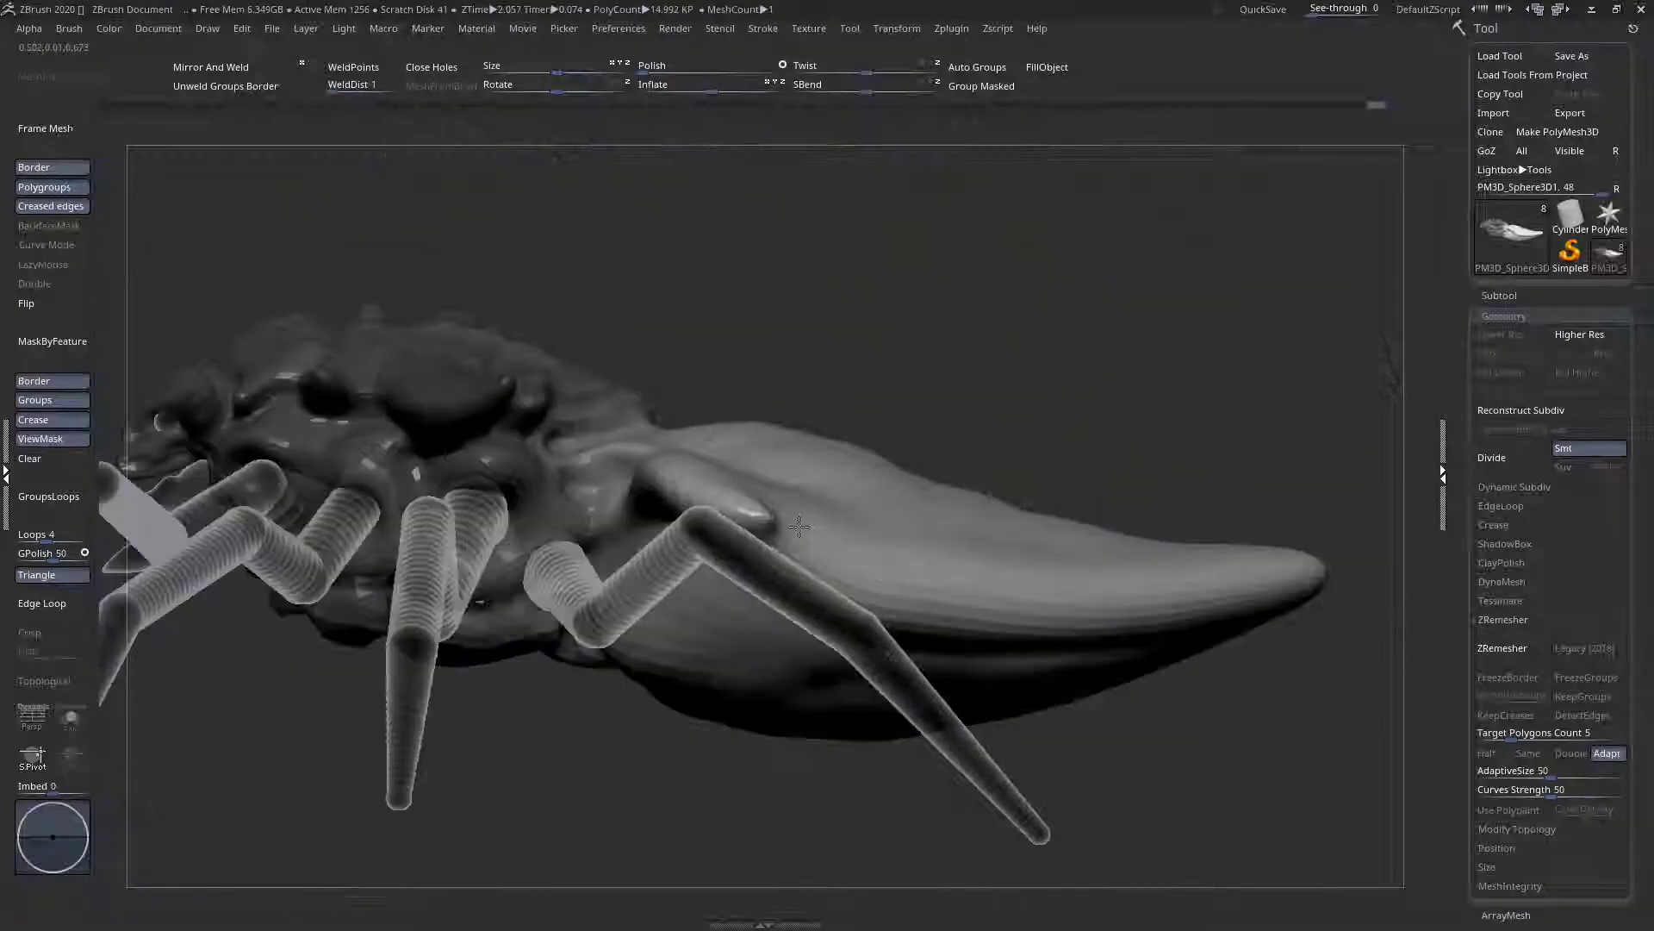
{"action": "right_click_drag", "start_coordinate": [888, 480], "coordinate": [174, 785], "text": "ctrl"}
{"action": "left_click", "coordinate": [71, 720]}
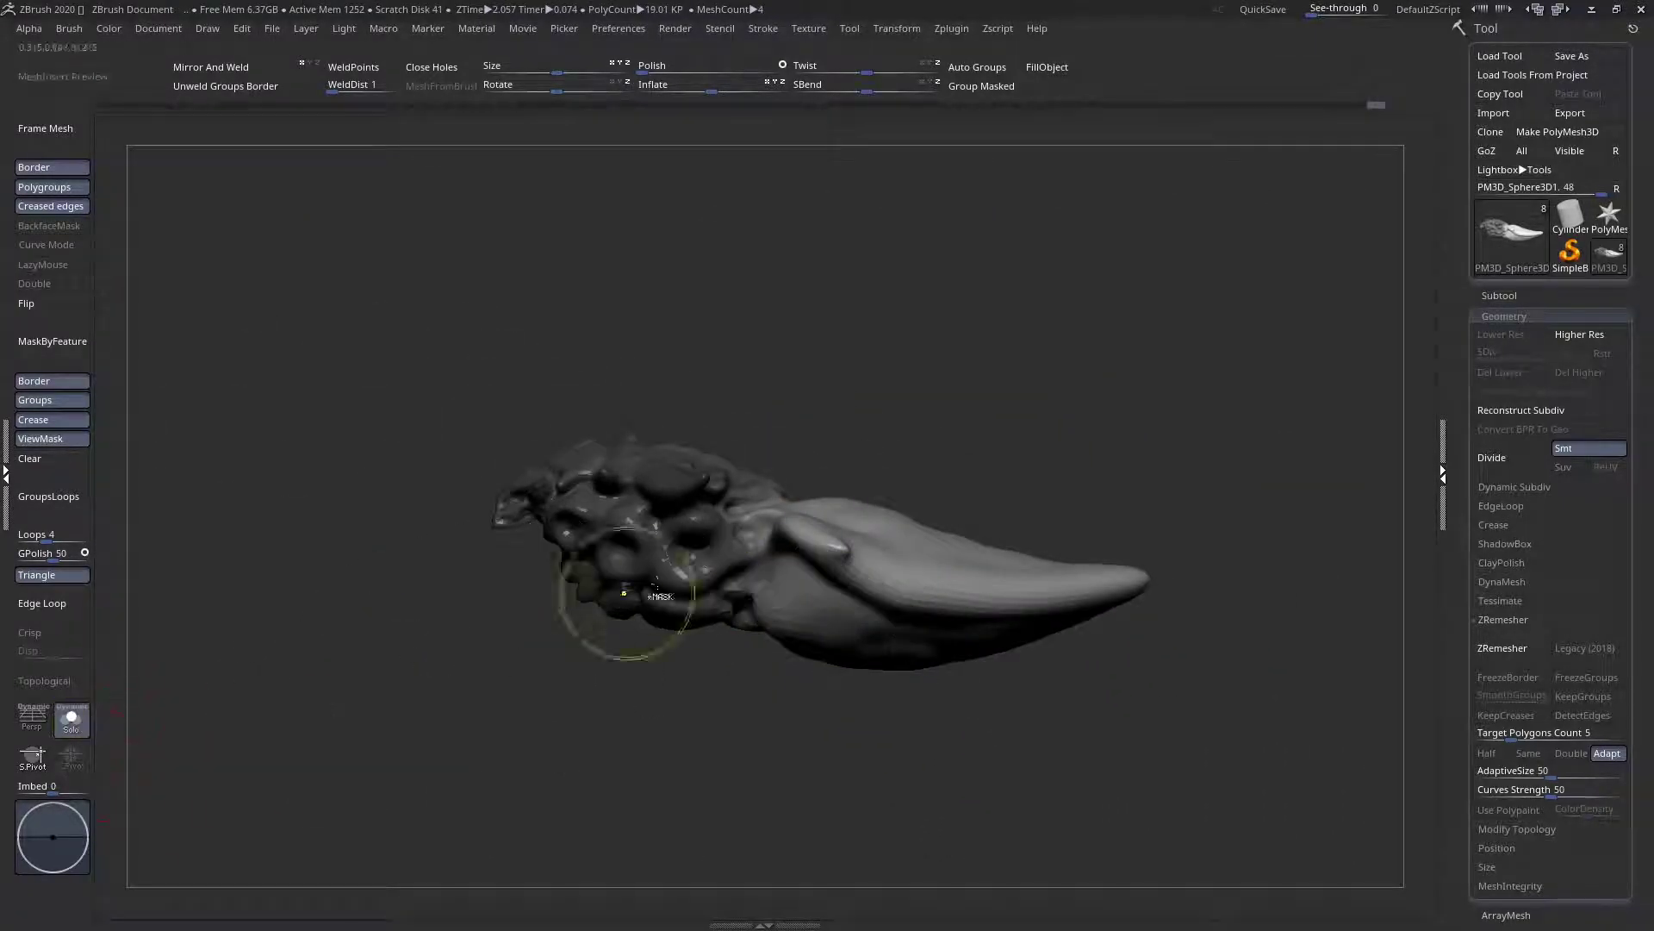
{"action": "right_click_drag", "start_coordinate": [488, 493], "coordinate": [168, 477]}
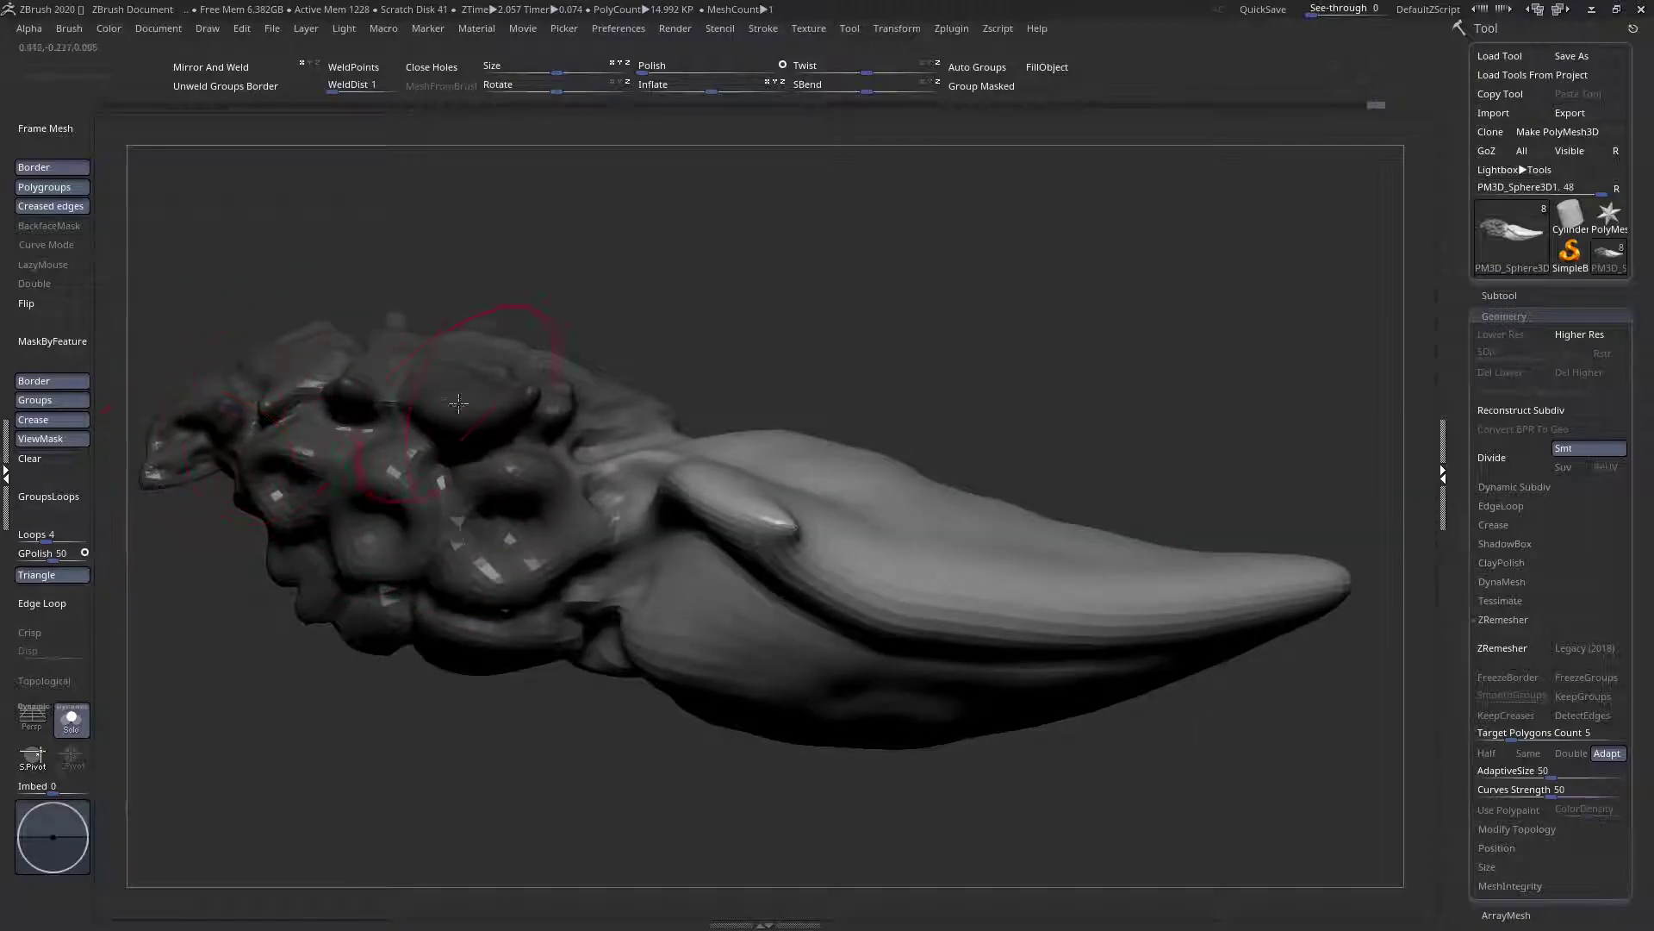
Pull the abdomen's side edge into a row of stepped, scalloped points, undoing the strokes that miss
{"action": "right_click_drag", "start_coordinate": [1351, 591], "coordinate": [920, 778], "text": "ctrl"}
{"action": "mouse_move", "coordinate": [1034, 388]}
{"action": "right_mouse_down", "text": "alt"}
{"action": "mouse_move", "coordinate": [865, 494]}
{"action": "mouse_move", "coordinate": [901, 482]}
{"action": "mouse_move", "coordinate": [916, 613]}
{"action": "right_mouse_up", "text": "alt"}
{"action": "right_click", "coordinate": [899, 483]}
{"action": "mouse_move", "coordinate": [885, 464]}
{"action": "left_mouse_down"}
{"action": "mouse_move", "coordinate": [967, 439]}
{"action": "mouse_move", "coordinate": [926, 425]}
{"action": "left_mouse_up"}
{"action": "key", "text": "ctrl+z"}
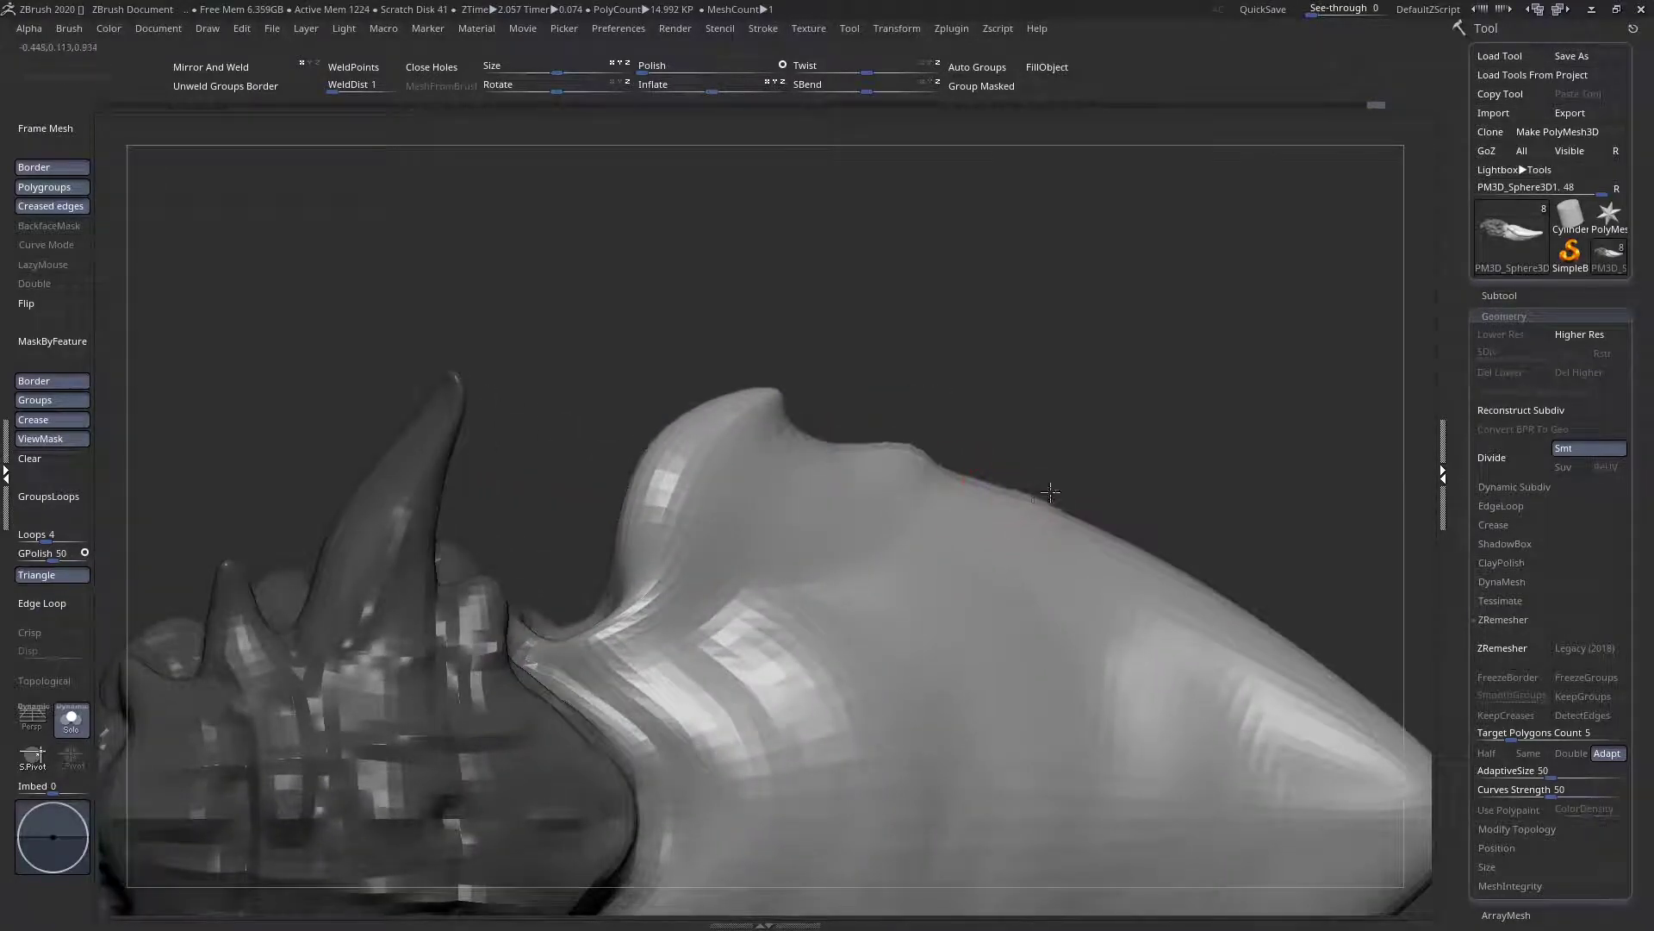
{"action": "right_click_drag", "start_coordinate": [1063, 509], "coordinate": [901, 495]}
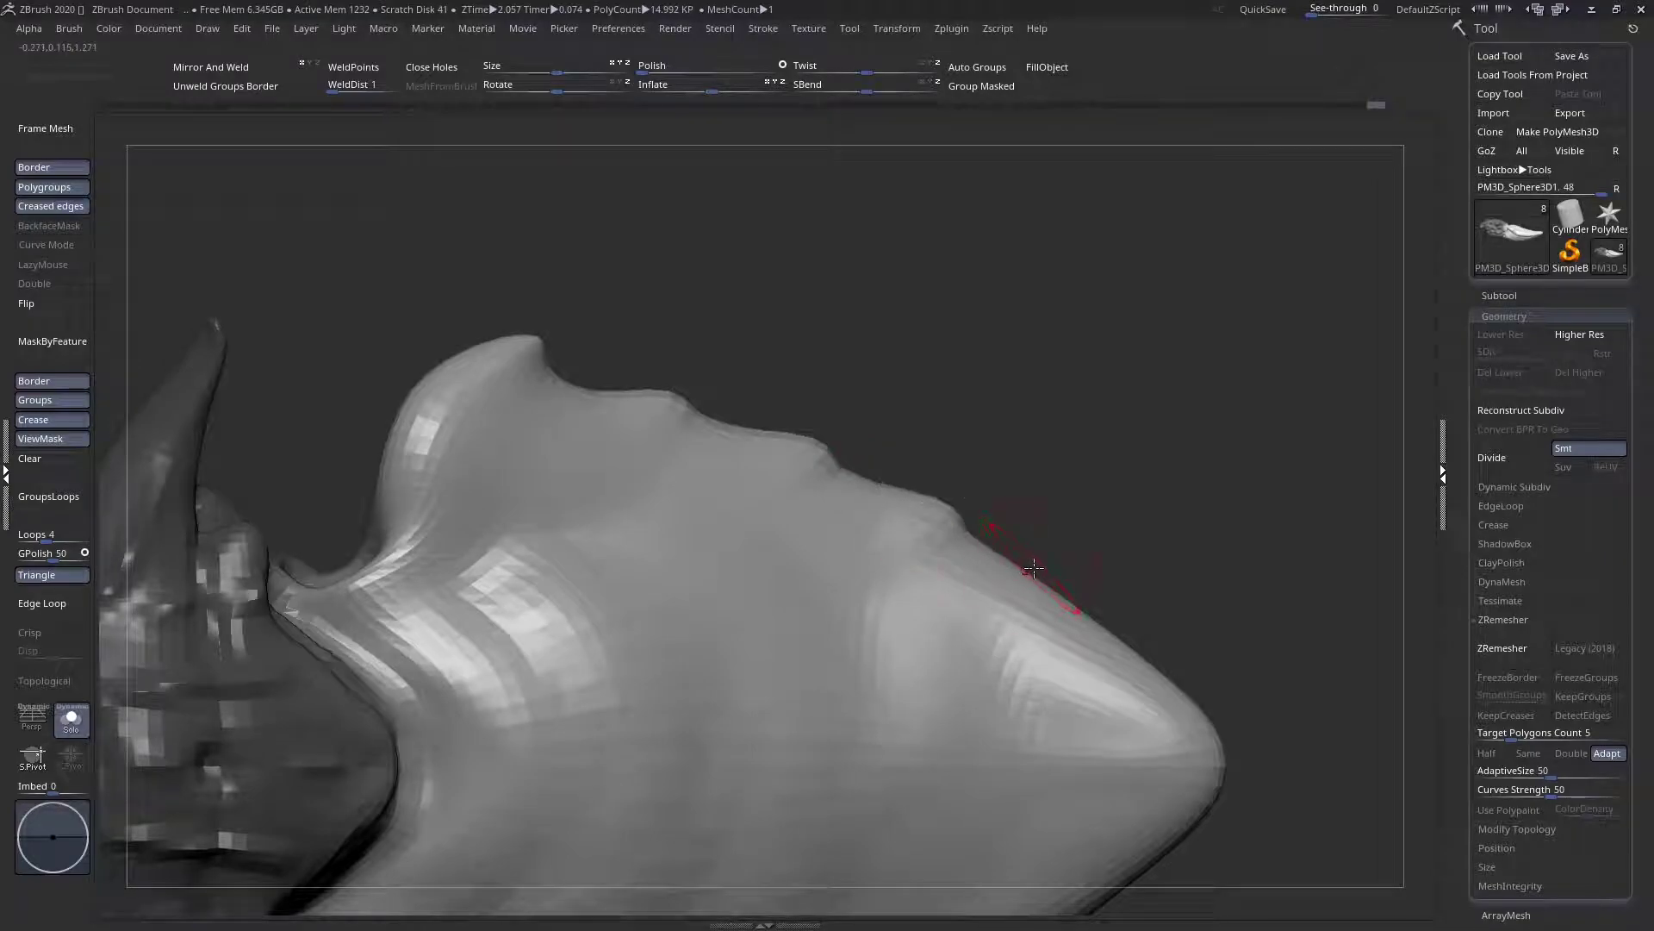
{"action": "left_click_drag", "start_coordinate": [1057, 574], "coordinate": [1070, 572]}
{"action": "key", "text": "ctrl+z"}
Switch to the DamStandard brush and carve parallel diagonal grooves across the abdomen's underside
{"action": "mouse_move", "coordinate": [1034, 586]}
{"action": "right_mouse_down", "text": "ctrl"}
{"action": "mouse_move", "coordinate": [829, 564]}
{"action": "mouse_move", "coordinate": [835, 680]}
{"action": "mouse_move", "coordinate": [753, 676]}
{"action": "right_mouse_up", "text": "ctrl"}
{"action": "mouse_move", "coordinate": [886, 586]}
{"action": "right_mouse_down", "text": "ctrl"}
{"action": "mouse_move", "coordinate": [793, 614]}
{"action": "mouse_move", "coordinate": [832, 749]}
{"action": "mouse_move", "coordinate": [1038, 660]}
{"action": "mouse_move", "coordinate": [965, 681]}
{"action": "mouse_move", "coordinate": [1032, 615]}
{"action": "mouse_move", "coordinate": [1081, 594]}
{"action": "mouse_move", "coordinate": [919, 513]}
{"action": "mouse_move", "coordinate": [895, 521]}
{"action": "mouse_move", "coordinate": [1051, 495]}
{"action": "right_mouse_up", "text": "ctrl"}
{"action": "right_click", "coordinate": [560, 530]}
{"action": "key", "text": "b"}
{"action": "key", "text": "d"}
{"action": "key", "text": "s"}
{"action": "mouse_move", "coordinate": [981, 600]}
{"action": "right_mouse_down"}
{"action": "mouse_move", "coordinate": [1000, 655]}
{"action": "mouse_move", "coordinate": [805, 591]}
{"action": "mouse_move", "coordinate": [1009, 638]}
{"action": "right_mouse_up"}
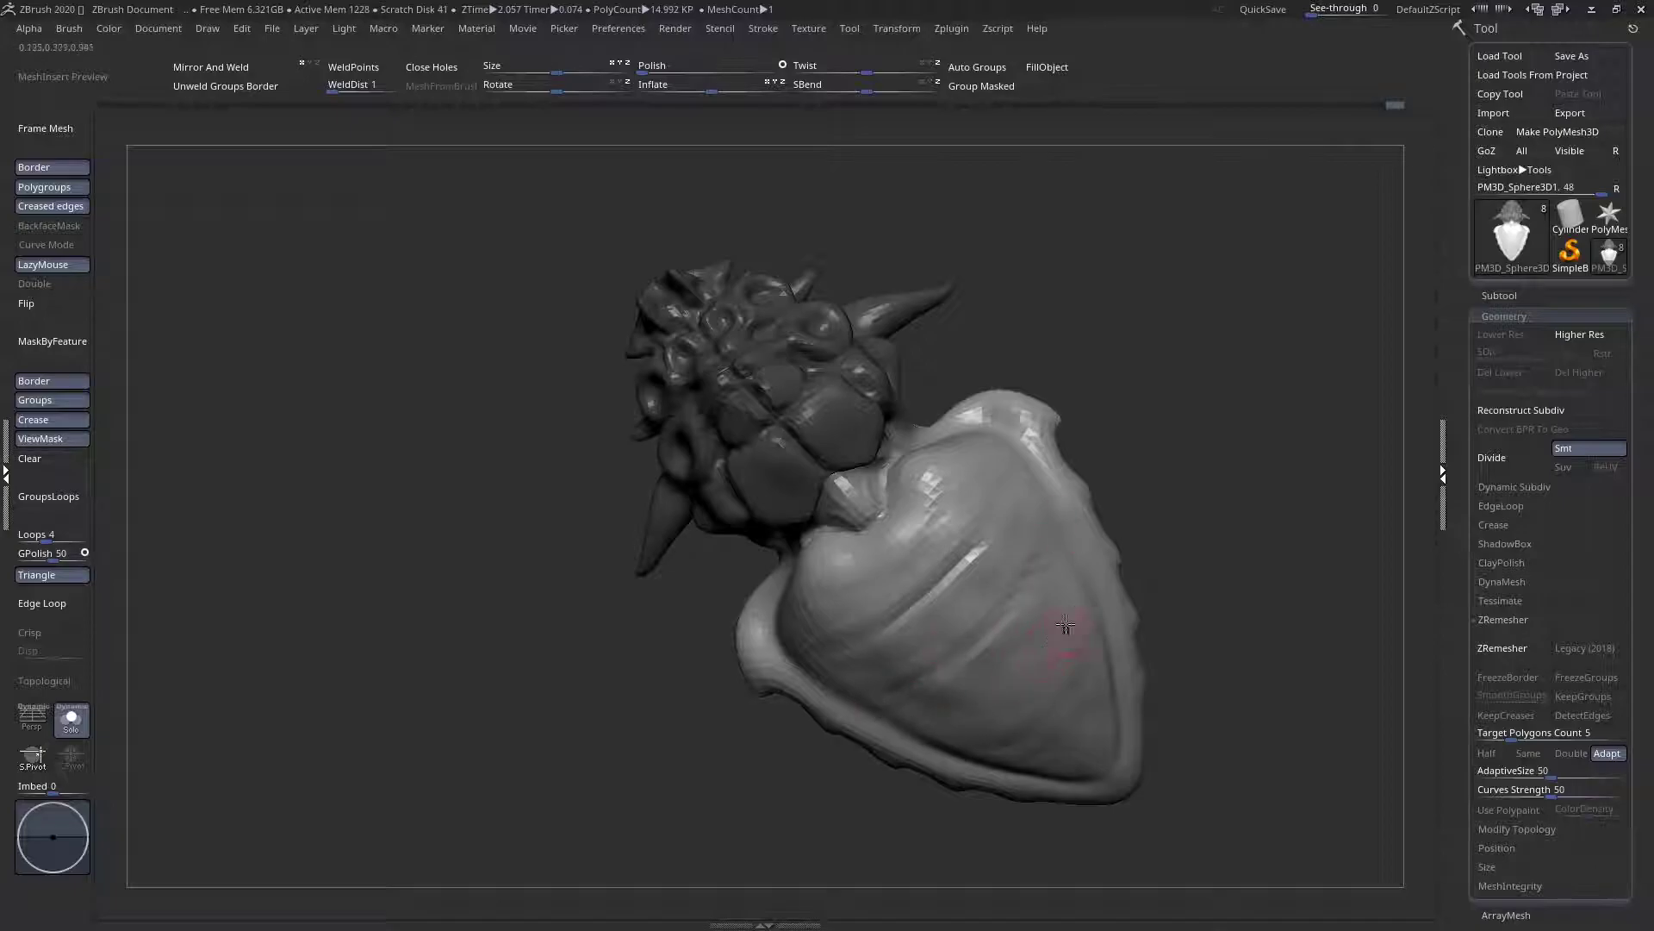
{"action": "right_click_drag", "start_coordinate": [950, 738], "coordinate": [941, 698]}
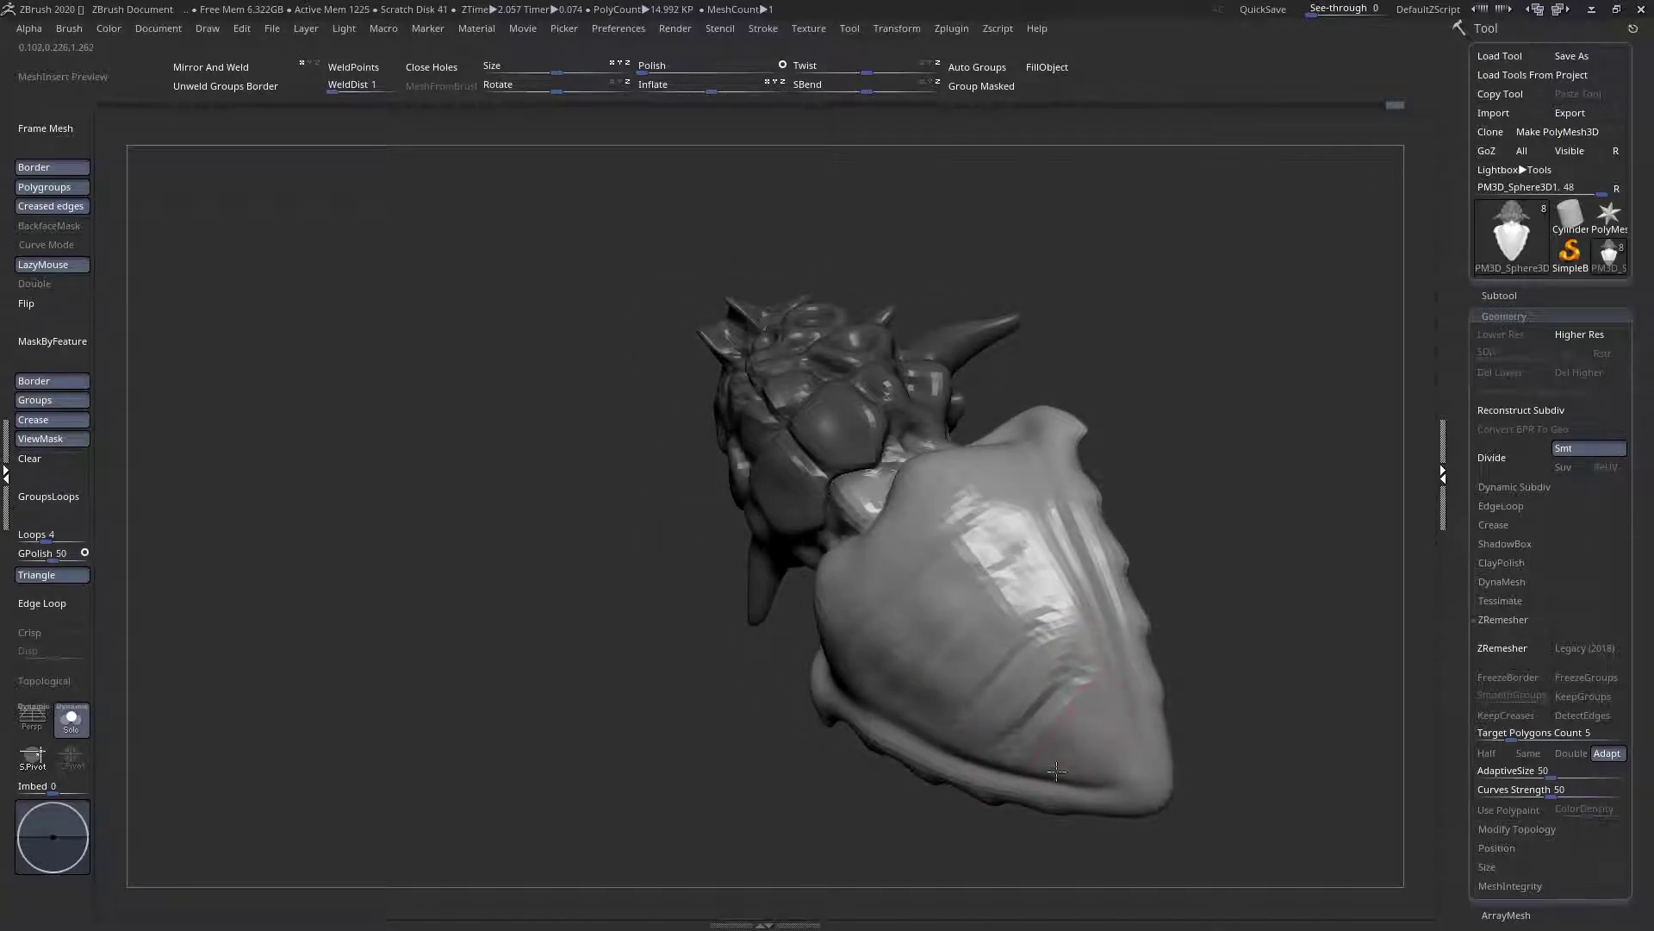
Lengthen and deepen the underside grooves toward the abdomen's flank and rear tip
{"action": "right_click_drag", "start_coordinate": [1143, 742], "coordinate": [1034, 725]}
{"action": "right_click_drag", "start_coordinate": [1306, 734], "coordinate": [850, 440], "text": "alt"}
{"action": "right_click_drag", "start_coordinate": [1030, 712], "coordinate": [913, 642], "text": "alt"}
{"action": "right_click_drag", "start_coordinate": [689, 638], "coordinate": [781, 502]}
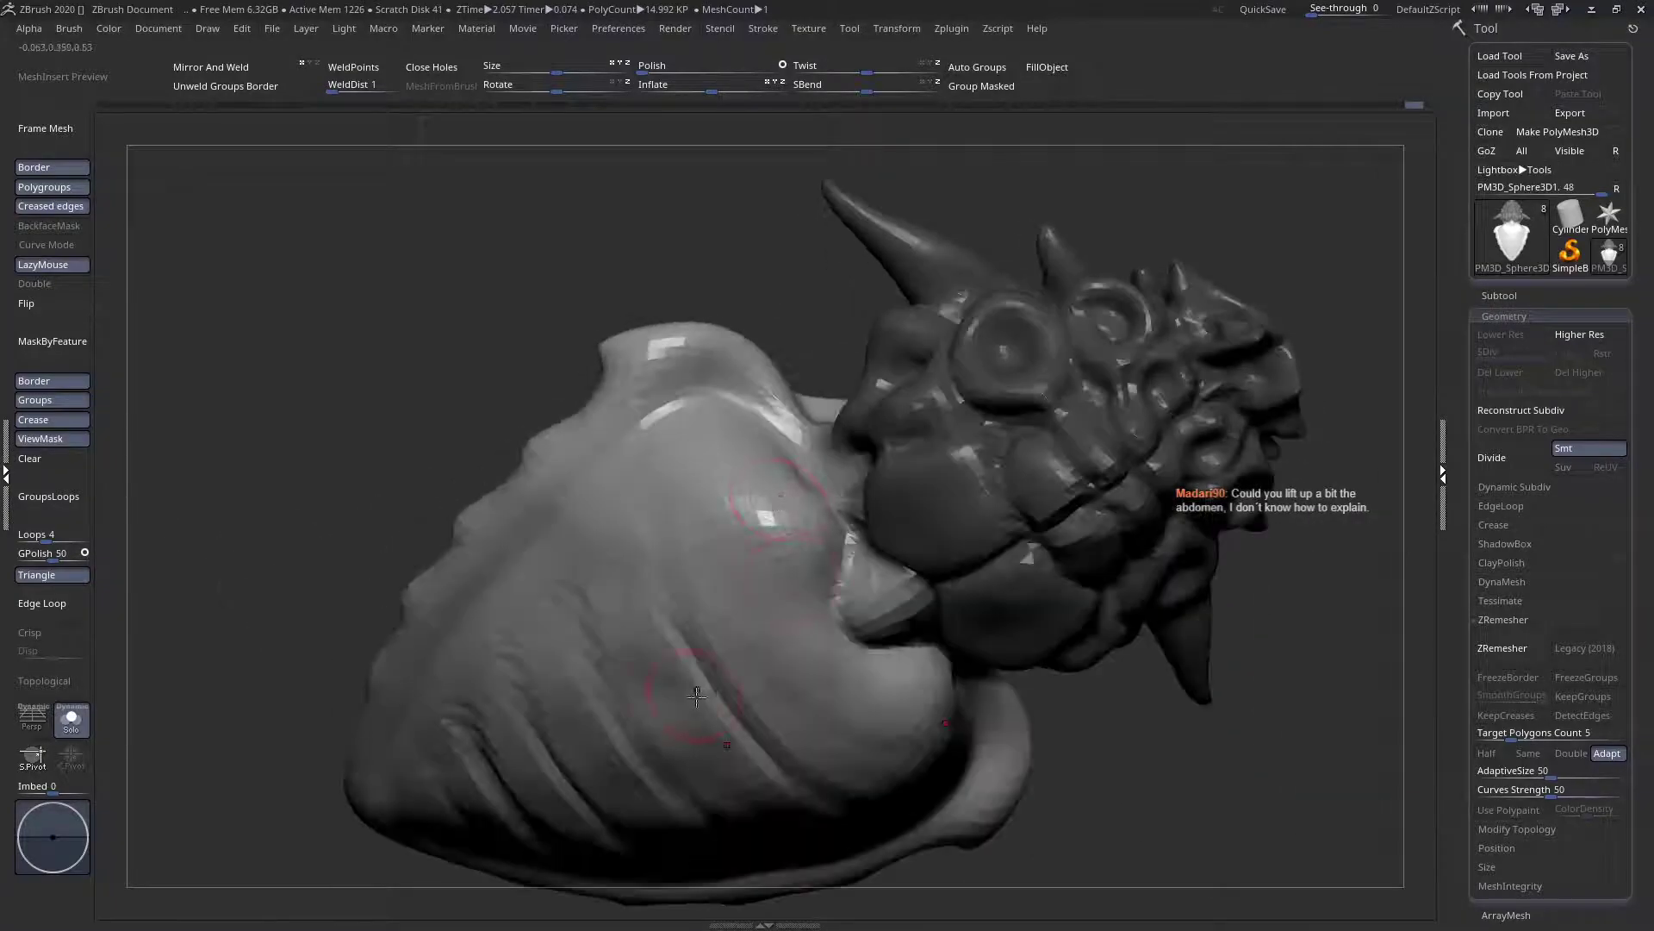
{"action": "right_click_drag", "start_coordinate": [582, 522], "coordinate": [621, 583]}
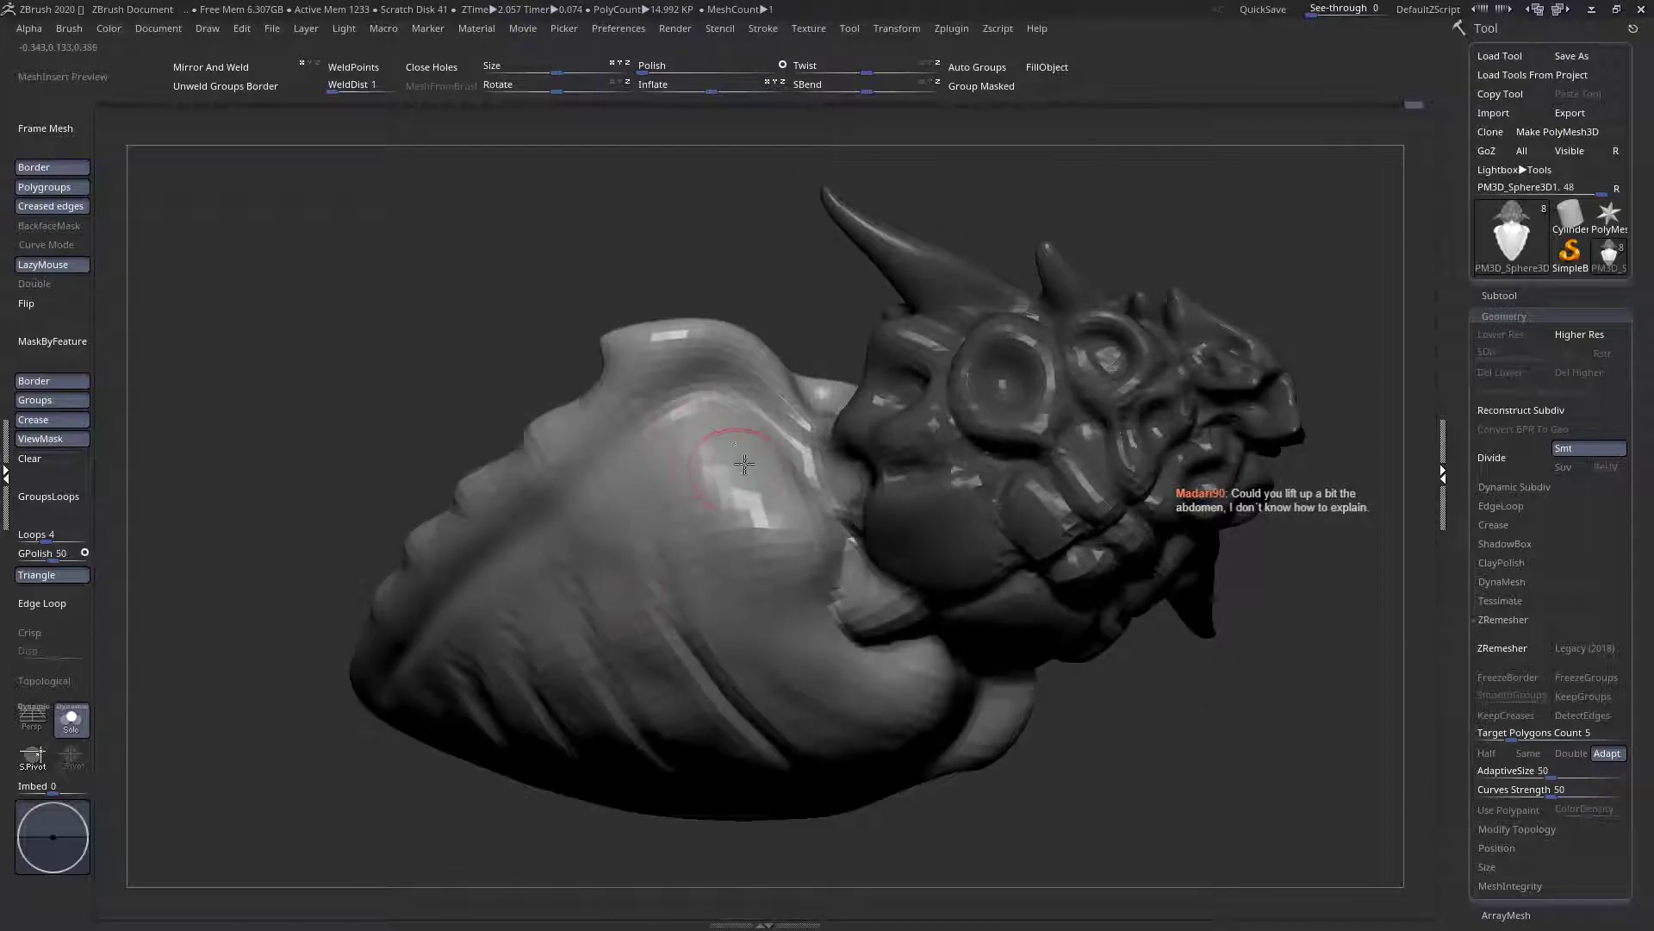
{"action": "right_click_drag", "start_coordinate": [681, 412], "coordinate": [753, 587]}
{"action": "right_click_drag", "start_coordinate": [899, 749], "coordinate": [907, 689]}
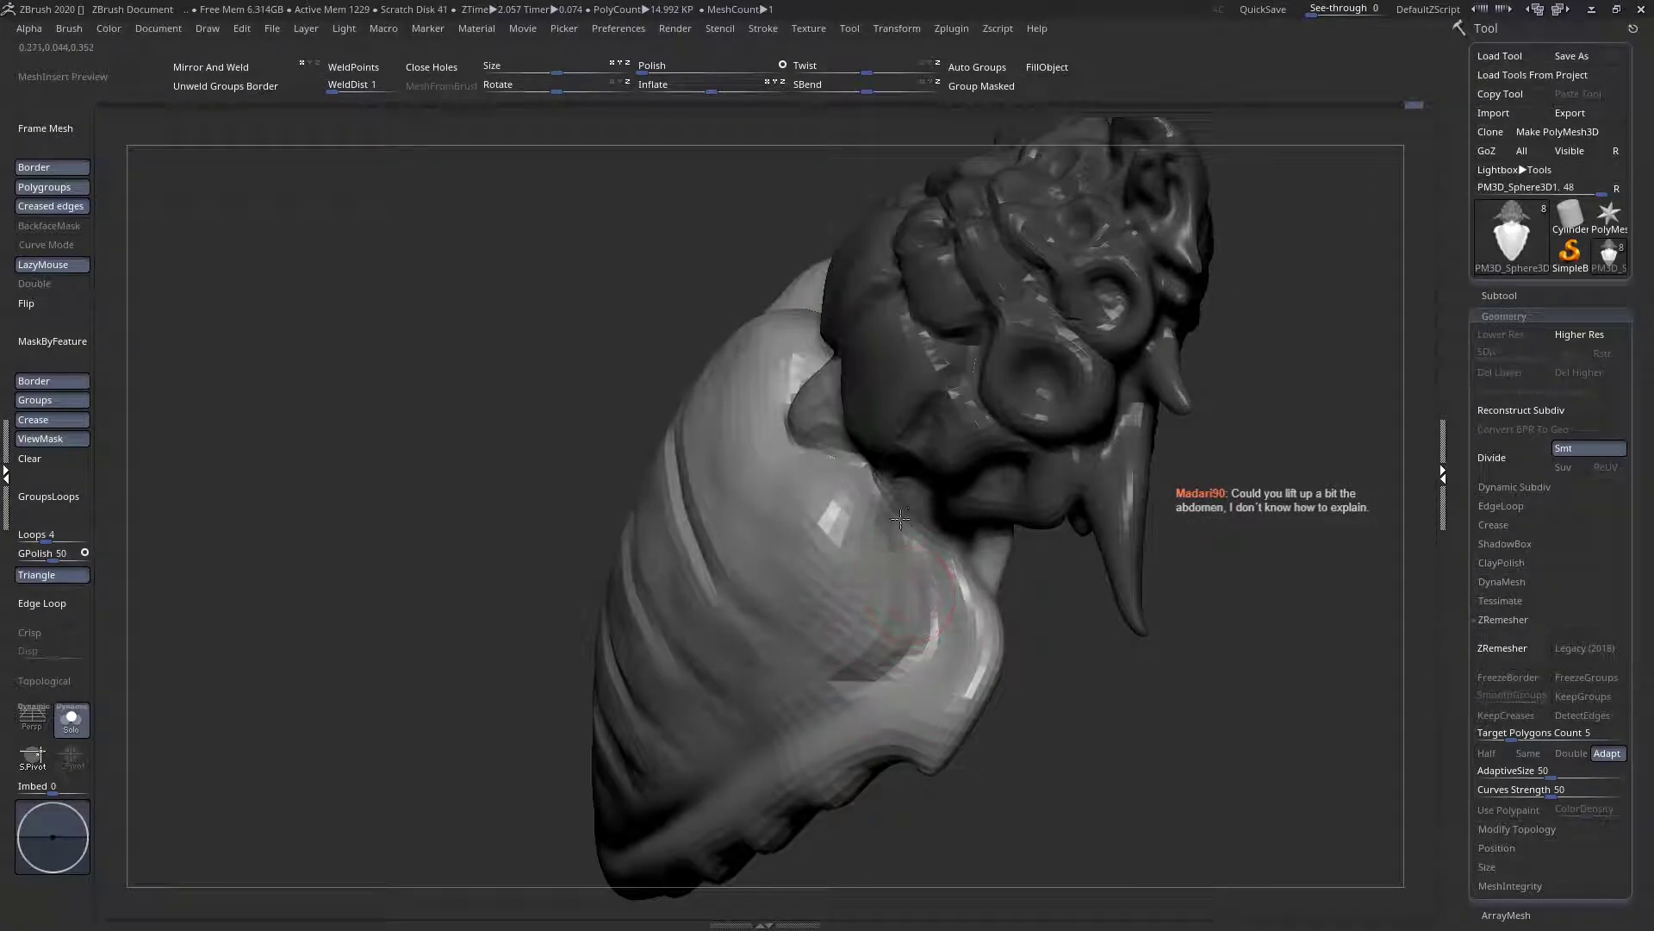
Carve contour grooves around the abdomen's front side lobe and along the start of its rim
{"action": "left_click_drag", "start_coordinate": [910, 640], "coordinate": [949, 683]}
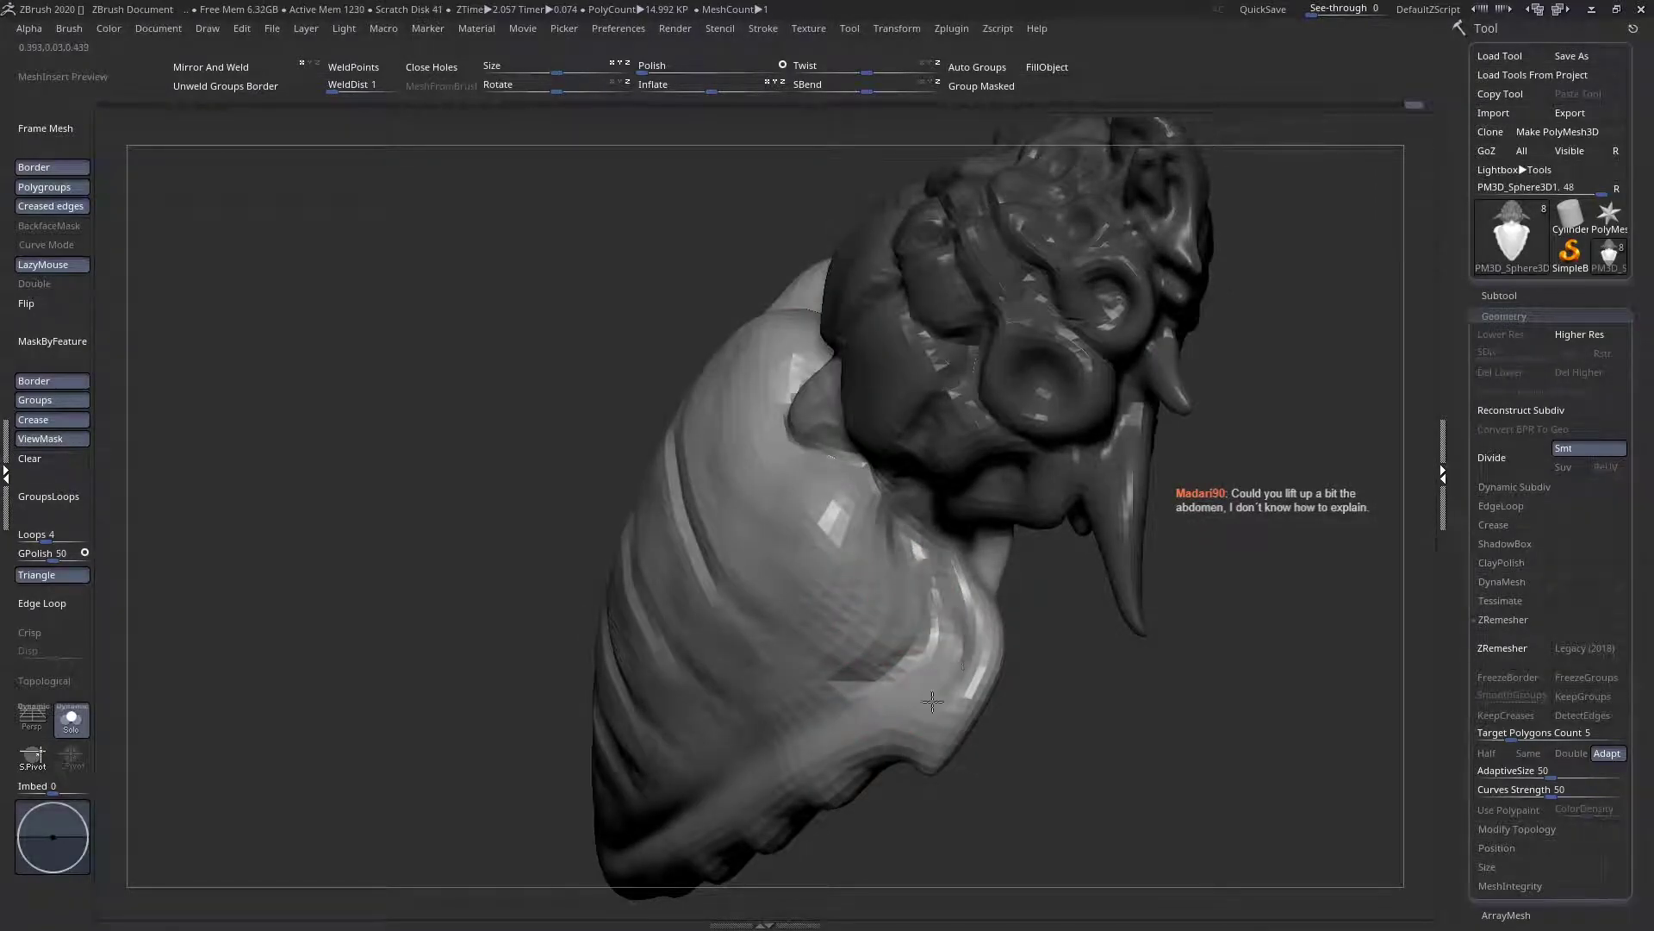
{"action": "right_click_drag", "start_coordinate": [954, 633], "coordinate": [902, 678]}
{"action": "mouse_move", "coordinate": [911, 687]}
{"action": "left_mouse_down"}
{"action": "mouse_move", "coordinate": [947, 603]}
{"action": "mouse_move", "coordinate": [969, 691]}
{"action": "left_mouse_up"}
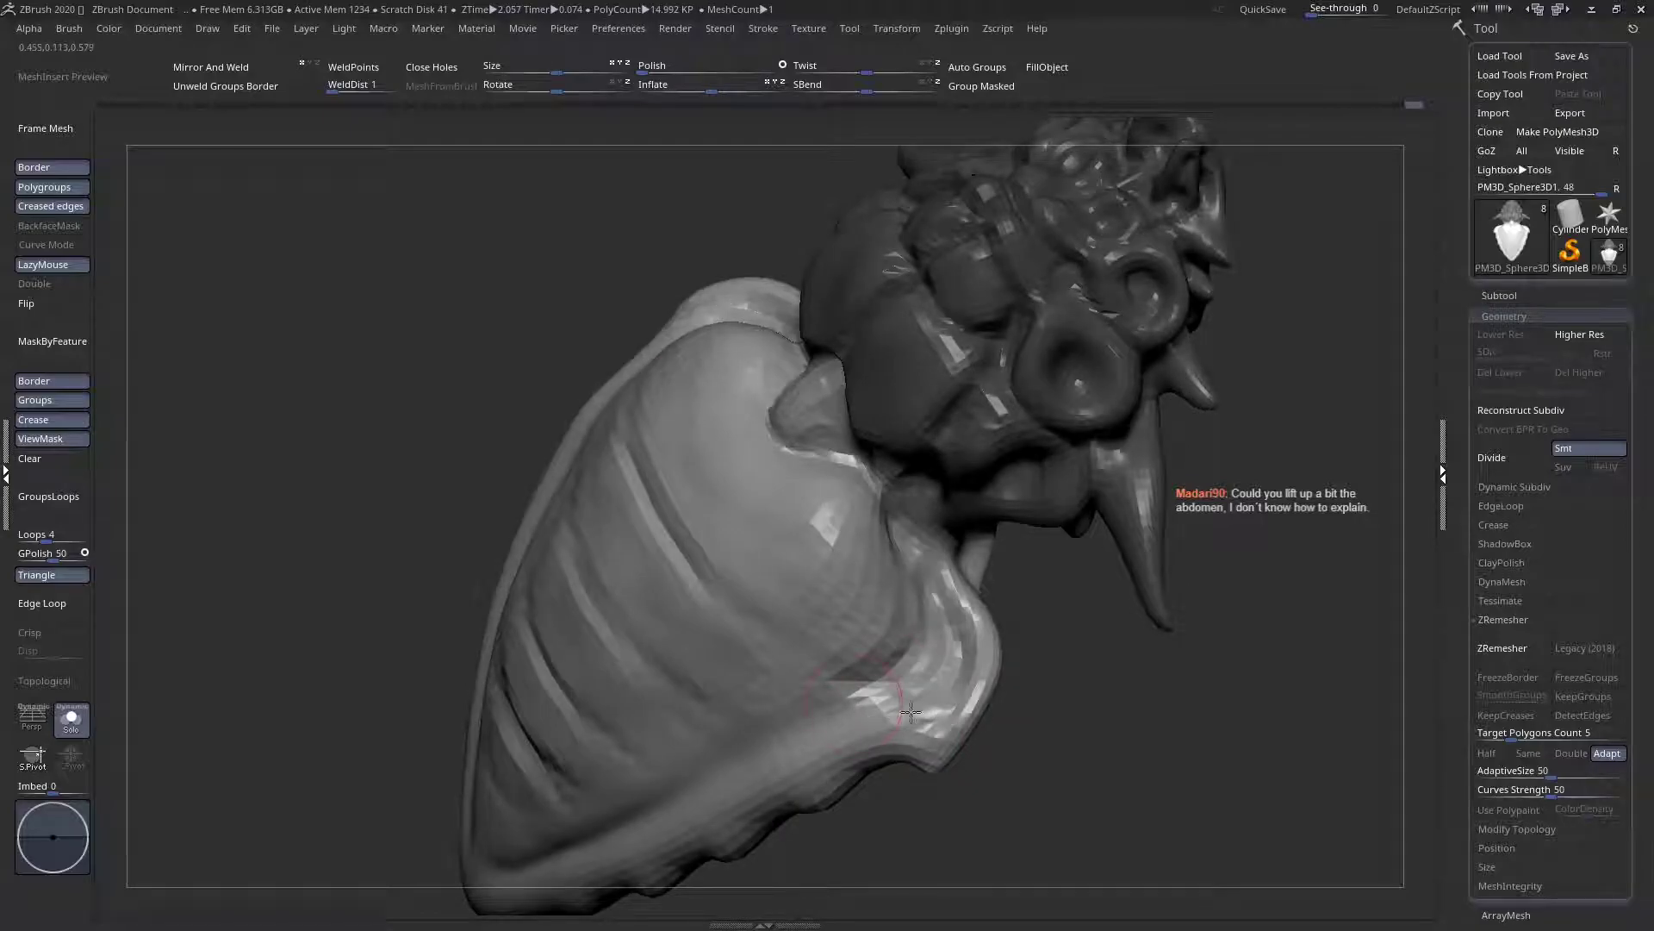
{"action": "right_click_drag", "start_coordinate": [808, 763], "coordinate": [814, 779]}
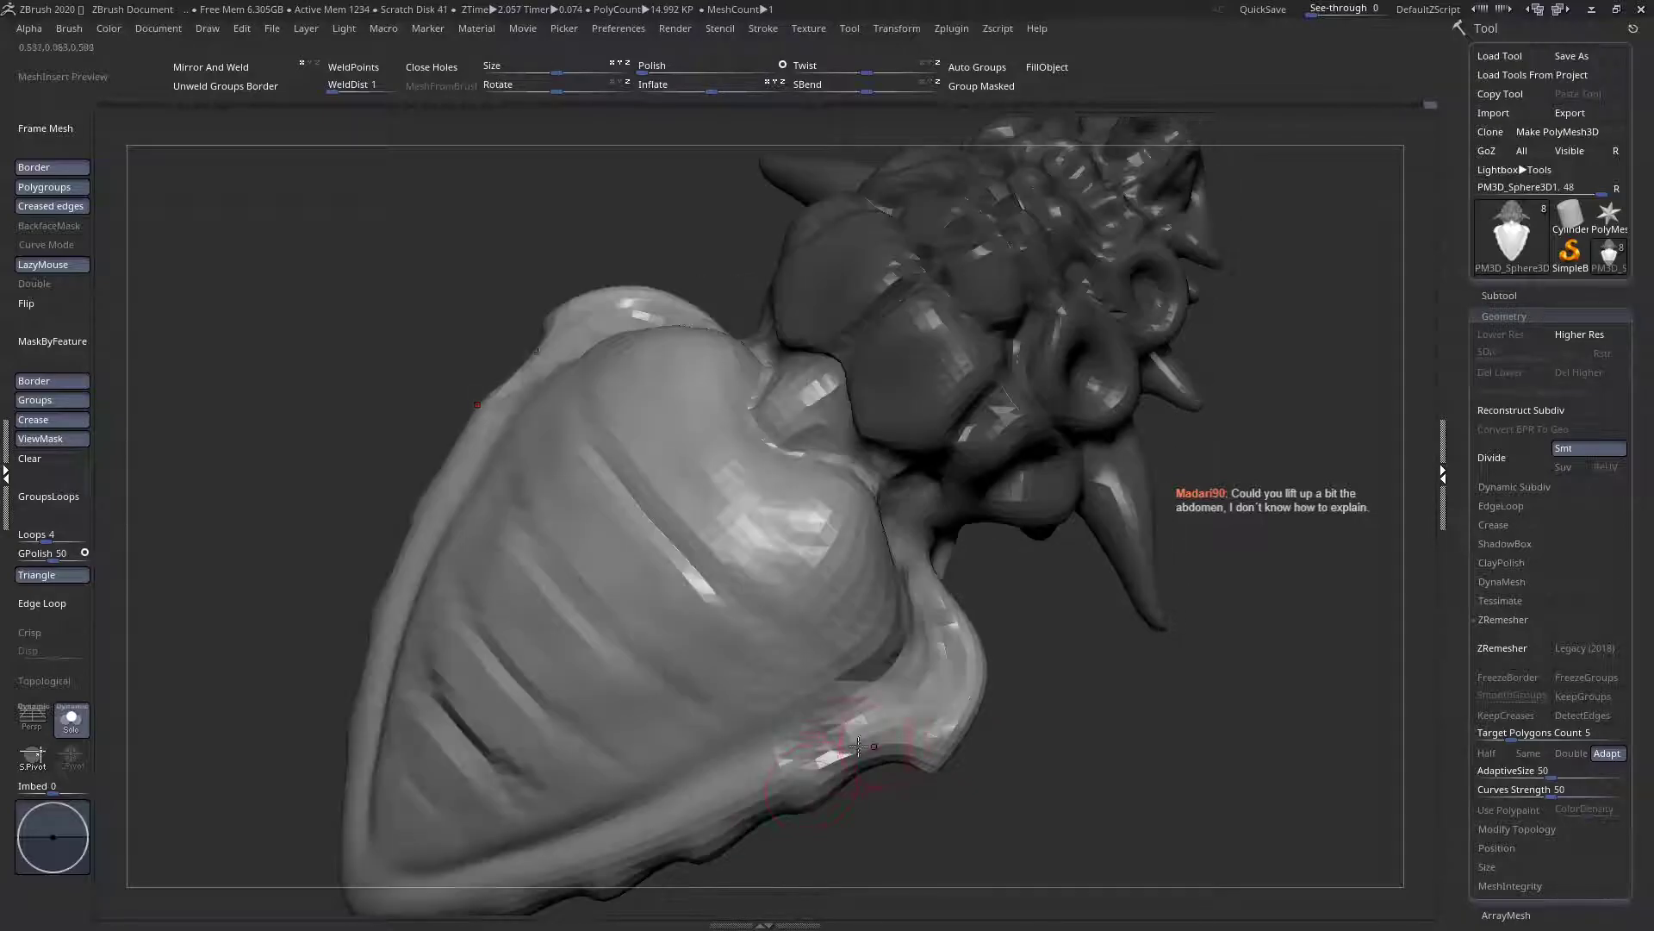
{"action": "left_click_drag", "start_coordinate": [752, 777], "coordinate": [617, 856]}
Cut creases into the abdomen's outer rim to divide it into overlapping segments
{"action": "right_click_drag", "start_coordinate": [617, 856], "coordinate": [645, 632]}
{"action": "right_click_drag", "start_coordinate": [677, 699], "coordinate": [605, 506]}
{"action": "right_click_drag", "start_coordinate": [707, 569], "coordinate": [776, 743]}
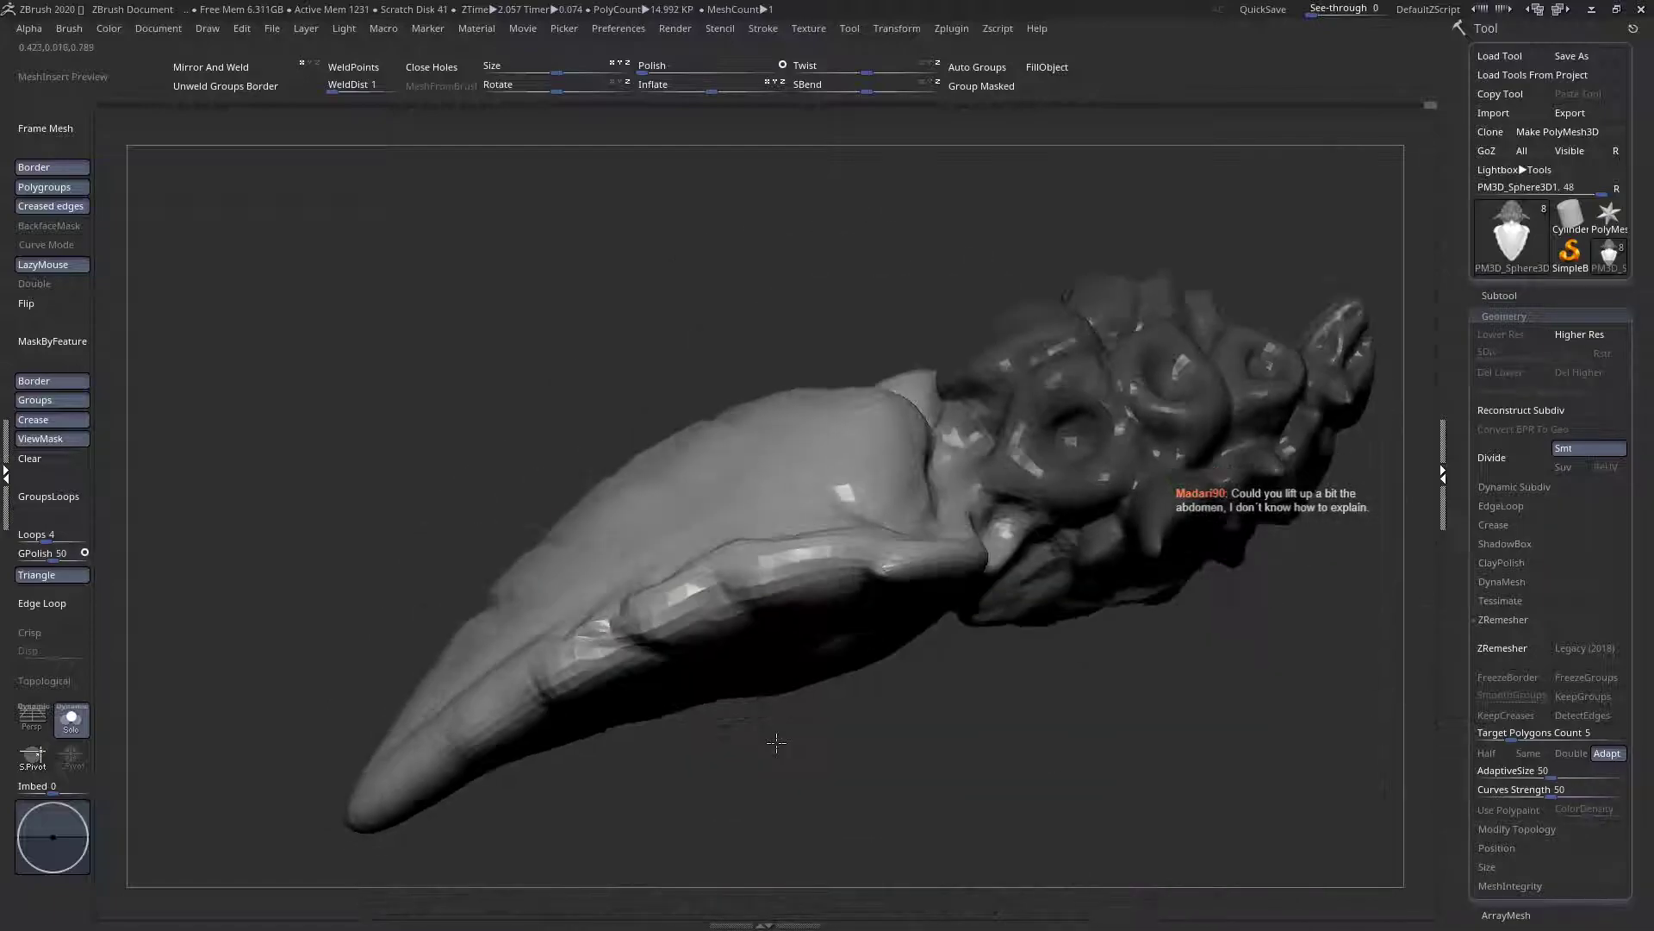
{"action": "right_click_drag", "start_coordinate": [713, 574], "coordinate": [694, 520]}
{"action": "left_click_drag", "start_coordinate": [724, 549], "coordinate": [767, 544]}
{"action": "mouse_move", "coordinate": [771, 555]}
{"action": "right_mouse_down"}
{"action": "mouse_move", "coordinate": [789, 616]}
{"action": "mouse_move", "coordinate": [840, 580]}
{"action": "mouse_move", "coordinate": [897, 325]}
{"action": "mouse_move", "coordinate": [804, 608]}
{"action": "mouse_move", "coordinate": [827, 611]}
{"action": "mouse_move", "coordinate": [752, 623]}
{"action": "mouse_move", "coordinate": [787, 615]}
{"action": "mouse_move", "coordinate": [768, 636]}
{"action": "mouse_move", "coordinate": [776, 606]}
{"action": "mouse_move", "coordinate": [740, 598]}
{"action": "mouse_move", "coordinate": [729, 616]}
{"action": "mouse_move", "coordinate": [775, 449]}
{"action": "right_mouse_up"}
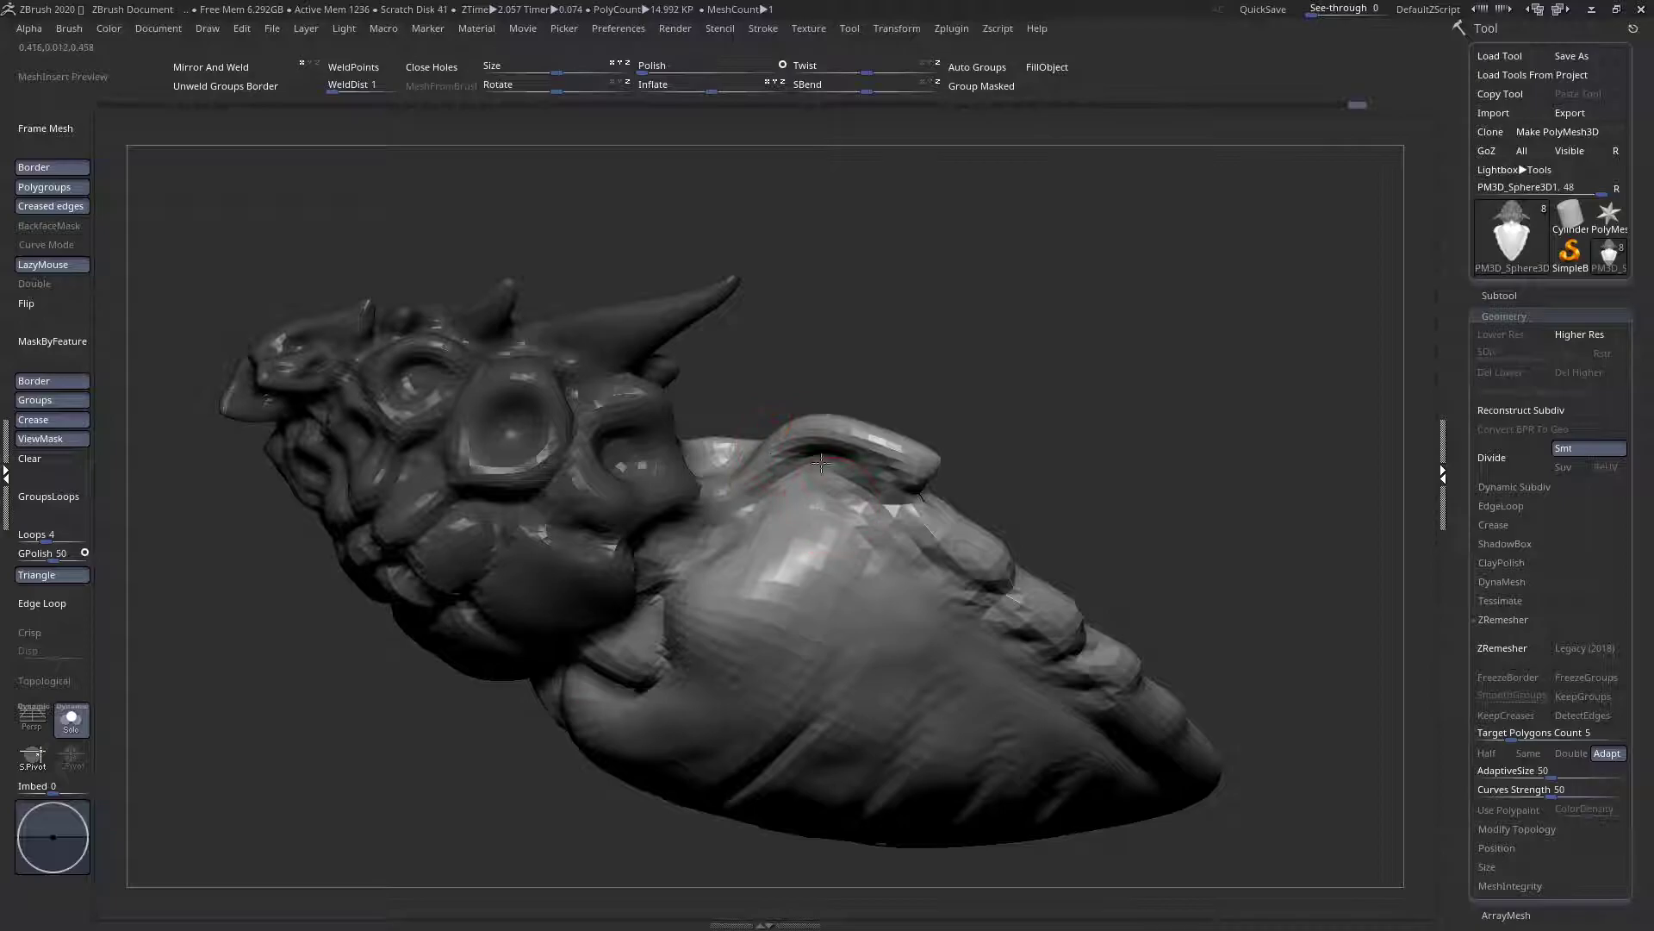
Carve creases from the segmented rim down across the abdomen's underside to define its bands
{"action": "right_click_drag", "start_coordinate": [876, 466], "coordinate": [890, 446]}
{"action": "right_click_drag", "start_coordinate": [730, 502], "coordinate": [686, 651]}
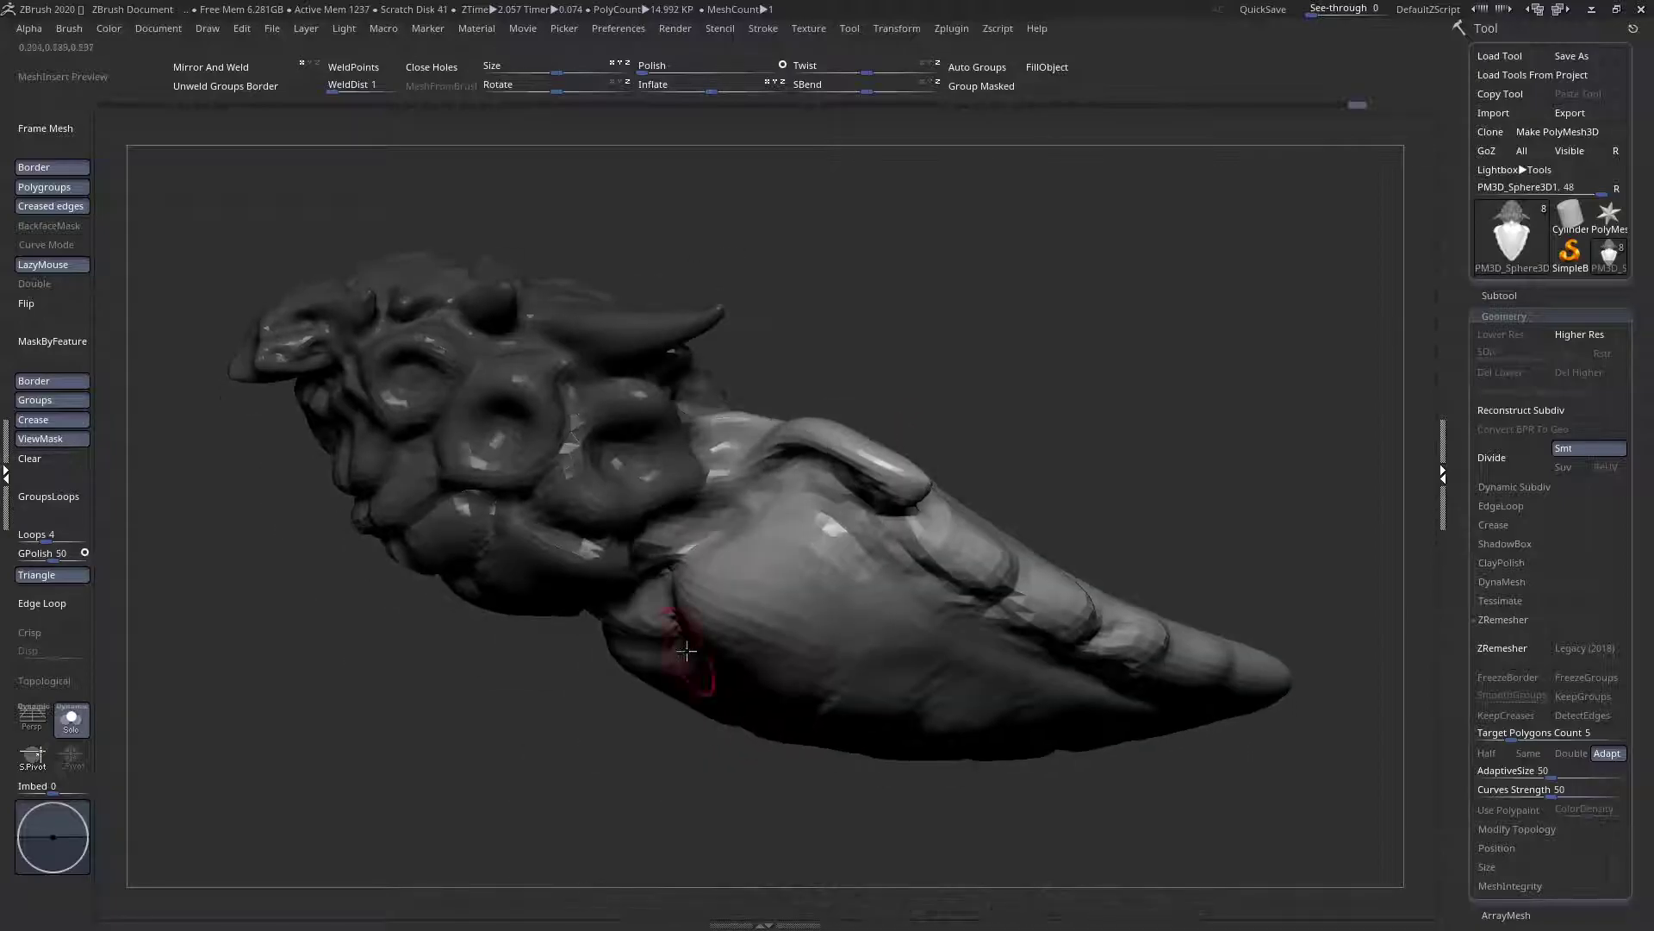
{"action": "left_click_drag", "start_coordinate": [843, 552], "coordinate": [769, 662]}
{"action": "right_click_drag", "start_coordinate": [769, 662], "coordinate": [810, 601]}
{"action": "left_click_drag", "start_coordinate": [810, 601], "coordinate": [770, 798]}
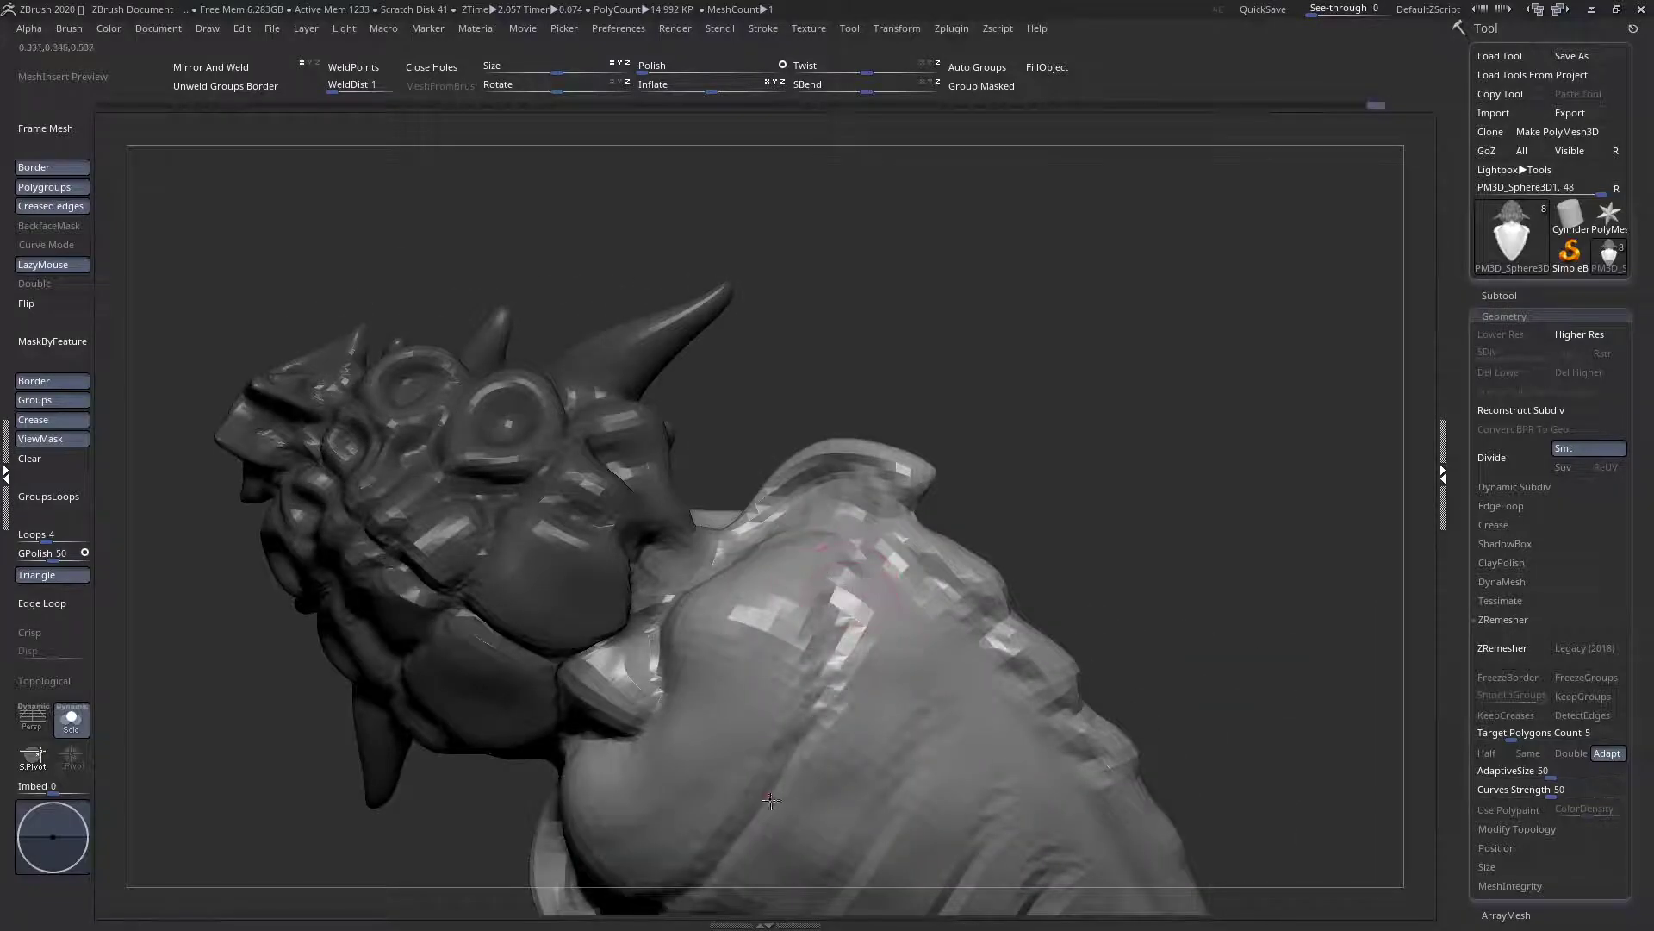
{"action": "left_click_drag", "start_coordinate": [959, 662], "coordinate": [898, 757]}
{"action": "left_click_drag", "start_coordinate": [952, 592], "coordinate": [879, 713]}
{"action": "mouse_move", "coordinate": [879, 713]}
{"action": "right_mouse_down"}
{"action": "mouse_move", "coordinate": [775, 541]}
{"action": "mouse_move", "coordinate": [813, 677]}
{"action": "right_mouse_up"}
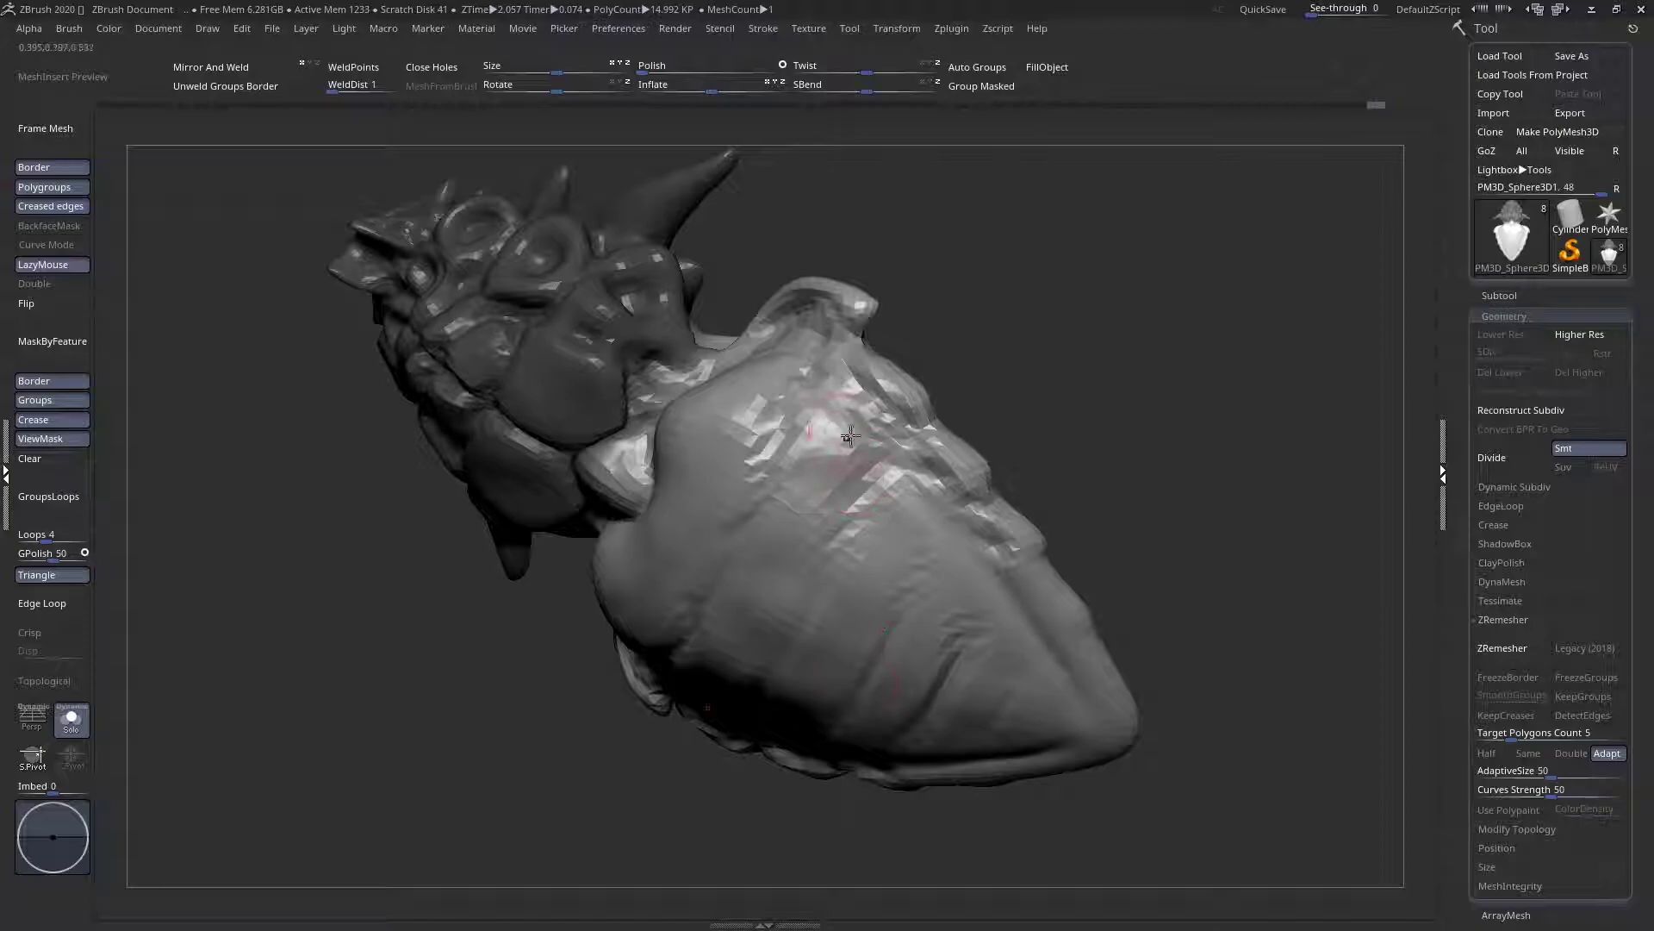
Deepen the band creases in the front and middle of the abdomen's underside
{"action": "right_click_drag", "start_coordinate": [843, 541], "coordinate": [816, 562]}
{"action": "left_click_drag", "start_coordinate": [817, 590], "coordinate": [775, 656]}
{"action": "mouse_move", "coordinate": [741, 537]}
{"action": "left_mouse_down"}
{"action": "mouse_move", "coordinate": [685, 596]}
{"action": "mouse_move", "coordinate": [694, 612]}
{"action": "left_mouse_up"}
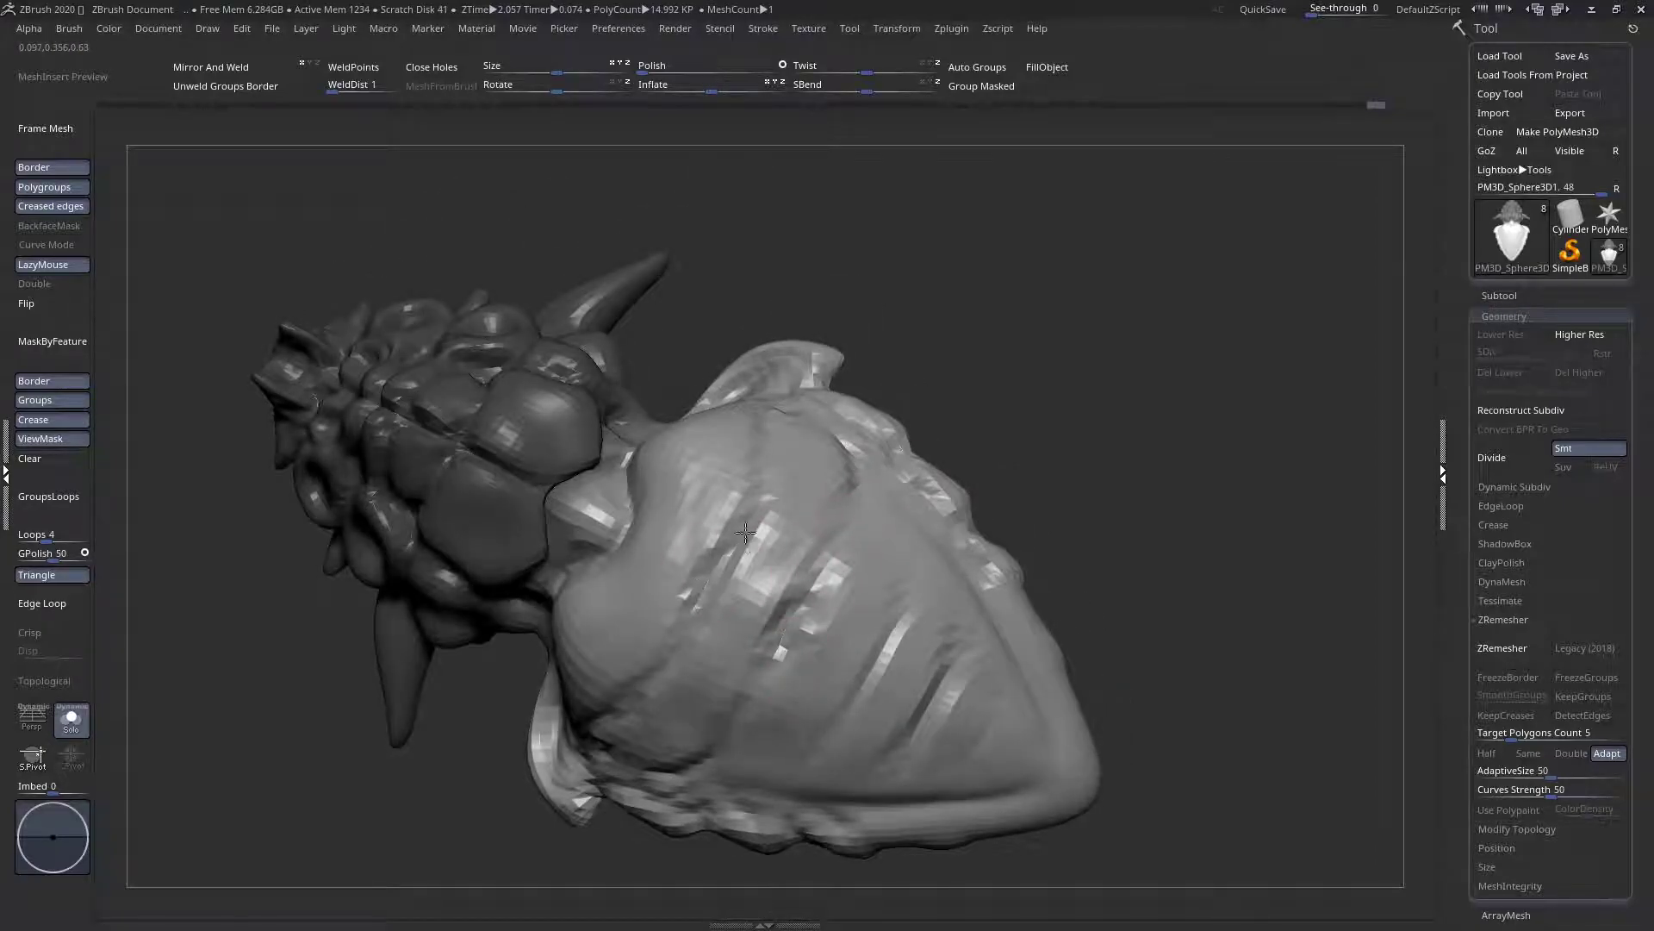
{"action": "mouse_move", "coordinate": [748, 493]}
{"action": "right_mouse_down"}
{"action": "mouse_move", "coordinate": [770, 422]}
{"action": "mouse_move", "coordinate": [780, 454]}
{"action": "right_mouse_up"}
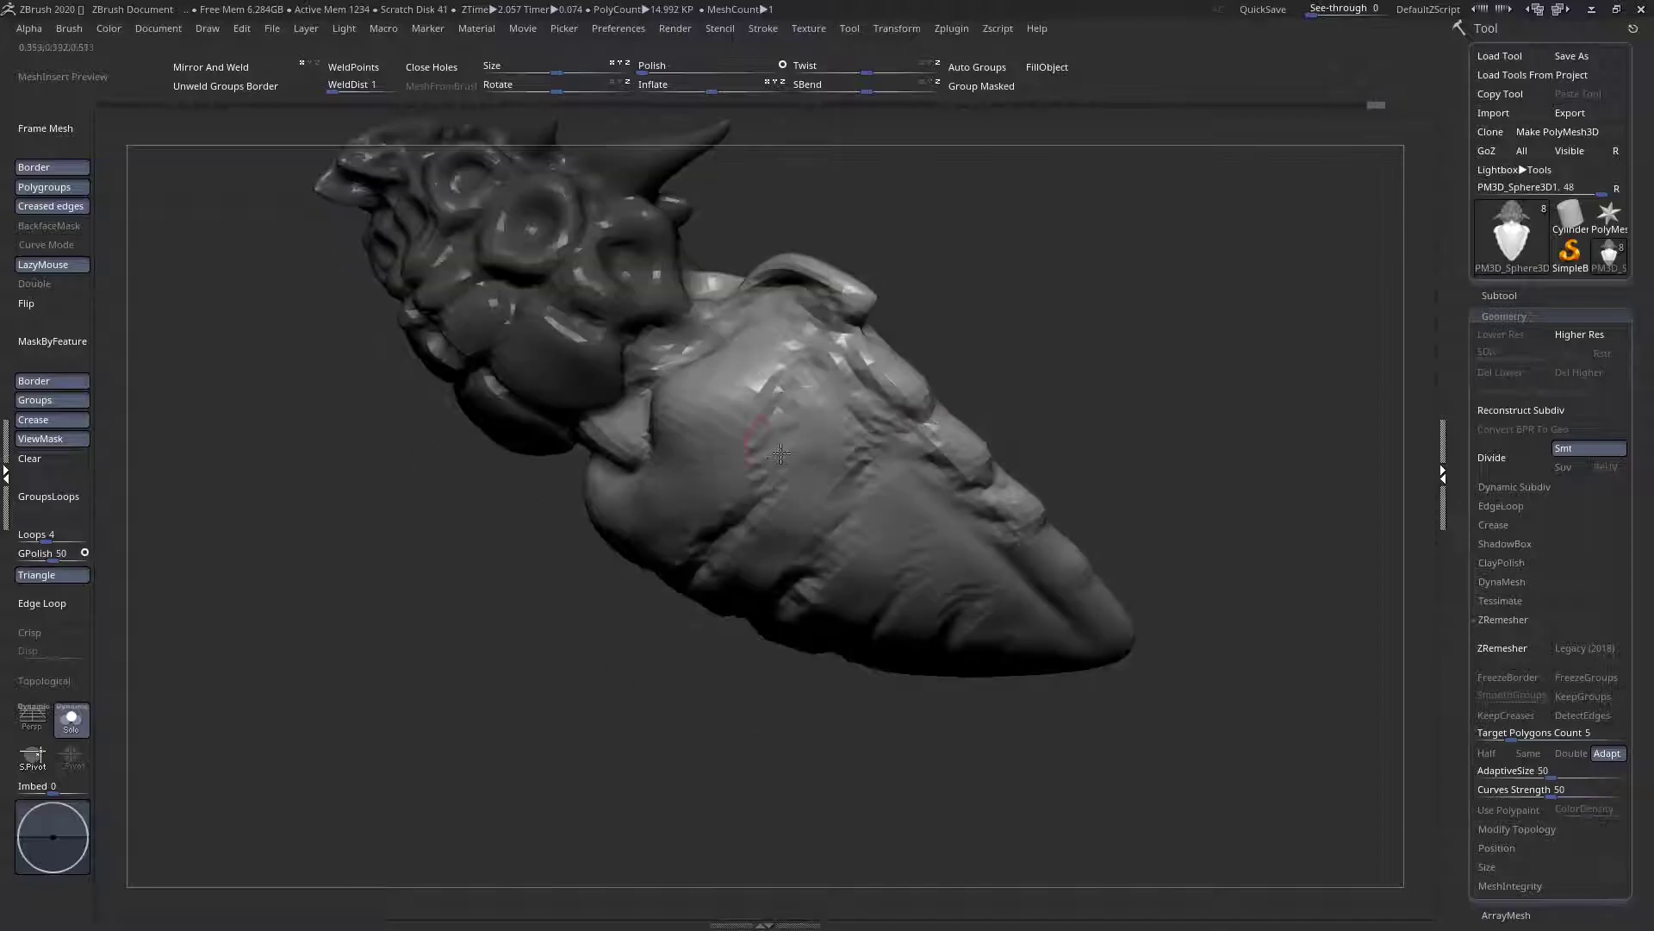
{"action": "right_click_drag", "start_coordinate": [741, 362], "coordinate": [775, 330]}
Switch to the ClayBuildup brush and build a ridged spine with side bands along the abdomen's upper surface
{"action": "key", "text": "space"}
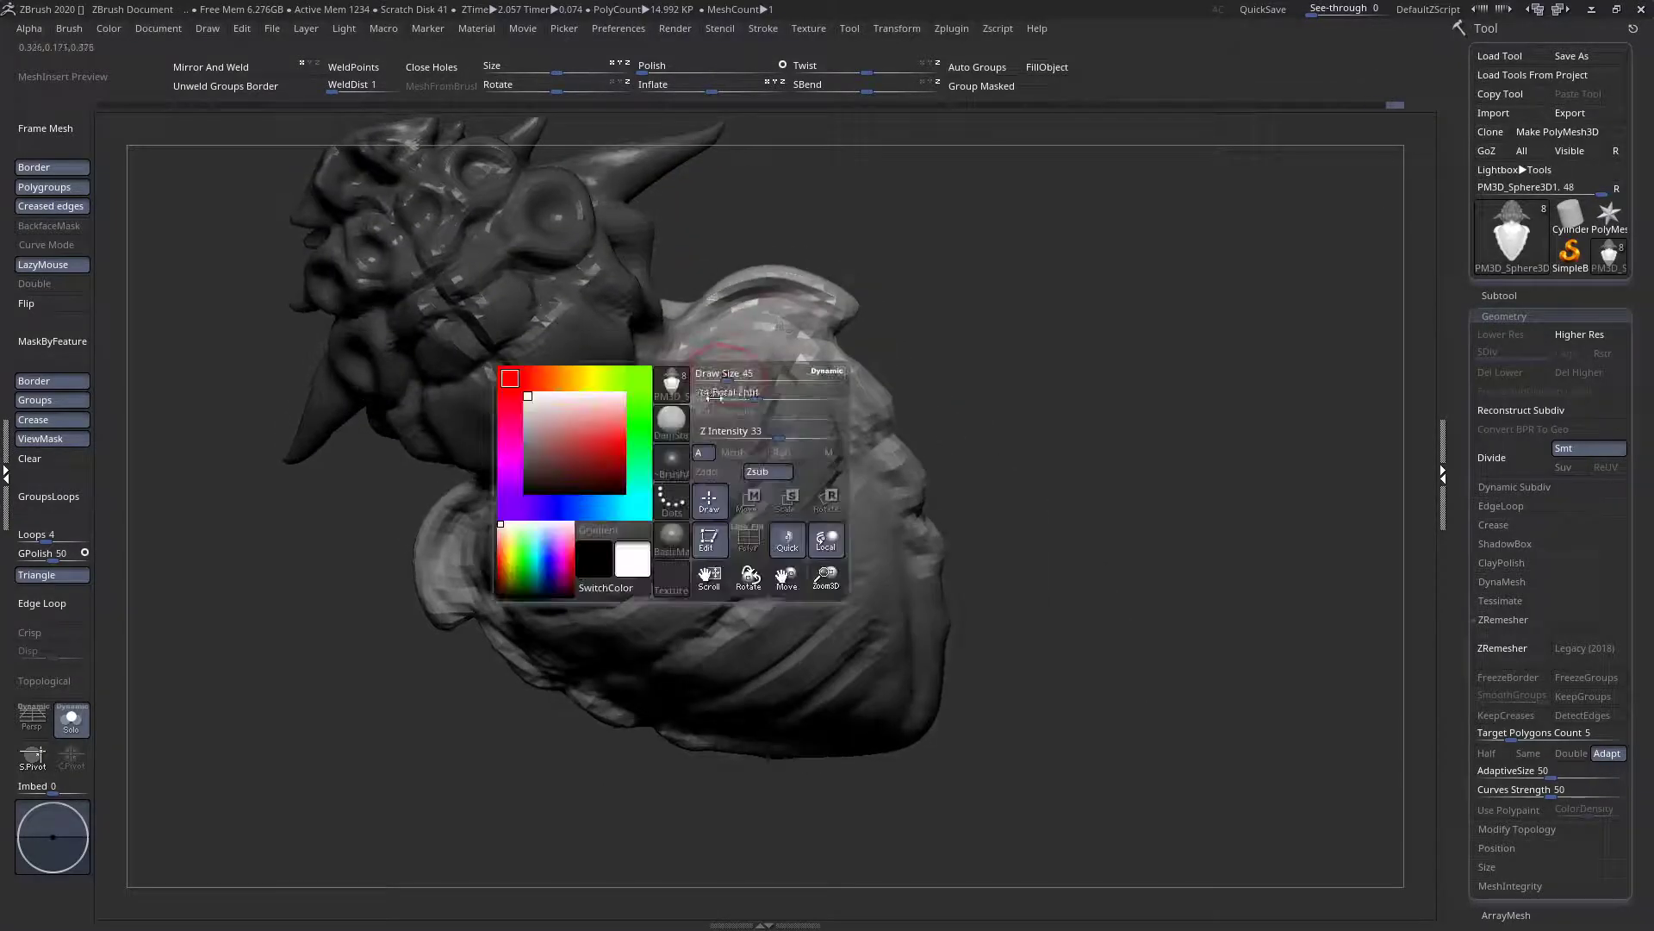
{"action": "left_click", "coordinate": [677, 426]}
{"action": "key", "text": "c"}
{"action": "key", "text": "b"}
{"action": "mouse_move", "coordinate": [915, 509]}
{"action": "right_mouse_down"}
{"action": "mouse_move", "coordinate": [853, 517]}
{"action": "mouse_move", "coordinate": [774, 459]}
{"action": "mouse_move", "coordinate": [857, 413]}
{"action": "mouse_move", "coordinate": [844, 542]}
{"action": "right_mouse_up"}
{"action": "right_click", "coordinate": [861, 412]}
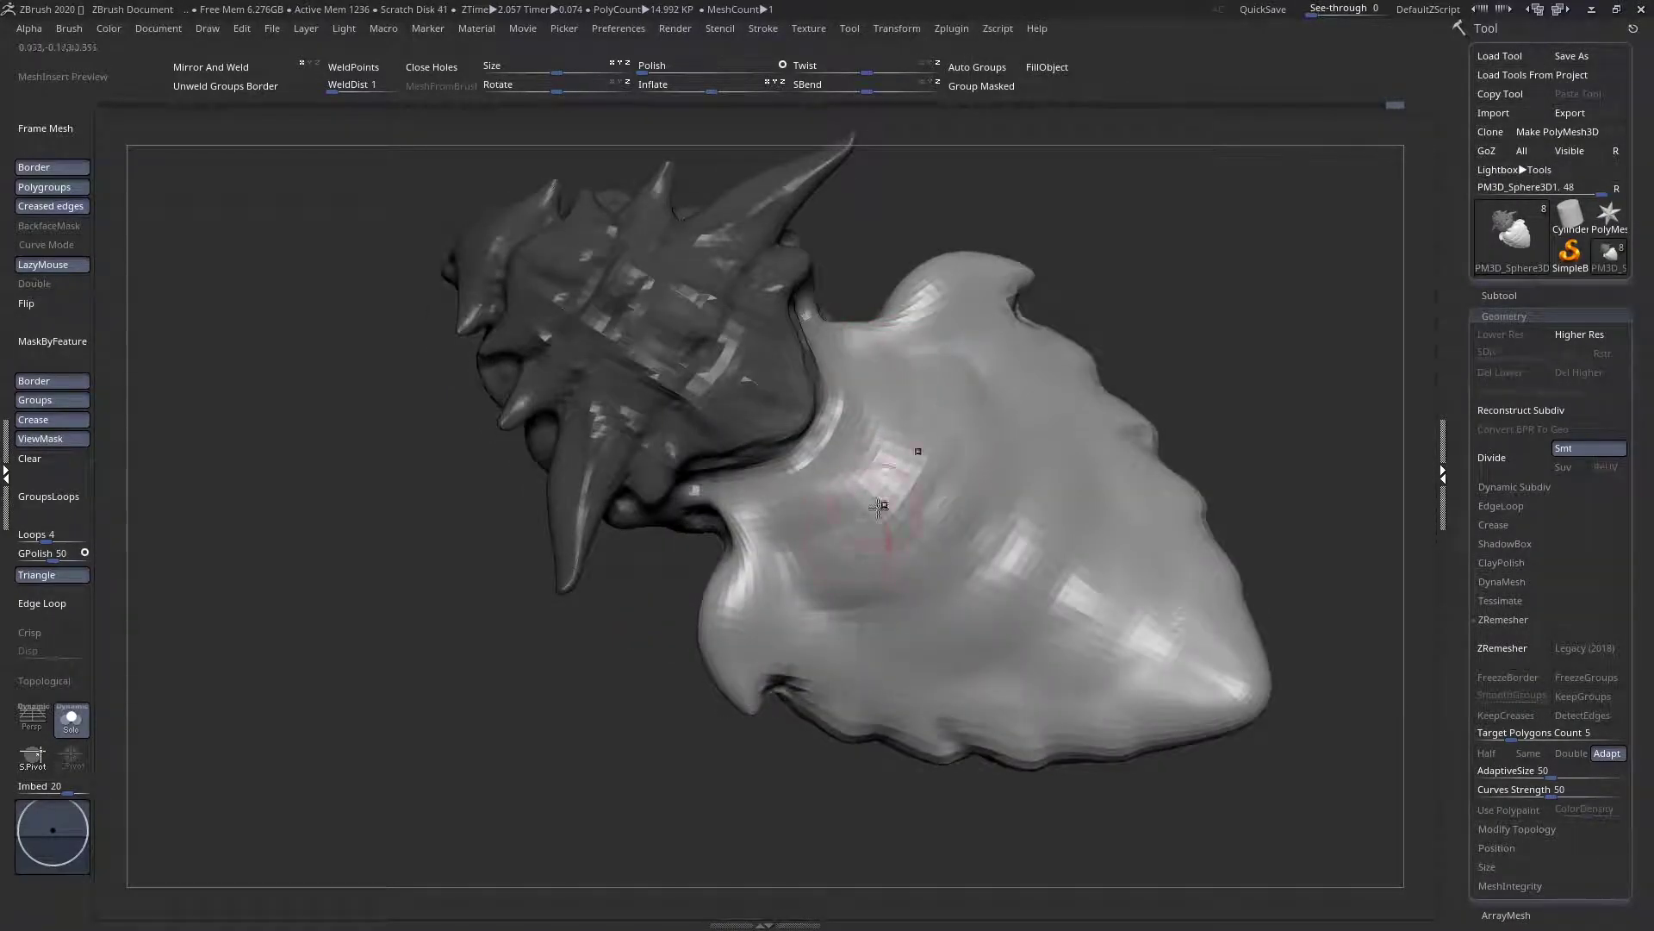
{"action": "mouse_move", "coordinate": [1064, 562]}
{"action": "left_mouse_down"}
{"action": "mouse_move", "coordinate": [1071, 598]}
{"action": "mouse_move", "coordinate": [1163, 621]}
{"action": "mouse_move", "coordinate": [1183, 671]}
{"action": "mouse_move", "coordinate": [1034, 528]}
{"action": "left_mouse_up"}
{"action": "left_click_drag", "start_coordinate": [997, 508], "coordinate": [967, 536]}
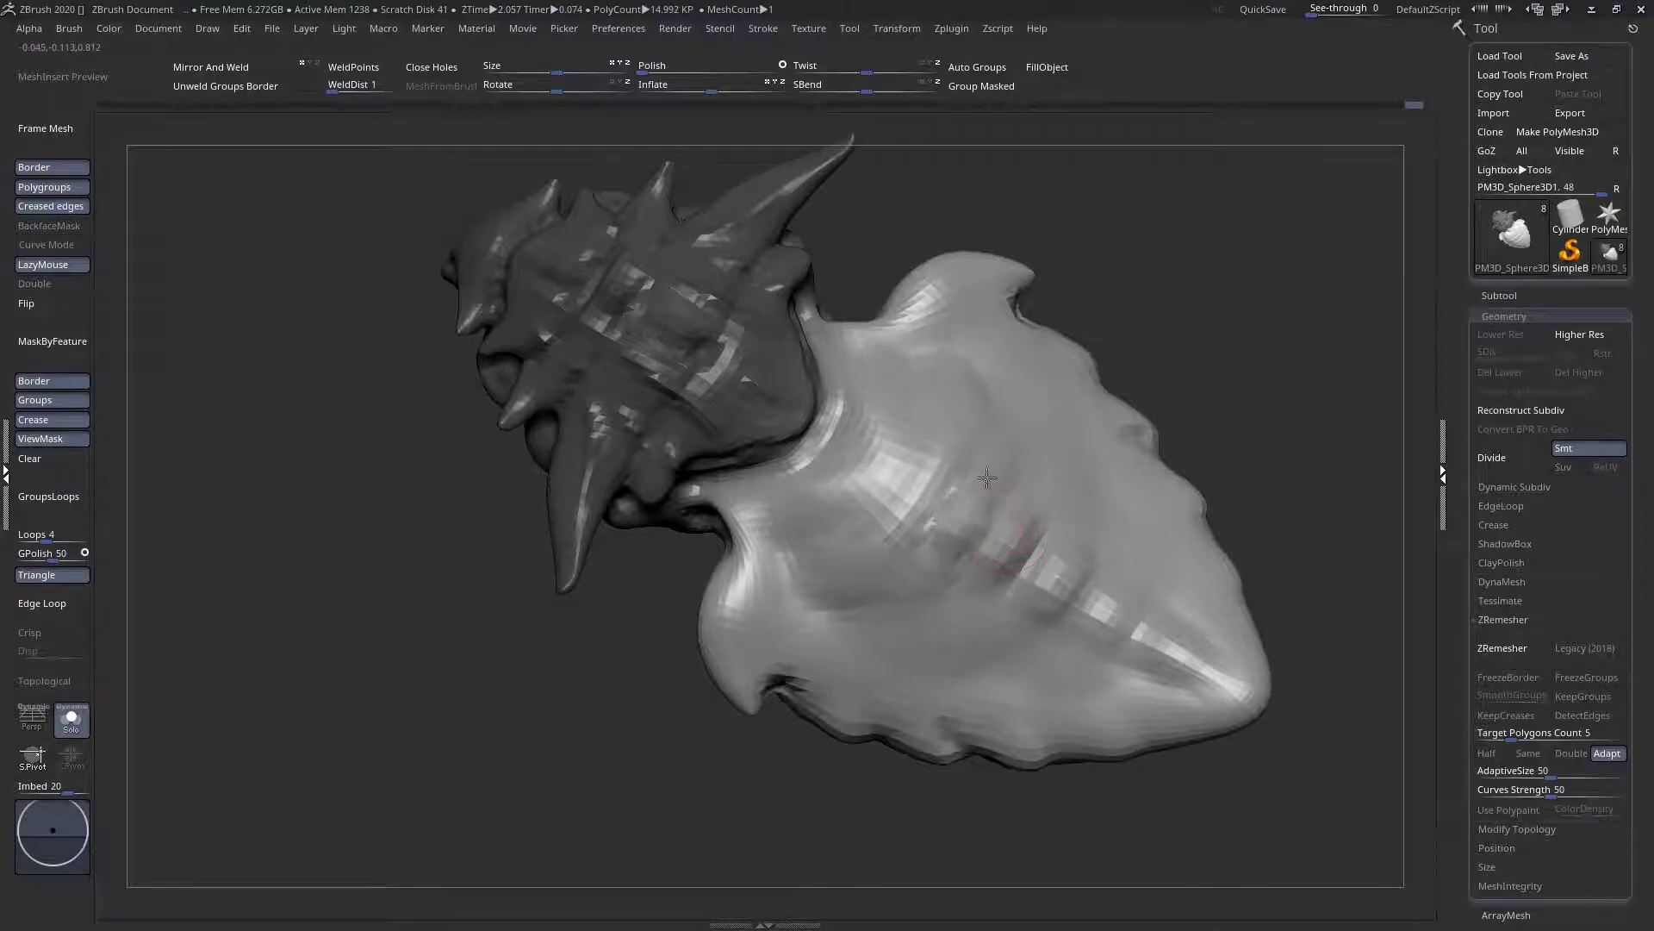
{"action": "mouse_move", "coordinate": [887, 480]}
{"action": "left_mouse_down"}
{"action": "mouse_move", "coordinate": [885, 448]}
{"action": "mouse_move", "coordinate": [881, 468]}
{"action": "left_mouse_up"}
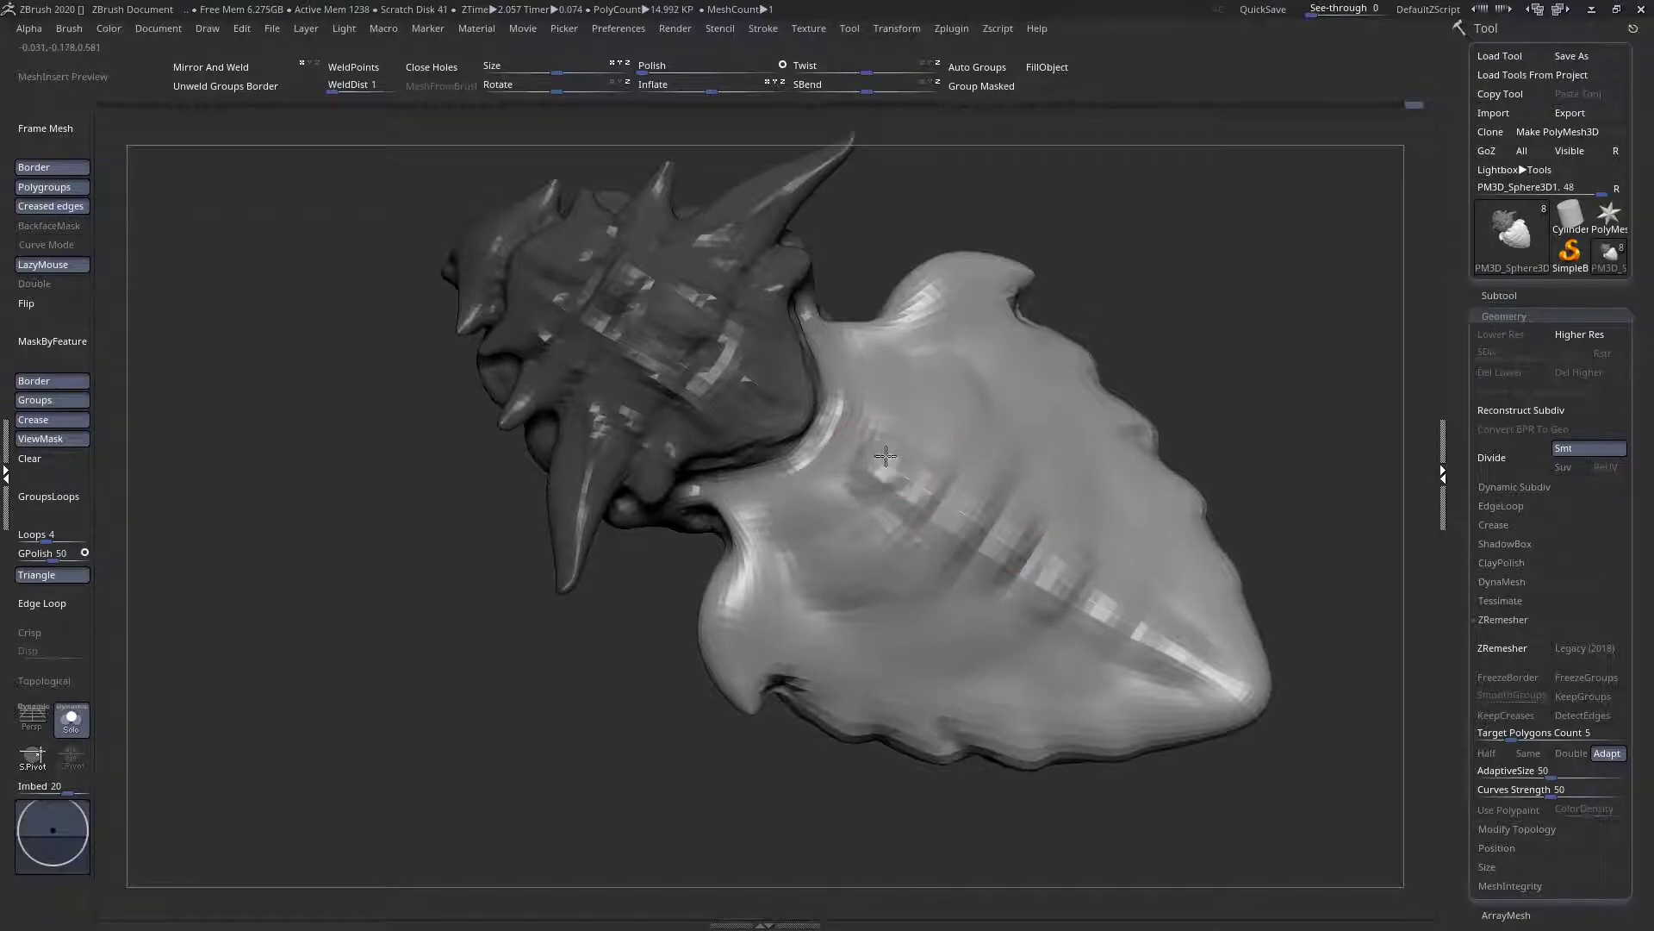
{"action": "right_click_drag", "start_coordinate": [876, 413], "coordinate": [840, 448]}
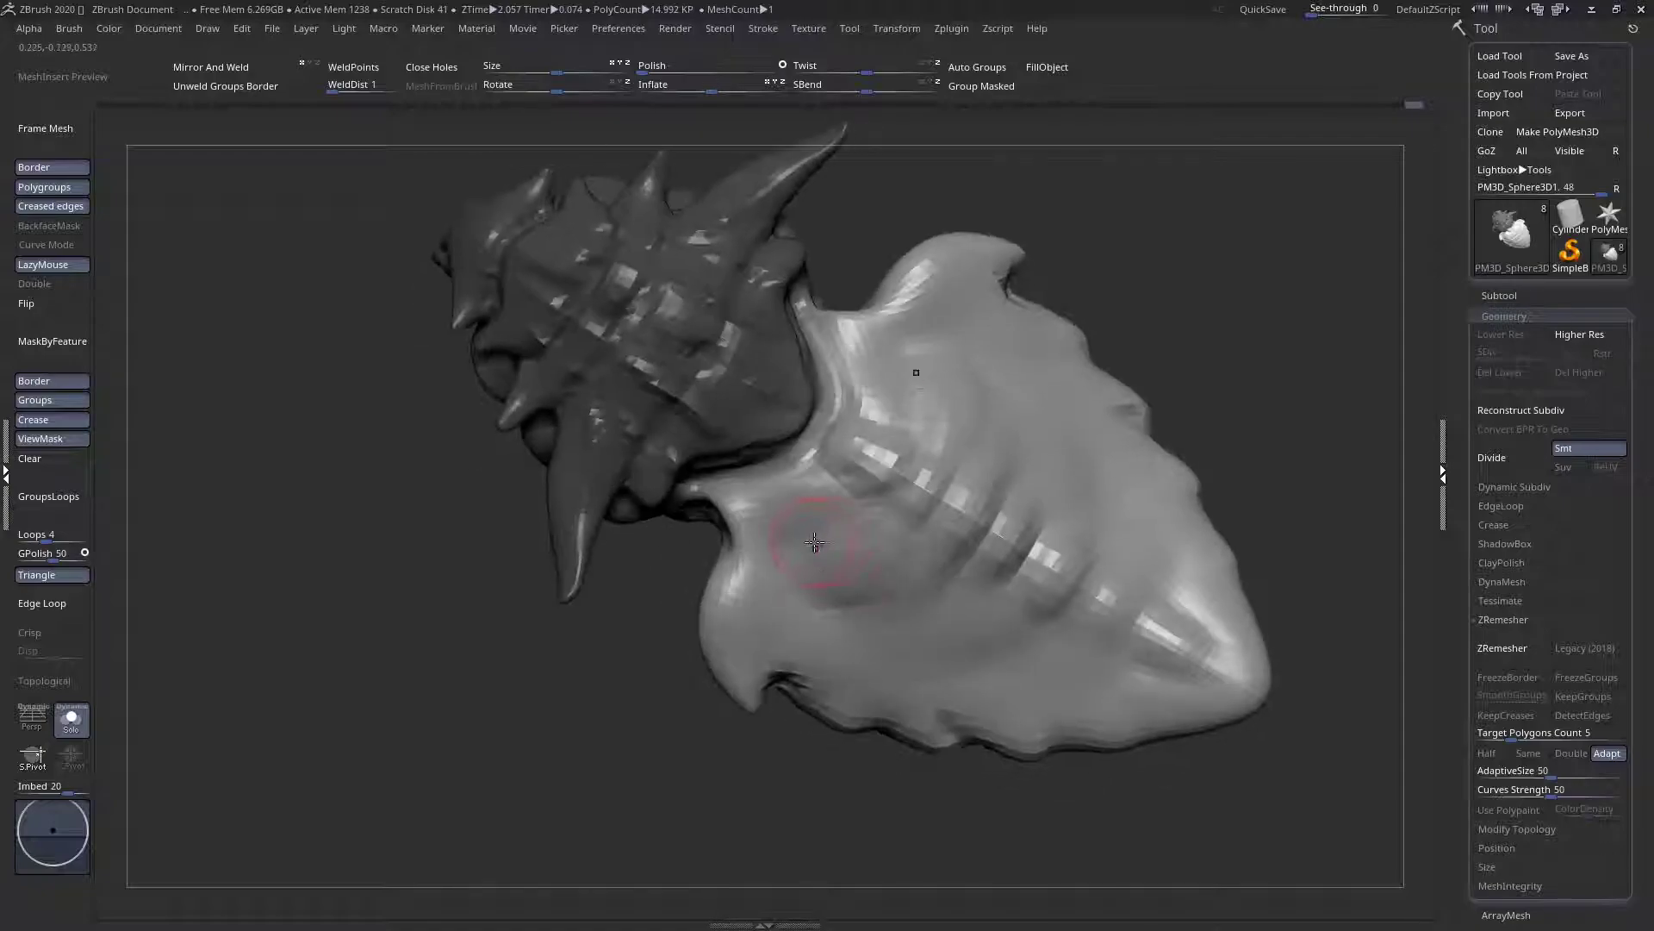
{"action": "right_click", "coordinate": [806, 464]}
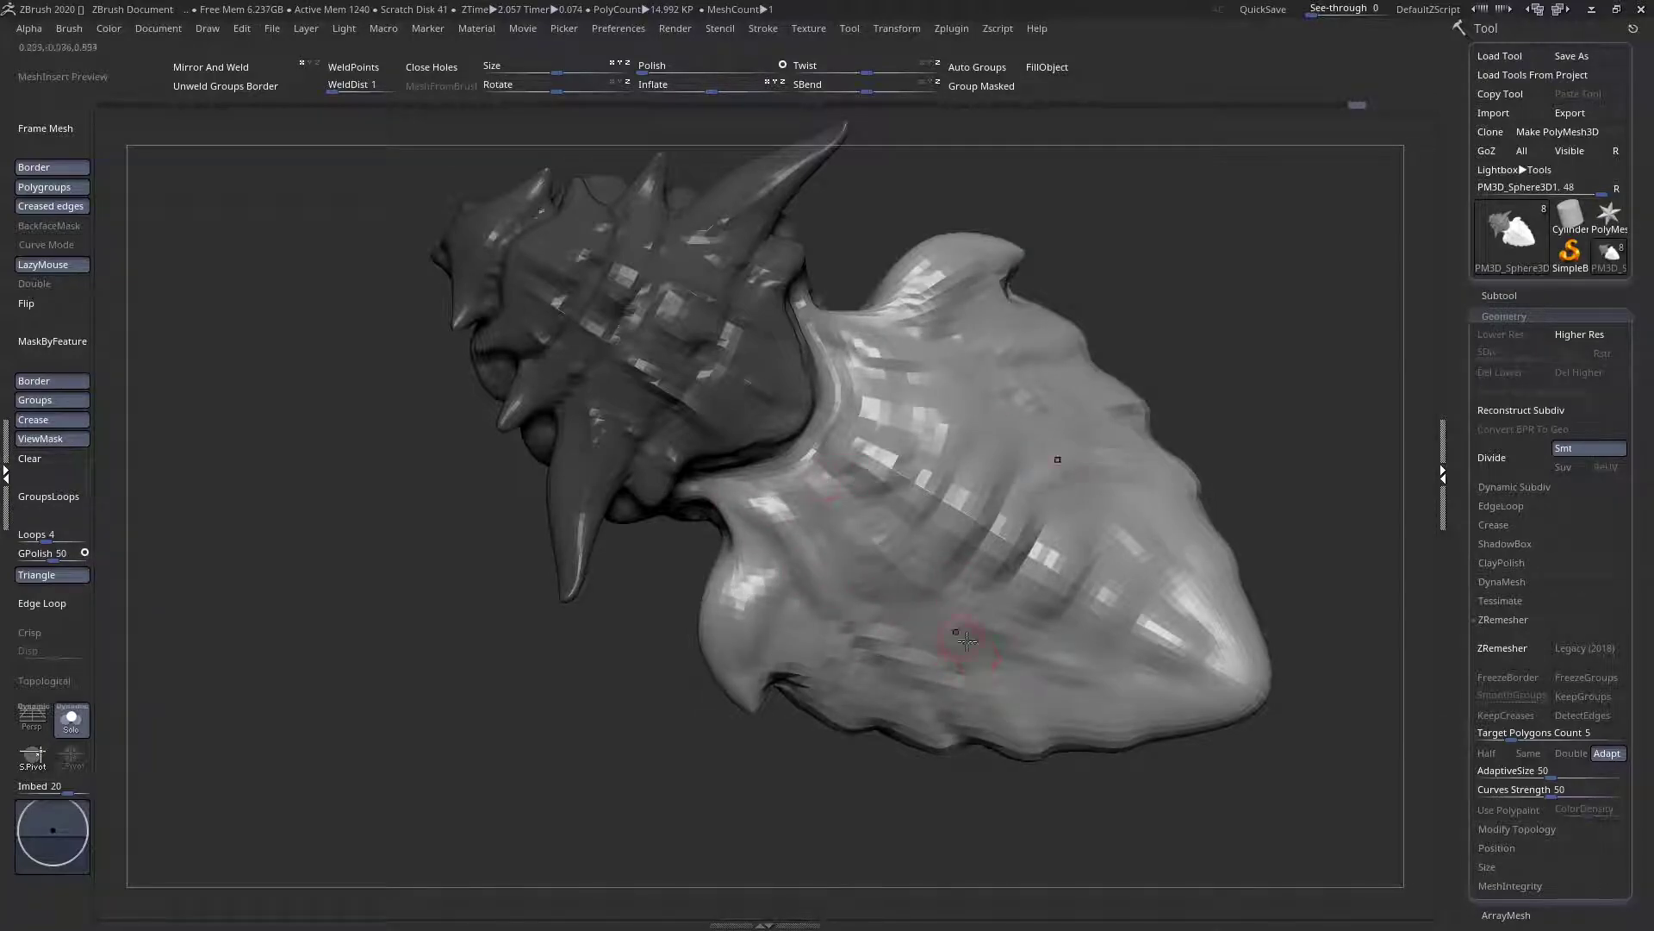
Clear the mask from the body and check it by briefly toggling Solo
{"action": "right_click_drag", "start_coordinate": [629, 365], "coordinate": [586, 642]}
{"action": "left_click", "coordinate": [44, 460]}
{"action": "right_click_drag", "start_coordinate": [775, 487], "coordinate": [769, 440], "text": "ctrl"}
{"action": "right_click_drag", "start_coordinate": [770, 439], "coordinate": [676, 465]}
{"action": "right_click_drag", "start_coordinate": [676, 465], "coordinate": [734, 509], "text": "ctrl"}
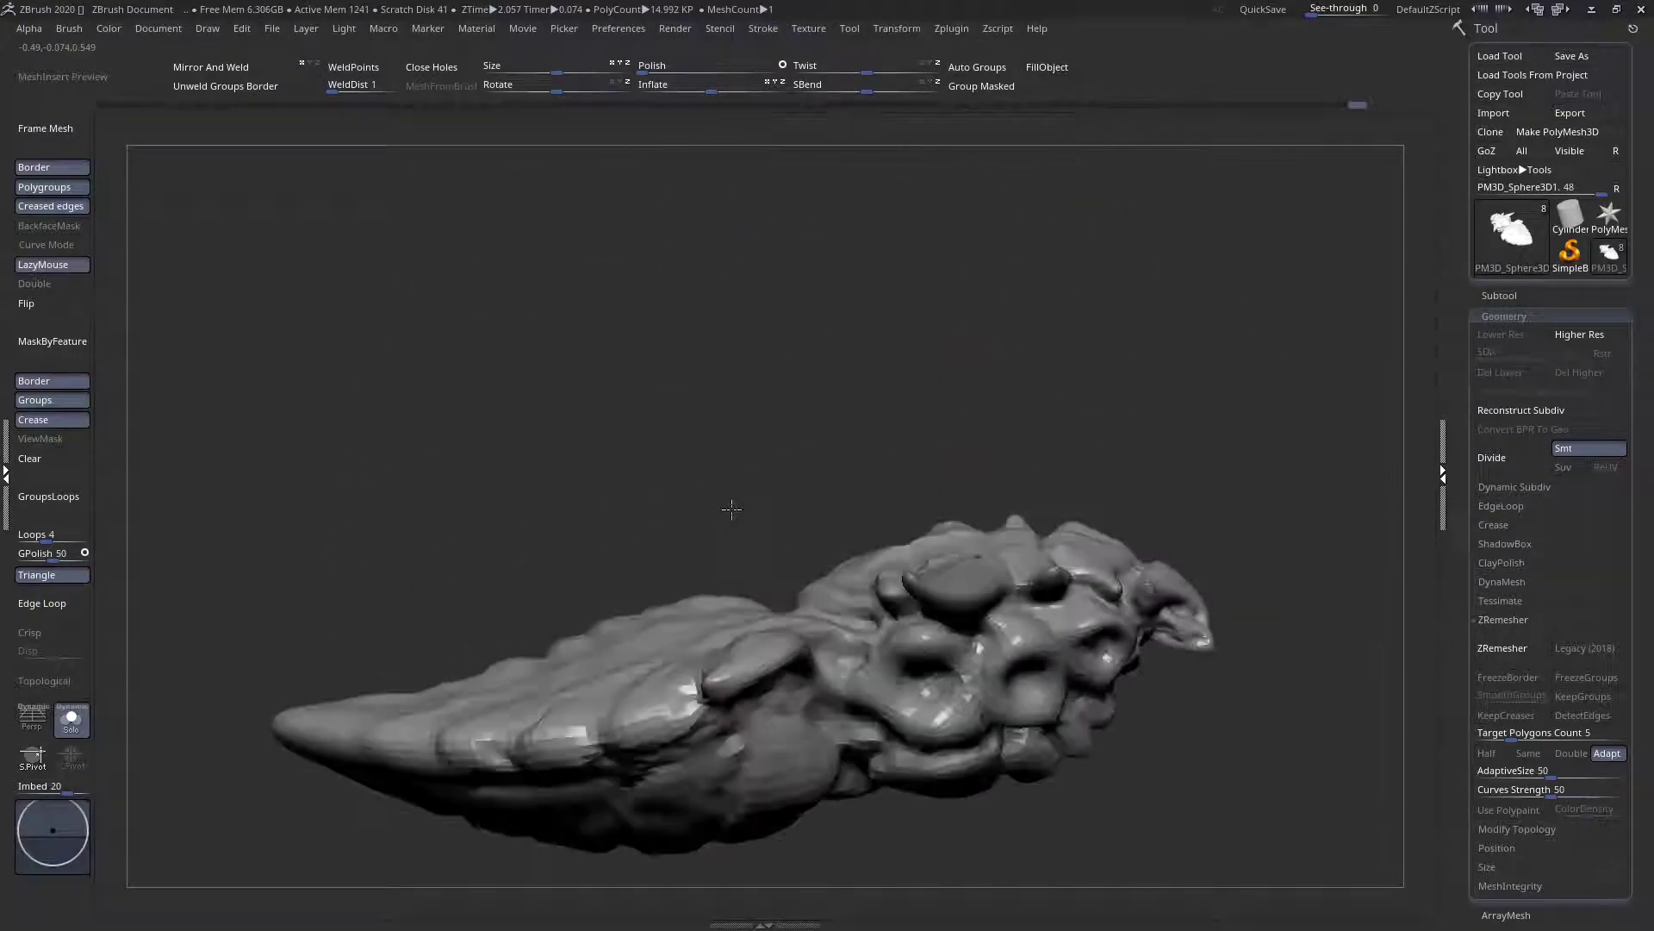
{"action": "right_click_drag", "start_coordinate": [650, 368], "coordinate": [622, 302], "text": "ctrl"}
{"action": "left_click", "coordinate": [73, 735]}
{"action": "left_click", "coordinate": [72, 735]}
Set the current colour to a dark, muted reddish grey for the model
{"action": "right_click_drag", "start_coordinate": [349, 632], "coordinate": [732, 602]}
{"action": "right_click_drag", "start_coordinate": [733, 603], "coordinate": [713, 701], "text": "ctrl"}
{"action": "key", "text": "space"}
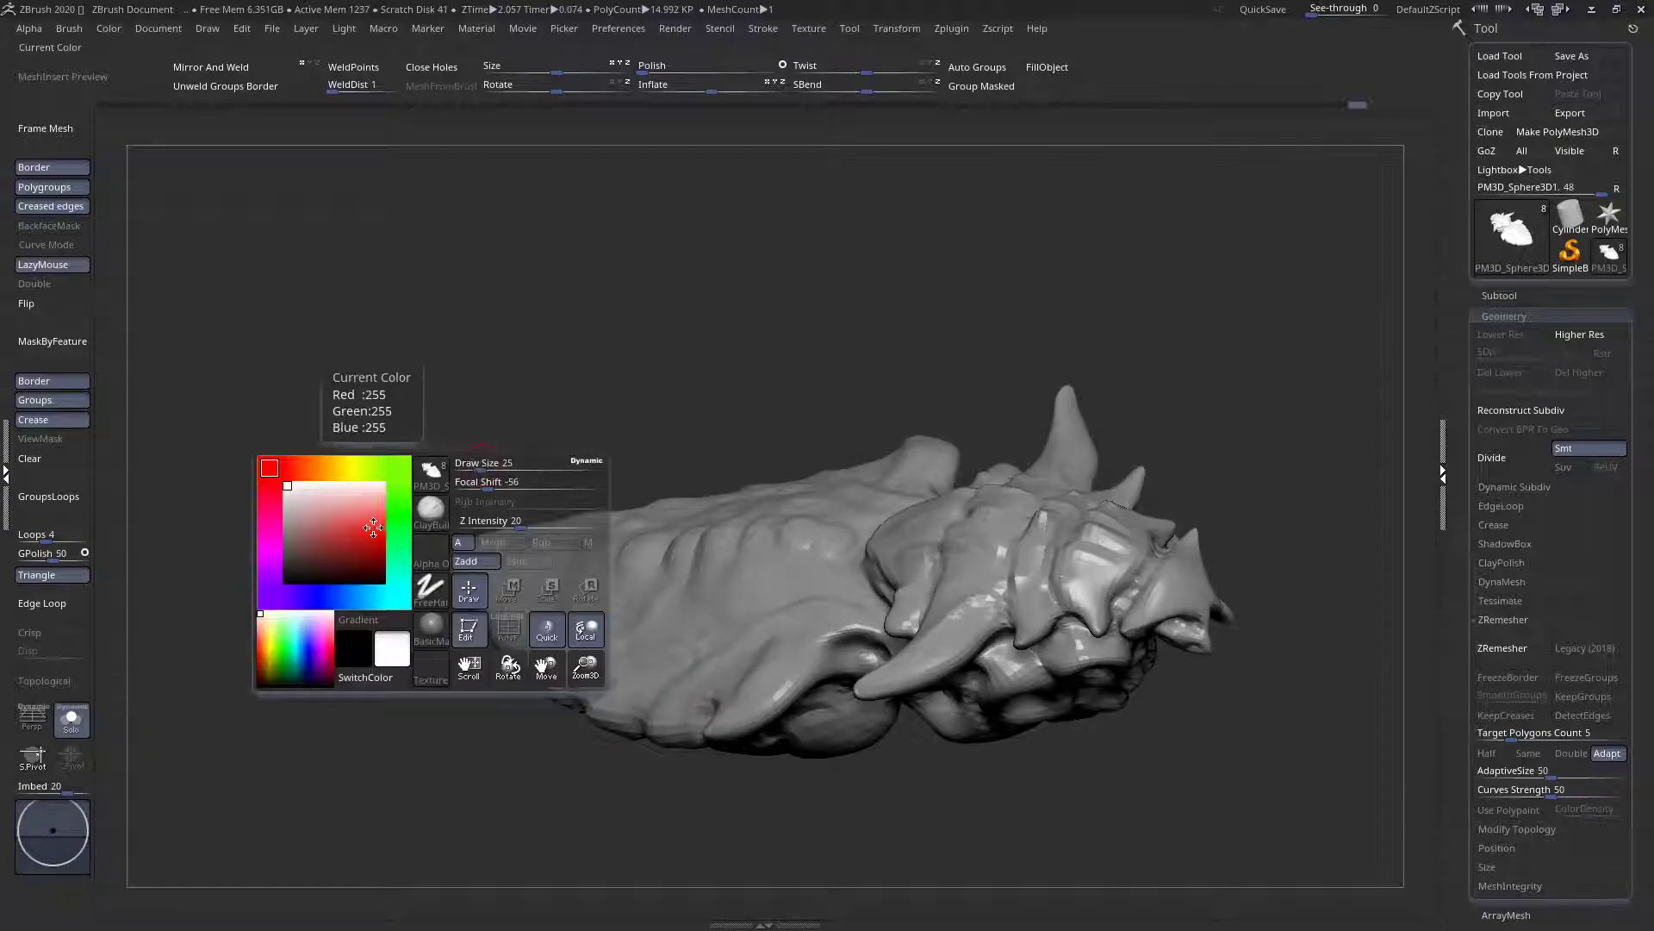
{"action": "left_click", "coordinate": [291, 534]}
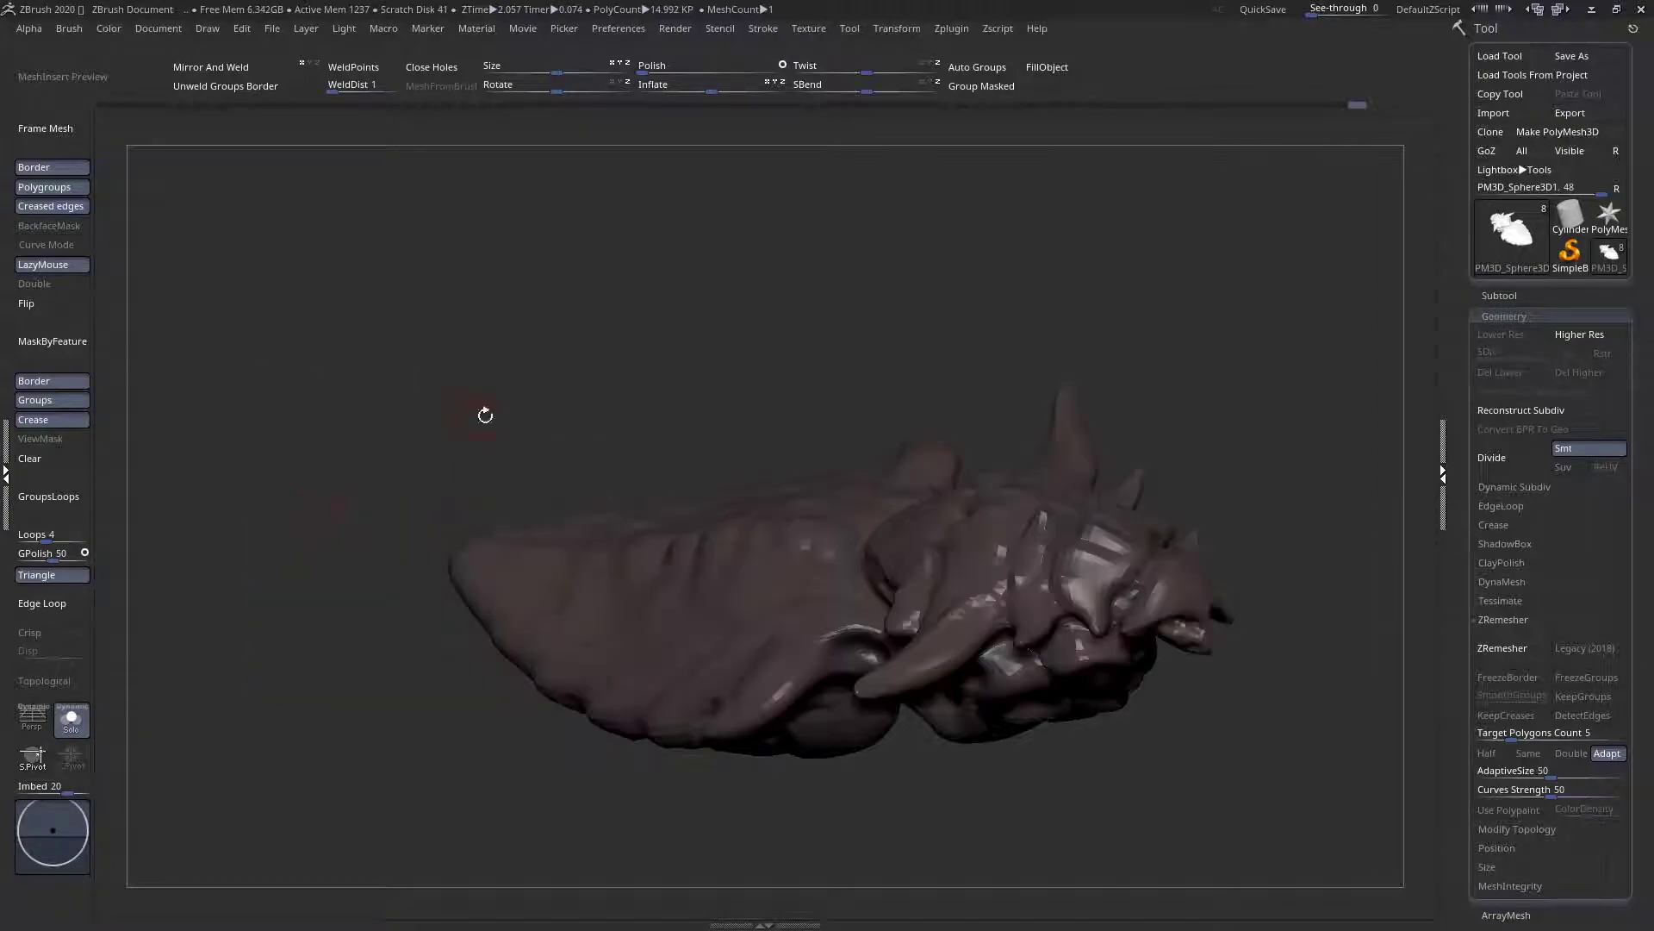
Shift the current colour to a muted yellow hue and lighten it to a pale grey, RGB 214, 212, 202
{"action": "key", "text": "space"}
{"action": "left_click", "coordinate": [298, 476]}
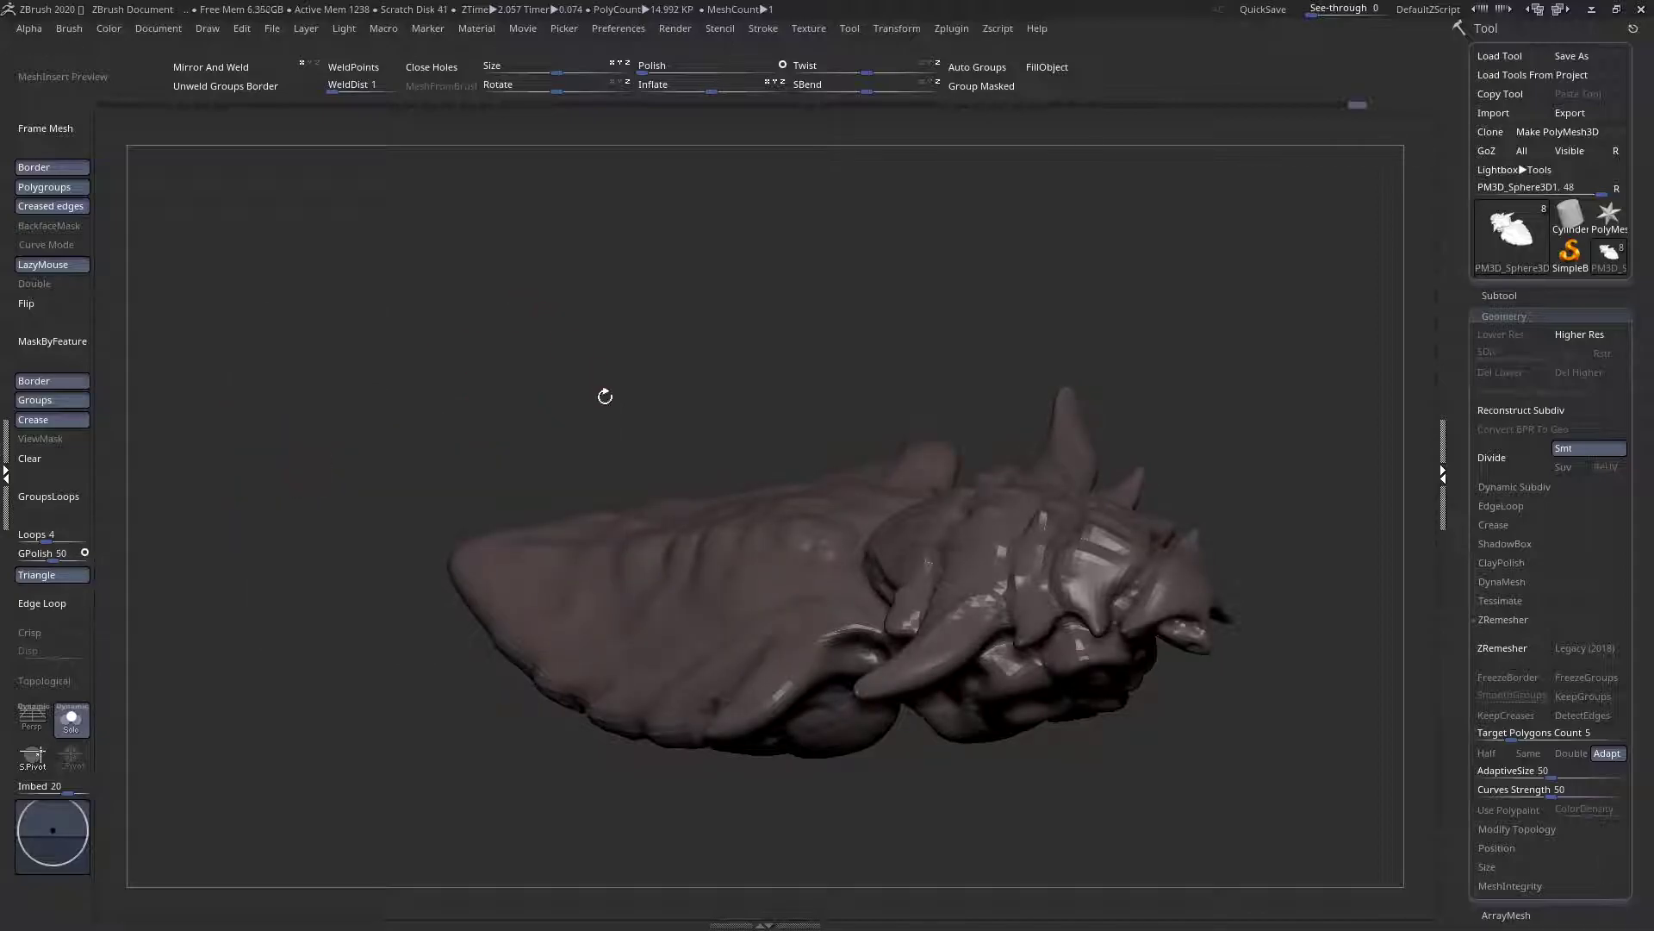
{"action": "key", "text": "space"}
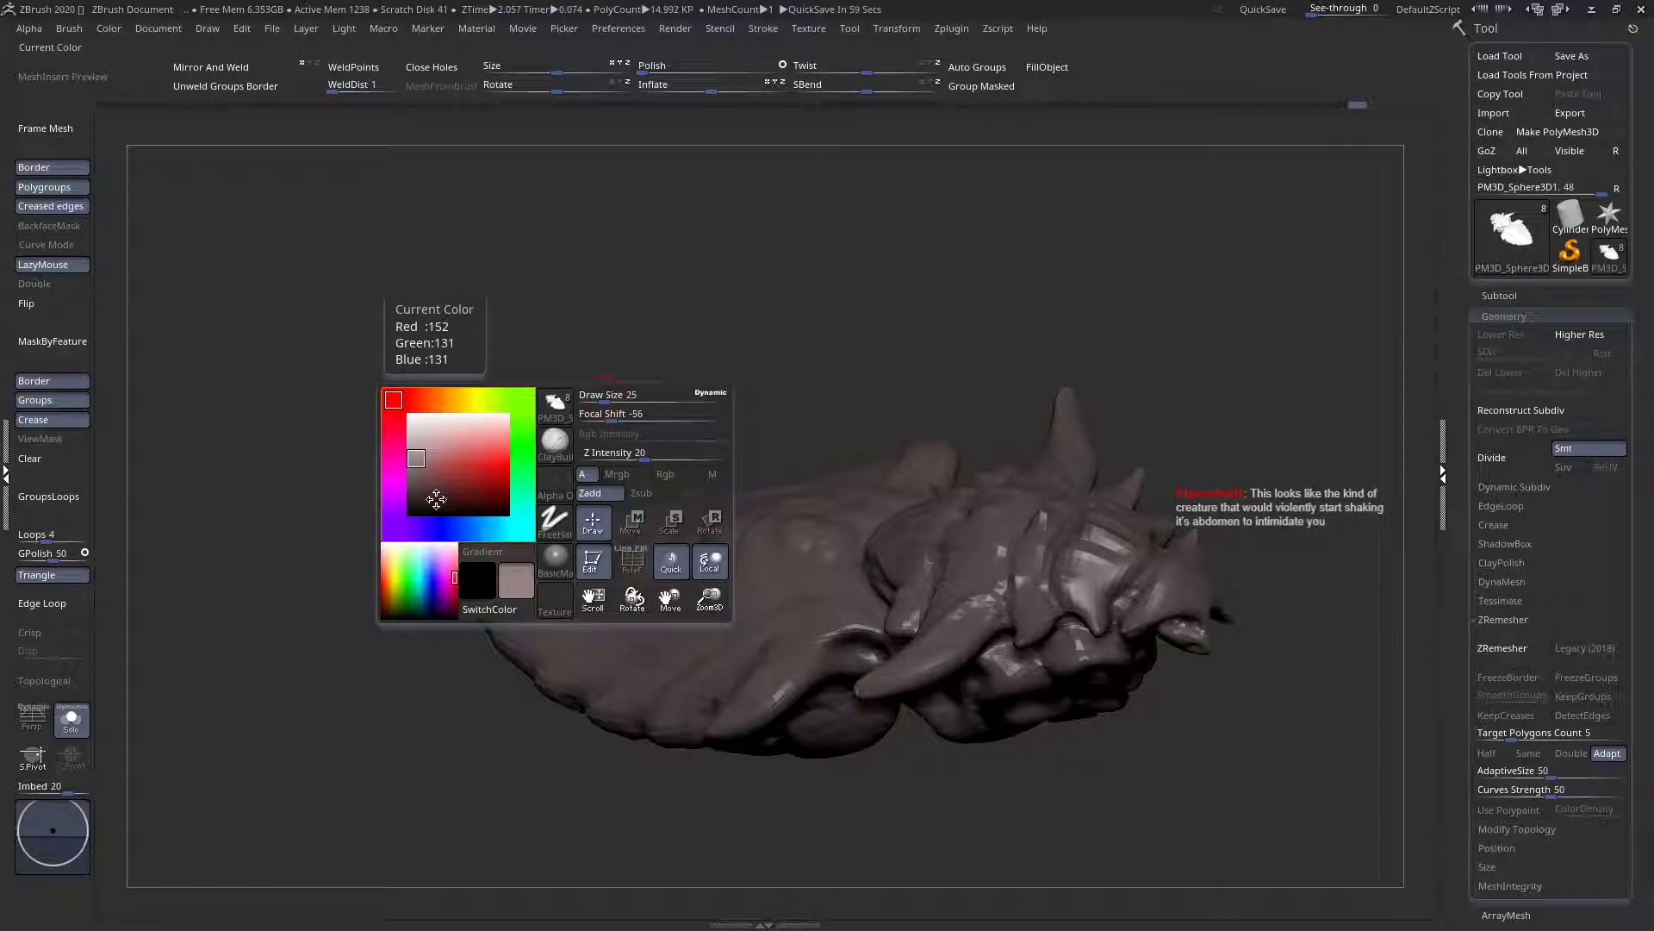
{"action": "left_click", "coordinate": [465, 399]}
{"action": "key", "text": "space"}
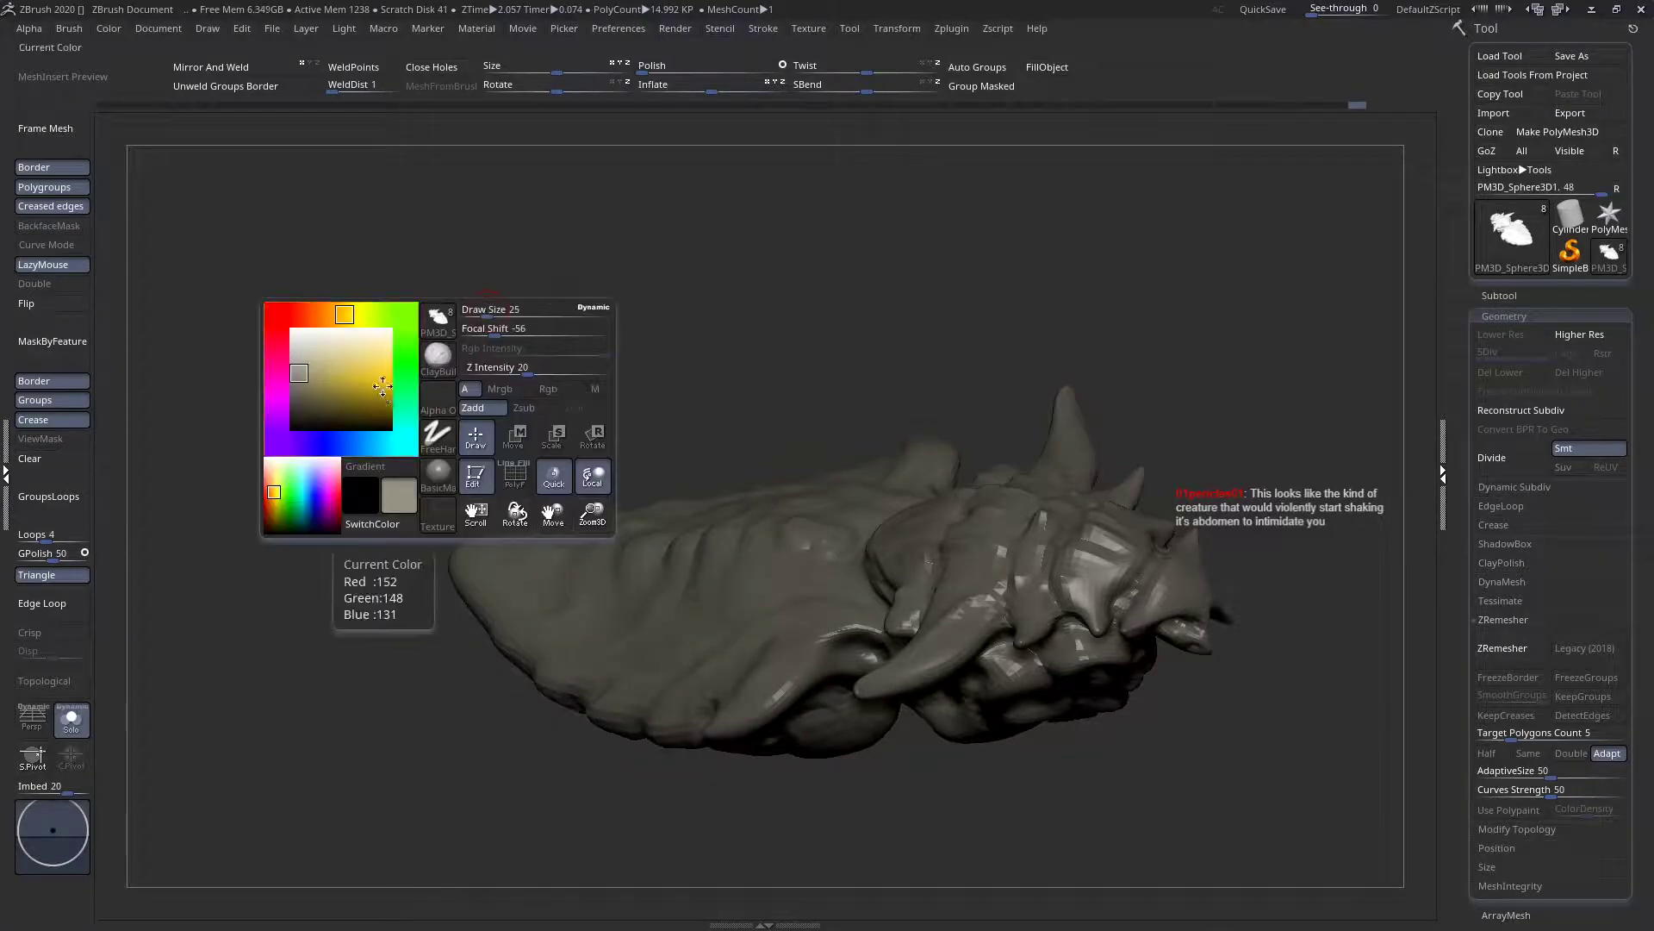
{"action": "left_click", "coordinate": [302, 346]}
Switch the model's material to ToyPlastic and inspect its gloss on the head and abdomen from another angle
{"action": "key", "text": "space"}
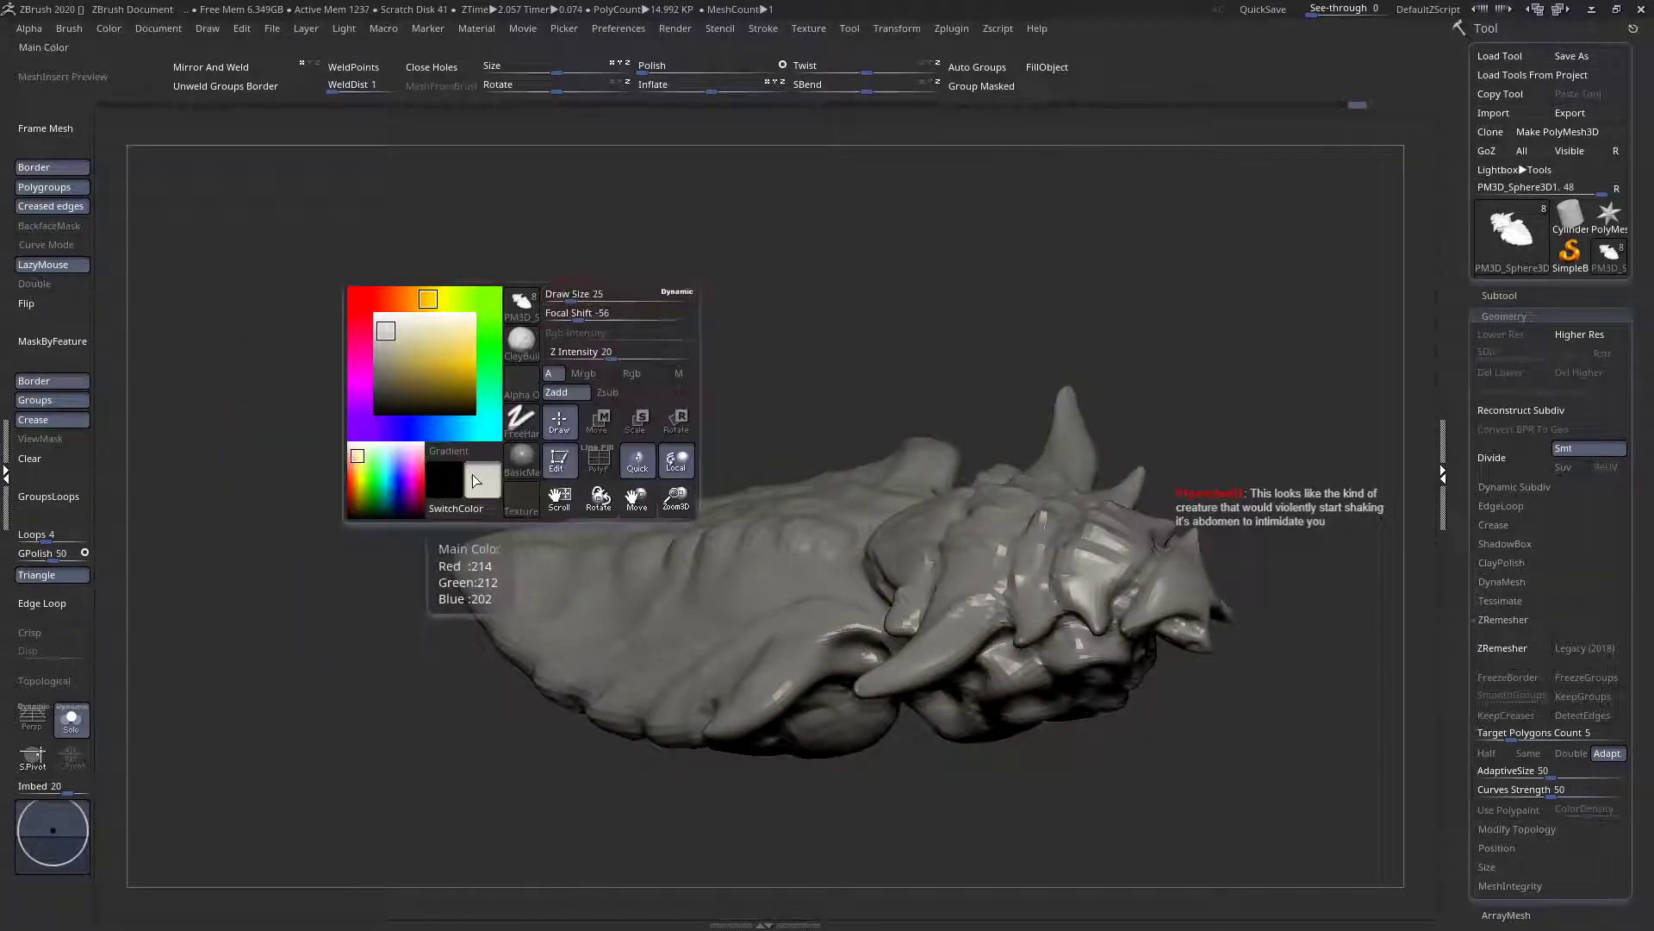
{"action": "left_click", "coordinate": [525, 457]}
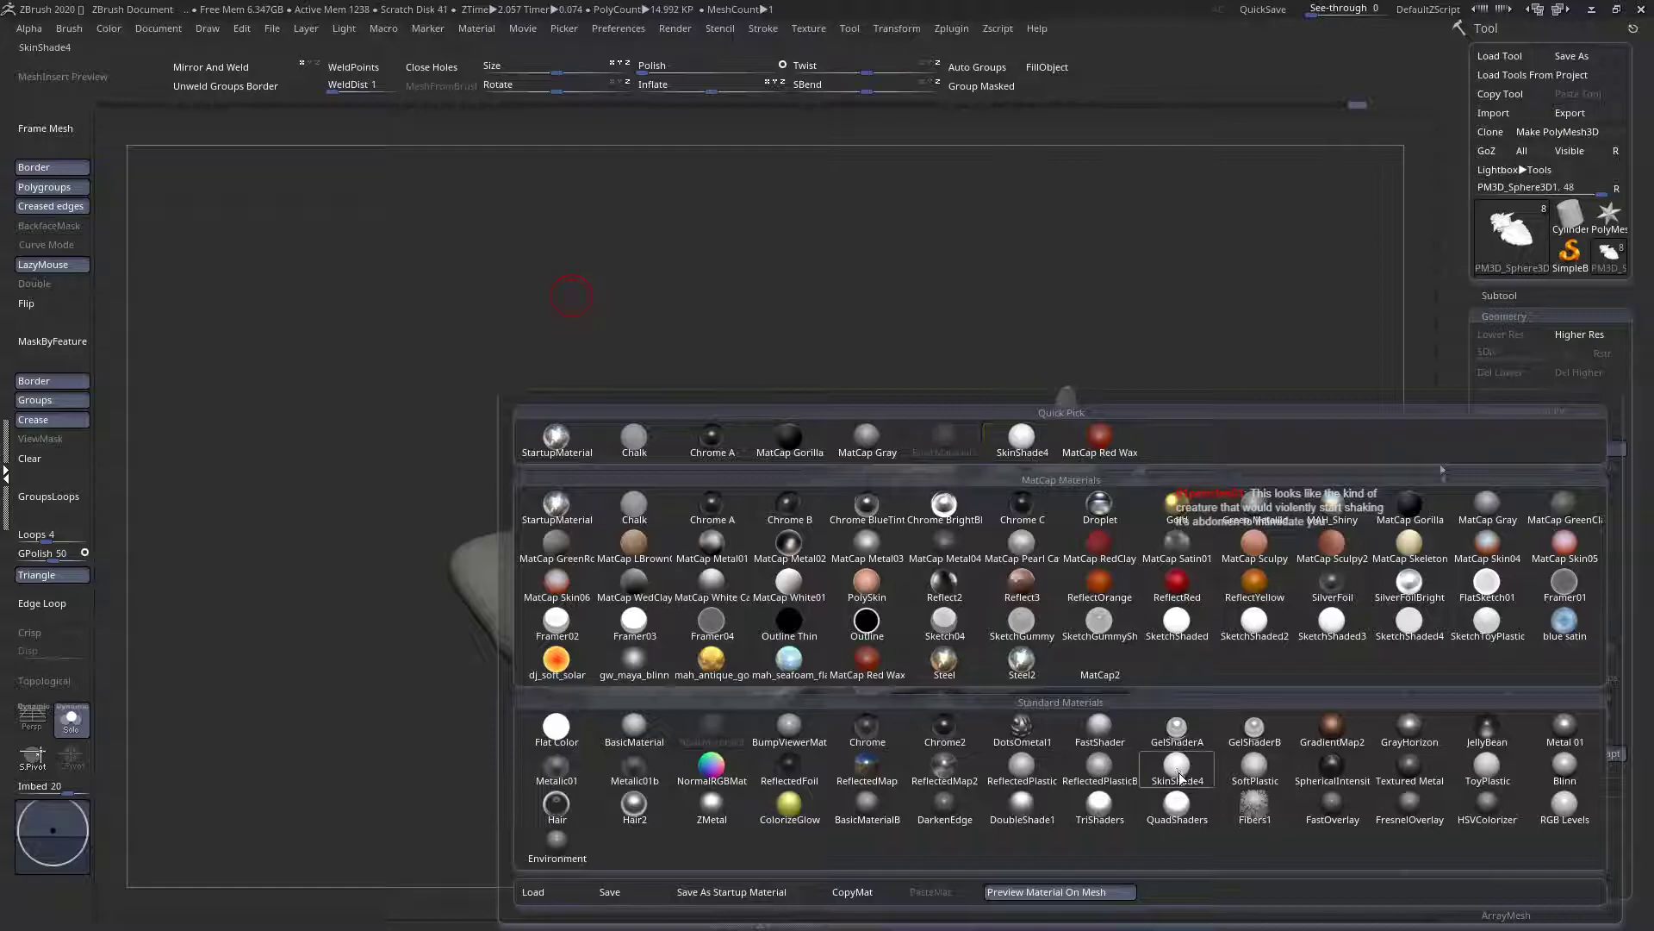
{"action": "mouse_move", "coordinate": [1264, 781]}
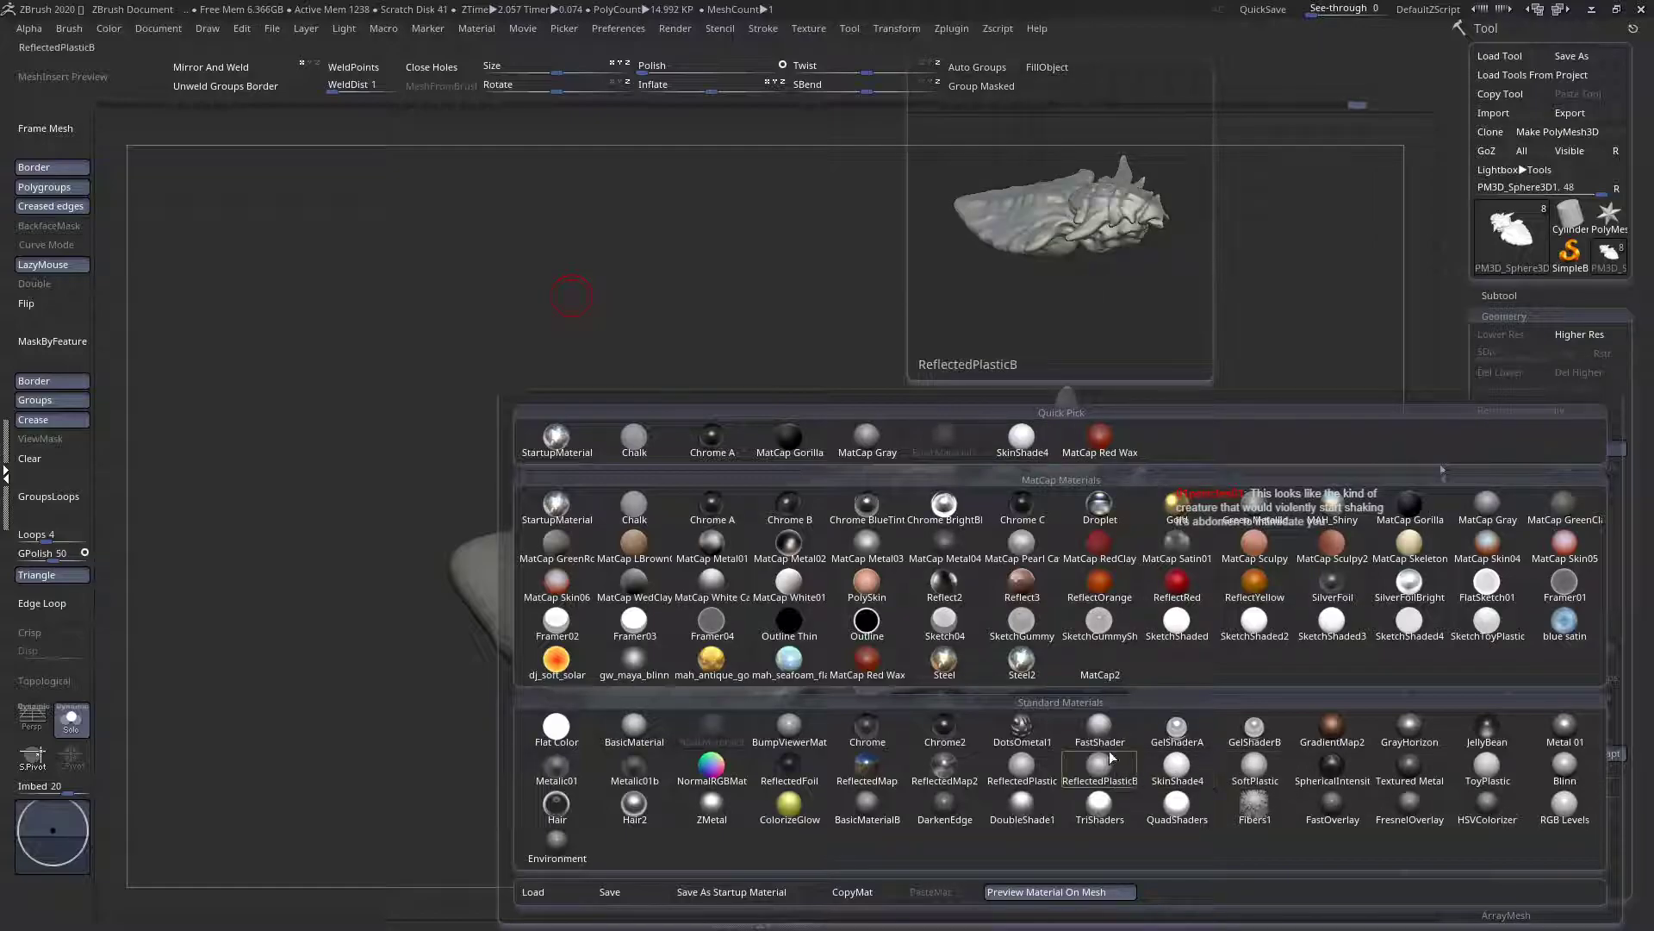
{"action": "left_click", "coordinate": [1488, 793]}
{"action": "key", "text": "space"}
{"action": "left_click_drag", "start_coordinate": [1047, 681], "coordinate": [1092, 689]}
{"action": "right_click_drag", "start_coordinate": [1092, 690], "coordinate": [892, 606], "text": "ctrl"}
{"action": "left_click_drag", "start_coordinate": [892, 605], "coordinate": [705, 380]}
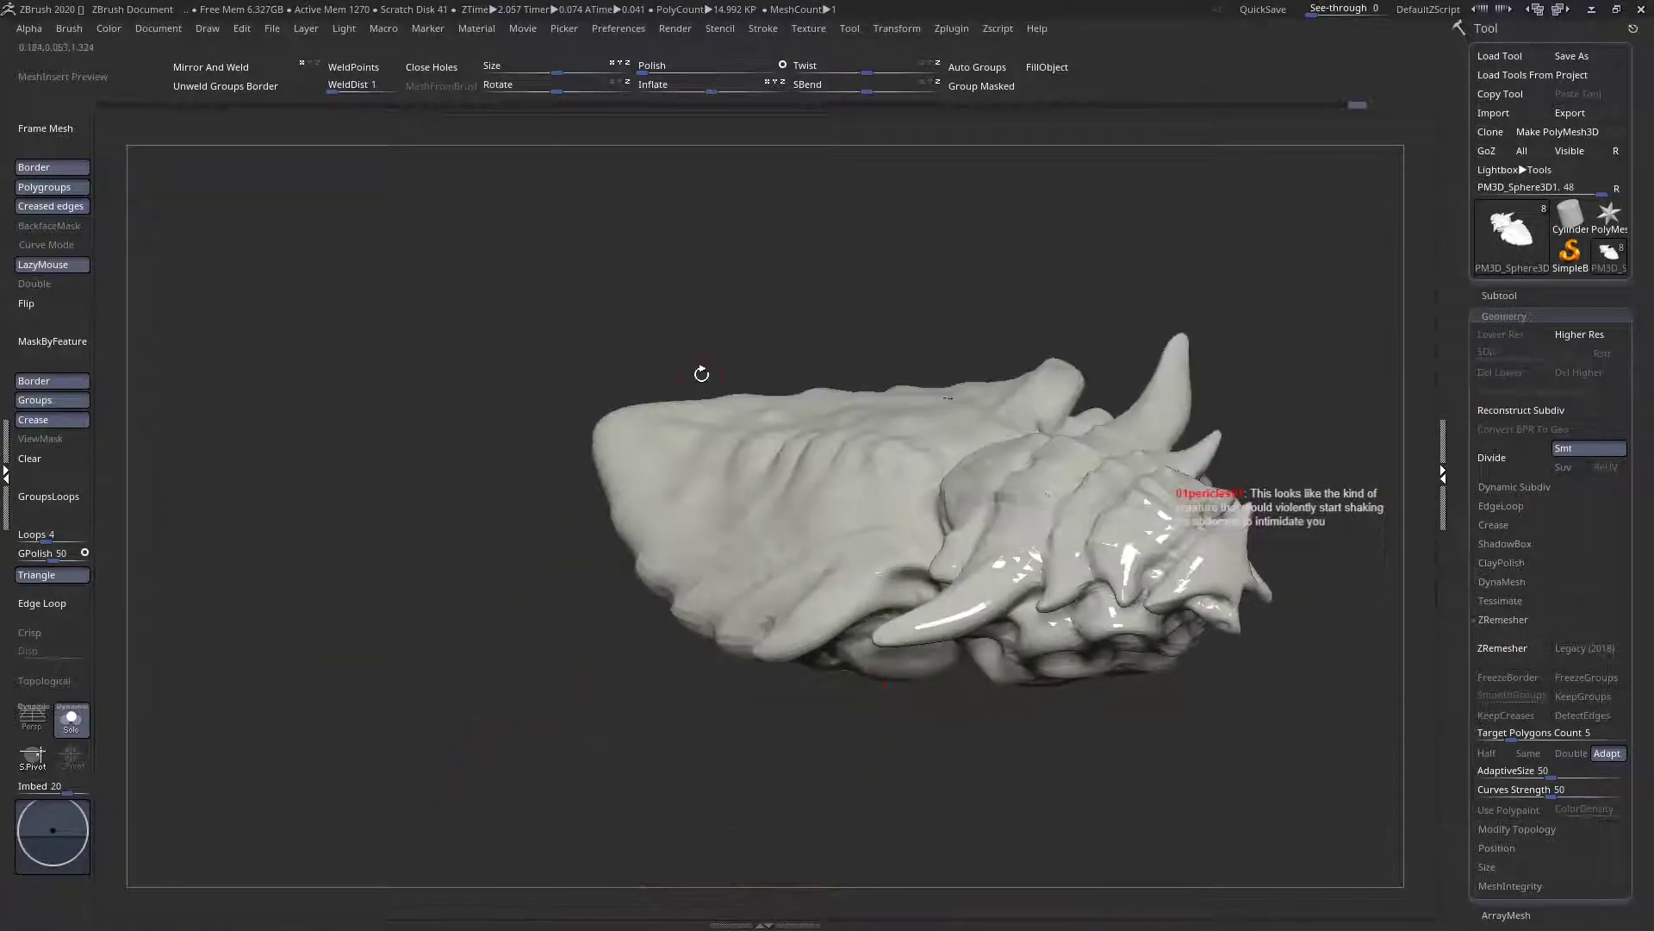
Fine-tune the current colour's brightness and saturation to a muted yellowish grey, RGB 171, 168, 154
{"action": "key", "text": "space"}
{"action": "key", "text": "space"}
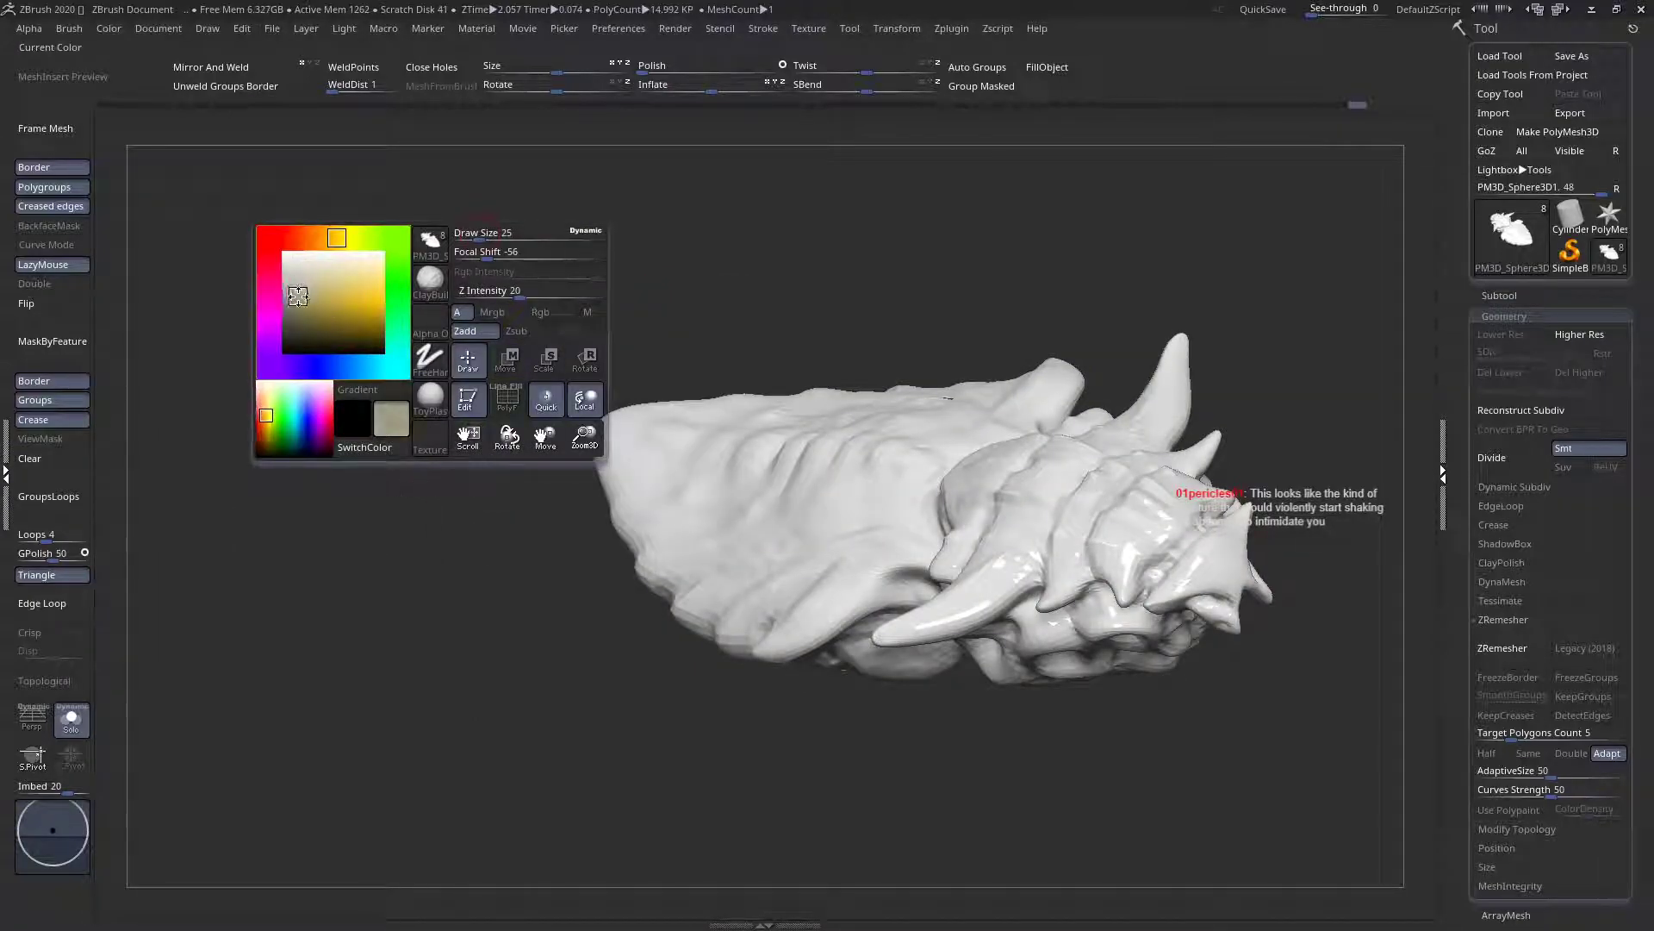
{"action": "left_click_drag", "start_coordinate": [297, 295], "coordinate": [295, 285]}
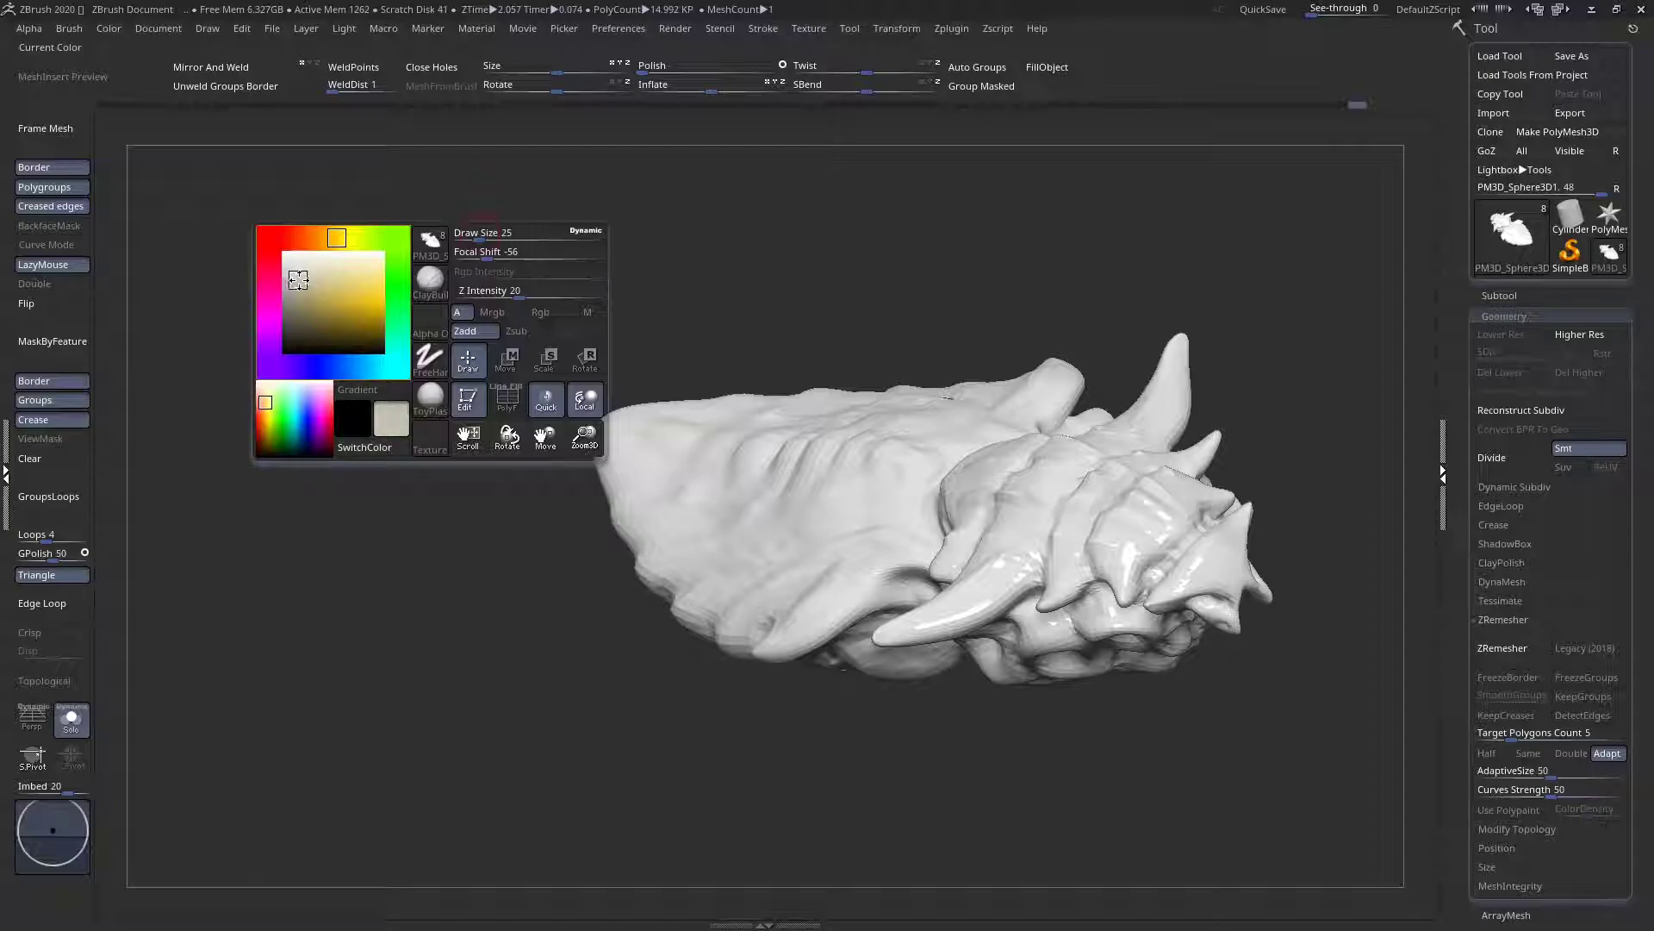
{"action": "left_click_drag", "start_coordinate": [402, 299], "coordinate": [569, 280]}
{"action": "key", "text": "space"}
{"action": "left_click_drag", "start_coordinate": [387, 320], "coordinate": [388, 314]}
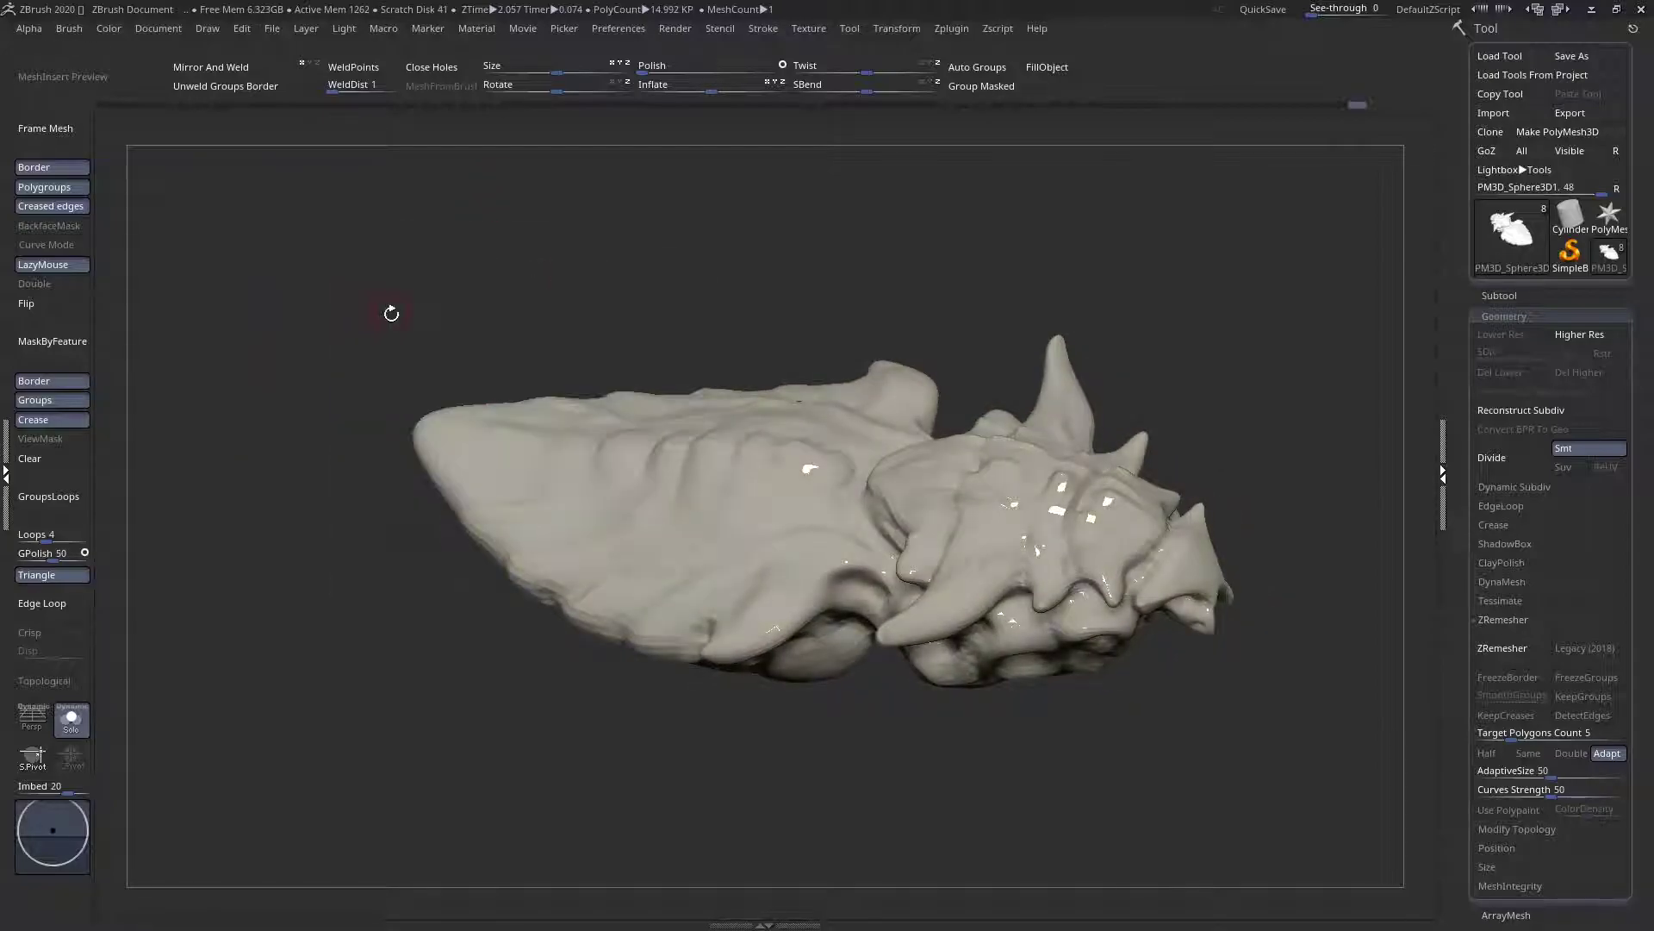
{"action": "key", "text": "space"}
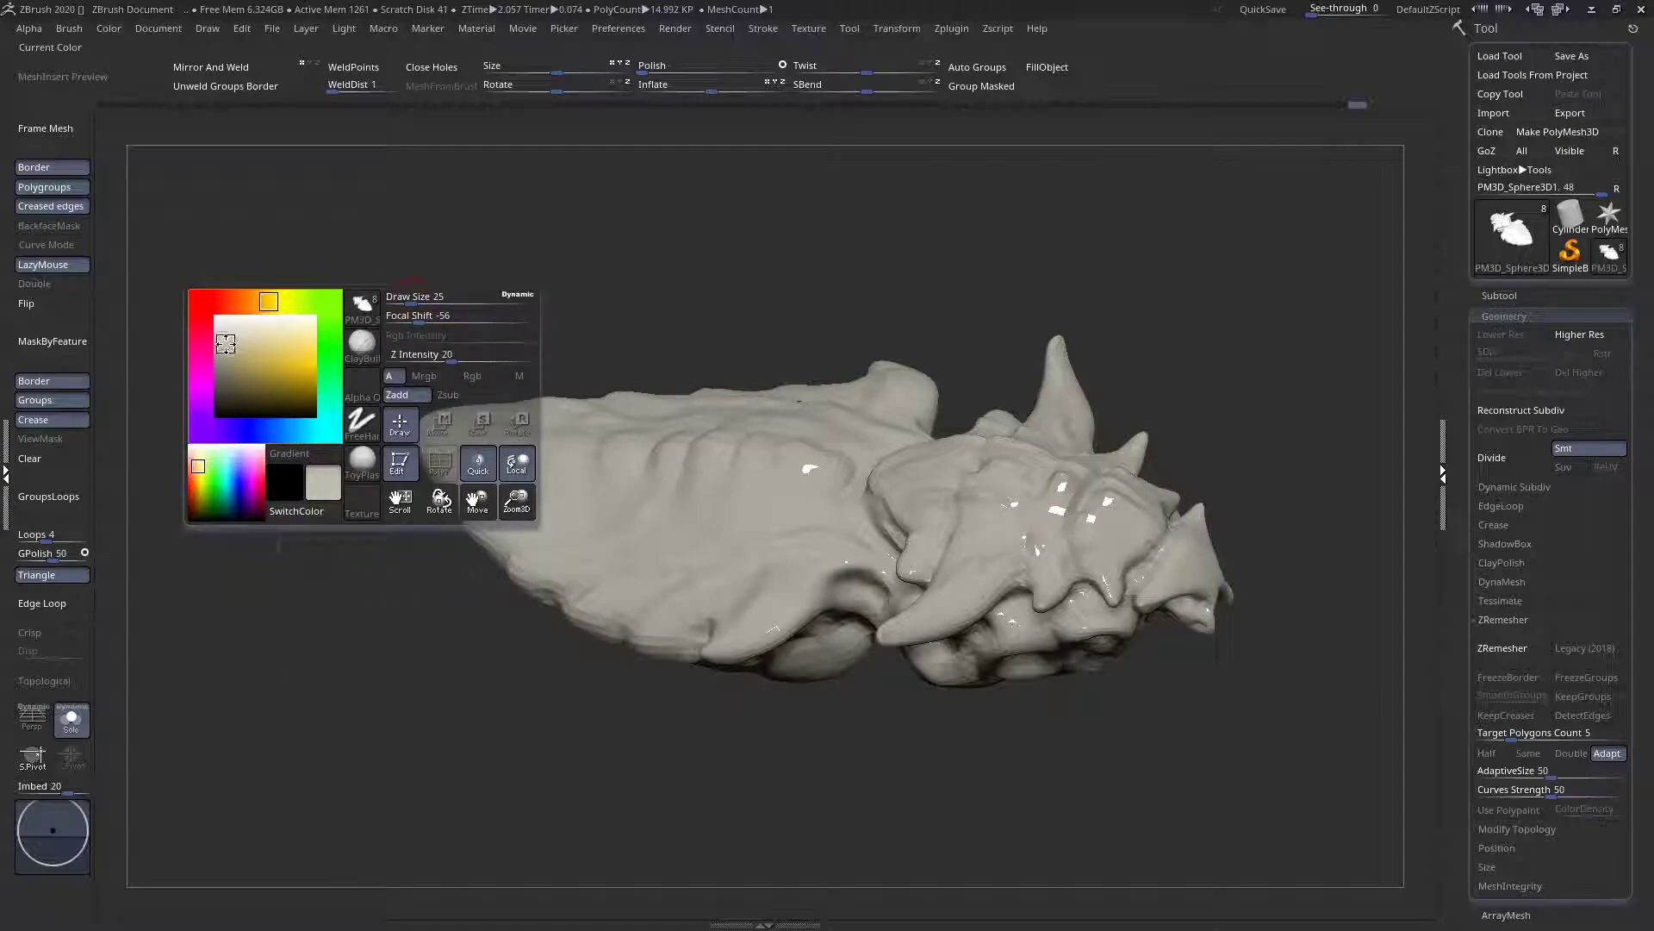
{"action": "left_click_drag", "start_coordinate": [691, 303], "coordinate": [670, 338]}
{"action": "key", "text": "space"}
{"action": "key", "text": "space"}
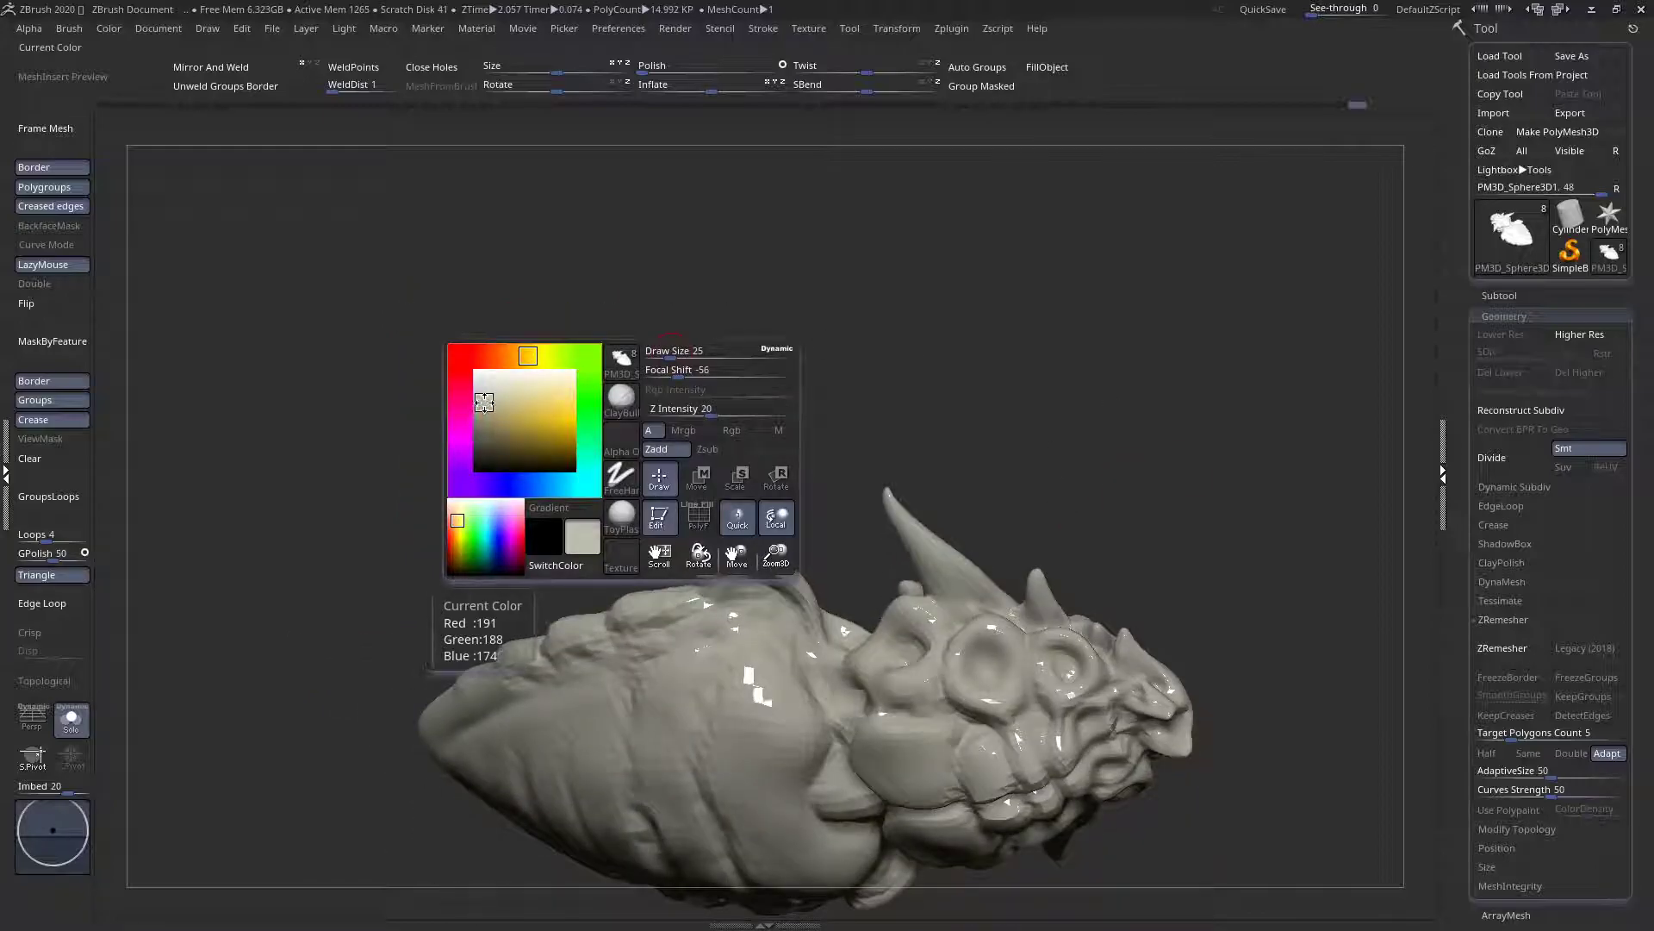
{"action": "key", "text": "space"}
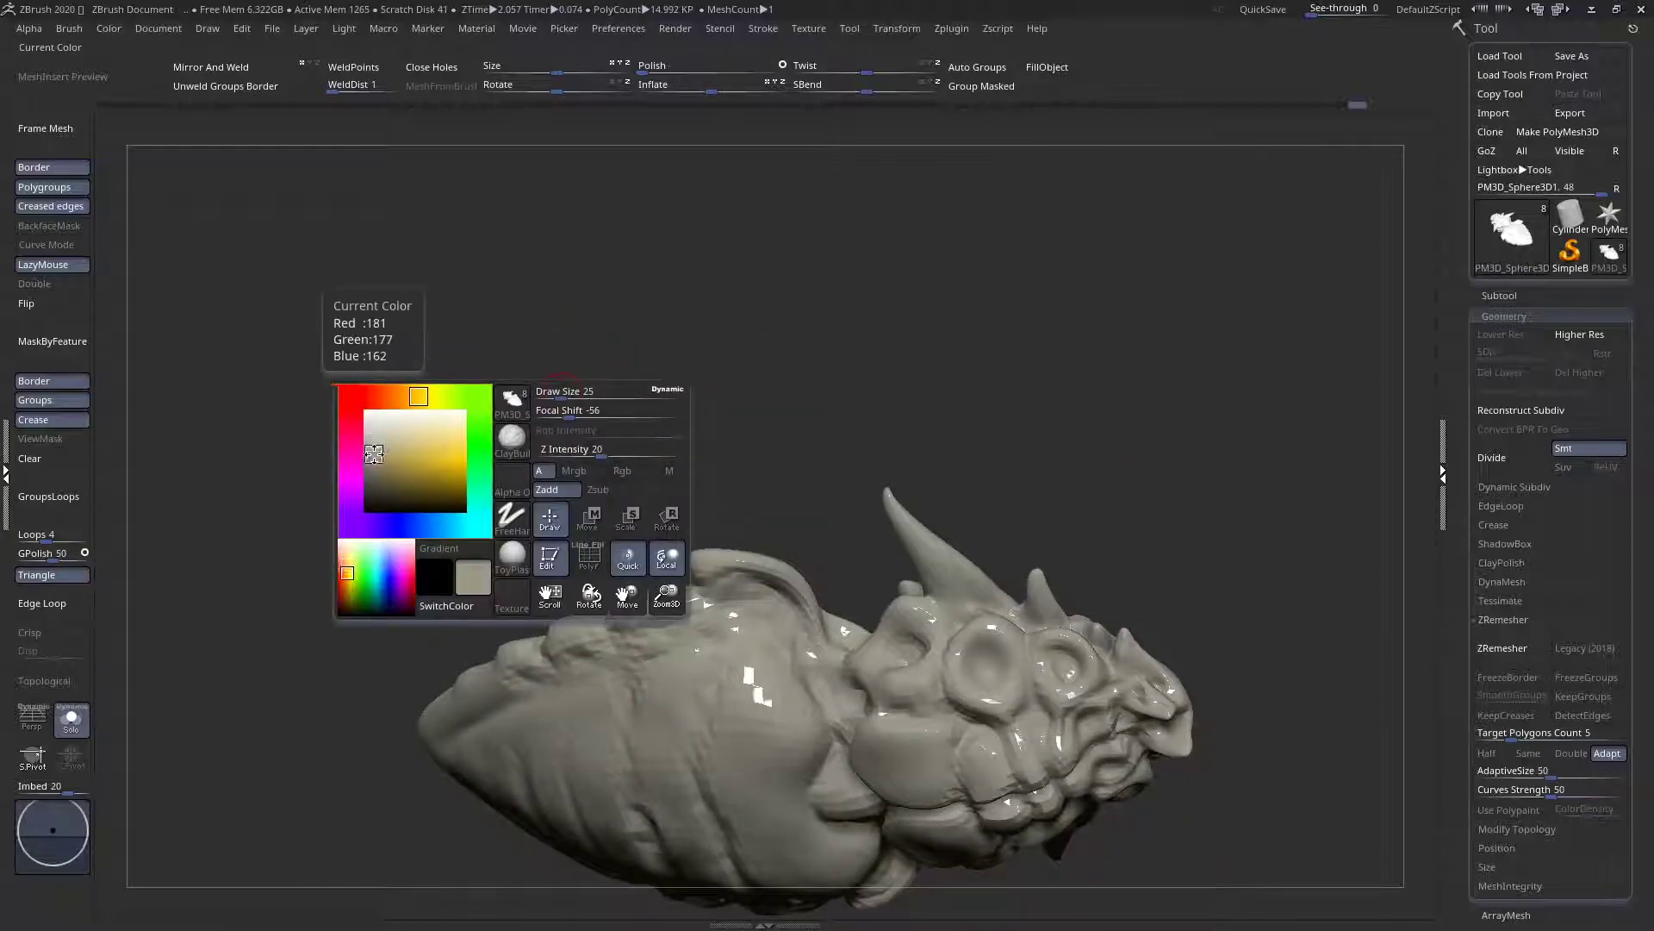
{"action": "key", "text": "space"}
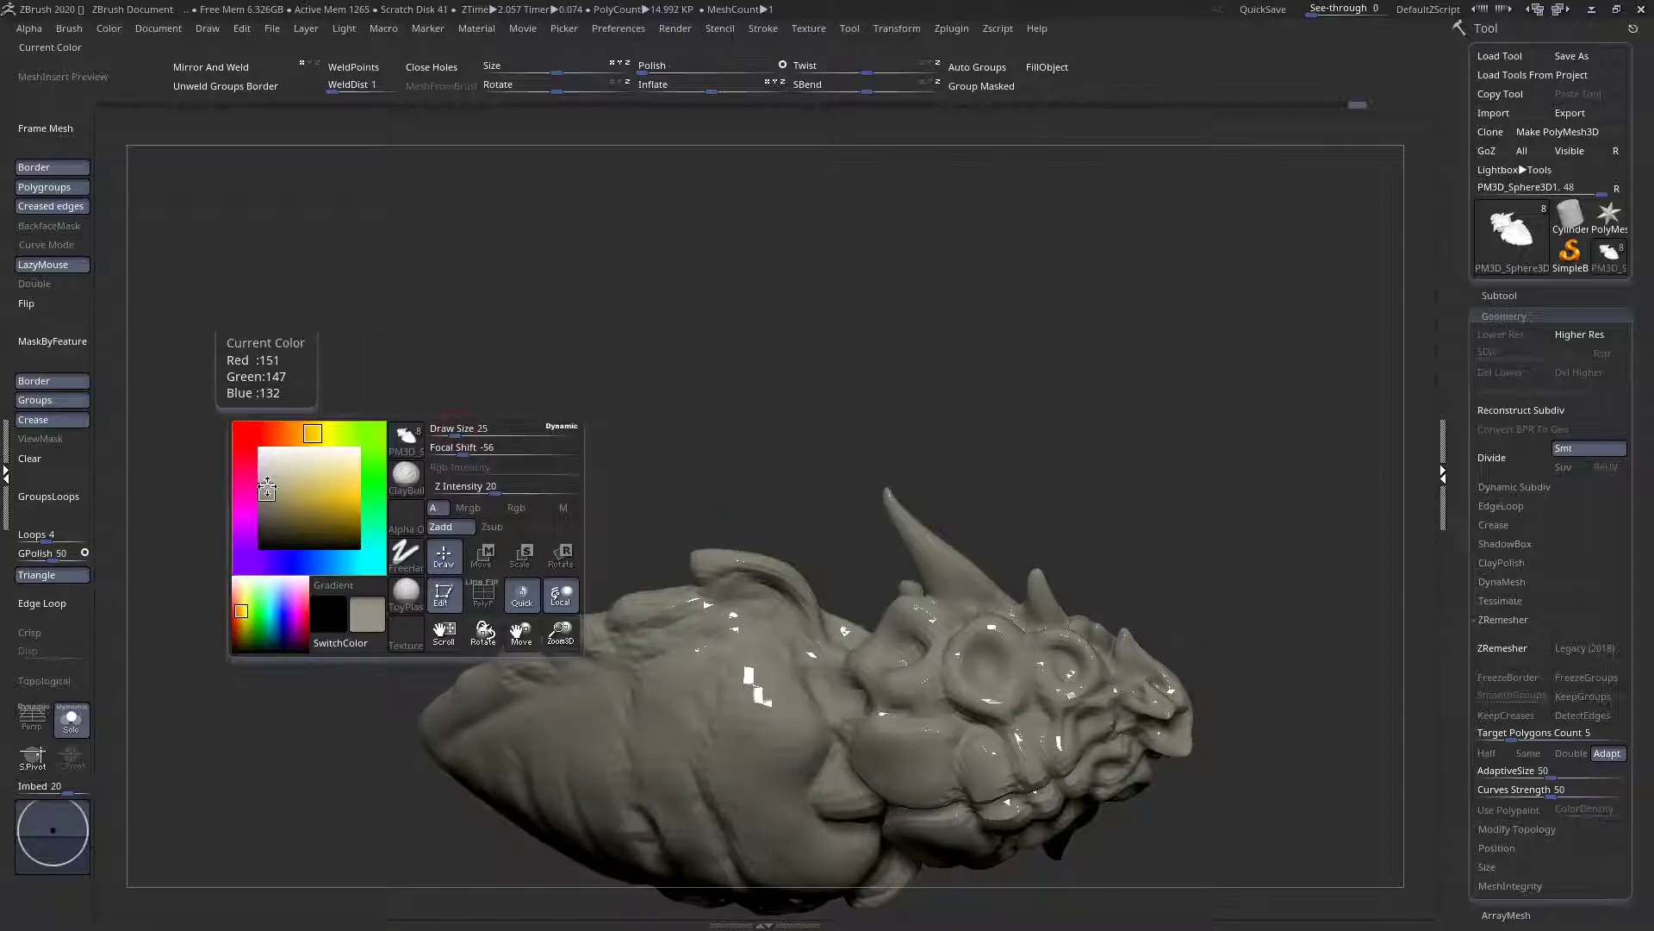
{"action": "key", "text": "space"}
{"action": "left_click", "coordinate": [365, 500]}
{"action": "key", "text": "space"}
{"action": "mouse_move", "coordinate": [463, 474]}
{"action": "left_mouse_down"}
{"action": "mouse_move", "coordinate": [417, 668]}
{"action": "mouse_move", "coordinate": [546, 572]}
{"action": "left_mouse_up"}
Enable Mrgb at Rgb Intensity 100 and fill the body with the current grey colour and ToyPlastic material
{"action": "key", "text": "space"}
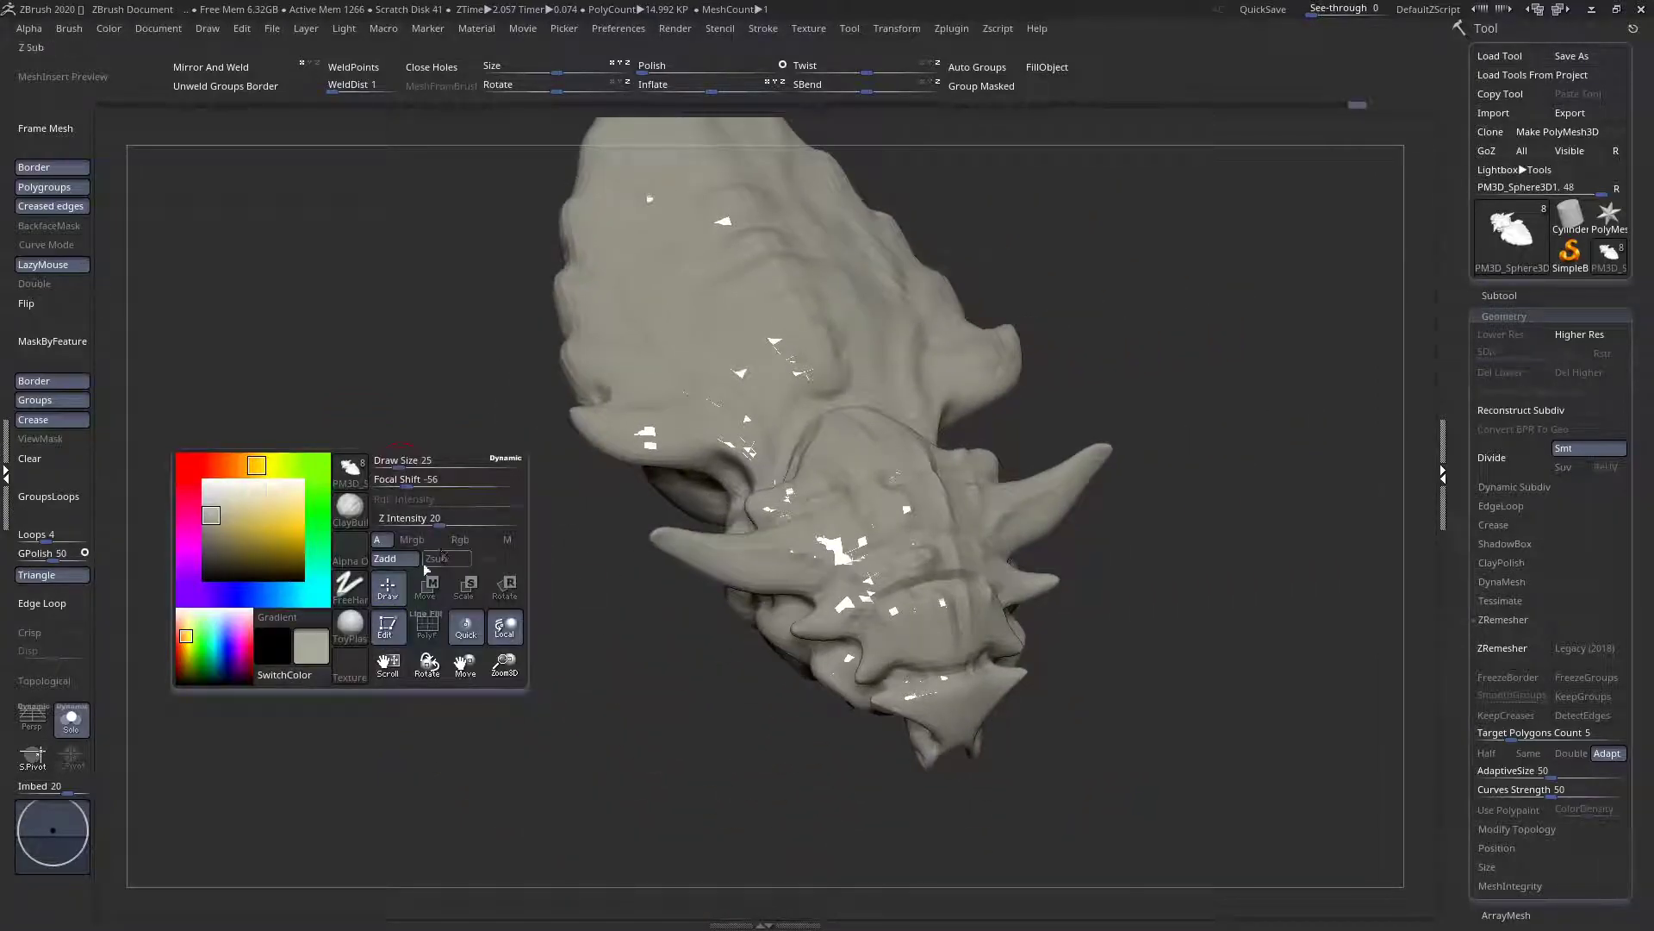
{"action": "left_click", "coordinate": [416, 546]}
{"action": "key", "text": "space"}
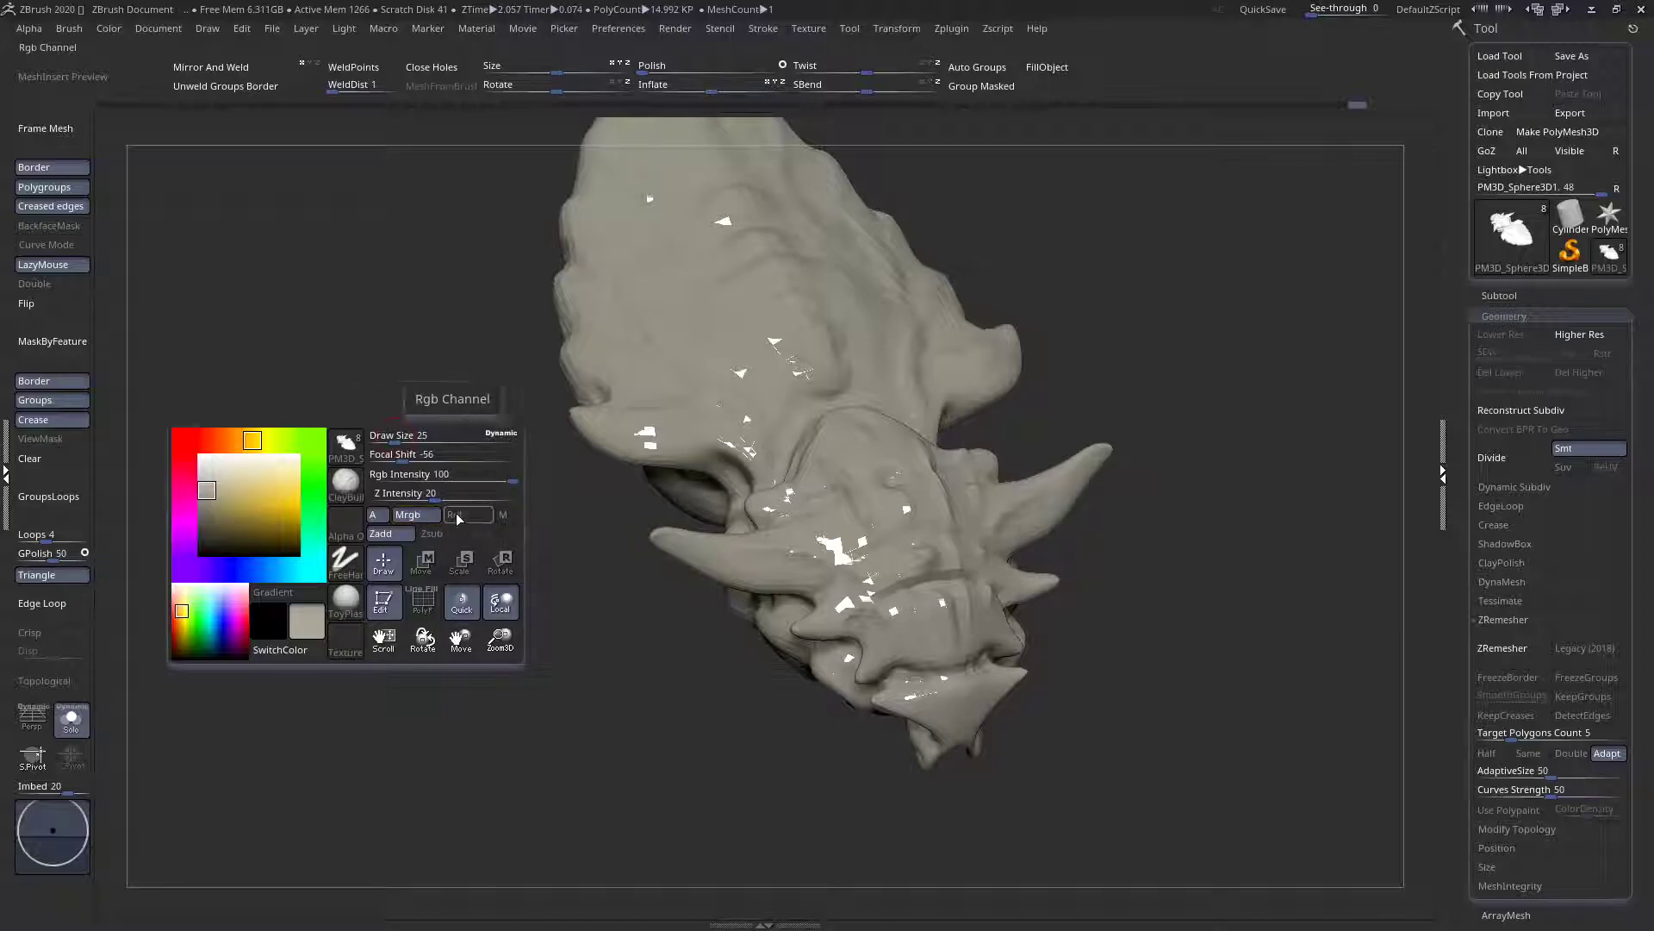
{"action": "left_click", "coordinate": [504, 515]}
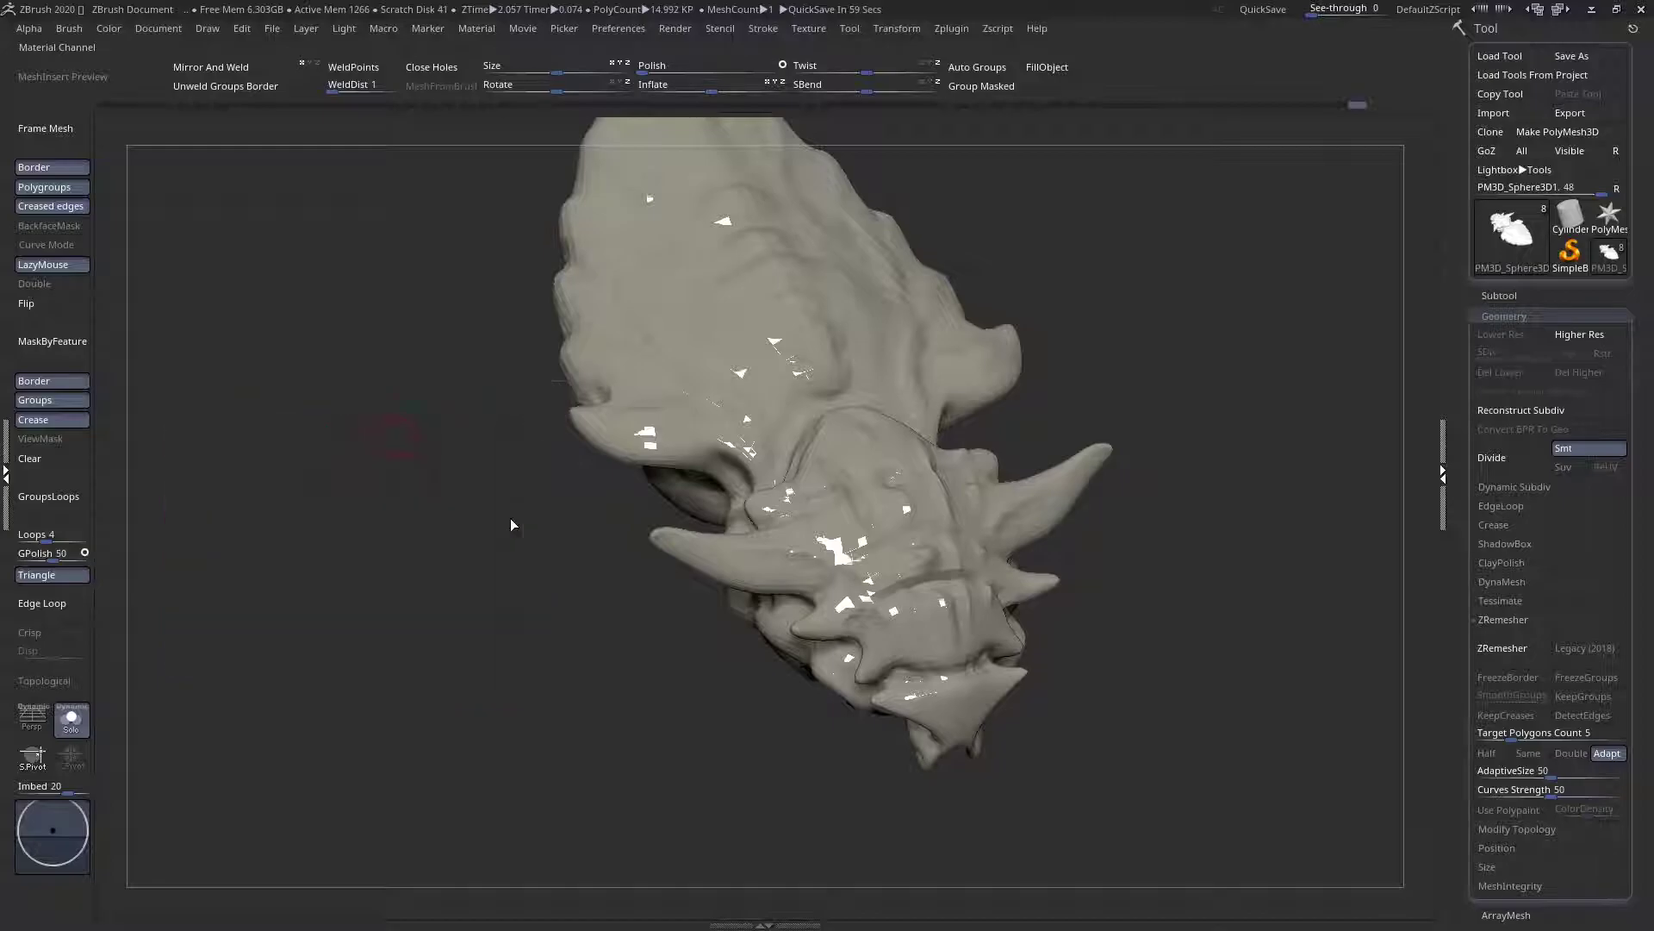
{"action": "key", "text": "space"}
{"action": "key", "text": "space"}
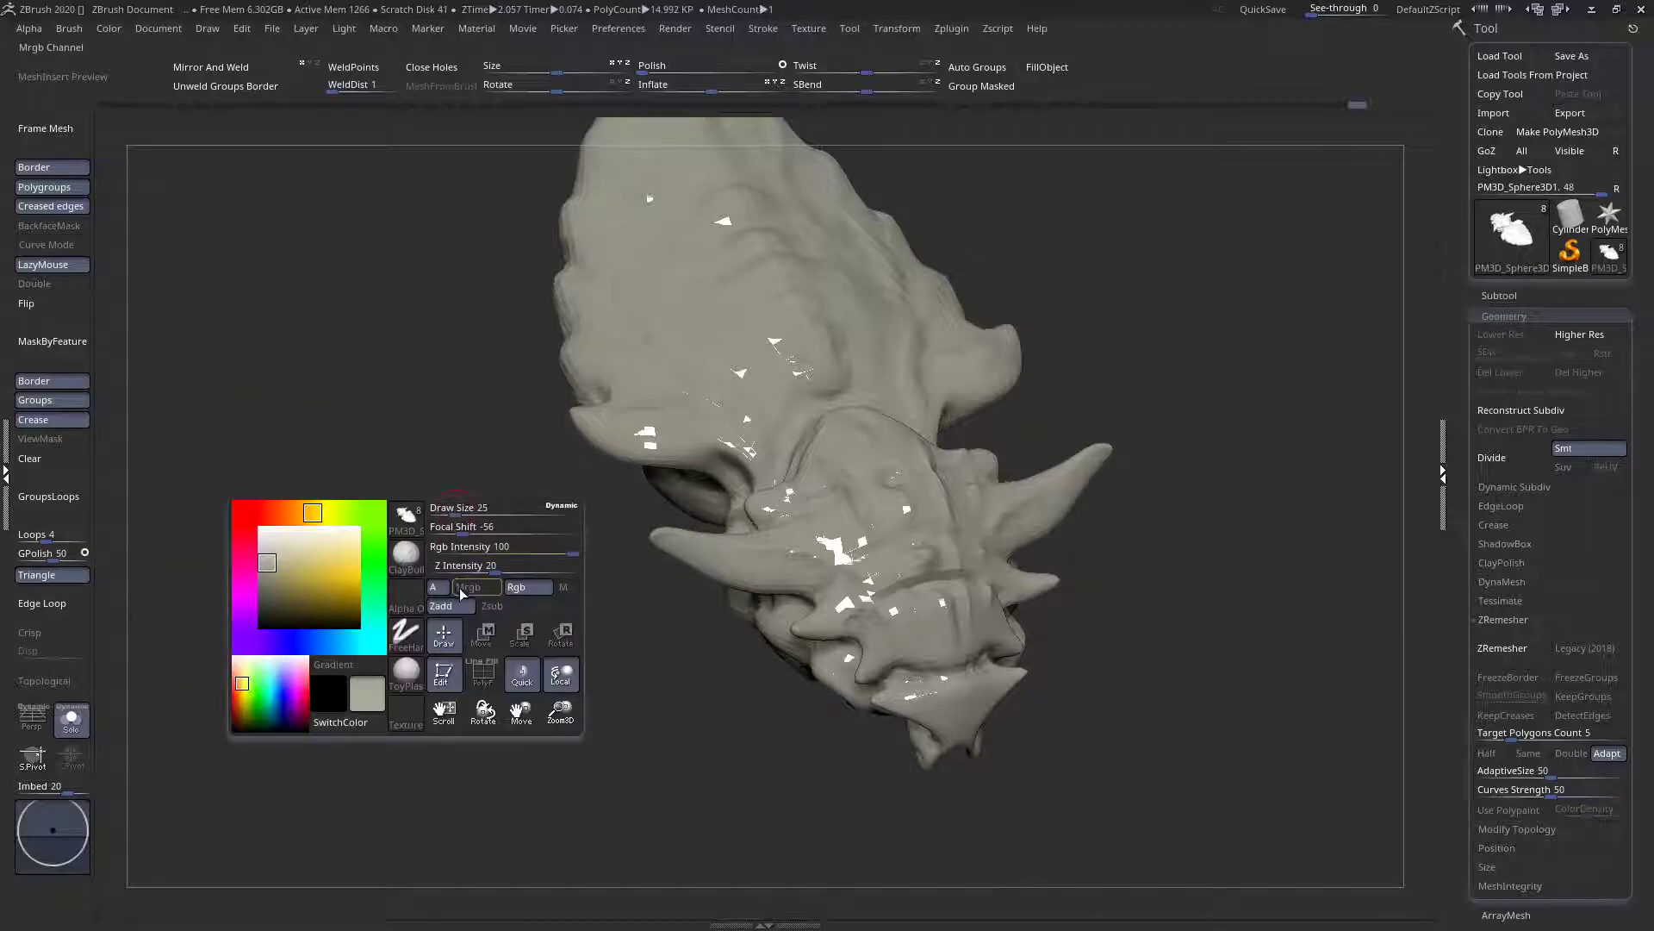
{"action": "left_click_drag", "start_coordinate": [1080, 225], "coordinate": [1123, 232]}
{"action": "key", "text": "space"}
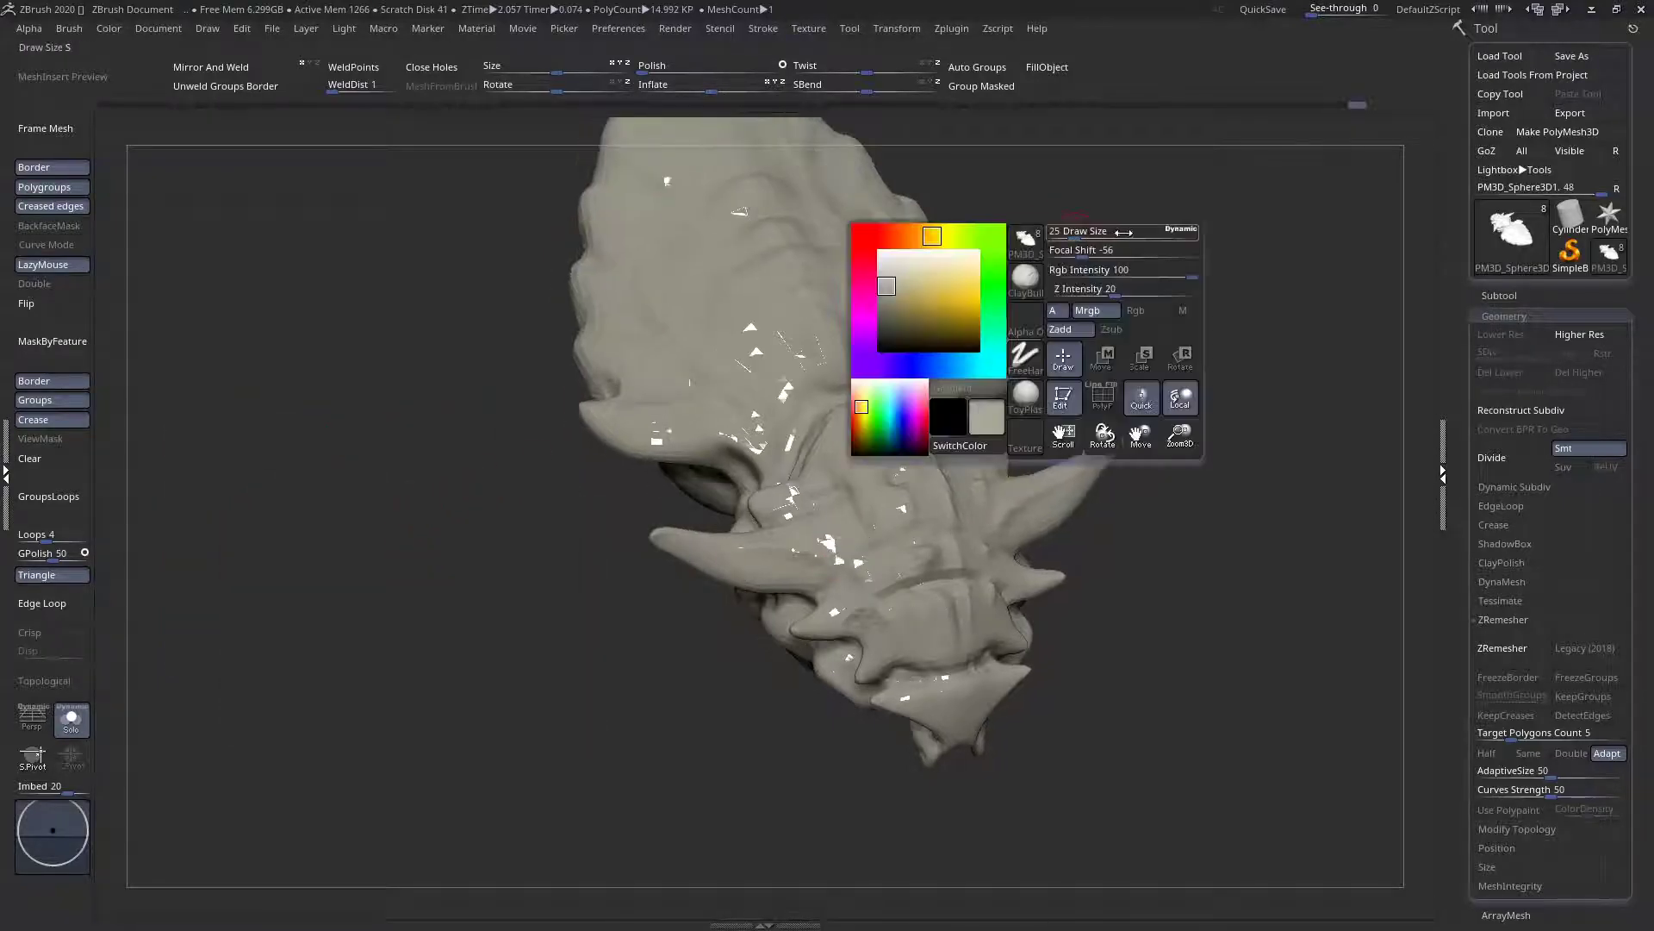
{"action": "key", "text": "space"}
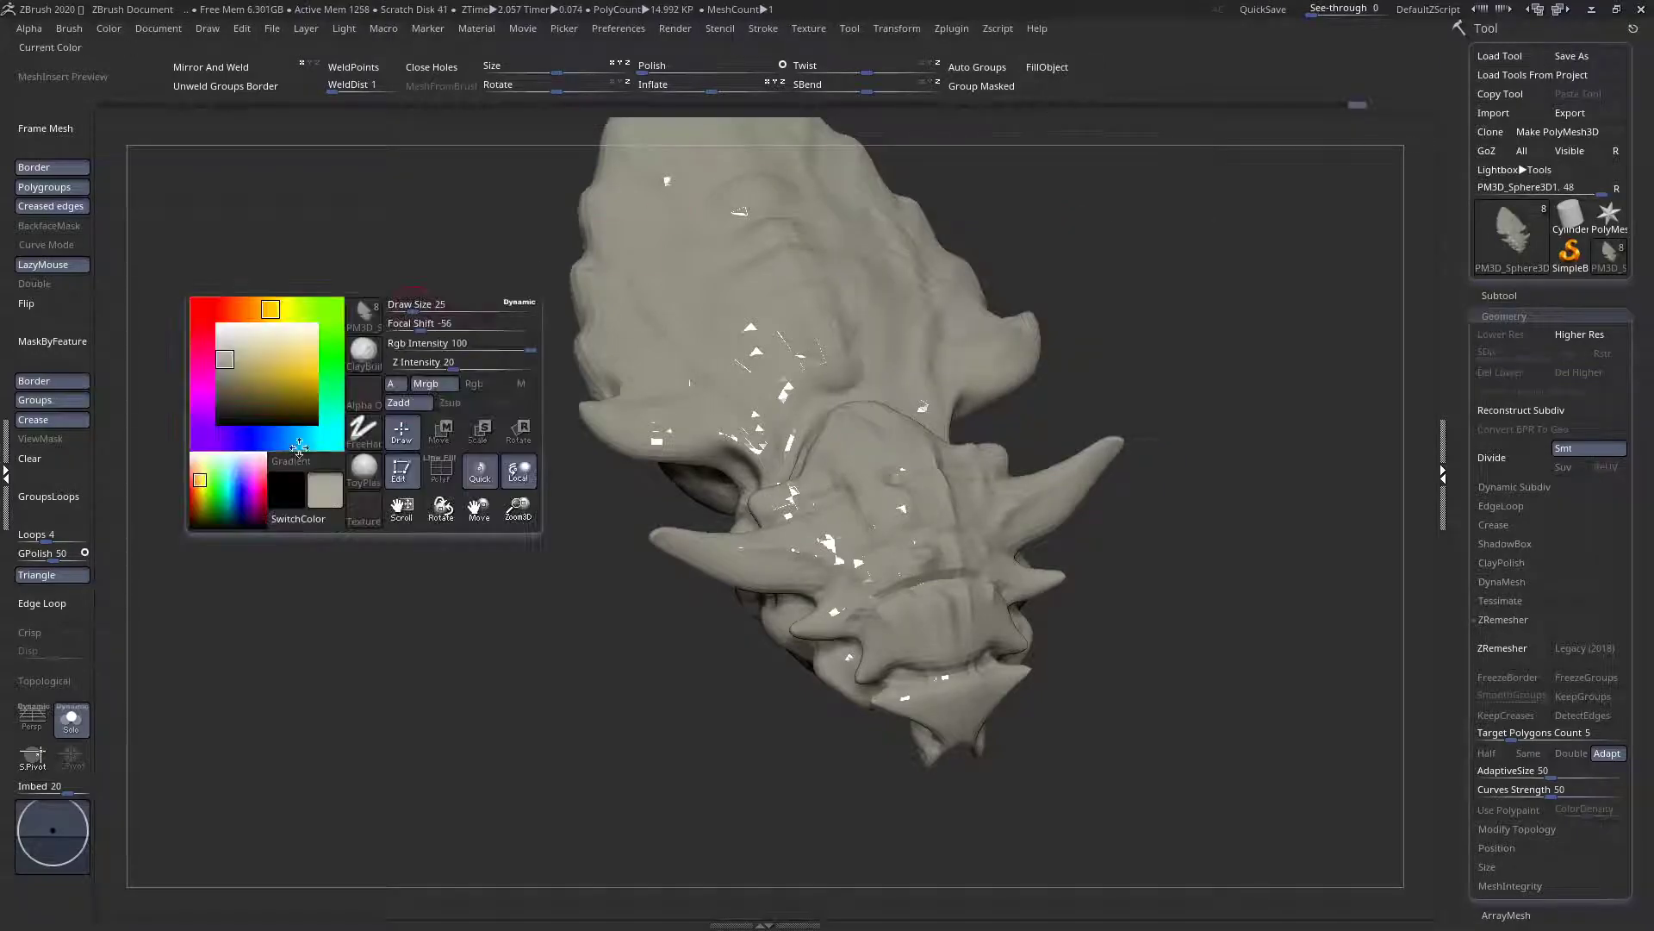
{"action": "left_click", "coordinate": [364, 470]}
Change the current colour to a dark, desaturated bluish grey for painting
{"action": "key", "text": "space"}
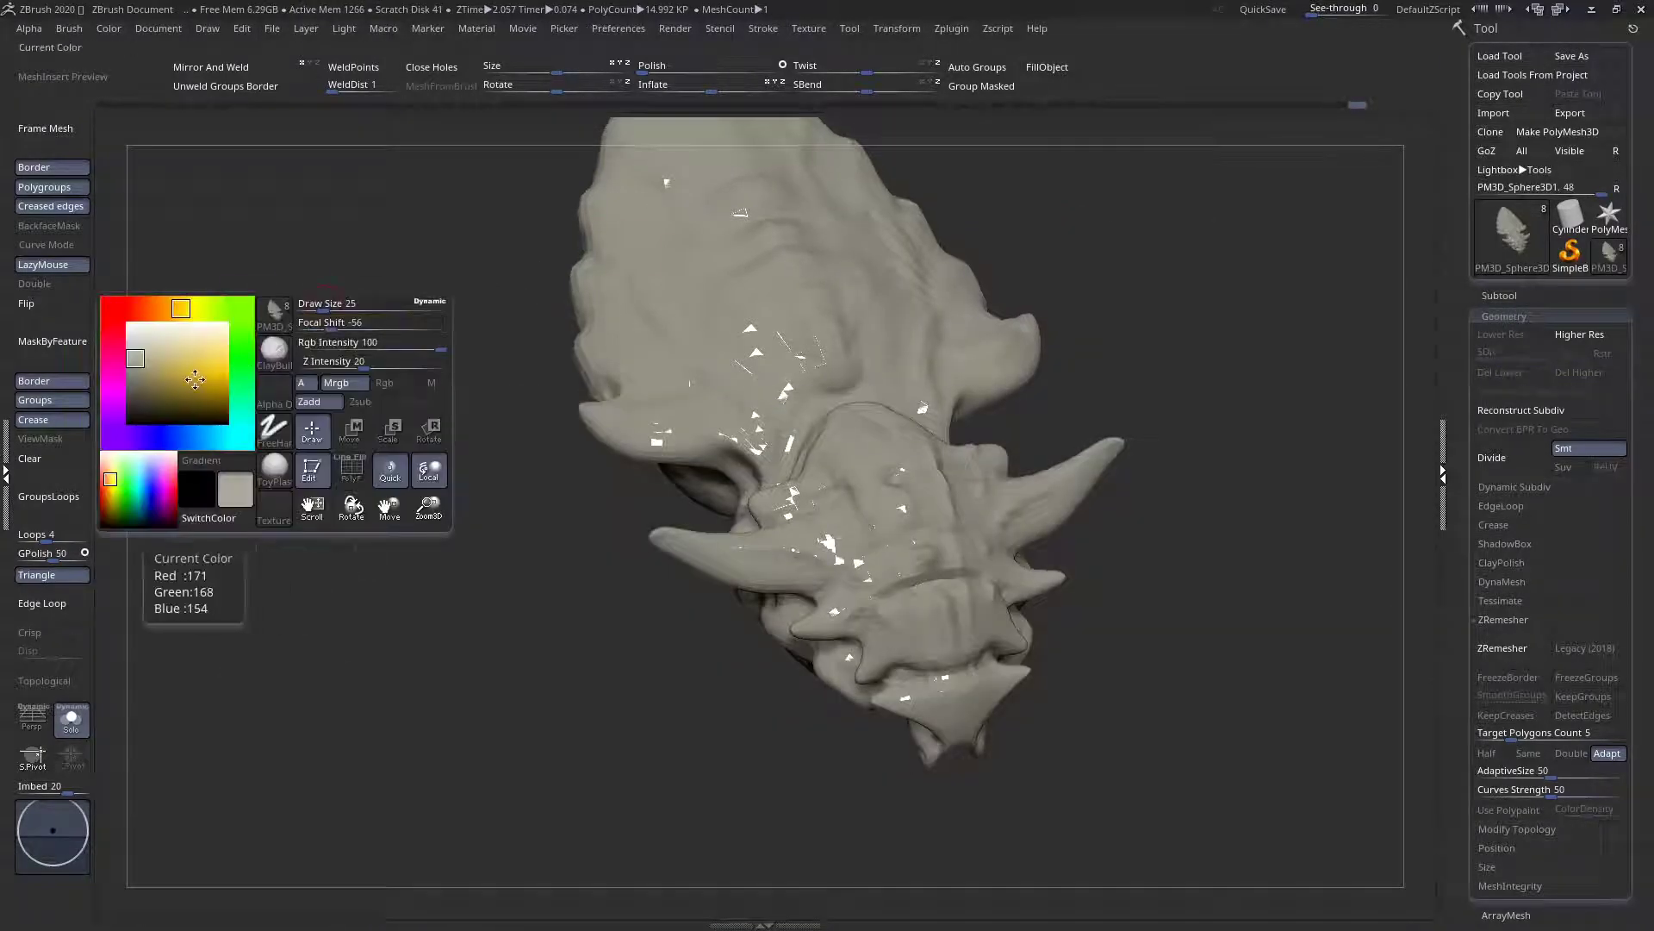
{"action": "left_click", "coordinate": [161, 307]}
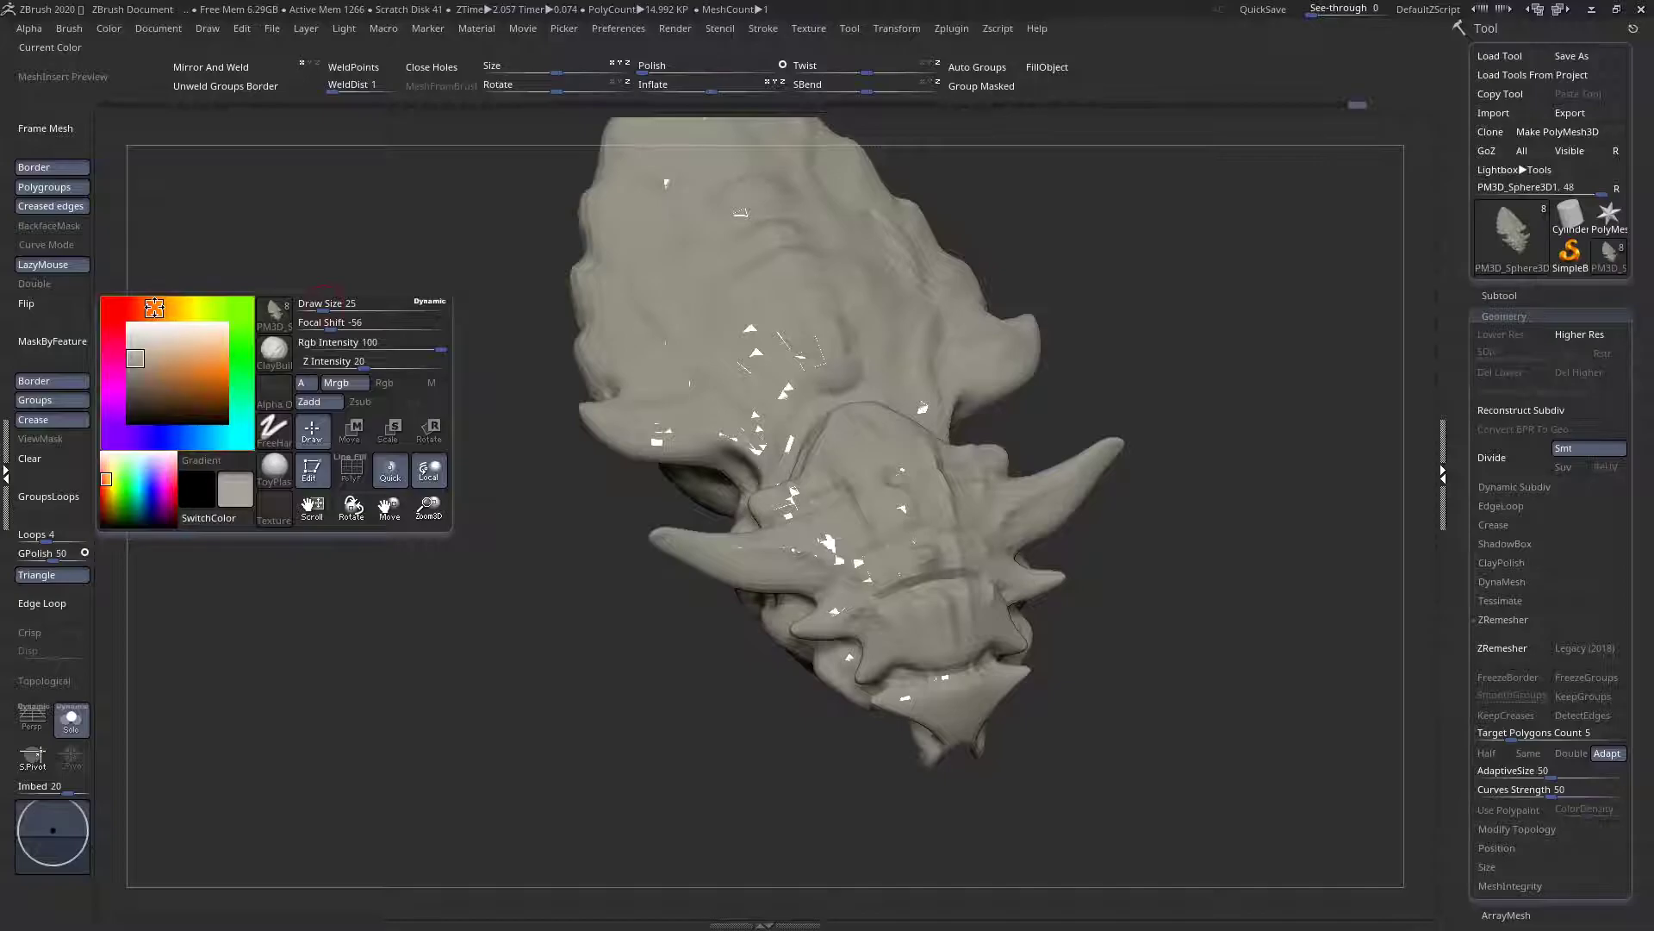
{"action": "key", "text": "space"}
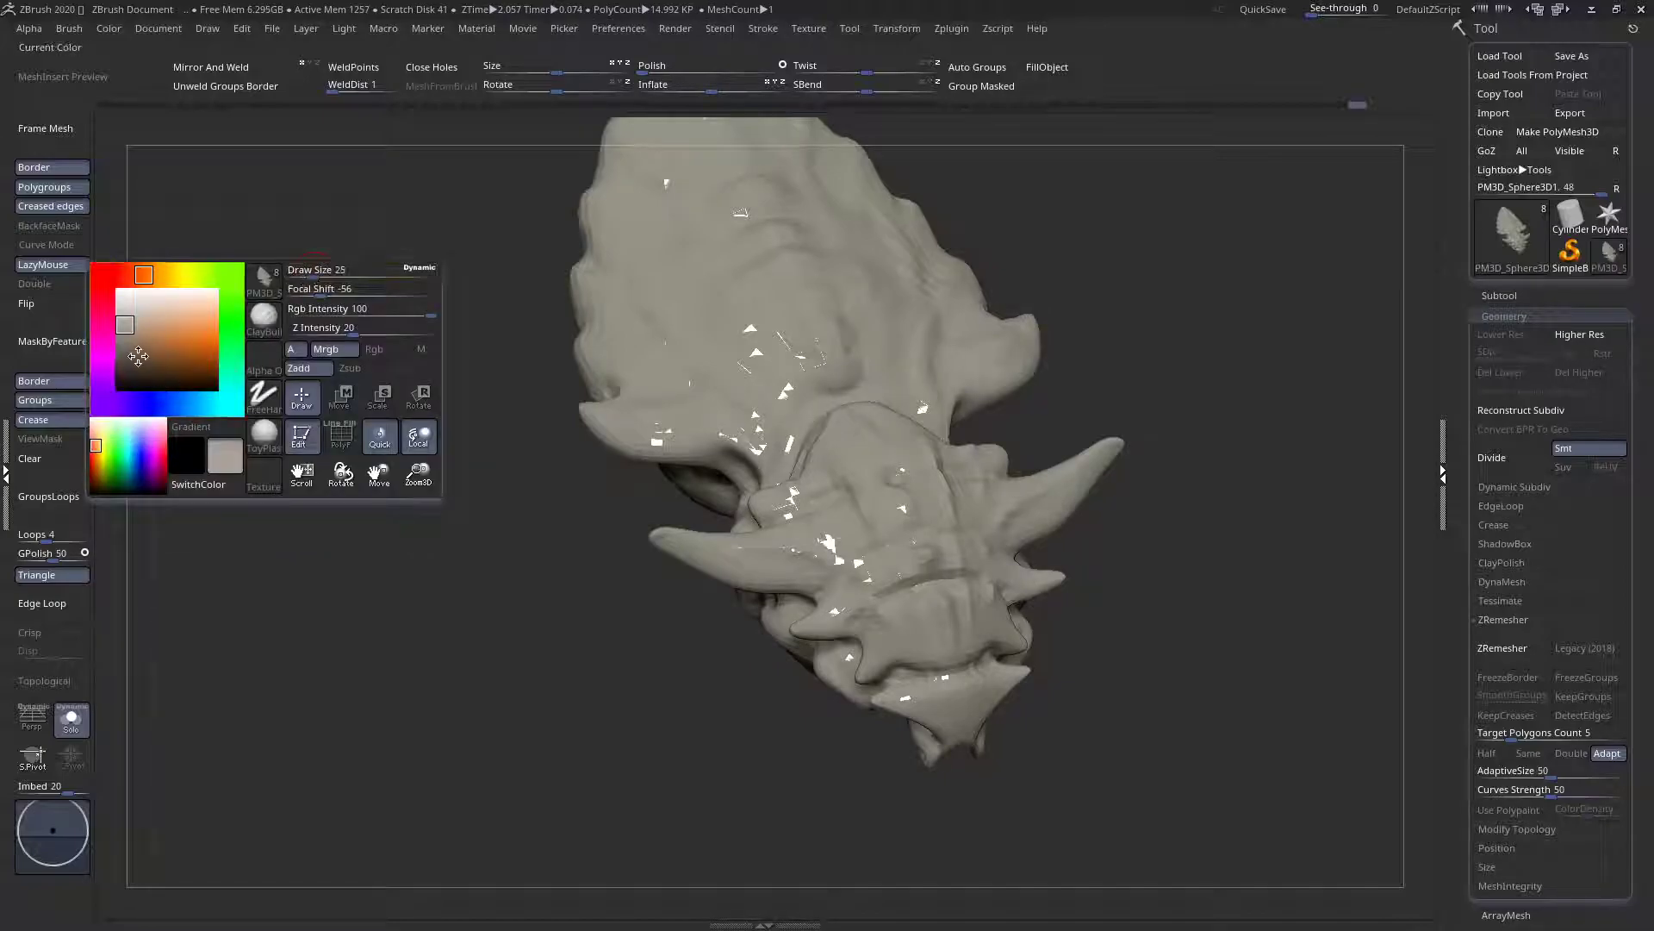
{"action": "left_click", "coordinate": [144, 403]}
{"action": "key", "text": "space"}
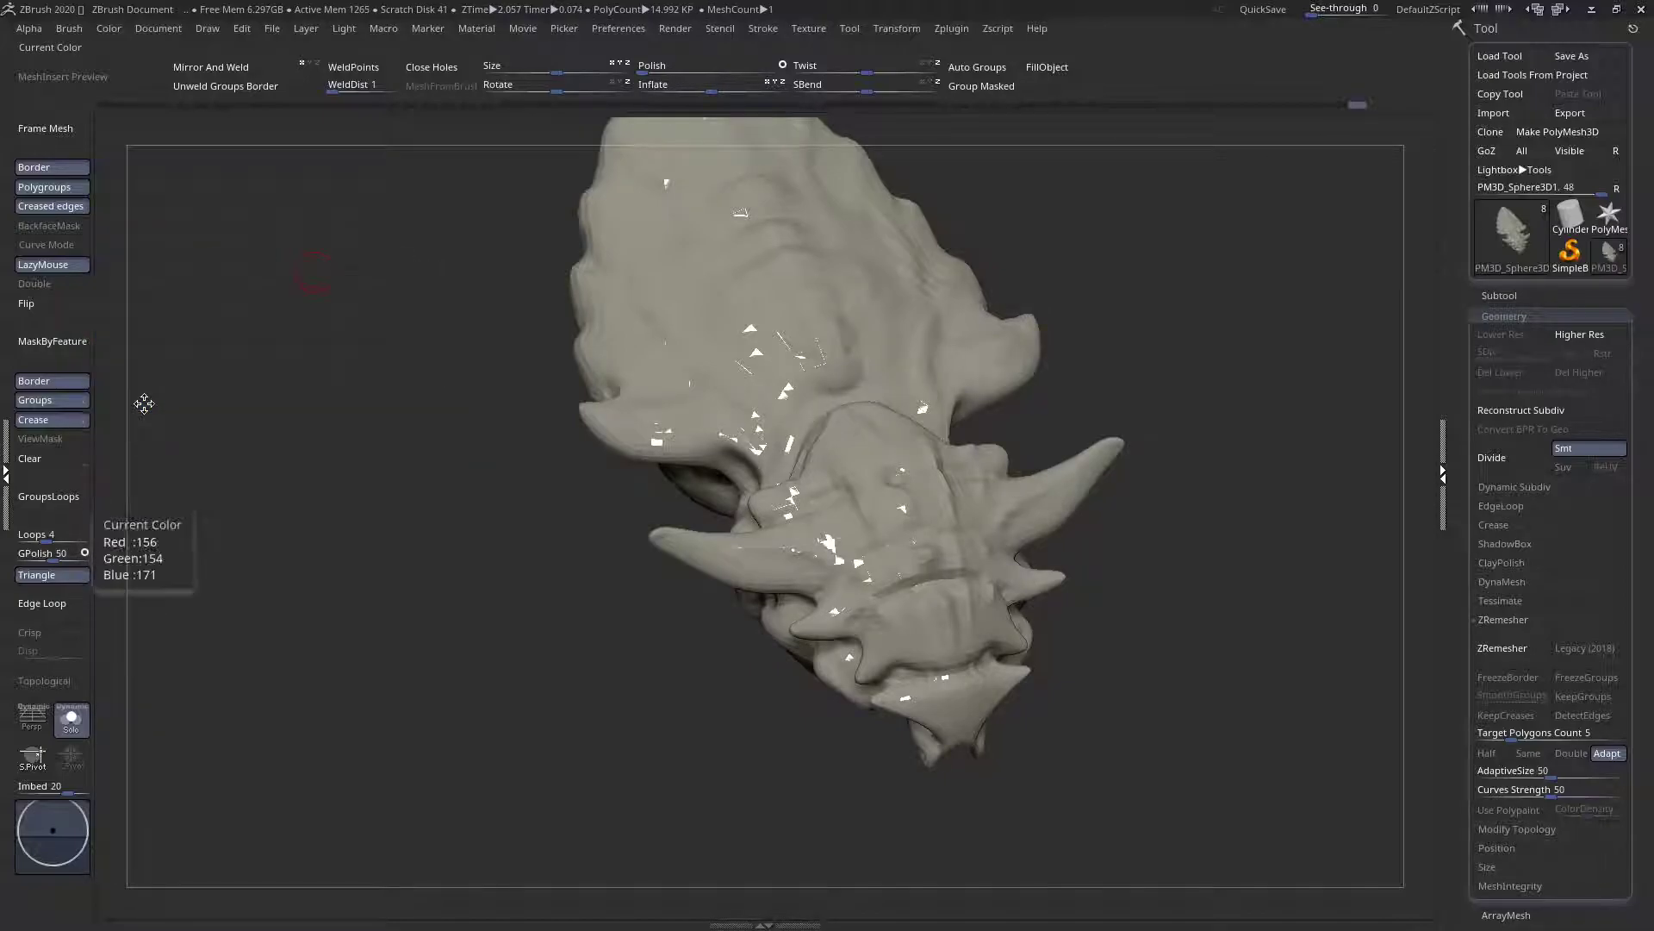
{"action": "key", "text": "space"}
{"action": "left_click", "coordinate": [182, 397]}
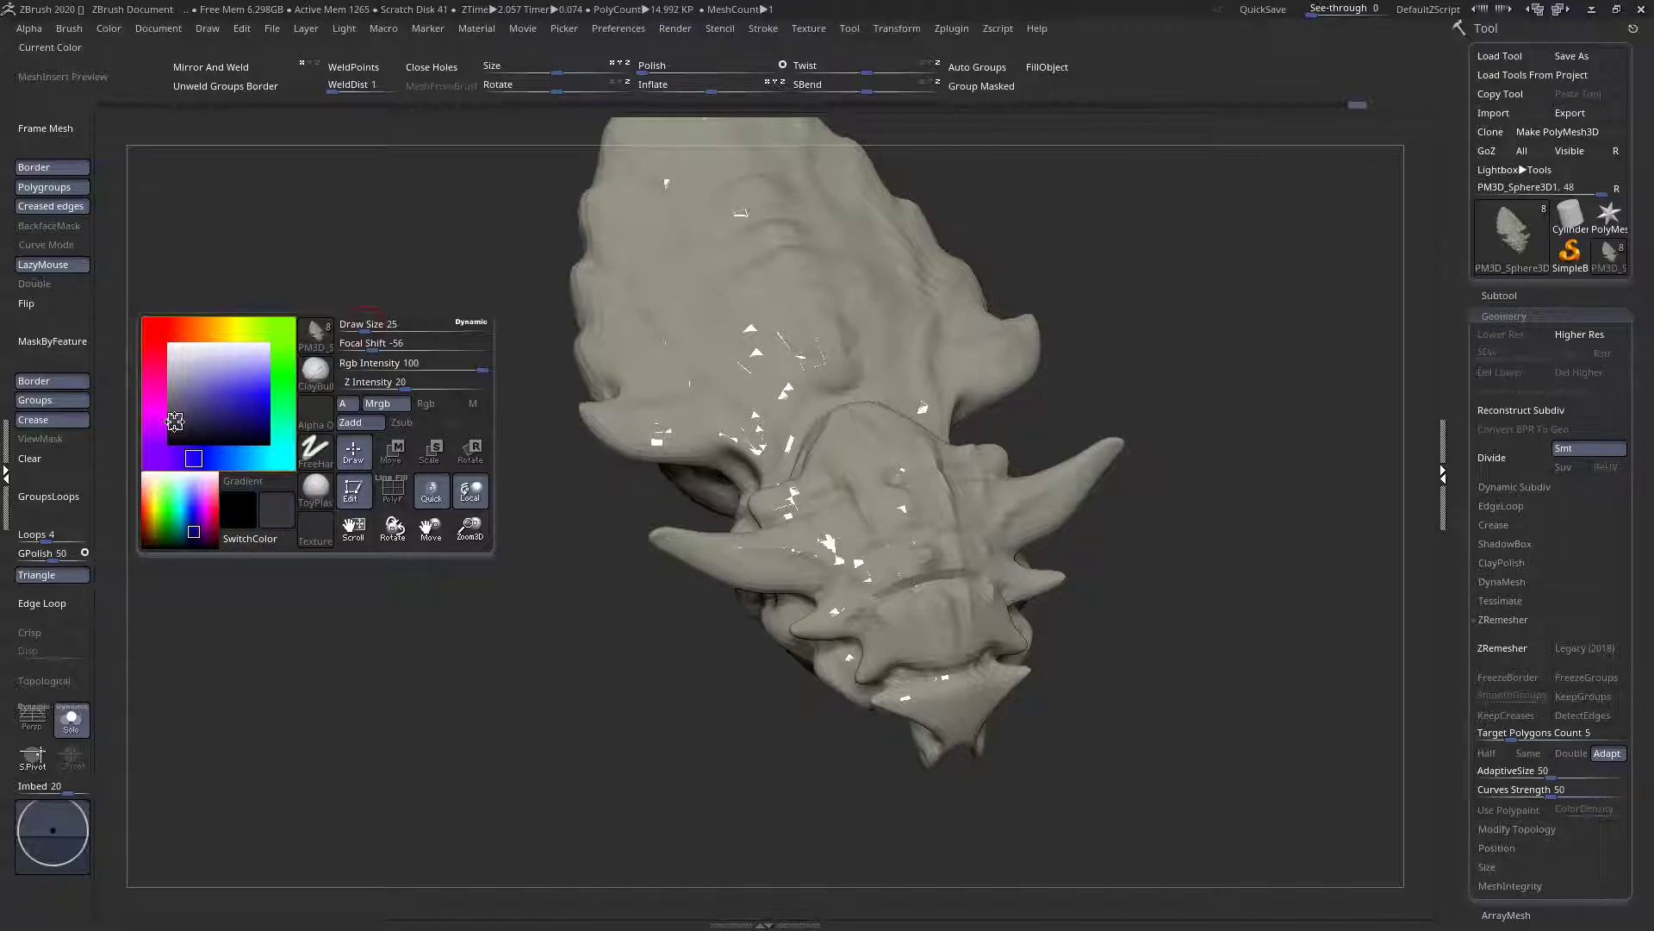
{"action": "mouse_move", "coordinate": [178, 419]}
{"action": "left_mouse_down"}
{"action": "mouse_move", "coordinate": [609, 384]}
{"action": "mouse_move", "coordinate": [642, 465]}
{"action": "mouse_move", "coordinate": [584, 551]}
{"action": "left_mouse_up"}
Switch to the Standard brush and set it to paint Rgb only, with Zadd off
{"action": "key", "text": "space"}
{"action": "left_click", "coordinate": [579, 519]}
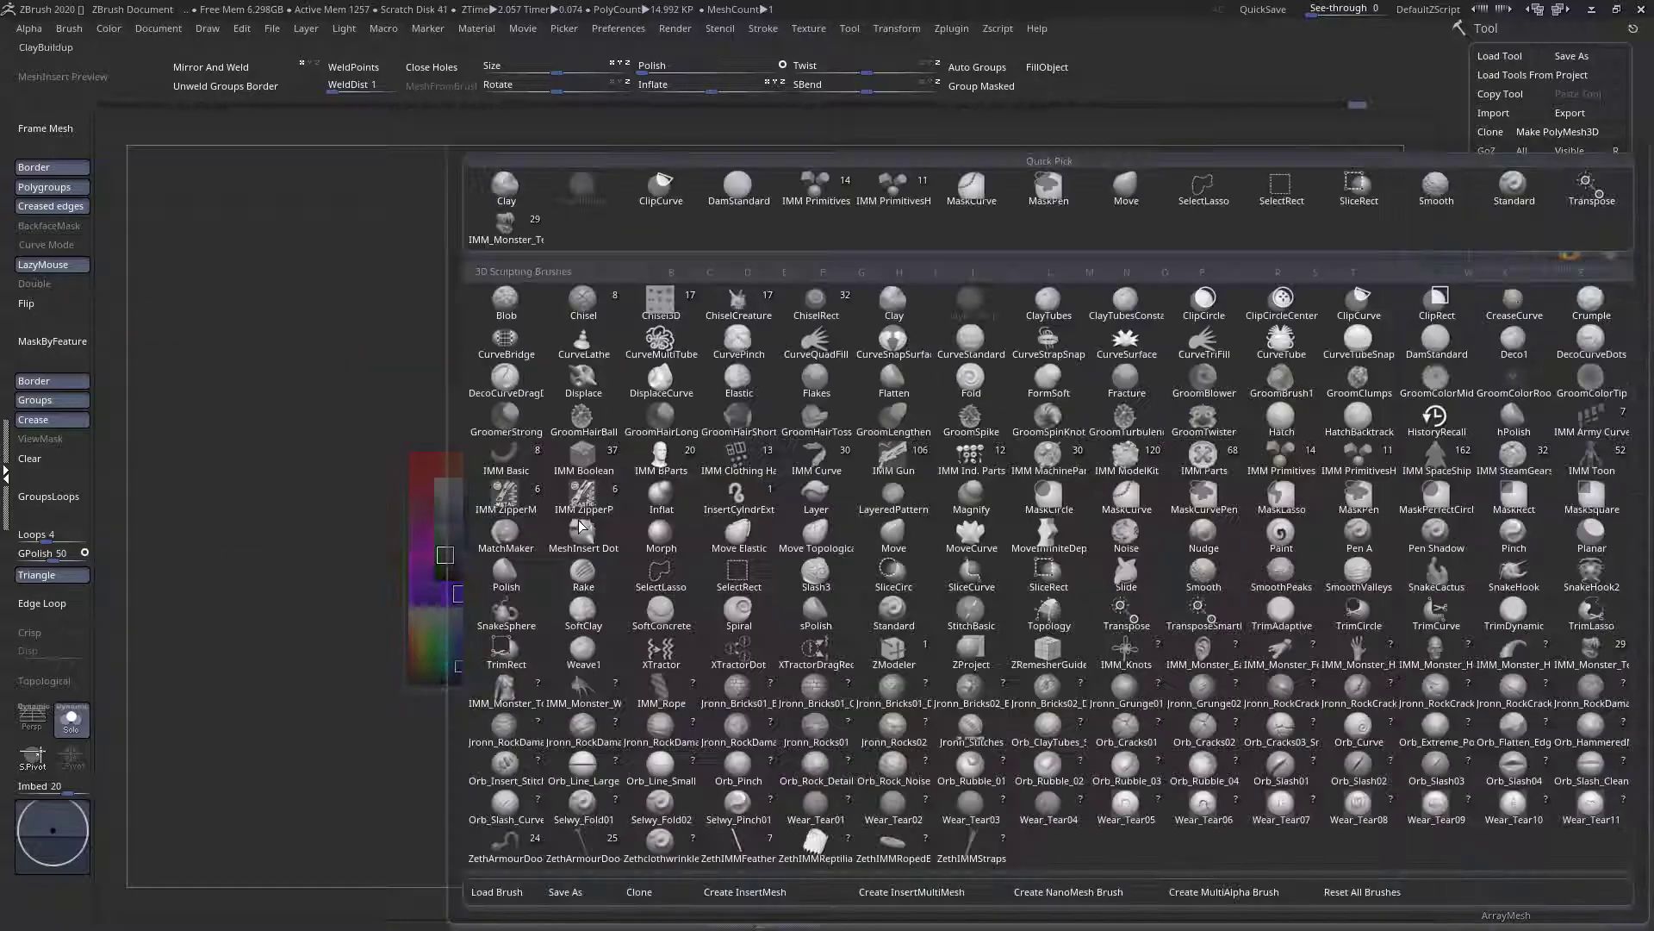
{"action": "key", "text": "s"}
{"action": "key", "text": "t"}
{"action": "key", "text": "space"}
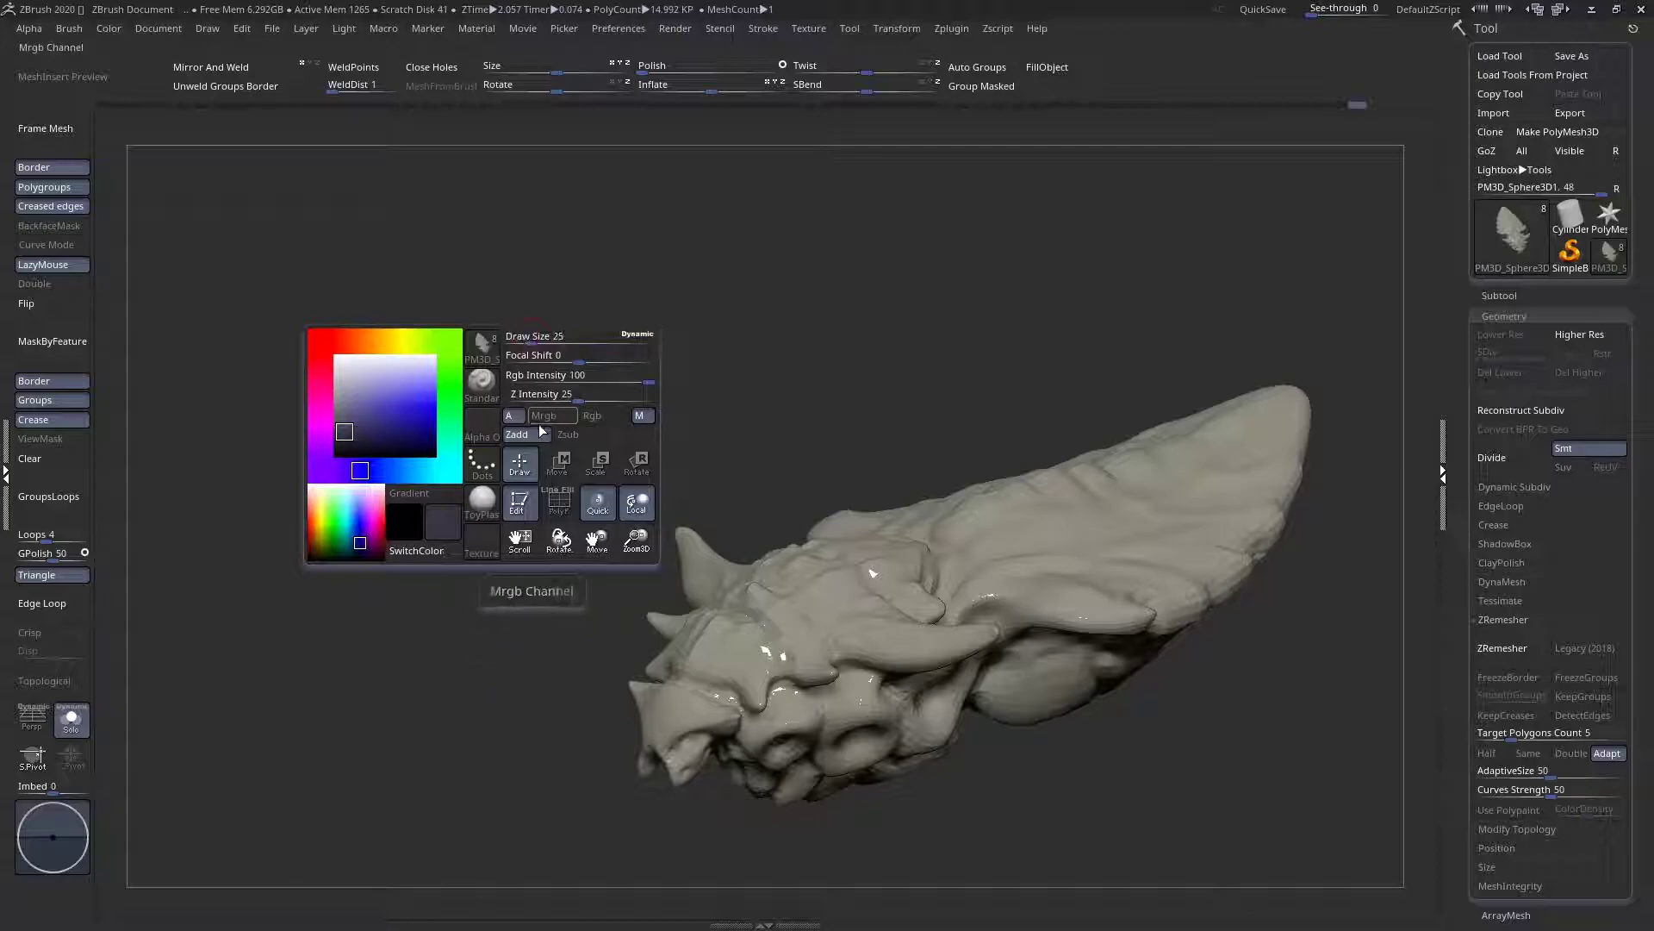
{"action": "left_click", "coordinate": [593, 423]}
{"action": "key", "text": "space"}
{"action": "key", "text": "space"}
{"action": "left_click_drag", "start_coordinate": [830, 342], "coordinate": [847, 342]}
{"action": "key", "text": "space"}
{"action": "left_click_drag", "start_coordinate": [787, 462], "coordinate": [833, 394]}
{"action": "key", "text": "space"}
Try a few paint strokes on the abdomen's upper surface and undo them
{"action": "right_click_drag", "start_coordinate": [1106, 515], "coordinate": [868, 469], "text": "alt"}
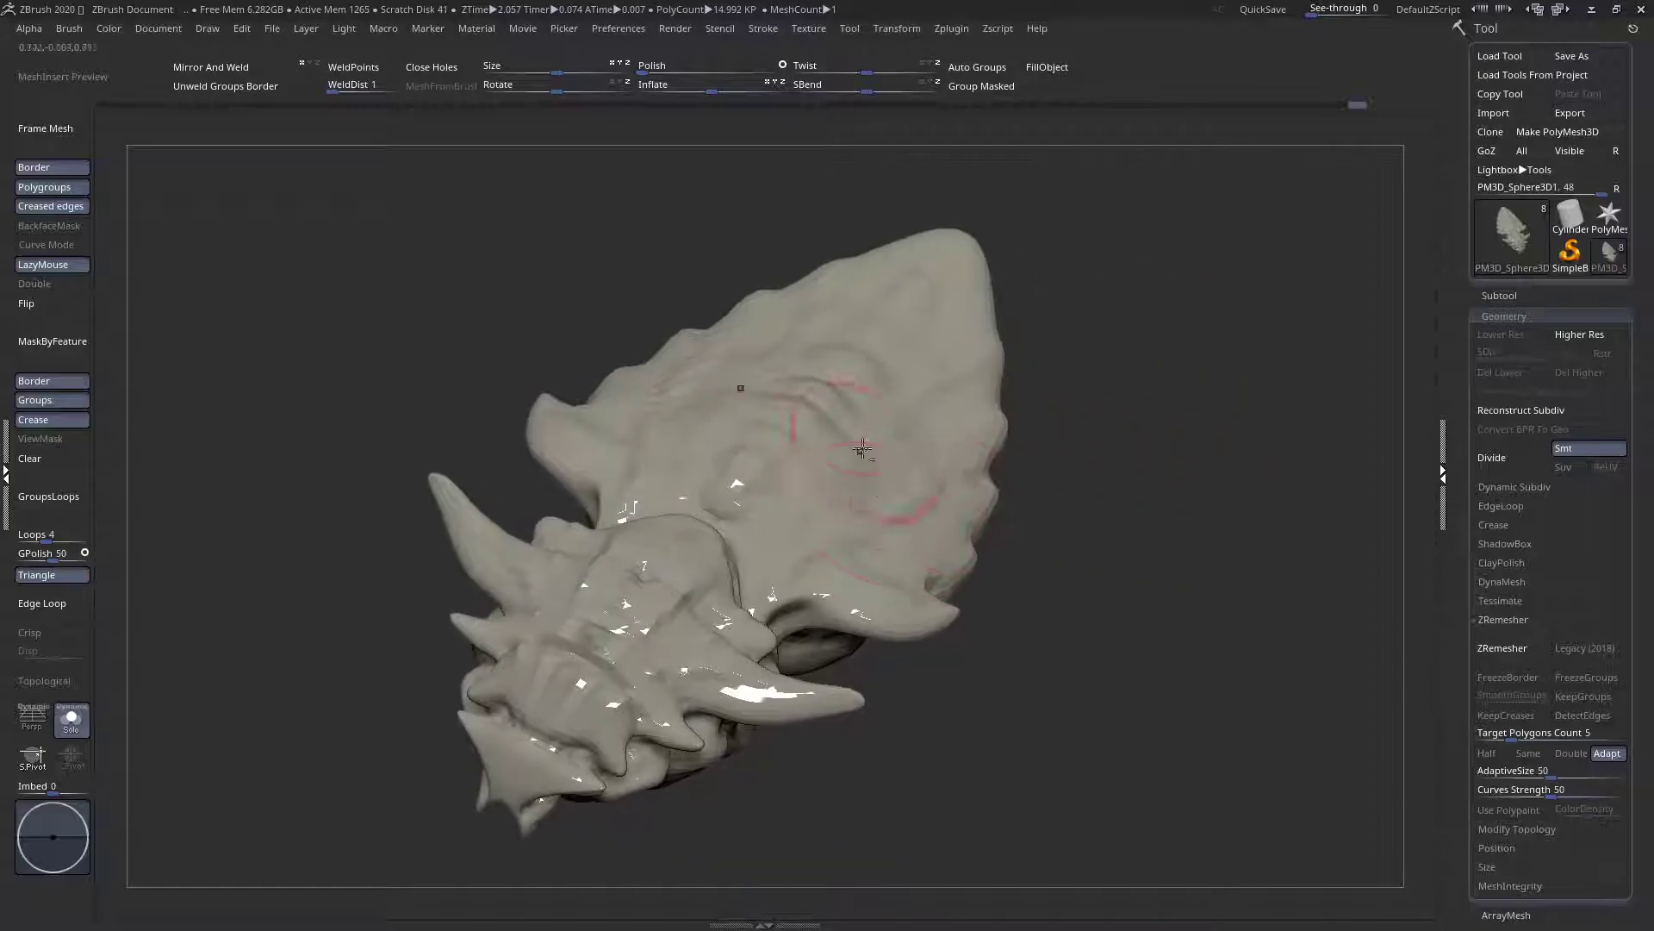
{"action": "key", "text": "space"}
{"action": "left_click_drag", "start_coordinate": [836, 402], "coordinate": [844, 400]}
{"action": "right_click_drag", "start_coordinate": [847, 480], "coordinate": [834, 473]}
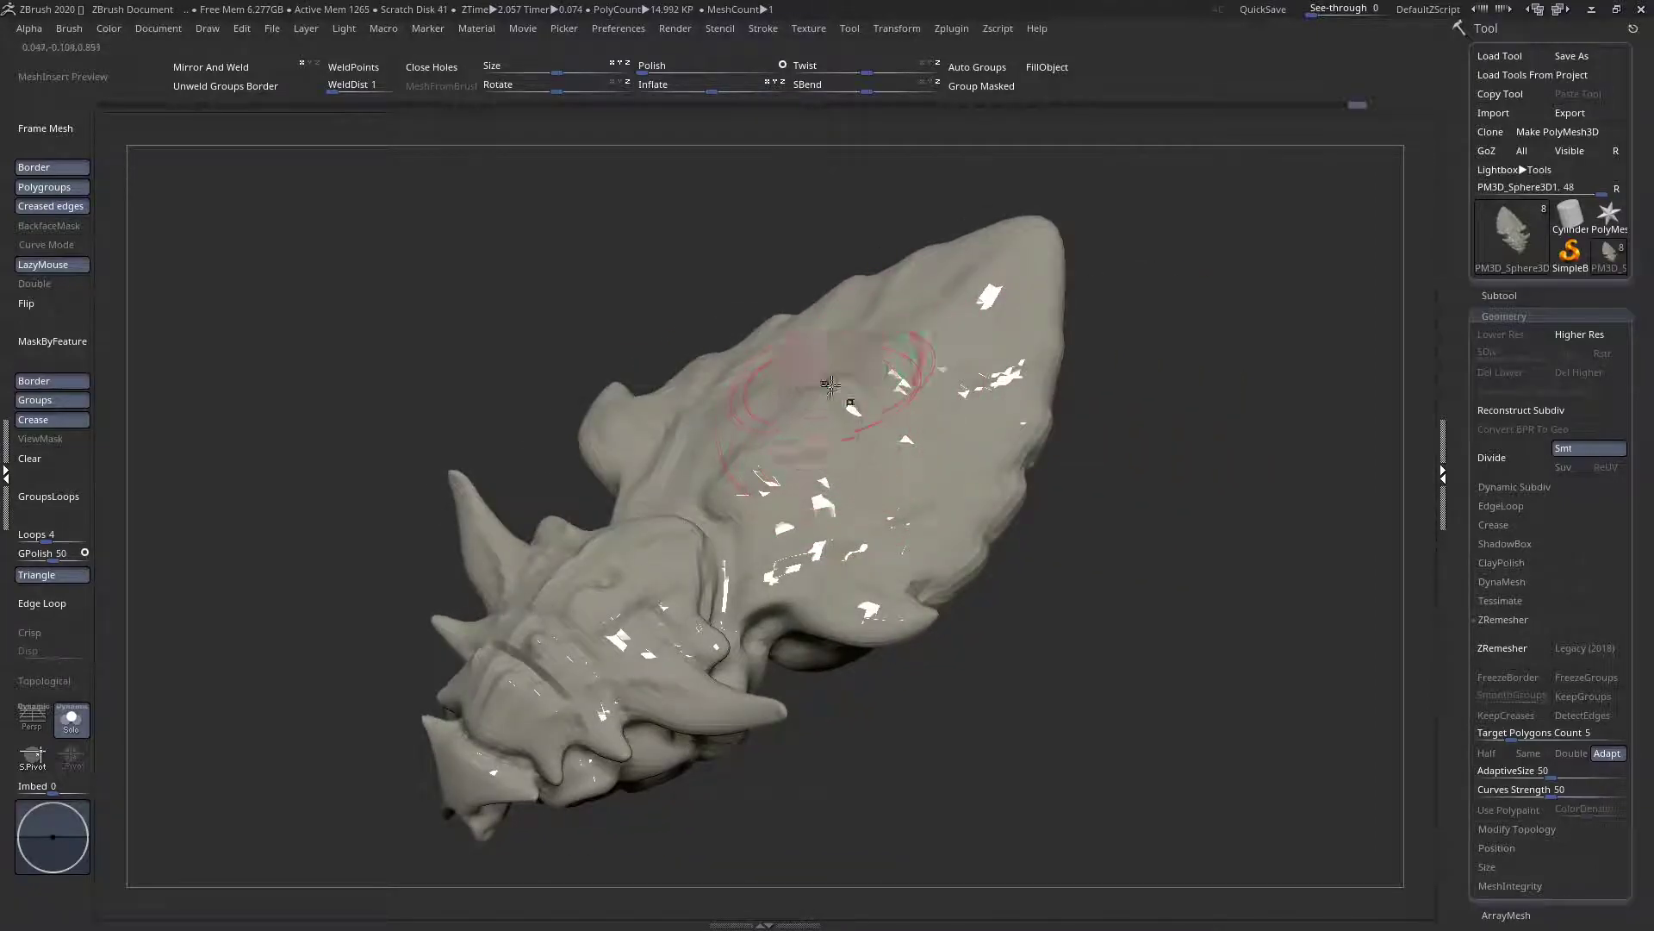
{"action": "mouse_move", "coordinate": [881, 346]}
{"action": "left_mouse_down"}
{"action": "mouse_move", "coordinate": [810, 415]}
{"action": "mouse_move", "coordinate": [958, 303]}
{"action": "mouse_move", "coordinate": [905, 504]}
{"action": "mouse_move", "coordinate": [1005, 295]}
{"action": "mouse_move", "coordinate": [915, 555]}
{"action": "mouse_move", "coordinate": [767, 491]}
{"action": "mouse_move", "coordinate": [810, 491]}
{"action": "left_mouse_up"}
{"action": "left_click", "coordinate": [802, 484], "text": "ctrl"}
{"action": "key", "text": "ctrl+z"}
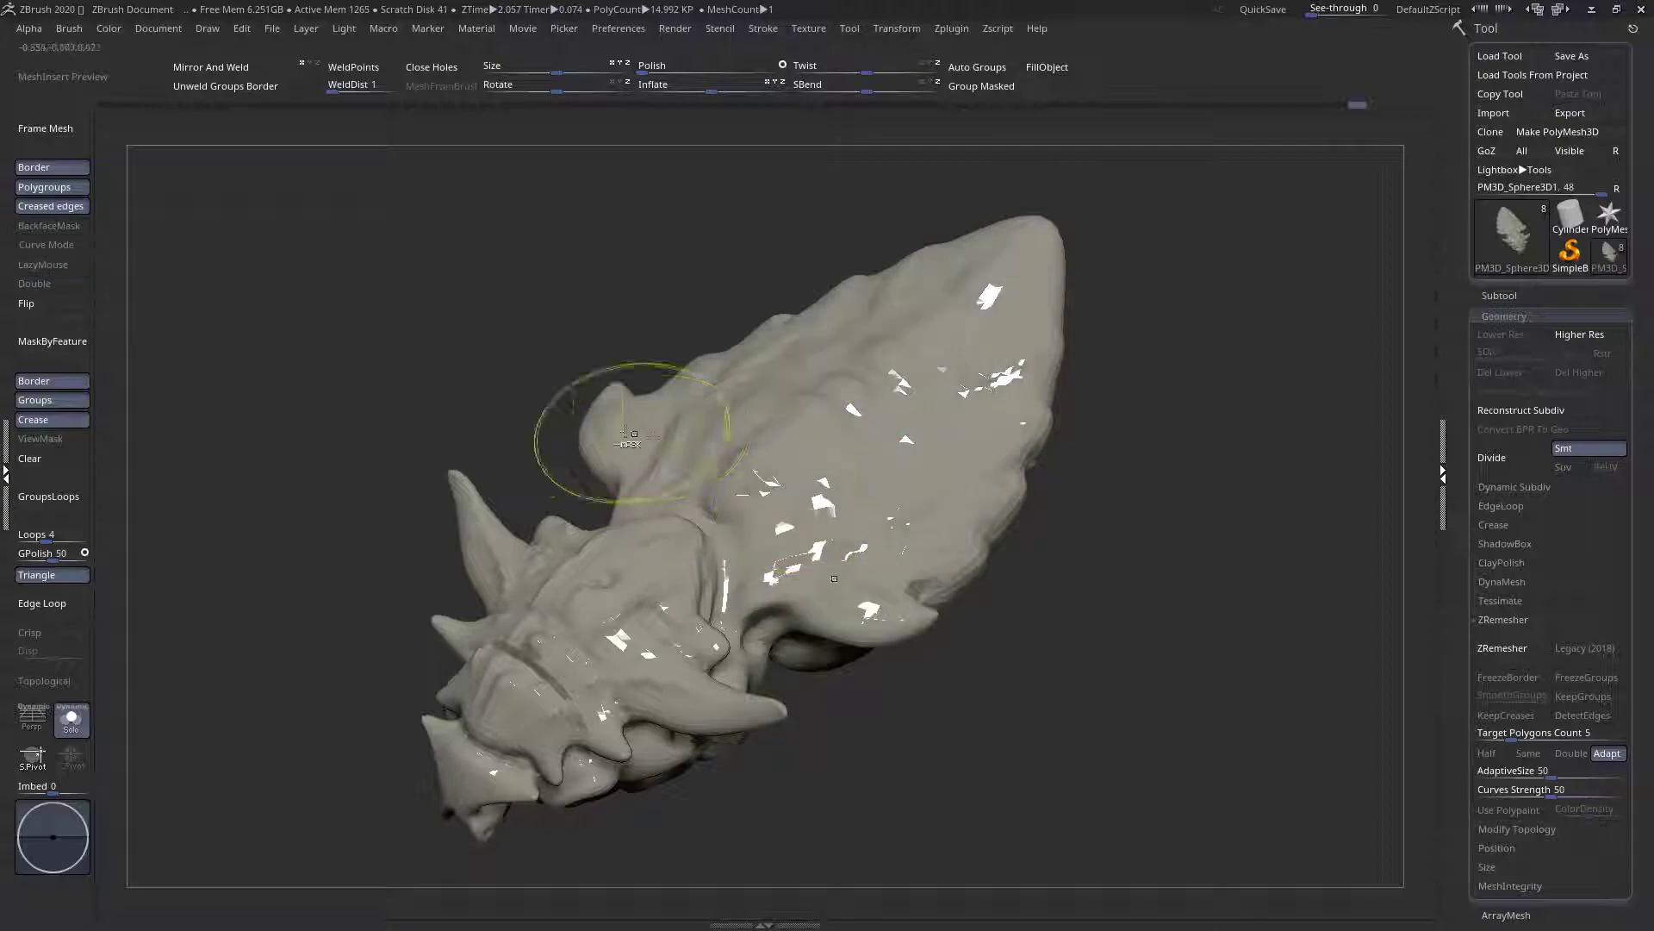
With BackfaceMask on, try painting the whole body dark bluish grey using a draw size of about 350
{"action": "key", "text": "space"}
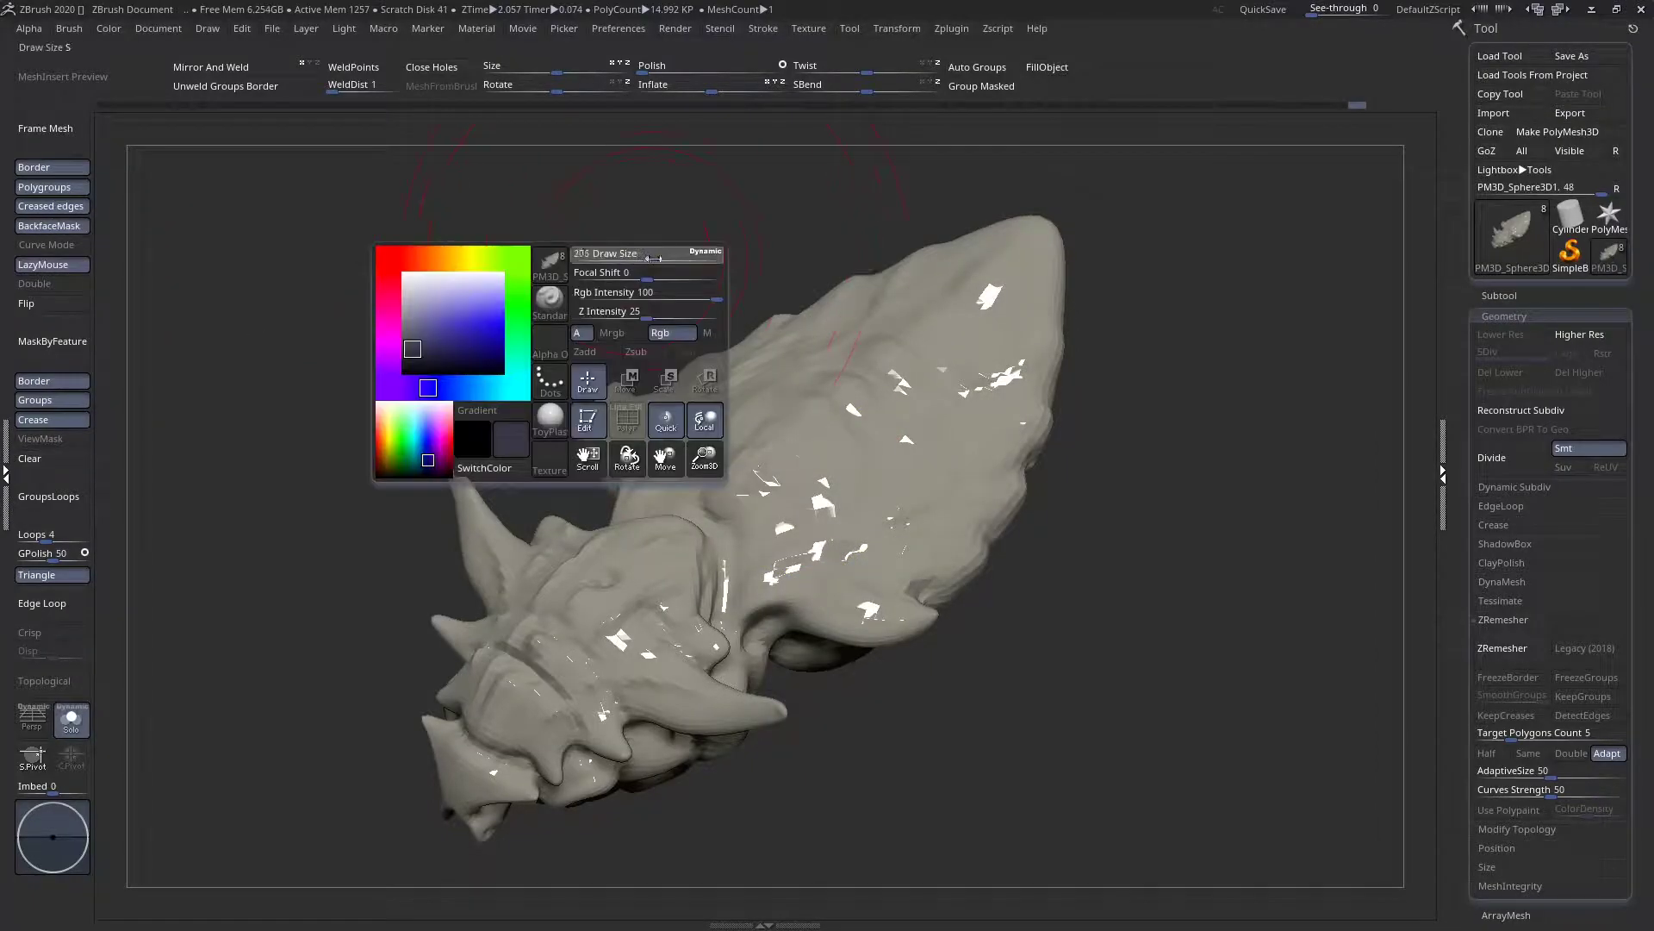
{"action": "left_click_drag", "start_coordinate": [653, 259], "coordinate": [657, 258]}
{"action": "mouse_move", "coordinate": [999, 250]}
{"action": "left_mouse_down"}
{"action": "mouse_move", "coordinate": [968, 365]}
{"action": "mouse_move", "coordinate": [493, 780]}
{"action": "mouse_move", "coordinate": [510, 381]}
{"action": "left_mouse_up"}
{"action": "mouse_move", "coordinate": [510, 517]}
{"action": "left_mouse_down"}
{"action": "mouse_move", "coordinate": [628, 635]}
{"action": "mouse_move", "coordinate": [726, 630]}
{"action": "mouse_move", "coordinate": [510, 585]}
{"action": "mouse_move", "coordinate": [762, 591]}
{"action": "mouse_move", "coordinate": [669, 706]}
{"action": "left_mouse_up"}
{"action": "key", "text": "space"}
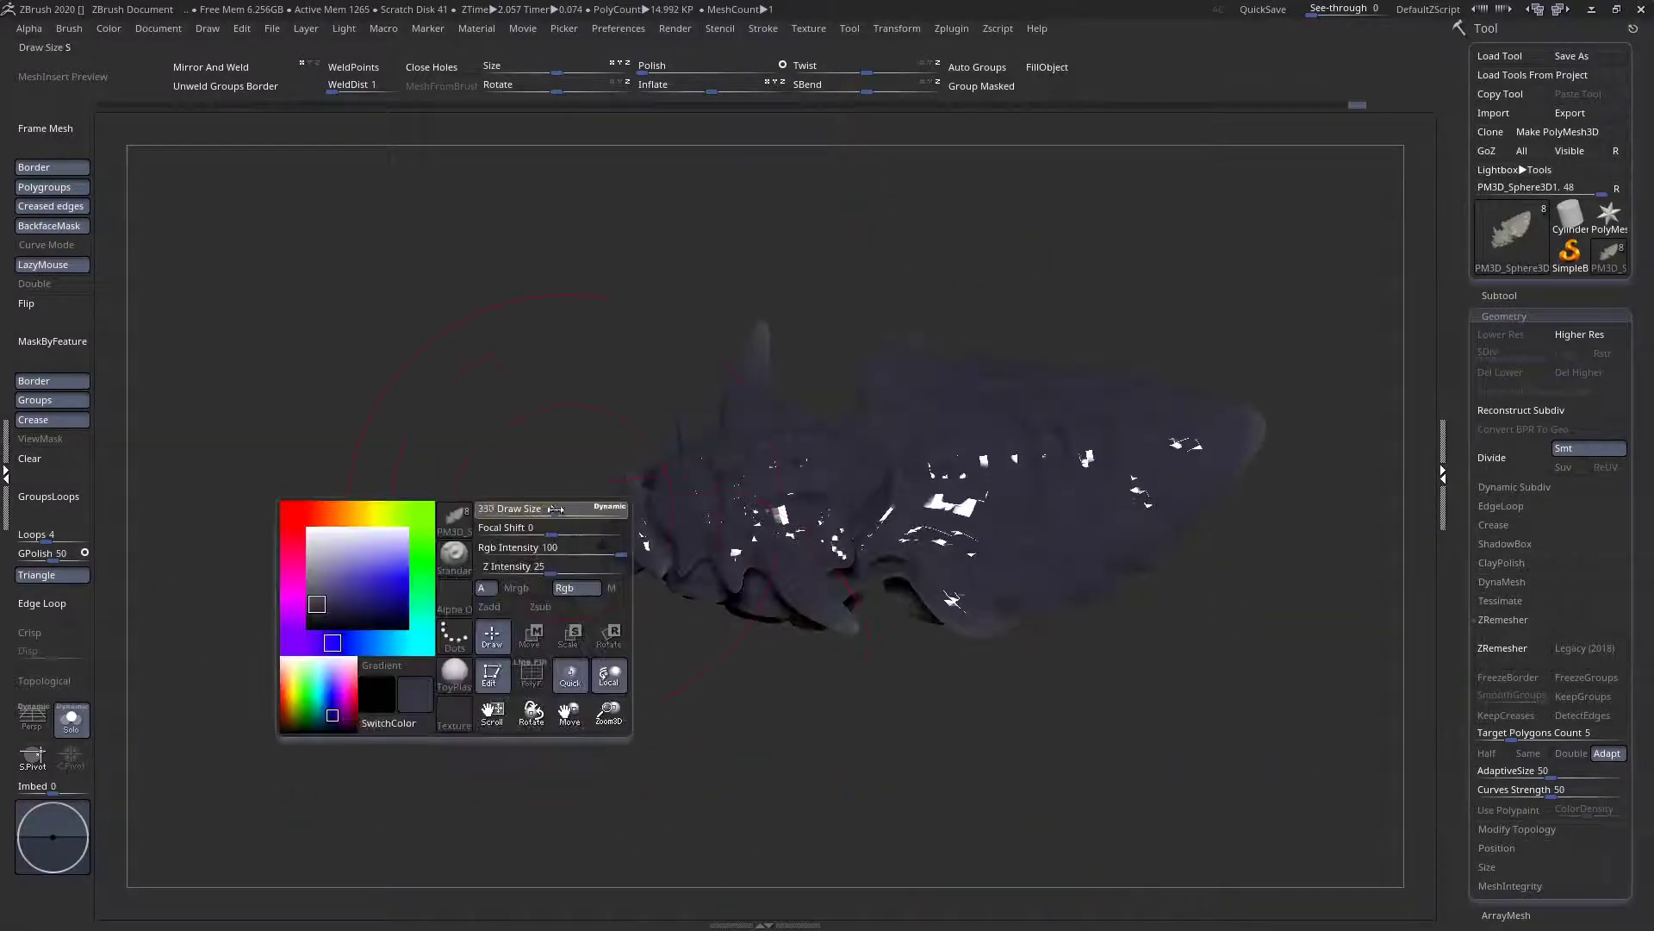
{"action": "mouse_move", "coordinate": [655, 505]}
{"action": "right_mouse_down"}
{"action": "mouse_move", "coordinate": [801, 502]}
{"action": "mouse_move", "coordinate": [692, 554]}
{"action": "mouse_move", "coordinate": [698, 663]}
{"action": "mouse_move", "coordinate": [734, 766]}
{"action": "right_mouse_up"}
{"action": "left_click_drag", "start_coordinate": [733, 765], "coordinate": [776, 493]}
Try painting the abdomen's upper surface dark bluish grey at draw size 116, leaving its rim light, and undo it
{"action": "key", "text": "space"}
{"action": "key", "text": "space"}
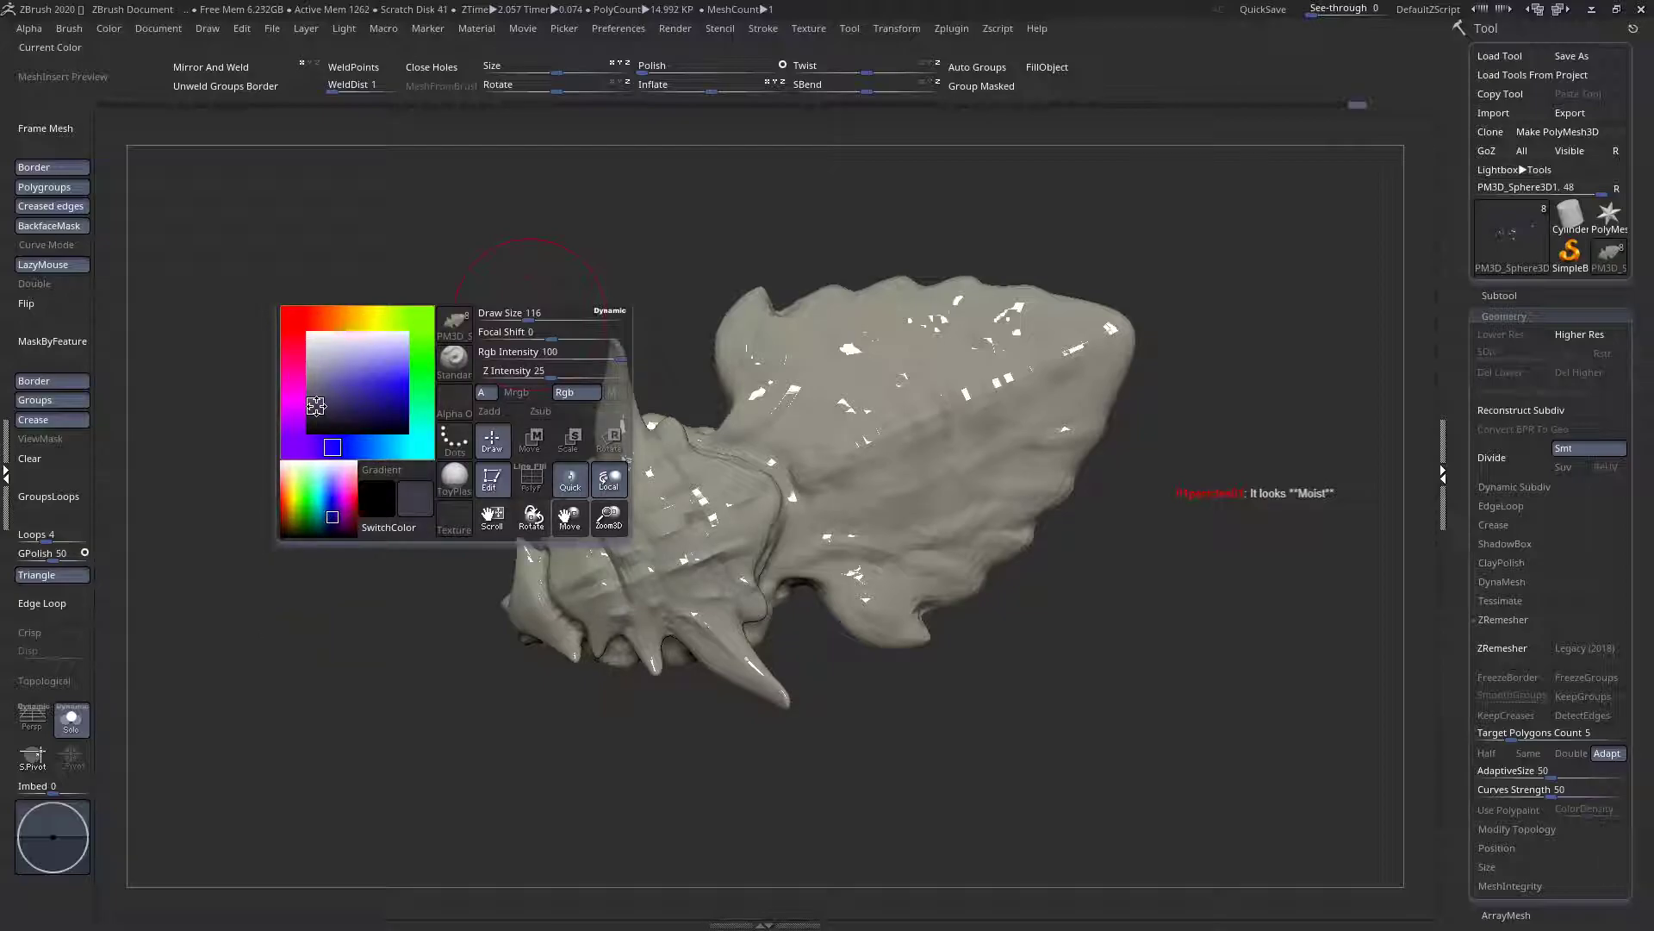
{"action": "right_click_drag", "start_coordinate": [496, 535], "coordinate": [543, 469]}
{"action": "right_click_drag", "start_coordinate": [948, 457], "coordinate": [942, 471]}
{"action": "mouse_move", "coordinate": [1040, 355]}
{"action": "left_mouse_down"}
{"action": "mouse_move", "coordinate": [702, 509]}
{"action": "mouse_move", "coordinate": [870, 517]}
{"action": "mouse_move", "coordinate": [1065, 379]}
{"action": "left_mouse_up"}
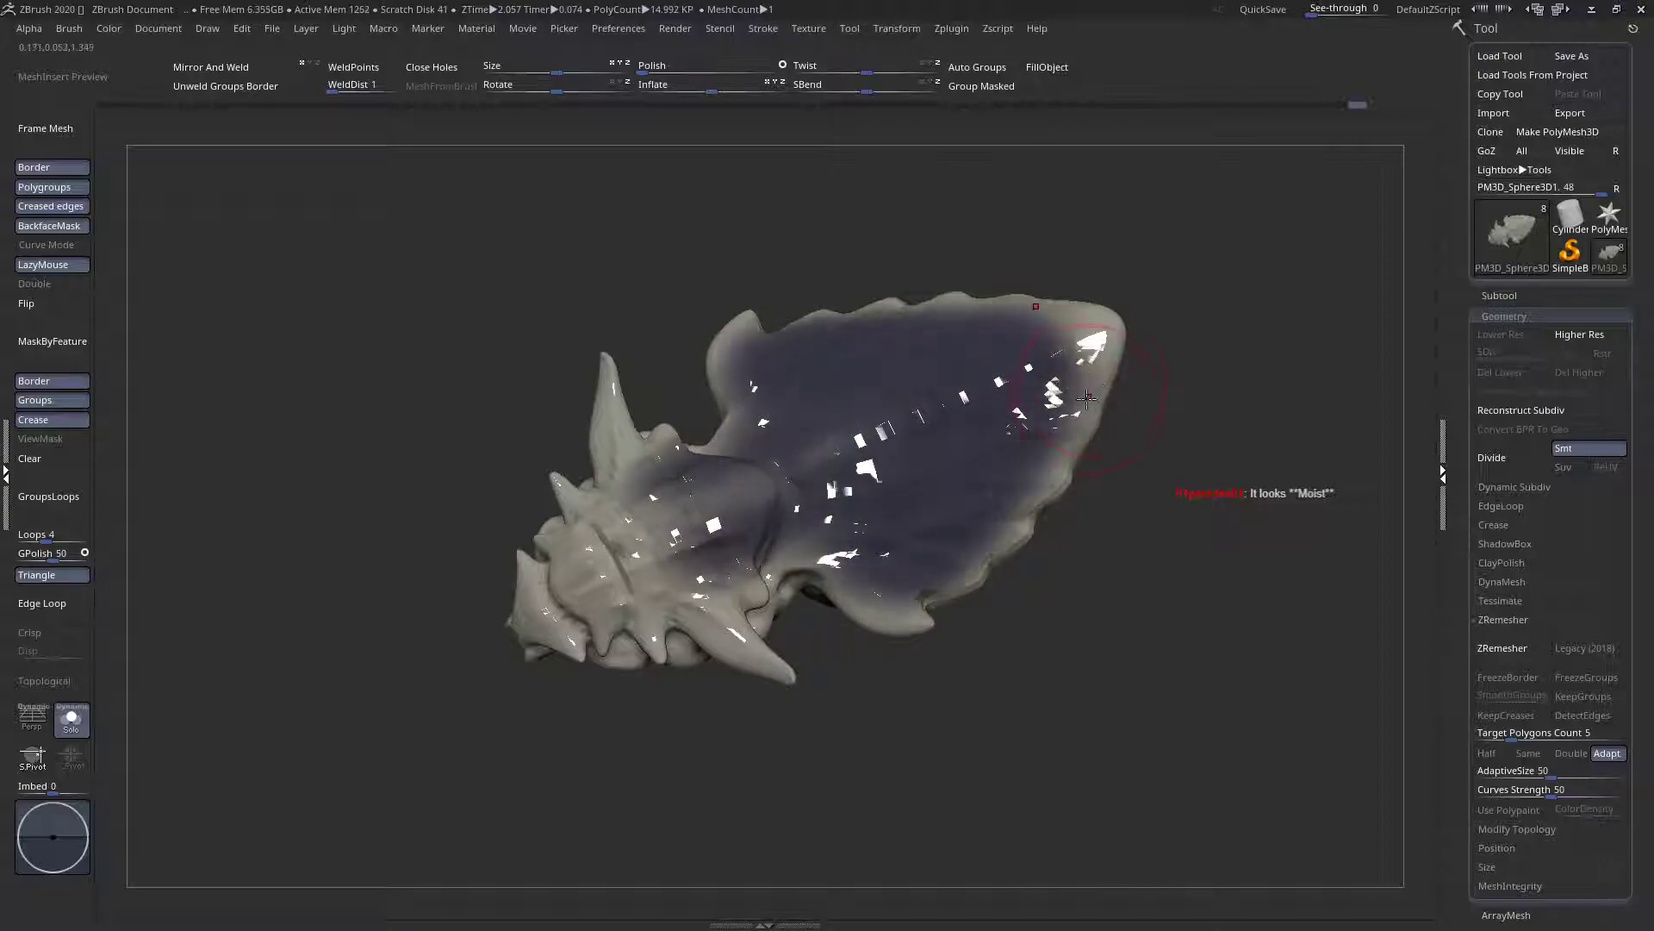
{"action": "key", "text": "ctrl+z"}
Try painting the whole upper side of the head and abdomen dark bluish grey, and undo it
{"action": "key", "text": "space"}
{"action": "left_click_drag", "start_coordinate": [780, 239], "coordinate": [802, 235]}
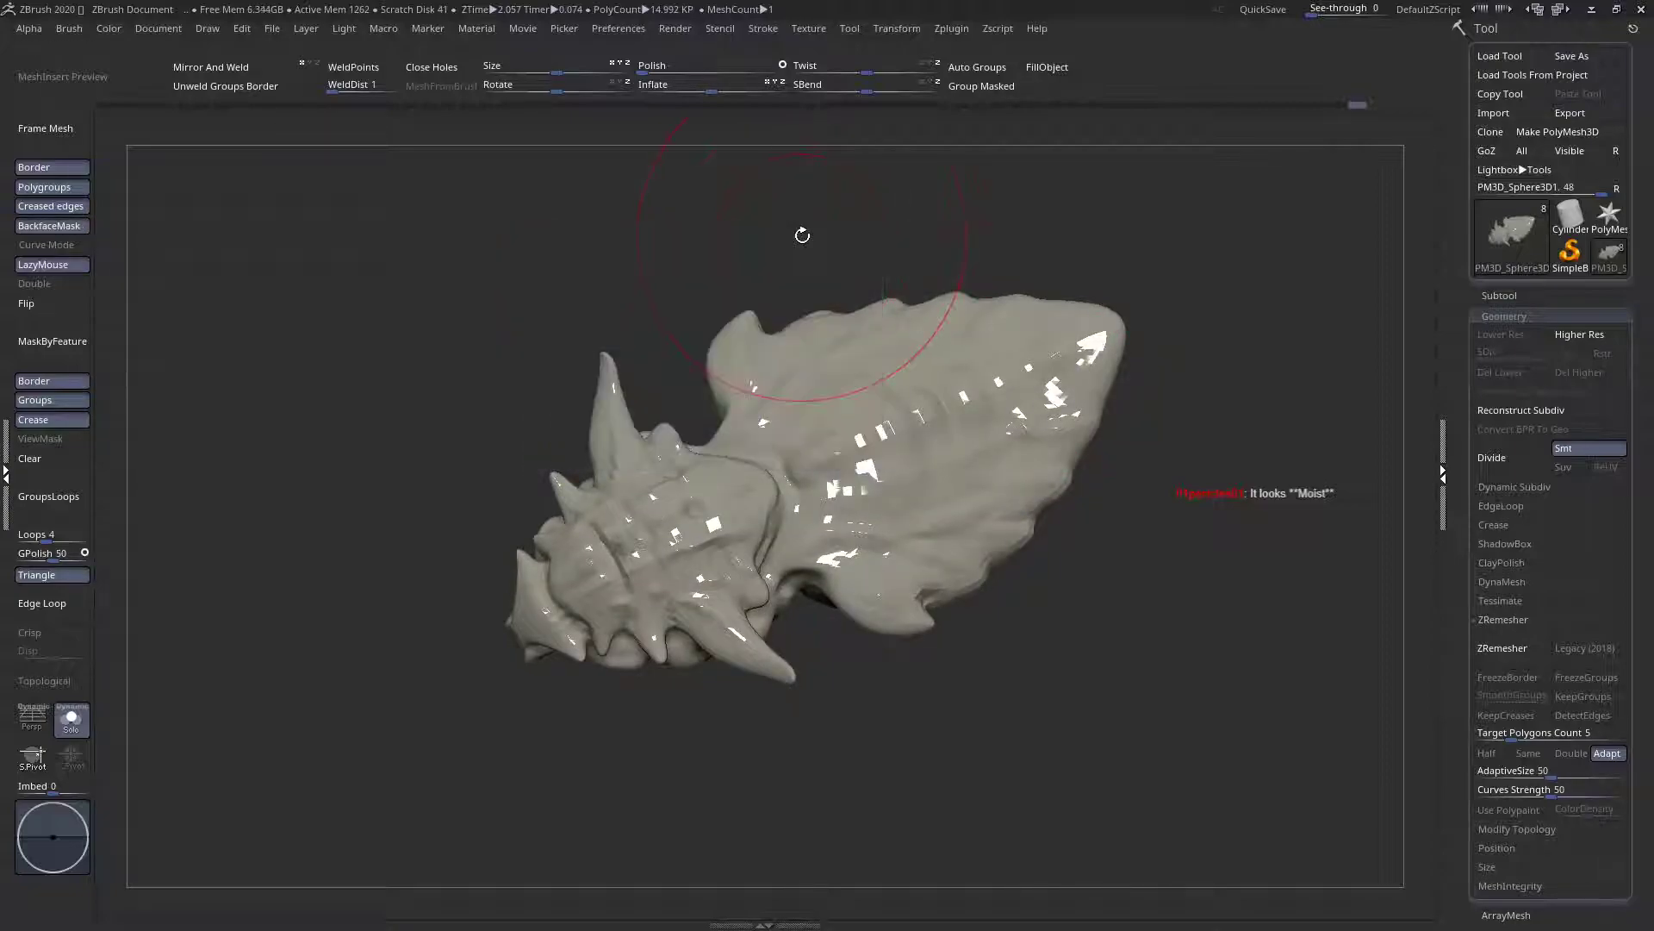
{"action": "mouse_move", "coordinate": [909, 431]}
{"action": "left_mouse_down", "text": "ctrl"}
{"action": "mouse_move", "coordinate": [844, 465]}
{"action": "mouse_move", "coordinate": [1034, 362]}
{"action": "mouse_move", "coordinate": [904, 379]}
{"action": "mouse_move", "coordinate": [936, 517]}
{"action": "mouse_move", "coordinate": [1068, 345]}
{"action": "mouse_move", "coordinate": [672, 517]}
{"action": "mouse_move", "coordinate": [589, 588]}
{"action": "mouse_move", "coordinate": [610, 516]}
{"action": "left_mouse_up", "text": "ctrl"}
{"action": "left_click_drag", "start_coordinate": [614, 449], "coordinate": [625, 442], "text": "ctrl"}
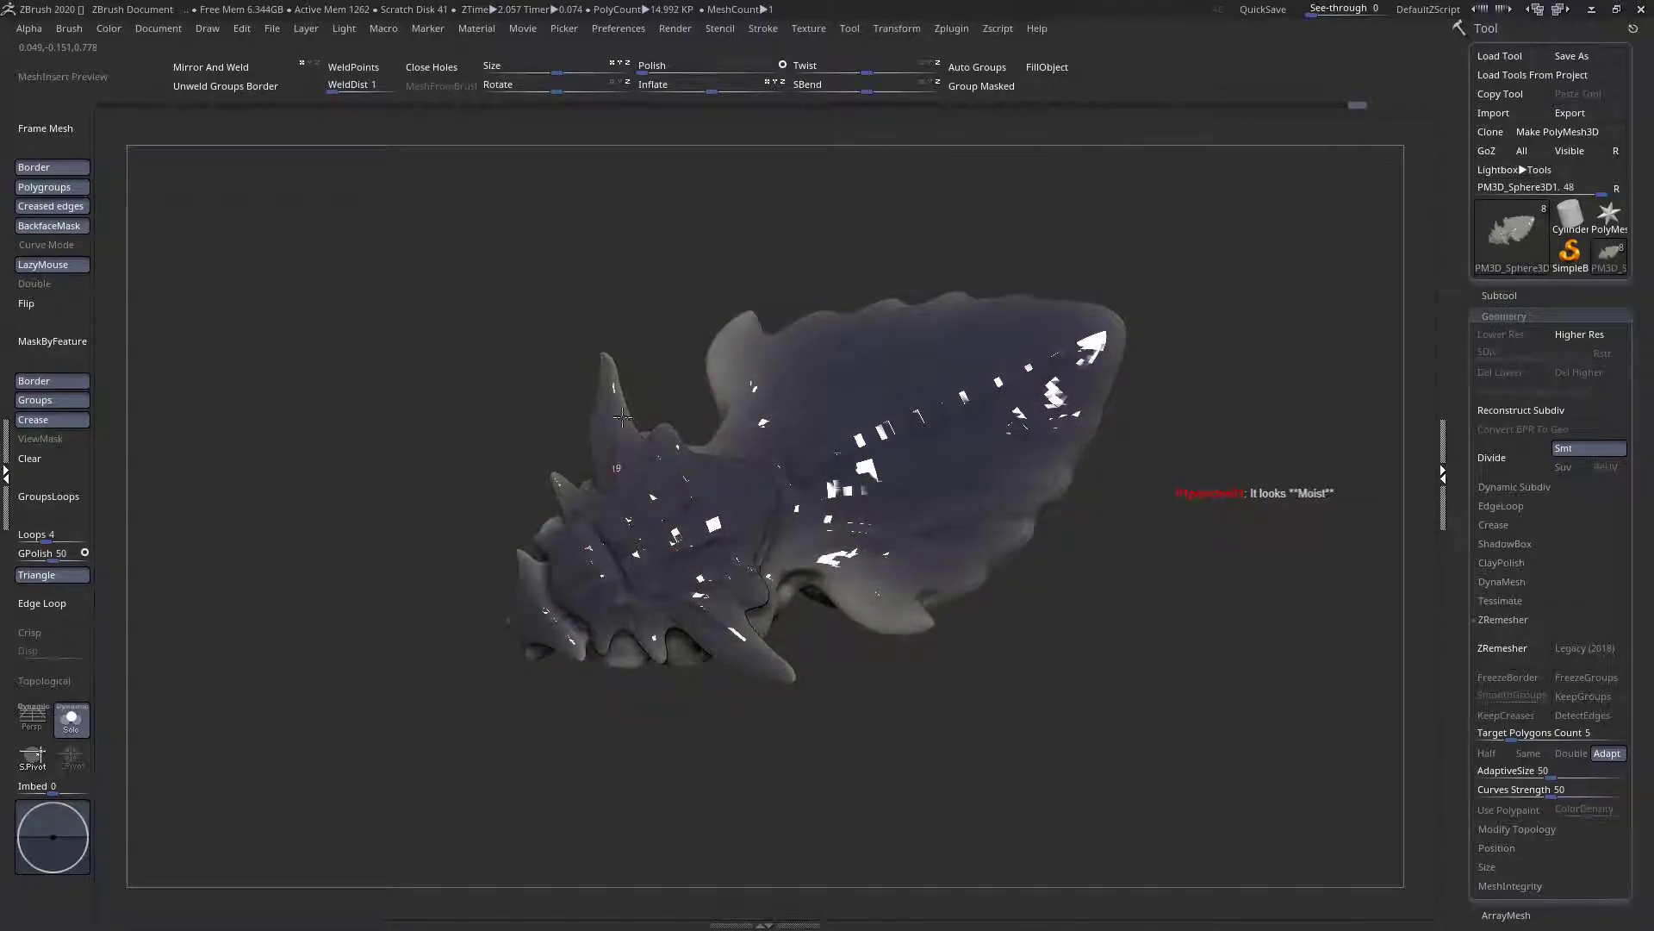
{"action": "key", "text": "ctrl+z"}
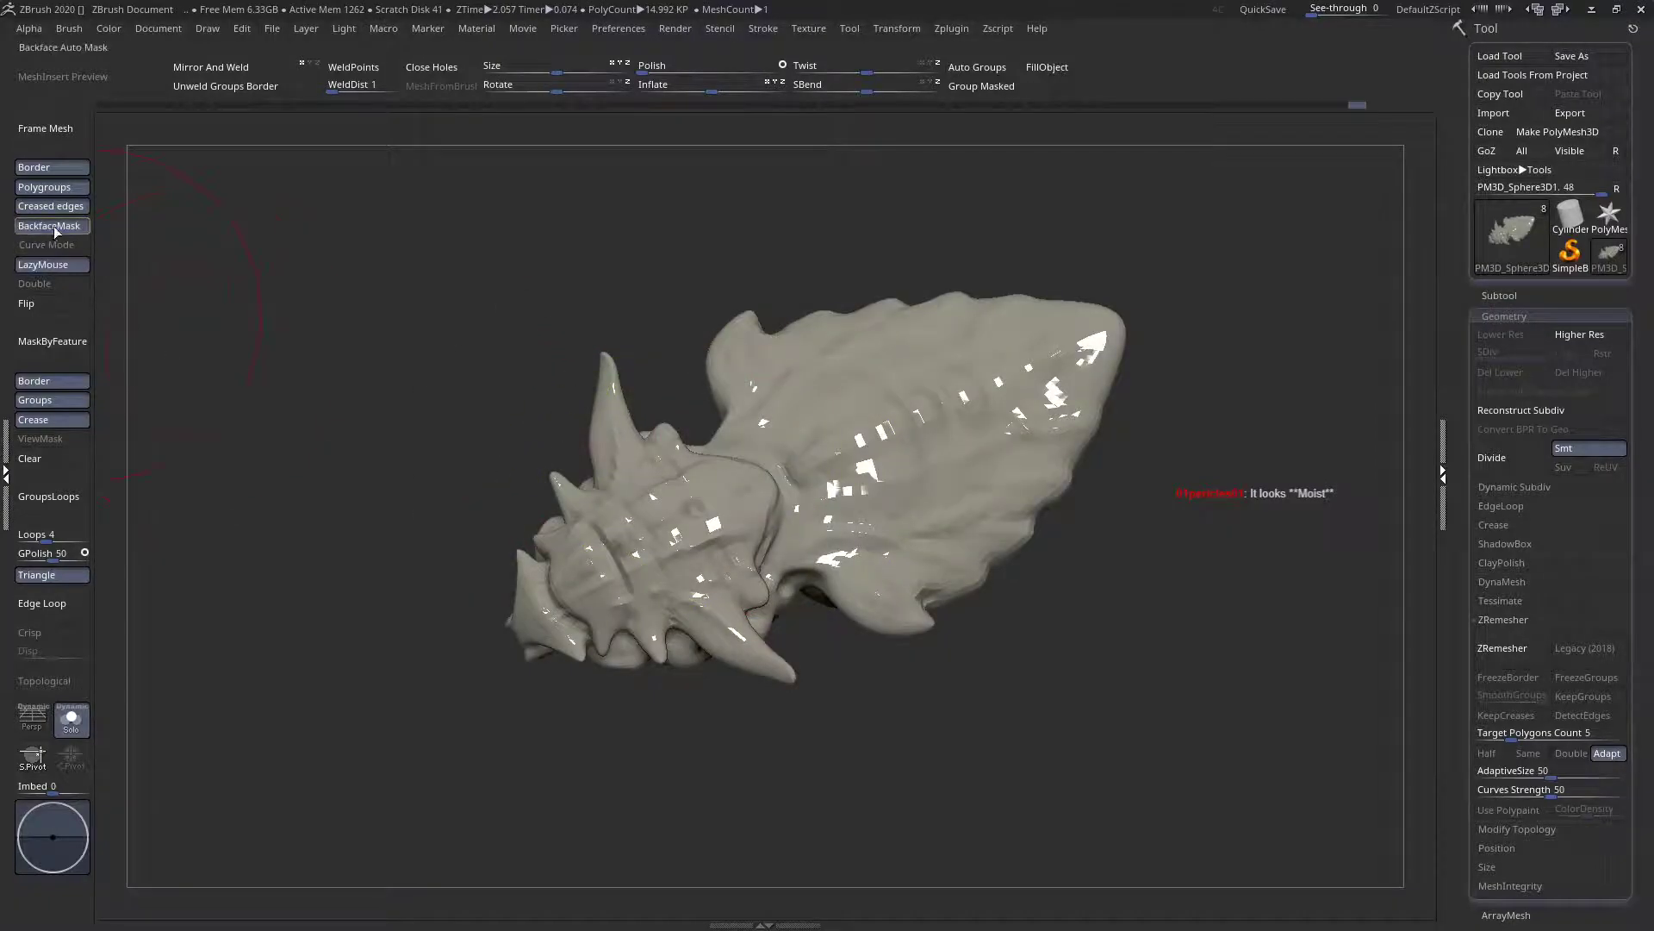
Turn LazyMouse off and paint the upper surfaces of the head and abdomen dark bluish grey
{"action": "left_click", "coordinate": [43, 264]}
{"action": "left_click_drag", "start_coordinate": [413, 318], "coordinate": [551, 379]}
{"action": "mouse_move", "coordinate": [702, 521]}
{"action": "left_mouse_down", "text": "ctrl"}
{"action": "mouse_move", "coordinate": [661, 467]}
{"action": "mouse_move", "coordinate": [758, 586]}
{"action": "mouse_move", "coordinate": [633, 534]}
{"action": "mouse_move", "coordinate": [607, 577]}
{"action": "left_mouse_up", "text": "ctrl"}
{"action": "right_click_drag", "start_coordinate": [668, 521], "coordinate": [699, 577]}
{"action": "left_click_drag", "start_coordinate": [733, 472], "coordinate": [762, 471], "text": "ctrl"}
{"action": "mouse_move", "coordinate": [815, 413]}
{"action": "left_mouse_down", "text": "ctrl"}
{"action": "mouse_move", "coordinate": [861, 483]}
{"action": "mouse_move", "coordinate": [948, 534]}
{"action": "mouse_move", "coordinate": [1017, 388]}
{"action": "mouse_move", "coordinate": [970, 318]}
{"action": "mouse_move", "coordinate": [1111, 311]}
{"action": "mouse_move", "coordinate": [1053, 447]}
{"action": "left_mouse_up", "text": "ctrl"}
{"action": "left_click_drag", "start_coordinate": [716, 425], "coordinate": [729, 385]}
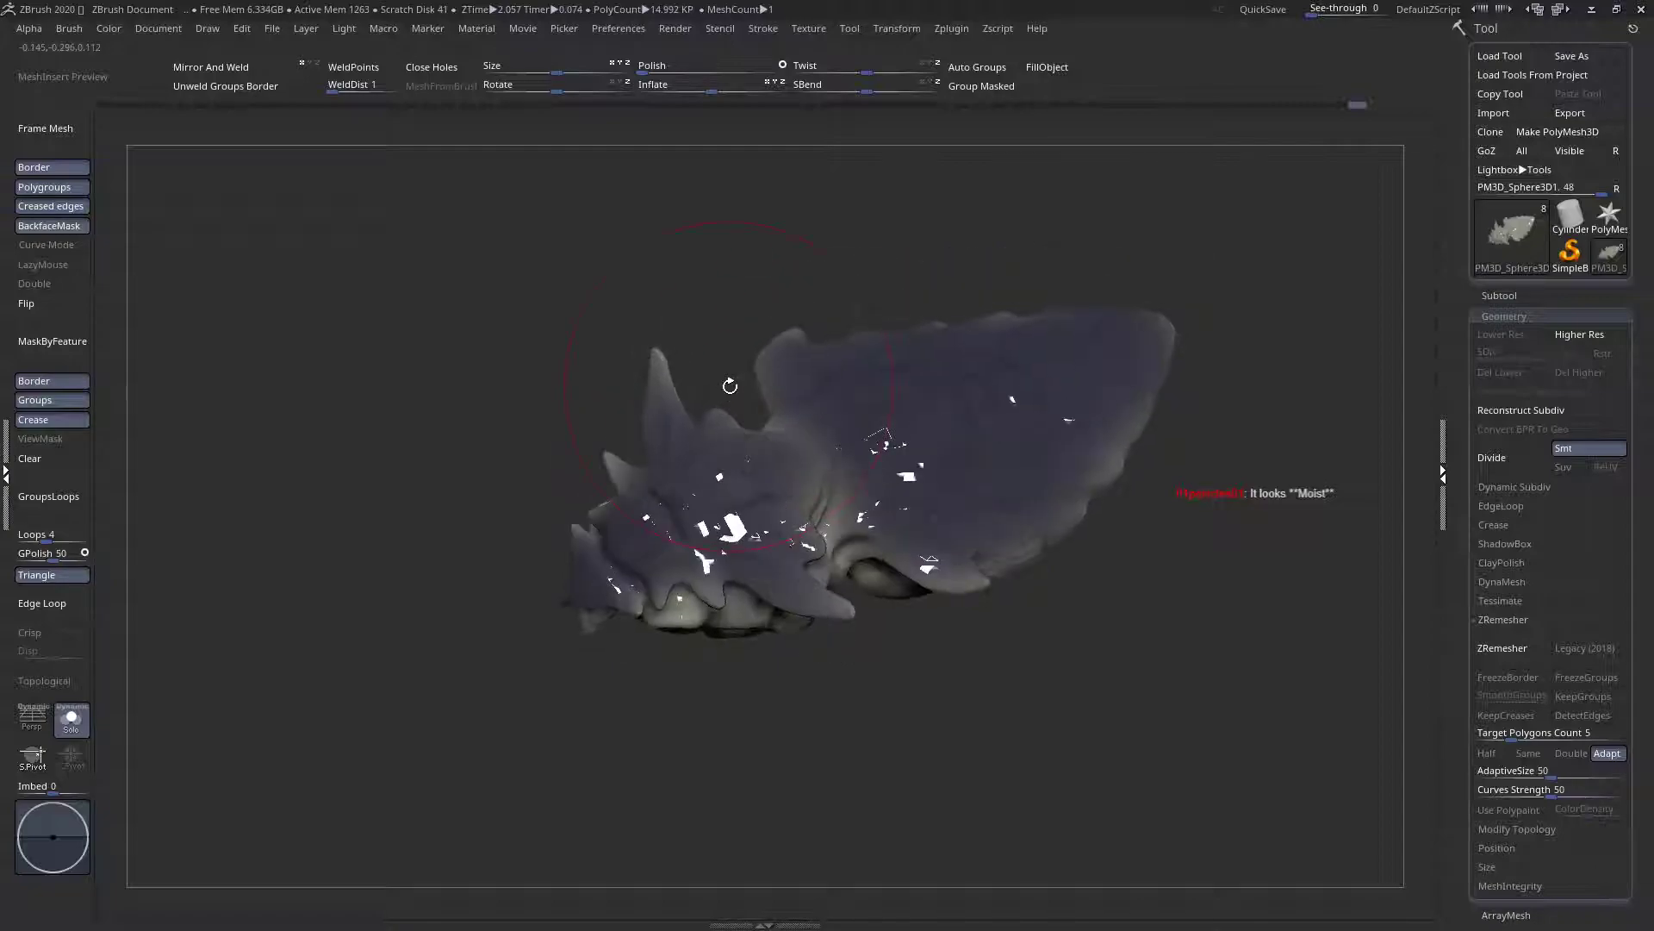
{"action": "left_click_drag", "start_coordinate": [620, 596], "coordinate": [804, 633]}
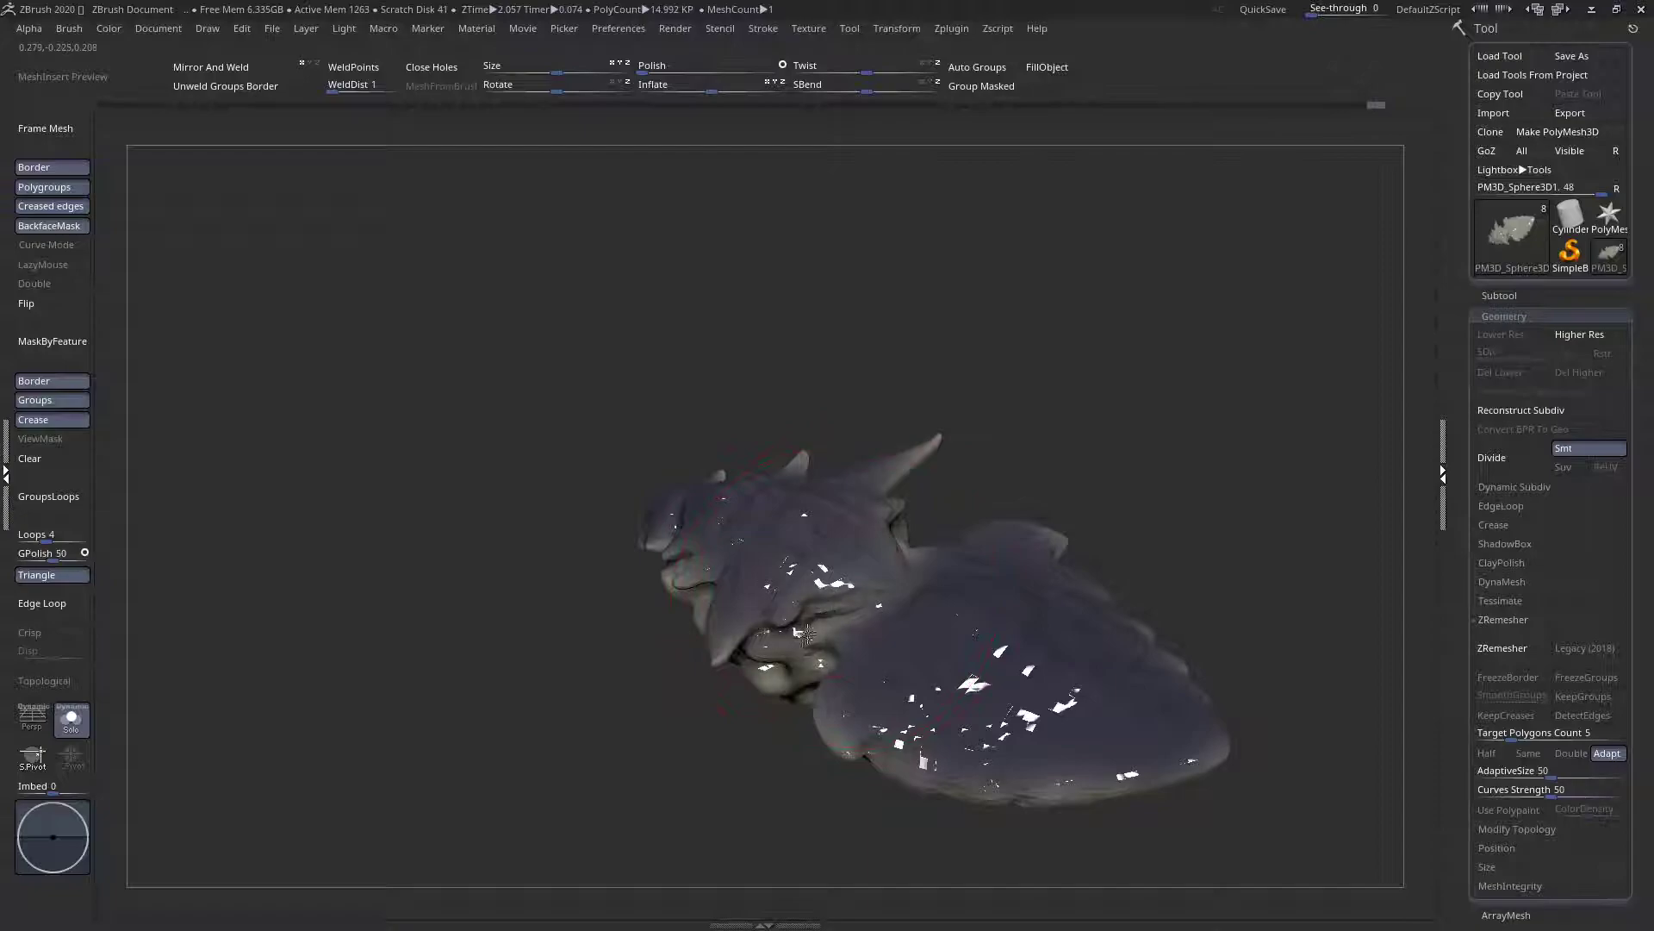
Examine the painted head and abdomen from the side, the front and above
{"action": "right_click_drag", "start_coordinate": [977, 567], "coordinate": [827, 487]}
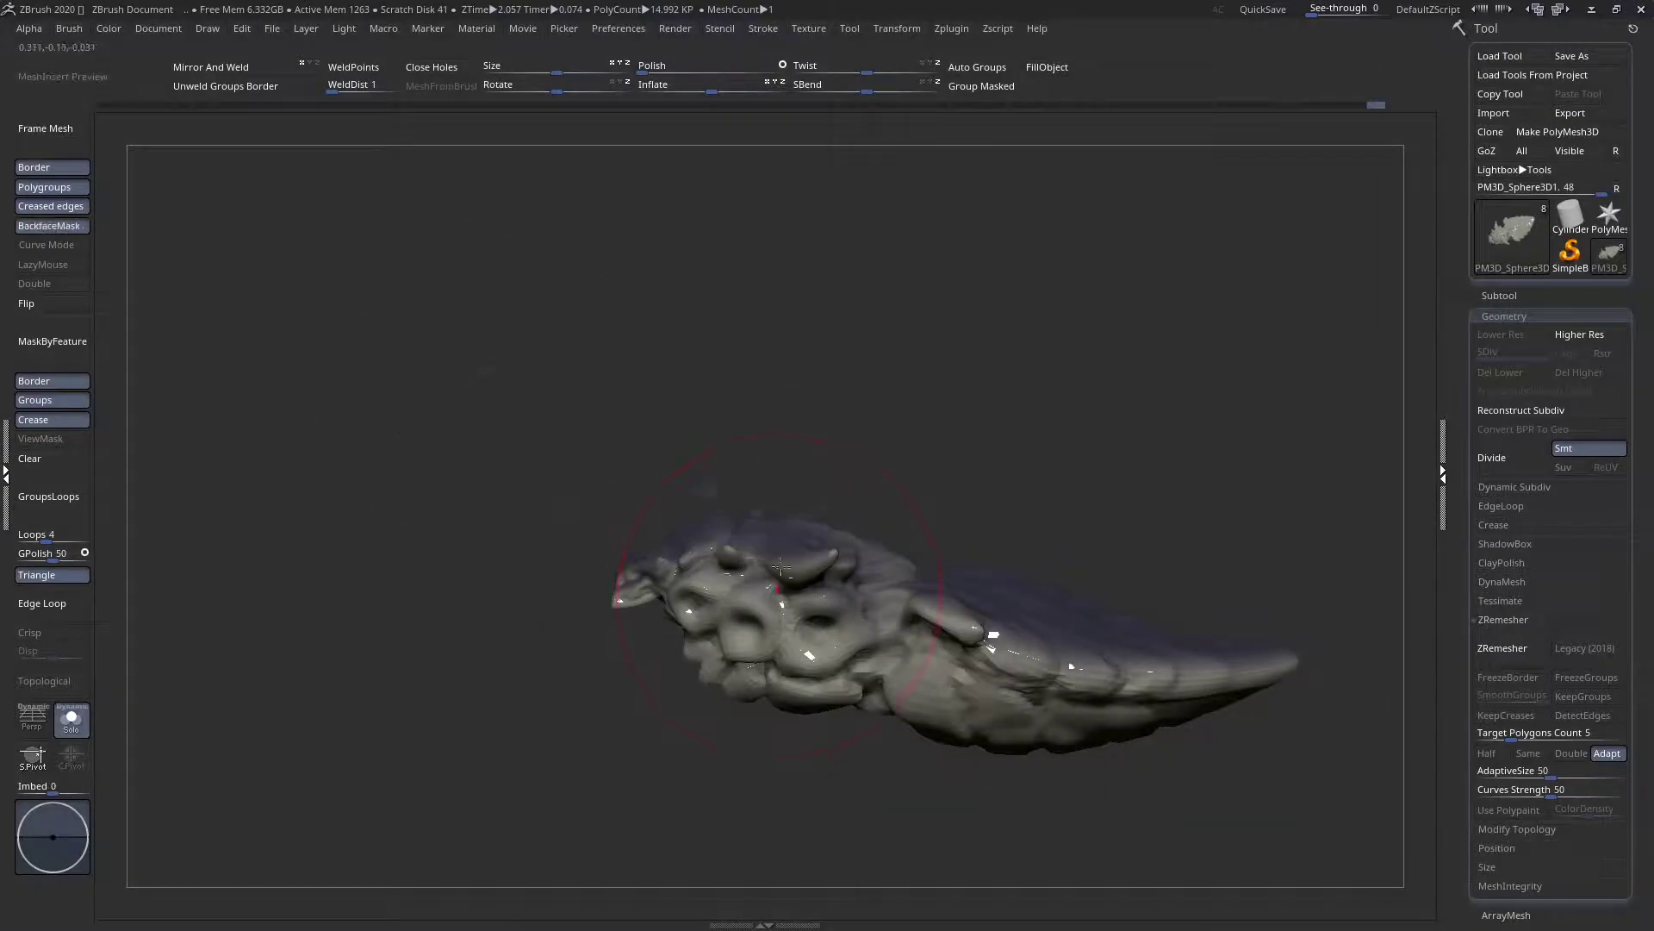
{"action": "right_click_drag", "start_coordinate": [642, 552], "coordinate": [818, 432]}
{"action": "left_click_drag", "start_coordinate": [818, 431], "coordinate": [638, 492], "text": "shift"}
{"action": "right_click_drag", "start_coordinate": [931, 482], "coordinate": [836, 517]}
{"action": "right_click_drag", "start_coordinate": [836, 431], "coordinate": [857, 526]}
{"action": "left_click_drag", "start_coordinate": [857, 538], "coordinate": [800, 756]}
{"action": "left_click_drag", "start_coordinate": [673, 469], "coordinate": [784, 622]}
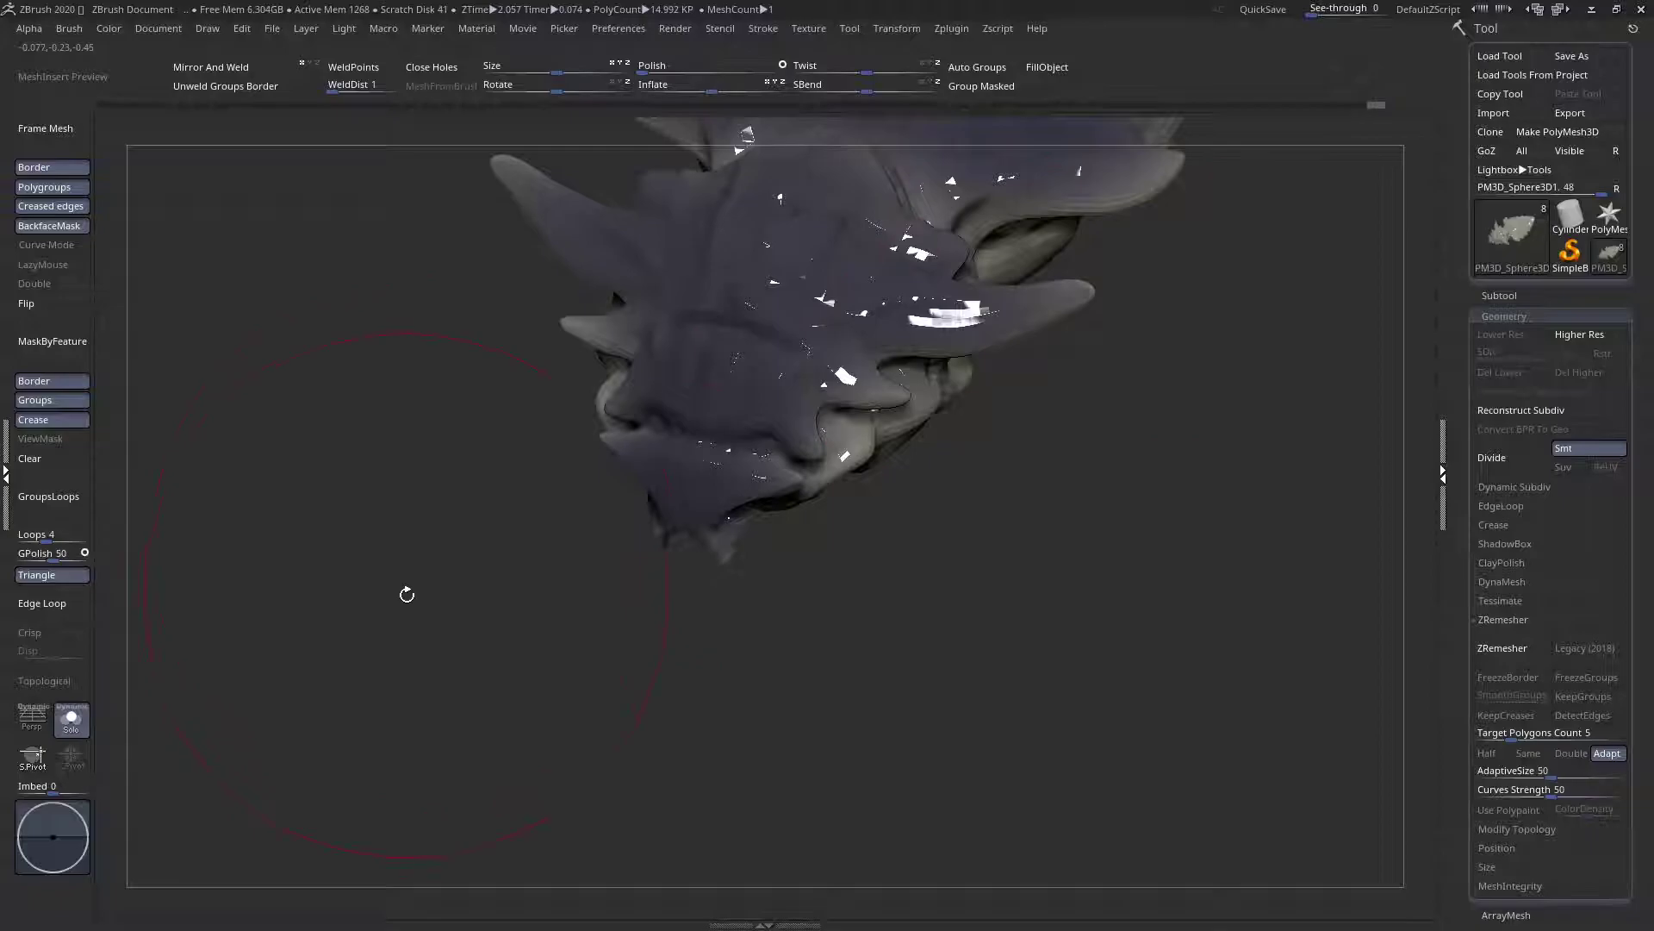
{"action": "left_click_drag", "start_coordinate": [407, 594], "coordinate": [441, 504]}
Turn Solo off to show the painted body together with the legs
{"action": "left_click", "coordinate": [72, 718]}
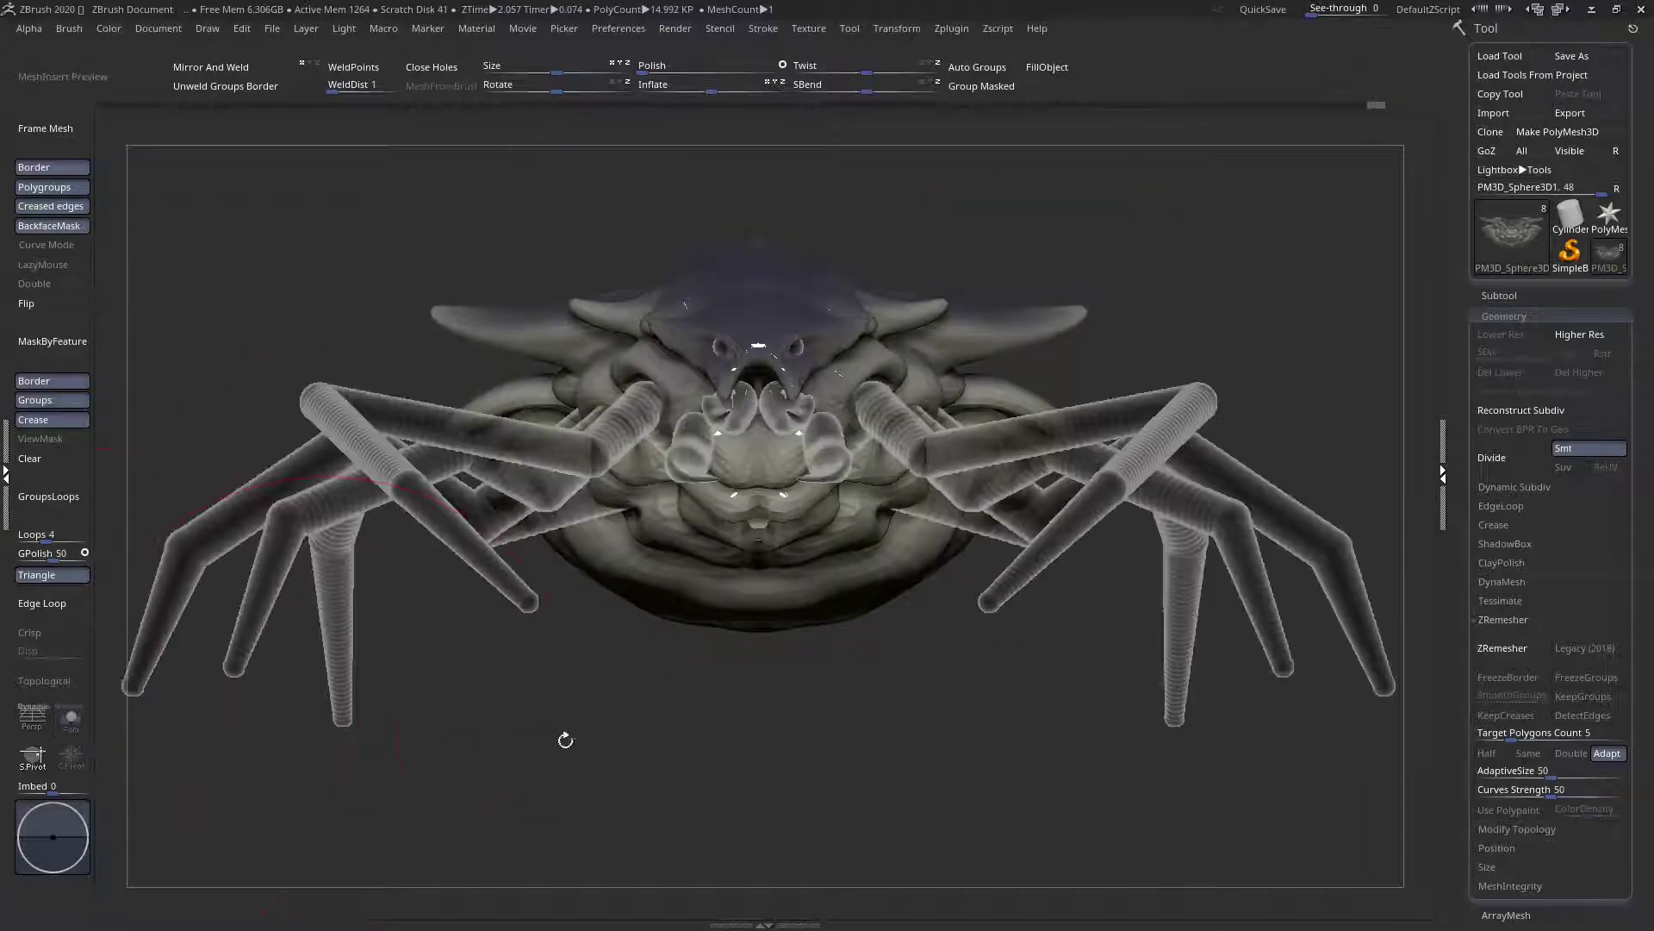
{"action": "left_click_drag", "start_coordinate": [491, 739], "coordinate": [640, 633]}
{"action": "right_click_drag", "start_coordinate": [640, 634], "coordinate": [584, 547], "text": "ctrl"}
{"action": "mouse_move", "coordinate": [583, 547]}
{"action": "left_mouse_down"}
{"action": "mouse_move", "coordinate": [554, 635]}
{"action": "mouse_move", "coordinate": [487, 502]}
{"action": "mouse_move", "coordinate": [638, 622]}
{"action": "mouse_move", "coordinate": [694, 591]}
{"action": "left_mouse_up"}
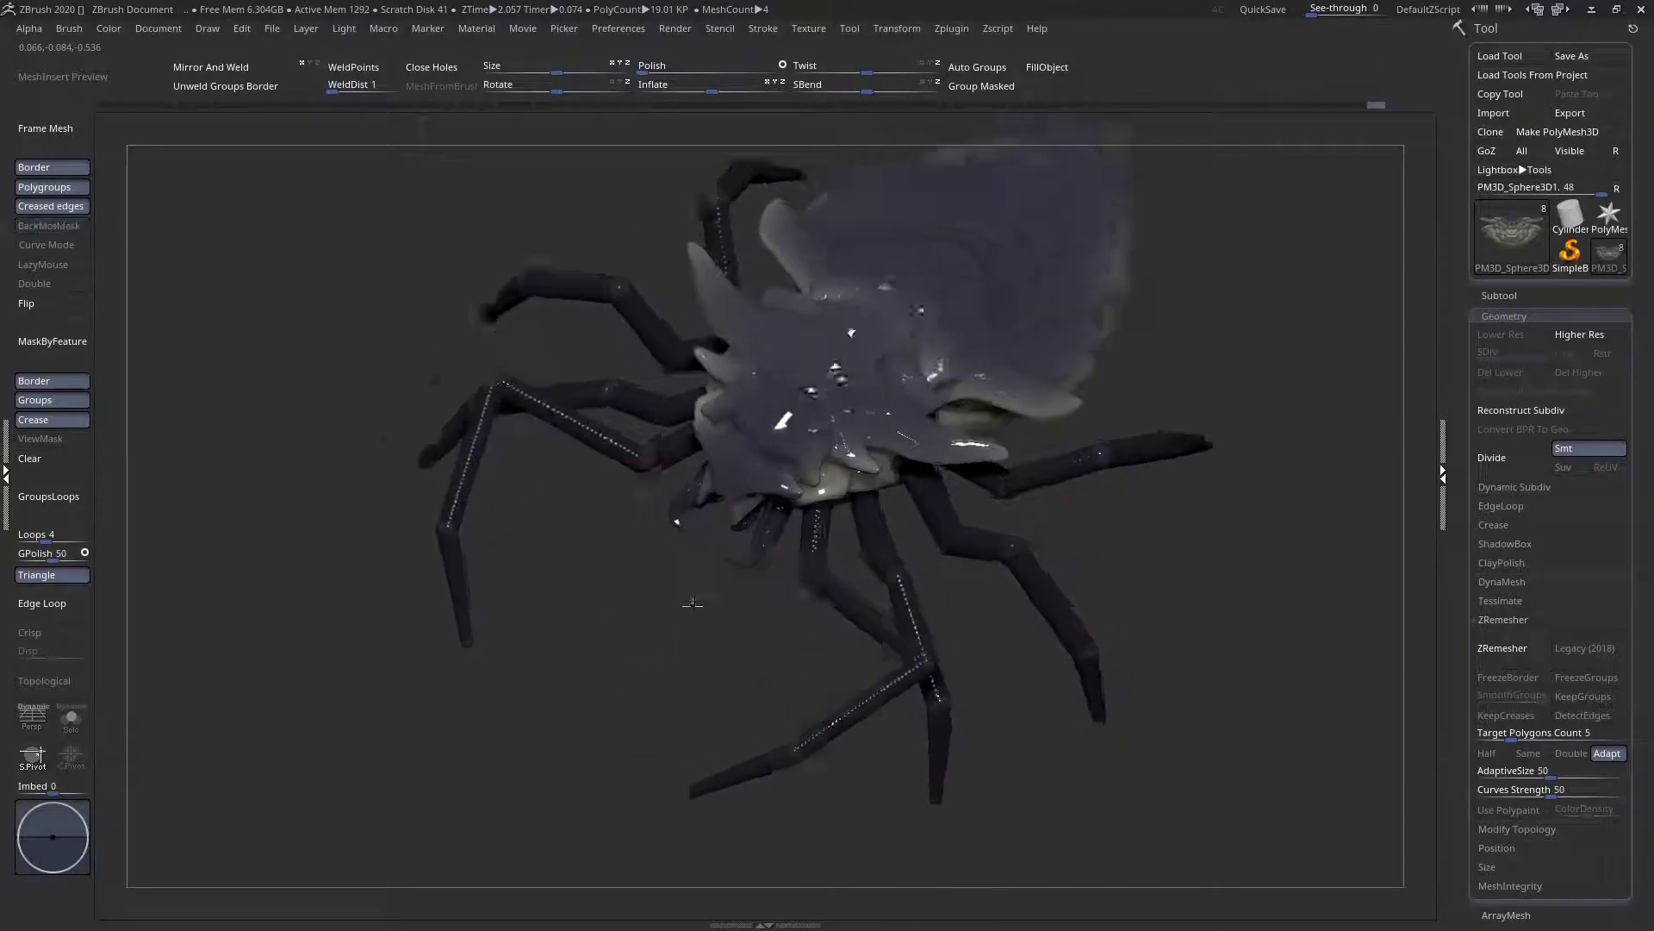
{"action": "right_click_drag", "start_coordinate": [694, 591], "coordinate": [708, 633], "text": "ctrl"}
{"action": "left_click_drag", "start_coordinate": [708, 633], "coordinate": [733, 574]}
Sample the body's unpainted pale grey as the active colour
{"action": "key", "text": "space"}
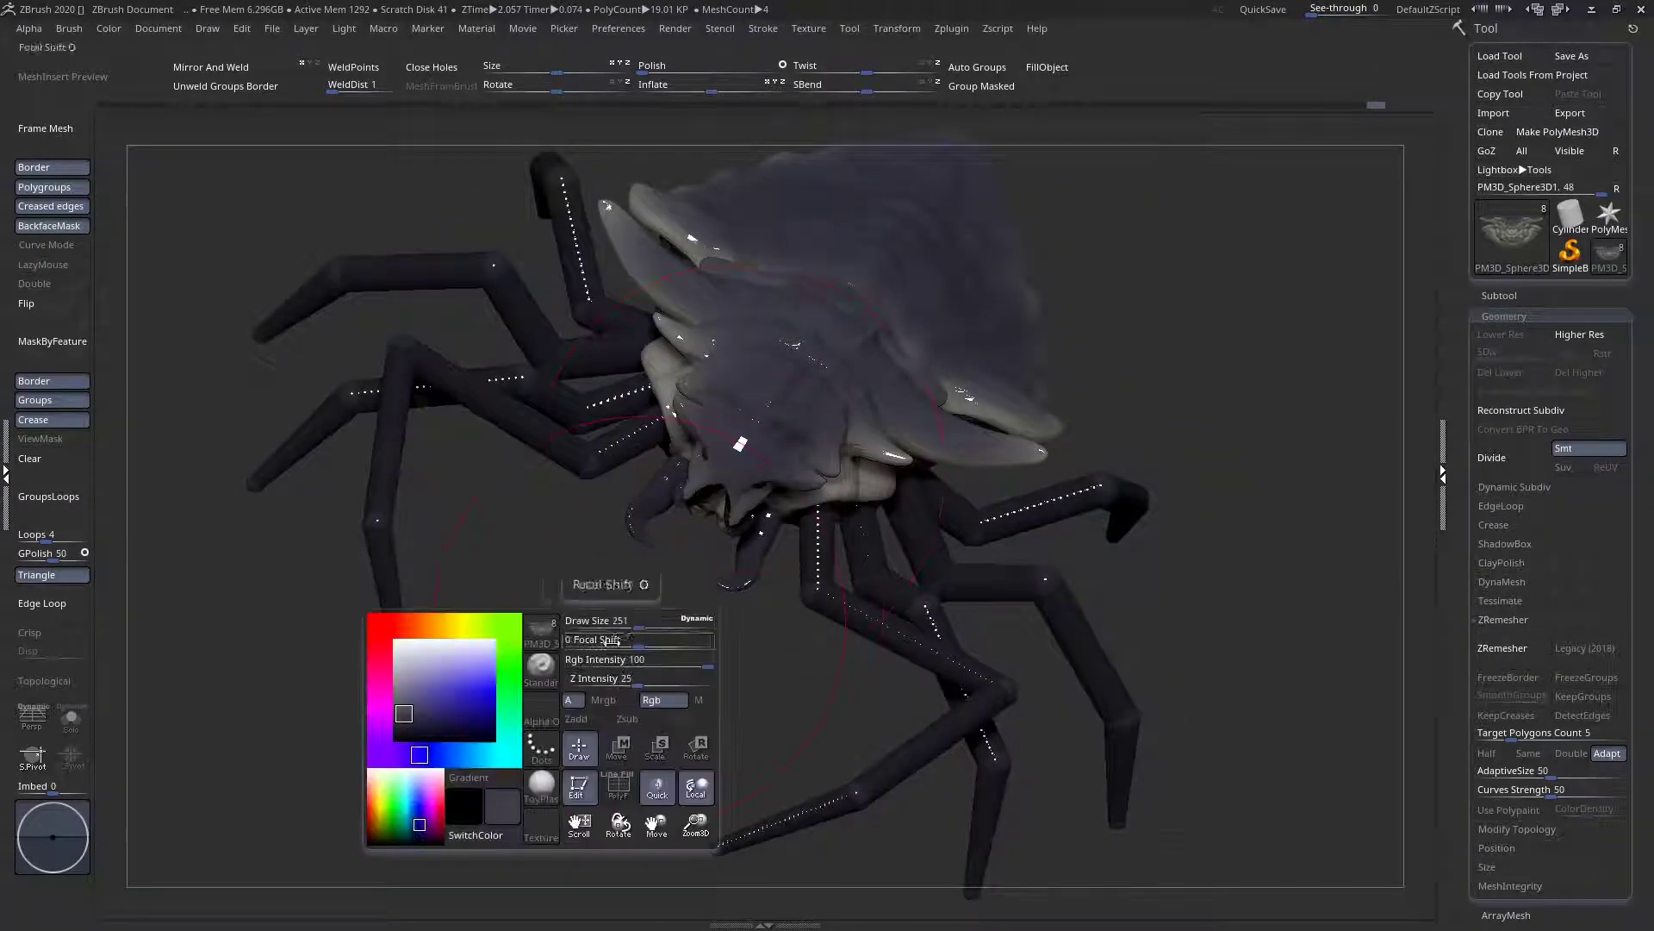
{"action": "left_click", "coordinate": [399, 641]}
{"action": "mouse_move", "coordinate": [482, 603]}
{"action": "left_mouse_down"}
{"action": "mouse_move", "coordinate": [753, 362]}
{"action": "mouse_move", "coordinate": [492, 650]}
{"action": "mouse_move", "coordinate": [494, 667]}
{"action": "mouse_move", "coordinate": [638, 565]}
{"action": "mouse_move", "coordinate": [655, 534]}
{"action": "left_mouse_up"}
{"action": "key", "text": "c"}
{"action": "left_click_drag", "start_coordinate": [786, 558], "coordinate": [781, 508]}
{"action": "right_click_drag", "start_coordinate": [697, 473], "coordinate": [733, 555]}
{"action": "key", "text": "shift+f"}
{"action": "key", "text": "shift+f"}
Activate the ZSphere legs and insert a joint sphere midway along the front legs' last segment
{"action": "left_click", "coordinate": [906, 547], "text": "alt"}
{"action": "right_click_drag", "start_coordinate": [939, 585], "coordinate": [874, 697], "text": "shift"}
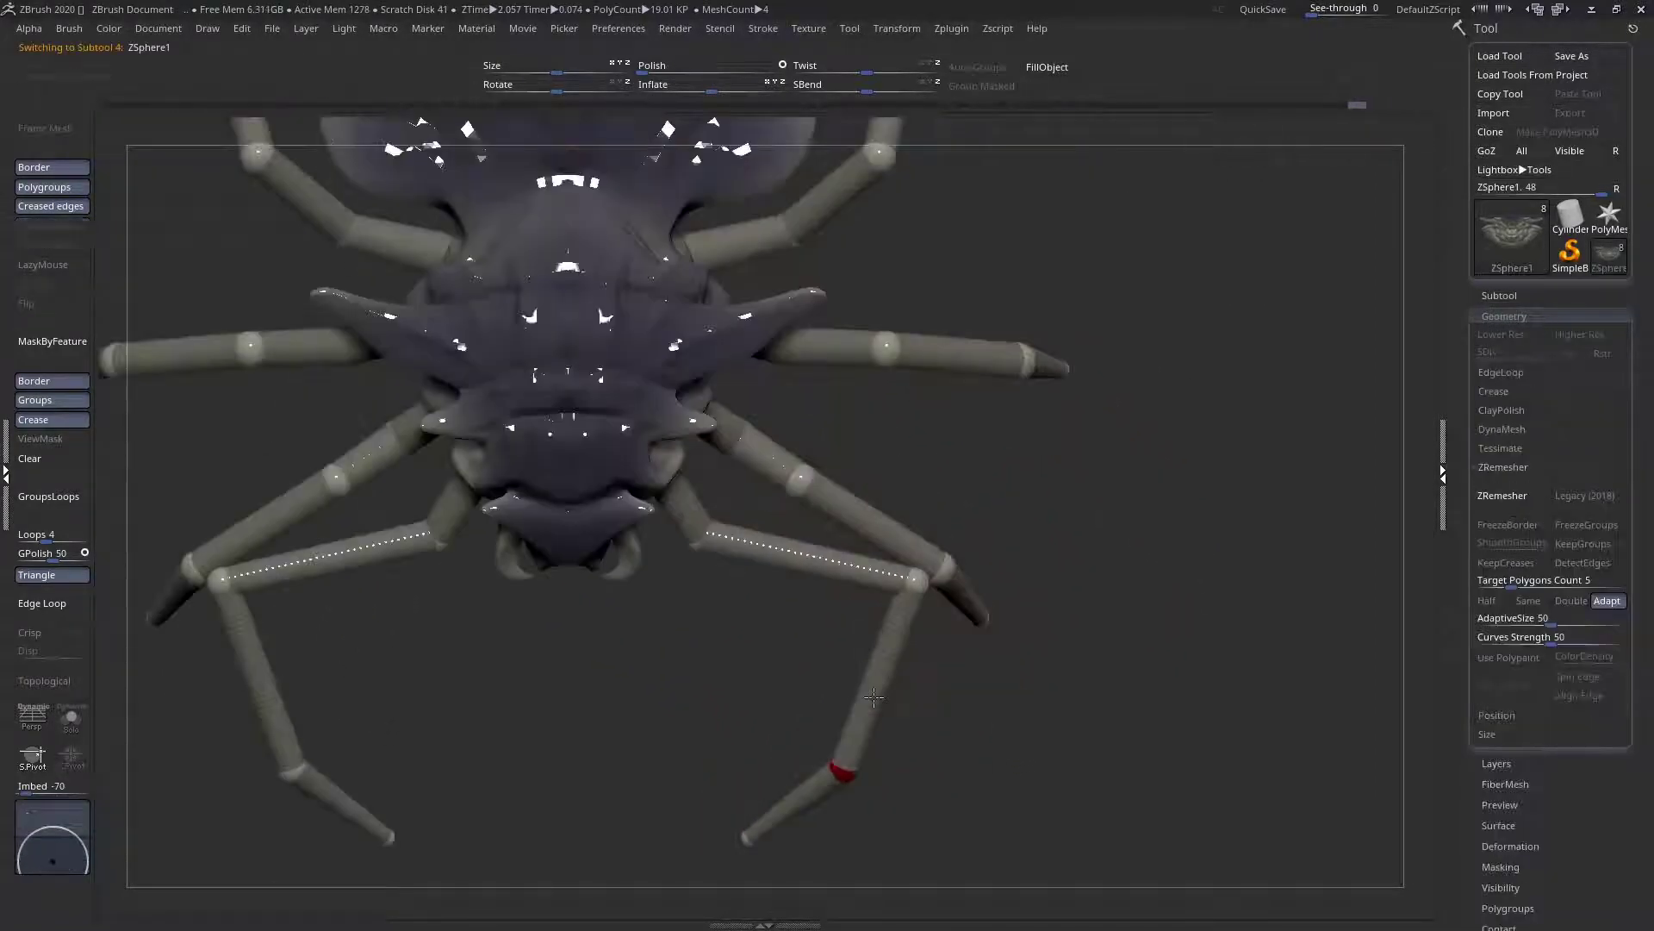
{"action": "left_click_drag", "start_coordinate": [873, 697], "coordinate": [813, 529]}
{"action": "key", "text": "space"}
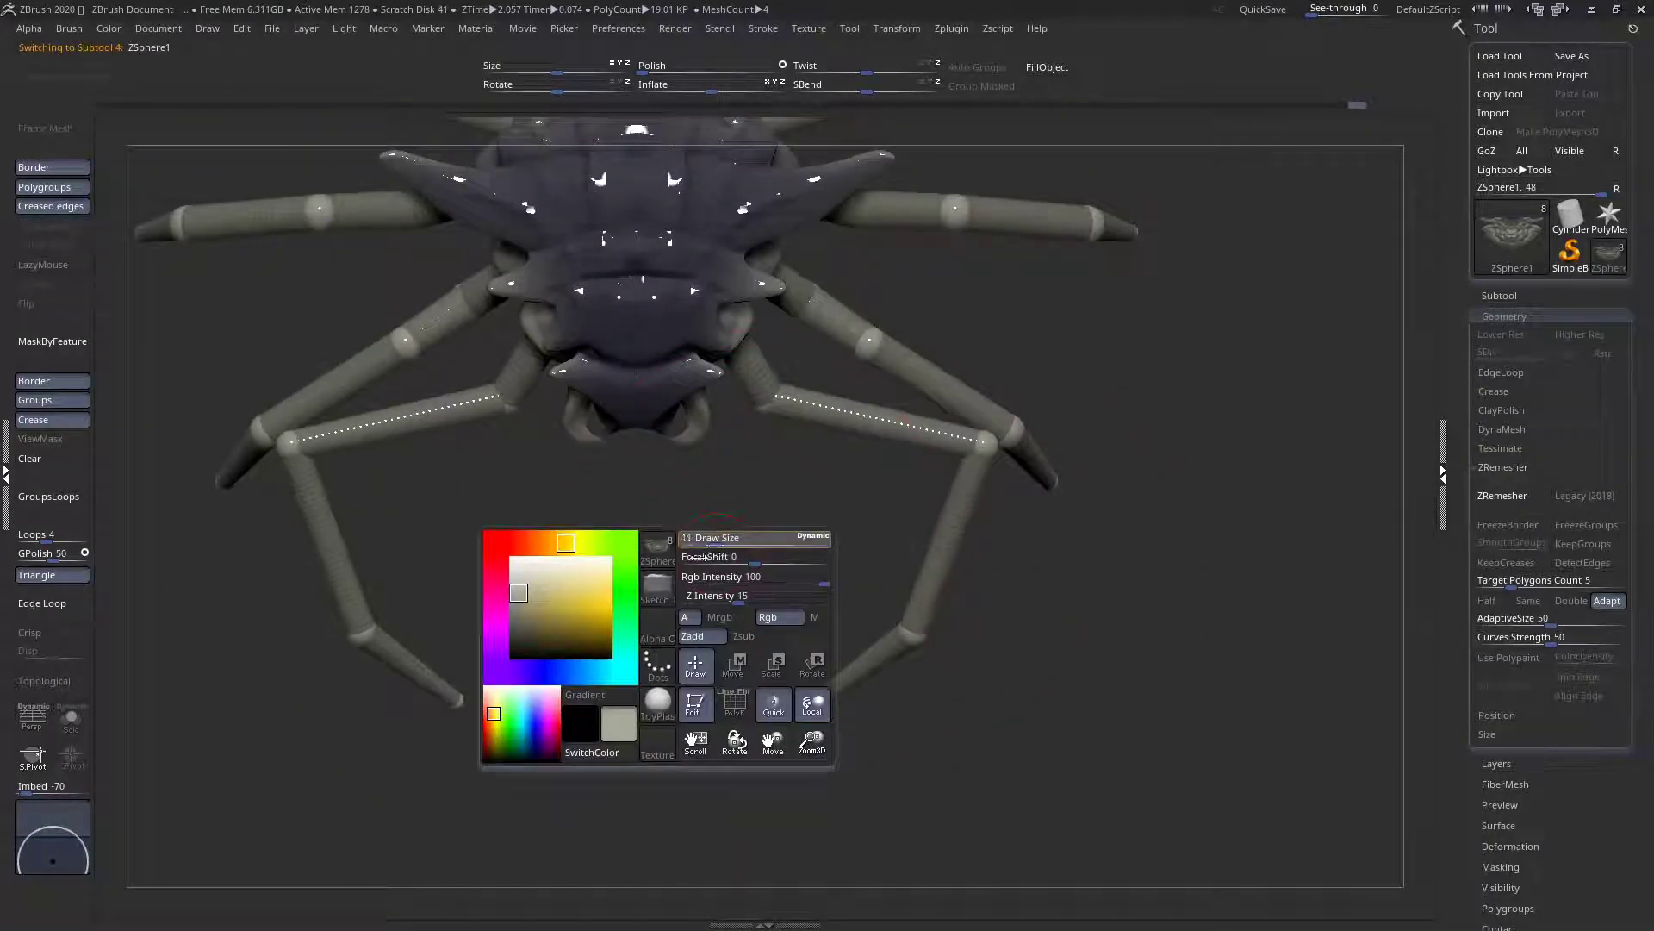
{"action": "left_click_drag", "start_coordinate": [692, 557], "coordinate": [690, 556]}
{"action": "left_click_drag", "start_coordinate": [851, 564], "coordinate": [834, 646], "text": "alt"}
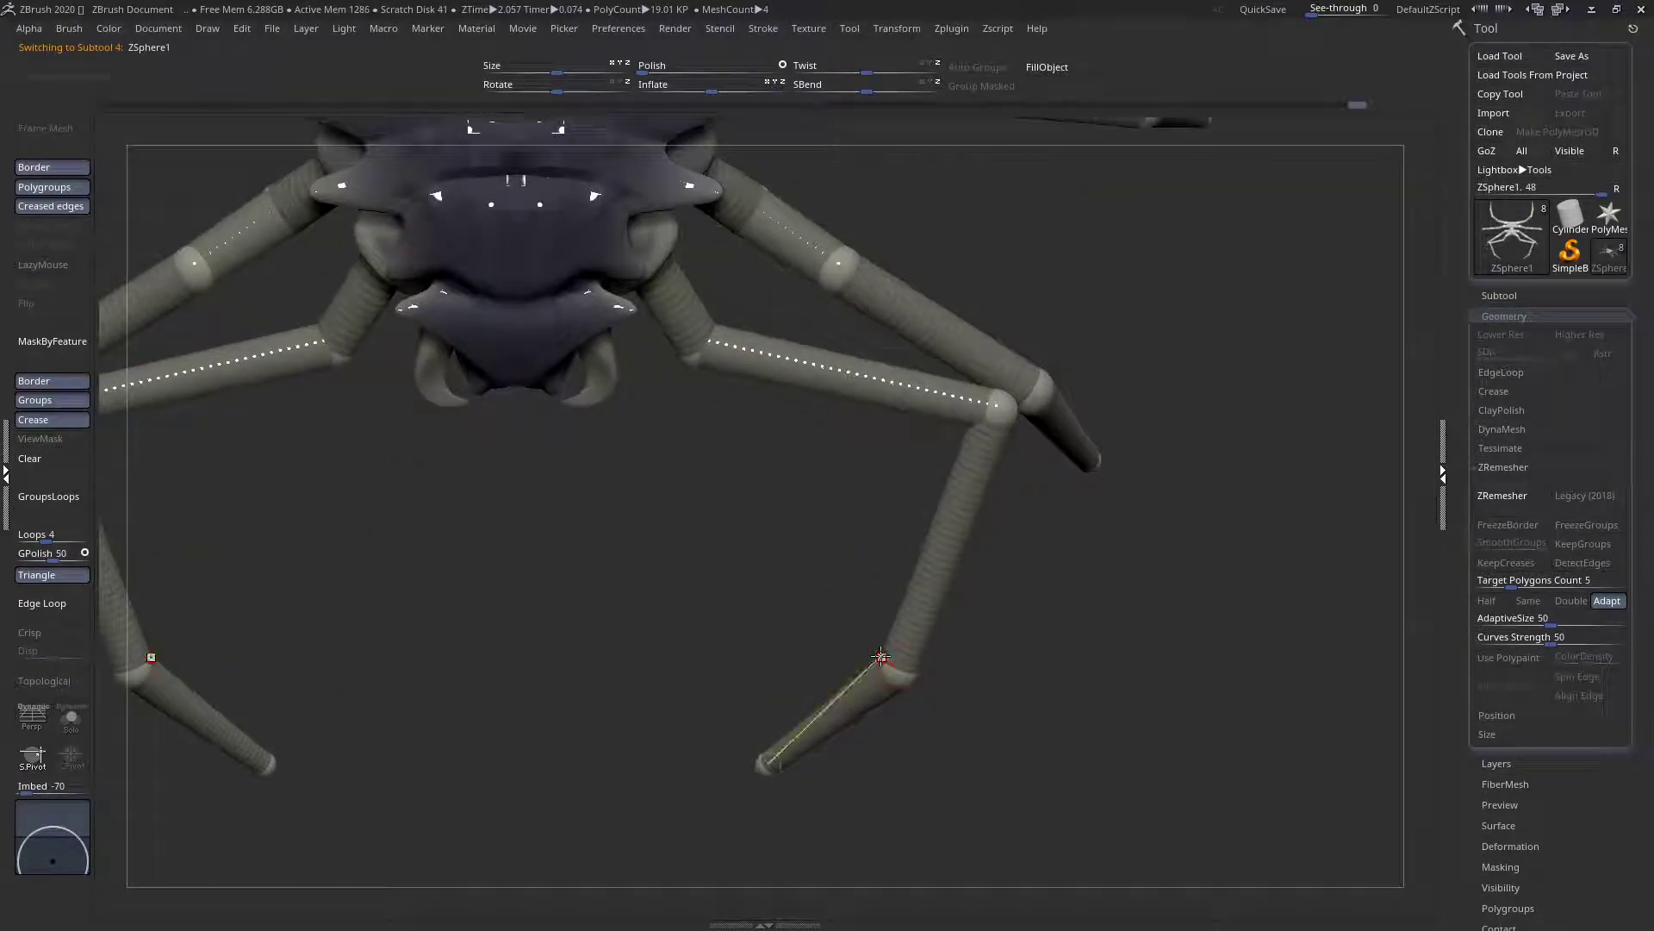
{"action": "right_click_drag", "start_coordinate": [841, 709], "coordinate": [873, 573], "text": "alt"}
{"action": "left_click_drag", "start_coordinate": [864, 588], "coordinate": [858, 590]}
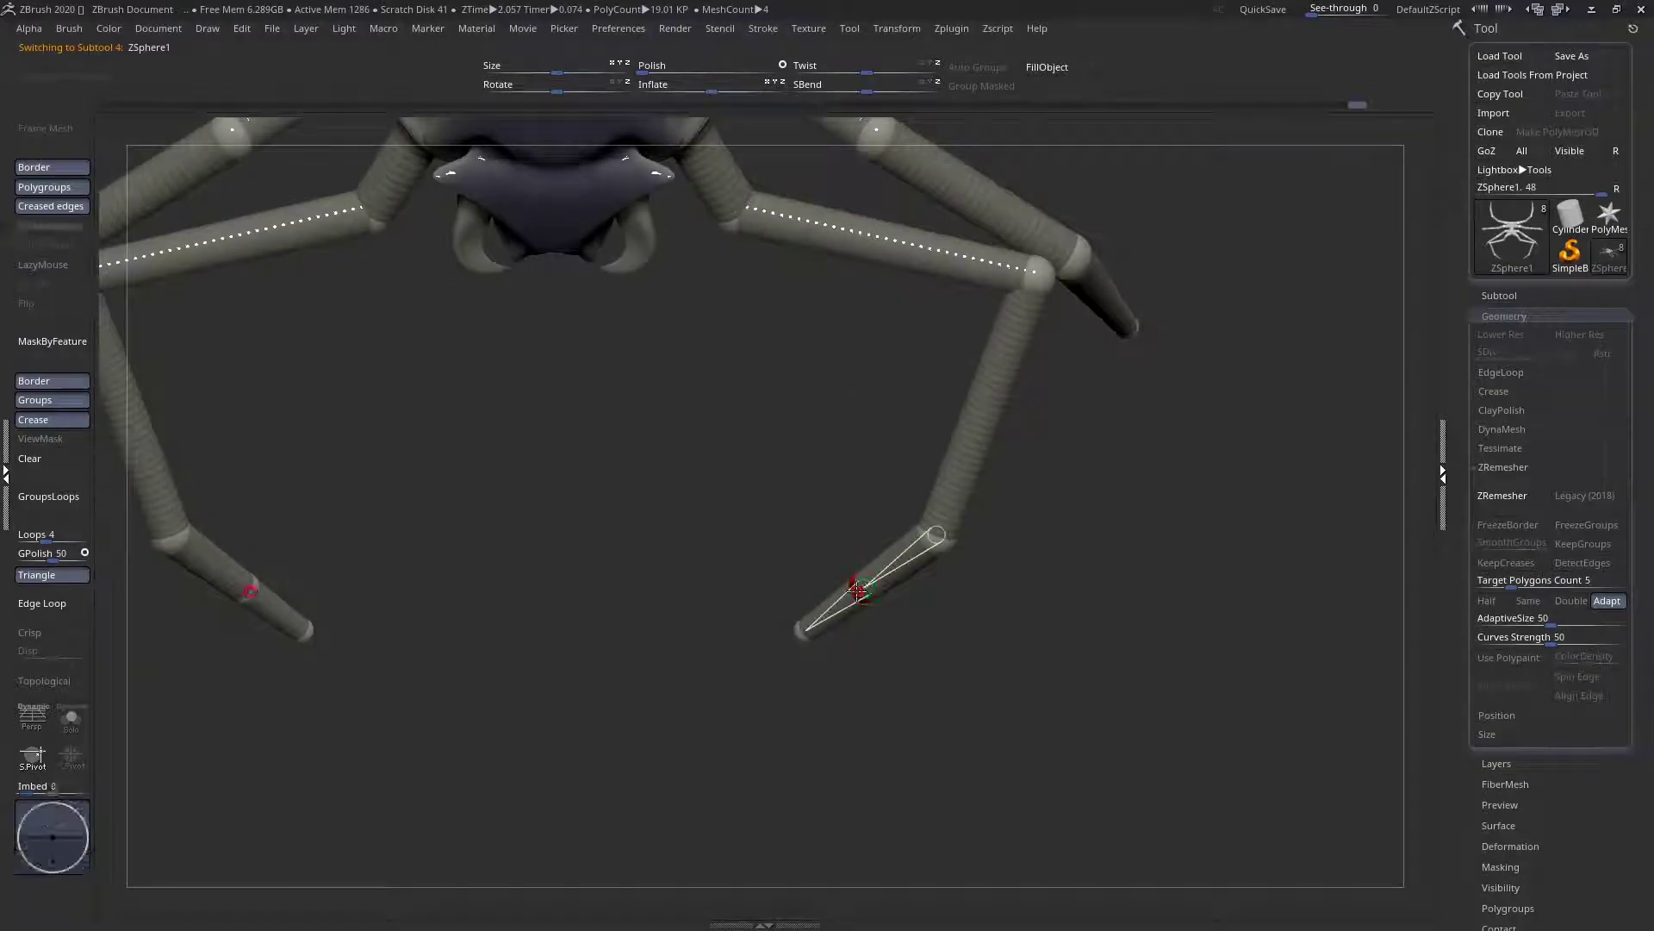
Reposition the inserted joint and the end segments of the front legs
{"action": "right_click_drag", "start_coordinate": [872, 589], "coordinate": [896, 435]}
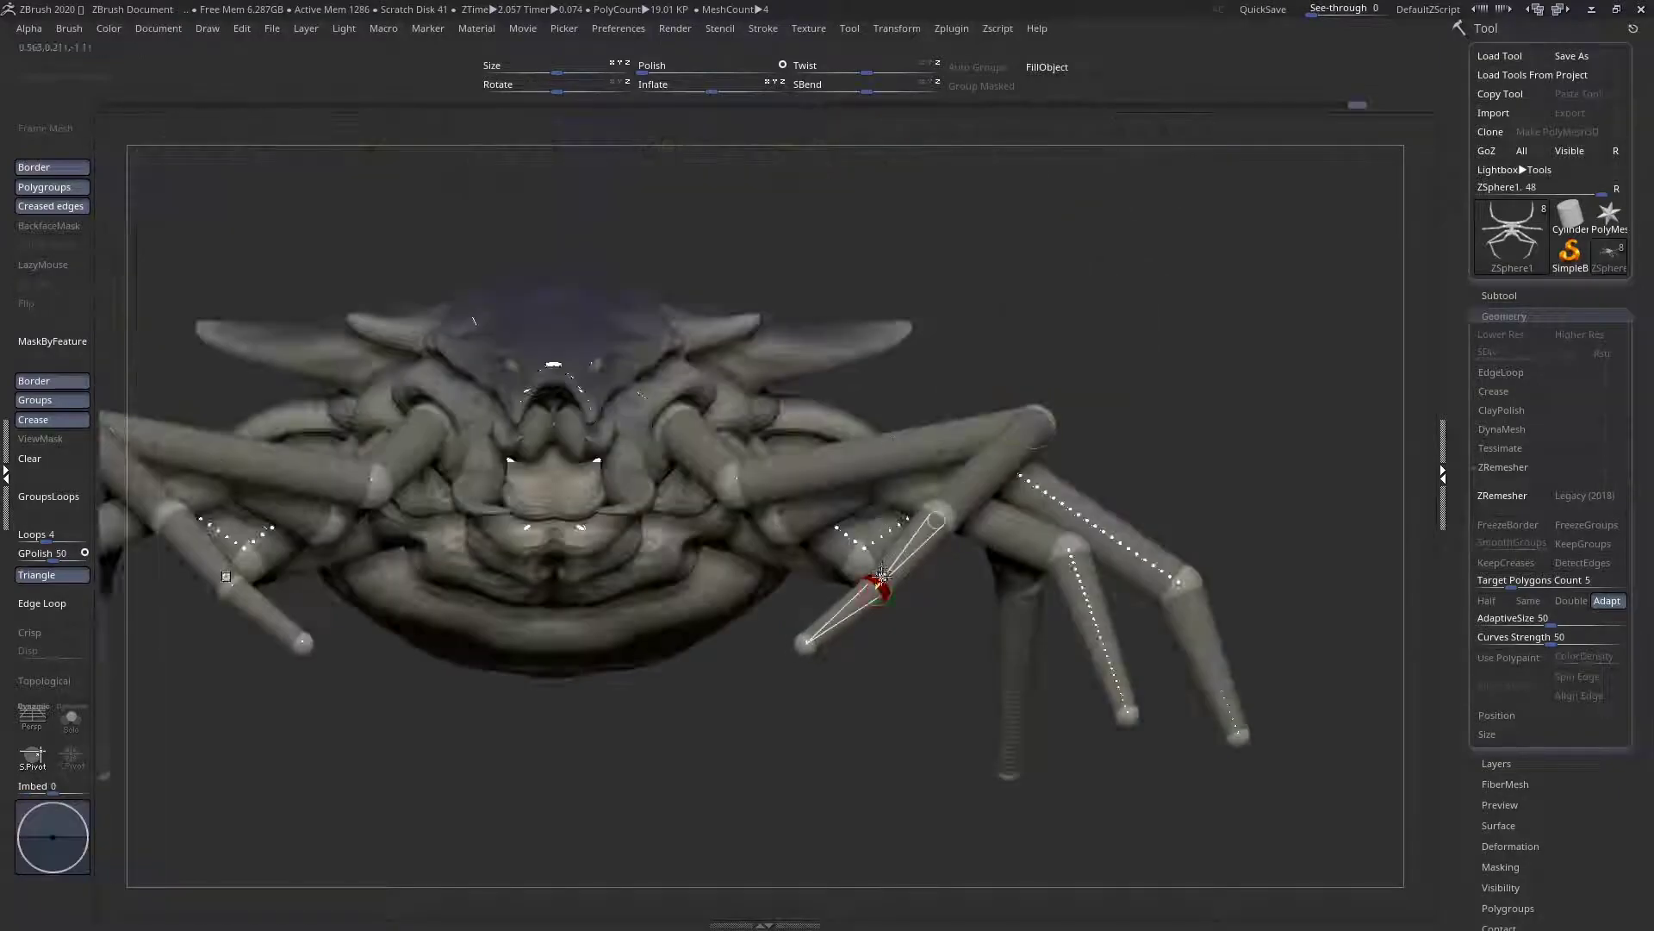
{"action": "left_click_drag", "start_coordinate": [884, 575], "coordinate": [877, 569]}
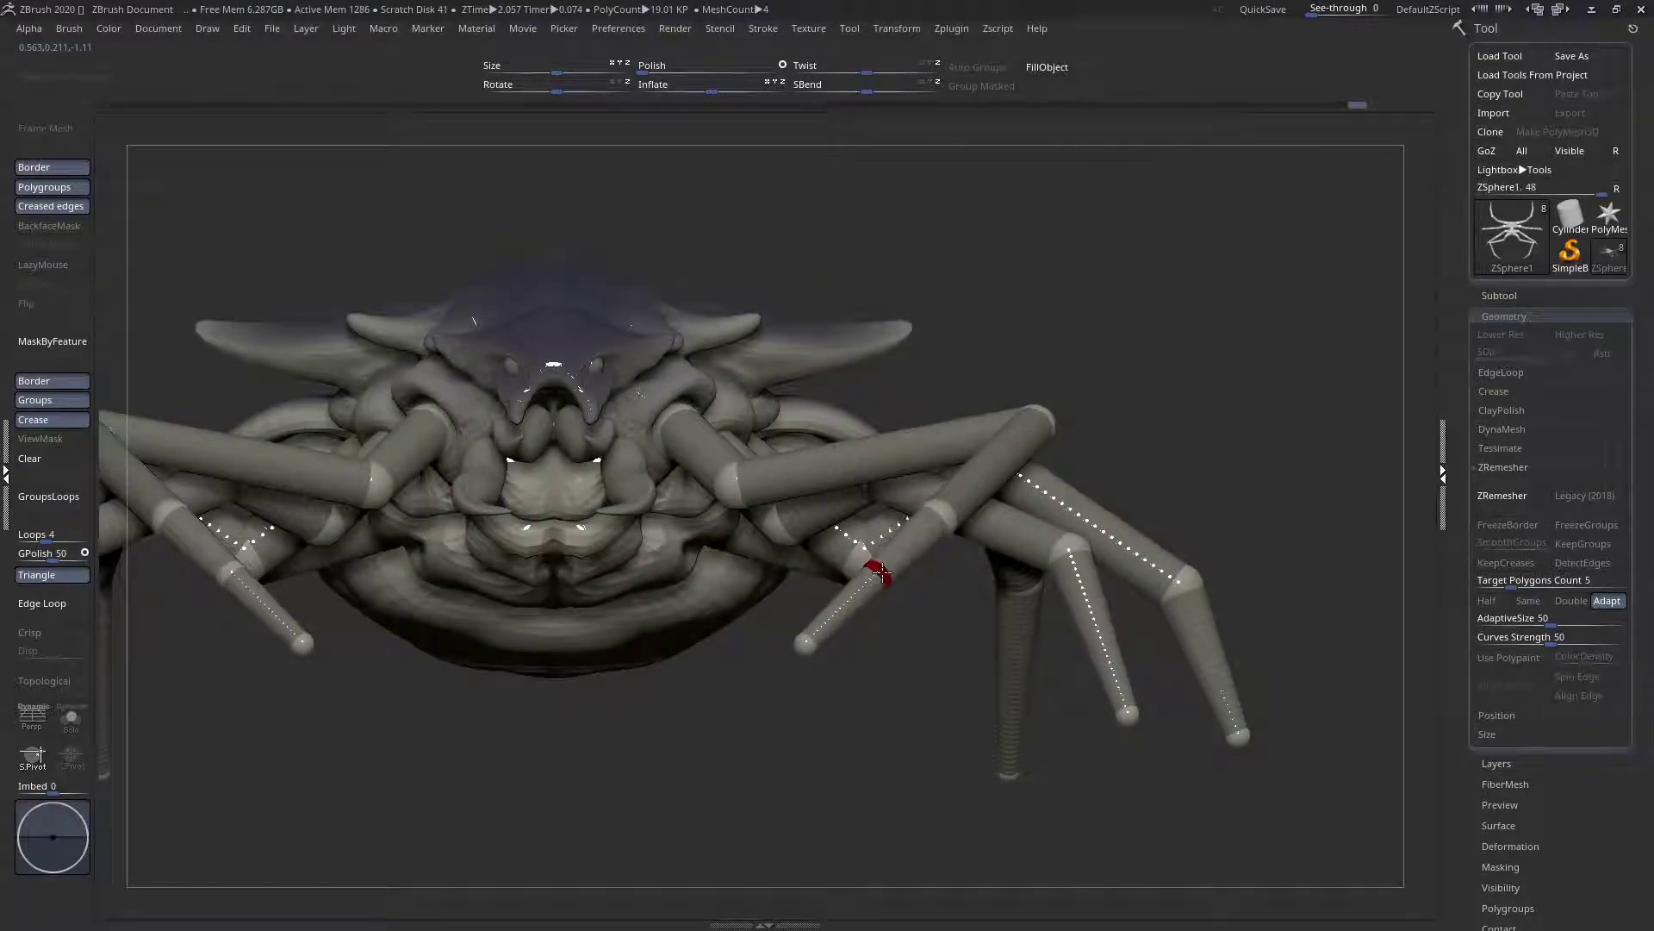
{"action": "right_click_drag", "start_coordinate": [876, 569], "coordinate": [602, 568]}
{"action": "left_click_drag", "start_coordinate": [570, 577], "coordinate": [520, 584]}
{"action": "right_click_drag", "start_coordinate": [539, 576], "coordinate": [564, 437], "text": "shift"}
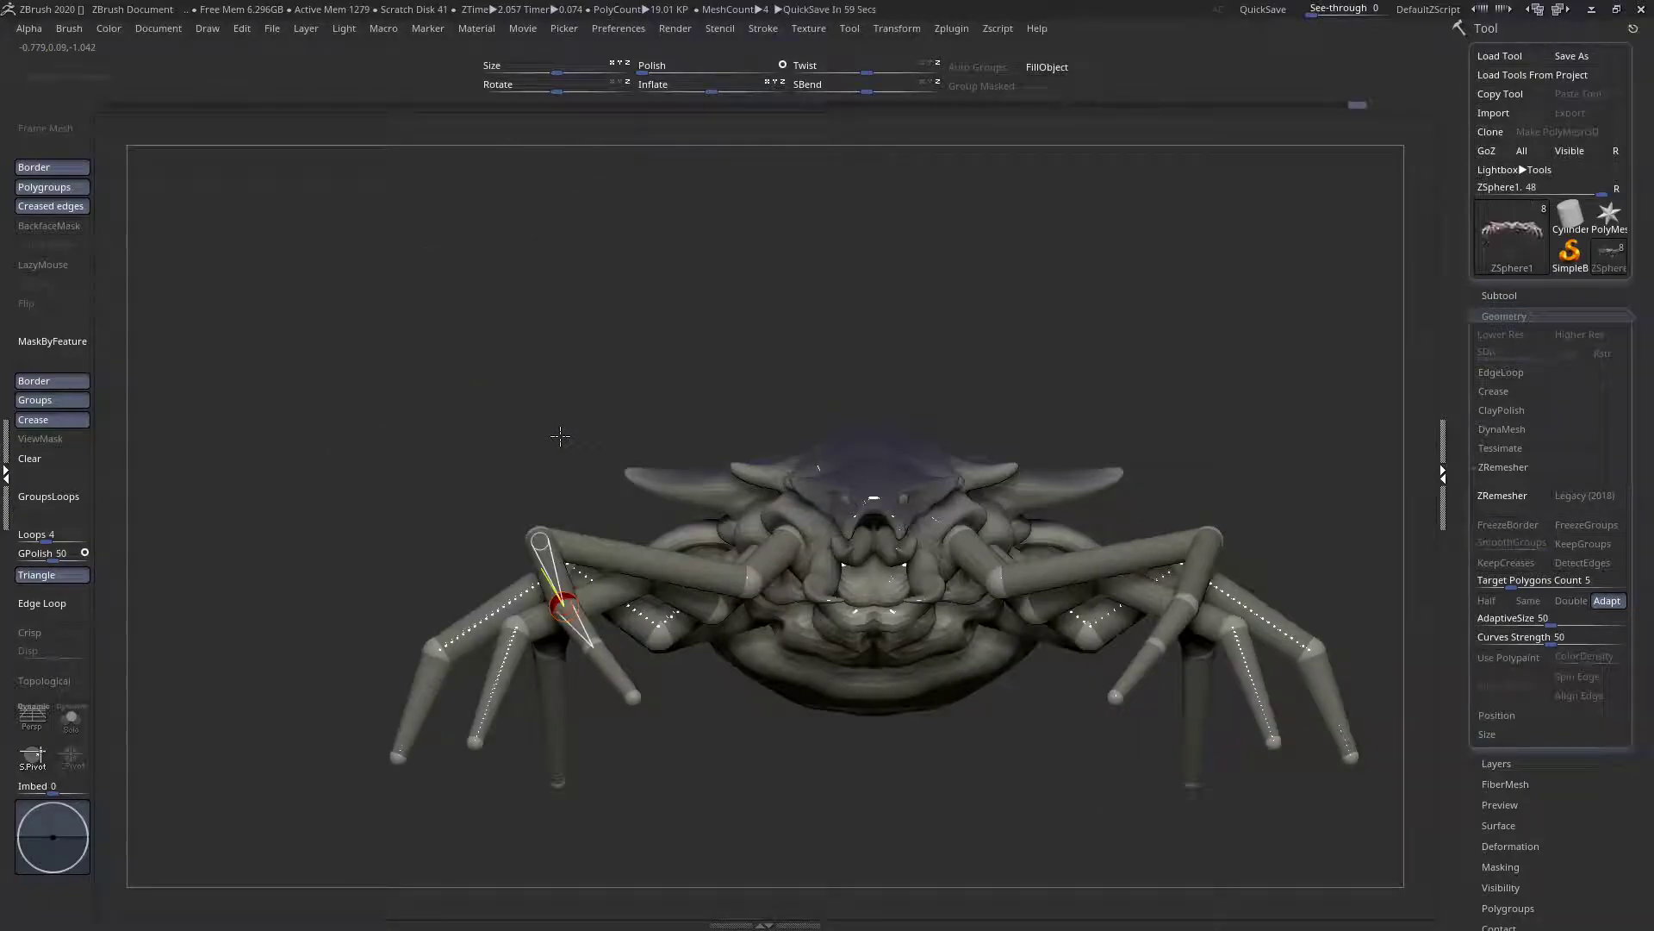
{"action": "right_click_drag", "start_coordinate": [623, 448], "coordinate": [637, 500]}
{"action": "right_click_drag", "start_coordinate": [730, 457], "coordinate": [693, 530]}
{"action": "right_click_drag", "start_coordinate": [579, 680], "coordinate": [619, 634], "text": "alt"}
{"action": "mouse_move", "coordinate": [615, 562]}
{"action": "right_mouse_down"}
{"action": "mouse_move", "coordinate": [627, 539]}
{"action": "mouse_move", "coordinate": [621, 562]}
{"action": "right_mouse_up"}
{"action": "right_click_drag", "start_coordinate": [649, 506], "coordinate": [606, 409], "text": "ctrl"}
{"action": "right_click_drag", "start_coordinate": [683, 474], "coordinate": [632, 525]}
{"action": "left_click_drag", "start_coordinate": [633, 525], "coordinate": [698, 393]}
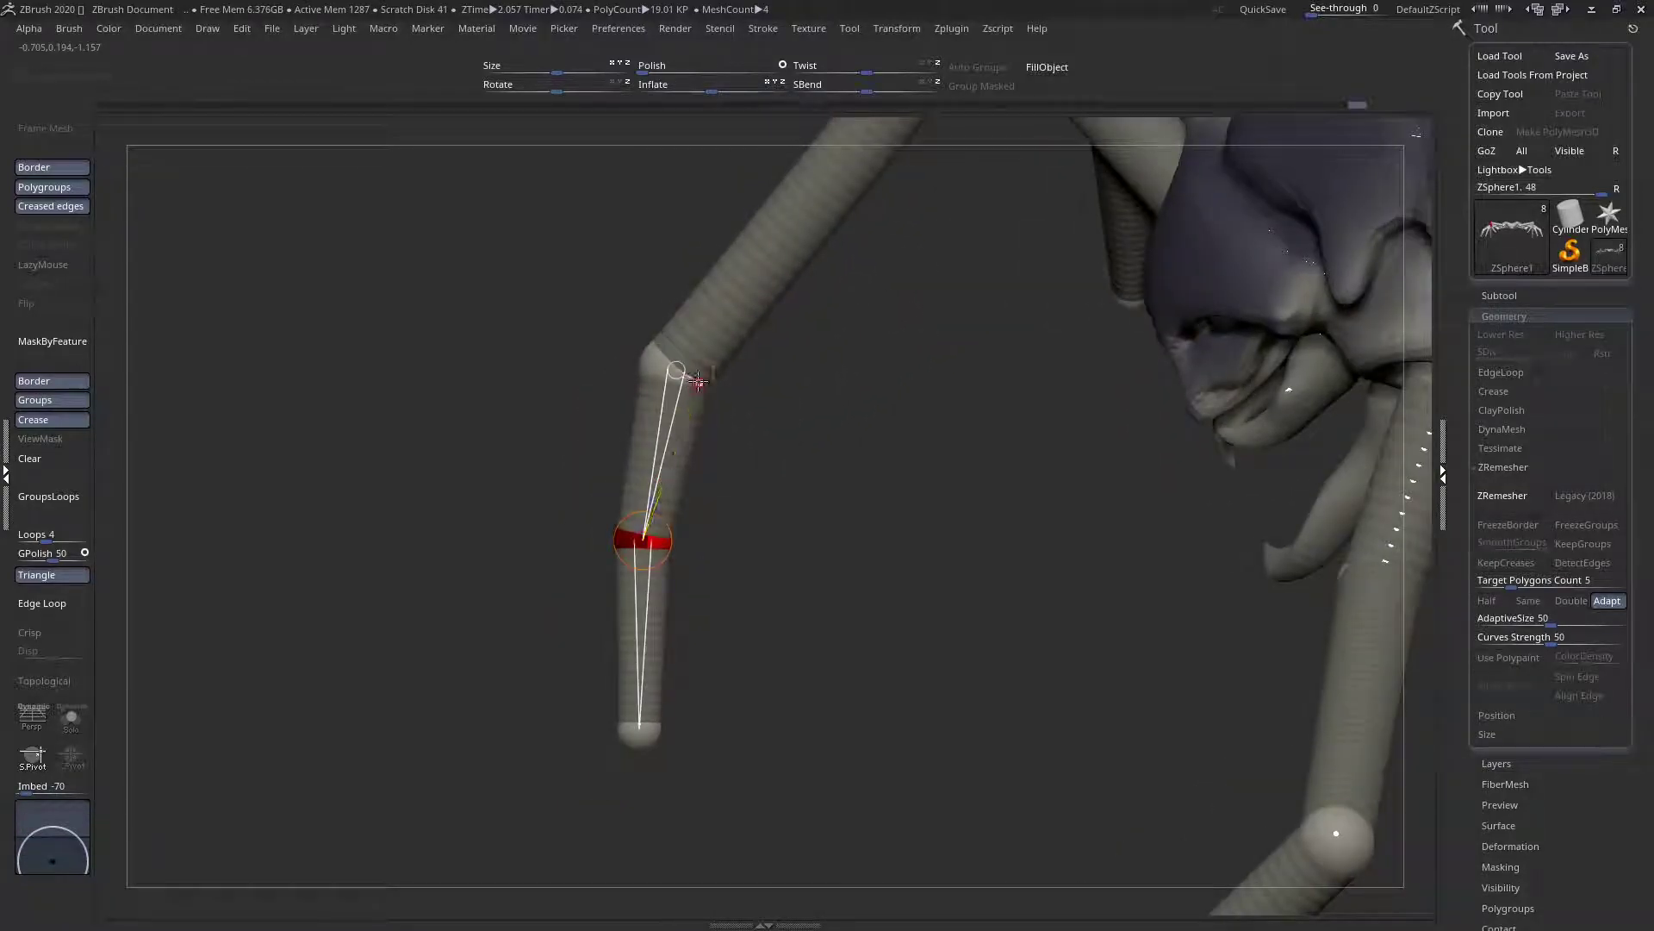
Branch a second toe from the front legs' last joint, pulling it out so the foot forks
{"action": "left_click", "coordinate": [659, 544]}
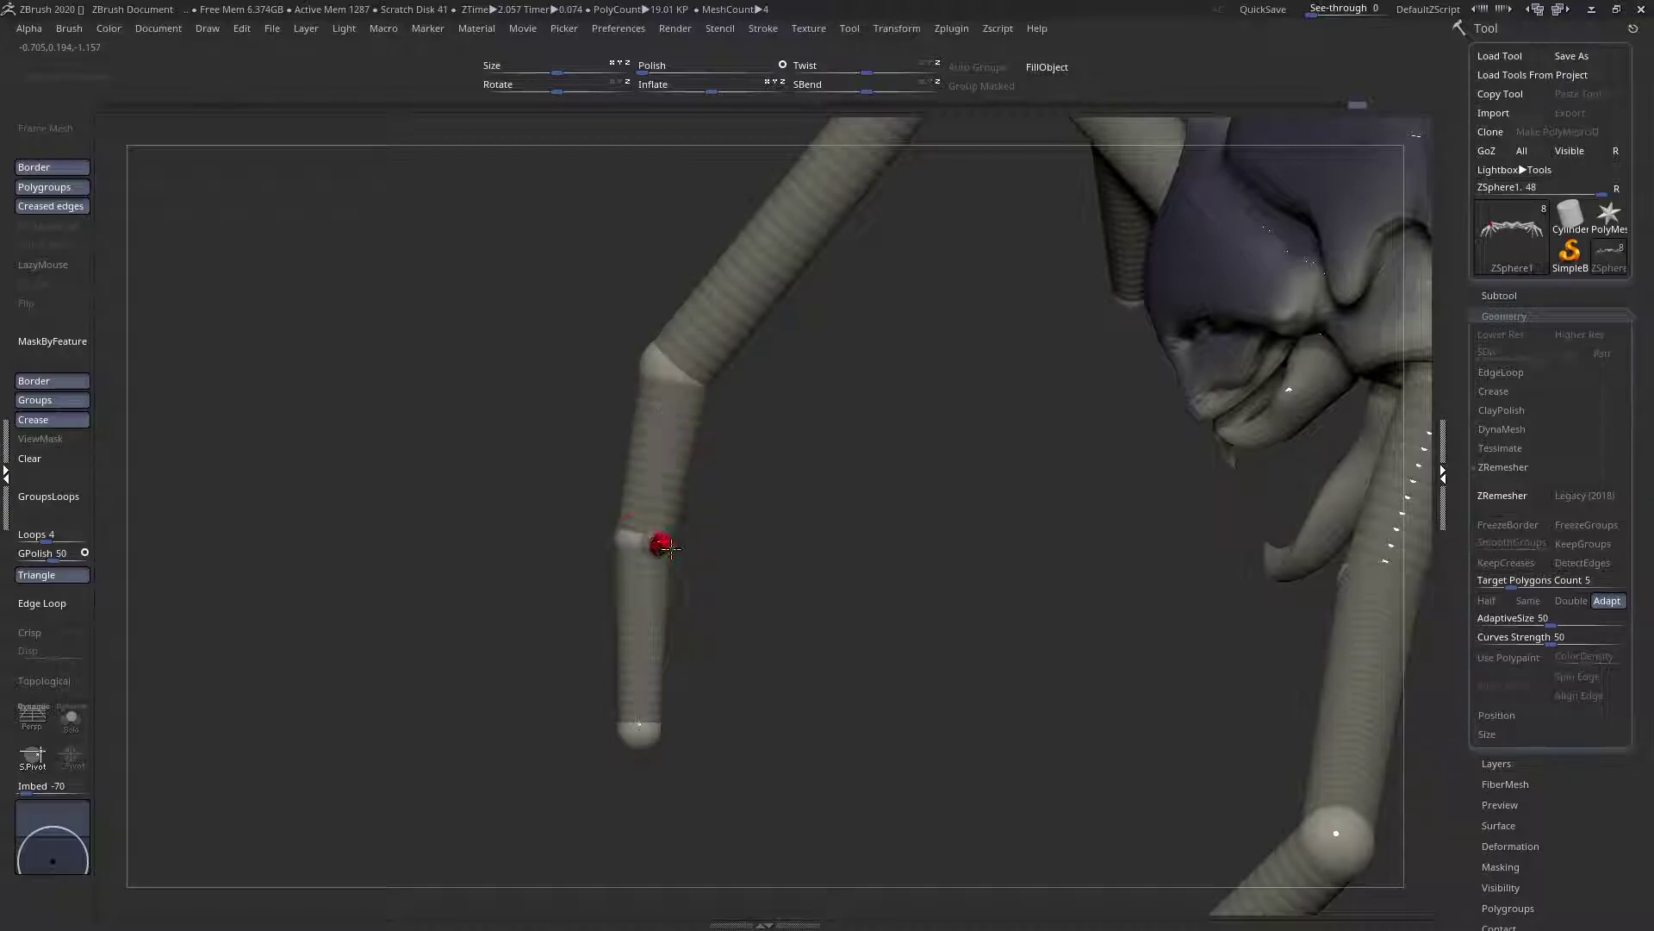
{"action": "right_click_drag", "start_coordinate": [802, 589], "coordinate": [740, 510]}
{"action": "left_click_drag", "start_coordinate": [713, 552], "coordinate": [774, 632]}
{"action": "right_click_drag", "start_coordinate": [763, 651], "coordinate": [780, 603]}
{"action": "left_click_drag", "start_coordinate": [799, 536], "coordinate": [771, 572]}
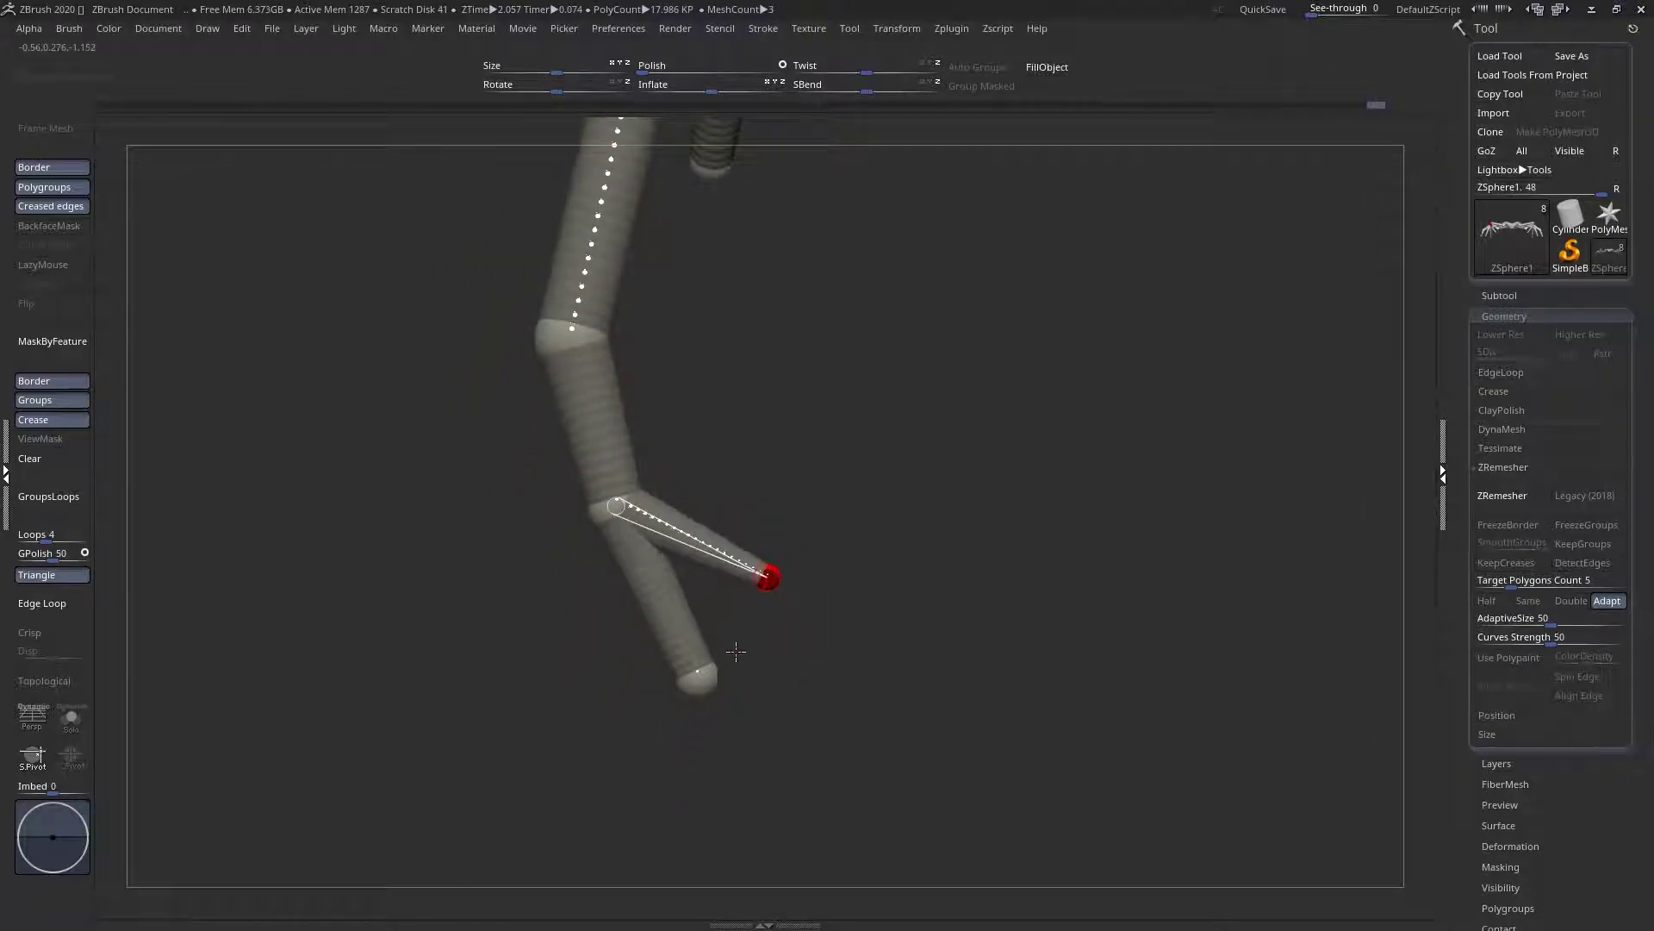
{"action": "left_click", "coordinate": [700, 690]}
{"action": "left_click_drag", "start_coordinate": [765, 575], "coordinate": [764, 603]}
Insert a joint sphere along one toe of the front feet and bend the toe's tip inward
{"action": "right_click_drag", "start_coordinate": [637, 543], "coordinate": [514, 458], "text": "ctrl"}
{"action": "left_click", "coordinate": [627, 450]}
{"action": "right_click_drag", "start_coordinate": [629, 466], "coordinate": [658, 575], "text": "ctrl"}
{"action": "left_click", "coordinate": [727, 722]}
{"action": "left_click", "coordinate": [771, 673]}
{"action": "right_click_drag", "start_coordinate": [770, 674], "coordinate": [787, 745]}
{"action": "mouse_move", "coordinate": [762, 648]}
{"action": "right_mouse_down"}
{"action": "mouse_move", "coordinate": [722, 635]}
{"action": "mouse_move", "coordinate": [794, 643]}
{"action": "mouse_move", "coordinate": [763, 624]}
{"action": "right_mouse_up"}
{"action": "left_click", "coordinate": [731, 628]}
{"action": "left_click_drag", "start_coordinate": [766, 620], "coordinate": [830, 668]}
Add a joint sphere to the front feet's other toe and move its tip to form a matching claw
{"action": "key", "text": "q"}
{"action": "left_click", "coordinate": [734, 722]}
{"action": "key", "text": "w"}
{"action": "left_click_drag", "start_coordinate": [819, 758], "coordinate": [820, 730]}
{"action": "mouse_move", "coordinate": [836, 713]}
{"action": "right_mouse_down"}
{"action": "mouse_move", "coordinate": [805, 620]}
{"action": "mouse_move", "coordinate": [832, 689]}
{"action": "right_mouse_up"}
{"action": "left_click_drag", "start_coordinate": [837, 710], "coordinate": [834, 732]}
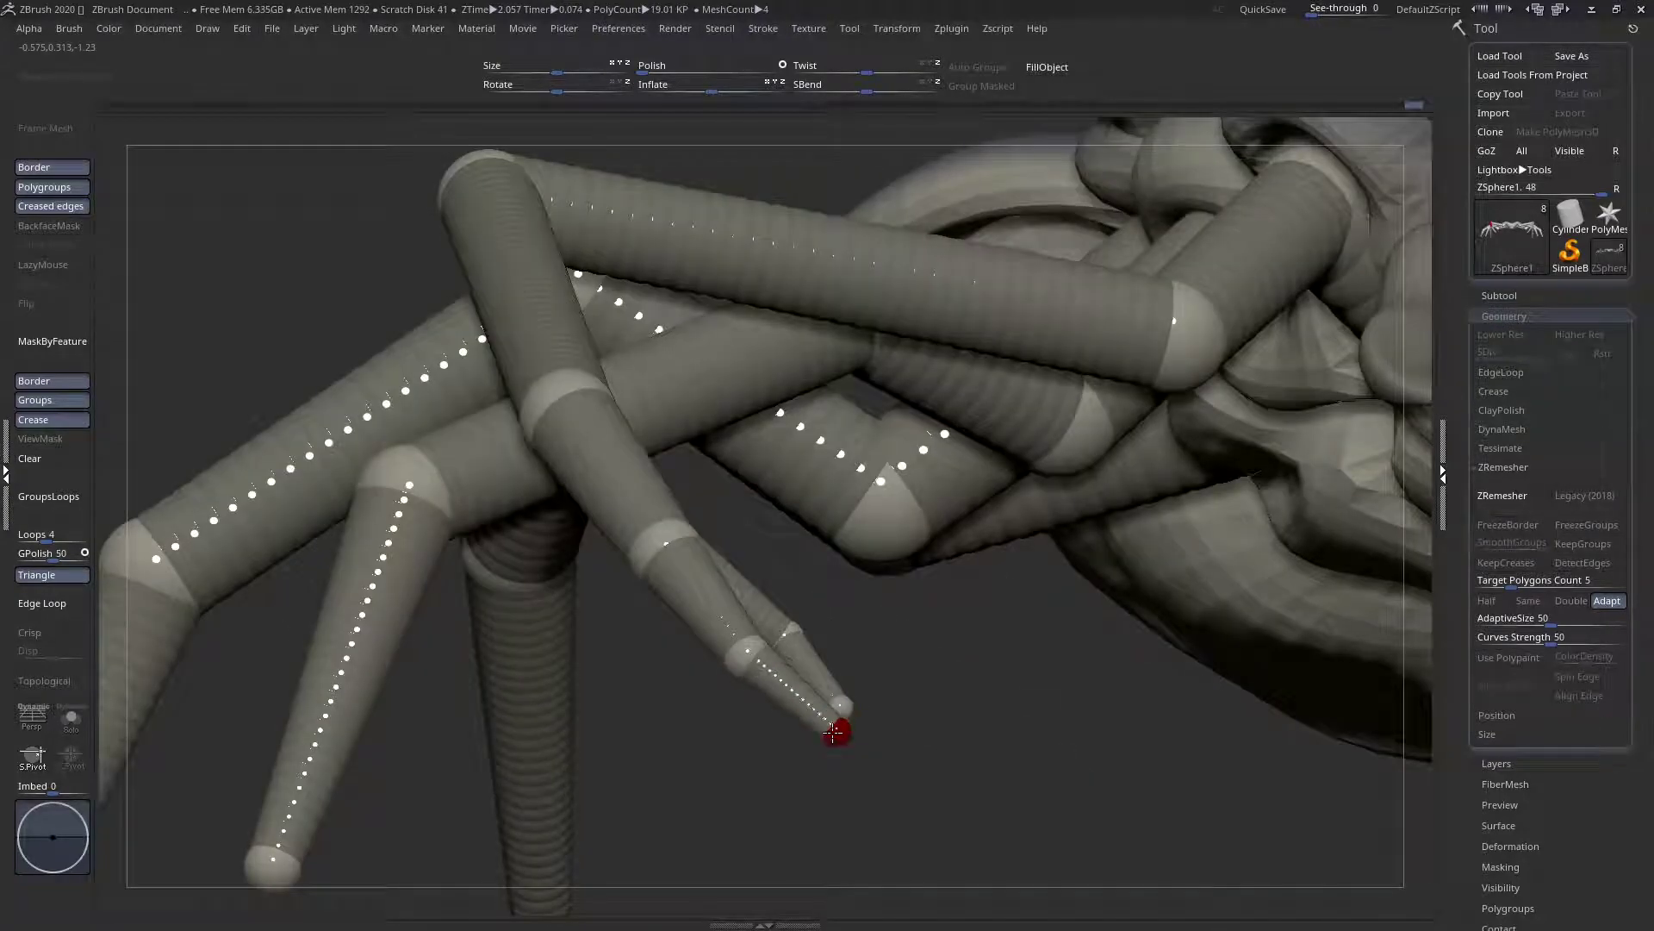
{"action": "right_click_drag", "start_coordinate": [788, 582], "coordinate": [782, 760]}
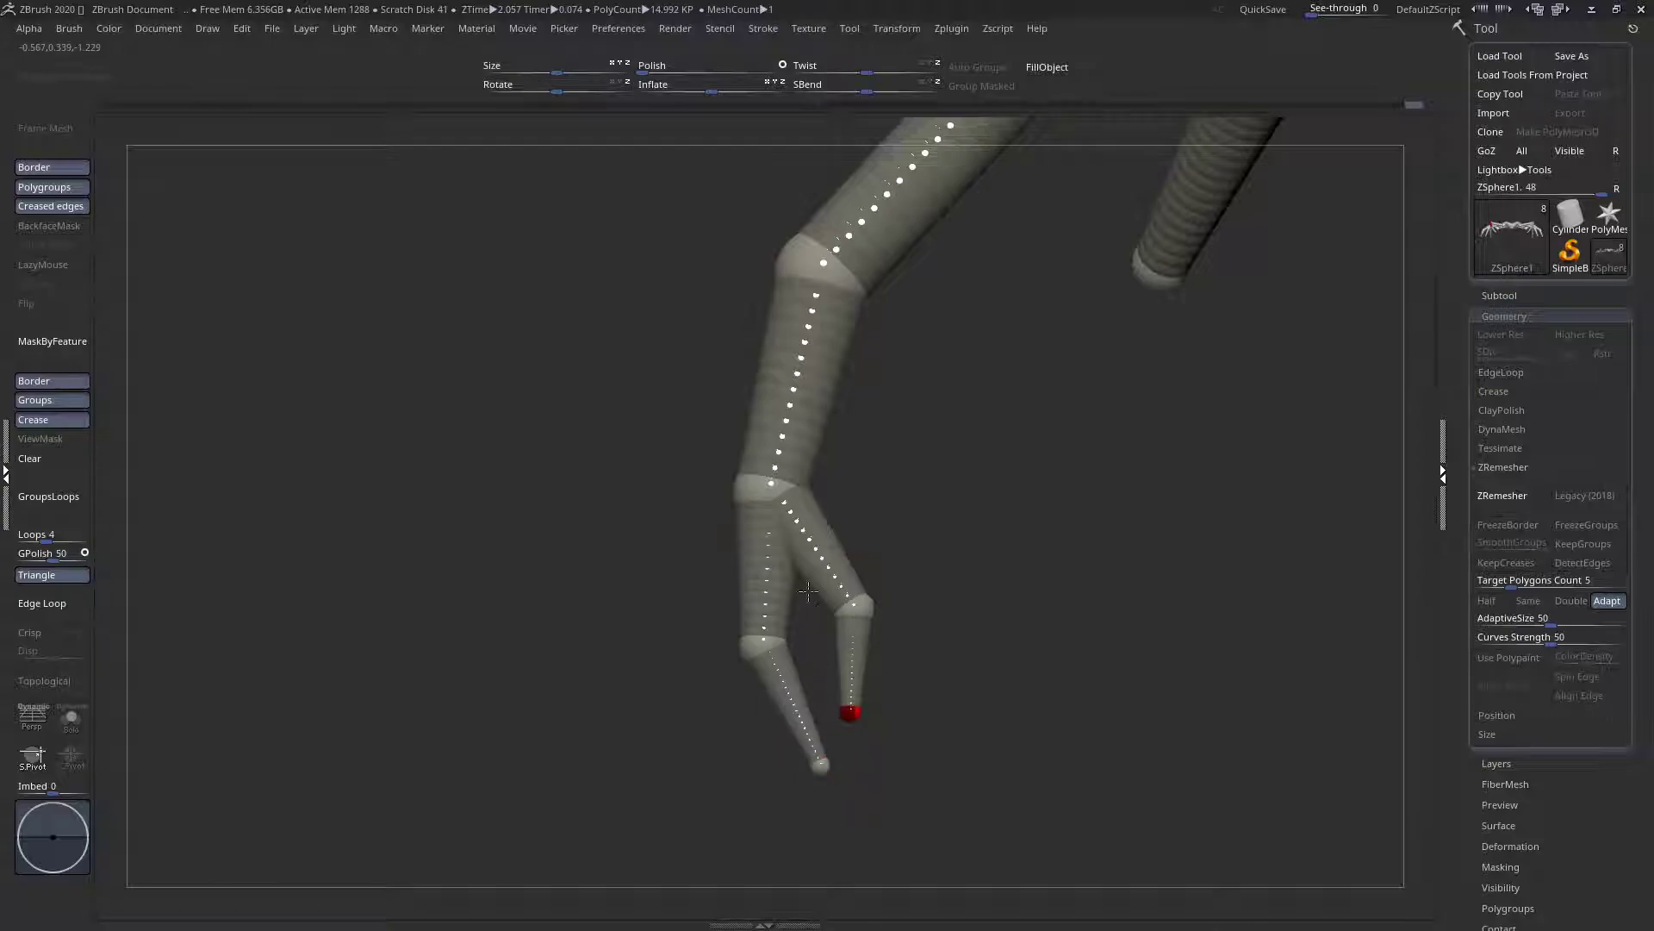
{"action": "left_click", "coordinate": [854, 603]}
{"action": "right_click_drag", "start_coordinate": [727, 539], "coordinate": [570, 621], "text": "ctrl"}
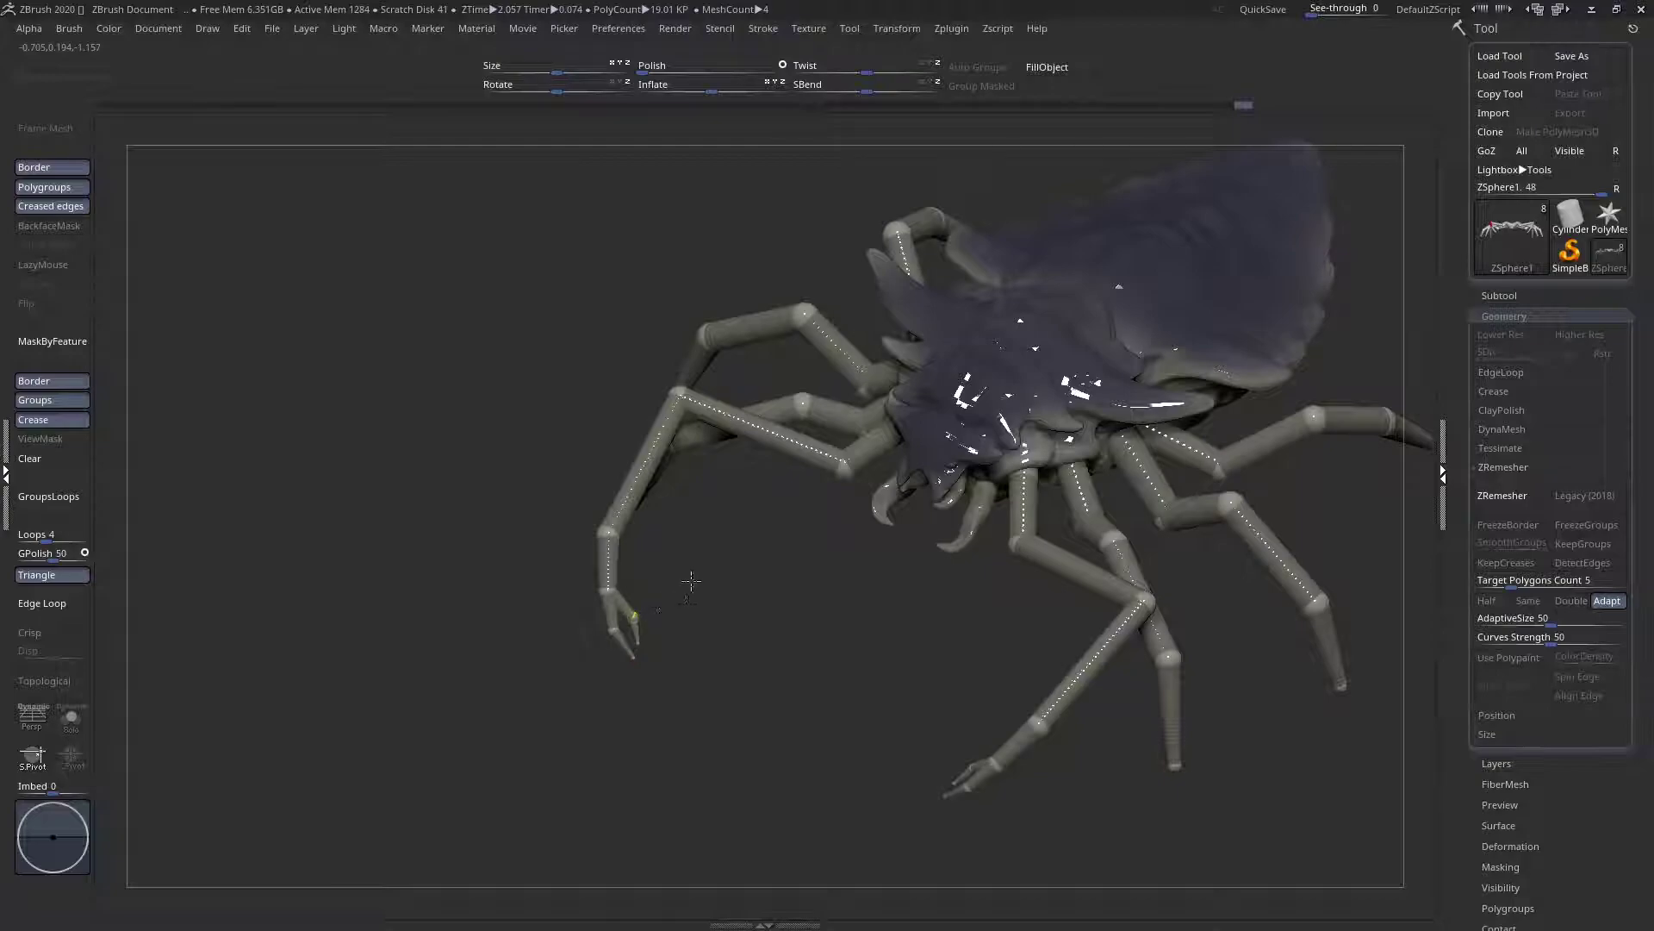
Fork the ends of the second pair of legs into two toes and adjust the spread of their tips
{"action": "right_click_drag", "start_coordinate": [689, 576], "coordinate": [612, 544]}
{"action": "left_click_drag", "start_coordinate": [610, 539], "coordinate": [567, 615]}
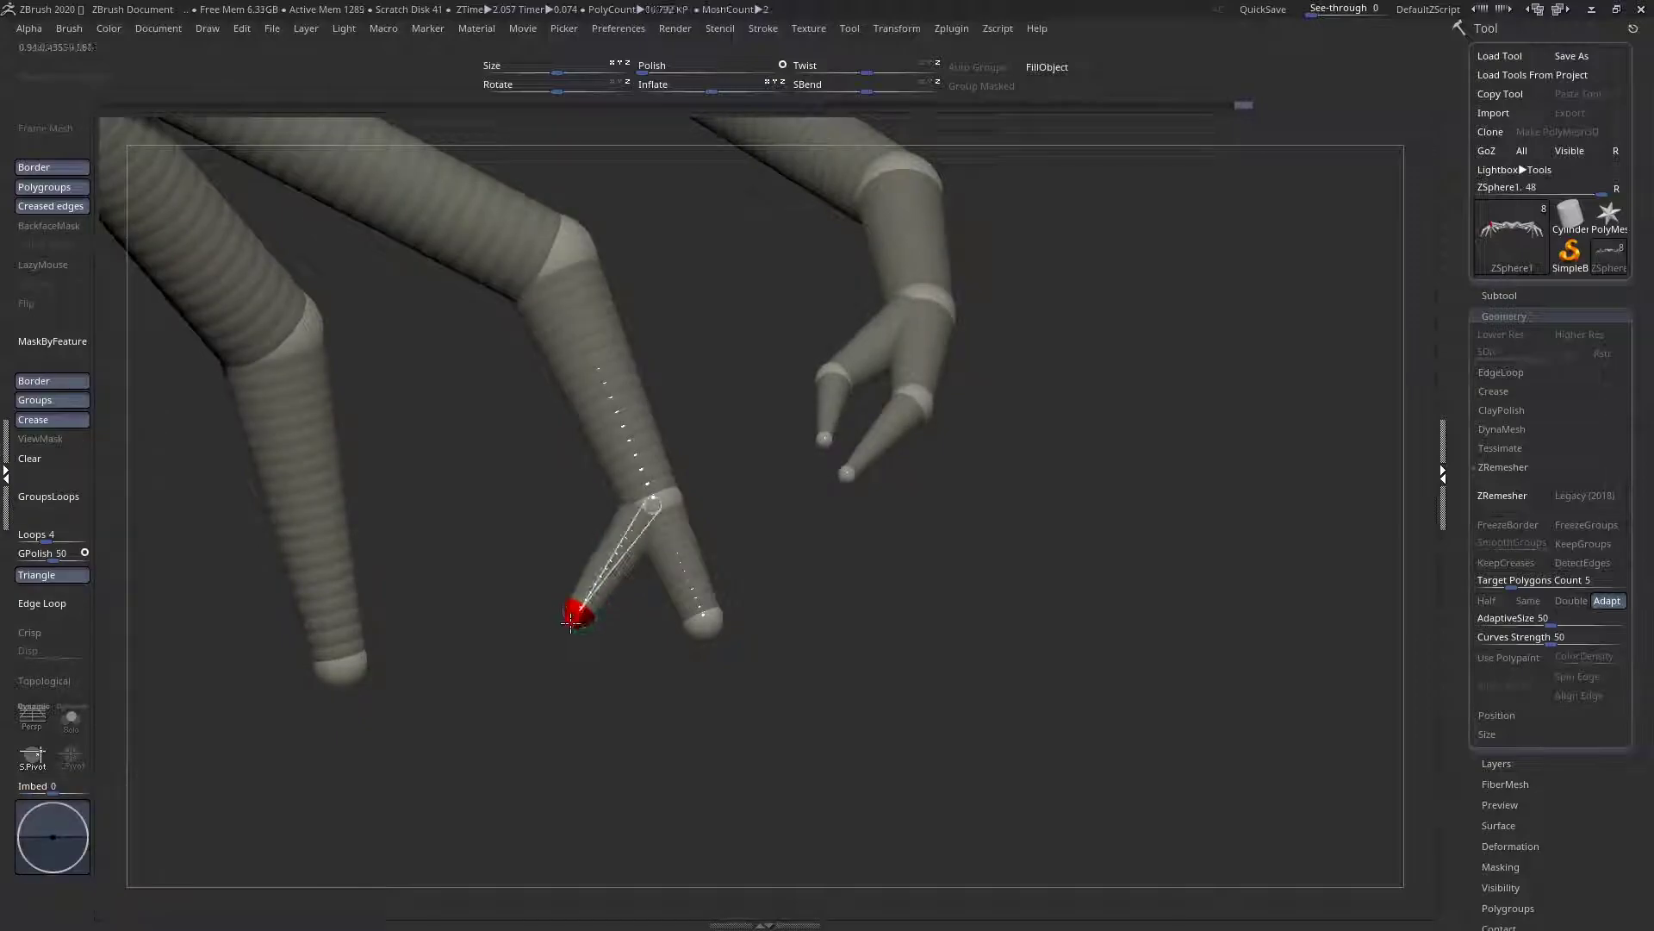
{"action": "right_click_drag", "start_coordinate": [572, 619], "coordinate": [711, 614]}
{"action": "key", "text": "ctrl+z"}
{"action": "left_click_drag", "start_coordinate": [699, 594], "coordinate": [779, 596]}
{"action": "right_click_drag", "start_coordinate": [779, 595], "coordinate": [701, 594]}
{"action": "left_click", "coordinate": [846, 589]}
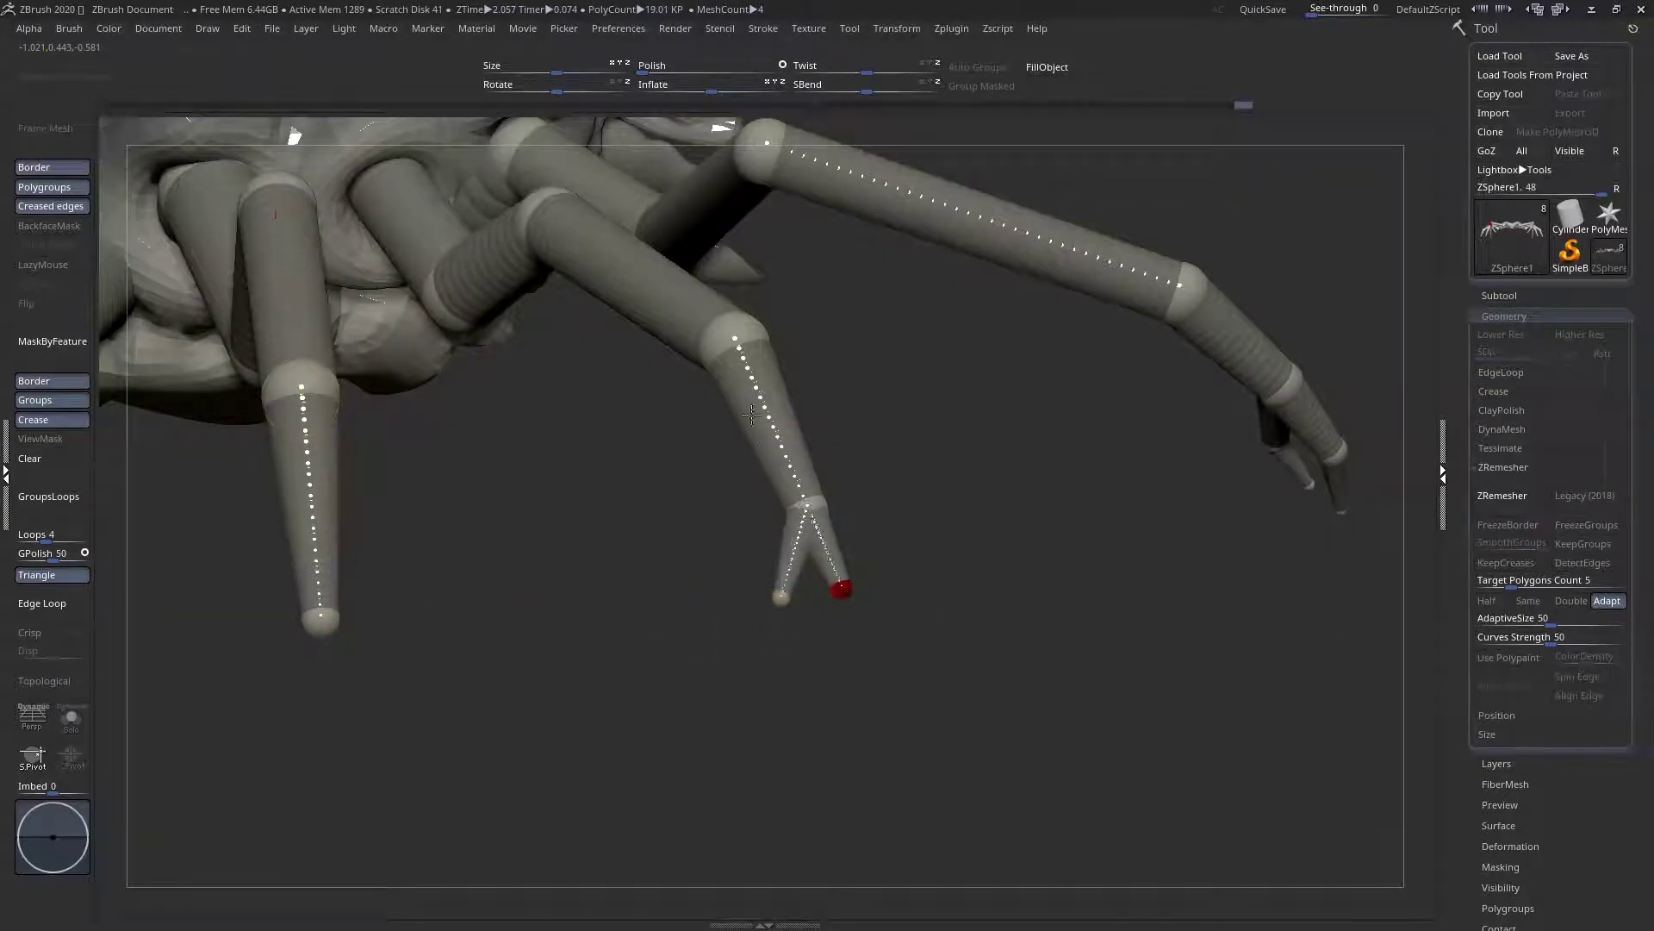
{"action": "left_click_drag", "start_coordinate": [843, 586], "coordinate": [863, 593]}
{"action": "right_click_drag", "start_coordinate": [863, 591], "coordinate": [643, 448], "text": "ctrl"}
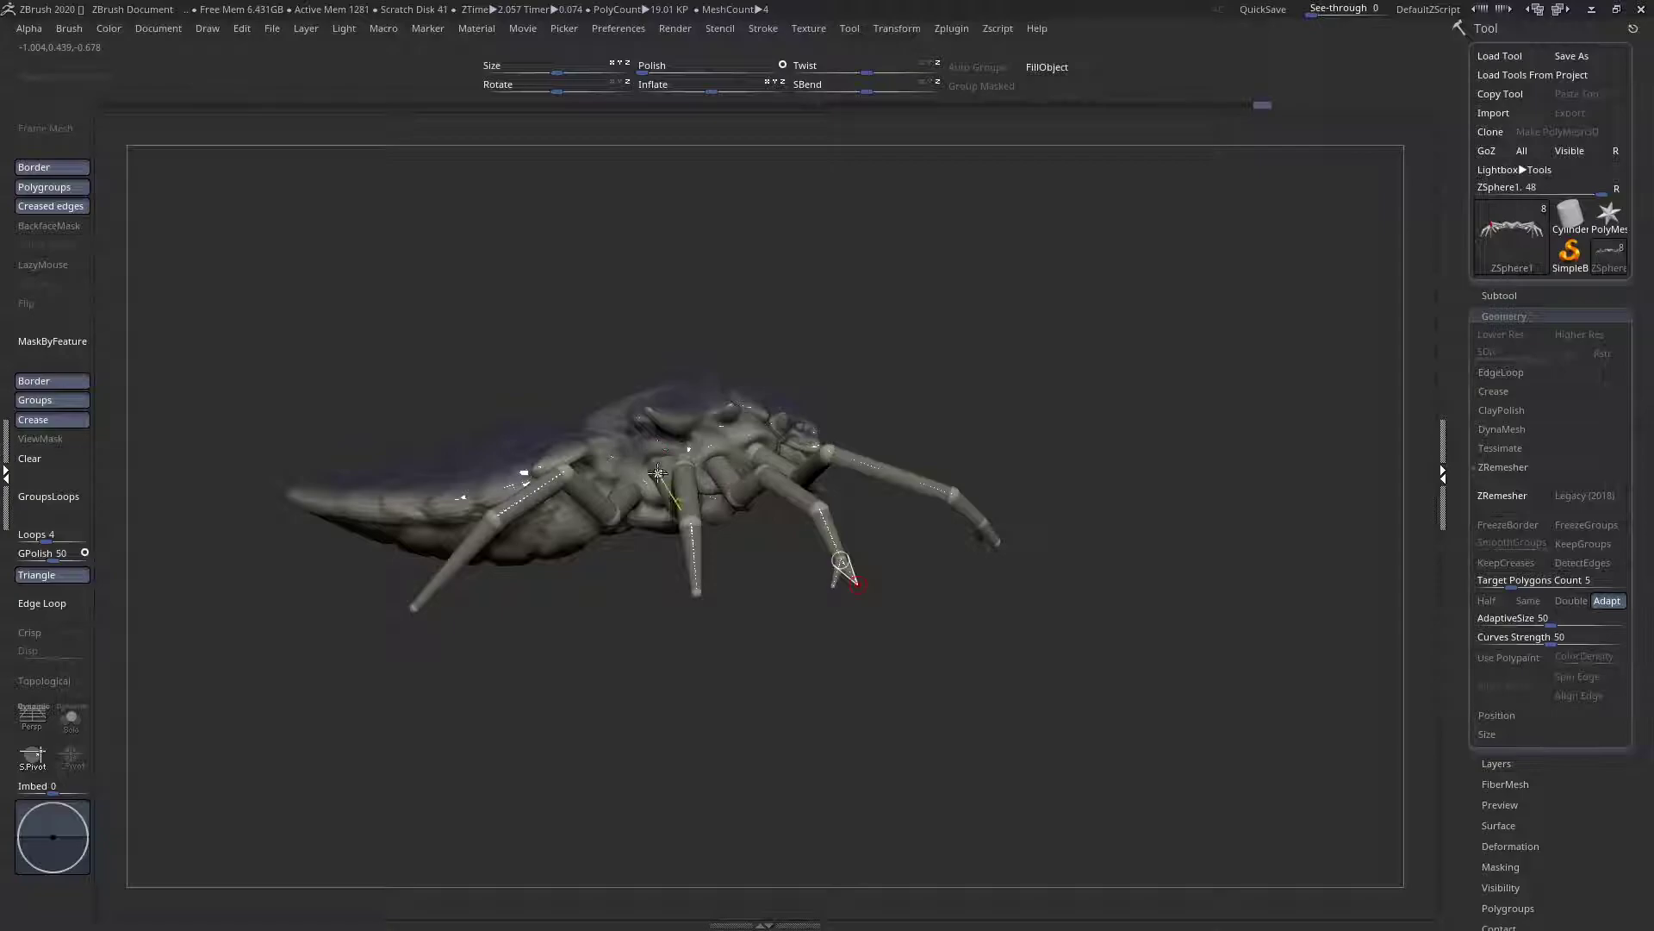
Add a joint near the end of the third pair of legs and fork it into two spread toes
{"action": "right_click_drag", "start_coordinate": [760, 552], "coordinate": [856, 716]}
{"action": "left_click", "coordinate": [720, 610]}
{"action": "right_click_drag", "start_coordinate": [730, 594], "coordinate": [783, 579]}
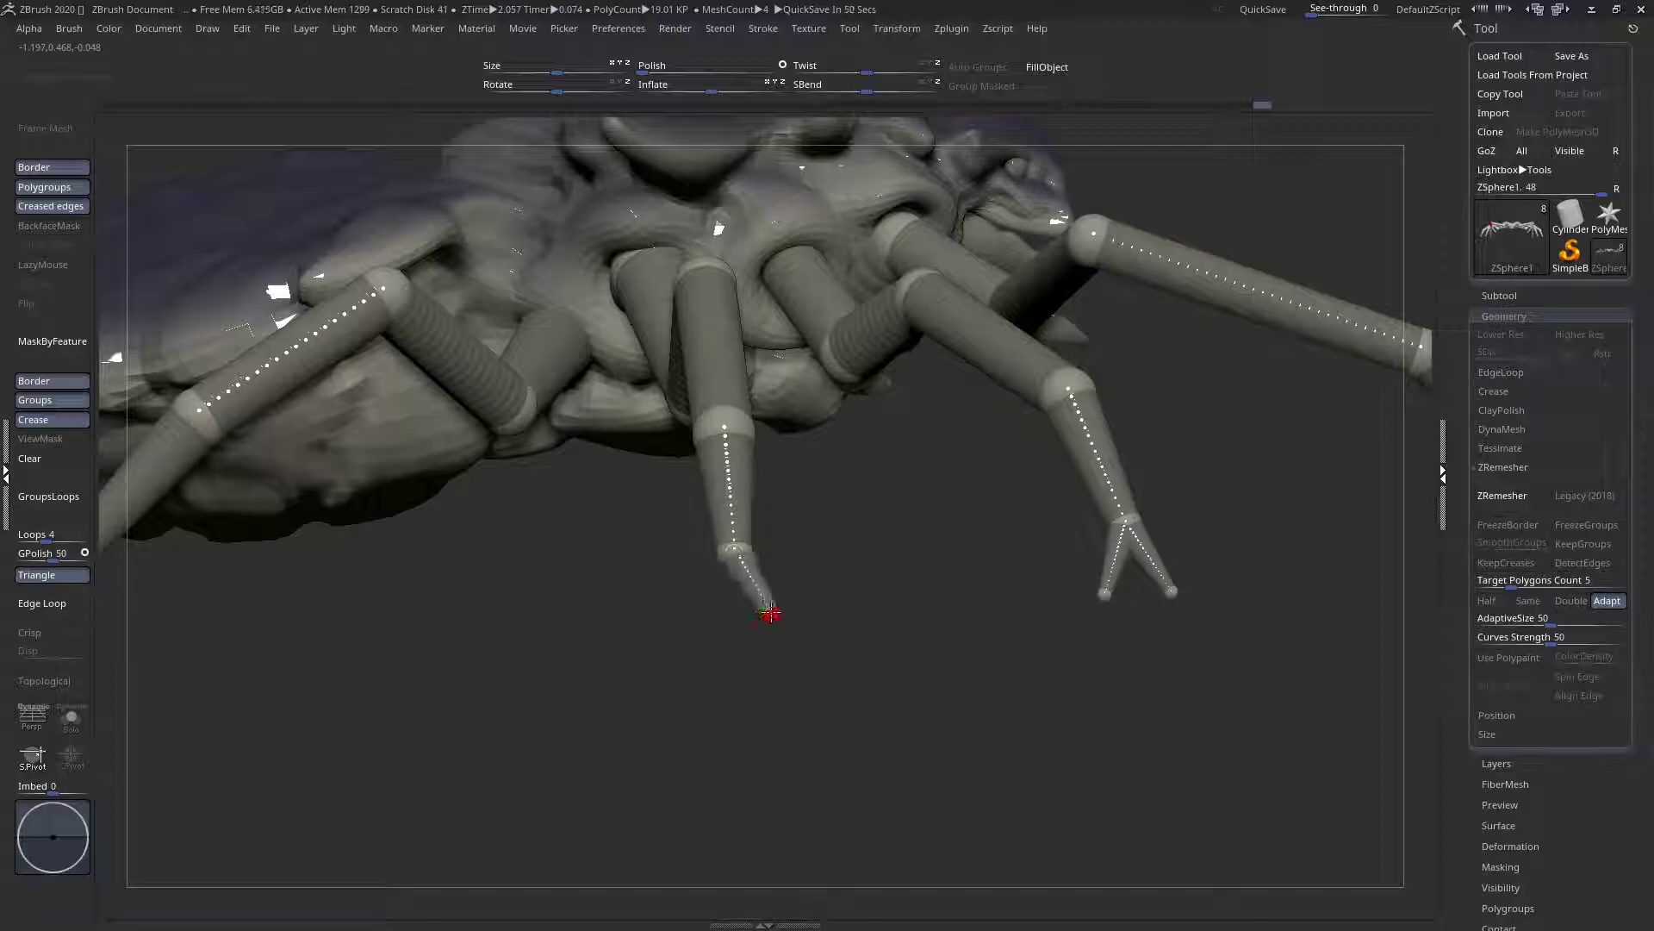
{"action": "right_click_drag", "start_coordinate": [726, 574], "coordinate": [739, 558]}
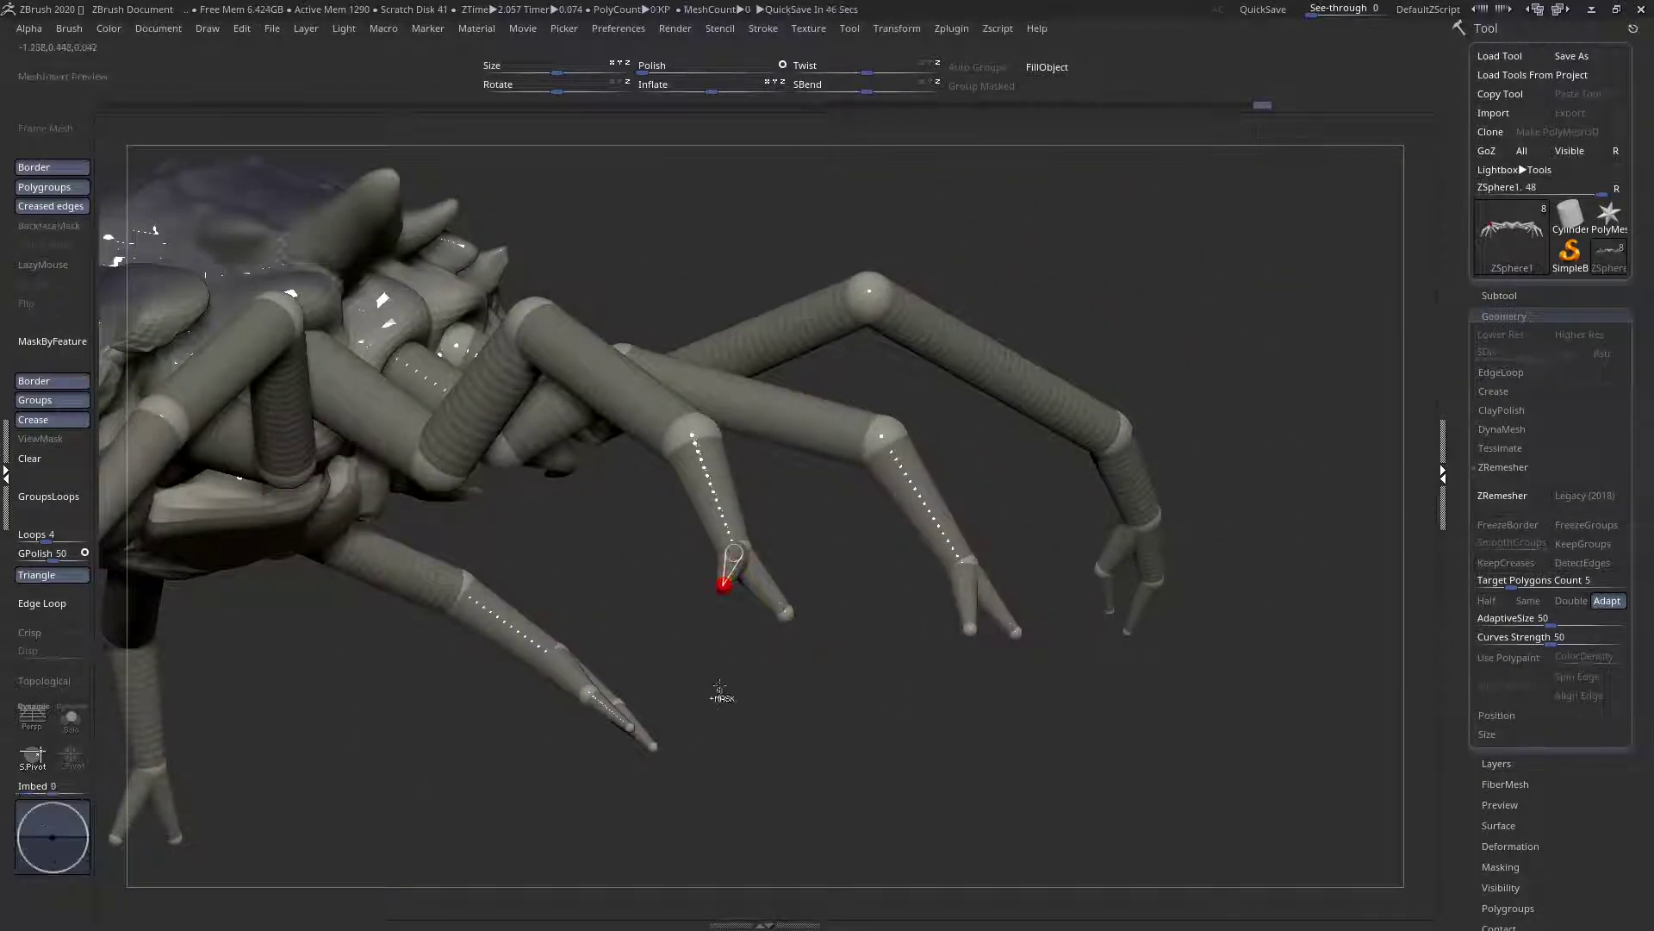
{"action": "right_click_drag", "start_coordinate": [720, 696], "coordinate": [675, 662]}
{"action": "key", "text": "w"}
{"action": "left_click_drag", "start_coordinate": [674, 604], "coordinate": [685, 615]}
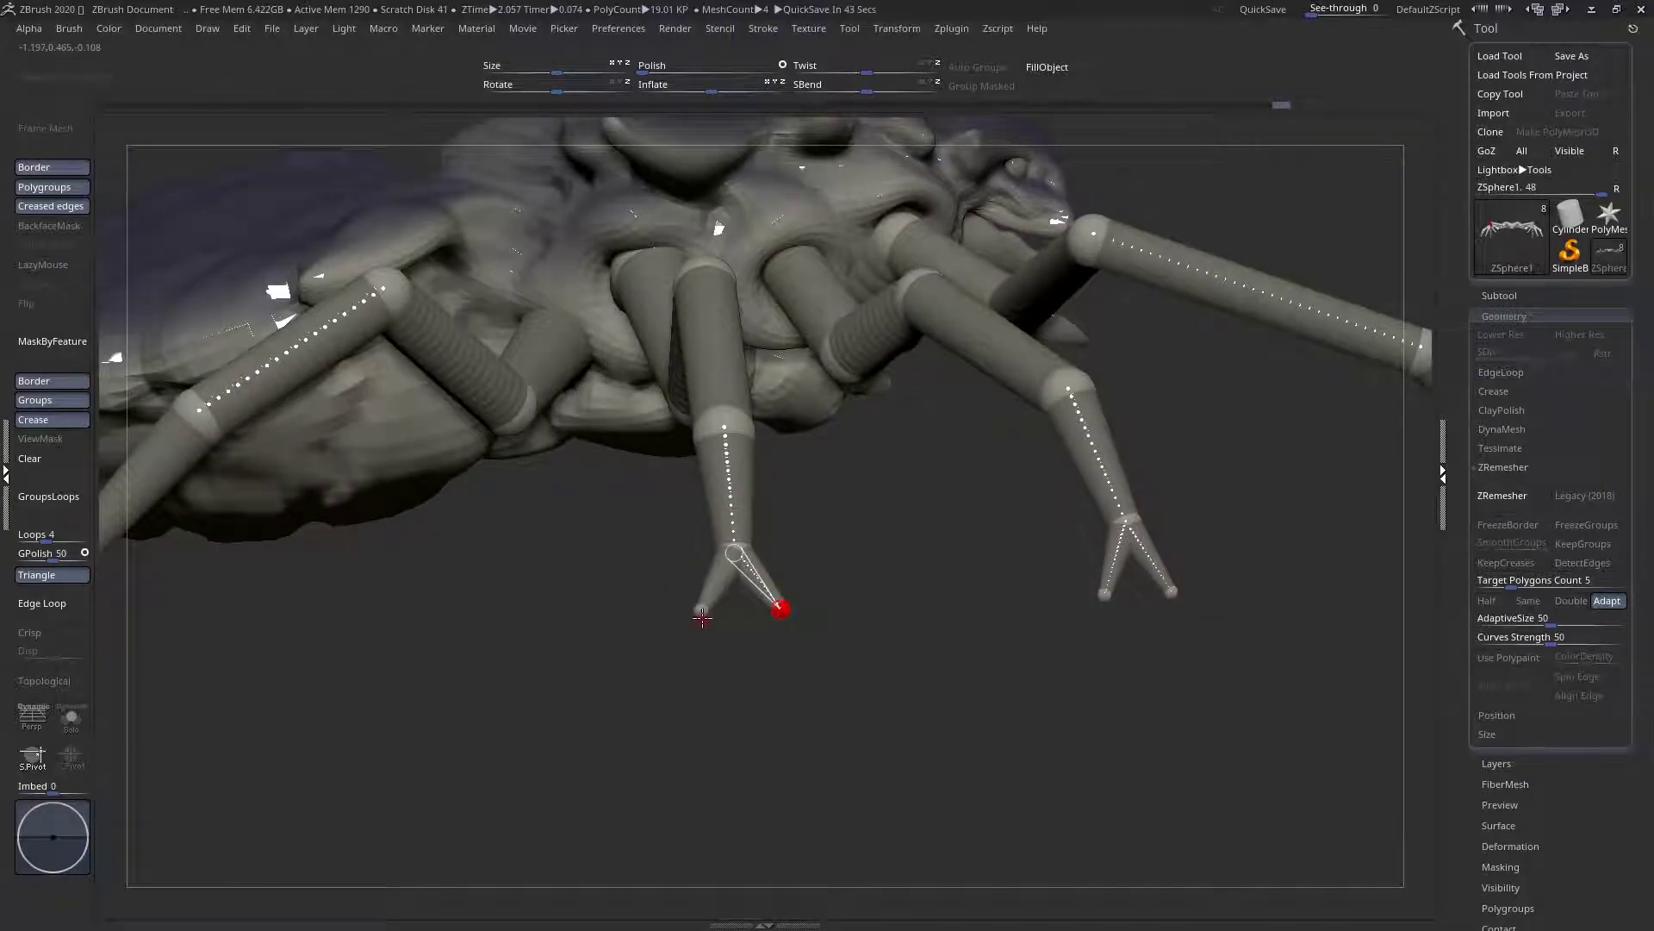
{"action": "right_click_drag", "start_coordinate": [622, 542], "coordinate": [880, 614], "text": "ctrl"}
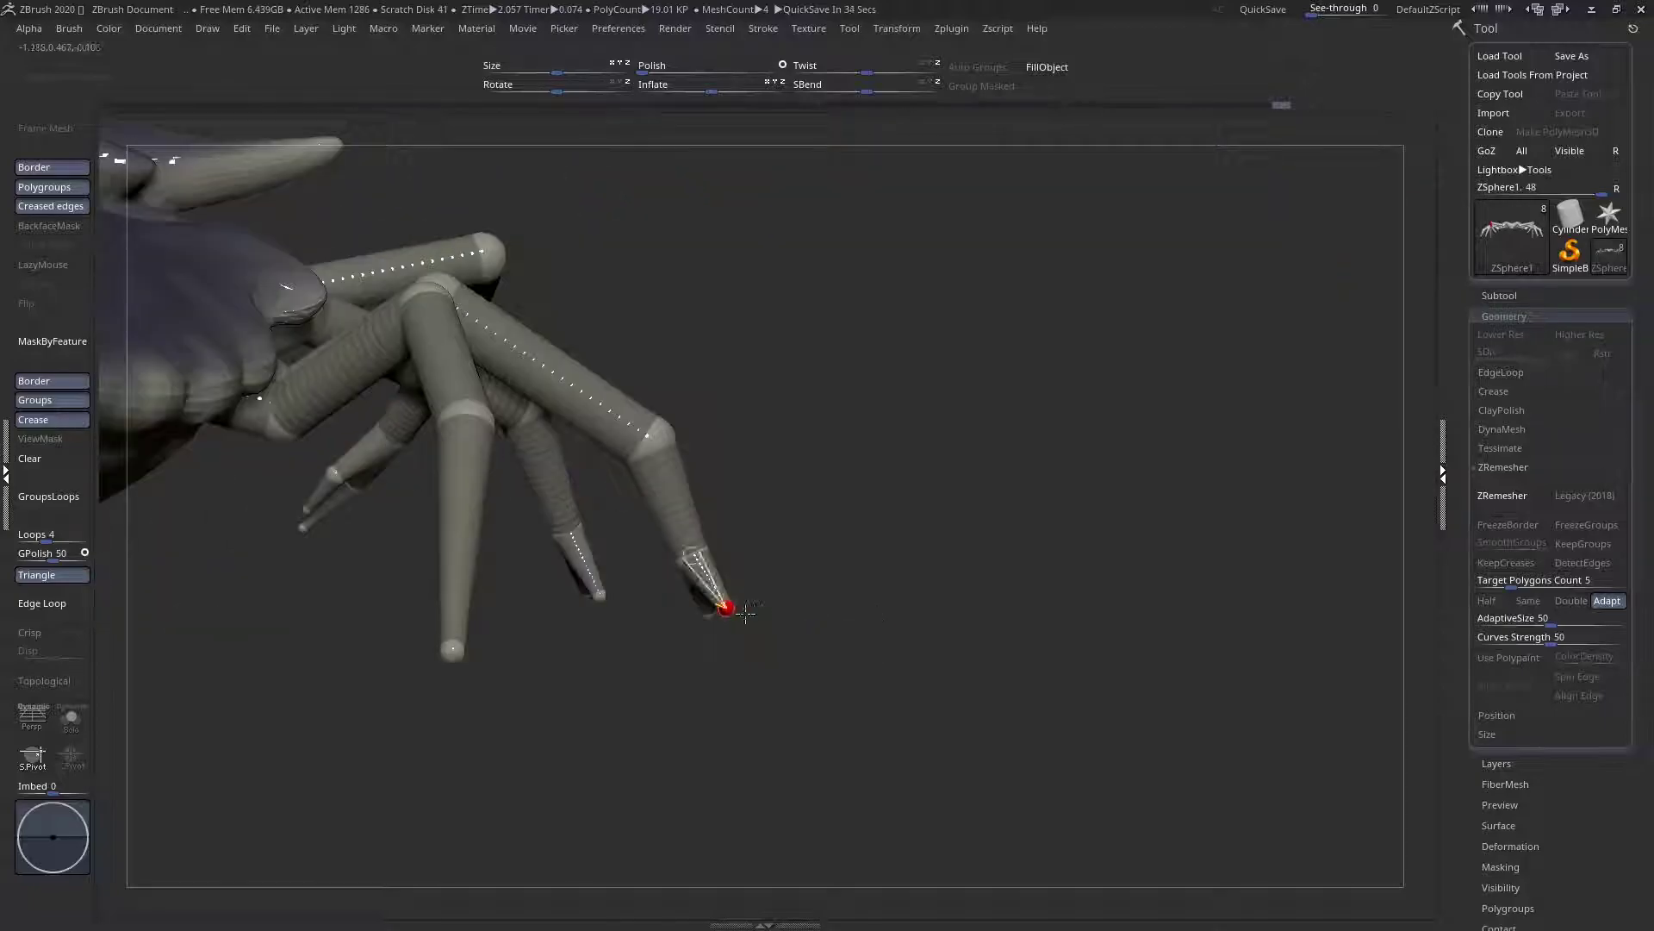
Try adding a joint sphere near the end of the rear legs, remove it and select the joint above
{"action": "right_click_drag", "start_coordinate": [722, 621], "coordinate": [797, 677], "text": "ctrl"}
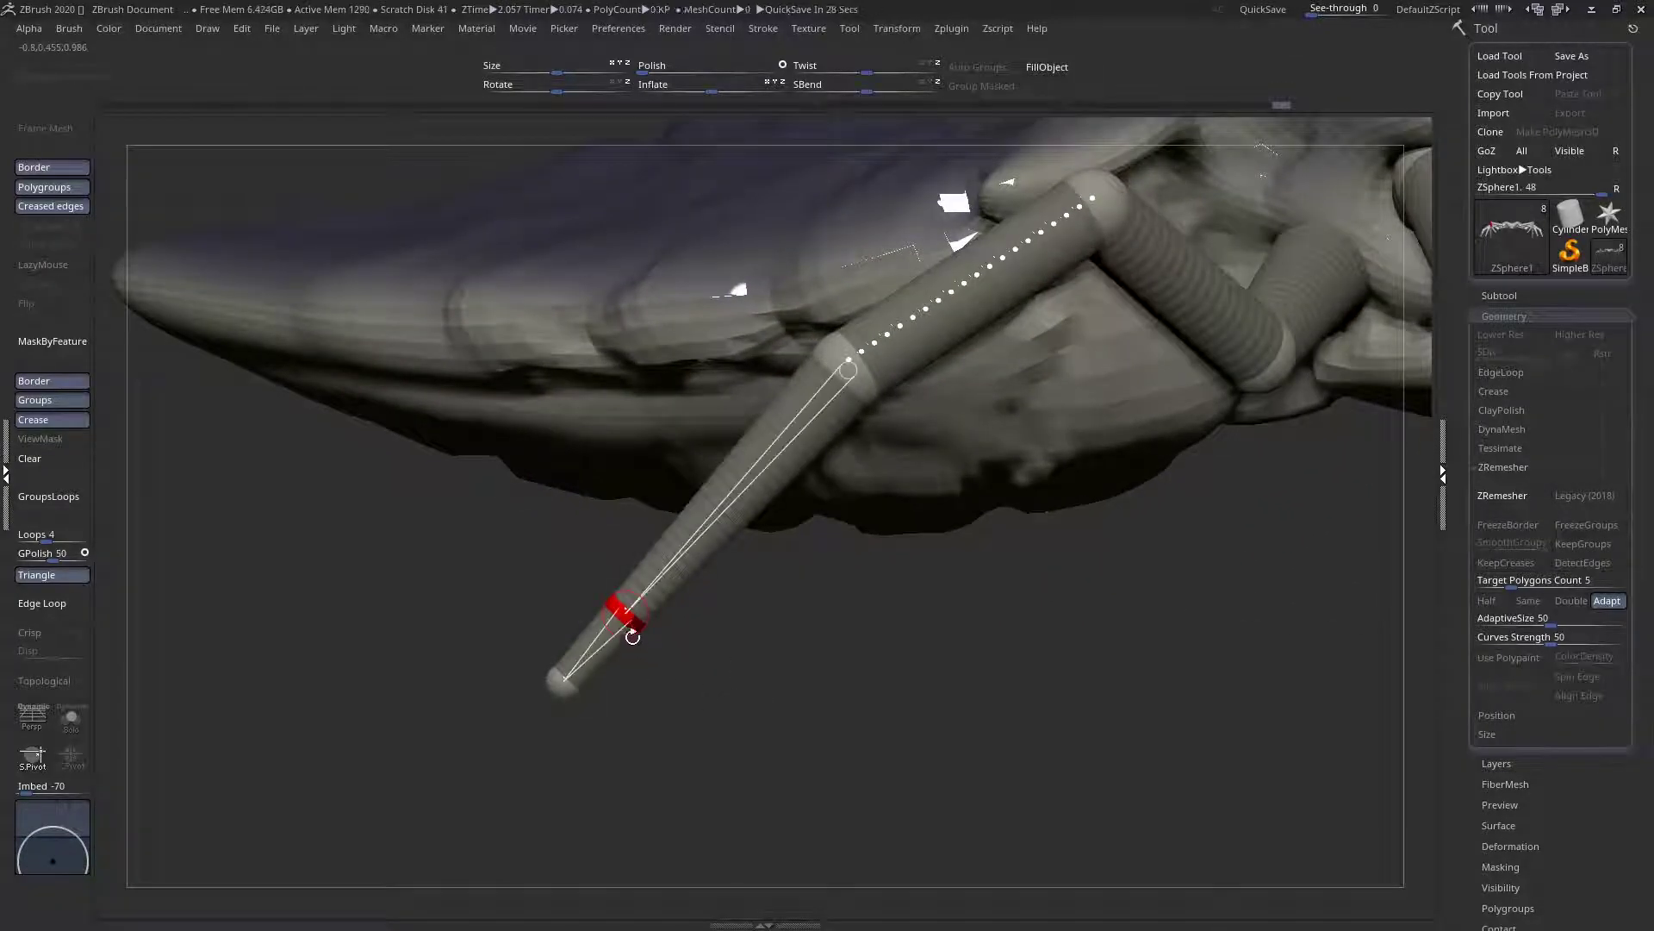
{"action": "right_click_drag", "start_coordinate": [568, 607], "coordinate": [457, 586], "text": "ctrl"}
{"action": "right_click_drag", "start_coordinate": [457, 586], "coordinate": [609, 721]}
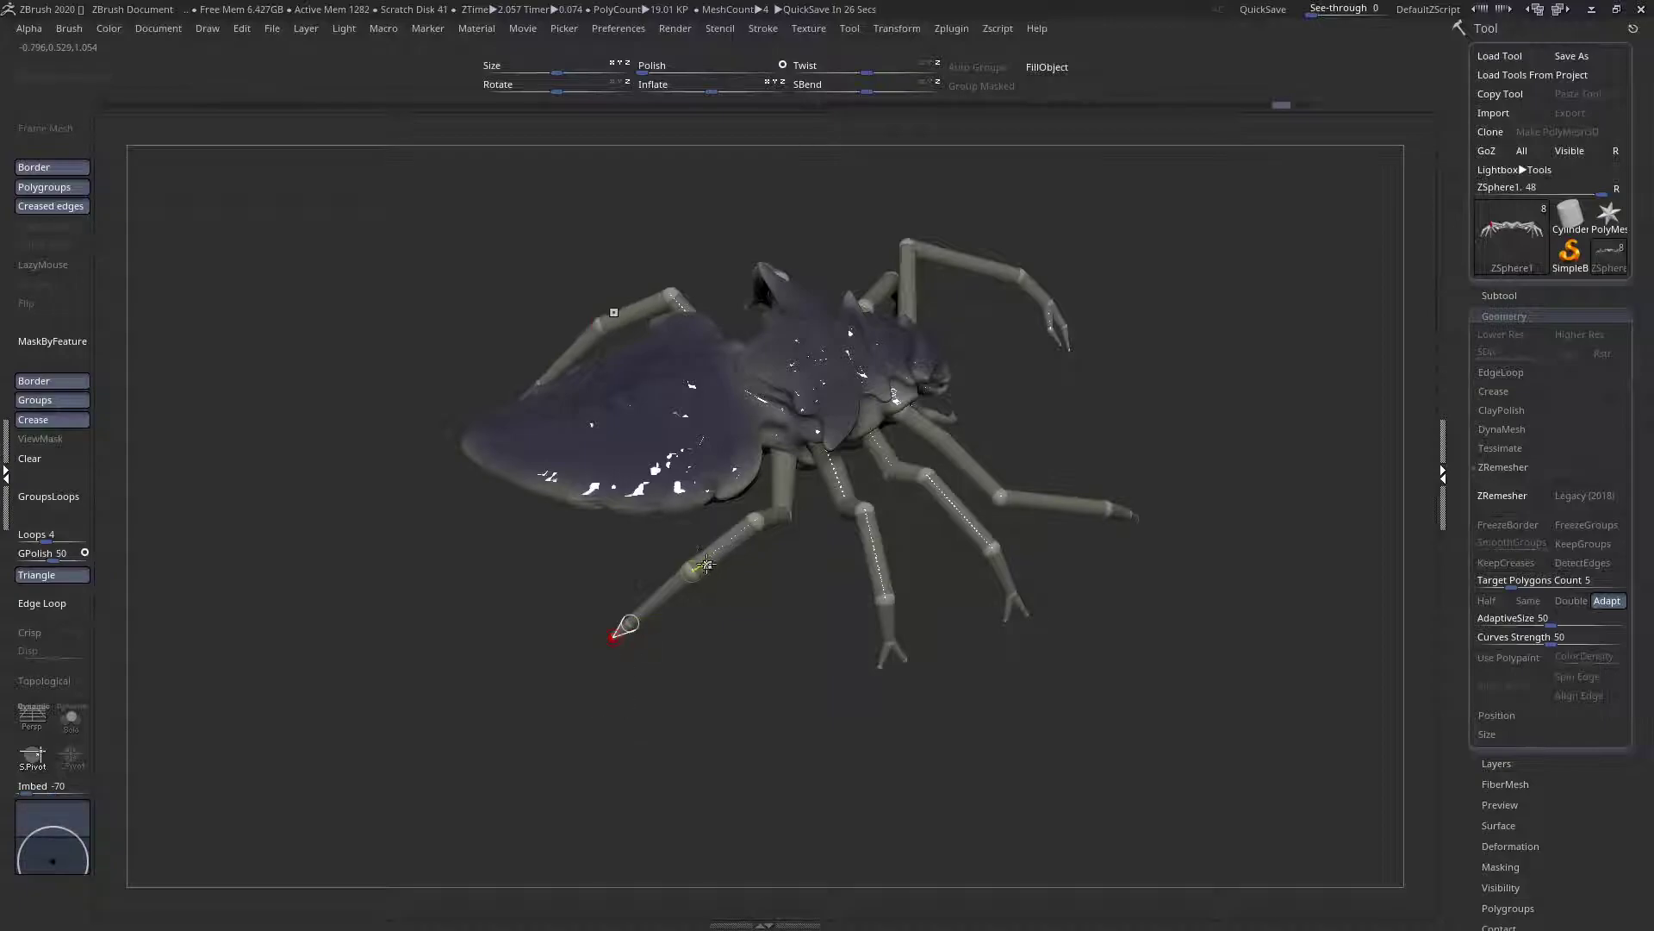
{"action": "right_click_drag", "start_coordinate": [628, 654], "coordinate": [905, 735]}
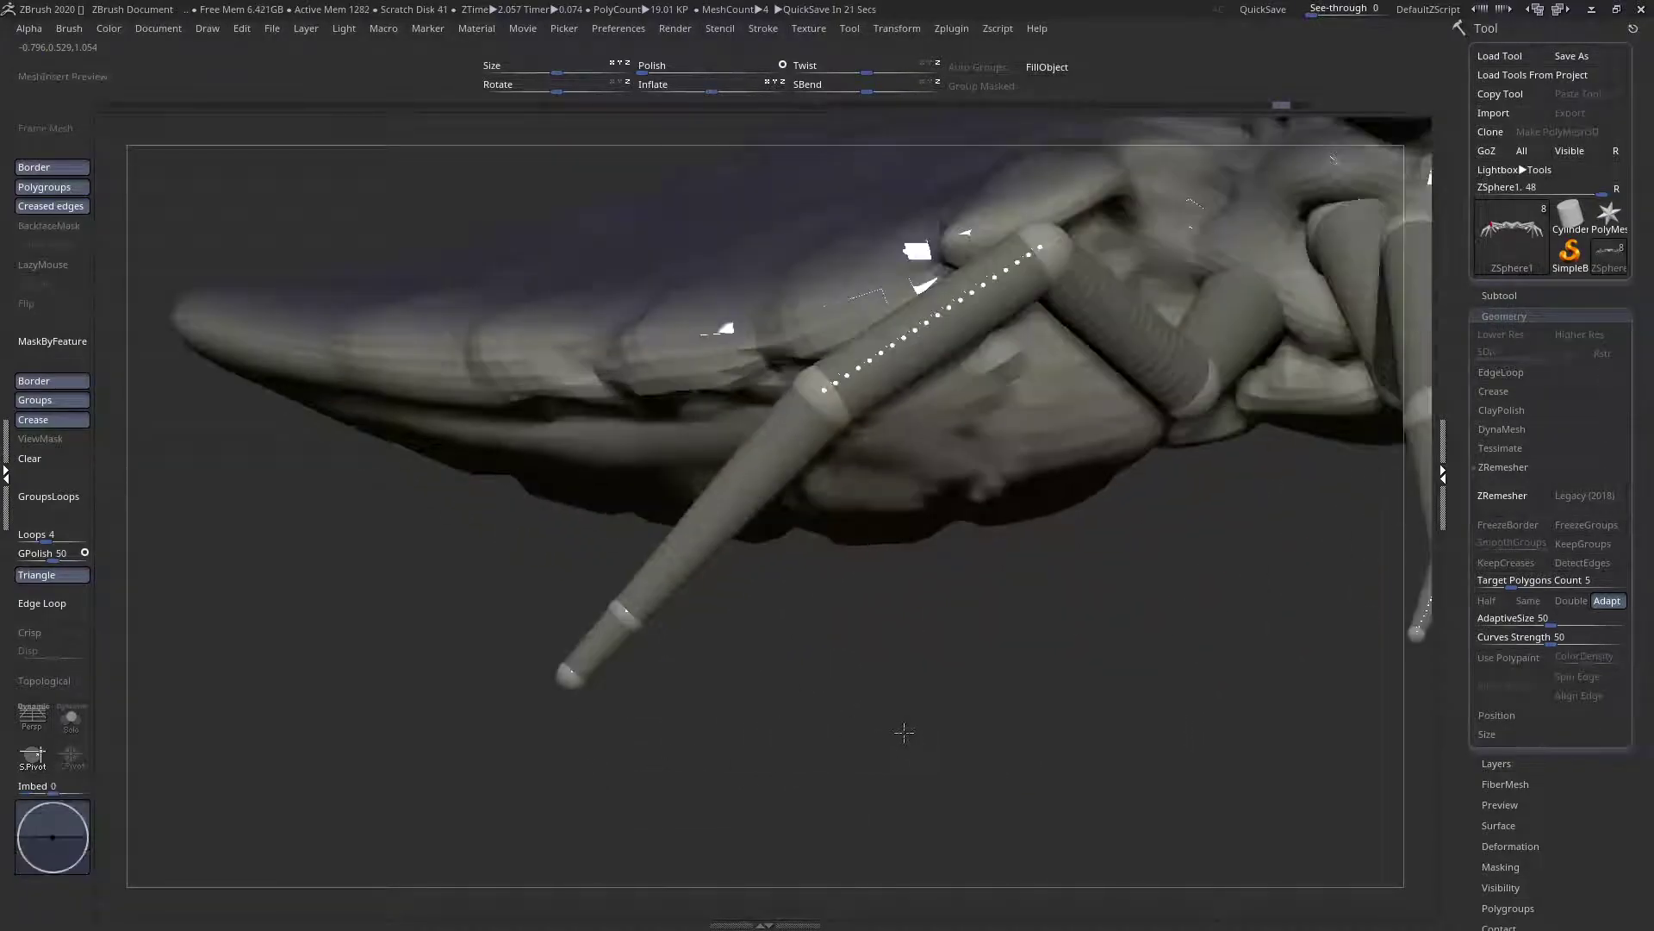
{"action": "right_click_drag", "start_coordinate": [618, 620], "coordinate": [653, 657], "text": "ctrl"}
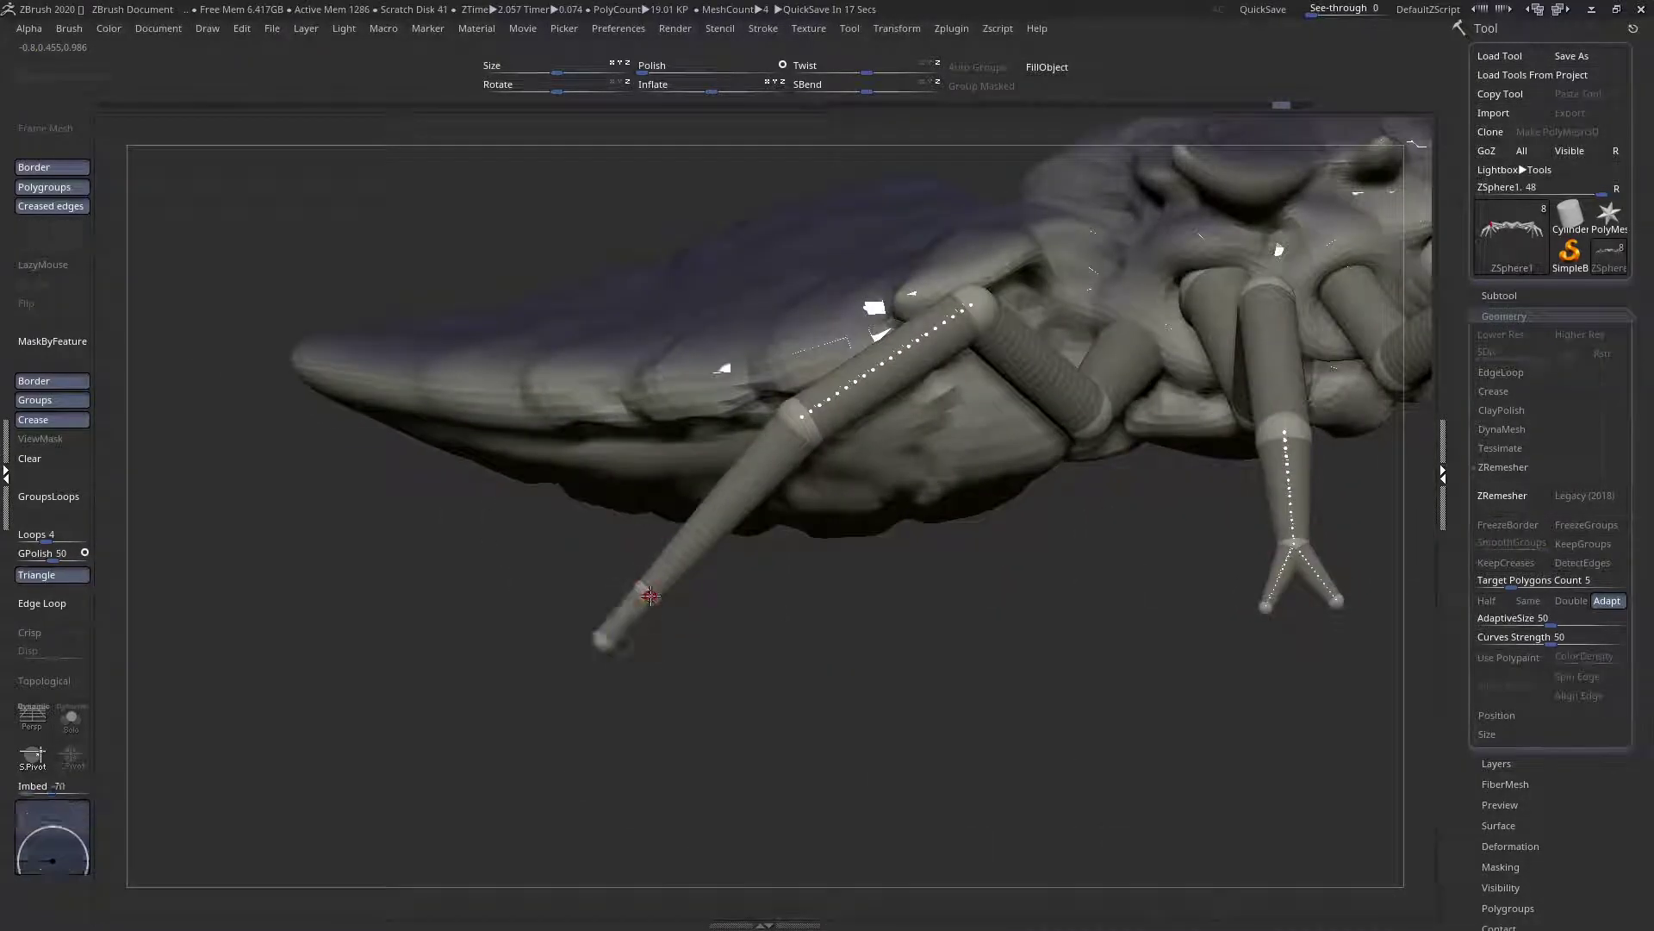
{"action": "right_click_drag", "start_coordinate": [651, 596], "coordinate": [677, 665], "text": "ctrl"}
{"action": "left_click", "coordinate": [728, 505]}
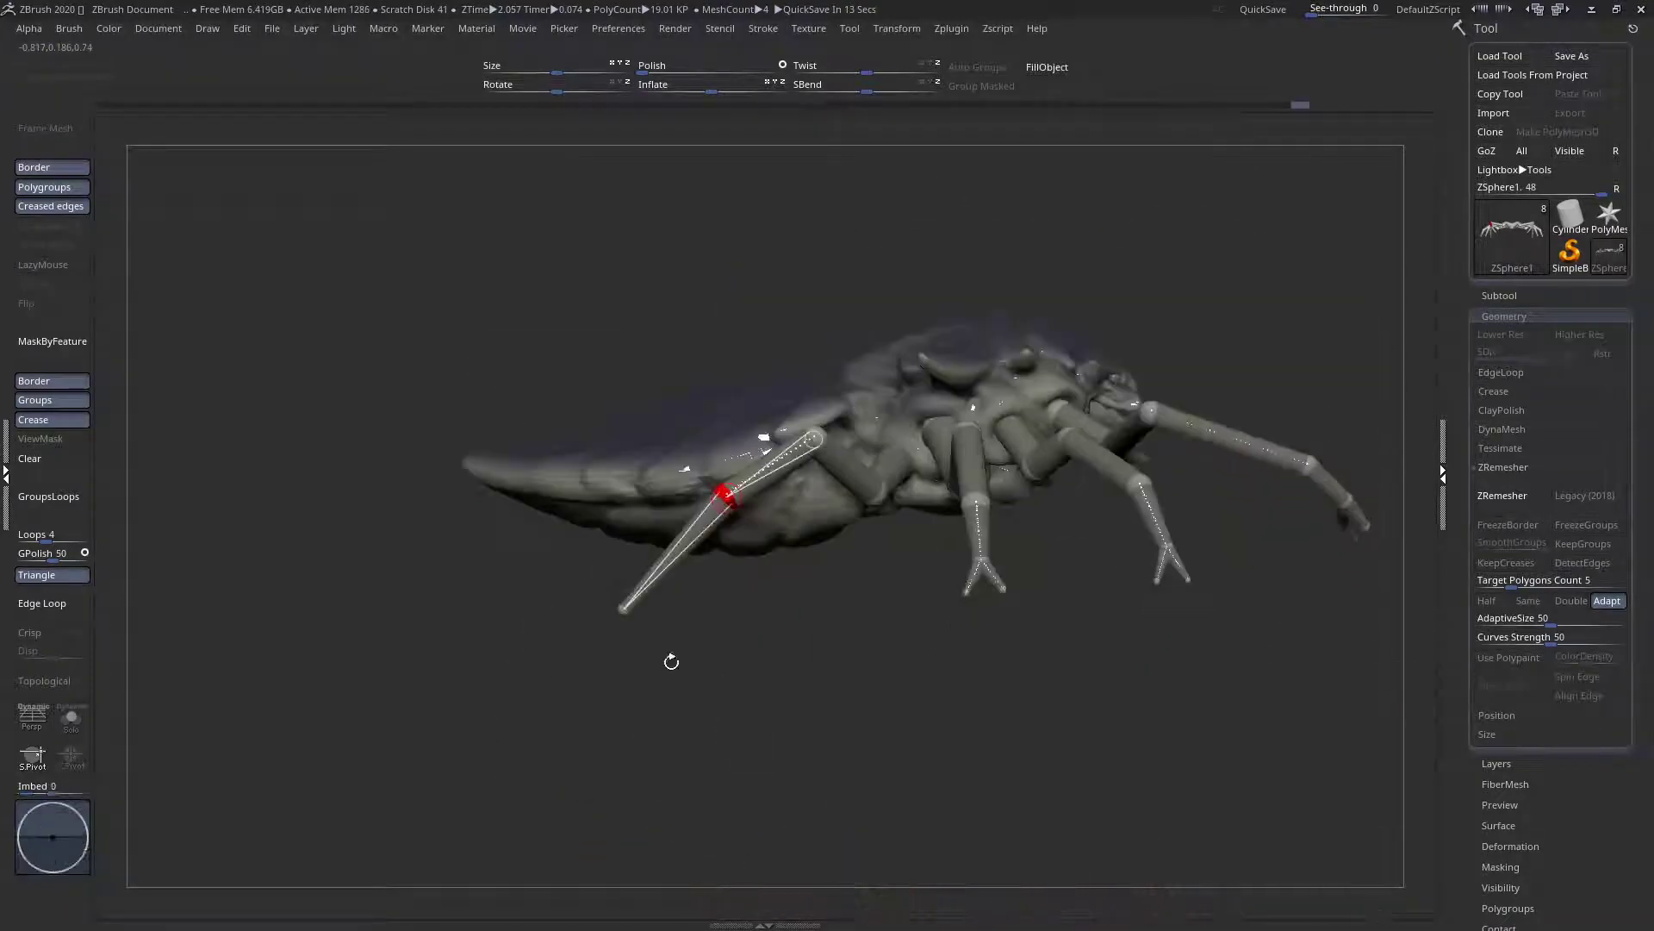
Move the rear legs' tips backward and outward to lengthen and flatten their last segment
{"action": "left_click_drag", "start_coordinate": [623, 611], "coordinate": [539, 613]}
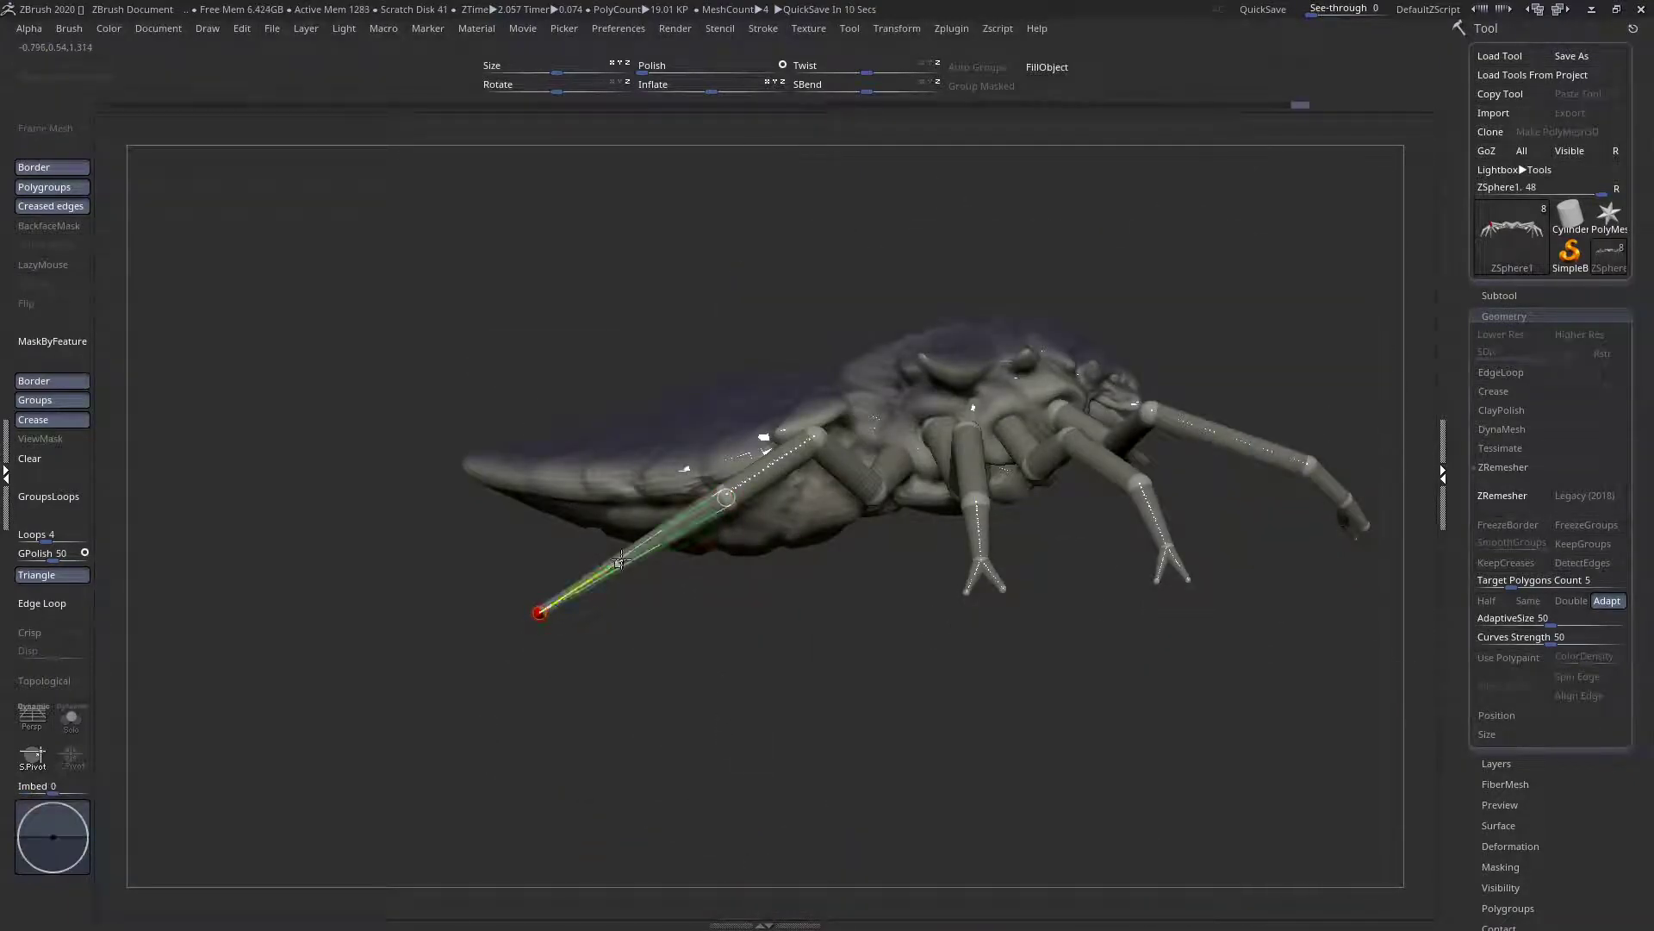
{"action": "right_click_drag", "start_coordinate": [728, 498], "coordinate": [688, 708]}
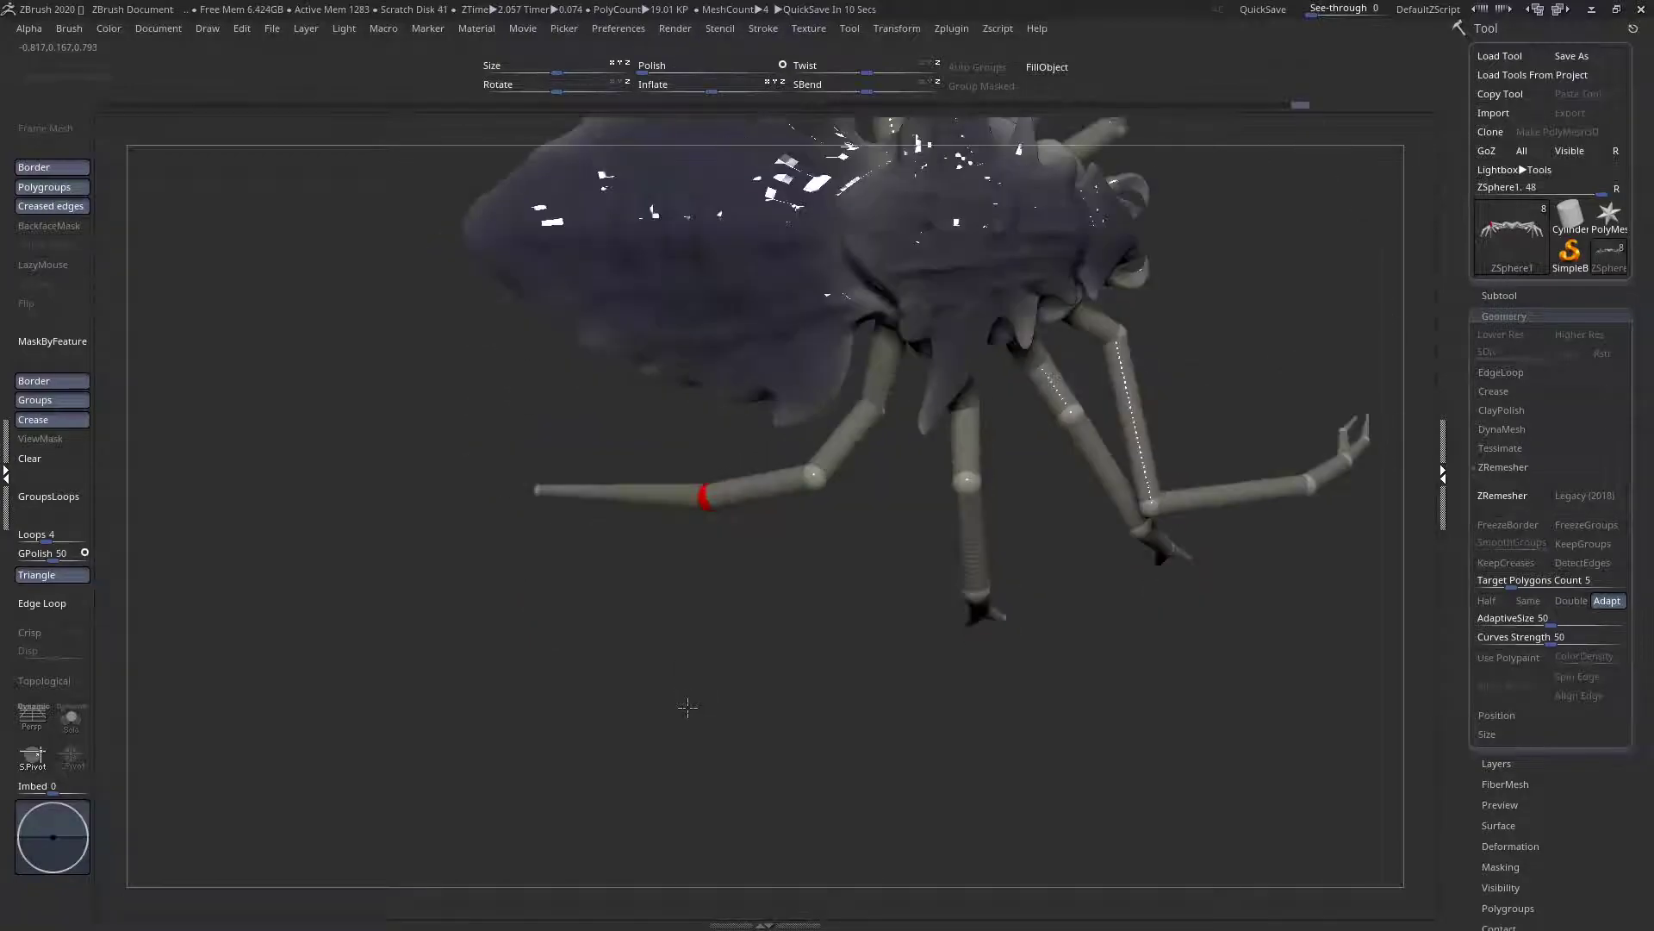
{"action": "left_click_drag", "start_coordinate": [535, 490], "coordinate": [526, 499]}
{"action": "right_click_drag", "start_coordinate": [796, 460], "coordinate": [826, 297]}
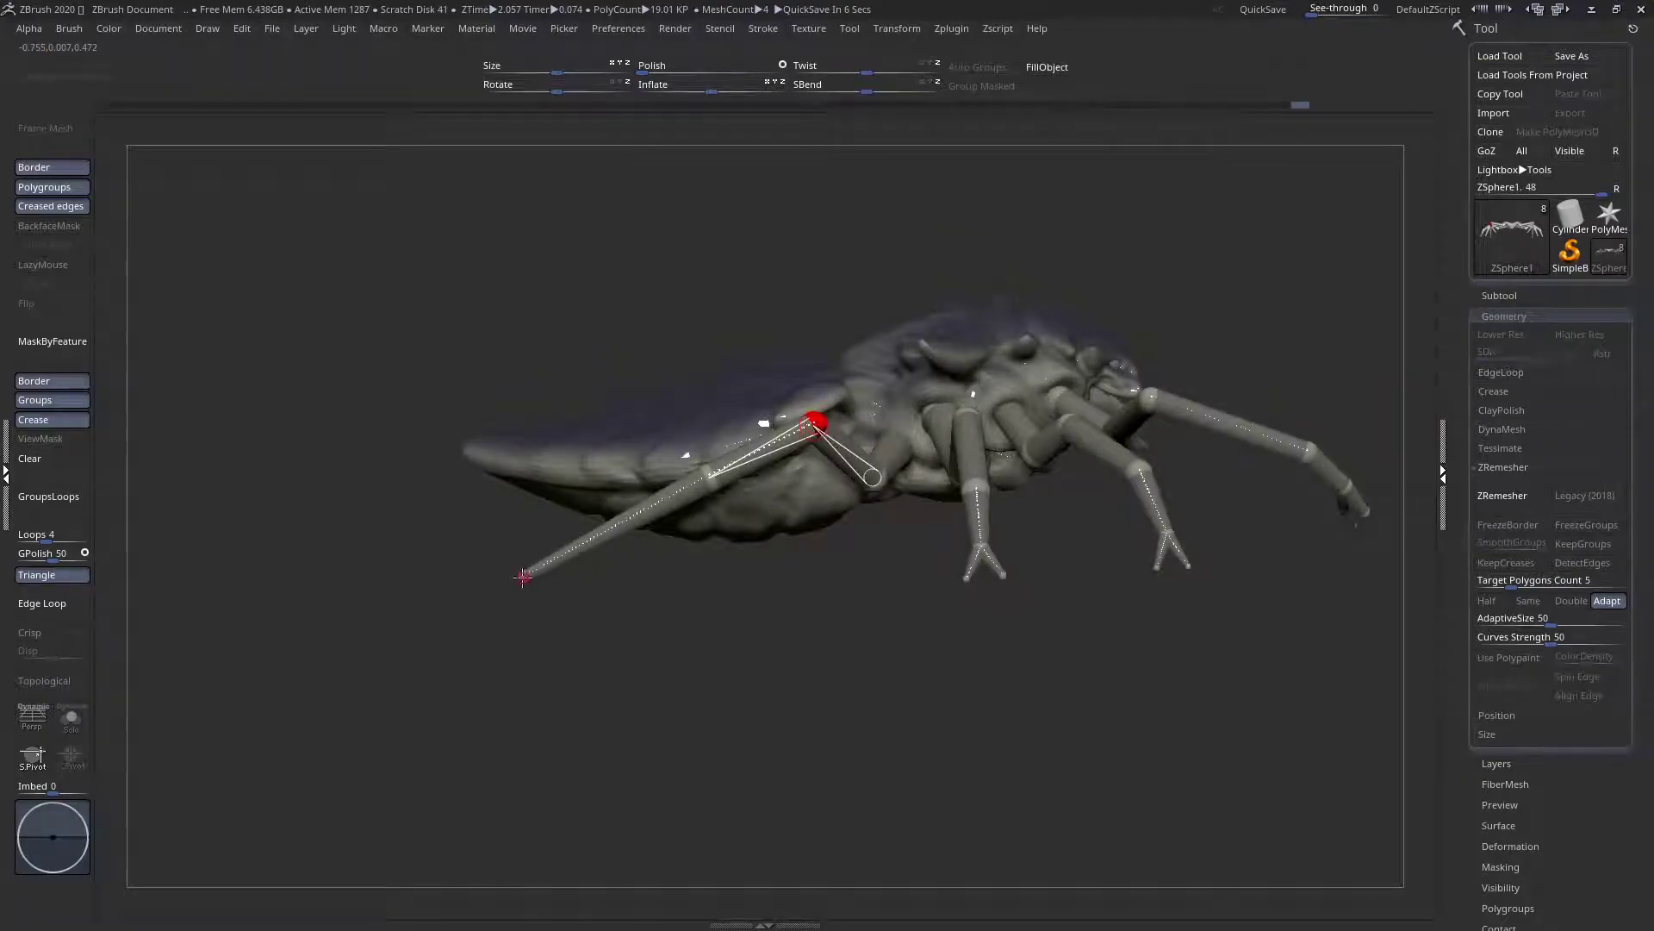
{"action": "right_click_drag", "start_coordinate": [529, 572], "coordinate": [945, 466]}
Angle the third pair of legs back toward the abdomen and nudge the second pair's joints
{"action": "left_click_drag", "start_coordinate": [966, 452], "coordinate": [938, 451]}
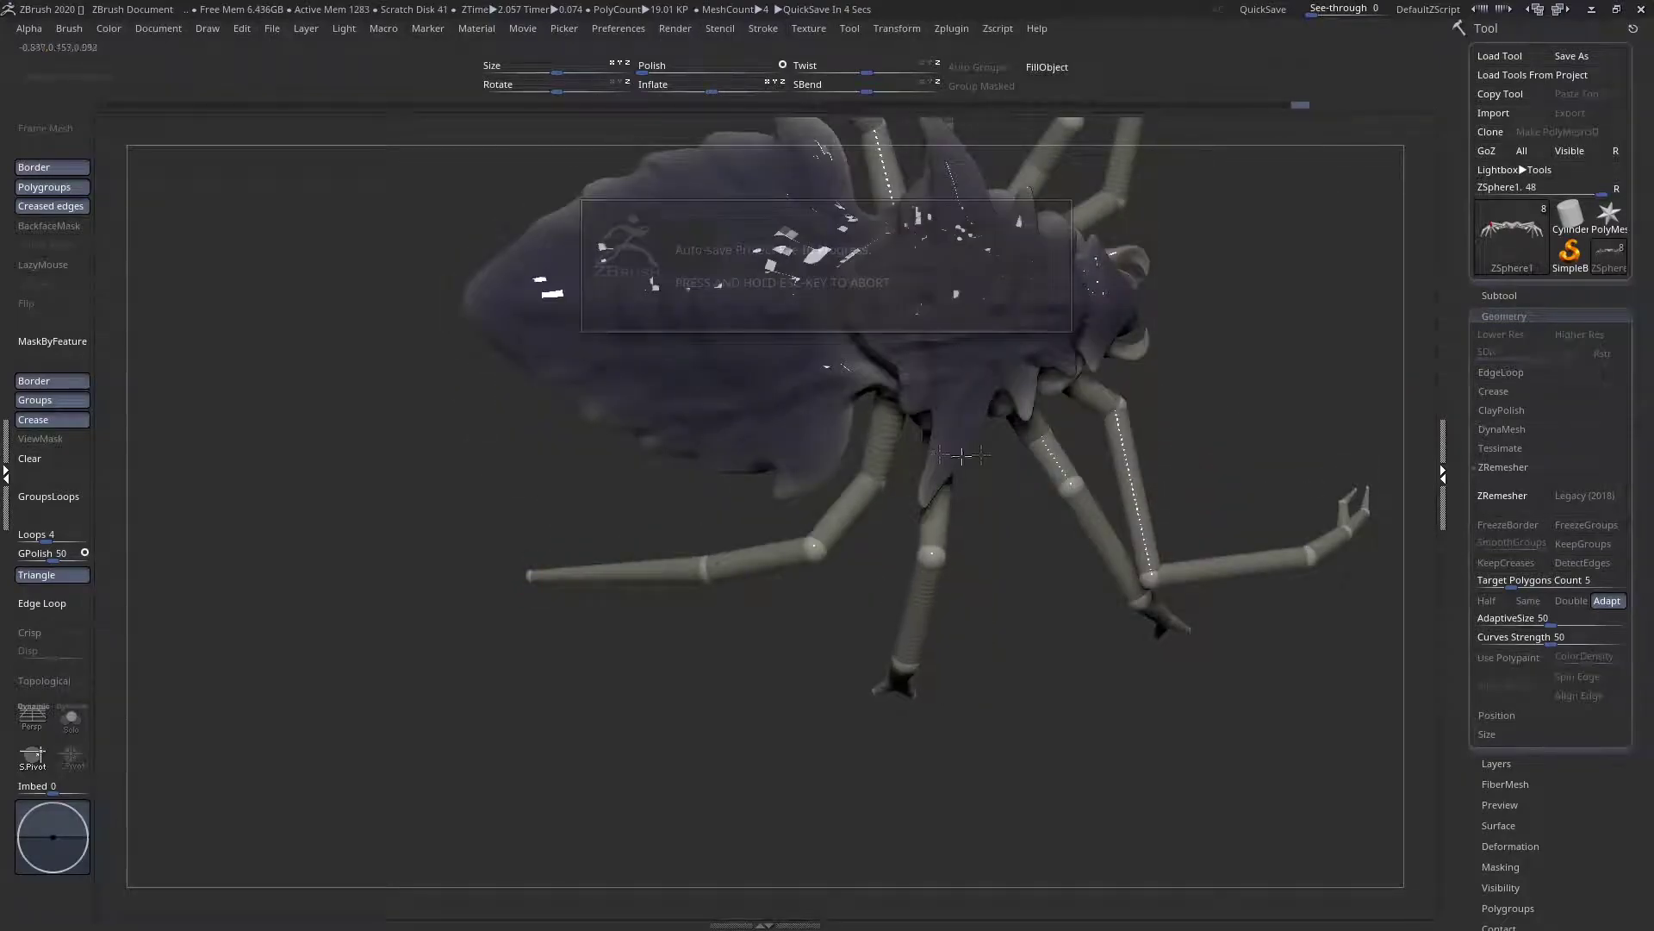
{"action": "left_click_drag", "start_coordinate": [1035, 431], "coordinate": [1028, 443]}
{"action": "left_click_drag", "start_coordinate": [948, 530], "coordinate": [906, 263]}
{"action": "left_click_drag", "start_coordinate": [974, 558], "coordinate": [682, 657]}
{"action": "left_click_drag", "start_coordinate": [545, 599], "coordinate": [672, 629]}
{"action": "left_click_drag", "start_coordinate": [697, 500], "coordinate": [709, 528], "text": "shift"}
Adjust the spread of the front legs by moving their joints forward, away from the second pair
{"action": "left_click_drag", "start_coordinate": [824, 654], "coordinate": [828, 814]}
{"action": "left_click_drag", "start_coordinate": [969, 656], "coordinate": [807, 666], "text": "alt"}
{"action": "left_click_drag", "start_coordinate": [1072, 532], "coordinate": [1083, 536]}
{"action": "left_click_drag", "start_coordinate": [953, 673], "coordinate": [875, 482]}
{"action": "left_click_drag", "start_coordinate": [1045, 410], "coordinate": [919, 798]}
{"action": "left_click_drag", "start_coordinate": [890, 644], "coordinate": [890, 540]}
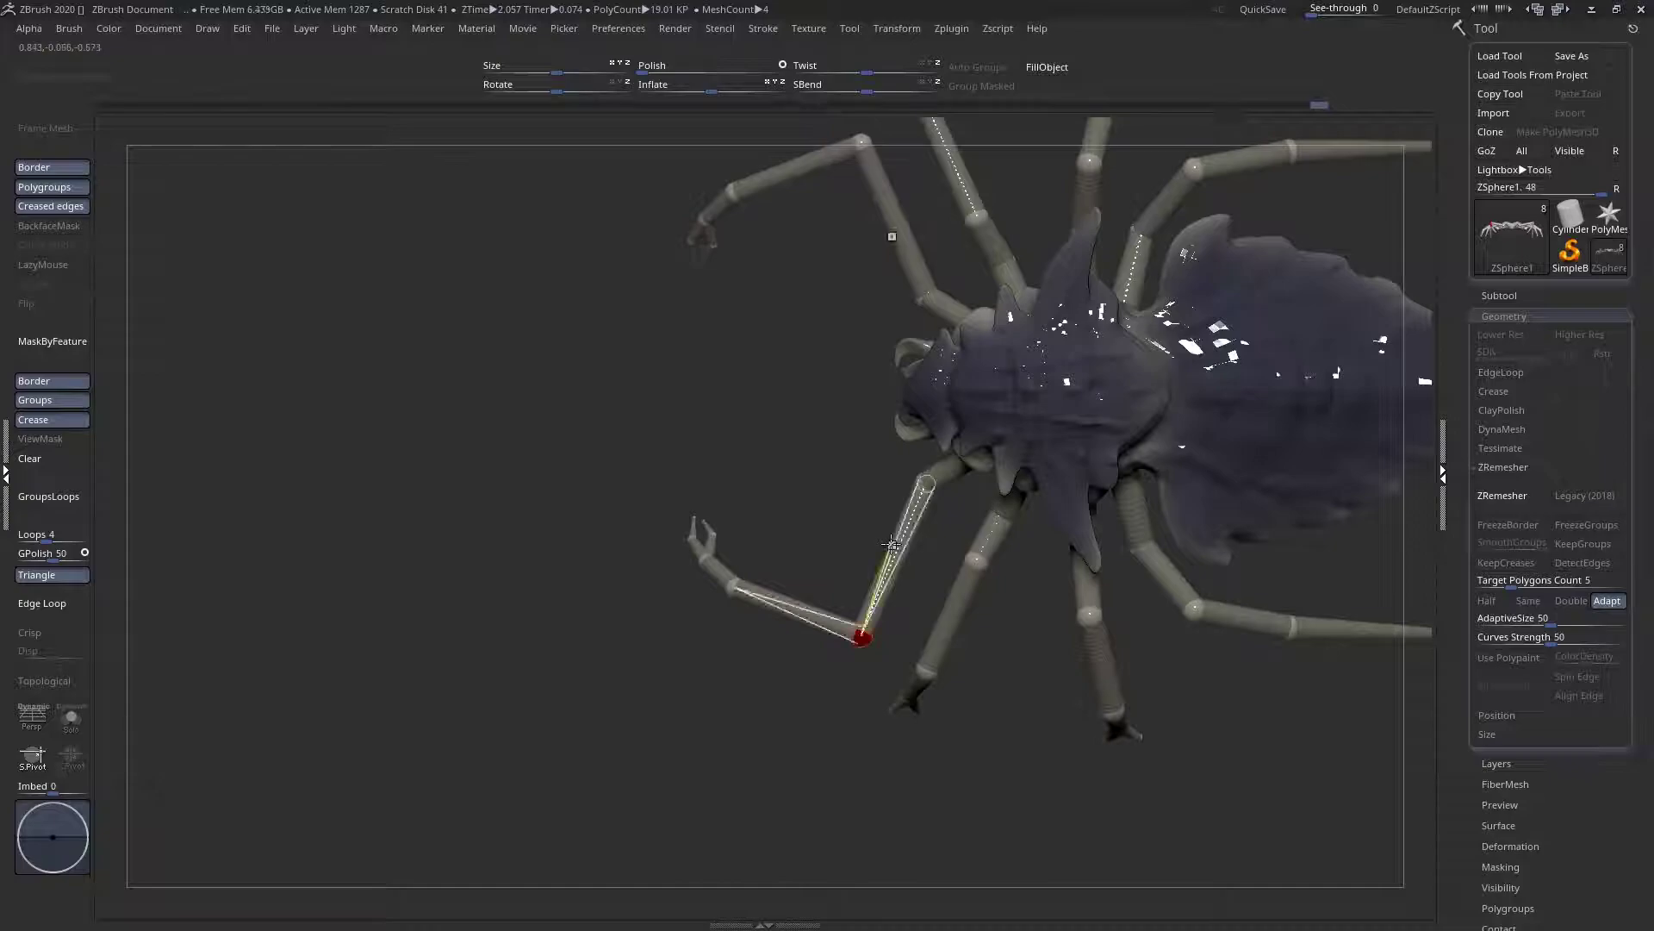
Make the body see-through and seat the front legs' base joints in their sockets on the thorax
{"action": "right_click_drag", "start_coordinate": [894, 559], "coordinate": [982, 665]}
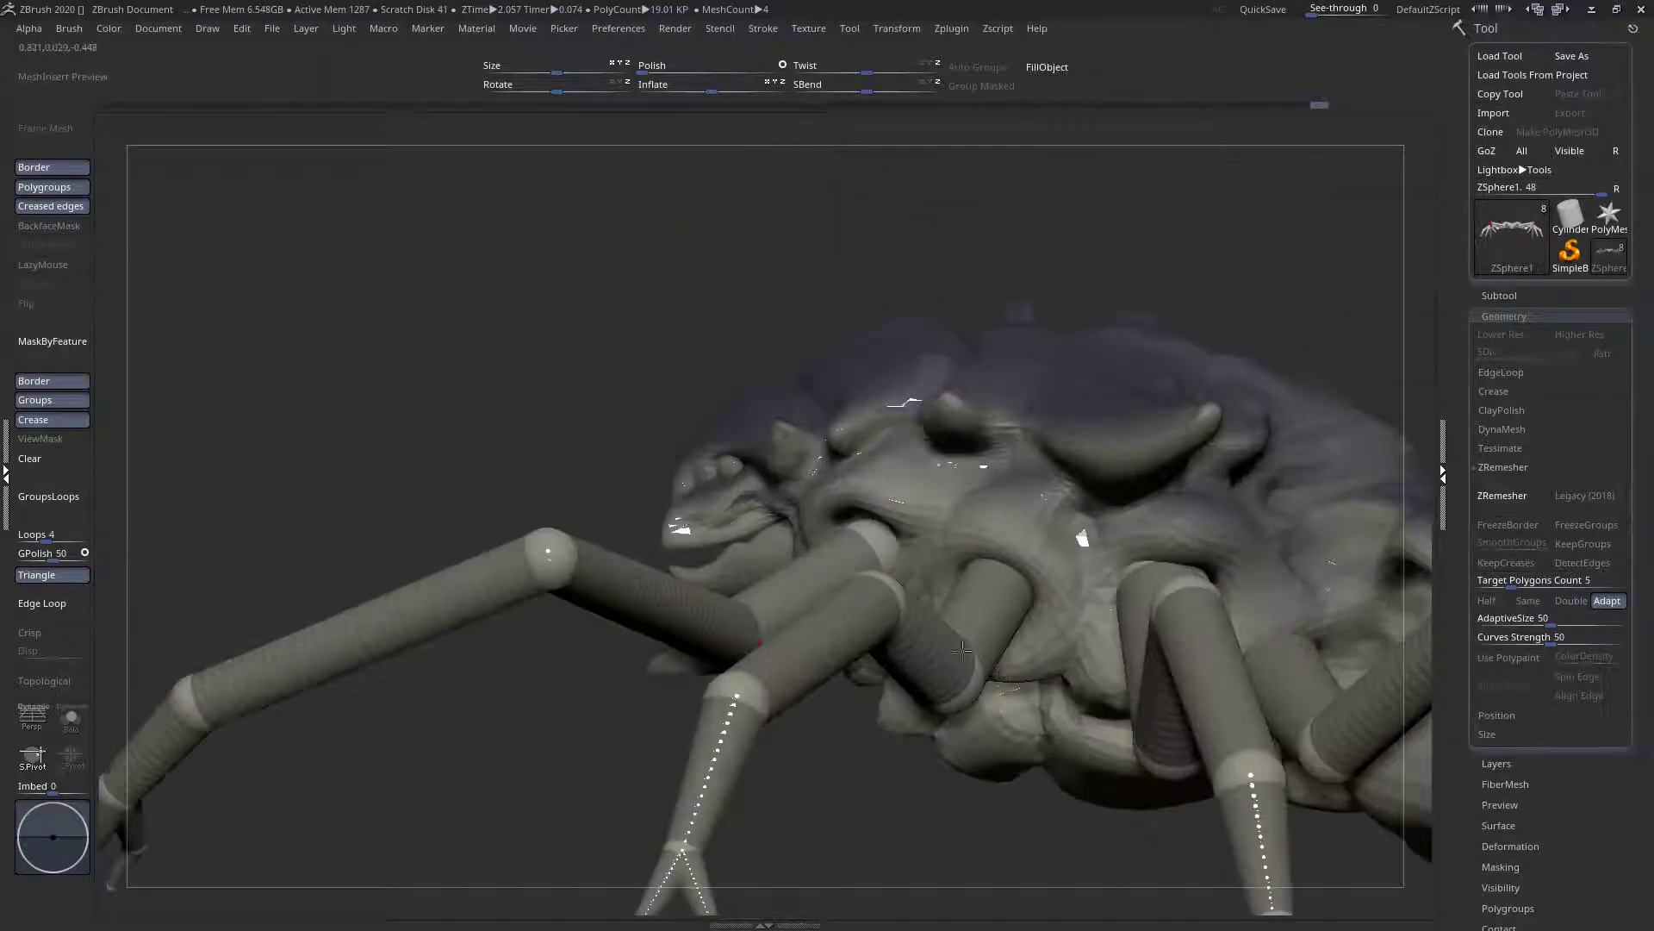
{"action": "key", "text": "shift+t"}
{"action": "right_click_drag", "start_coordinate": [880, 544], "coordinate": [898, 655], "text": "ctrl"}
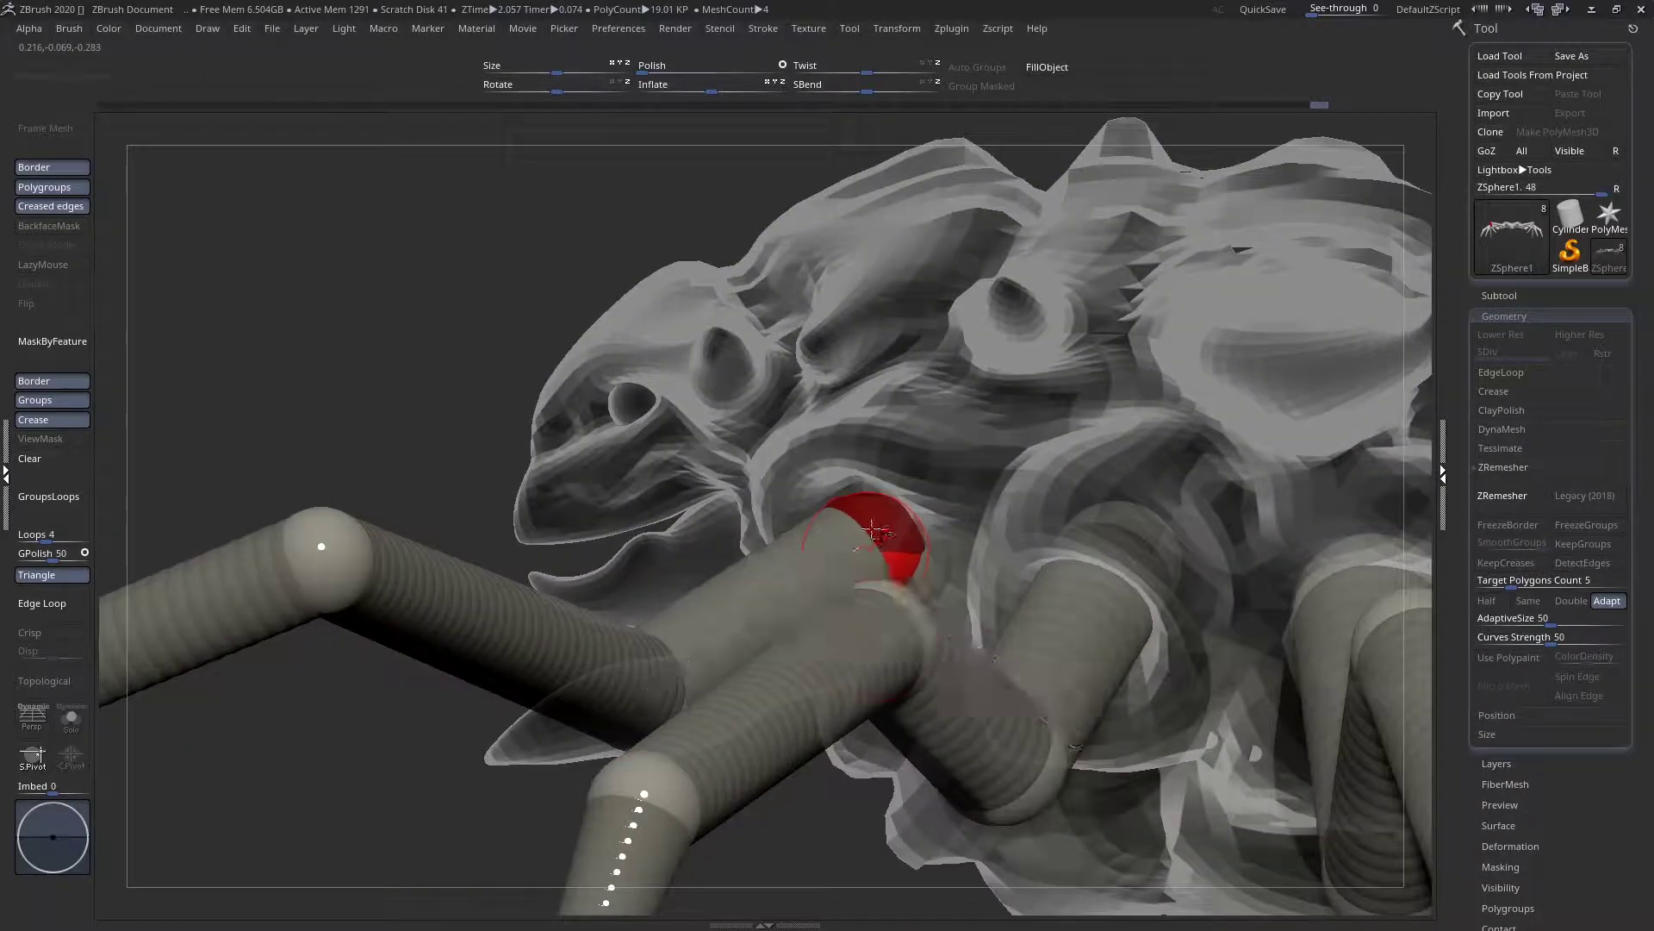
{"action": "left_click_drag", "start_coordinate": [873, 530], "coordinate": [853, 506]}
{"action": "right_click_drag", "start_coordinate": [853, 517], "coordinate": [844, 629]}
{"action": "mouse_move", "coordinate": [847, 528]}
{"action": "left_mouse_down"}
{"action": "mouse_move", "coordinate": [859, 492]}
{"action": "mouse_move", "coordinate": [857, 507]}
{"action": "left_mouse_up"}
{"action": "right_click_drag", "start_coordinate": [857, 509], "coordinate": [713, 506], "text": "ctrl"}
{"action": "right_click_drag", "start_coordinate": [962, 561], "coordinate": [821, 705]}
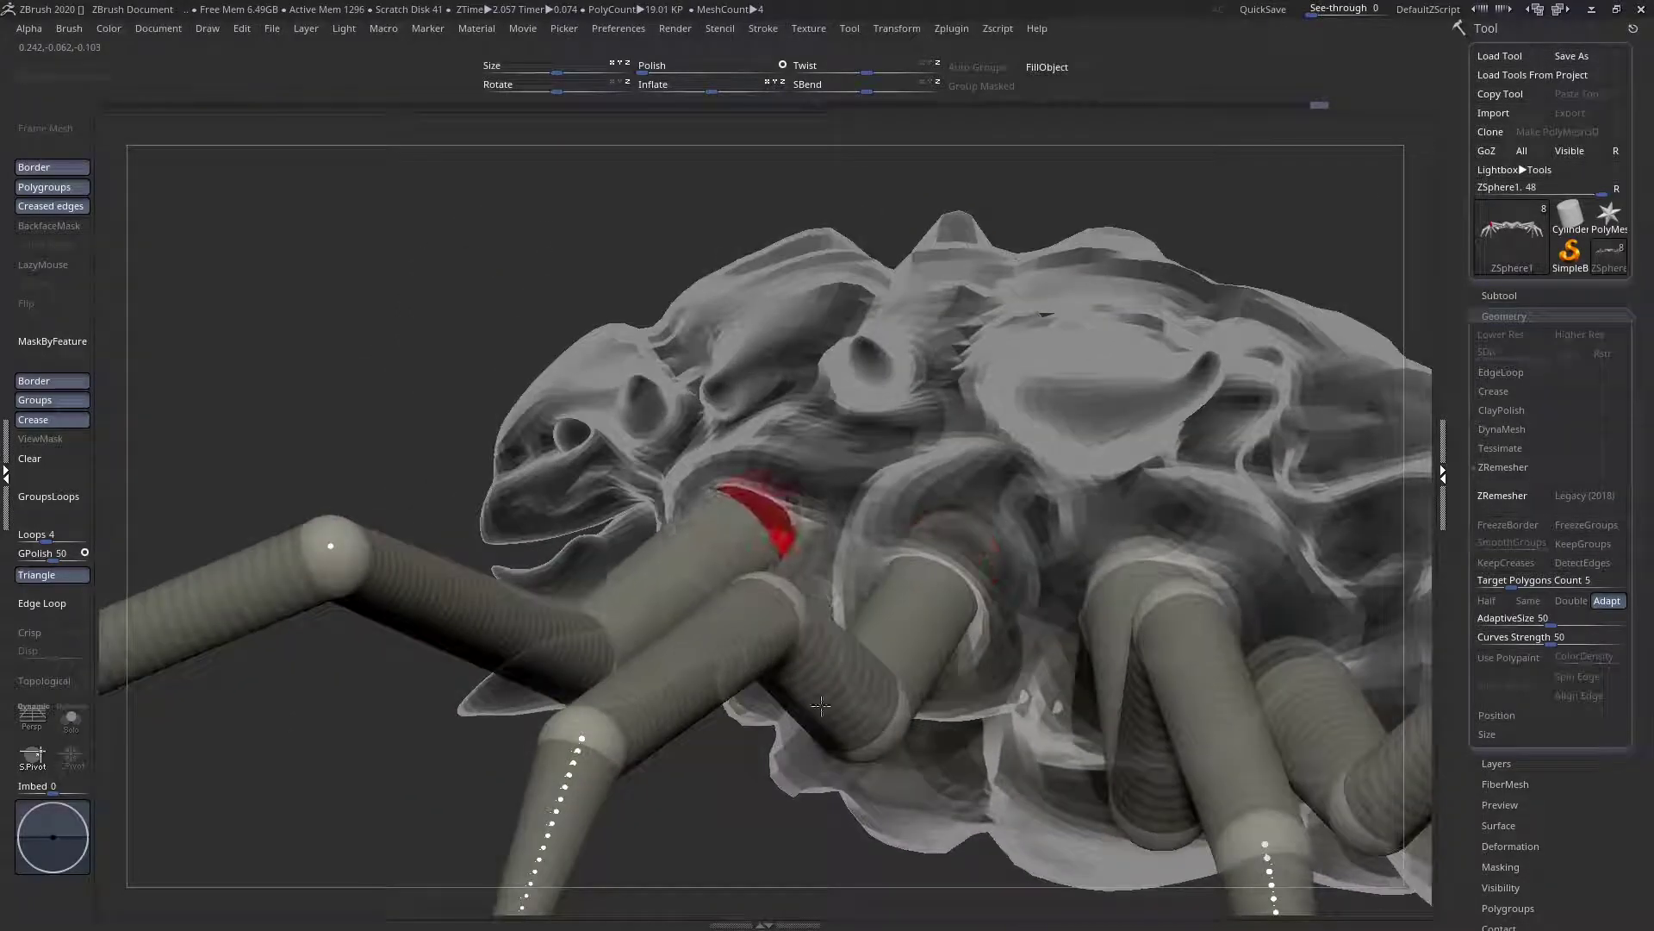
{"action": "mouse_move", "coordinate": [755, 510]}
{"action": "right_mouse_down"}
{"action": "mouse_move", "coordinate": [741, 285]}
{"action": "mouse_move", "coordinate": [716, 199]}
{"action": "mouse_move", "coordinate": [756, 508]}
{"action": "right_mouse_up"}
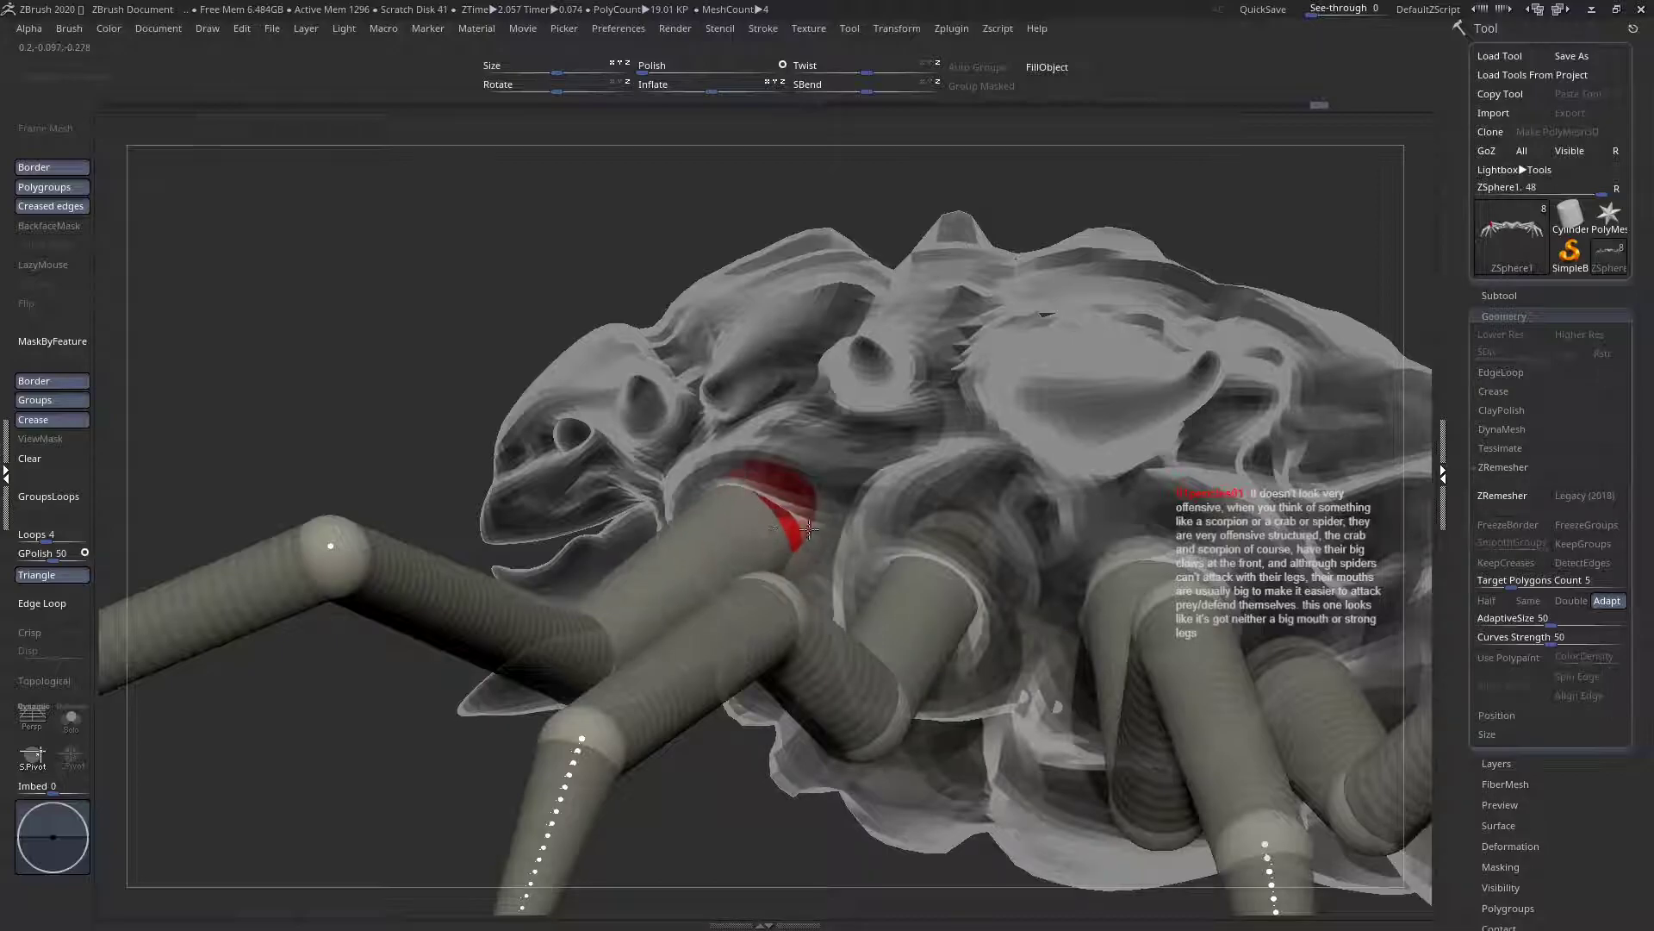
Shift the third pair of legs' base joints to sit inside their thorax sockets
{"action": "right_click_drag", "start_coordinate": [970, 570], "coordinate": [987, 715]}
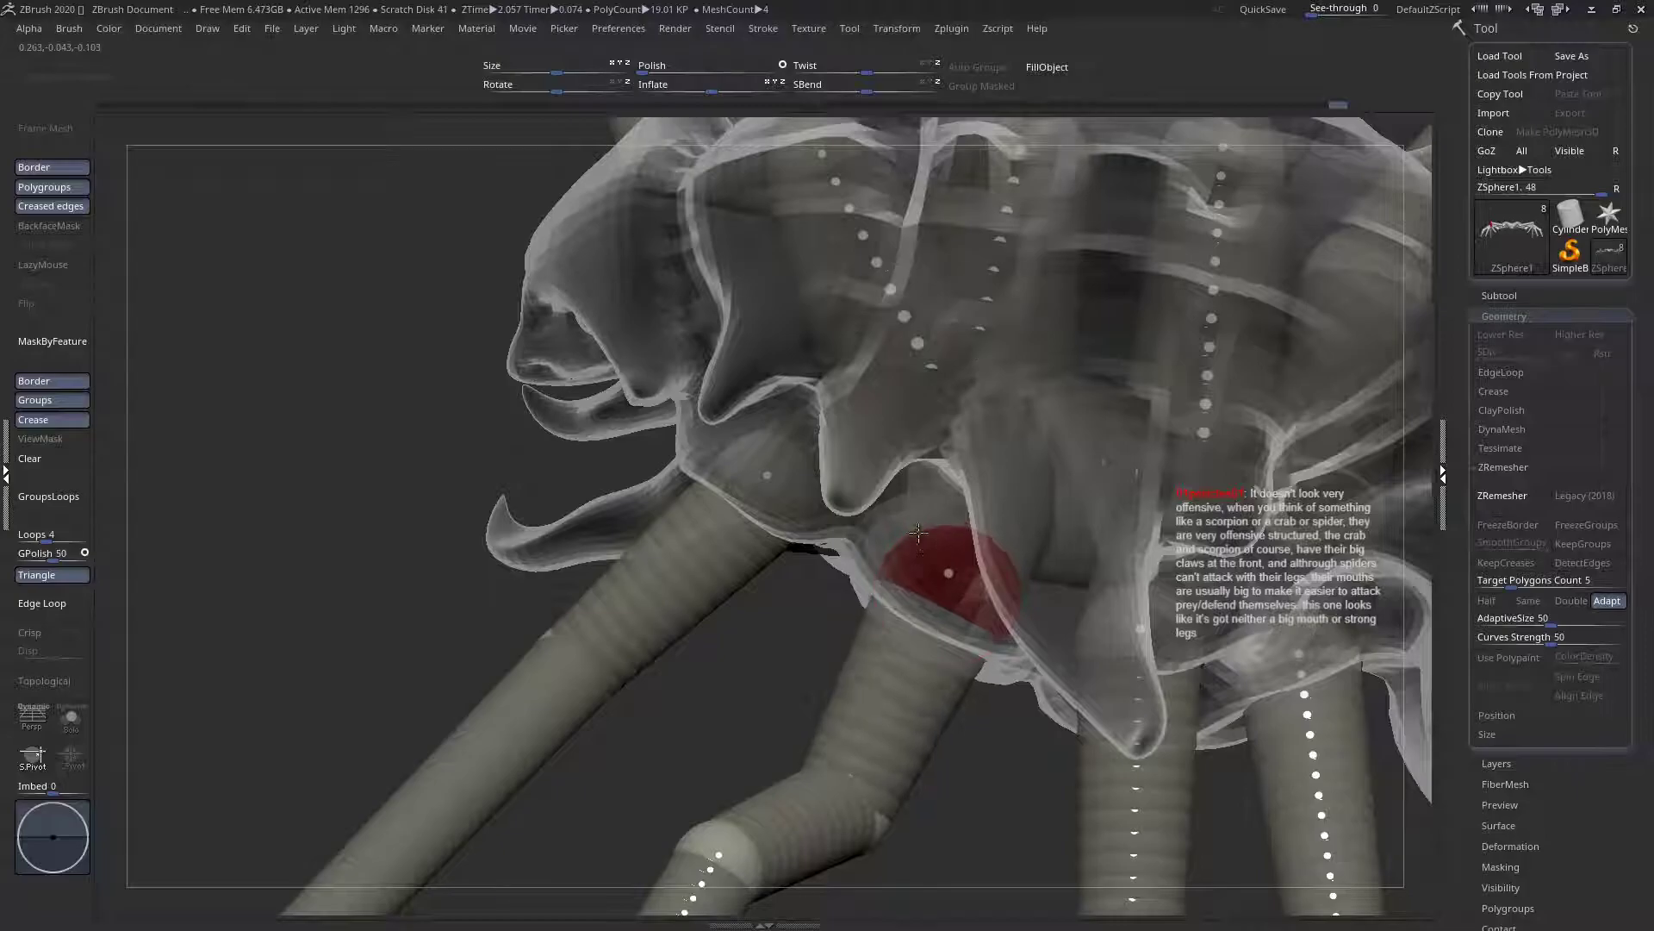
{"action": "right_click_drag", "start_coordinate": [951, 554], "coordinate": [978, 528]}
{"action": "mouse_move", "coordinate": [994, 559]}
{"action": "left_mouse_down"}
{"action": "mouse_move", "coordinate": [980, 563]}
{"action": "mouse_move", "coordinate": [997, 563]}
{"action": "left_mouse_up"}
{"action": "right_click_drag", "start_coordinate": [997, 563], "coordinate": [1111, 655]}
{"action": "left_click_drag", "start_coordinate": [996, 569], "coordinate": [1012, 572]}
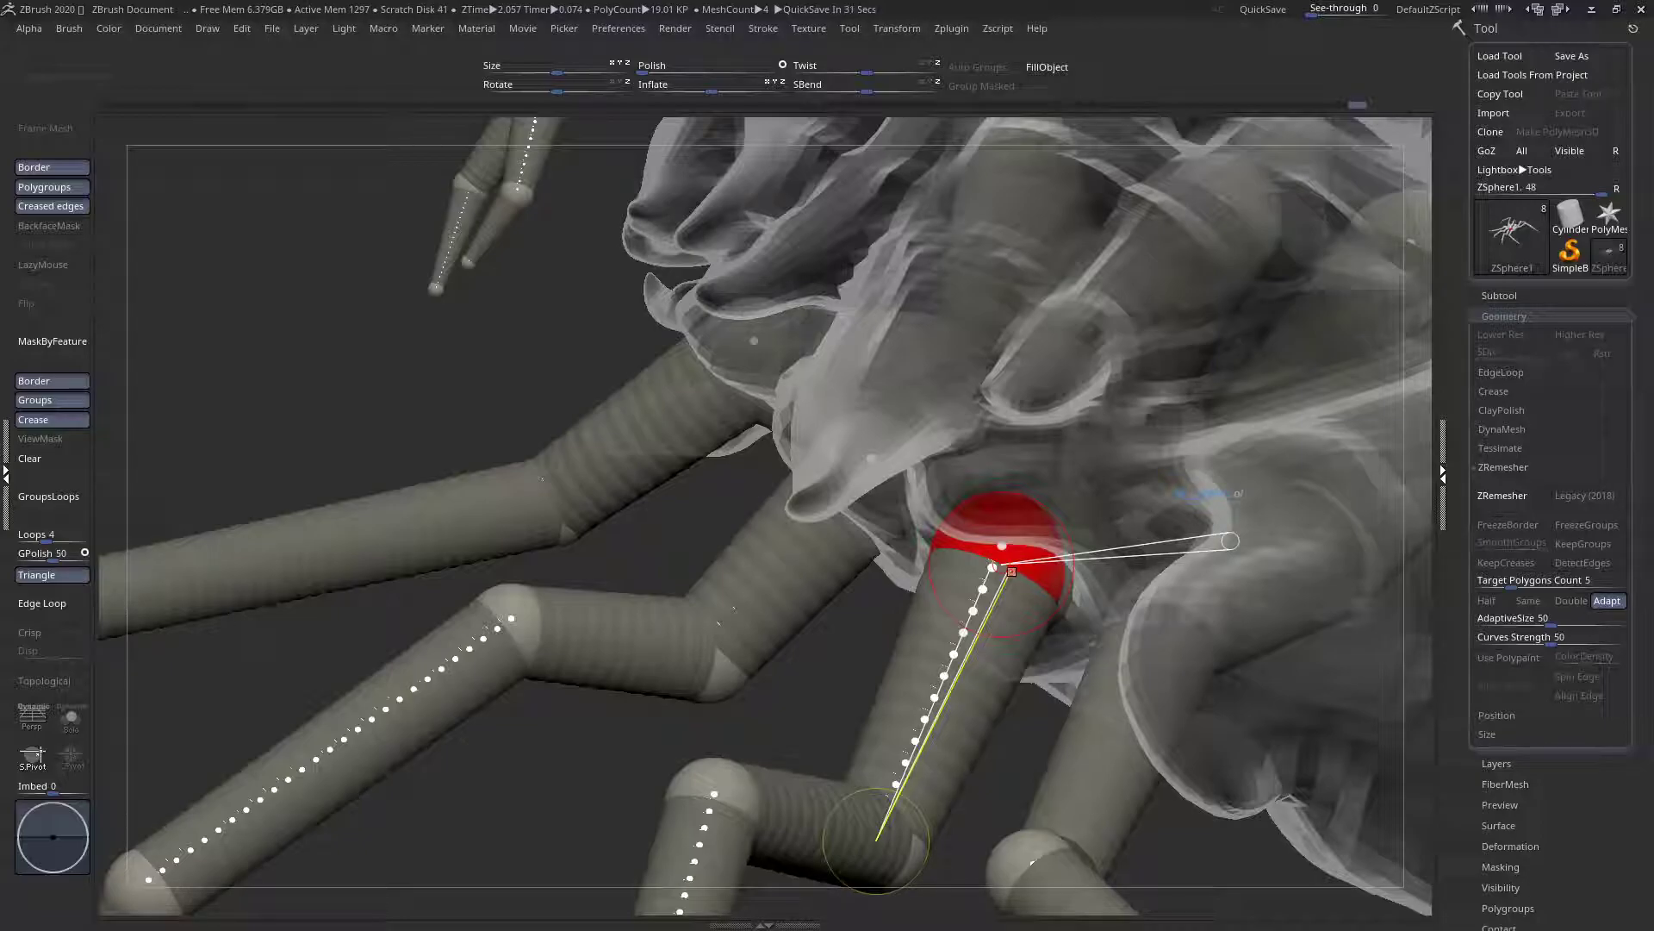
{"action": "left_click", "coordinate": [1066, 783]}
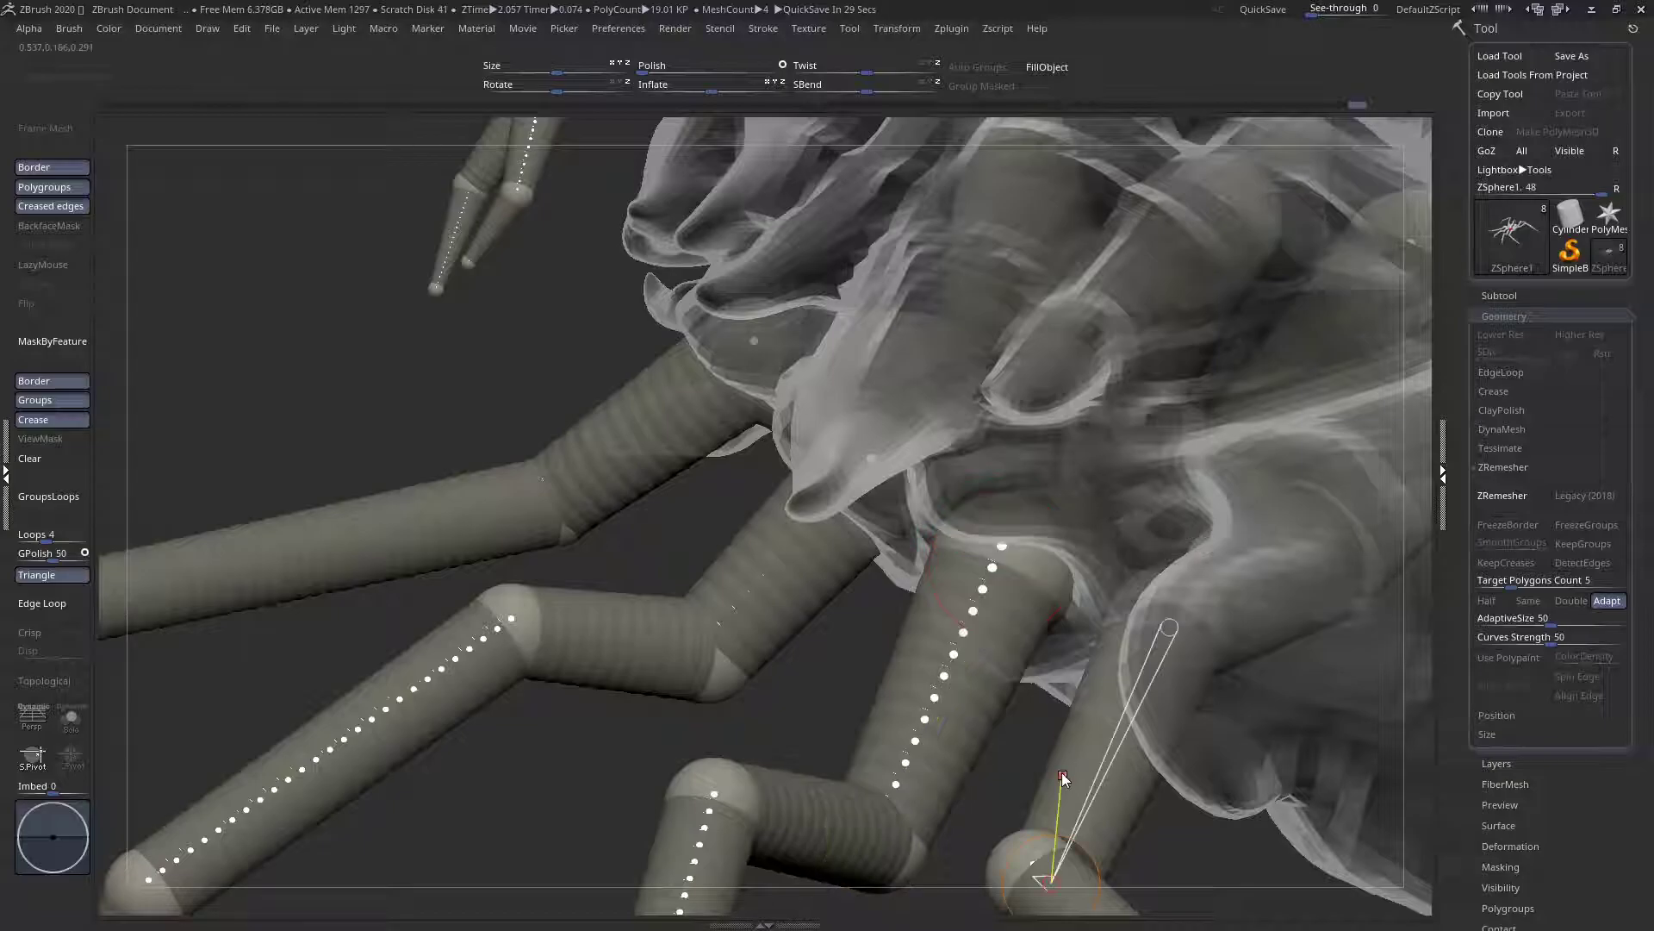
{"action": "right_click_drag", "start_coordinate": [936, 552], "coordinate": [956, 627], "text": "ctrl"}
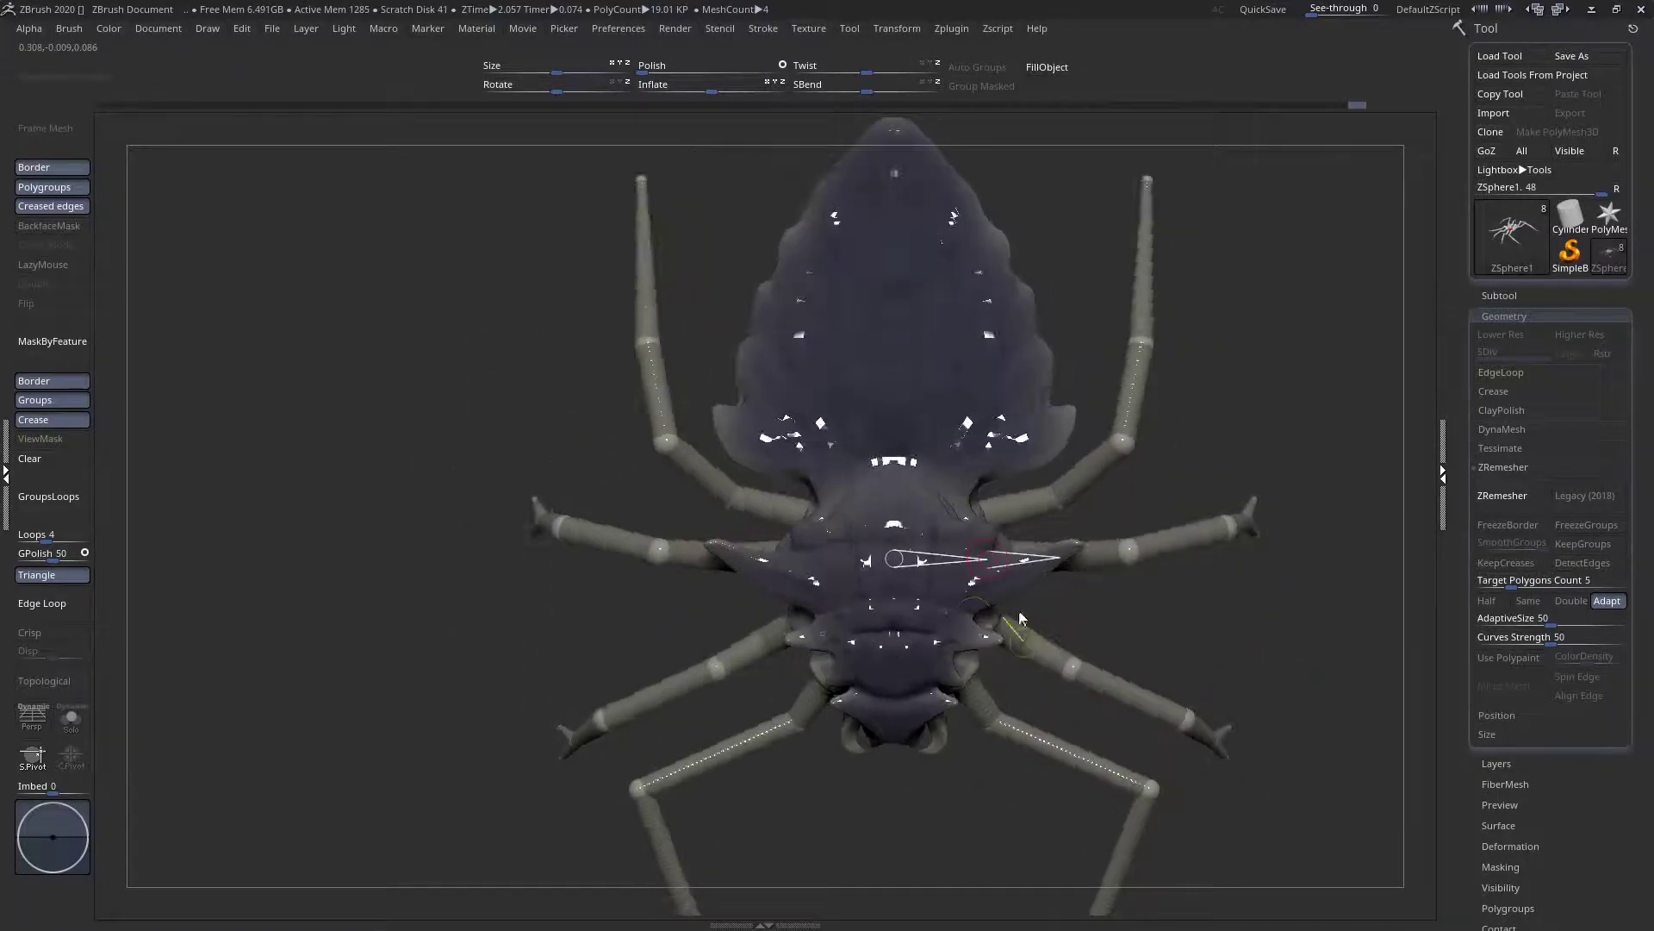
Select the body subtool and set up the Move brush with the Rgb channel off, discarding the stray grey paint
{"action": "left_click", "coordinate": [1505, 295]}
{"action": "left_click", "coordinate": [1008, 562], "text": "alt"}
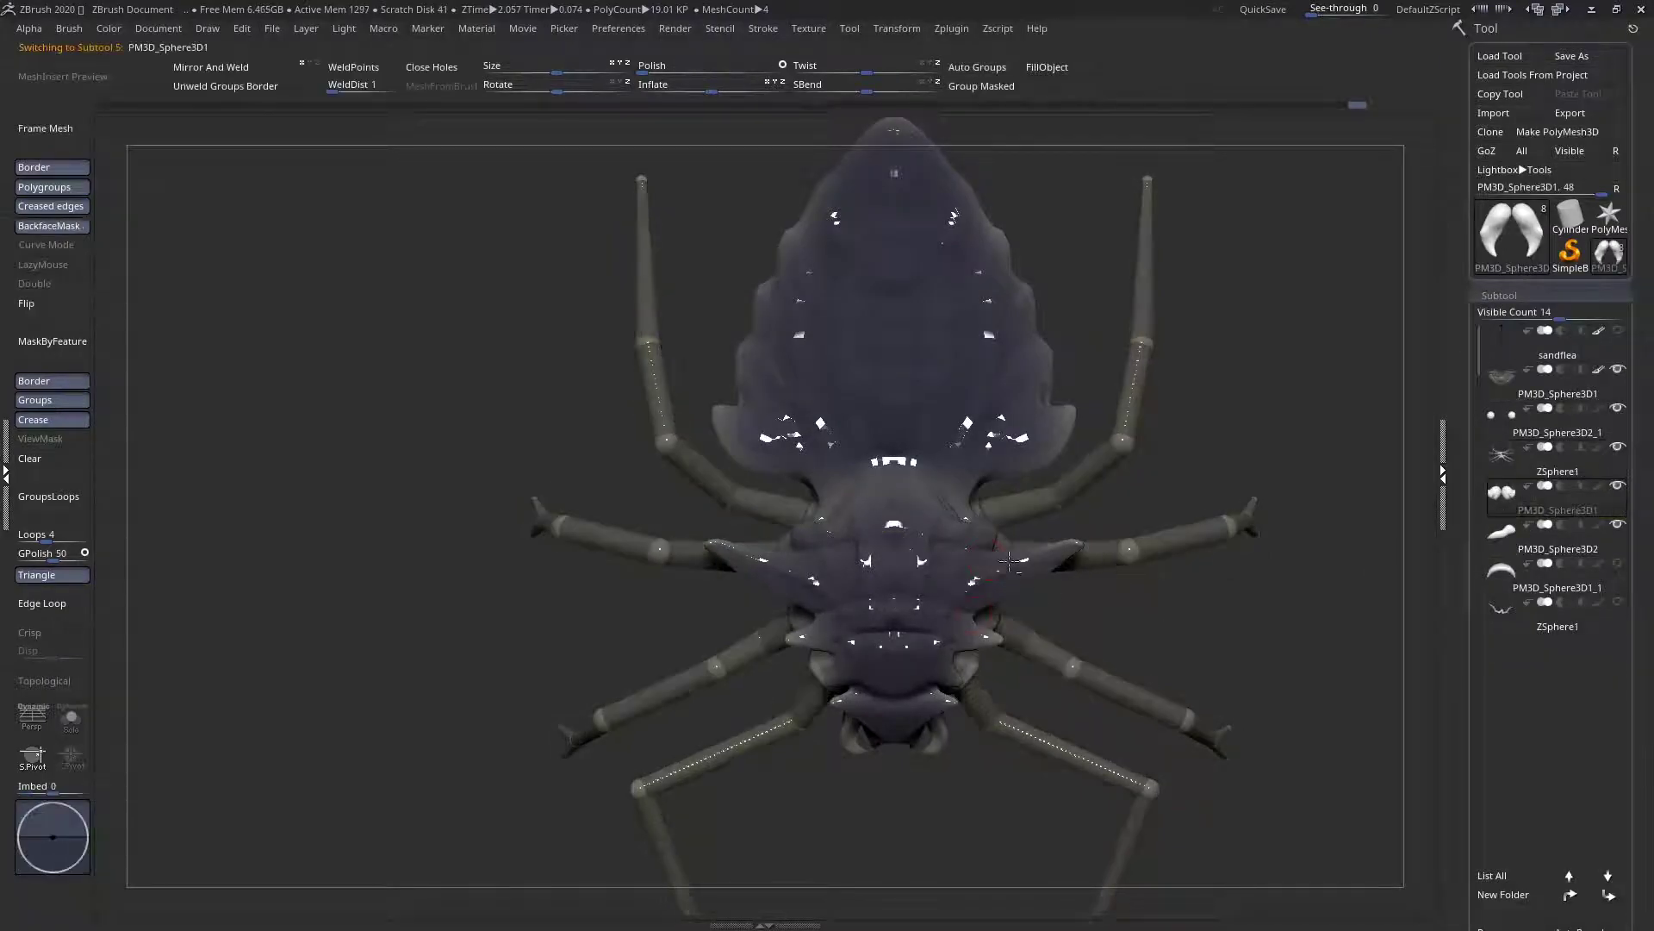
{"action": "key", "text": "space"}
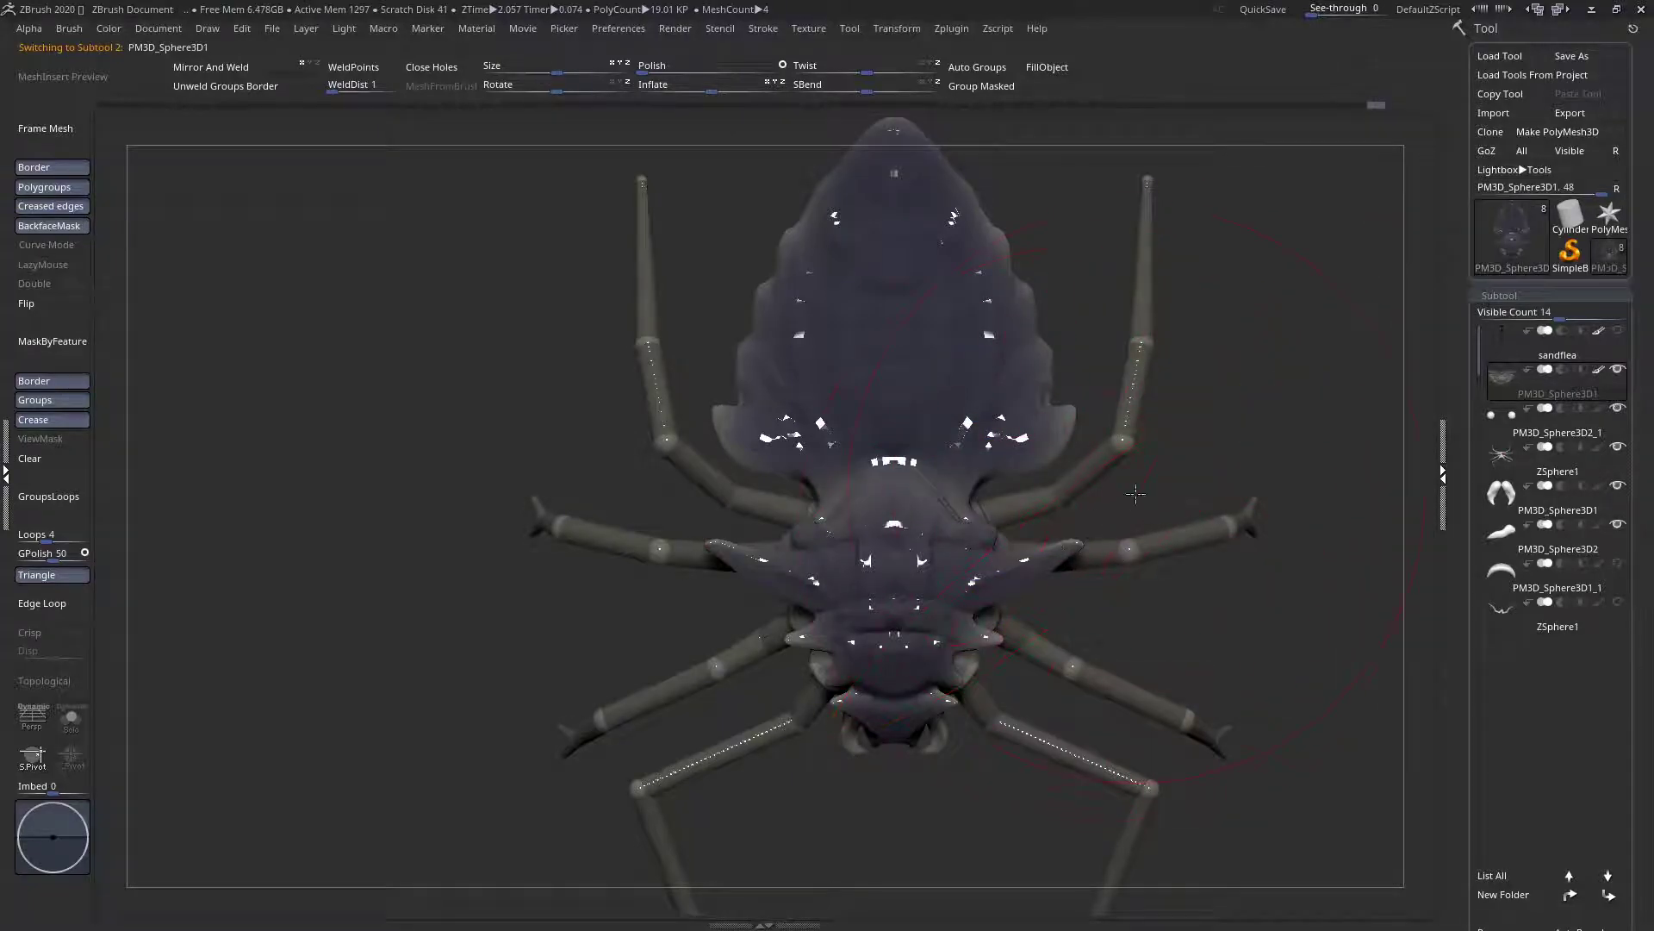
{"action": "key", "text": "space"}
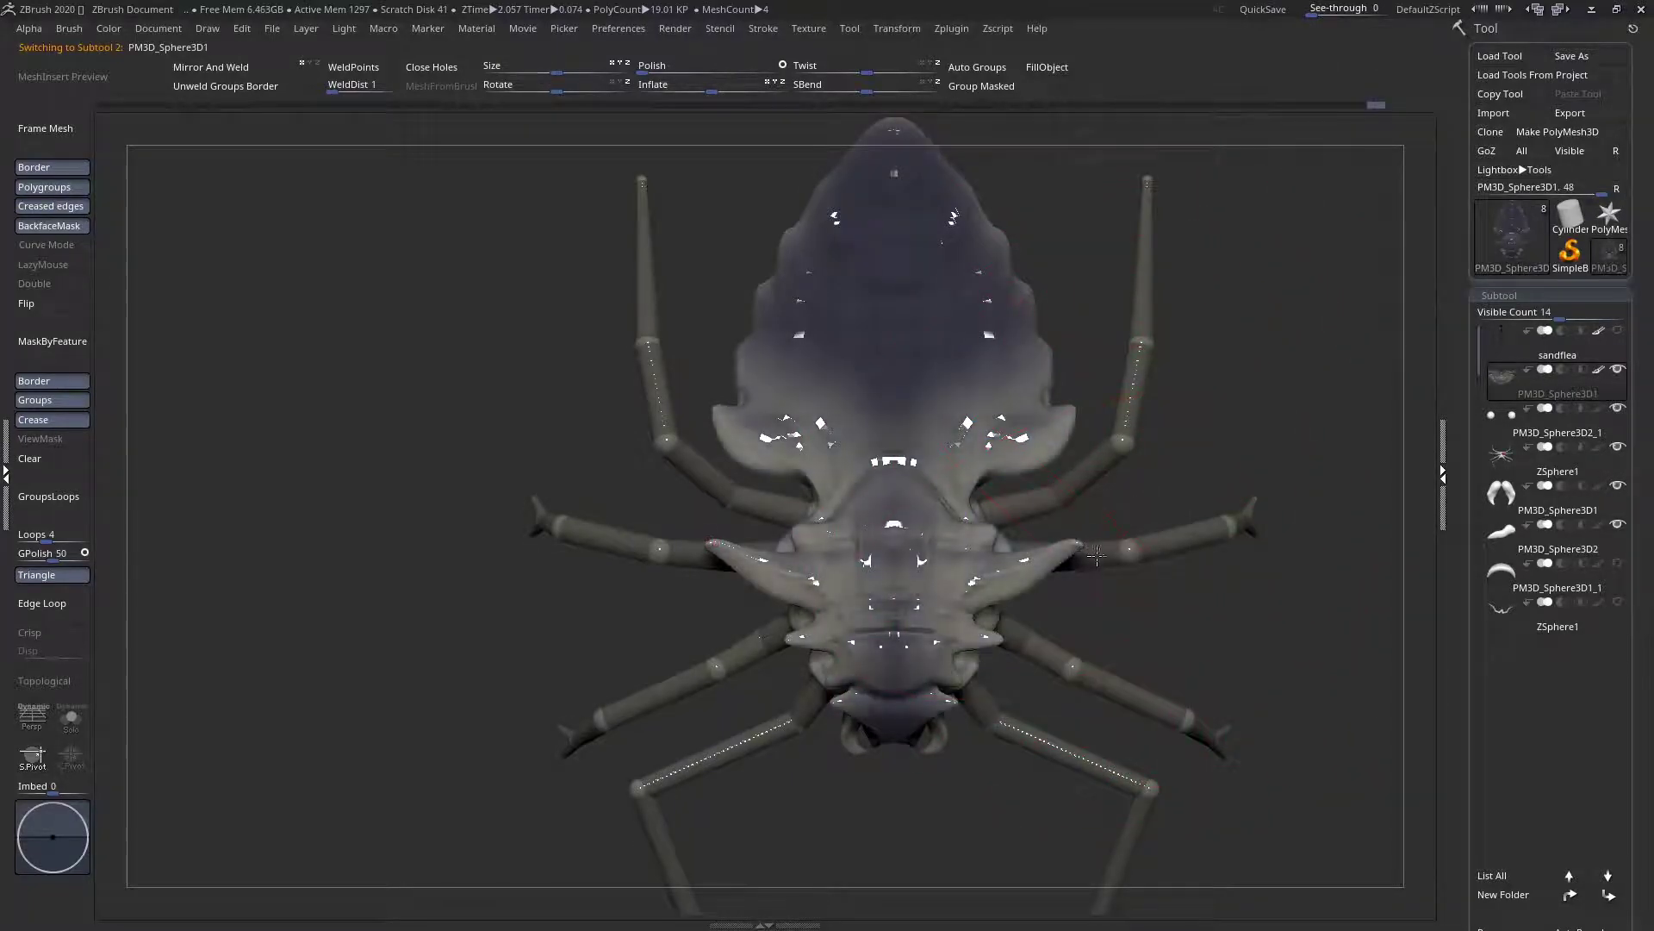
{"action": "key", "text": "space"}
{"action": "left_click", "coordinate": [411, 460]}
{"action": "key", "text": "m"}
{"action": "key", "text": "v"}
{"action": "key", "text": "space"}
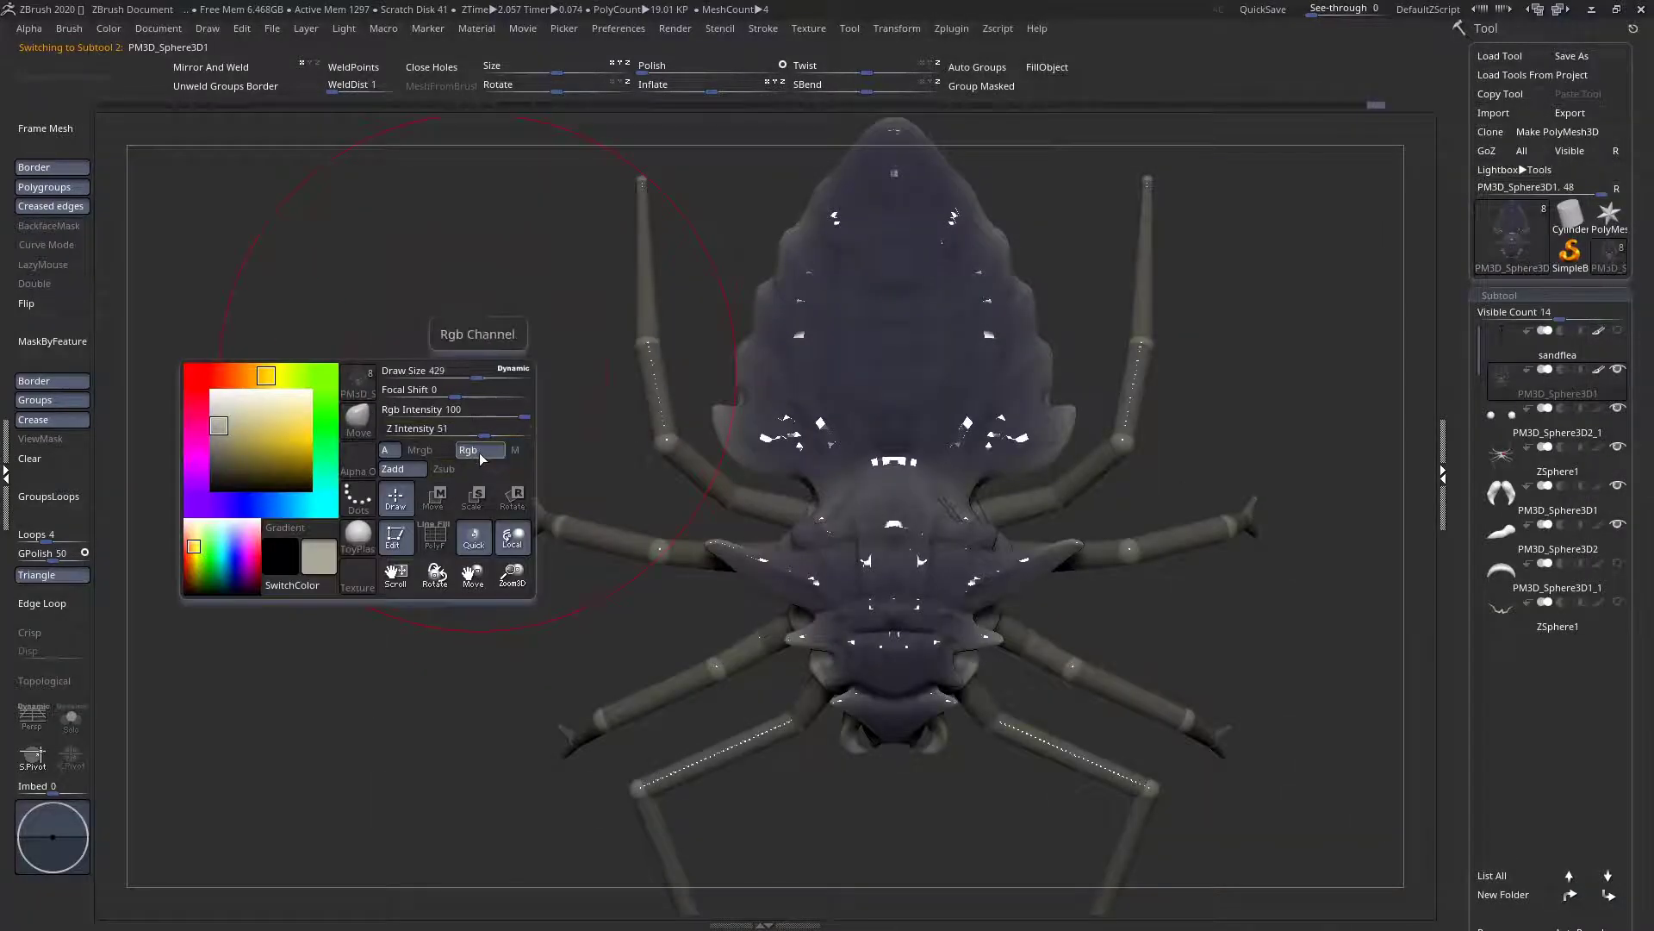
{"action": "key", "text": "space"}
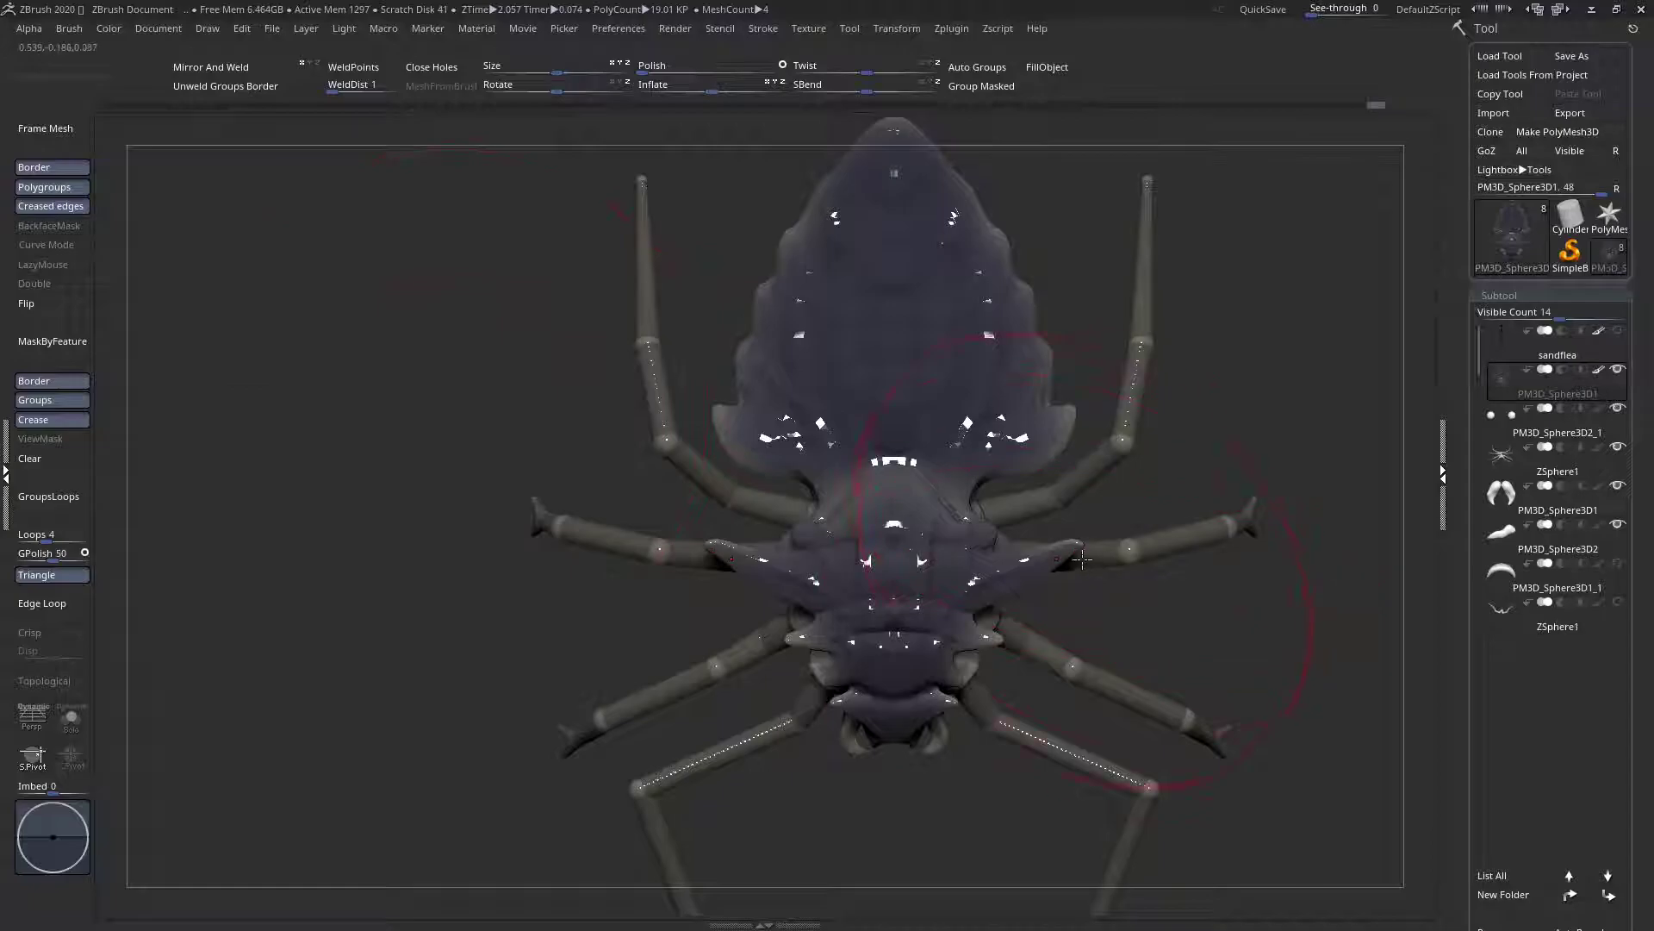
{"action": "left_click_drag", "start_coordinate": [1076, 549], "coordinate": [1203, 592]}
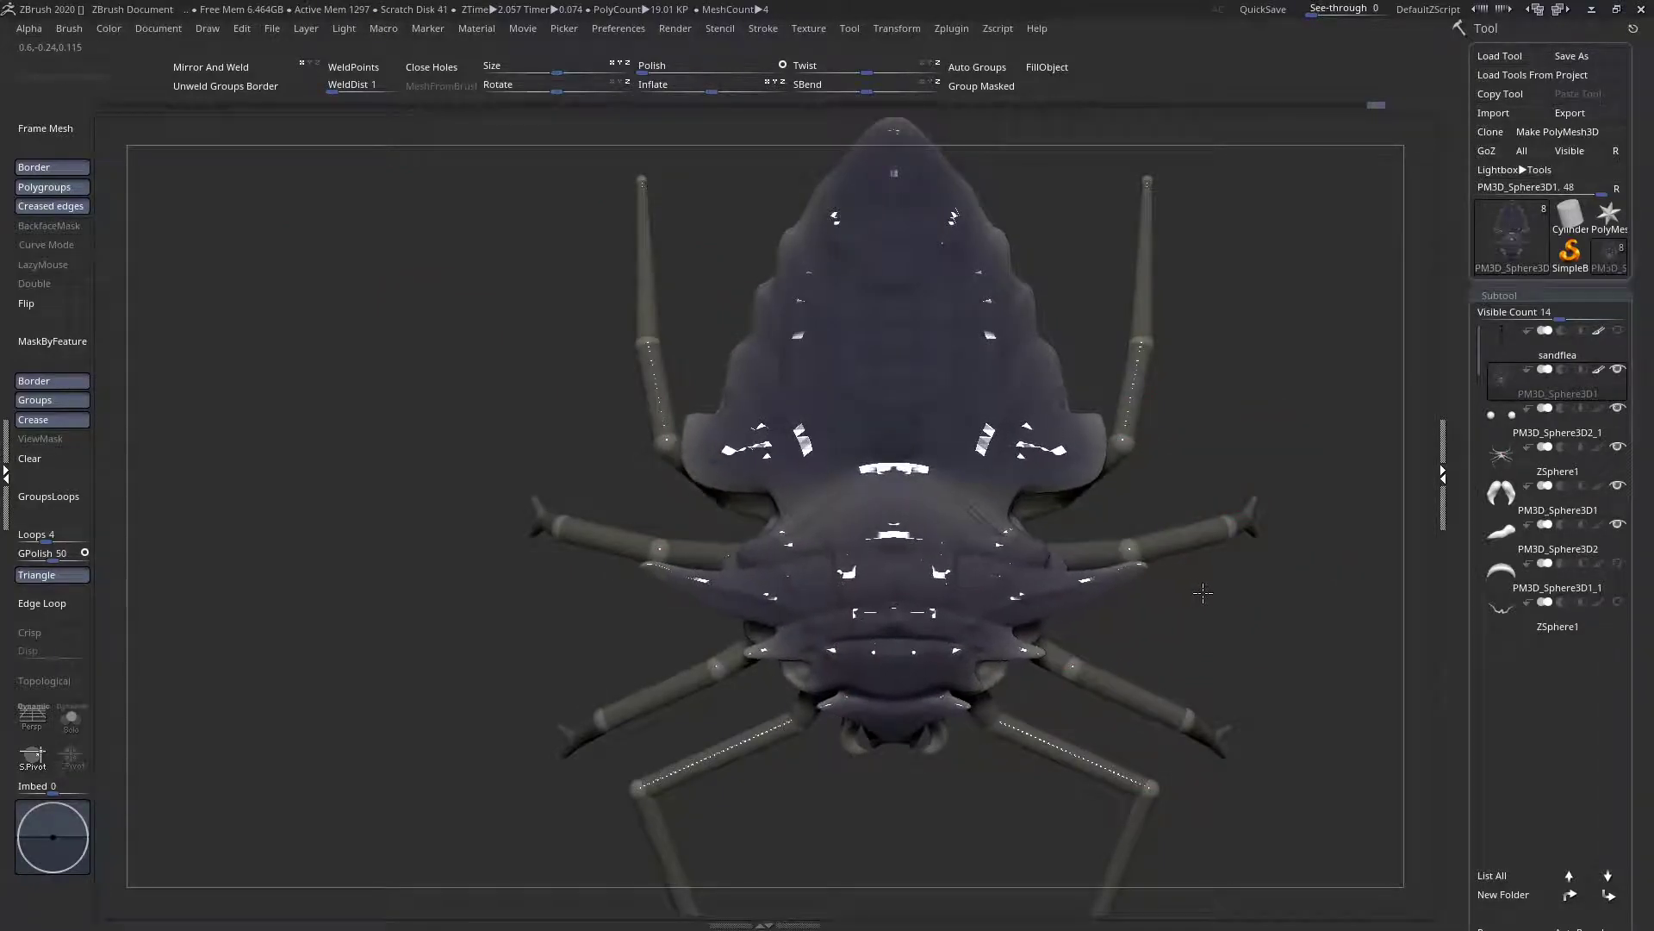
{"action": "key", "text": "ctrl+z"}
{"action": "key", "text": "space"}
{"action": "mouse_move", "coordinate": [1047, 577]}
{"action": "left_mouse_down"}
{"action": "mouse_move", "coordinate": [999, 577]}
{"action": "mouse_move", "coordinate": [1120, 560]}
{"action": "mouse_move", "coordinate": [1034, 592]}
{"action": "left_mouse_up"}
{"action": "key", "text": "ctrl+z"}
Lengthen and curve the thorax's large side spikes with the Move brush
{"action": "right_click_drag", "start_coordinate": [1034, 593], "coordinate": [1016, 435]}
{"action": "mouse_move", "coordinate": [998, 562]}
{"action": "right_mouse_down"}
{"action": "mouse_move", "coordinate": [982, 596]}
{"action": "mouse_move", "coordinate": [1008, 652]}
{"action": "right_mouse_up"}
{"action": "mouse_move", "coordinate": [1025, 614]}
{"action": "left_mouse_down"}
{"action": "mouse_move", "coordinate": [1000, 671]}
{"action": "mouse_move", "coordinate": [1071, 676]}
{"action": "mouse_move", "coordinate": [994, 668]}
{"action": "left_mouse_up"}
{"action": "right_click", "coordinate": [1029, 592]}
{"action": "right_click_drag", "start_coordinate": [1004, 635], "coordinate": [914, 603], "text": "ctrl"}
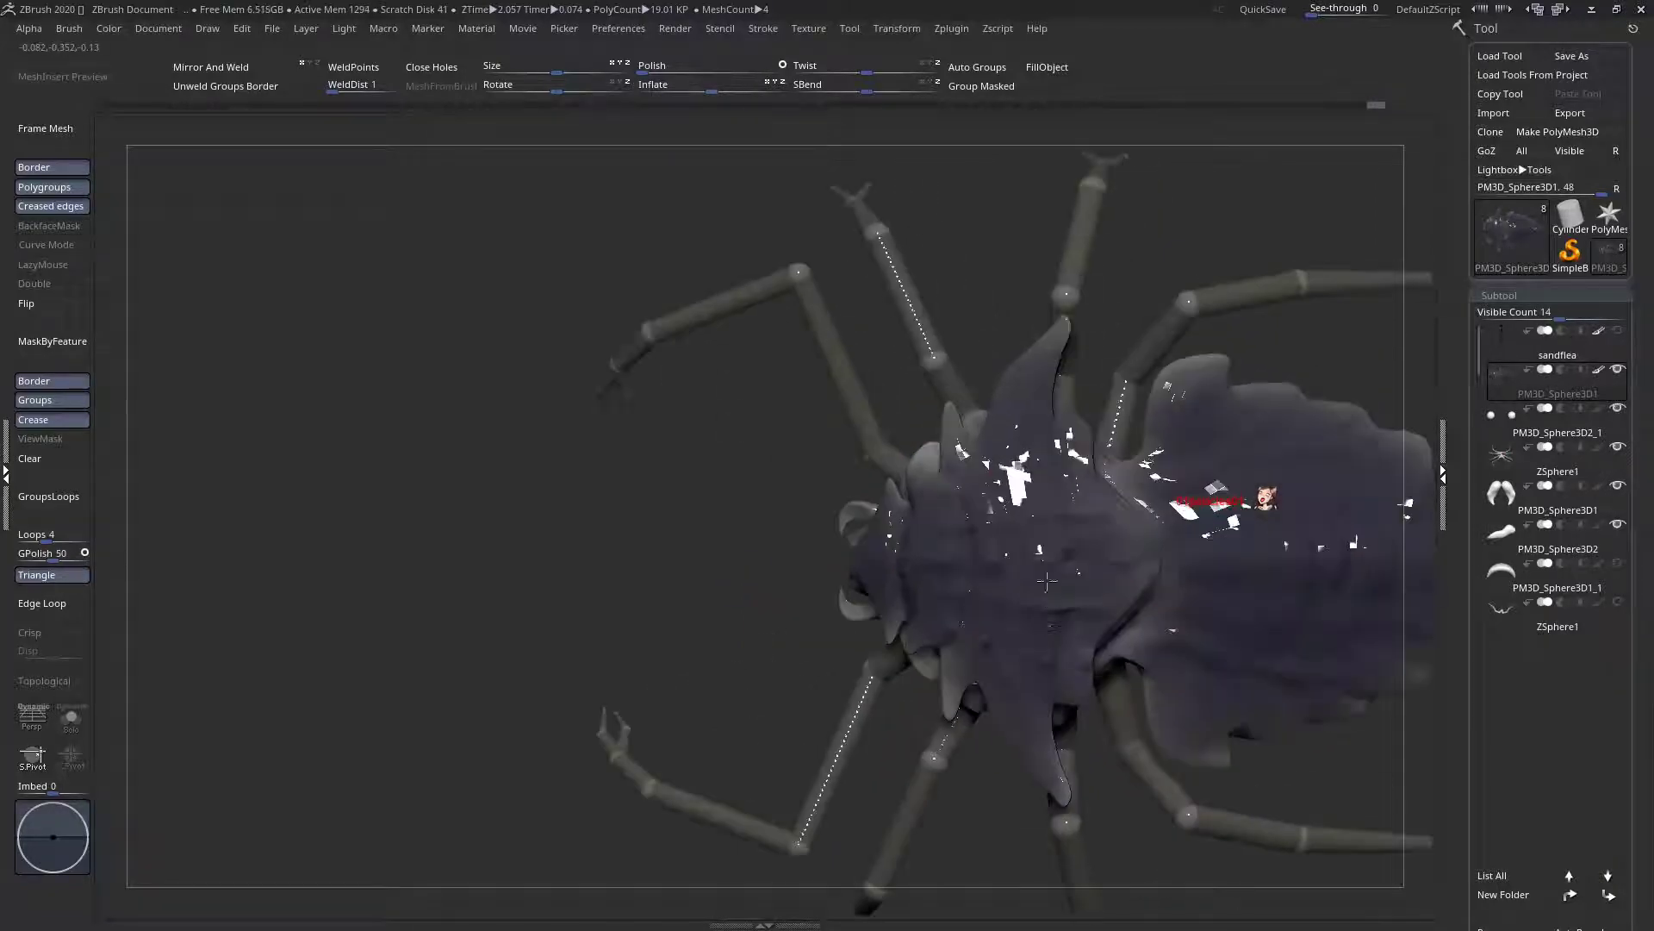
{"action": "right_click", "coordinate": [897, 529]}
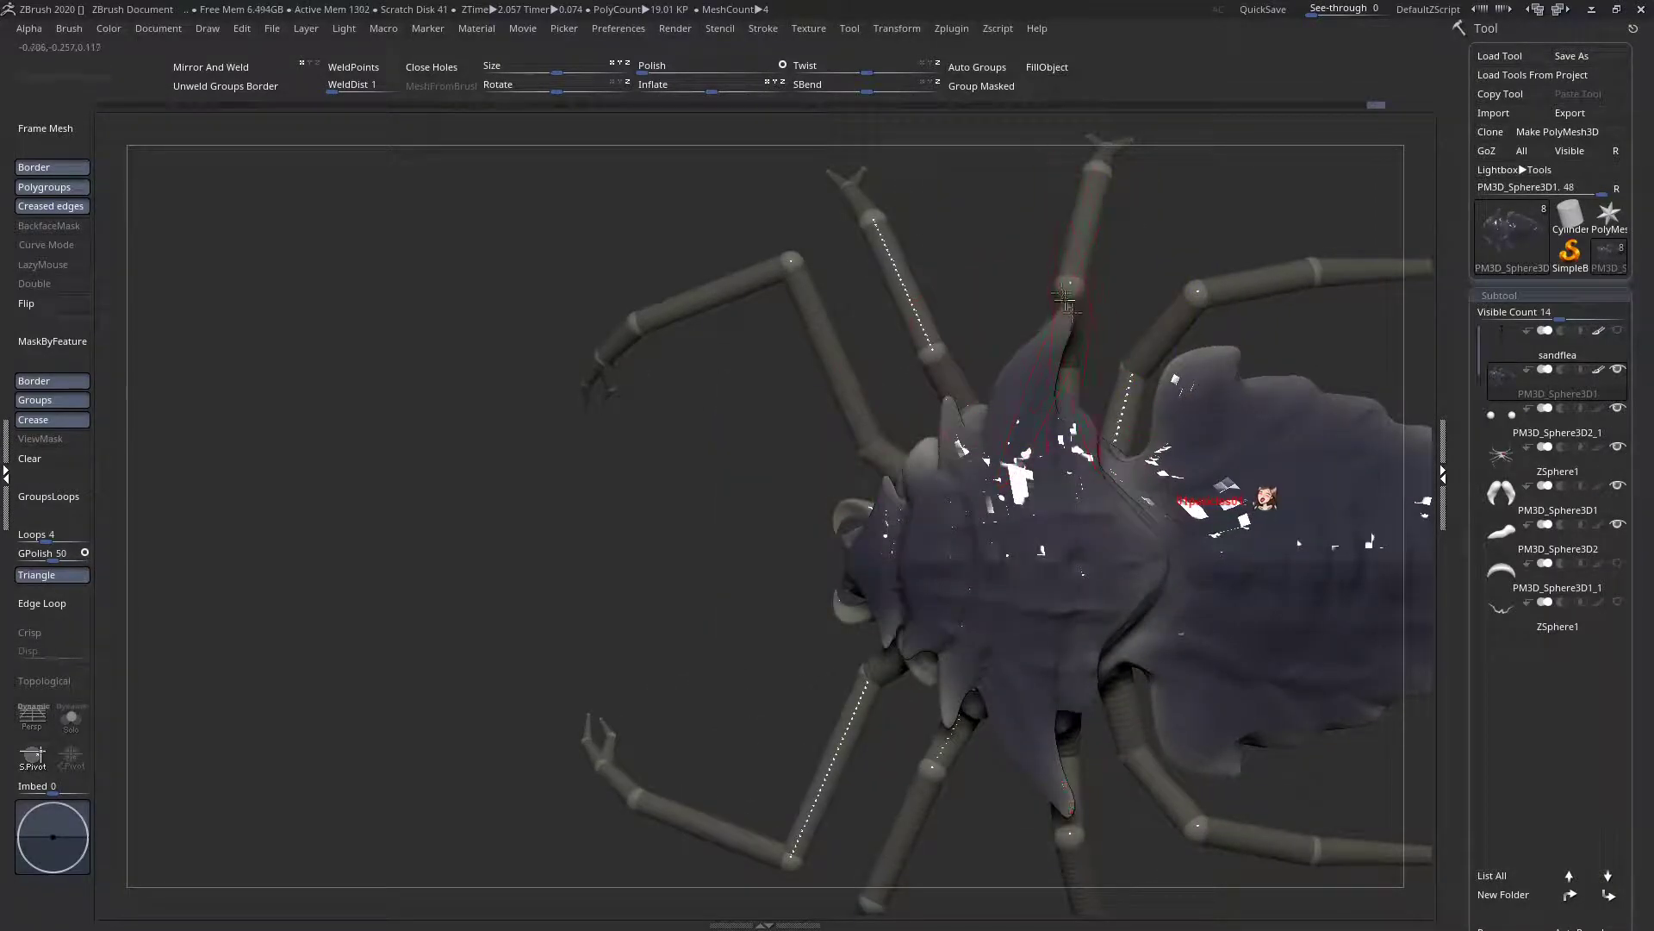
{"action": "key", "text": "space"}
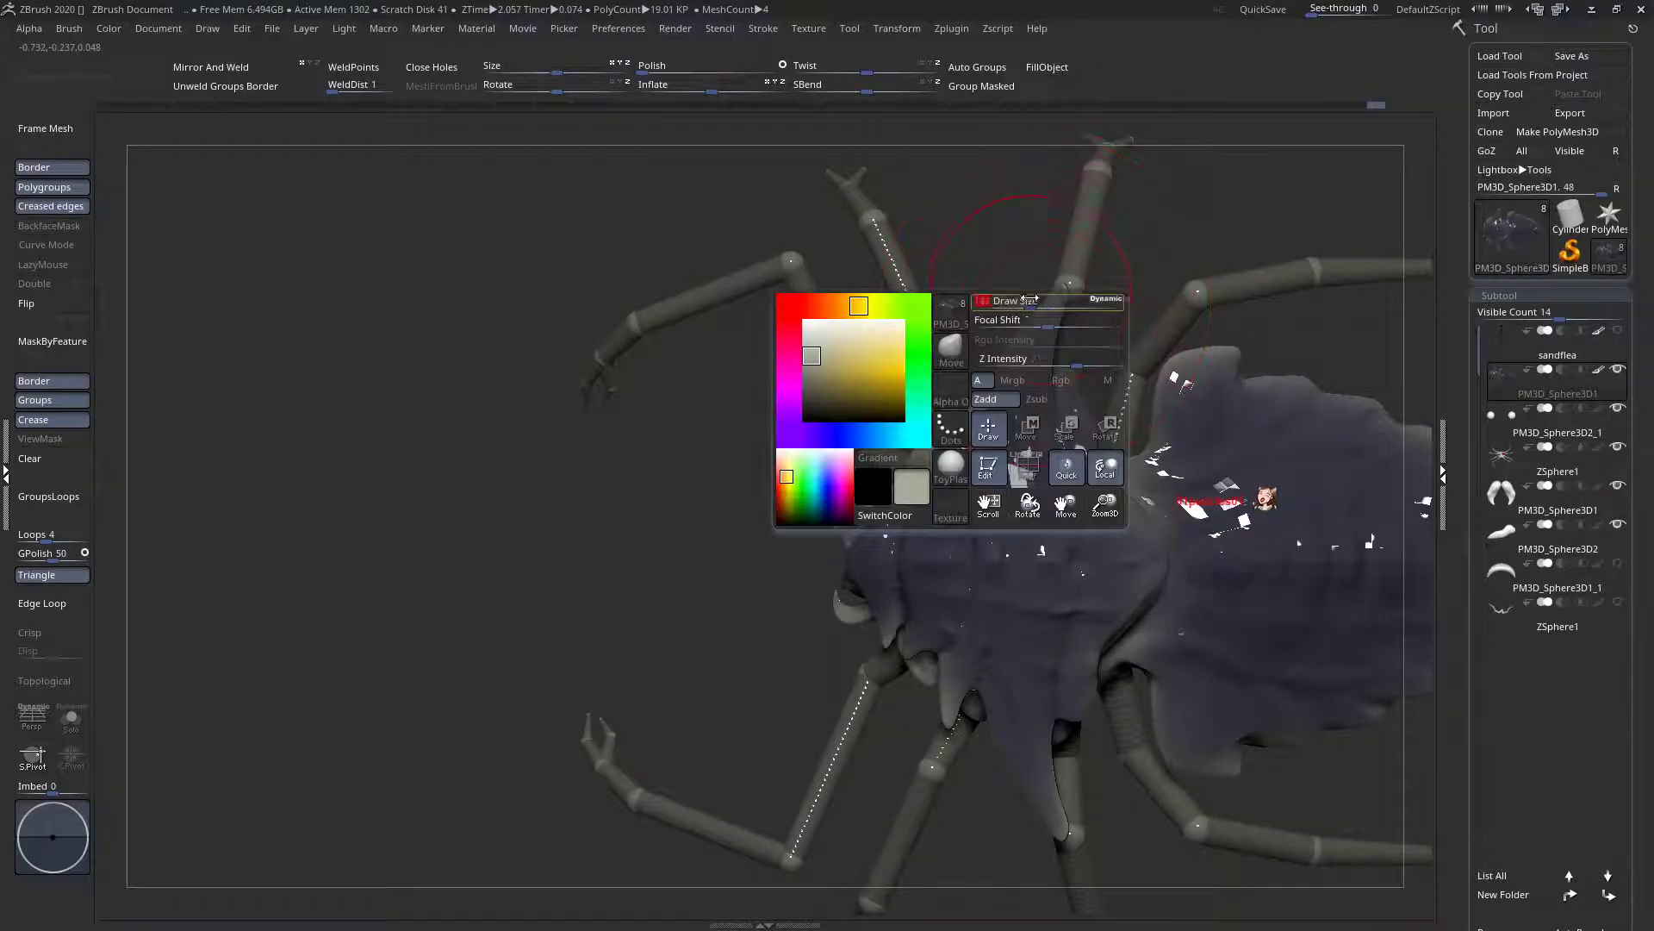
{"action": "mouse_move", "coordinate": [1049, 309]}
{"action": "left_mouse_down"}
{"action": "mouse_move", "coordinate": [1020, 311]}
{"action": "mouse_move", "coordinate": [1039, 312]}
{"action": "left_mouse_up"}
{"action": "key", "text": "space"}
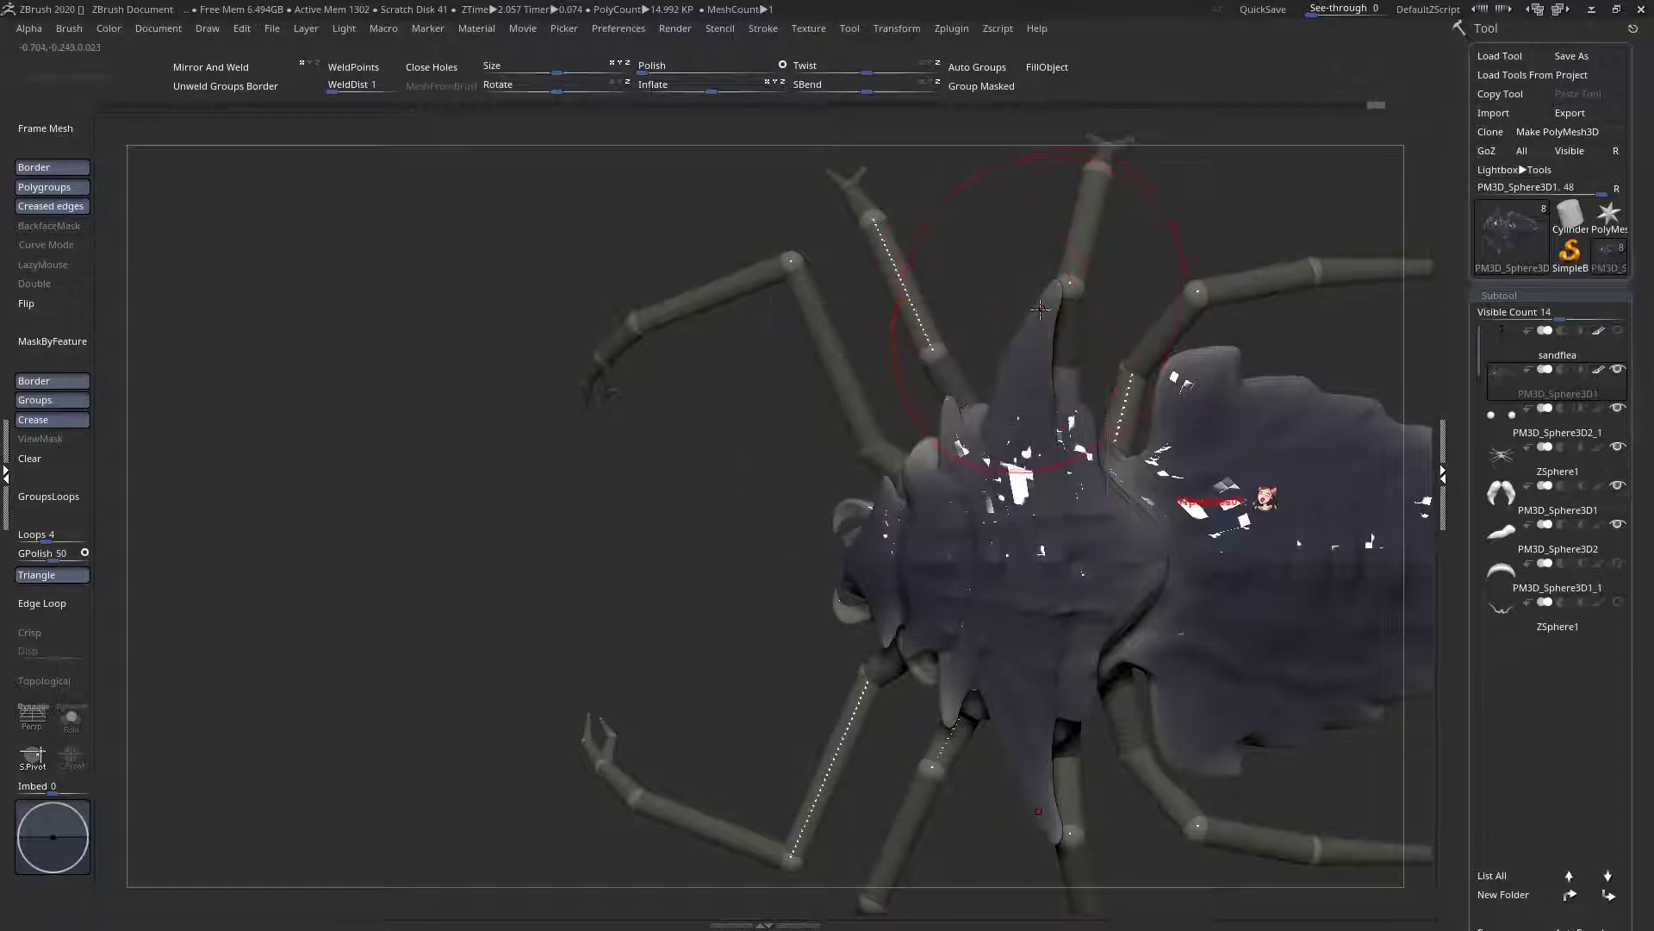
{"action": "key", "text": "space"}
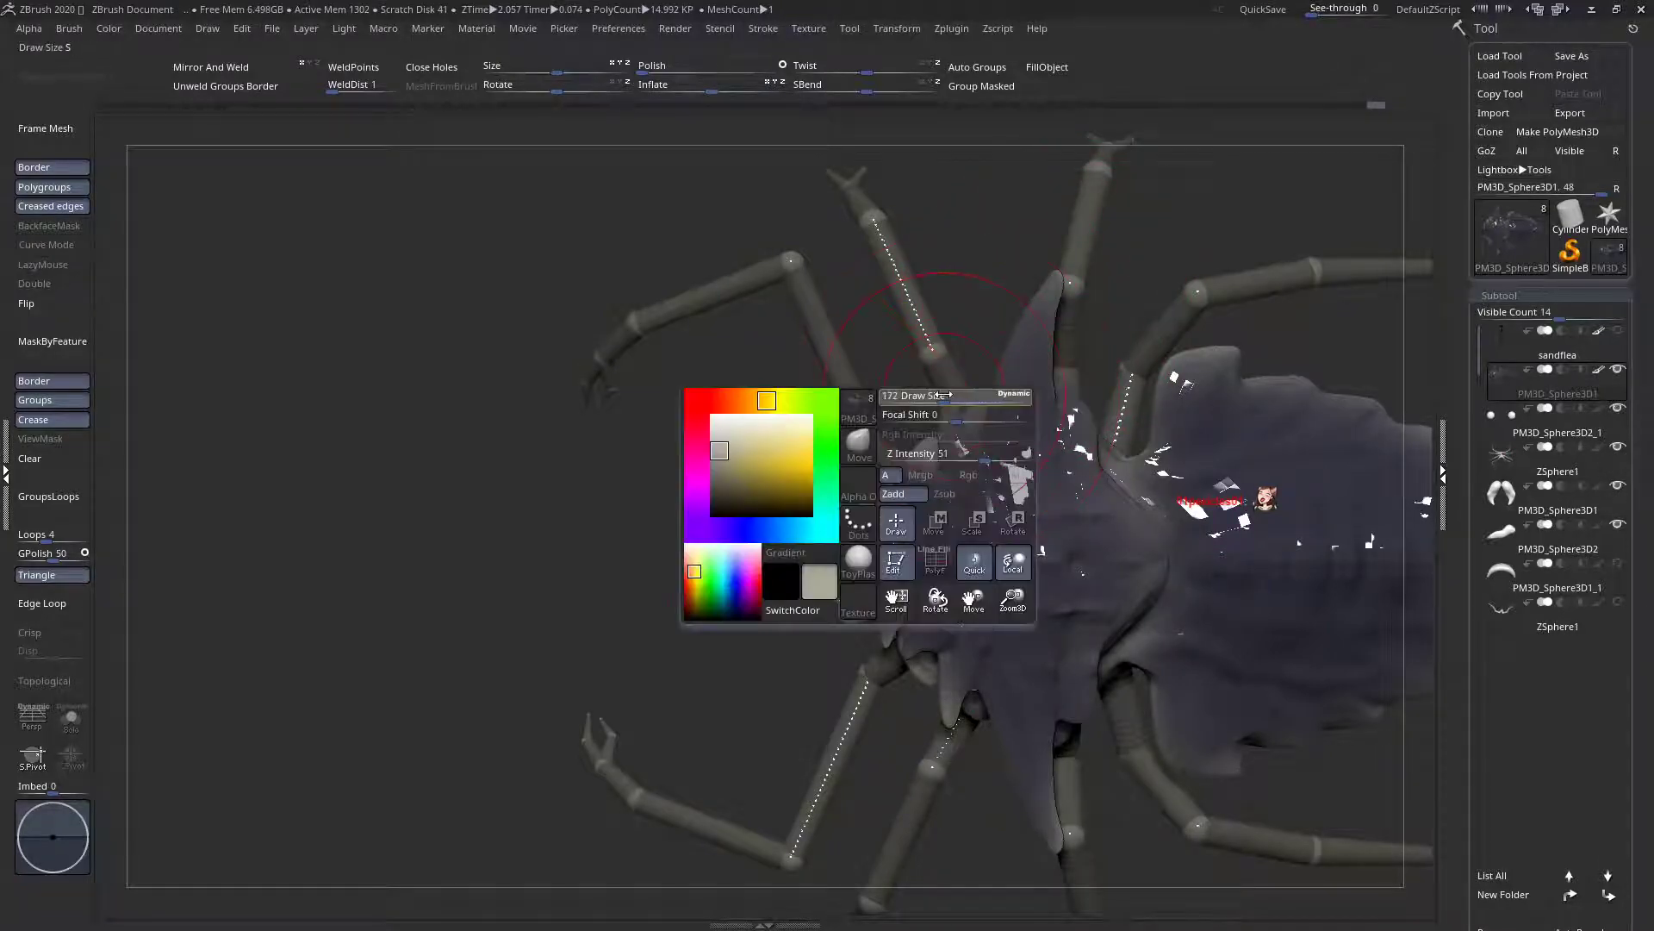
{"action": "mouse_move", "coordinate": [956, 398]}
{"action": "left_mouse_down"}
{"action": "mouse_move", "coordinate": [946, 373]}
{"action": "mouse_move", "coordinate": [950, 407]}
{"action": "left_mouse_up"}
{"action": "key", "text": "ctrl+z"}
Reshape the thorax underside around the second pair of leg sockets using a smaller Move brush
{"action": "key", "text": "space"}
{"action": "left_click_drag", "start_coordinate": [775, 397], "coordinate": [1099, 382]}
{"action": "mouse_move", "coordinate": [870, 444]}
{"action": "left_mouse_down"}
{"action": "mouse_move", "coordinate": [852, 407]}
{"action": "mouse_move", "coordinate": [861, 437]}
{"action": "left_mouse_up"}
{"action": "left_click_drag", "start_coordinate": [941, 481], "coordinate": [945, 498]}
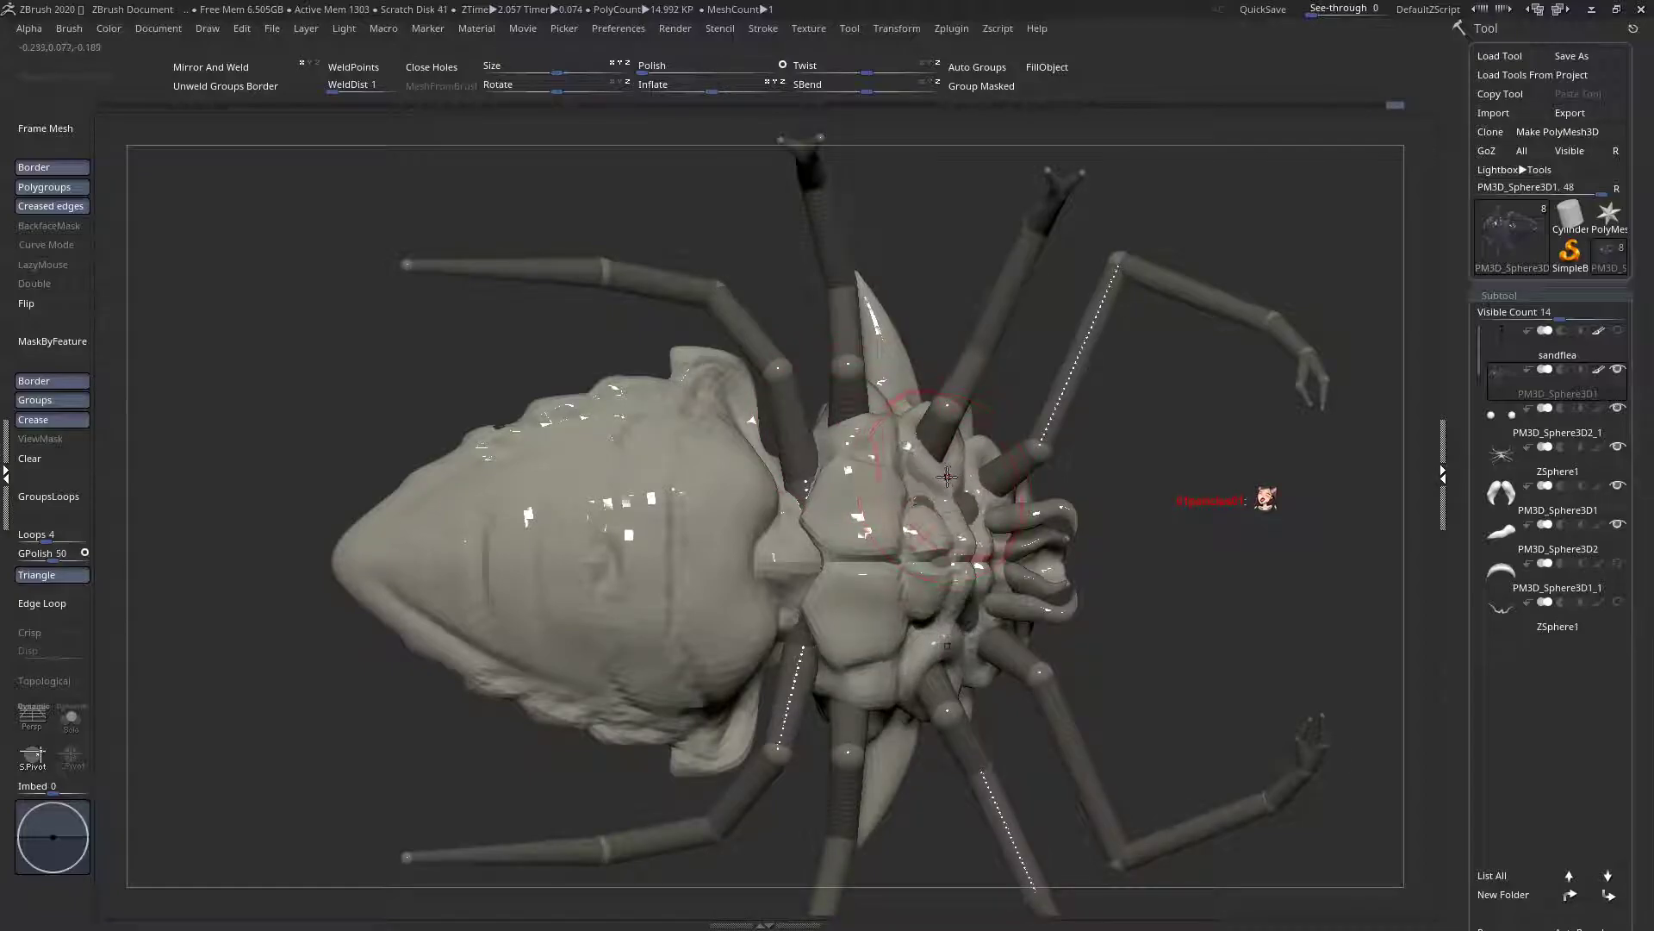
{"action": "right_click_drag", "start_coordinate": [946, 502], "coordinate": [951, 472]}
{"action": "left_click_drag", "start_coordinate": [947, 468], "coordinate": [955, 445]}
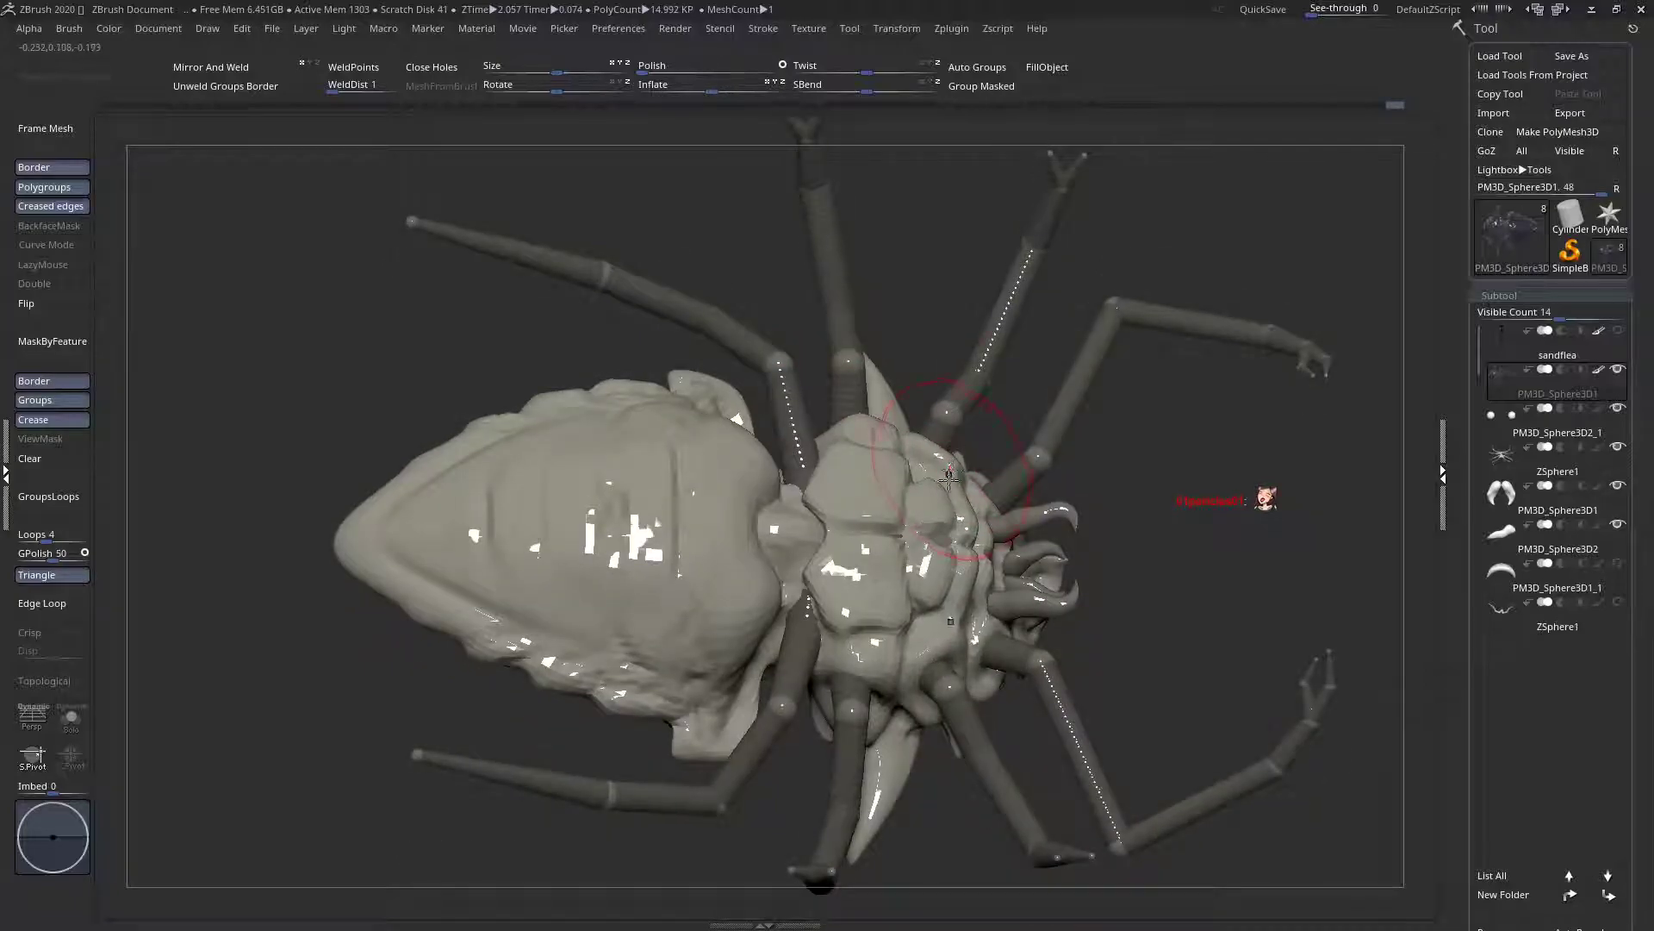
{"action": "right_click_drag", "start_coordinate": [949, 473], "coordinate": [952, 472]}
{"action": "right_click", "coordinate": [972, 487]}
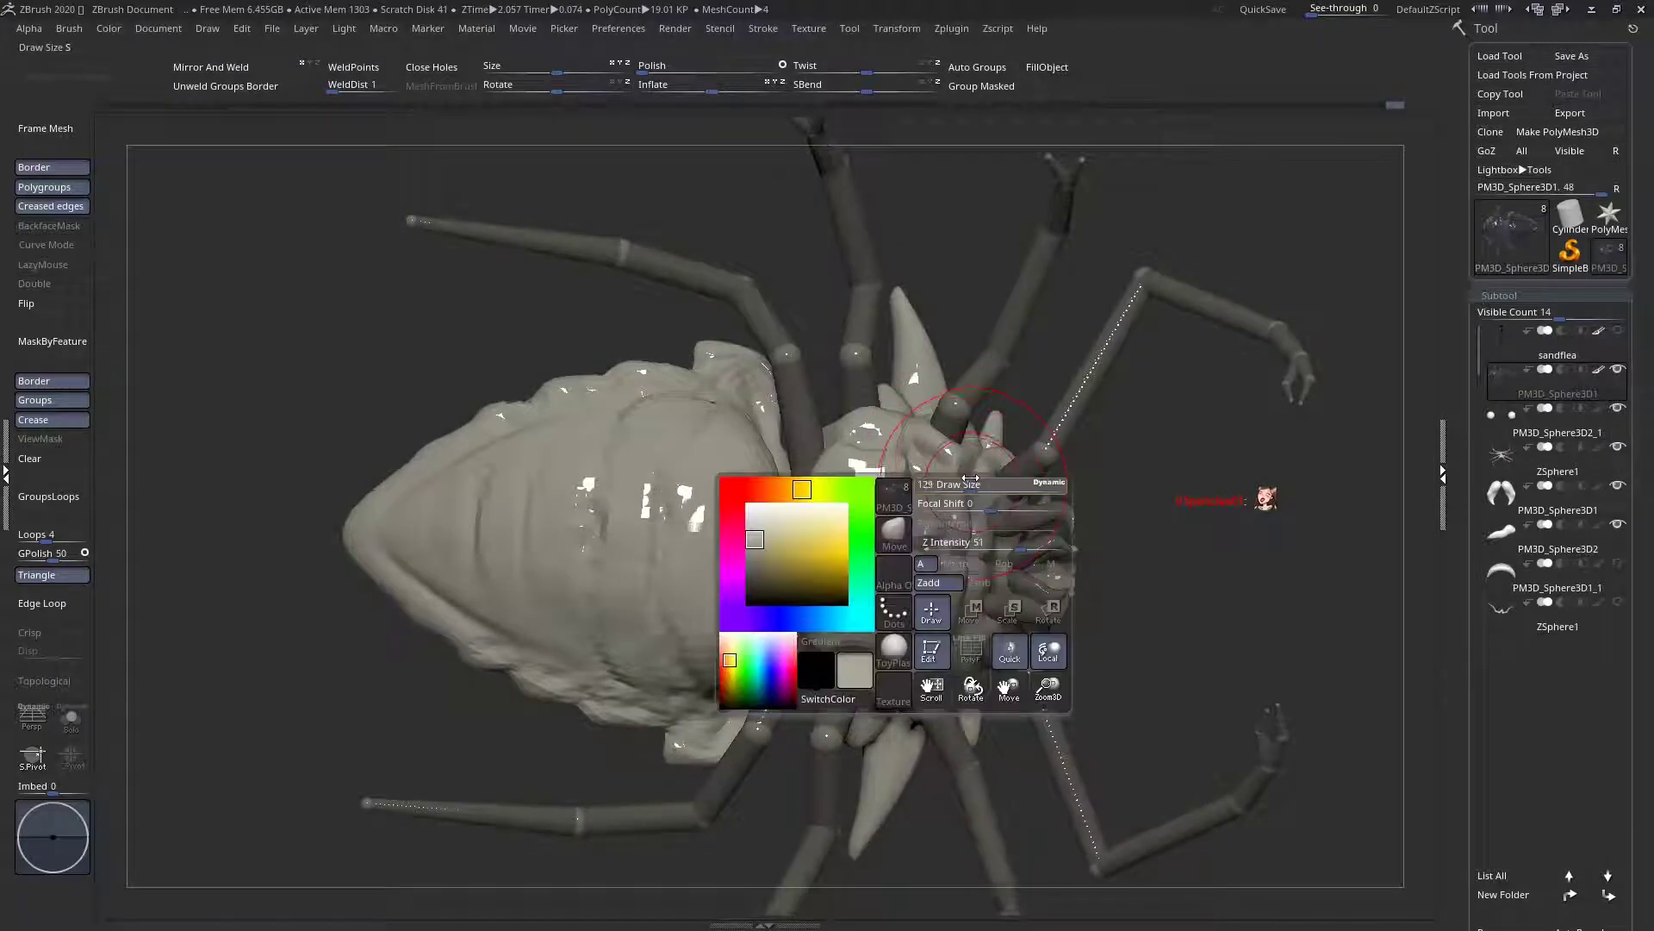
{"action": "mouse_move", "coordinate": [991, 495]}
{"action": "right_mouse_down"}
{"action": "mouse_move", "coordinate": [976, 456]}
{"action": "mouse_move", "coordinate": [875, 400]}
{"action": "right_mouse_up"}
Pull the thorax's rear underside plates back toward the waist and reshape the abdomen's front corners beside the rear legs
{"action": "right_click_drag", "start_coordinate": [800, 491], "coordinate": [797, 476], "text": "ctrl"}
{"action": "left_click", "coordinate": [797, 474], "text": "alt"}
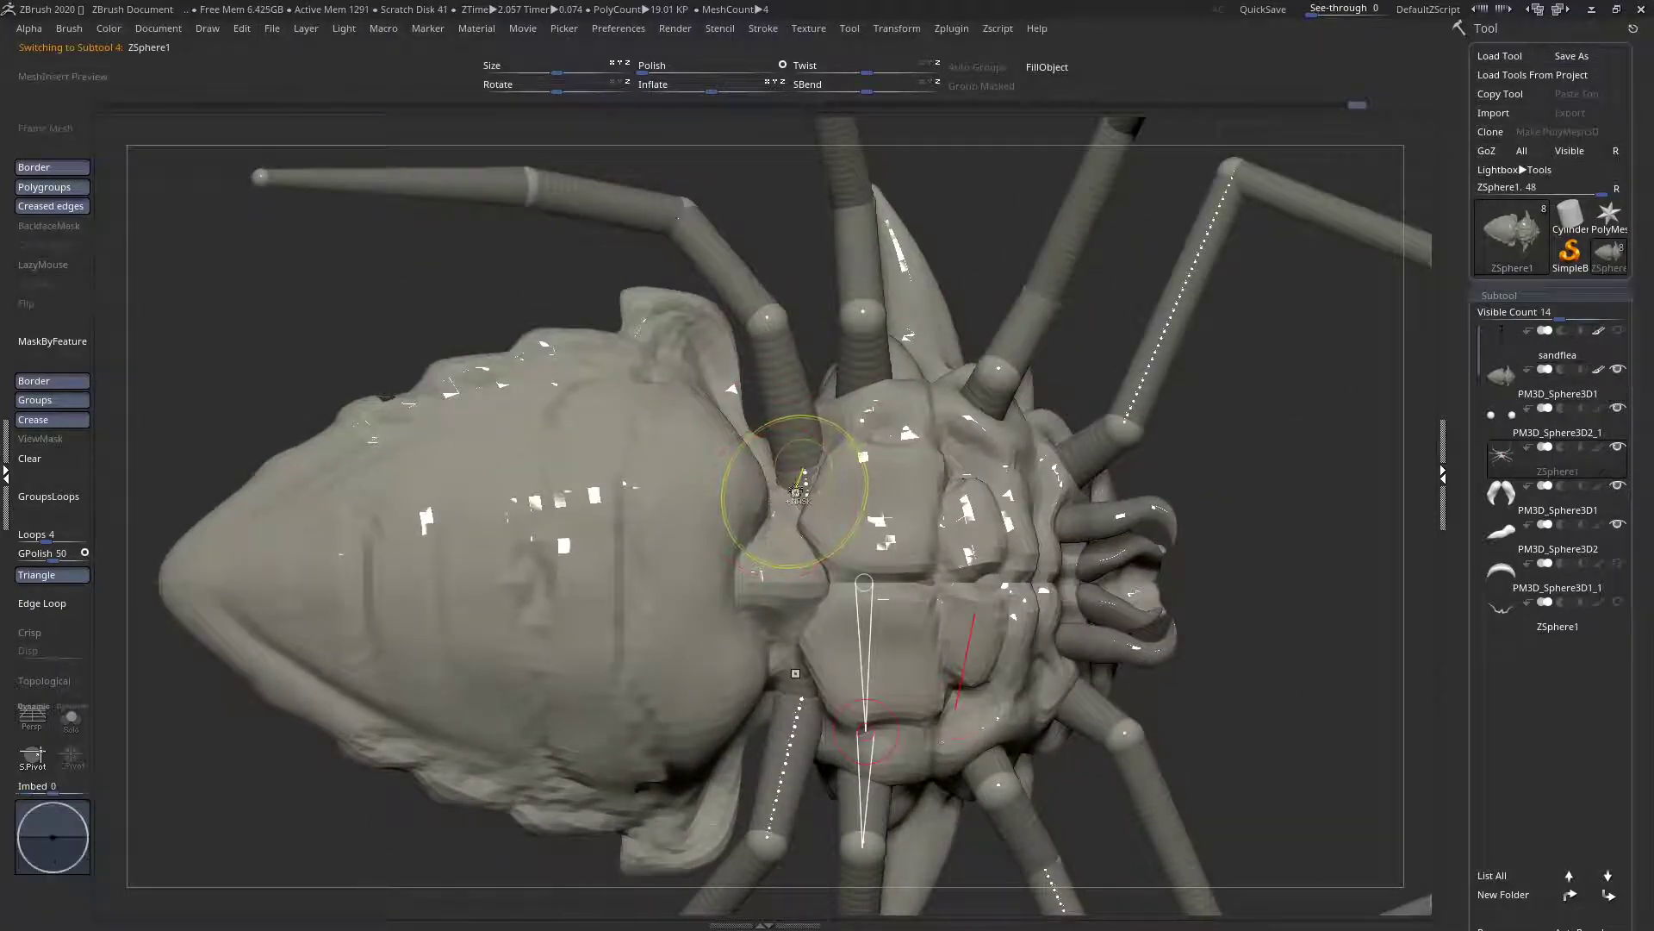
{"action": "right_click", "coordinate": [782, 542]}
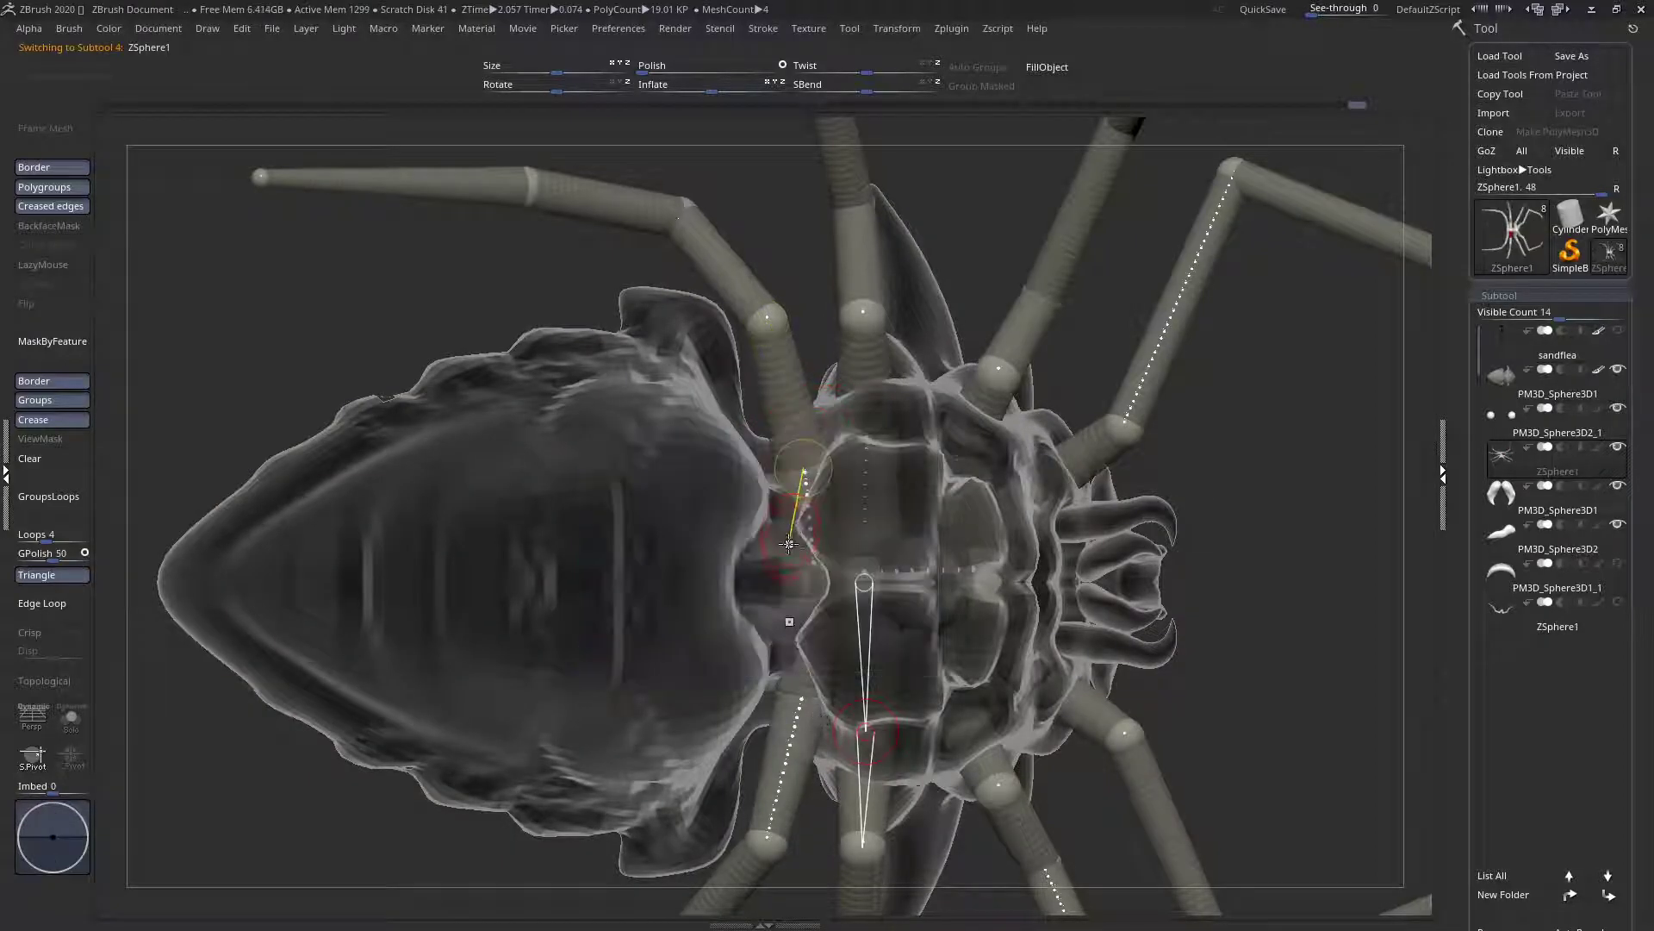
{"action": "left_click", "coordinate": [842, 535], "text": "alt"}
{"action": "key", "text": "space"}
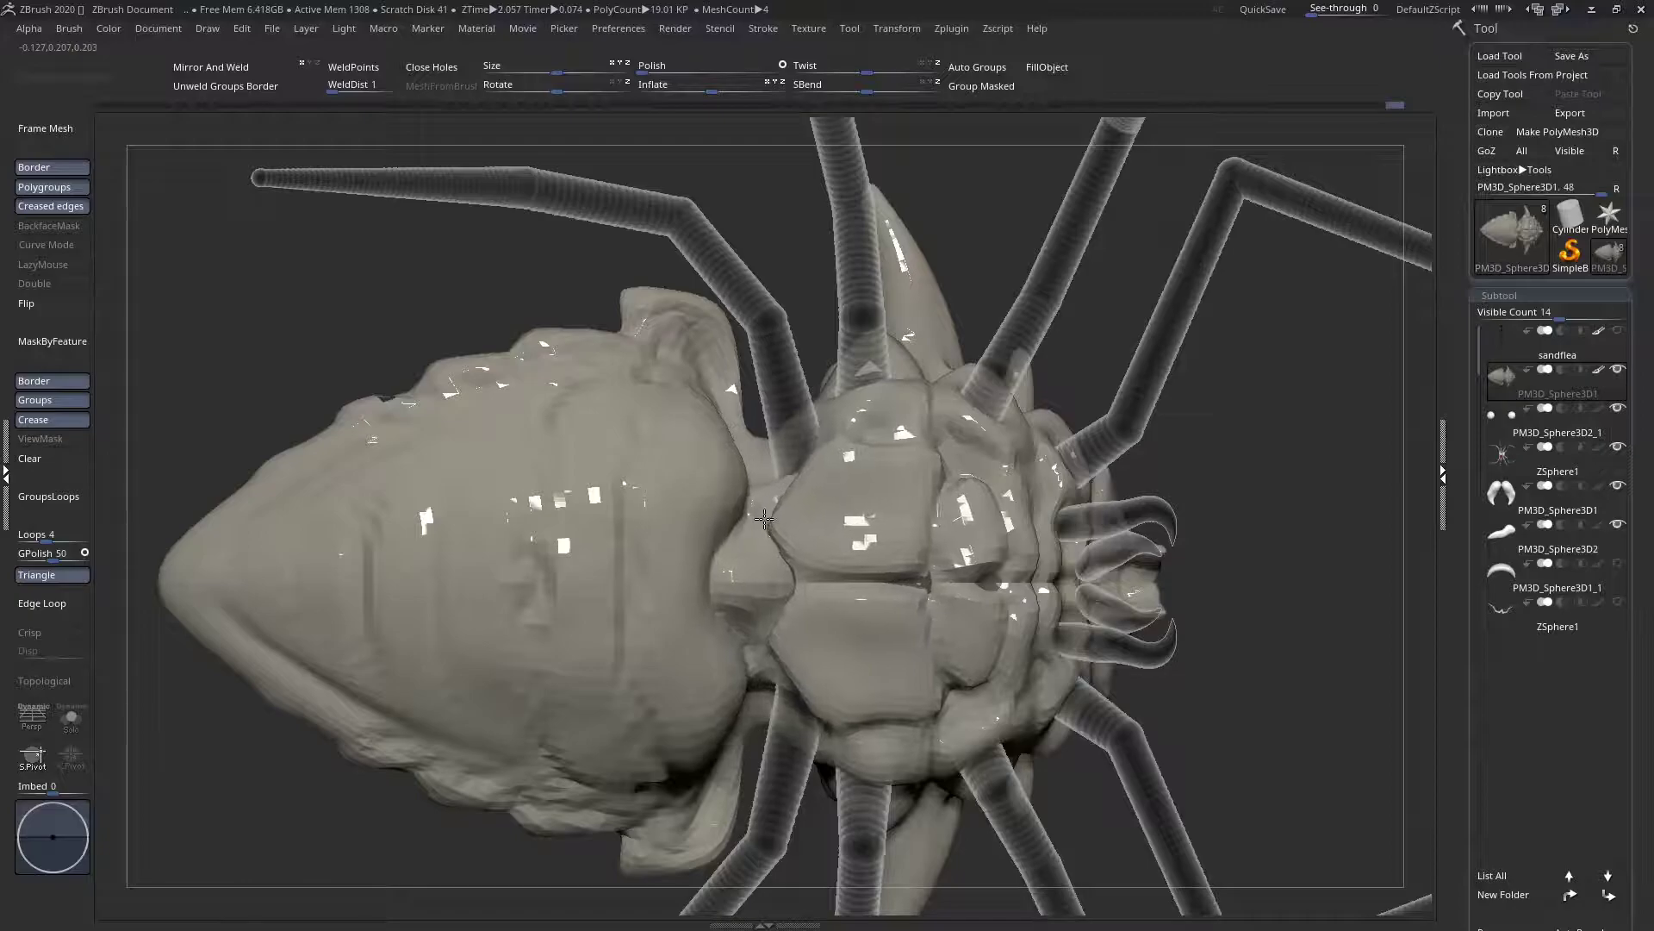
{"action": "mouse_move", "coordinate": [776, 484]}
{"action": "right_mouse_down", "text": "ctrl"}
{"action": "mouse_move", "coordinate": [754, 371]}
{"action": "mouse_move", "coordinate": [748, 418]}
{"action": "right_mouse_up", "text": "ctrl"}
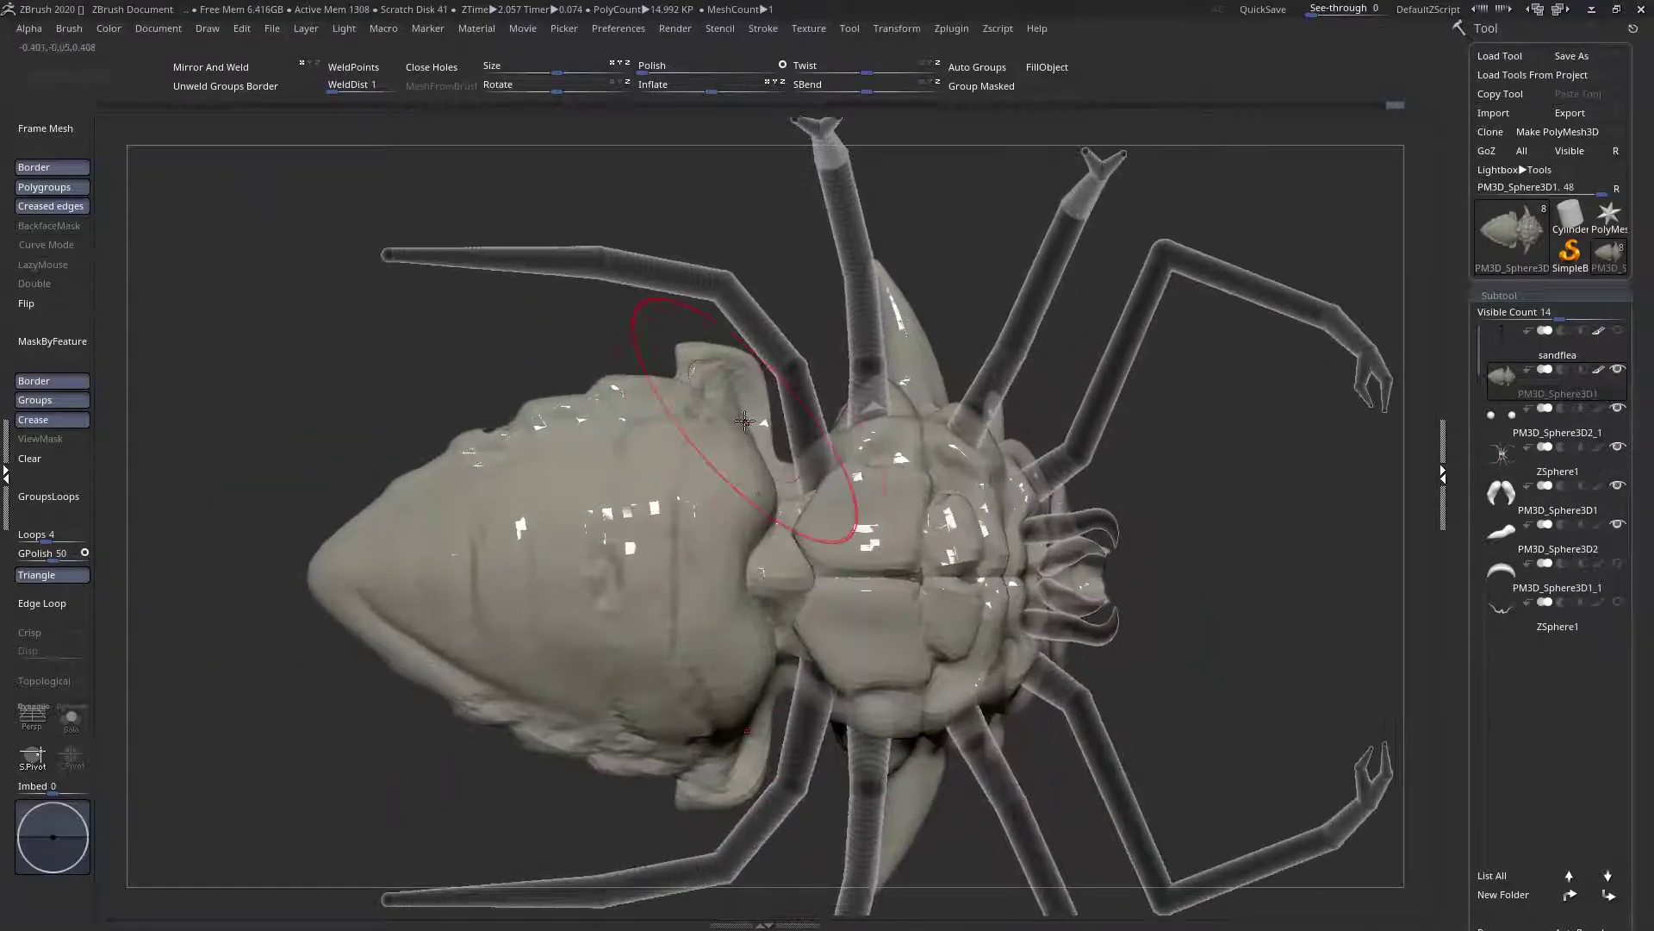
{"action": "left_click_drag", "start_coordinate": [702, 393], "coordinate": [717, 382]}
{"action": "key", "text": "space"}
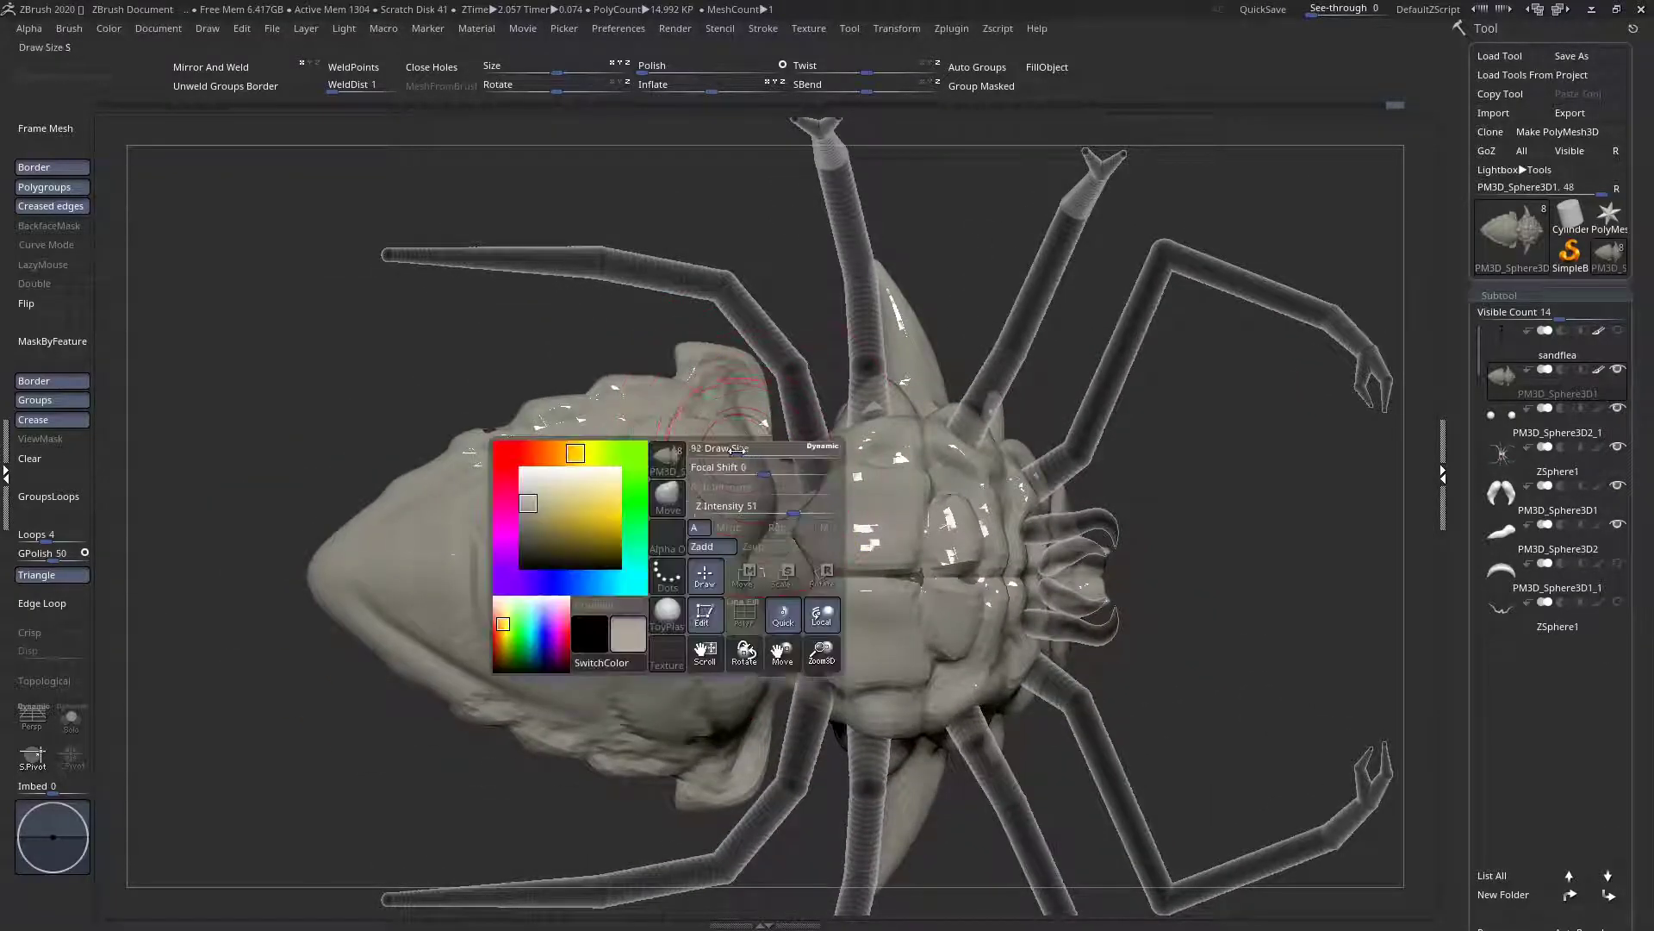
Move the rear legs' base joints outward and back toward the waist gap, and reselect the body subtool
{"action": "mouse_move", "coordinate": [793, 498]}
{"action": "right_mouse_down", "text": "ctrl"}
{"action": "mouse_move", "coordinate": [813, 522]}
{"action": "mouse_move", "coordinate": [840, 484]}
{"action": "mouse_move", "coordinate": [847, 519]}
{"action": "right_mouse_up", "text": "ctrl"}
{"action": "left_click", "coordinate": [842, 485], "text": "alt"}
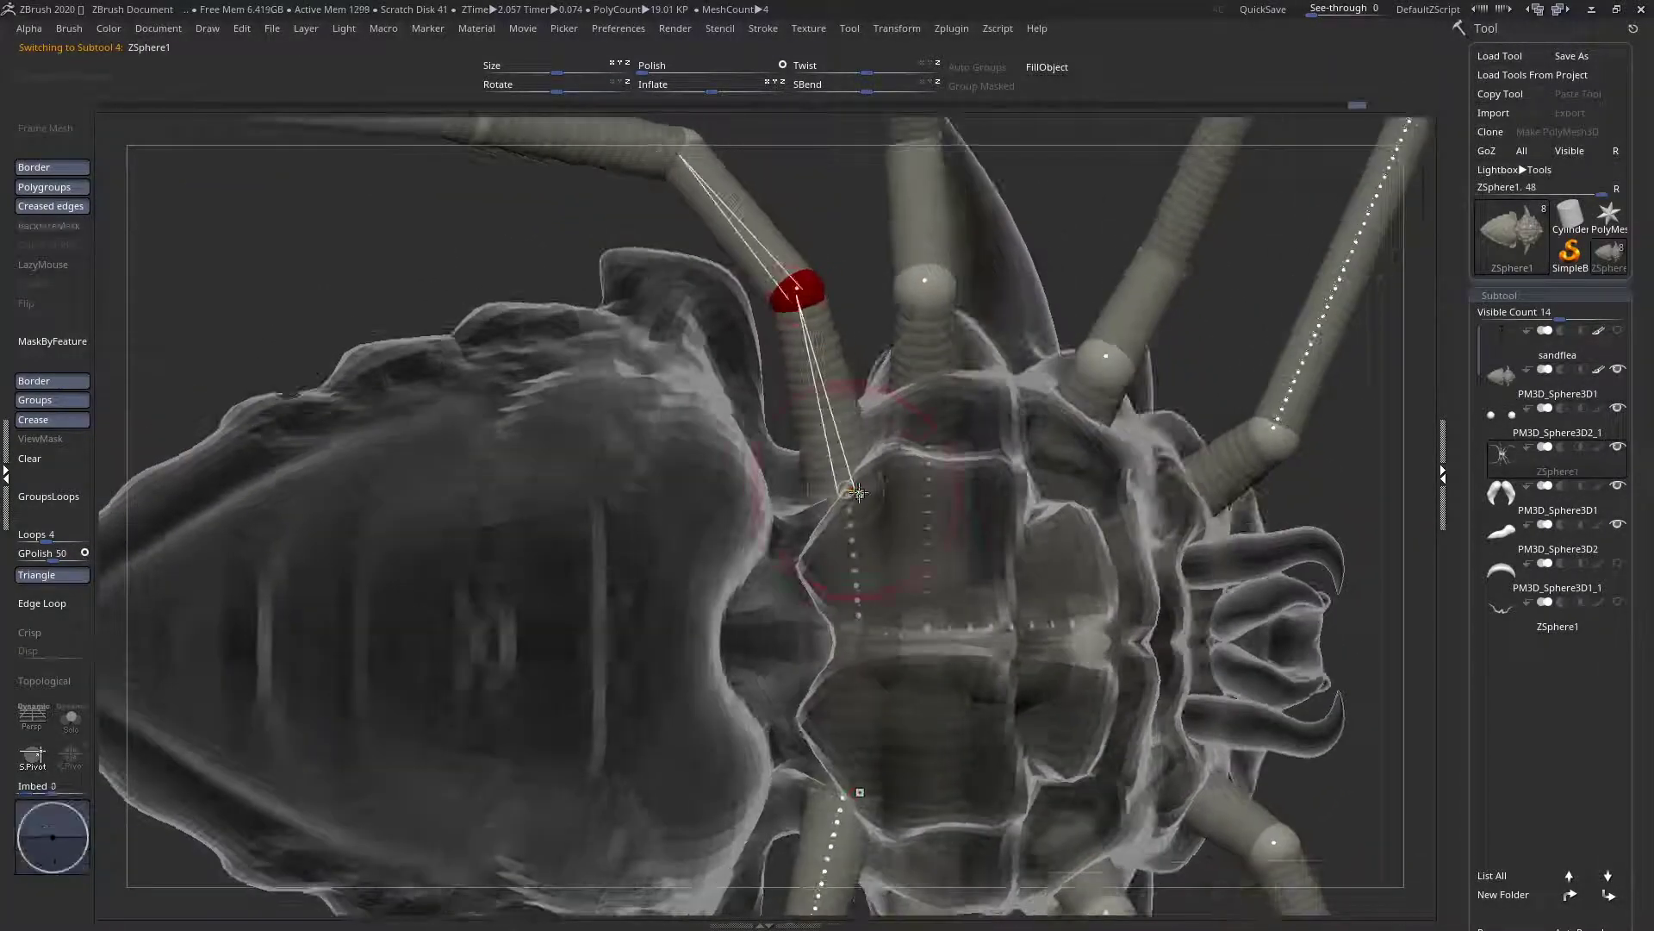
{"action": "left_click_drag", "start_coordinate": [850, 485], "coordinate": [829, 453]}
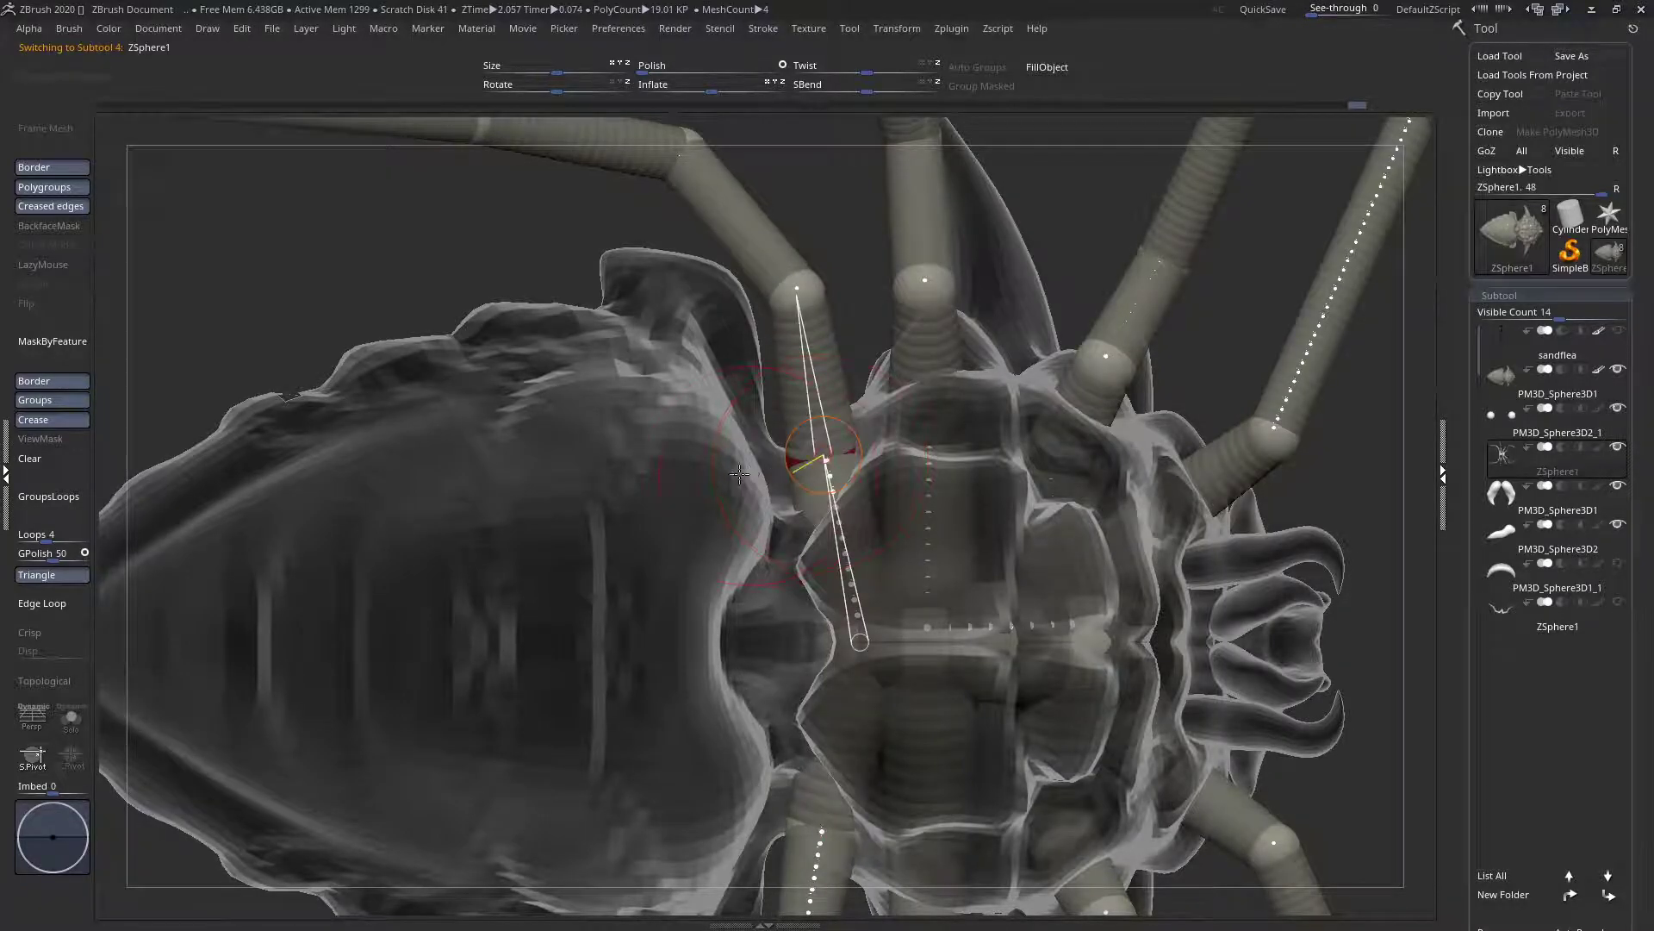
{"action": "left_click", "coordinate": [780, 465], "text": "alt"}
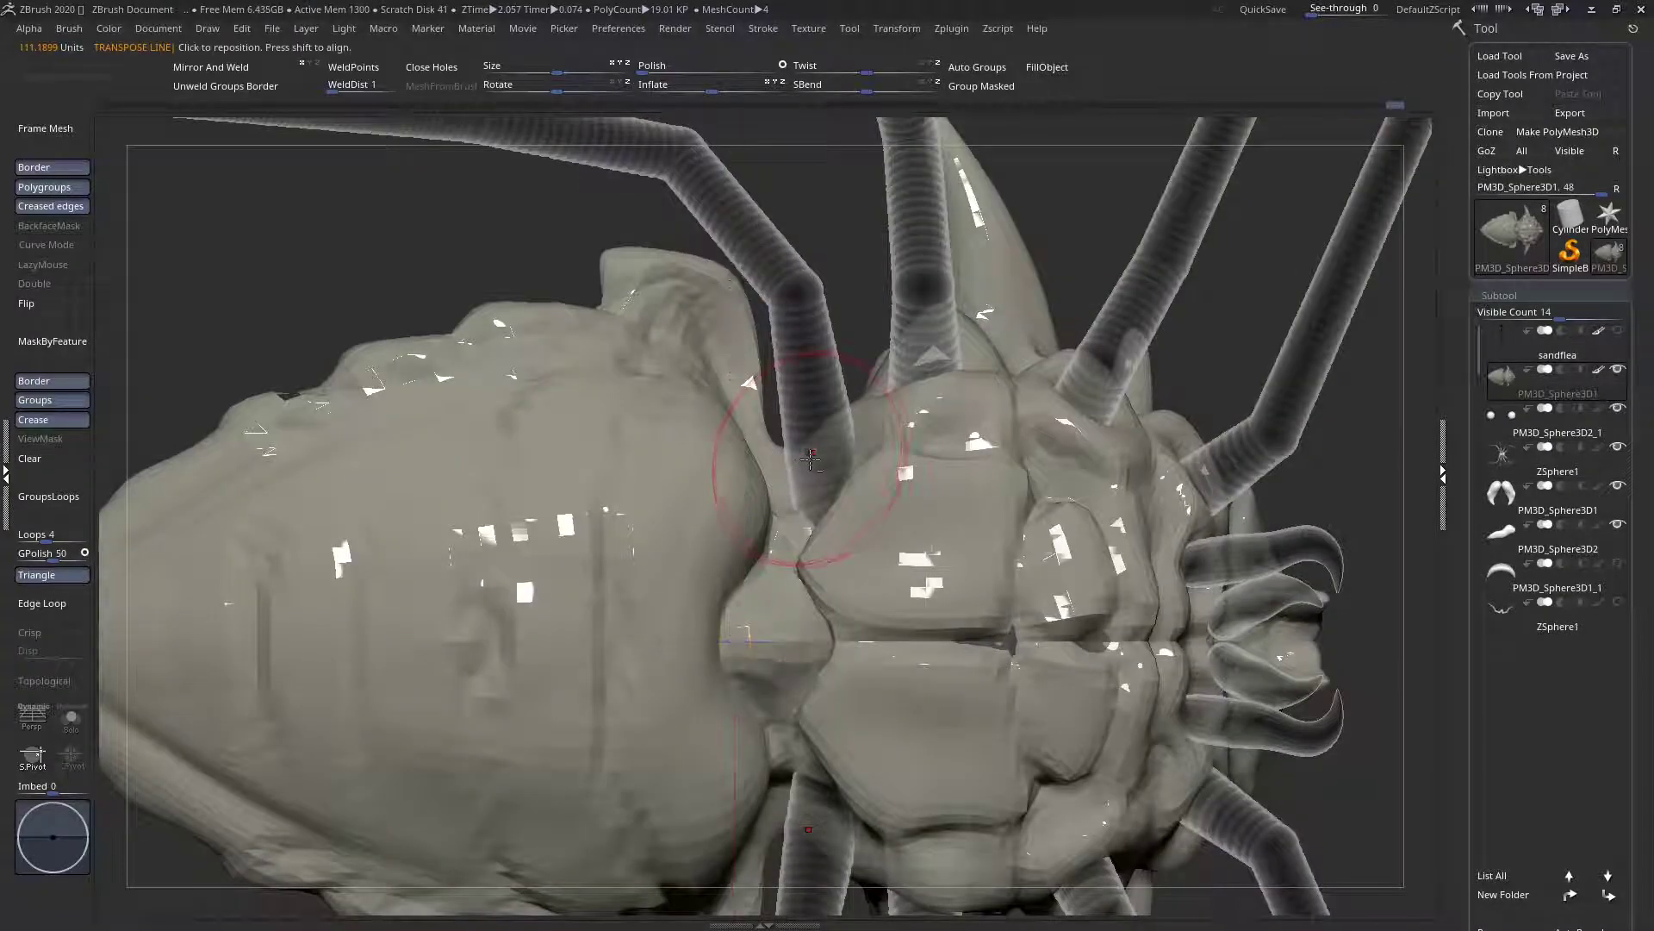
Shift the rear legs' base joint slightly closer to the waist gap and reselect the body subtool
{"action": "left_click", "coordinate": [808, 456], "text": "alt"}
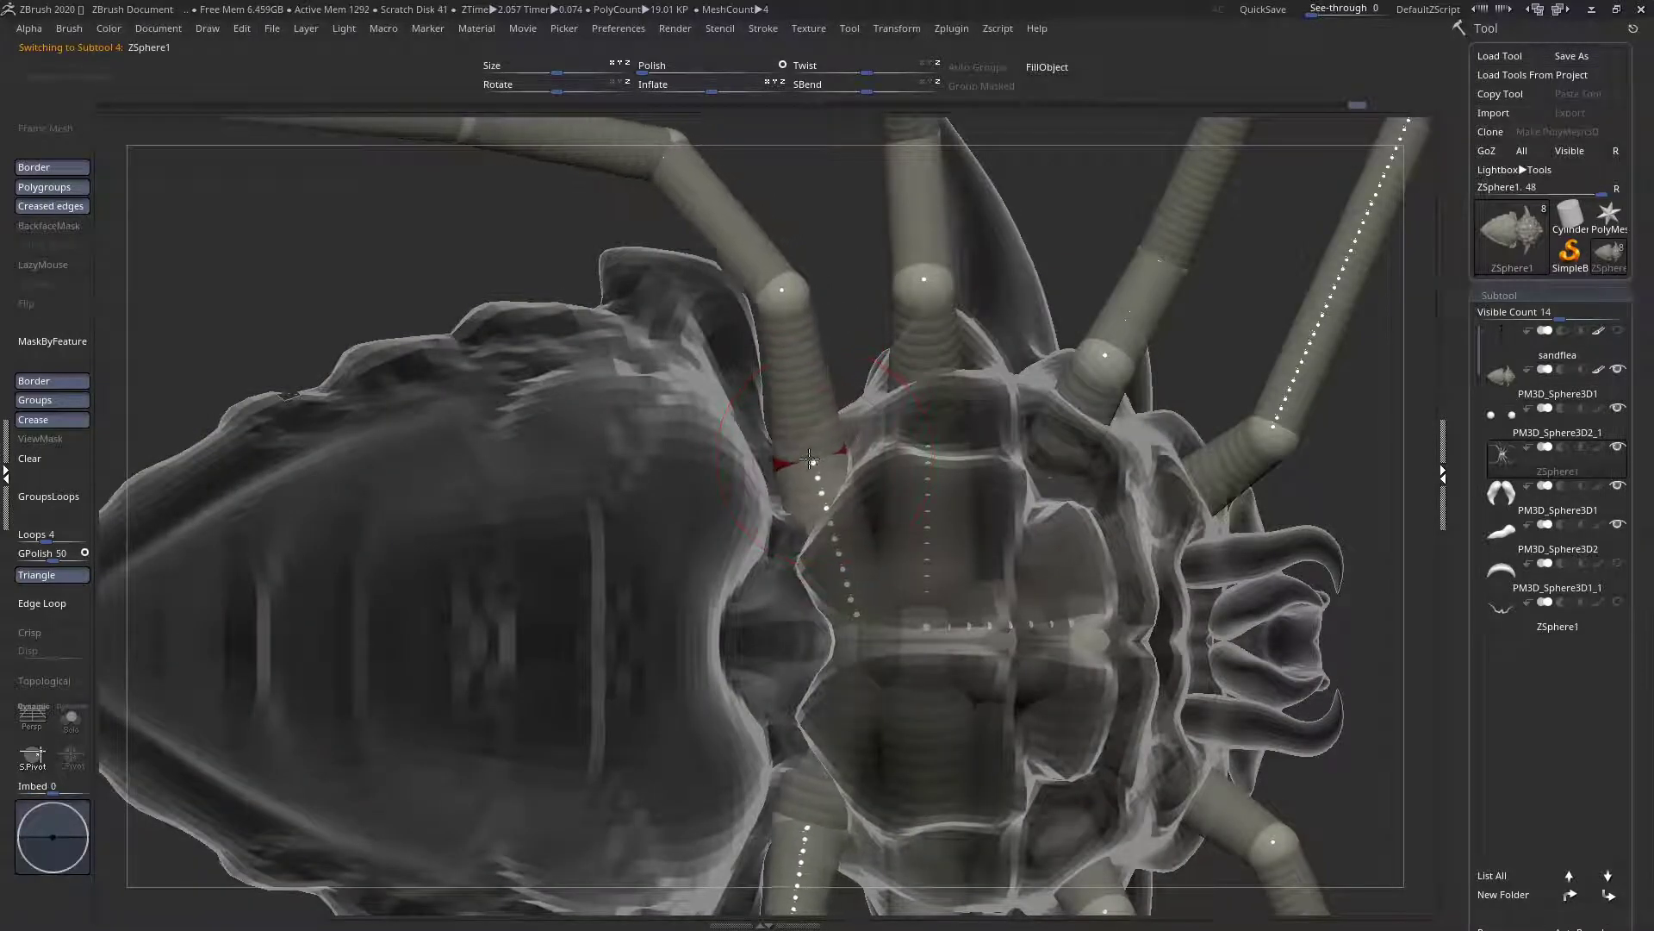
{"action": "left_click_drag", "start_coordinate": [810, 457], "coordinate": [809, 449]}
{"action": "key", "text": "q"}
{"action": "left_click_drag", "start_coordinate": [703, 501], "coordinate": [705, 498]}
{"action": "left_click", "coordinate": [668, 499], "text": "alt"}
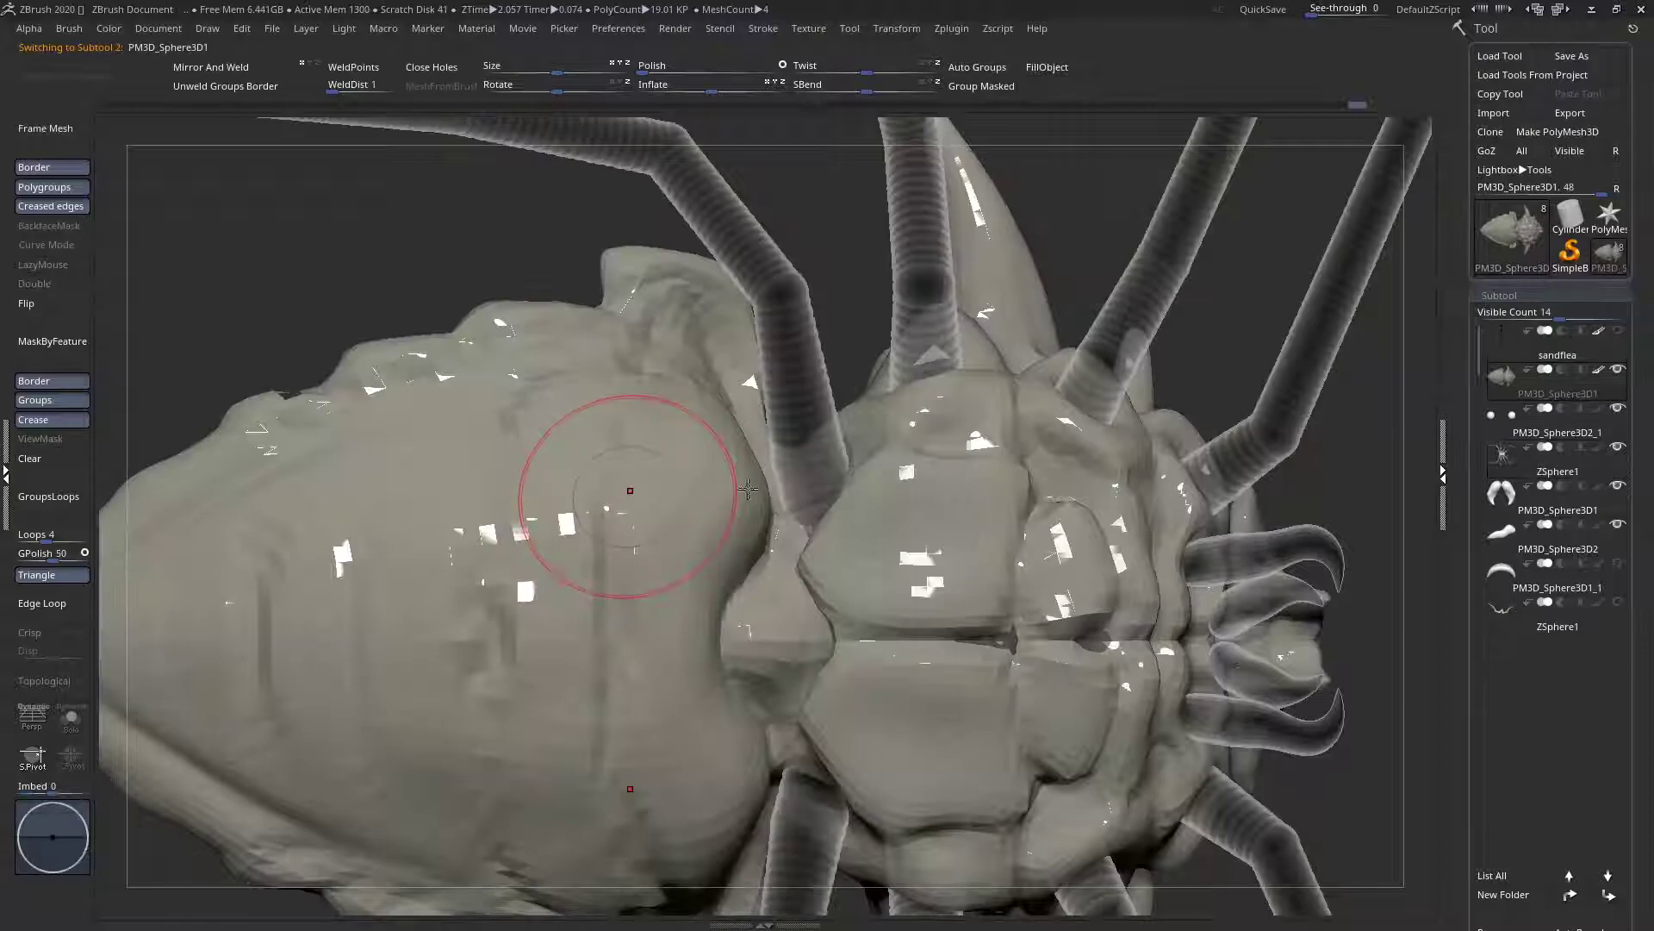
Reshape the abdomen's front edge beside the rear leg and waist with the Move brush
{"action": "right_click_drag", "start_coordinate": [631, 488], "coordinate": [768, 461], "text": "alt"}
{"action": "key", "text": "space"}
{"action": "mouse_move", "coordinate": [766, 440]}
{"action": "left_mouse_down"}
{"action": "mouse_move", "coordinate": [867, 440]}
{"action": "mouse_move", "coordinate": [805, 454]}
{"action": "left_mouse_up"}
{"action": "key", "text": "space"}
{"action": "key", "text": "space"}
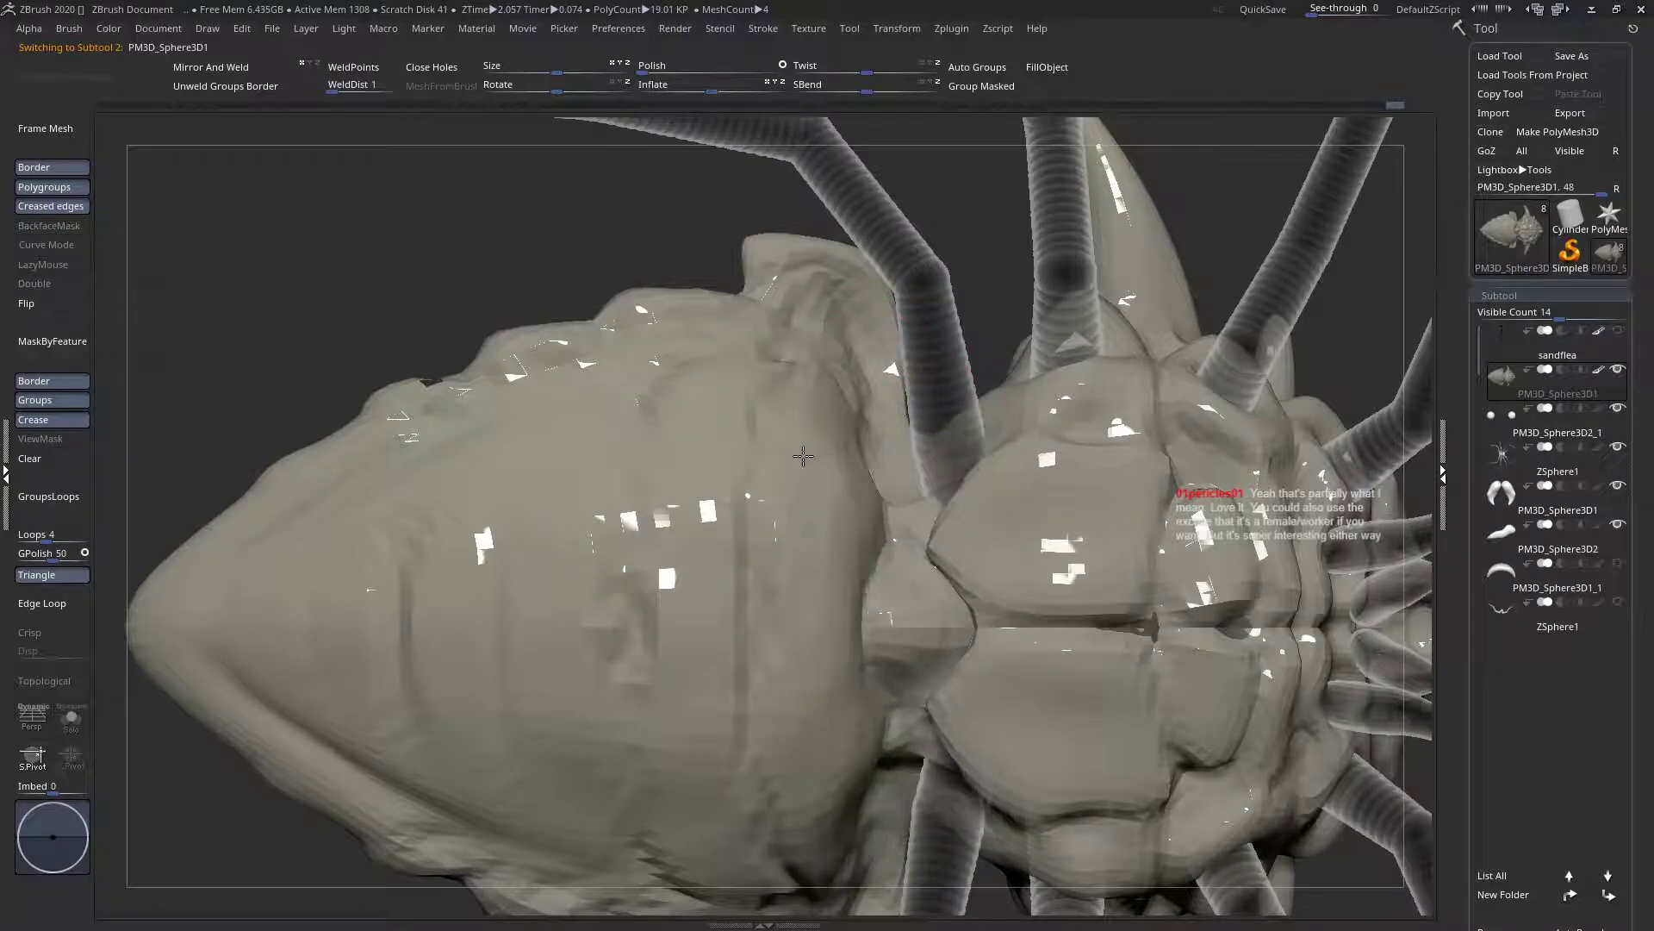
{"action": "left_click_drag", "start_coordinate": [847, 402], "coordinate": [813, 381]}
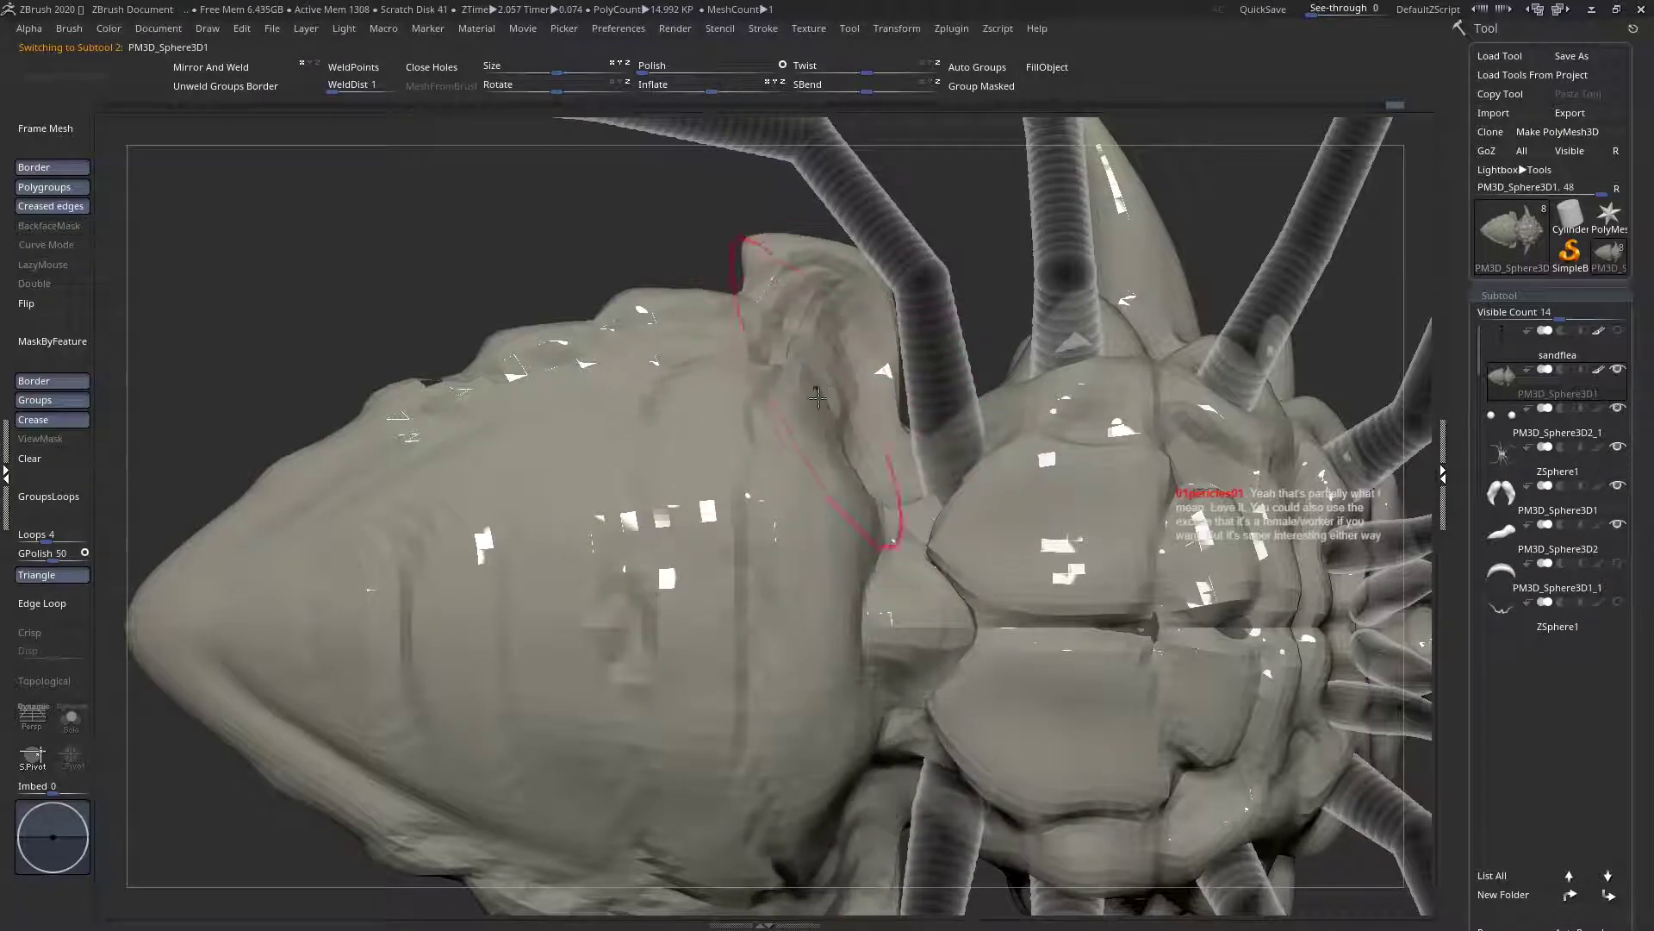
{"action": "right_click_drag", "start_coordinate": [886, 440], "coordinate": [798, 436], "text": "alt"}
{"action": "left_click_drag", "start_coordinate": [910, 453], "coordinate": [932, 451]}
Build up clay around the rear leg's base with ClayBuildup to form a rounded socket on the thorax underside
{"action": "mouse_move", "coordinate": [933, 450]}
{"action": "right_mouse_down"}
{"action": "mouse_move", "coordinate": [870, 491]}
{"action": "mouse_move", "coordinate": [847, 548]}
{"action": "right_mouse_up"}
{"action": "key", "text": "space"}
{"action": "key", "text": "space"}
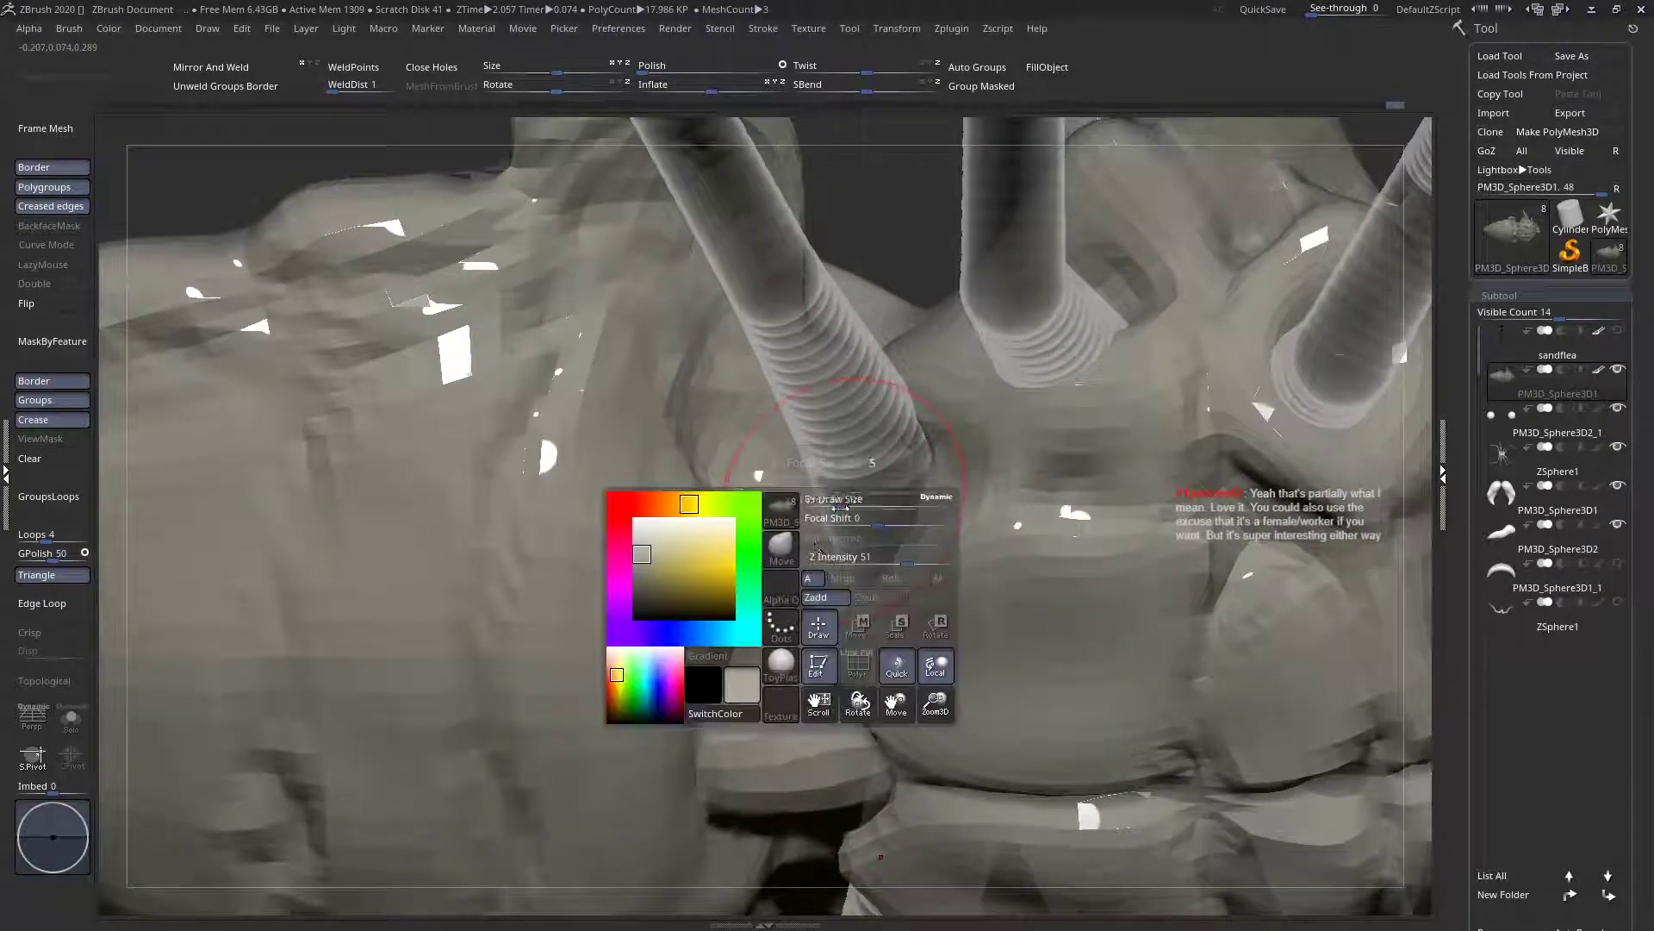
{"action": "left_click", "coordinate": [781, 551]}
{"action": "key", "text": "c"}
{"action": "key", "text": "b"}
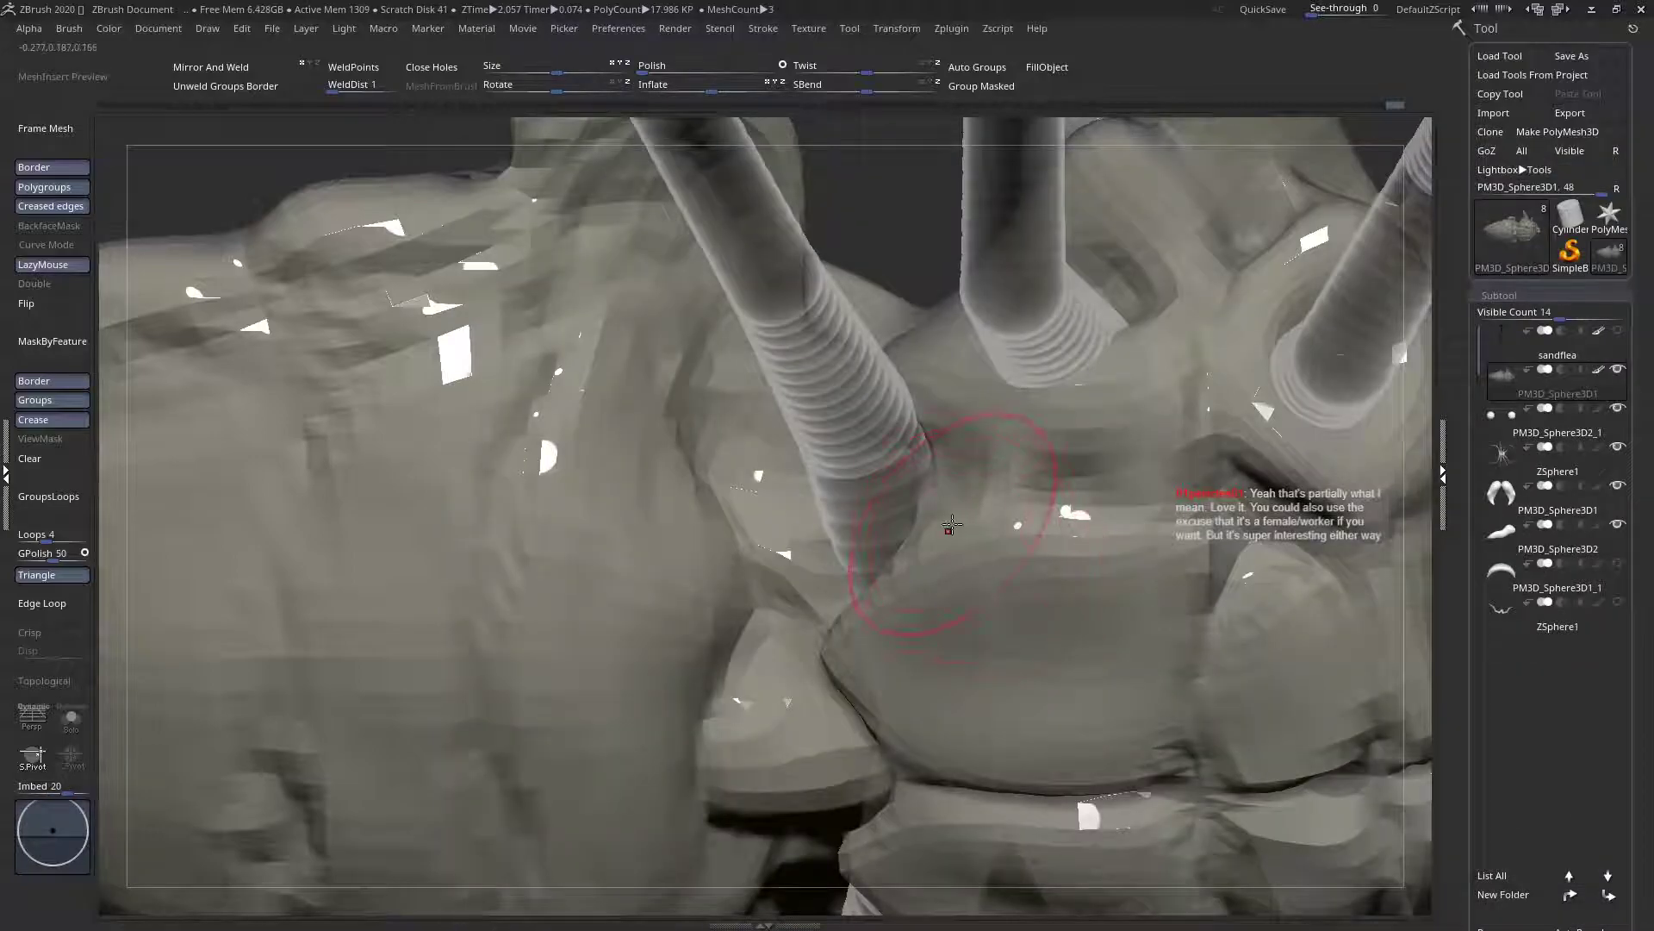
{"action": "right_click_drag", "start_coordinate": [952, 524], "coordinate": [853, 483]}
{"action": "key", "text": "space"}
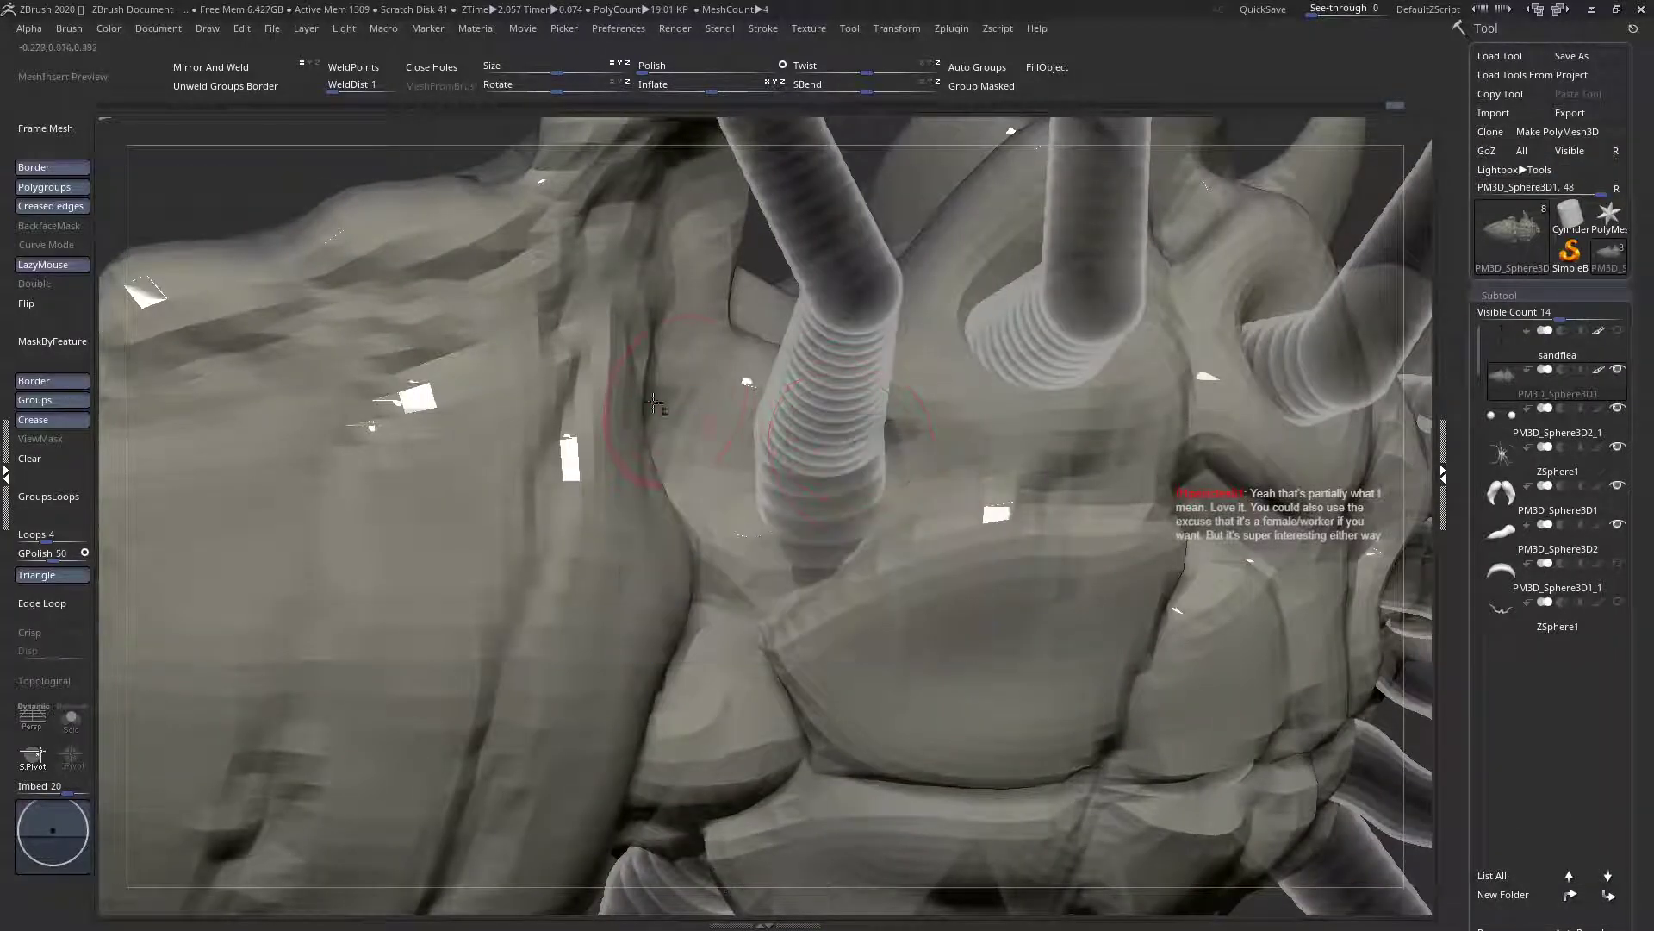
{"action": "mouse_move", "coordinate": [755, 462]}
{"action": "left_mouse_down"}
{"action": "mouse_move", "coordinate": [806, 539]}
{"action": "mouse_move", "coordinate": [758, 422]}
{"action": "mouse_move", "coordinate": [771, 524]}
{"action": "mouse_move", "coordinate": [859, 473]}
{"action": "left_mouse_up"}
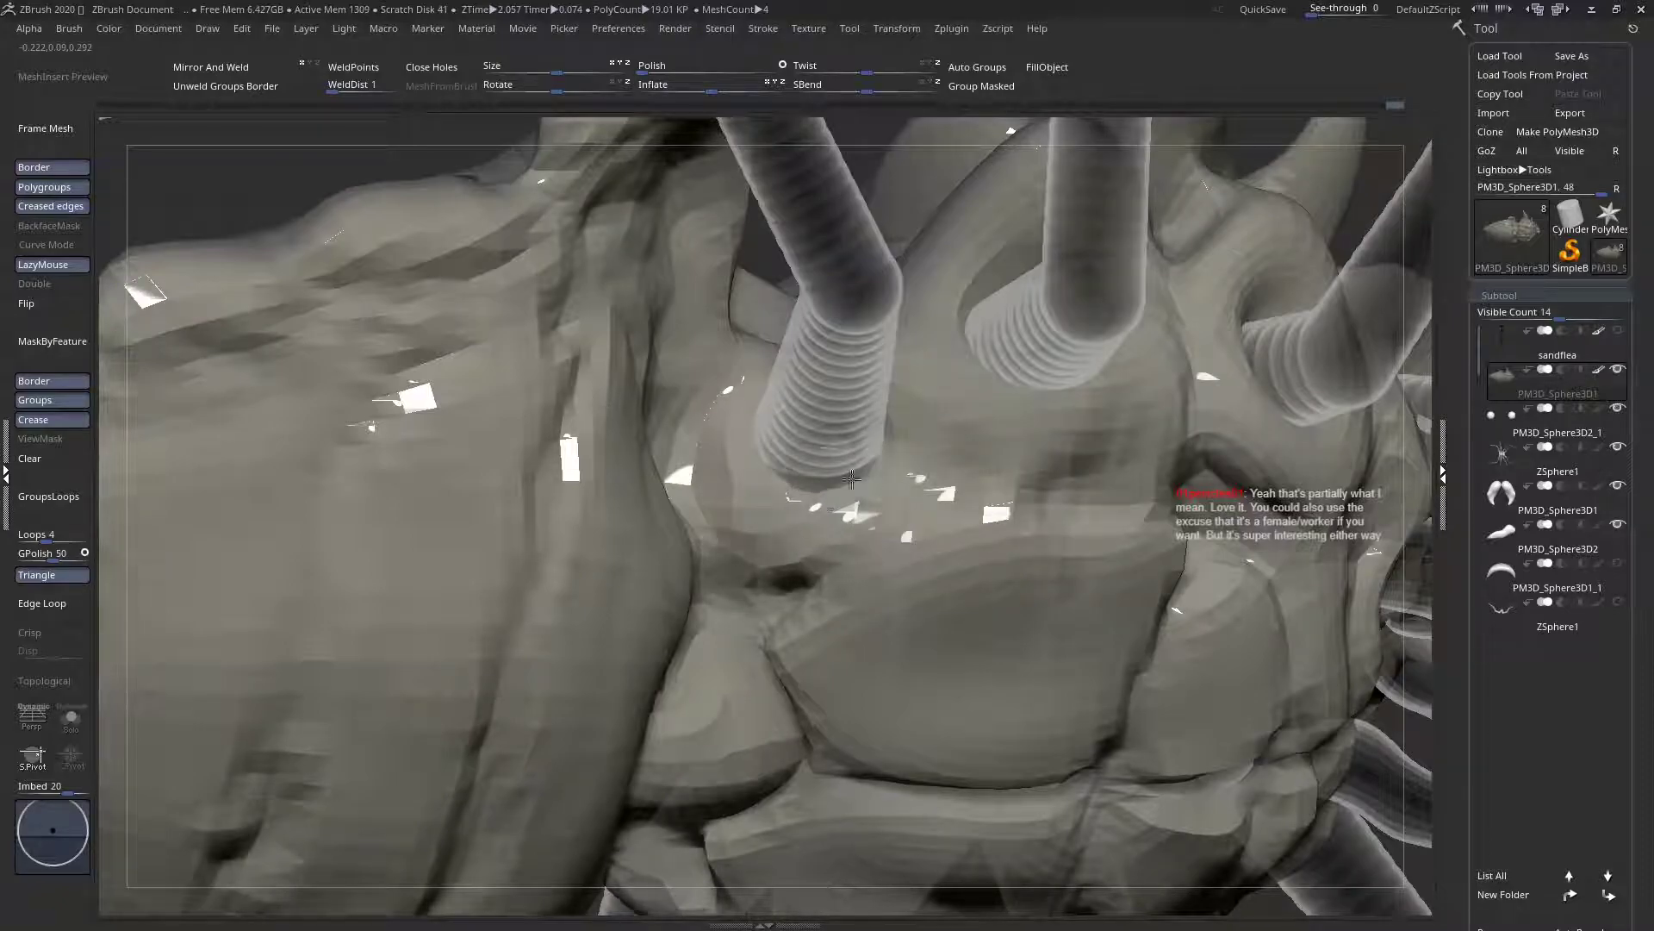
{"action": "left_click_drag", "start_coordinate": [730, 469], "coordinate": [770, 506]}
Refine the rear leg socket's rim from several angles with ClayBuildup at draw size 40
{"action": "right_click_drag", "start_coordinate": [875, 423], "coordinate": [845, 474]}
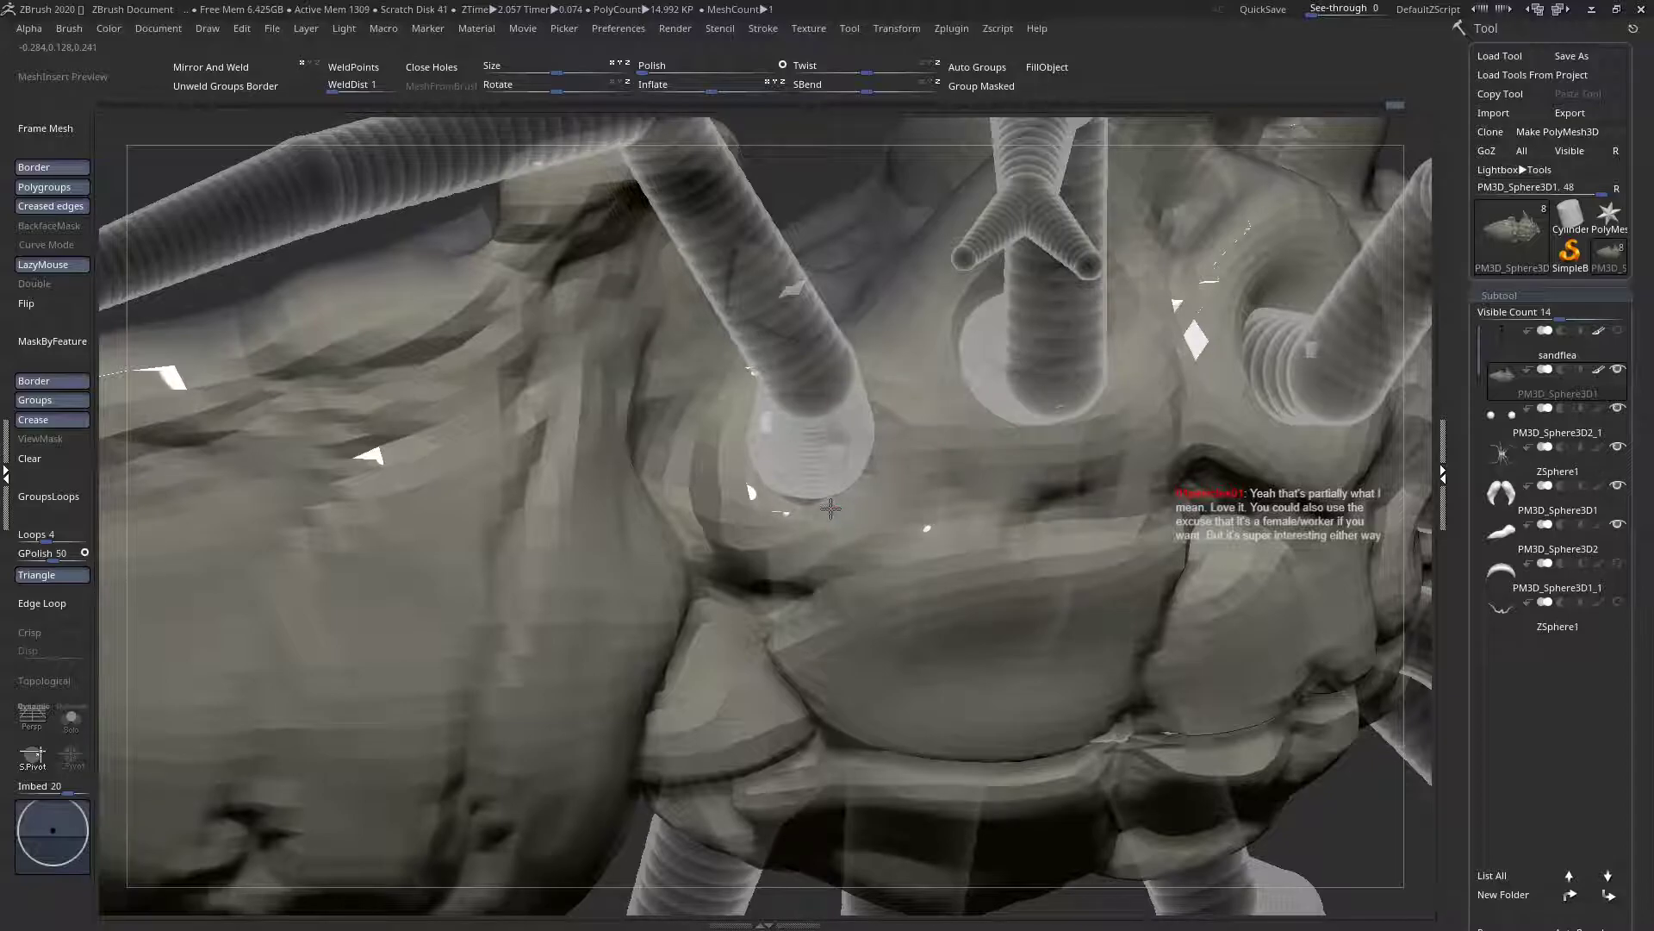
{"action": "right_click_drag", "start_coordinate": [833, 508], "coordinate": [764, 432]}
{"action": "right_click", "coordinate": [827, 342]}
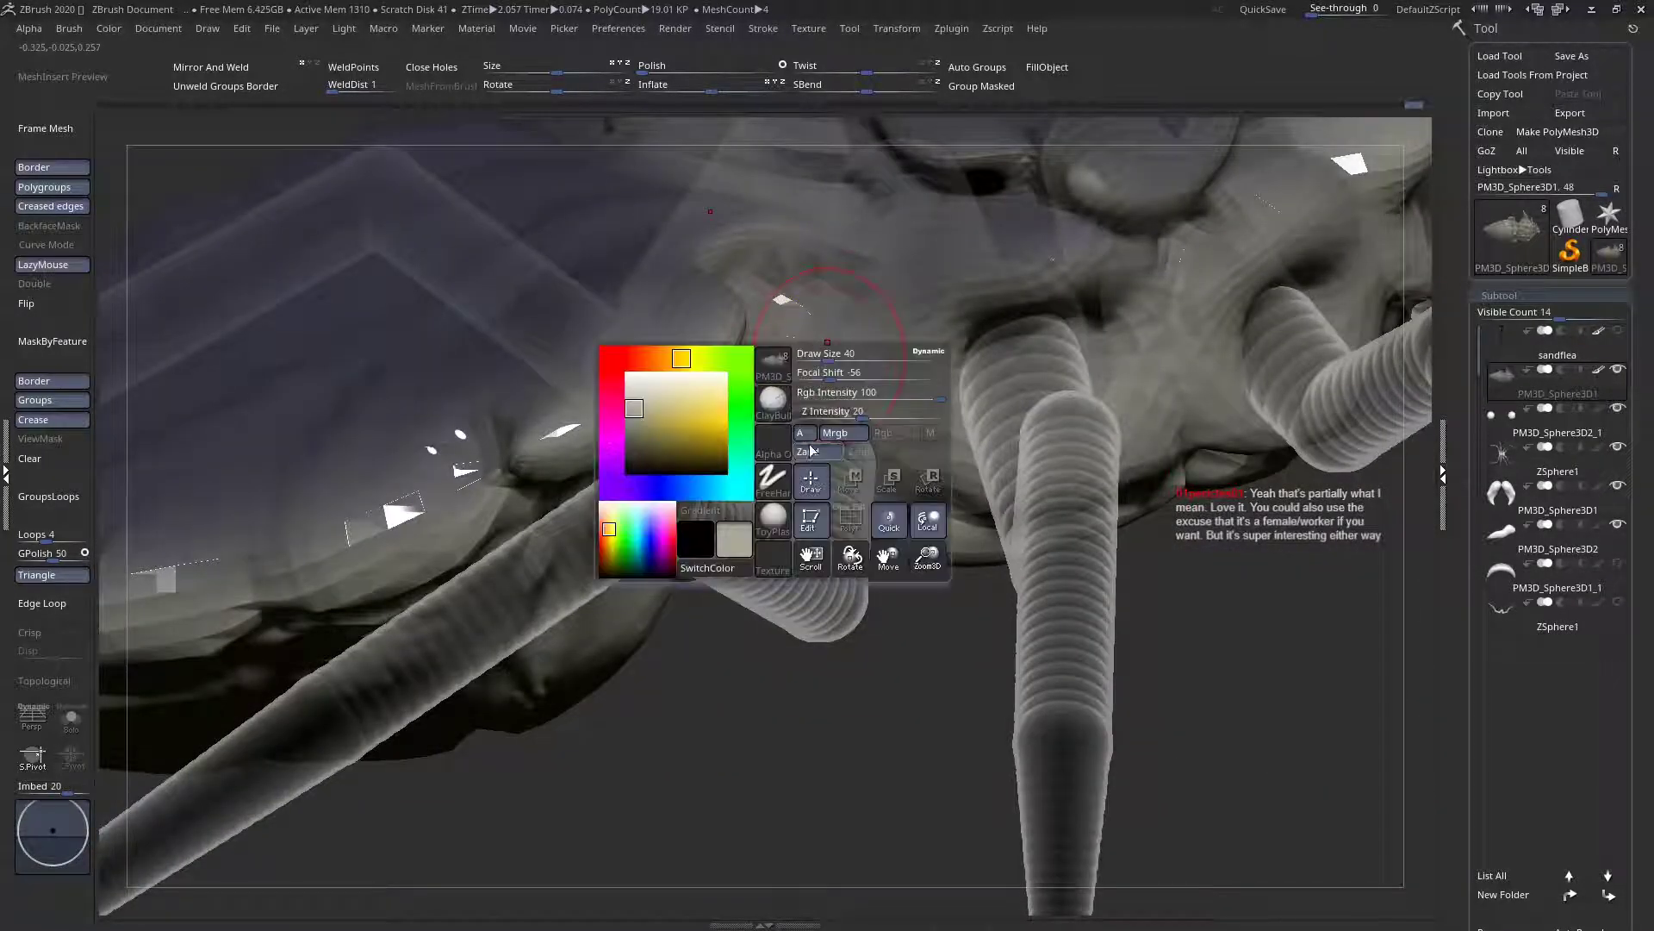
{"action": "left_click", "coordinate": [837, 432]}
{"action": "right_click_drag", "start_coordinate": [843, 268], "coordinate": [814, 418]}
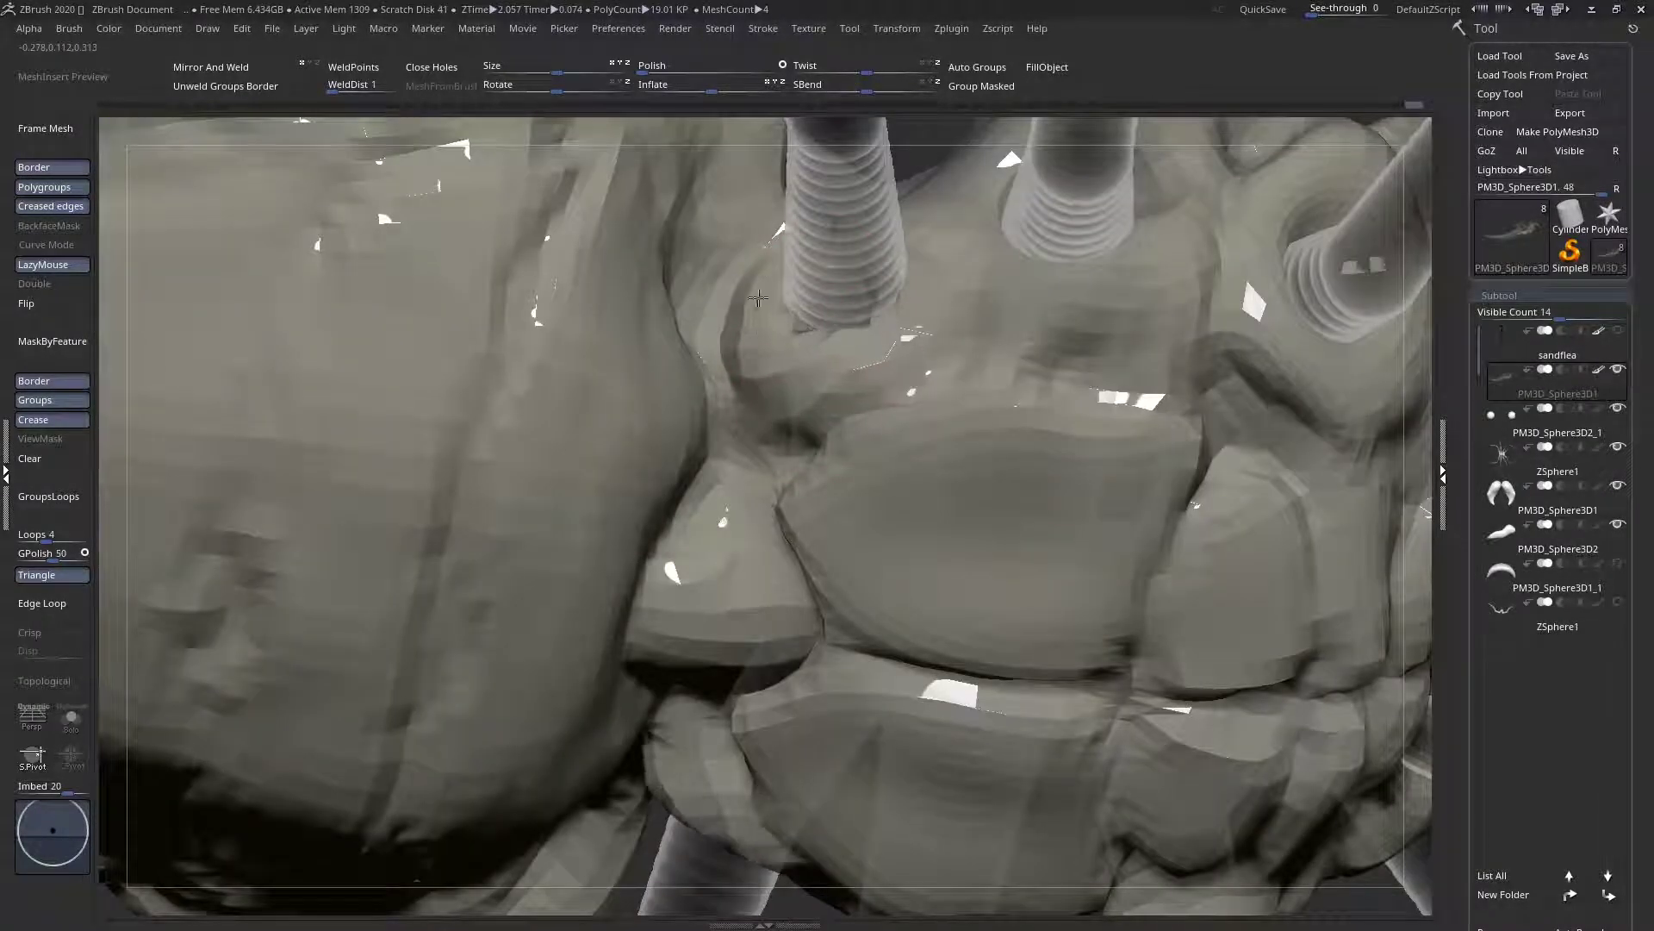
{"action": "right_click_drag", "start_coordinate": [809, 299], "coordinate": [630, 609]}
{"action": "mouse_move", "coordinate": [630, 609]}
{"action": "left_mouse_down"}
{"action": "mouse_move", "coordinate": [604, 624]}
{"action": "mouse_move", "coordinate": [645, 675]}
{"action": "mouse_move", "coordinate": [714, 678]}
{"action": "mouse_move", "coordinate": [625, 573]}
{"action": "mouse_move", "coordinate": [609, 586]}
{"action": "mouse_move", "coordinate": [642, 577]}
{"action": "left_mouse_up"}
{"action": "mouse_move", "coordinate": [727, 547]}
{"action": "right_mouse_down"}
{"action": "mouse_move", "coordinate": [758, 370]}
{"action": "mouse_move", "coordinate": [685, 545]}
{"action": "right_mouse_up"}
Turn off the see-through display of the other subtools and switch to the Move brush
{"action": "key", "text": "t"}
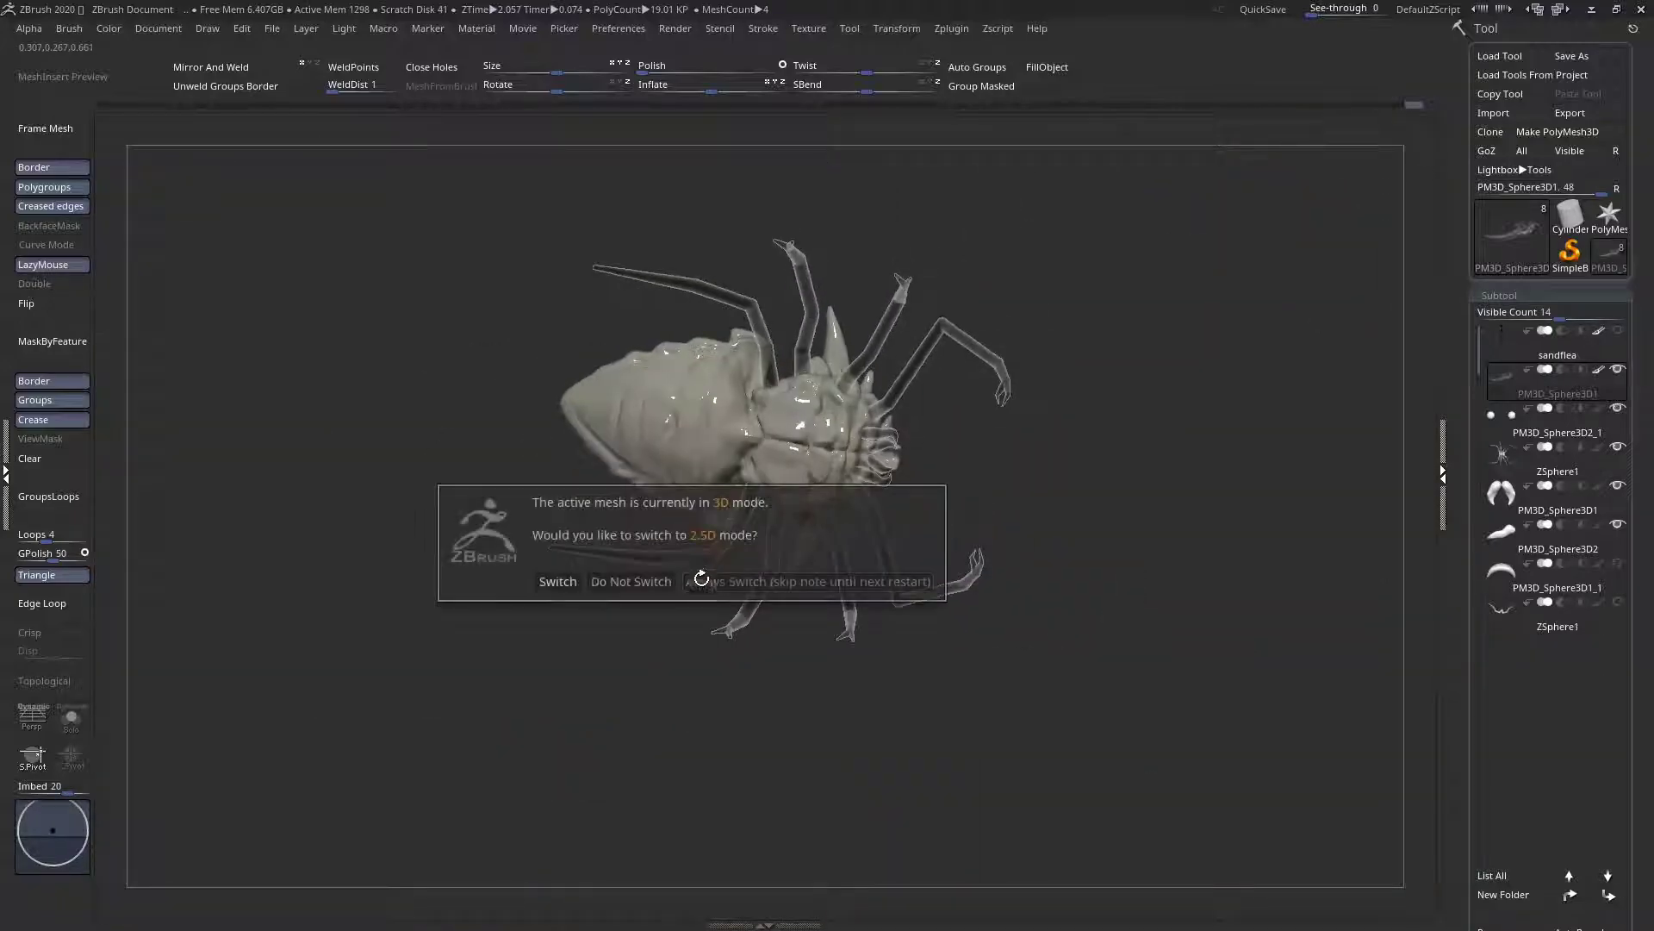
{"action": "key", "text": "Escape"}
{"action": "key", "text": "shift+t"}
{"action": "mouse_move", "coordinate": [732, 571]}
{"action": "right_mouse_down"}
{"action": "mouse_move", "coordinate": [782, 371]}
{"action": "mouse_move", "coordinate": [831, 473]}
{"action": "mouse_move", "coordinate": [812, 526]}
{"action": "mouse_move", "coordinate": [840, 527]}
{"action": "mouse_move", "coordinate": [837, 594]}
{"action": "right_mouse_up"}
{"action": "key", "text": "space"}
{"action": "left_click_drag", "start_coordinate": [903, 489], "coordinate": [897, 488]}
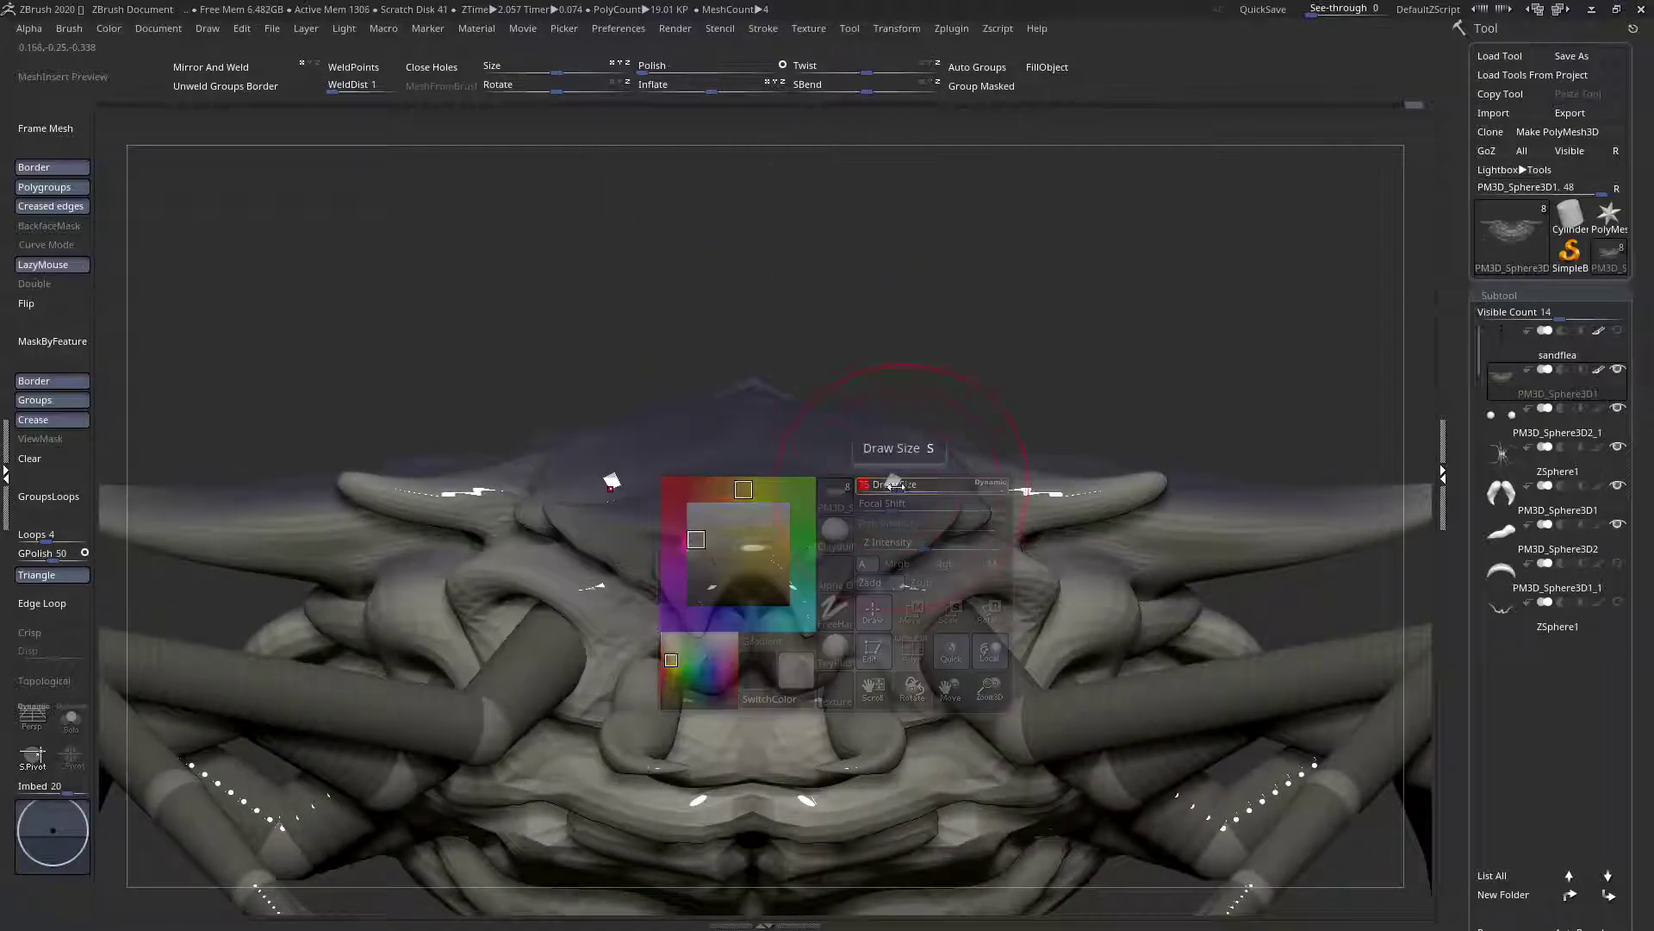
{"action": "left_click", "coordinate": [819, 525]}
{"action": "key", "text": "m"}
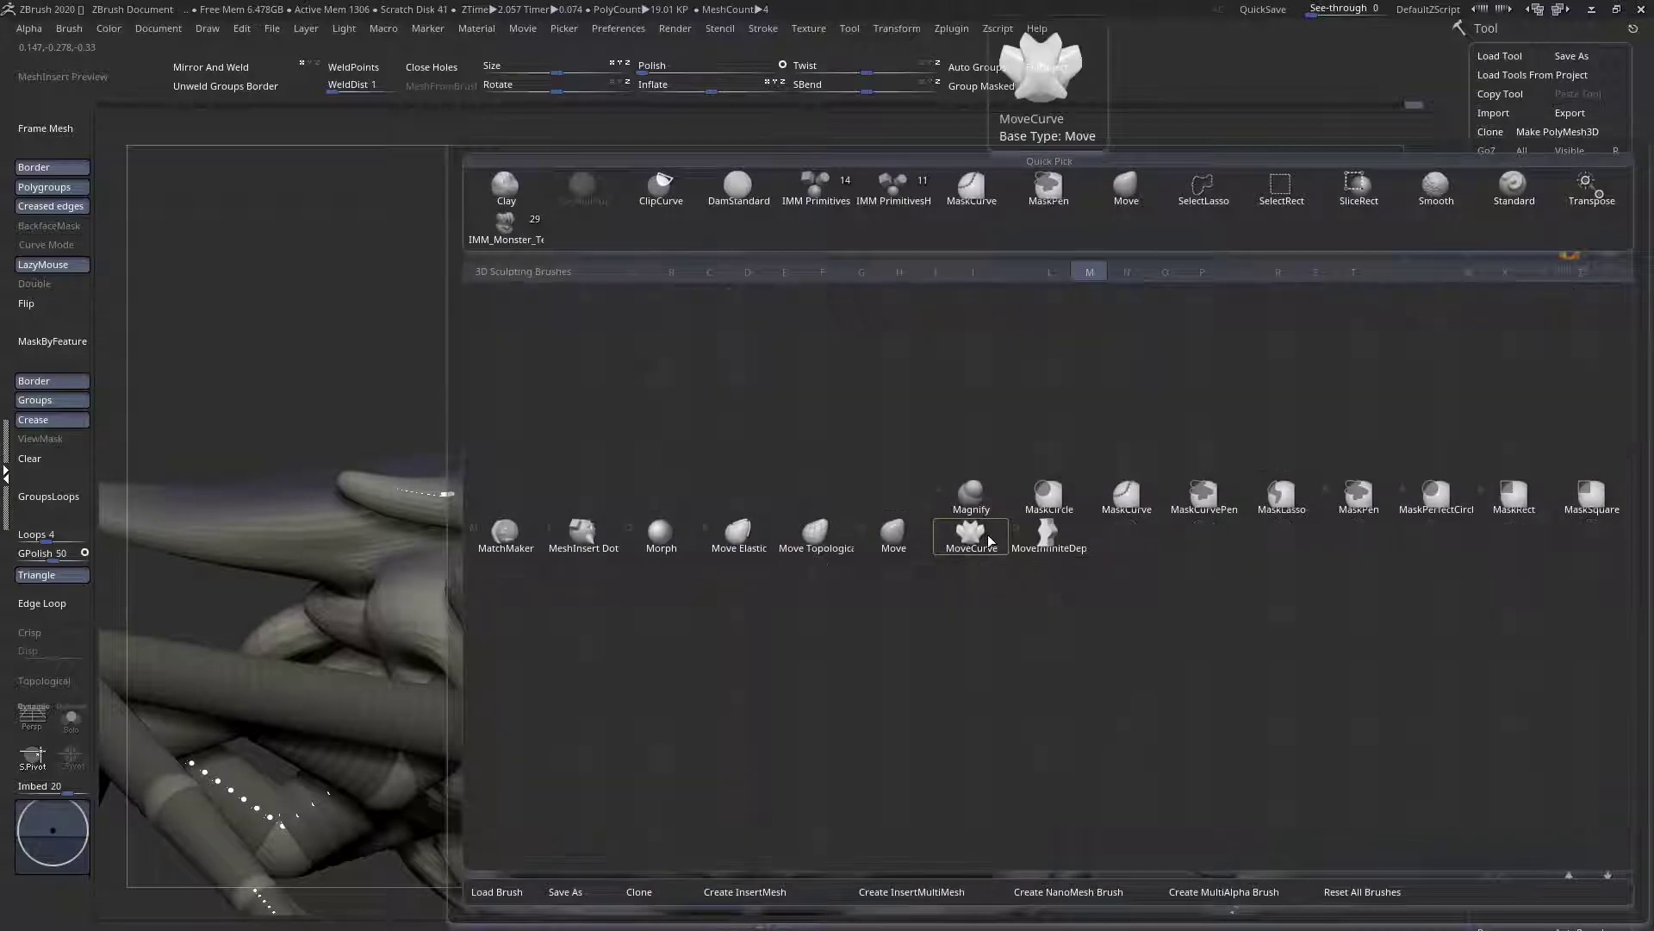
{"action": "left_click", "coordinate": [988, 538]}
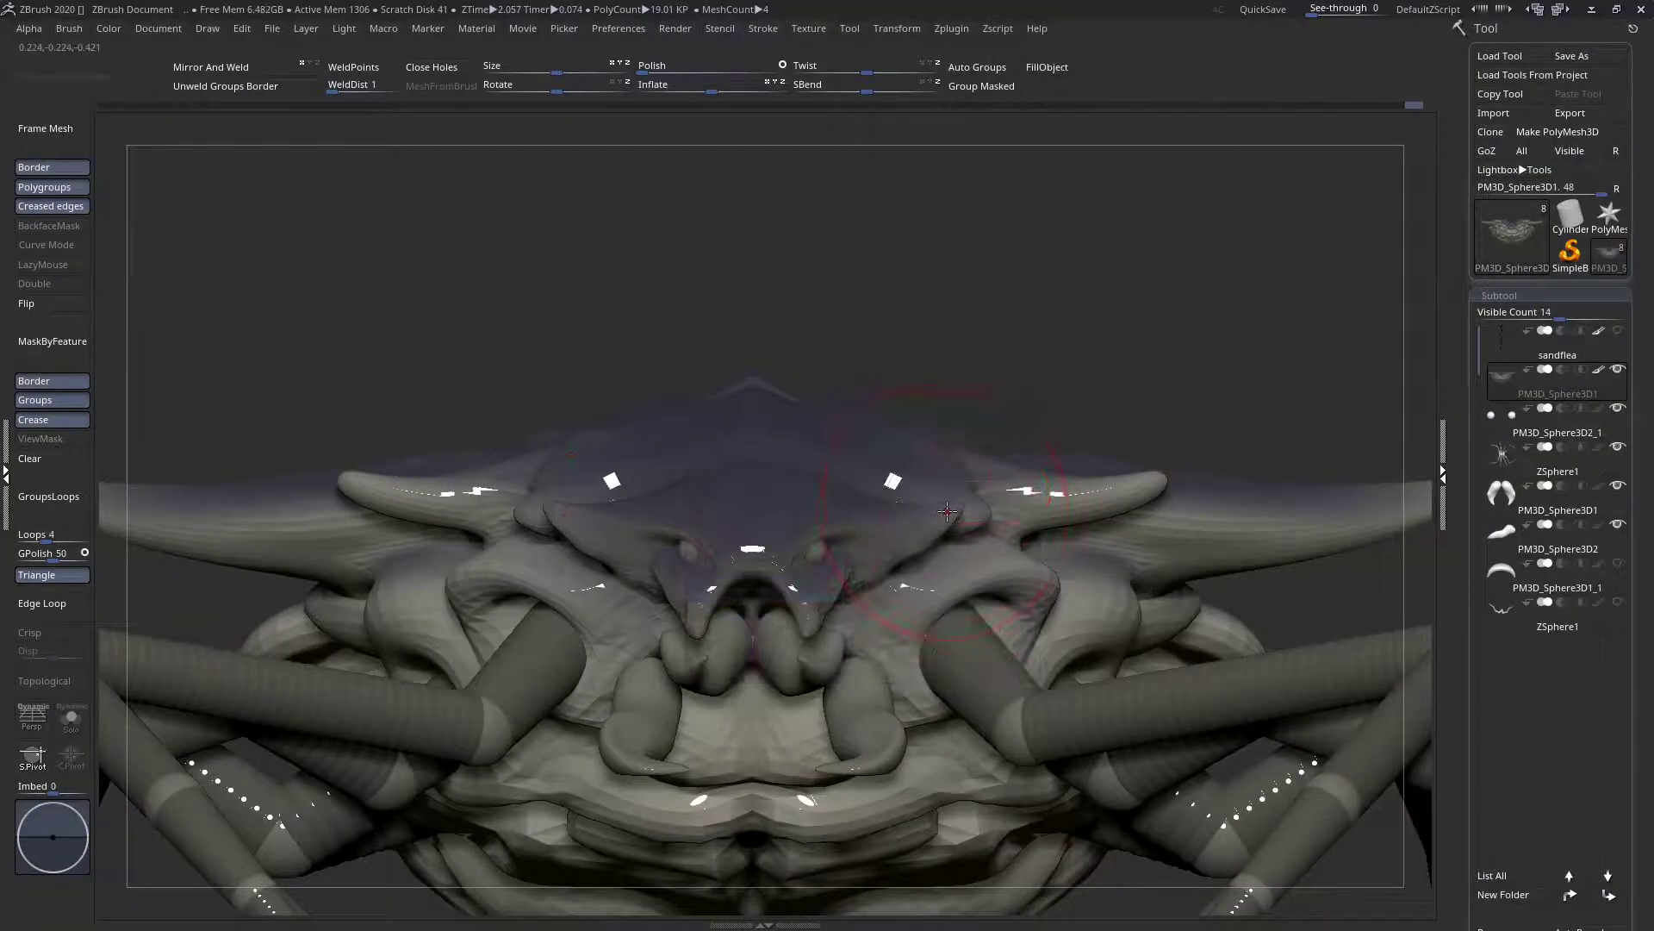
Pull a long pair of spikes outward and forward from the outer corners of the plate behind the head
{"action": "key", "text": "f"}
{"action": "mouse_move", "coordinate": [839, 516]}
{"action": "right_mouse_down"}
{"action": "mouse_move", "coordinate": [767, 528]}
{"action": "mouse_move", "coordinate": [838, 488]}
{"action": "mouse_move", "coordinate": [832, 517]}
{"action": "right_mouse_up"}
{"action": "right_click_drag", "start_coordinate": [832, 517], "coordinate": [903, 647]}
{"action": "key", "text": "space"}
{"action": "left_click_drag", "start_coordinate": [986, 478], "coordinate": [980, 530]}
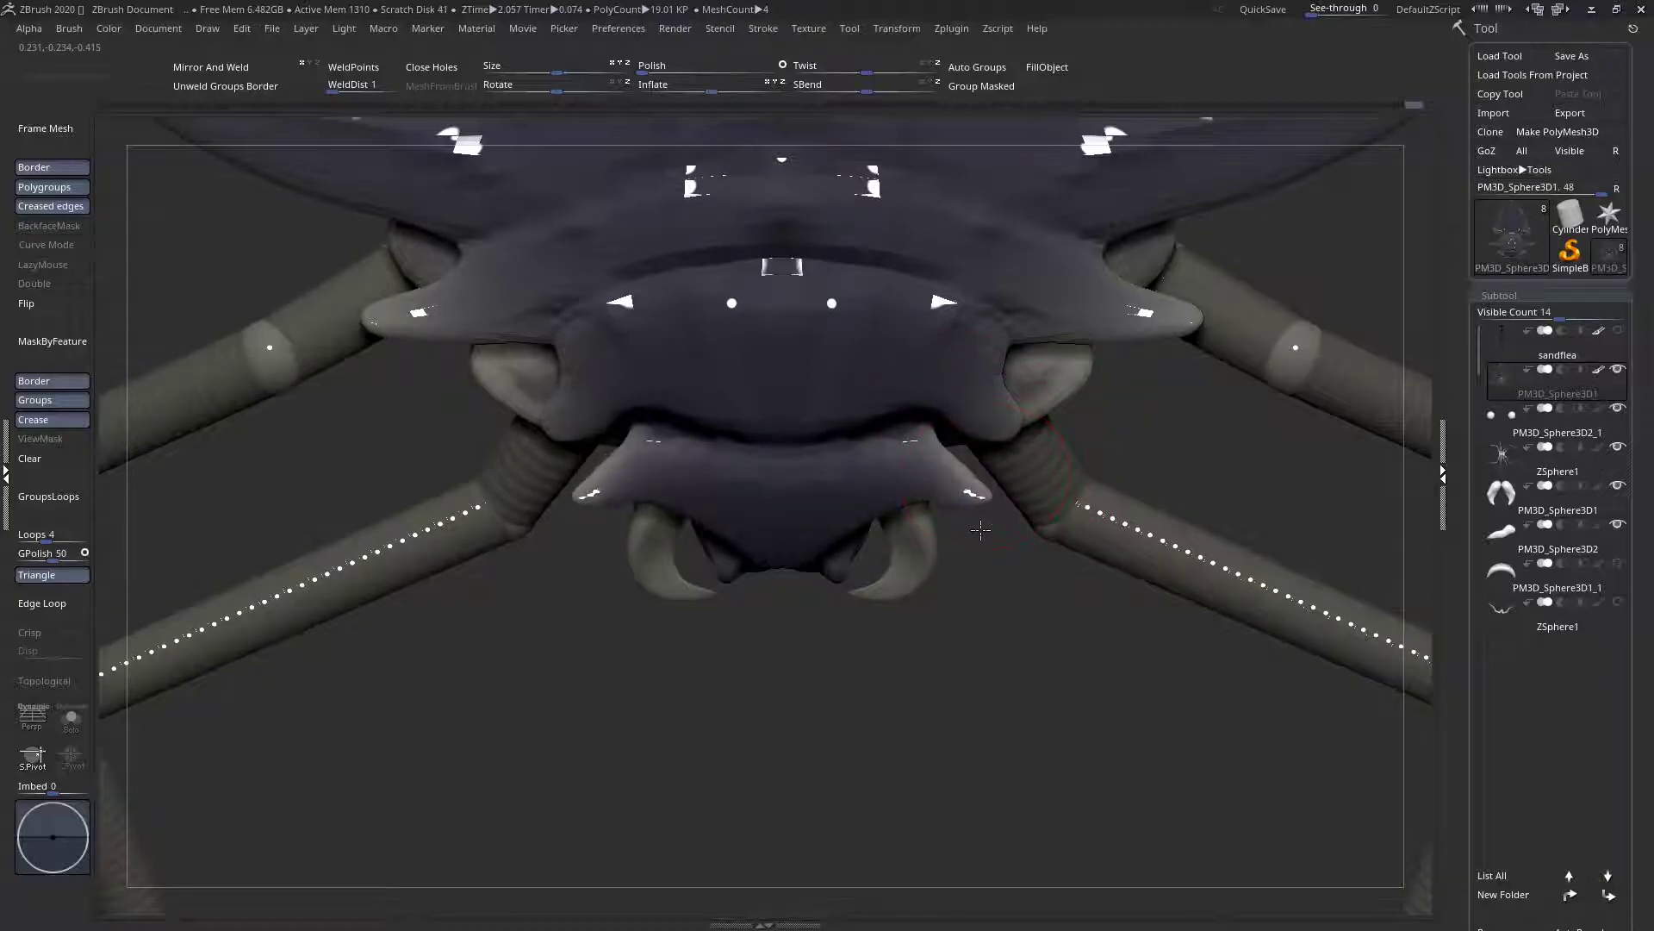
{"action": "right_click", "coordinate": [1004, 422]}
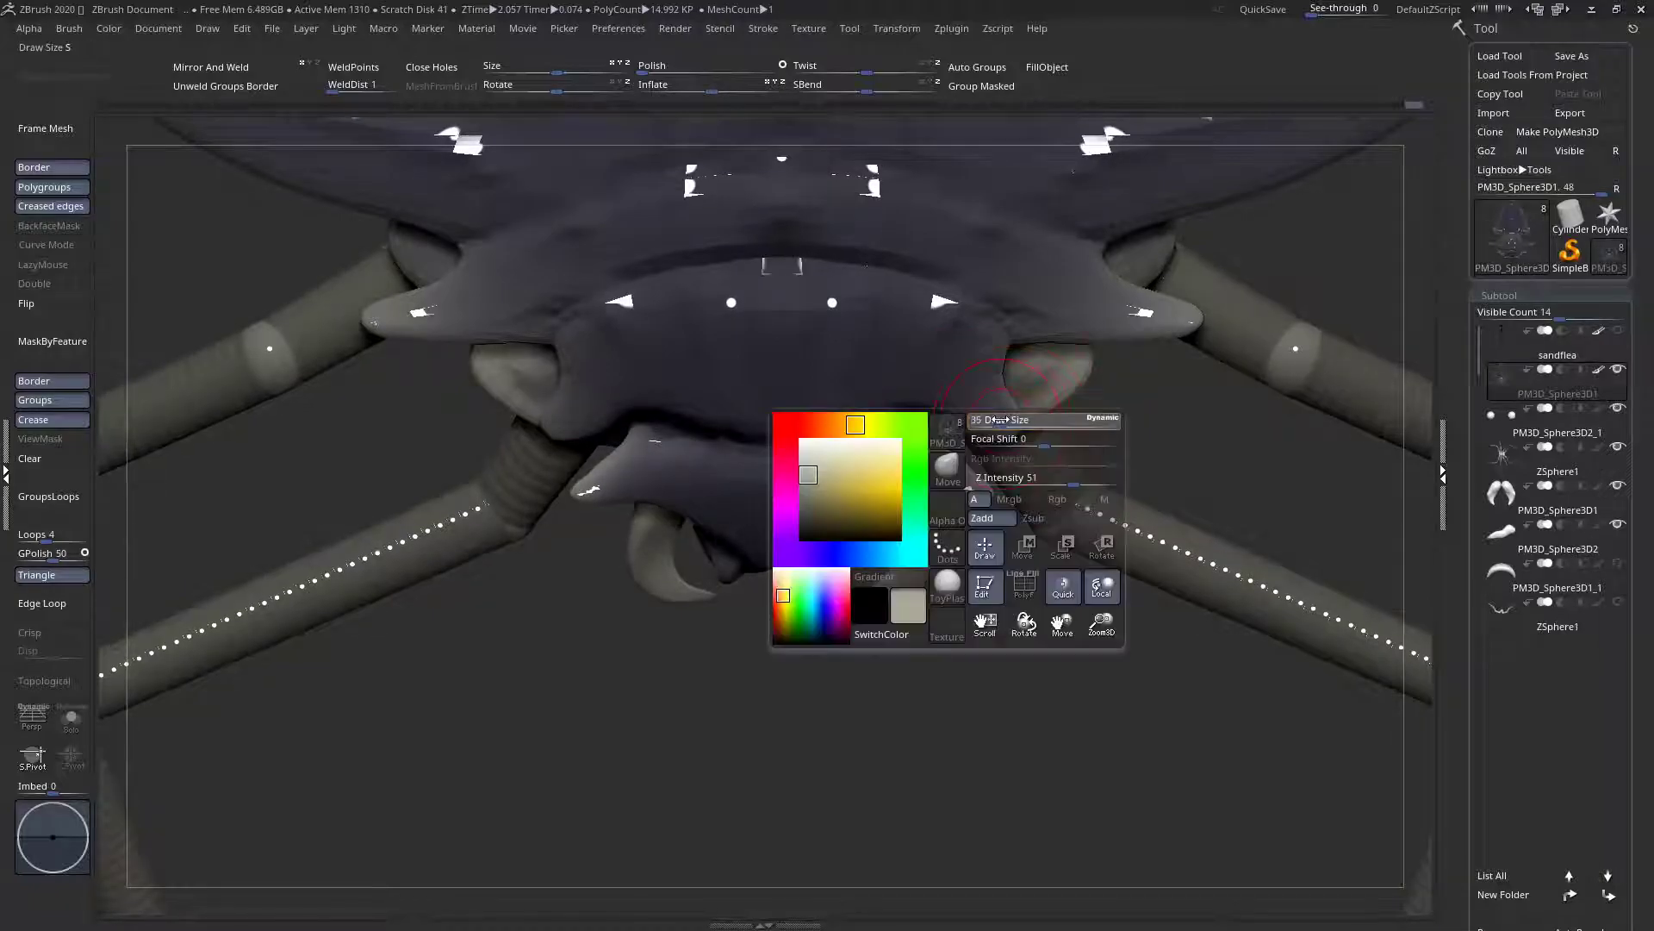
{"action": "mouse_move", "coordinate": [1014, 426]}
{"action": "left_mouse_down"}
{"action": "mouse_move", "coordinate": [1138, 521]}
{"action": "mouse_move", "coordinate": [1150, 504]}
{"action": "left_mouse_up"}
{"action": "left_click_drag", "start_coordinate": [1267, 577], "coordinate": [1276, 595]}
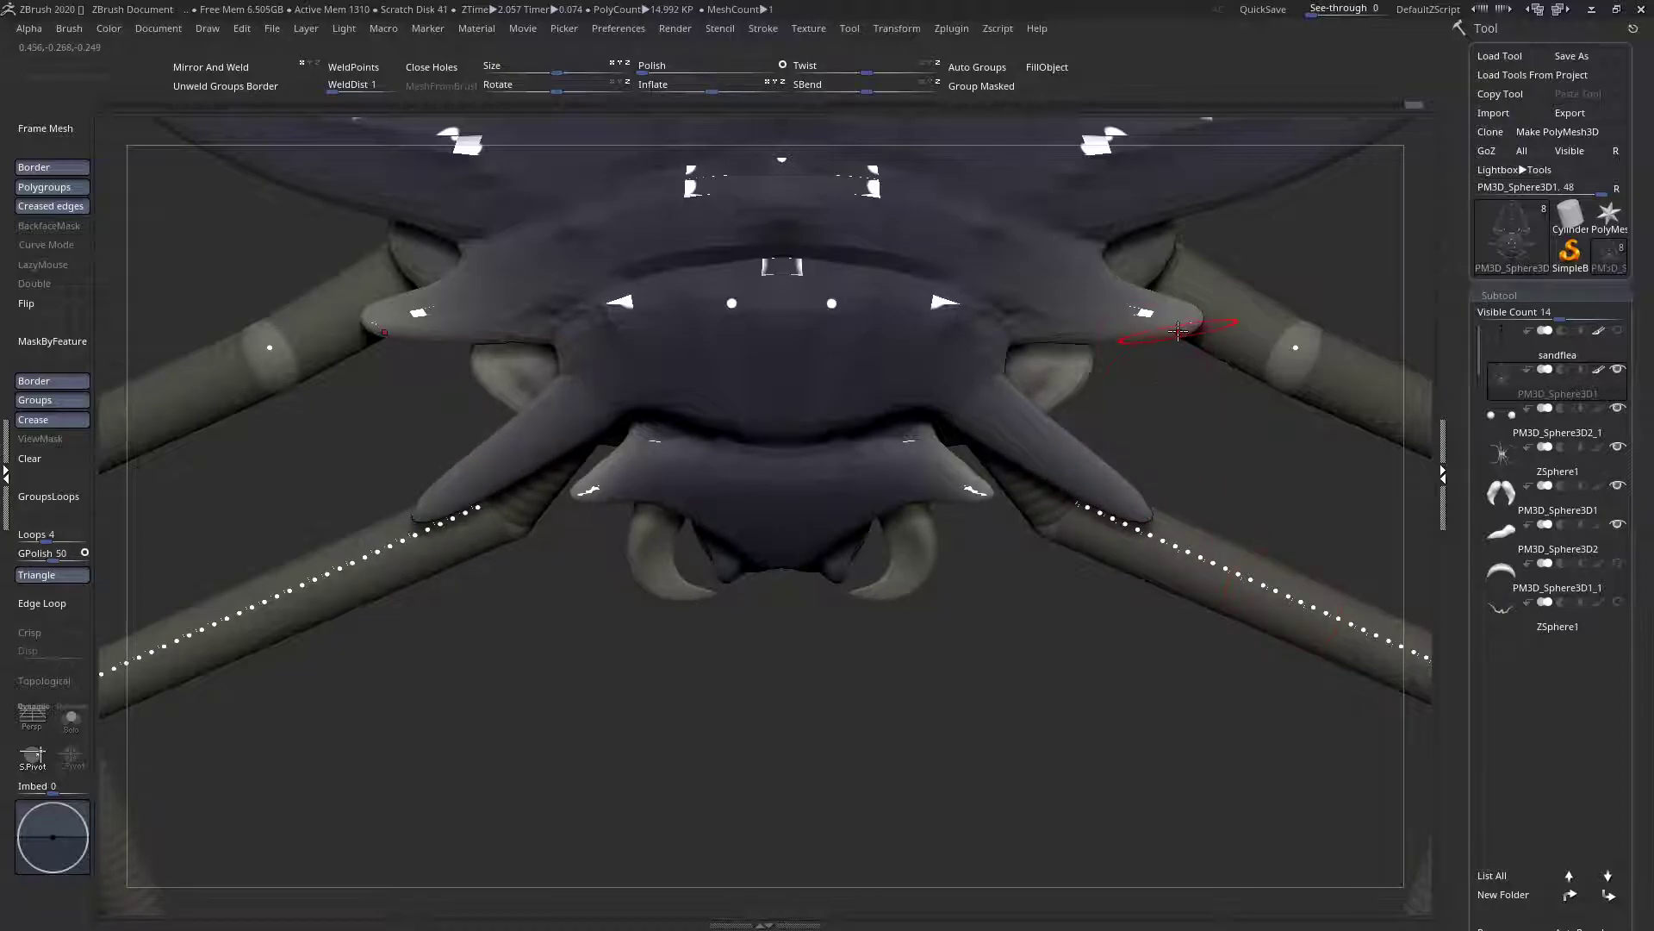
Lengthen the second pair of side spikes outward and forward over the legs
{"action": "right_click_drag", "start_coordinate": [1164, 334], "coordinate": [1077, 411], "text": "alt"}
{"action": "right_click", "coordinate": [1062, 408]}
{"action": "left_click", "coordinate": [1071, 401]}
{"action": "left_click_drag", "start_coordinate": [1114, 396], "coordinate": [1364, 583]}
{"action": "left_click_drag", "start_coordinate": [1185, 461], "coordinate": [1223, 476], "text": "shift"}
Extend the thorax's largest side spikes farther outward with a larger Move brush
{"action": "mouse_move", "coordinate": [1137, 462]}
{"action": "right_mouse_down", "text": "alt"}
{"action": "mouse_move", "coordinate": [1051, 571]}
{"action": "mouse_move", "coordinate": [1069, 431]}
{"action": "mouse_move", "coordinate": [1055, 461]}
{"action": "right_mouse_up", "text": "alt"}
{"action": "right_click", "coordinate": [1044, 405]}
{"action": "left_click", "coordinate": [1043, 402]}
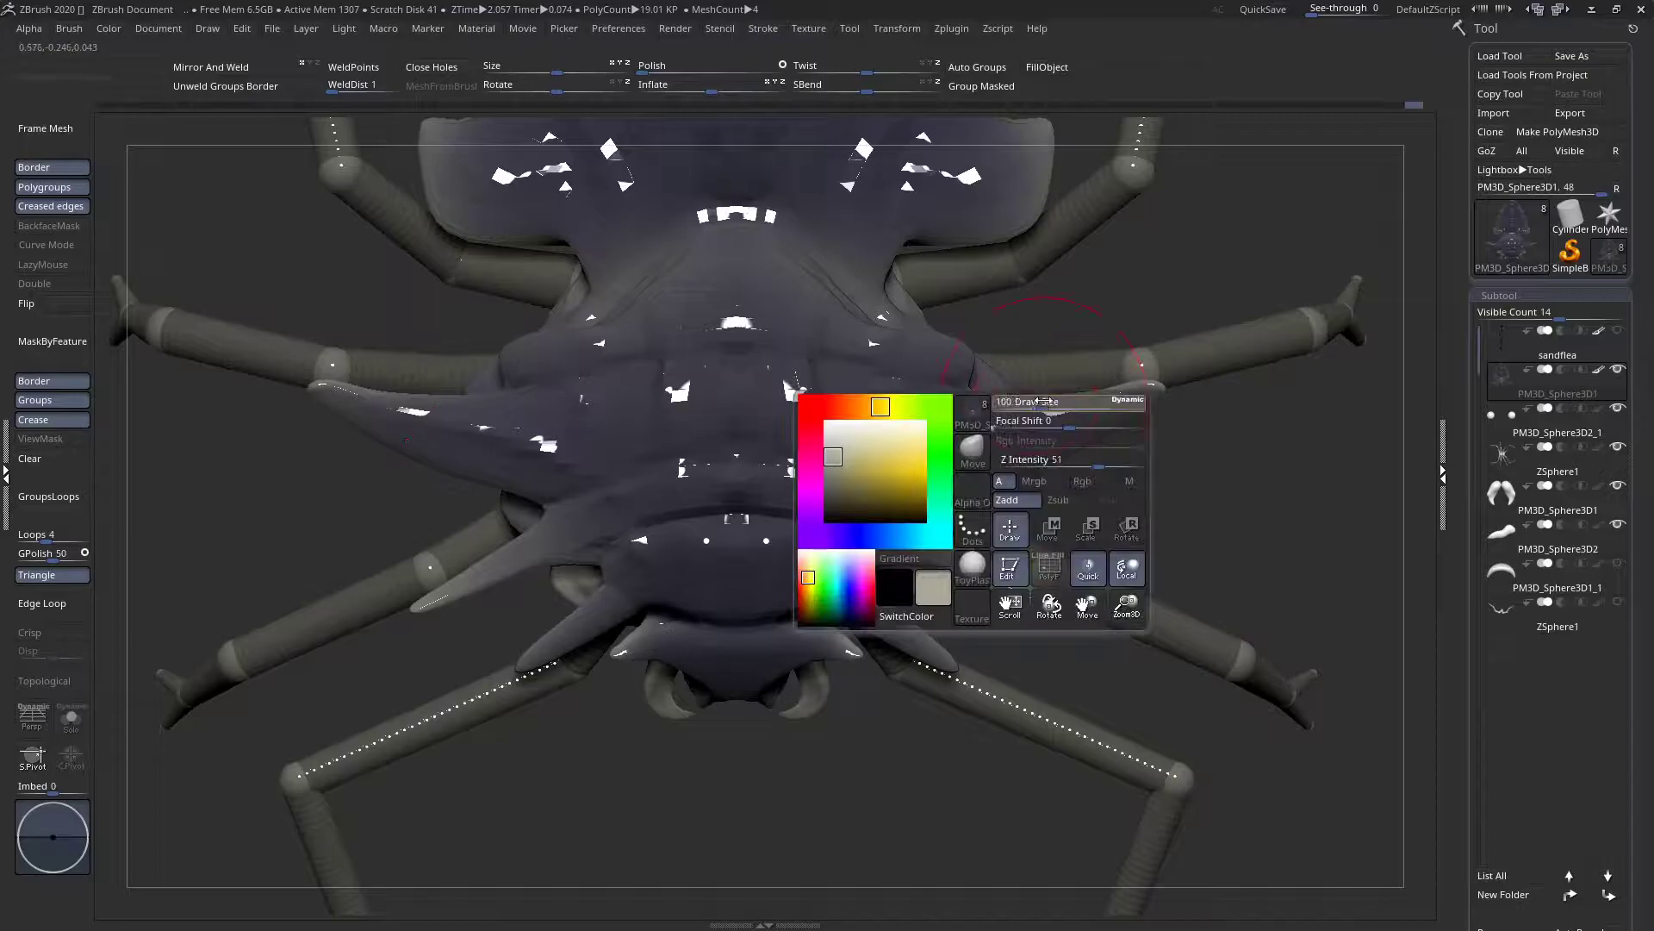
{"action": "mouse_move", "coordinate": [1160, 388]}
{"action": "left_mouse_down"}
{"action": "mouse_move", "coordinate": [1267, 385]}
{"action": "mouse_move", "coordinate": [1279, 340]}
{"action": "left_mouse_up"}
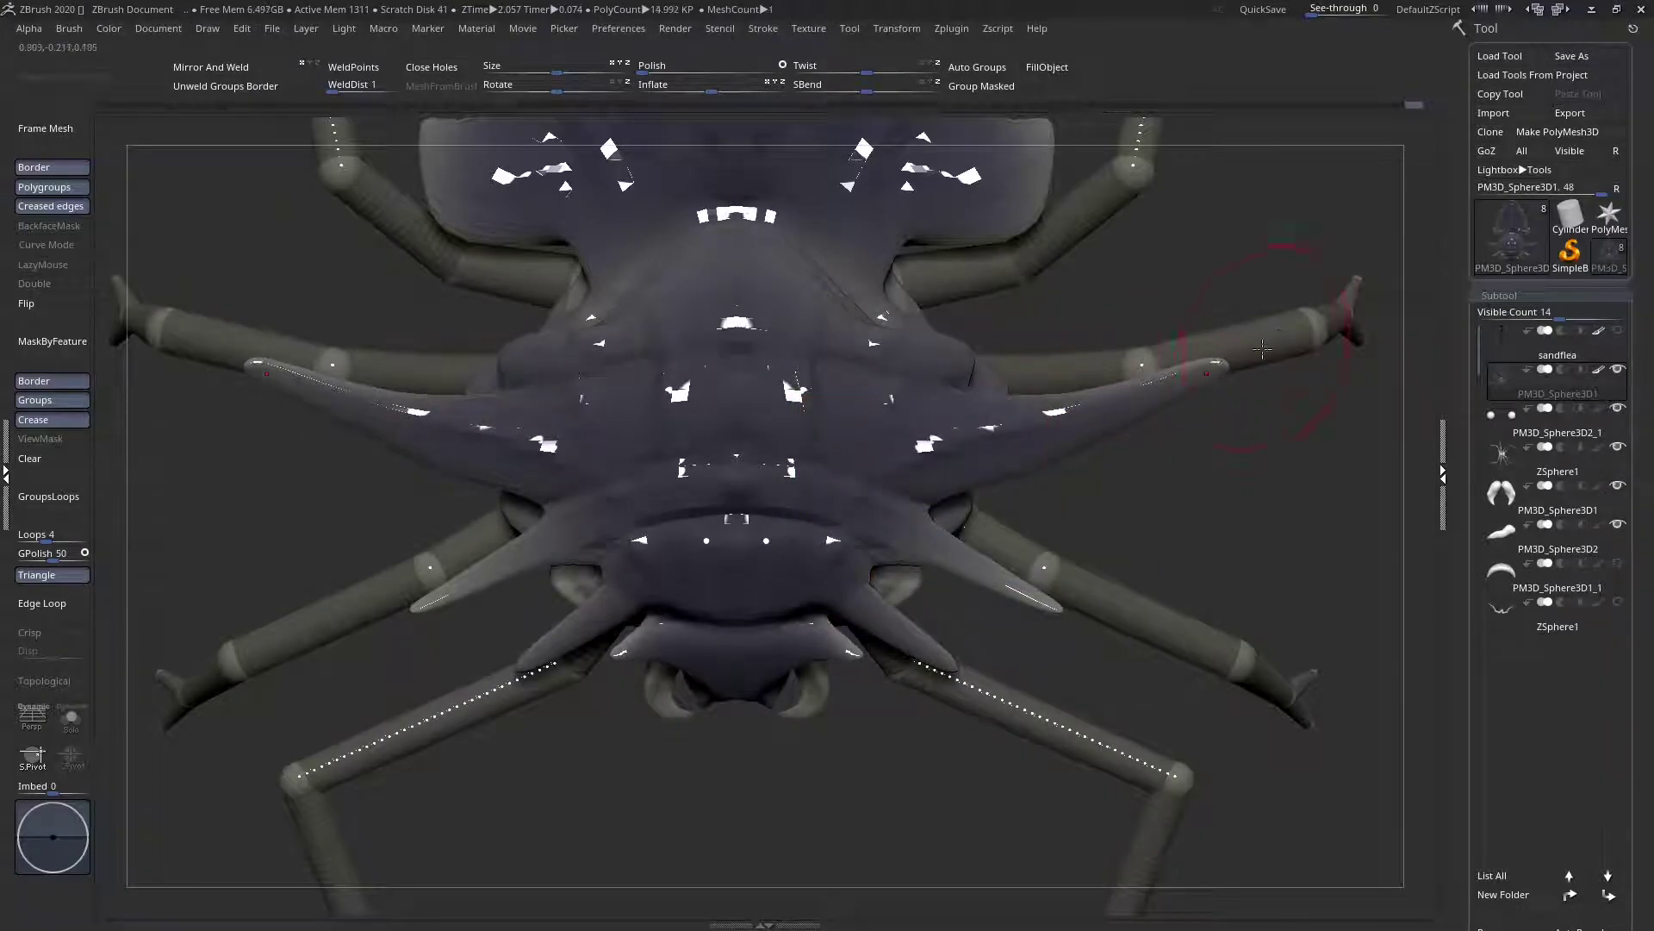
Curve the tips of the thorax's largest side spikes upward in the front view
{"action": "mouse_move", "coordinate": [1197, 372]}
{"action": "right_mouse_down"}
{"action": "mouse_move", "coordinate": [1185, 396]}
{"action": "mouse_move", "coordinate": [1173, 376]}
{"action": "right_mouse_up"}
{"action": "key", "text": "space"}
{"action": "left_click_drag", "start_coordinate": [1175, 393], "coordinate": [1205, 395]}
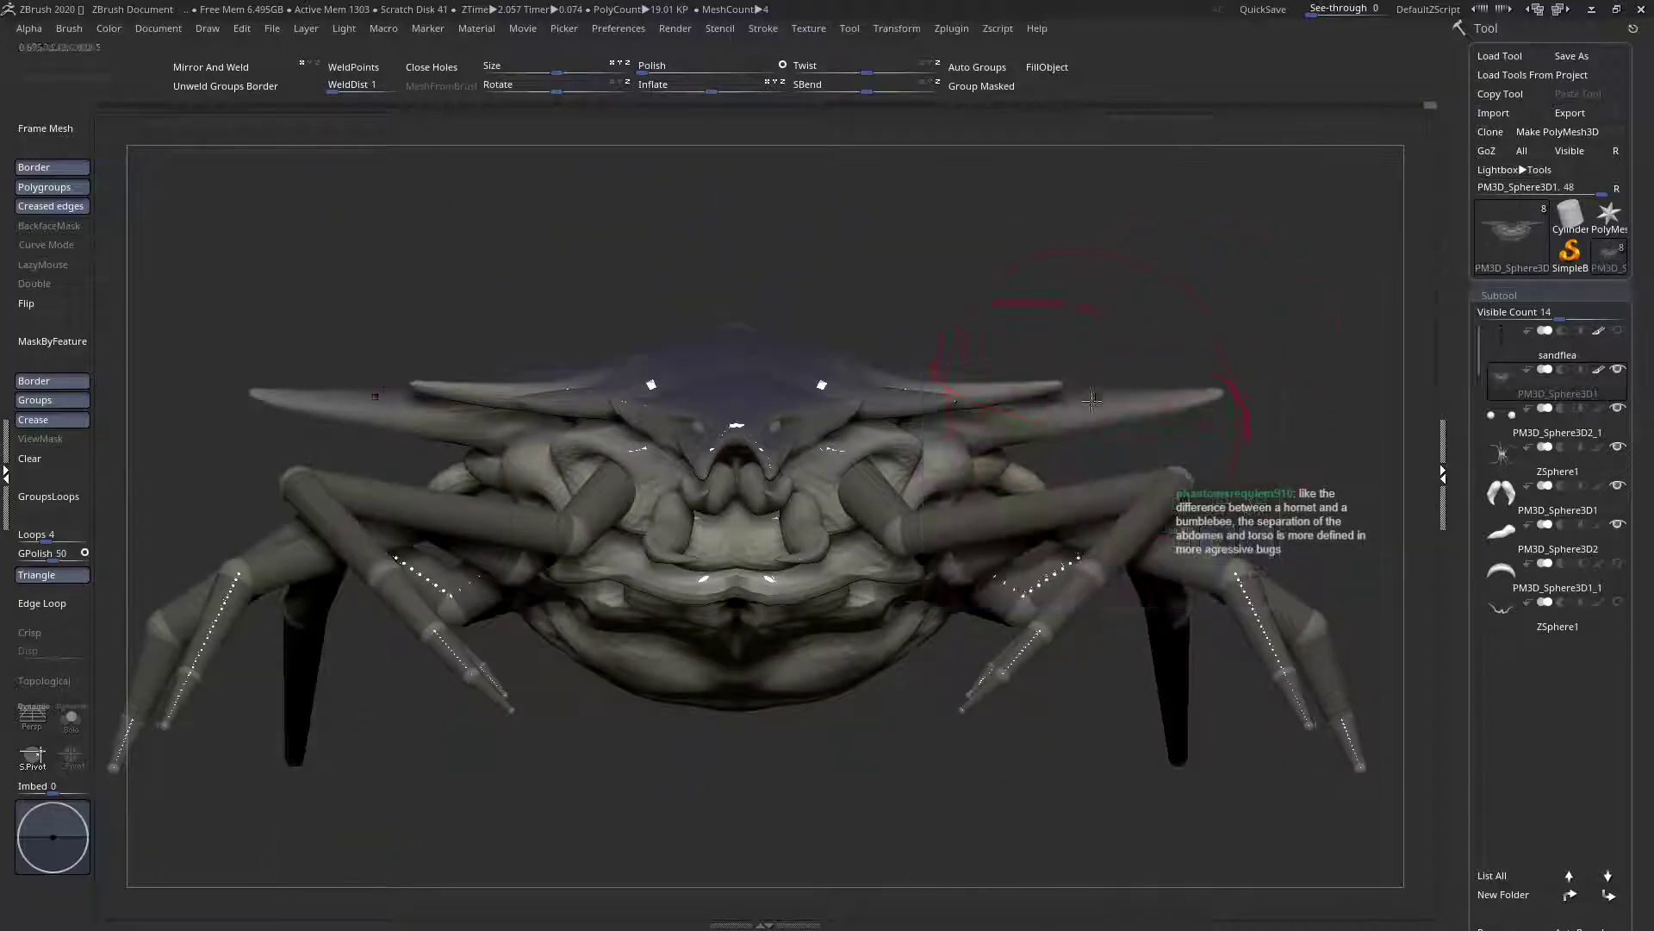
{"action": "key", "text": "space"}
{"action": "mouse_move", "coordinate": [1225, 390]}
{"action": "left_mouse_down"}
{"action": "mouse_move", "coordinate": [1215, 331]}
{"action": "mouse_move", "coordinate": [1174, 510]}
{"action": "mouse_move", "coordinate": [1058, 422]}
{"action": "mouse_move", "coordinate": [1006, 422]}
{"action": "left_mouse_up"}
{"action": "key", "text": "space"}
{"action": "right_click_drag", "start_coordinate": [1025, 432], "coordinate": [1073, 443]}
{"action": "left_click_drag", "start_coordinate": [1064, 418], "coordinate": [1061, 443]}
{"action": "right_click_drag", "start_coordinate": [1061, 443], "coordinate": [1084, 456], "text": "shift"}
{"action": "key", "text": "space"}
{"action": "mouse_move", "coordinate": [1030, 414]}
{"action": "left_mouse_down"}
{"action": "mouse_move", "coordinate": [983, 414]}
{"action": "mouse_move", "coordinate": [1062, 433]}
{"action": "left_mouse_up"}
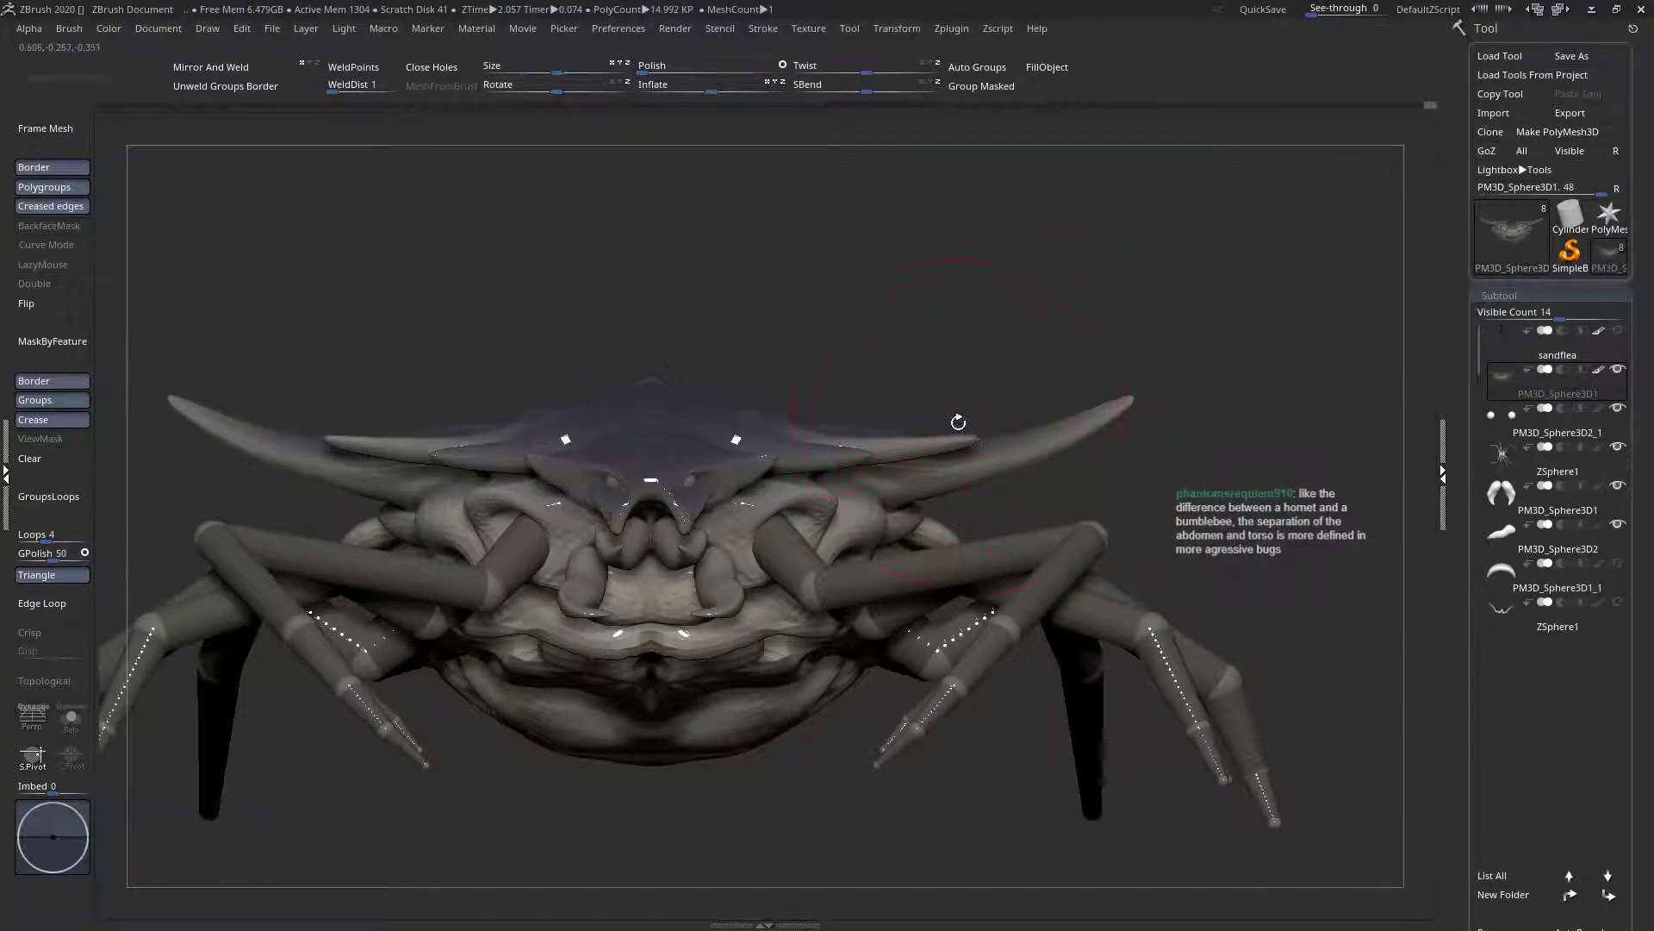
Bend the second pair of side spikes upward to follow the curve of the largest pair
{"action": "scroll", "coordinate": [961, 424], "scroll_direction": "up", "scroll_amount": 5}
{"action": "key", "text": "space"}
{"action": "mouse_move", "coordinate": [969, 442]}
{"action": "left_mouse_down"}
{"action": "mouse_move", "coordinate": [984, 440]}
{"action": "mouse_move", "coordinate": [985, 364]}
{"action": "left_mouse_up"}
{"action": "key", "text": "space"}
{"action": "left_click_drag", "start_coordinate": [905, 413], "coordinate": [907, 441]}
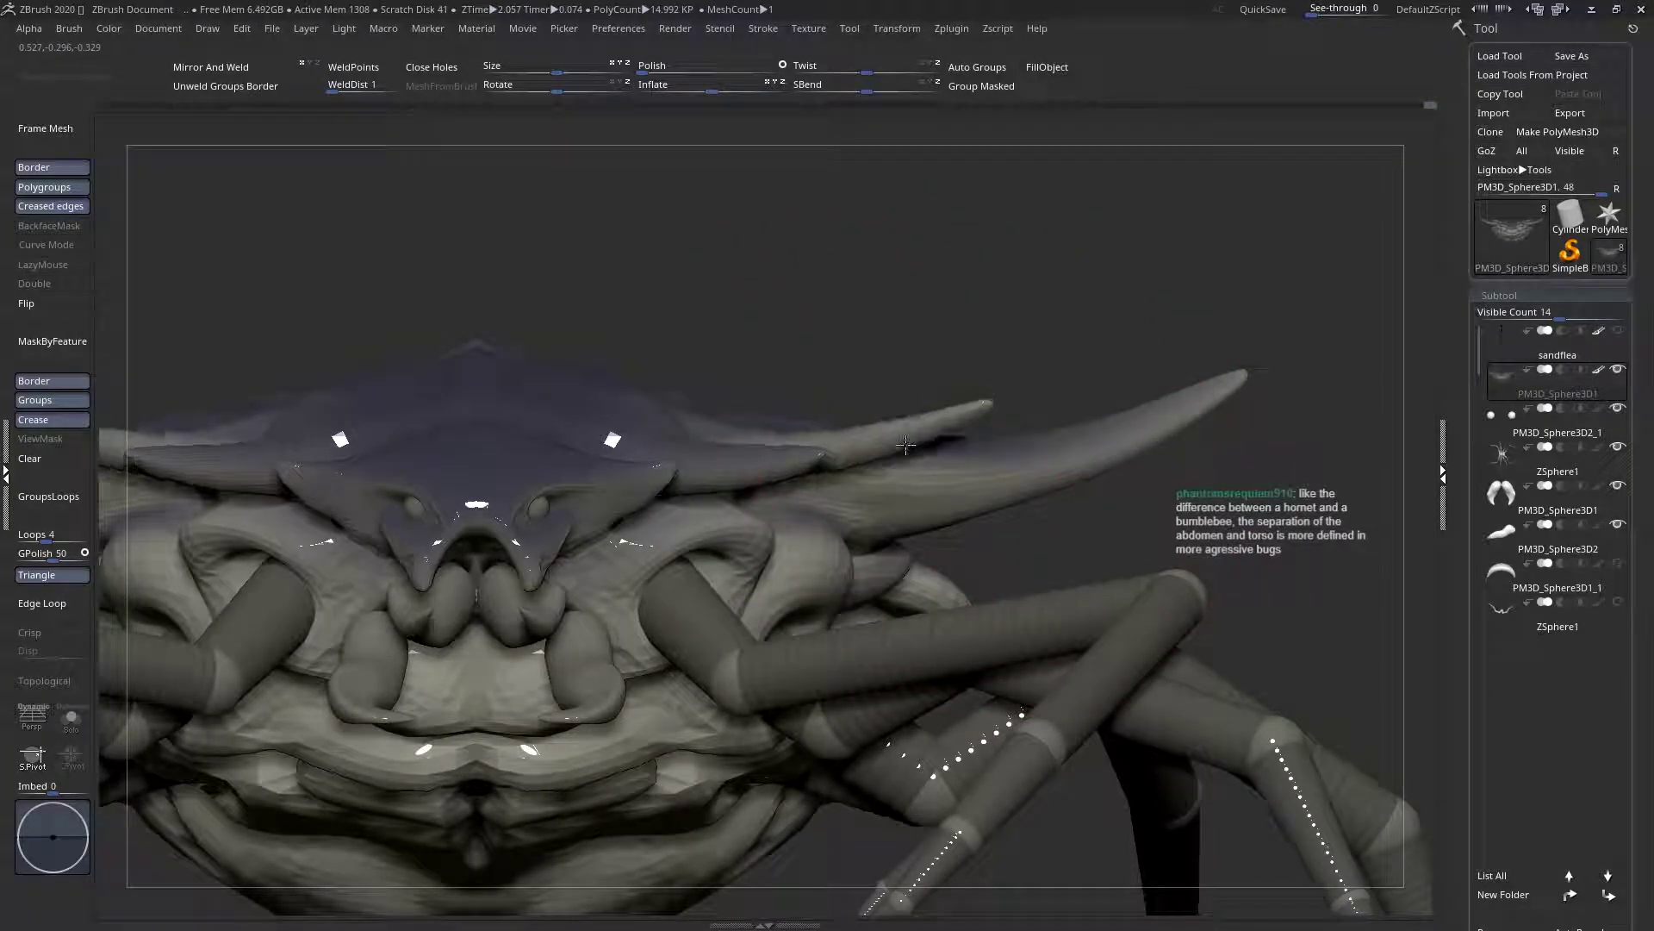
Raise the tips of the frontmost pair of side spikes in the front view
{"action": "key", "text": "f"}
{"action": "left_click_drag", "start_coordinate": [705, 370], "coordinate": [758, 448], "text": "alt"}
{"action": "key", "text": "space"}
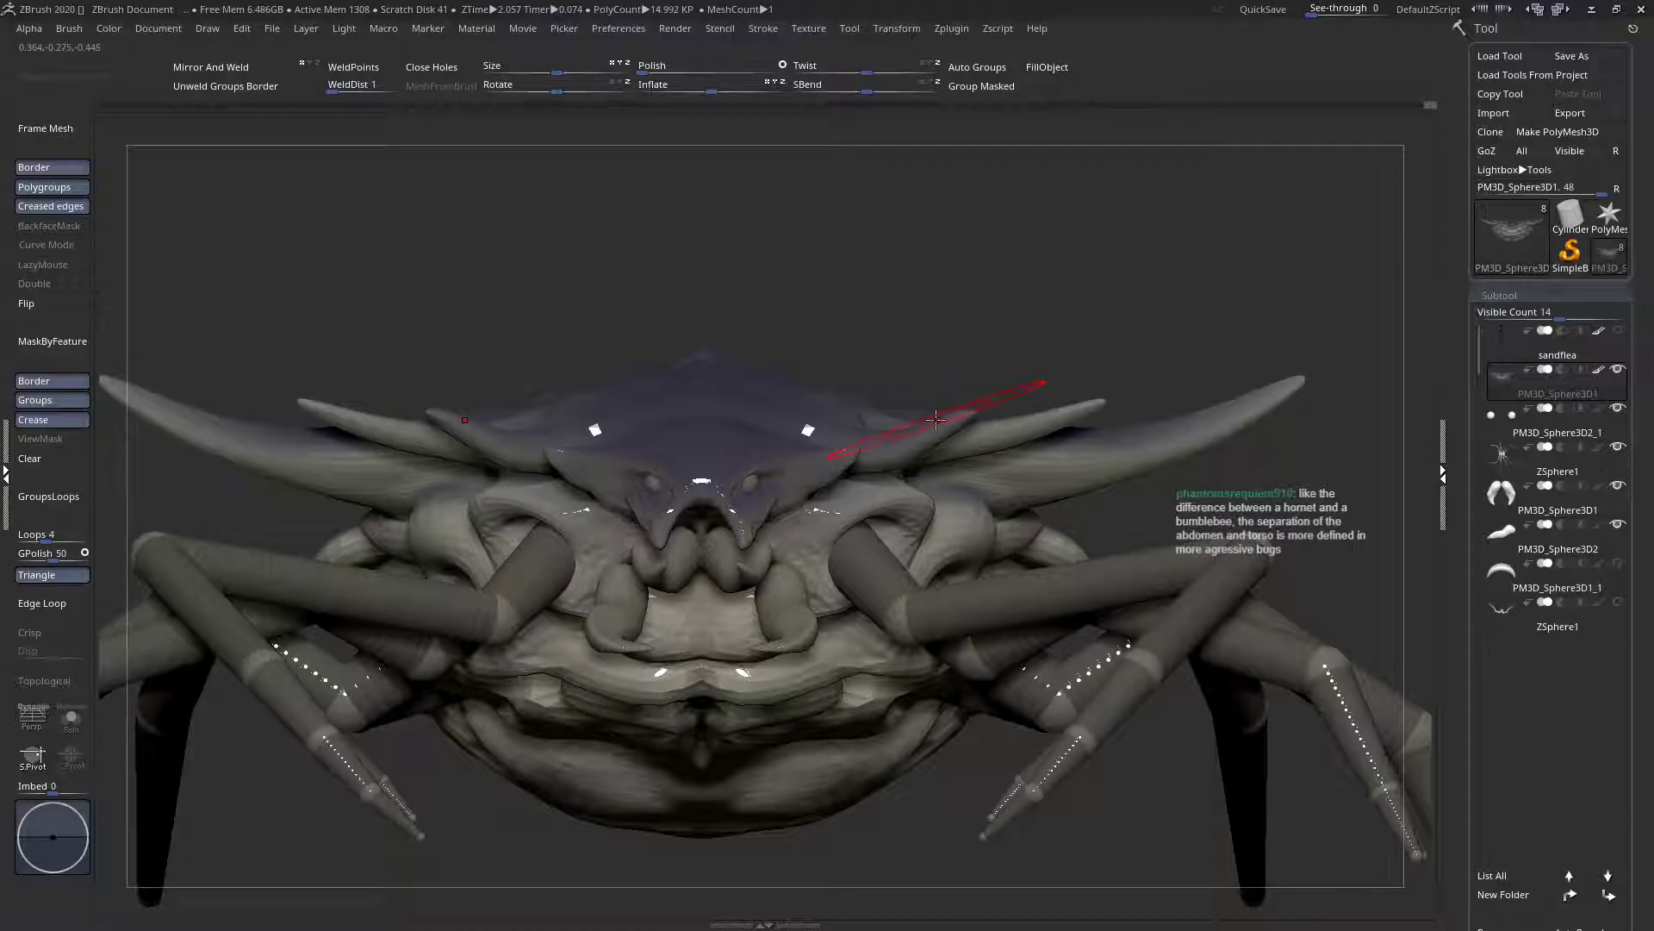
{"action": "left_click_drag", "start_coordinate": [935, 440], "coordinate": [939, 450]}
Adjust the thickness and base shape of the frontmost side spikes from above with a resized Move brush
{"action": "right_click_drag", "start_coordinate": [934, 447], "coordinate": [929, 585]}
{"action": "right_click_drag", "start_coordinate": [938, 413], "coordinate": [966, 459], "text": "ctrl"}
{"action": "key", "text": "space"}
{"action": "left_click_drag", "start_coordinate": [970, 471], "coordinate": [870, 427]}
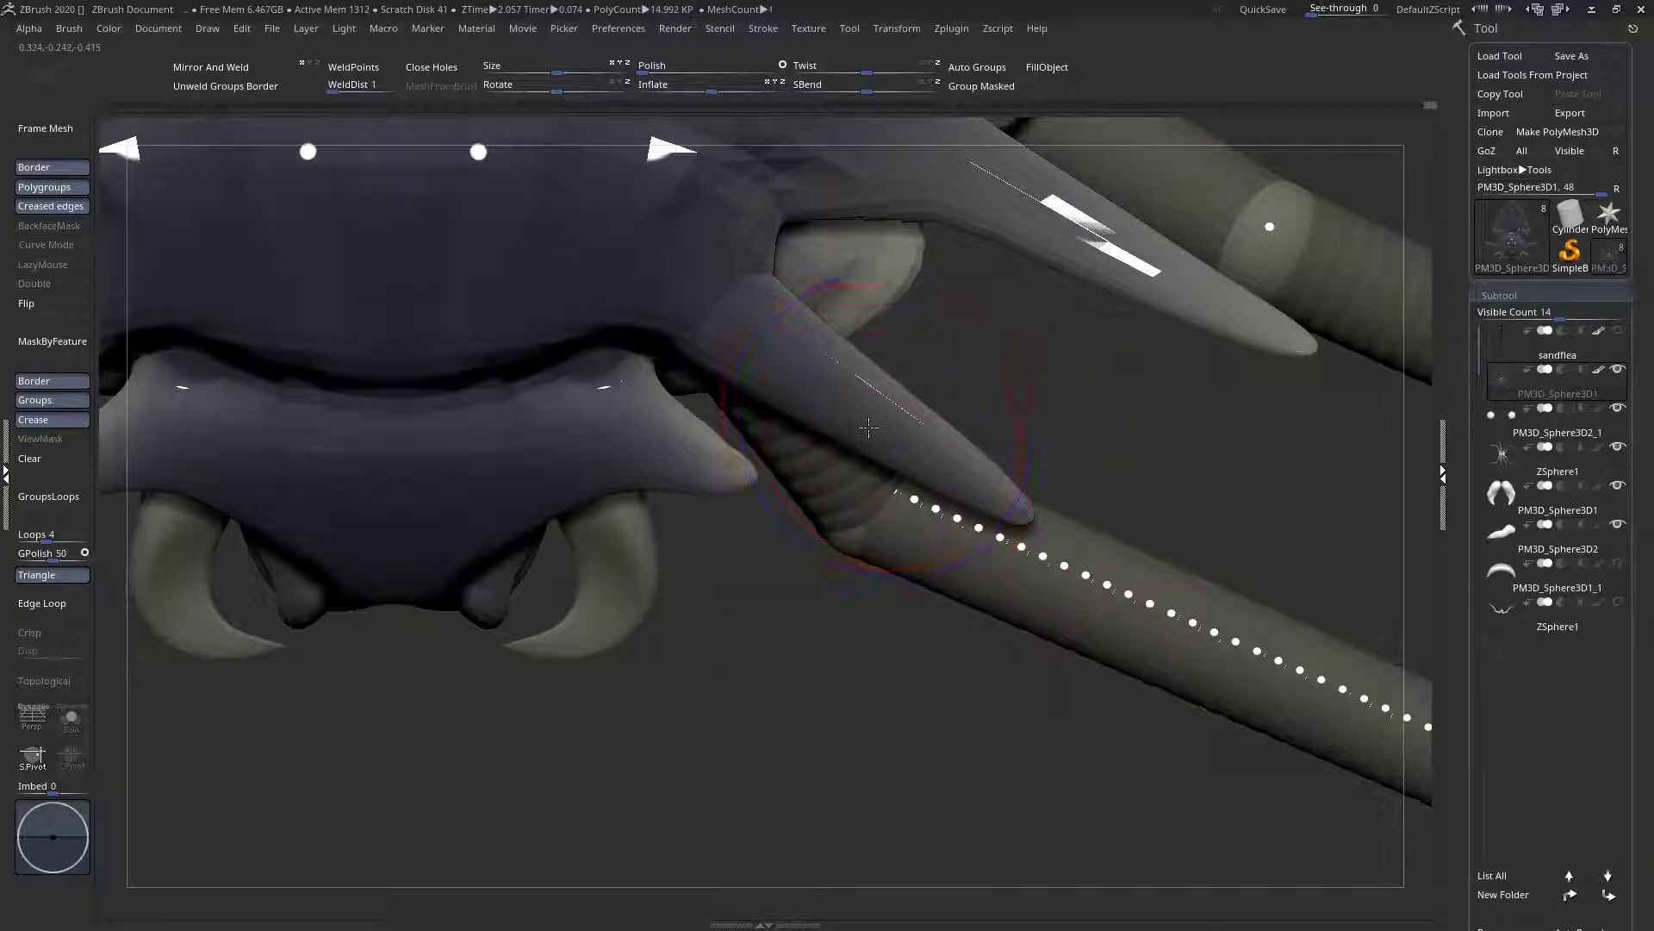
{"action": "key", "text": "space"}
{"action": "left_click_drag", "start_coordinate": [768, 342], "coordinate": [751, 341]}
{"action": "mouse_move", "coordinate": [722, 315]}
{"action": "right_mouse_down", "text": "alt"}
{"action": "mouse_move", "coordinate": [791, 438]}
{"action": "mouse_move", "coordinate": [790, 415]}
{"action": "mouse_move", "coordinate": [841, 440]}
{"action": "mouse_move", "coordinate": [849, 379]}
{"action": "mouse_move", "coordinate": [841, 403]}
{"action": "right_mouse_up", "text": "alt"}
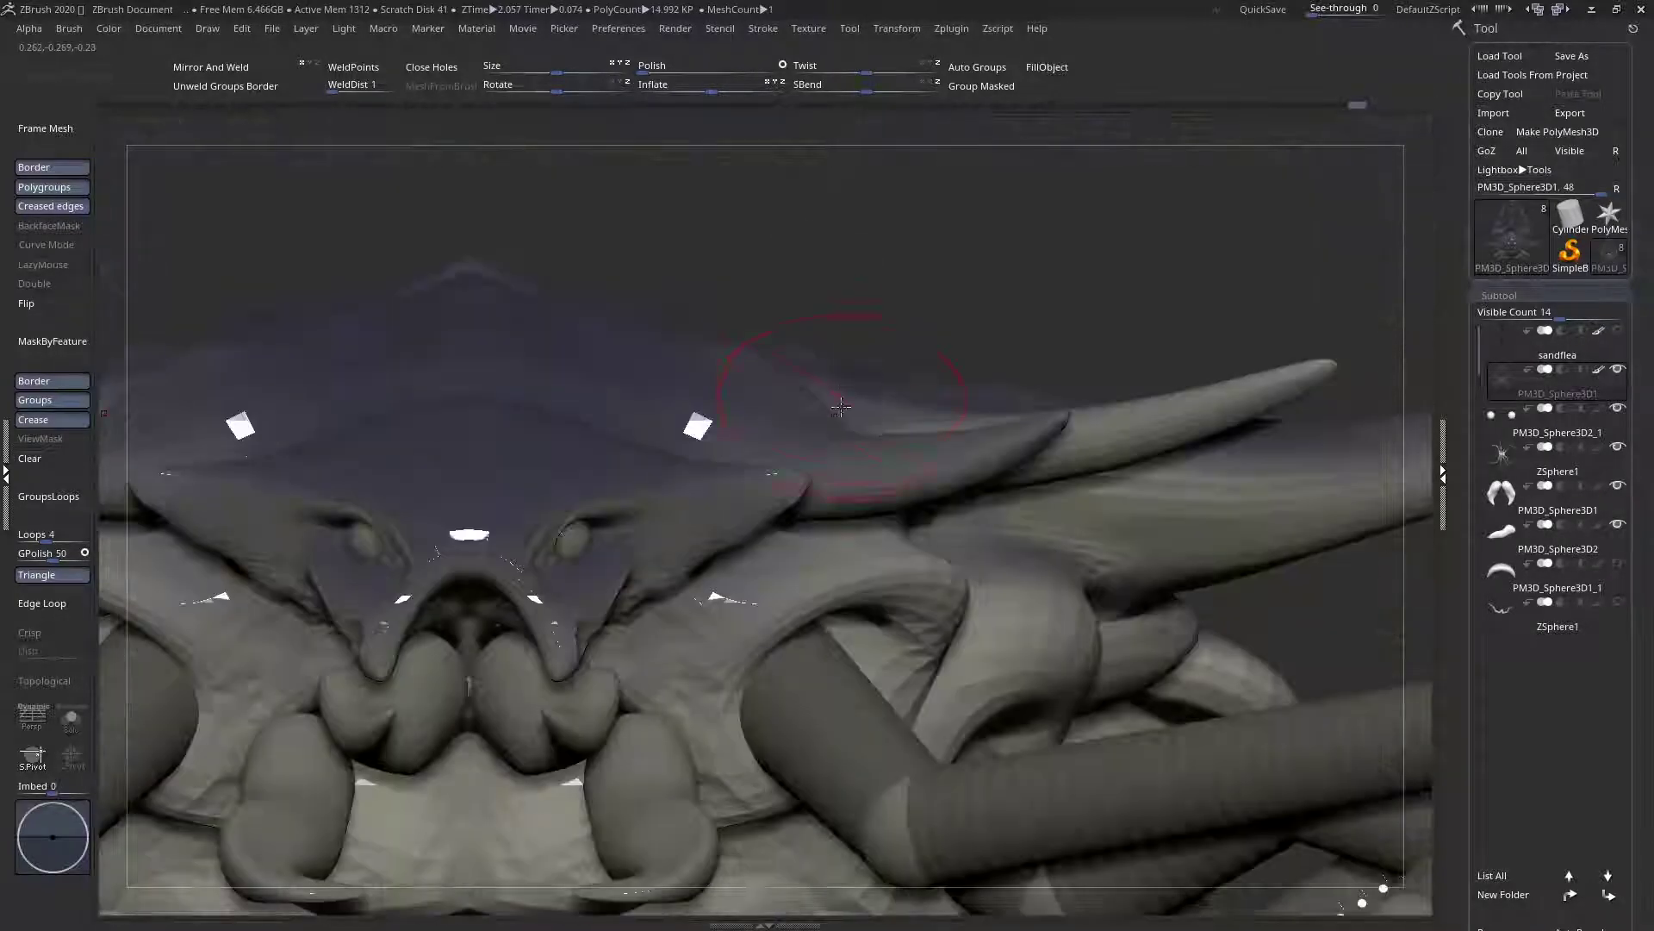
Pull a small pointed spike up from the midline at the rear edge of the head's top
{"action": "right_click_drag", "start_coordinate": [642, 319], "coordinate": [761, 446], "text": "alt"}
{"action": "right_click", "coordinate": [762, 445]}
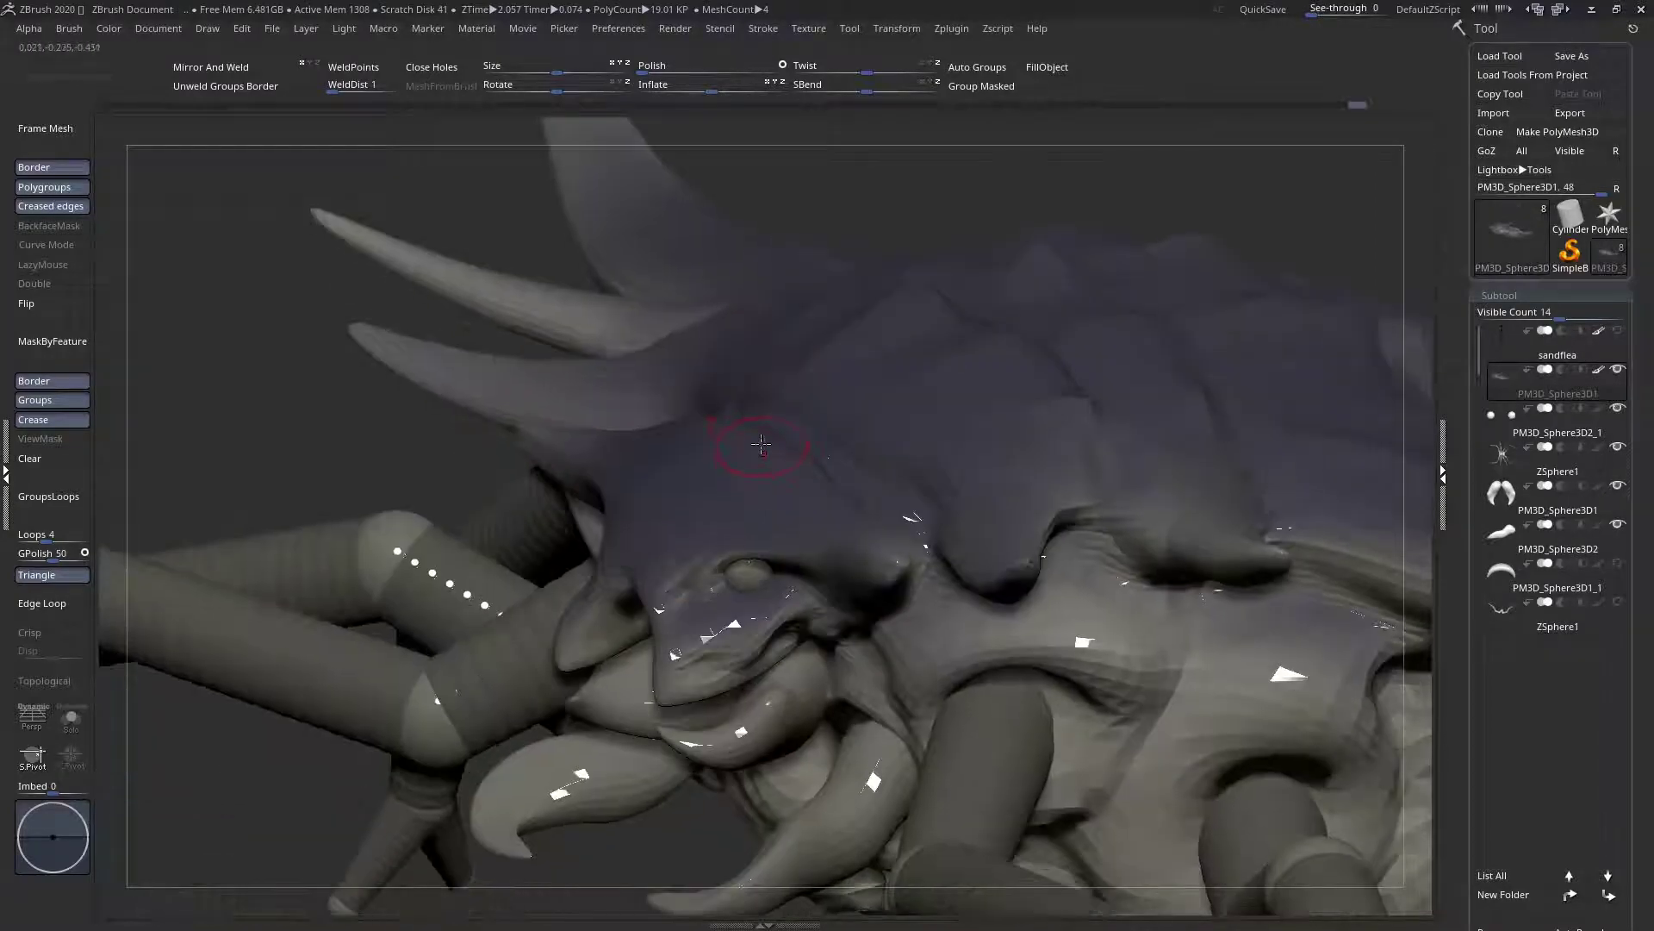
{"action": "right_click_drag", "start_coordinate": [758, 381], "coordinate": [792, 415]}
{"action": "right_click", "coordinate": [784, 458]}
{"action": "left_click_drag", "start_coordinate": [786, 458], "coordinate": [794, 457]}
{"action": "mouse_move", "coordinate": [793, 458]}
{"action": "right_mouse_down"}
{"action": "mouse_move", "coordinate": [748, 465]}
{"action": "mouse_move", "coordinate": [738, 446]}
{"action": "right_mouse_up"}
{"action": "key", "text": "s"}
{"action": "left_click_drag", "start_coordinate": [738, 446], "coordinate": [745, 444]}
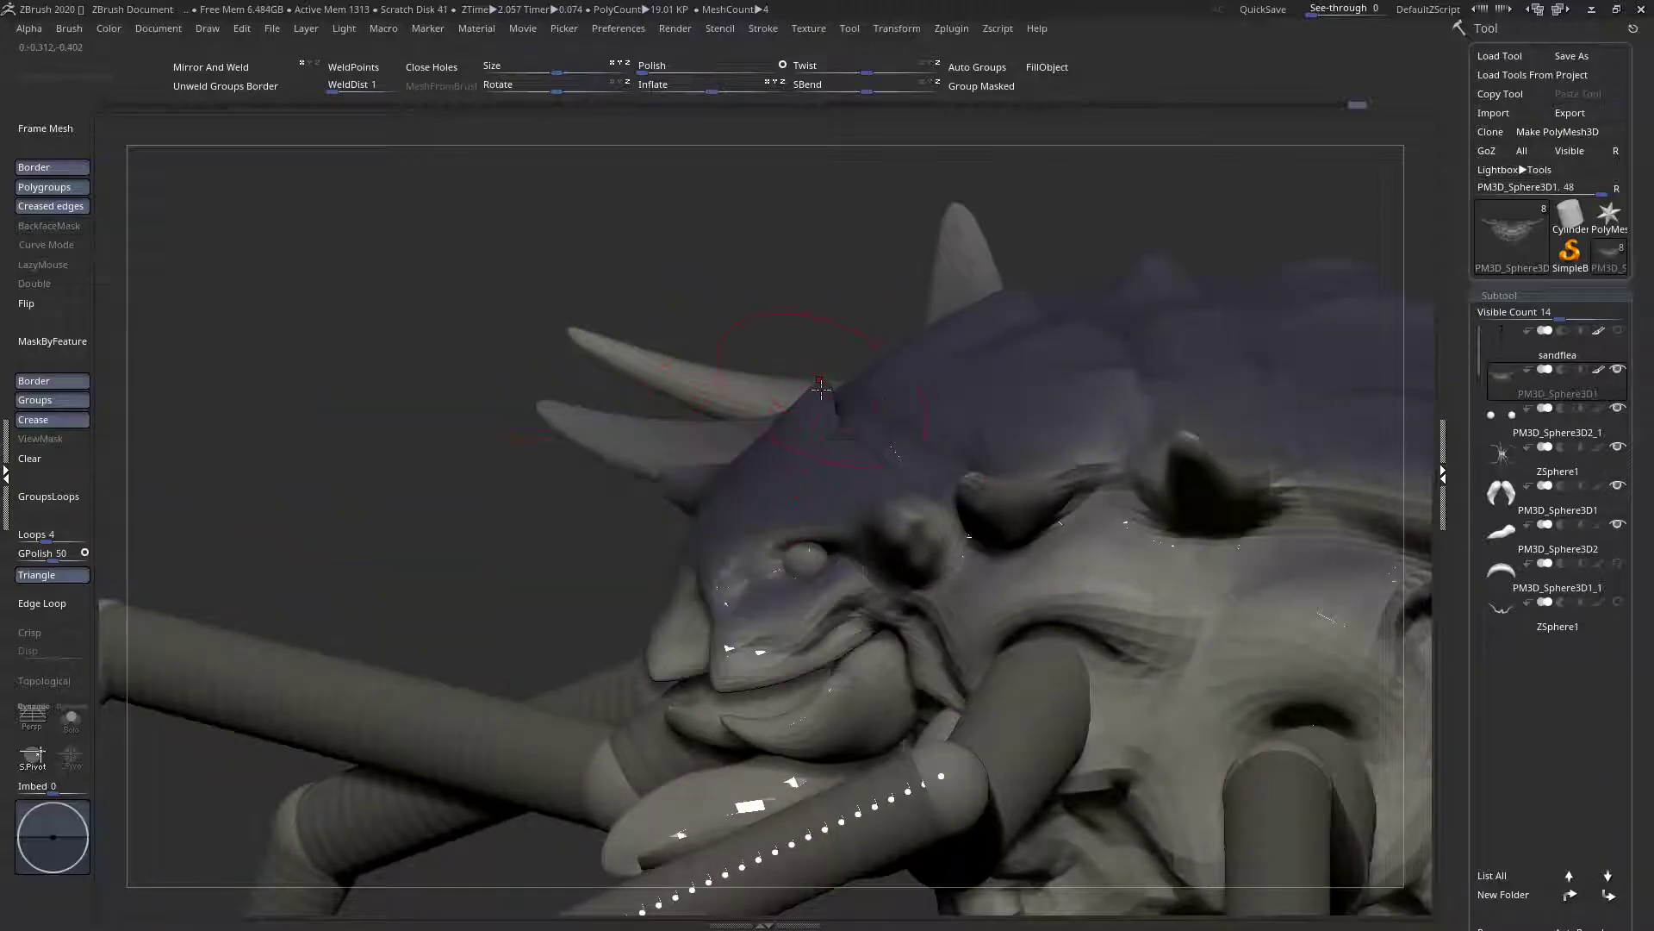
Raise further pointed spikes along the back's midline from the plates behind the head
{"action": "right_click_drag", "start_coordinate": [842, 373], "coordinate": [866, 444]}
{"action": "right_click", "coordinate": [758, 446]}
{"action": "right_click", "coordinate": [868, 456]}
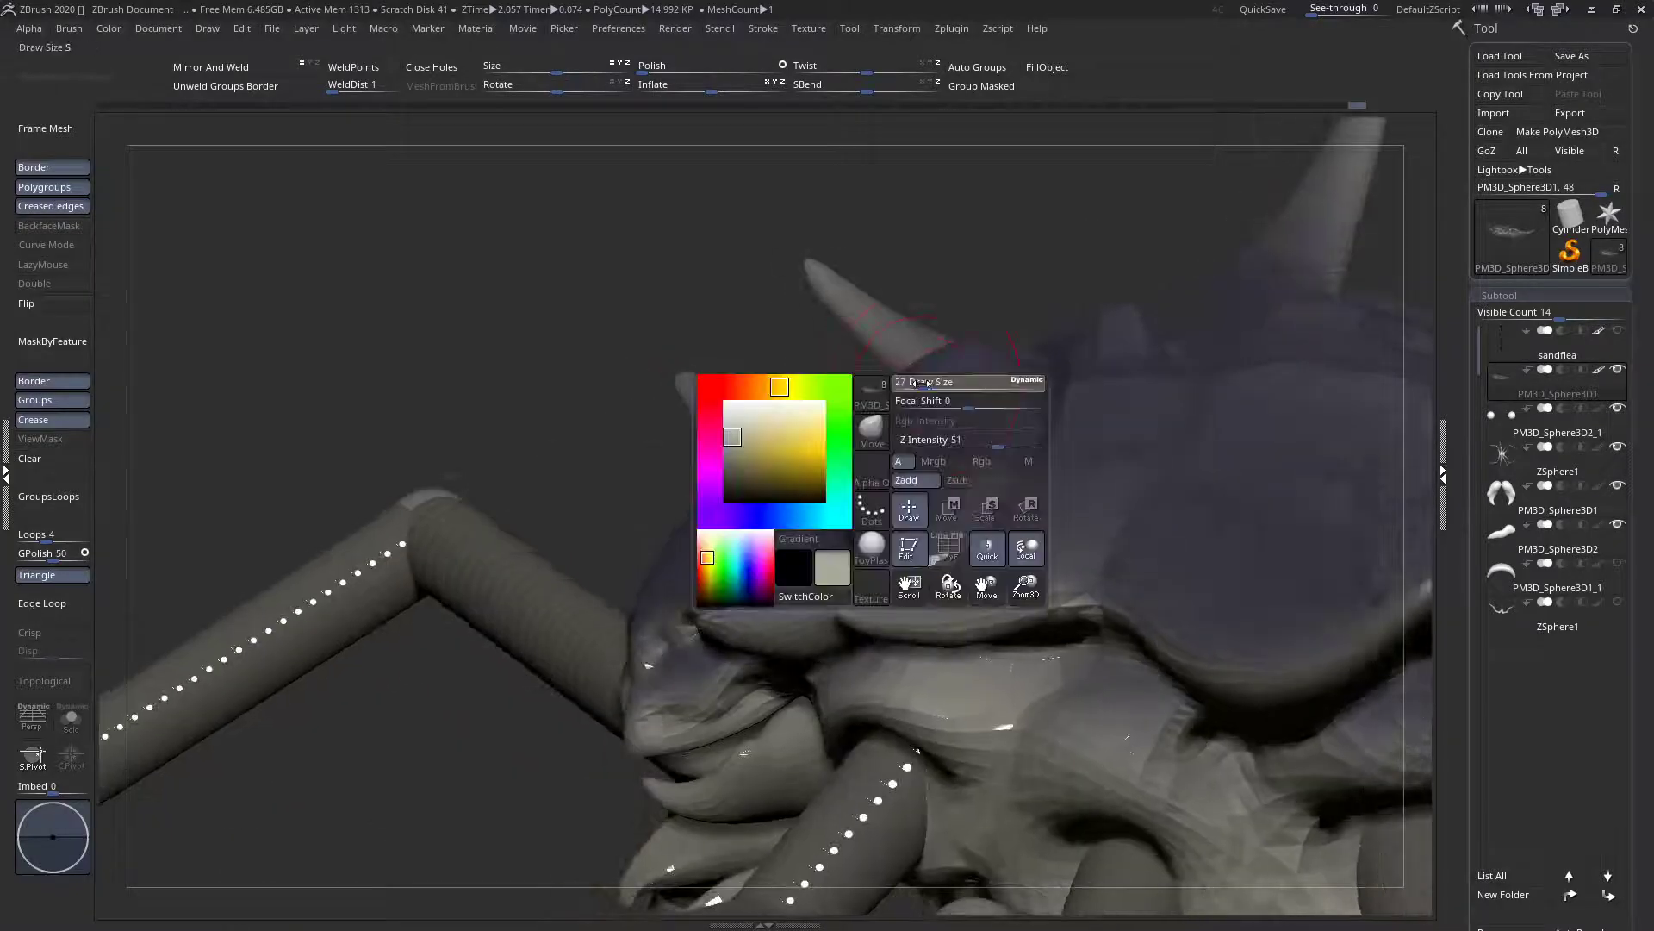
{"action": "right_click_drag", "start_coordinate": [977, 354], "coordinate": [969, 370]}
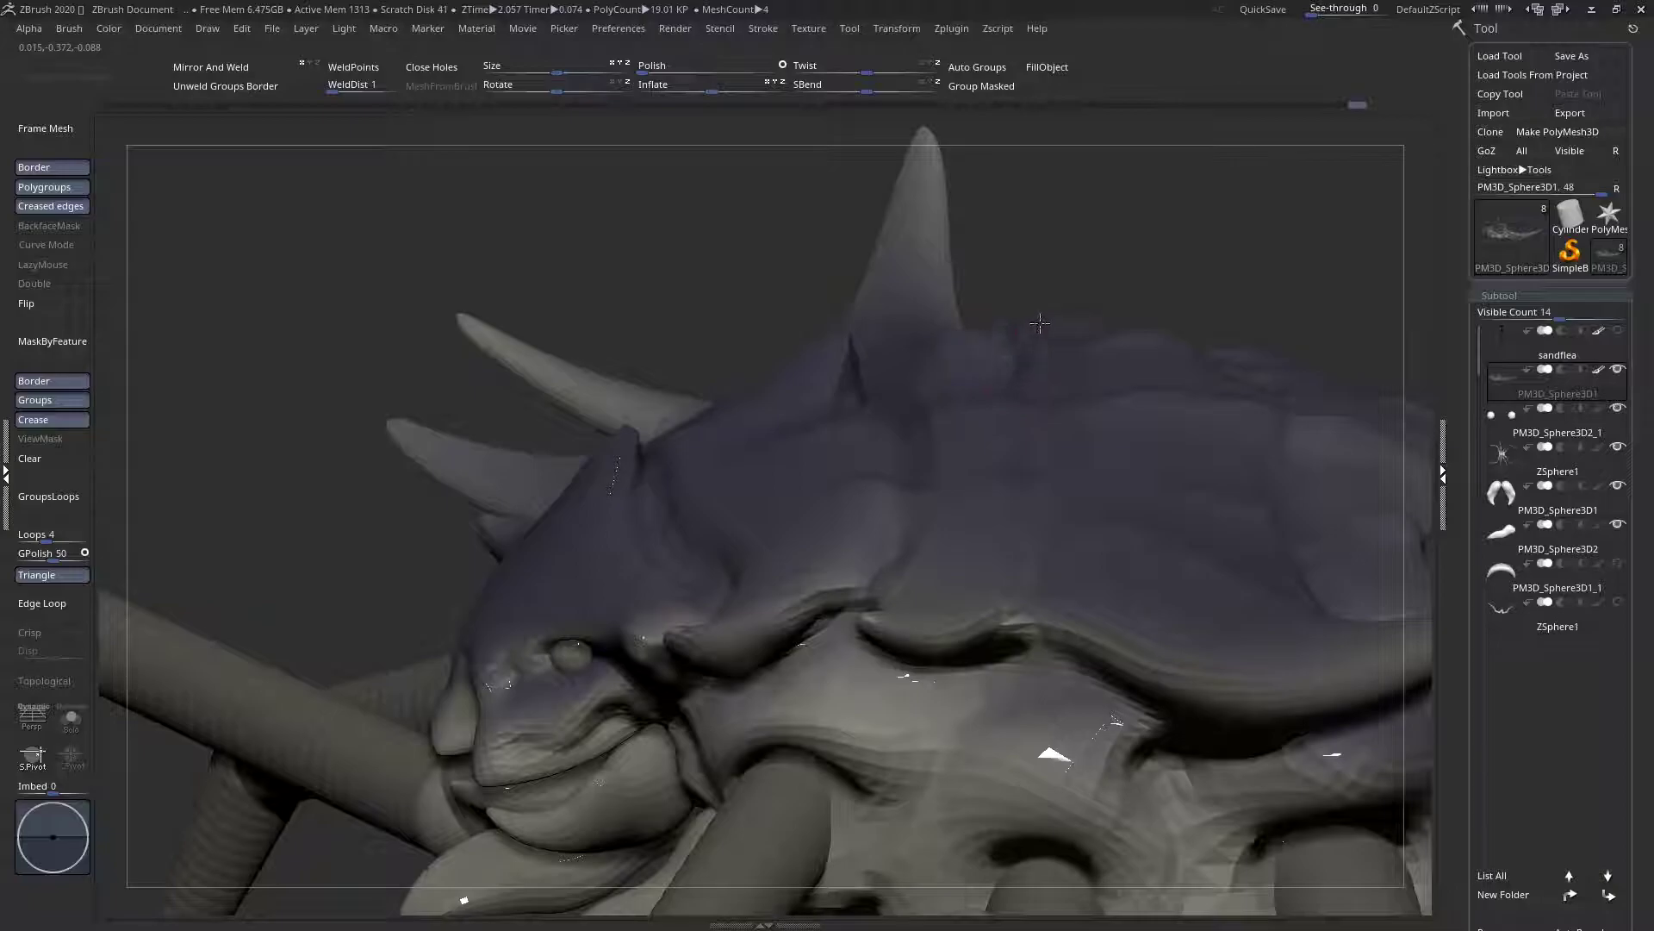
{"action": "right_click_drag", "start_coordinate": [905, 363], "coordinate": [850, 307]}
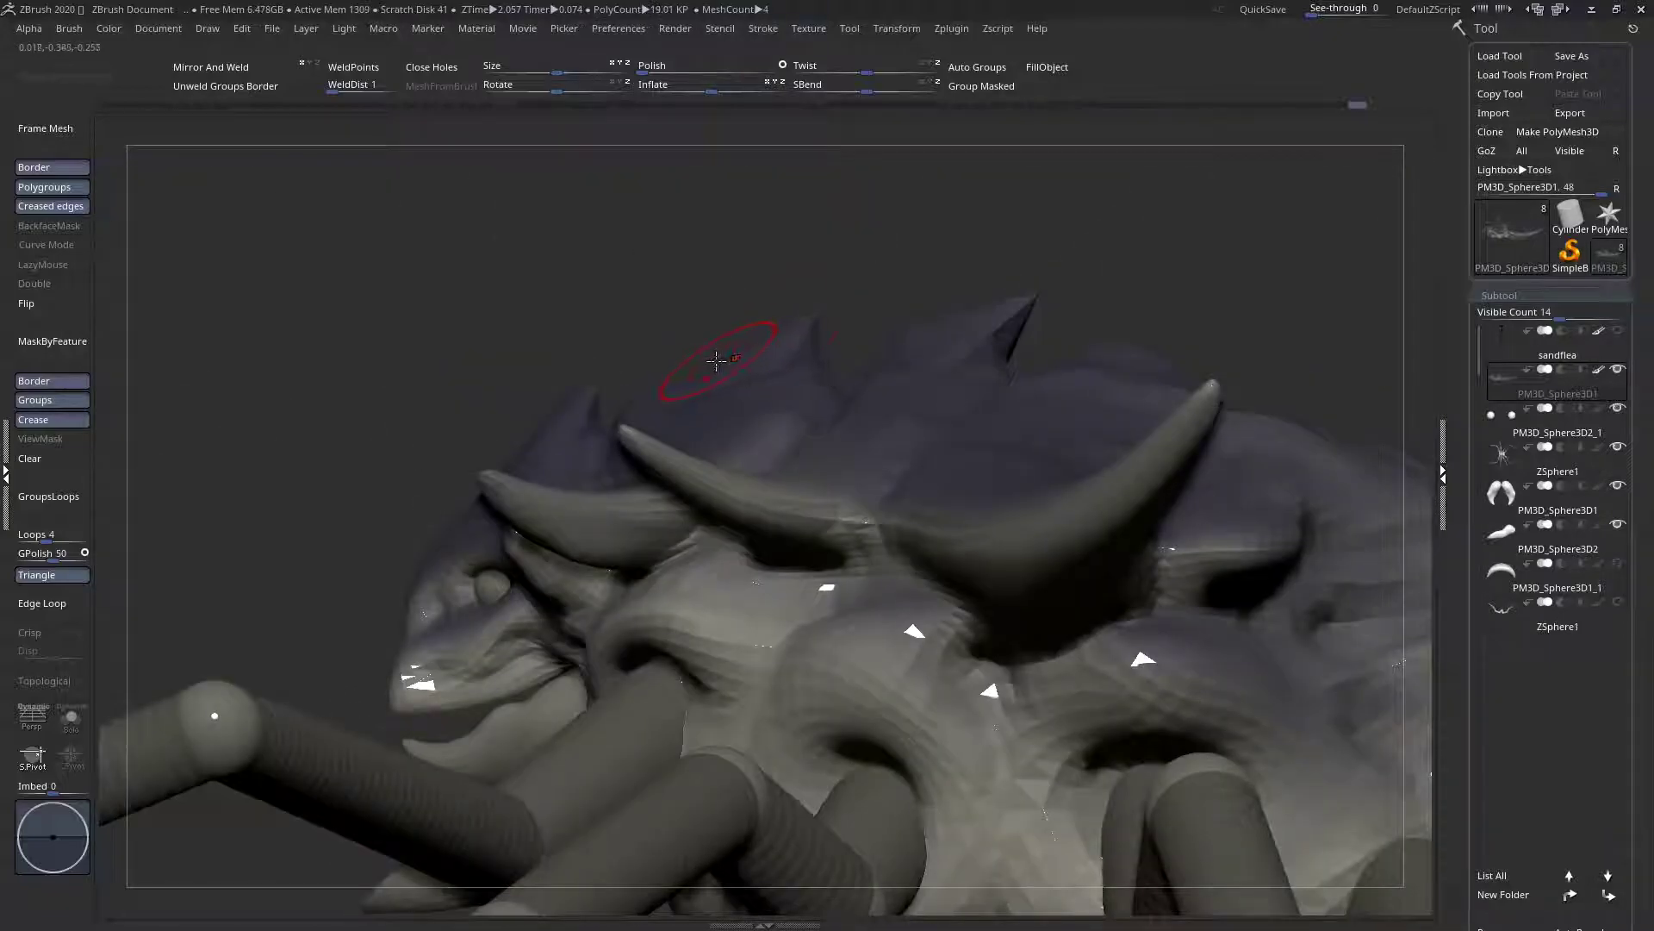
{"action": "right_click_drag", "start_coordinate": [654, 354], "coordinate": [687, 364]}
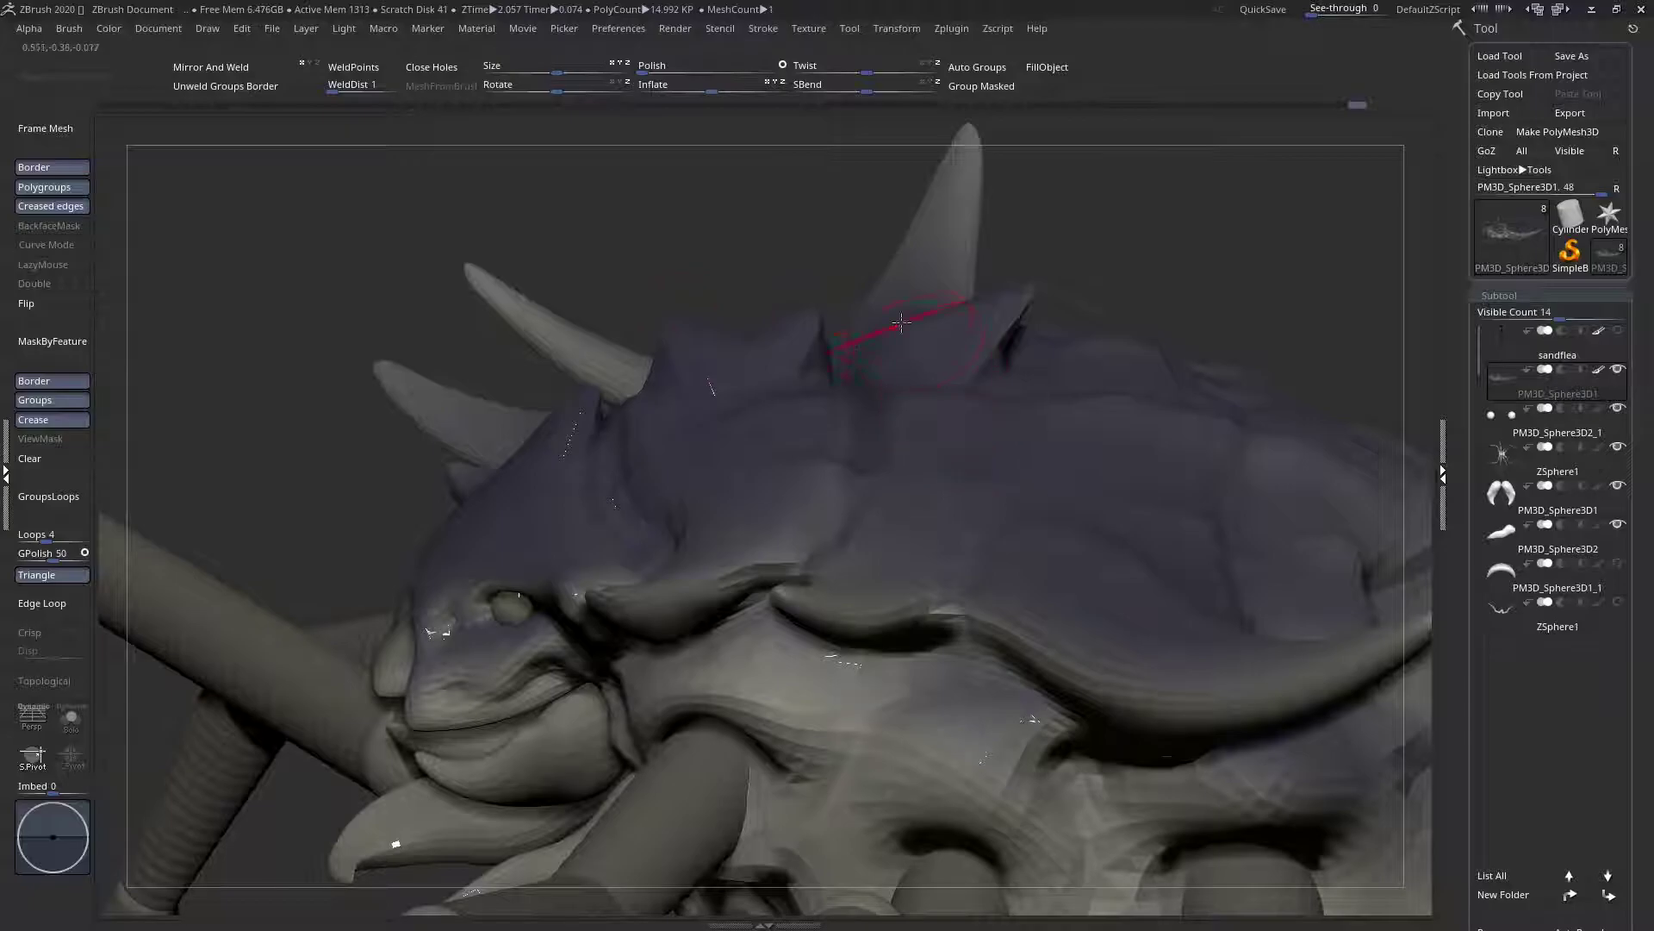
Refine the base of the second midline spike on the back with a brush stroke
{"action": "left_click_drag", "start_coordinate": [884, 321], "coordinate": [934, 329], "text": "ctrl"}
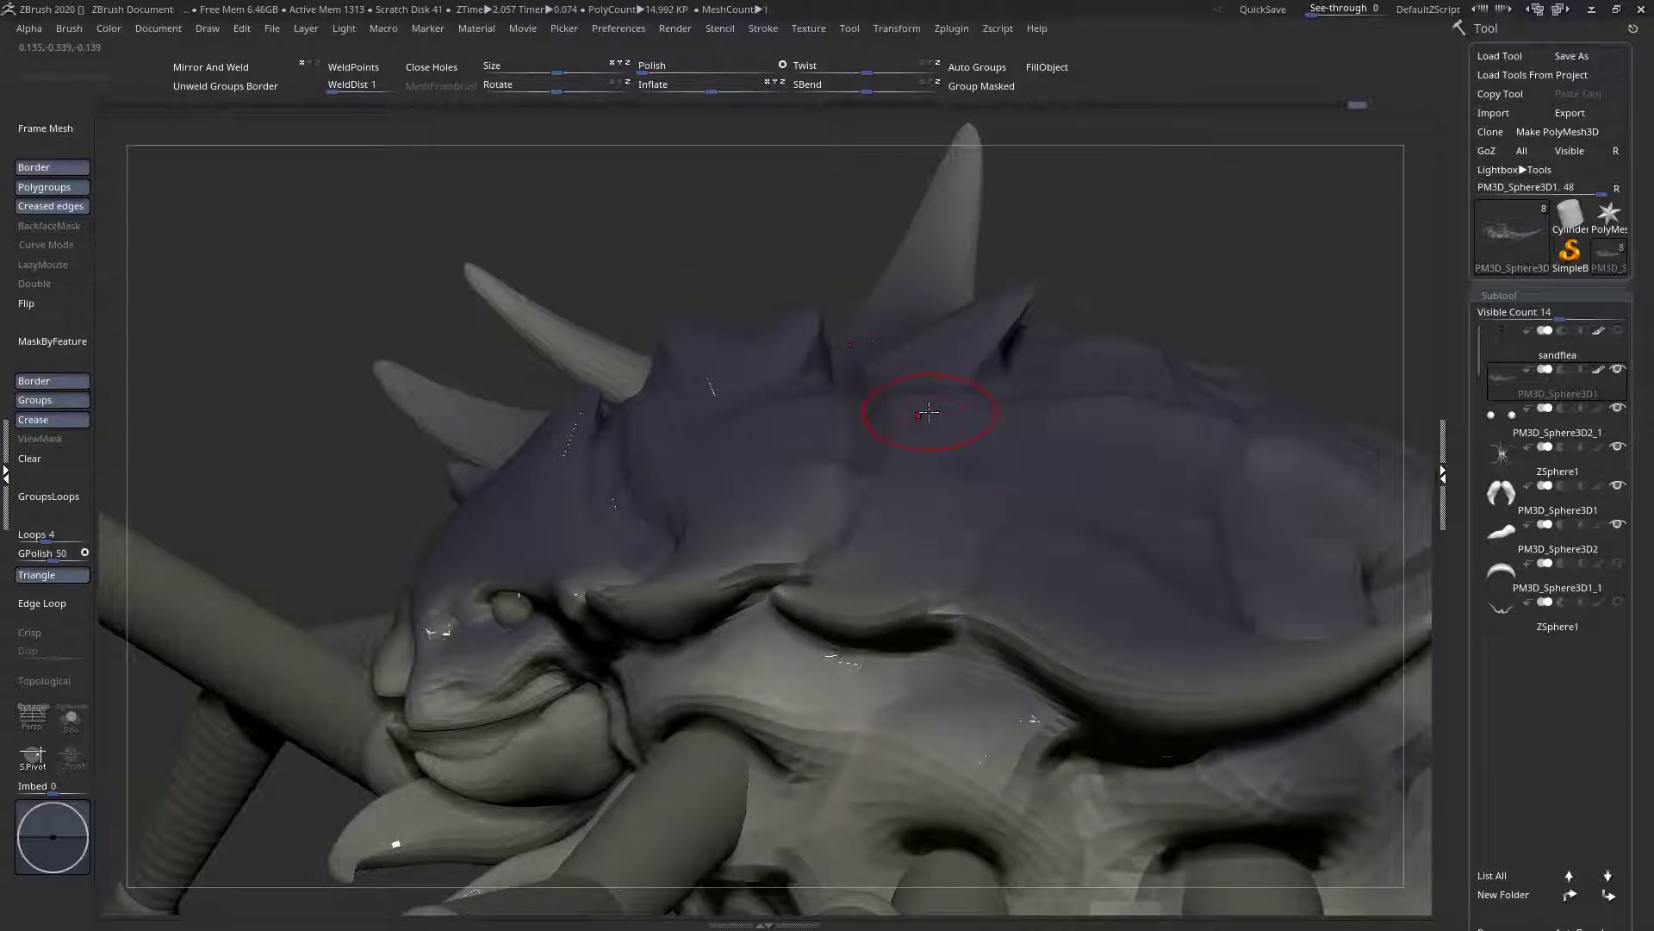
{"action": "right_click_drag", "start_coordinate": [913, 409], "coordinate": [870, 298], "text": "ctrl"}
{"action": "right_click_drag", "start_coordinate": [752, 418], "coordinate": [748, 532], "text": "ctrl"}
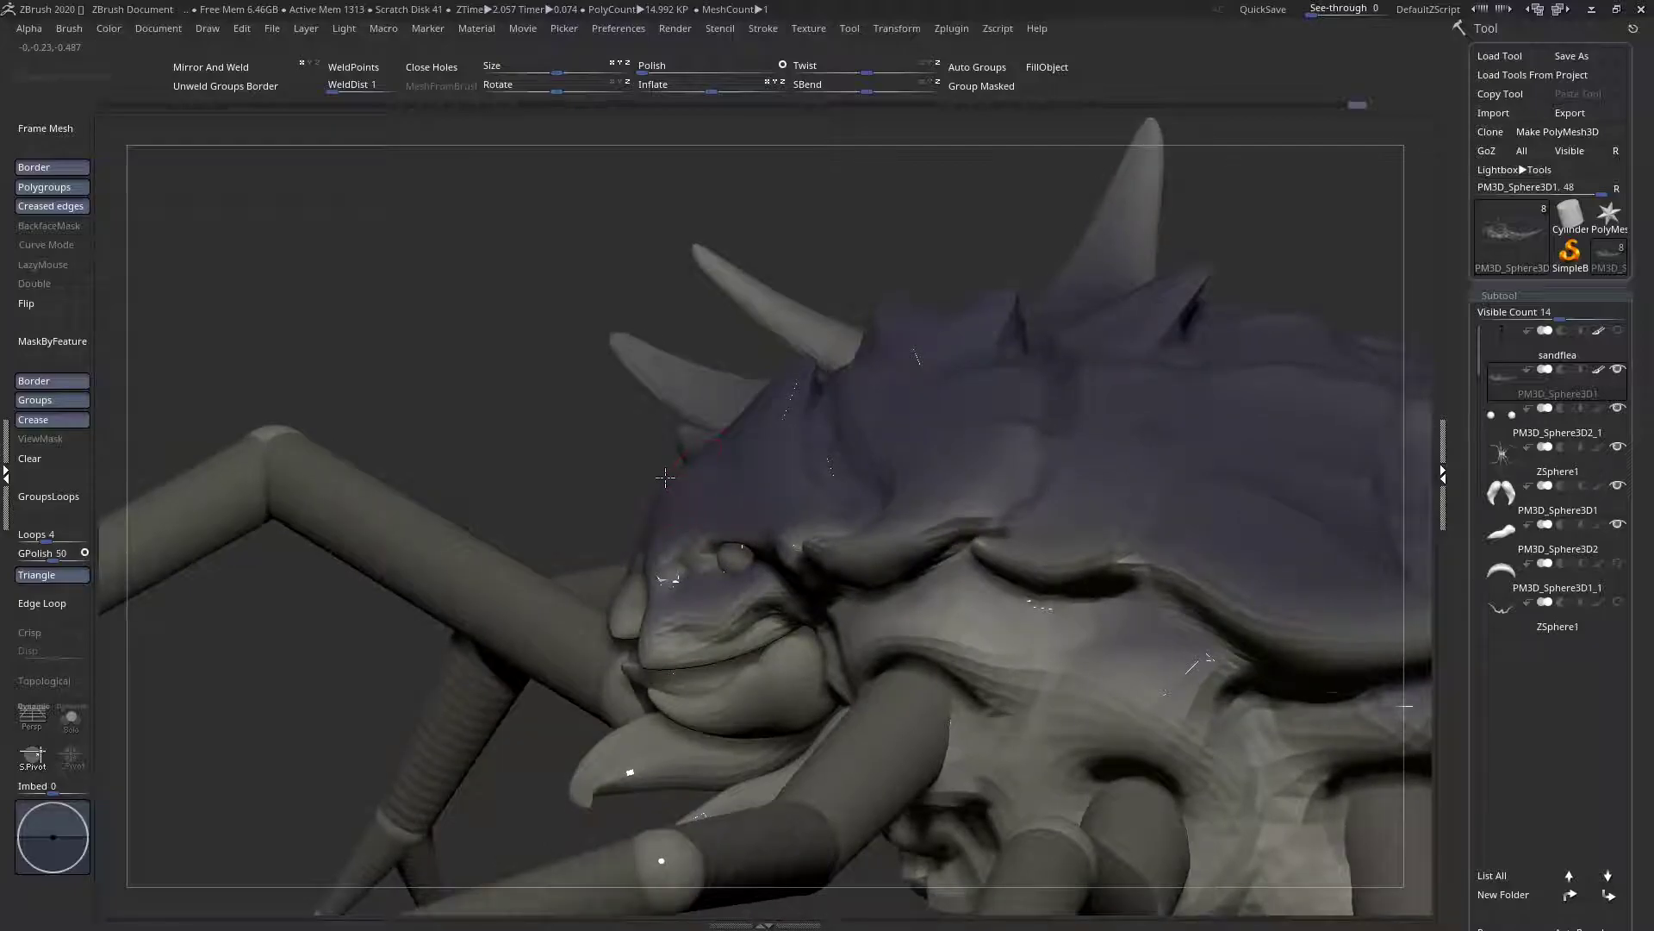
Shape the front edge of the head above the mouthparts into a pair of downward points with a resized Move brush
{"action": "mouse_move", "coordinate": [665, 494]}
{"action": "right_mouse_down"}
{"action": "mouse_move", "coordinate": [654, 458]}
{"action": "mouse_move", "coordinate": [669, 489]}
{"action": "mouse_move", "coordinate": [613, 500]}
{"action": "mouse_move", "coordinate": [622, 527]}
{"action": "mouse_move", "coordinate": [646, 448]}
{"action": "mouse_move", "coordinate": [647, 468]}
{"action": "mouse_move", "coordinate": [594, 484]}
{"action": "mouse_move", "coordinate": [701, 448]}
{"action": "right_mouse_up"}
{"action": "right_click", "coordinate": [647, 467]}
{"action": "key", "text": "space"}
{"action": "left_click_drag", "start_coordinate": [746, 529], "coordinate": [728, 528]}
{"action": "right_click_drag", "start_coordinate": [675, 530], "coordinate": [722, 564]}
{"action": "key", "text": "space"}
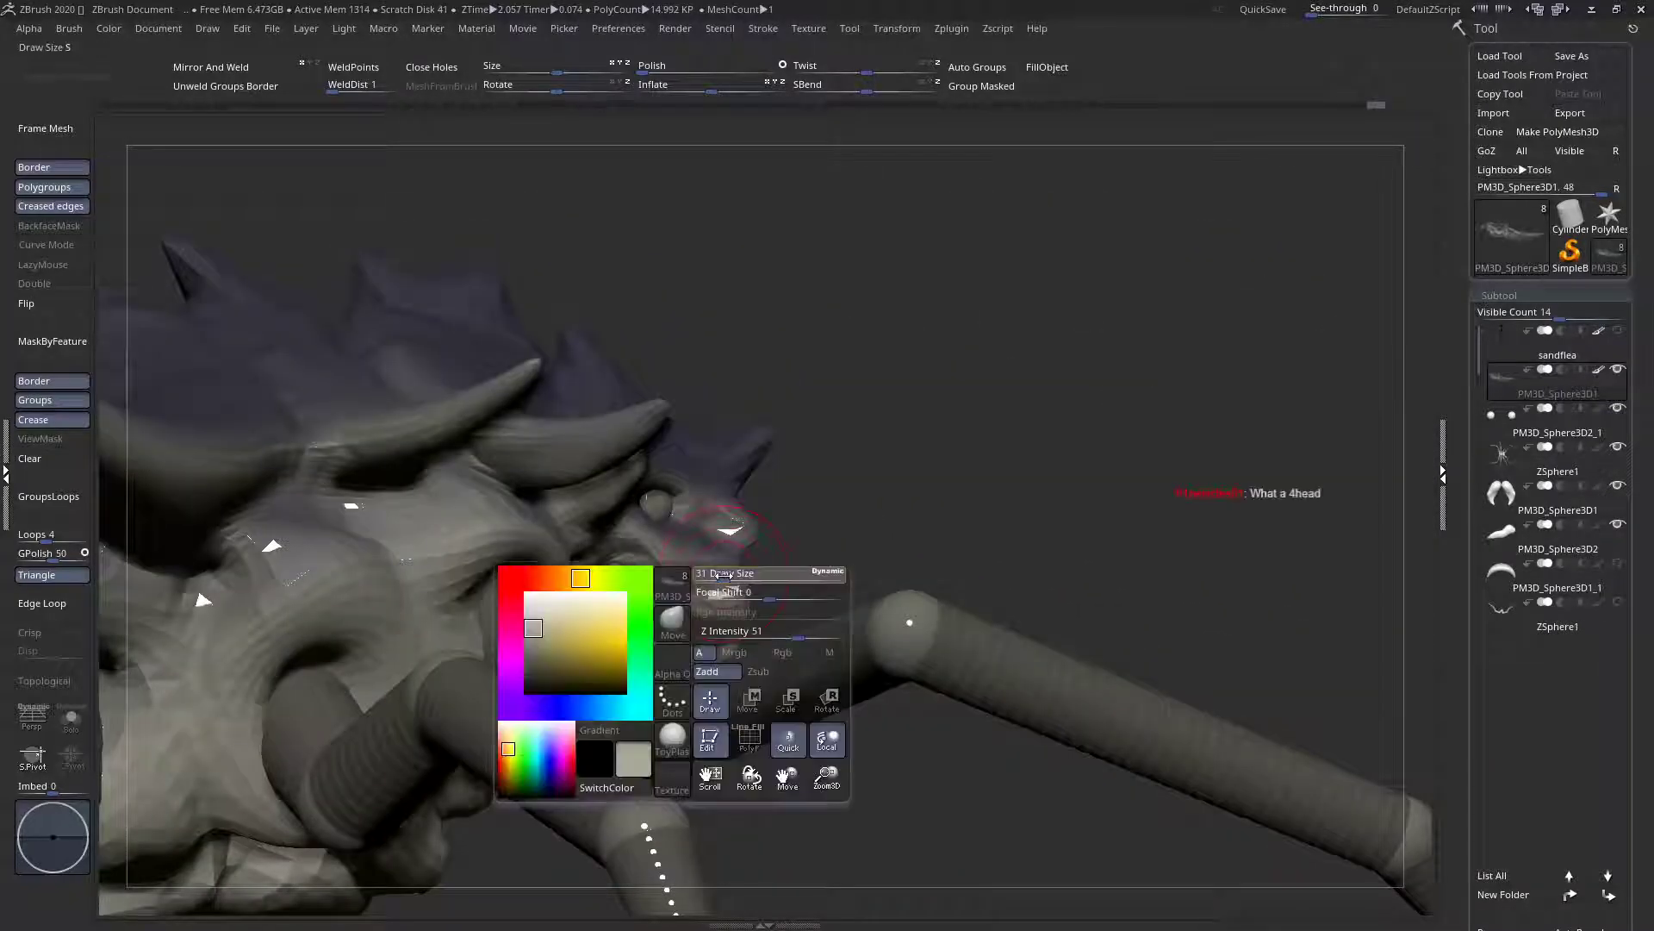
{"action": "left_click_drag", "start_coordinate": [710, 602], "coordinate": [711, 596]}
{"action": "right_click_drag", "start_coordinate": [712, 597], "coordinate": [603, 588]}
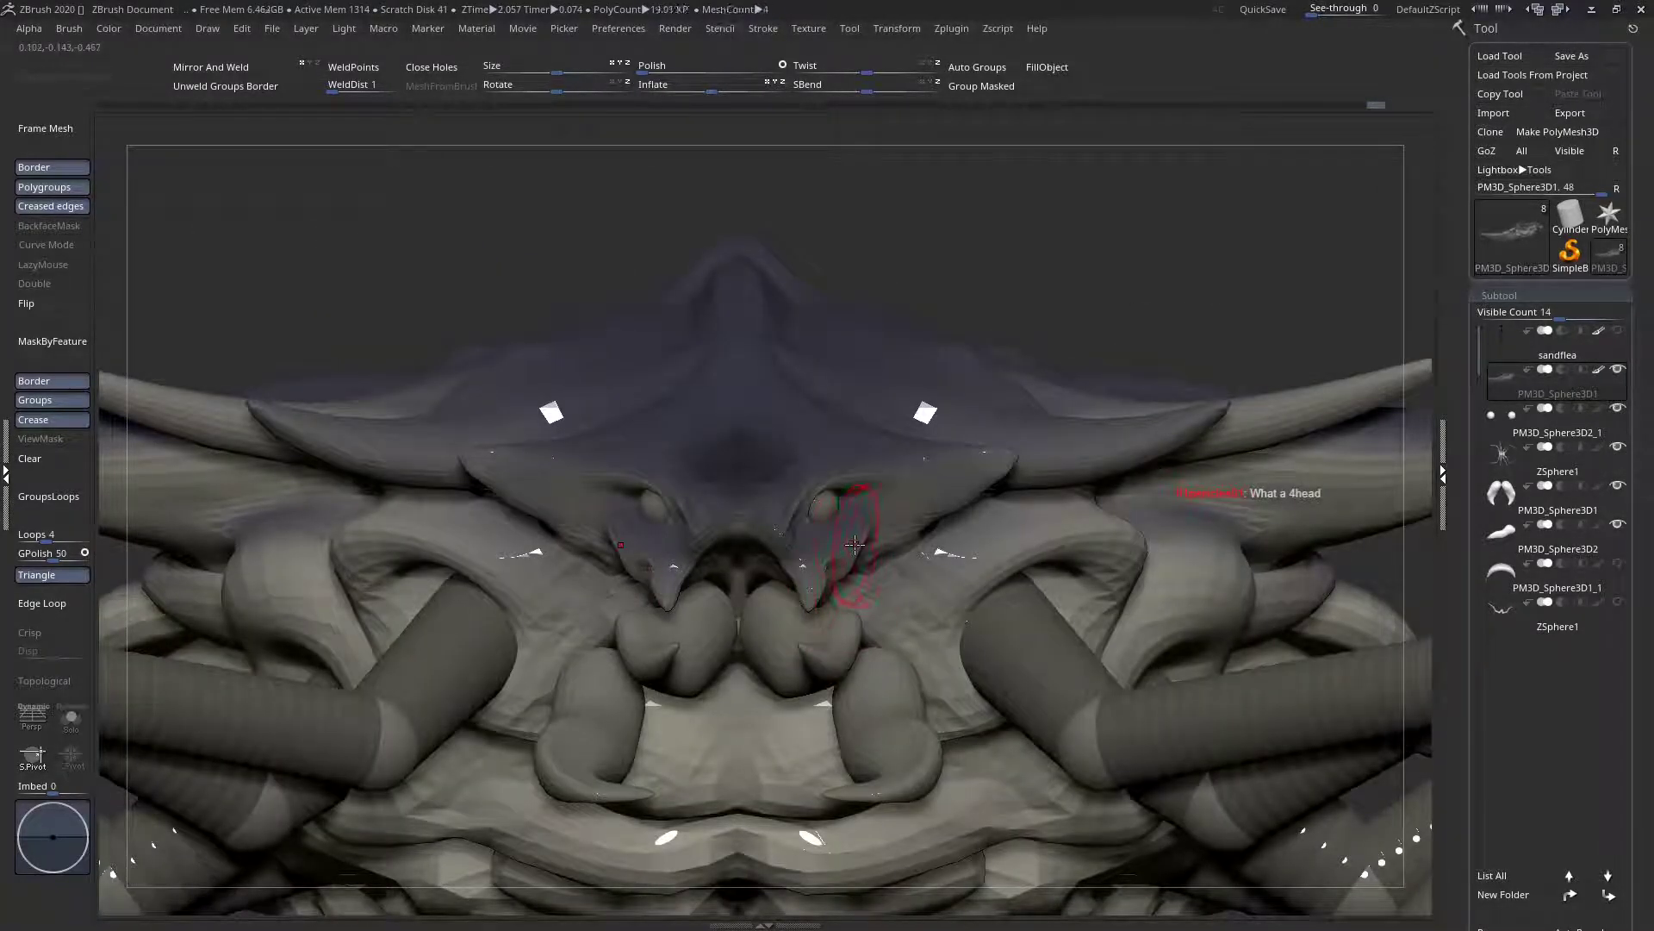
Pull the cheek corners below the eyes outward into small points with a resized Move brush
{"action": "key", "text": "space"}
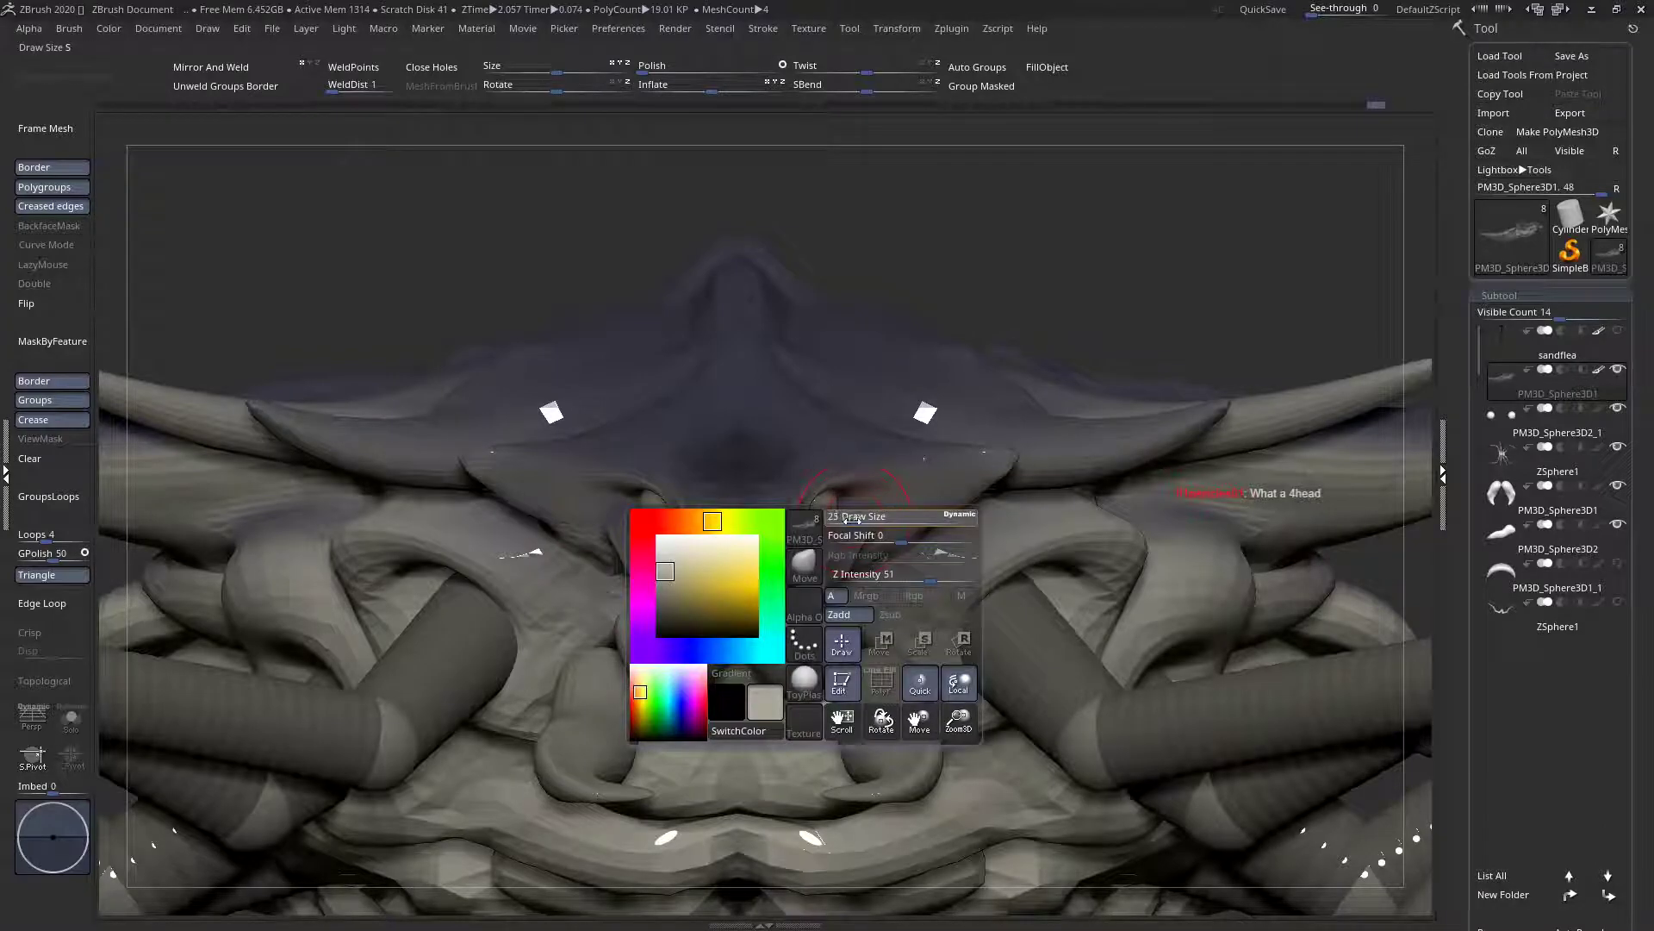
{"action": "mouse_move", "coordinate": [863, 536]}
{"action": "right_mouse_down"}
{"action": "mouse_move", "coordinate": [848, 548]}
{"action": "mouse_move", "coordinate": [881, 555]}
{"action": "right_mouse_up"}
{"action": "left_click_drag", "start_coordinate": [879, 551], "coordinate": [877, 513]}
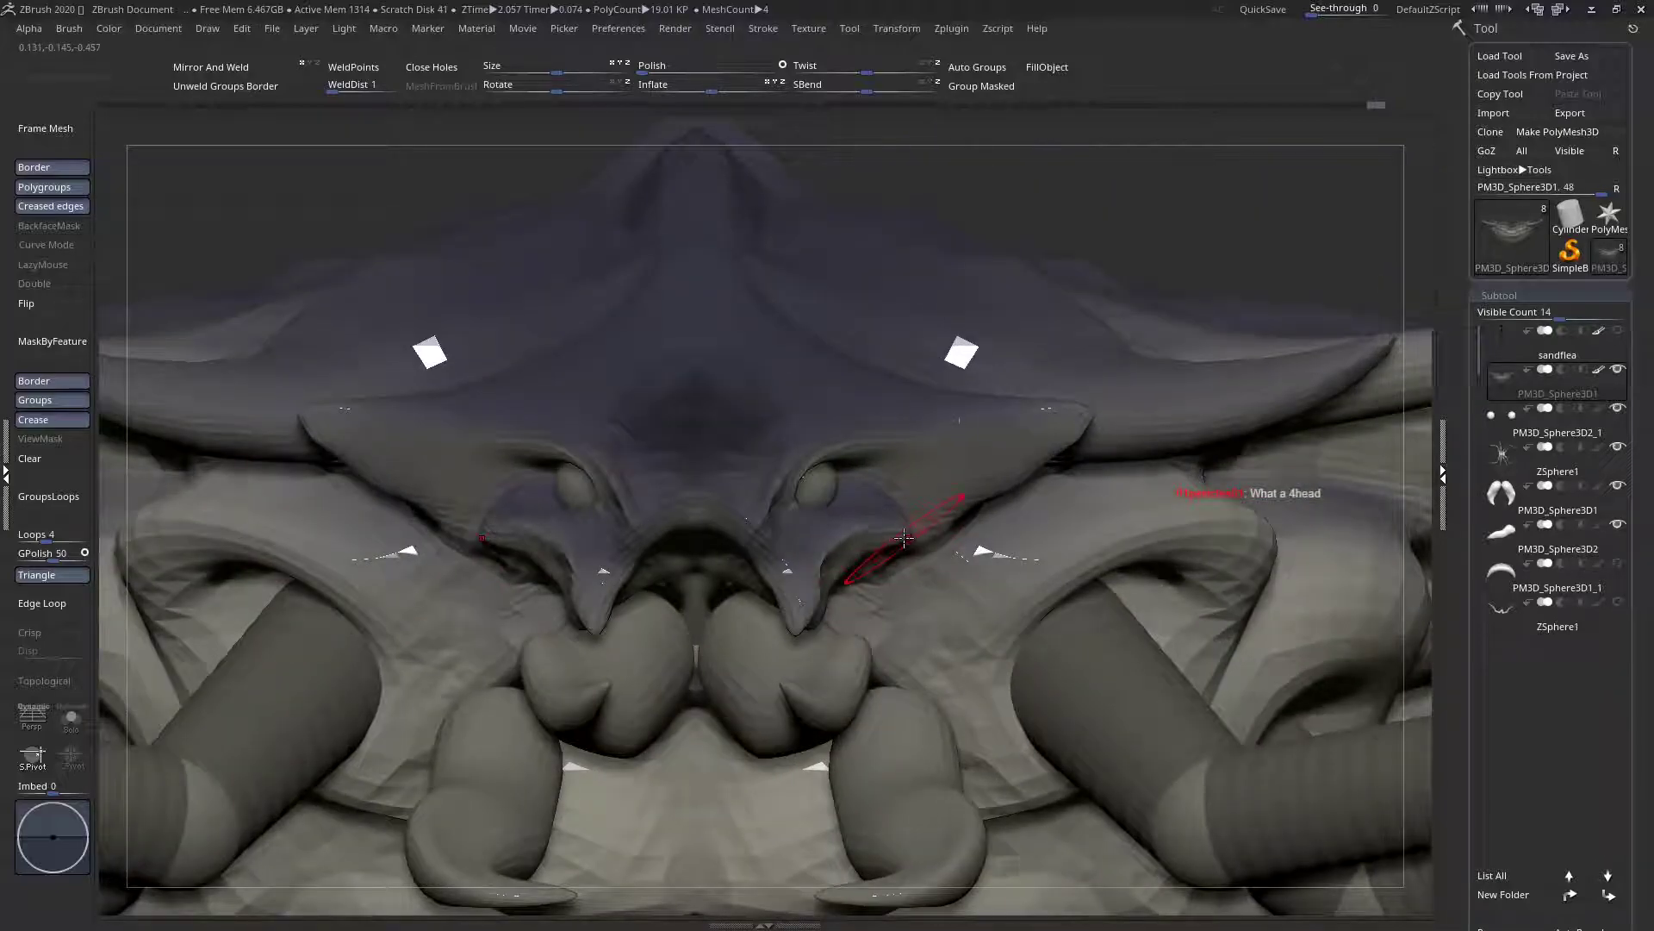
{"action": "right_click_drag", "start_coordinate": [835, 429], "coordinate": [801, 319], "text": "ctrl"}
{"action": "right_click_drag", "start_coordinate": [801, 319], "coordinate": [916, 628]}
{"action": "right_click_drag", "start_coordinate": [861, 552], "coordinate": [824, 604], "text": "ctrl"}
Adjust the head's side spikes and front outline from above with a resized Move brush
{"action": "key", "text": "space"}
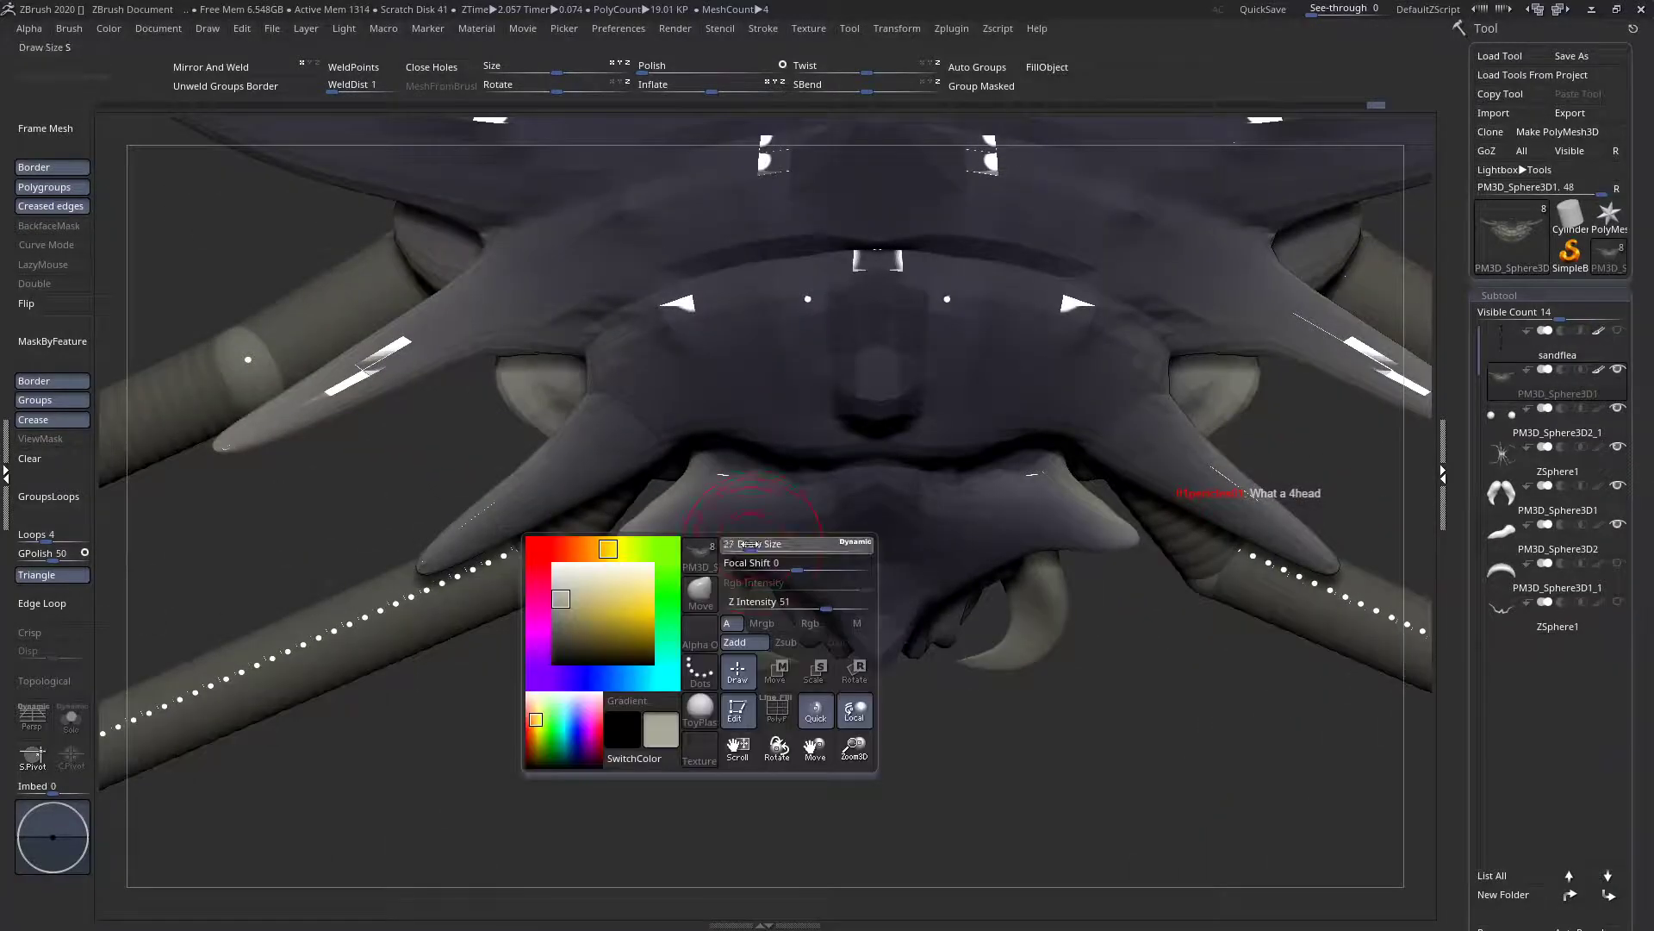
{"action": "left_click_drag", "start_coordinate": [750, 544], "coordinate": [746, 545]}
{"action": "key", "text": "space"}
{"action": "left_click_drag", "start_coordinate": [734, 581], "coordinate": [763, 586]}
{"action": "right_click_drag", "start_coordinate": [755, 585], "coordinate": [742, 436]}
{"action": "mouse_move", "coordinate": [776, 697]}
{"action": "right_mouse_down"}
{"action": "mouse_move", "coordinate": [785, 568]}
{"action": "mouse_move", "coordinate": [779, 584]}
{"action": "mouse_move", "coordinate": [879, 604]}
{"action": "mouse_move", "coordinate": [934, 585]}
{"action": "mouse_move", "coordinate": [935, 485]}
{"action": "right_mouse_up"}
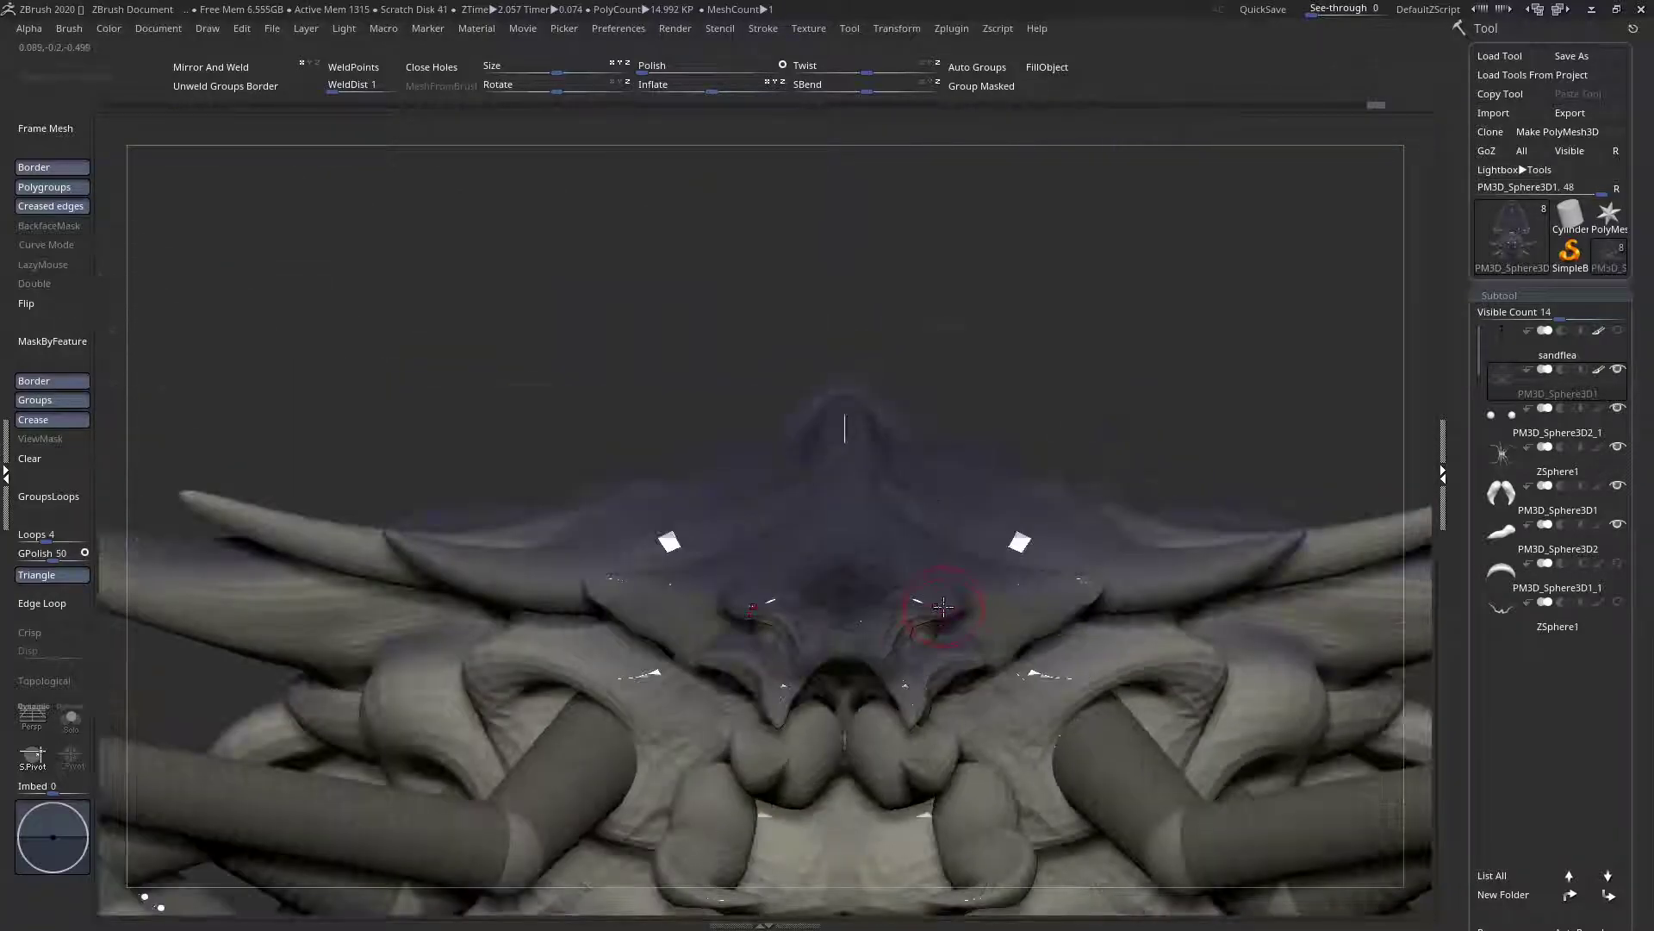
Pull the brow ridges above the eyes outward and up into small pointed horns
{"action": "right_click_drag", "start_coordinate": [940, 561], "coordinate": [915, 590]}
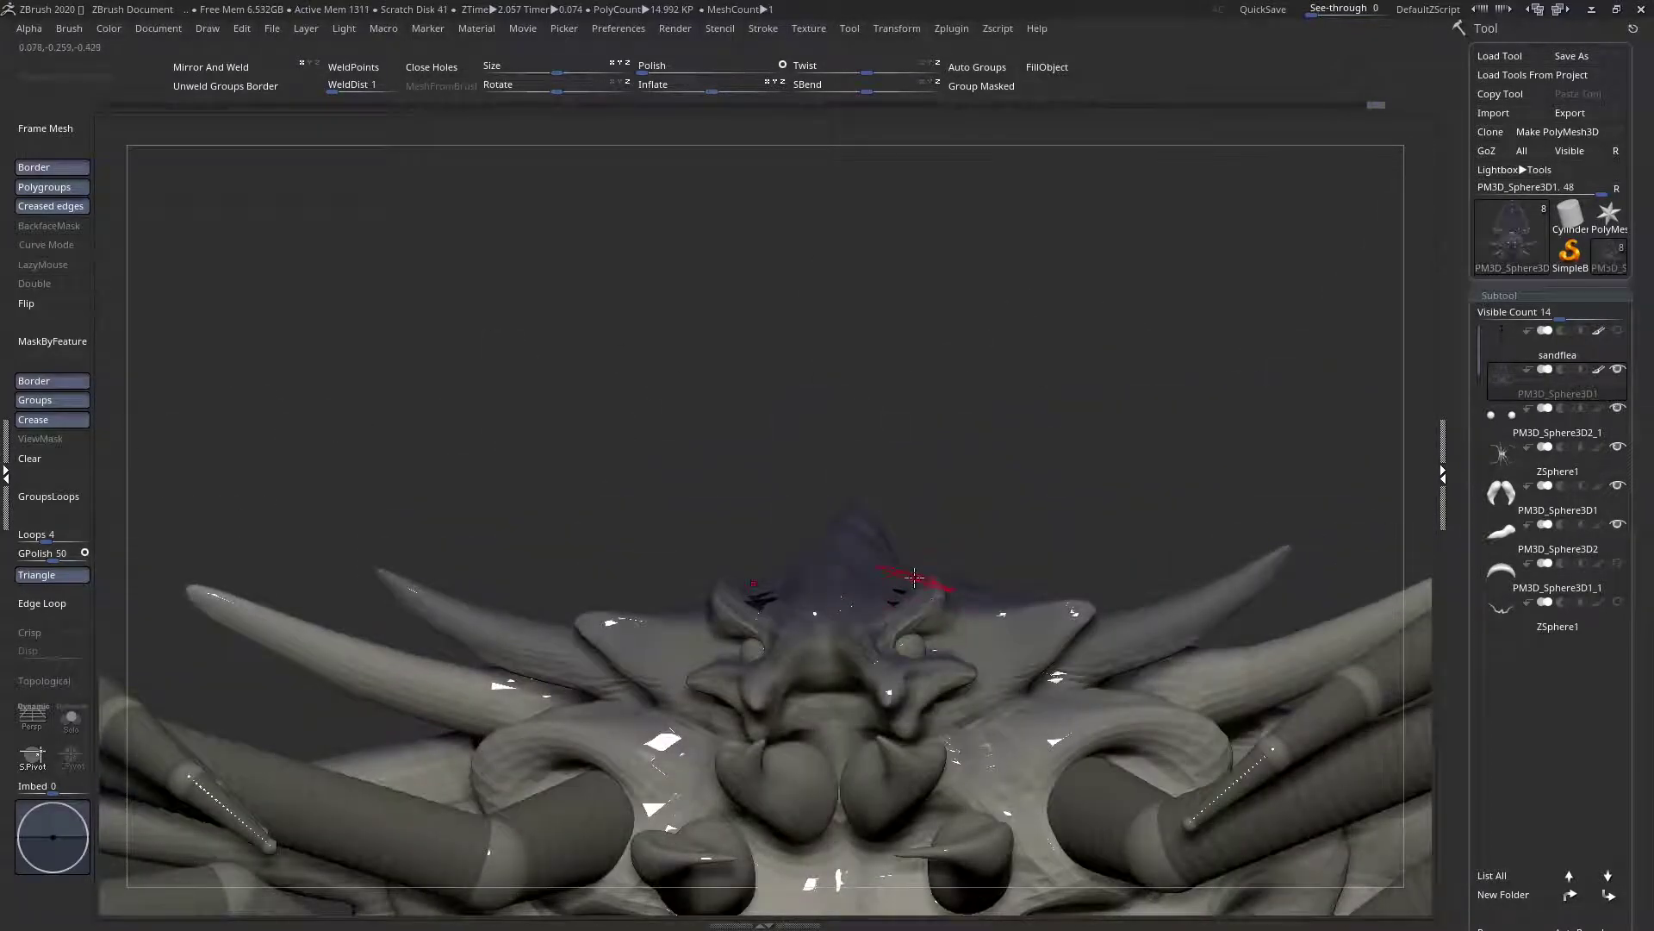
{"action": "key", "text": "space"}
{"action": "left_click_drag", "start_coordinate": [915, 565], "coordinate": [957, 597]}
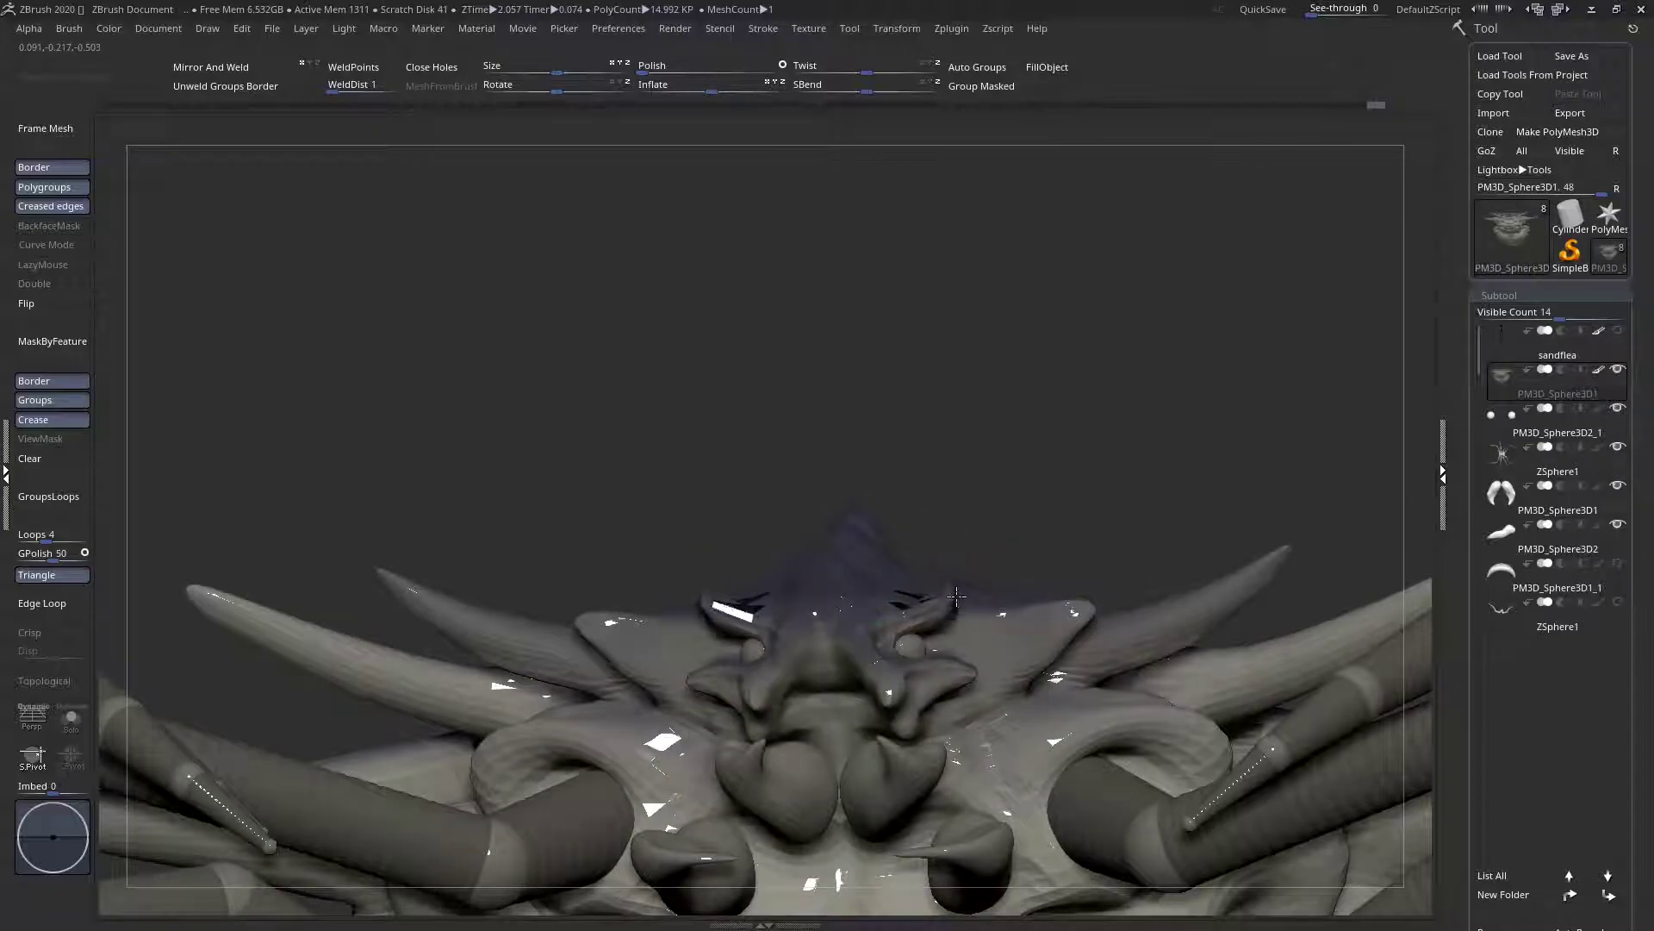
{"action": "right_click_drag", "start_coordinate": [956, 596], "coordinate": [904, 542]}
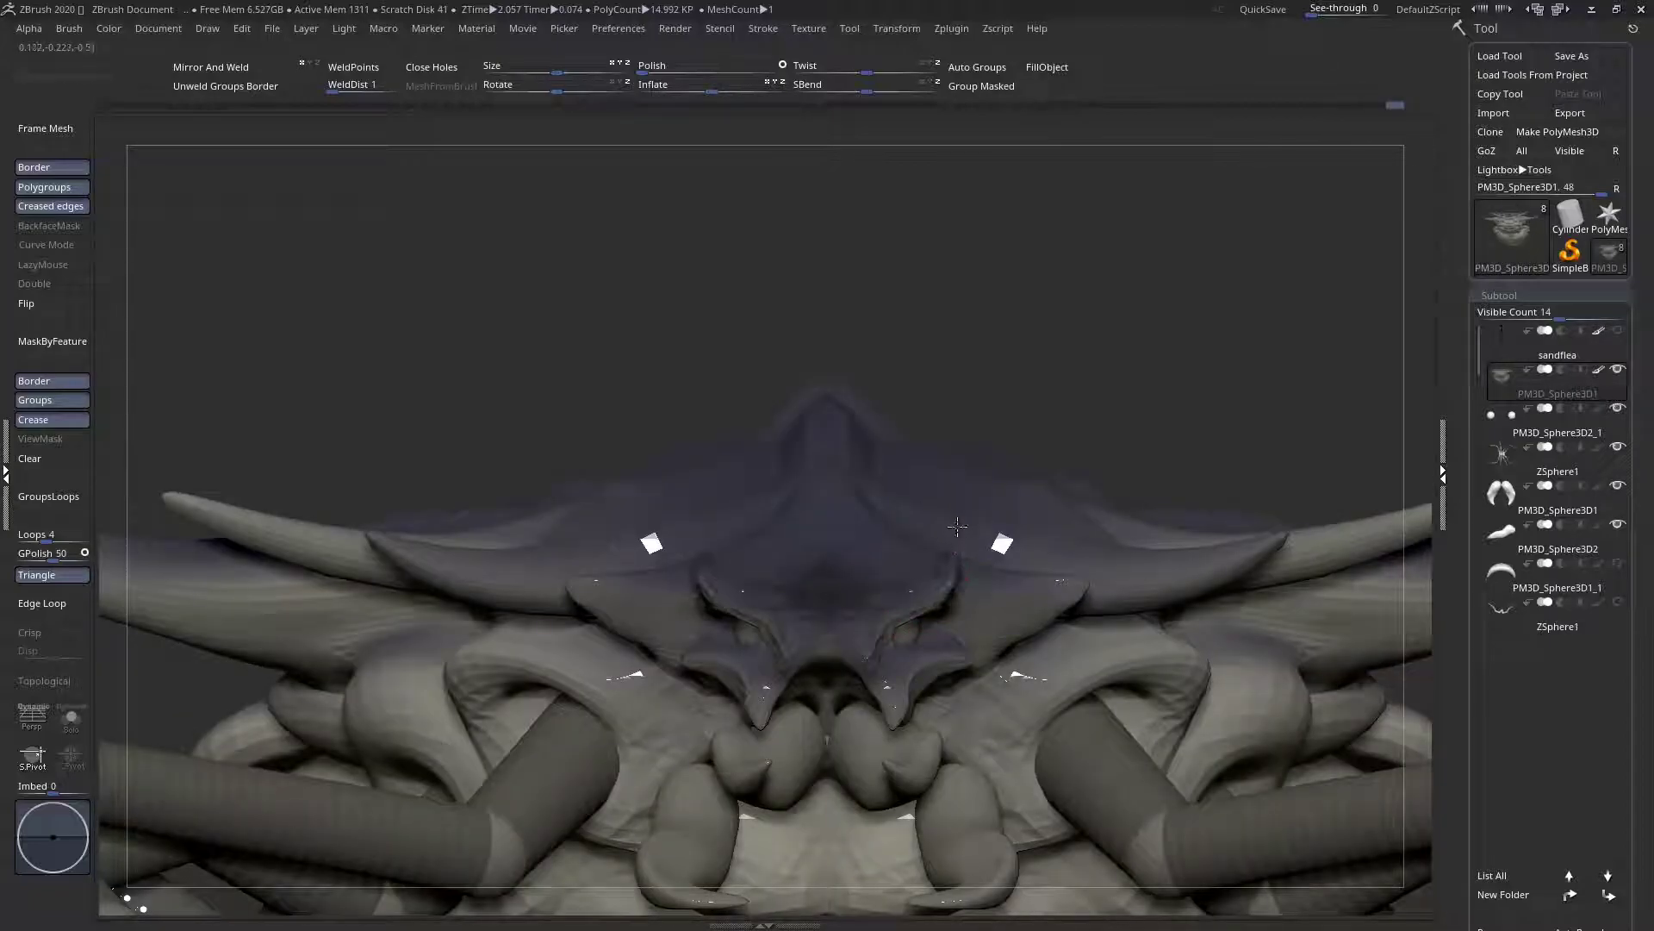
Bend the tips of the two innermost pairs of side spikes upward in the front view
{"action": "right_click_drag", "start_coordinate": [914, 575], "coordinate": [810, 521]}
{"action": "key", "text": "f"}
{"action": "right_click_drag", "start_coordinate": [810, 521], "coordinate": [825, 638]}
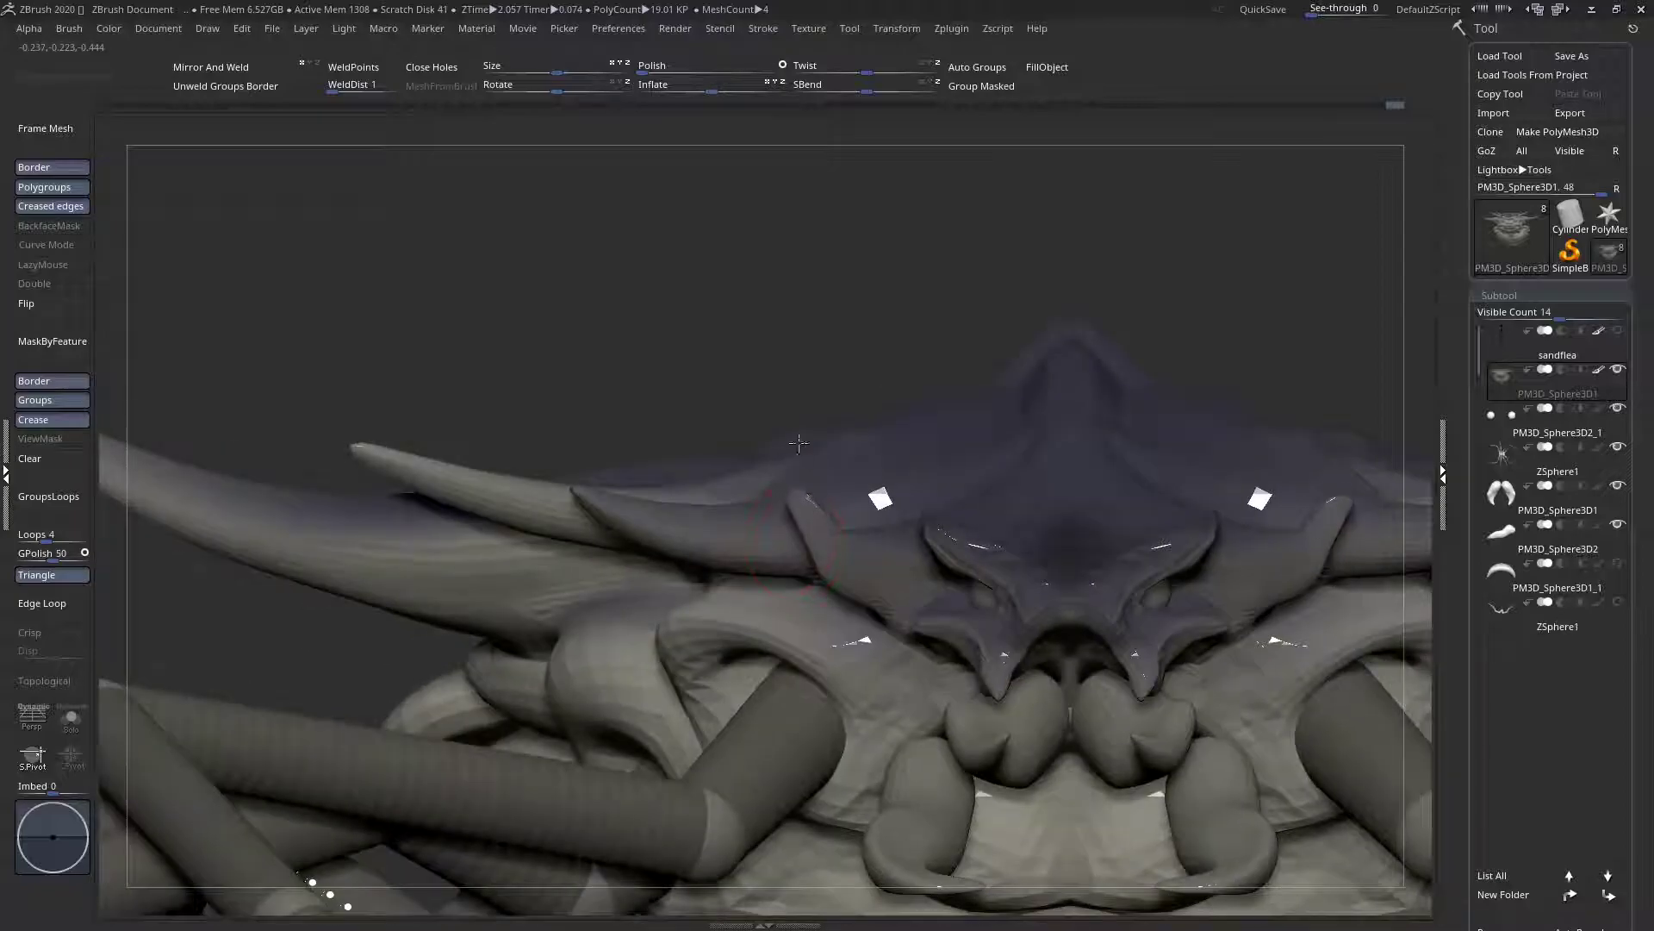
{"action": "key", "text": "space"}
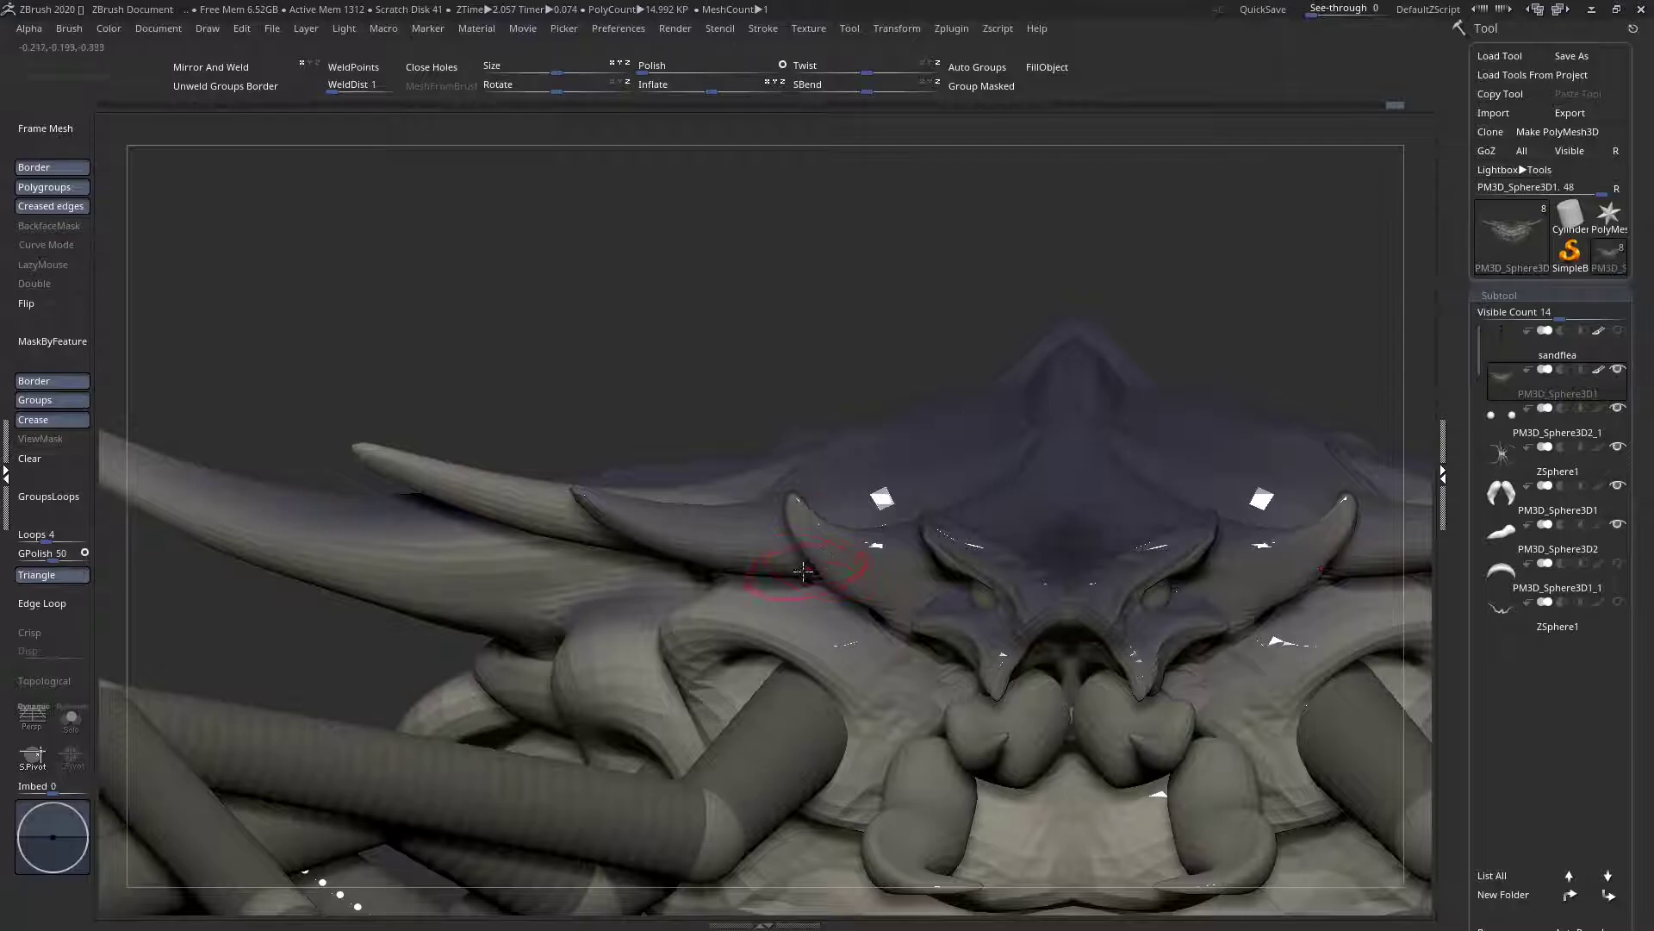
{"action": "right_click_drag", "start_coordinate": [810, 570], "coordinate": [911, 562], "text": "alt"}
{"action": "mouse_move", "coordinate": [680, 481]}
{"action": "left_mouse_down"}
{"action": "mouse_move", "coordinate": [690, 381]}
{"action": "mouse_move", "coordinate": [717, 346]}
{"action": "left_mouse_up"}
{"action": "mouse_move", "coordinate": [703, 488]}
{"action": "left_mouse_down"}
{"action": "mouse_move", "coordinate": [659, 471]}
{"action": "mouse_move", "coordinate": [679, 496]}
{"action": "left_mouse_up"}
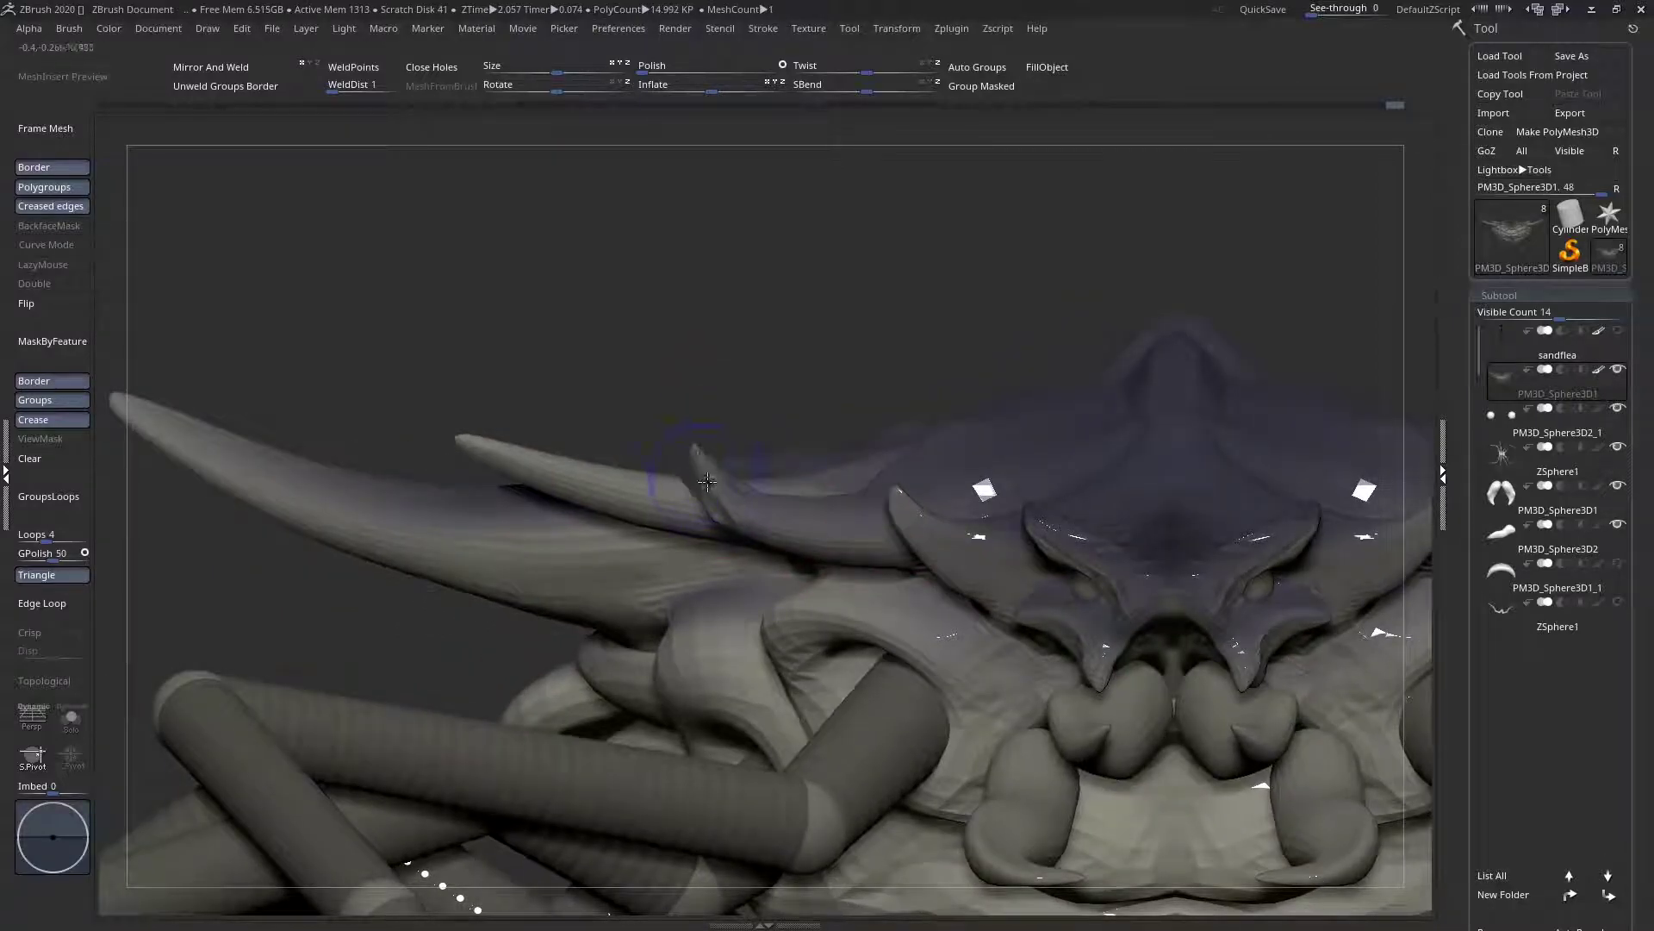
Curve the tips of the third pair of side spikes upward with a resized Move brush
{"action": "mouse_move", "coordinate": [739, 527]}
{"action": "right_mouse_down"}
{"action": "mouse_move", "coordinate": [645, 502]}
{"action": "mouse_move", "coordinate": [797, 522]}
{"action": "mouse_move", "coordinate": [875, 497]}
{"action": "right_mouse_up"}
{"action": "key", "text": "space"}
{"action": "left_click_drag", "start_coordinate": [597, 464], "coordinate": [607, 359]}
{"action": "mouse_move", "coordinate": [621, 452]}
{"action": "left_mouse_down"}
{"action": "mouse_move", "coordinate": [598, 469]}
{"action": "mouse_move", "coordinate": [642, 470]}
{"action": "left_mouse_up"}
{"action": "right_click_drag", "start_coordinate": [651, 482], "coordinate": [589, 465]}
{"action": "right_click_drag", "start_coordinate": [695, 478], "coordinate": [758, 495], "text": "ctrl"}
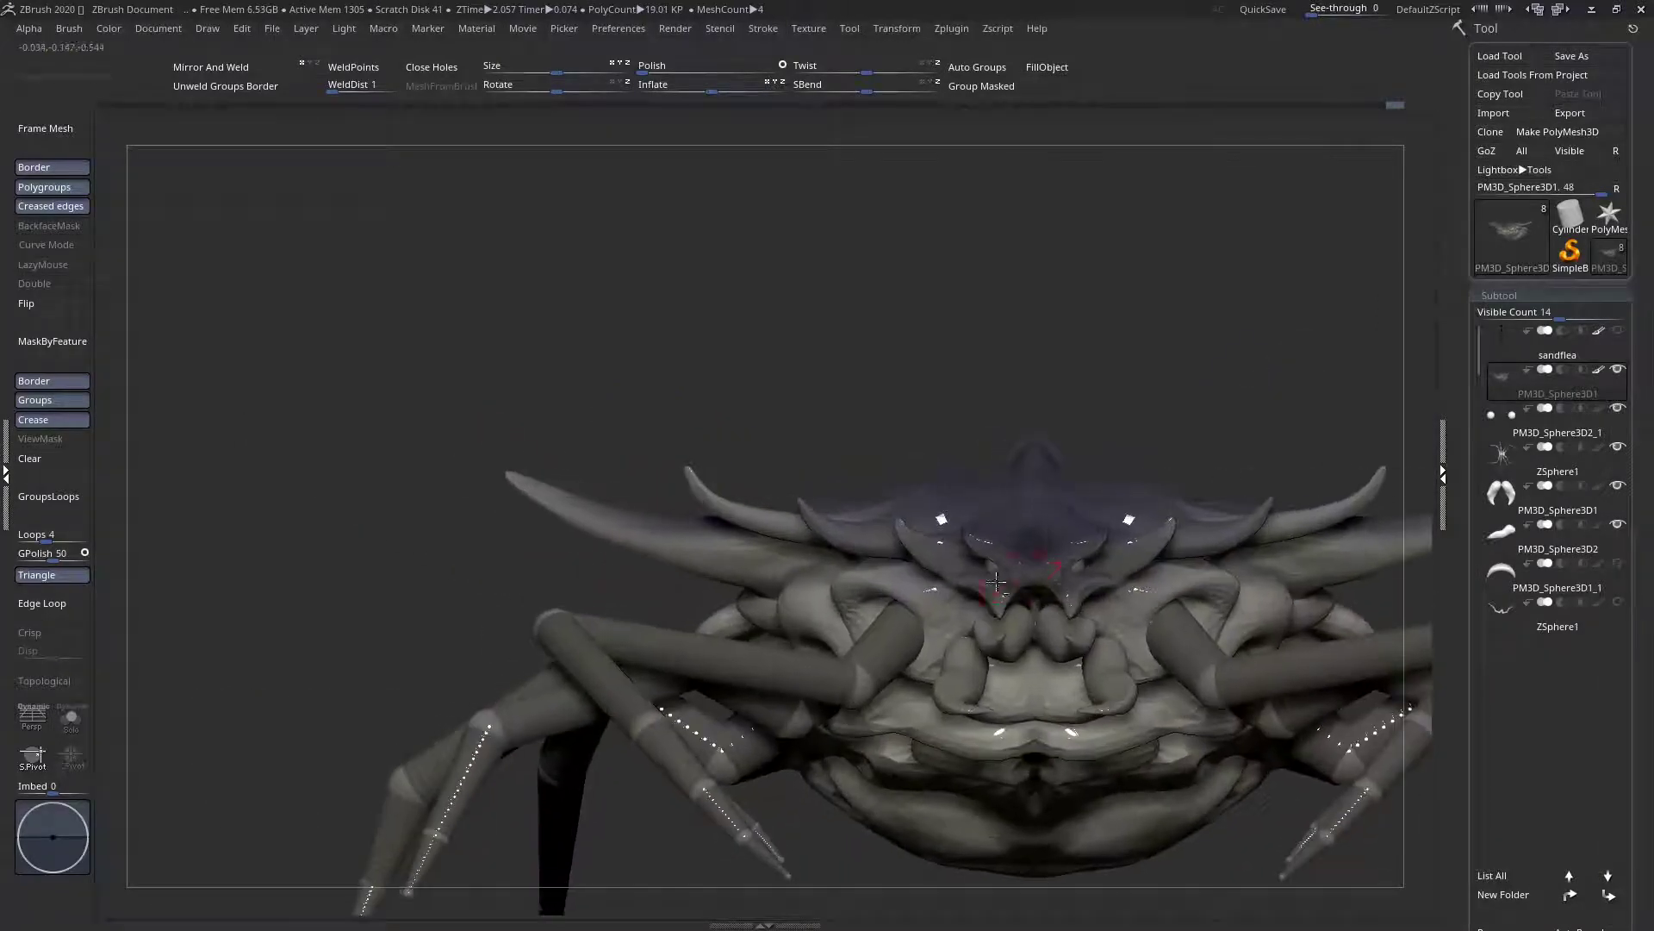
Reshape the midline back spikes in the side view, pulling their tips backward with a resized Move brush
{"action": "right_click_drag", "start_coordinate": [1047, 548], "coordinate": [812, 561], "text": "alt"}
{"action": "key", "text": "space"}
{"action": "left_click_drag", "start_coordinate": [835, 497], "coordinate": [851, 497]}
{"action": "right_click_drag", "start_coordinate": [821, 454], "coordinate": [767, 434]}
{"action": "key", "text": "space"}
{"action": "key", "text": "space"}
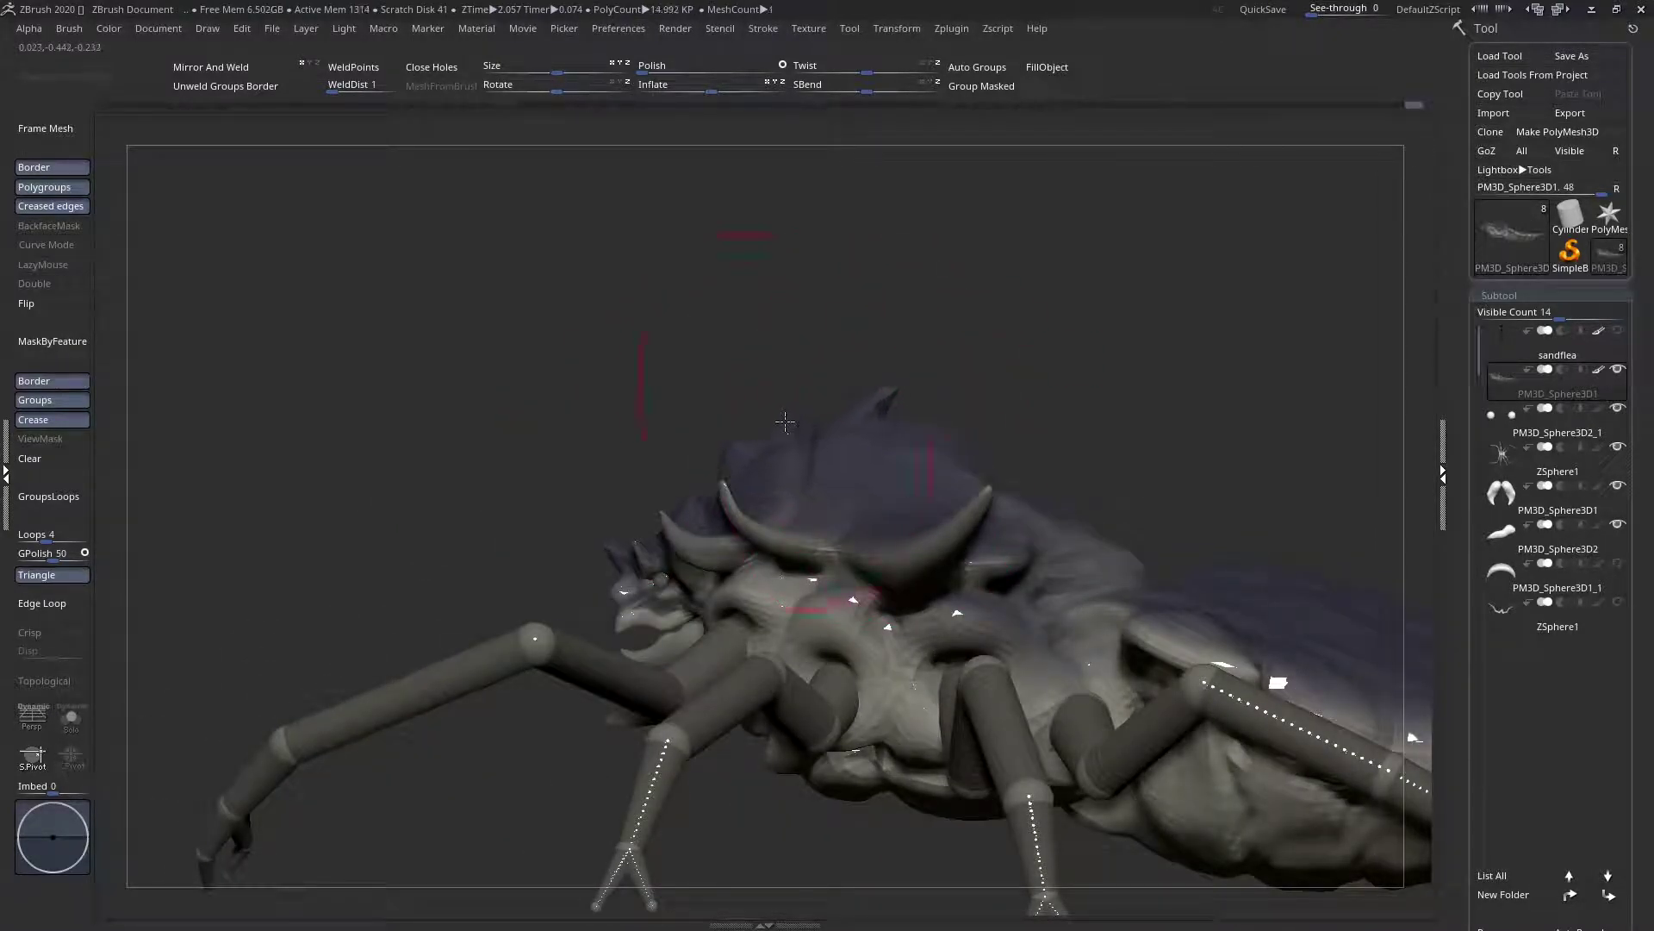
{"action": "key", "text": "space"}
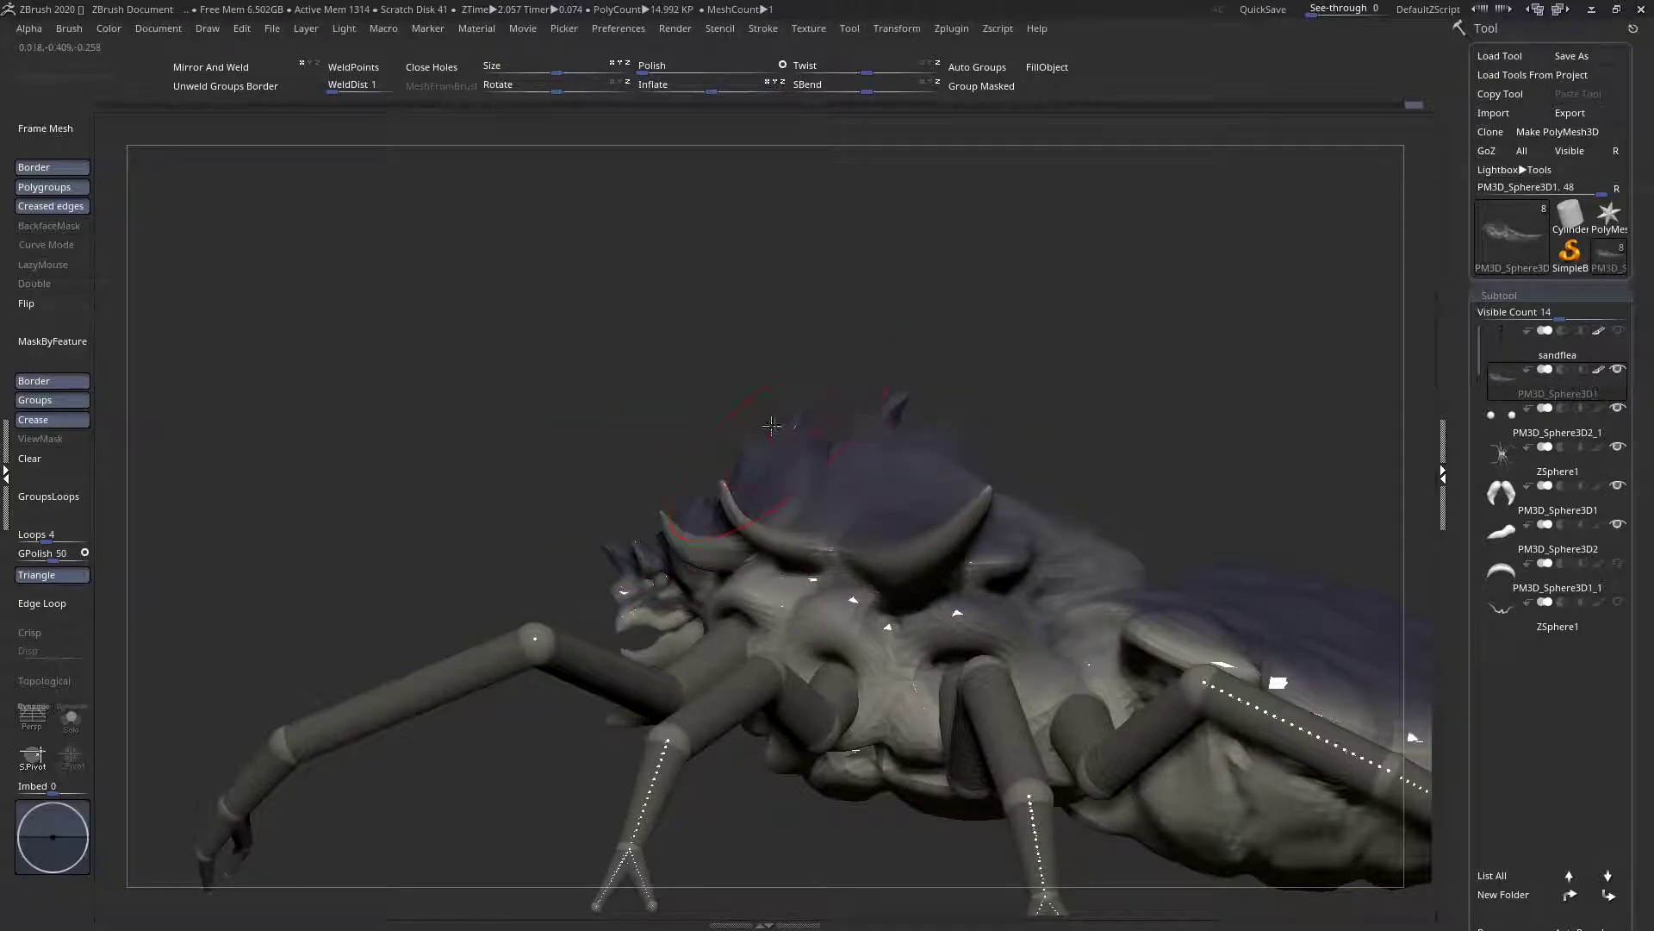
{"action": "left_click_drag", "start_coordinate": [765, 424], "coordinate": [868, 469]}
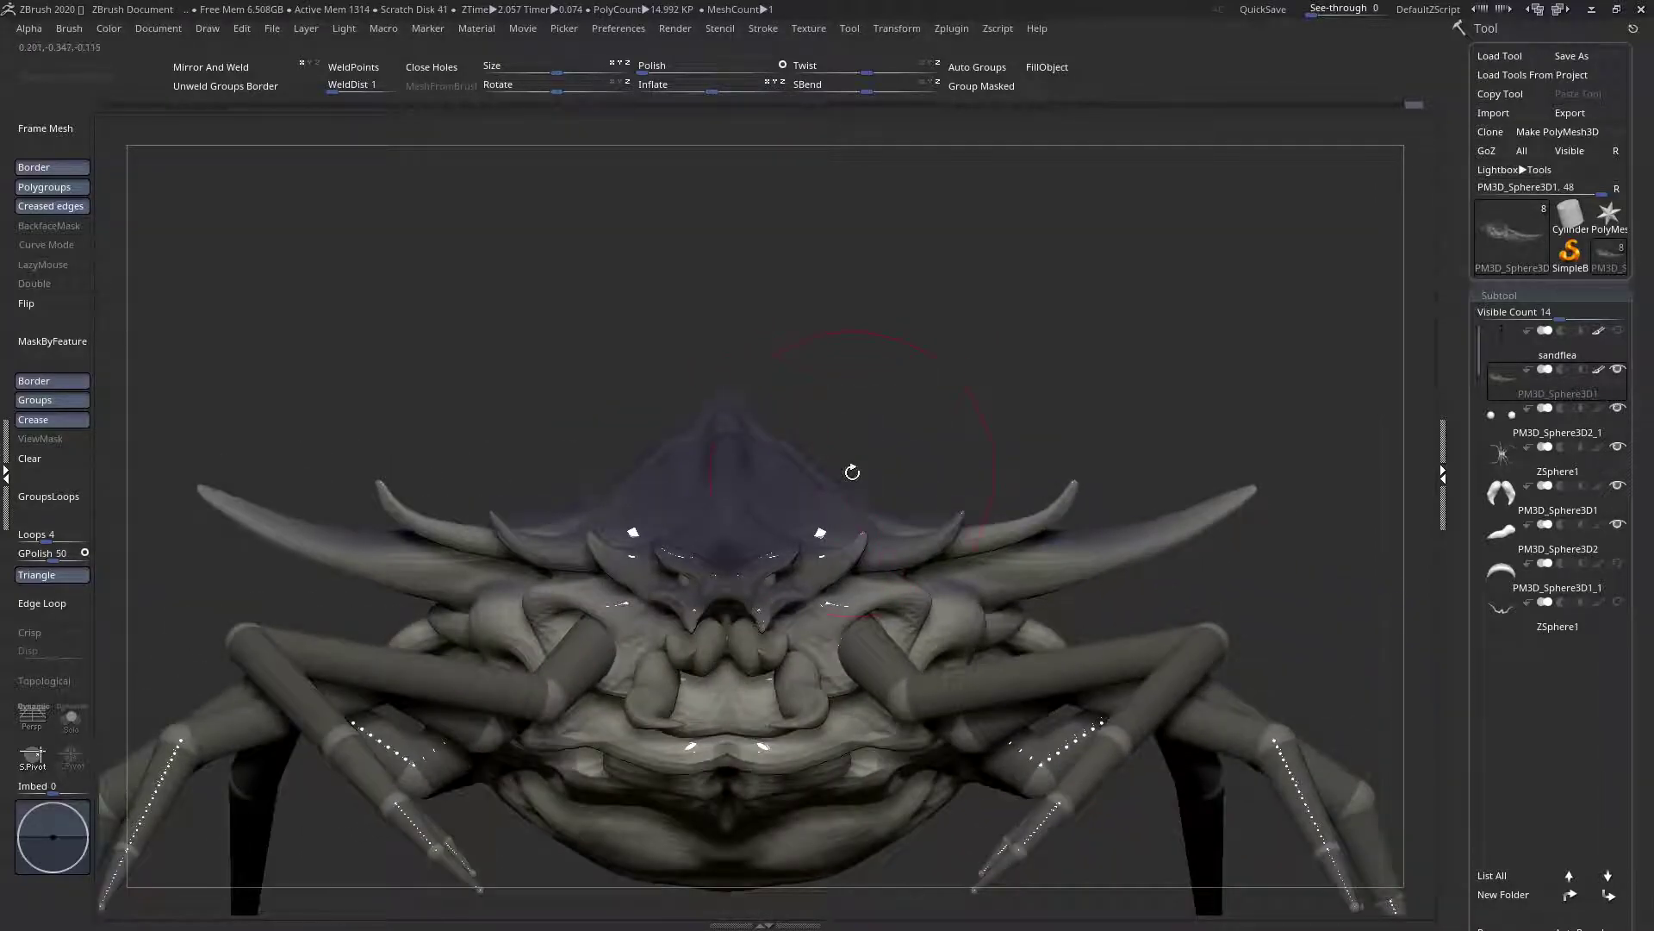
Round and broaden the upper outline of the thorax shell in the front view with an enlarged Move brush
{"action": "key", "text": "f"}
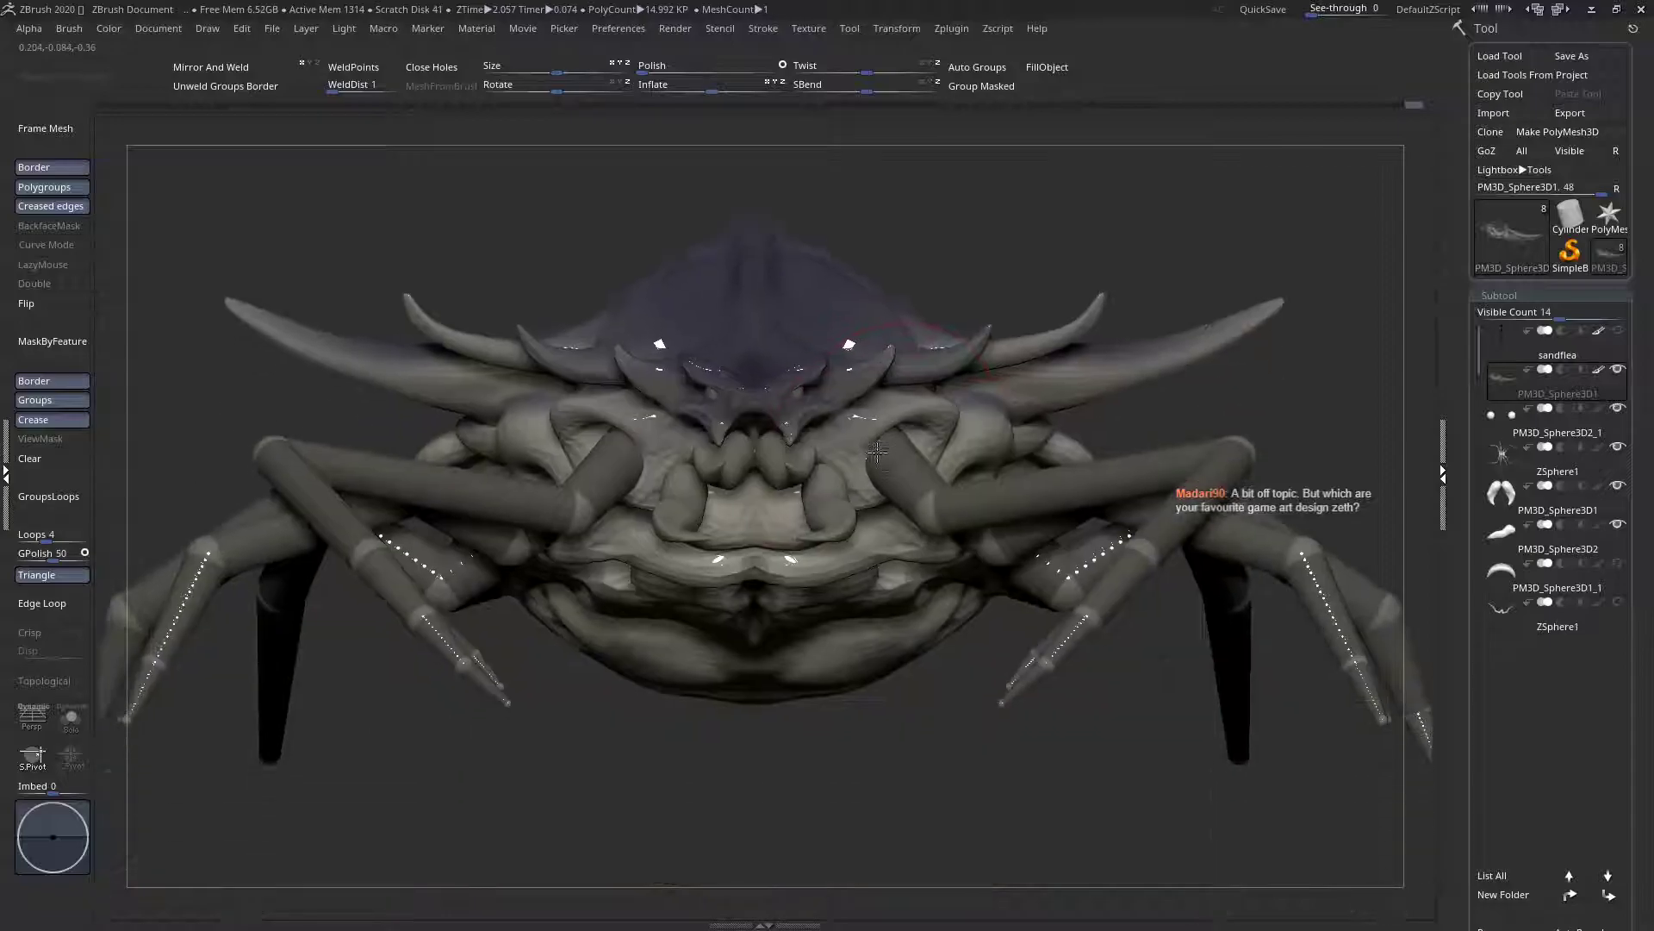
{"action": "key", "text": "space"}
{"action": "mouse_move", "coordinate": [937, 657]}
{"action": "left_mouse_down"}
{"action": "mouse_move", "coordinate": [910, 626]}
{"action": "mouse_move", "coordinate": [846, 671]}
{"action": "mouse_move", "coordinate": [818, 650]}
{"action": "mouse_move", "coordinate": [810, 661]}
{"action": "mouse_move", "coordinate": [825, 648]}
{"action": "left_mouse_up"}
{"action": "key", "text": "space"}
{"action": "mouse_move", "coordinate": [822, 443]}
{"action": "right_mouse_down", "text": "alt"}
{"action": "mouse_move", "coordinate": [941, 667]}
{"action": "mouse_move", "coordinate": [848, 633]}
{"action": "mouse_move", "coordinate": [870, 608]}
{"action": "right_mouse_up", "text": "alt"}
{"action": "key", "text": "space"}
{"action": "left_click", "coordinate": [952, 500]}
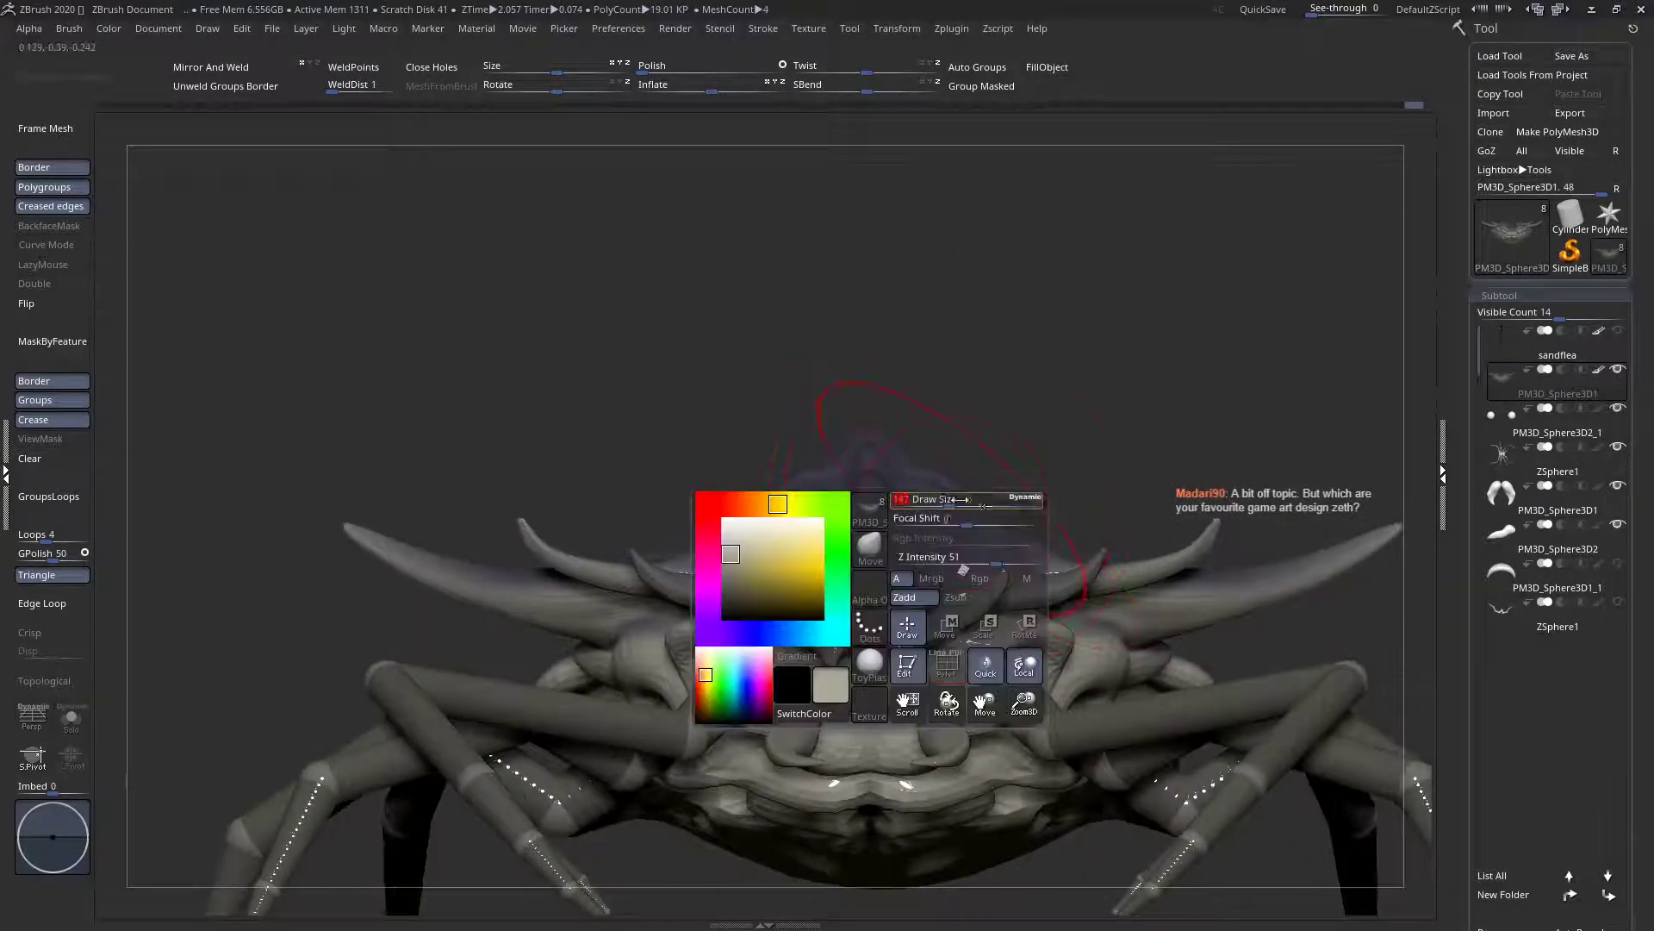
{"action": "mouse_move", "coordinate": [1033, 527]}
{"action": "left_mouse_down"}
{"action": "mouse_move", "coordinate": [1075, 473]}
{"action": "mouse_move", "coordinate": [1041, 504]}
{"action": "left_mouse_up"}
{"action": "mouse_move", "coordinate": [1032, 529]}
{"action": "right_mouse_down"}
{"action": "mouse_move", "coordinate": [1056, 506]}
{"action": "mouse_move", "coordinate": [1032, 539]}
{"action": "right_mouse_up"}
{"action": "left_click_drag", "start_coordinate": [1032, 540], "coordinate": [1087, 508]}
{"action": "right_click_drag", "start_coordinate": [1049, 526], "coordinate": [1051, 560]}
{"action": "left_click_drag", "start_coordinate": [1051, 560], "coordinate": [1106, 496]}
{"action": "mouse_move", "coordinate": [1104, 496]}
{"action": "right_mouse_down"}
{"action": "mouse_move", "coordinate": [1064, 453]}
{"action": "mouse_move", "coordinate": [1038, 488]}
{"action": "right_mouse_up"}
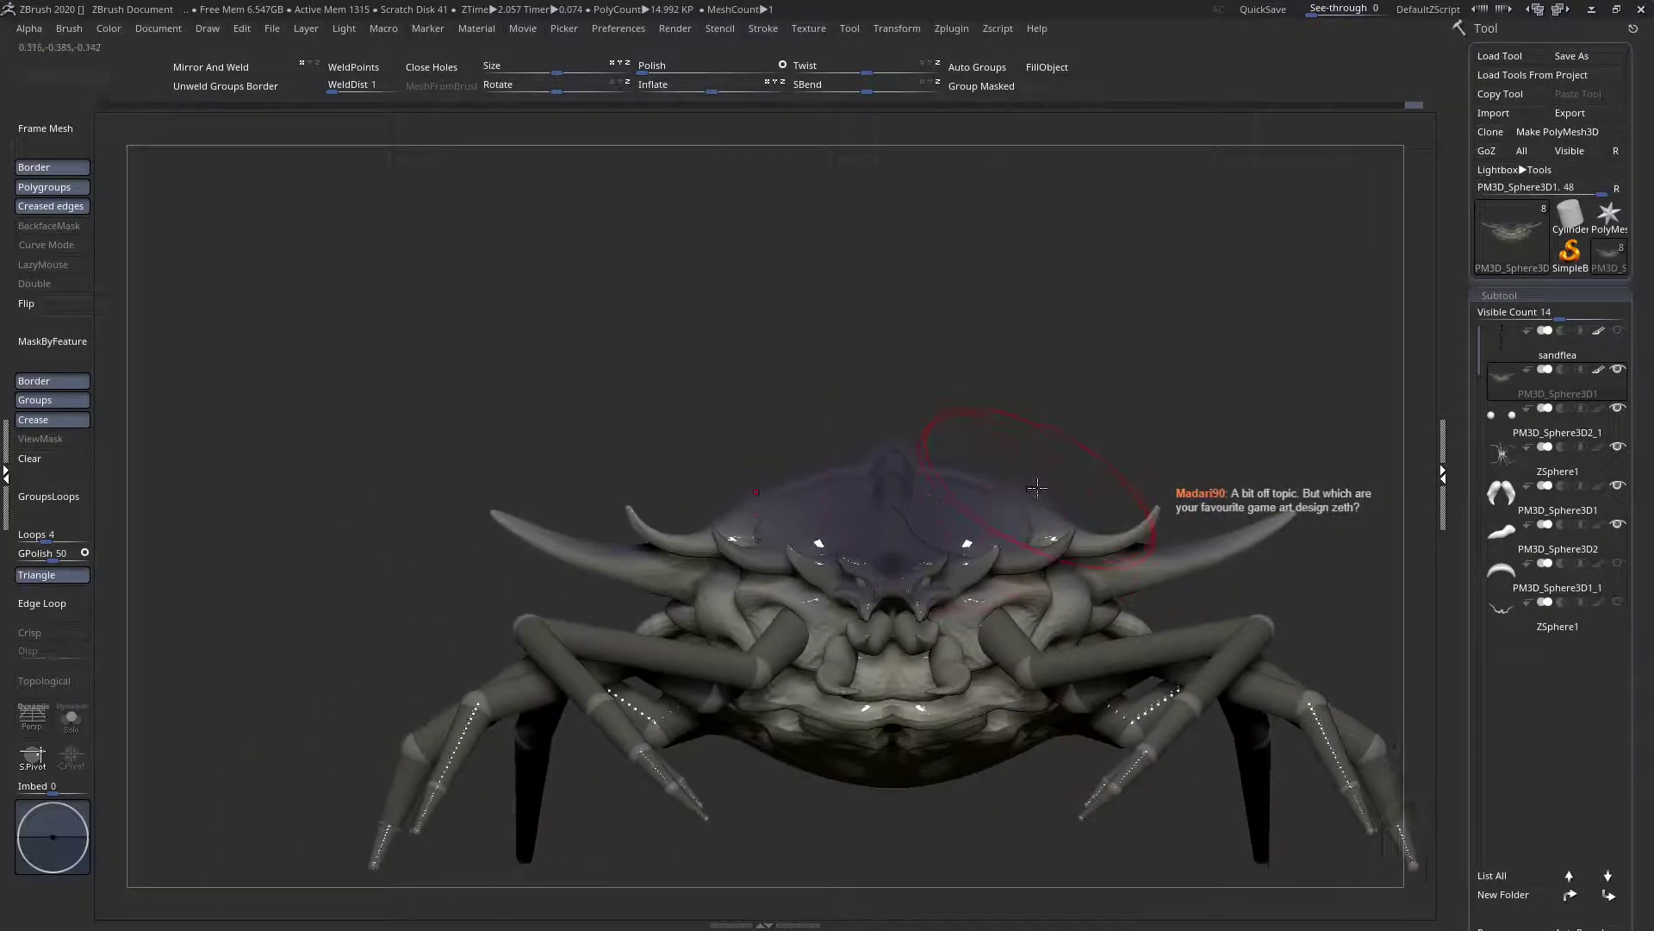
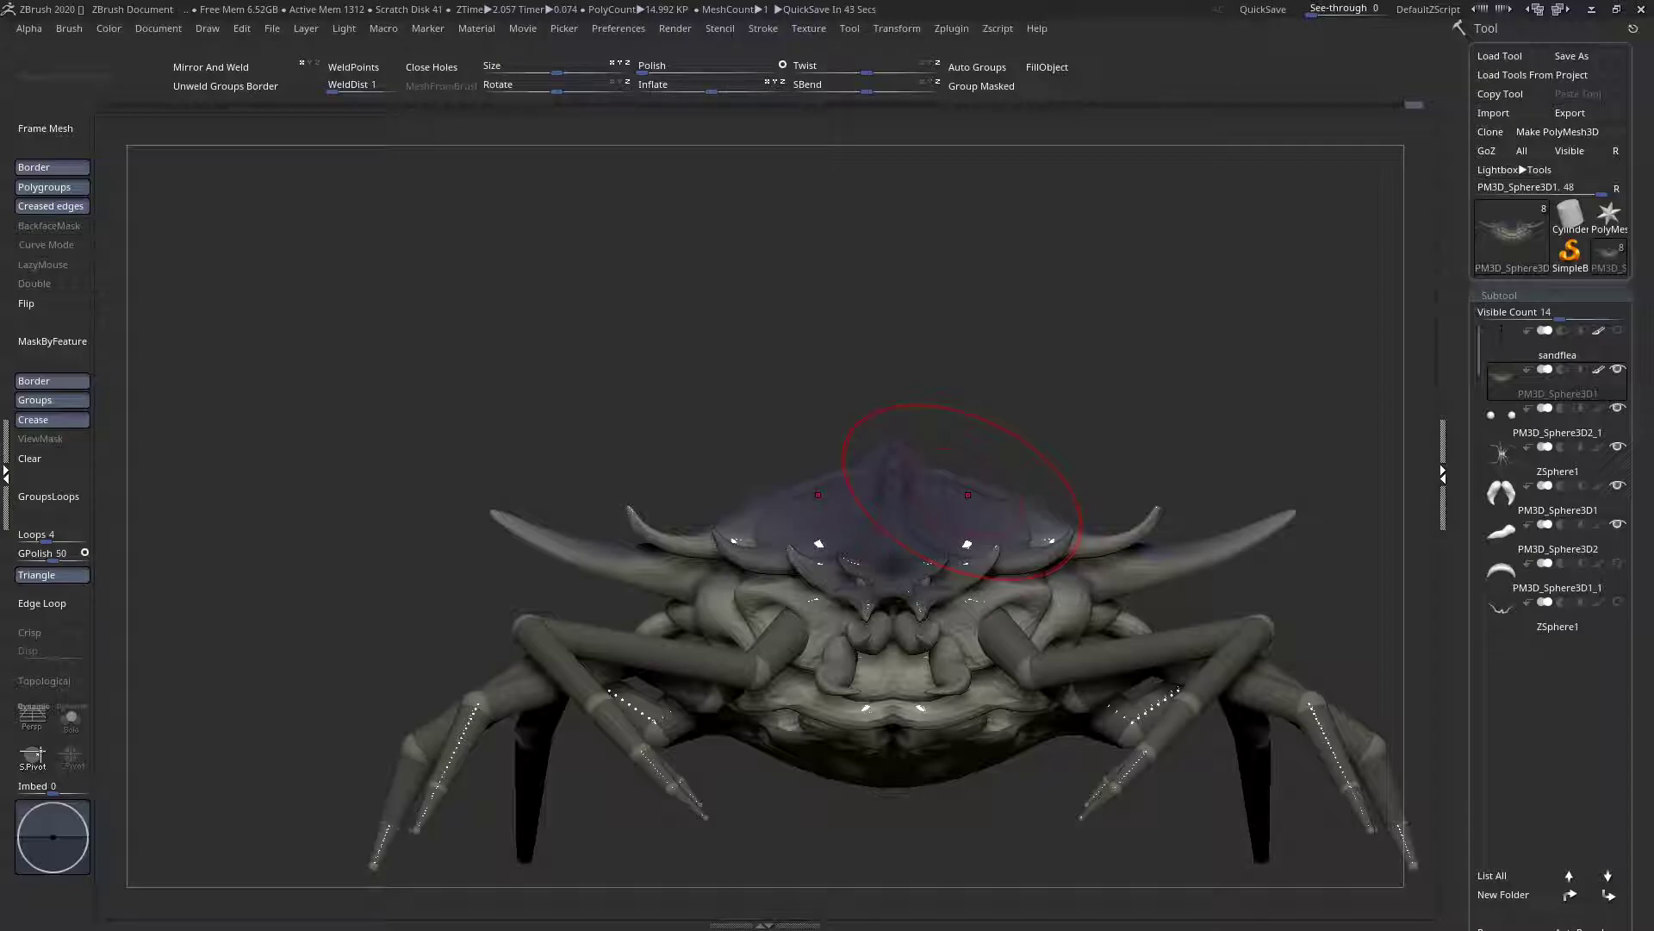
Adjust the outline of the head and front thorax plates from above with the Move brush
{"action": "right_click_drag", "start_coordinate": [972, 660], "coordinate": [915, 680]}
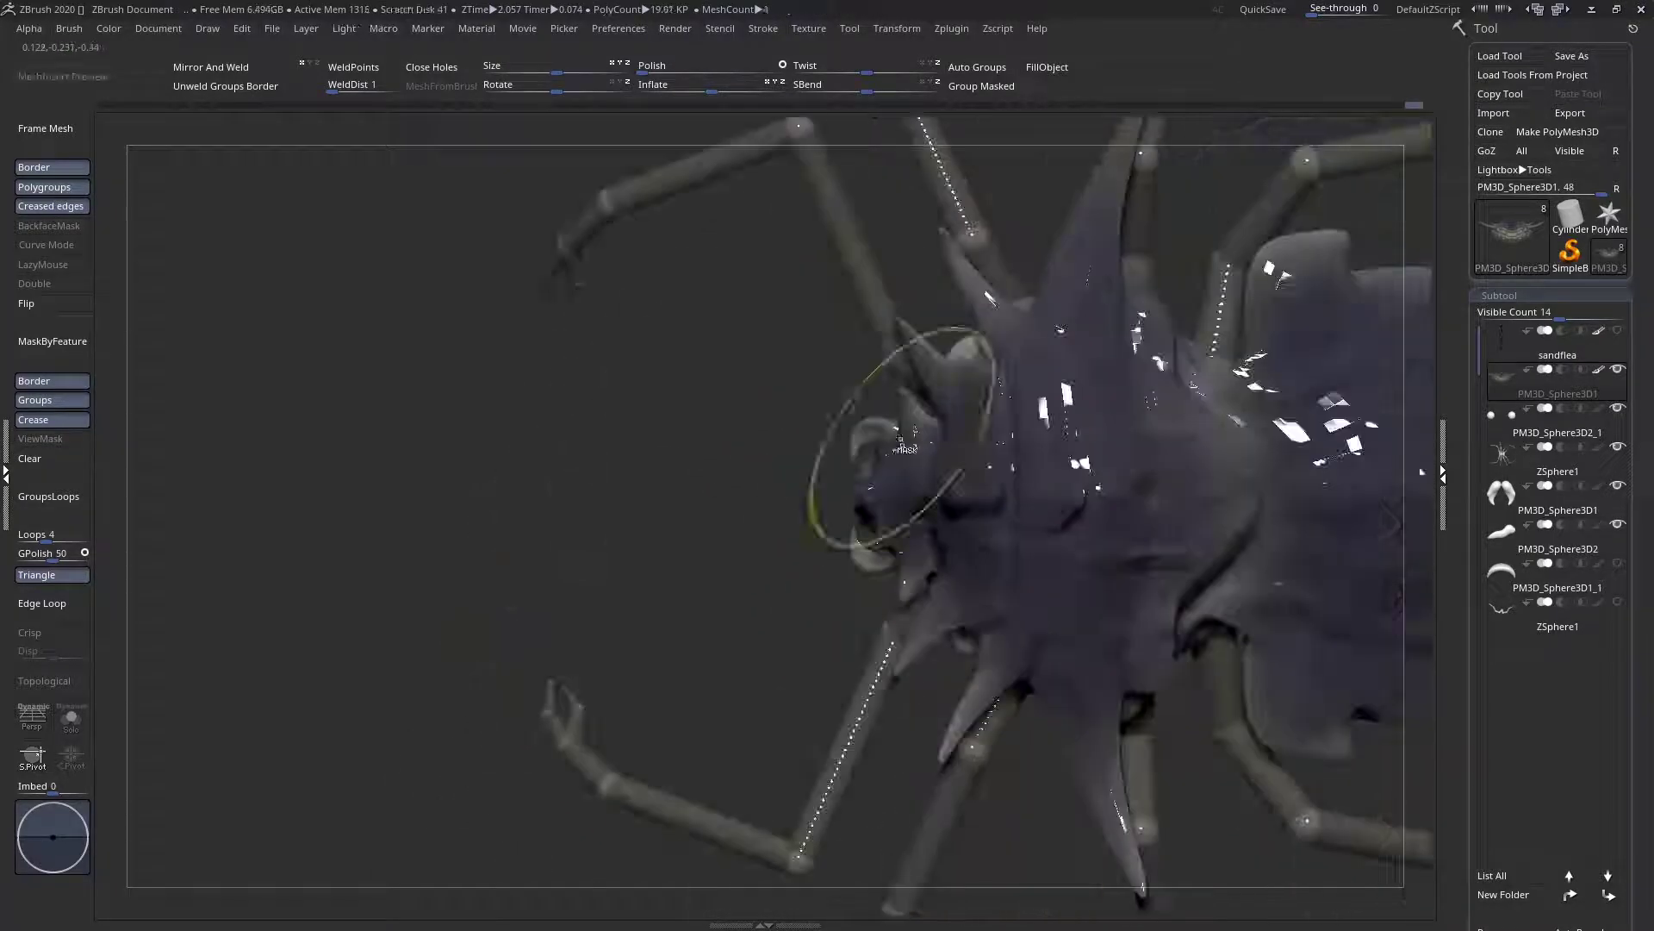
{"action": "right_click_drag", "start_coordinate": [901, 442], "coordinate": [965, 456], "text": "ctrl"}
{"action": "key", "text": "space"}
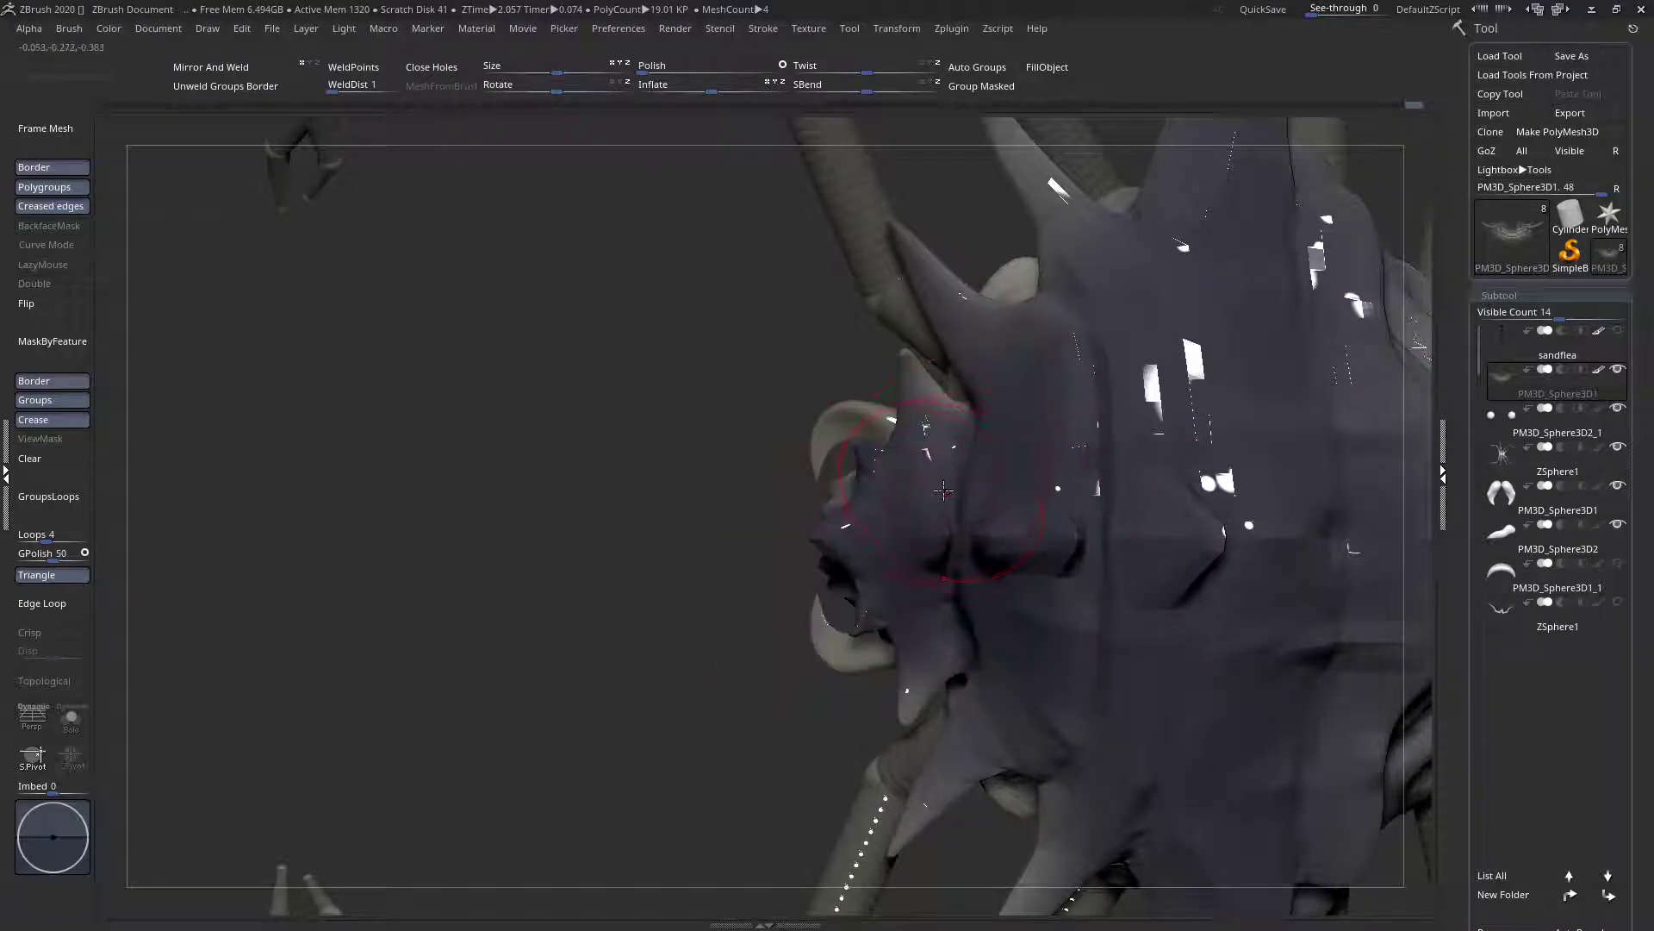
{"action": "right_click_drag", "start_coordinate": [929, 483], "coordinate": [870, 465]}
{"action": "right_click_drag", "start_coordinate": [870, 465], "coordinate": [974, 447], "text": "ctrl"}
{"action": "key", "text": "space"}
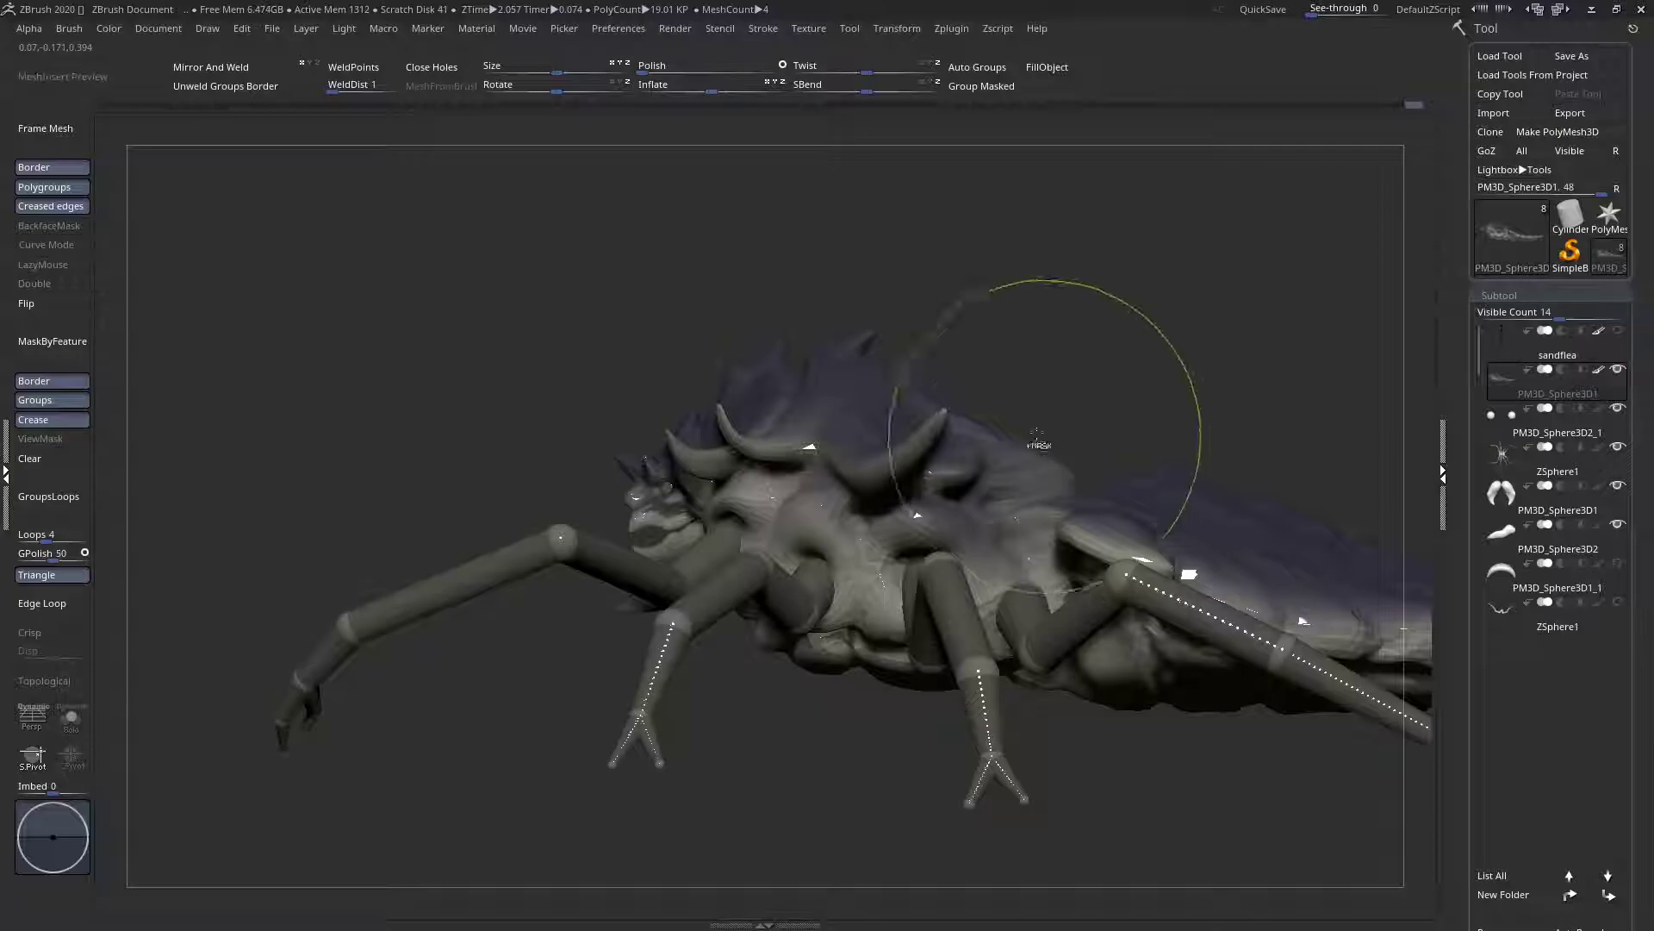
Adjust the back profile between the thorax and abdomen in the side view with a large Move brush
{"action": "right_click_drag", "start_coordinate": [1039, 438], "coordinate": [1027, 594], "text": "ctrl"}
{"action": "right_click_drag", "start_coordinate": [990, 430], "coordinate": [958, 513], "text": "alt"}
{"action": "key", "text": "space"}
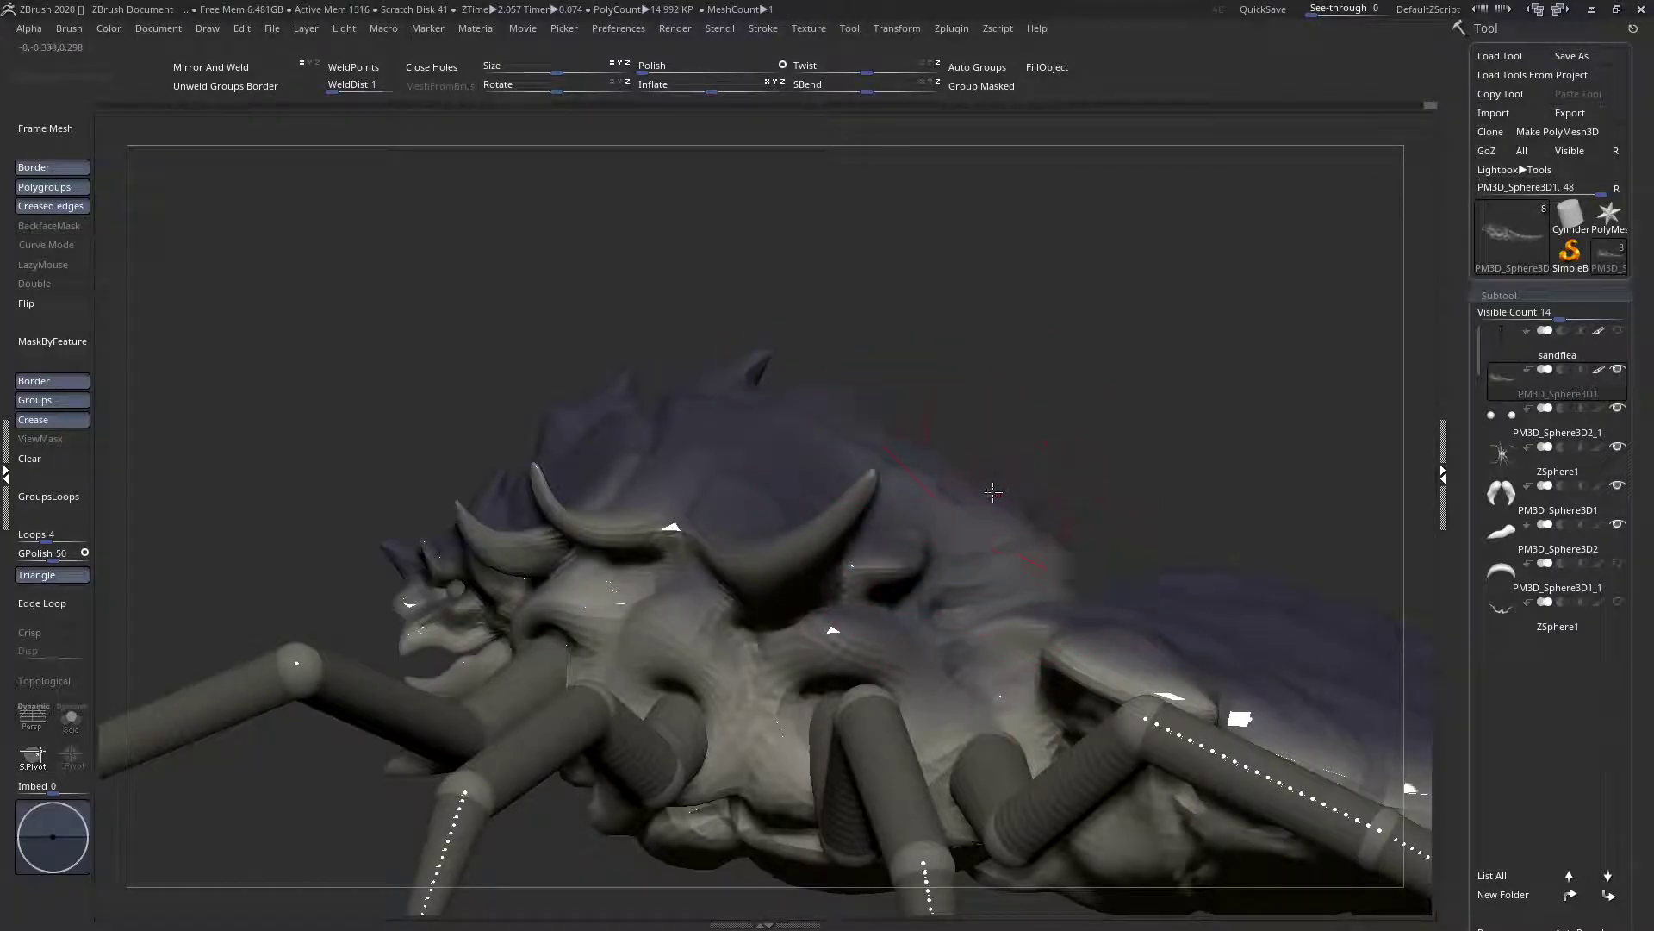
{"action": "right_click_drag", "start_coordinate": [992, 491], "coordinate": [939, 456]}
{"action": "mouse_move", "coordinate": [939, 457]}
{"action": "right_mouse_down"}
{"action": "mouse_move", "coordinate": [990, 525]}
{"action": "mouse_move", "coordinate": [1085, 502]}
{"action": "mouse_move", "coordinate": [965, 529]}
{"action": "right_mouse_up"}
{"action": "right_click", "coordinate": [972, 517]}
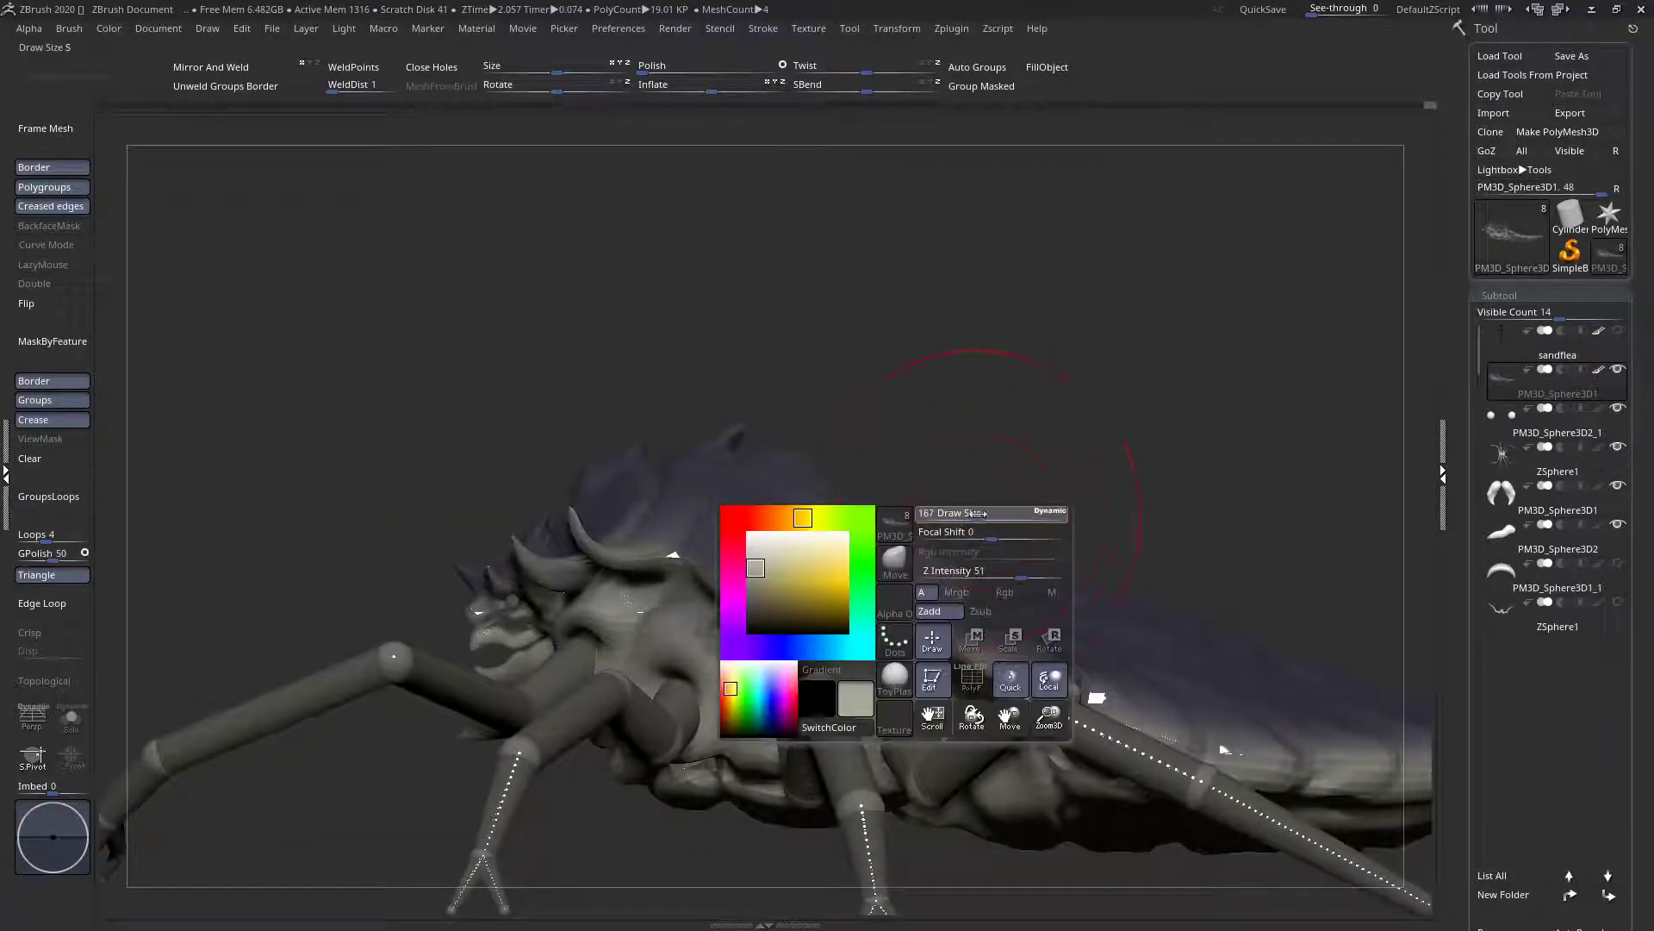
{"action": "right_click_drag", "start_coordinate": [1137, 585], "coordinate": [910, 596], "text": "alt"}
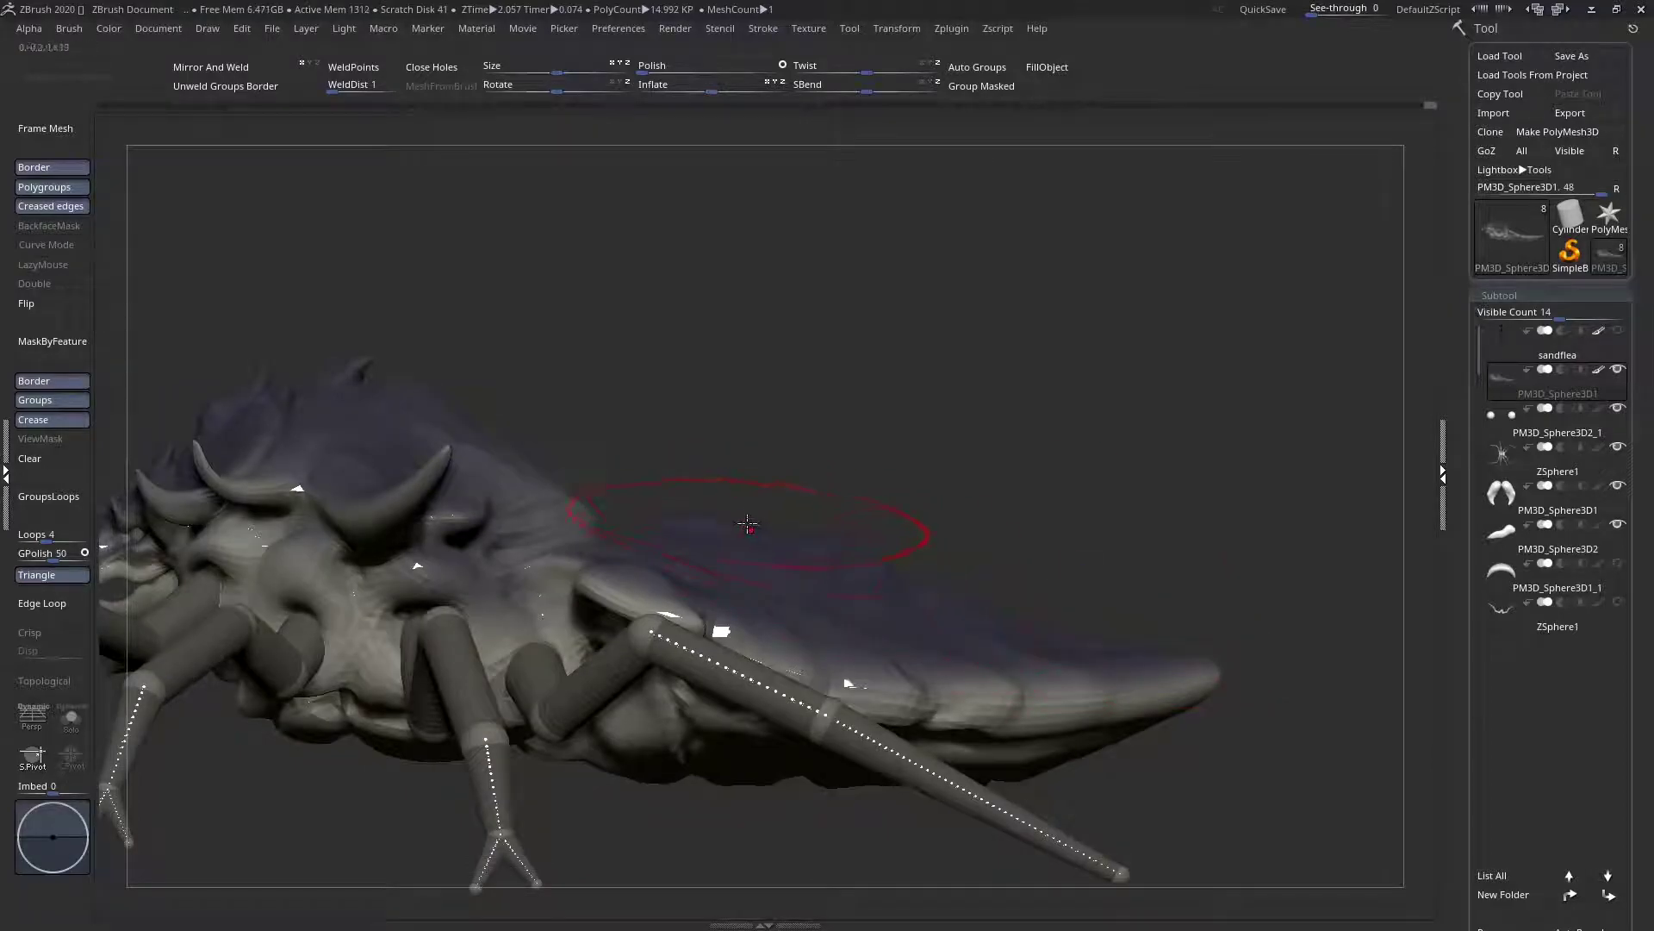
{"action": "right_click_drag", "start_coordinate": [610, 493], "coordinate": [780, 496]}
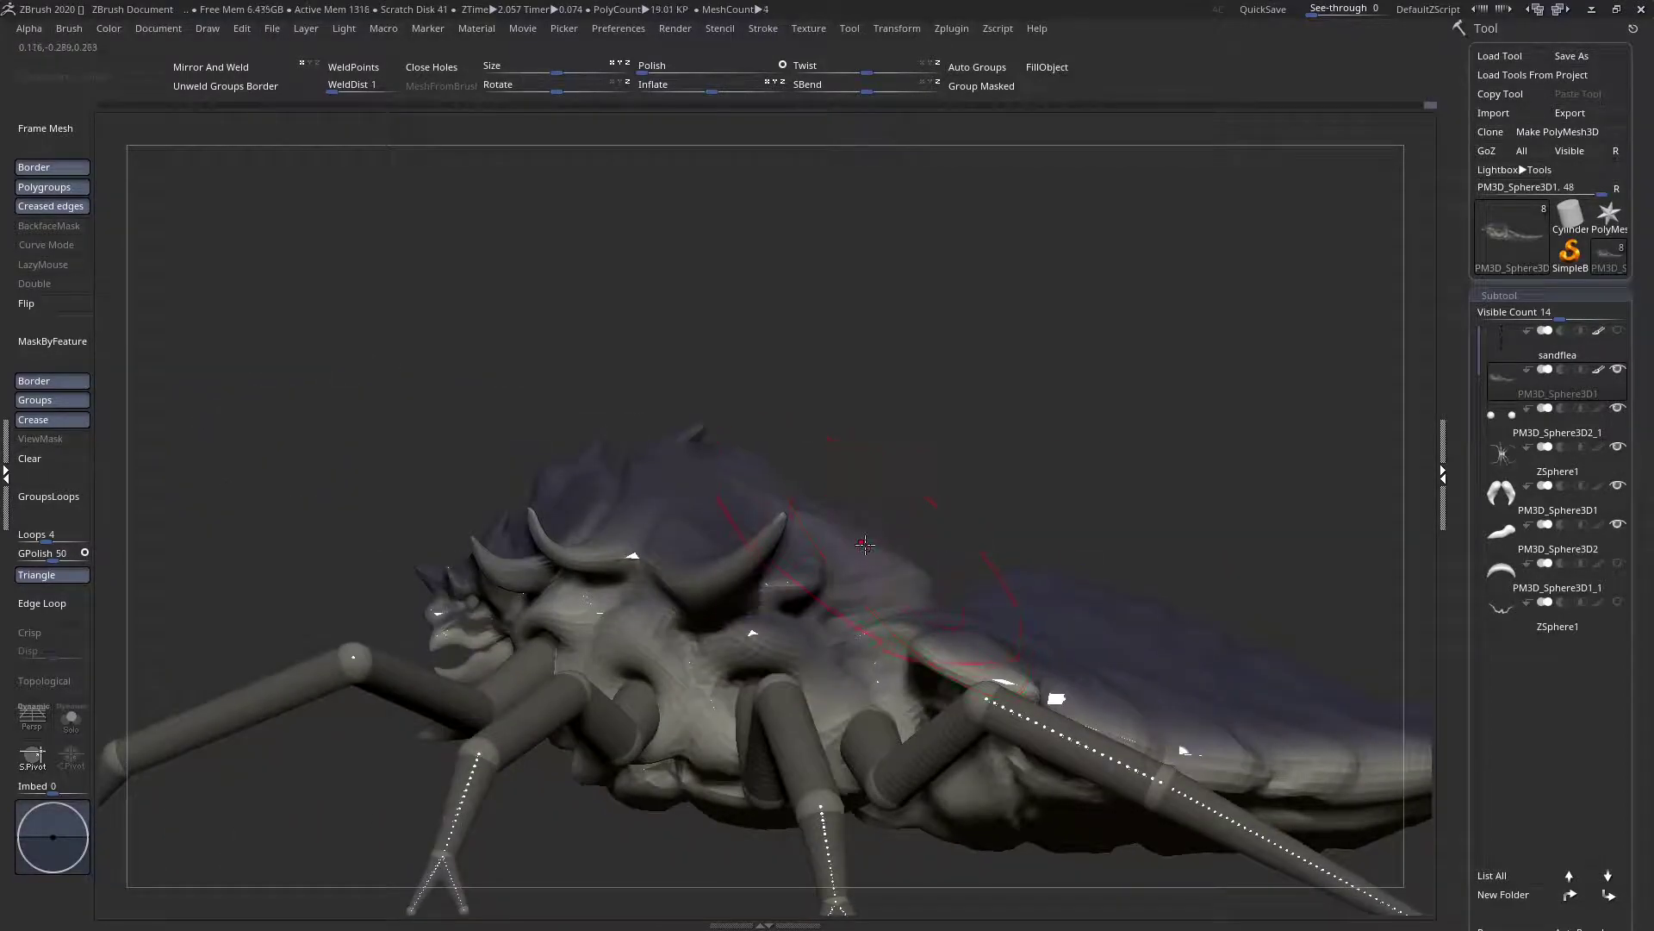
Pull mirrored pointed spikes up from the thorax plates on either side of the midline with a smaller Move brush
{"action": "key", "text": "space"}
{"action": "right_click_drag", "start_coordinate": [859, 569], "coordinate": [820, 542]}
{"action": "key", "text": "space"}
{"action": "key", "text": "space"}
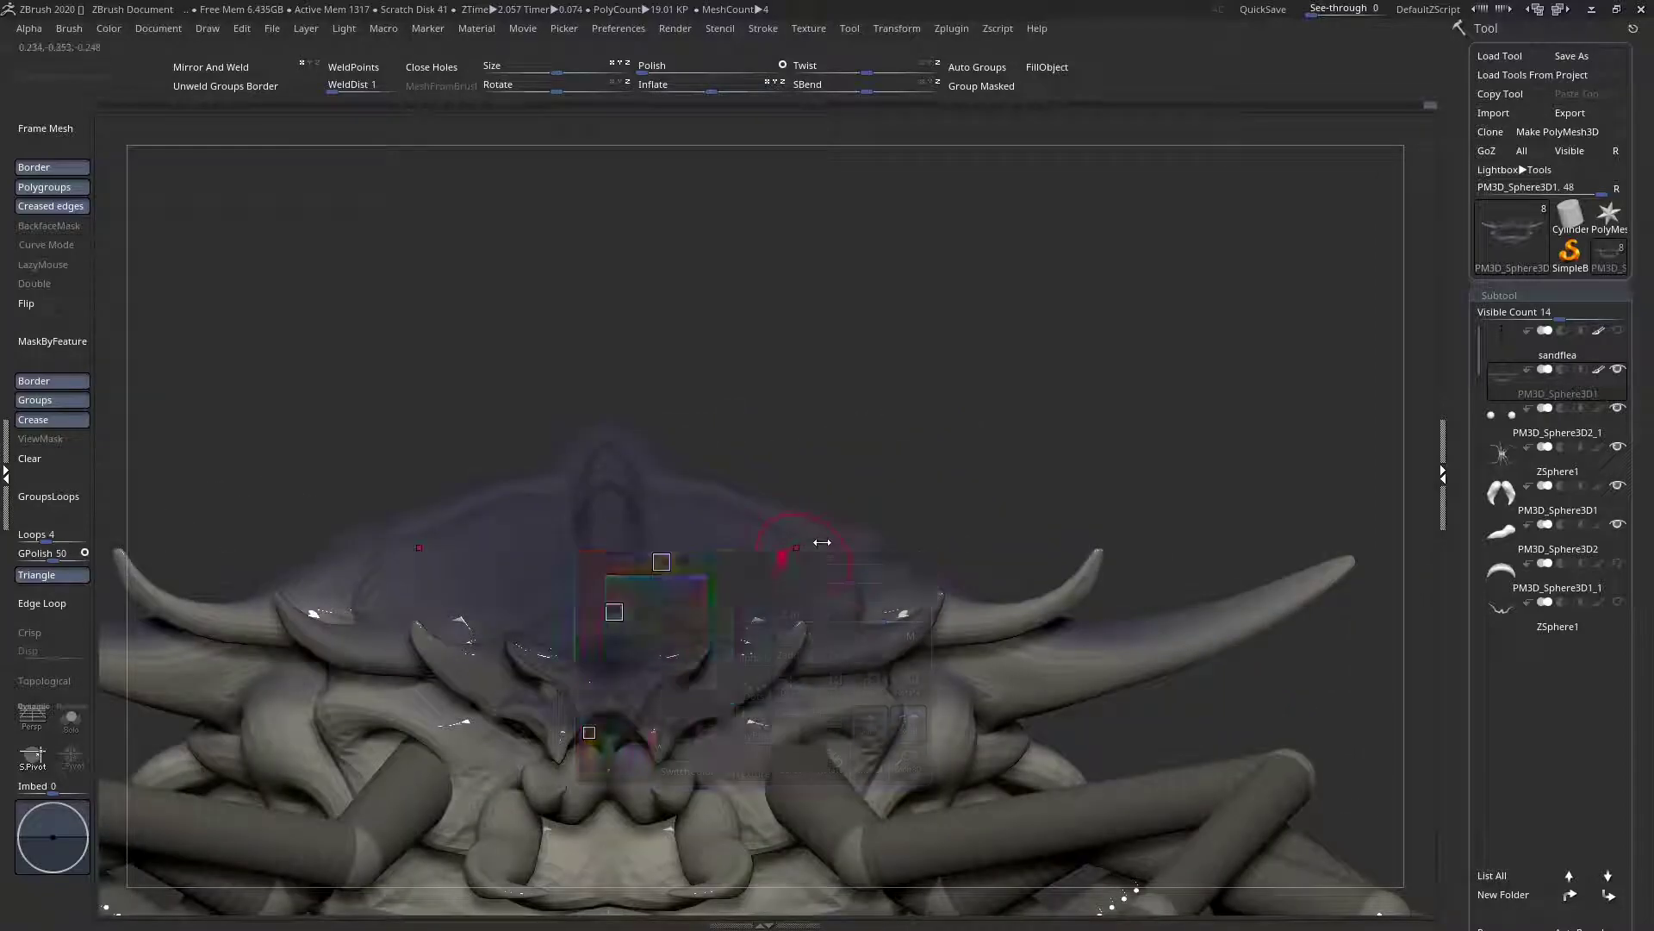
{"action": "right_click_drag", "start_coordinate": [866, 461], "coordinate": [803, 456]}
{"action": "key", "text": "space"}
{"action": "right_click", "coordinate": [790, 454]}
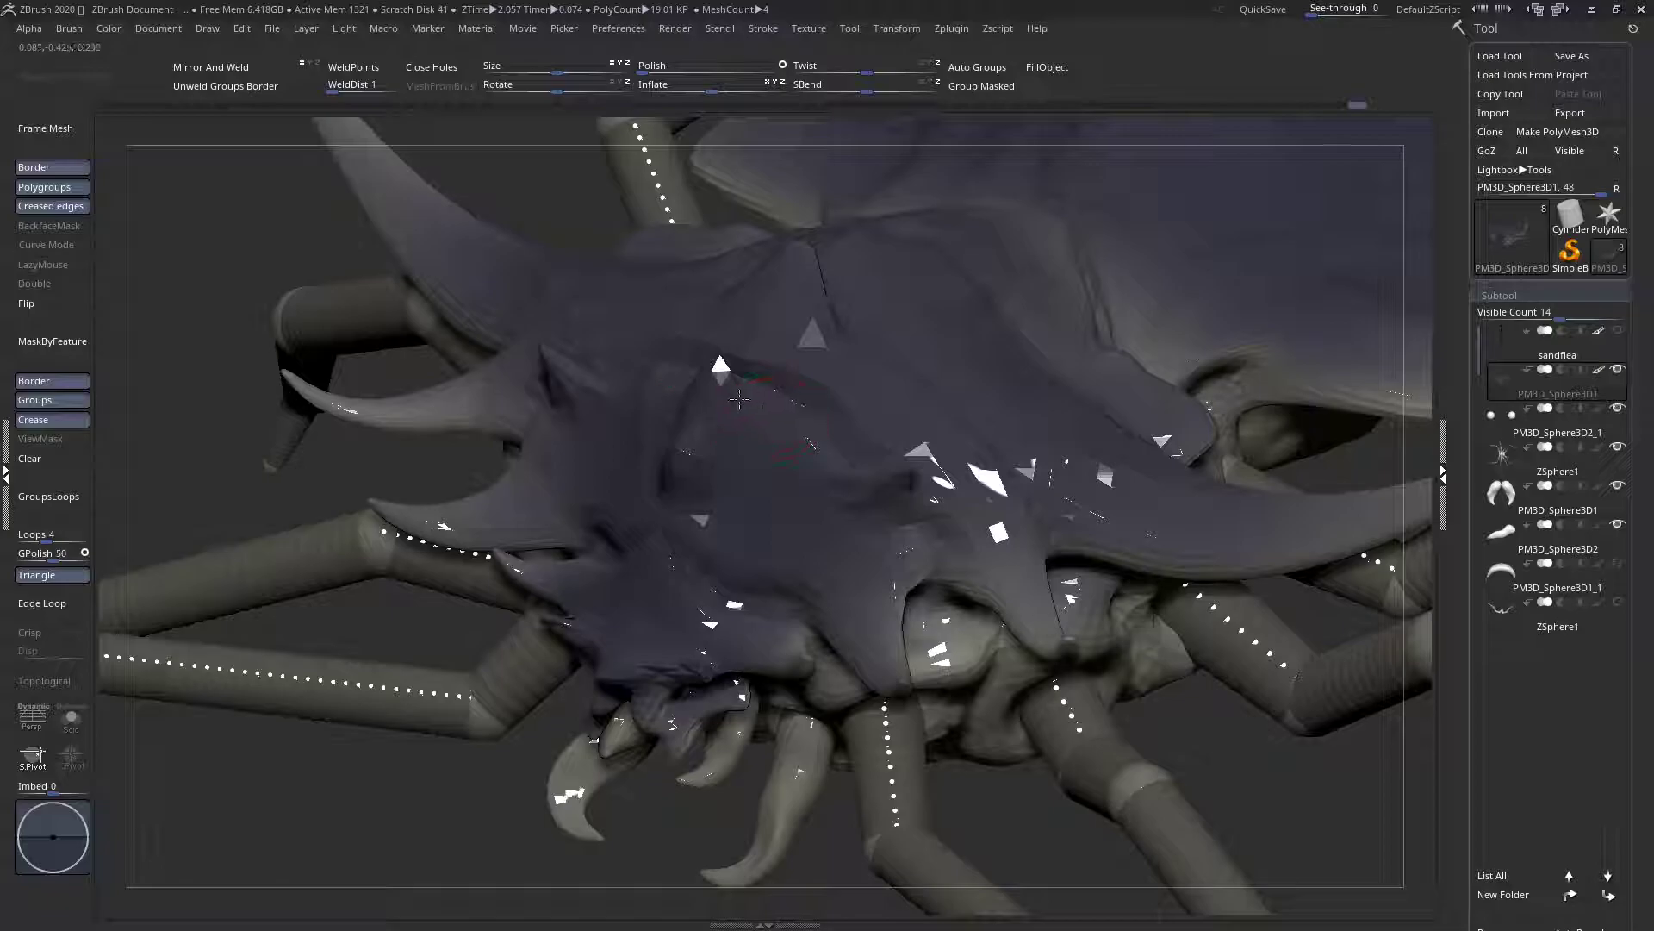
{"action": "right_click_drag", "start_coordinate": [741, 403], "coordinate": [813, 427]}
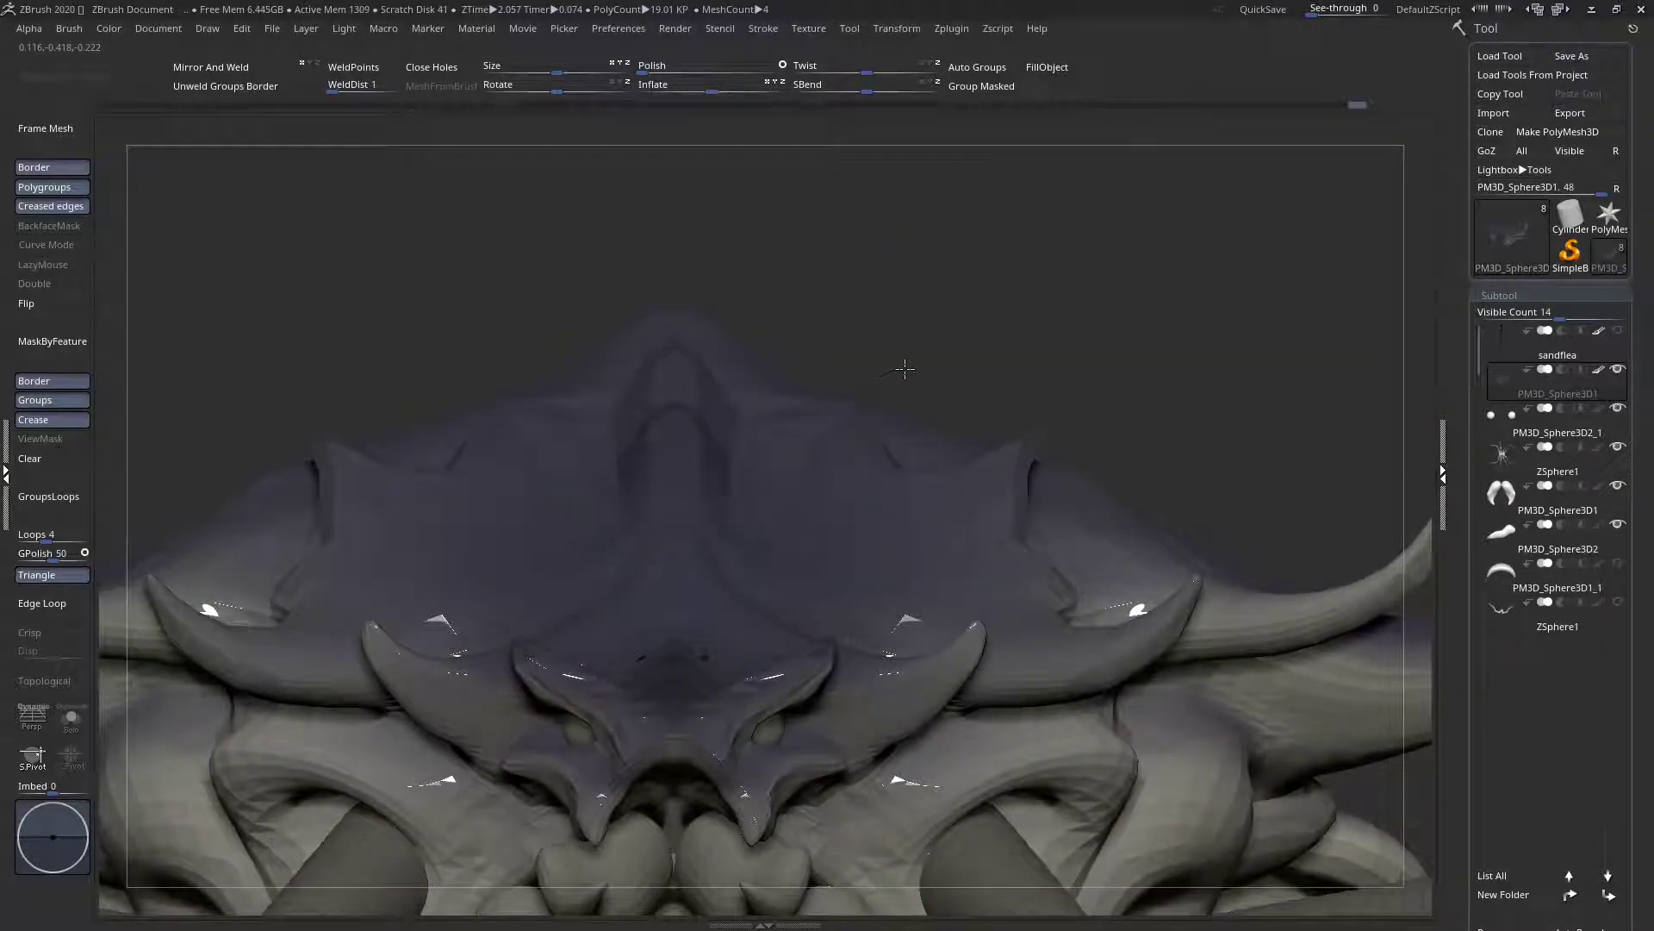
Pull up the small spikes on both sides of the front carapace with the Move brush
{"action": "mouse_move", "coordinate": [855, 454]}
{"action": "right_mouse_down", "text": "ctrl"}
{"action": "mouse_move", "coordinate": [894, 459]}
{"action": "mouse_move", "coordinate": [939, 513]}
{"action": "mouse_move", "coordinate": [927, 448]}
{"action": "mouse_move", "coordinate": [968, 531]}
{"action": "right_mouse_up", "text": "ctrl"}
{"action": "key", "text": "space"}
{"action": "left_click_drag", "start_coordinate": [966, 533], "coordinate": [1026, 518]}
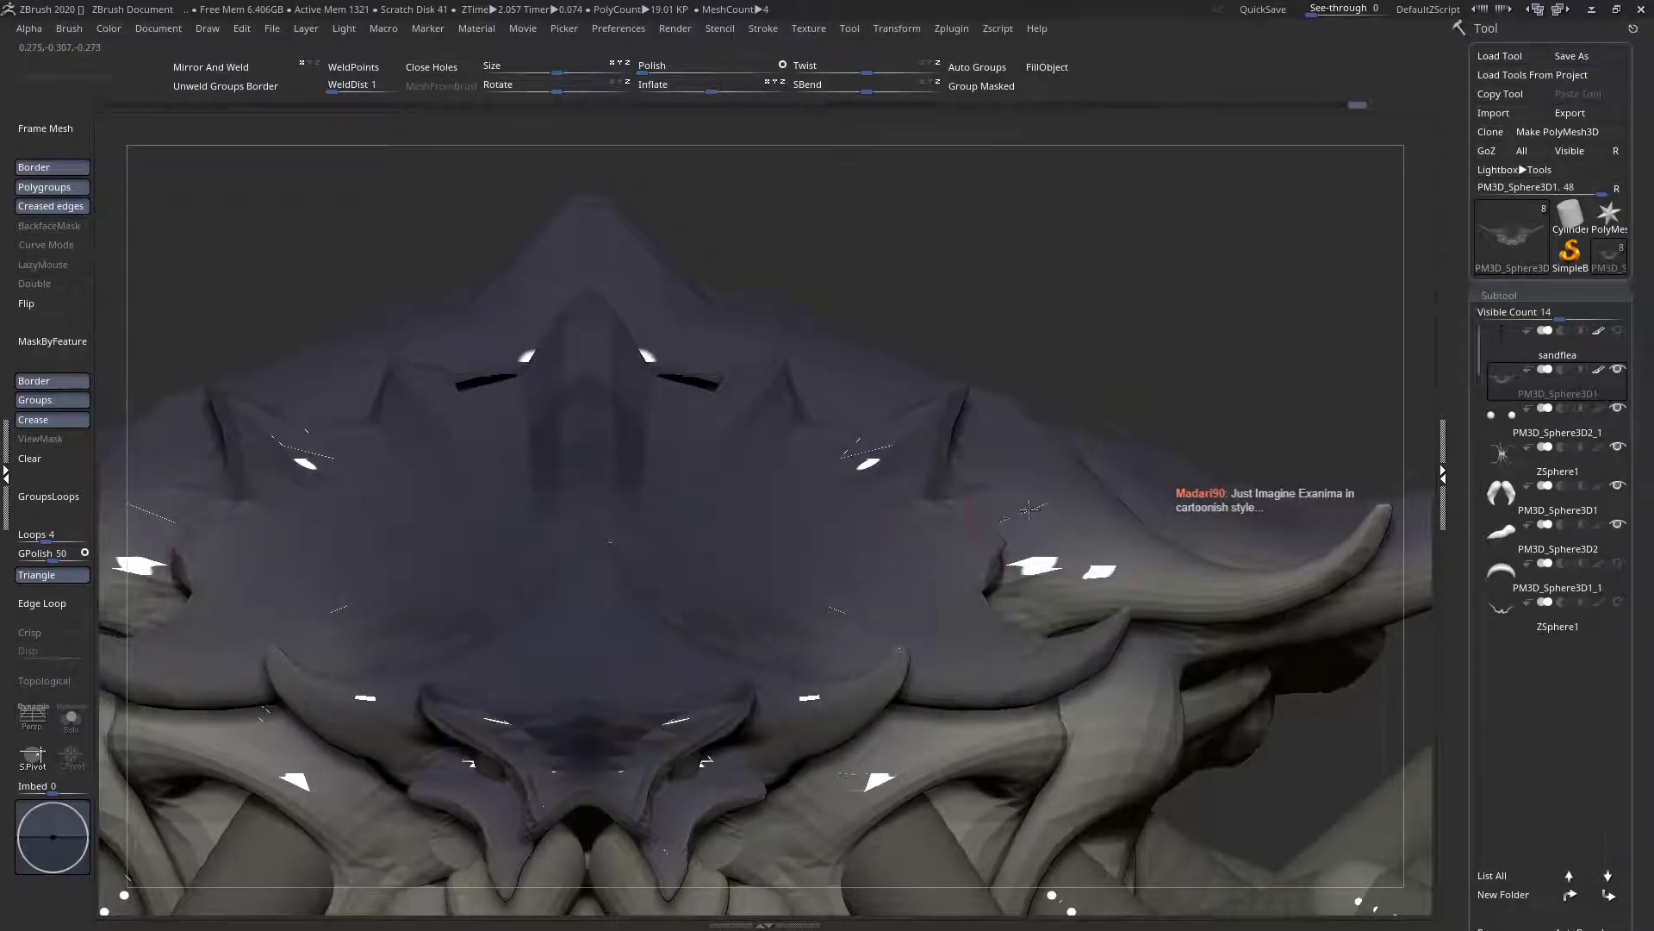
{"action": "right_click_drag", "start_coordinate": [1019, 486], "coordinate": [987, 512]}
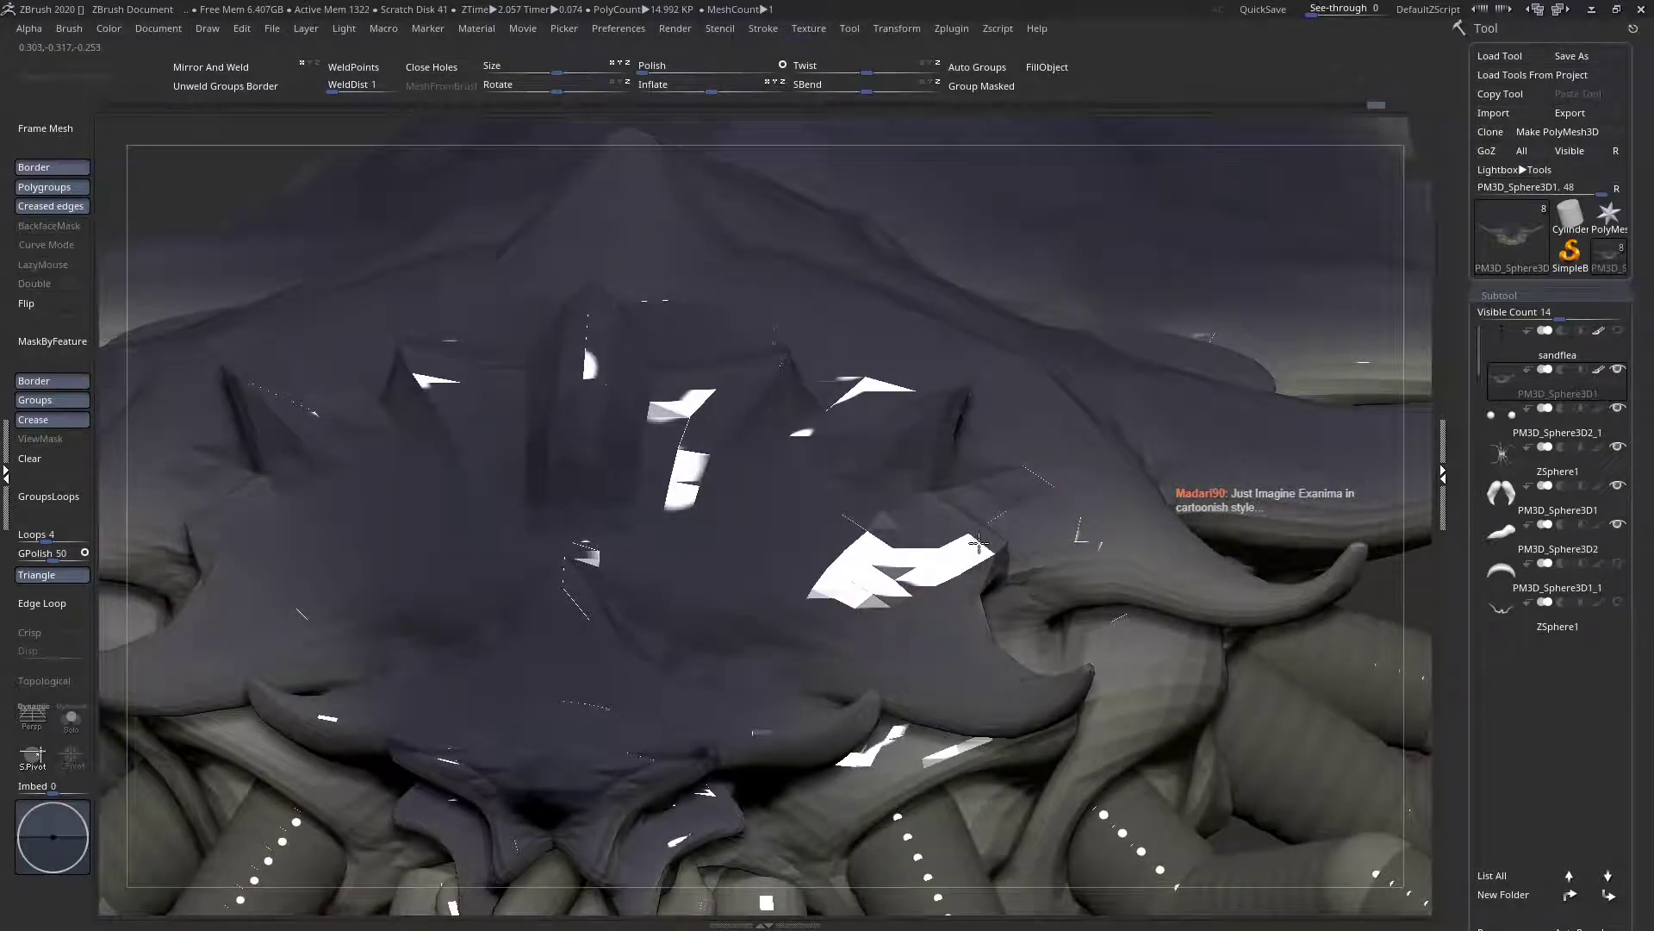
Reshape the tall central spike at the rear of the head carapace and the surface around its base
{"action": "key", "text": "f"}
{"action": "mouse_move", "coordinate": [680, 417]}
{"action": "right_mouse_down"}
{"action": "mouse_move", "coordinate": [732, 560]}
{"action": "mouse_move", "coordinate": [714, 486]}
{"action": "mouse_move", "coordinate": [763, 438]}
{"action": "mouse_move", "coordinate": [879, 499]}
{"action": "mouse_move", "coordinate": [830, 582]}
{"action": "mouse_move", "coordinate": [776, 608]}
{"action": "mouse_move", "coordinate": [763, 410]}
{"action": "mouse_move", "coordinate": [782, 431]}
{"action": "mouse_move", "coordinate": [785, 404]}
{"action": "right_mouse_up"}
{"action": "right_click", "coordinate": [776, 609]}
{"action": "right_click", "coordinate": [778, 407]}
{"action": "right_click", "coordinate": [779, 441]}
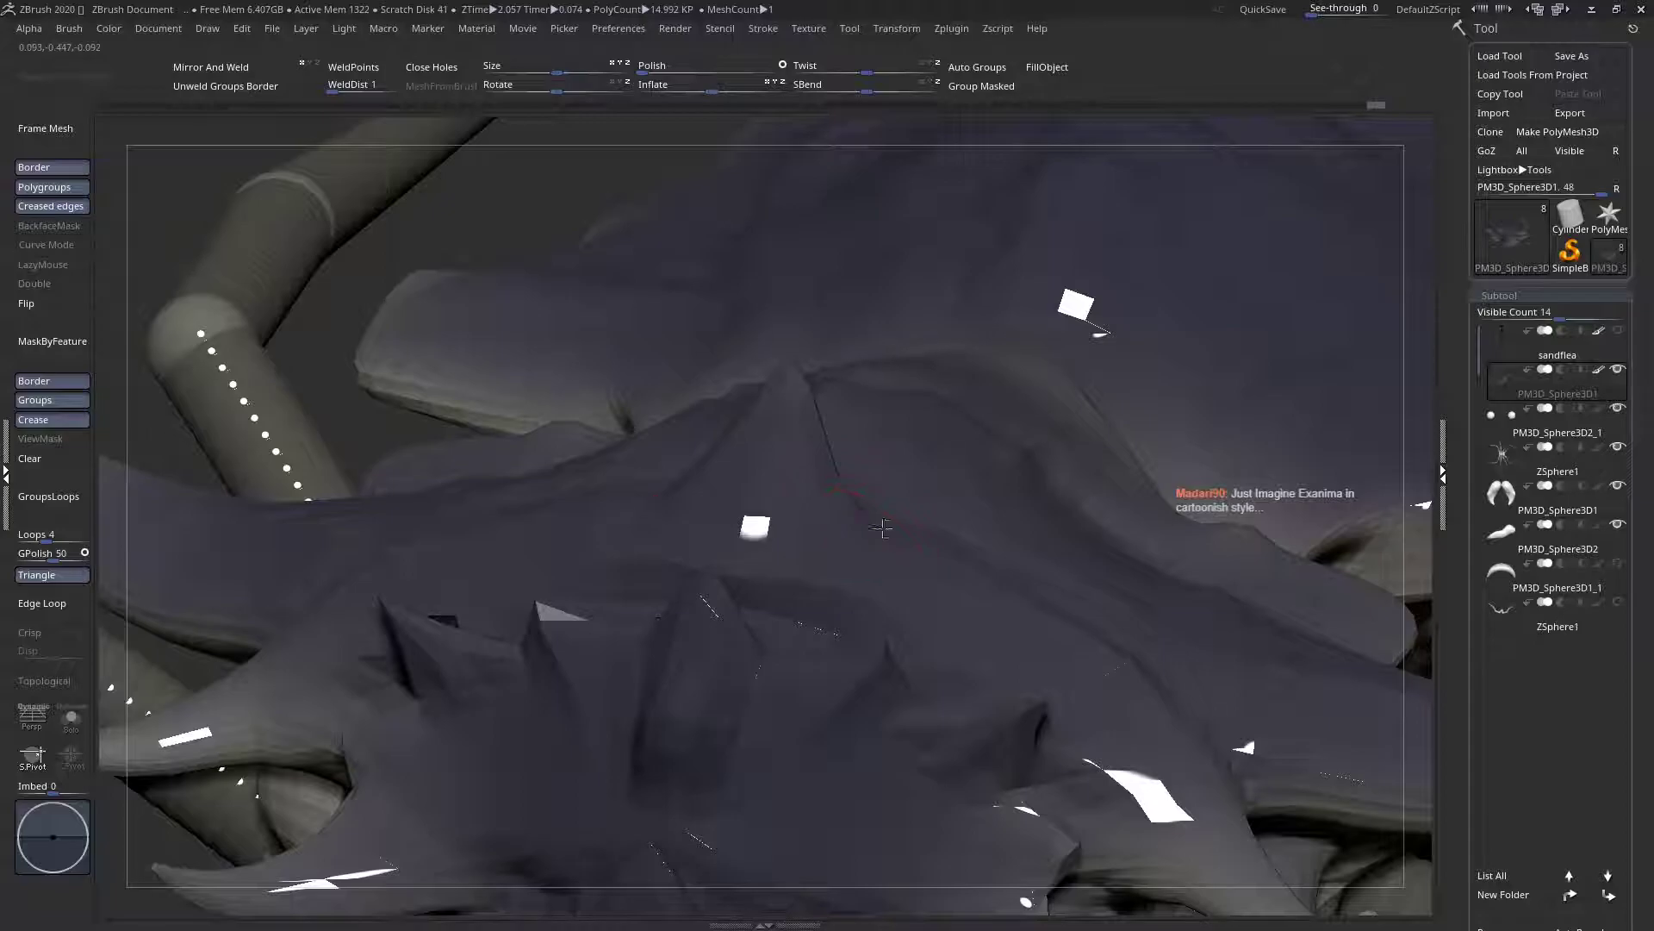
{"action": "right_click_drag", "start_coordinate": [881, 539], "coordinate": [913, 508]}
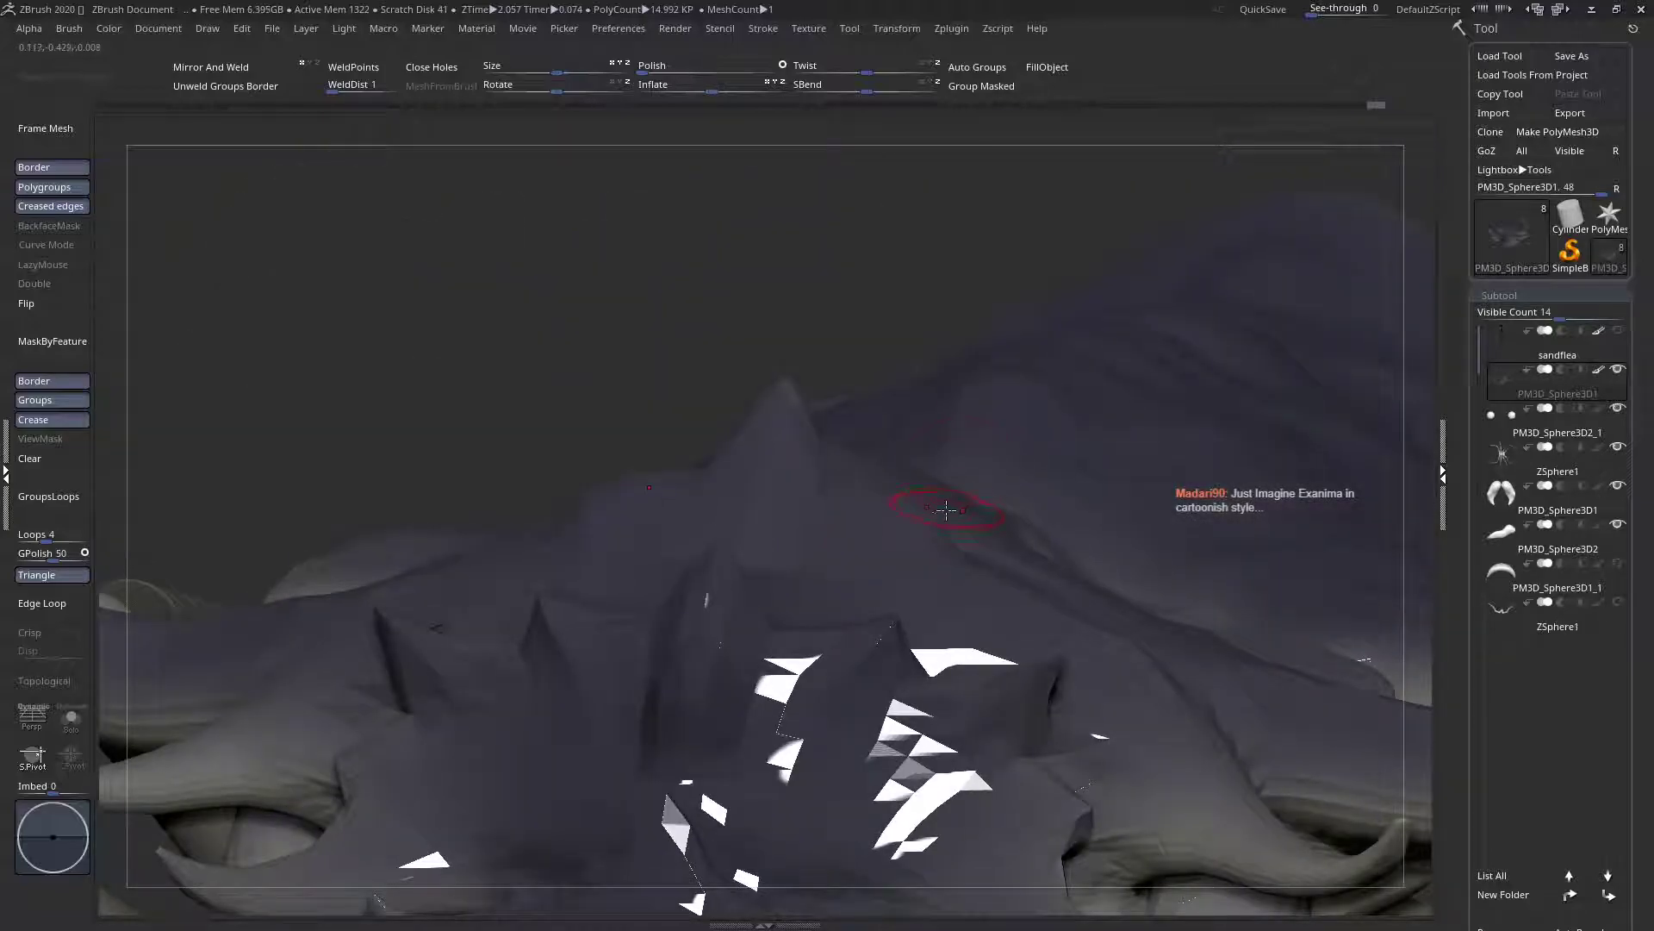
Draw out a pair of smaller spikes on the rear part of the carapace, on either side of the central ridge
{"action": "right_click_drag", "start_coordinate": [923, 431], "coordinate": [923, 483], "text": "ctrl"}
{"action": "mouse_move", "coordinate": [972, 548]}
{"action": "right_mouse_down"}
{"action": "mouse_move", "coordinate": [943, 594]}
{"action": "mouse_move", "coordinate": [965, 573]}
{"action": "right_mouse_up"}
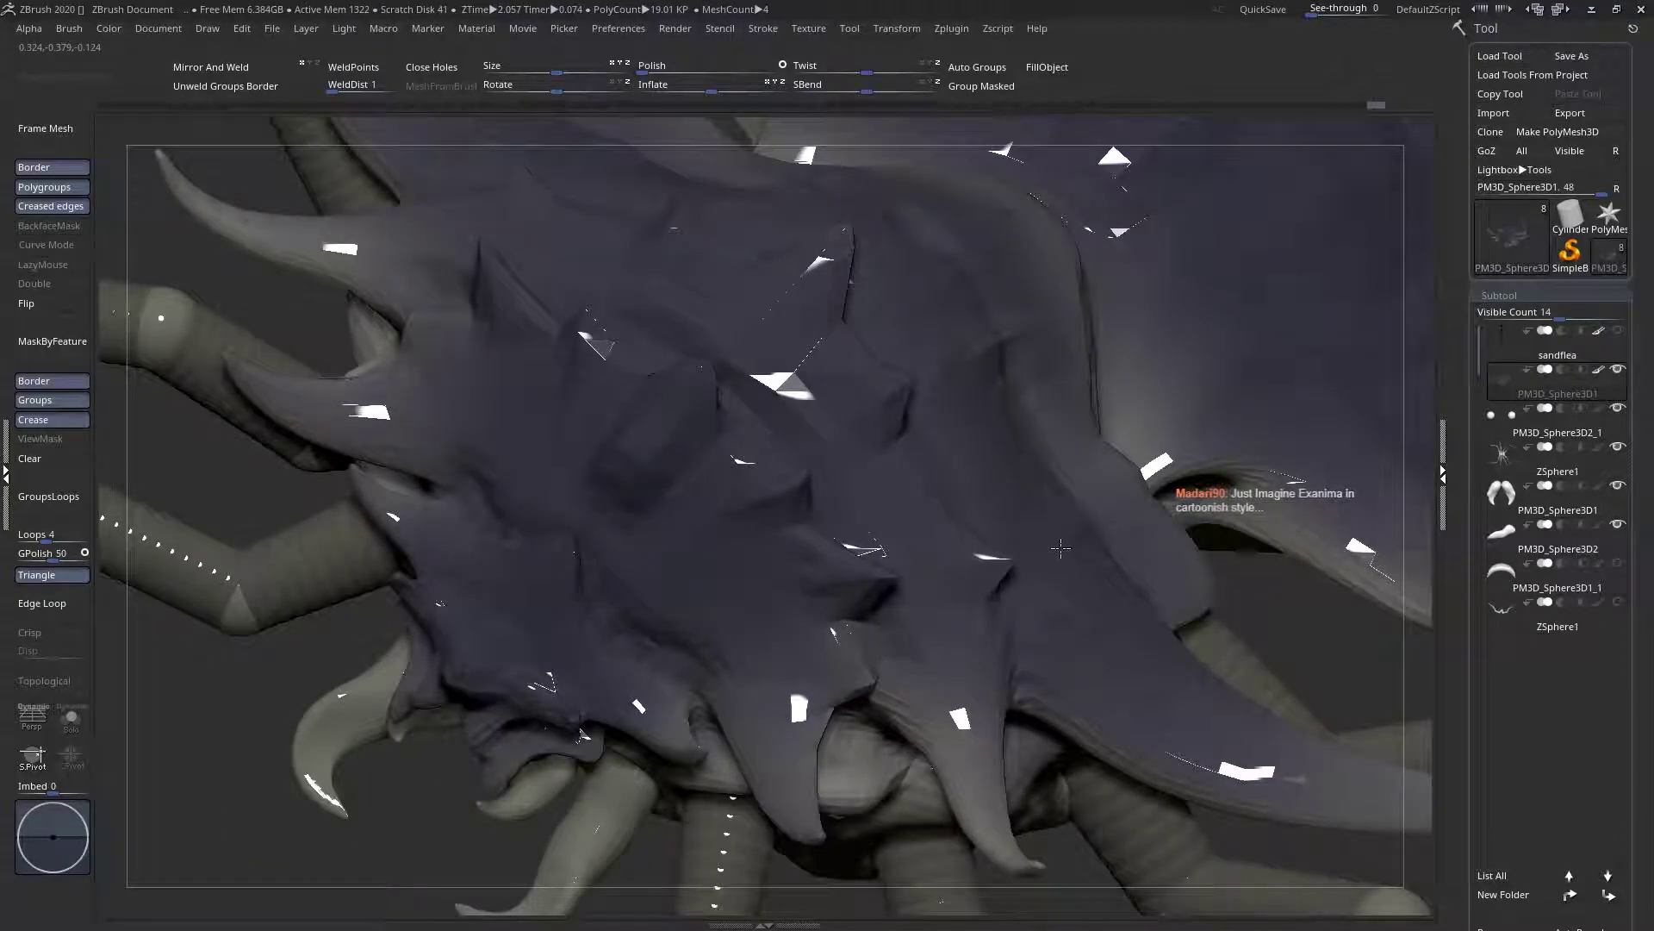
{"action": "mouse_move", "coordinate": [887, 499]}
{"action": "right_mouse_down"}
{"action": "mouse_move", "coordinate": [888, 517]}
{"action": "mouse_move", "coordinate": [887, 483]}
{"action": "right_mouse_up"}
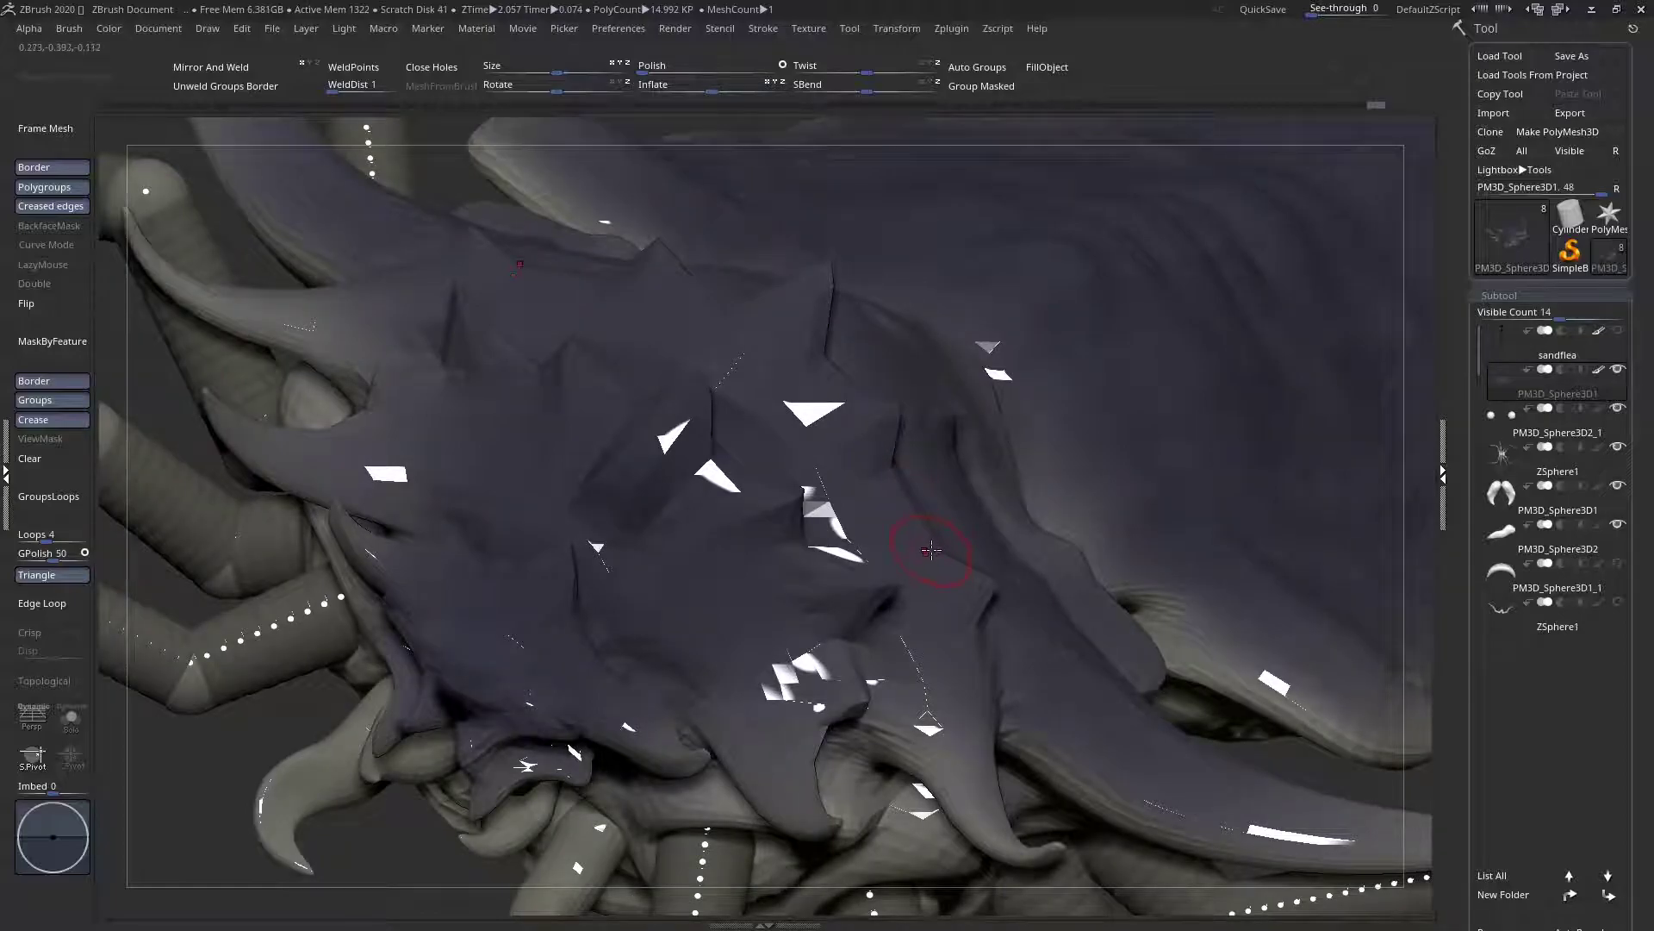
{"action": "right_click_drag", "start_coordinate": [940, 537], "coordinate": [983, 525], "text": "ctrl"}
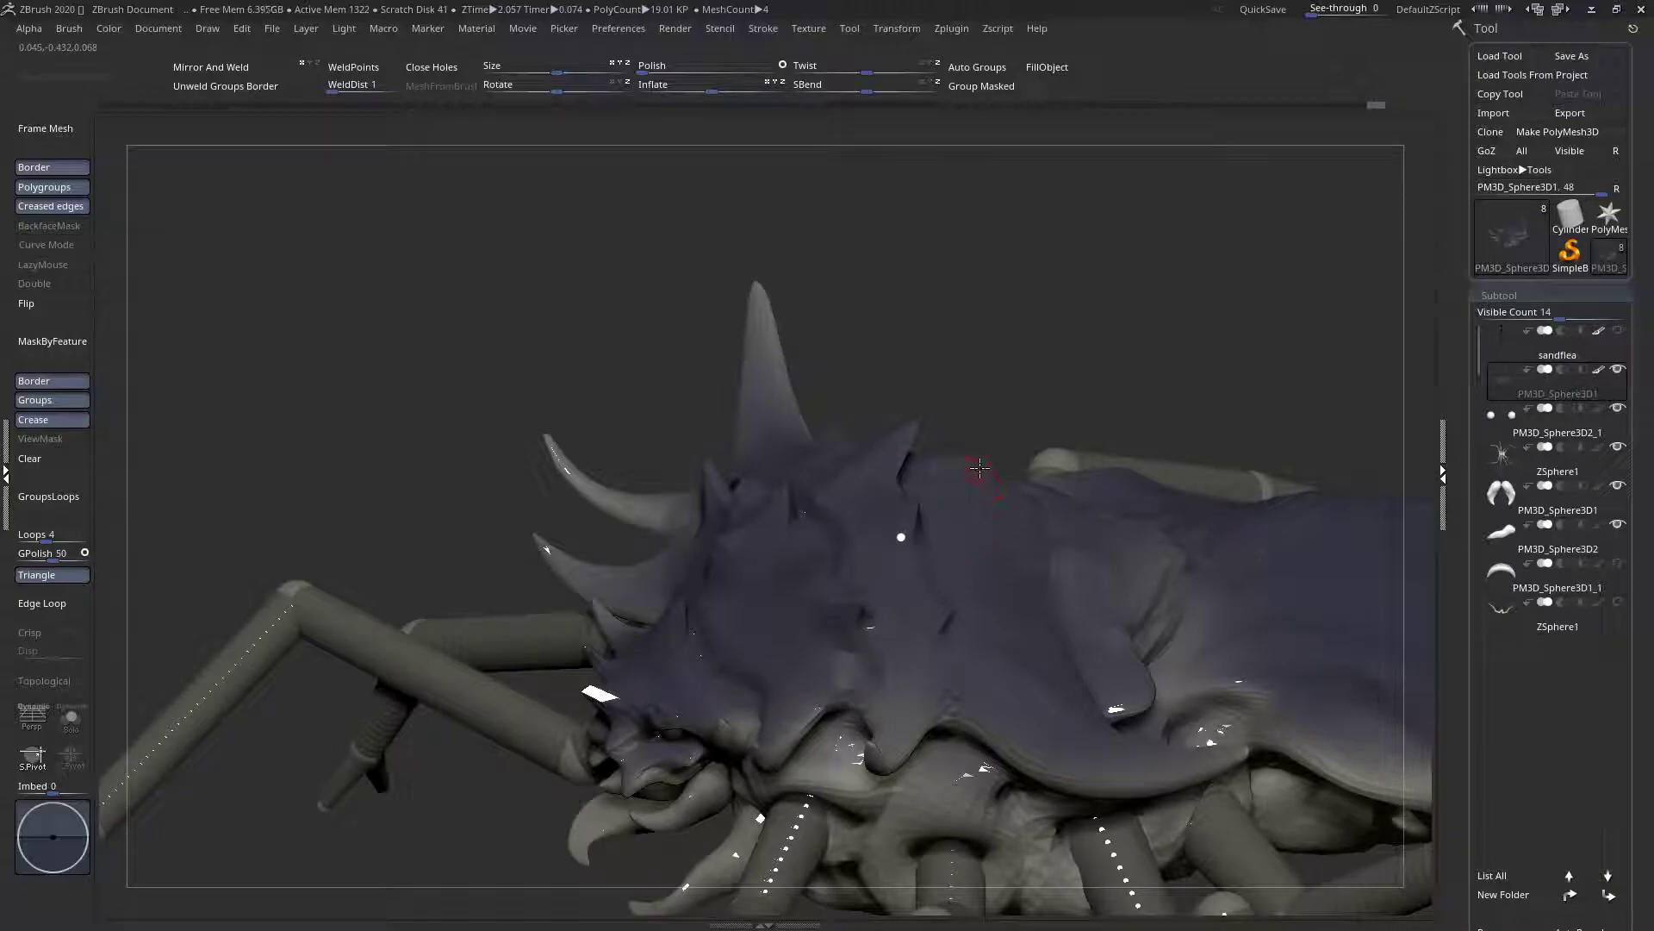
Refine the central crest spikes of the carapace in side profile, adapting the brush size
{"action": "right_click_drag", "start_coordinate": [1012, 438], "coordinate": [939, 459]}
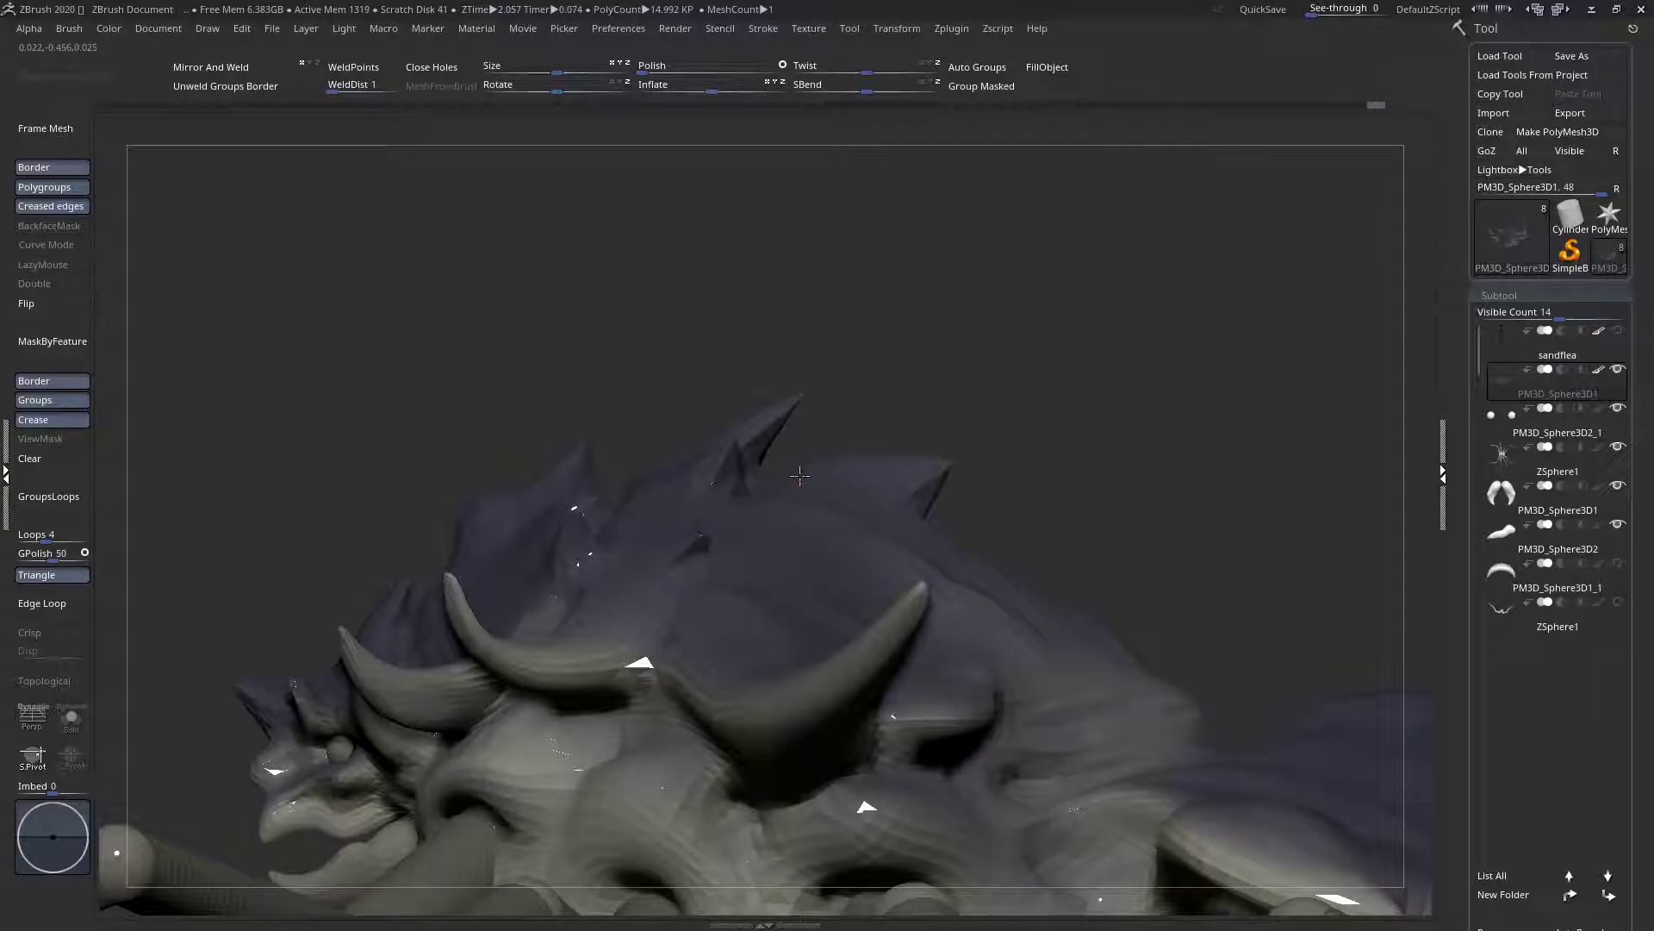
{"action": "key", "text": "space"}
{"action": "key", "text": "space"}
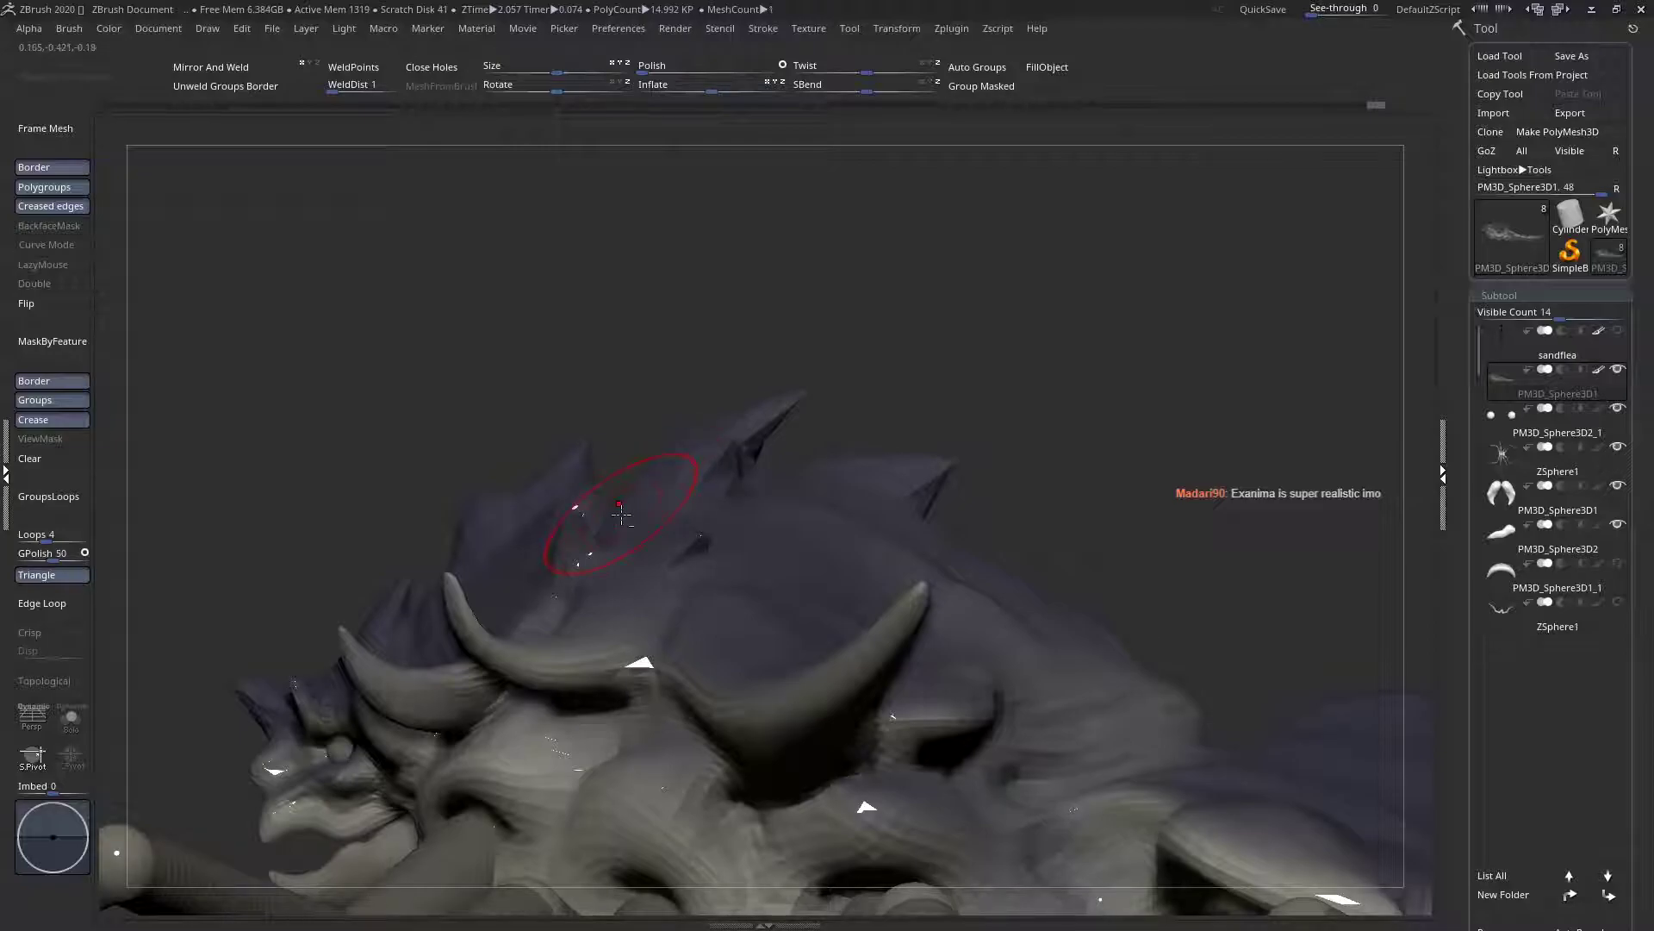
{"action": "right_click_drag", "start_coordinate": [621, 514], "coordinate": [635, 514], "text": "alt"}
{"action": "key", "text": "space"}
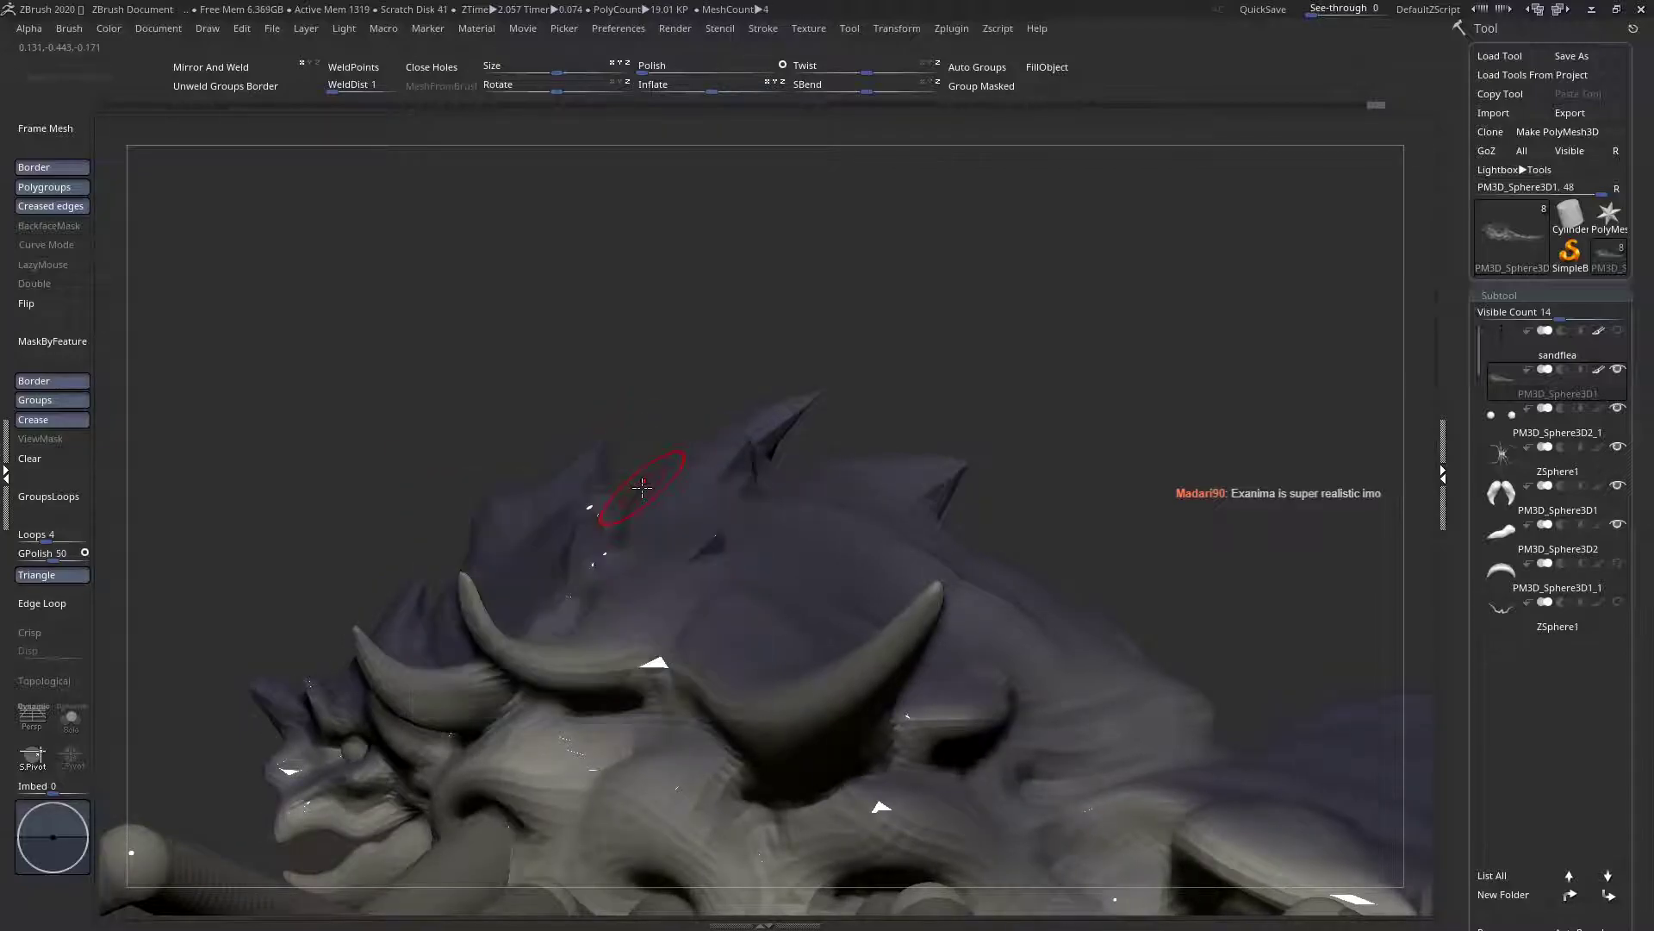
Raise and shape the pair of spikes flanking the rearmost central spike of the carapace
{"action": "right_click_drag", "start_coordinate": [645, 500], "coordinate": [715, 552]}
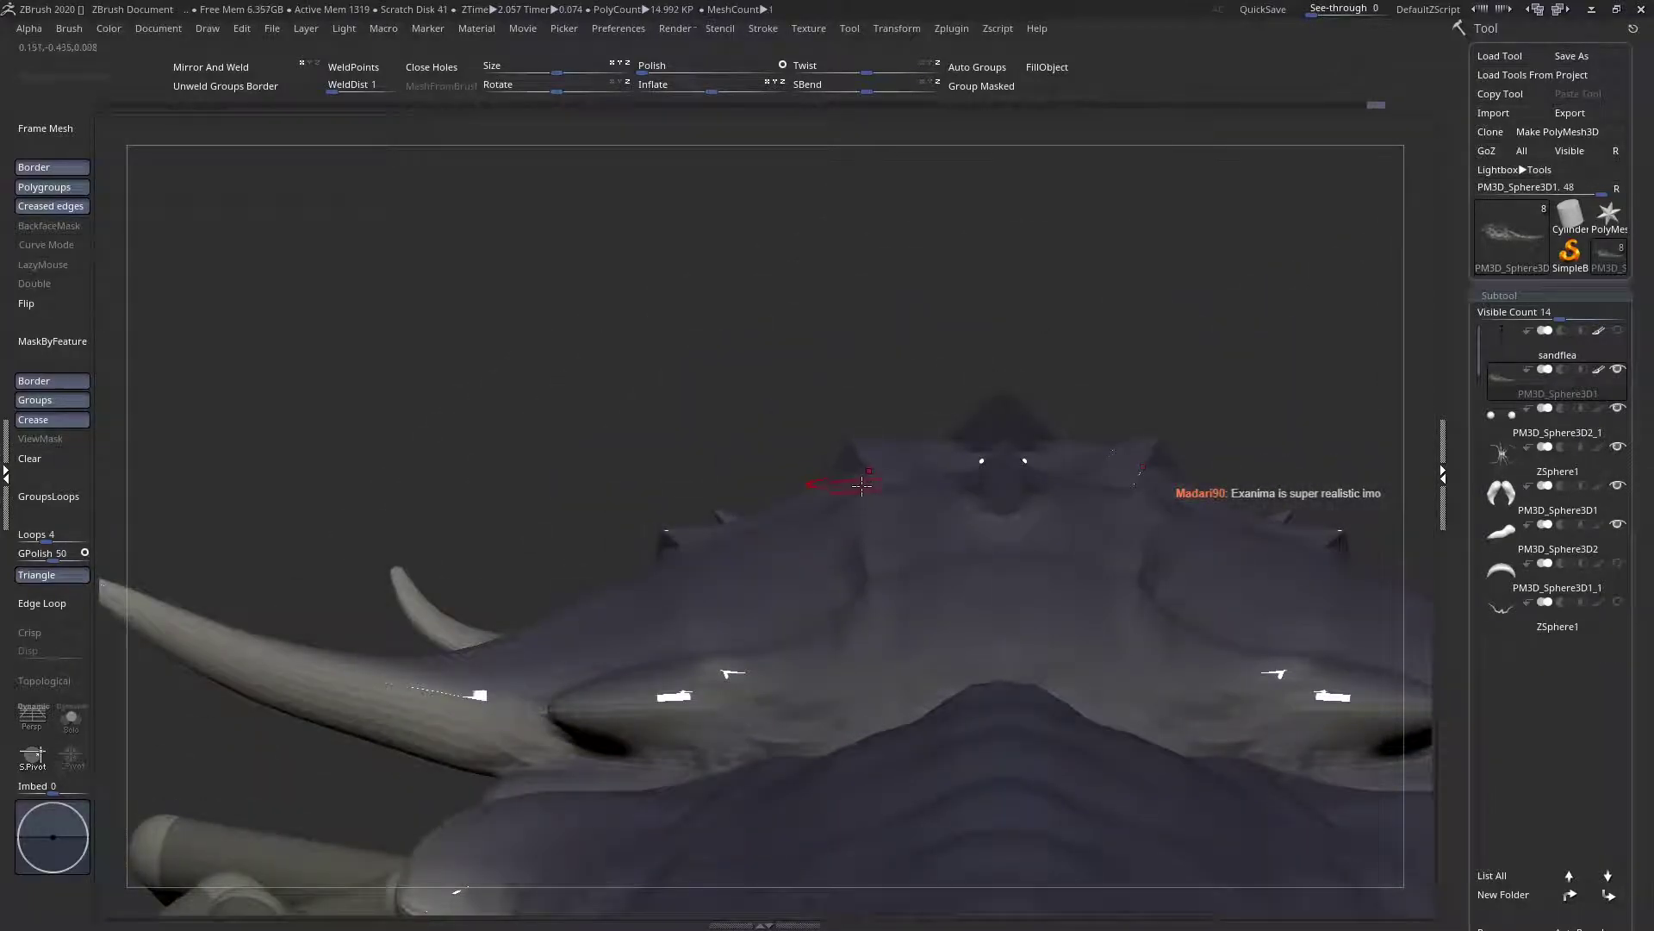
{"action": "right_click_drag", "start_coordinate": [860, 485], "coordinate": [883, 492]}
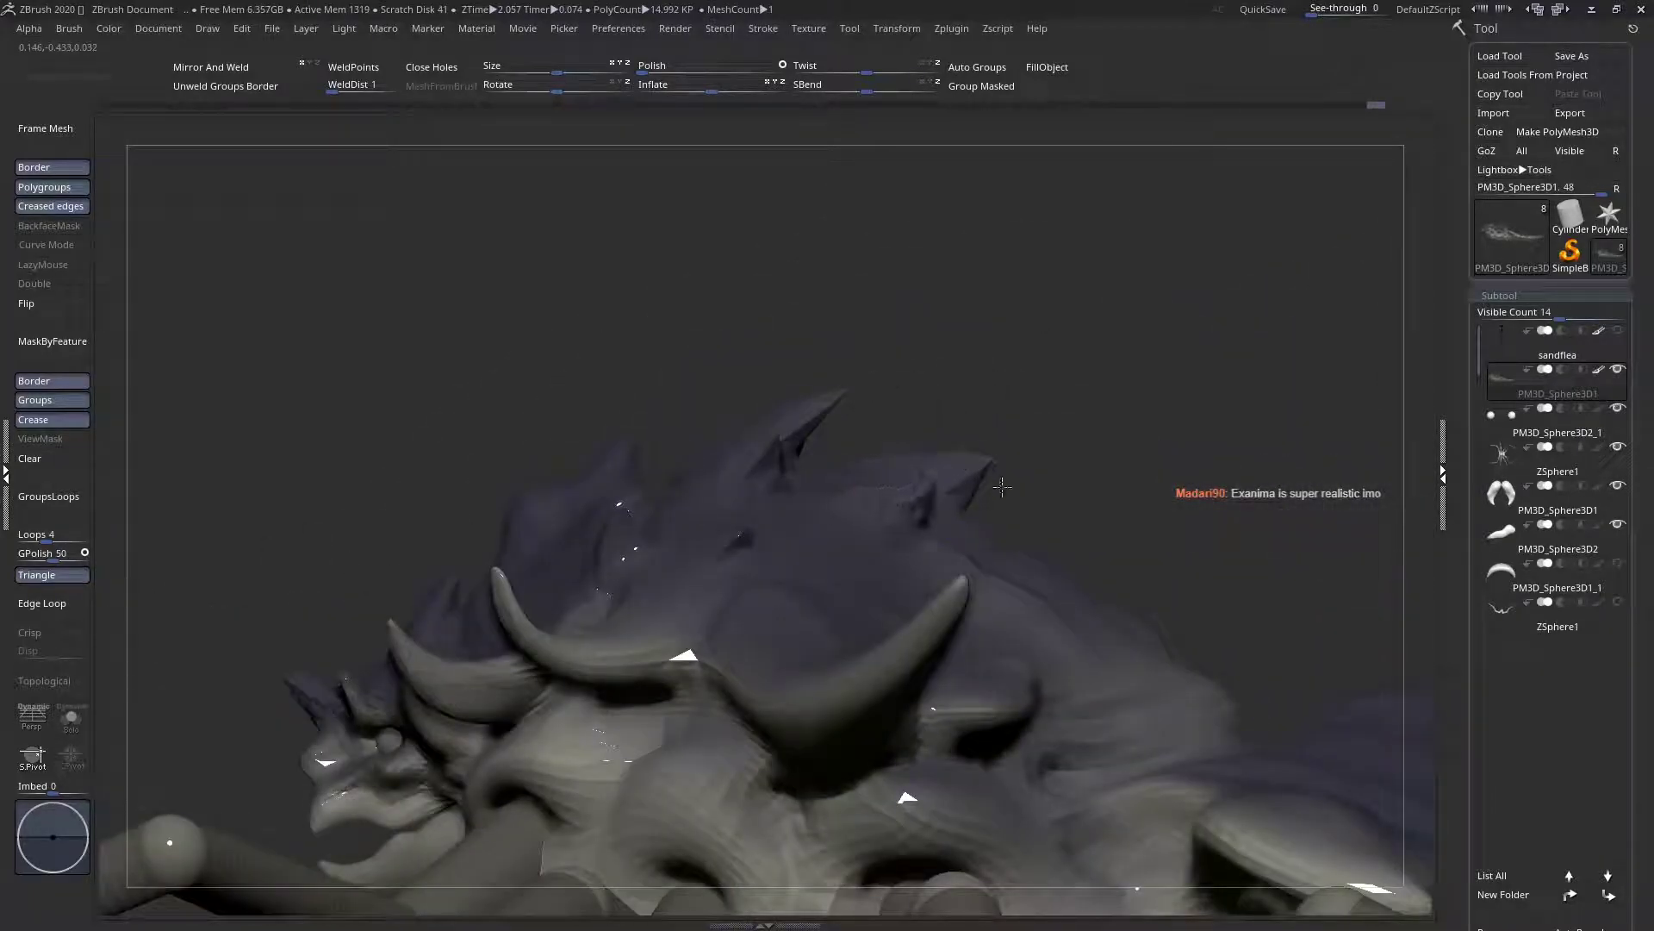
{"action": "key", "text": "space"}
{"action": "right_click_drag", "start_coordinate": [837, 482], "coordinate": [861, 525]}
{"action": "left_click_drag", "start_coordinate": [861, 525], "coordinate": [863, 537]}
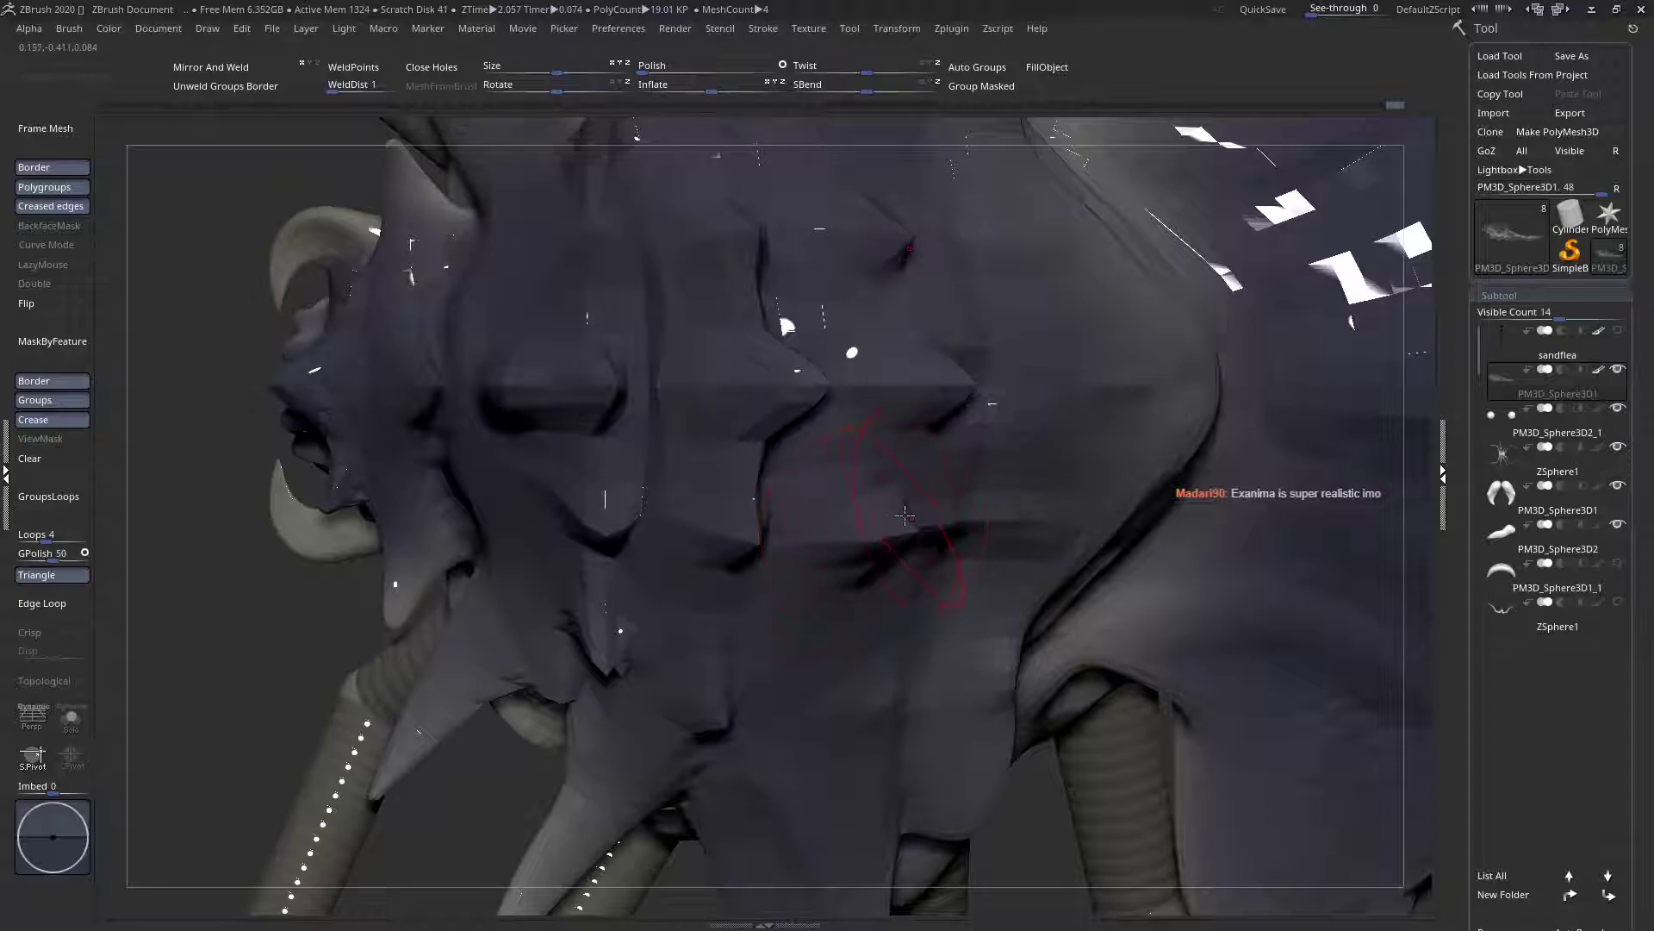
{"action": "key", "text": "space"}
{"action": "right_click_drag", "start_coordinate": [921, 475], "coordinate": [849, 535]}
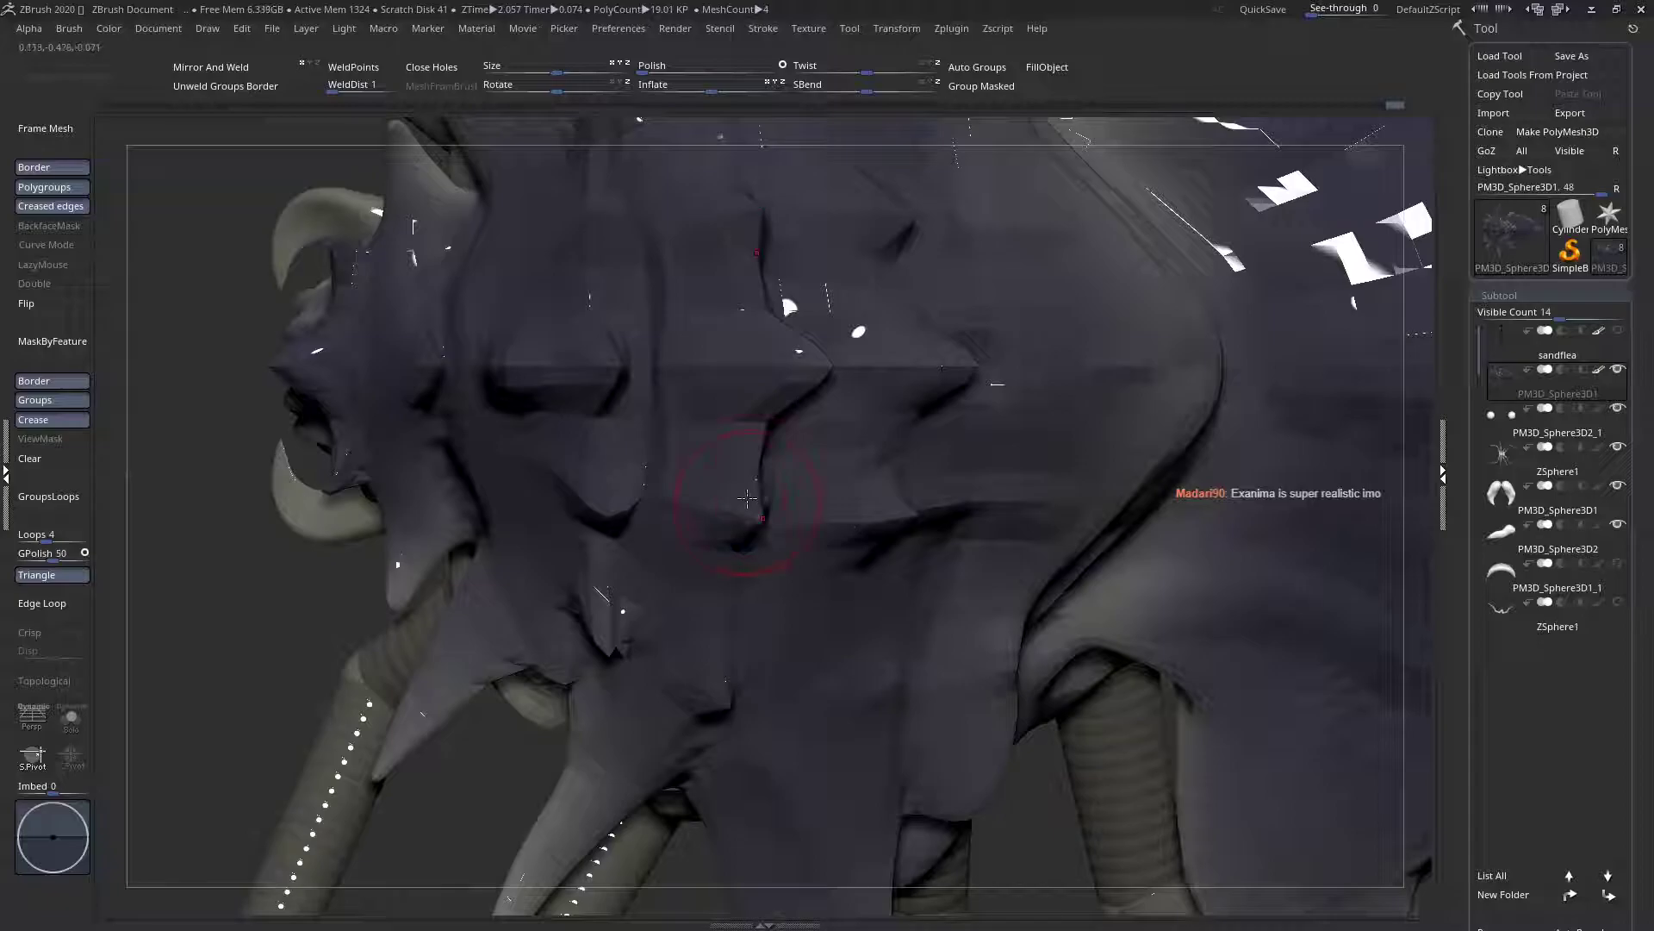
Reshape the middle rows of carapace spikes with the Move brush at a Draw Size of about 40
{"action": "mouse_move", "coordinate": [767, 454]}
{"action": "right_mouse_down"}
{"action": "mouse_move", "coordinate": [732, 465]}
{"action": "mouse_move", "coordinate": [780, 397]}
{"action": "right_mouse_up"}
{"action": "key", "text": "space"}
{"action": "left_click_drag", "start_coordinate": [786, 398], "coordinate": [780, 394]}
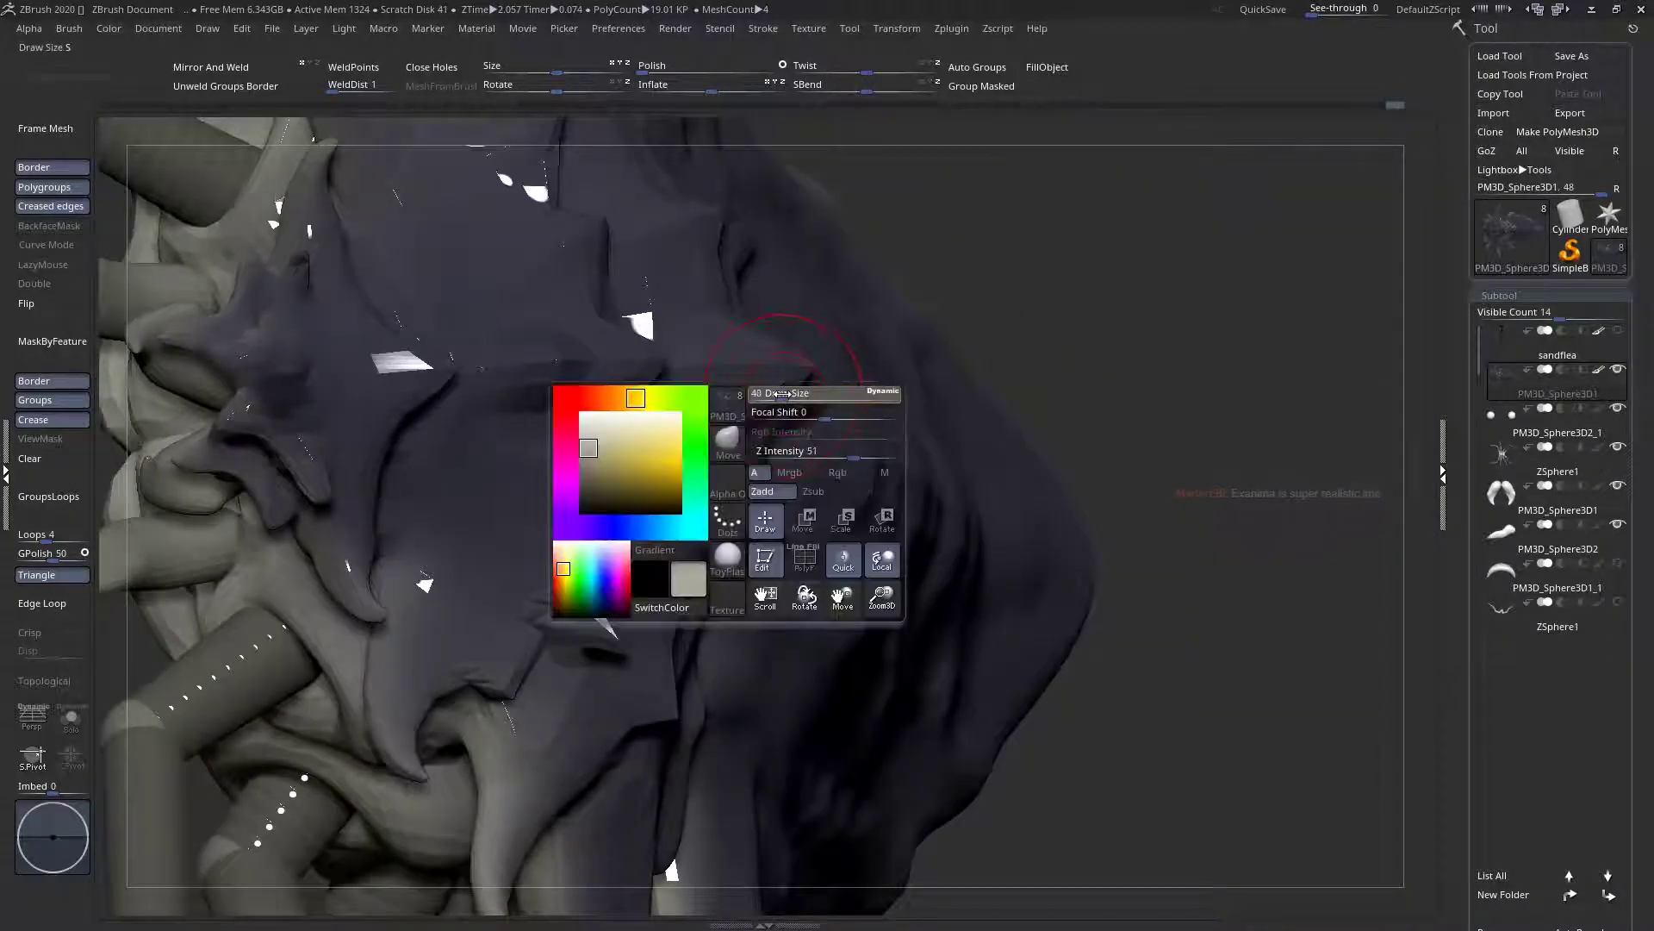
{"action": "mouse_move", "coordinate": [780, 398]}
{"action": "right_mouse_down", "text": "ctrl"}
{"action": "mouse_move", "coordinate": [868, 462]}
{"action": "mouse_move", "coordinate": [853, 465]}
{"action": "right_mouse_up", "text": "ctrl"}
{"action": "left_click_drag", "start_coordinate": [808, 384], "coordinate": [773, 353]}
{"action": "right_click_drag", "start_coordinate": [767, 396], "coordinate": [732, 404]}
{"action": "key", "text": "space"}
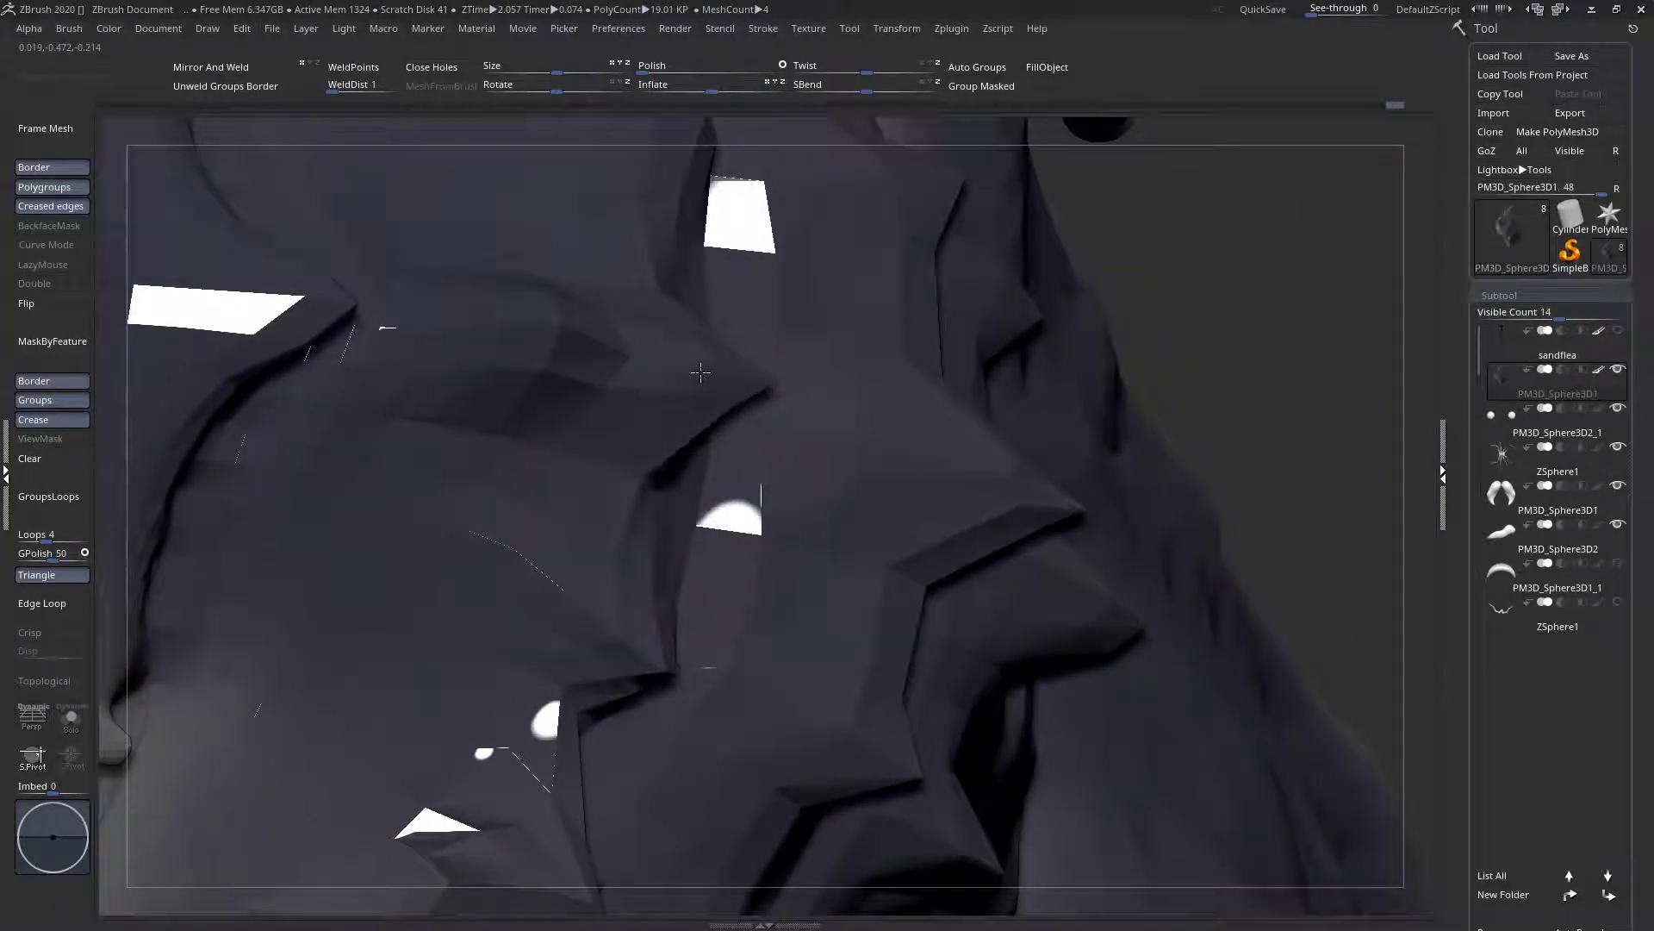
{"action": "mouse_move", "coordinate": [699, 392]}
{"action": "right_mouse_down"}
{"action": "mouse_move", "coordinate": [591, 358]}
{"action": "mouse_move", "coordinate": [683, 480]}
{"action": "mouse_move", "coordinate": [706, 448]}
{"action": "right_mouse_up"}
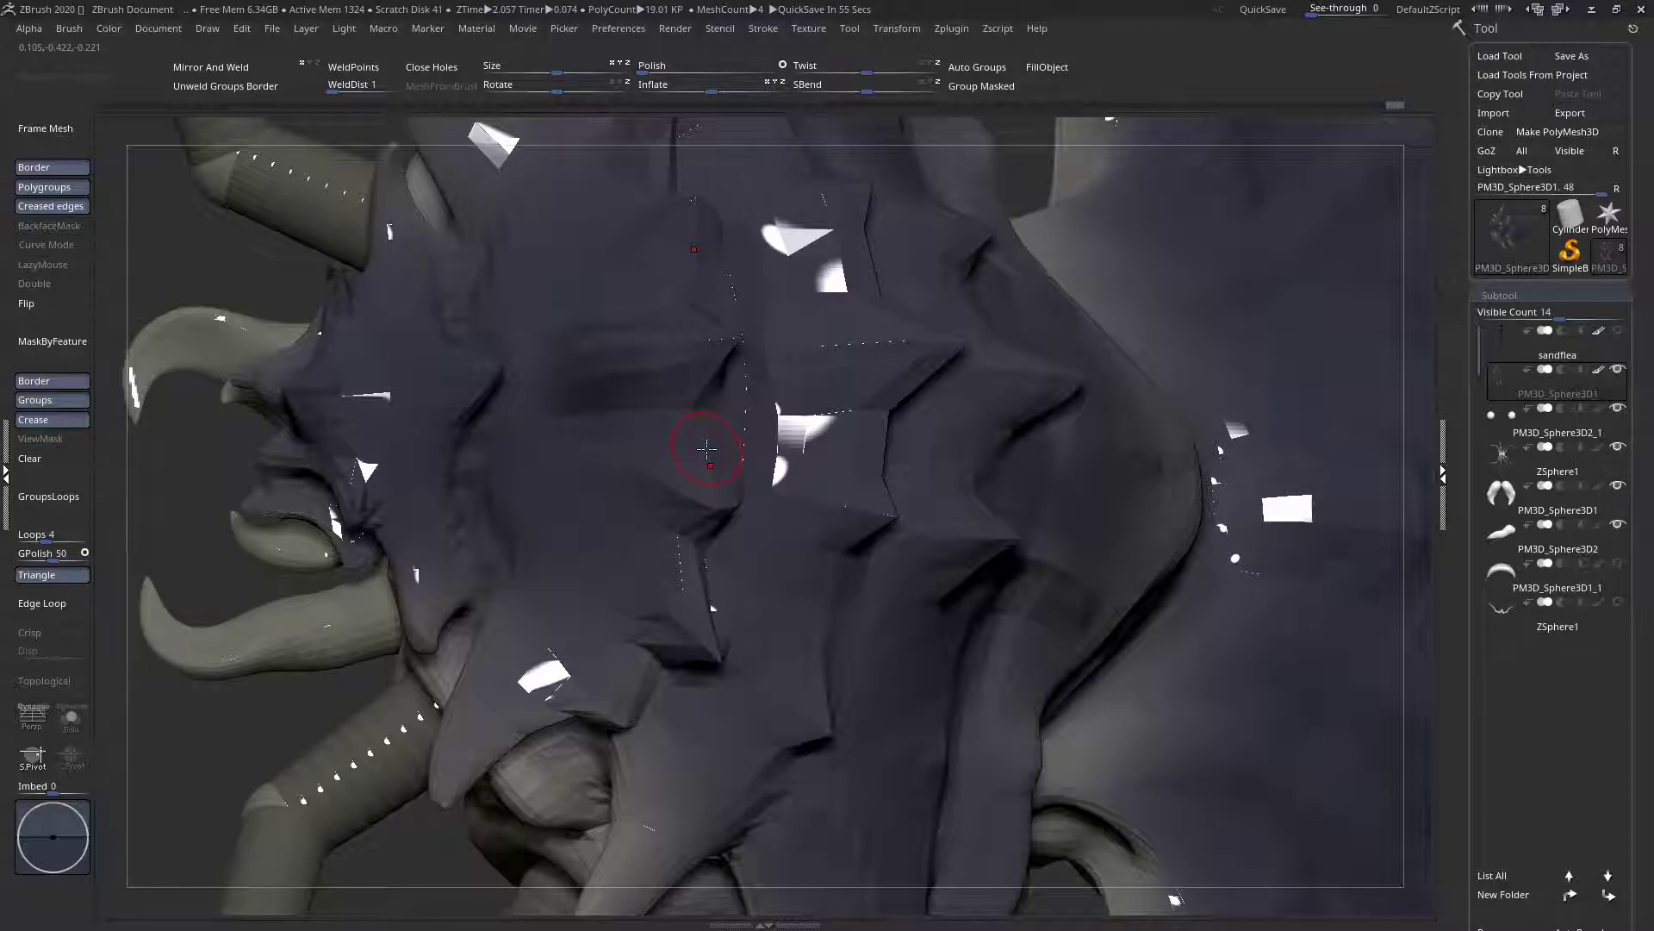
Adjust the small spikes beside the front central ridge with a Draw Size of about 18
{"action": "right_click_drag", "start_coordinate": [688, 458], "coordinate": [691, 418]}
{"action": "key", "text": "space"}
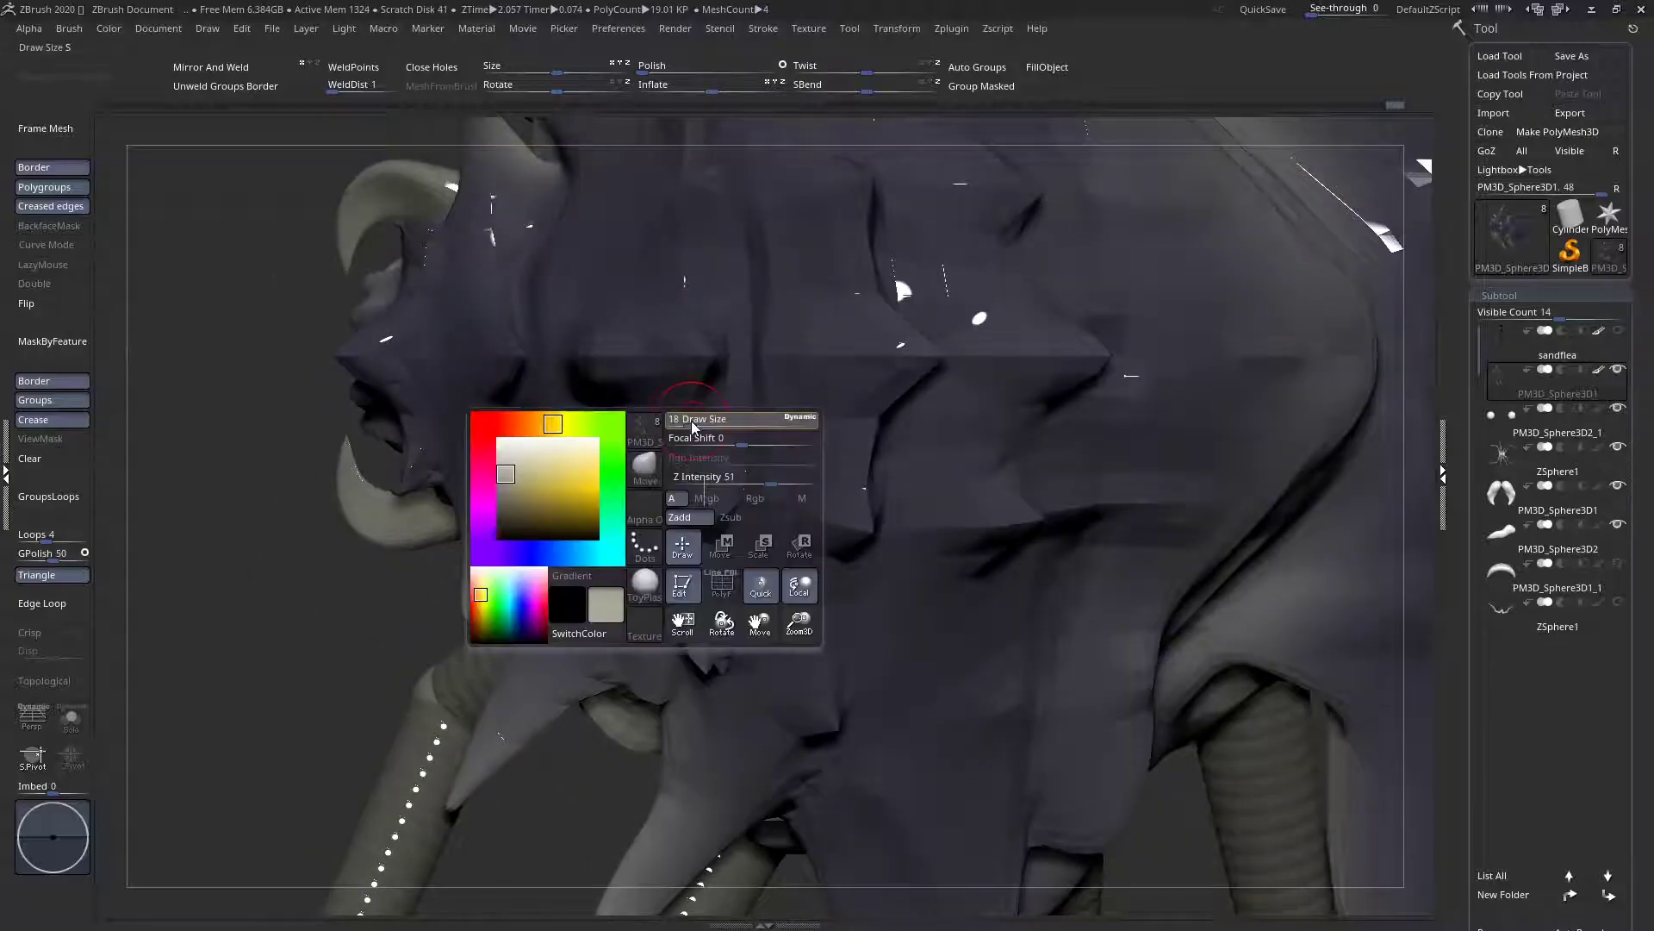
{"action": "right_click_drag", "start_coordinate": [701, 524], "coordinate": [713, 480]}
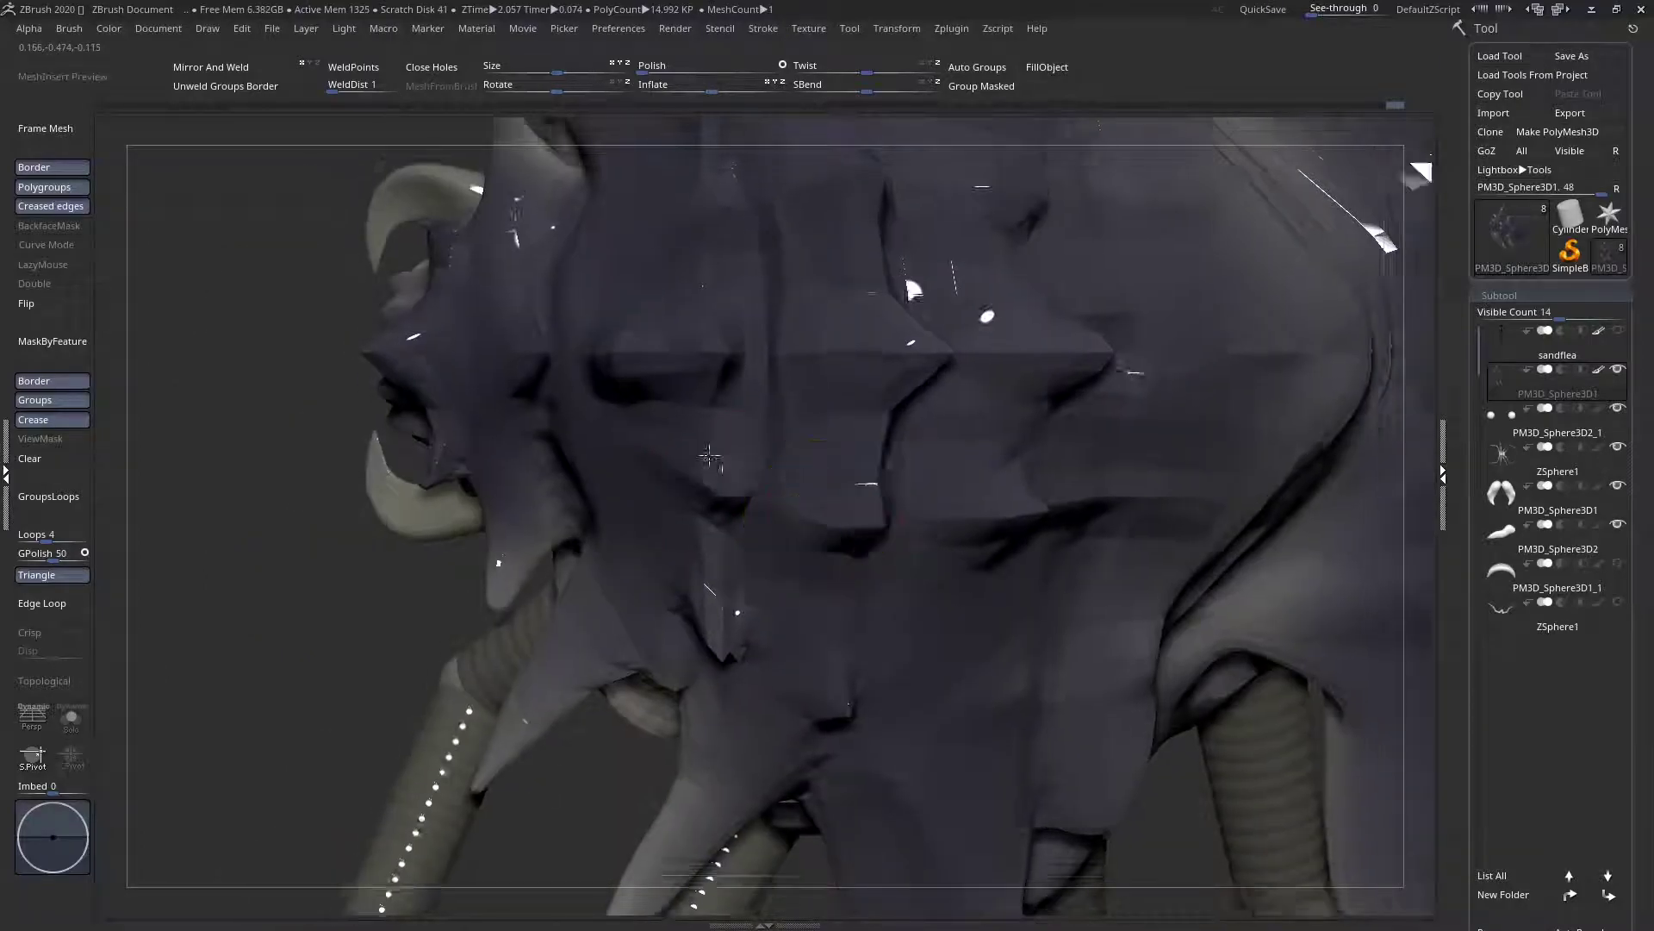
{"action": "key", "text": "f"}
Set the Draw Size to about 31 and reshape the spikes on the front half of the carapace
{"action": "mouse_move", "coordinate": [783, 400]}
{"action": "right_mouse_down", "text": "ctrl"}
{"action": "mouse_move", "coordinate": [898, 509]}
{"action": "mouse_move", "coordinate": [794, 362]}
{"action": "mouse_move", "coordinate": [853, 339]}
{"action": "right_mouse_up", "text": "ctrl"}
{"action": "right_click", "coordinate": [853, 338]}
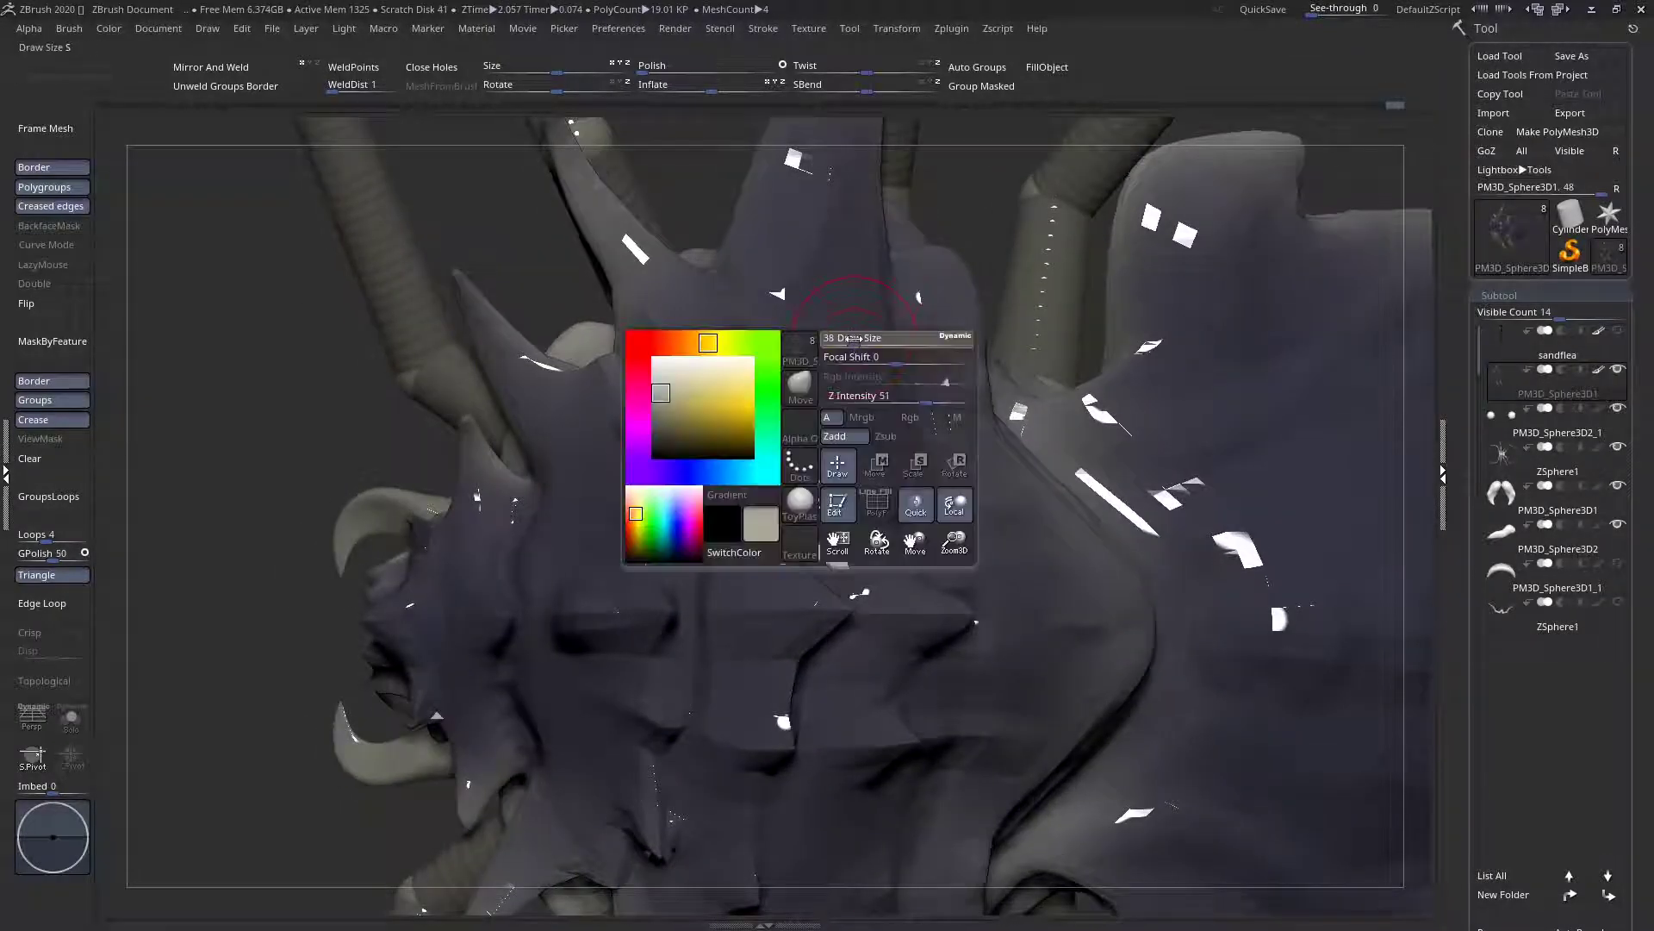
{"action": "right_click", "coordinate": [871, 343]}
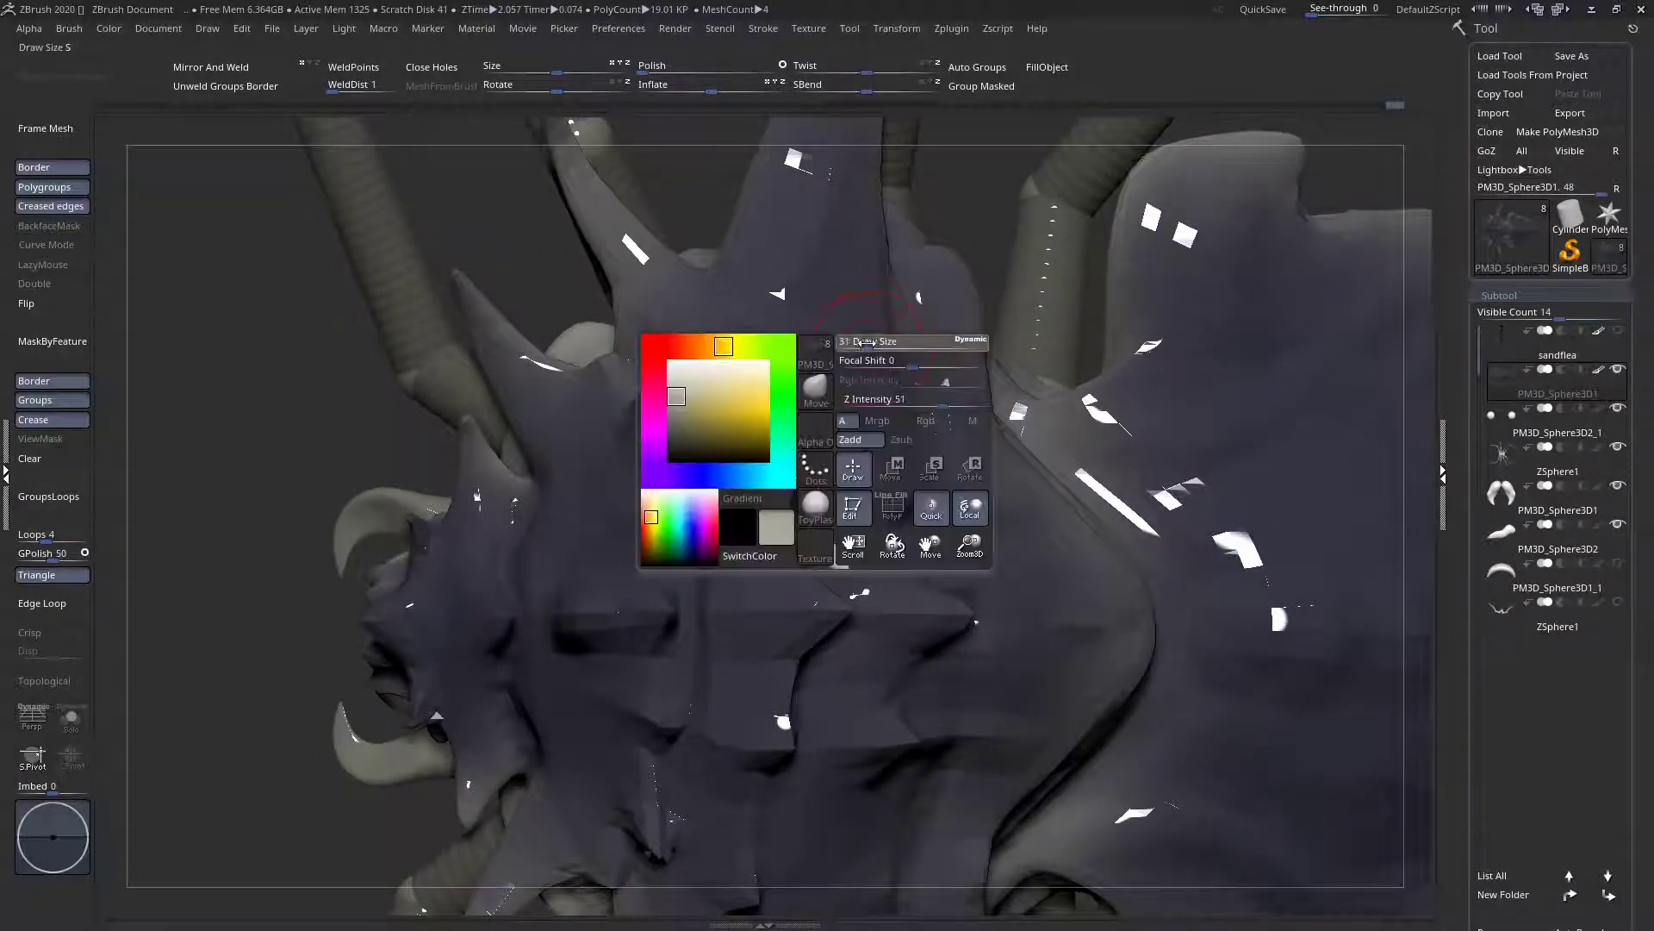
{"action": "mouse_move", "coordinate": [879, 357]}
{"action": "right_mouse_down"}
{"action": "mouse_move", "coordinate": [877, 335]}
{"action": "mouse_move", "coordinate": [841, 340]}
{"action": "mouse_move", "coordinate": [858, 379]}
{"action": "mouse_move", "coordinate": [853, 267]}
{"action": "mouse_move", "coordinate": [897, 374]}
{"action": "mouse_move", "coordinate": [835, 462]}
{"action": "mouse_move", "coordinate": [864, 452]}
{"action": "mouse_move", "coordinate": [802, 464]}
{"action": "mouse_move", "coordinate": [819, 424]}
{"action": "right_mouse_up"}
{"action": "key", "text": "space"}
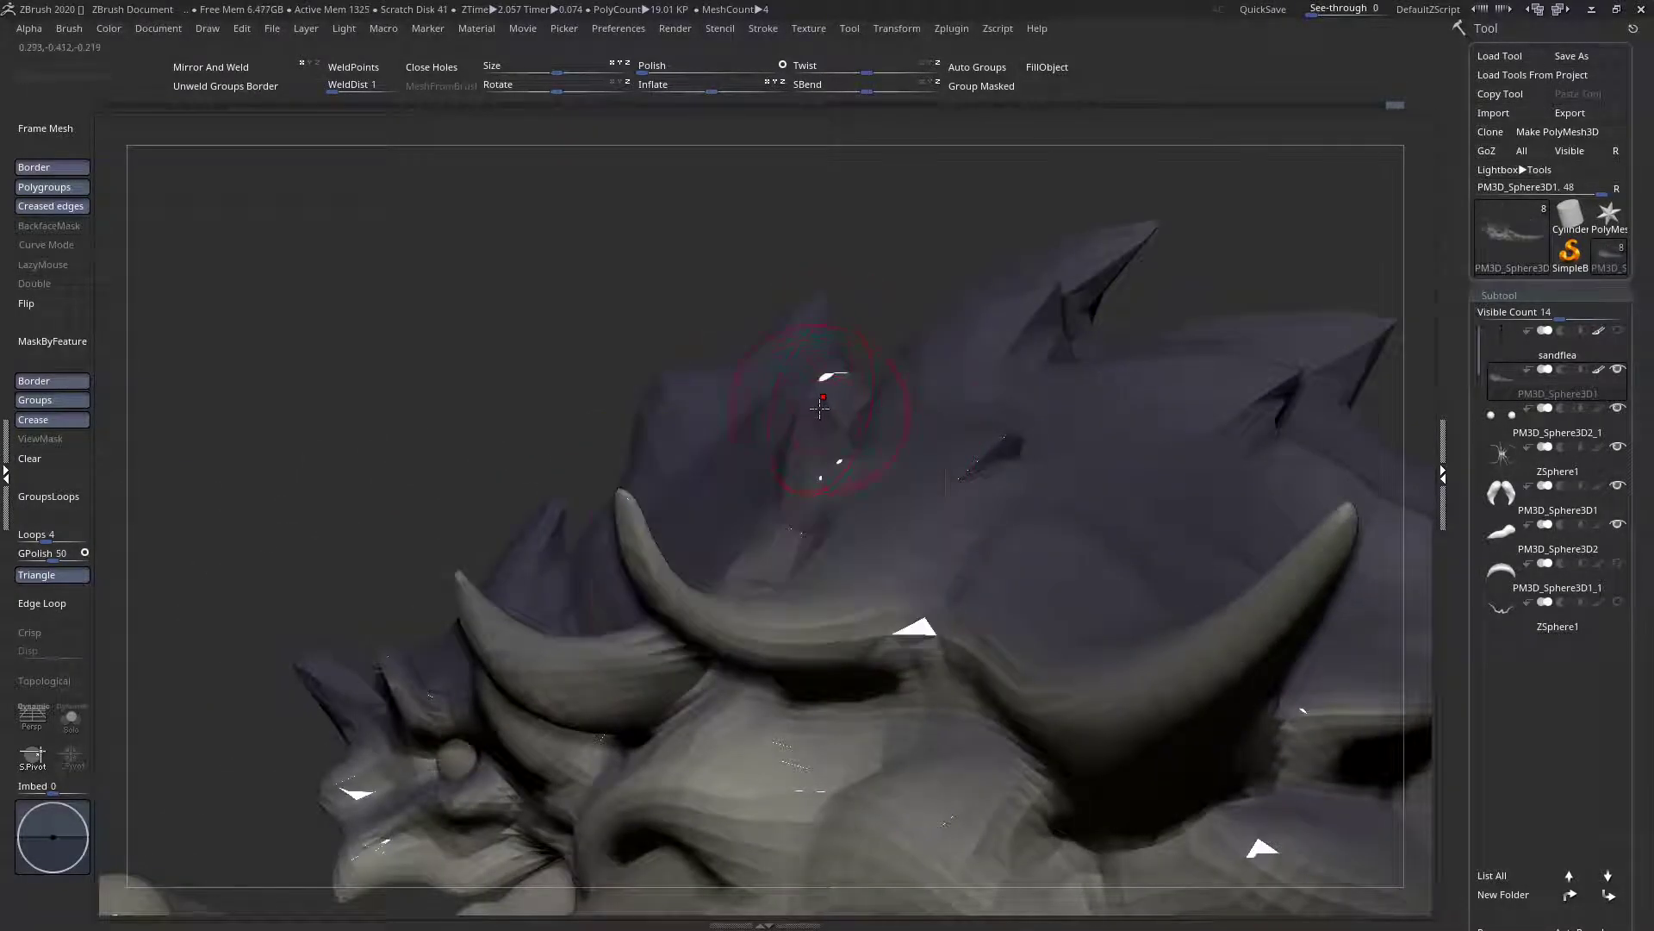
Adjust the carapace surface between the front and side spikes, adapting the brush size
{"action": "right_click_drag", "start_coordinate": [877, 429], "coordinate": [781, 535]}
{"action": "key", "text": "space"}
{"action": "left_click_drag", "start_coordinate": [795, 471], "coordinate": [777, 471]}
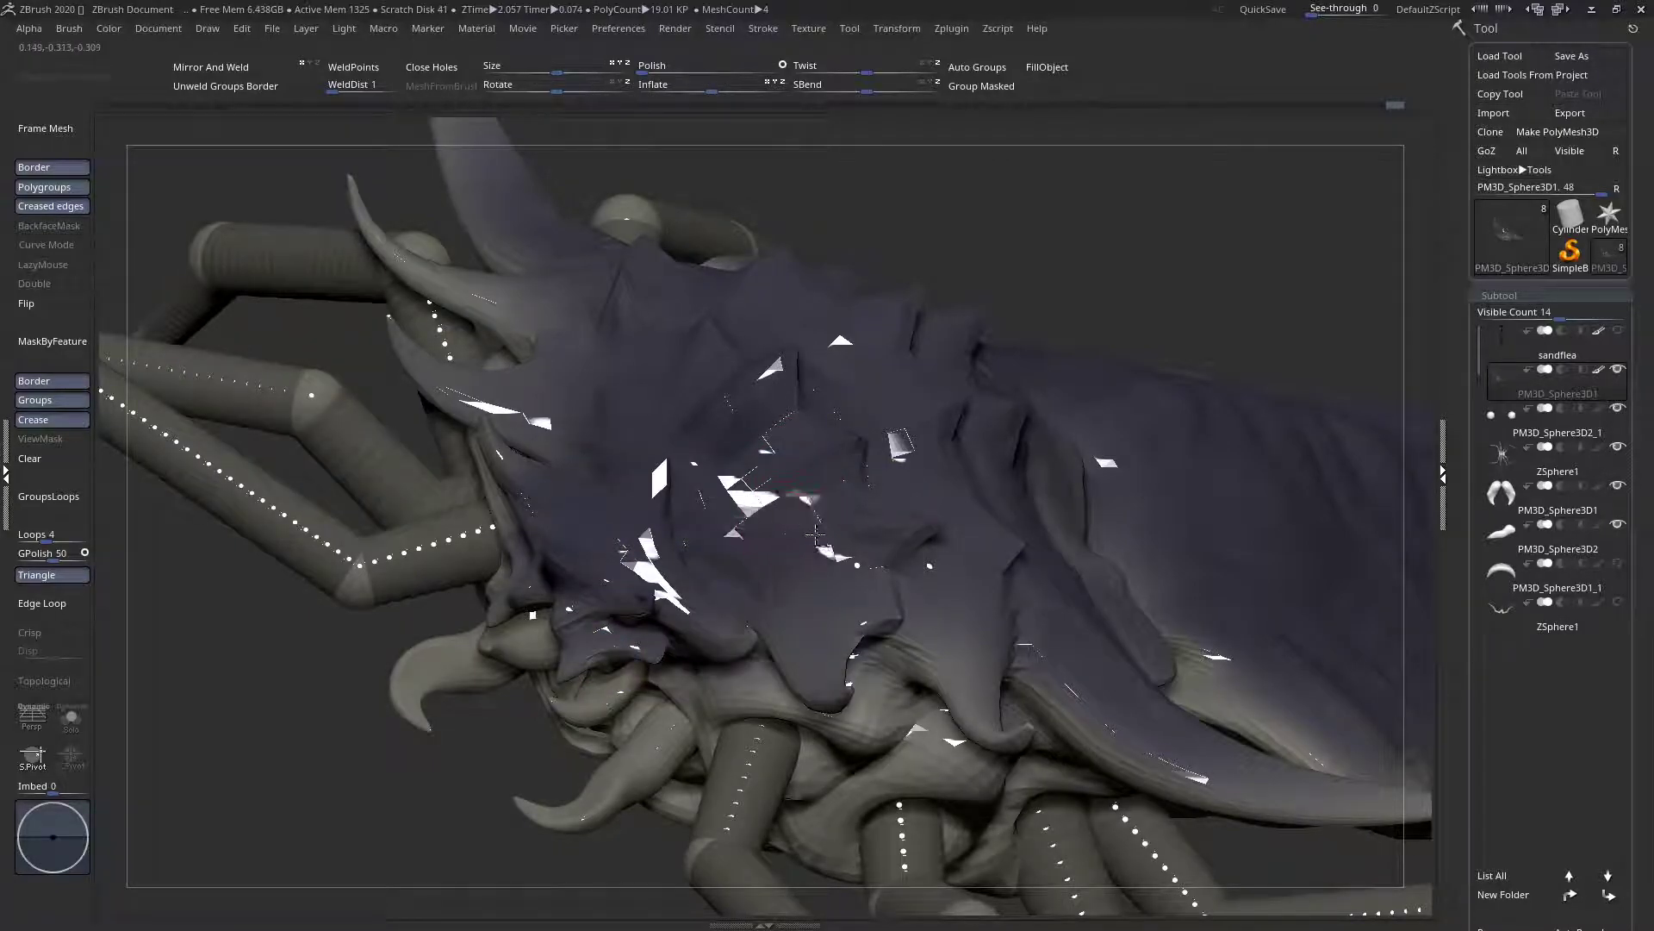
{"action": "mouse_move", "coordinate": [835, 533]}
{"action": "right_mouse_down"}
{"action": "mouse_move", "coordinate": [780, 515]}
{"action": "mouse_move", "coordinate": [847, 514]}
{"action": "mouse_move", "coordinate": [814, 522]}
{"action": "right_mouse_up"}
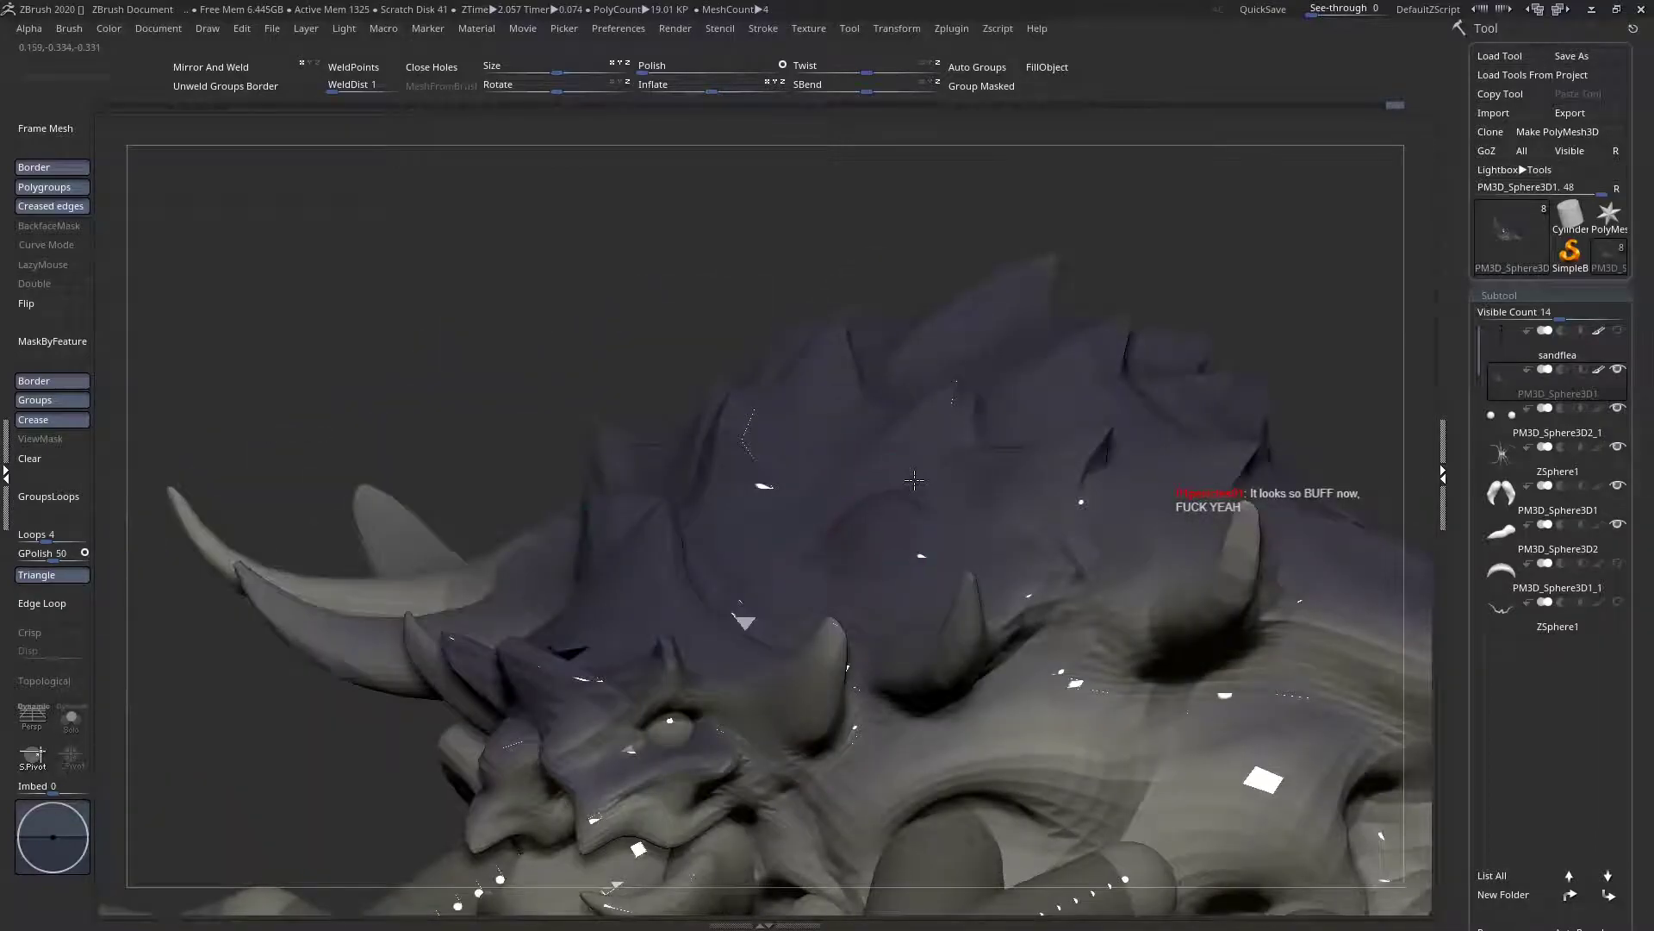
Refine the spikes across the front of the carapace with a Draw Size of about 23
{"action": "right_click_drag", "start_coordinate": [899, 484], "coordinate": [758, 443]}
{"action": "key", "text": "space"}
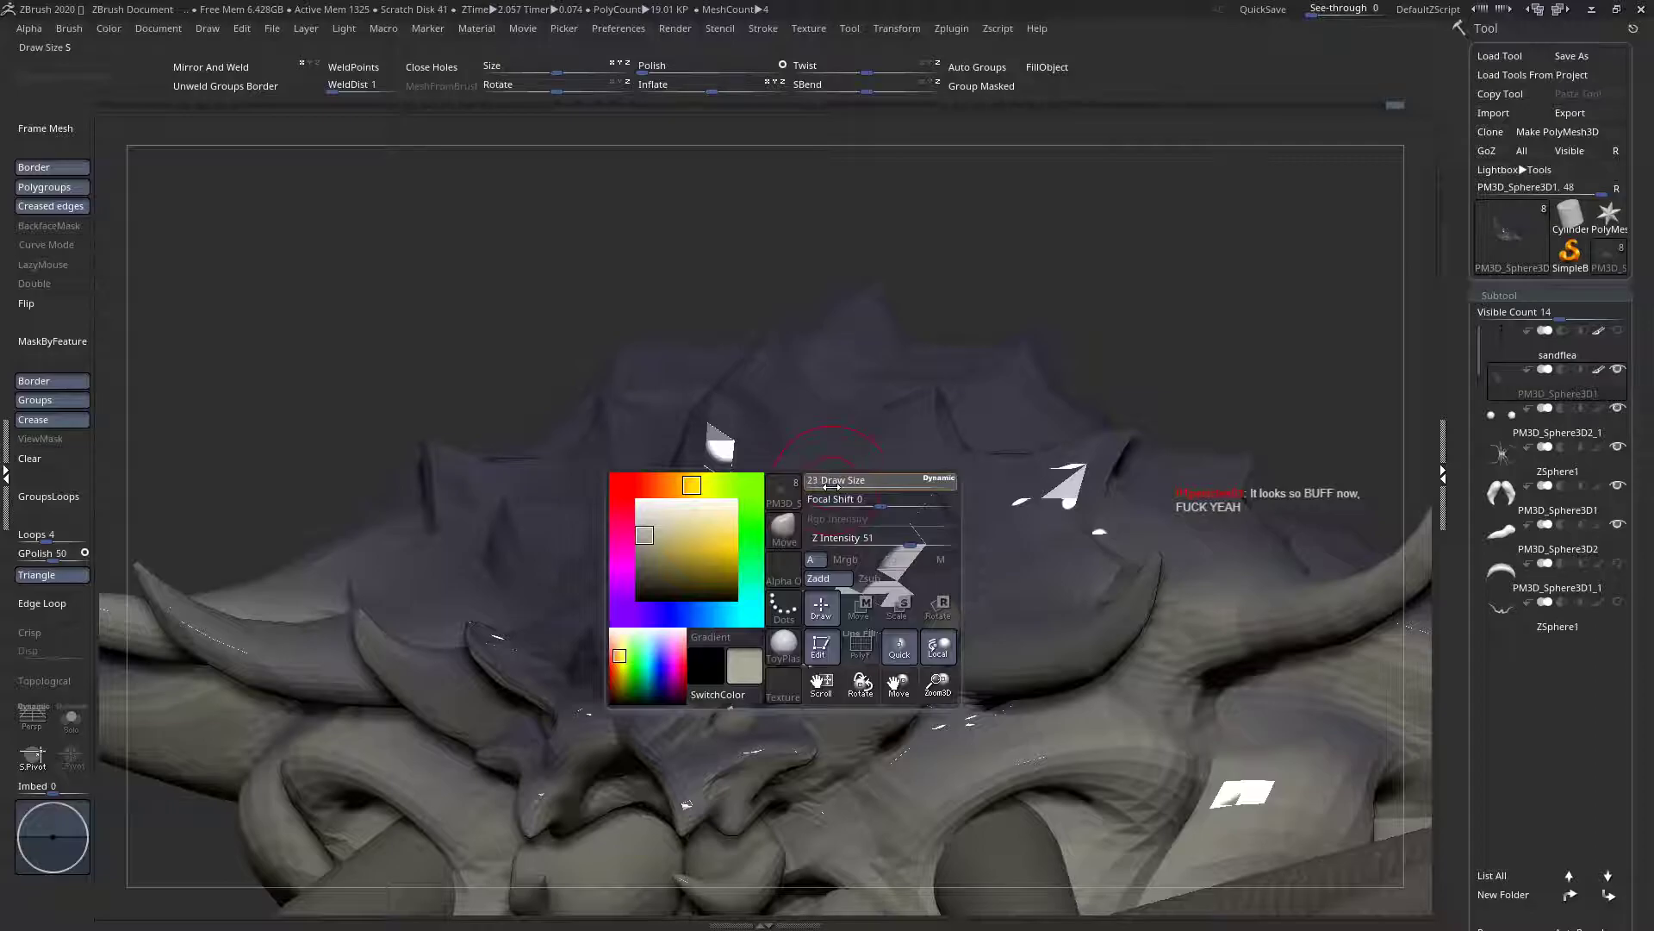
{"action": "right_click_drag", "start_coordinate": [822, 471], "coordinate": [871, 468]}
{"action": "key", "text": "space"}
Adjust the silhouette of the central crest between its front and middle spikes in side profile
{"action": "mouse_move", "coordinate": [761, 431]}
{"action": "right_mouse_down"}
{"action": "mouse_move", "coordinate": [723, 474]}
{"action": "mouse_move", "coordinate": [768, 424]}
{"action": "mouse_move", "coordinate": [677, 430]}
{"action": "mouse_move", "coordinate": [710, 444]}
{"action": "mouse_move", "coordinate": [700, 474]}
{"action": "right_mouse_up"}
{"action": "key", "text": "space"}
{"action": "left_click", "coordinate": [705, 395]}
{"action": "mouse_move", "coordinate": [705, 394]}
{"action": "right_mouse_down"}
{"action": "mouse_move", "coordinate": [677, 392]}
{"action": "mouse_move", "coordinate": [689, 419]}
{"action": "mouse_move", "coordinate": [732, 403]}
{"action": "mouse_move", "coordinate": [827, 414]}
{"action": "mouse_move", "coordinate": [647, 443]}
{"action": "mouse_move", "coordinate": [612, 386]}
{"action": "mouse_move", "coordinate": [620, 432]}
{"action": "mouse_move", "coordinate": [669, 434]}
{"action": "mouse_move", "coordinate": [687, 470]}
{"action": "mouse_move", "coordinate": [681, 430]}
{"action": "right_mouse_up"}
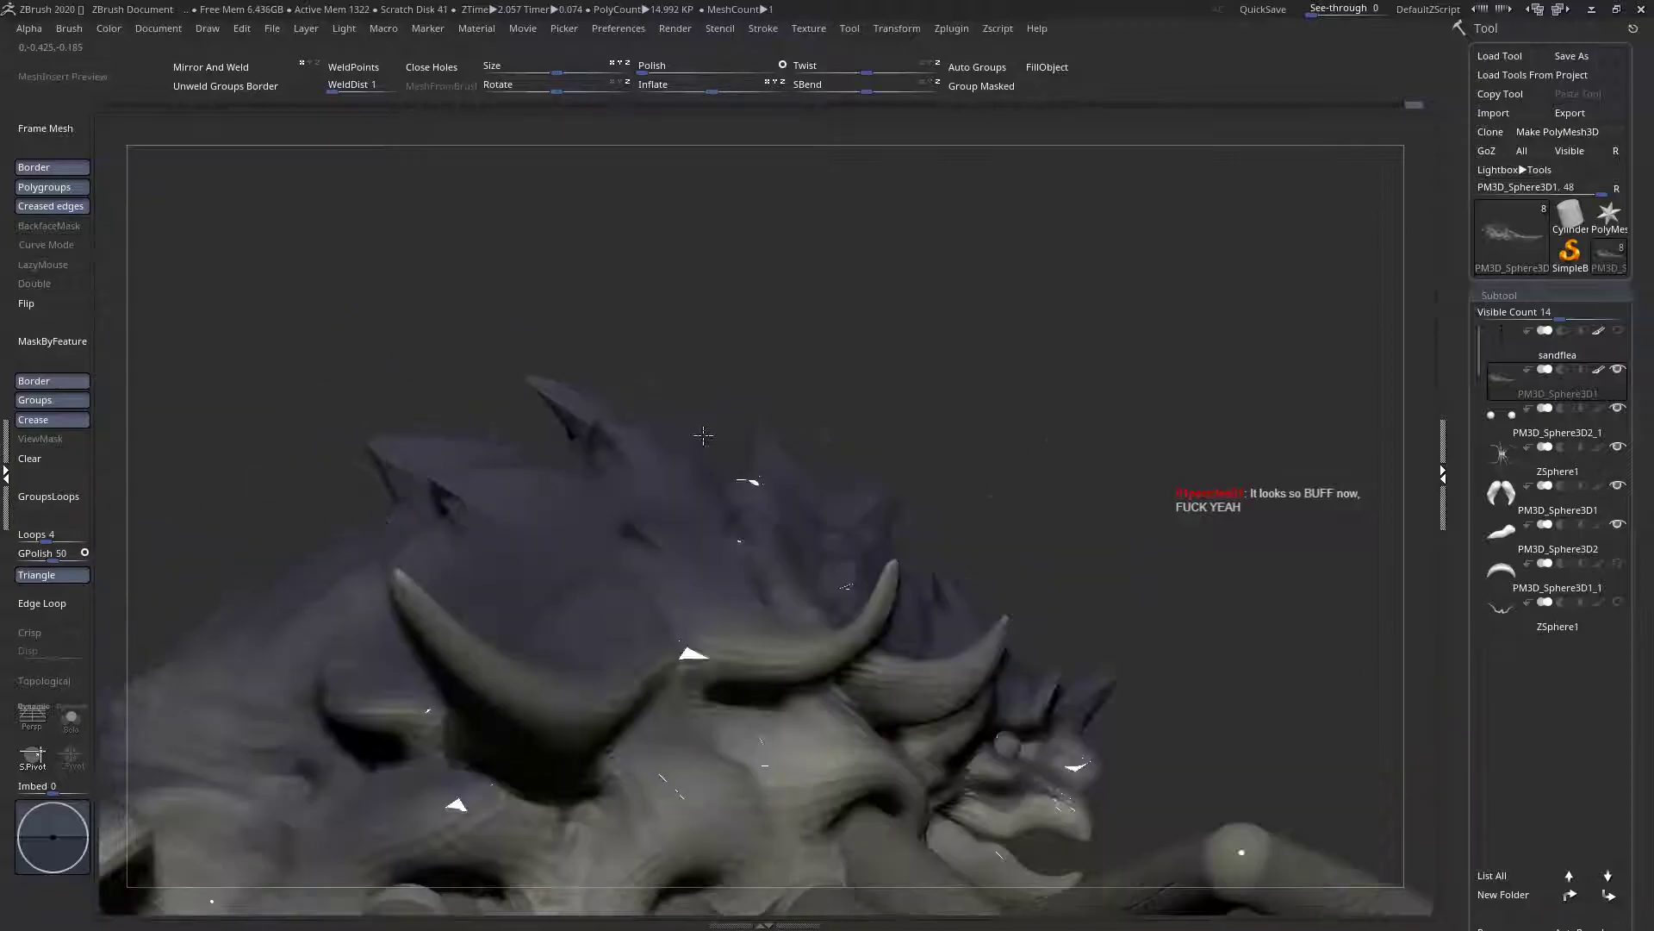
{"action": "key", "text": "space"}
{"action": "left_click_drag", "start_coordinate": [670, 447], "coordinate": [687, 448]}
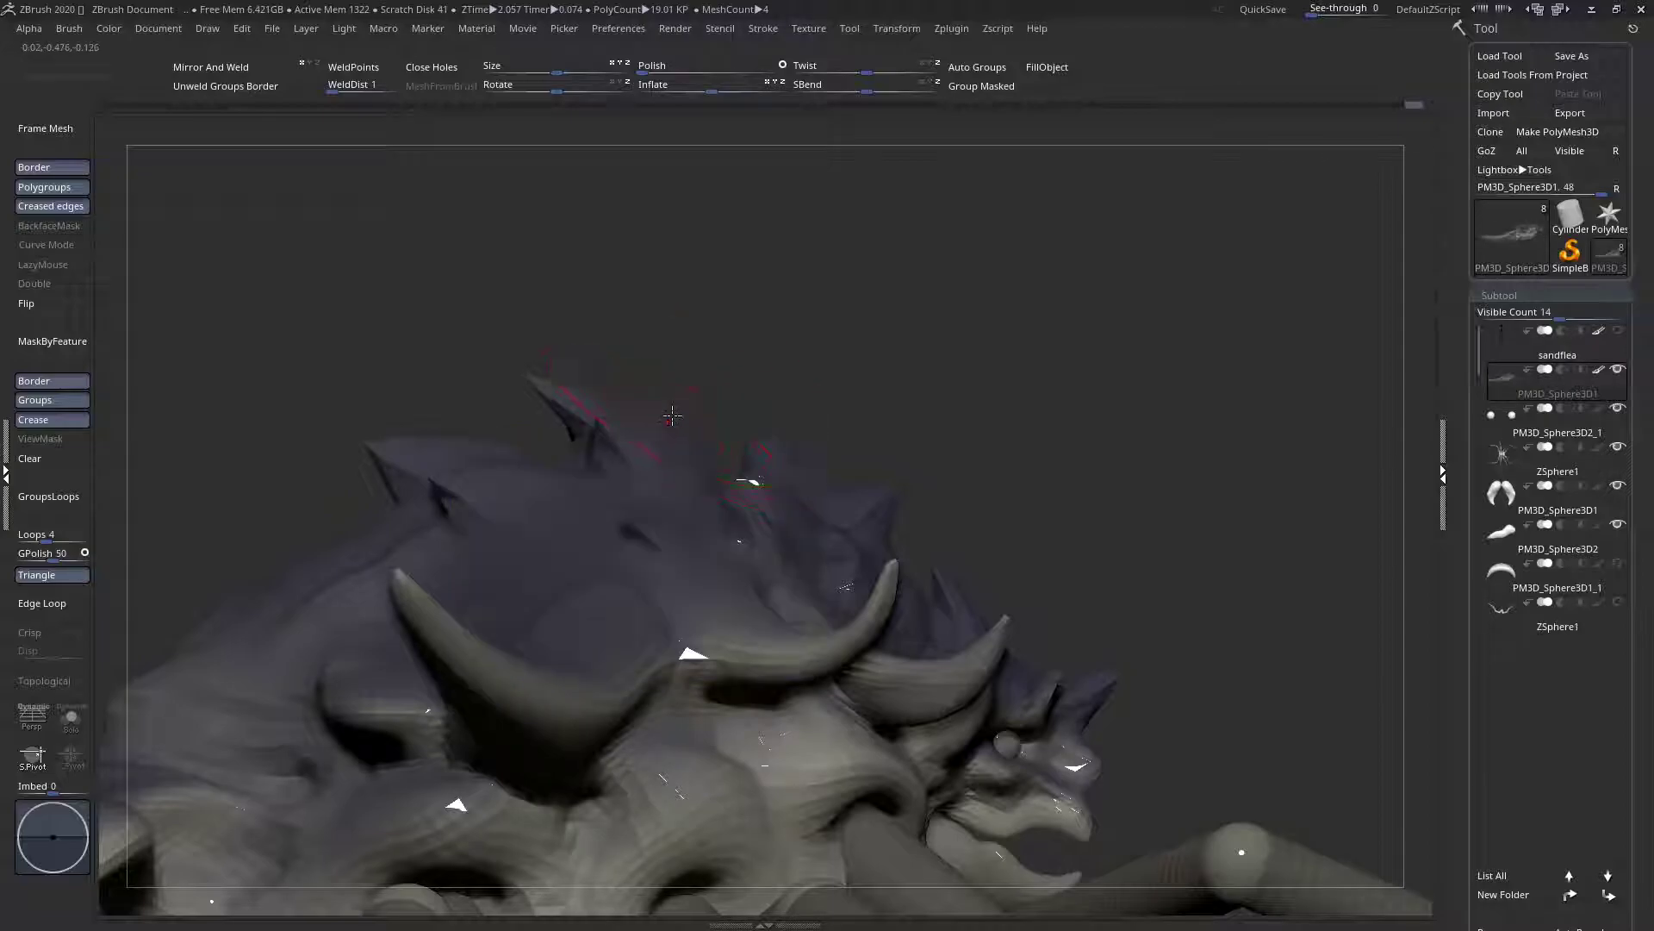
{"action": "mouse_move", "coordinate": [664, 425]}
{"action": "right_mouse_down"}
{"action": "mouse_move", "coordinate": [622, 458]}
{"action": "mouse_move", "coordinate": [657, 568]}
{"action": "mouse_move", "coordinate": [715, 490]}
{"action": "mouse_move", "coordinate": [488, 484]}
{"action": "mouse_move", "coordinate": [522, 481]}
{"action": "right_mouse_up"}
{"action": "key", "text": "space"}
Pull the tip of the creature's snout forward below the nose horns, using an adjusted brush size
{"action": "mouse_move", "coordinate": [712, 484]}
{"action": "right_mouse_down", "text": "ctrl"}
{"action": "mouse_move", "coordinate": [930, 551]}
{"action": "mouse_move", "coordinate": [731, 536]}
{"action": "mouse_move", "coordinate": [805, 629]}
{"action": "right_mouse_up", "text": "ctrl"}
{"action": "key", "text": "space"}
{"action": "left_click_drag", "start_coordinate": [846, 543], "coordinate": [832, 543]}
{"action": "mouse_move", "coordinate": [791, 601]}
{"action": "right_mouse_down", "text": "alt"}
{"action": "mouse_move", "coordinate": [777, 577]}
{"action": "mouse_move", "coordinate": [617, 572]}
{"action": "mouse_move", "coordinate": [768, 555]}
{"action": "right_mouse_up", "text": "alt"}
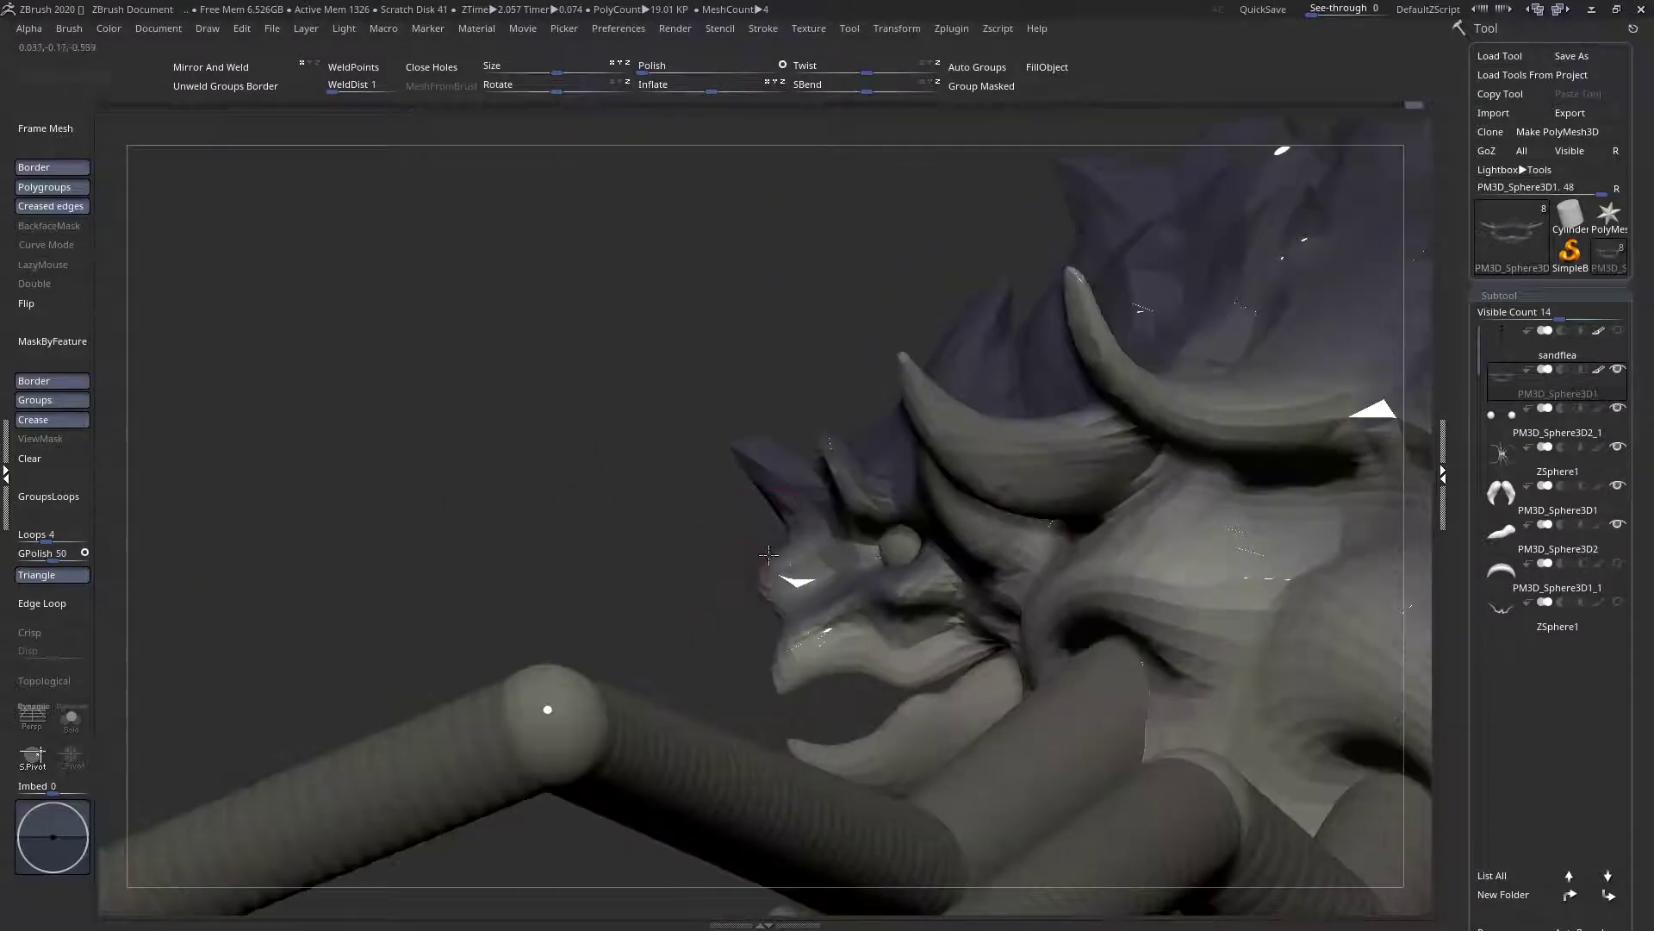
{"action": "key", "text": "space"}
{"action": "mouse_move", "coordinate": [738, 581]}
{"action": "right_mouse_down"}
{"action": "mouse_move", "coordinate": [742, 608]}
{"action": "mouse_move", "coordinate": [759, 517]}
{"action": "mouse_move", "coordinate": [732, 573]}
{"action": "mouse_move", "coordinate": [779, 586]}
{"action": "mouse_move", "coordinate": [814, 568]}
{"action": "mouse_move", "coordinate": [820, 672]}
{"action": "right_mouse_up"}
{"action": "key", "text": "space"}
{"action": "left_click_drag", "start_coordinate": [877, 571], "coordinate": [863, 571]}
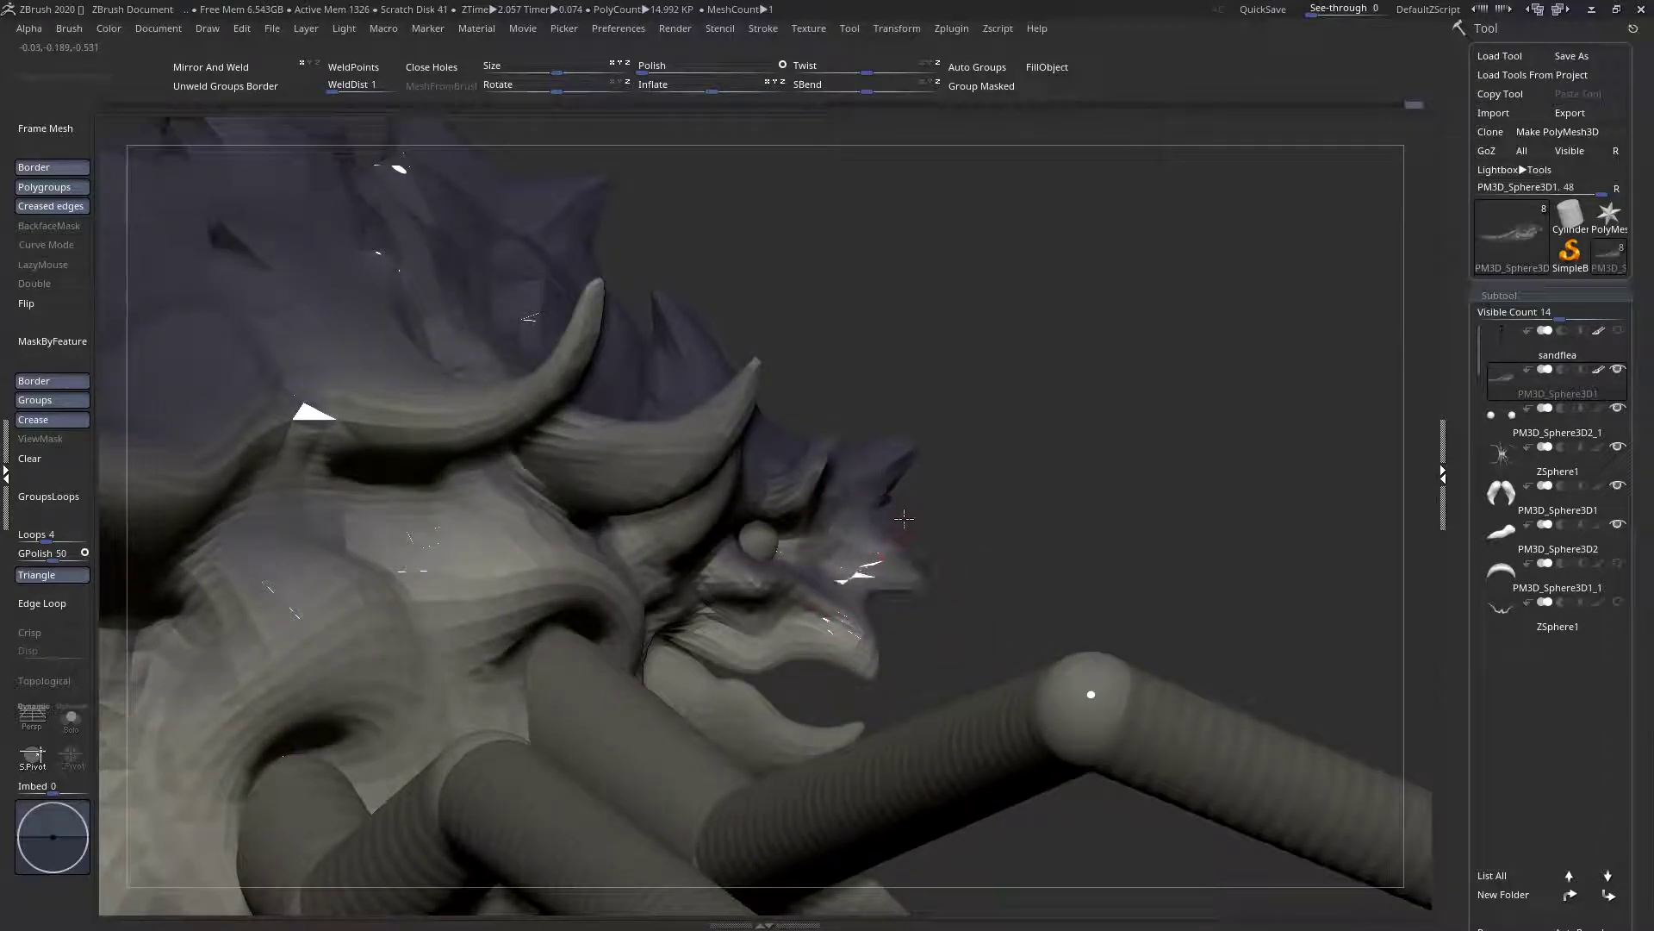
Refine the snout and nose horns of the head in profile with the Move brush
{"action": "right_click_drag", "start_coordinate": [940, 511], "coordinate": [848, 520]}
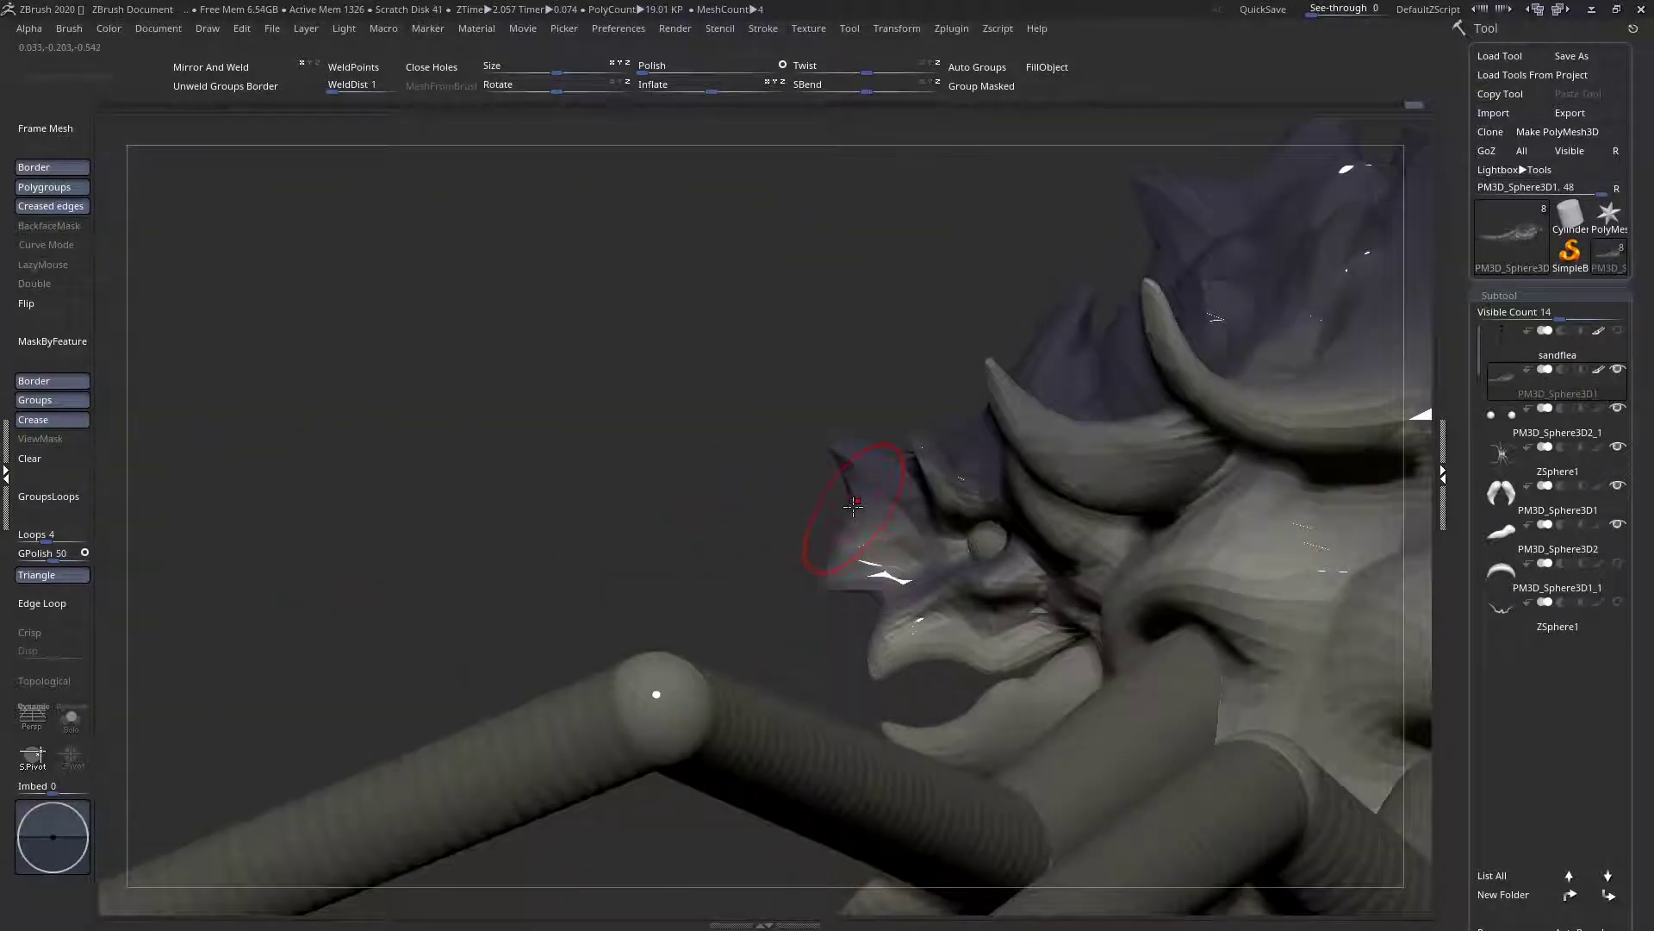
{"action": "right_click_drag", "start_coordinate": [847, 514], "coordinate": [794, 528]}
{"action": "left_click_drag", "start_coordinate": [854, 530], "coordinate": [865, 520]}
{"action": "mouse_move", "coordinate": [865, 520]}
{"action": "right_mouse_down"}
{"action": "mouse_move", "coordinate": [1009, 503]}
{"action": "mouse_move", "coordinate": [956, 495]}
{"action": "mouse_move", "coordinate": [905, 422]}
{"action": "right_mouse_up"}
{"action": "mouse_move", "coordinate": [905, 422]}
{"action": "right_mouse_down", "text": "alt"}
{"action": "mouse_move", "coordinate": [989, 411]}
{"action": "mouse_move", "coordinate": [1021, 551]}
{"action": "mouse_move", "coordinate": [974, 457]}
{"action": "right_mouse_up", "text": "alt"}
{"action": "key", "text": "space"}
{"action": "mouse_move", "coordinate": [1003, 474]}
{"action": "left_mouse_down"}
{"action": "mouse_move", "coordinate": [958, 473]}
{"action": "mouse_move", "coordinate": [970, 418]}
{"action": "left_mouse_up"}
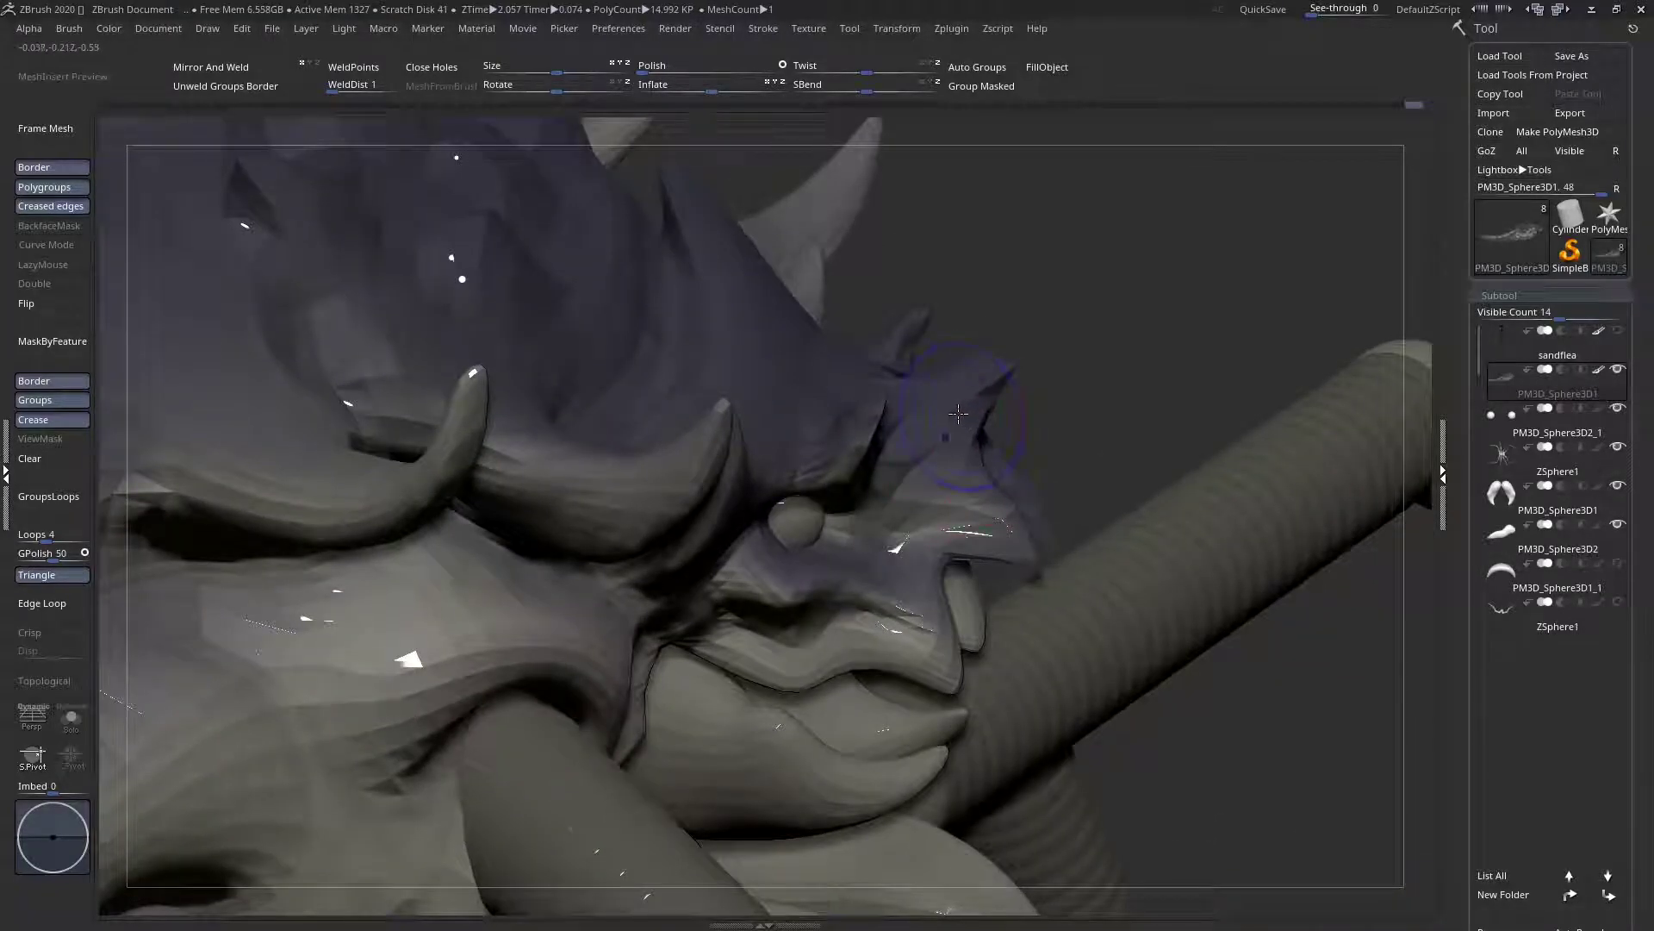
Pull the middle of the head's front edge forward into a point between the two nose horns
{"action": "right_click_drag", "start_coordinate": [960, 417], "coordinate": [959, 392]}
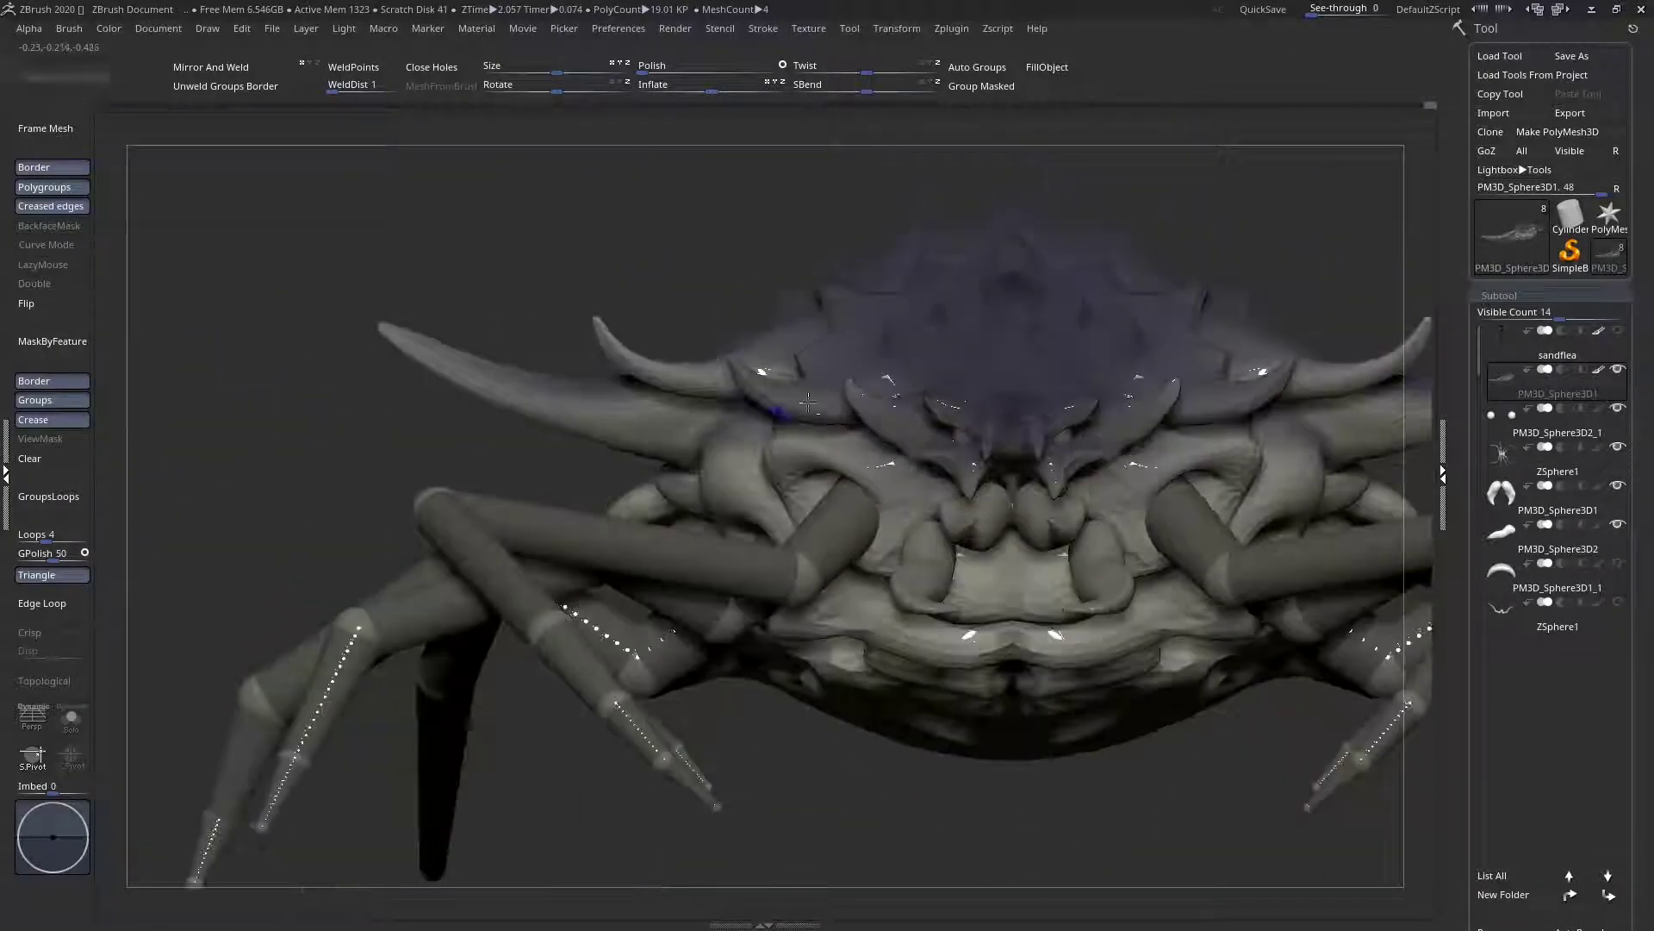
{"action": "right_click_drag", "start_coordinate": [1004, 398], "coordinate": [896, 530], "text": "alt"}
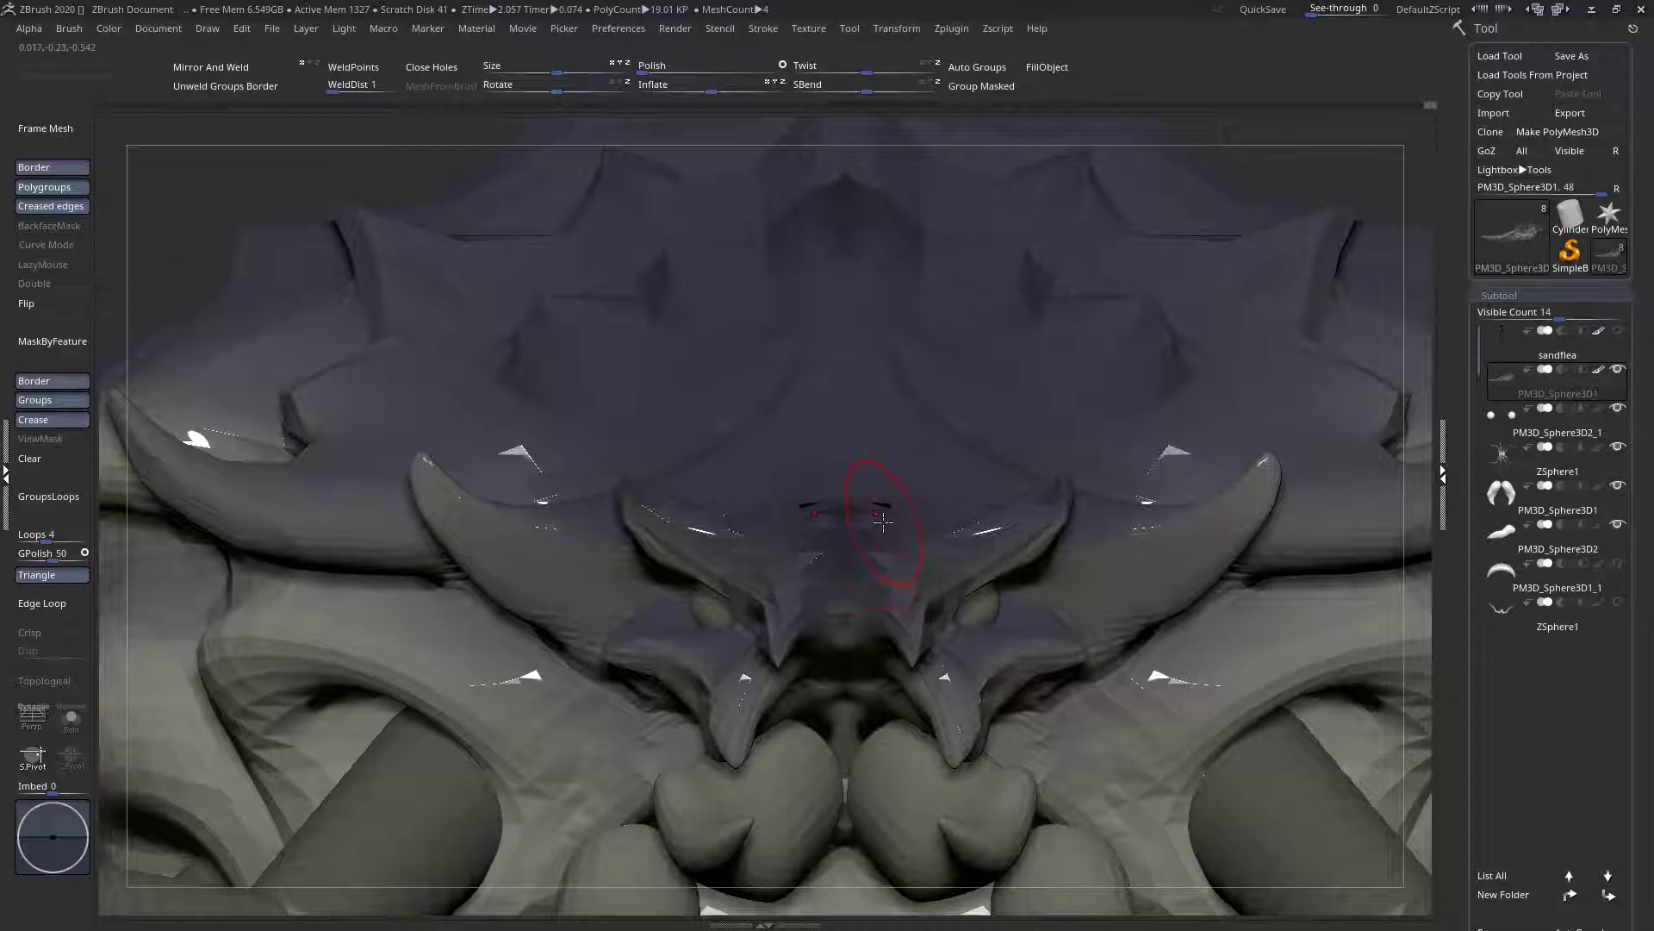
{"action": "right_click_drag", "start_coordinate": [865, 523], "coordinate": [933, 702]}
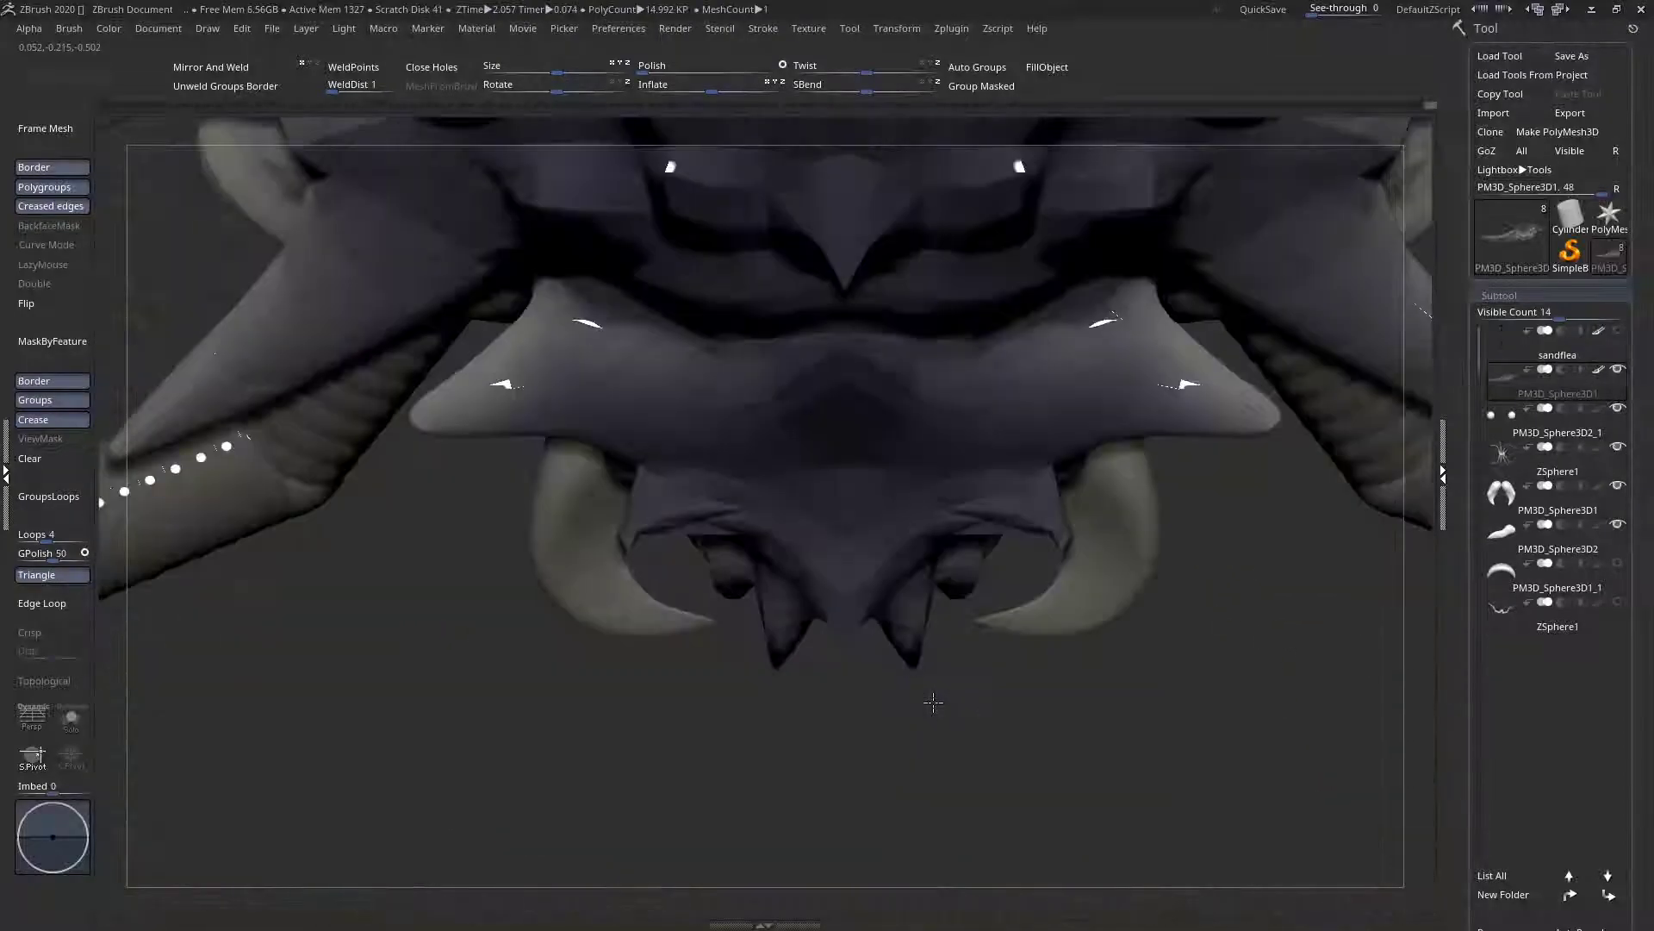
{"action": "right_click", "coordinate": [897, 534]}
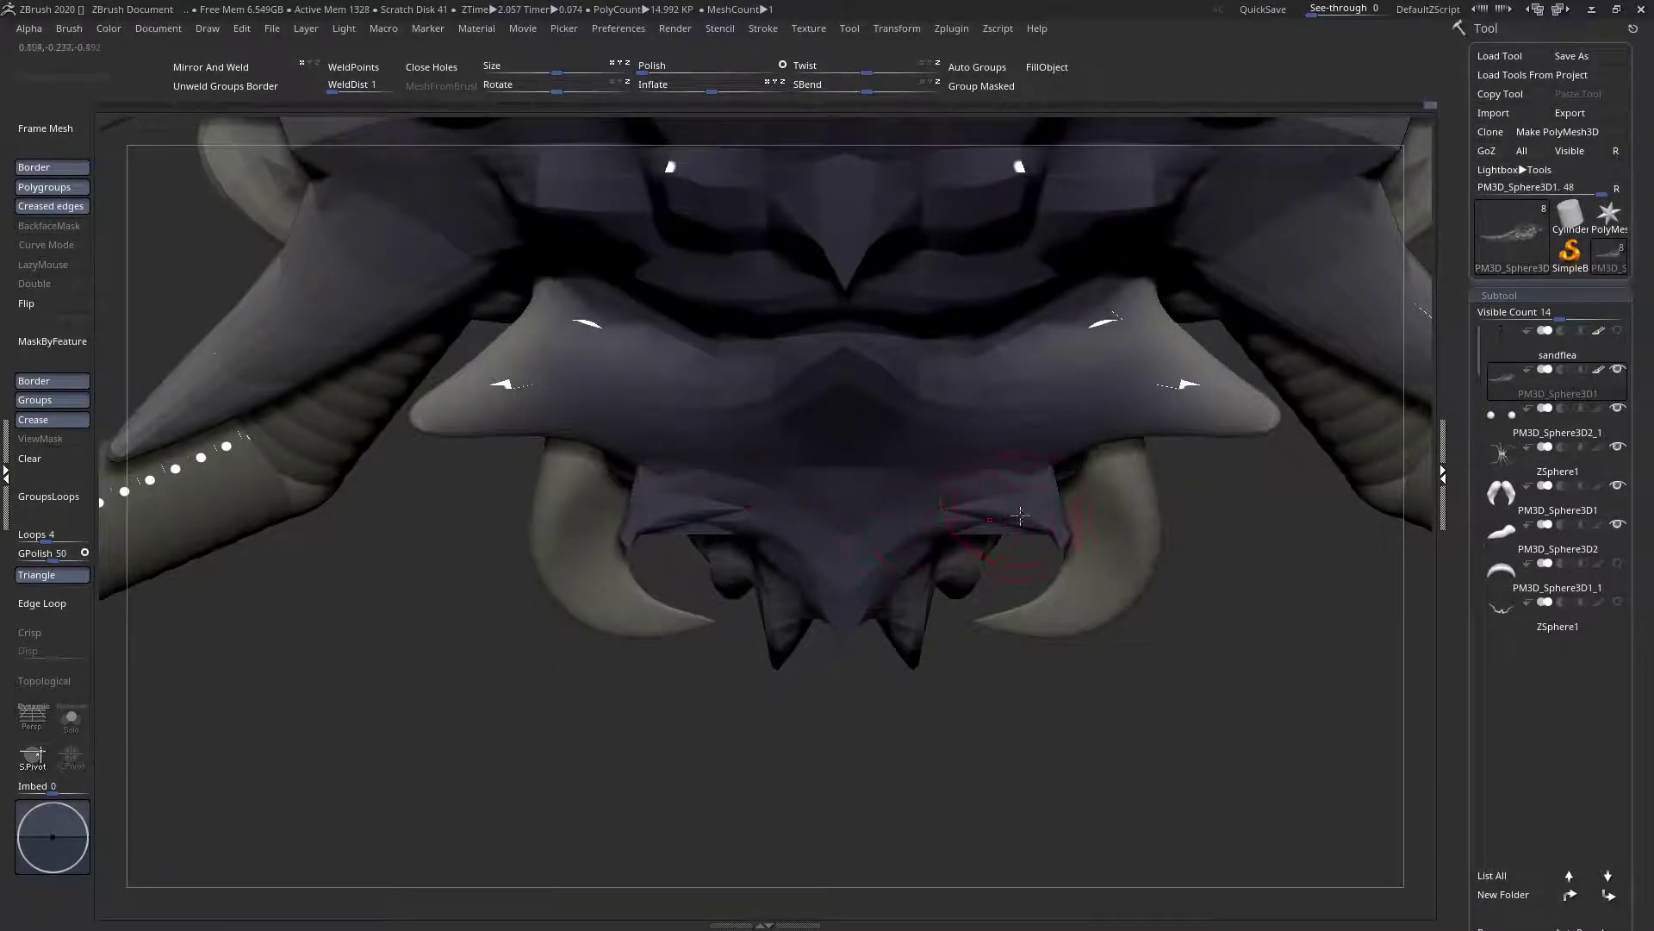
Refine the brow and nose horns around the eyes with the Move brush, using an adjusted brush size
{"action": "left_click", "coordinate": [1059, 536]}
{"action": "right_click_drag", "start_coordinate": [1013, 528], "coordinate": [931, 500]}
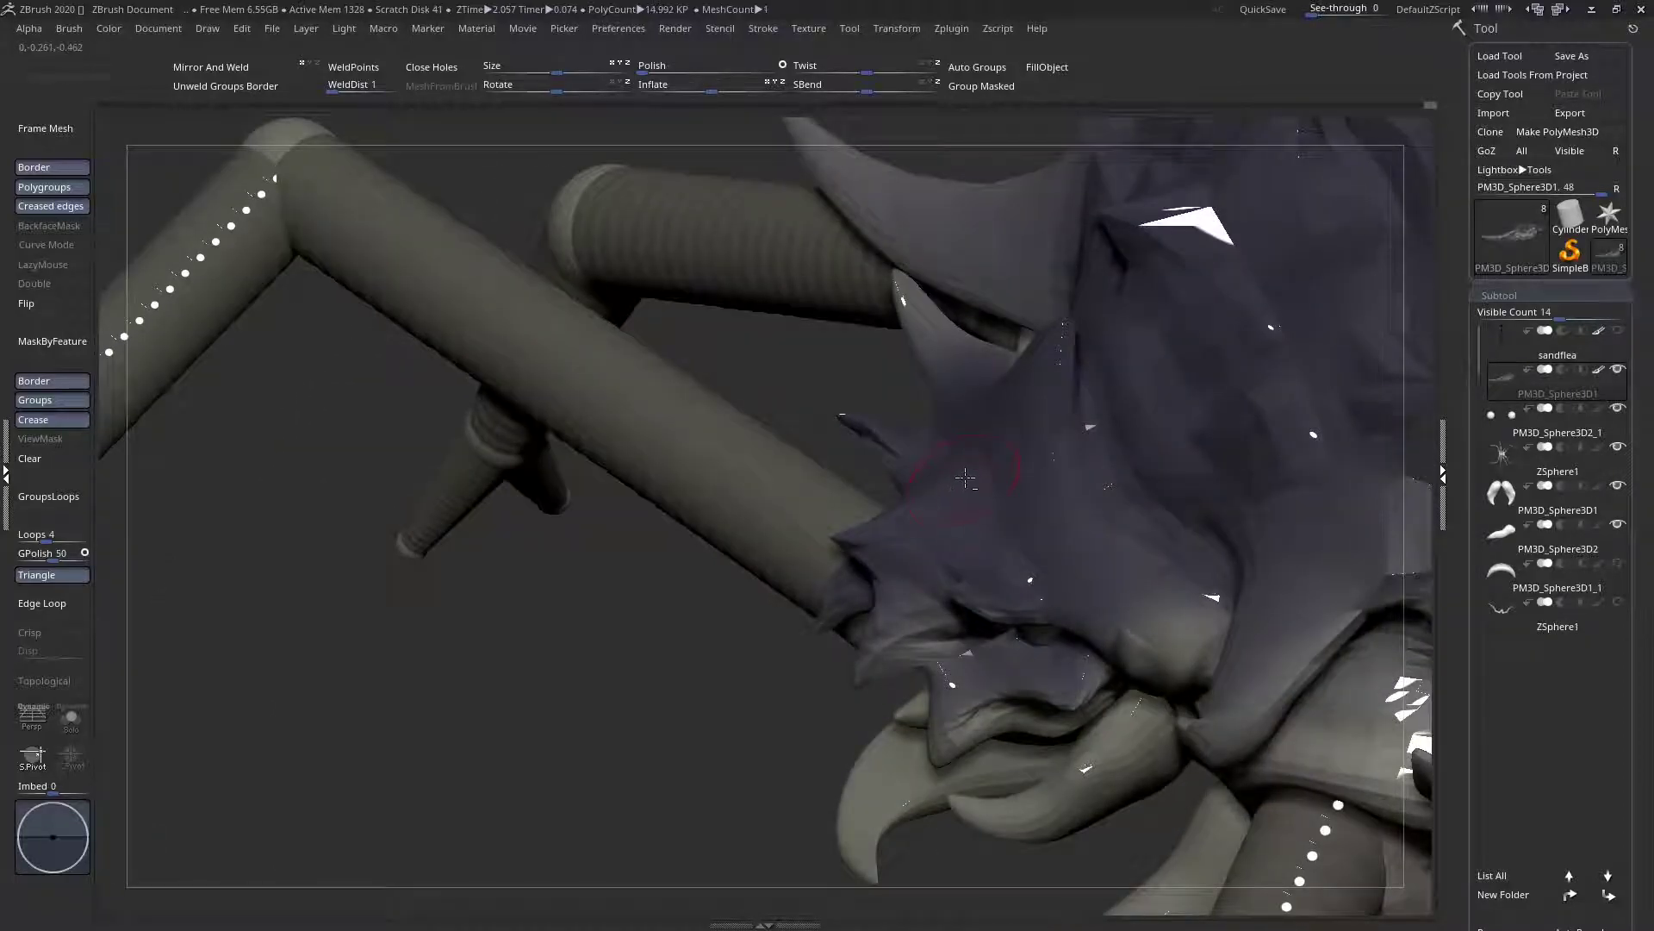
{"action": "right_click_drag", "start_coordinate": [999, 431], "coordinate": [1115, 495]}
{"action": "key", "text": "space"}
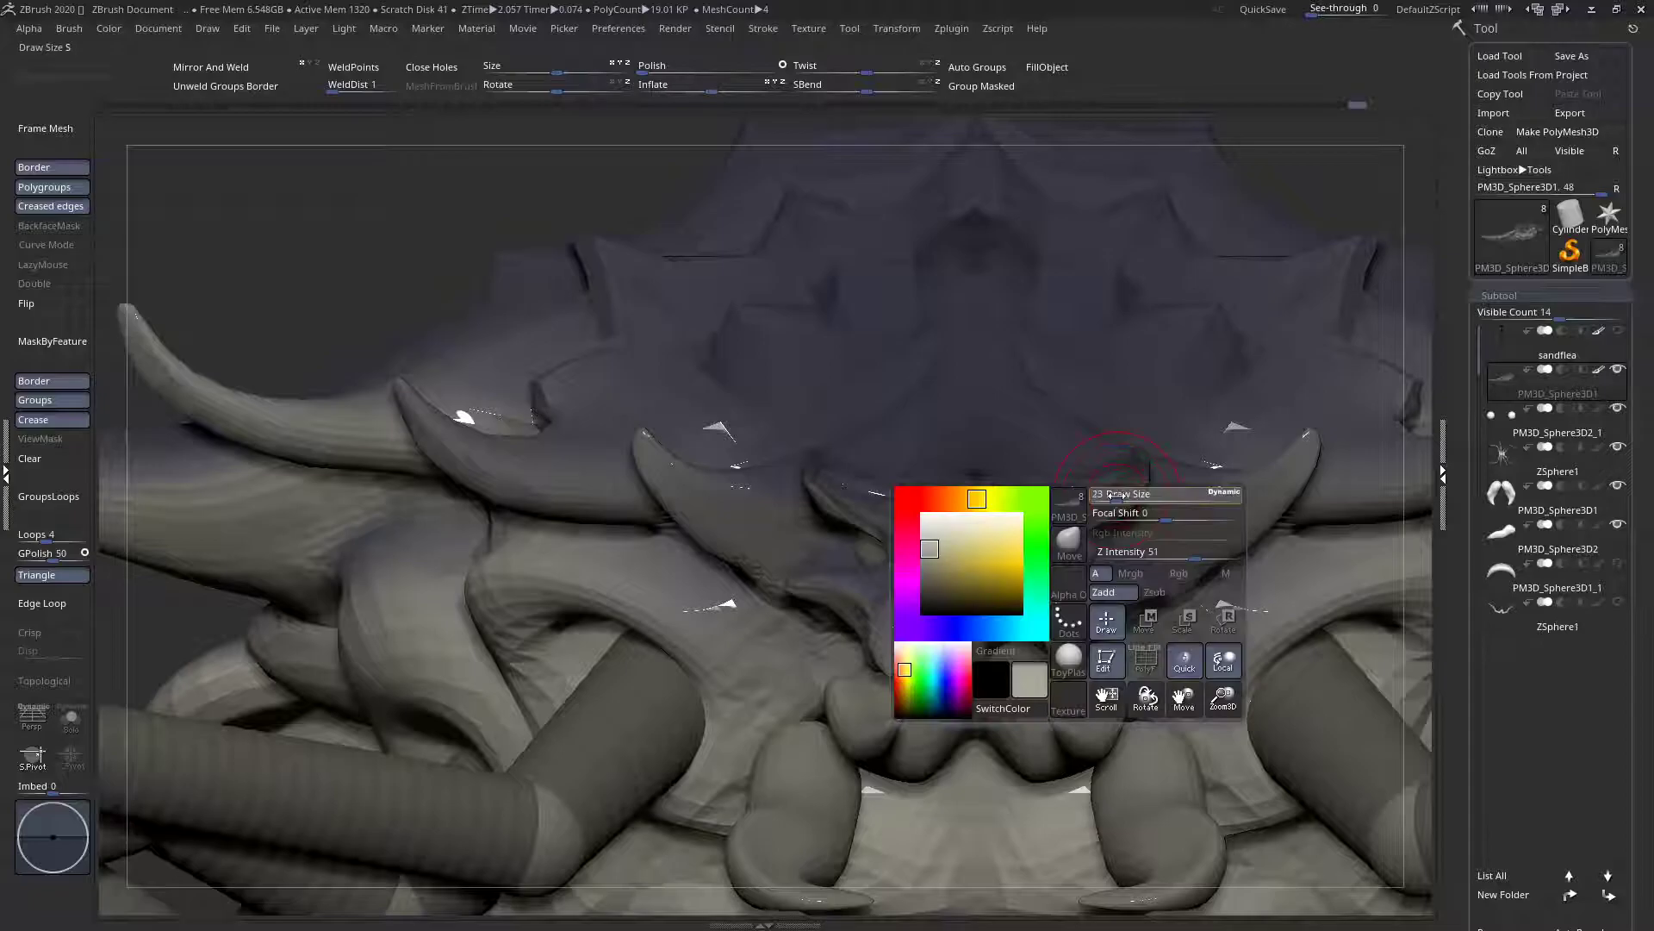
{"action": "right_click_drag", "start_coordinate": [1214, 553], "coordinate": [1076, 533], "text": "alt"}
{"action": "mouse_move", "coordinate": [1045, 567]}
{"action": "left_mouse_down"}
{"action": "mouse_move", "coordinate": [1151, 592]}
{"action": "mouse_move", "coordinate": [1033, 535]}
{"action": "left_mouse_up"}
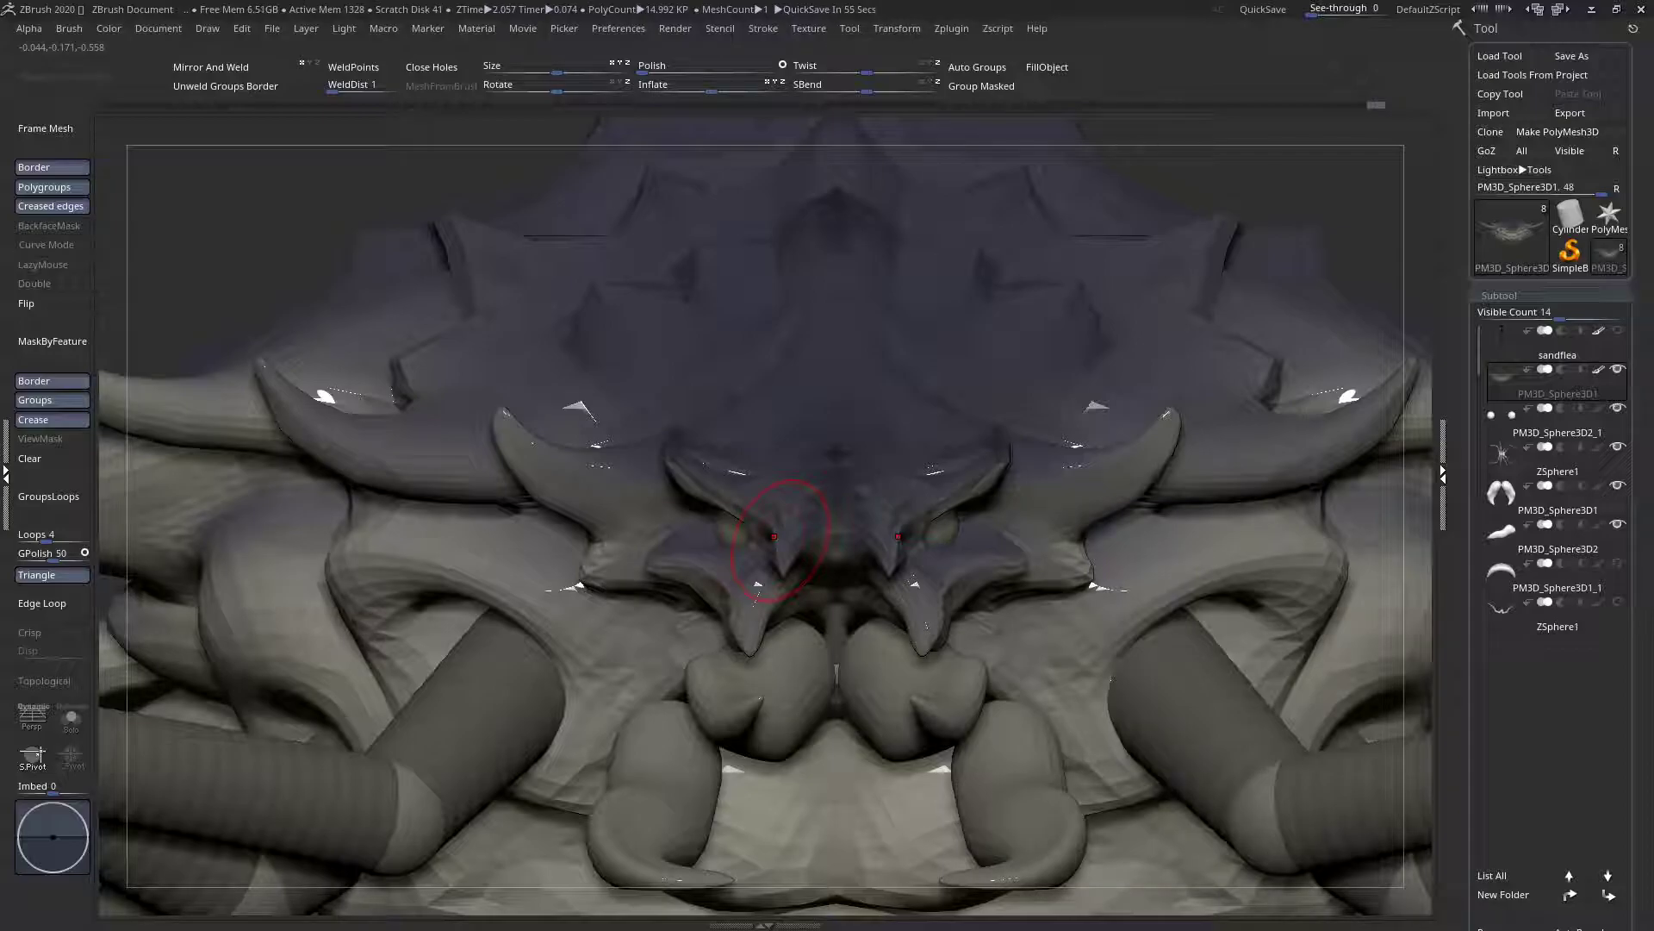
{"action": "right_click_drag", "start_coordinate": [898, 560], "coordinate": [886, 524], "text": "alt"}
{"action": "mouse_move", "coordinate": [746, 502]}
{"action": "right_mouse_down", "text": "ctrl"}
{"action": "mouse_move", "coordinate": [706, 543]}
{"action": "mouse_move", "coordinate": [726, 550]}
{"action": "mouse_move", "coordinate": [720, 513]}
{"action": "mouse_move", "coordinate": [728, 536]}
{"action": "mouse_move", "coordinate": [663, 517]}
{"action": "right_mouse_up", "text": "ctrl"}
{"action": "key", "text": "f"}
{"action": "mouse_move", "coordinate": [842, 514]}
{"action": "right_mouse_down", "text": "ctrl"}
{"action": "mouse_move", "coordinate": [875, 550]}
{"action": "mouse_move", "coordinate": [967, 543]}
{"action": "mouse_move", "coordinate": [989, 522]}
{"action": "right_mouse_up", "text": "ctrl"}
{"action": "right_click", "coordinate": [989, 523]}
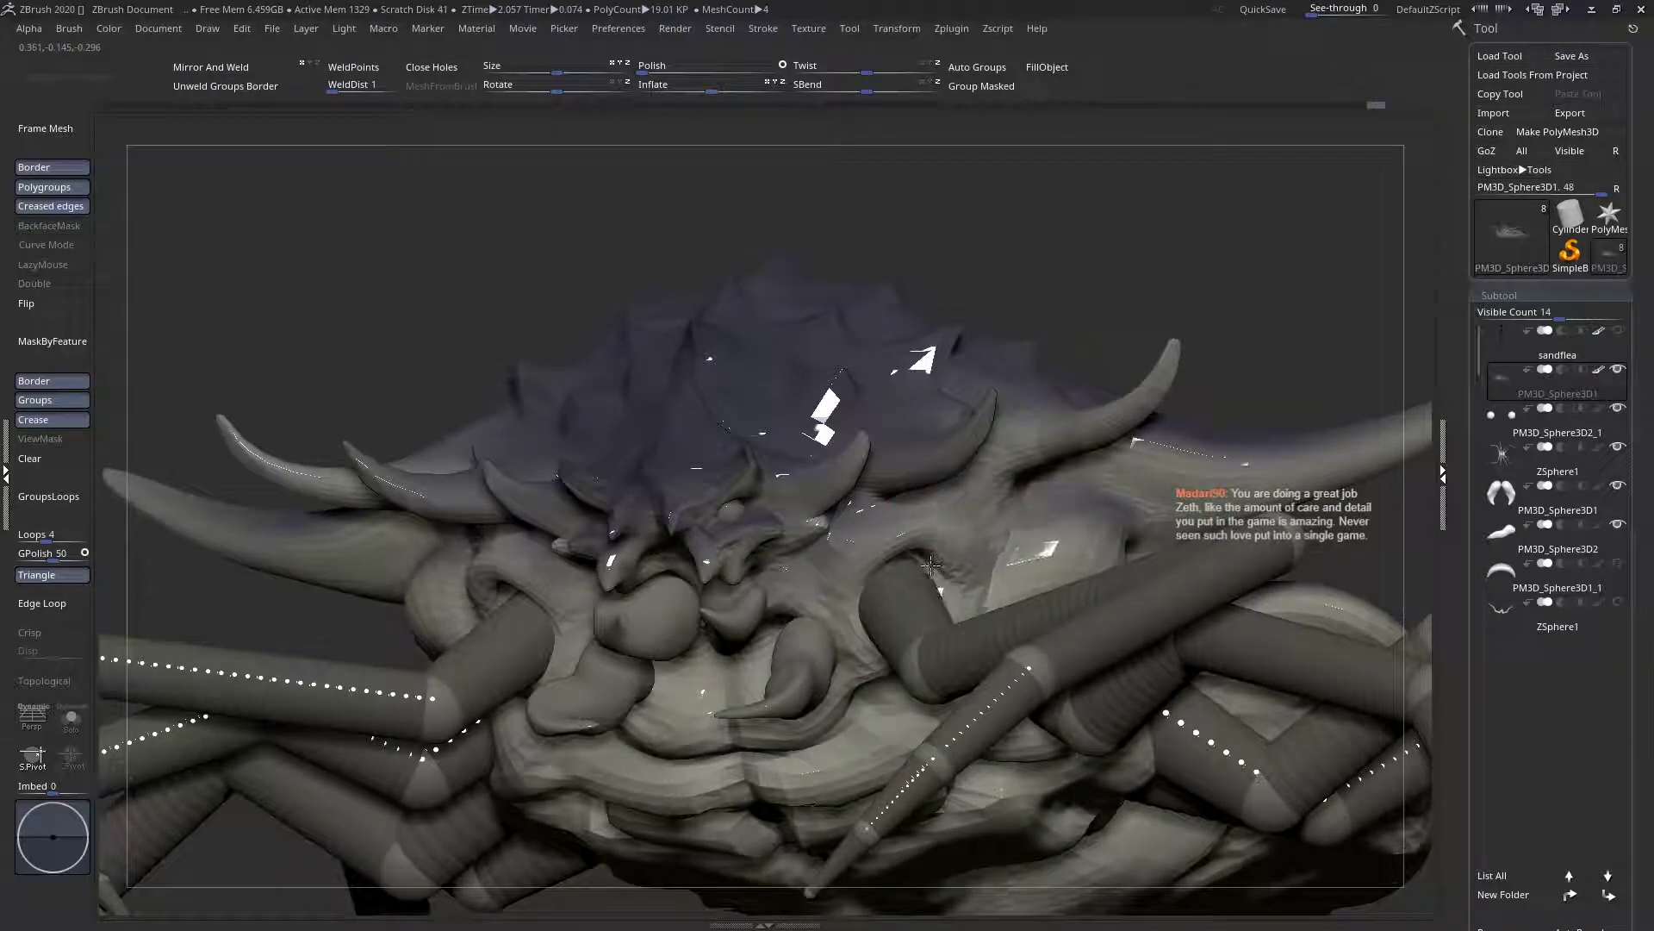
Reshape the bases of the long side spikes where they meet the body beside the head, using the Move brush
{"action": "mouse_move", "coordinate": [950, 565]}
{"action": "right_mouse_down"}
{"action": "mouse_move", "coordinate": [936, 588]}
{"action": "mouse_move", "coordinate": [939, 545]}
{"action": "mouse_move", "coordinate": [877, 575]}
{"action": "mouse_move", "coordinate": [869, 599]}
{"action": "right_mouse_up"}
{"action": "key", "text": "space"}
{"action": "mouse_move", "coordinate": [655, 519]}
{"action": "right_mouse_down", "text": "ctrl"}
{"action": "mouse_move", "coordinate": [589, 482]}
{"action": "mouse_move", "coordinate": [617, 418]}
{"action": "mouse_move", "coordinate": [690, 477]}
{"action": "mouse_move", "coordinate": [701, 446]}
{"action": "mouse_move", "coordinate": [732, 437]}
{"action": "mouse_move", "coordinate": [706, 444]}
{"action": "mouse_move", "coordinate": [665, 413]}
{"action": "mouse_move", "coordinate": [721, 424]}
{"action": "right_mouse_up", "text": "ctrl"}
{"action": "right_click", "coordinate": [570, 478]}
{"action": "key", "text": "space"}
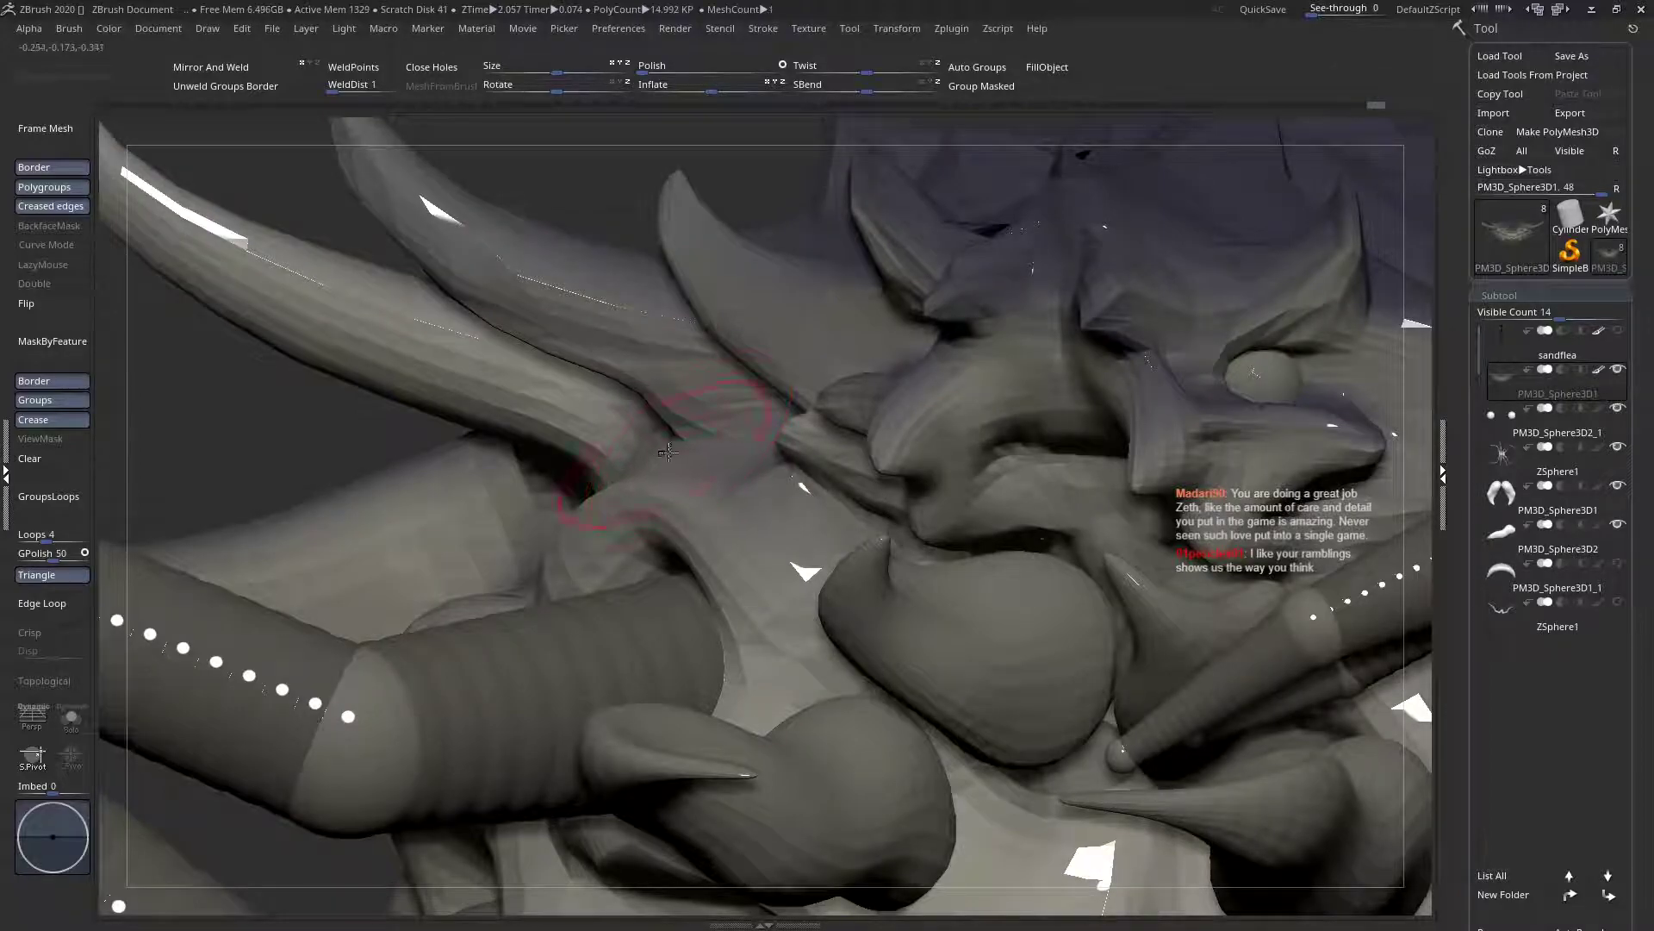
{"action": "key", "text": "space"}
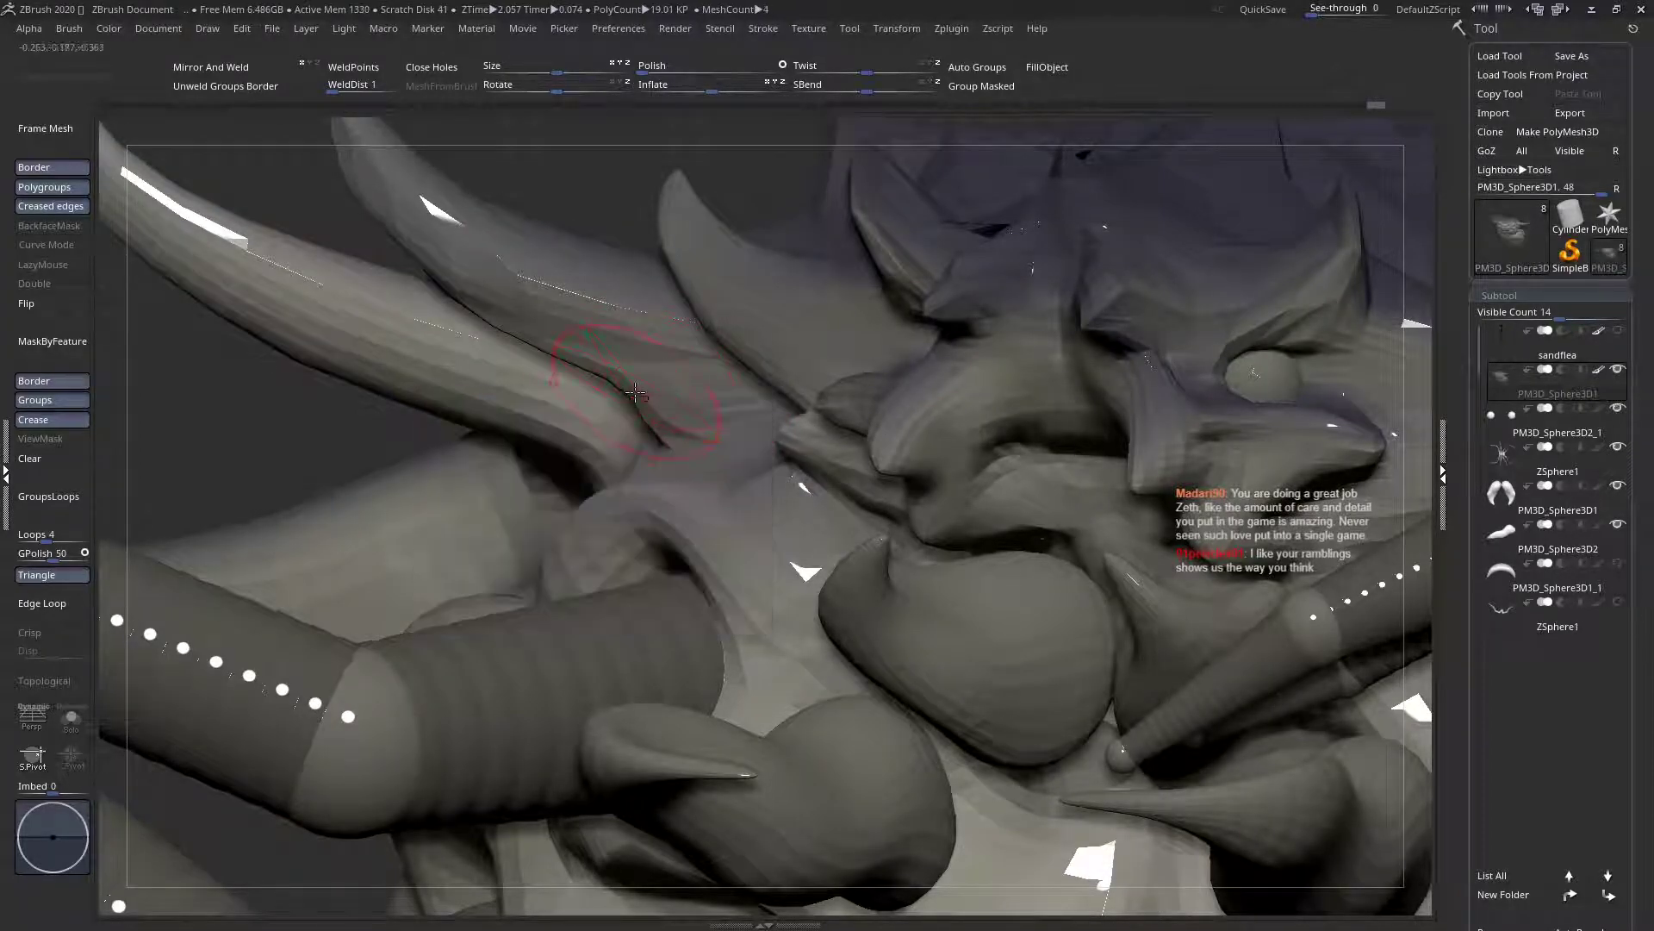
{"action": "right_click_drag", "start_coordinate": [577, 408], "coordinate": [552, 379]}
{"action": "right_click_drag", "start_coordinate": [690, 413], "coordinate": [597, 520], "text": "ctrl"}
{"action": "key", "text": "space"}
{"action": "mouse_move", "coordinate": [775, 482]}
{"action": "right_mouse_down"}
{"action": "mouse_move", "coordinate": [632, 521]}
{"action": "mouse_move", "coordinate": [768, 519]}
{"action": "right_mouse_up"}
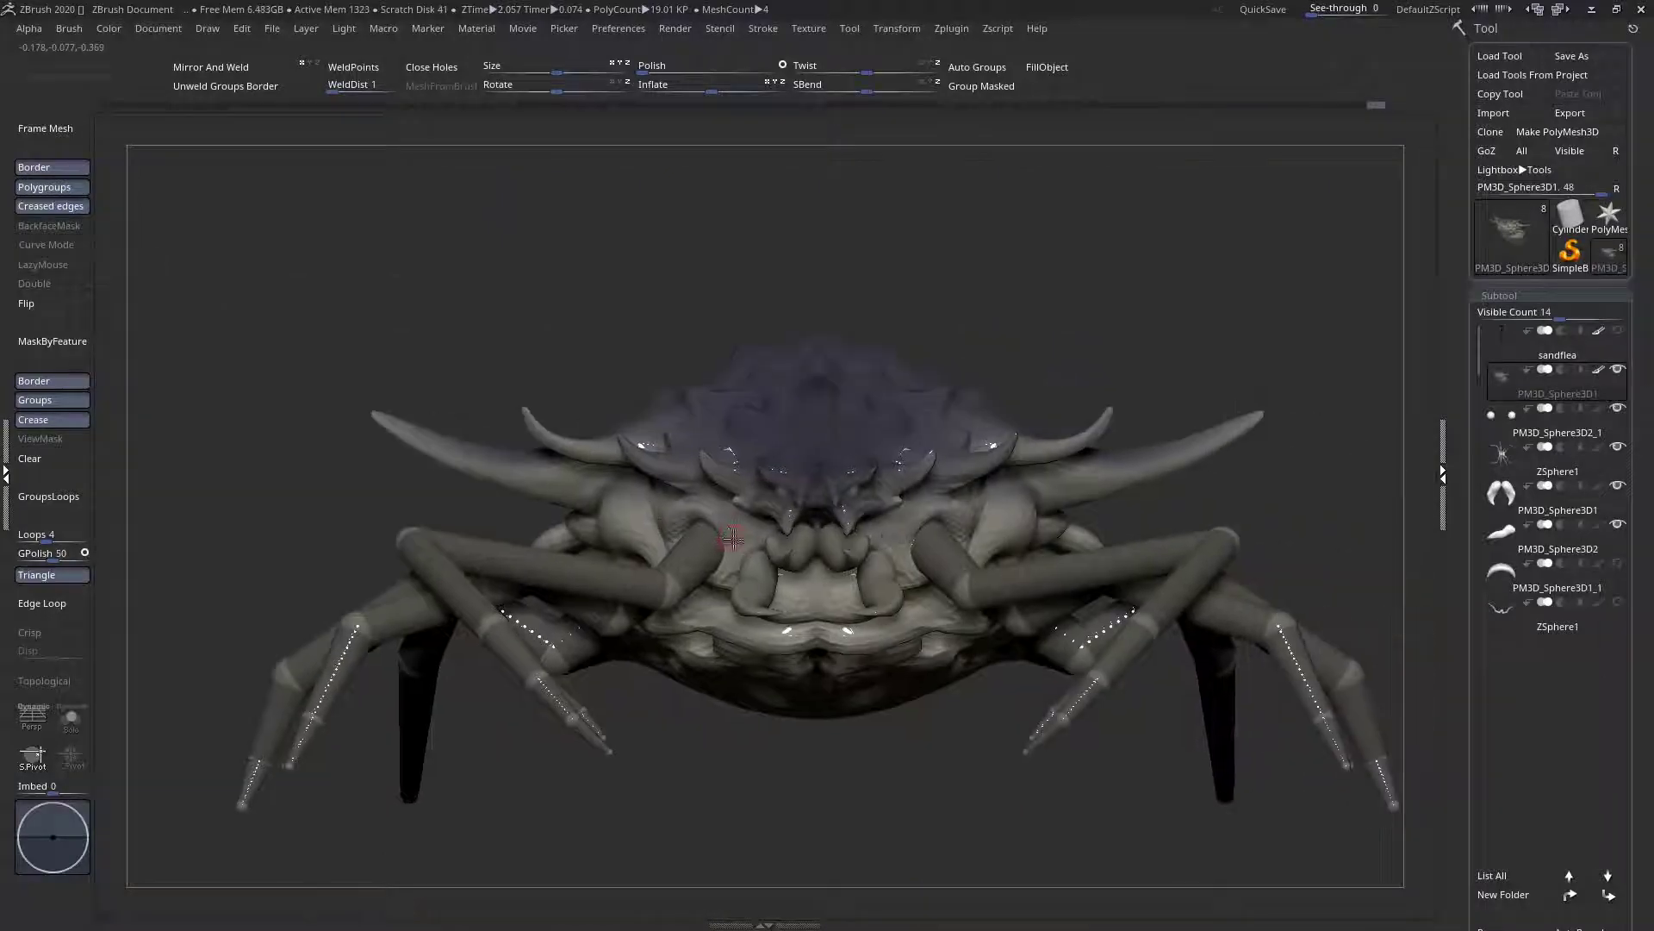
Inspect the body's mesh topology from the front by temporarily displaying its polyframe
{"action": "key", "text": "shift+f"}
{"action": "right_click_drag", "start_coordinate": [915, 503], "coordinate": [947, 595], "text": "ctrl"}
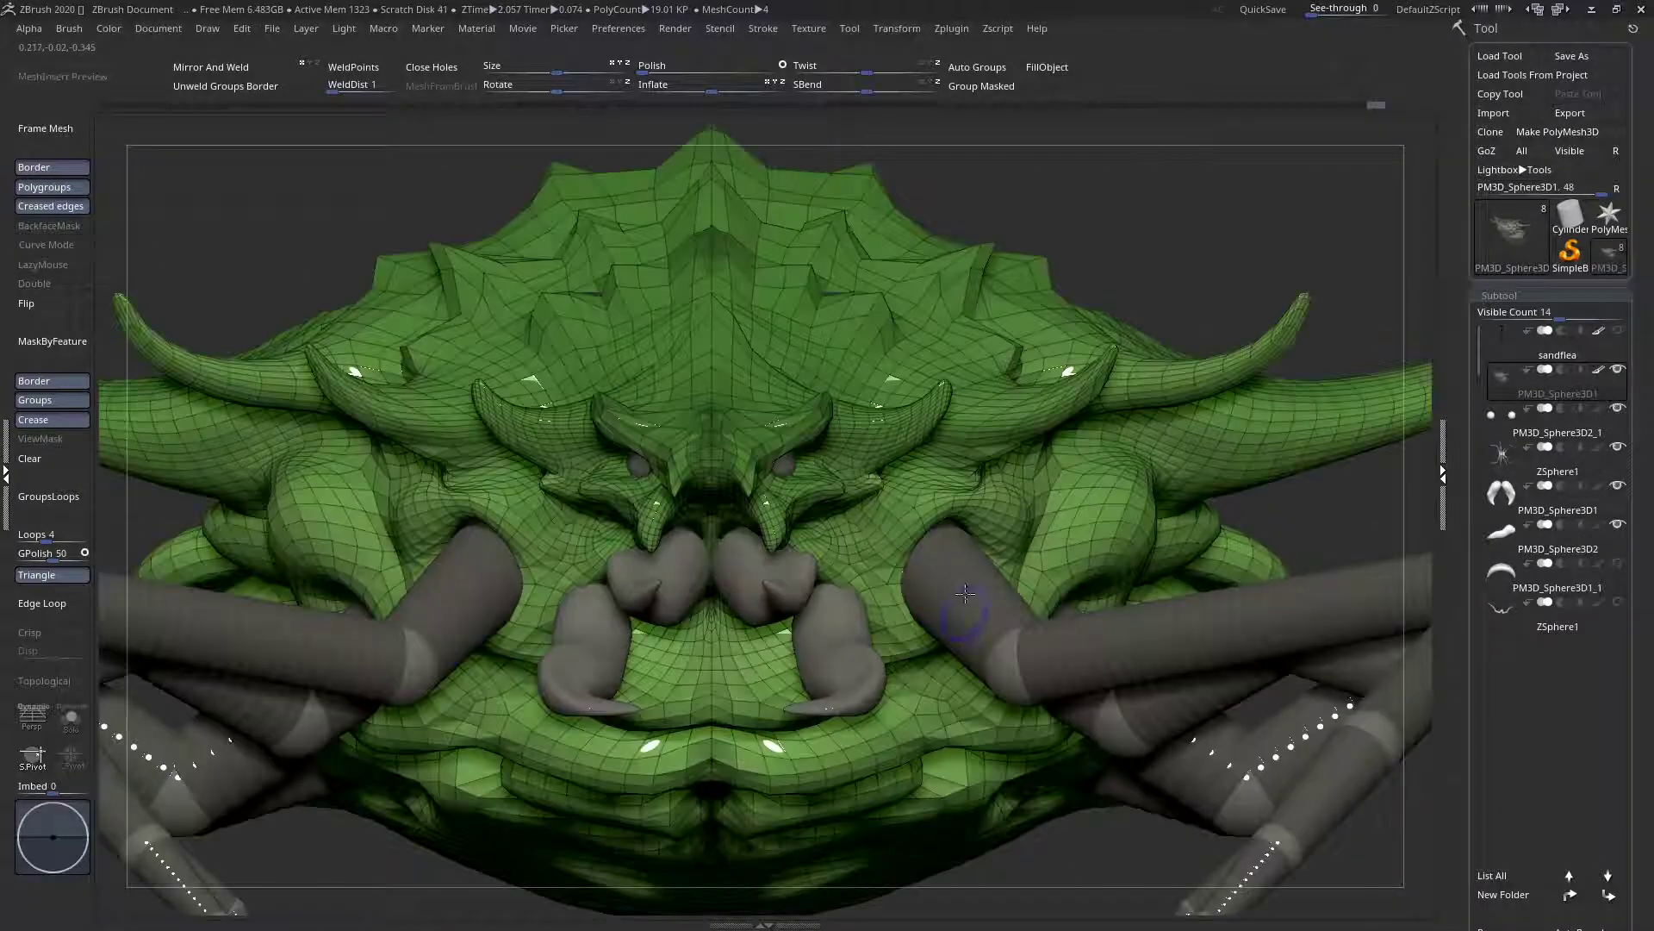
{"action": "key", "text": "shift+f"}
Adjust the tall crest spikes on top of the carapace in side profile, using an adjusted brush size
{"action": "right_click_drag", "start_coordinate": [970, 526], "coordinate": [698, 384]}
{"action": "key", "text": "space"}
{"action": "mouse_move", "coordinate": [698, 384]}
{"action": "right_mouse_down"}
{"action": "mouse_move", "coordinate": [788, 379]}
{"action": "mouse_move", "coordinate": [722, 447]}
{"action": "mouse_move", "coordinate": [707, 410]}
{"action": "right_mouse_up"}
{"action": "key", "text": "space"}
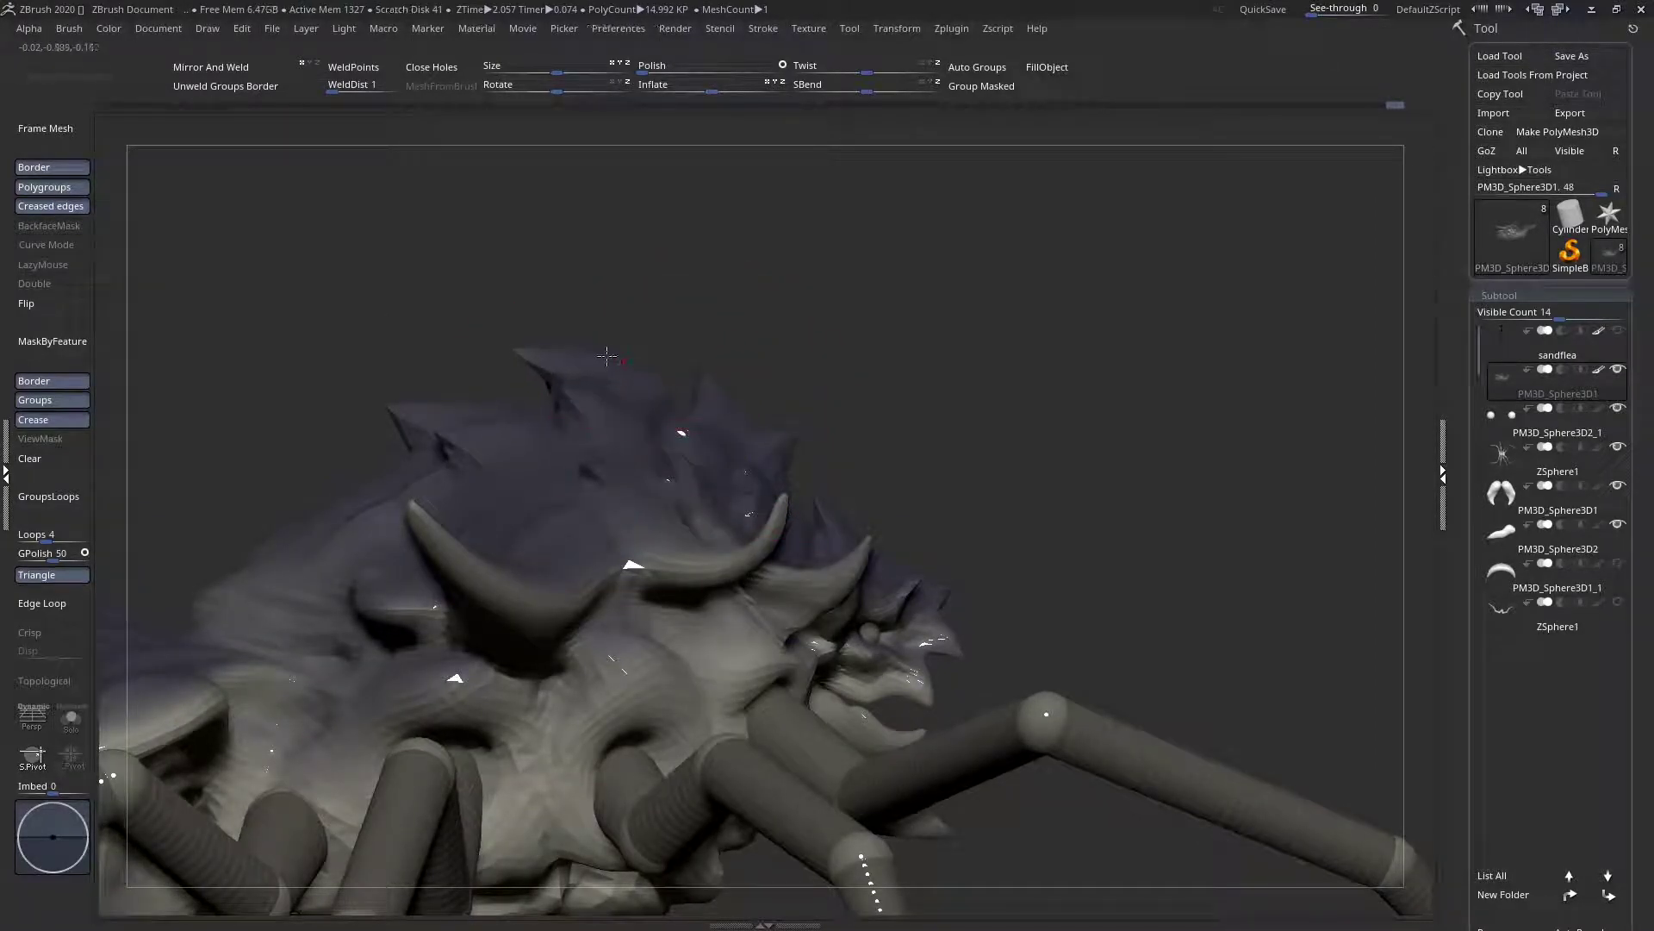
{"action": "mouse_move", "coordinate": [451, 407]}
{"action": "right_mouse_down", "text": "alt"}
{"action": "mouse_move", "coordinate": [540, 390]}
{"action": "mouse_move", "coordinate": [495, 478]}
{"action": "mouse_move", "coordinate": [485, 451]}
{"action": "mouse_move", "coordinate": [267, 446]}
{"action": "right_mouse_up", "text": "alt"}
{"action": "key", "text": "space"}
{"action": "right_click_drag", "start_coordinate": [906, 420], "coordinate": [863, 463], "text": "ctrl"}
{"action": "key", "text": "space"}
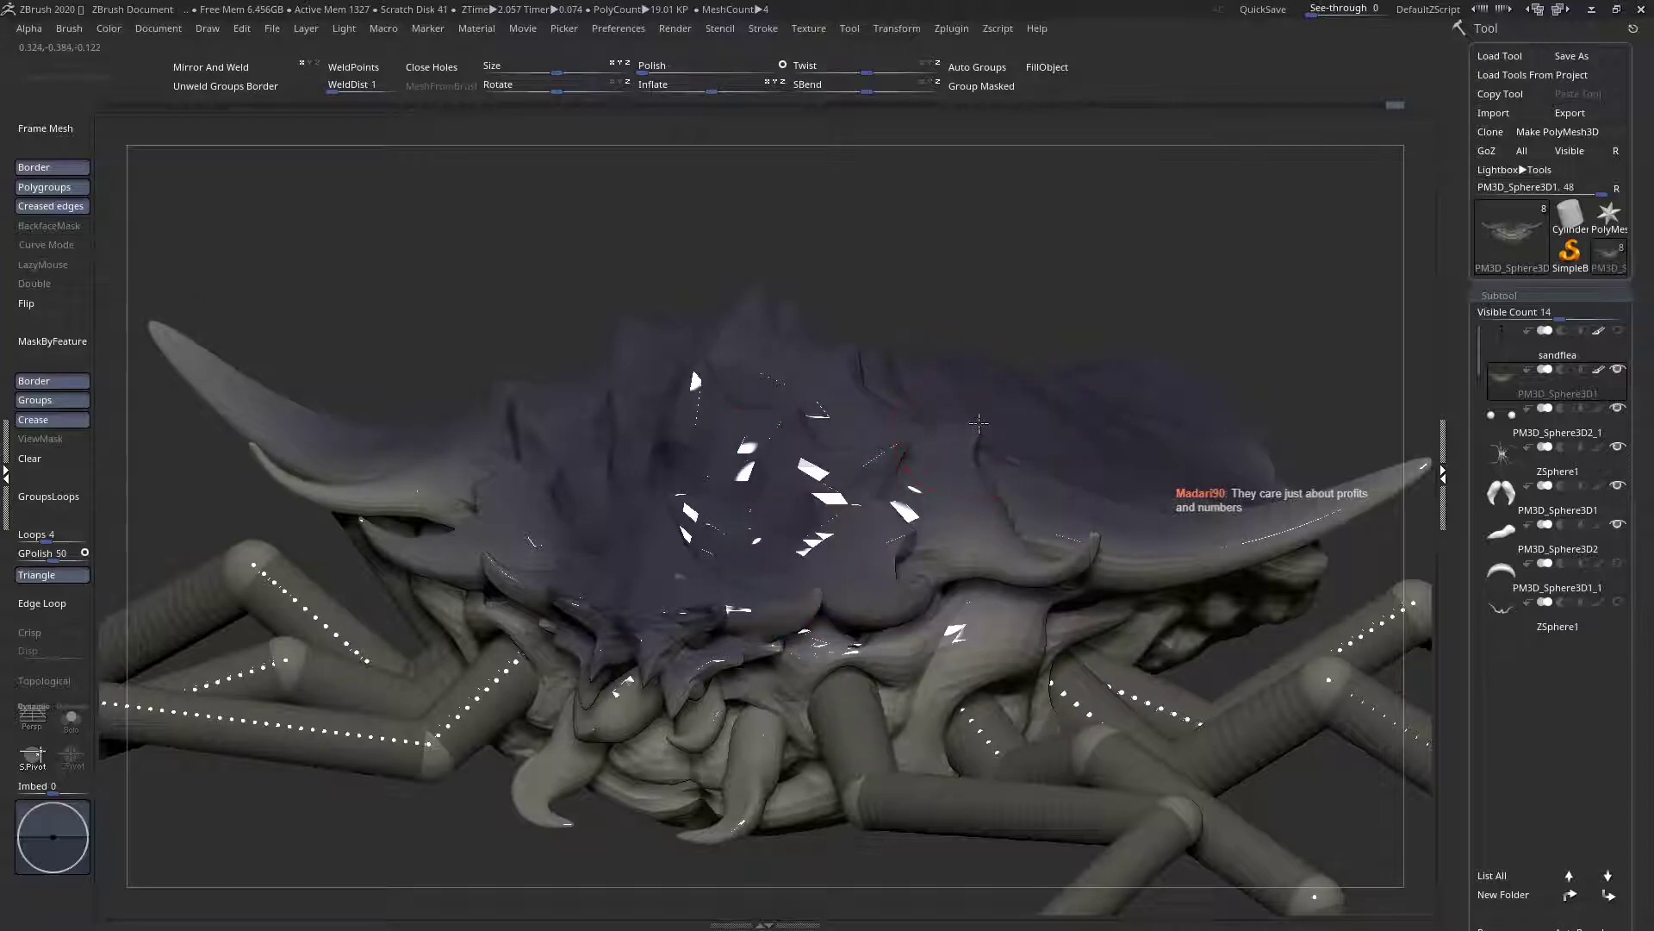
Move the spikes along the side and rear of the front carapace to vary their silhouette
{"action": "left_click_drag", "start_coordinate": [1046, 319], "coordinate": [1088, 279]}
{"action": "right_click_drag", "start_coordinate": [1081, 294], "coordinate": [899, 444], "text": "shift"}
{"action": "left_click_drag", "start_coordinate": [983, 413], "coordinate": [961, 502]}
{"action": "key", "text": "space"}
{"action": "right_click_drag", "start_coordinate": [959, 479], "coordinate": [961, 526]}
{"action": "left_click_drag", "start_coordinate": [885, 477], "coordinate": [792, 471]}
{"action": "left_click_drag", "start_coordinate": [942, 532], "coordinate": [875, 579]}
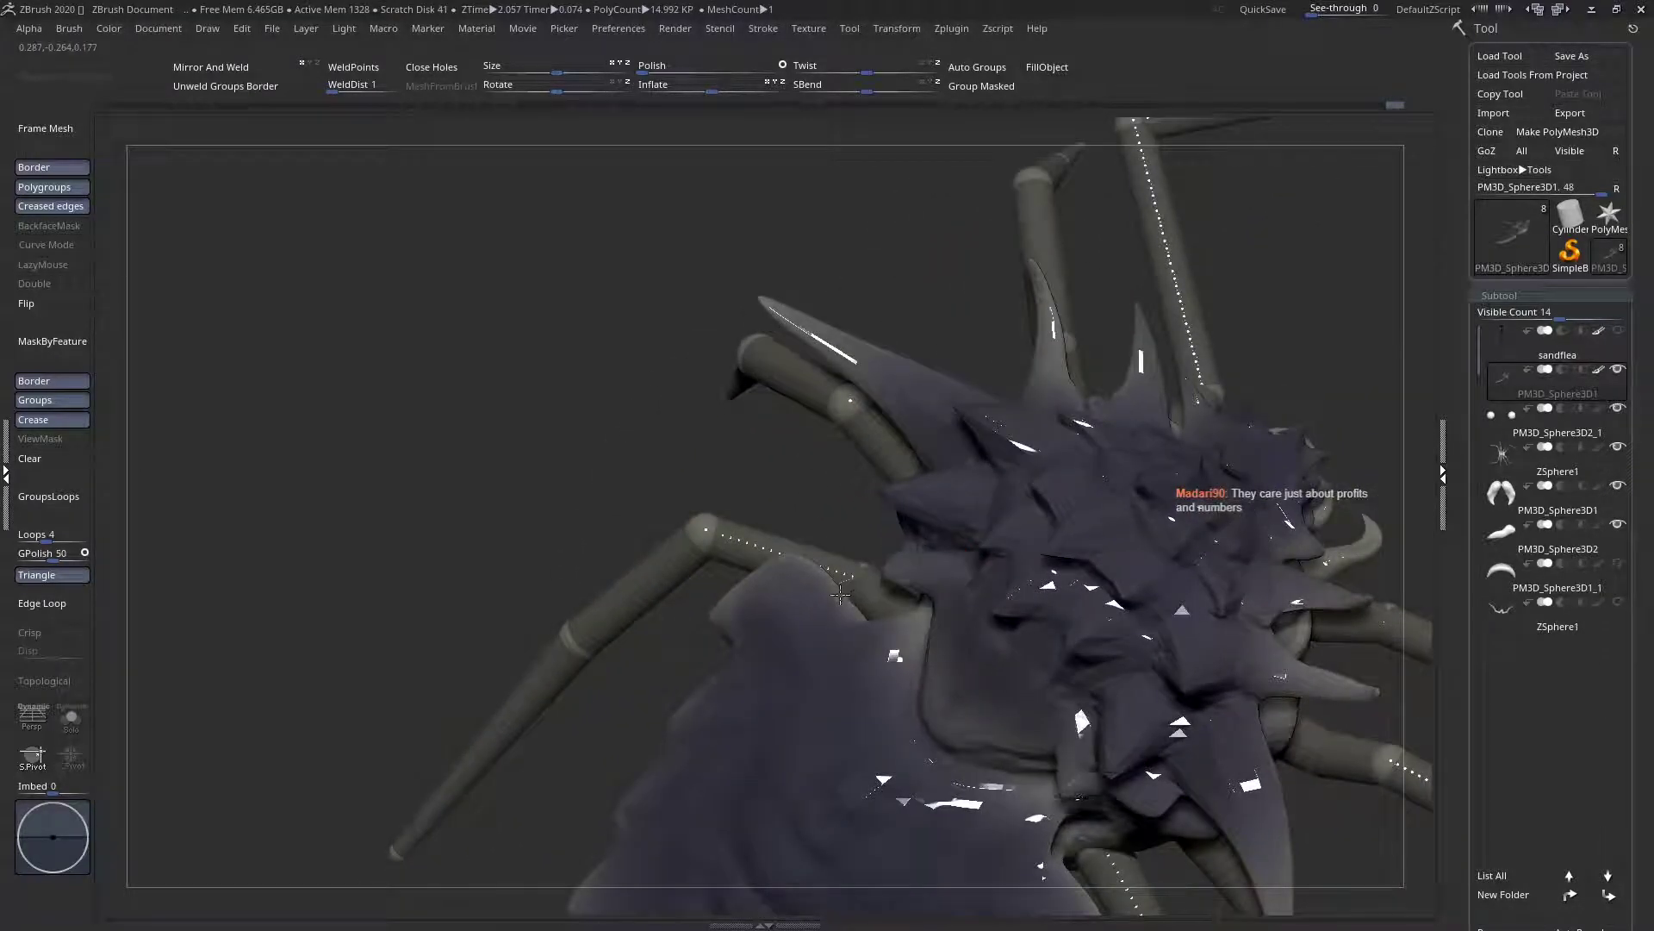
Reshape the carapace's rear side edge next to the abdomen plate with the Move brush
{"action": "key", "text": "space"}
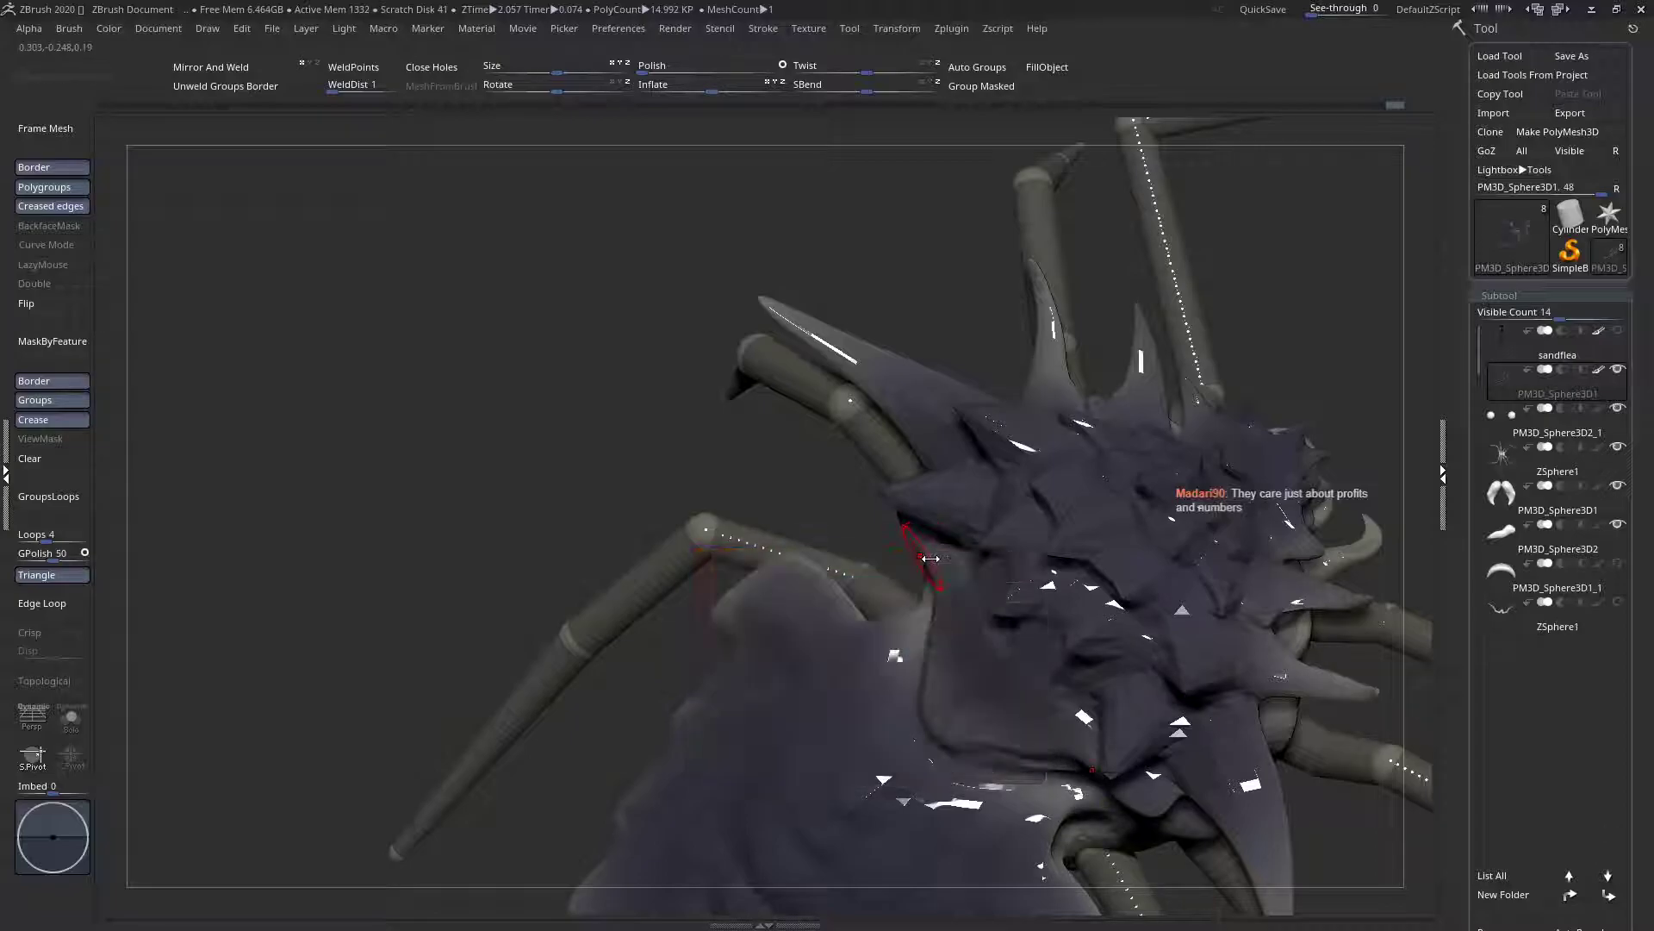
{"action": "right_click_drag", "start_coordinate": [900, 580], "coordinate": [917, 404]}
{"action": "right_click_drag", "start_coordinate": [889, 601], "coordinate": [913, 655]}
{"action": "key", "text": "space"}
{"action": "right_click_drag", "start_coordinate": [1052, 680], "coordinate": [971, 632], "text": "alt"}
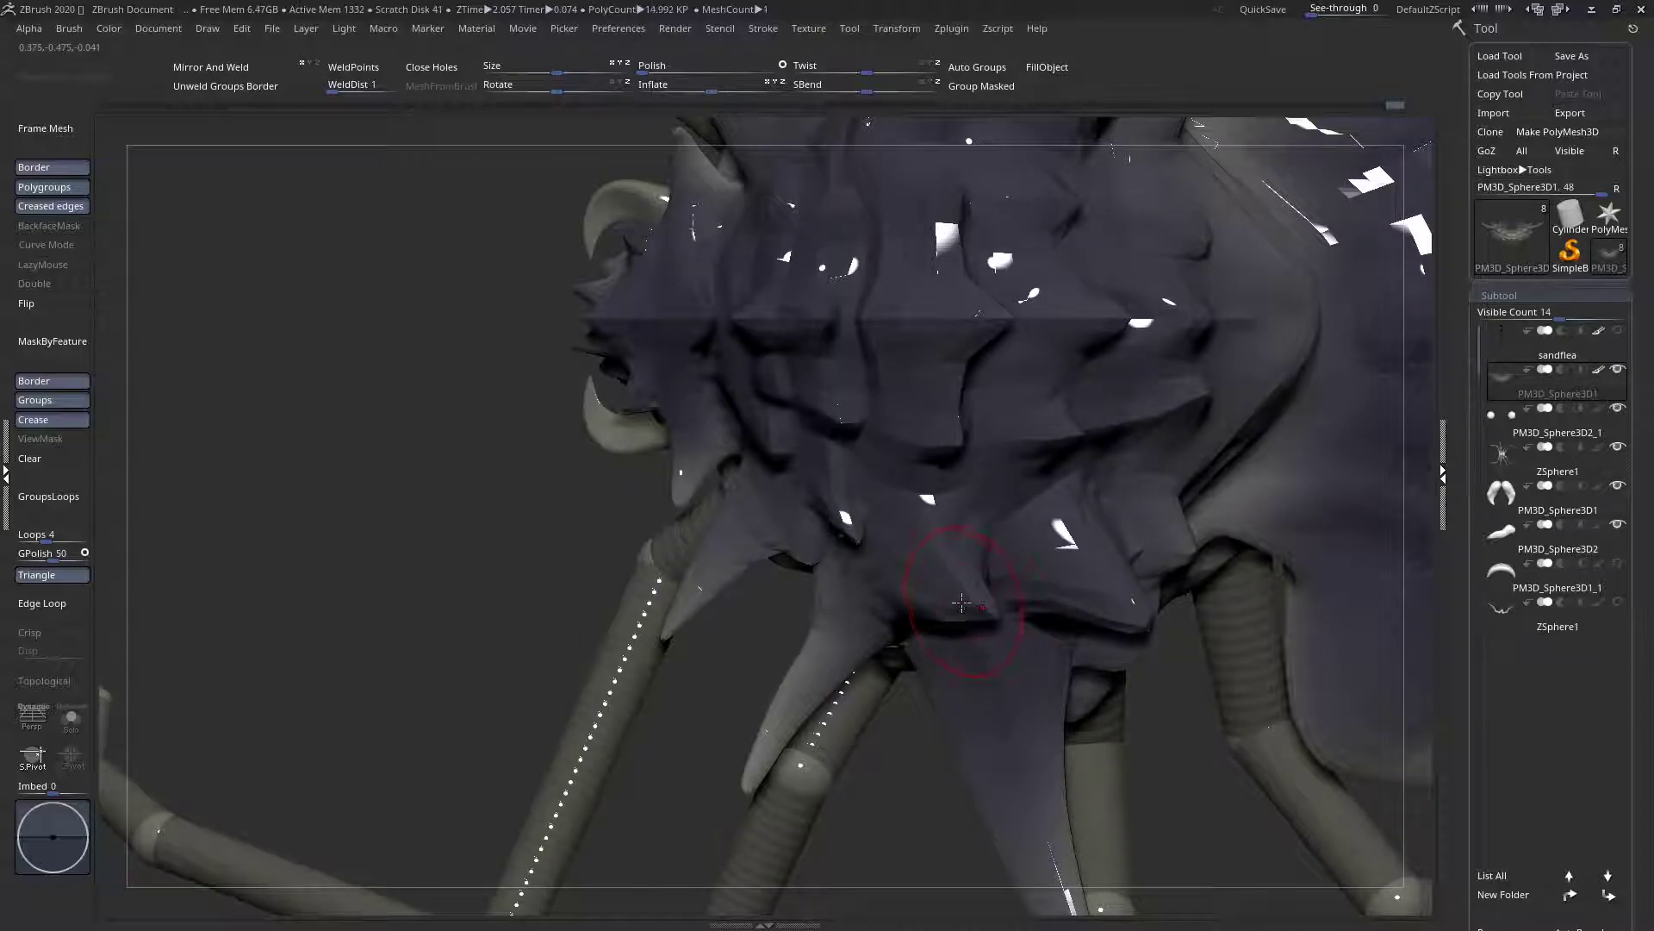
Shape the raised spikes above the long side horns from the top and front, using an adjusted brush size
{"action": "mouse_move", "coordinate": [957, 592]}
{"action": "right_mouse_down", "text": "ctrl"}
{"action": "mouse_move", "coordinate": [968, 787]}
{"action": "mouse_move", "coordinate": [842, 561]}
{"action": "mouse_move", "coordinate": [1027, 565]}
{"action": "mouse_move", "coordinate": [1017, 733]}
{"action": "mouse_move", "coordinate": [1010, 666]}
{"action": "right_mouse_up", "text": "ctrl"}
{"action": "key", "text": "space"}
{"action": "left_click_drag", "start_coordinate": [1062, 559], "coordinate": [1071, 561]}
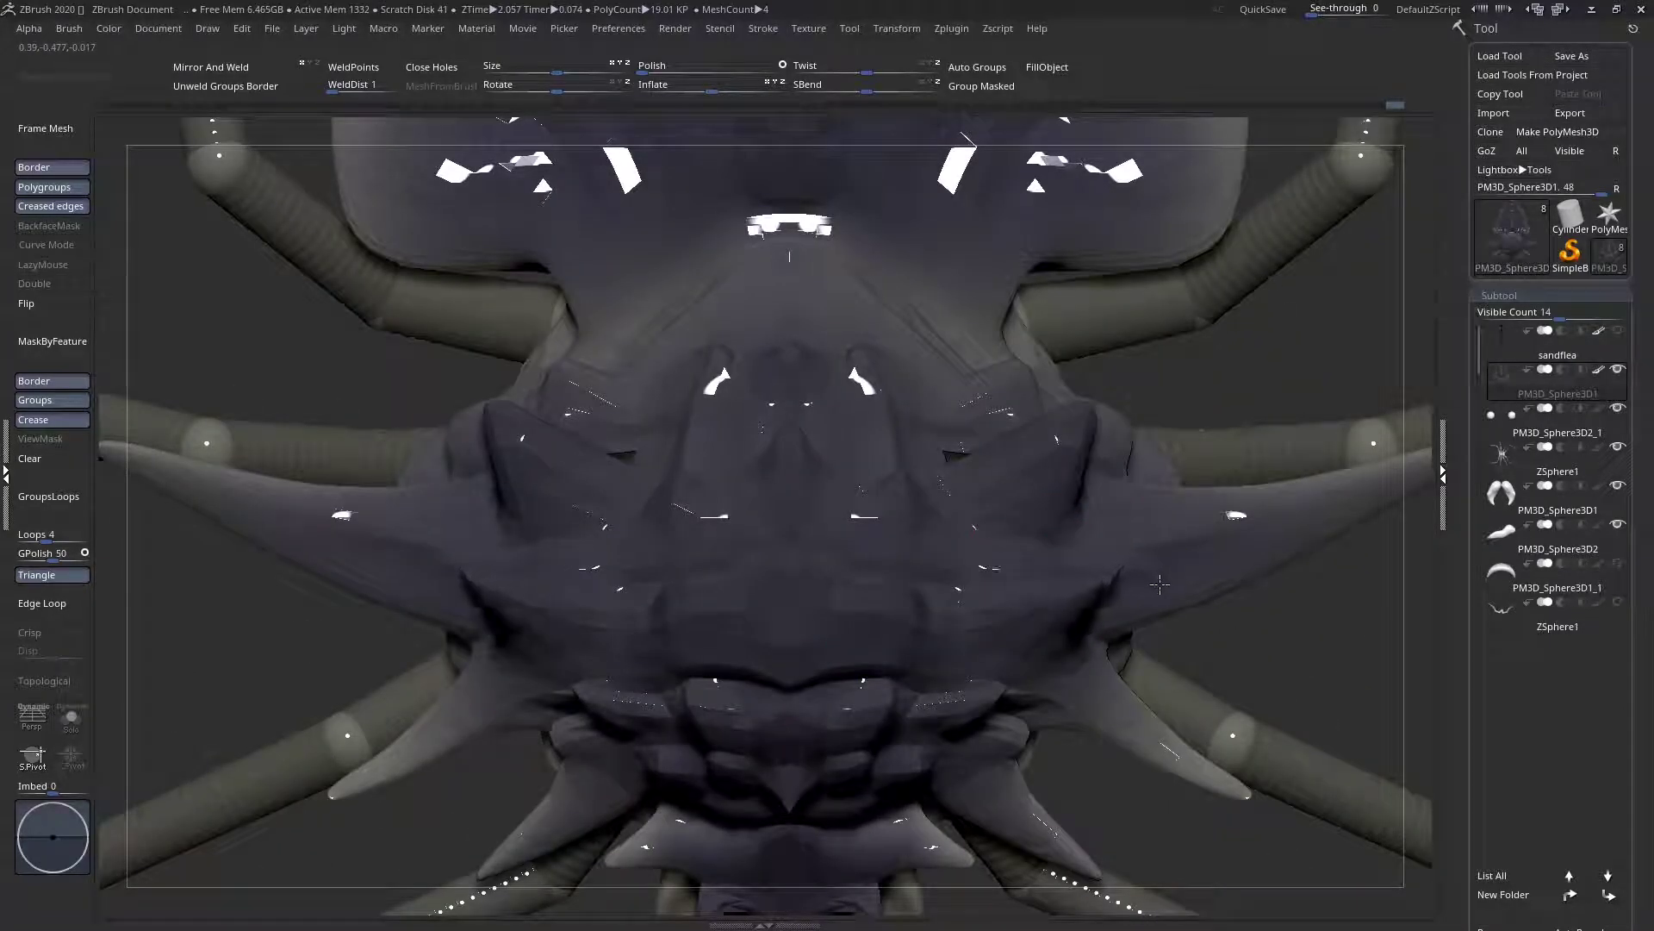
{"action": "right_click_drag", "start_coordinate": [1032, 646], "coordinate": [1067, 484]}
{"action": "right_click_drag", "start_coordinate": [1029, 562], "coordinate": [1114, 612], "text": "ctrl"}
{"action": "right_click", "coordinate": [1104, 623]}
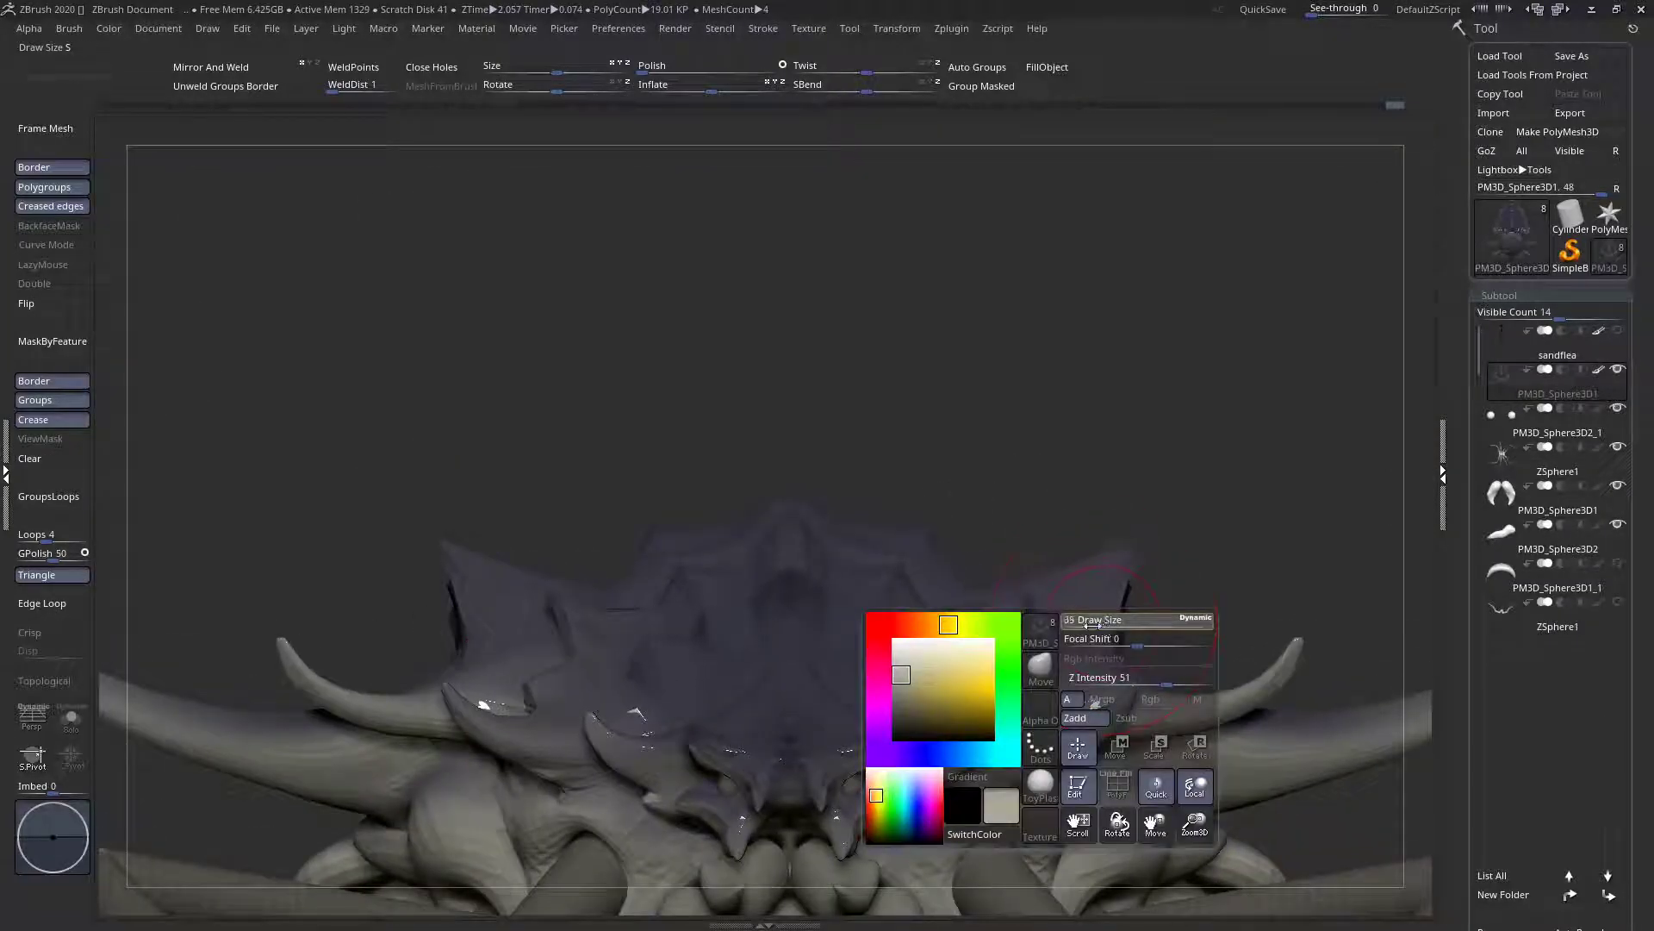
{"action": "left_click_drag", "start_coordinate": [1093, 624], "coordinate": [1082, 624]}
{"action": "mouse_move", "coordinate": [1111, 659]}
{"action": "right_mouse_down"}
{"action": "mouse_move", "coordinate": [1047, 676]}
{"action": "mouse_move", "coordinate": [991, 664]}
{"action": "right_mouse_up"}
{"action": "mouse_move", "coordinate": [1130, 632]}
{"action": "right_mouse_down"}
{"action": "mouse_move", "coordinate": [1134, 779]}
{"action": "mouse_move", "coordinate": [1149, 769]}
{"action": "right_mouse_up"}
Make the outer mandible claws the active subtool and choose a different sculpting brush for detailing them
{"action": "right_click_drag", "start_coordinate": [1134, 675], "coordinate": [1030, 628], "text": "ctrl"}
{"action": "right_click_drag", "start_coordinate": [1182, 647], "coordinate": [873, 583], "text": "alt"}
{"action": "right_click_drag", "start_coordinate": [704, 460], "coordinate": [827, 431]}
{"action": "right_click_drag", "start_coordinate": [603, 362], "coordinate": [629, 448], "text": "ctrl"}
{"action": "mouse_move", "coordinate": [560, 397]}
{"action": "right_mouse_down", "text": "alt"}
{"action": "mouse_move", "coordinate": [655, 453]}
{"action": "mouse_move", "coordinate": [685, 431]}
{"action": "mouse_move", "coordinate": [720, 436]}
{"action": "mouse_move", "coordinate": [696, 556]}
{"action": "right_mouse_up", "text": "alt"}
{"action": "left_click", "coordinate": [651, 428], "text": "alt"}
{"action": "key", "text": "space"}
{"action": "key", "text": "space"}
{"action": "key", "text": "b"}
{"action": "left_click", "coordinate": [1050, 581]}
{"action": "mouse_move", "coordinate": [776, 504]}
{"action": "right_mouse_down", "text": "ctrl"}
{"action": "mouse_move", "coordinate": [720, 465]}
{"action": "mouse_move", "coordinate": [780, 496]}
{"action": "right_mouse_up", "text": "ctrl"}
{"action": "mouse_move", "coordinate": [779, 496]}
{"action": "right_mouse_down", "text": "ctrl"}
{"action": "mouse_move", "coordinate": [809, 527]}
{"action": "mouse_move", "coordinate": [781, 474]}
{"action": "right_mouse_up", "text": "ctrl"}
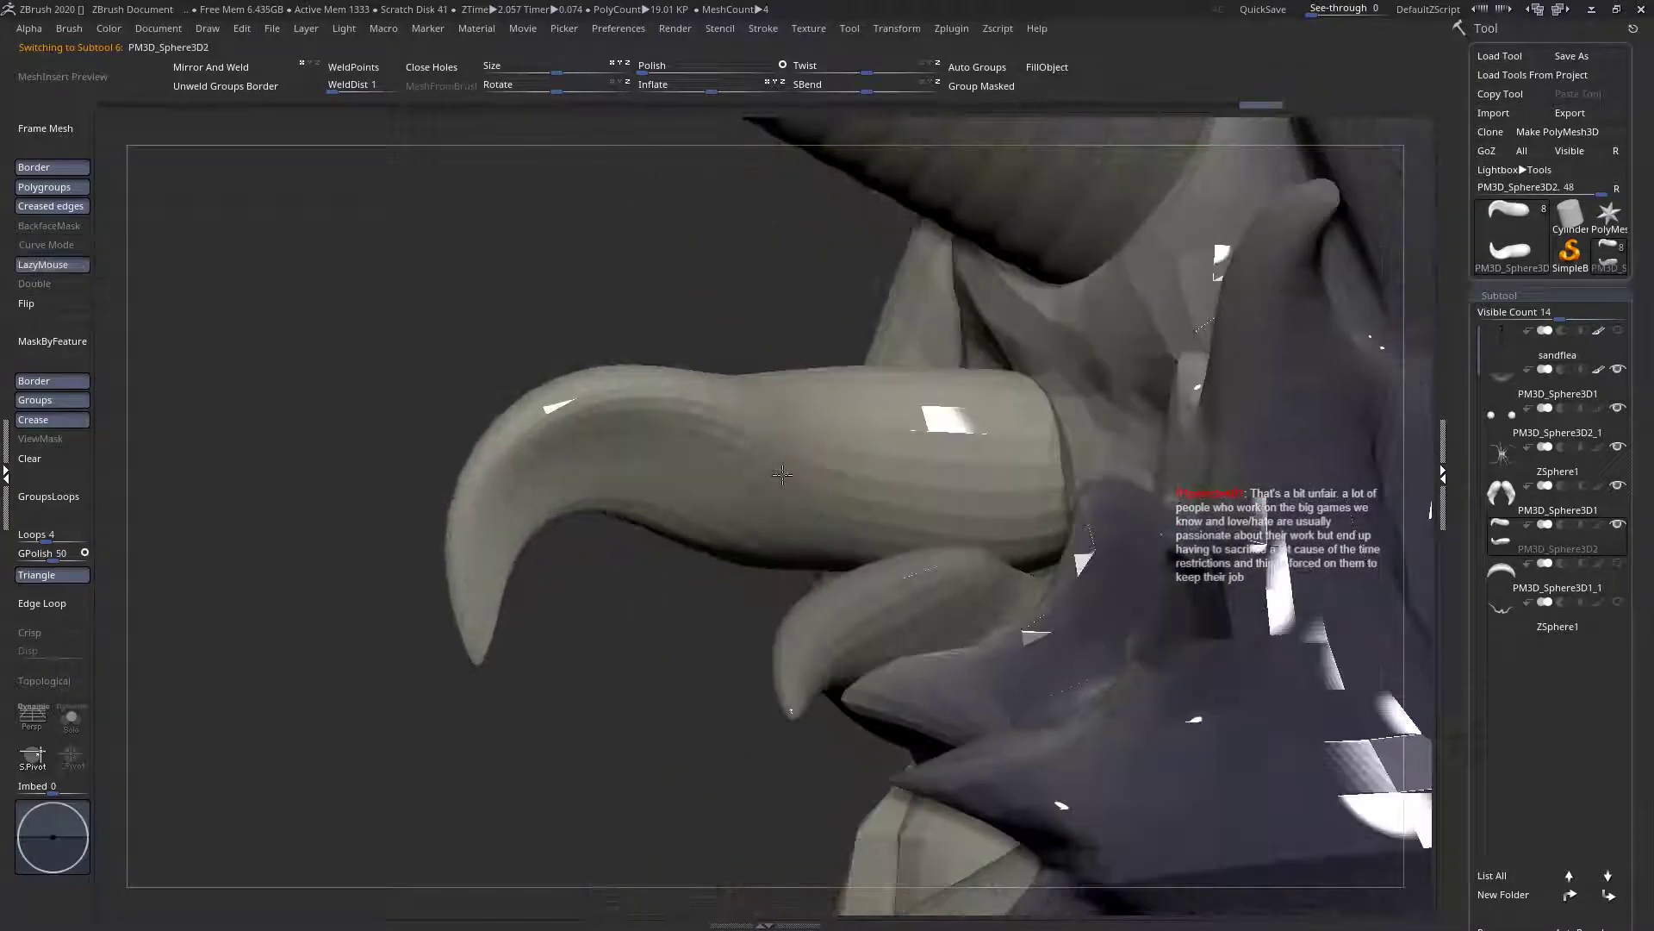
Sculpt a ring-shaped groove around the outer mandible claws, separating the curved tip from the base
{"action": "left_click_drag", "start_coordinate": [801, 419], "coordinate": [782, 504]}
{"action": "right_click_drag", "start_coordinate": [758, 565], "coordinate": [870, 607]}
{"action": "right_click_drag", "start_coordinate": [716, 566], "coordinate": [862, 555]}
{"action": "left_click_drag", "start_coordinate": [639, 413], "coordinate": [609, 525]}
{"action": "right_click_drag", "start_coordinate": [609, 524], "coordinate": [614, 564]}
{"action": "mouse_move", "coordinate": [732, 336]}
{"action": "right_mouse_down"}
{"action": "mouse_move", "coordinate": [751, 293]}
{"action": "mouse_move", "coordinate": [675, 314]}
{"action": "right_mouse_up"}
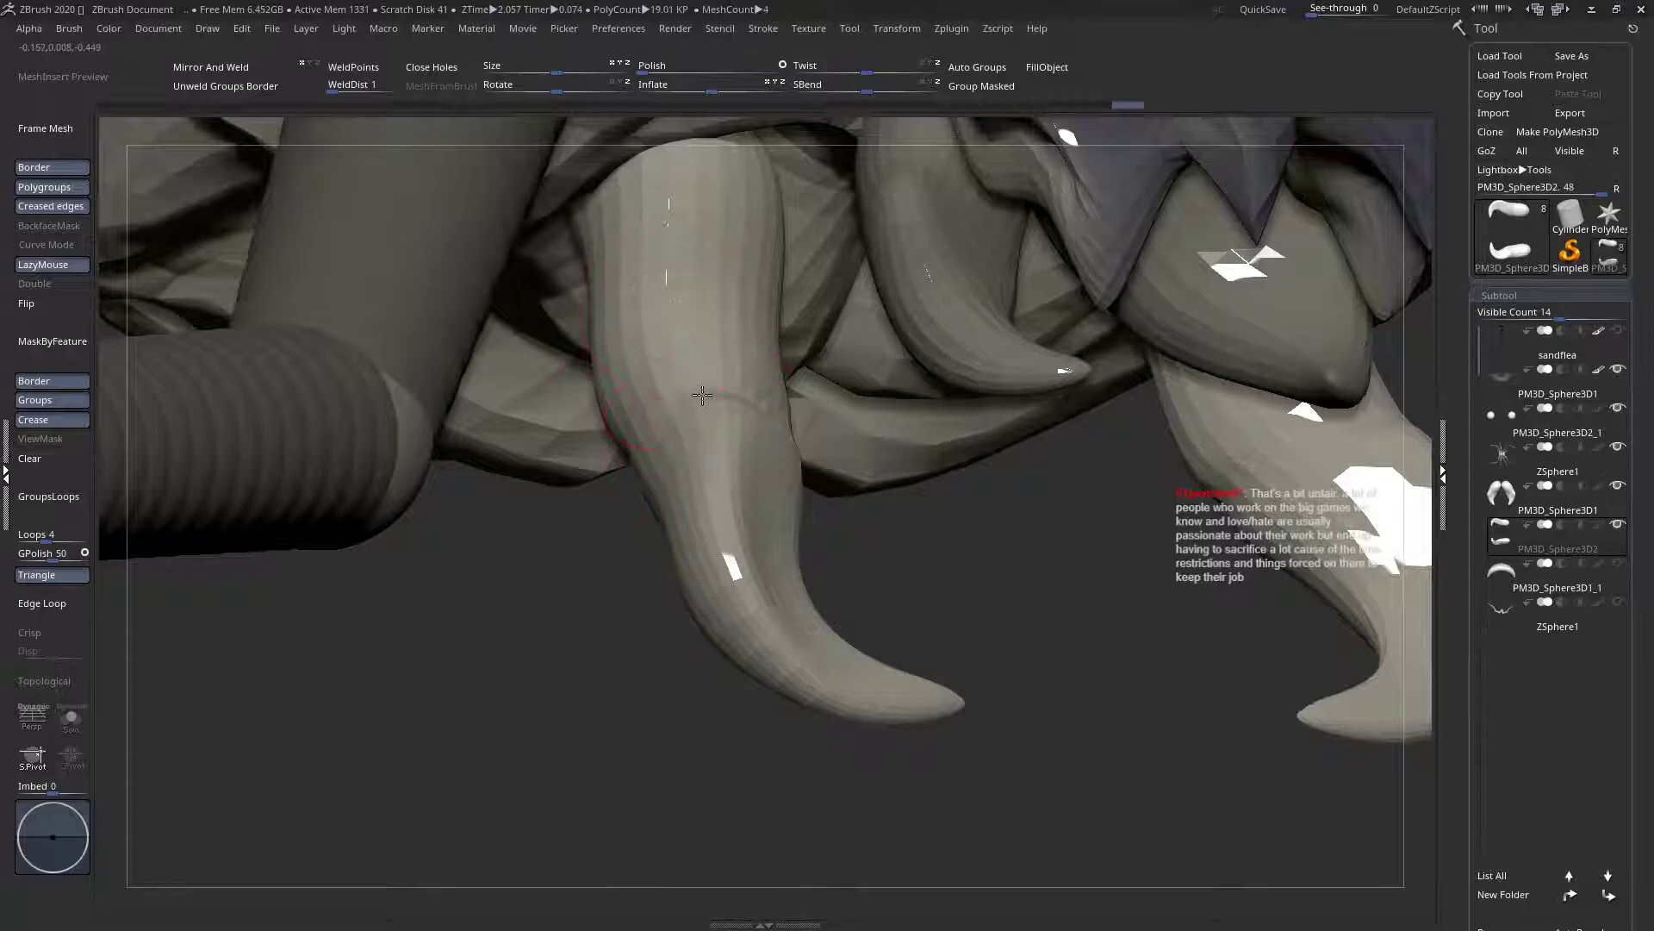
{"action": "right_click_drag", "start_coordinate": [686, 412], "coordinate": [646, 261]}
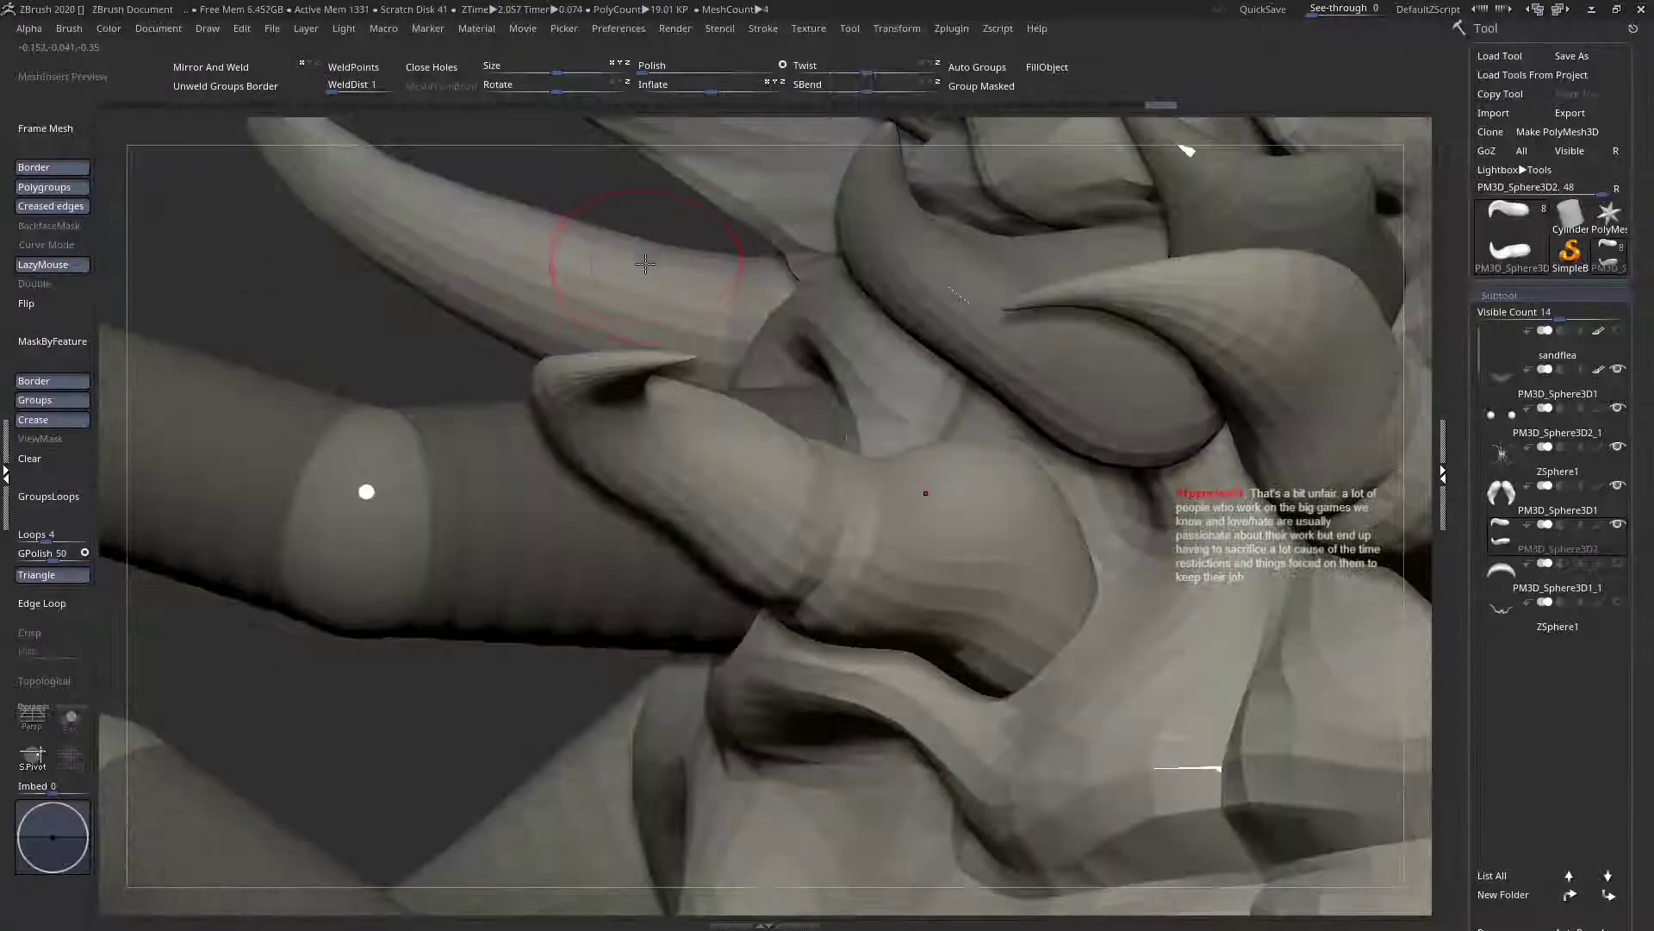
{"action": "mouse_move", "coordinate": [963, 532]}
{"action": "left_mouse_down"}
{"action": "mouse_move", "coordinate": [979, 603]}
{"action": "mouse_move", "coordinate": [966, 638]}
{"action": "left_mouse_up"}
{"action": "mouse_move", "coordinate": [967, 637]}
{"action": "right_mouse_down"}
{"action": "mouse_move", "coordinate": [913, 594]}
{"action": "mouse_move", "coordinate": [904, 534]}
{"action": "right_mouse_up"}
{"action": "left_click_drag", "start_coordinate": [935, 629], "coordinate": [843, 669]}
{"action": "right_click_drag", "start_coordinate": [844, 668], "coordinate": [805, 656]}
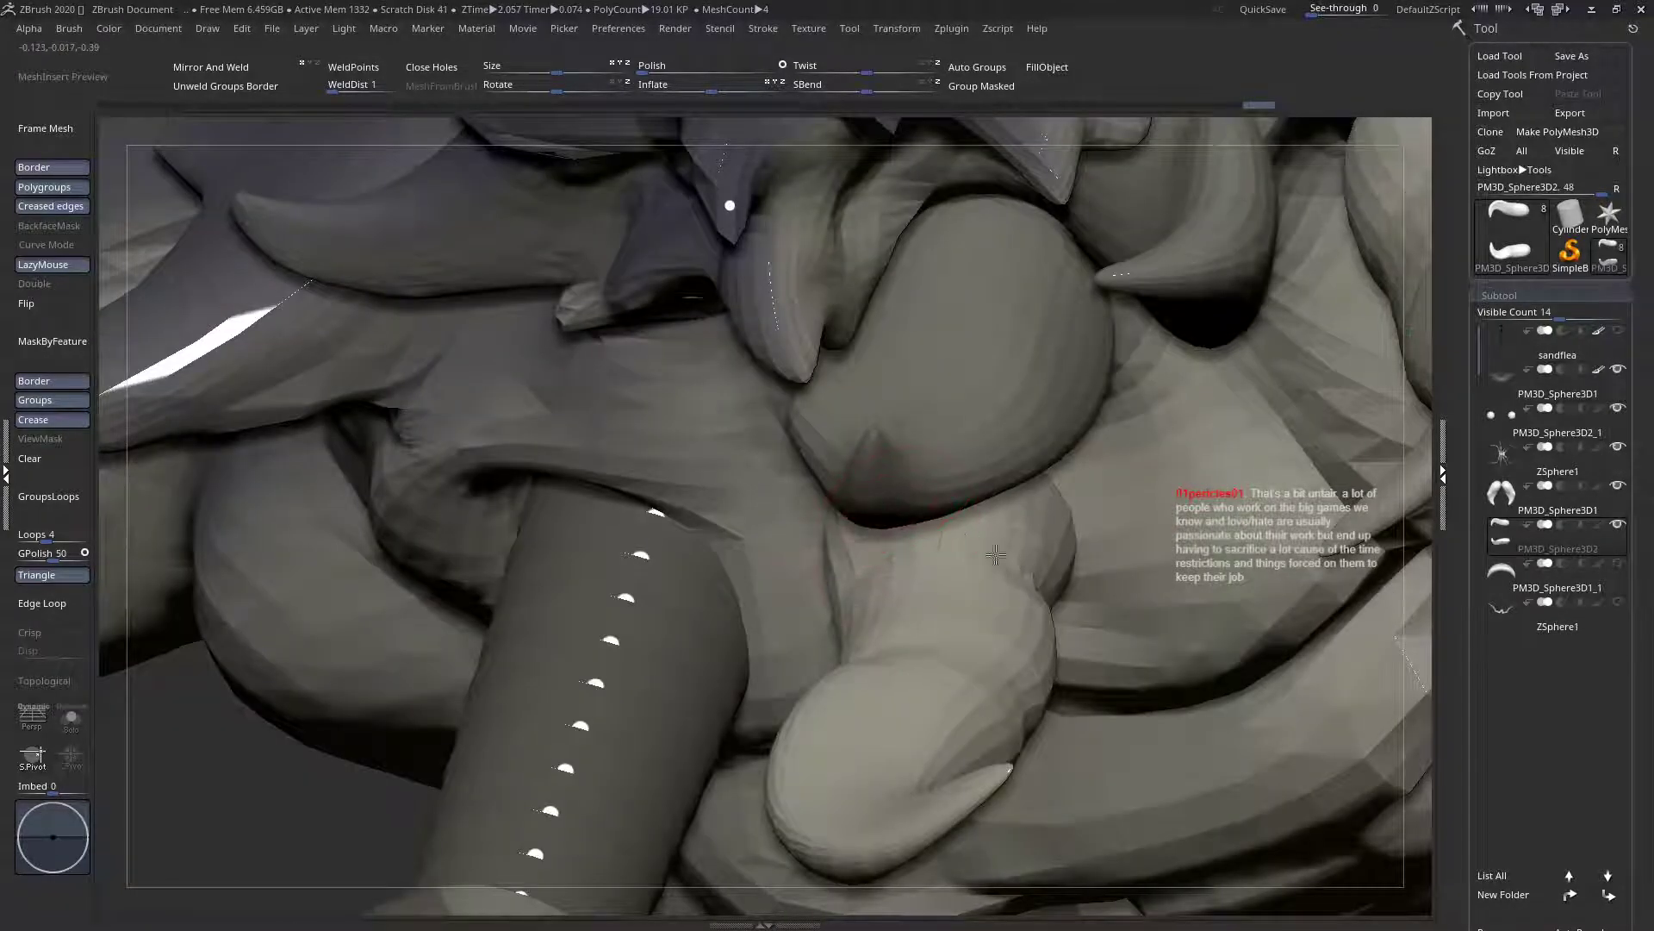
Add a second ring groove nearer the base of the outer mandible claws and deepen the segment creases
{"action": "right_click_drag", "start_coordinate": [865, 537], "coordinate": [994, 782]}
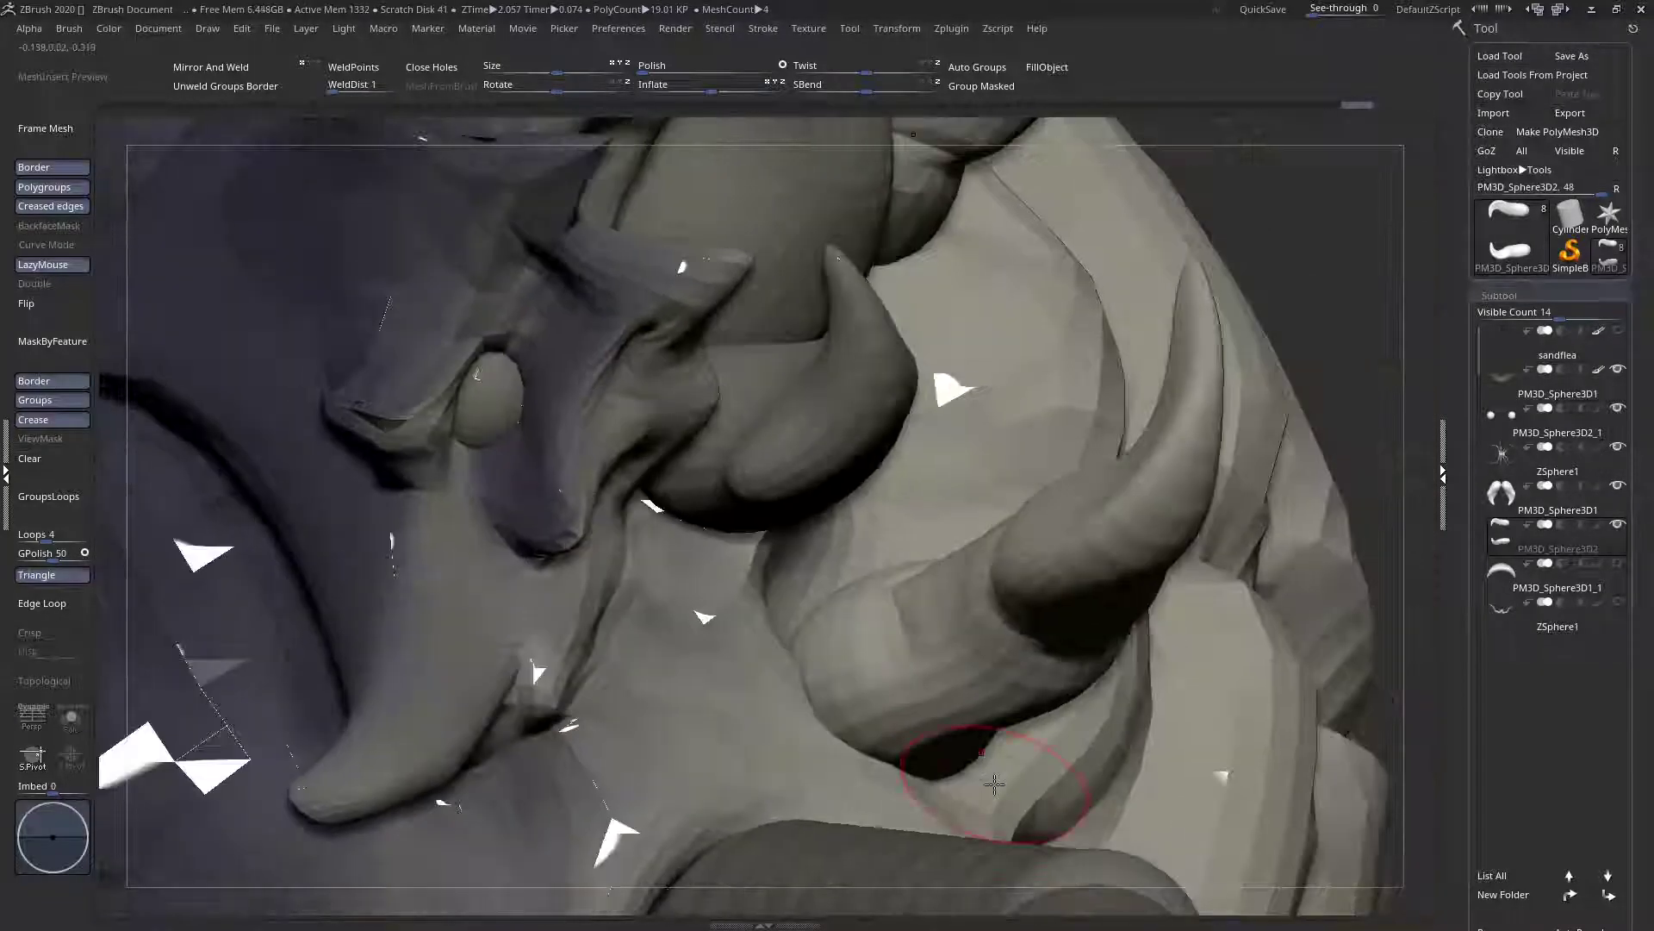
{"action": "left_click_drag", "start_coordinate": [902, 689], "coordinate": [893, 664]}
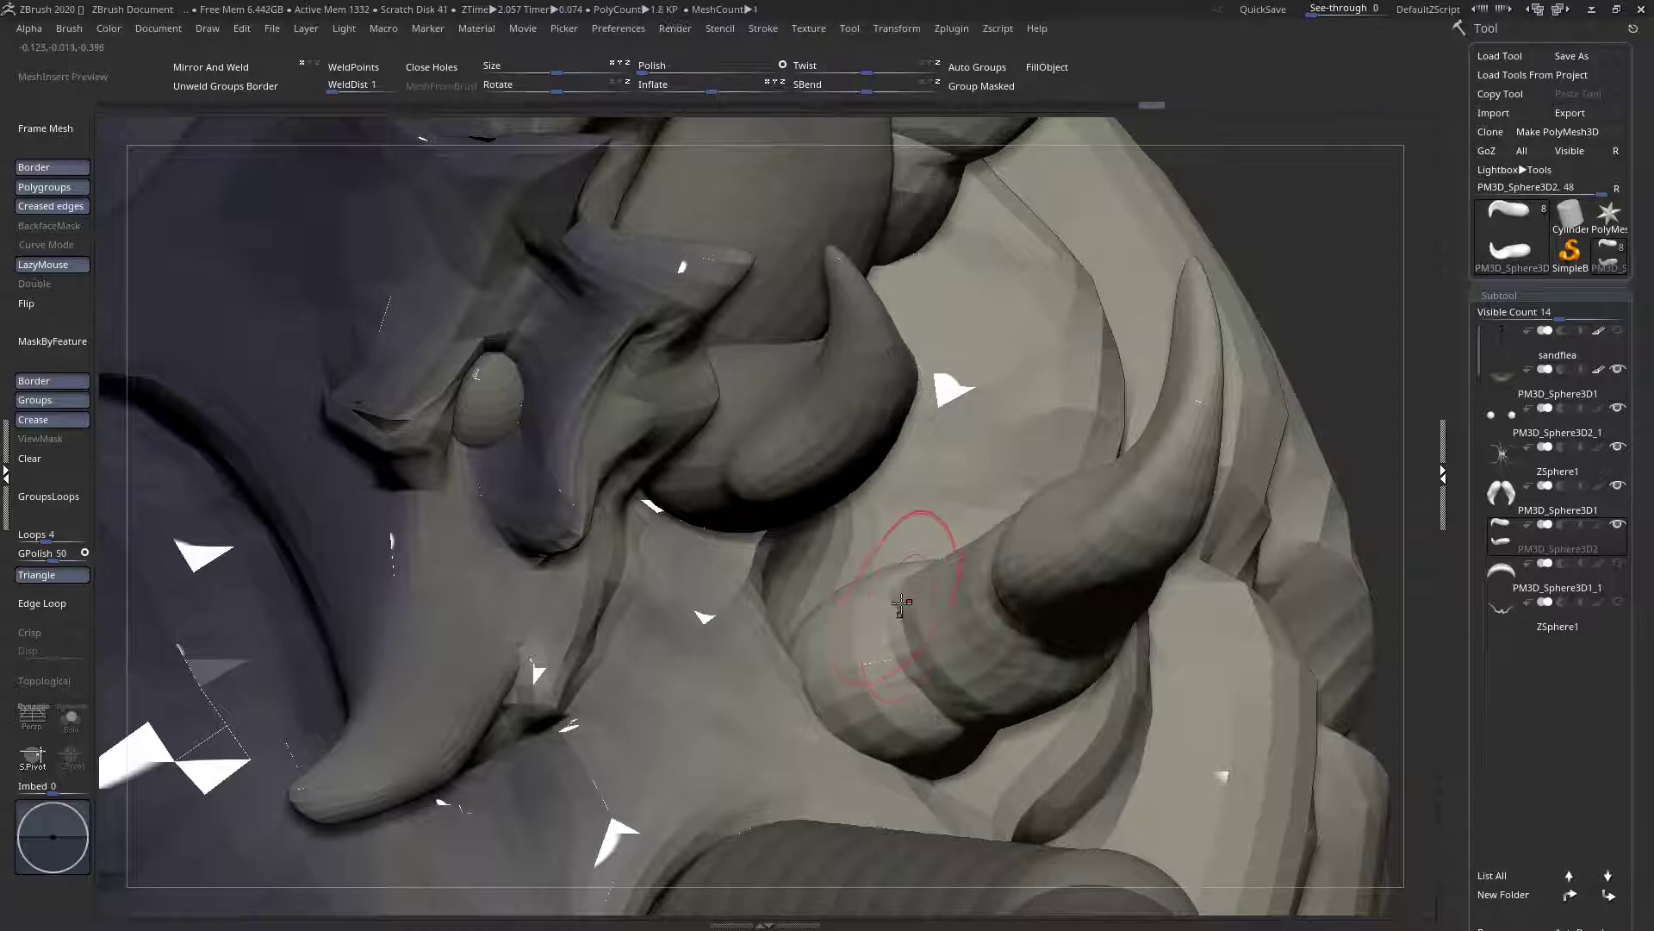
{"action": "right_click_drag", "start_coordinate": [904, 579], "coordinate": [1093, 524]}
{"action": "right_click_drag", "start_coordinate": [984, 511], "coordinate": [775, 488]}
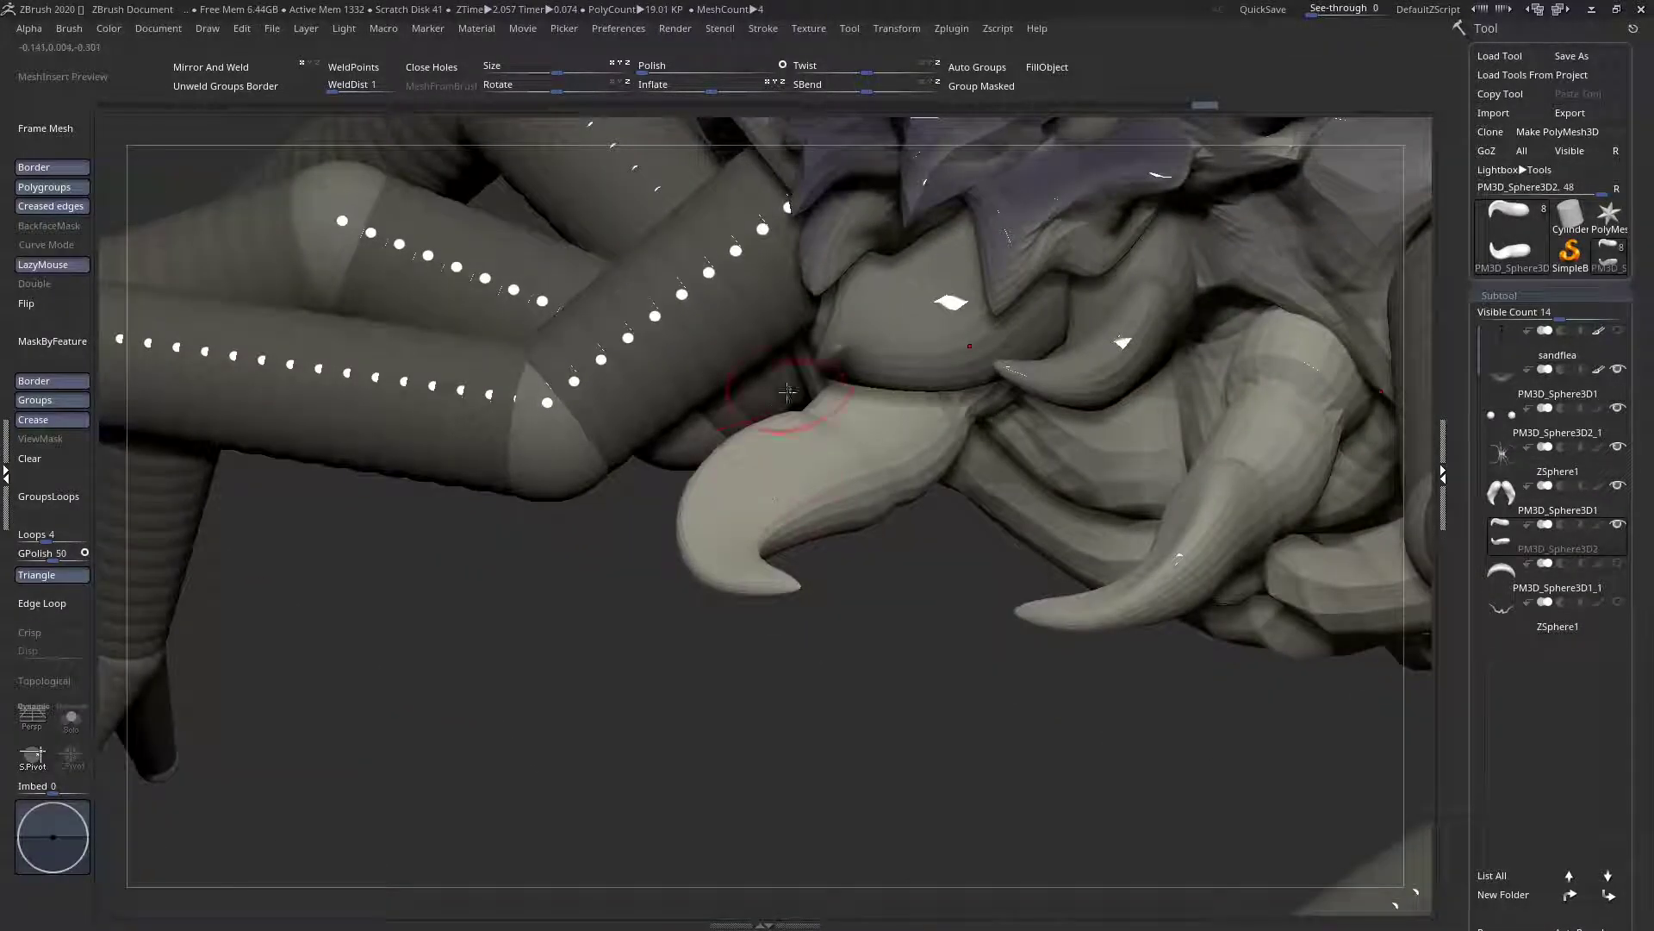
{"action": "right_click_drag", "start_coordinate": [884, 475], "coordinate": [877, 536]}
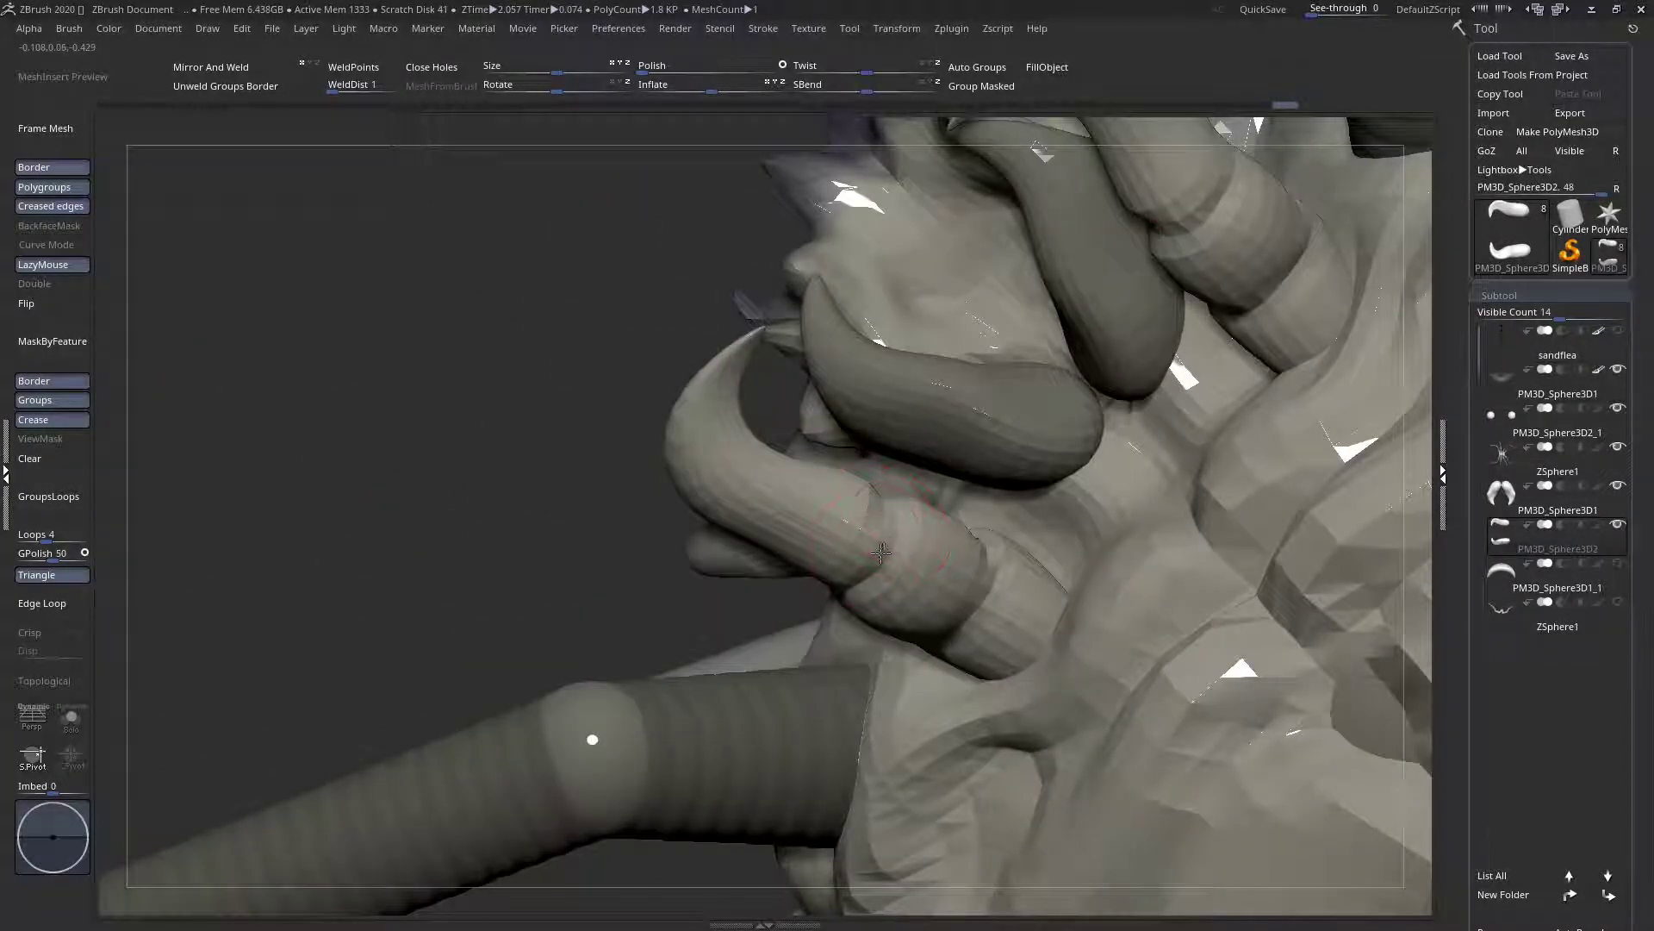
{"action": "left_click_drag", "start_coordinate": [875, 562], "coordinate": [885, 556]}
{"action": "right_click_drag", "start_coordinate": [896, 542], "coordinate": [947, 500]}
{"action": "left_click_drag", "start_coordinate": [899, 554], "coordinate": [887, 543]}
{"action": "mouse_move", "coordinate": [888, 551]}
{"action": "right_mouse_down"}
{"action": "mouse_move", "coordinate": [908, 653]}
{"action": "mouse_move", "coordinate": [940, 638]}
{"action": "right_mouse_up"}
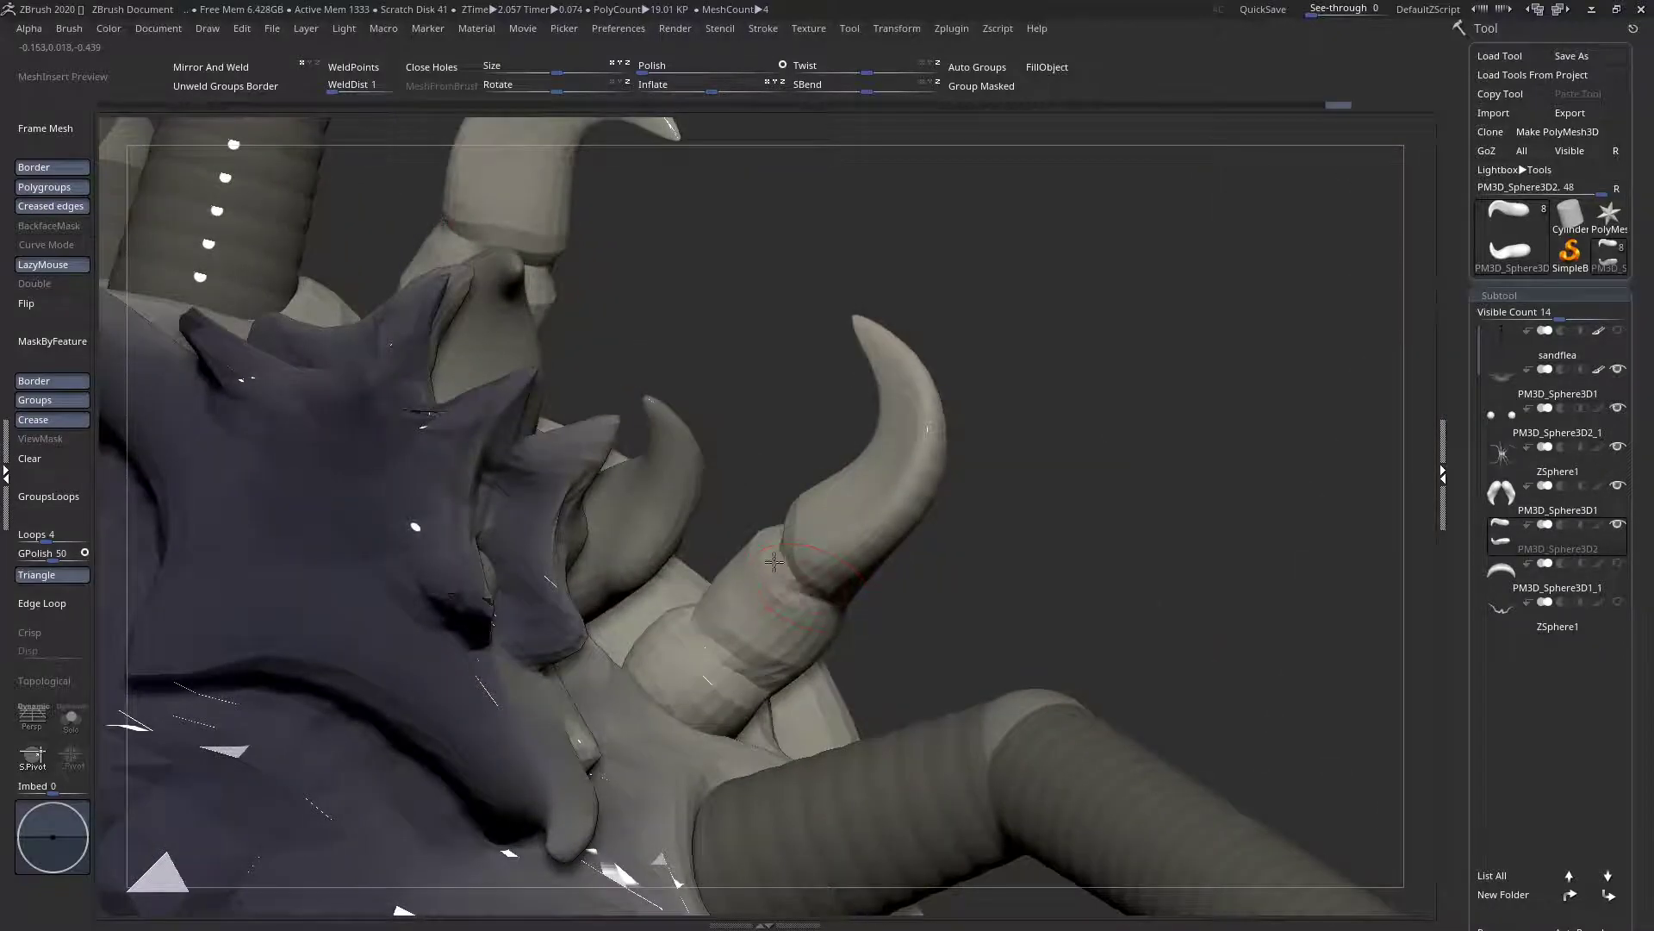
{"action": "right_click_drag", "start_coordinate": [807, 580], "coordinate": [745, 556]}
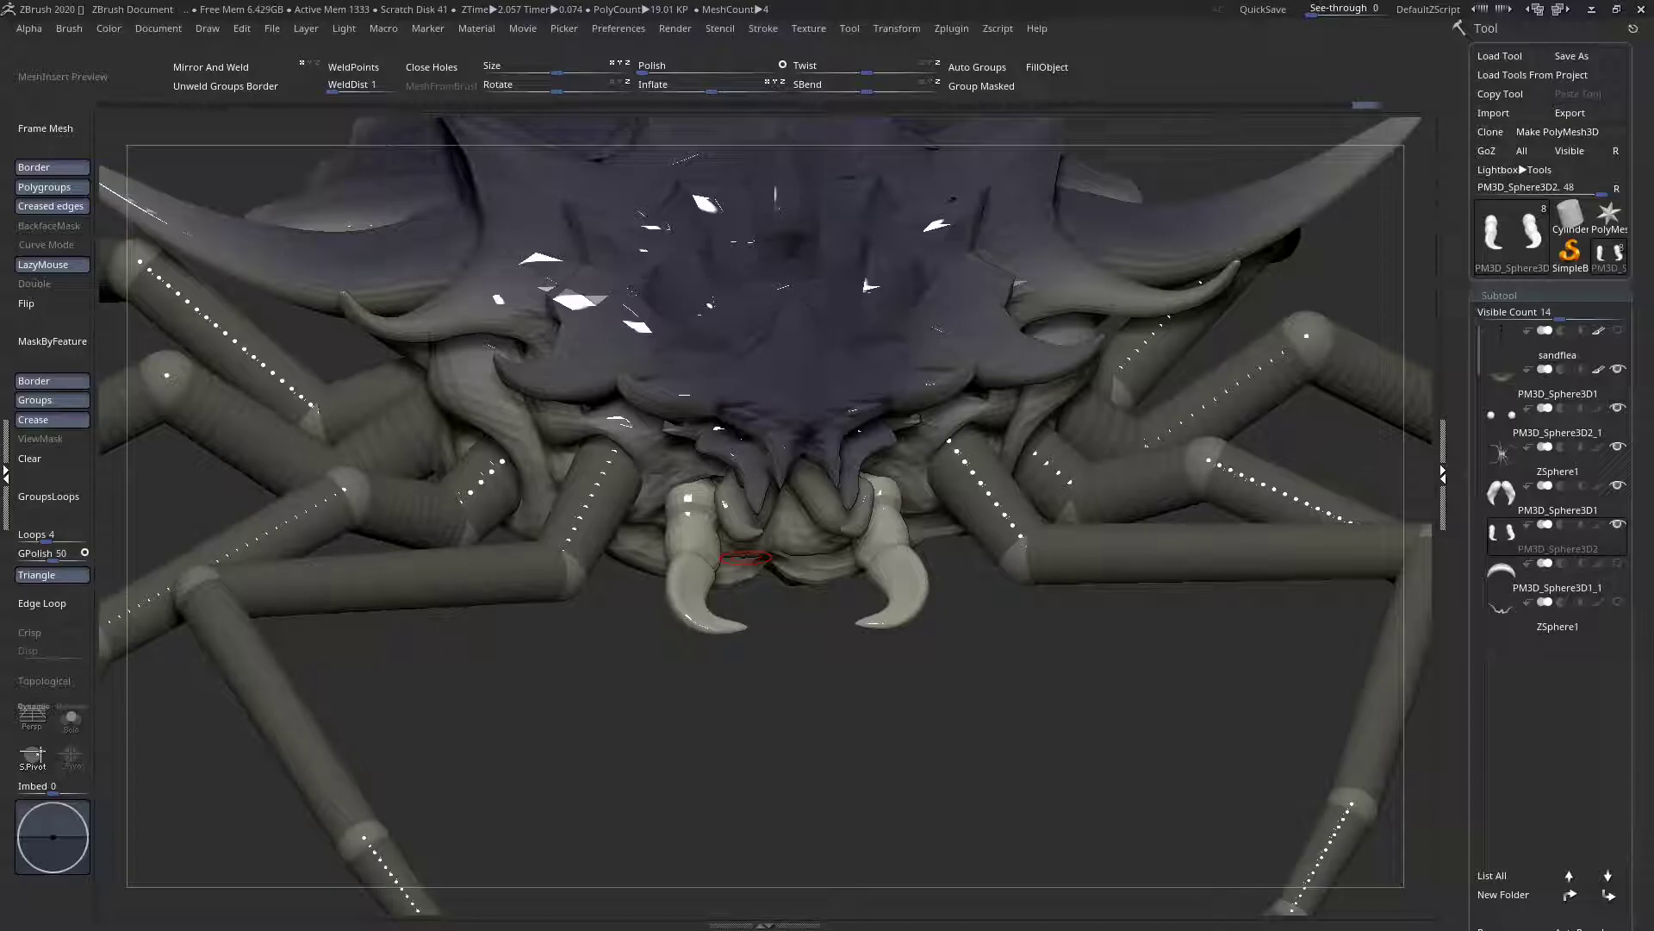
Make the body mesh active again and switch back to the Move brush for work on the head profile
{"action": "mouse_move", "coordinate": [799, 498]}
{"action": "right_mouse_down"}
{"action": "mouse_move", "coordinate": [862, 388]}
{"action": "mouse_move", "coordinate": [930, 354]}
{"action": "mouse_move", "coordinate": [853, 383]}
{"action": "mouse_move", "coordinate": [797, 362]}
{"action": "mouse_move", "coordinate": [805, 454]}
{"action": "mouse_move", "coordinate": [914, 508]}
{"action": "mouse_move", "coordinate": [1015, 517]}
{"action": "mouse_move", "coordinate": [1108, 436]}
{"action": "mouse_move", "coordinate": [968, 551]}
{"action": "right_mouse_up"}
{"action": "right_click", "coordinate": [804, 454]}
{"action": "key", "text": "space"}
{"action": "left_click_drag", "start_coordinate": [968, 551], "coordinate": [953, 554]}
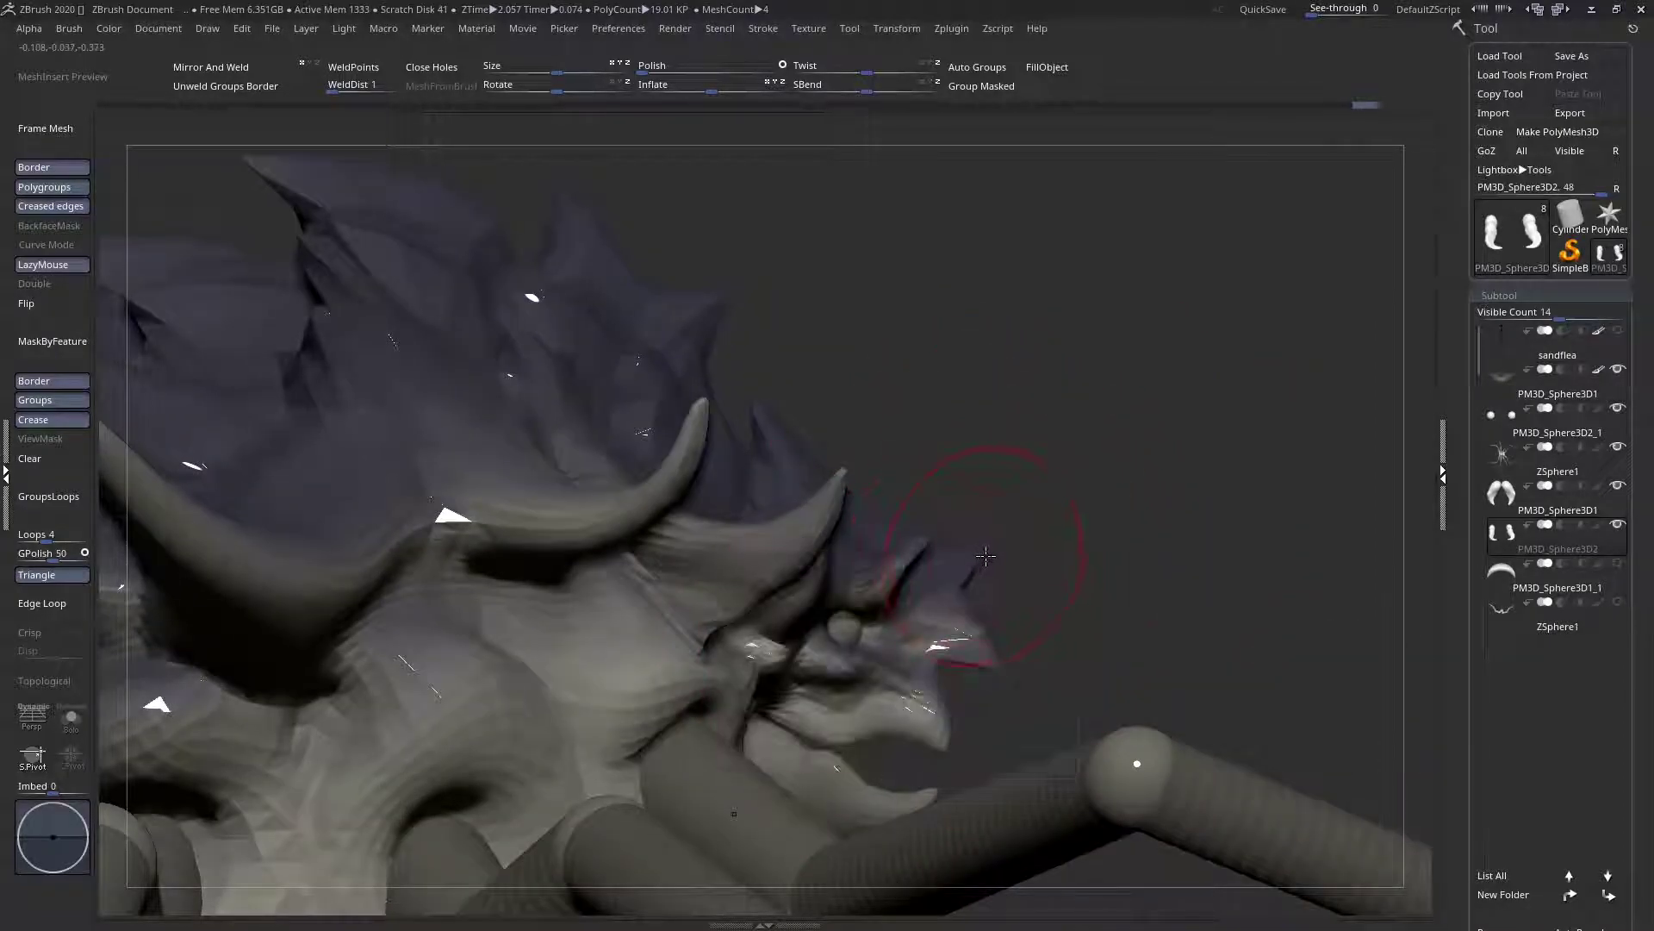
{"action": "left_click", "coordinate": [960, 554], "text": "alt"}
{"action": "right_click_drag", "start_coordinate": [1069, 508], "coordinate": [945, 543], "text": "shift"}
{"action": "key", "text": "space"}
{"action": "key", "text": "b"}
{"action": "key", "text": "m"}
{"action": "left_click", "coordinate": [1084, 556]}
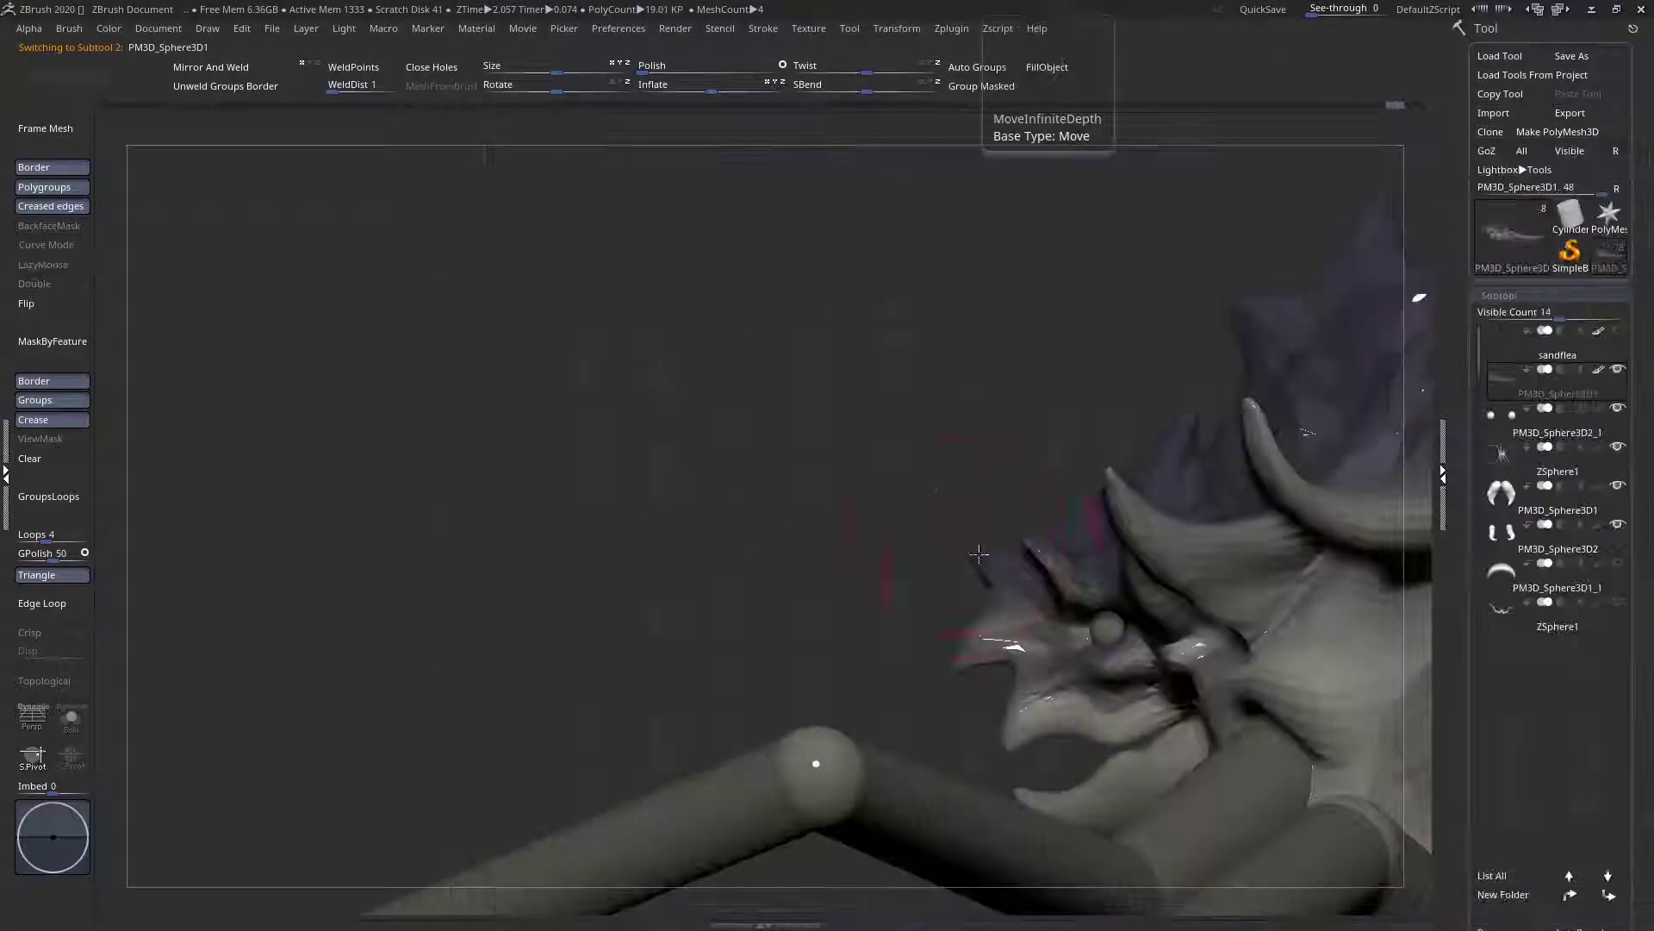
{"action": "mouse_move", "coordinate": [997, 517]}
{"action": "right_mouse_down"}
{"action": "mouse_move", "coordinate": [1063, 550]}
{"action": "mouse_move", "coordinate": [948, 561]}
{"action": "mouse_move", "coordinate": [986, 620]}
{"action": "mouse_move", "coordinate": [1035, 567]}
{"action": "right_mouse_up"}
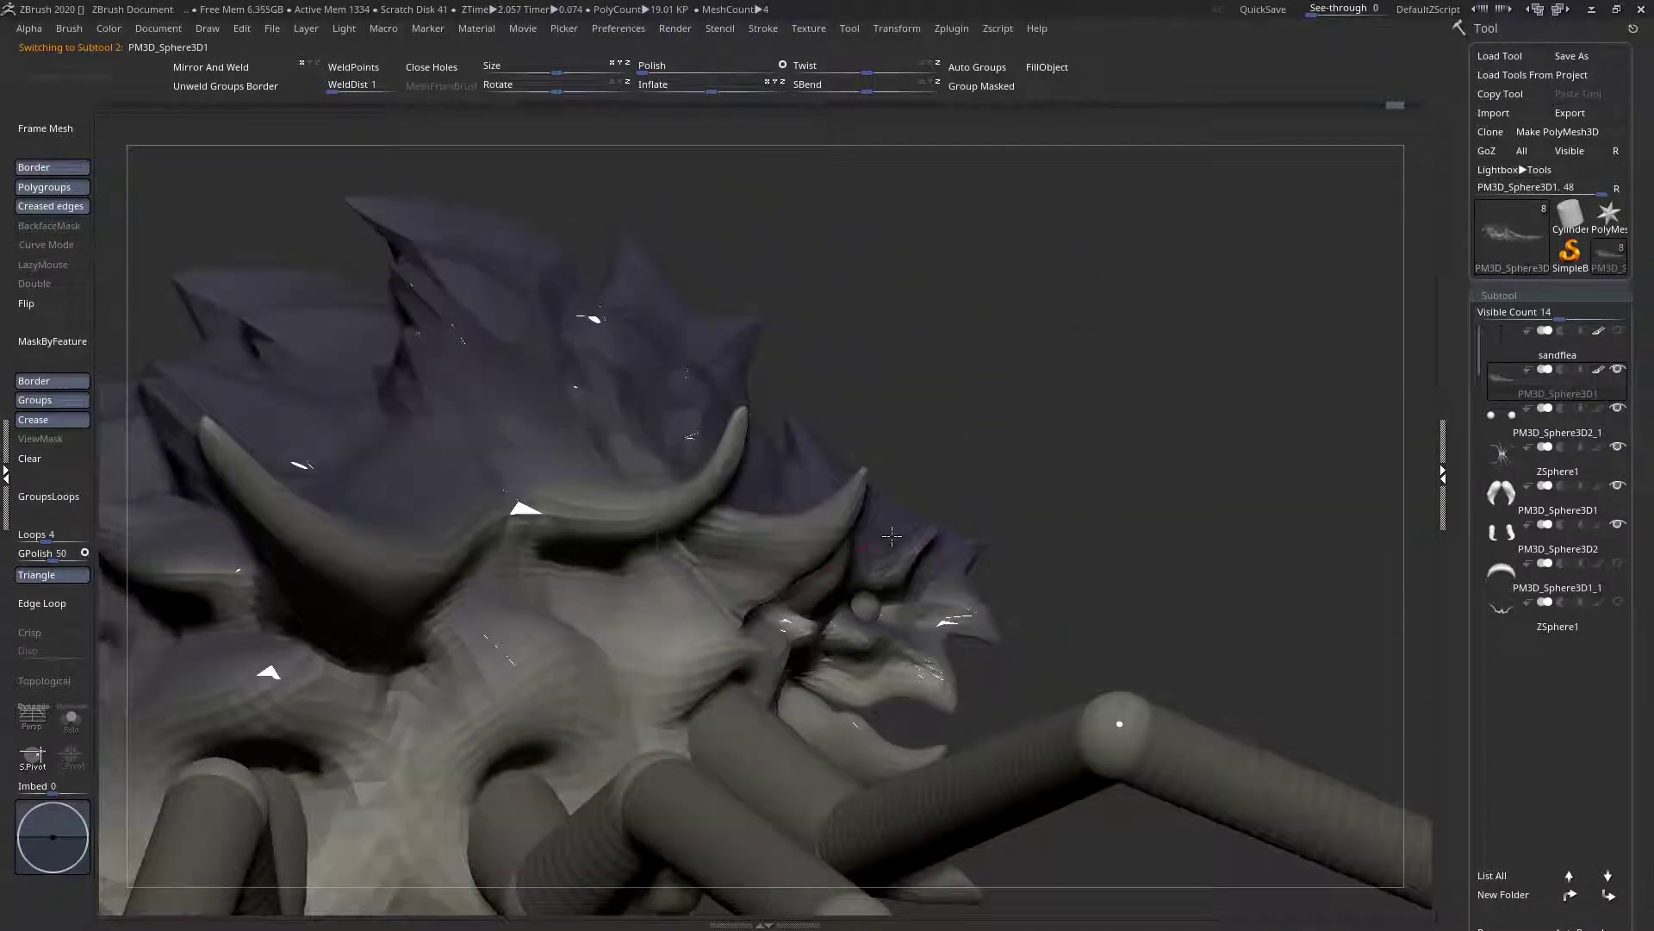
Reshape the brow horn above the eye and the area behind the nose horn in side profile
{"action": "key", "text": "space"}
{"action": "left_click_drag", "start_coordinate": [889, 544], "coordinate": [882, 544]}
{"action": "right_click_drag", "start_coordinate": [922, 528], "coordinate": [938, 586], "text": "ctrl"}
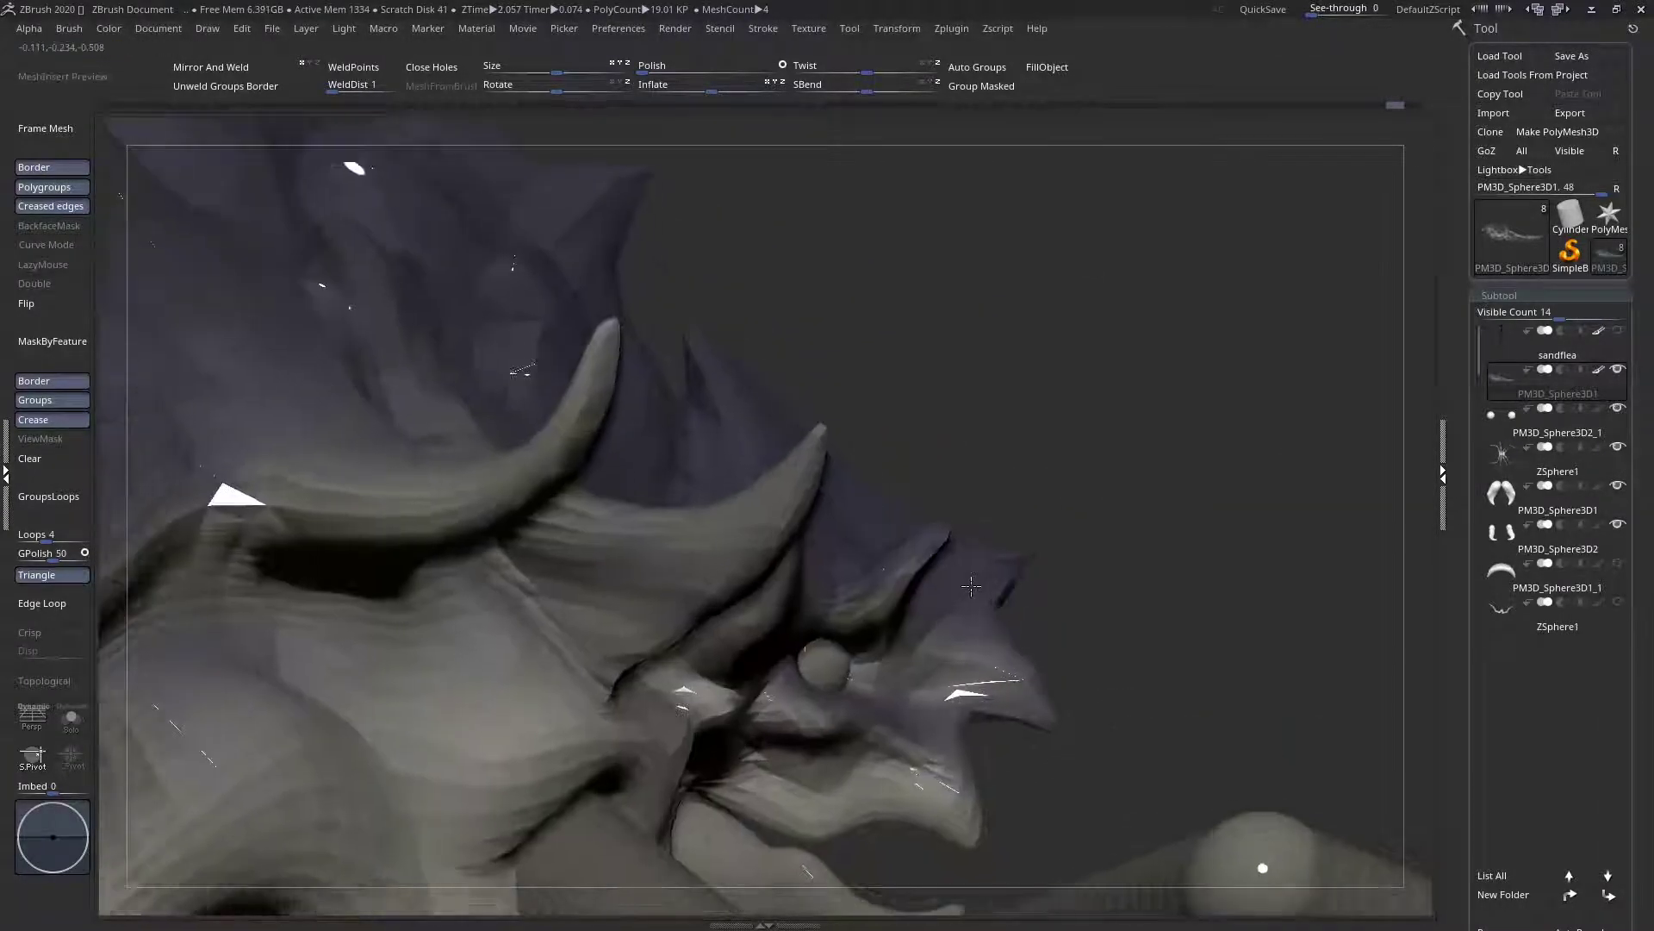
{"action": "left_click_drag", "start_coordinate": [894, 576], "coordinate": [896, 571]}
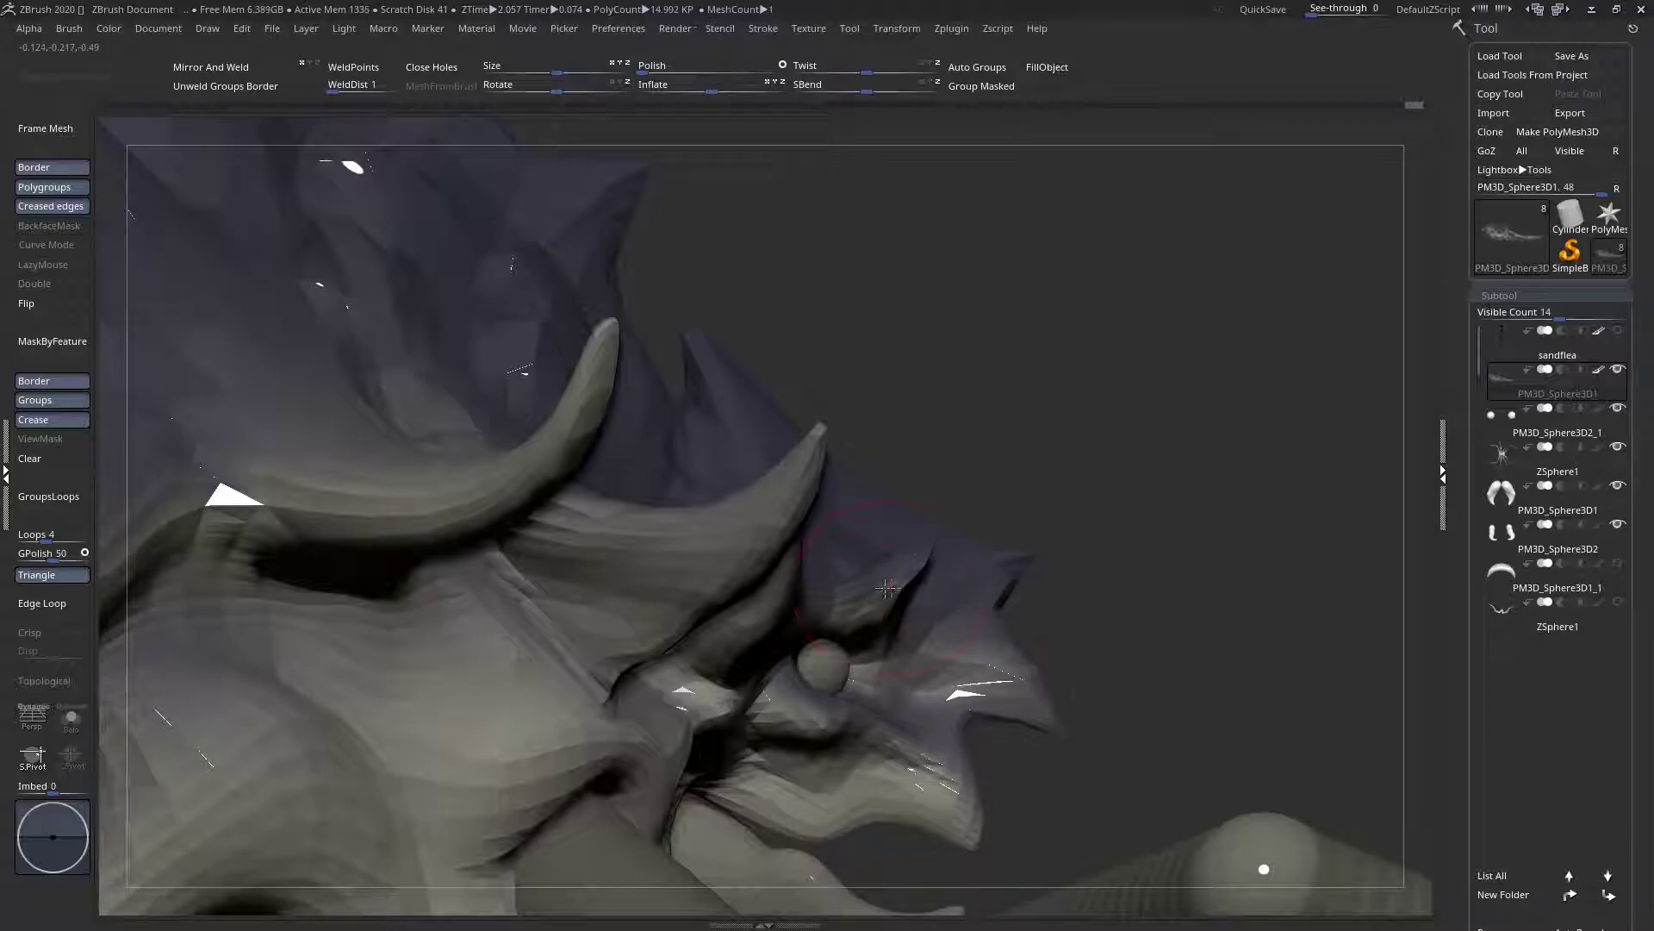
{"action": "right_click_drag", "start_coordinate": [901, 562], "coordinate": [849, 565], "text": "shift"}
{"action": "left_click_drag", "start_coordinate": [968, 579], "coordinate": [981, 610]}
Refine the nose horn and the pointed lip of the snout from the opposite side with the Move brush
{"action": "mouse_move", "coordinate": [1010, 603]}
{"action": "right_mouse_down", "text": "ctrl"}
{"action": "mouse_move", "coordinate": [905, 575]}
{"action": "mouse_move", "coordinate": [893, 617]}
{"action": "mouse_move", "coordinate": [772, 472]}
{"action": "right_mouse_up", "text": "ctrl"}
{"action": "mouse_move", "coordinate": [948, 509]}
{"action": "right_mouse_down", "text": "ctrl"}
{"action": "mouse_move", "coordinate": [968, 561]}
{"action": "mouse_move", "coordinate": [916, 440]}
{"action": "mouse_move", "coordinate": [891, 594]}
{"action": "mouse_move", "coordinate": [861, 610]}
{"action": "right_mouse_up", "text": "ctrl"}
{"action": "key", "text": "space"}
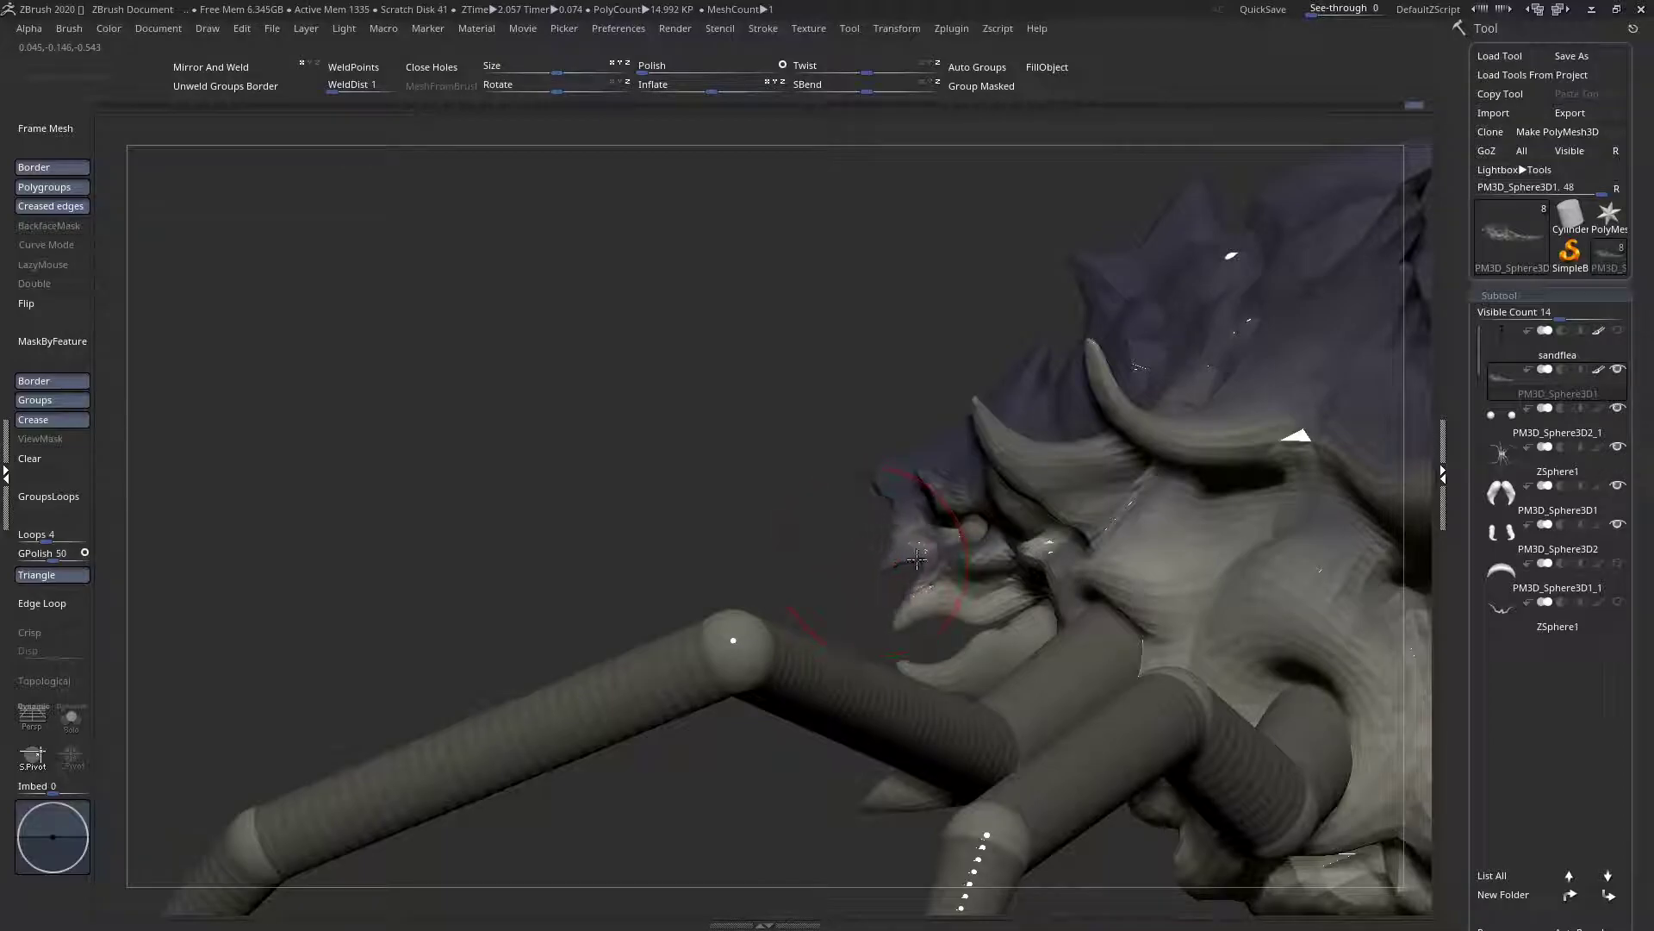
{"action": "right_click_drag", "start_coordinate": [916, 598], "coordinate": [898, 543], "text": "alt"}
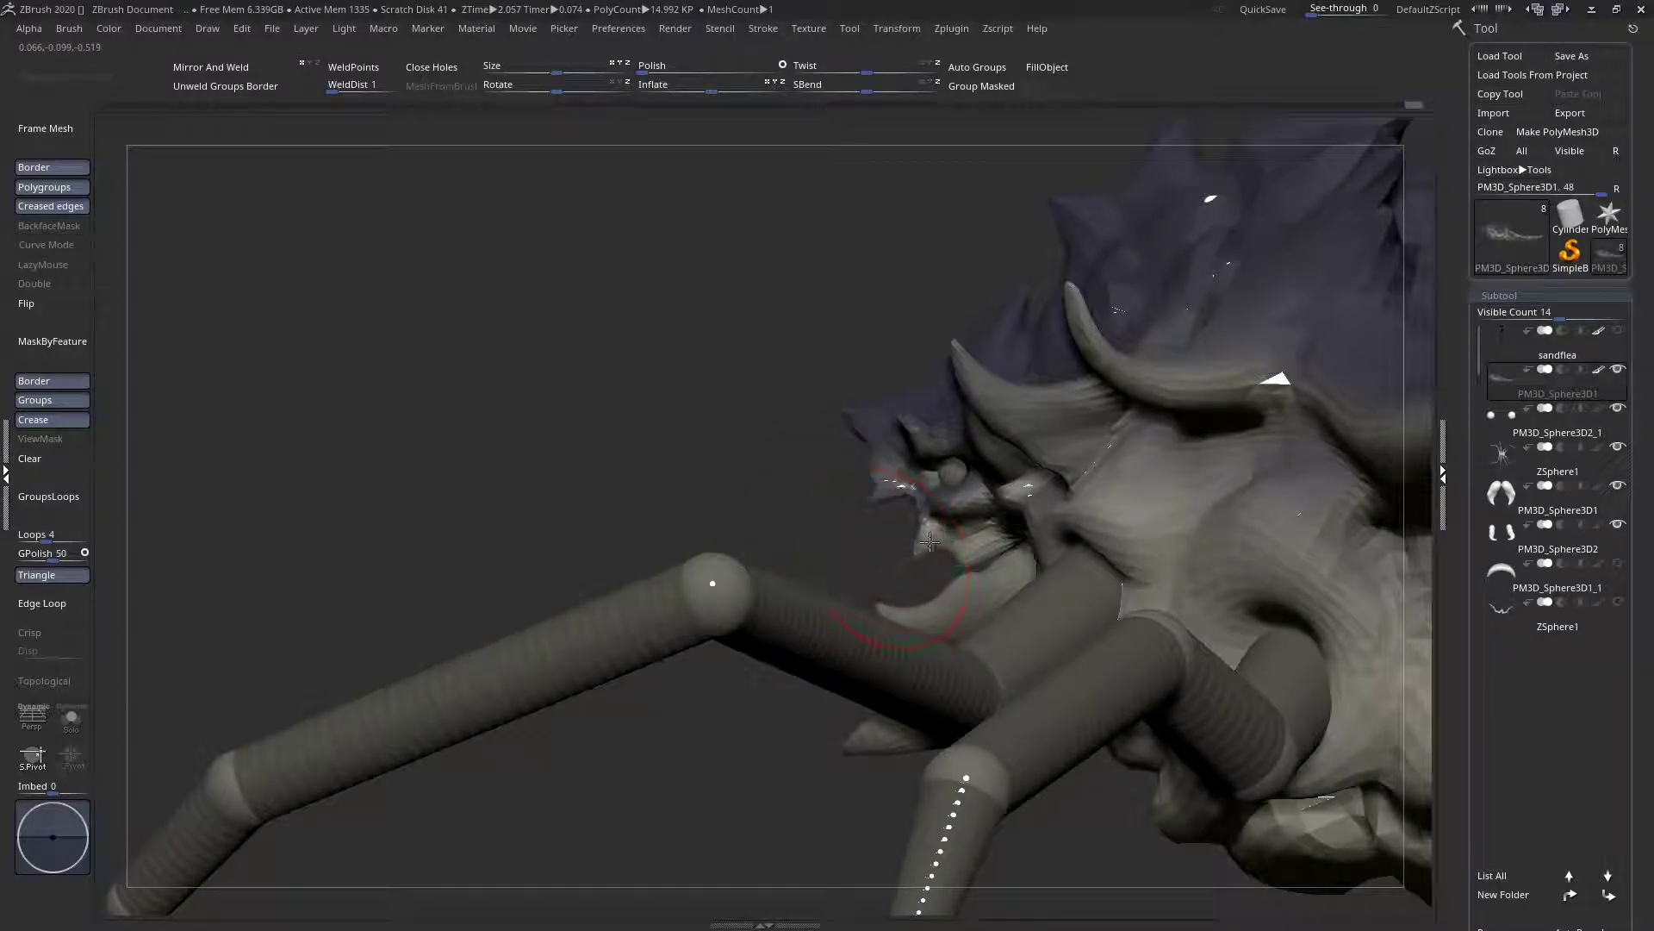
{"action": "right_click_drag", "start_coordinate": [946, 605], "coordinate": [915, 550], "text": "alt"}
Select the inner mandibles and reposition them beneath the snout with a transpose move
{"action": "left_click", "coordinate": [921, 550], "text": "alt"}
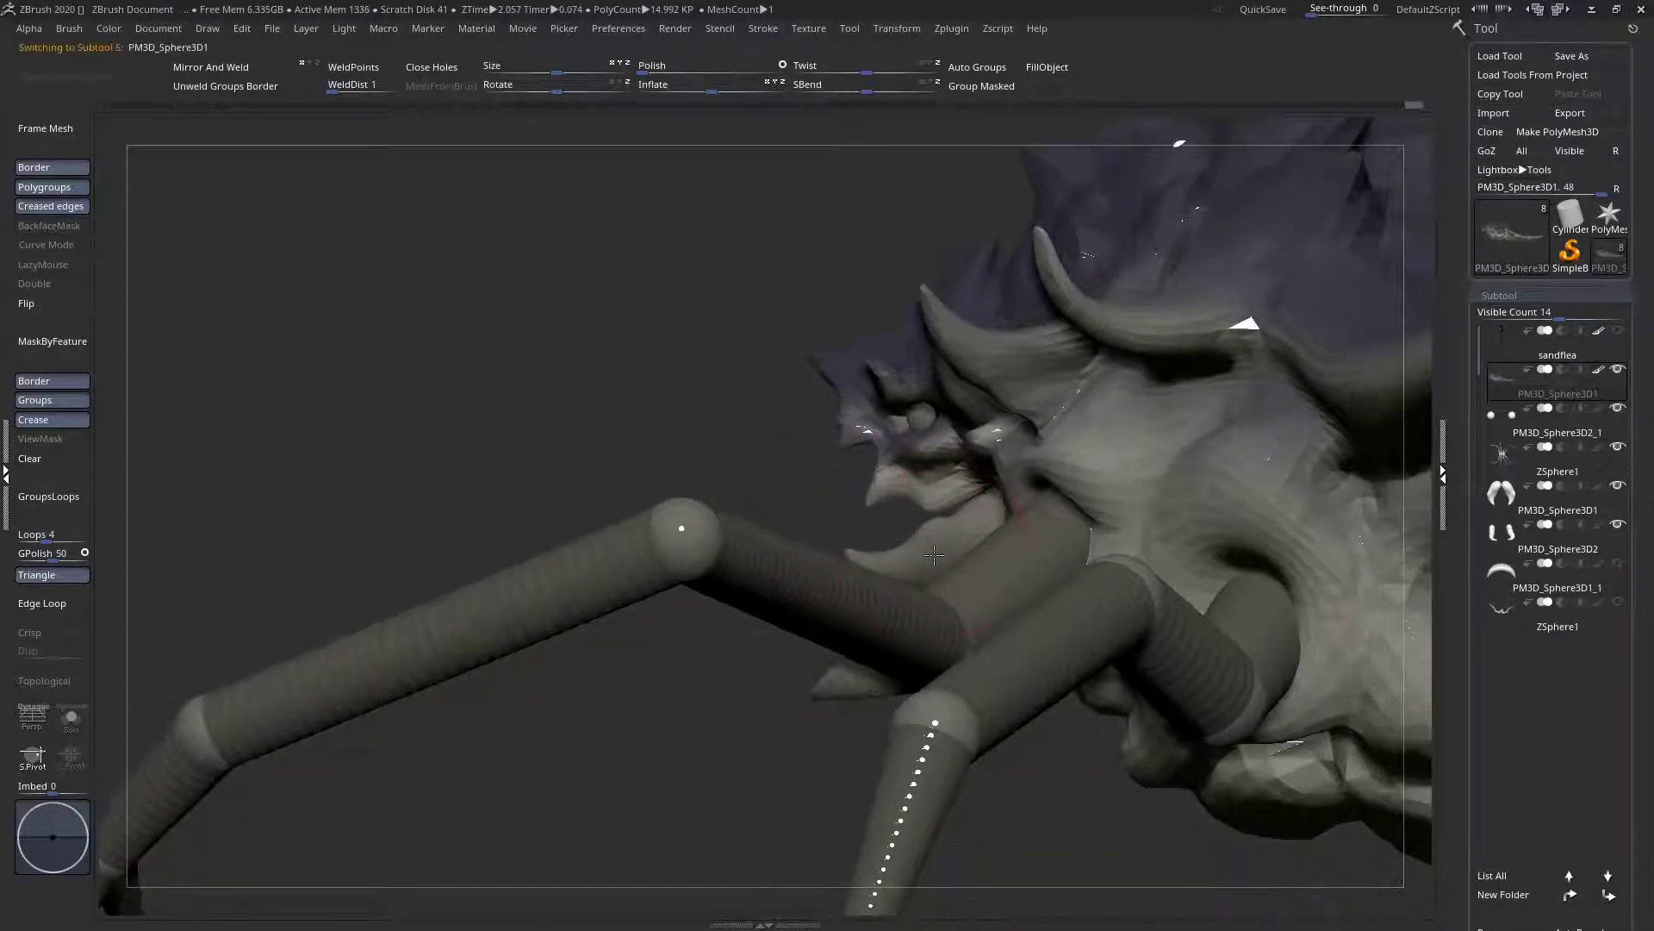
{"action": "right_click", "coordinate": [931, 512]}
{"action": "key", "text": "ctrl+t"}
{"action": "key", "text": "w"}
{"action": "left_click_drag", "start_coordinate": [1019, 512], "coordinate": [798, 620]}
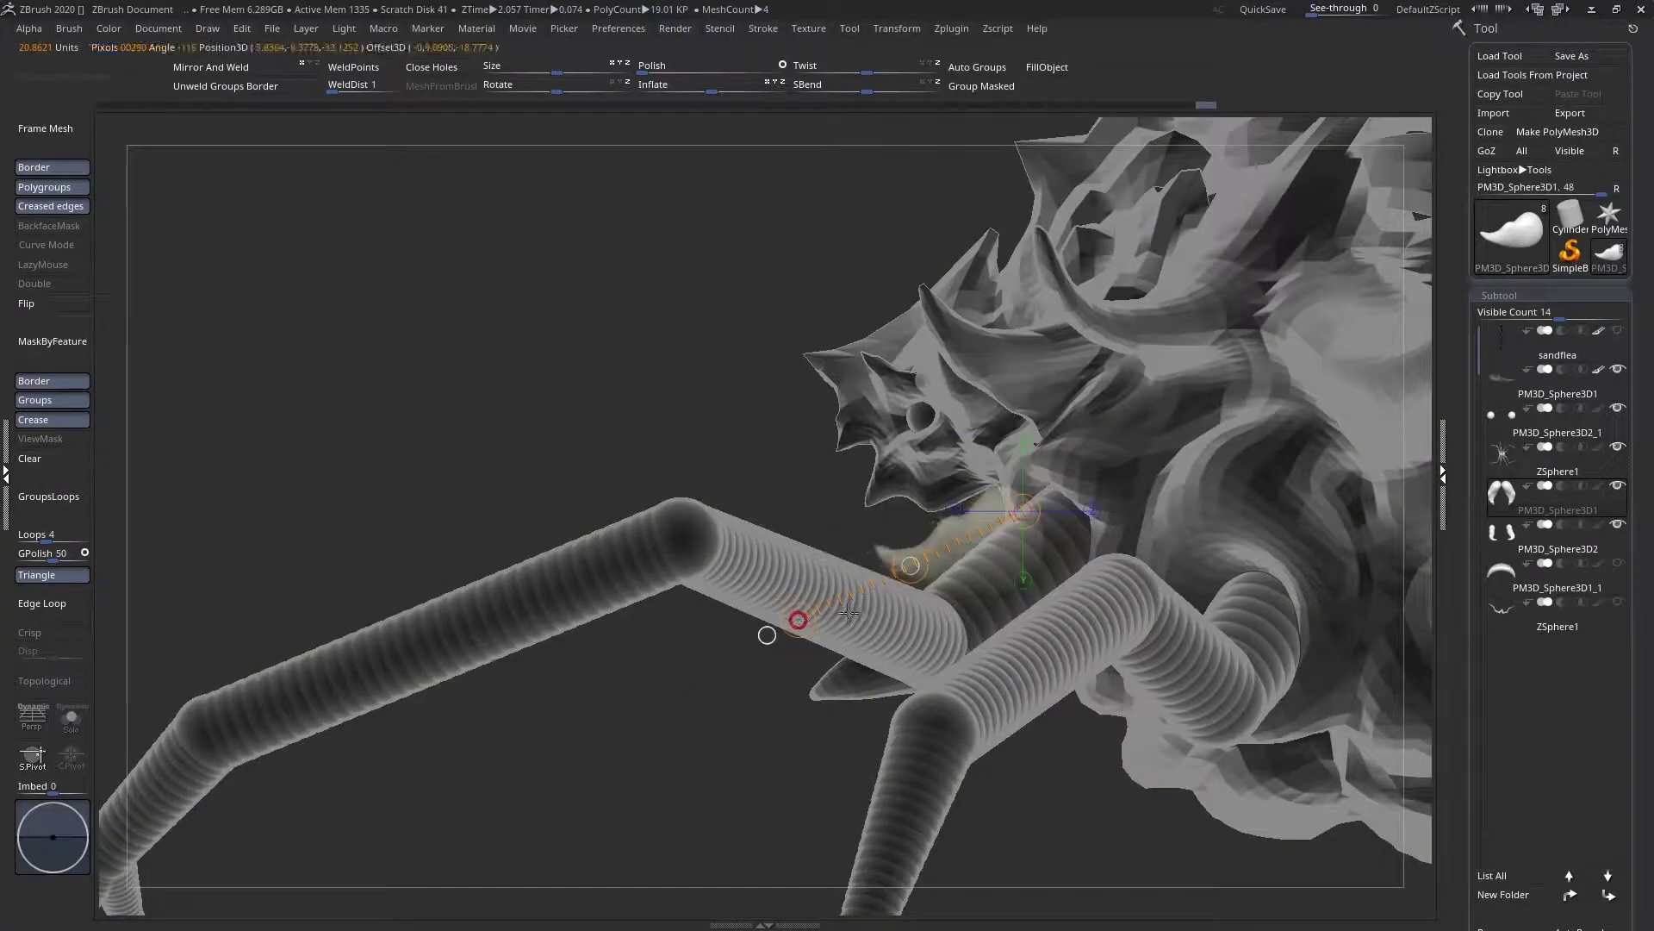
{"action": "key", "text": "q"}
{"action": "mouse_move", "coordinate": [886, 608]}
{"action": "right_mouse_down"}
{"action": "mouse_move", "coordinate": [1014, 545]}
{"action": "mouse_move", "coordinate": [991, 547]}
{"action": "mouse_move", "coordinate": [1013, 487]}
{"action": "mouse_move", "coordinate": [964, 542]}
{"action": "mouse_move", "coordinate": [997, 565]}
{"action": "mouse_move", "coordinate": [865, 612]}
{"action": "right_mouse_up"}
{"action": "key", "text": "ctrl+t"}
Make the body mesh active again and adjust the snout's lower lip above the mandibles with the Move brush
{"action": "left_click", "coordinate": [959, 542], "text": "alt"}
{"action": "key", "text": "space"}
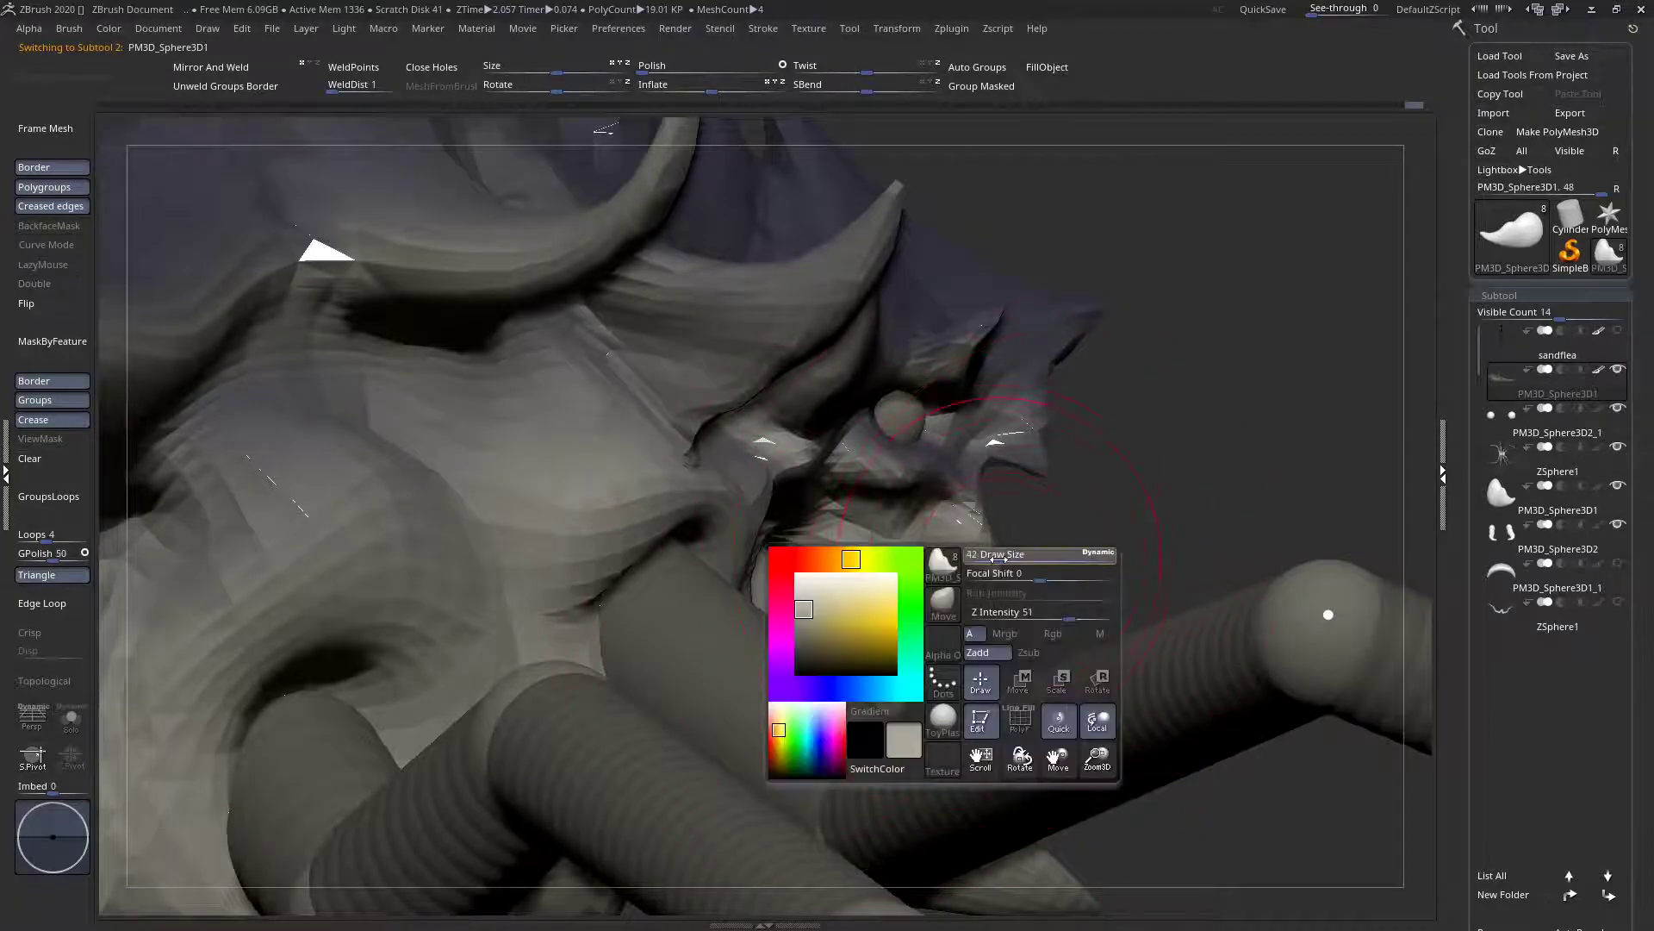
{"action": "key", "text": "space"}
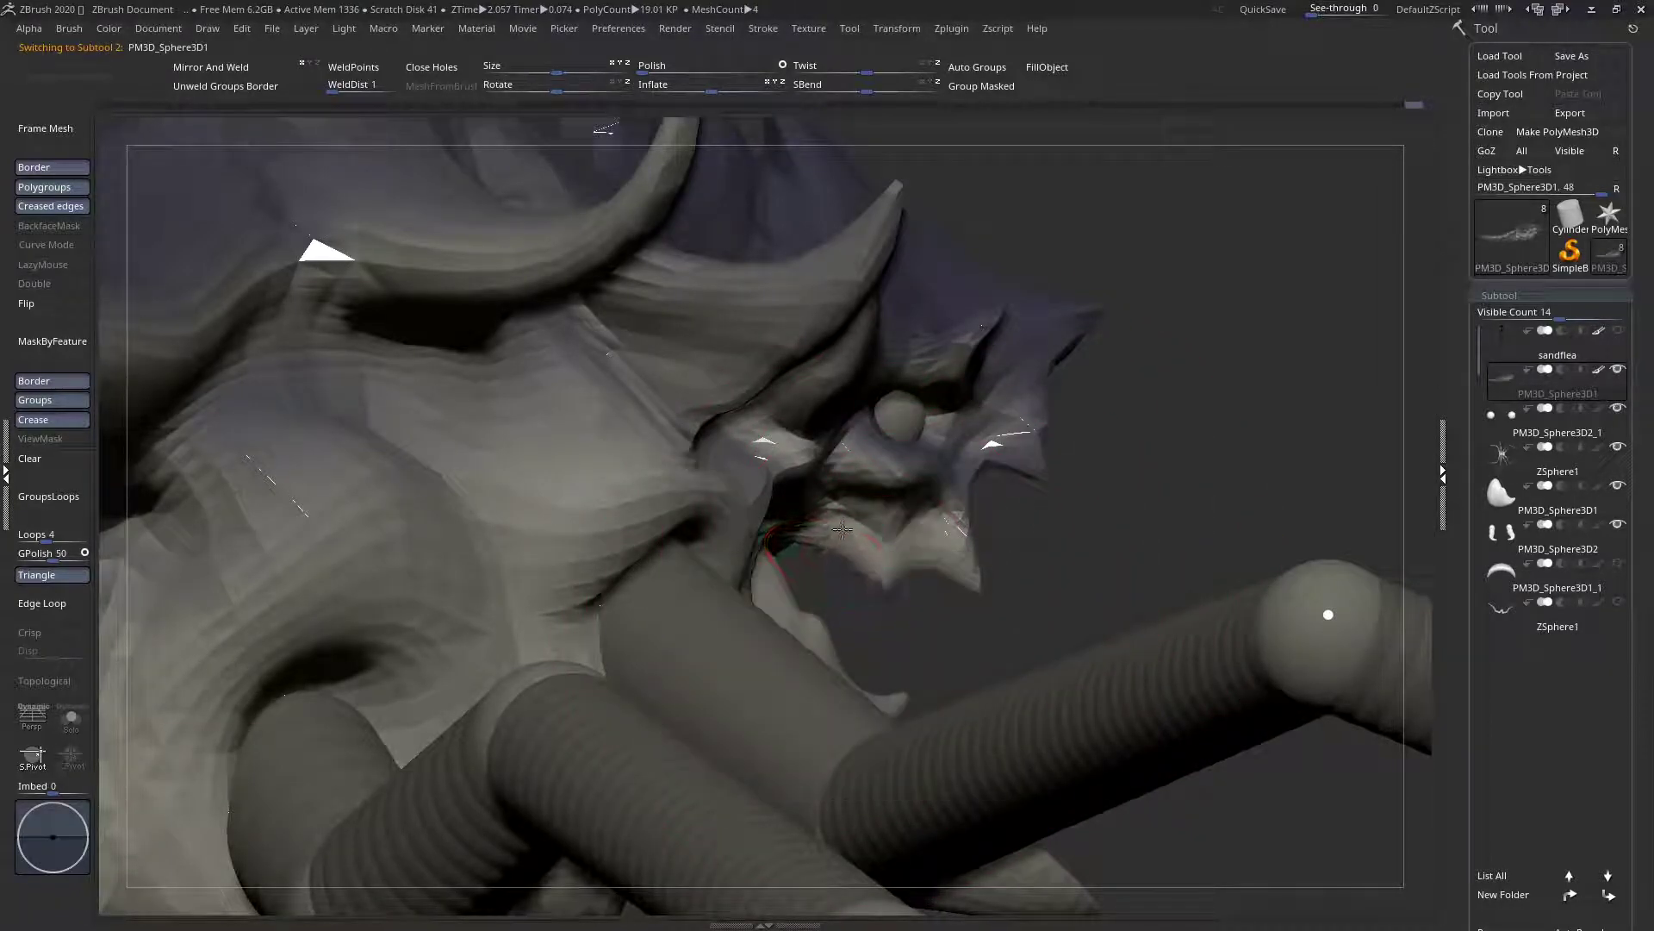
{"action": "mouse_move", "coordinate": [856, 525]}
{"action": "right_mouse_down"}
{"action": "mouse_move", "coordinate": [775, 527]}
{"action": "mouse_move", "coordinate": [827, 552]}
{"action": "right_mouse_up"}
{"action": "key", "text": "space"}
{"action": "mouse_move", "coordinate": [868, 504]}
{"action": "left_mouse_down"}
{"action": "mouse_move", "coordinate": [884, 517]}
{"action": "mouse_move", "coordinate": [853, 554]}
{"action": "mouse_move", "coordinate": [898, 527]}
{"action": "mouse_move", "coordinate": [879, 533]}
{"action": "left_mouse_up"}
{"action": "right_click_drag", "start_coordinate": [1026, 521], "coordinate": [970, 478], "text": "alt"}
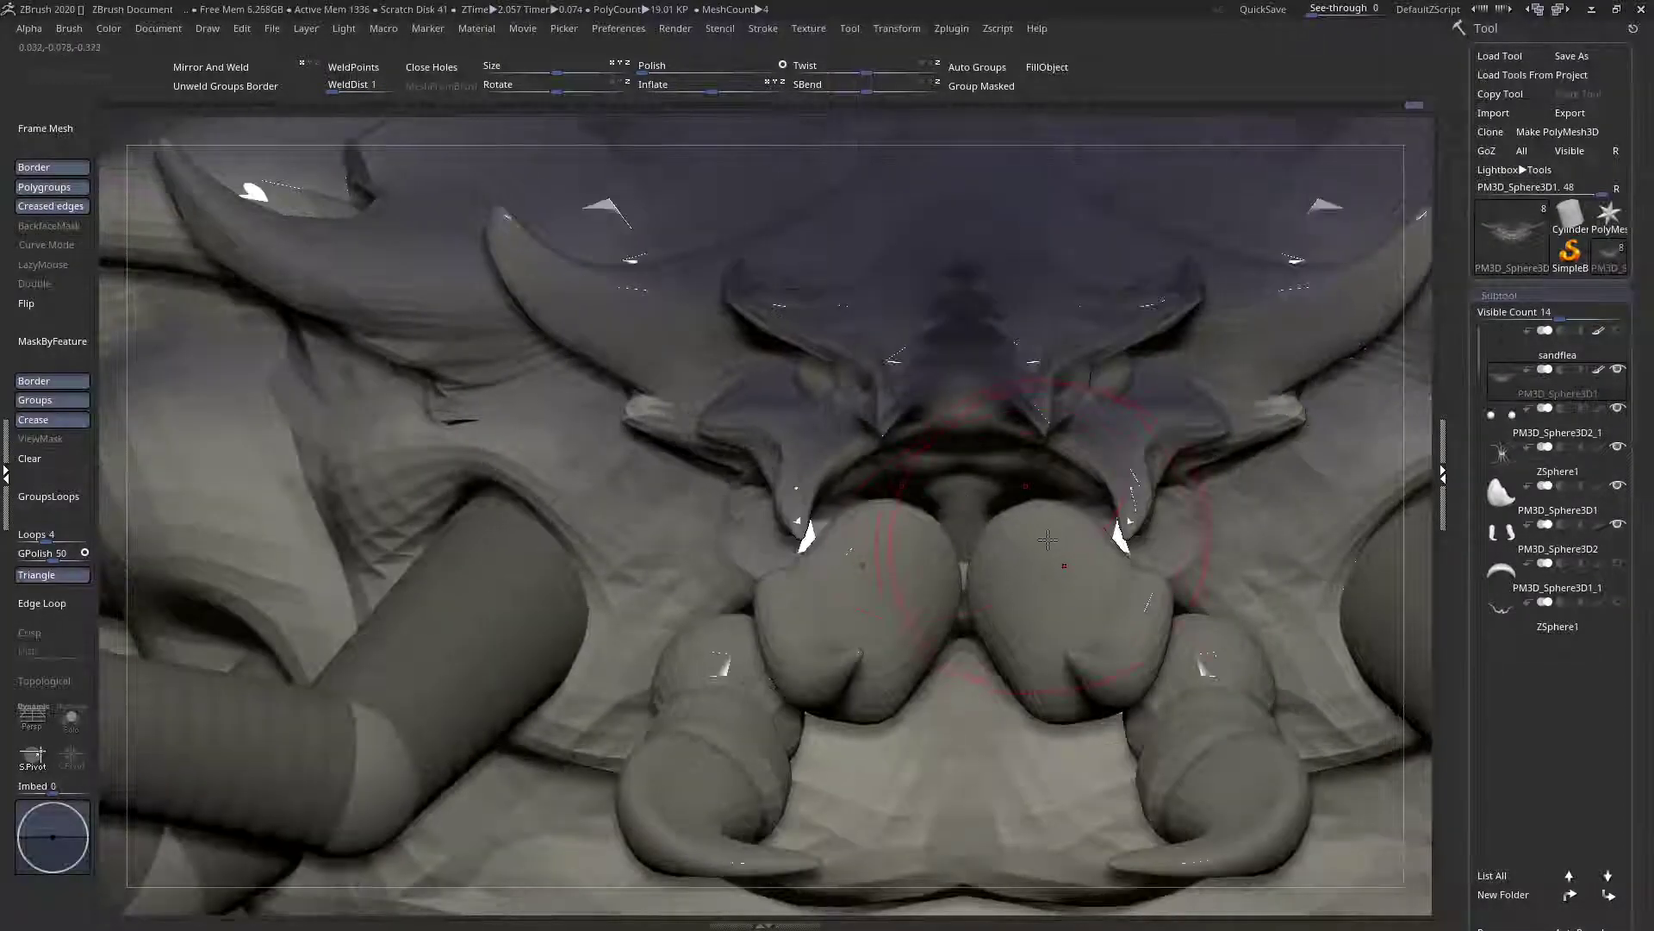
Select the inner mandibles and refine their rounded shape with a smaller Move brush
{"action": "left_click", "coordinate": [1071, 527], "text": "alt"}
{"action": "key", "text": "space"}
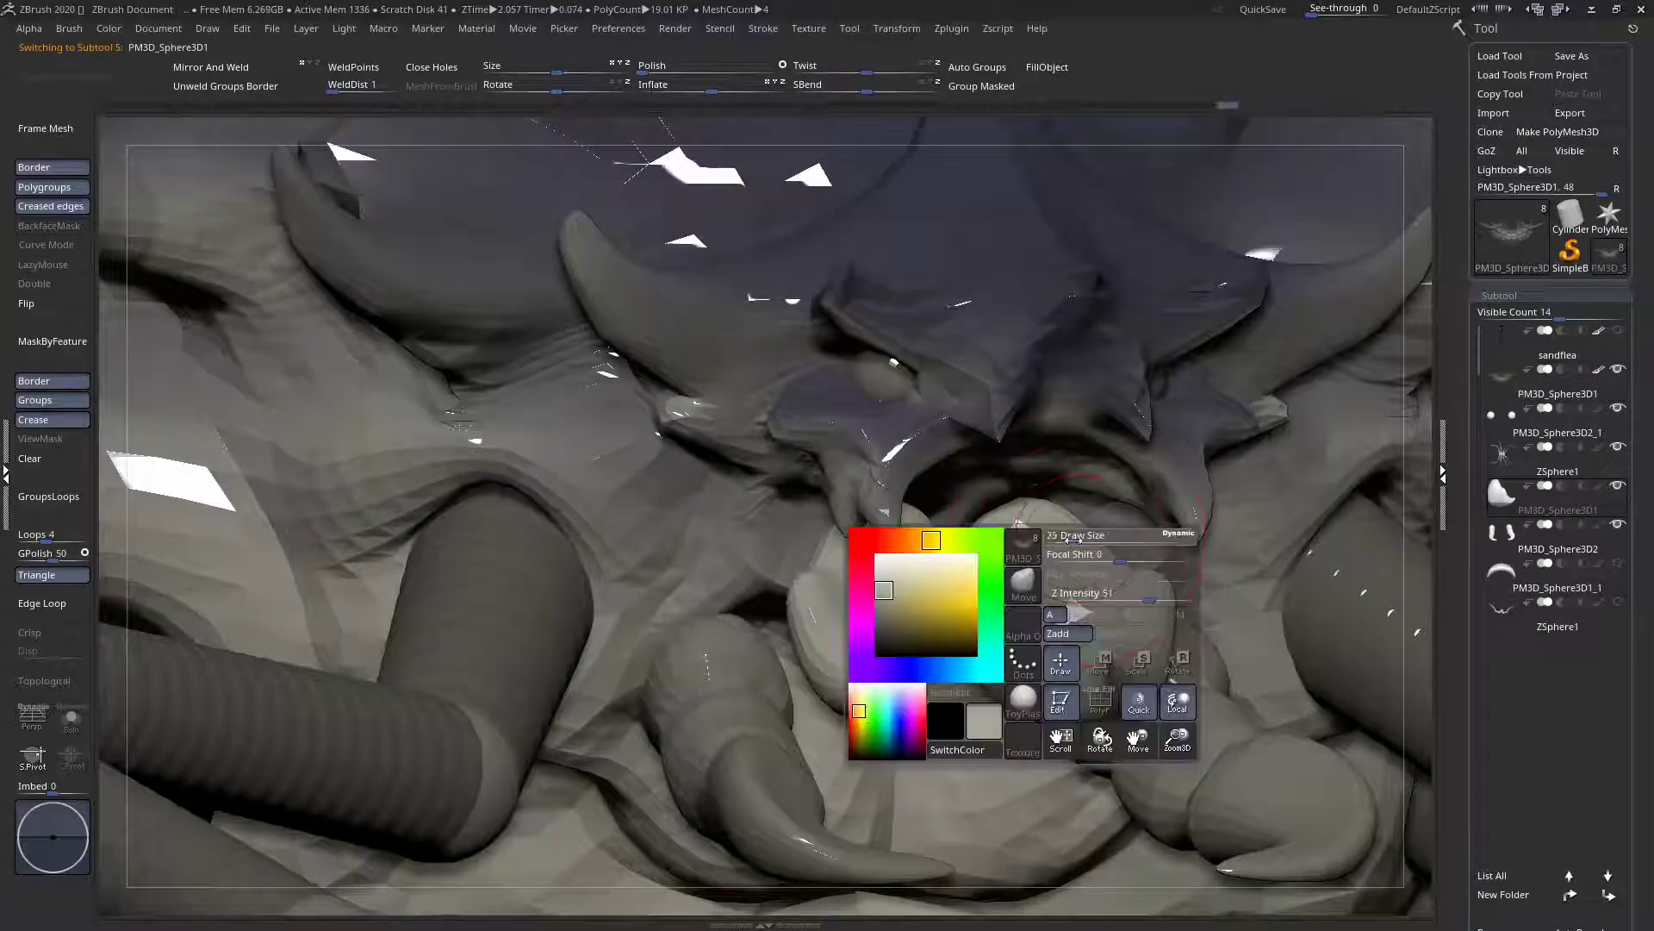
{"action": "left_click_drag", "start_coordinate": [1049, 548], "coordinate": [975, 568]}
{"action": "right_click_drag", "start_coordinate": [974, 579], "coordinate": [953, 590]}
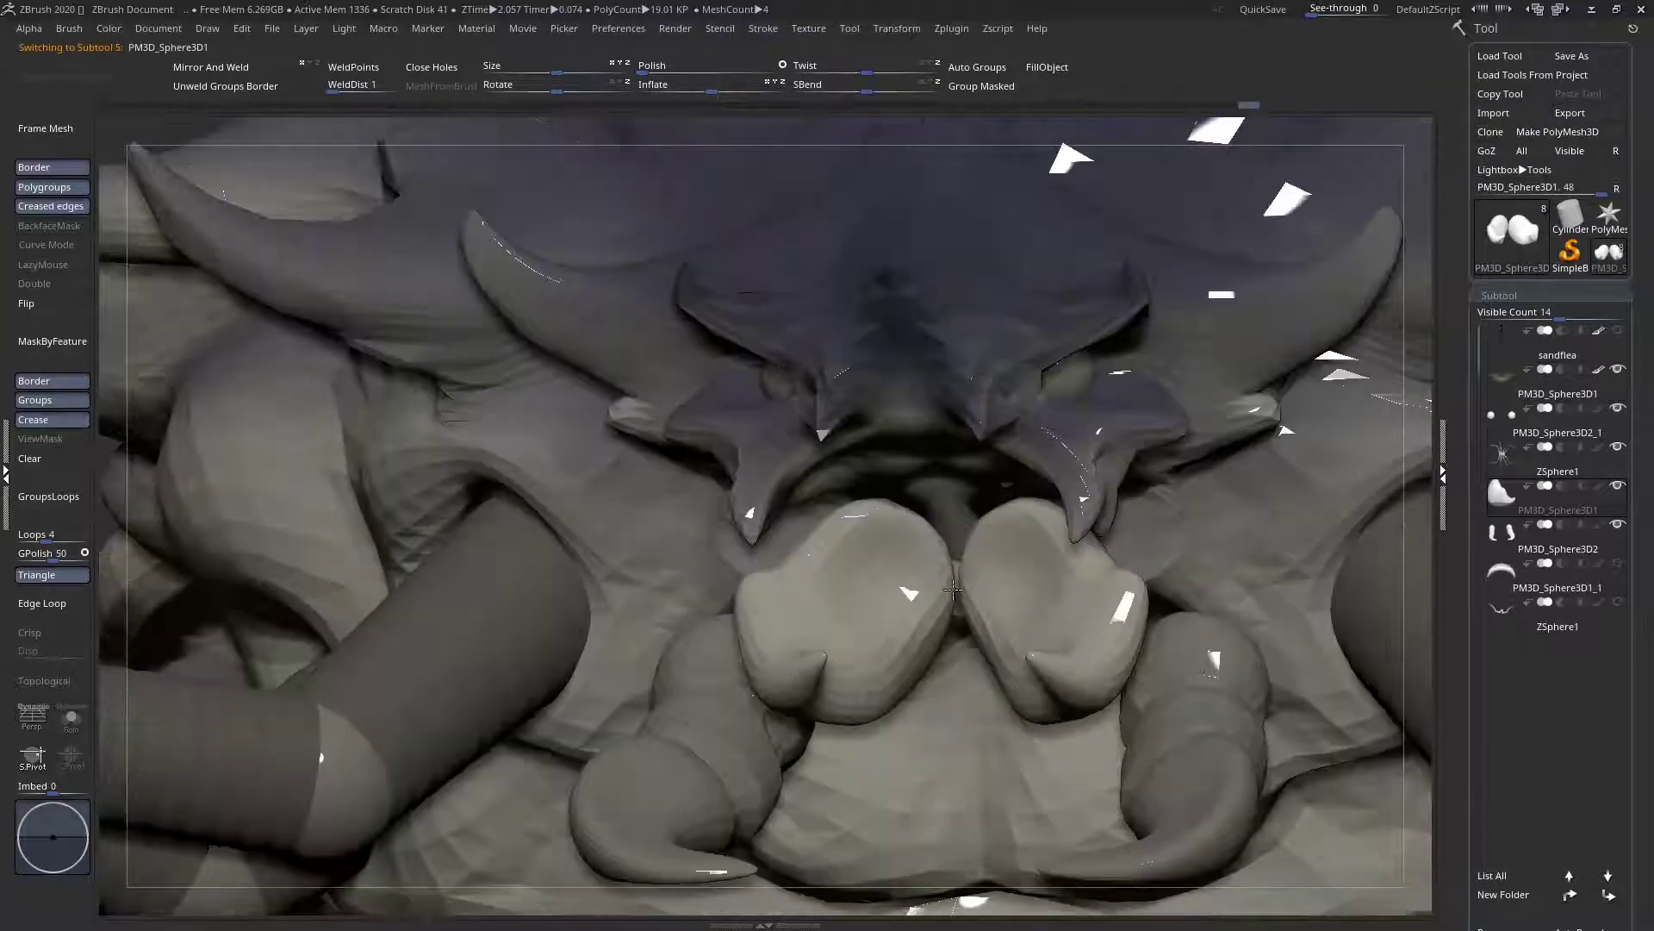
{"action": "left_click_drag", "start_coordinate": [877, 609], "coordinate": [851, 601], "text": "alt"}
{"action": "right_click_drag", "start_coordinate": [878, 612], "coordinate": [933, 575], "text": "alt"}
{"action": "mouse_move", "coordinate": [932, 575]}
{"action": "right_mouse_down"}
{"action": "mouse_move", "coordinate": [861, 572]}
{"action": "mouse_move", "coordinate": [946, 572]}
{"action": "right_mouse_up"}
Pull the outer lobes of the inner mandibles upward into distinct points and adjust their side profile
{"action": "right_click", "coordinate": [844, 560]}
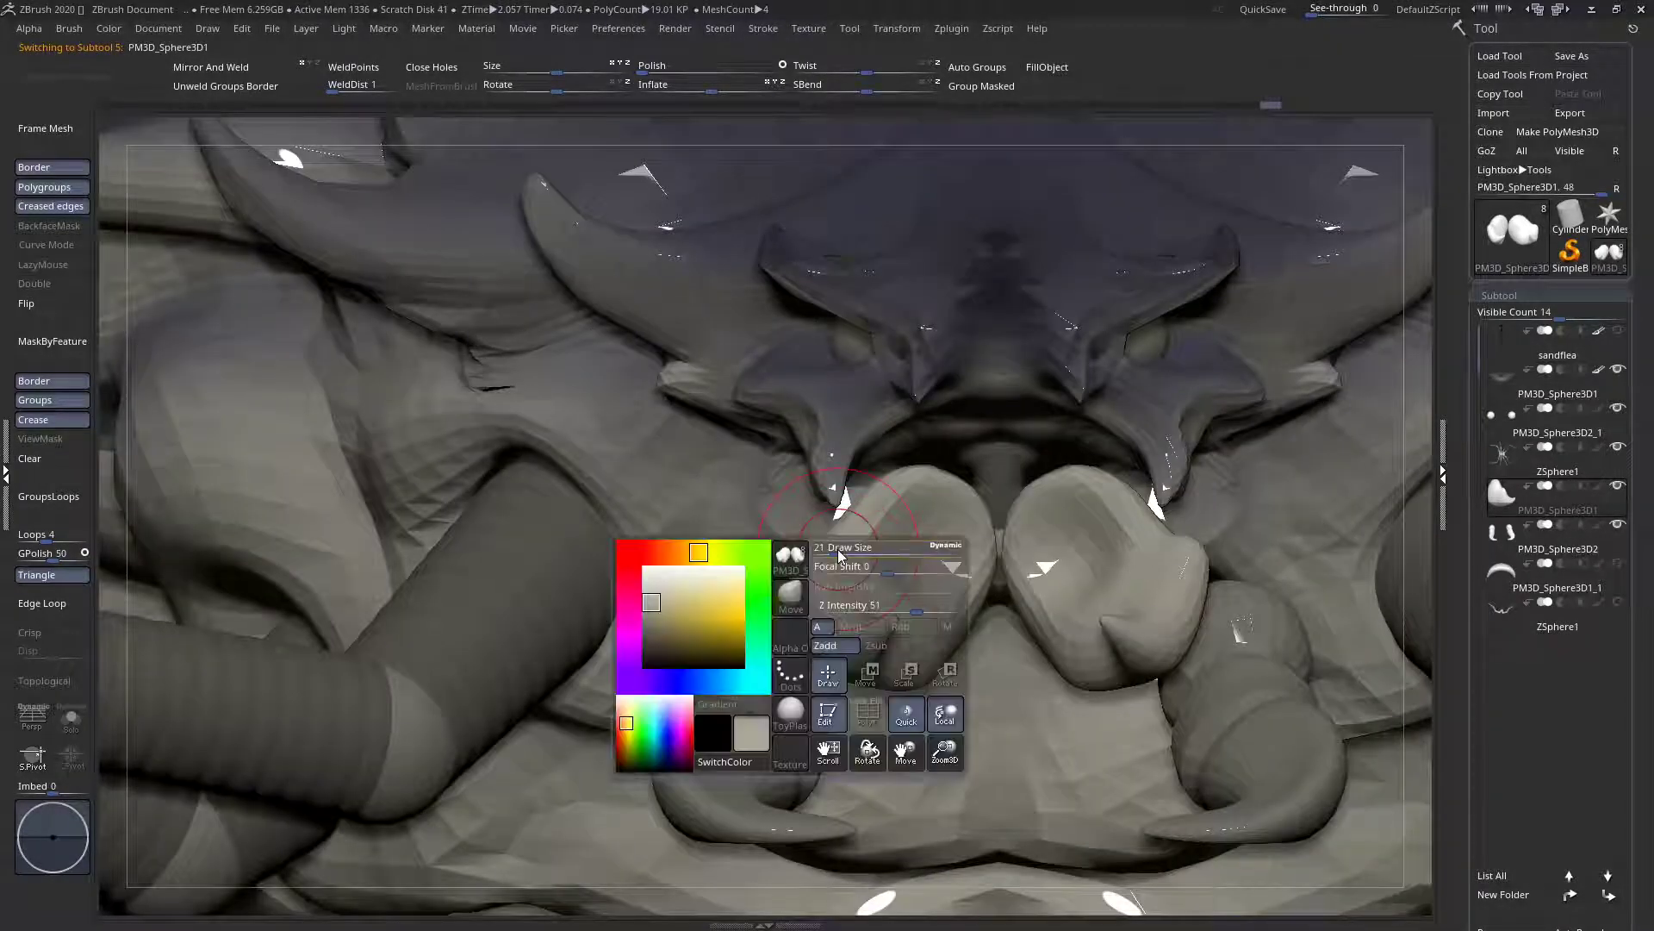
{"action": "left_click_drag", "start_coordinate": [795, 539], "coordinate": [777, 462]}
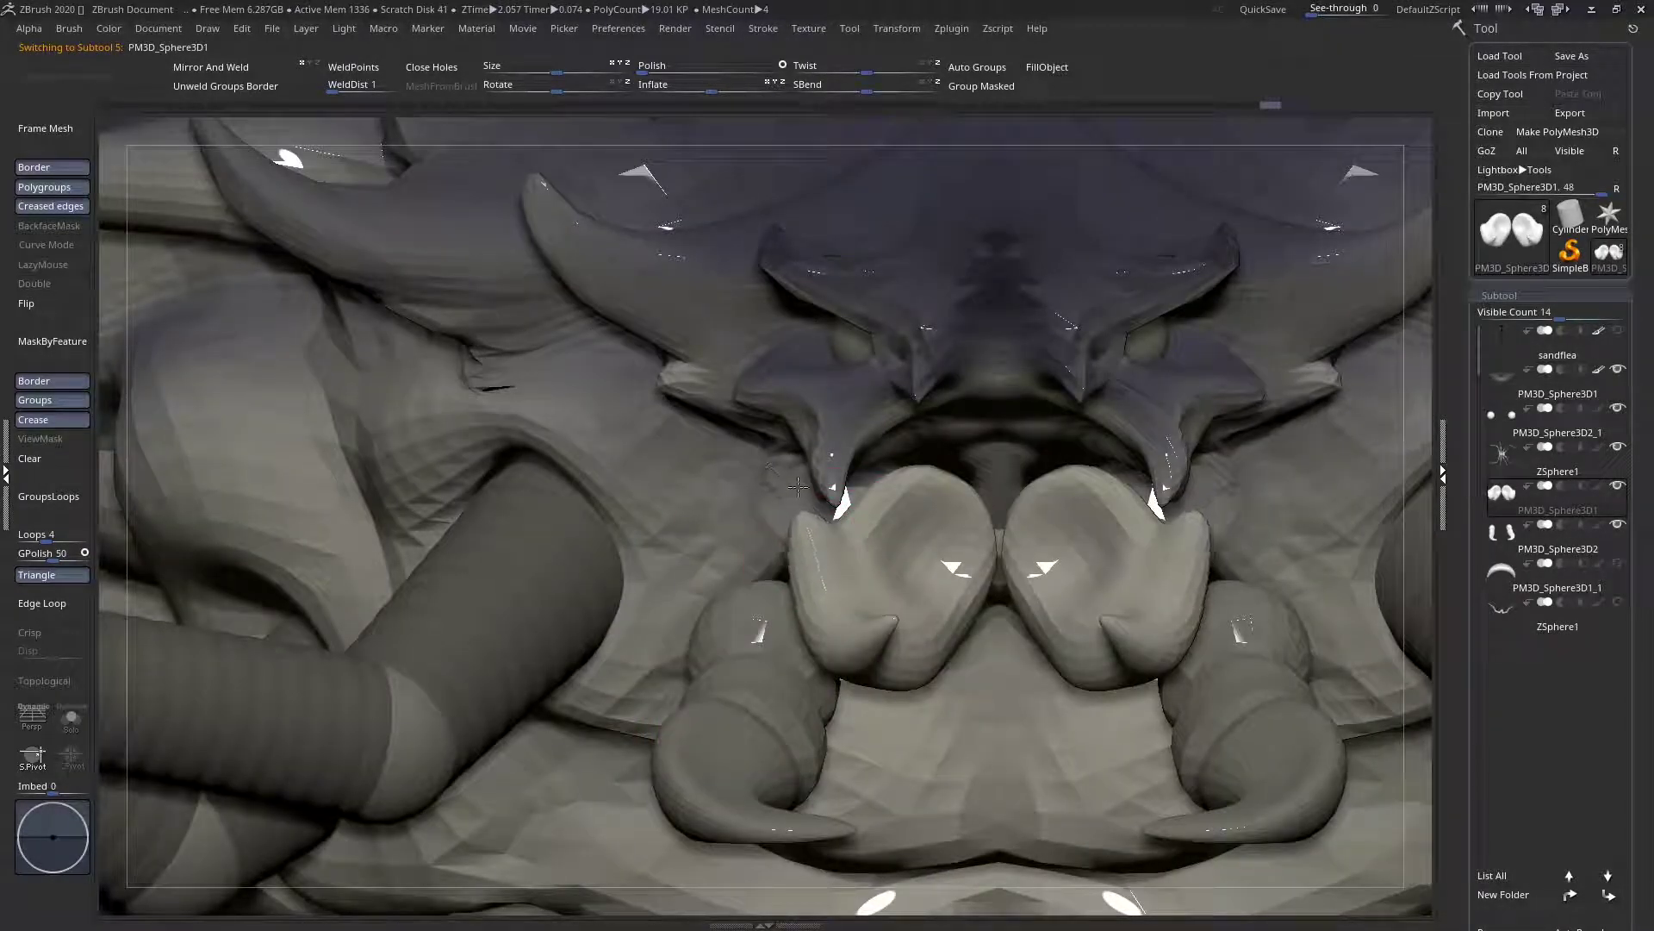
{"action": "mouse_move", "coordinate": [777, 462]}
{"action": "right_mouse_down"}
{"action": "mouse_move", "coordinate": [905, 553]}
{"action": "mouse_move", "coordinate": [780, 521]}
{"action": "mouse_move", "coordinate": [870, 552]}
{"action": "mouse_move", "coordinate": [962, 541]}
{"action": "mouse_move", "coordinate": [849, 473]}
{"action": "right_mouse_up"}
{"action": "key", "text": "space"}
{"action": "left_click_drag", "start_coordinate": [851, 482], "coordinate": [905, 484]}
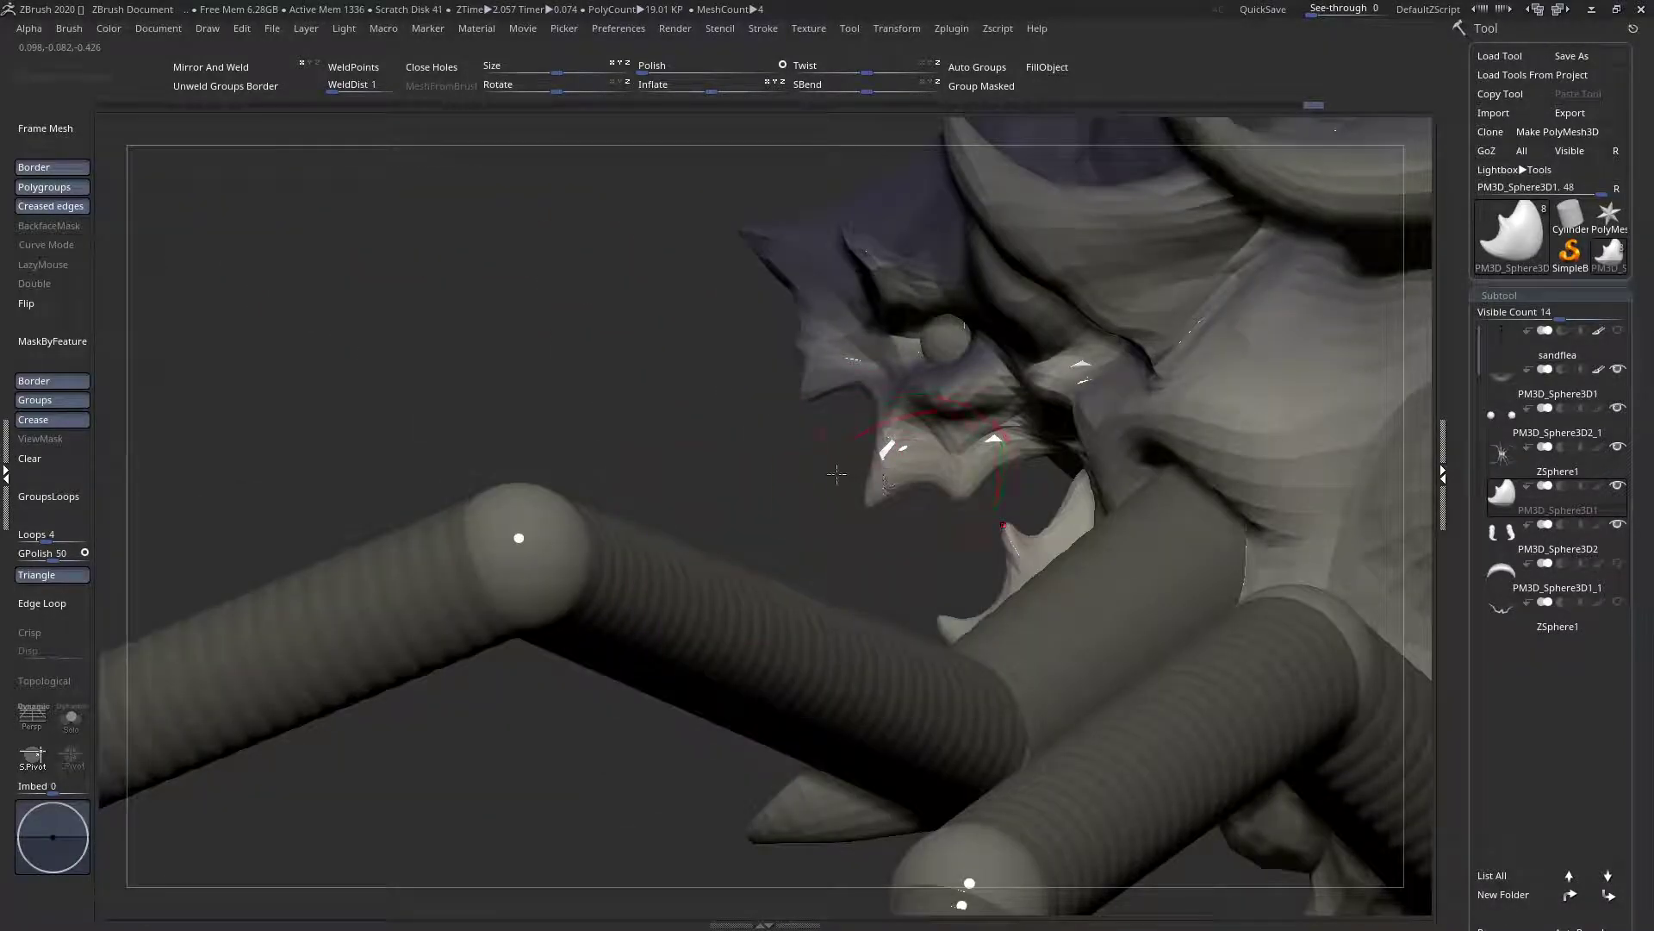
Make the body mesh active and pull the pointed lip of the snout forward in side profile
{"action": "left_click", "coordinate": [858, 457], "text": "alt"}
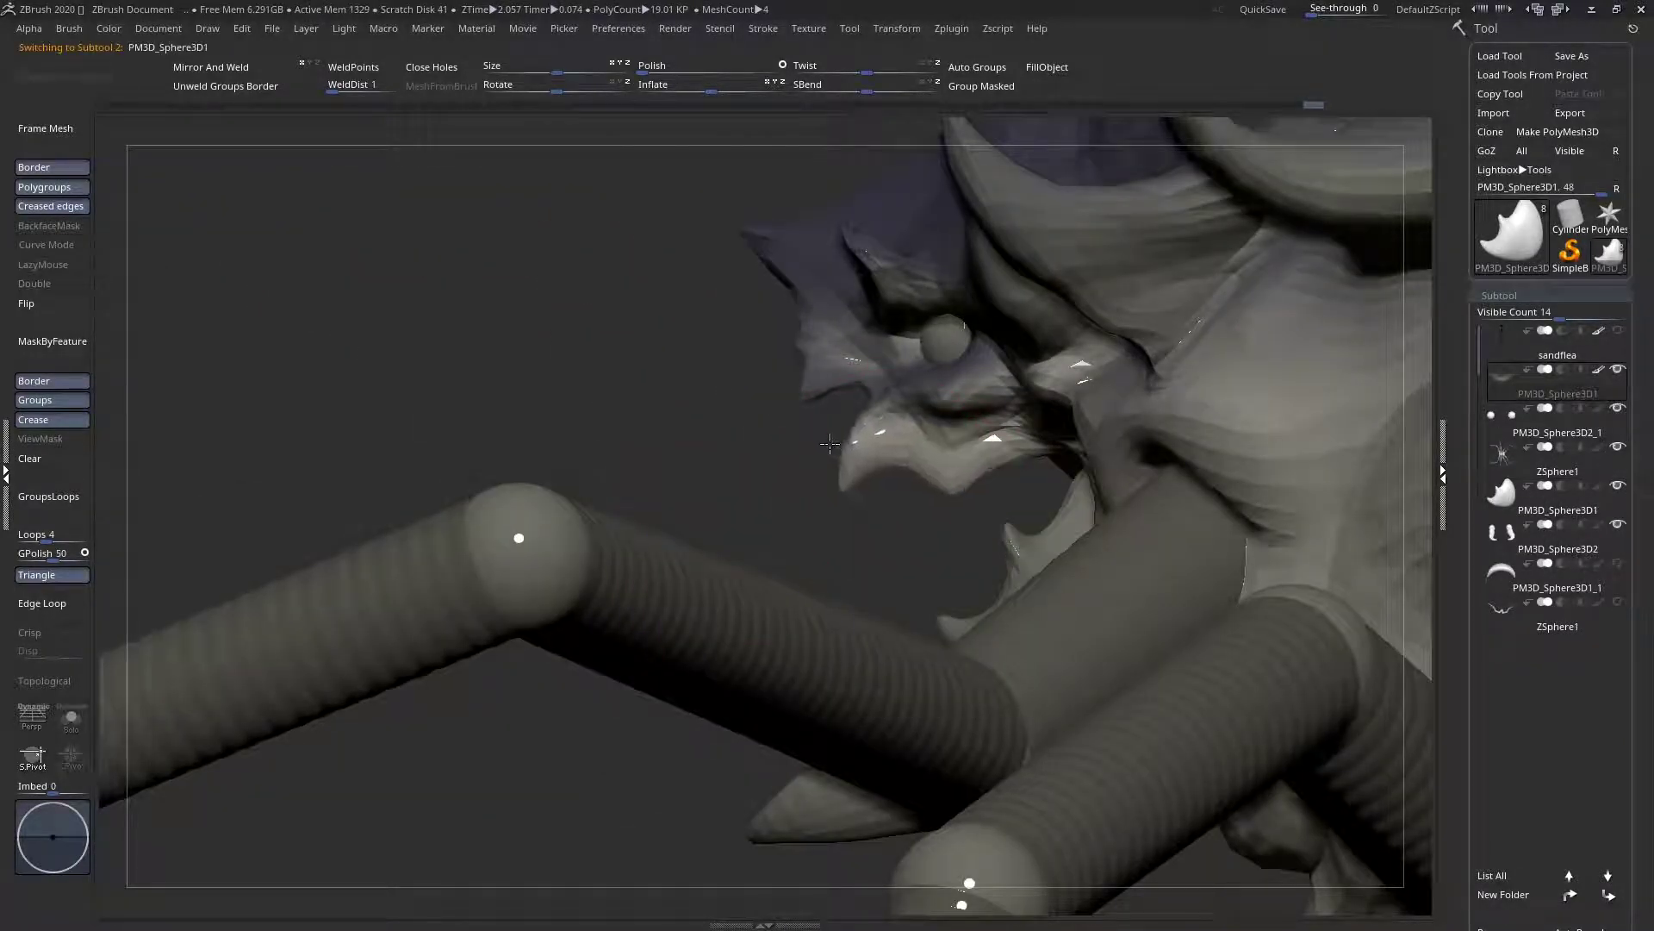
{"action": "right_click_drag", "start_coordinate": [864, 476], "coordinate": [973, 479]}
{"action": "left_click_drag", "start_coordinate": [869, 474], "coordinate": [841, 471]}
{"action": "mouse_move", "coordinate": [805, 454]}
{"action": "right_mouse_down", "text": "ctrl"}
{"action": "mouse_move", "coordinate": [749, 399]}
{"action": "mouse_move", "coordinate": [691, 382]}
{"action": "mouse_move", "coordinate": [770, 415]}
{"action": "mouse_move", "coordinate": [727, 451]}
{"action": "right_mouse_up", "text": "ctrl"}
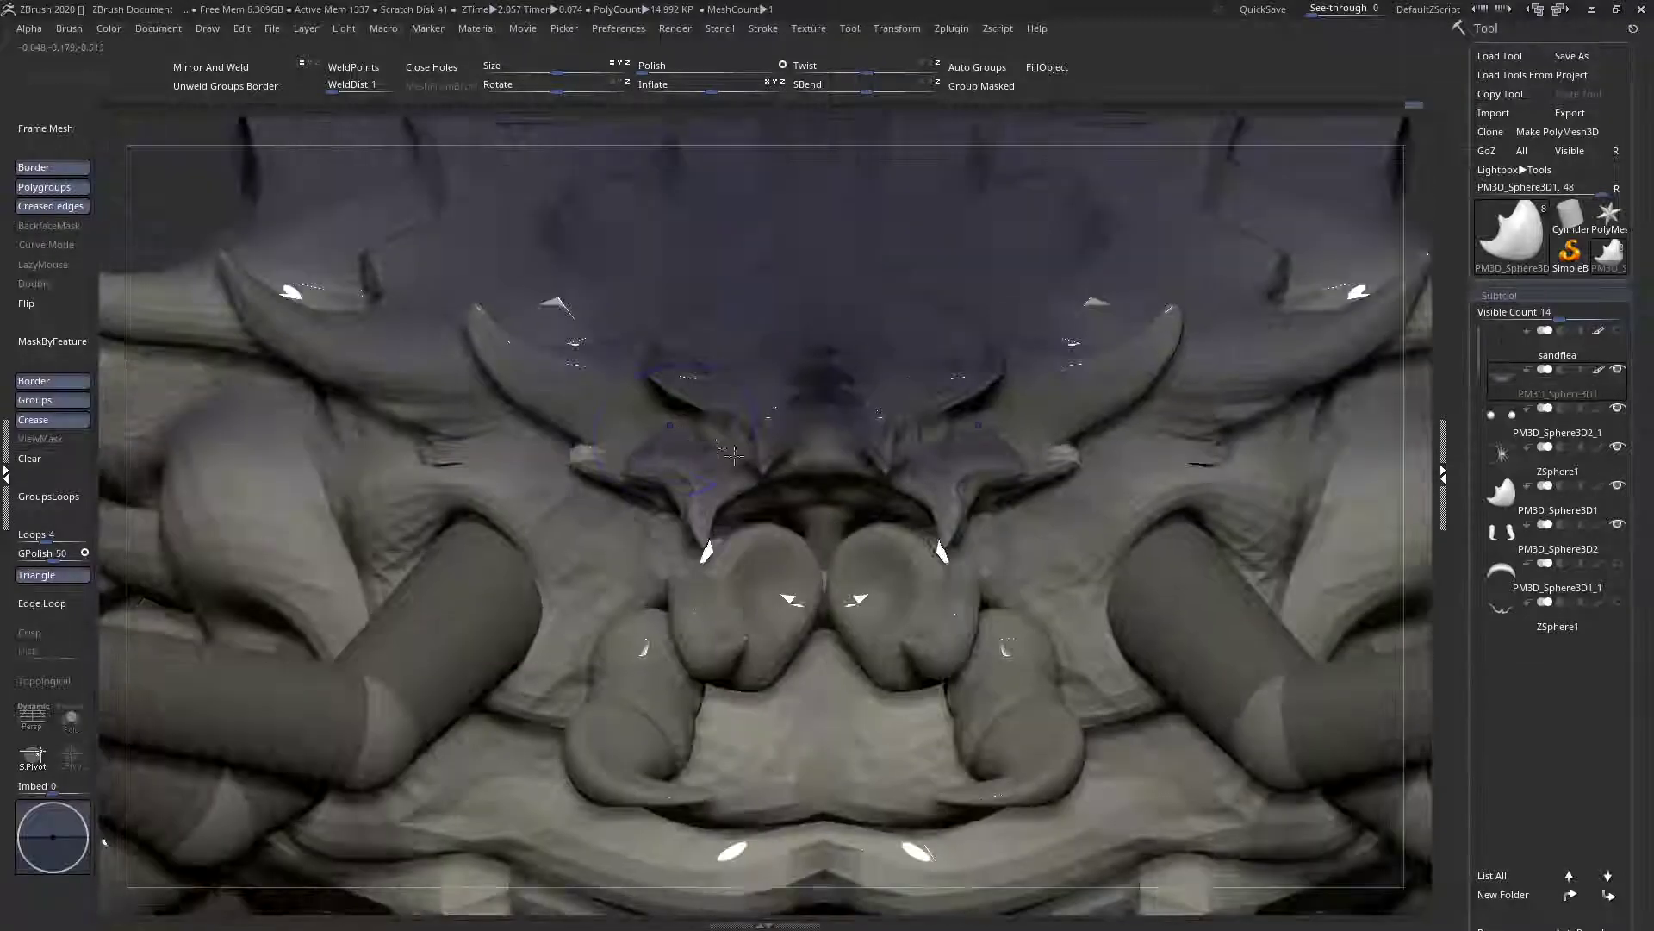
{"action": "mouse_move", "coordinate": [915, 485]}
{"action": "right_mouse_down", "text": "ctrl"}
{"action": "mouse_move", "coordinate": [942, 506]}
{"action": "mouse_move", "coordinate": [948, 555]}
{"action": "right_mouse_up", "text": "ctrl"}
{"action": "key", "text": "space"}
{"action": "key", "text": "s"}
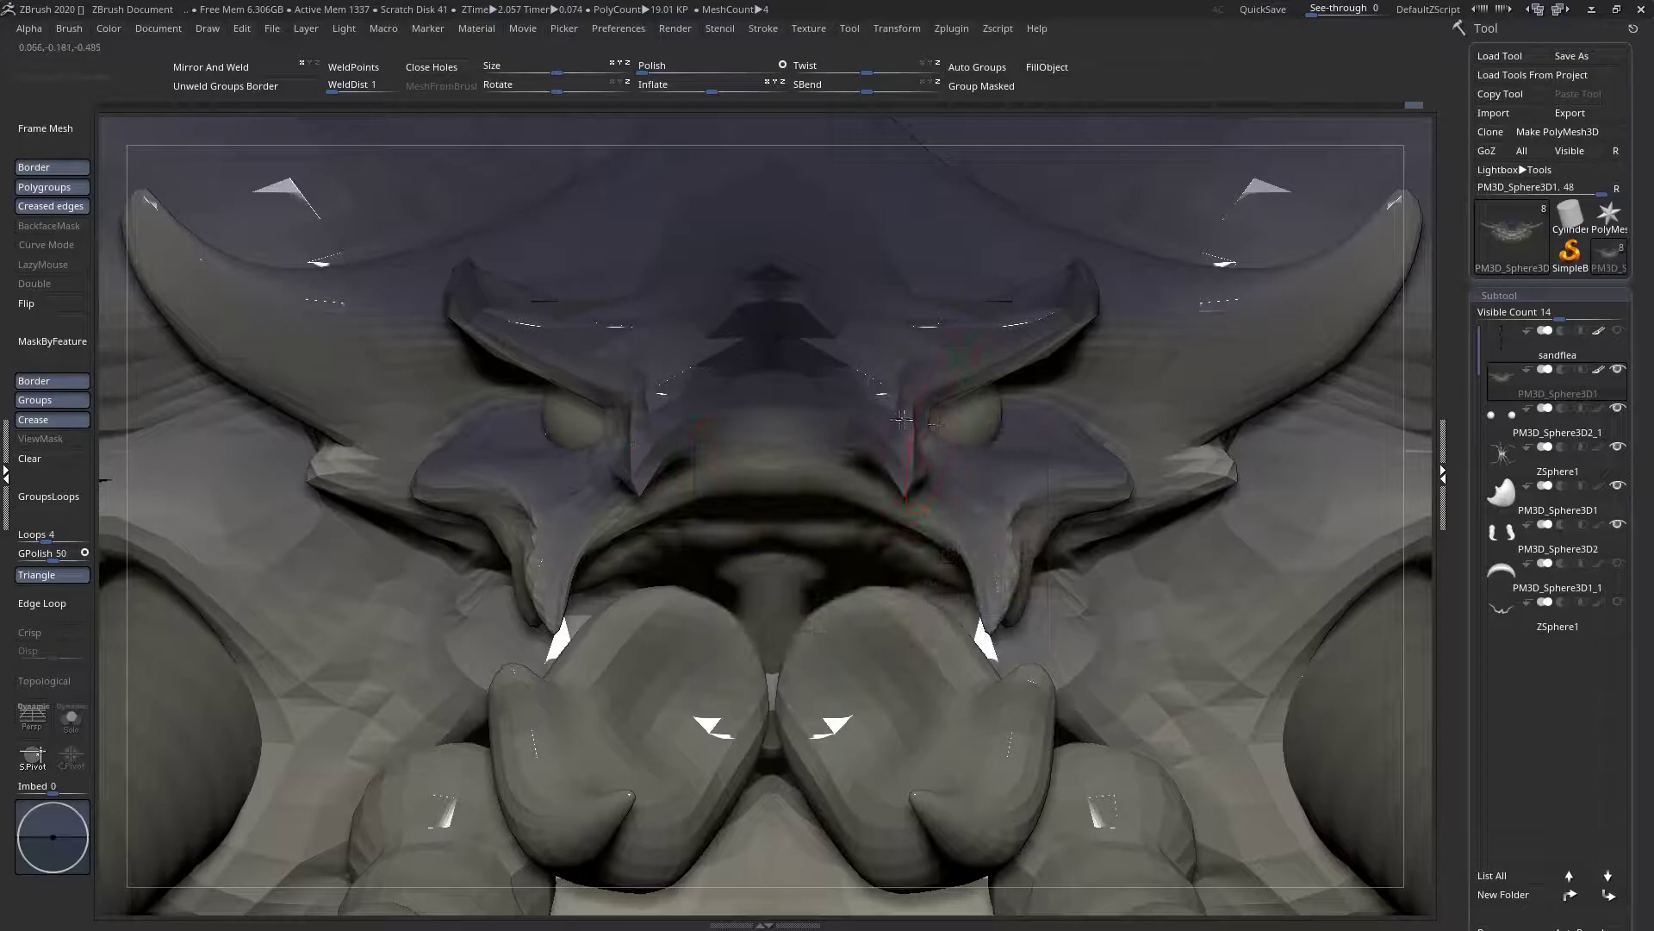
{"action": "key", "text": "ctrl+z"}
Try to remesh the body with ZRemesher at a target polygon count of 5 with Use Polypaint enabled
{"action": "right_click_drag", "start_coordinate": [985, 356], "coordinate": [1206, 545], "text": "ctrl"}
{"action": "left_click_drag", "start_coordinate": [1630, 815], "coordinate": [1626, 408]}
{"action": "left_click", "coordinate": [1531, 875]}
{"action": "right_click_drag", "start_coordinate": [1025, 618], "coordinate": [974, 535], "text": "alt"}
{"action": "left_click_drag", "start_coordinate": [1548, 535], "coordinate": [1548, 637]}
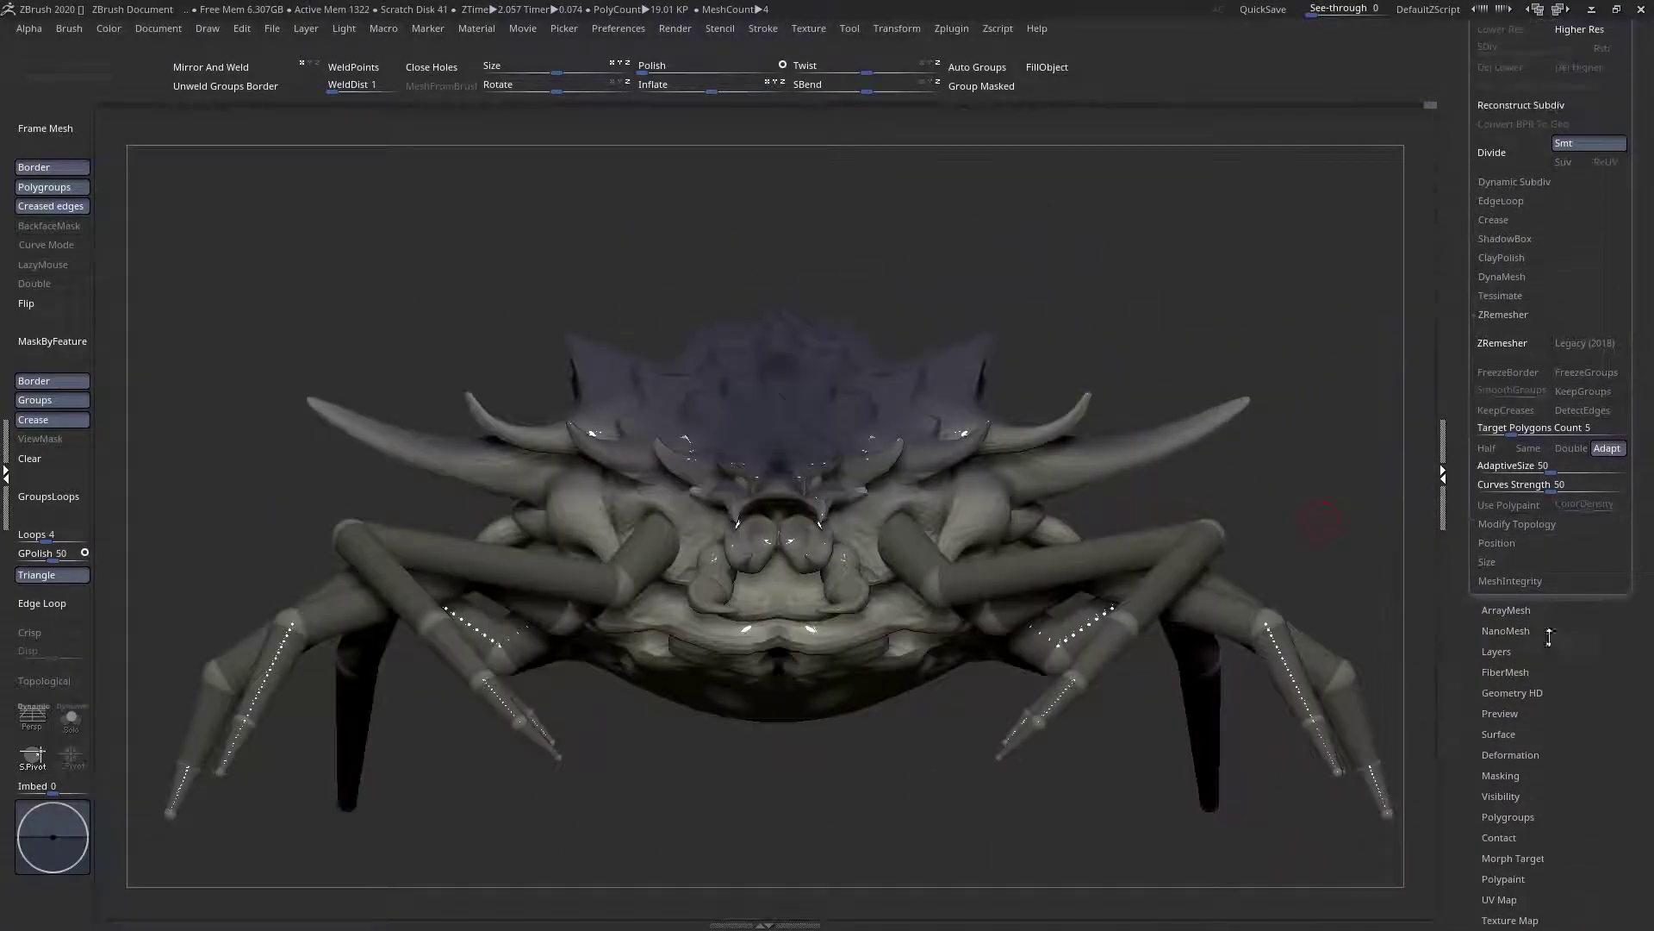
{"action": "left_click", "coordinate": [1518, 278]}
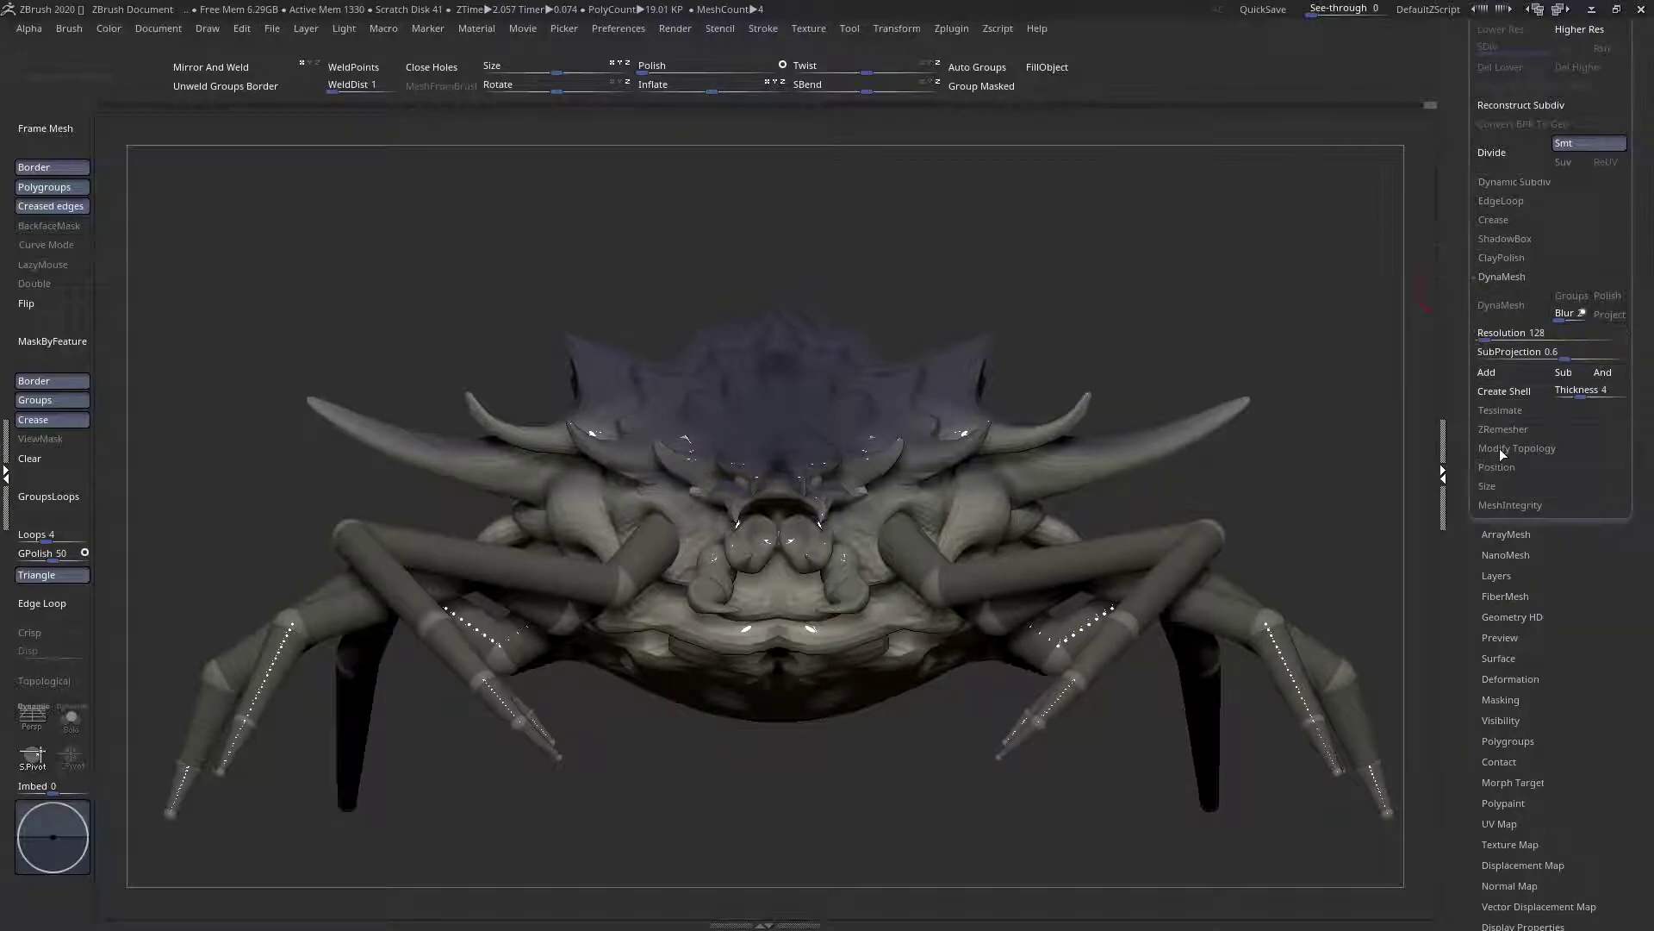
{"action": "left_click", "coordinate": [1518, 430]}
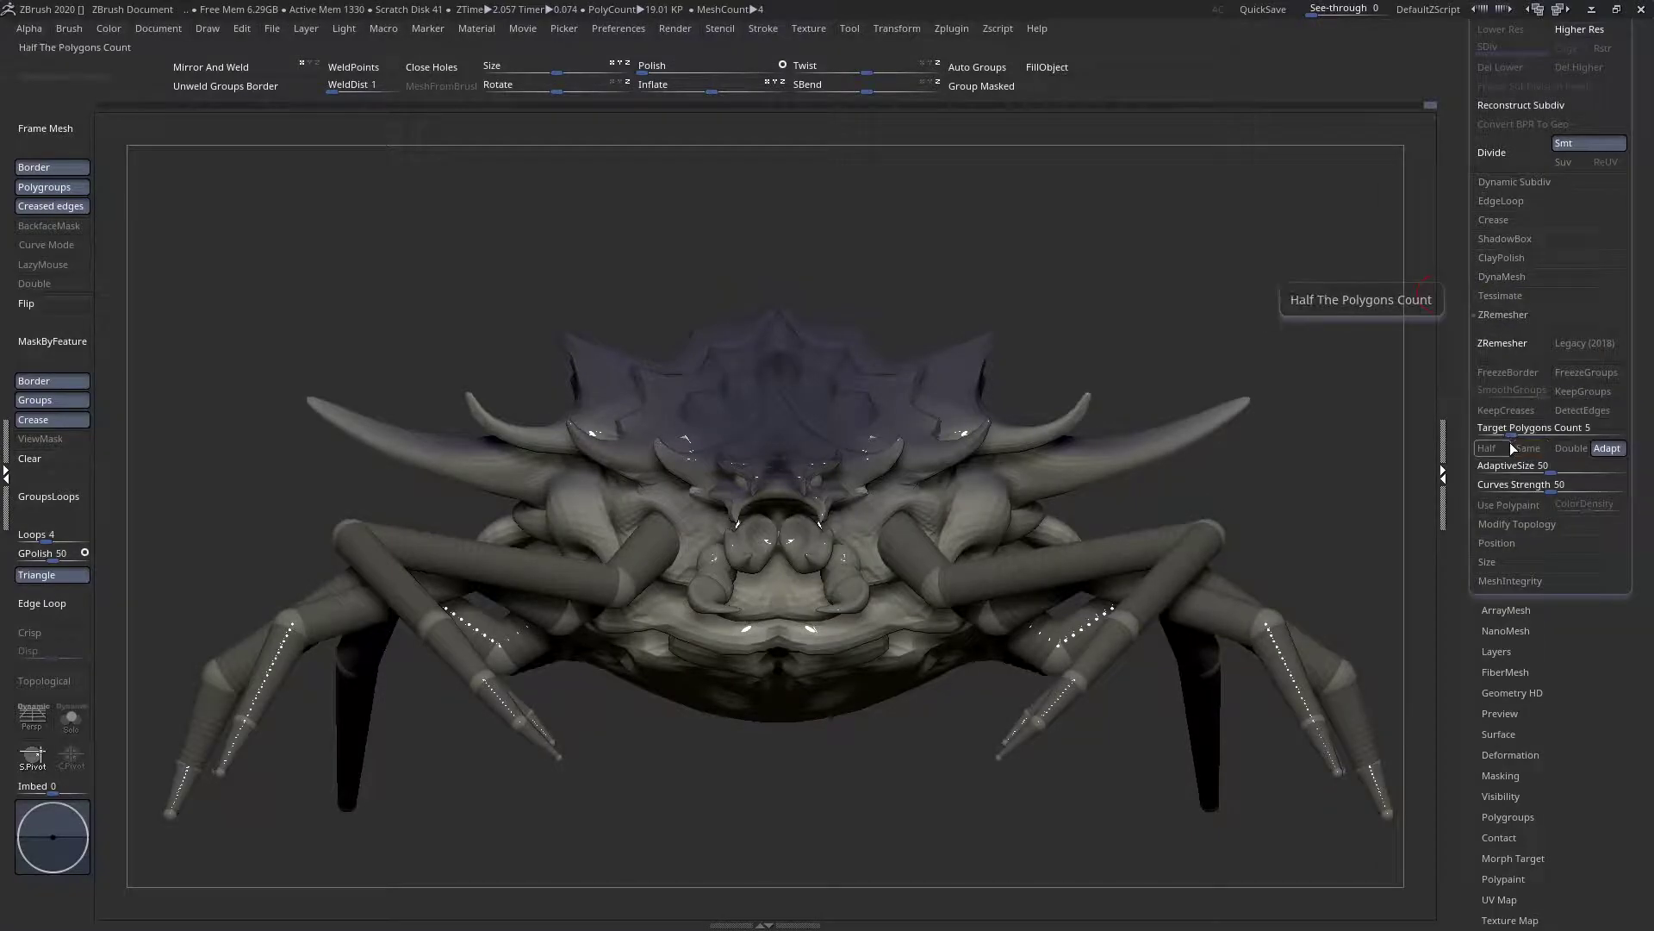
{"action": "left_click", "coordinate": [1508, 505]}
{"action": "left_click", "coordinate": [1523, 348]}
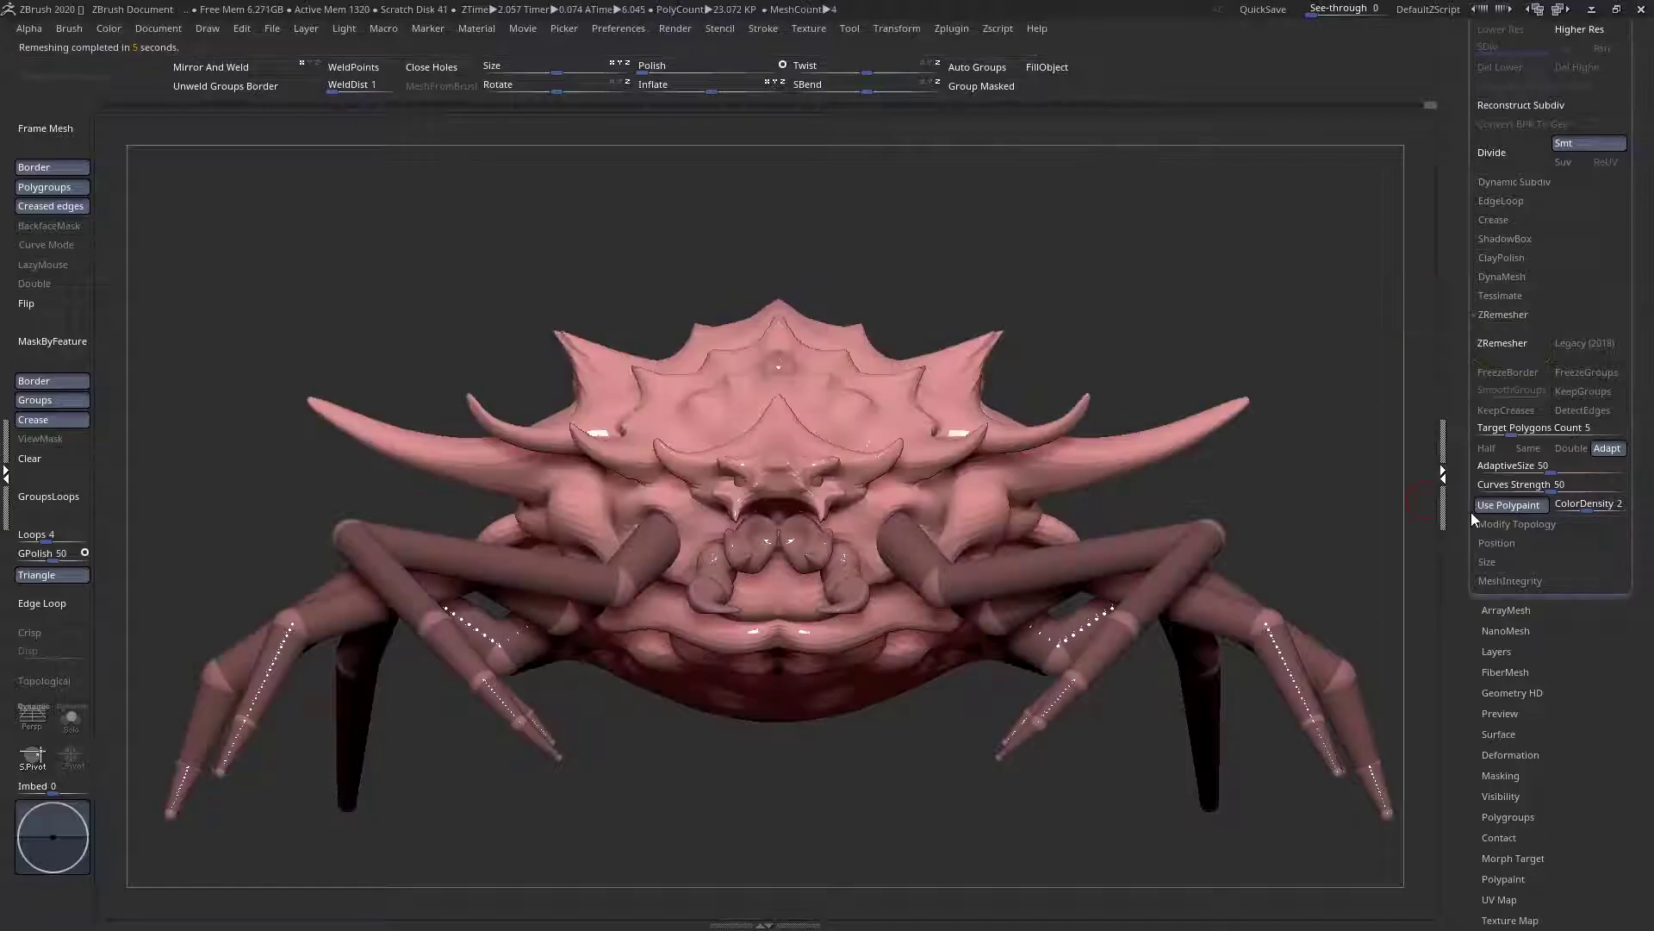
Compare the remeshed wireframe with the original topology and revert the body to its state before ZRemesher
{"action": "right_click_drag", "start_coordinate": [809, 406], "coordinate": [783, 479]}
{"action": "key", "text": "shift+f"}
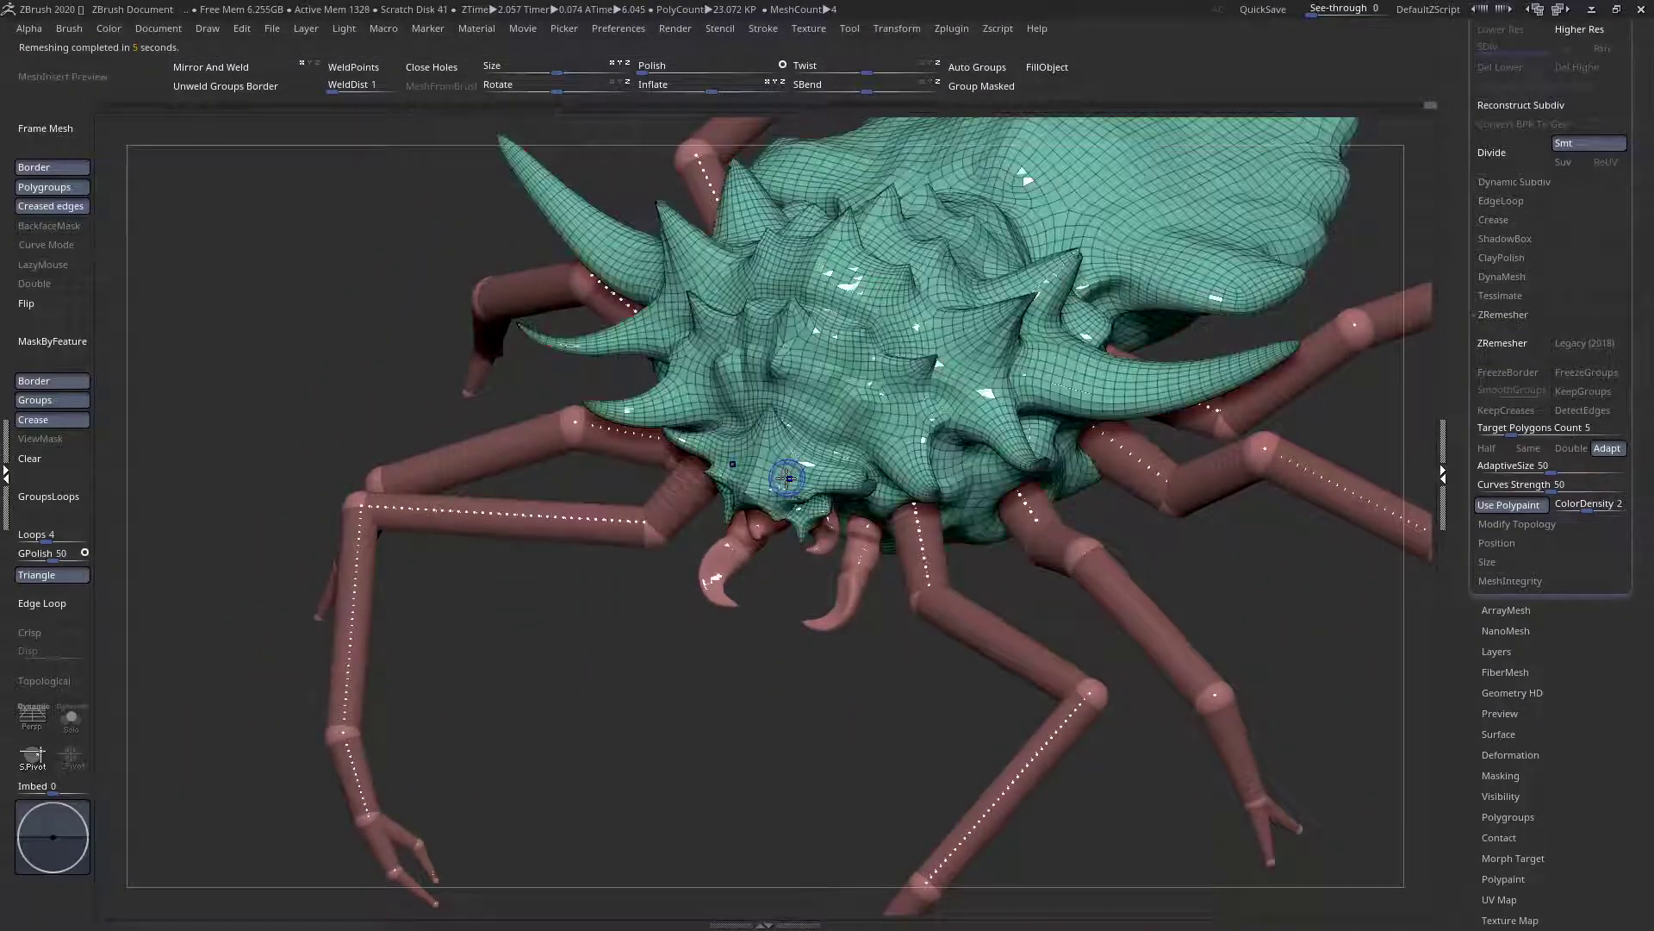
{"action": "right_click_drag", "start_coordinate": [864, 398], "coordinate": [808, 504]}
{"action": "key", "text": "ctrl+z"}
{"action": "key", "text": "ctrl+shift+z"}
{"action": "key", "text": "ctrl+z"}
{"action": "key", "text": "ctrl+shift+z"}
{"action": "key", "text": "ctrl+z"}
{"action": "right_click_drag", "start_coordinate": [810, 482], "coordinate": [820, 368]}
{"action": "key", "text": "ctrl+shift+z"}
{"action": "right_click_drag", "start_coordinate": [823, 530], "coordinate": [1009, 507]}
{"action": "key", "text": "ctrl+z"}
{"action": "key", "text": "ctrl+shift+z"}
{"action": "key", "text": "ctrl+z"}
{"action": "key", "text": "shift+f"}
{"action": "mouse_move", "coordinate": [902, 474]}
{"action": "right_mouse_down", "text": "ctrl"}
{"action": "mouse_move", "coordinate": [957, 528]}
{"action": "mouse_move", "coordinate": [927, 463]}
{"action": "right_mouse_up", "text": "ctrl"}
{"action": "left_click", "coordinate": [1542, 510]}
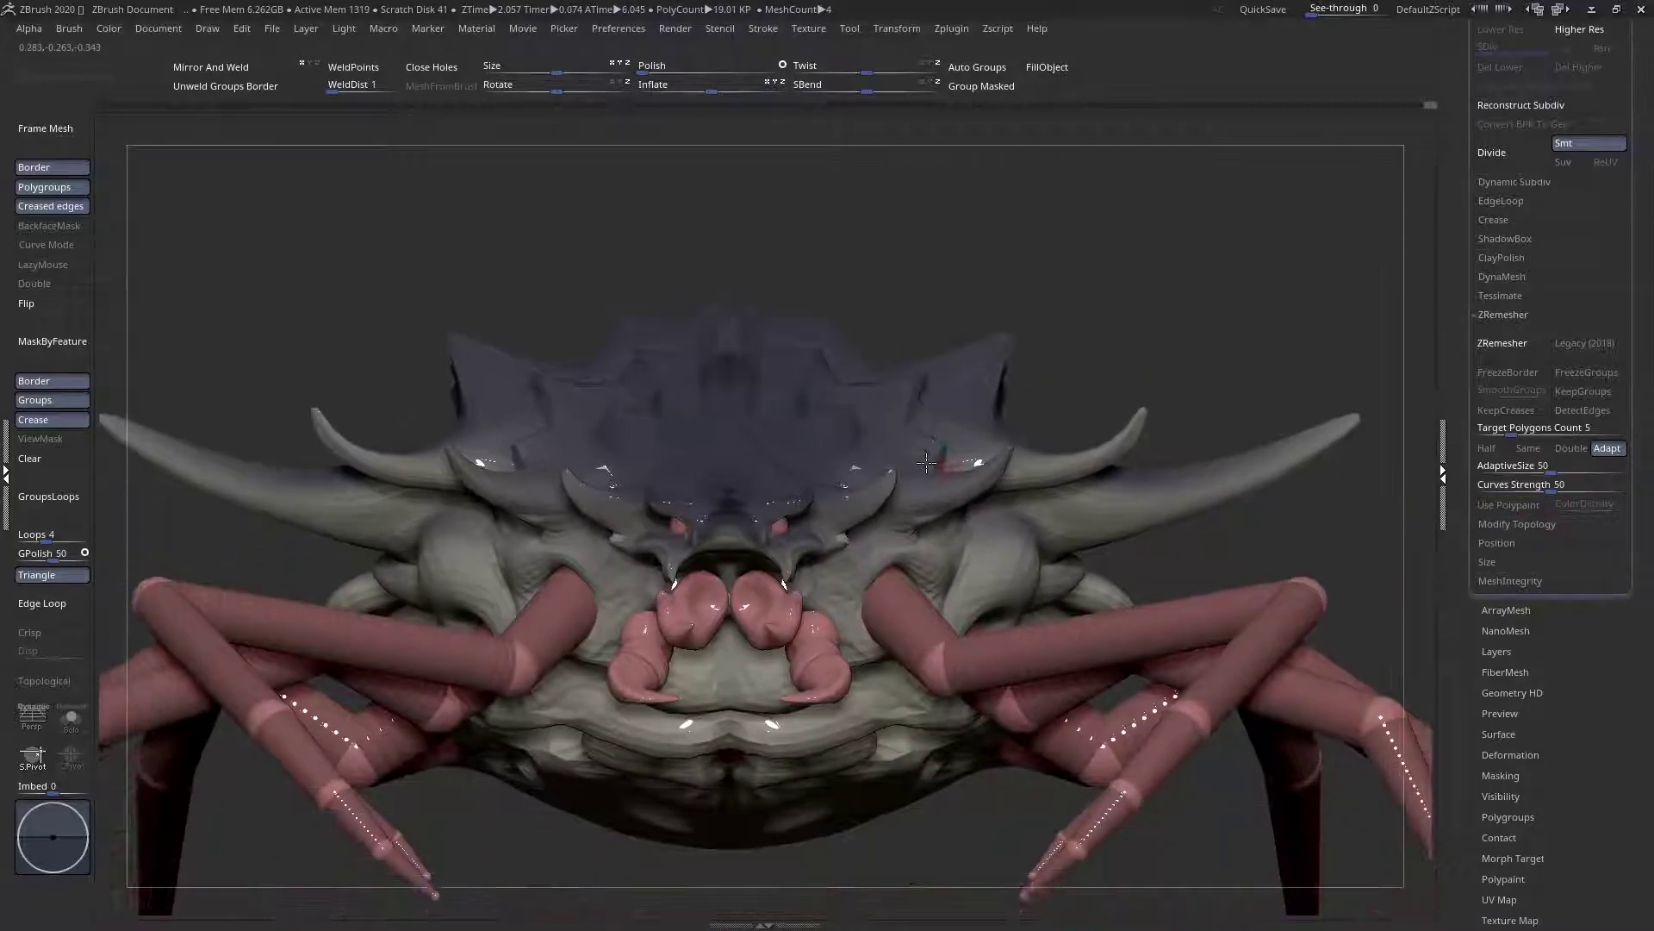
Set the current colour back to a neutral grey and return to the front view of the creature
{"action": "key", "text": "shift+f"}
{"action": "key", "text": "shift+f"}
{"action": "mouse_move", "coordinate": [456, 612]}
{"action": "right_mouse_down"}
{"action": "mouse_move", "coordinate": [425, 684]}
{"action": "mouse_move", "coordinate": [259, 509]}
{"action": "right_mouse_up"}
{"action": "key", "text": "space"}
{"action": "left_click_drag", "start_coordinate": [69, 488], "coordinate": [95, 487]}
{"action": "right_click_drag", "start_coordinate": [935, 536], "coordinate": [939, 515], "text": "shift"}
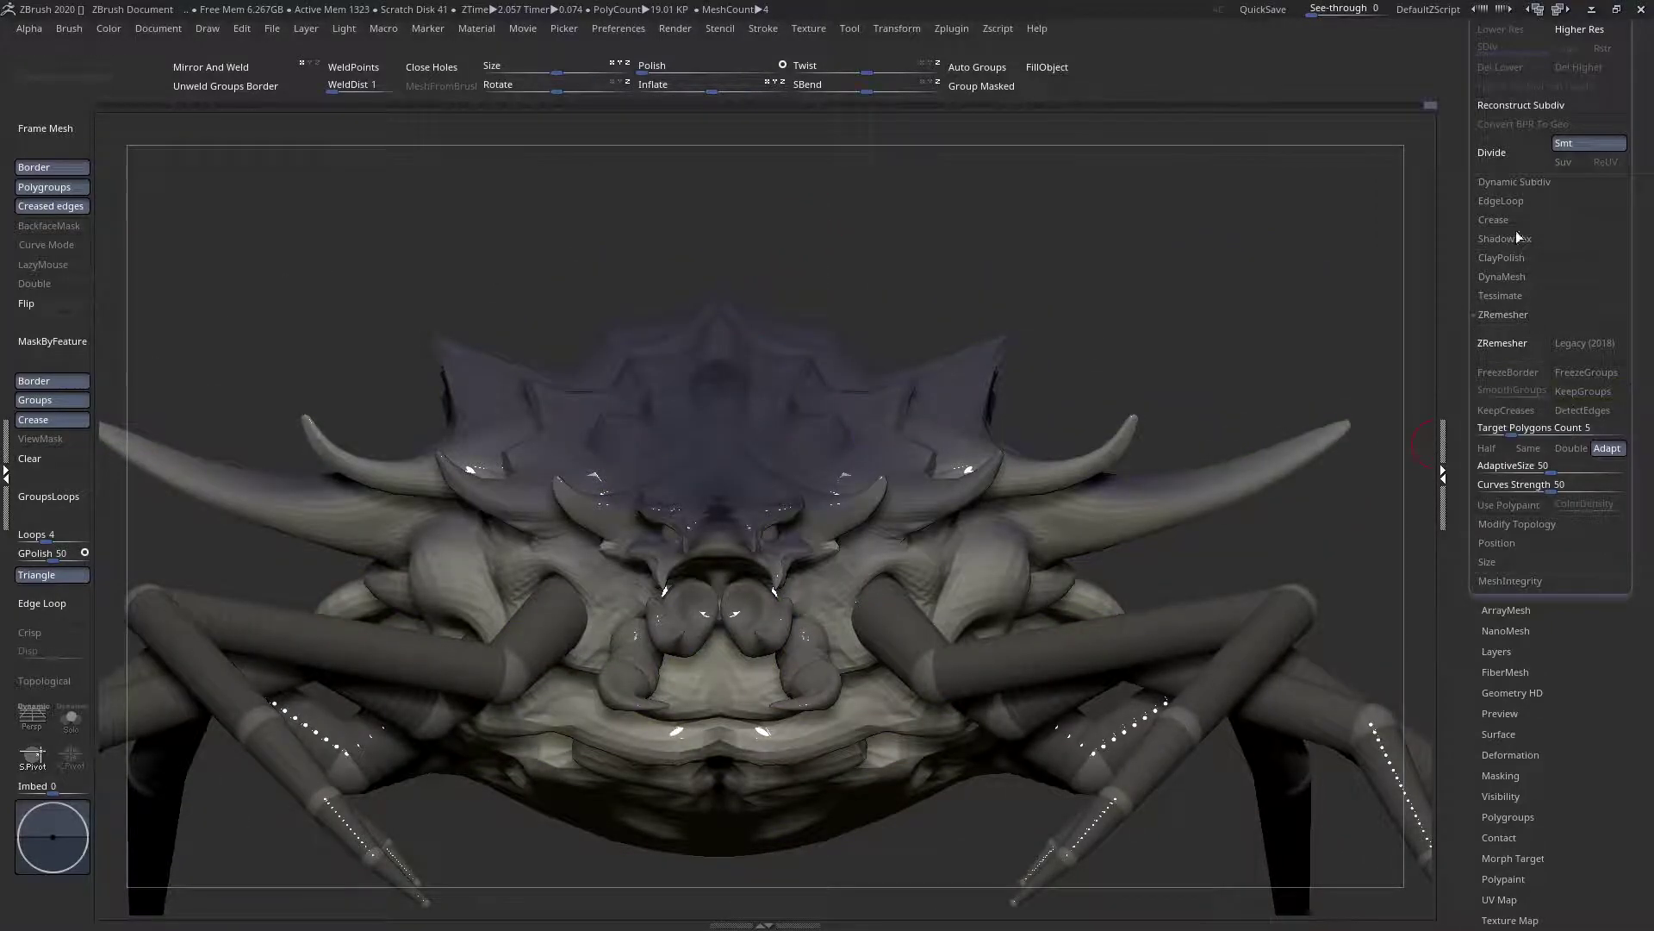
Try a DynaMesh rebuild of the body at resolution 512, inspect its wireframe, and undo it
{"action": "left_click", "coordinate": [1507, 276]}
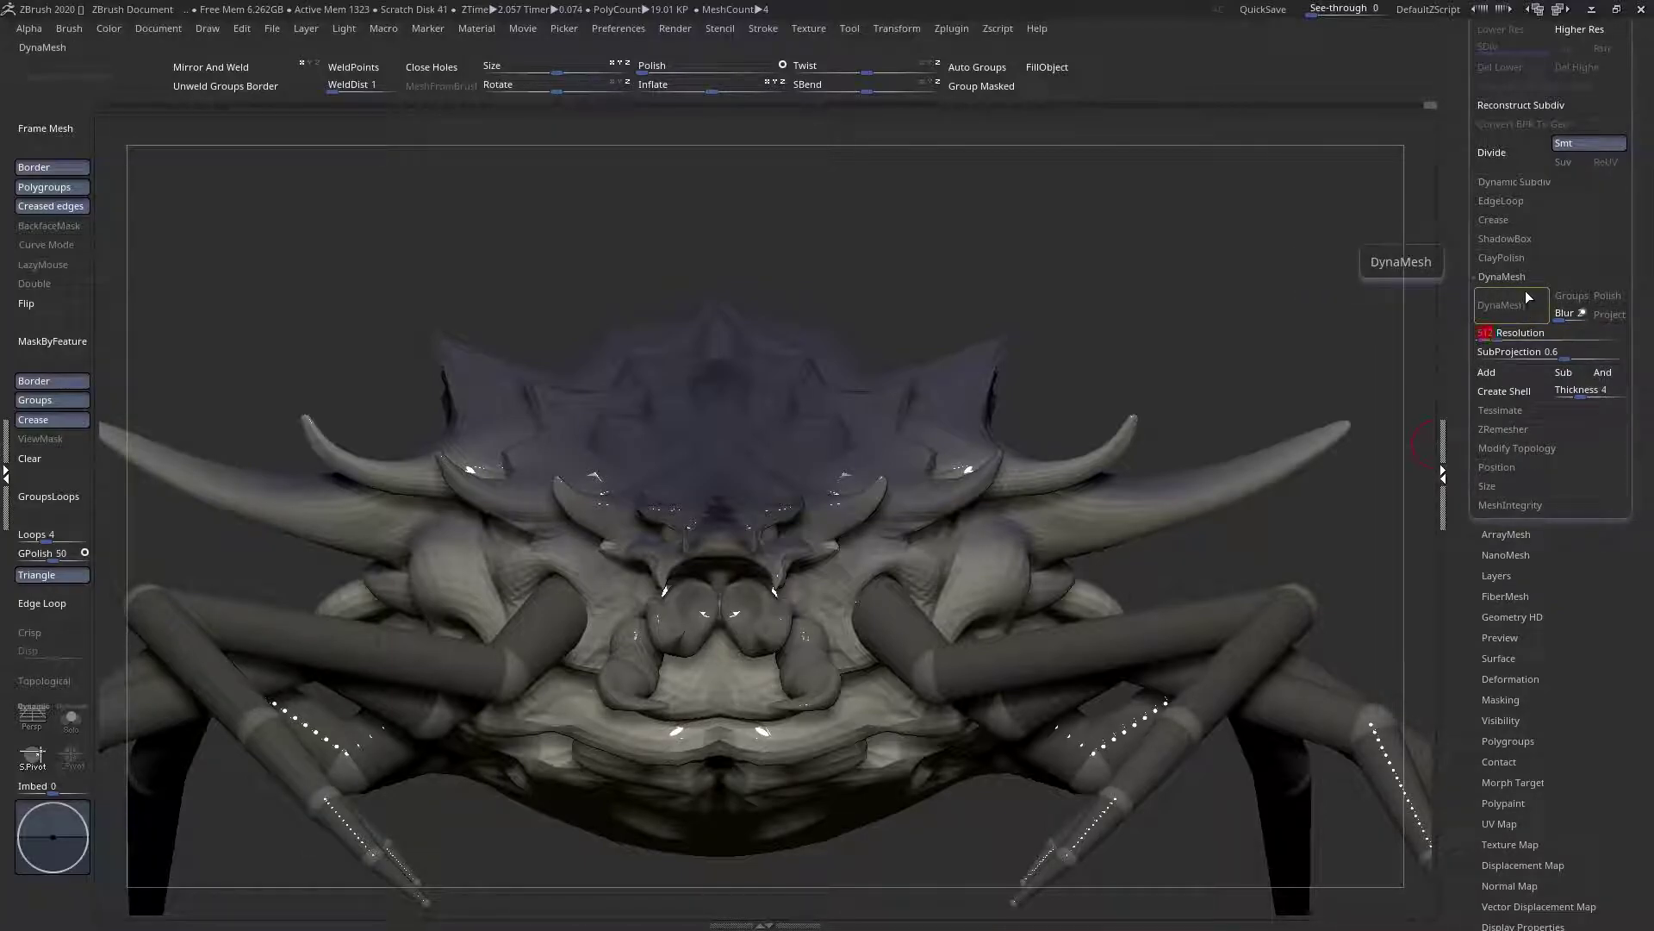
{"action": "right_click_drag", "start_coordinate": [858, 454], "coordinate": [842, 498]}
{"action": "key", "text": "shift+f"}
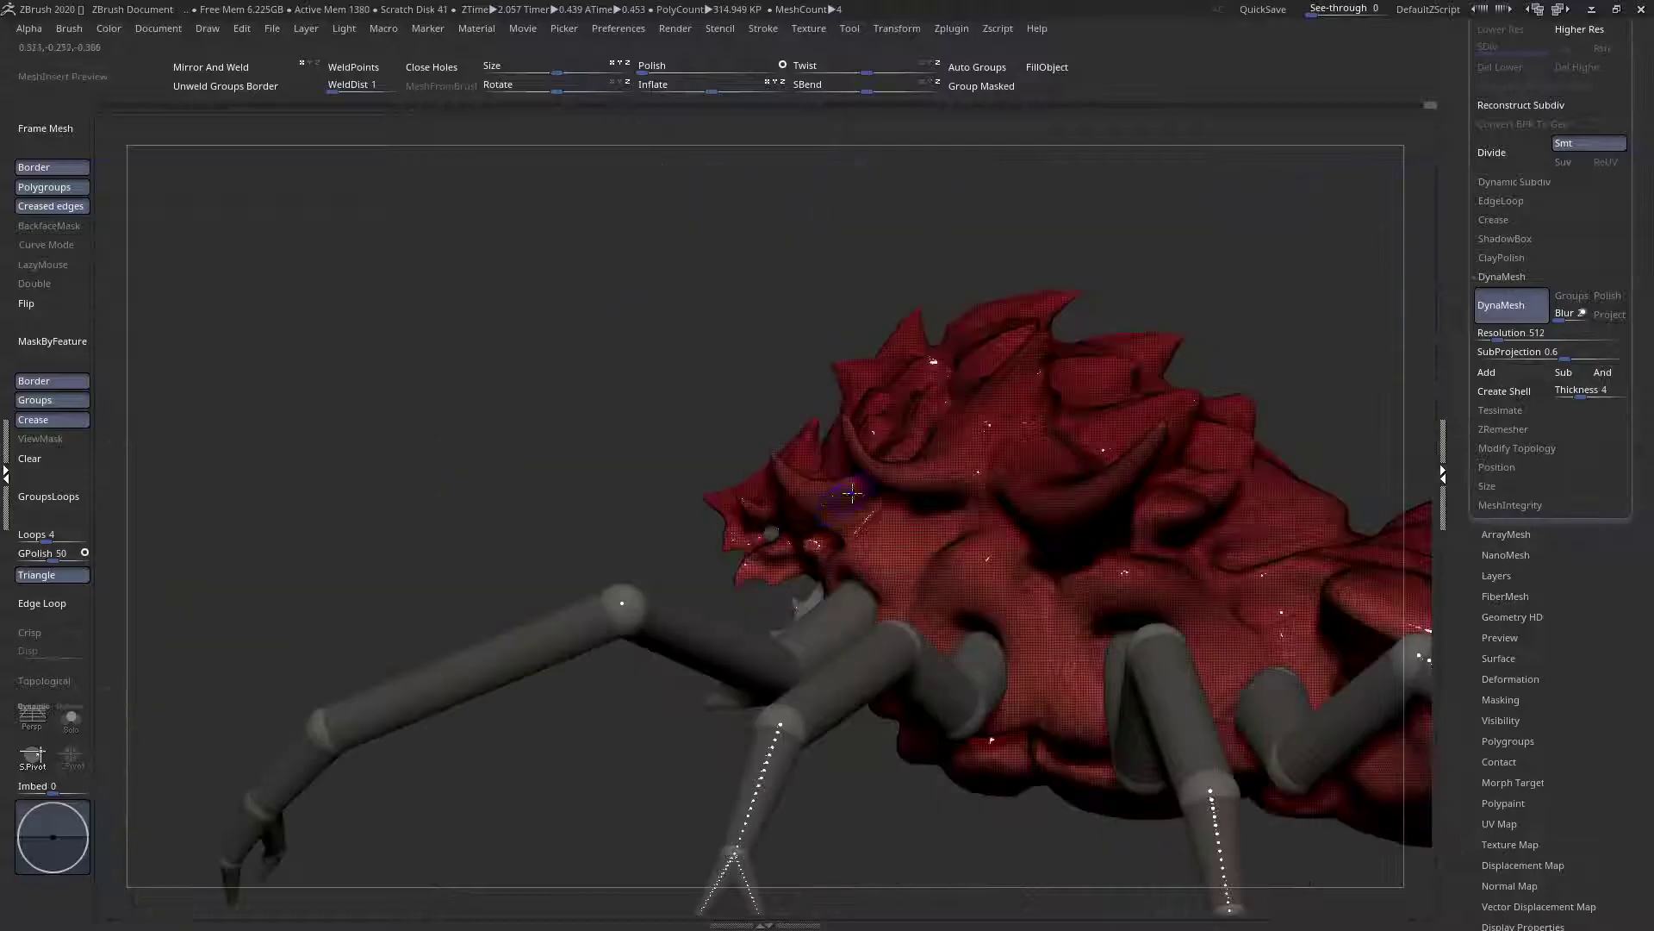
{"action": "right_click_drag", "start_coordinate": [949, 459], "coordinate": [1001, 572], "text": "ctrl"}
{"action": "key", "text": "shift+f"}
{"action": "key", "text": "ctrl+z"}
{"action": "right_click_drag", "start_coordinate": [922, 527], "coordinate": [776, 517]}
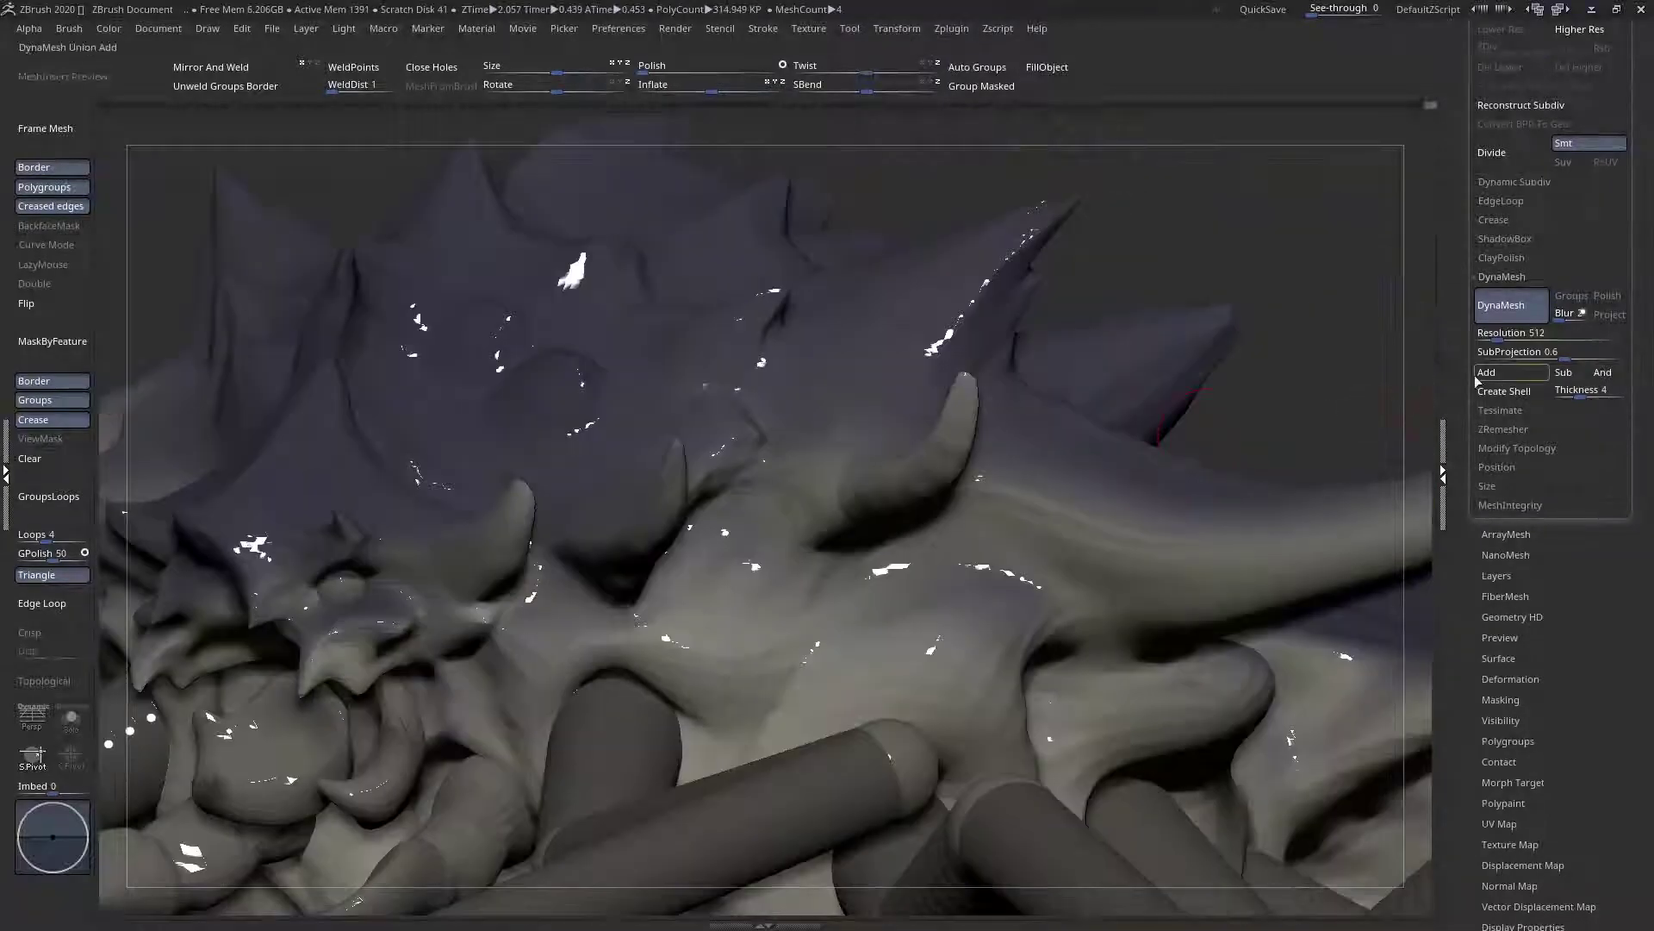
Try rebuilding the body with a different DynaMesh resolution and undo the result
{"action": "left_click", "coordinate": [1539, 342]}
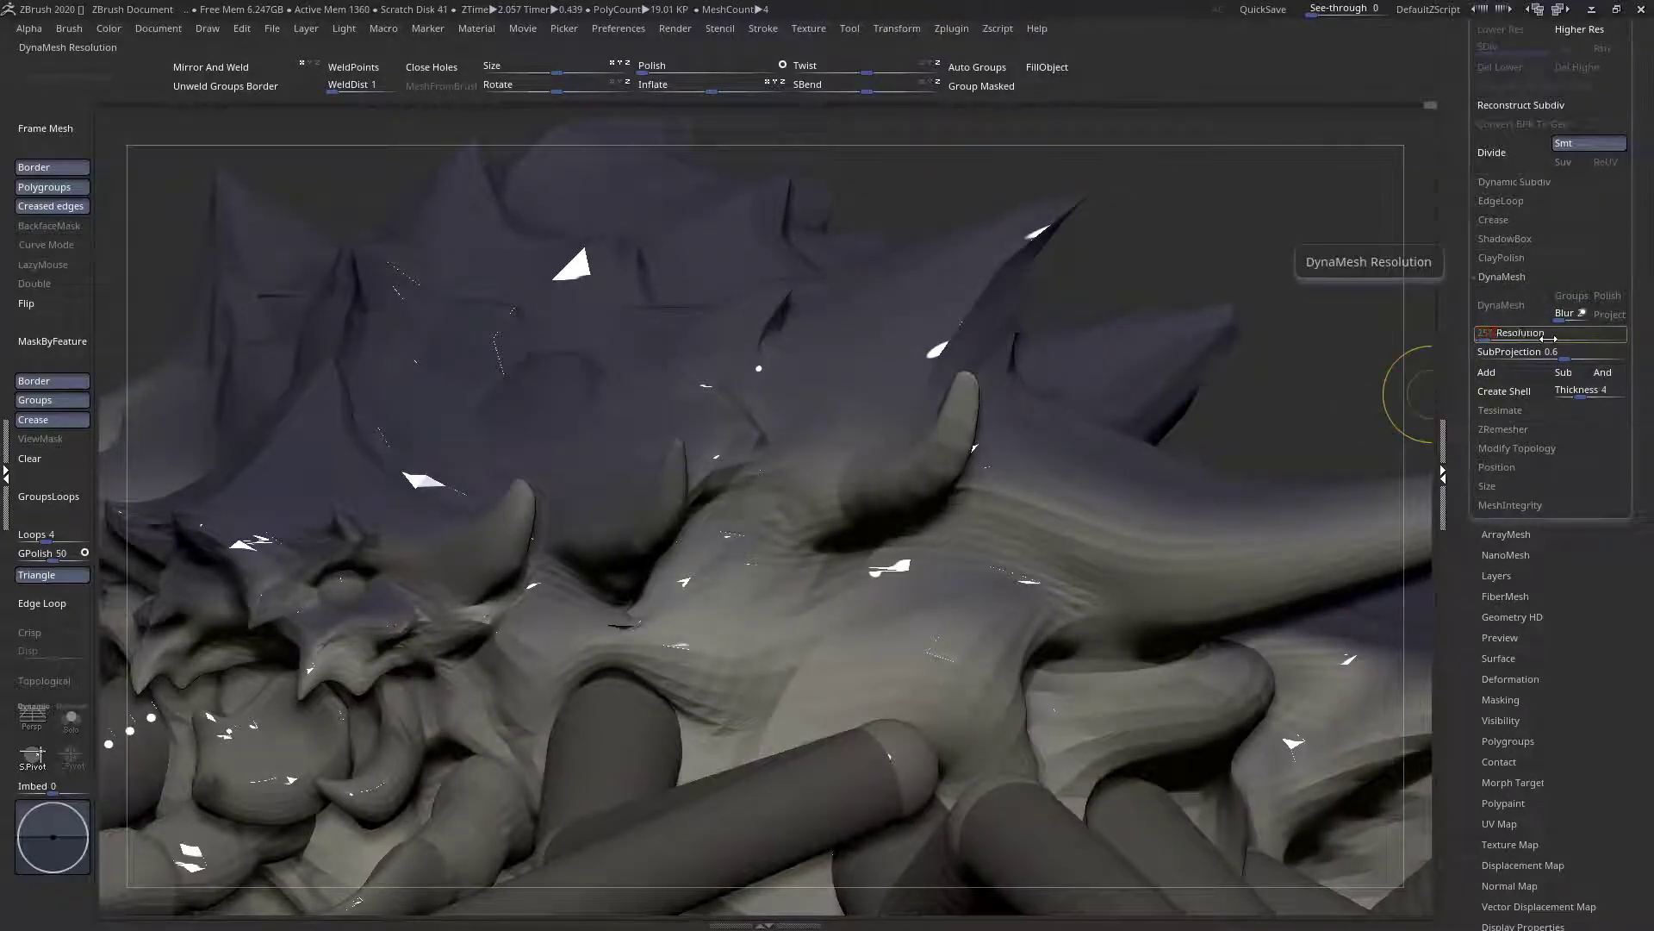
{"action": "key", "text": "Return"}
{"action": "left_click", "coordinate": [1512, 314]}
{"action": "right_click_drag", "start_coordinate": [939, 414], "coordinate": [862, 436], "text": "ctrl"}
{"action": "key", "text": "ctrl+z"}
Try DynaMesh resolutions of 512, 384 and 256 for the body, inspect the wireframe, and undo the rebuild
{"action": "left_click", "coordinate": [1502, 333]}
{"action": "type", "text": "512"}
{"action": "left_click", "coordinate": [1501, 334]}
{"action": "type", "text": "384"}
{"action": "key", "text": "Return"}
{"action": "left_click", "coordinate": [1502, 333]}
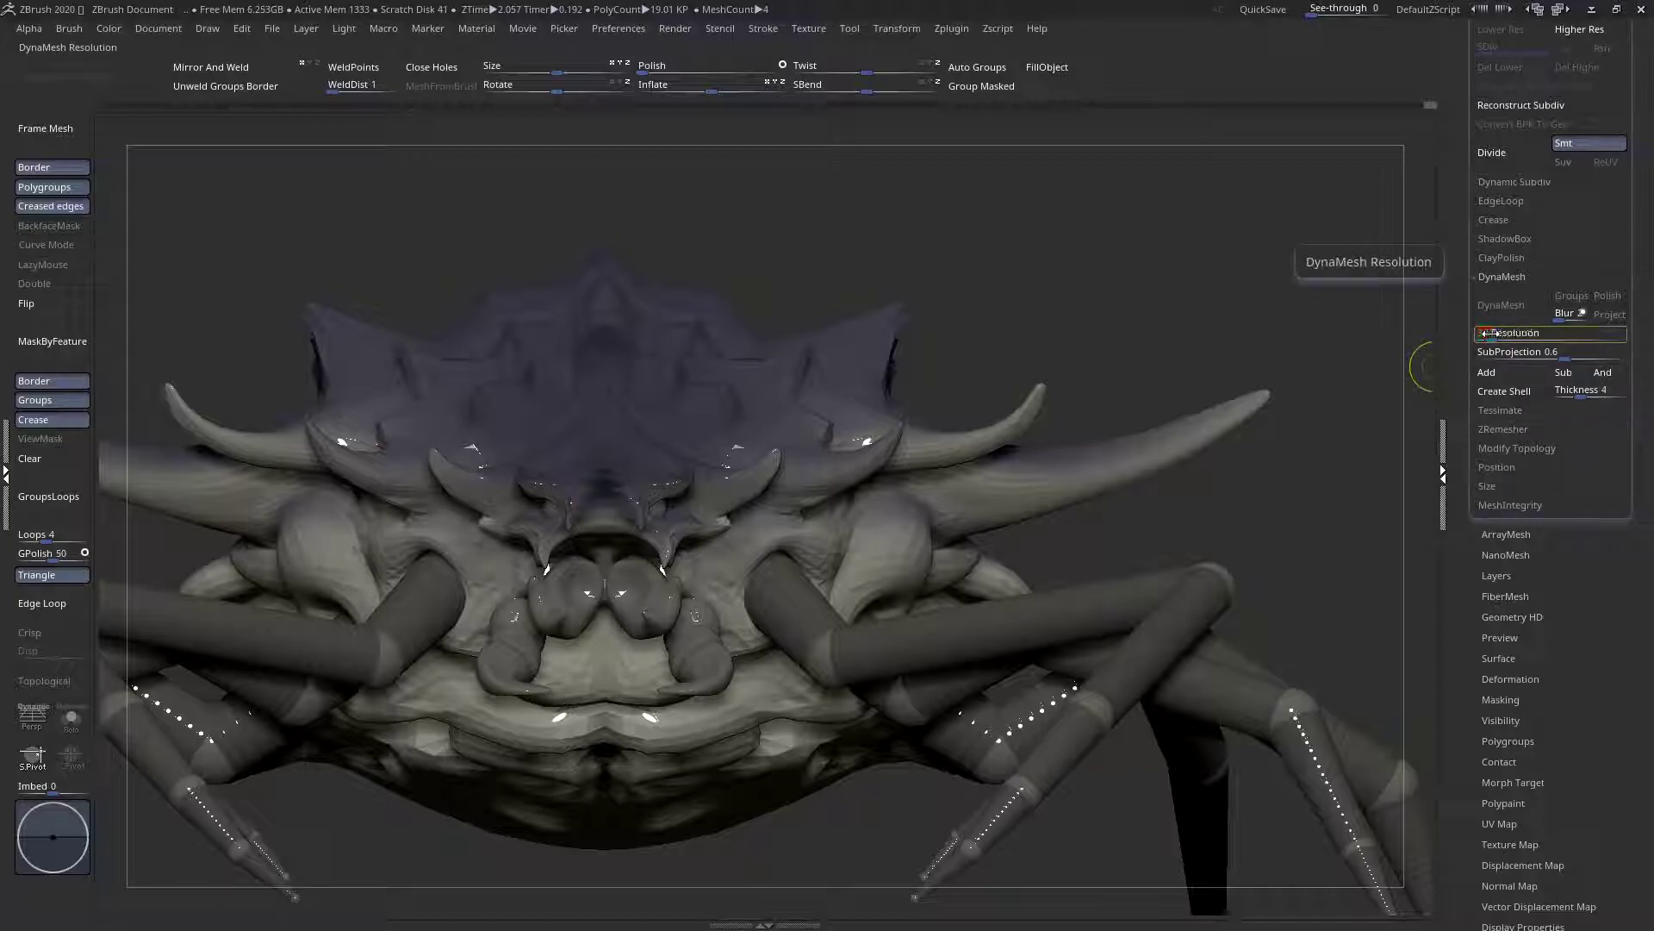
{"action": "key", "text": "shift+f"}
{"action": "mouse_move", "coordinate": [775, 366]}
{"action": "right_mouse_down"}
{"action": "mouse_move", "coordinate": [764, 461]}
{"action": "mouse_move", "coordinate": [780, 456]}
{"action": "mouse_move", "coordinate": [793, 350]}
{"action": "mouse_move", "coordinate": [764, 385]}
{"action": "right_mouse_up"}
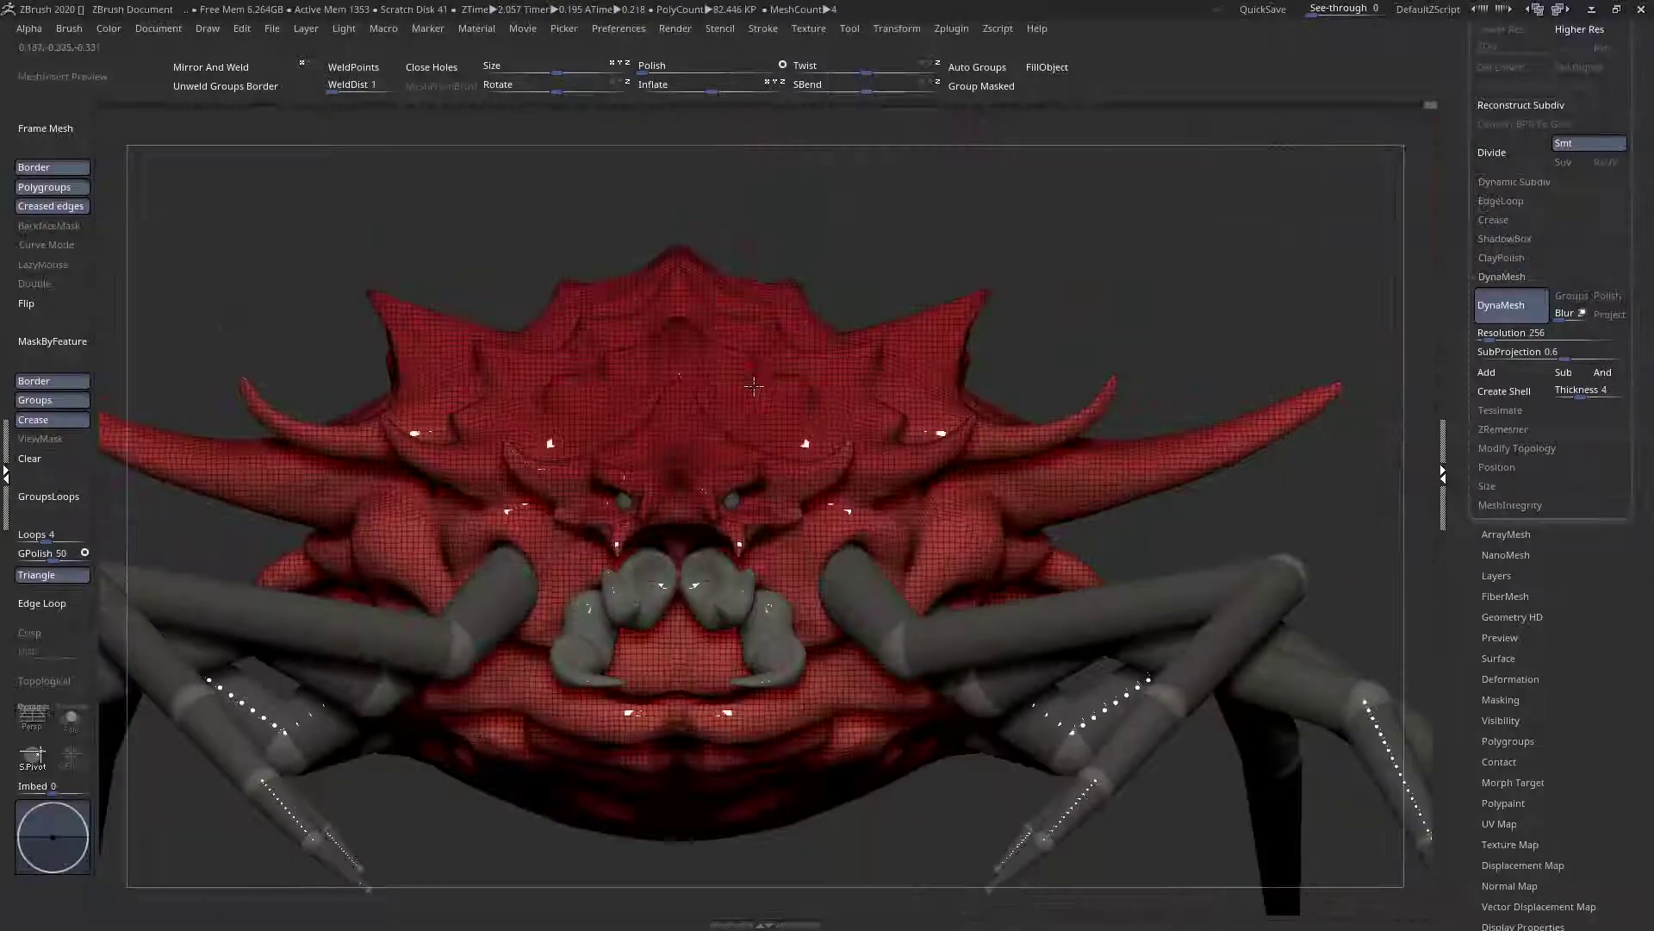
{"action": "right_click_drag", "start_coordinate": [707, 473], "coordinate": [1306, 472], "text": "ctrl"}
{"action": "key", "text": "ctrl+z"}
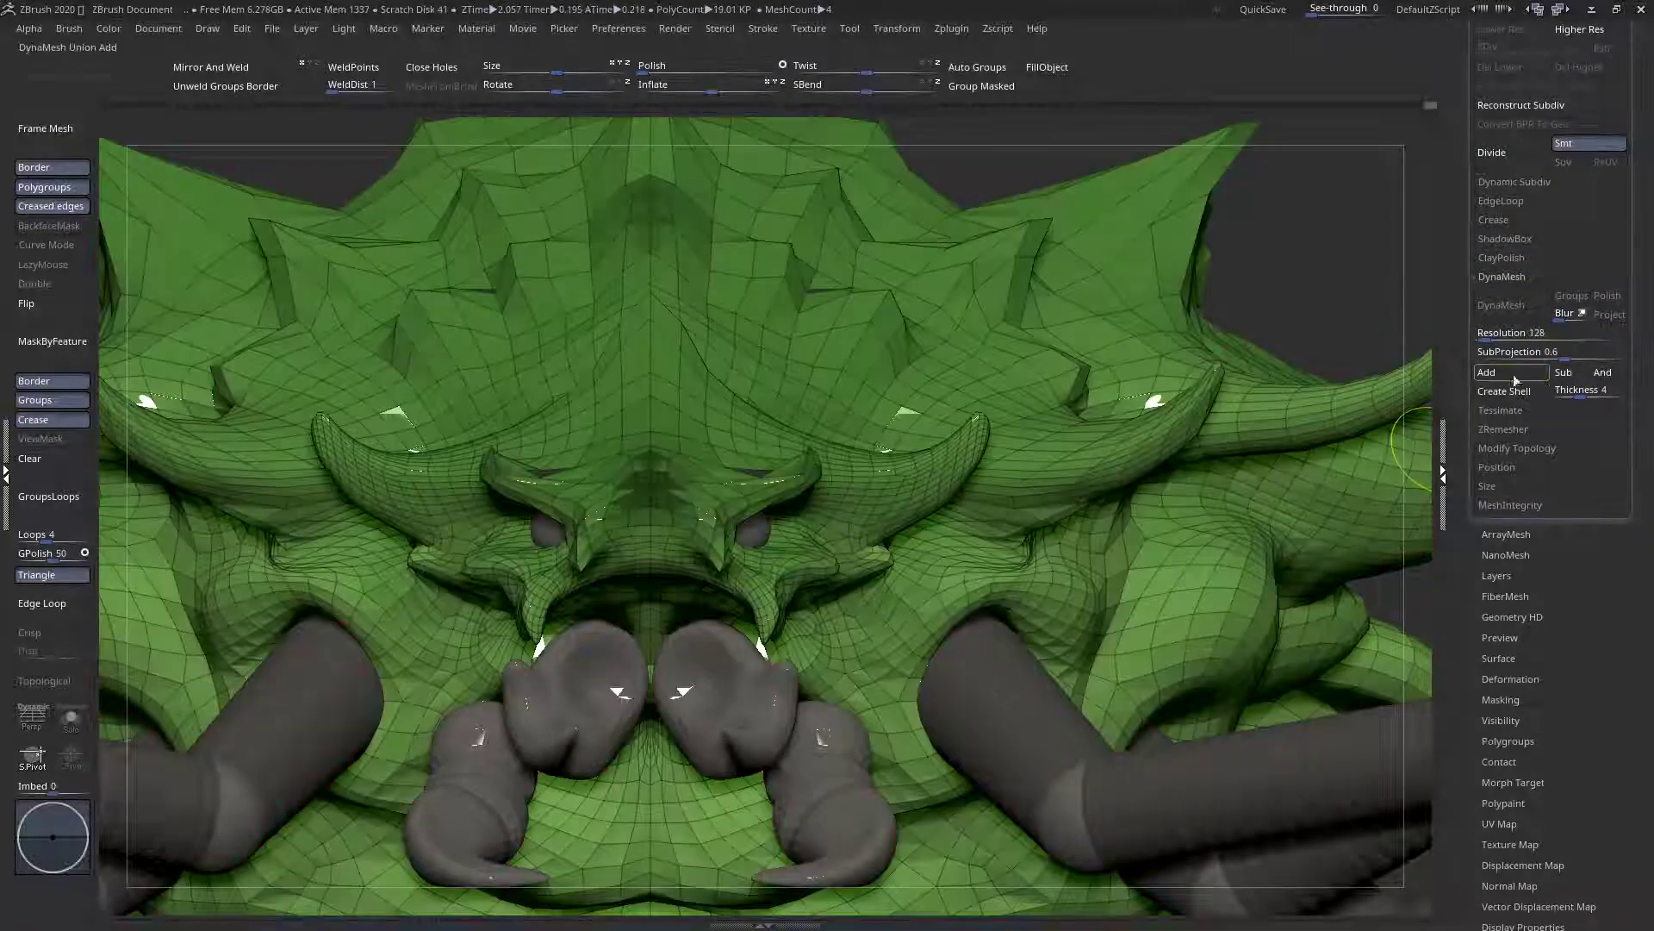
Rebuild the body mesh with DynaMesh at a resolution of 512
{"action": "left_click", "coordinate": [1521, 338]}
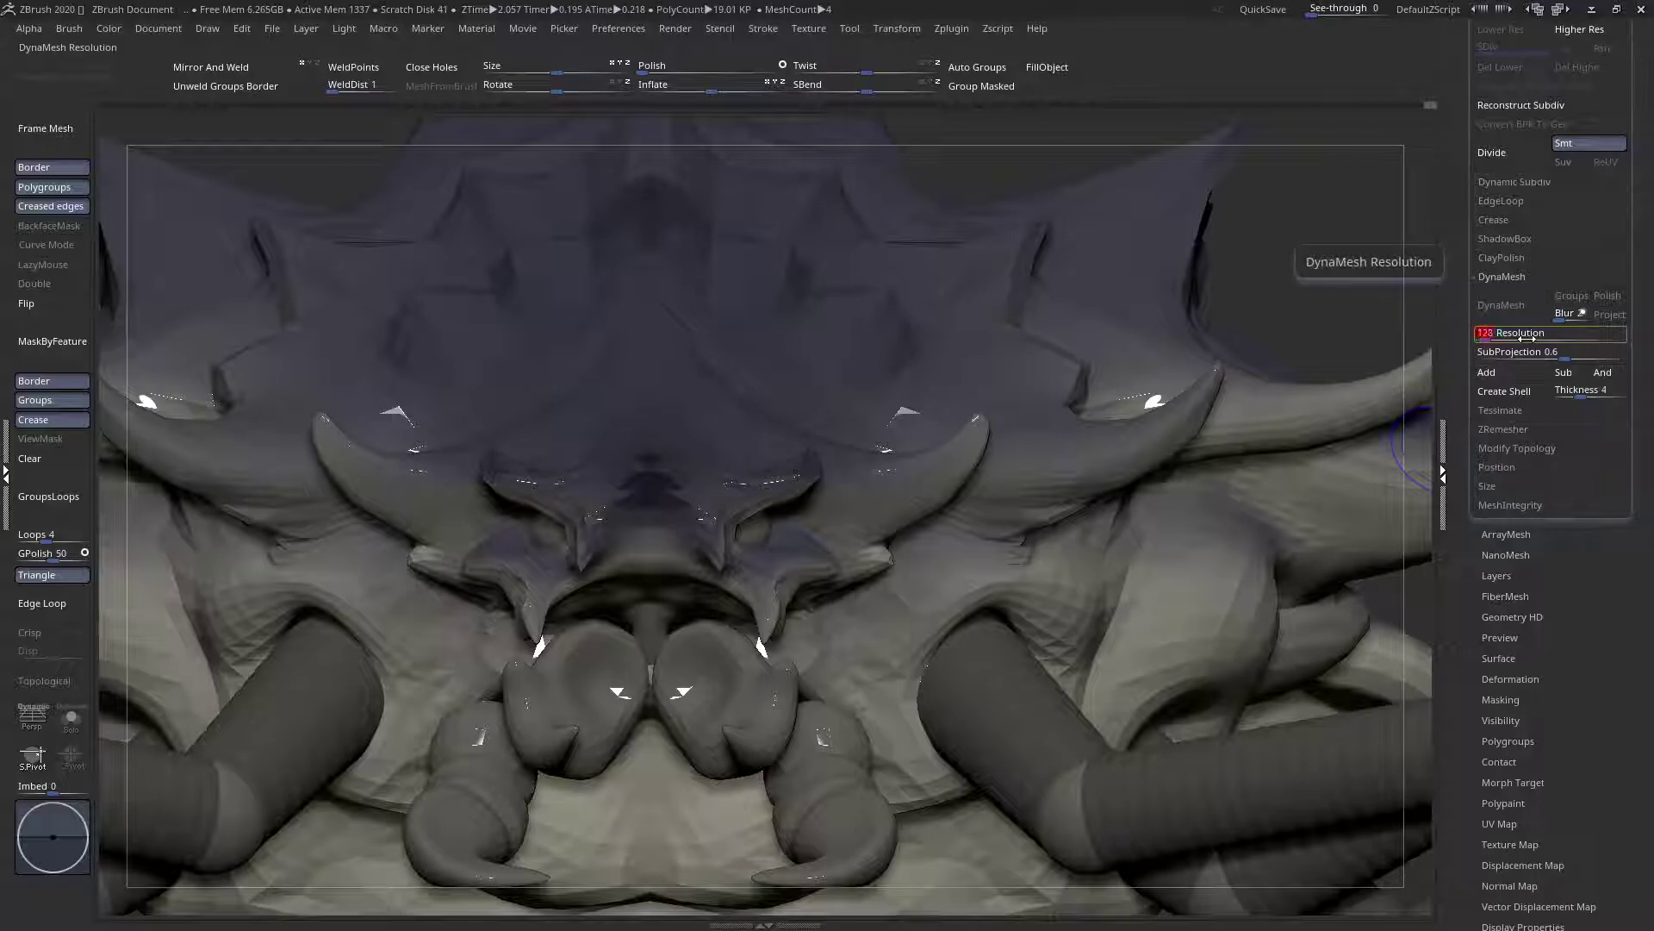
{"action": "type", "text": "512"}
{"action": "key", "text": "Return"}
{"action": "left_click", "coordinate": [1501, 305]}
{"action": "key", "text": "f"}
{"action": "key", "text": "shift+f"}
Apply a slight Polish deformation to the body and rework the head around the upper edge of the mouth
{"action": "right_click_drag", "start_coordinate": [879, 488], "coordinate": [845, 565]}
{"action": "left_click_drag", "start_coordinate": [846, 565], "coordinate": [868, 612]}
{"action": "left_click_drag", "start_coordinate": [650, 71], "coordinate": [662, 72]}
{"action": "right_click_drag", "start_coordinate": [840, 457], "coordinate": [809, 471]}
{"action": "left_click_drag", "start_coordinate": [808, 470], "coordinate": [646, 475]}
{"action": "mouse_move", "coordinate": [603, 480]}
{"action": "right_mouse_down", "text": "alt"}
{"action": "mouse_move", "coordinate": [689, 483]}
{"action": "mouse_move", "coordinate": [677, 551]}
{"action": "right_mouse_up", "text": "alt"}
{"action": "key", "text": "space"}
{"action": "left_click_drag", "start_coordinate": [698, 450], "coordinate": [865, 483]}
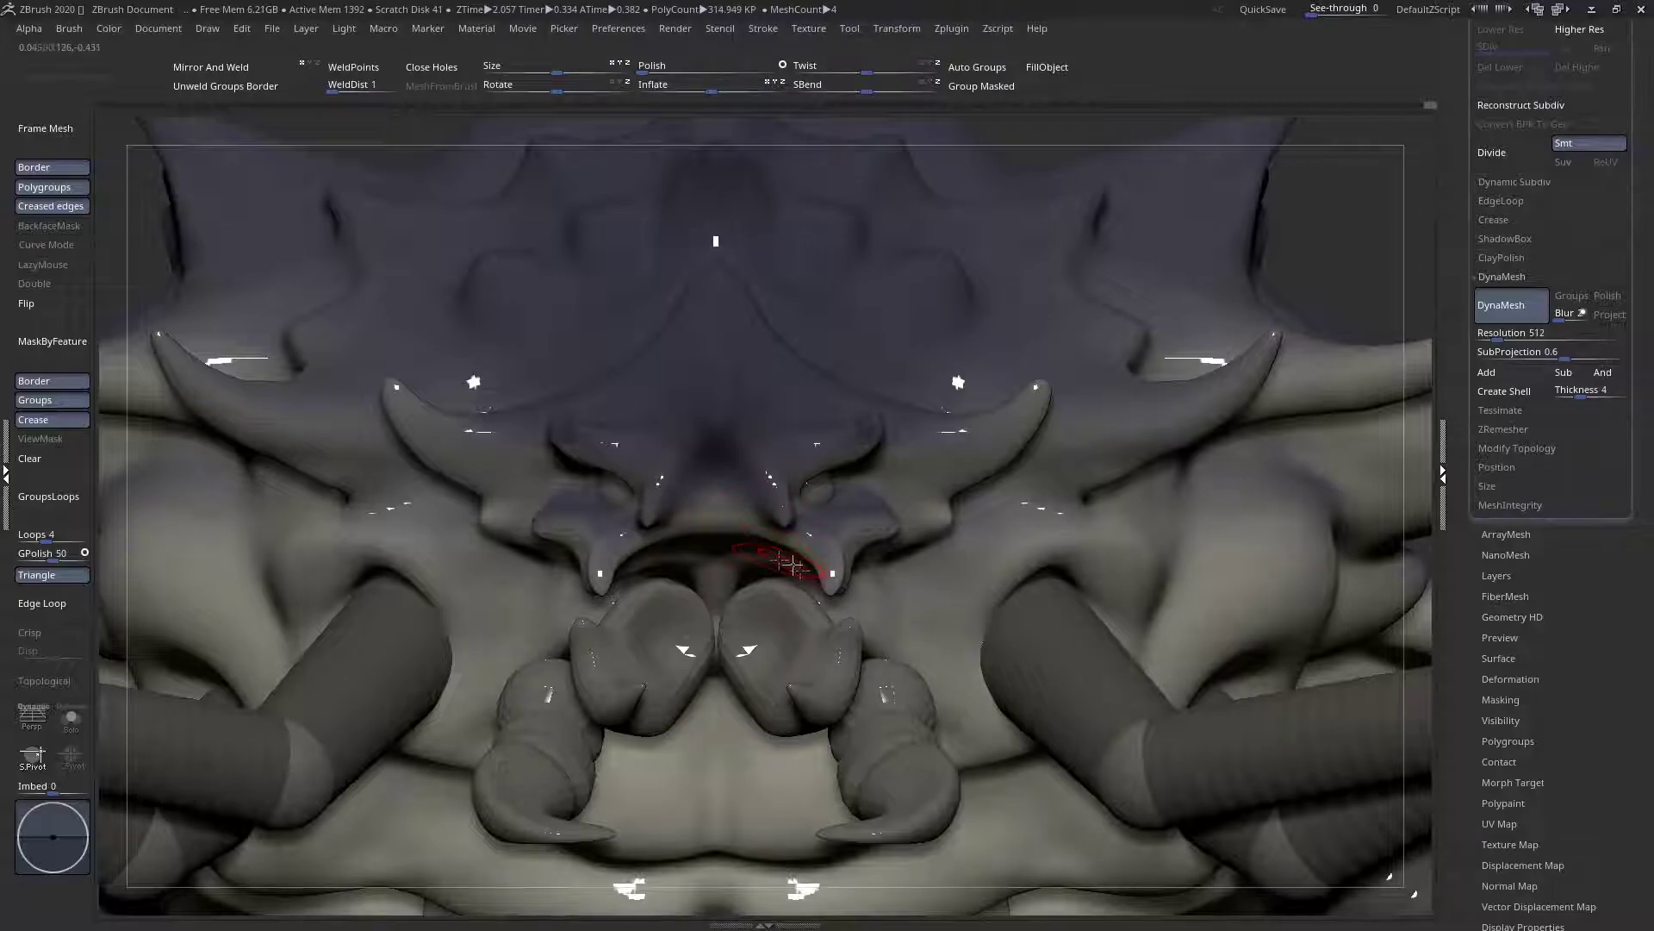
Sculpt the underside of the snout, shaping the hollow between the side prongs of the lip
{"action": "right_click_drag", "start_coordinate": [789, 549], "coordinate": [742, 565]}
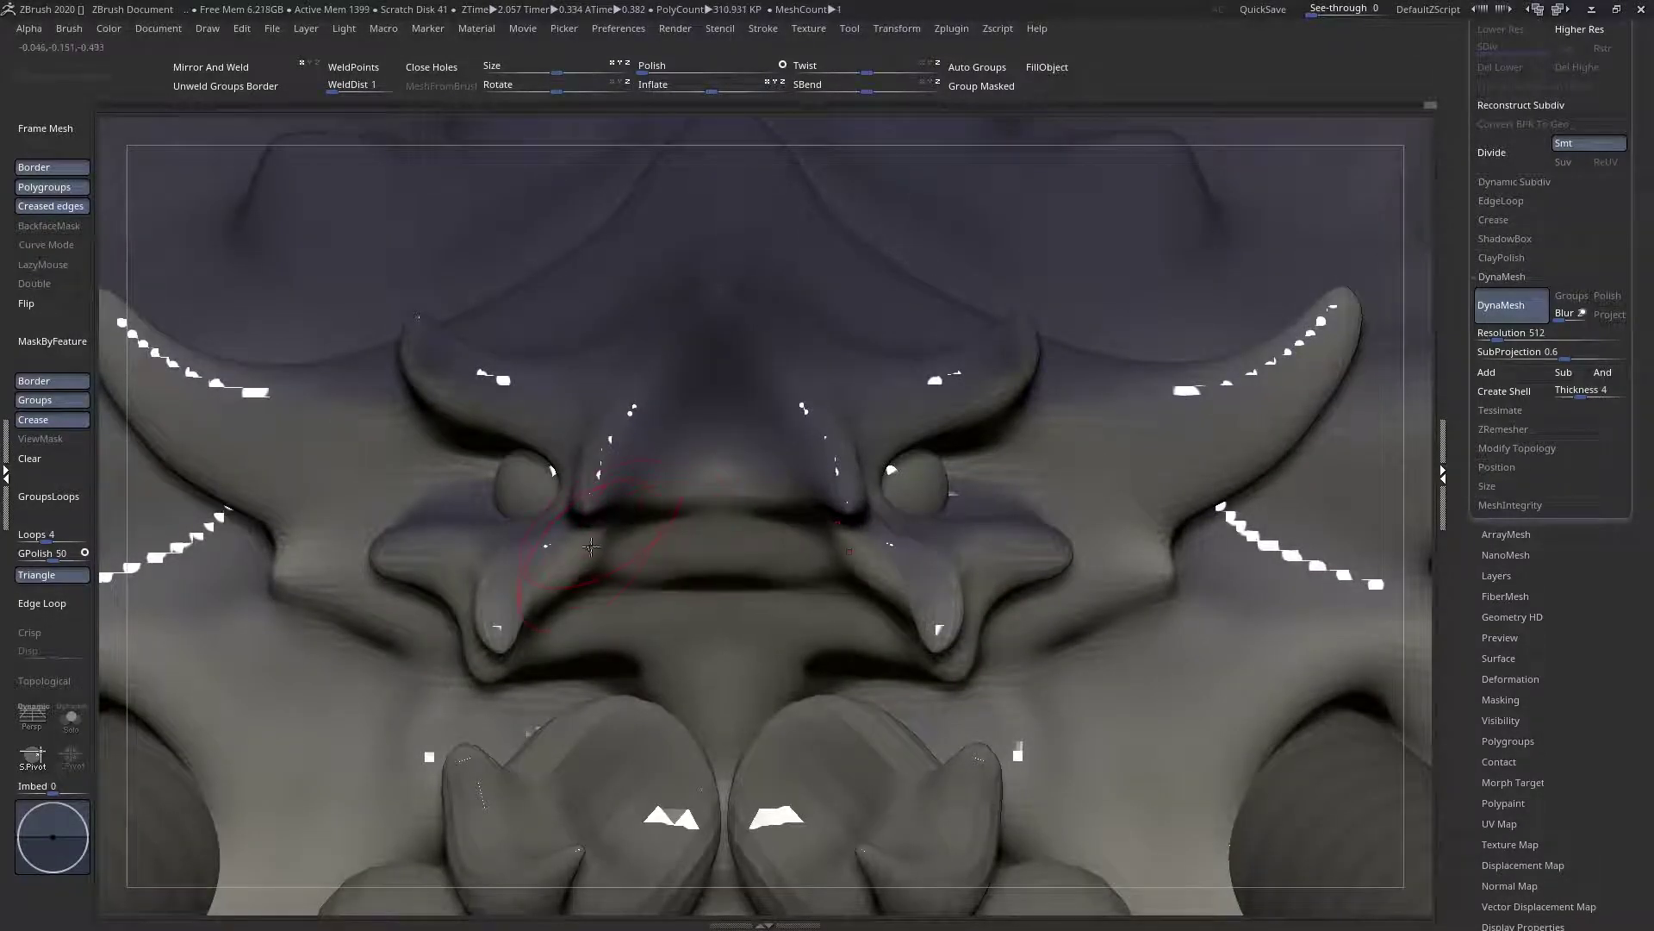
{"action": "mouse_move", "coordinate": [590, 541]}
{"action": "left_mouse_down"}
{"action": "mouse_move", "coordinate": [679, 499]}
{"action": "mouse_move", "coordinate": [676, 445]}
{"action": "mouse_move", "coordinate": [635, 483]}
{"action": "left_mouse_up"}
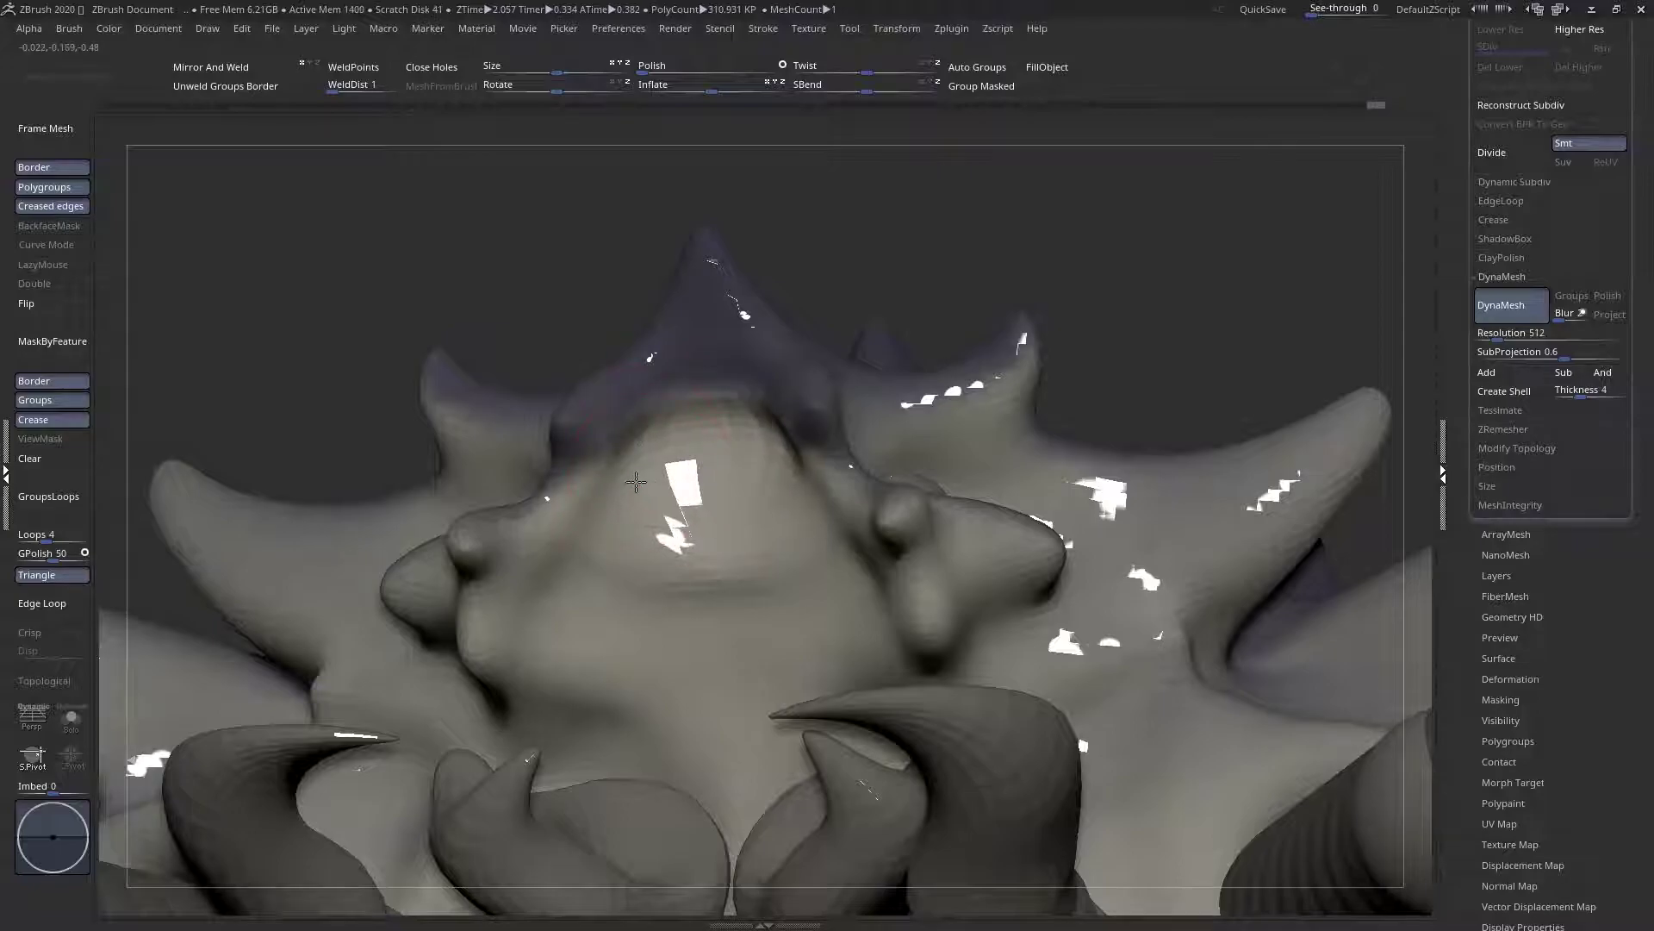
{"action": "left_click_drag", "start_coordinate": [672, 574], "coordinate": [721, 525]}
{"action": "key", "text": "space"}
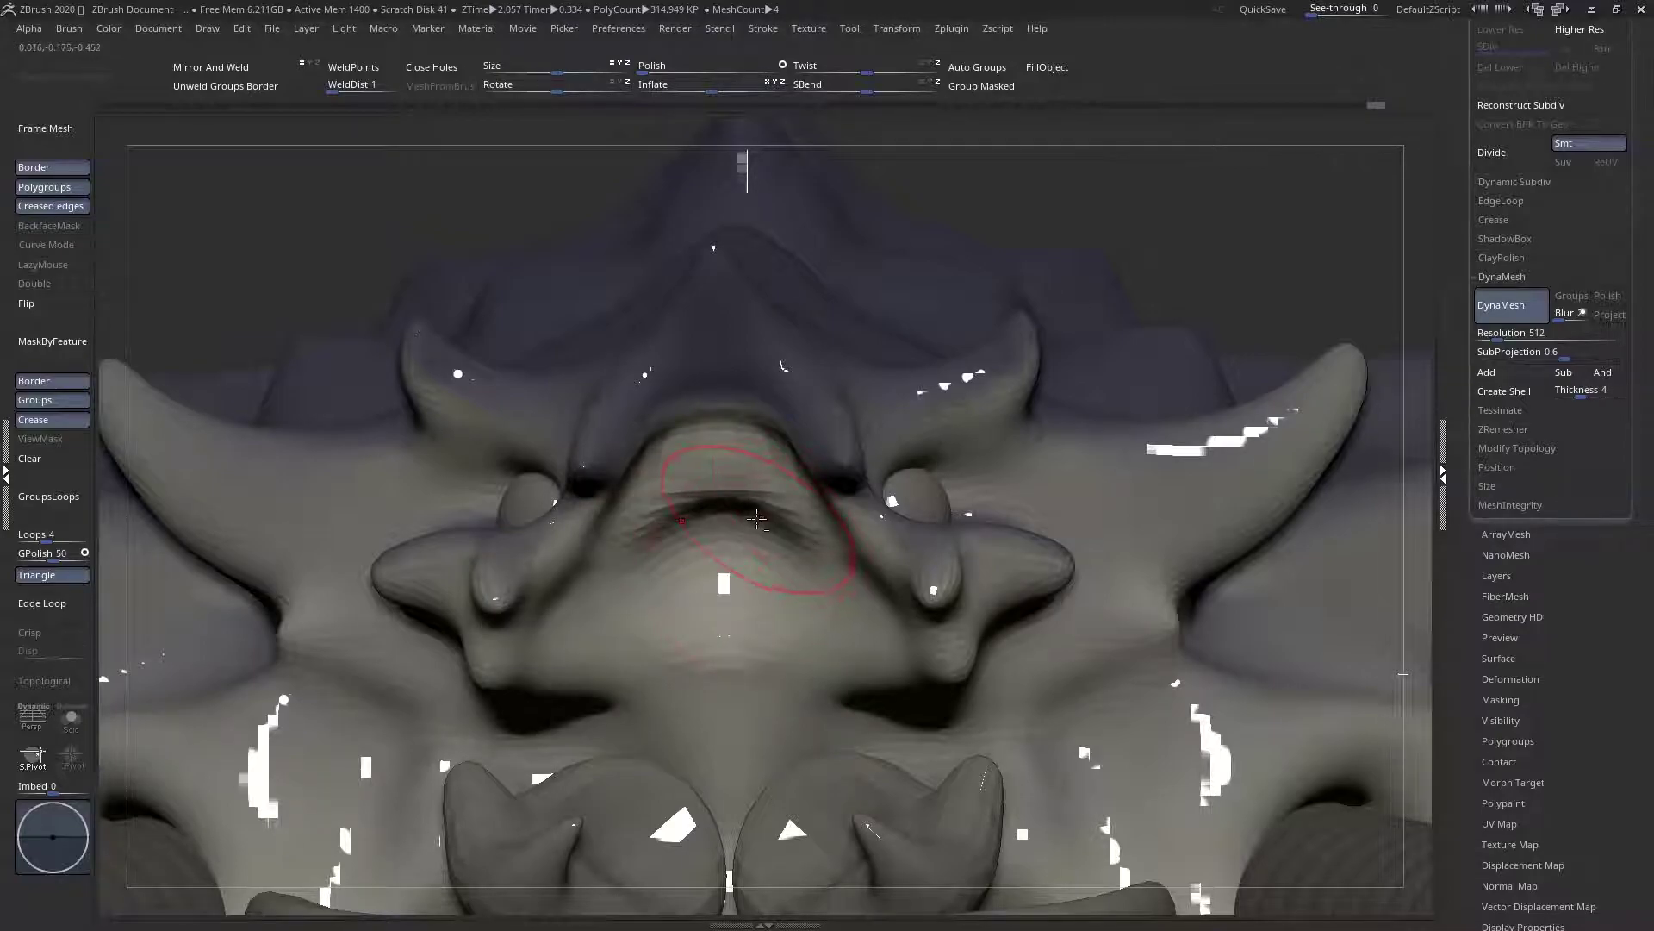
{"action": "right_click_drag", "start_coordinate": [782, 626], "coordinate": [757, 558], "text": "alt"}
{"action": "mouse_move", "coordinate": [757, 558]}
{"action": "left_mouse_down"}
{"action": "mouse_move", "coordinate": [605, 576]}
{"action": "mouse_move", "coordinate": [575, 512]}
{"action": "mouse_move", "coordinate": [551, 515]}
{"action": "left_mouse_up"}
Reshape the pointed prongs along the snout's lip and pull out the tip of the lower nose horn
{"action": "key", "text": "space"}
{"action": "right_click_drag", "start_coordinate": [536, 517], "coordinate": [510, 548]}
{"action": "left_click_drag", "start_coordinate": [510, 549], "coordinate": [496, 560]}
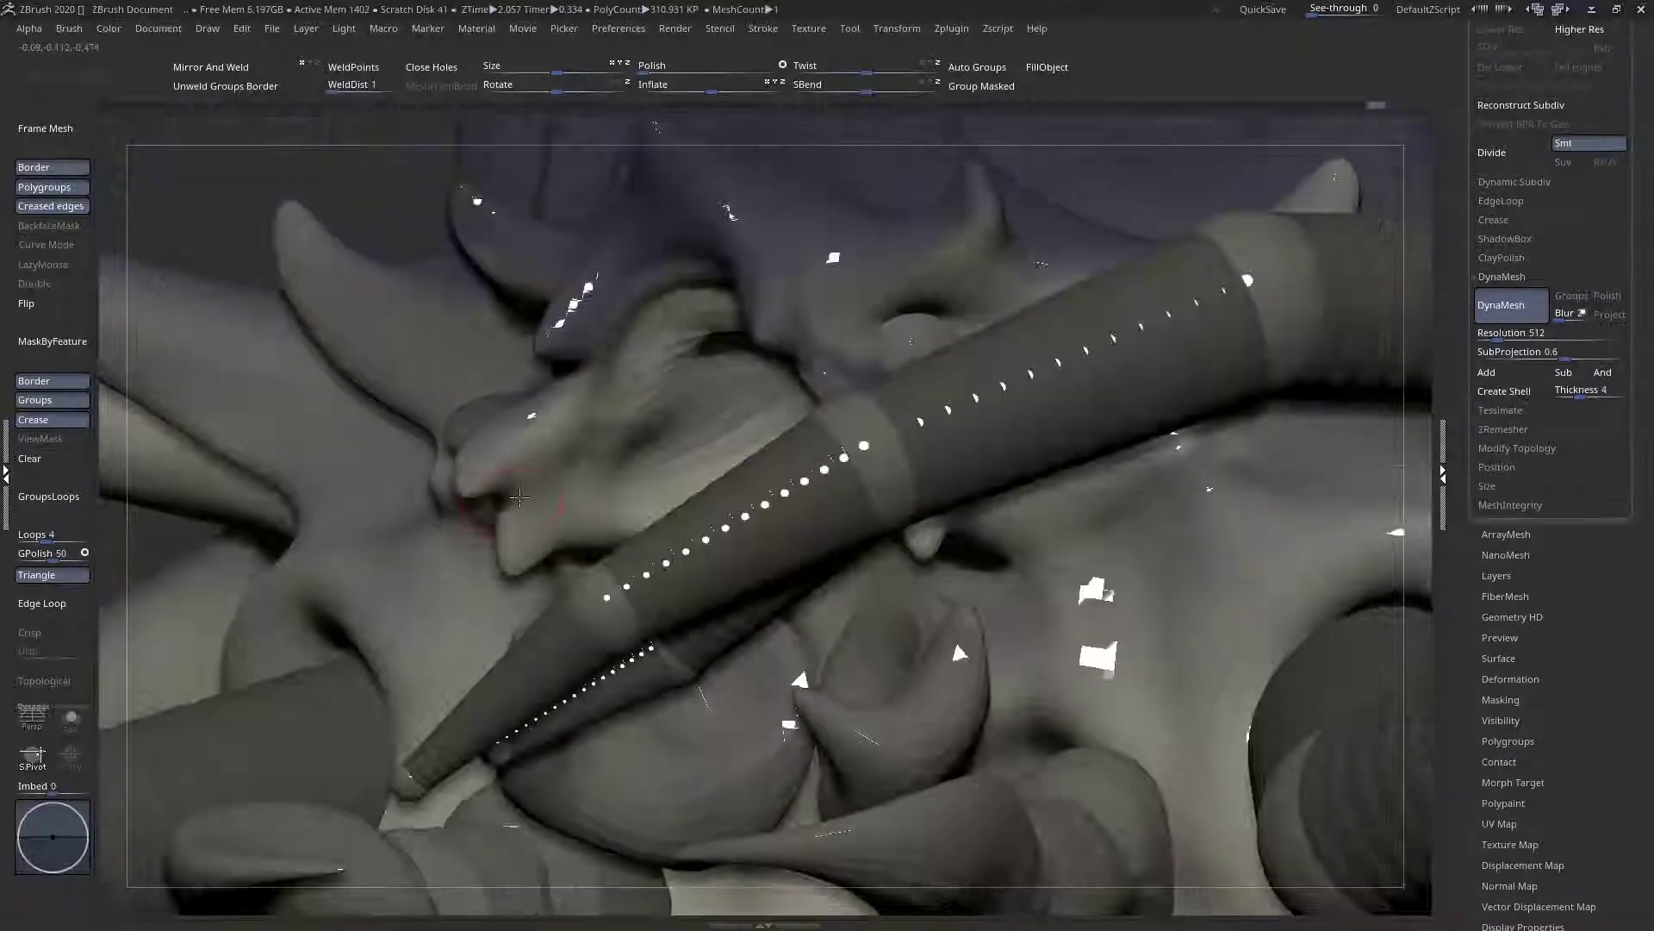
{"action": "key", "text": "space"}
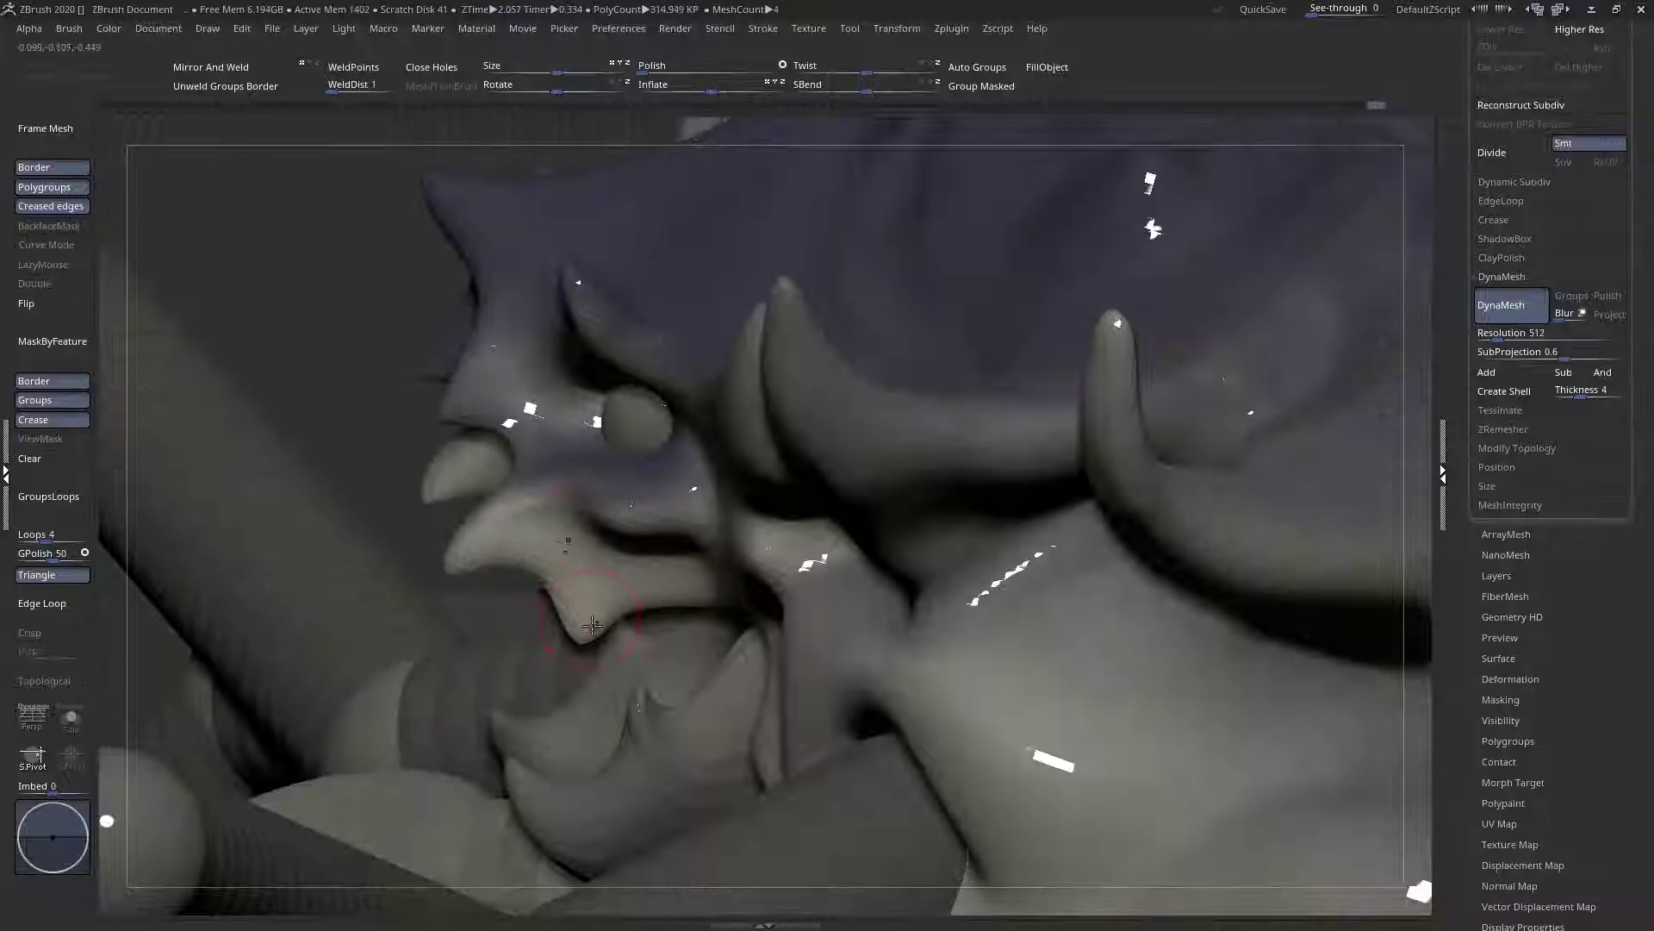
{"action": "left_click_drag", "start_coordinate": [592, 623], "coordinate": [550, 691]}
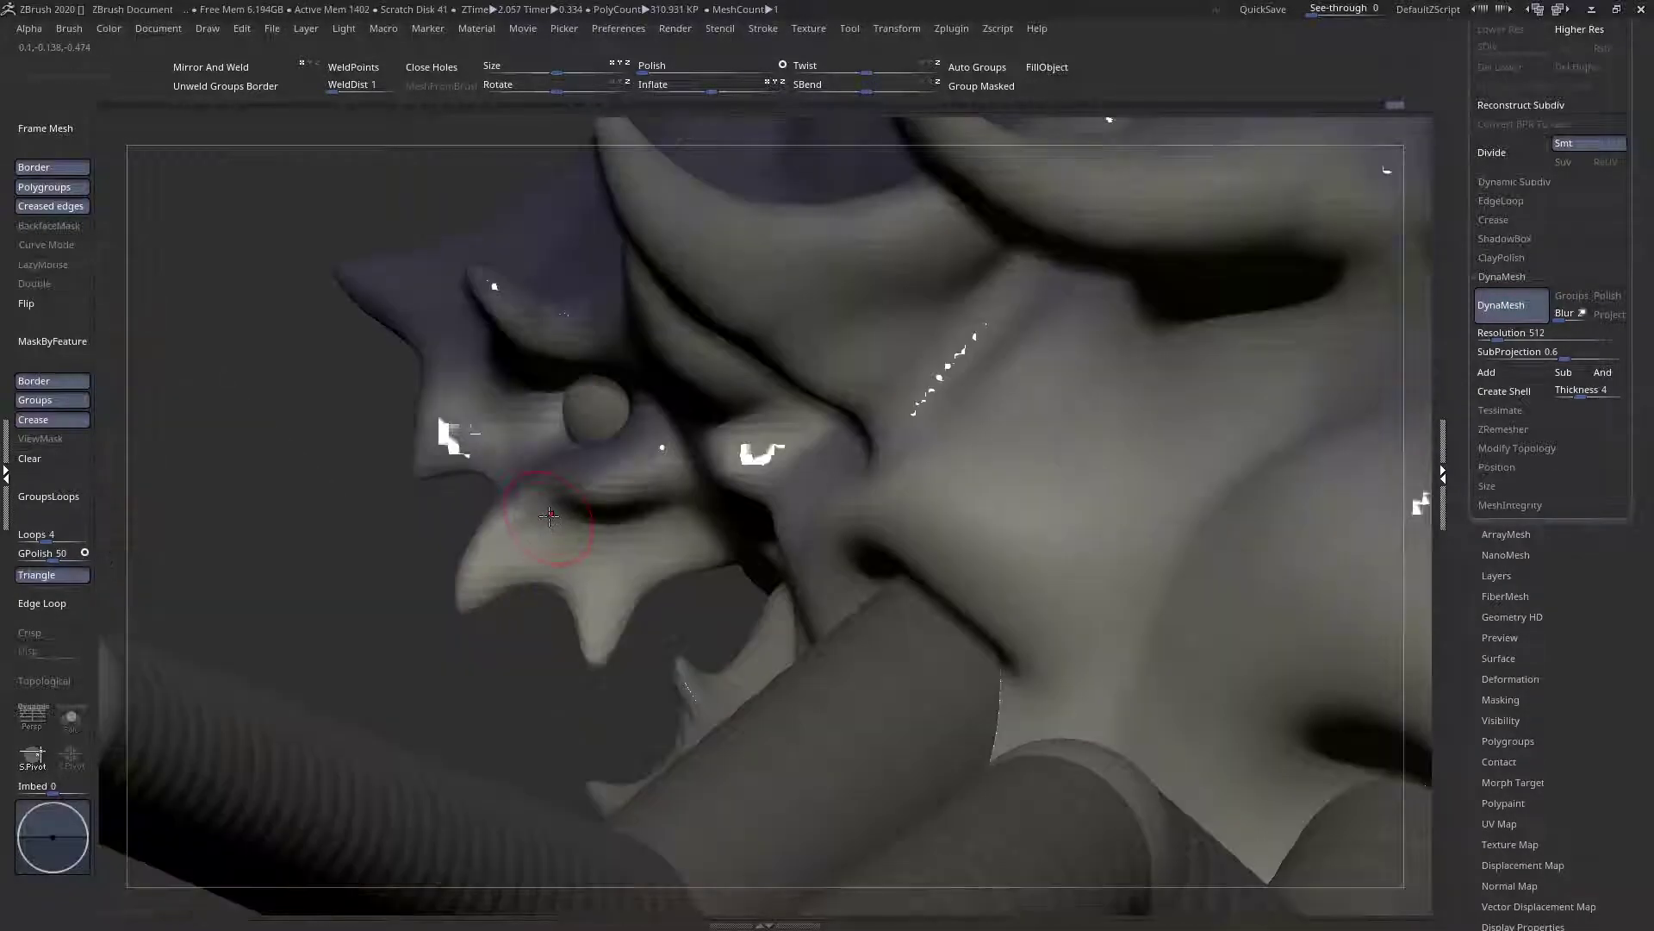
{"action": "key", "text": "space"}
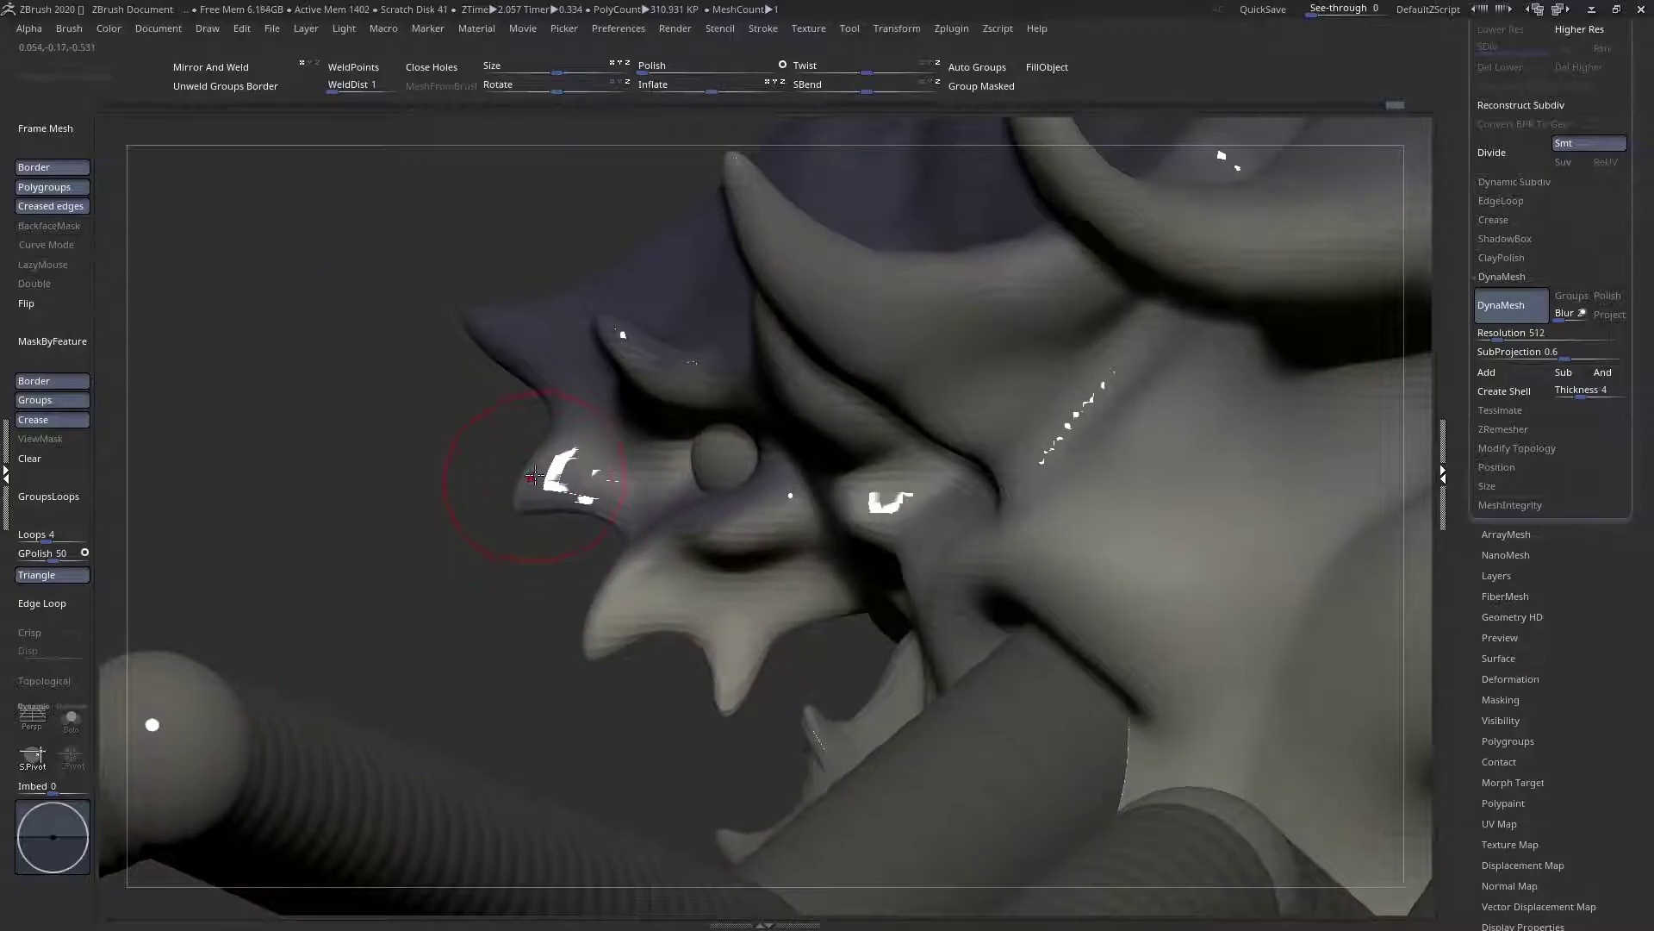
{"action": "mouse_move", "coordinate": [535, 475]}
{"action": "left_mouse_down"}
{"action": "mouse_move", "coordinate": [554, 489]}
{"action": "mouse_move", "coordinate": [461, 548]}
{"action": "left_mouse_up"}
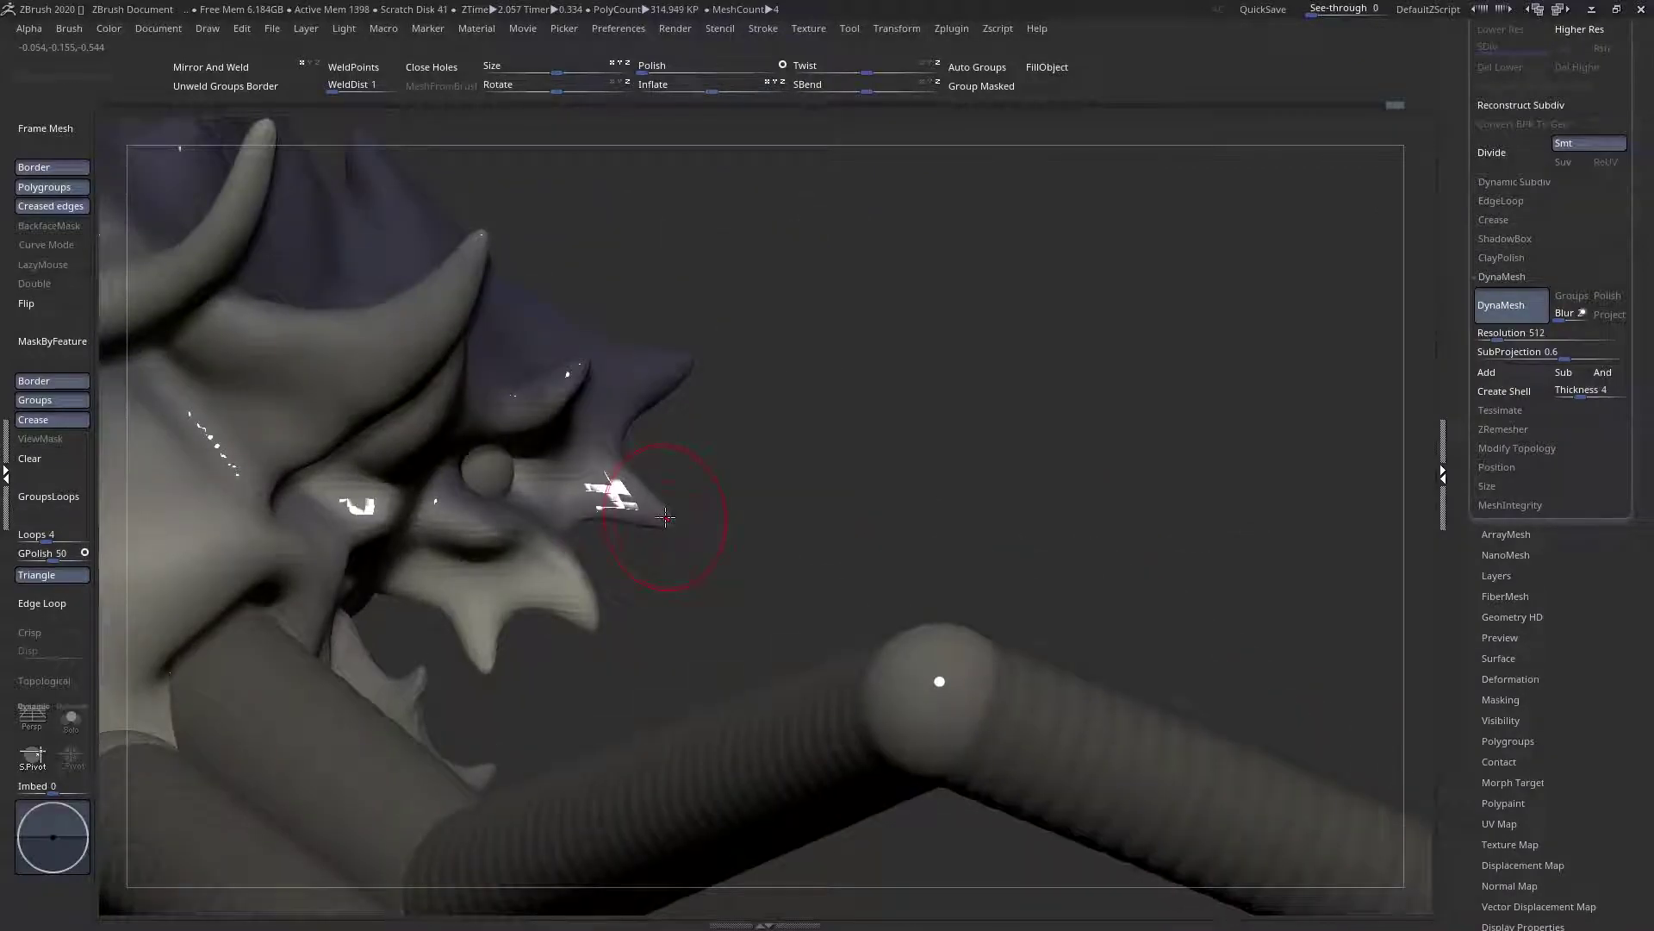
Reshape the tip of the lower nose horn and pull the upper nose horn's tip further forward and up
{"action": "mouse_move", "coordinate": [683, 519]}
{"action": "left_mouse_down"}
{"action": "mouse_move", "coordinate": [704, 504]}
{"action": "mouse_move", "coordinate": [638, 512]}
{"action": "left_mouse_up"}
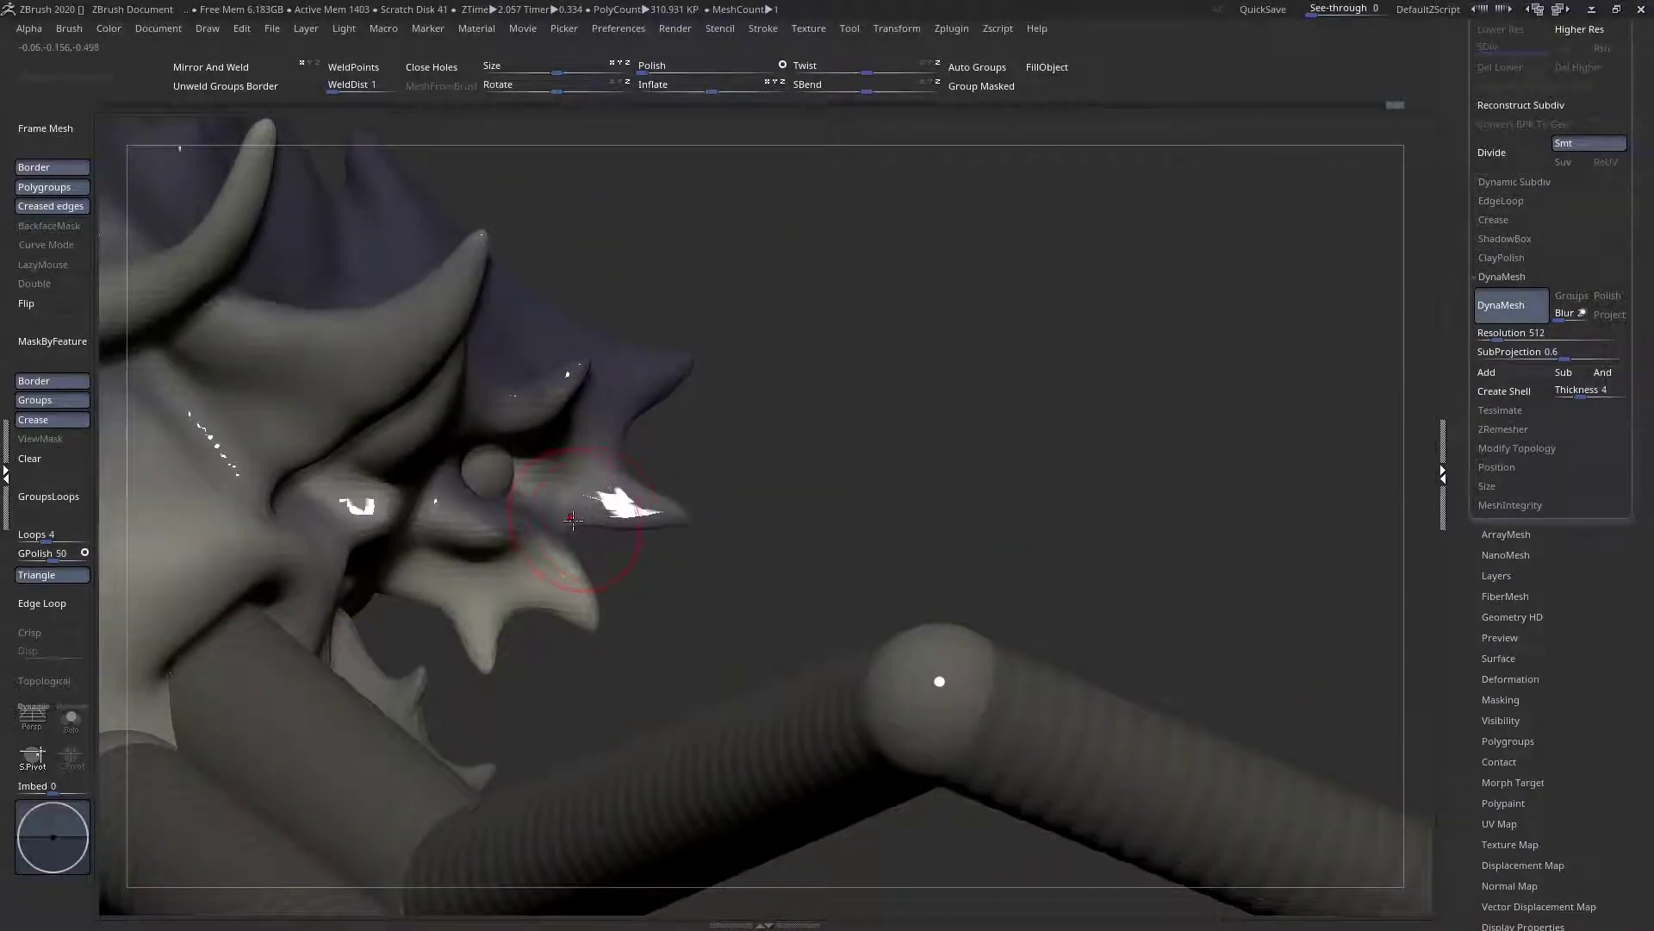
{"action": "key", "text": "space"}
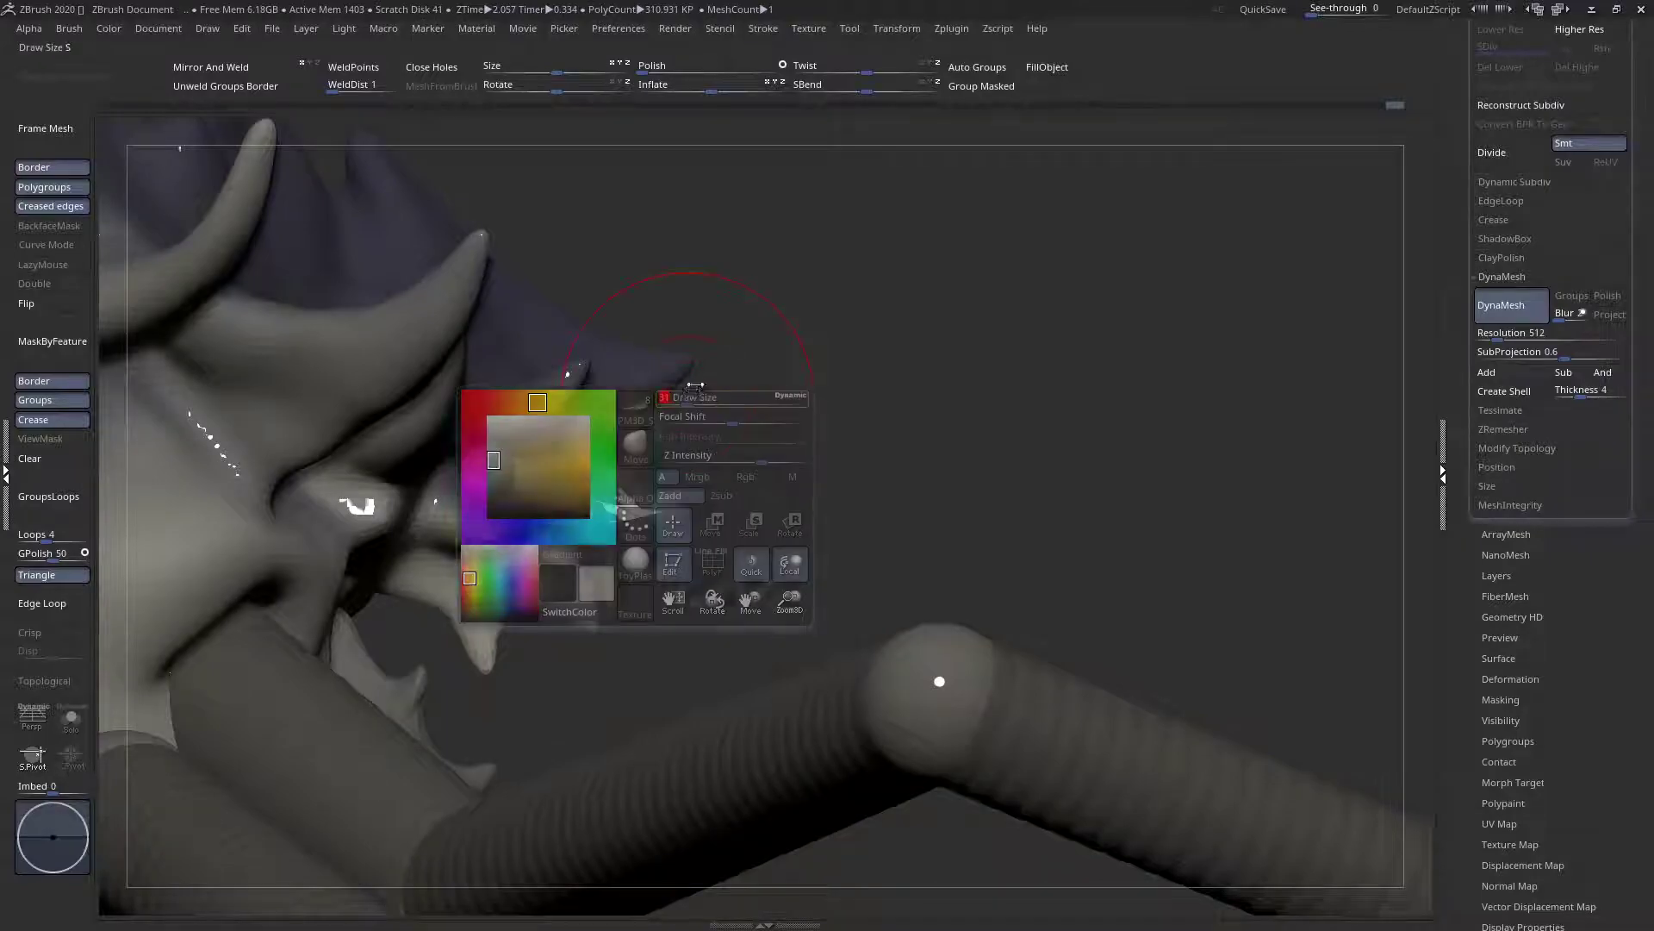
{"action": "left_click_drag", "start_coordinate": [698, 362], "coordinate": [773, 329]}
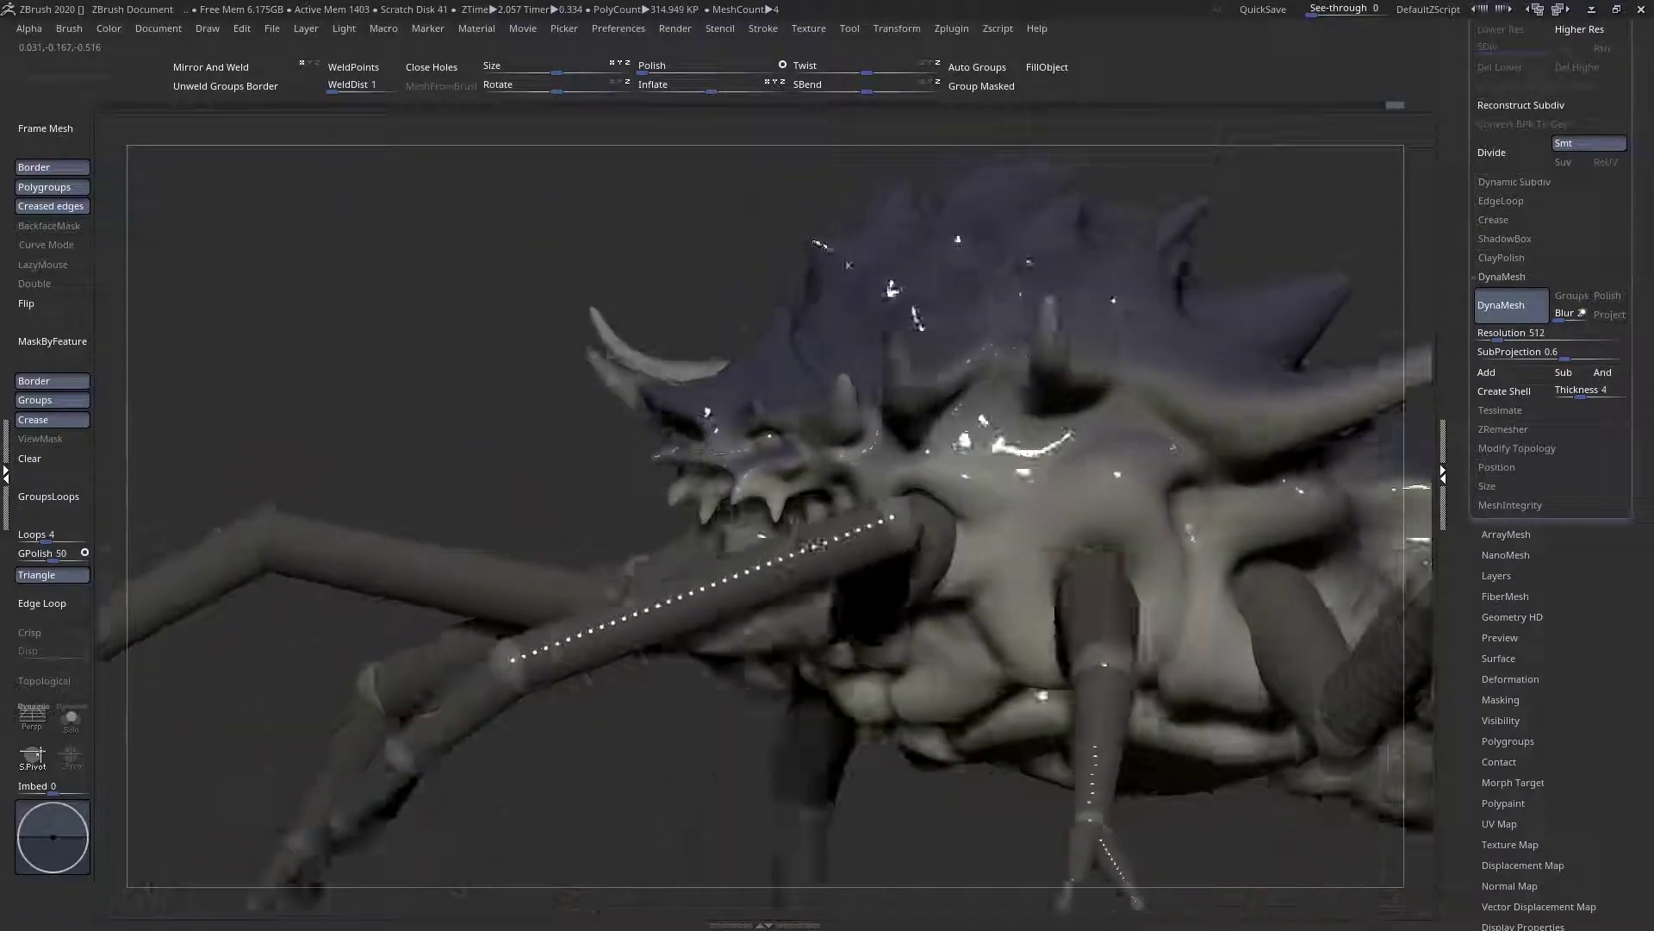
Adjust the long side prongs of the snout's lip from the front, extending their tips downward
{"action": "right_click_drag", "start_coordinate": [814, 546], "coordinate": [616, 483]}
{"action": "key", "text": "space"}
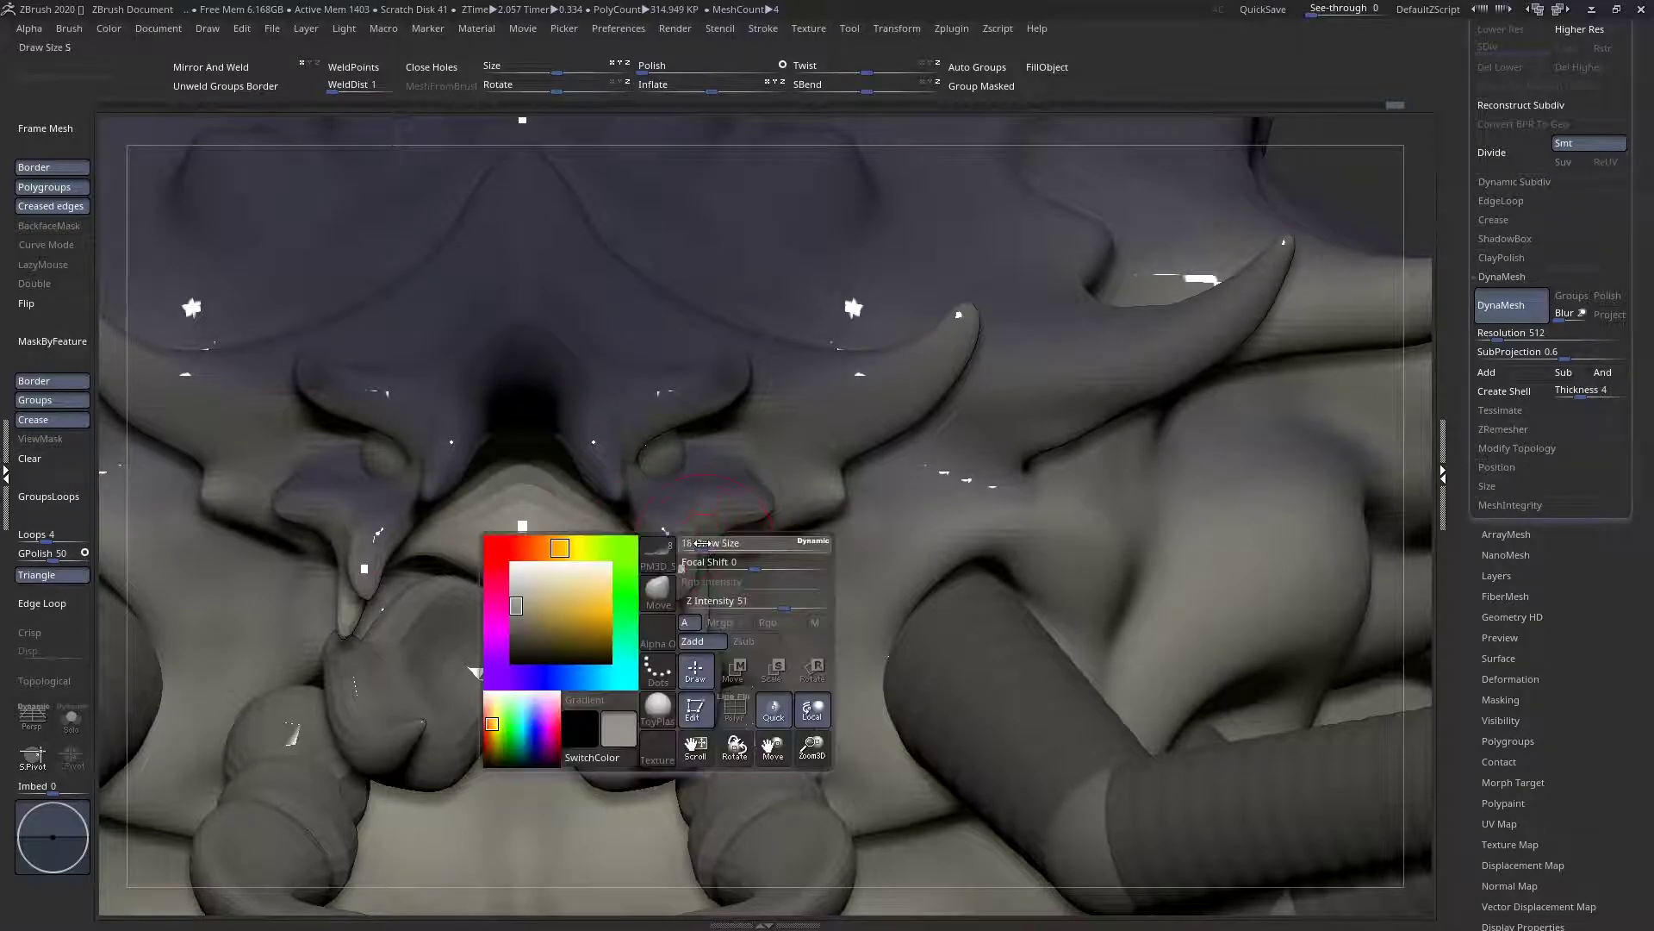
{"action": "key", "text": "space"}
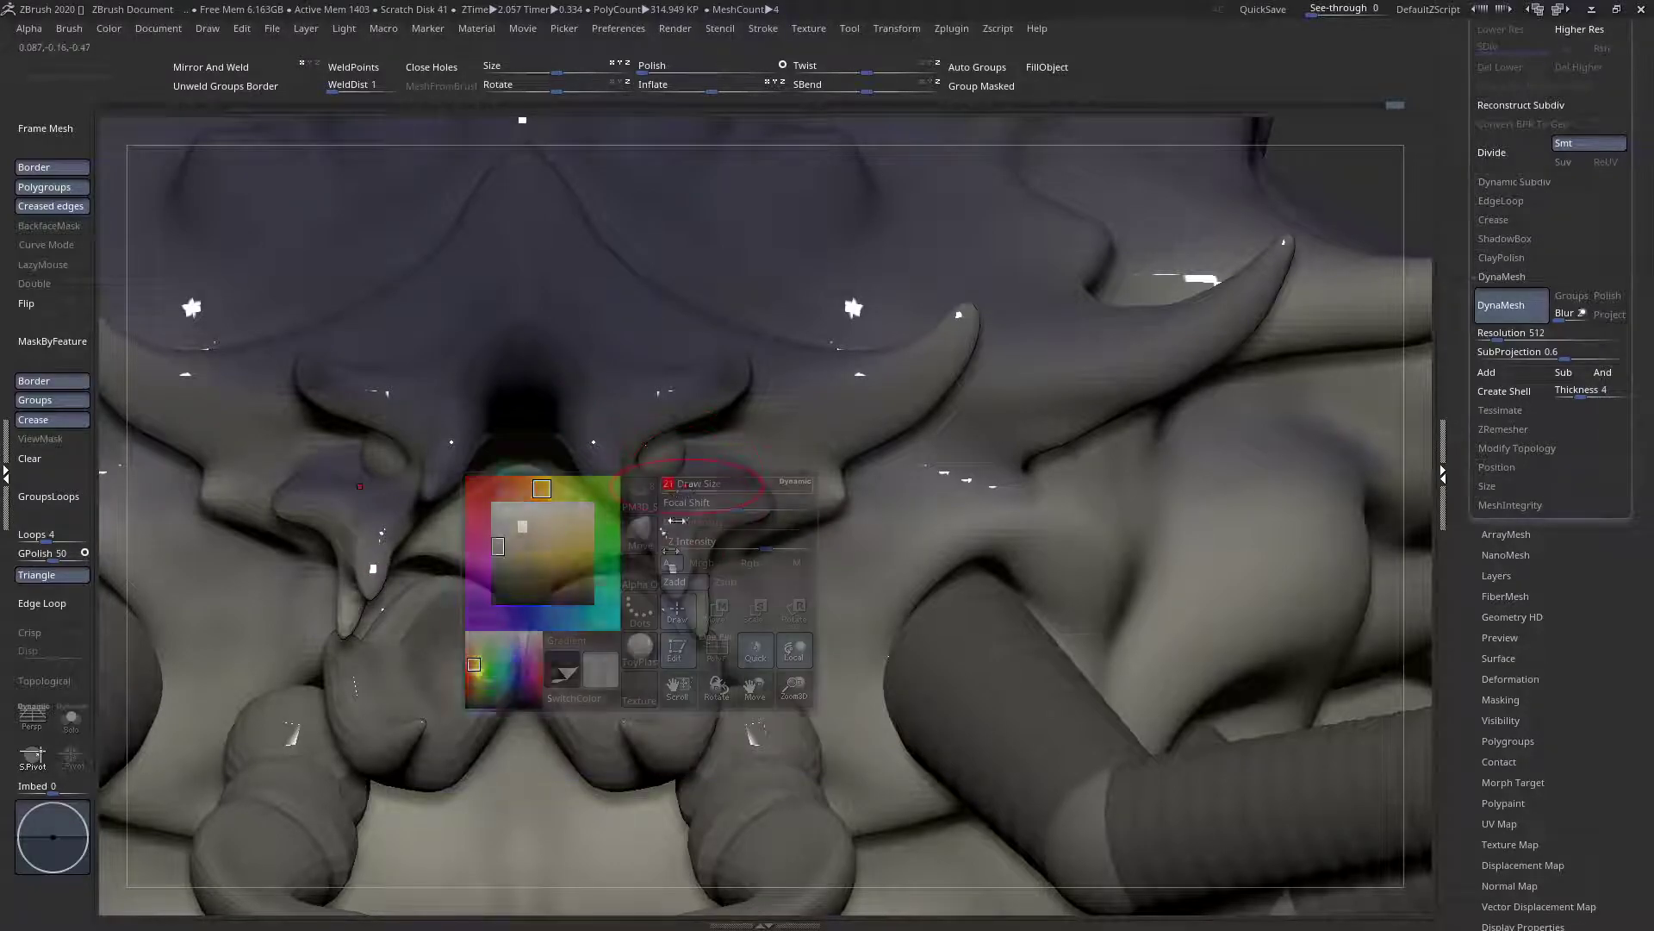
{"action": "mouse_move", "coordinate": [675, 574]}
{"action": "left_mouse_down"}
{"action": "mouse_move", "coordinate": [691, 573]}
{"action": "mouse_move", "coordinate": [673, 568]}
{"action": "mouse_move", "coordinate": [698, 618]}
{"action": "left_mouse_up"}
{"action": "right_click_drag", "start_coordinate": [698, 609], "coordinate": [629, 594], "text": "ctrl"}
{"action": "right_click_drag", "start_coordinate": [634, 501], "coordinate": [487, 670]}
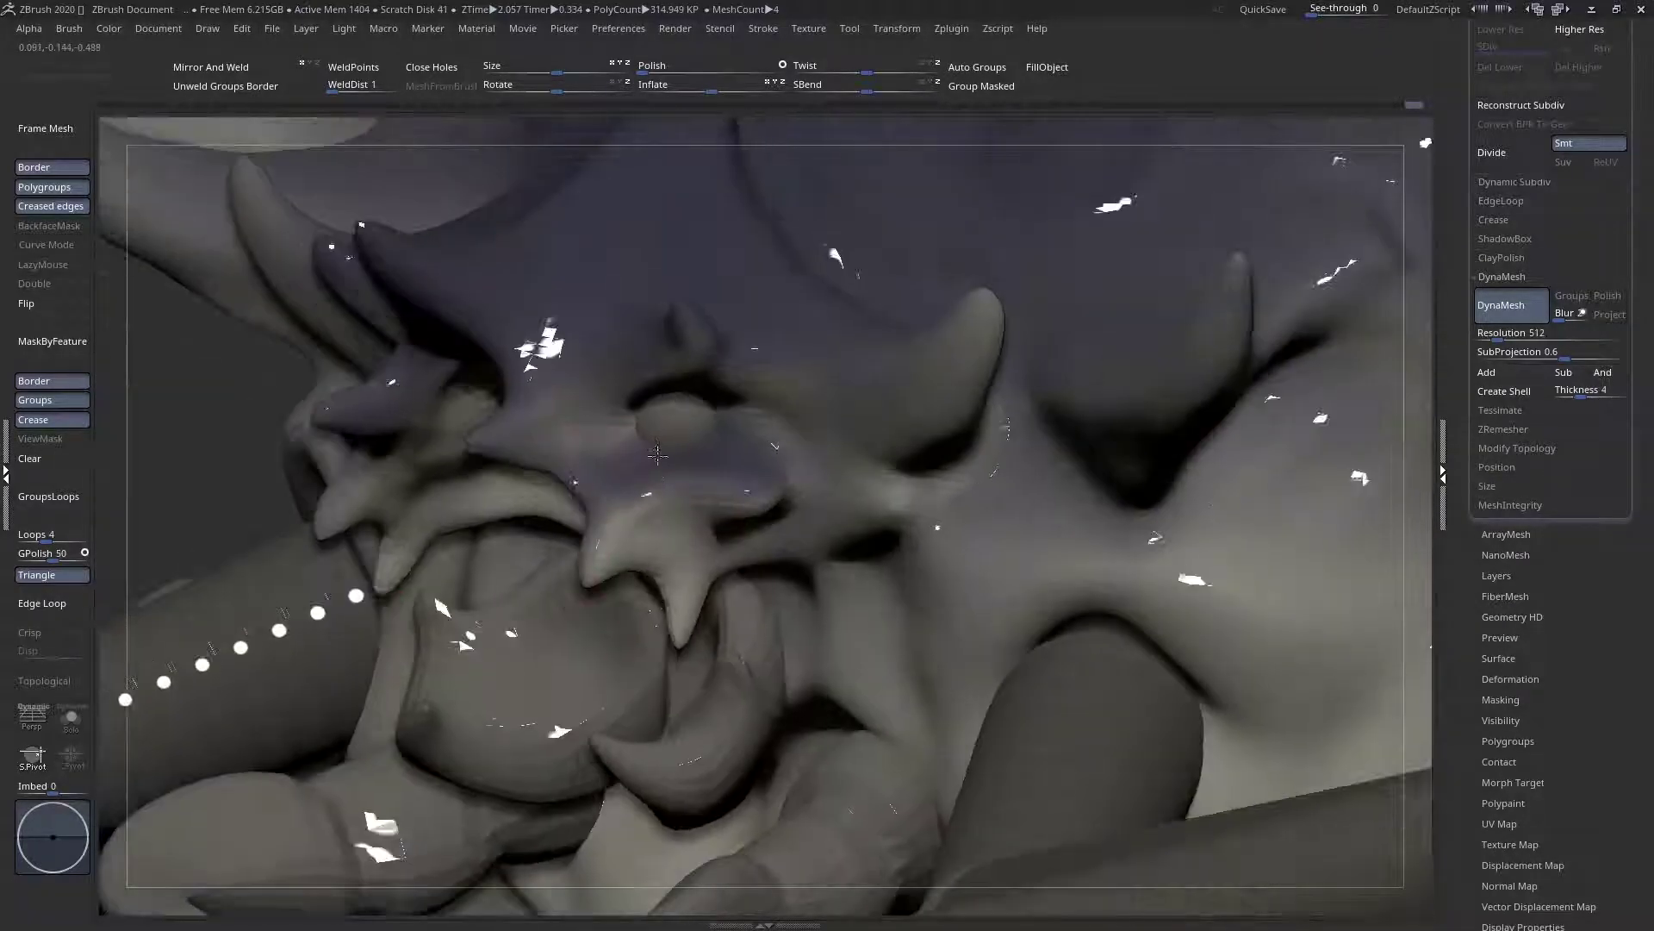
Switch to the inner mandibles and pull a pointed spike out of their inner edge
{"action": "left_click", "coordinate": [488, 671], "text": "alt"}
{"action": "mouse_move", "coordinate": [695, 695]}
{"action": "right_mouse_down", "text": "shift"}
{"action": "mouse_move", "coordinate": [679, 715]}
{"action": "mouse_move", "coordinate": [695, 676]}
{"action": "mouse_move", "coordinate": [591, 701]}
{"action": "mouse_move", "coordinate": [634, 428]}
{"action": "right_mouse_up", "text": "shift"}
{"action": "key", "text": "space"}
{"action": "left_click_drag", "start_coordinate": [615, 609], "coordinate": [690, 581]}
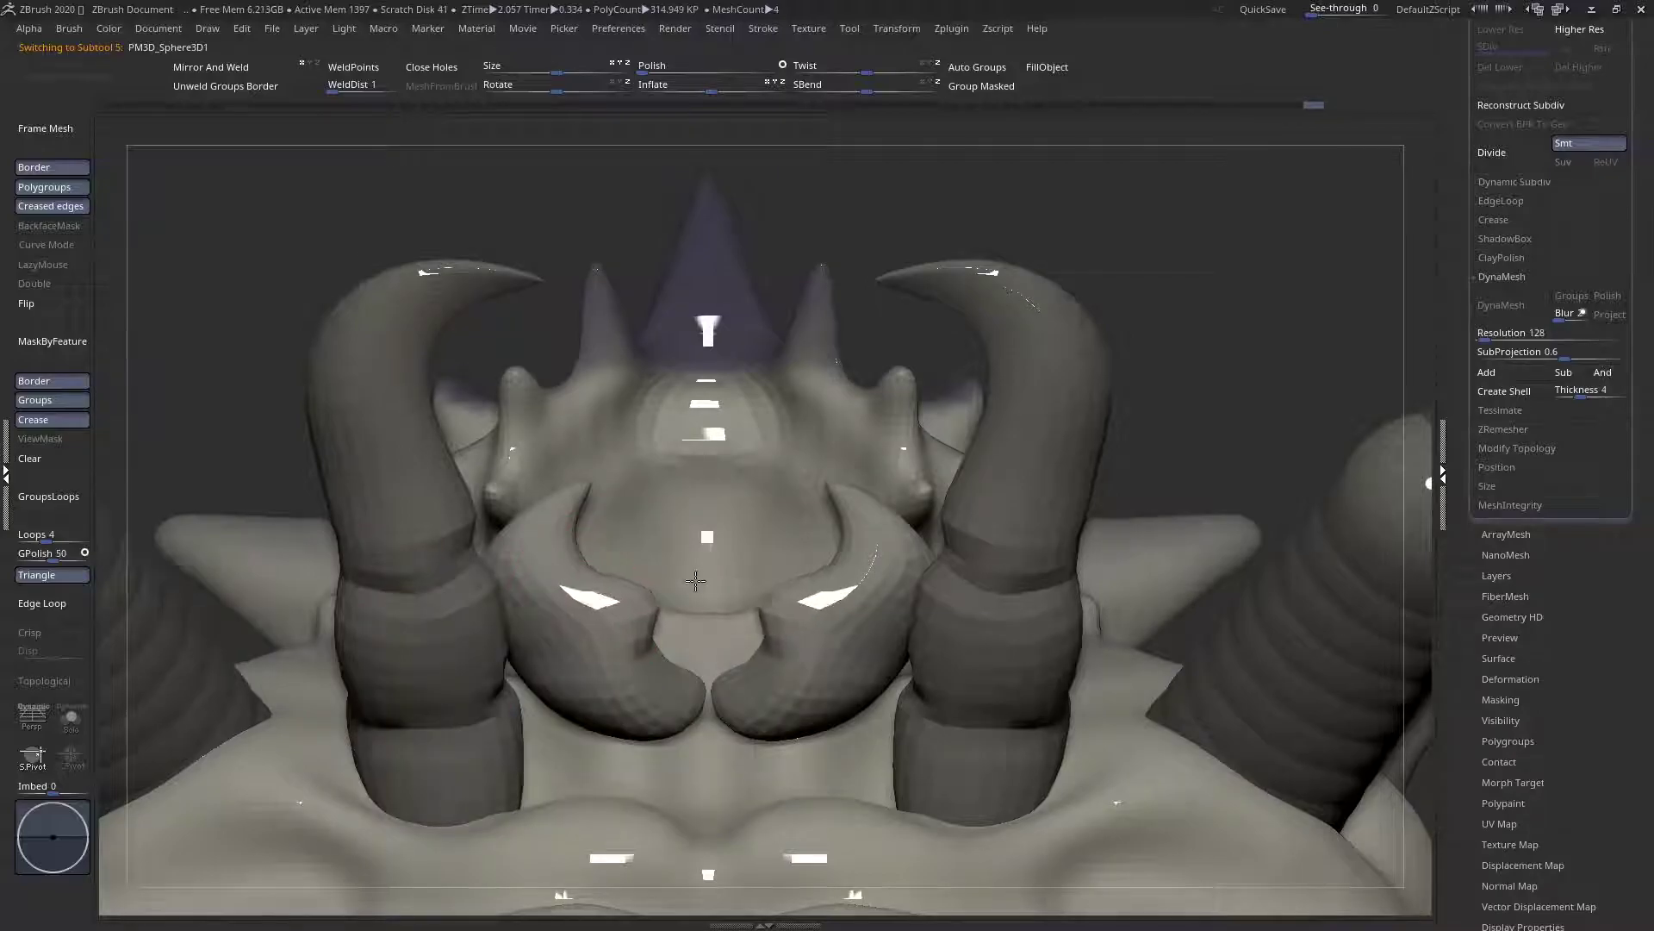
{"action": "left_click_drag", "start_coordinate": [568, 555], "coordinate": [591, 548]}
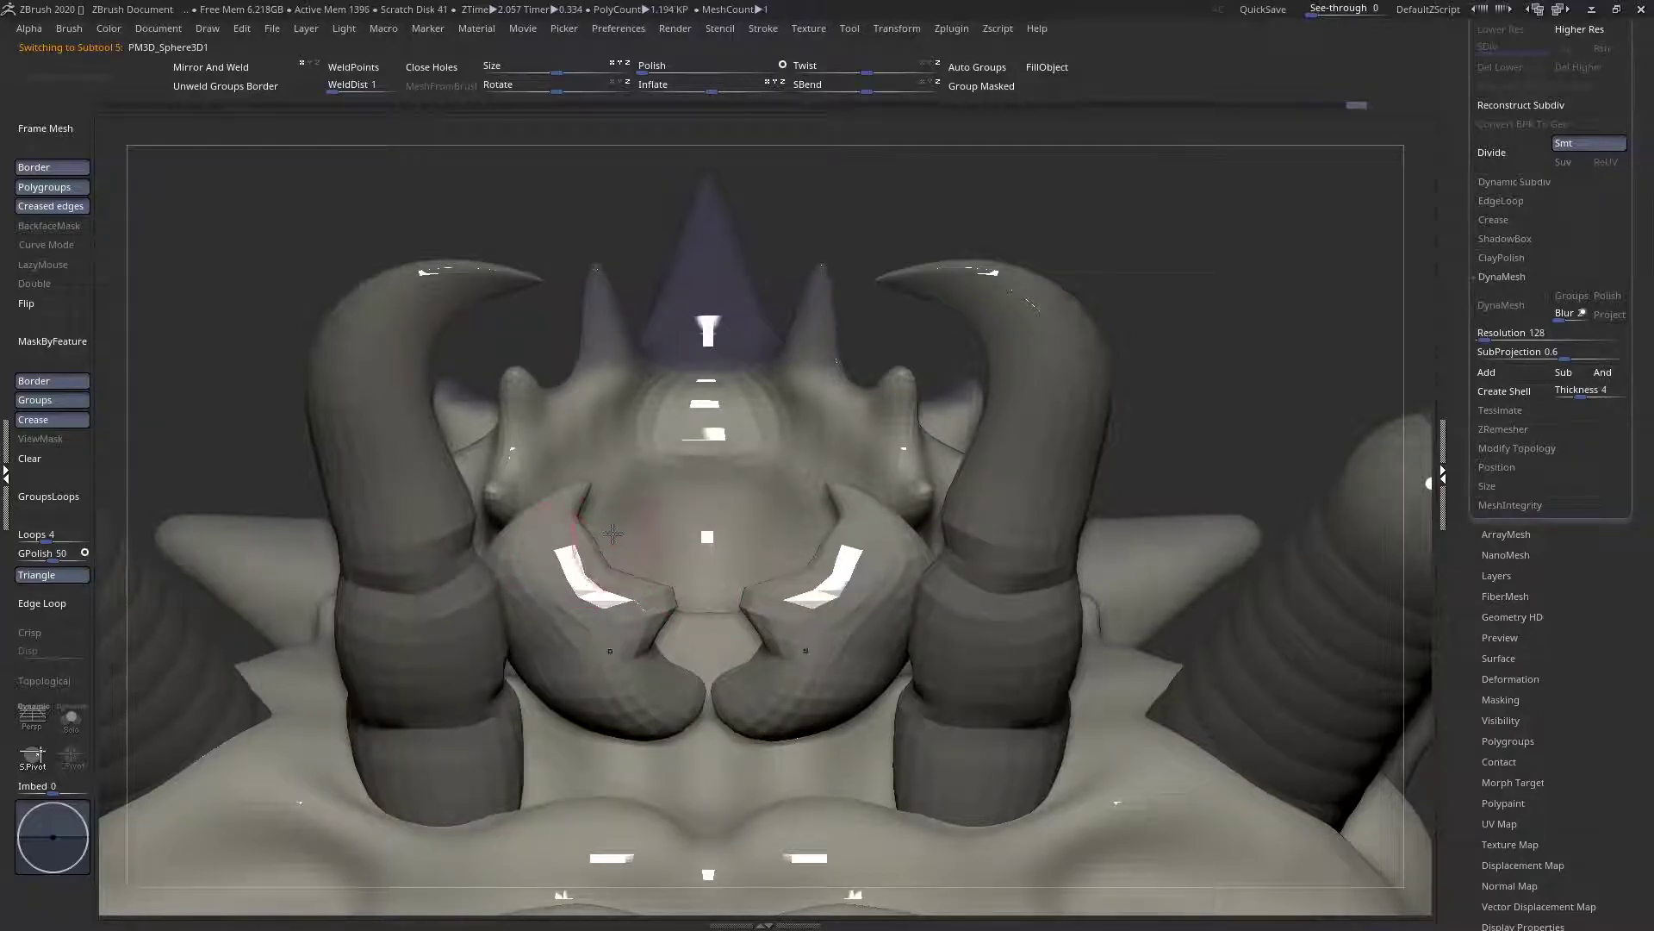
Pull out a second spike on the mandibles' inner edge, between the first spike and the curved tip
{"action": "key", "text": "space"}
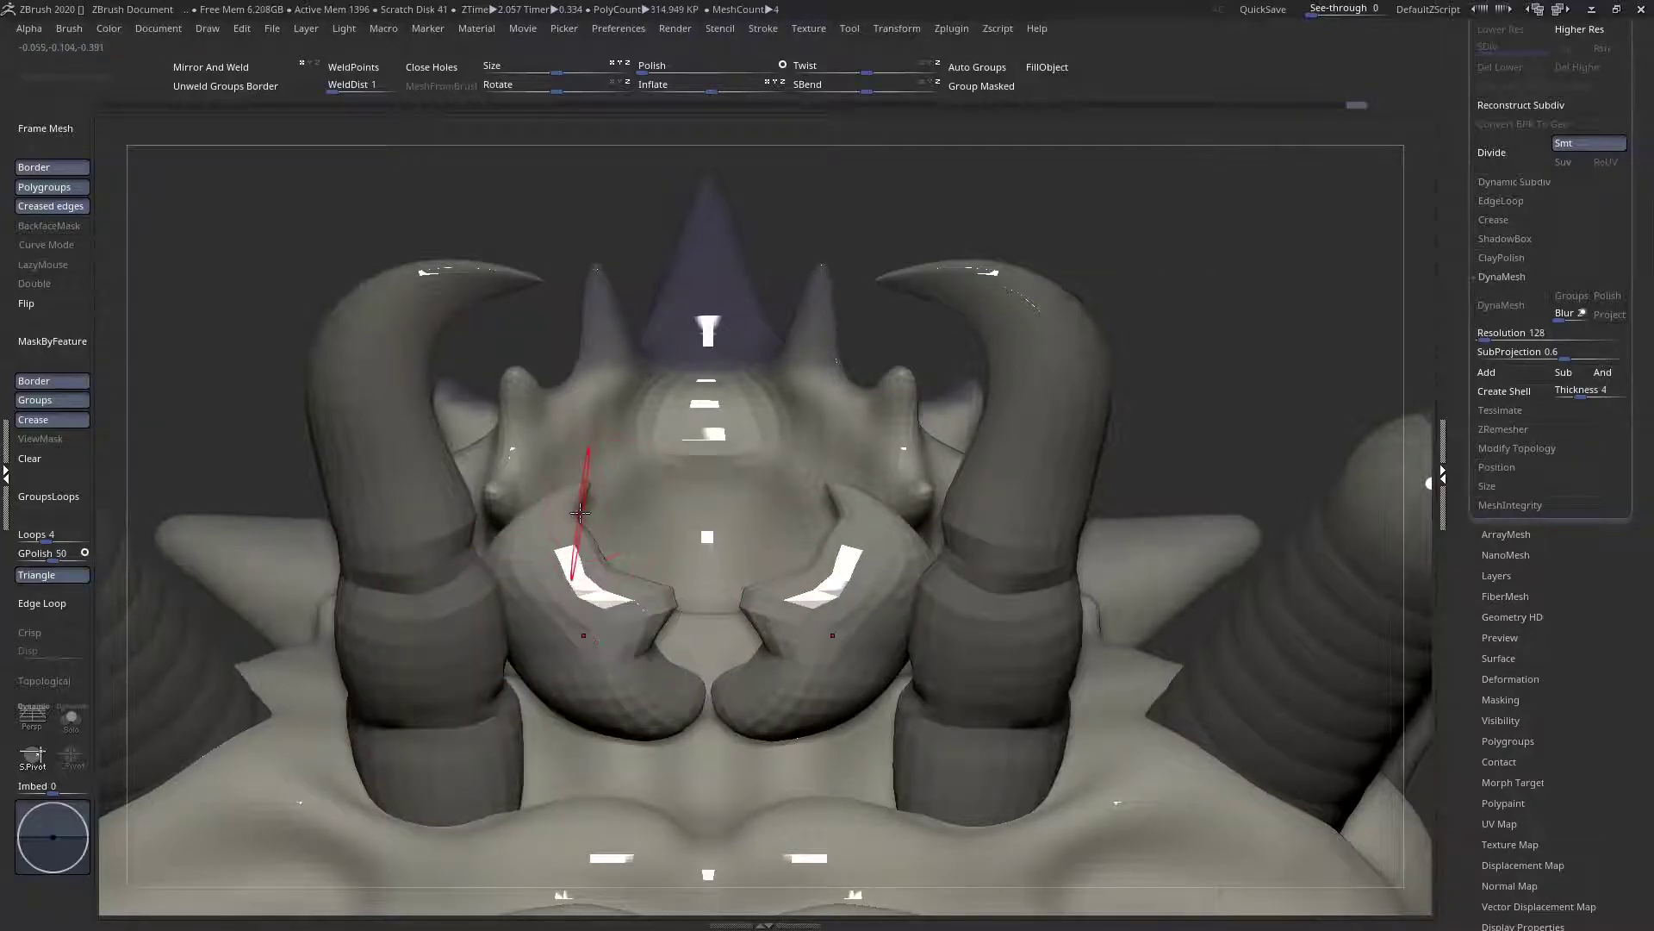
{"action": "mouse_move", "coordinate": [588, 539]}
{"action": "right_mouse_down"}
{"action": "mouse_move", "coordinate": [567, 594]}
{"action": "mouse_move", "coordinate": [593, 532]}
{"action": "right_mouse_up"}
{"action": "key", "text": "space"}
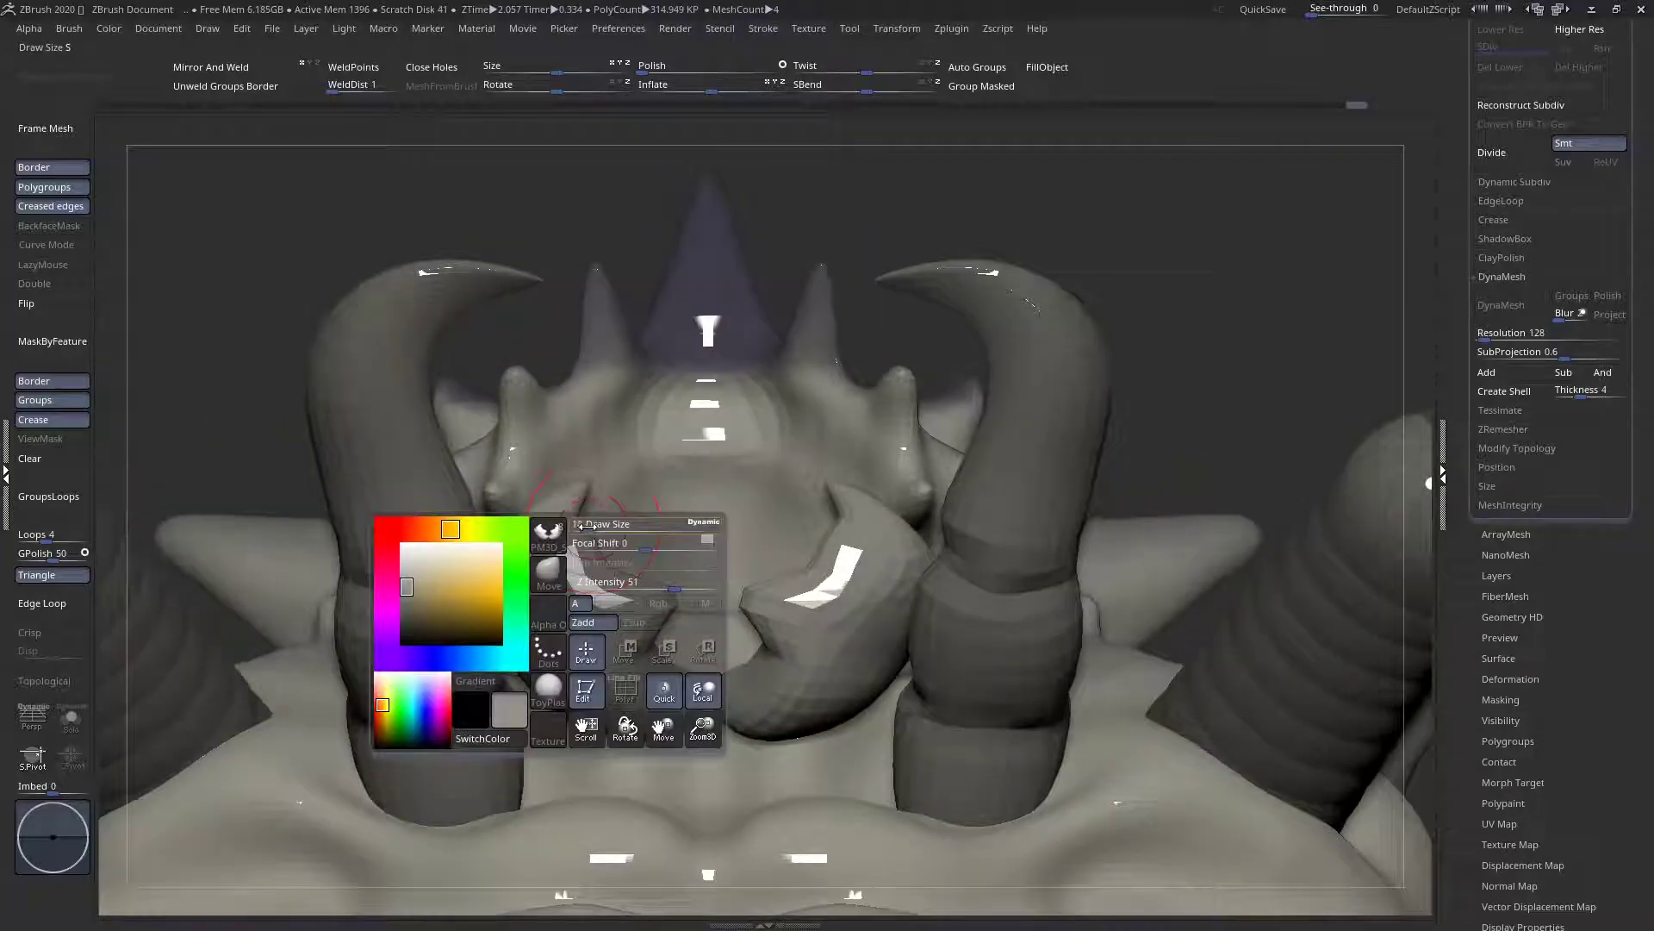
{"action": "left_click_drag", "start_coordinate": [592, 540], "coordinate": [660, 525]}
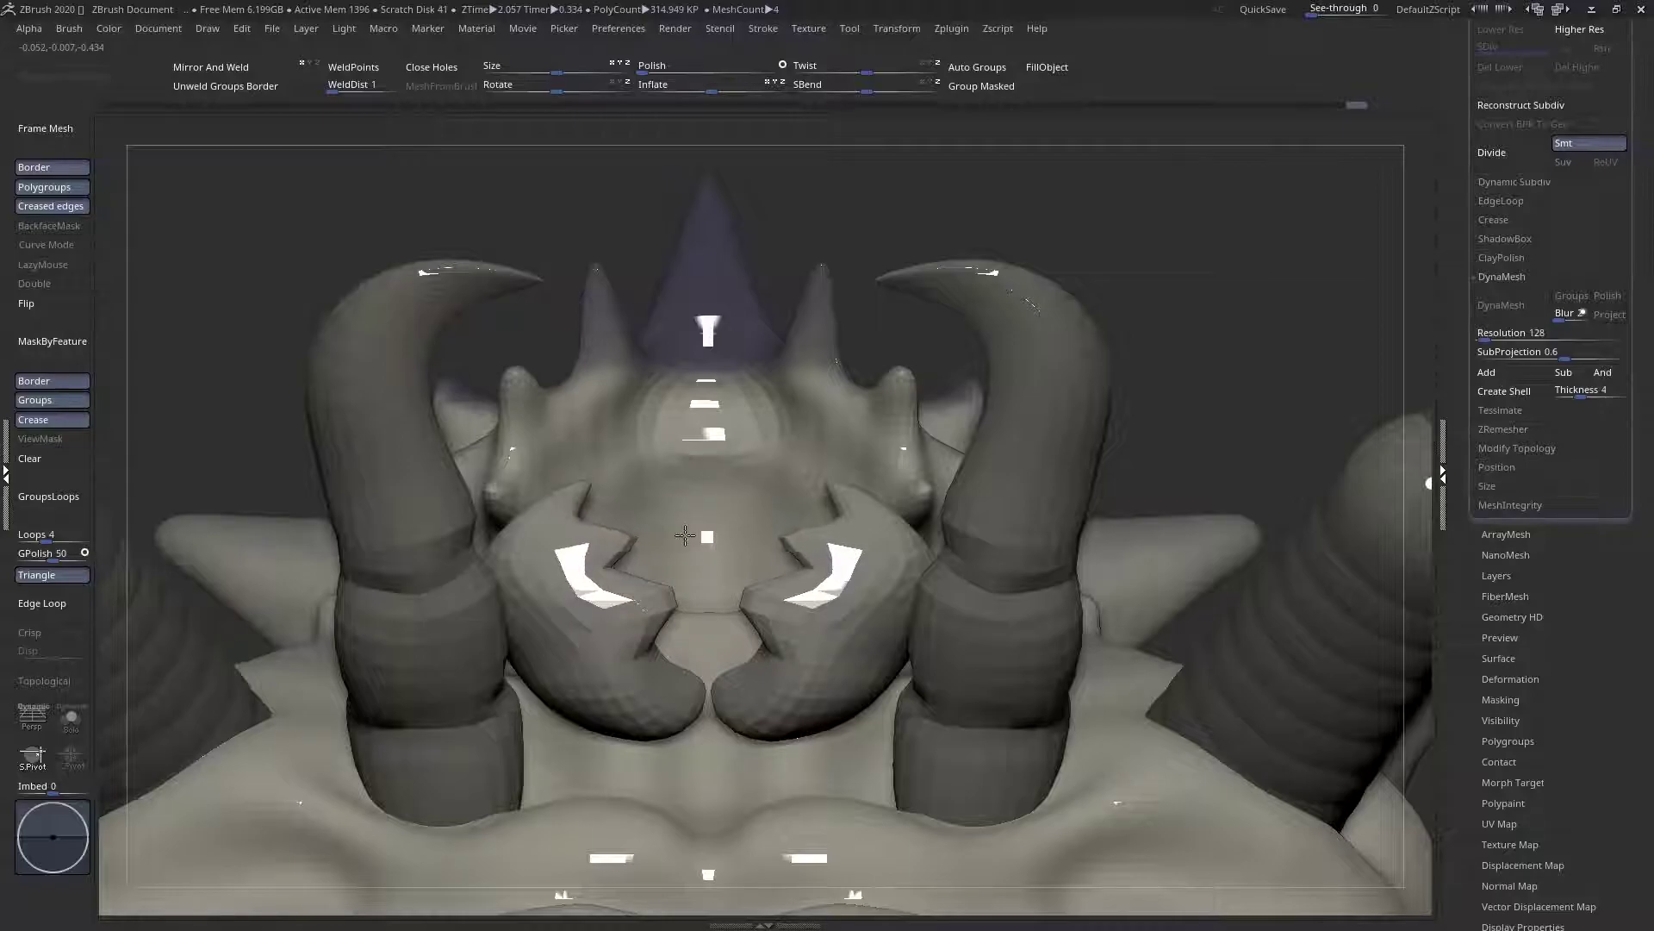
Reshape the inner mandibles' curved tips and bend the upper inner spikes toward them
{"action": "mouse_move", "coordinate": [689, 519]}
{"action": "right_mouse_down"}
{"action": "mouse_move", "coordinate": [568, 513]}
{"action": "mouse_move", "coordinate": [574, 482]}
{"action": "right_mouse_up"}
{"action": "key", "text": "space"}
{"action": "key", "text": "space"}
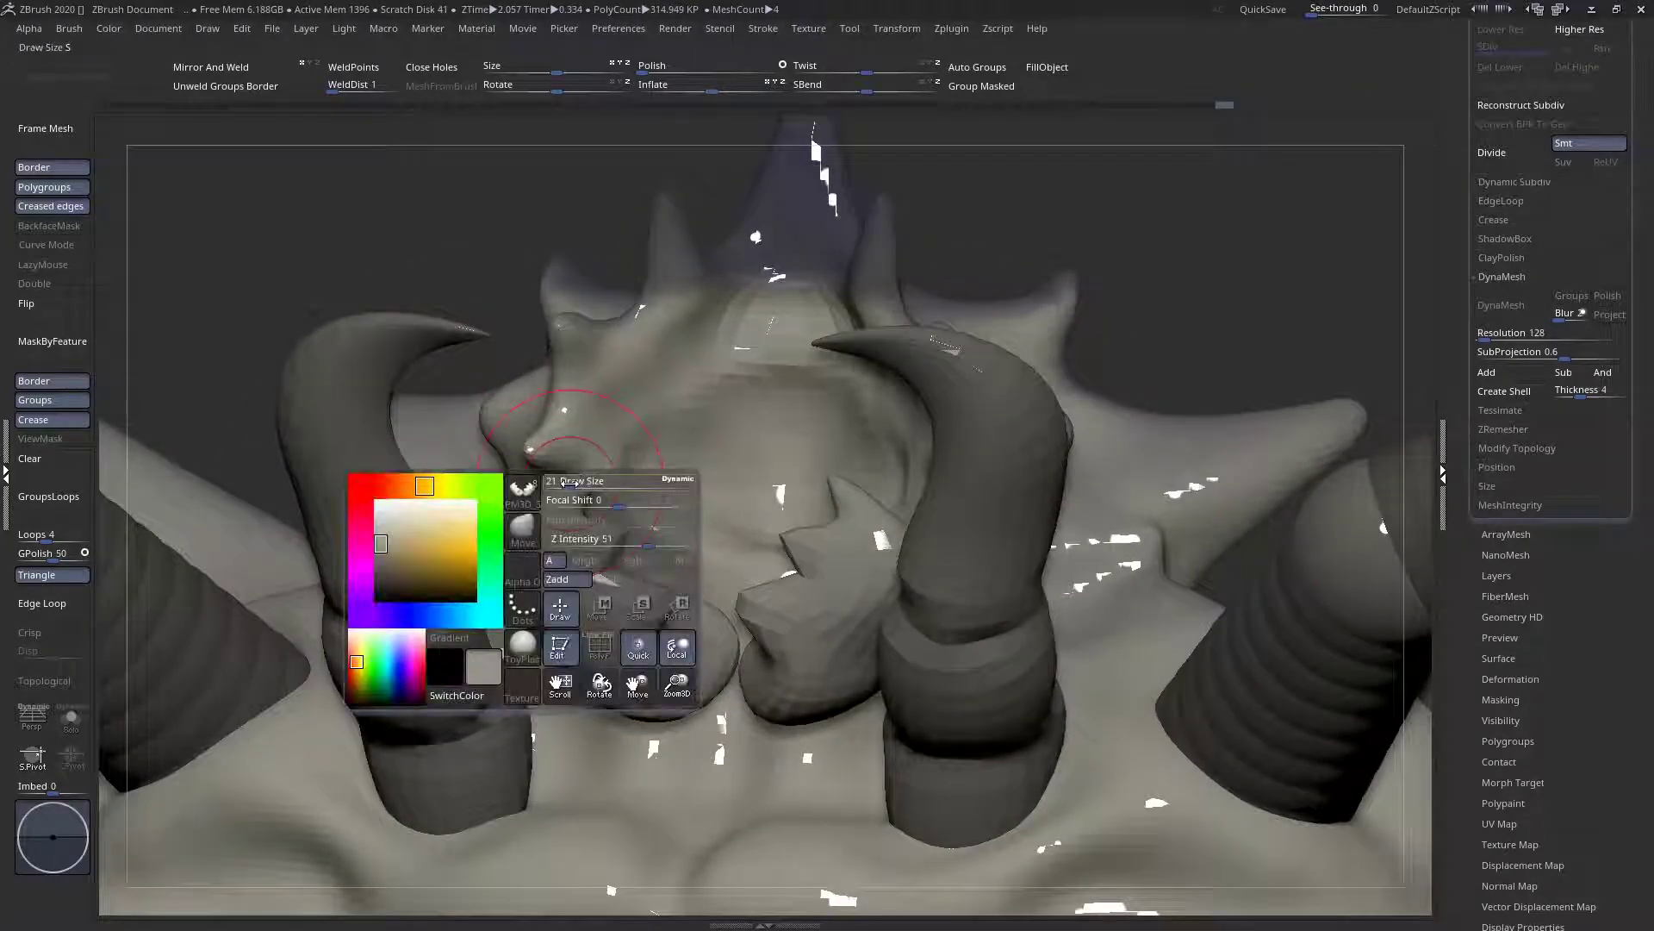
{"action": "left_click_drag", "start_coordinate": [568, 483], "coordinate": [575, 483]}
{"action": "right_click_drag", "start_coordinate": [573, 481], "coordinate": [551, 457], "text": "shift"}
{"action": "left_click_drag", "start_coordinate": [591, 477], "coordinate": [593, 438]}
{"action": "left_click_drag", "start_coordinate": [548, 487], "coordinate": [508, 493]}
{"action": "right_click", "coordinate": [562, 496]}
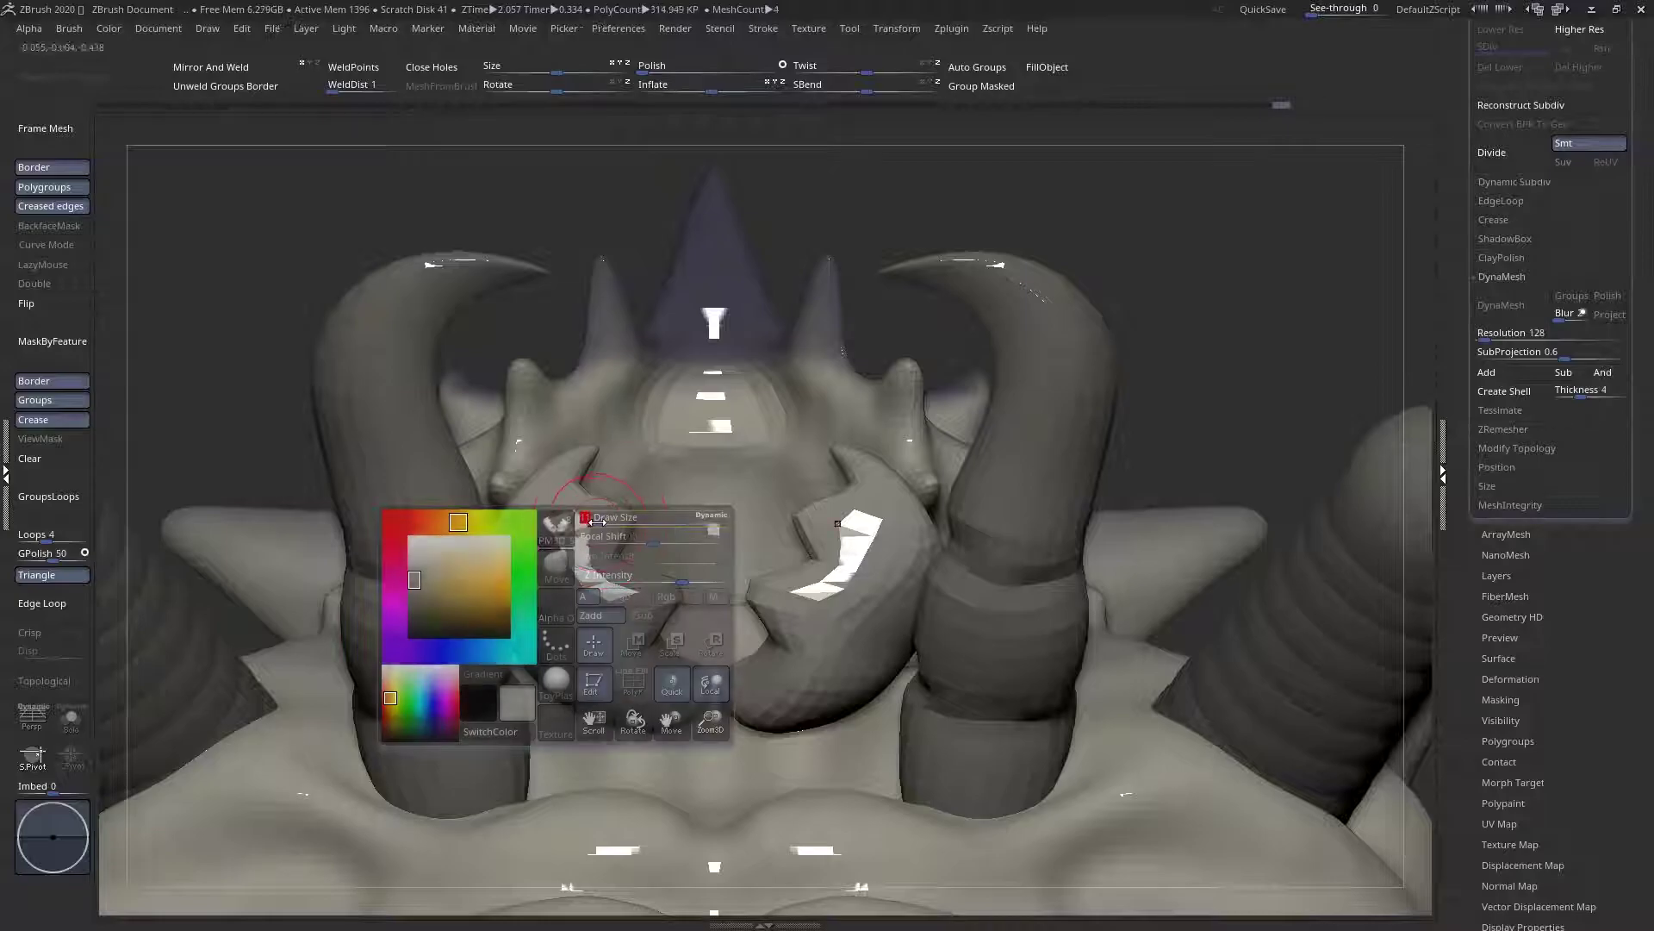
{"action": "mouse_move", "coordinate": [627, 525]}
{"action": "left_mouse_down"}
{"action": "mouse_move", "coordinate": [619, 483]}
{"action": "mouse_move", "coordinate": [597, 552]}
{"action": "mouse_move", "coordinate": [580, 544]}
{"action": "mouse_move", "coordinate": [670, 584]}
{"action": "mouse_move", "coordinate": [652, 564]}
{"action": "left_mouse_up"}
Refine the inner mandibles' spikes from below and from the front with a small Move brush
{"action": "key", "text": "space"}
{"action": "key", "text": "space"}
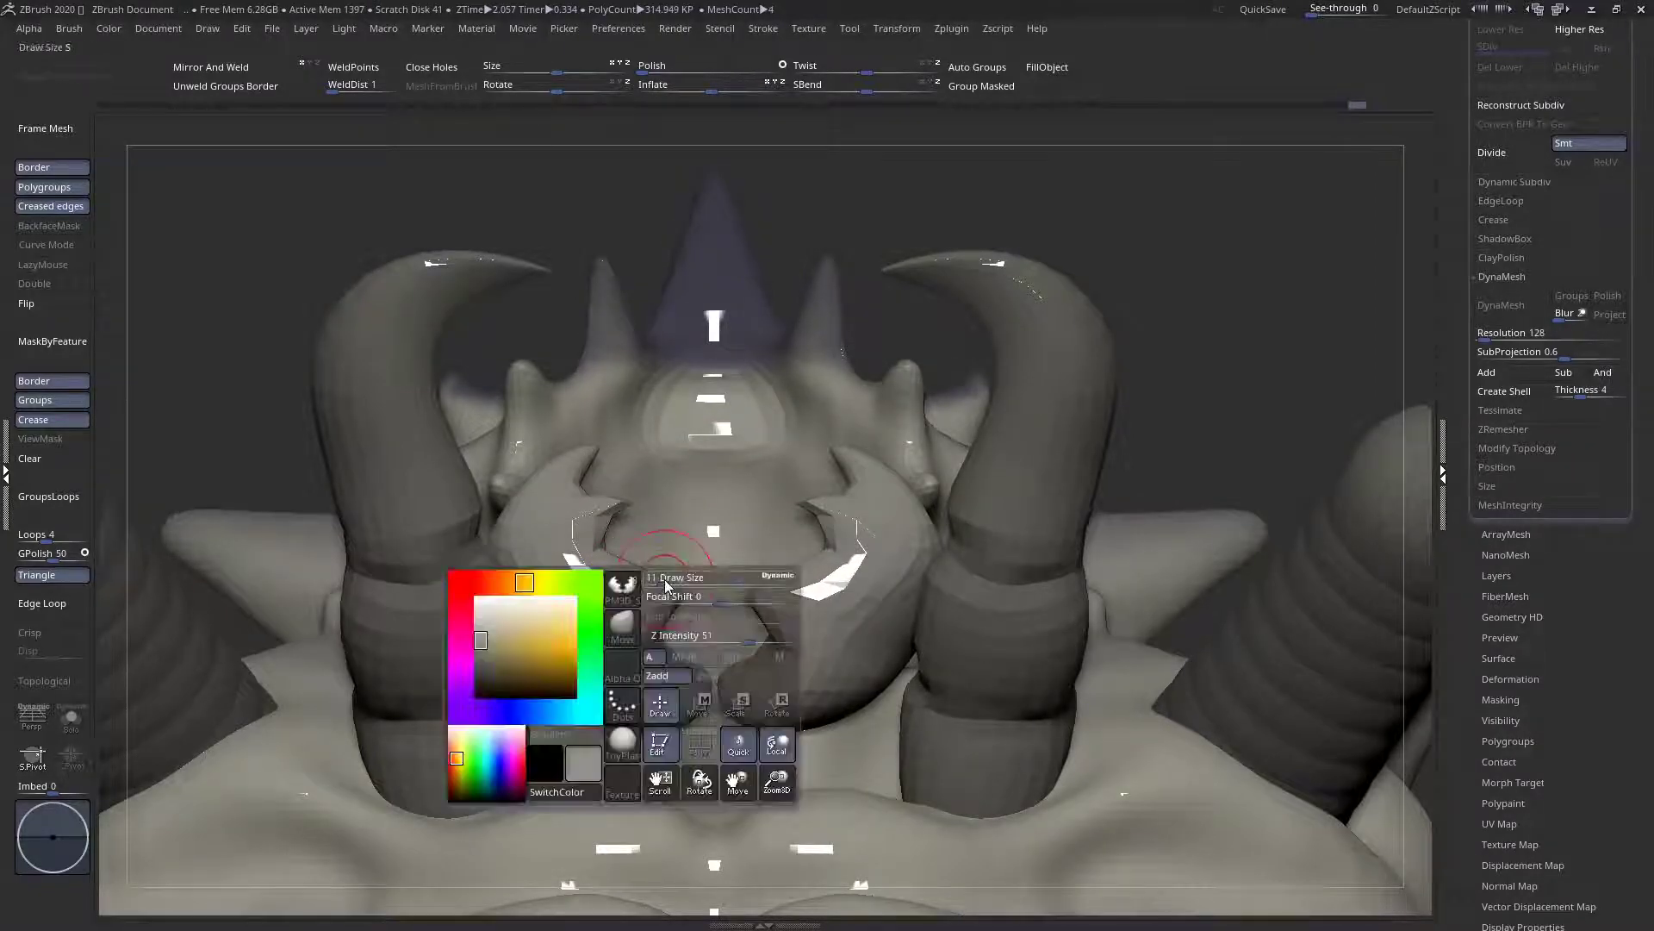
{"action": "left_click_drag", "start_coordinate": [669, 585], "coordinate": [655, 524]}
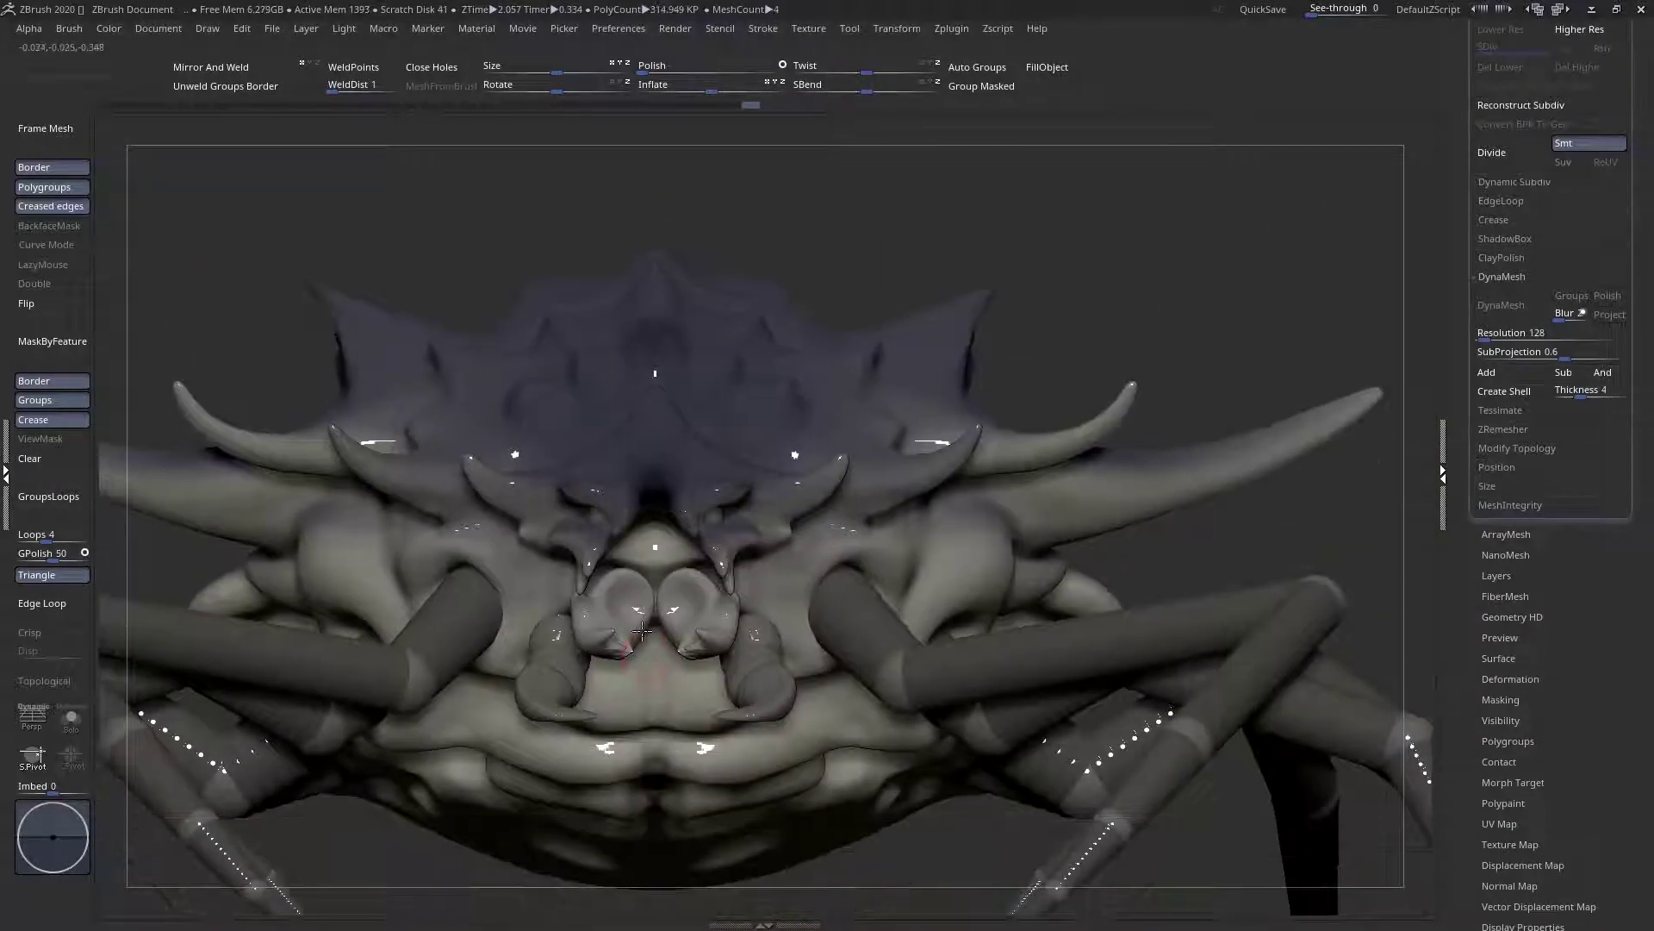
{"action": "right_click_drag", "start_coordinate": [642, 631], "coordinate": [646, 716], "text": "ctrl"}
{"action": "key", "text": "space"}
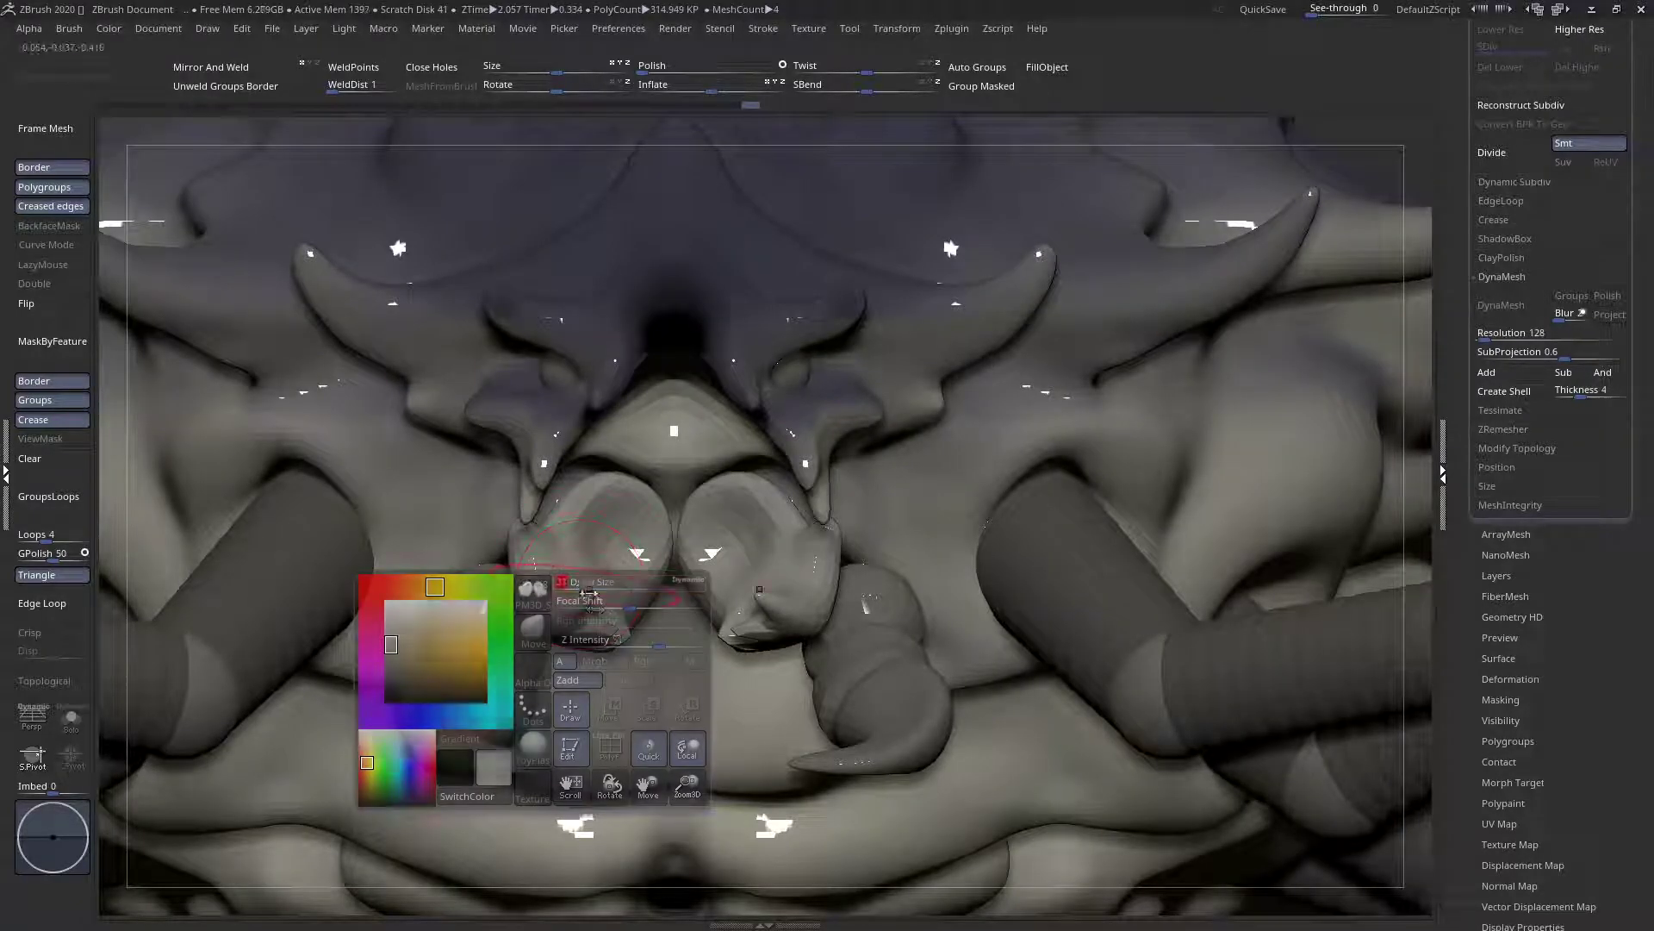
{"action": "left_click_drag", "start_coordinate": [658, 651], "coordinate": [658, 647]}
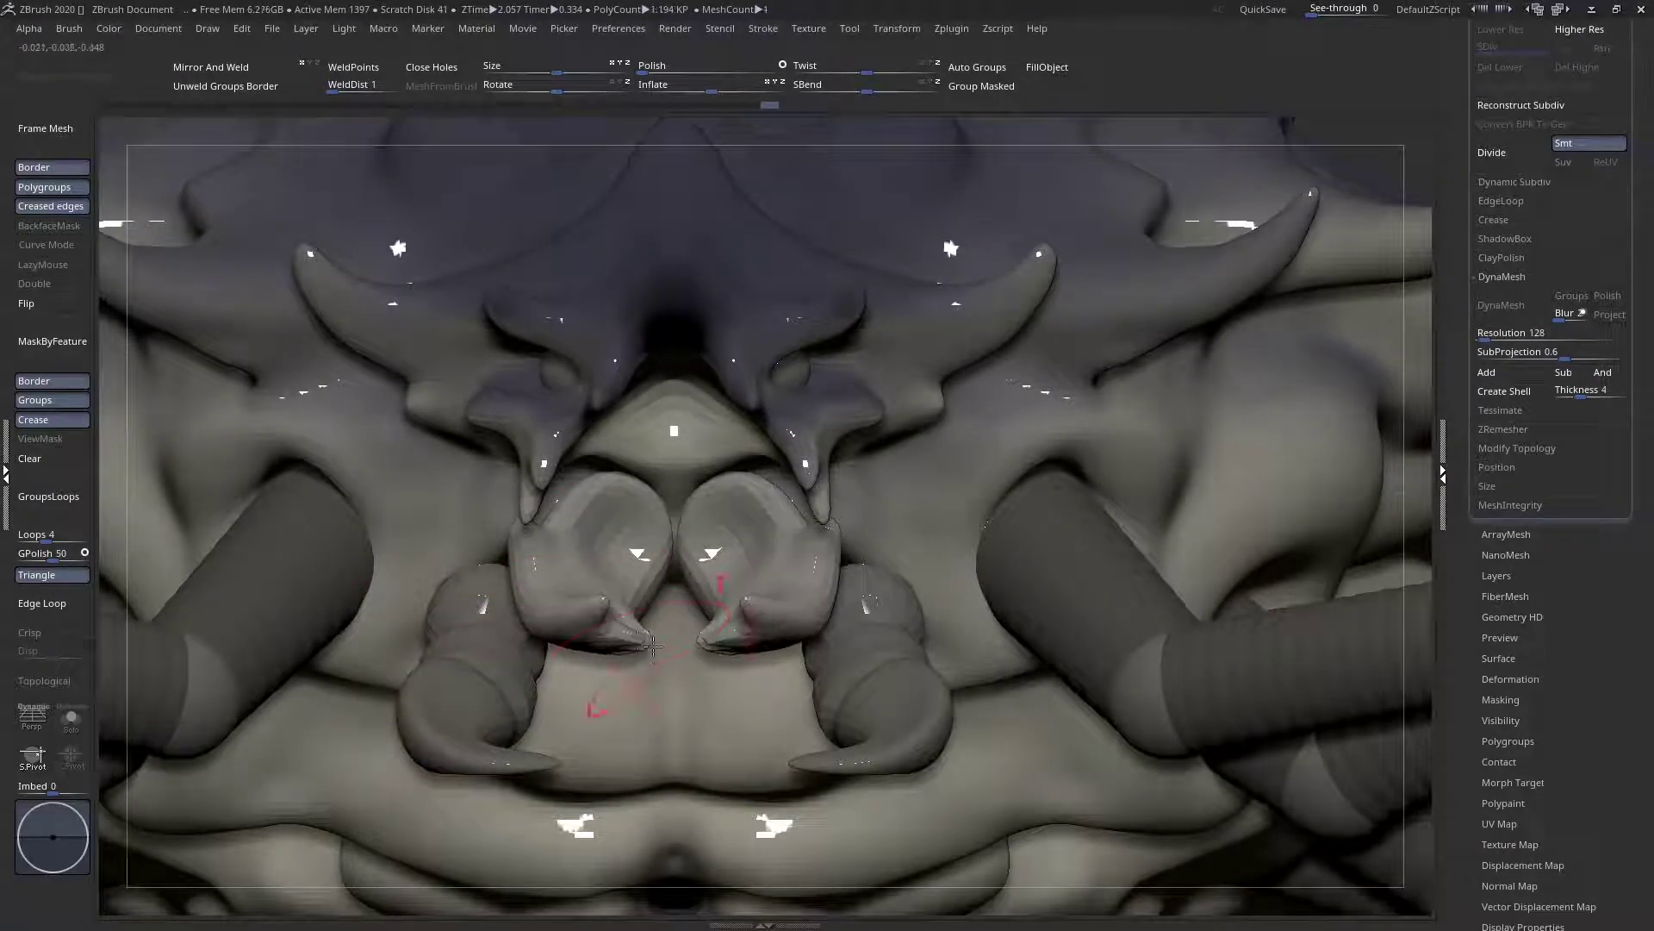
Adjust the inner mandibles' profile from above and the side, reshaping the spikes along their edge
{"action": "mouse_move", "coordinate": [578, 631]}
{"action": "right_mouse_down"}
{"action": "mouse_move", "coordinate": [569, 480]}
{"action": "mouse_move", "coordinate": [545, 797]}
{"action": "mouse_move", "coordinate": [379, 733]}
{"action": "right_mouse_up"}
{"action": "right_click_drag", "start_coordinate": [577, 688], "coordinate": [629, 616], "text": "alt"}
{"action": "mouse_move", "coordinate": [693, 507]}
{"action": "right_mouse_down", "text": "ctrl"}
{"action": "mouse_move", "coordinate": [623, 536]}
{"action": "mouse_move", "coordinate": [797, 551]}
{"action": "mouse_move", "coordinate": [817, 699]}
{"action": "mouse_move", "coordinate": [661, 559]}
{"action": "mouse_move", "coordinate": [700, 543]}
{"action": "mouse_move", "coordinate": [702, 517]}
{"action": "right_mouse_up", "text": "ctrl"}
{"action": "key", "text": "space"}
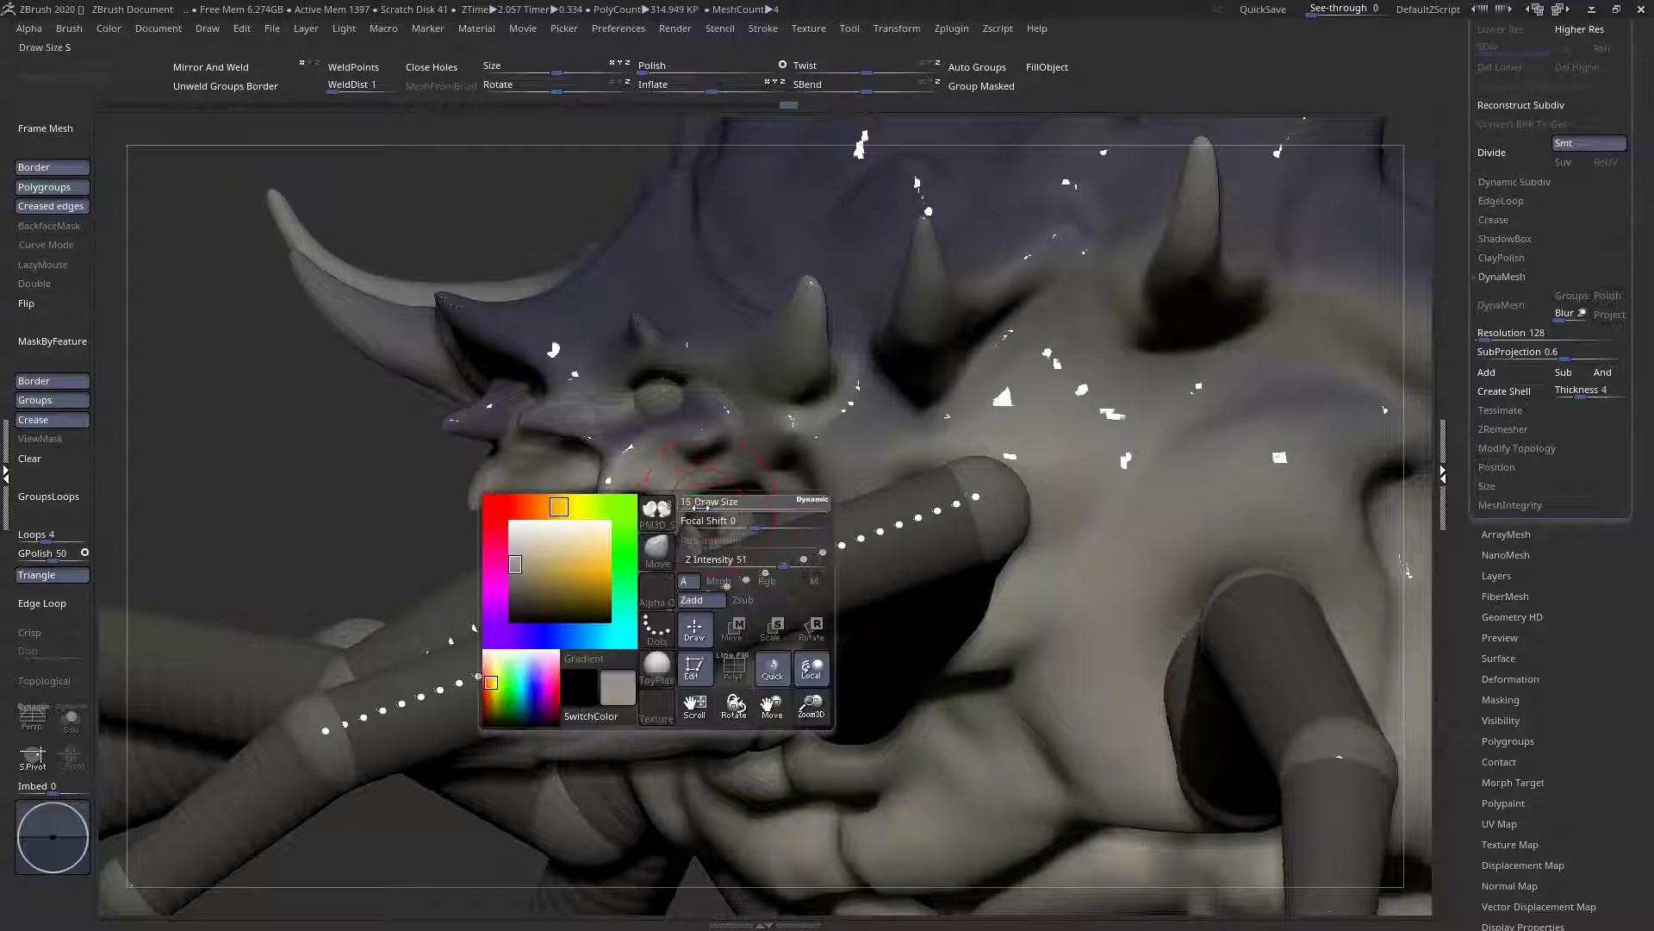
{"action": "left_click_drag", "start_coordinate": [702, 506], "coordinate": [696, 509]}
{"action": "mouse_move", "coordinate": [696, 525]}
{"action": "right_mouse_down"}
{"action": "mouse_move", "coordinate": [632, 613]}
{"action": "mouse_move", "coordinate": [670, 660]}
{"action": "mouse_move", "coordinate": [597, 568]}
{"action": "right_mouse_up"}
{"action": "key", "text": "space"}
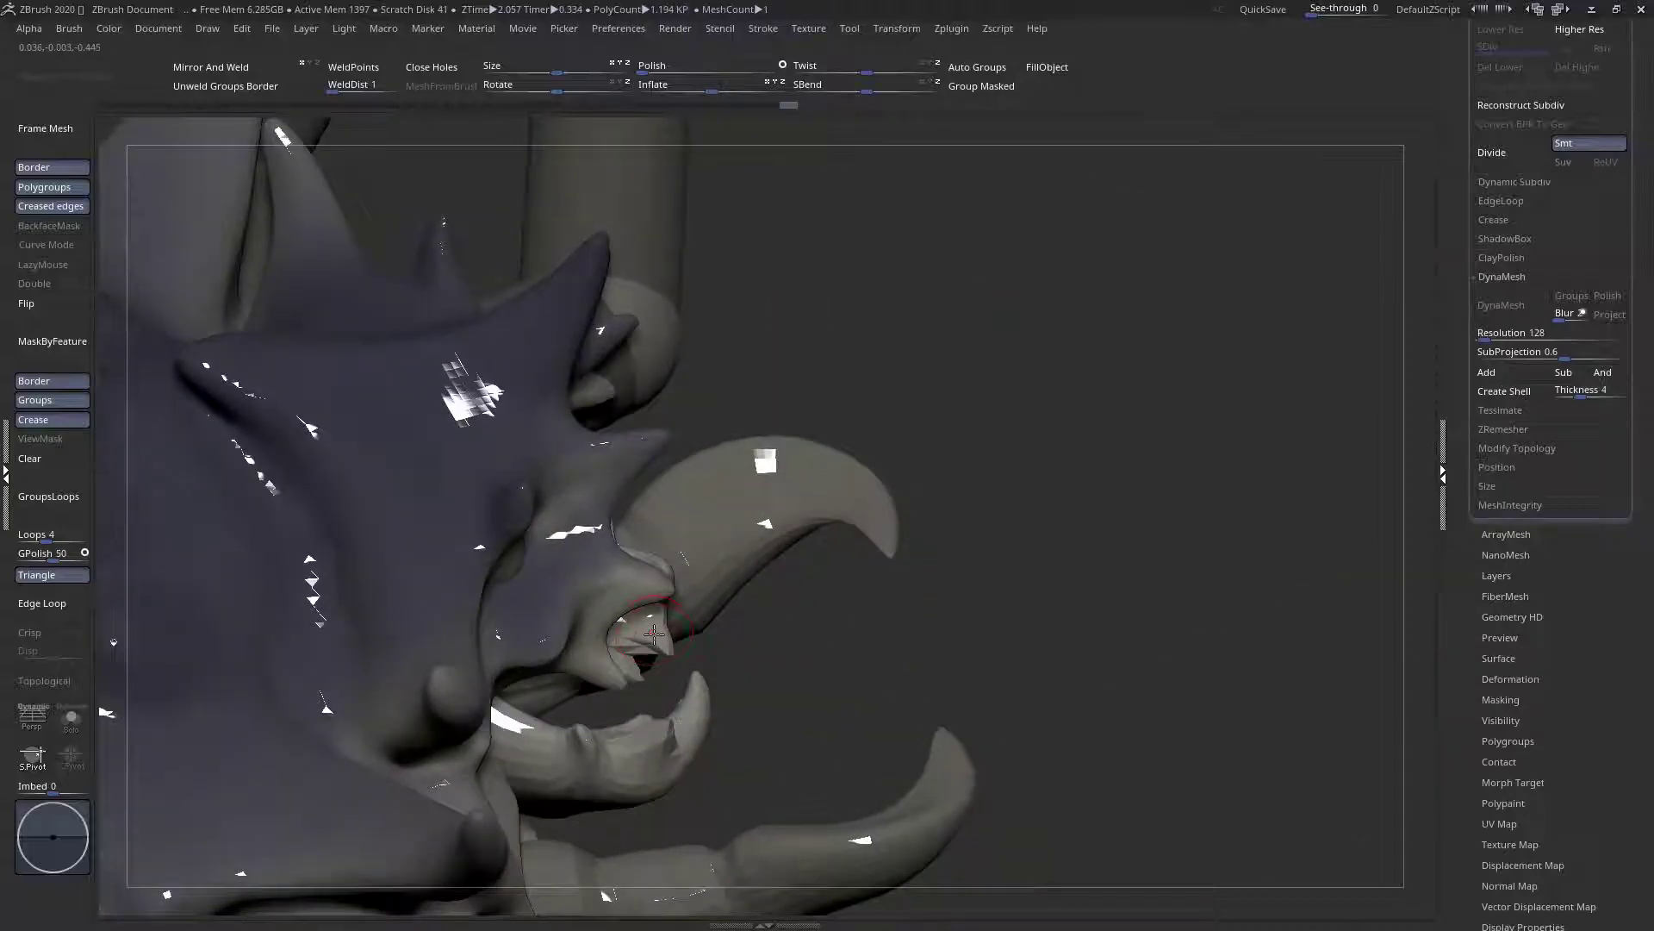
{"action": "key", "text": "space"}
{"action": "mouse_move", "coordinate": [626, 750]}
{"action": "right_mouse_down"}
{"action": "mouse_move", "coordinate": [642, 631]}
{"action": "mouse_move", "coordinate": [680, 594]}
{"action": "mouse_move", "coordinate": [577, 612]}
{"action": "right_mouse_up"}
{"action": "right_click_drag", "start_coordinate": [590, 680], "coordinate": [602, 621]}
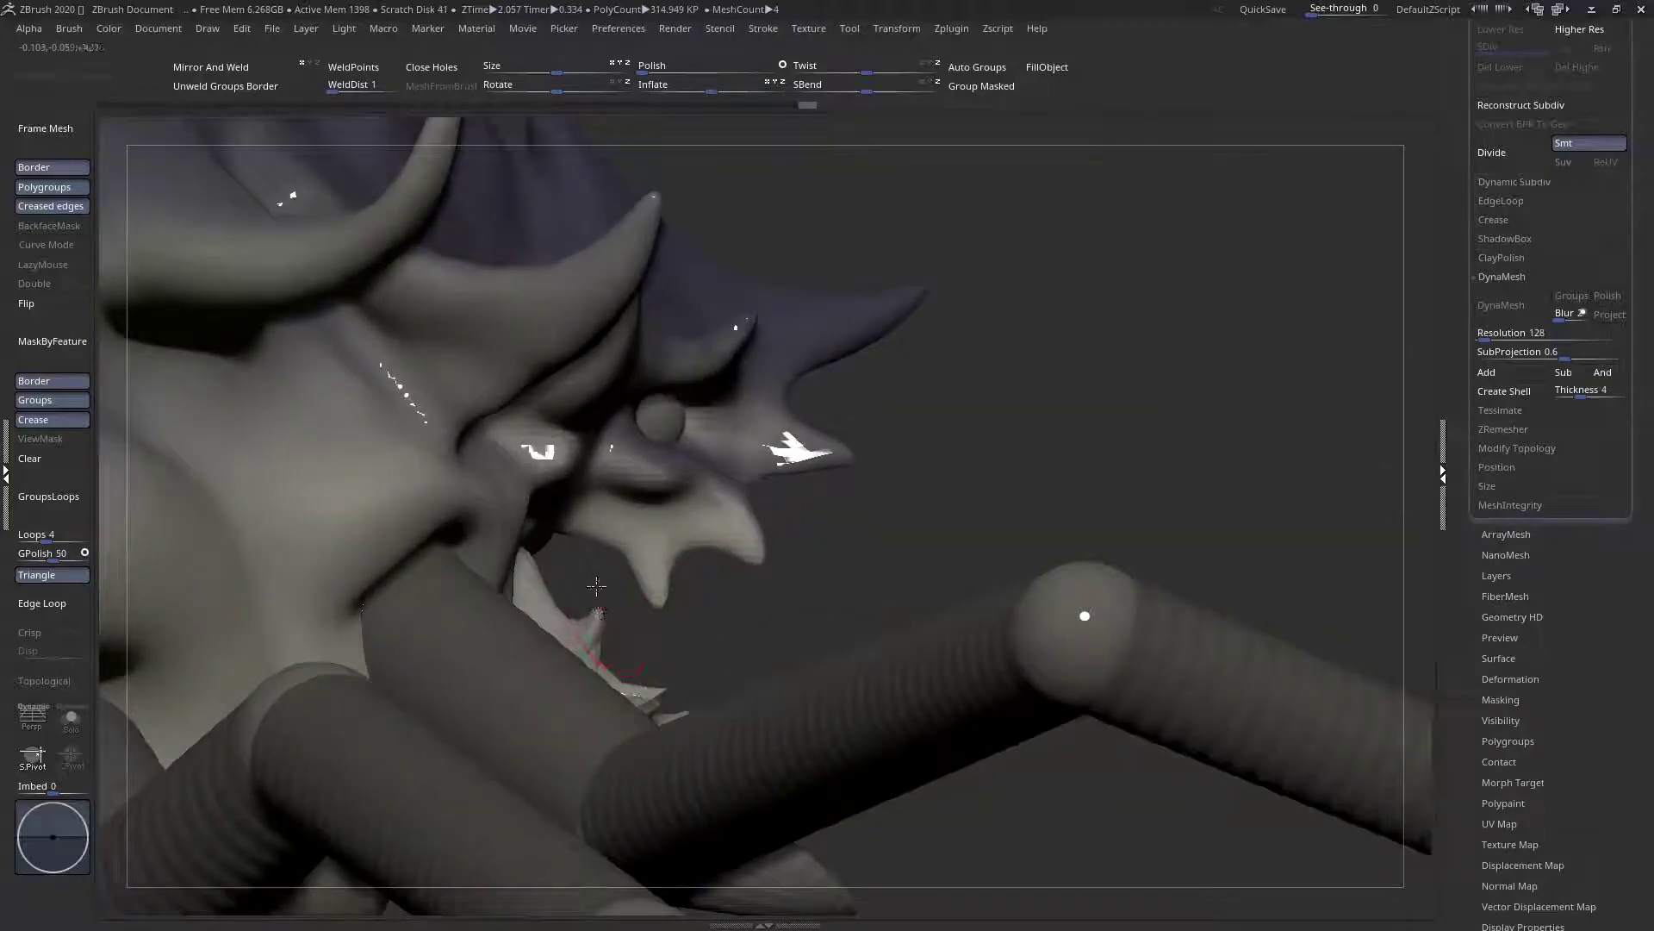
{"action": "right_click", "coordinate": [596, 586]}
{"action": "left_click_drag", "start_coordinate": [597, 586], "coordinate": [599, 586]}
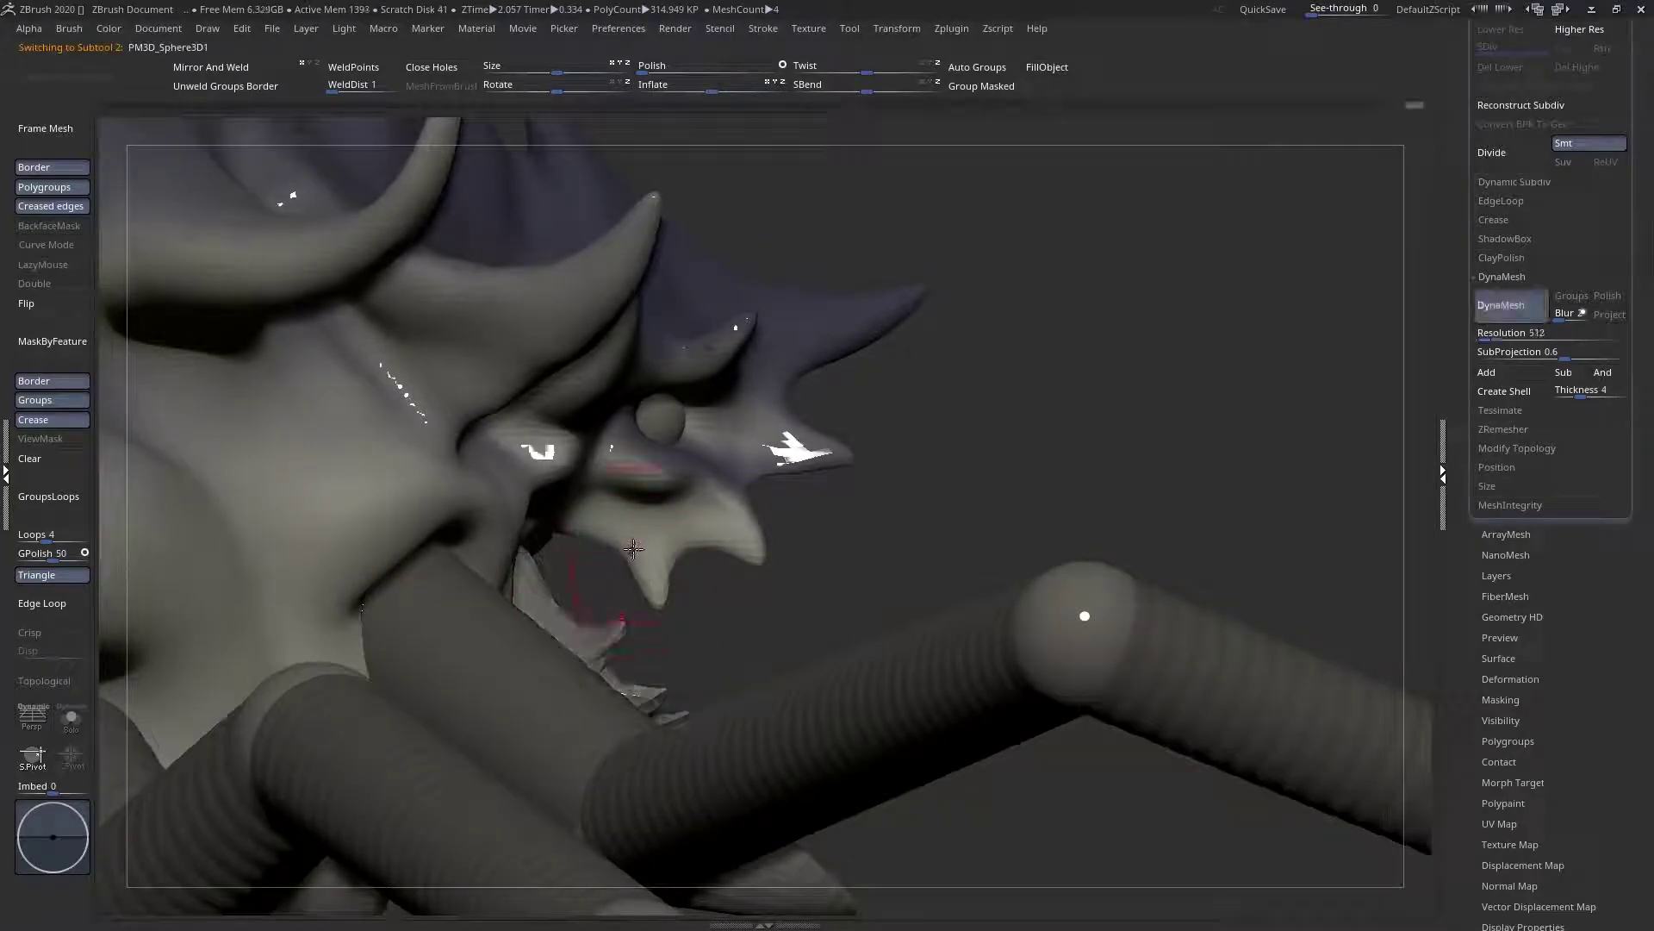
Switch to the body and reshape the snout's lip in profile, slimming and curving its hanging prongs
{"action": "key", "text": "space"}
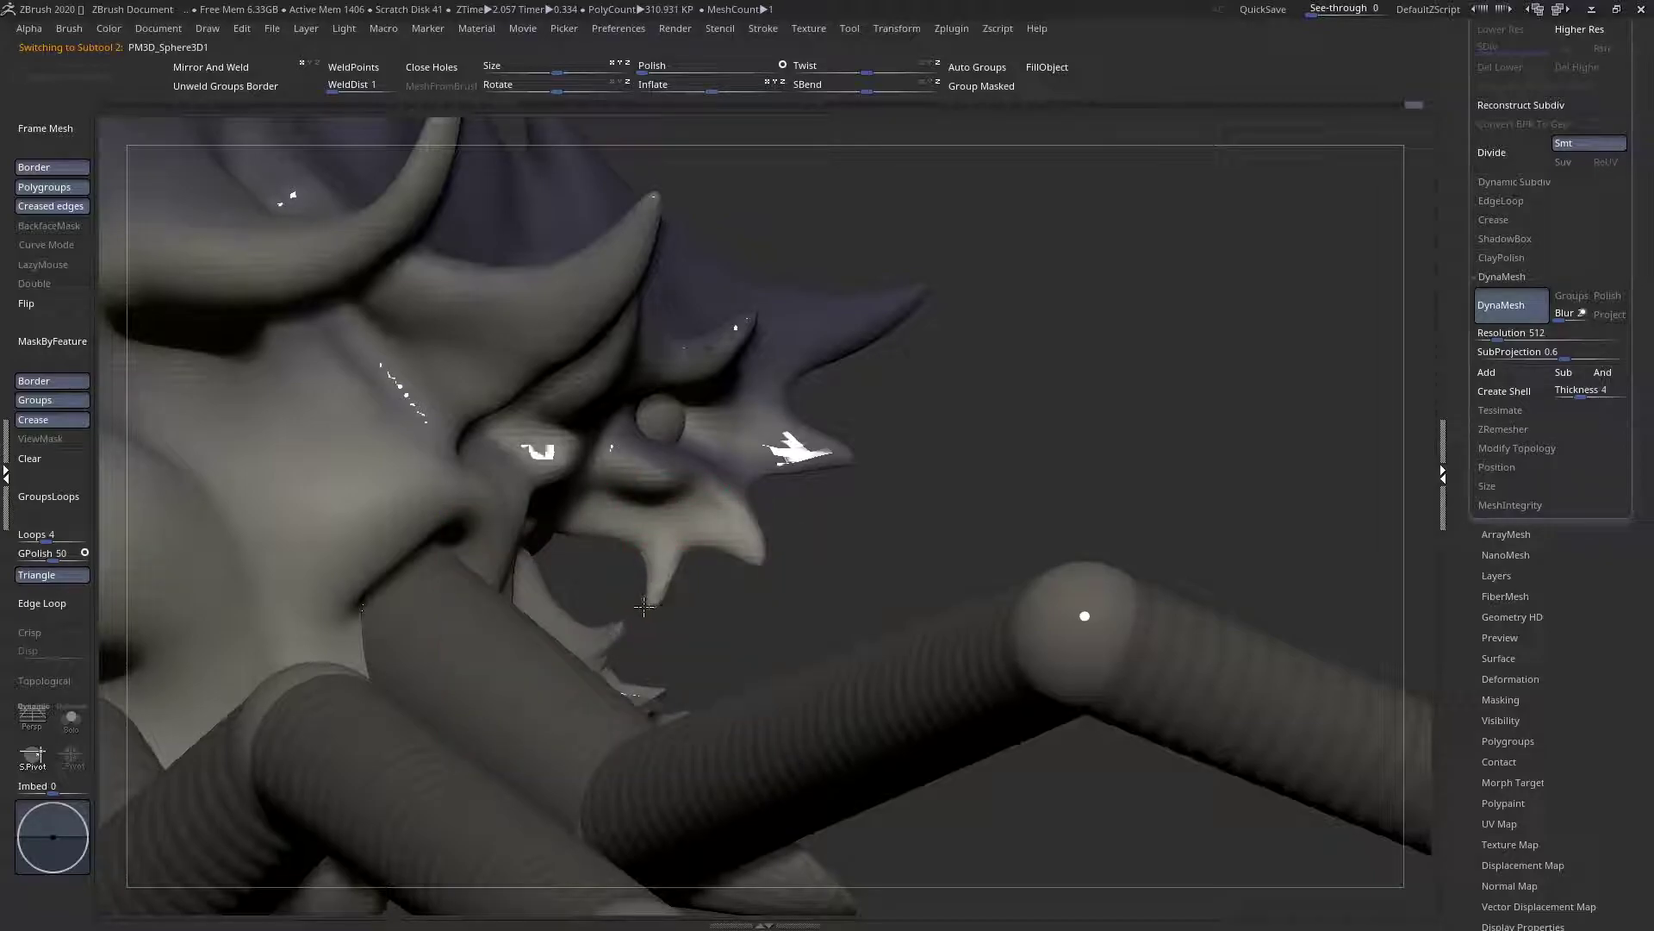
{"action": "key", "text": "space"}
{"action": "right_click_drag", "start_coordinate": [674, 555], "coordinate": [520, 558], "text": "shift"}
{"action": "key", "text": "space"}
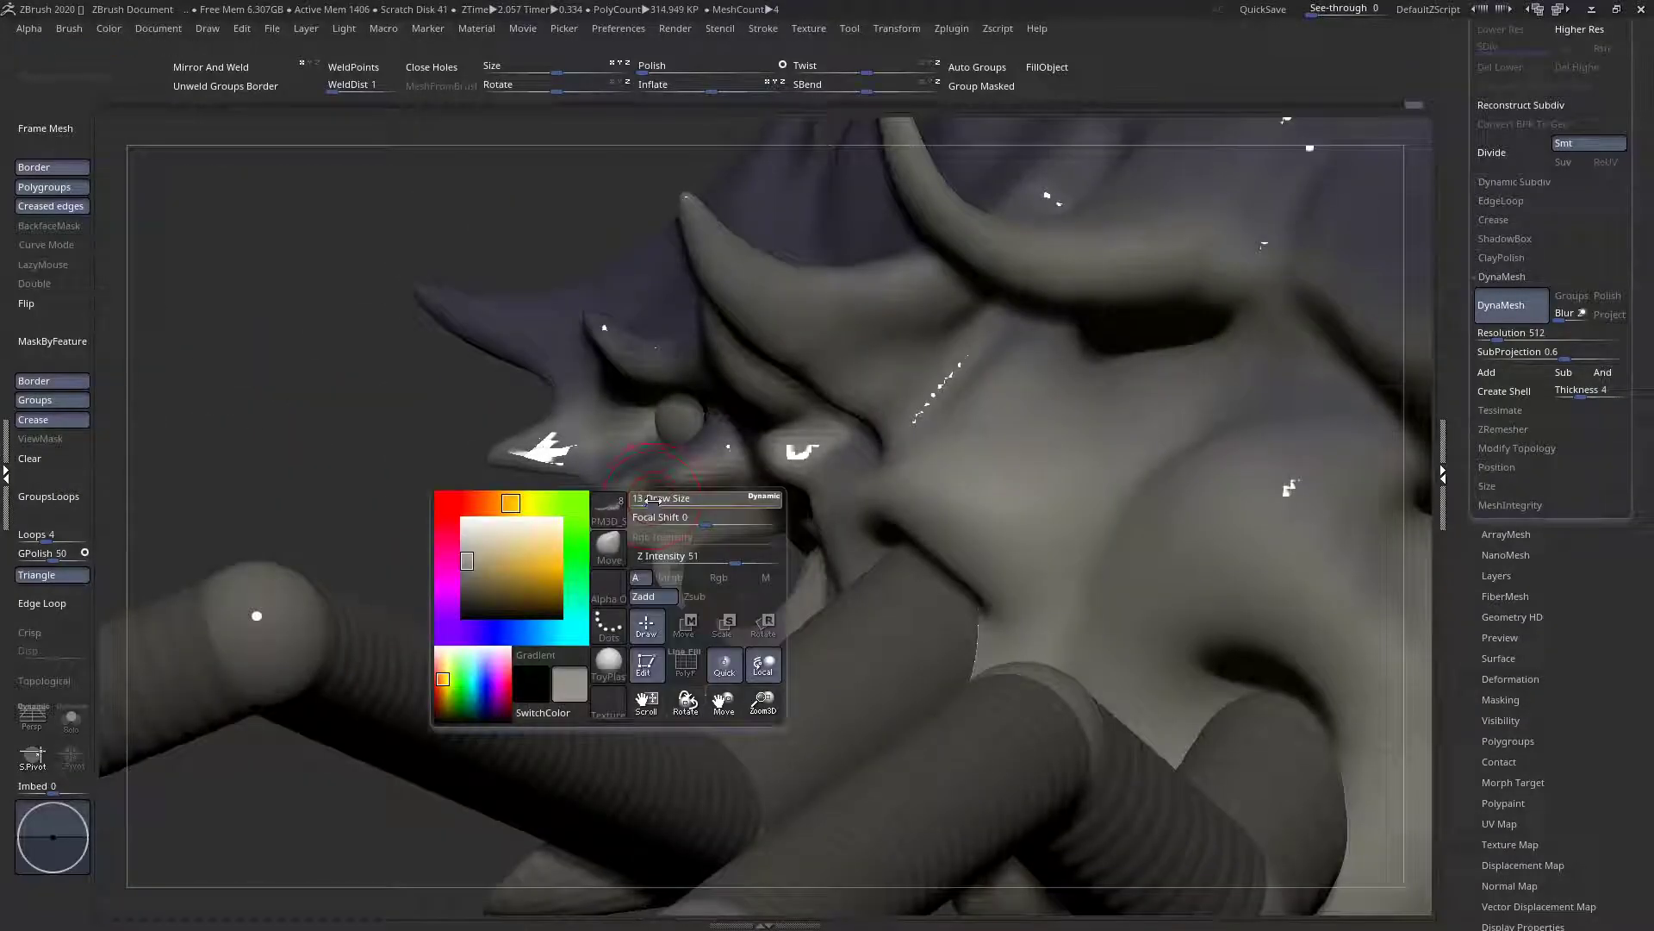
{"action": "left_click_drag", "start_coordinate": [653, 501], "coordinate": [660, 503]}
{"action": "mouse_move", "coordinate": [588, 573]}
{"action": "left_mouse_down"}
{"action": "mouse_move", "coordinate": [588, 592]}
{"action": "mouse_move", "coordinate": [596, 538]}
{"action": "mouse_move", "coordinate": [586, 558]}
{"action": "left_mouse_up"}
{"action": "key", "text": "space"}
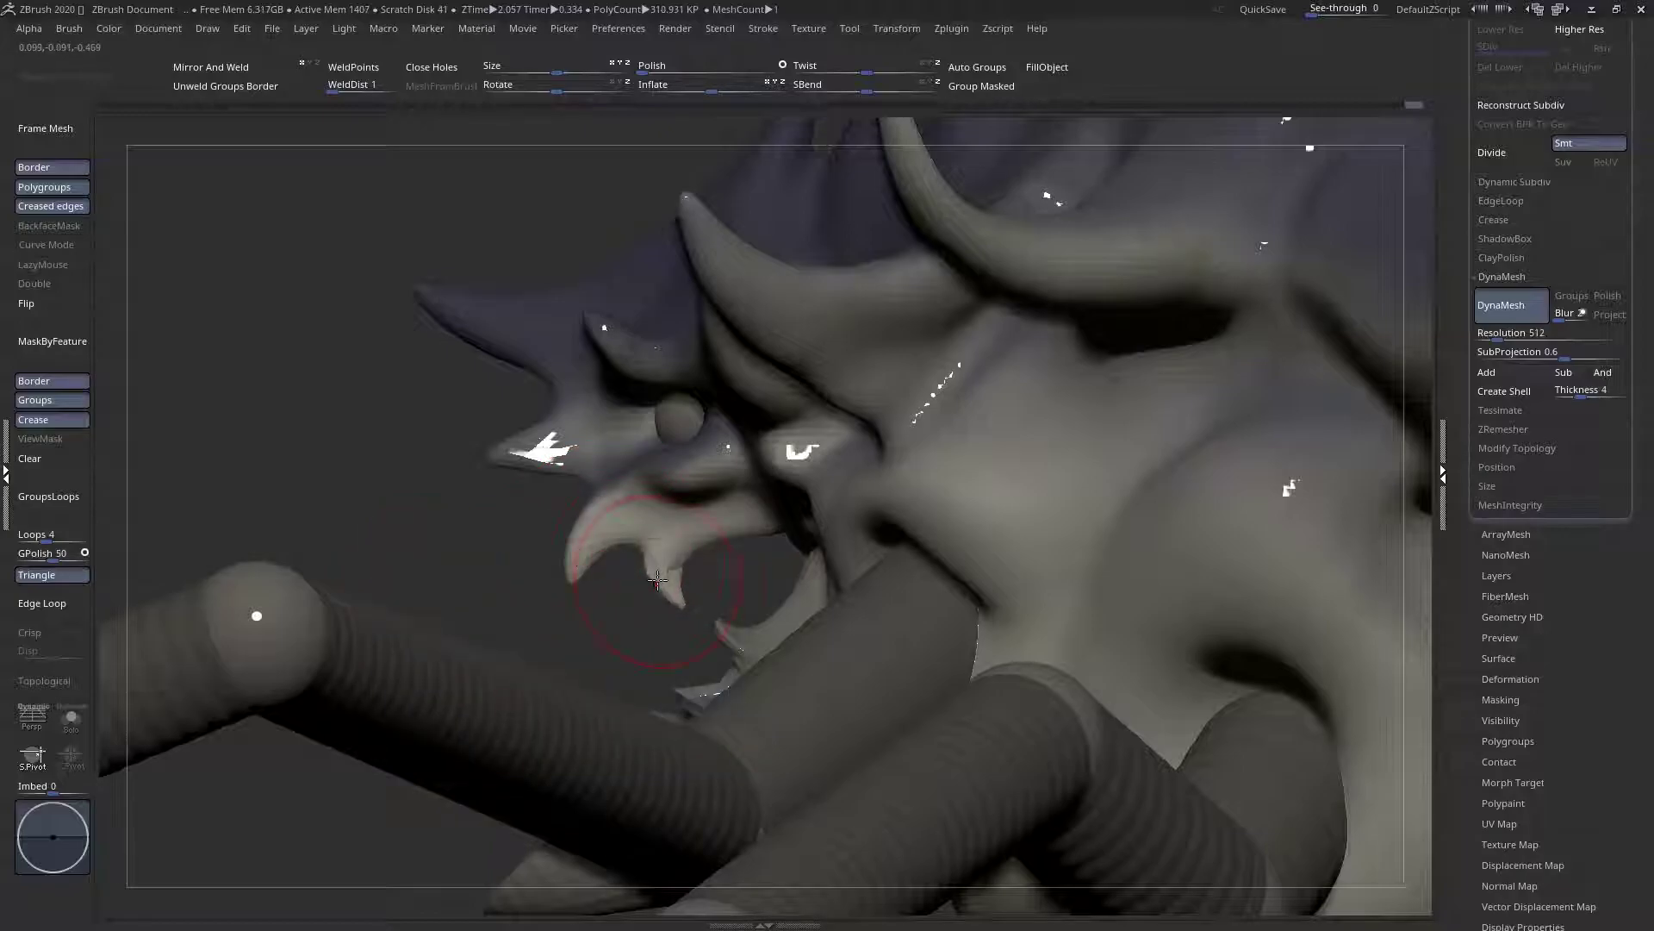
{"action": "right_click_drag", "start_coordinate": [627, 558], "coordinate": [464, 504], "text": "ctrl"}
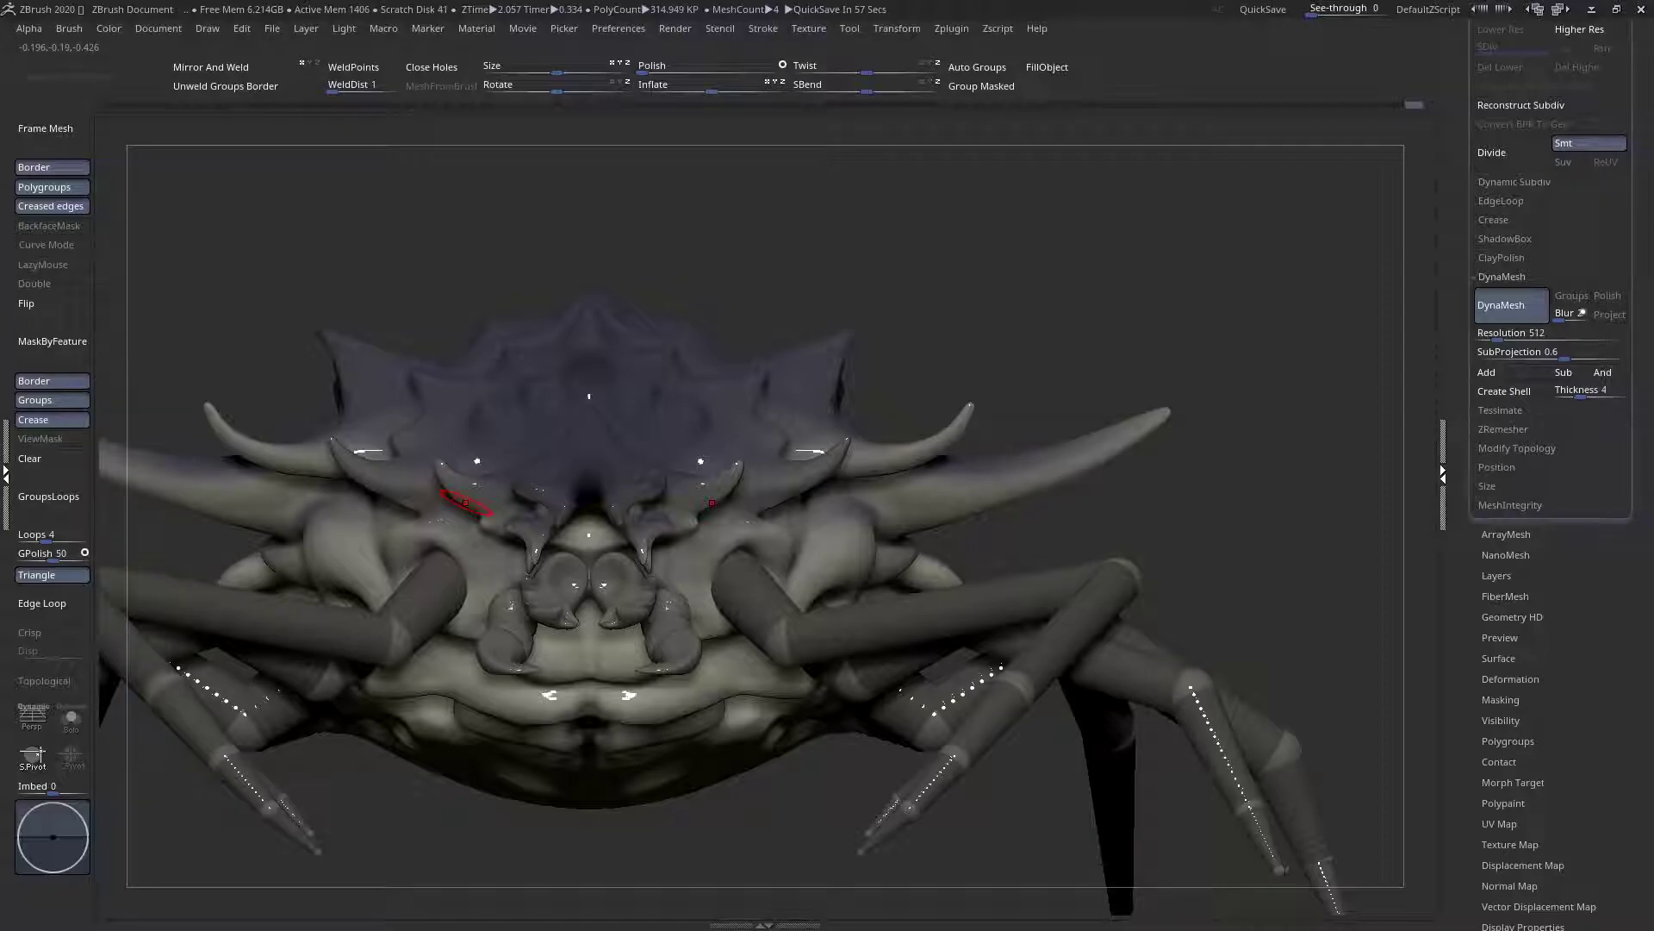
Switch to the inner mandibles and spread their rounded bases apart beneath the snout
{"action": "mouse_move", "coordinate": [629, 572]}
{"action": "right_mouse_down", "text": "ctrl"}
{"action": "mouse_move", "coordinate": [622, 613]}
{"action": "mouse_move", "coordinate": [663, 568]}
{"action": "mouse_move", "coordinate": [652, 553]}
{"action": "right_mouse_up", "text": "ctrl"}
{"action": "left_click", "coordinate": [659, 532], "text": "alt"}
{"action": "right_click_drag", "start_coordinate": [647, 472], "coordinate": [603, 517]}
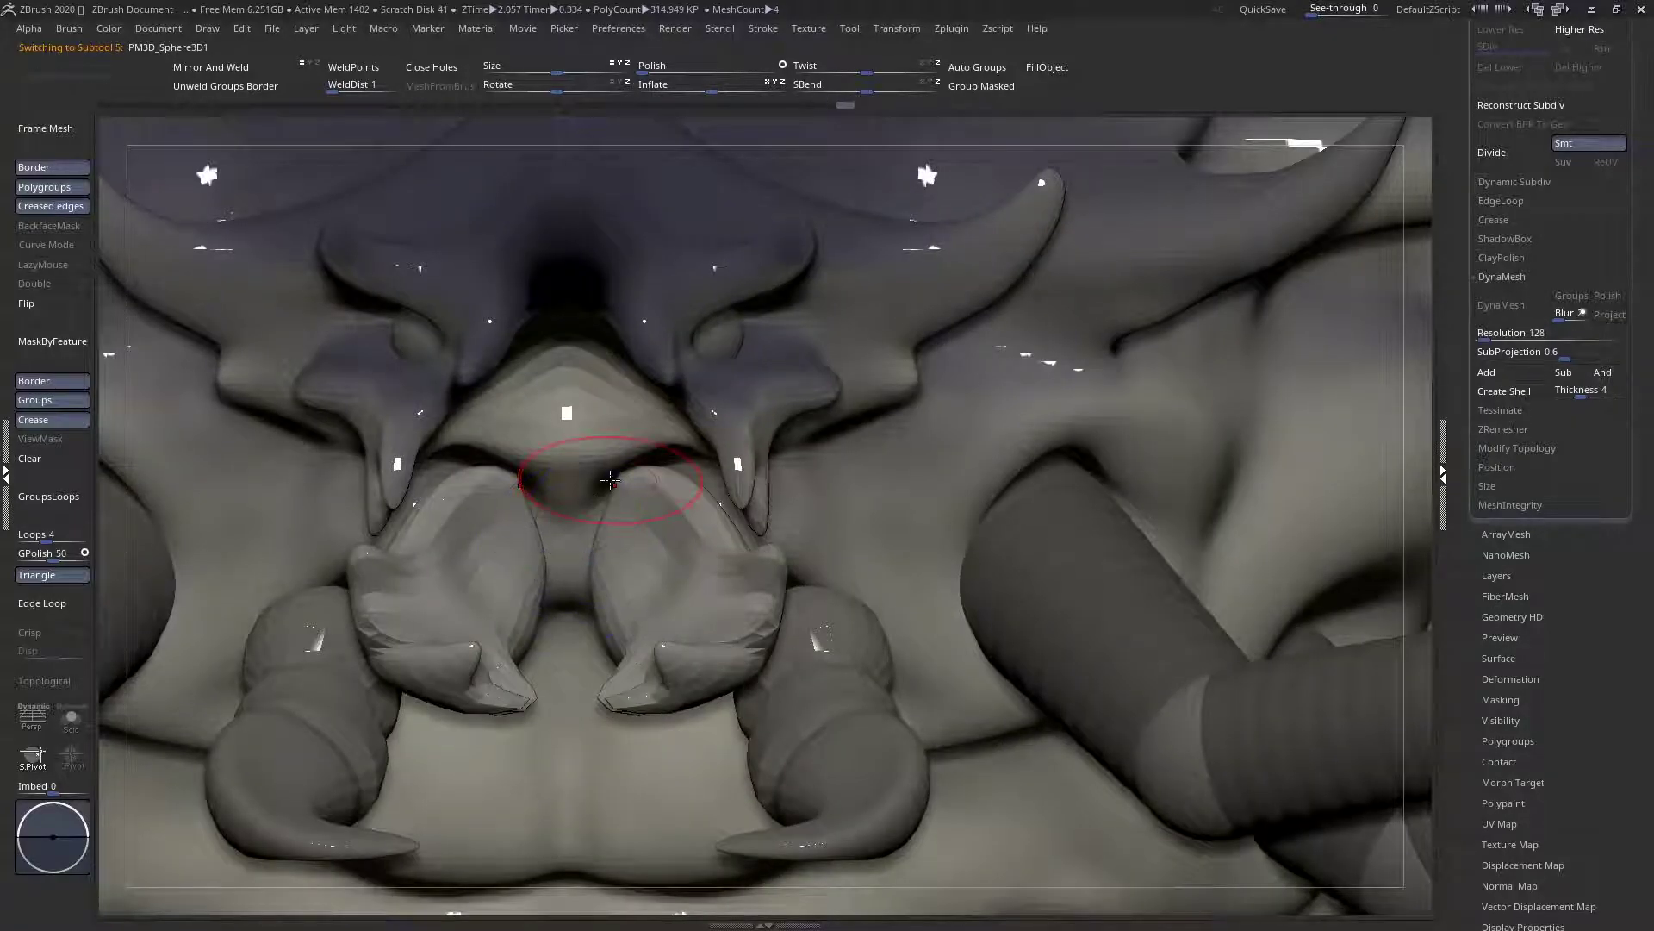
{"action": "left_click_drag", "start_coordinate": [644, 478], "coordinate": [699, 475]}
{"action": "right_click_drag", "start_coordinate": [579, 522], "coordinate": [548, 441]}
Switch to the body and build up the lower edge of the mouth between the inner mandibles' bases
{"action": "left_click", "coordinate": [544, 435], "text": "alt"}
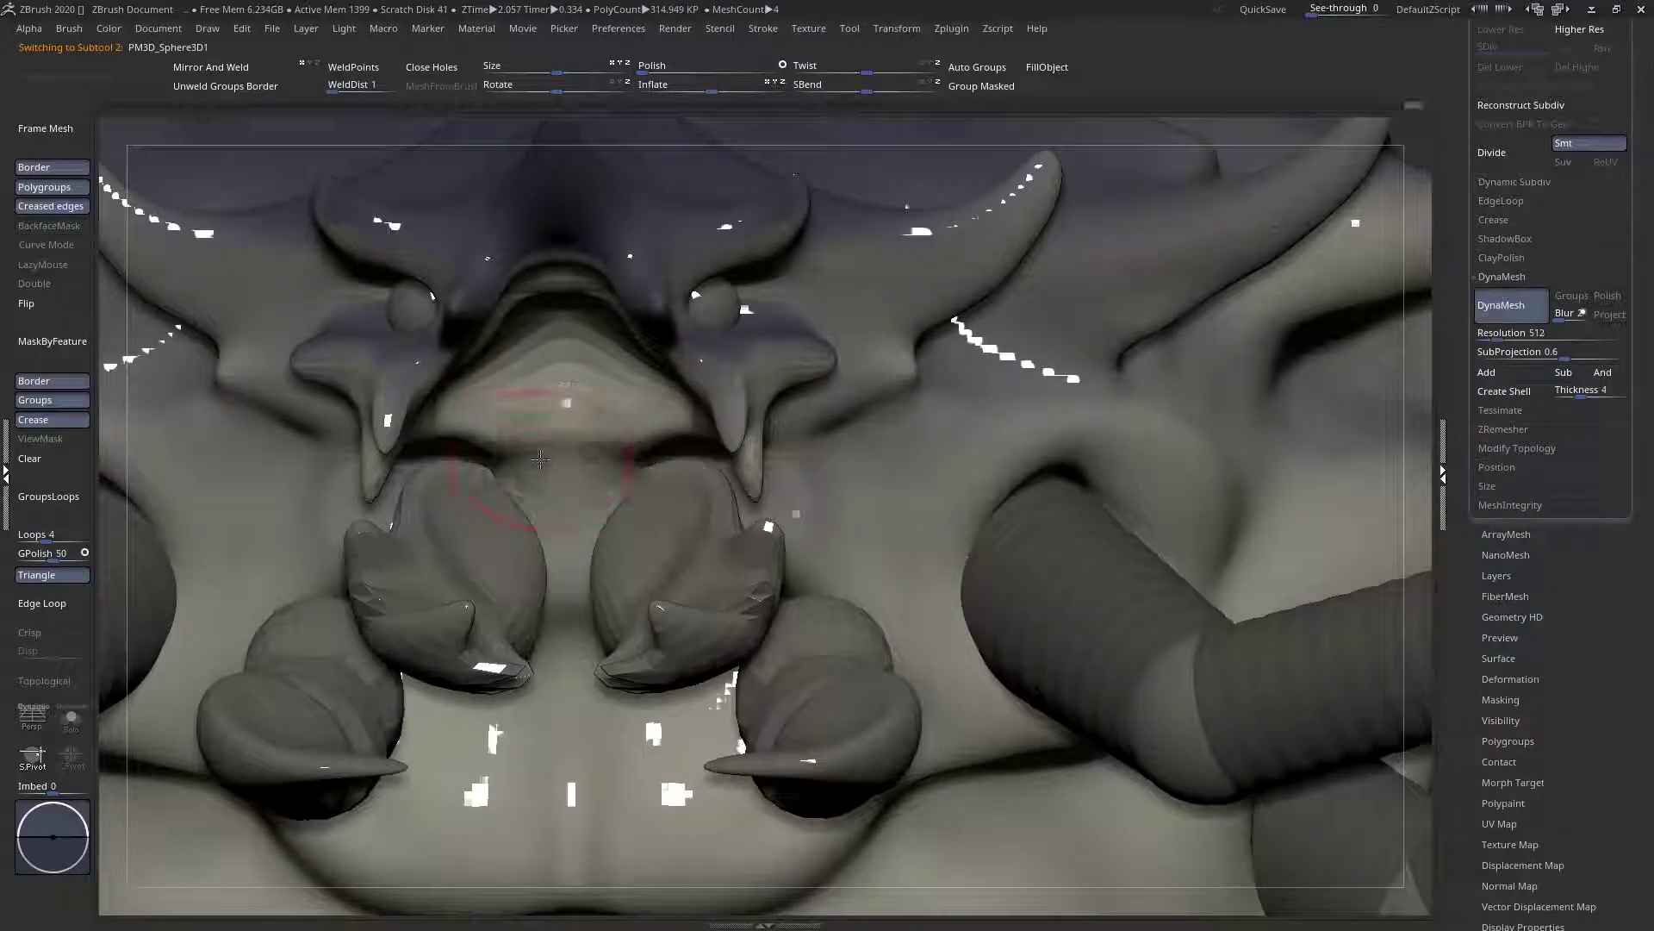
{"action": "right_click_drag", "start_coordinate": [522, 371], "coordinate": [604, 527]}
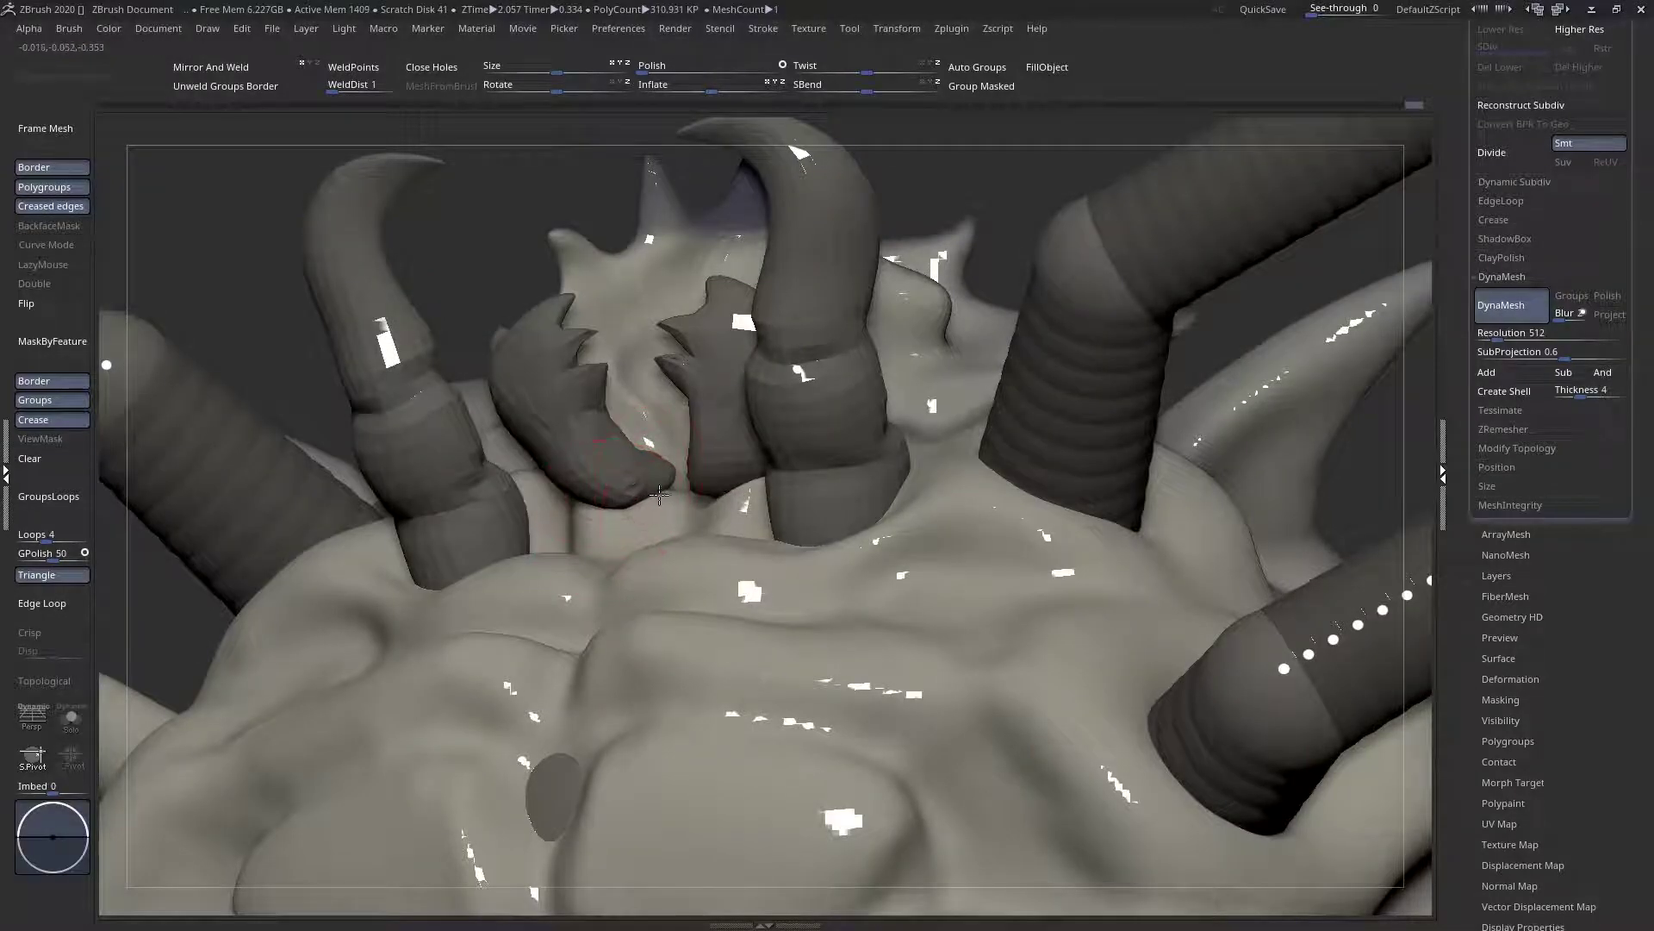
{"action": "right_click_drag", "start_coordinate": [659, 493], "coordinate": [622, 574]}
{"action": "right_click", "coordinate": [623, 574]}
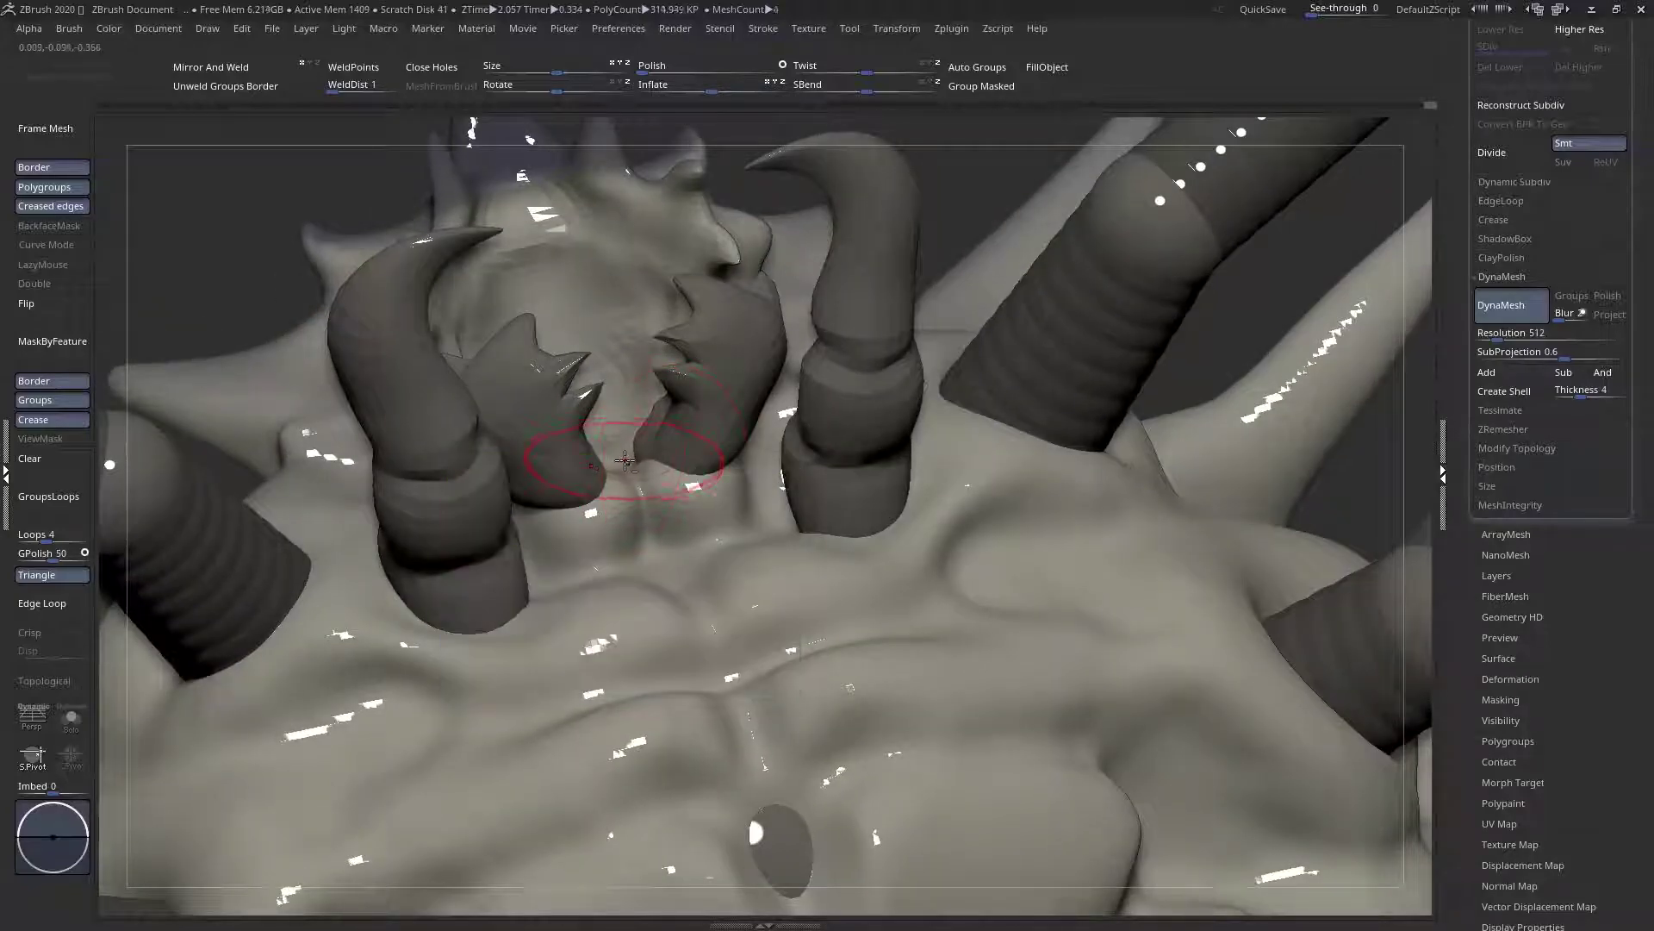
{"action": "right_click_drag", "start_coordinate": [655, 455], "coordinate": [742, 295]}
{"action": "right_click", "coordinate": [679, 356]}
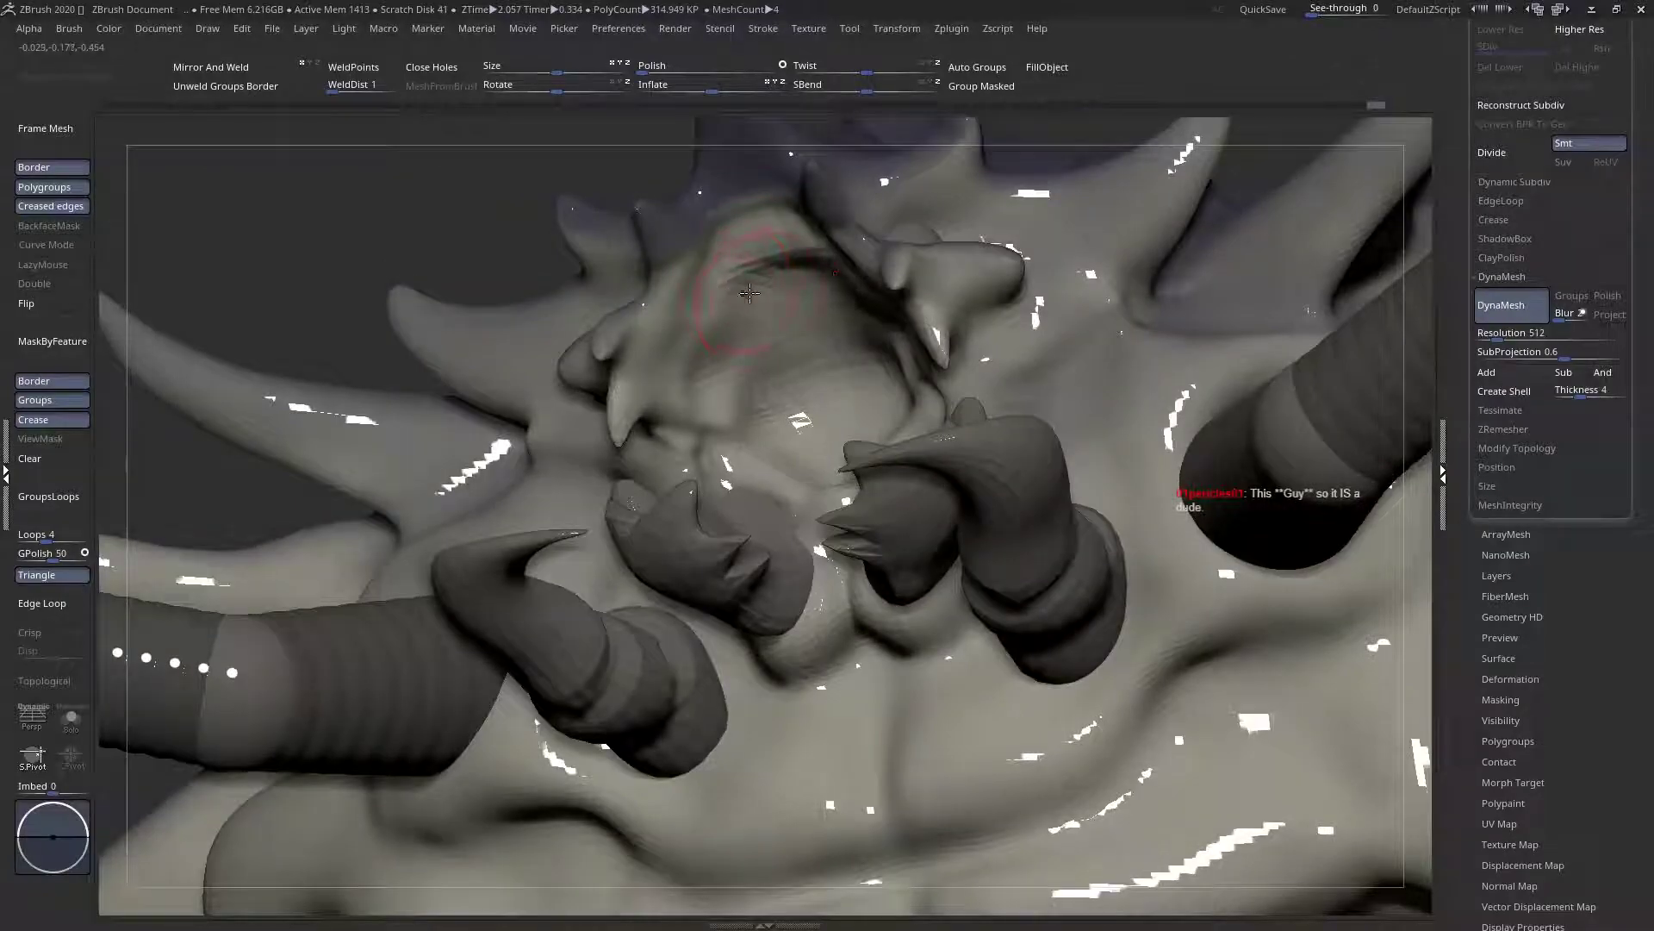
Sculpt the roof of the mouth, shaping the ridges and hollows beneath the snout
{"action": "mouse_move", "coordinate": [766, 311]}
{"action": "left_mouse_down"}
{"action": "mouse_move", "coordinate": [794, 308]}
{"action": "mouse_move", "coordinate": [762, 310]}
{"action": "left_mouse_up"}
{"action": "mouse_move", "coordinate": [754, 311]}
{"action": "right_mouse_down", "text": "ctrl"}
{"action": "mouse_move", "coordinate": [636, 300]}
{"action": "mouse_move", "coordinate": [728, 328]}
{"action": "mouse_move", "coordinate": [635, 441]}
{"action": "mouse_move", "coordinate": [684, 414]}
{"action": "mouse_move", "coordinate": [575, 437]}
{"action": "right_mouse_up", "text": "ctrl"}
{"action": "right_click", "coordinate": [586, 410]}
{"action": "left_click_drag", "start_coordinate": [573, 428], "coordinate": [579, 434]}
{"action": "mouse_move", "coordinate": [579, 433]}
{"action": "right_mouse_down"}
{"action": "mouse_move", "coordinate": [574, 466]}
{"action": "mouse_move", "coordinate": [549, 415]}
{"action": "mouse_move", "coordinate": [620, 439]}
{"action": "mouse_move", "coordinate": [787, 361]}
{"action": "right_mouse_up"}
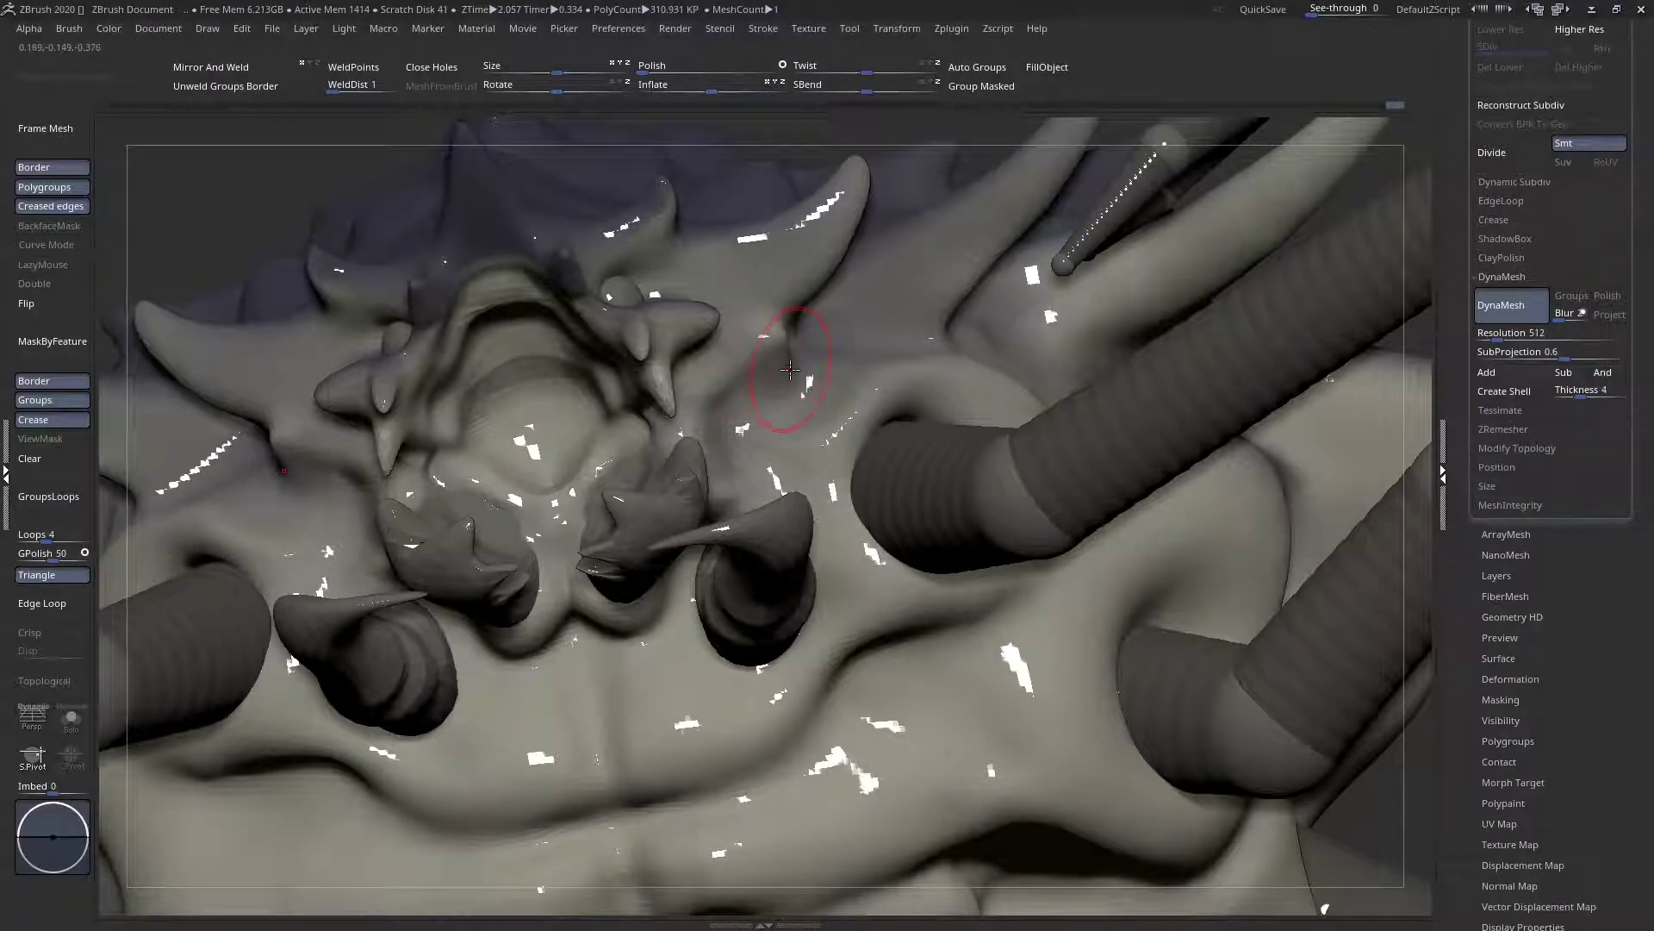
Sculpt the cheek surface between the outer mandible and the front leg socket, undoing an unwanted stroke
{"action": "right_click_drag", "start_coordinate": [775, 378], "coordinate": [802, 485]}
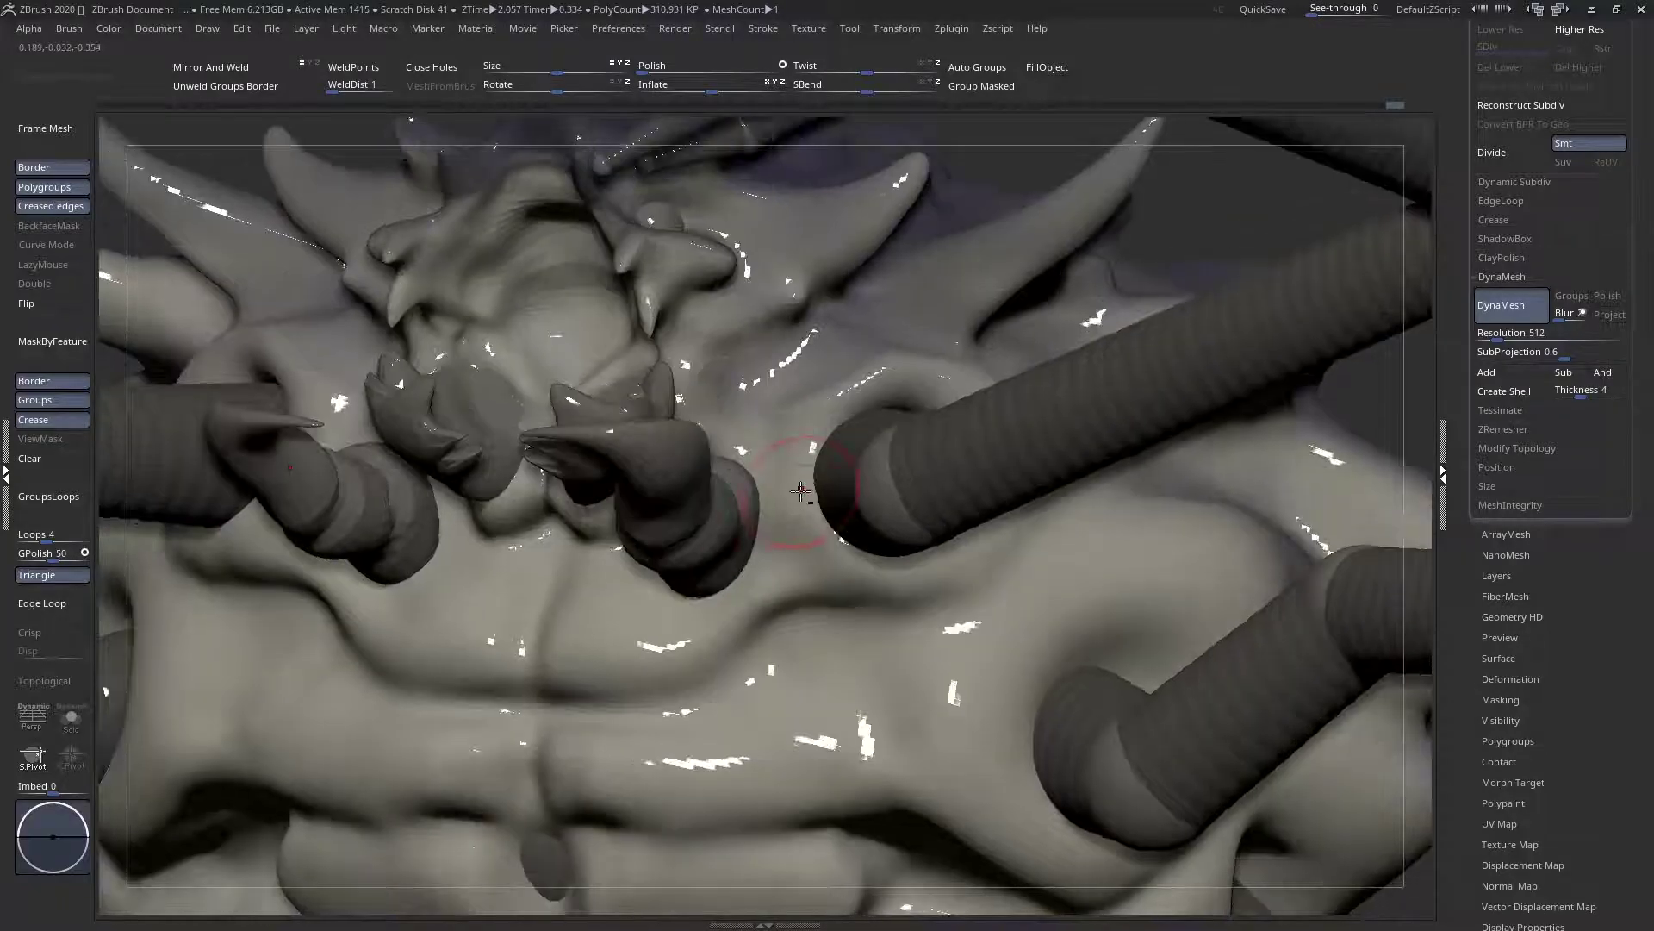
{"action": "mouse_move", "coordinate": [822, 463]}
{"action": "right_mouse_down"}
{"action": "mouse_move", "coordinate": [812, 447]}
{"action": "mouse_move", "coordinate": [821, 477]}
{"action": "right_mouse_up"}
{"action": "key", "text": "ctrl+z"}
{"action": "key", "text": "space"}
{"action": "left_click_drag", "start_coordinate": [812, 431], "coordinate": [819, 434]}
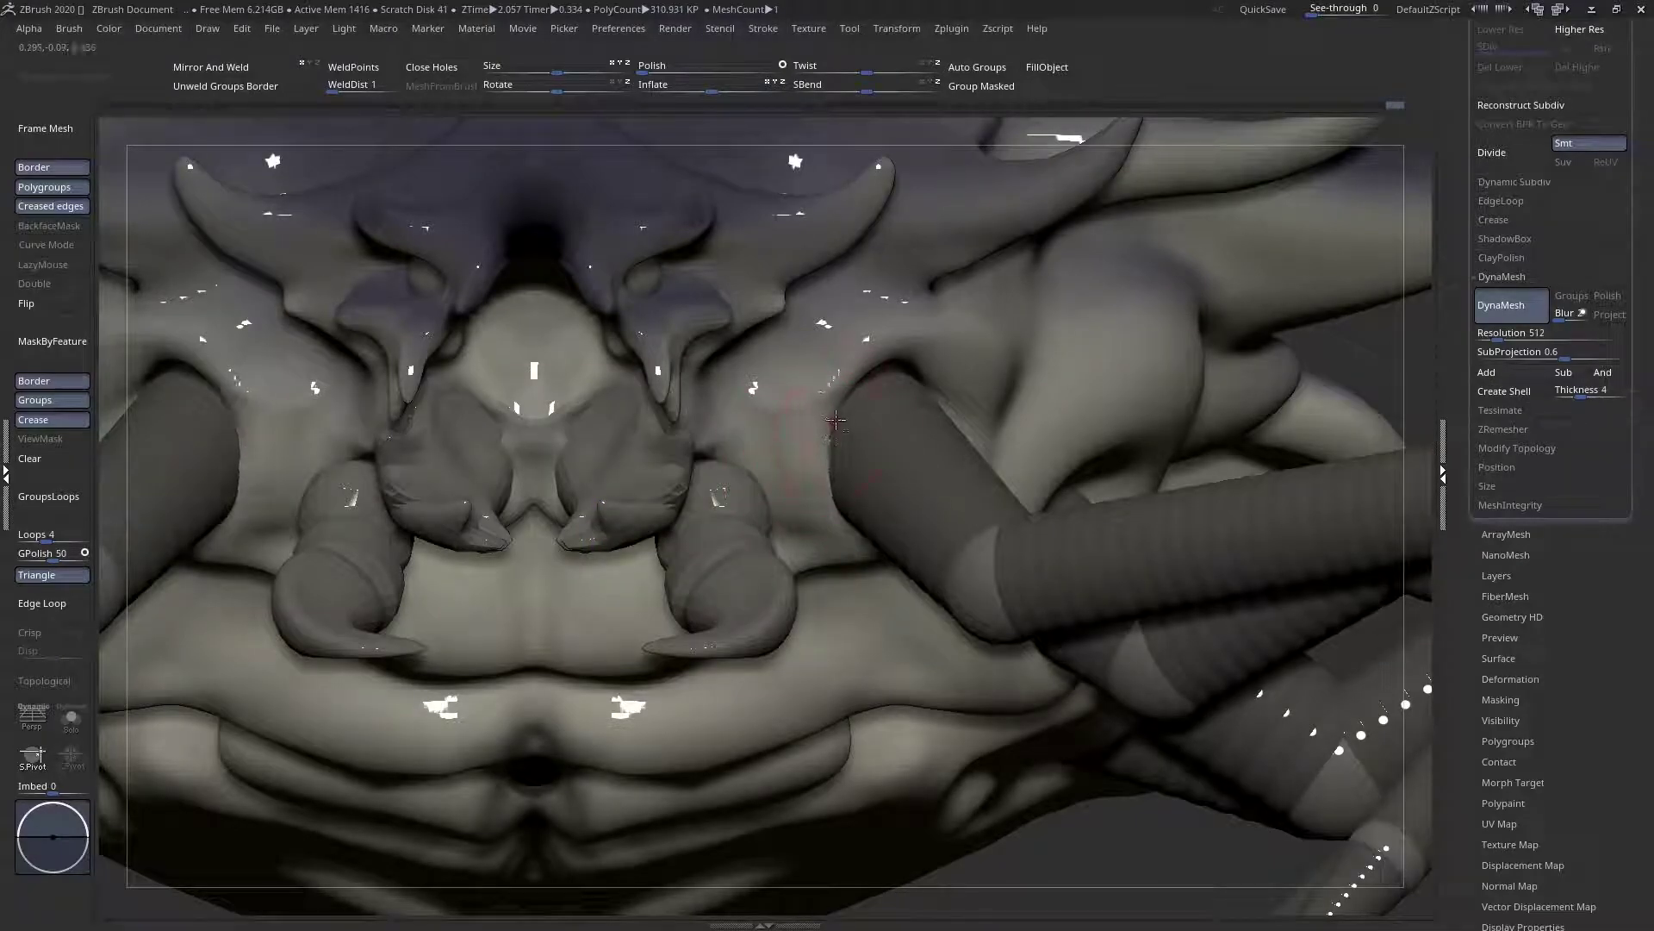
Undo the last strokes near the front leg socket and rework the form above the leg
{"action": "right_click", "coordinate": [906, 373]}
{"action": "key", "text": "ctrl+z"}
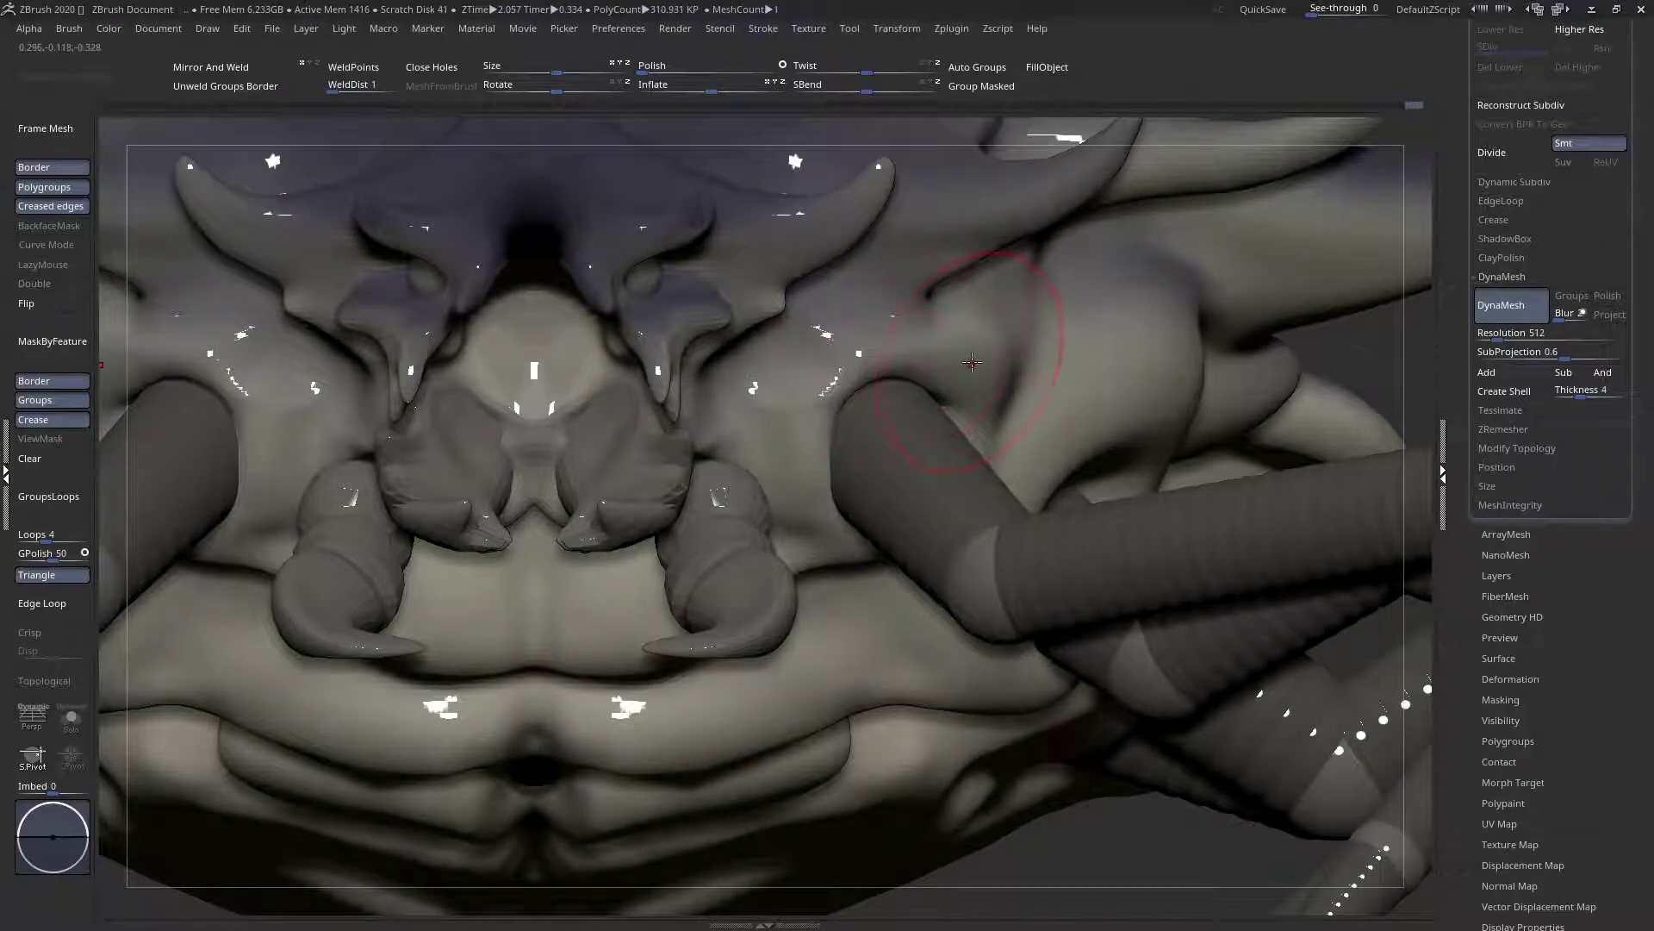
{"action": "key", "text": "ctrl+z"}
{"action": "right_click", "coordinate": [947, 369]}
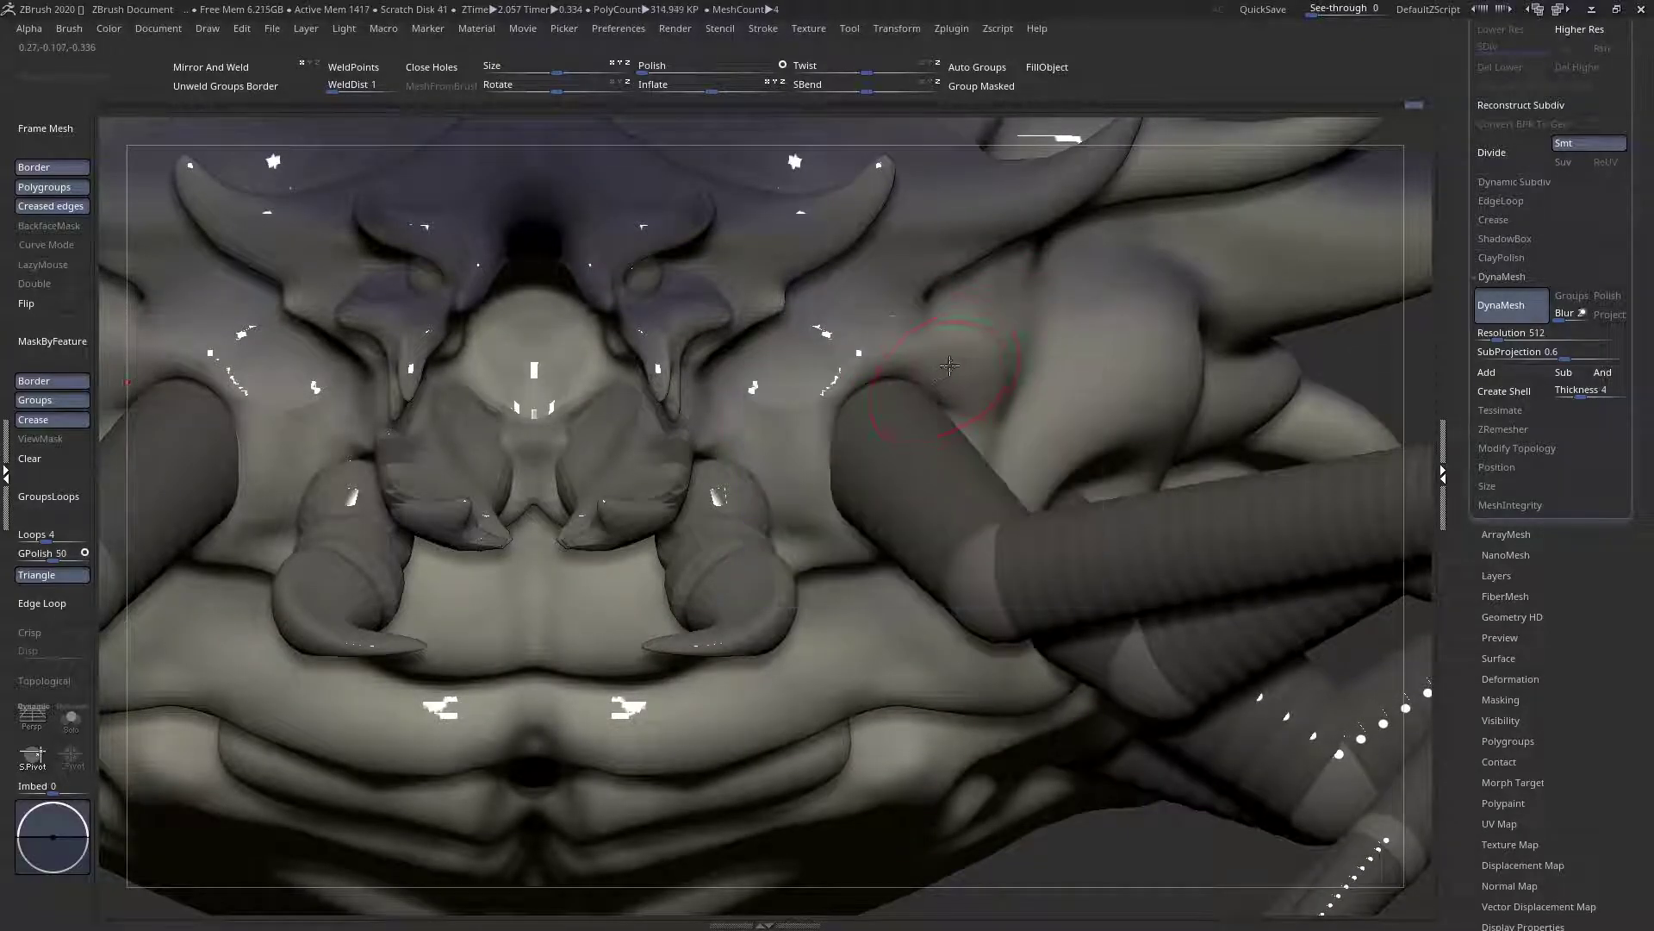
Reshape the body surface above and behind the front leg socket with the Move brush, adjusting the brush size
{"action": "right_click_drag", "start_coordinate": [947, 368], "coordinate": [1003, 327]}
{"action": "mouse_move", "coordinate": [1048, 326]}
{"action": "left_mouse_down"}
{"action": "mouse_move", "coordinate": [1053, 293]}
{"action": "mouse_move", "coordinate": [1090, 267]}
{"action": "mouse_move", "coordinate": [969, 351]}
{"action": "left_mouse_up"}
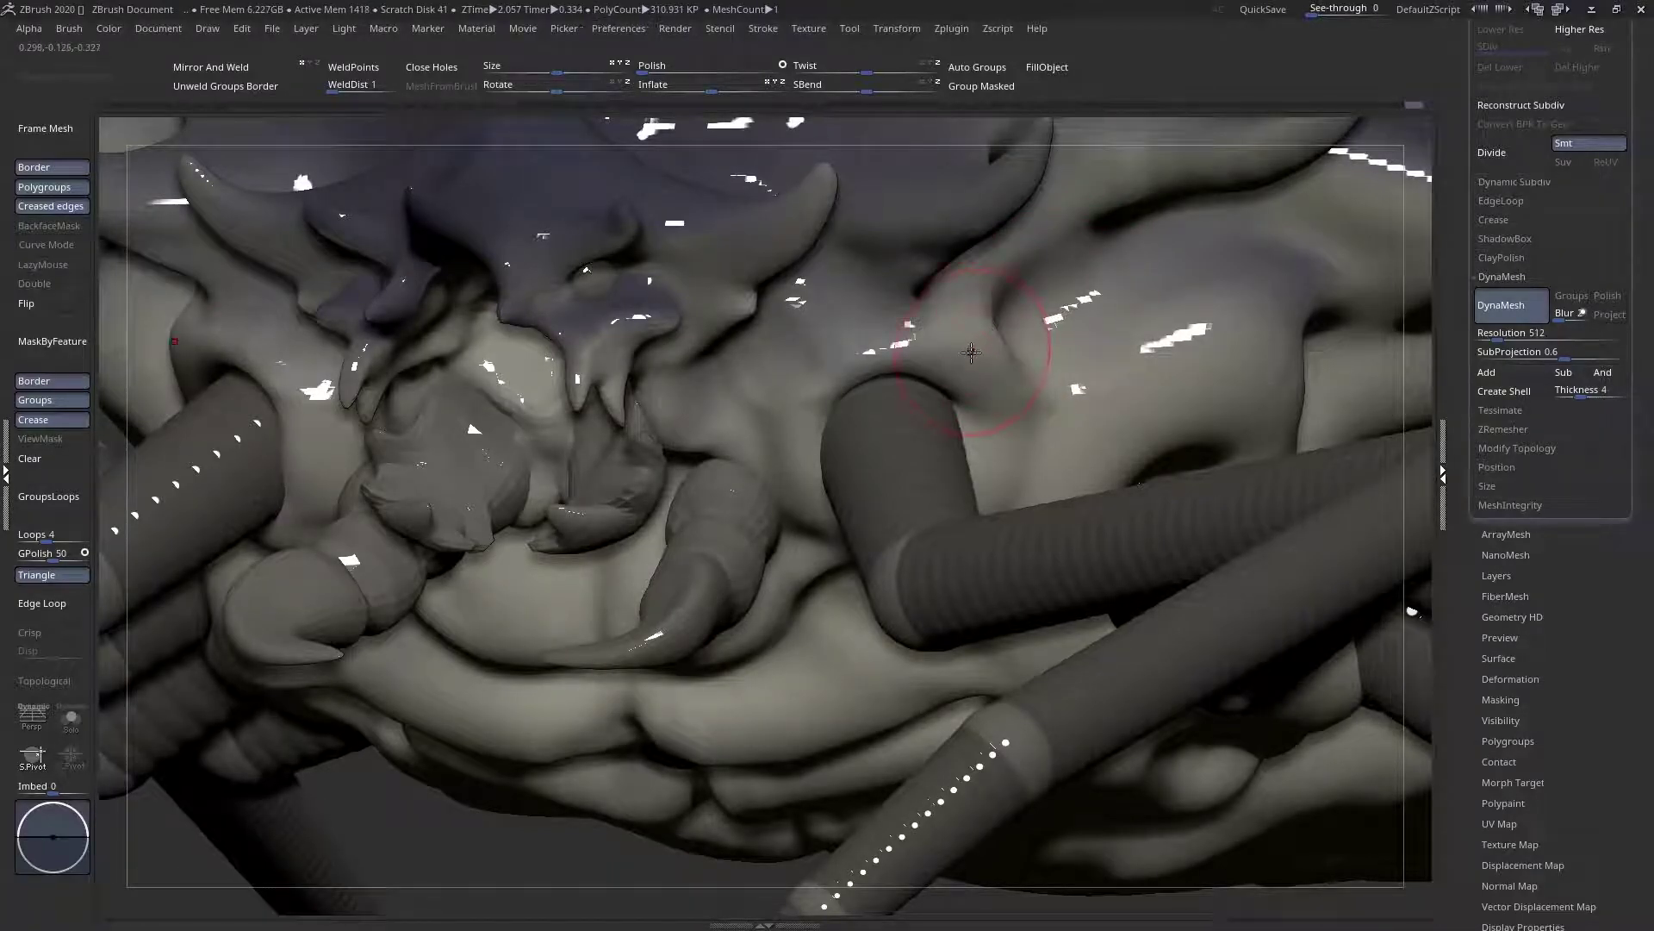
{"action": "right_click_drag", "start_coordinate": [968, 351], "coordinate": [999, 357], "text": "shift"}
{"action": "mouse_move", "coordinate": [921, 448]}
{"action": "right_mouse_down", "text": "ctrl"}
{"action": "mouse_move", "coordinate": [907, 406]}
{"action": "mouse_move", "coordinate": [896, 454]}
{"action": "right_mouse_up", "text": "ctrl"}
{"action": "key", "text": "space"}
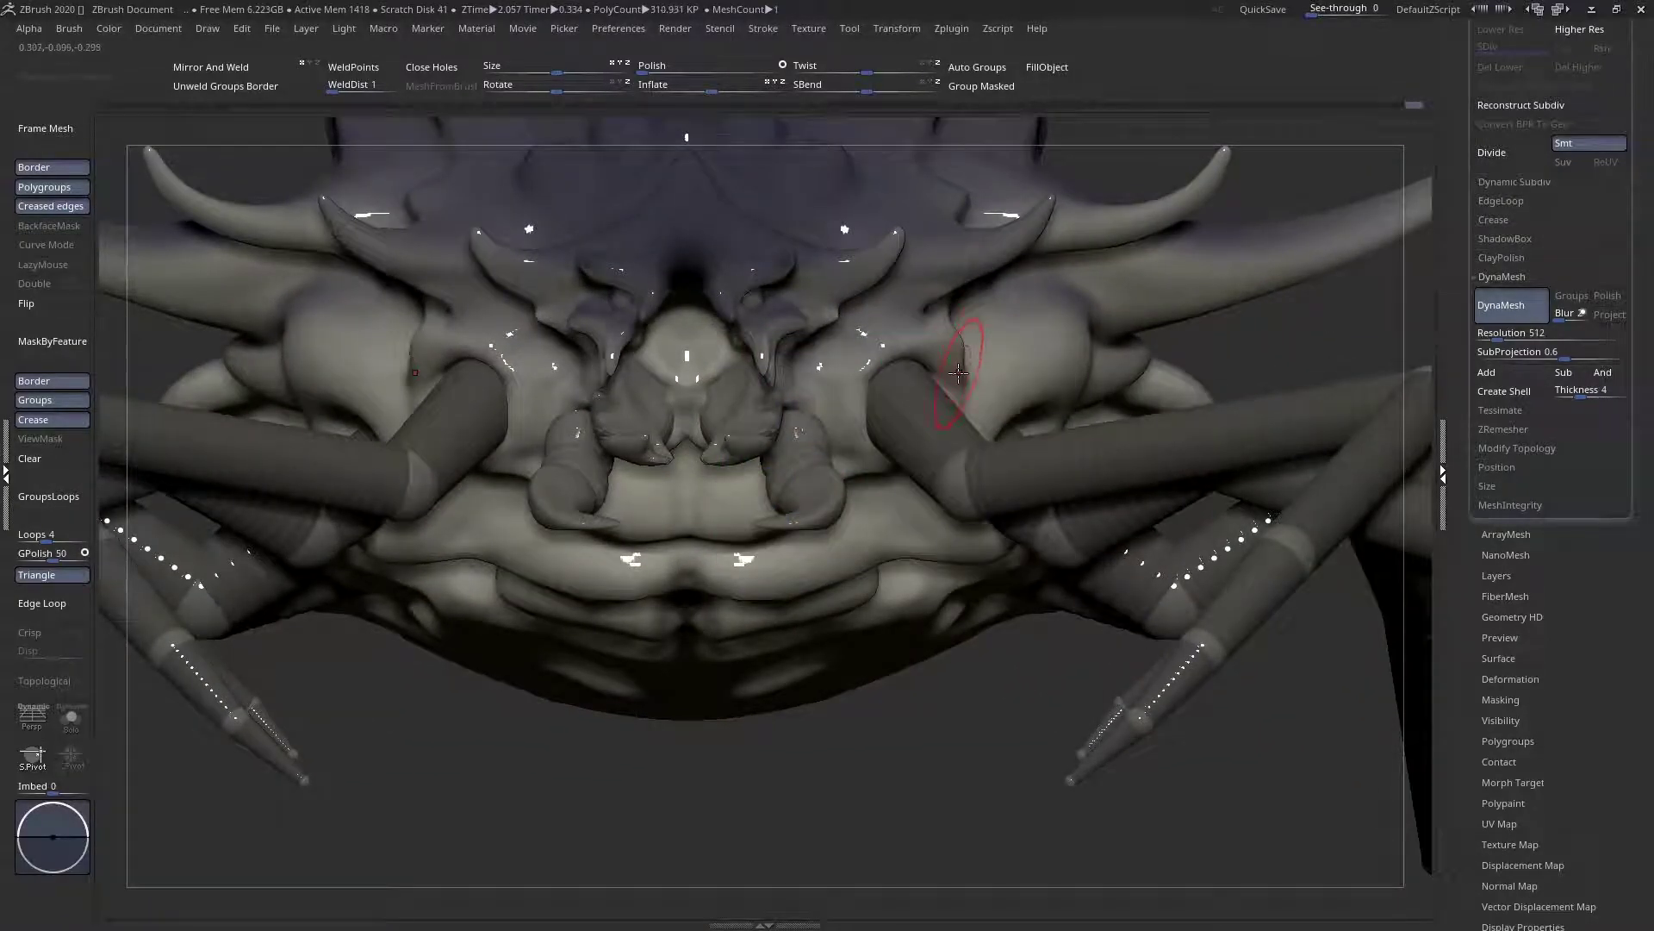
{"action": "right_click_drag", "start_coordinate": [941, 333], "coordinate": [931, 313], "text": "ctrl"}
{"action": "key", "text": "space"}
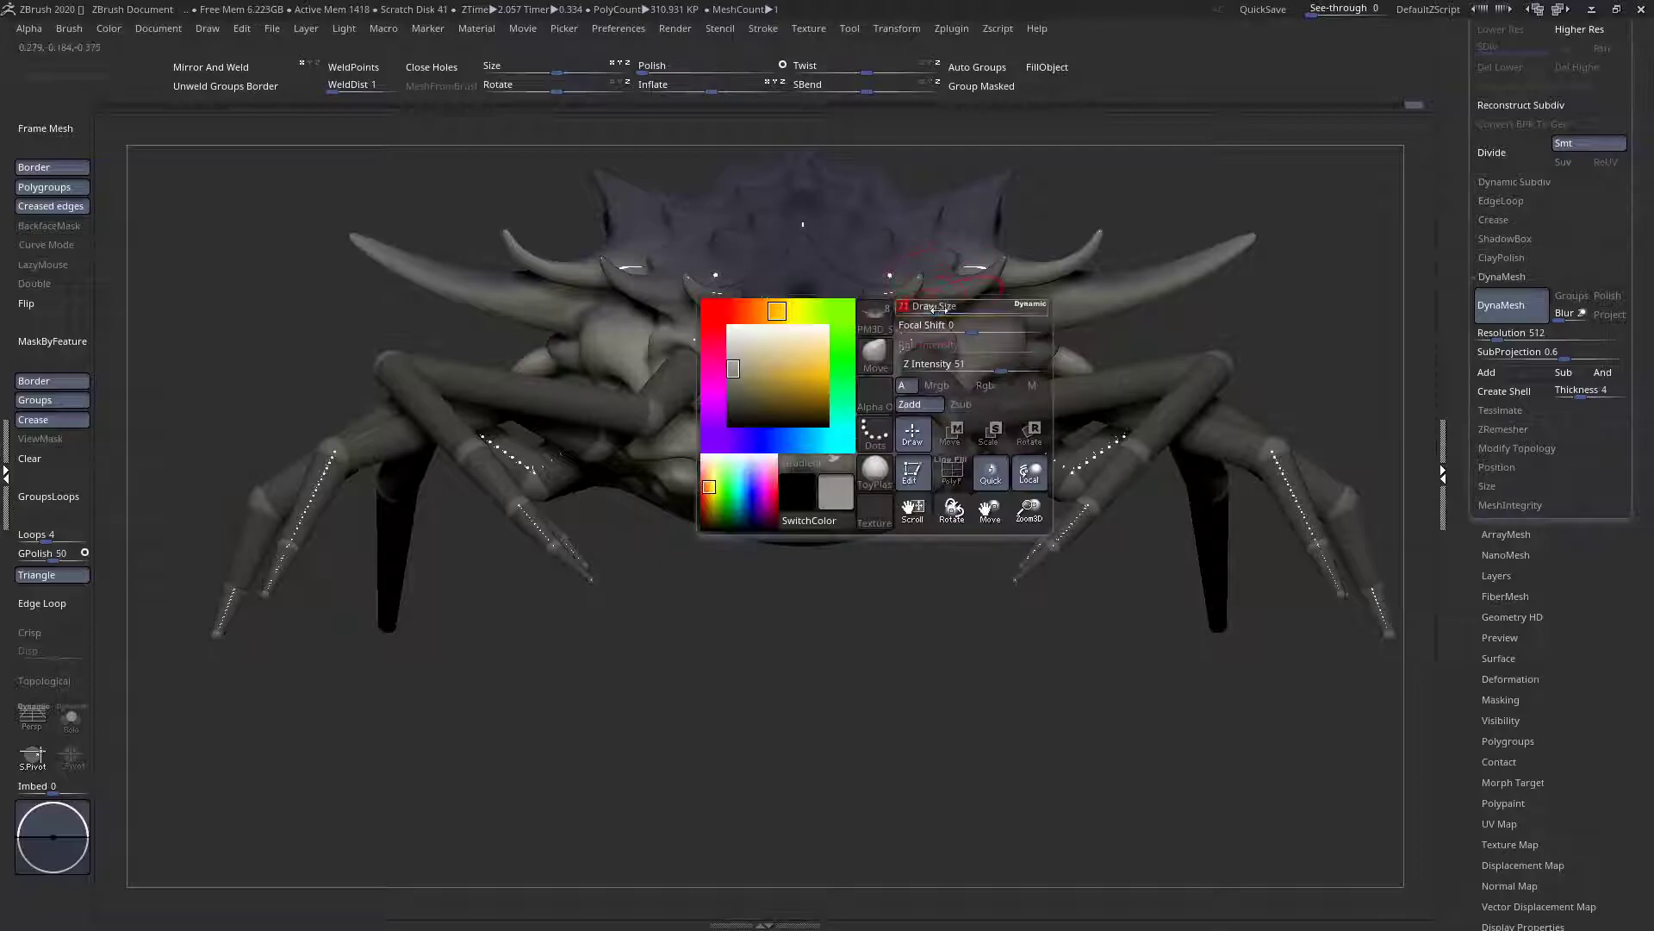
{"action": "mouse_move", "coordinate": [940, 373]}
{"action": "right_mouse_down"}
{"action": "mouse_move", "coordinate": [931, 247]}
{"action": "mouse_move", "coordinate": [925, 394]}
{"action": "right_mouse_up"}
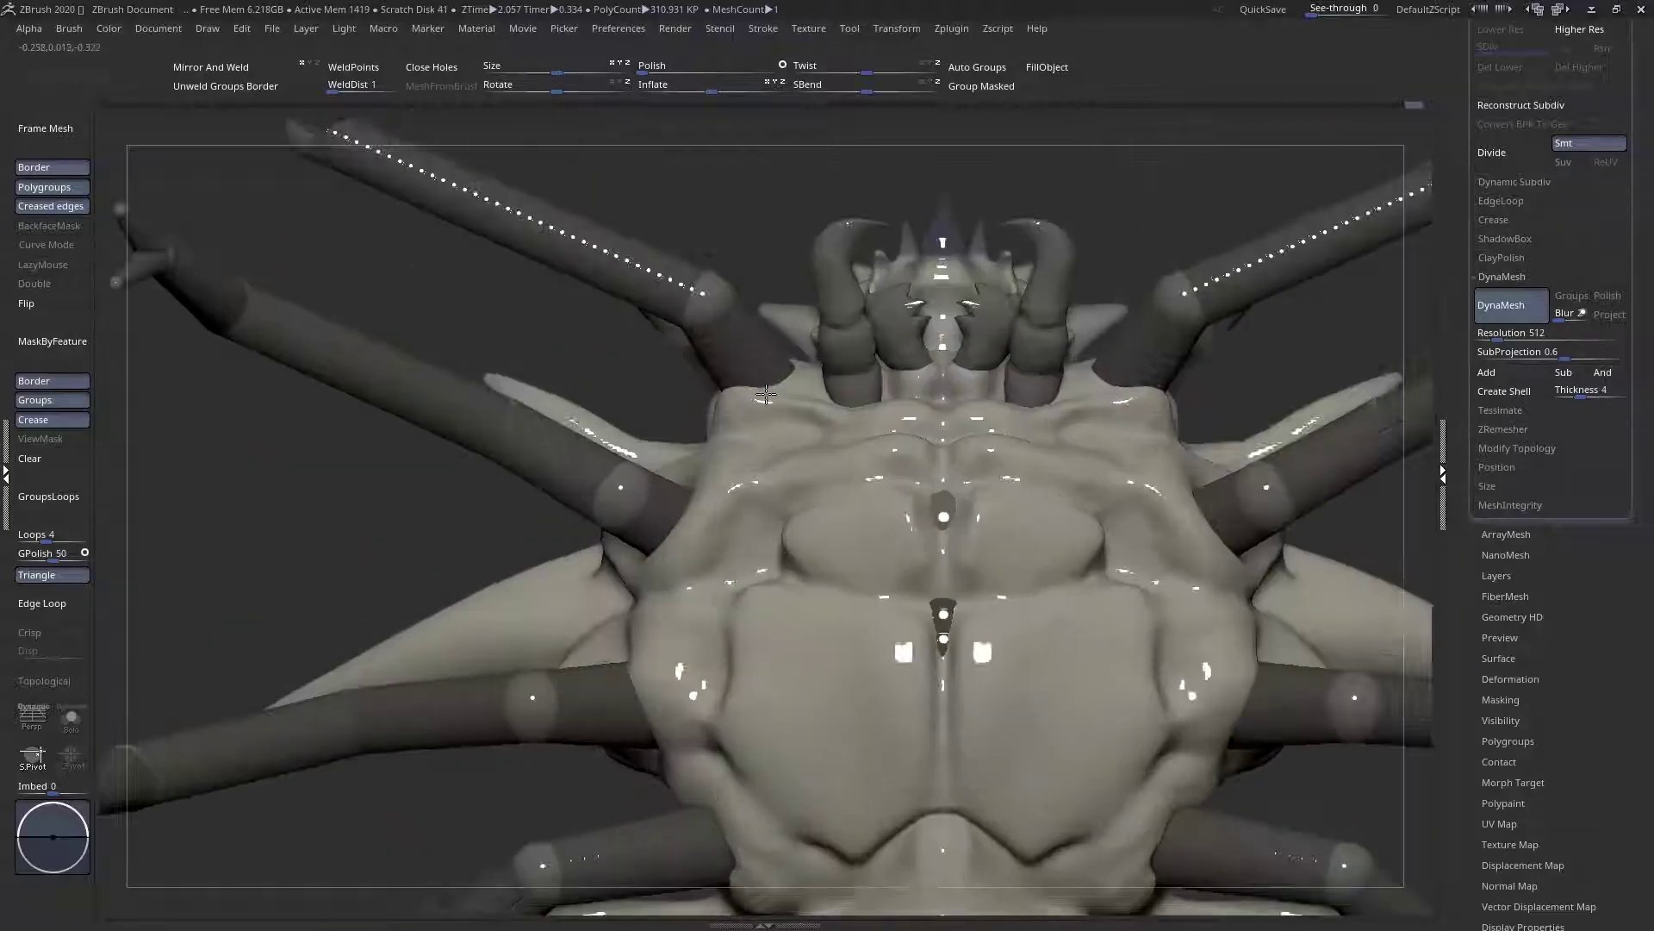
Push the body's front edge around the front leg base into shape on the underside
{"action": "key", "text": "space"}
{"action": "right_click_drag", "start_coordinate": [762, 388], "coordinate": [801, 432], "text": "ctrl"}
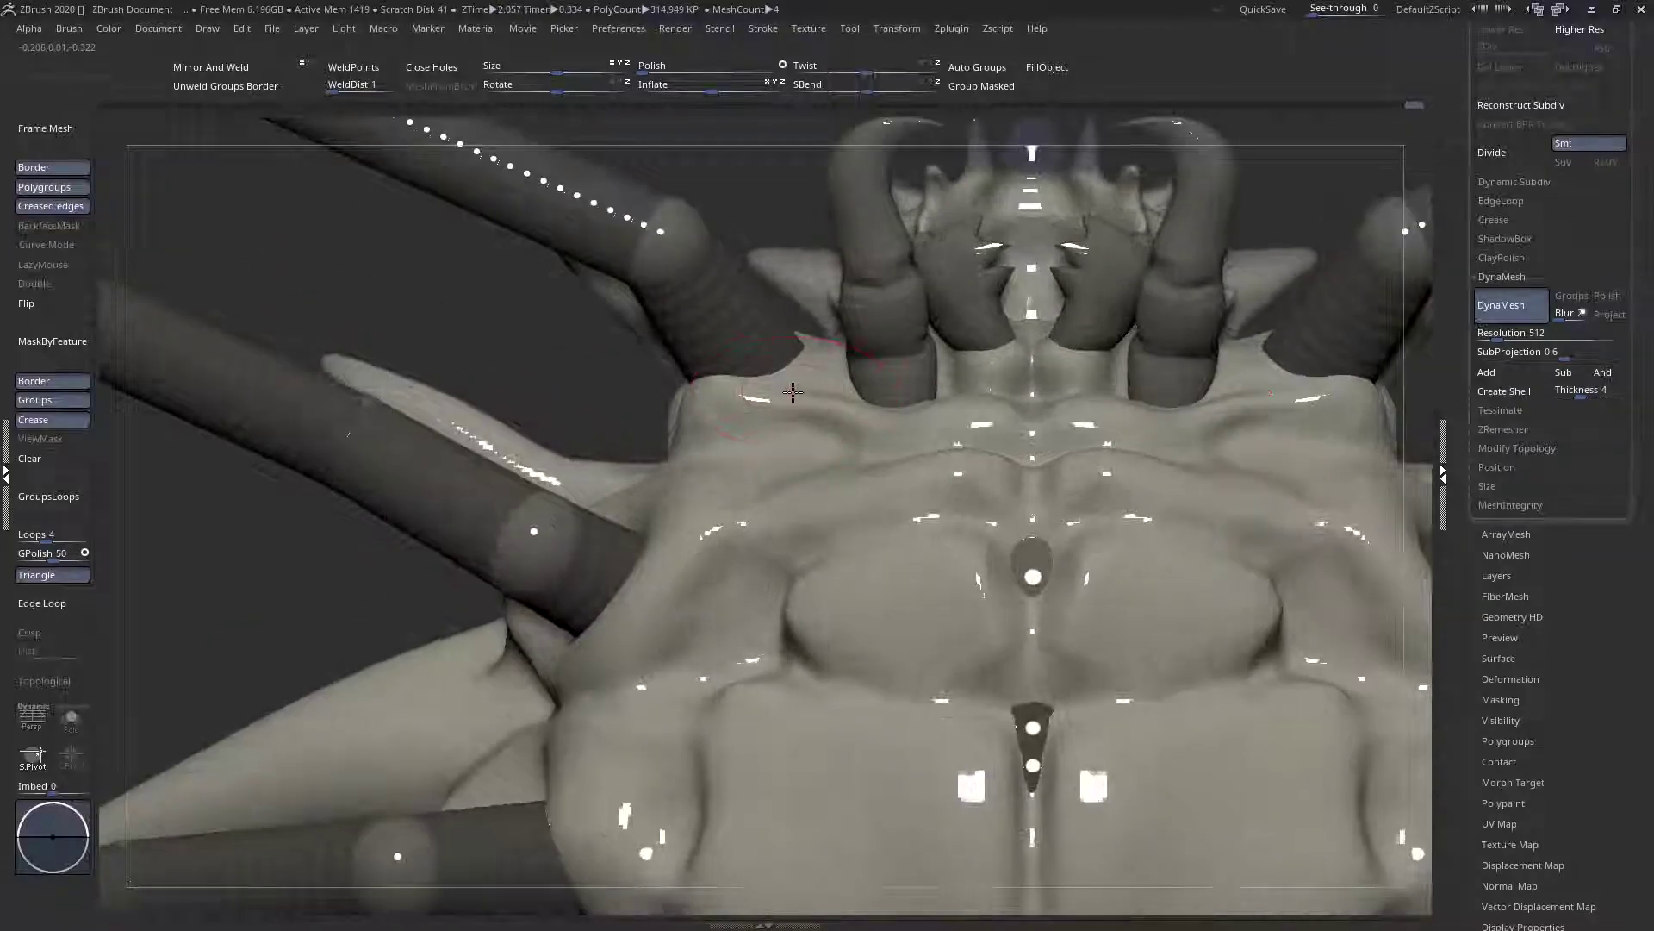
{"action": "key", "text": "space"}
{"action": "left_click_drag", "start_coordinate": [779, 397], "coordinate": [767, 420]}
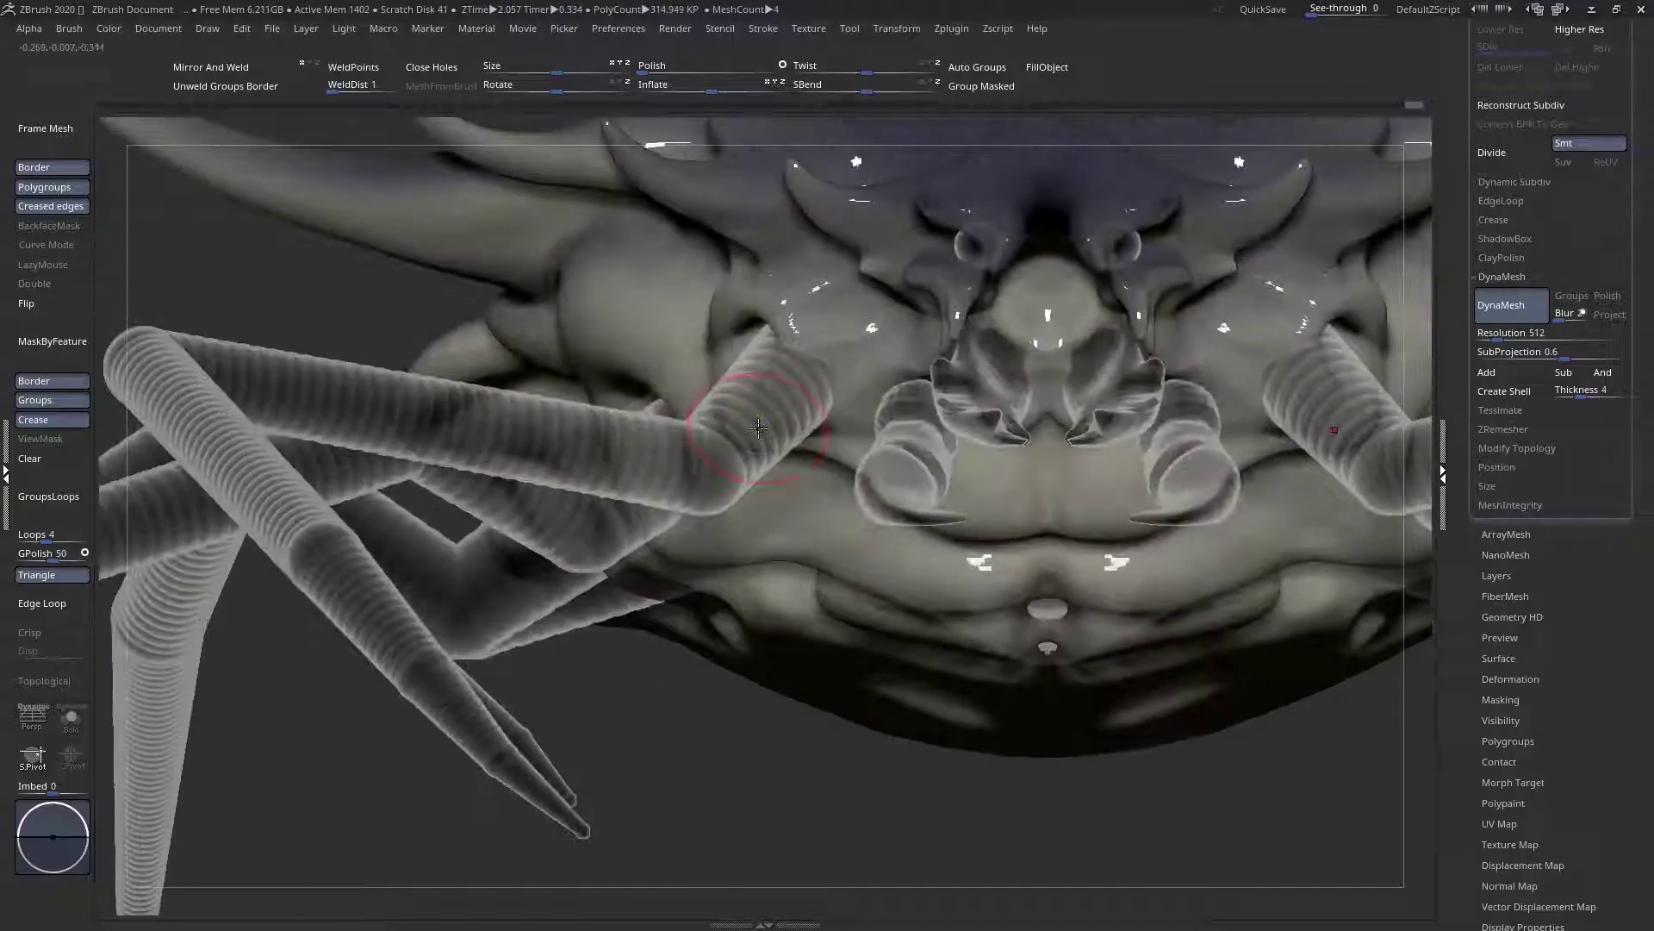
Switch to the ZSphere legs and pull the front leg's base and inner joints outward from the head
{"action": "left_click", "coordinate": [745, 436], "text": "alt"}
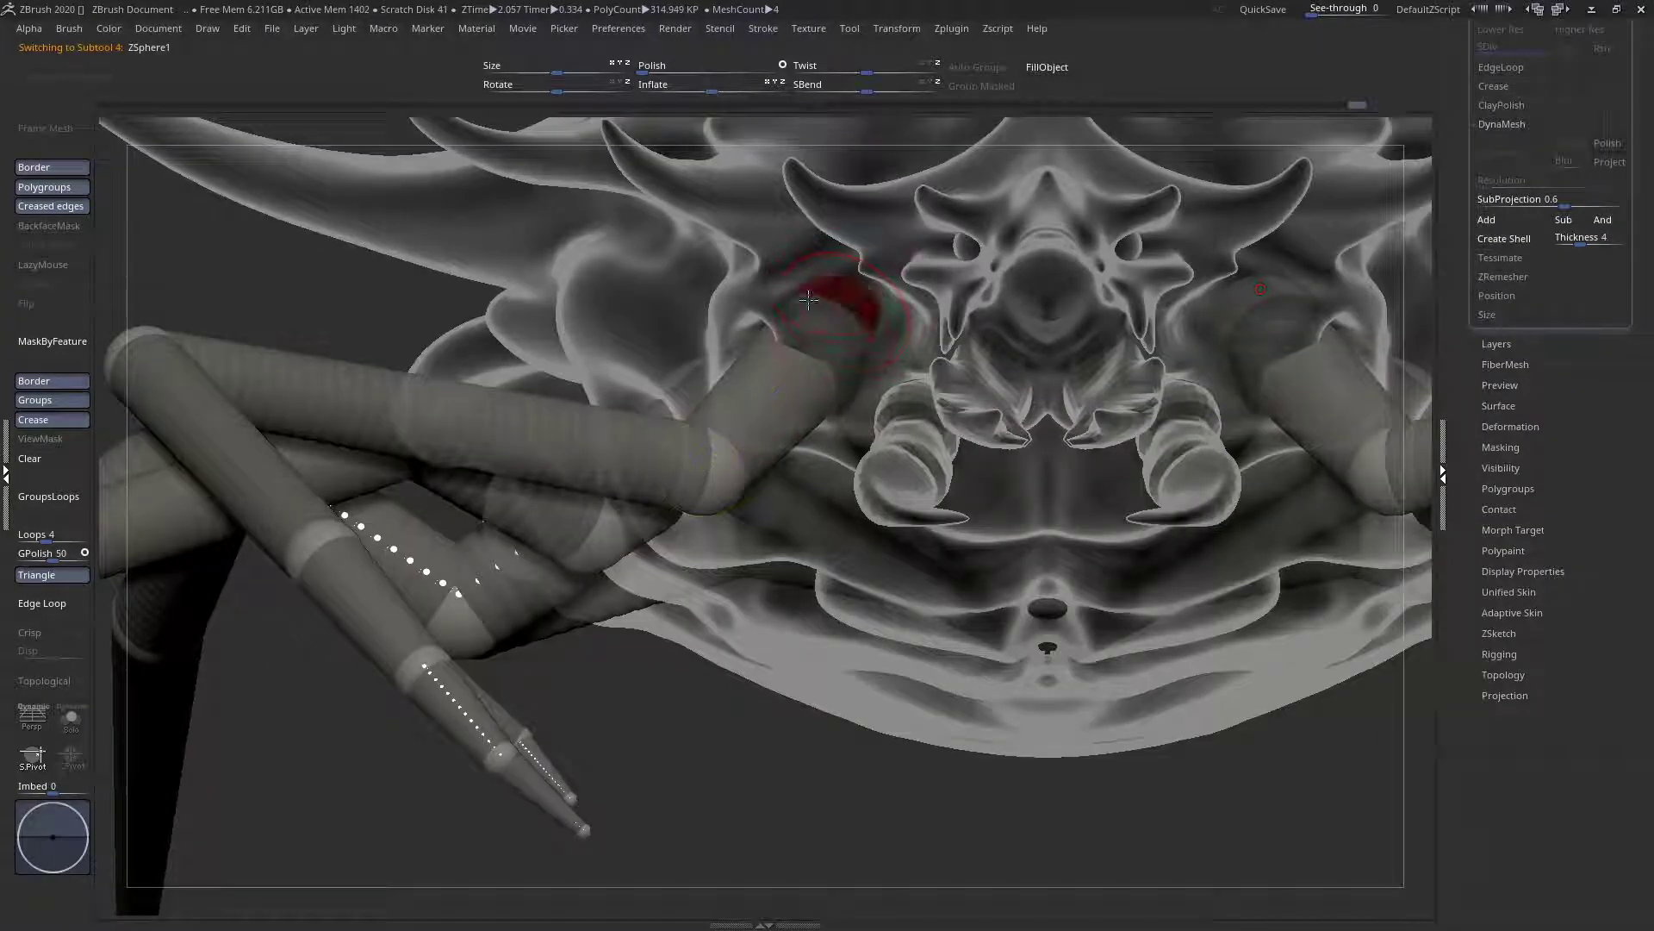
{"action": "left_click_drag", "start_coordinate": [824, 293], "coordinate": [759, 320]}
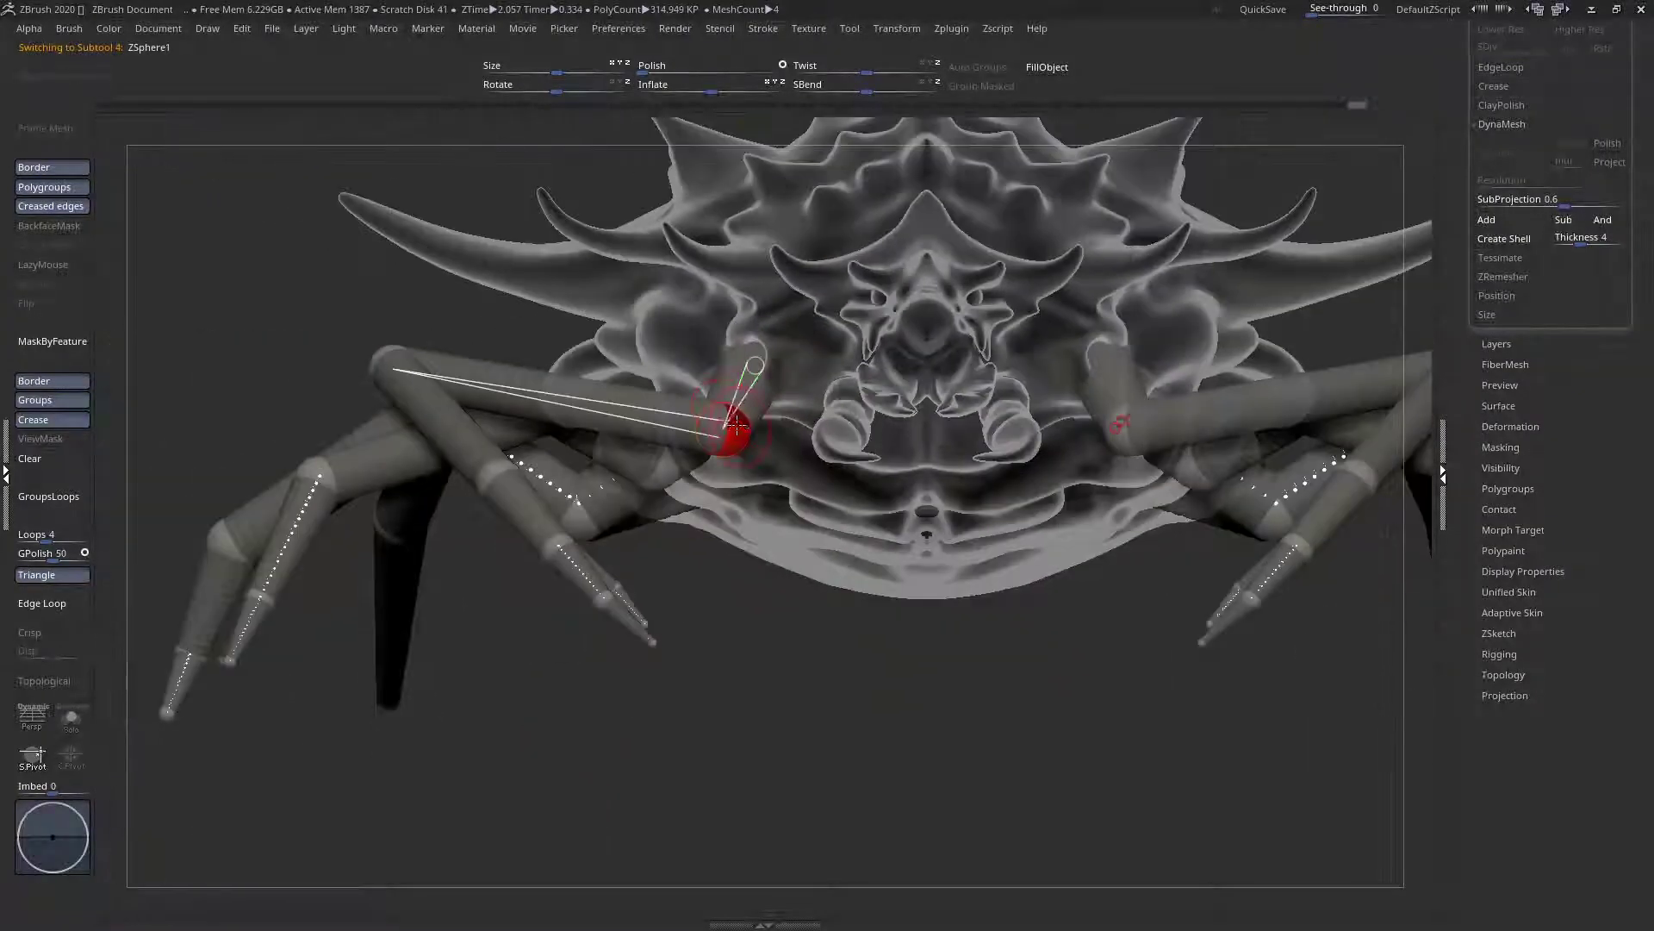
{"action": "left_click_drag", "start_coordinate": [733, 422], "coordinate": [683, 401]}
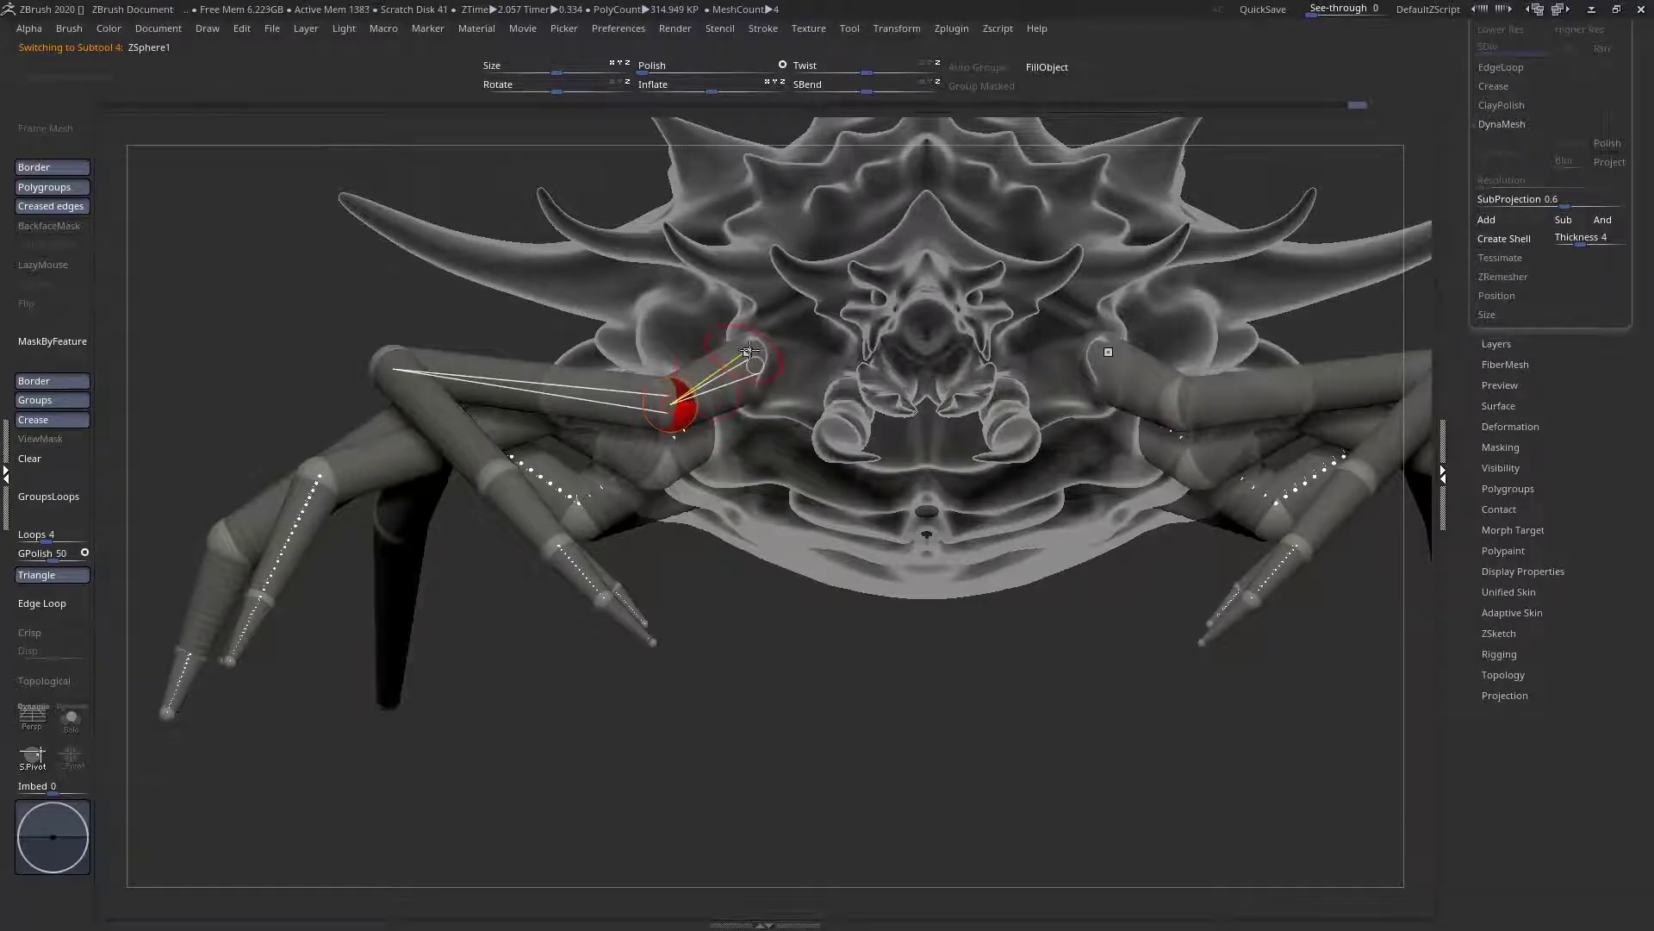
{"action": "left_click_drag", "start_coordinate": [761, 360], "coordinate": [663, 368]}
{"action": "left_click_drag", "start_coordinate": [230, 320], "coordinate": [293, 349]}
Remove the extra ZSphere near the front leg's base and raise the leg's elbow joint
{"action": "right_click_drag", "start_coordinate": [810, 517], "coordinate": [1059, 405], "text": "ctrl"}
{"action": "right_click_drag", "start_coordinate": [1060, 405], "coordinate": [987, 345], "text": "alt"}
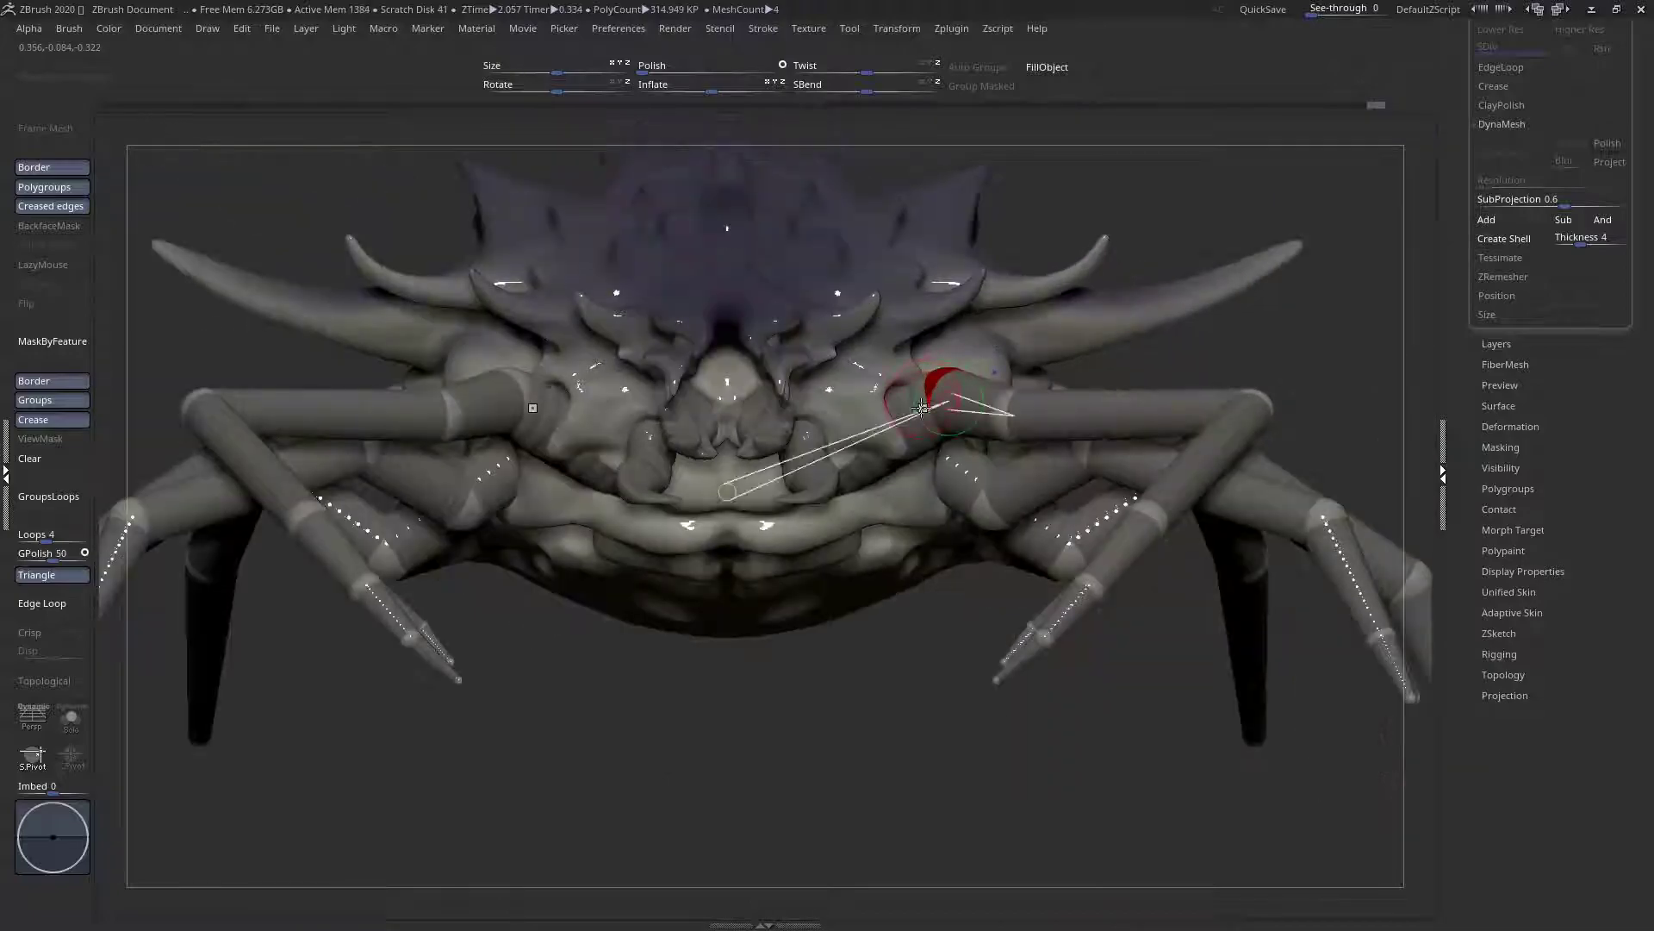
{"action": "left_click_drag", "start_coordinate": [979, 371], "coordinate": [1064, 377]}
{"action": "left_click", "coordinate": [996, 417], "text": "alt"}
{"action": "right_click_drag", "start_coordinate": [1059, 371], "coordinate": [1110, 492], "text": "ctrl"}
{"action": "left_click_drag", "start_coordinate": [1110, 493], "coordinate": [1252, 463]}
{"action": "right_click_drag", "start_coordinate": [1252, 462], "coordinate": [1271, 435]}
{"action": "left_click_drag", "start_coordinate": [1262, 463], "coordinate": [1234, 392]}
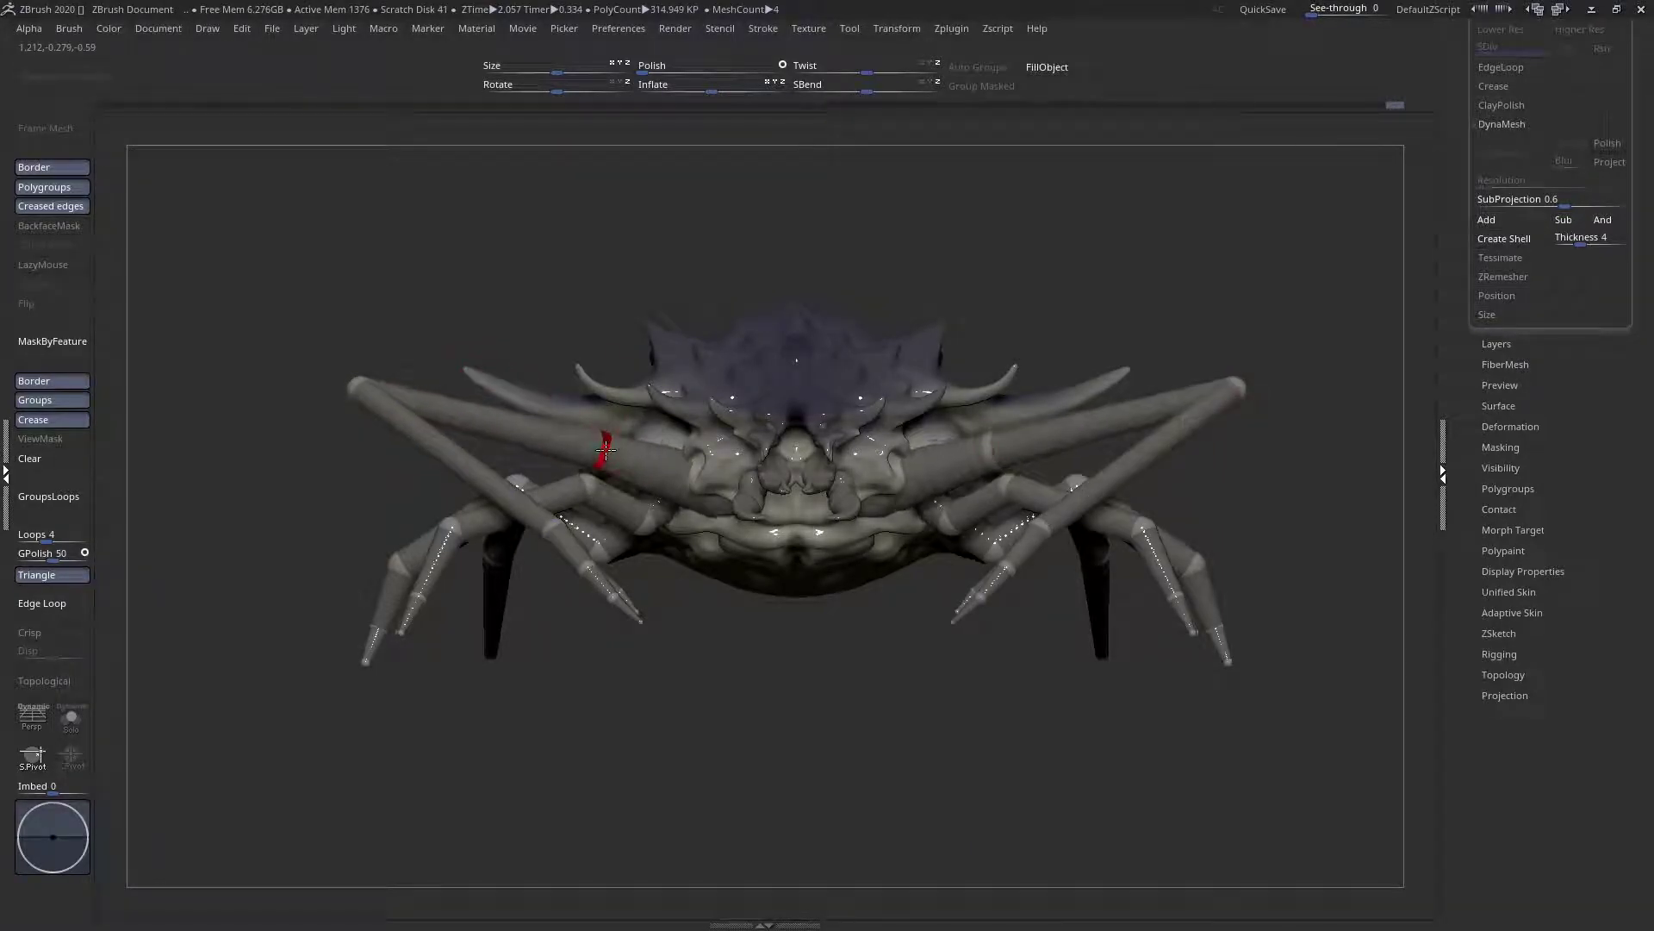
Slide the front leg's inner joint inward toward the body
{"action": "scroll", "coordinate": [607, 444], "scroll_direction": "up", "scroll_amount": 5}
{"action": "right_click_drag", "start_coordinate": [627, 450], "coordinate": [526, 456]}
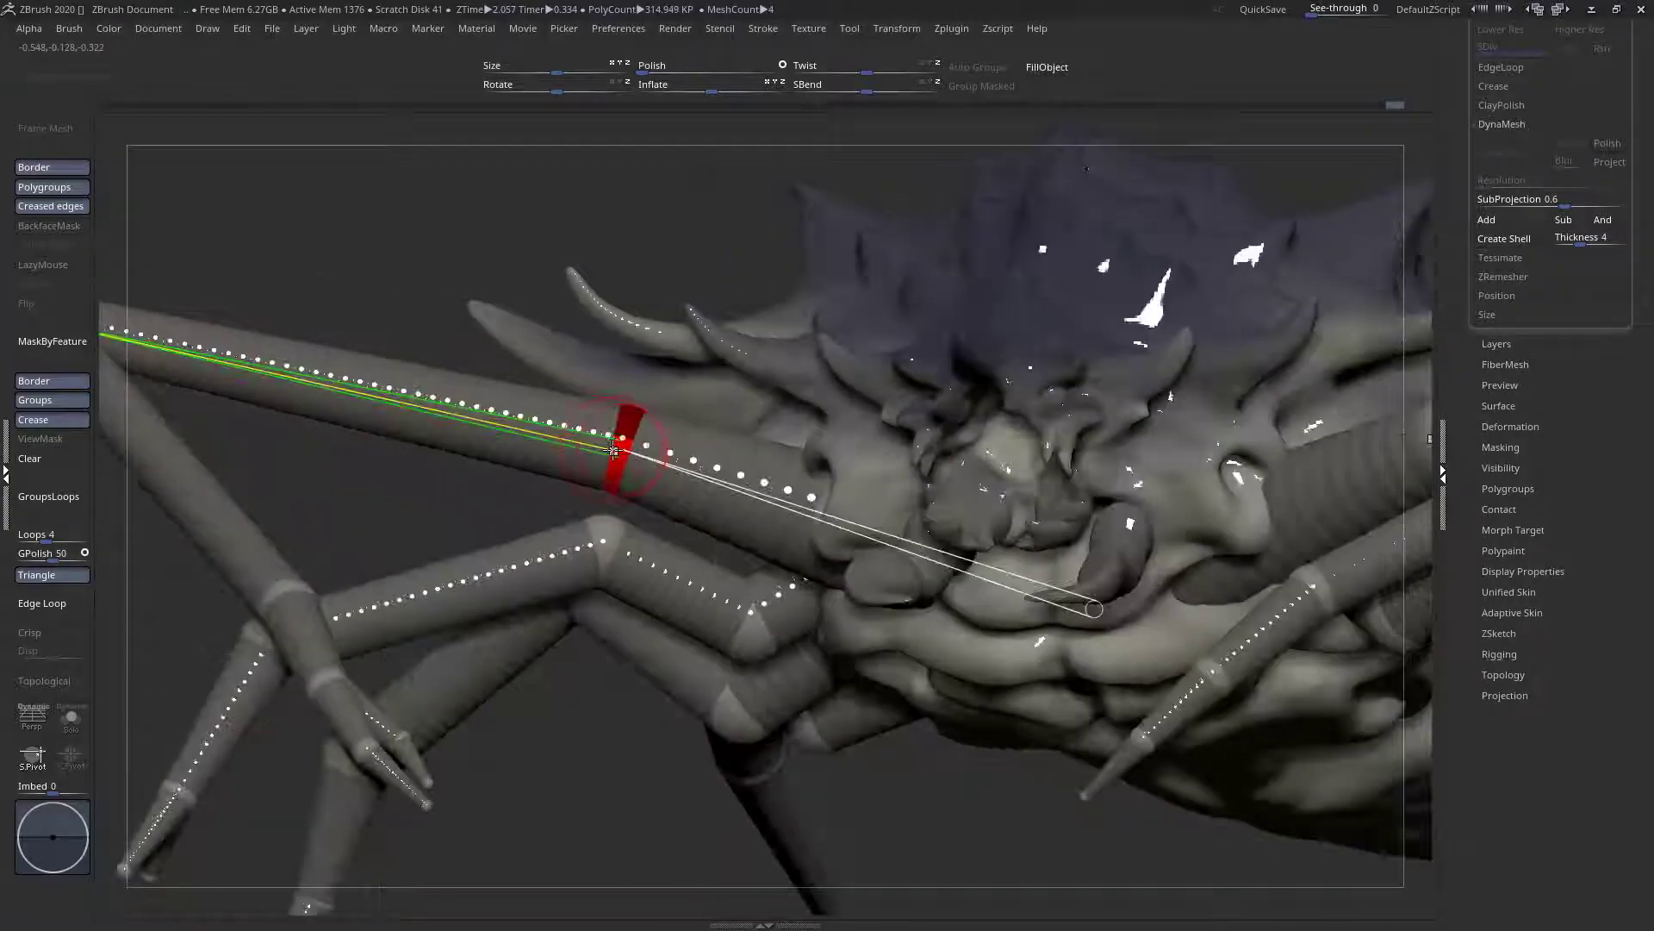
{"action": "left_click_drag", "start_coordinate": [626, 450], "coordinate": [750, 504]}
{"action": "right_click_drag", "start_coordinate": [749, 504], "coordinate": [759, 503]}
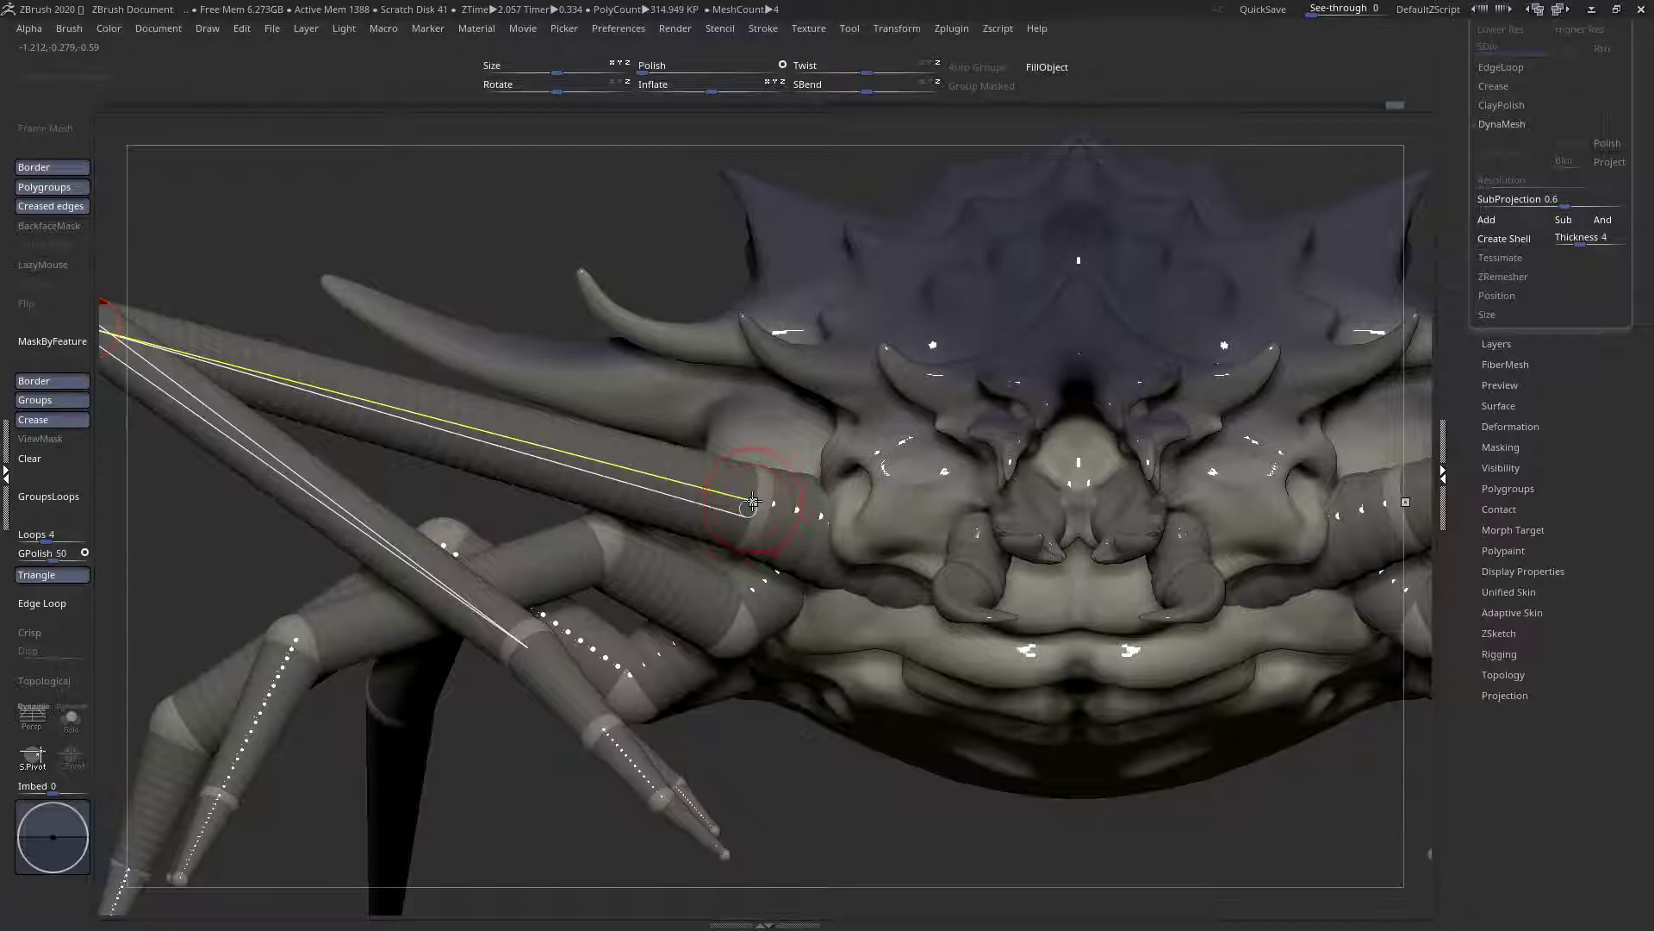
{"action": "left_click_drag", "start_coordinate": [752, 502], "coordinate": [803, 485]}
Shift the front leg's inner joint outward and slightly upward, aligning it with the body from the side and below
{"action": "right_click_drag", "start_coordinate": [1085, 614], "coordinate": [931, 513], "text": "ctrl"}
{"action": "right_click_drag", "start_coordinate": [793, 482], "coordinate": [776, 448], "text": "shift"}
{"action": "left_click_drag", "start_coordinate": [765, 474], "coordinate": [693, 436]}
{"action": "right_click_drag", "start_coordinate": [685, 429], "coordinate": [765, 418]}
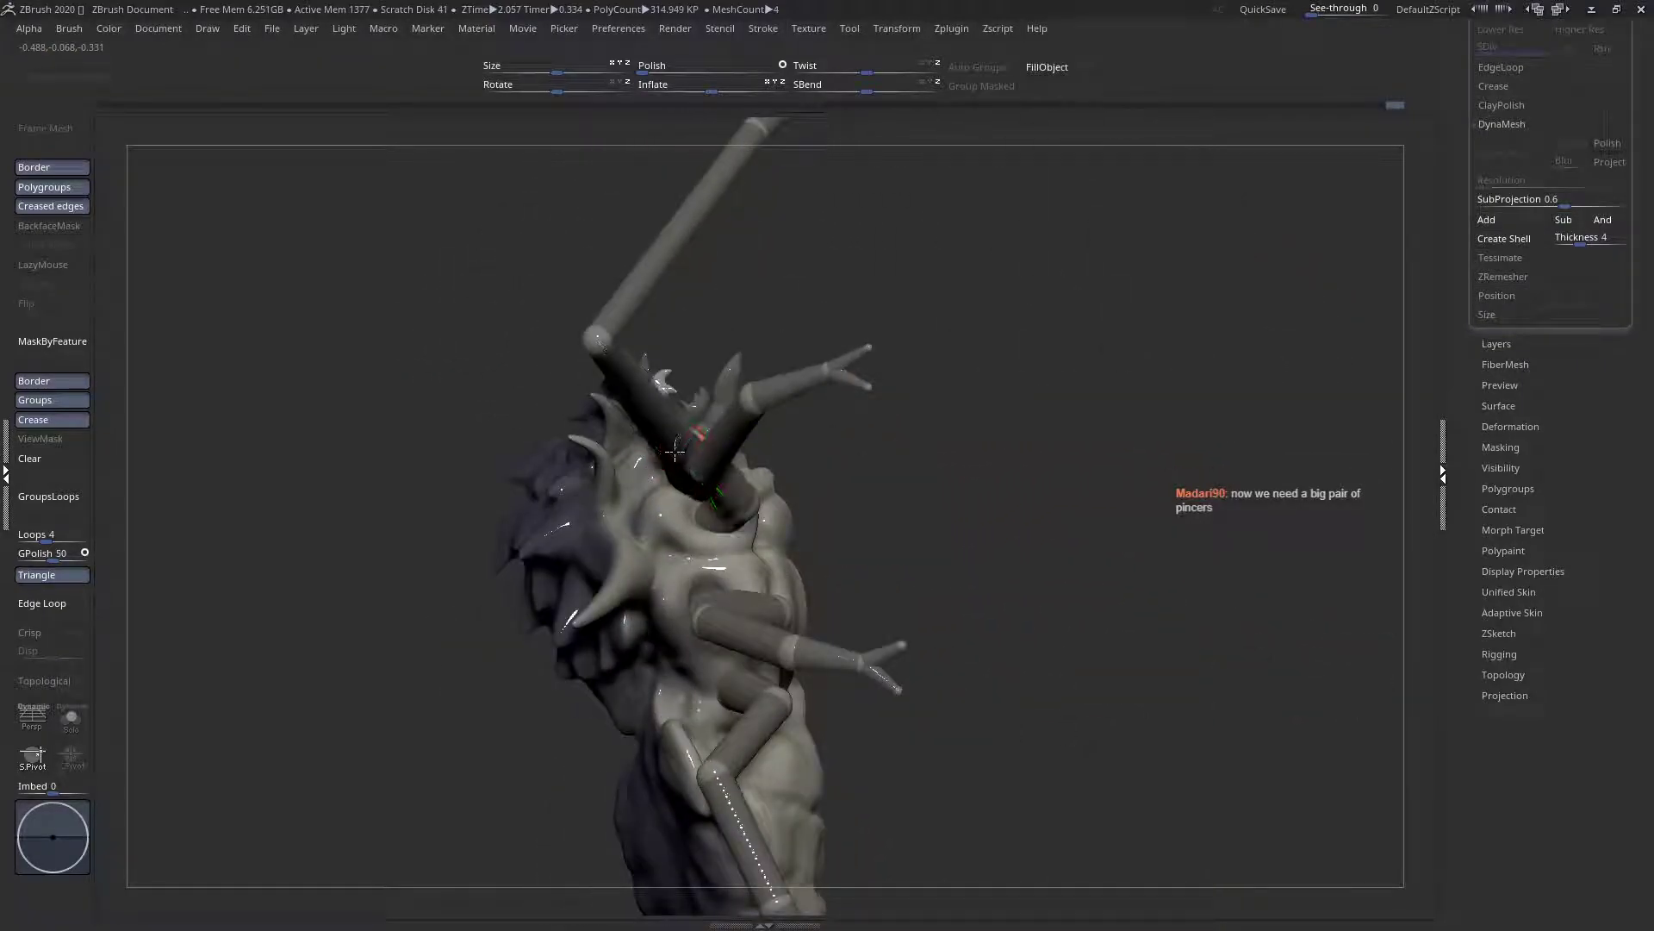
{"action": "right_click_drag", "start_coordinate": [664, 457], "coordinate": [667, 500]}
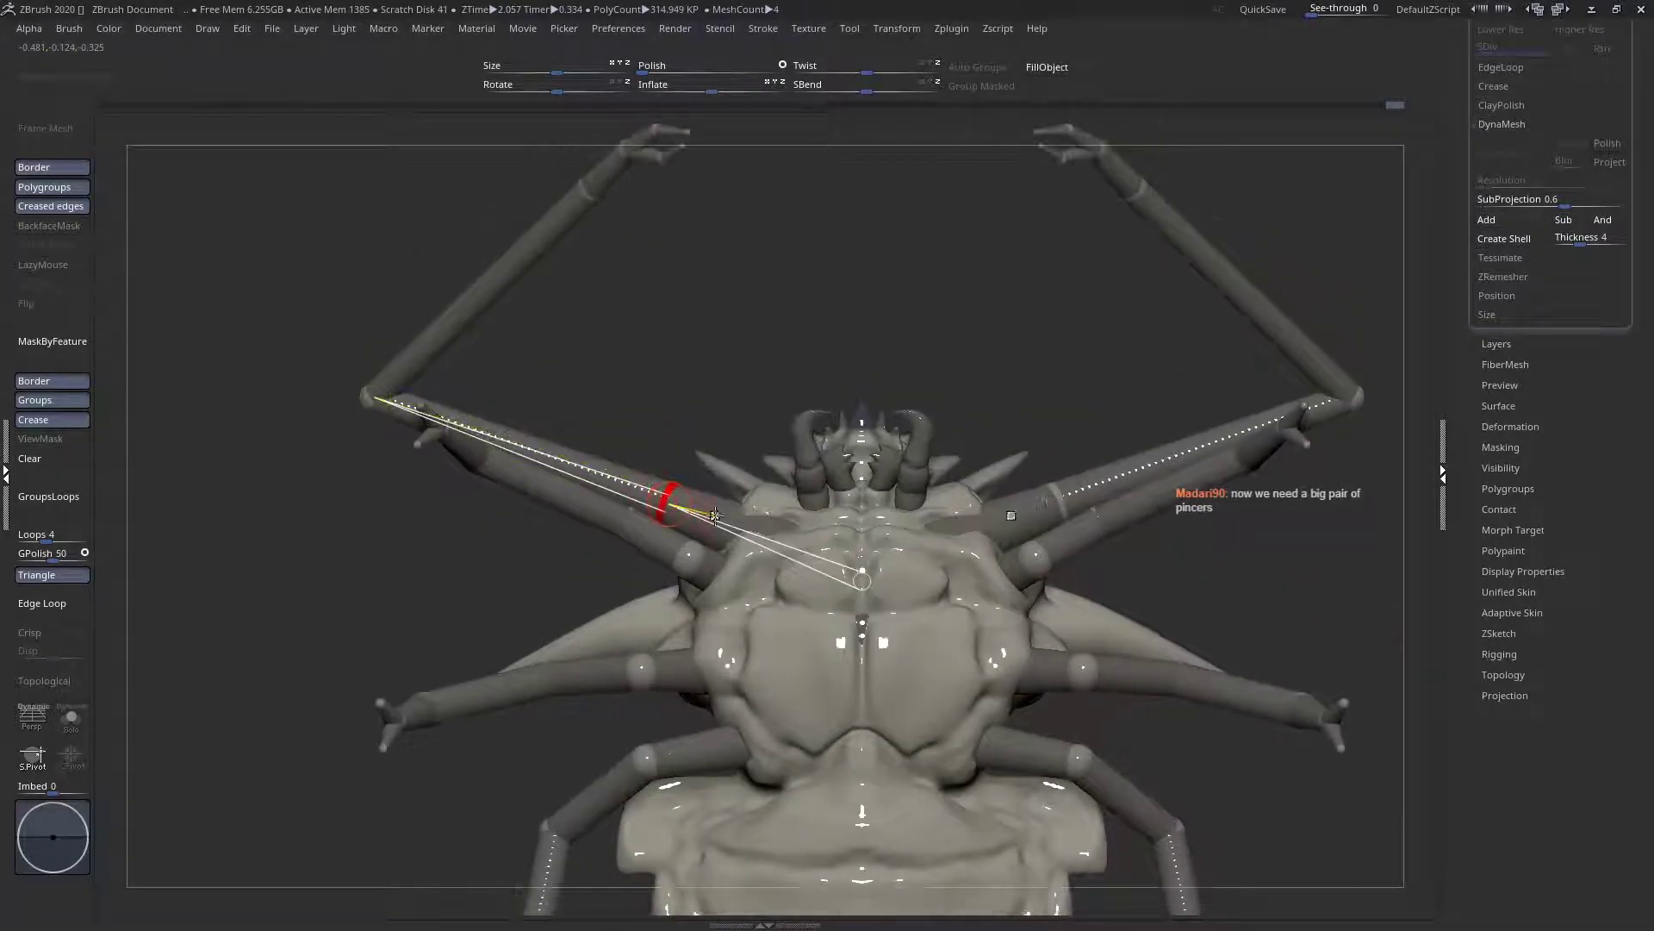
{"action": "right_click_drag", "start_coordinate": [734, 579], "coordinate": [749, 629], "text": "ctrl"}
Show the subtool list and make the body the active subtool
{"action": "left_click_drag", "start_coordinate": [1547, 276], "coordinate": [1547, 581]}
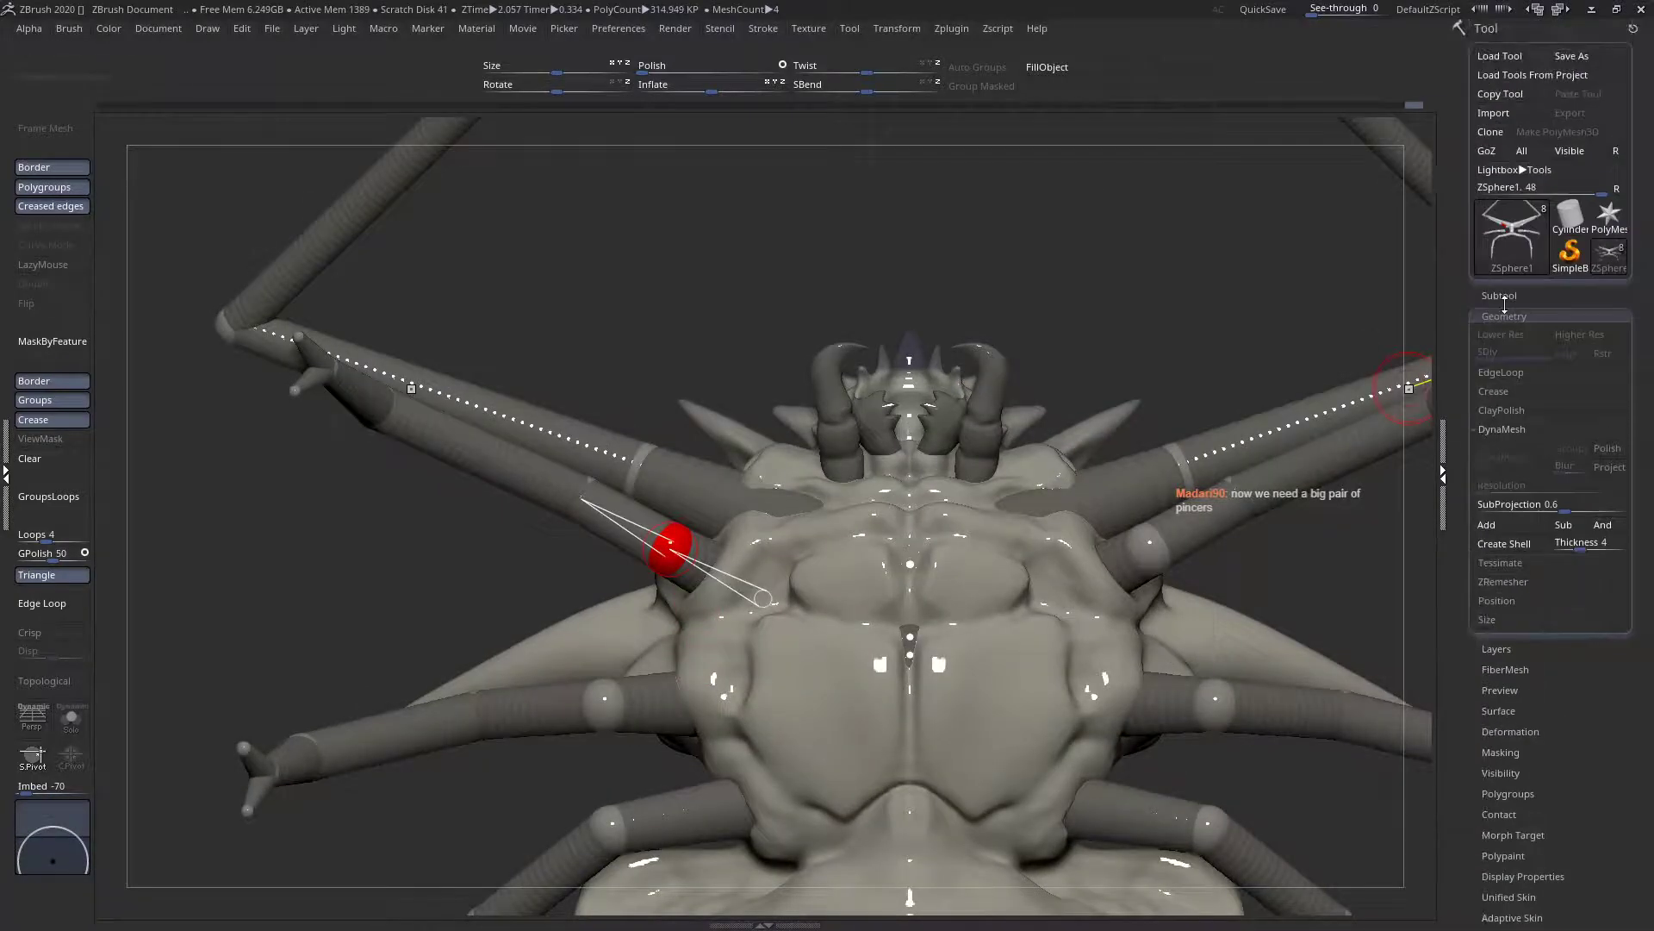
{"action": "left_click", "coordinate": [1500, 295]}
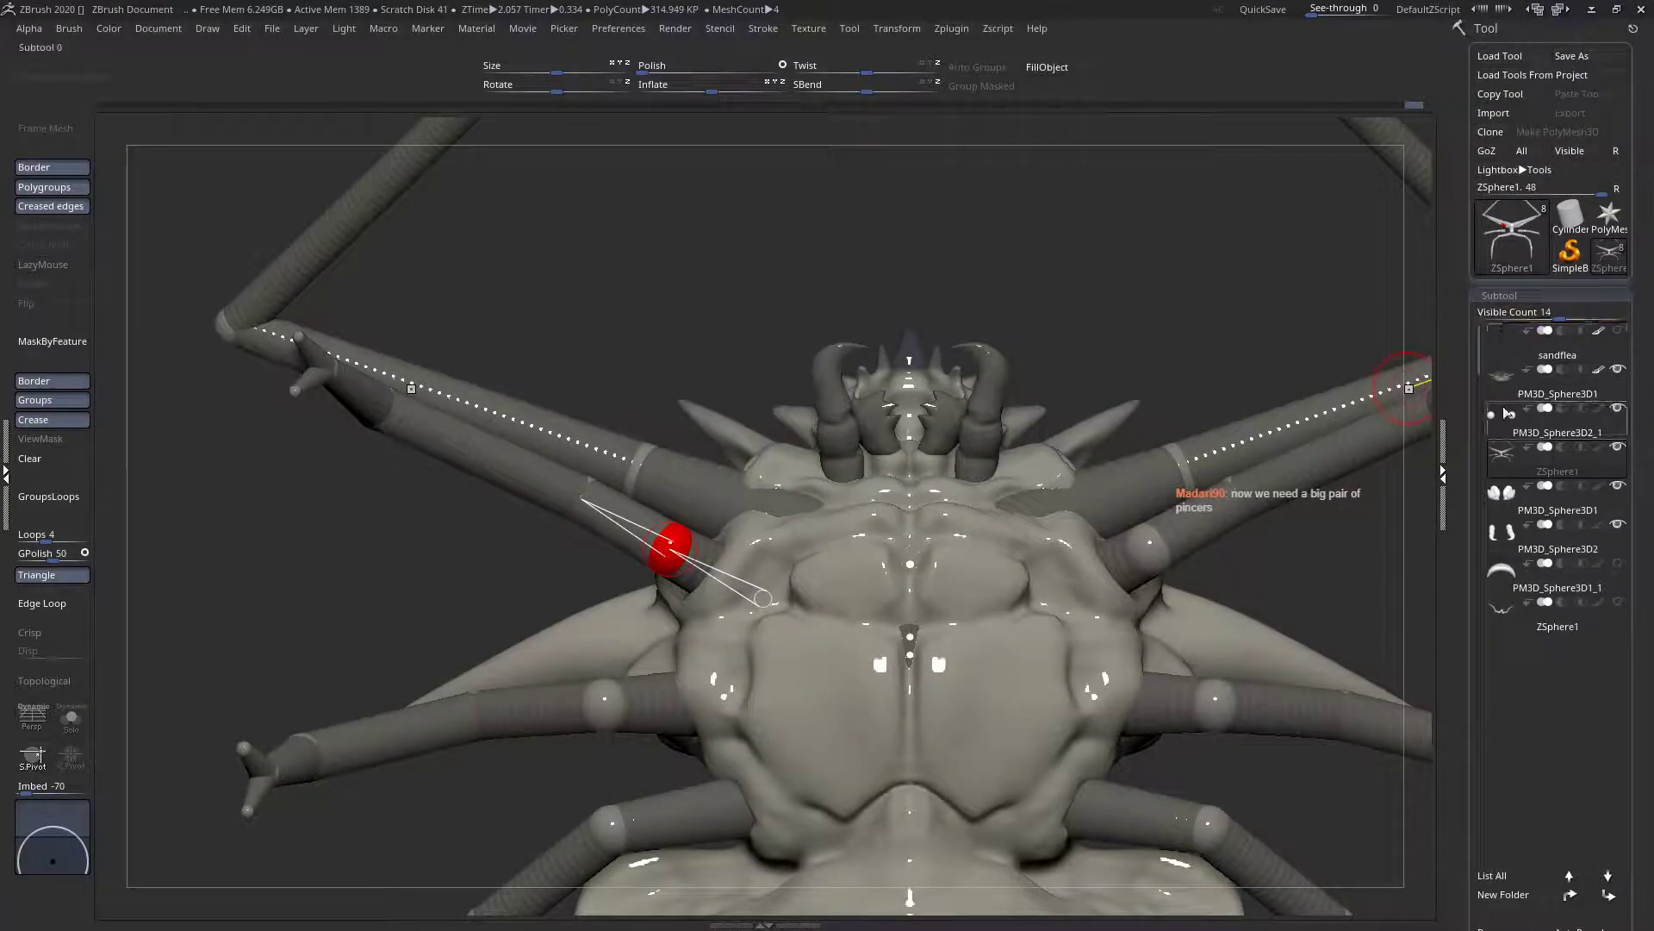
{"action": "left_click", "coordinate": [1491, 510]}
{"action": "left_click", "coordinate": [796, 492], "text": "alt"}
{"action": "right_click_drag", "start_coordinate": [783, 456], "coordinate": [763, 551]}
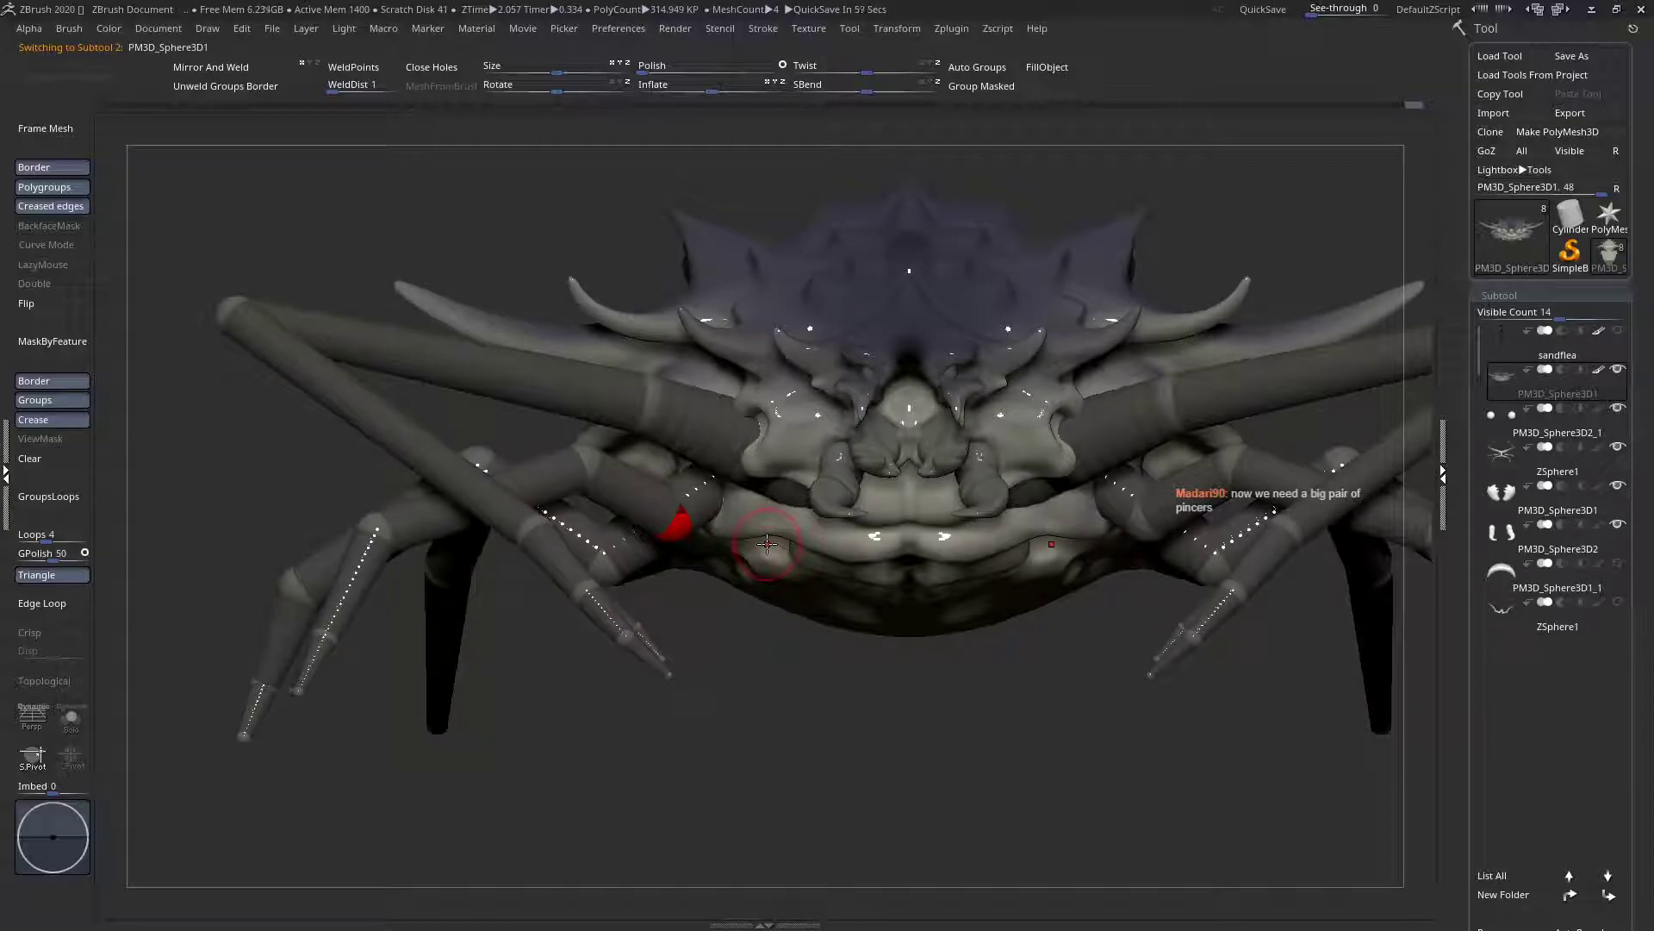
{"action": "mouse_move", "coordinate": [776, 417]}
{"action": "right_mouse_down", "text": "ctrl"}
{"action": "mouse_move", "coordinate": [783, 441]}
{"action": "mouse_move", "coordinate": [677, 362]}
{"action": "mouse_move", "coordinate": [753, 449]}
{"action": "mouse_move", "coordinate": [731, 456]}
{"action": "mouse_move", "coordinate": [800, 521]}
{"action": "right_mouse_up", "text": "ctrl"}
Reshape the body's underside between the front and second leg bases with the Move brush
{"action": "key", "text": "space"}
{"action": "mouse_move", "coordinate": [836, 517]}
{"action": "left_mouse_down"}
{"action": "mouse_move", "coordinate": [869, 514]}
{"action": "mouse_move", "coordinate": [761, 497]}
{"action": "left_mouse_up"}
{"action": "mouse_move", "coordinate": [760, 497]}
{"action": "right_mouse_down"}
{"action": "mouse_move", "coordinate": [739, 489]}
{"action": "mouse_move", "coordinate": [714, 532]}
{"action": "right_mouse_up"}
{"action": "right_click_drag", "start_coordinate": [712, 594], "coordinate": [614, 623]}
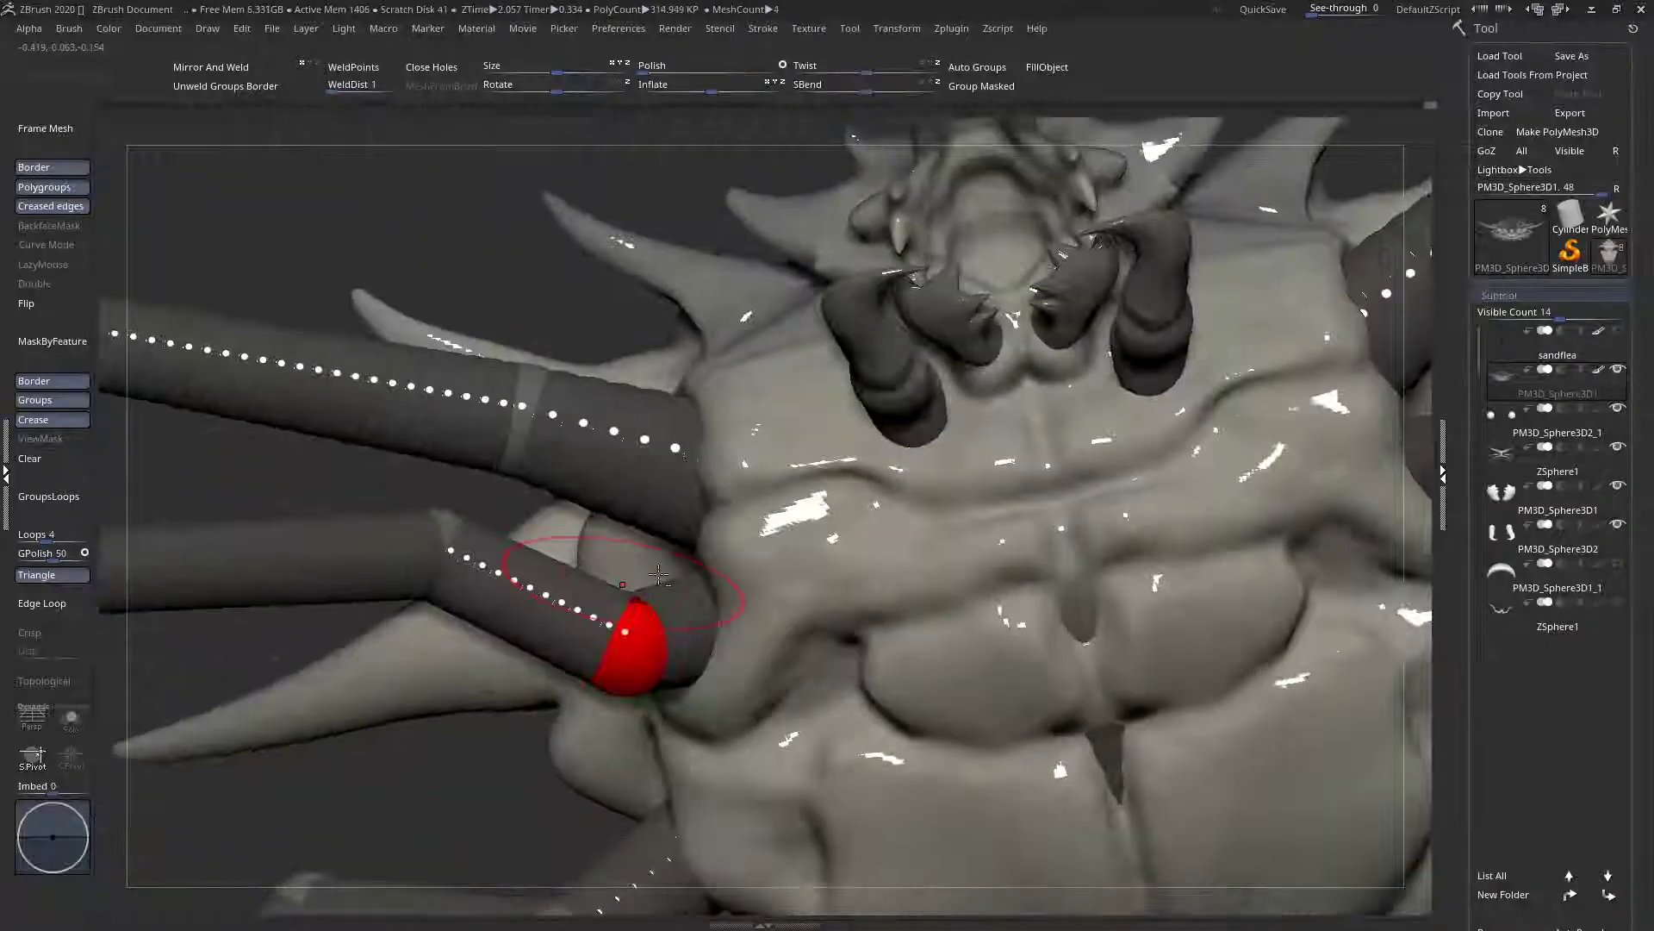
{"action": "right_click_drag", "start_coordinate": [728, 526], "coordinate": [919, 487]}
{"action": "key", "text": "space"}
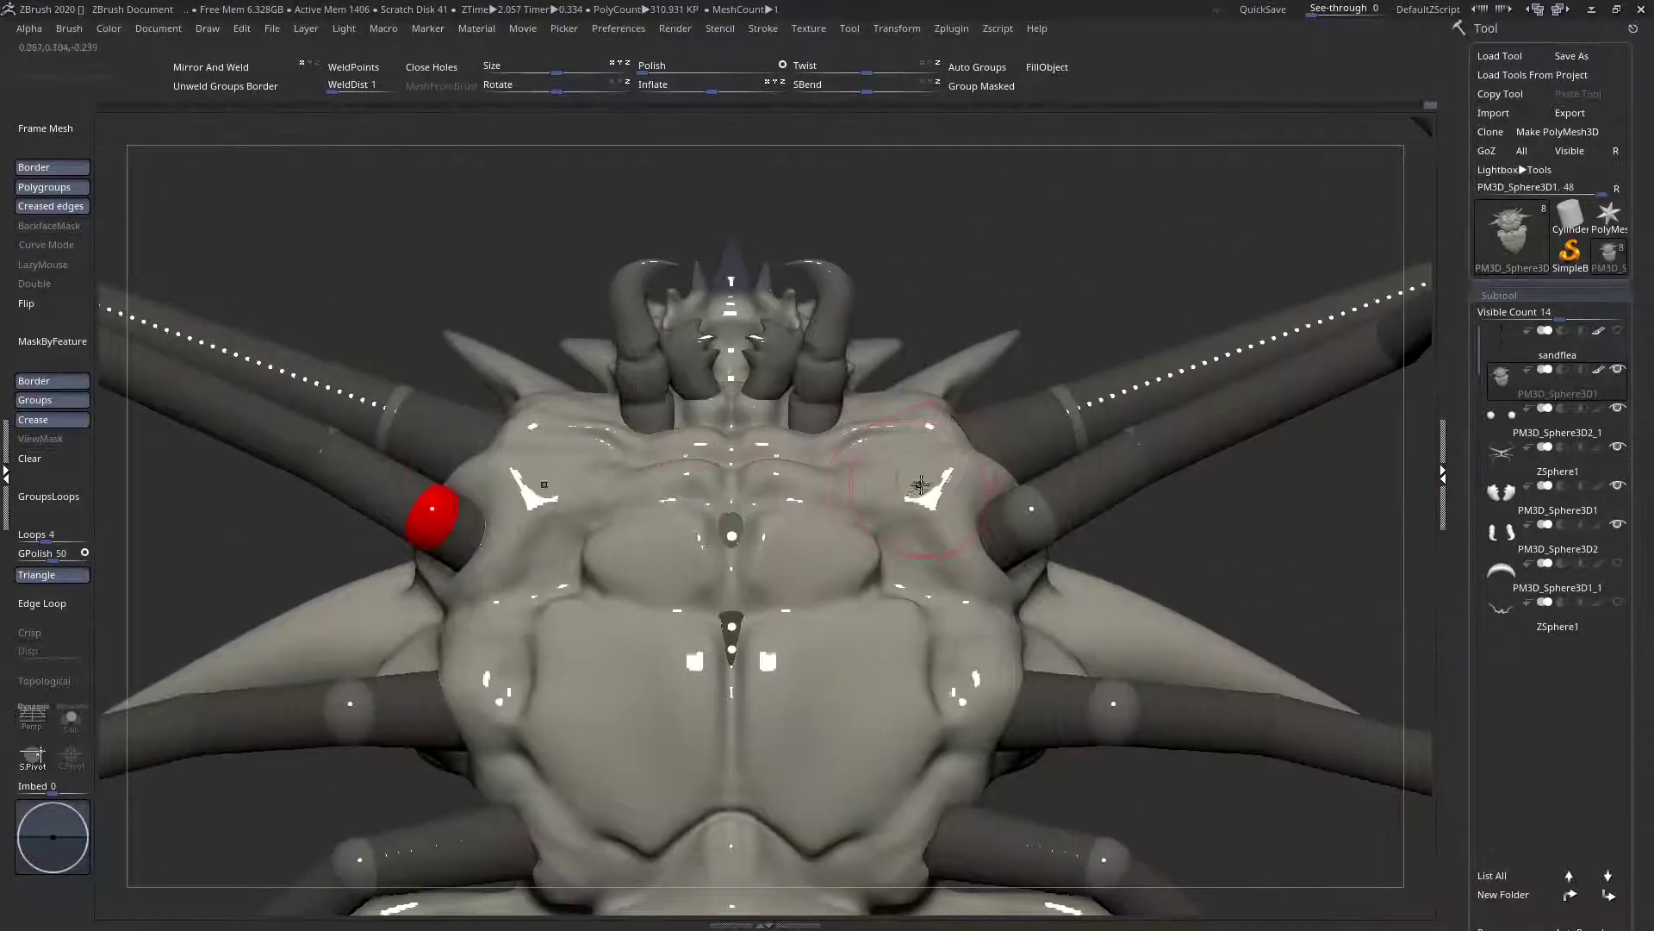
Rework the underside plates and ridges between the front leg bases and the midline with a resized Move brush
{"action": "left_click_drag", "start_coordinate": [973, 459], "coordinate": [935, 489], "text": "alt"}
{"action": "mouse_move", "coordinate": [956, 470]}
{"action": "right_mouse_down"}
{"action": "mouse_move", "coordinate": [942, 520]}
{"action": "mouse_move", "coordinate": [926, 495]}
{"action": "mouse_move", "coordinate": [900, 509]}
{"action": "right_mouse_up"}
{"action": "right_click", "coordinate": [942, 520]}
{"action": "key", "text": "space"}
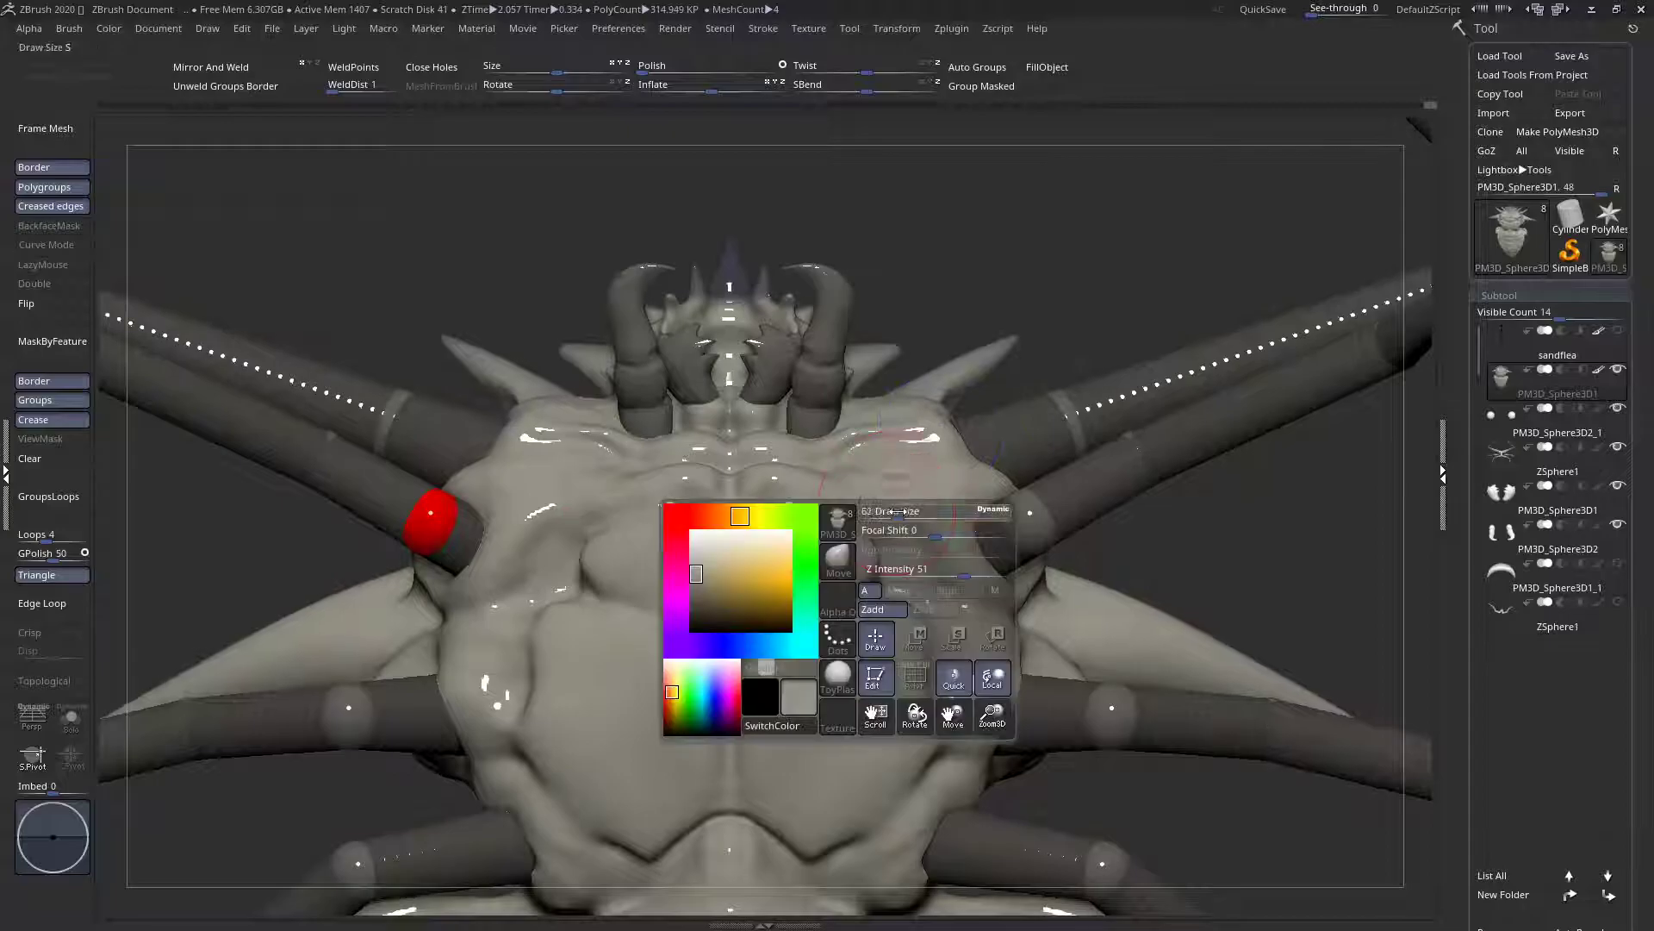
{"action": "mouse_move", "coordinate": [914, 432]}
{"action": "left_mouse_down", "text": "ctrl"}
{"action": "mouse_move", "coordinate": [902, 553]}
{"action": "mouse_move", "coordinate": [866, 444]}
{"action": "left_mouse_up", "text": "ctrl"}
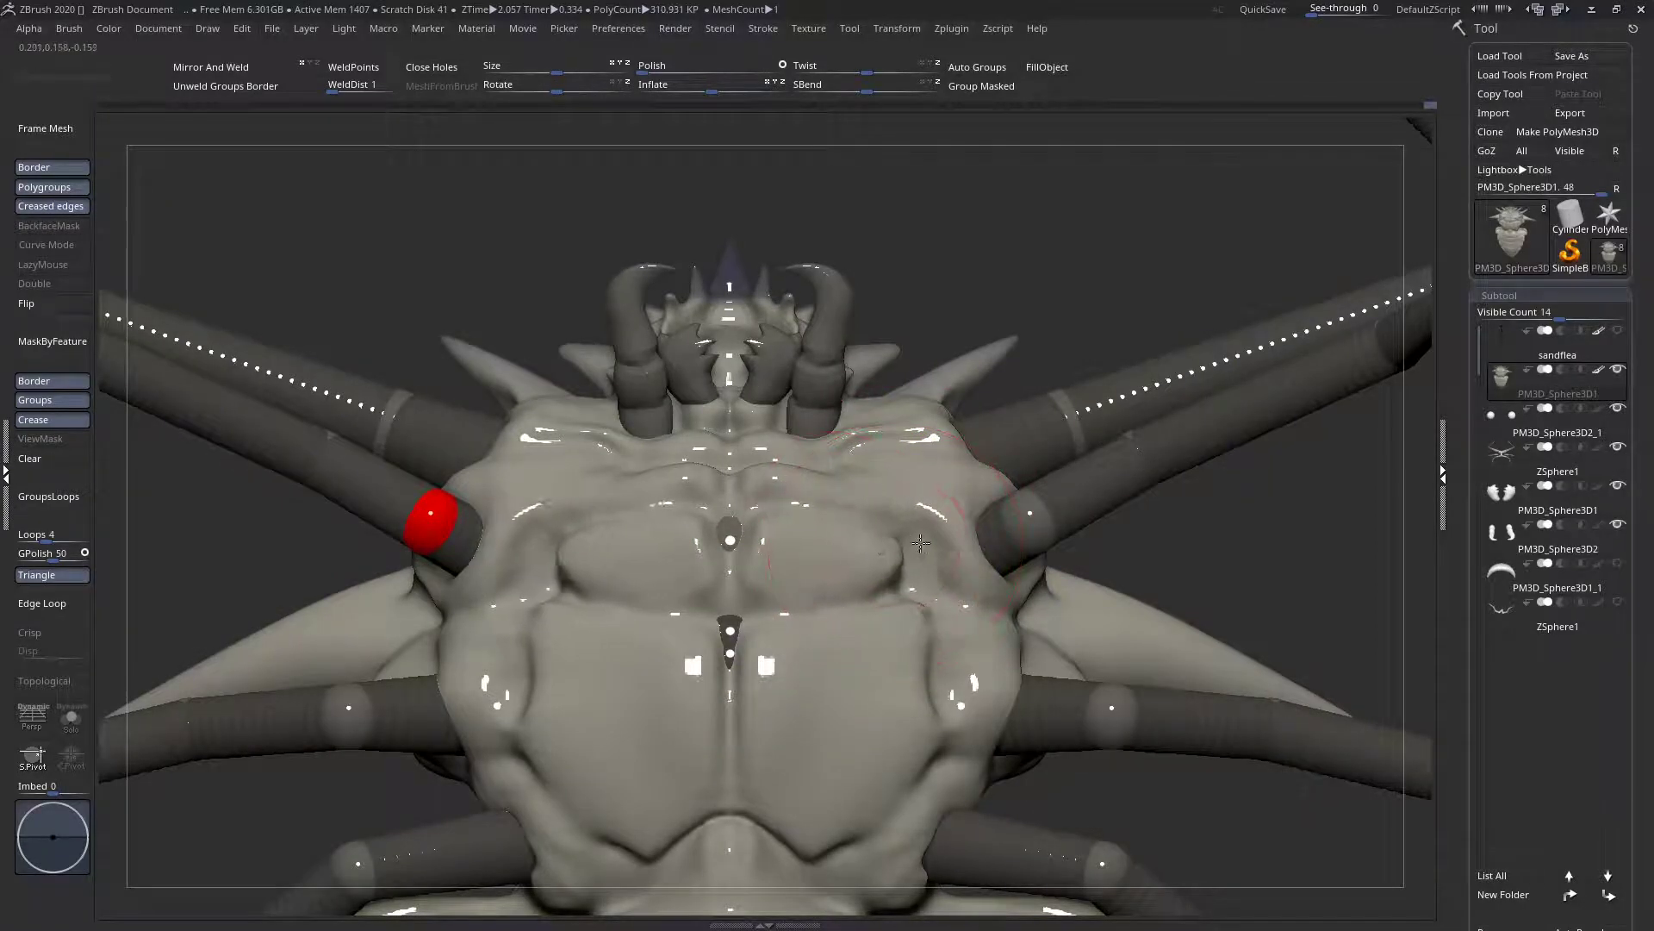
{"action": "right_click_drag", "start_coordinate": [840, 515], "coordinate": [703, 484]}
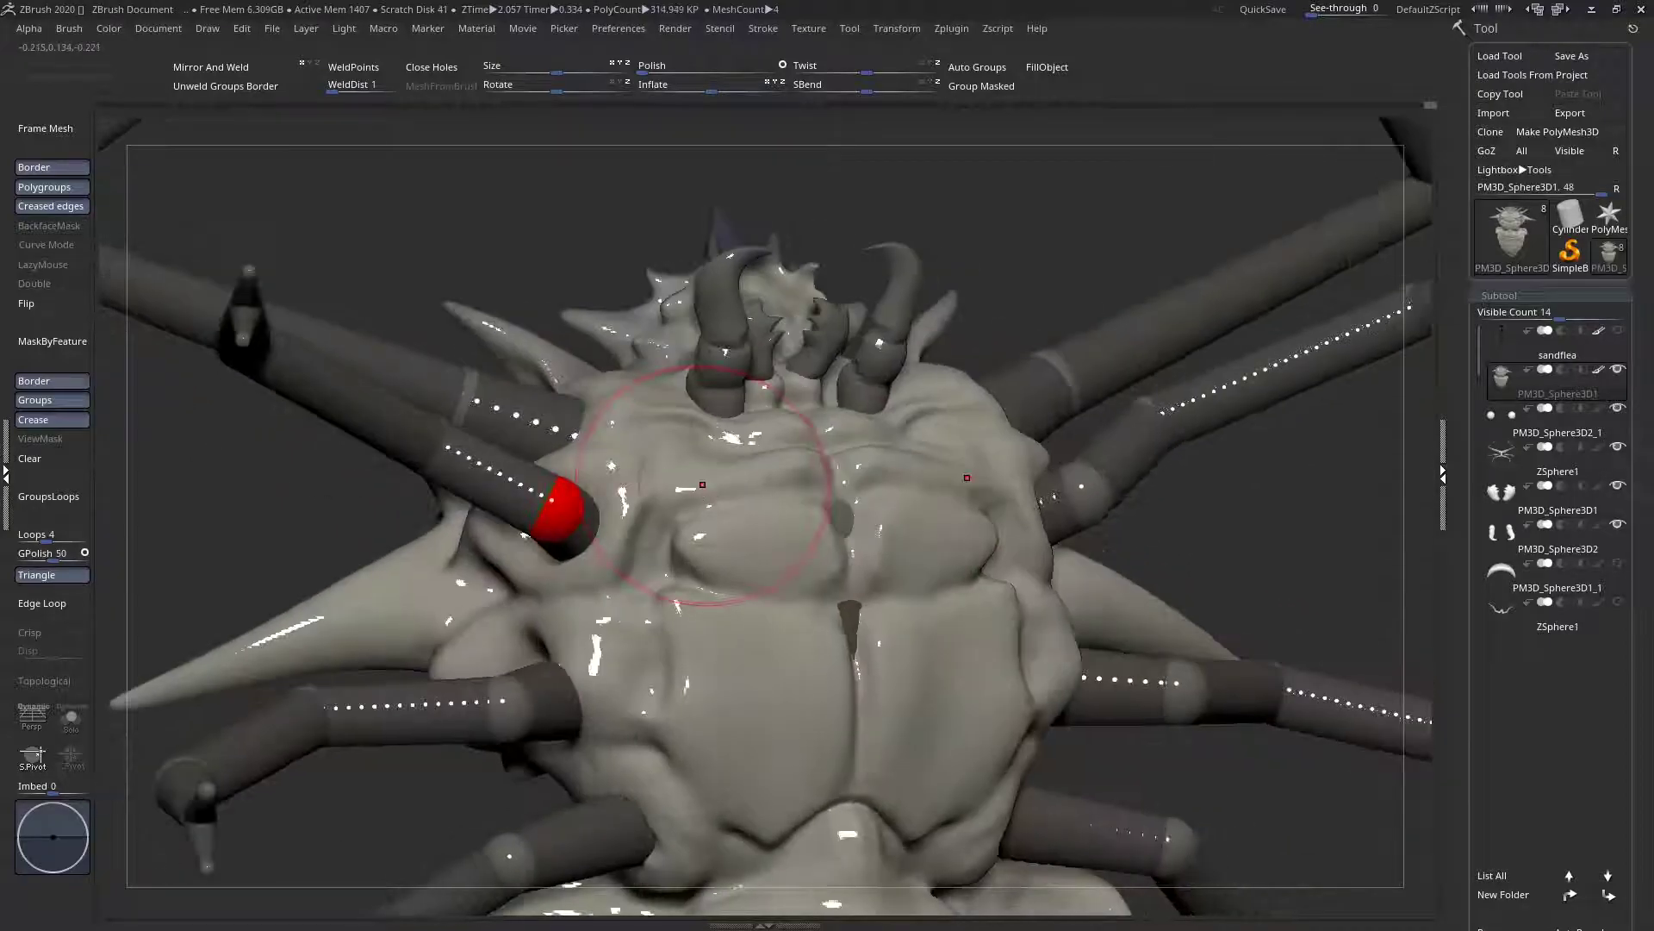
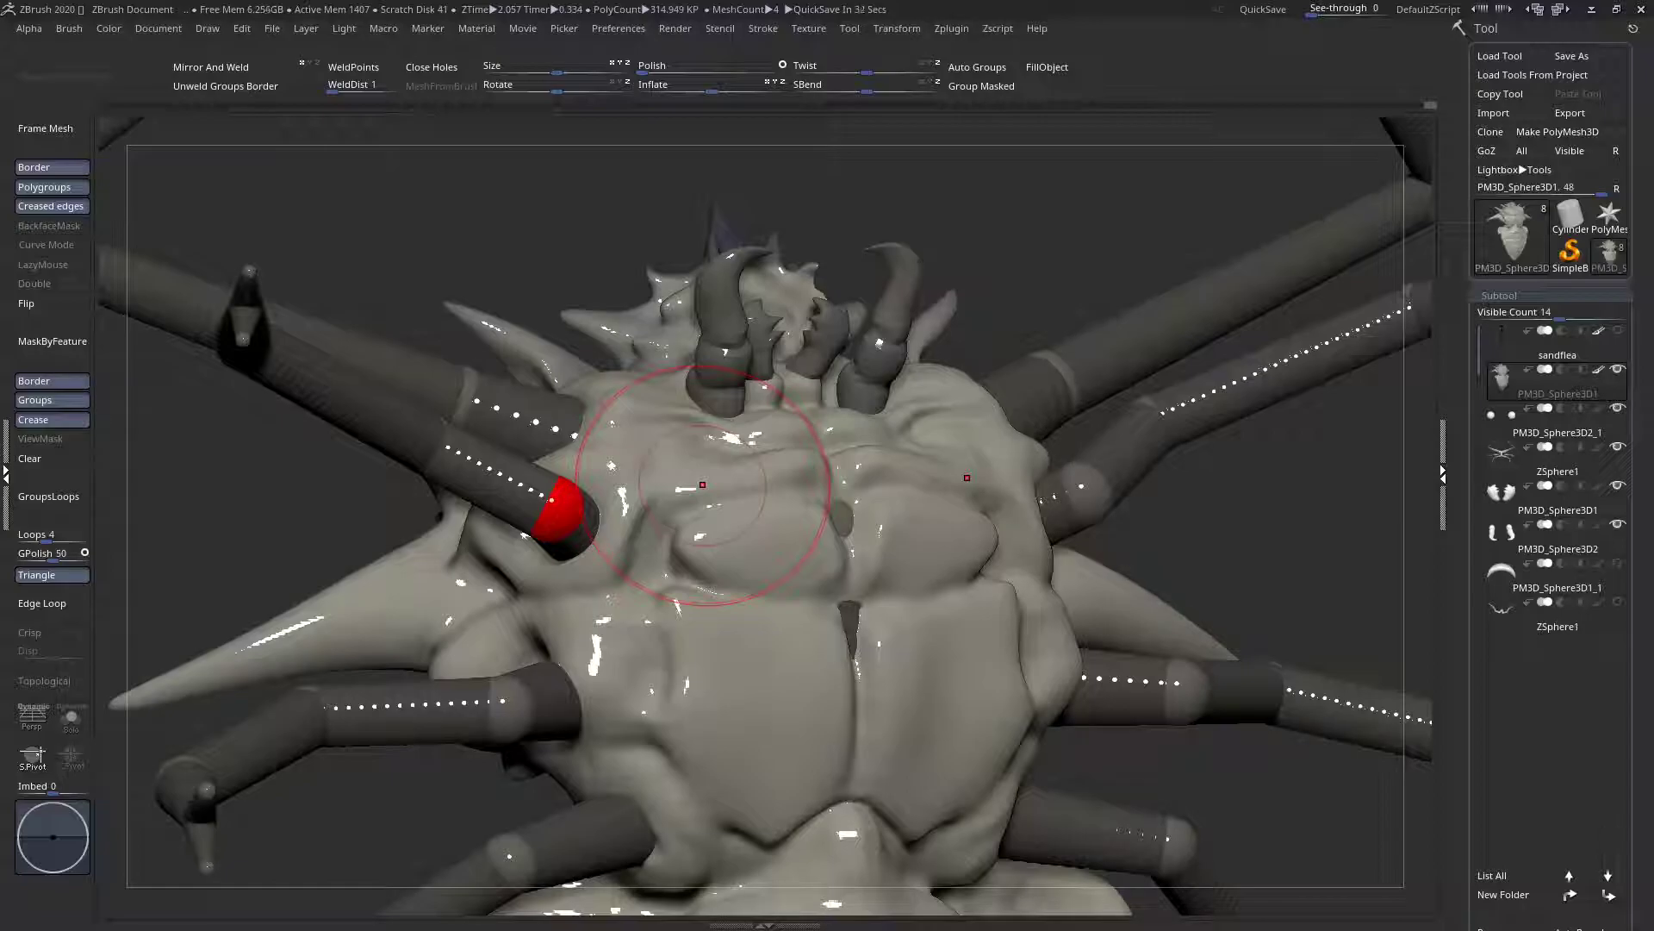
Rework the cheek around the front leg socket, undoing unwanted changes, and switch to the ZSphere legs
{"action": "right_click_drag", "start_coordinate": [1005, 657], "coordinate": [961, 689], "text": "ctrl"}
{"action": "right_click_drag", "start_coordinate": [1120, 699], "coordinate": [612, 379], "text": "alt"}
{"action": "mouse_move", "coordinate": [1081, 572]}
{"action": "right_mouse_down", "text": "alt"}
{"action": "mouse_move", "coordinate": [738, 583]}
{"action": "mouse_move", "coordinate": [655, 621]}
{"action": "mouse_move", "coordinate": [588, 573]}
{"action": "mouse_move", "coordinate": [718, 528]}
{"action": "mouse_move", "coordinate": [707, 512]}
{"action": "mouse_move", "coordinate": [795, 455]}
{"action": "right_mouse_up", "text": "alt"}
{"action": "left_click", "coordinate": [758, 501], "text": "alt"}
{"action": "key", "text": "space"}
{"action": "mouse_move", "coordinate": [795, 495]}
{"action": "left_mouse_down"}
{"action": "mouse_move", "coordinate": [767, 496]}
{"action": "mouse_move", "coordinate": [781, 488]}
{"action": "mouse_move", "coordinate": [778, 523]}
{"action": "mouse_move", "coordinate": [758, 522]}
{"action": "mouse_move", "coordinate": [743, 607]}
{"action": "mouse_move", "coordinate": [752, 512]}
{"action": "mouse_move", "coordinate": [742, 603]}
{"action": "mouse_move", "coordinate": [745, 573]}
{"action": "left_mouse_up"}
{"action": "key", "text": "ctrl+z"}
{"action": "key", "text": "w"}
{"action": "right_click_drag", "start_coordinate": [674, 483], "coordinate": [785, 518], "text": "ctrl"}
{"action": "key", "text": "ctrl+z"}
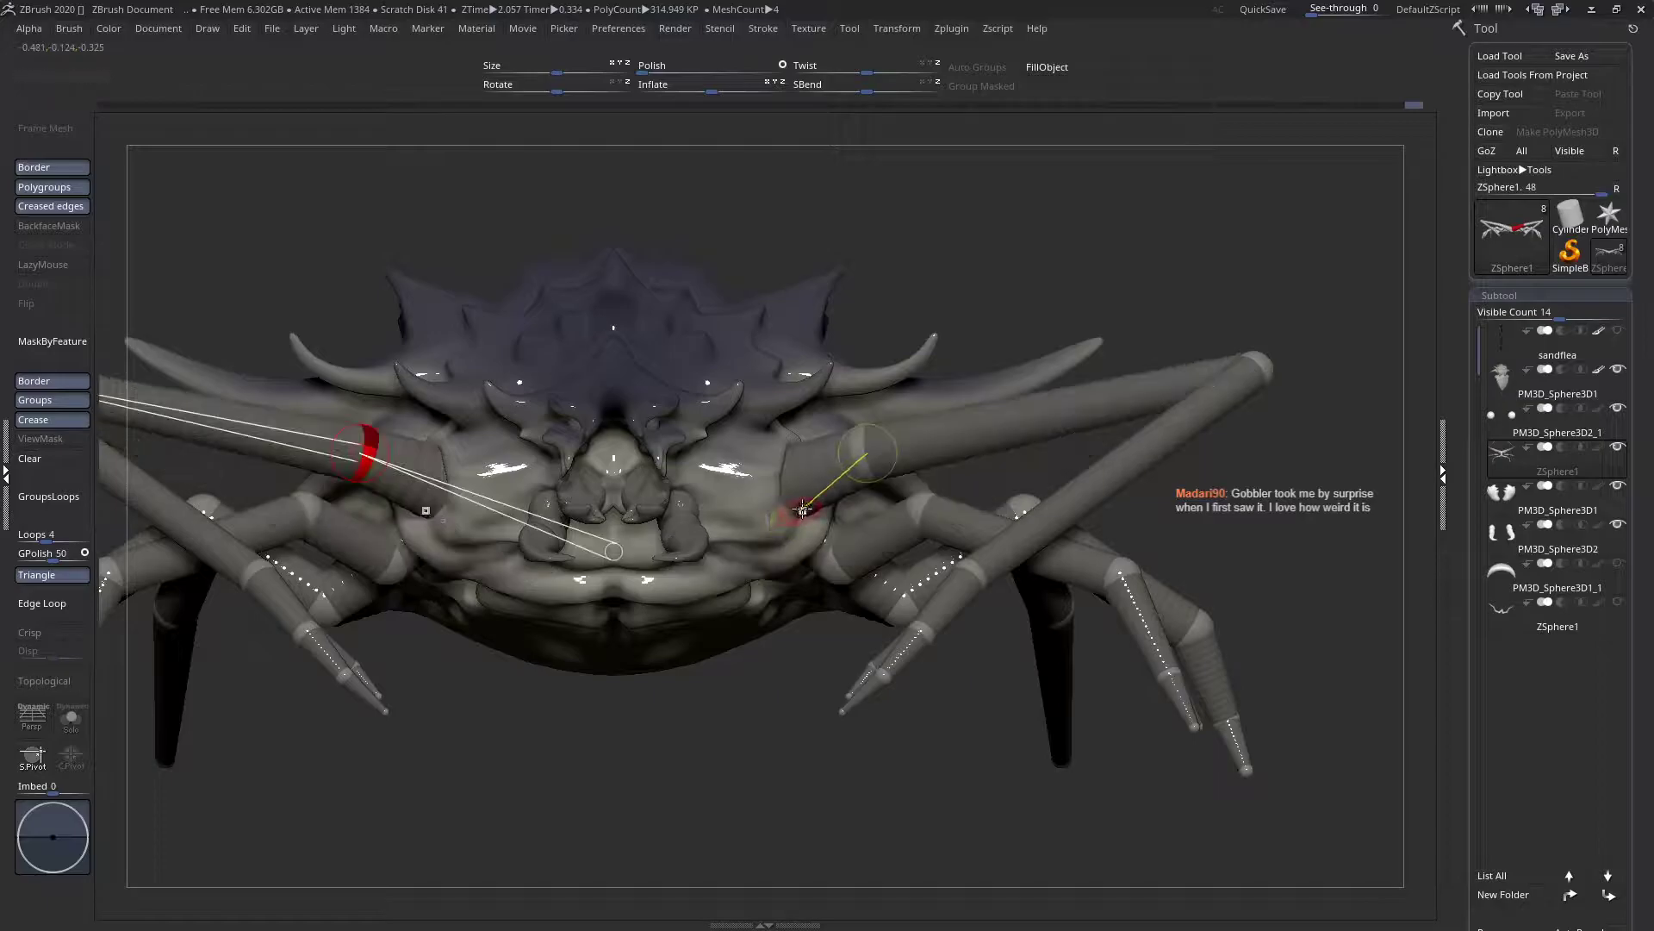
Move the front leg's inner joint down and inward so the leg starts beneath the outer mandibles
{"action": "mouse_move", "coordinate": [860, 449]}
{"action": "left_mouse_down"}
{"action": "mouse_move", "coordinate": [856, 498]}
{"action": "mouse_move", "coordinate": [858, 465]}
{"action": "left_mouse_up"}
{"action": "mouse_move", "coordinate": [858, 462]}
{"action": "right_mouse_down"}
{"action": "mouse_move", "coordinate": [716, 559]}
{"action": "mouse_move", "coordinate": [663, 526]}
{"action": "mouse_move", "coordinate": [708, 515]}
{"action": "mouse_move", "coordinate": [733, 534]}
{"action": "mouse_move", "coordinate": [761, 628]}
{"action": "mouse_move", "coordinate": [741, 615]}
{"action": "mouse_move", "coordinate": [841, 465]}
{"action": "right_mouse_up"}
{"action": "mouse_move", "coordinate": [820, 553]}
{"action": "right_mouse_down"}
{"action": "mouse_move", "coordinate": [813, 380]}
{"action": "mouse_move", "coordinate": [844, 543]}
{"action": "right_mouse_up"}
{"action": "left_click_drag", "start_coordinate": [836, 540], "coordinate": [814, 545]}
{"action": "right_click_drag", "start_coordinate": [814, 545], "coordinate": [776, 748]}
{"action": "left_click_drag", "start_coordinate": [810, 545], "coordinate": [690, 678]}
{"action": "right_click_drag", "start_coordinate": [692, 840], "coordinate": [687, 696]}
{"action": "left_click_drag", "start_coordinate": [686, 699], "coordinate": [649, 717]}
{"action": "right_click_drag", "start_coordinate": [896, 849], "coordinate": [623, 726]}
{"action": "right_click_drag", "start_coordinate": [638, 581], "coordinate": [695, 439]}
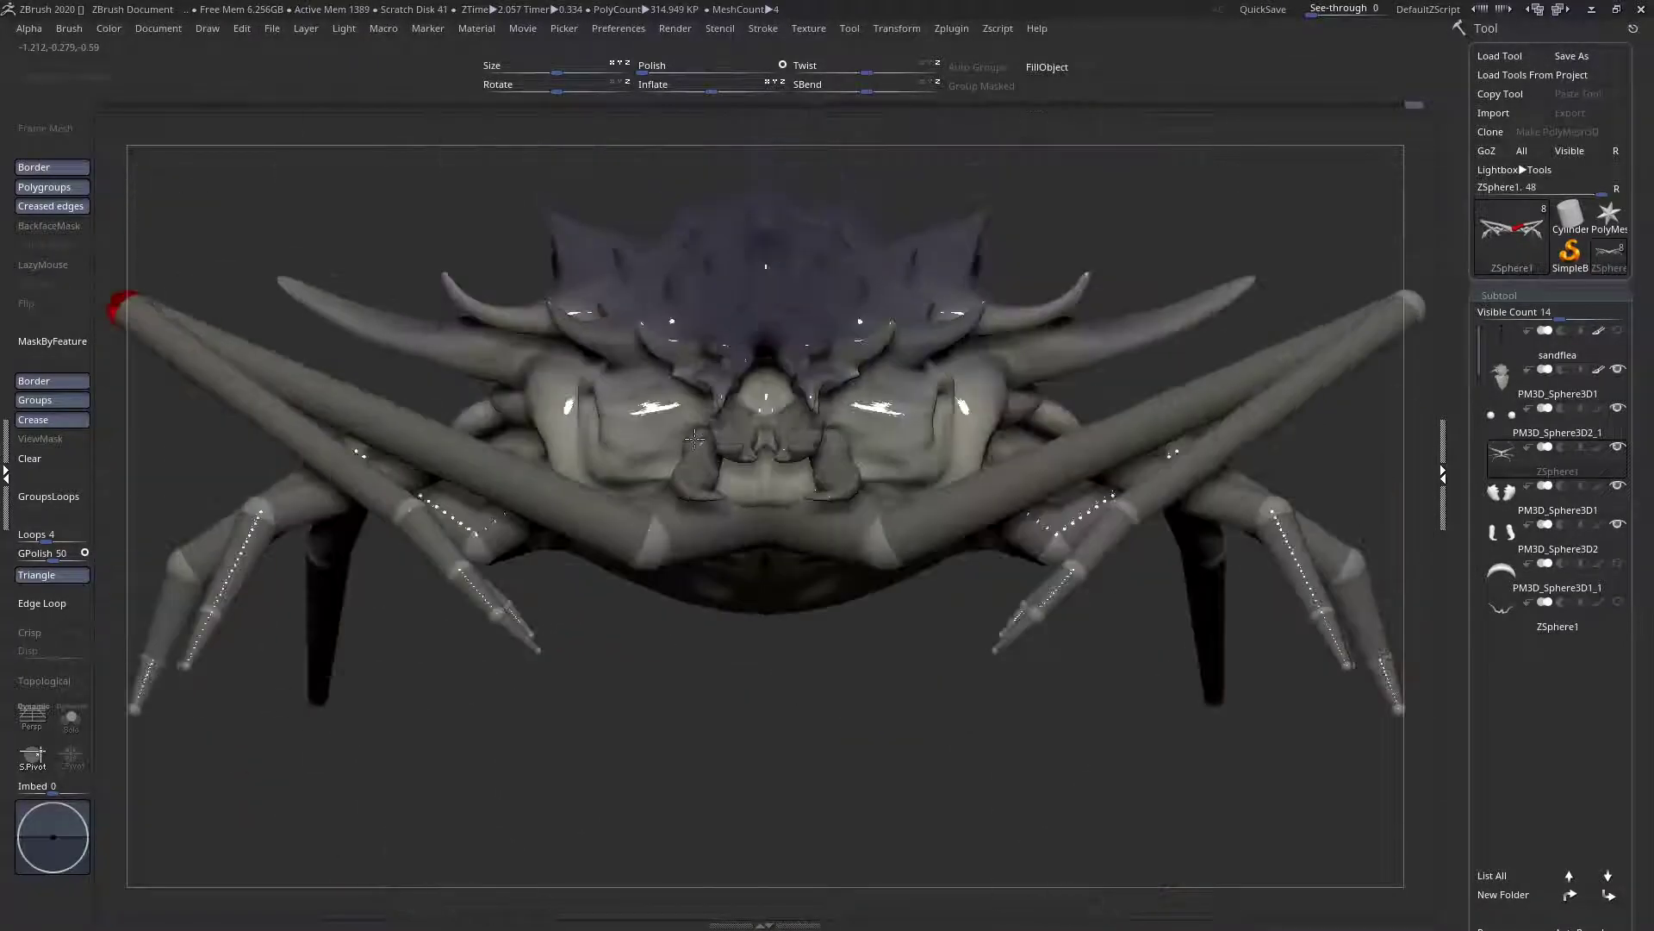
Fine-tune the front leg's inner joint and the central root ZSphere beneath the body
{"action": "right_click_drag", "start_coordinate": [732, 623], "coordinate": [827, 409]}
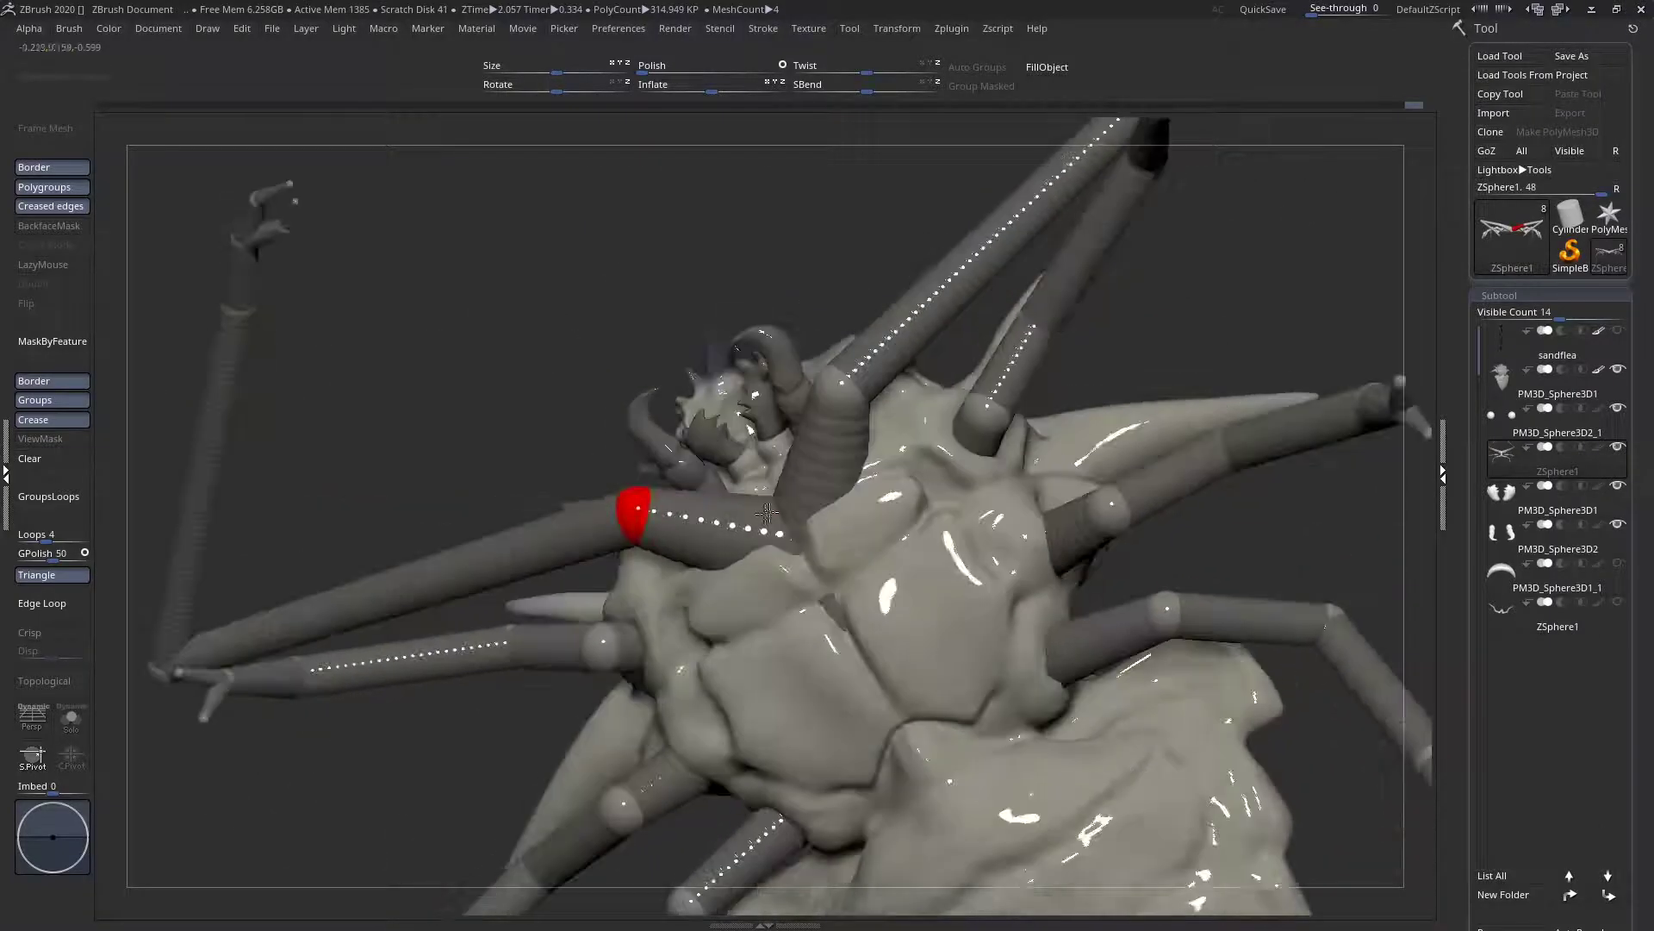
{"action": "mouse_move", "coordinate": [837, 393]}
{"action": "left_mouse_down"}
{"action": "mouse_move", "coordinate": [855, 387]}
{"action": "mouse_move", "coordinate": [841, 404]}
{"action": "mouse_move", "coordinate": [823, 394]}
{"action": "left_mouse_up"}
{"action": "right_click_drag", "start_coordinate": [823, 394], "coordinate": [883, 569]}
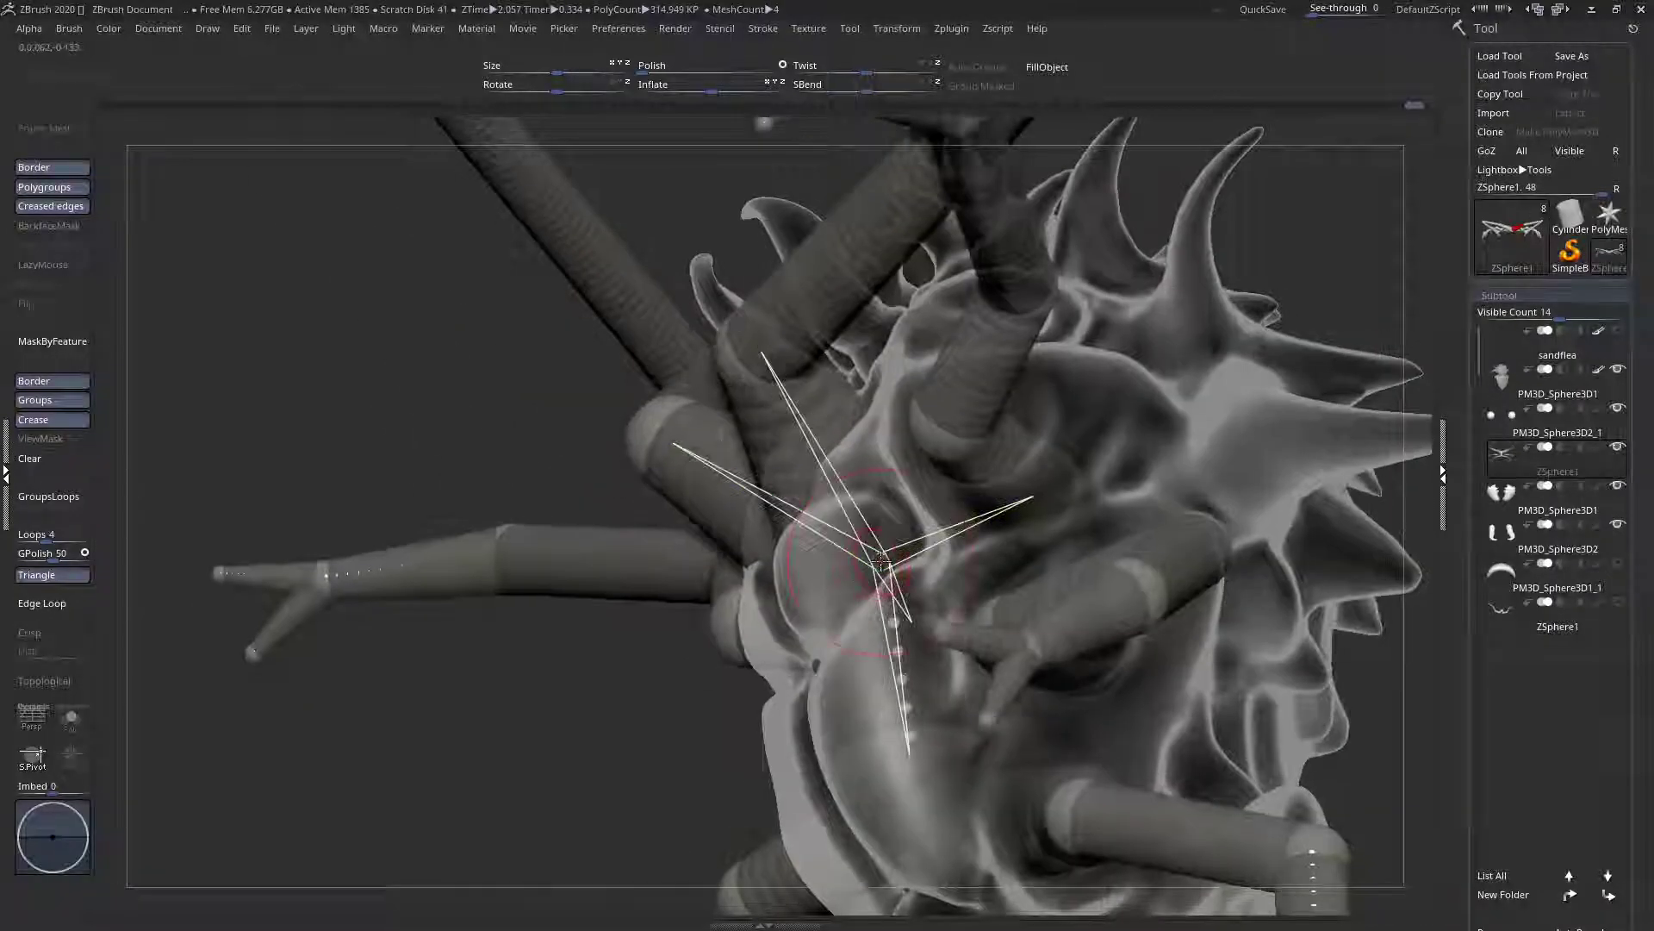
{"action": "left_click_drag", "start_coordinate": [880, 563], "coordinate": [919, 540]}
{"action": "right_click_drag", "start_coordinate": [896, 541], "coordinate": [885, 583]}
{"action": "mouse_move", "coordinate": [909, 515]}
{"action": "left_mouse_down"}
{"action": "mouse_move", "coordinate": [975, 441]}
{"action": "mouse_move", "coordinate": [1006, 310]}
{"action": "mouse_move", "coordinate": [1010, 353]}
{"action": "mouse_move", "coordinate": [924, 530]}
{"action": "left_mouse_up"}
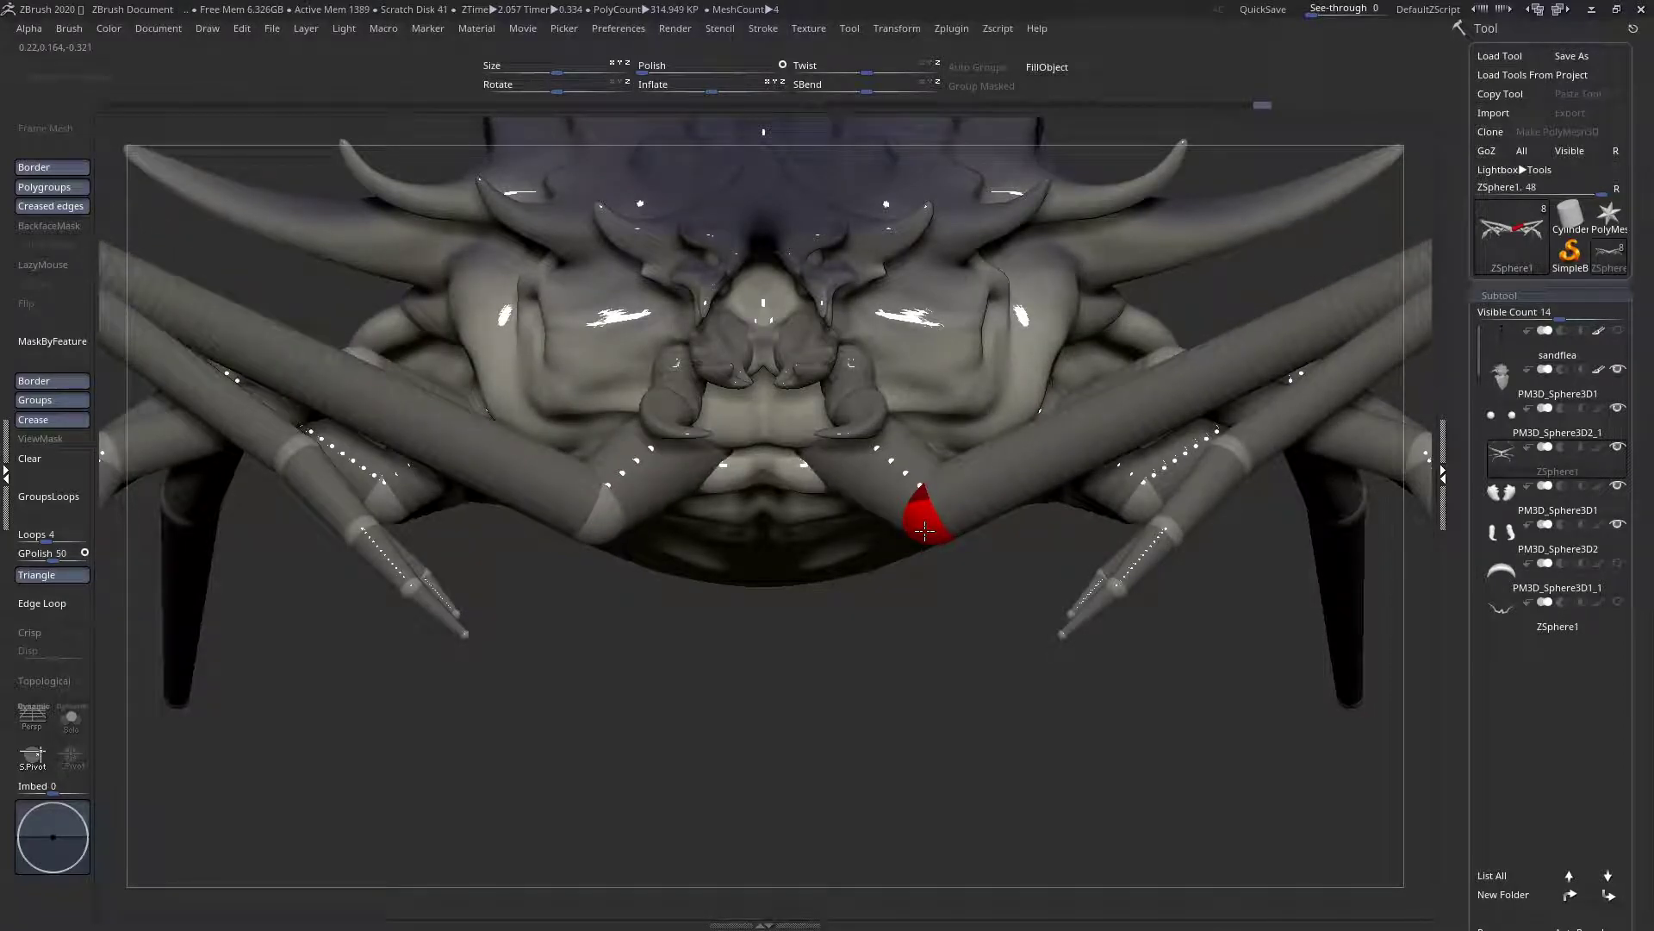
Switch to the body and adjust the cheek surface beside the outer mandible above the front leg
{"action": "right_click_drag", "start_coordinate": [605, 441], "coordinate": [630, 527], "text": "alt"}
{"action": "right_click_drag", "start_coordinate": [515, 512], "coordinate": [527, 302], "text": "shift"}
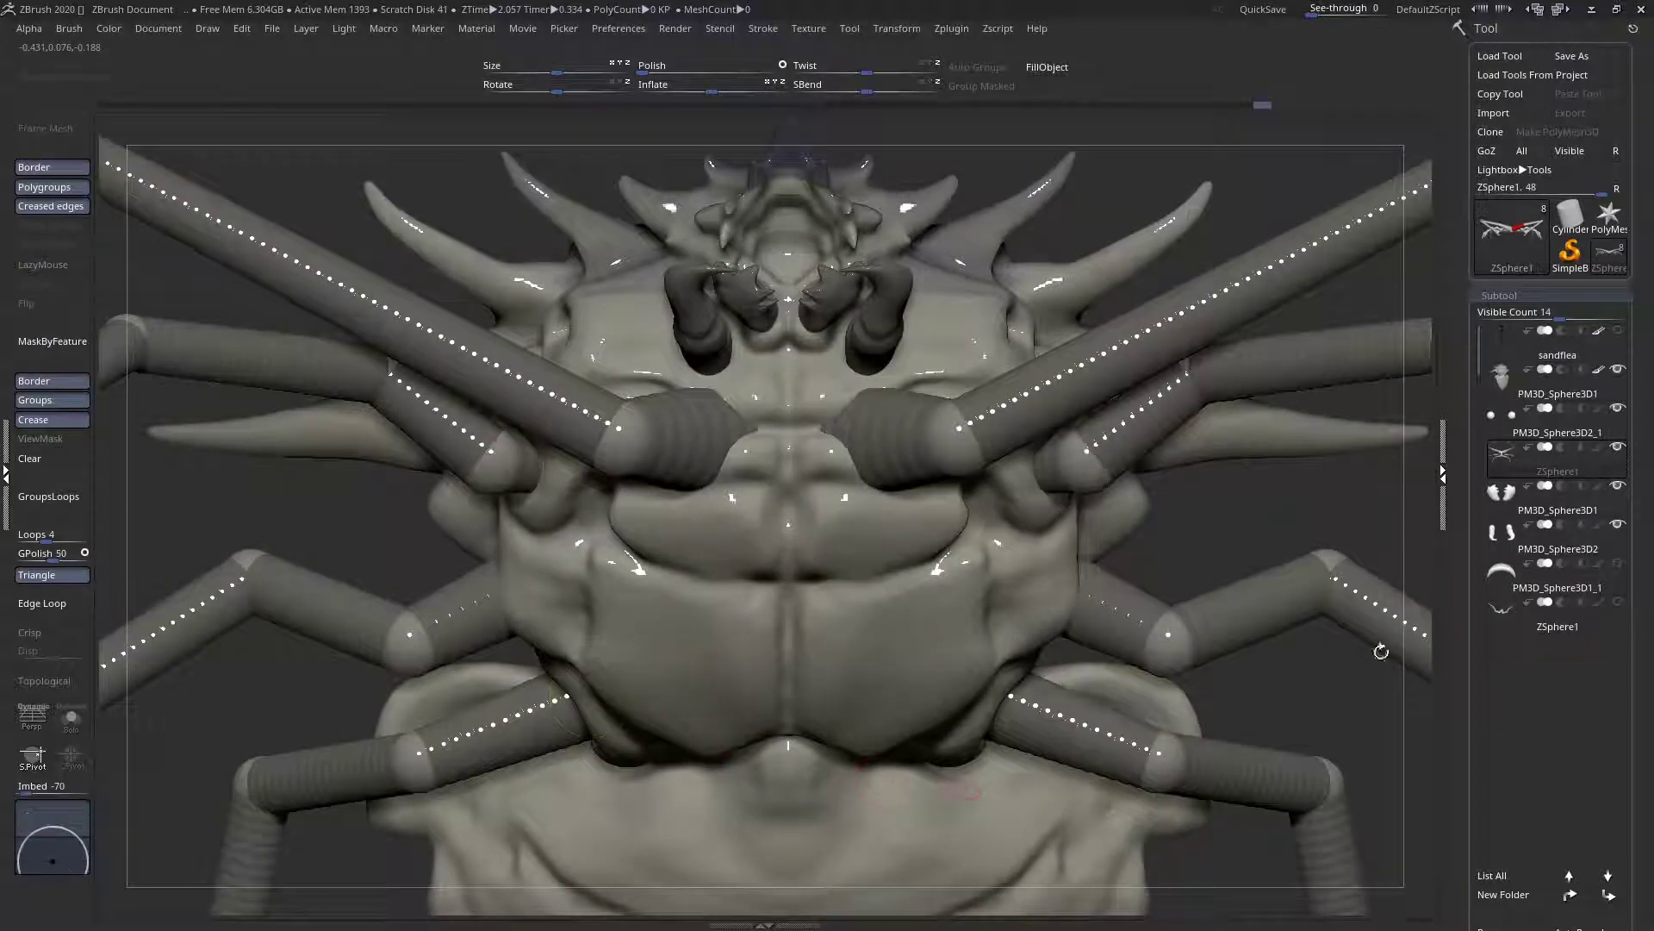
{"action": "left_click", "coordinate": [741, 610], "text": "alt"}
{"action": "right_click_drag", "start_coordinate": [650, 224], "coordinate": [635, 376], "text": "shift"}
{"action": "key", "text": "space"}
{"action": "left_click_drag", "start_coordinate": [665, 374], "coordinate": [653, 374]}
{"action": "mouse_move", "coordinate": [655, 376]}
{"action": "right_mouse_down", "text": "alt"}
{"action": "mouse_move", "coordinate": [660, 437]}
{"action": "mouse_move", "coordinate": [625, 323]}
{"action": "right_mouse_up", "text": "alt"}
{"action": "right_click_drag", "start_coordinate": [664, 532], "coordinate": [595, 508], "text": "shift"}
{"action": "key", "text": "space"}
{"action": "key", "text": "space"}
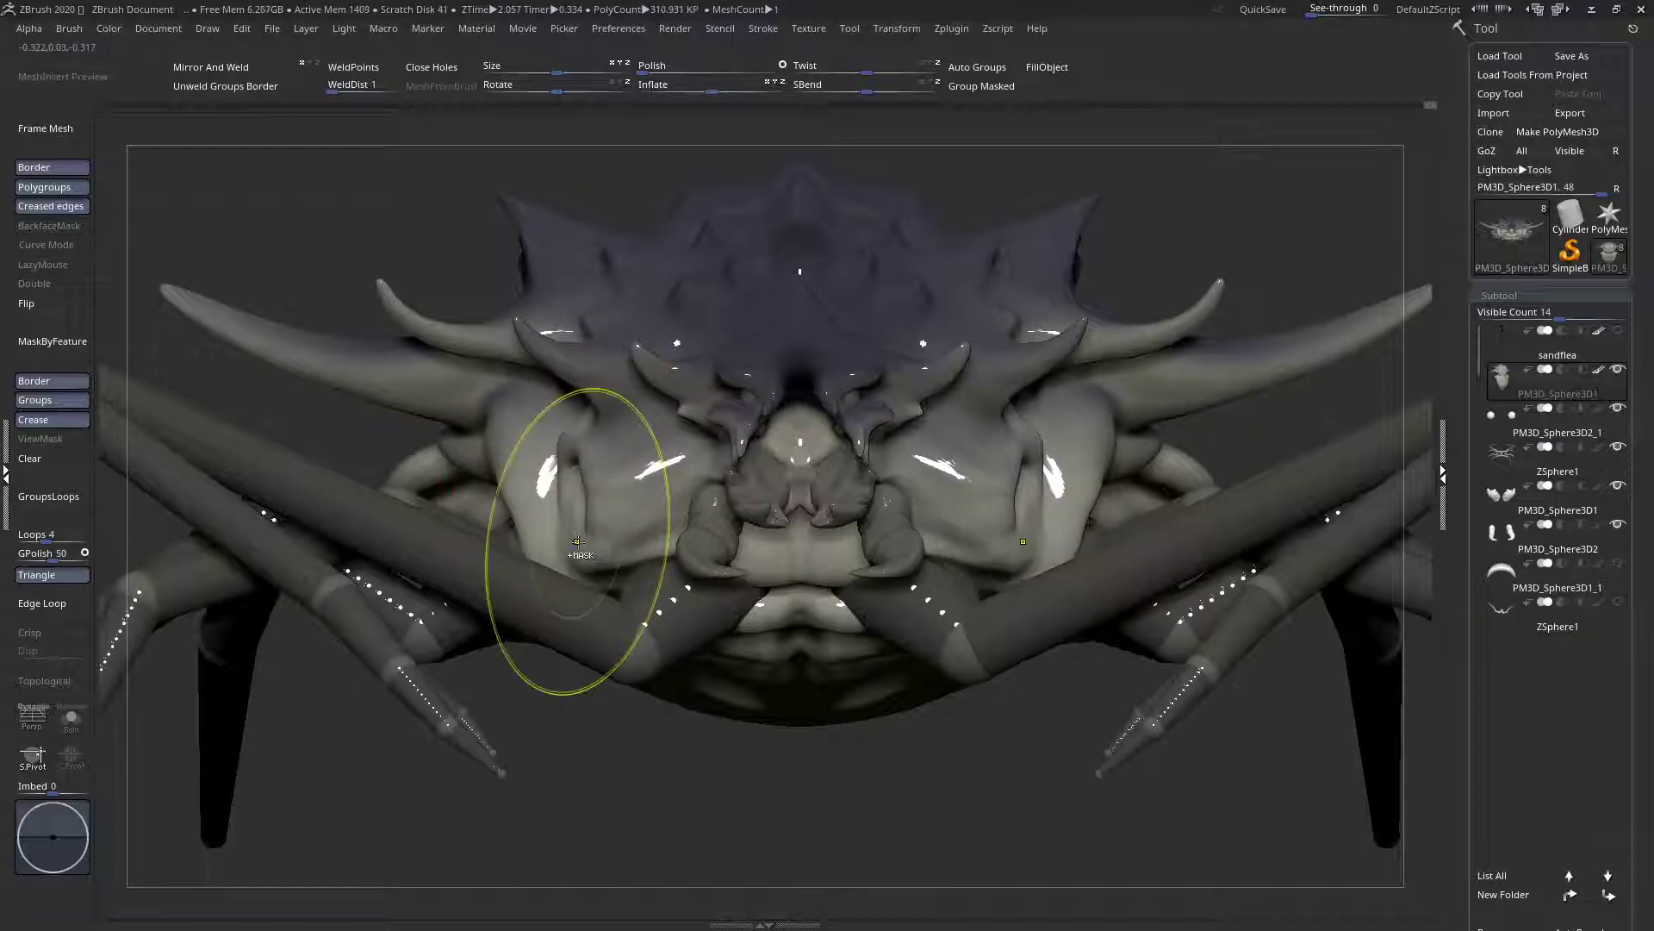
Choose the ClayBuildup brush and build up rounded sockets around the front leg bases on the body's underside
{"action": "key", "text": "space"}
{"action": "key", "text": "ctrl+t"}
{"action": "right_click_drag", "start_coordinate": [690, 639], "coordinate": [654, 603]}
{"action": "key", "text": "space"}
{"action": "left_click", "coordinate": [591, 642]}
{"action": "key", "text": "c"}
{"action": "key", "text": "b"}
{"action": "mouse_move", "coordinate": [779, 554]}
{"action": "right_mouse_down"}
{"action": "mouse_move", "coordinate": [805, 622]}
{"action": "mouse_move", "coordinate": [792, 648]}
{"action": "right_mouse_up"}
{"action": "key", "text": "space"}
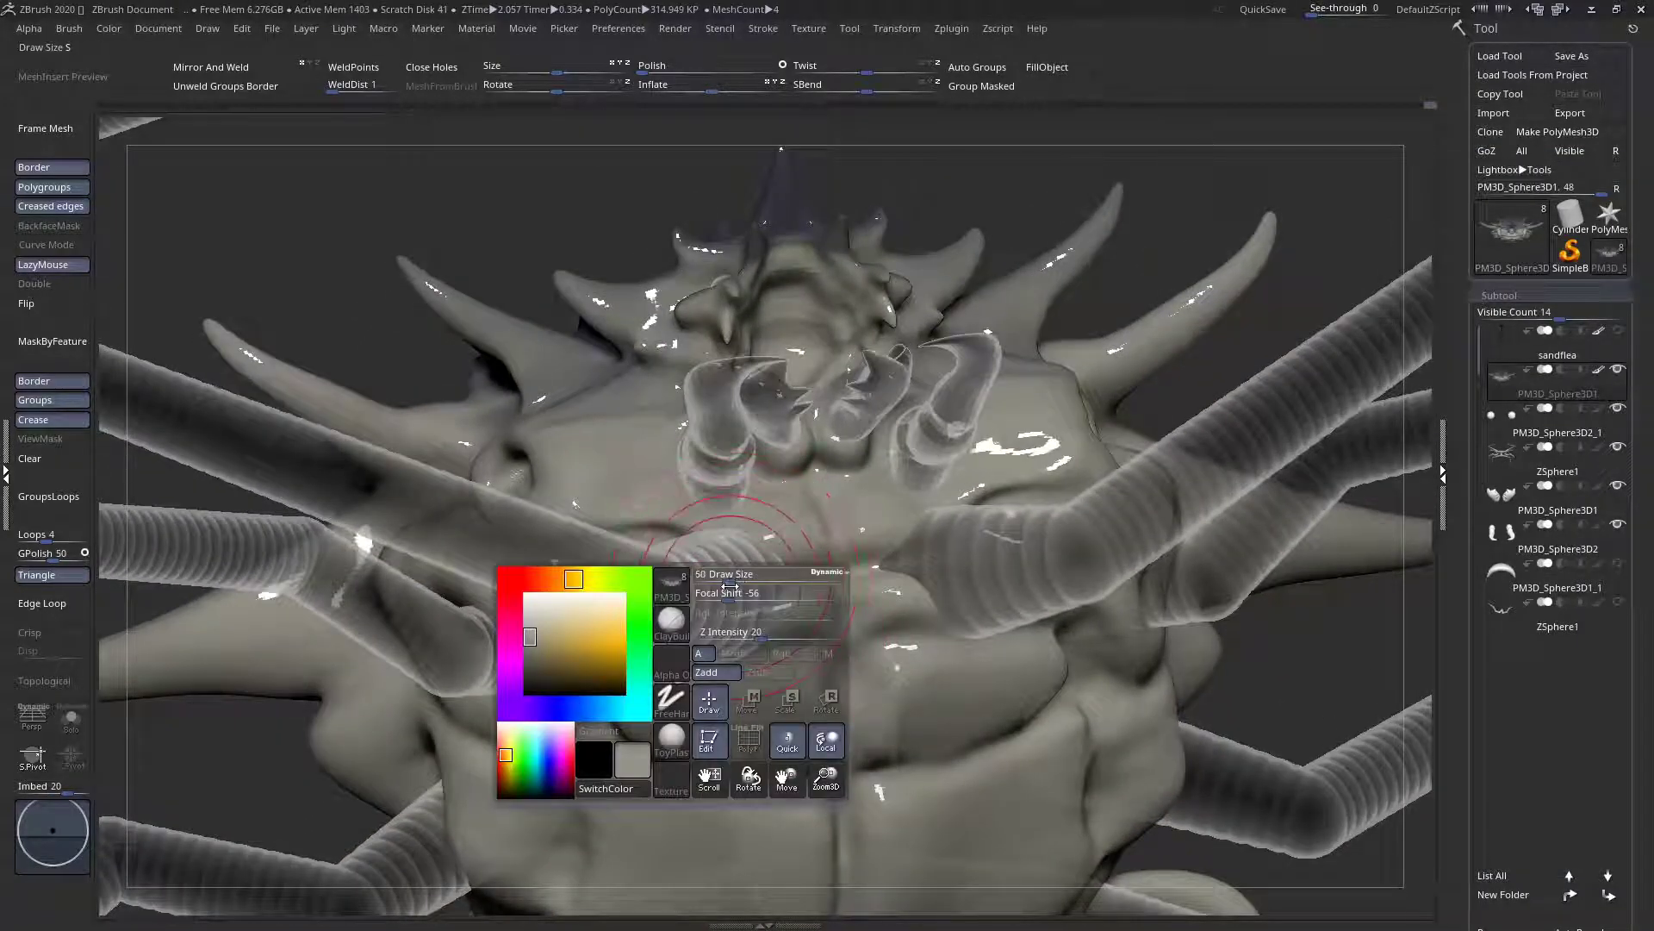
{"action": "mouse_move", "coordinate": [683, 551]}
{"action": "left_mouse_down"}
{"action": "mouse_move", "coordinate": [742, 586]}
{"action": "mouse_move", "coordinate": [739, 529]}
{"action": "mouse_move", "coordinate": [722, 636]}
{"action": "mouse_move", "coordinate": [769, 659]}
{"action": "left_mouse_up"}
{"action": "mouse_move", "coordinate": [594, 724]}
{"action": "right_mouse_down"}
{"action": "mouse_move", "coordinate": [660, 668]}
{"action": "mouse_move", "coordinate": [677, 686]}
{"action": "right_mouse_up"}
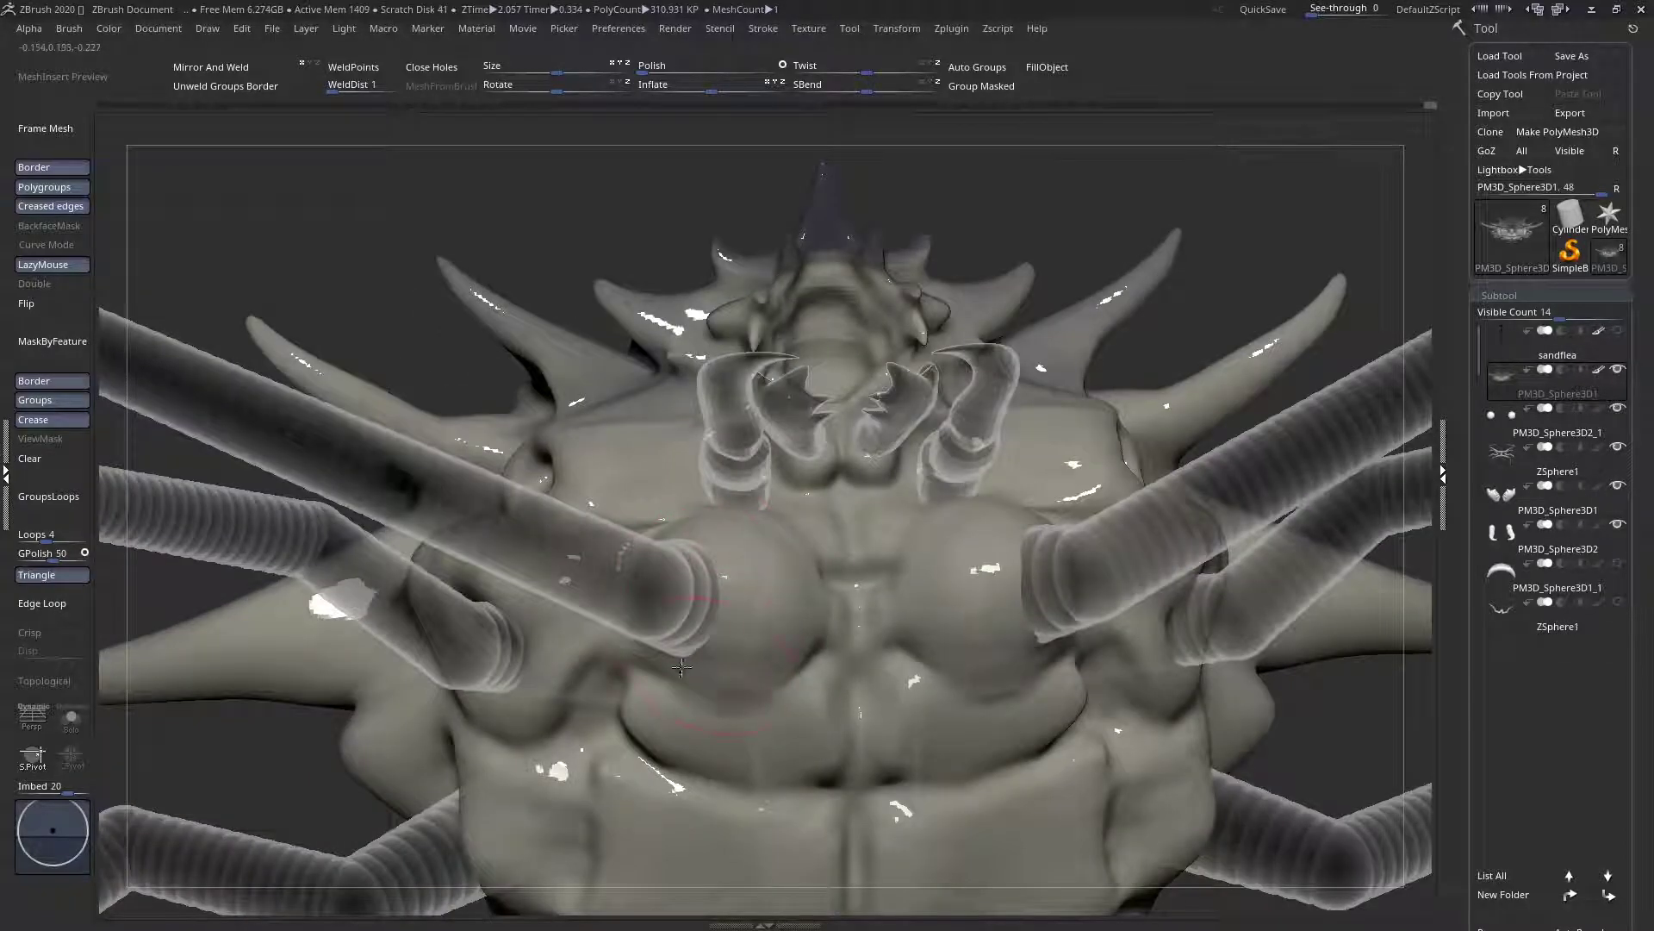
{"action": "mouse_move", "coordinate": [700, 526]}
{"action": "right_mouse_down"}
{"action": "mouse_move", "coordinate": [664, 625]}
{"action": "mouse_move", "coordinate": [780, 552]}
{"action": "mouse_move", "coordinate": [764, 521]}
{"action": "mouse_move", "coordinate": [814, 584]}
{"action": "mouse_move", "coordinate": [818, 483]}
{"action": "mouse_move", "coordinate": [849, 551]}
{"action": "mouse_move", "coordinate": [827, 517]}
{"action": "right_mouse_up"}
{"action": "mouse_move", "coordinate": [776, 328]}
{"action": "right_mouse_down", "text": "ctrl"}
{"action": "mouse_move", "coordinate": [711, 392]}
{"action": "mouse_move", "coordinate": [752, 463]}
{"action": "right_mouse_up", "text": "ctrl"}
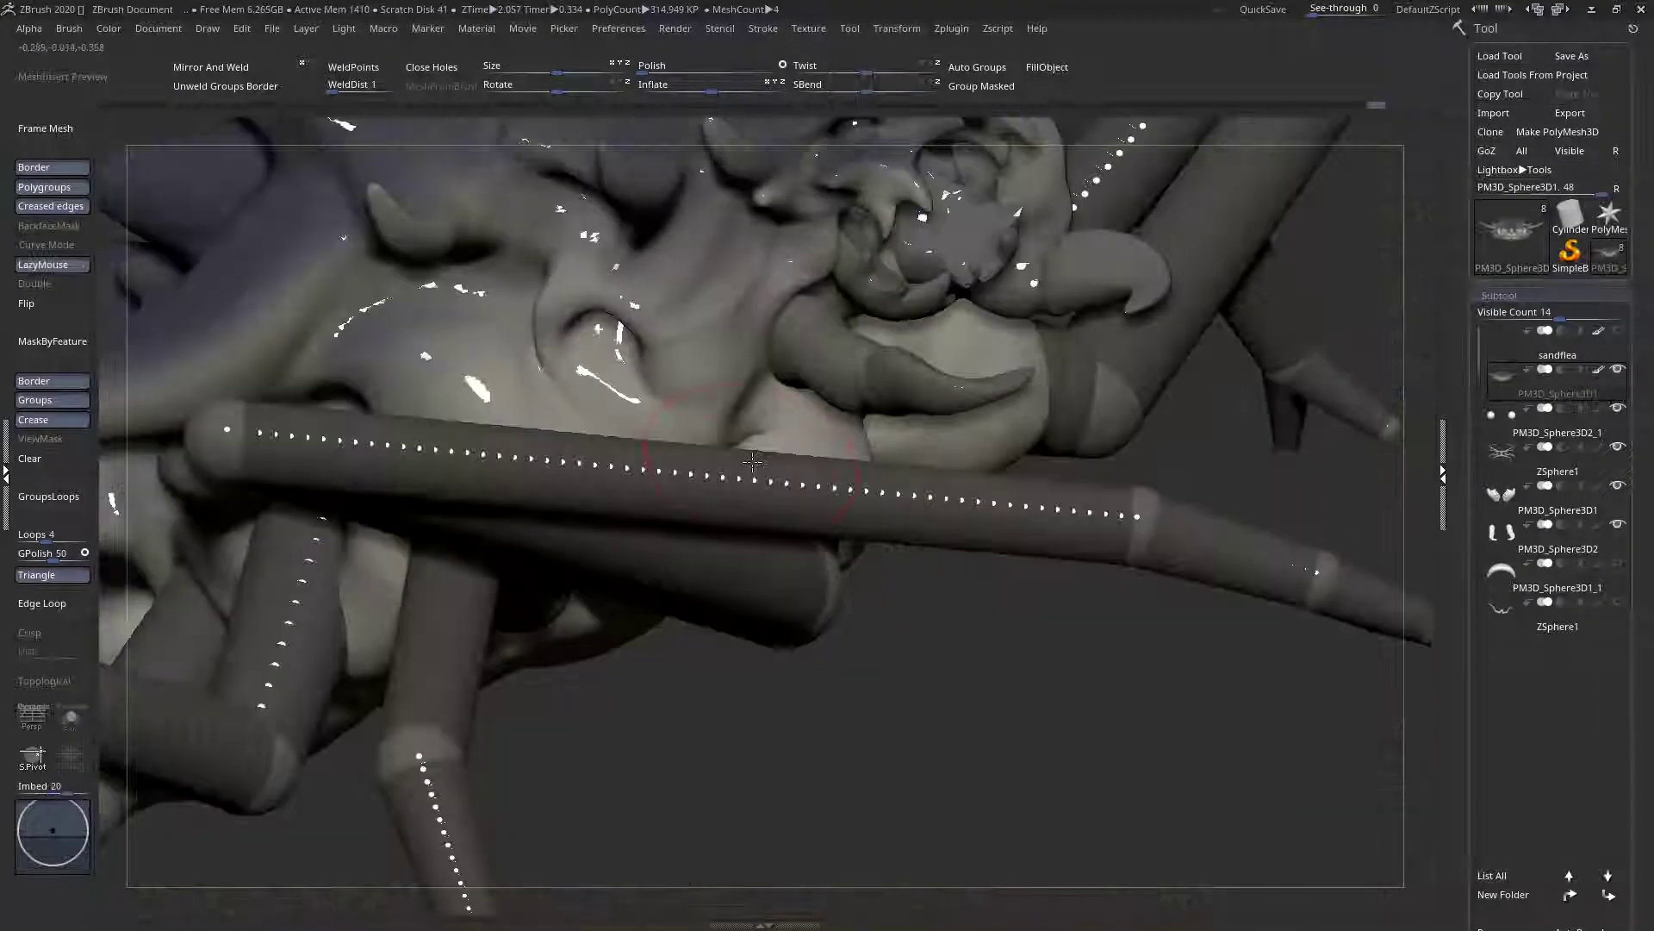
{"action": "right_click", "coordinate": [630, 367]}
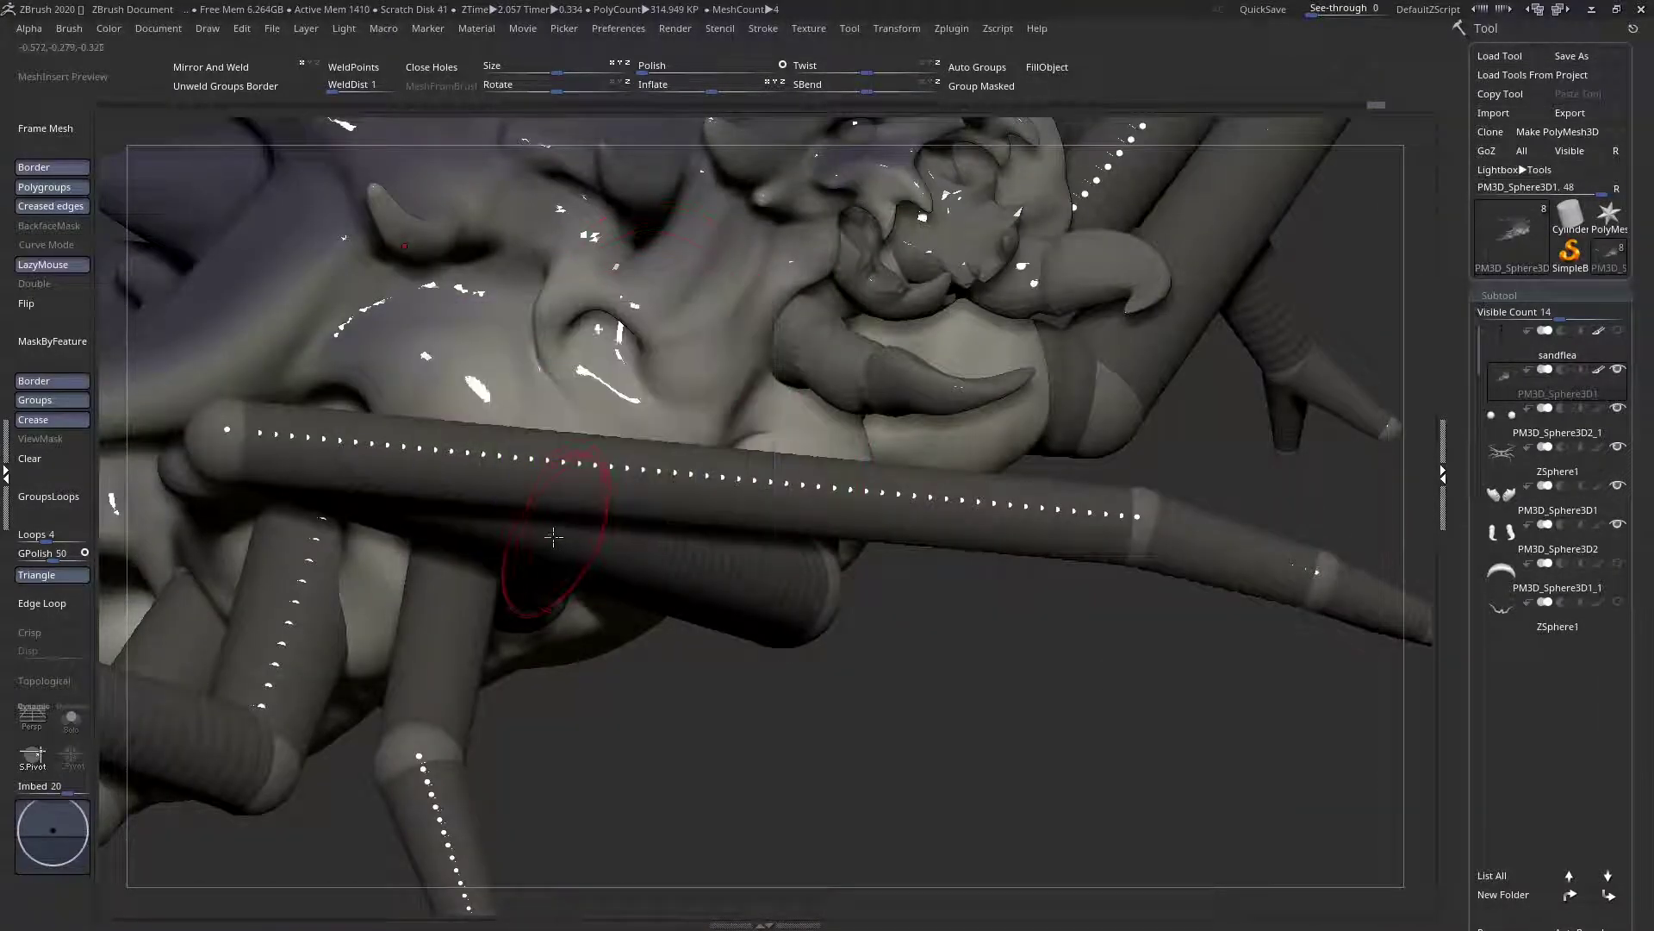
Build up the body surface beside the outer mandible and around the side socket with the ClayBuildup brush
{"action": "mouse_move", "coordinate": [587, 297]}
{"action": "left_mouse_down"}
{"action": "mouse_move", "coordinate": [651, 285]}
{"action": "mouse_move", "coordinate": [574, 310]}
{"action": "mouse_move", "coordinate": [612, 323]}
{"action": "left_mouse_up"}
{"action": "right_click_drag", "start_coordinate": [801, 328], "coordinate": [664, 303]}
{"action": "right_click", "coordinate": [690, 299]}
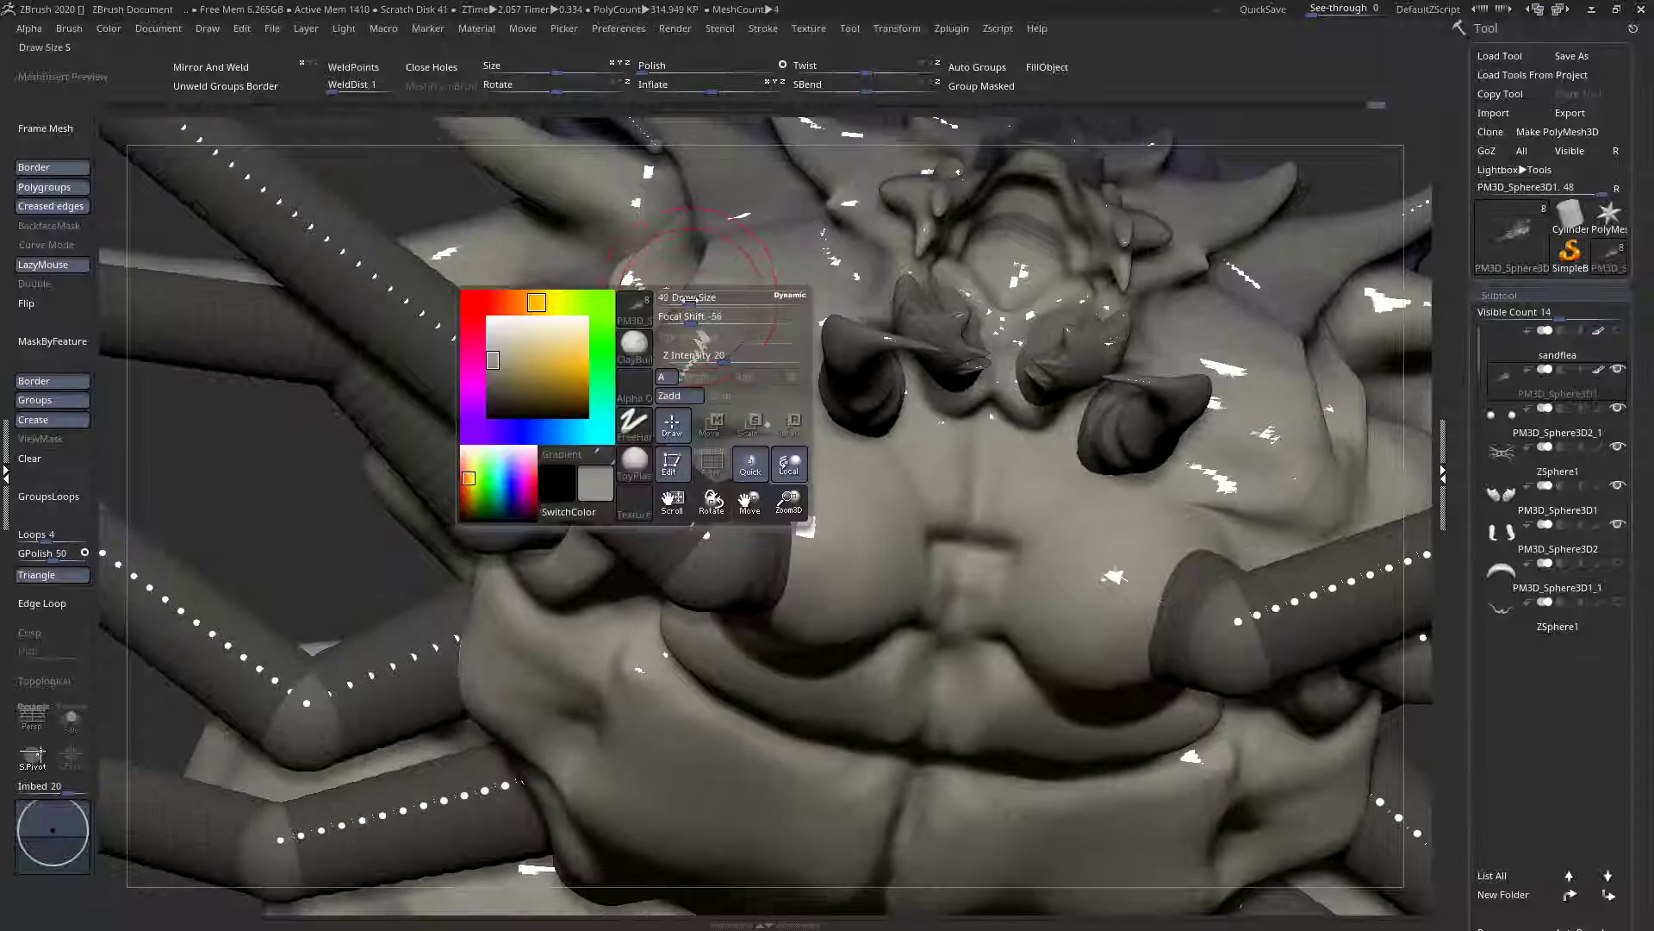
{"action": "left_click_drag", "start_coordinate": [690, 299], "coordinate": [686, 299]}
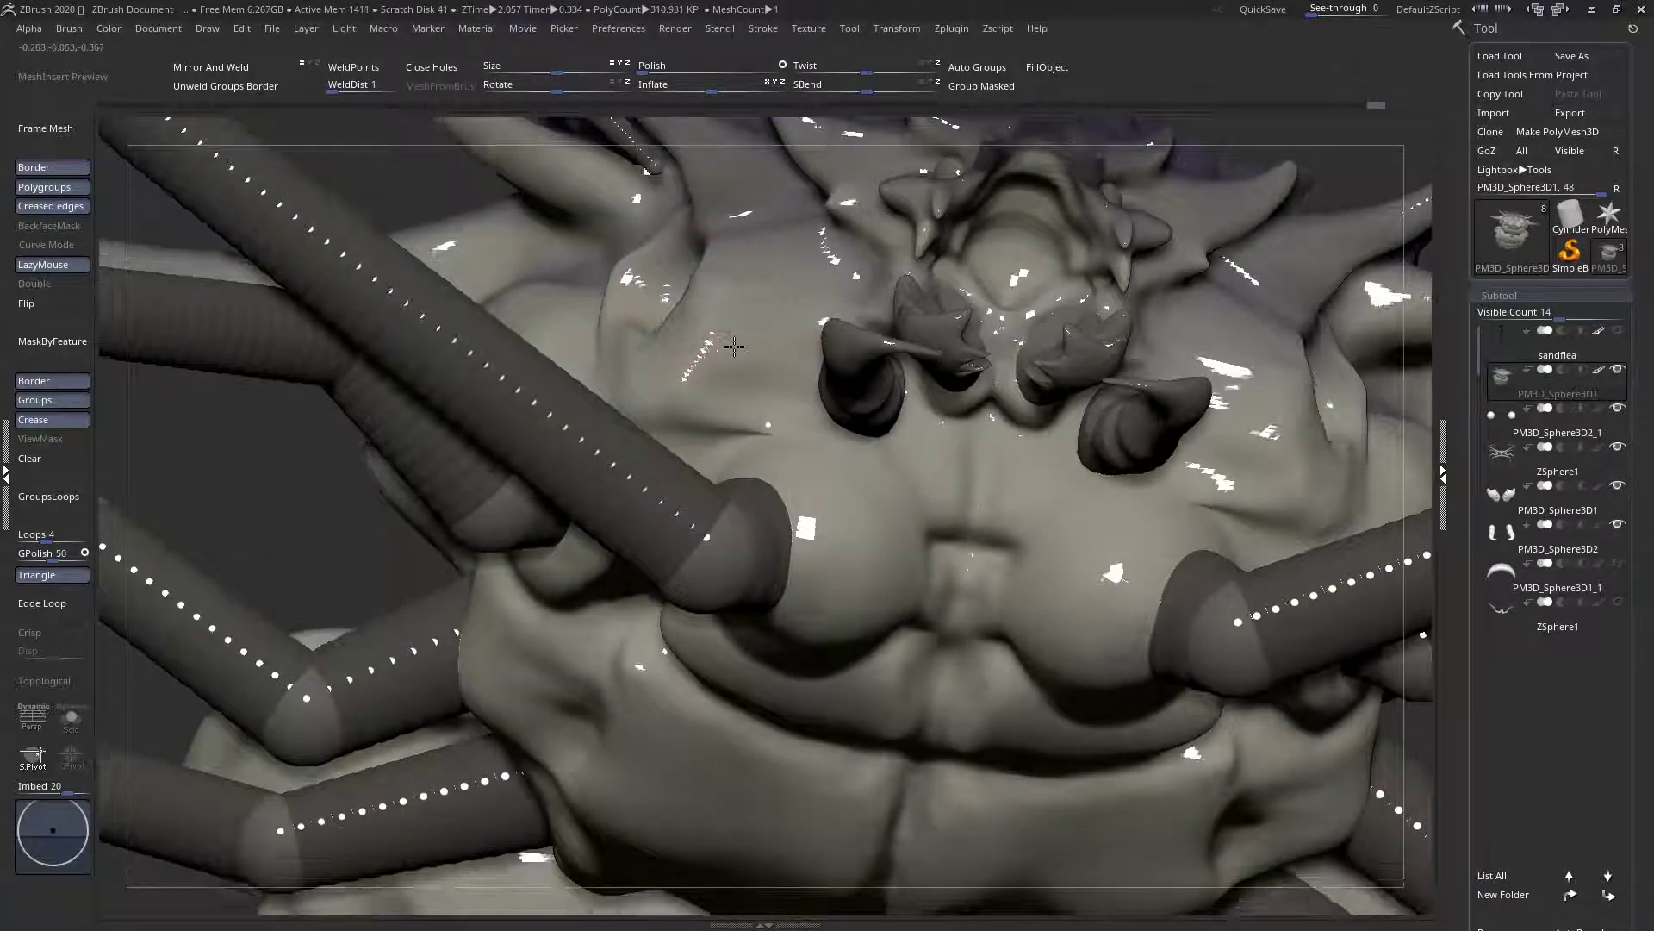
{"action": "right_click_drag", "start_coordinate": [729, 338], "coordinate": [767, 276]}
{"action": "right_click_drag", "start_coordinate": [655, 241], "coordinate": [722, 324], "text": "ctrl"}
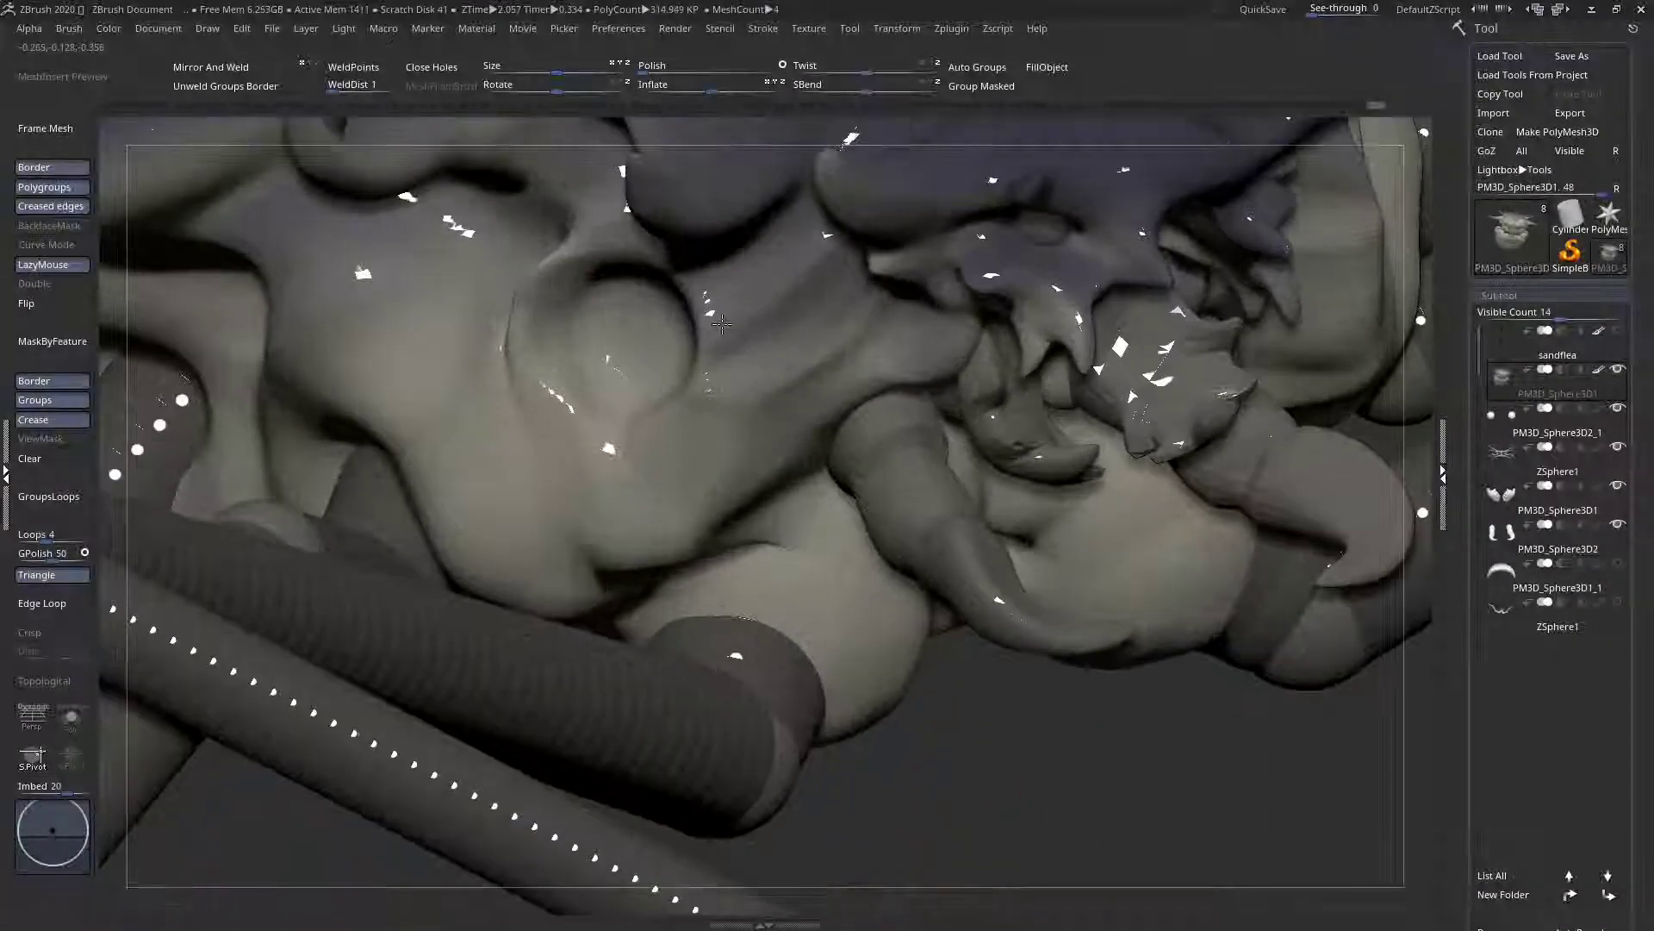
{"action": "right_click", "coordinate": [722, 324]}
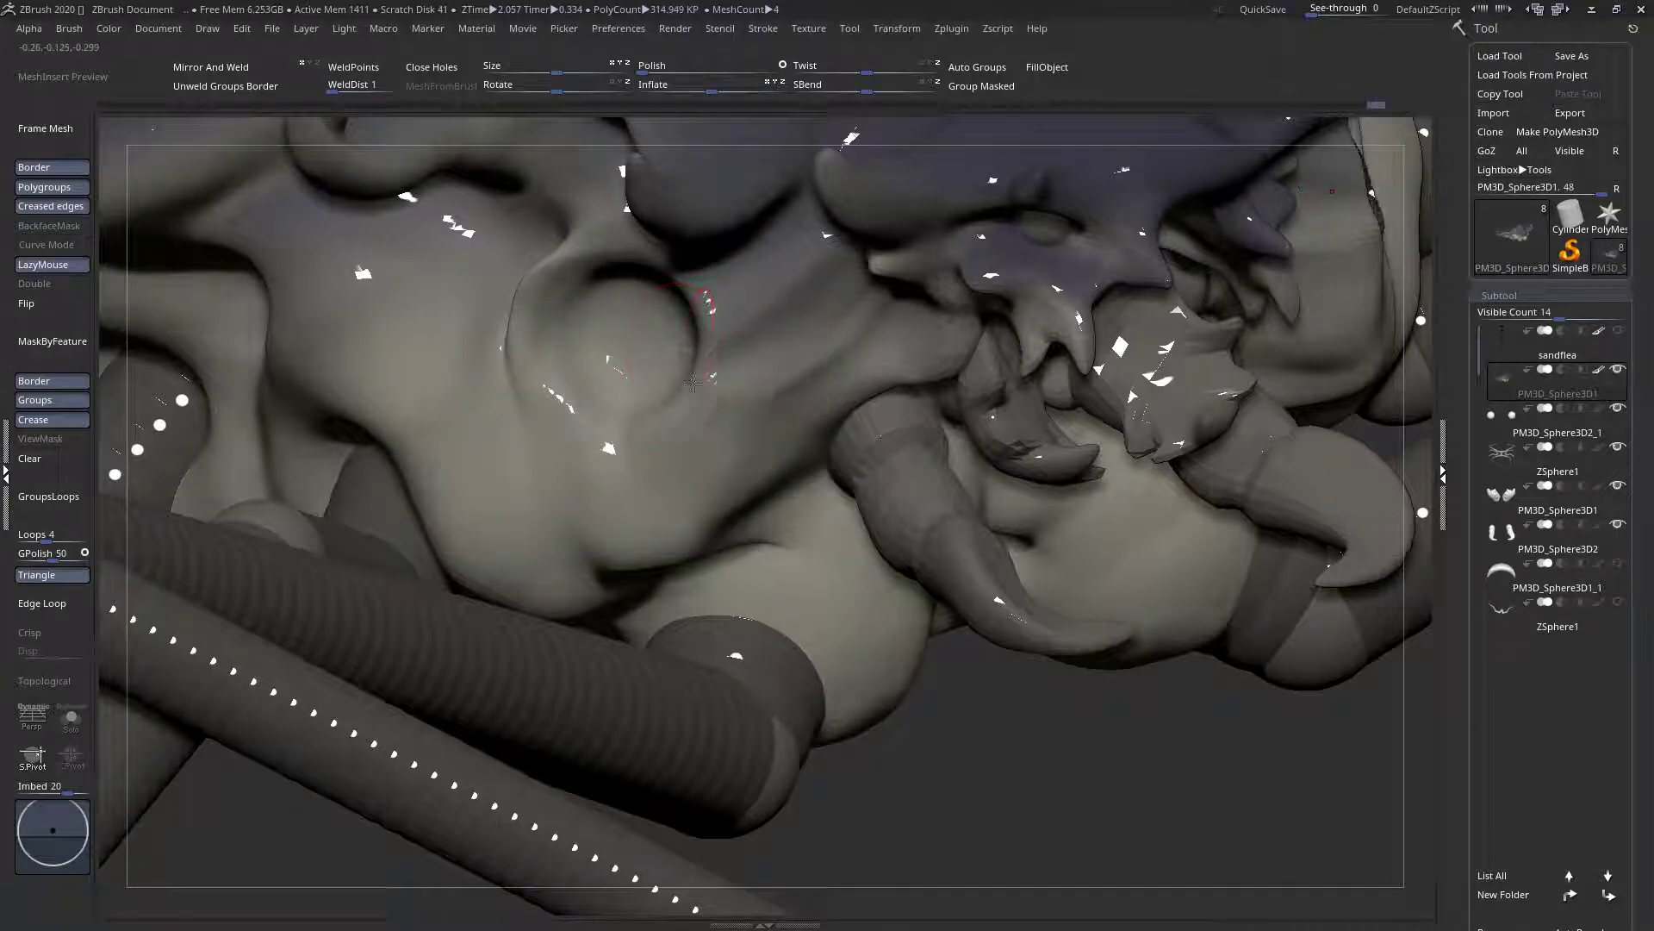
{"action": "mouse_move", "coordinate": [687, 444]}
{"action": "left_mouse_down"}
{"action": "mouse_move", "coordinate": [766, 396]}
{"action": "mouse_move", "coordinate": [715, 345]}
{"action": "mouse_move", "coordinate": [754, 340]}
{"action": "mouse_move", "coordinate": [764, 426]}
{"action": "mouse_move", "coordinate": [663, 486]}
{"action": "mouse_move", "coordinate": [525, 345]}
{"action": "left_mouse_up"}
Choose the DamStandard brush, adjust its draw size, and refine and smooth the creases on the body's side above the front leg
{"action": "mouse_move", "coordinate": [554, 280]}
{"action": "right_mouse_down"}
{"action": "mouse_move", "coordinate": [577, 268]}
{"action": "mouse_move", "coordinate": [547, 306]}
{"action": "right_mouse_up"}
{"action": "key", "text": "space"}
{"action": "left_click", "coordinate": [511, 311]}
{"action": "left_click", "coordinate": [972, 418]}
{"action": "key", "text": "space"}
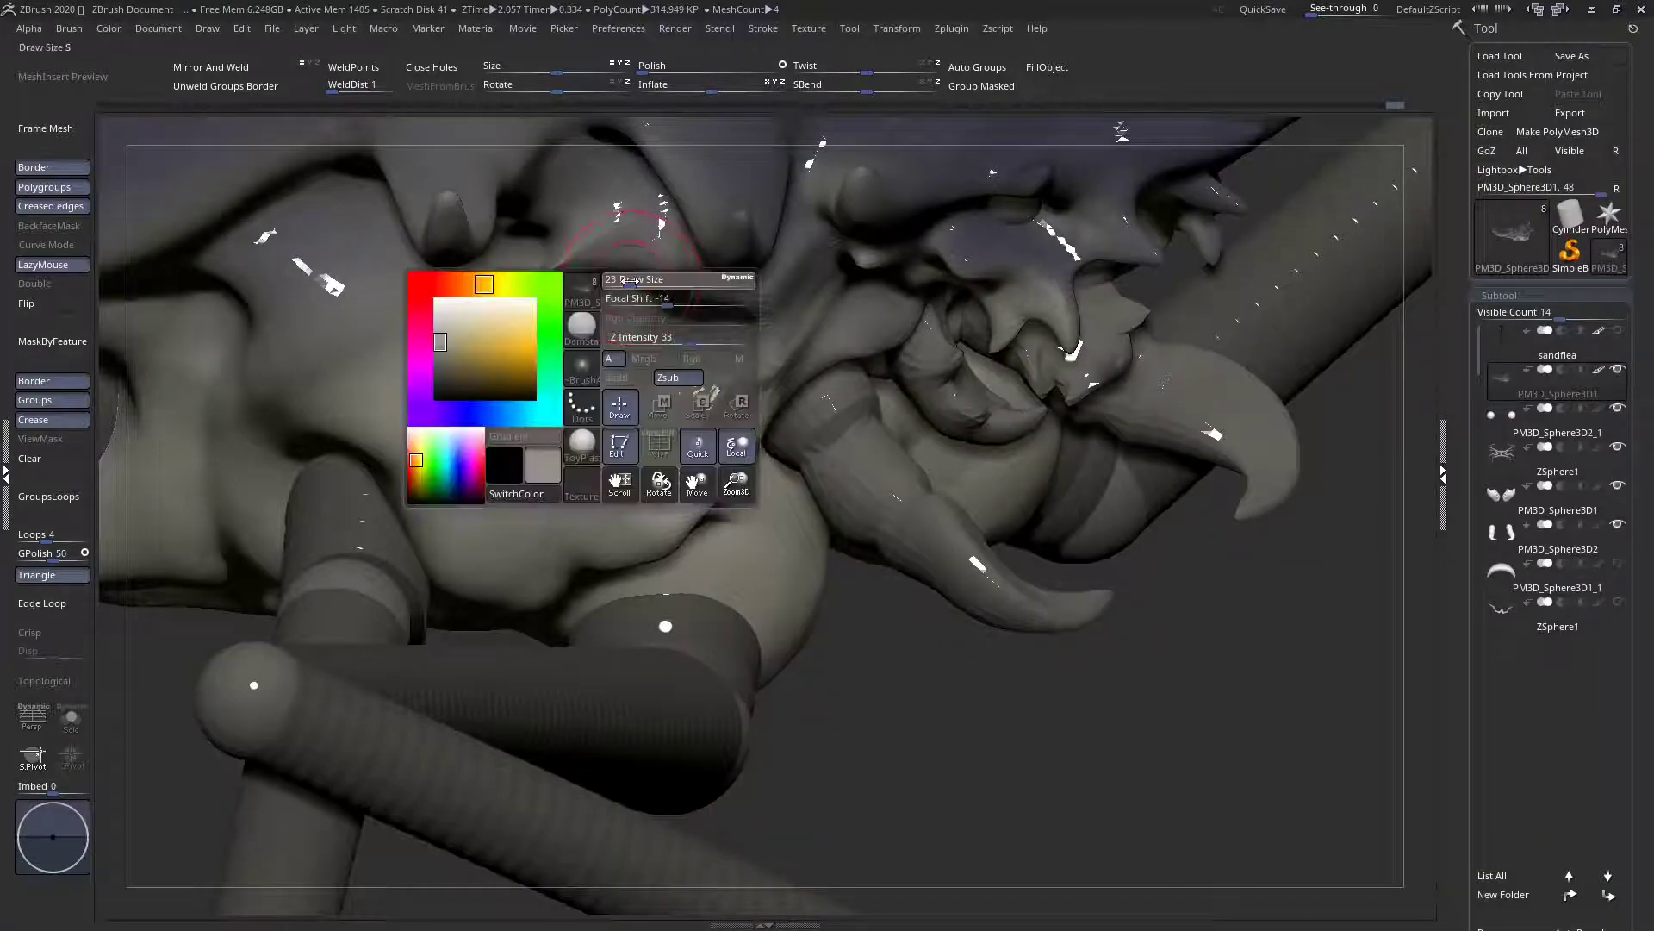
{"action": "mouse_move", "coordinate": [552, 245]}
{"action": "right_mouse_down"}
{"action": "mouse_move", "coordinate": [529, 288]}
{"action": "mouse_move", "coordinate": [1029, 379]}
{"action": "right_mouse_up"}
{"action": "right_click_drag", "start_coordinate": [654, 390], "coordinate": [532, 273], "text": "ctrl"}
{"action": "left_click_drag", "start_coordinate": [507, 286], "coordinate": [451, 217], "text": "shift"}
{"action": "right_click_drag", "start_coordinate": [431, 222], "coordinate": [572, 617], "text": "ctrl"}
{"action": "left_click_drag", "start_coordinate": [572, 617], "coordinate": [684, 806], "text": "ctrl"}
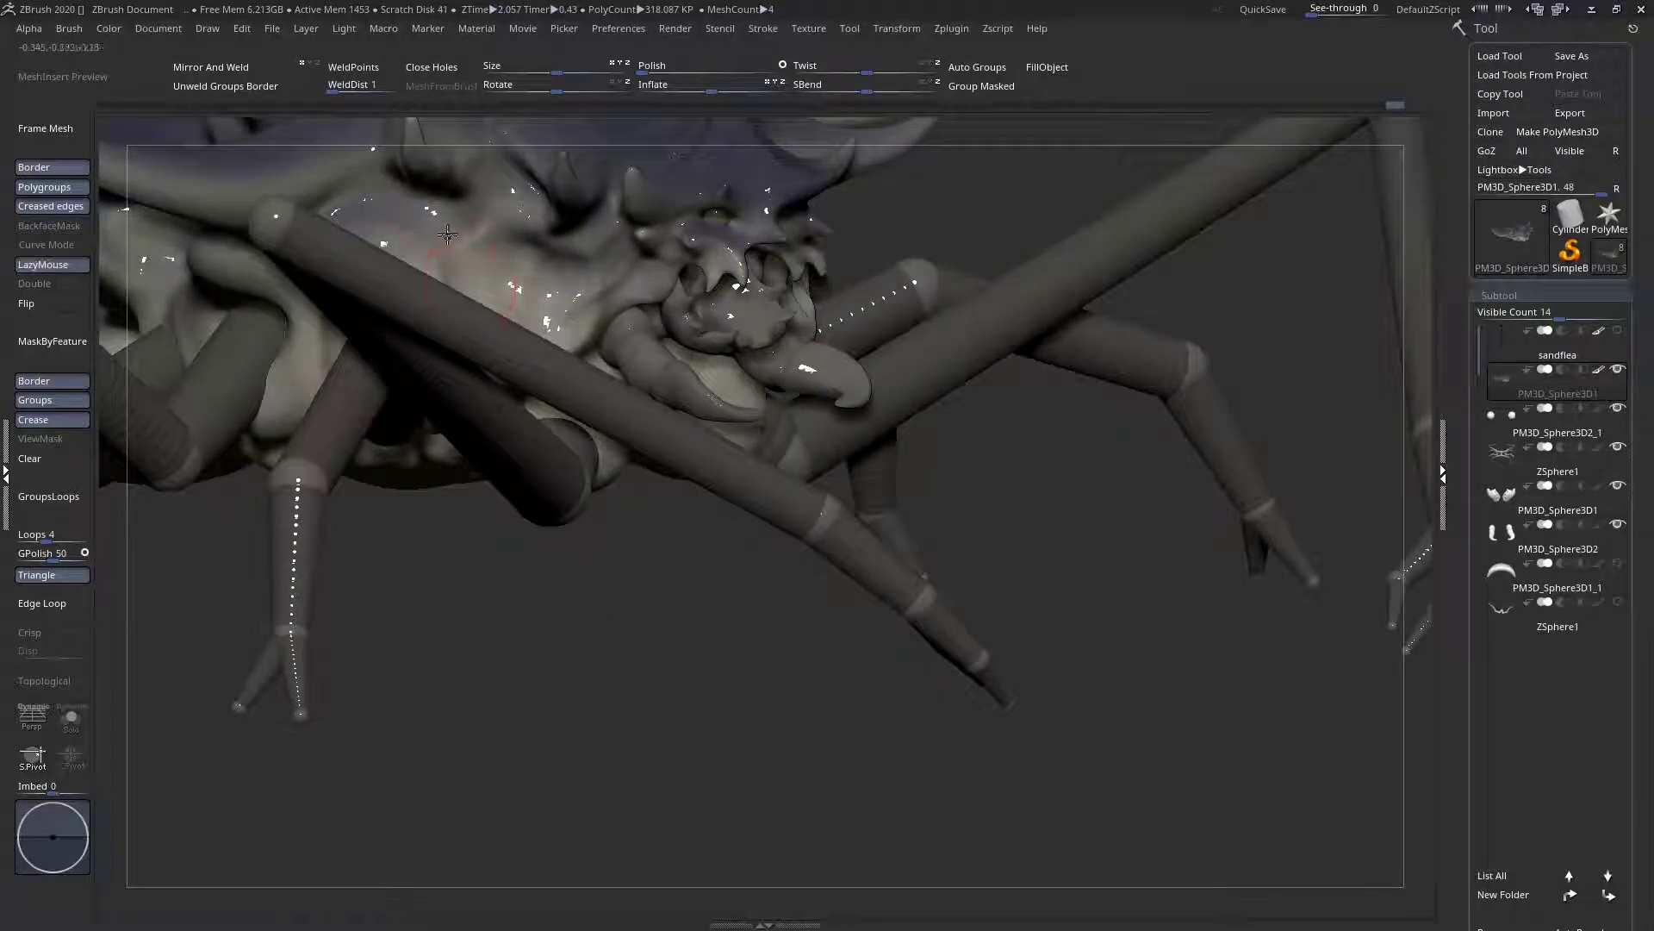
Examine how the head, mandibles and leg bases fit the body from the side, front and underside
{"action": "right_click_drag", "start_coordinate": [579, 353], "coordinate": [526, 211], "text": "ctrl"}
{"action": "right_click_drag", "start_coordinate": [888, 353], "coordinate": [642, 392]}
{"action": "right_click_drag", "start_coordinate": [620, 185], "coordinate": [642, 246], "text": "ctrl"}
{"action": "right_click_drag", "start_coordinate": [711, 344], "coordinate": [695, 377]}
{"action": "key", "text": "shift+f"}
{"action": "key", "text": "shift+f"}
{"action": "key", "text": "space"}
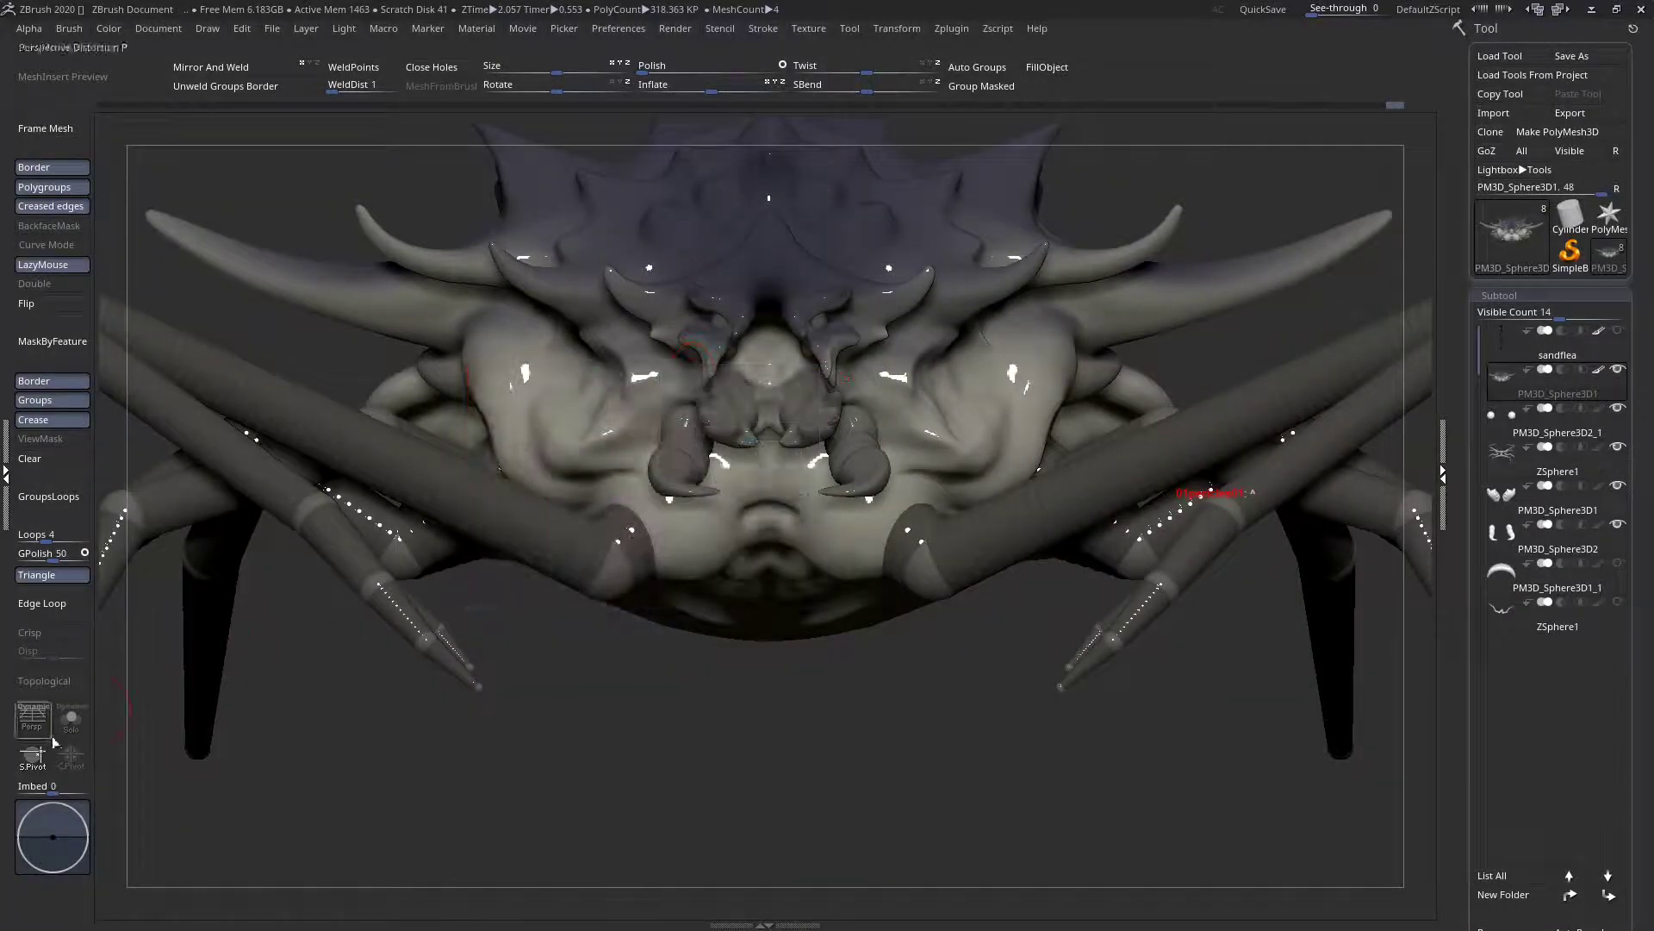
{"action": "mouse_move", "coordinate": [565, 664]}
{"action": "right_mouse_down"}
{"action": "mouse_move", "coordinate": [572, 517]}
{"action": "mouse_move", "coordinate": [606, 435]}
{"action": "mouse_move", "coordinate": [551, 392]}
{"action": "mouse_move", "coordinate": [495, 472]}
{"action": "right_mouse_up"}
Choose the Move brush, switch to the ZSphere legs, and move the second leg's base joint inward toward its socket
{"action": "key", "text": "space"}
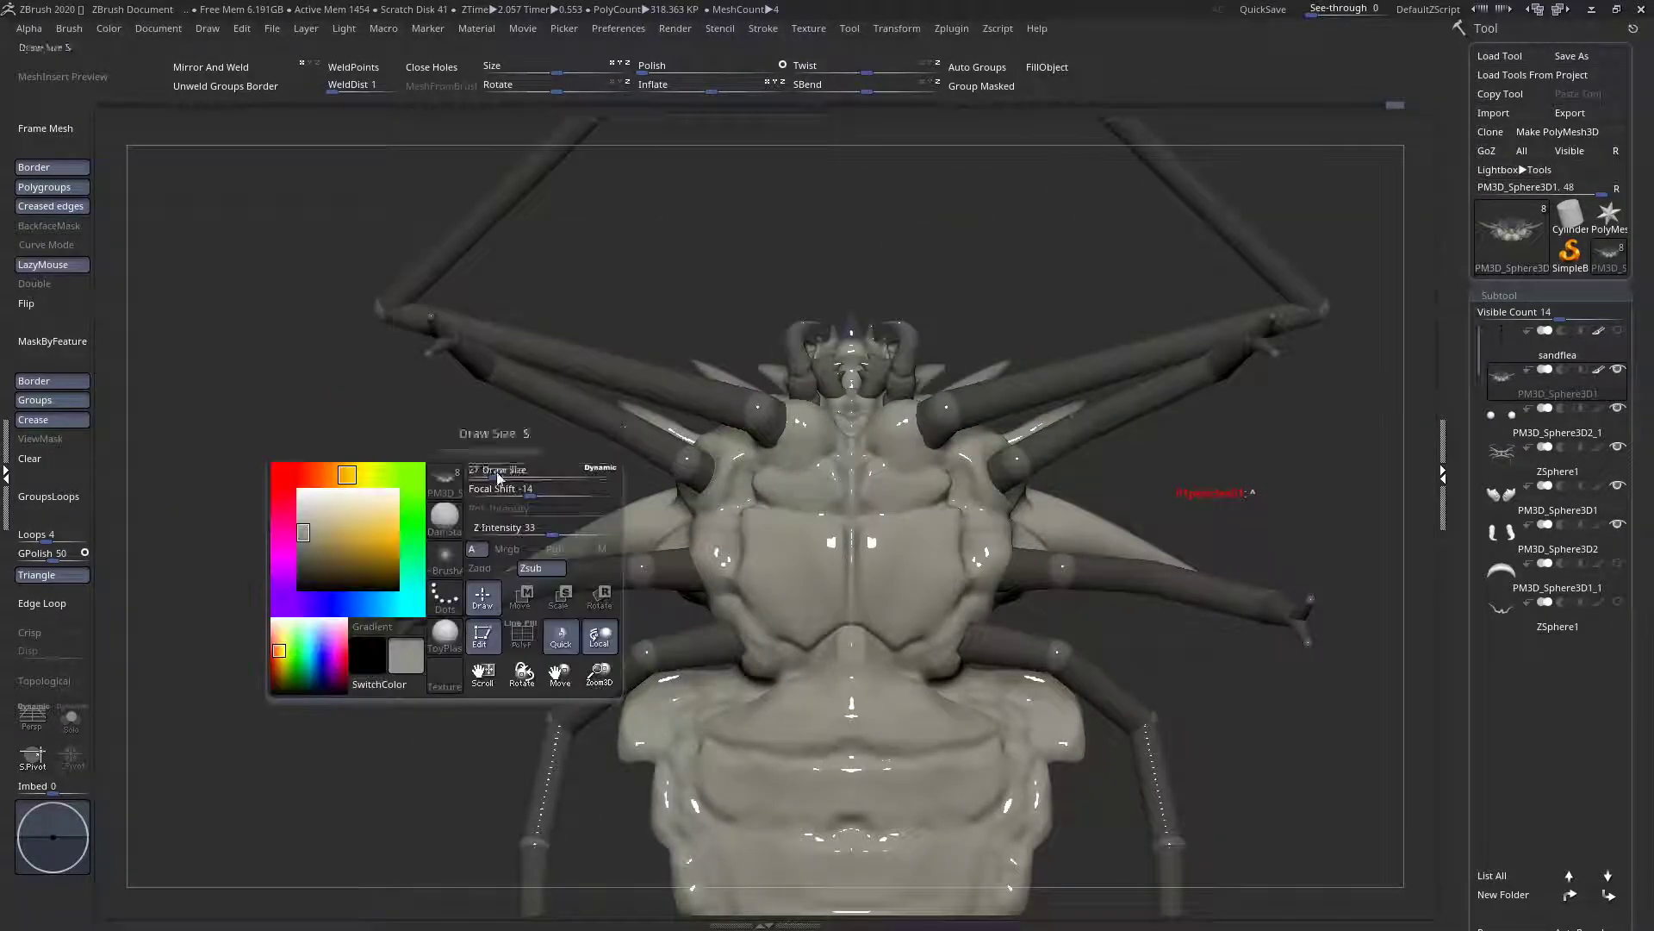
{"action": "left_click", "coordinate": [443, 521]}
{"action": "key", "text": "m"}
{"action": "key", "text": "v"}
{"action": "mouse_move", "coordinate": [612, 469]}
{"action": "right_mouse_down", "text": "ctrl"}
{"action": "mouse_move", "coordinate": [676, 506]}
{"action": "mouse_move", "coordinate": [704, 463]}
{"action": "mouse_move", "coordinate": [681, 490]}
{"action": "right_mouse_up", "text": "ctrl"}
{"action": "key", "text": "space"}
{"action": "left_click", "coordinate": [681, 480], "text": "alt"}
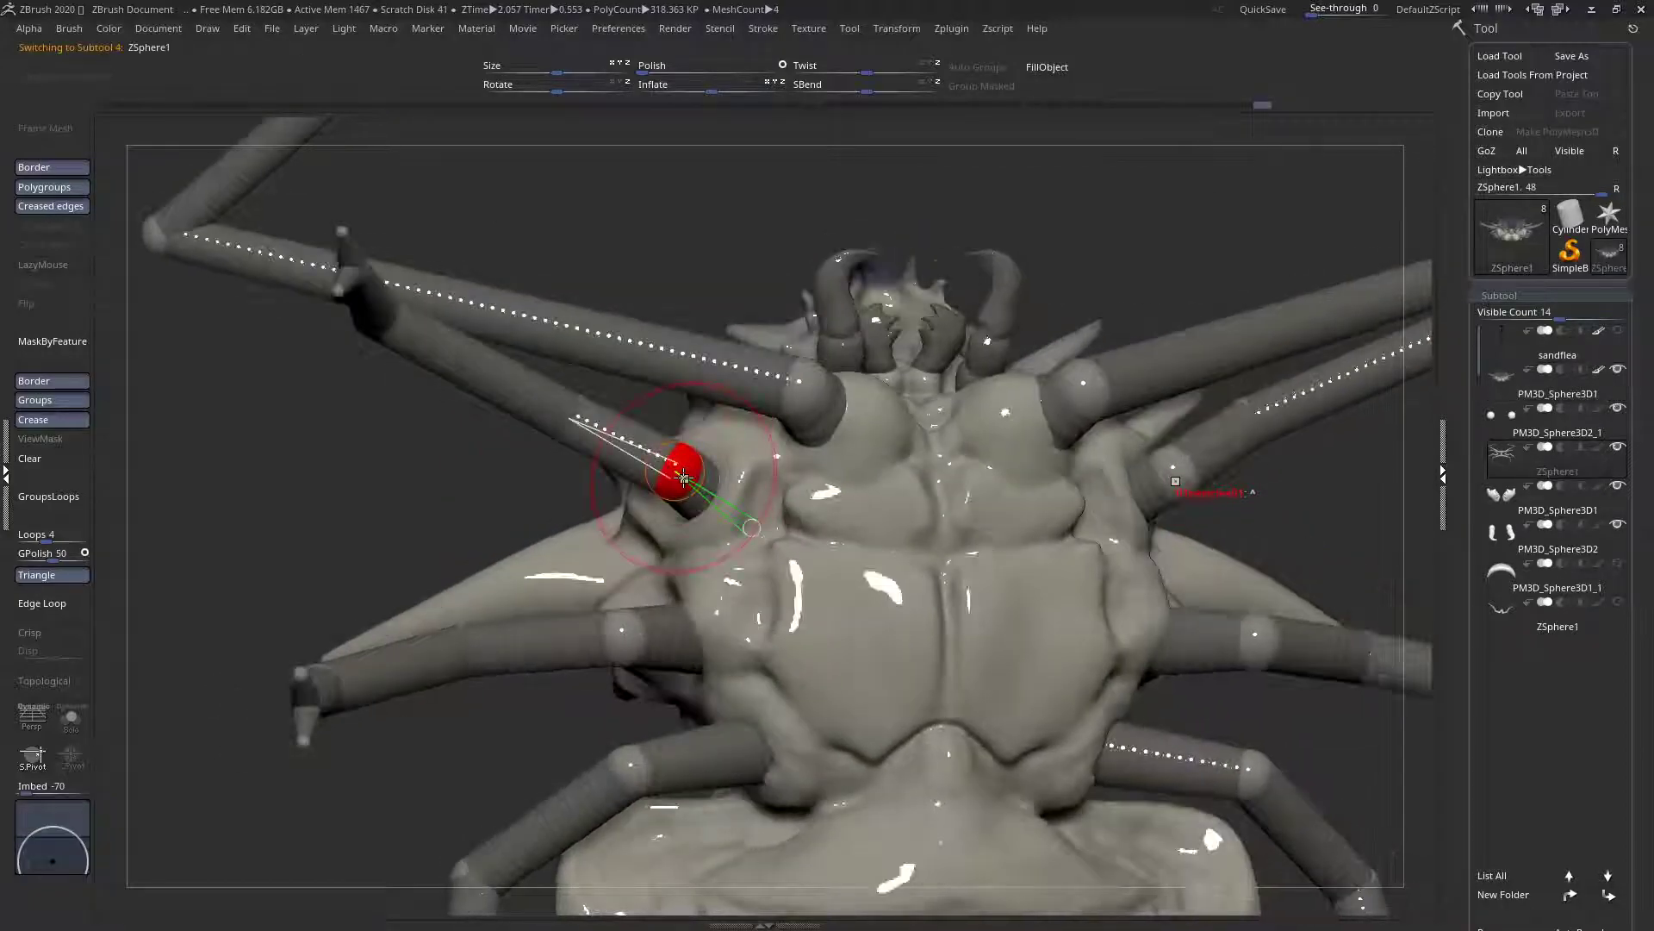
{"action": "key", "text": "w"}
{"action": "left_click_drag", "start_coordinate": [683, 471], "coordinate": [722, 492]}
{"action": "right_click_drag", "start_coordinate": [722, 492], "coordinate": [714, 490], "text": "shift"}
{"action": "mouse_move", "coordinate": [714, 489]}
{"action": "left_mouse_down"}
{"action": "mouse_move", "coordinate": [699, 504]}
{"action": "mouse_move", "coordinate": [721, 497]}
{"action": "left_mouse_up"}
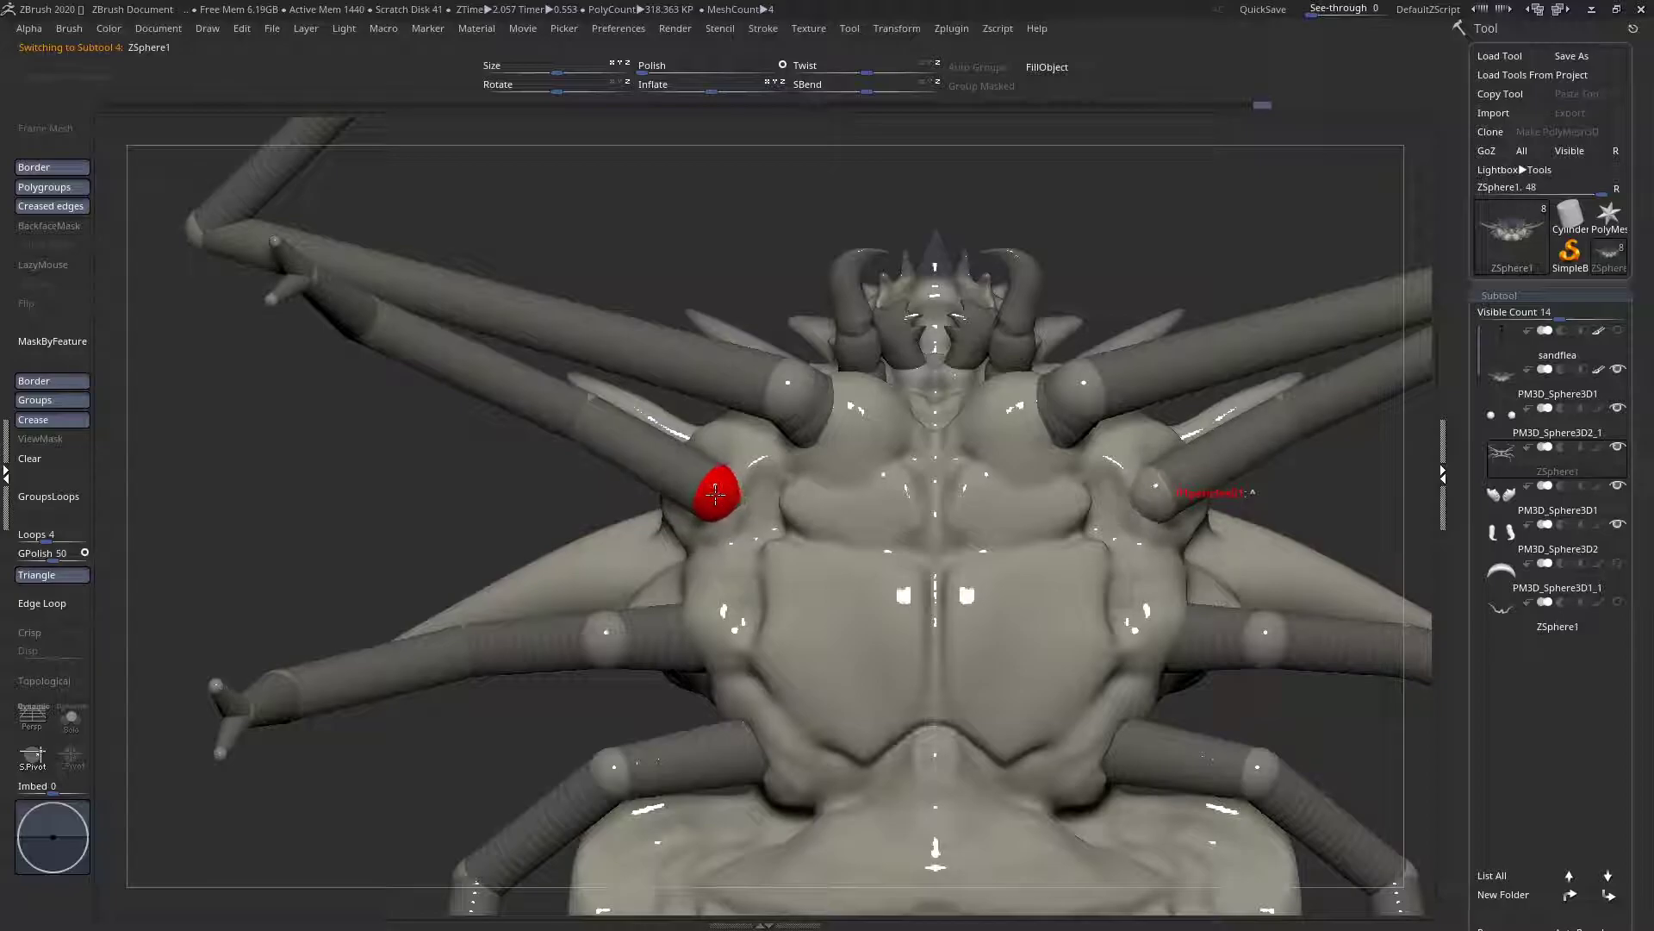
Fine-tune the second leg's base joint so it sits against the body's underside
{"action": "right_click_drag", "start_coordinate": [716, 492], "coordinate": [765, 507]}
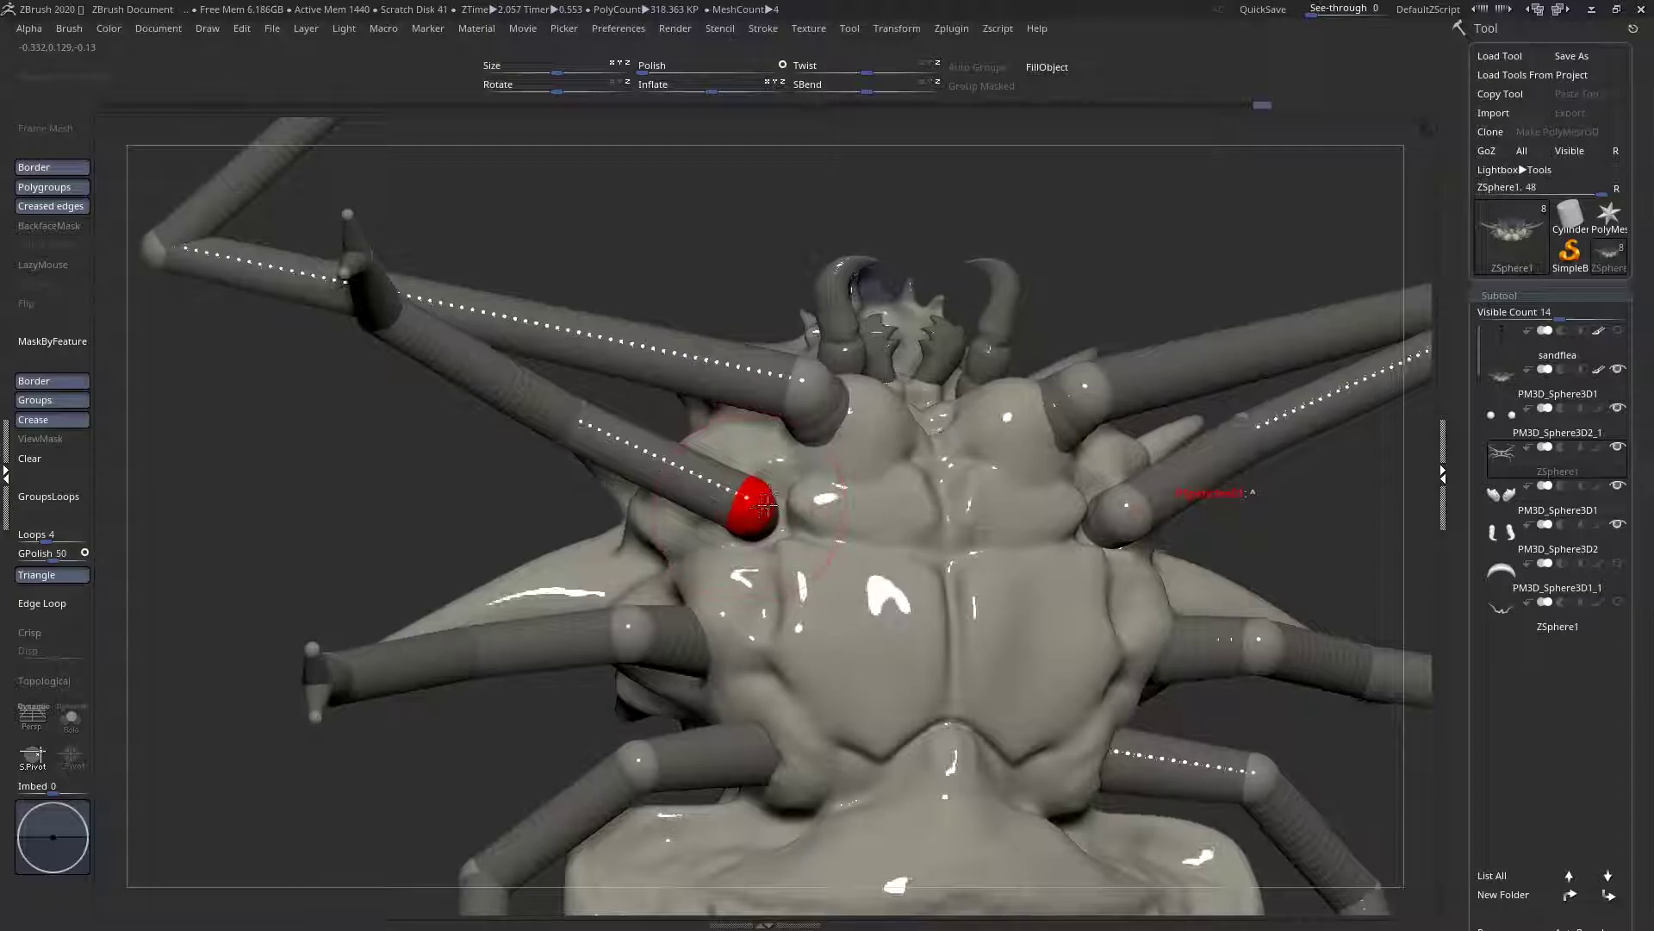
{"action": "left_click_drag", "start_coordinate": [765, 507], "coordinate": [765, 497]}
{"action": "right_click_drag", "start_coordinate": [705, 452], "coordinate": [748, 694], "text": "ctrl"}
{"action": "mouse_move", "coordinate": [776, 562]}
{"action": "right_mouse_down"}
{"action": "mouse_move", "coordinate": [741, 499]}
{"action": "mouse_move", "coordinate": [848, 580]}
{"action": "mouse_move", "coordinate": [858, 554]}
{"action": "mouse_move", "coordinate": [779, 559]}
{"action": "right_mouse_up"}
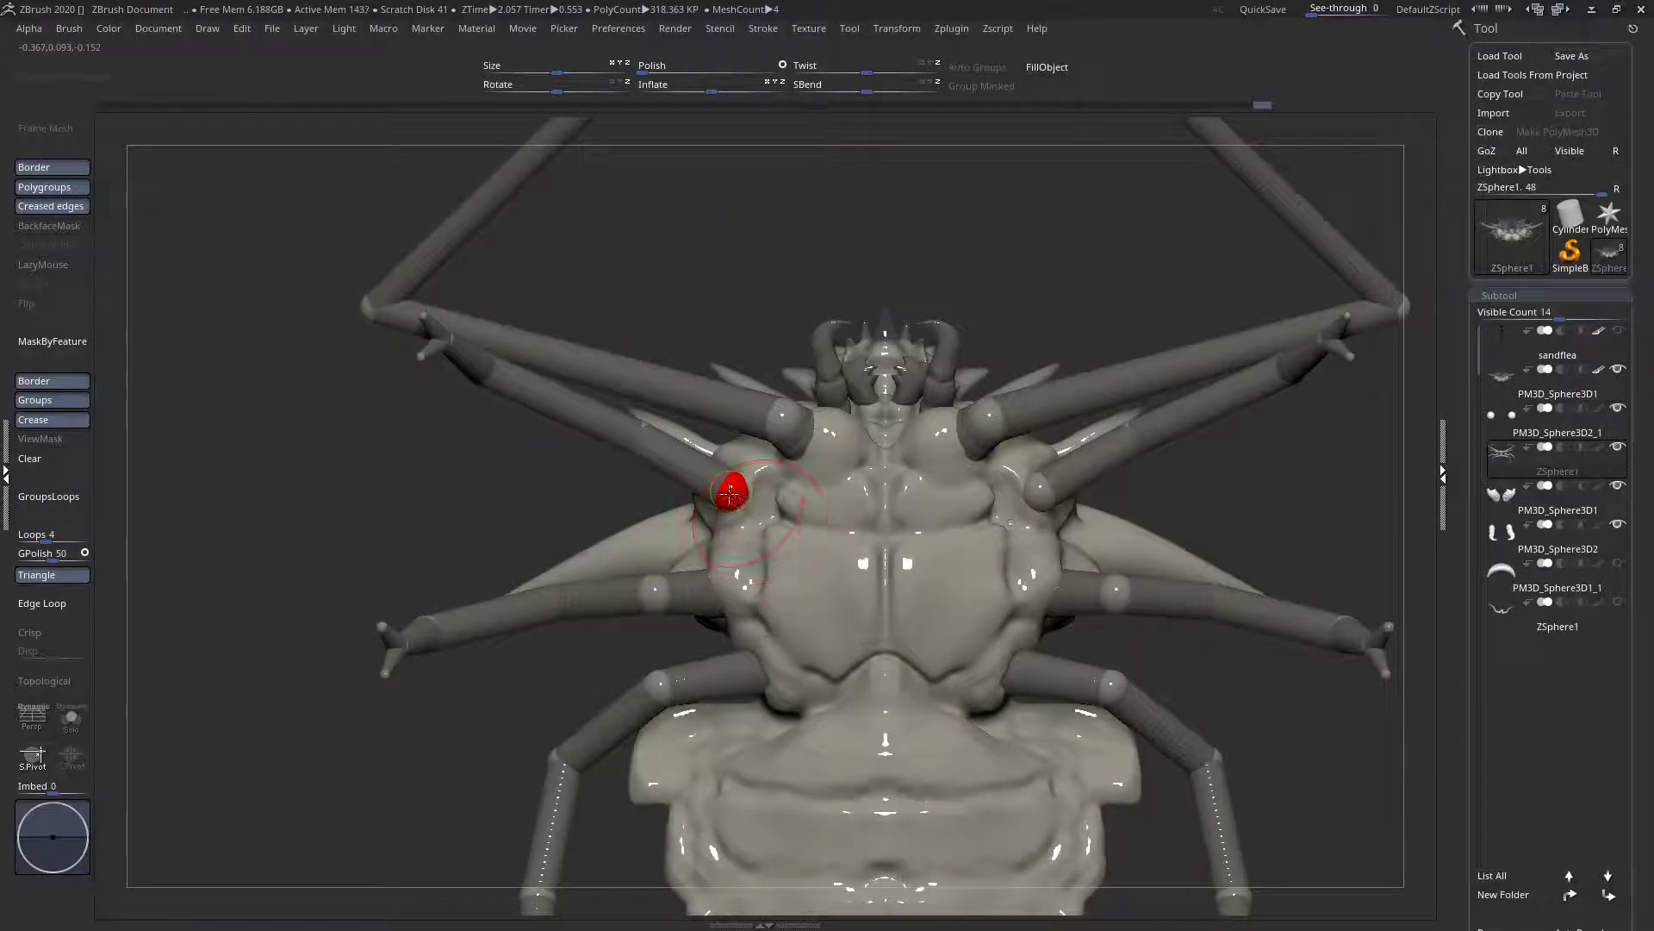
Nudge the front leg's base joint toward the head and swing the leg's lower segment outward
{"action": "mouse_move", "coordinate": [731, 491]}
{"action": "right_mouse_down"}
{"action": "mouse_move", "coordinate": [762, 495]}
{"action": "mouse_move", "coordinate": [806, 452]}
{"action": "mouse_move", "coordinate": [780, 420]}
{"action": "mouse_move", "coordinate": [832, 412]}
{"action": "right_mouse_up"}
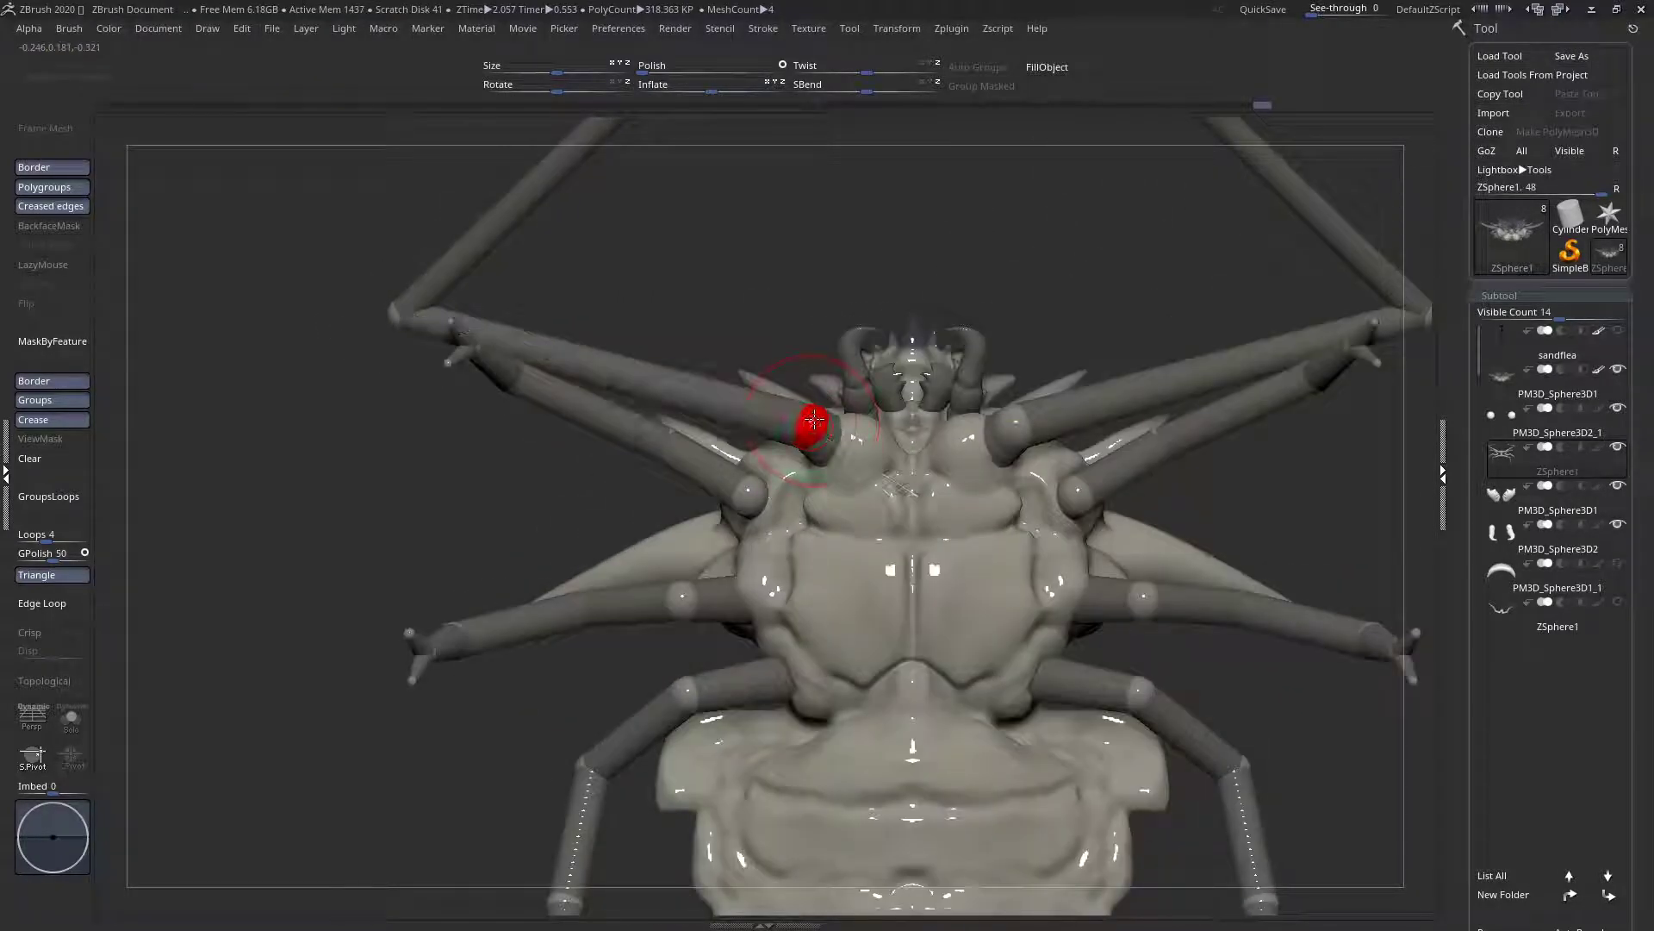
{"action": "left_click_drag", "start_coordinate": [813, 421], "coordinate": [825, 414]}
{"action": "right_click_drag", "start_coordinate": [824, 414], "coordinate": [668, 540]}
{"action": "left_click_drag", "start_coordinate": [639, 525], "coordinate": [466, 689]}
{"action": "right_click_drag", "start_coordinate": [713, 642], "coordinate": [776, 404]}
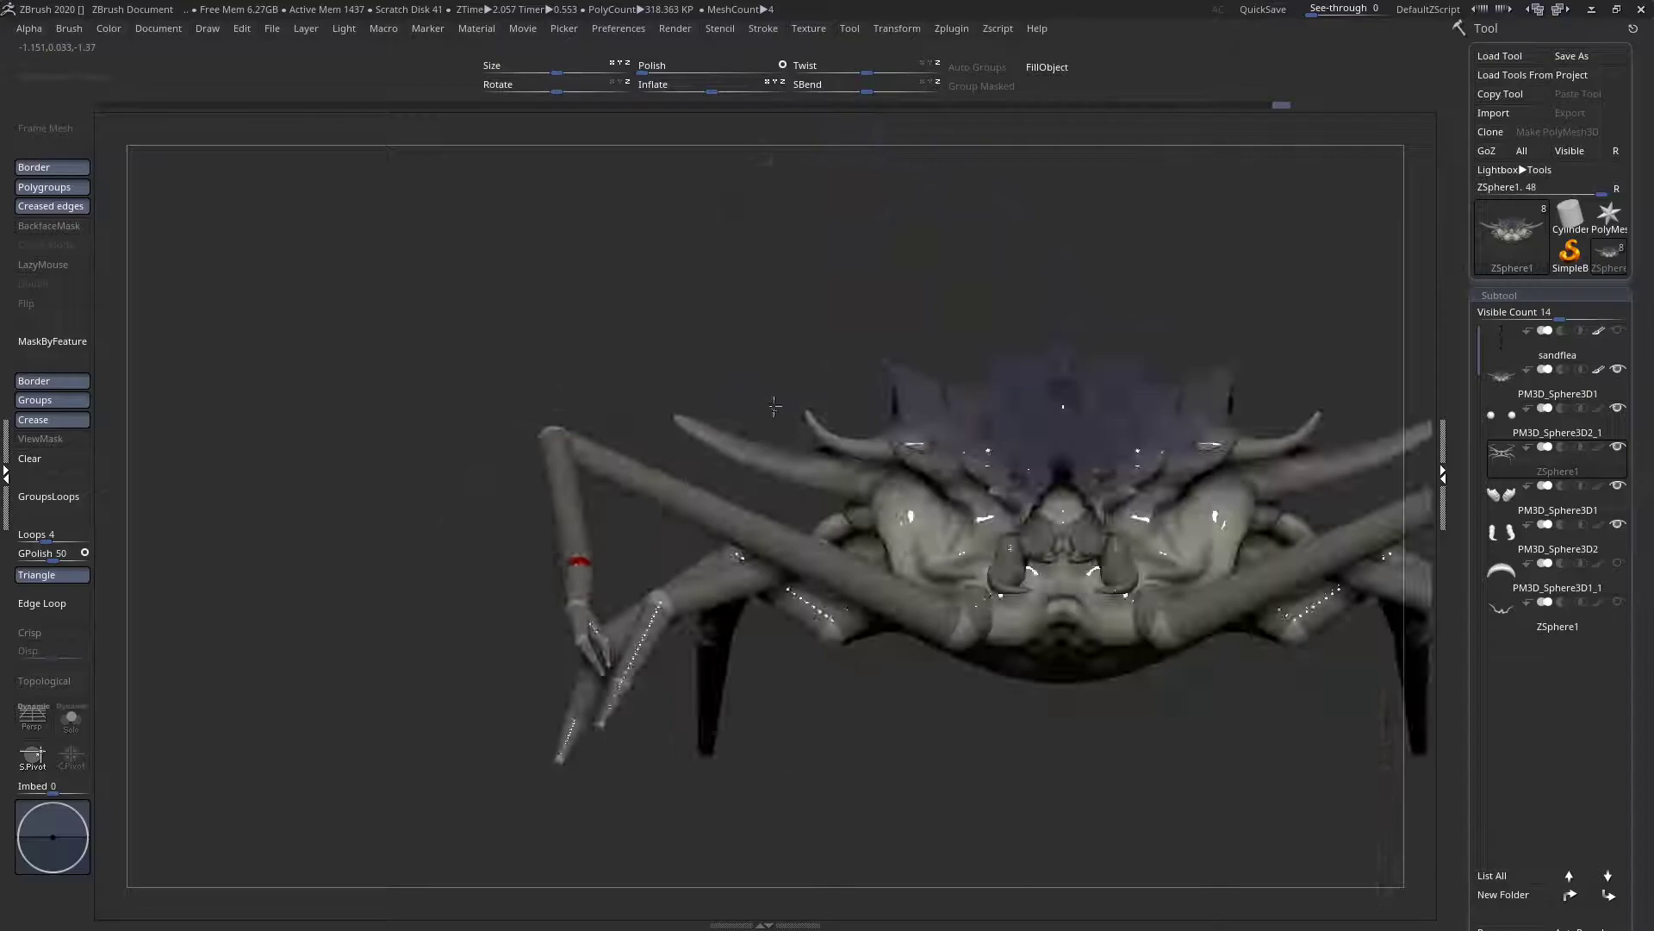
{"action": "mouse_move", "coordinate": [629, 519]}
{"action": "right_mouse_down"}
{"action": "mouse_move", "coordinate": [655, 543]}
{"action": "mouse_move", "coordinate": [587, 701]}
{"action": "mouse_move", "coordinate": [580, 514]}
{"action": "mouse_move", "coordinate": [639, 497]}
{"action": "mouse_move", "coordinate": [639, 322]}
{"action": "mouse_move", "coordinate": [885, 523]}
{"action": "mouse_move", "coordinate": [877, 616]}
{"action": "right_mouse_up"}
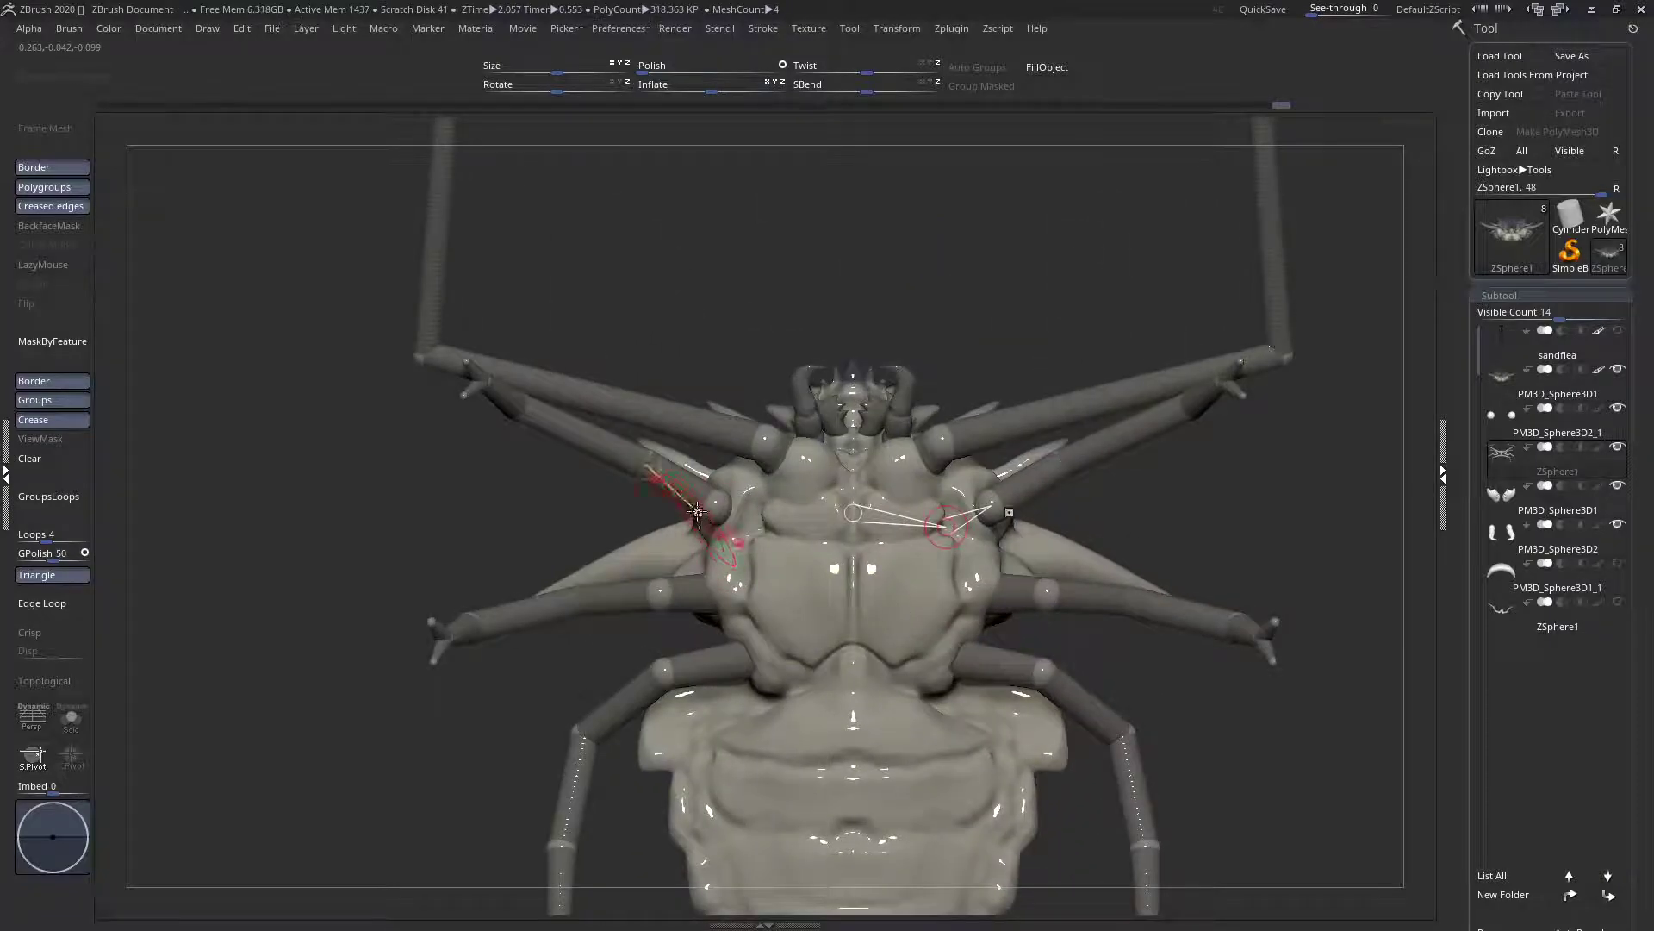
Reposition the second leg's lower joints so the ankle and claw spread outward in line with the leg
{"action": "left_click_drag", "start_coordinate": [695, 489], "coordinate": [591, 466]}
{"action": "right_click_drag", "start_coordinate": [487, 441], "coordinate": [482, 517], "text": "ctrl"}
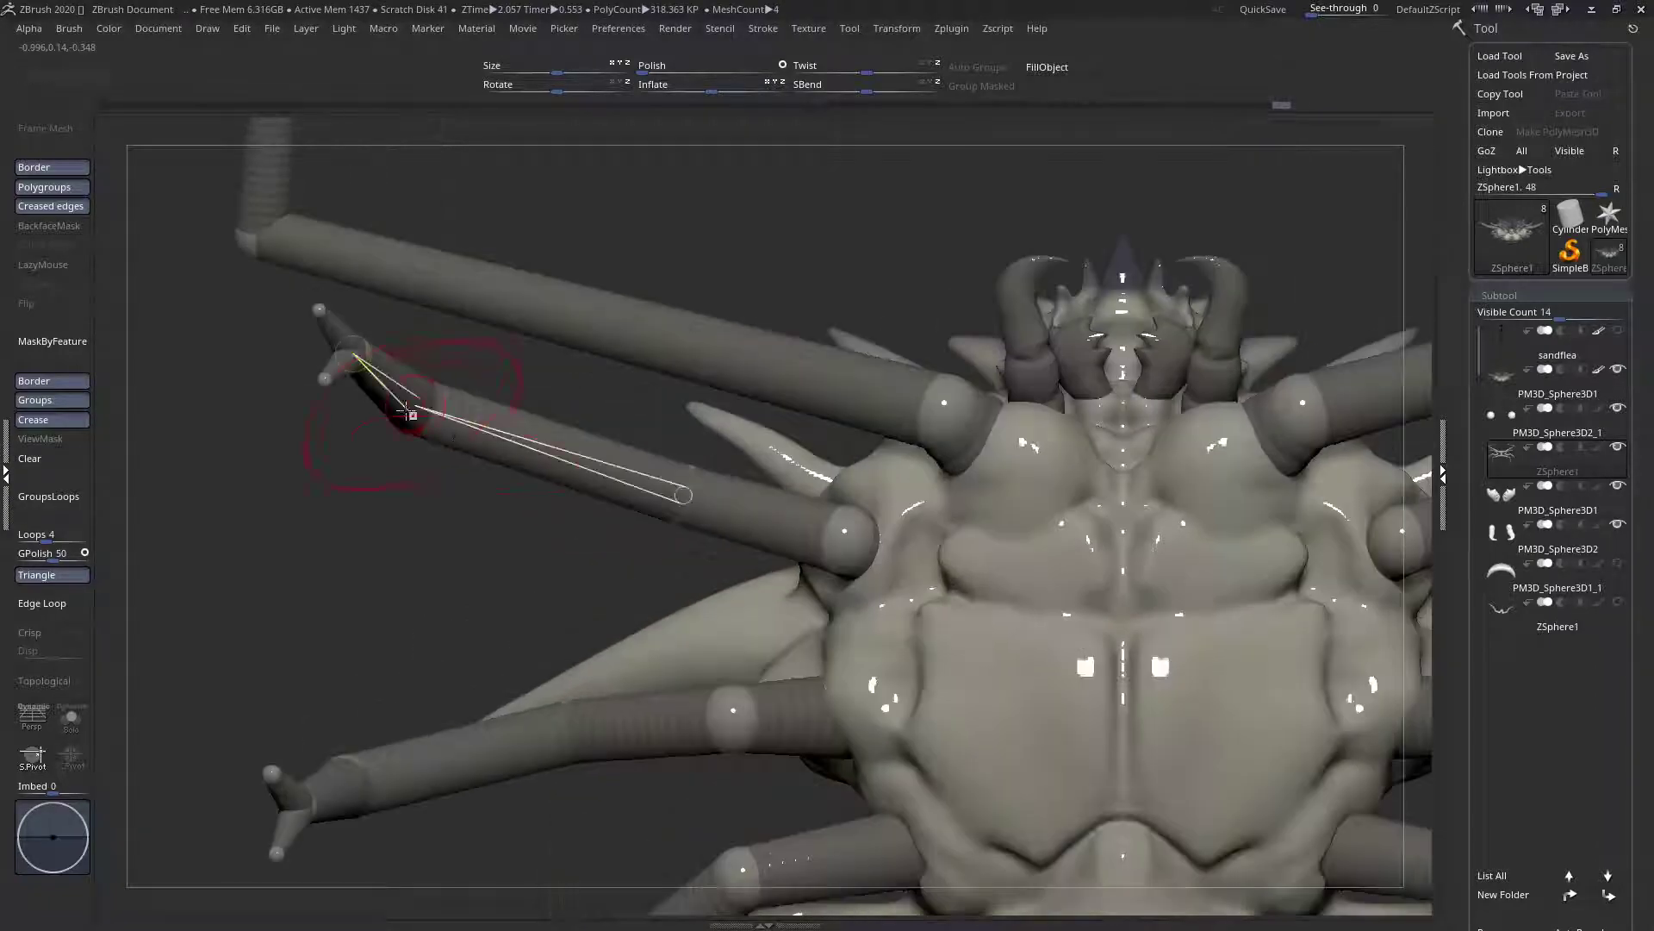
{"action": "left_click_drag", "start_coordinate": [397, 397], "coordinate": [384, 413]}
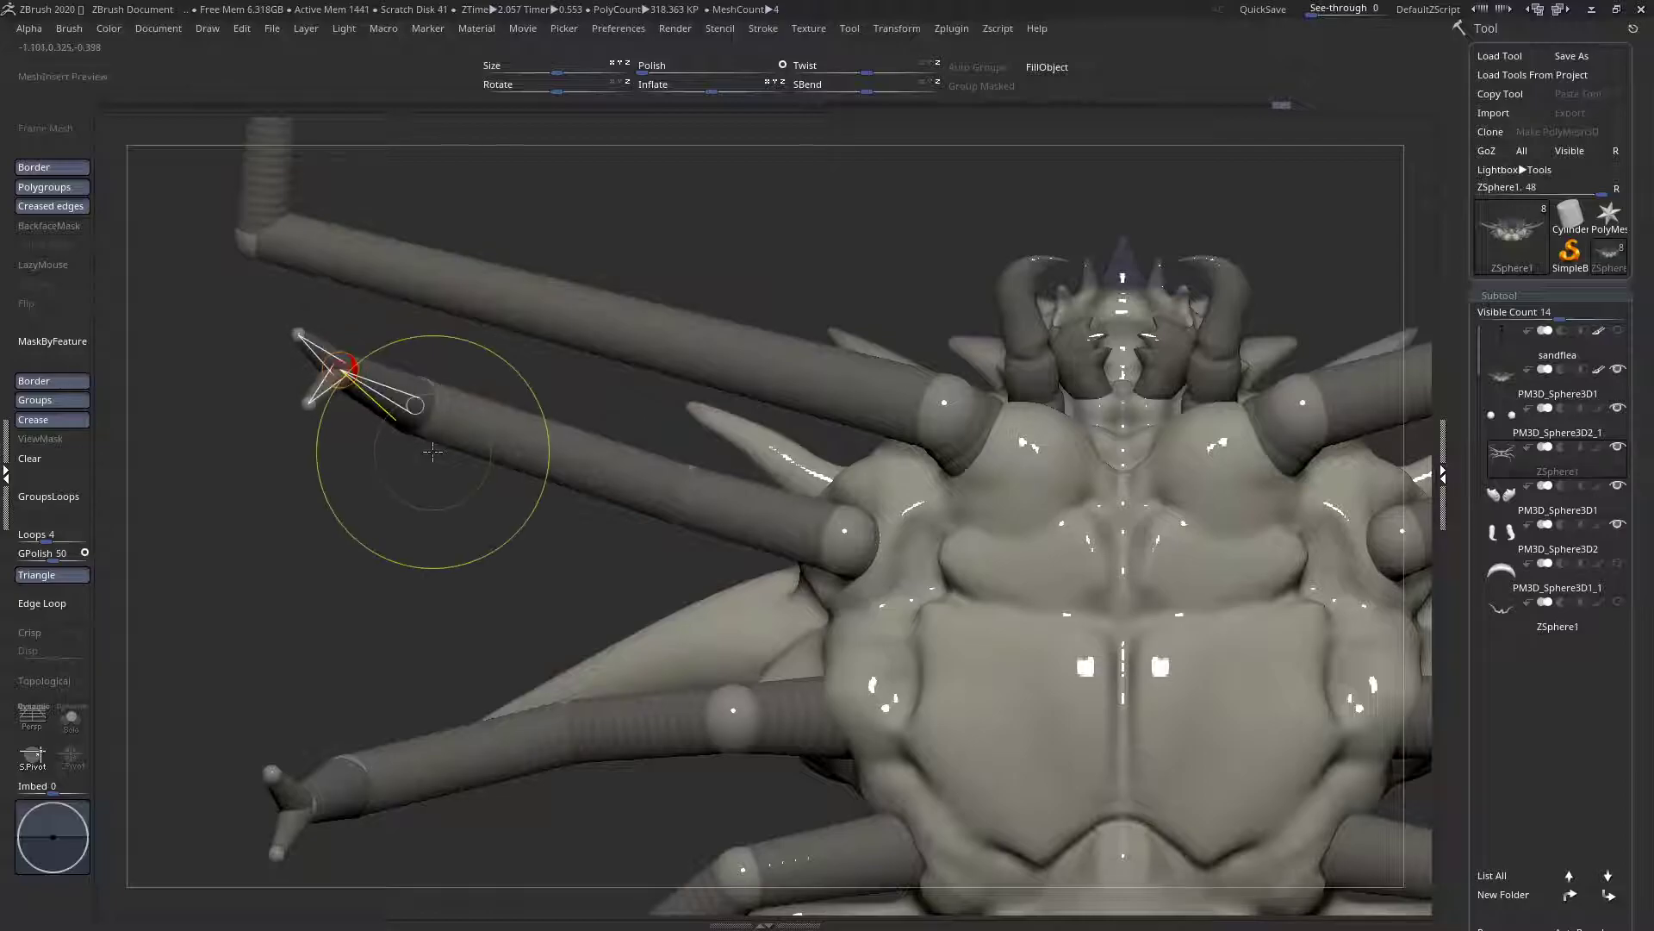
{"action": "key", "text": "f"}
Pull the side legs' base joints slightly downward below the edge of the belly
{"action": "right_click_drag", "start_coordinate": [624, 533], "coordinate": [622, 543], "text": "ctrl"}
{"action": "right_click_drag", "start_coordinate": [773, 496], "coordinate": [799, 556], "text": "ctrl"}
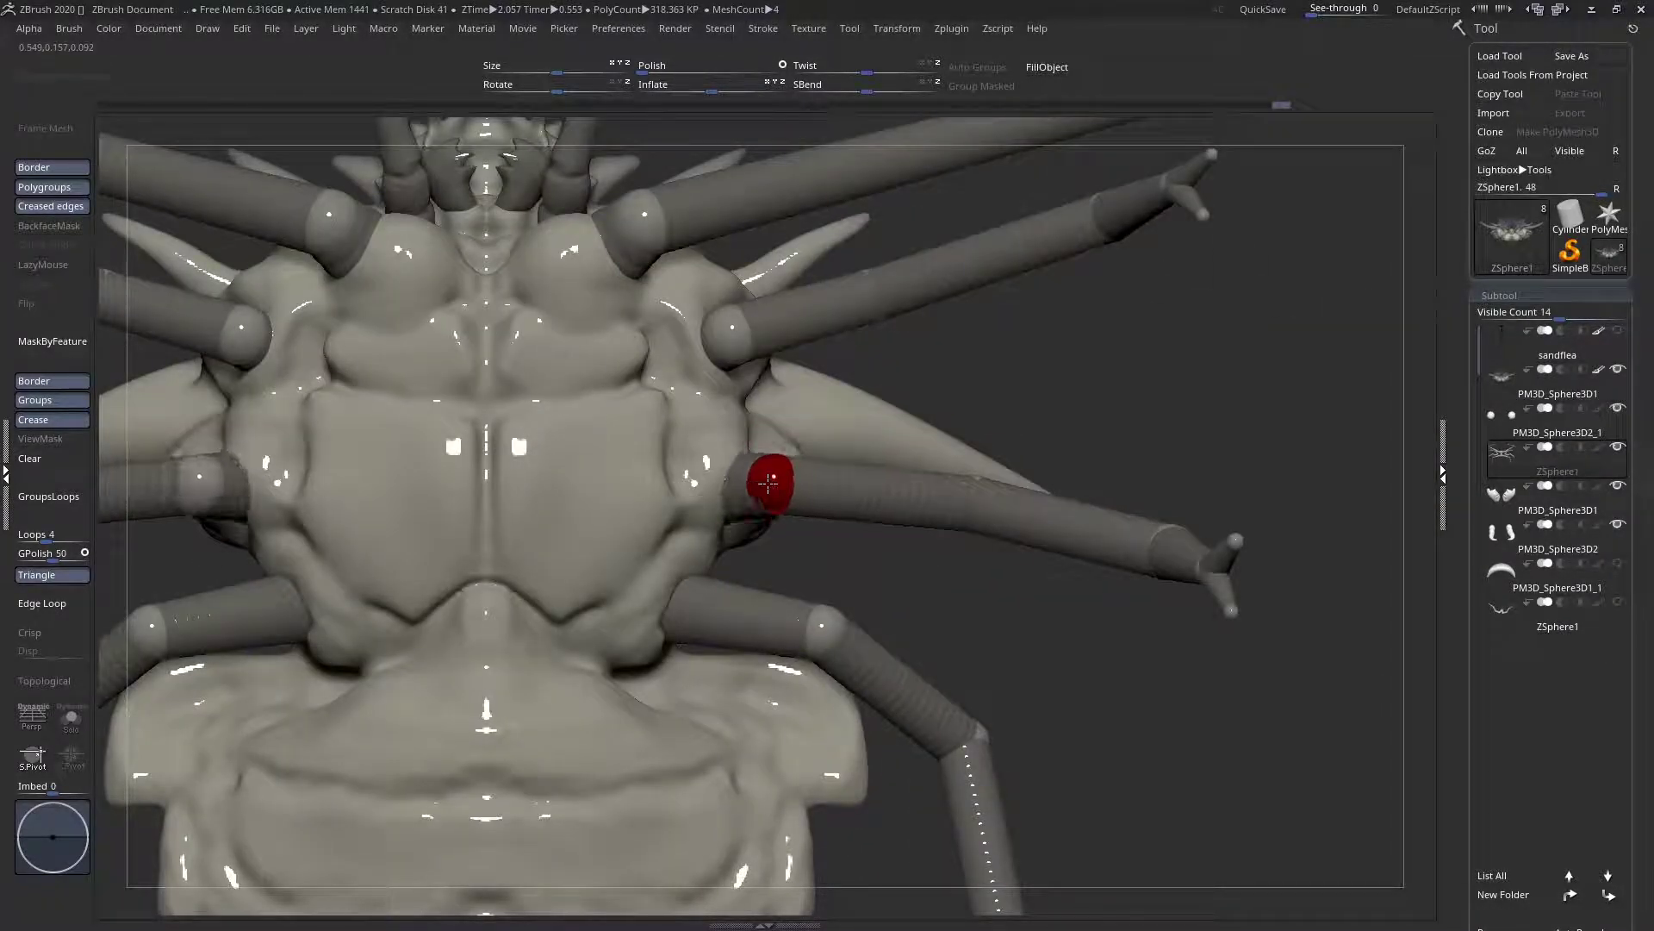
{"action": "right_click_drag", "start_coordinate": [823, 491], "coordinate": [636, 525]}
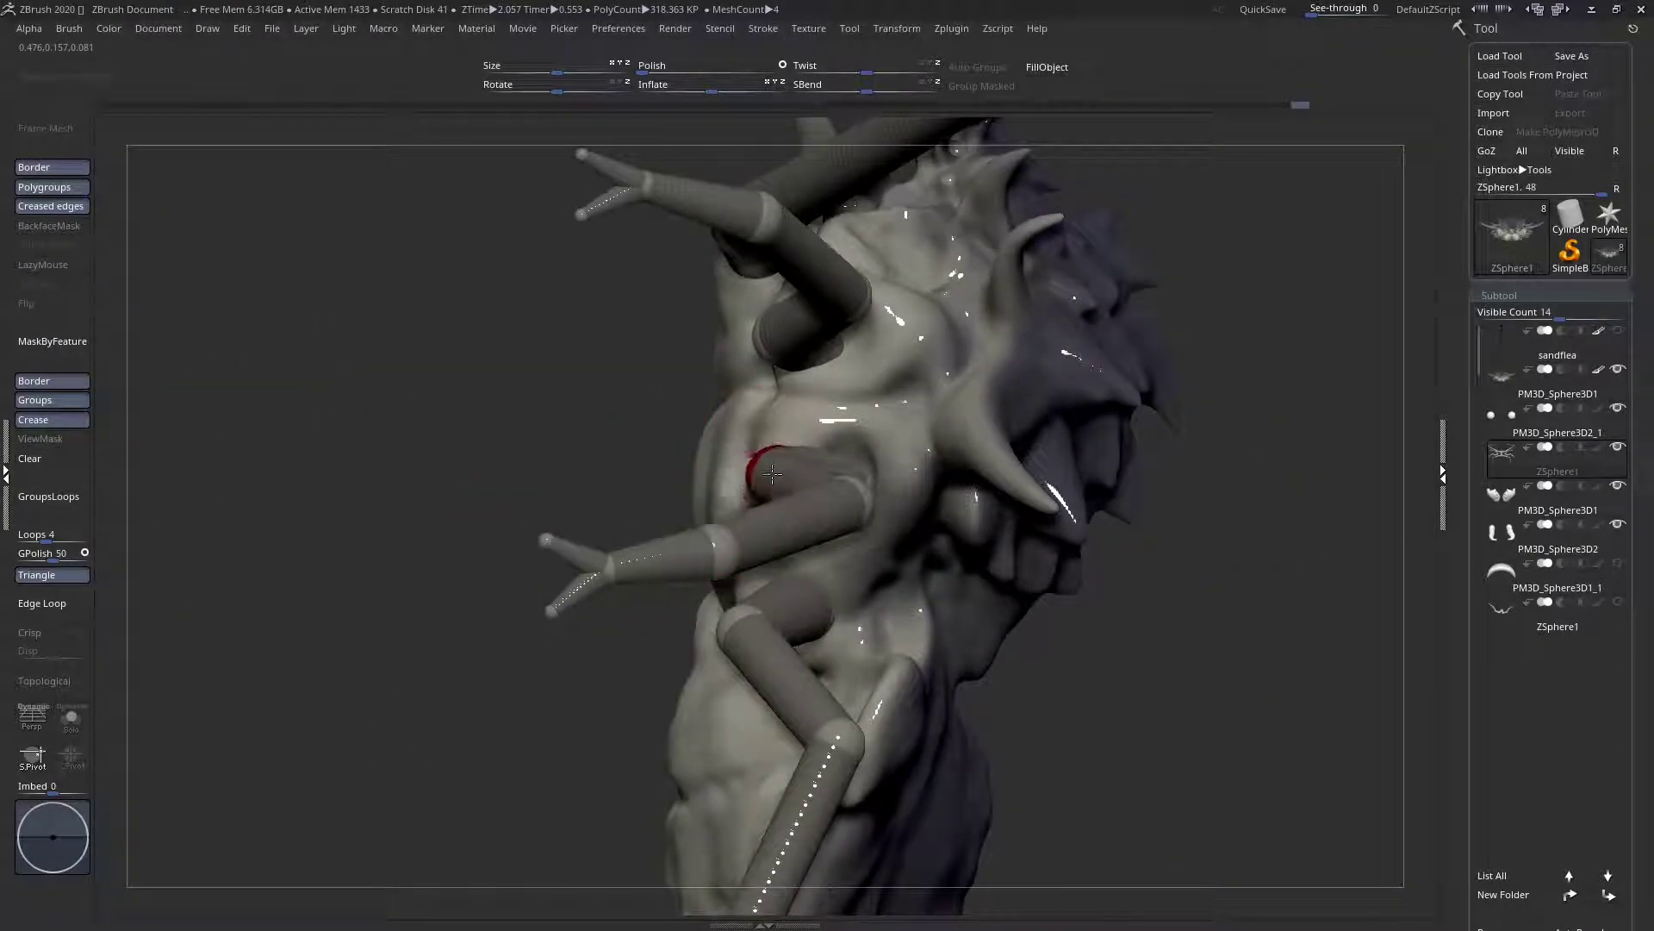
{"action": "mouse_move", "coordinate": [767, 335]}
{"action": "left_mouse_down"}
{"action": "mouse_move", "coordinate": [761, 321]}
{"action": "mouse_move", "coordinate": [784, 336]}
{"action": "mouse_move", "coordinate": [750, 342]}
{"action": "left_mouse_up"}
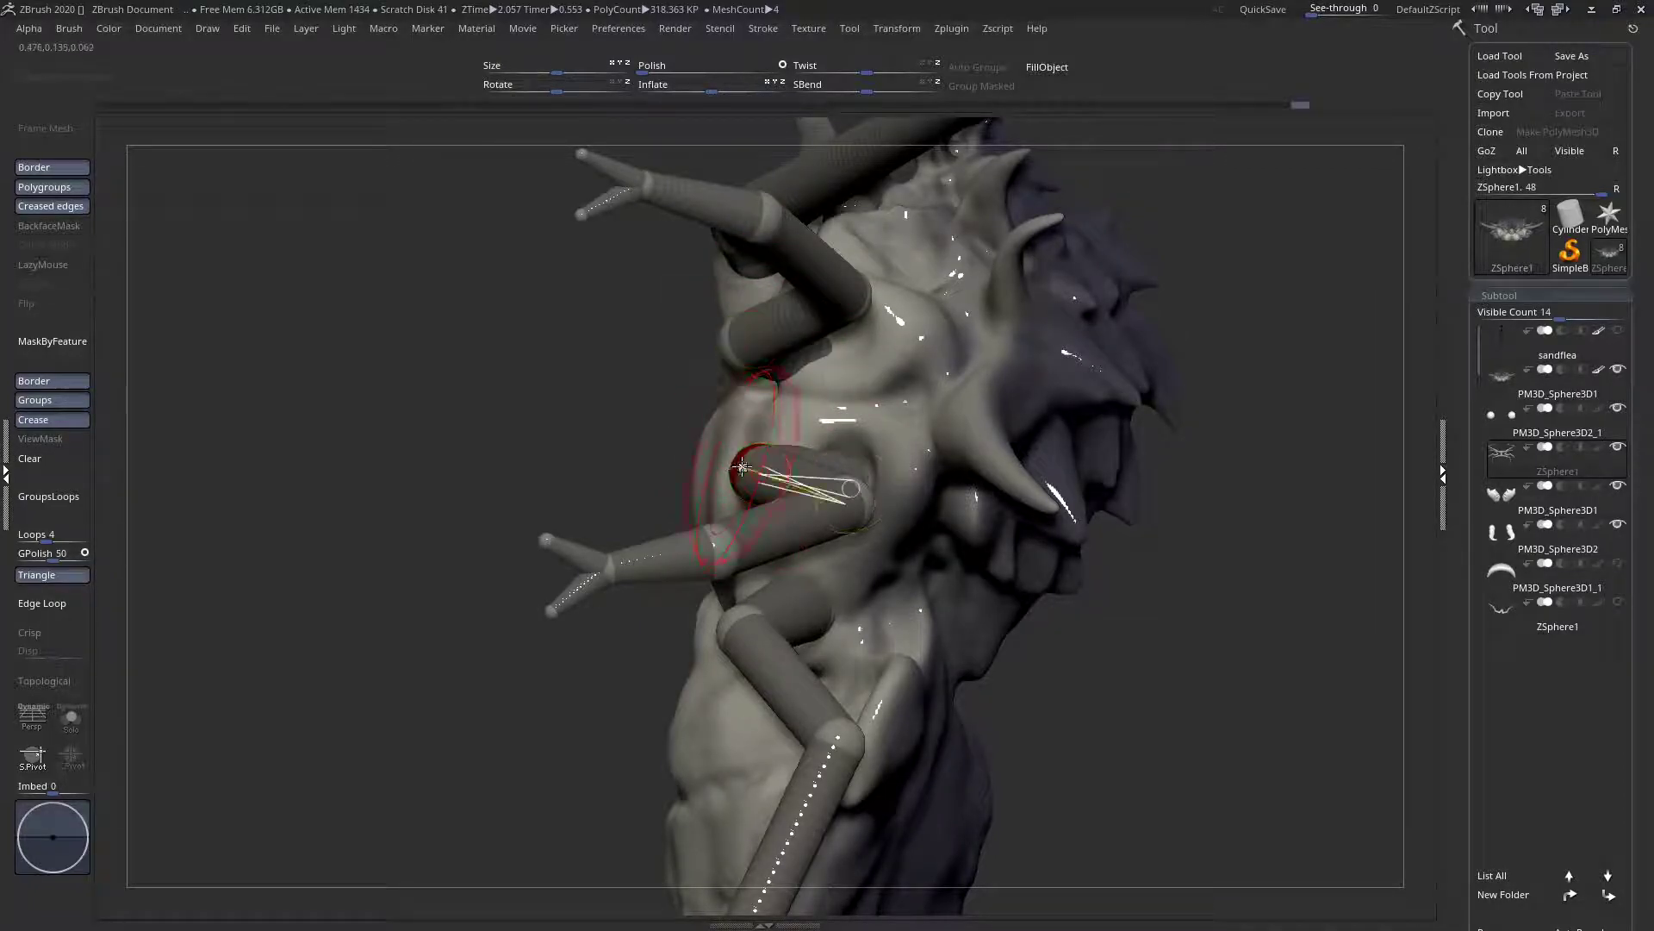
{"action": "right_click_drag", "start_coordinate": [739, 460], "coordinate": [762, 361], "text": "alt"}
{"action": "right_click_drag", "start_coordinate": [762, 528], "coordinate": [862, 504]}
{"action": "left_click_drag", "start_coordinate": [721, 520], "coordinate": [693, 517]}
Turn on perspective and review the creature's leg pose from three-quarter and front views
{"action": "right_click_drag", "start_coordinate": [588, 392], "coordinate": [630, 598], "text": "ctrl"}
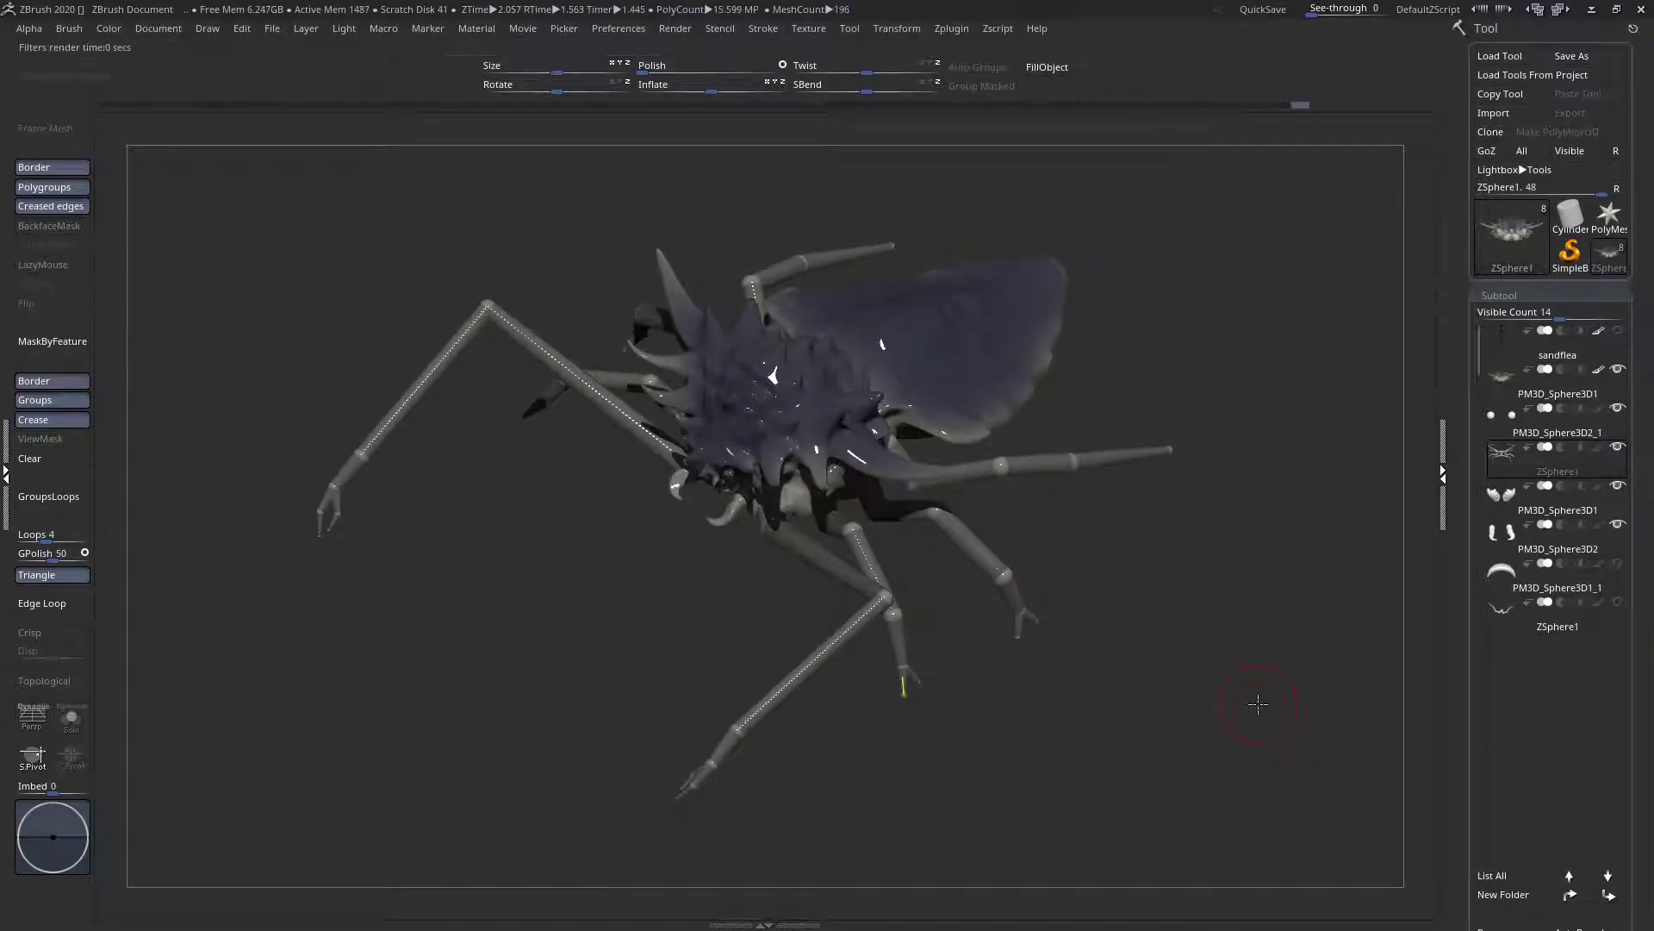
{"action": "mouse_move", "coordinate": [1255, 694]}
{"action": "right_mouse_down"}
{"action": "mouse_move", "coordinate": [1230, 701]}
{"action": "mouse_move", "coordinate": [1138, 660]}
{"action": "mouse_move", "coordinate": [1175, 535]}
{"action": "mouse_move", "coordinate": [1267, 560]}
{"action": "mouse_move", "coordinate": [1267, 598]}
{"action": "mouse_move", "coordinate": [1207, 706]}
{"action": "mouse_move", "coordinate": [1241, 754]}
{"action": "mouse_move", "coordinate": [1292, 668]}
{"action": "mouse_move", "coordinate": [1275, 676]}
{"action": "mouse_move", "coordinate": [1272, 694]}
{"action": "mouse_move", "coordinate": [1318, 663]}
{"action": "right_mouse_up"}
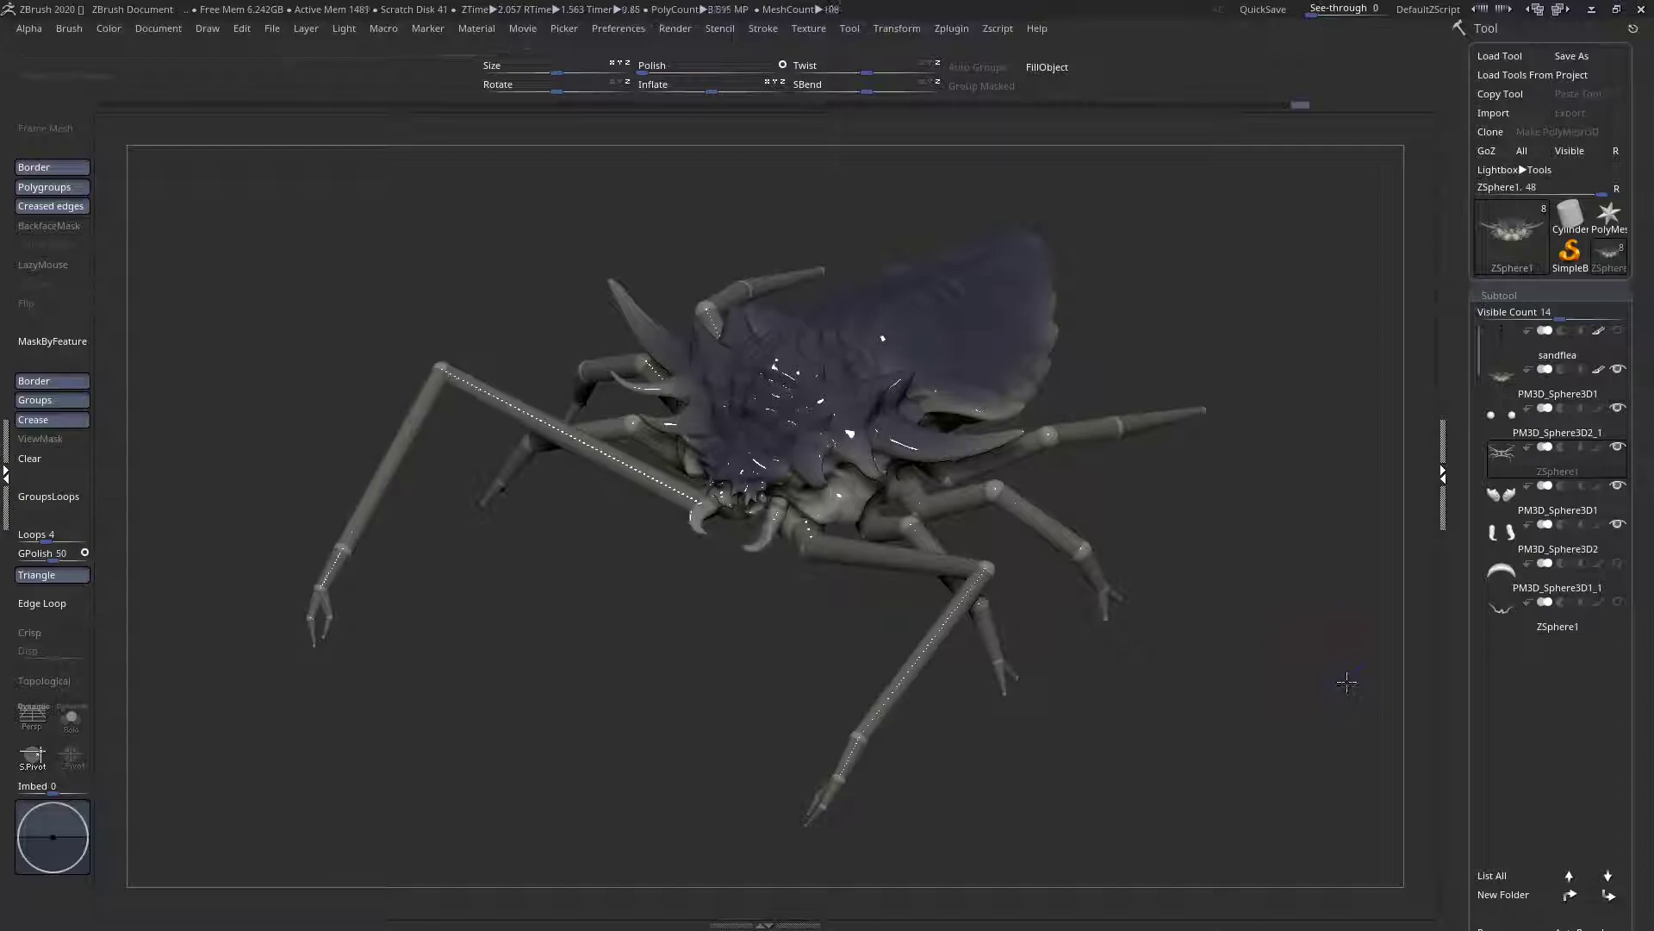
{"action": "key", "text": "p"}
{"action": "right_click_drag", "start_coordinate": [1183, 659], "coordinate": [1266, 674]}
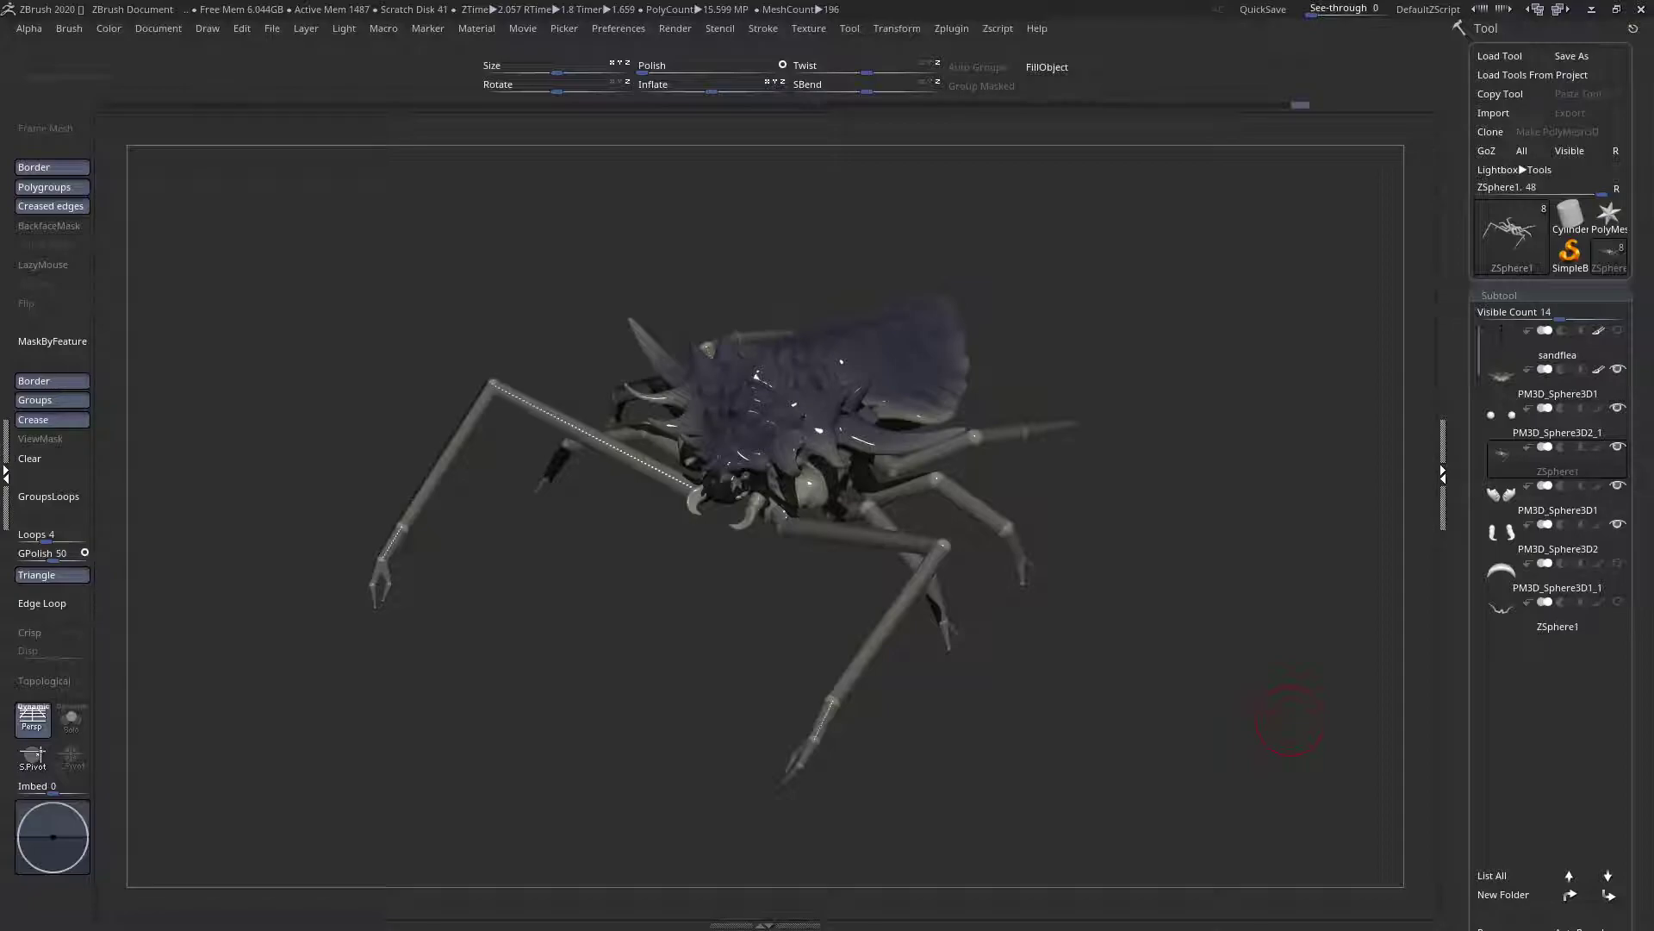
{"action": "left_click_drag", "start_coordinate": [1034, 732], "coordinate": [973, 748]}
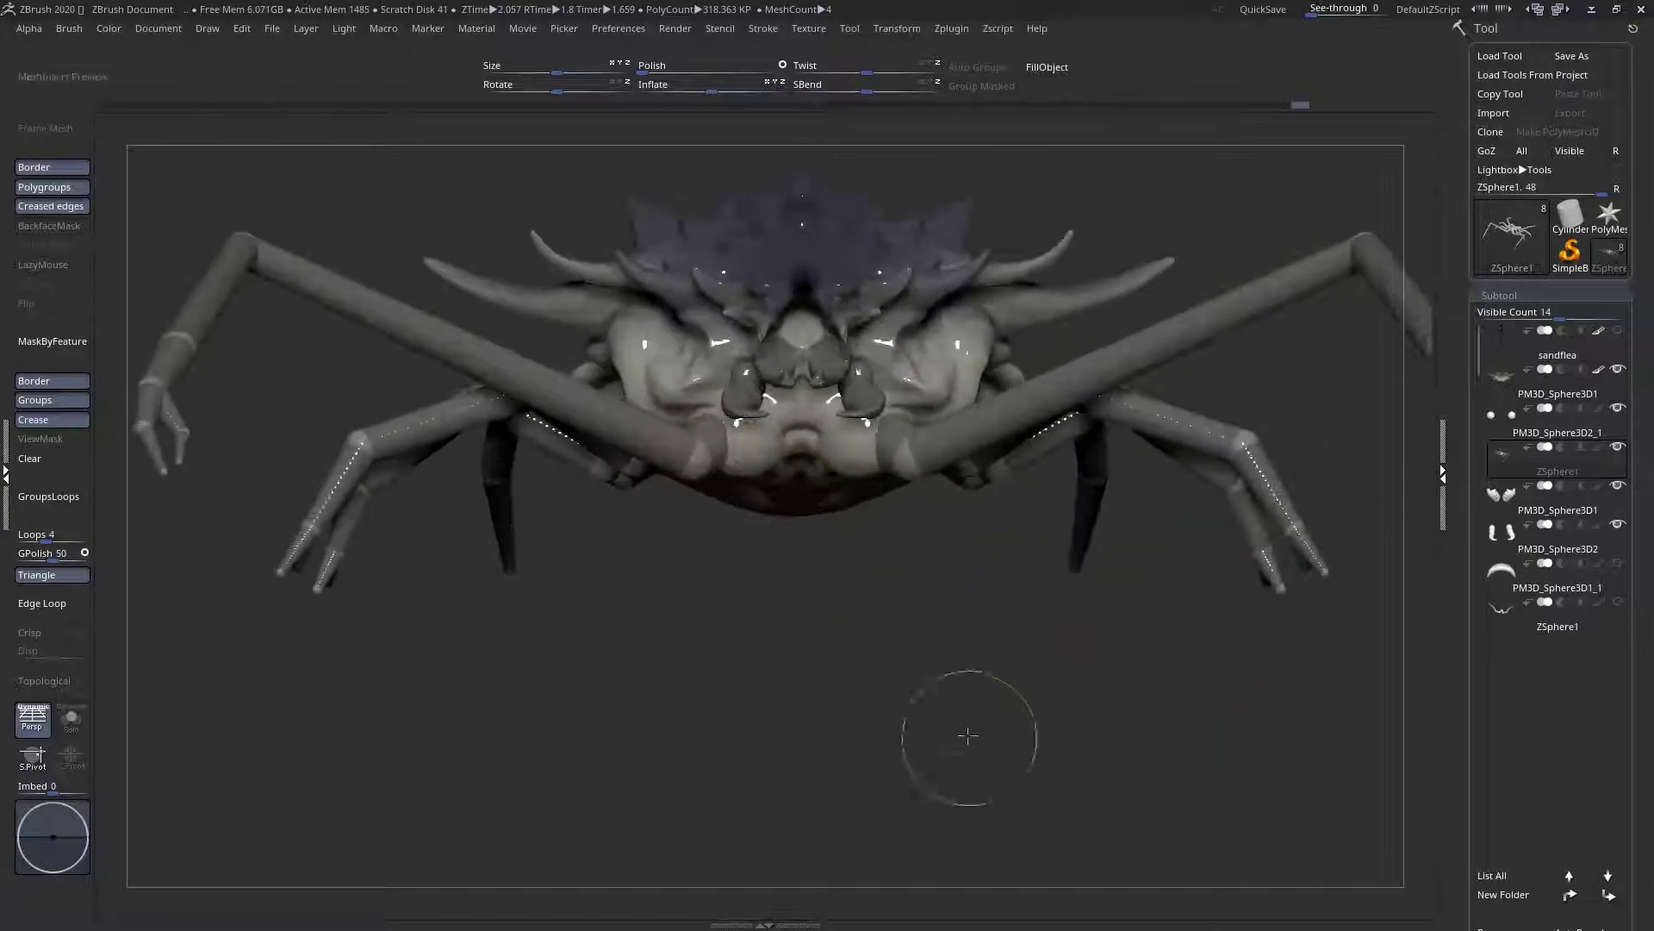
{"action": "left_click_drag", "start_coordinate": [884, 596], "coordinate": [853, 705], "text": "alt"}
{"action": "left_click_drag", "start_coordinate": [829, 629], "coordinate": [813, 664], "text": "alt"}
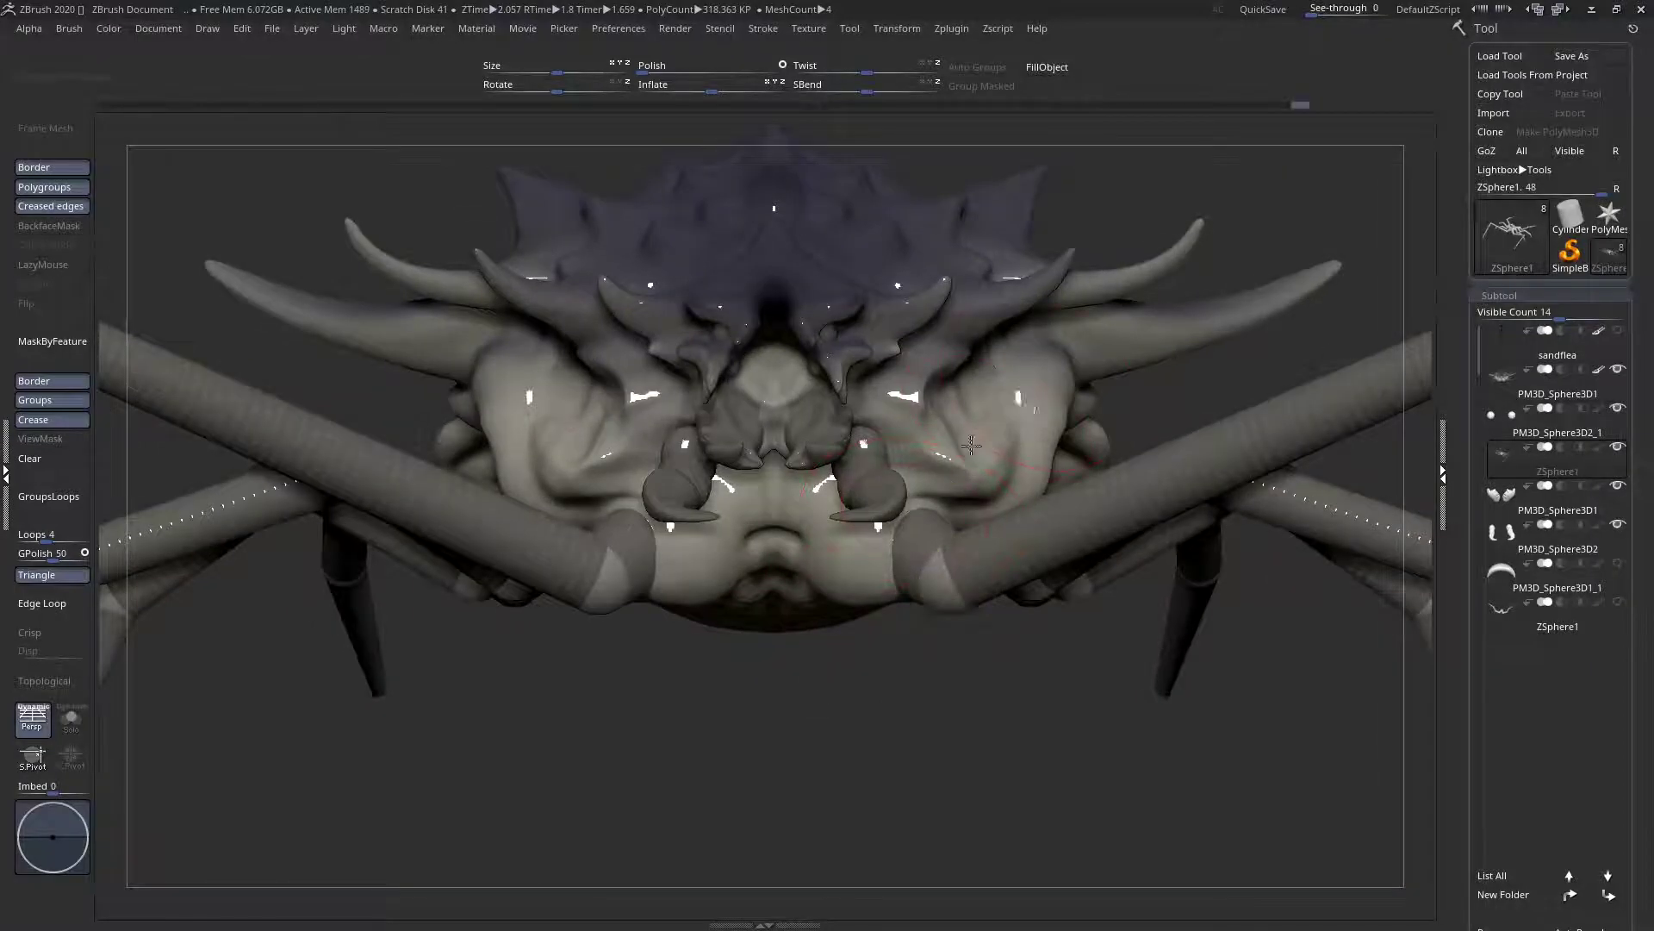
Switch to the body subtool and adjust the brush's draw size for sculpting around the side leg bases
{"action": "left_click_drag", "start_coordinate": [971, 446], "coordinate": [887, 530], "text": "alt"}
{"action": "left_click", "coordinate": [958, 457], "text": "alt"}
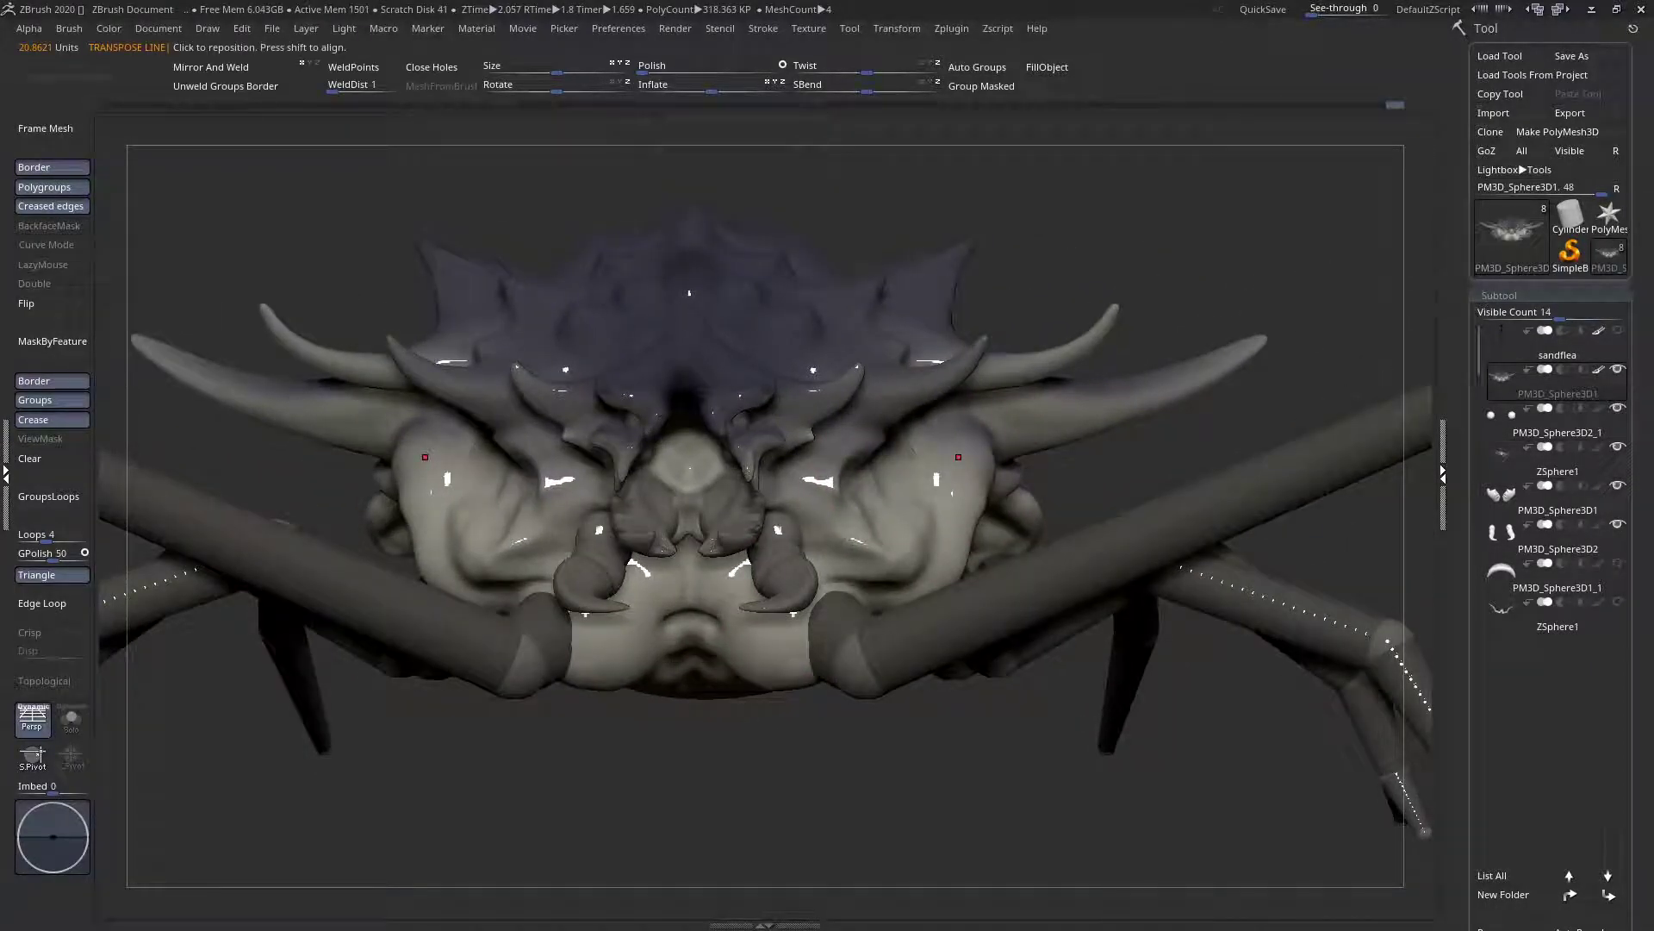
{"action": "right_click_drag", "start_coordinate": [959, 713], "coordinate": [767, 475], "text": "ctrl"}
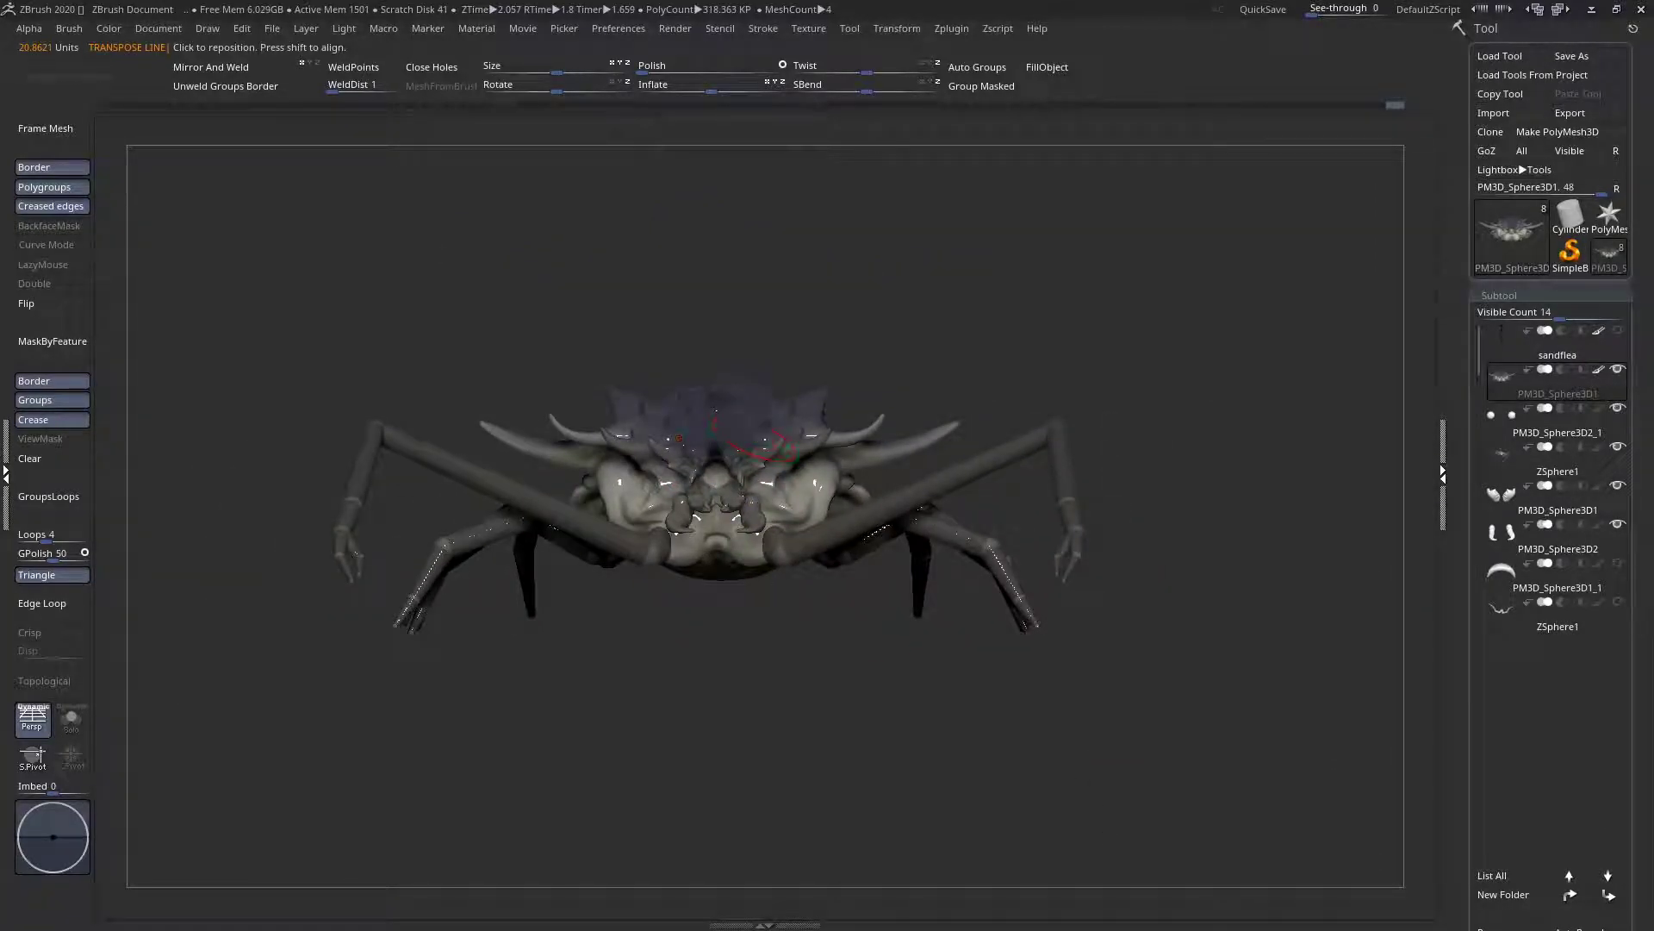
{"action": "mouse_move", "coordinate": [881, 625]}
{"action": "right_mouse_down"}
{"action": "mouse_move", "coordinate": [713, 594]}
{"action": "mouse_move", "coordinate": [868, 637]}
{"action": "mouse_move", "coordinate": [900, 575]}
{"action": "mouse_move", "coordinate": [892, 646]}
{"action": "mouse_move", "coordinate": [900, 514]}
{"action": "mouse_move", "coordinate": [792, 457]}
{"action": "right_mouse_up"}
{"action": "key", "text": "space"}
{"action": "left_click_drag", "start_coordinate": [887, 519], "coordinate": [843, 517]}
{"action": "right_click_drag", "start_coordinate": [884, 477], "coordinate": [778, 572]}
{"action": "key", "text": "space"}
{"action": "left_click_drag", "start_coordinate": [779, 565], "coordinate": [809, 562]}
{"action": "mouse_move", "coordinate": [810, 533]}
{"action": "right_mouse_down", "text": "ctrl"}
{"action": "mouse_move", "coordinate": [762, 519]}
{"action": "mouse_move", "coordinate": [801, 572]}
{"action": "right_mouse_up", "text": "ctrl"}
Choose the ClayBuildup brush and build up and smooth the body's side between the second and third leg bases
{"action": "key", "text": "space"}
{"action": "left_click", "coordinate": [730, 568]}
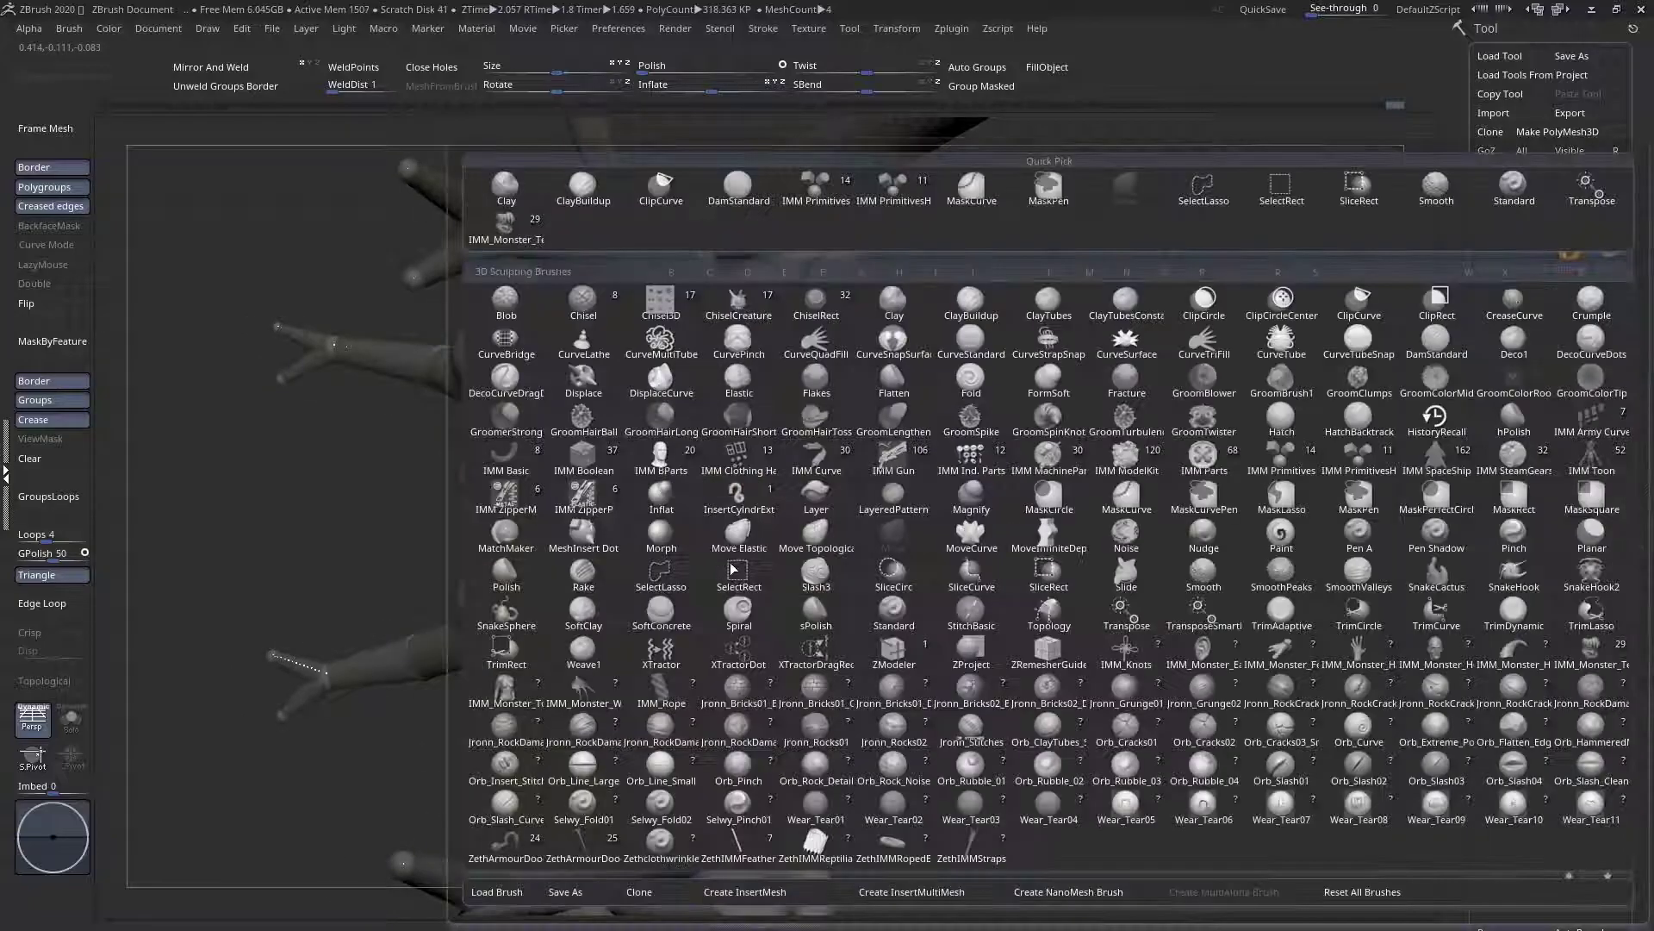
{"action": "left_click", "coordinate": [954, 607]}
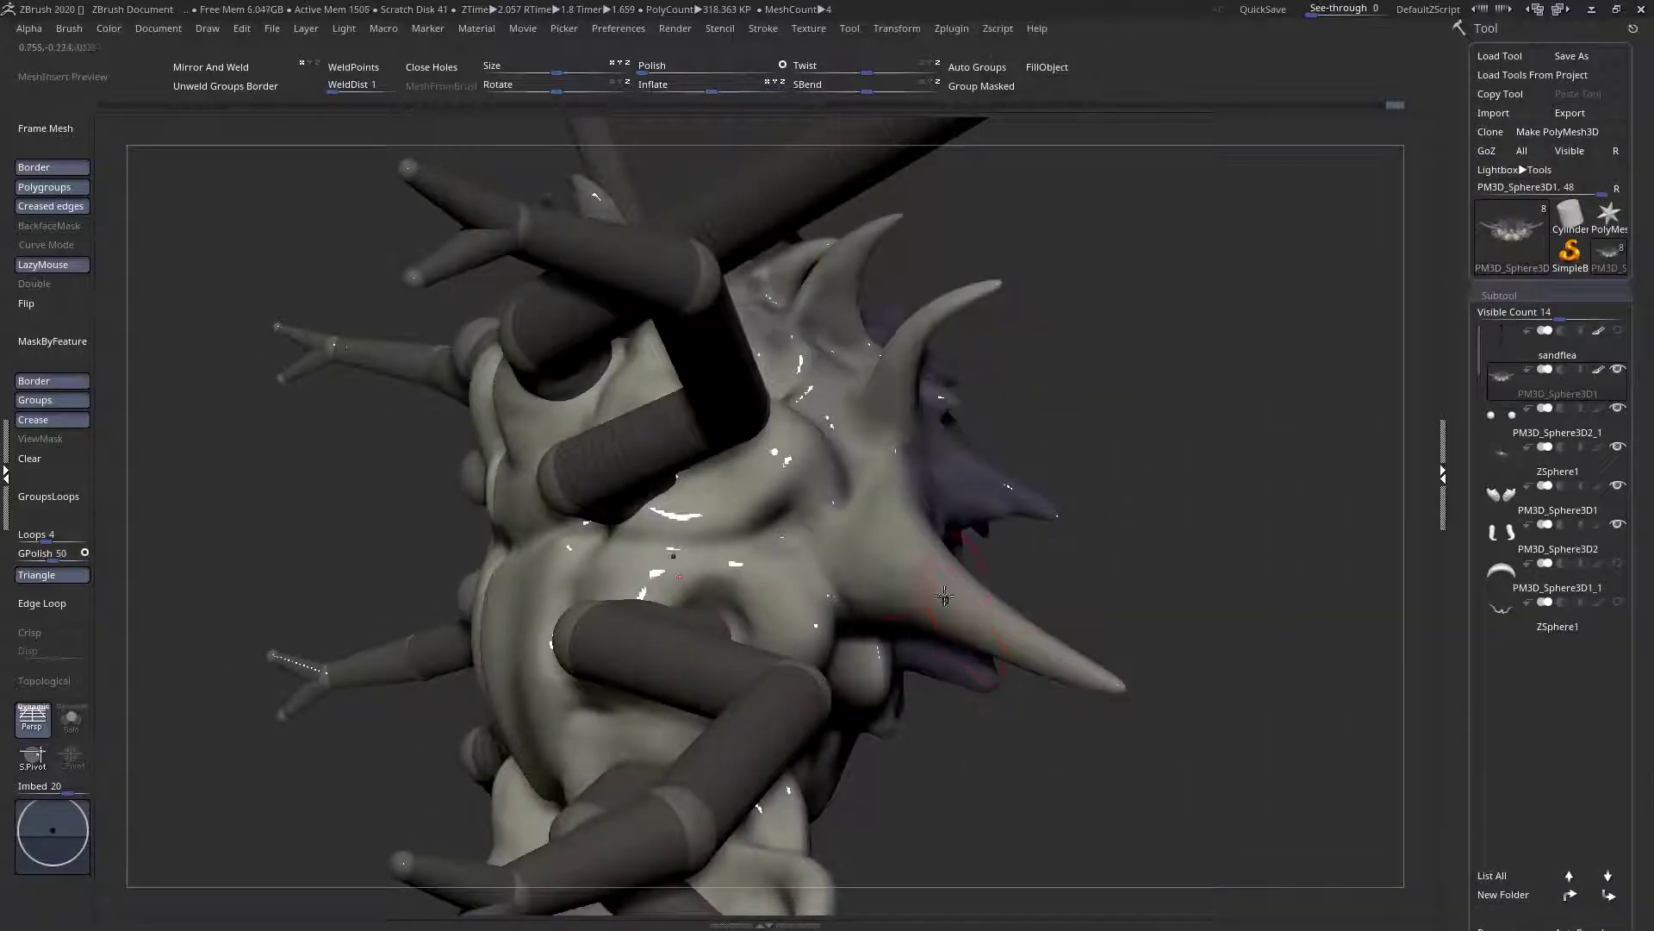
{"action": "right_click_drag", "start_coordinate": [871, 528], "coordinate": [888, 545]}
{"action": "right_click_drag", "start_coordinate": [660, 488], "coordinate": [655, 496]}
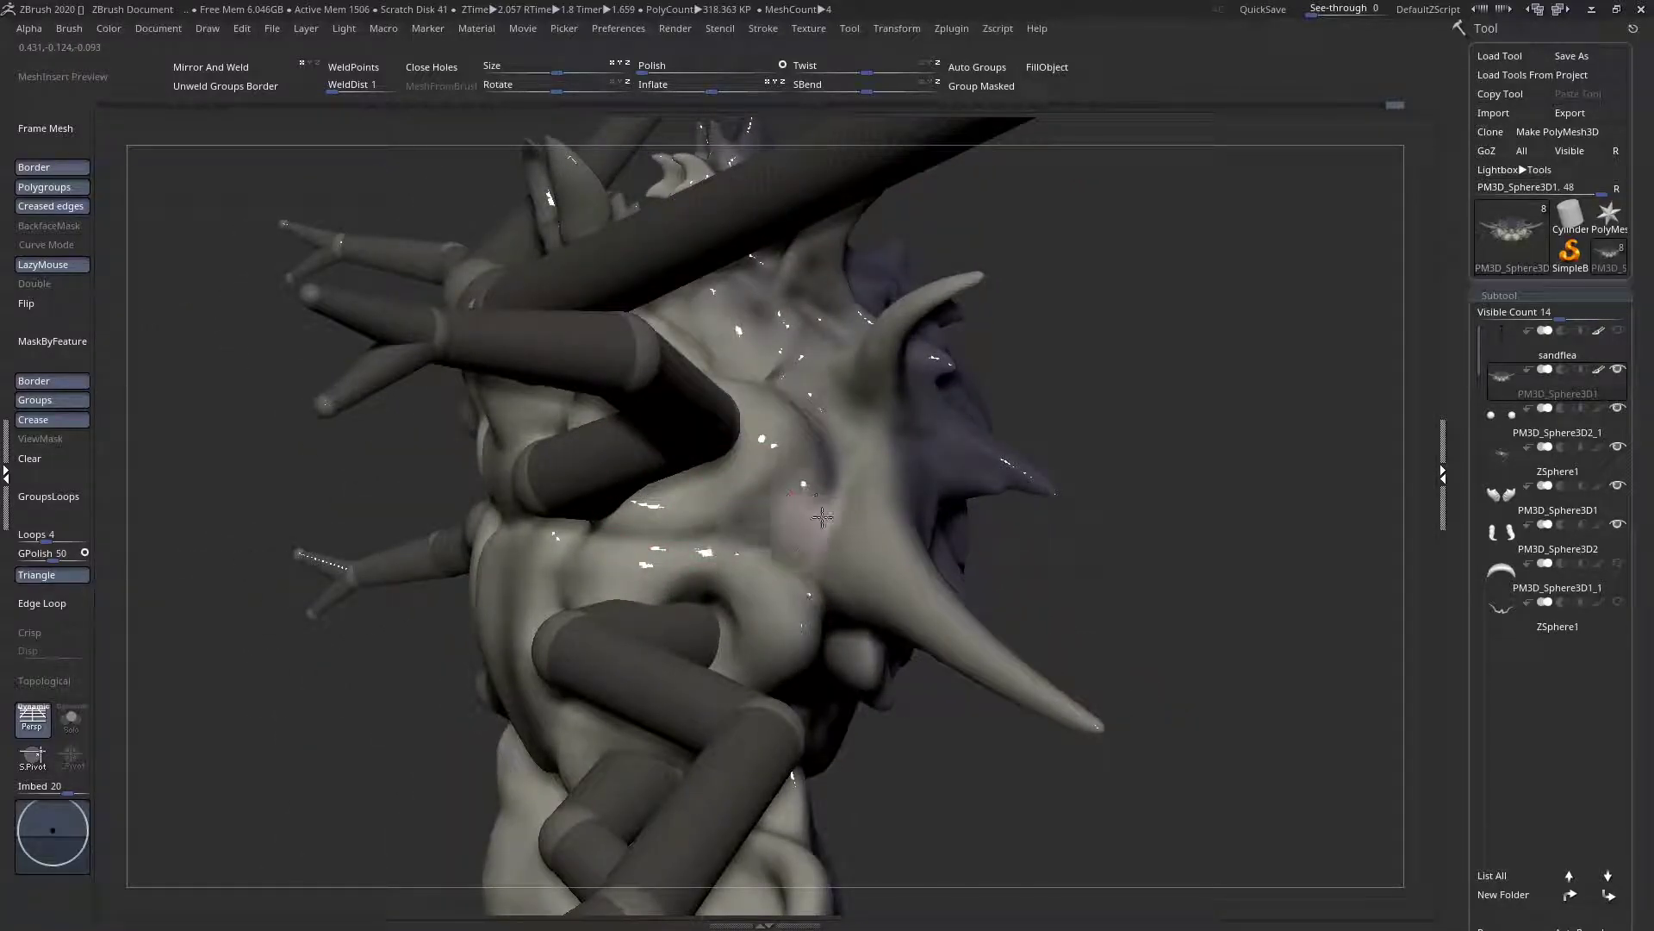
{"action": "right_click_drag", "start_coordinate": [730, 524], "coordinate": [717, 534]}
{"action": "mouse_move", "coordinate": [710, 530]}
{"action": "left_mouse_down", "text": "shift"}
{"action": "mouse_move", "coordinate": [810, 559]}
{"action": "mouse_move", "coordinate": [686, 529]}
{"action": "left_mouse_up", "text": "shift"}
{"action": "mouse_move", "coordinate": [764, 490]}
{"action": "right_mouse_down"}
{"action": "mouse_move", "coordinate": [742, 462]}
{"action": "mouse_move", "coordinate": [610, 551]}
{"action": "right_mouse_up"}
{"action": "mouse_move", "coordinate": [610, 552]}
{"action": "left_mouse_down"}
{"action": "mouse_move", "coordinate": [575, 473]}
{"action": "mouse_move", "coordinate": [568, 487]}
{"action": "mouse_move", "coordinate": [594, 542]}
{"action": "mouse_move", "coordinate": [583, 457]}
{"action": "mouse_move", "coordinate": [605, 422]}
{"action": "mouse_move", "coordinate": [579, 515]}
{"action": "left_mouse_up"}
{"action": "mouse_move", "coordinate": [586, 515]}
{"action": "right_mouse_down"}
{"action": "mouse_move", "coordinate": [603, 484]}
{"action": "mouse_move", "coordinate": [644, 575]}
{"action": "right_mouse_up"}
Turn on transparency for the other subtools and build up the body around the second leg's base
{"action": "key", "text": "ctrl+t"}
{"action": "key", "text": "l"}
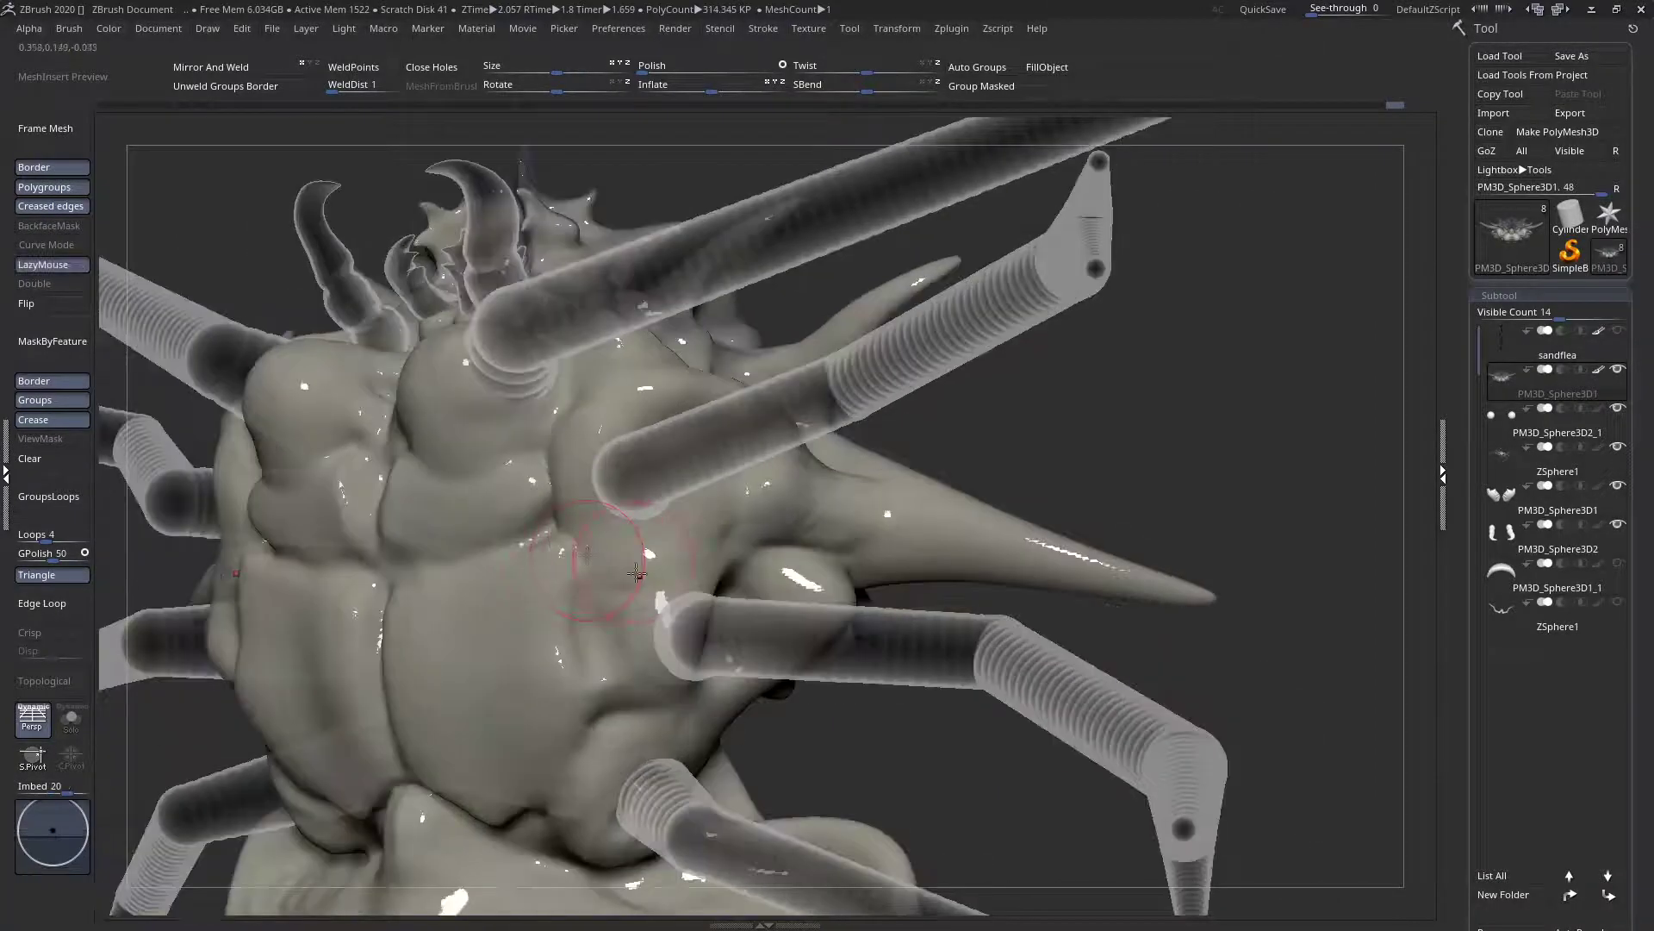
{"action": "mouse_move", "coordinate": [613, 508]}
{"action": "left_mouse_down"}
{"action": "mouse_move", "coordinate": [660, 519]}
{"action": "mouse_move", "coordinate": [633, 527]}
{"action": "mouse_move", "coordinate": [650, 549]}
{"action": "left_mouse_up"}
{"action": "mouse_move", "coordinate": [650, 517]}
{"action": "right_mouse_down"}
{"action": "mouse_move", "coordinate": [677, 458]}
{"action": "mouse_move", "coordinate": [665, 443]}
{"action": "mouse_move", "coordinate": [585, 573]}
{"action": "right_mouse_up"}
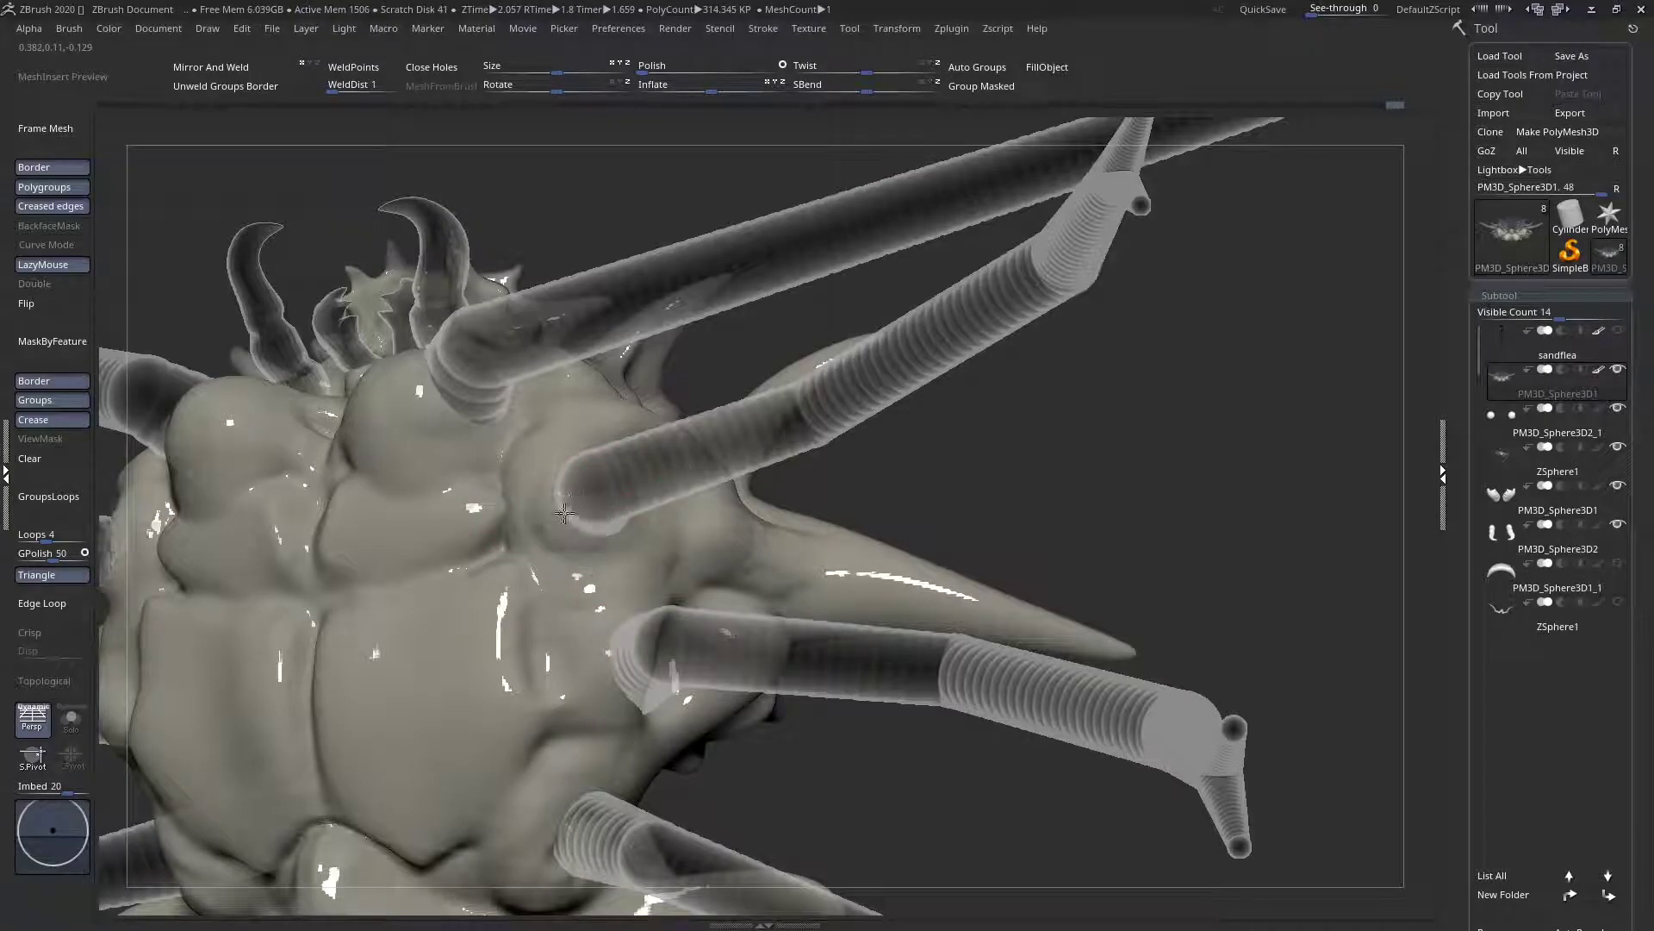
Build up the body surface beneath the third leg's base and check the sockets back to the rear leg
{"action": "right_click_drag", "start_coordinate": [618, 680], "coordinate": [671, 655]}
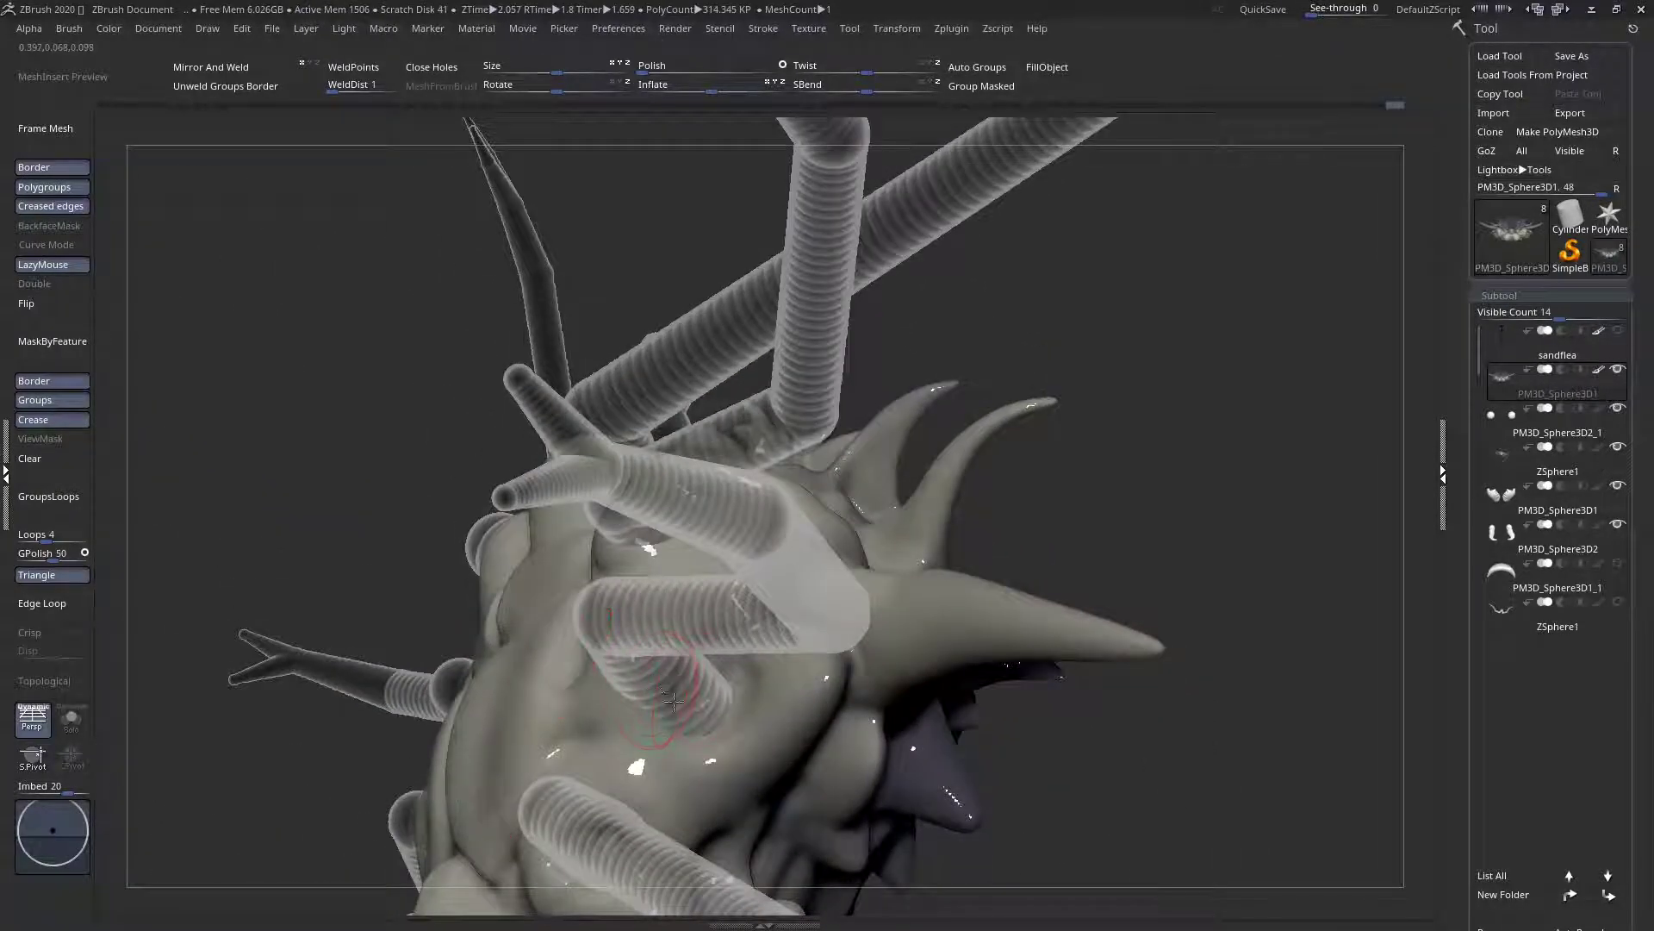
{"action": "mouse_move", "coordinate": [711, 707]}
{"action": "left_mouse_down"}
{"action": "mouse_move", "coordinate": [685, 706]}
{"action": "mouse_move", "coordinate": [684, 676]}
{"action": "mouse_move", "coordinate": [717, 682]}
{"action": "mouse_move", "coordinate": [737, 663]}
{"action": "mouse_move", "coordinate": [719, 727]}
{"action": "left_mouse_up"}
{"action": "right_click_drag", "start_coordinate": [701, 722], "coordinate": [671, 725]}
{"action": "mouse_move", "coordinate": [639, 650]}
{"action": "right_mouse_down"}
{"action": "mouse_move", "coordinate": [679, 658]}
{"action": "mouse_move", "coordinate": [653, 556]}
{"action": "mouse_move", "coordinate": [723, 547]}
{"action": "mouse_move", "coordinate": [743, 596]}
{"action": "mouse_move", "coordinate": [780, 532]}
{"action": "mouse_move", "coordinate": [687, 514]}
{"action": "right_mouse_up"}
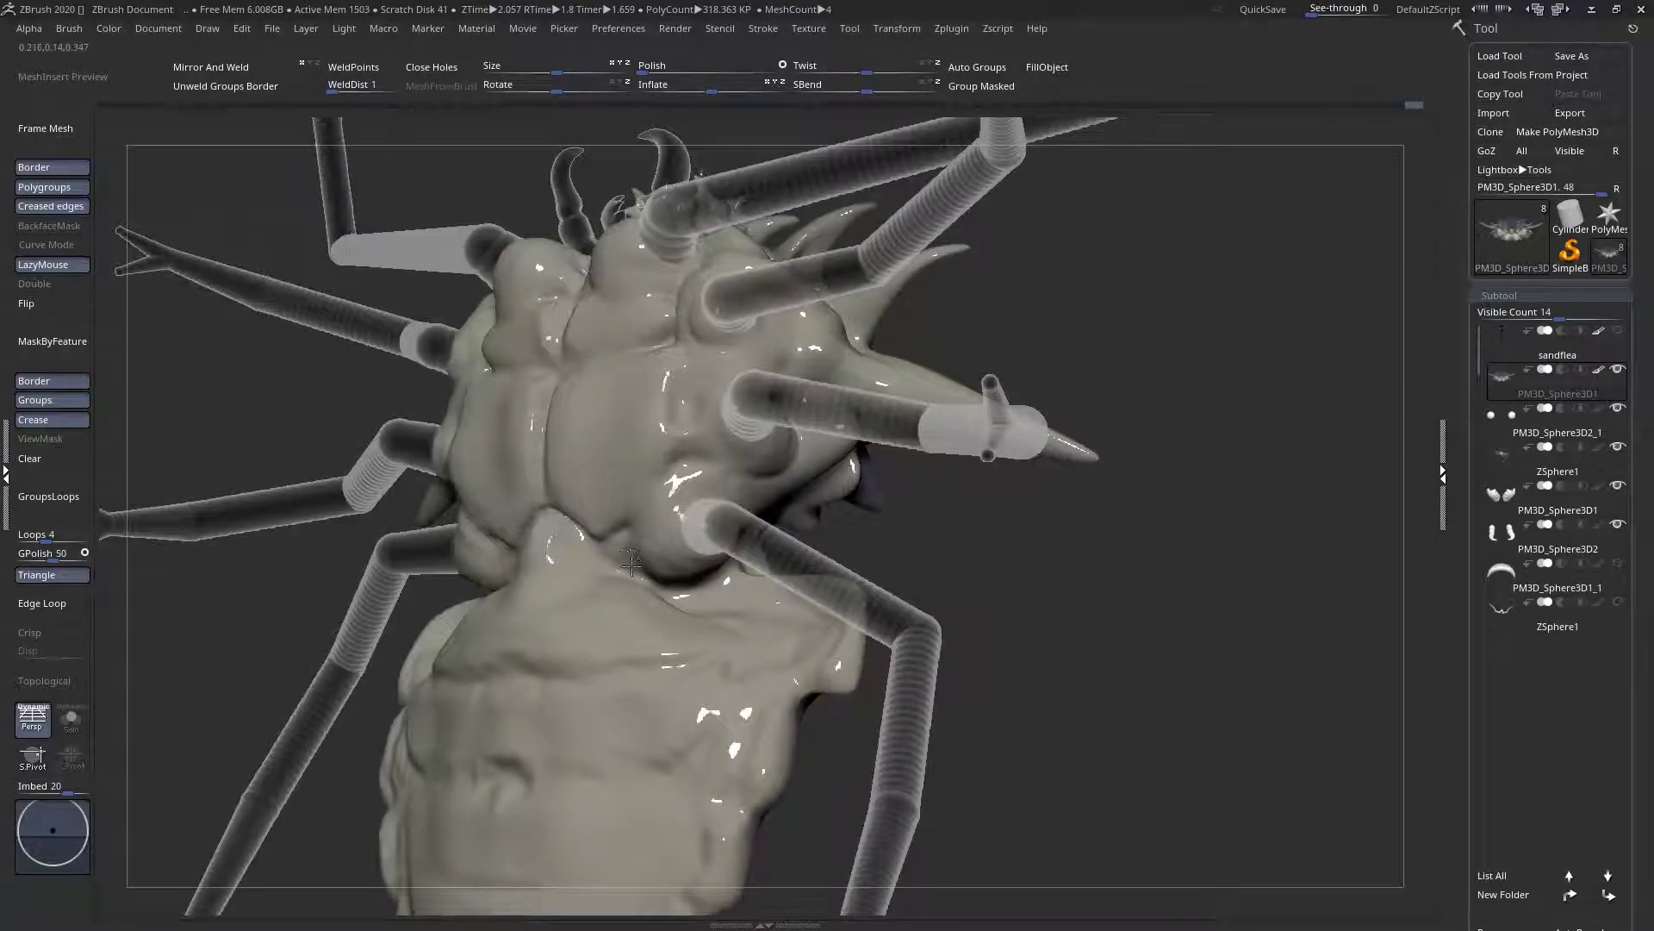
{"action": "right_click_drag", "start_coordinate": [715, 550], "coordinate": [619, 592]}
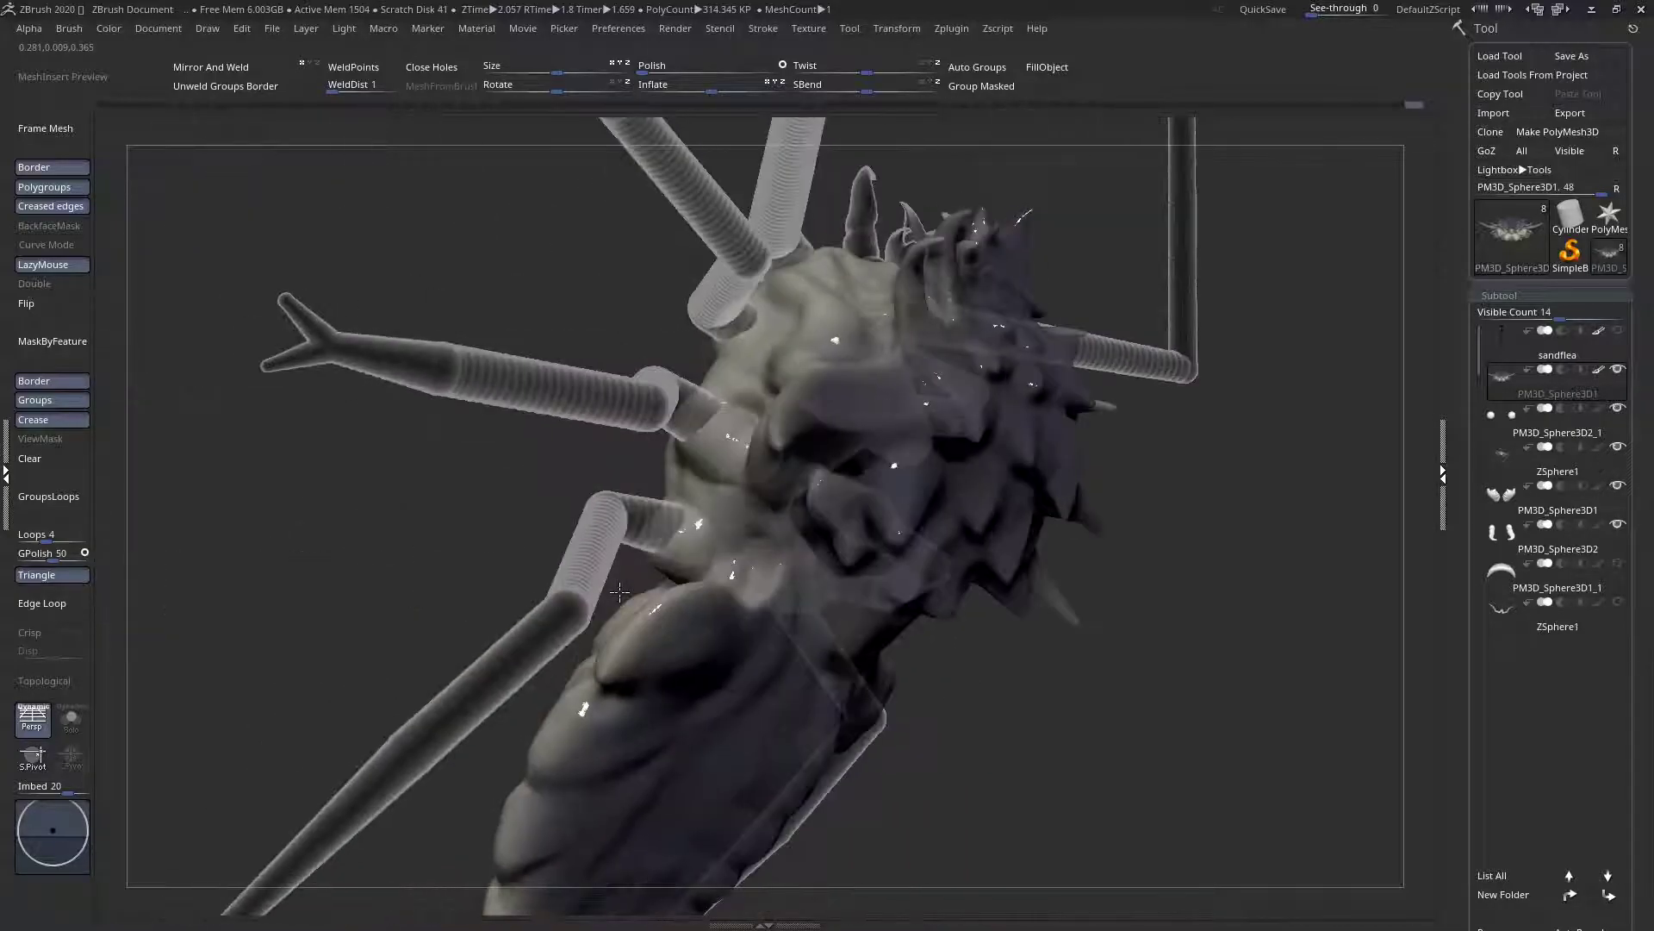
Inspect the body's leg sockets from several sides and isolate the body subtool with Solo mode
{"action": "right_click_drag", "start_coordinate": [687, 518], "coordinate": [786, 498]}
{"action": "right_click_drag", "start_coordinate": [644, 536], "coordinate": [819, 346]}
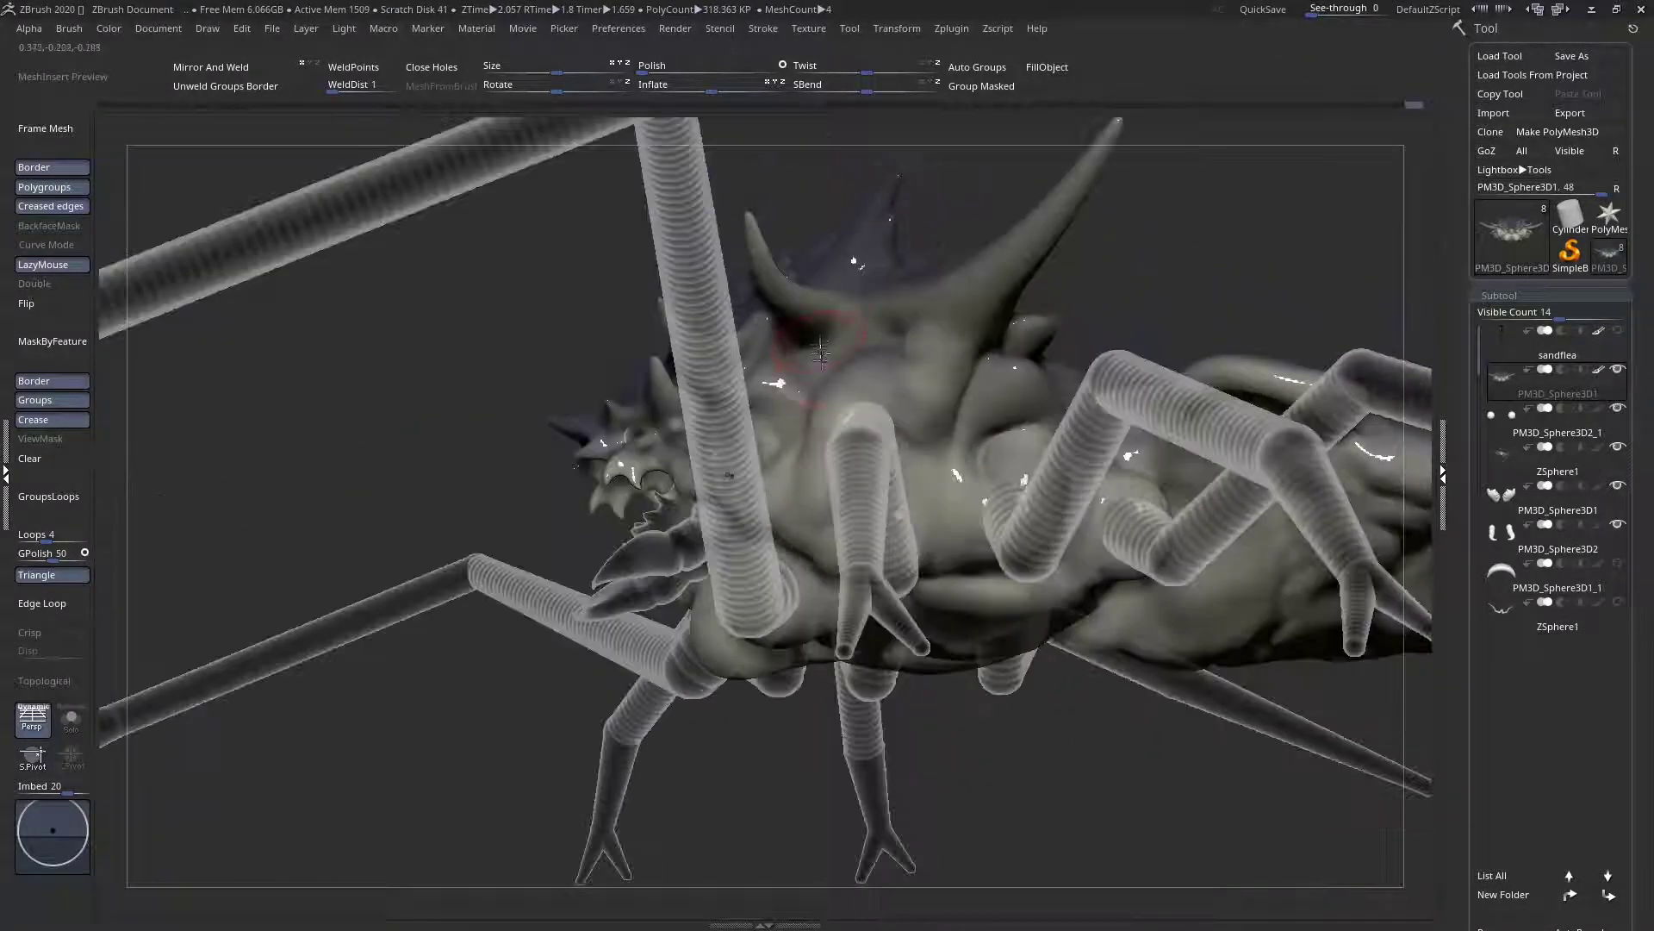
{"action": "right_click_drag", "start_coordinate": [899, 382], "coordinate": [724, 431]}
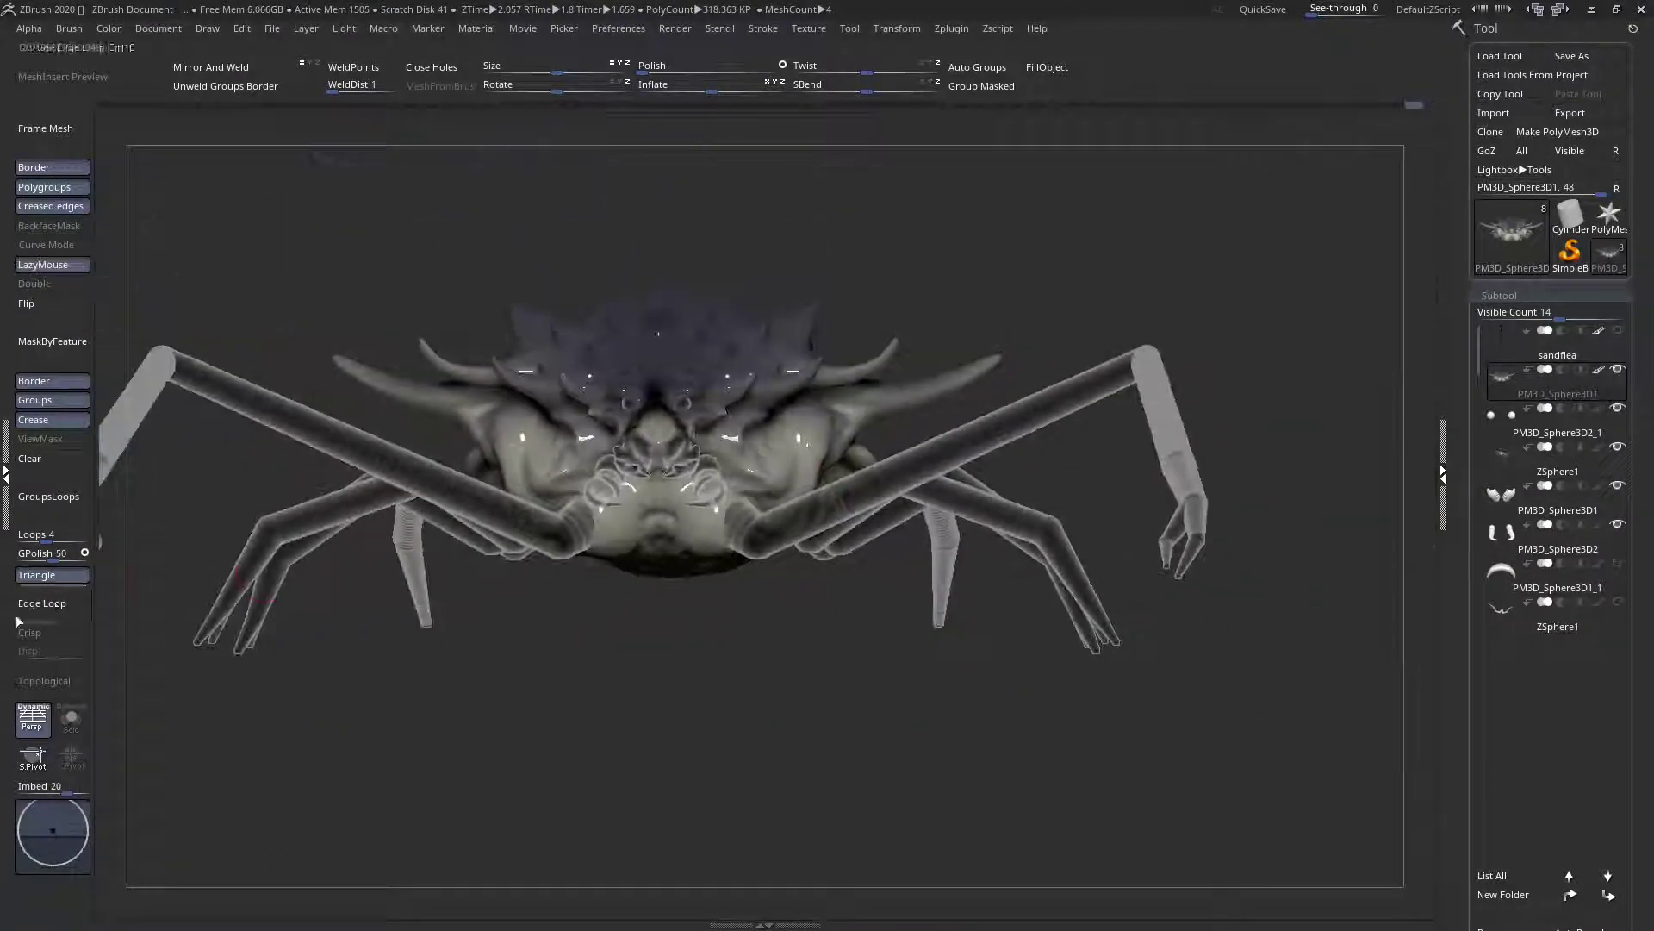
{"action": "left_click", "coordinate": [72, 733]}
{"action": "right_click_drag", "start_coordinate": [648, 565], "coordinate": [568, 546]}
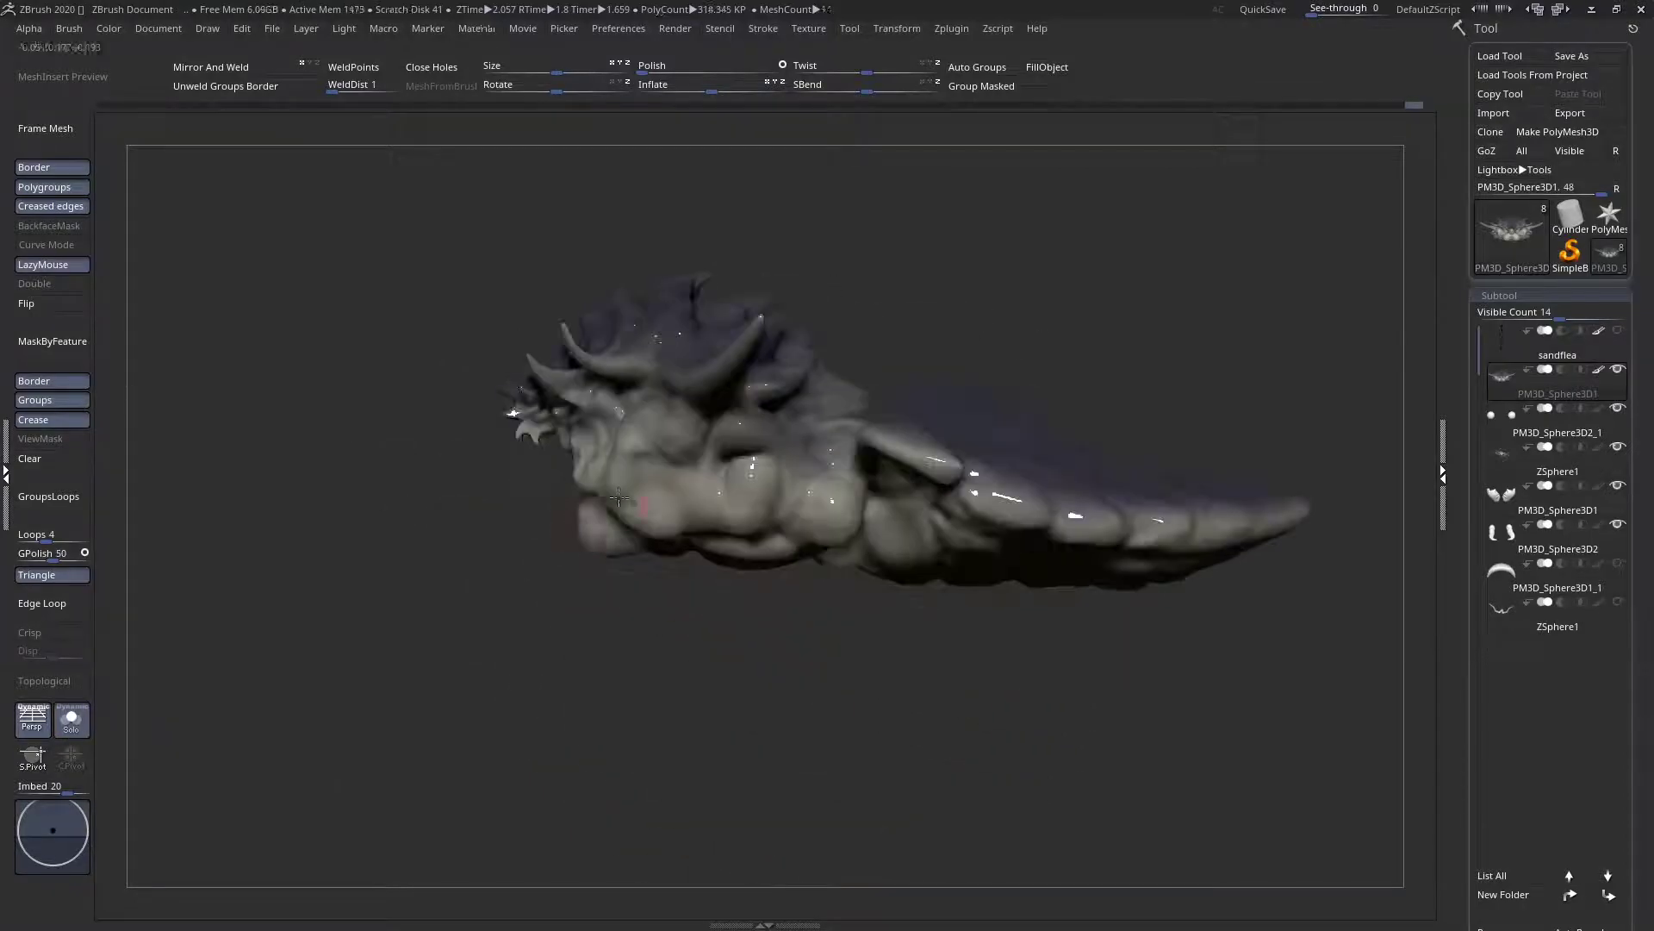
{"action": "mouse_move", "coordinate": [748, 436]}
{"action": "right_mouse_down", "text": "ctrl"}
{"action": "mouse_move", "coordinate": [512, 359]}
{"action": "mouse_move", "coordinate": [621, 384]}
{"action": "right_mouse_up", "text": "ctrl"}
Choose the DamStandard brush for carving the body
{"action": "key", "text": "space"}
{"action": "key", "text": "space"}
{"action": "key", "text": "b"}
{"action": "key", "text": "d"}
{"action": "key", "text": "s"}
Turn off polypaint Colorize for the body subtool
{"action": "mouse_move", "coordinate": [397, 356]}
{"action": "right_mouse_down", "text": "alt"}
{"action": "mouse_move", "coordinate": [713, 390]}
{"action": "mouse_move", "coordinate": [780, 344]}
{"action": "mouse_move", "coordinate": [1065, 565]}
{"action": "mouse_move", "coordinate": [944, 562]}
{"action": "right_mouse_up", "text": "alt"}
{"action": "scroll", "coordinate": [1546, 803], "scroll_direction": "down", "scroll_amount": 8}
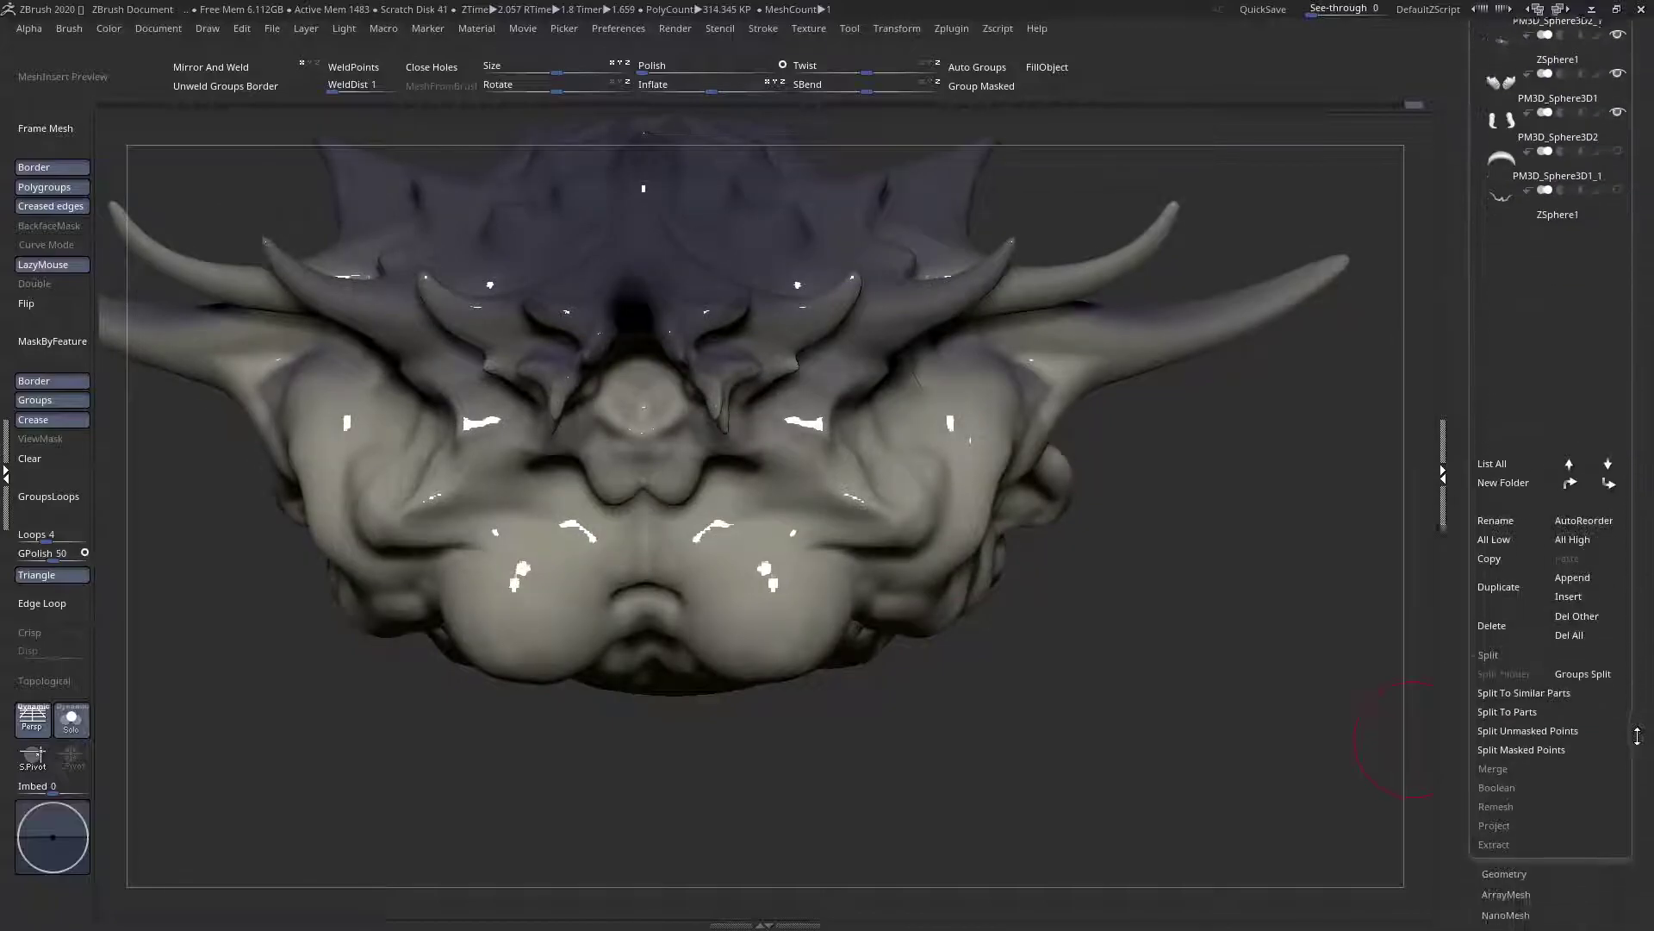
{"action": "scroll", "coordinate": [1560, 869], "scroll_direction": "down", "scroll_amount": 4}
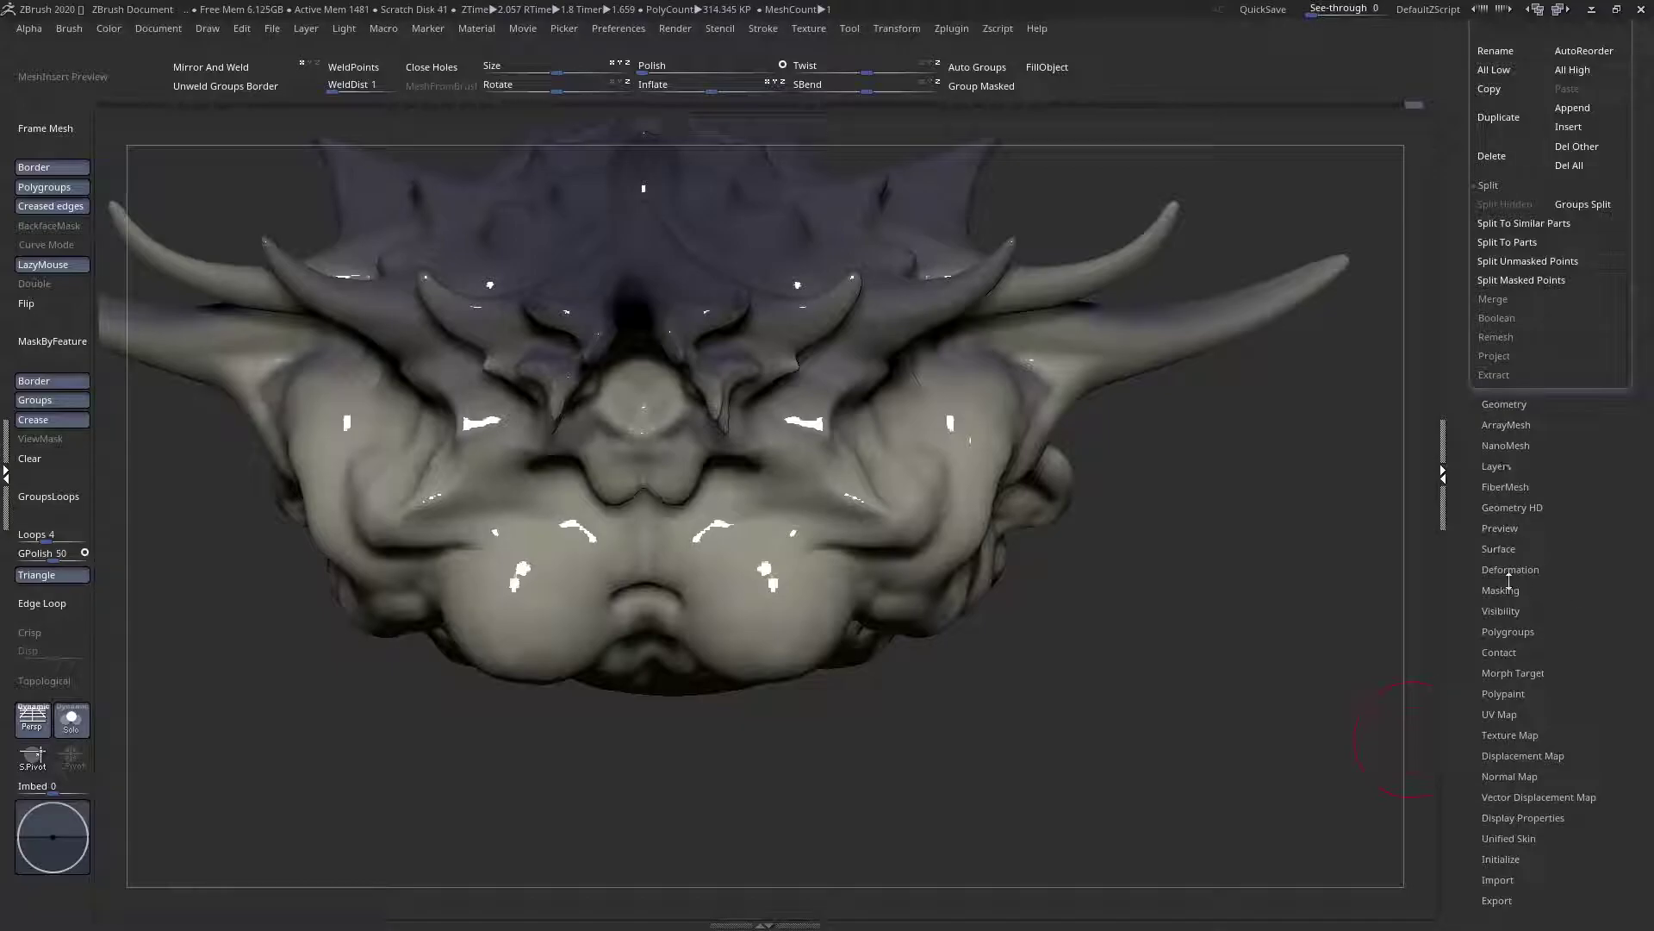
{"action": "left_click", "coordinate": [1504, 694]}
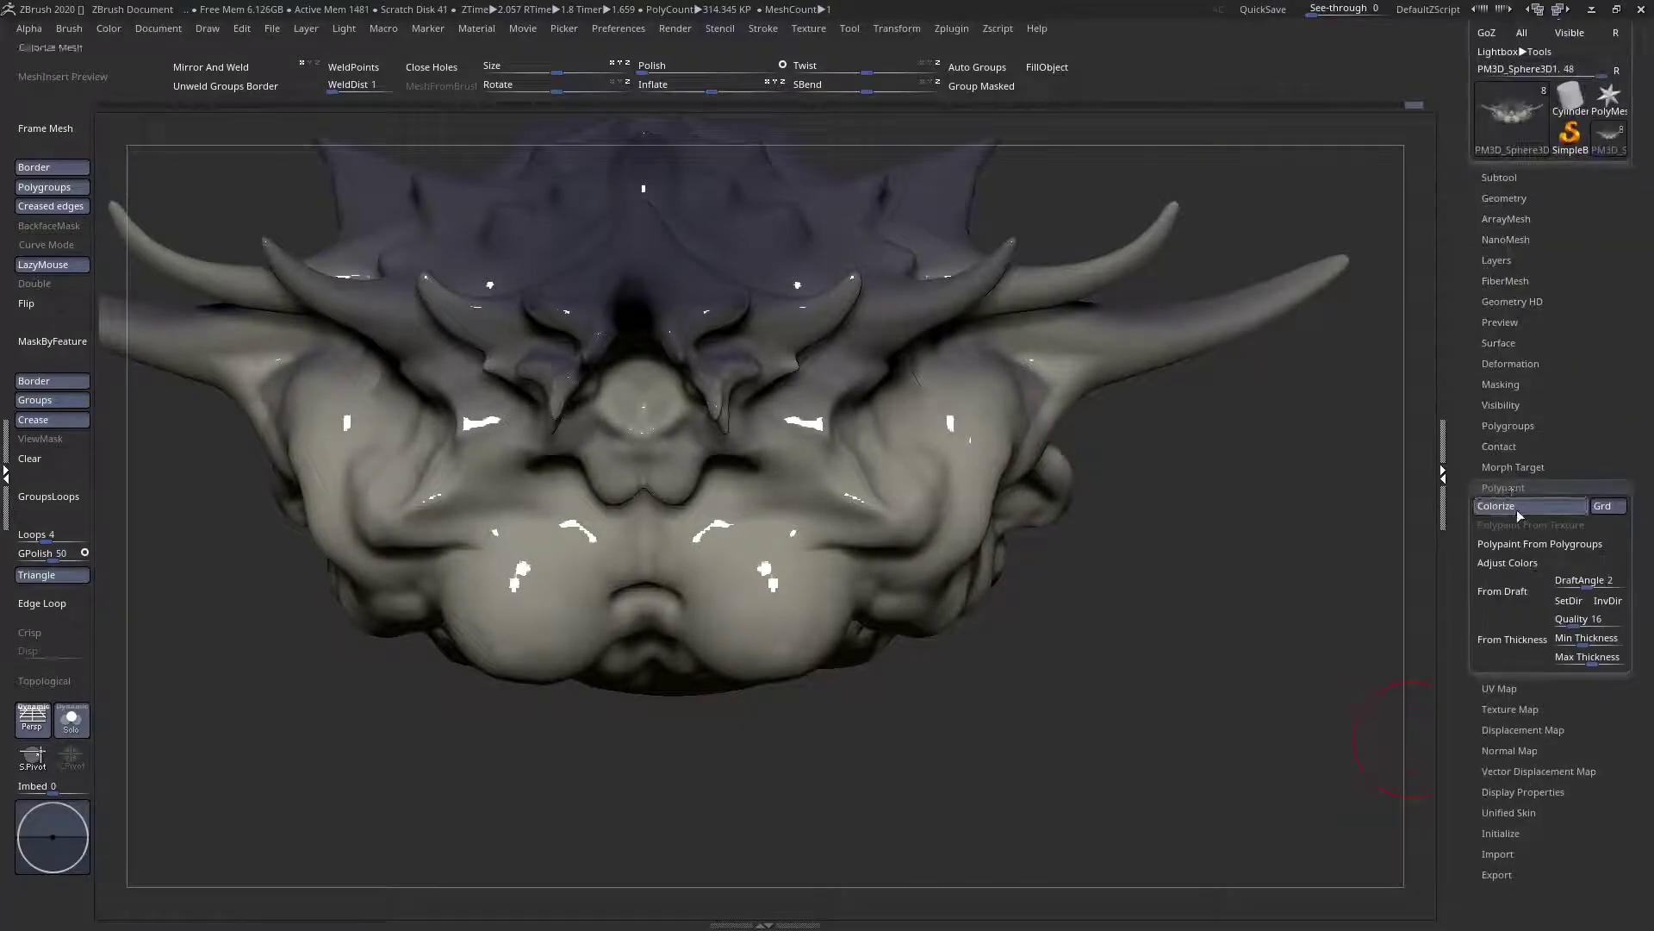
{"action": "left_click", "coordinate": [1503, 506]}
{"action": "right_click_drag", "start_coordinate": [929, 565], "coordinate": [451, 473]}
Change the active colour to a lighter neutral grey so the sculpt's material shows brighter
{"action": "key", "text": "space"}
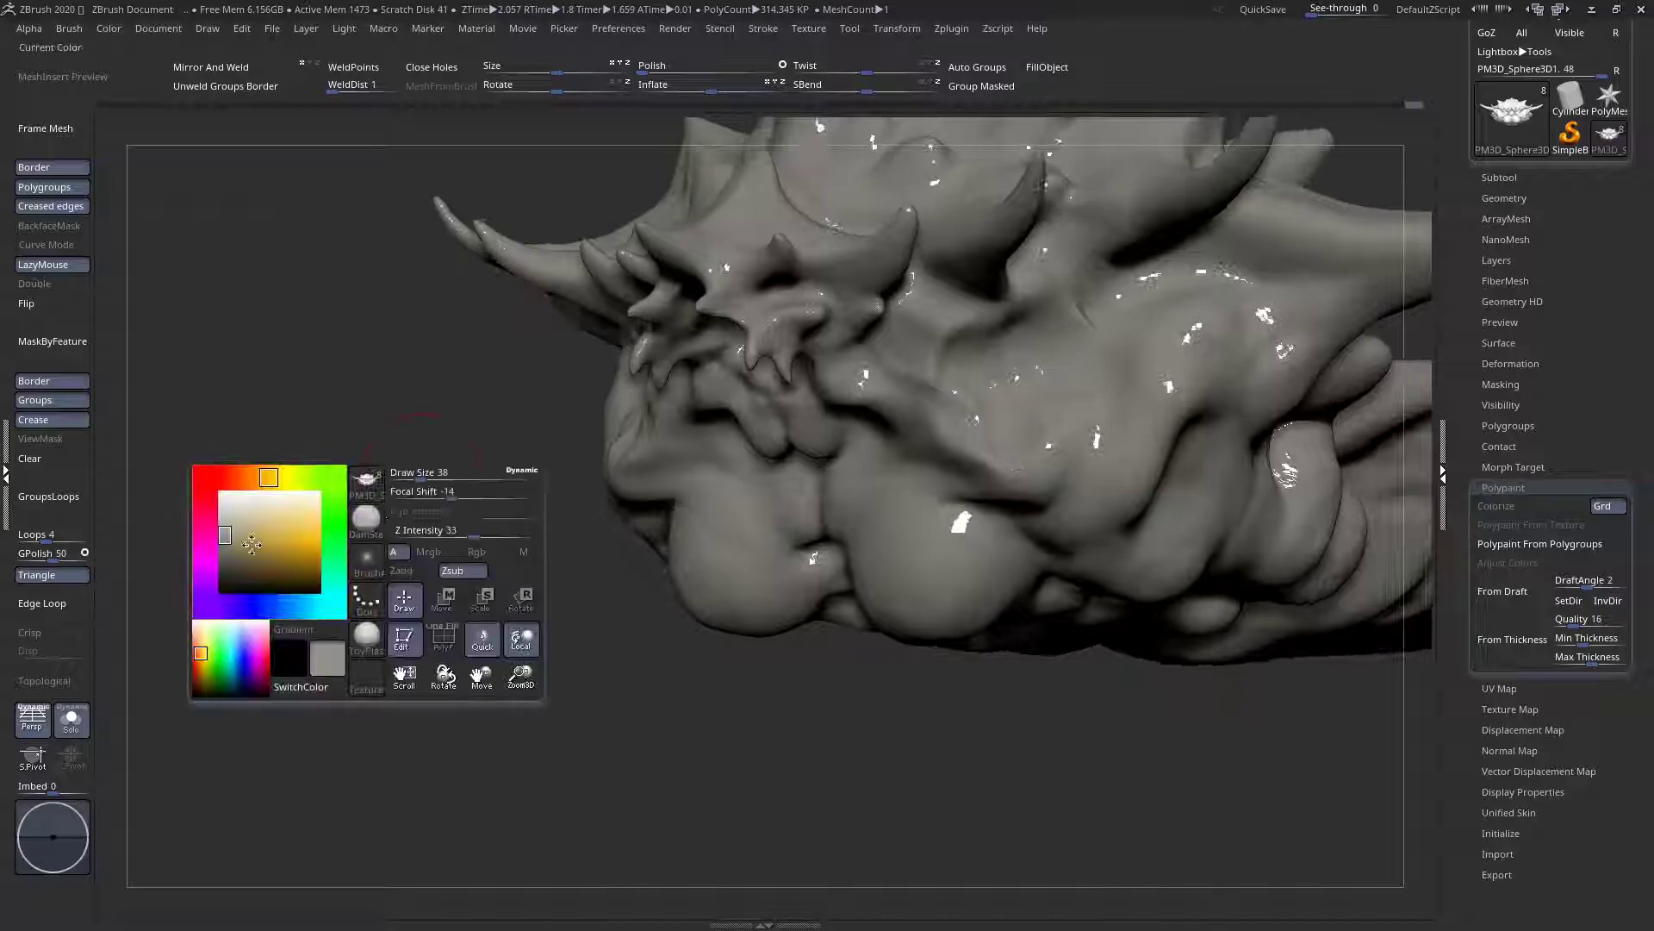
{"action": "right_click_drag", "start_coordinate": [767, 465], "coordinate": [620, 397], "text": "ctrl"}
{"action": "right_click_drag", "start_coordinate": [620, 396], "coordinate": [372, 293], "text": "ctrl"}
{"action": "key", "text": "space"}
{"action": "left_click_drag", "start_coordinate": [171, 343], "coordinate": [143, 357]}
{"action": "right_click_drag", "start_coordinate": [607, 422], "coordinate": [512, 381]}
{"action": "key", "text": "space"}
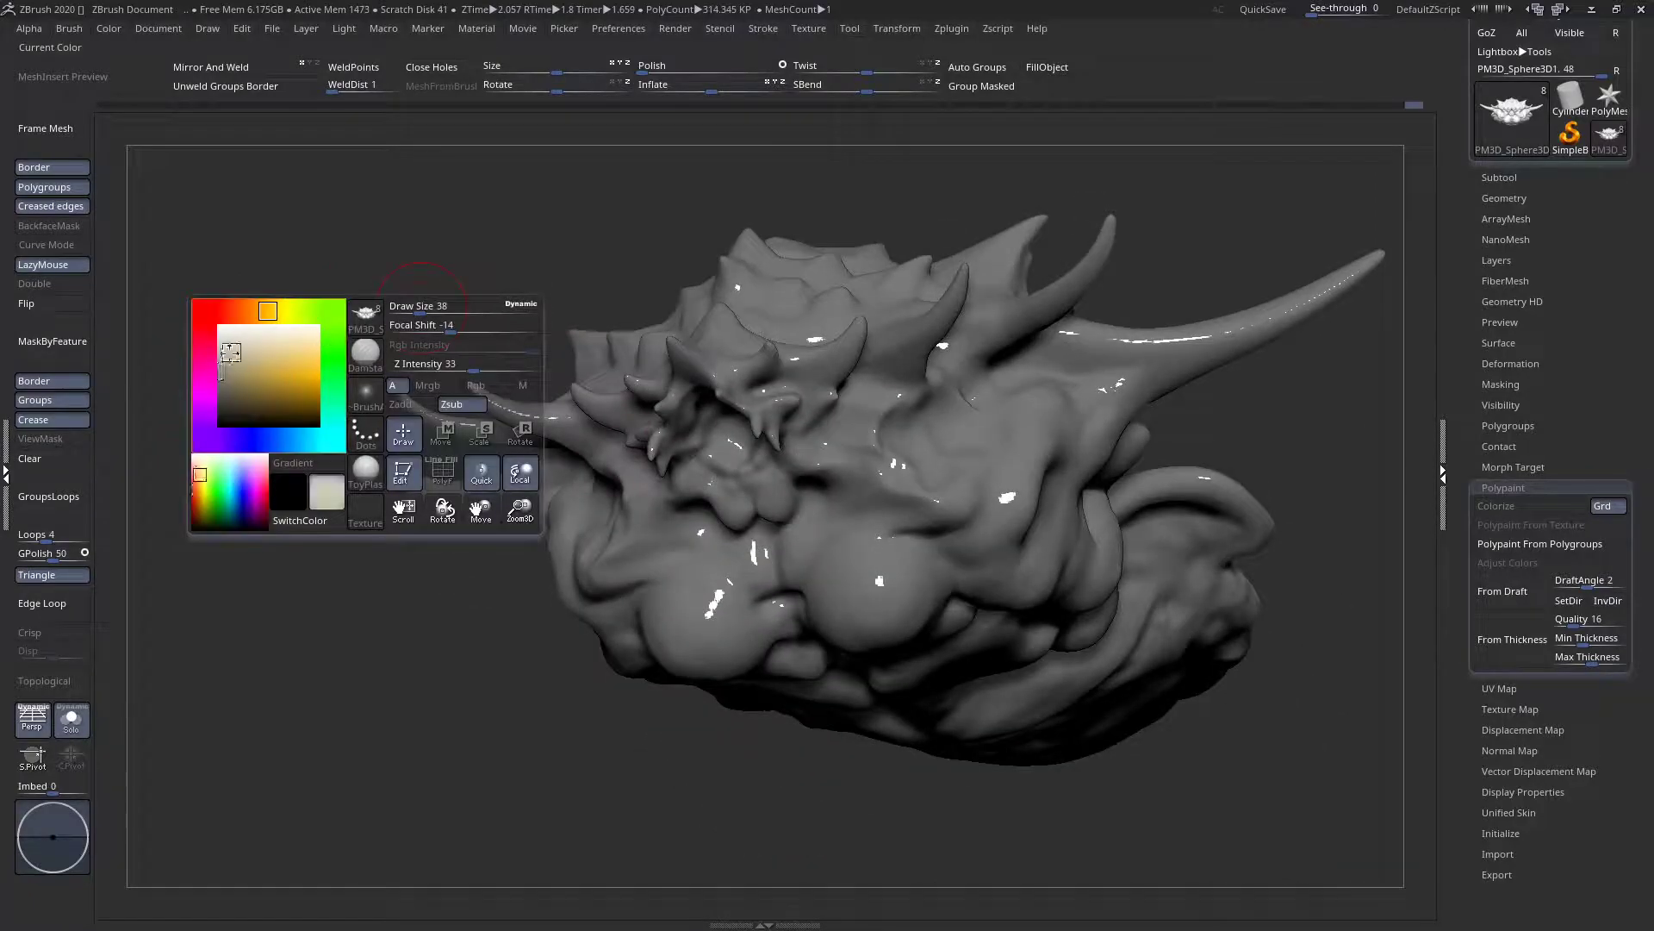
{"action": "left_click_drag", "start_coordinate": [204, 357], "coordinate": [200, 358]}
{"action": "right_click_drag", "start_coordinate": [595, 453], "coordinate": [476, 433]}
Reduce the draw size to 5 and select the DamStandard brush again
{"action": "key", "text": "space"}
{"action": "left_click_drag", "start_coordinate": [398, 312], "coordinate": [380, 313]}
{"action": "right_click_drag", "start_coordinate": [689, 465], "coordinate": [758, 423]}
{"action": "right_click_drag", "start_coordinate": [861, 362], "coordinate": [609, 351]}
{"action": "key", "text": "space"}
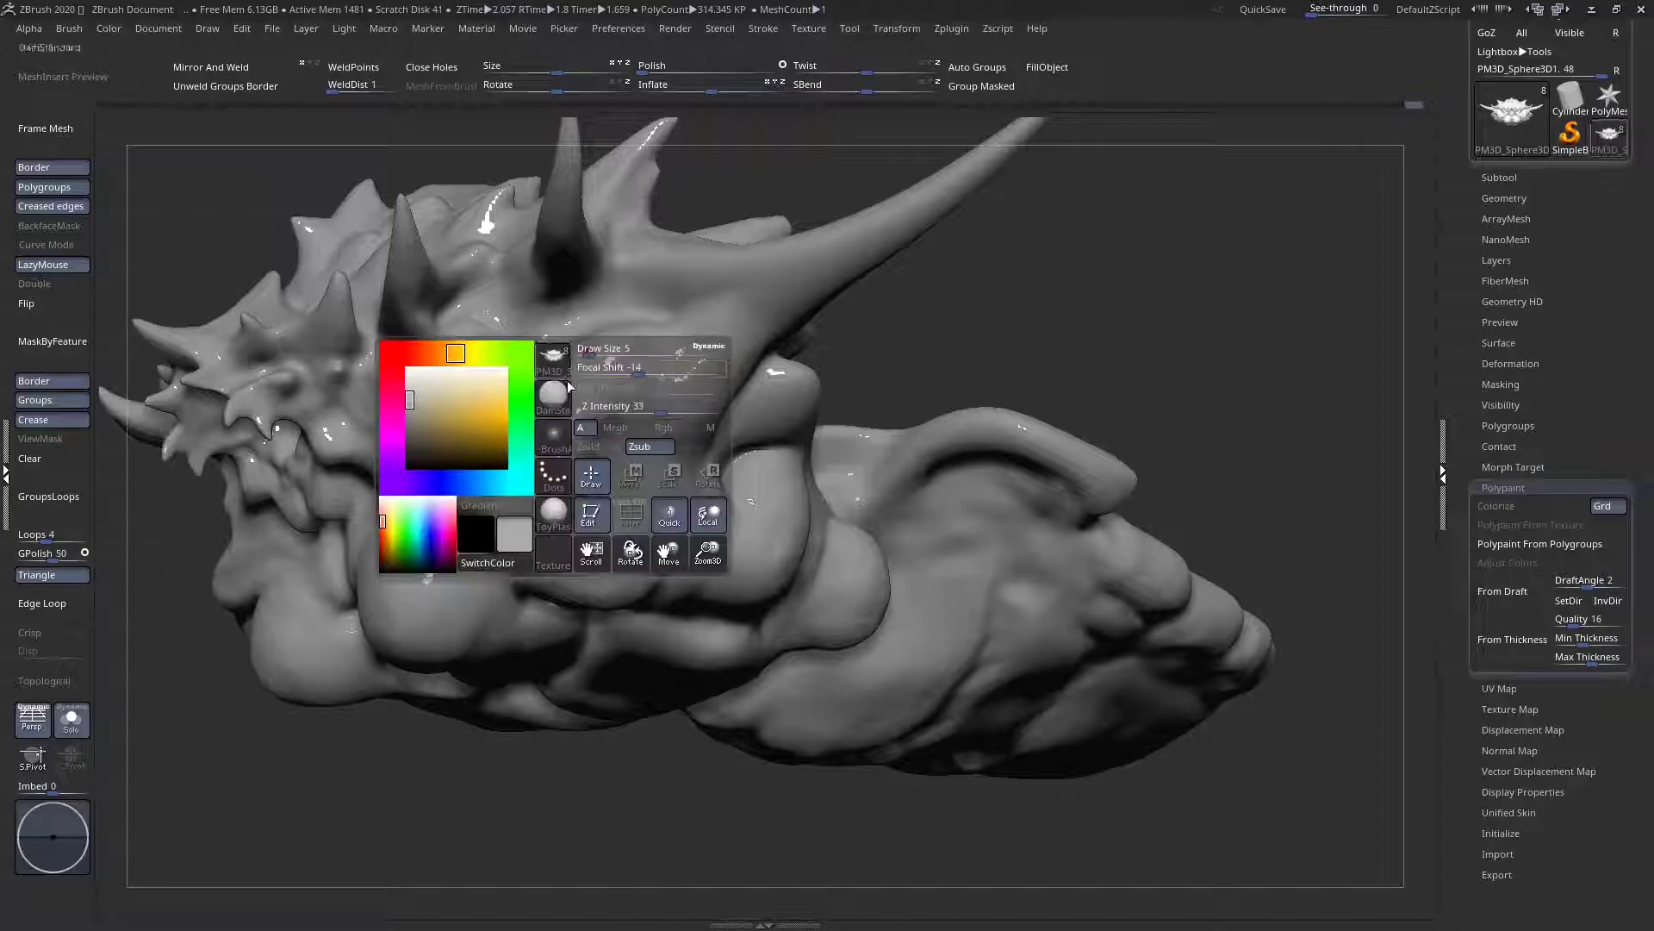
{"action": "left_click", "coordinate": [554, 396]}
{"action": "key", "text": "d"}
{"action": "key", "text": "s"}
Adjust the draw size and carve fine creases along the seam between the head crest and the body shell
{"action": "mouse_move", "coordinate": [345, 332]}
{"action": "right_mouse_down"}
{"action": "mouse_move", "coordinate": [551, 345]}
{"action": "mouse_move", "coordinate": [573, 417]}
{"action": "mouse_move", "coordinate": [637, 414]}
{"action": "mouse_move", "coordinate": [672, 293]}
{"action": "right_mouse_up"}
{"action": "right_click_drag", "start_coordinate": [825, 465], "coordinate": [677, 441]}
{"action": "right_click_drag", "start_coordinate": [821, 432], "coordinate": [861, 405]}
{"action": "mouse_move", "coordinate": [657, 421]}
{"action": "right_mouse_down", "text": "ctrl"}
{"action": "mouse_move", "coordinate": [620, 325]}
{"action": "mouse_move", "coordinate": [606, 414]}
{"action": "right_mouse_up", "text": "ctrl"}
{"action": "key", "text": "space"}
{"action": "left_click_drag", "start_coordinate": [648, 345], "coordinate": [643, 345]}
{"action": "right_click_drag", "start_coordinate": [646, 366], "coordinate": [606, 402]}
{"action": "mouse_move", "coordinate": [687, 448]}
{"action": "right_mouse_down"}
{"action": "mouse_move", "coordinate": [665, 380]}
{"action": "mouse_move", "coordinate": [703, 430]}
{"action": "mouse_move", "coordinate": [683, 406]}
{"action": "mouse_move", "coordinate": [727, 377]}
{"action": "mouse_move", "coordinate": [801, 366]}
{"action": "mouse_move", "coordinate": [782, 385]}
{"action": "right_mouse_up"}
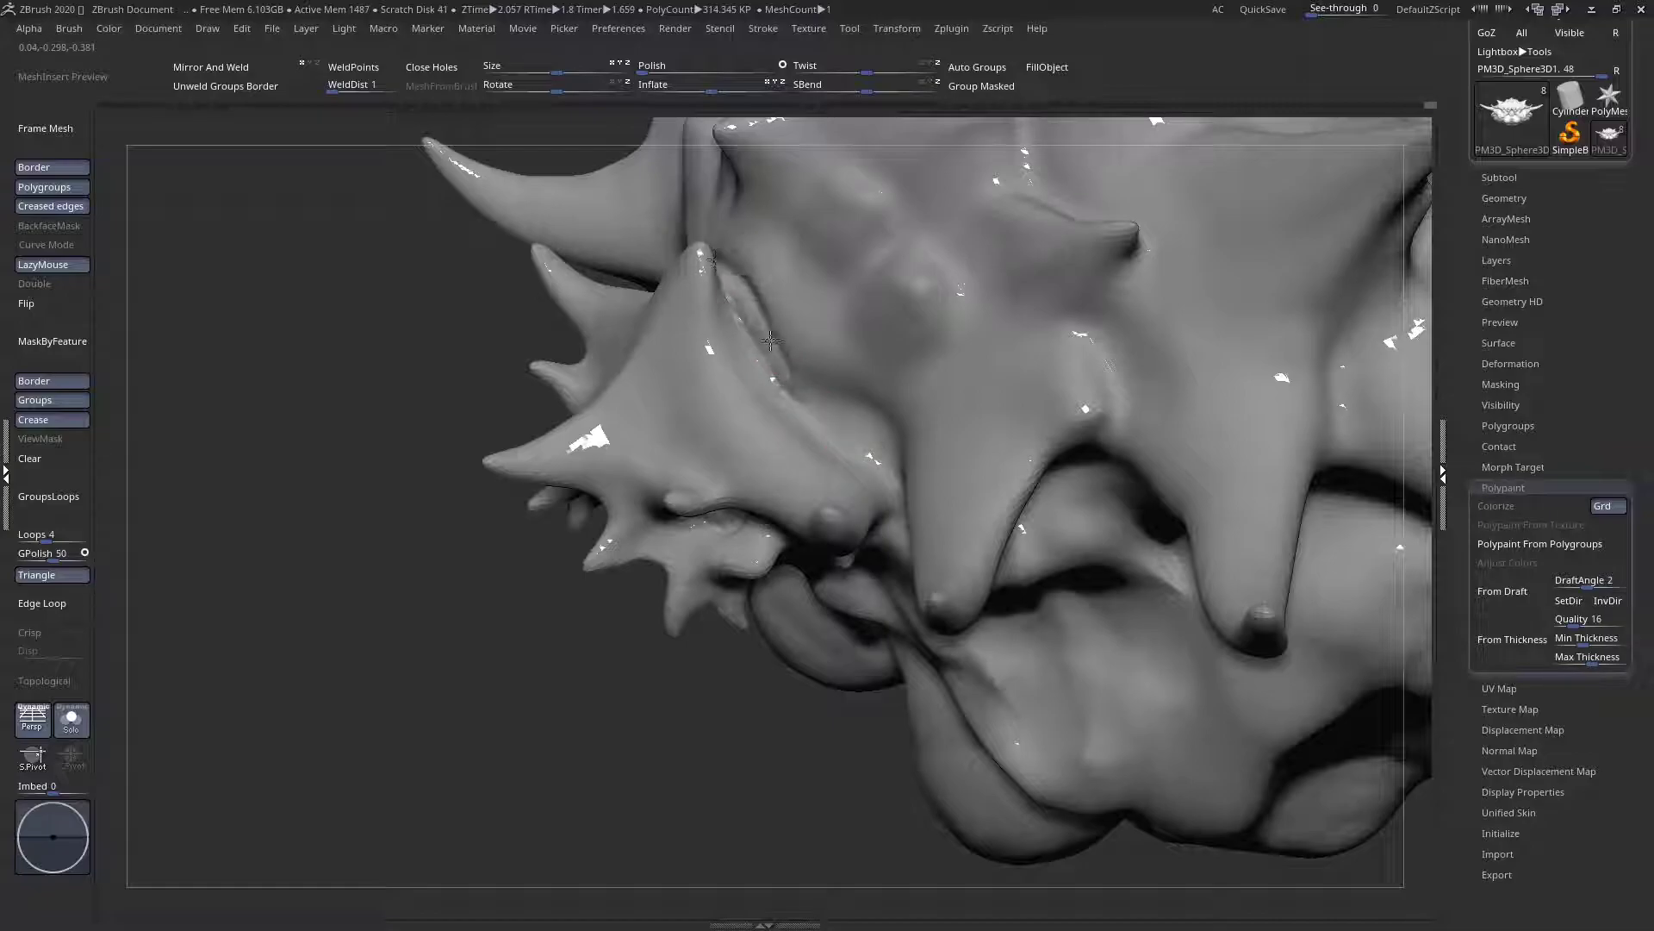
{"action": "right_click_drag", "start_coordinate": [824, 395], "coordinate": [853, 412]}
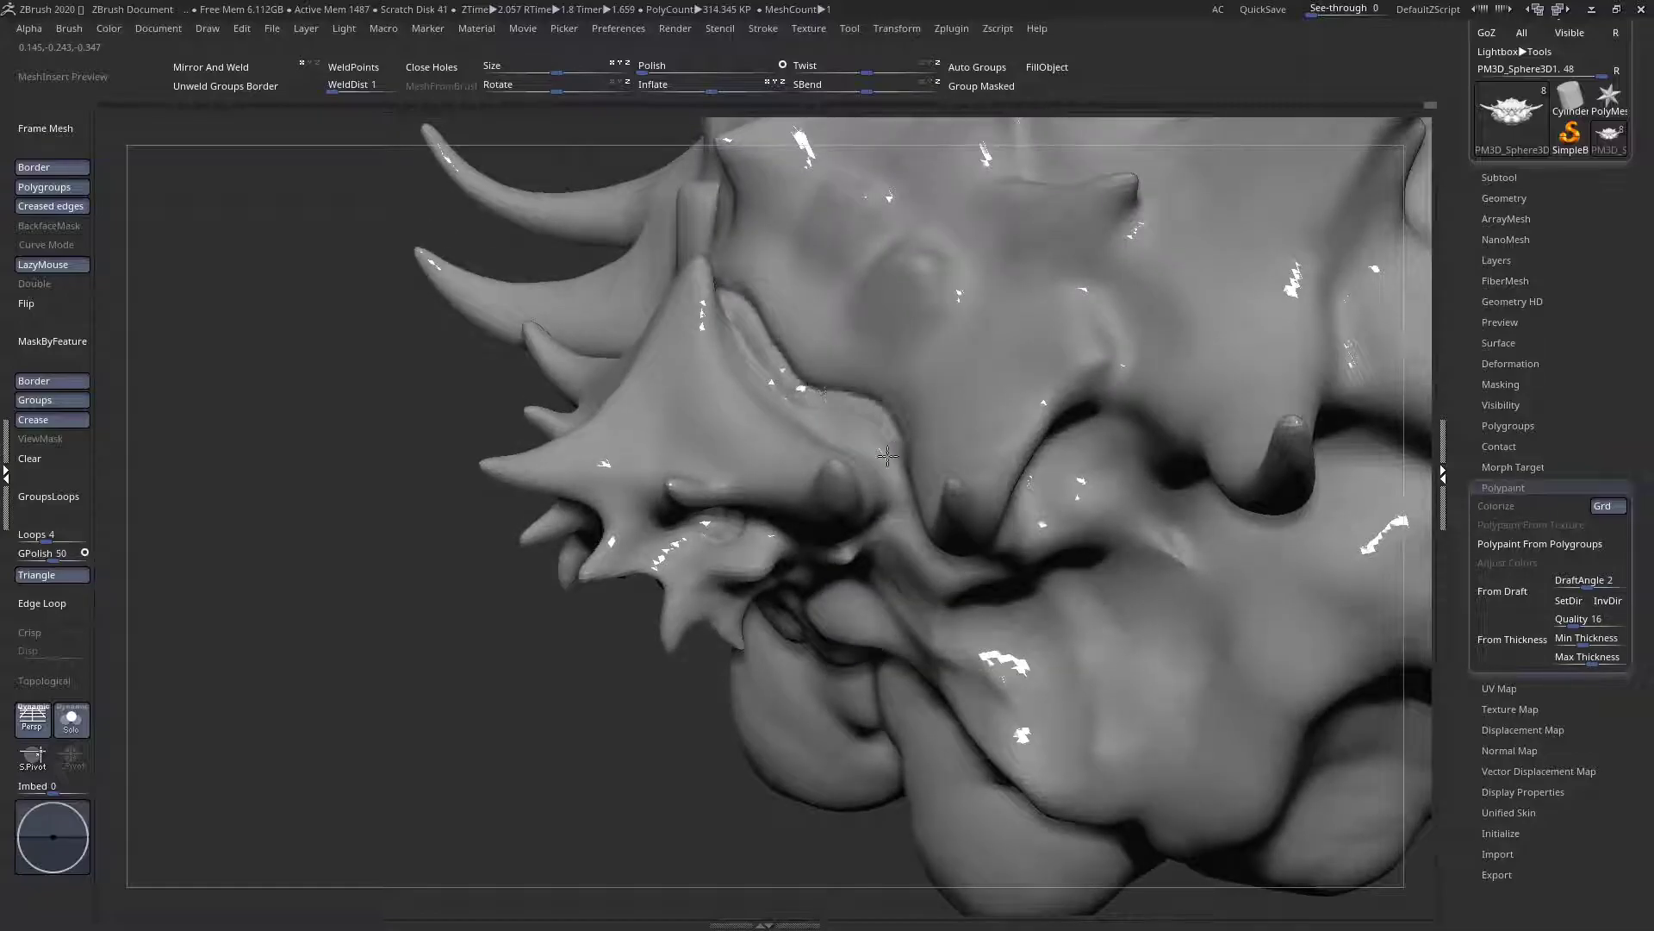
{"action": "mouse_move", "coordinate": [897, 499]}
{"action": "right_mouse_down"}
{"action": "mouse_move", "coordinate": [898, 422]}
{"action": "mouse_move", "coordinate": [890, 555]}
{"action": "mouse_move", "coordinate": [861, 483]}
{"action": "right_mouse_up"}
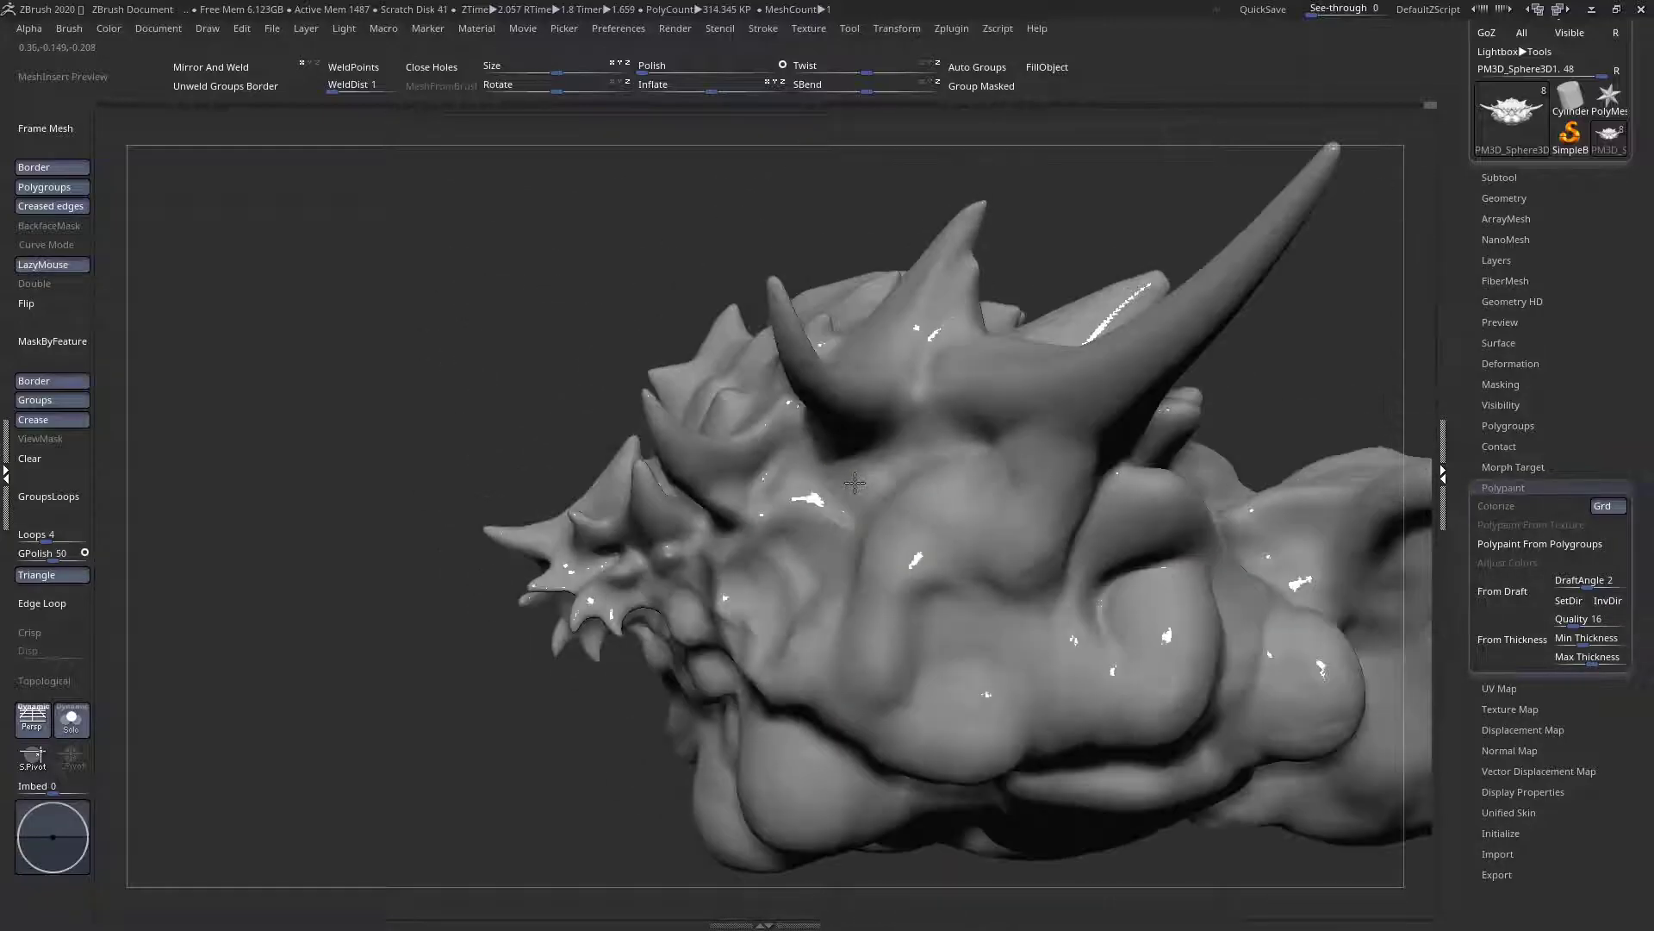
Increase the draw size to about 23 and carve small round cavities beneath the bases of the side spikes
{"action": "right_click_drag", "start_coordinate": [911, 363], "coordinate": [935, 367]}
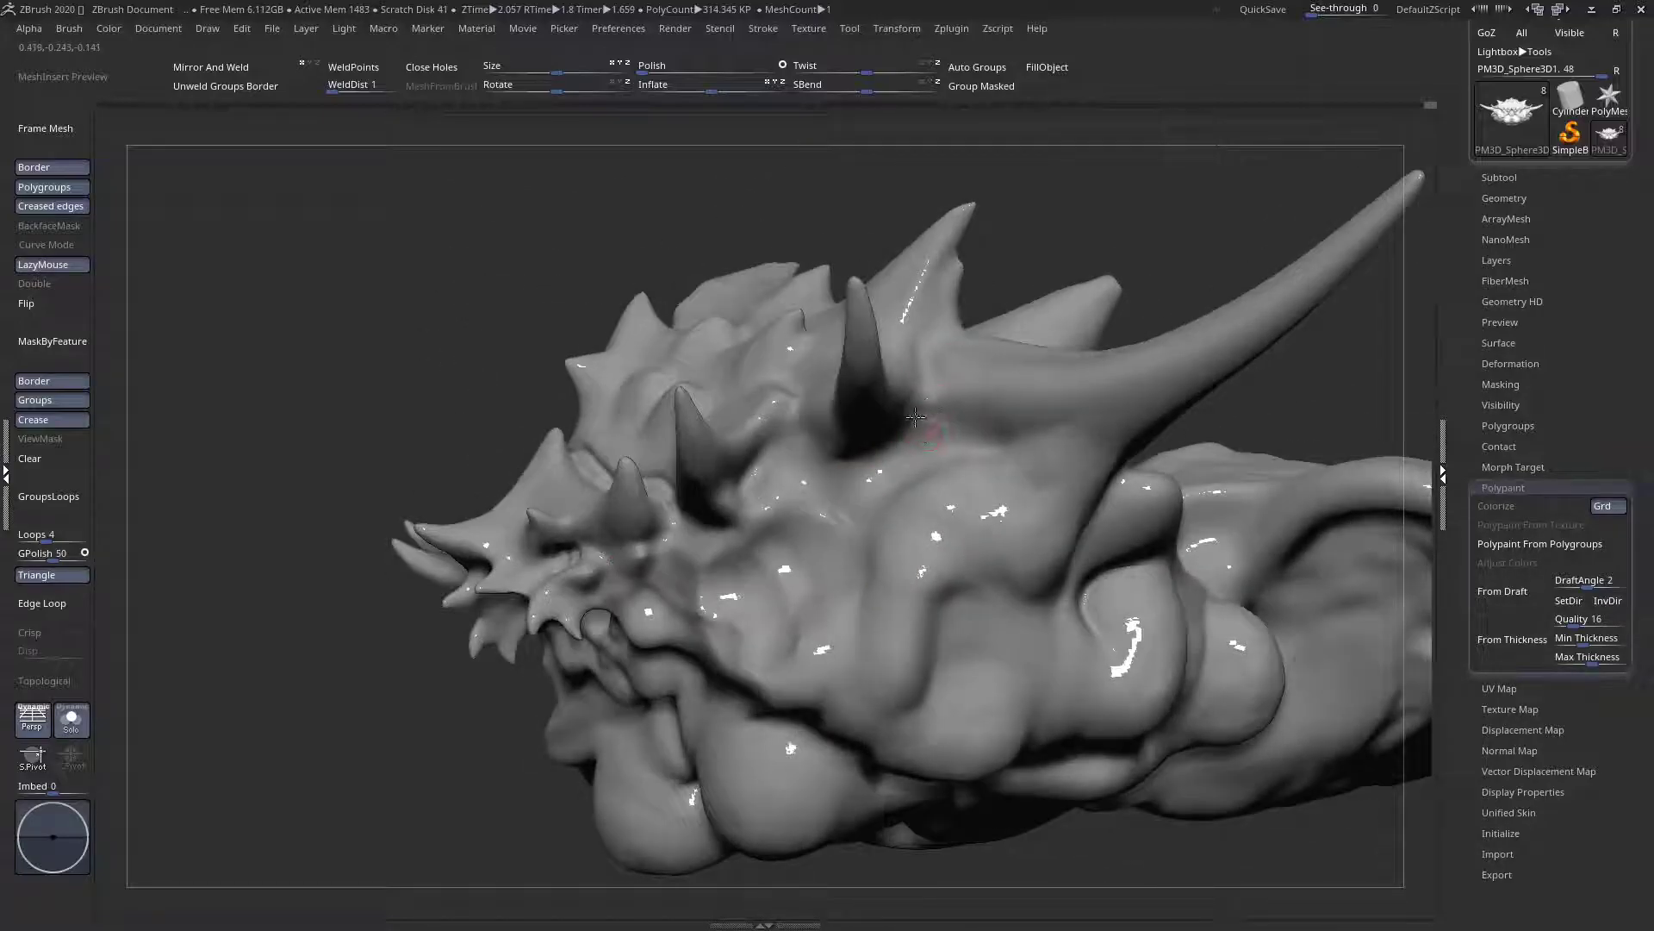
{"action": "key", "text": "space"}
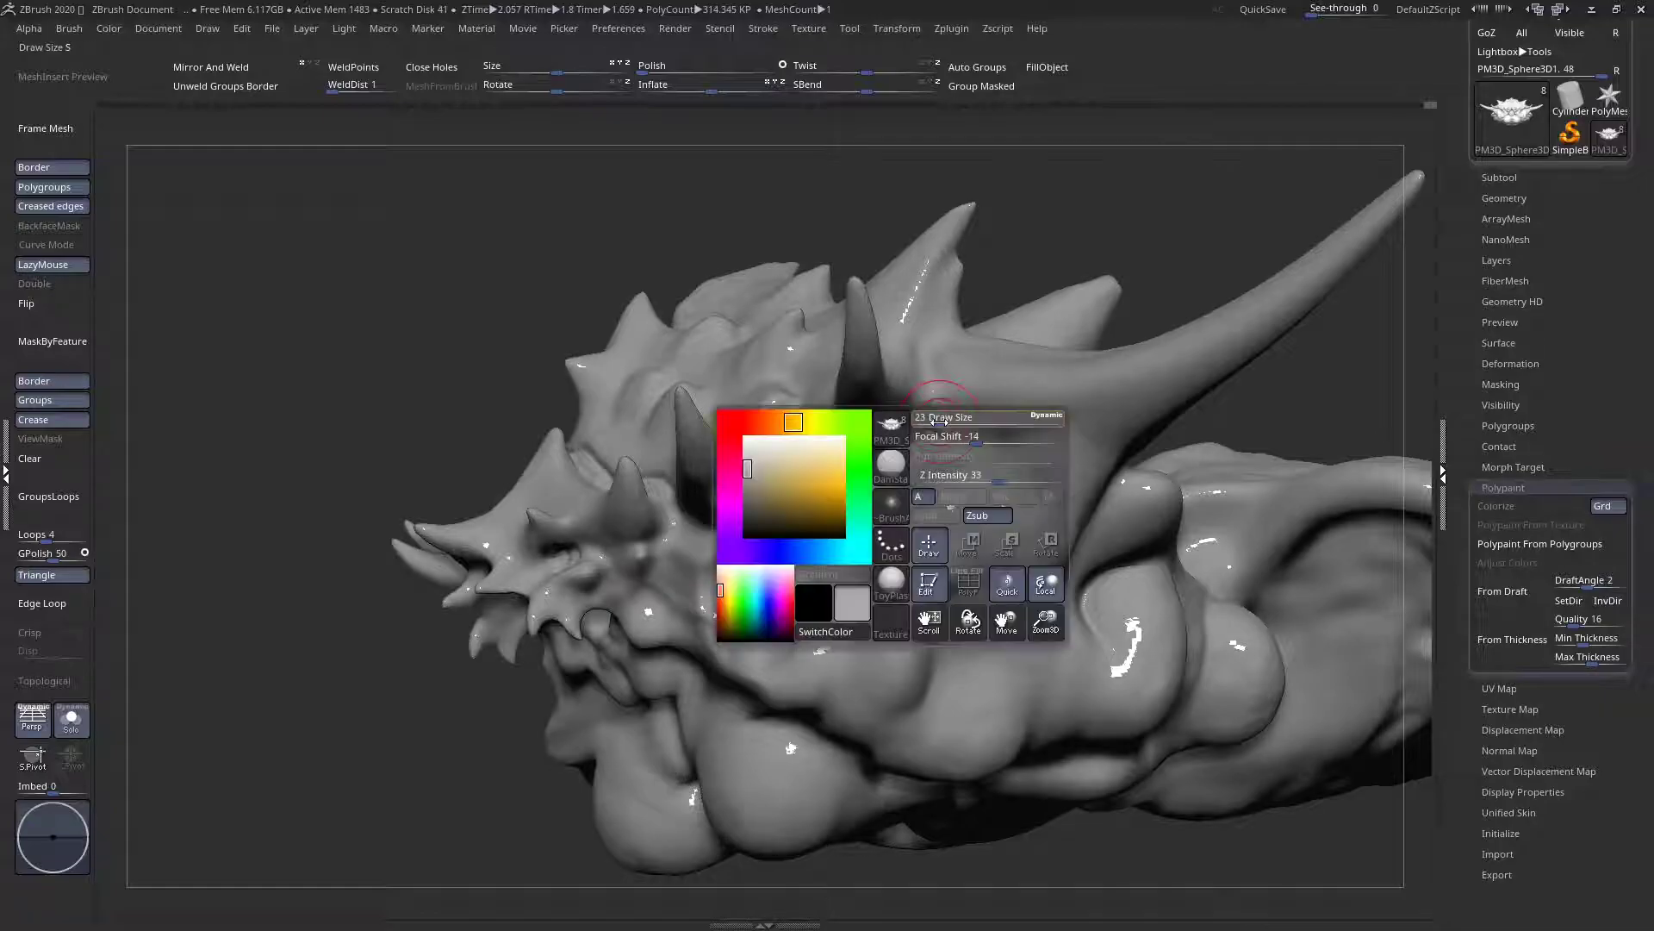
{"action": "left_click_drag", "start_coordinate": [924, 451], "coordinate": [923, 465]}
{"action": "mouse_move", "coordinate": [946, 439]}
{"action": "right_mouse_down"}
{"action": "mouse_move", "coordinate": [738, 470]}
{"action": "mouse_move", "coordinate": [778, 422]}
{"action": "mouse_move", "coordinate": [777, 501]}
{"action": "right_mouse_up"}
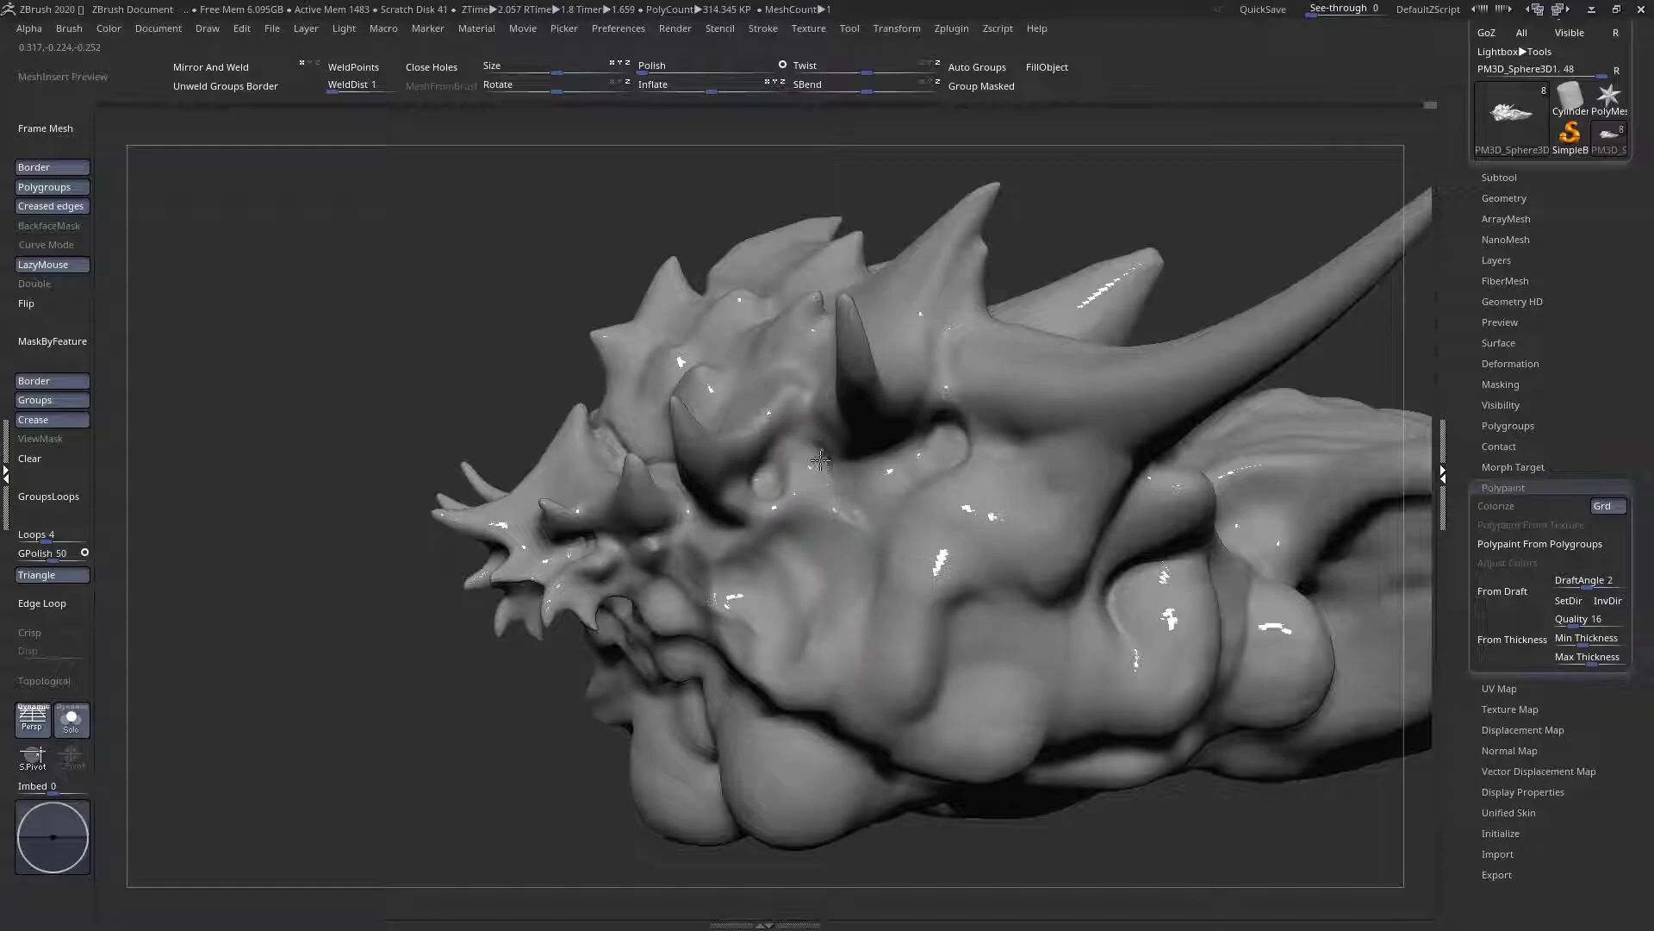
{"action": "left_click_drag", "start_coordinate": [817, 463], "coordinate": [820, 471]}
{"action": "right_click_drag", "start_coordinate": [819, 525], "coordinate": [810, 485]}
{"action": "left_click_drag", "start_coordinate": [819, 451], "coordinate": [817, 464]}
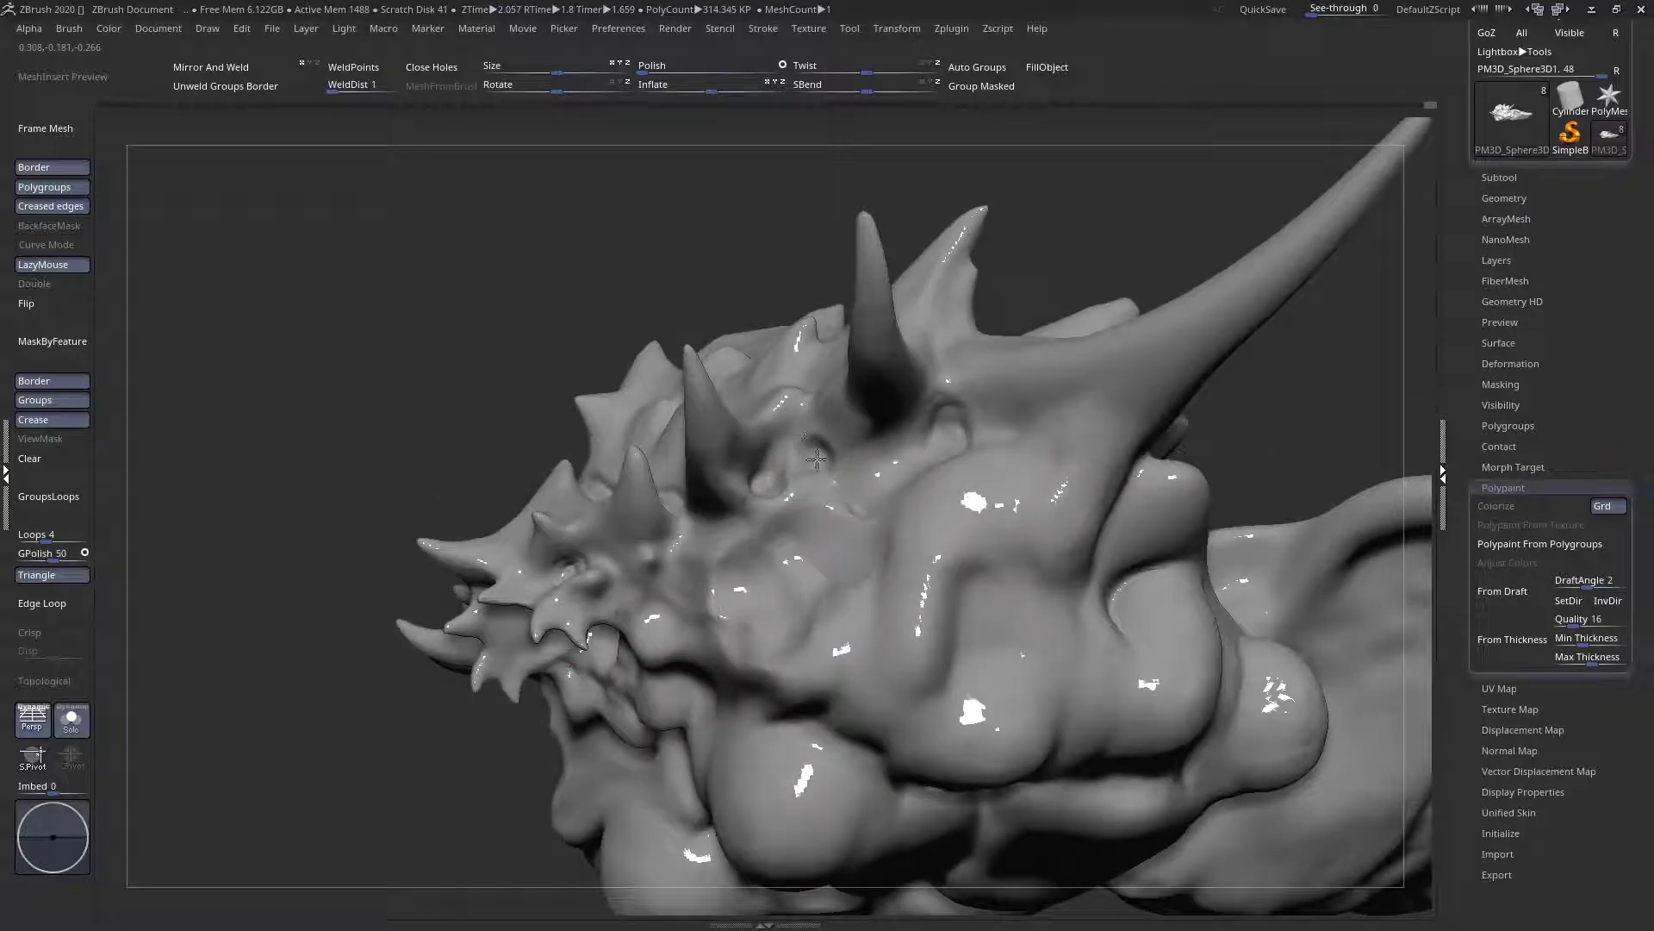
{"action": "mouse_move", "coordinate": [809, 438]}
{"action": "right_mouse_down"}
{"action": "mouse_move", "coordinate": [849, 514]}
{"action": "mouse_move", "coordinate": [810, 565]}
{"action": "mouse_move", "coordinate": [758, 527]}
{"action": "mouse_move", "coordinate": [689, 541]}
{"action": "right_mouse_up"}
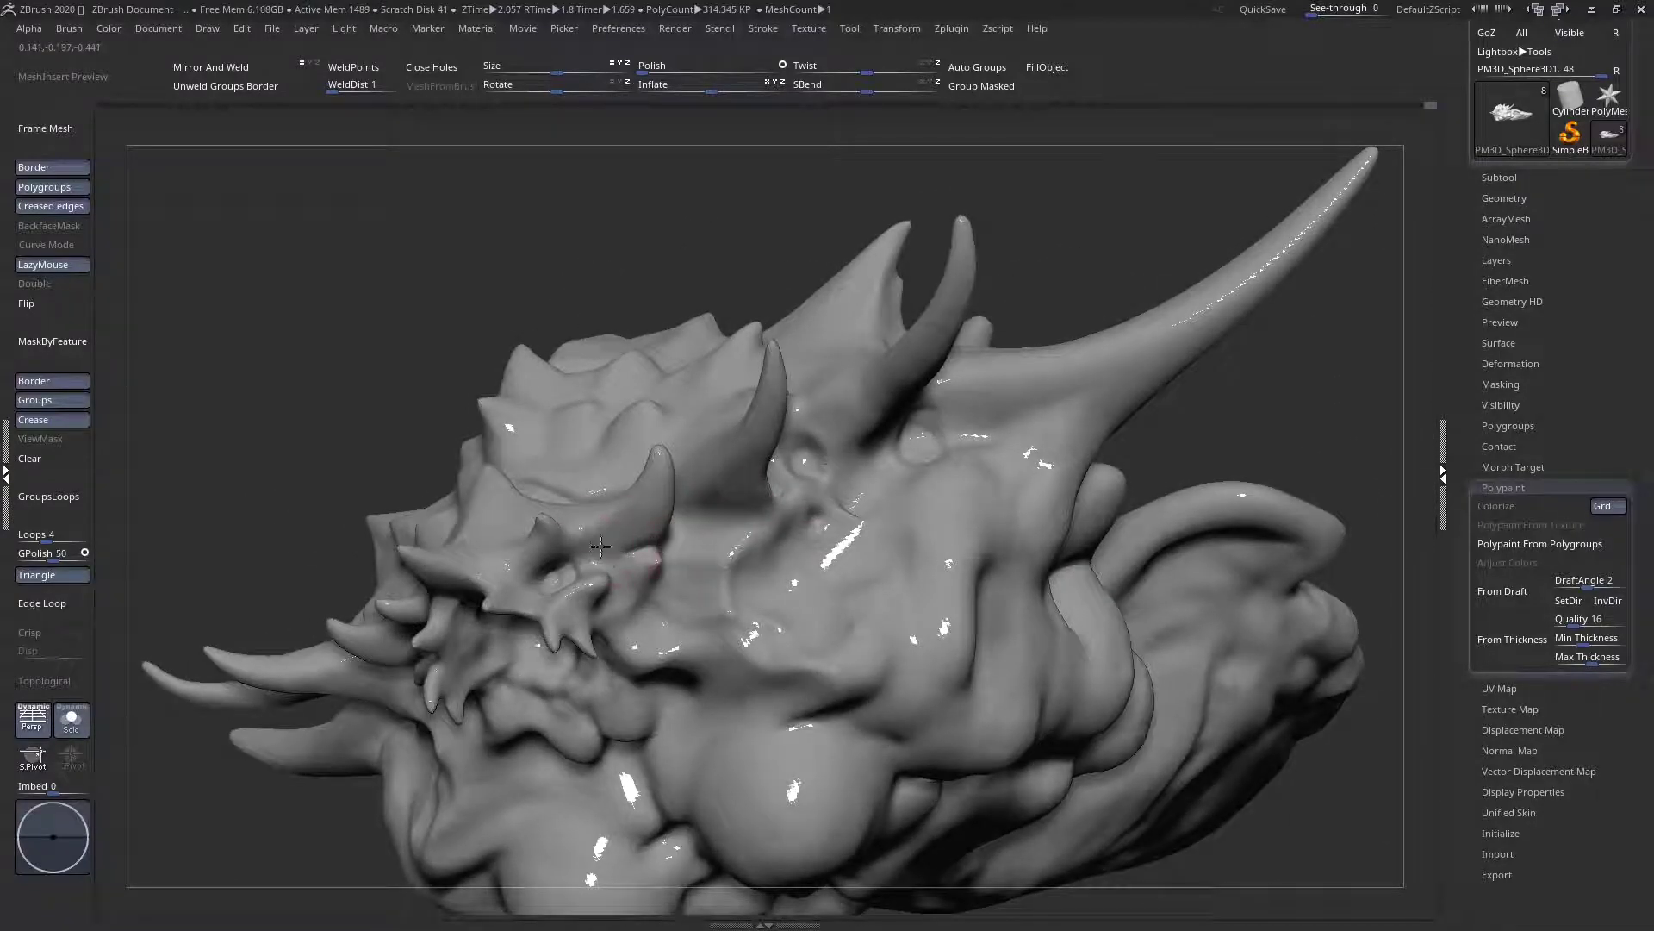
Carve more round pits and folds across the cheek between the head and the front leg socket
{"action": "mouse_move", "coordinate": [630, 529]}
{"action": "right_mouse_down"}
{"action": "mouse_move", "coordinate": [643, 549]}
{"action": "mouse_move", "coordinate": [502, 551]}
{"action": "mouse_move", "coordinate": [634, 618]}
{"action": "right_mouse_up"}
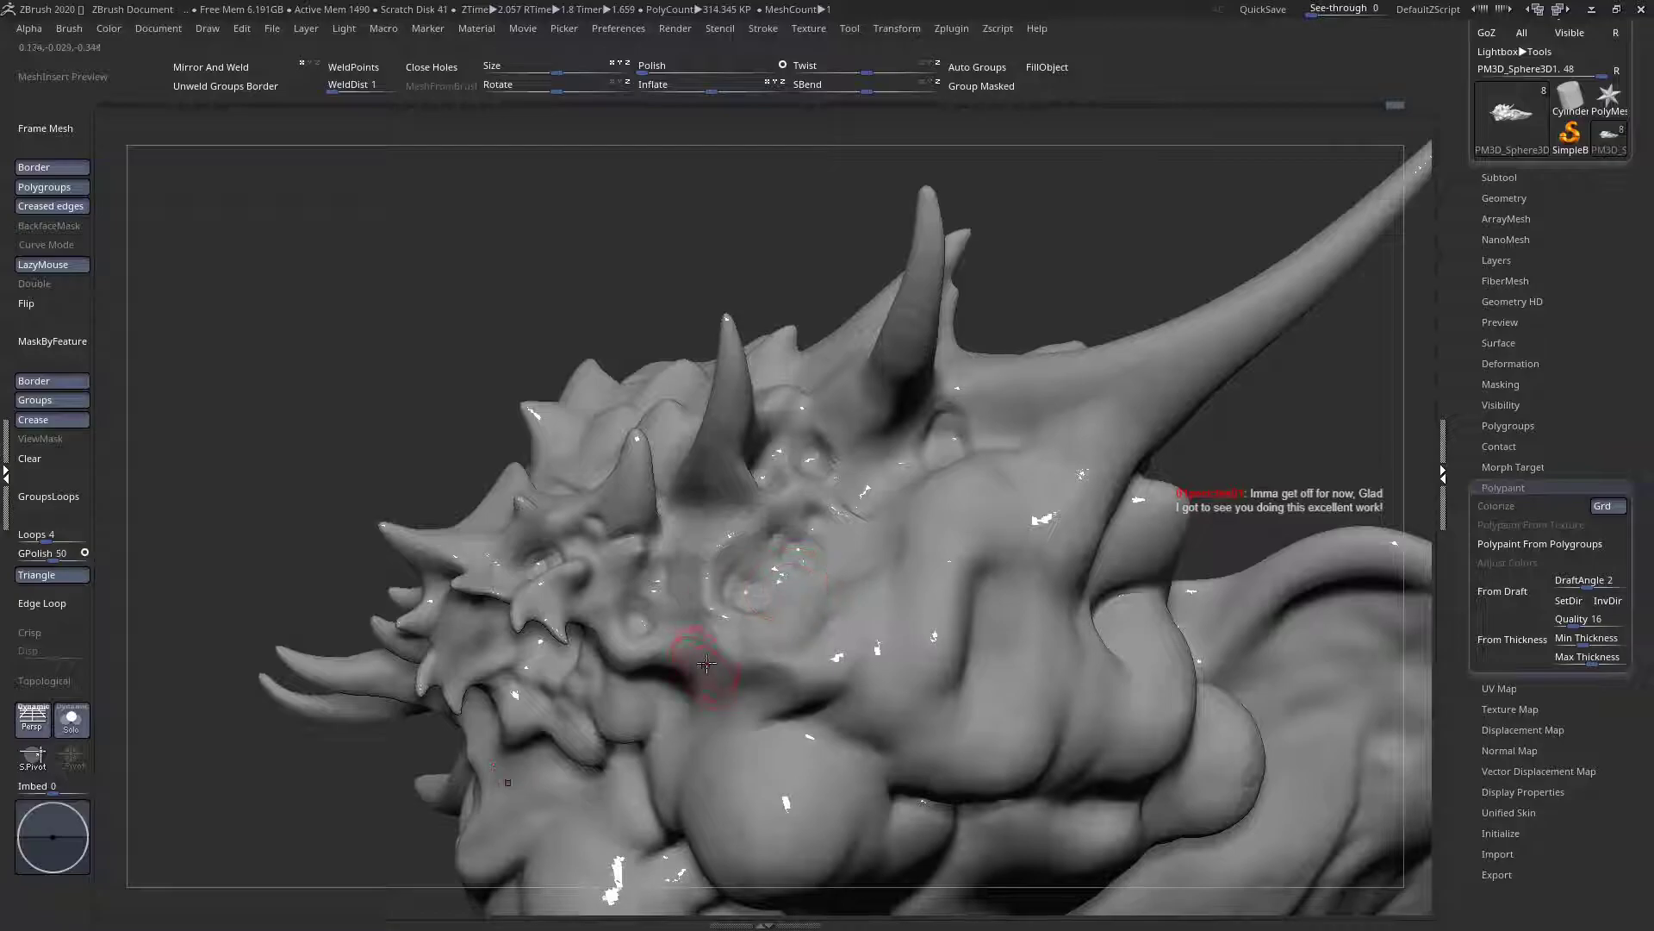
{"action": "right_click_drag", "start_coordinate": [722, 633], "coordinate": [671, 667]}
{"action": "mouse_move", "coordinate": [669, 683]}
{"action": "left_mouse_down"}
{"action": "mouse_move", "coordinate": [616, 731]}
{"action": "mouse_move", "coordinate": [664, 728]}
{"action": "left_mouse_up"}
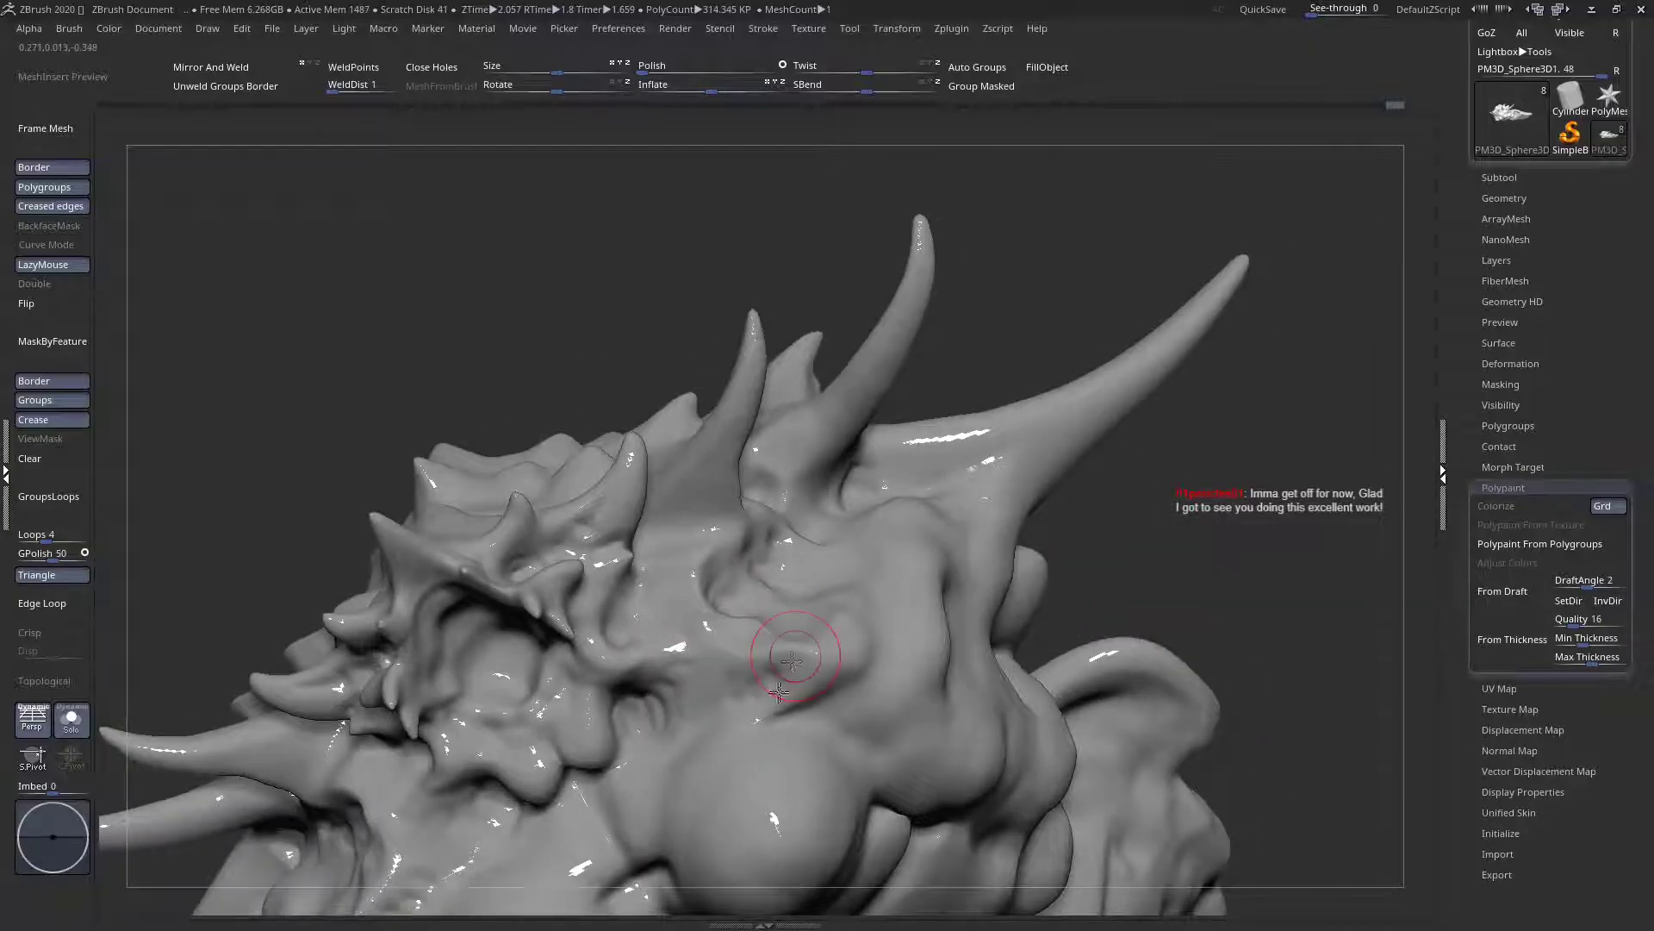
{"action": "right_click_drag", "start_coordinate": [793, 664], "coordinate": [757, 610]}
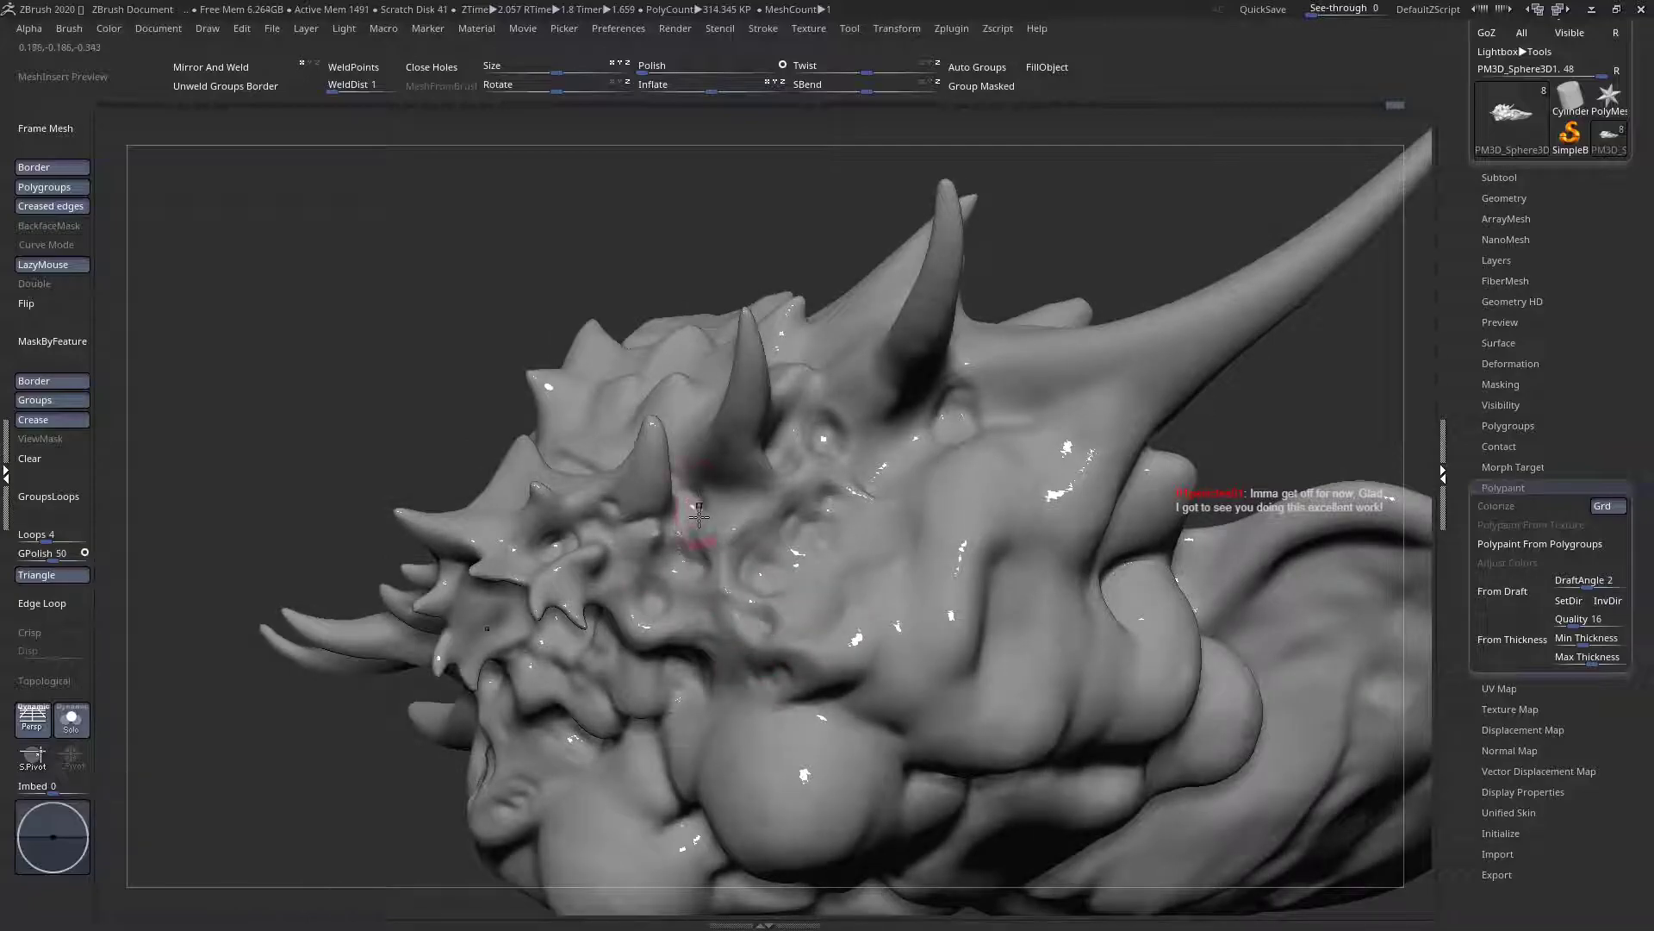
Carve a deep, ringed hollow on each side of the mouth above the front leg sockets
{"action": "right_click_drag", "start_coordinate": [698, 517], "coordinate": [594, 357]}
{"action": "right_click_drag", "start_coordinate": [630, 453], "coordinate": [632, 328]}
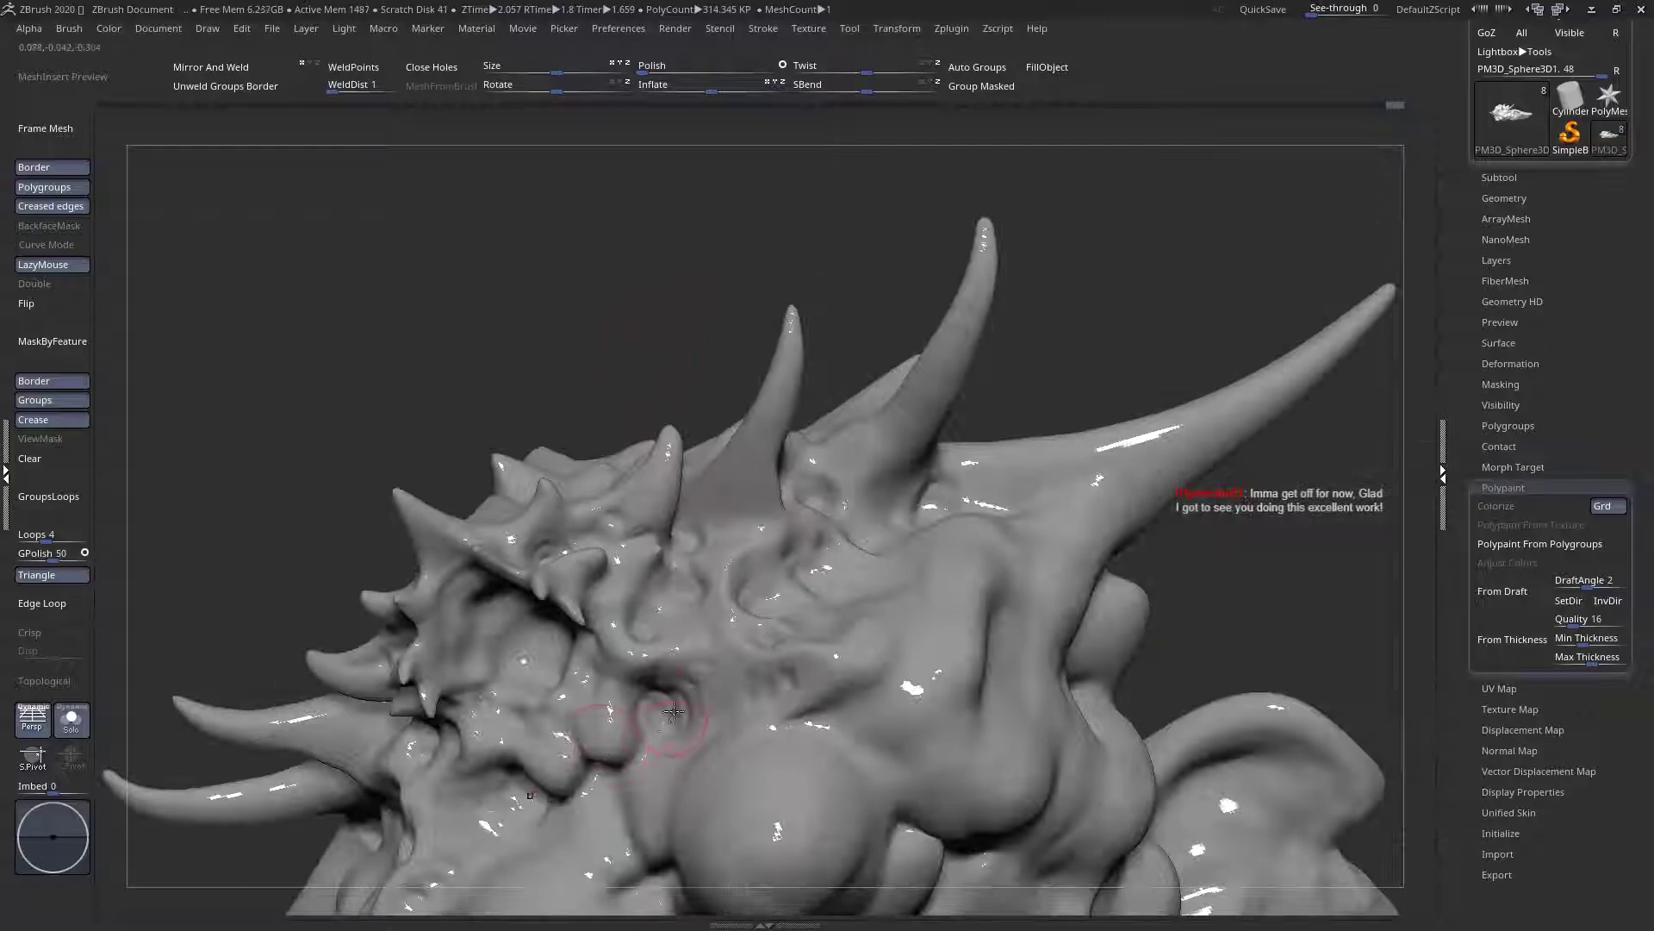
{"action": "right_click_drag", "start_coordinate": [728, 706], "coordinate": [719, 765]}
{"action": "right_click_drag", "start_coordinate": [728, 627], "coordinate": [677, 544]}
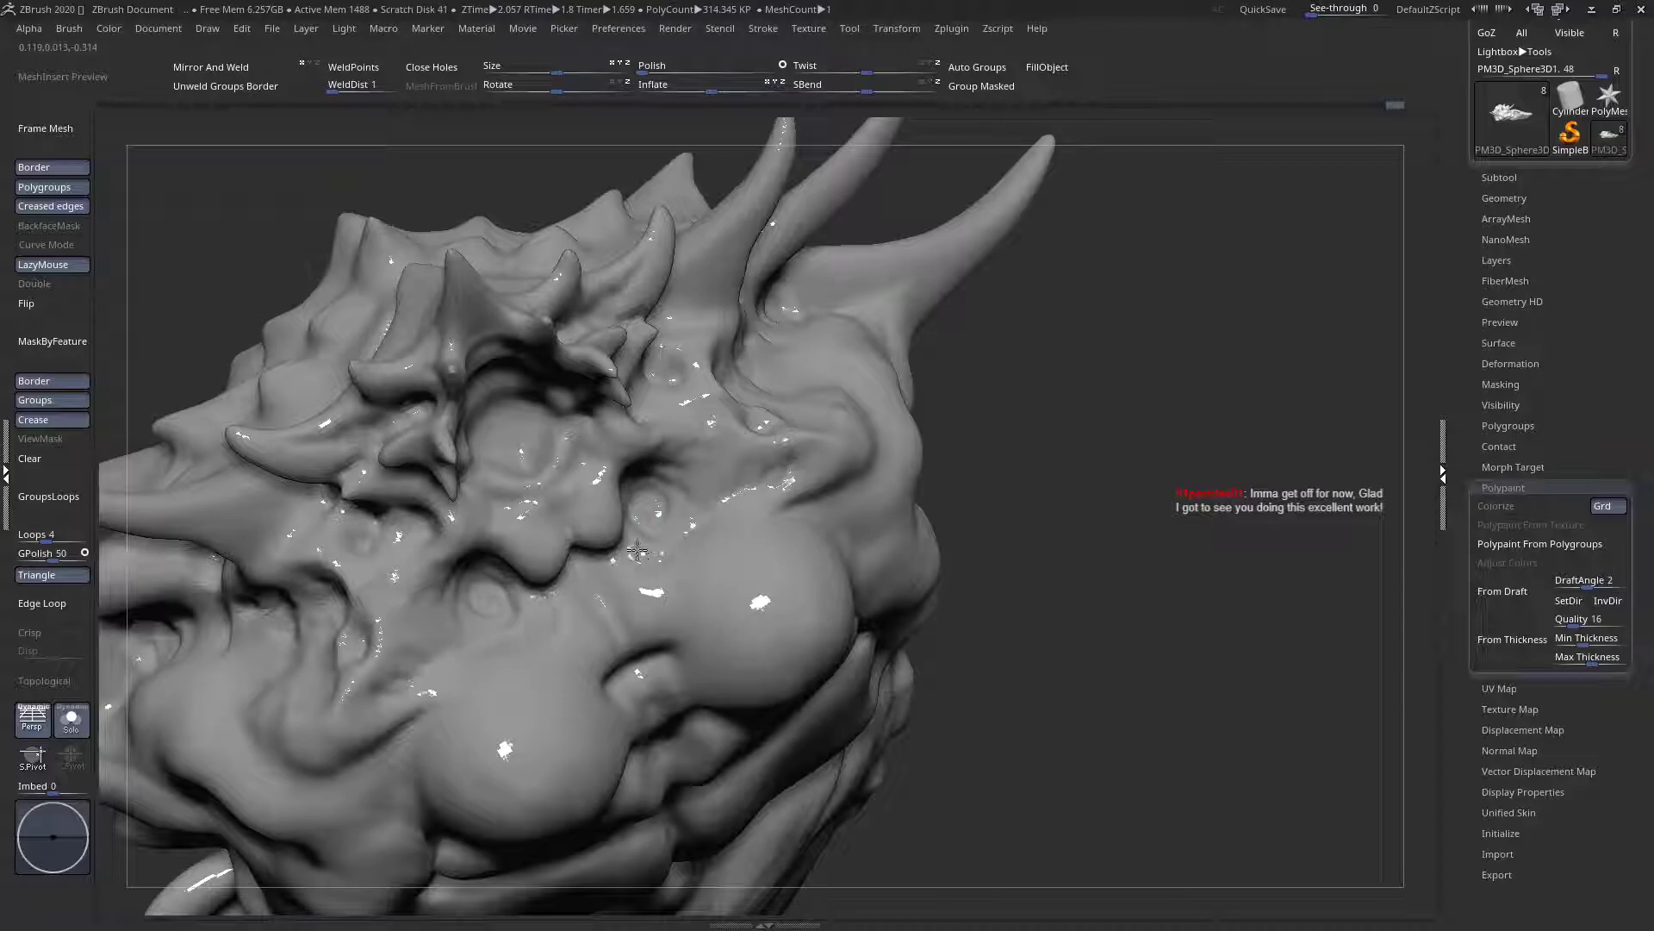
{"action": "right_click_drag", "start_coordinate": [638, 593], "coordinate": [541, 549]}
{"action": "mouse_move", "coordinate": [560, 608]}
{"action": "right_mouse_down"}
{"action": "mouse_move", "coordinate": [554, 556]}
{"action": "mouse_move", "coordinate": [506, 504]}
{"action": "mouse_move", "coordinate": [525, 595]}
{"action": "mouse_move", "coordinate": [500, 493]}
{"action": "mouse_move", "coordinate": [457, 482]}
{"action": "mouse_move", "coordinate": [573, 547]}
{"action": "mouse_move", "coordinate": [448, 543]}
{"action": "mouse_move", "coordinate": [473, 514]}
{"action": "mouse_move", "coordinate": [454, 515]}
{"action": "mouse_move", "coordinate": [536, 523]}
{"action": "right_mouse_up"}
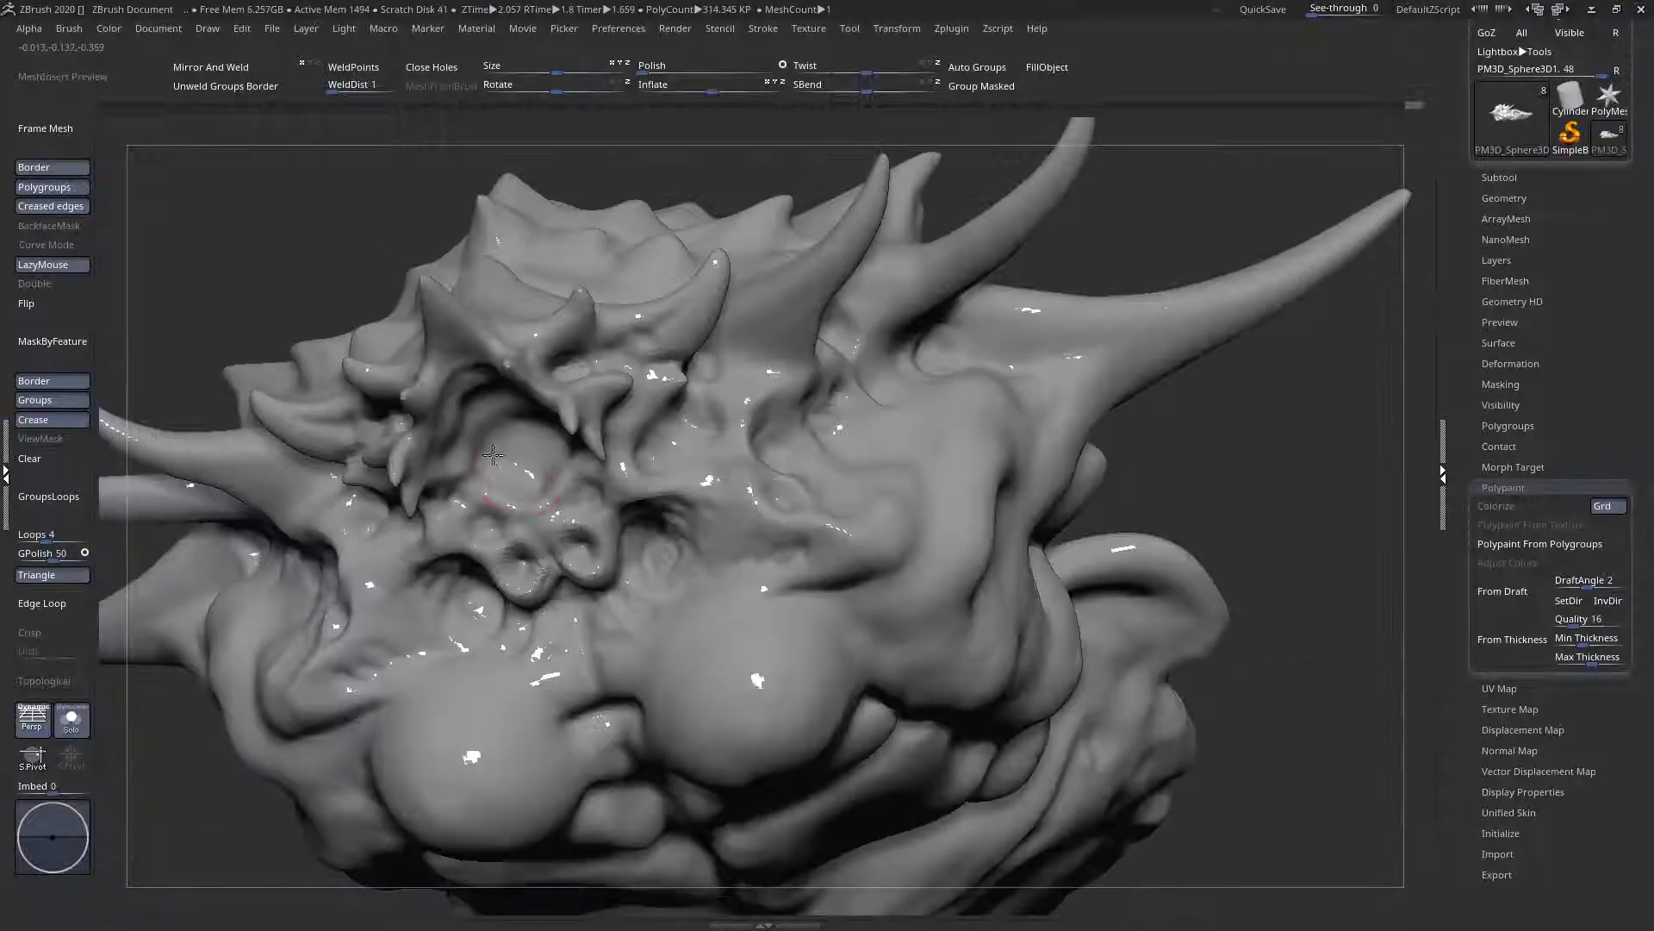
Carve wrinkled folds around the round form beneath the head crest and detail the brow above it
{"action": "right_click_drag", "start_coordinate": [497, 454], "coordinate": [500, 469]}
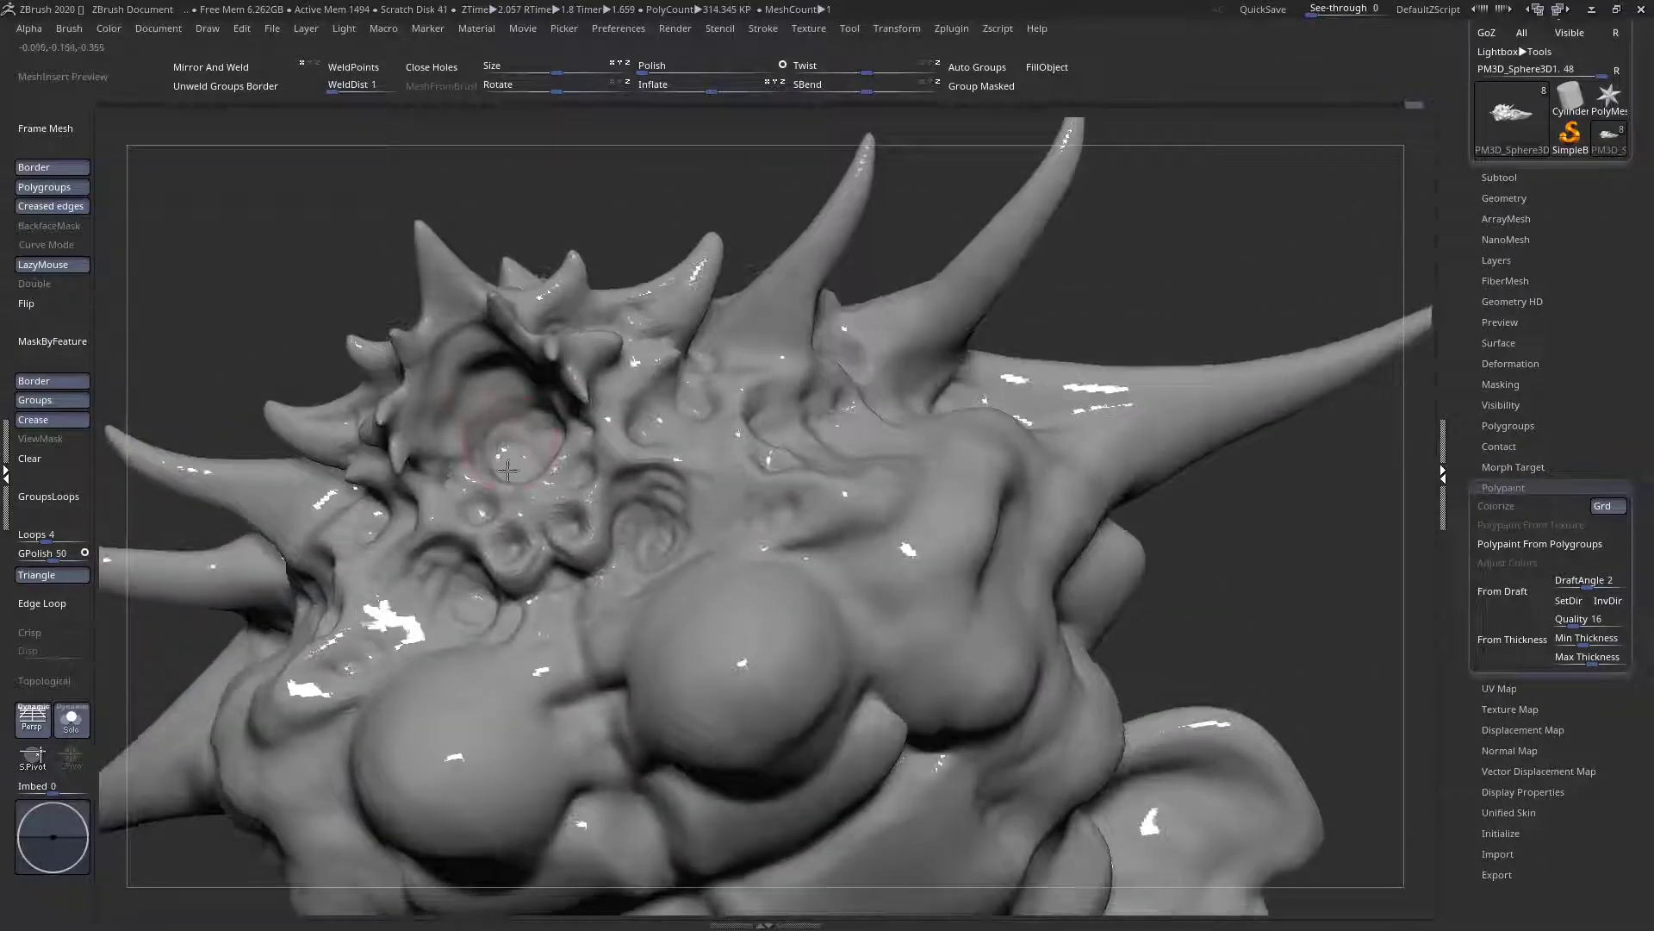
{"action": "mouse_move", "coordinate": [515, 450]}
{"action": "left_mouse_down"}
{"action": "mouse_move", "coordinate": [477, 424]}
{"action": "mouse_move", "coordinate": [509, 398]}
{"action": "mouse_move", "coordinate": [459, 408]}
{"action": "left_mouse_up"}
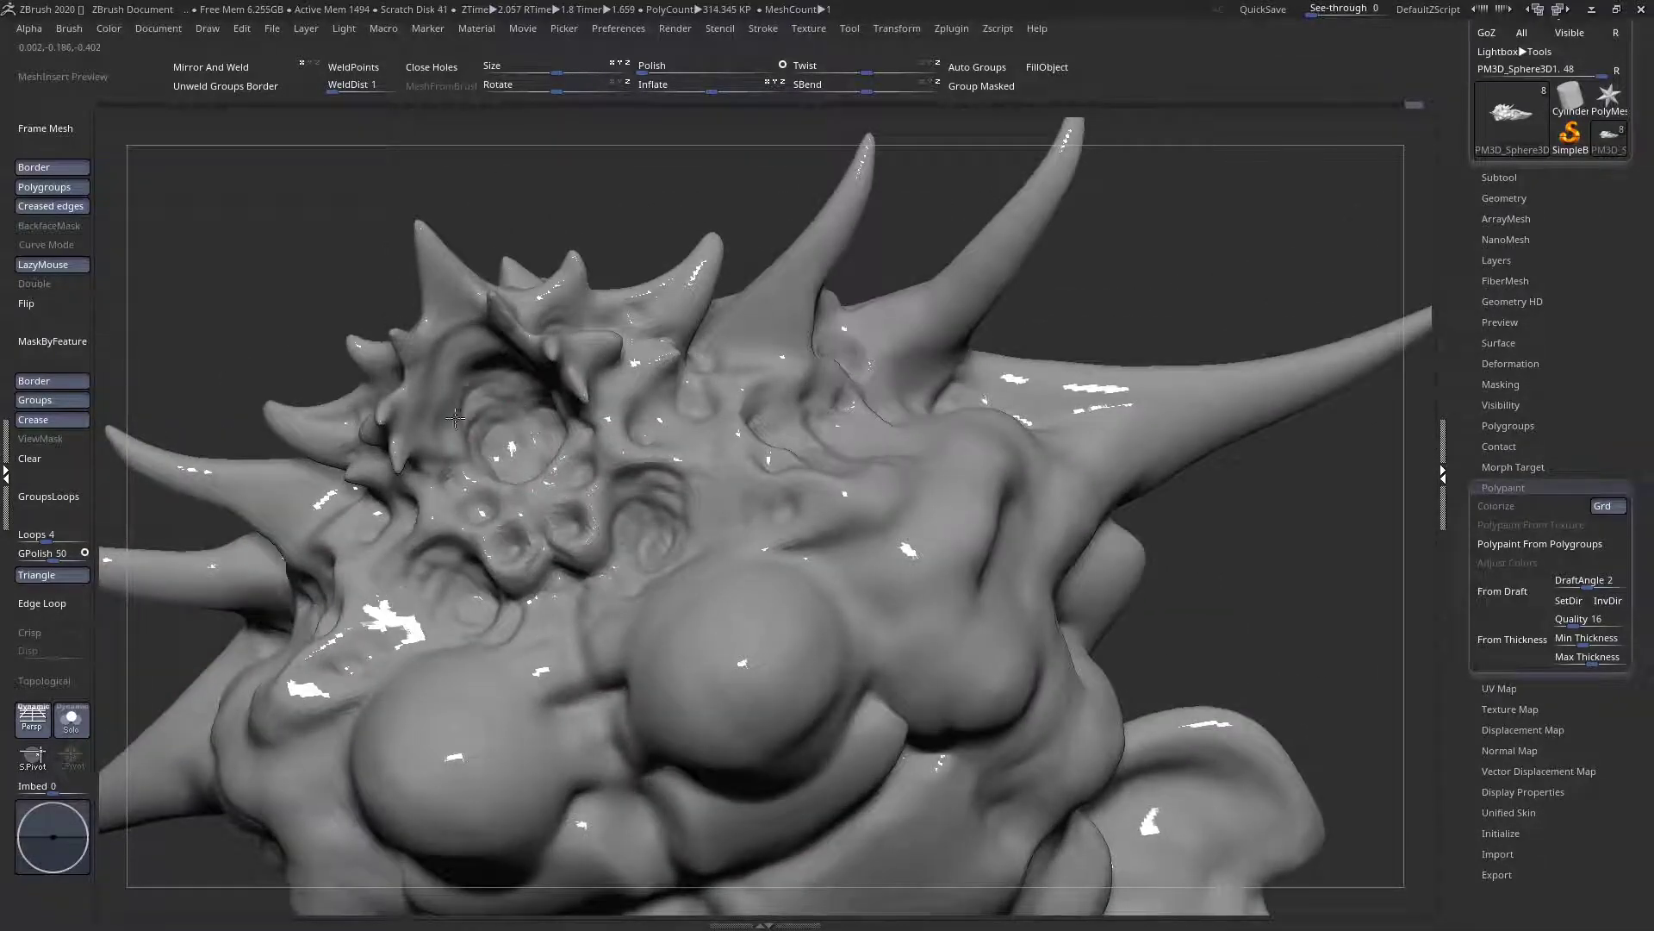
{"action": "right_click_drag", "start_coordinate": [476, 416], "coordinate": [452, 362]}
{"action": "mouse_move", "coordinate": [449, 358]}
{"action": "left_mouse_down"}
{"action": "mouse_move", "coordinate": [436, 347]}
{"action": "mouse_move", "coordinate": [490, 309]}
{"action": "mouse_move", "coordinate": [472, 338]}
{"action": "mouse_move", "coordinate": [487, 371]}
{"action": "left_mouse_up"}
{"action": "mouse_move", "coordinate": [488, 371]}
{"action": "right_mouse_down"}
{"action": "mouse_move", "coordinate": [431, 422]}
{"action": "mouse_move", "coordinate": [456, 497]}
{"action": "mouse_move", "coordinate": [424, 413]}
{"action": "mouse_move", "coordinate": [344, 413]}
{"action": "mouse_move", "coordinate": [399, 337]}
{"action": "mouse_move", "coordinate": [407, 380]}
{"action": "right_mouse_up"}
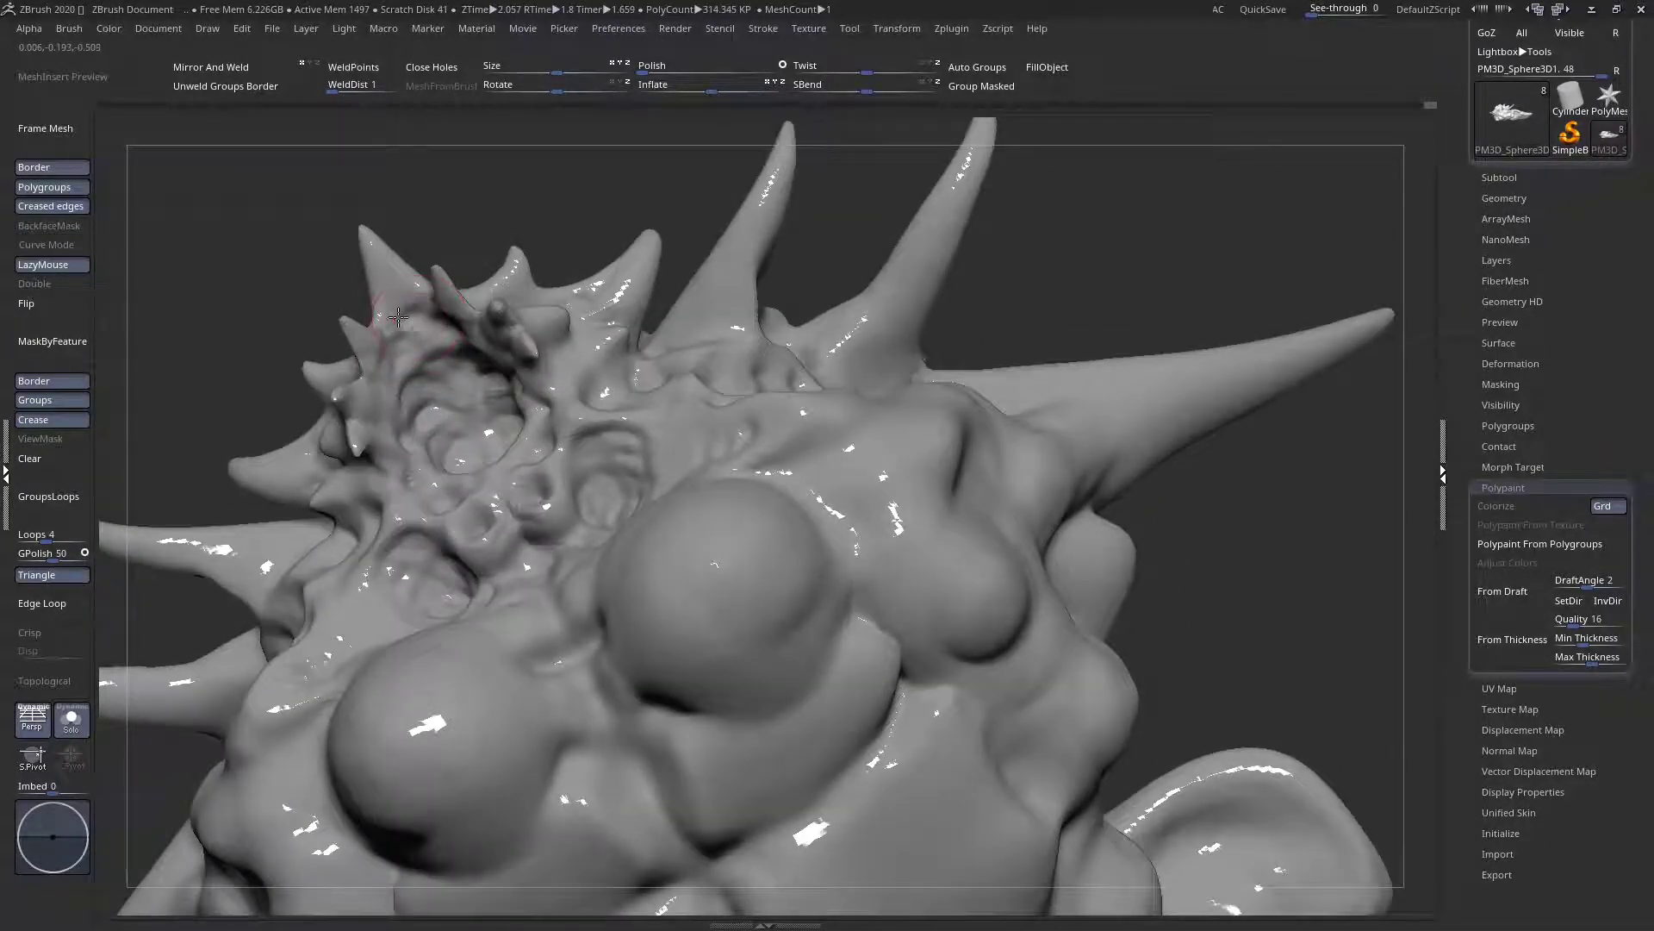
{"action": "right_click_drag", "start_coordinate": [404, 358], "coordinate": [477, 295]}
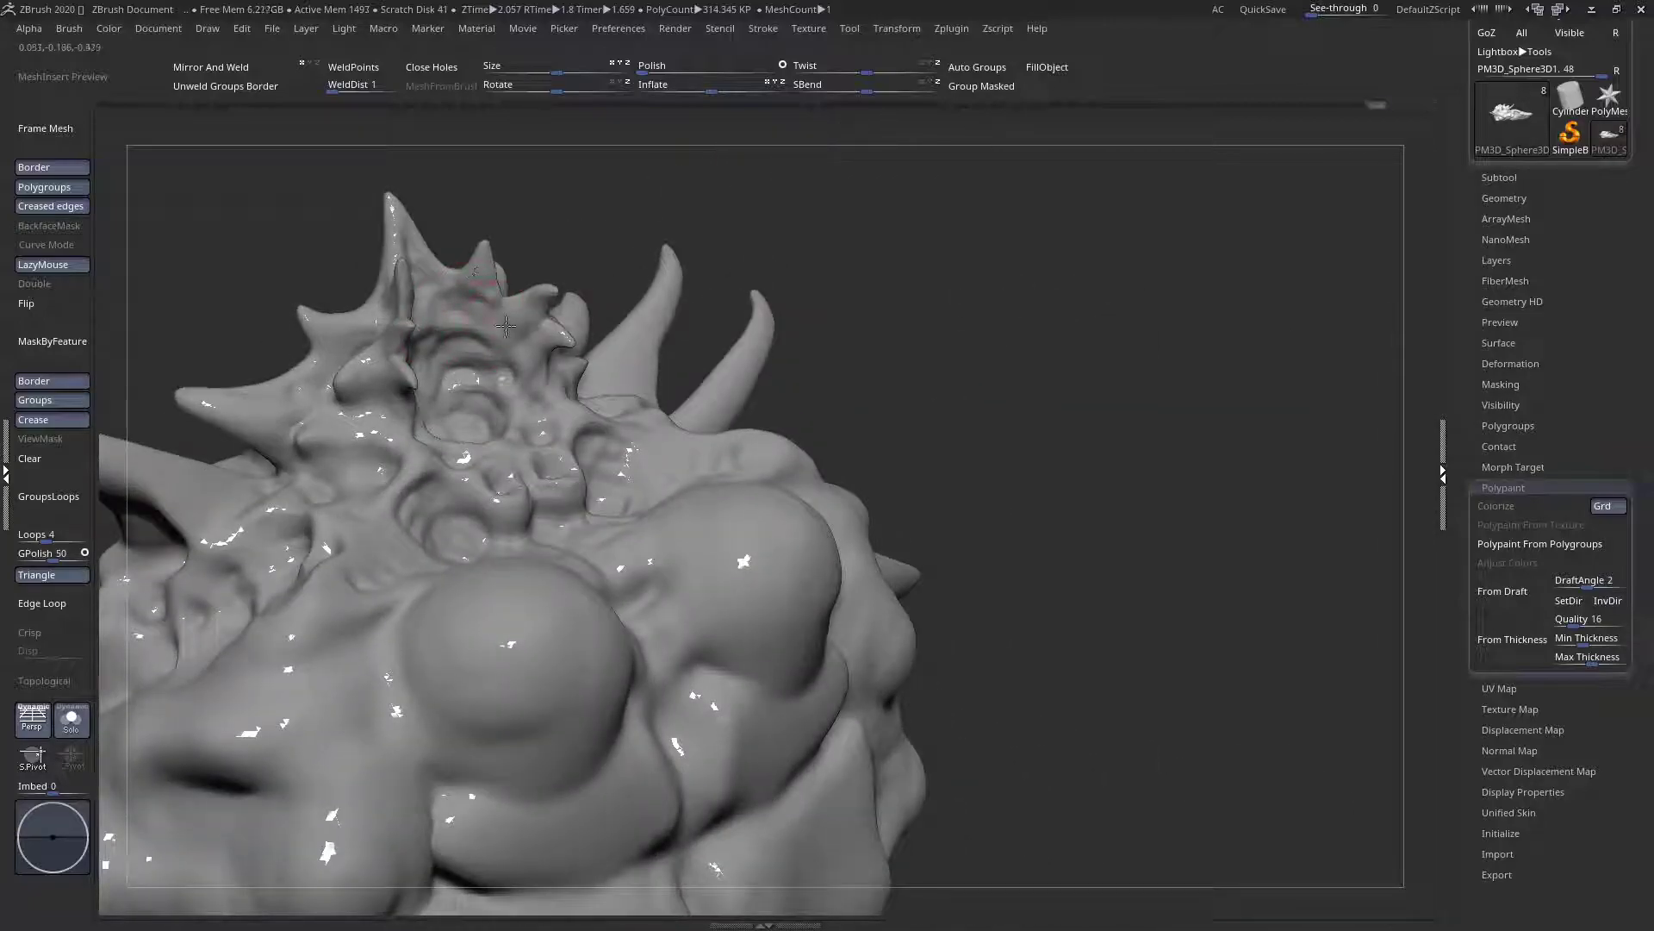
Deepen the folds and cavities across the cheek and below the side spikes
{"action": "right_click_drag", "start_coordinate": [584, 436], "coordinate": [648, 498]}
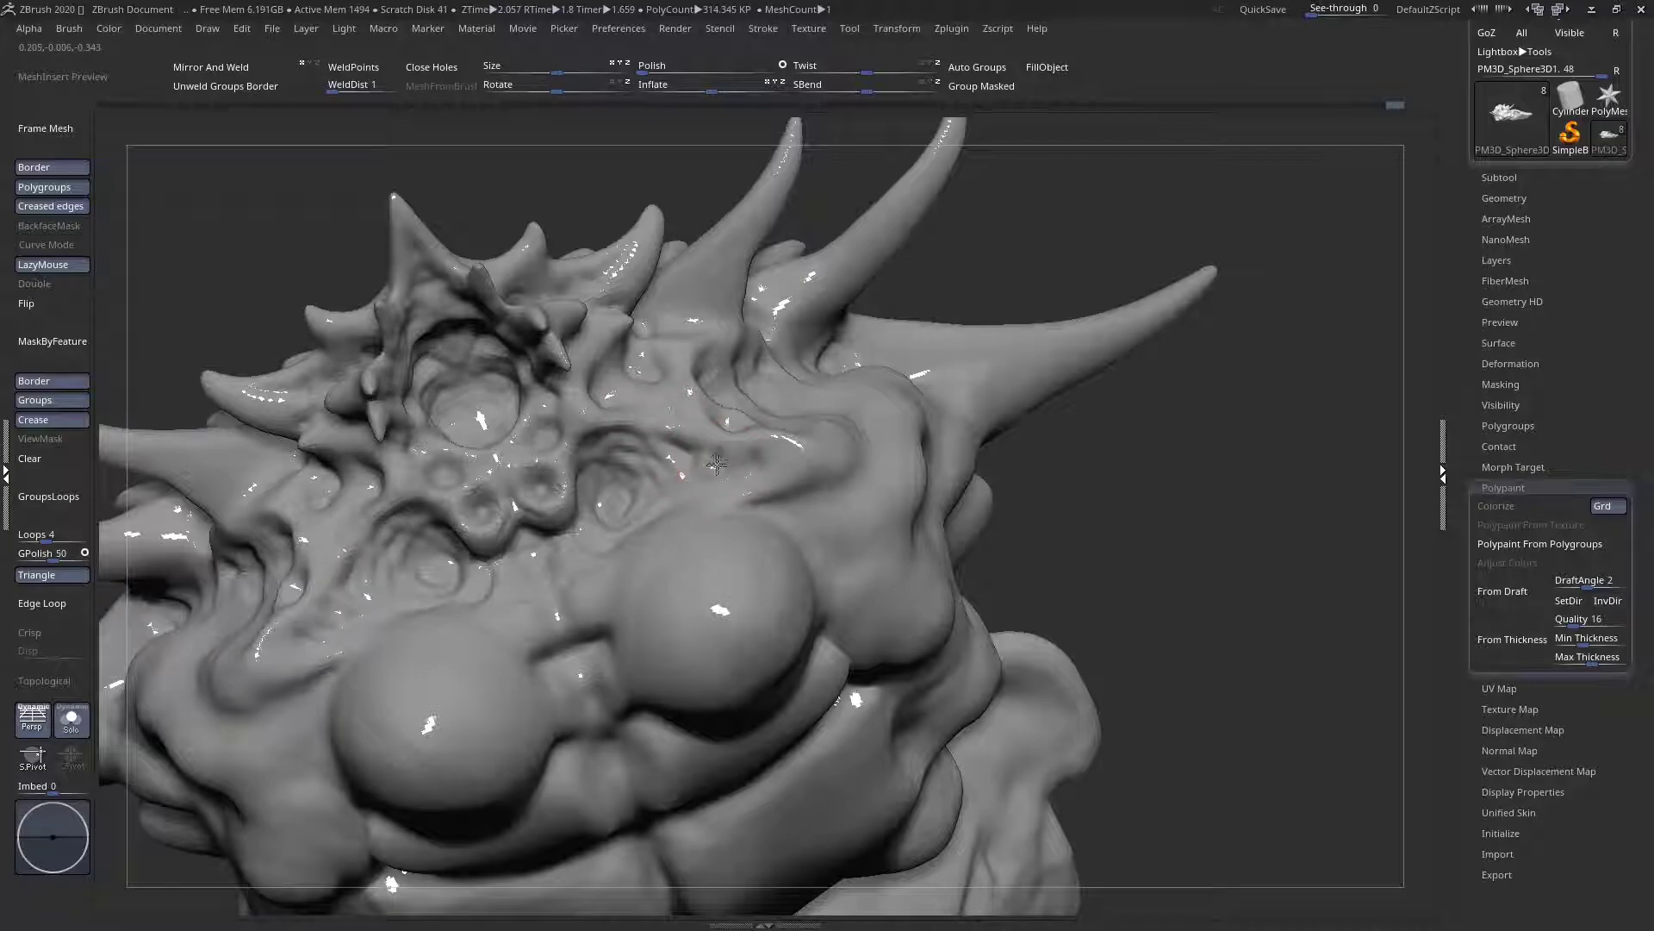
{"action": "right_click_drag", "start_coordinate": [715, 461], "coordinate": [690, 565]}
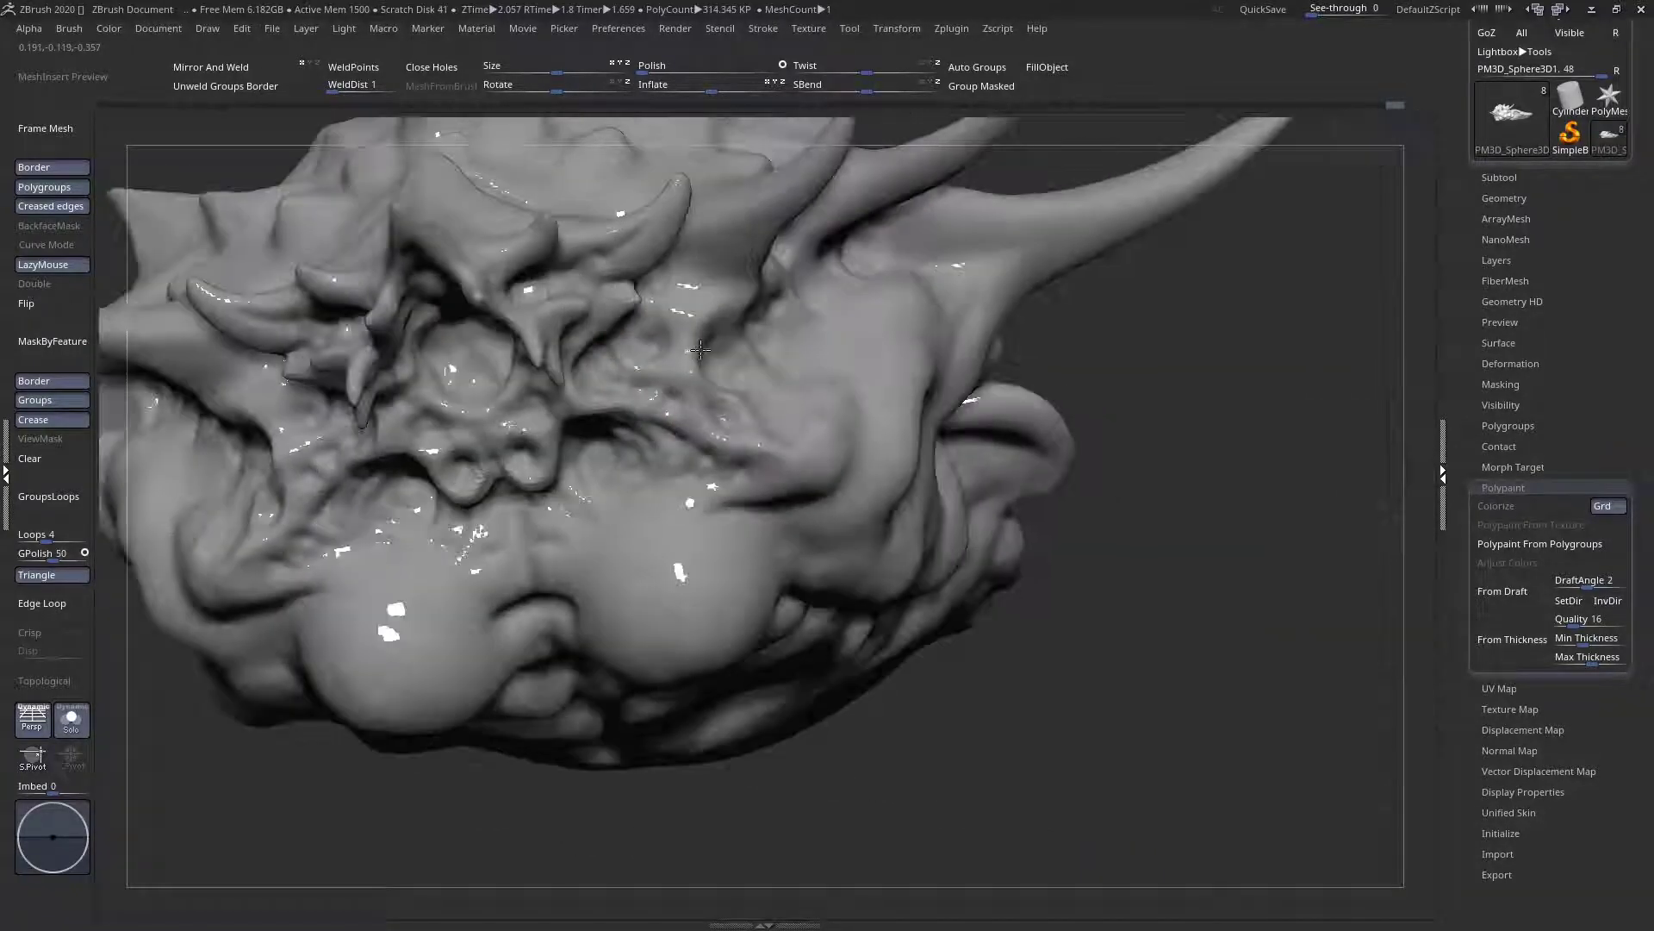
{"action": "left_click_drag", "start_coordinate": [662, 339], "coordinate": [681, 354]}
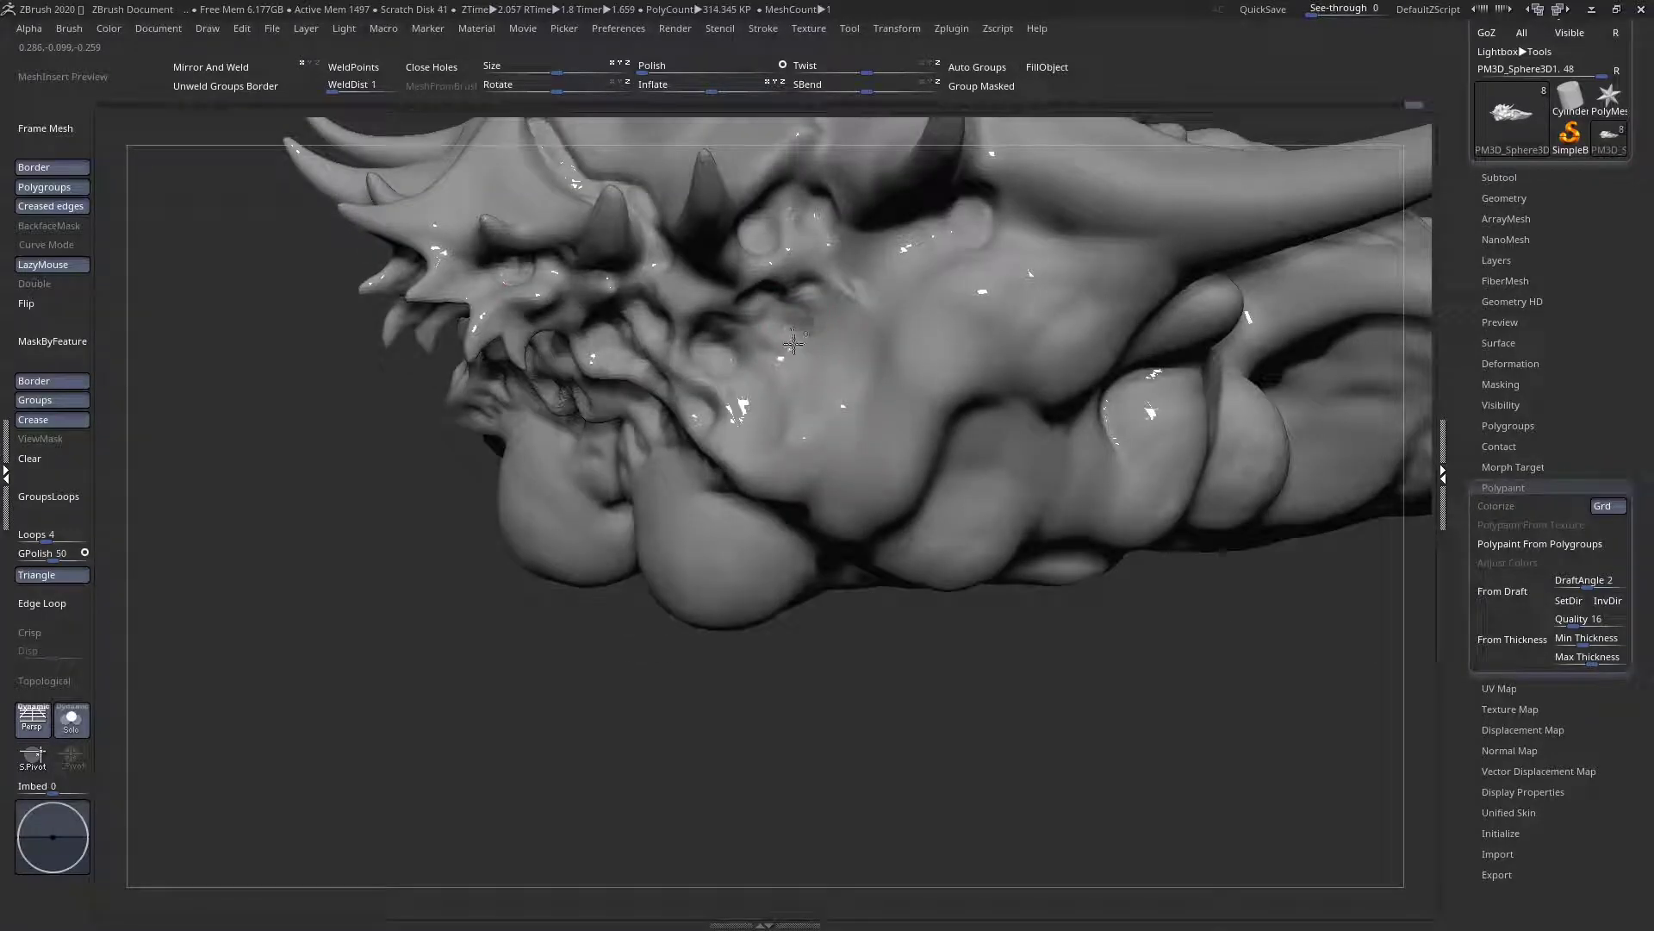
{"action": "mouse_move", "coordinate": [794, 344]}
{"action": "left_mouse_down"}
{"action": "mouse_move", "coordinate": [823, 339]}
{"action": "mouse_move", "coordinate": [803, 313]}
{"action": "mouse_move", "coordinate": [844, 337]}
{"action": "mouse_move", "coordinate": [794, 282]}
{"action": "left_mouse_up"}
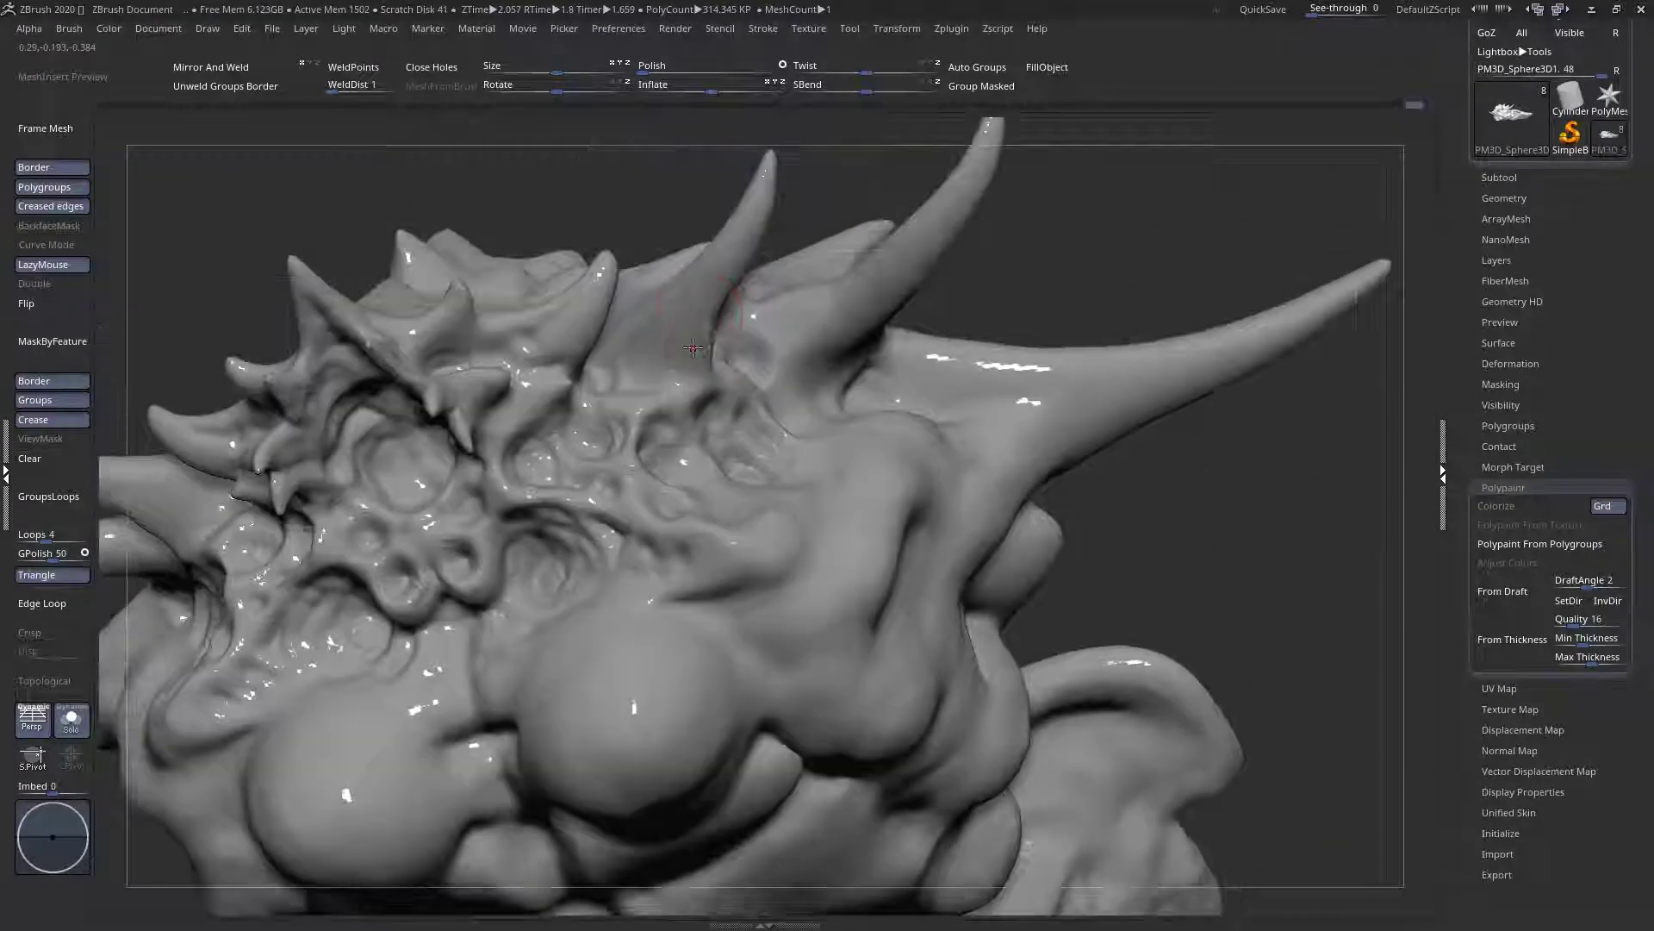
{"action": "right_click_drag", "start_coordinate": [692, 348], "coordinate": [685, 303]}
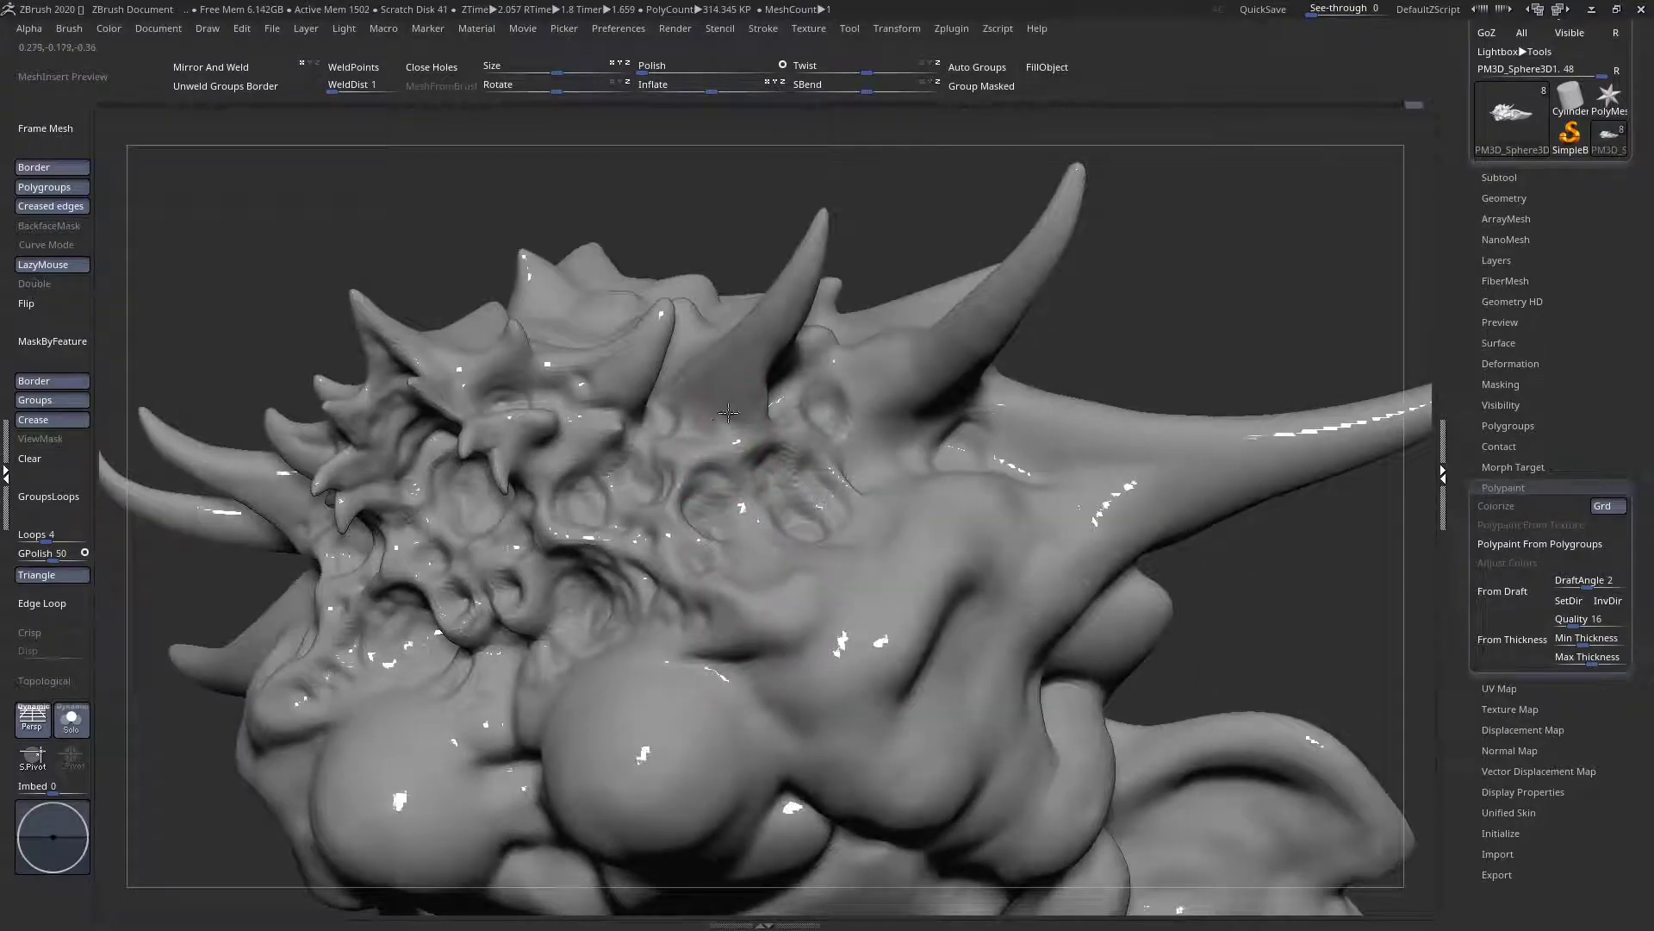
{"action": "right_click_drag", "start_coordinate": [723, 407], "coordinate": [760, 440]}
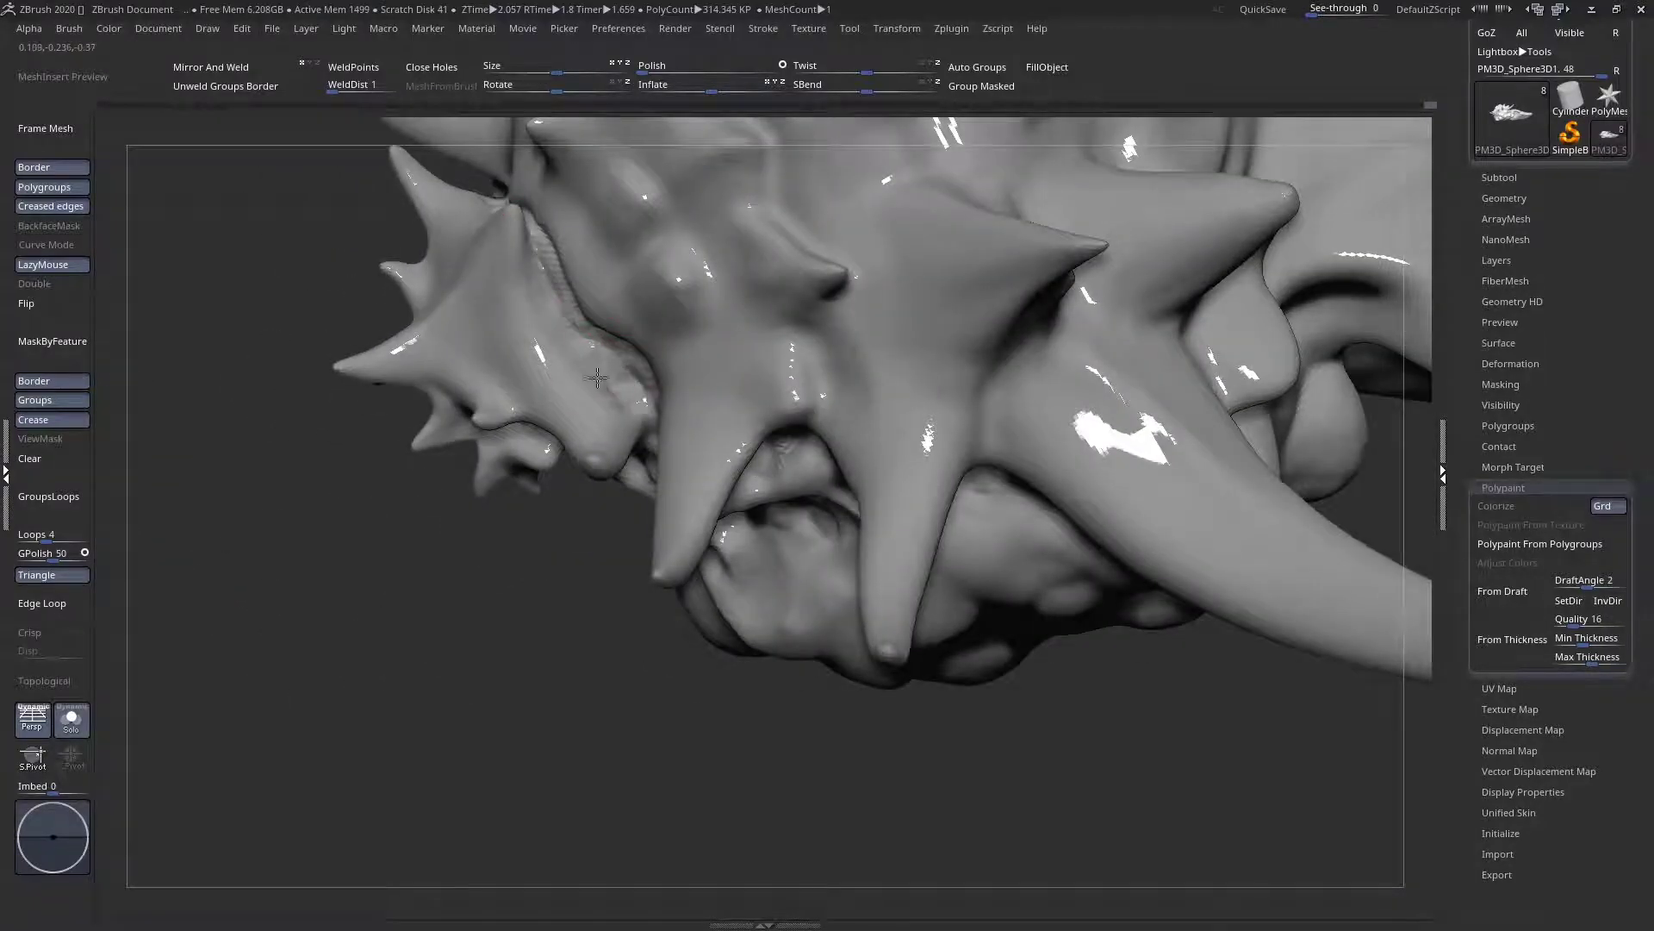
Carve rough texture into the recessed seam behind the head crest and check it from the front and other side
{"action": "mouse_move", "coordinate": [590, 346]}
{"action": "left_mouse_down"}
{"action": "mouse_move", "coordinate": [565, 341]}
{"action": "mouse_move", "coordinate": [555, 307]}
{"action": "left_mouse_up"}
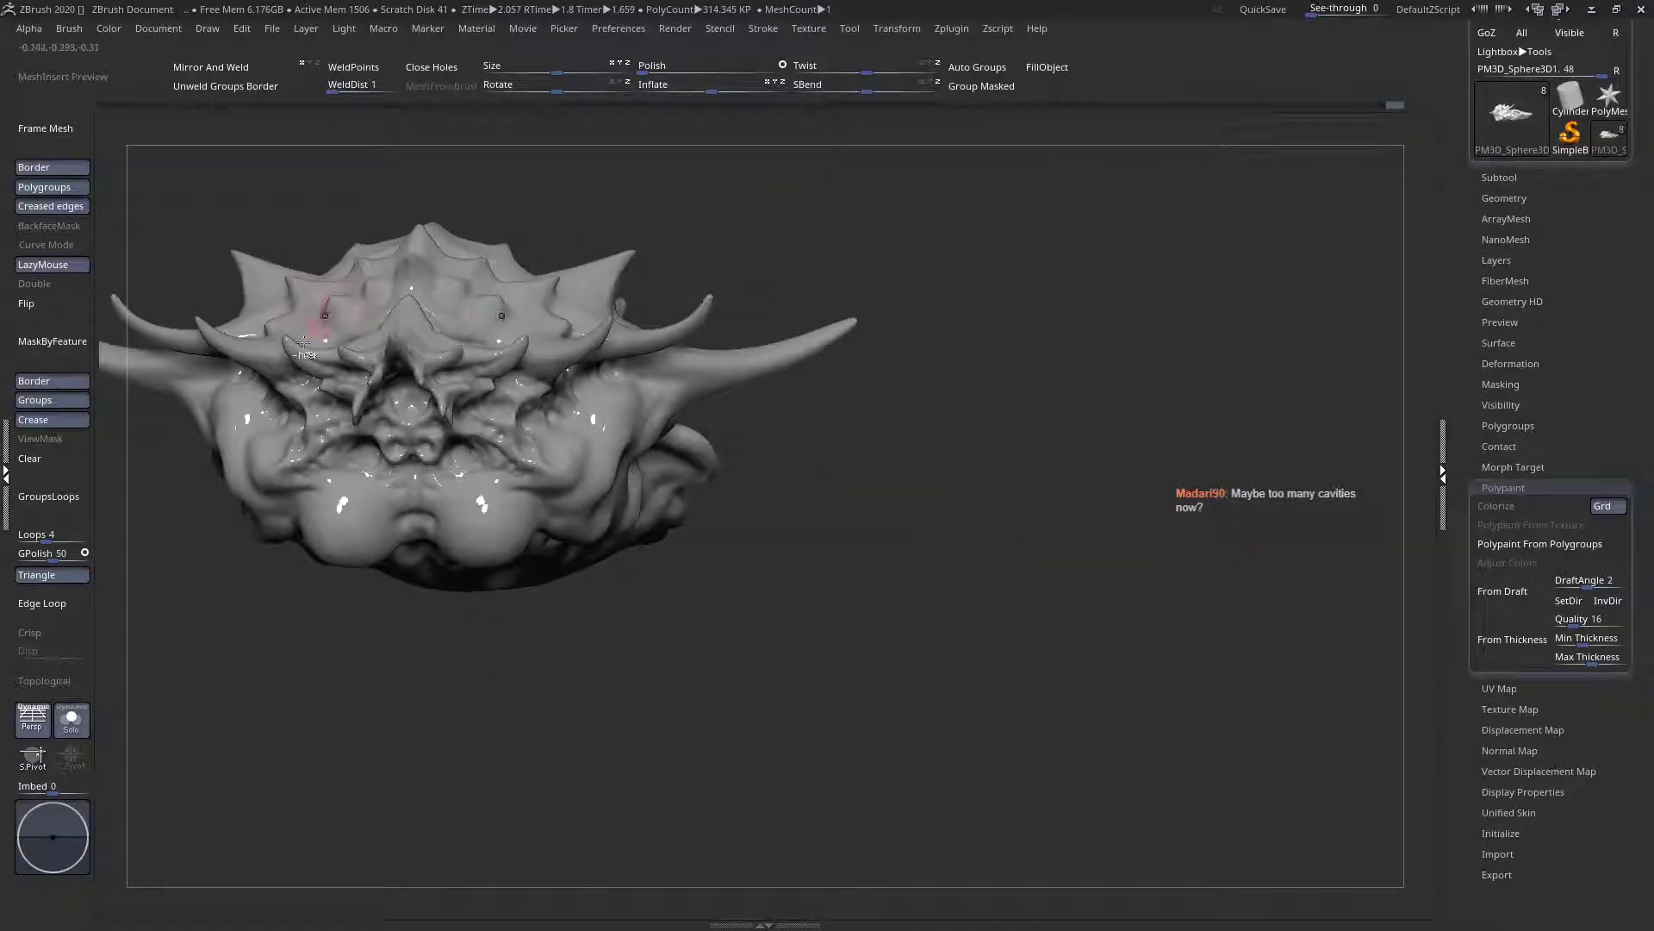
{"action": "left_click_drag", "start_coordinate": [409, 317], "coordinate": [559, 454]}
{"action": "right_click_drag", "start_coordinate": [559, 454], "coordinate": [617, 474]}
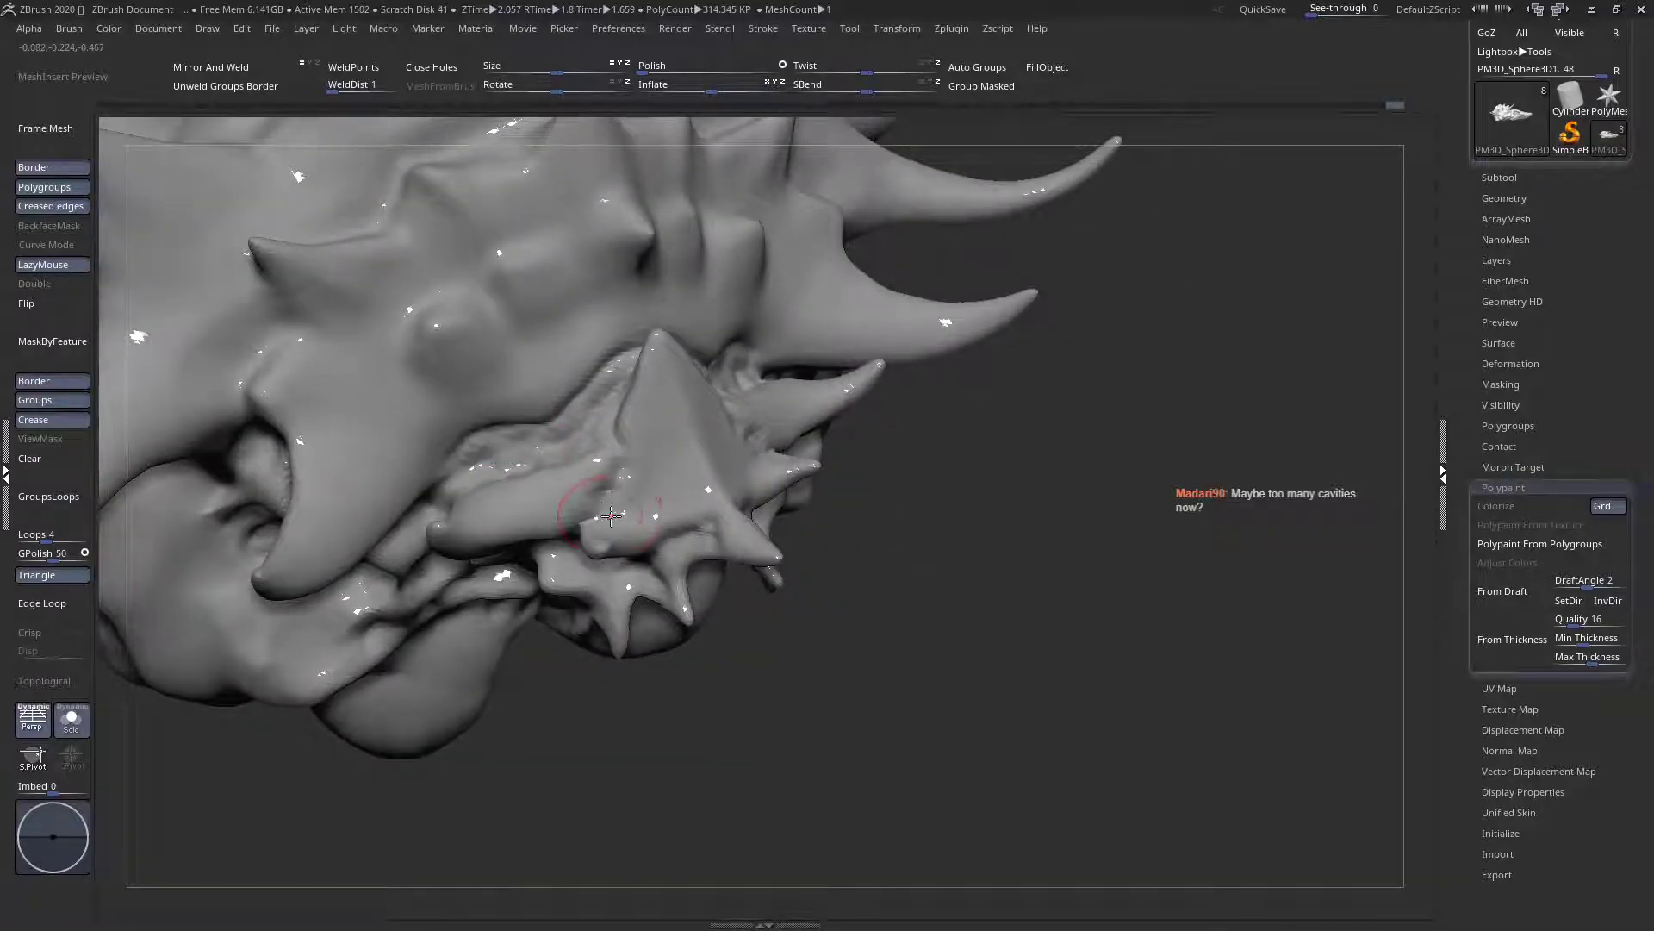
Carve small pits and one deeper cavity into the cheek above the front leg sphere, beside the smooth bulging lobe
{"action": "right_click_drag", "start_coordinate": [611, 515], "coordinate": [643, 423]}
{"action": "mouse_move", "coordinate": [610, 511]}
{"action": "right_mouse_down"}
{"action": "mouse_move", "coordinate": [685, 438]}
{"action": "mouse_move", "coordinate": [536, 464]}
{"action": "mouse_move", "coordinate": [557, 431]}
{"action": "mouse_move", "coordinate": [681, 435]}
{"action": "right_mouse_up"}
{"action": "right_click_drag", "start_coordinate": [843, 459], "coordinate": [573, 570], "text": "alt"}
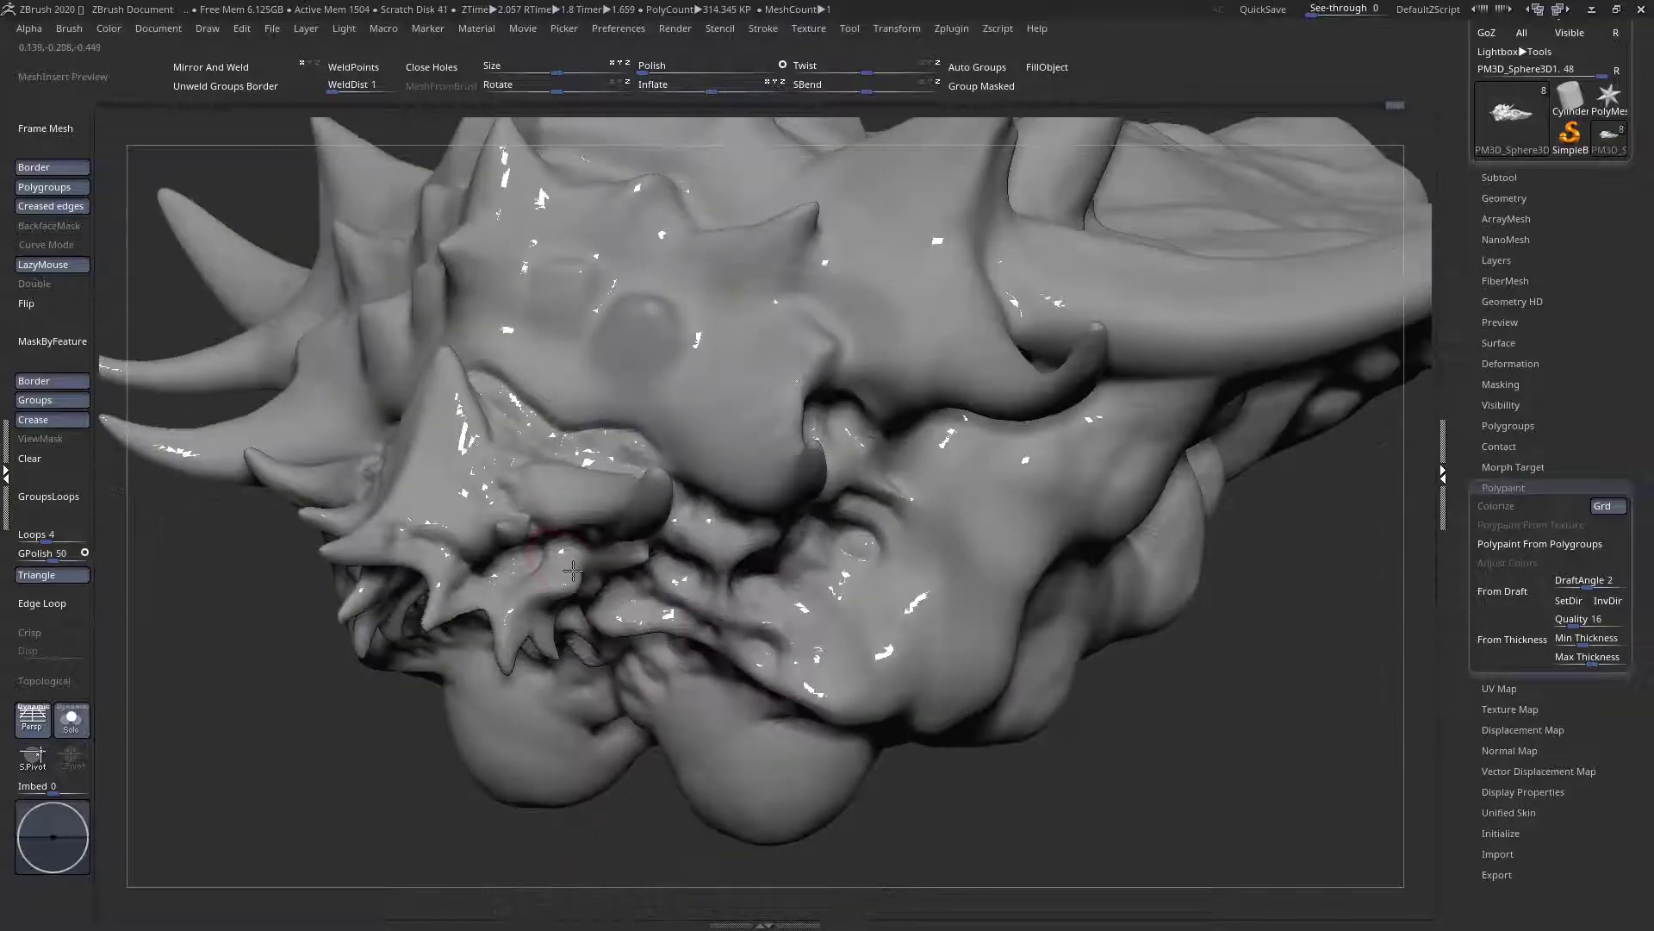
{"action": "right_click_drag", "start_coordinate": [591, 466], "coordinate": [611, 493]}
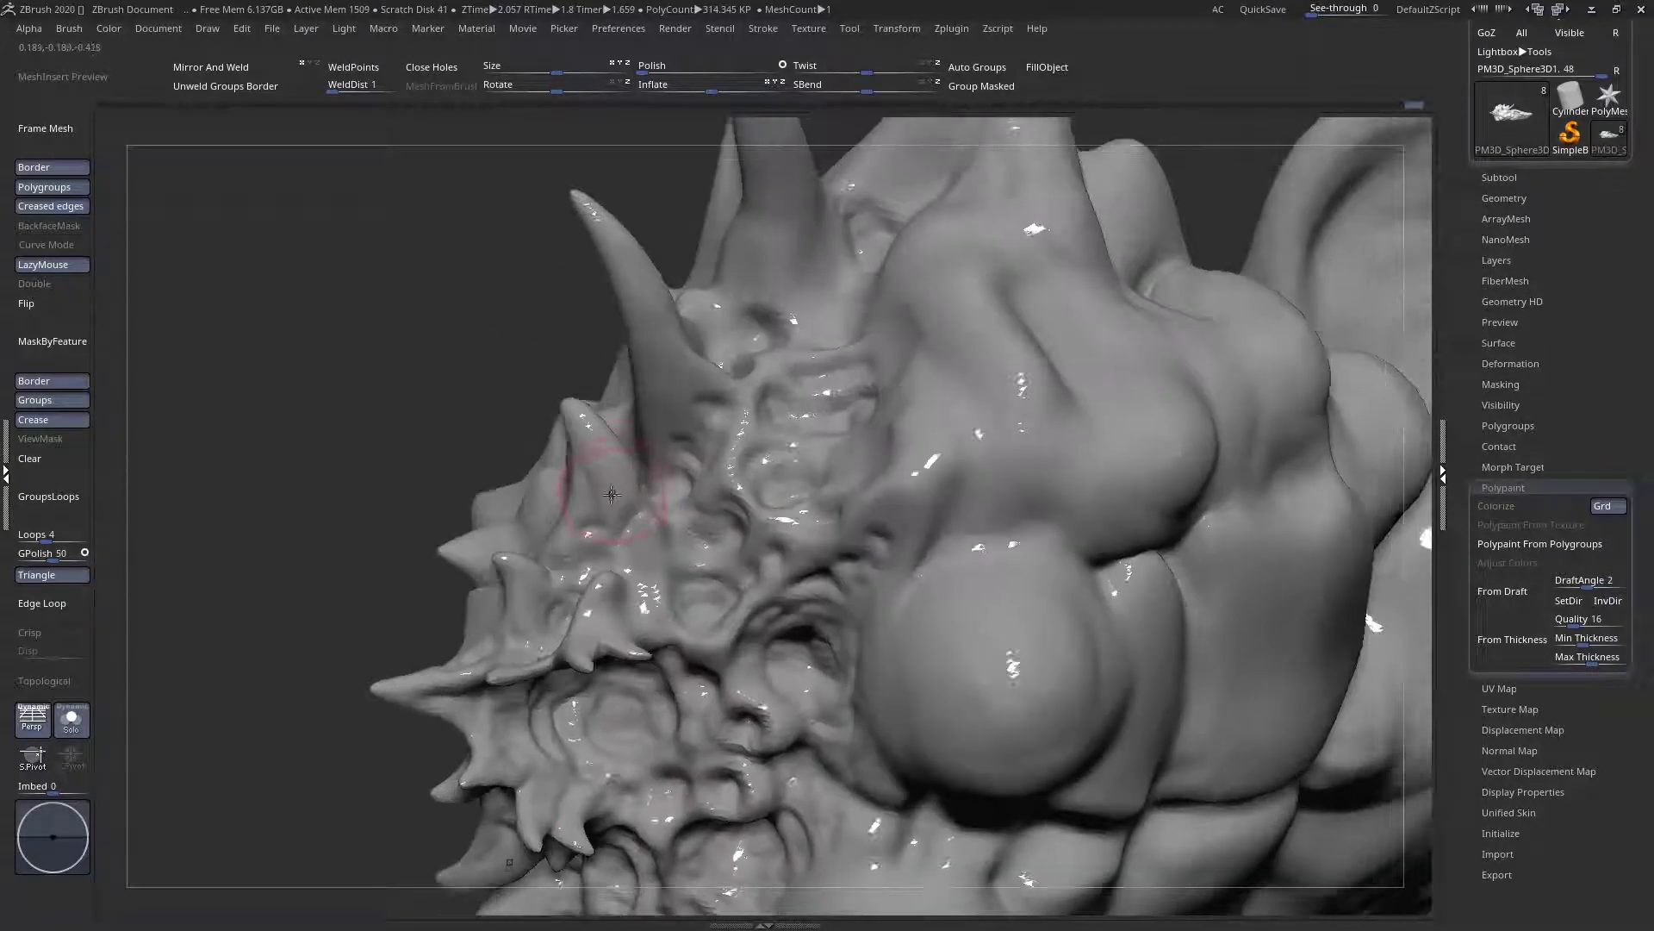
{"action": "right_click_drag", "start_coordinate": [577, 420], "coordinate": [603, 441]}
{"action": "right_click_drag", "start_coordinate": [729, 459], "coordinate": [643, 536]}
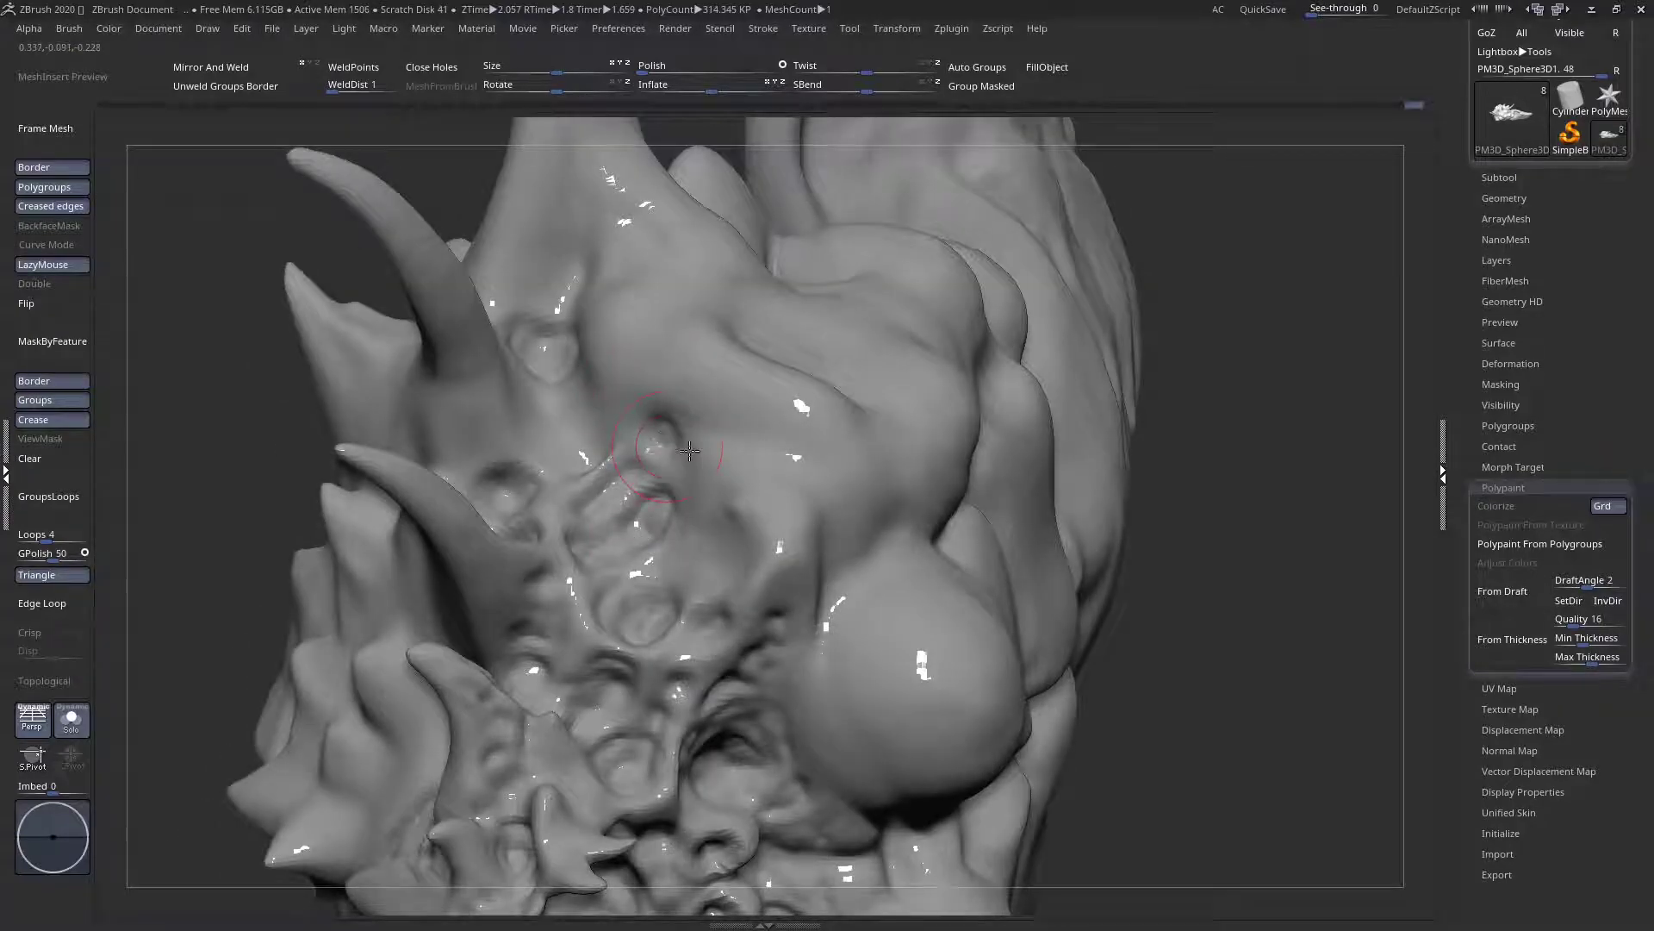
{"action": "right_click_drag", "start_coordinate": [679, 448], "coordinate": [748, 450]}
{"action": "mouse_move", "coordinate": [689, 417]}
{"action": "left_mouse_down"}
{"action": "mouse_move", "coordinate": [650, 415]}
{"action": "mouse_move", "coordinate": [697, 458]}
{"action": "mouse_move", "coordinate": [696, 433]}
{"action": "mouse_move", "coordinate": [643, 436]}
{"action": "left_mouse_up"}
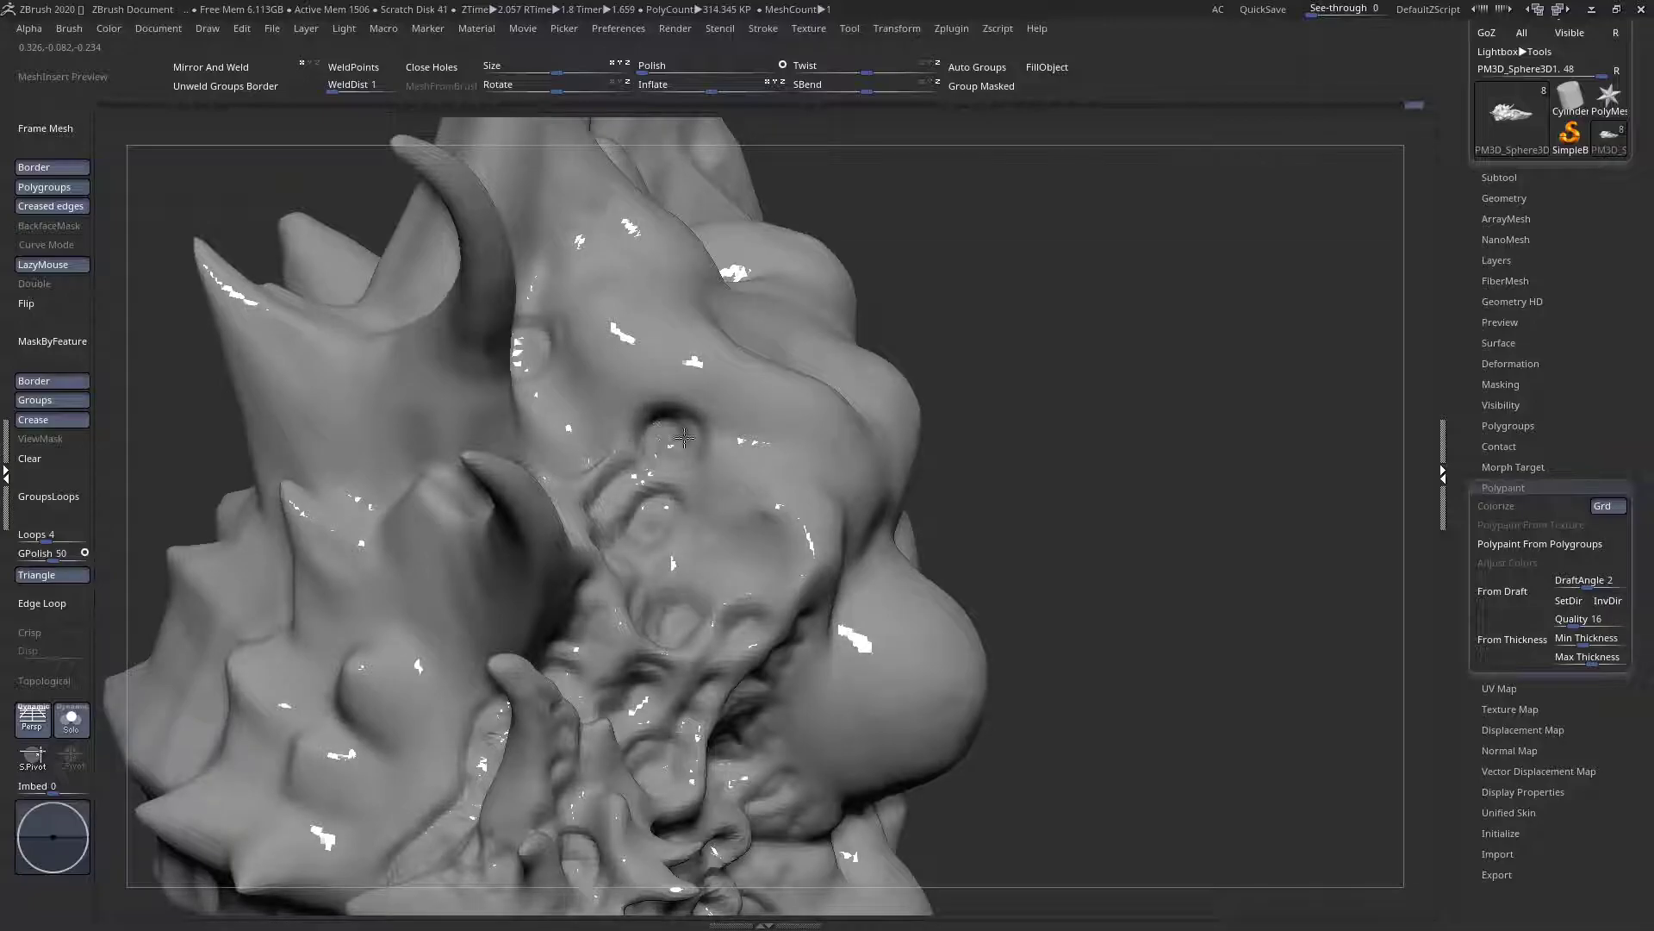
Carve small dents and creases at the base of the side spikes where they meet the bulging lobe
{"action": "right_click_drag", "start_coordinate": [679, 442], "coordinate": [577, 444]}
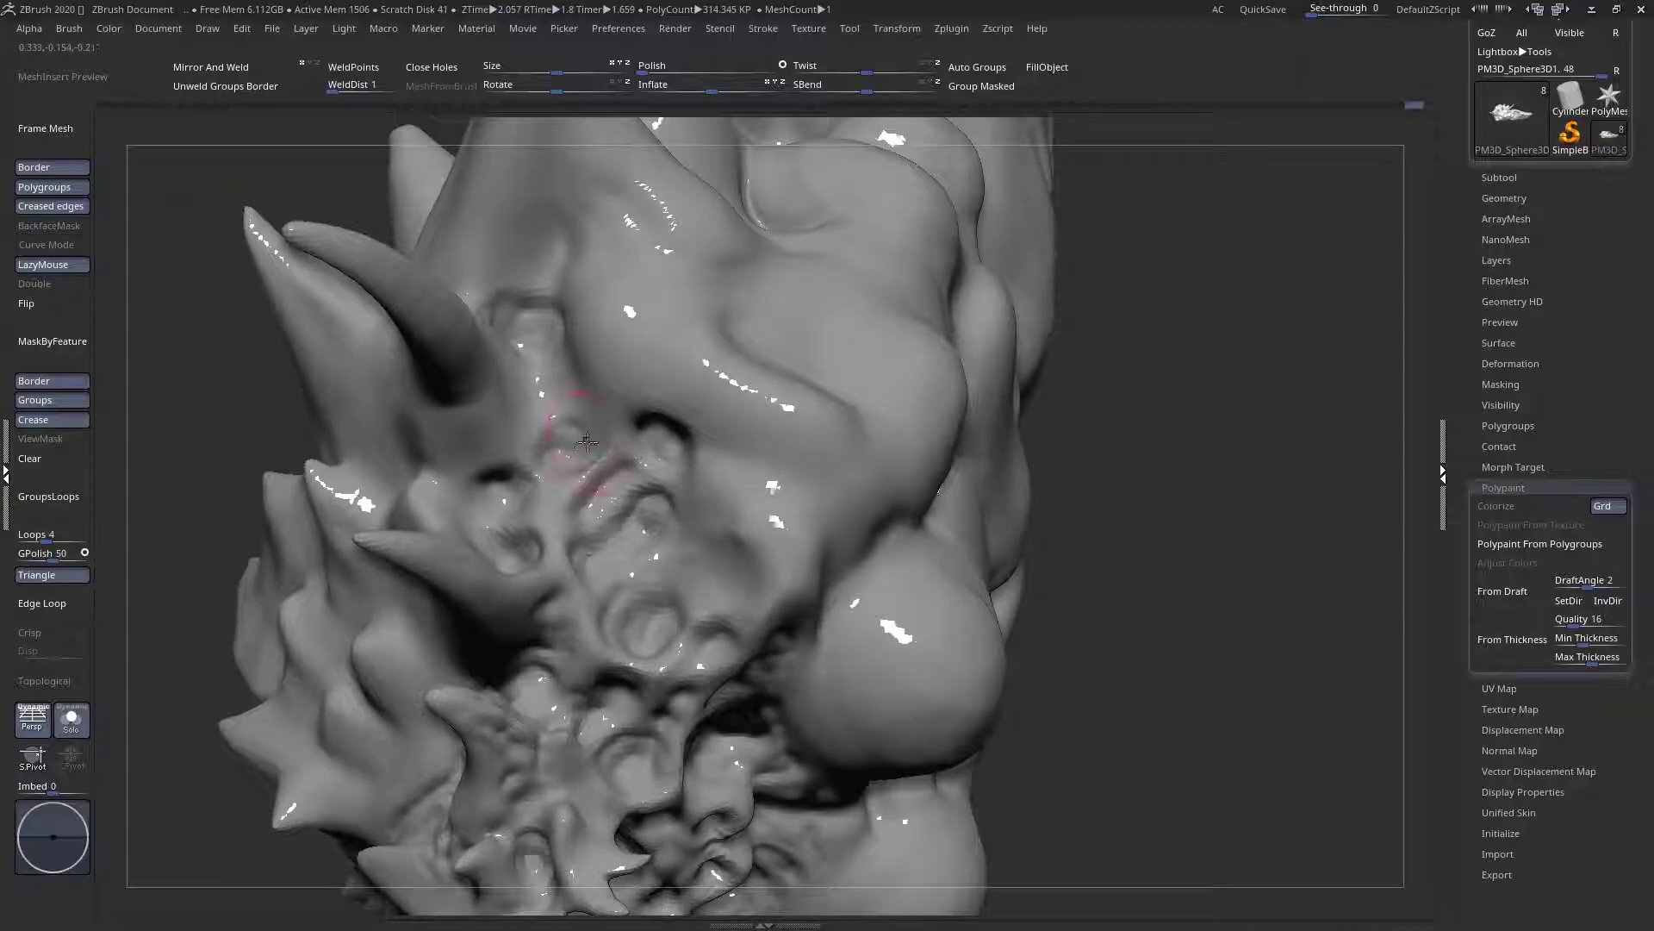
{"action": "right_click_drag", "start_coordinate": [587, 443], "coordinate": [556, 459]}
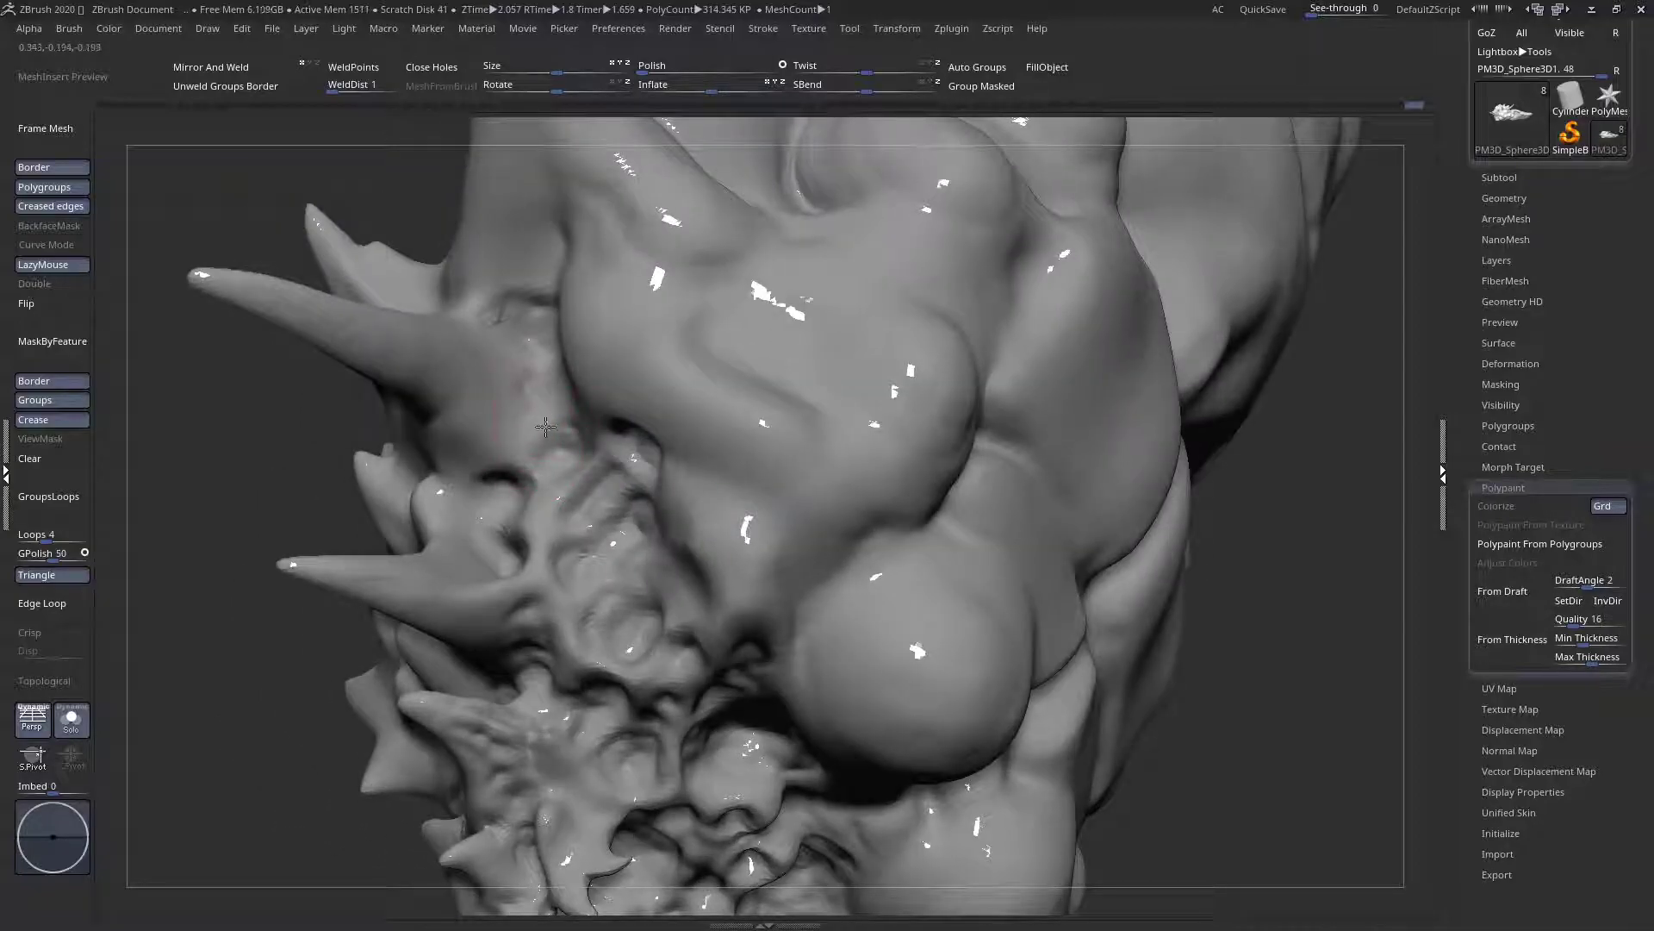
{"action": "right_click_drag", "start_coordinate": [528, 373], "coordinate": [530, 435]}
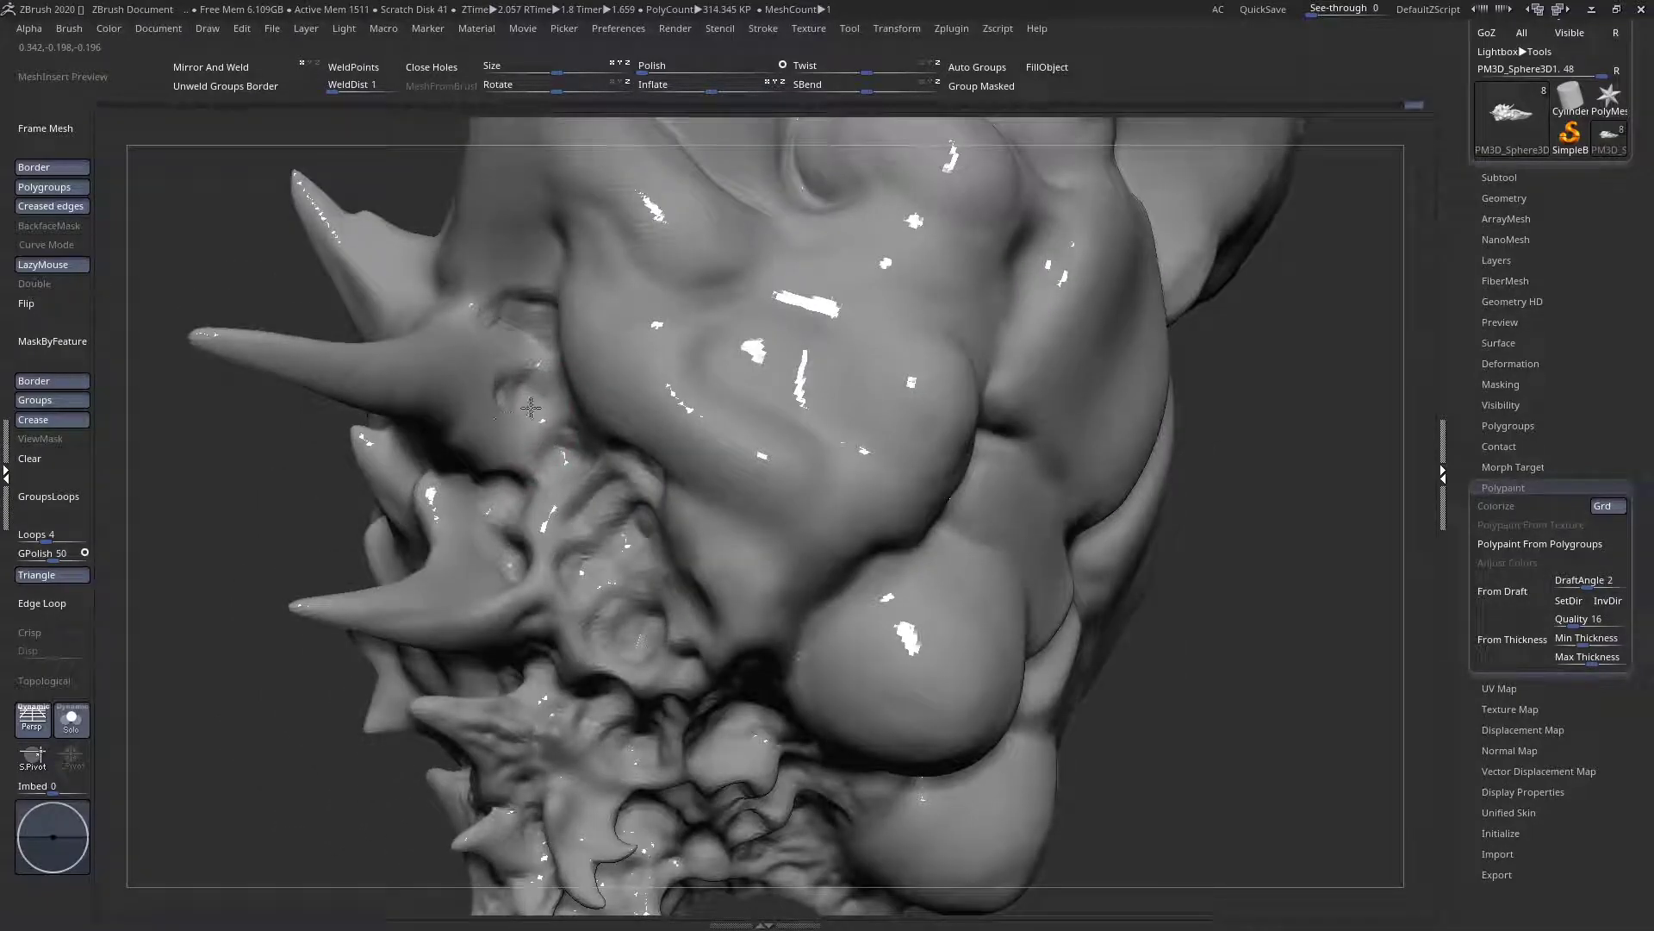
{"action": "right_click_drag", "start_coordinate": [527, 398], "coordinate": [435, 344]}
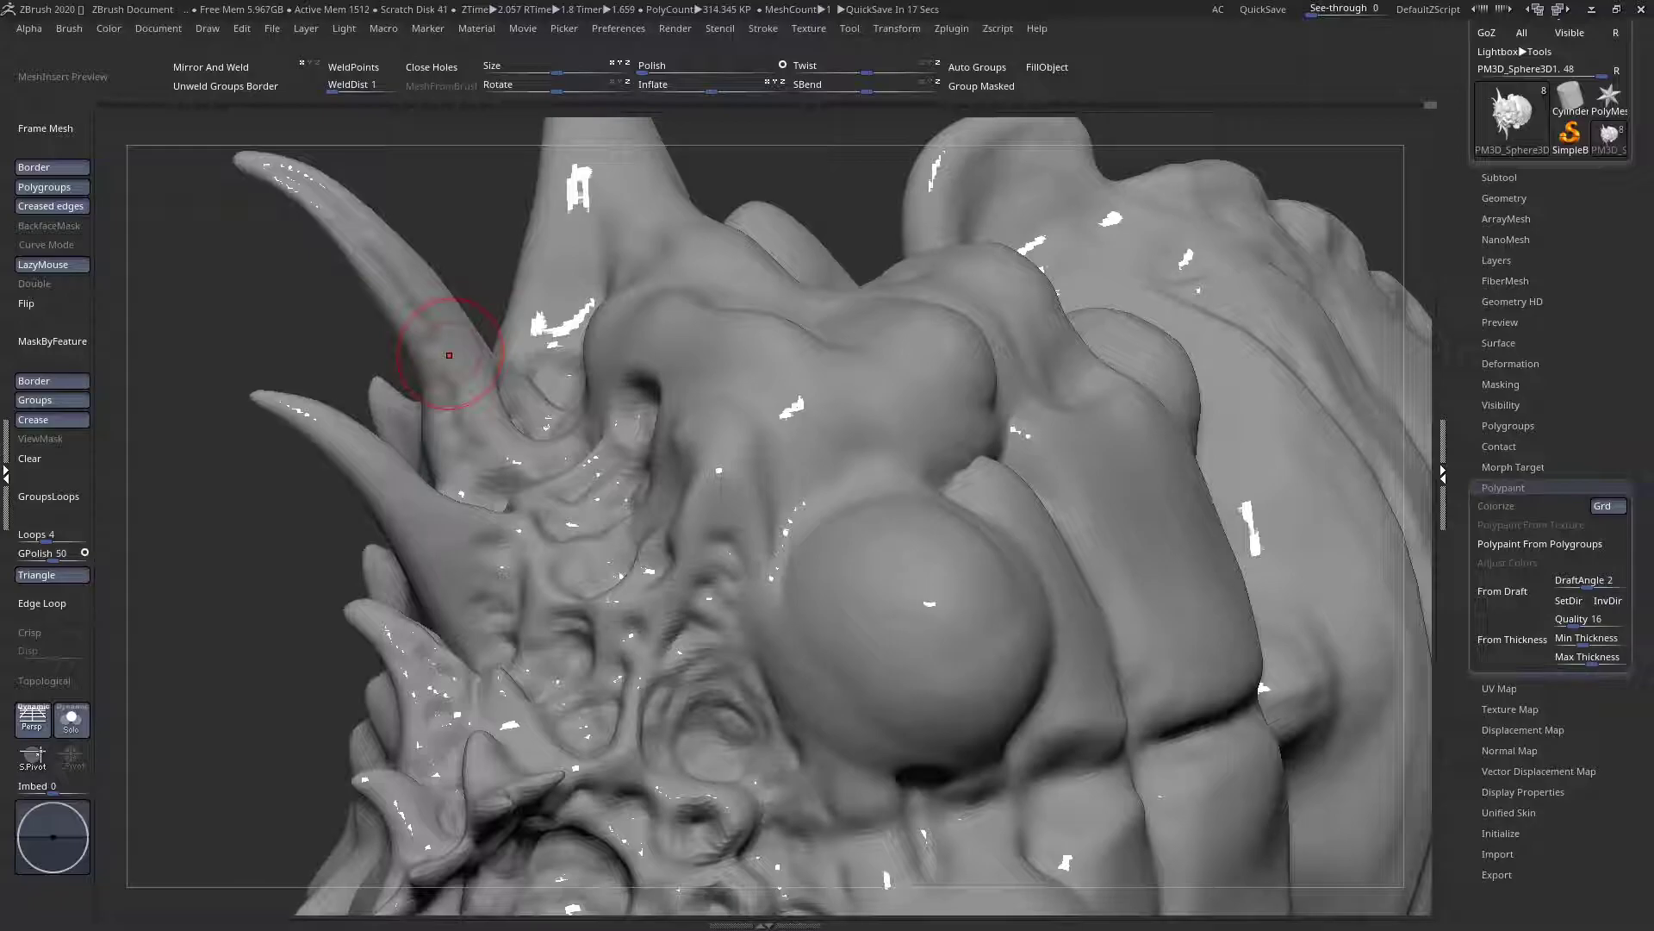
Carve cavities and rounded dents into the surface between the cheek folds and the front leg sphere
{"action": "mouse_move", "coordinate": [975, 508]}
{"action": "right_mouse_down", "text": "ctrl"}
{"action": "mouse_move", "coordinate": [956, 440]}
{"action": "mouse_move", "coordinate": [843, 509]}
{"action": "mouse_move", "coordinate": [909, 535]}
{"action": "mouse_move", "coordinate": [771, 560]}
{"action": "right_mouse_up", "text": "ctrl"}
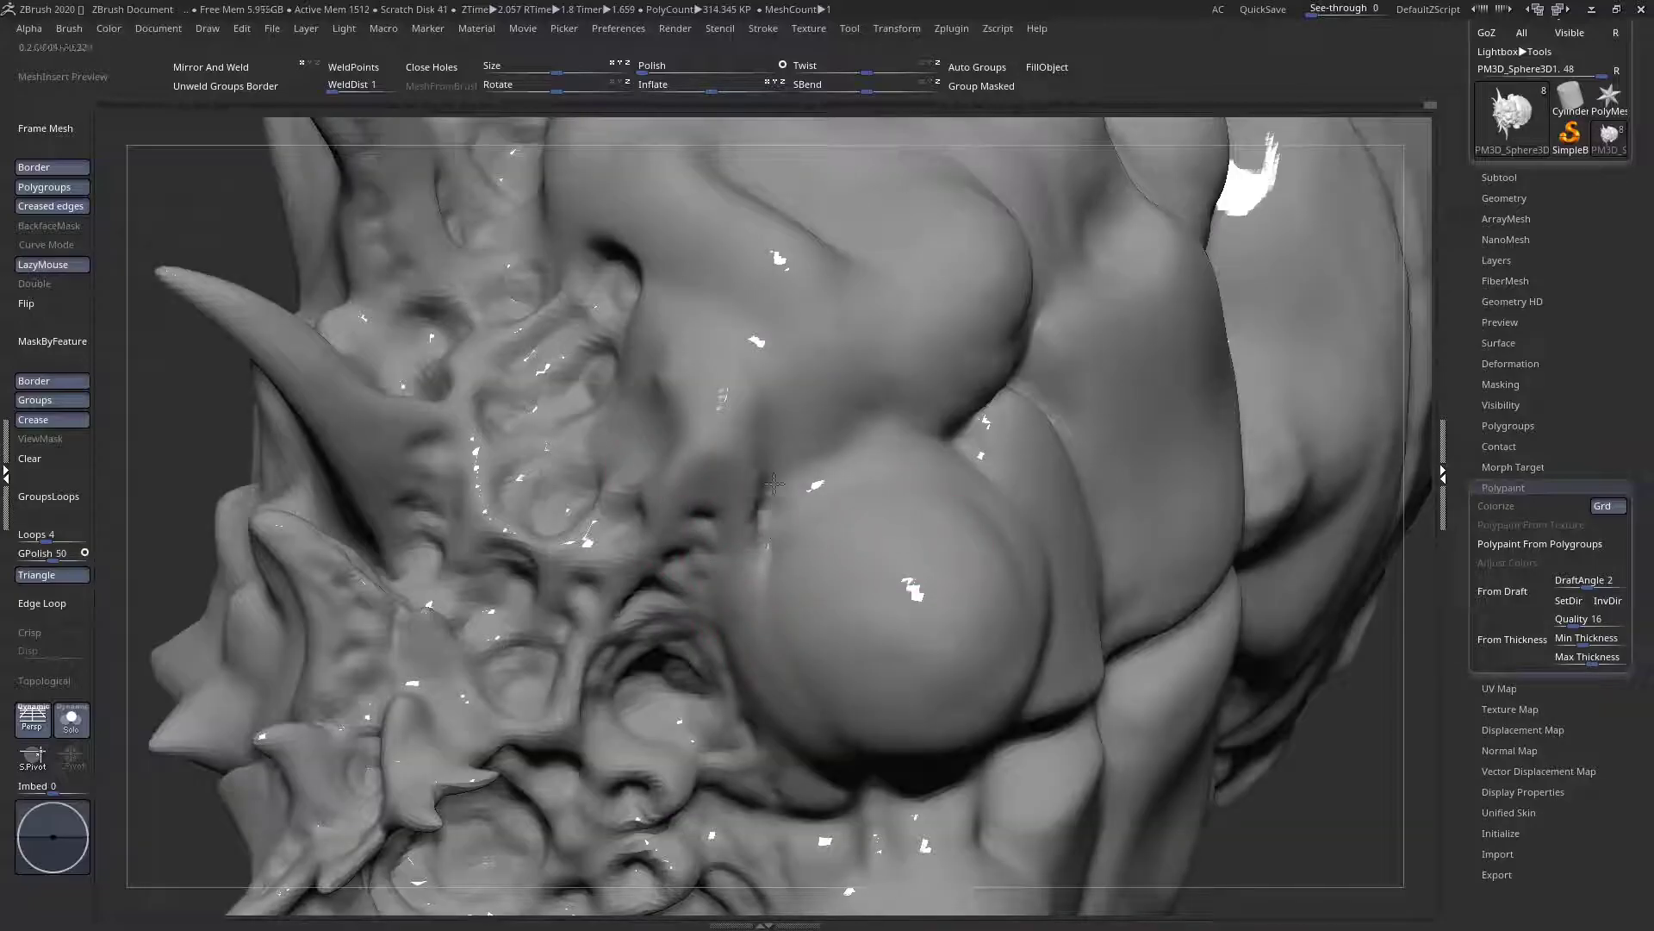
{"action": "right_click_drag", "start_coordinate": [762, 487], "coordinate": [754, 512]}
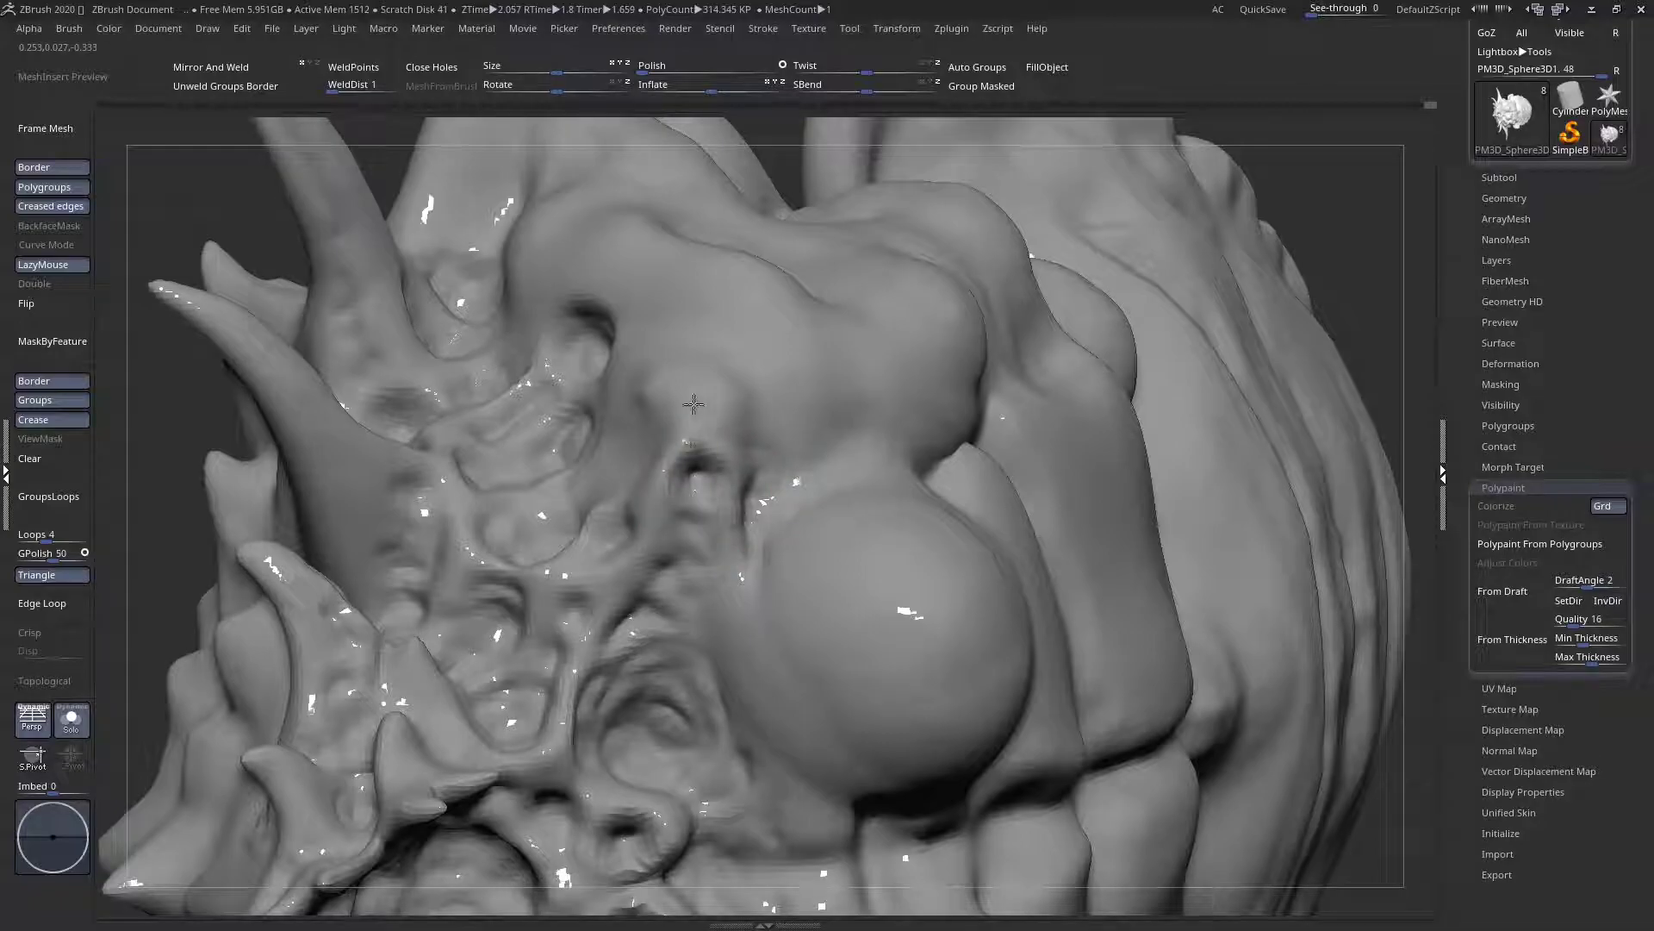
{"action": "left_click_drag", "start_coordinate": [697, 366], "coordinate": [687, 320]}
{"action": "right_click_drag", "start_coordinate": [688, 320], "coordinate": [711, 518]}
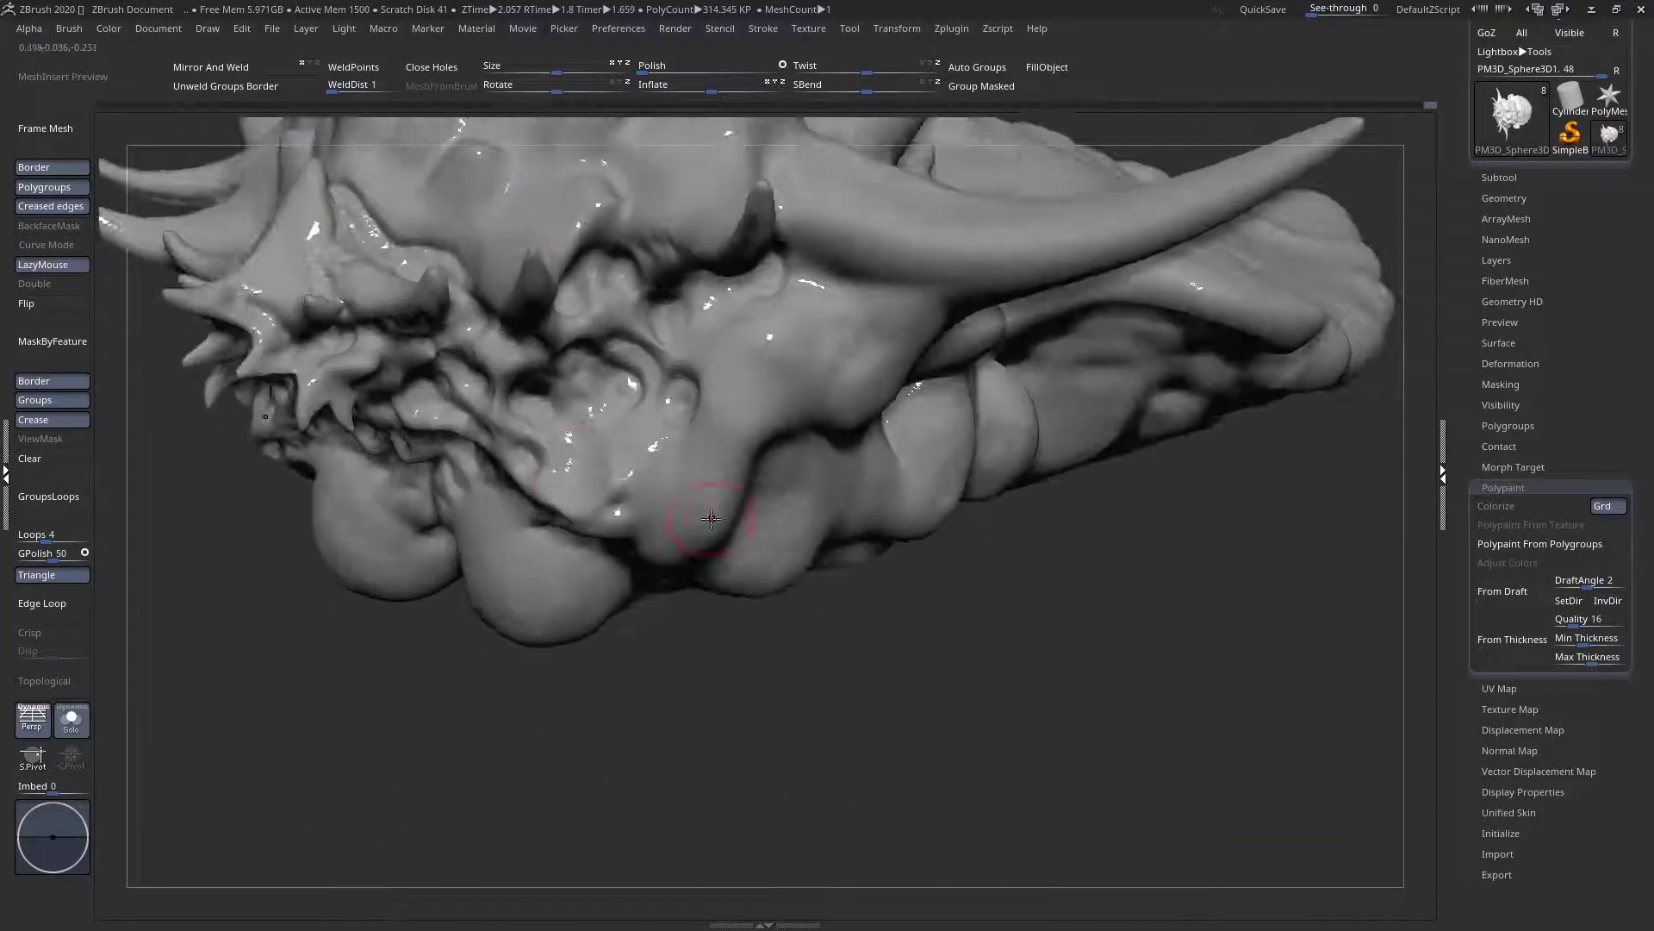
{"action": "mouse_move", "coordinate": [575, 487]}
{"action": "left_mouse_down"}
{"action": "mouse_move", "coordinate": [589, 463]}
{"action": "mouse_move", "coordinate": [607, 470]}
{"action": "left_mouse_up"}
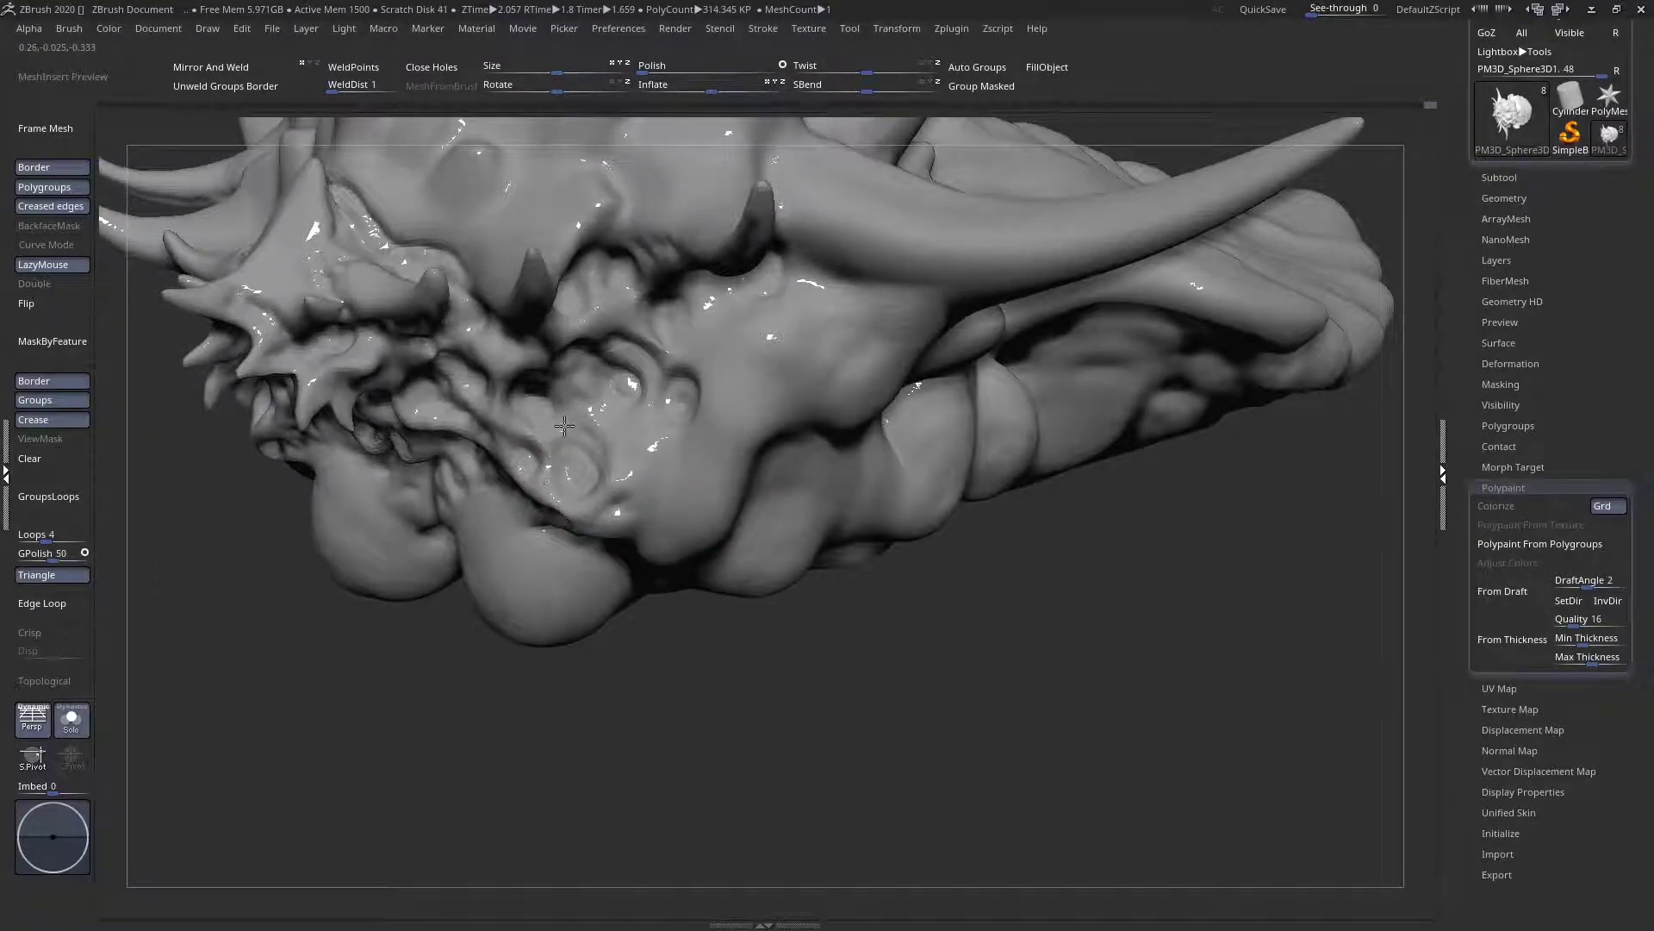
{"action": "mouse_move", "coordinate": [568, 414]}
{"action": "right_mouse_down"}
{"action": "mouse_move", "coordinate": [680, 379]}
{"action": "mouse_move", "coordinate": [583, 334]}
{"action": "right_mouse_up"}
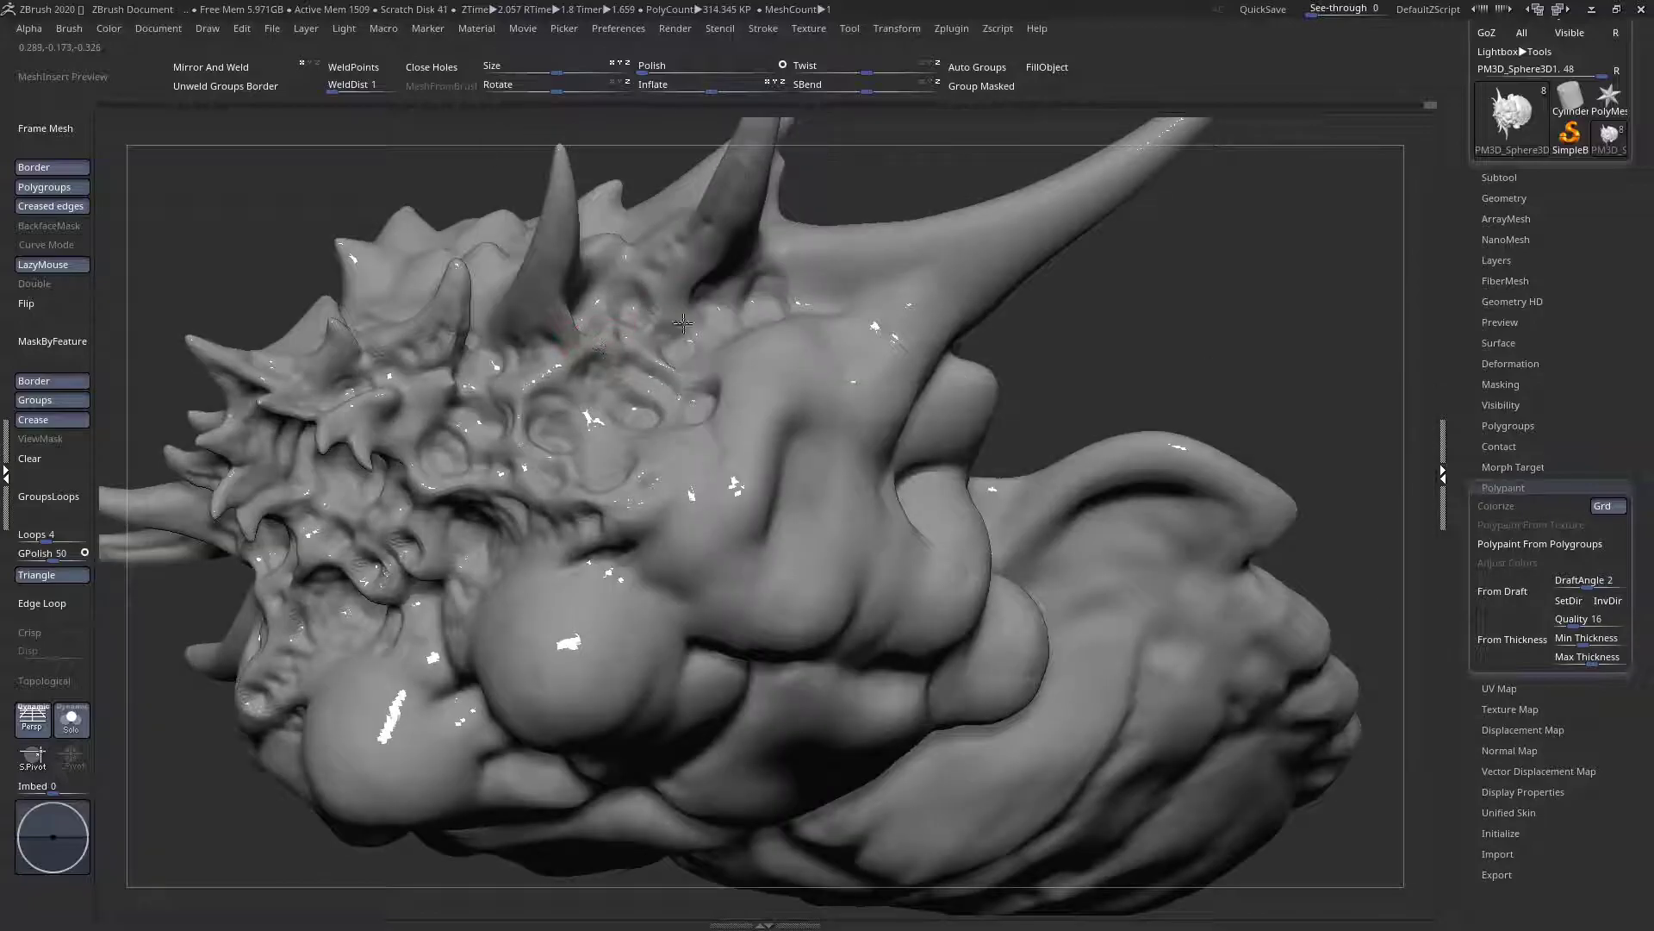
Sink a round, rimmed socket into the end of each front leg sphere
{"action": "mouse_move", "coordinate": [739, 374]}
{"action": "right_mouse_down"}
{"action": "mouse_move", "coordinate": [814, 446]}
{"action": "mouse_move", "coordinate": [739, 491]}
{"action": "mouse_move", "coordinate": [622, 458]}
{"action": "mouse_move", "coordinate": [636, 448]}
{"action": "right_mouse_up"}
{"action": "key", "text": "space"}
{"action": "left_click", "coordinate": [637, 446]}
{"action": "mouse_move", "coordinate": [622, 419]}
{"action": "left_mouse_down"}
{"action": "mouse_move", "coordinate": [605, 392]}
{"action": "mouse_move", "coordinate": [590, 398]}
{"action": "mouse_move", "coordinate": [627, 451]}
{"action": "mouse_move", "coordinate": [617, 461]}
{"action": "mouse_move", "coordinate": [596, 407]}
{"action": "mouse_move", "coordinate": [604, 423]}
{"action": "mouse_move", "coordinate": [576, 431]}
{"action": "mouse_move", "coordinate": [647, 462]}
{"action": "mouse_move", "coordinate": [617, 374]}
{"action": "left_mouse_up"}
{"action": "key", "text": "space"}
{"action": "right_click_drag", "start_coordinate": [739, 431], "coordinate": [673, 404]}
{"action": "mouse_move", "coordinate": [673, 405]}
{"action": "left_mouse_down"}
{"action": "mouse_move", "coordinate": [645, 423]}
{"action": "mouse_move", "coordinate": [620, 405]}
{"action": "left_mouse_up"}
{"action": "right_click_drag", "start_coordinate": [620, 405], "coordinate": [592, 396]}
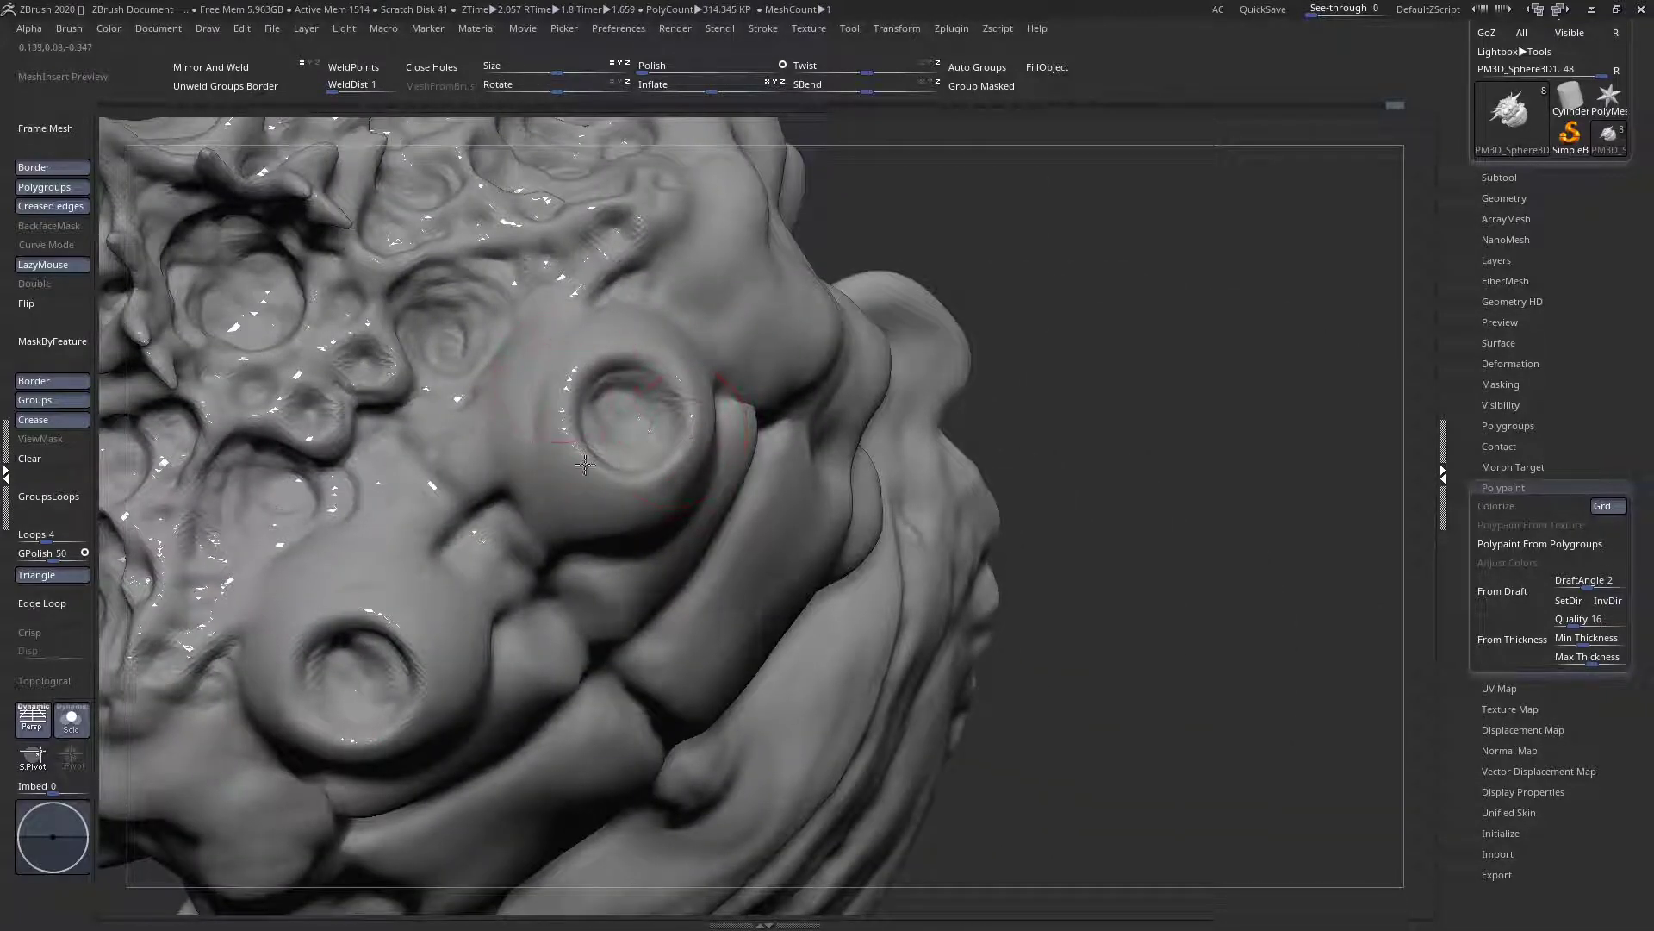
Carve curved skin wrinkles around the leg stumps and deepen the creases where they meet the underside plates
{"action": "mouse_move", "coordinate": [625, 485]}
{"action": "right_mouse_down"}
{"action": "mouse_move", "coordinate": [505, 480]}
{"action": "mouse_move", "coordinate": [616, 431]}
{"action": "mouse_move", "coordinate": [633, 405]}
{"action": "right_mouse_up"}
{"action": "mouse_move", "coordinate": [564, 361]}
{"action": "left_mouse_down"}
{"action": "mouse_move", "coordinate": [524, 382]}
{"action": "mouse_move", "coordinate": [518, 473]}
{"action": "mouse_move", "coordinate": [529, 366]}
{"action": "mouse_move", "coordinate": [512, 470]}
{"action": "mouse_move", "coordinate": [533, 473]}
{"action": "mouse_move", "coordinate": [525, 456]}
{"action": "mouse_move", "coordinate": [576, 522]}
{"action": "left_mouse_up"}
{"action": "mouse_move", "coordinate": [616, 458]}
{"action": "right_mouse_down"}
{"action": "mouse_move", "coordinate": [572, 462]}
{"action": "mouse_move", "coordinate": [601, 493]}
{"action": "mouse_move", "coordinate": [573, 552]}
{"action": "right_mouse_up"}
{"action": "mouse_move", "coordinate": [575, 552]}
{"action": "left_mouse_down"}
{"action": "mouse_move", "coordinate": [709, 517]}
{"action": "mouse_move", "coordinate": [652, 584]}
{"action": "left_mouse_up"}
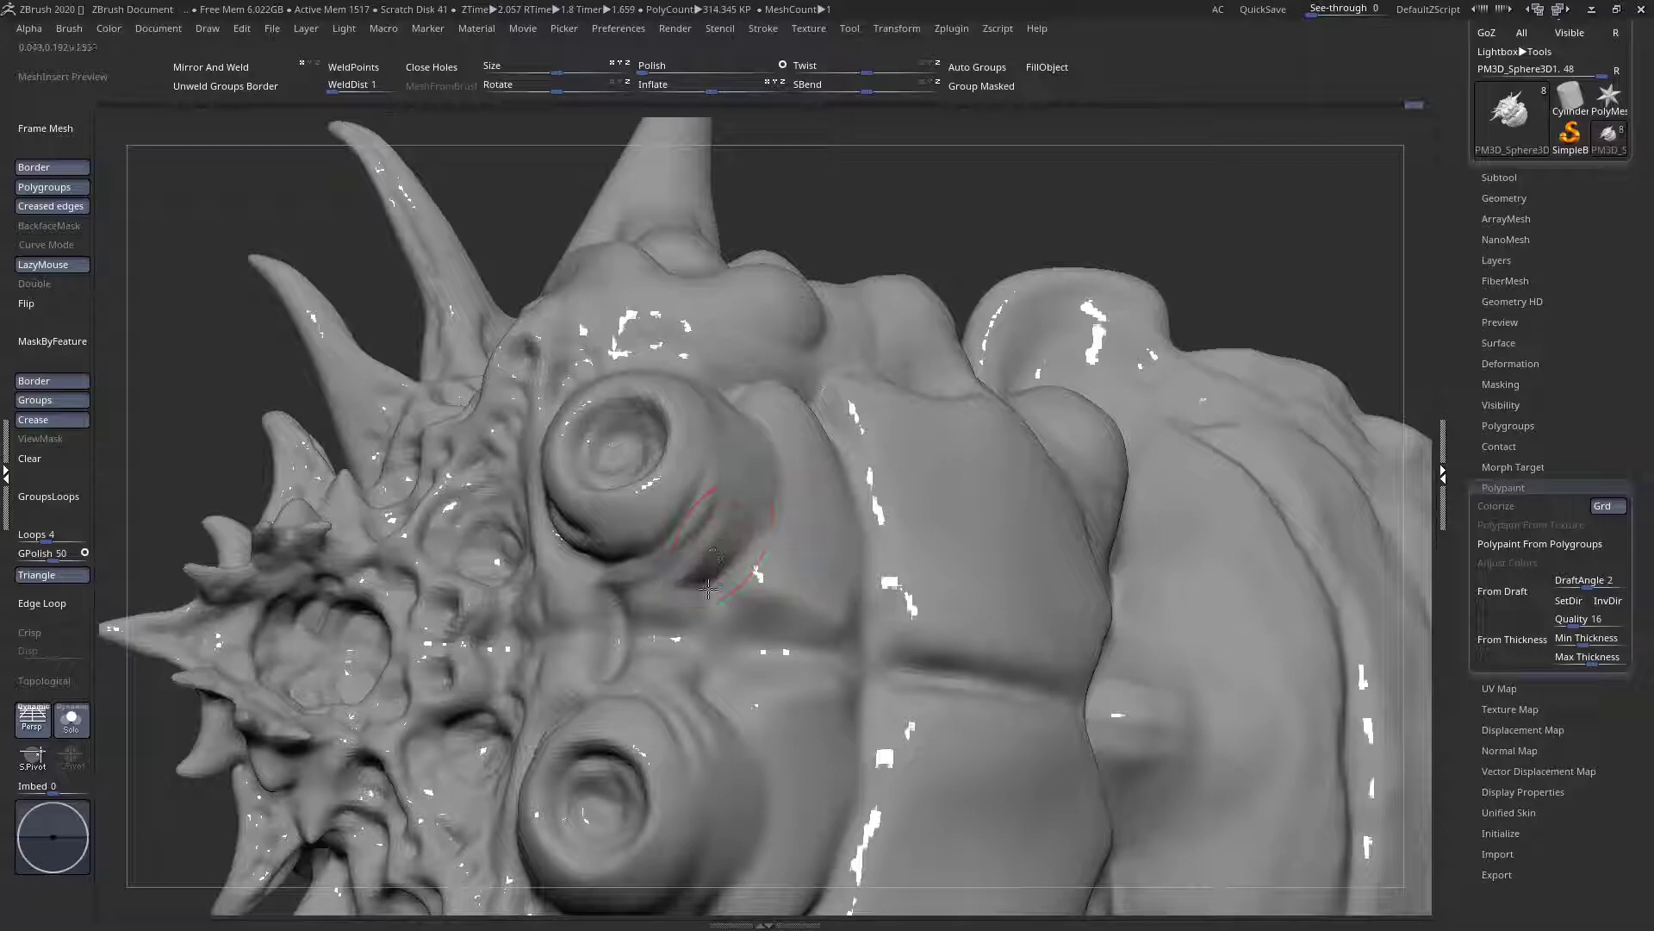
{"action": "right_click_drag", "start_coordinate": [725, 605], "coordinate": [733, 569]}
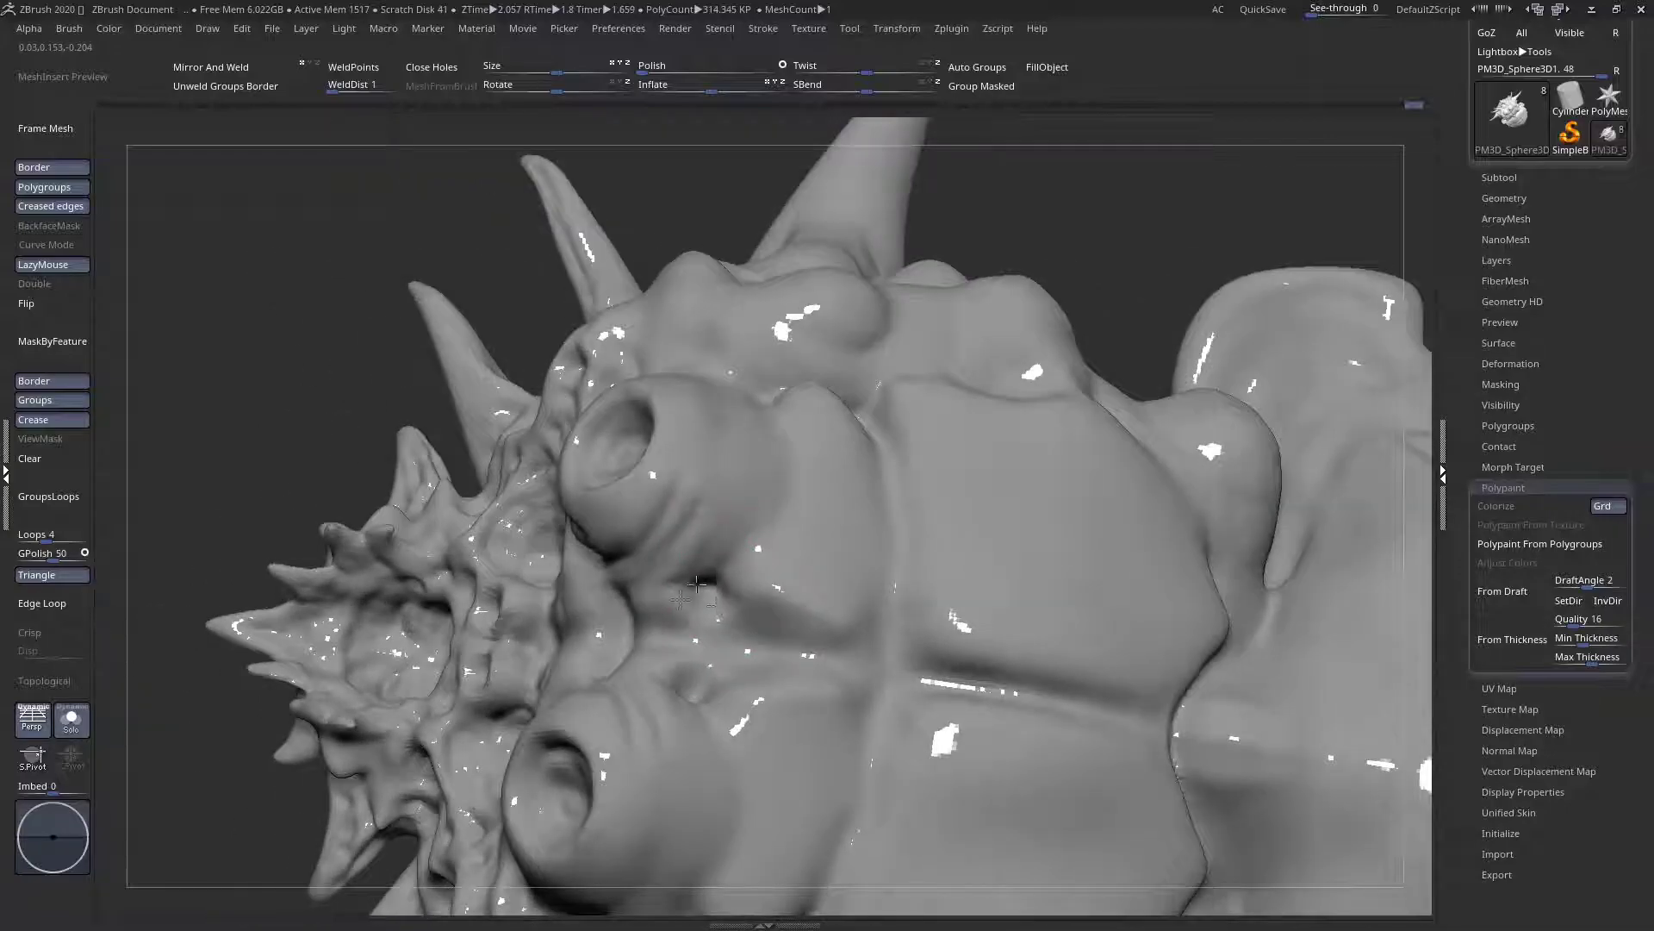
{"action": "left_click_drag", "start_coordinate": [736, 560], "coordinate": [734, 566]}
{"action": "left_click_drag", "start_coordinate": [758, 506], "coordinate": [722, 576]}
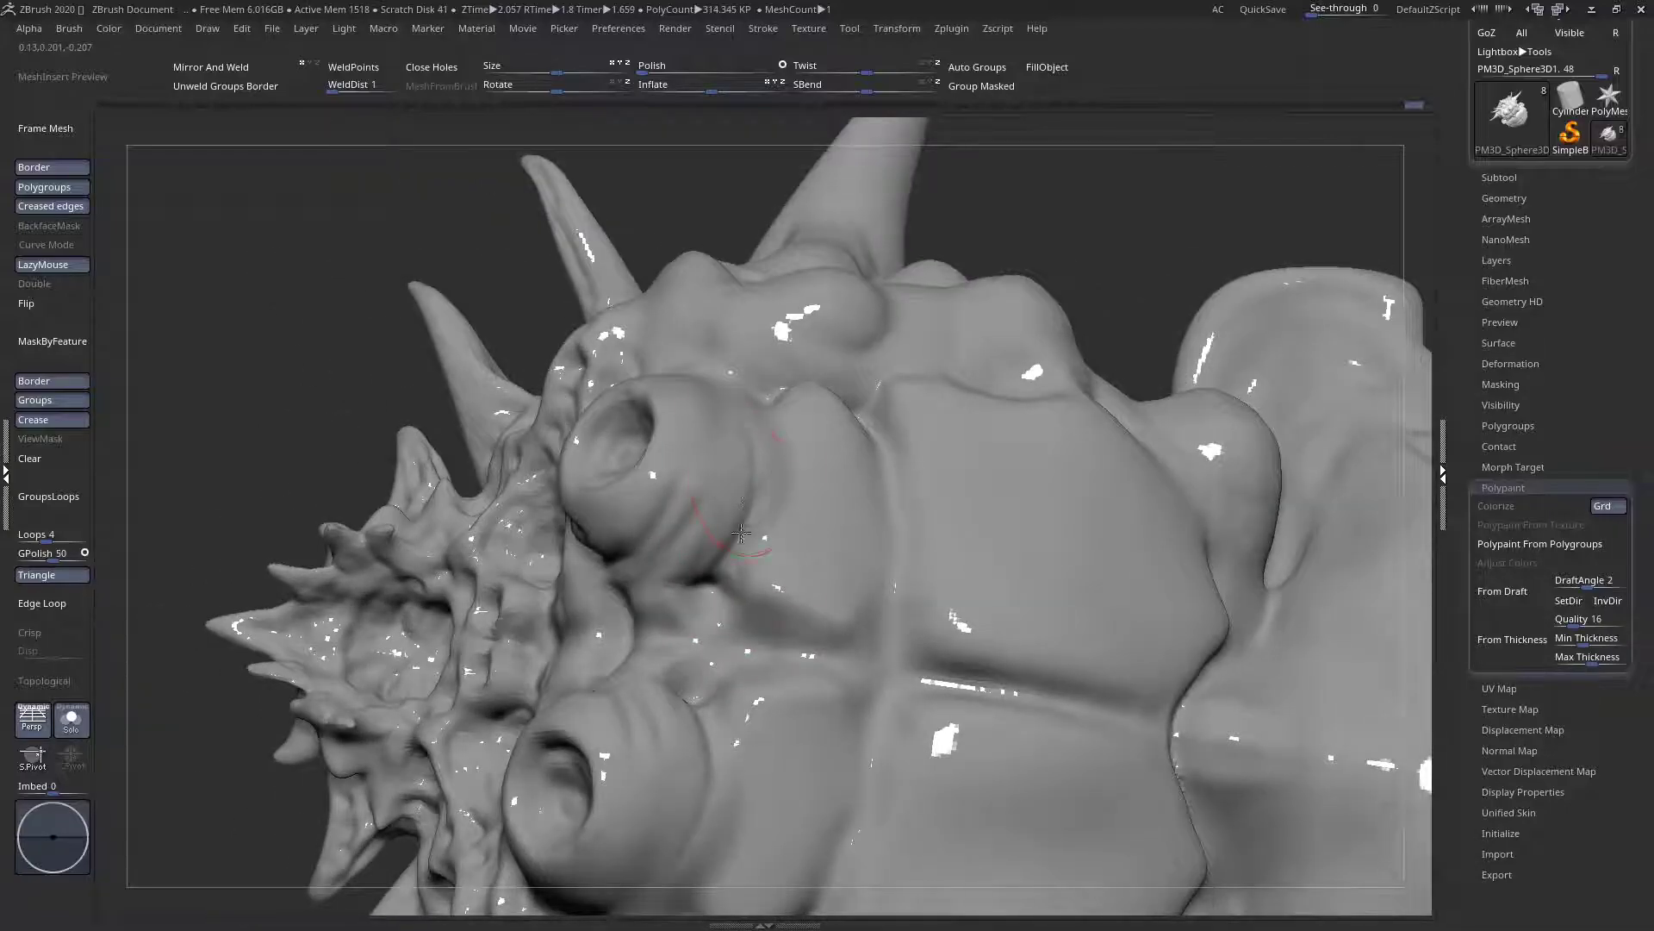
Carve folds around the outer base of the leg stumps and small cavities in the skin between them
{"action": "right_click_drag", "start_coordinate": [742, 537], "coordinate": [728, 402]}
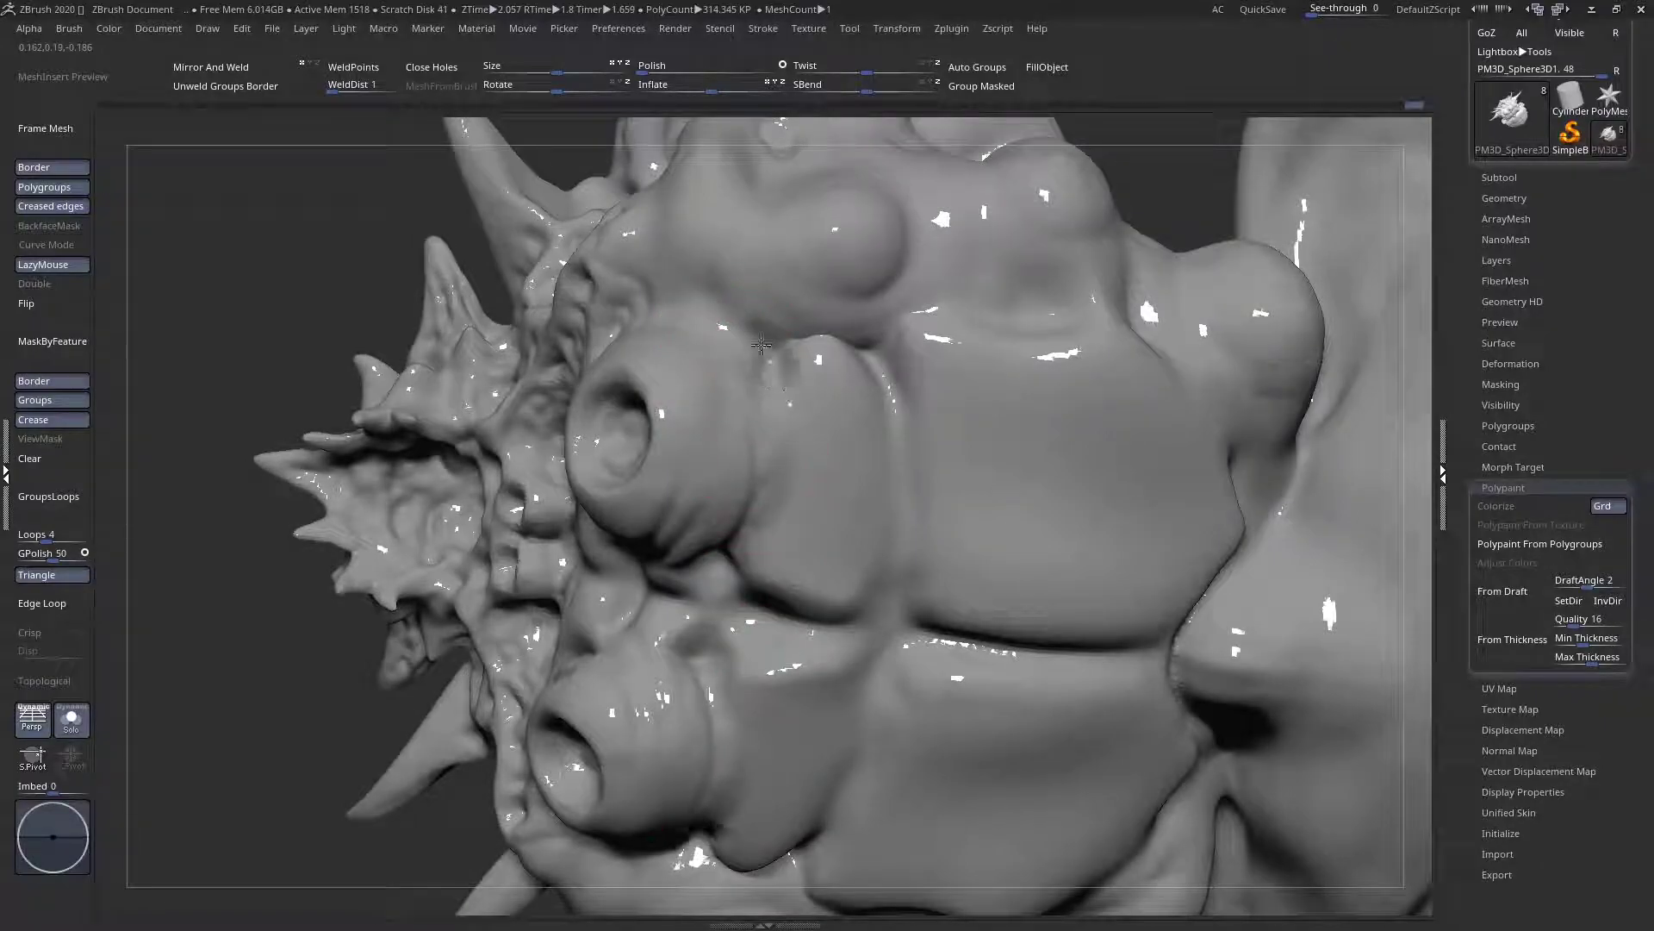
{"action": "mouse_move", "coordinate": [783, 382]}
{"action": "right_mouse_down"}
{"action": "mouse_move", "coordinate": [659, 314]}
{"action": "mouse_move", "coordinate": [569, 388]}
{"action": "mouse_move", "coordinate": [556, 349]}
{"action": "right_mouse_up"}
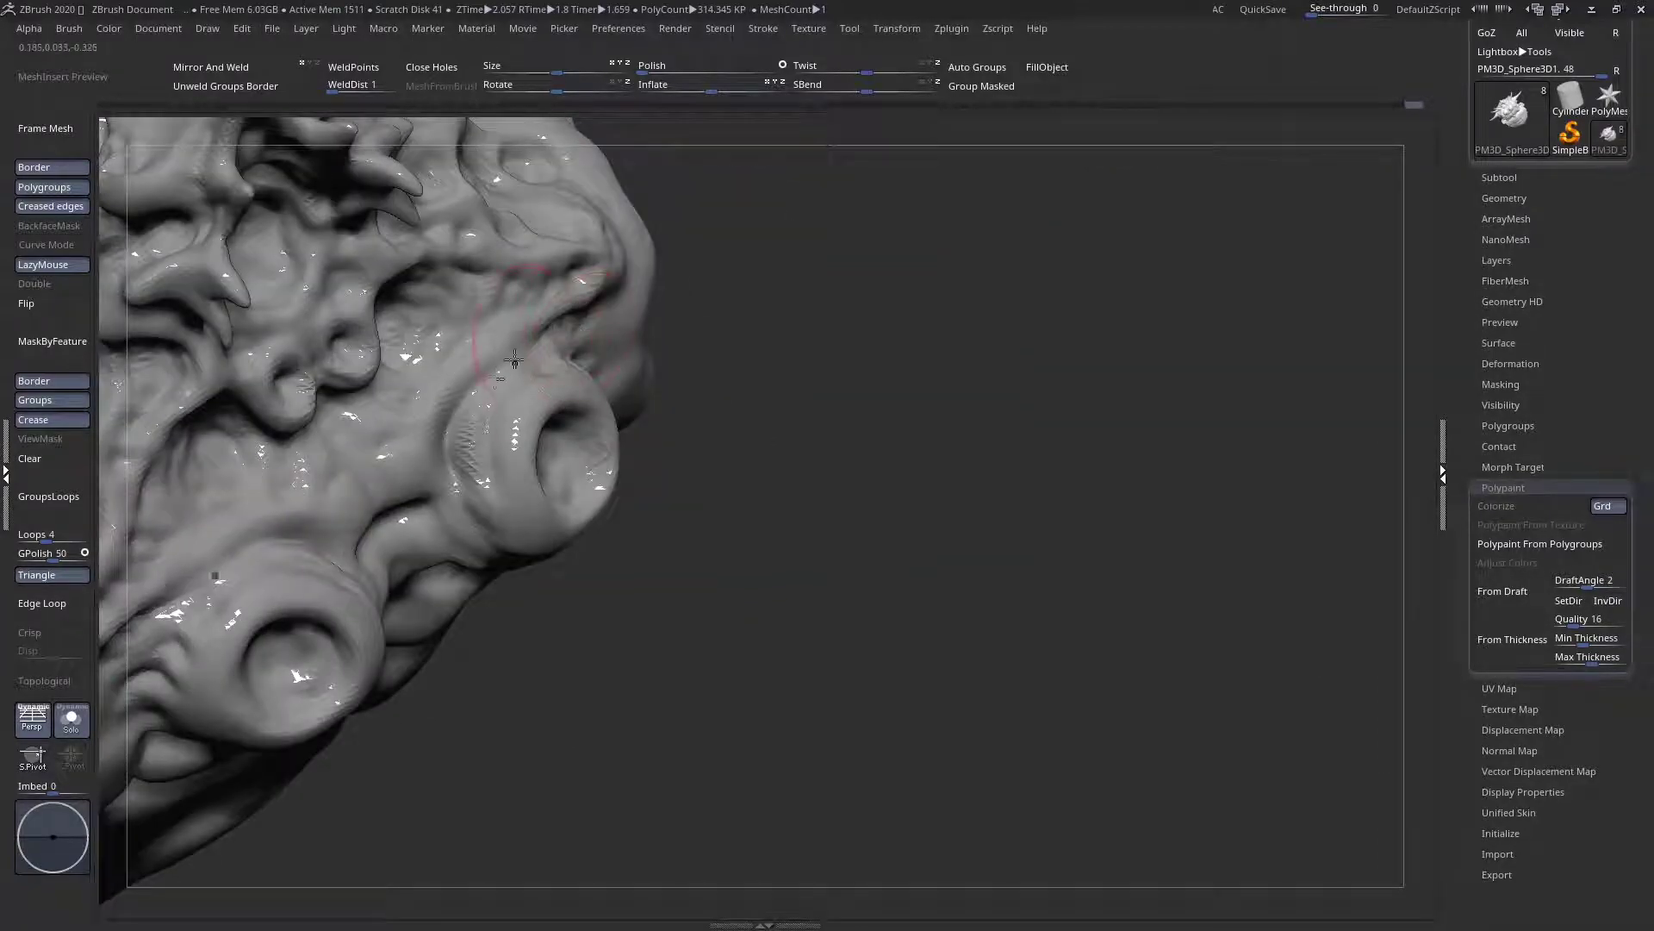
{"action": "right_click_drag", "start_coordinate": [450, 438], "coordinate": [466, 362]}
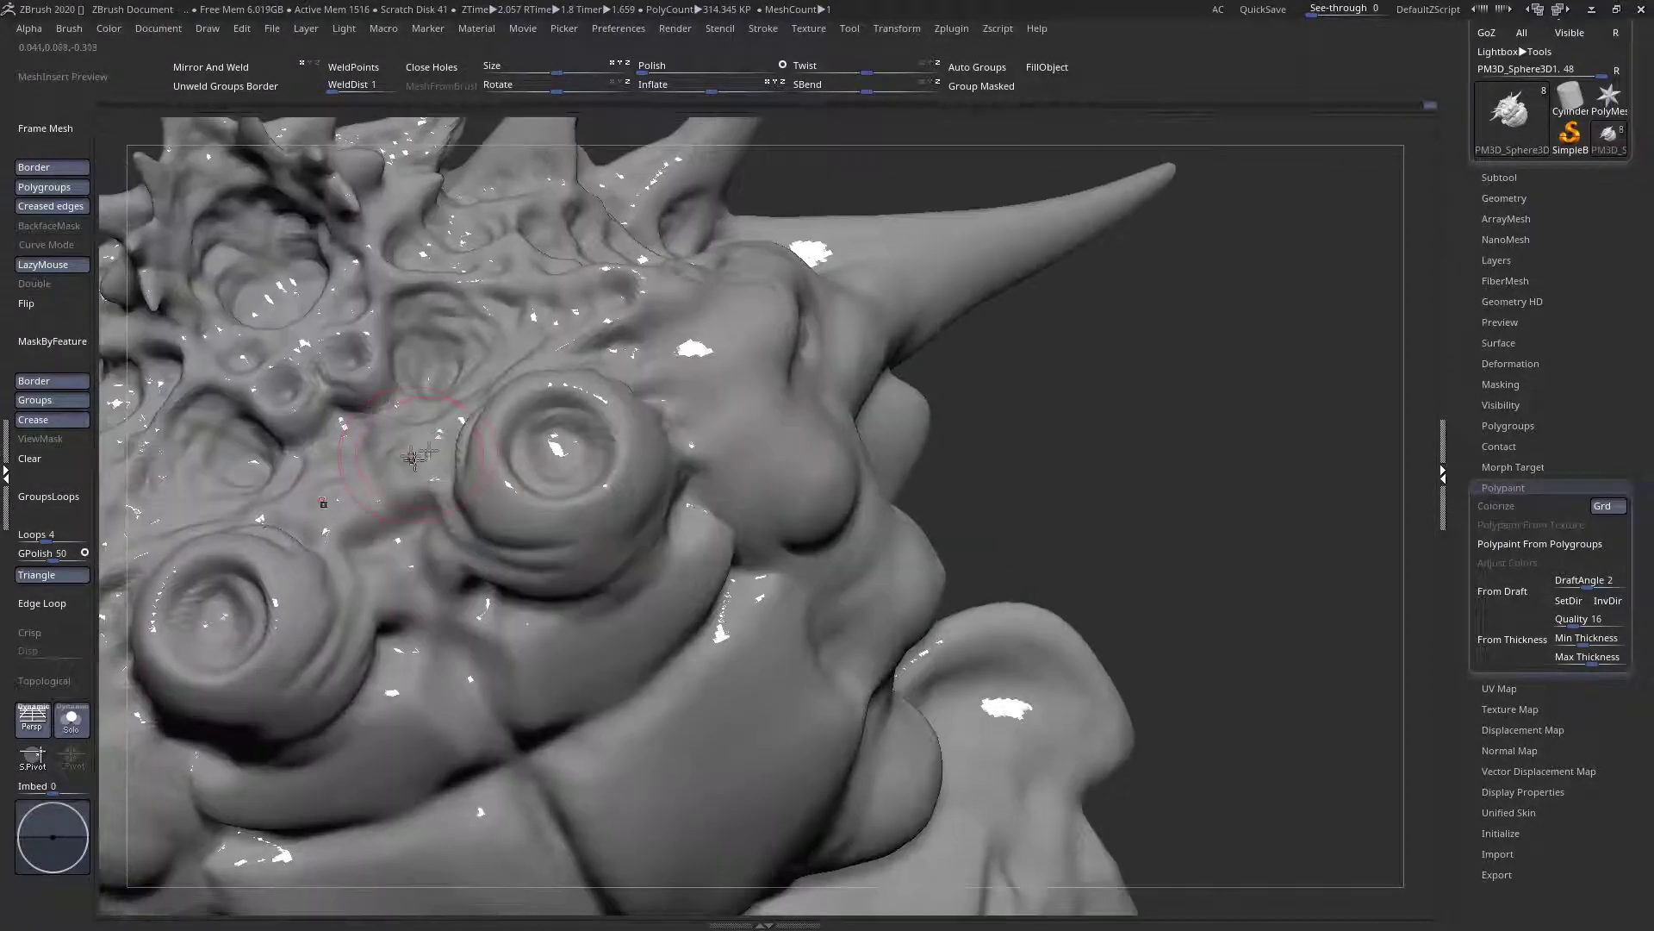
{"action": "right_click_drag", "start_coordinate": [379, 464], "coordinate": [422, 483]}
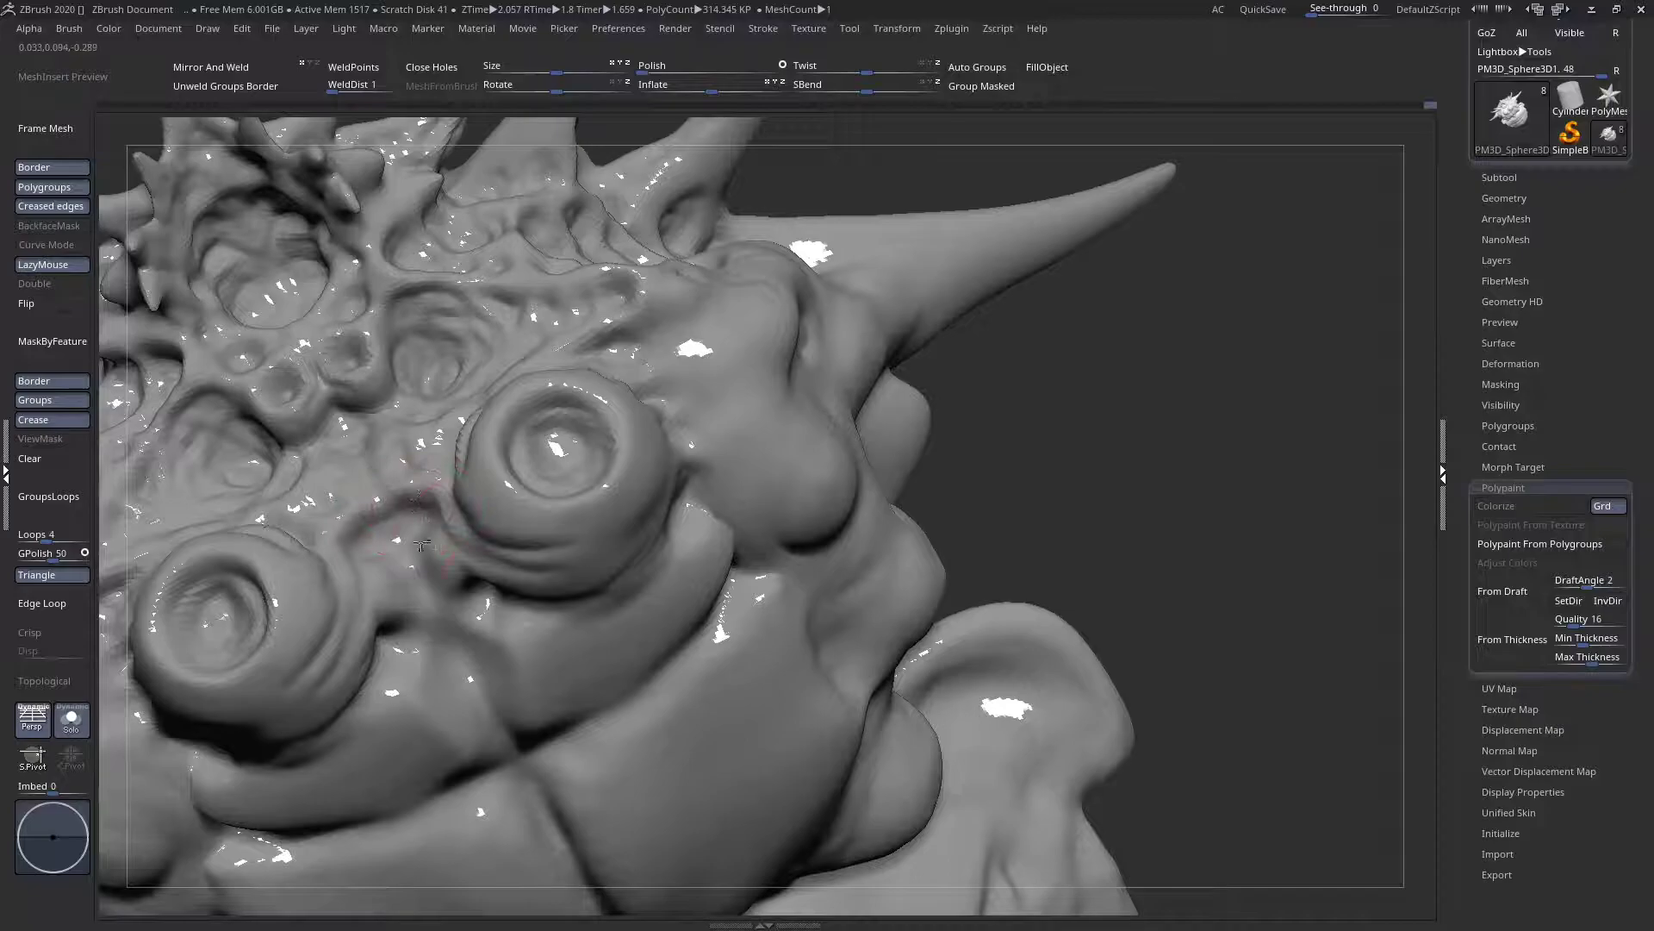
{"action": "mouse_move", "coordinate": [427, 551]}
{"action": "right_mouse_down"}
{"action": "mouse_move", "coordinate": [417, 485]}
{"action": "mouse_move", "coordinate": [401, 586]}
{"action": "right_mouse_up"}
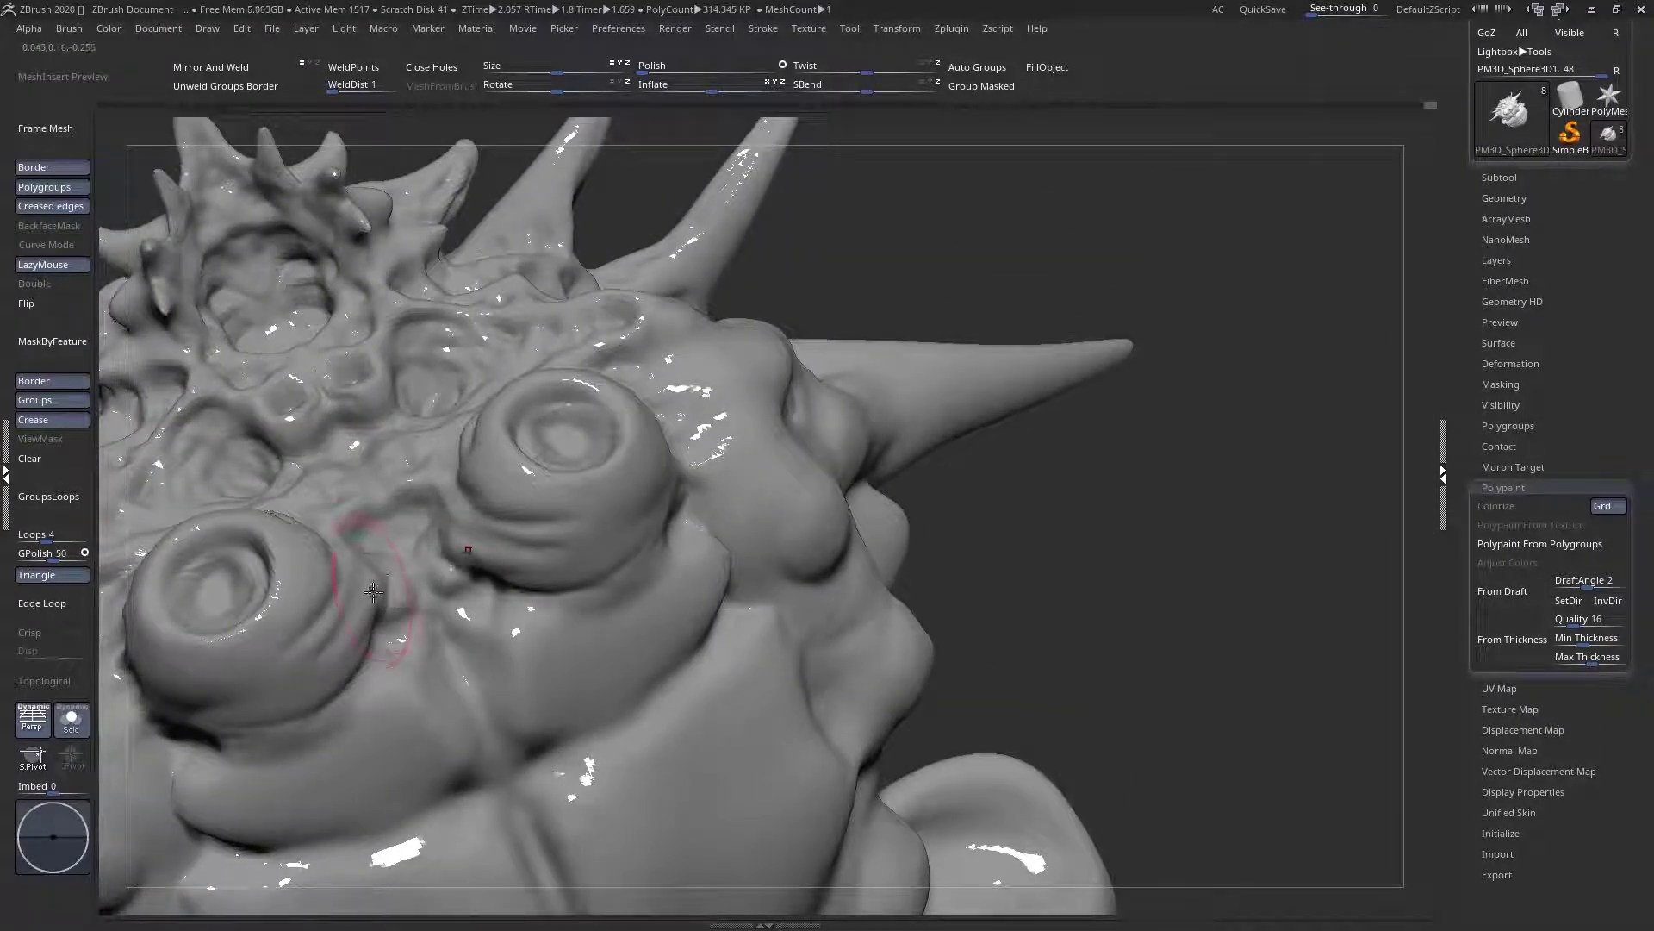
Carve lumpy folds along the midline from between the leg stumps to the start of the large underside plates
{"action": "right_click_drag", "start_coordinate": [380, 586], "coordinate": [422, 595]}
{"action": "mouse_move", "coordinate": [405, 628]}
{"action": "left_mouse_down"}
{"action": "mouse_move", "coordinate": [431, 642]}
{"action": "mouse_move", "coordinate": [534, 628]}
{"action": "mouse_move", "coordinate": [542, 672]}
{"action": "mouse_move", "coordinate": [571, 662]}
{"action": "left_mouse_up"}
{"action": "left_click_drag", "start_coordinate": [511, 711], "coordinate": [586, 747]}
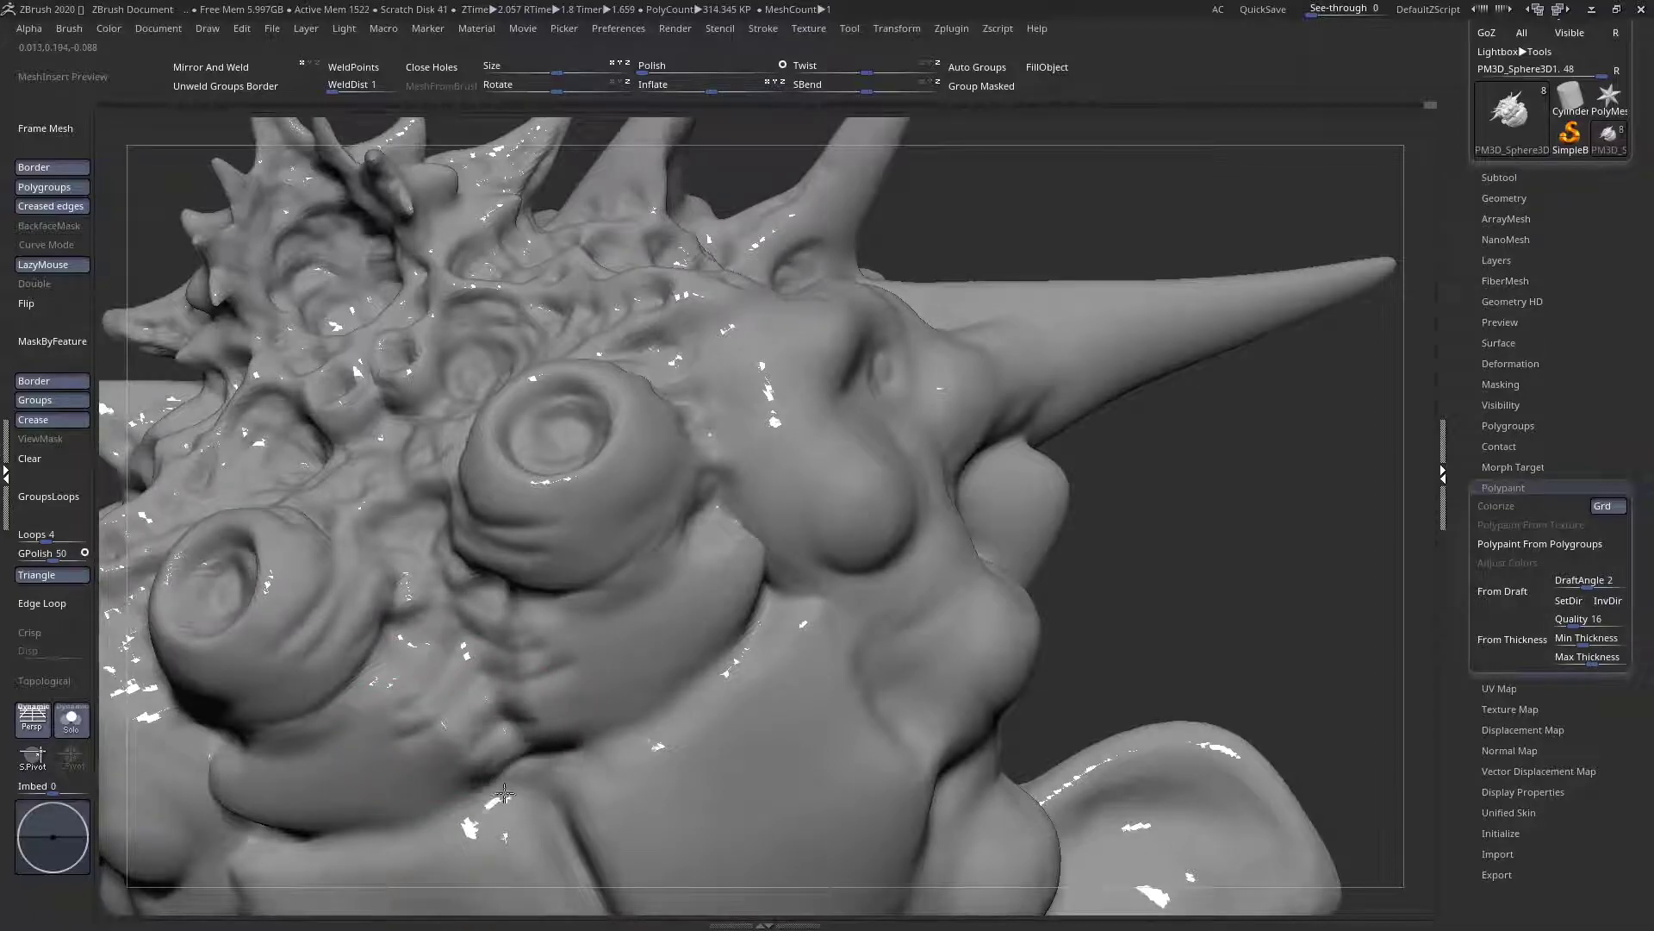
{"action": "left_click_drag", "start_coordinate": [519, 791], "coordinate": [573, 786]}
Carve short ribbed creases along both sides of the central seam between the large underside plates
{"action": "key", "text": "f"}
{"action": "mouse_move", "coordinate": [741, 388]}
{"action": "right_mouse_down", "text": "ctrl"}
{"action": "mouse_move", "coordinate": [738, 472]}
{"action": "mouse_move", "coordinate": [712, 405]}
{"action": "right_mouse_up", "text": "ctrl"}
{"action": "left_click_drag", "start_coordinate": [748, 413], "coordinate": [723, 424]}
{"action": "mouse_move", "coordinate": [761, 421]}
{"action": "left_mouse_down"}
{"action": "mouse_move", "coordinate": [730, 437]}
{"action": "mouse_move", "coordinate": [741, 453]}
{"action": "left_mouse_up"}
{"action": "left_click_drag", "start_coordinate": [791, 450], "coordinate": [739, 489]}
{"action": "left_click_drag", "start_coordinate": [763, 491], "coordinate": [745, 520]}
{"action": "right_click_drag", "start_coordinate": [740, 527], "coordinate": [719, 491]}
{"action": "left_click_drag", "start_coordinate": [737, 500], "coordinate": [712, 513]}
{"action": "mouse_move", "coordinate": [734, 510]}
{"action": "left_mouse_down"}
{"action": "mouse_move", "coordinate": [693, 529]}
{"action": "mouse_move", "coordinate": [710, 540]}
{"action": "mouse_move", "coordinate": [696, 580]}
{"action": "left_mouse_up"}
{"action": "left_click_drag", "start_coordinate": [742, 583], "coordinate": [687, 642]}
Carve rough wrinkles across the middle of the abdomen just behind the underside plates
{"action": "mouse_move", "coordinate": [729, 655]}
{"action": "right_mouse_down"}
{"action": "mouse_move", "coordinate": [698, 670]}
{"action": "mouse_move", "coordinate": [703, 645]}
{"action": "mouse_move", "coordinate": [713, 675]}
{"action": "right_mouse_up"}
{"action": "key", "text": "space"}
{"action": "key", "text": "space"}
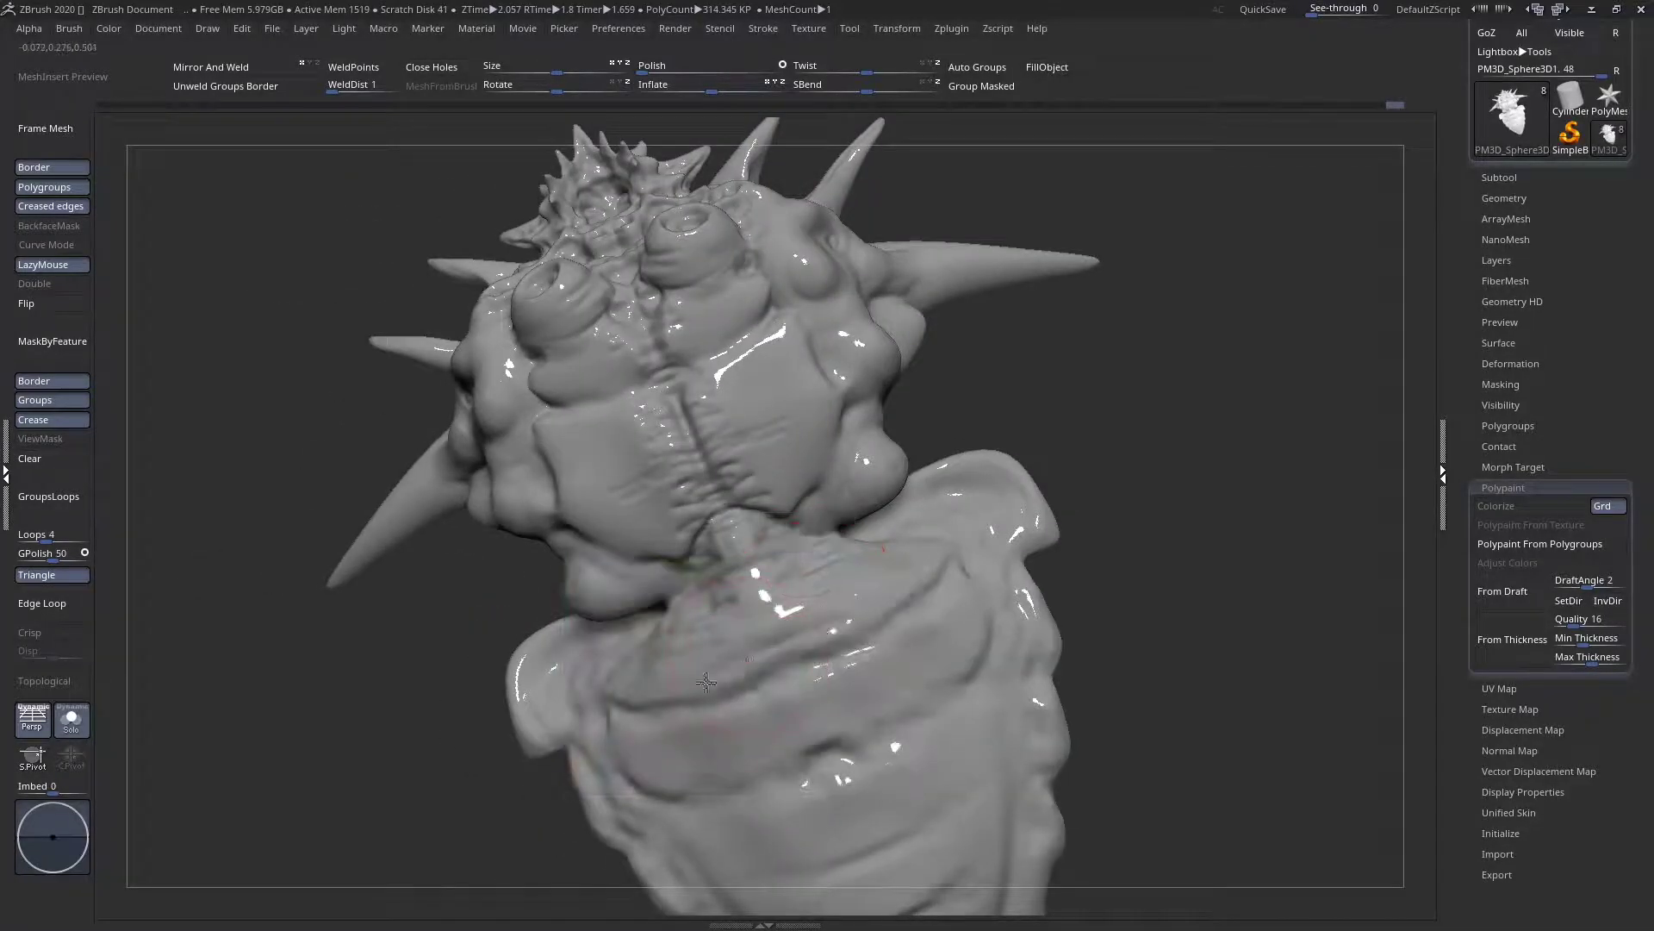
{"action": "right_click_drag", "start_coordinate": [762, 613], "coordinate": [721, 717]}
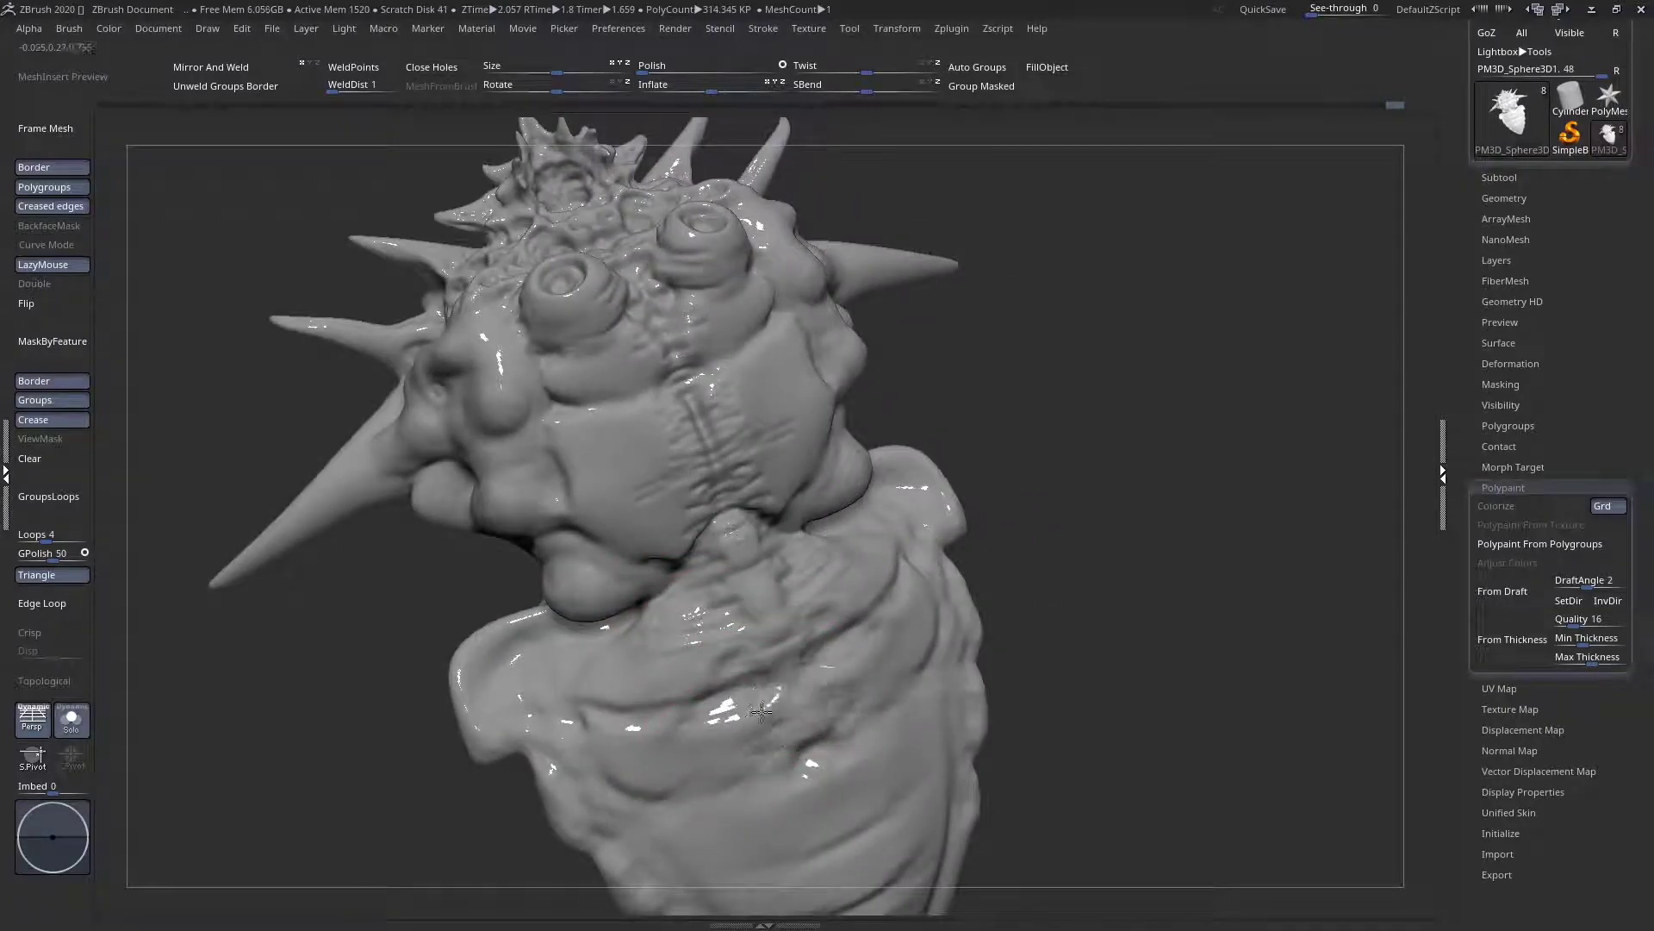
Carve wrinkles around the round lobe at the abdomen joint and along the outer edge of the underside plate
{"action": "mouse_move", "coordinate": [568, 653]}
{"action": "right_mouse_down"}
{"action": "mouse_move", "coordinate": [617, 617]}
{"action": "mouse_move", "coordinate": [653, 499]}
{"action": "right_mouse_up"}
{"action": "key", "text": "space"}
{"action": "mouse_move", "coordinate": [640, 492]}
{"action": "left_mouse_down"}
{"action": "mouse_move", "coordinate": [482, 572]}
{"action": "mouse_move", "coordinate": [556, 530]}
{"action": "mouse_move", "coordinate": [504, 539]}
{"action": "mouse_move", "coordinate": [592, 579]}
{"action": "left_mouse_up"}
{"action": "right_click_drag", "start_coordinate": [604, 595], "coordinate": [483, 584]}
{"action": "mouse_move", "coordinate": [579, 585]}
{"action": "left_mouse_down"}
{"action": "mouse_move", "coordinate": [614, 589]}
{"action": "mouse_move", "coordinate": [621, 674]}
{"action": "mouse_move", "coordinate": [636, 672]}
{"action": "left_mouse_up"}
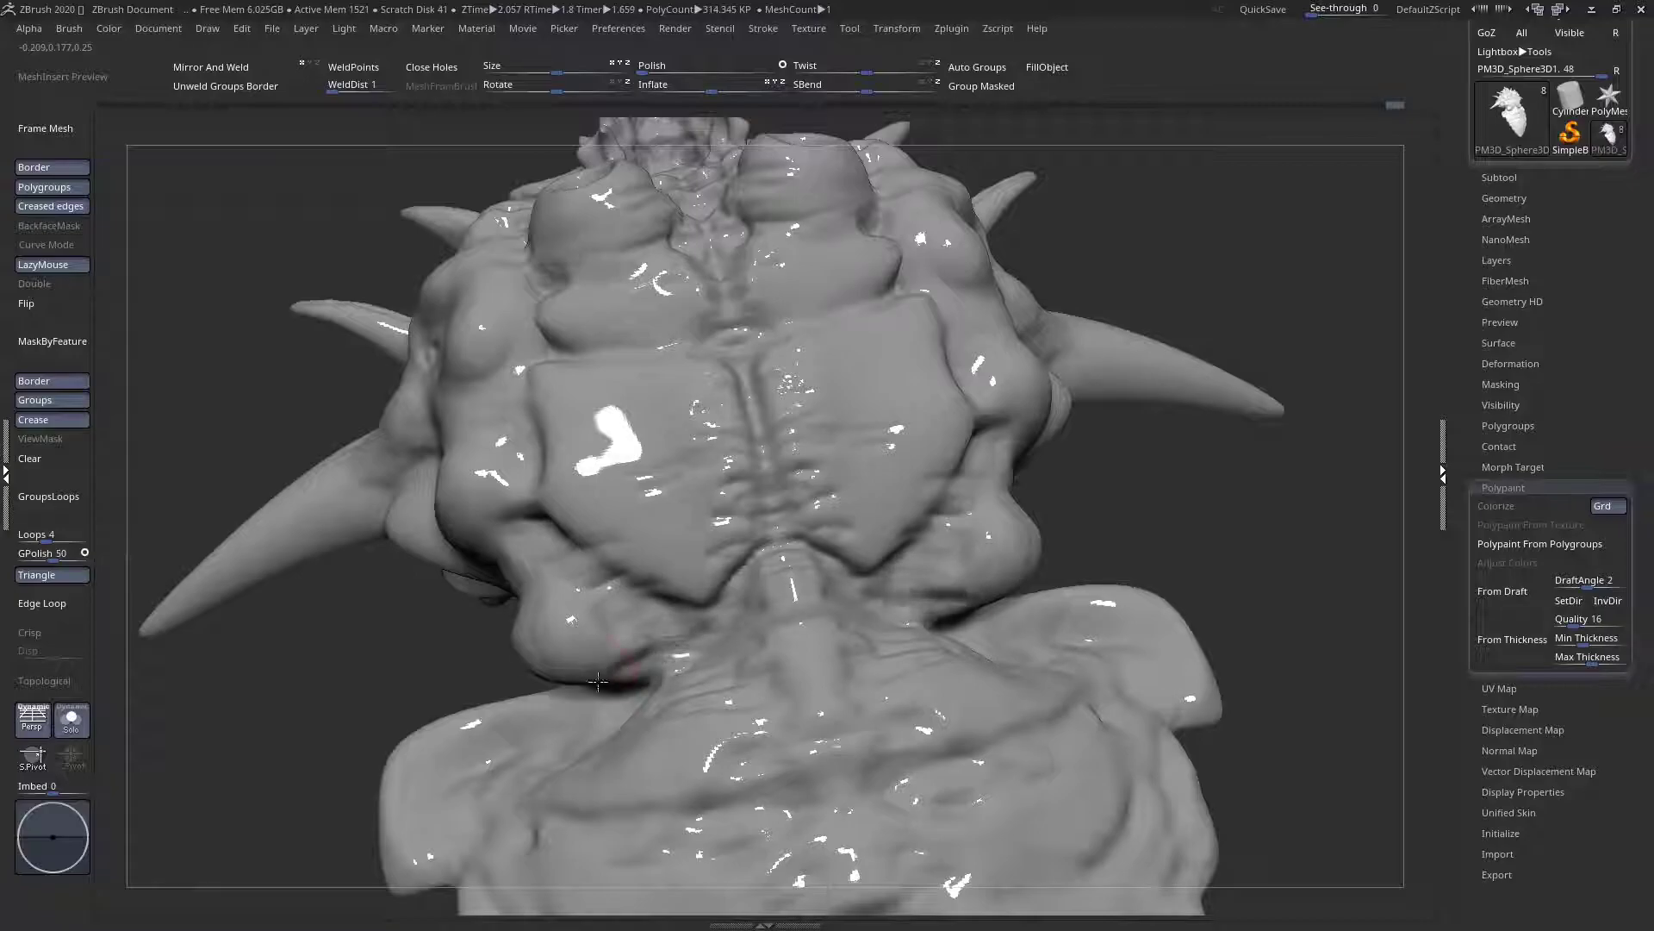
{"action": "right_click_drag", "start_coordinate": [636, 672], "coordinate": [741, 665]}
{"action": "left_click_drag", "start_coordinate": [607, 493], "coordinate": [606, 472]}
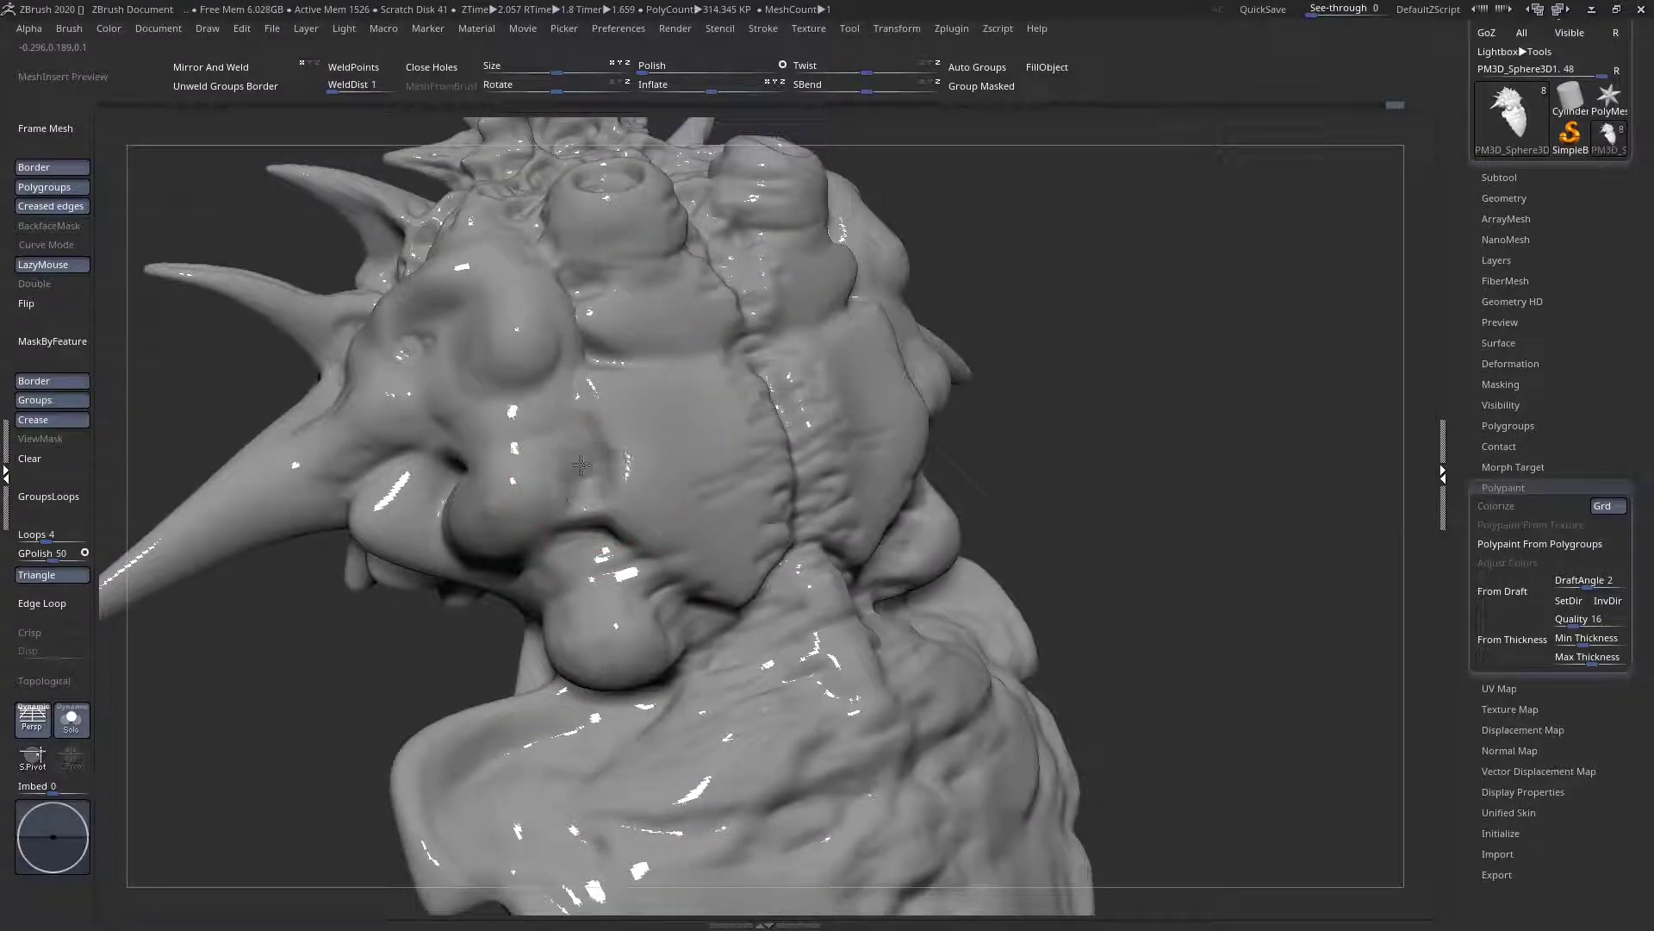
Adjust the brush and carve a deep cavity into the side lobe above the base of the large horn
{"action": "right_click_drag", "start_coordinate": [581, 368], "coordinate": [750, 346]}
{"action": "key", "text": "space"}
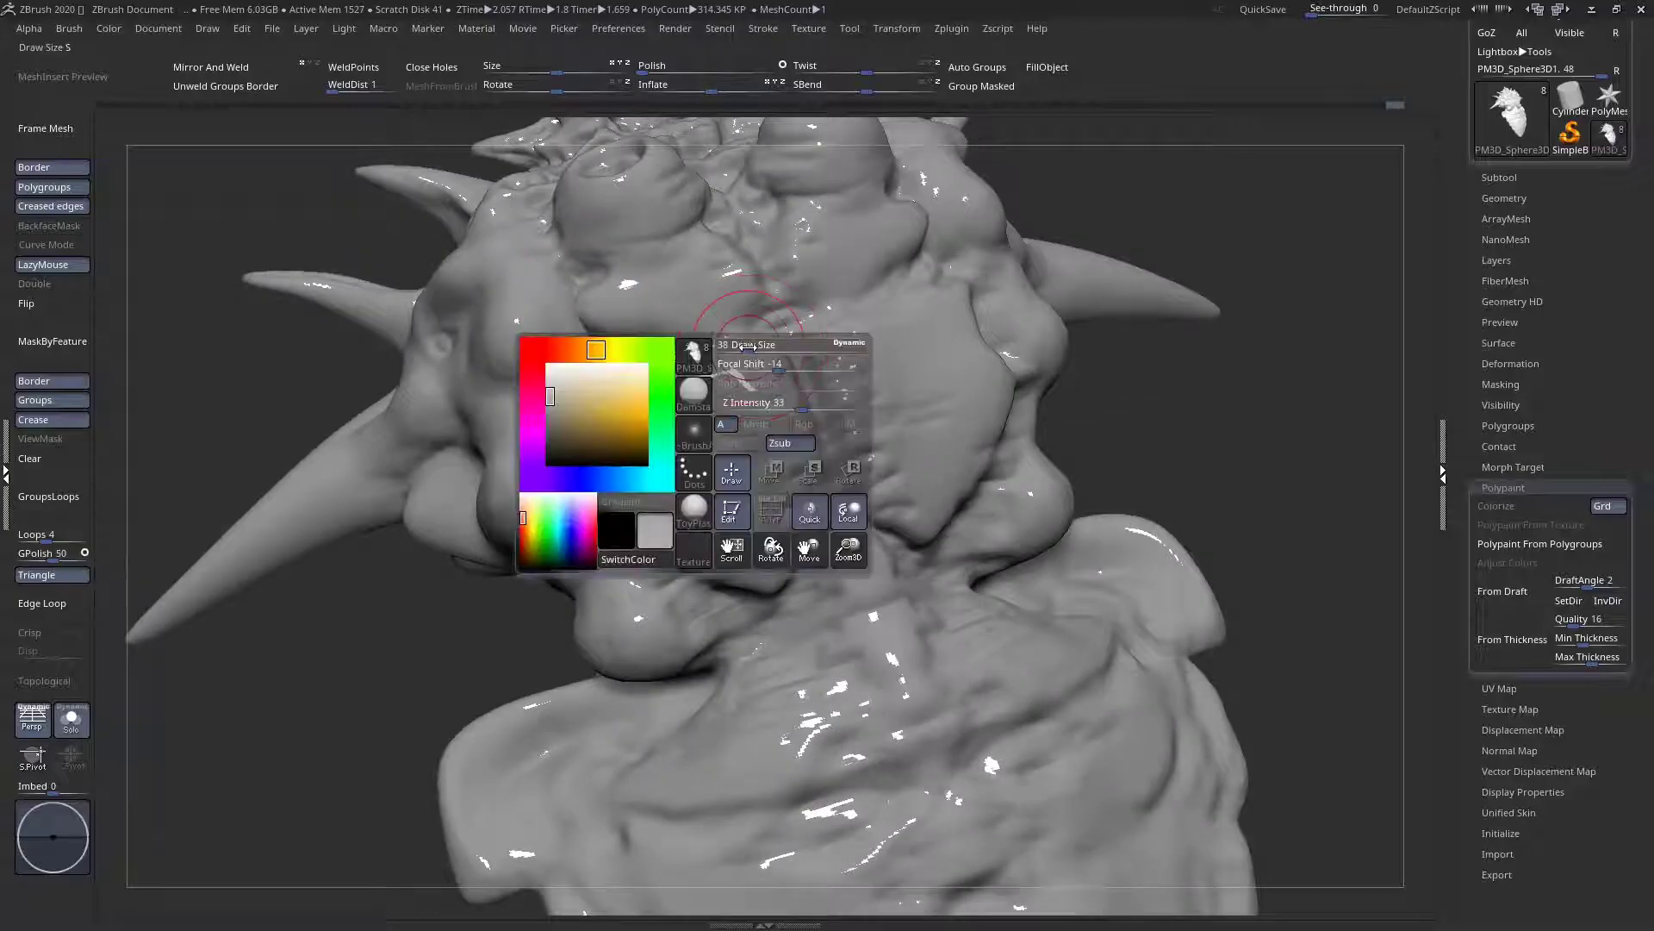
{"action": "mouse_move", "coordinate": [603, 306]}
{"action": "right_mouse_down"}
{"action": "mouse_move", "coordinate": [573, 289]}
{"action": "mouse_move", "coordinate": [500, 431]}
{"action": "mouse_move", "coordinate": [457, 388]}
{"action": "right_mouse_up"}
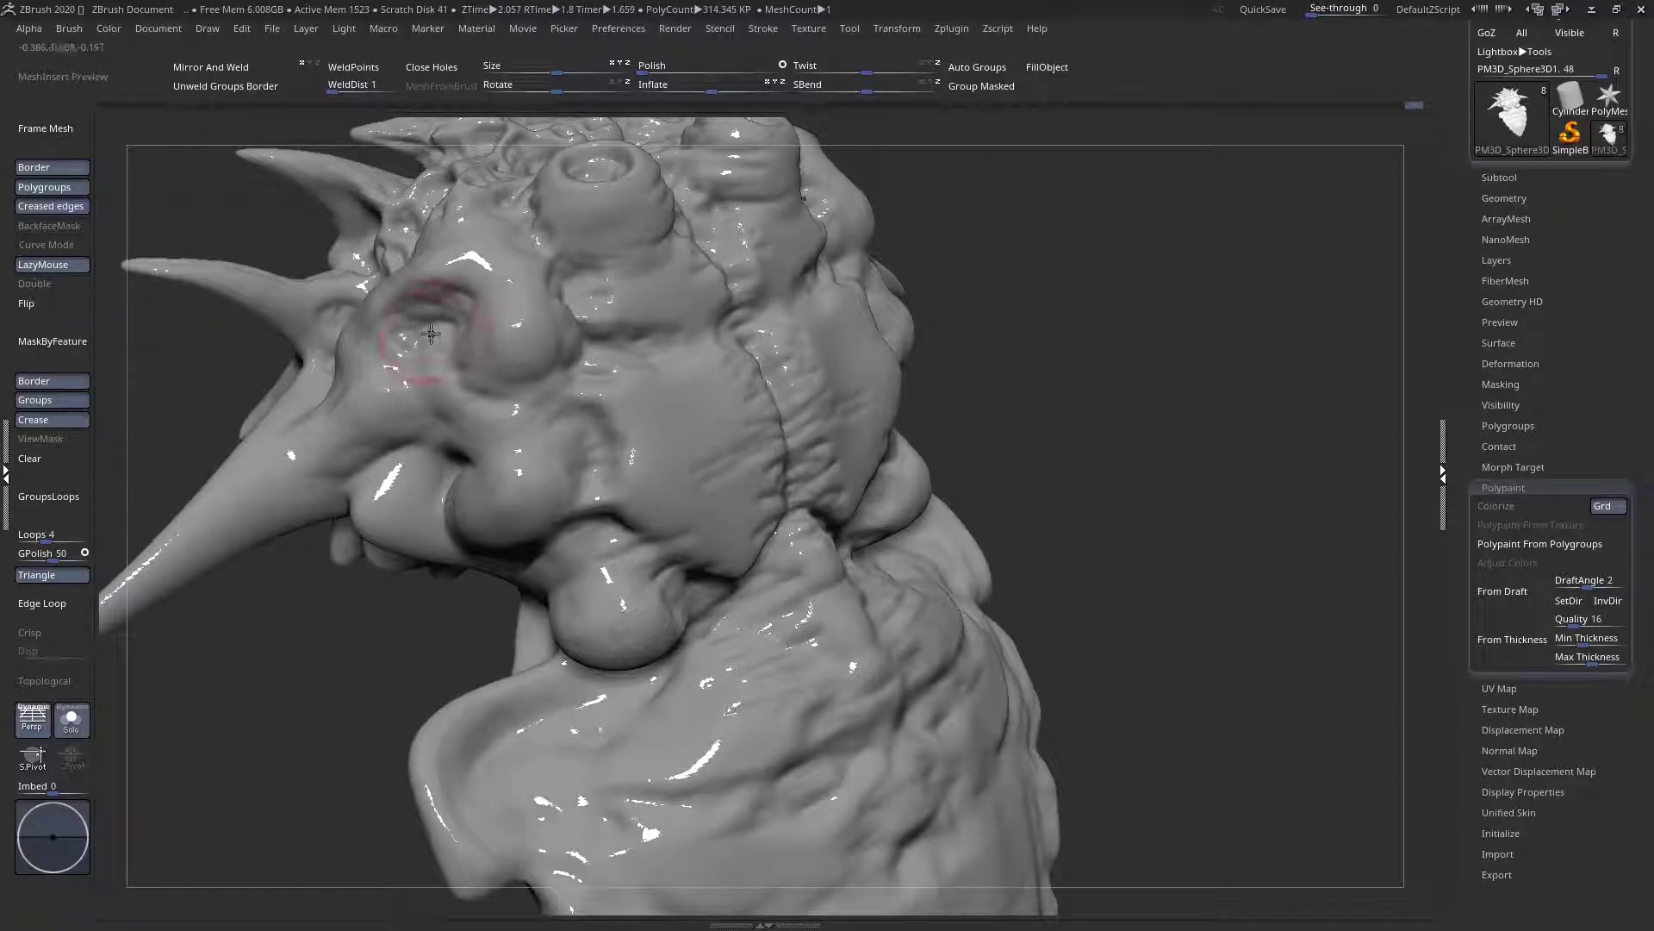
{"action": "right_click_drag", "start_coordinate": [431, 334], "coordinate": [422, 338]}
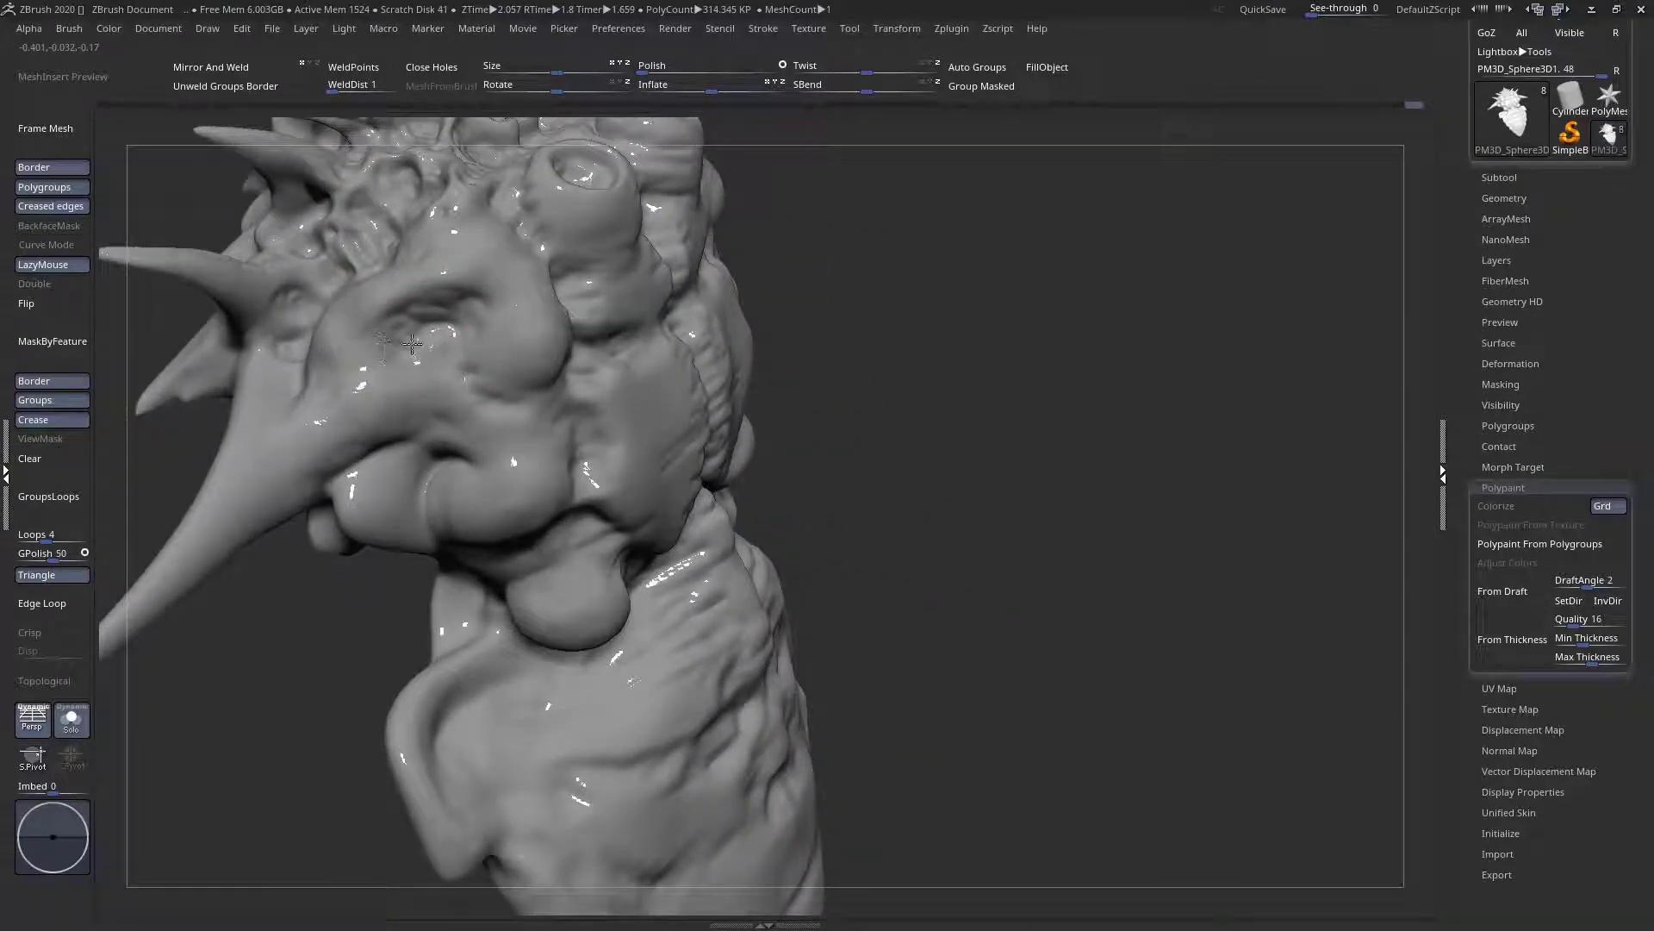
{"action": "mouse_move", "coordinate": [378, 360]}
{"action": "left_mouse_down"}
{"action": "mouse_move", "coordinate": [396, 360]}
{"action": "mouse_move", "coordinate": [398, 316]}
{"action": "left_mouse_up"}
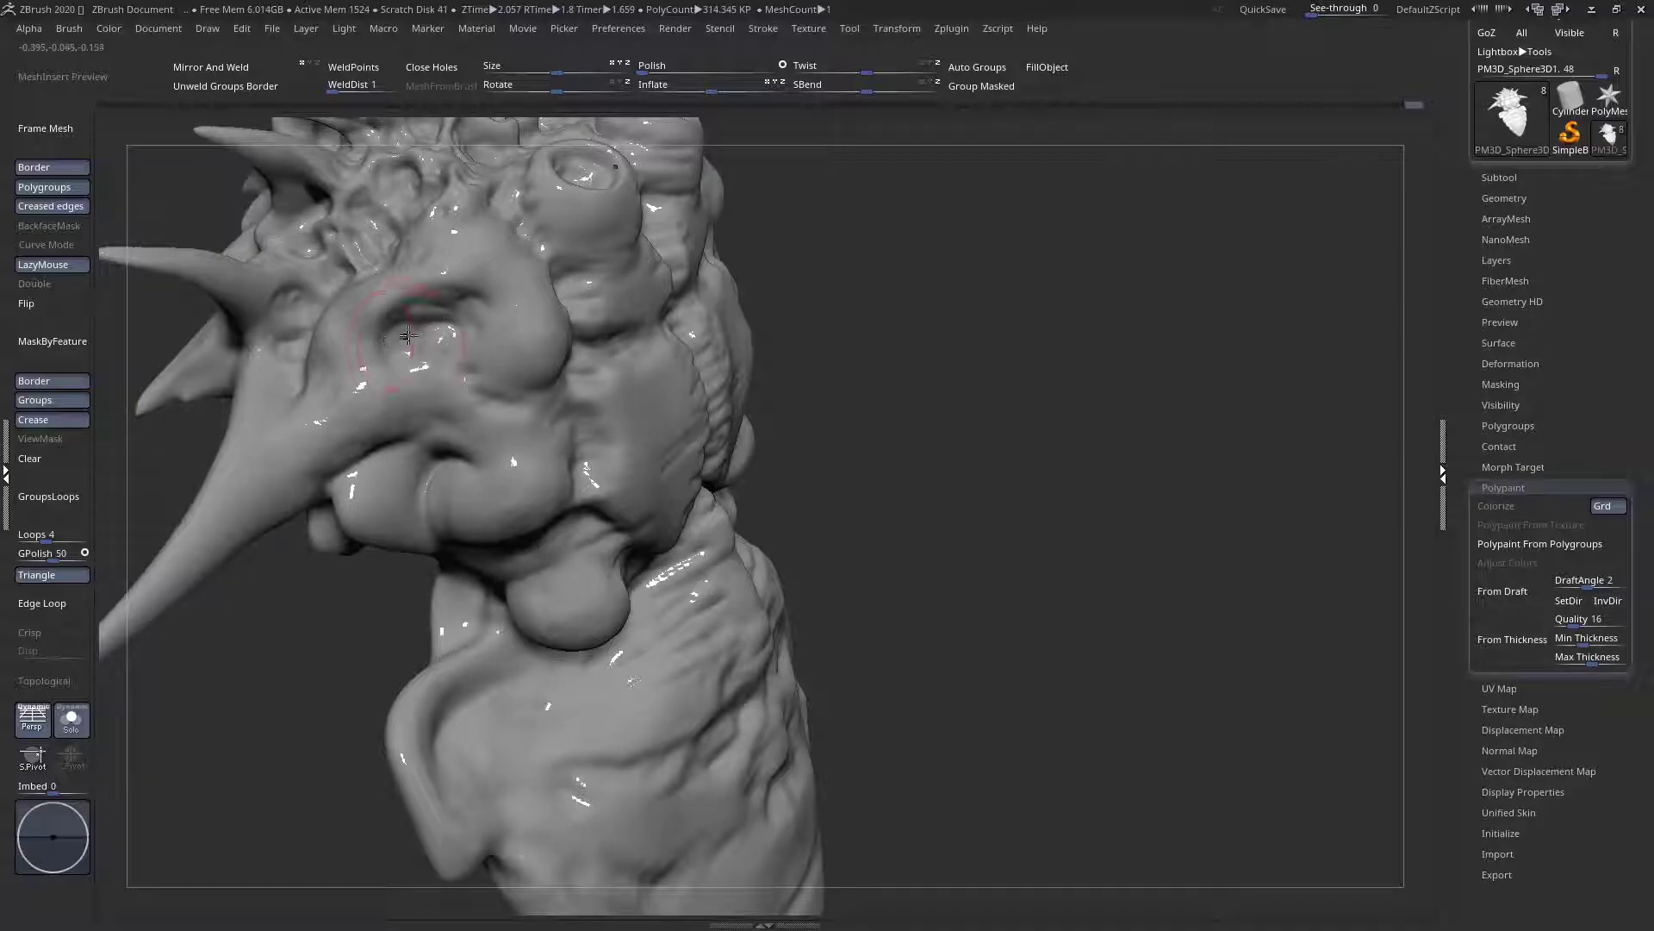
Carve small pits and creases into the base of the large side horn
{"action": "mouse_move", "coordinate": [456, 405]}
{"action": "right_mouse_down"}
{"action": "mouse_move", "coordinate": [431, 390]}
{"action": "mouse_move", "coordinate": [320, 408]}
{"action": "right_mouse_up"}
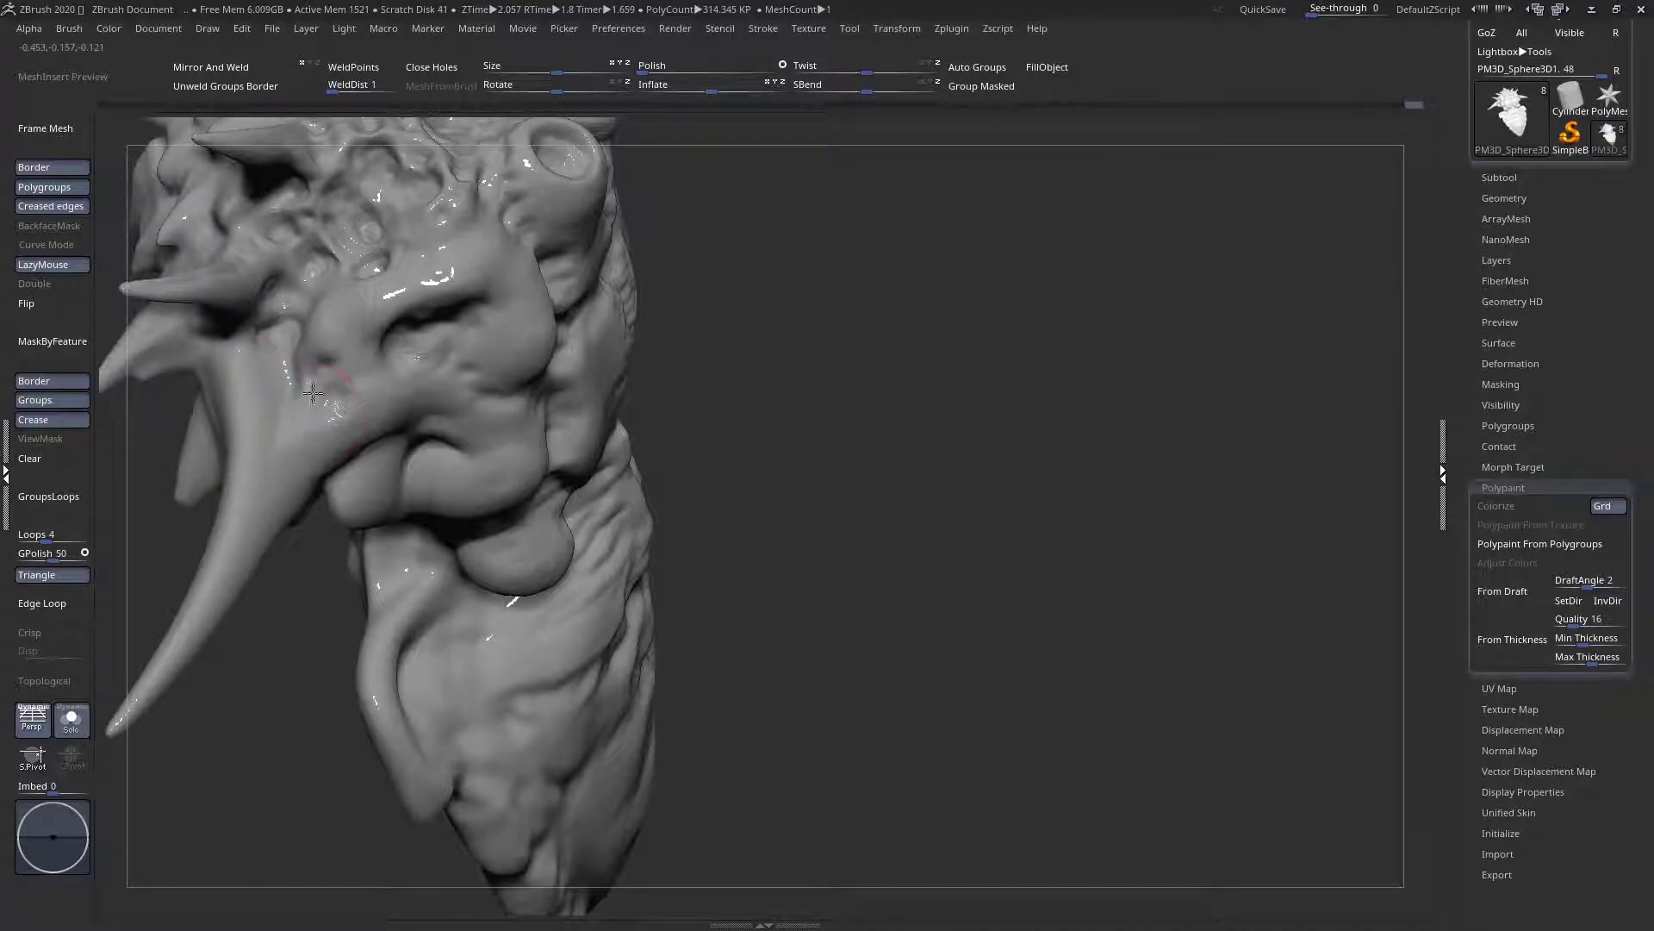
{"action": "left_click_drag", "start_coordinate": [268, 357], "coordinate": [271, 388]}
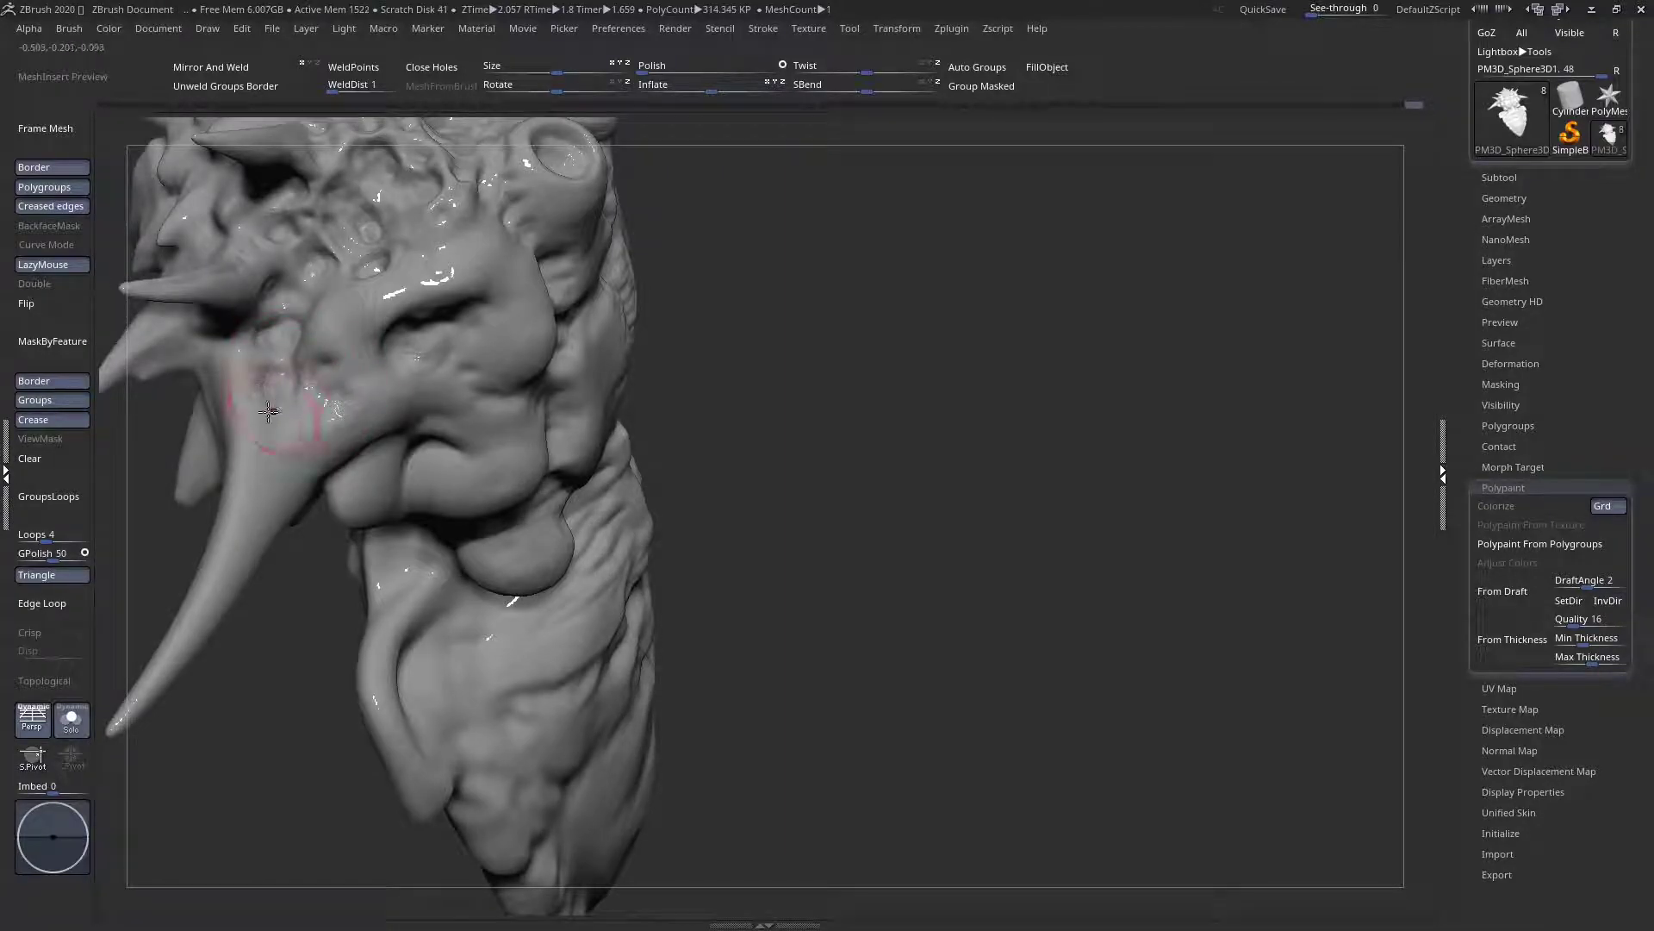
{"action": "right_click_drag", "start_coordinate": [354, 399], "coordinate": [279, 394]}
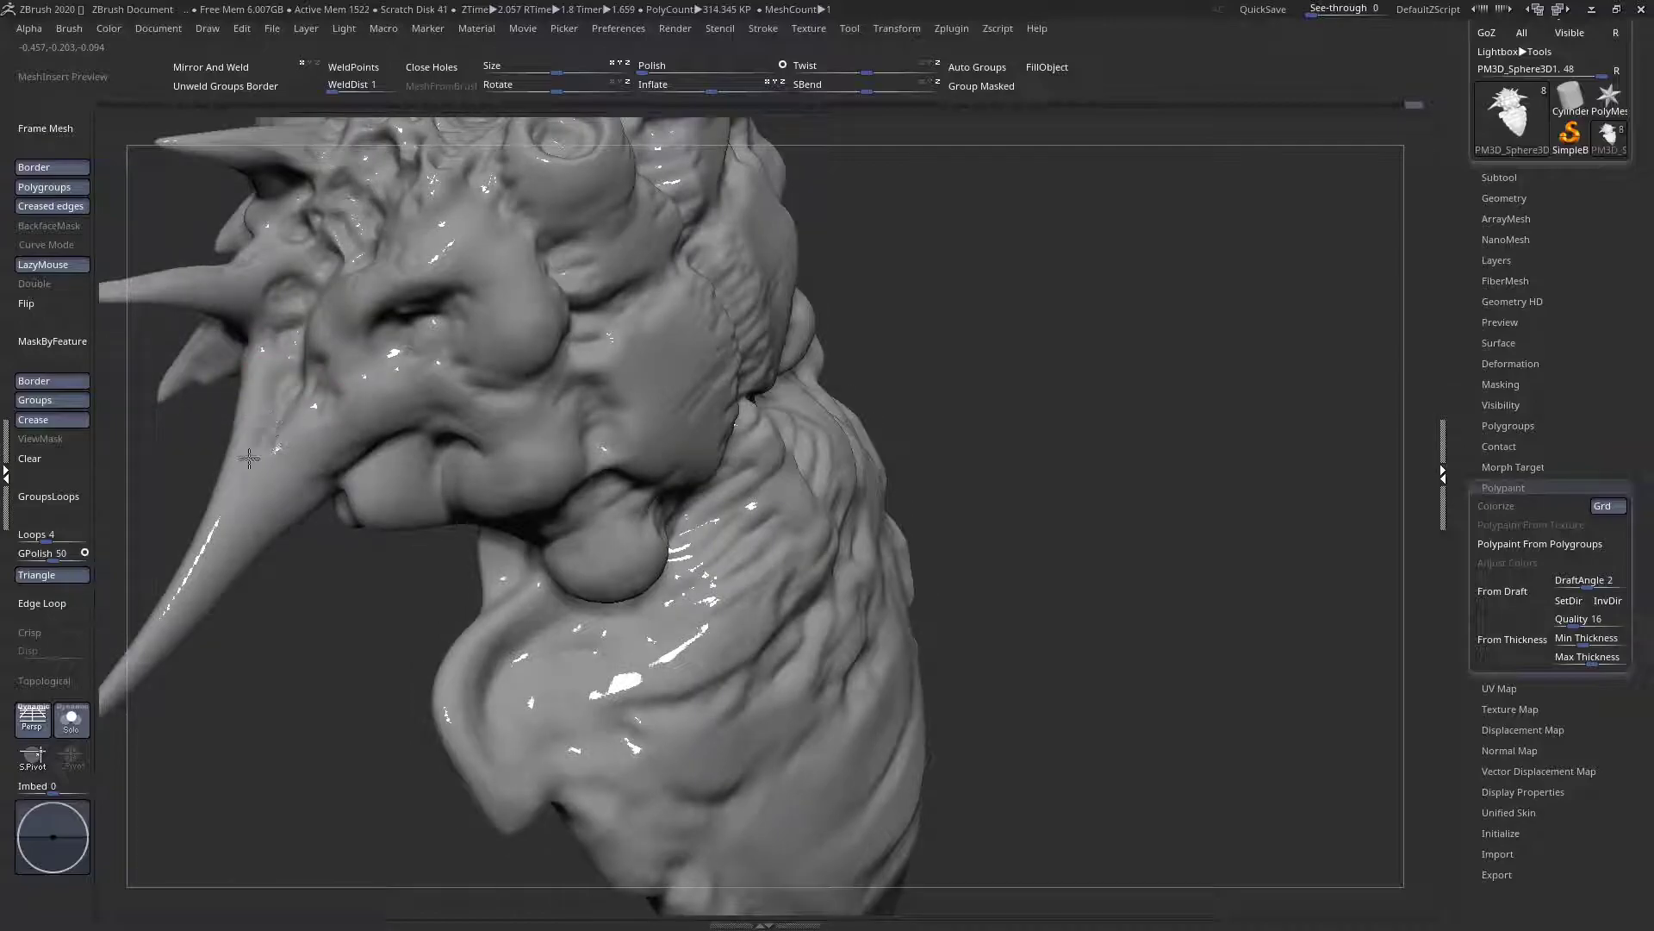
{"action": "right_click_drag", "start_coordinate": [311, 415], "coordinate": [292, 370]}
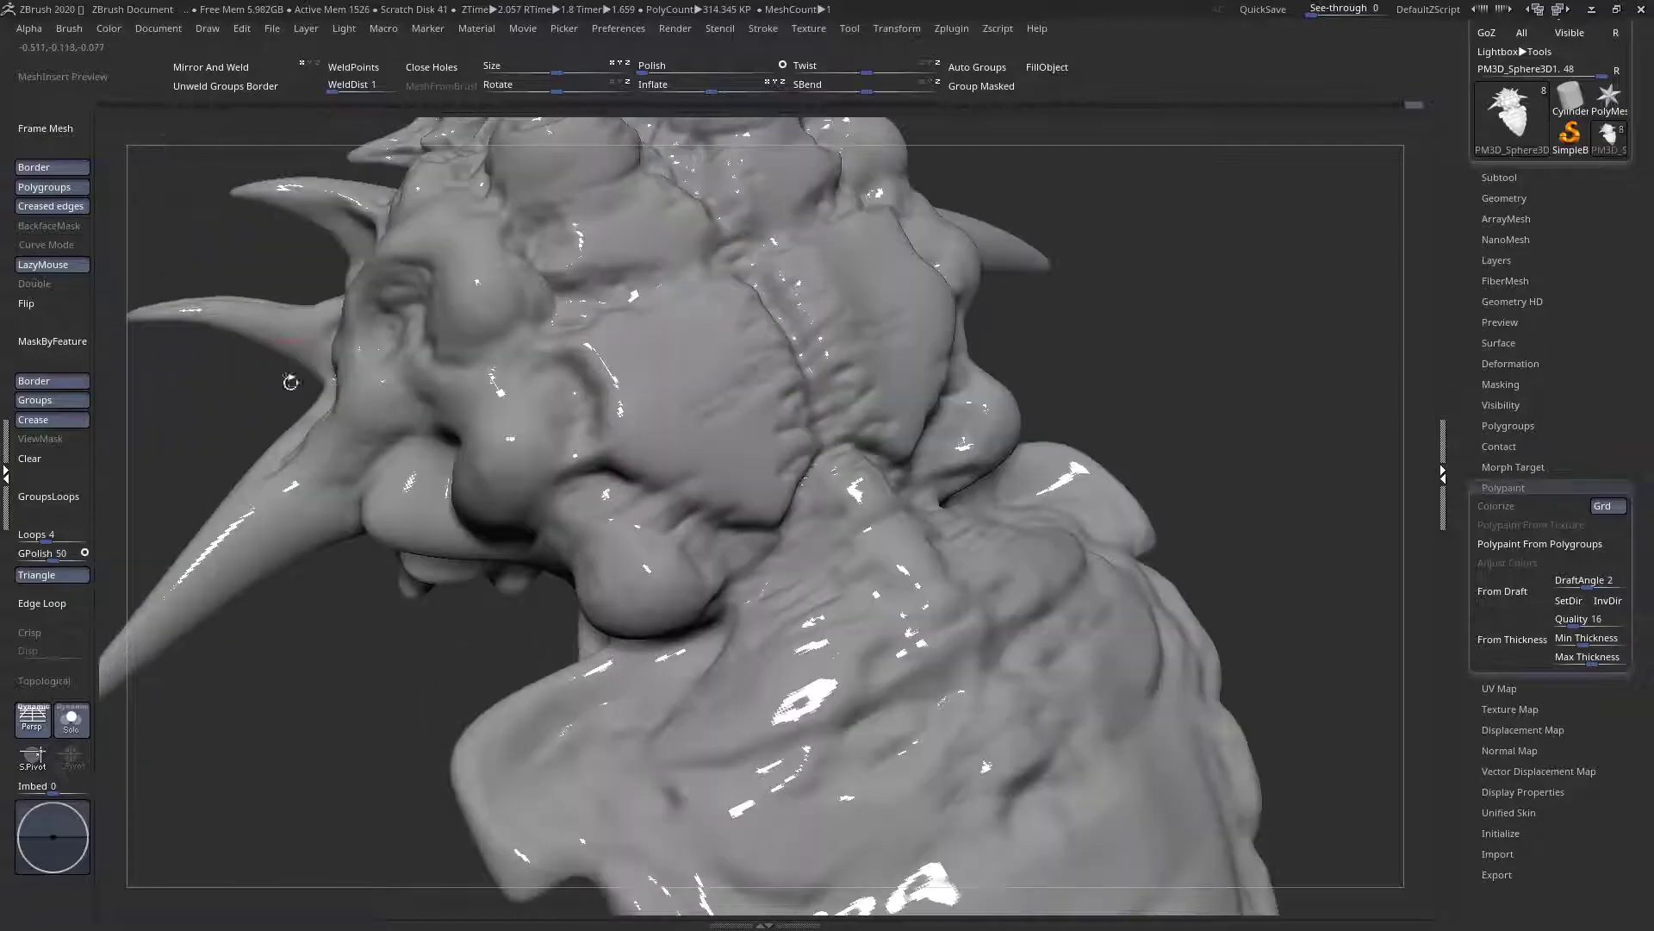
Carve creases and small pits into the fold below the side lobe, beside the base of the large horn
{"action": "right_click_drag", "start_coordinate": [412, 482], "coordinate": [376, 472]}
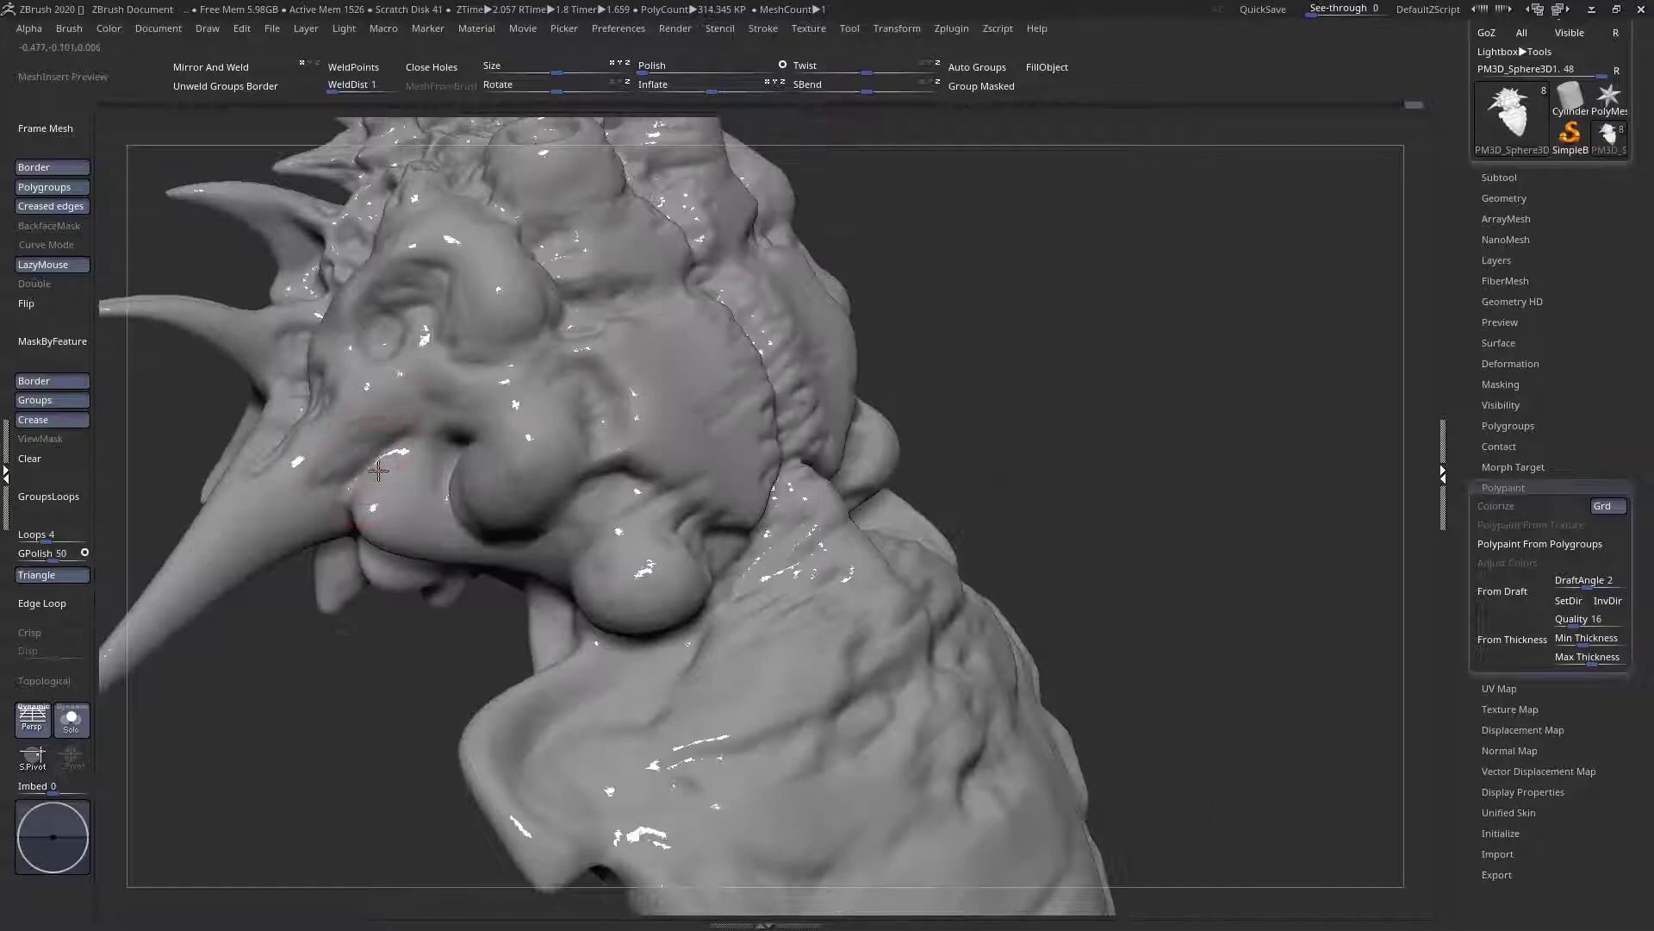
{"action": "left_click_drag", "start_coordinate": [353, 463], "coordinate": [415, 449]}
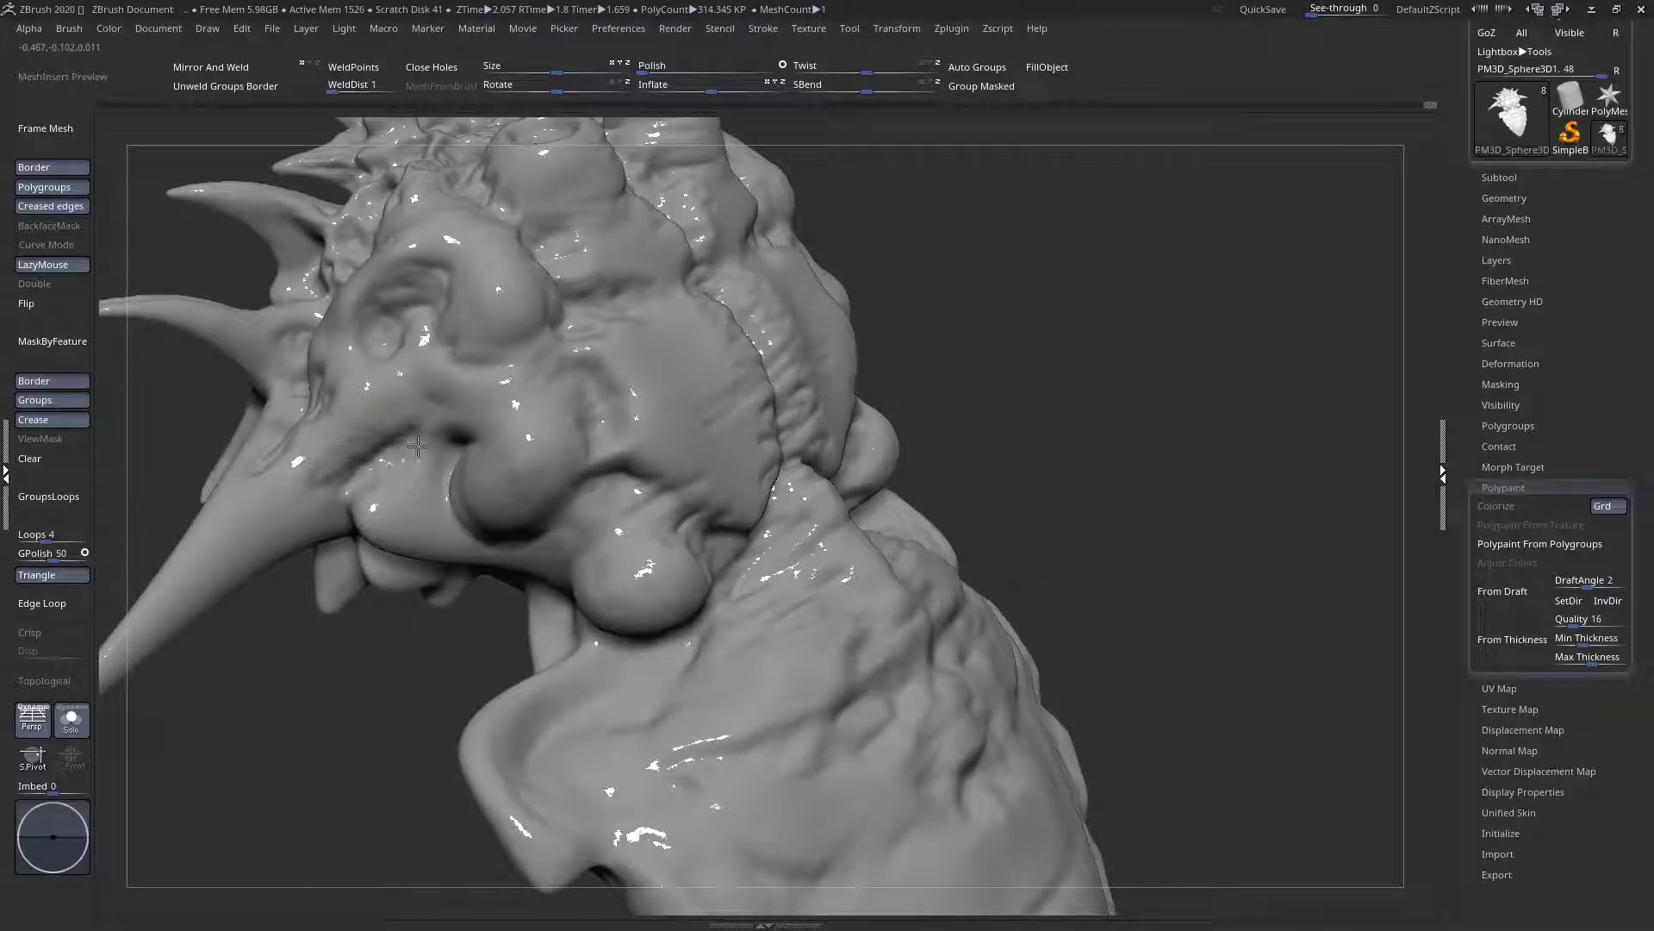
{"action": "right_click_drag", "start_coordinate": [401, 479], "coordinate": [433, 498]}
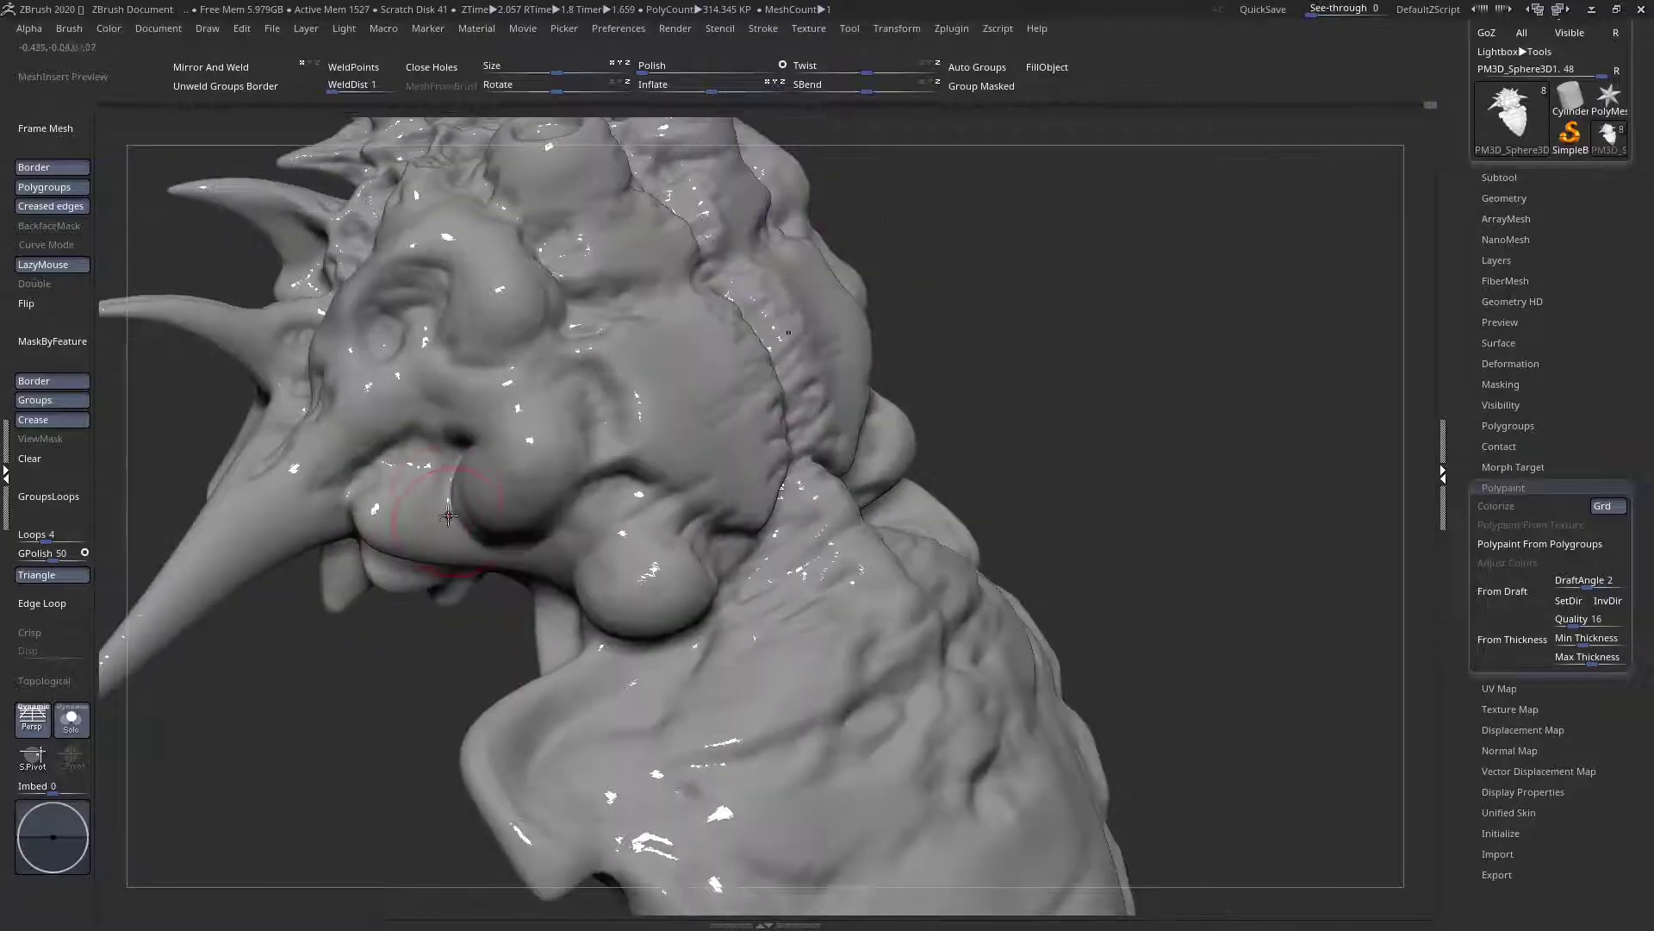
{"action": "left_click_drag", "start_coordinate": [421, 523], "coordinate": [421, 511]}
{"action": "mouse_move", "coordinate": [442, 538]}
{"action": "right_mouse_down"}
{"action": "mouse_move", "coordinate": [398, 520]}
{"action": "mouse_move", "coordinate": [448, 536]}
{"action": "mouse_move", "coordinate": [432, 530]}
{"action": "mouse_move", "coordinate": [437, 555]}
{"action": "mouse_move", "coordinate": [388, 553]}
{"action": "right_mouse_up"}
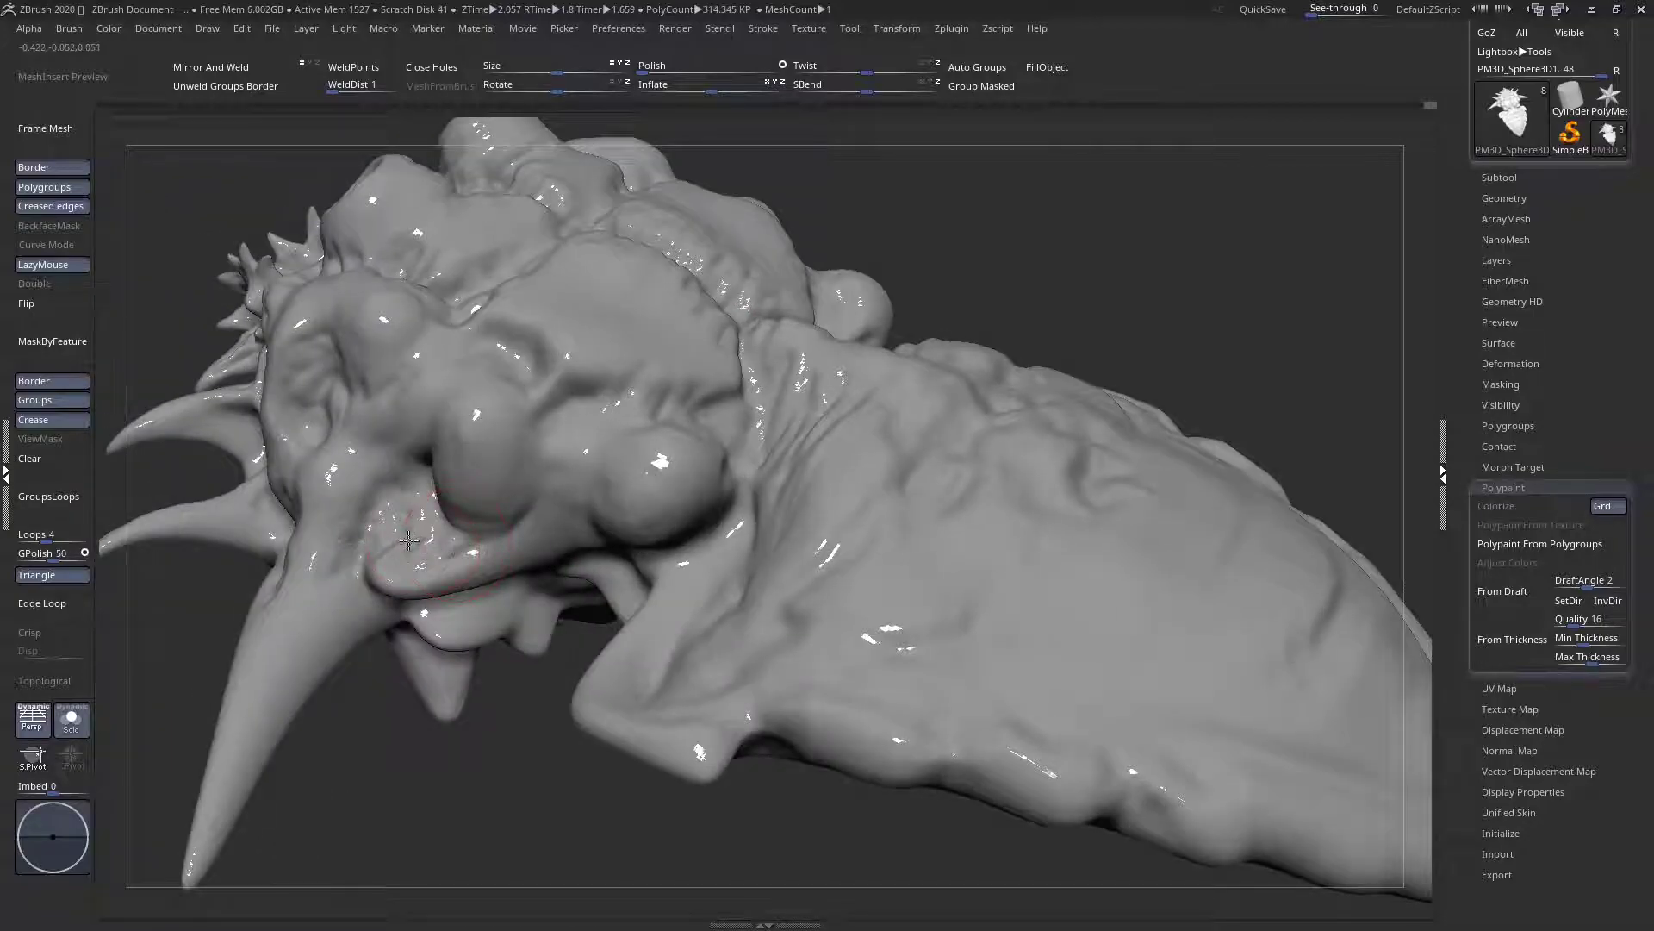
{"action": "right_click_drag", "start_coordinate": [493, 543], "coordinate": [538, 529]}
{"action": "mouse_move", "coordinate": [514, 539]}
{"action": "left_mouse_down"}
{"action": "mouse_move", "coordinate": [402, 577]}
{"action": "mouse_move", "coordinate": [548, 530]}
{"action": "left_mouse_up"}
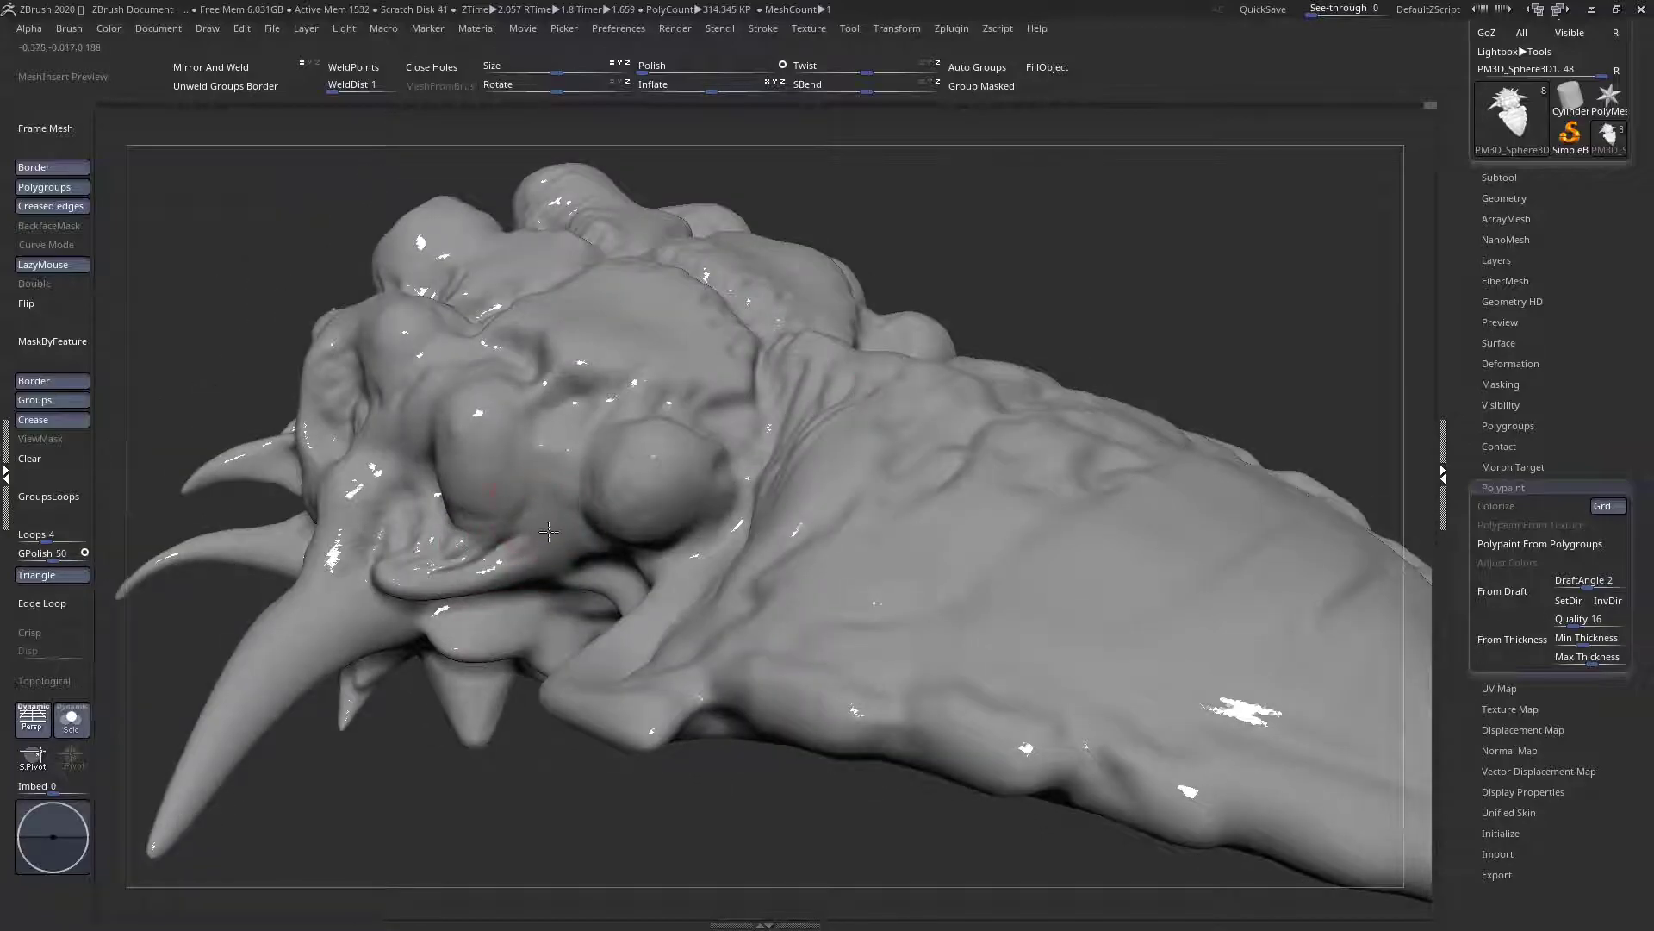
Carve creases between the round side lobes and along the base of the large horn
{"action": "right_click_drag", "start_coordinate": [551, 531], "coordinate": [651, 508]}
{"action": "mouse_move", "coordinate": [534, 542]}
{"action": "left_mouse_down"}
{"action": "mouse_move", "coordinate": [506, 568]}
{"action": "mouse_move", "coordinate": [573, 607]}
{"action": "mouse_move", "coordinate": [569, 529]}
{"action": "mouse_move", "coordinate": [551, 569]}
{"action": "mouse_move", "coordinate": [538, 493]}
{"action": "mouse_move", "coordinate": [548, 431]}
{"action": "mouse_move", "coordinate": [521, 417]}
{"action": "left_mouse_up"}
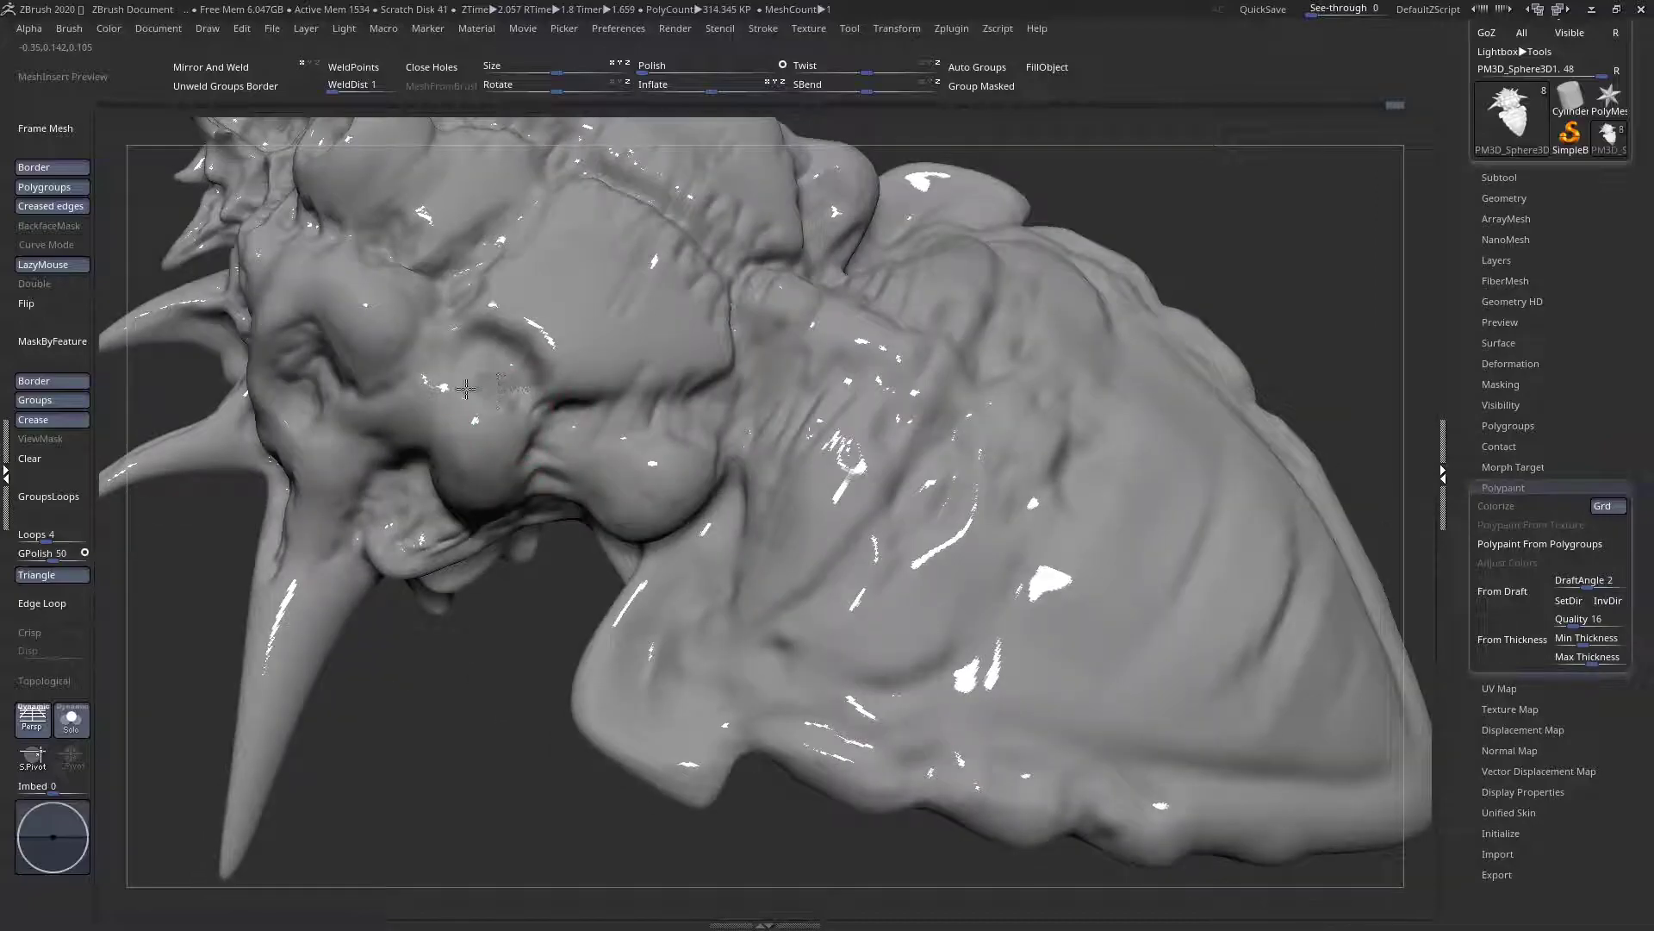
{"action": "mouse_move", "coordinate": [413, 420]}
{"action": "left_mouse_down"}
{"action": "mouse_move", "coordinate": [434, 445]}
{"action": "mouse_move", "coordinate": [331, 461]}
{"action": "left_mouse_up"}
{"action": "left_click_drag", "start_coordinate": [293, 554], "coordinate": [278, 636]}
{"action": "mouse_move", "coordinate": [379, 548]}
{"action": "right_mouse_down"}
{"action": "mouse_move", "coordinate": [534, 422]}
{"action": "mouse_move", "coordinate": [595, 483]}
{"action": "mouse_move", "coordinate": [633, 492]}
{"action": "right_mouse_up"}
{"action": "left_click_drag", "start_coordinate": [593, 499], "coordinate": [519, 488]}
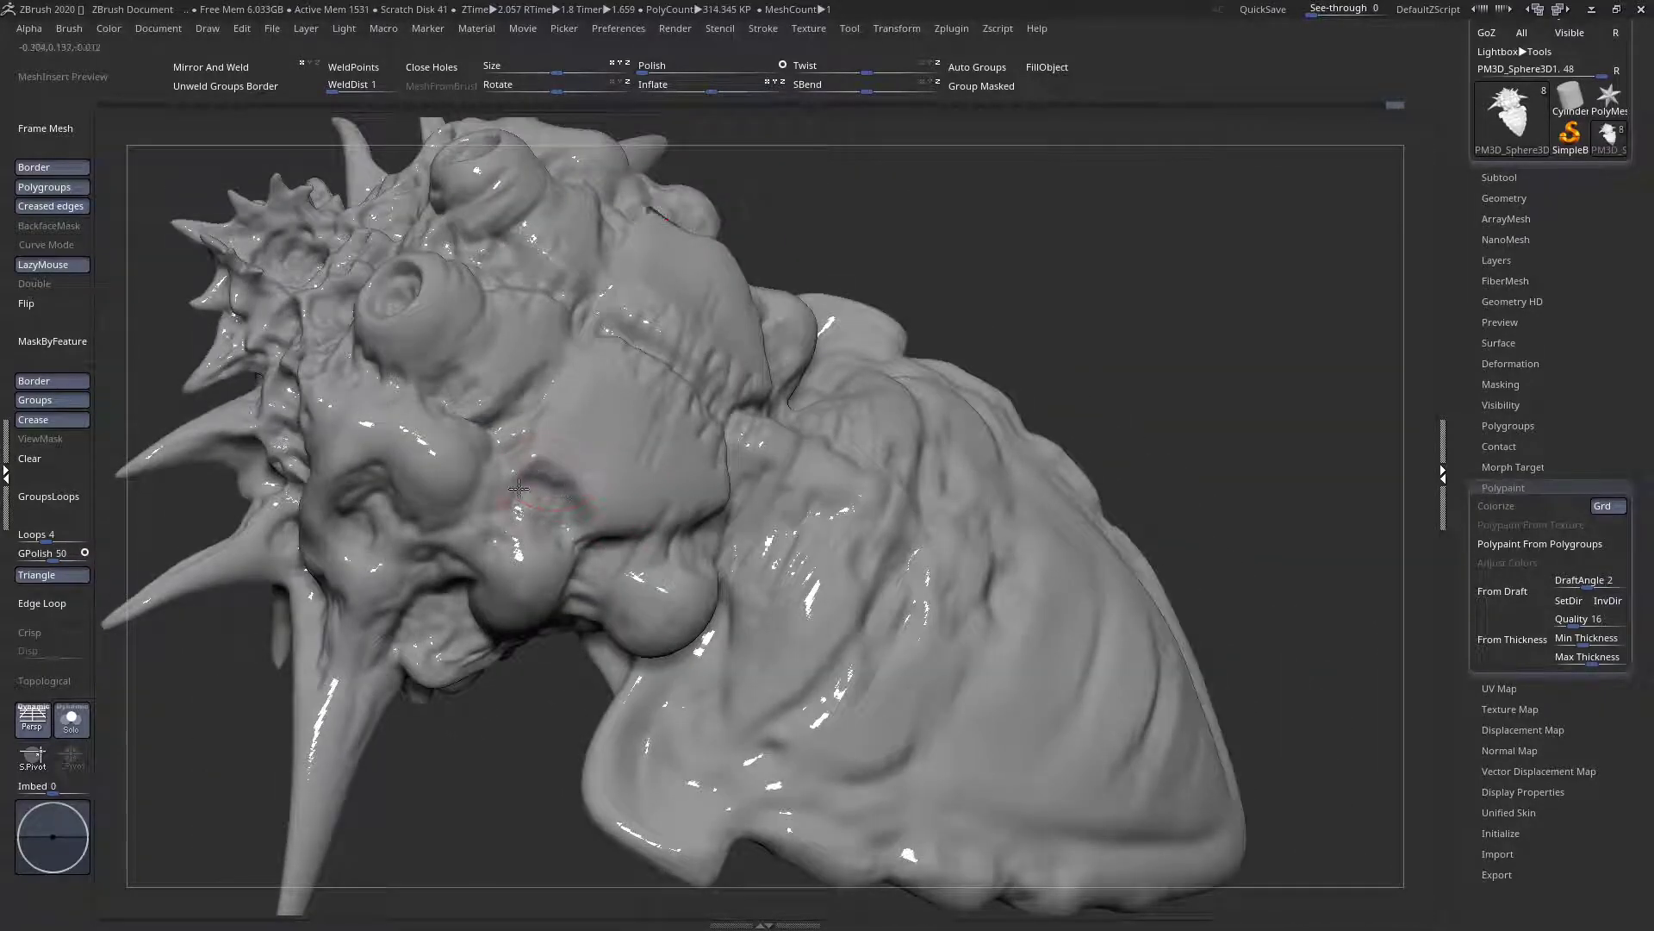
Switch to the ClayBuildup brush, adjust it, and build up volume over the underside plates behind the leg sockets
{"action": "key", "text": "f"}
{"action": "key", "text": "space"}
{"action": "key", "text": "b"}
{"action": "key", "text": "c"}
{"action": "key", "text": "b"}
{"action": "right_click_drag", "start_coordinate": [835, 527], "coordinate": [620, 405]}
{"action": "key", "text": "space"}
{"action": "left_click_drag", "start_coordinate": [579, 385], "coordinate": [597, 386]}
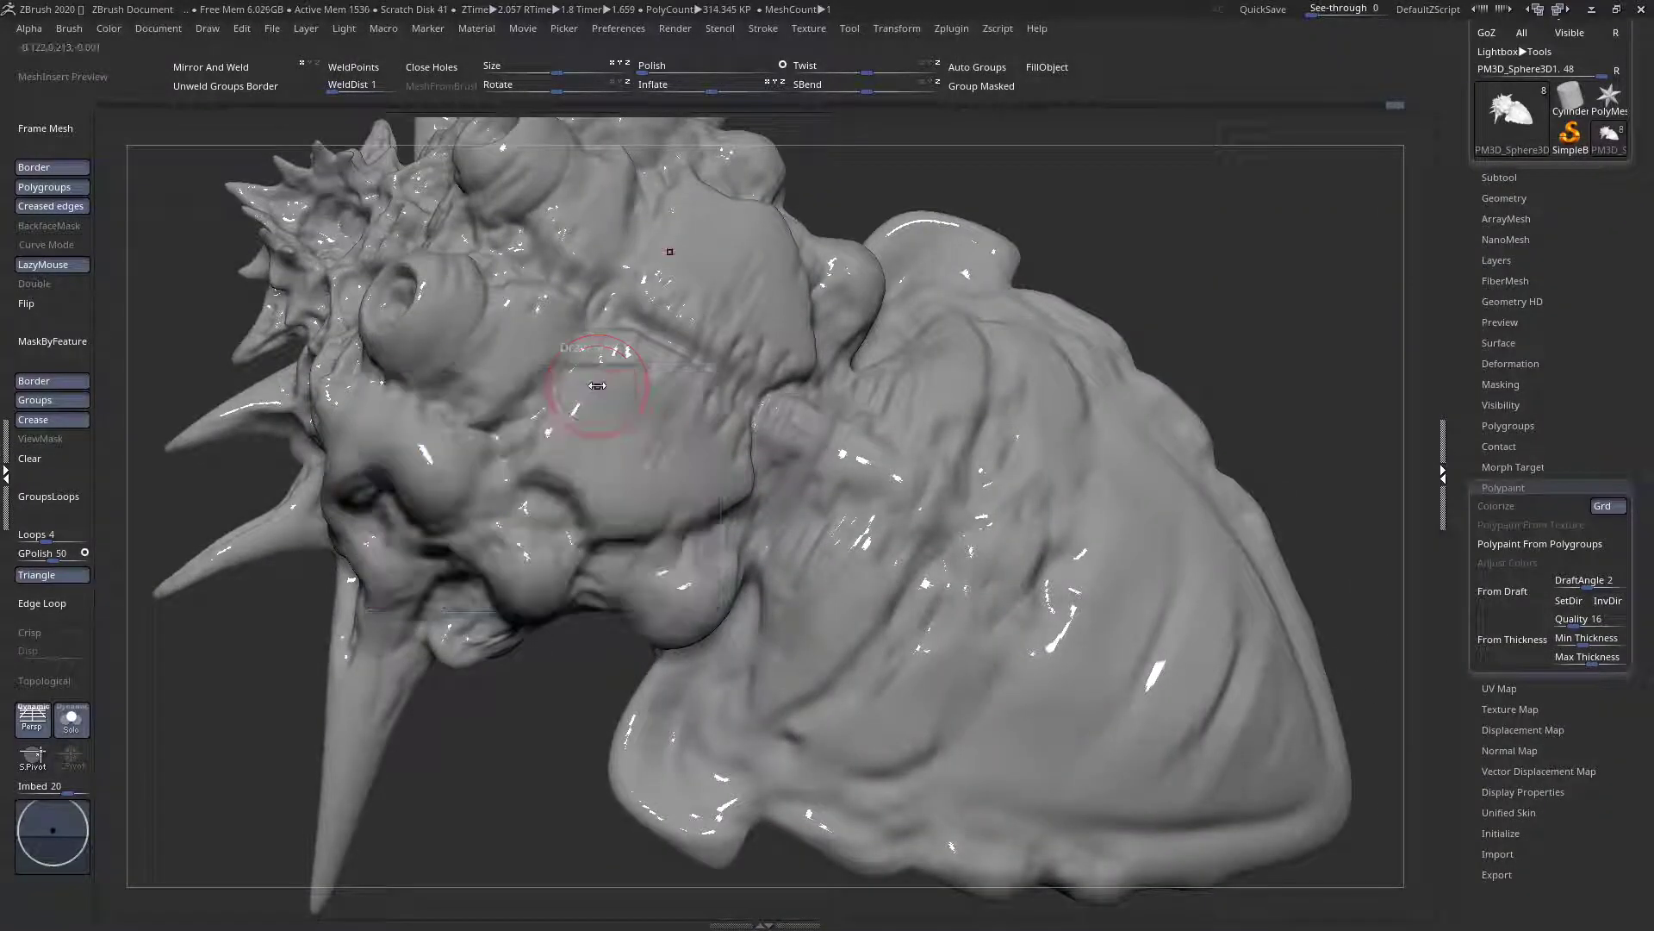
{"action": "key", "text": "space"}
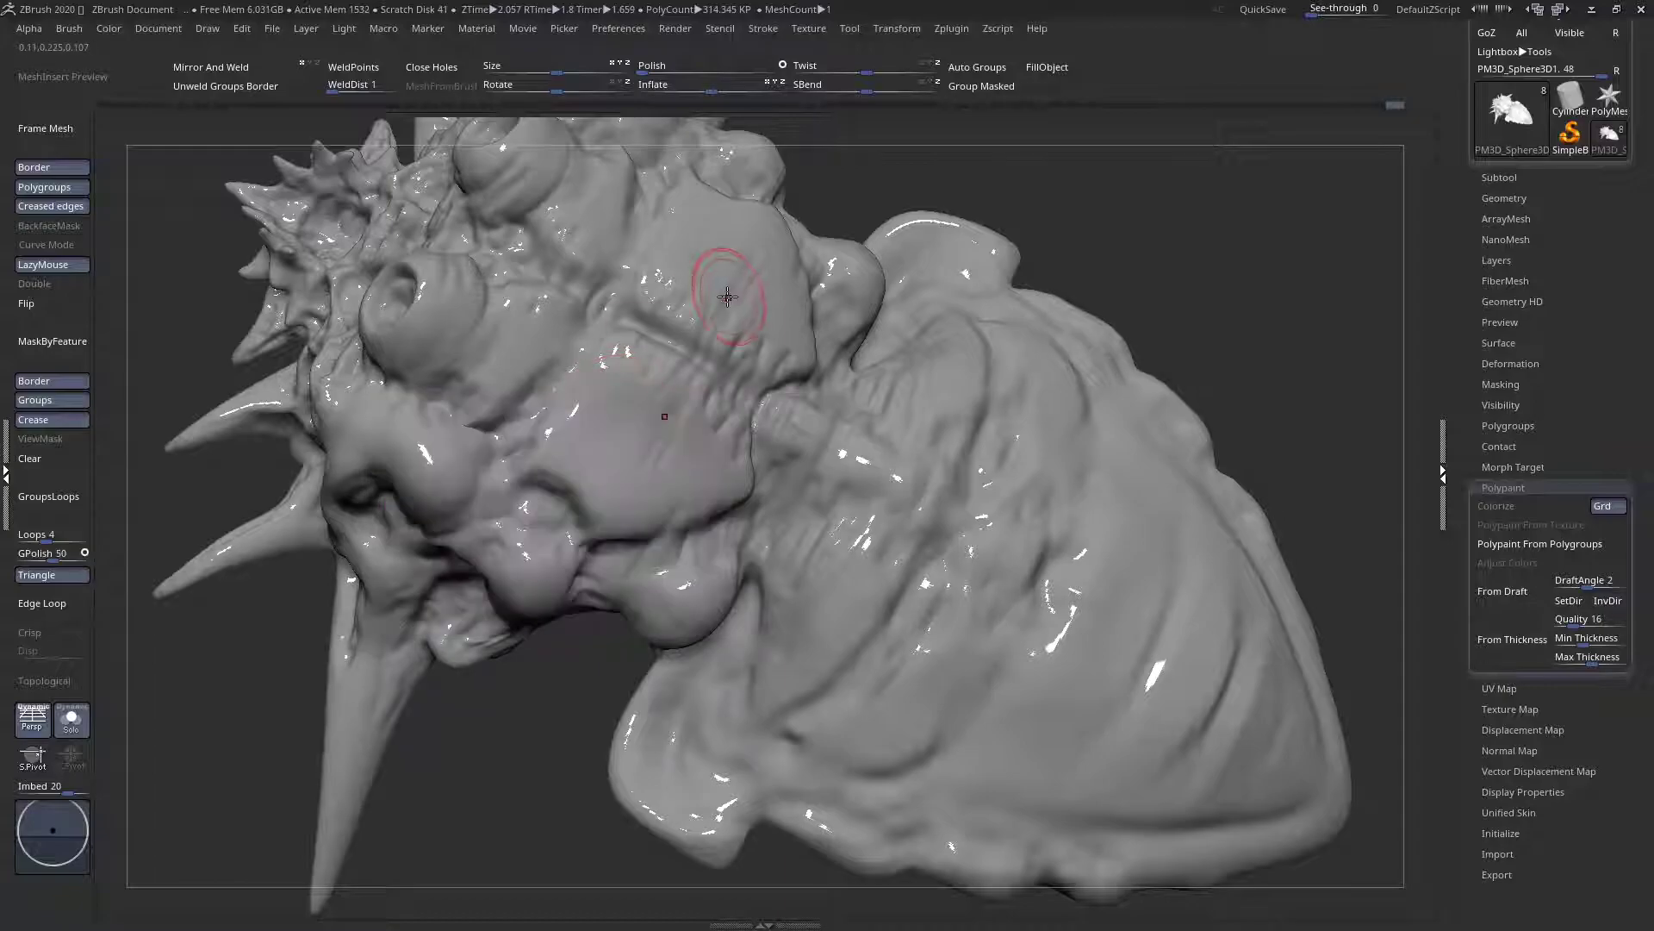
{"action": "left_click_drag", "start_coordinate": [614, 372], "coordinate": [567, 424]}
{"action": "mouse_move", "coordinate": [643, 436]}
{"action": "right_mouse_down"}
{"action": "mouse_move", "coordinate": [621, 440]}
{"action": "mouse_move", "coordinate": [672, 432]}
{"action": "mouse_move", "coordinate": [654, 476]}
{"action": "right_mouse_up"}
{"action": "mouse_move", "coordinate": [659, 429]}
{"action": "left_mouse_down"}
{"action": "mouse_move", "coordinate": [629, 461]}
{"action": "mouse_move", "coordinate": [728, 457]}
{"action": "mouse_move", "coordinate": [623, 453]}
{"action": "left_mouse_up"}
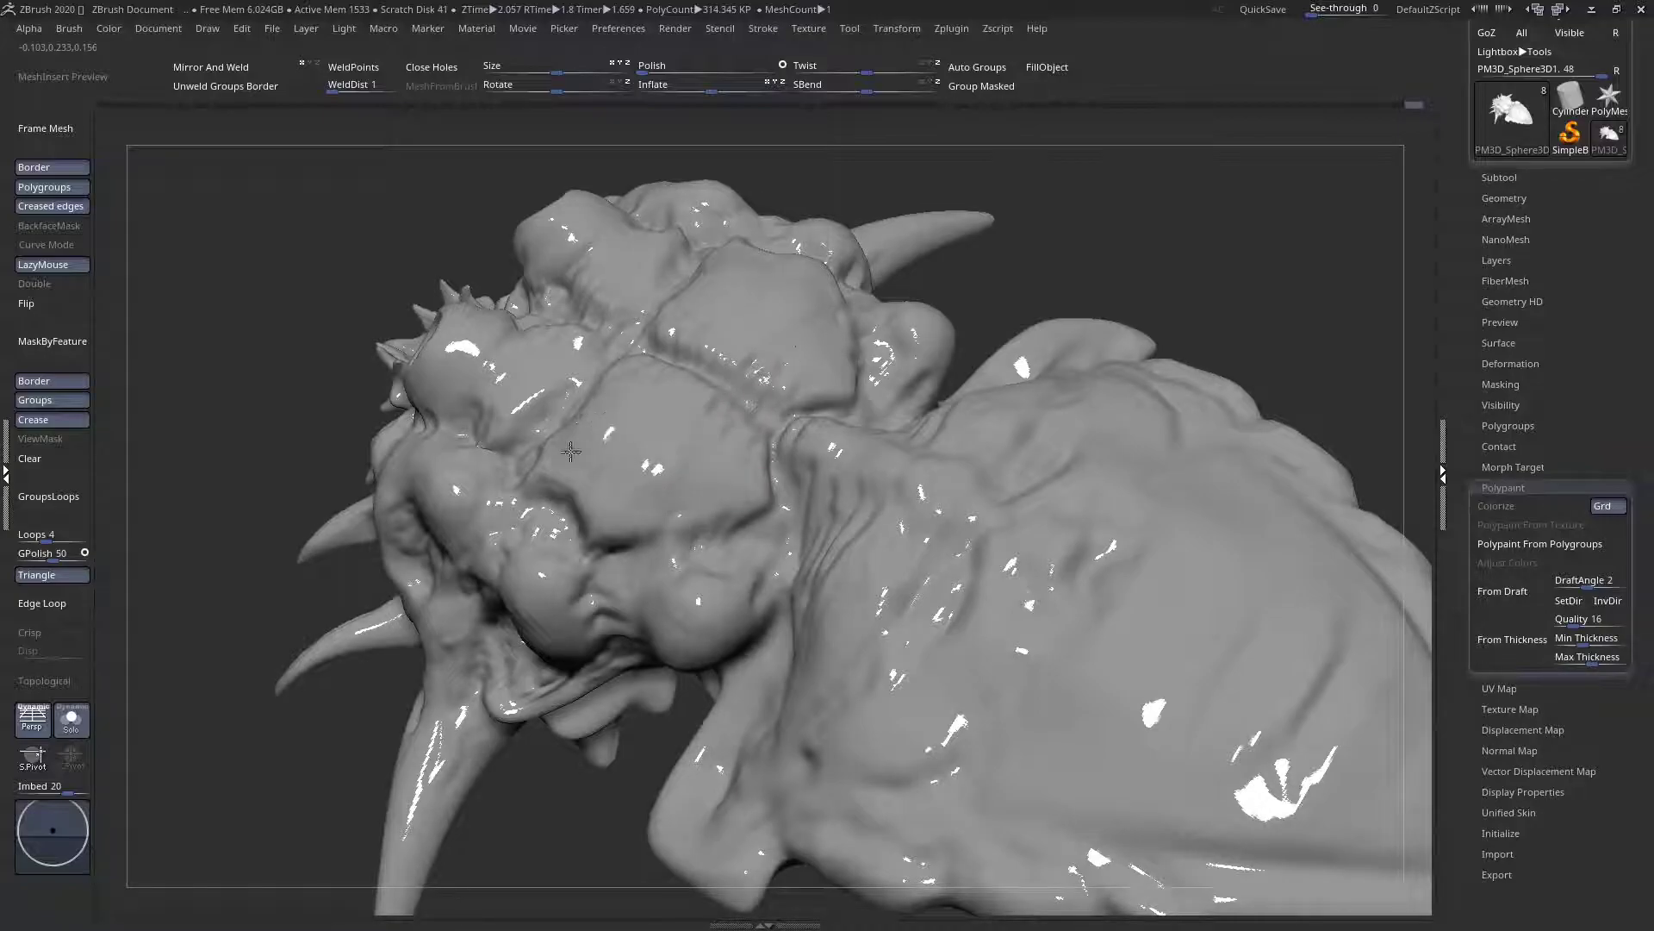
Smooth the underside plates, the seam between them and the area next to the nearest leg socket
{"action": "right_click_drag", "start_coordinate": [572, 445], "coordinate": [635, 527]}
{"action": "mouse_move", "coordinate": [633, 410]}
{"action": "left_mouse_down", "text": "shift"}
{"action": "mouse_move", "coordinate": [659, 371]}
{"action": "mouse_move", "coordinate": [741, 430]}
{"action": "left_mouse_up", "text": "shift"}
{"action": "right_click_drag", "start_coordinate": [751, 460], "coordinate": [702, 396]}
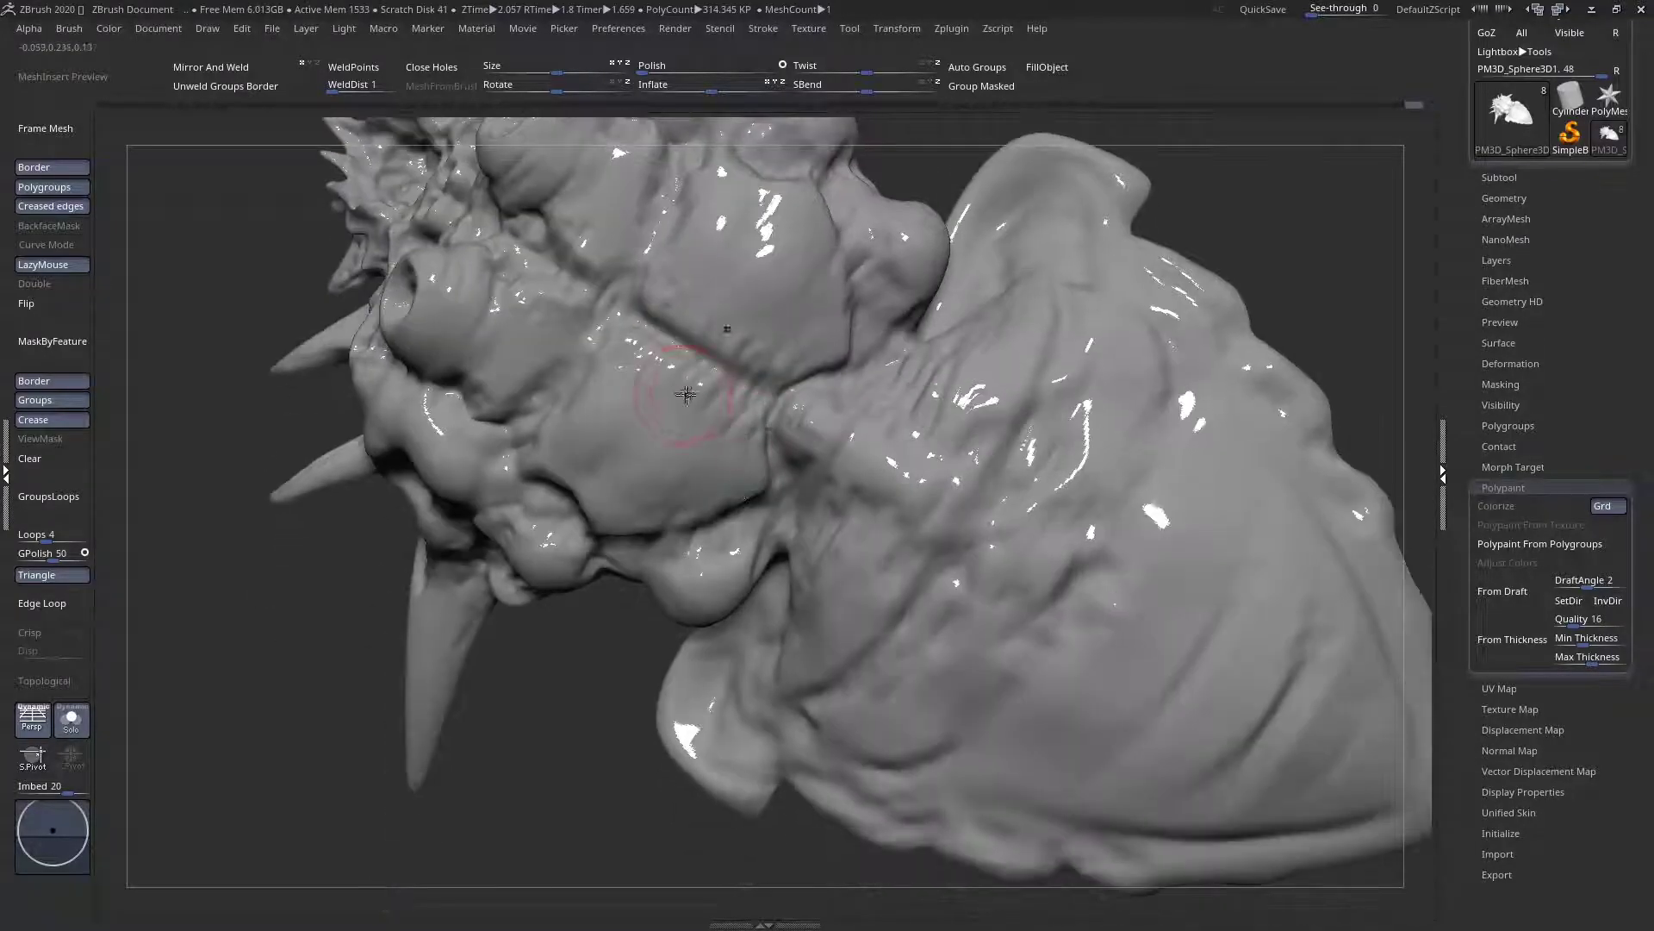
{"action": "mouse_move", "coordinate": [663, 345]}
{"action": "right_mouse_down"}
{"action": "mouse_move", "coordinate": [629, 326]}
{"action": "mouse_move", "coordinate": [742, 405]}
{"action": "right_mouse_up"}
{"action": "key", "text": "ctrl"}
{"action": "mouse_move", "coordinate": [700, 362]}
{"action": "left_mouse_down", "text": "shift"}
{"action": "mouse_move", "coordinate": [633, 379]}
{"action": "mouse_move", "coordinate": [668, 349]}
{"action": "left_mouse_up", "text": "shift"}
{"action": "left_click_drag", "start_coordinate": [511, 368], "coordinate": [526, 360], "text": "shift"}
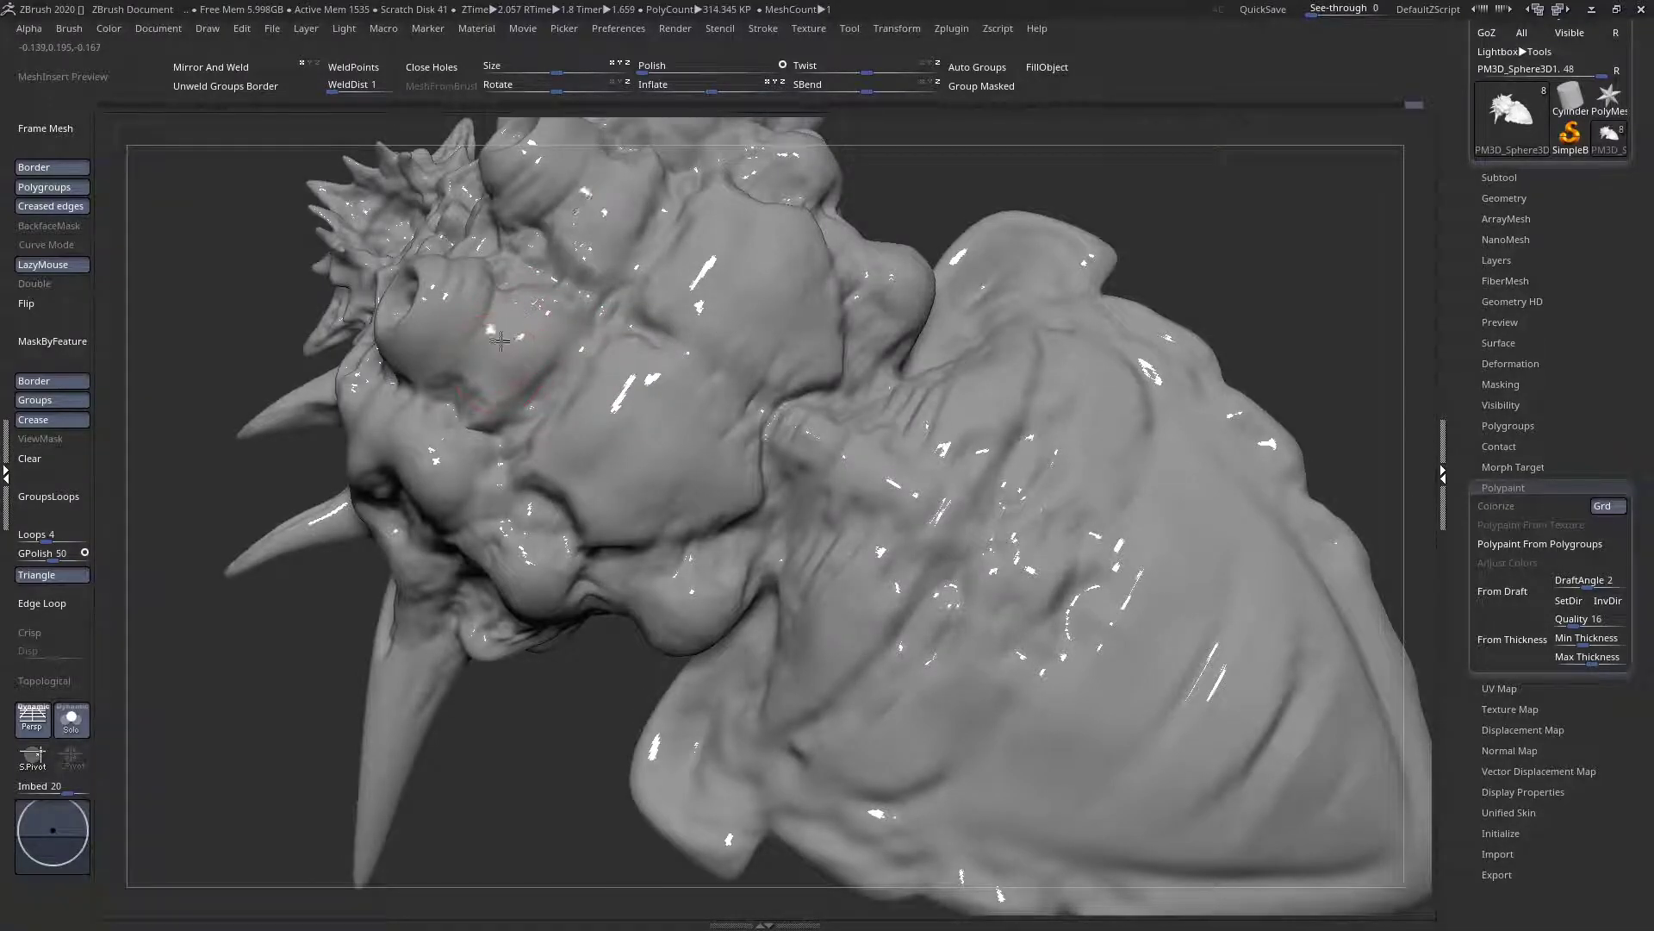
Hollow out round leg sockets in the three smooth lobes along the side of the body
{"action": "mouse_move", "coordinate": [440, 332]}
{"action": "right_mouse_down"}
{"action": "mouse_move", "coordinate": [449, 282]}
{"action": "mouse_move", "coordinate": [448, 352]}
{"action": "right_mouse_up"}
{"action": "right_click", "coordinate": [439, 279]}
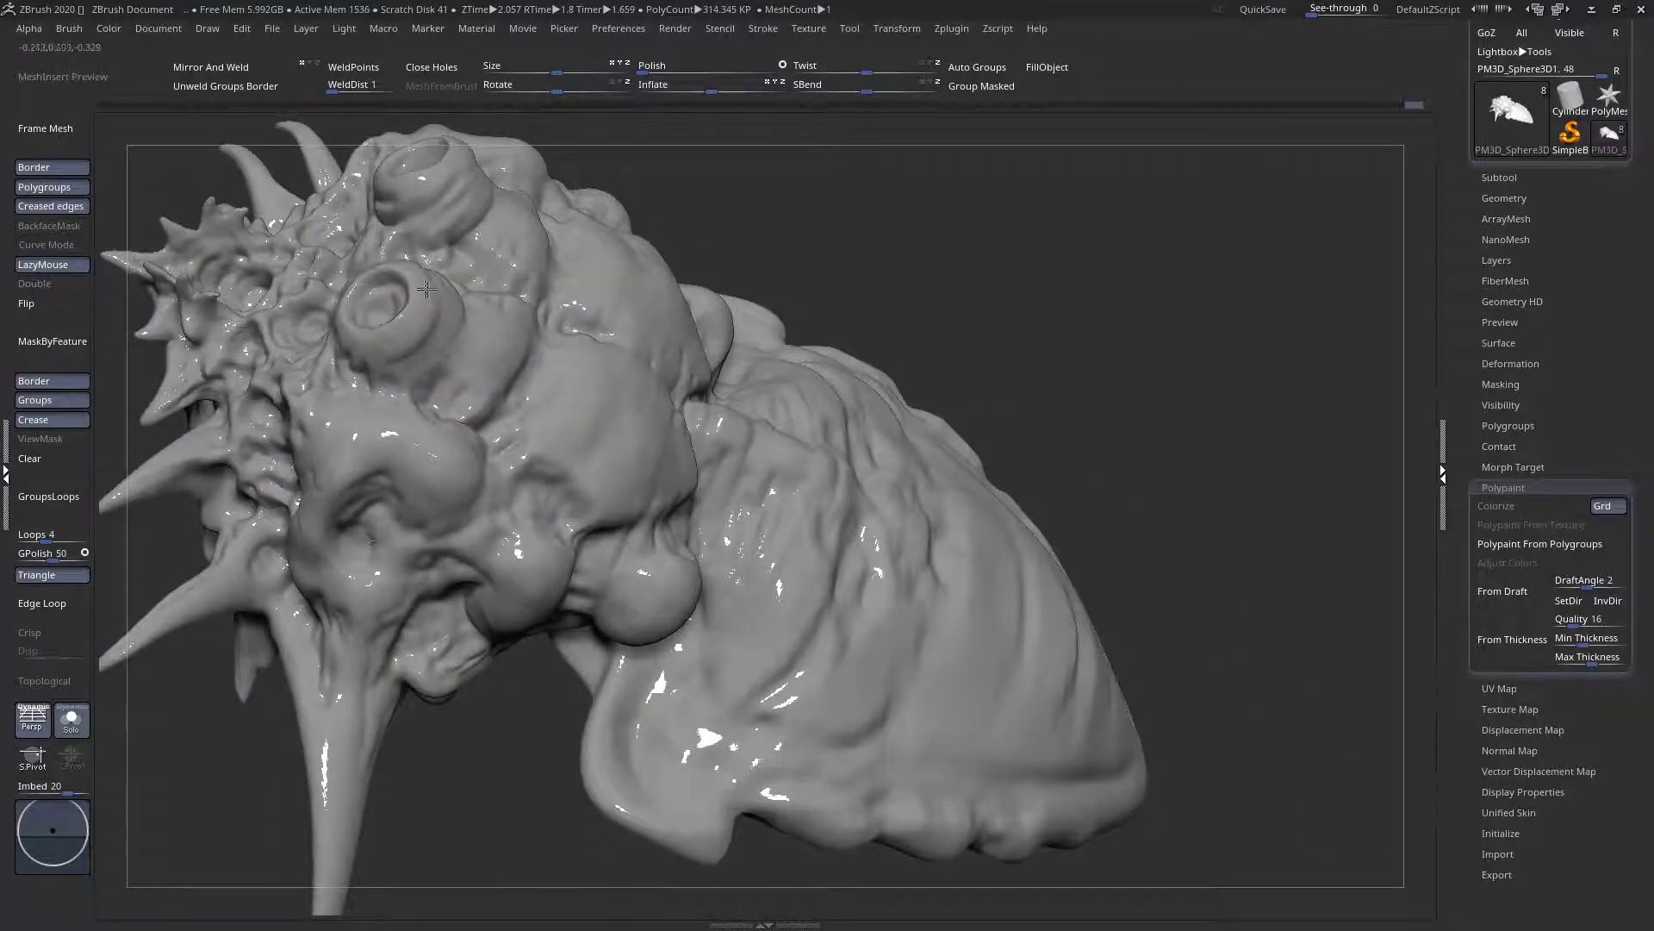
{"action": "right_click_drag", "start_coordinate": [437, 488], "coordinate": [430, 469]}
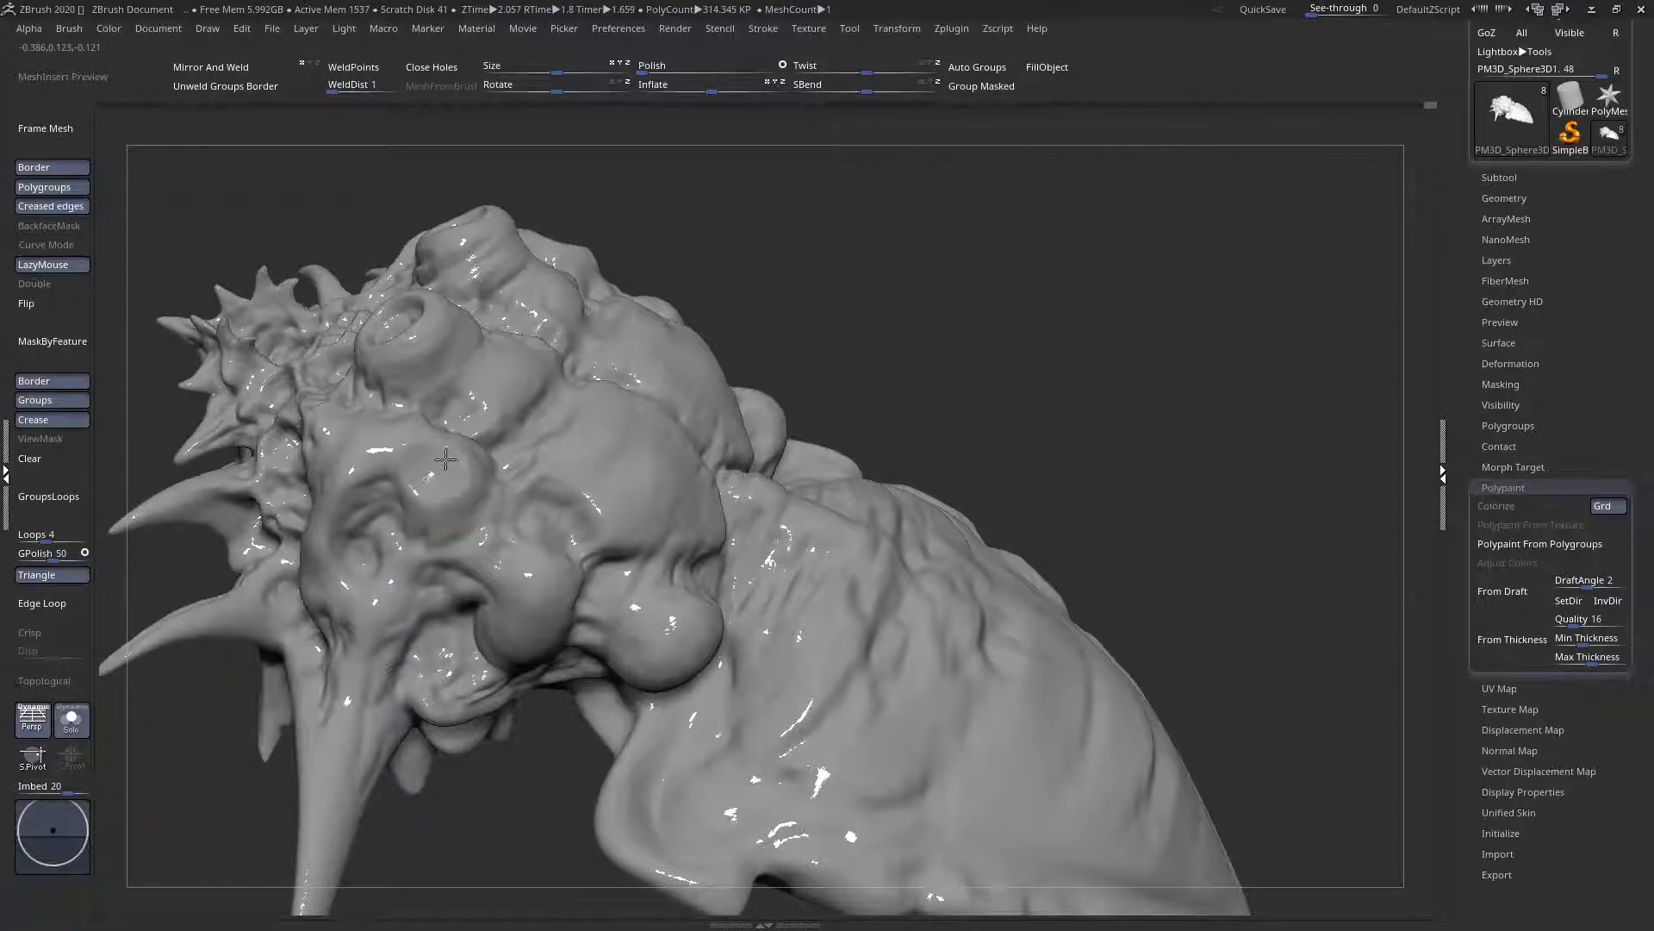
{"action": "right_click_drag", "start_coordinate": [454, 473], "coordinate": [530, 617]}
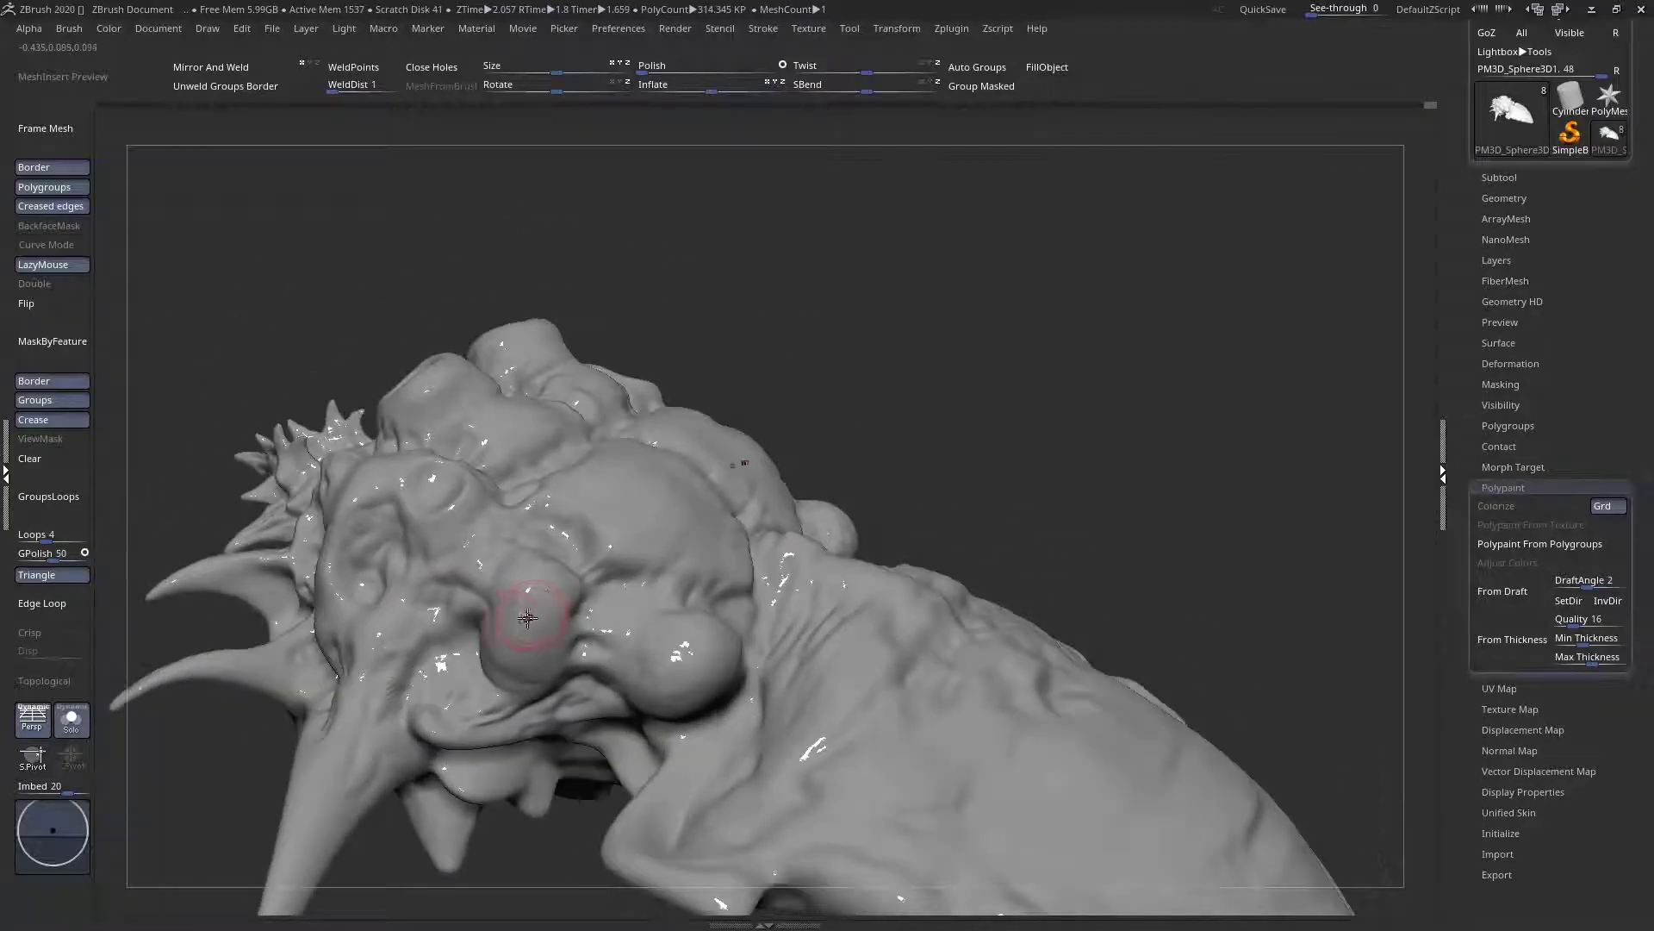
{"action": "mouse_move", "coordinate": [524, 602]}
{"action": "left_mouse_down"}
{"action": "mouse_move", "coordinate": [515, 622]}
{"action": "mouse_move", "coordinate": [521, 593]}
{"action": "mouse_move", "coordinate": [552, 633]}
{"action": "left_mouse_up"}
{"action": "right_click_drag", "start_coordinate": [552, 633], "coordinate": [748, 693]}
{"action": "mouse_move", "coordinate": [684, 670]}
{"action": "left_mouse_down"}
{"action": "mouse_move", "coordinate": [669, 655]}
{"action": "mouse_move", "coordinate": [684, 674]}
{"action": "mouse_move", "coordinate": [660, 679]}
{"action": "left_mouse_up"}
{"action": "right_click_drag", "start_coordinate": [660, 679], "coordinate": [776, 672]}
{"action": "mouse_move", "coordinate": [708, 638]}
{"action": "left_mouse_down"}
{"action": "mouse_move", "coordinate": [721, 679]}
{"action": "mouse_move", "coordinate": [691, 637]}
{"action": "left_mouse_up"}
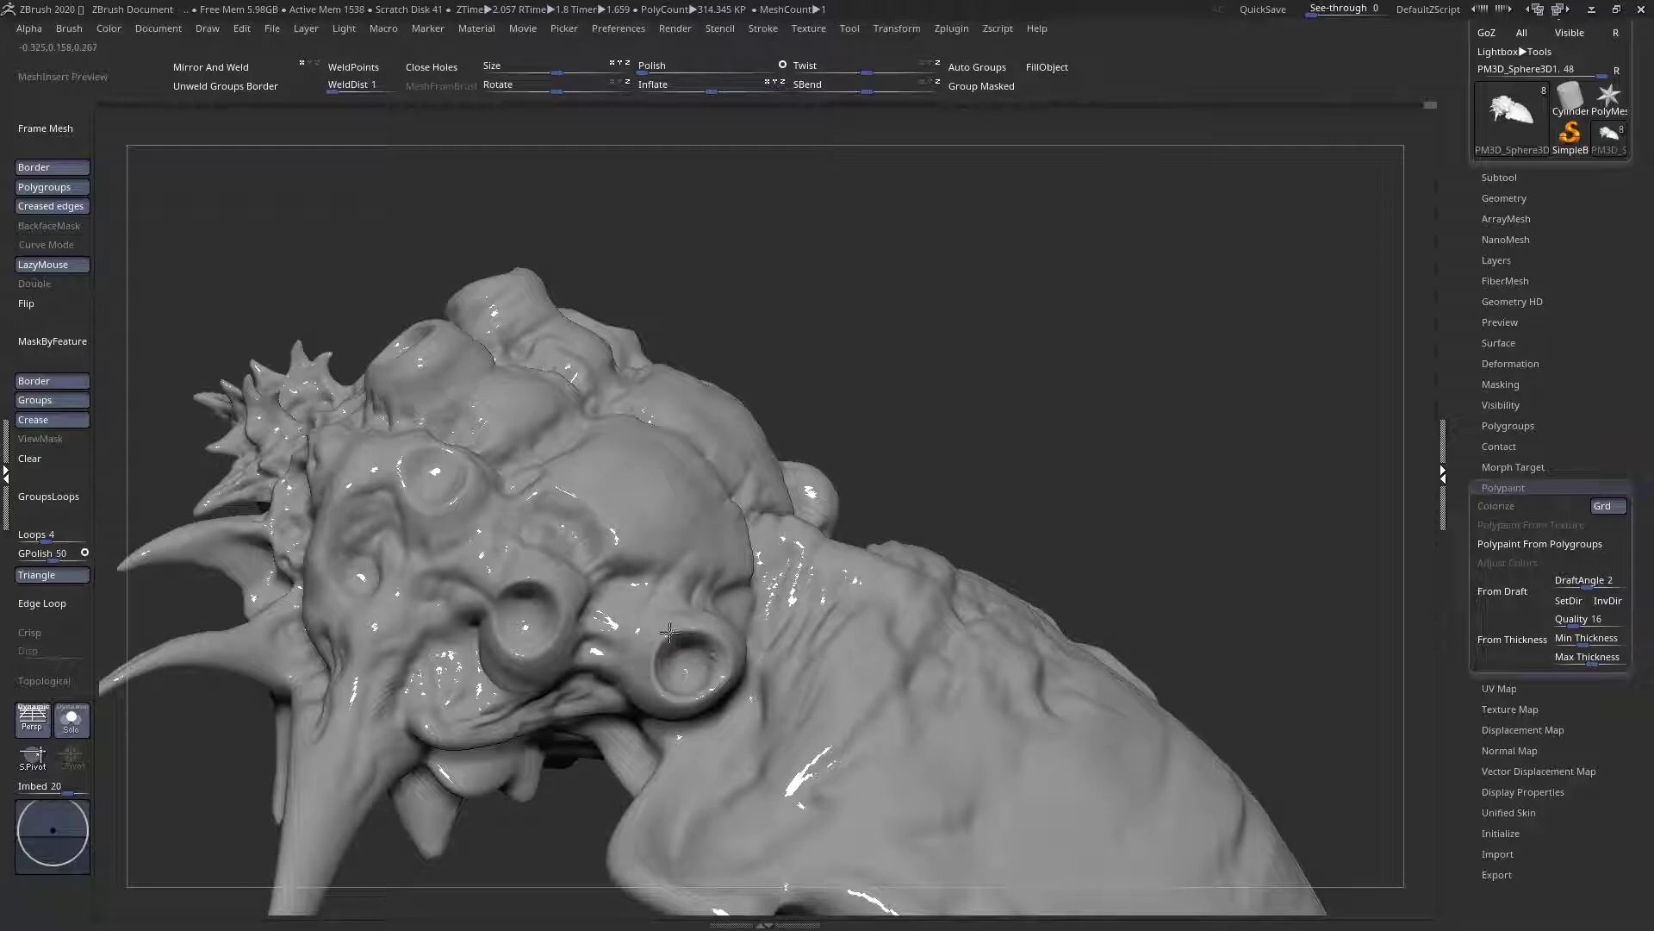
{"action": "right_click_drag", "start_coordinate": [693, 642], "coordinate": [644, 545]}
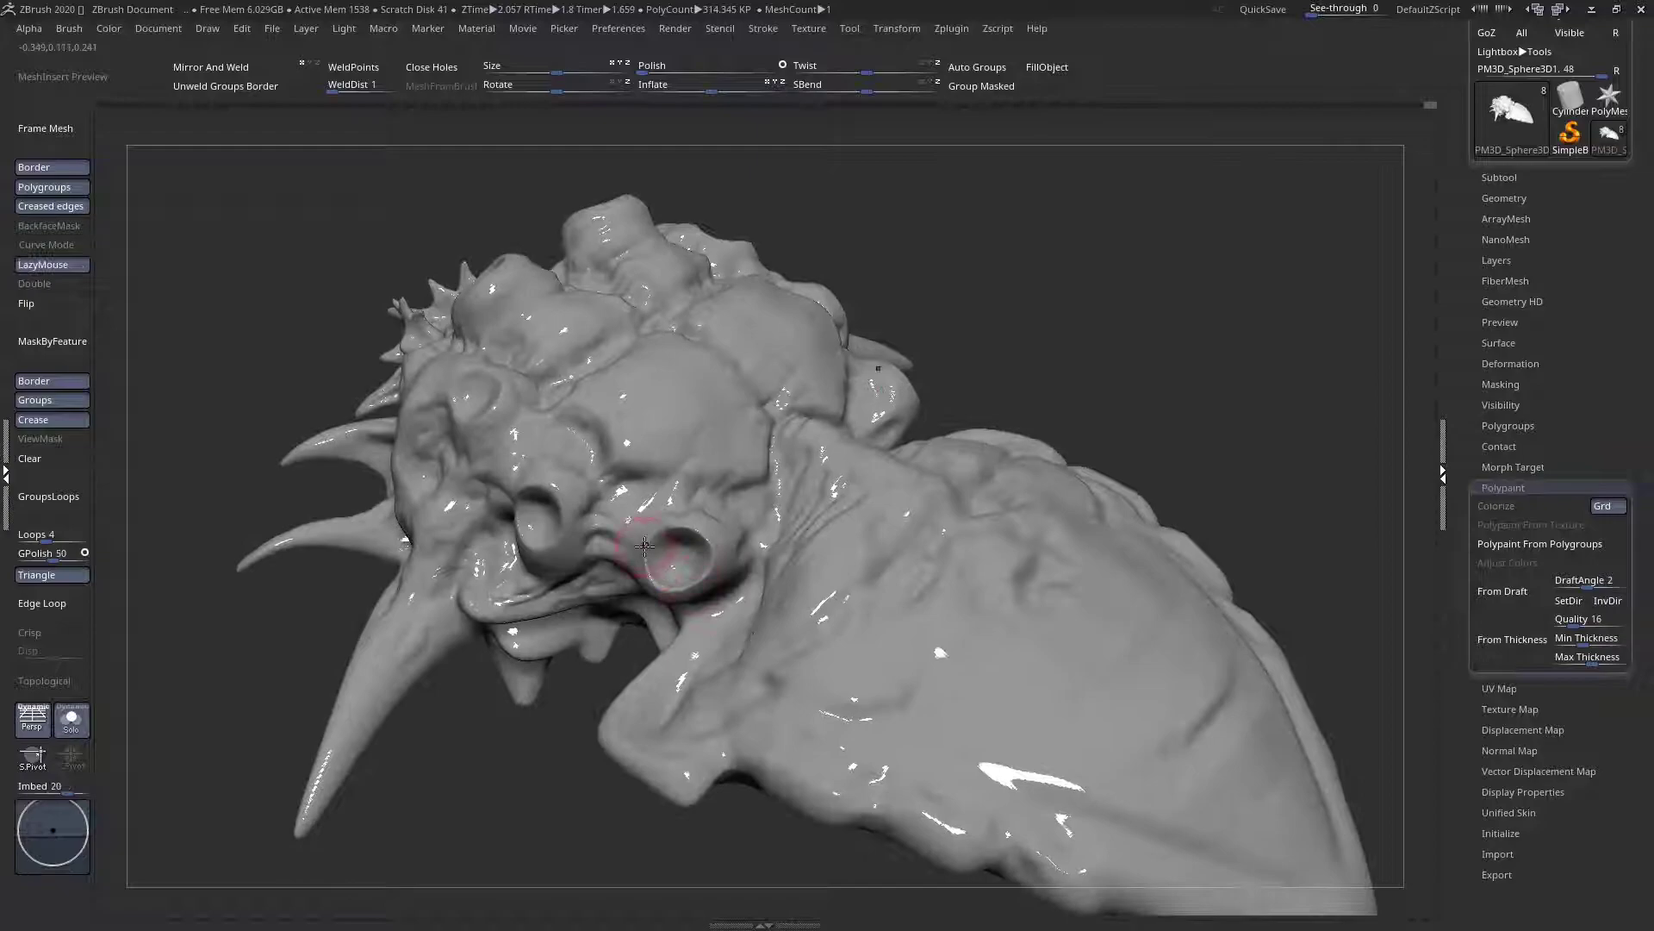
Adjust the brush and refine the rims and hollows of the two rear leg sockets
{"action": "key", "text": "space"}
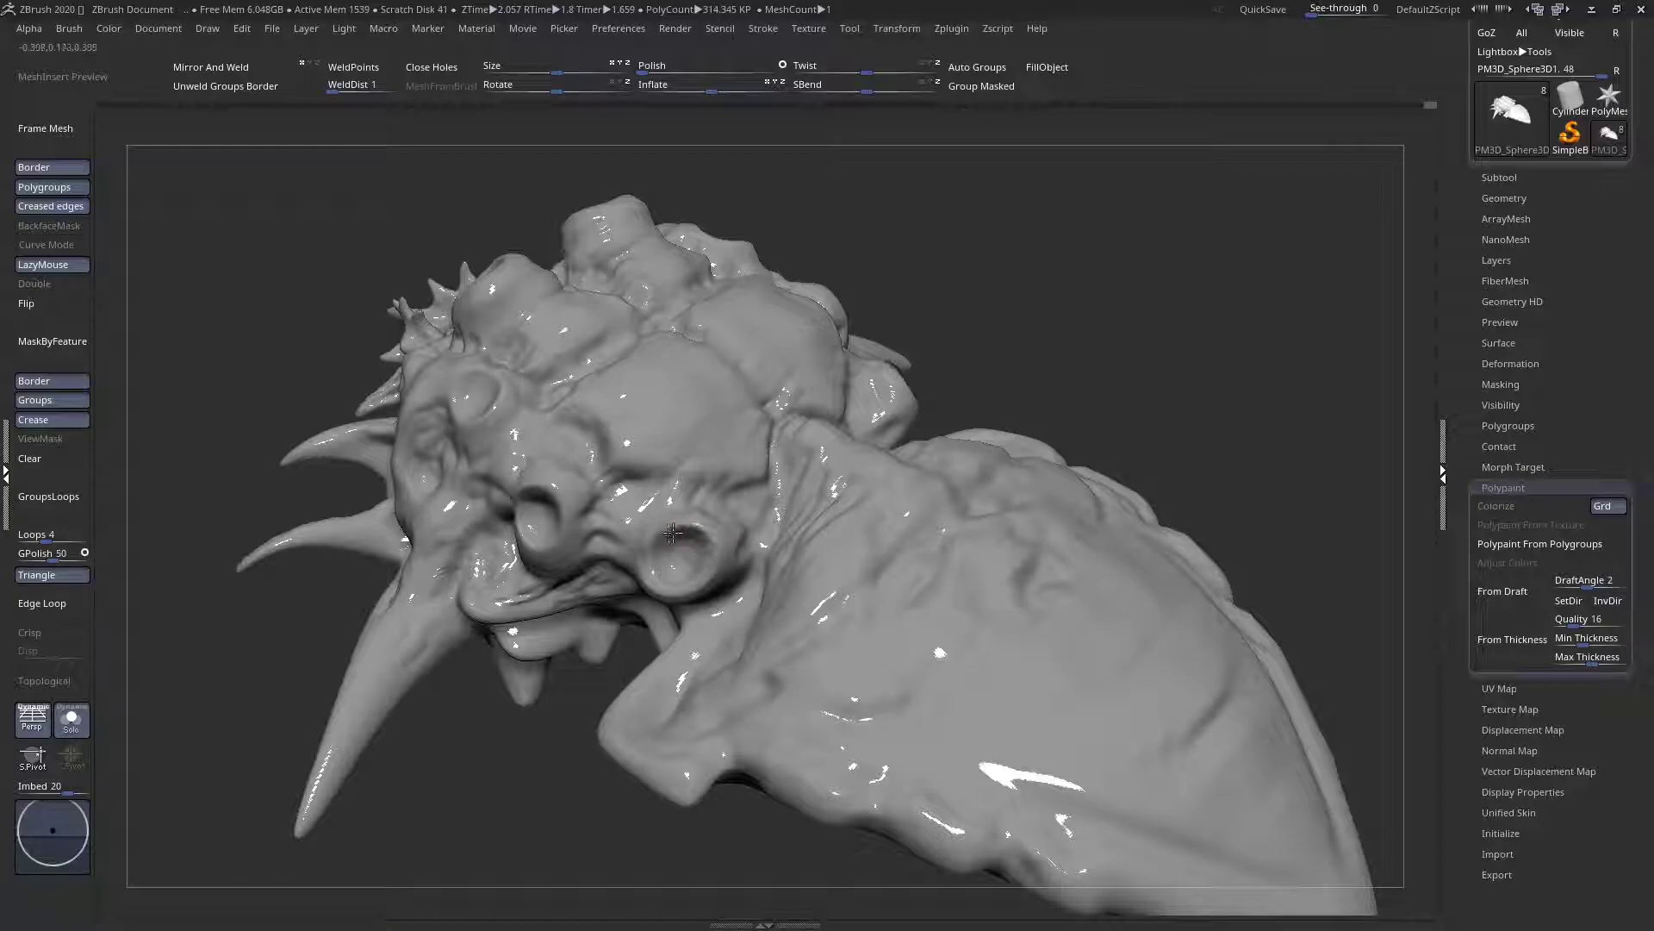
{"action": "left_click_drag", "start_coordinate": [679, 525], "coordinate": [714, 564]}
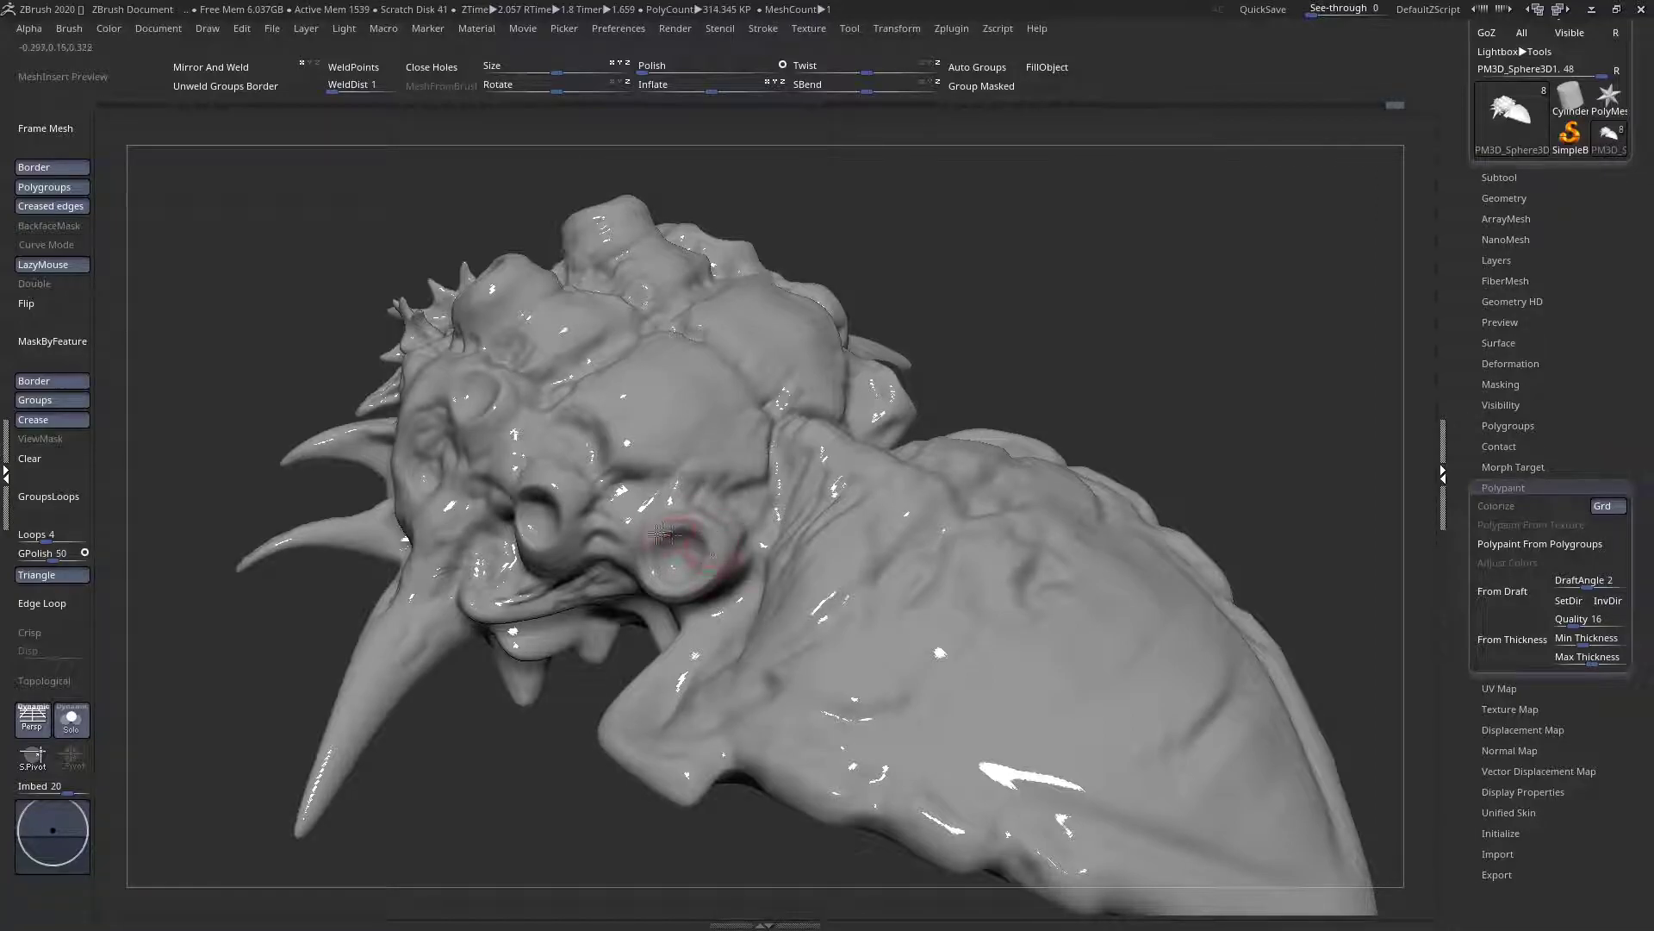
{"action": "right_click_drag", "start_coordinate": [660, 582], "coordinate": [681, 580]}
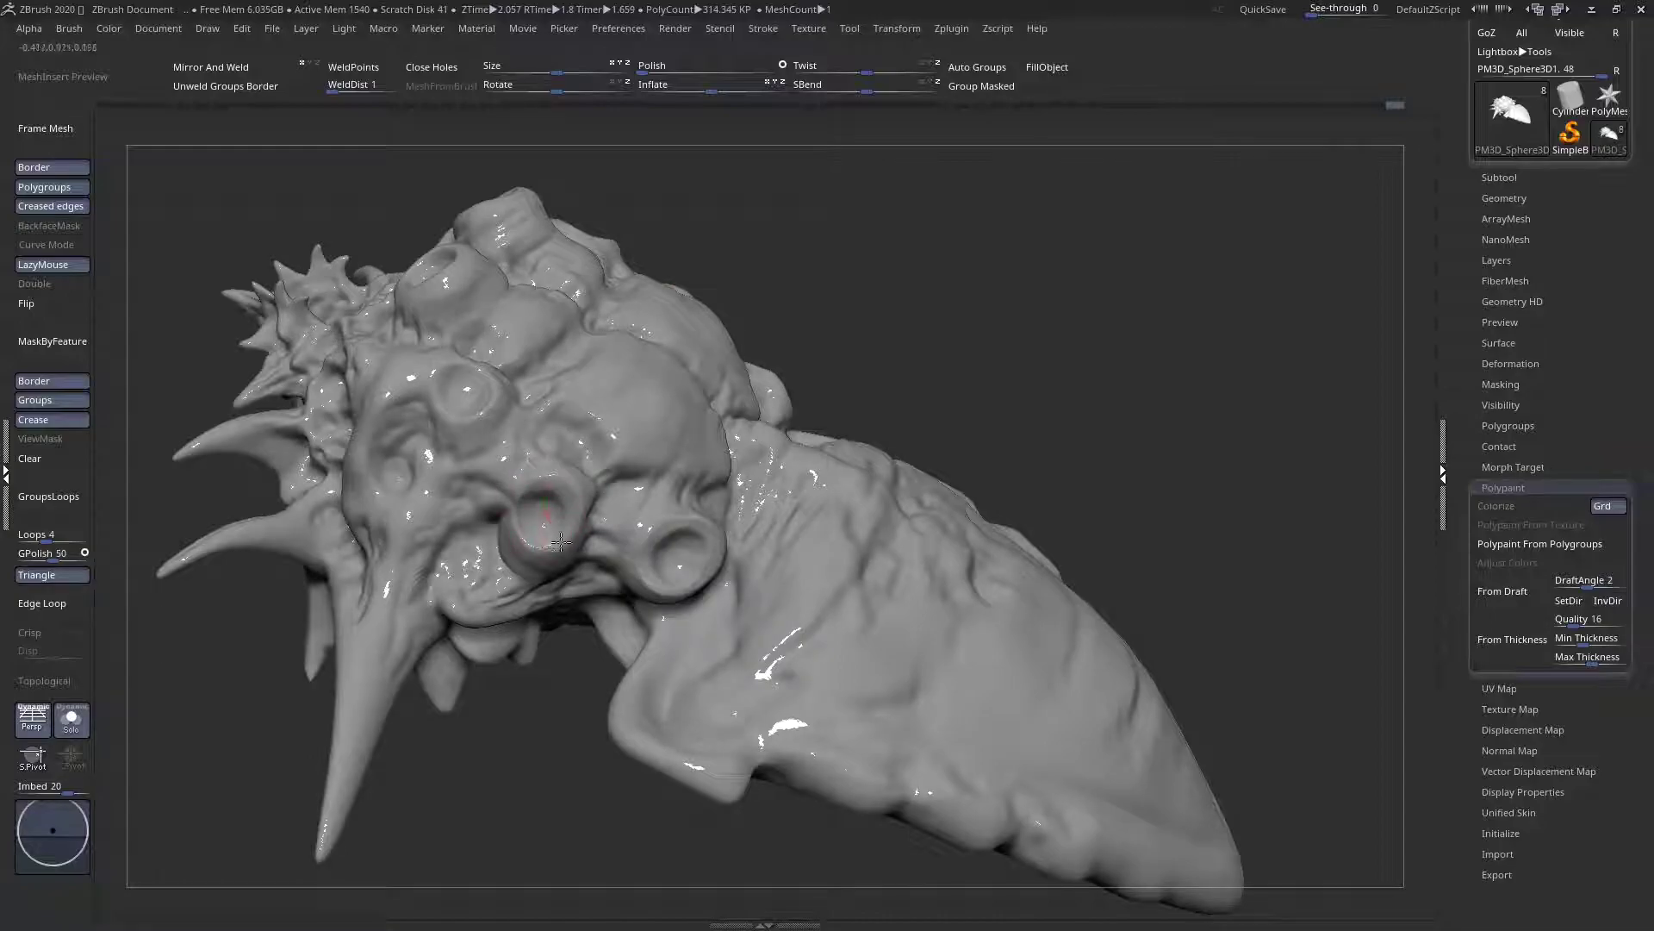
{"action": "right_click_drag", "start_coordinate": [534, 515], "coordinate": [526, 502]}
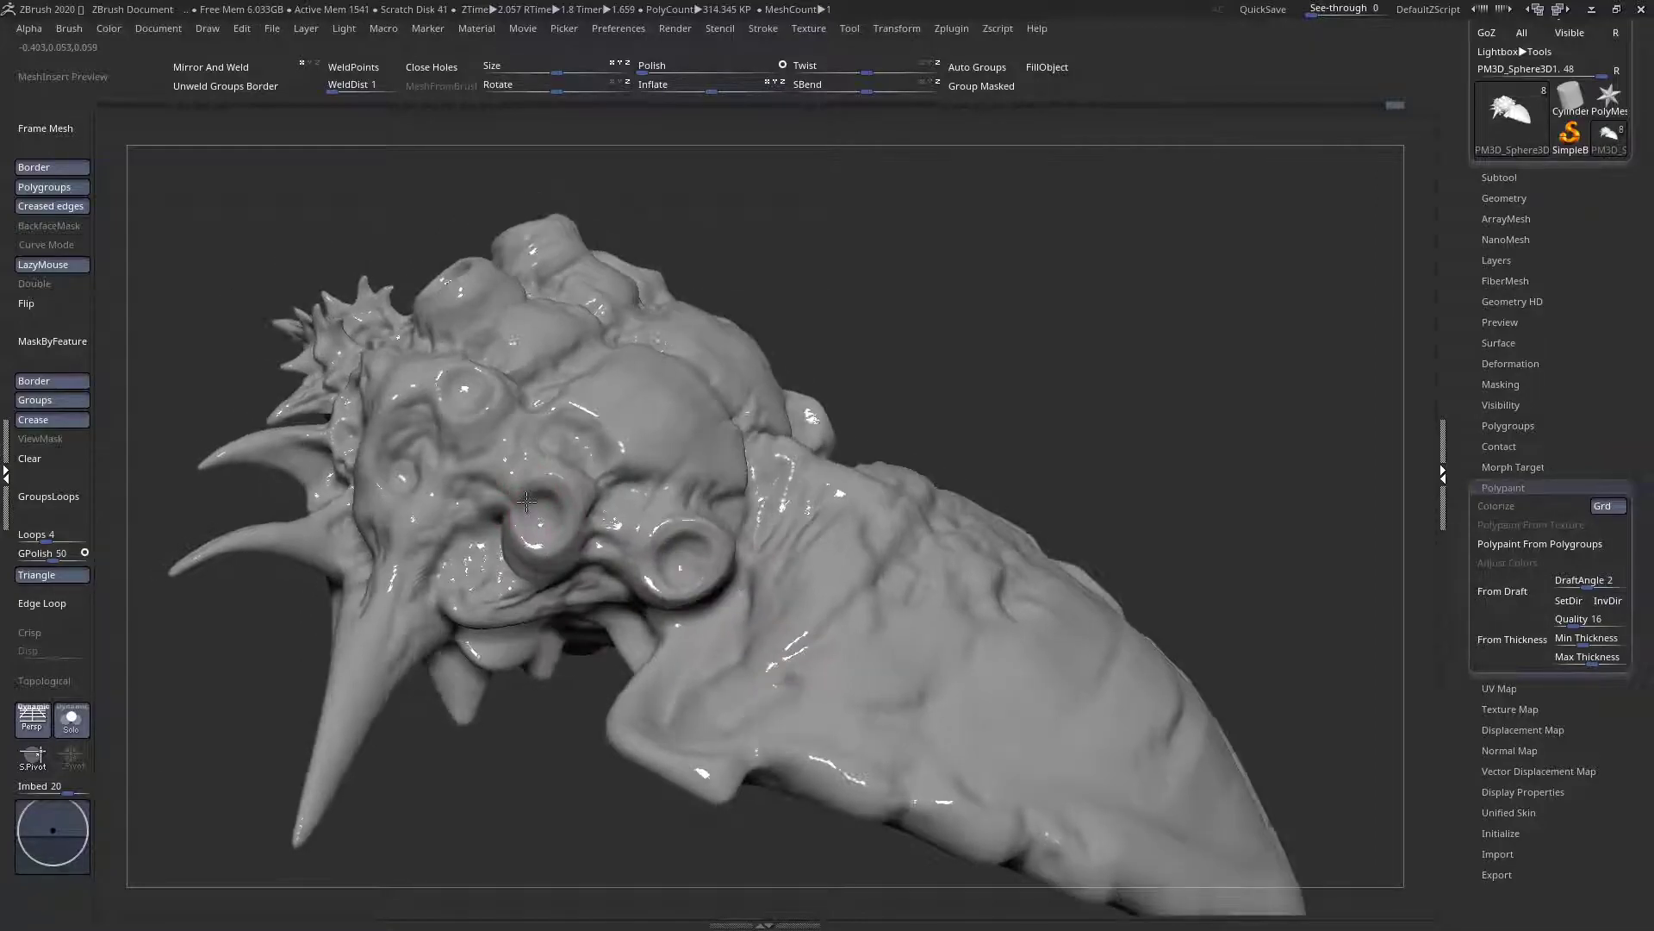
{"action": "left_click_drag", "start_coordinate": [546, 531], "coordinate": [546, 528]}
{"action": "mouse_move", "coordinate": [553, 519]}
{"action": "right_mouse_down"}
{"action": "mouse_move", "coordinate": [573, 512]}
{"action": "mouse_move", "coordinate": [541, 549]}
{"action": "right_mouse_up"}
Sculpt lumpy folds between the side leg sockets and the edges of the underside plates
{"action": "mouse_move", "coordinate": [549, 491]}
{"action": "right_mouse_down"}
{"action": "mouse_move", "coordinate": [593, 492]}
{"action": "mouse_move", "coordinate": [517, 376]}
{"action": "mouse_move", "coordinate": [541, 378]}
{"action": "right_mouse_up"}
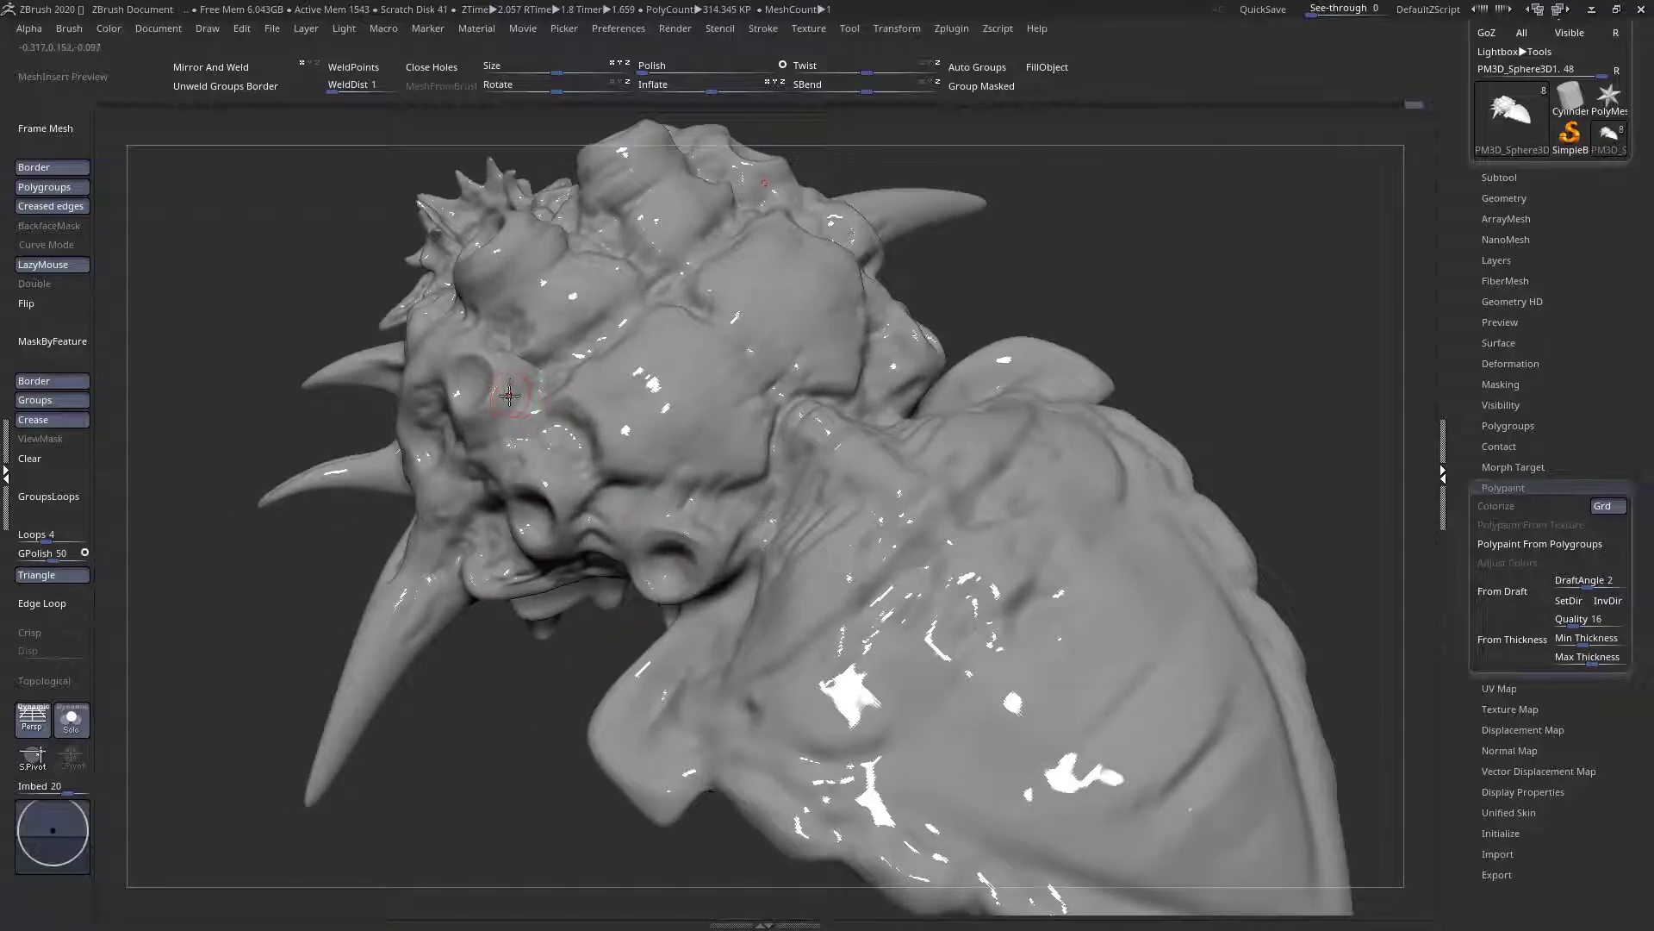
{"action": "right_click_drag", "start_coordinate": [573, 369], "coordinate": [616, 321]}
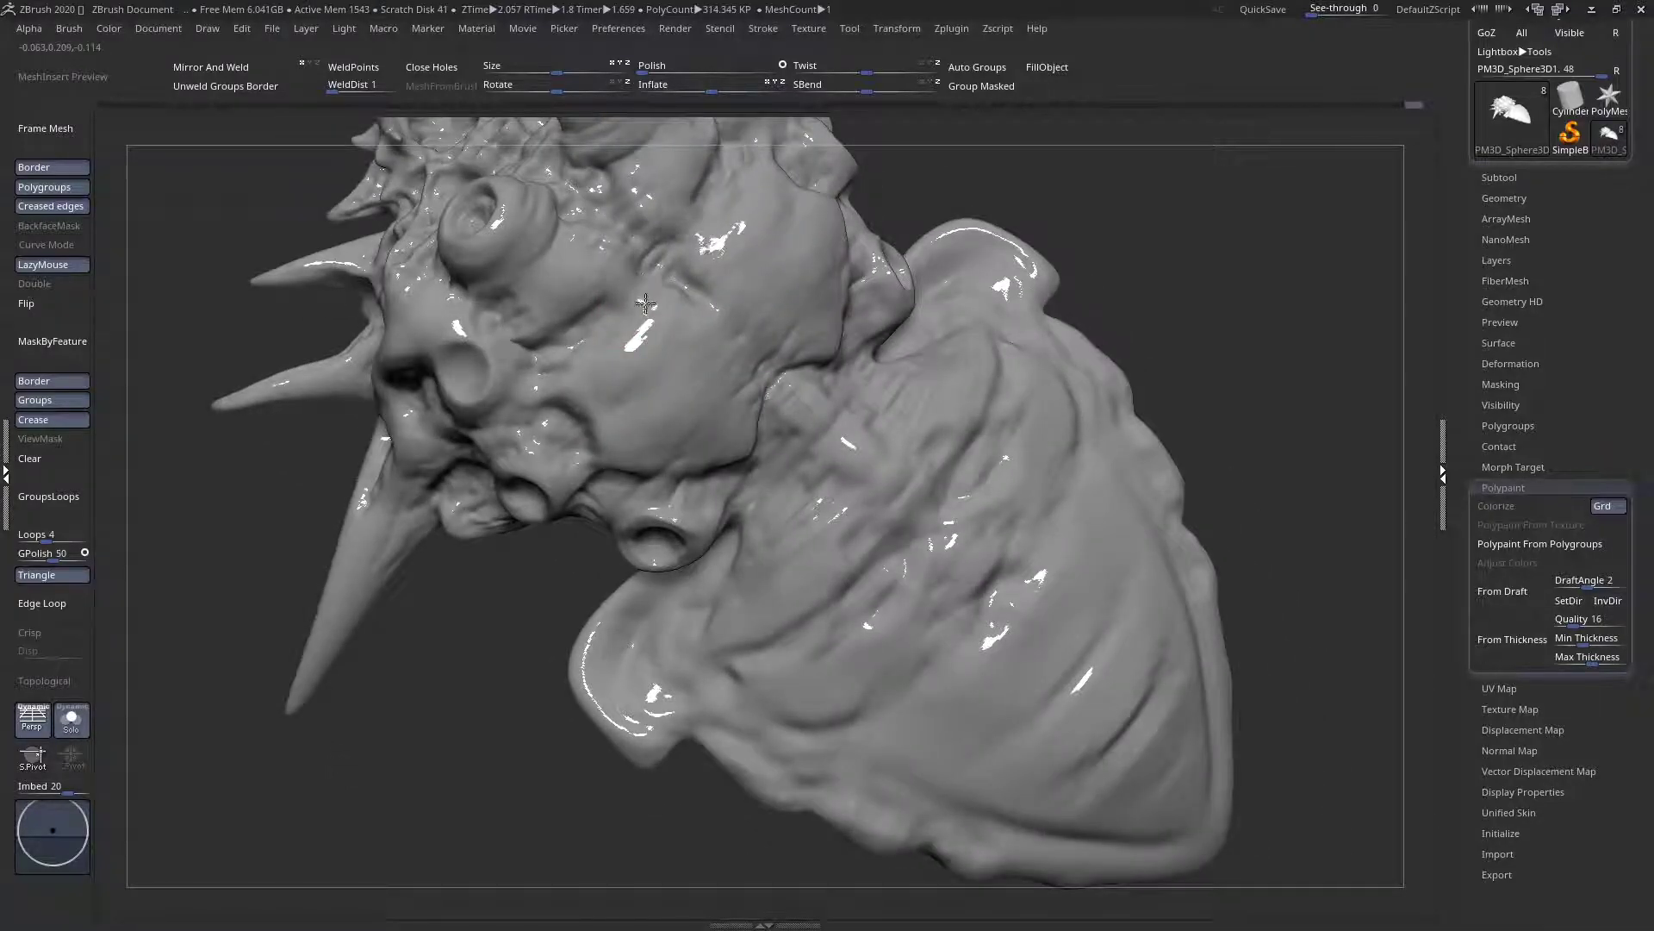
{"action": "right_click_drag", "start_coordinate": [661, 323], "coordinate": [586, 332]}
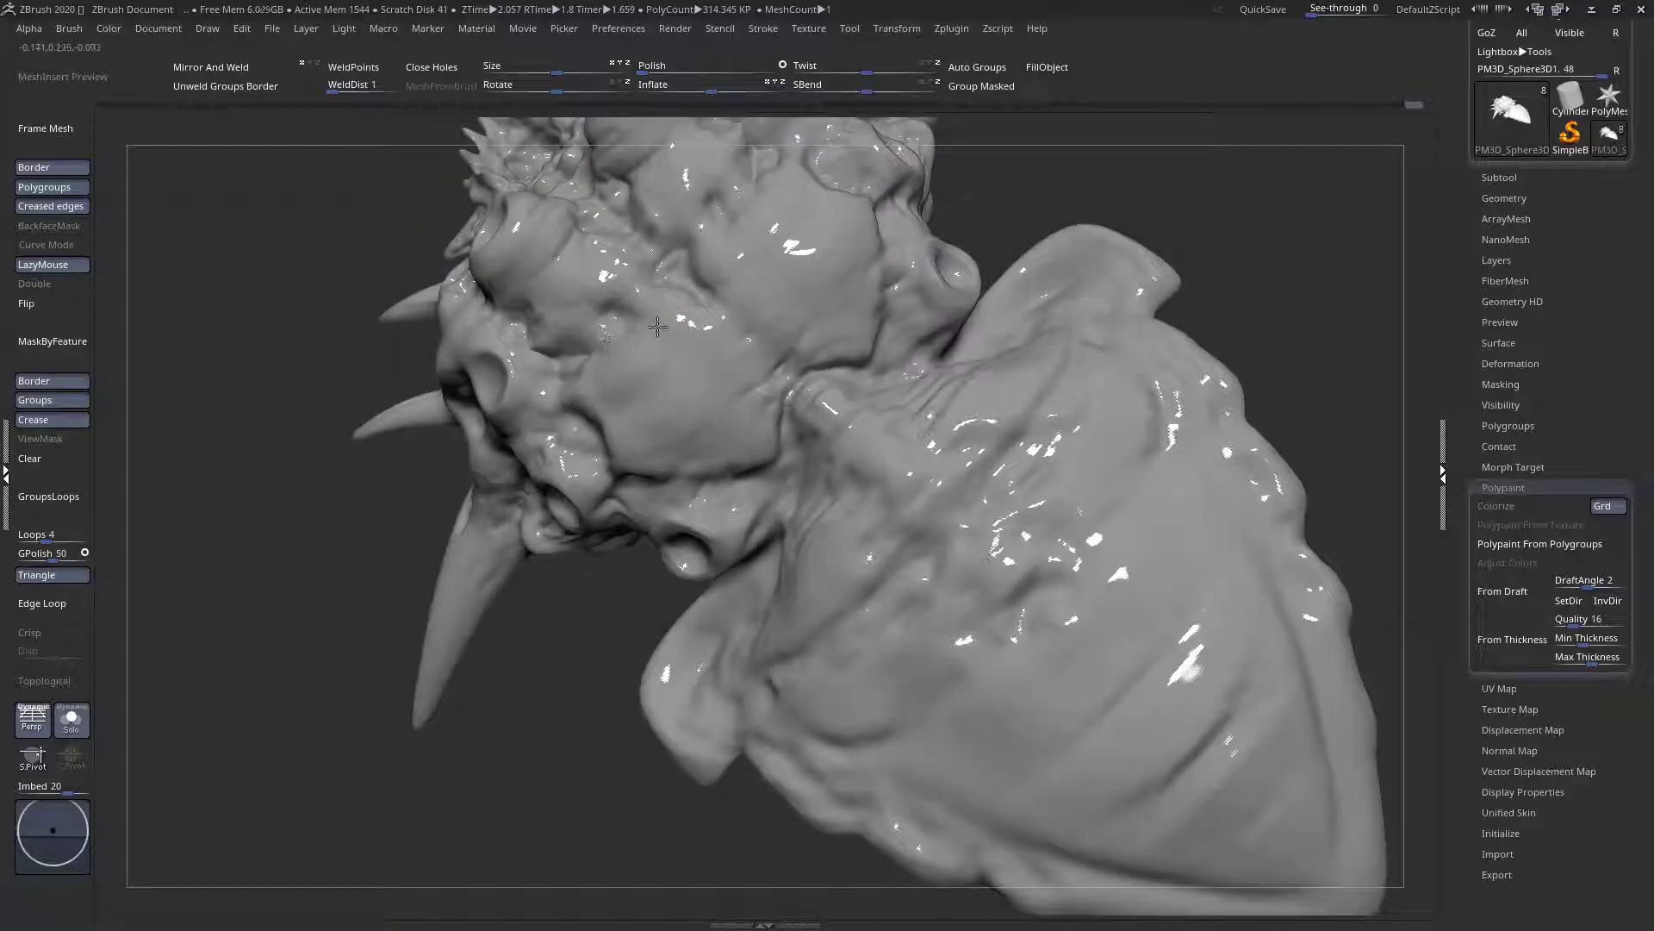
{"action": "mouse_move", "coordinate": [574, 282]}
{"action": "left_mouse_down"}
{"action": "mouse_move", "coordinate": [565, 255]}
{"action": "mouse_move", "coordinate": [575, 303]}
{"action": "mouse_move", "coordinate": [569, 260]}
{"action": "mouse_move", "coordinate": [562, 284]}
{"action": "mouse_move", "coordinate": [543, 267]}
{"action": "mouse_move", "coordinate": [653, 283]}
{"action": "mouse_move", "coordinate": [634, 267]}
{"action": "left_mouse_up"}
{"action": "right_click_drag", "start_coordinate": [530, 249], "coordinate": [561, 372]}
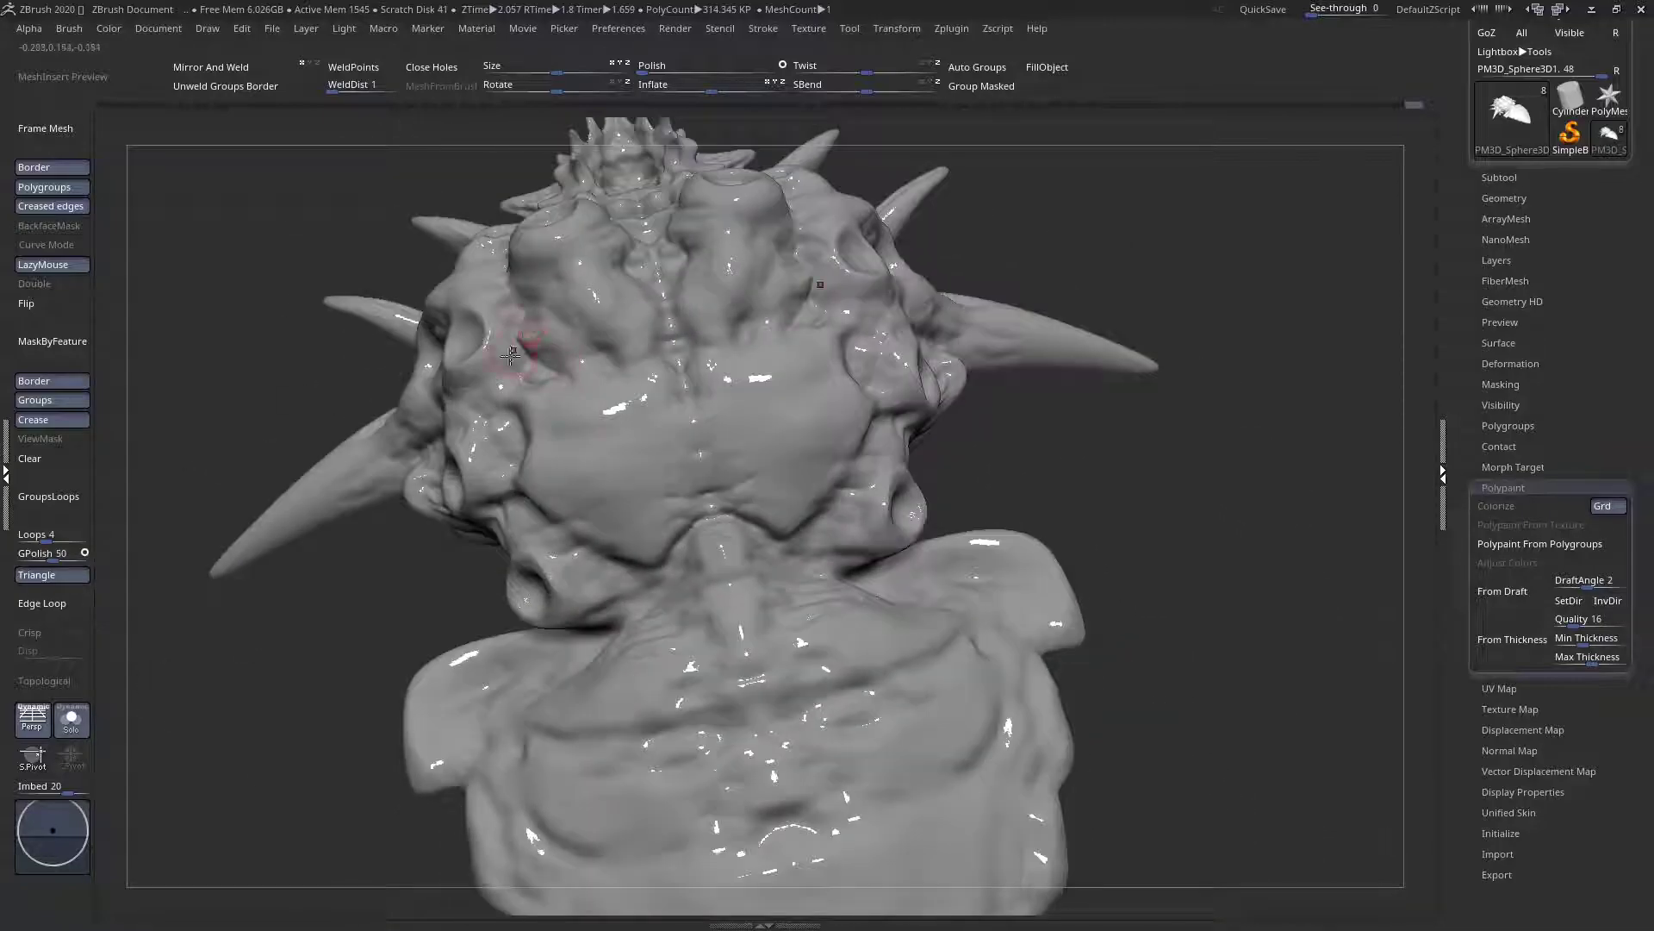
{"action": "mouse_move", "coordinate": [482, 354]}
{"action": "left_mouse_down"}
{"action": "mouse_move", "coordinate": [536, 373]}
{"action": "mouse_move", "coordinate": [519, 361]}
{"action": "mouse_move", "coordinate": [541, 357]}
{"action": "left_mouse_up"}
Adjust the brush size and build up fleshy bulges and folds across the rear underside plates, beside the rear sockets
{"action": "right_click_drag", "start_coordinate": [542, 357], "coordinate": [789, 412]}
{"action": "key", "text": "space"}
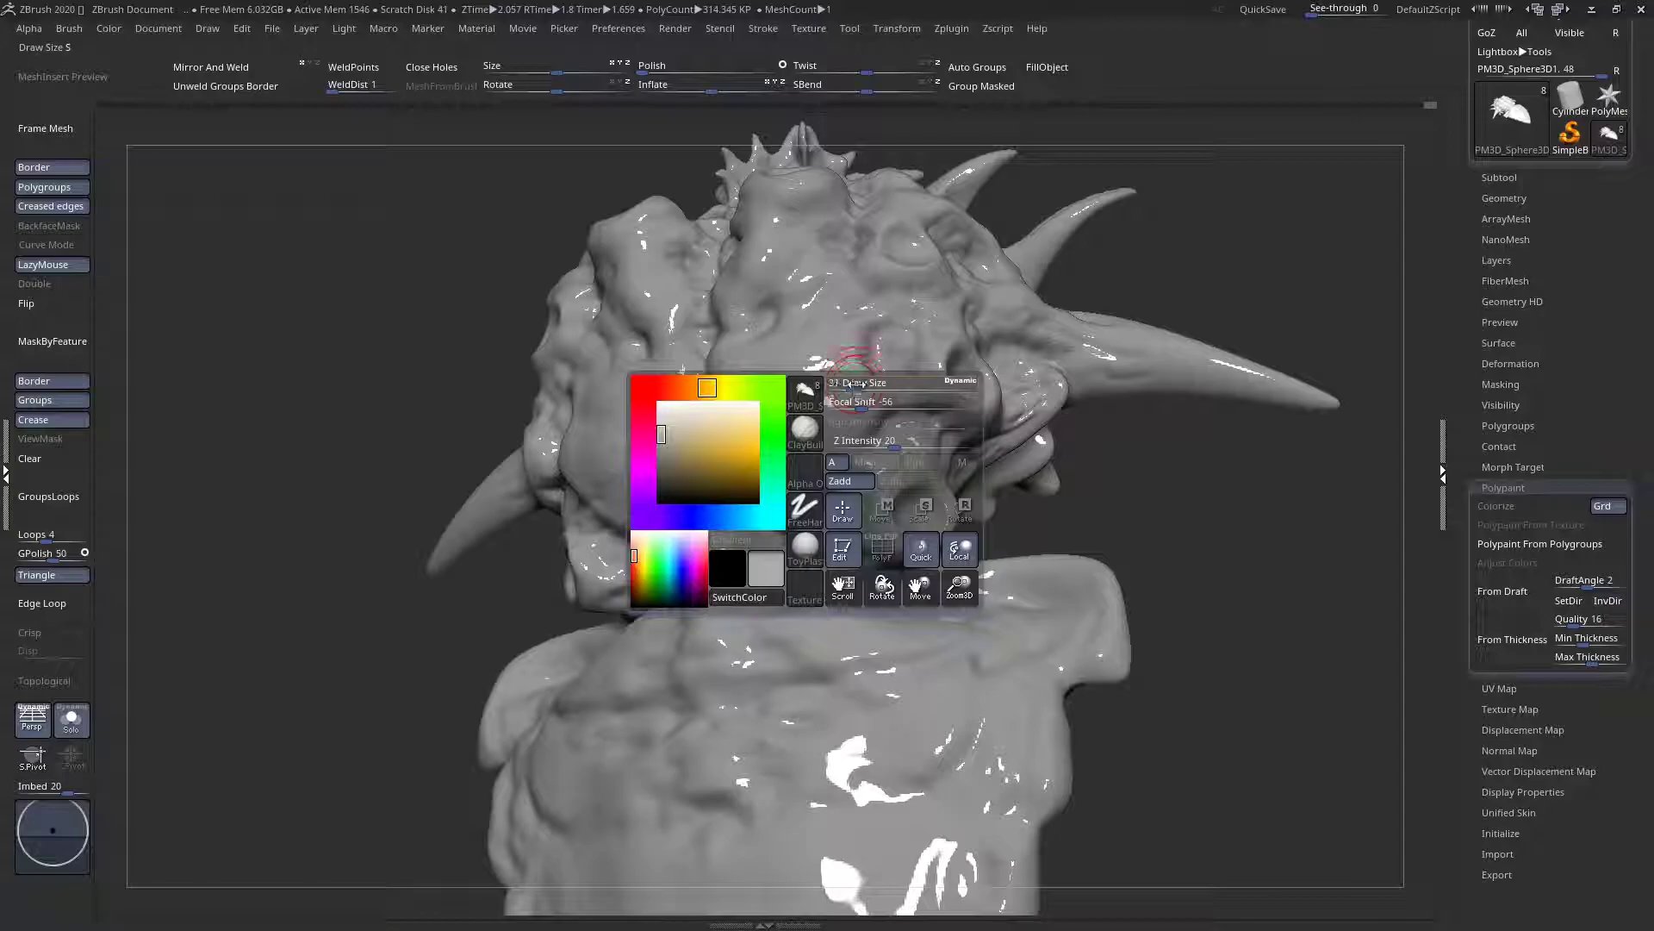
{"action": "left_click_drag", "start_coordinate": [855, 384], "coordinate": [857, 387]}
{"action": "mouse_move", "coordinate": [857, 388]}
{"action": "right_mouse_down"}
{"action": "mouse_move", "coordinate": [853, 449]}
{"action": "mouse_move", "coordinate": [875, 435]}
{"action": "mouse_move", "coordinate": [867, 388]}
{"action": "right_mouse_up"}
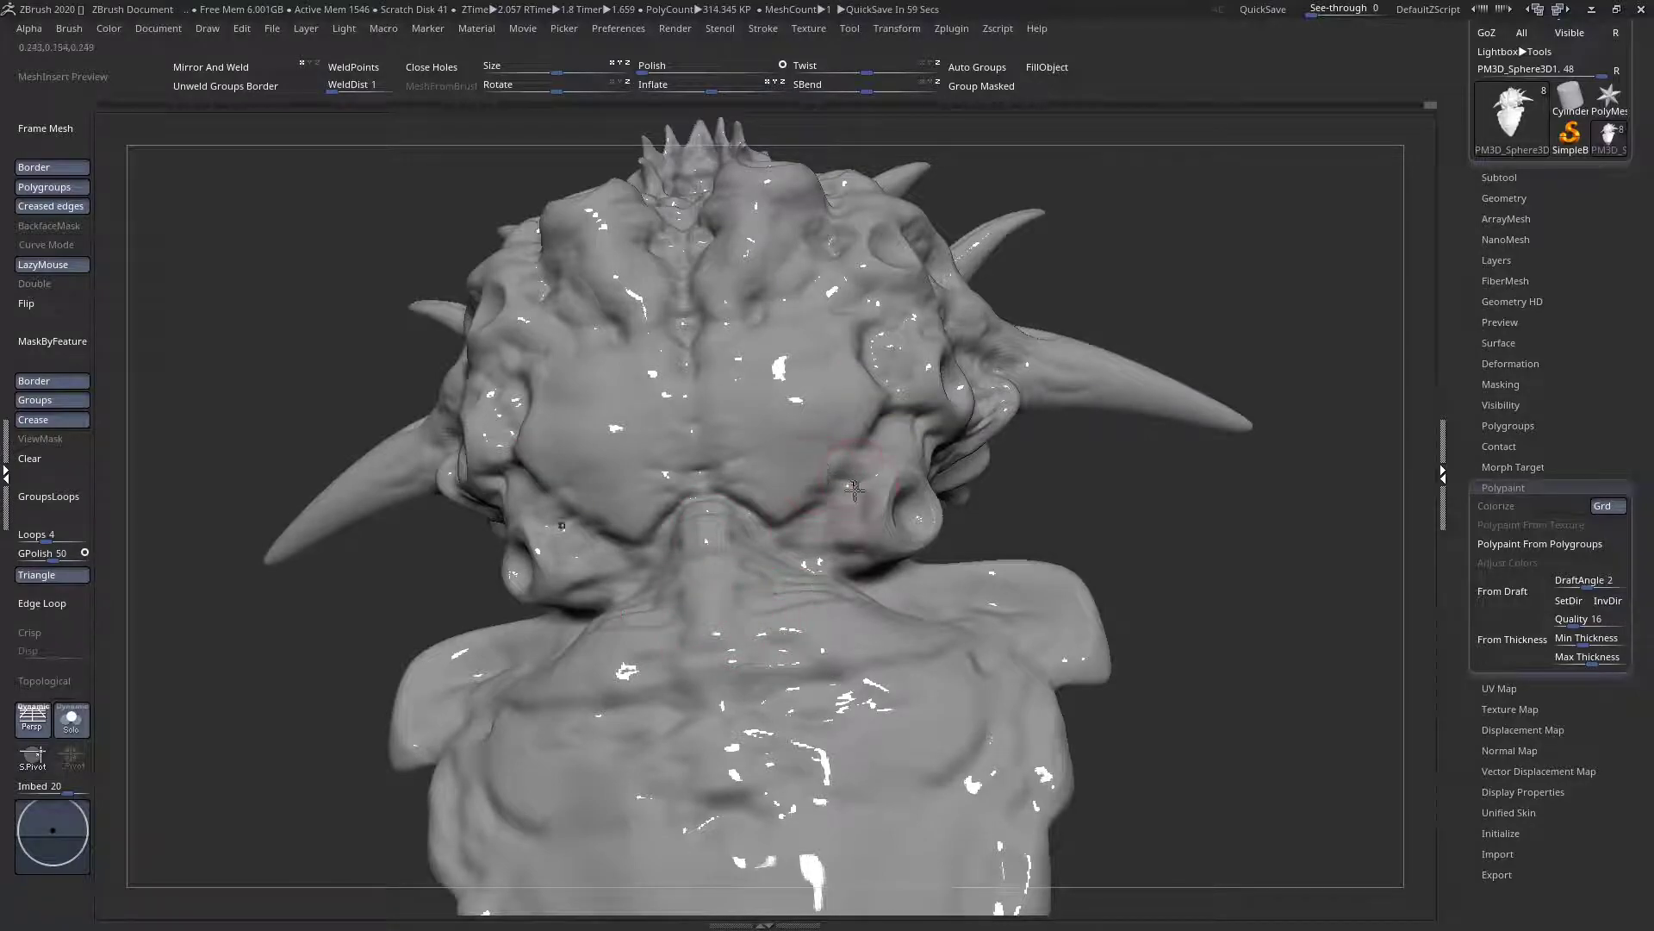
{"action": "mouse_move", "coordinate": [749, 452]}
{"action": "left_mouse_down"}
{"action": "mouse_move", "coordinate": [799, 453]}
{"action": "mouse_move", "coordinate": [829, 475]}
{"action": "left_mouse_up"}
{"action": "mouse_move", "coordinate": [871, 423]}
{"action": "right_mouse_down"}
{"action": "mouse_move", "coordinate": [815, 503]}
{"action": "mouse_move", "coordinate": [806, 394]}
{"action": "right_mouse_up"}
{"action": "left_click_drag", "start_coordinate": [848, 403], "coordinate": [865, 411]}
{"action": "mouse_move", "coordinate": [730, 423]}
{"action": "right_mouse_down"}
{"action": "mouse_move", "coordinate": [750, 428]}
{"action": "mouse_move", "coordinate": [732, 417]}
{"action": "right_mouse_up"}
{"action": "mouse_move", "coordinate": [858, 401]}
{"action": "right_mouse_down"}
{"action": "mouse_move", "coordinate": [896, 403]}
{"action": "mouse_move", "coordinate": [901, 355]}
{"action": "right_mouse_up"}
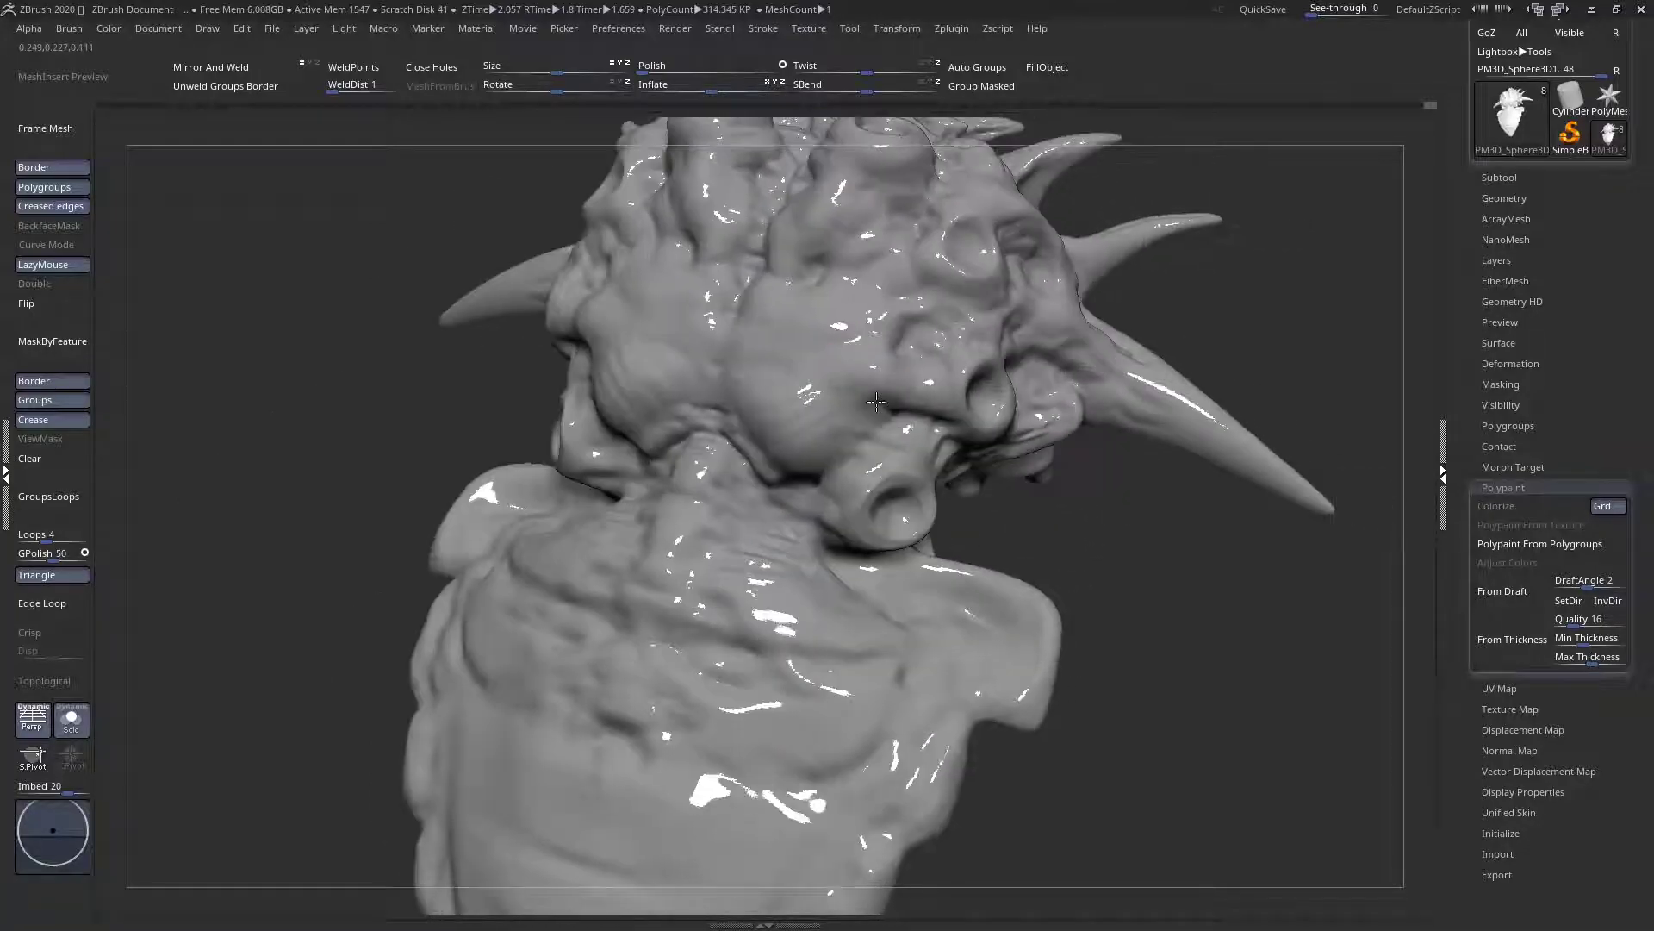
{"action": "right_click_drag", "start_coordinate": [752, 358], "coordinate": [767, 334]}
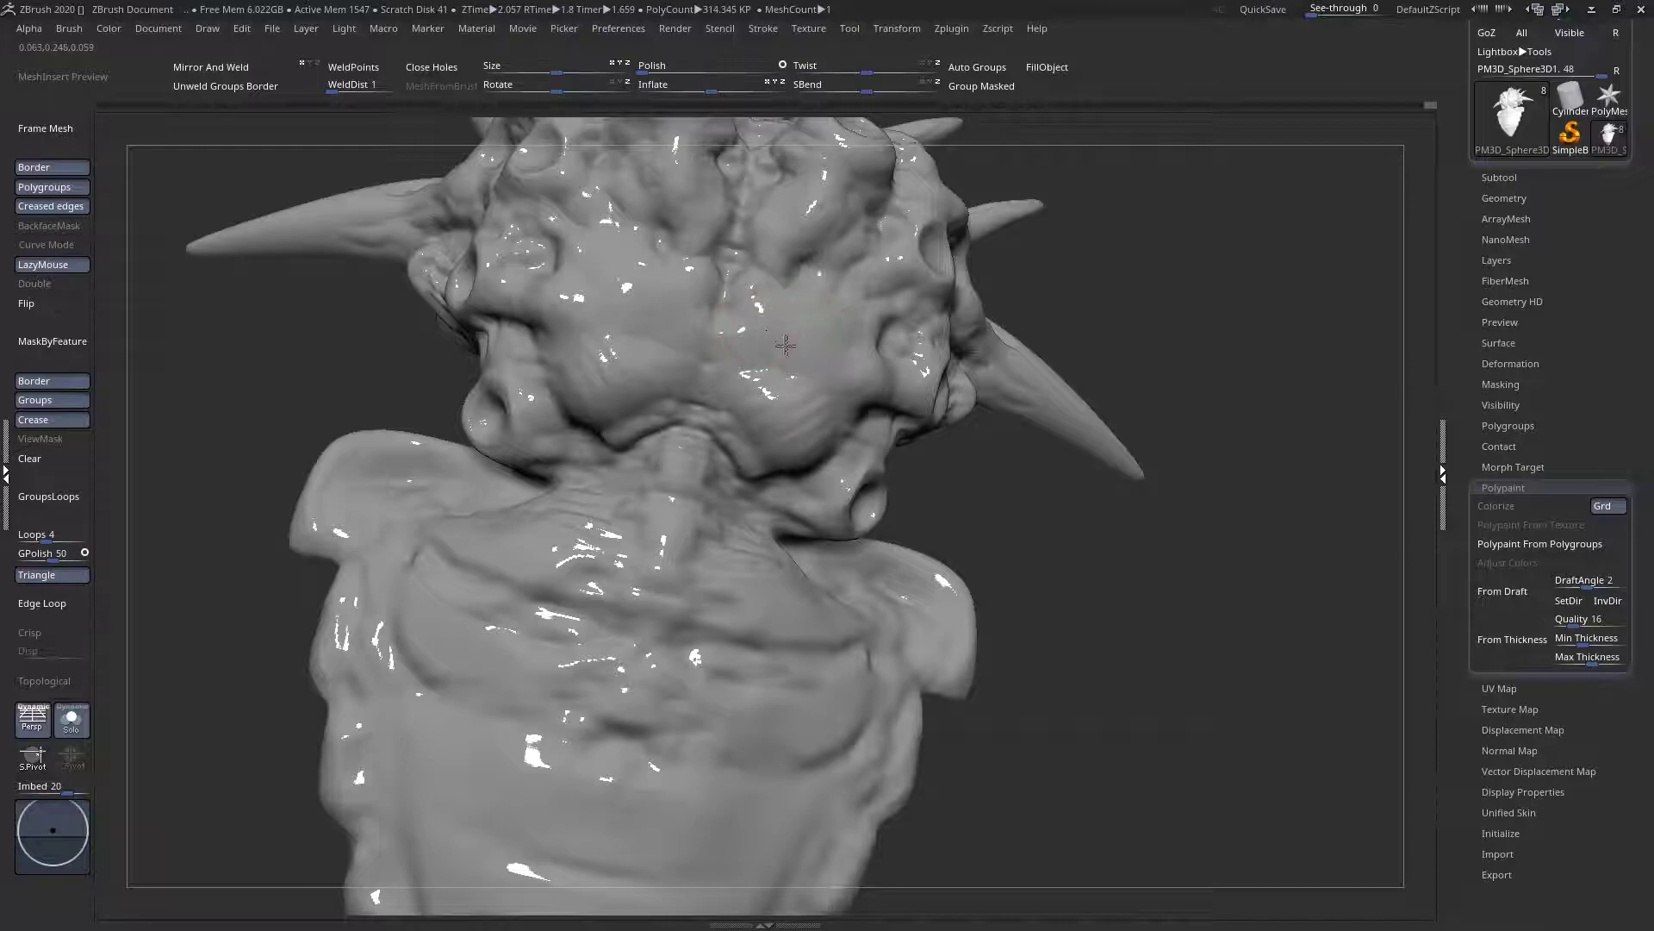
{"action": "right_click_drag", "start_coordinate": [875, 370], "coordinate": [874, 295]}
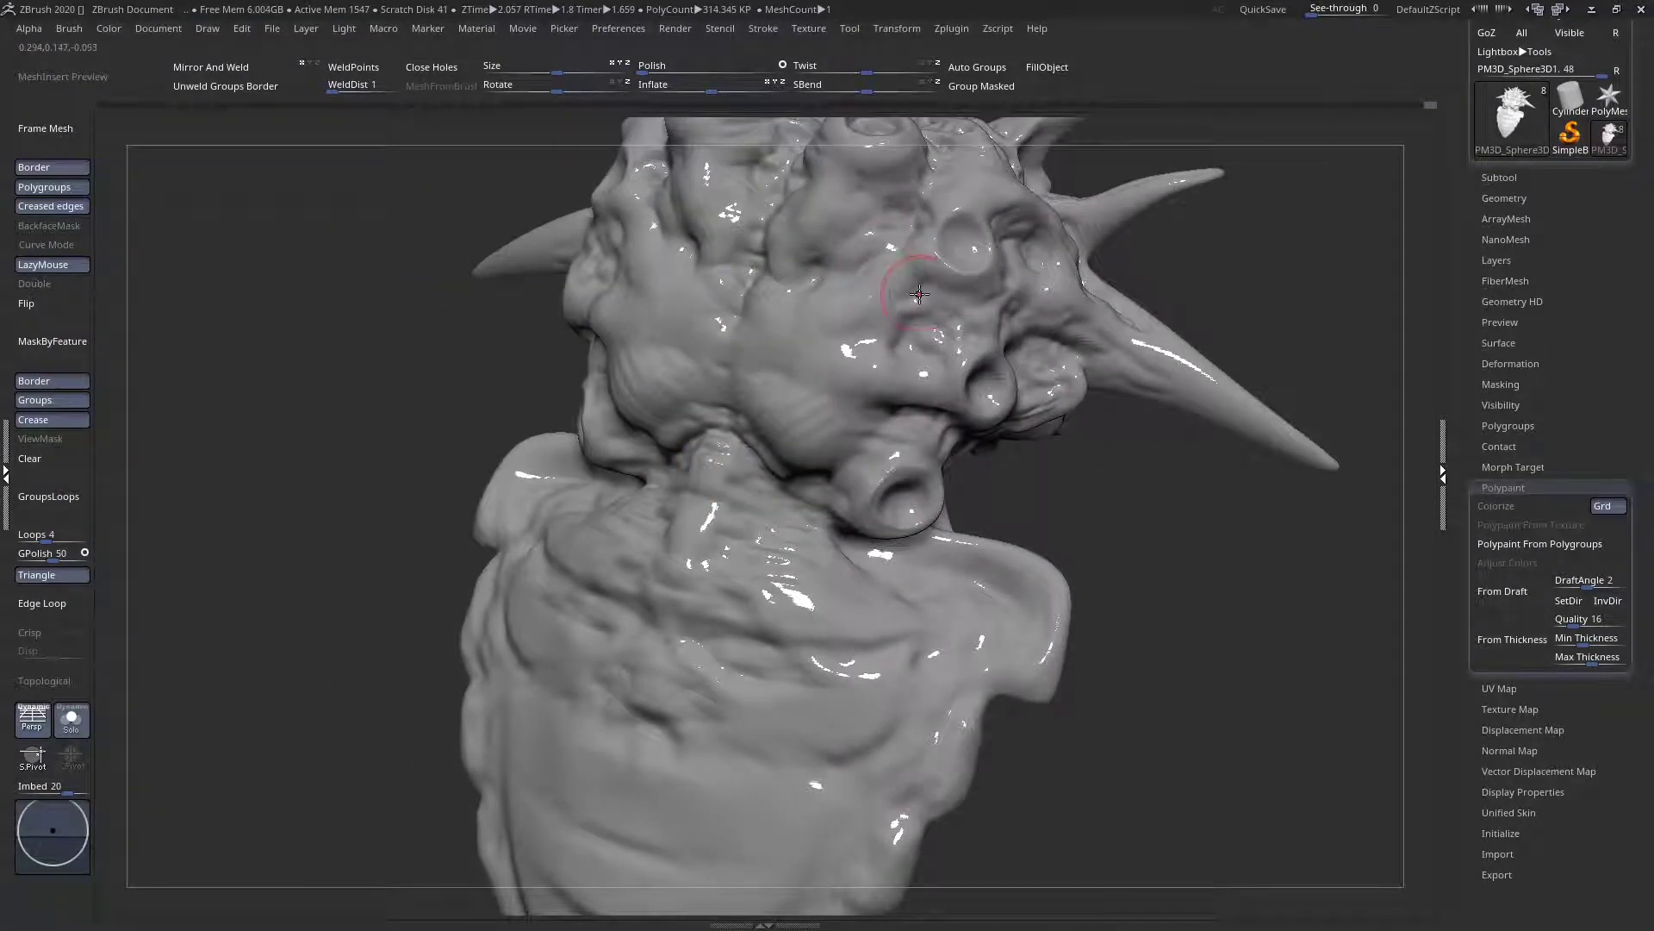
{"action": "right_click_drag", "start_coordinate": [919, 296], "coordinate": [776, 332]}
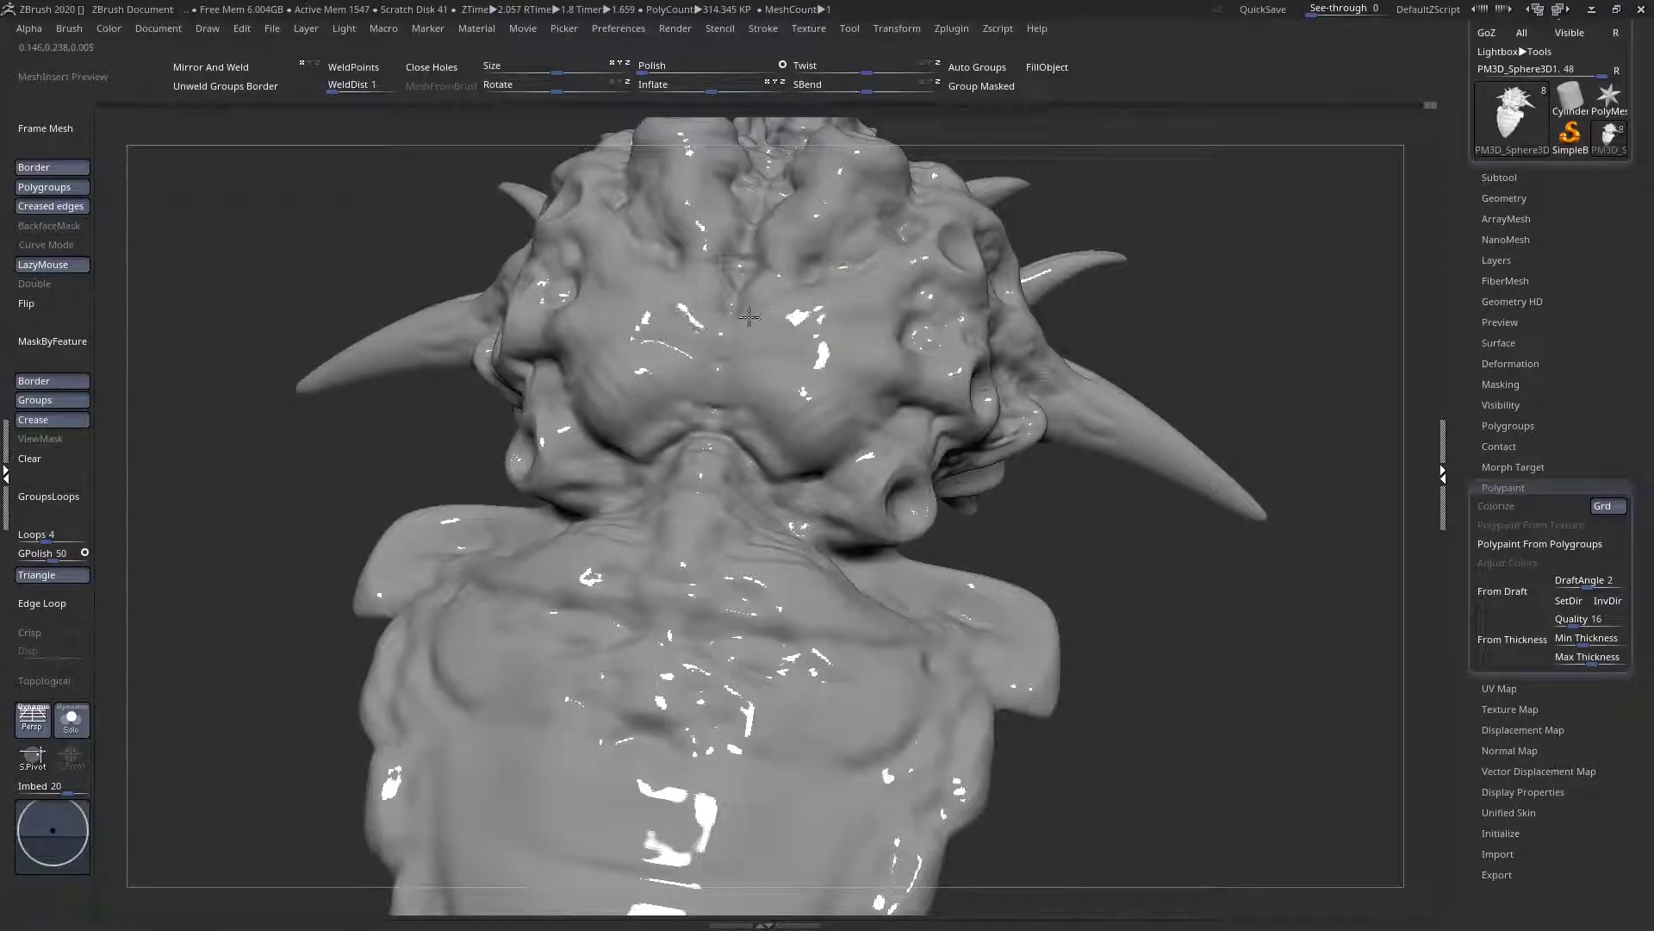
{"action": "right_click_drag", "start_coordinate": [849, 310], "coordinate": [797, 287]}
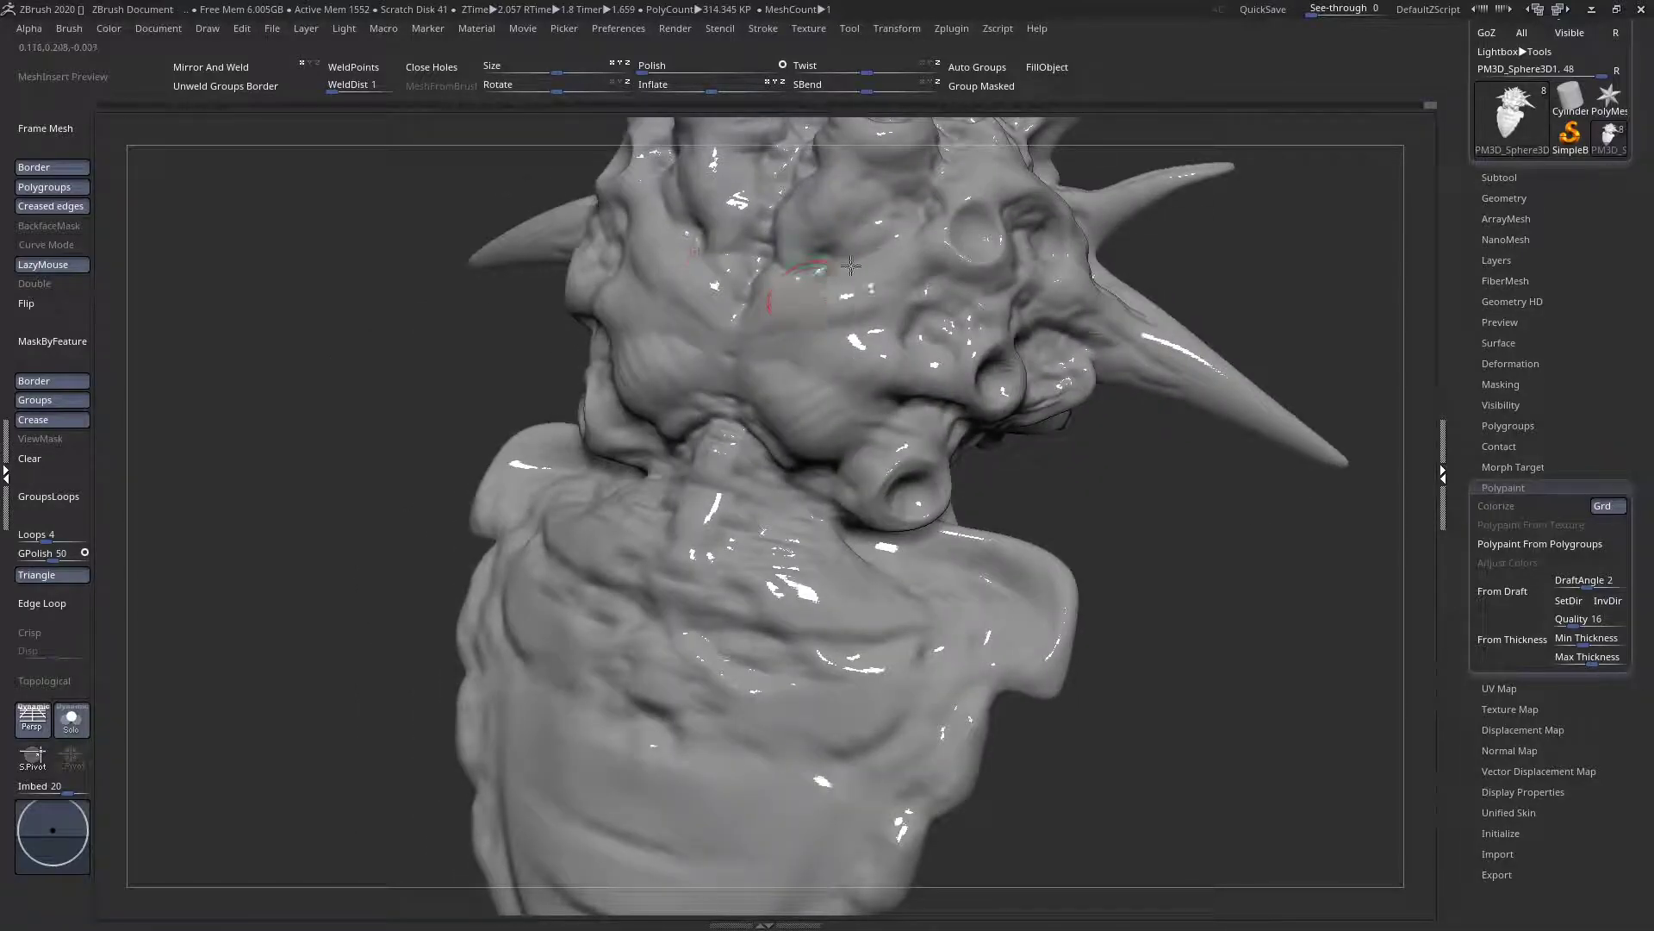
Build up a segmented ridge down the centre of the abdomen's underside
{"action": "mouse_move", "coordinate": [840, 384]}
{"action": "right_mouse_down"}
{"action": "mouse_move", "coordinate": [899, 347]}
{"action": "mouse_move", "coordinate": [738, 591]}
{"action": "mouse_move", "coordinate": [713, 439]}
{"action": "right_mouse_up"}
{"action": "left_click_drag", "start_coordinate": [706, 450], "coordinate": [707, 554]}
{"action": "mouse_move", "coordinate": [616, 534]}
{"action": "right_mouse_down"}
{"action": "mouse_move", "coordinate": [573, 509]}
{"action": "mouse_move", "coordinate": [647, 564]}
{"action": "right_mouse_up"}
{"action": "mouse_move", "coordinate": [720, 625]}
{"action": "left_mouse_down"}
{"action": "mouse_move", "coordinate": [696, 618]}
{"action": "mouse_move", "coordinate": [749, 628]}
{"action": "mouse_move", "coordinate": [681, 657]}
{"action": "mouse_move", "coordinate": [748, 693]}
{"action": "left_mouse_up"}
{"action": "mouse_move", "coordinate": [802, 642]}
{"action": "right_mouse_down"}
{"action": "mouse_move", "coordinate": [707, 620]}
{"action": "mouse_move", "coordinate": [820, 535]}
{"action": "mouse_move", "coordinate": [729, 589]}
{"action": "right_mouse_up"}
{"action": "mouse_move", "coordinate": [737, 489]}
{"action": "left_mouse_down"}
{"action": "mouse_move", "coordinate": [694, 521]}
{"action": "mouse_move", "coordinate": [733, 521]}
{"action": "mouse_move", "coordinate": [744, 621]}
{"action": "left_mouse_up"}
{"action": "mouse_move", "coordinate": [814, 570]}
{"action": "left_mouse_down"}
{"action": "mouse_move", "coordinate": [769, 646]}
{"action": "mouse_move", "coordinate": [789, 662]}
{"action": "left_mouse_up"}
Sculpt thick curved folds across the front of the abdomen, running outward from the central ridge
{"action": "left_click_drag", "start_coordinate": [1004, 767], "coordinate": [905, 849]}
{"action": "mouse_move", "coordinate": [724, 428]}
{"action": "right_mouse_down"}
{"action": "mouse_move", "coordinate": [711, 444]}
{"action": "mouse_move", "coordinate": [738, 417]}
{"action": "right_mouse_up"}
{"action": "left_click_drag", "start_coordinate": [746, 398], "coordinate": [692, 441]}
{"action": "mouse_move", "coordinate": [787, 358]}
{"action": "left_mouse_down"}
{"action": "mouse_move", "coordinate": [777, 429]}
{"action": "mouse_move", "coordinate": [737, 456]}
{"action": "left_mouse_up"}
{"action": "mouse_move", "coordinate": [746, 396]}
{"action": "right_mouse_down"}
{"action": "mouse_move", "coordinate": [756, 372]}
{"action": "mouse_move", "coordinate": [769, 405]}
{"action": "right_mouse_up"}
{"action": "mouse_move", "coordinate": [781, 415]}
{"action": "left_mouse_down"}
{"action": "mouse_move", "coordinate": [723, 482]}
{"action": "mouse_move", "coordinate": [809, 402]}
{"action": "left_mouse_up"}
{"action": "mouse_move", "coordinate": [742, 488]}
{"action": "left_mouse_down"}
{"action": "mouse_move", "coordinate": [778, 454]}
{"action": "mouse_move", "coordinate": [828, 455]}
{"action": "left_mouse_up"}
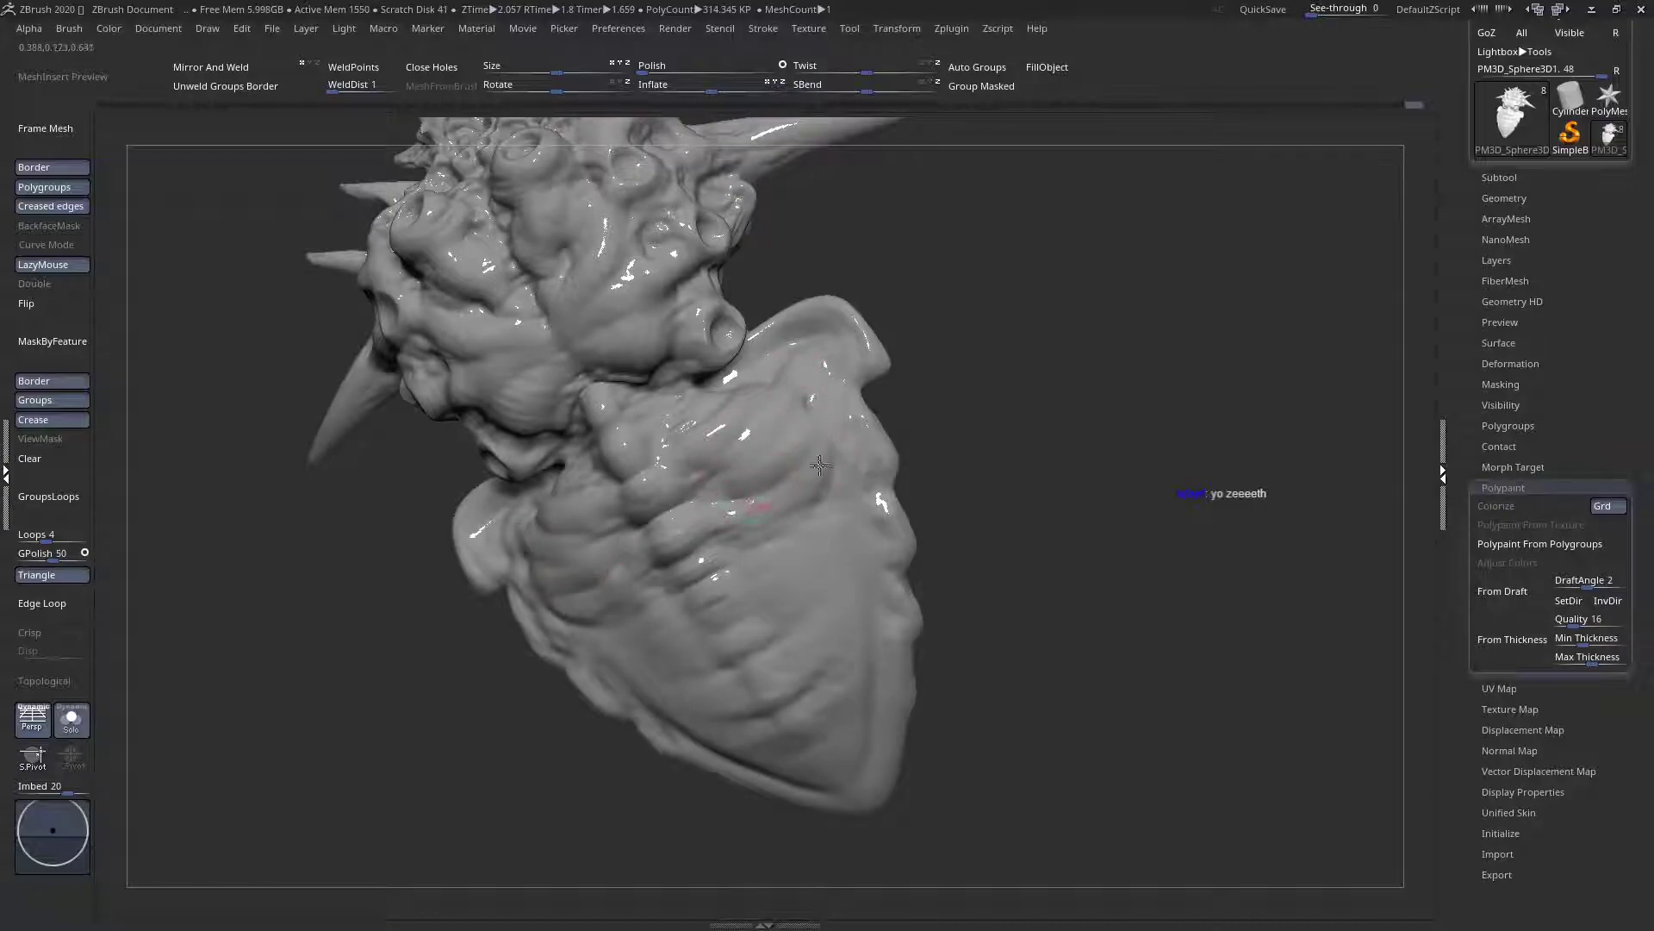
Add more rib-like folds from the central ridge towards the outer edge, down the middle of the abdomen
{"action": "left_click_drag", "start_coordinate": [725, 523], "coordinate": [823, 477]}
{"action": "mouse_move", "coordinate": [753, 527]}
{"action": "left_mouse_down"}
{"action": "mouse_move", "coordinate": [824, 500]}
{"action": "mouse_move", "coordinate": [789, 536]}
{"action": "mouse_move", "coordinate": [821, 512]}
{"action": "left_mouse_up"}
{"action": "left_click_drag", "start_coordinate": [680, 536], "coordinate": [852, 495]}
{"action": "left_click_drag", "start_coordinate": [731, 535], "coordinate": [813, 513]}
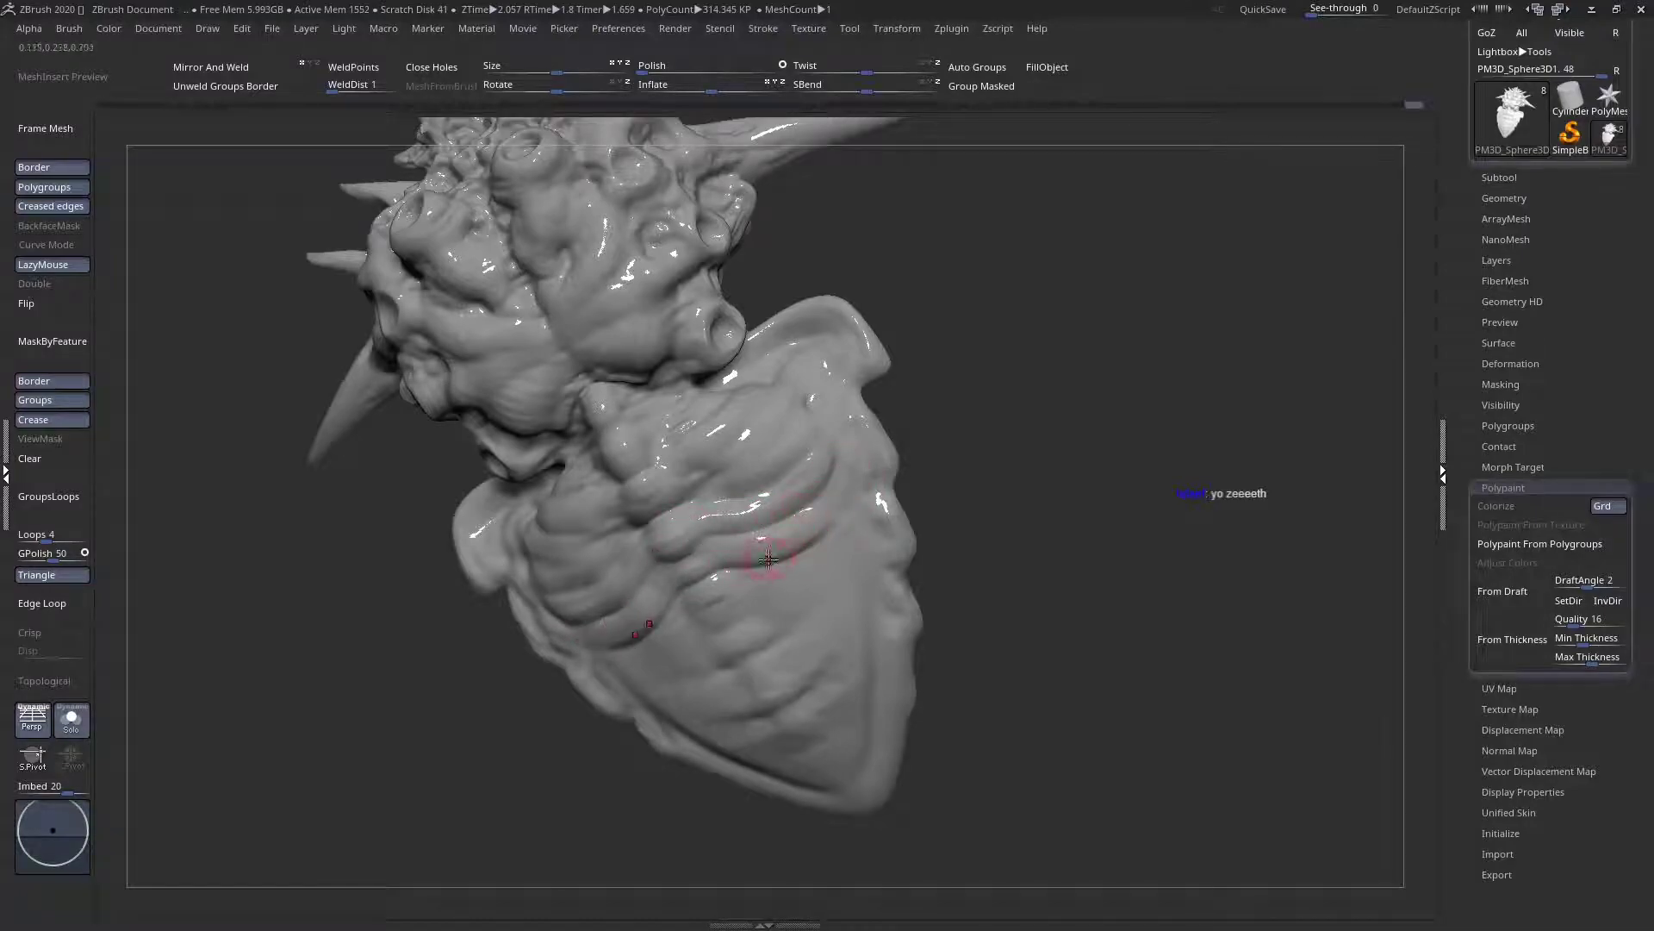
{"action": "mouse_move", "coordinate": [734, 573]}
{"action": "left_mouse_down"}
{"action": "mouse_move", "coordinate": [839, 541]}
{"action": "mouse_move", "coordinate": [821, 588]}
{"action": "mouse_move", "coordinate": [841, 562]}
{"action": "left_mouse_up"}
{"action": "mouse_move", "coordinate": [743, 603]}
{"action": "left_mouse_down"}
{"action": "mouse_move", "coordinate": [845, 552]}
{"action": "mouse_move", "coordinate": [859, 583]}
{"action": "left_mouse_up"}
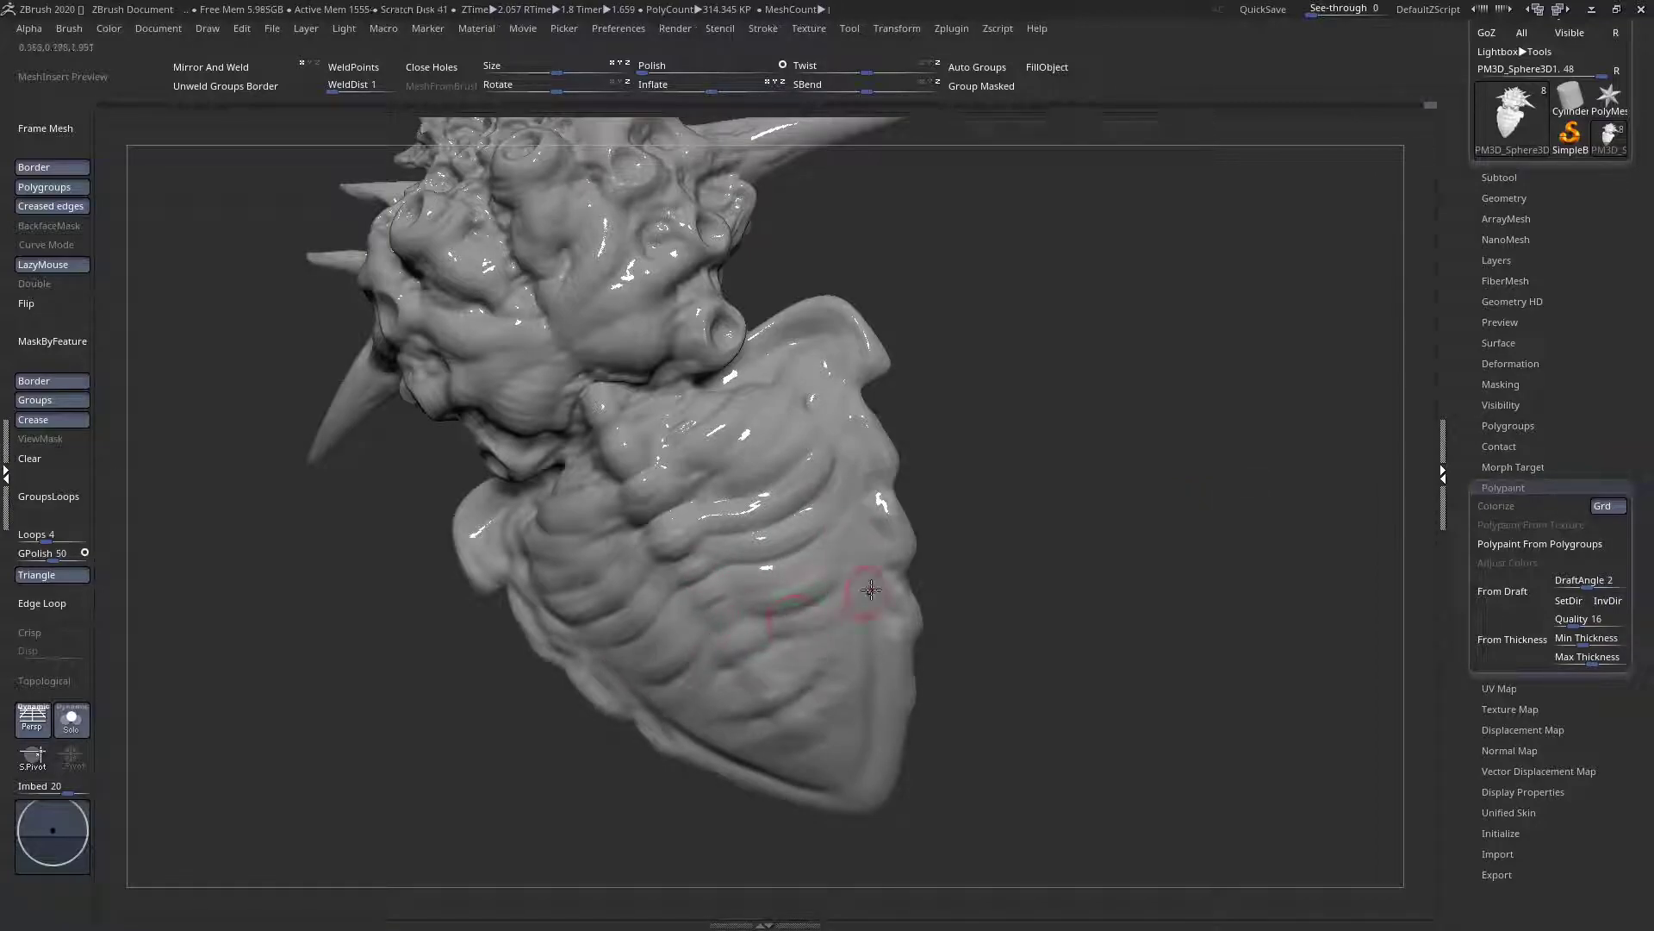
Thicken the front folds beside the abdomen's central ridge and refine the creases between the folds behind them
{"action": "left_click_drag", "start_coordinate": [848, 616], "coordinate": [840, 636]}
{"action": "mouse_move", "coordinate": [756, 657]}
{"action": "right_mouse_down"}
{"action": "mouse_move", "coordinate": [665, 643]}
{"action": "mouse_move", "coordinate": [775, 595]}
{"action": "right_mouse_up"}
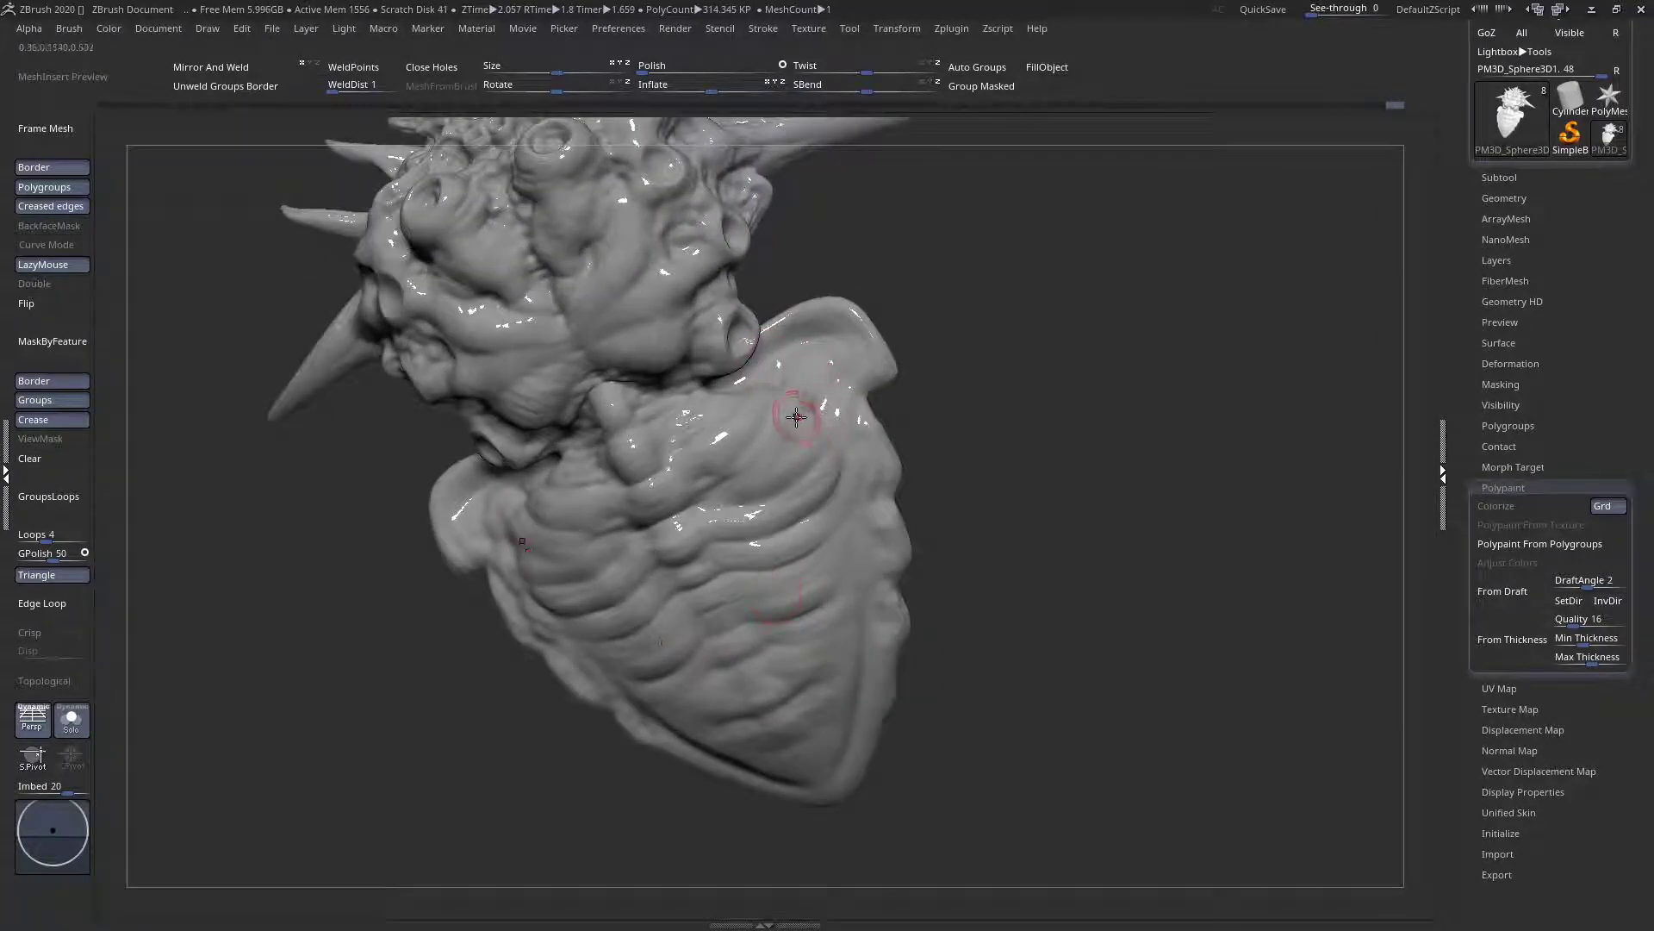
{"action": "left_click_drag", "start_coordinate": [721, 475], "coordinate": [799, 464]}
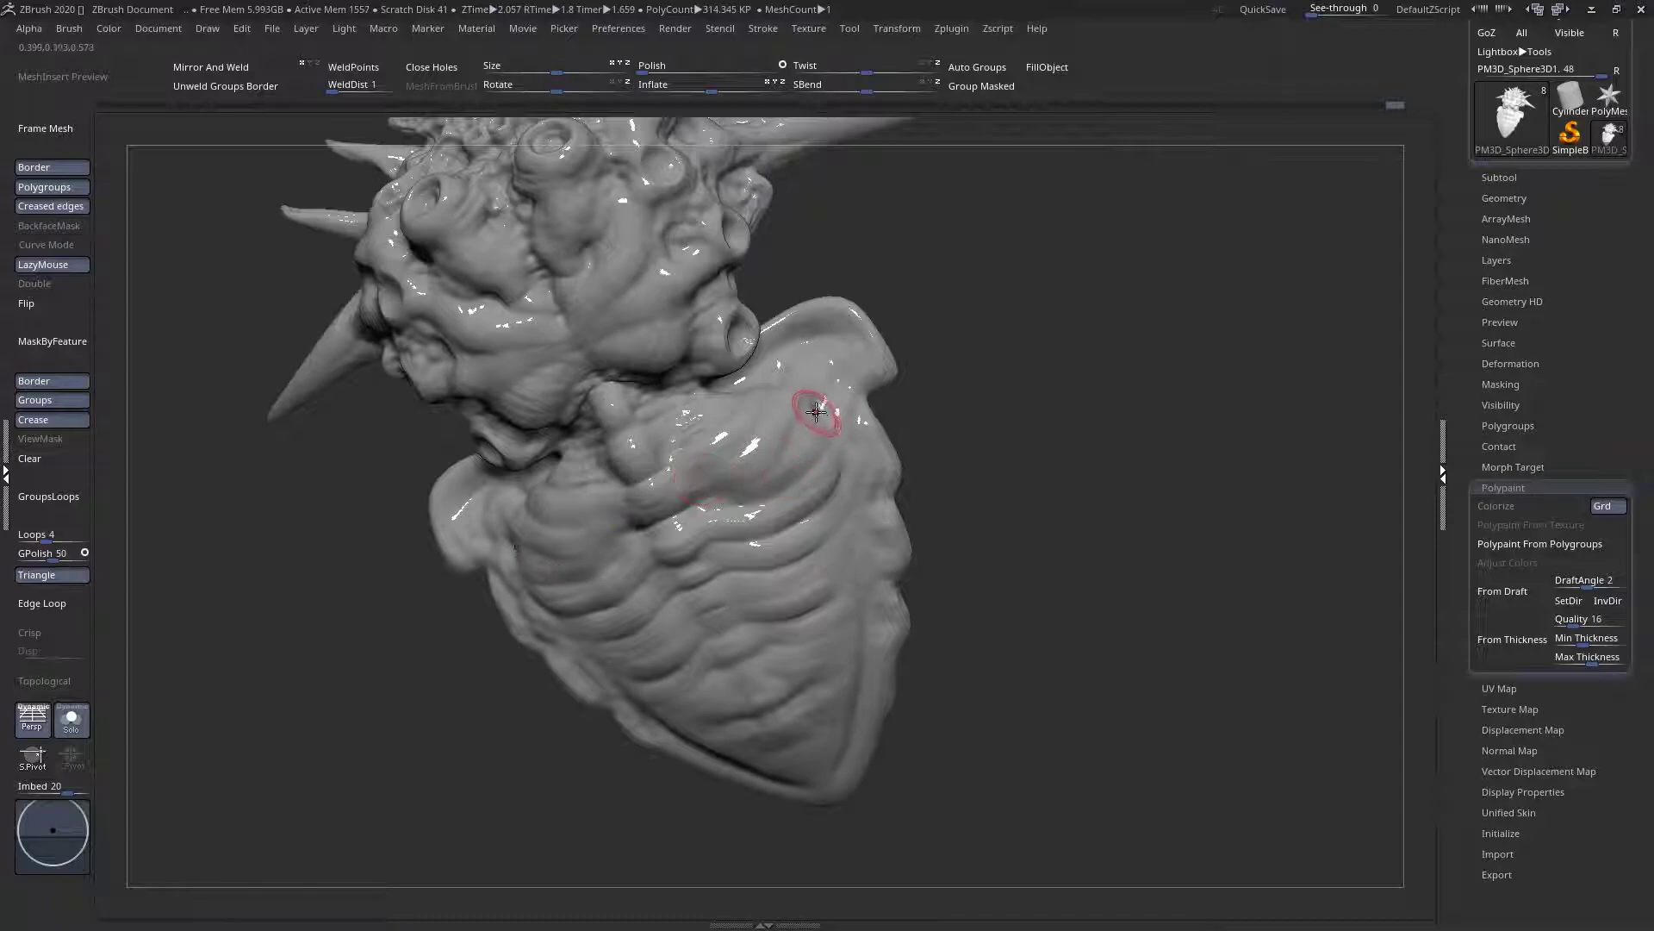
{"action": "left_click_drag", "start_coordinate": [673, 496], "coordinate": [690, 499]}
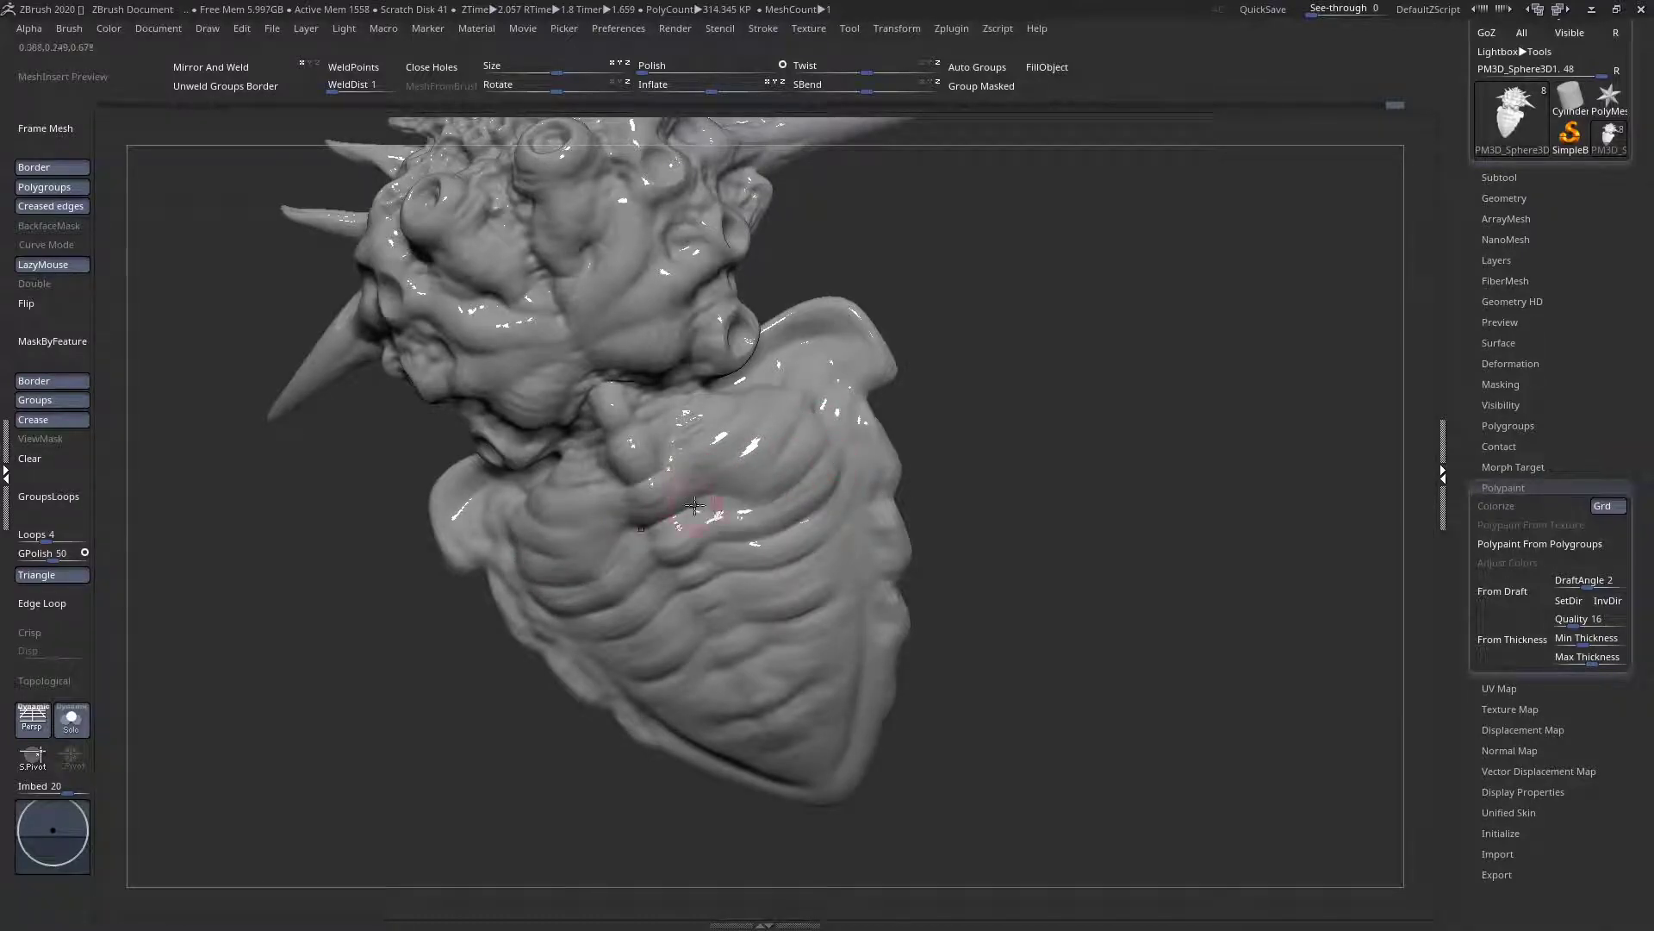
{"action": "mouse_move", "coordinate": [803, 523]}
{"action": "left_mouse_down"}
{"action": "mouse_move", "coordinate": [834, 569]}
{"action": "mouse_move", "coordinate": [731, 580]}
{"action": "left_mouse_up"}
{"action": "mouse_move", "coordinate": [860, 577]}
{"action": "right_mouse_down"}
{"action": "mouse_move", "coordinate": [829, 564]}
{"action": "mouse_move", "coordinate": [786, 591]}
{"action": "mouse_move", "coordinate": [842, 546]}
{"action": "mouse_move", "coordinate": [784, 545]}
{"action": "mouse_move", "coordinate": [810, 573]}
{"action": "mouse_move", "coordinate": [897, 565]}
{"action": "right_mouse_up"}
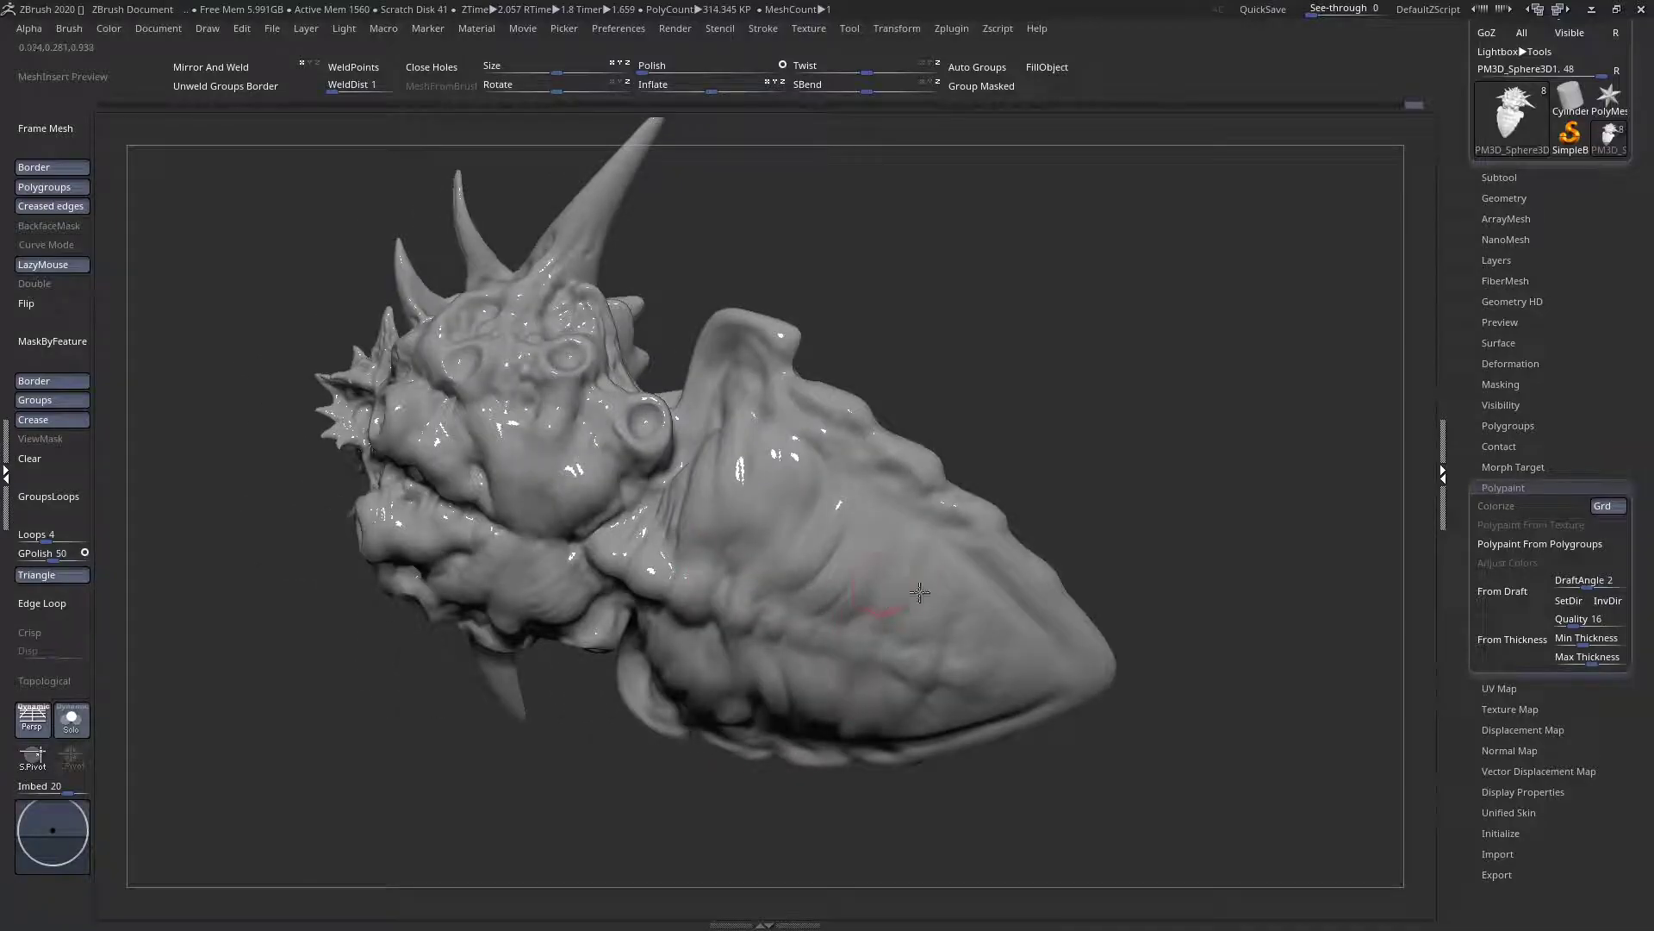
Switch to the Move brush, adjust its size, and reshape the abdomen's front flare just behind the rear leg sockets
{"action": "mouse_move", "coordinate": [978, 683]}
{"action": "right_mouse_down"}
{"action": "mouse_move", "coordinate": [857, 572]}
{"action": "mouse_move", "coordinate": [904, 701]}
{"action": "mouse_move", "coordinate": [798, 321]}
{"action": "mouse_move", "coordinate": [805, 457]}
{"action": "mouse_move", "coordinate": [724, 517]}
{"action": "right_mouse_up"}
{"action": "right_click_drag", "start_coordinate": [724, 517], "coordinate": [783, 467], "text": "ctrl"}
{"action": "key", "text": "space"}
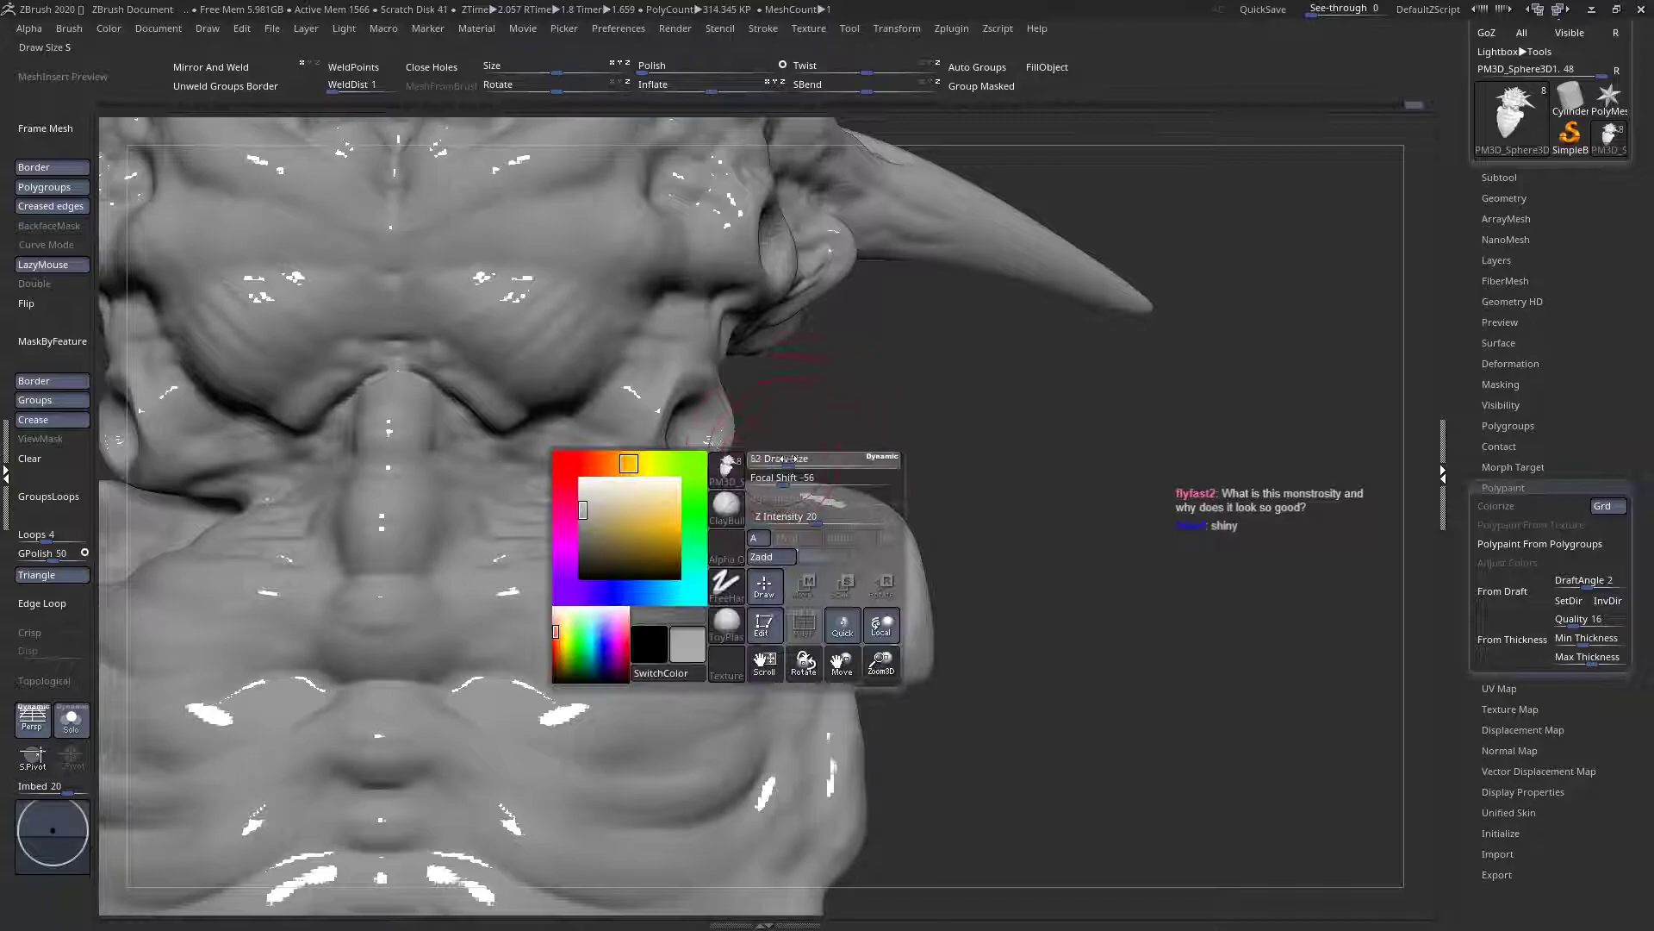
{"action": "key", "text": "space"}
{"action": "key", "text": "b"}
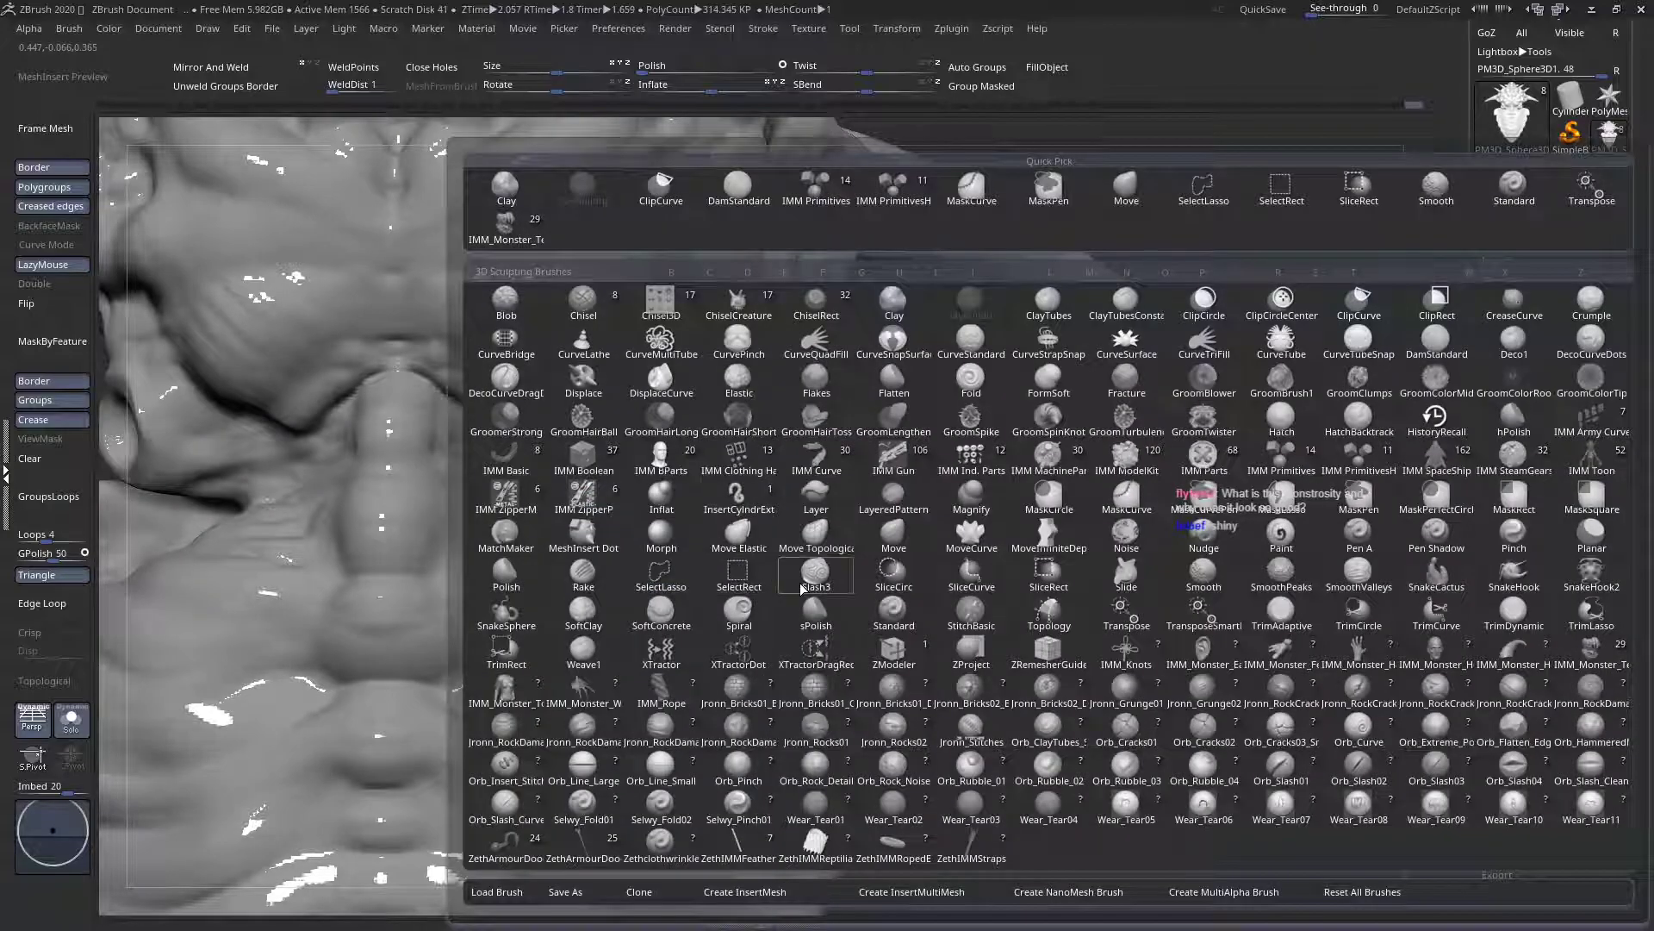
{"action": "key", "text": "m"}
{"action": "key", "text": "v"}
{"action": "right_click_drag", "start_coordinate": [786, 543], "coordinate": [757, 479], "text": "ctrl"}
{"action": "key", "text": "space"}
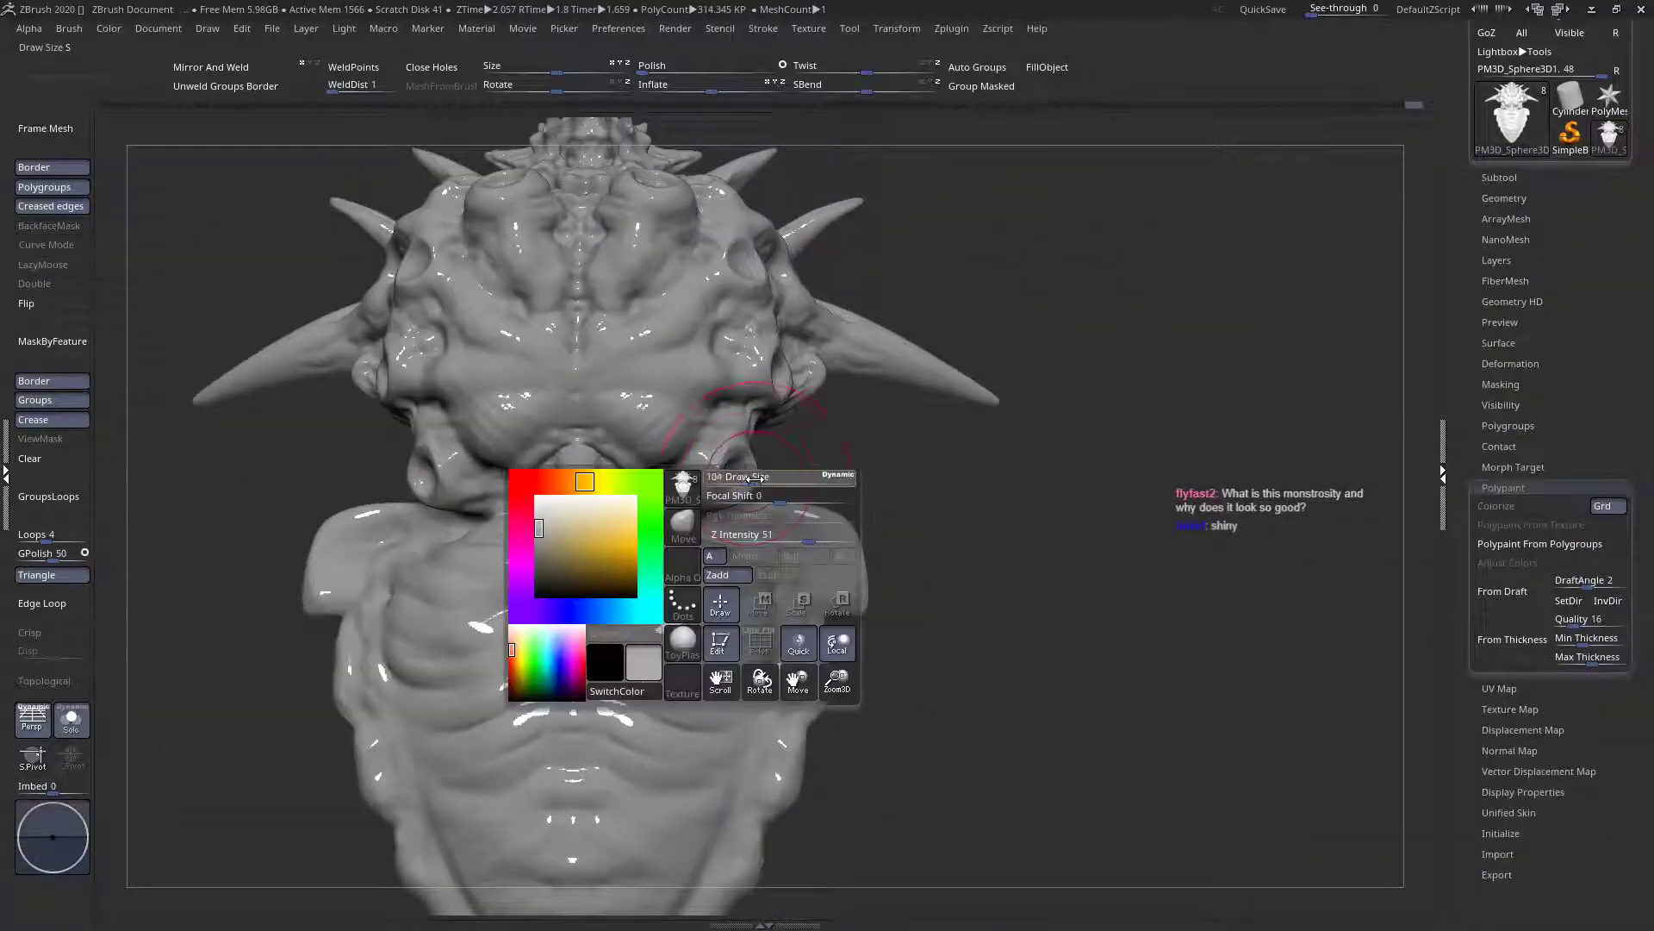
{"action": "left_click_drag", "start_coordinate": [802, 508], "coordinate": [777, 475]}
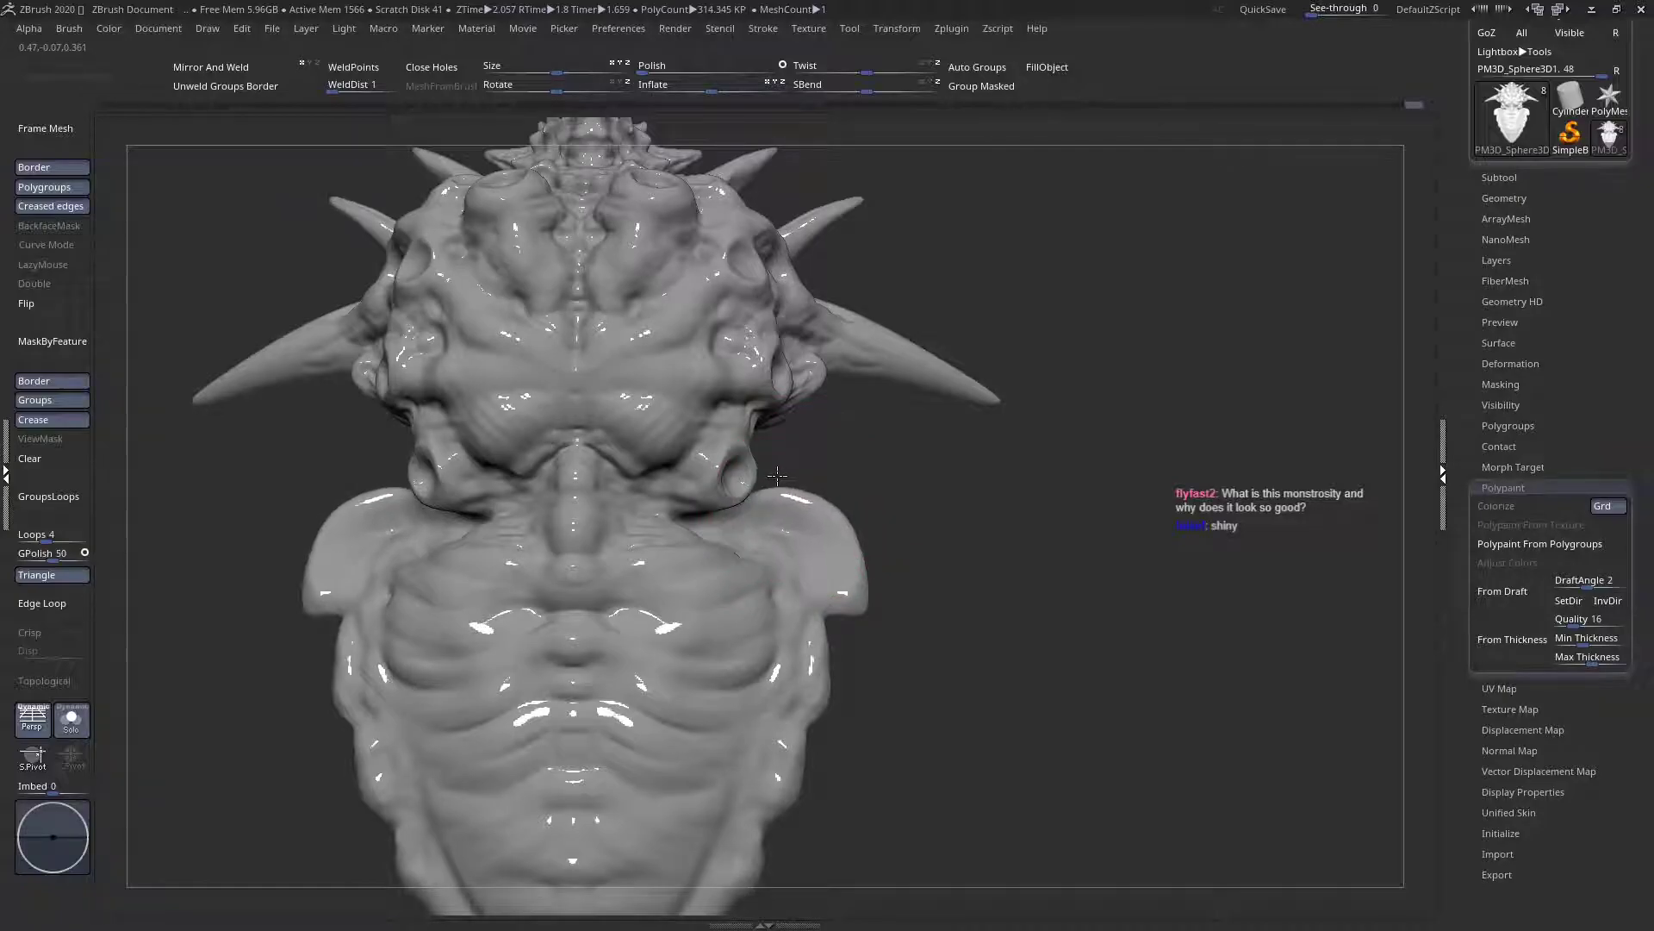
Reshape the rounded shoulder lobes at the front of the abdomen's upper side with the Move brush
{"action": "right_click_drag", "start_coordinate": [782, 489], "coordinate": [596, 482]}
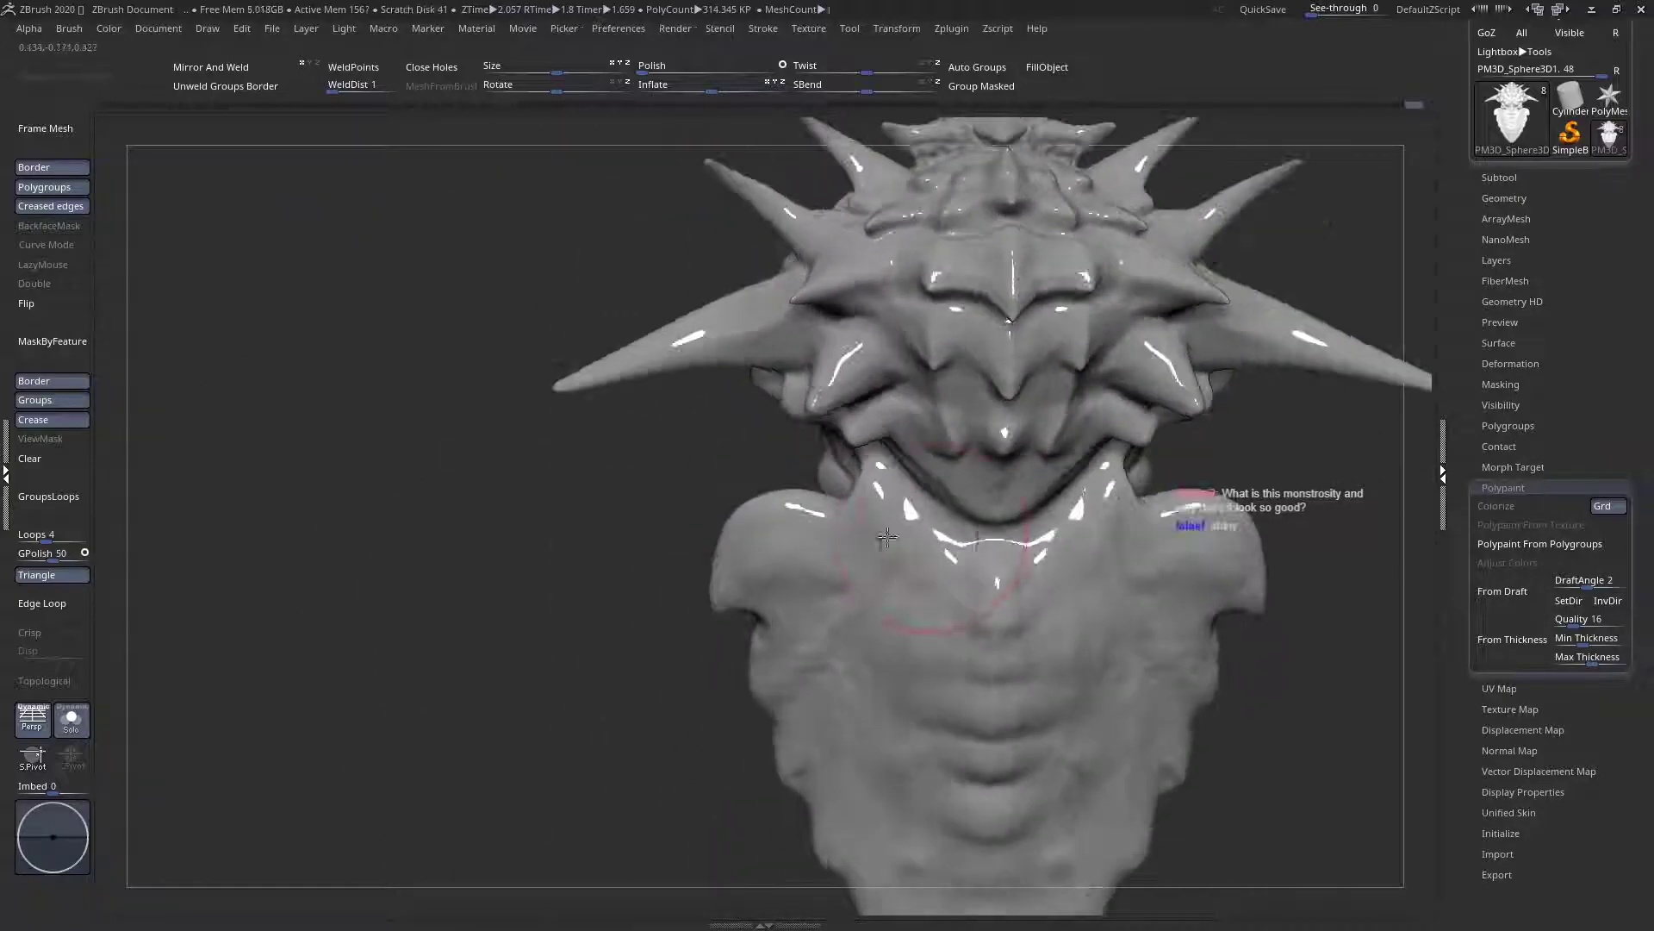
{"action": "right_click_drag", "start_coordinate": [965, 552], "coordinate": [590, 480], "text": "alt"}
{"action": "left_click_drag", "start_coordinate": [878, 481], "coordinate": [786, 471]}
{"action": "key", "text": "space"}
{"action": "right_click_drag", "start_coordinate": [787, 471], "coordinate": [750, 521]}
{"action": "key", "text": "space"}
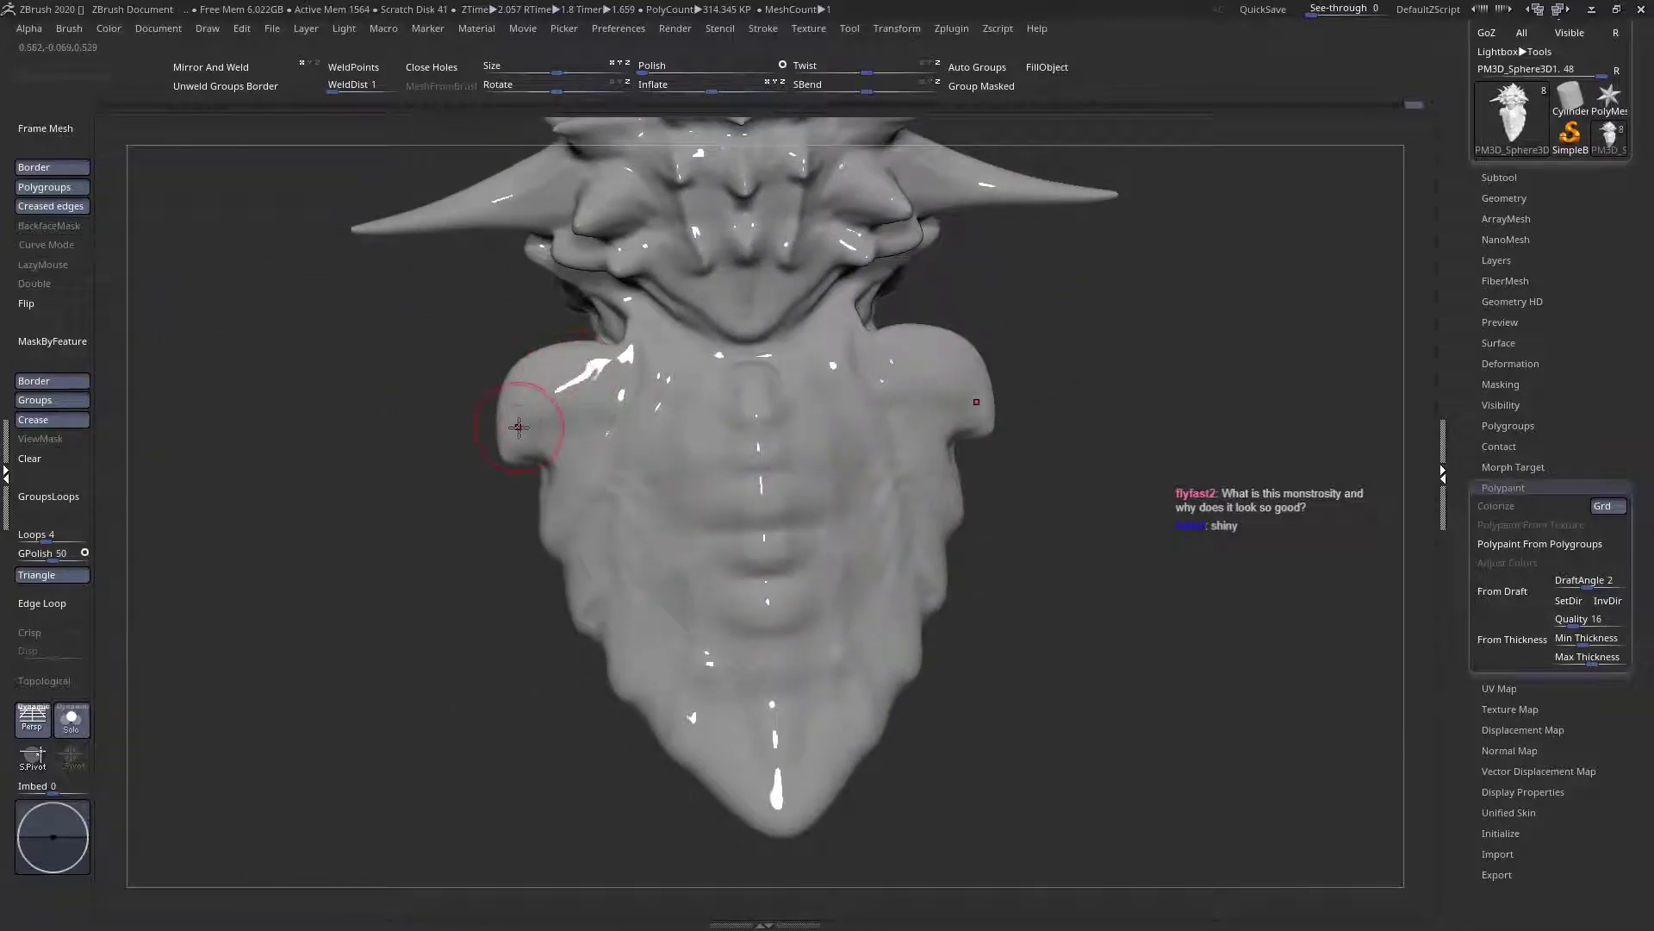
Shrink the Move brush and pull the abdomen's side edges into a row of rounded, overlapping lobes towards the tail
{"action": "mouse_move", "coordinate": [902, 467]}
{"action": "right_mouse_down"}
{"action": "mouse_move", "coordinate": [887, 431]}
{"action": "mouse_move", "coordinate": [930, 473]}
{"action": "right_mouse_up"}
{"action": "key", "text": "space"}
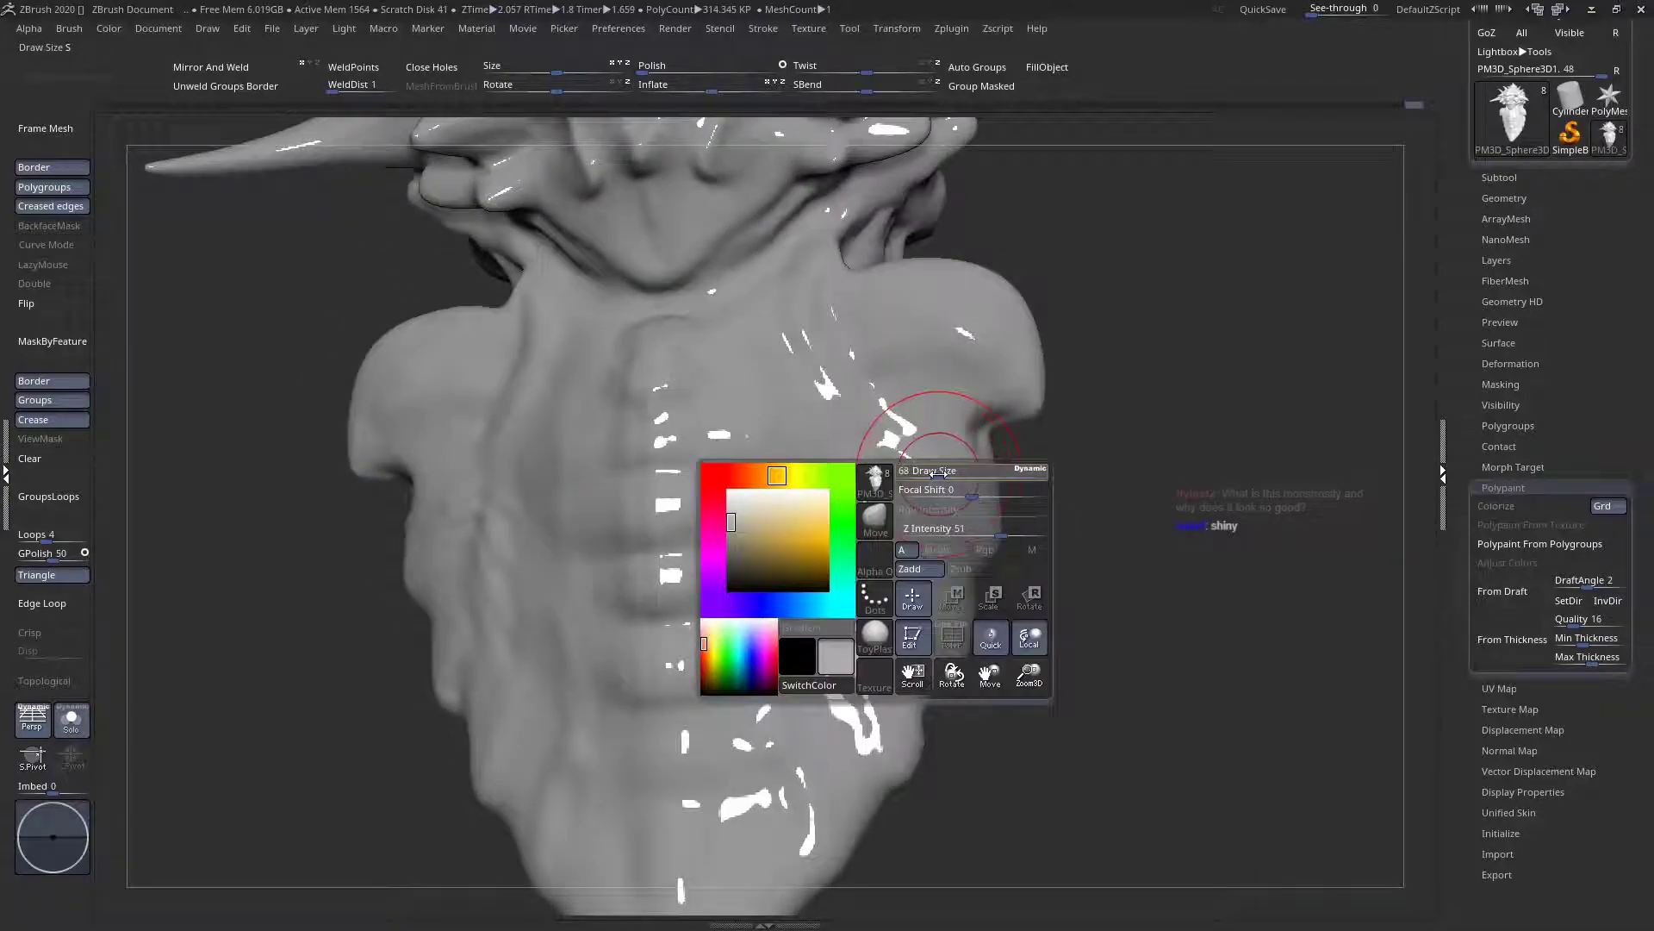
{"action": "mouse_move", "coordinate": [1010, 426]}
{"action": "right_mouse_down"}
{"action": "mouse_move", "coordinate": [960, 483]}
{"action": "mouse_move", "coordinate": [956, 465]}
{"action": "mouse_move", "coordinate": [1010, 413]}
{"action": "right_mouse_up"}
{"action": "mouse_move", "coordinate": [980, 454]}
{"action": "left_mouse_down"}
{"action": "mouse_move", "coordinate": [970, 469]}
{"action": "mouse_move", "coordinate": [999, 500]}
{"action": "left_mouse_up"}
{"action": "mouse_move", "coordinate": [920, 523]}
{"action": "right_mouse_down", "text": "alt"}
{"action": "mouse_move", "coordinate": [898, 515]}
{"action": "mouse_move", "coordinate": [918, 545]}
{"action": "right_mouse_up", "text": "alt"}
{"action": "left_click_drag", "start_coordinate": [918, 544], "coordinate": [946, 529]}
{"action": "right_click_drag", "start_coordinate": [886, 561], "coordinate": [868, 593], "text": "ctrl"}
{"action": "mouse_move", "coordinate": [869, 593]}
{"action": "right_mouse_down"}
{"action": "mouse_move", "coordinate": [846, 612]}
{"action": "mouse_move", "coordinate": [864, 634]}
{"action": "mouse_move", "coordinate": [860, 611]}
{"action": "mouse_move", "coordinate": [840, 618]}
{"action": "mouse_move", "coordinate": [842, 580]}
{"action": "mouse_move", "coordinate": [849, 616]}
{"action": "mouse_move", "coordinate": [803, 659]}
{"action": "right_mouse_up"}
{"action": "key", "text": "space"}
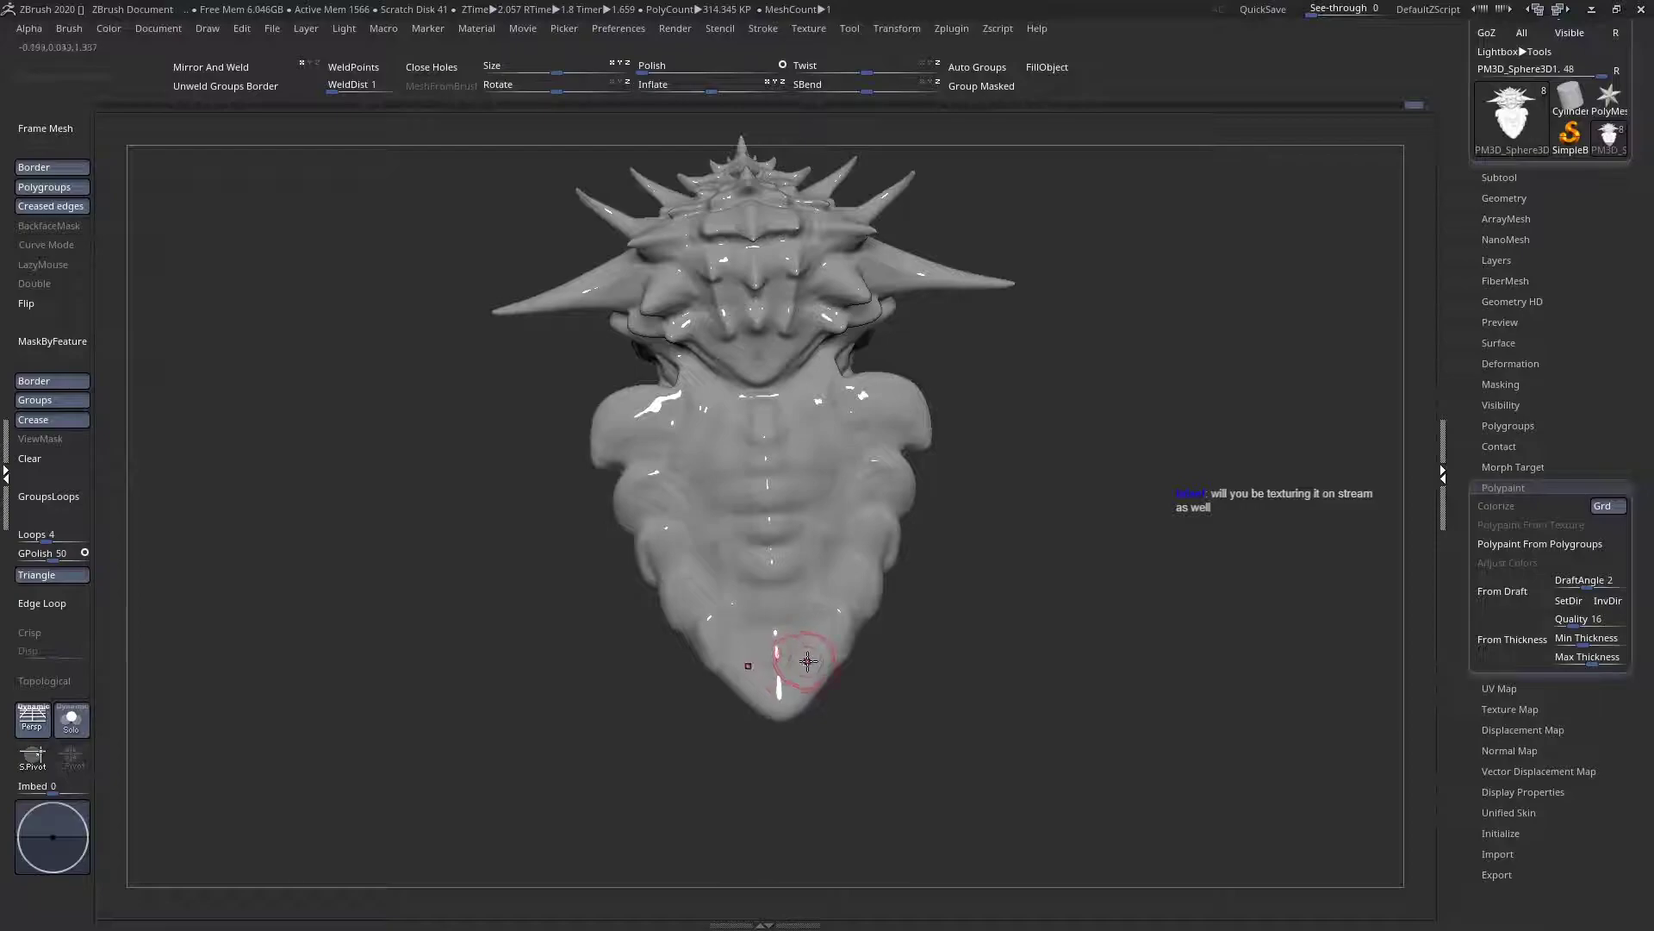
Move the front of the abdomen's upper side where it joins the body, between the shoulder lobes and the spiked shell
{"action": "right_click_drag", "start_coordinate": [839, 561], "coordinate": [848, 557]}
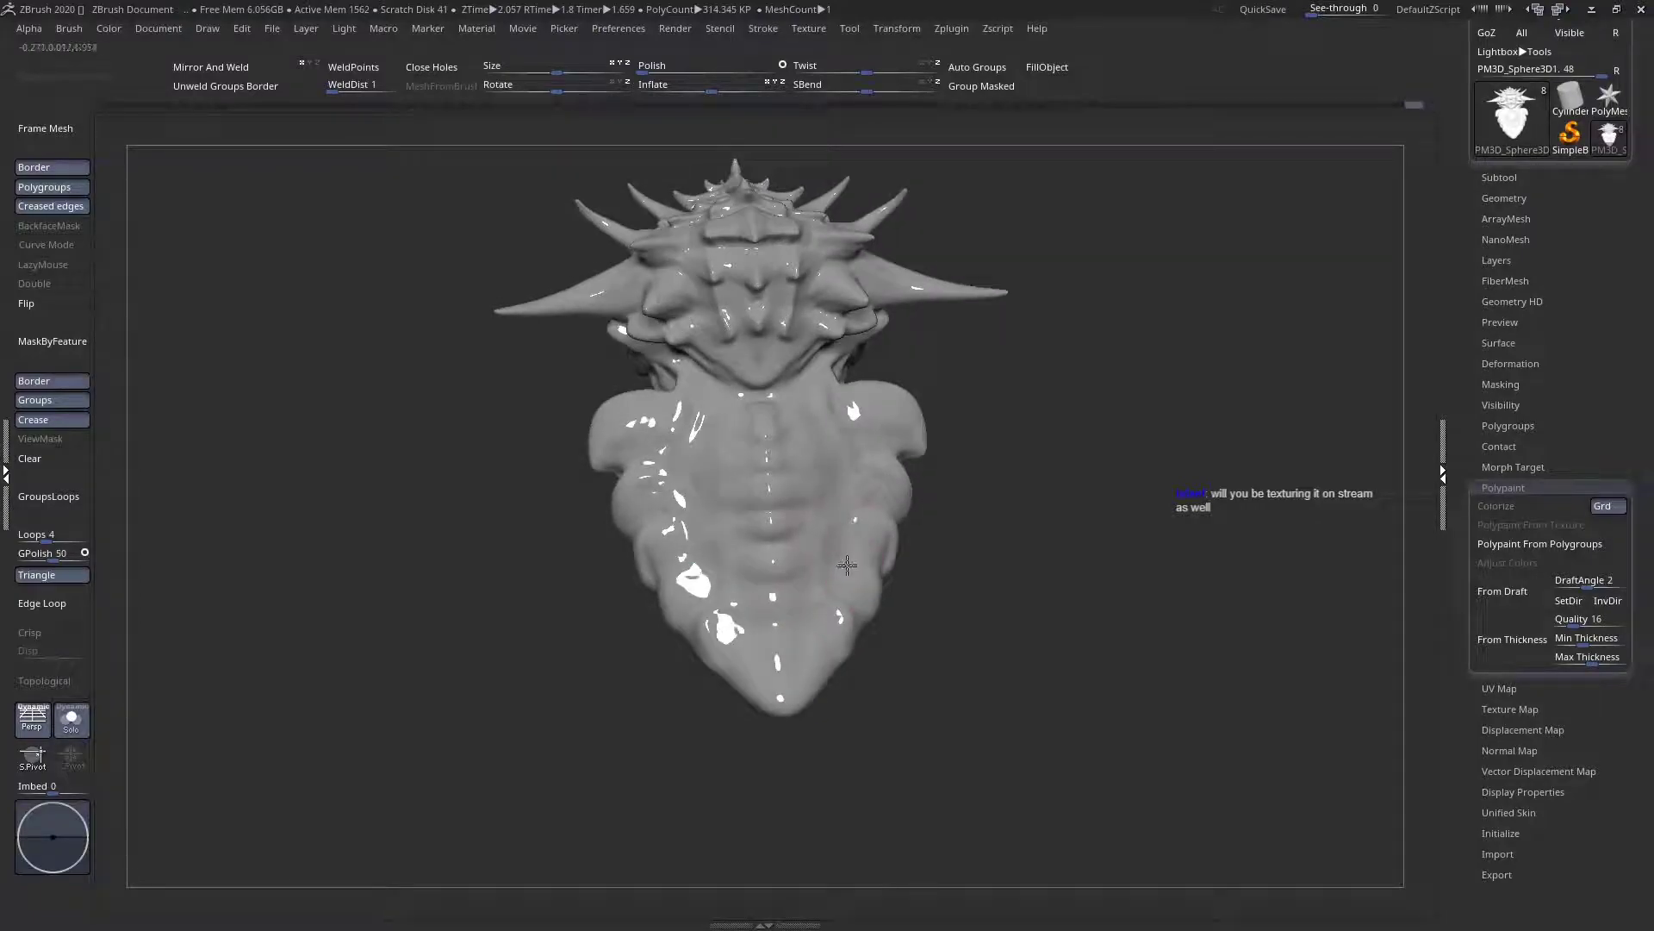
{"action": "mouse_move", "coordinate": [841, 517]}
{"action": "right_mouse_down"}
{"action": "mouse_move", "coordinate": [848, 487]}
{"action": "mouse_move", "coordinate": [847, 512]}
{"action": "mouse_move", "coordinate": [816, 443]}
{"action": "right_mouse_up"}
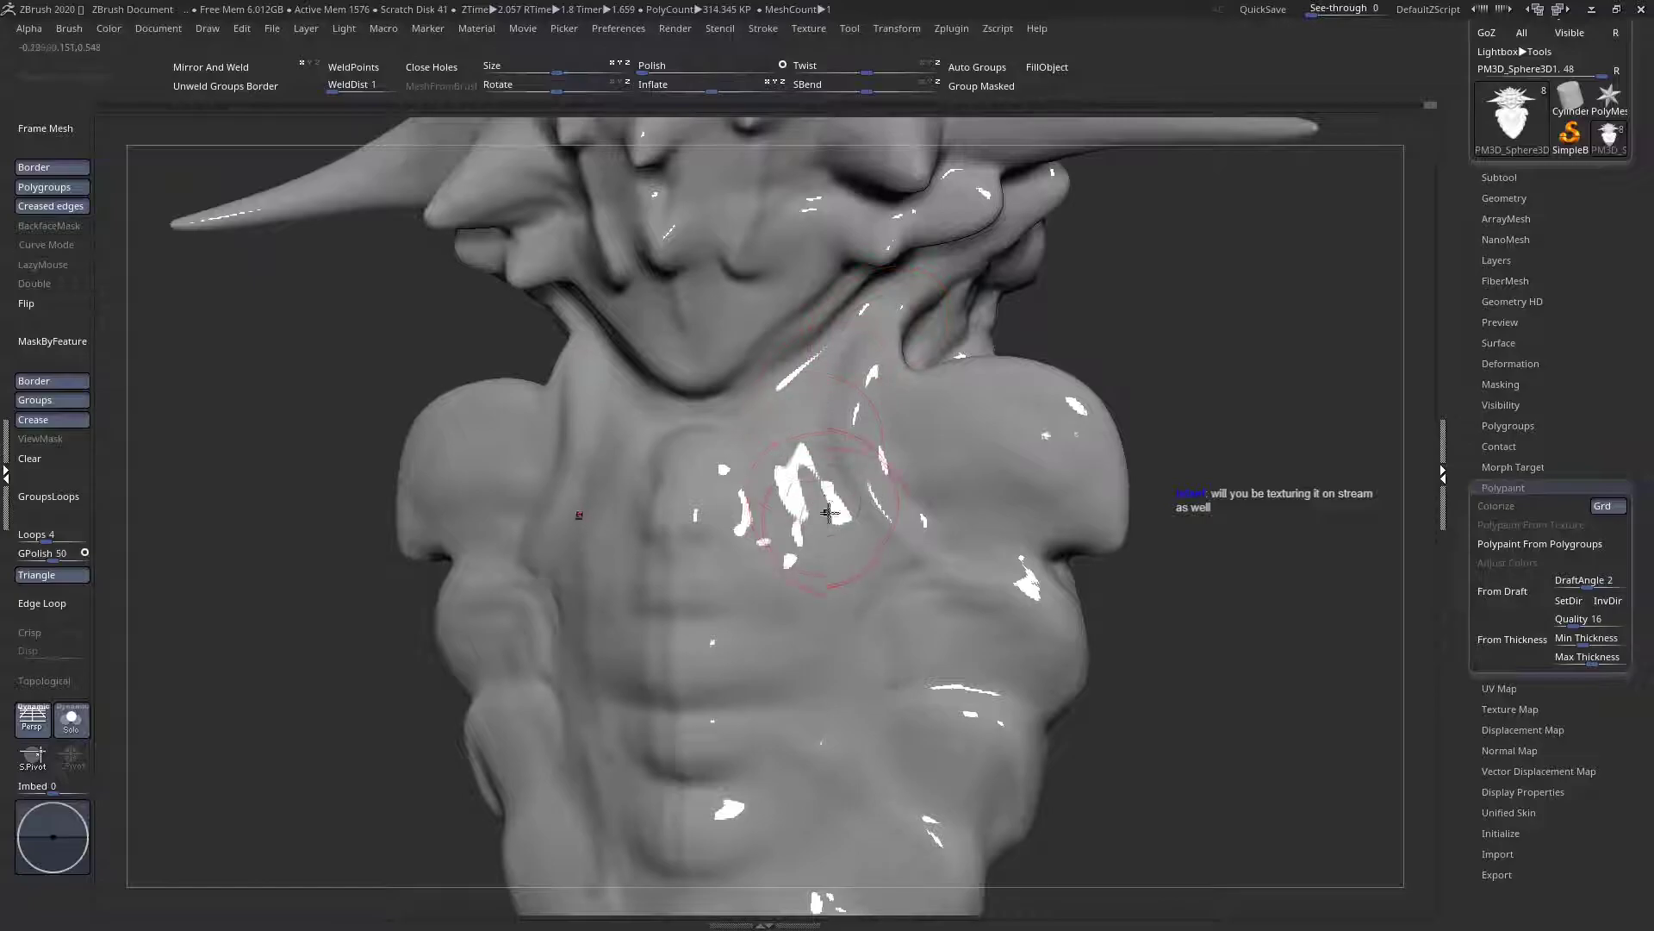
{"action": "right_click_drag", "start_coordinate": [794, 351], "coordinate": [848, 425]}
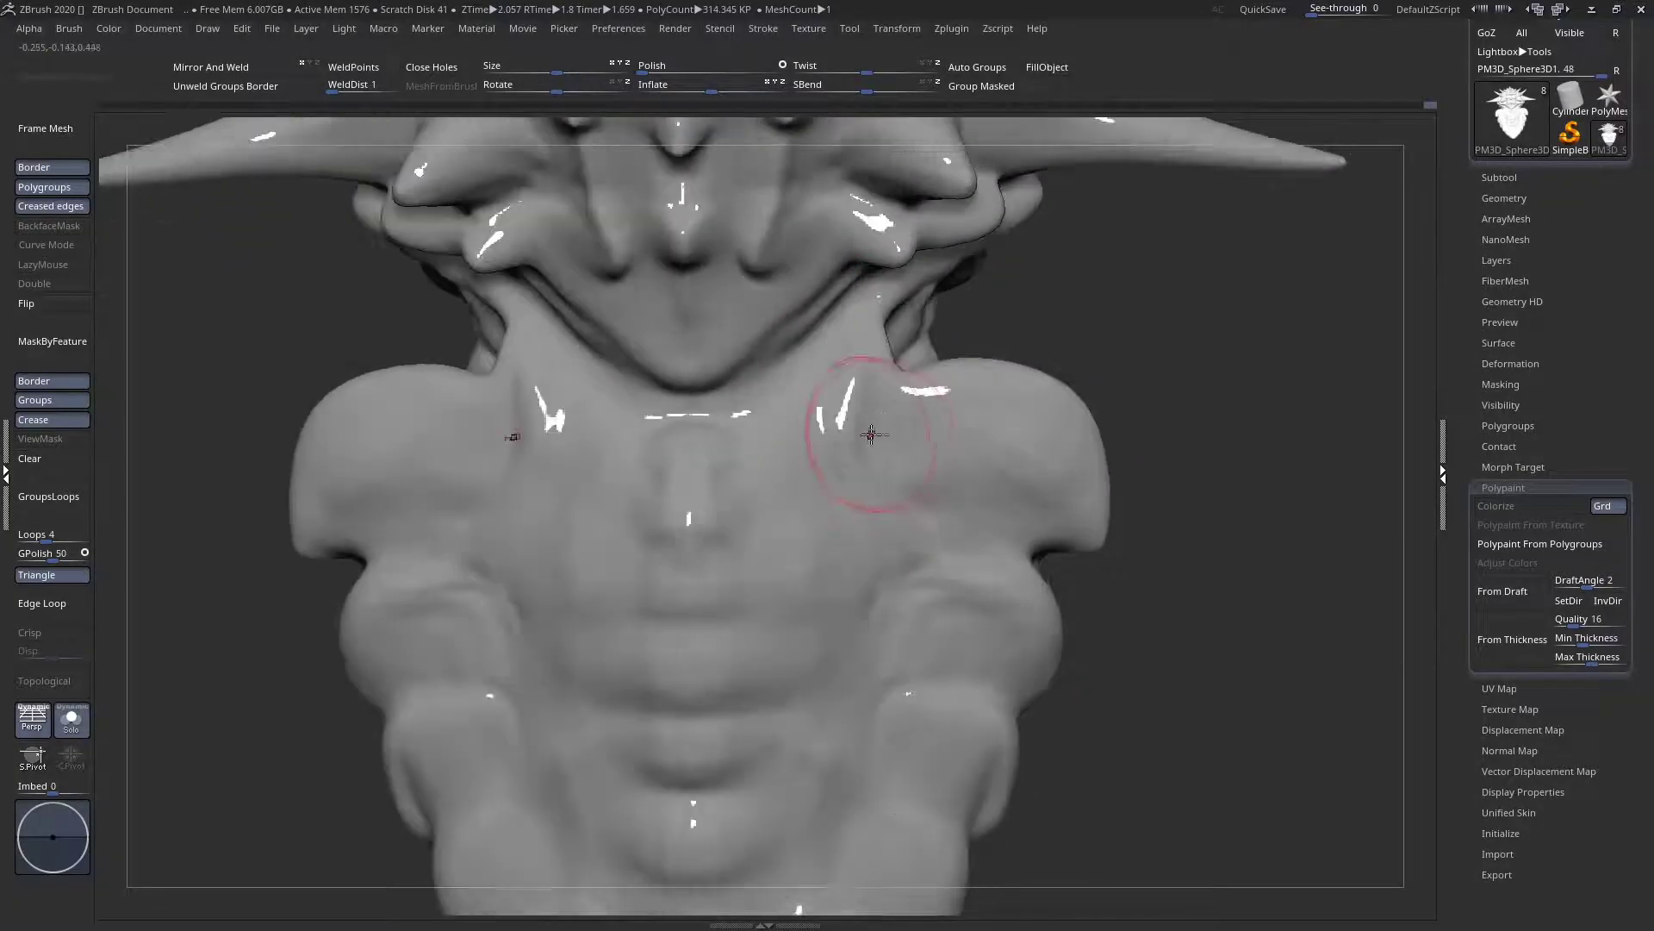
{"action": "mouse_move", "coordinate": [846, 435]}
{"action": "left_mouse_down"}
{"action": "mouse_move", "coordinate": [841, 389]}
{"action": "mouse_move", "coordinate": [868, 369]}
{"action": "mouse_move", "coordinate": [847, 365]}
{"action": "mouse_move", "coordinate": [867, 346]}
{"action": "left_mouse_up"}
{"action": "mouse_move", "coordinate": [872, 369]}
{"action": "right_mouse_down", "text": "ctrl"}
{"action": "mouse_move", "coordinate": [842, 400]}
{"action": "mouse_move", "coordinate": [875, 403]}
{"action": "mouse_move", "coordinate": [866, 431]}
{"action": "mouse_move", "coordinate": [634, 455]}
{"action": "mouse_move", "coordinate": [655, 432]}
{"action": "mouse_move", "coordinate": [633, 394]}
{"action": "right_mouse_up", "text": "ctrl"}
{"action": "right_click", "coordinate": [843, 399]}
{"action": "left_click_drag", "start_coordinate": [616, 357], "coordinate": [628, 369]}
Adjust the Move brush size and reshape the abdomen's side lobes and its underside profile as seen from the side
{"action": "right_click_drag", "start_coordinate": [628, 379], "coordinate": [648, 398]}
{"action": "key", "text": "space"}
{"action": "left_click_drag", "start_coordinate": [647, 399], "coordinate": [646, 399]}
{"action": "mouse_move", "coordinate": [642, 438]}
{"action": "right_mouse_down"}
{"action": "mouse_move", "coordinate": [693, 534]}
{"action": "mouse_move", "coordinate": [476, 436]}
{"action": "mouse_move", "coordinate": [744, 620]}
{"action": "mouse_move", "coordinate": [546, 543]}
{"action": "mouse_move", "coordinate": [713, 340]}
{"action": "mouse_move", "coordinate": [600, 539]}
{"action": "mouse_move", "coordinate": [543, 549]}
{"action": "mouse_move", "coordinate": [680, 459]}
{"action": "right_mouse_up"}
{"action": "key", "text": "space"}
{"action": "left_click_drag", "start_coordinate": [680, 523], "coordinate": [707, 524]}
{"action": "mouse_move", "coordinate": [853, 505]}
{"action": "right_mouse_down"}
{"action": "mouse_move", "coordinate": [807, 469]}
{"action": "mouse_move", "coordinate": [873, 468]}
{"action": "mouse_move", "coordinate": [749, 468]}
{"action": "mouse_move", "coordinate": [933, 480]}
{"action": "right_mouse_up"}
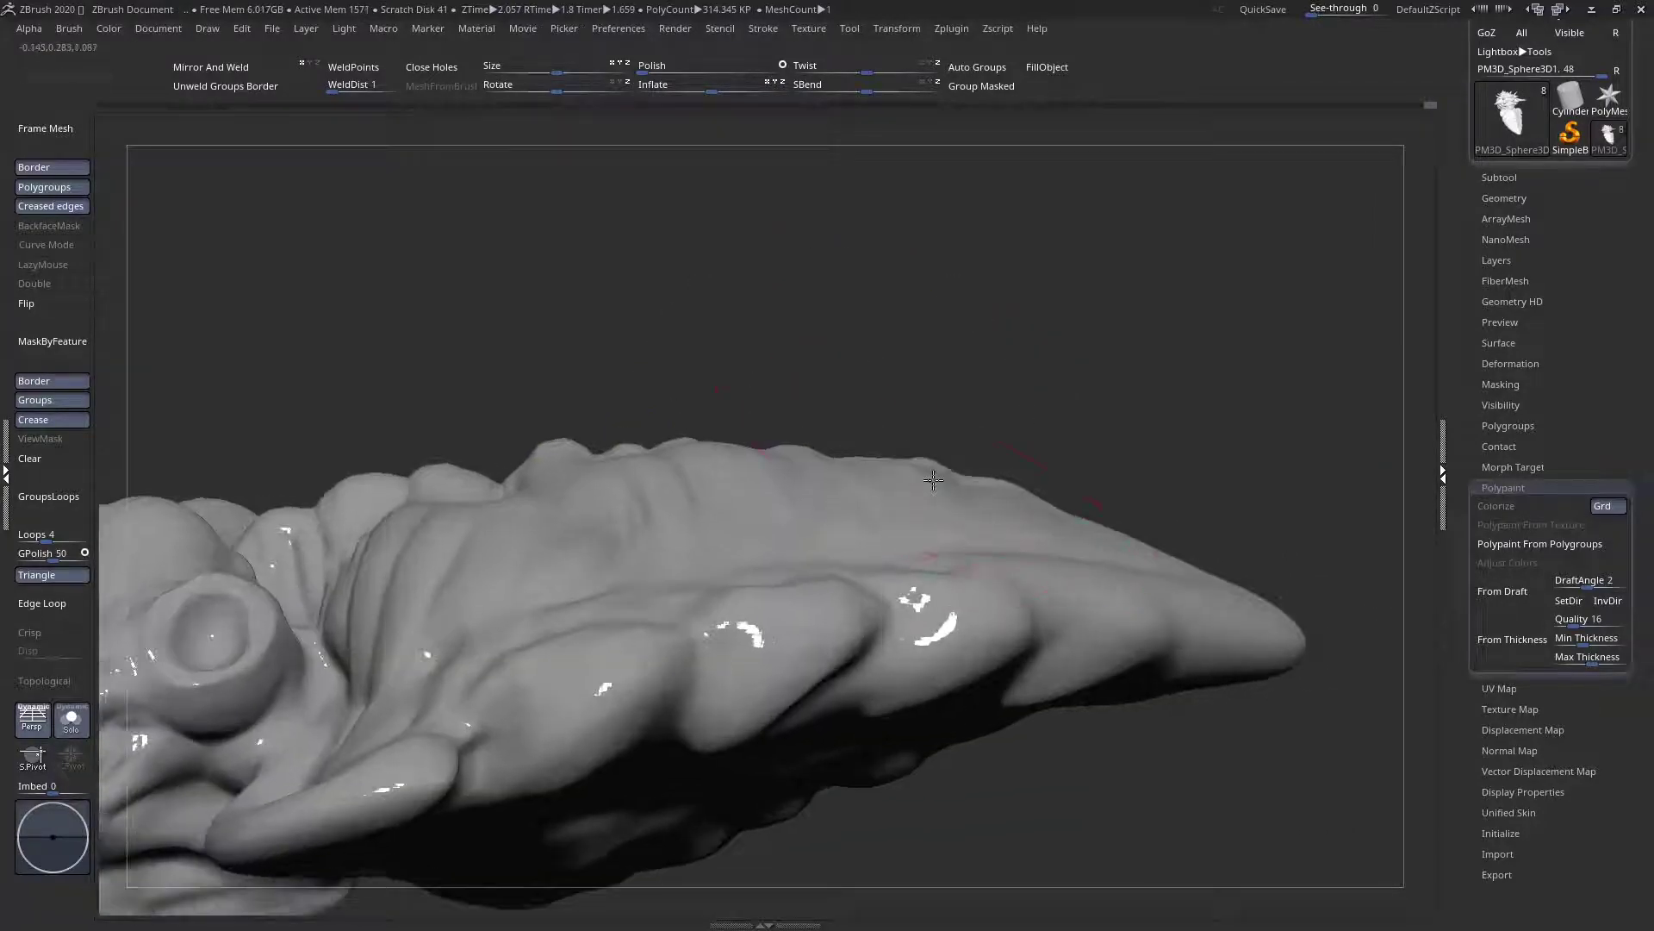
{"action": "right_click", "coordinate": [934, 479]}
{"action": "left_click_drag", "start_coordinate": [937, 461], "coordinate": [935, 474]}
Resize the Move brush and reshape the underside junction between the rear leg sockets and the abdomen
{"action": "right_click_drag", "start_coordinate": [922, 465], "coordinate": [610, 403], "text": "ctrl"}
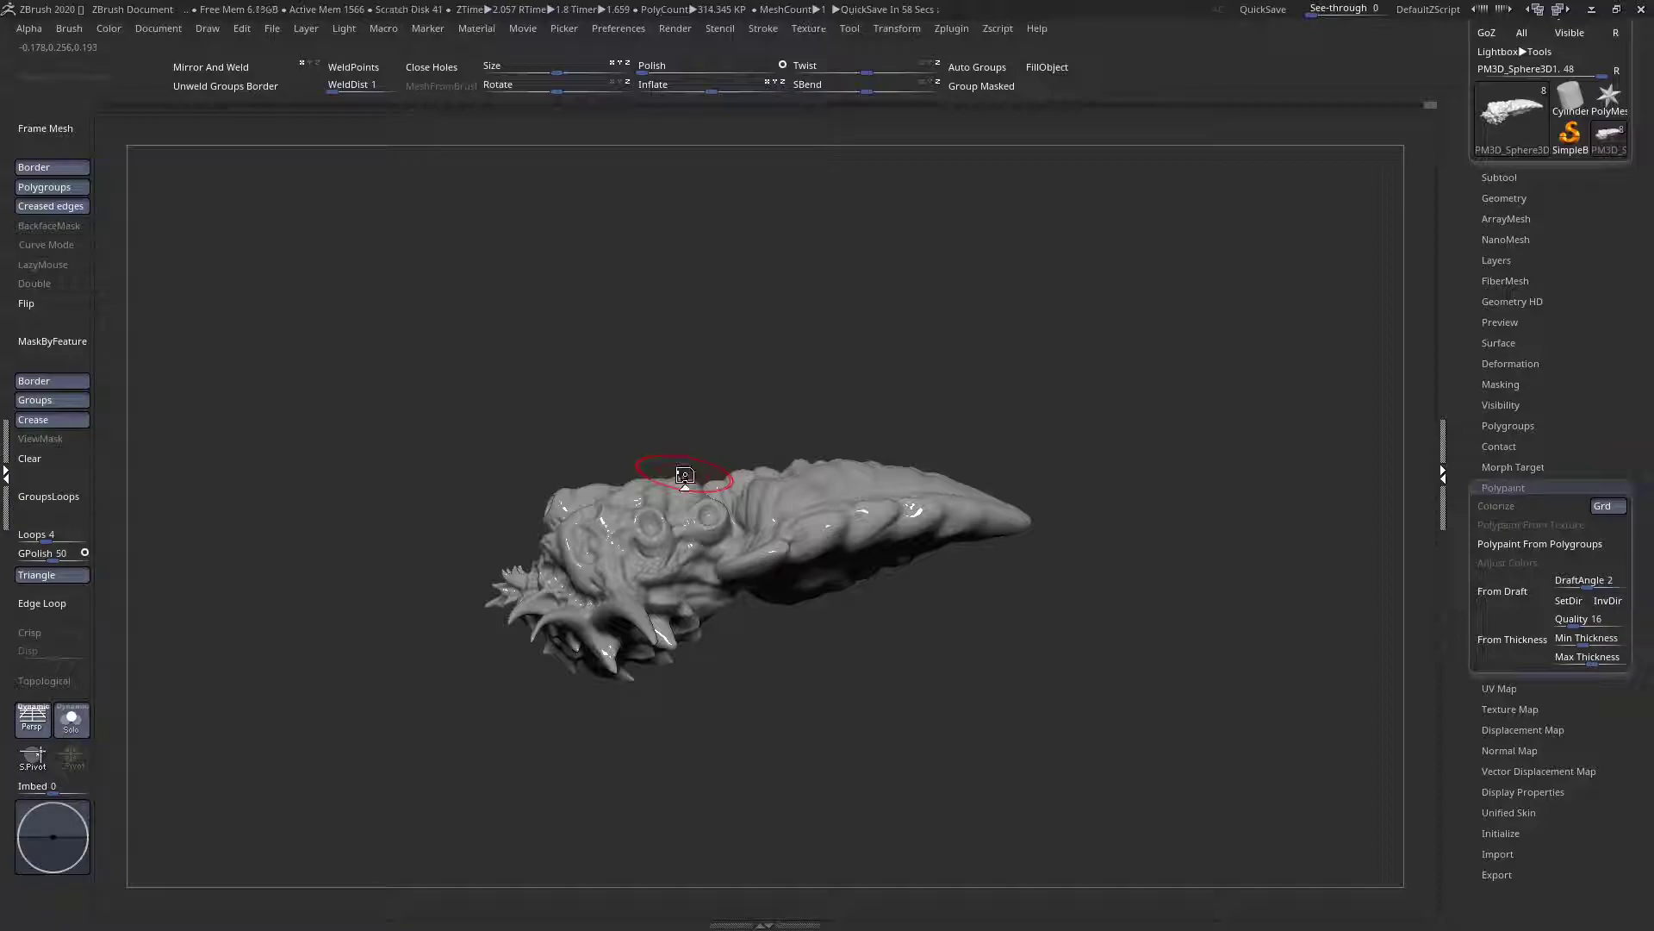
{"action": "right_click_drag", "start_coordinate": [685, 476], "coordinate": [663, 749], "text": "ctrl"}
{"action": "right_click_drag", "start_coordinate": [698, 423], "coordinate": [712, 538], "text": "ctrl"}
{"action": "right_click", "coordinate": [689, 422]}
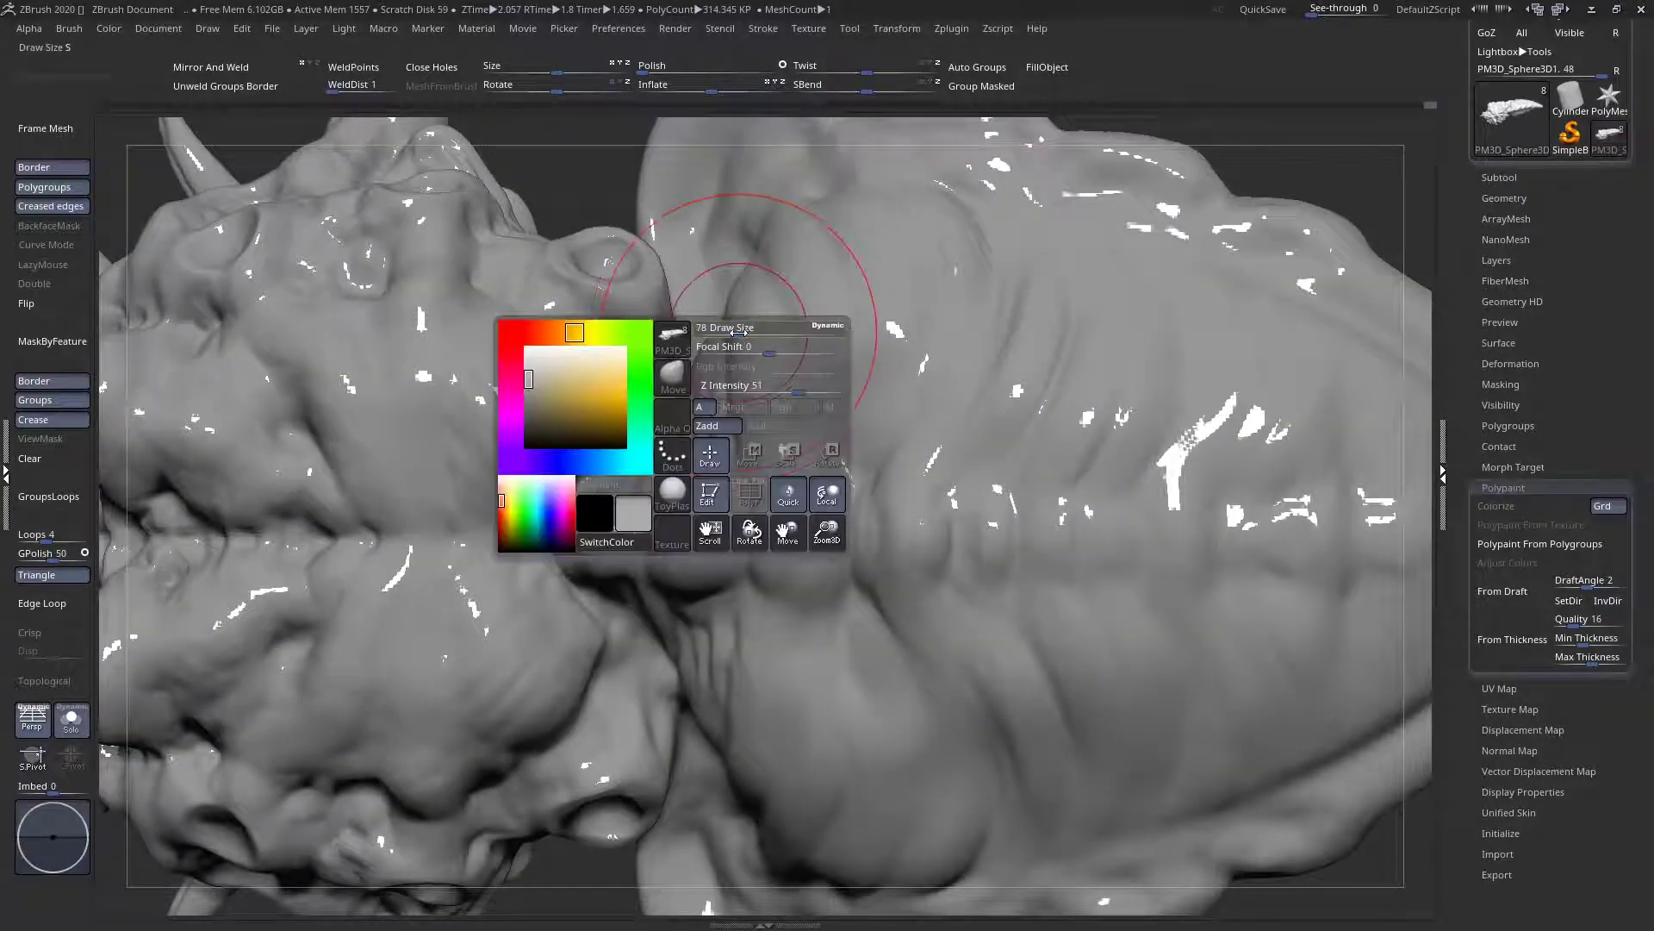
{"action": "left_click_drag", "start_coordinate": [695, 365], "coordinate": [706, 392]}
{"action": "right_click_drag", "start_coordinate": [706, 392], "coordinate": [676, 336], "text": "ctrl"}
Turn on the body's polypaint colour and leave solo mode to show the legs together with the body
{"action": "right_click_drag", "start_coordinate": [684, 689], "coordinate": [1013, 739]}
{"action": "left_click", "coordinate": [1522, 512]}
{"action": "right_click_drag", "start_coordinate": [1261, 502], "coordinate": [753, 447]}
{"action": "left_click", "coordinate": [82, 722]}
{"action": "right_click_drag", "start_coordinate": [724, 510], "coordinate": [802, 550]}
Select the ZSphere legs subtool and open its adaptive skin settings
{"action": "left_click", "coordinate": [873, 453], "text": "alt"}
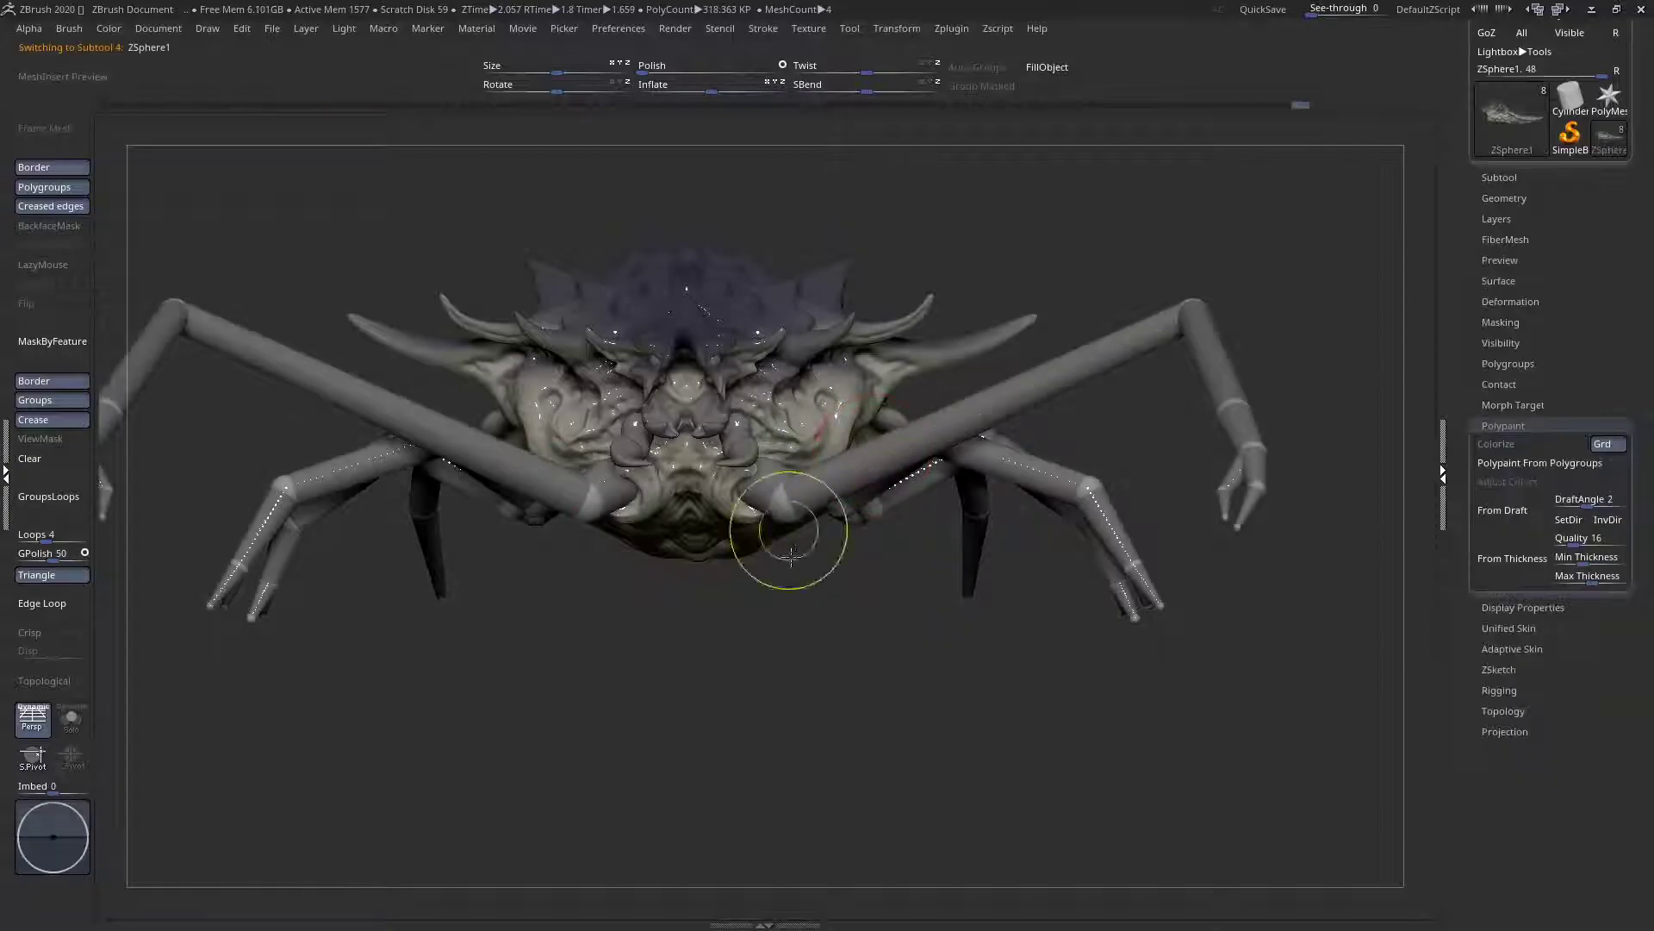
{"action": "left_click", "coordinate": [1525, 646]}
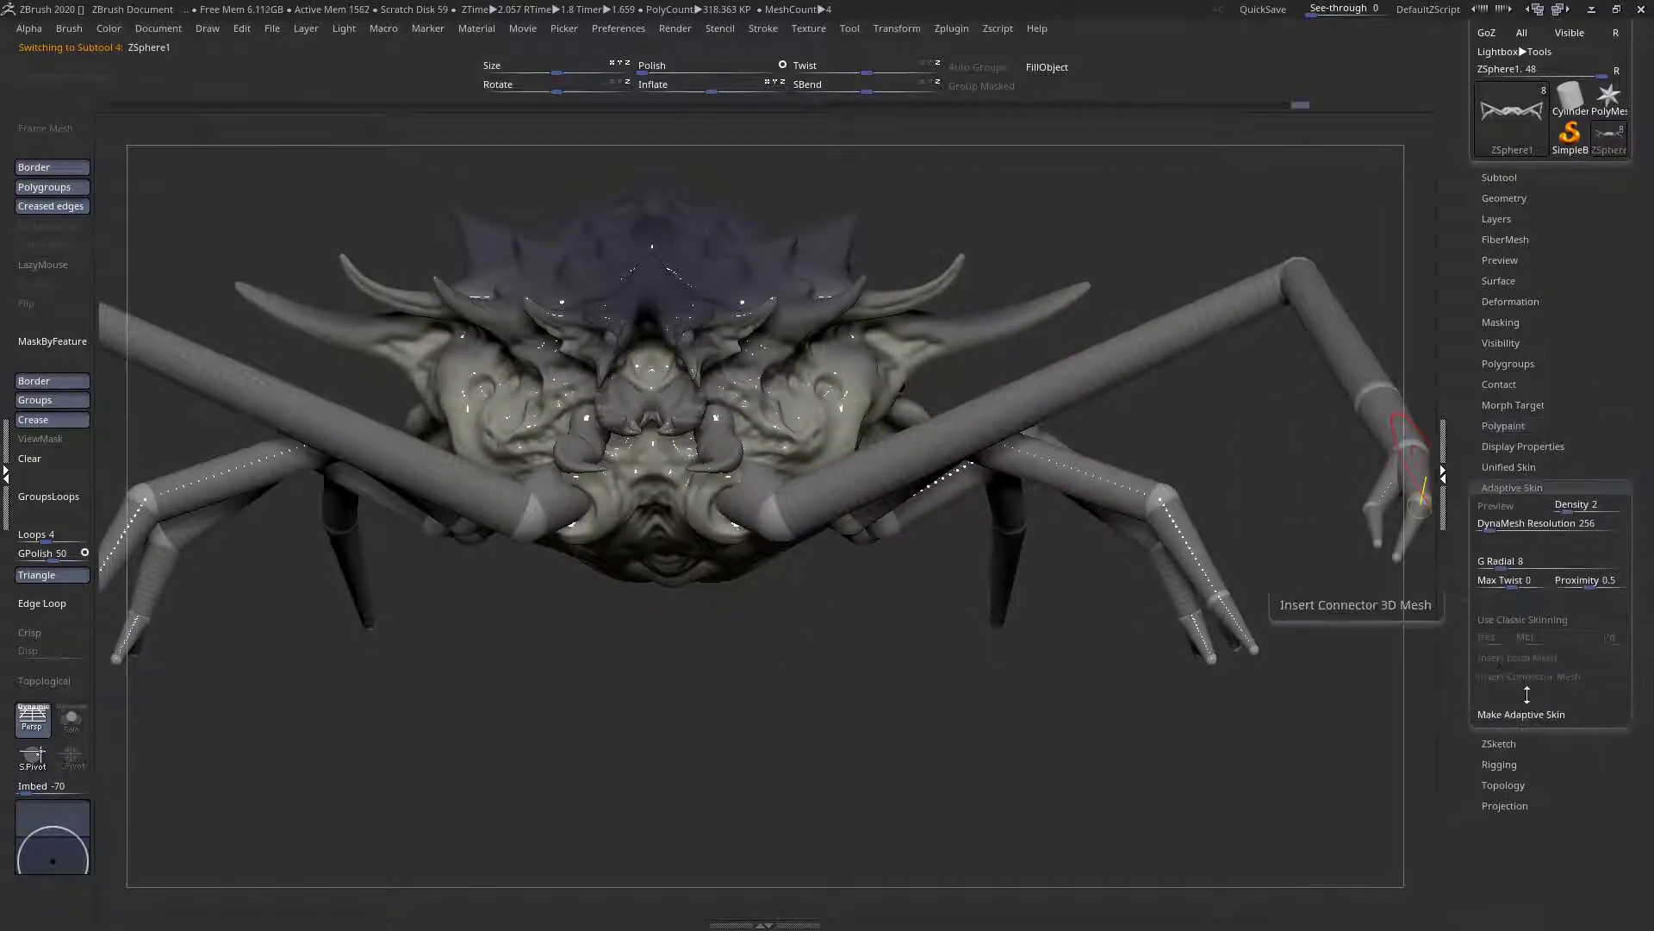
Set the adaptive skin's DynaMesh Resolution to 0 and preview the ZSphere legs as a skinned mesh
{"action": "left_click", "coordinate": [1499, 508]}
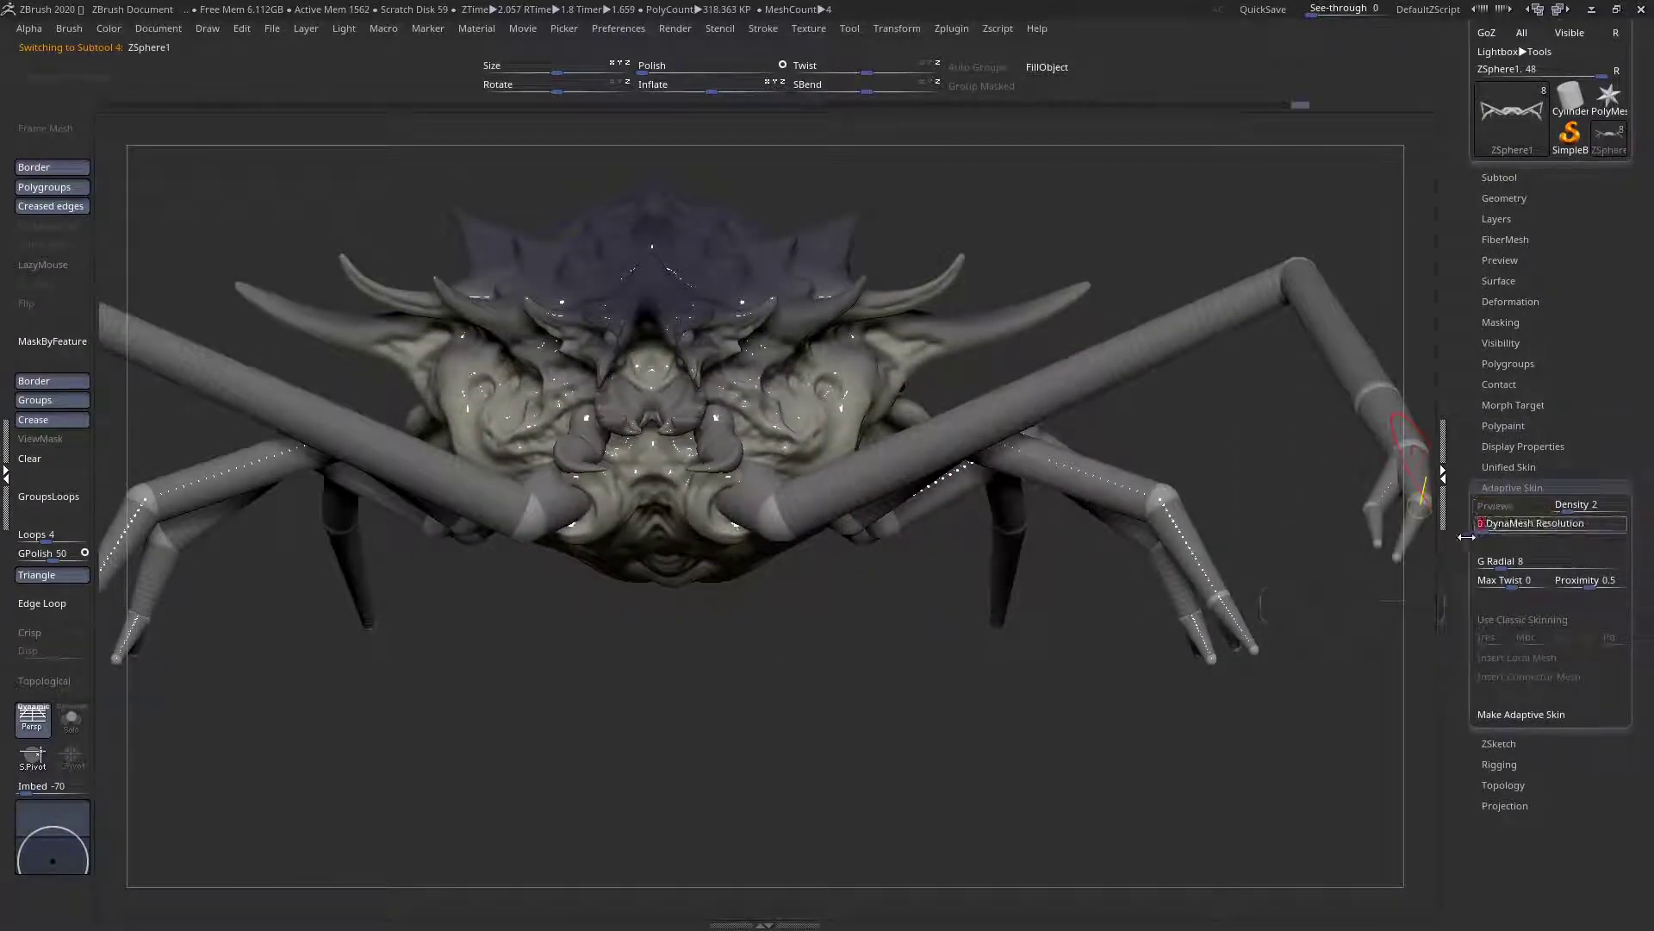
{"action": "left_click_drag", "start_coordinate": [874, 613], "coordinate": [732, 508], "text": "alt"}
{"action": "key", "text": "a"}
{"action": "left_click_drag", "start_coordinate": [961, 474], "coordinate": [1022, 471], "text": "alt"}
{"action": "key", "text": "space"}
{"action": "key", "text": "a"}
{"action": "key", "text": "a"}
{"action": "key", "text": "a"}
{"action": "left_click_drag", "start_coordinate": [948, 564], "coordinate": [893, 529], "text": "alt"}
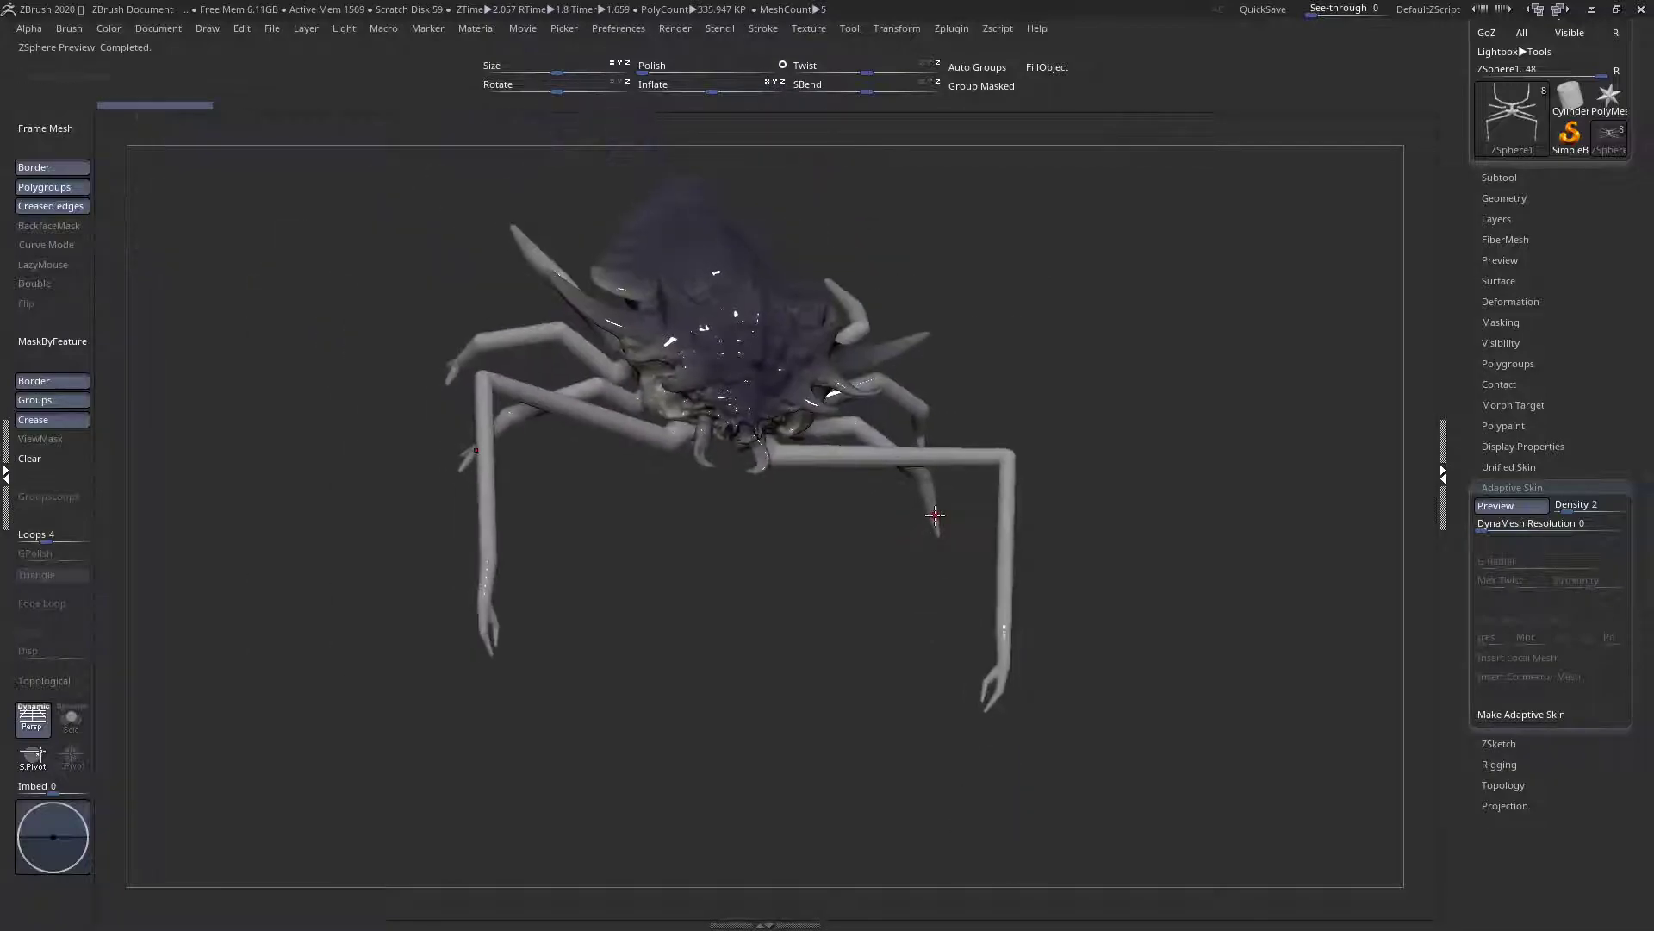
Inspect the skinned leg preview from several angles and check its DynaMesh Resolution setting
{"action": "left_click_drag", "start_coordinate": [986, 584], "coordinate": [1000, 621], "text": "alt"}
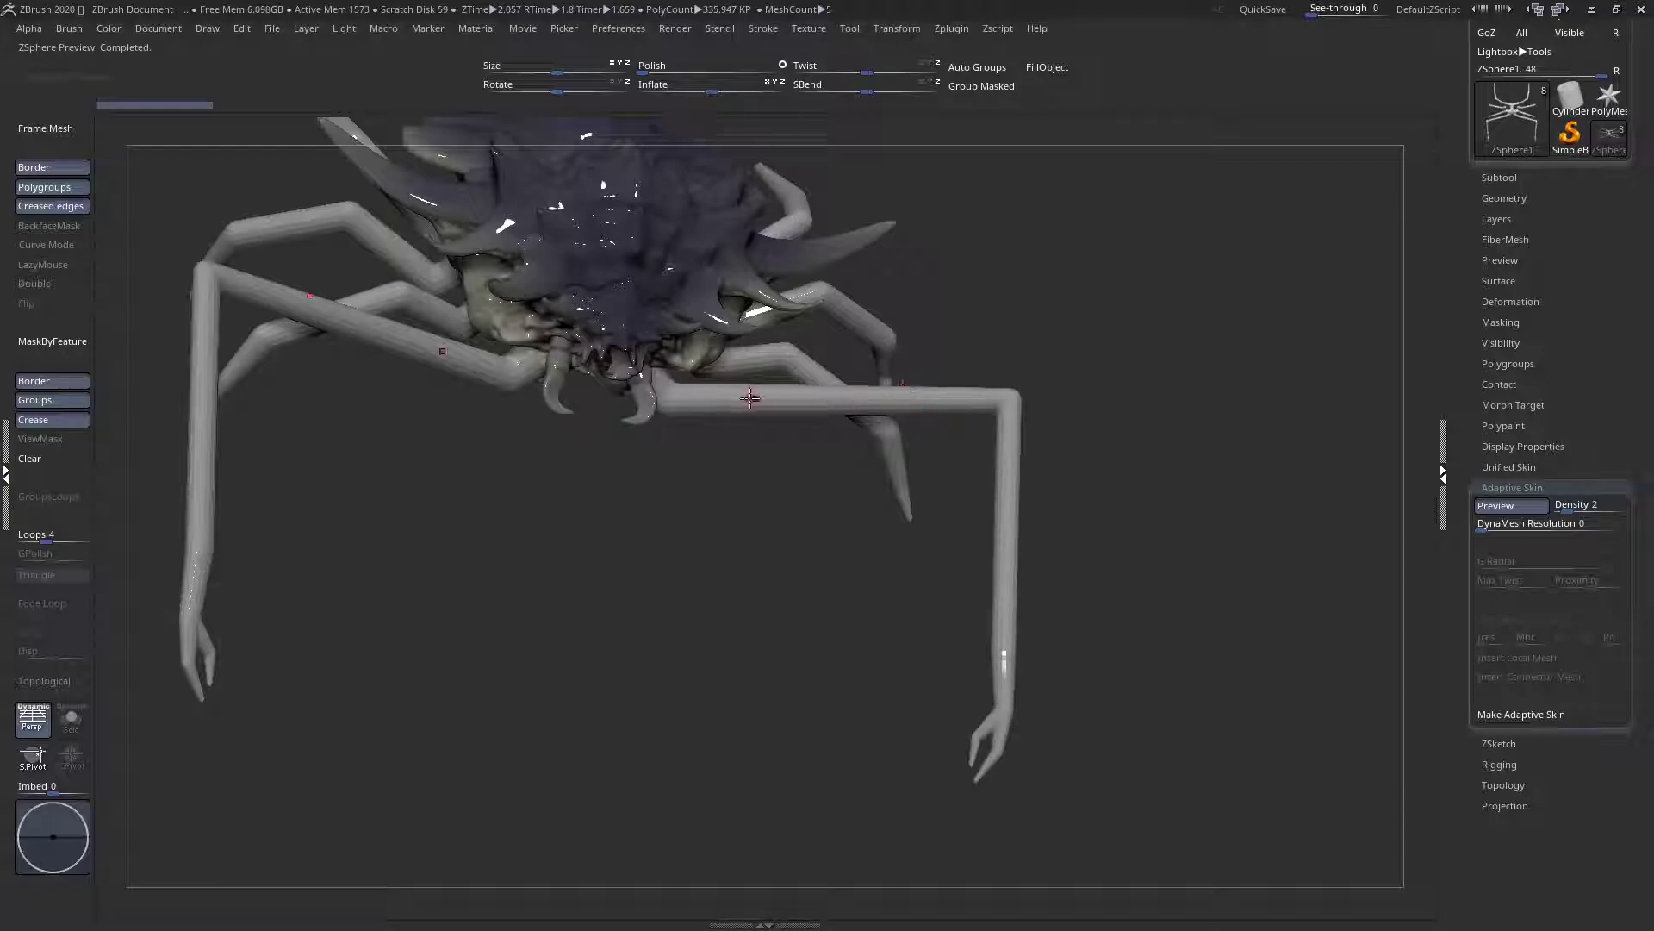
{"action": "left_click_drag", "start_coordinate": [967, 420], "coordinate": [953, 443]}
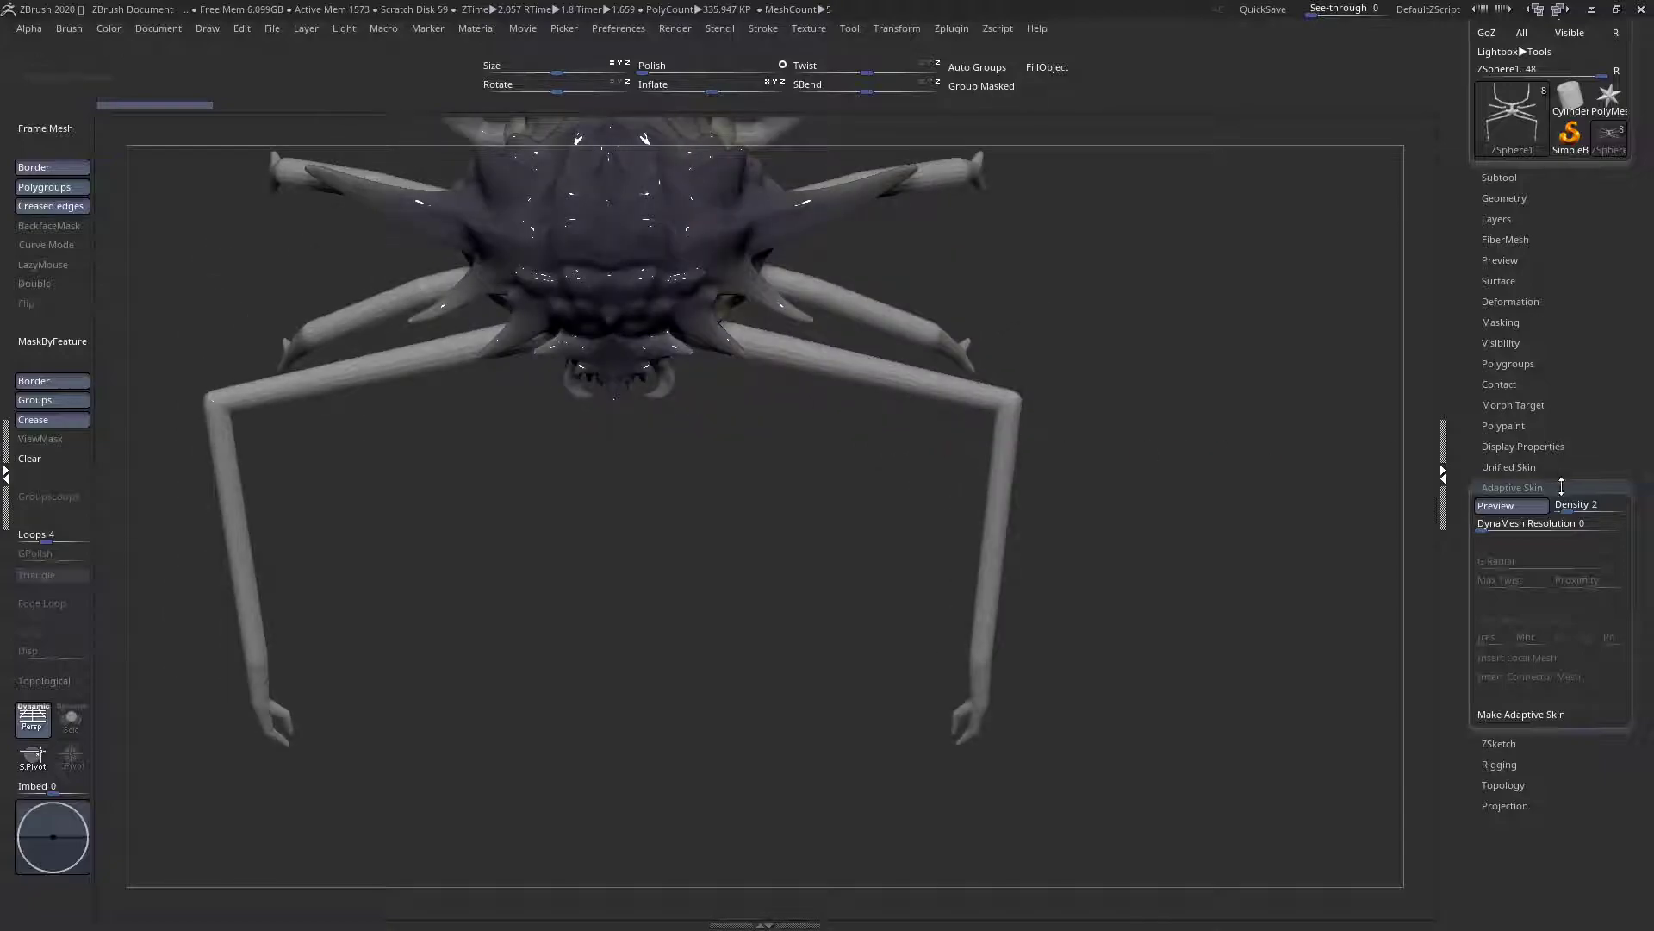
{"action": "left_click_drag", "start_coordinate": [1563, 452], "coordinate": [1576, 468]}
{"action": "left_click_drag", "start_coordinate": [1484, 550], "coordinate": [1491, 550]}
{"action": "left_click", "coordinate": [1491, 550]}
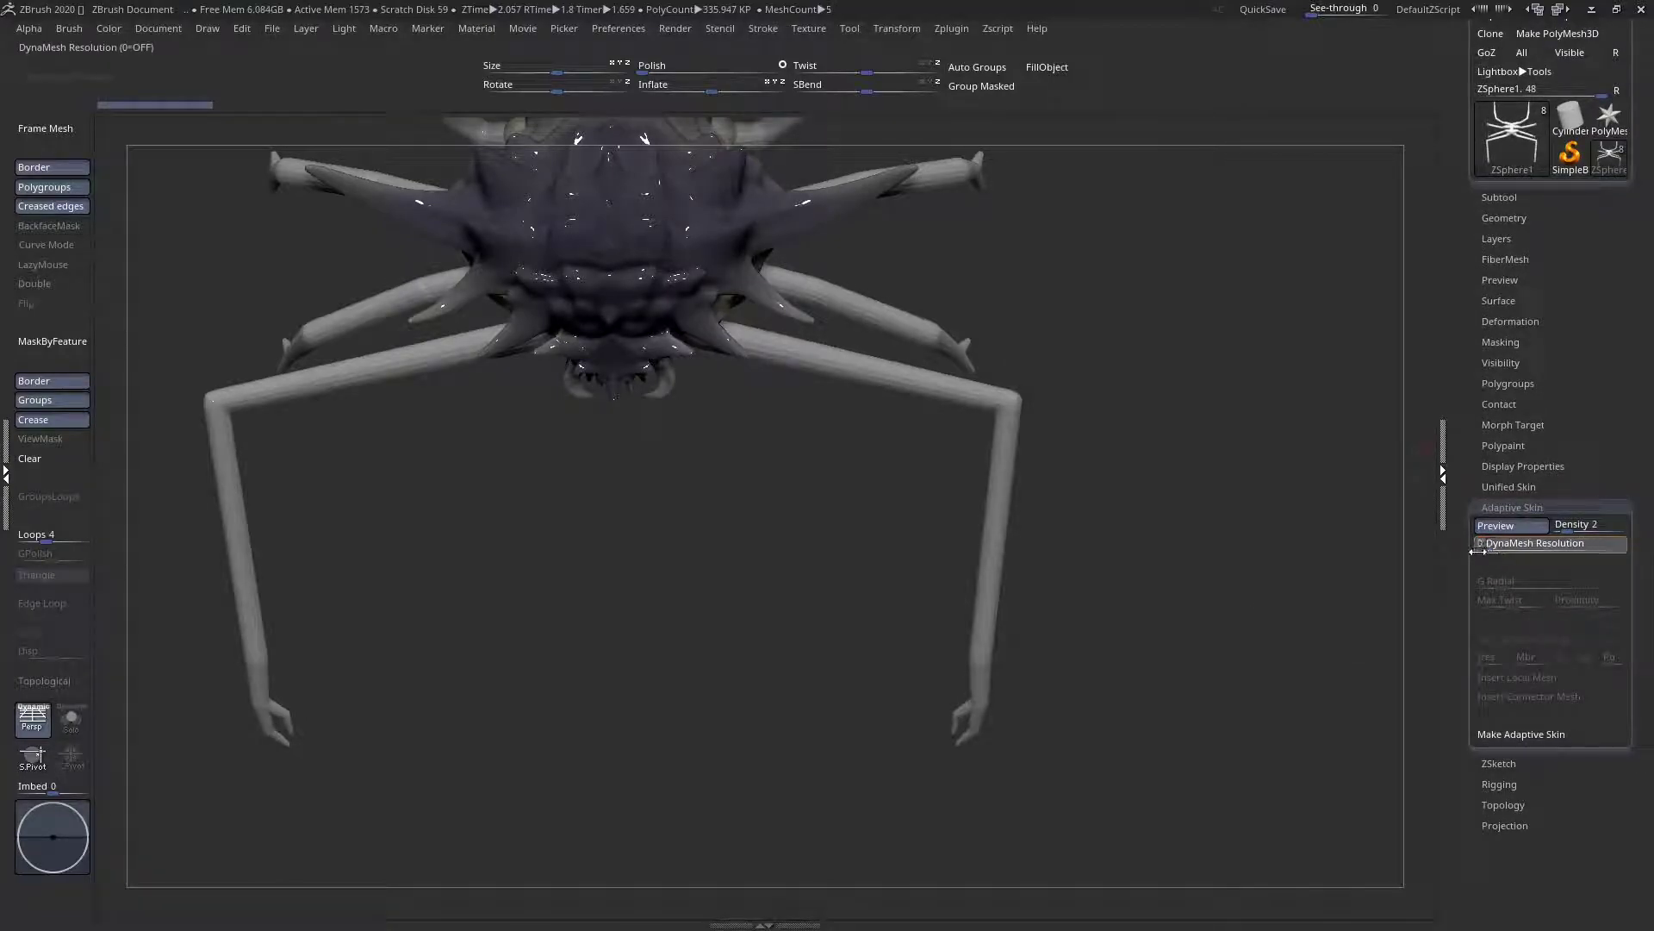
{"action": "left_click_drag", "start_coordinate": [1119, 461], "coordinate": [1064, 466]}
{"action": "left_click", "coordinate": [1490, 548]}
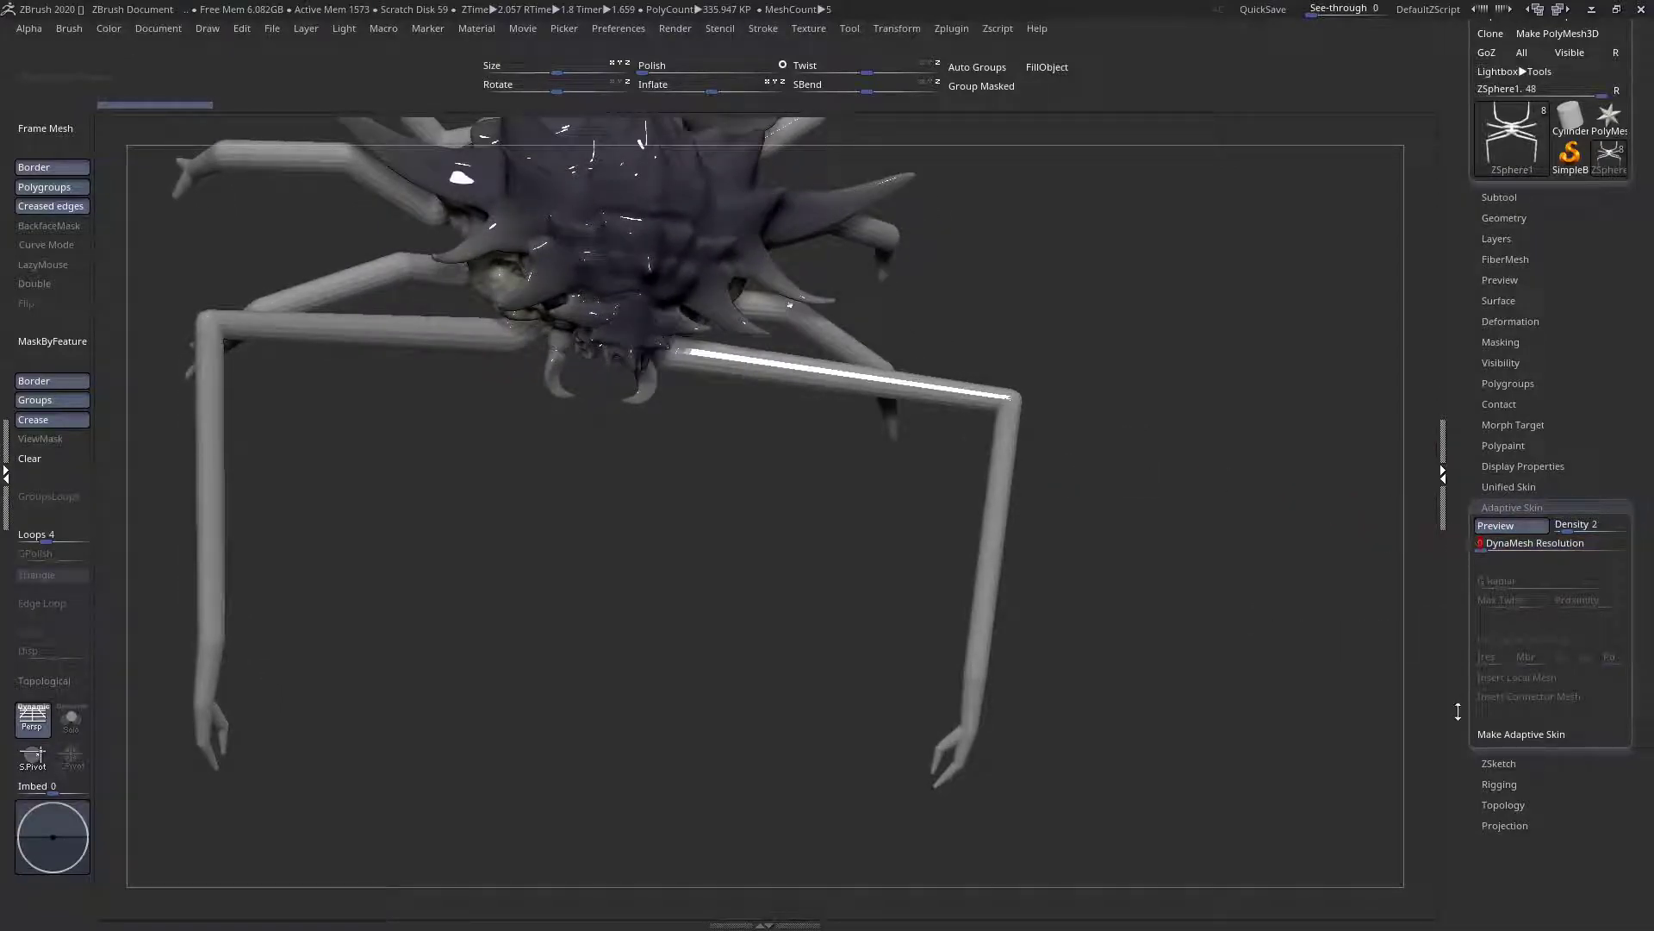
{"action": "left_click_drag", "start_coordinate": [1229, 631], "coordinate": [926, 510]}
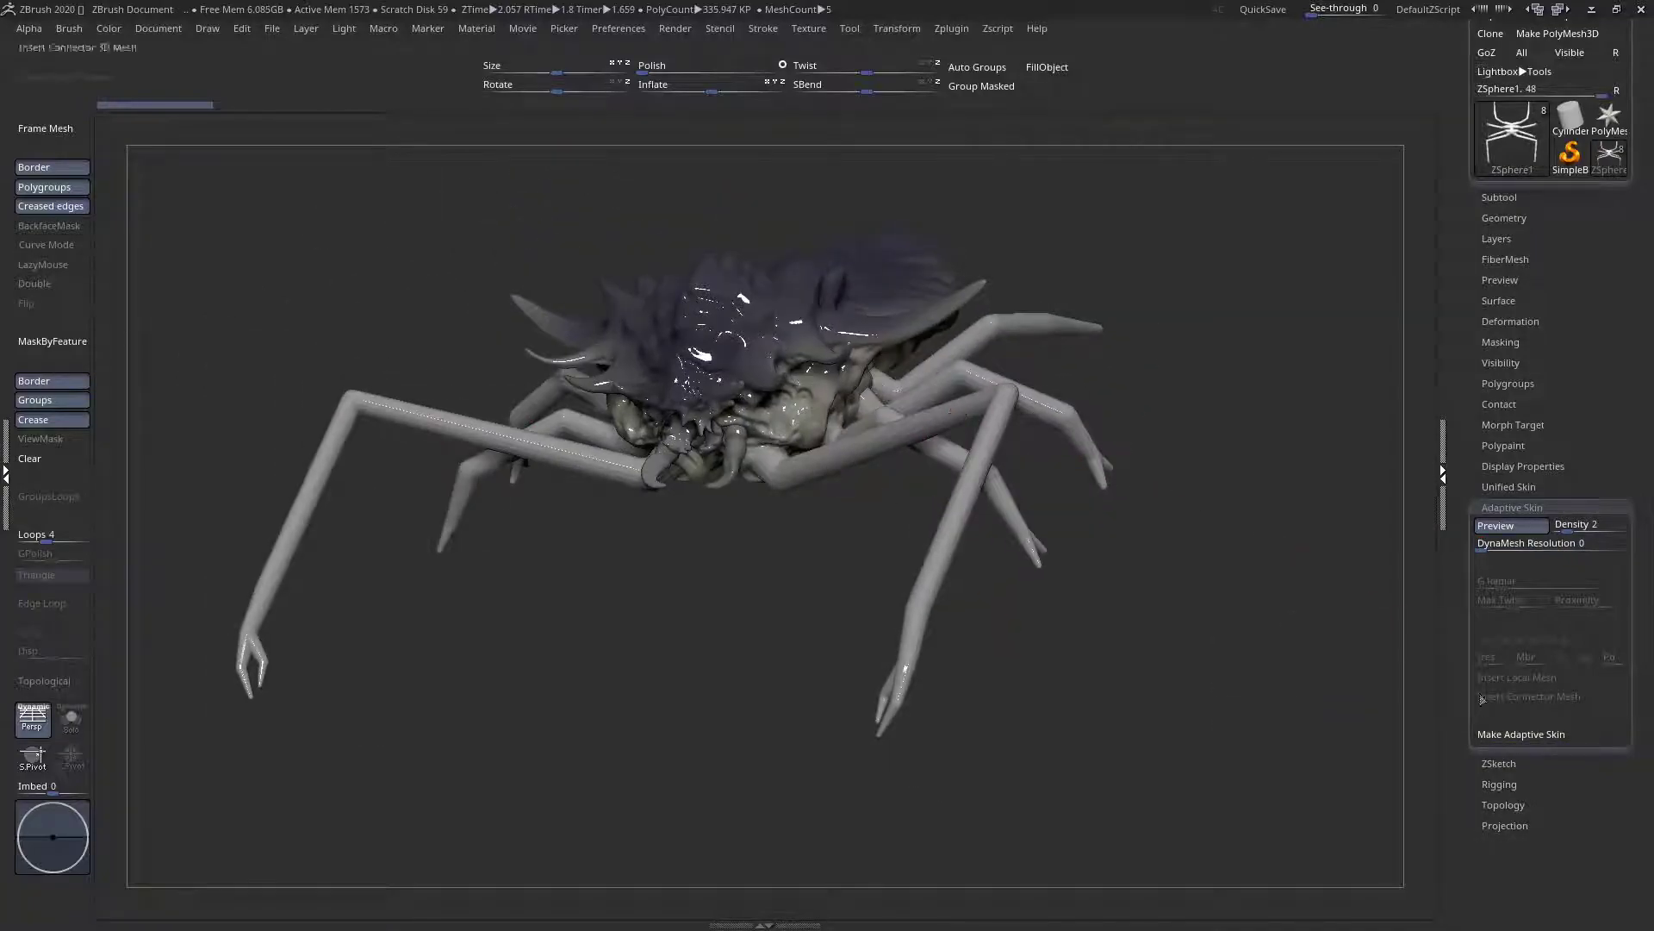
Make an adaptive skin from the ZSphere legs, append the skin mesh as a subtool and select it
{"action": "left_click", "coordinate": [1544, 740]}
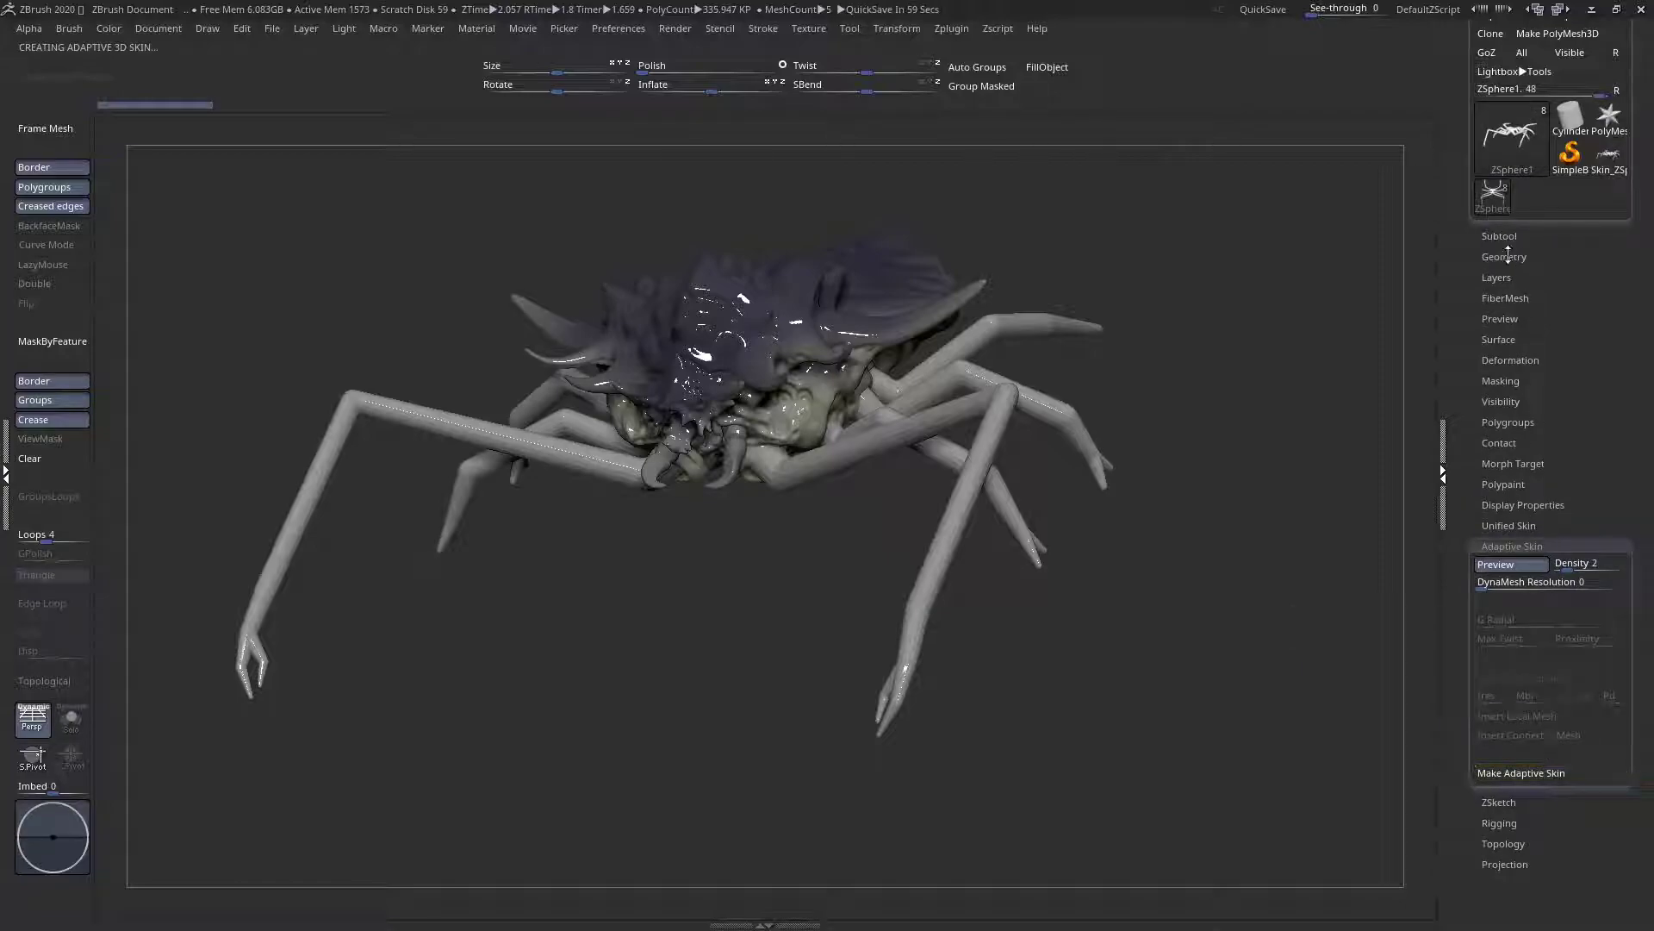
{"action": "left_click", "coordinate": [1503, 237]}
{"action": "left_click_drag", "start_coordinate": [1639, 851], "coordinate": [1651, 632]}
{"action": "left_click", "coordinate": [1588, 635]}
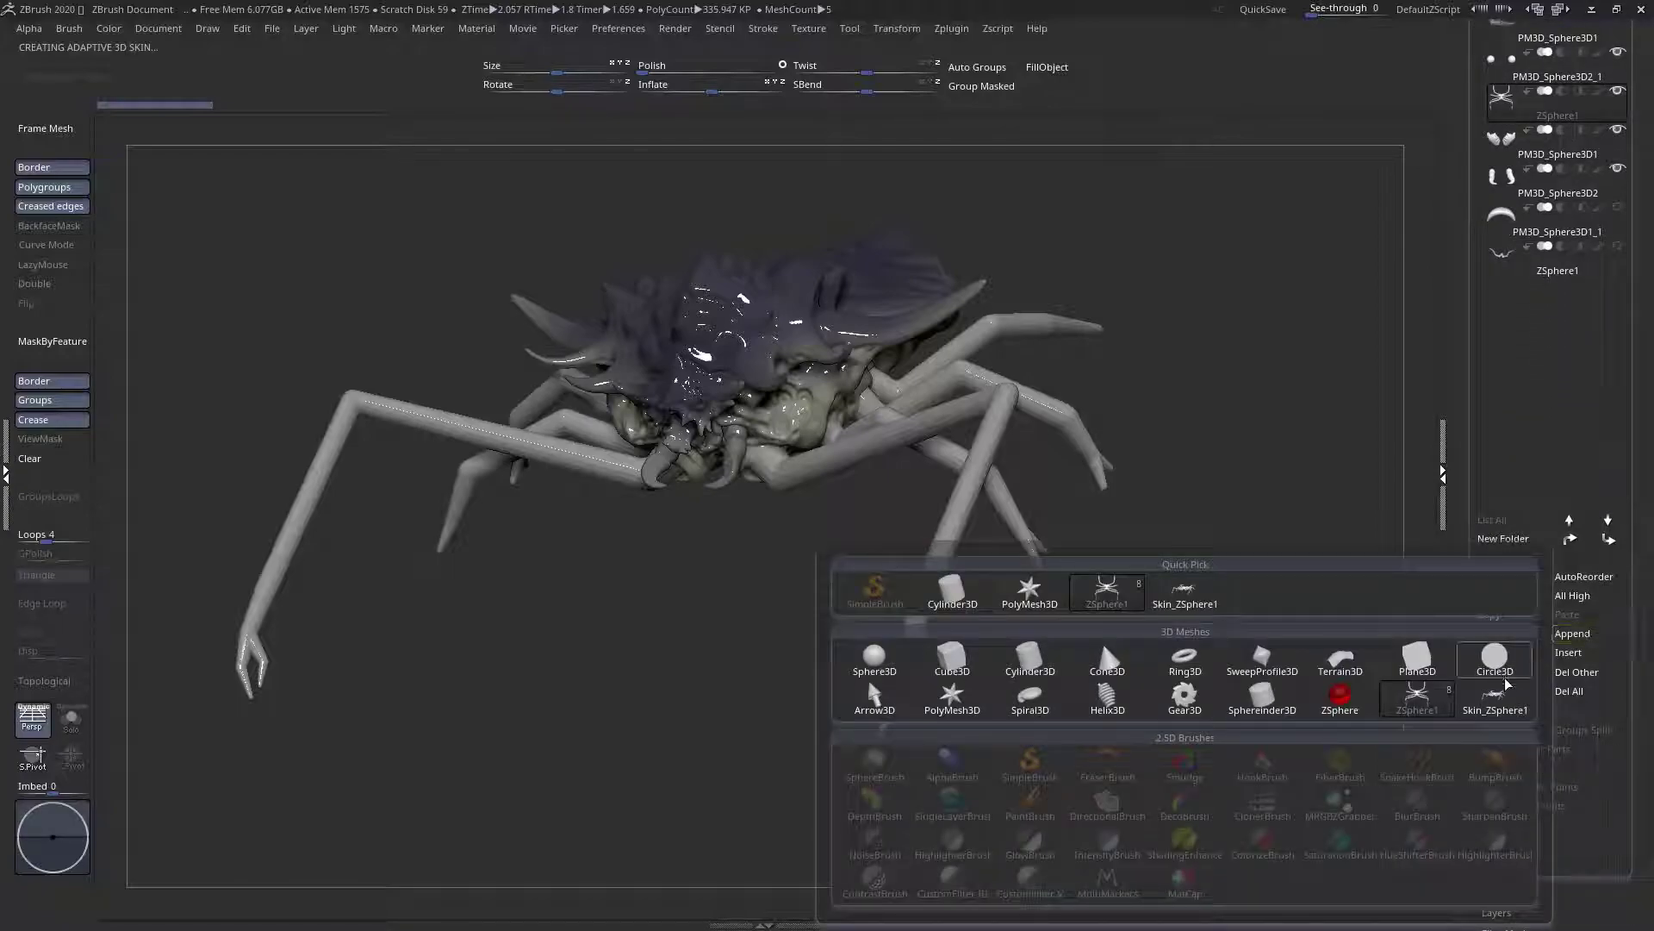
{"action": "mouse_move", "coordinate": [1496, 709]}
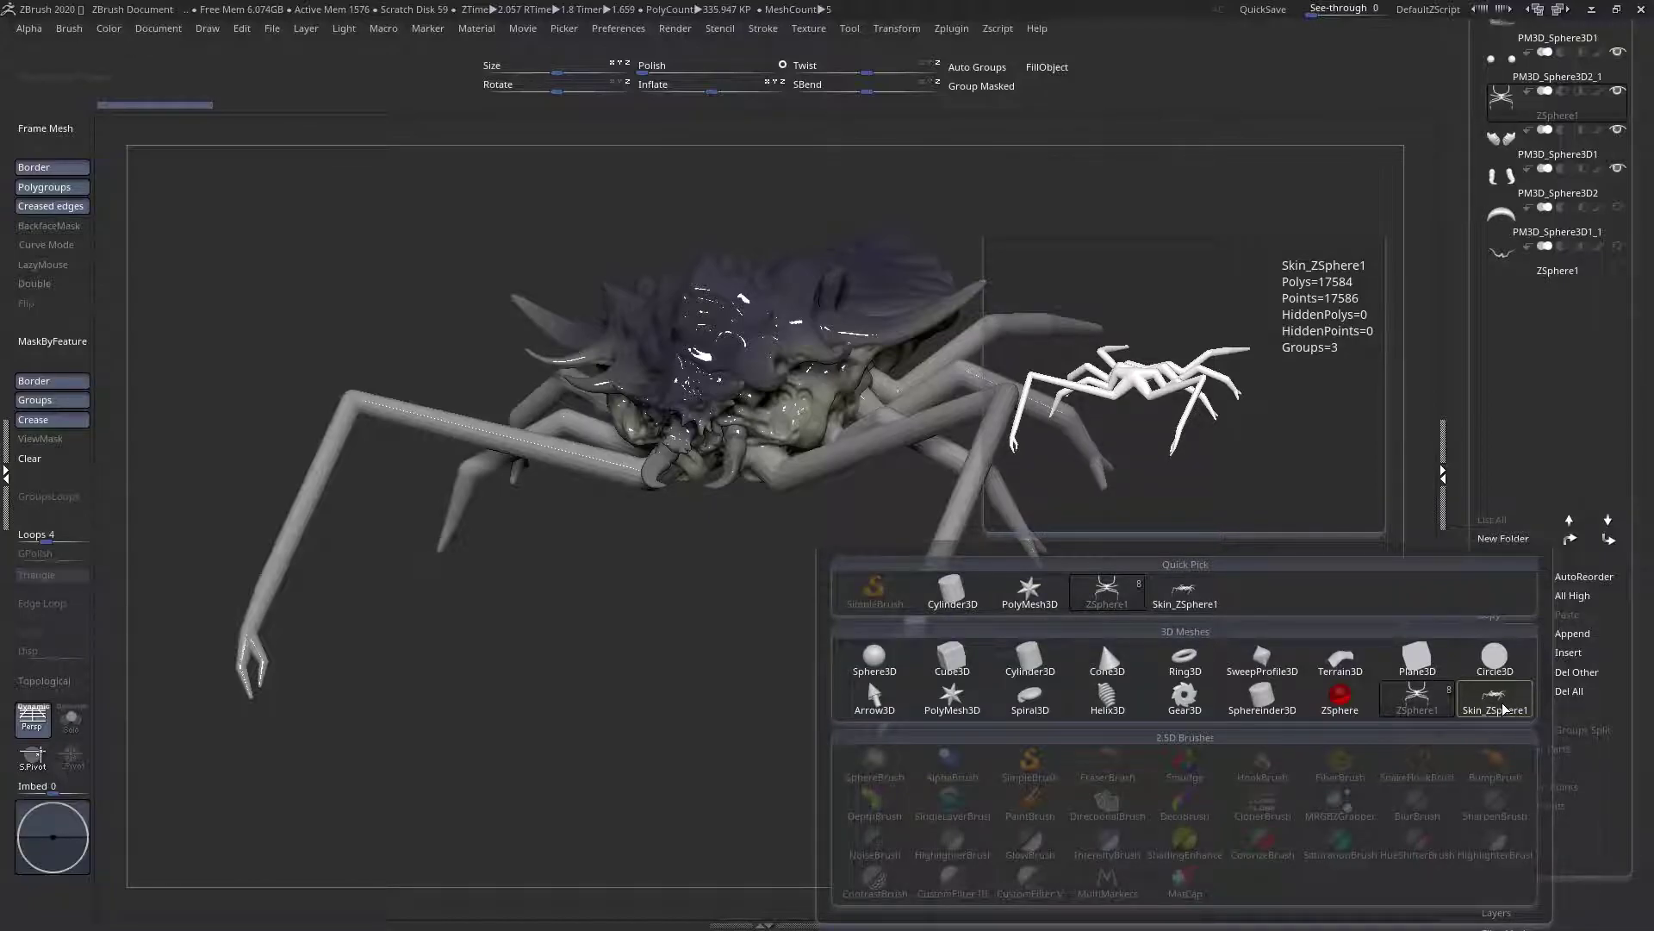
{"action": "left_click", "coordinate": [1503, 708]}
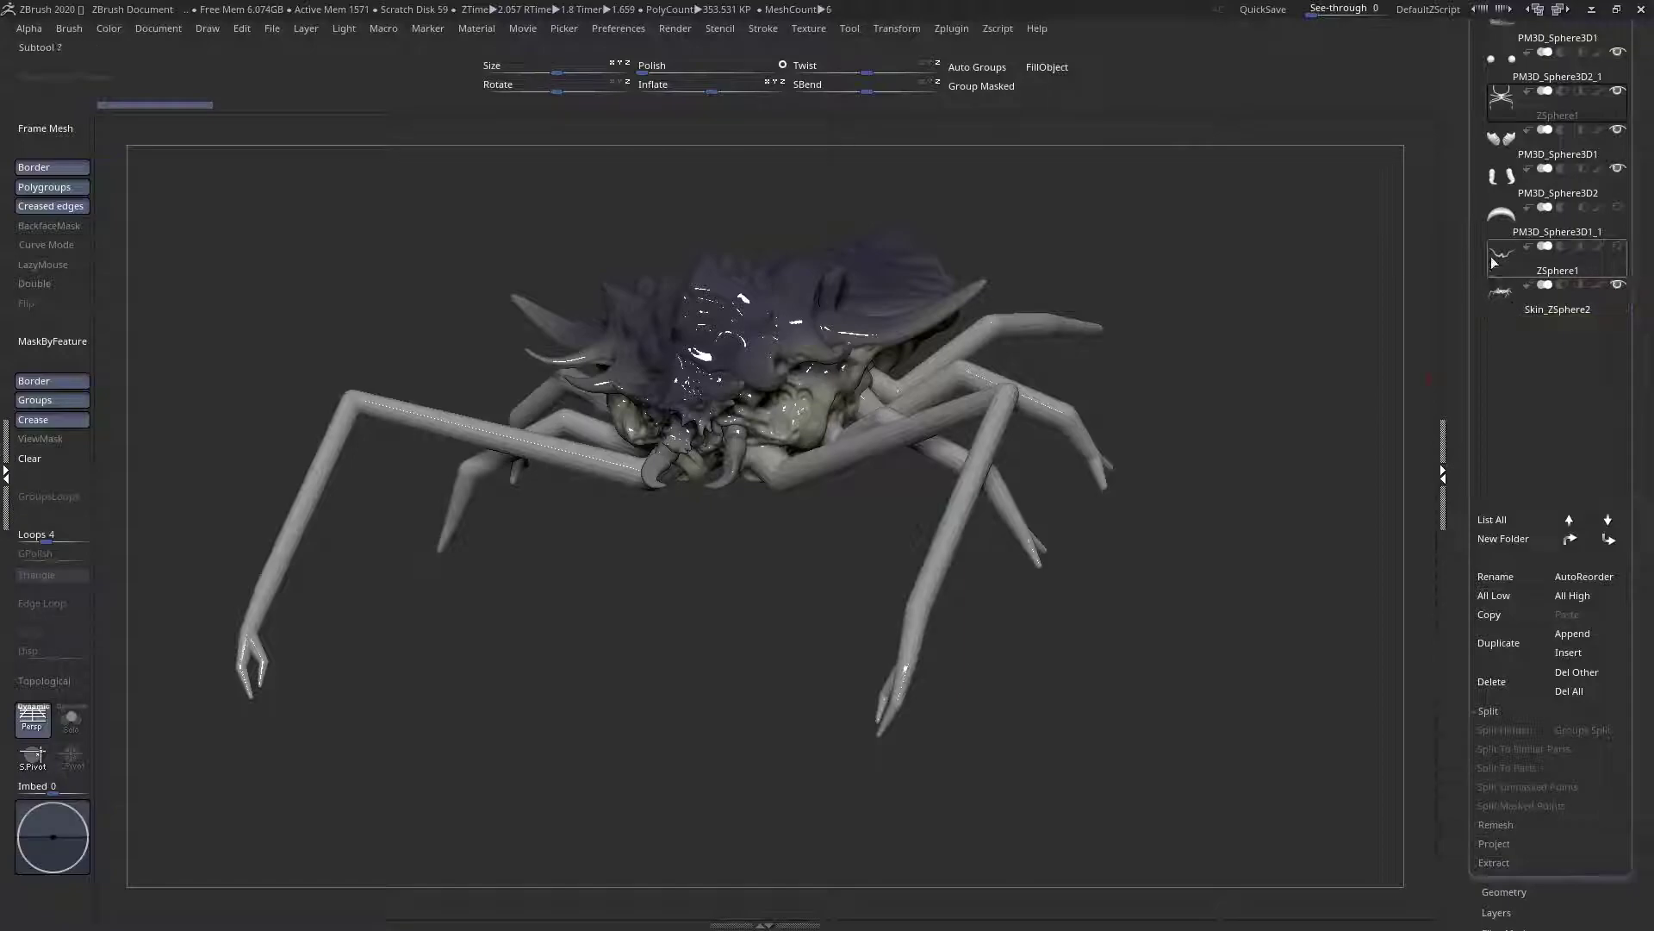
{"action": "left_click", "coordinate": [1506, 317]}
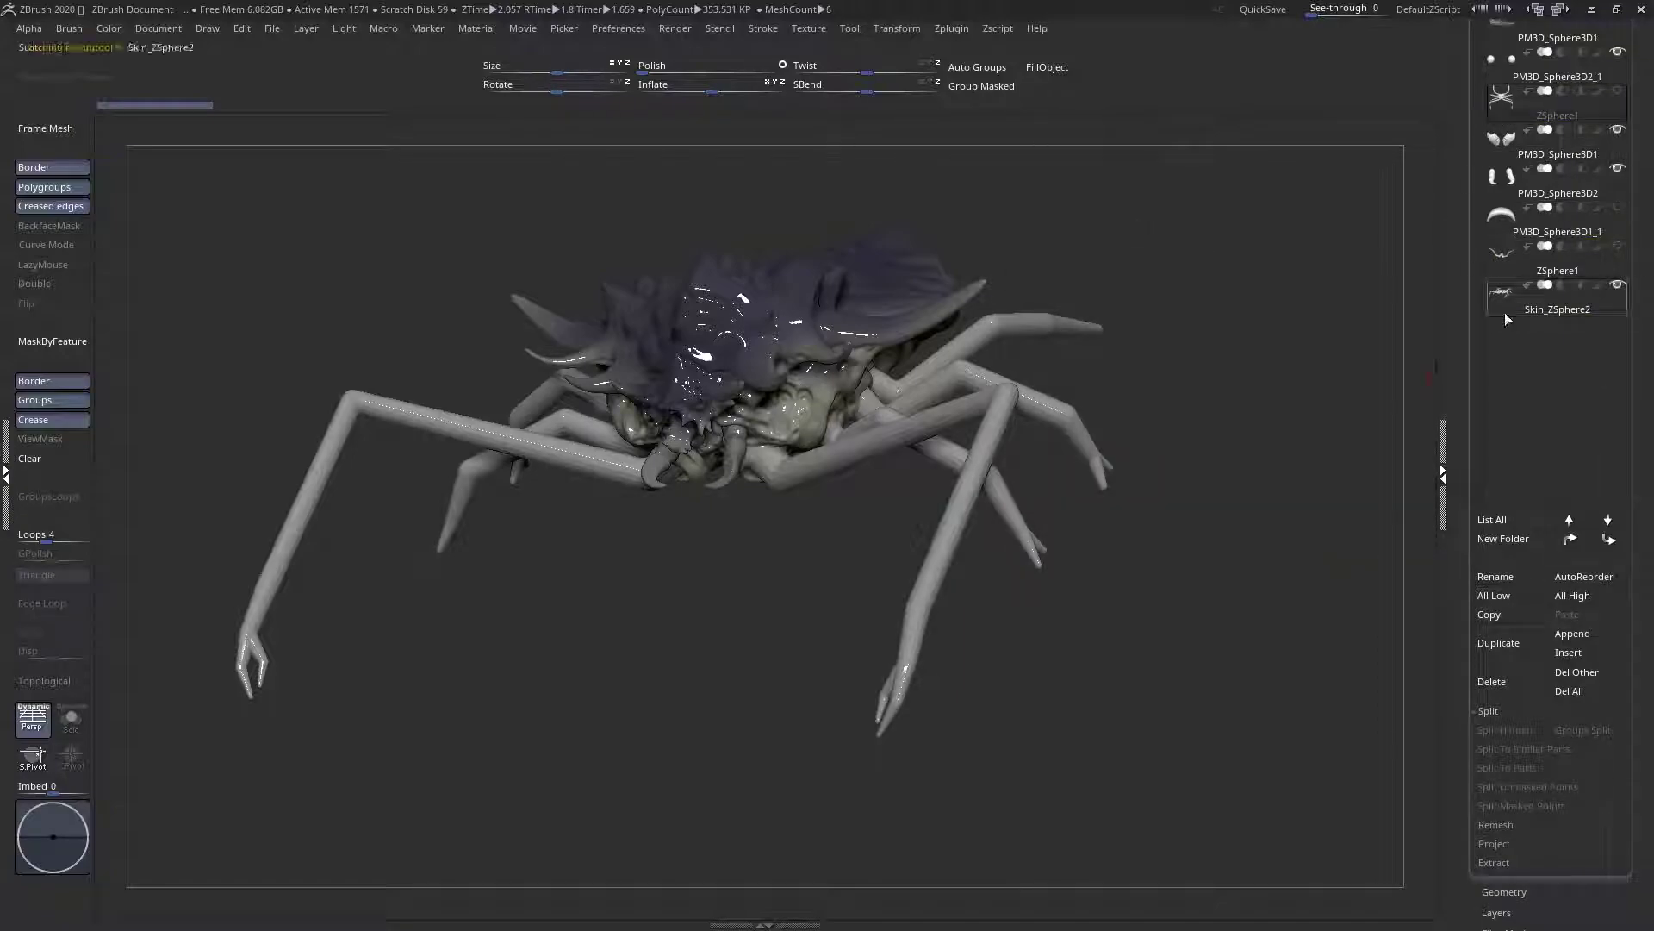
Examine the appended skin mesh's topology and polygroups from several angles with the wireframe display
{"action": "left_click_drag", "start_coordinate": [1138, 388], "coordinate": [1078, 546]}
{"action": "key", "text": "shift+f"}
{"action": "left_click_drag", "start_coordinate": [635, 505], "coordinate": [653, 516]}
{"action": "left_click_drag", "start_coordinate": [608, 639], "coordinate": [796, 523]}
{"action": "right_click_drag", "start_coordinate": [765, 523], "coordinate": [746, 576], "text": "ctrl"}
{"action": "key", "text": "shift+f"}
{"action": "mouse_move", "coordinate": [738, 578]}
{"action": "left_mouse_down"}
{"action": "mouse_move", "coordinate": [819, 457]}
{"action": "mouse_move", "coordinate": [783, 465]}
{"action": "mouse_move", "coordinate": [767, 602]}
{"action": "mouse_move", "coordinate": [580, 256]}
{"action": "left_mouse_up"}
{"action": "key", "text": "shift+f"}
{"action": "right_click_drag", "start_coordinate": [983, 508], "coordinate": [952, 481]}
{"action": "left_click_drag", "start_coordinate": [953, 480], "coordinate": [870, 543]}
Delete the Skin_ZSphere2 subtool
{"action": "left_click_drag", "start_coordinate": [1647, 591], "coordinate": [1641, 624]}
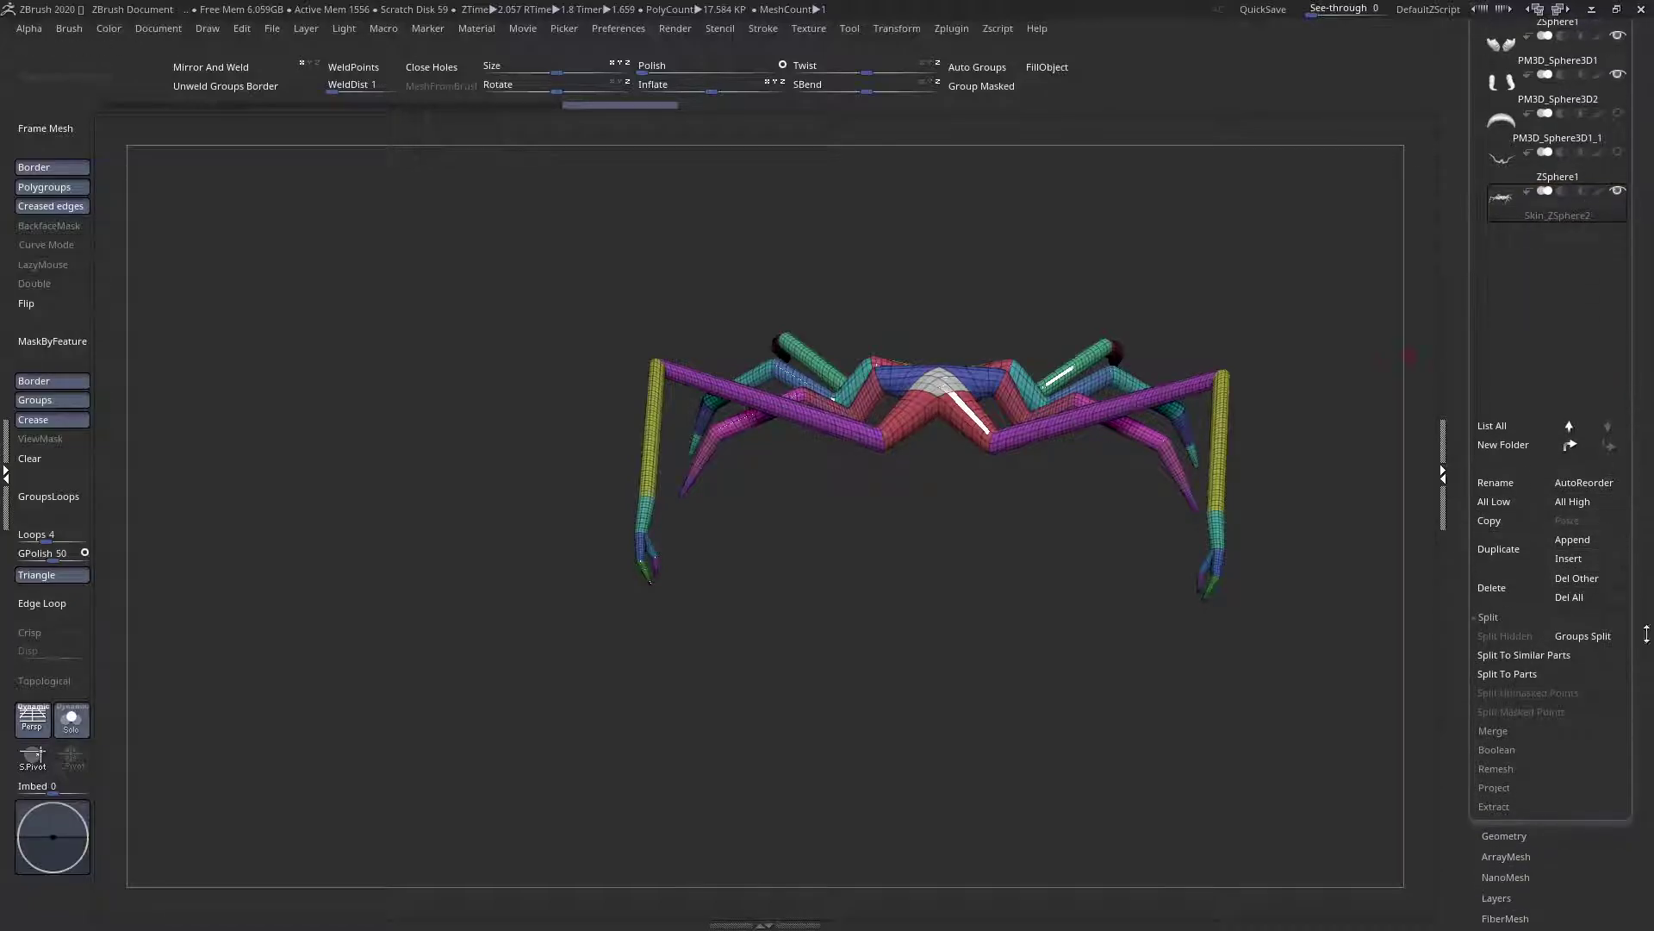
{"action": "left_click", "coordinate": [1491, 587]}
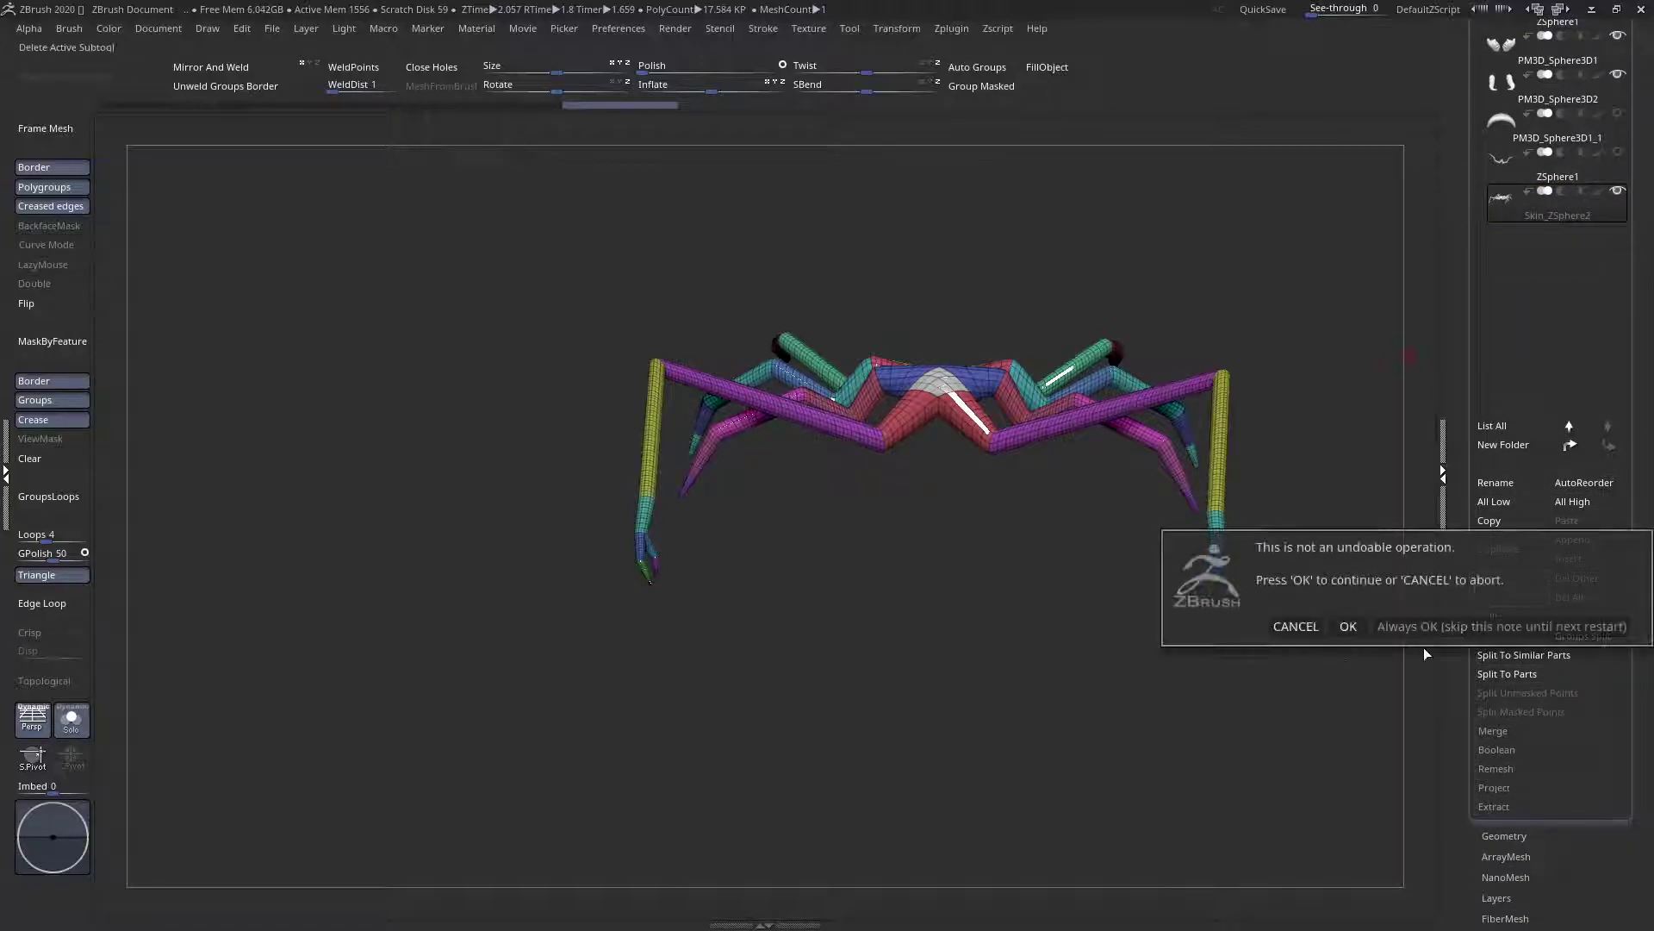
{"action": "left_click", "coordinate": [1347, 623]}
Turn off Solo, make the ZSphere leg subtool active and visible, and return it to editable ZSpheres
{"action": "mouse_move", "coordinate": [1573, 510]}
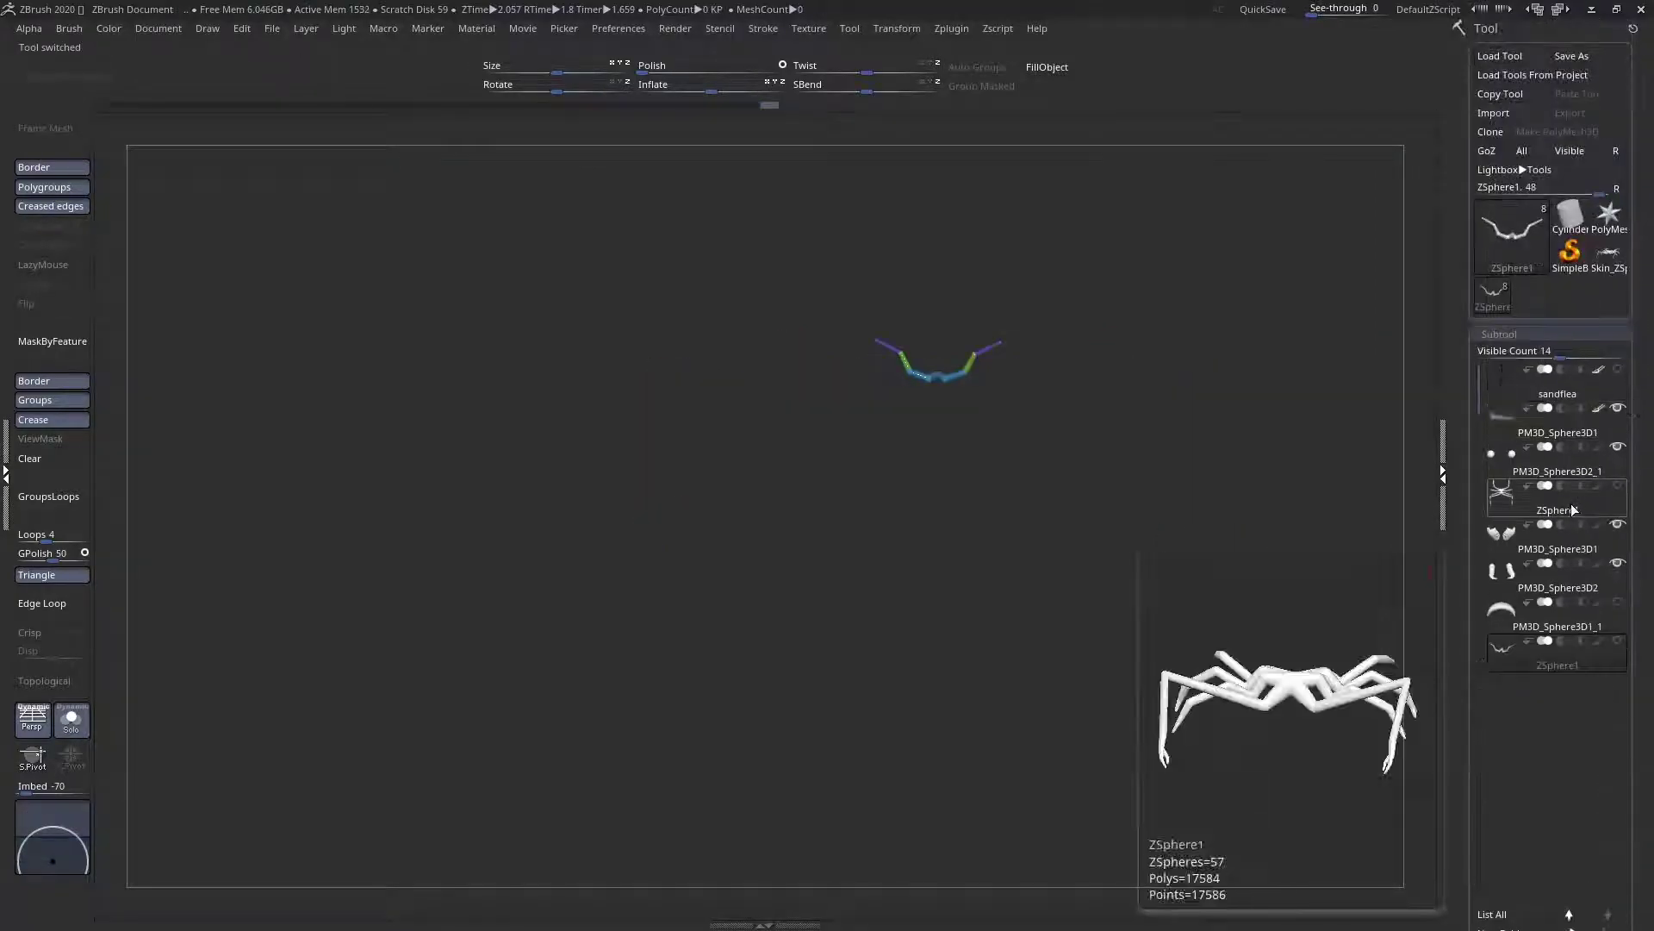
{"action": "left_click", "coordinate": [74, 728]}
{"action": "left_click", "coordinate": [1500, 512]}
{"action": "left_click_drag", "start_coordinate": [934, 503], "coordinate": [906, 618]}
{"action": "key", "text": "a"}
{"action": "key", "text": "space"}
Try to grow a long extra branch from the upper wrist ZSphere of the front leg
{"action": "left_click_drag", "start_coordinate": [1010, 651], "coordinate": [1129, 693]}
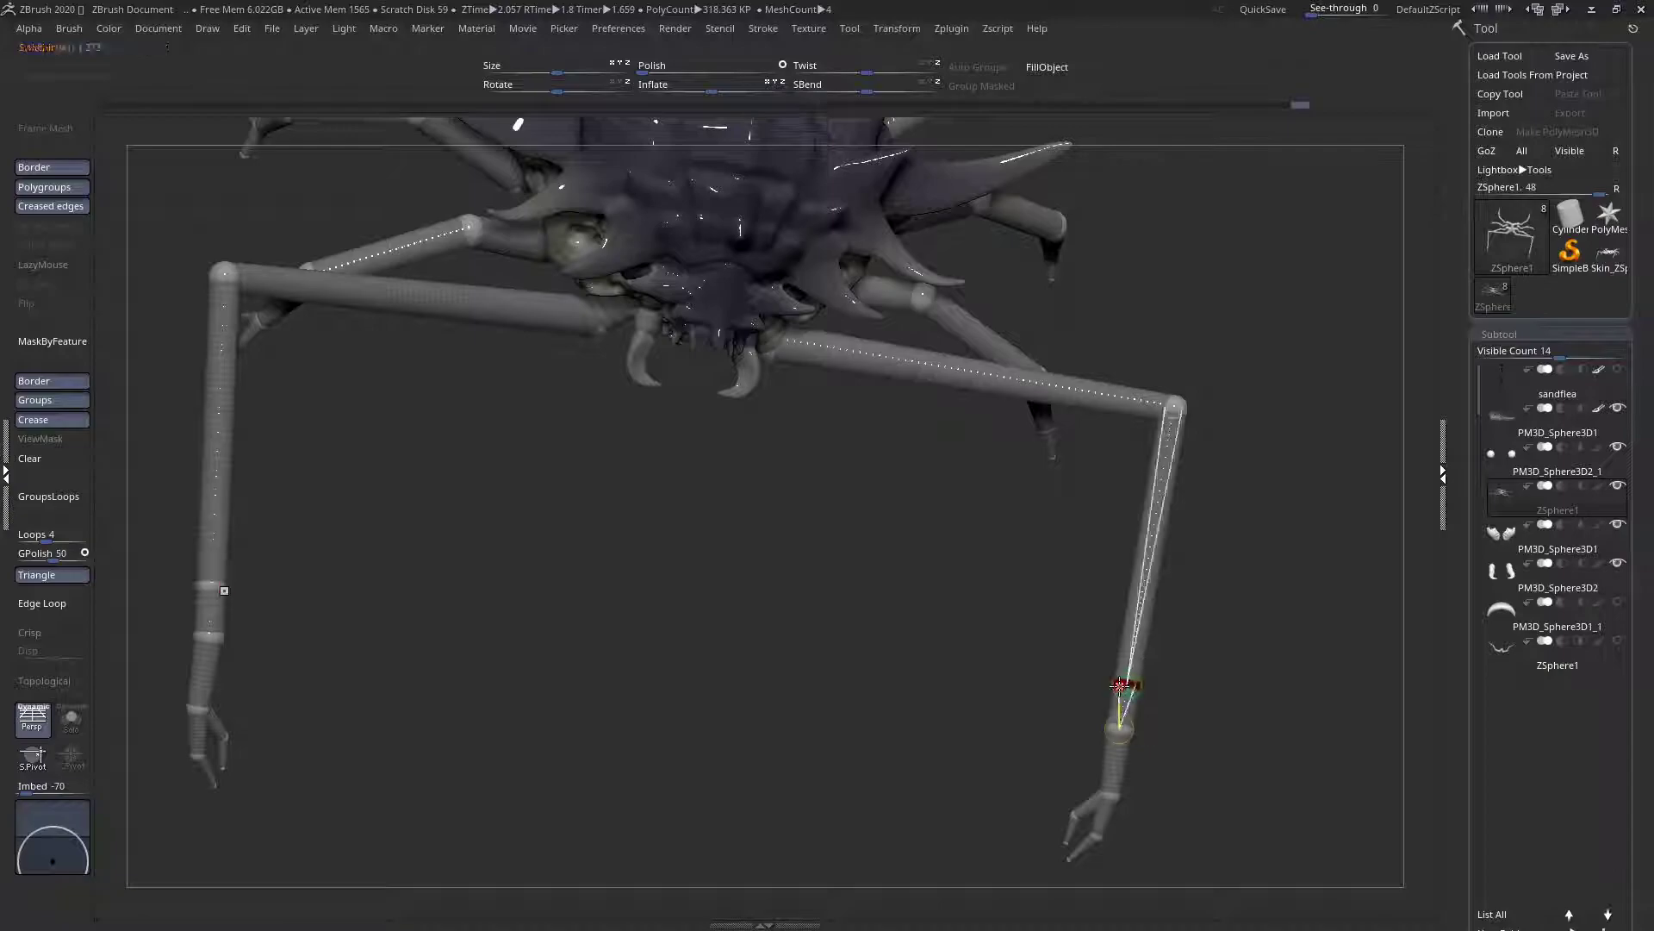
{"action": "mouse_move", "coordinate": [961, 706]}
{"action": "left_mouse_down"}
{"action": "mouse_move", "coordinate": [1057, 672]}
{"action": "mouse_move", "coordinate": [930, 686]}
{"action": "mouse_move", "coordinate": [935, 477]}
{"action": "mouse_move", "coordinate": [963, 695]}
{"action": "left_mouse_up"}
{"action": "right_click_drag", "start_coordinate": [963, 694], "coordinate": [1022, 612]}
{"action": "left_click_drag", "start_coordinate": [995, 676], "coordinate": [1005, 720]}
{"action": "right_click_drag", "start_coordinate": [1005, 720], "coordinate": [952, 734]}
{"action": "mouse_move", "coordinate": [941, 741]}
{"action": "left_mouse_down"}
{"action": "mouse_move", "coordinate": [960, 801]}
{"action": "mouse_move", "coordinate": [945, 774]}
{"action": "left_mouse_up"}
{"action": "left_click_drag", "start_coordinate": [1027, 684], "coordinate": [974, 698], "text": "alt"}
{"action": "left_click_drag", "start_coordinate": [1031, 641], "coordinate": [1081, 609]}
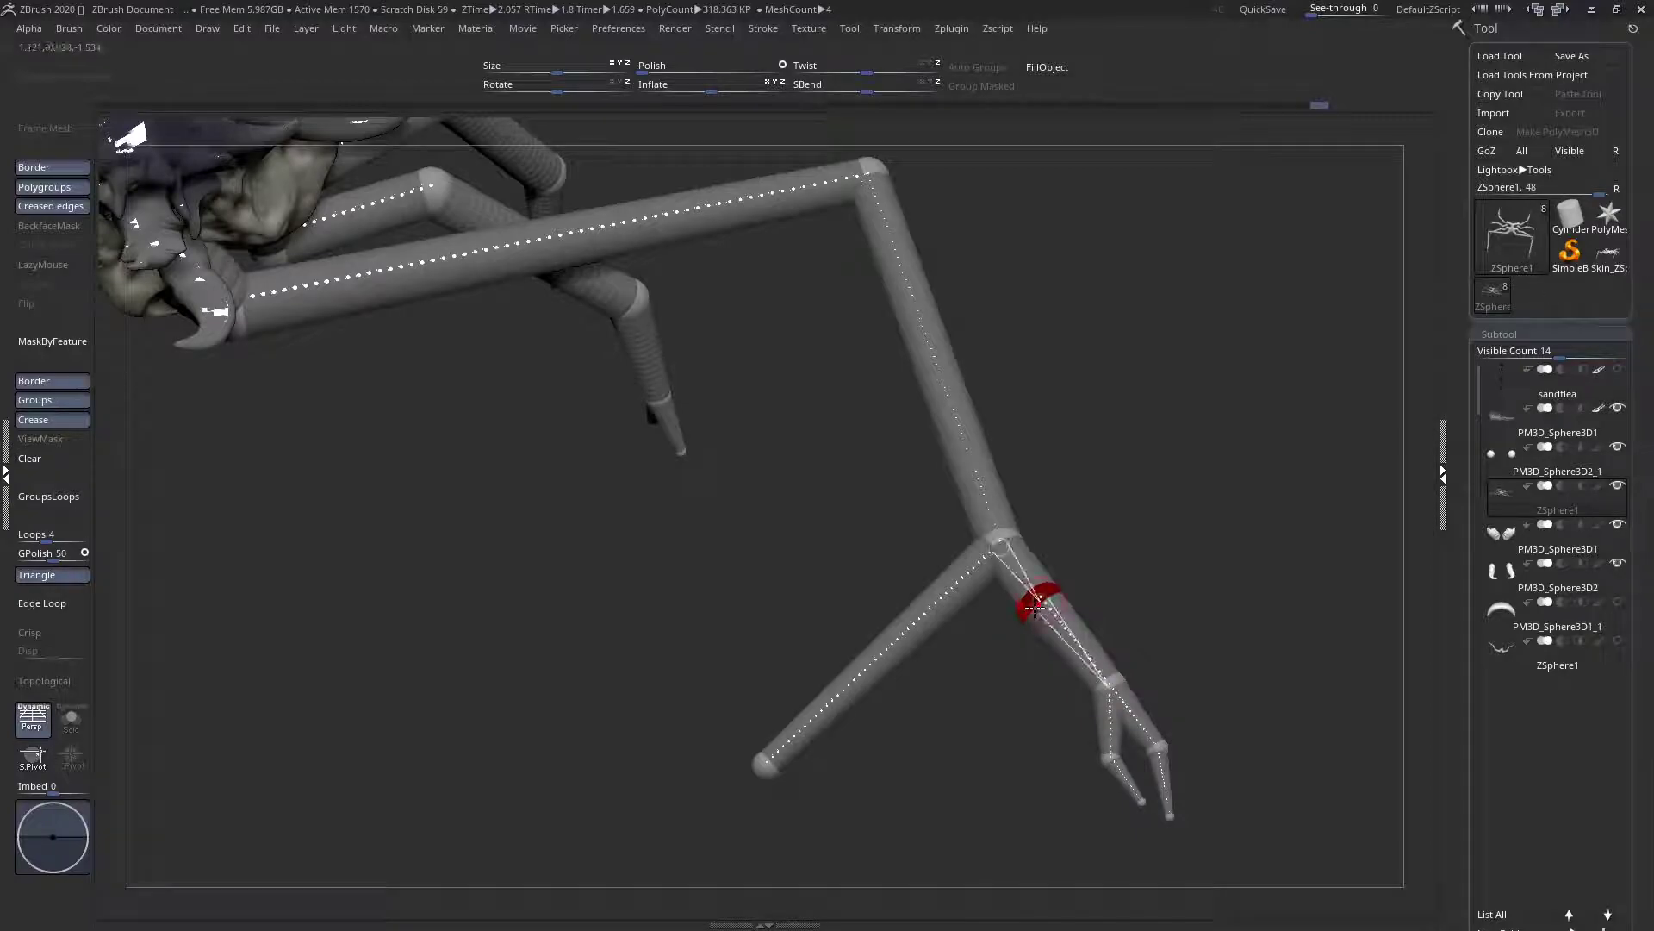
Undo the extra branch and the recent ZSphere edits on the front leg
{"action": "right_click_drag", "start_coordinate": [1030, 613], "coordinate": [1049, 676], "text": "ctrl"}
{"action": "key", "text": "ctrl+z"}
{"action": "key", "text": "ctrl+z"}
{"action": "right_click_drag", "start_coordinate": [935, 645], "coordinate": [883, 527], "text": "ctrl"}
{"action": "key", "text": "ctrl+z"}
{"action": "key", "text": "ctrl+z"}
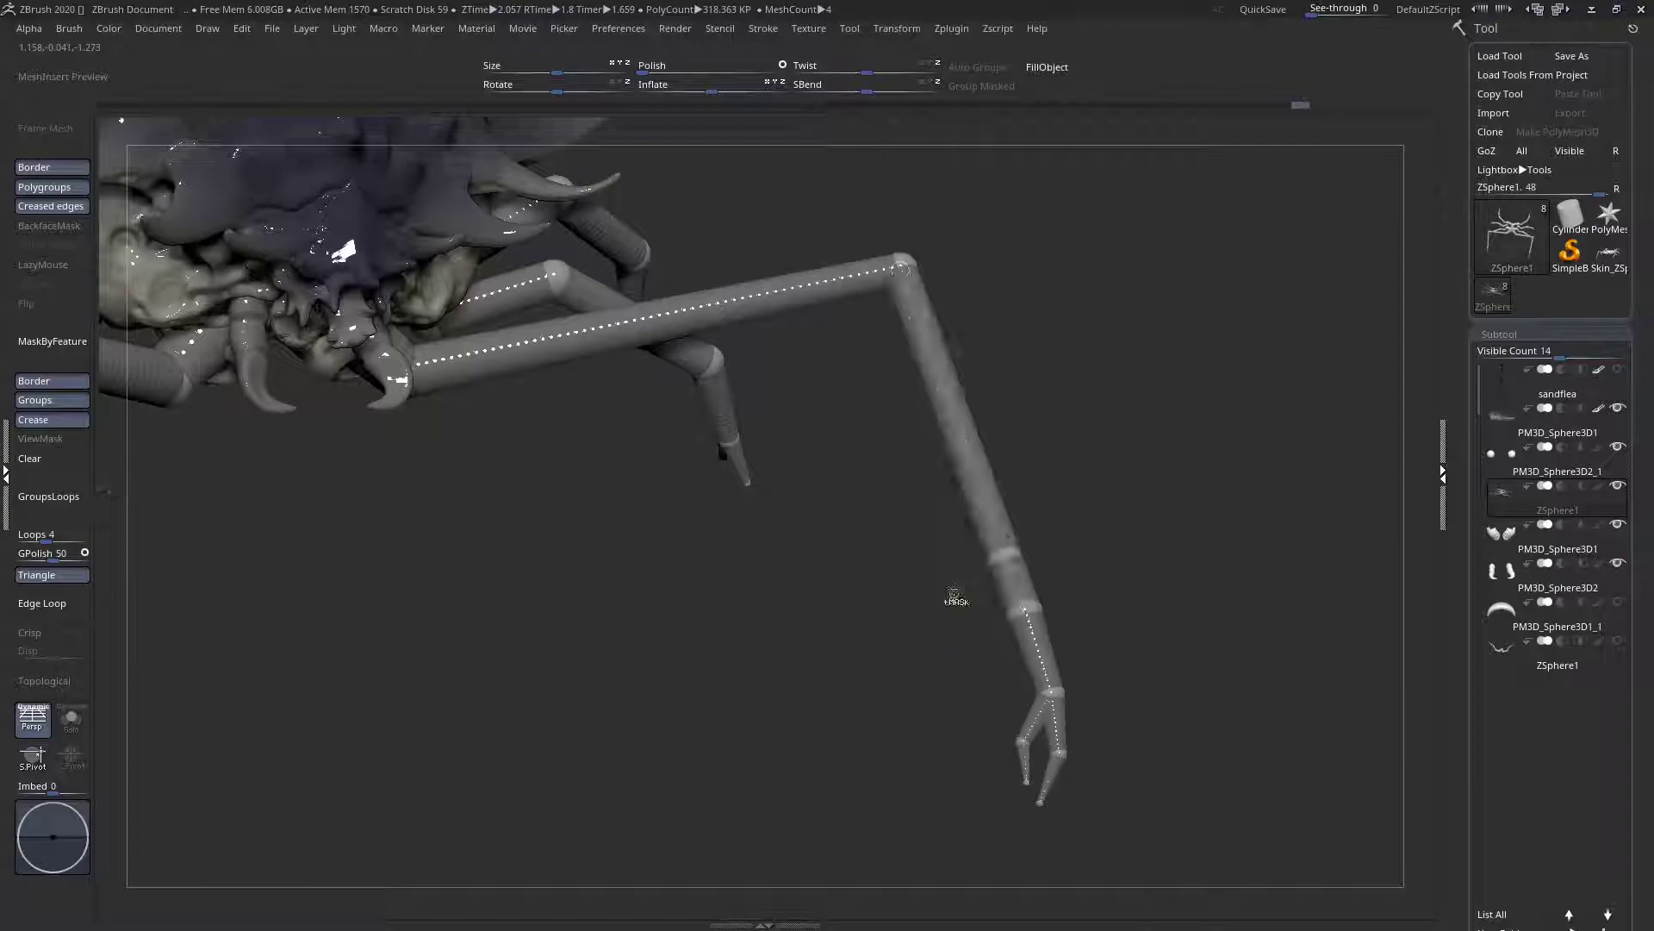
Reduce the front leg's wrist to a single ZSphere joint and draw out a long tapered branch from it
{"action": "right_click_drag", "start_coordinate": [1004, 603], "coordinate": [994, 573]}
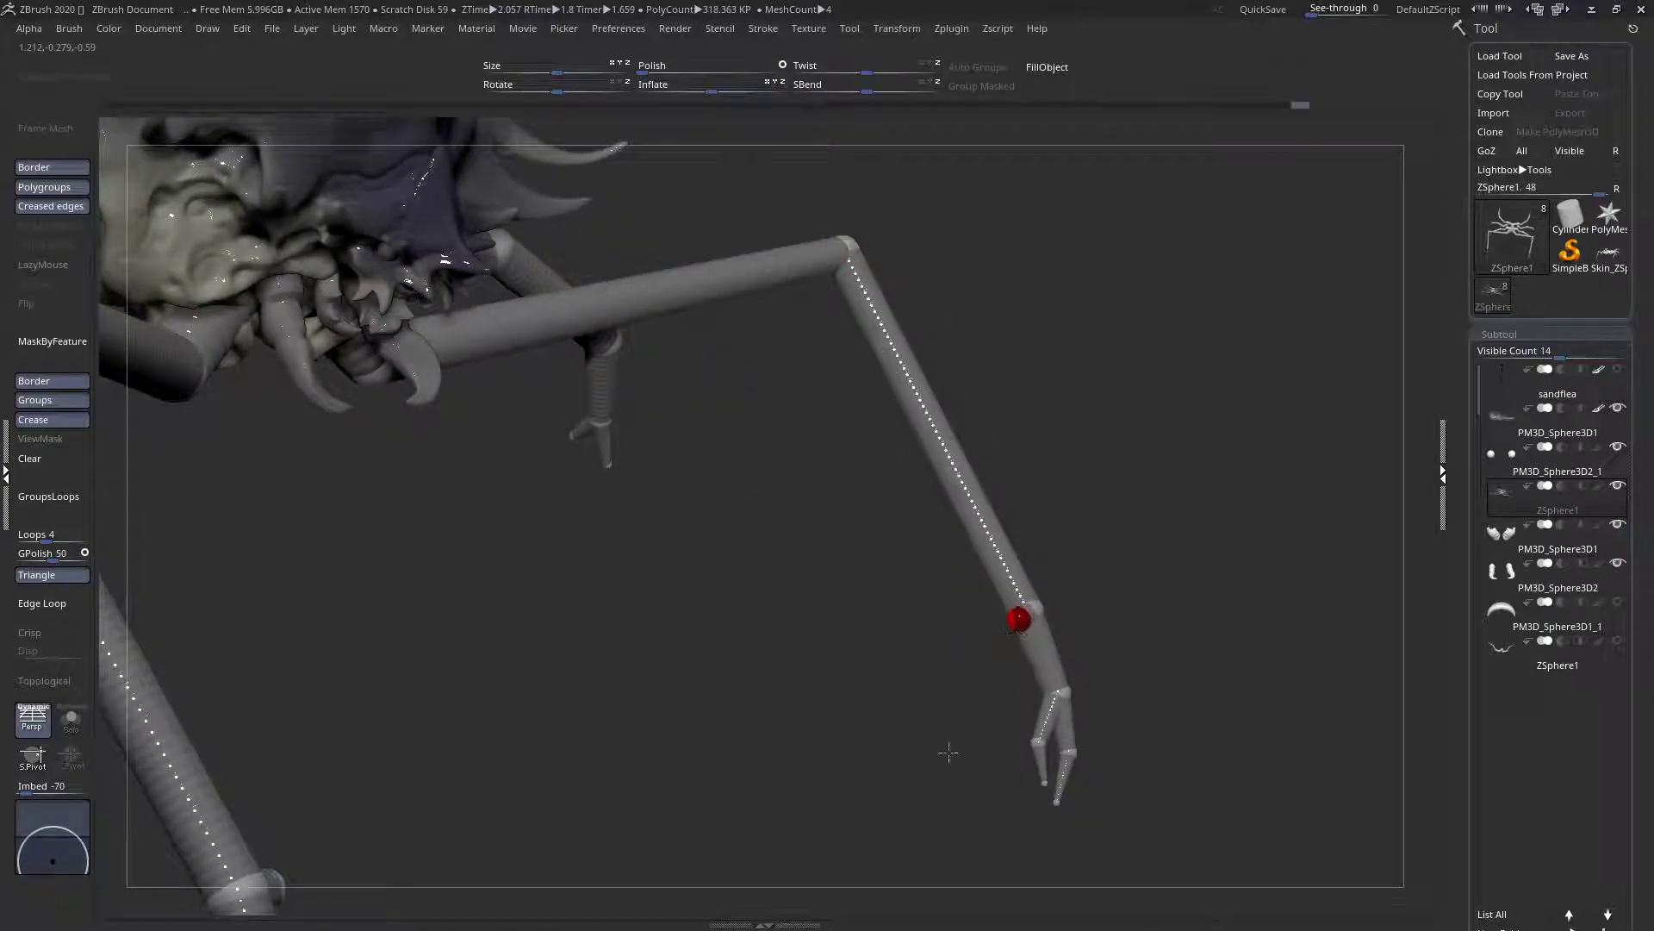
{"action": "right_click_drag", "start_coordinate": [965, 655], "coordinate": [1208, 694]}
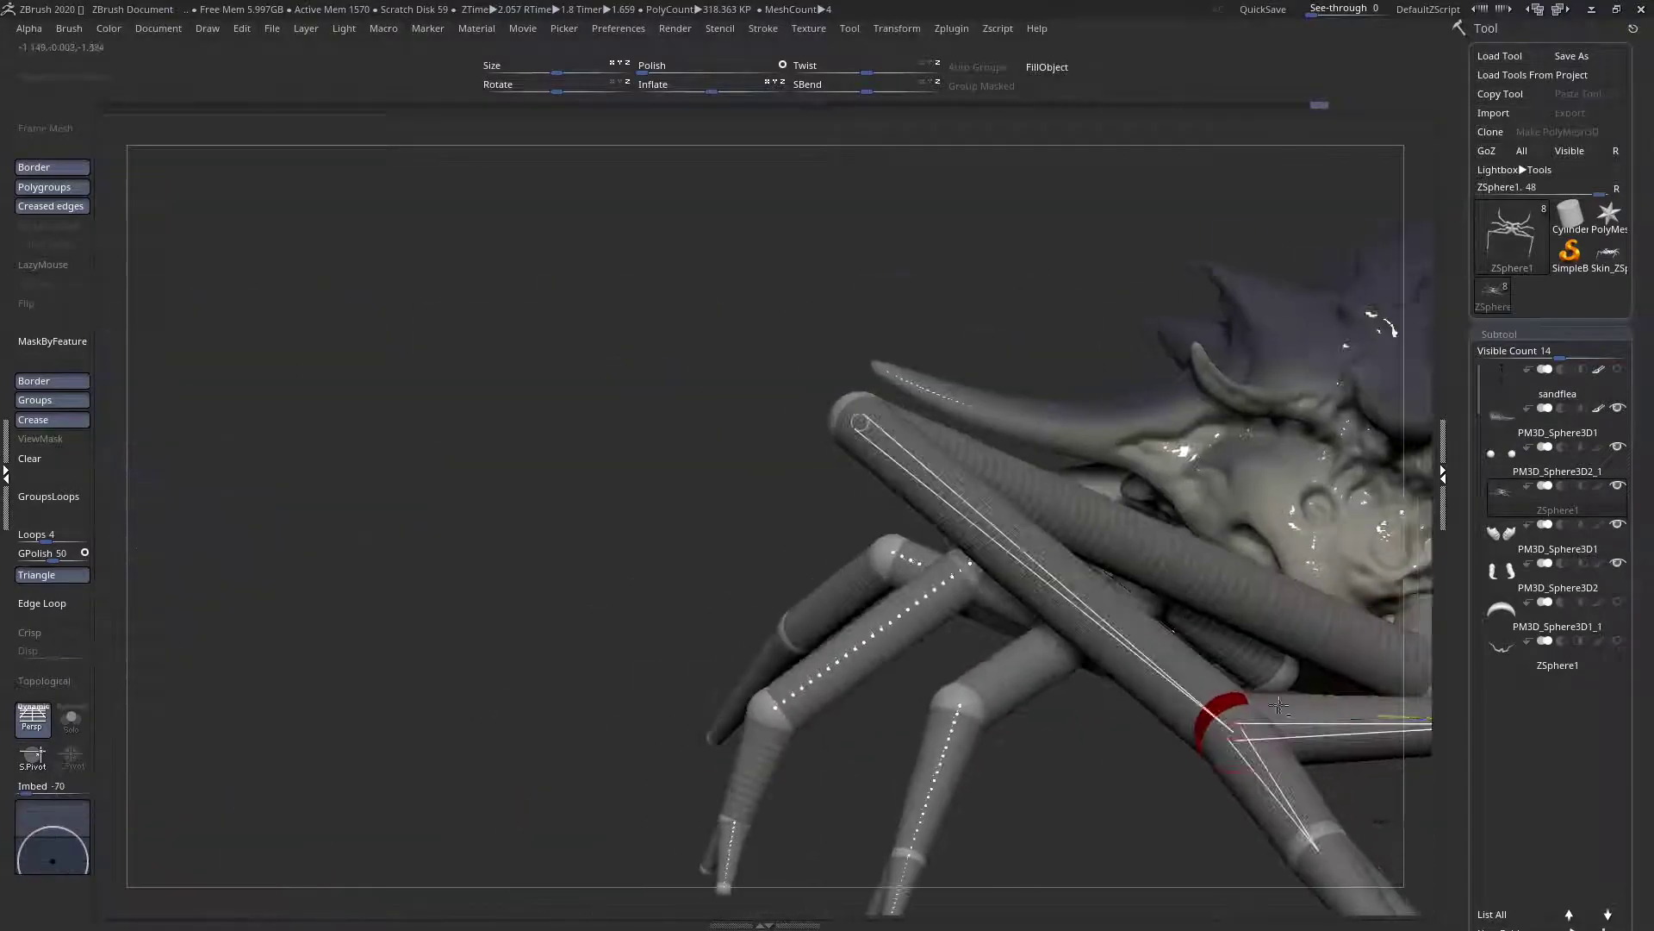
{"action": "right_click_drag", "start_coordinate": [483, 520], "coordinate": [965, 517]}
{"action": "right_click_drag", "start_coordinate": [991, 413], "coordinate": [917, 437], "text": "ctrl"}
{"action": "left_click_drag", "start_coordinate": [823, 430], "coordinate": [862, 760]}
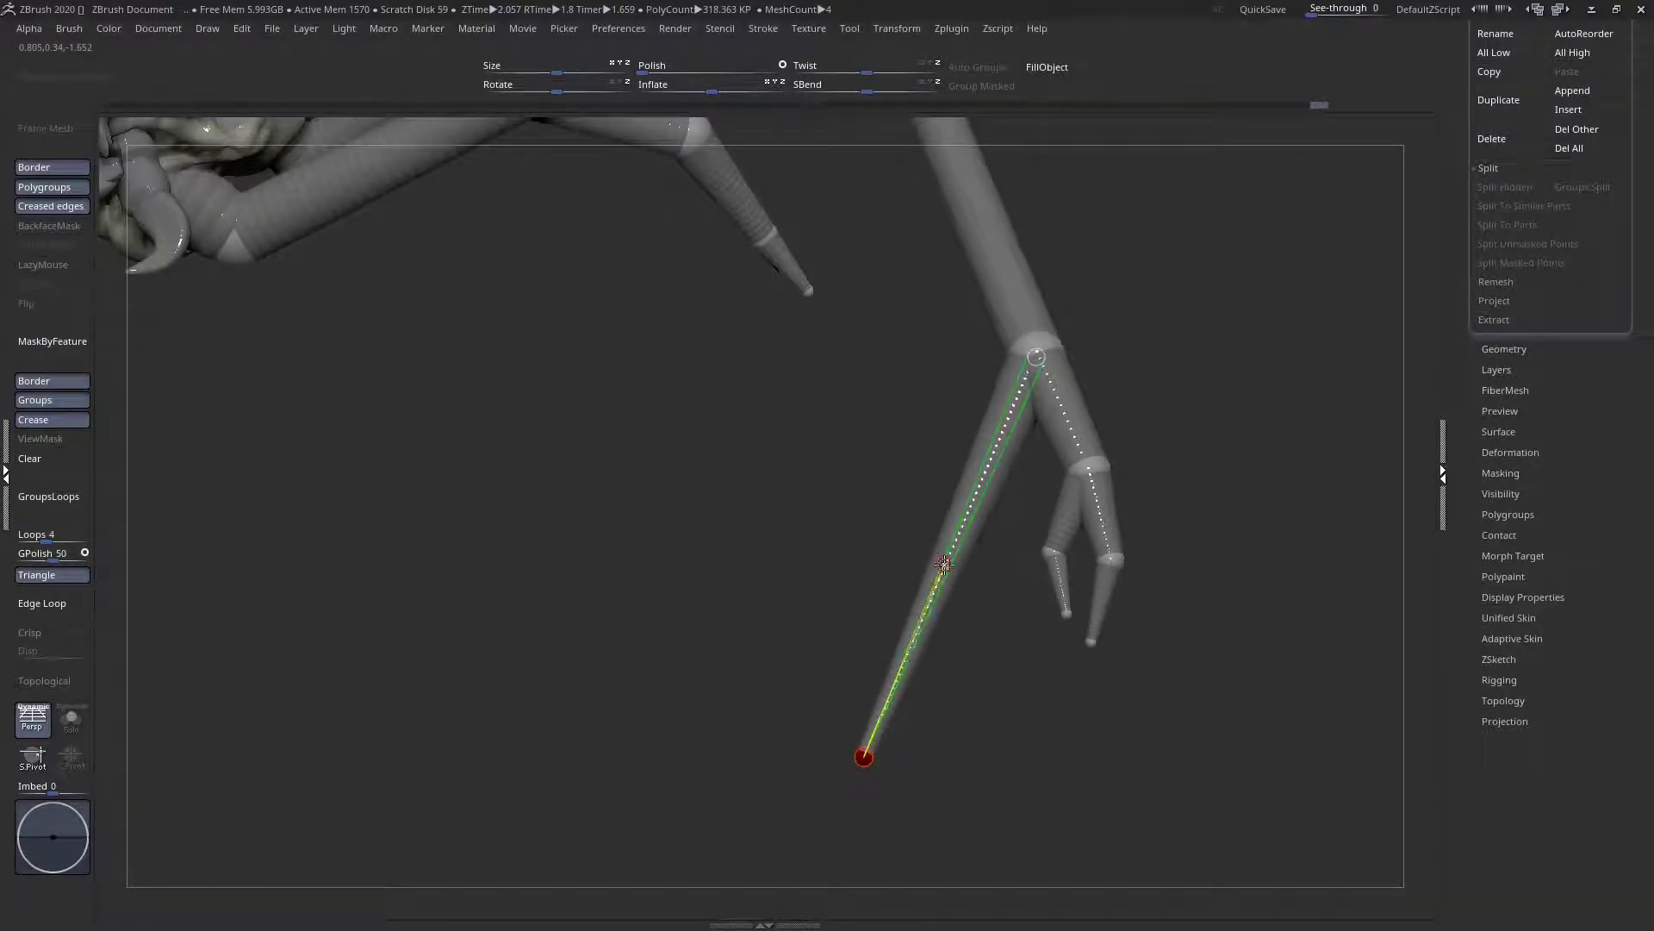
Reposition the new branch's tip so the branch hangs down from the front leg's wrist
{"action": "right_click_drag", "start_coordinate": [945, 565], "coordinate": [951, 485]}
{"action": "left_click_drag", "start_coordinate": [823, 712], "coordinate": [885, 735]}
{"action": "mouse_move", "coordinate": [879, 738]}
{"action": "right_mouse_down", "text": "ctrl"}
{"action": "mouse_move", "coordinate": [772, 649]}
{"action": "mouse_move", "coordinate": [861, 749]}
{"action": "right_mouse_up", "text": "ctrl"}
{"action": "right_click_drag", "start_coordinate": [930, 426], "coordinate": [862, 680], "text": "ctrl"}
{"action": "left_click_drag", "start_coordinate": [859, 639], "coordinate": [854, 624]}
{"action": "right_click_drag", "start_coordinate": [758, 595], "coordinate": [741, 508], "text": "ctrl"}
{"action": "right_click_drag", "start_coordinate": [741, 508], "coordinate": [761, 681]}
{"action": "right_click_drag", "start_coordinate": [910, 797], "coordinate": [801, 691]}
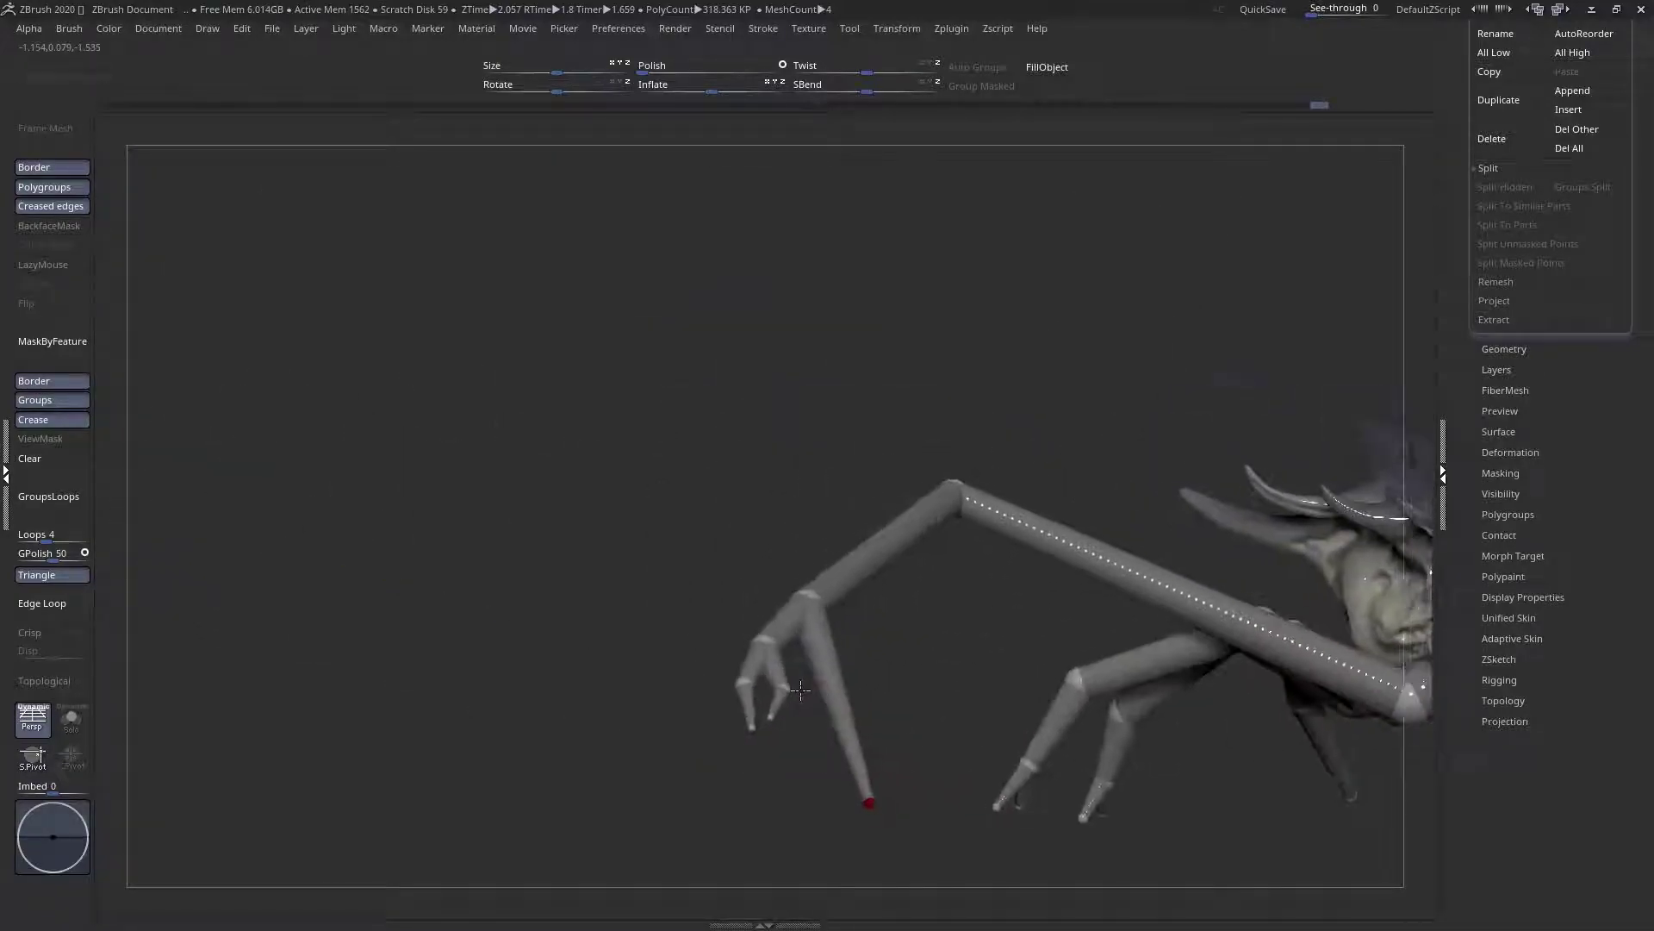
{"action": "right_click_drag", "start_coordinate": [867, 803], "coordinate": [806, 726]}
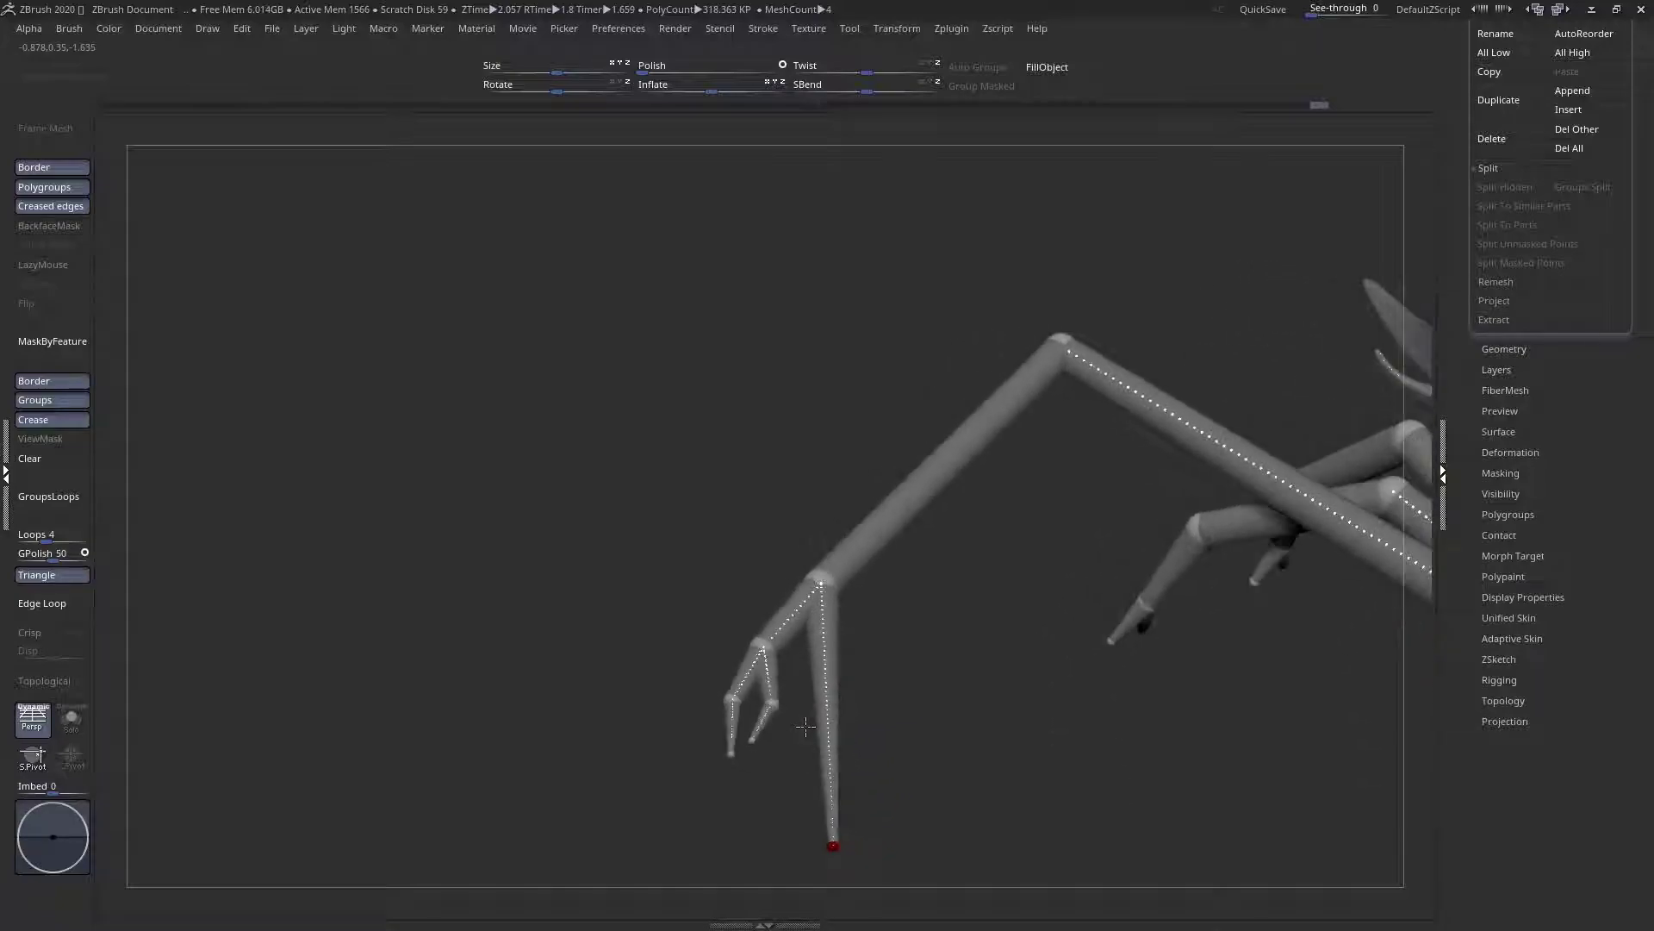
{"action": "left_click_drag", "start_coordinate": [824, 843], "coordinate": [584, 621]}
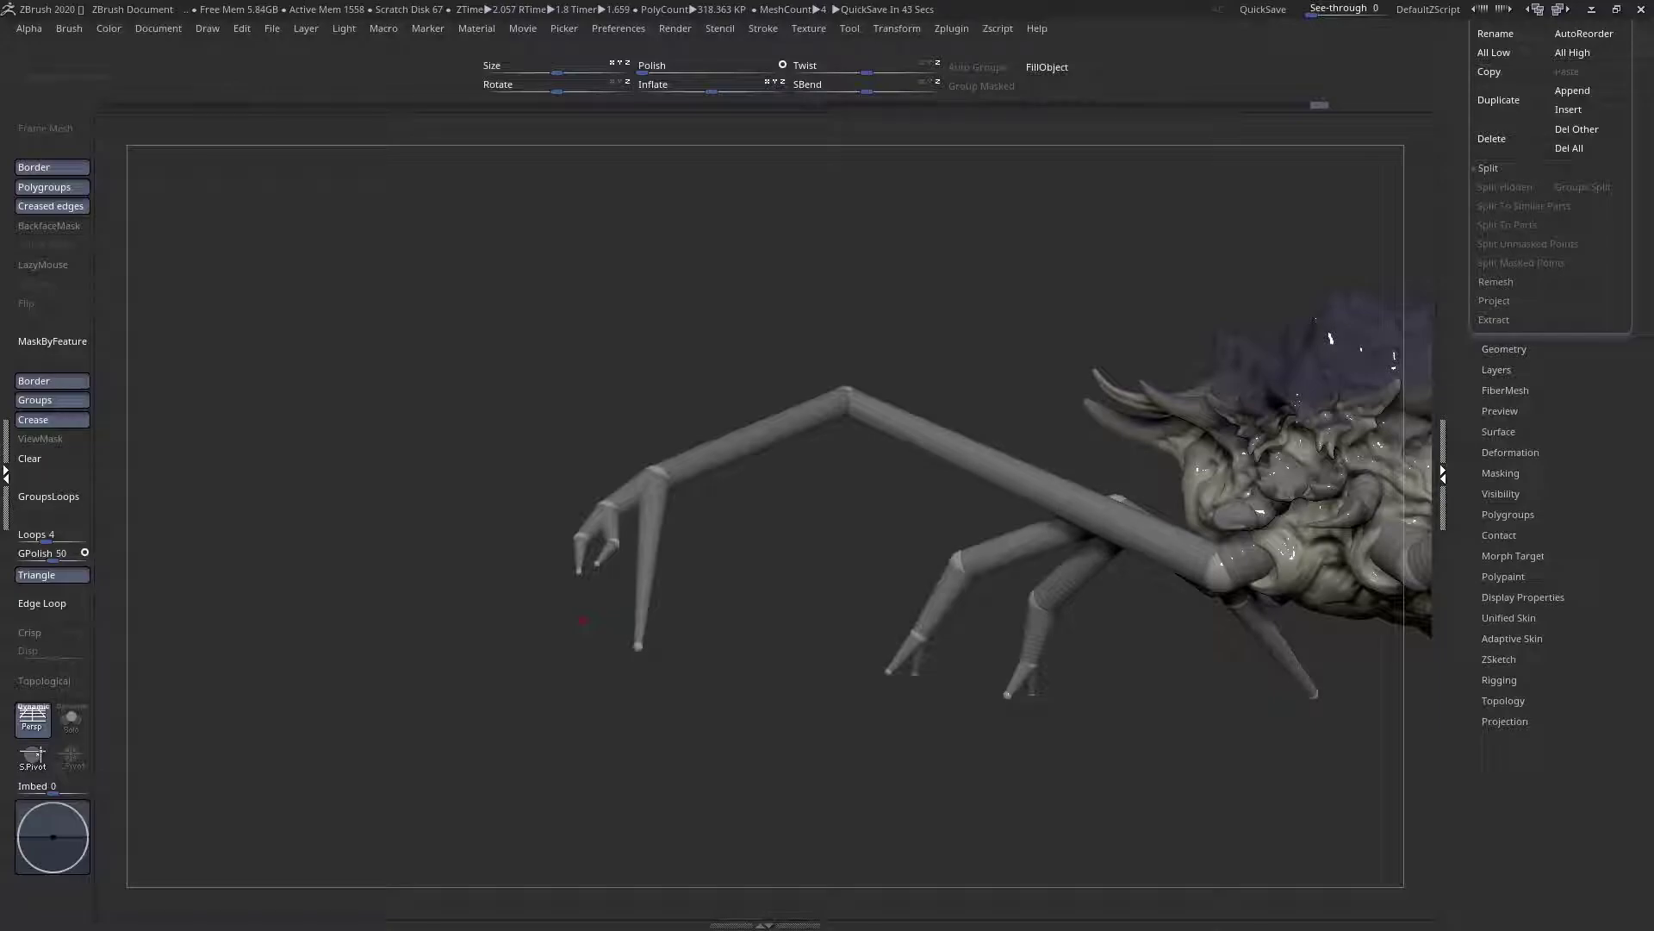
Shorten the wrist branch and angle its tip inward toward the body
{"action": "left_click_drag", "start_coordinate": [589, 468], "coordinate": [696, 430]}
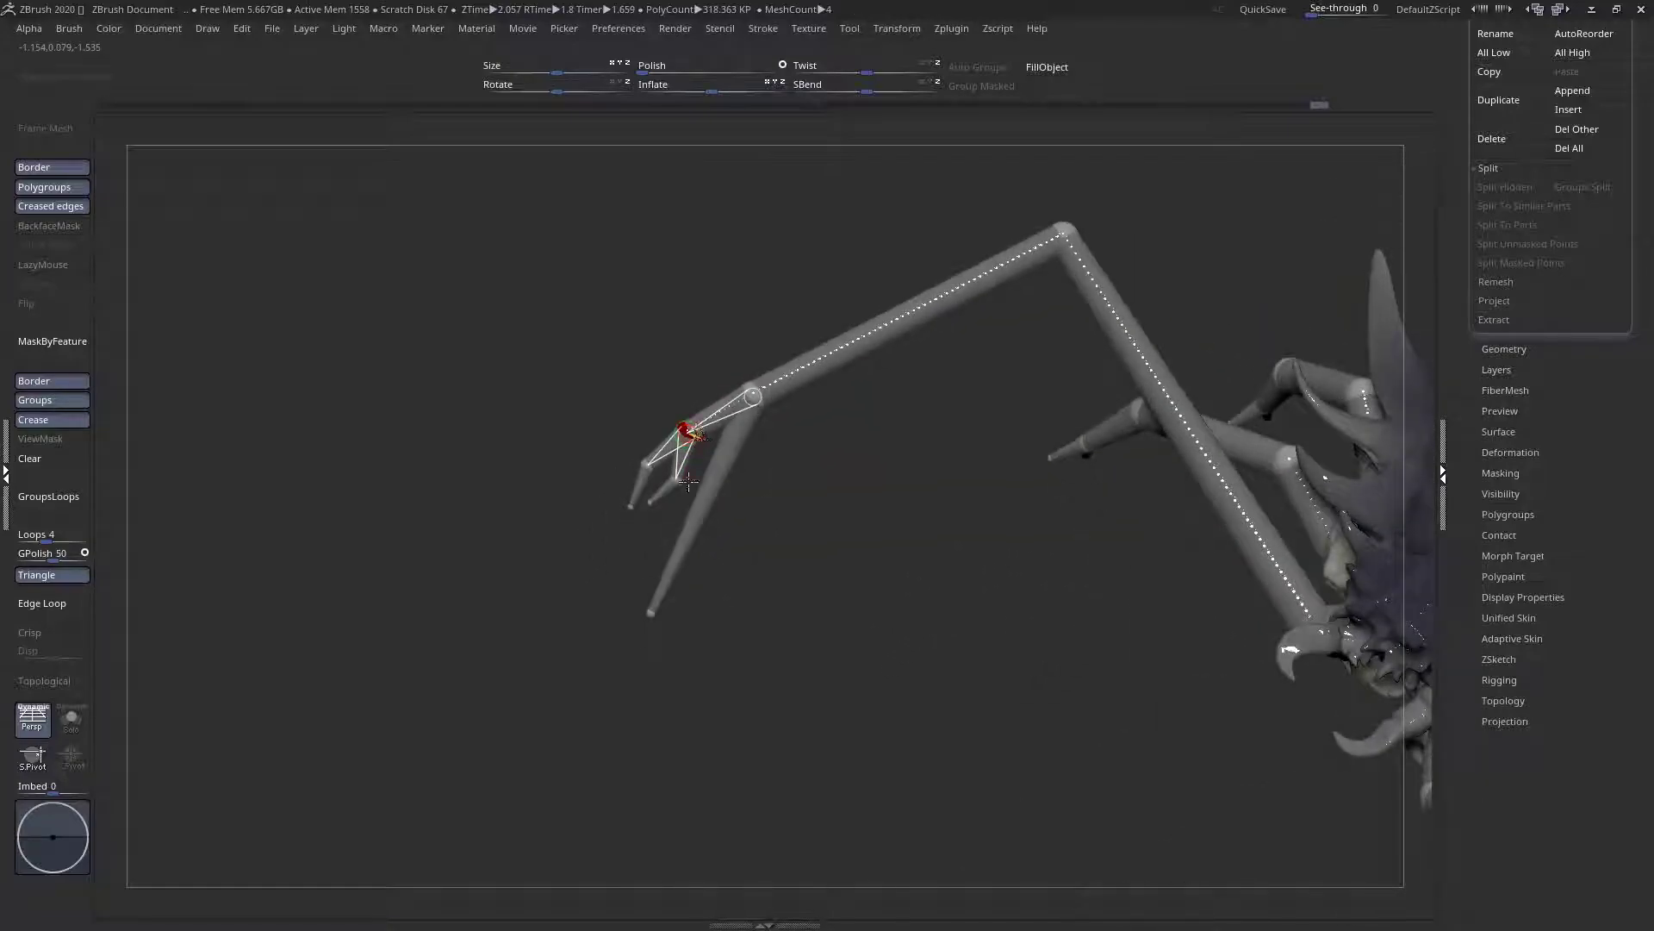
{"action": "left_click_drag", "start_coordinate": [651, 612], "coordinate": [722, 521]}
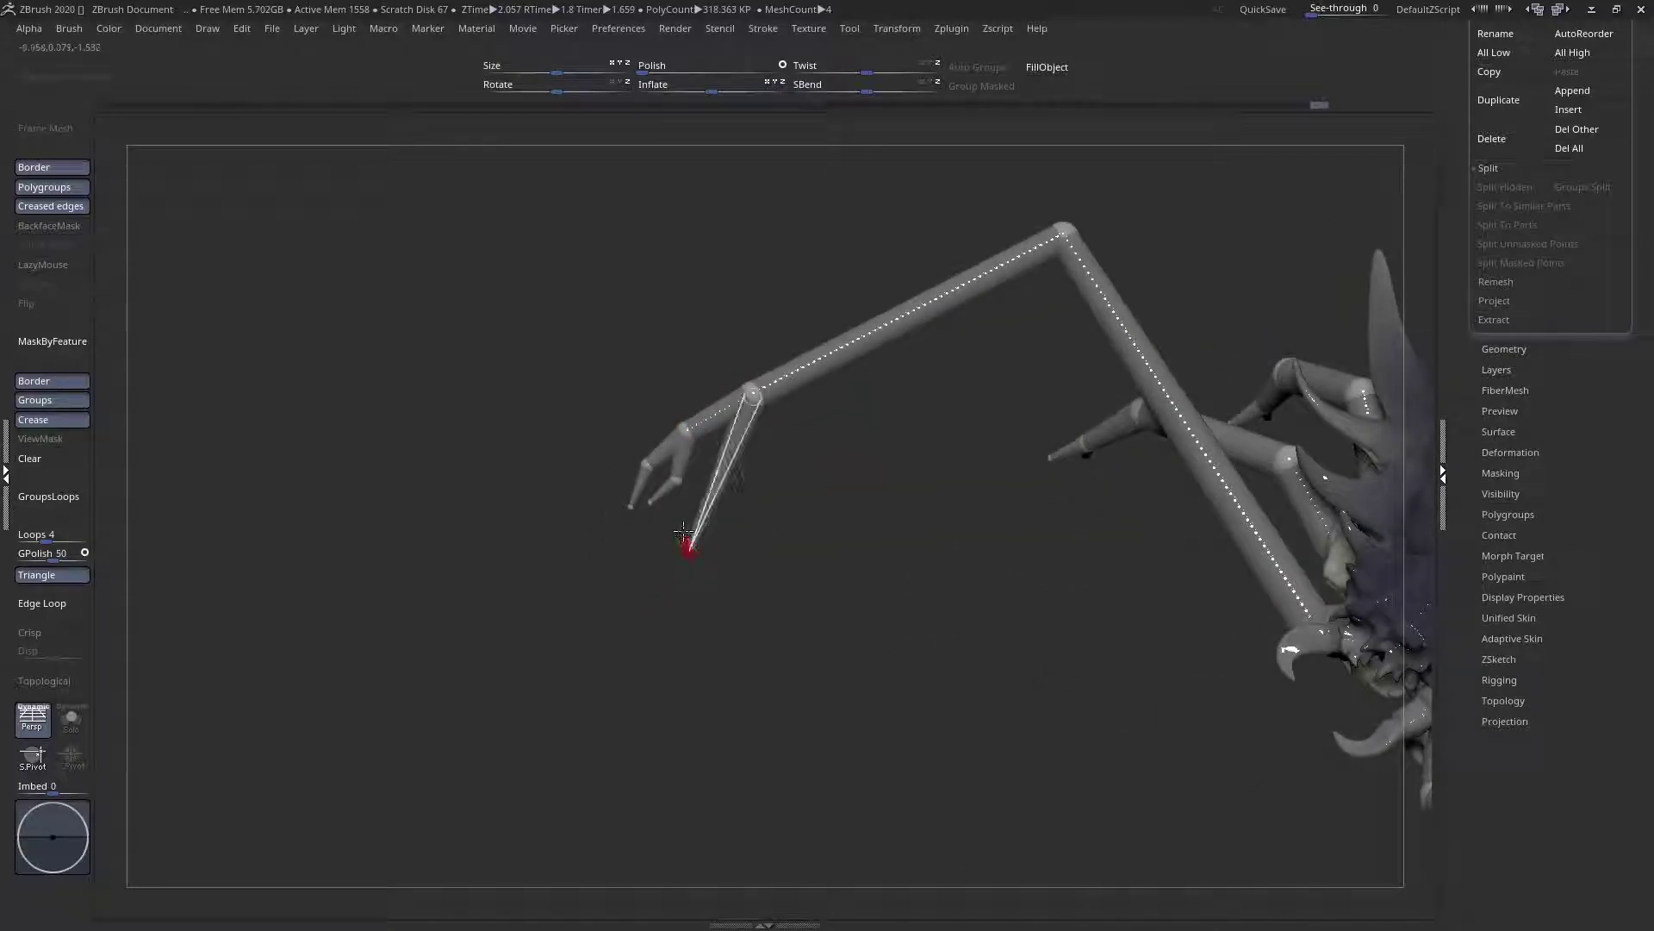
{"action": "left_click_drag", "start_coordinate": [640, 618], "coordinate": [610, 571]}
{"action": "left_click_drag", "start_coordinate": [650, 672], "coordinate": [659, 696]}
{"action": "left_click_drag", "start_coordinate": [615, 585], "coordinate": [634, 514]}
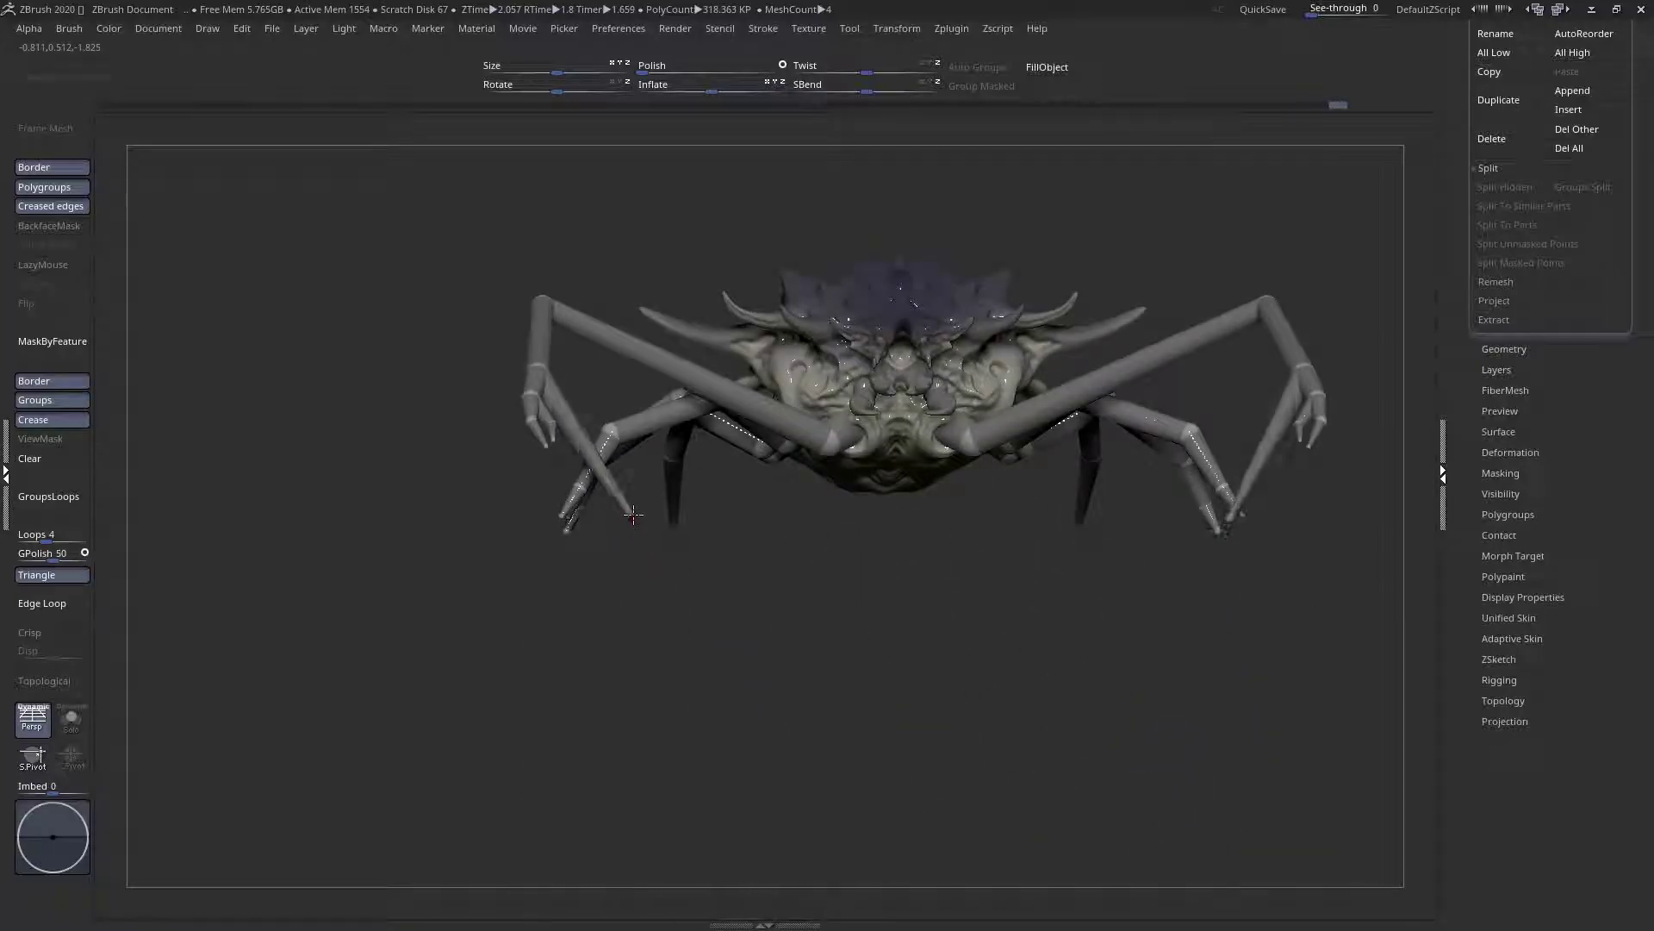
Insert two ZSphere joints along the wrist branch and bend it into a gentle curve
{"action": "left_click_drag", "start_coordinate": [636, 592], "coordinate": [443, 593], "text": "alt"}
{"action": "right_click_drag", "start_coordinate": [444, 592], "coordinate": [569, 659], "text": "alt"}
{"action": "left_click_drag", "start_coordinate": [561, 596], "coordinate": [534, 509]}
{"action": "right_click_drag", "start_coordinate": [483, 519], "coordinate": [520, 554]}
{"action": "left_click_drag", "start_coordinate": [453, 505], "coordinate": [760, 680]}
{"action": "left_click_drag", "start_coordinate": [722, 613], "coordinate": [719, 616]}
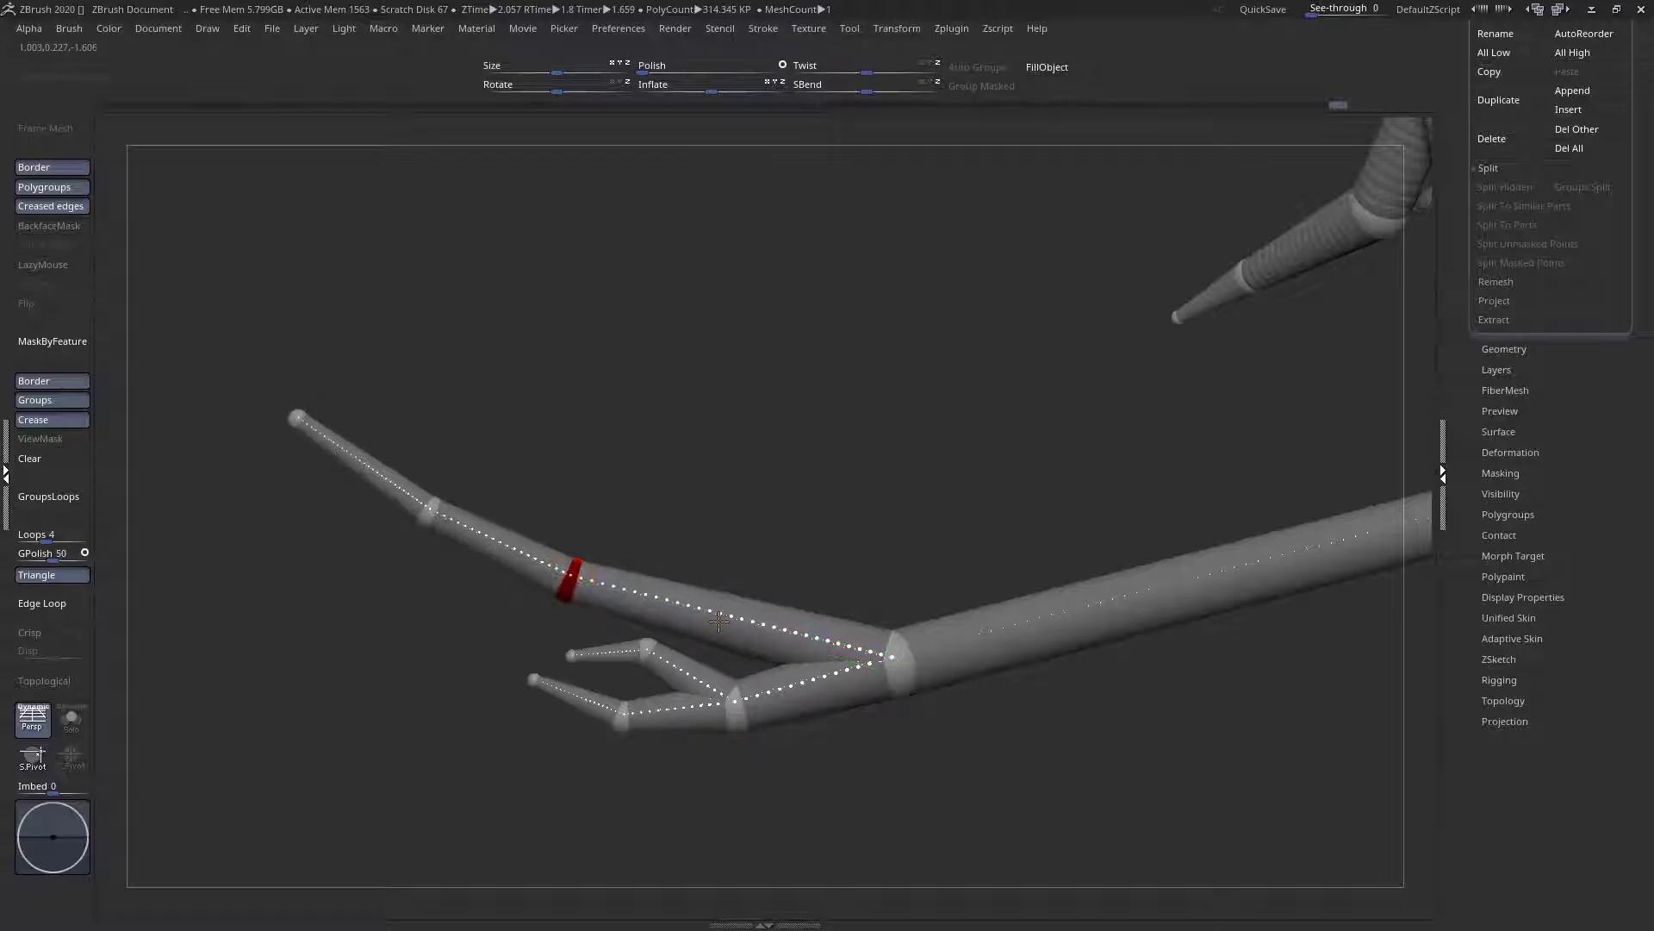
{"action": "left_click_drag", "start_coordinate": [522, 559], "coordinate": [528, 550]}
{"action": "left_click_drag", "start_coordinate": [677, 621], "coordinate": [679, 617]}
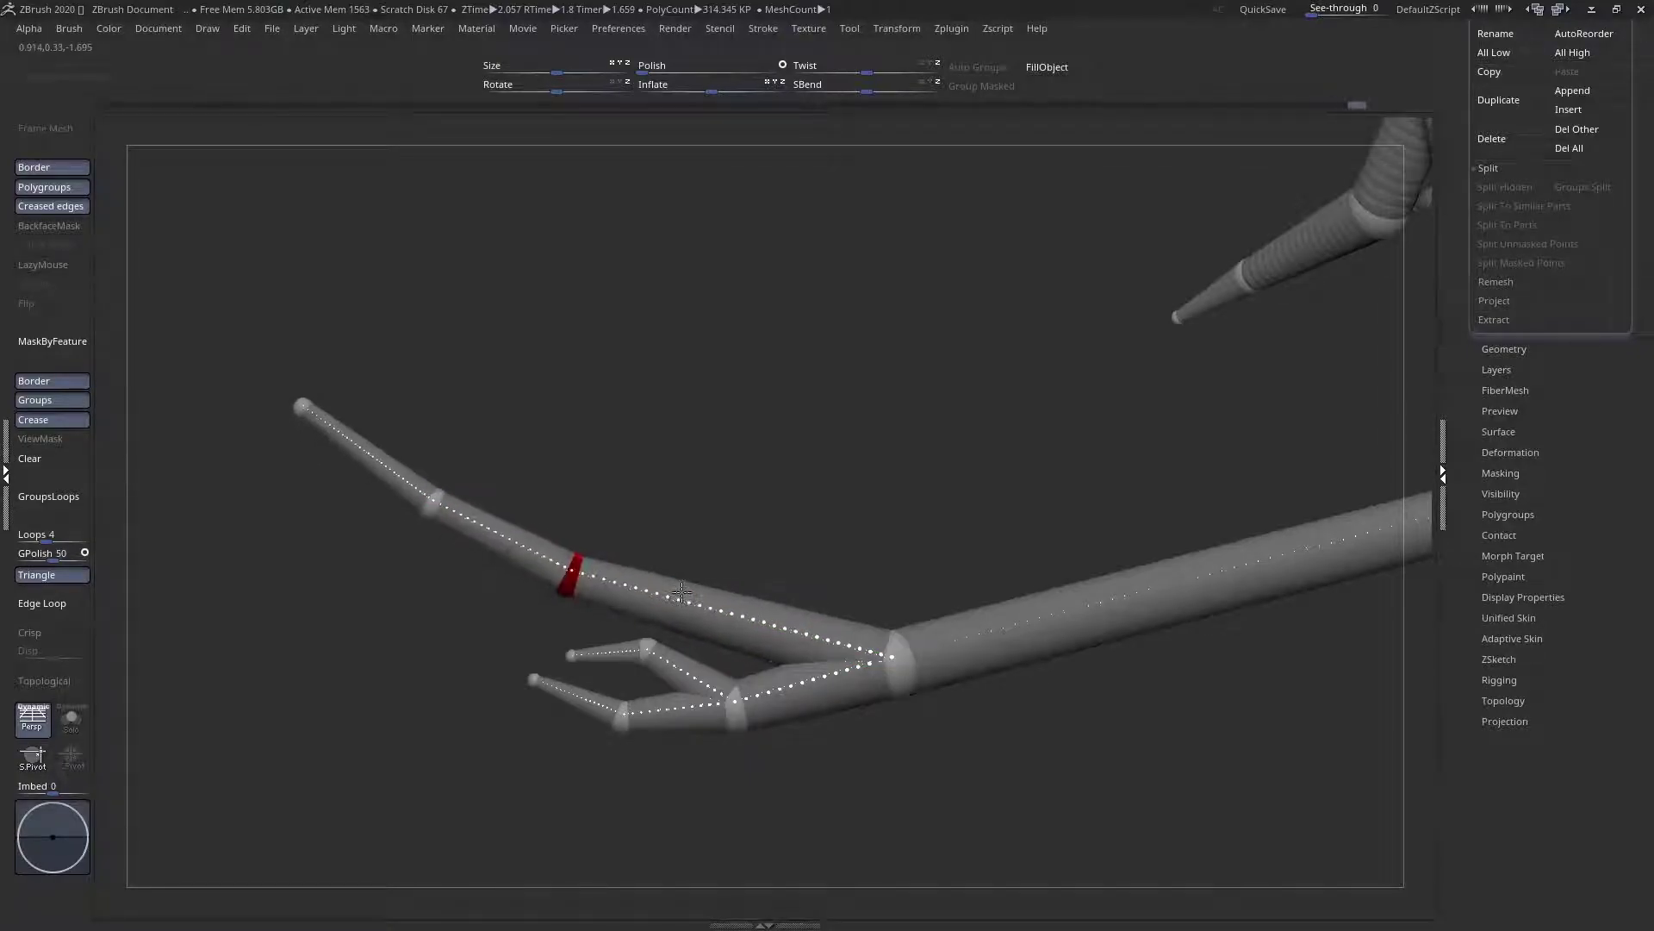
Move the palm joint of the front leg's small claw to angle the claw outward from the long branch
{"action": "right_click_drag", "start_coordinate": [803, 704], "coordinate": [791, 647], "text": "alt"}
{"action": "left_click_drag", "start_coordinate": [791, 647], "coordinate": [814, 699]}
{"action": "right_click_drag", "start_coordinate": [814, 699], "coordinate": [808, 476]}
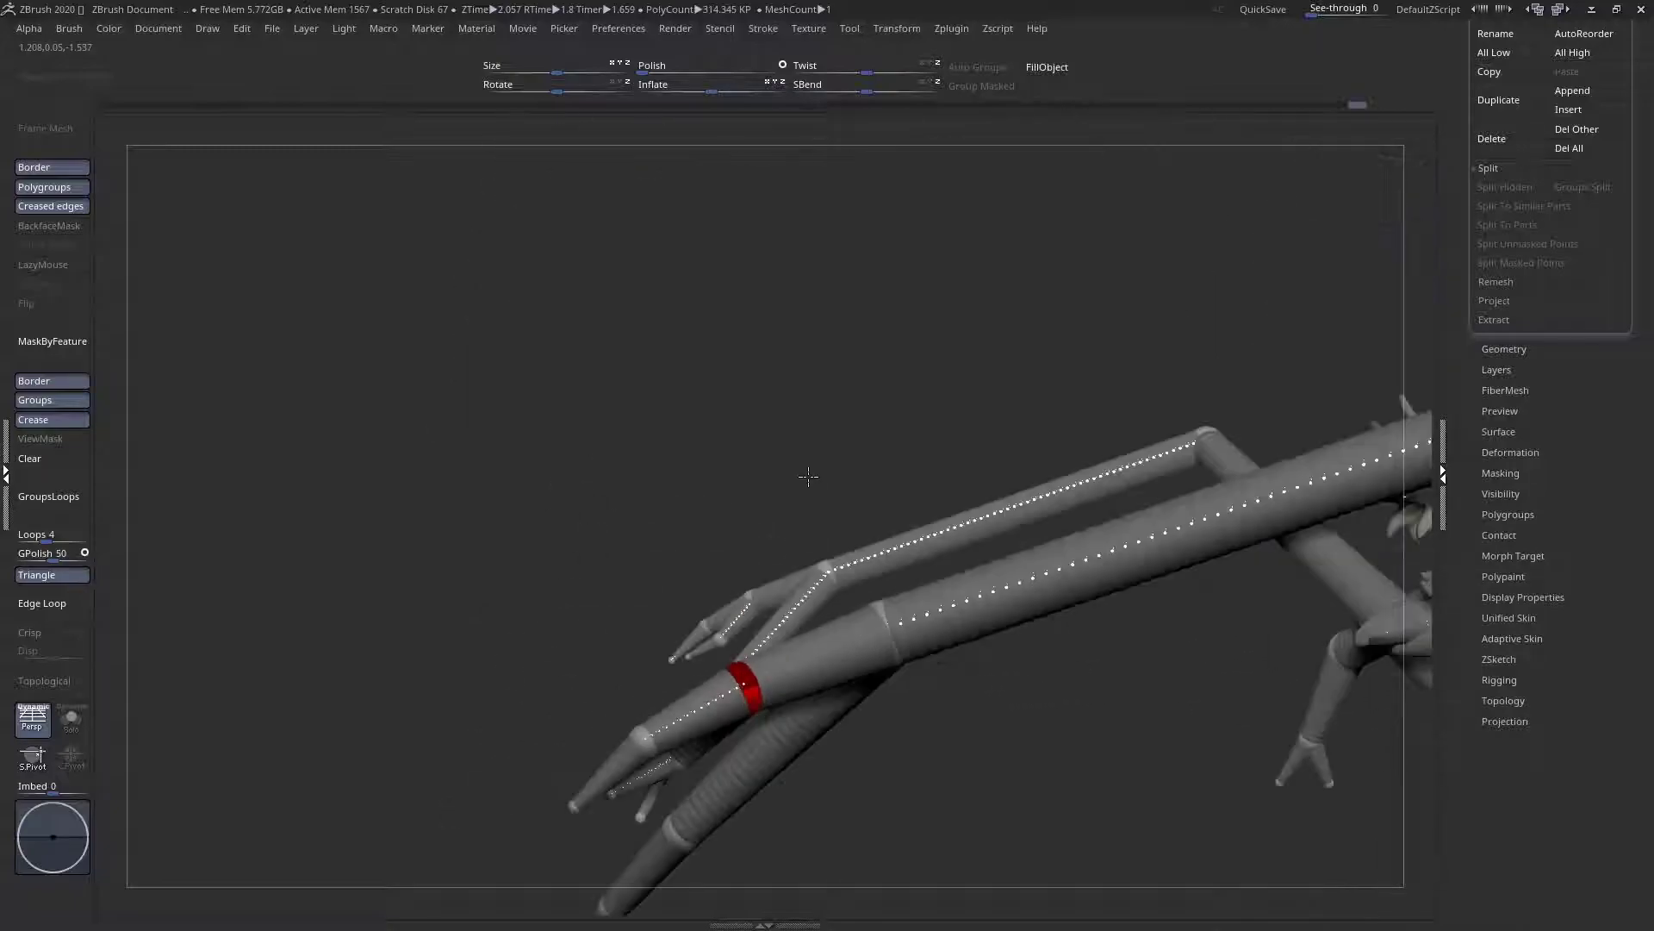
{"action": "right_click_drag", "start_coordinate": [819, 666], "coordinate": [879, 677]}
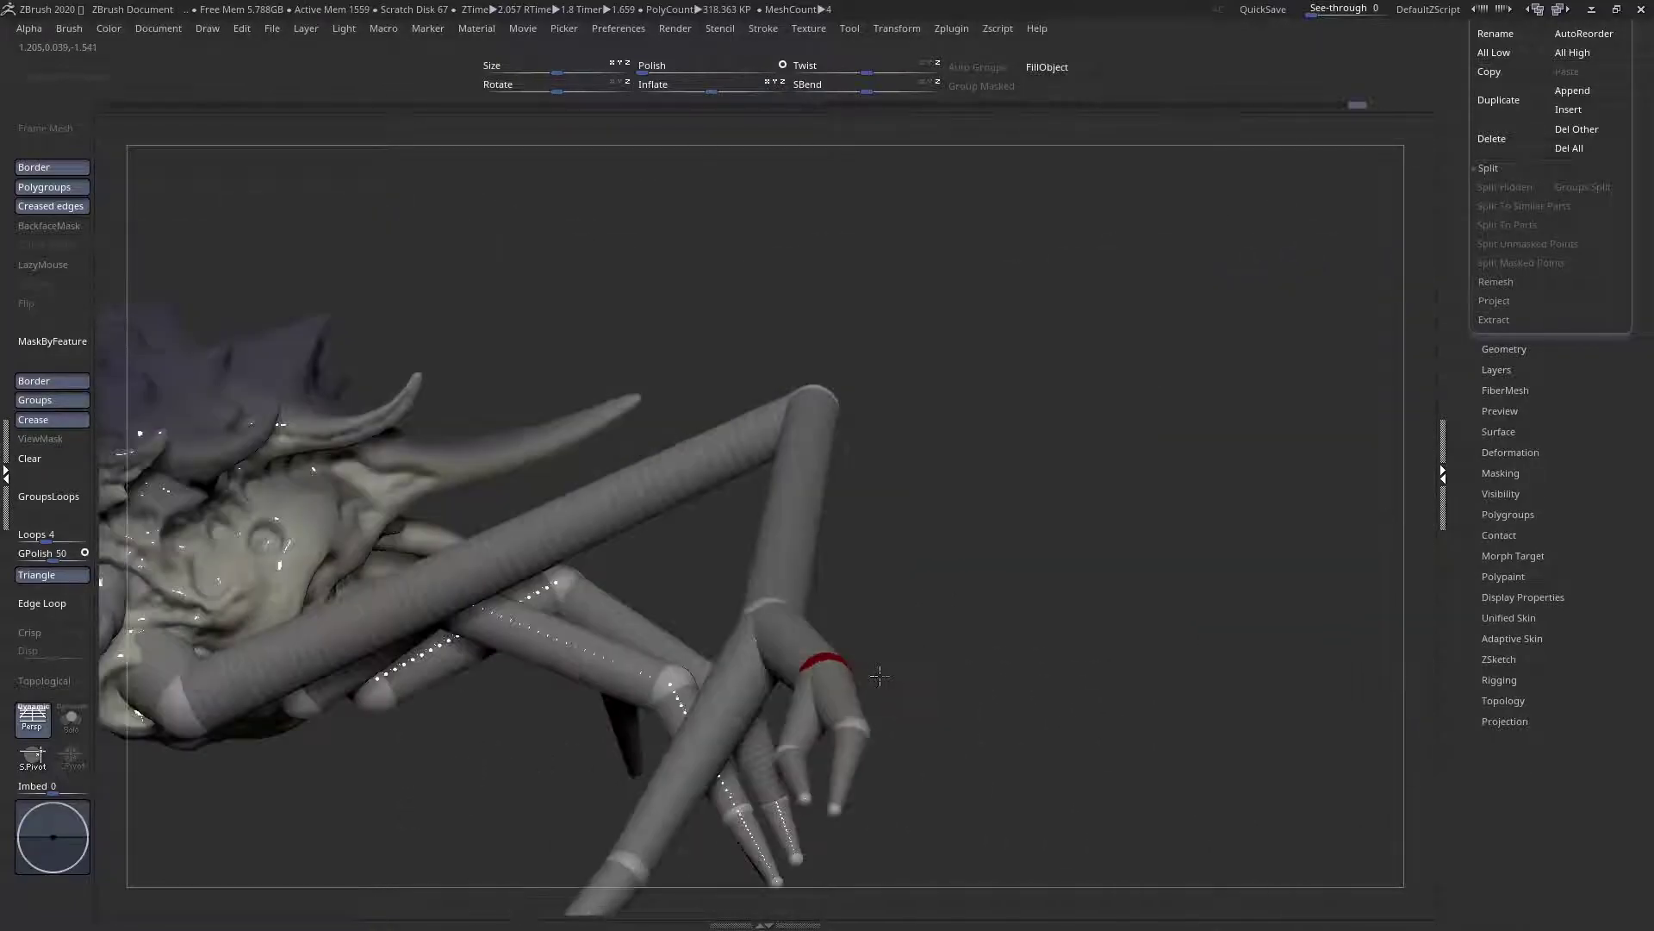
{"action": "left_click_drag", "start_coordinate": [789, 636], "coordinate": [802, 642]}
{"action": "right_click_drag", "start_coordinate": [689, 591], "coordinate": [846, 527]}
{"action": "left_click_drag", "start_coordinate": [893, 531], "coordinate": [910, 525]}
Reposition the finger joints and tips of the front leg's small claw so both fingers bend downward
{"action": "mouse_move", "coordinate": [909, 525]}
{"action": "right_mouse_down"}
{"action": "mouse_move", "coordinate": [881, 487]}
{"action": "mouse_move", "coordinate": [934, 533]}
{"action": "right_mouse_up"}
{"action": "right_click_drag", "start_coordinate": [935, 532], "coordinate": [948, 564], "text": "ctrl"}
{"action": "left_click_drag", "start_coordinate": [931, 575], "coordinate": [891, 577]}
{"action": "right_click_drag", "start_coordinate": [891, 577], "coordinate": [930, 583]}
{"action": "left_click_drag", "start_coordinate": [929, 584], "coordinate": [939, 533]}
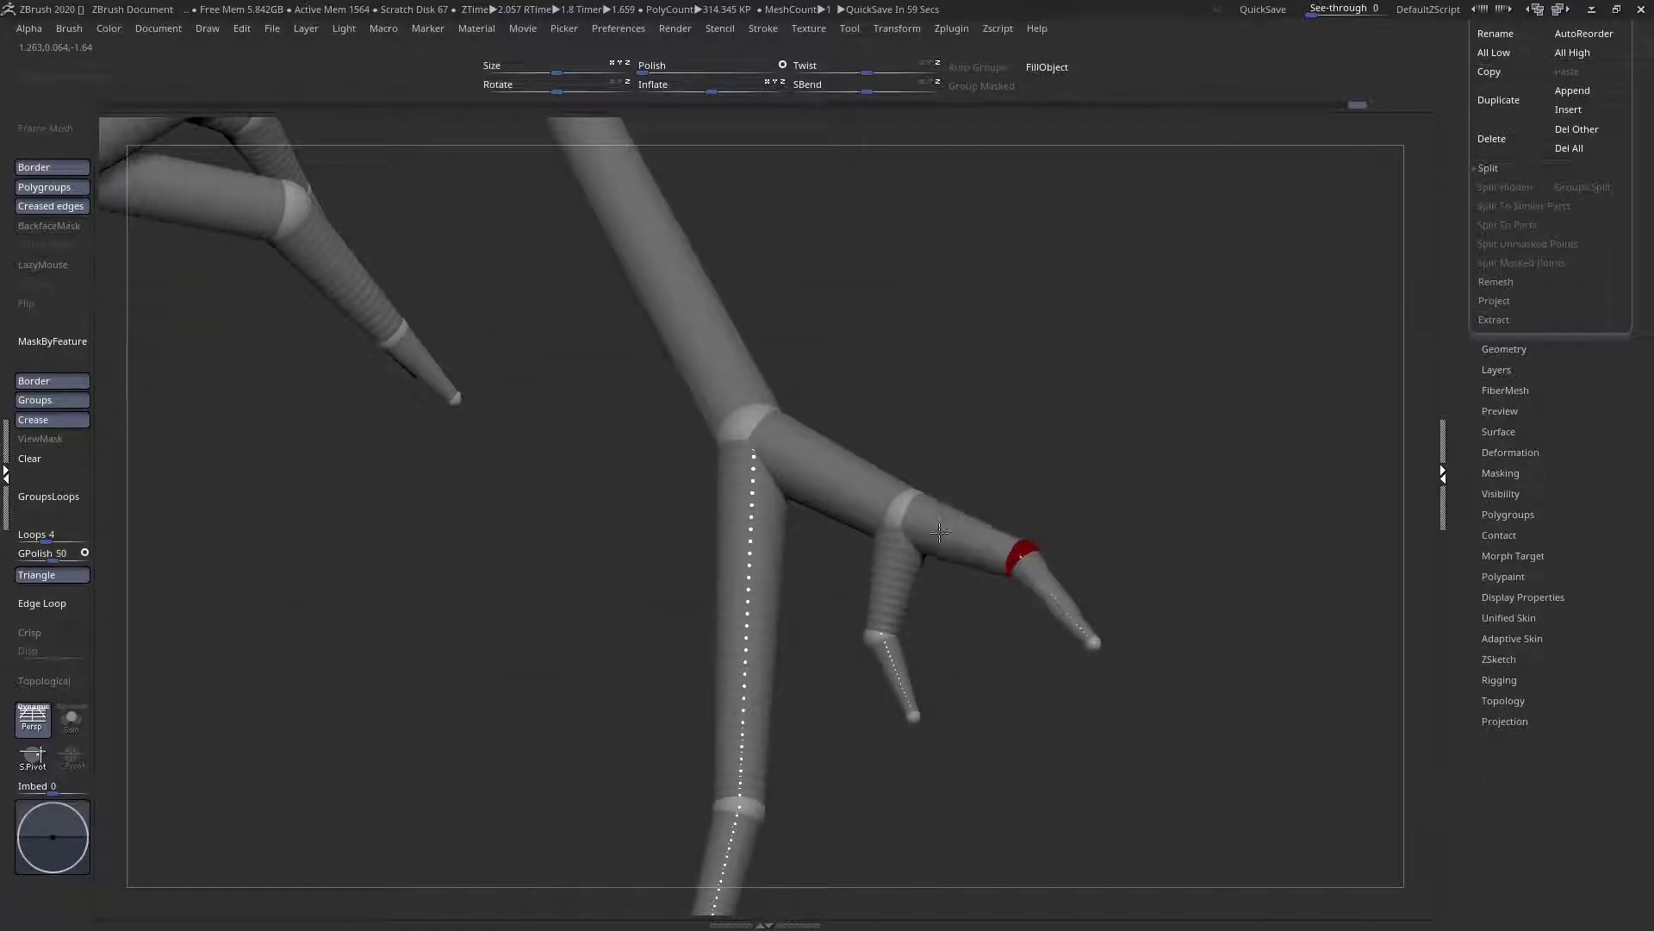
{"action": "right_click_drag", "start_coordinate": [1015, 561], "coordinate": [1088, 659]}
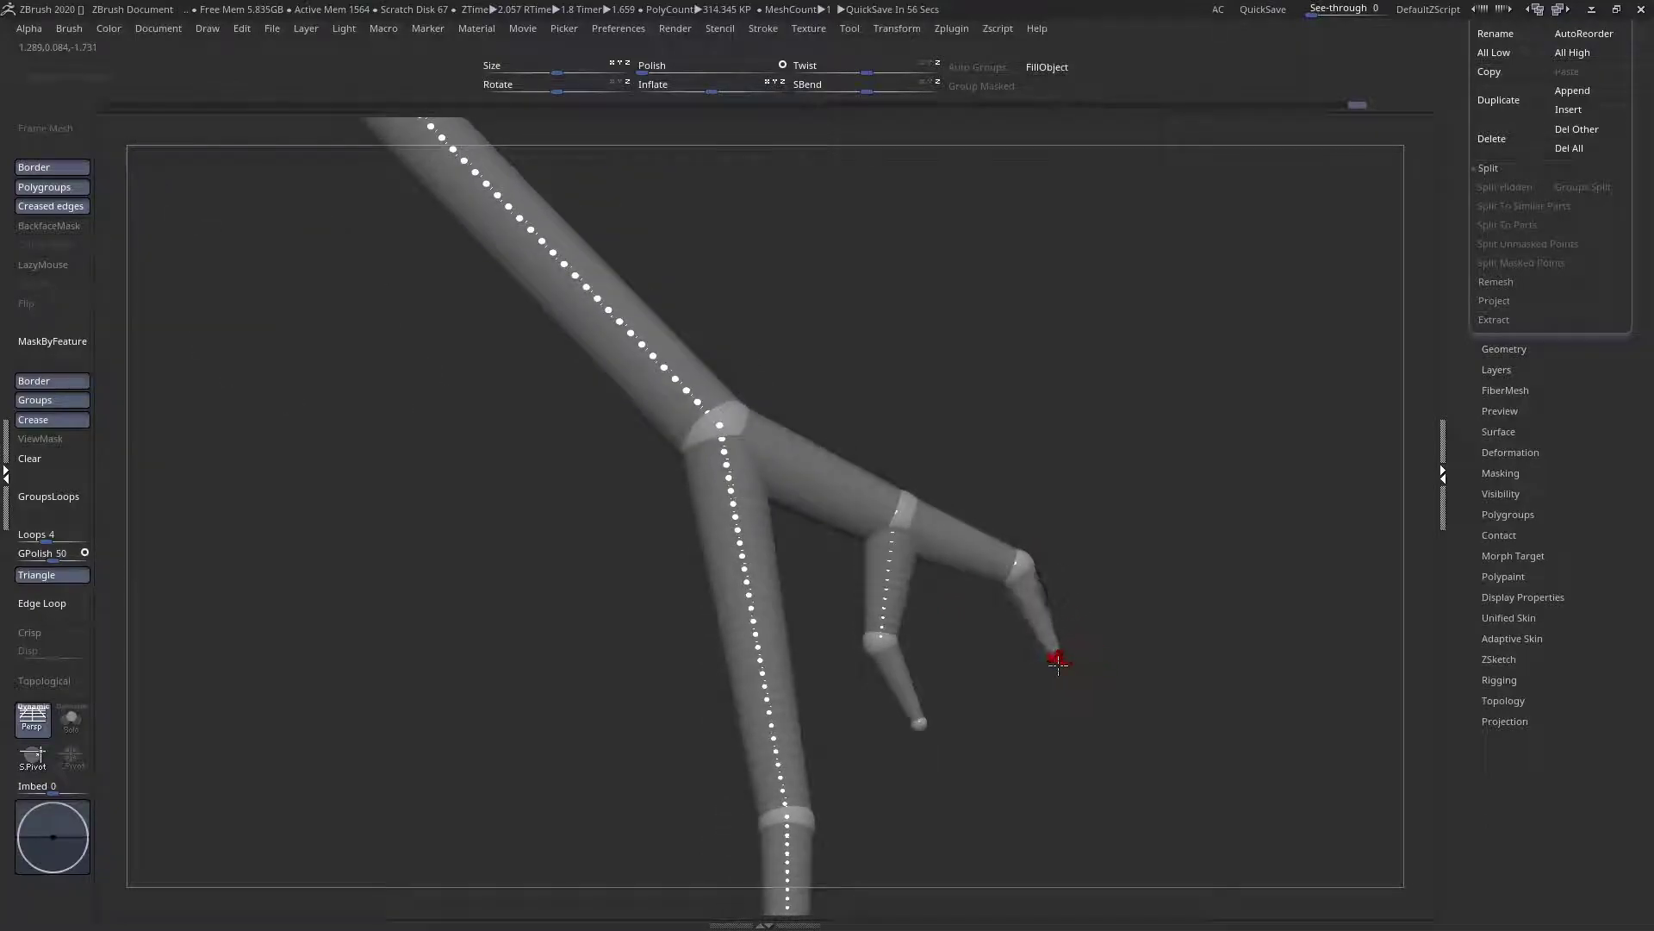
{"action": "left_click_drag", "start_coordinate": [888, 604], "coordinate": [906, 562]}
{"action": "right_click_drag", "start_coordinate": [907, 554], "coordinate": [870, 558]}
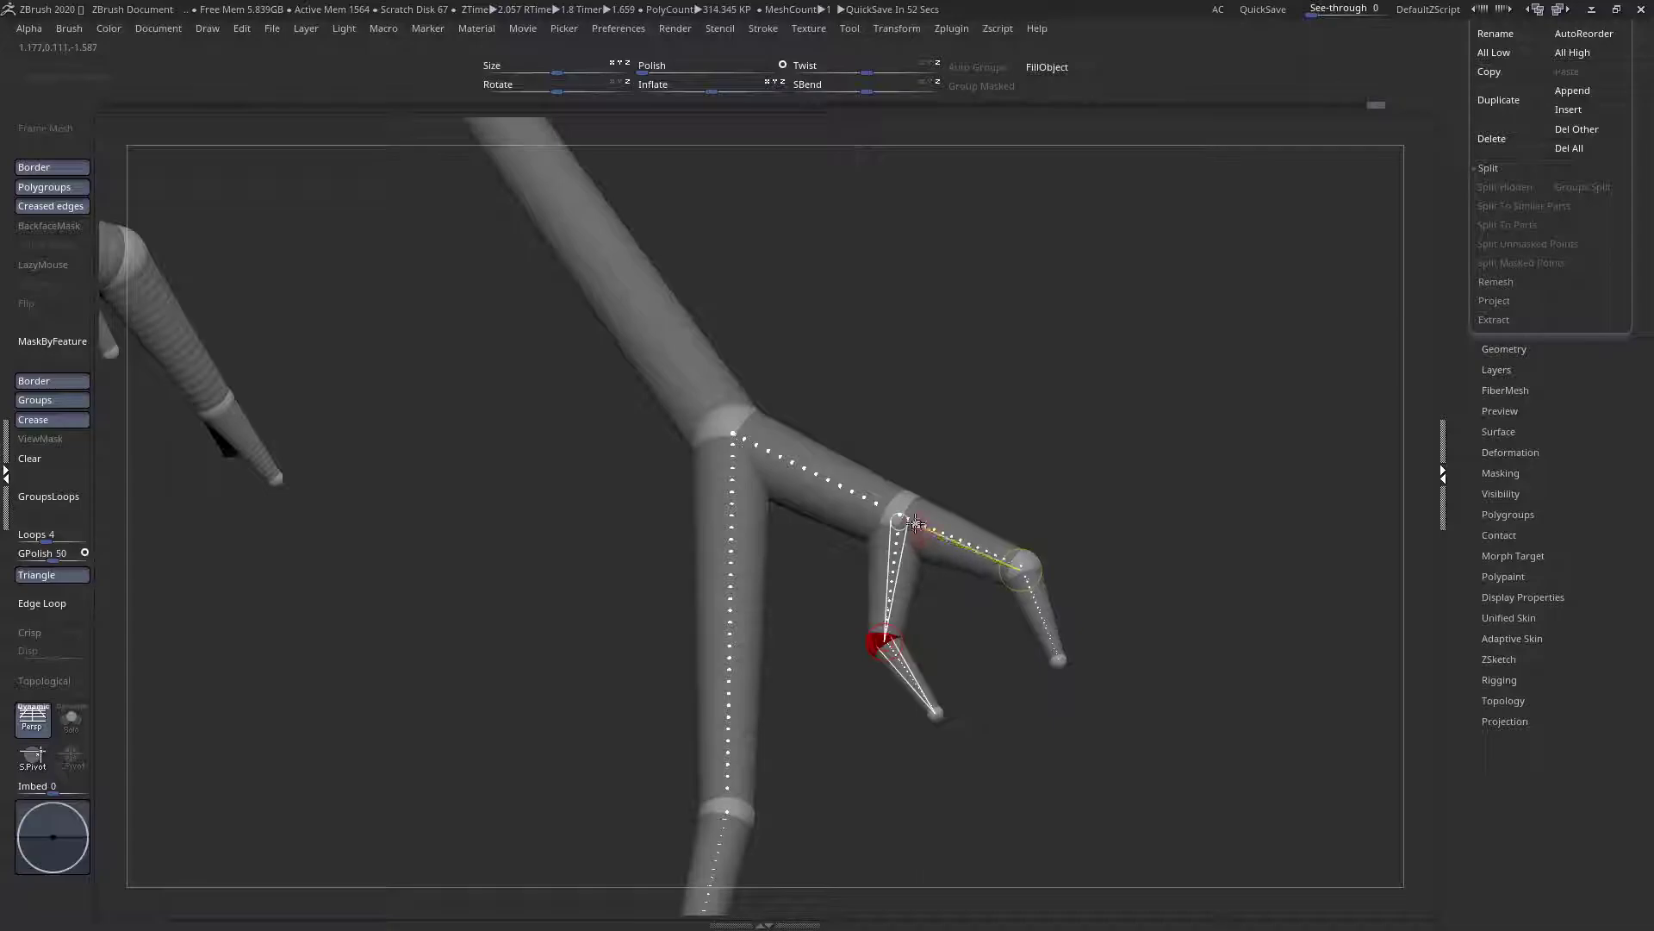
{"action": "right_click_drag", "start_coordinate": [825, 503], "coordinate": [508, 507], "text": "ctrl"}
{"action": "right_click_drag", "start_coordinate": [508, 507], "coordinate": [852, 508], "text": "alt"}
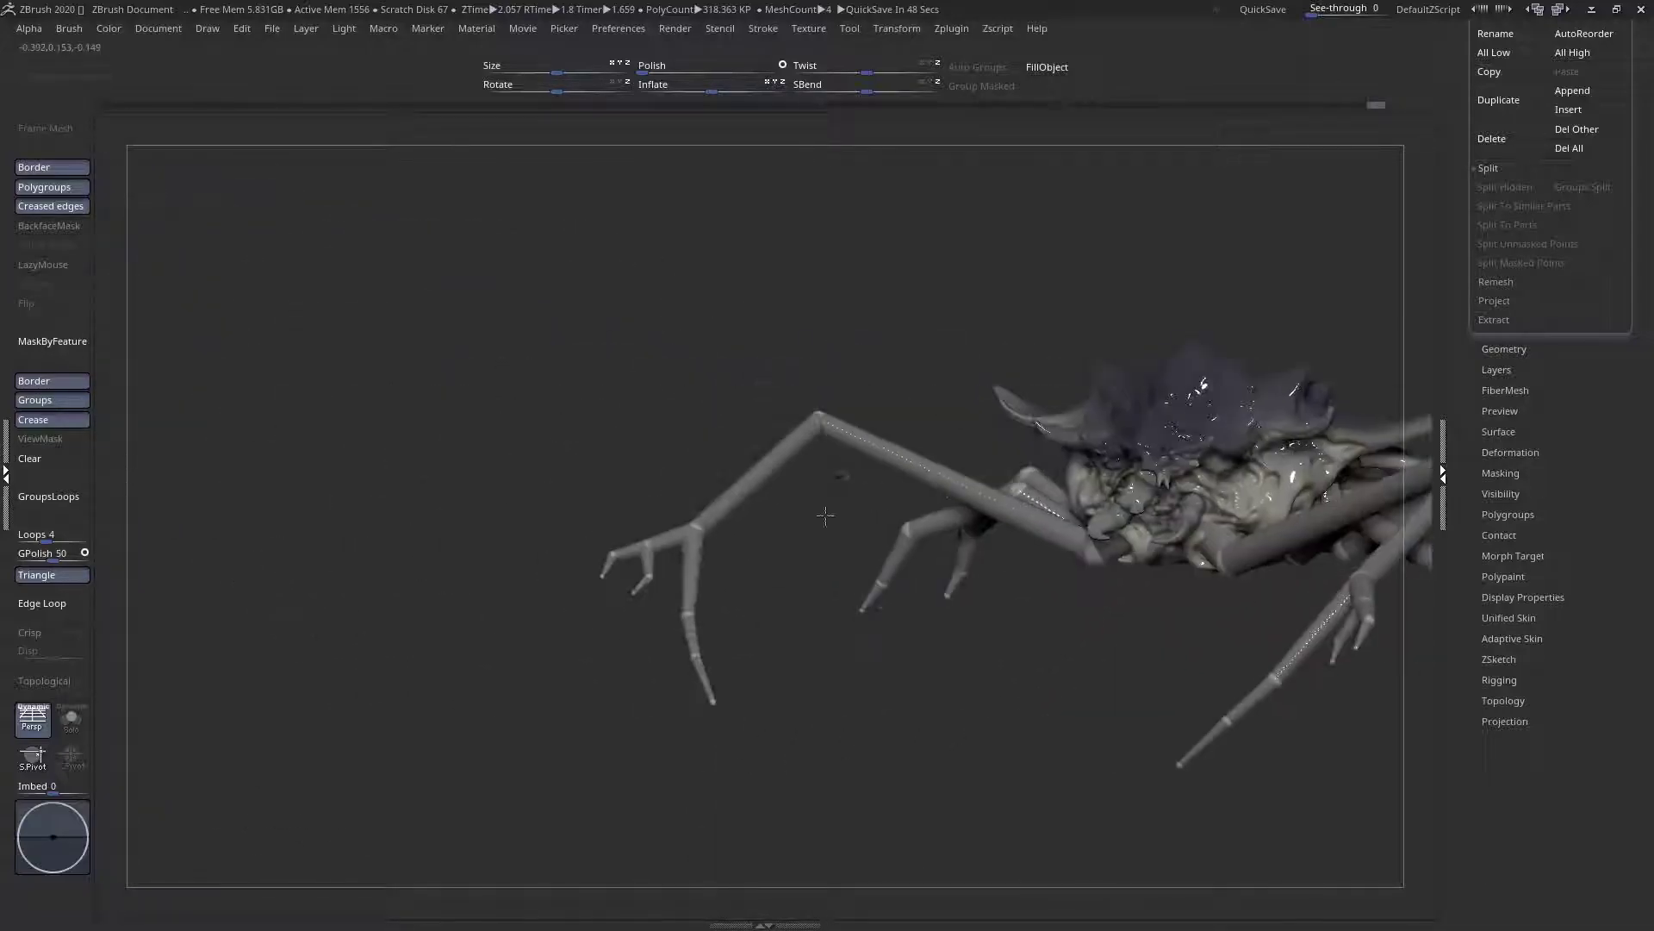
Reposition the joints of the front leg's small claw and its long branch to refine the hand's pose
{"action": "right_click_drag", "start_coordinate": [687, 586], "coordinate": [861, 573]}
{"action": "mouse_move", "coordinate": [799, 444]}
{"action": "right_mouse_down", "text": "ctrl"}
{"action": "mouse_move", "coordinate": [875, 517]}
{"action": "mouse_move", "coordinate": [802, 466]}
{"action": "right_mouse_up", "text": "ctrl"}
{"action": "left_click_drag", "start_coordinate": [789, 445], "coordinate": [827, 444]}
{"action": "key", "text": "ctrl+z"}
{"action": "right_click_drag", "start_coordinate": [831, 472], "coordinate": [866, 541]}
{"action": "left_click_drag", "start_coordinate": [884, 497], "coordinate": [890, 451]}
{"action": "right_click_drag", "start_coordinate": [891, 448], "coordinate": [948, 483]}
{"action": "left_click_drag", "start_coordinate": [1005, 540], "coordinate": [1074, 560]}
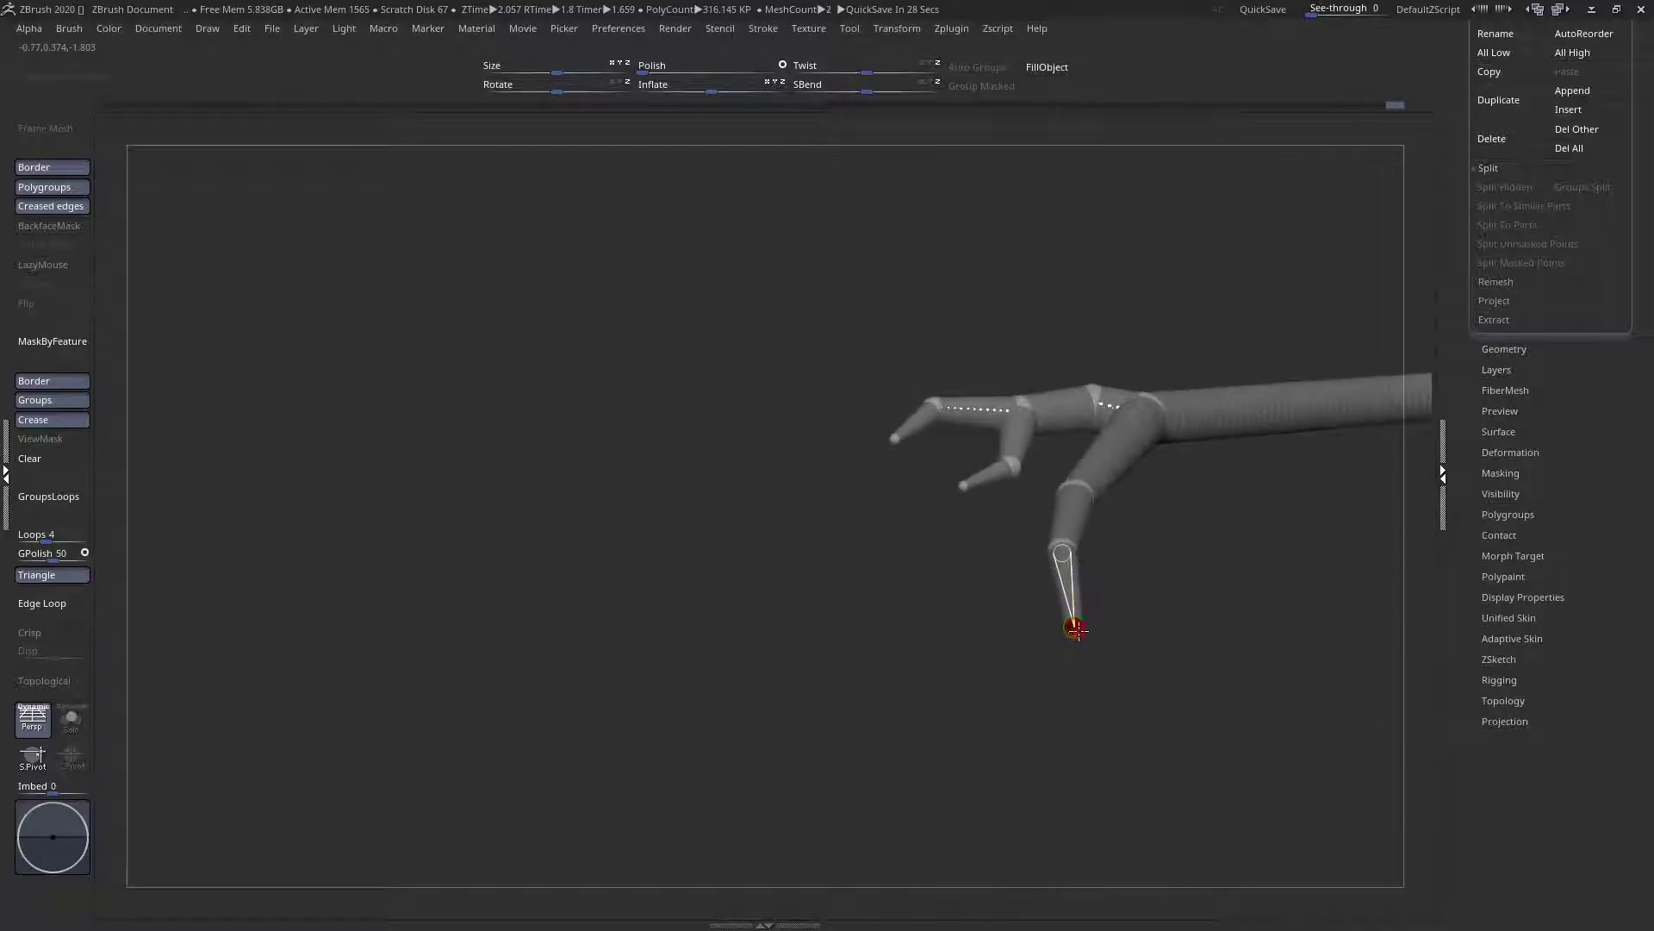
Adjust the front leg's long branch and wrist so the branch hangs down in a gentle curve
{"action": "left_click_drag", "start_coordinate": [1025, 500], "coordinate": [727, 408], "text": "alt"}
{"action": "left_click_drag", "start_coordinate": [633, 438], "coordinate": [708, 547]}
{"action": "left_click_drag", "start_coordinate": [960, 628], "coordinate": [819, 87], "text": "alt"}
{"action": "left_click_drag", "start_coordinate": [816, 310], "coordinate": [821, 354]}
{"action": "left_click_drag", "start_coordinate": [856, 460], "coordinate": [884, 482]}
{"action": "left_click", "coordinate": [851, 458]}
{"action": "key", "text": "ctrl+z"}
Insert a ZSphere joint midway between the front leg's elbow and wrist and offset it into a slight bend
{"action": "left_click", "coordinate": [944, 380]}
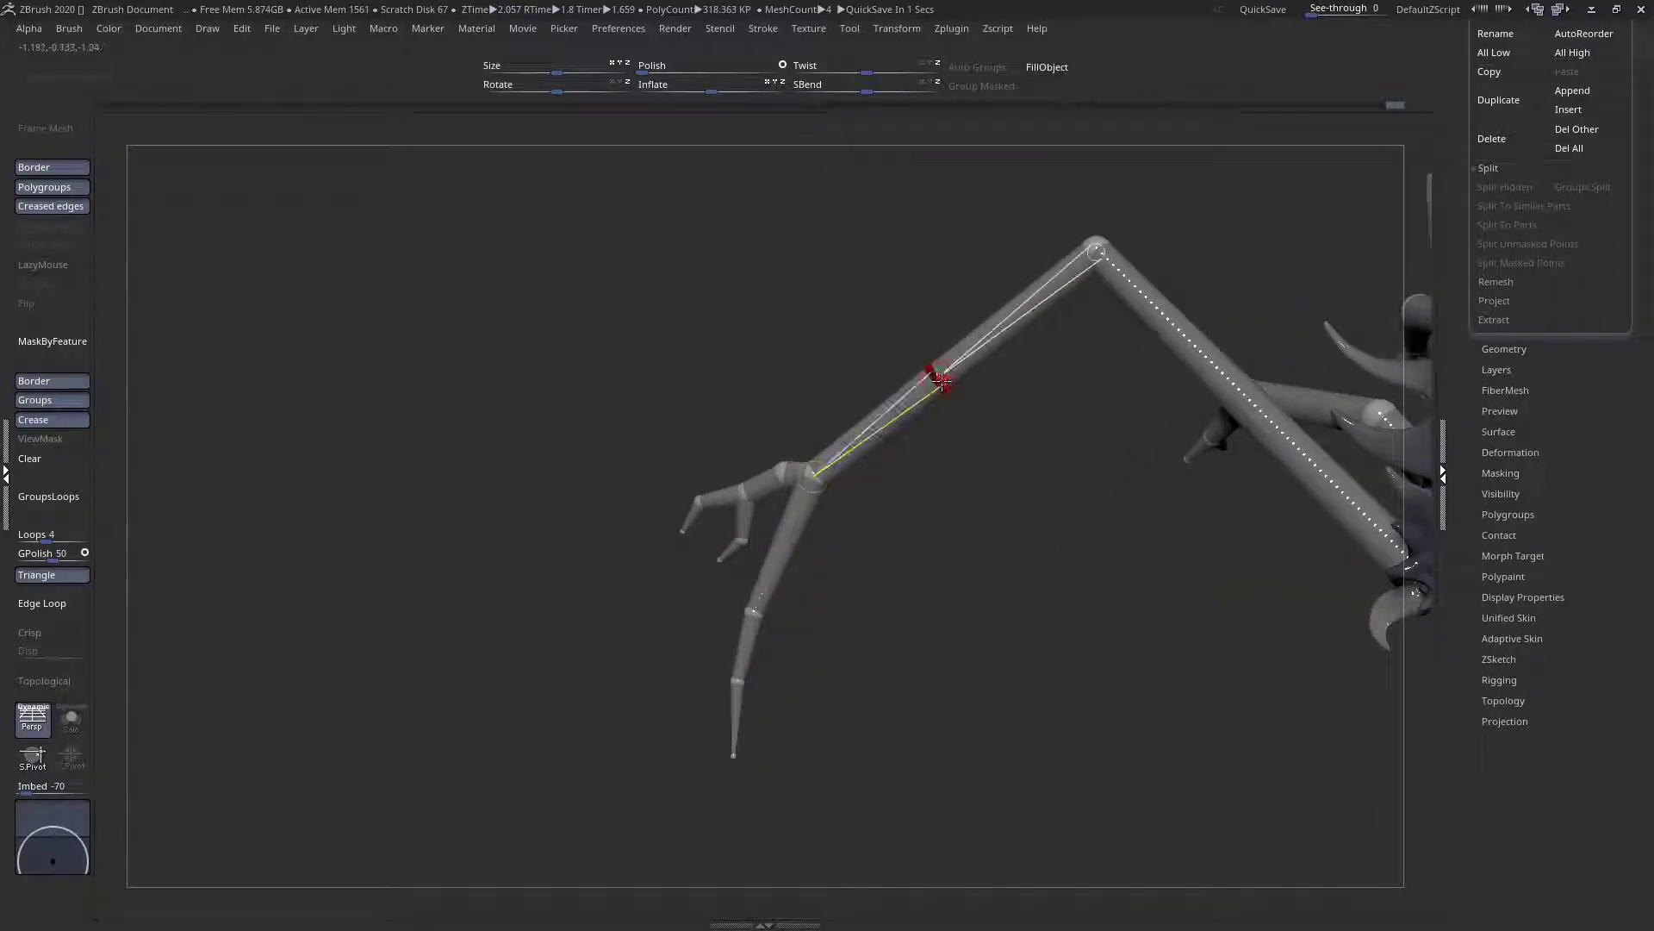
{"action": "mouse_move", "coordinate": [926, 381]}
{"action": "right_mouse_down"}
{"action": "mouse_move", "coordinate": [901, 350]}
{"action": "mouse_move", "coordinate": [935, 374]}
{"action": "right_mouse_up"}
{"action": "right_click", "coordinate": [935, 377]}
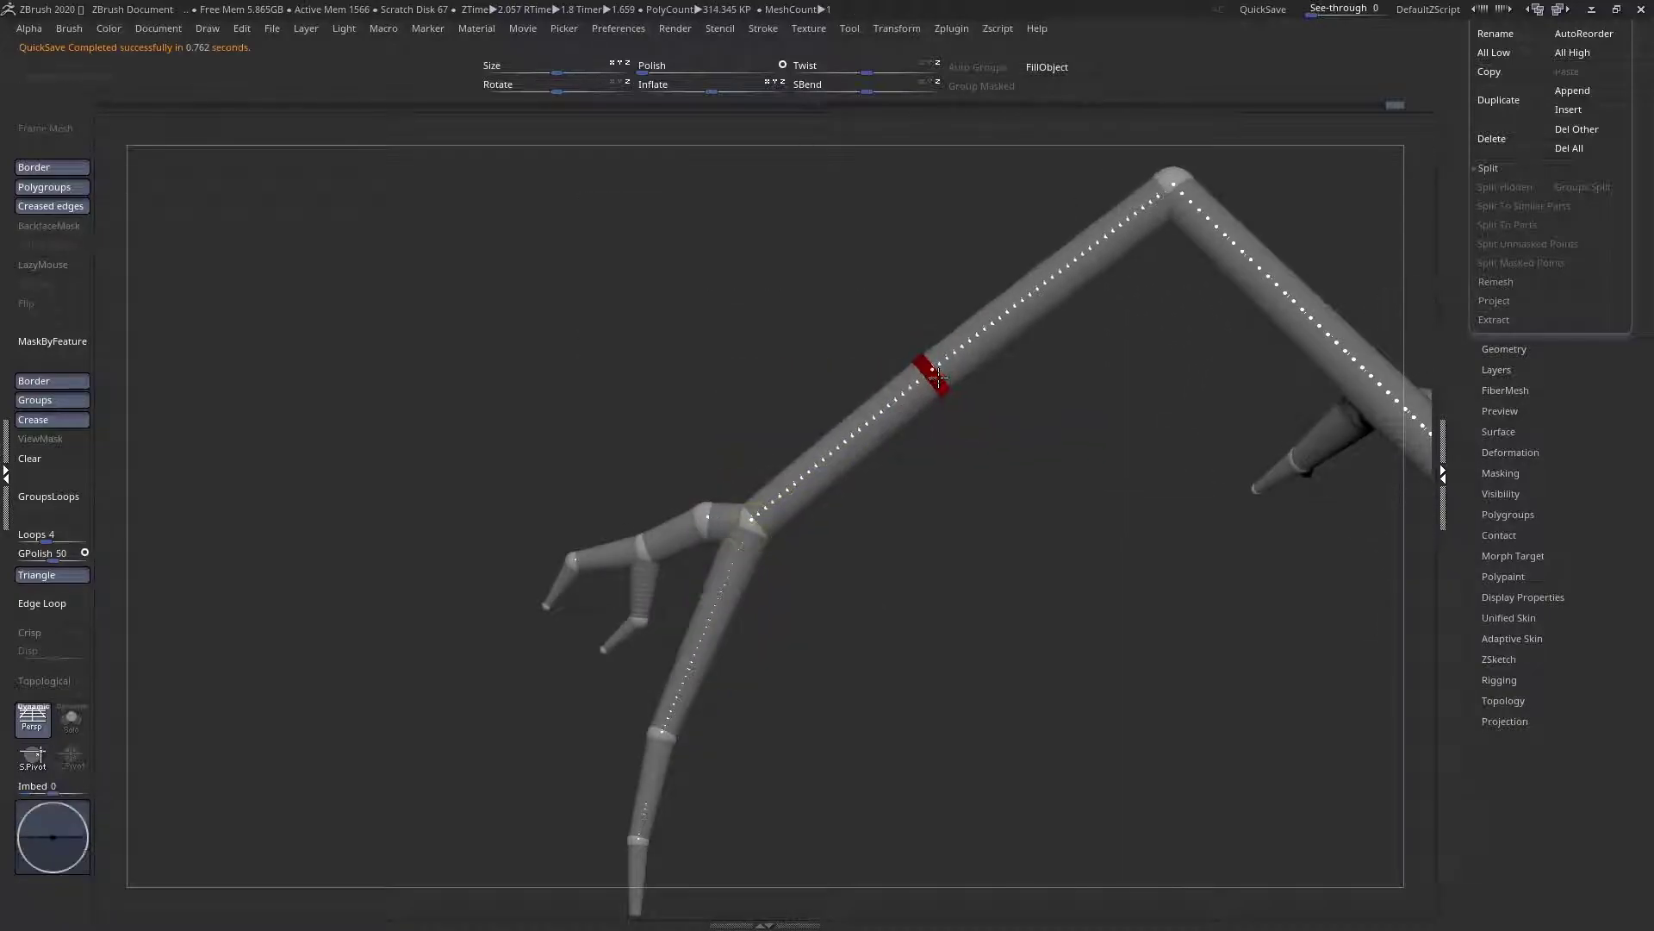
{"action": "left_click_drag", "start_coordinate": [938, 376], "coordinate": [935, 369]}
{"action": "left_click", "coordinate": [751, 519]}
{"action": "right_click_drag", "start_coordinate": [751, 518], "coordinate": [719, 464], "text": "ctrl"}
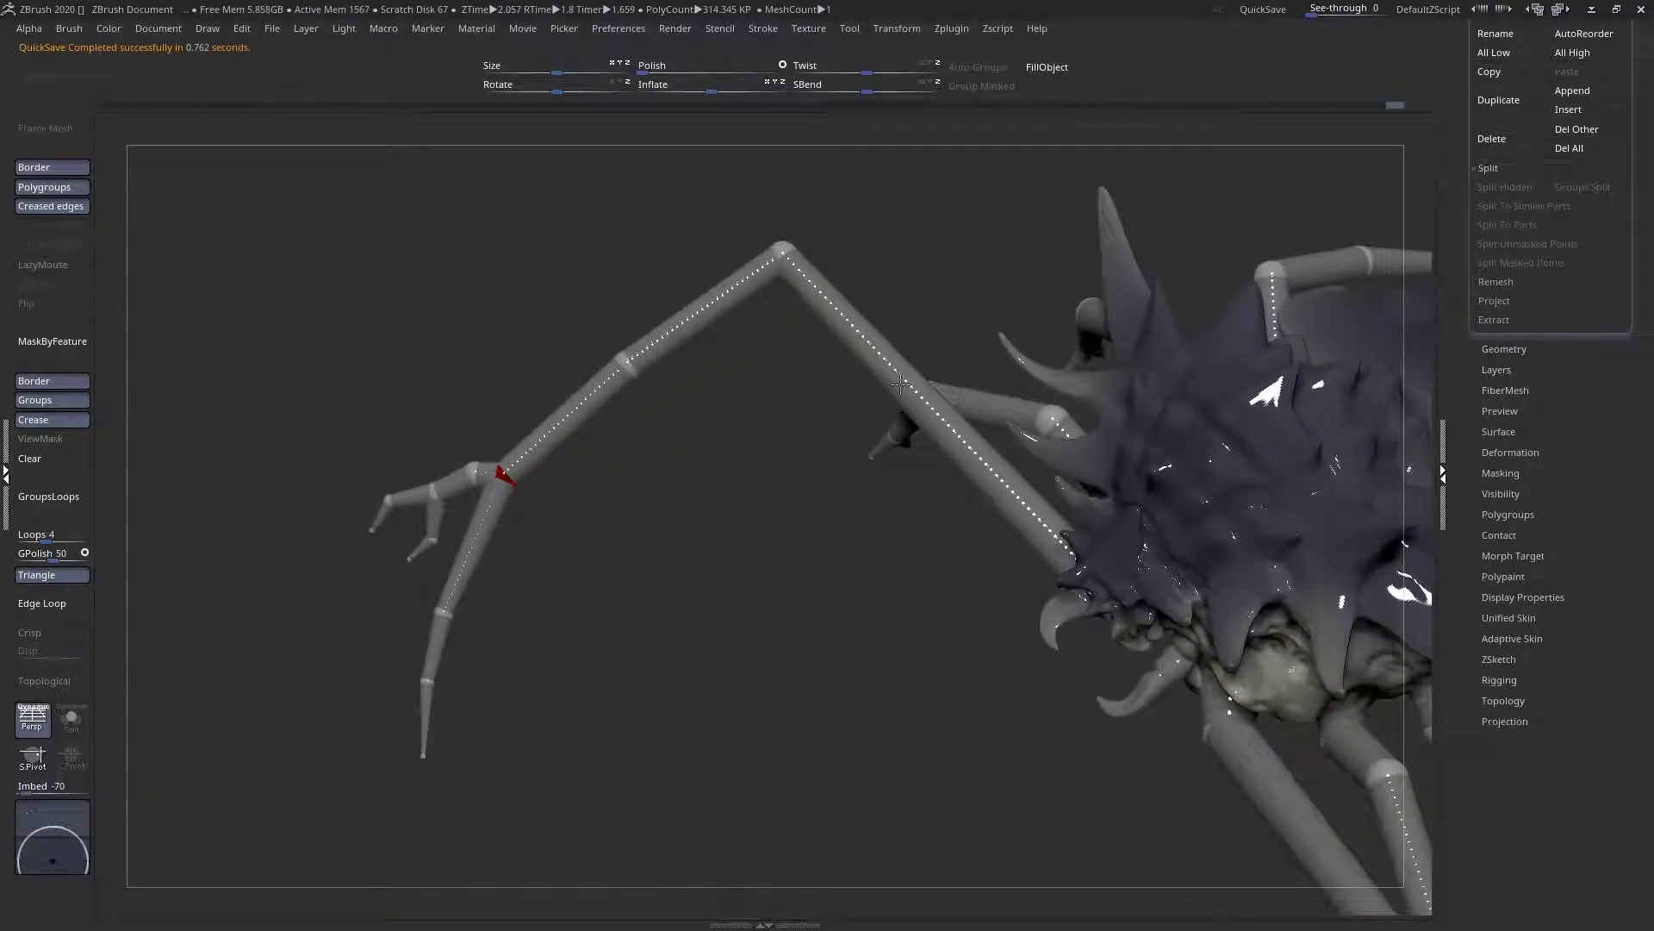
Insert three ZSphere joints along the front leg's upper segment between the hip and the elbow
{"action": "right_click_drag", "start_coordinate": [901, 385], "coordinate": [991, 335]}
{"action": "right_click_drag", "start_coordinate": [1004, 429], "coordinate": [770, 430], "text": "alt"}
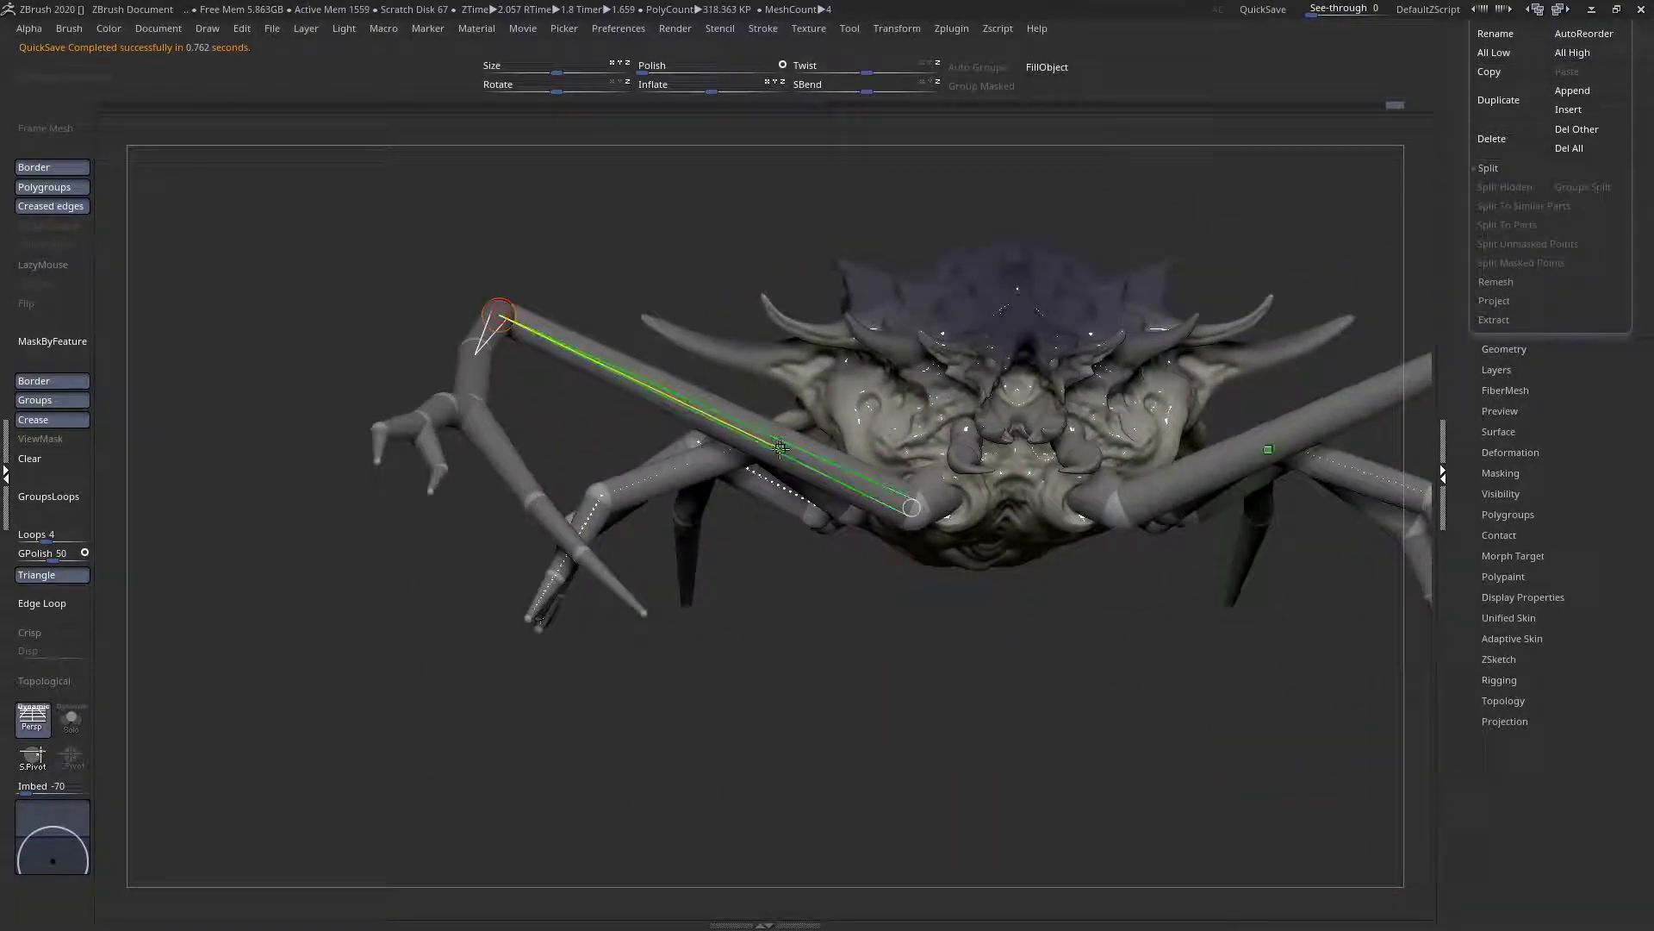
{"action": "left_click", "coordinate": [722, 415]}
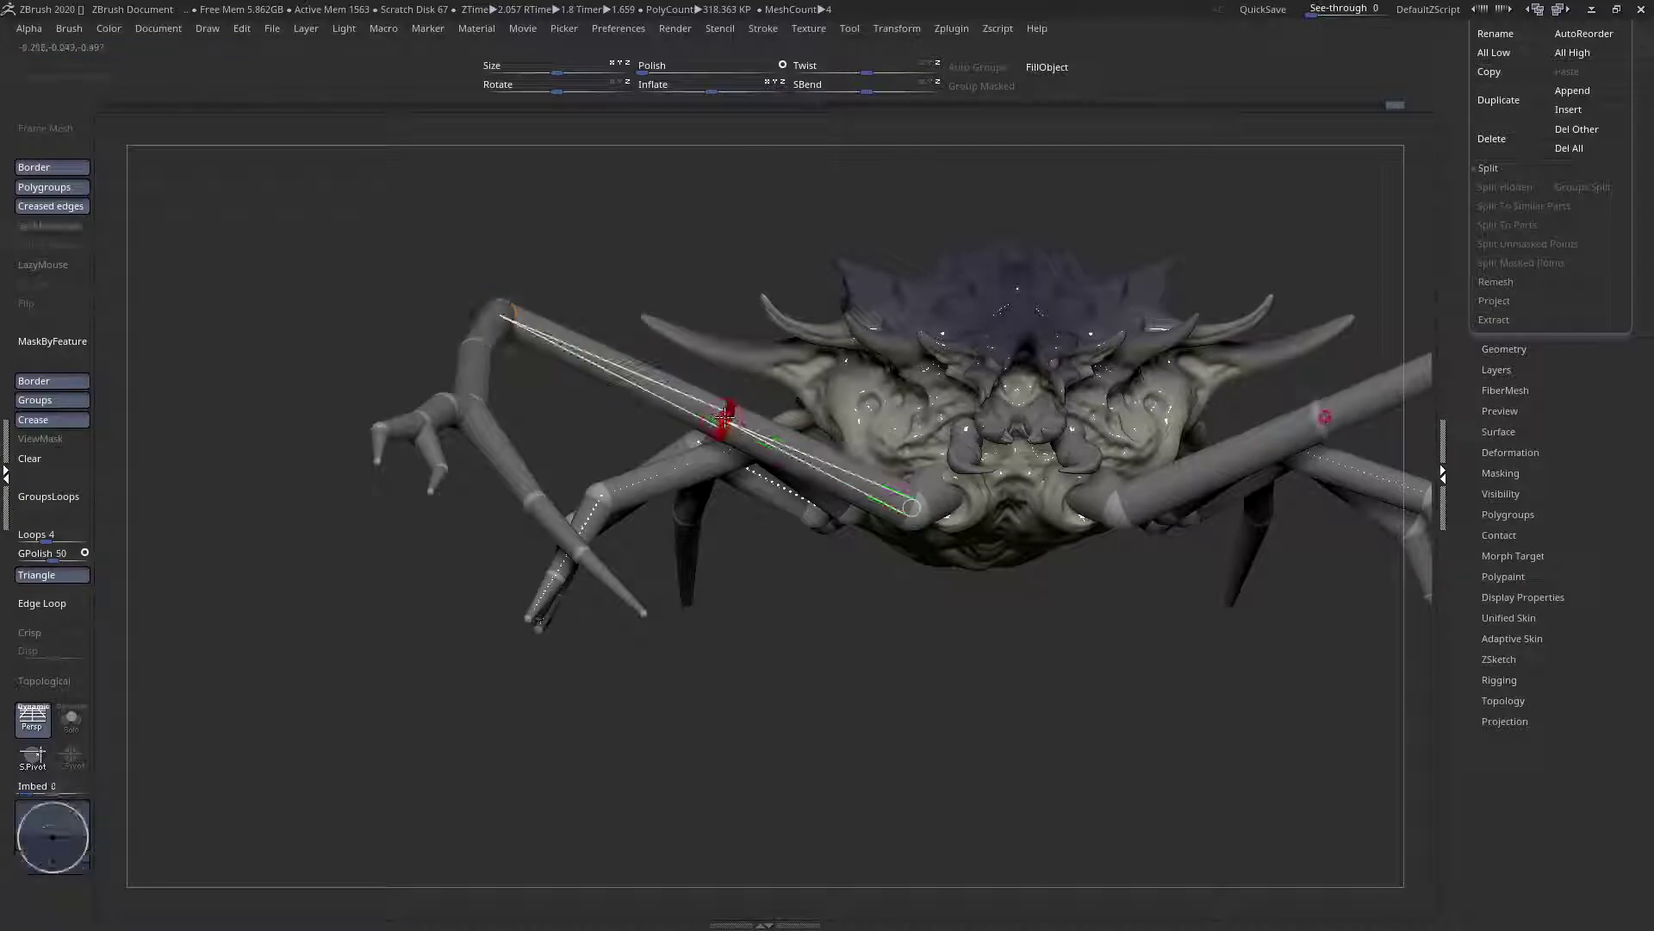
{"action": "mouse_move", "coordinate": [717, 428]}
{"action": "left_mouse_down"}
{"action": "mouse_move", "coordinate": [728, 406]}
{"action": "mouse_move", "coordinate": [711, 442]}
{"action": "left_mouse_up"}
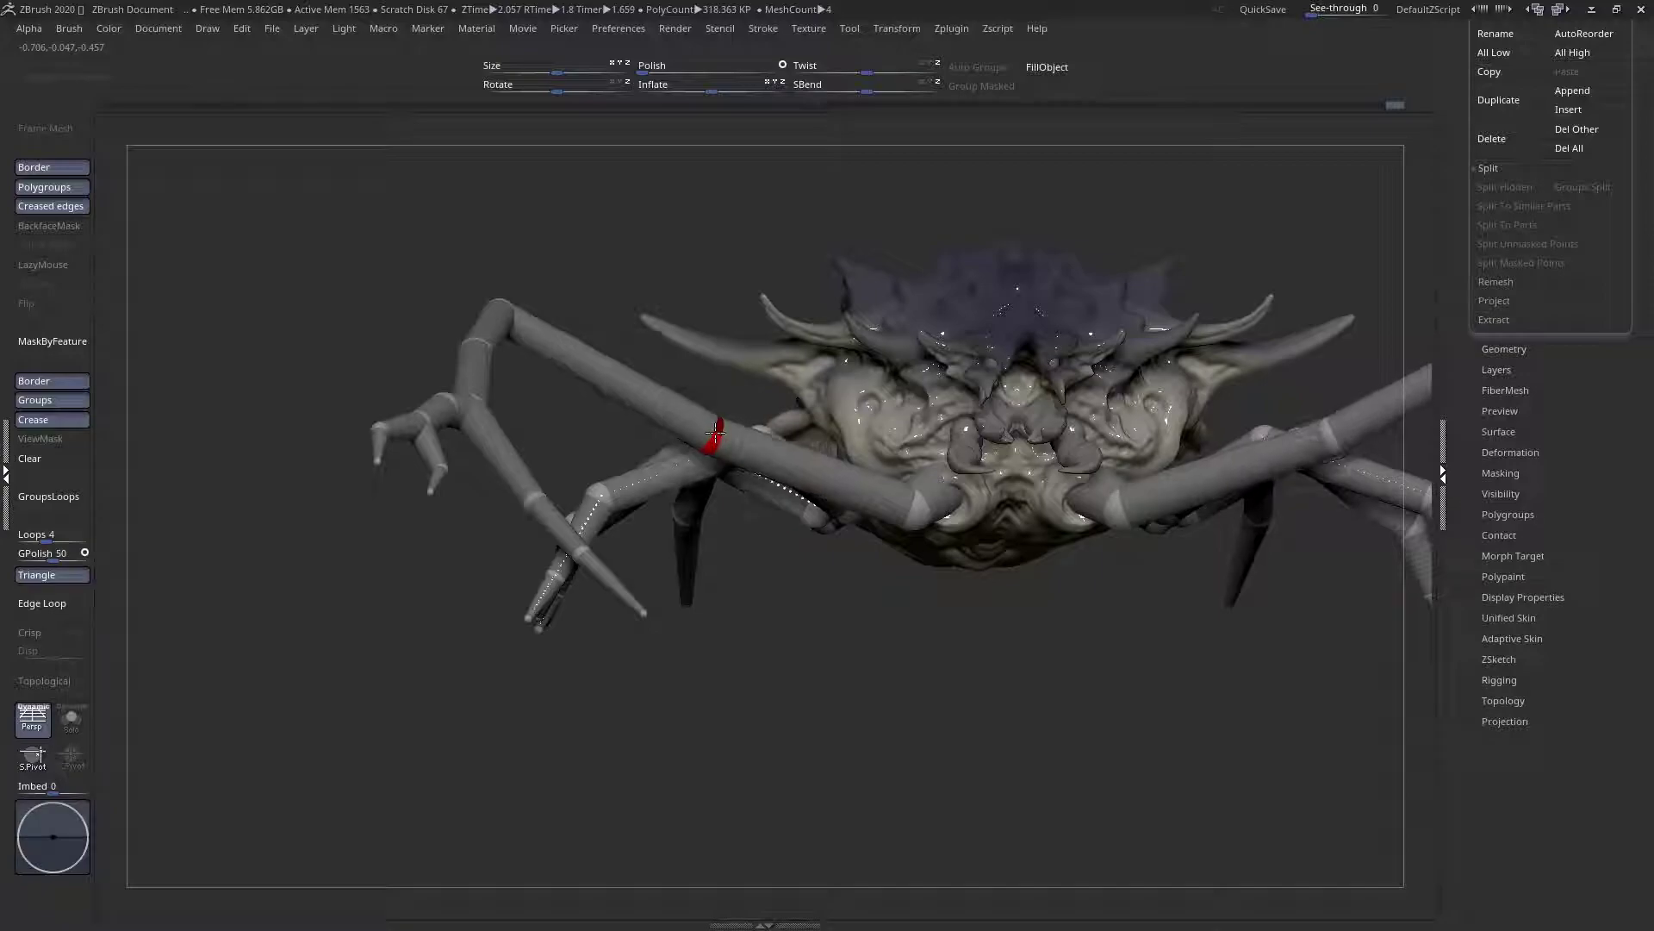
{"action": "left_click", "coordinate": [609, 370]}
{"action": "right_click_drag", "start_coordinate": [610, 372], "coordinate": [588, 336]}
{"action": "right_click_drag", "start_coordinate": [1023, 551], "coordinate": [762, 491], "text": "alt"}
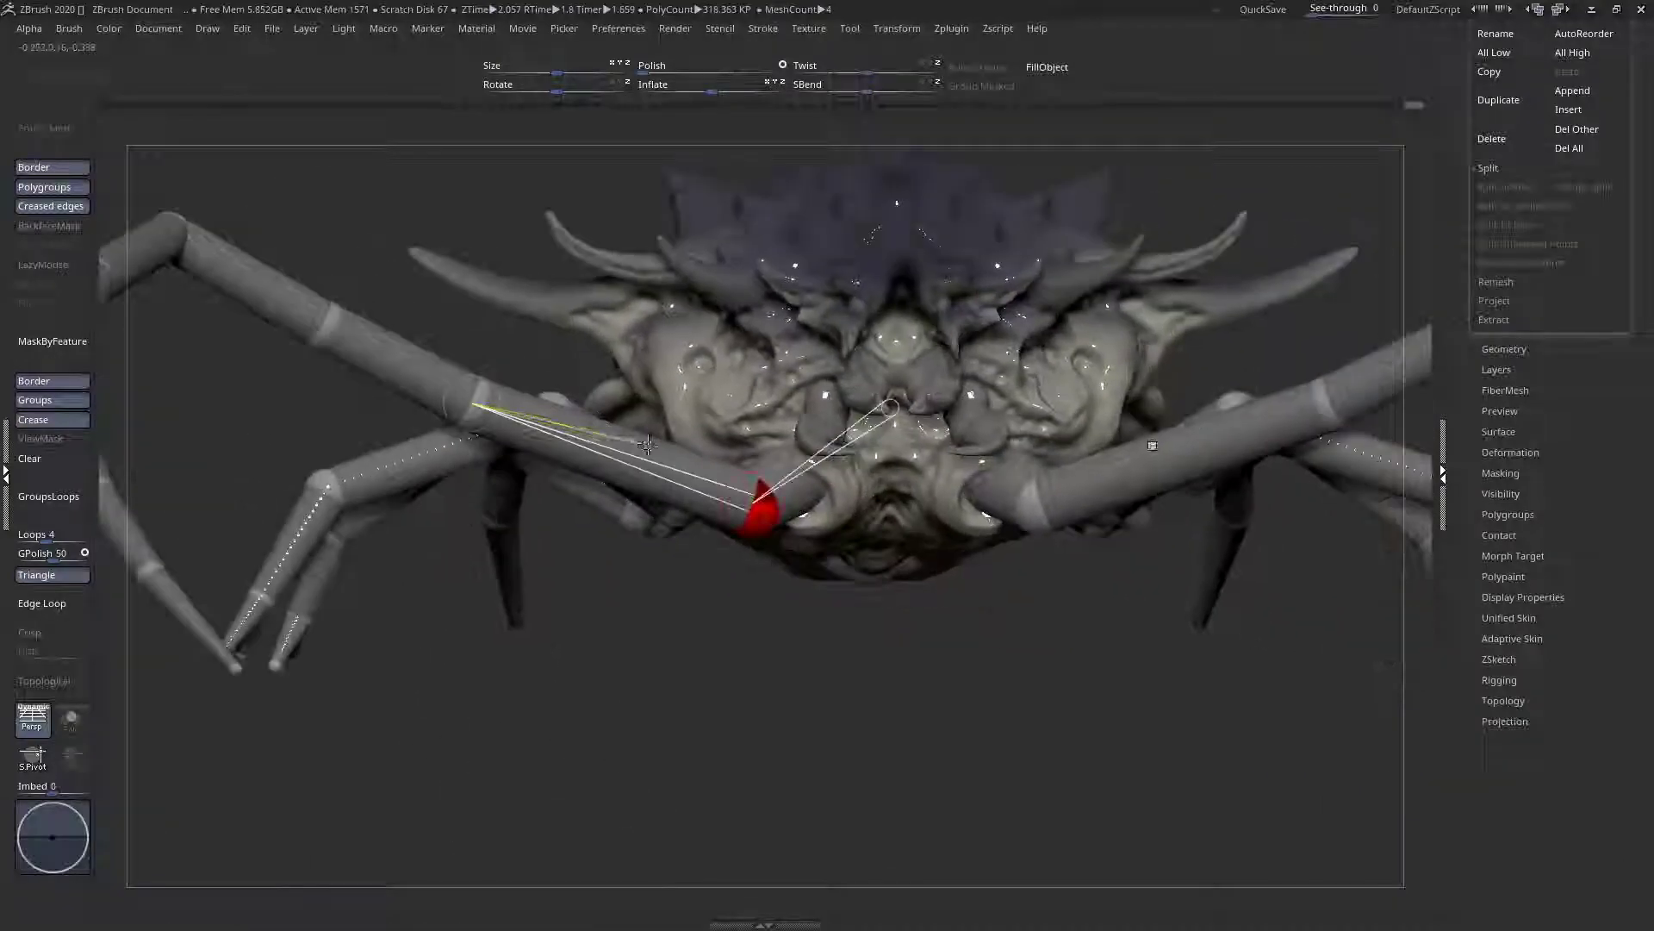
{"action": "left_click", "coordinate": [635, 465]}
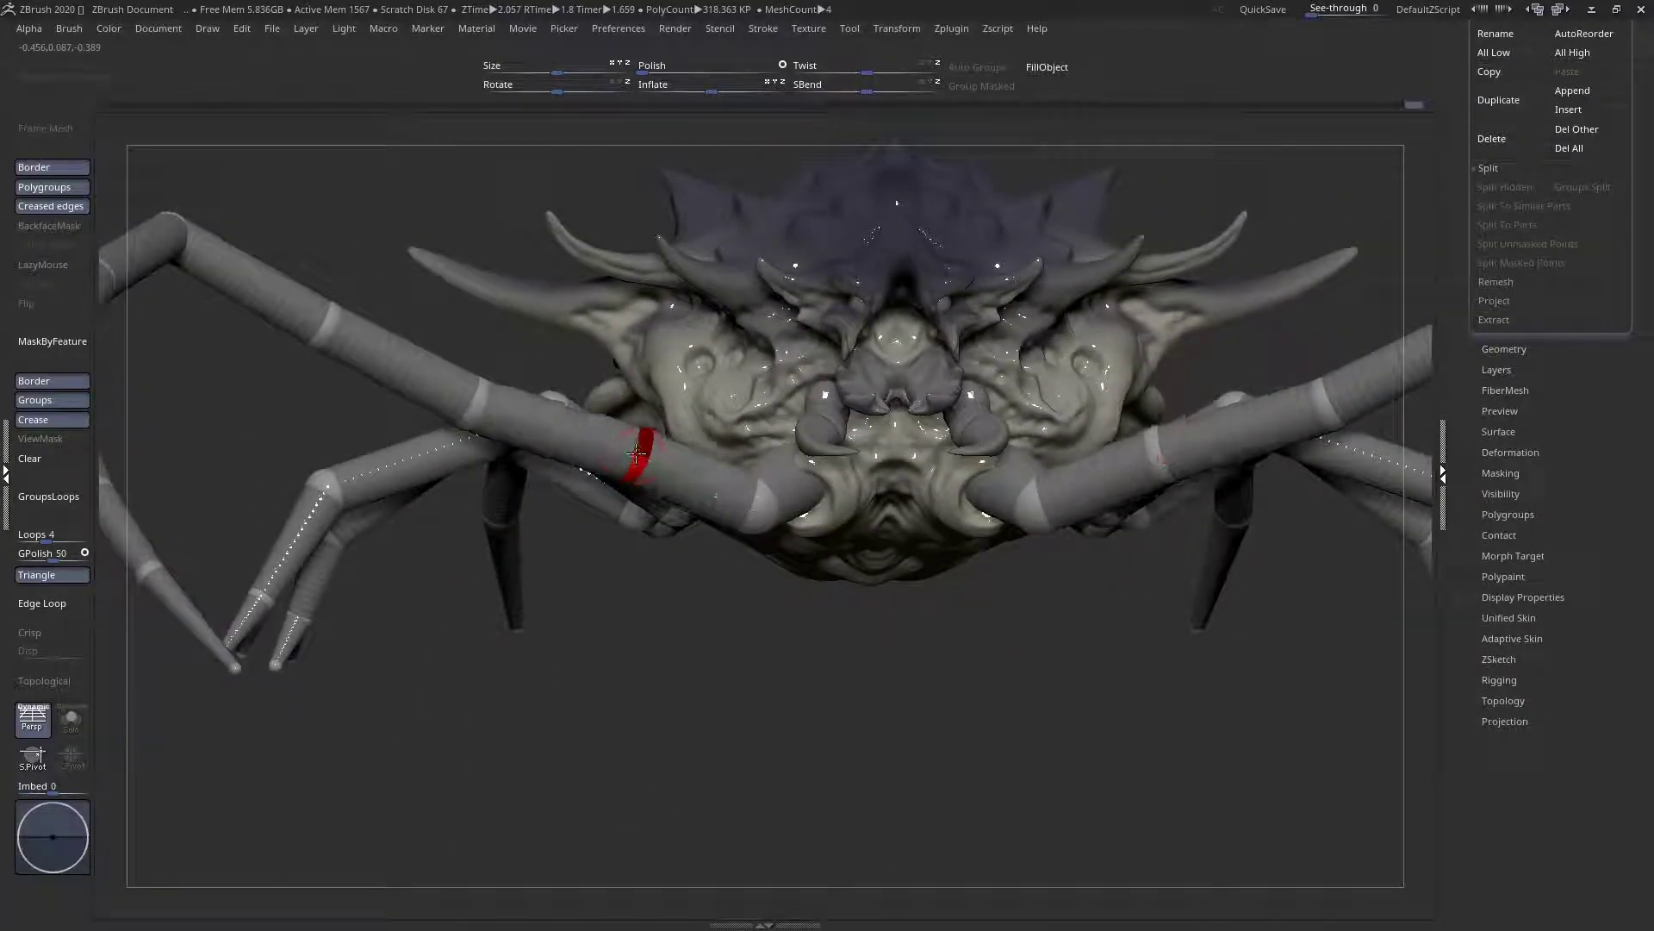
Offset the inserted joints of the front leg's upper segment to give it a subtle curve from above
{"action": "right_click_drag", "start_coordinate": [634, 456], "coordinate": [635, 498], "text": "ctrl"}
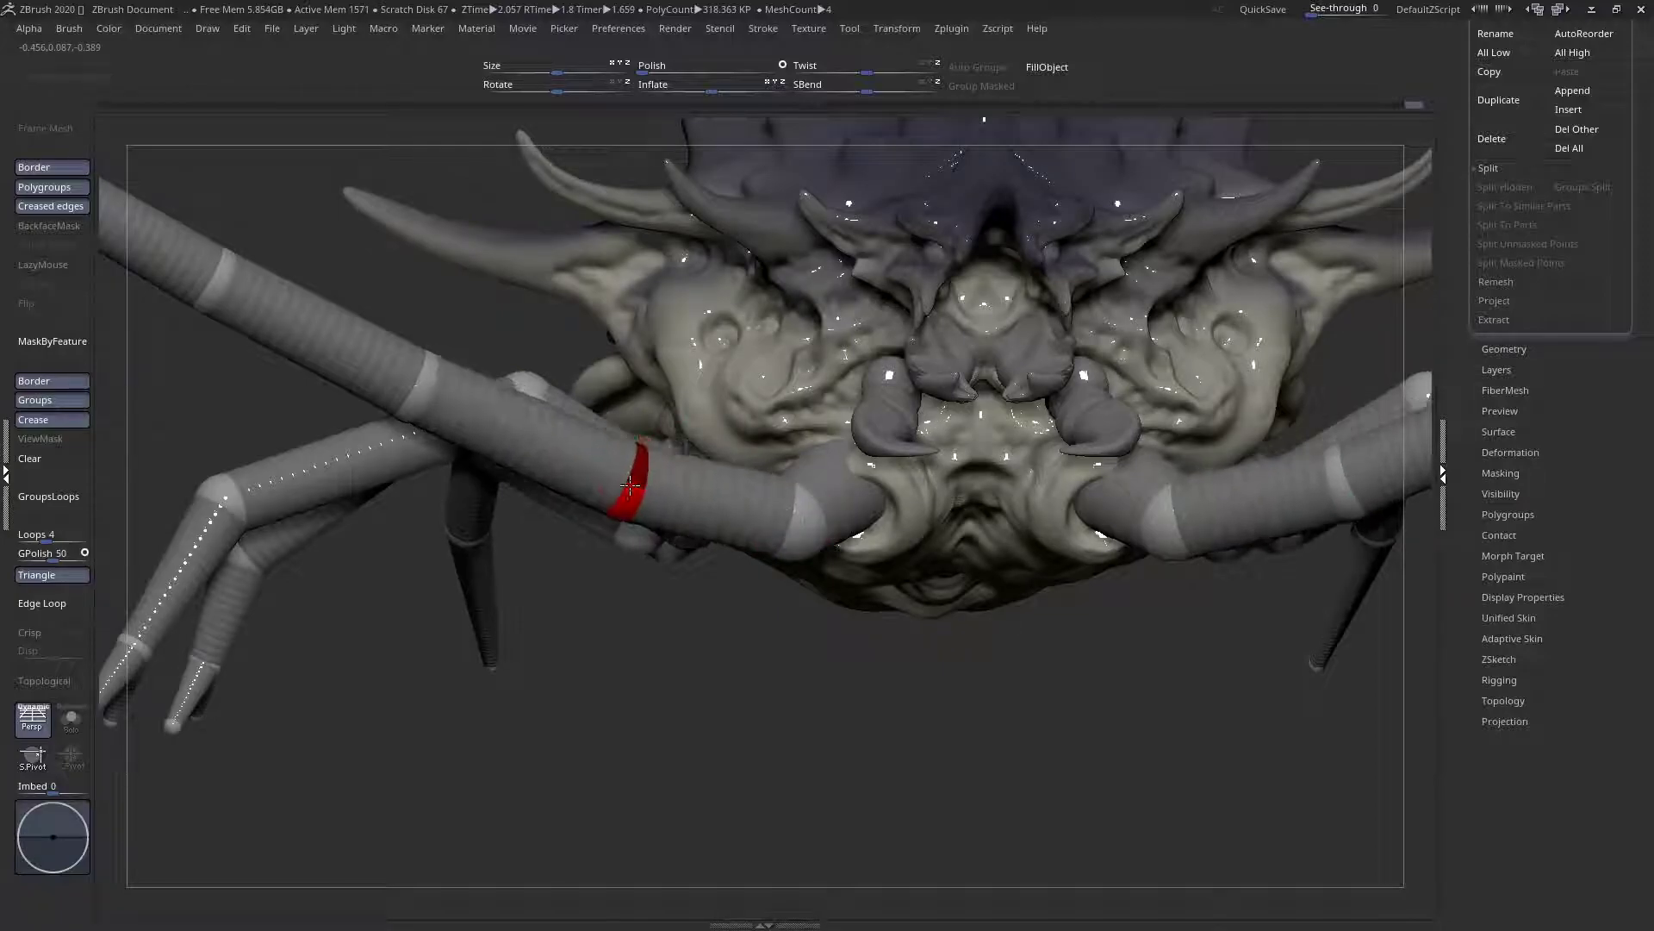
{"action": "mouse_move", "coordinate": [631, 474]}
{"action": "right_mouse_down", "text": "ctrl"}
{"action": "mouse_move", "coordinate": [299, 358]}
{"action": "mouse_move", "coordinate": [517, 603]}
{"action": "right_mouse_up", "text": "ctrl"}
{"action": "right_click_drag", "start_coordinate": [522, 429], "coordinate": [599, 585], "text": "ctrl"}
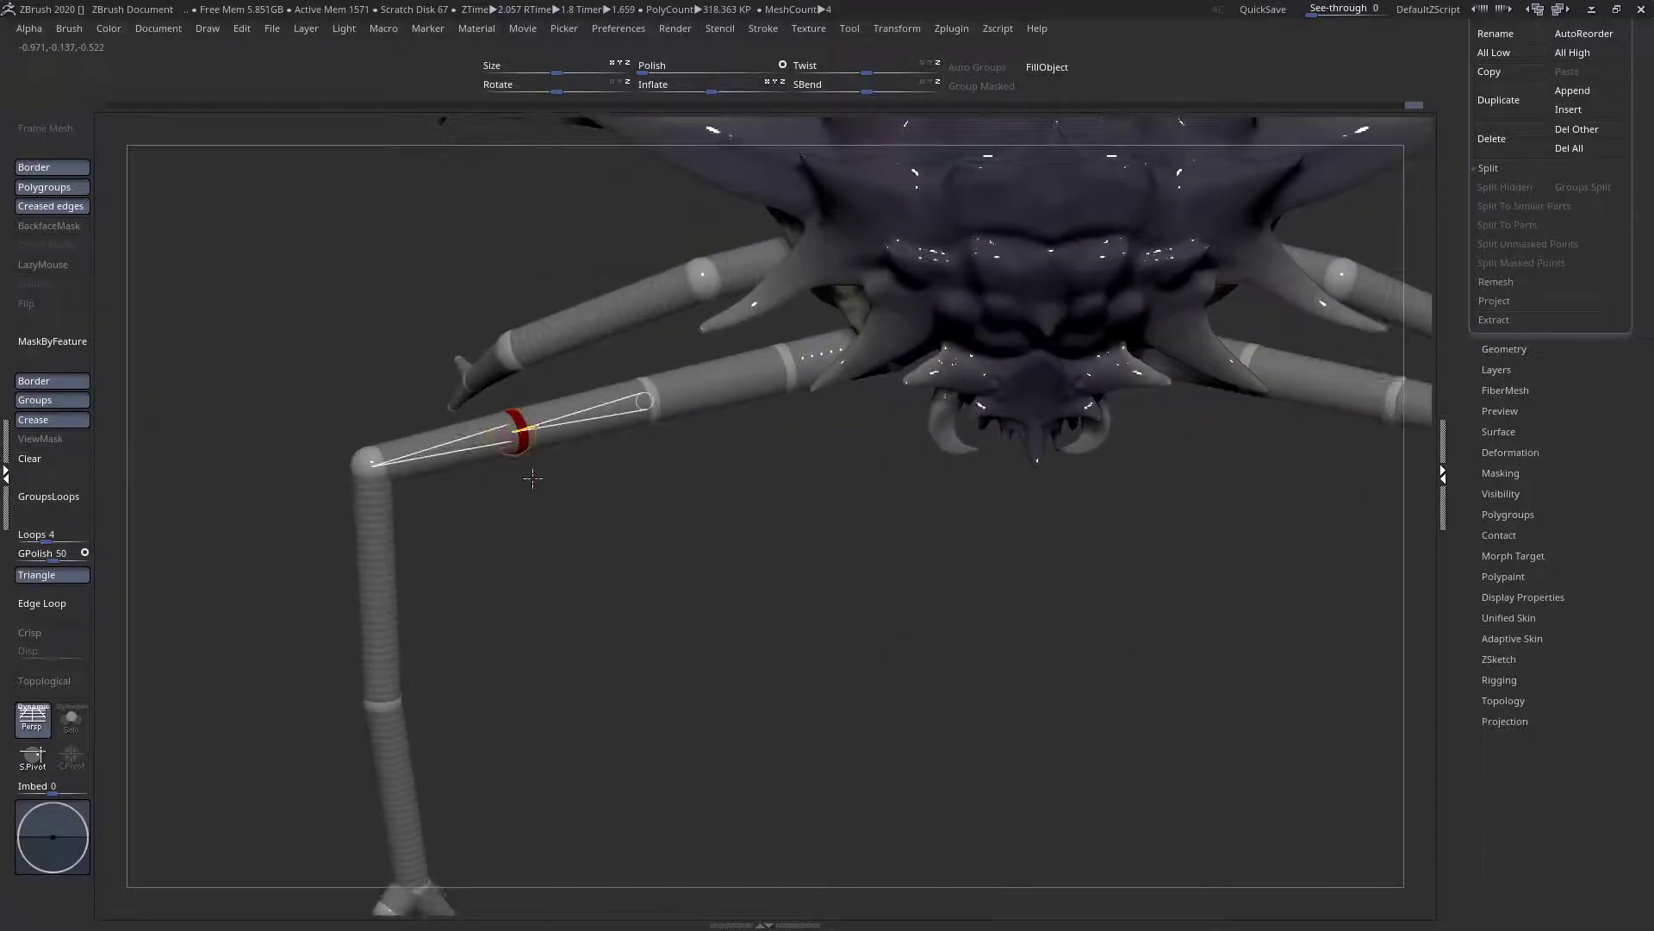
{"action": "right_click_drag", "start_coordinate": [530, 483], "coordinate": [509, 379]}
{"action": "right_click_drag", "start_coordinate": [508, 379], "coordinate": [696, 414], "text": "ctrl"}
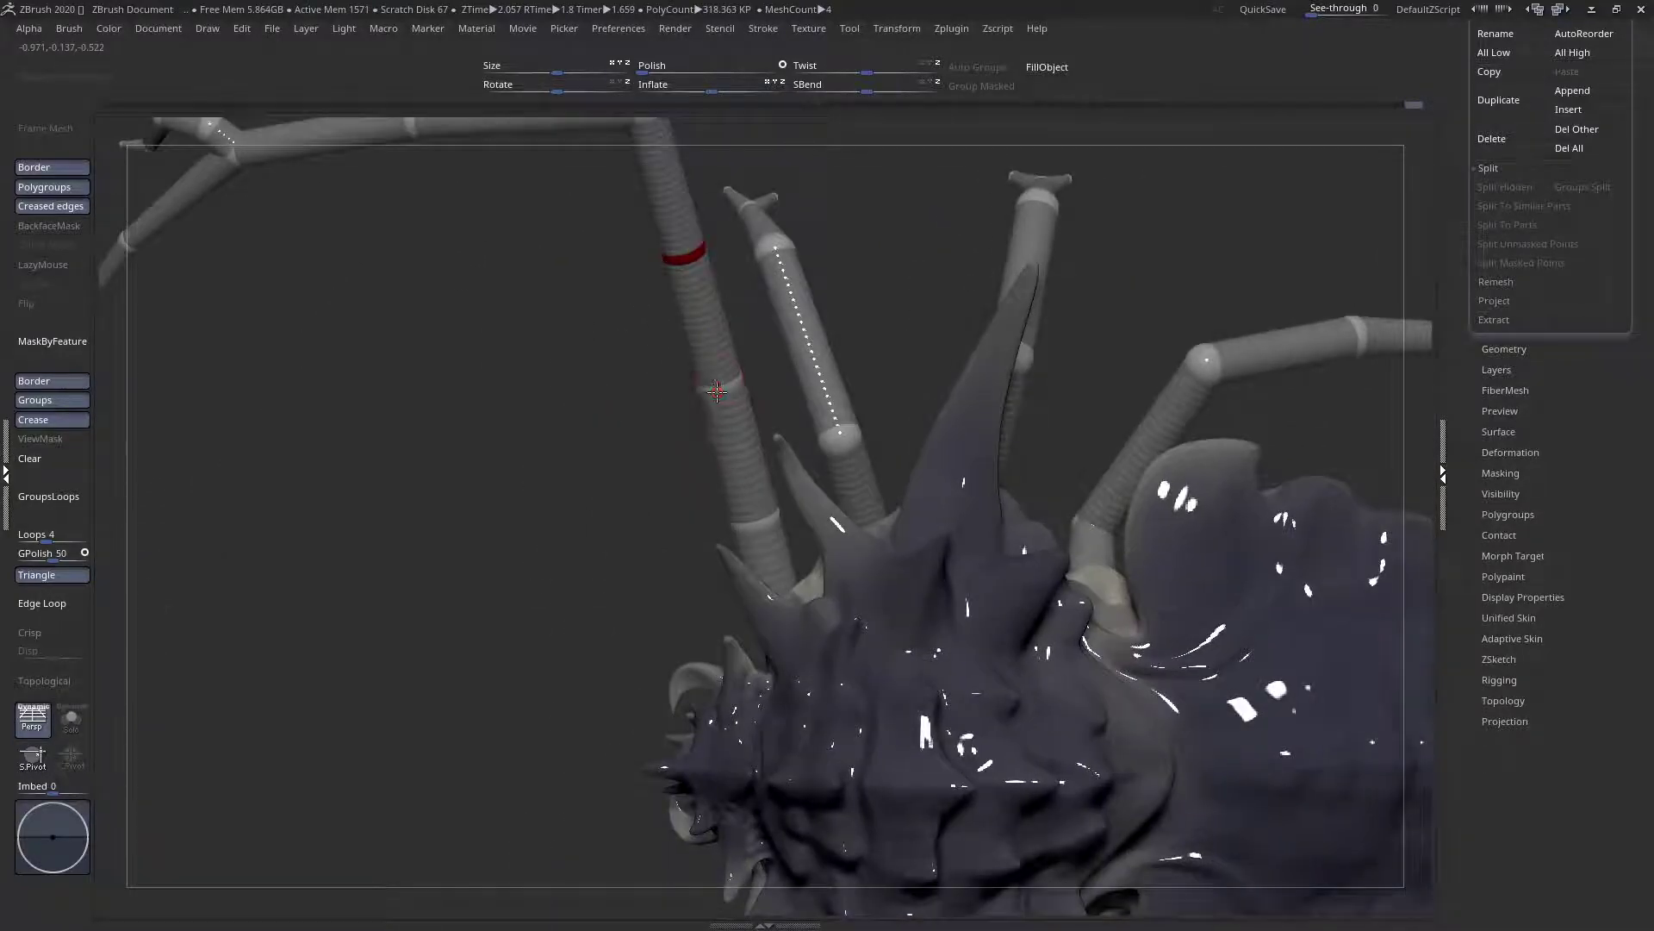
{"action": "left_click_drag", "start_coordinate": [688, 256], "coordinate": [673, 254]}
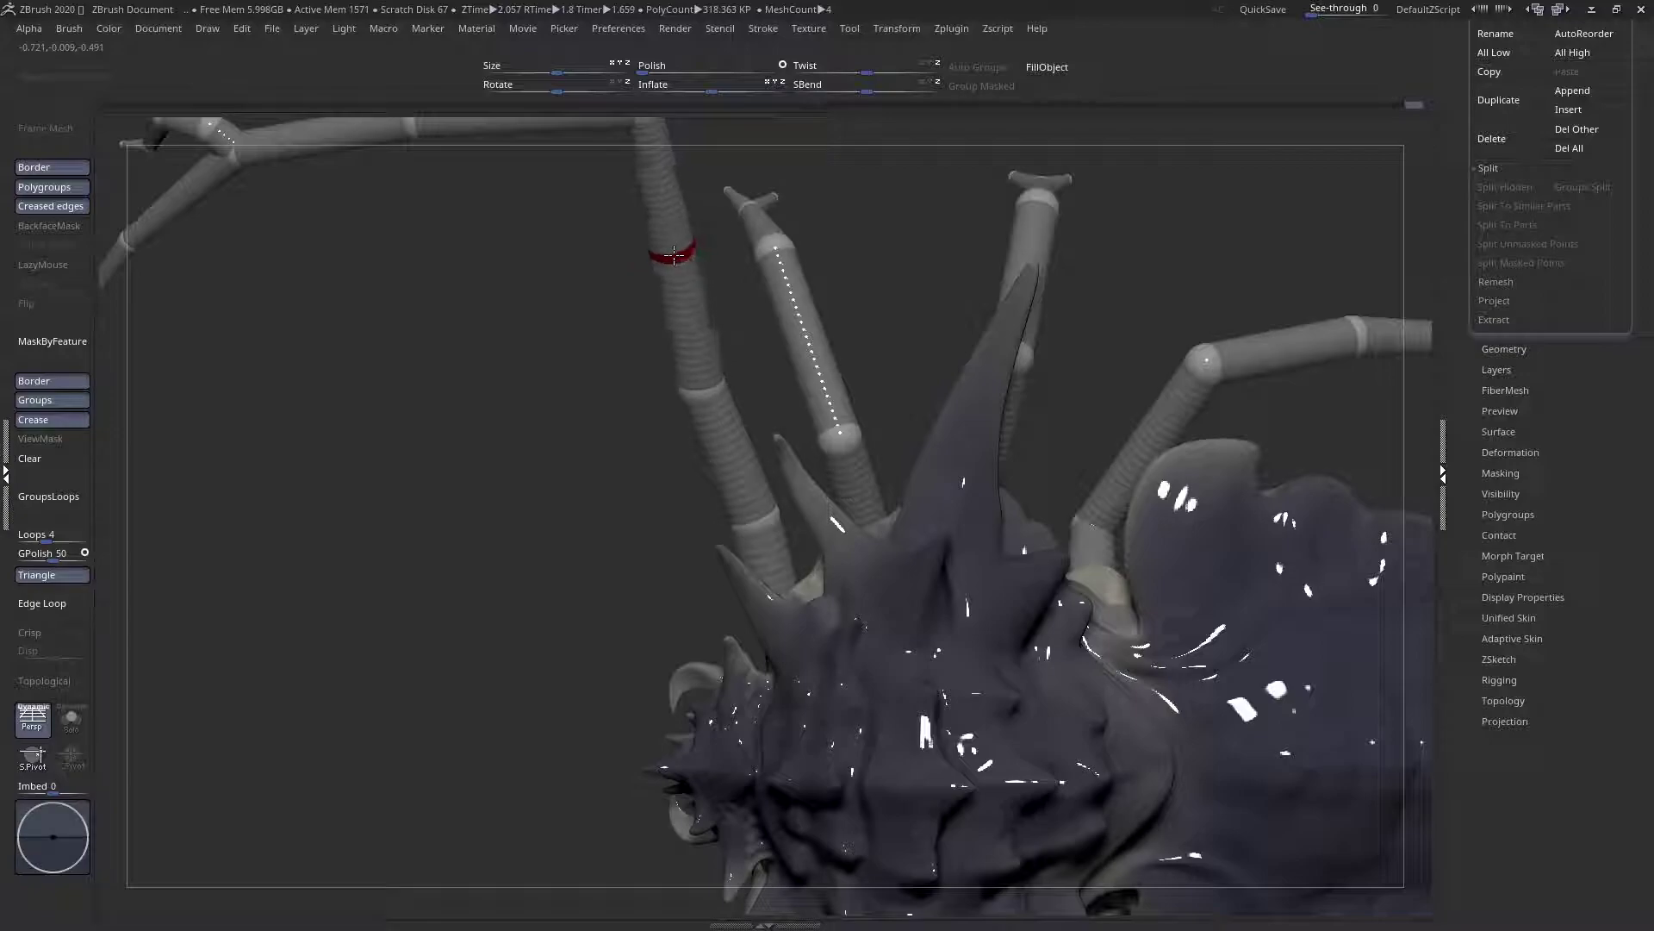
{"action": "left_click_drag", "start_coordinate": [659, 388], "coordinate": [801, 534], "text": "alt"}
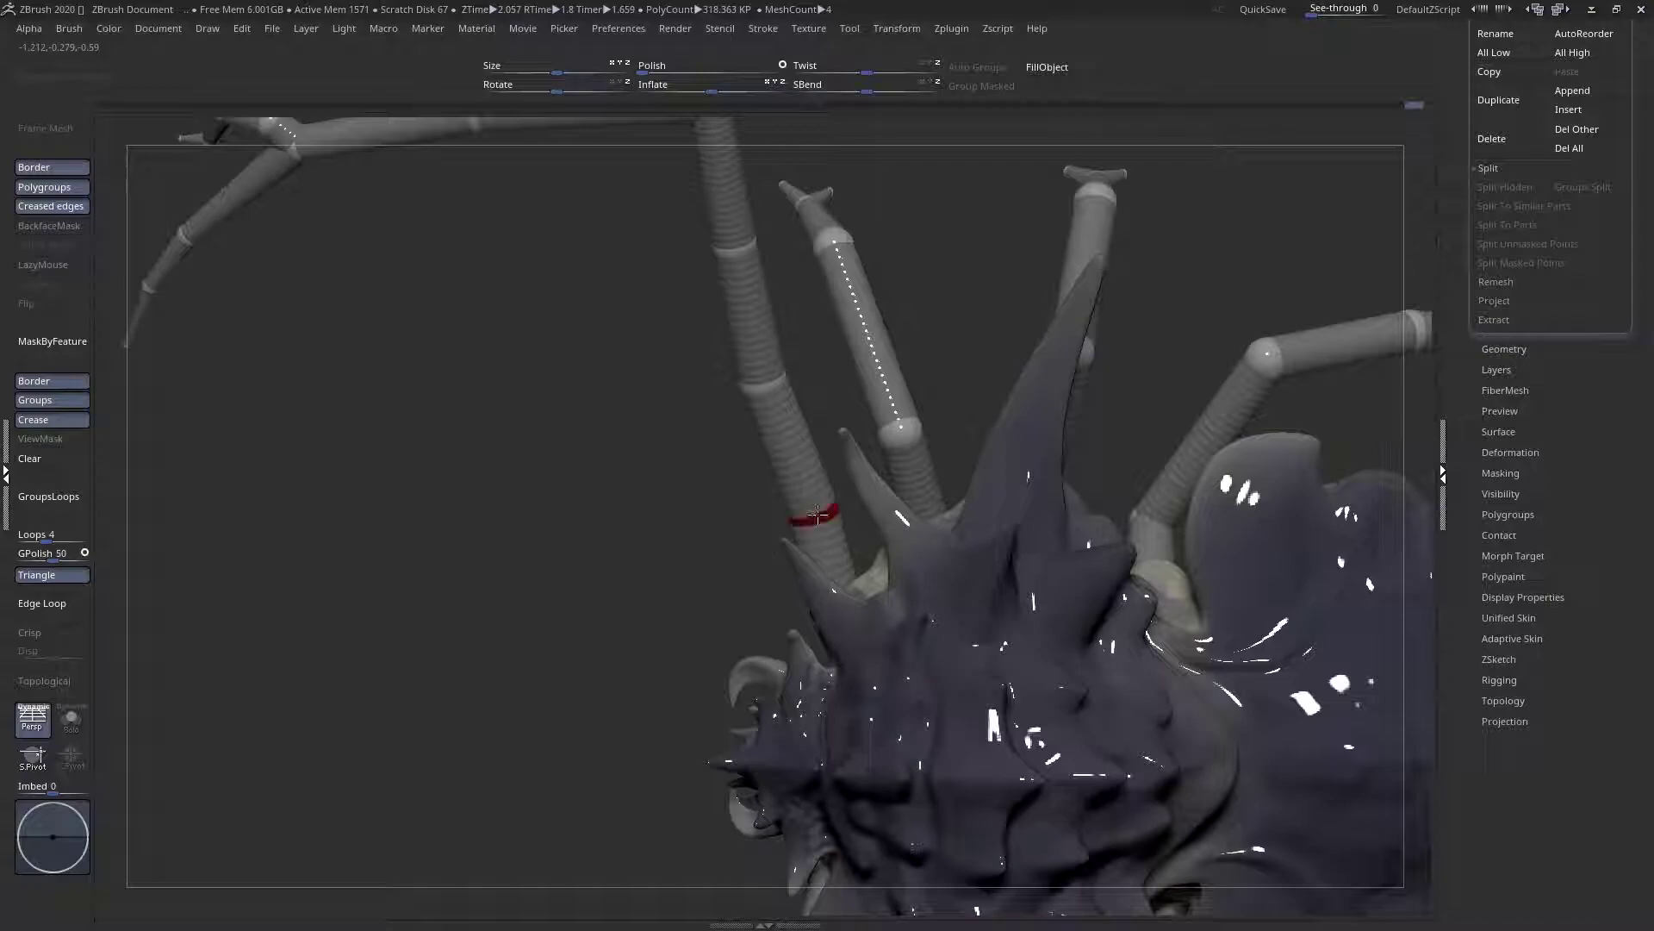
{"action": "left_click_drag", "start_coordinate": [707, 509], "coordinate": [939, 366], "text": "alt"}
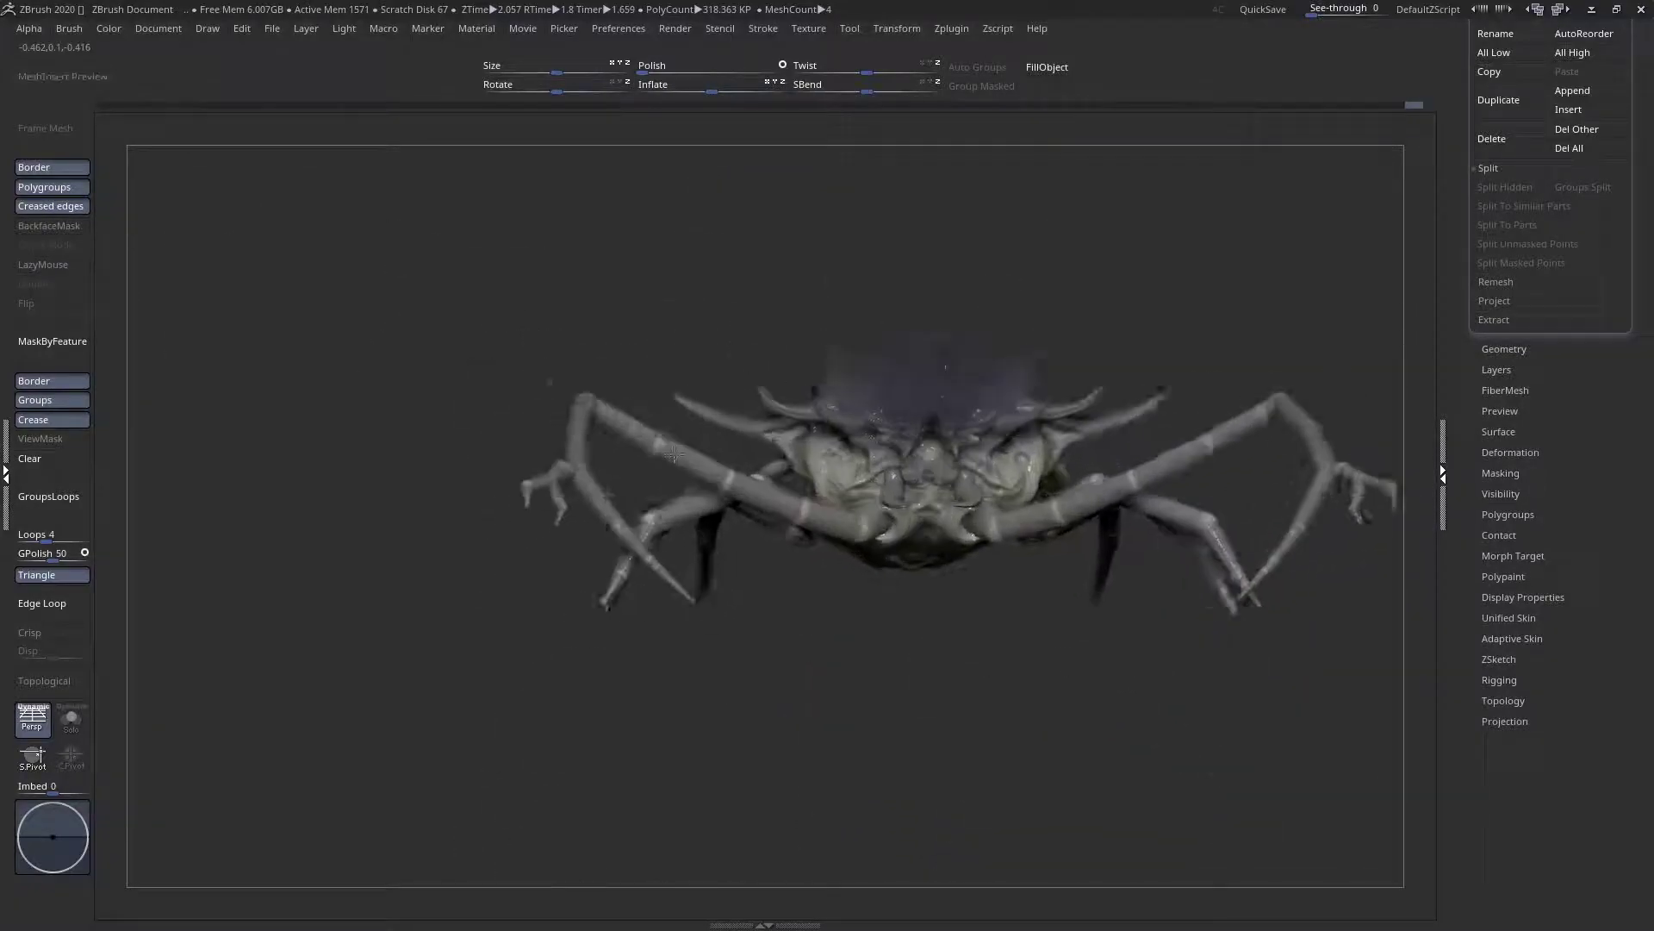
{"action": "left_click_drag", "start_coordinate": [674, 454], "coordinate": [723, 517]}
Check the elbow and upper-segment joints of the front legs from above, the side and the front
{"action": "left_click_drag", "start_coordinate": [517, 396], "coordinate": [803, 437], "text": "alt"}
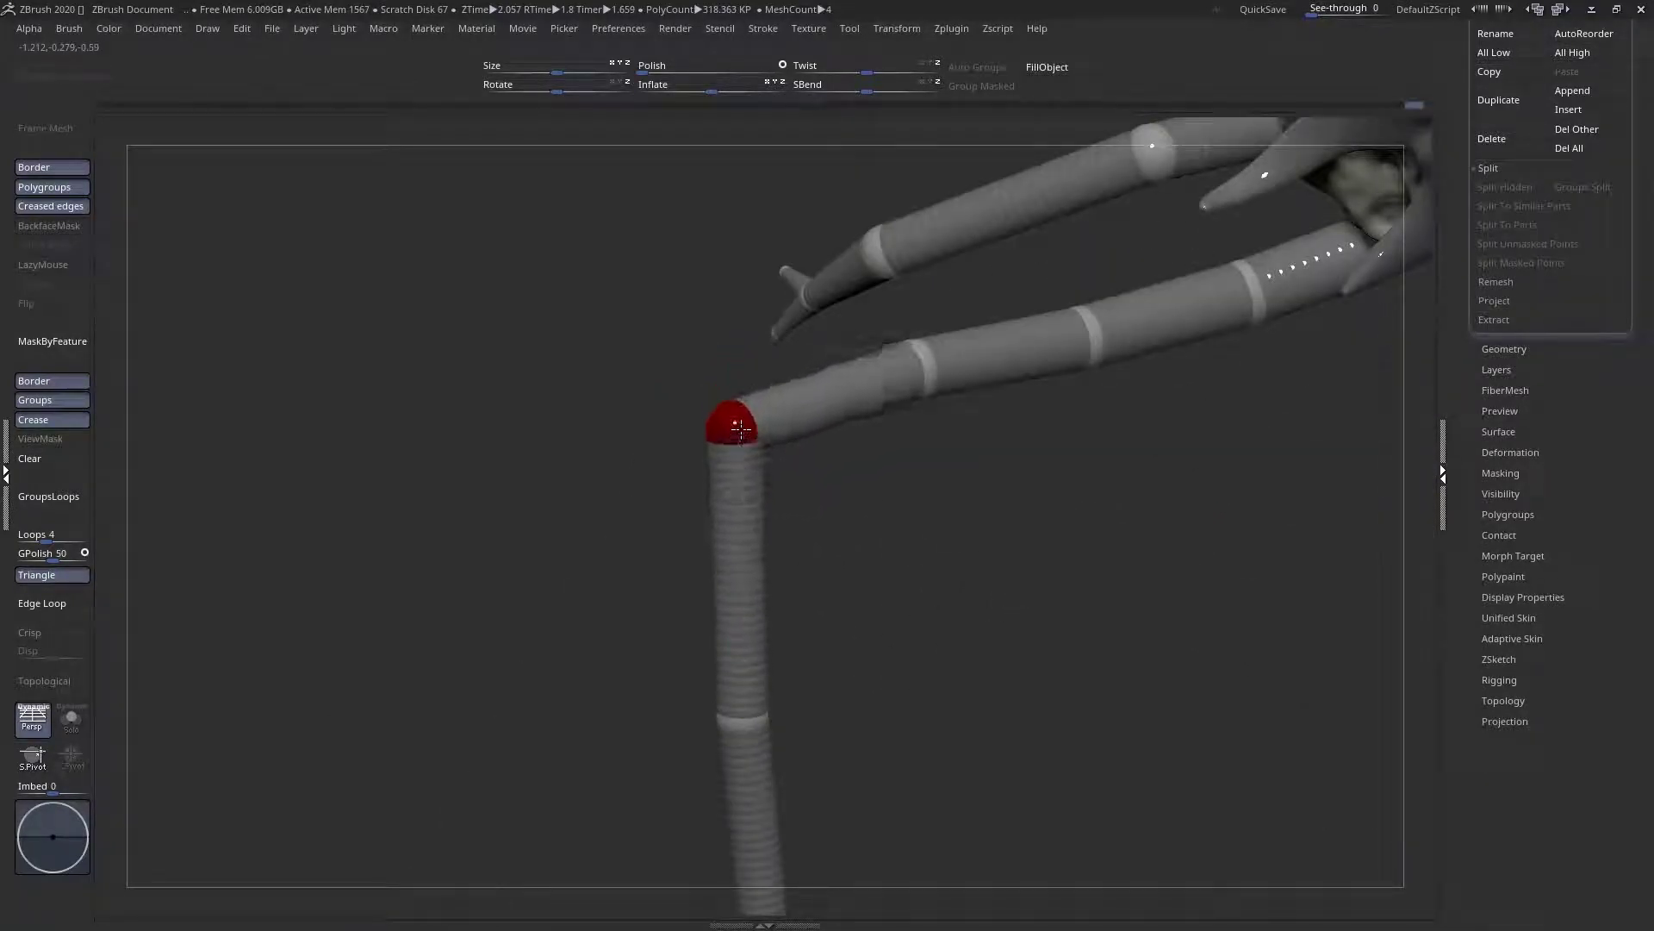
{"action": "right_click_drag", "start_coordinate": [737, 399], "coordinate": [752, 525]}
{"action": "left_click", "coordinate": [900, 657]}
{"action": "right_click_drag", "start_coordinate": [900, 656], "coordinate": [797, 439], "text": "alt"}
{"action": "left_click", "coordinate": [737, 390]}
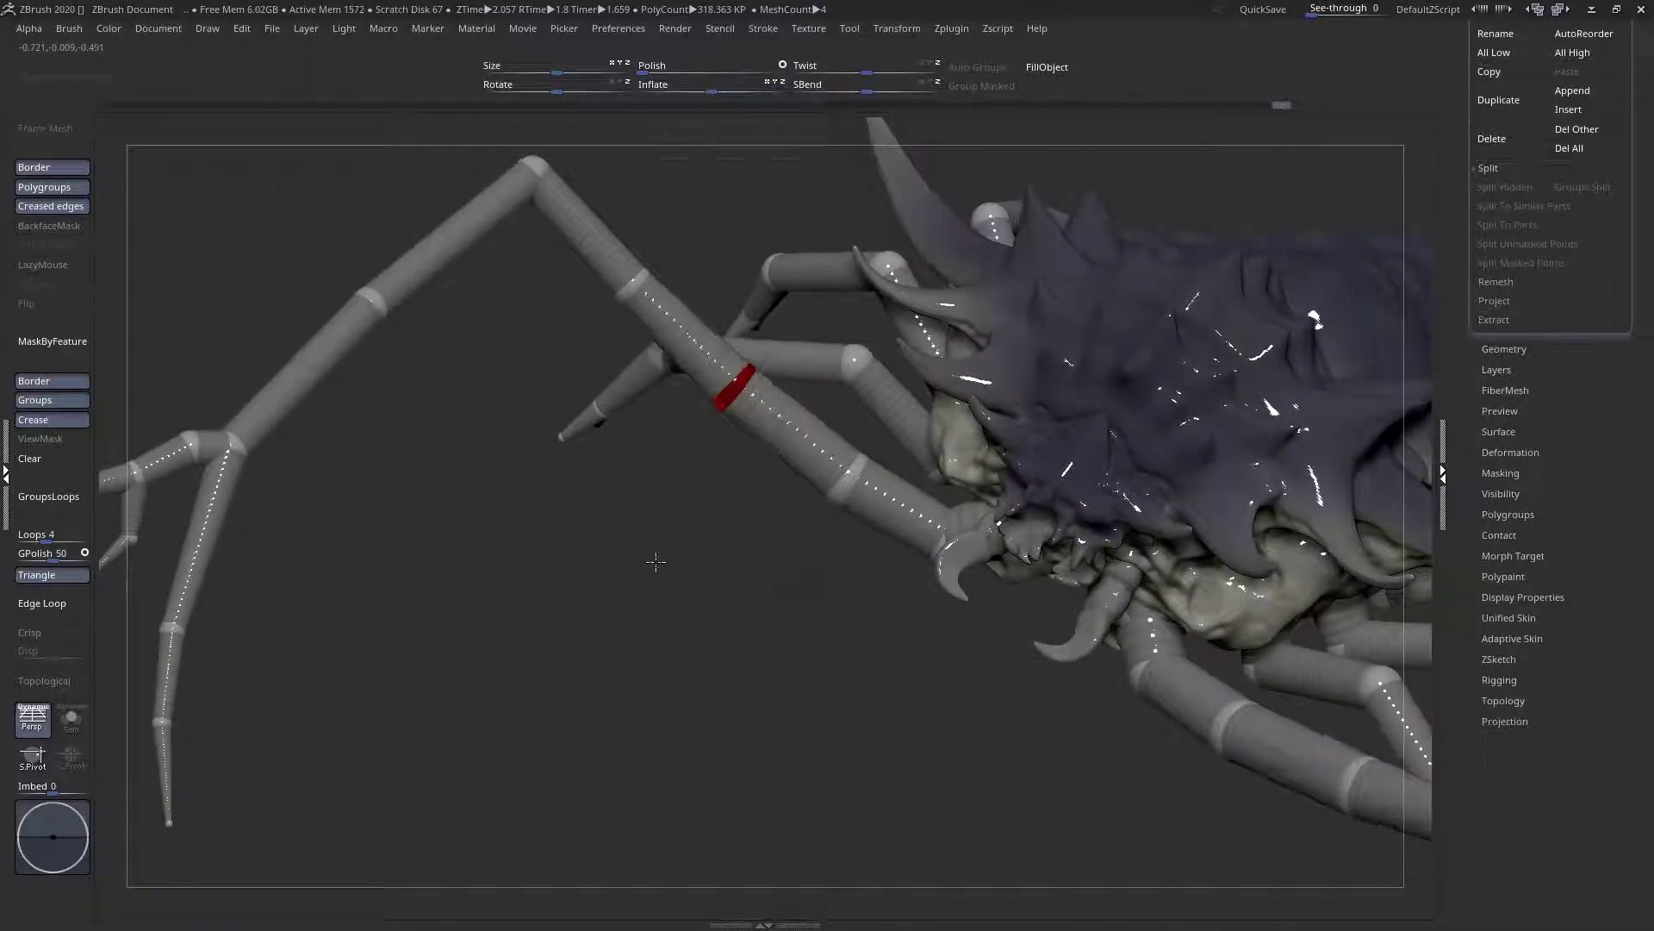
{"action": "right_click_drag", "start_coordinate": [809, 554], "coordinate": [673, 470]}
{"action": "right_click_drag", "start_coordinate": [901, 474], "coordinate": [919, 547], "text": "ctrl"}
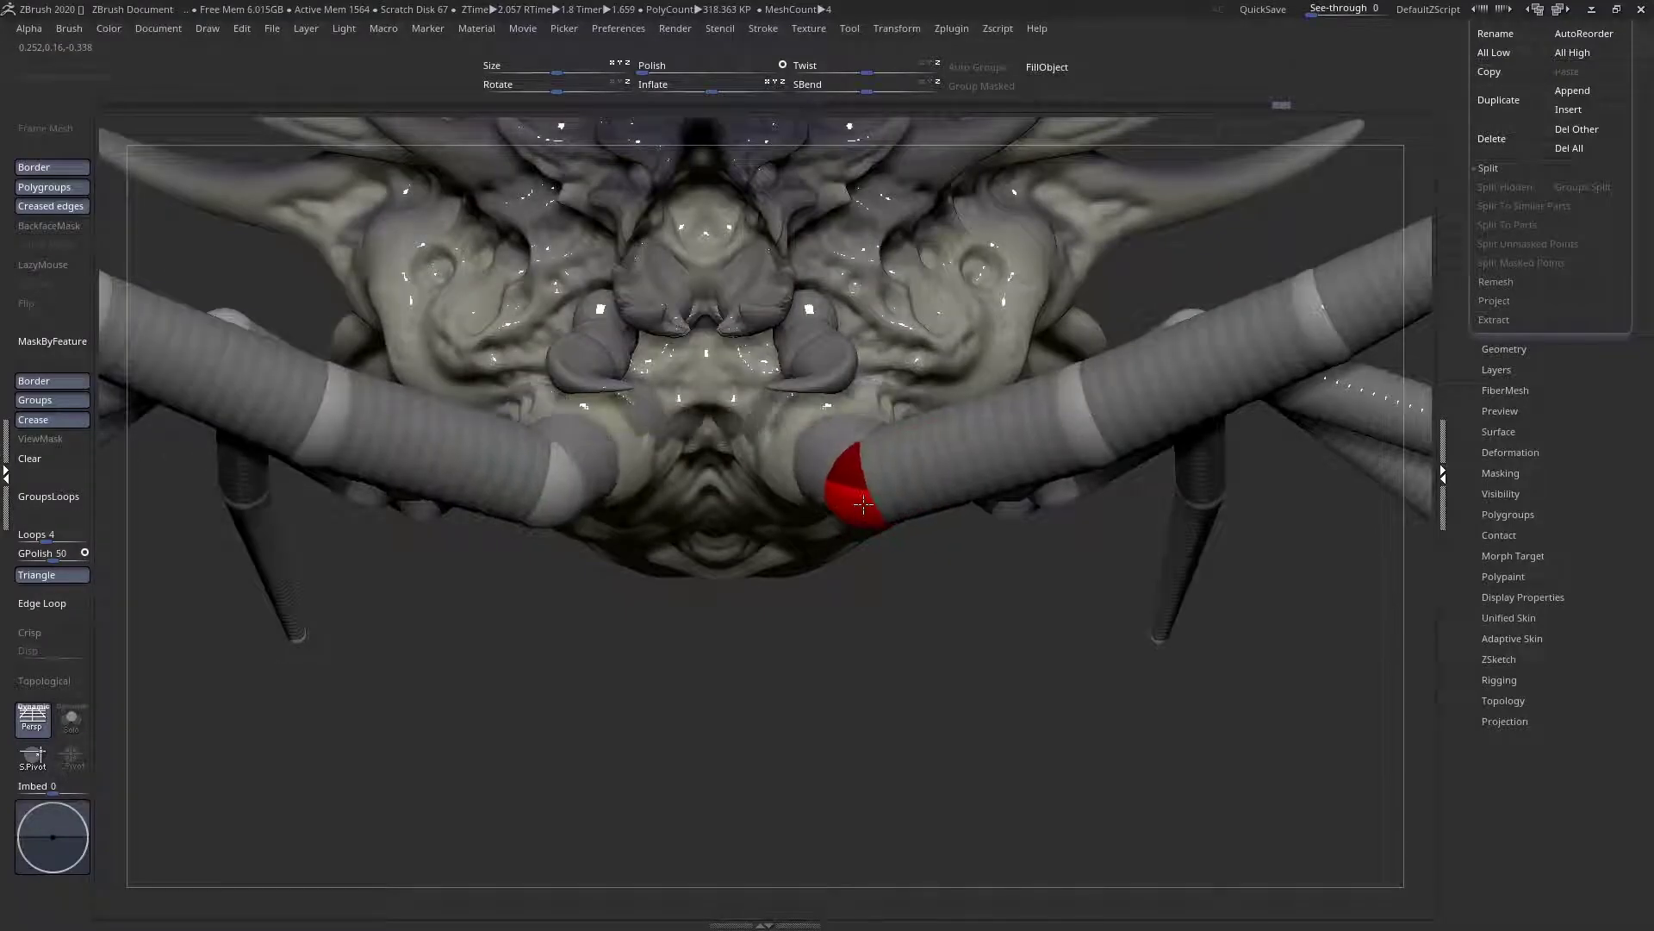
Display the body transparently and move the front legs' hip joints inward so they sit deeper in their sockets
{"action": "mouse_move", "coordinate": [906, 488]}
{"action": "right_mouse_down"}
{"action": "mouse_move", "coordinate": [896, 228]}
{"action": "mouse_move", "coordinate": [882, 473]}
{"action": "right_mouse_up"}
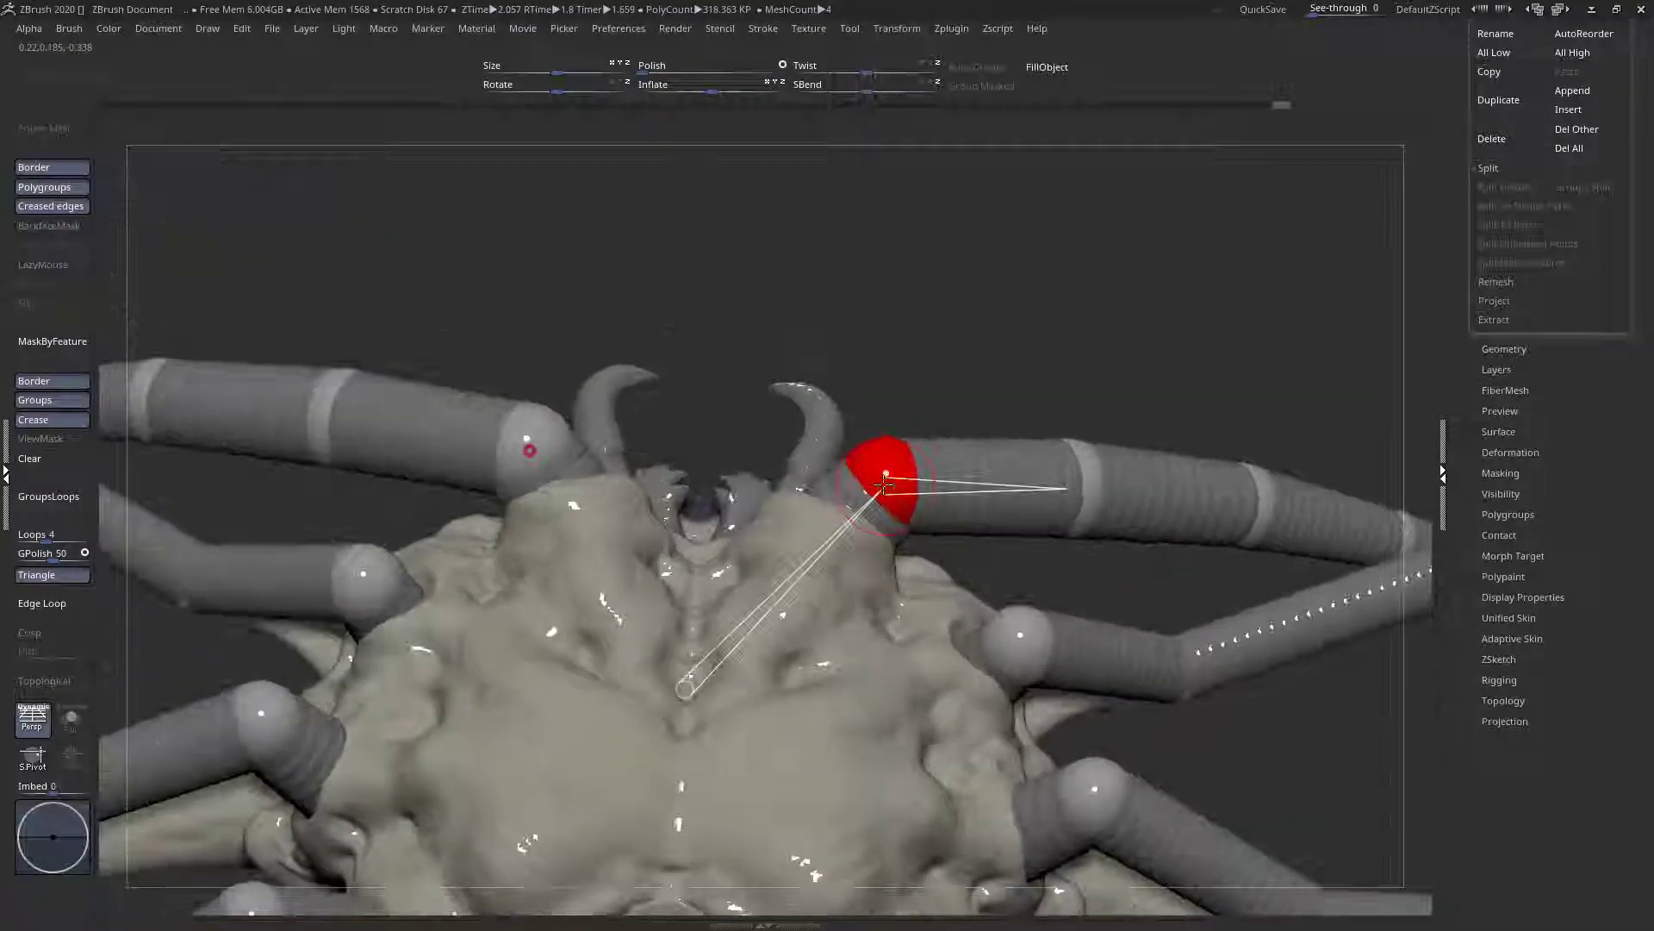
{"action": "key", "text": "shift+t"}
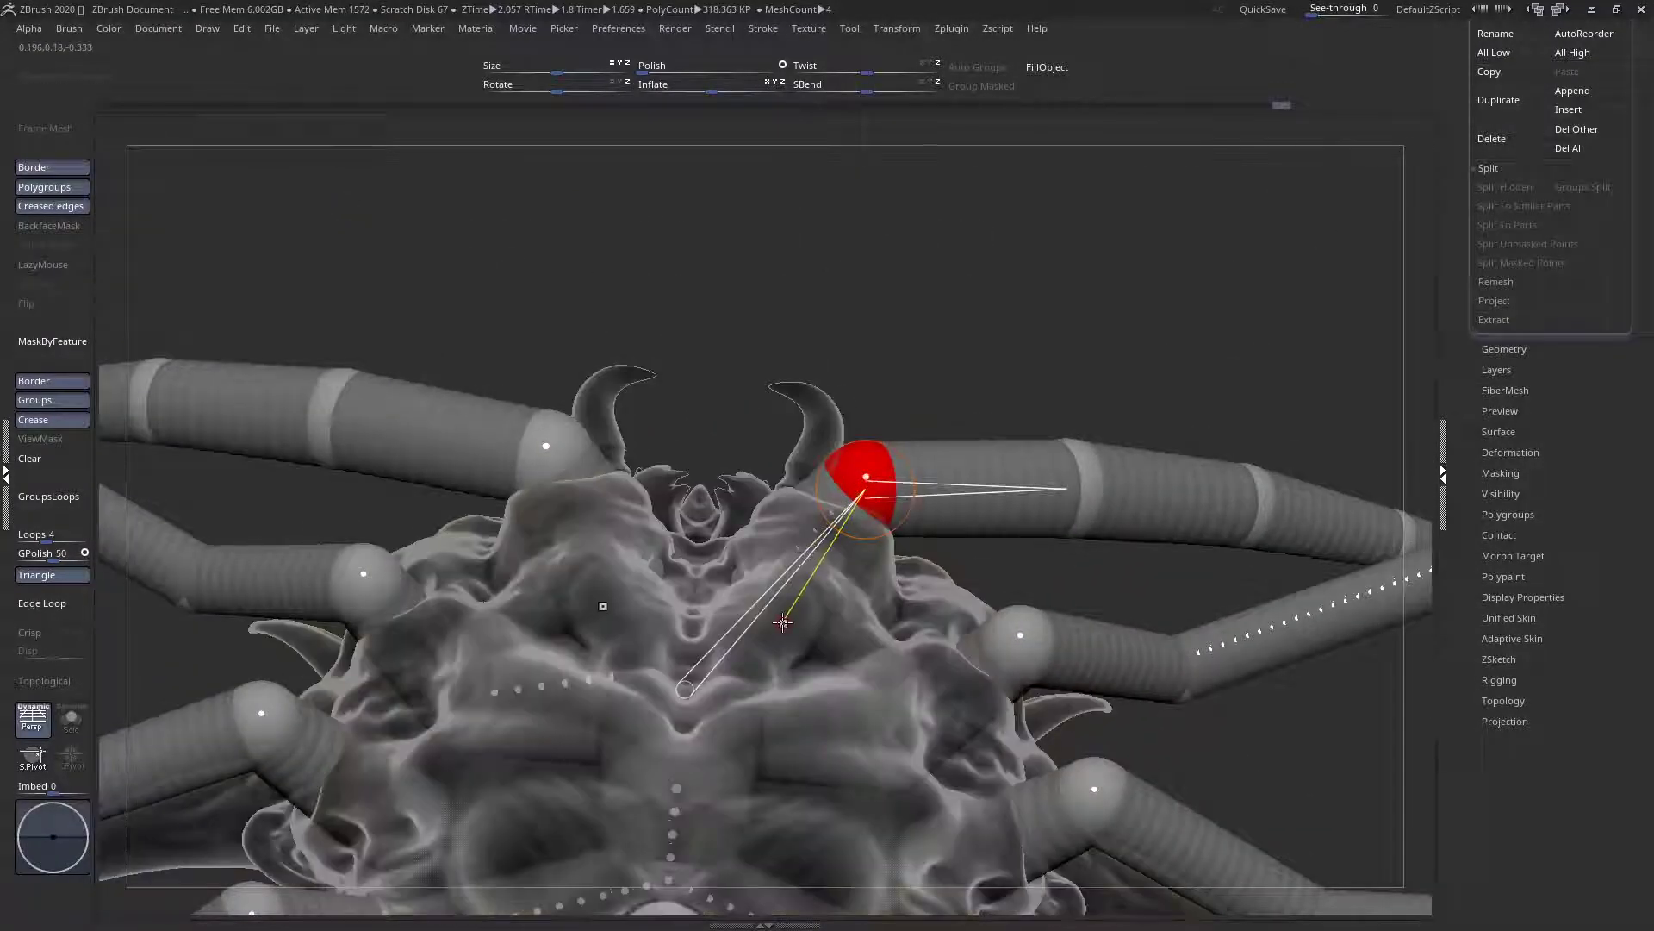
{"action": "right_click_drag", "start_coordinate": [784, 621], "coordinate": [716, 595]}
{"action": "mouse_move", "coordinate": [833, 466]}
{"action": "right_mouse_down"}
{"action": "mouse_move", "coordinate": [824, 518]}
{"action": "mouse_move", "coordinate": [832, 485]}
{"action": "right_mouse_up"}
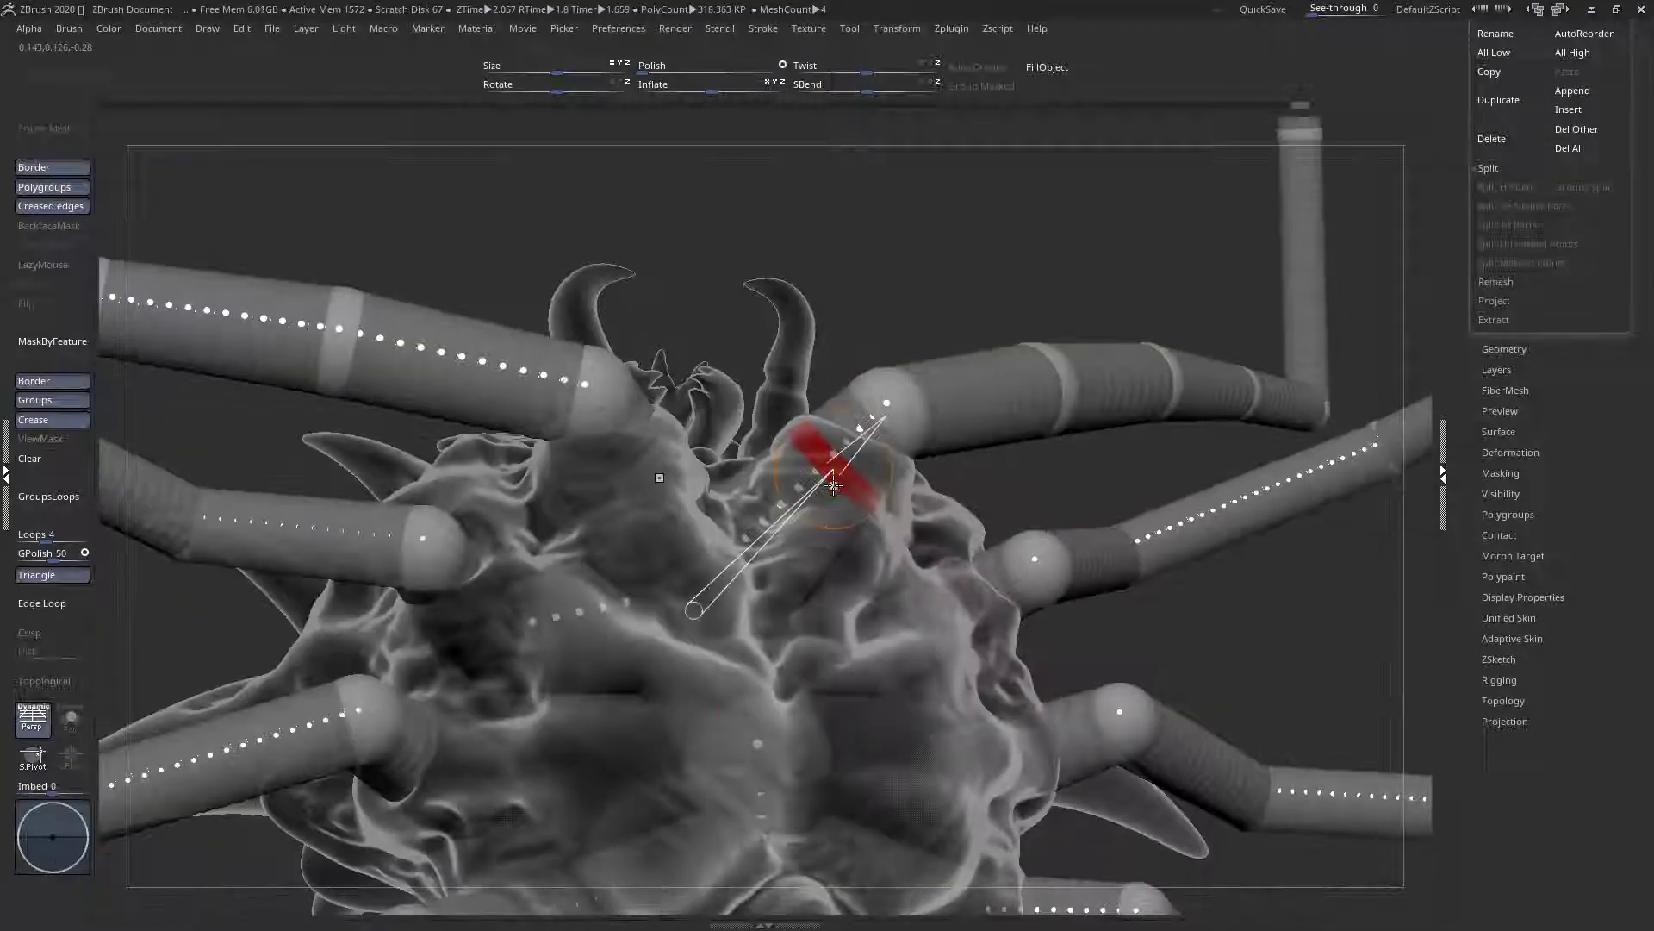
{"action": "left_click_drag", "start_coordinate": [831, 471], "coordinate": [828, 515]}
{"action": "right_click_drag", "start_coordinate": [868, 434], "coordinate": [840, 610]}
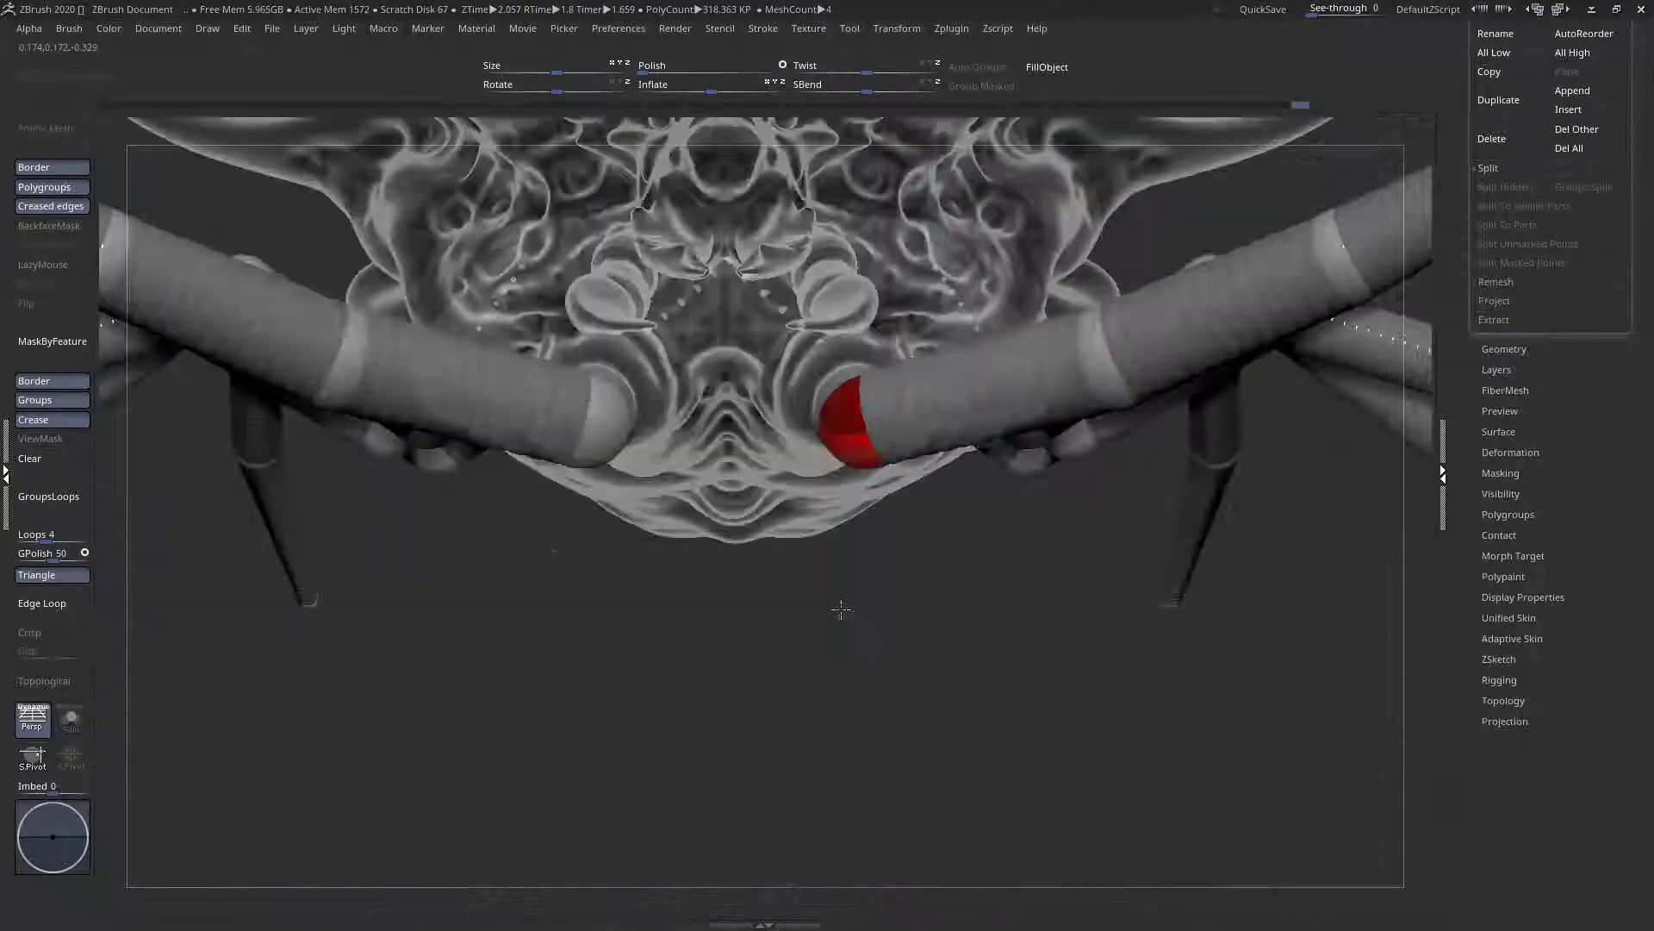
{"action": "left_click_drag", "start_coordinate": [858, 450], "coordinate": [850, 441]}
{"action": "right_click_drag", "start_coordinate": [849, 442], "coordinate": [787, 424]}
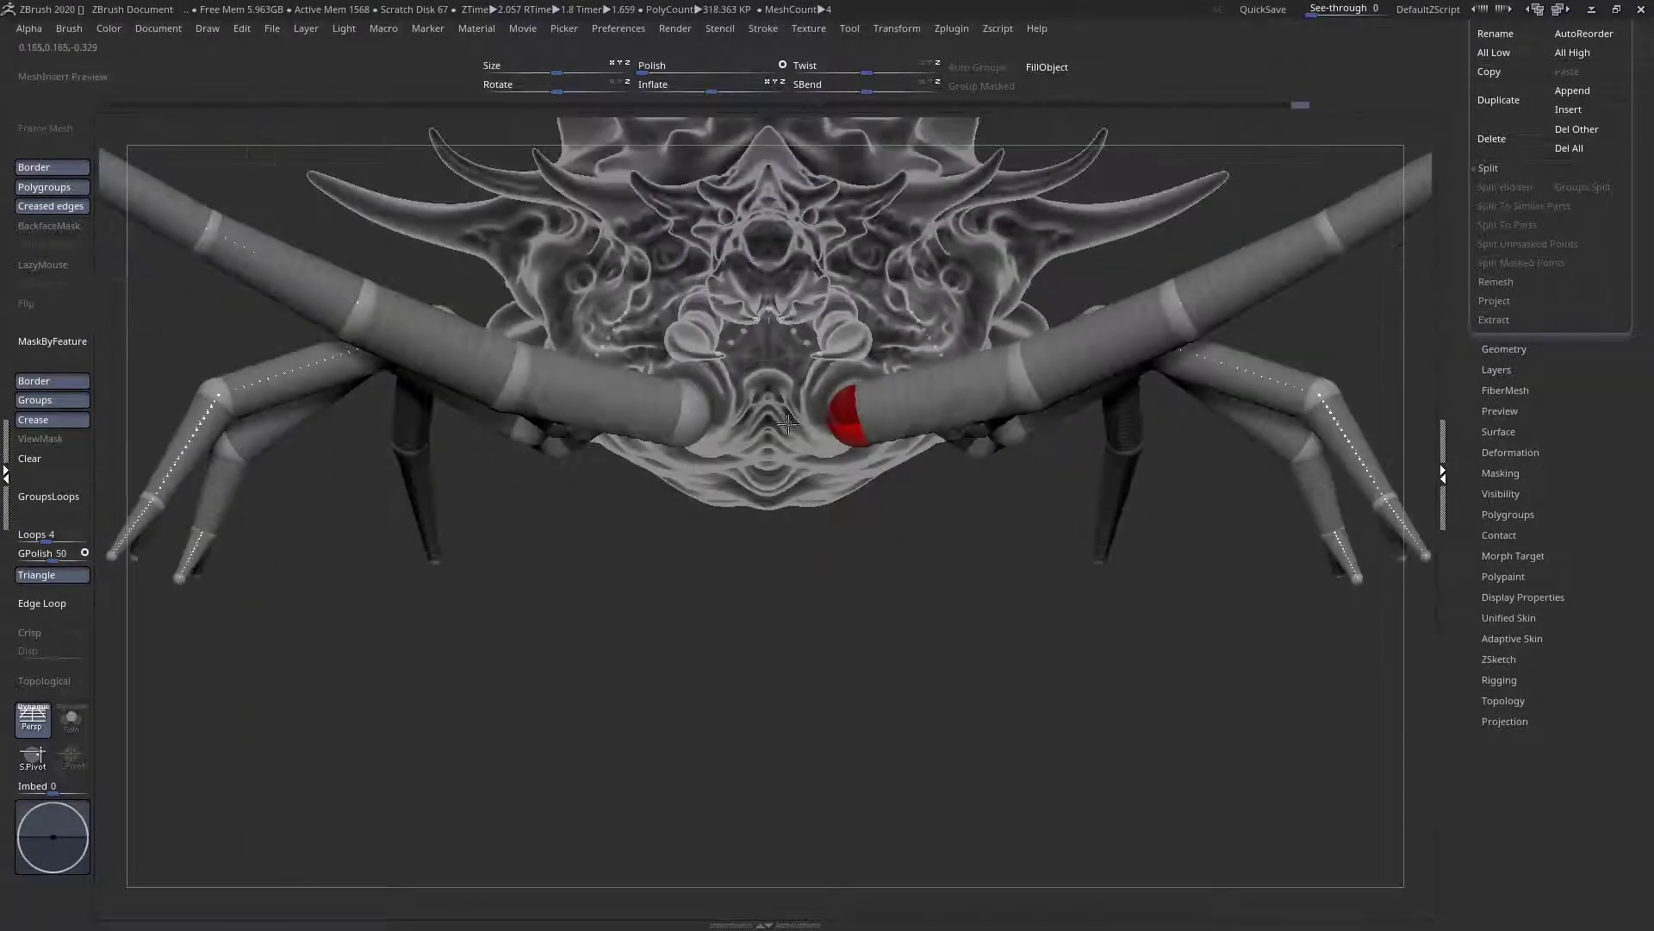
Return the body to solid display and check the front legs' pose from the front and above
{"action": "left_click", "coordinate": [866, 439]}
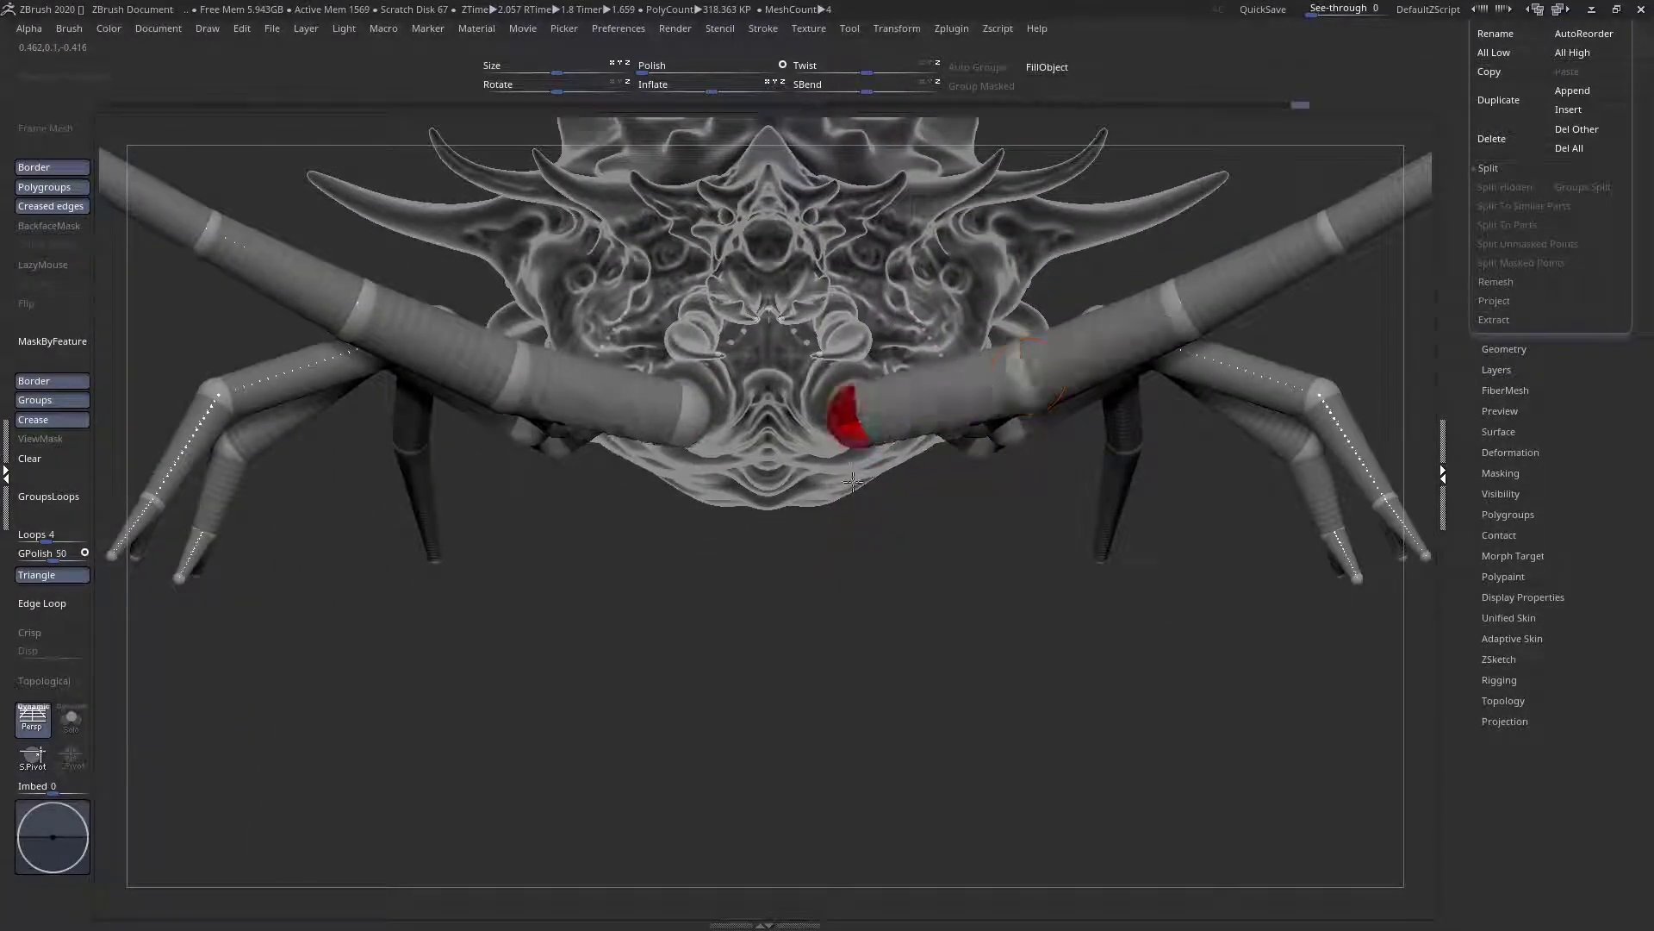
{"action": "right_click_drag", "start_coordinate": [834, 495], "coordinate": [829, 387], "text": "ctrl"}
{"action": "key", "text": "a"}
{"action": "mouse_move", "coordinate": [787, 499]}
{"action": "right_mouse_down"}
{"action": "mouse_move", "coordinate": [768, 549]}
{"action": "mouse_move", "coordinate": [693, 433]}
{"action": "mouse_move", "coordinate": [773, 487]}
{"action": "right_mouse_up"}
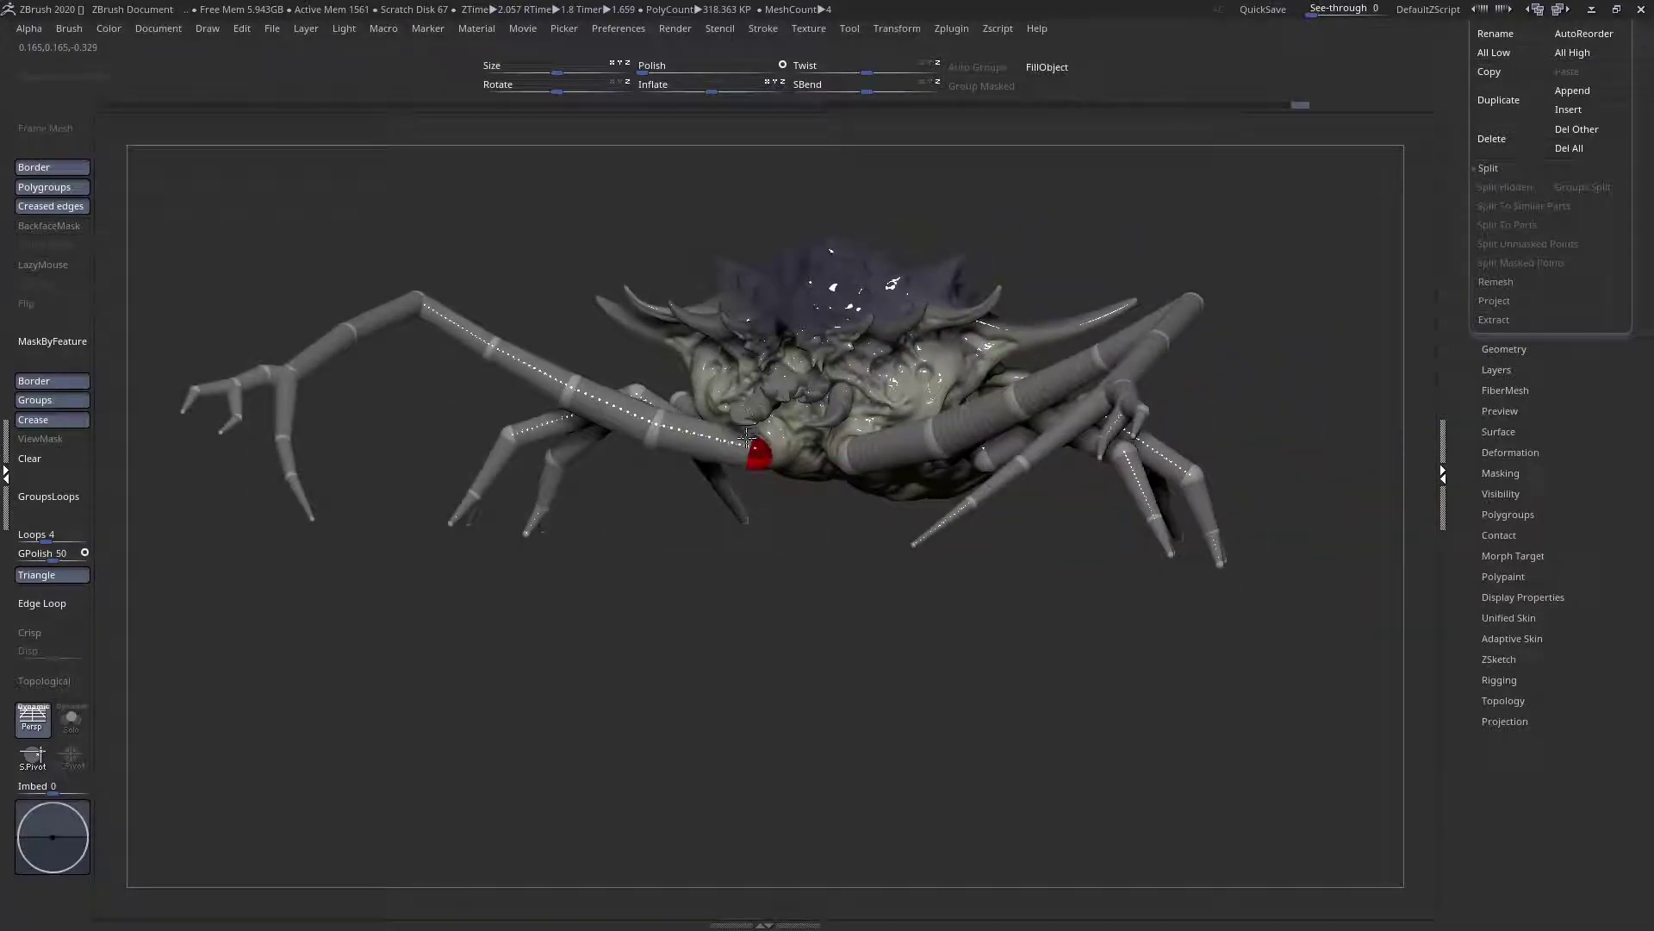
{"action": "right_click_drag", "start_coordinate": [666, 425], "coordinate": [675, 447], "text": "shift"}
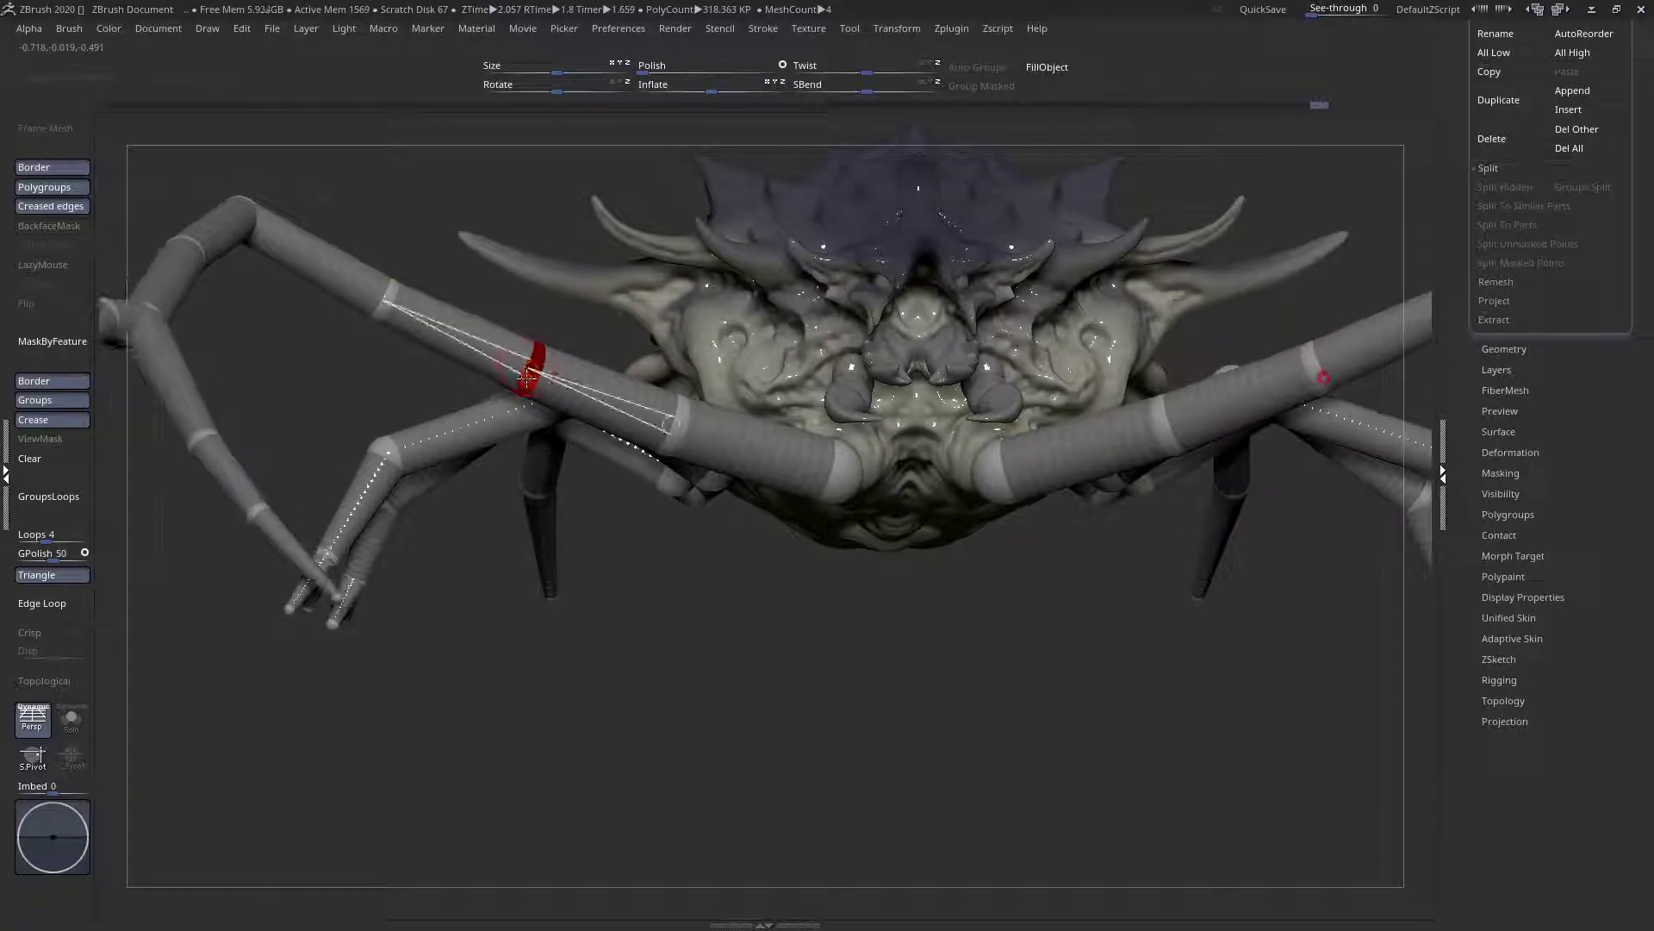
{"action": "right_click_drag", "start_coordinate": [527, 373], "coordinate": [566, 426], "text": "ctrl"}
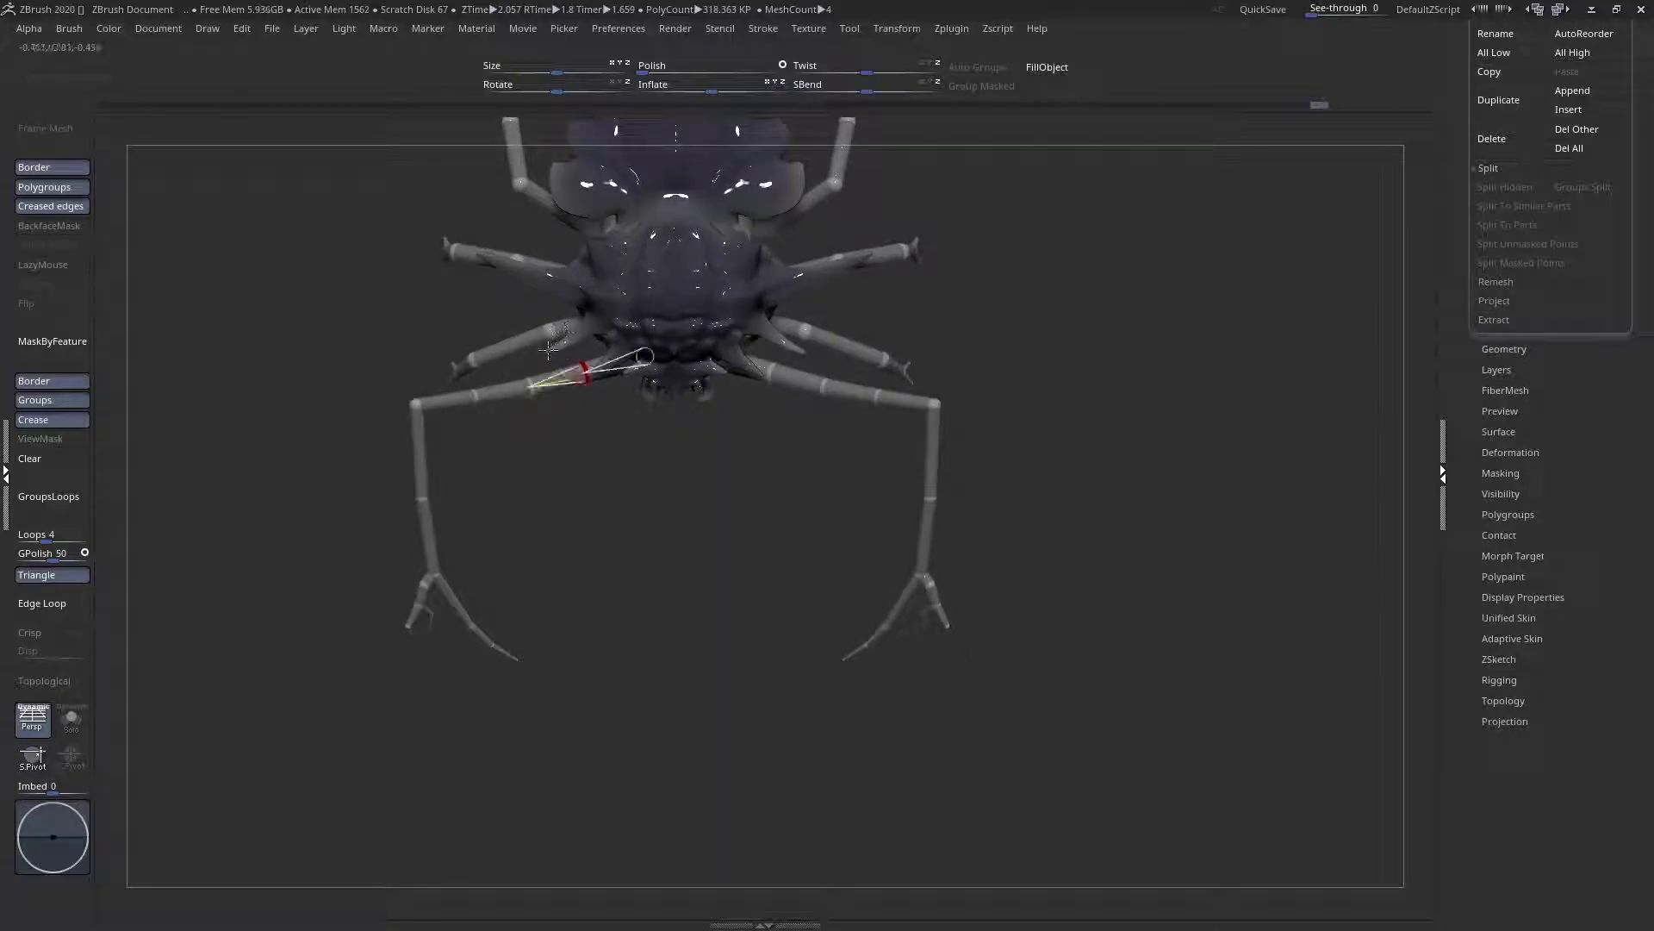
{"action": "right_click_drag", "start_coordinate": [548, 346], "coordinate": [533, 372]}
{"action": "left_click", "coordinate": [523, 369]}
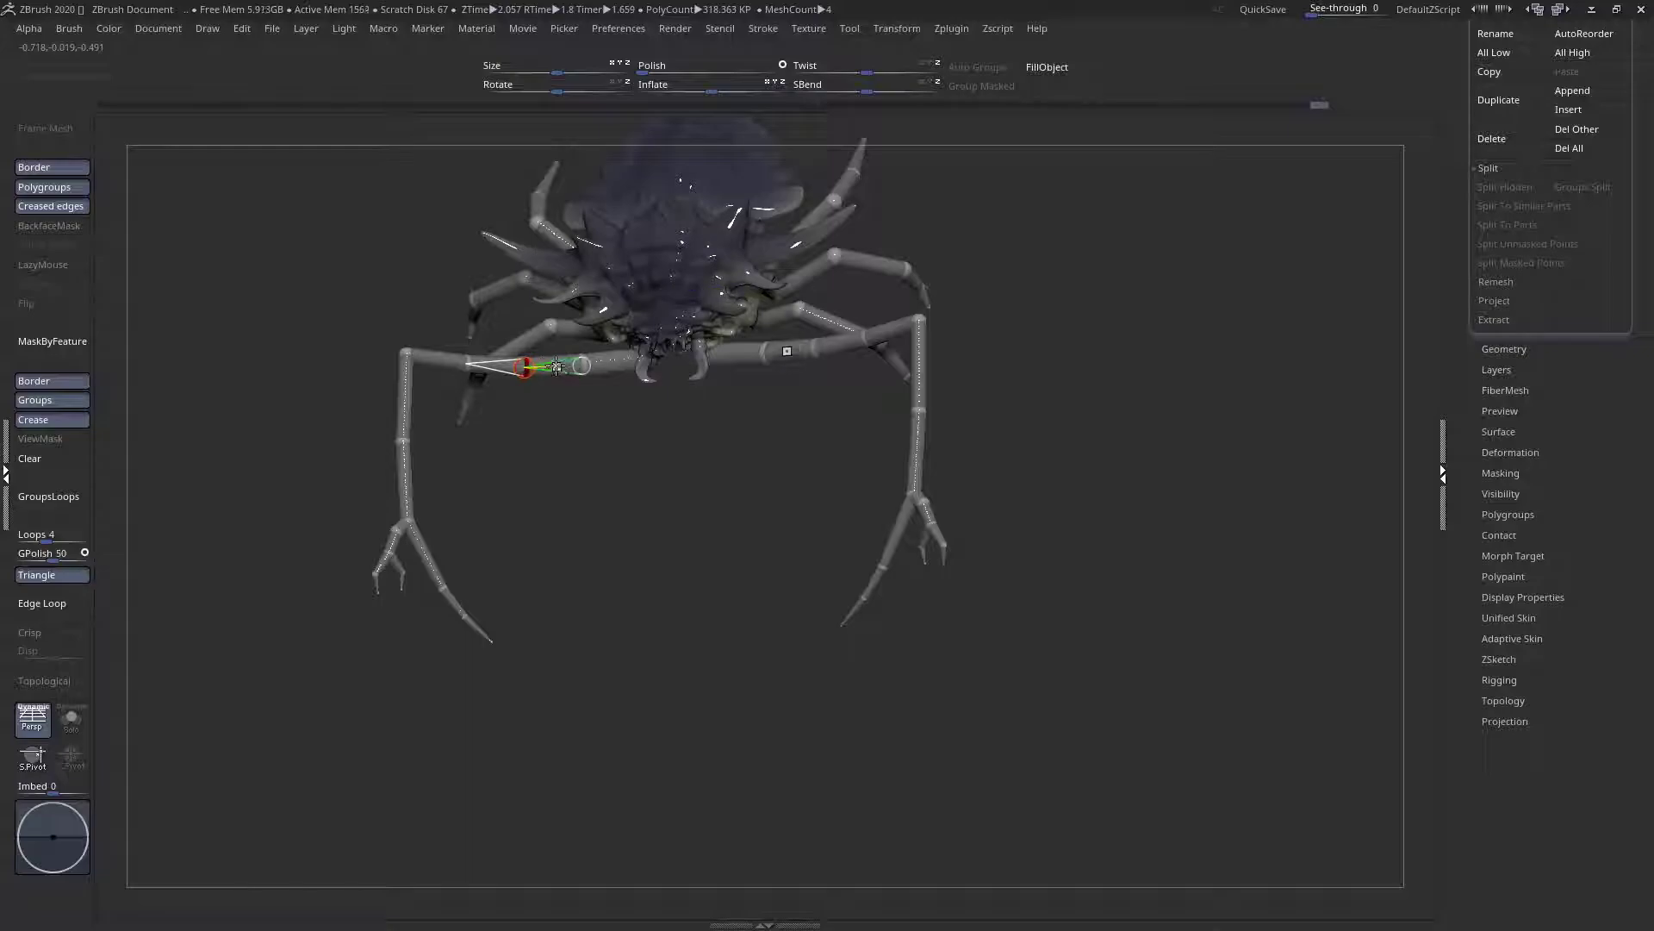
Toggle the adaptive skin preview repeatedly to compare the legs' skin with their ZSphere joints
{"action": "key", "text": "a"}
{"action": "key", "text": "a"}
{"action": "key", "text": "a"}
{"action": "key", "text": "a"}
{"action": "key", "text": "a"}
{"action": "key", "text": "a"}
{"action": "key", "text": "a"}
Swing the front legs forward from the hips and bend their upper segments into a forward curve
{"action": "mouse_move", "coordinate": [658, 521]}
{"action": "left_mouse_down"}
{"action": "mouse_move", "coordinate": [646, 389]}
{"action": "mouse_move", "coordinate": [690, 425]}
{"action": "mouse_move", "coordinate": [689, 526]}
{"action": "left_mouse_up"}
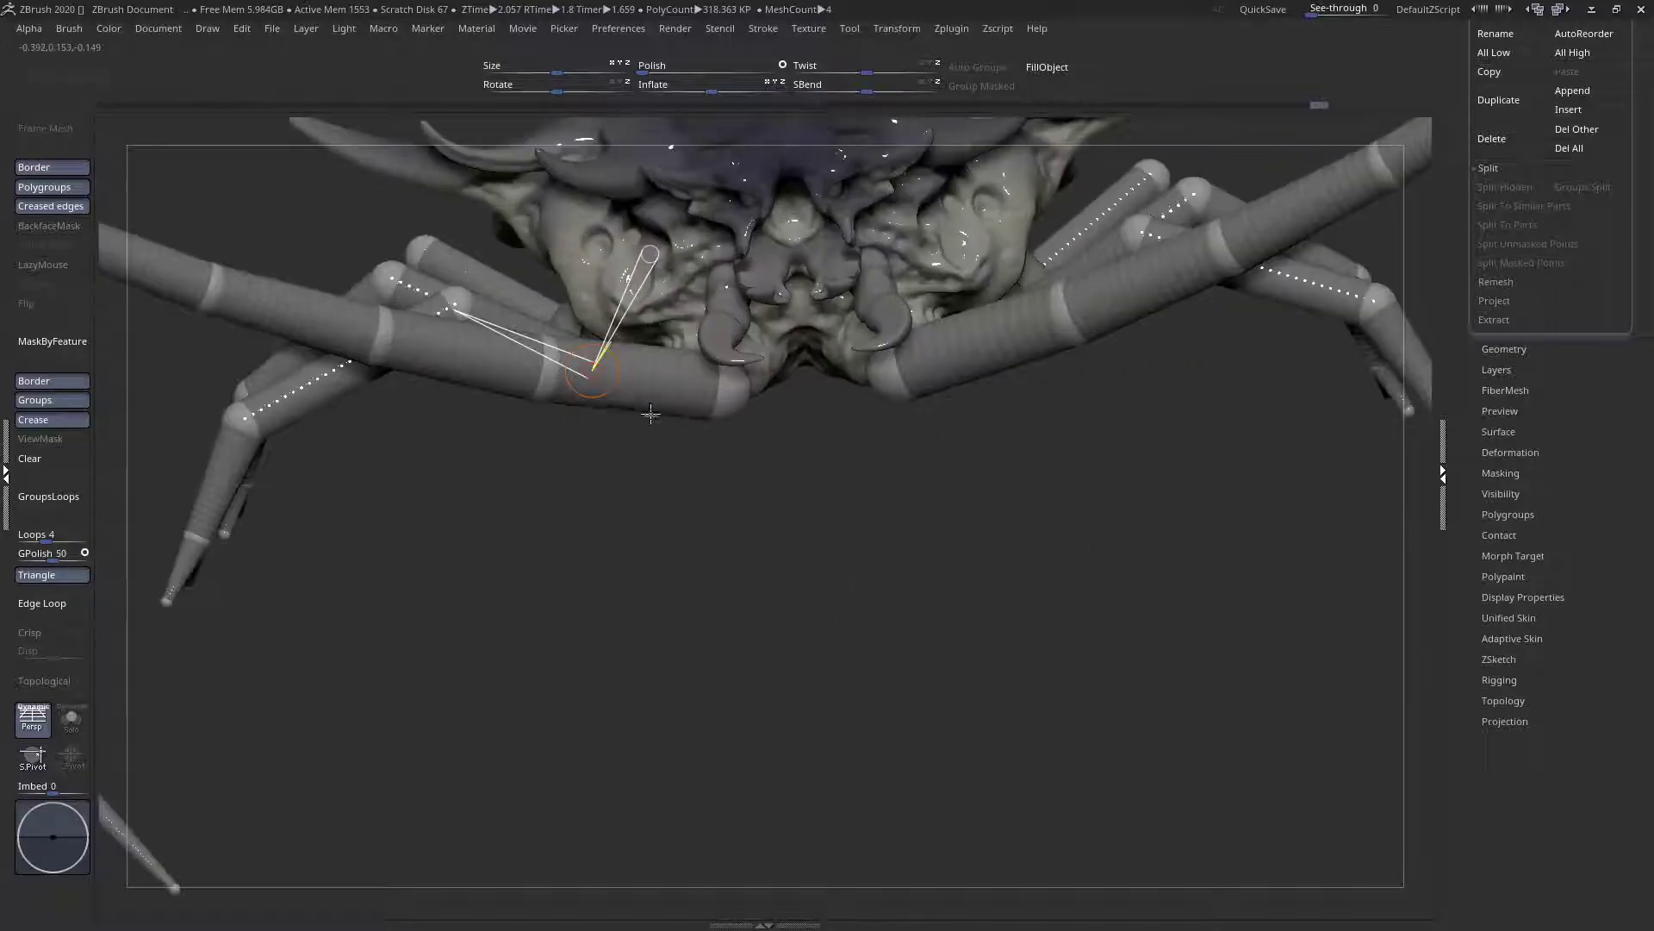
{"action": "left_click_drag", "start_coordinate": [644, 453], "coordinate": [613, 385], "text": "alt"}
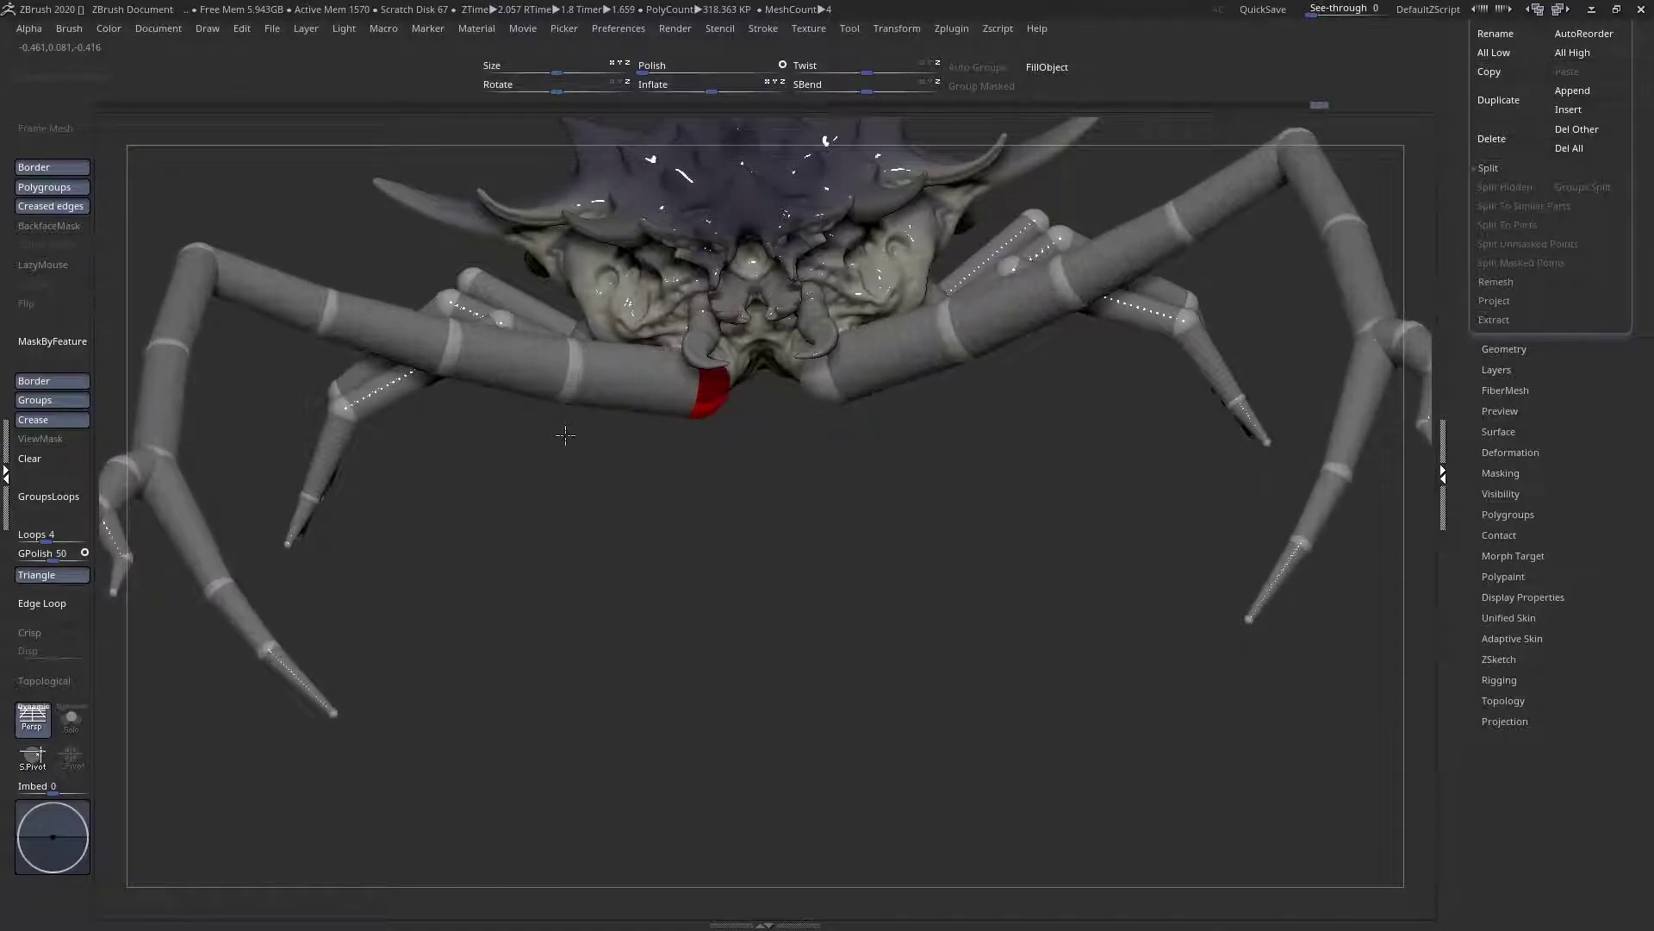
{"action": "right_click_drag", "start_coordinate": [485, 380], "coordinate": [466, 336]}
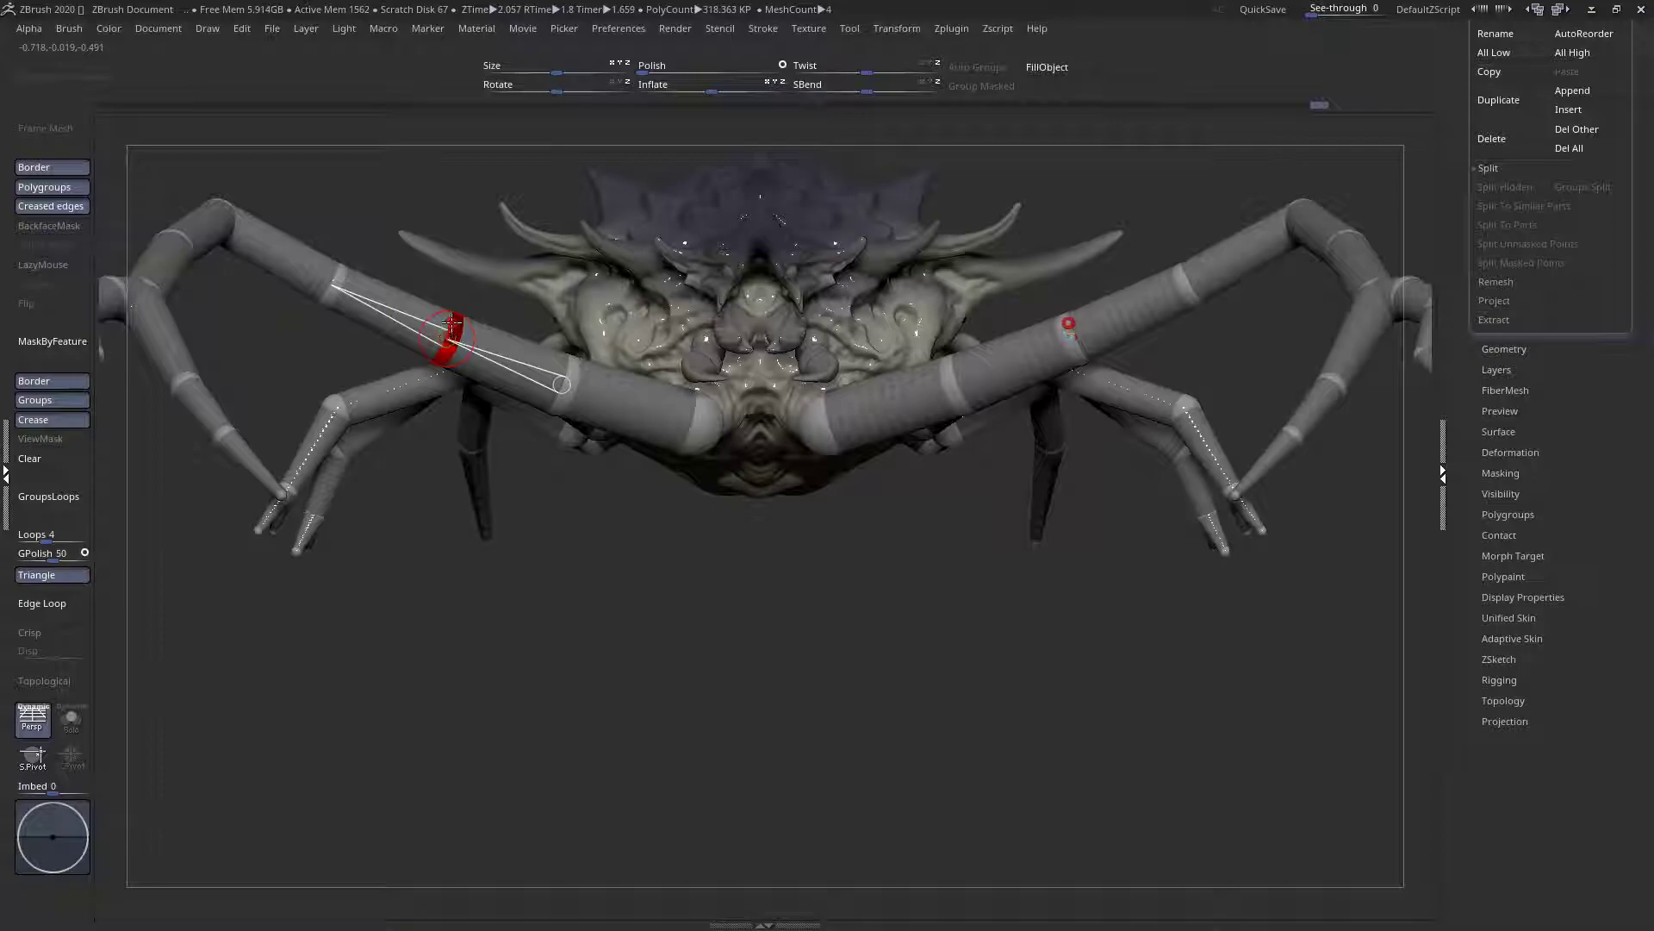
{"action": "left_click_drag", "start_coordinate": [522, 340], "coordinate": [517, 250]}
{"action": "right_click_drag", "start_coordinate": [517, 250], "coordinate": [518, 473]}
{"action": "left_click_drag", "start_coordinate": [518, 472], "coordinate": [540, 293]}
{"action": "left_click_drag", "start_coordinate": [518, 380], "coordinate": [783, 441]}
{"action": "left_click_drag", "start_coordinate": [742, 493], "coordinate": [884, 398]}
{"action": "left_click_drag", "start_coordinate": [895, 327], "coordinate": [843, 352]}
{"action": "left_click_drag", "start_coordinate": [933, 388], "coordinate": [930, 394]}
{"action": "left_click_drag", "start_coordinate": [975, 490], "coordinate": [928, 300]}
{"action": "left_click_drag", "start_coordinate": [991, 401], "coordinate": [853, 490]}
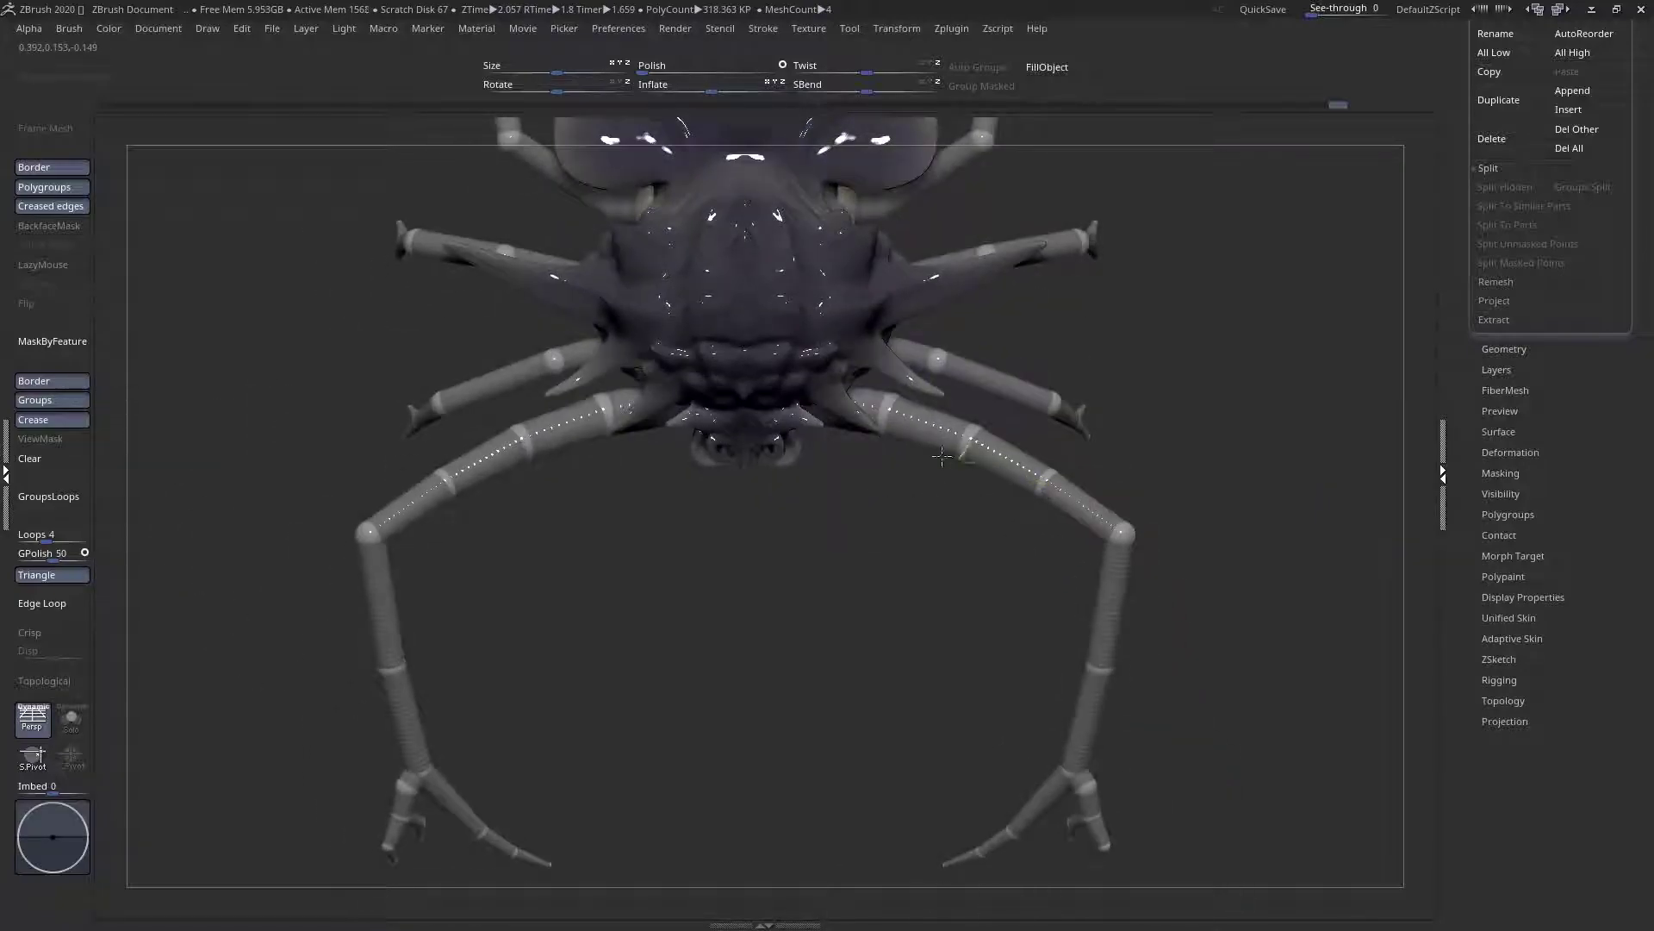
Spread the front legs' elbows outward and straighten the forearms using the outer upper-segment and forearm joints
{"action": "left_click_drag", "start_coordinate": [940, 447], "coordinate": [994, 445]}
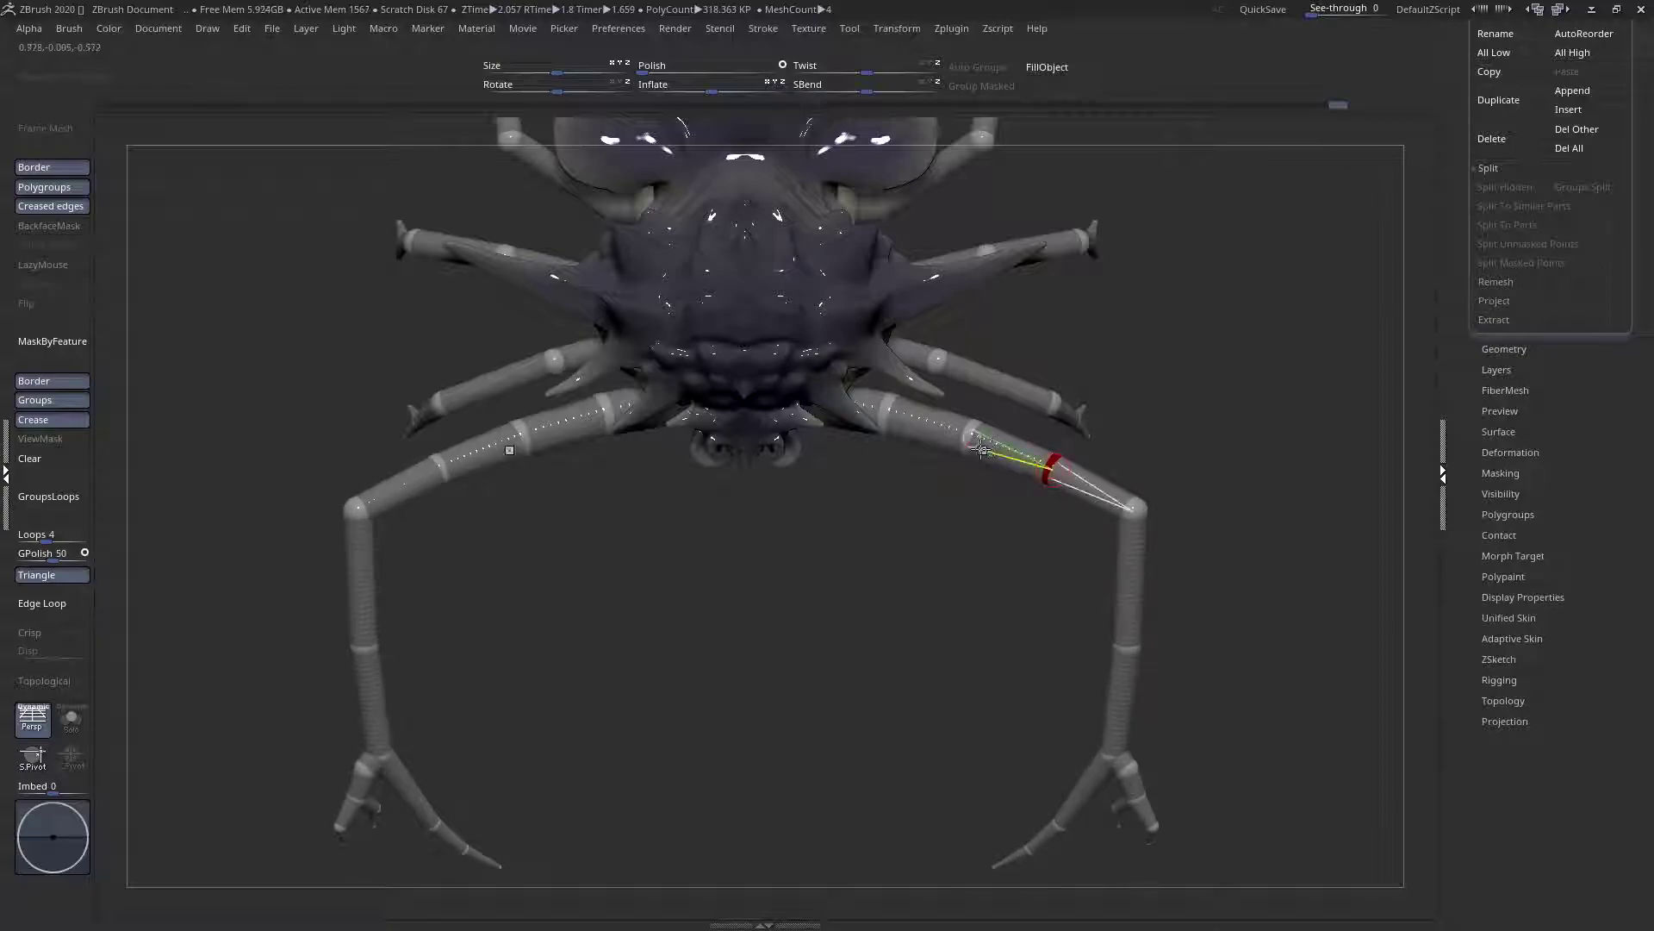
{"action": "left_click_drag", "start_coordinate": [1053, 472], "coordinate": [1054, 468]}
{"action": "left_click_drag", "start_coordinate": [1128, 646], "coordinate": [1125, 640]}
Lower the front legs' upper segments from the hips until they run nearly horizontal in front view
{"action": "right_click_drag", "start_coordinate": [363, 566], "coordinate": [475, 515], "text": "alt"}
{"action": "right_click_drag", "start_coordinate": [475, 516], "coordinate": [467, 310]}
{"action": "right_click_drag", "start_coordinate": [443, 491], "coordinate": [638, 504]}
{"action": "right_click_drag", "start_coordinate": [427, 529], "coordinate": [680, 552], "text": "alt"}
{"action": "right_click_drag", "start_coordinate": [841, 518], "coordinate": [613, 514]}
{"action": "right_click_drag", "start_coordinate": [969, 595], "coordinate": [466, 477], "text": "alt"}
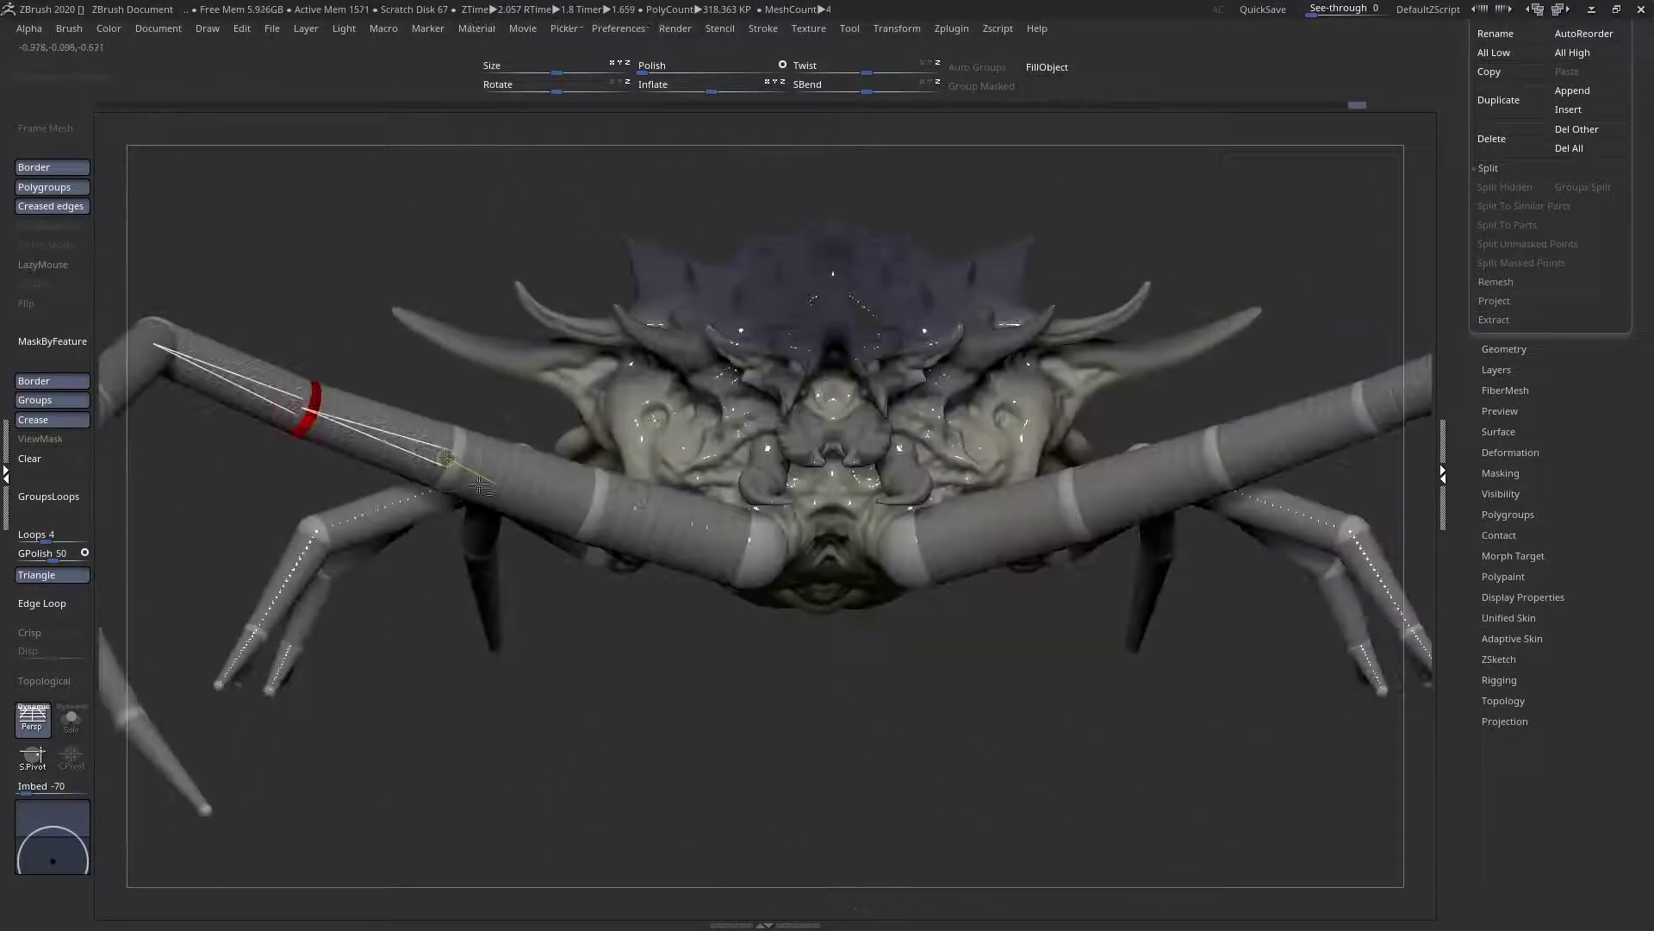
{"action": "left_click_drag", "start_coordinate": [621, 511], "coordinate": [616, 549]}
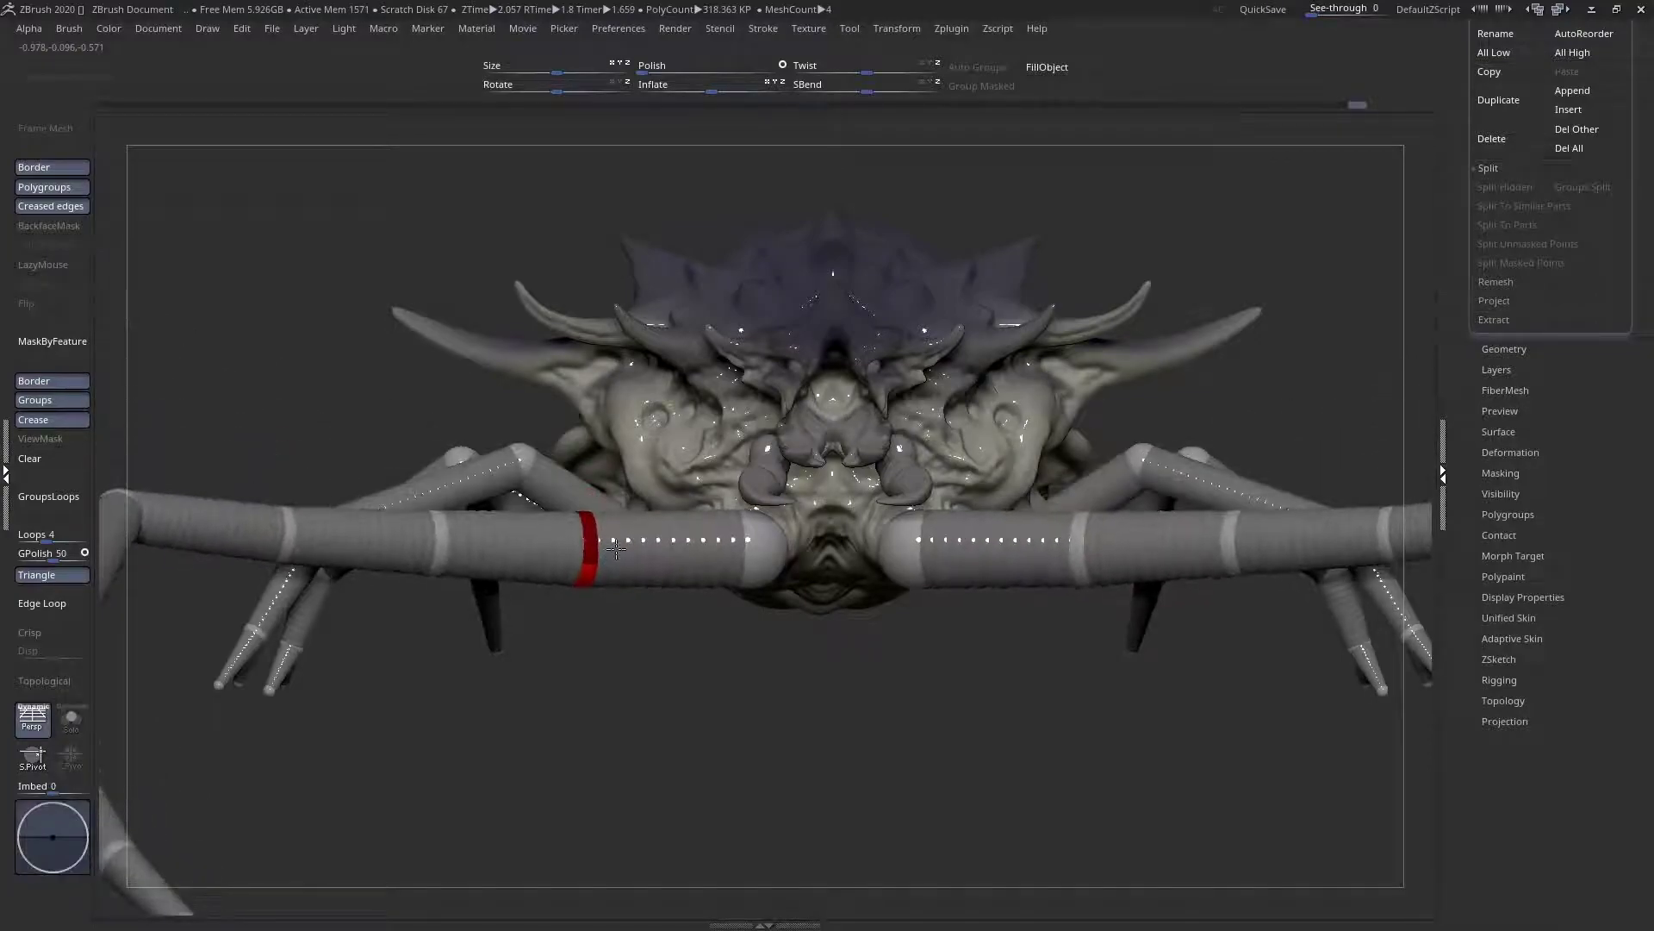
Angle the front legs' upper segments upward from the hips and flatten their outer sections toward the elbows
{"action": "right_click_drag", "start_coordinate": [1069, 603], "coordinate": [1056, 496], "text": "alt"}
{"action": "left_click_drag", "start_coordinate": [1013, 487], "coordinate": [1004, 447]}
{"action": "right_click_drag", "start_coordinate": [1004, 482], "coordinate": [939, 534], "text": "alt"}
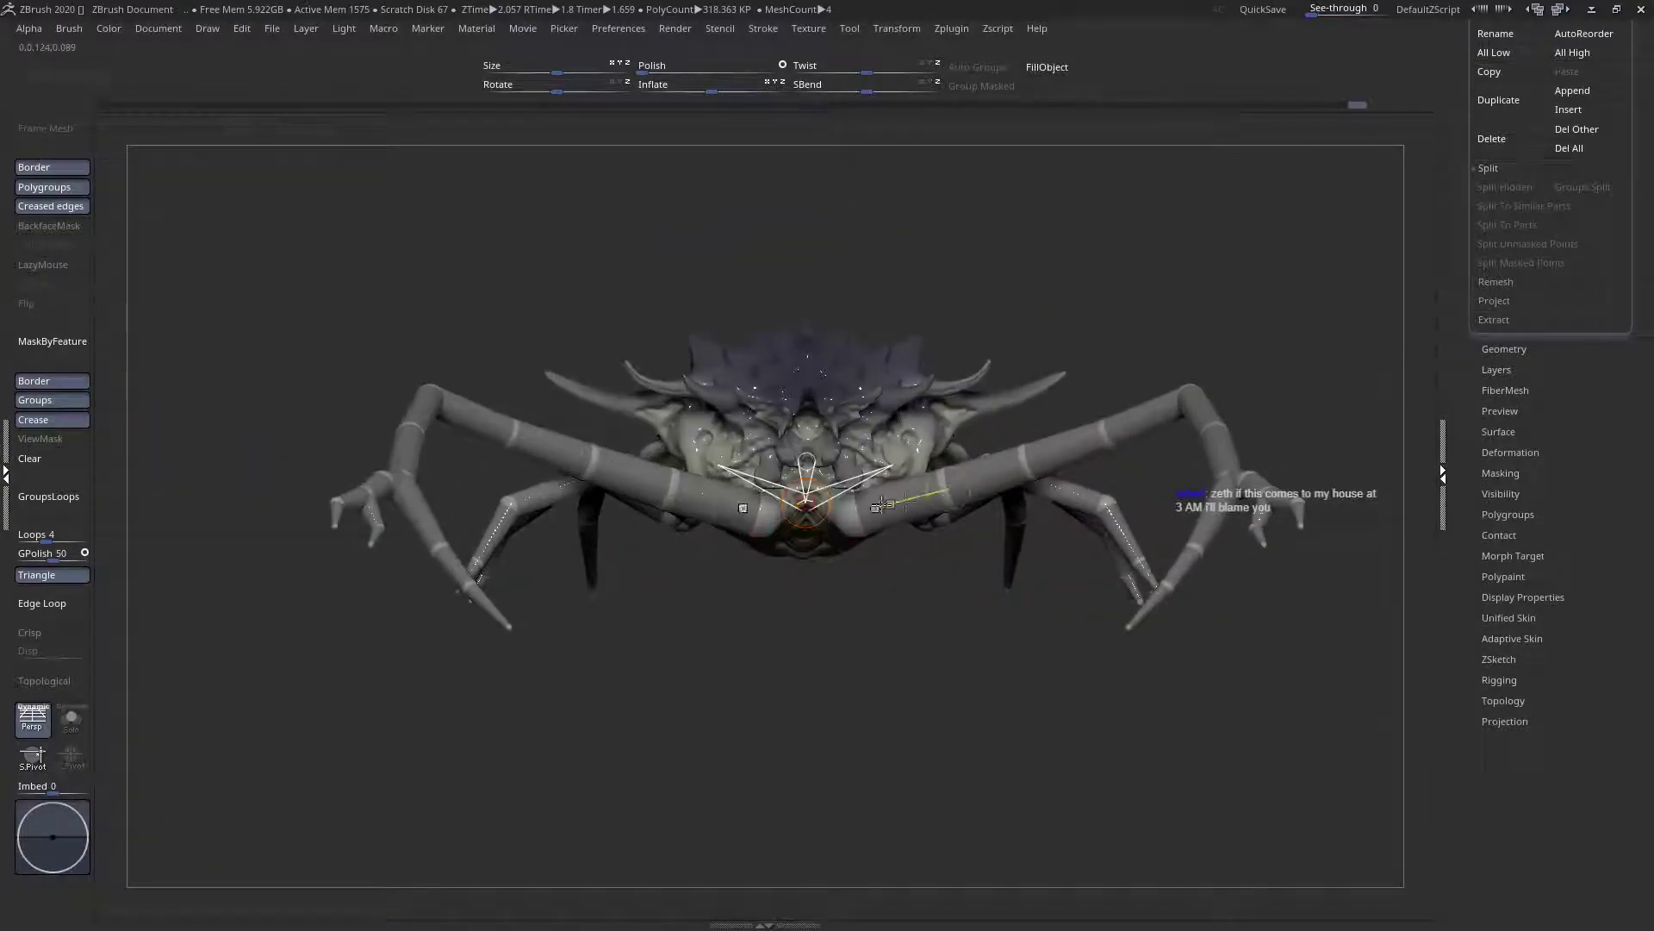
{"action": "left_click", "coordinate": [1029, 464]}
{"action": "right_click_drag", "start_coordinate": [1042, 451], "coordinate": [851, 436], "text": "alt"}
{"action": "left_click_drag", "start_coordinate": [960, 409], "coordinate": [960, 443]}
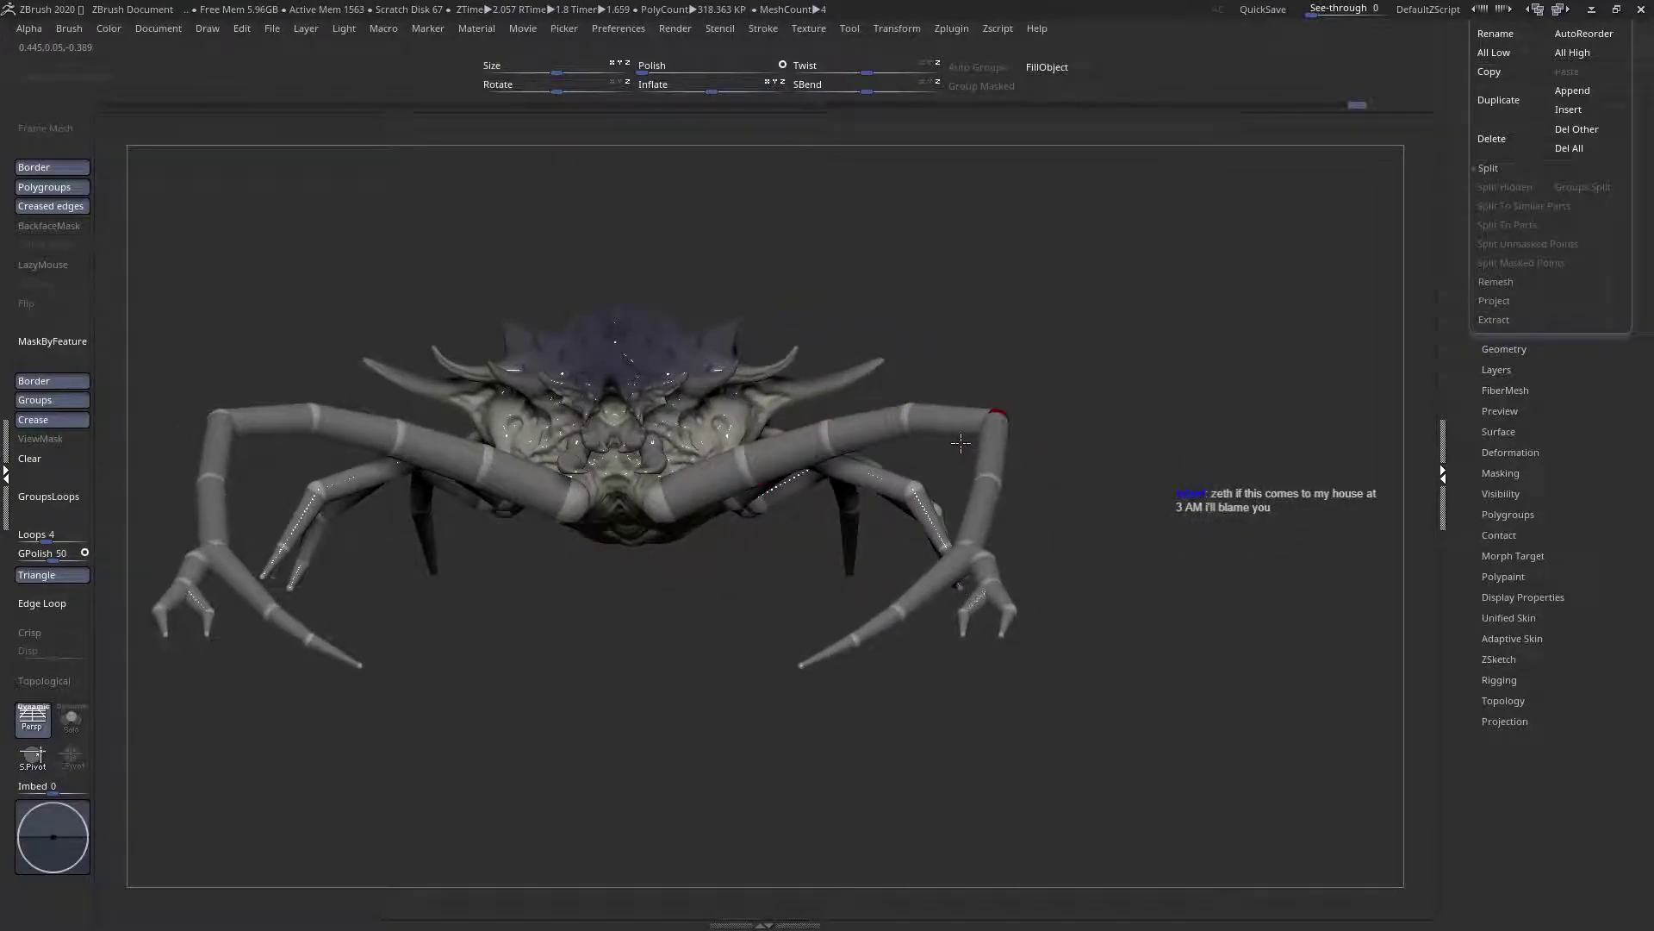
{"action": "right_click_drag", "start_coordinate": [910, 454], "coordinate": [1061, 427]}
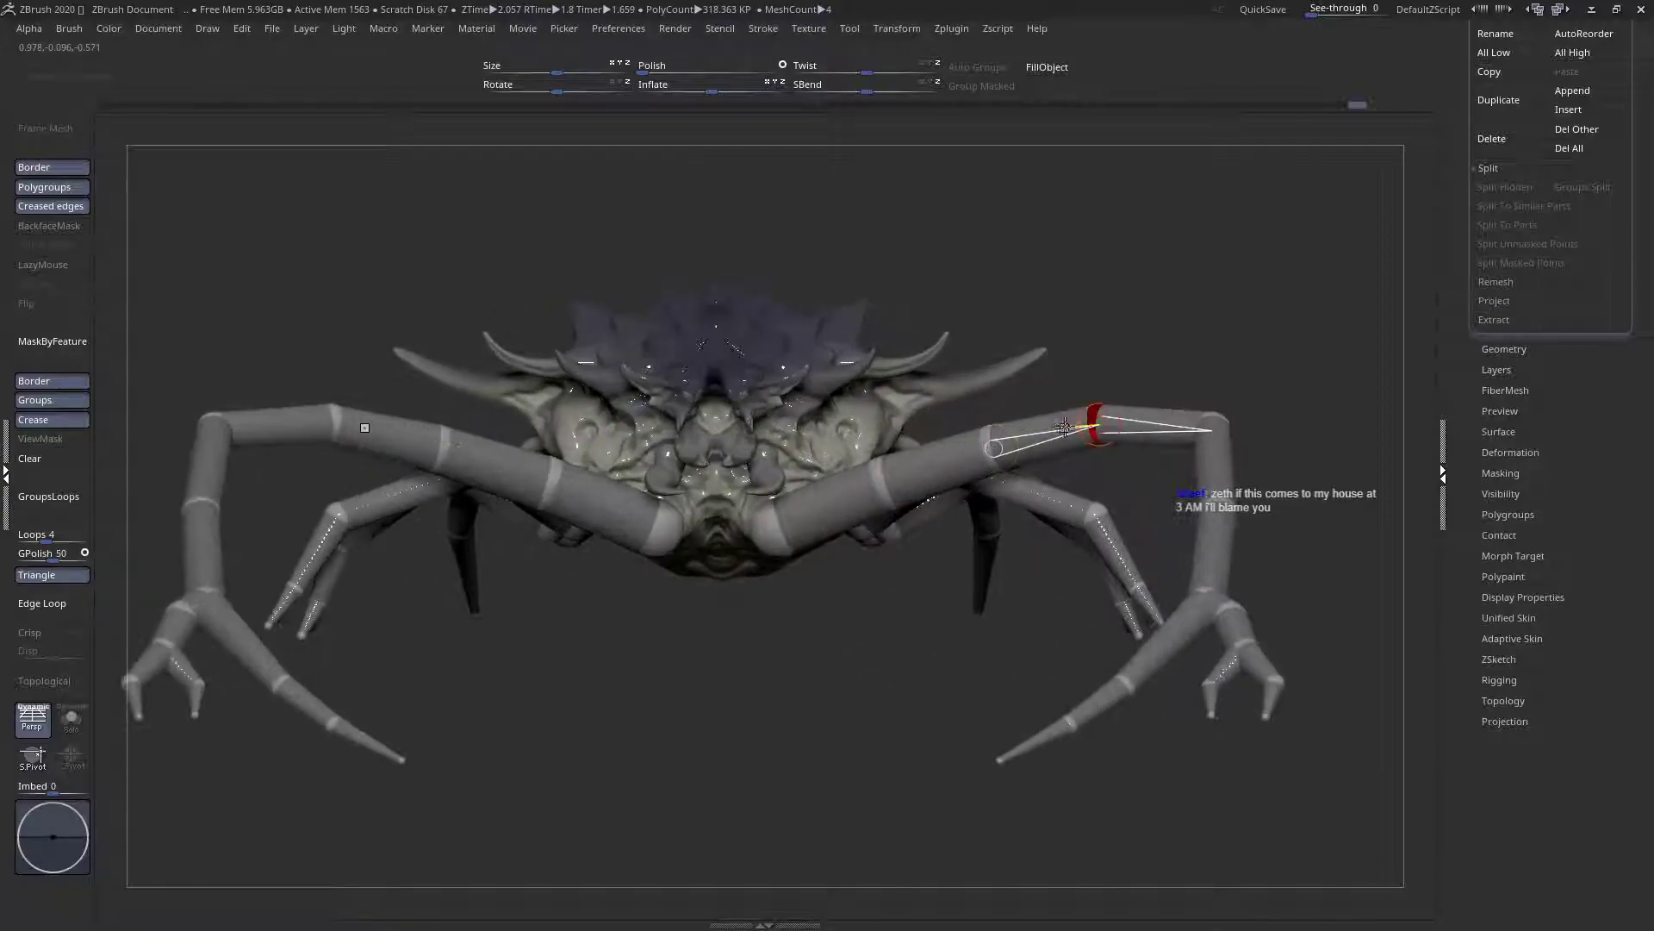
Undo and redo the front legs' elbow bend to compare both poses, and try a small adjustment of the outer upper segment
{"action": "key", "text": "ctrl+z"}
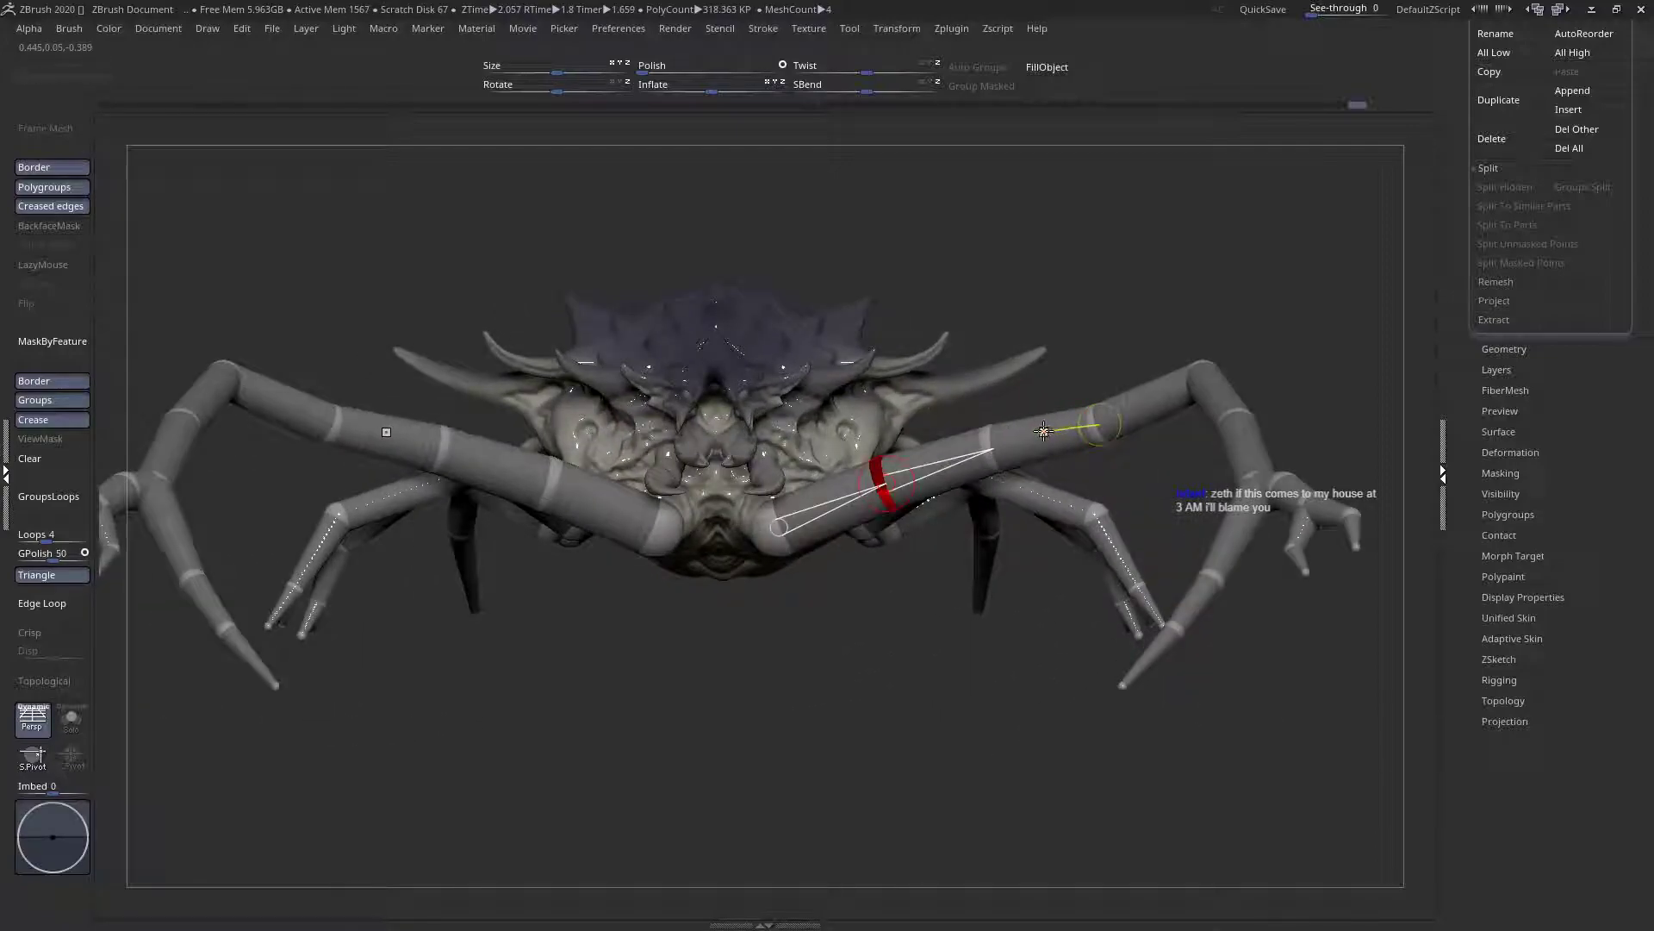
{"action": "key", "text": "ctrl+shift+z"}
{"action": "key", "text": "ctrl+z"}
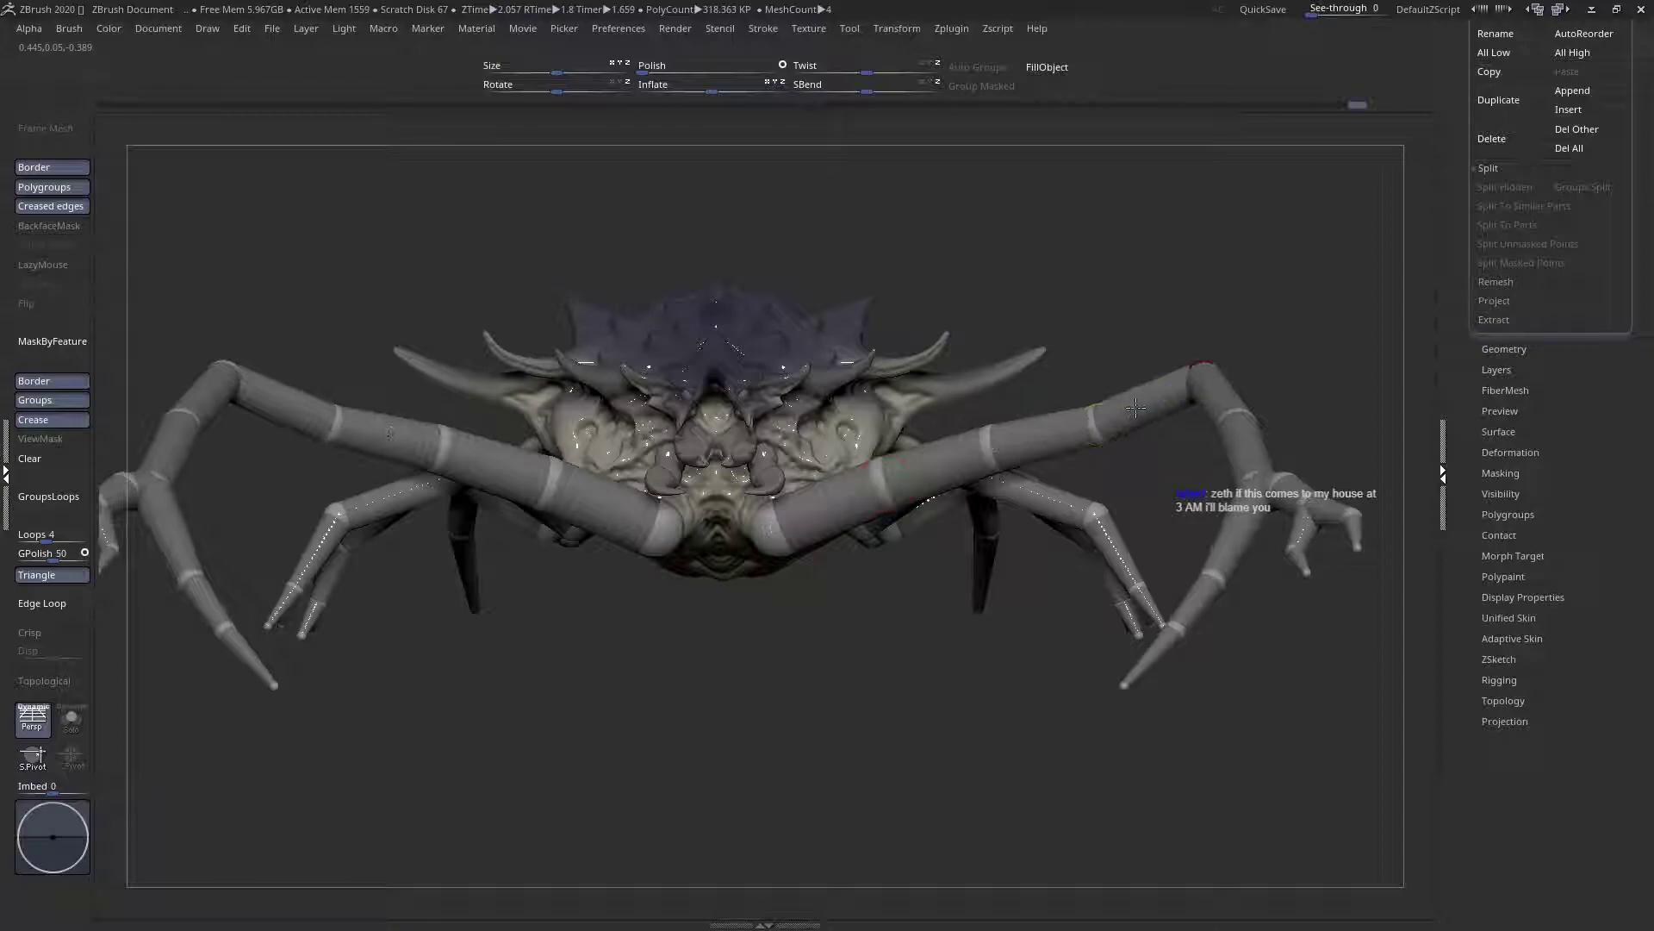
{"action": "key", "text": "ctrl+shift+z"}
{"action": "left_click_drag", "start_coordinate": [1042, 435], "coordinate": [1036, 443]}
{"action": "key", "text": "ctrl+z"}
Raise the front legs' forearms and wrists slightly in side view to straighten their line
{"action": "right_click_drag", "start_coordinate": [895, 473], "coordinate": [659, 504]}
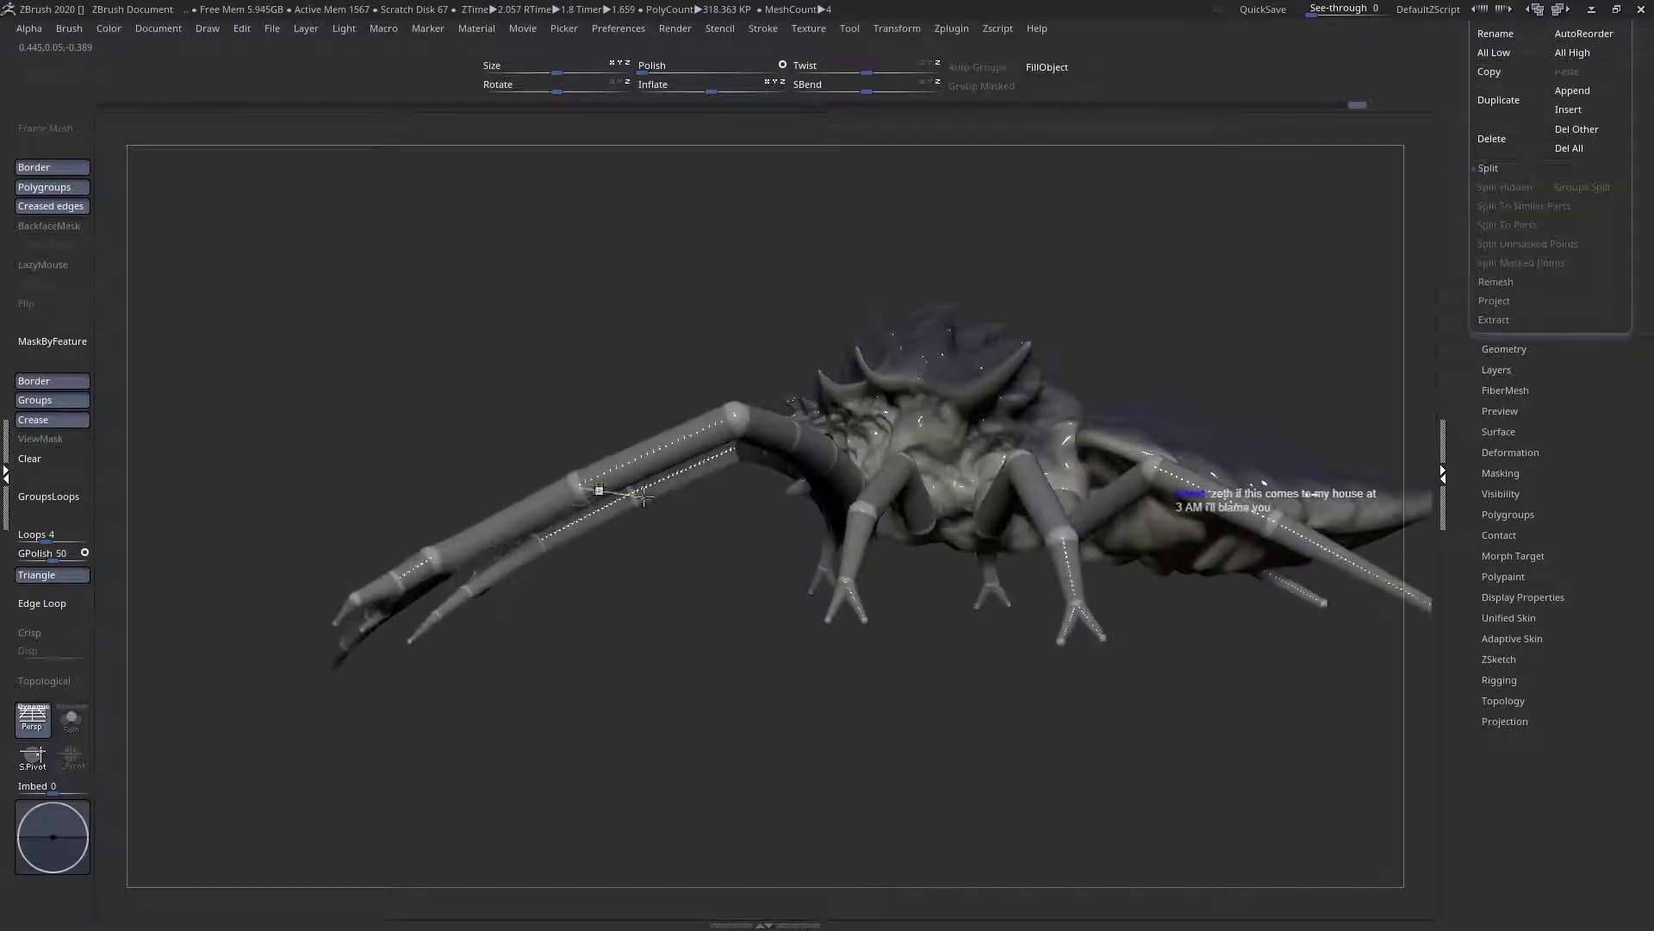
{"action": "left_click_drag", "start_coordinate": [655, 447], "coordinate": [645, 435]}
{"action": "right_click_drag", "start_coordinate": [547, 498], "coordinate": [691, 491], "text": "alt"}
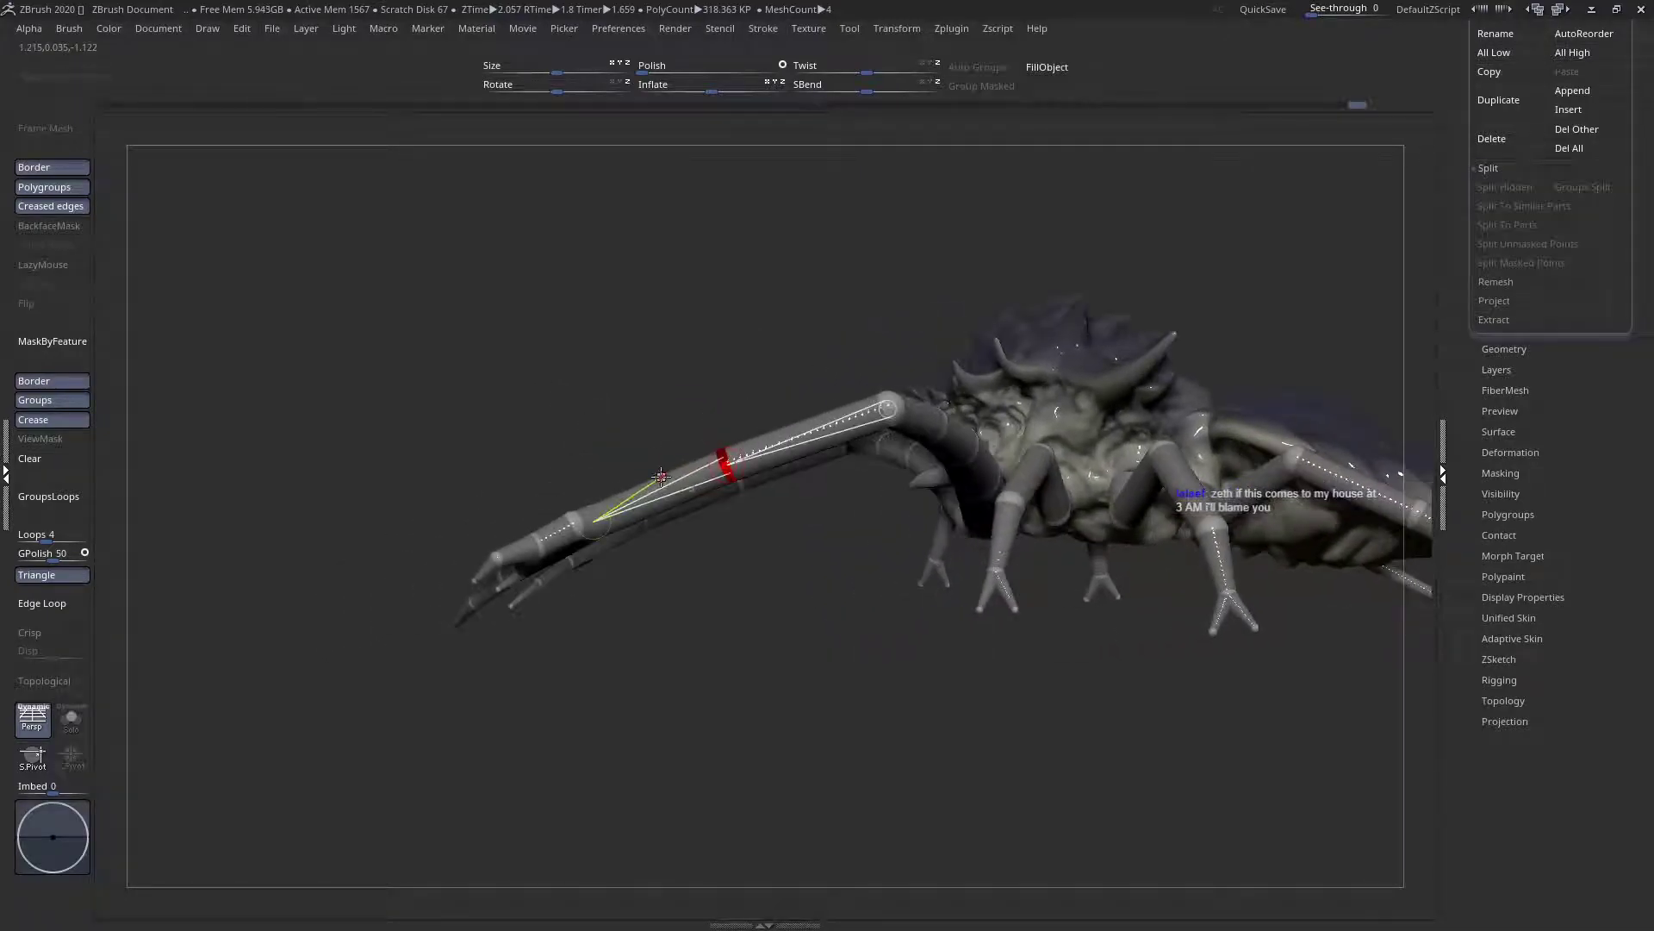
{"action": "left_click_drag", "start_coordinate": [581, 522], "coordinate": [576, 515]}
{"action": "right_click_drag", "start_coordinate": [620, 483], "coordinate": [768, 499]}
{"action": "right_click_drag", "start_coordinate": [445, 351], "coordinate": [797, 331], "text": "alt"}
{"action": "right_click_drag", "start_coordinate": [680, 568], "coordinate": [675, 608]}
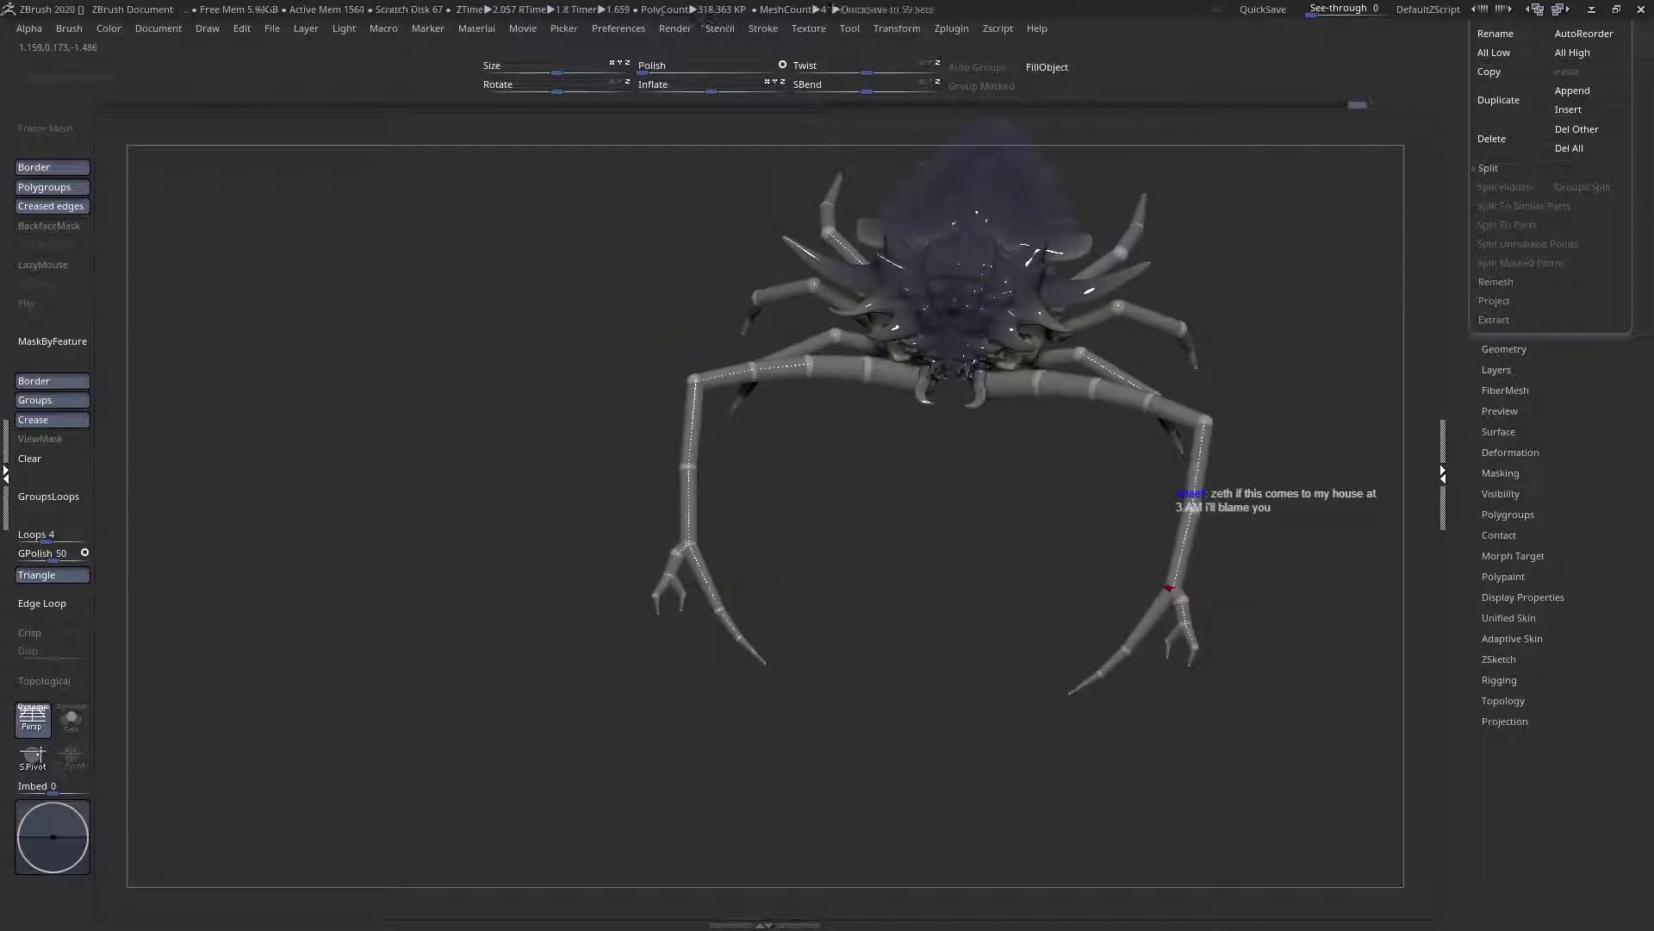
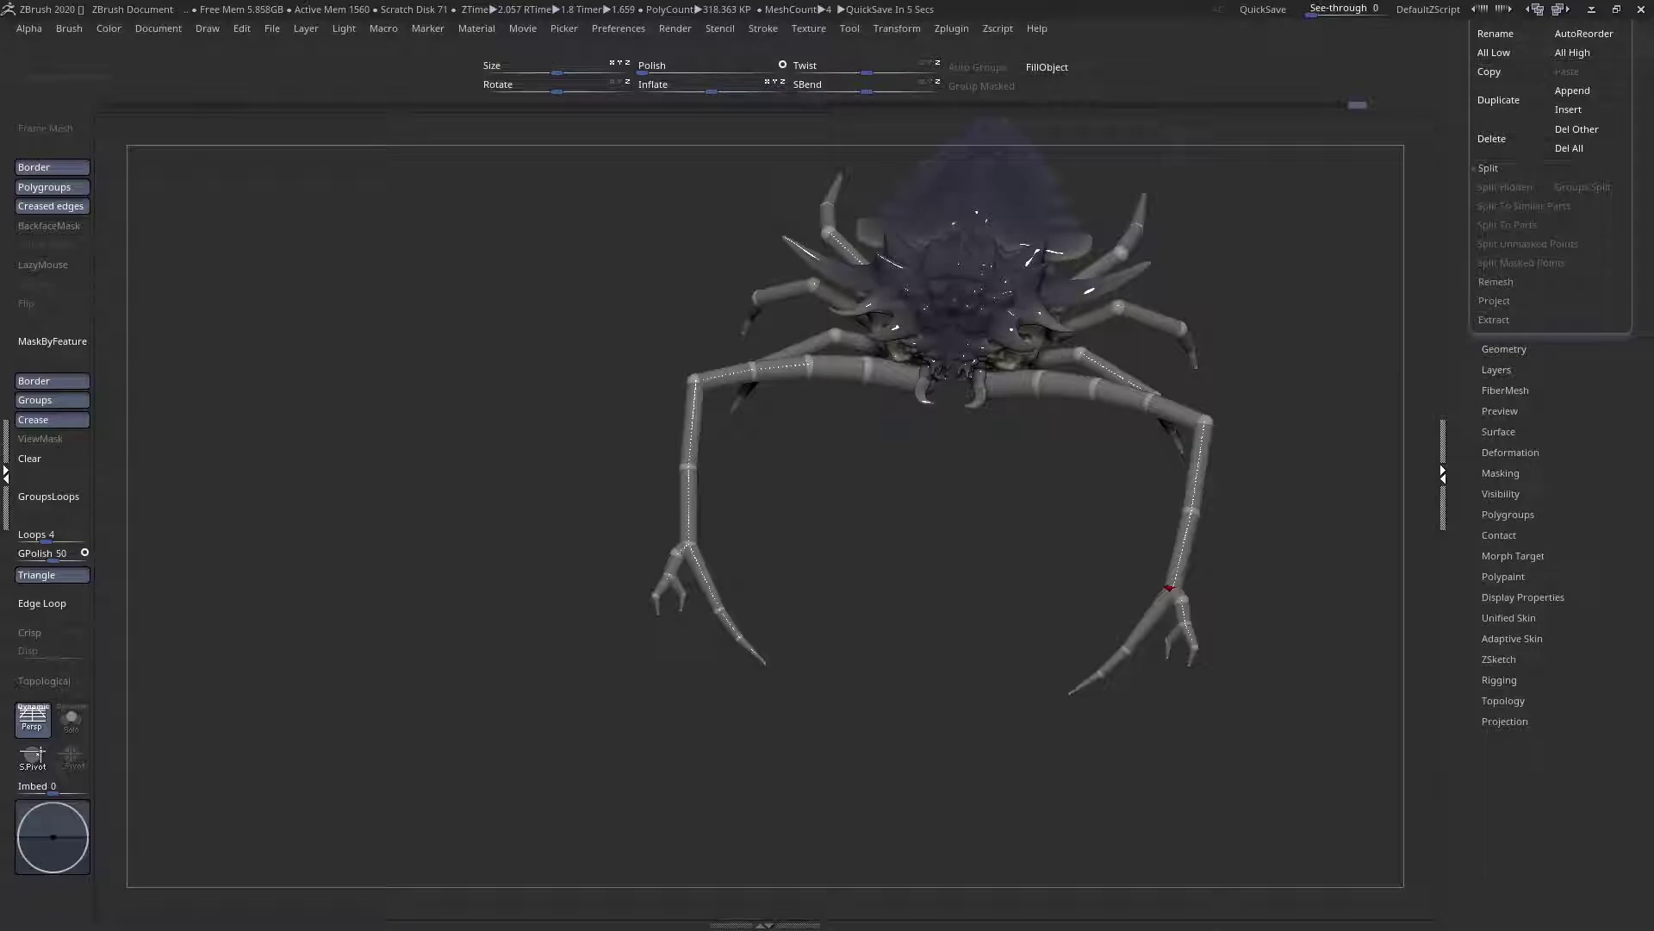
Try to reposition the base joint of the small claw beside the front legs' wrists
{"action": "left_click_drag", "start_coordinate": [930, 396], "coordinate": [716, 638]}
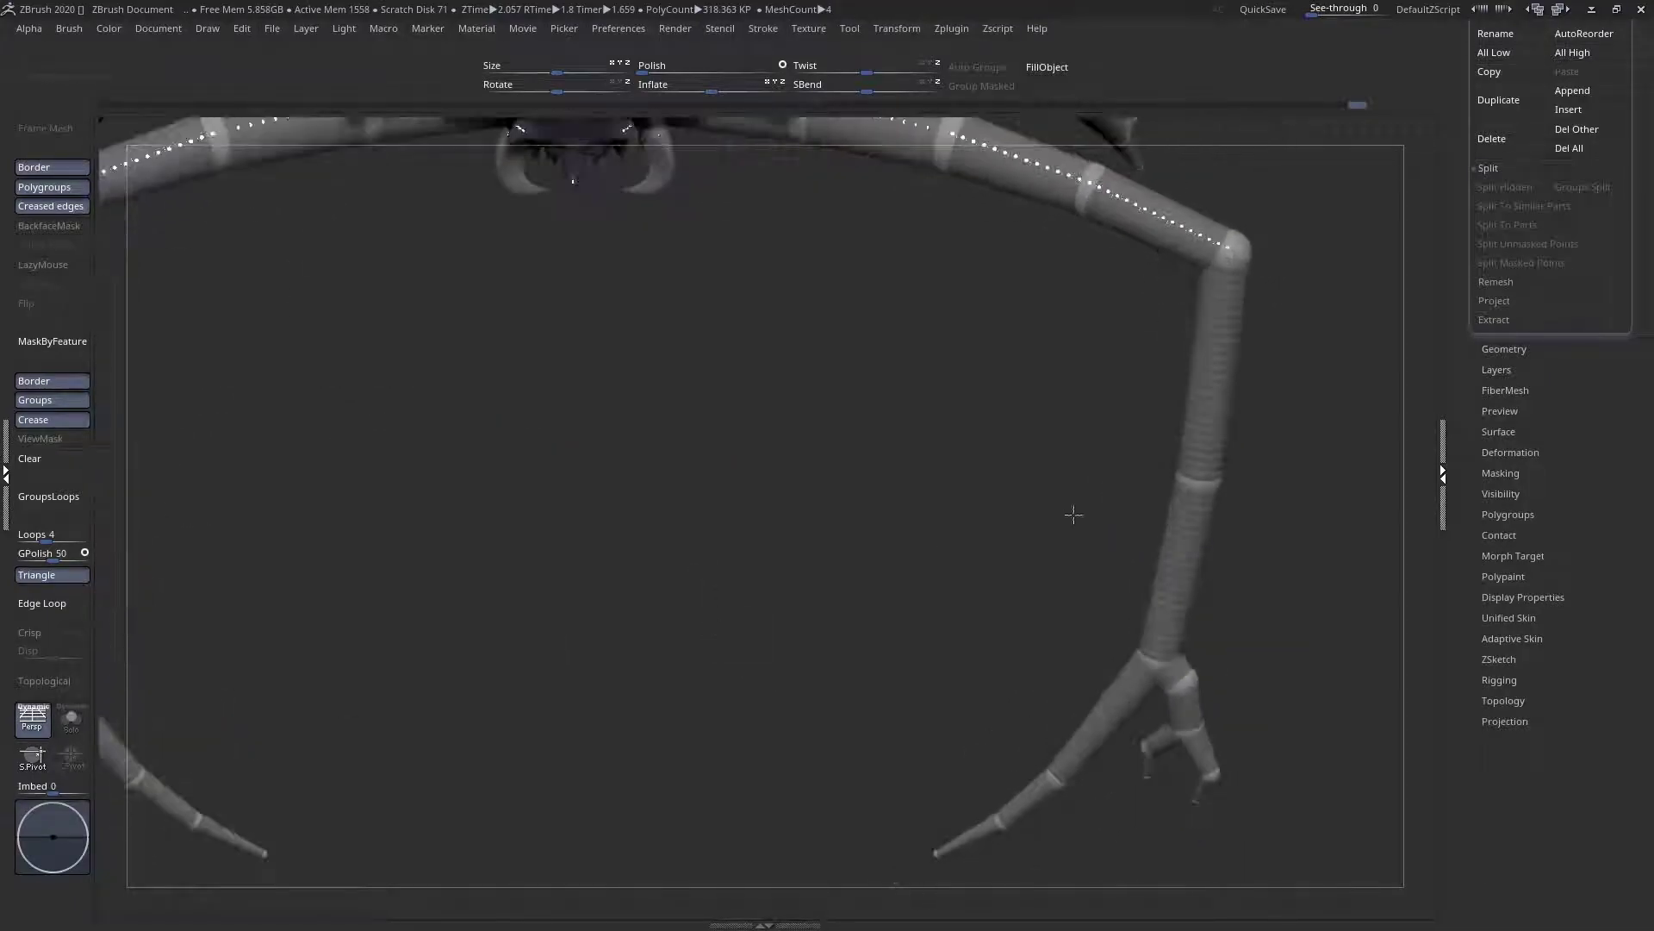
{"action": "left_click_drag", "start_coordinate": [1061, 517], "coordinate": [881, 501], "text": "alt"}
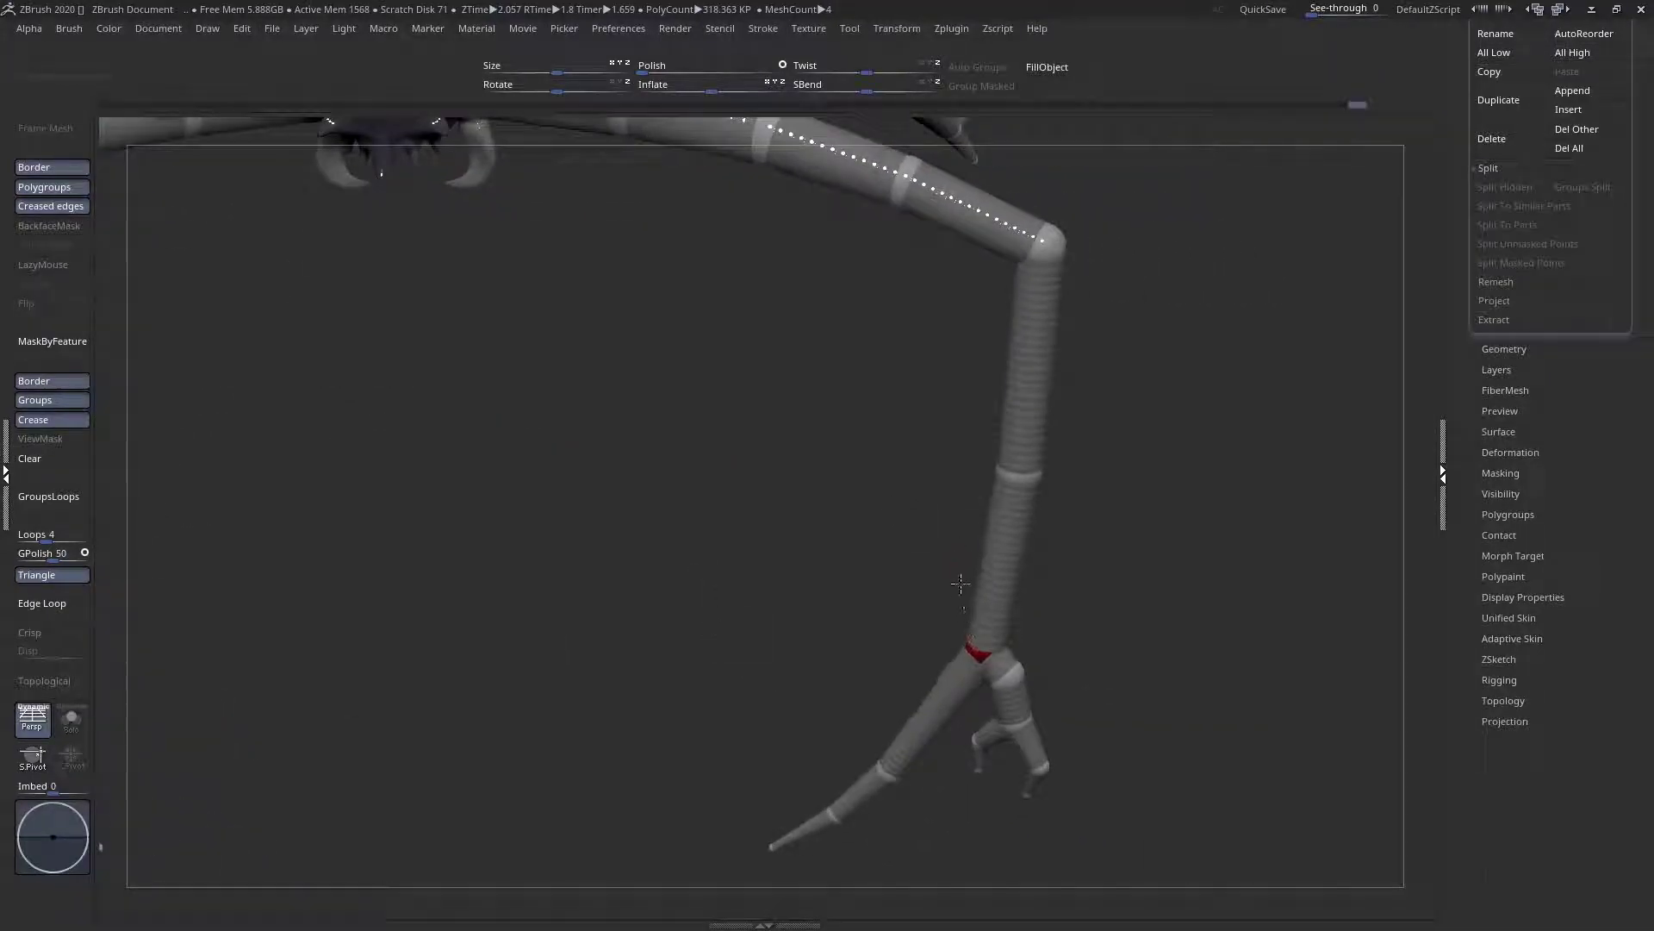
{"action": "mouse_move", "coordinate": [940, 801]}
{"action": "left_mouse_down"}
{"action": "mouse_move", "coordinate": [945, 724]}
{"action": "mouse_move", "coordinate": [1010, 782]}
{"action": "left_mouse_up"}
{"action": "left_click", "coordinate": [1029, 664]}
{"action": "left_click_drag", "start_coordinate": [1012, 631], "coordinate": [1017, 637]}
{"action": "key", "text": "ctrl+z"}
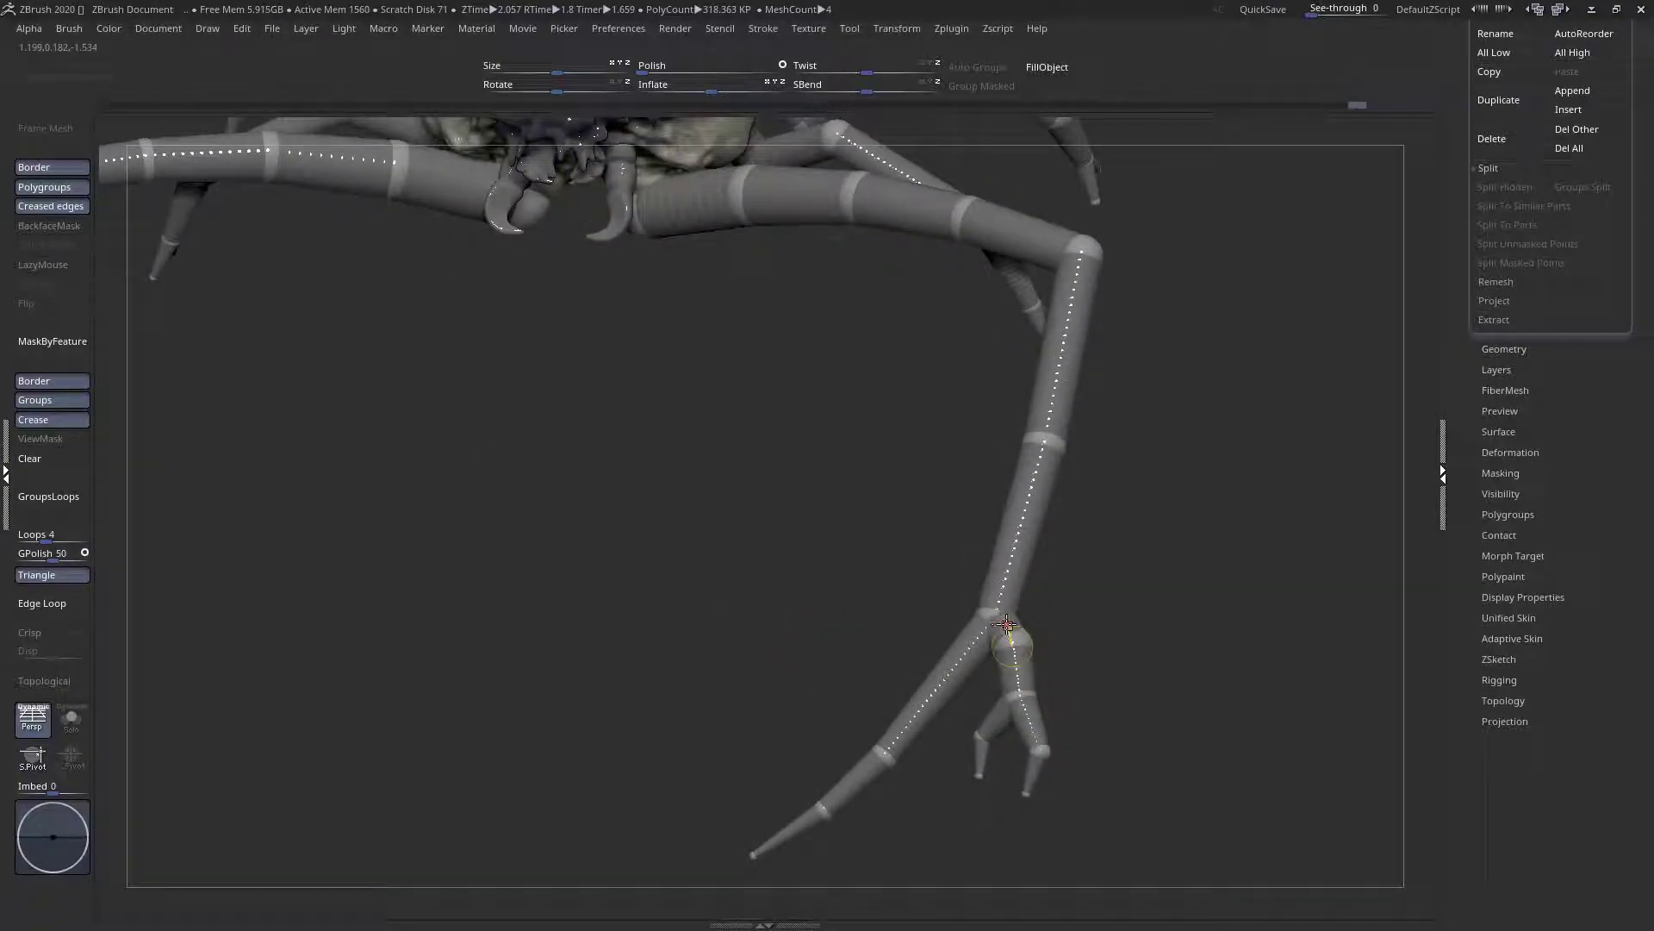
{"action": "left_click_drag", "start_coordinate": [969, 556], "coordinate": [989, 610]}
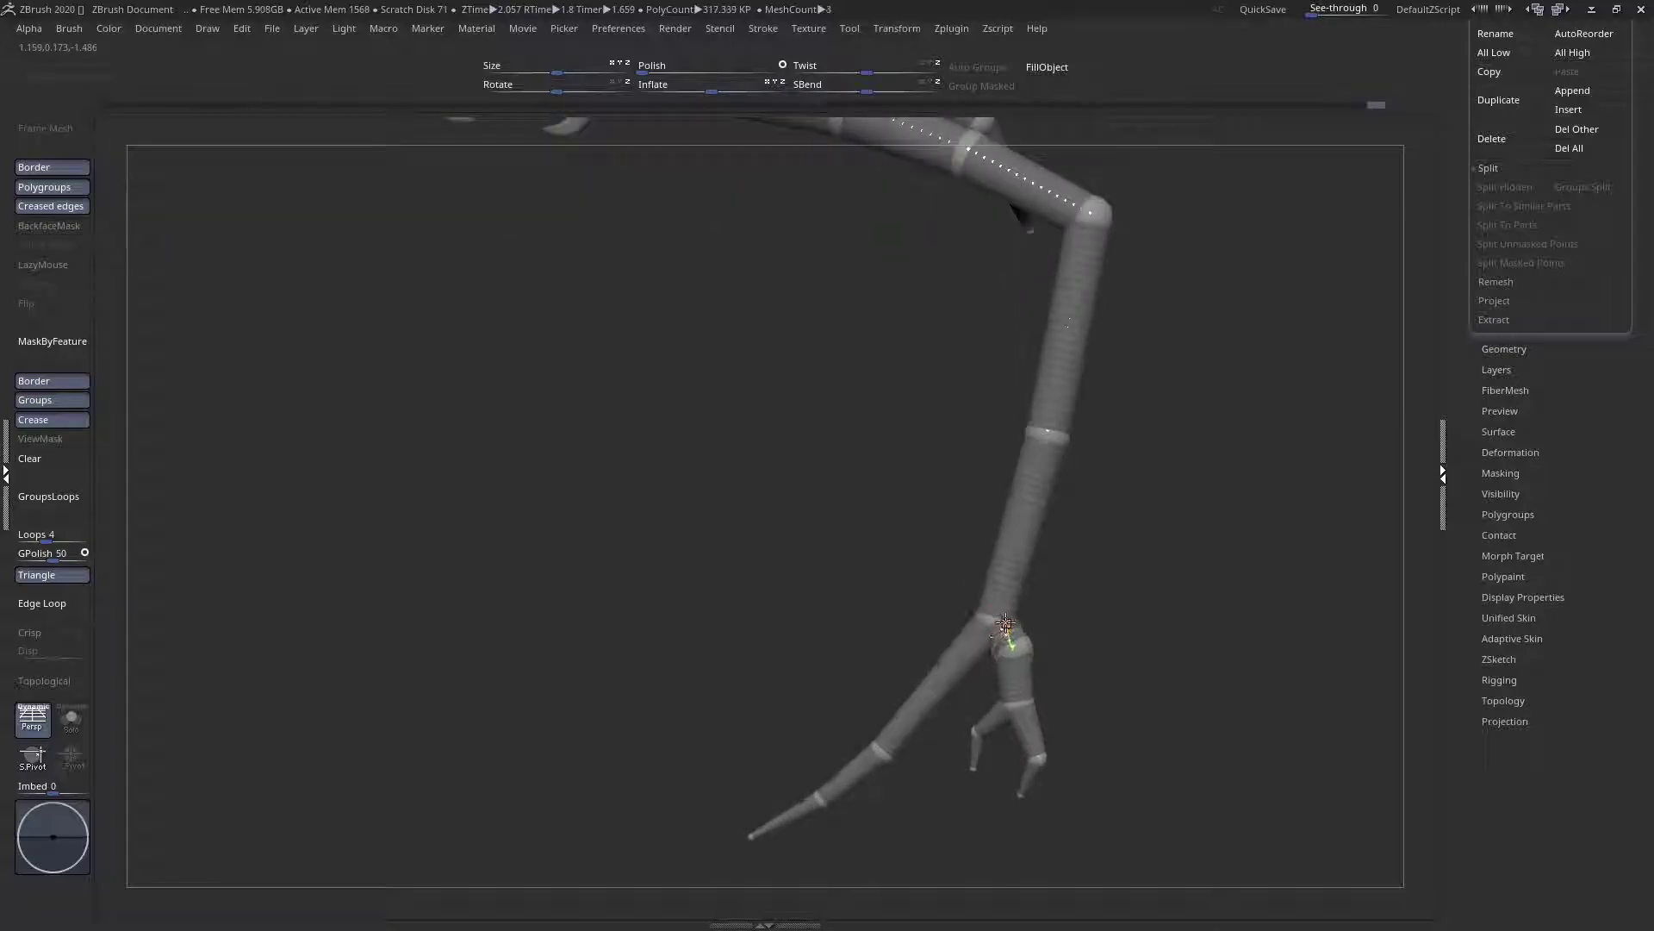
Insert one extra joint in the upper half and one in the lower half of the front legs' forearms
{"action": "left_click_drag", "start_coordinate": [872, 486], "coordinate": [646, 602], "text": "alt"}
{"action": "left_click", "coordinate": [718, 453]}
{"action": "right_click_drag", "start_coordinate": [718, 453], "coordinate": [816, 440]}
{"action": "left_click", "coordinate": [816, 439]}
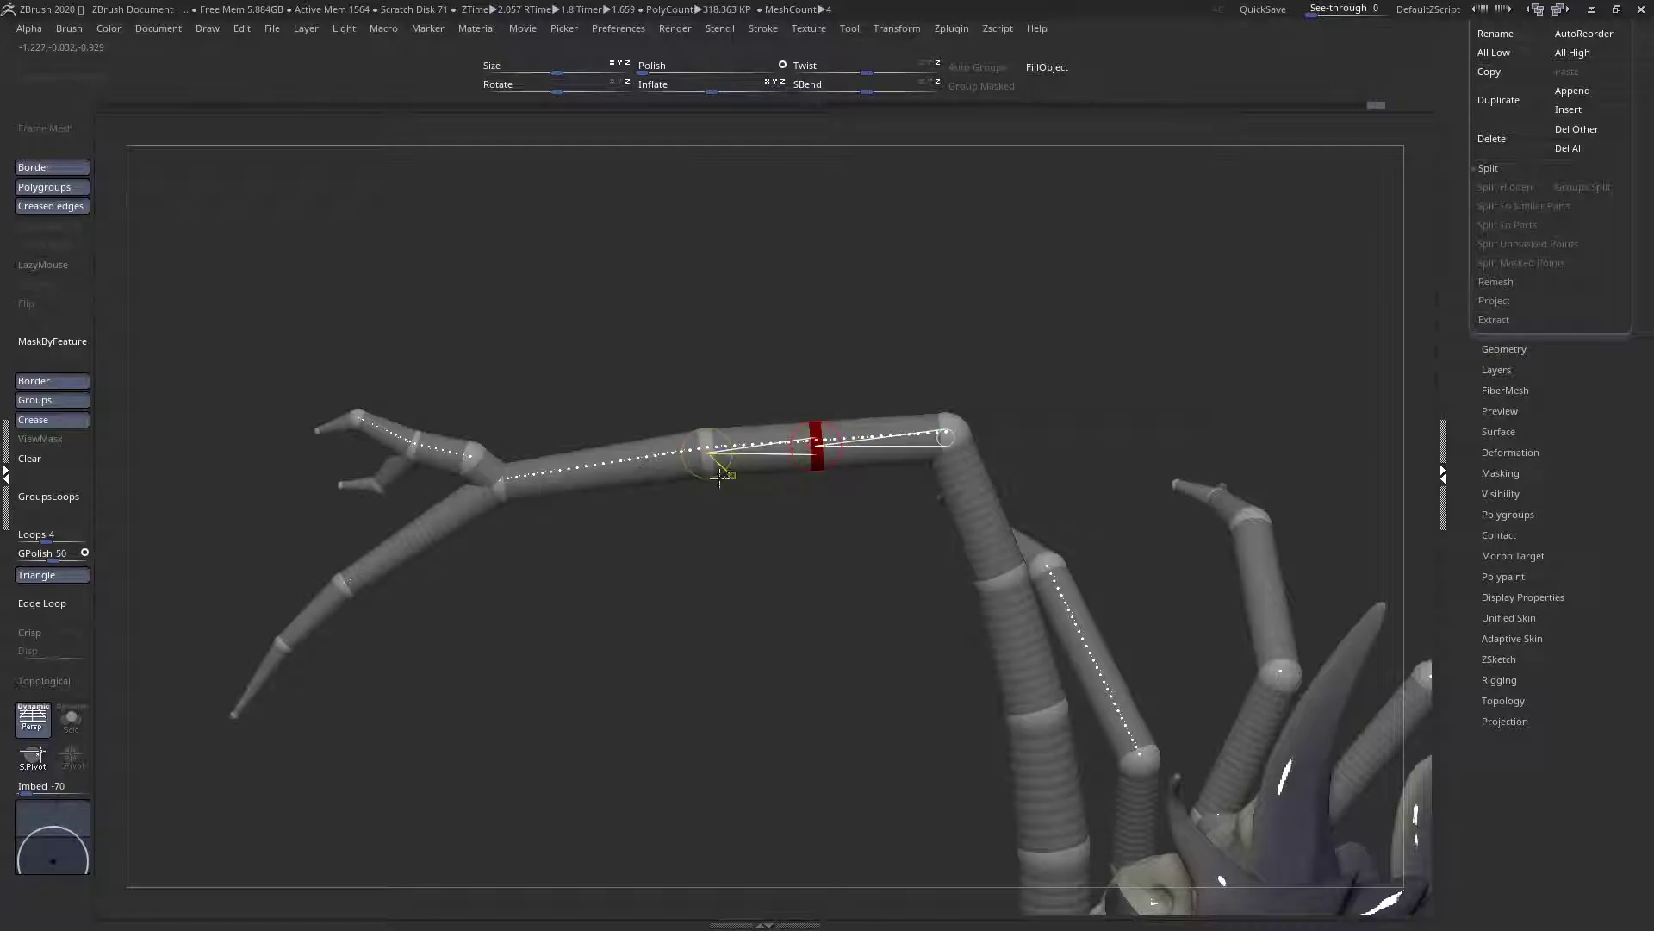
{"action": "left_click", "coordinate": [619, 474]}
{"action": "left_click", "coordinate": [707, 452]}
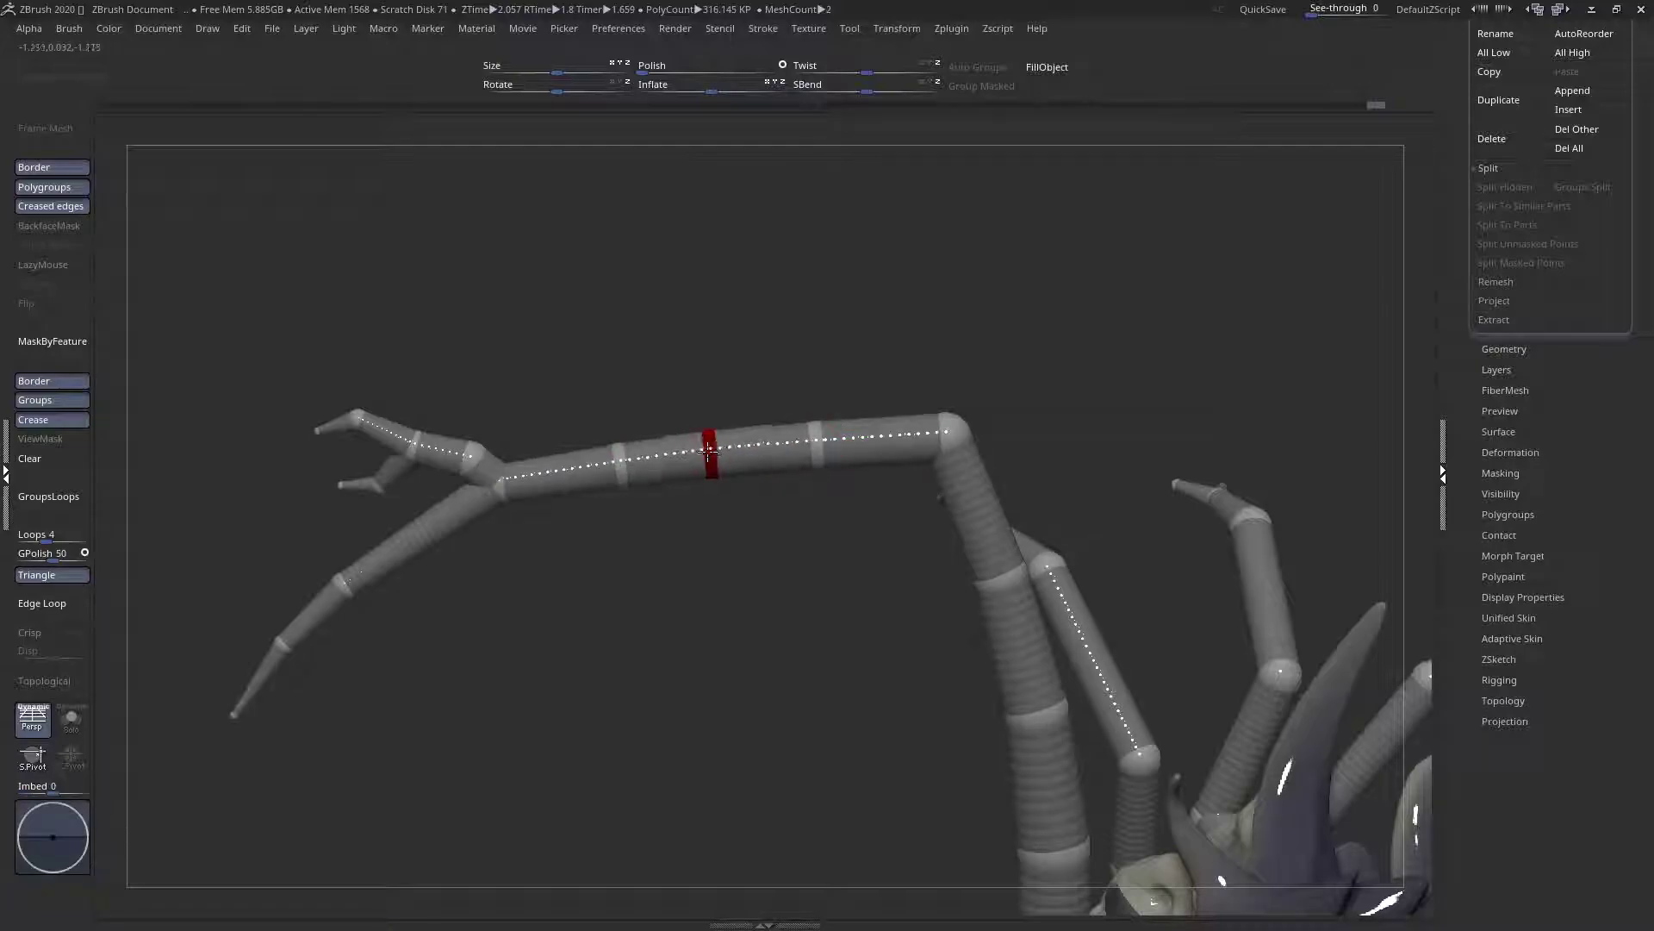
Insert an extra joint midway along the base segment of the front legs' long finger
{"action": "left_click_drag", "start_coordinate": [486, 538], "coordinate": [562, 453], "text": "alt"}
{"action": "left_click", "coordinate": [473, 506]}
{"action": "left_click", "coordinate": [558, 457]}
{"action": "left_click", "coordinate": [472, 507]}
{"action": "left_click", "coordinate": [562, 454]}
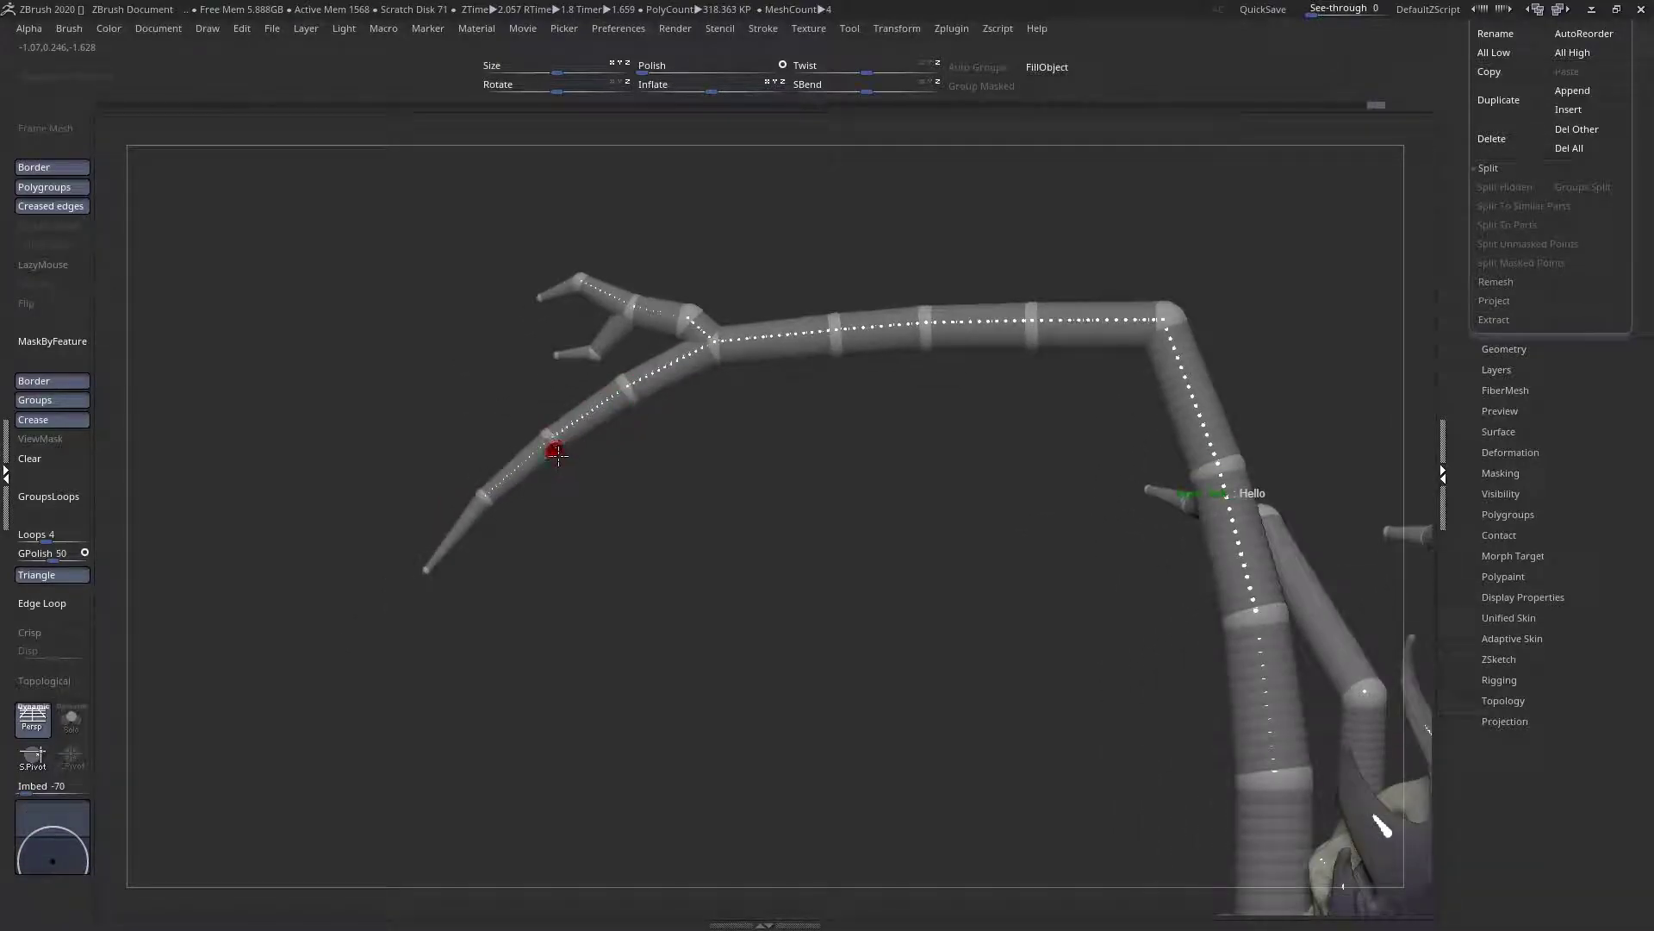
Grow two tapered inward spikes from the first two joints of the front legs' long finger
{"action": "left_click_drag", "start_coordinate": [576, 500], "coordinate": [572, 748]}
{"action": "key", "text": "a"}
{"action": "left_click_drag", "start_coordinate": [554, 546], "coordinate": [535, 591]}
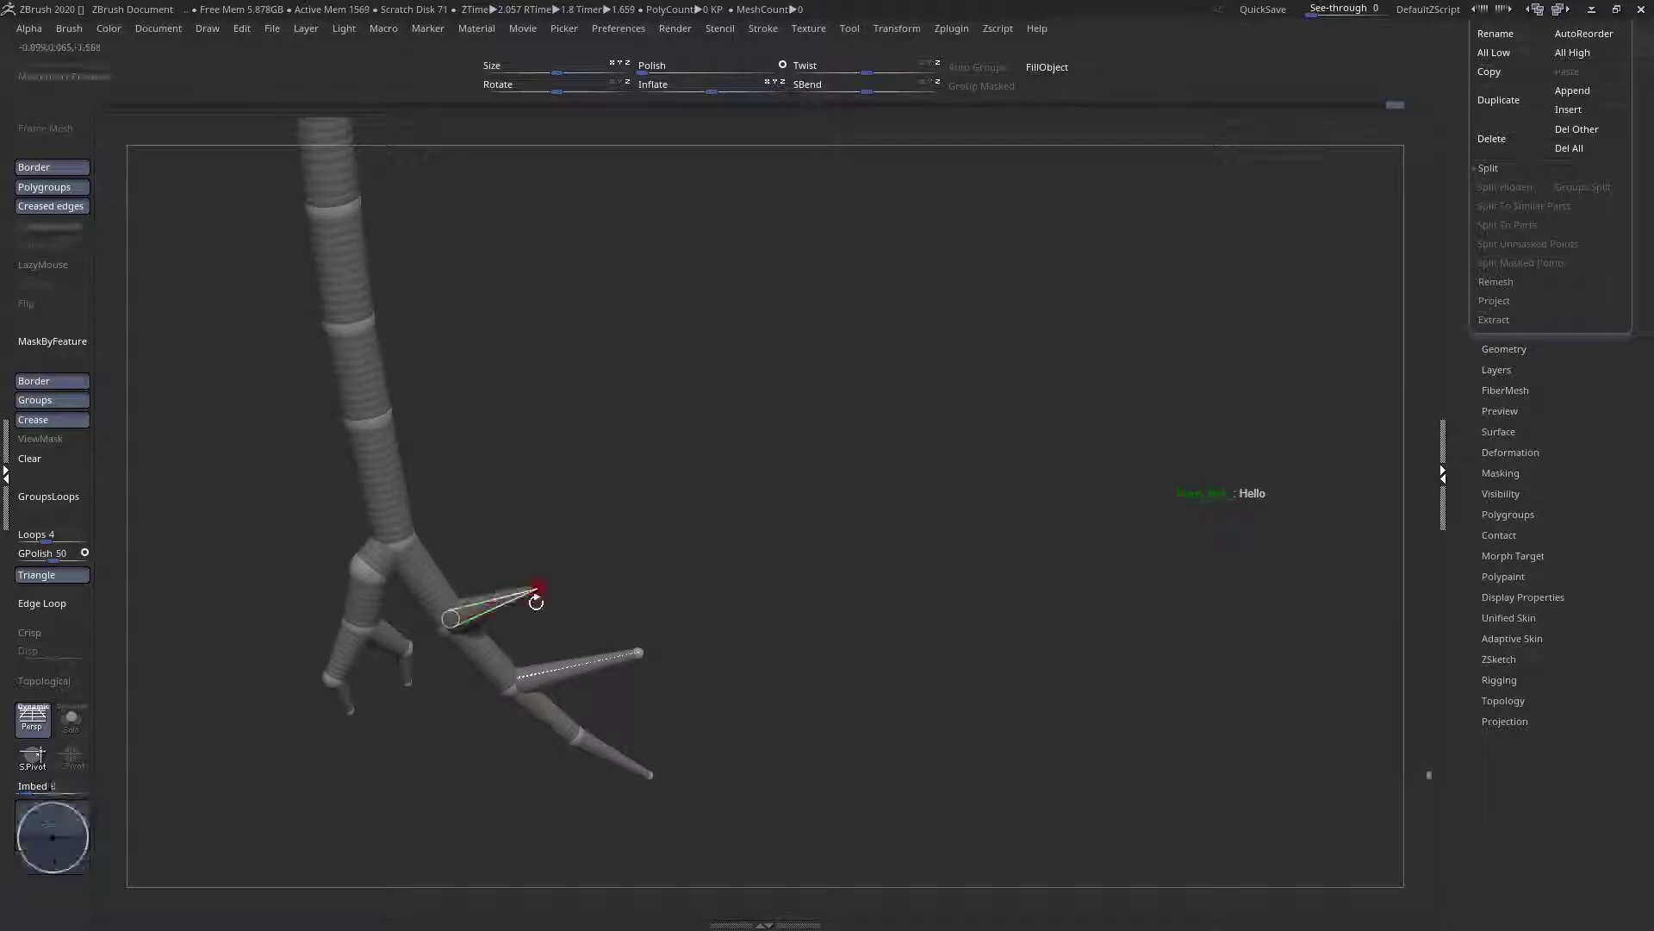
{"action": "left_click_drag", "start_coordinate": [635, 591], "coordinate": [506, 406]}
{"action": "left_click_drag", "start_coordinate": [543, 563], "coordinate": [561, 768]}
{"action": "left_click_drag", "start_coordinate": [554, 636], "coordinate": [560, 556]}
{"action": "left_click_drag", "start_coordinate": [573, 628], "coordinate": [568, 654]}
Grow a long tapered inward spike from the lower forearm joint of the front legs
{"action": "key", "text": "f"}
{"action": "left_click_drag", "start_coordinate": [552, 491], "coordinate": [743, 751]}
{"action": "mouse_move", "coordinate": [603, 676]}
{"action": "left_mouse_down"}
{"action": "mouse_move", "coordinate": [642, 689]}
{"action": "mouse_move", "coordinate": [573, 678]}
{"action": "left_mouse_up"}
{"action": "key", "text": "ctrl+z"}
{"action": "mouse_move", "coordinate": [542, 566]}
{"action": "left_mouse_down"}
{"action": "mouse_move", "coordinate": [559, 572]}
{"action": "mouse_move", "coordinate": [556, 534]}
{"action": "left_mouse_up"}
{"action": "key", "text": "w"}
{"action": "left_click_drag", "start_coordinate": [552, 533], "coordinate": [831, 465]}
{"action": "mouse_move", "coordinate": [654, 578]}
{"action": "left_mouse_down"}
{"action": "mouse_move", "coordinate": [776, 500]}
{"action": "mouse_move", "coordinate": [827, 508]}
{"action": "mouse_move", "coordinate": [838, 555]}
{"action": "left_mouse_up"}
Grow a shorter inward spike from the middle forearm joint, and lower the tips of both forearm spikes
{"action": "right_click_drag", "start_coordinate": [554, 503], "coordinate": [535, 653]}
{"action": "key", "text": "q"}
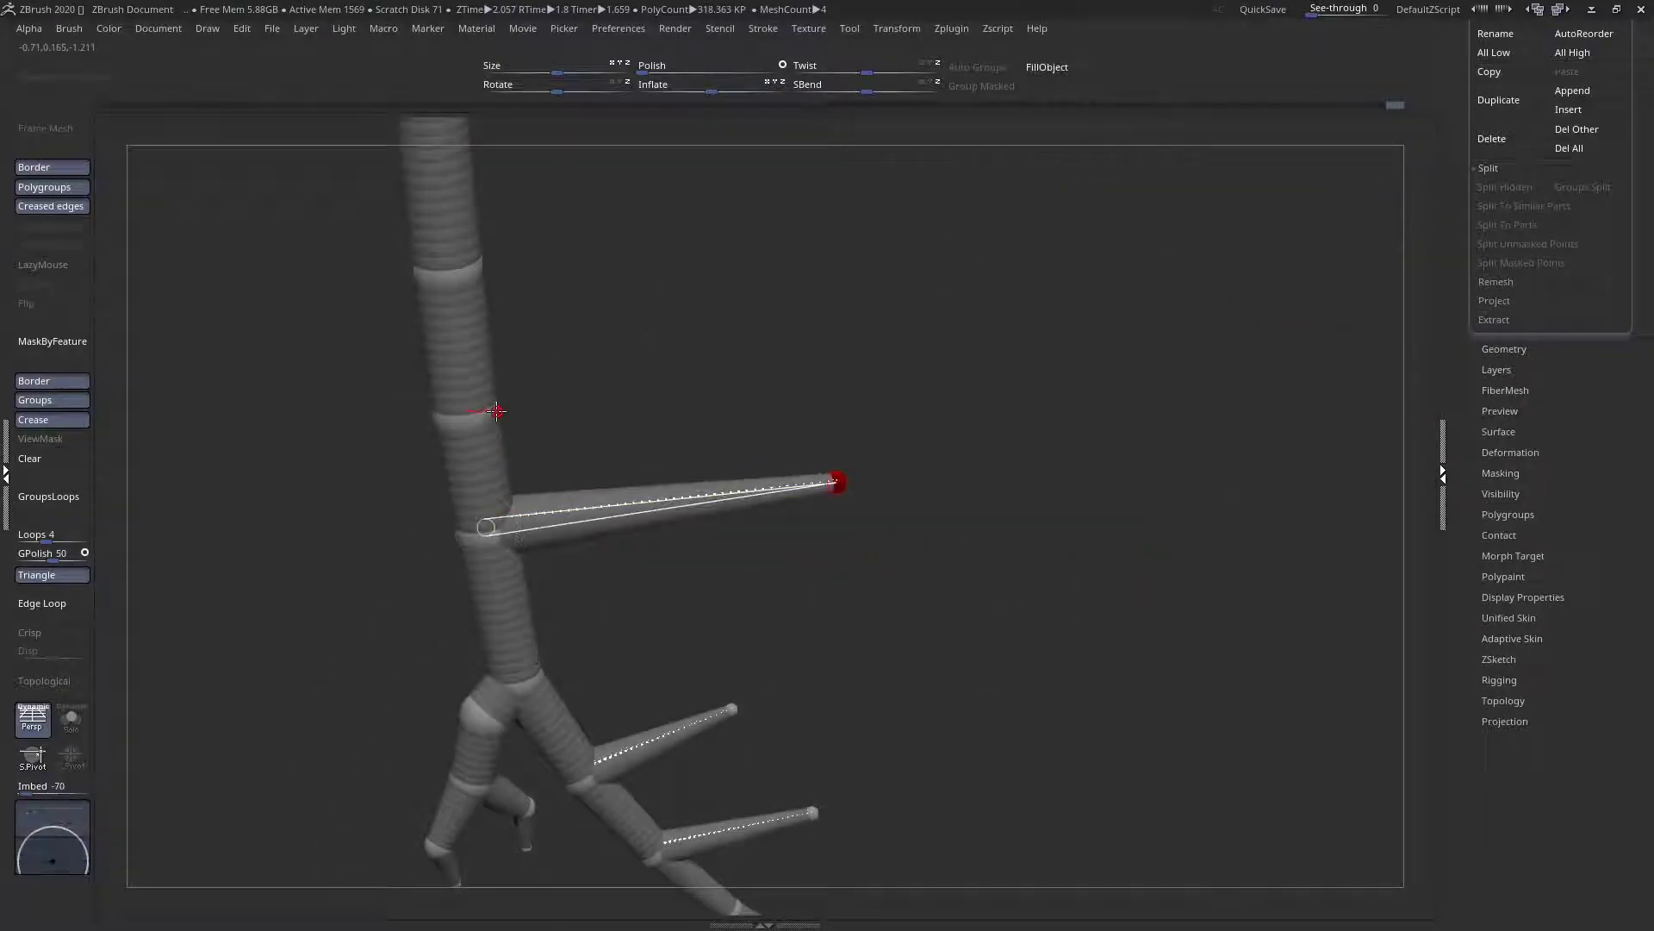
{"action": "right_click_drag", "start_coordinate": [515, 408], "coordinate": [484, 421]}
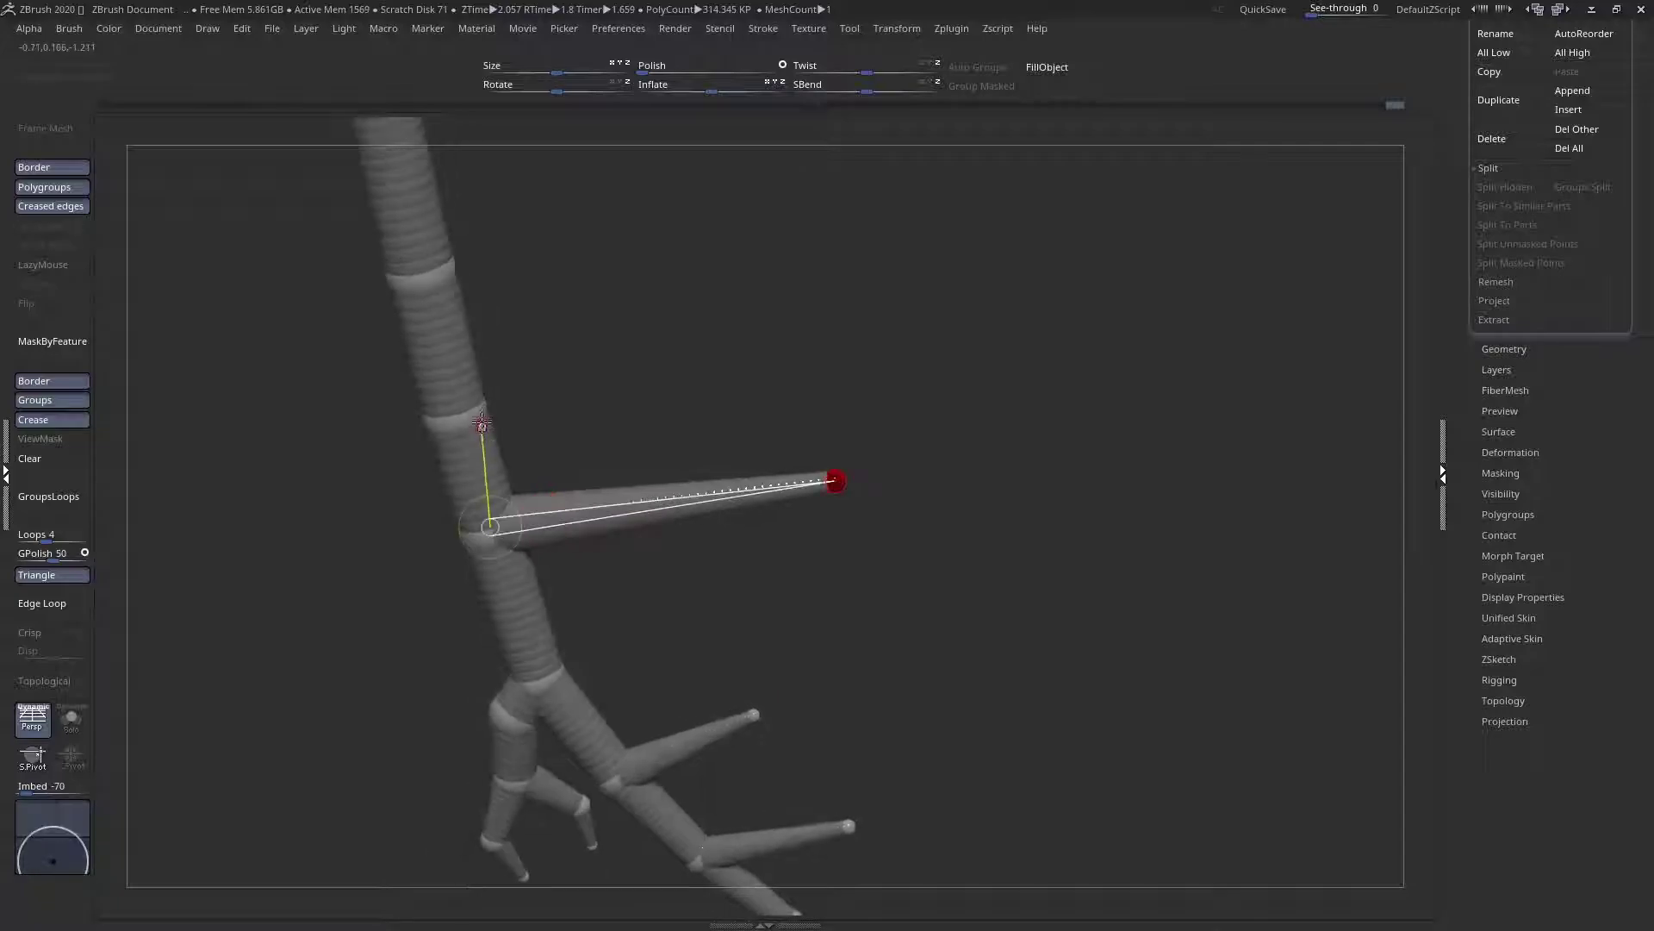
{"action": "right_click_drag", "start_coordinate": [831, 468], "coordinate": [838, 395]}
{"action": "left_click_drag", "start_coordinate": [838, 399], "coordinate": [601, 382]}
{"action": "right_click_drag", "start_coordinate": [597, 379], "coordinate": [556, 445]}
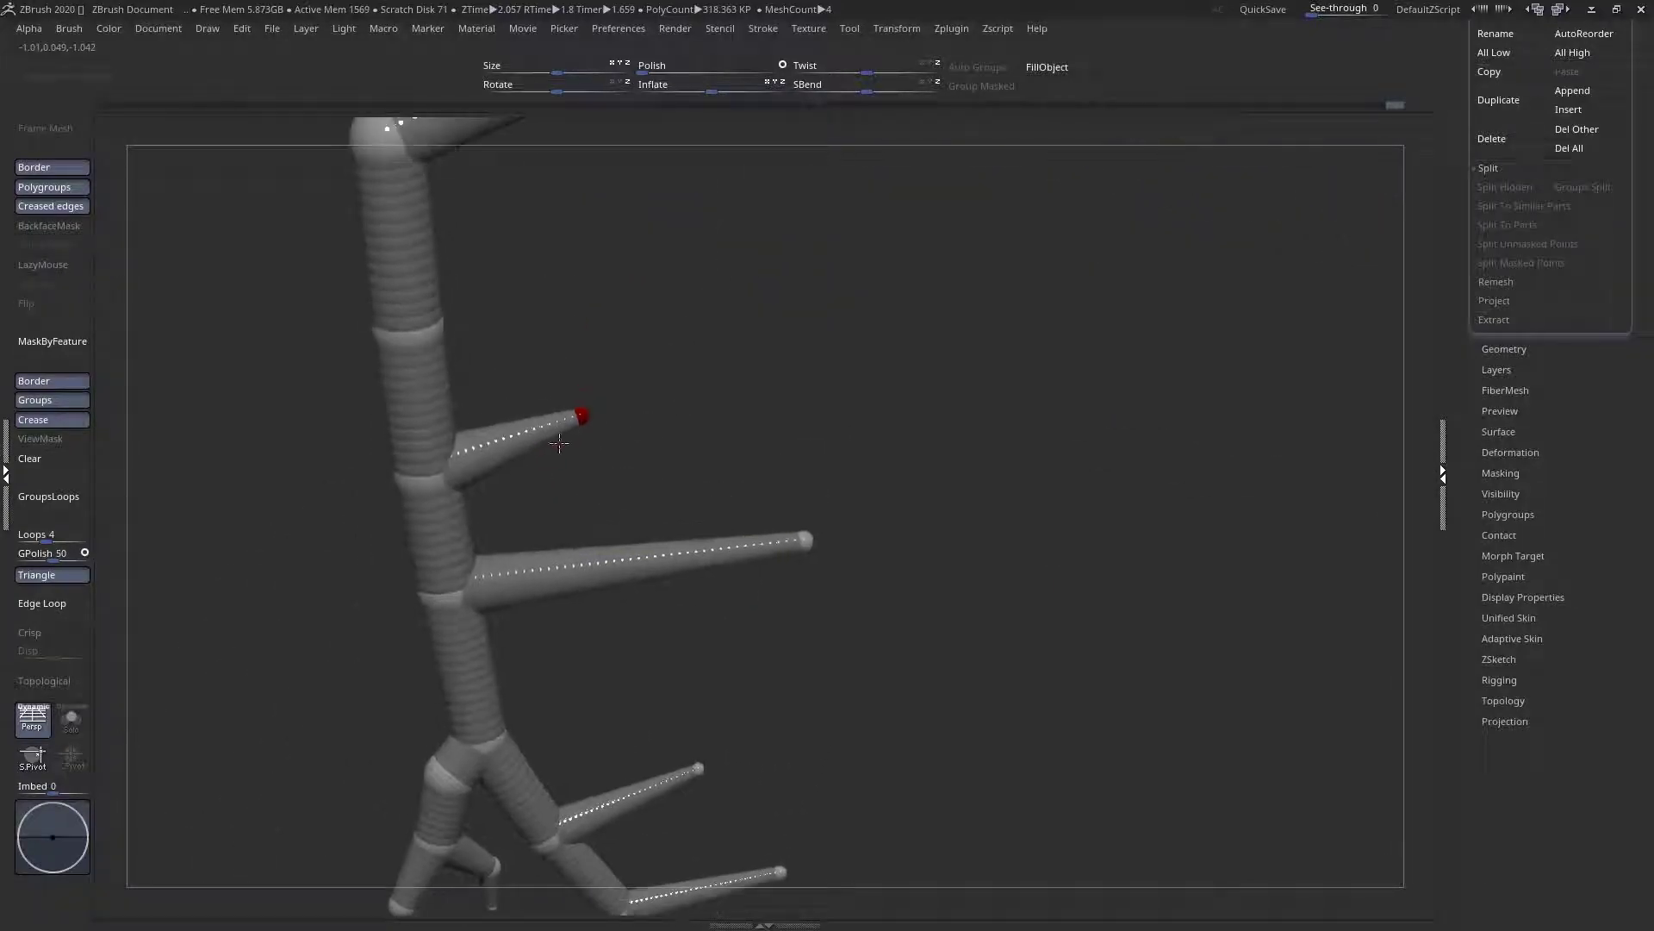
{"action": "left_click_drag", "start_coordinate": [583, 414], "coordinate": [579, 462]}
{"action": "left_click_drag", "start_coordinate": [806, 541], "coordinate": [776, 576]}
Grow a third inward spike from the front legs' upper forearm joint near the elbow, and lower its tip
{"action": "right_click_drag", "start_coordinate": [762, 571], "coordinate": [749, 482]}
{"action": "left_click", "coordinate": [420, 466]}
{"action": "left_click", "coordinate": [454, 327]}
{"action": "left_click_drag", "start_coordinate": [454, 328], "coordinate": [598, 311]}
{"action": "right_click_drag", "start_coordinate": [535, 358], "coordinate": [548, 439]}
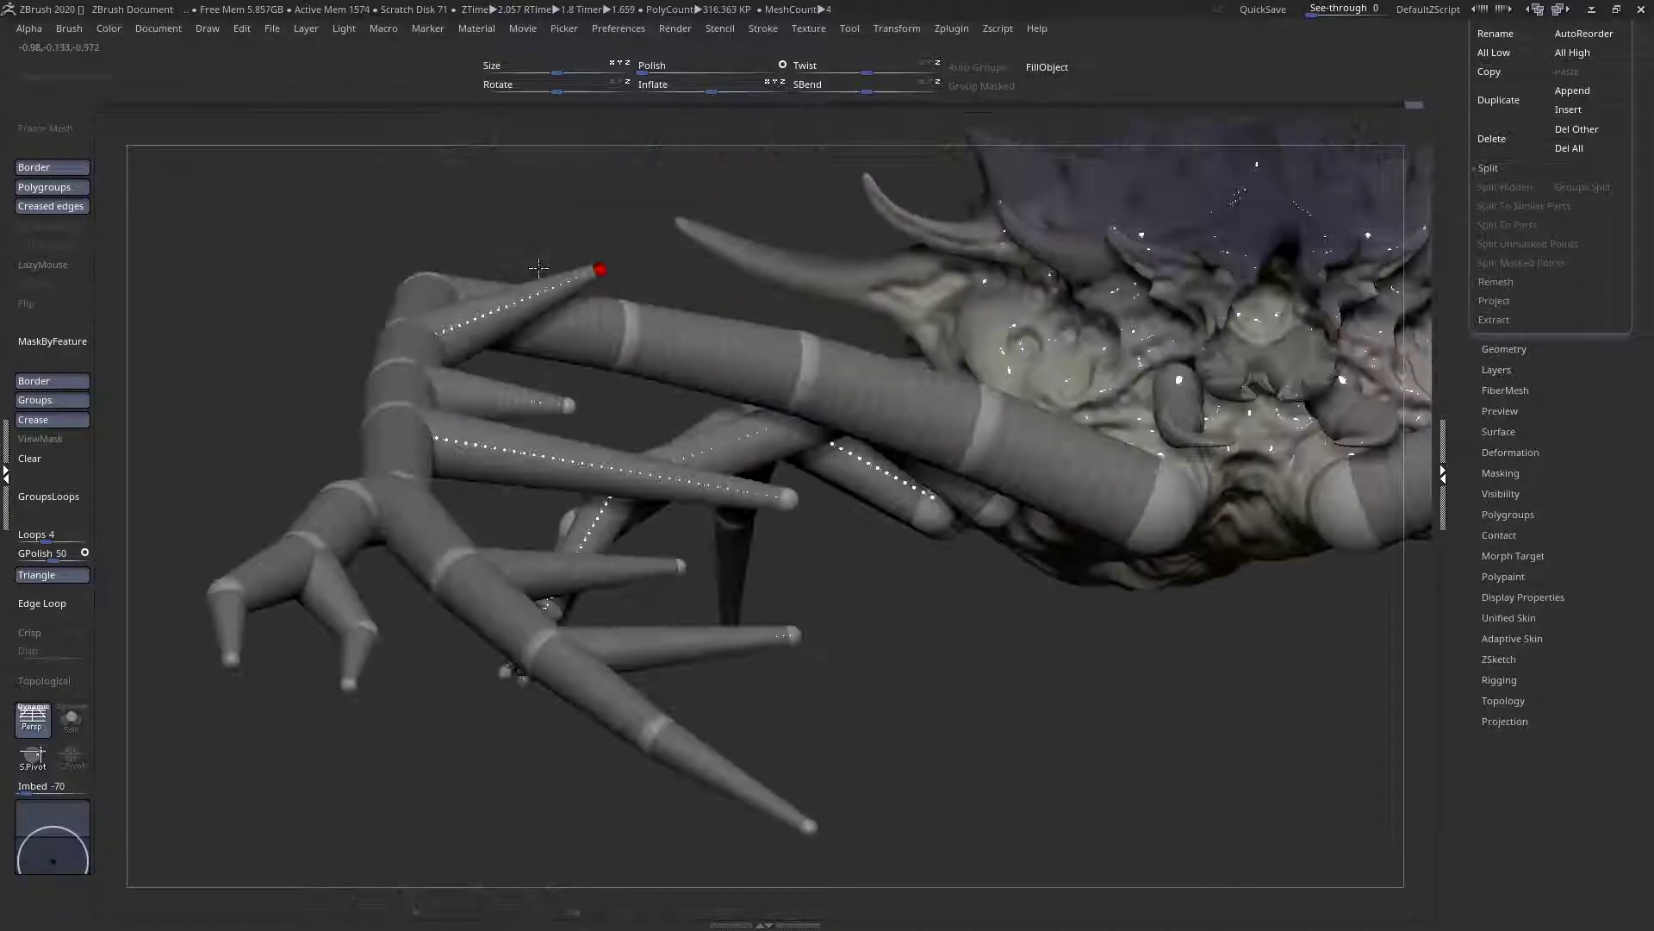
{"action": "left_click_drag", "start_coordinate": [601, 270], "coordinate": [544, 372]}
{"action": "right_click_drag", "start_coordinate": [545, 374], "coordinate": [509, 505]}
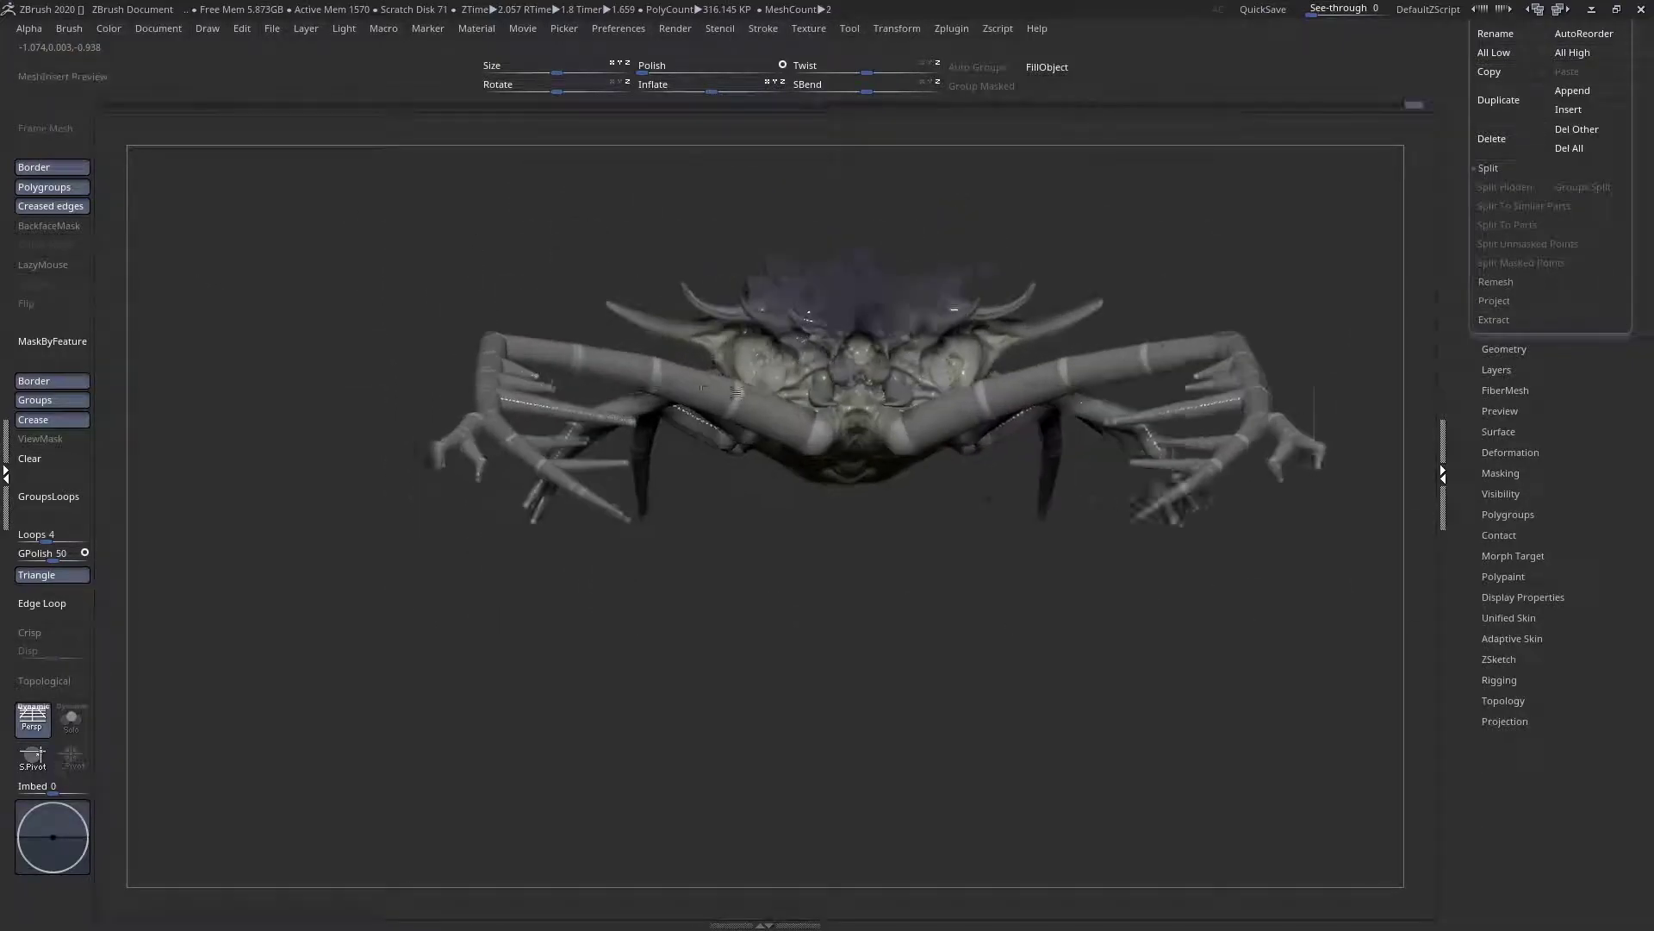
Grow forward-pointing spikes from the middle and innermost joints of the front legs' upper segments
{"action": "left_click", "coordinate": [649, 432]}
{"action": "right_click_drag", "start_coordinate": [703, 387], "coordinate": [491, 558]}
{"action": "right_click_drag", "start_coordinate": [1003, 504], "coordinate": [847, 438], "text": "alt"}
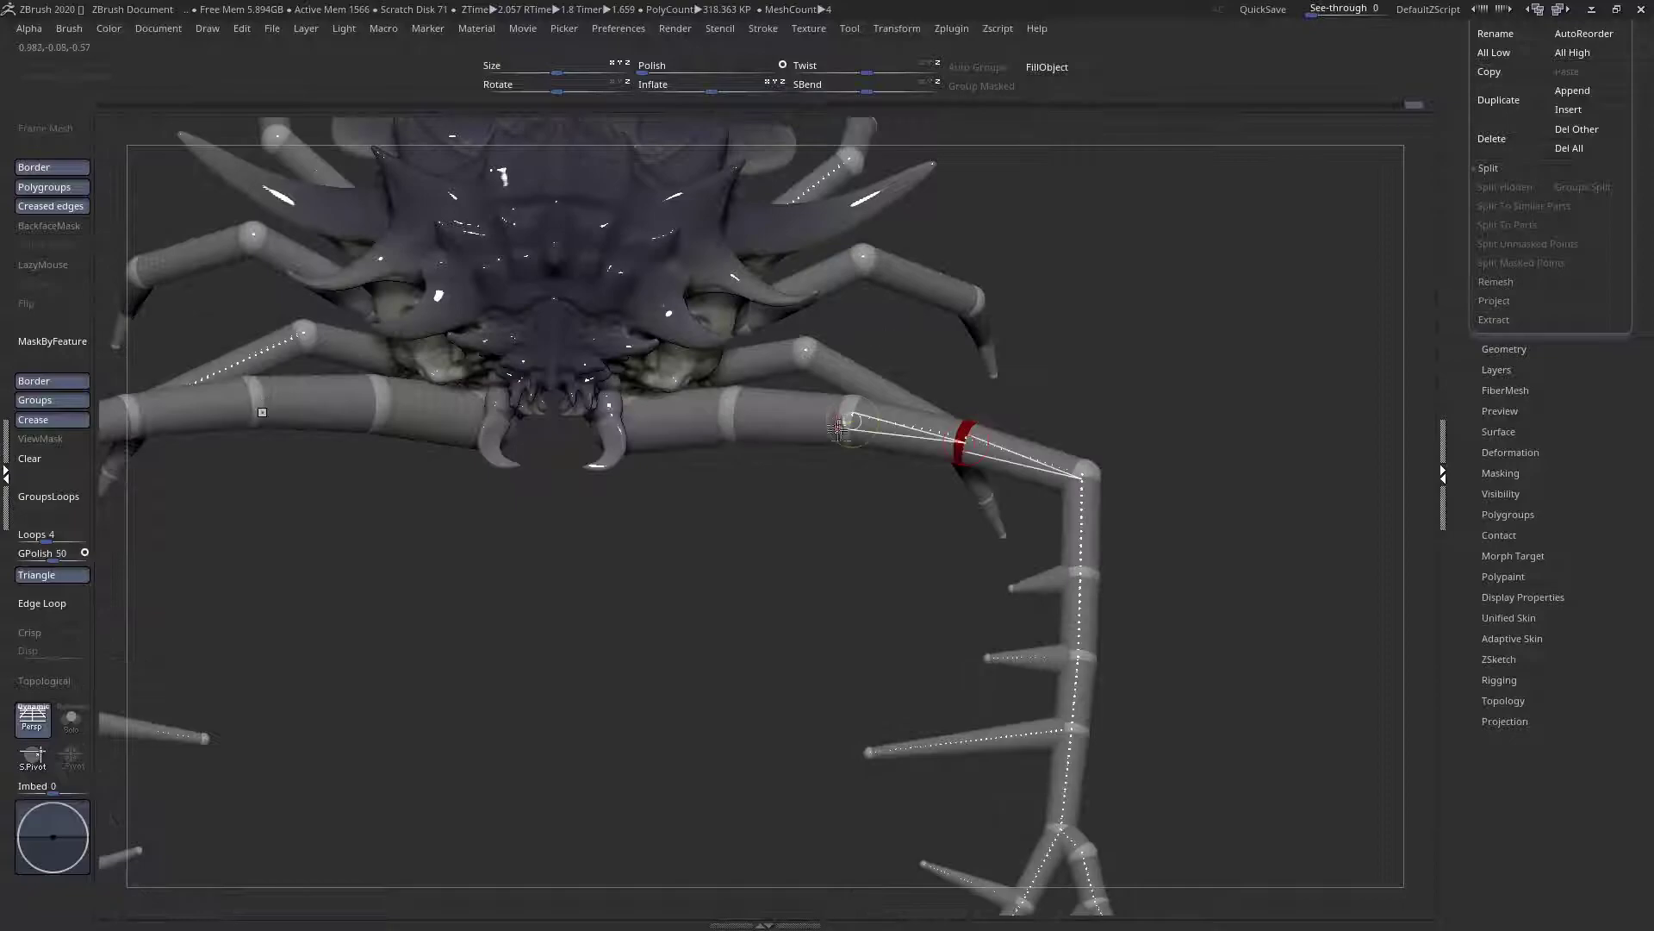
{"action": "left_click_drag", "start_coordinate": [824, 488], "coordinate": [820, 505]}
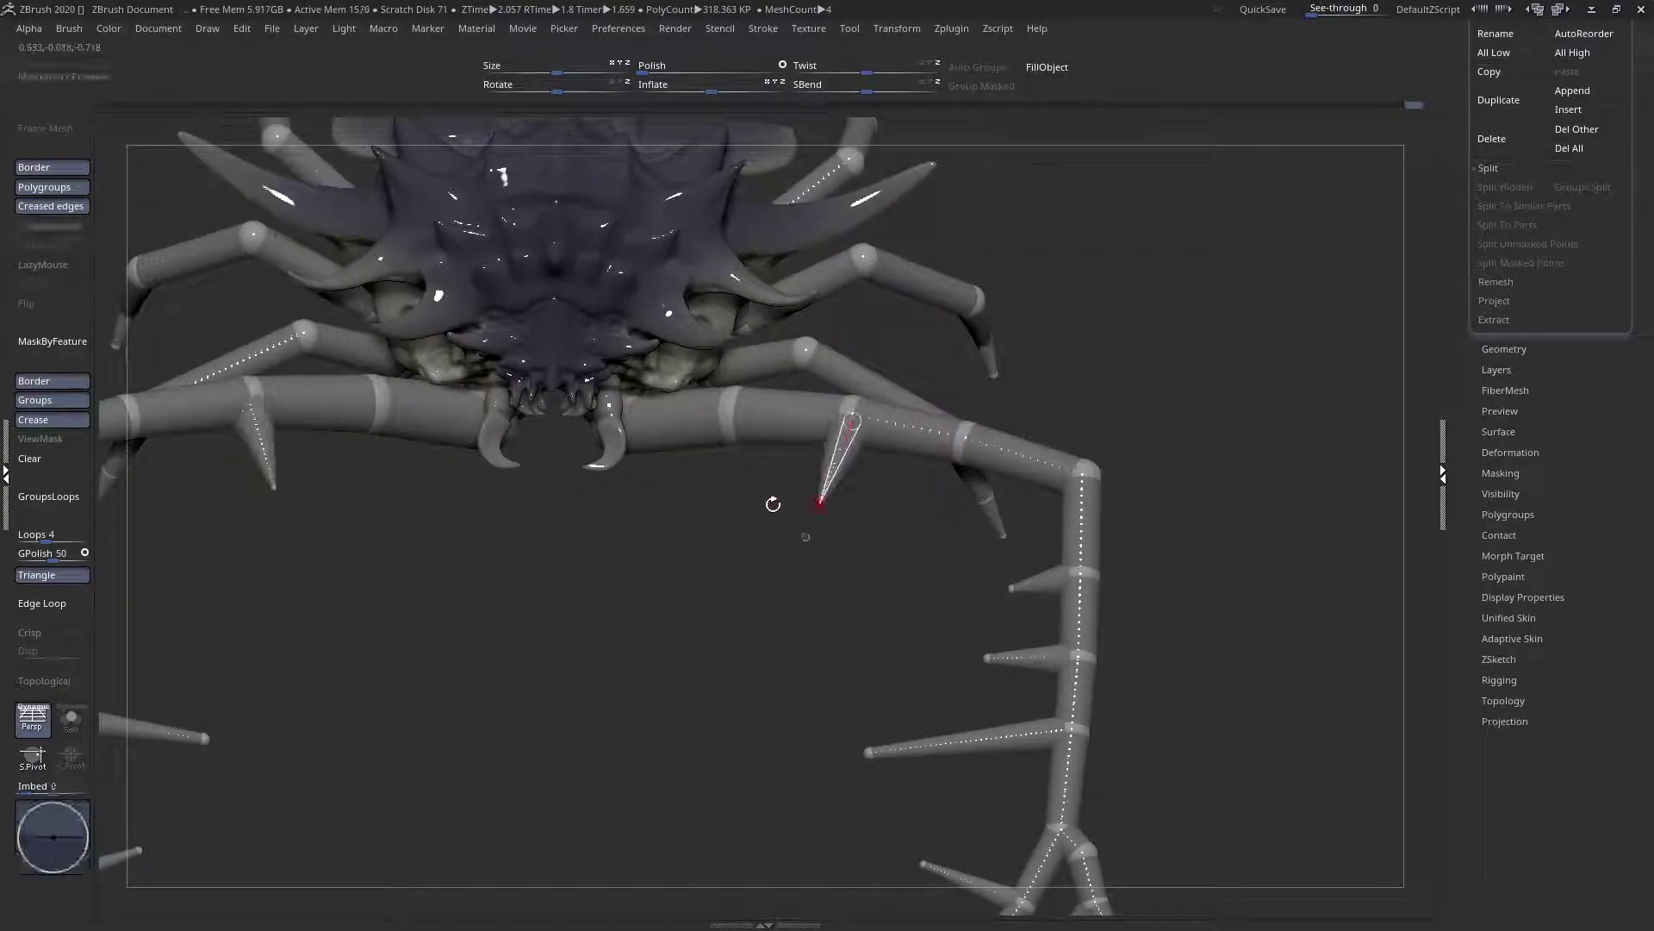
{"action": "left_click", "coordinate": [733, 444]}
{"action": "left_click_drag", "start_coordinate": [732, 447], "coordinate": [726, 510]}
Reposition the tips of the two upper-segment spikes in front and top views so they point forward and slightly downward
{"action": "right_click_drag", "start_coordinate": [726, 510], "coordinate": [711, 475]}
{"action": "left_click_drag", "start_coordinate": [709, 475], "coordinate": [697, 477]}
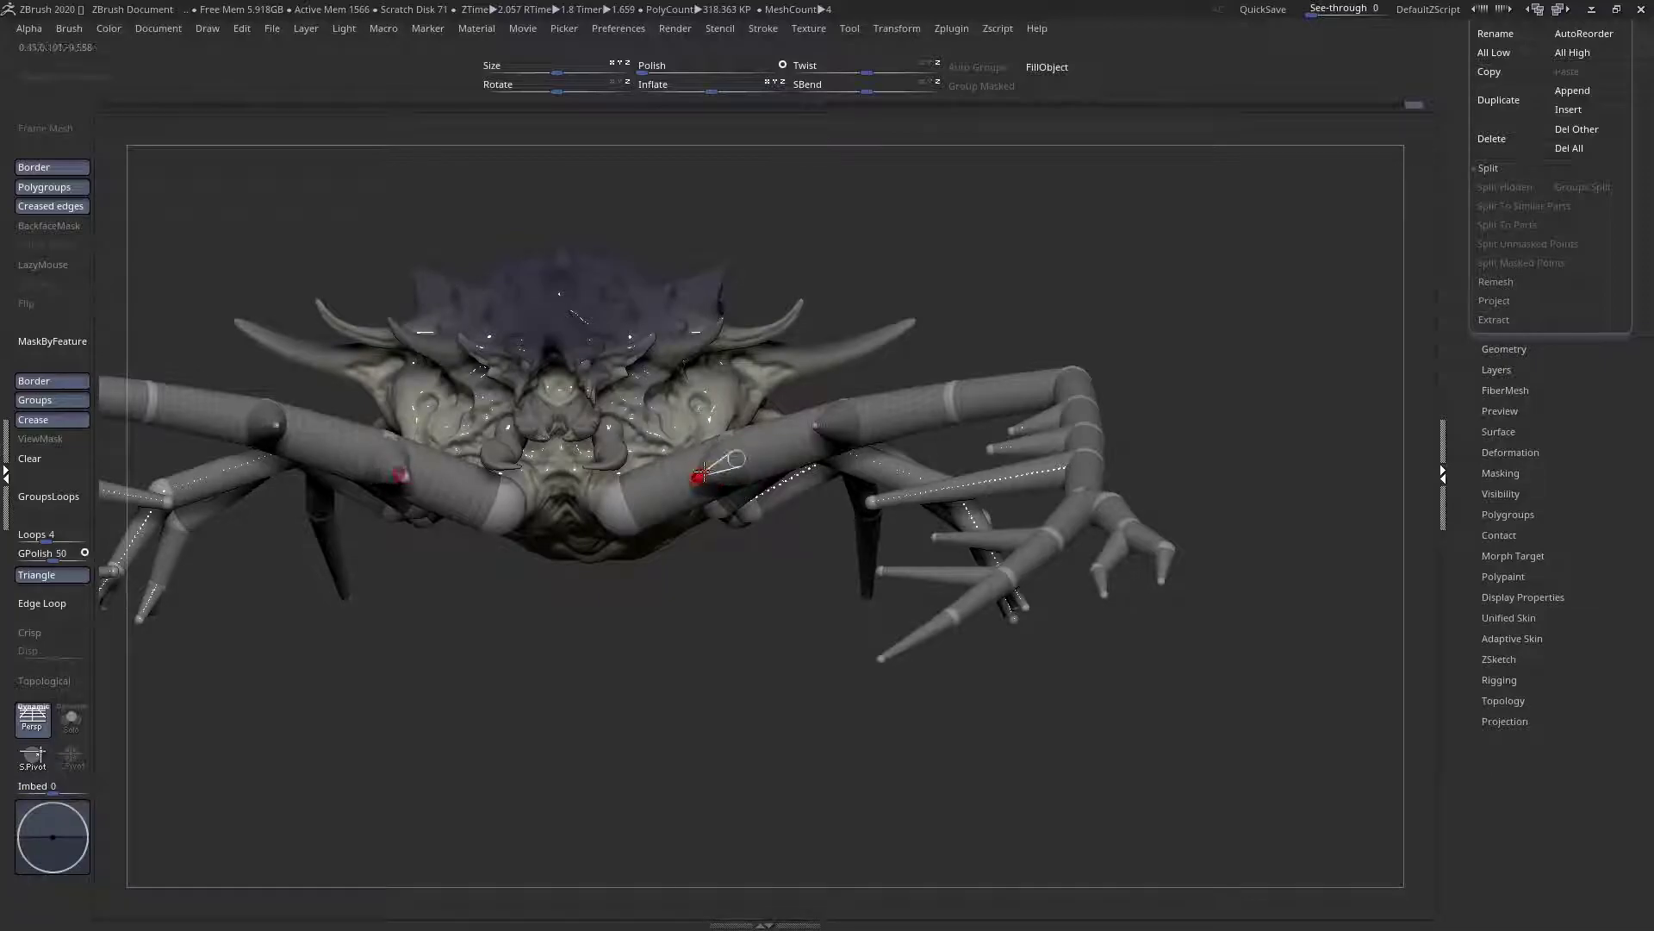
{"action": "left_click_drag", "start_coordinate": [816, 426], "coordinate": [809, 433]}
{"action": "right_click_drag", "start_coordinate": [810, 433], "coordinate": [830, 489]}
{"action": "left_click_drag", "start_coordinate": [798, 461], "coordinate": [803, 421]}
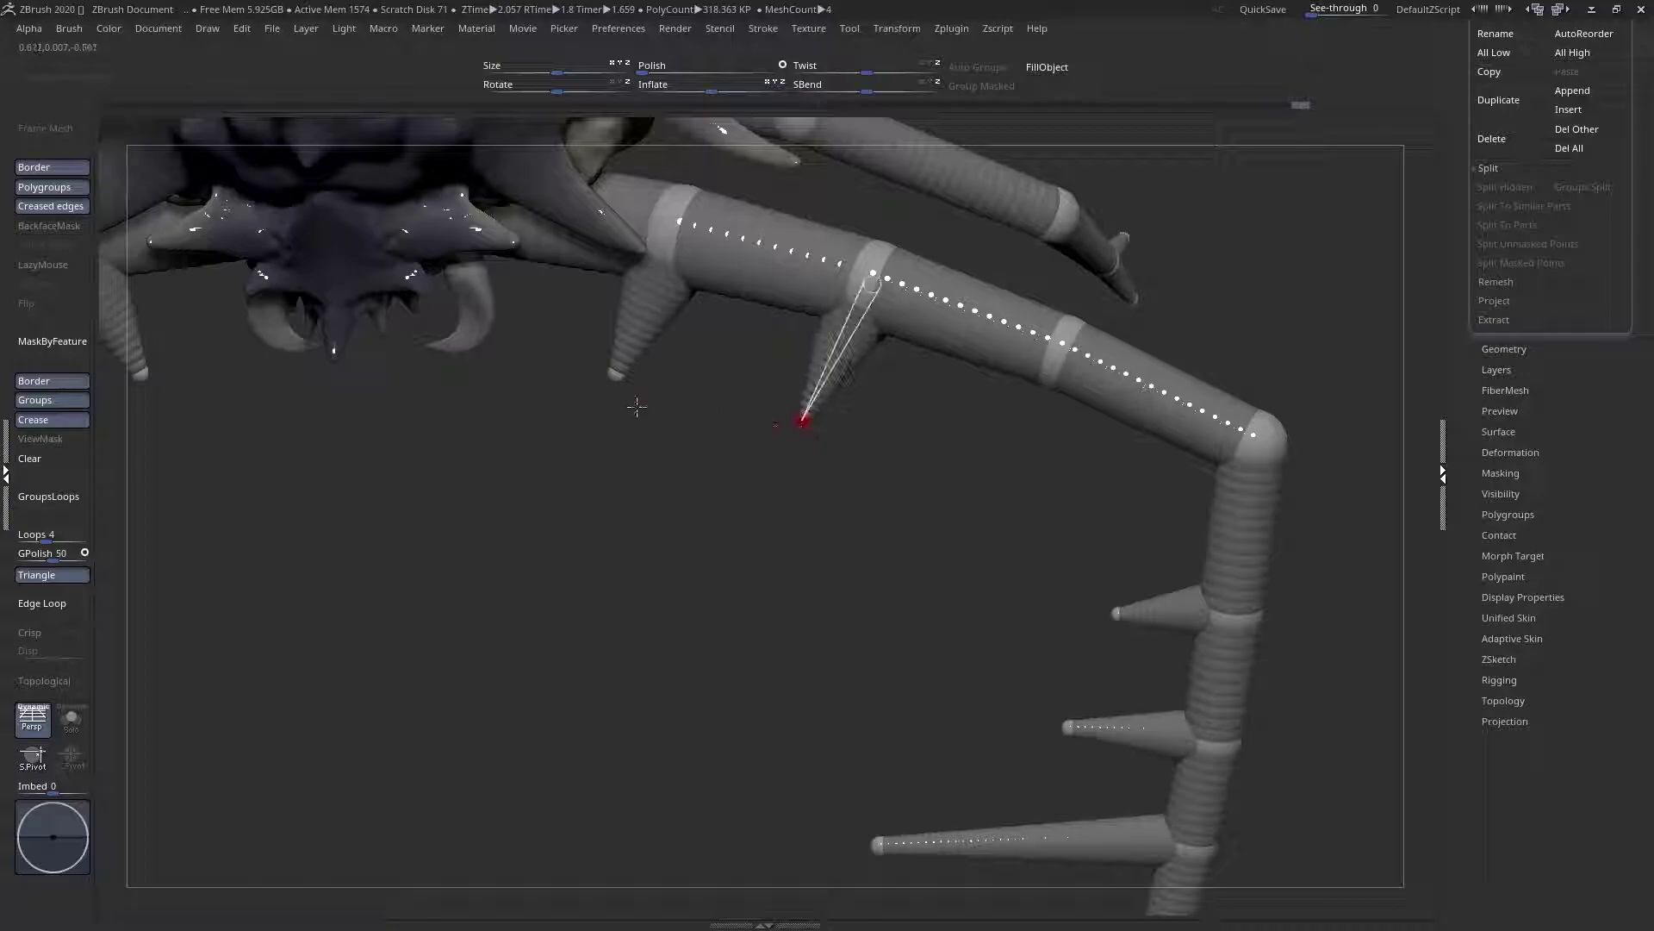
{"action": "left_click_drag", "start_coordinate": [614, 379], "coordinate": [657, 398]}
{"action": "left_click_drag", "start_coordinate": [797, 422], "coordinate": [916, 185]}
Grow another forward-pointing spike from the outermost joint of the front legs' upper segments, before the elbow
{"action": "key", "text": "q"}
{"action": "left_click", "coordinate": [1033, 376]}
{"action": "left_click_drag", "start_coordinate": [1036, 380], "coordinate": [1009, 546]}
{"action": "key", "text": "w"}
{"action": "mouse_move", "coordinate": [1010, 404]}
{"action": "left_mouse_down"}
{"action": "mouse_move", "coordinate": [1022, 425]}
{"action": "mouse_move", "coordinate": [1163, 472]}
{"action": "mouse_move", "coordinate": [1168, 224]}
{"action": "left_mouse_up"}
{"action": "key", "text": "q"}
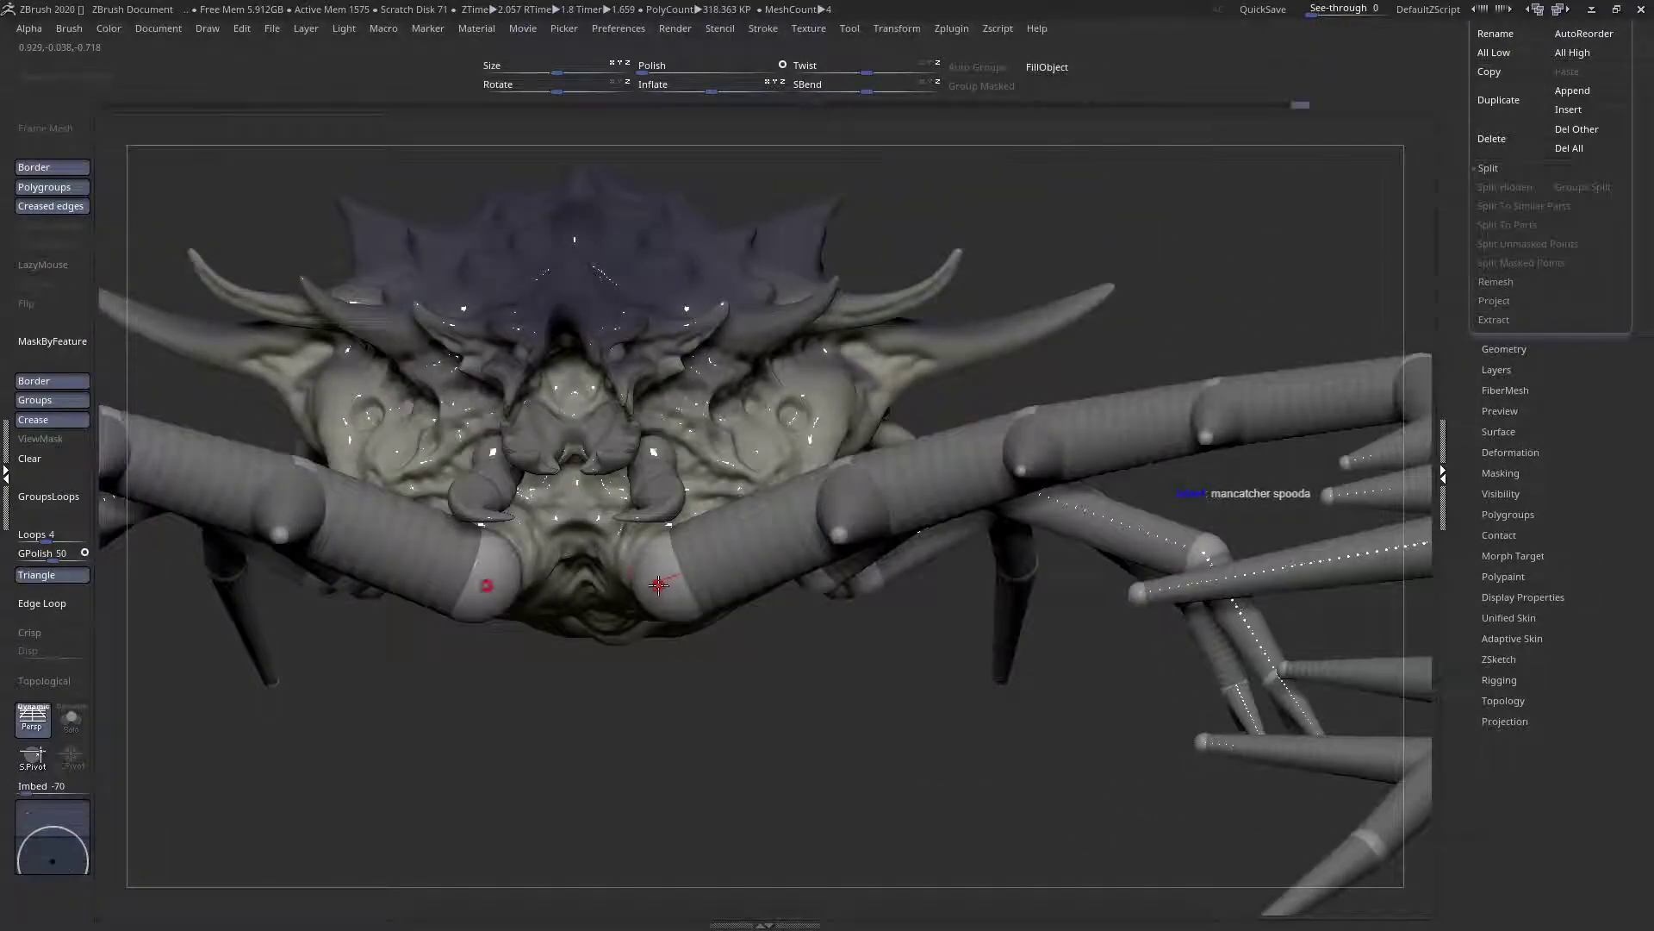
Preview the leg ZSpheres' adaptive skin and make a skin mesh from it at density 2
{"action": "key", "text": "w"}
{"action": "right_click_drag", "start_coordinate": [509, 508], "coordinate": [506, 493], "text": "ctrl"}
{"action": "left_click_drag", "start_coordinate": [682, 638], "coordinate": [710, 662]}
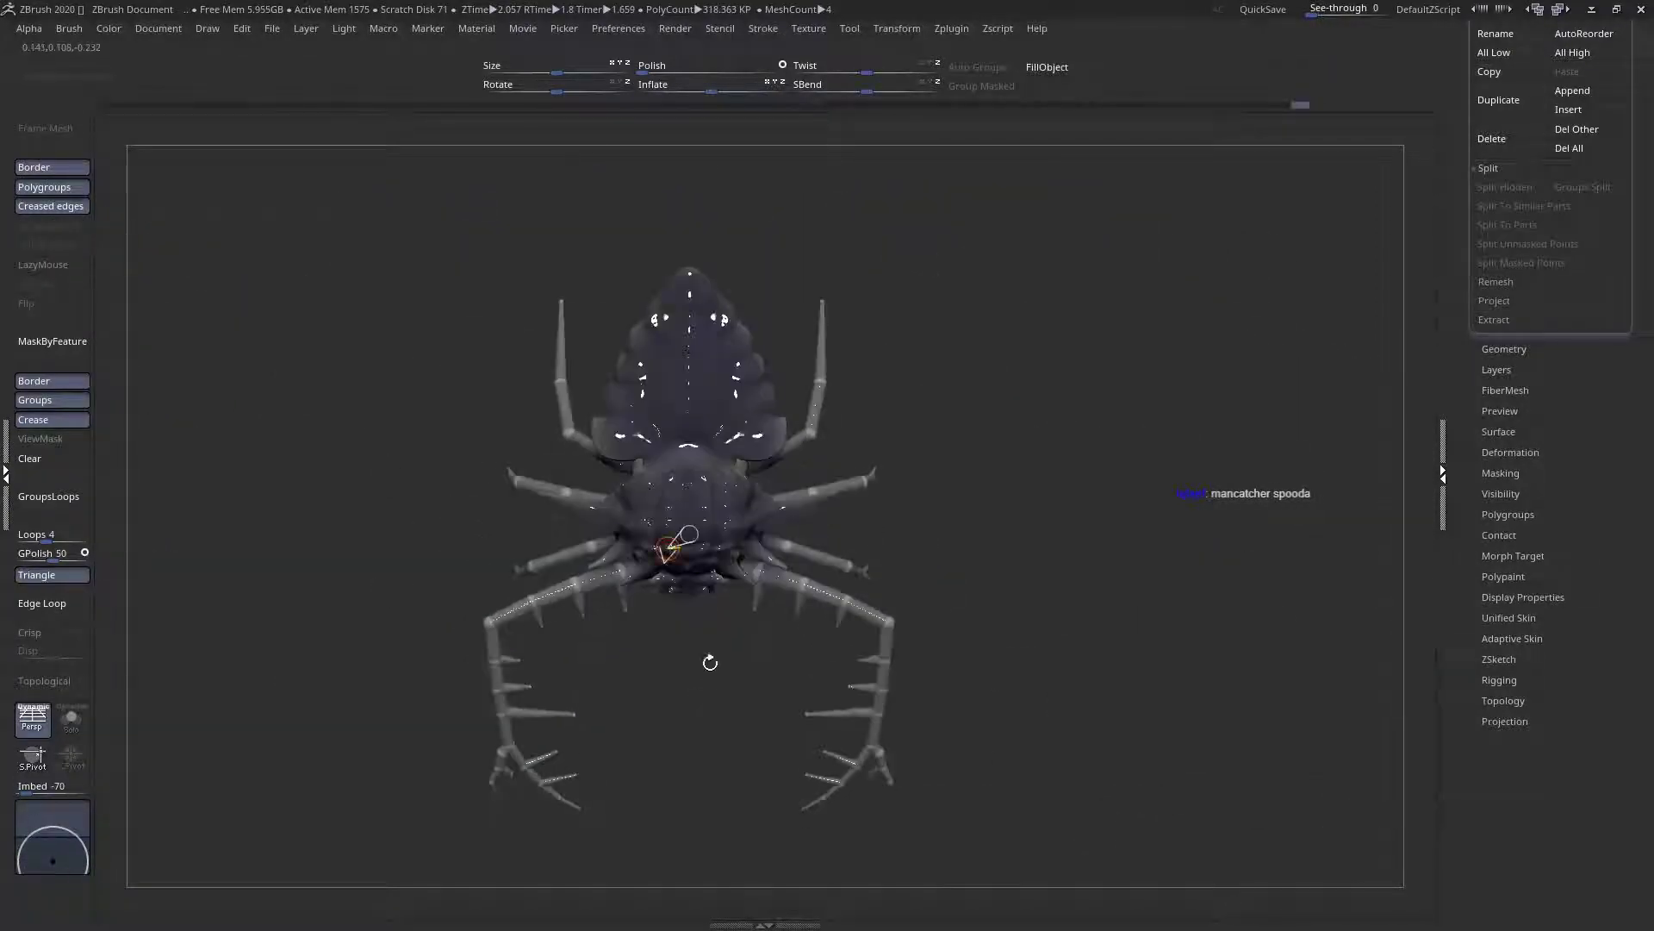
{"action": "left_click_drag", "start_coordinate": [616, 708], "coordinate": [1028, 357]}
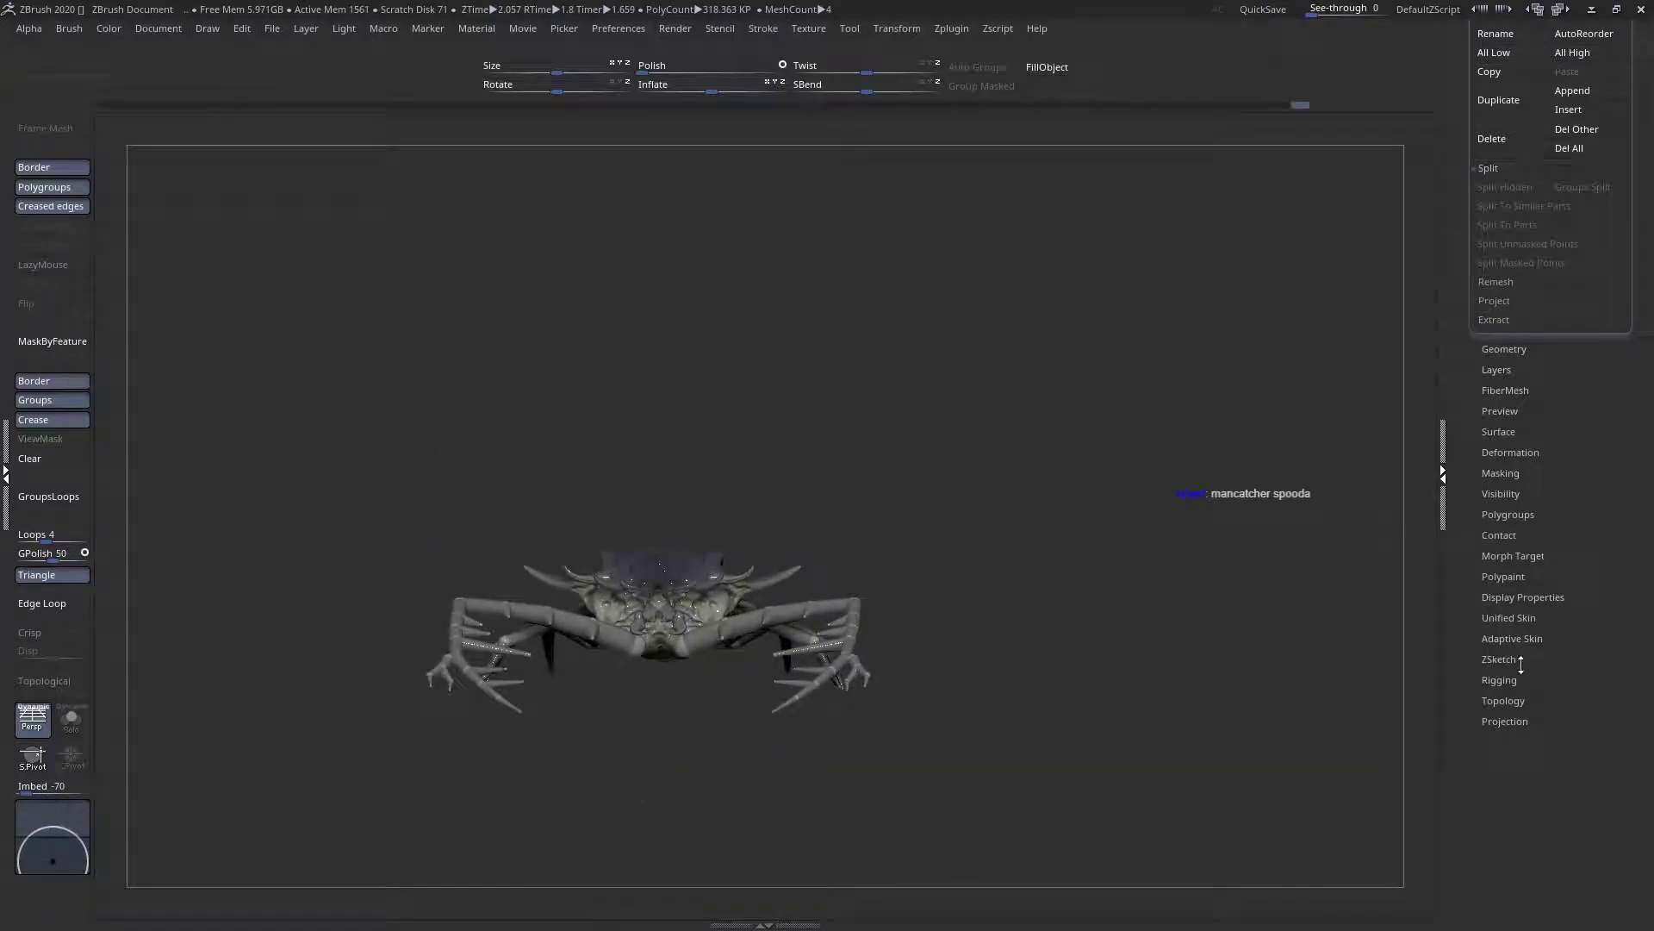
{"action": "left_click", "coordinate": [1512, 638]}
{"action": "left_click", "coordinate": [1495, 586]}
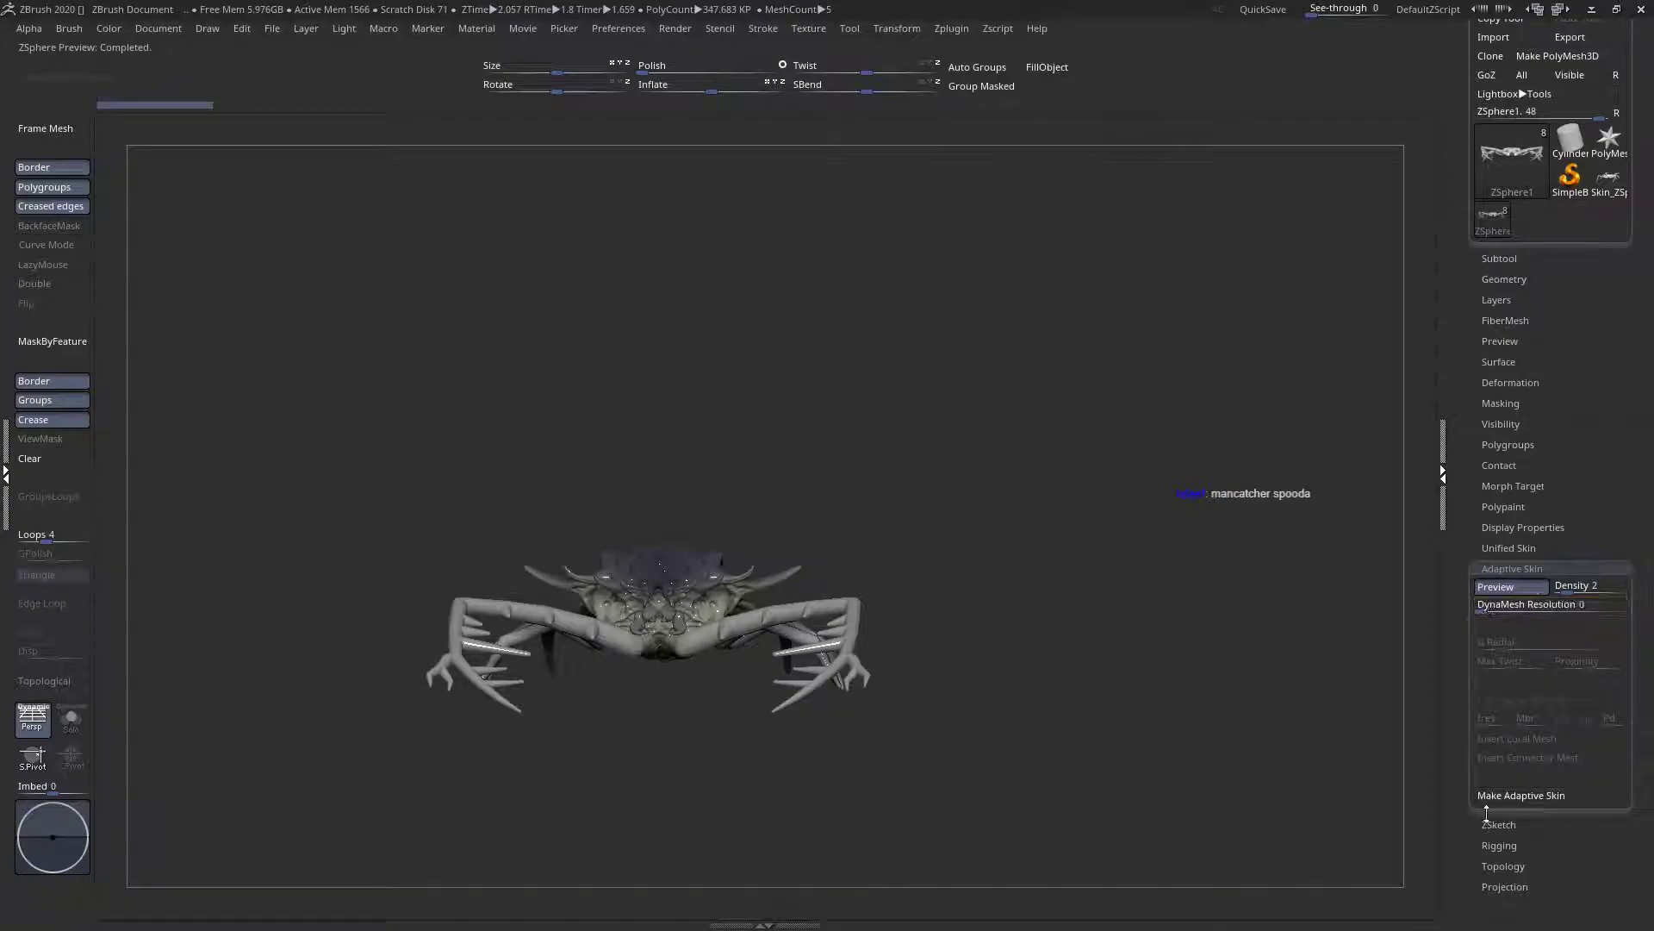
{"action": "left_click", "coordinate": [1512, 795]}
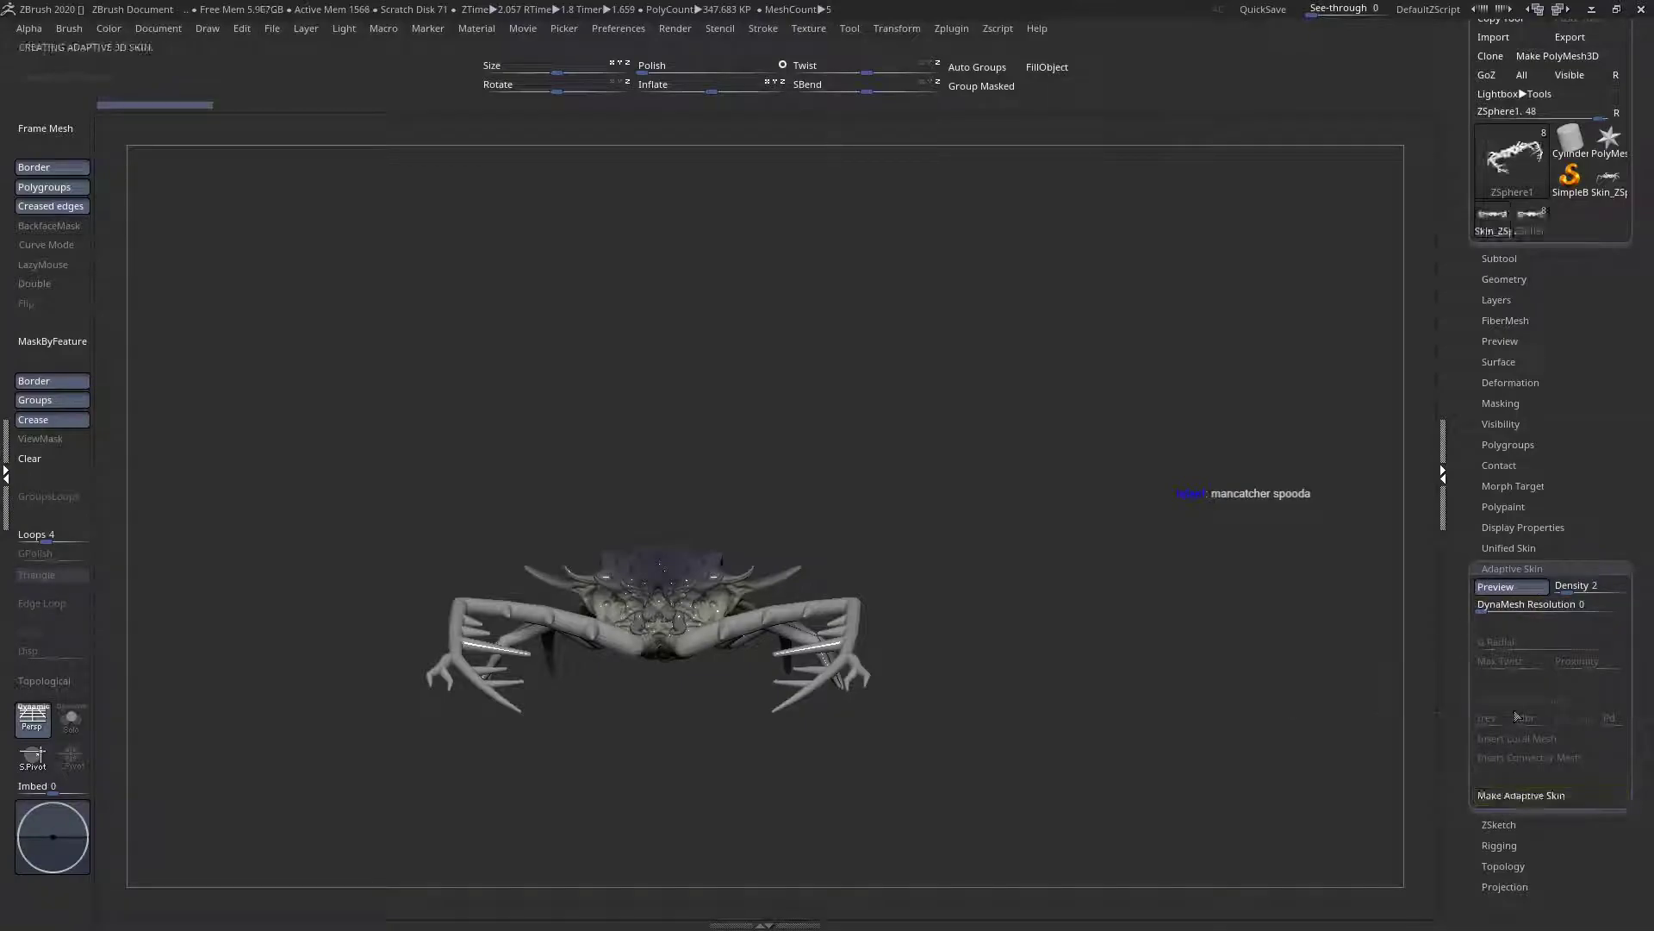
Move the legs' ZSphere subtool to the end of the list and append its new skin mesh below it as the active subtool
{"action": "left_click", "coordinate": [1499, 257]}
{"action": "scroll", "coordinate": [1647, 495], "scroll_direction": "down", "scroll_amount": 3}
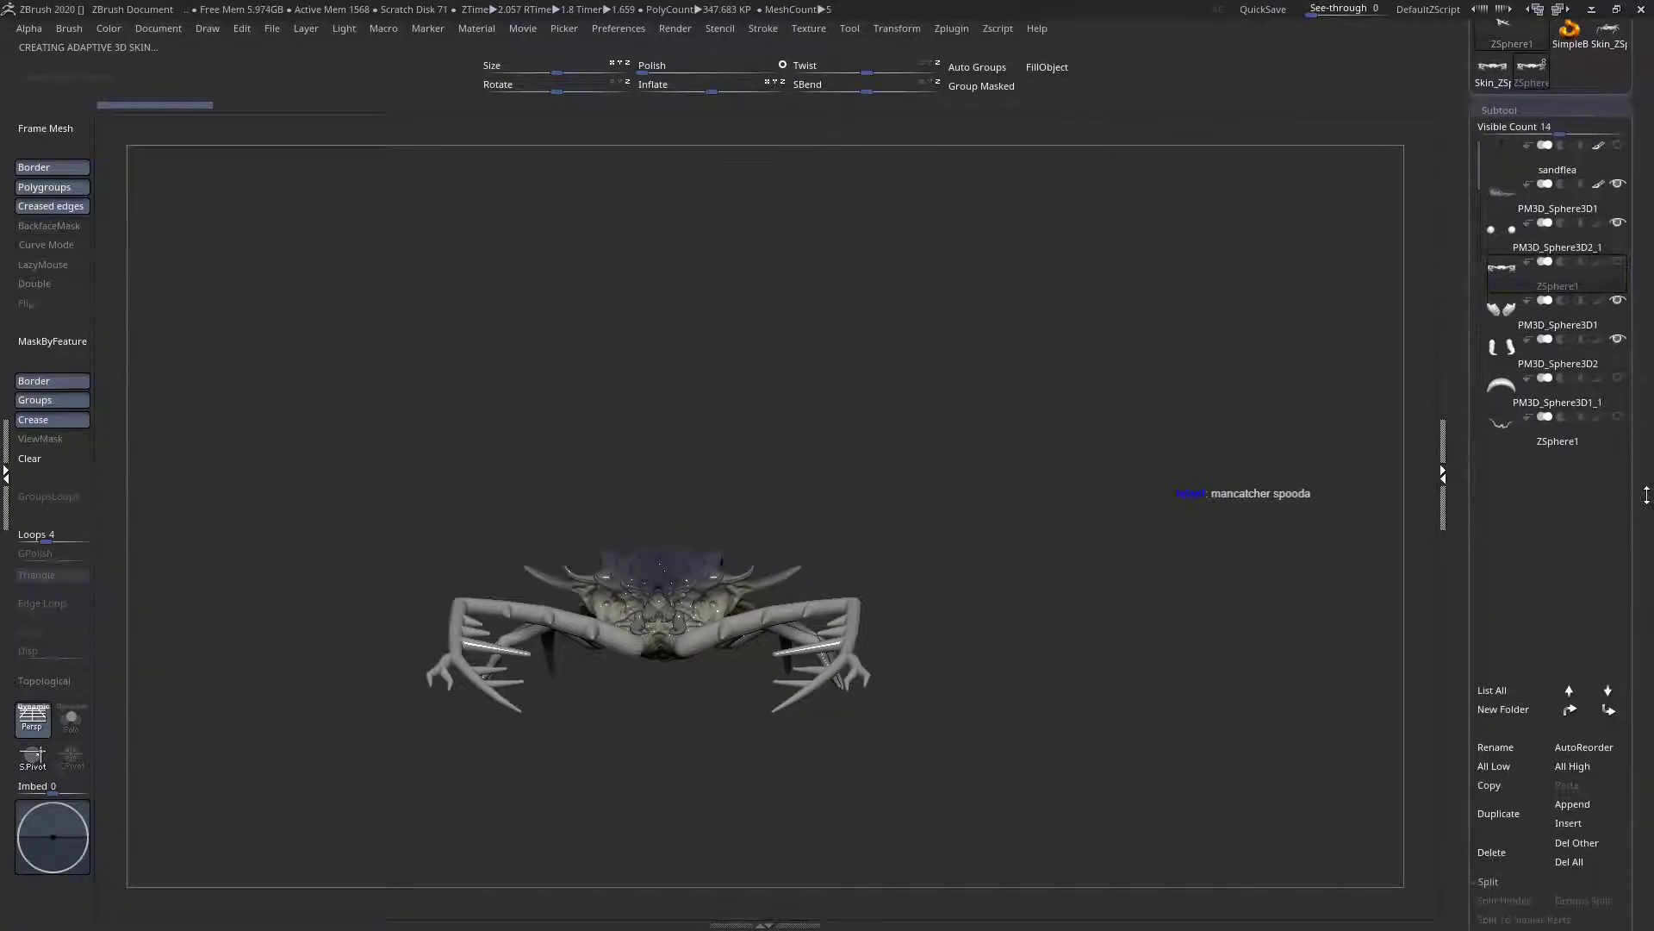
{"action": "scroll", "coordinate": [1602, 707], "scroll_direction": "down", "scroll_amount": 2}
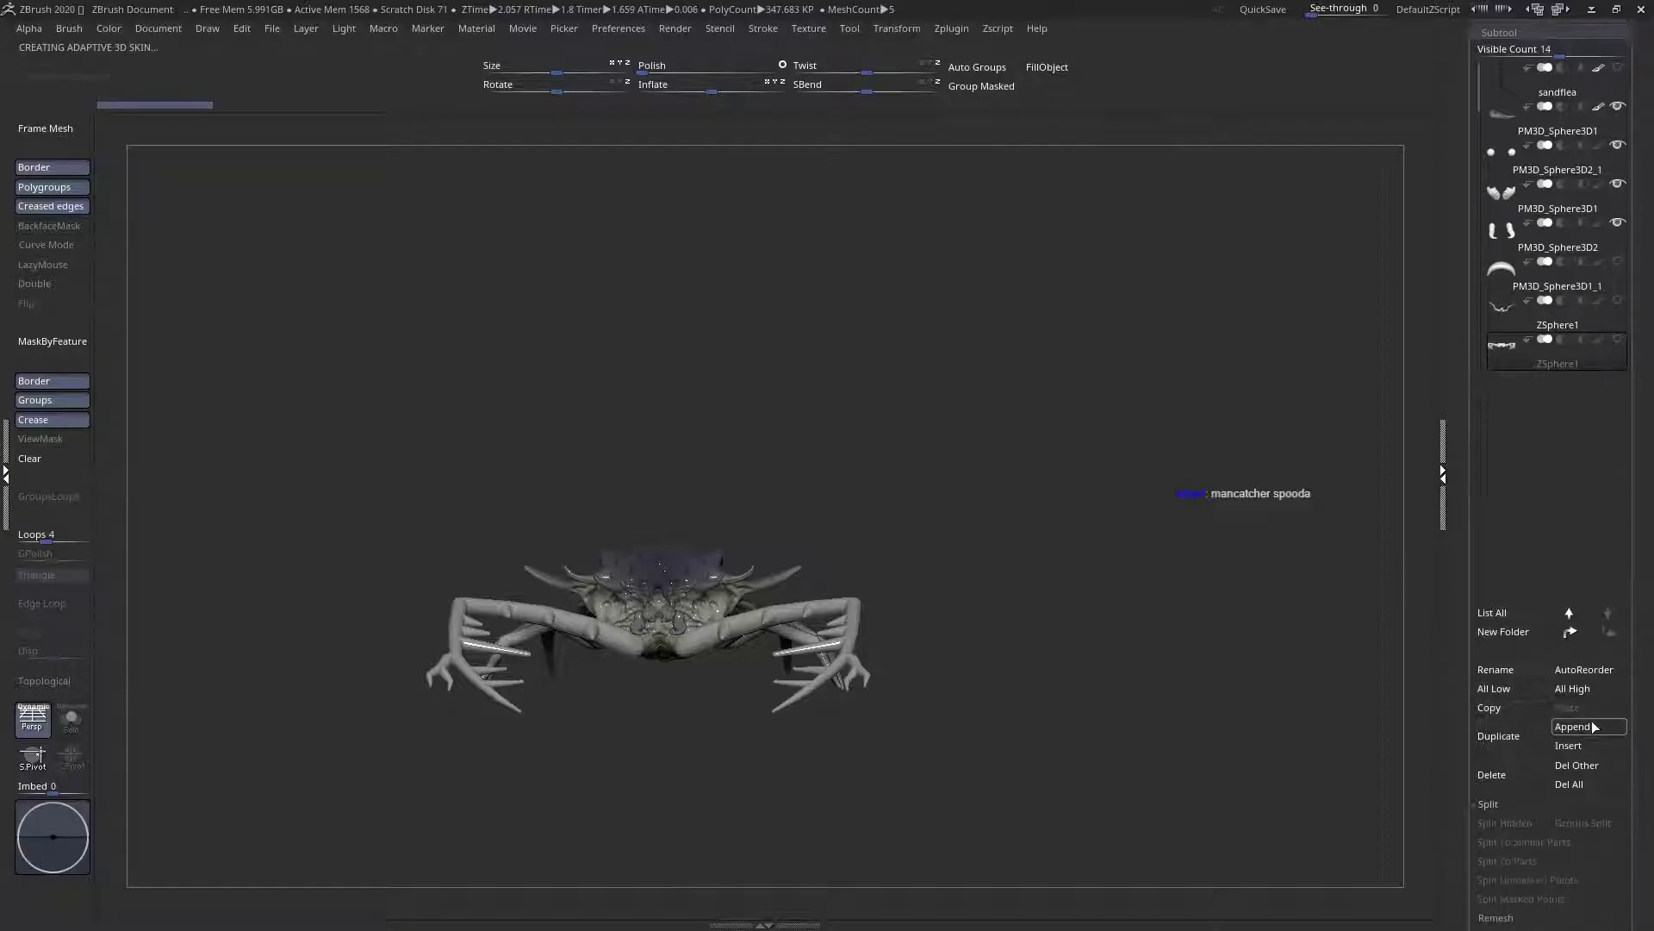
{"action": "left_click", "coordinate": [1593, 728]}
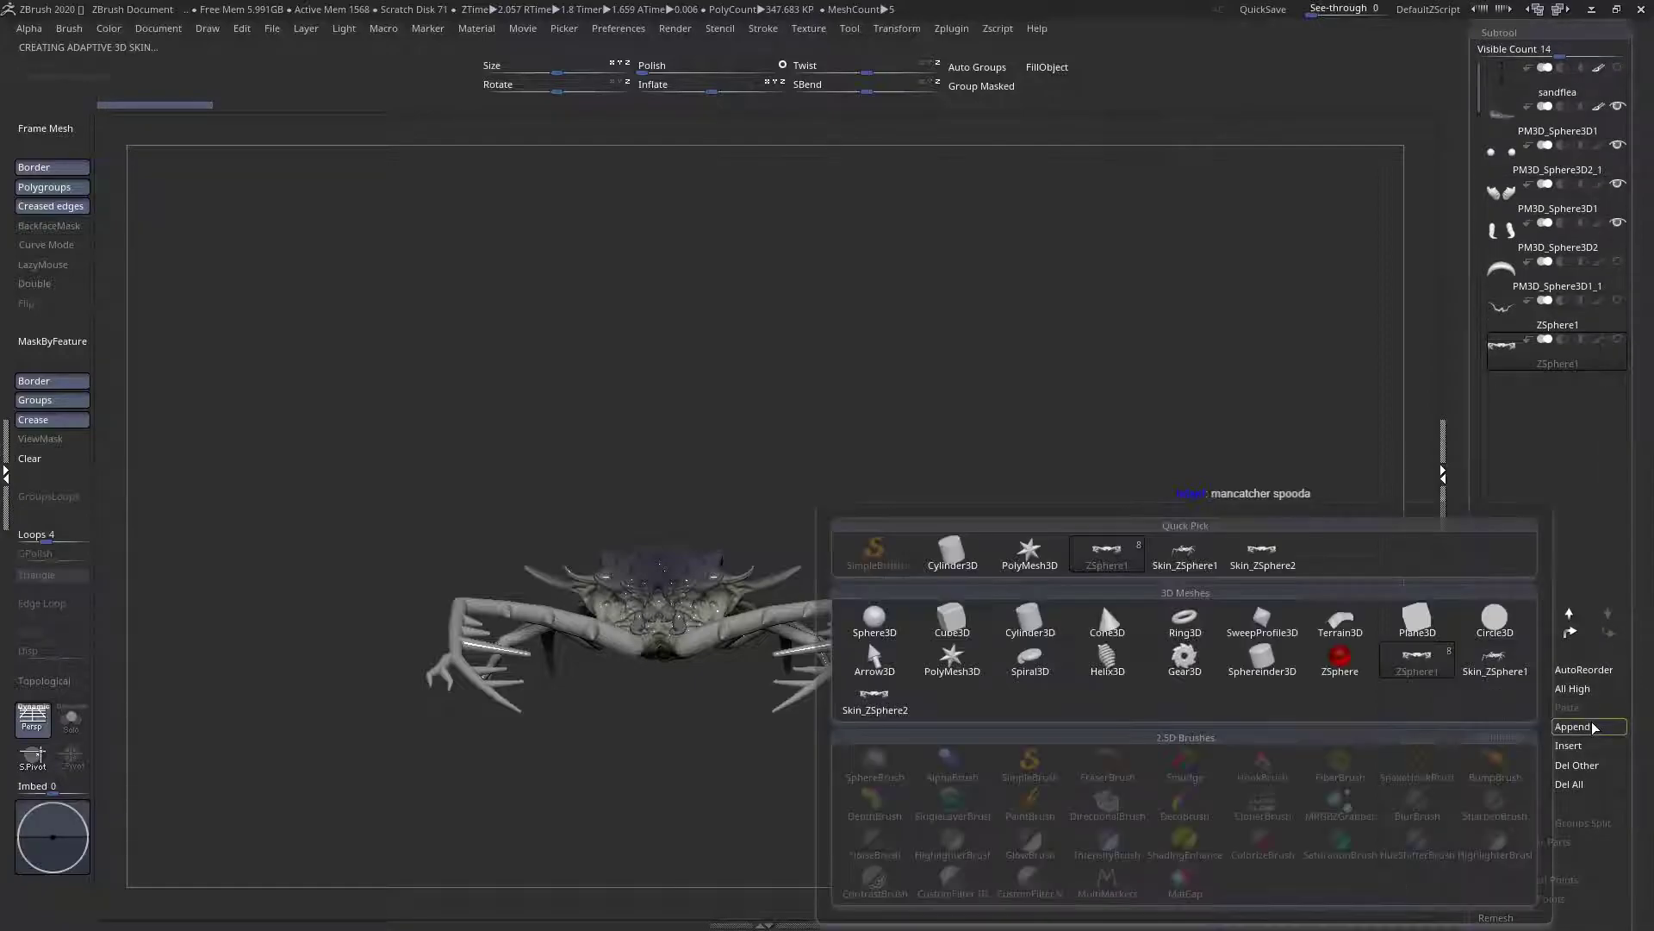
{"action": "left_click", "coordinate": [894, 715]}
{"action": "left_click", "coordinate": [1506, 402]}
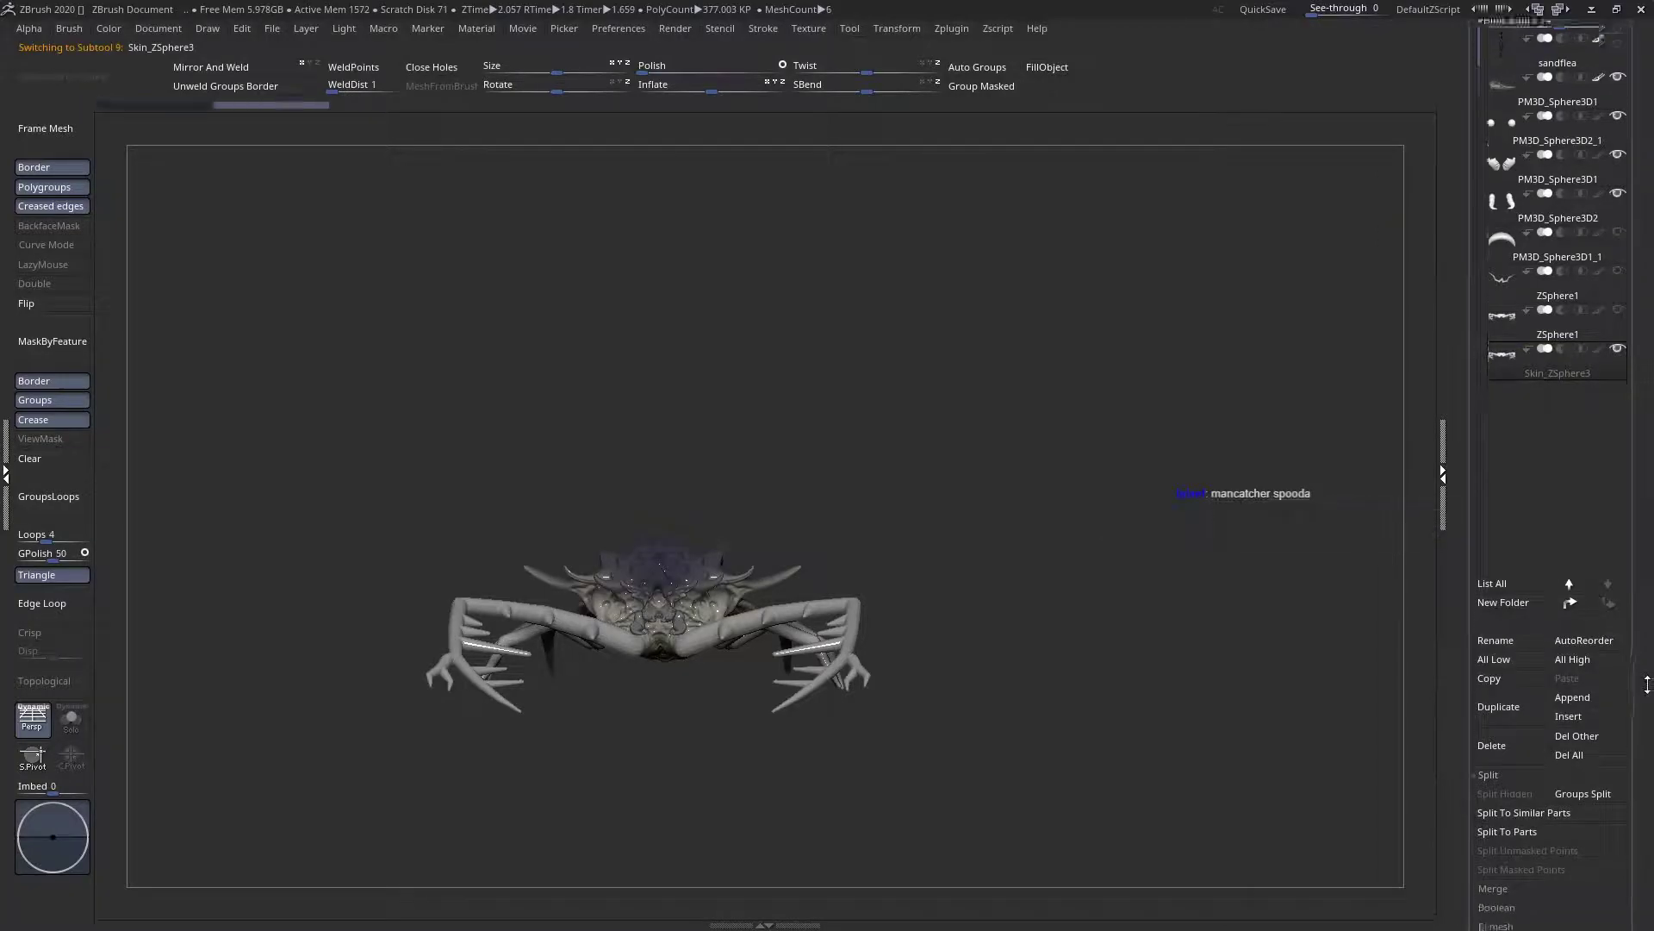
Apply a slight Polish to the new leg skin mesh to smooth its surface
{"action": "left_click_drag", "start_coordinate": [699, 722], "coordinate": [716, 742], "text": "shift"}
{"action": "key", "text": "shift+f"}
{"action": "left_click_drag", "start_coordinate": [945, 730], "coordinate": [996, 647], "text": "alt"}
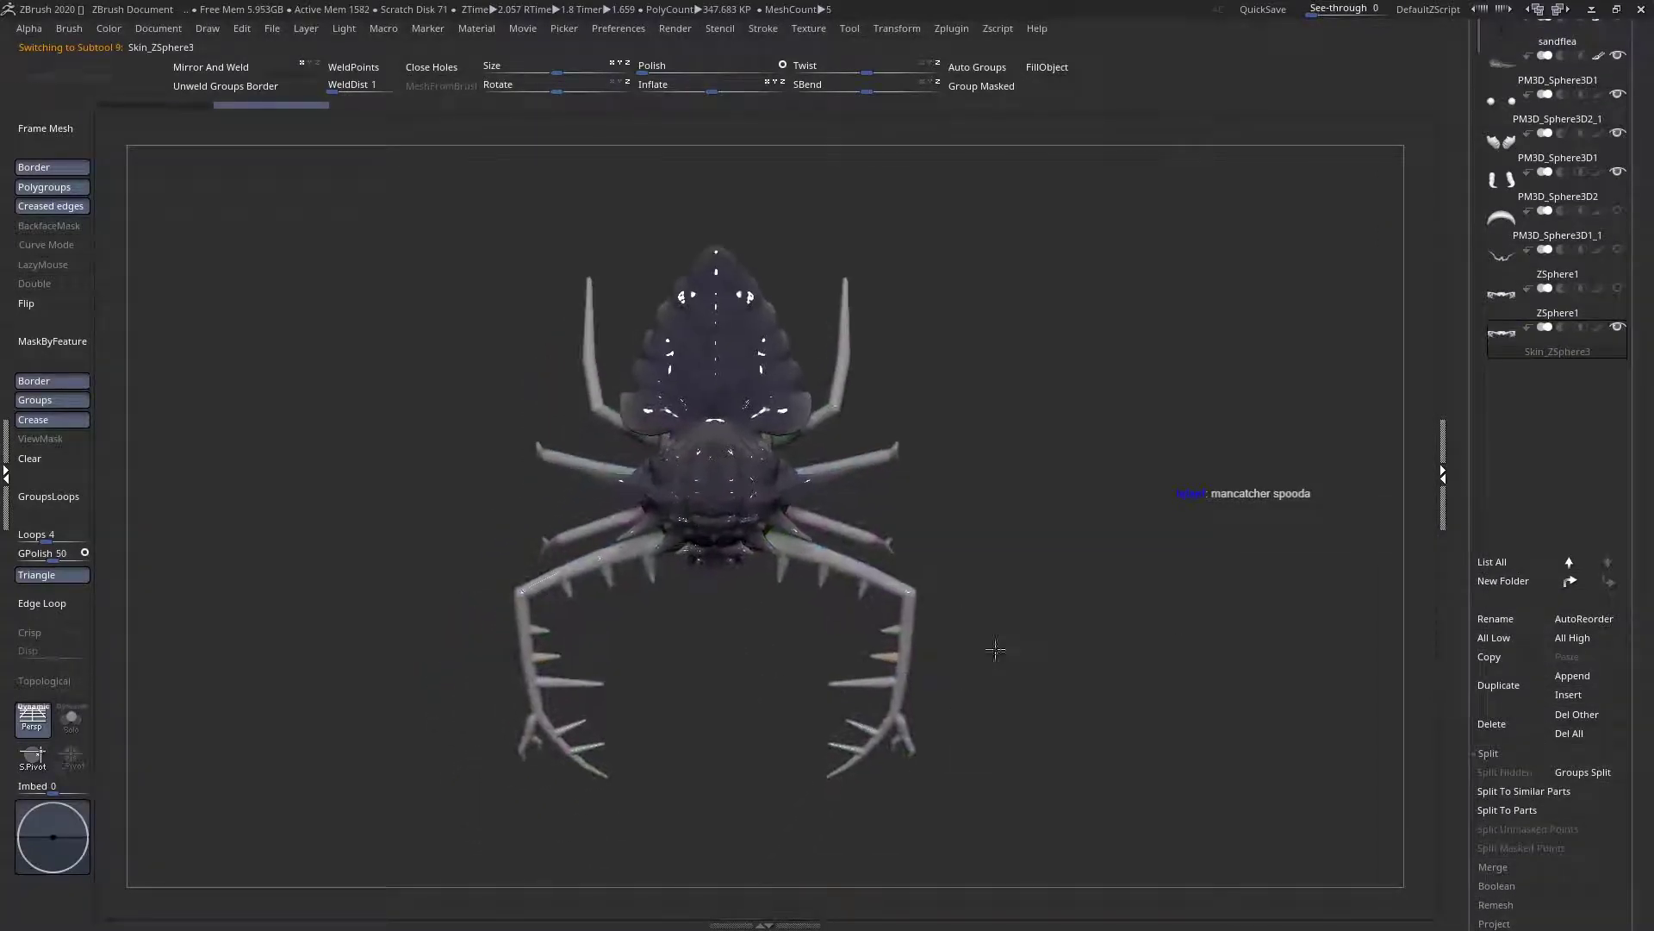
{"action": "left_click_drag", "start_coordinate": [480, 583], "coordinate": [493, 540], "text": "shift"}
{"action": "right_click_drag", "start_coordinate": [493, 540], "coordinate": [569, 761], "text": "ctrl"}
{"action": "key", "text": "shift+f"}
{"action": "right_click_drag", "start_coordinate": [559, 634], "coordinate": [726, 385], "text": "alt"}
{"action": "key", "text": "shift+f"}
{"action": "right_click_drag", "start_coordinate": [660, 152], "coordinate": [676, 274], "text": "ctrl"}
{"action": "left_click_drag", "start_coordinate": [653, 66], "coordinate": [688, 62]}
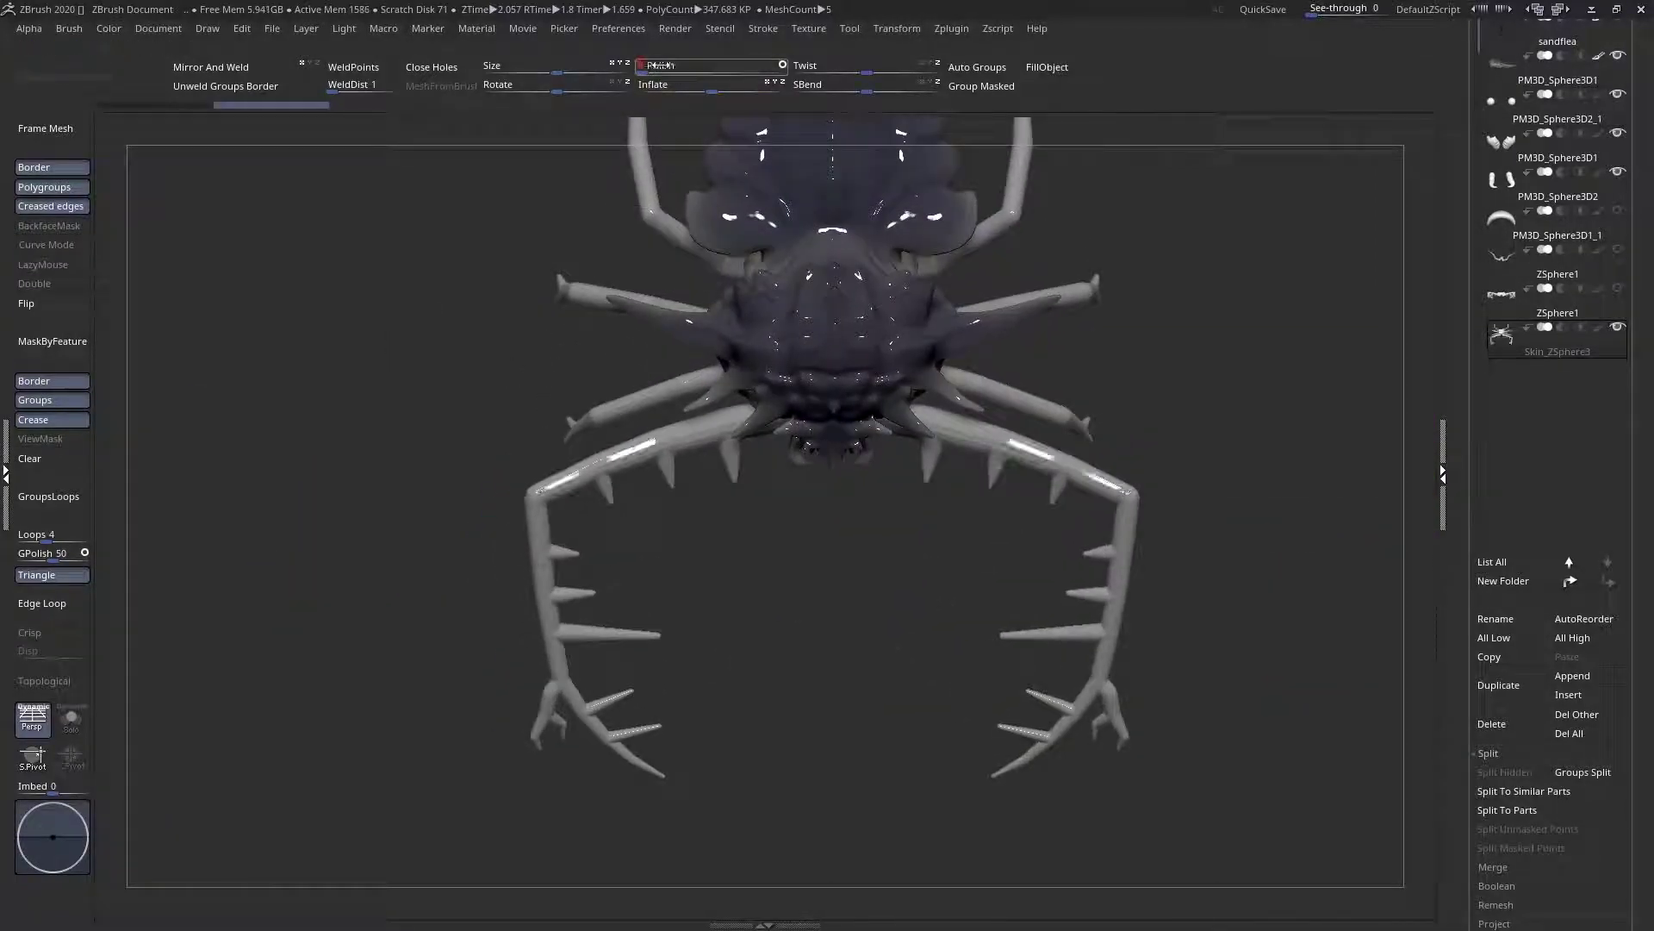
Select the ClayBuildup brush for sculpting the front legs' skin mesh
{"action": "right_click_drag", "start_coordinate": [770, 520], "coordinate": [805, 533]}
{"action": "left_click_drag", "start_coordinate": [806, 534], "coordinate": [740, 414]}
{"action": "left_click_drag", "start_coordinate": [568, 431], "coordinate": [598, 577], "text": "alt"}
{"action": "key", "text": "space"}
{"action": "left_click", "coordinate": [598, 475]}
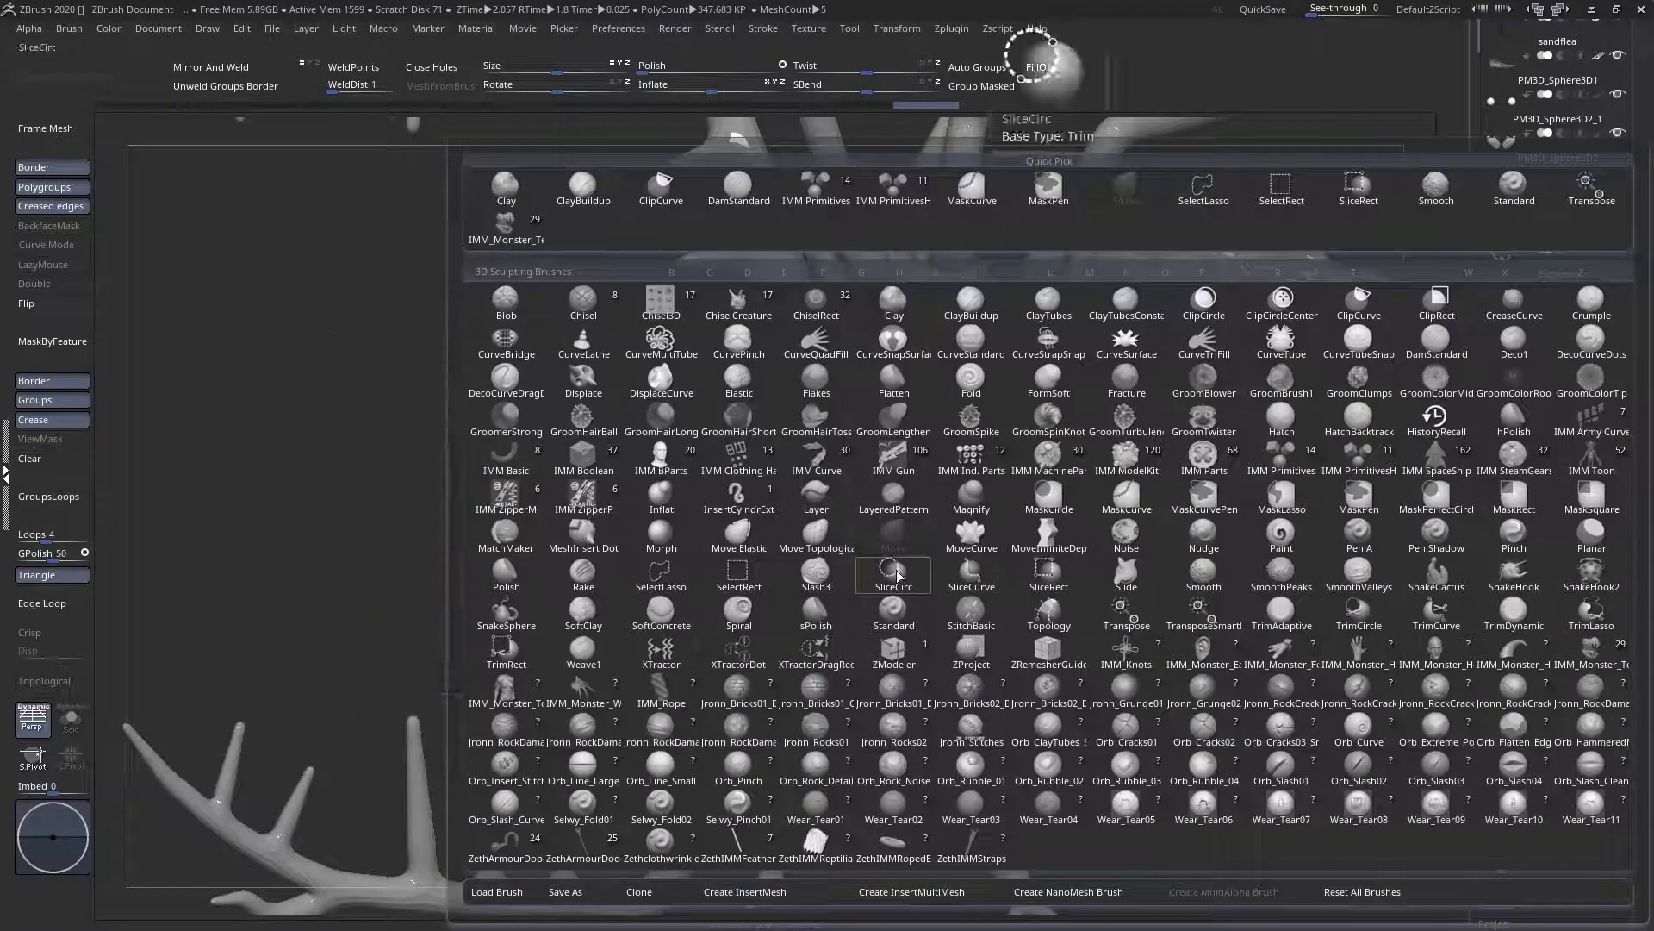
{"action": "key", "text": "c"}
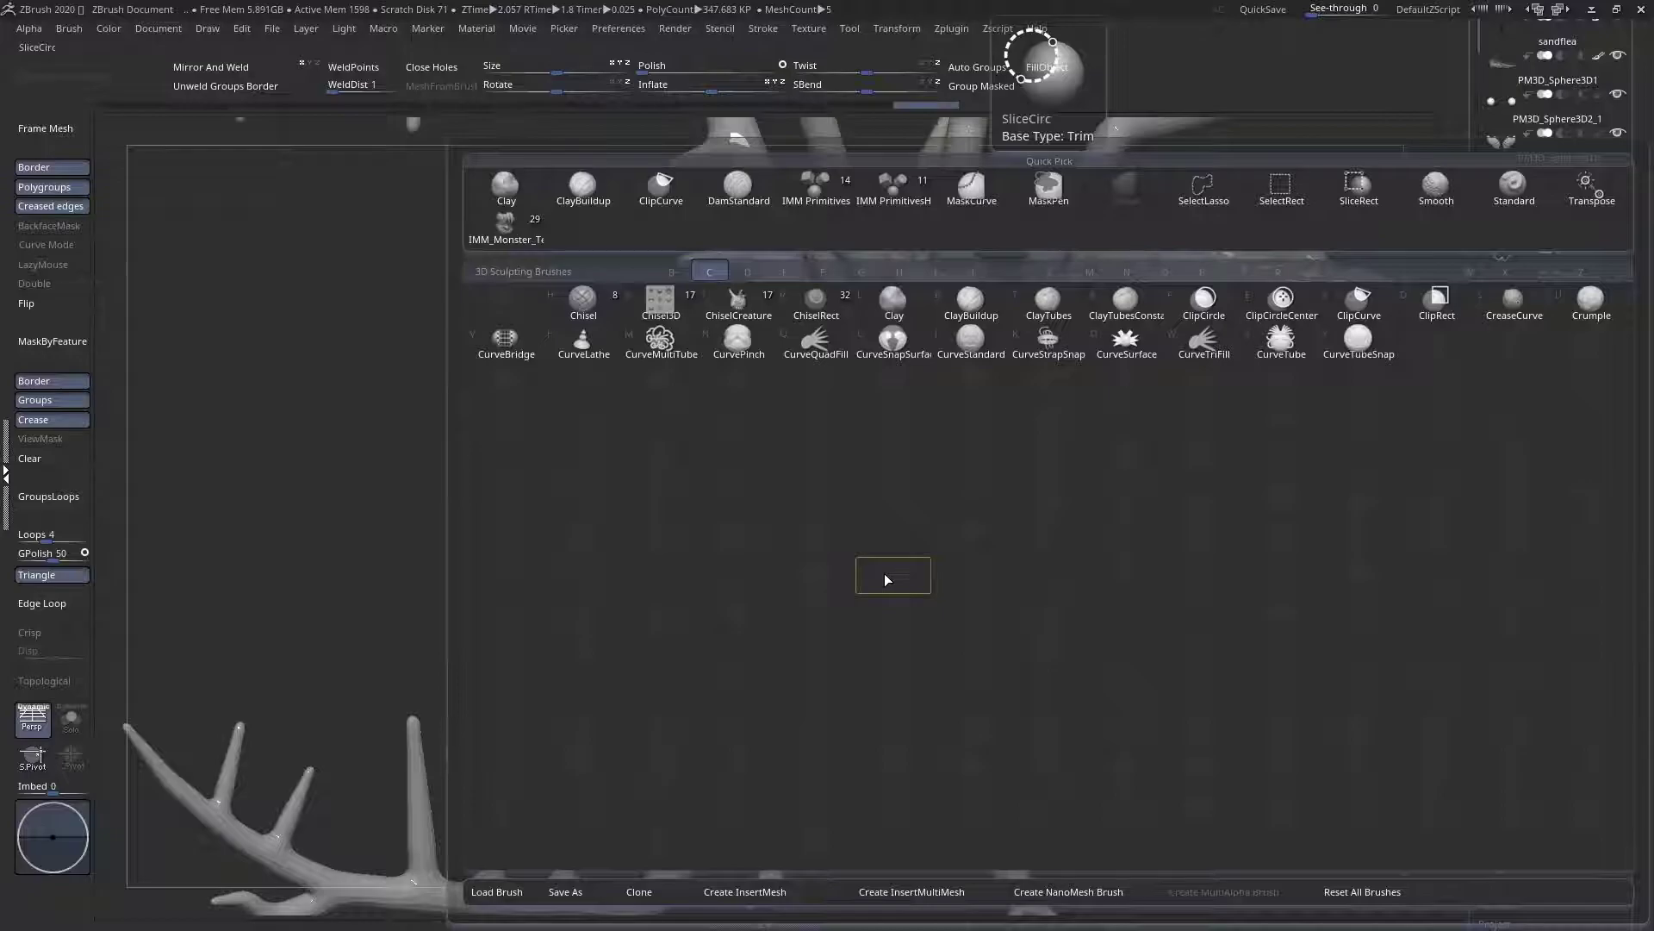
{"action": "key", "text": "b"}
{"action": "key", "text": "space"}
{"action": "left_click", "coordinate": [524, 495]}
{"action": "key", "text": "c"}
{"action": "key", "text": "b"}
{"action": "mouse_move", "coordinate": [552, 595]}
{"action": "left_mouse_down"}
{"action": "mouse_move", "coordinate": [712, 741]}
{"action": "mouse_move", "coordinate": [617, 561]}
{"action": "mouse_move", "coordinate": [767, 551]}
{"action": "mouse_move", "coordinate": [706, 499]}
{"action": "left_mouse_up"}
{"action": "right_click_drag", "start_coordinate": [656, 424], "coordinate": [582, 491], "text": "ctrl"}
Set the ClayBuildup brush's draw size to about 38 for working on the front leg joints
{"action": "key", "text": "space"}
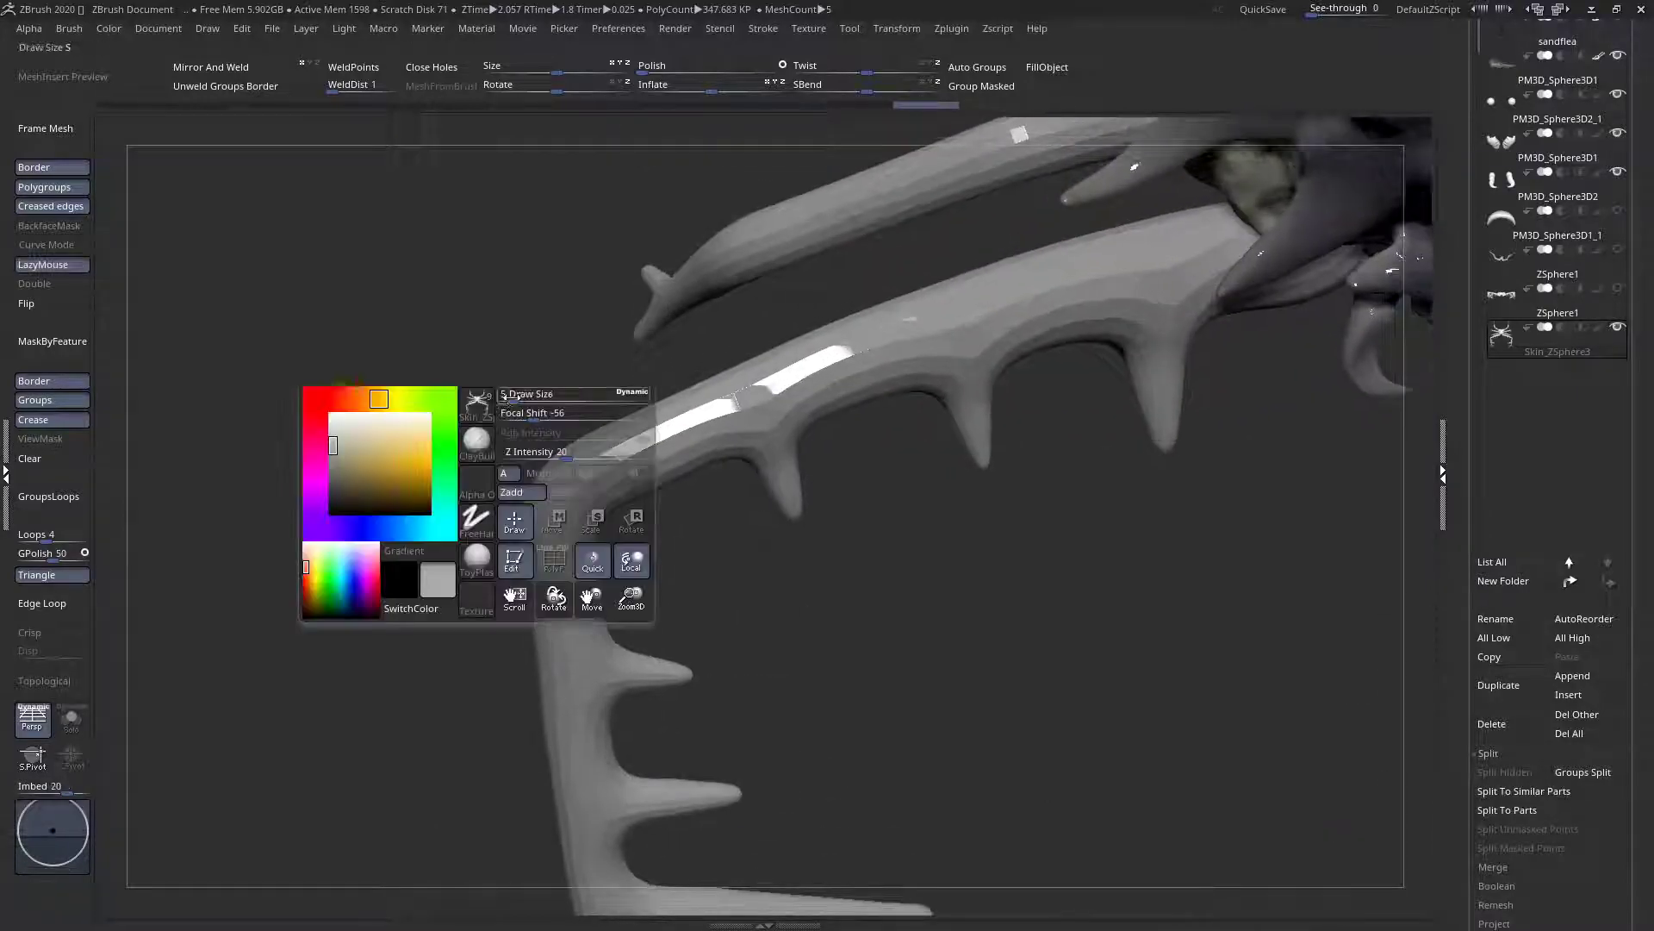
{"action": "left_click", "coordinate": [473, 411]}
{"action": "left_click", "coordinate": [816, 608]}
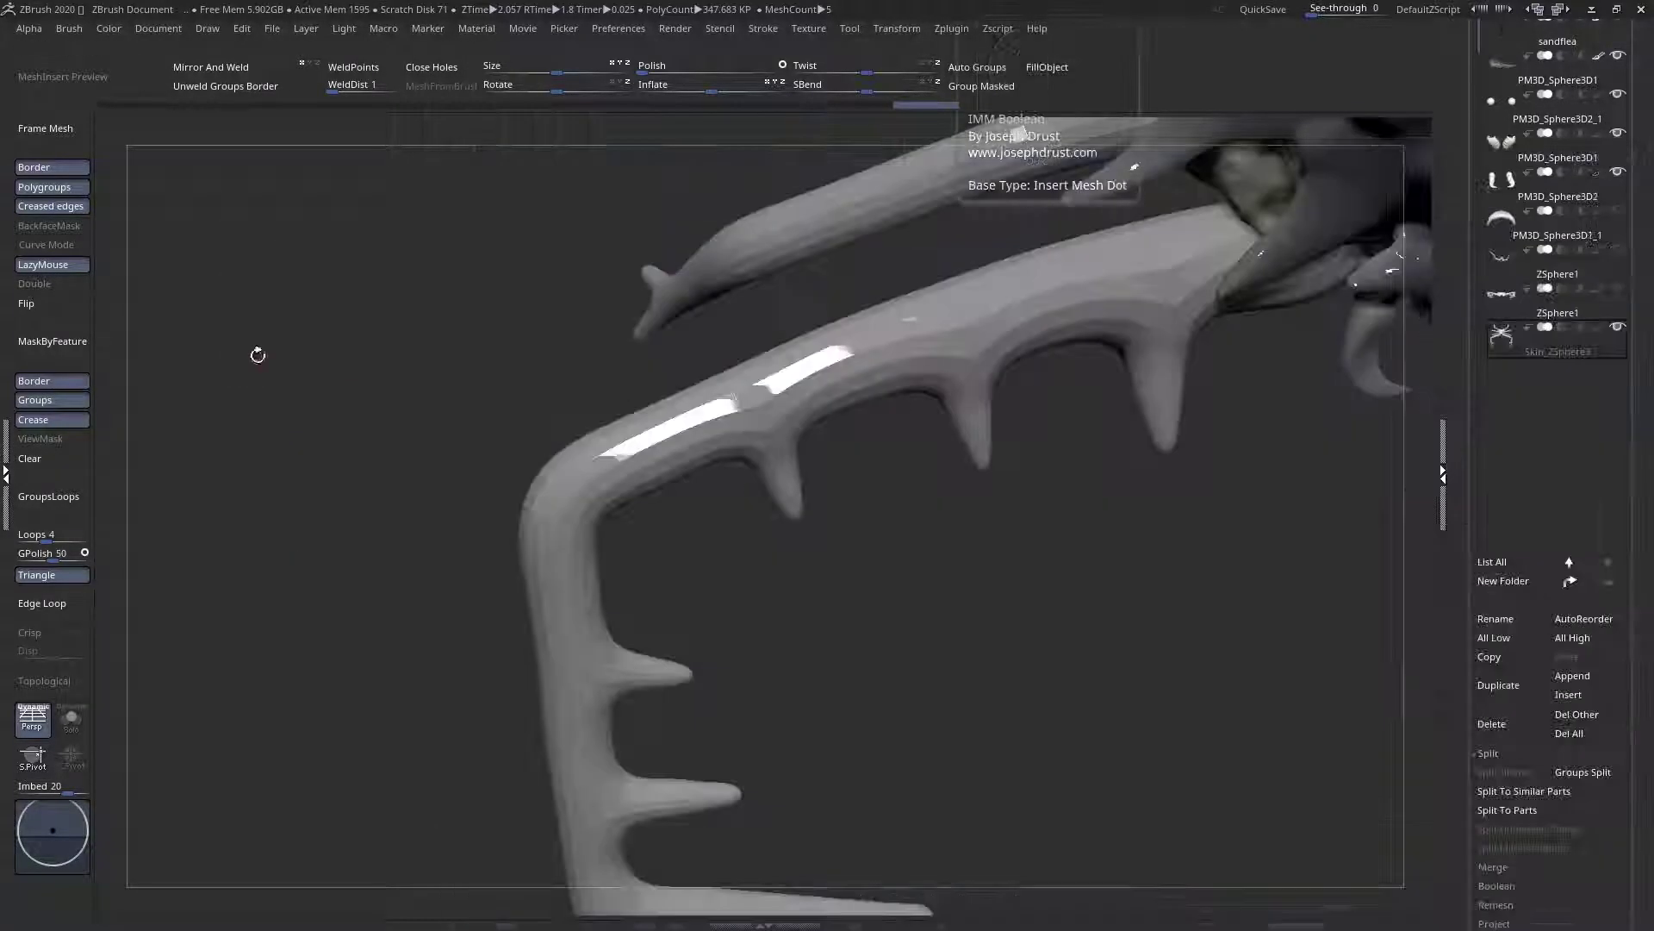
{"action": "key", "text": "space"}
{"action": "left_click_drag", "start_coordinate": [537, 435], "coordinate": [543, 435]}
{"action": "right_click_drag", "start_coordinate": [720, 468], "coordinate": [603, 370], "text": "ctrl"}
{"action": "mouse_move", "coordinate": [517, 414]}
{"action": "right_mouse_down"}
{"action": "mouse_move", "coordinate": [601, 362]}
{"action": "mouse_move", "coordinate": [609, 561]}
{"action": "mouse_move", "coordinate": [664, 591]}
{"action": "mouse_move", "coordinate": [695, 642]}
{"action": "mouse_move", "coordinate": [819, 547]}
{"action": "mouse_move", "coordinate": [657, 551]}
{"action": "right_mouse_up"}
{"action": "right_click_drag", "start_coordinate": [656, 551], "coordinate": [639, 587], "text": "ctrl"}
{"action": "key", "text": "space"}
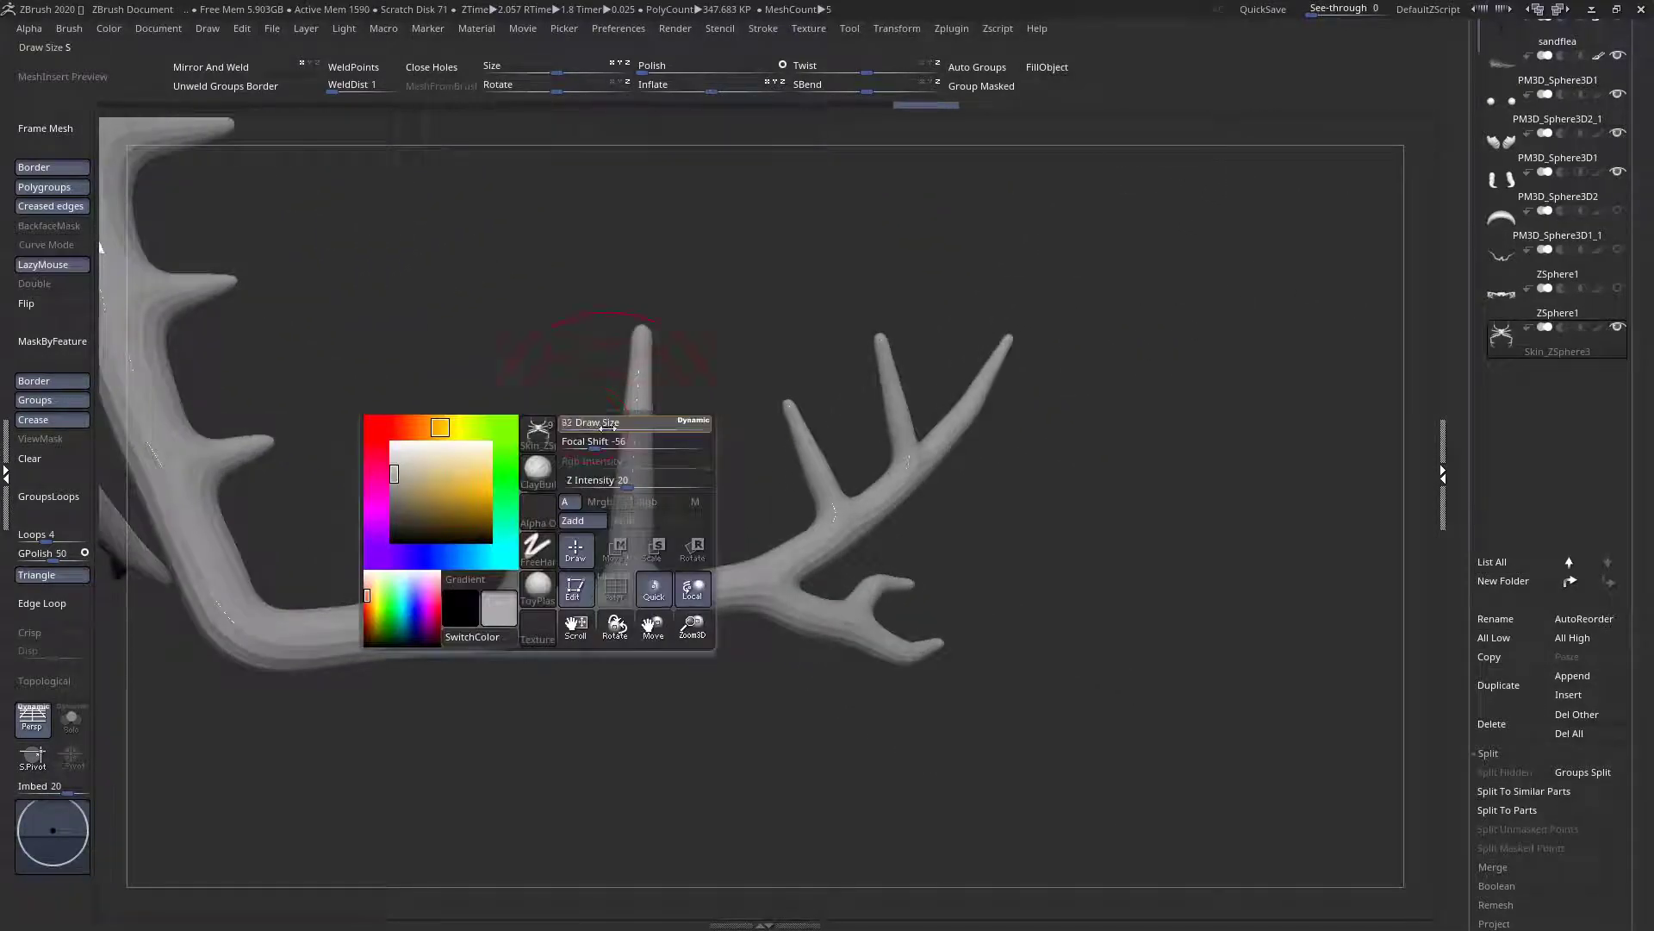
{"action": "mouse_move", "coordinate": [389, 603]}
{"action": "right_mouse_down", "text": "alt"}
{"action": "mouse_move", "coordinate": [720, 598]}
{"action": "mouse_move", "coordinate": [683, 424]}
{"action": "right_mouse_up", "text": "alt"}
{"action": "key", "text": "space"}
{"action": "left_click_drag", "start_coordinate": [752, 539], "coordinate": [734, 541]}
{"action": "key", "text": "space"}
{"action": "left_click", "coordinate": [554, 664]}
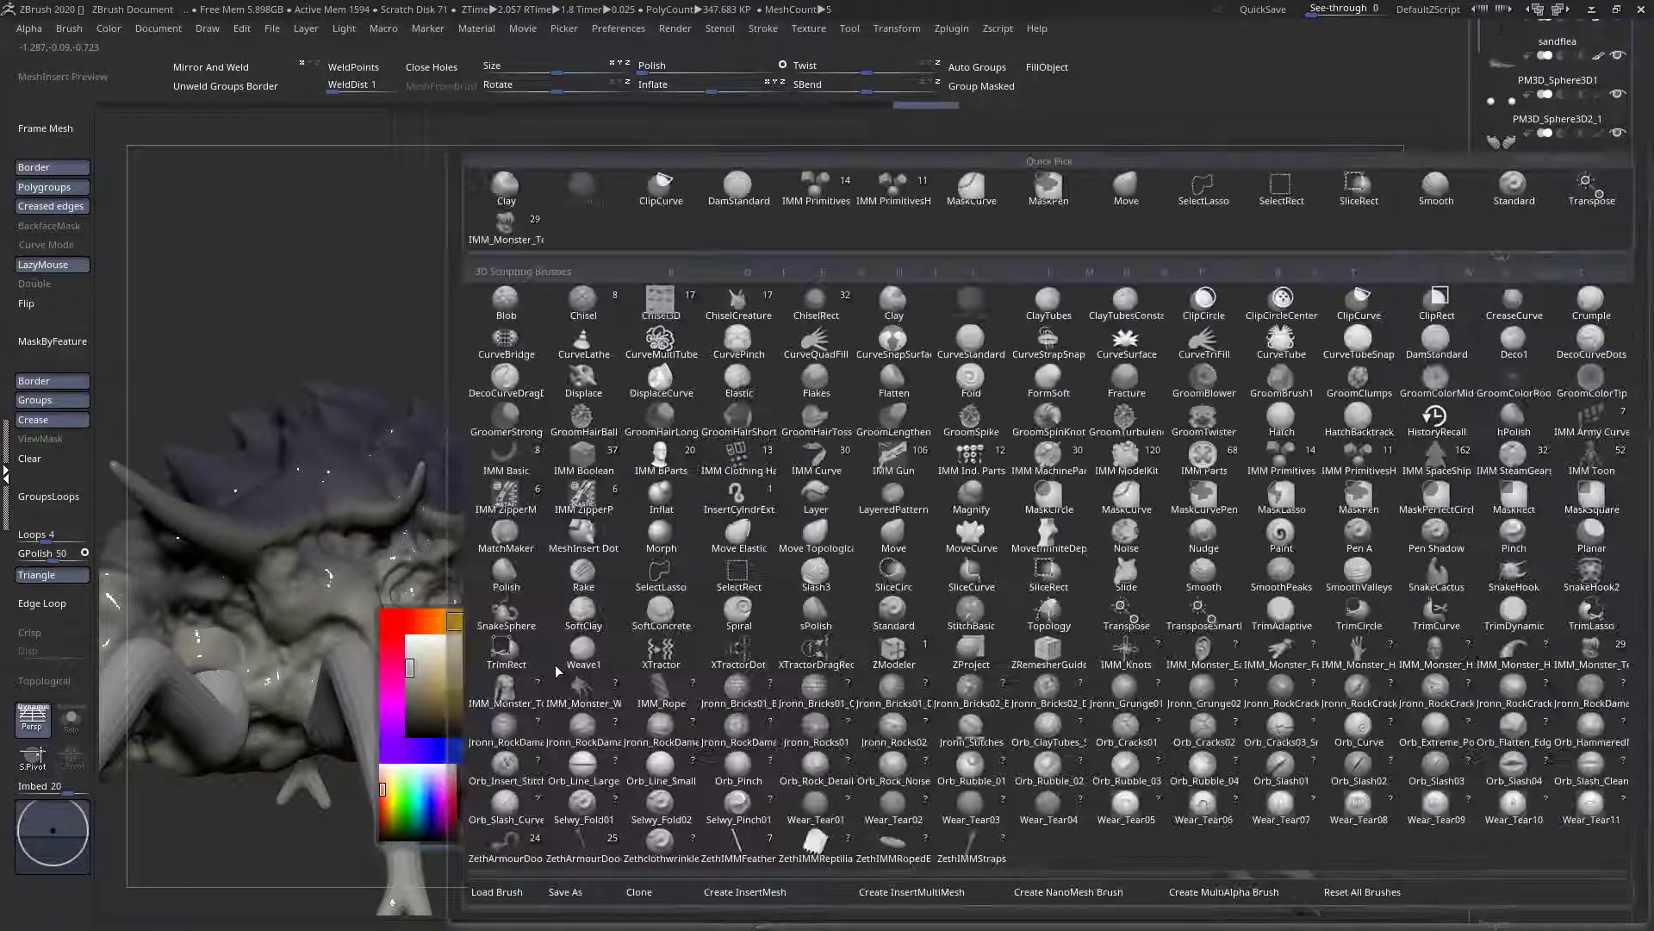
{"action": "left_click", "coordinate": [583, 651]}
Build up clay around the front legs' elbow joints from several sides to form thickened knuckles
{"action": "right_click_drag", "start_coordinate": [574, 603], "coordinate": [573, 746]}
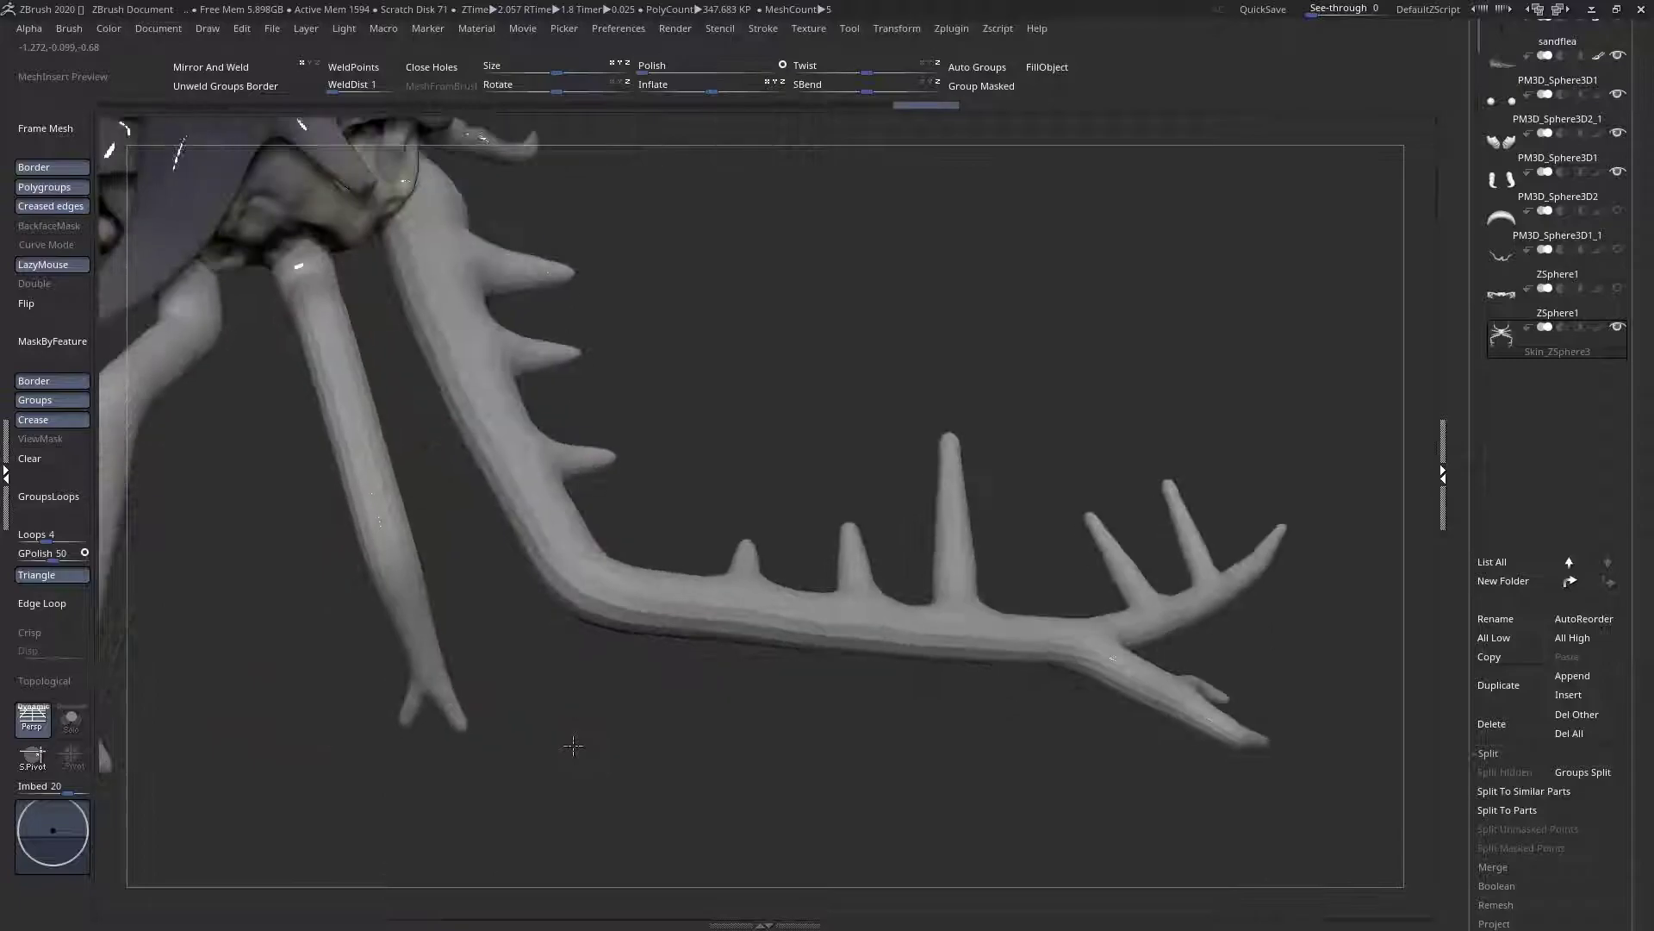
{"action": "right_click_drag", "start_coordinate": [633, 619], "coordinate": [567, 573]}
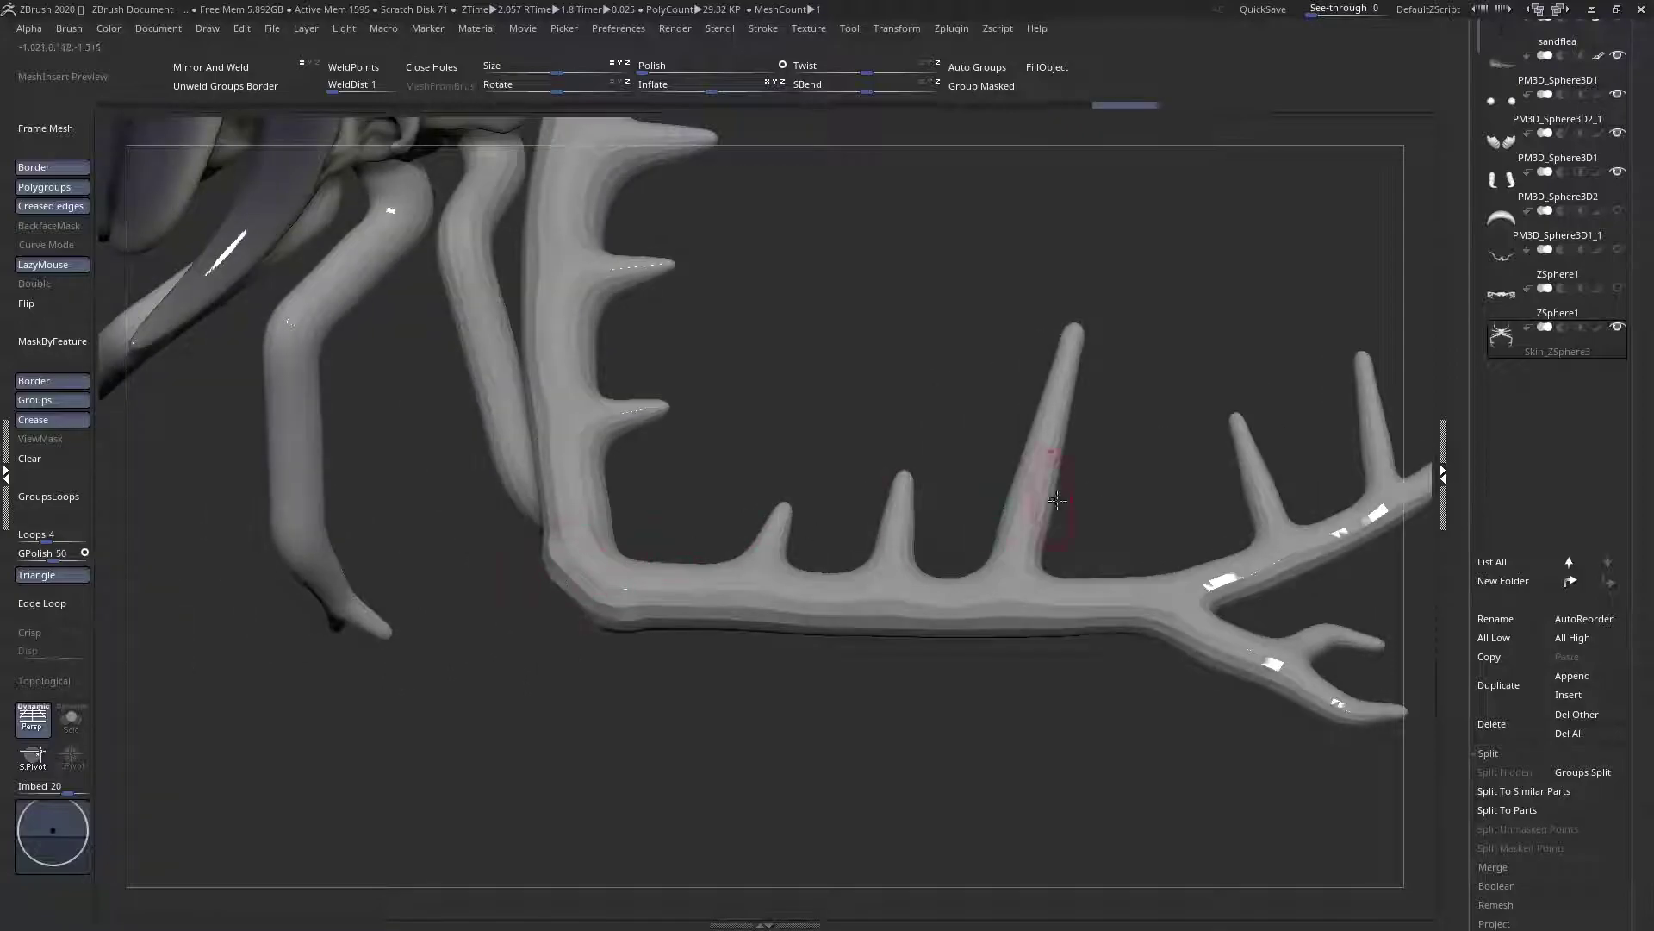
{"action": "right_click_drag", "start_coordinate": [729, 583], "coordinate": [576, 473]}
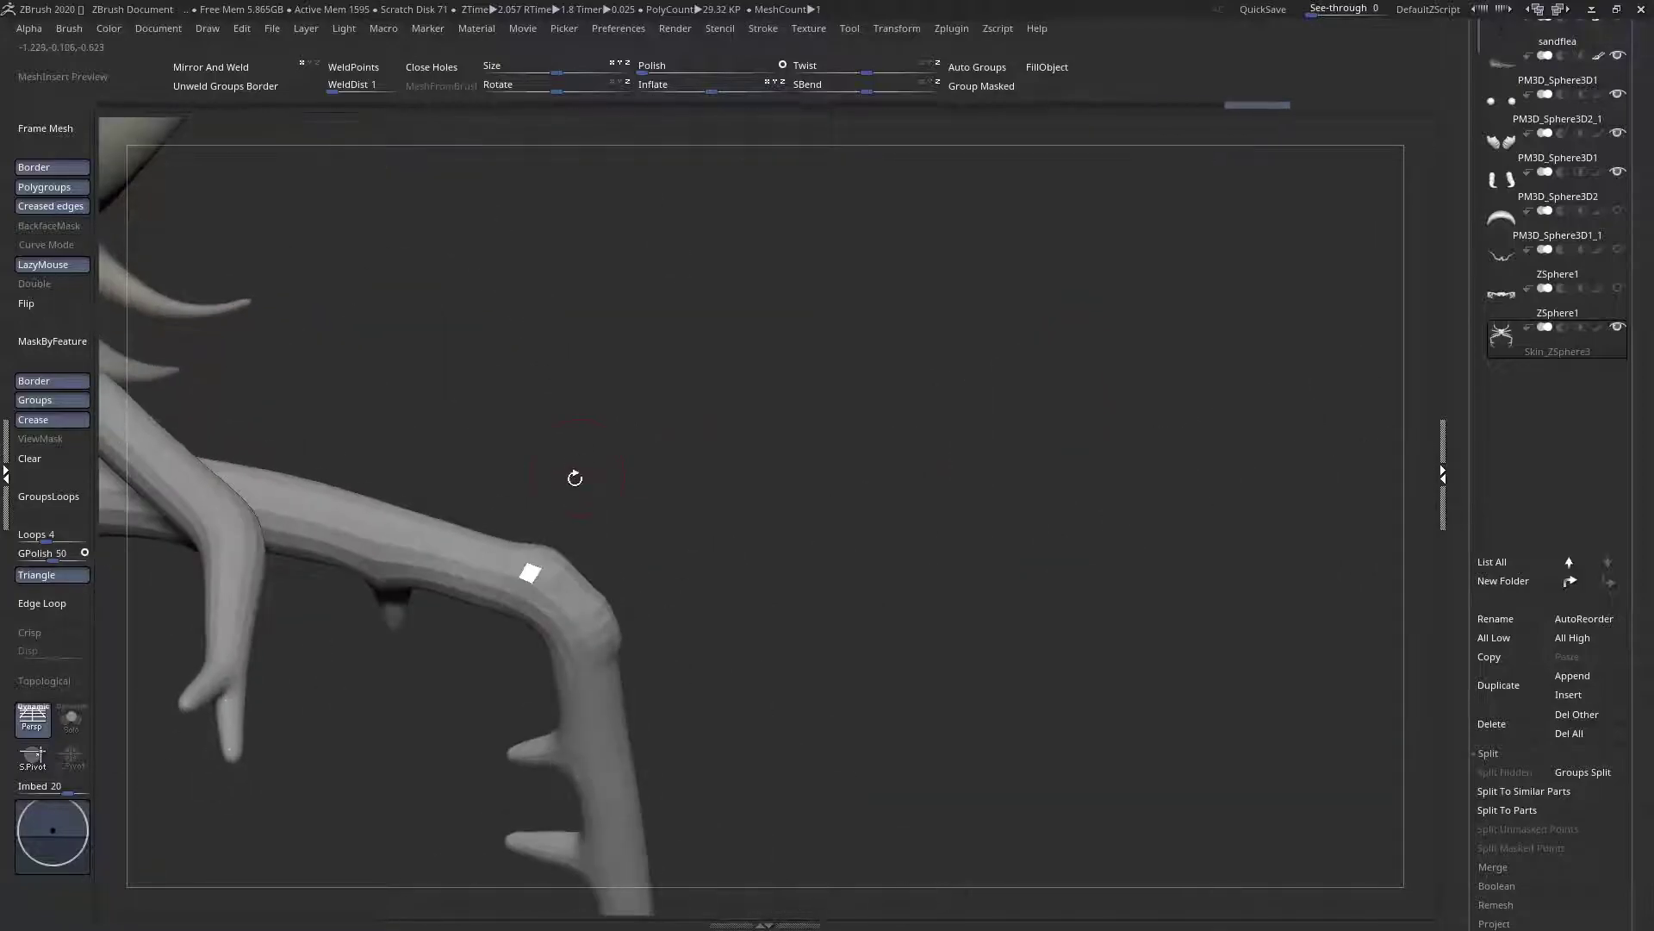
{"action": "right_click_drag", "start_coordinate": [512, 646], "coordinate": [511, 529]}
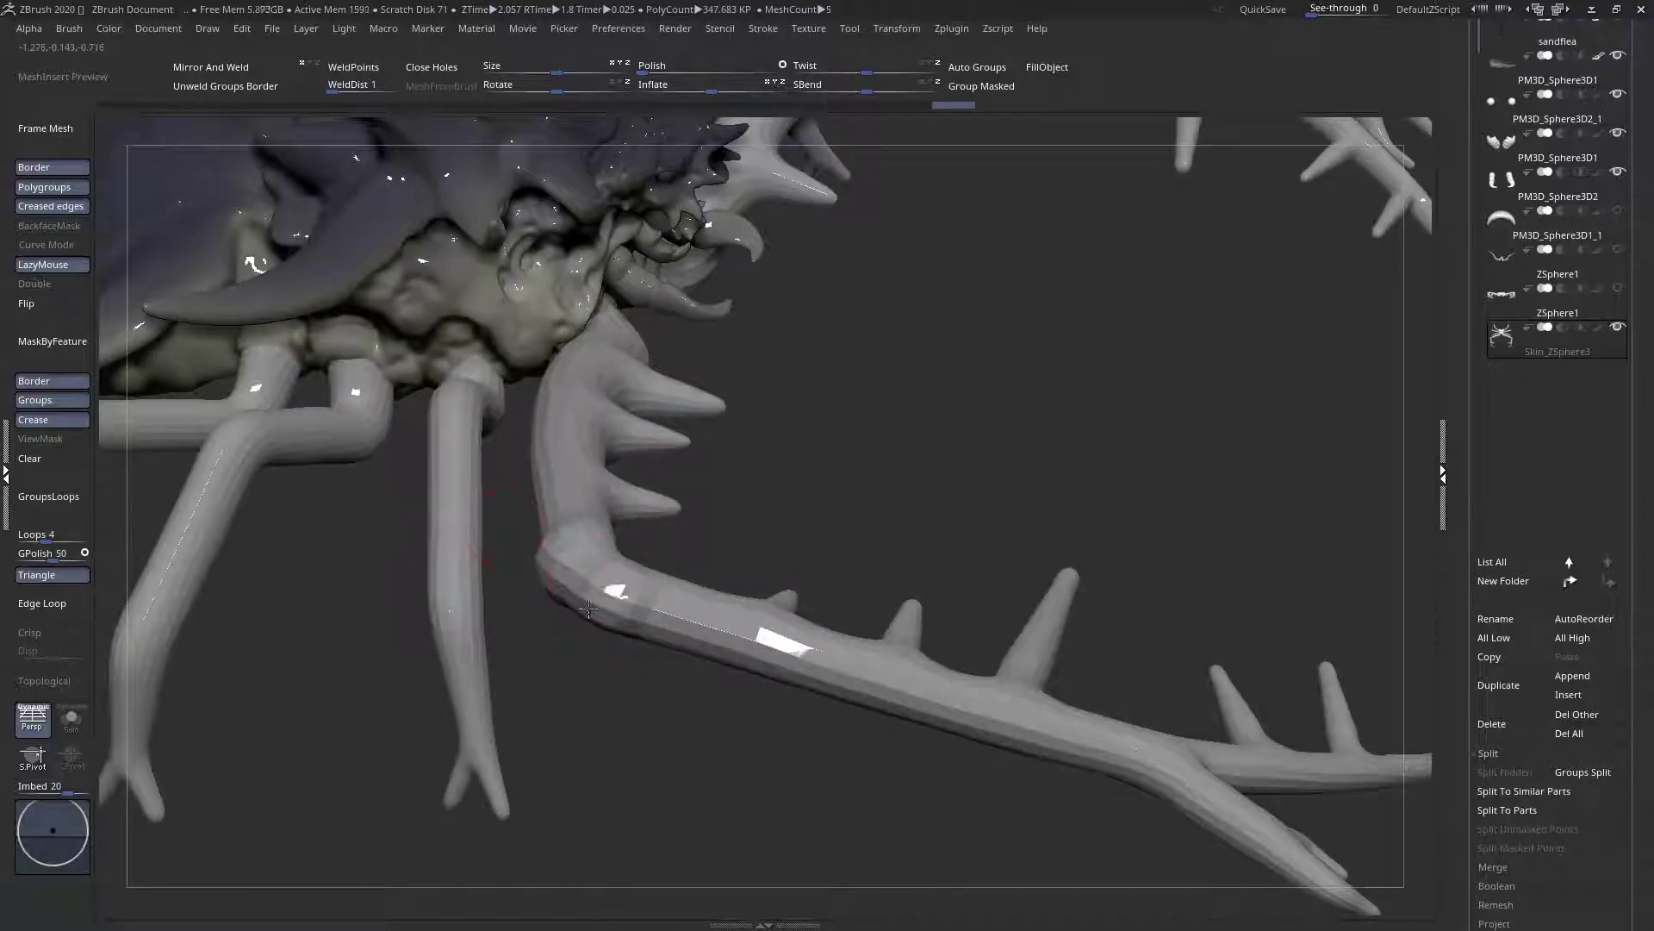
{"action": "right_click_drag", "start_coordinate": [584, 611], "coordinate": [639, 517]}
{"action": "right_click_drag", "start_coordinate": [581, 630], "coordinate": [611, 562]}
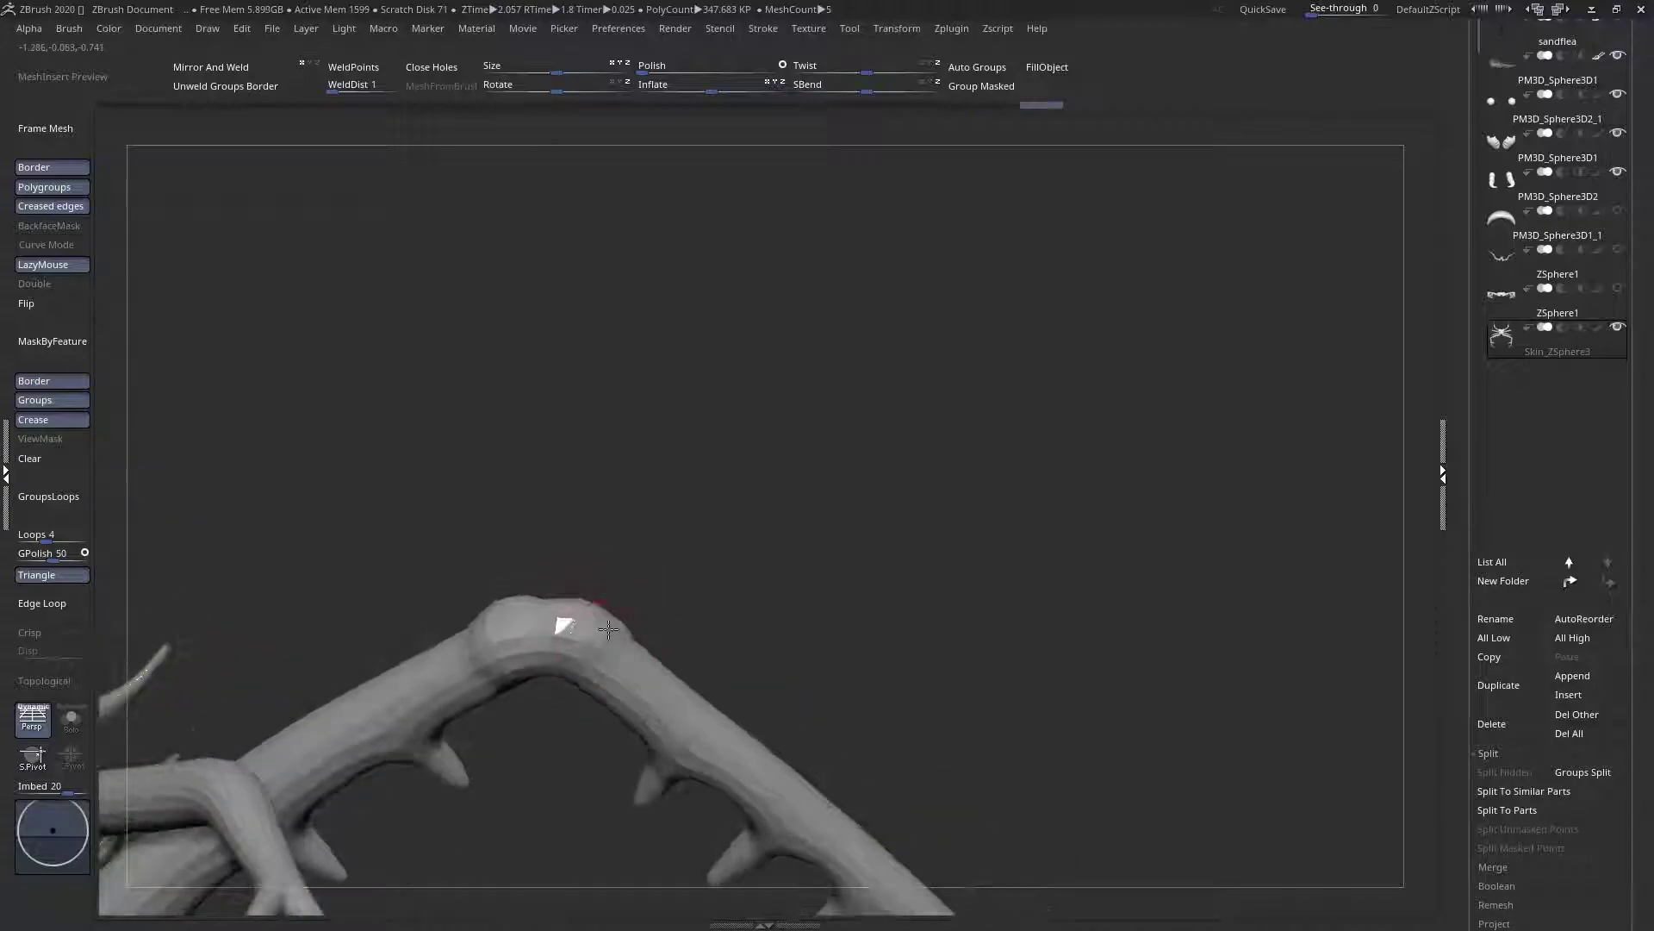
{"action": "right_click_drag", "start_coordinate": [620, 642], "coordinate": [606, 778]}
{"action": "right_click_drag", "start_coordinate": [589, 601], "coordinate": [603, 491]}
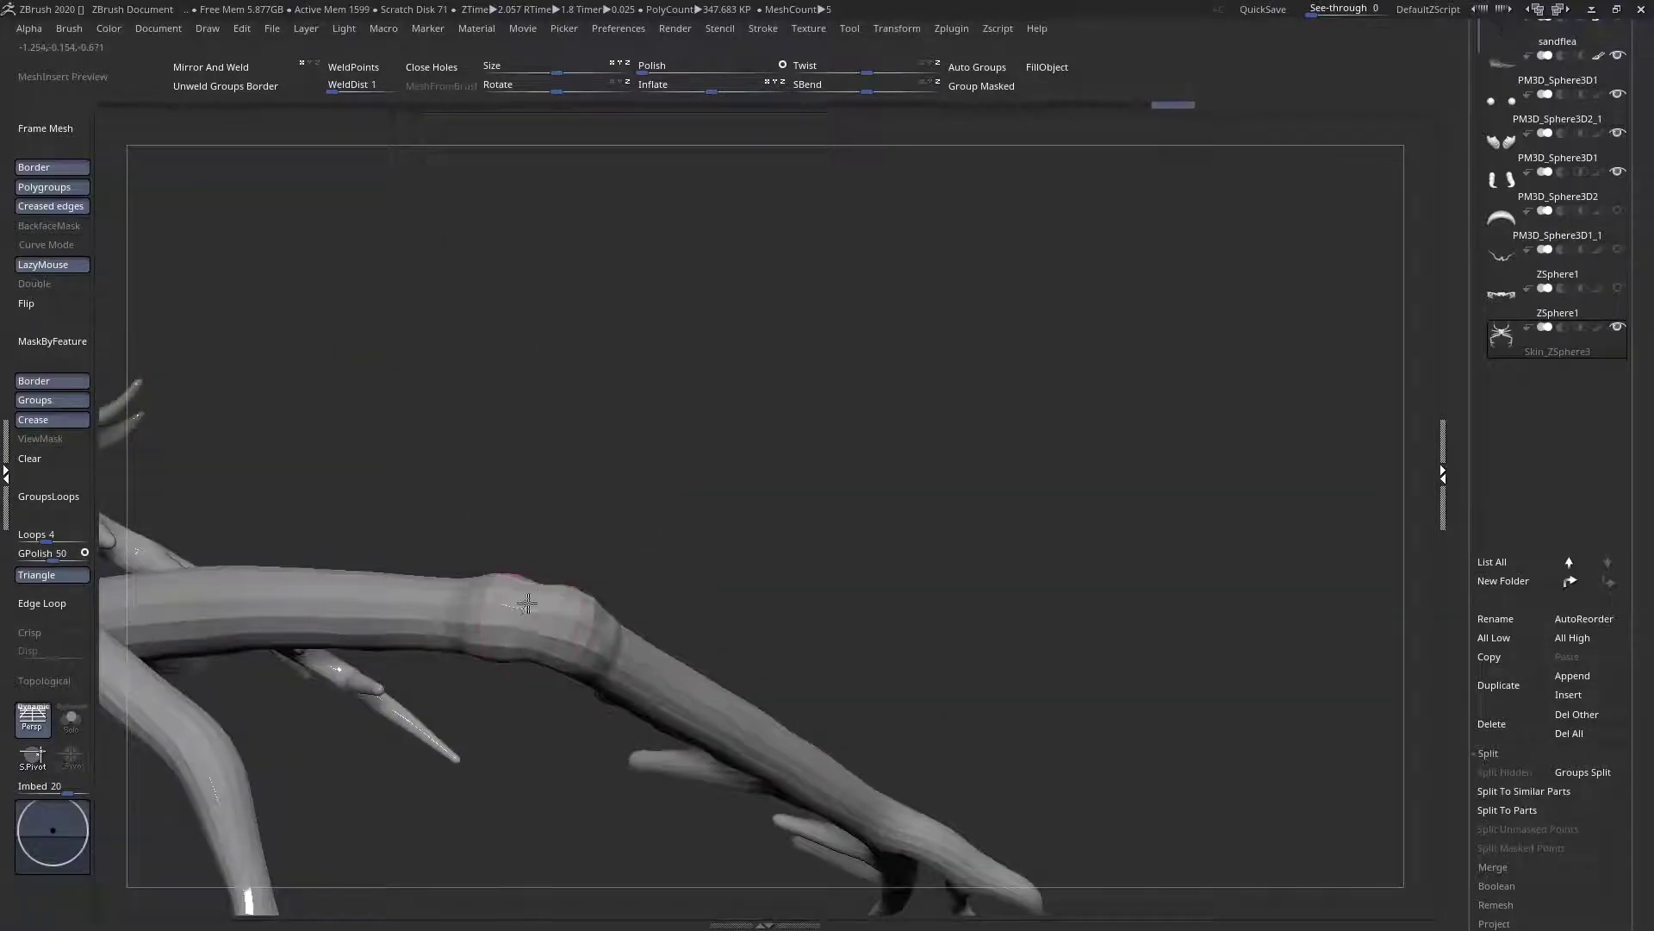
{"action": "right_click_drag", "start_coordinate": [528, 608], "coordinate": [801, 485]}
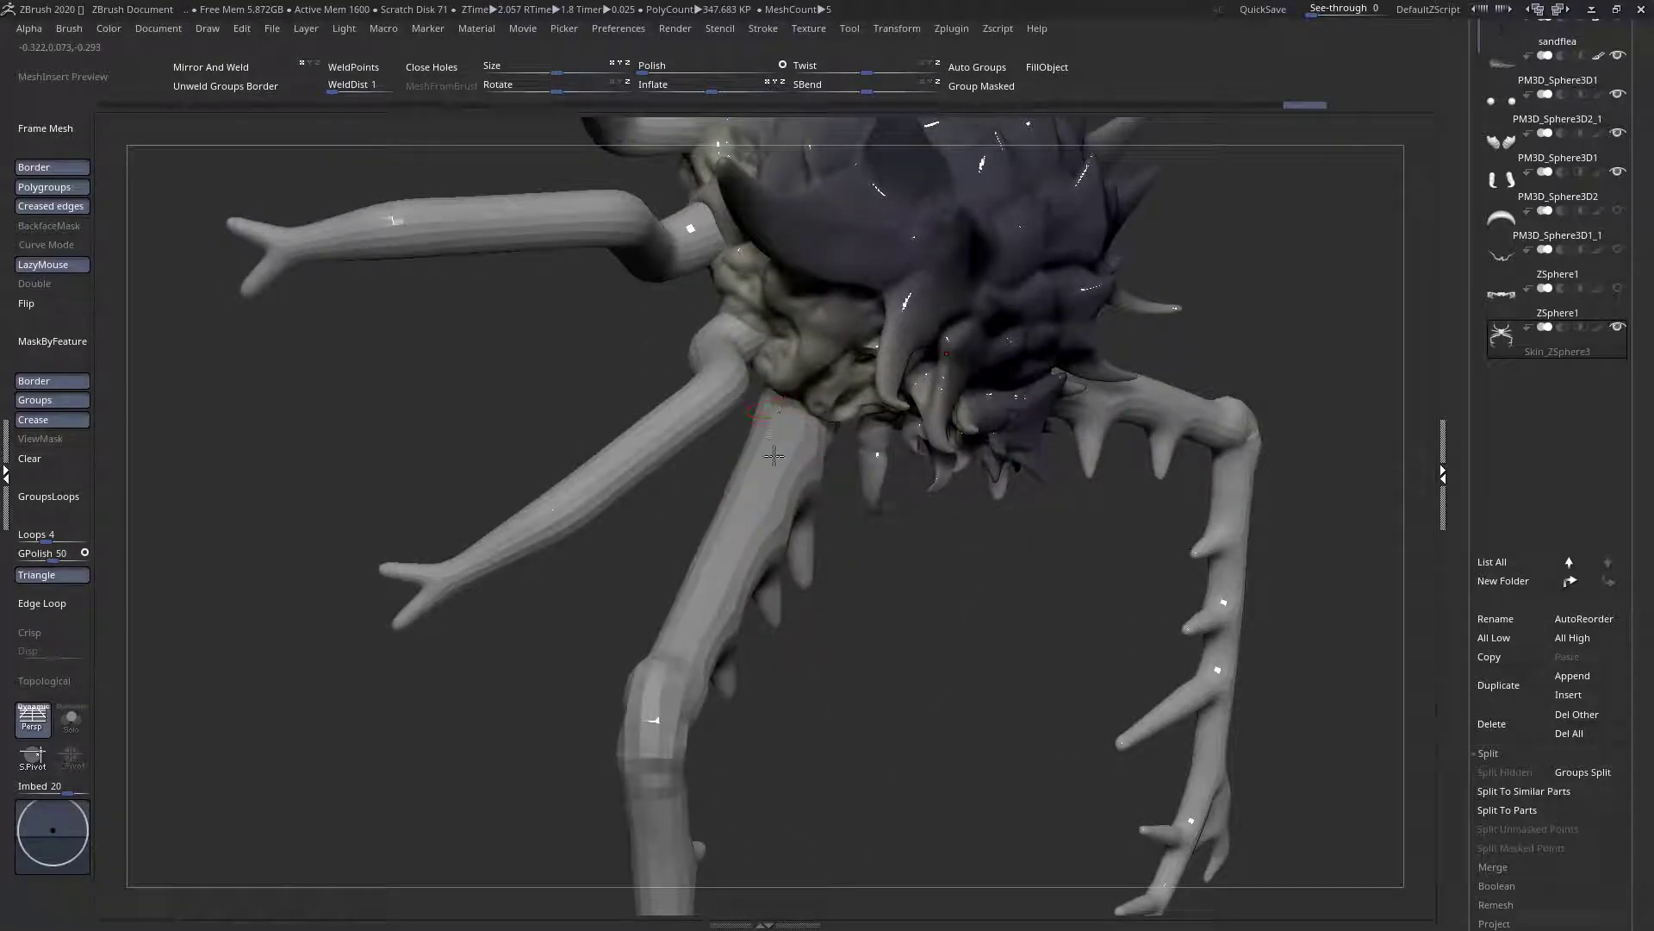
{"action": "right_click_drag", "start_coordinate": [732, 559], "coordinate": [896, 461]}
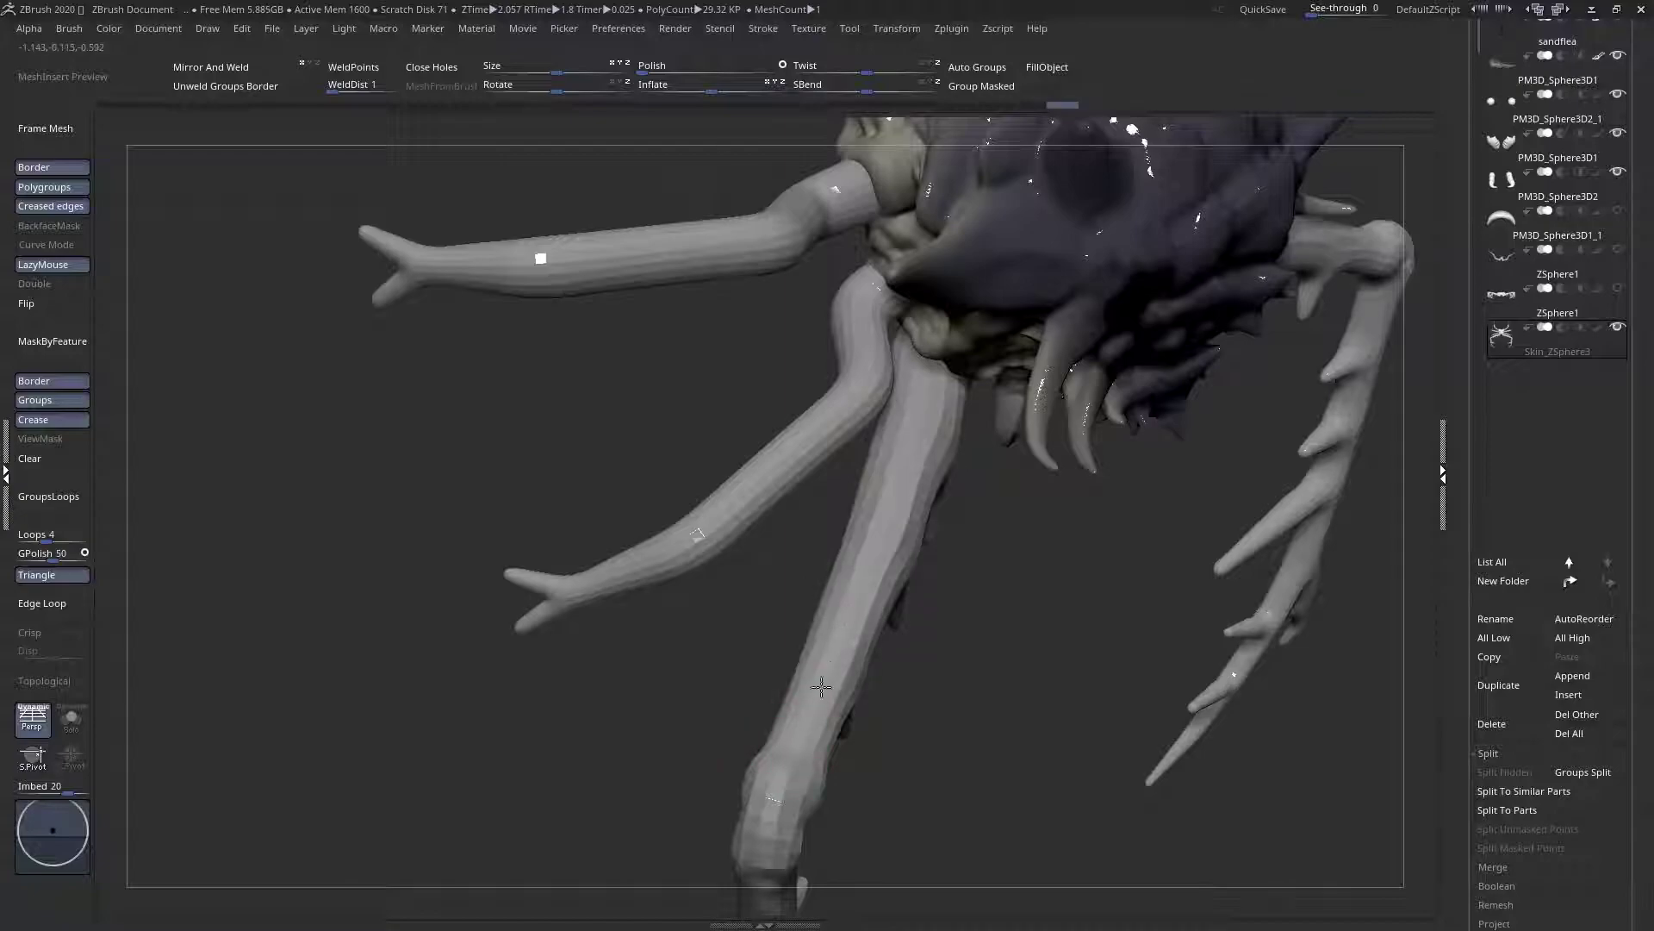
{"action": "right_click_drag", "start_coordinate": [924, 406], "coordinate": [840, 579]}
Switch to the Move brush and reshape the front legs' upper segments into a stronger arch in front view
{"action": "key", "text": "space"}
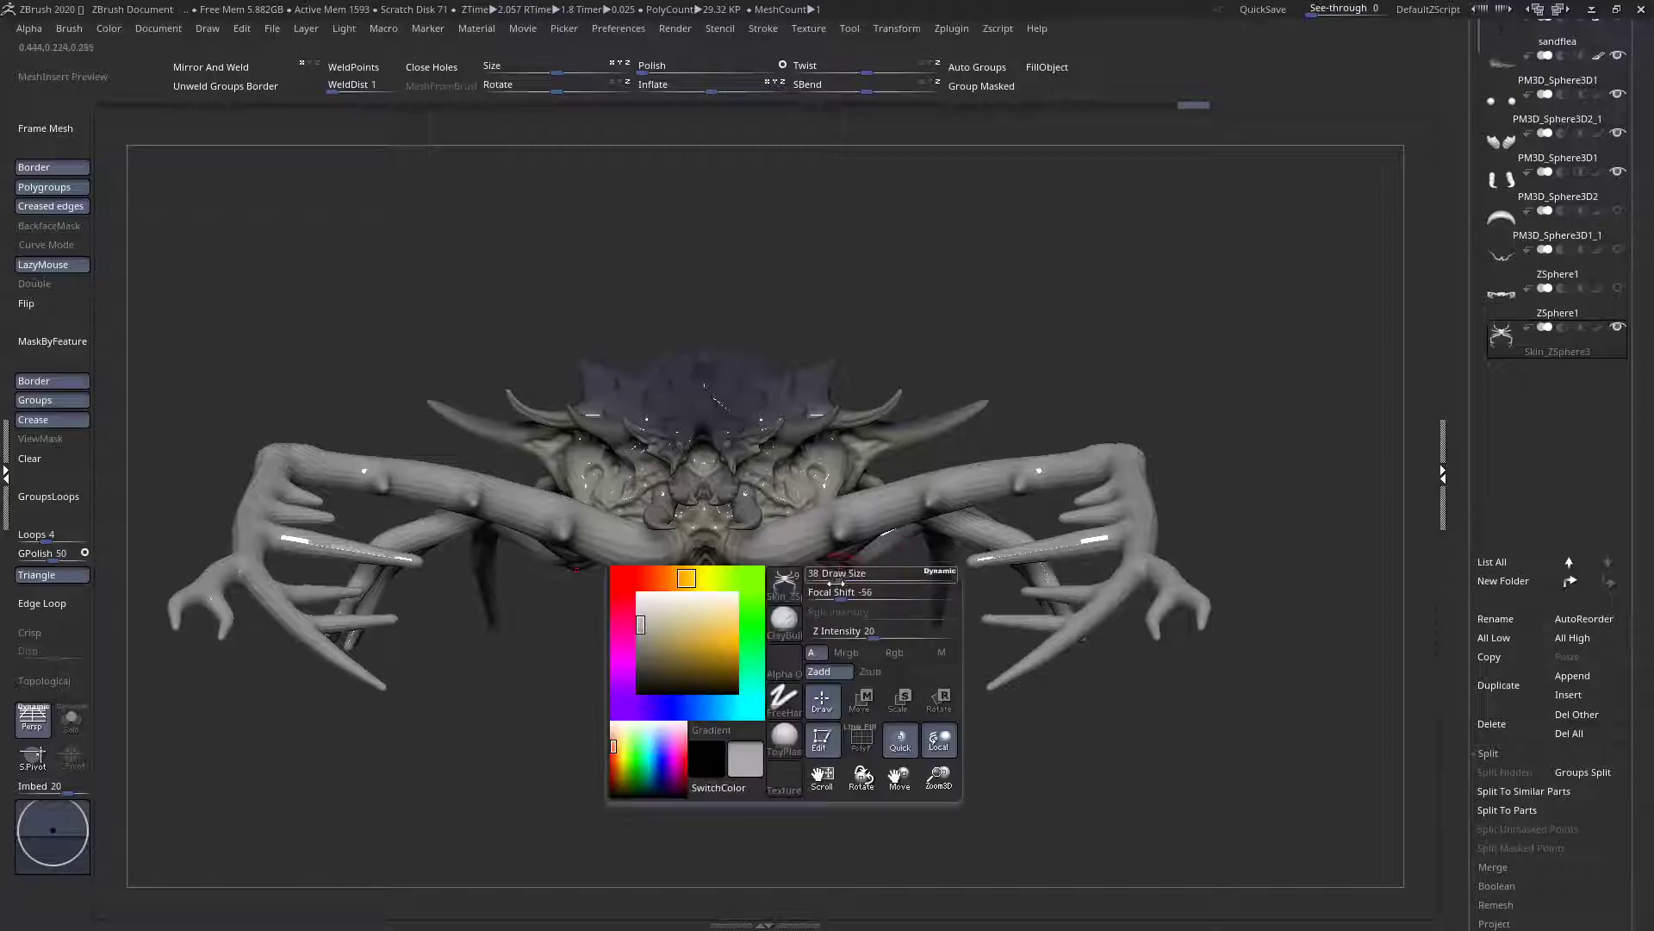
{"action": "left_click", "coordinate": [776, 630]}
{"action": "key", "text": "m"}
{"action": "left_click", "coordinate": [894, 536]}
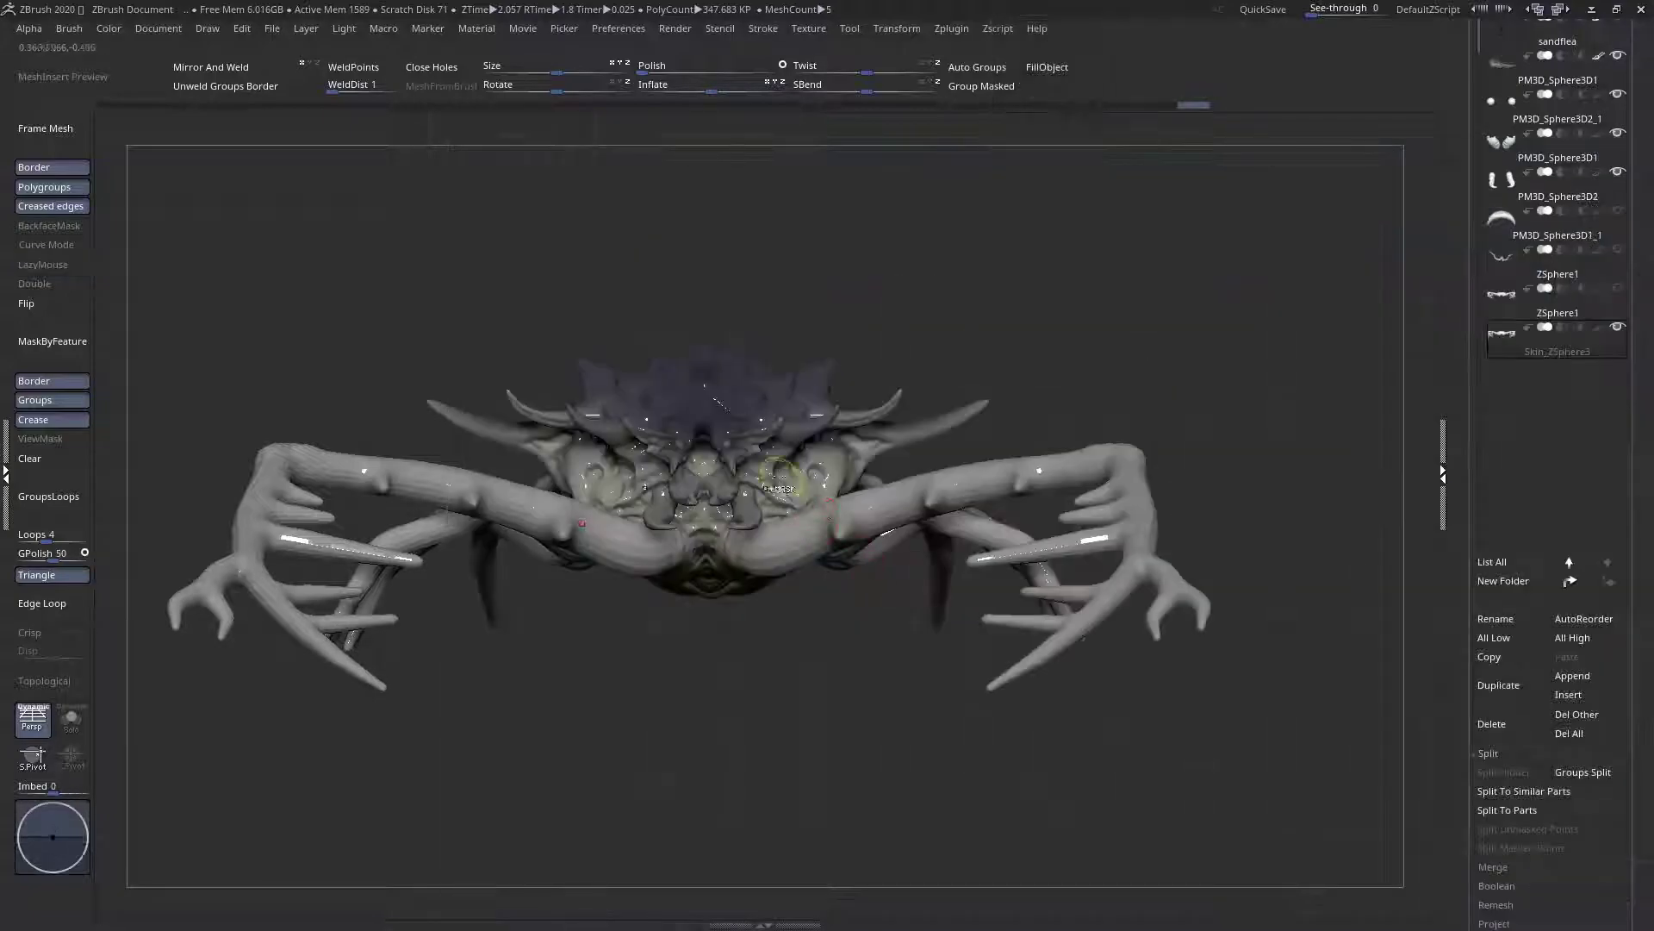
{"action": "right_click_drag", "start_coordinate": [807, 509], "coordinate": [891, 466], "text": "ctrl"}
{"action": "key", "text": "space"}
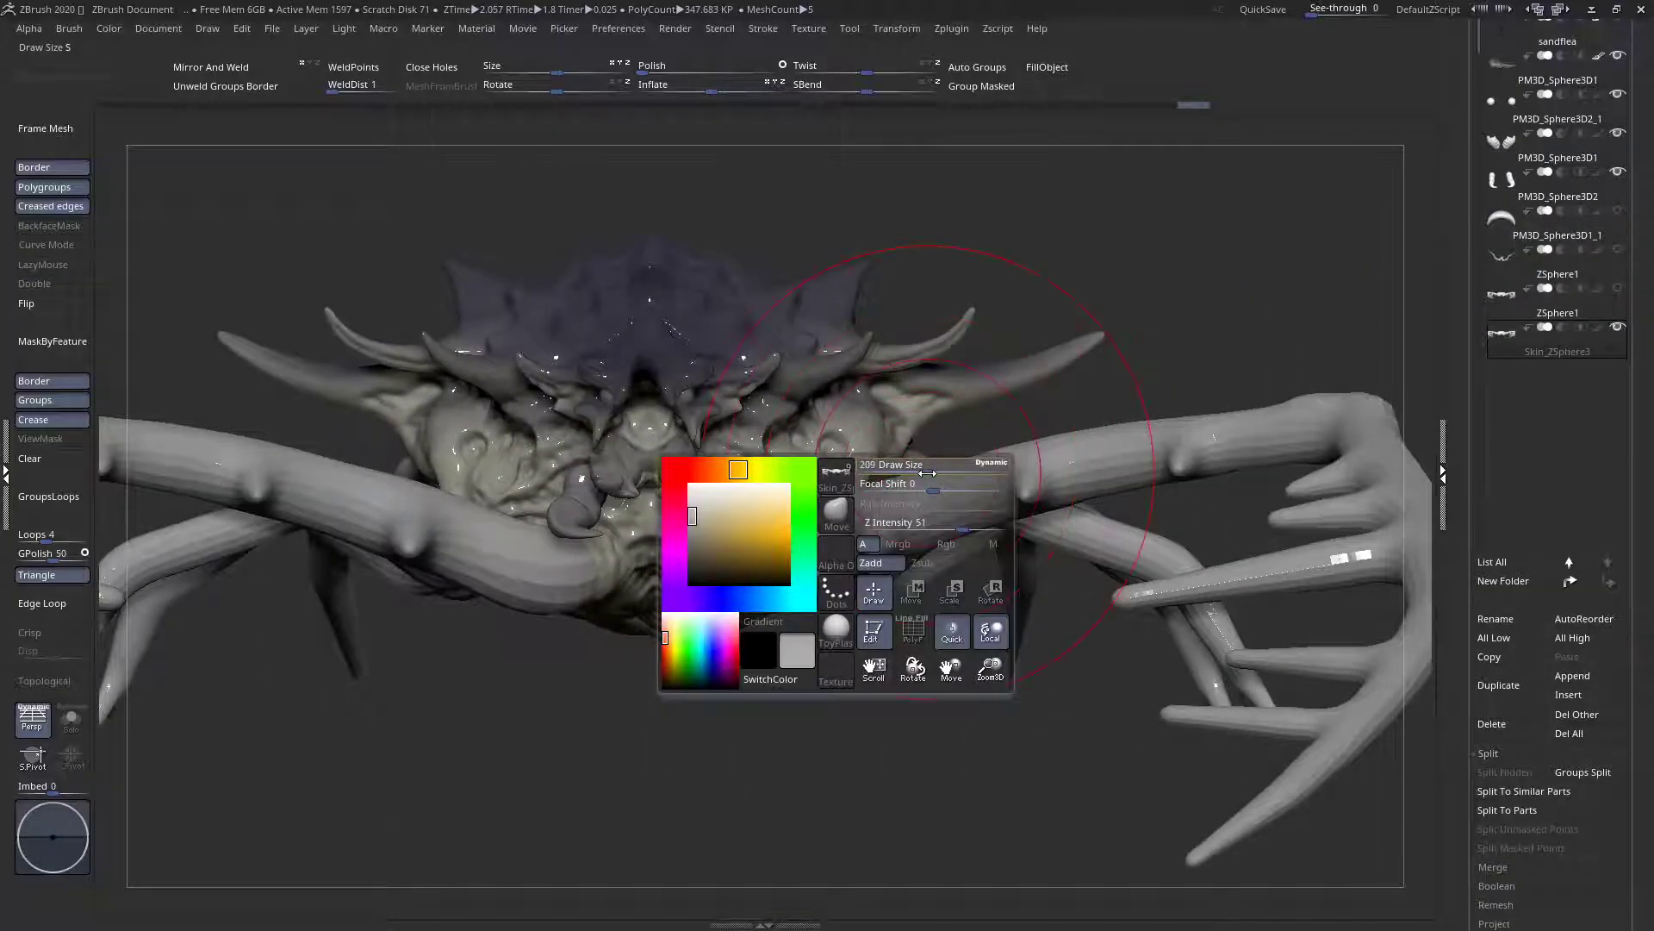
{"action": "left_click_drag", "start_coordinate": [864, 511], "coordinate": [882, 552]}
{"action": "right_click_drag", "start_coordinate": [1029, 529], "coordinate": [789, 512], "text": "alt"}
{"action": "key", "text": "space"}
{"action": "mouse_move", "coordinate": [872, 405]}
{"action": "left_mouse_down"}
{"action": "mouse_move", "coordinate": [911, 402]}
{"action": "mouse_move", "coordinate": [923, 379]}
{"action": "left_mouse_up"}
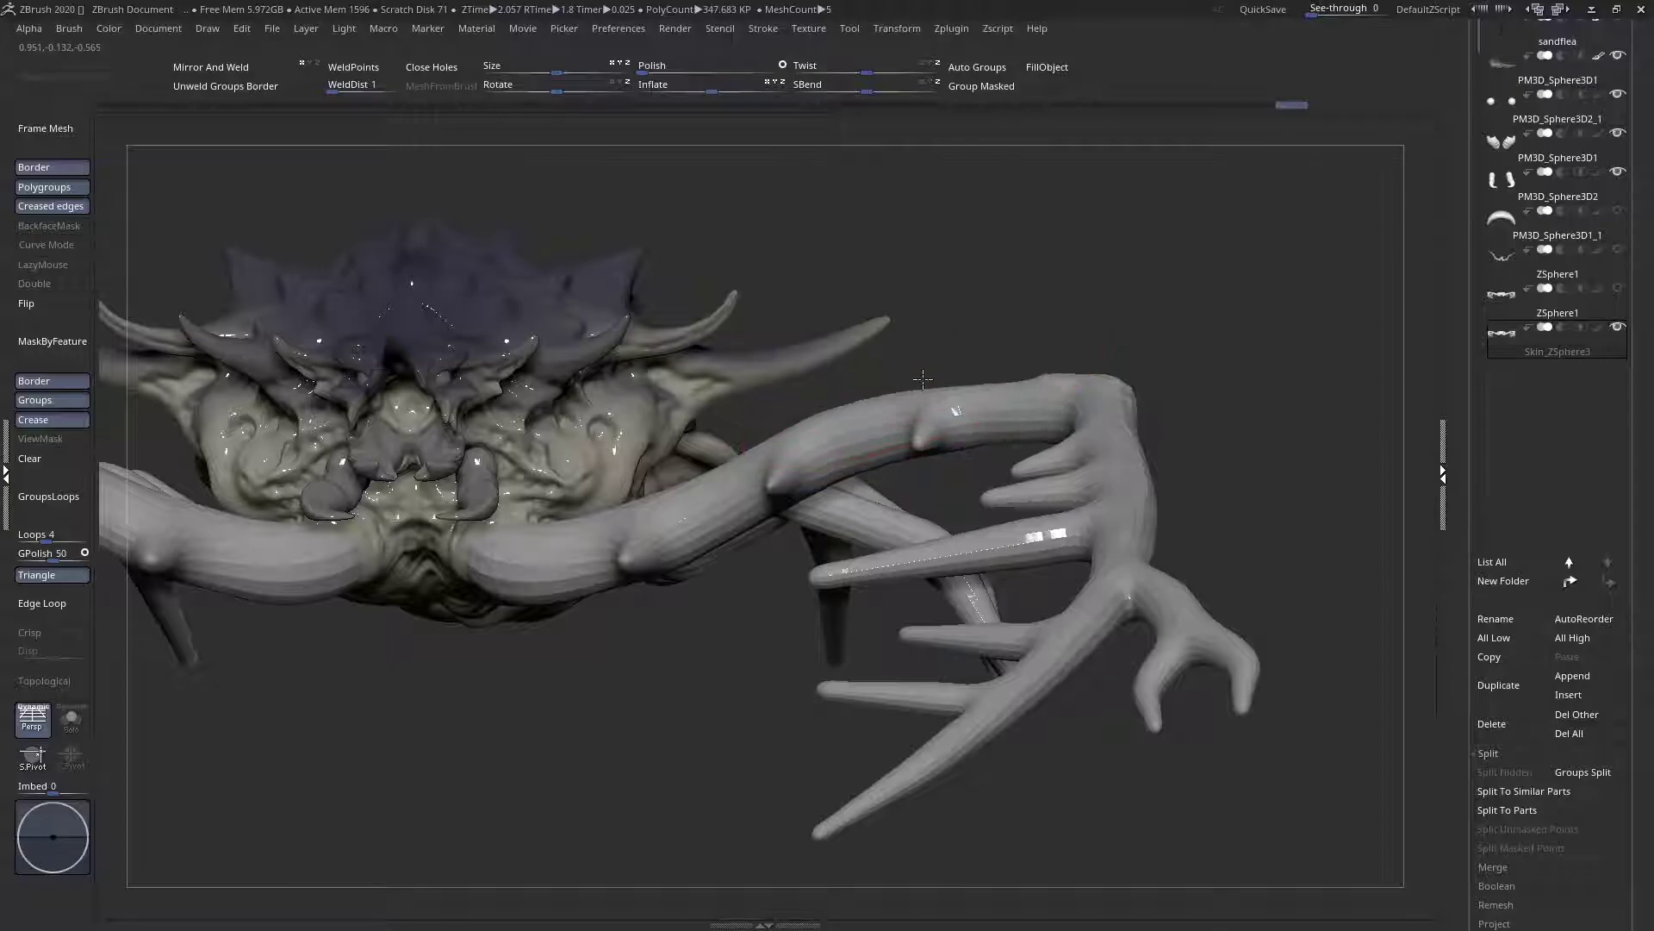
Bend the front legs' forearms into a gentle downward curve with a large Move brush in side view
{"action": "mouse_move", "coordinate": [657, 498]}
{"action": "right_mouse_down"}
{"action": "mouse_move", "coordinate": [629, 504]}
{"action": "mouse_move", "coordinate": [685, 516]}
{"action": "mouse_move", "coordinate": [633, 457]}
{"action": "mouse_move", "coordinate": [621, 552]}
{"action": "mouse_move", "coordinate": [448, 551]}
{"action": "mouse_move", "coordinate": [574, 506]}
{"action": "mouse_move", "coordinate": [560, 344]}
{"action": "mouse_move", "coordinate": [519, 480]}
{"action": "mouse_move", "coordinate": [655, 508]}
{"action": "mouse_move", "coordinate": [598, 523]}
{"action": "mouse_move", "coordinate": [617, 600]}
{"action": "right_mouse_up"}
{"action": "key", "text": "space"}
{"action": "mouse_move", "coordinate": [728, 493]}
{"action": "left_mouse_down"}
{"action": "mouse_move", "coordinate": [768, 539]}
{"action": "mouse_move", "coordinate": [807, 493]}
{"action": "left_mouse_up"}
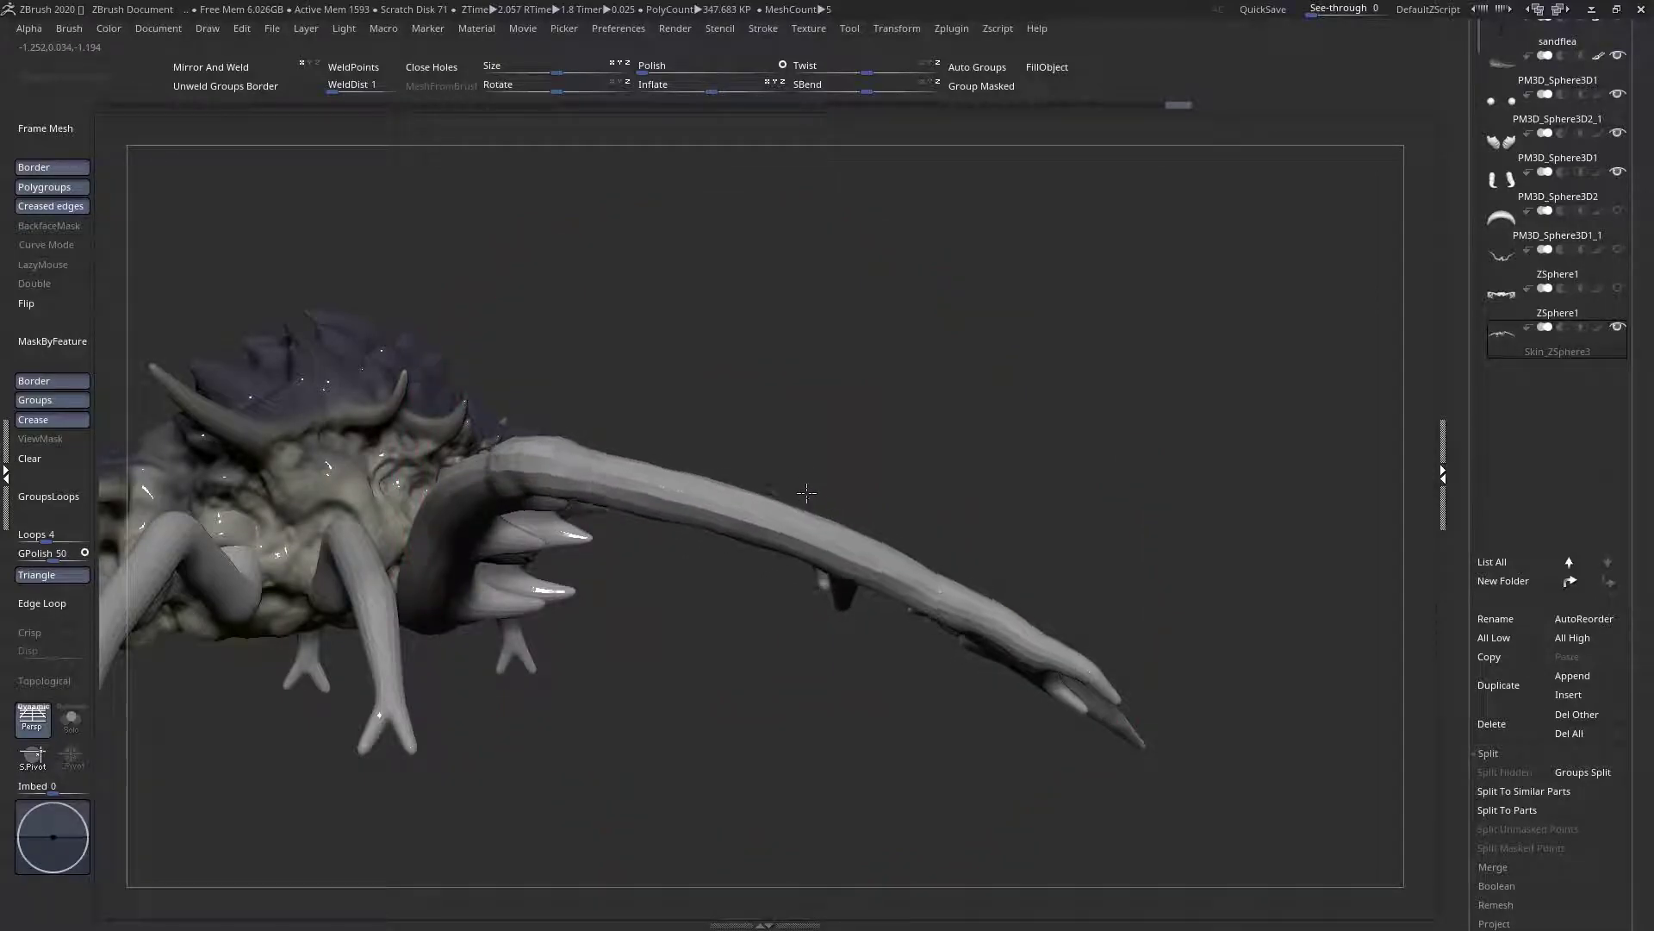
{"action": "key", "text": "space"}
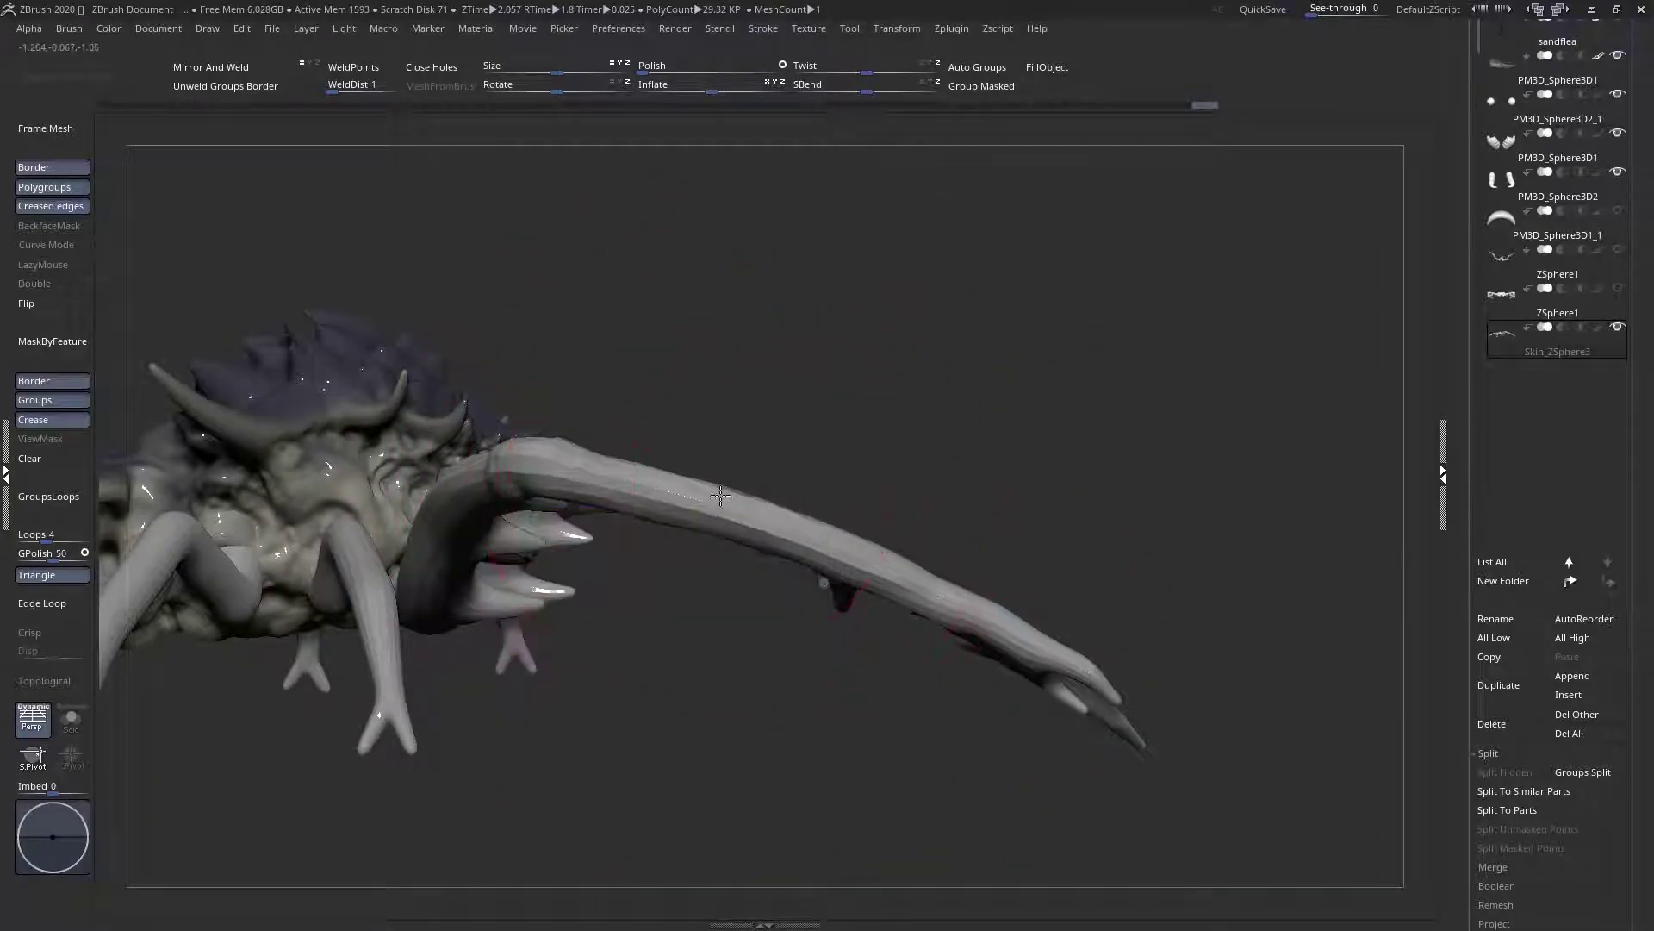
{"action": "right_click_drag", "start_coordinate": [728, 511], "coordinate": [907, 492]}
Curve the three inner spikes along the front legs' forearms with a smaller Move brush
{"action": "key", "text": "space"}
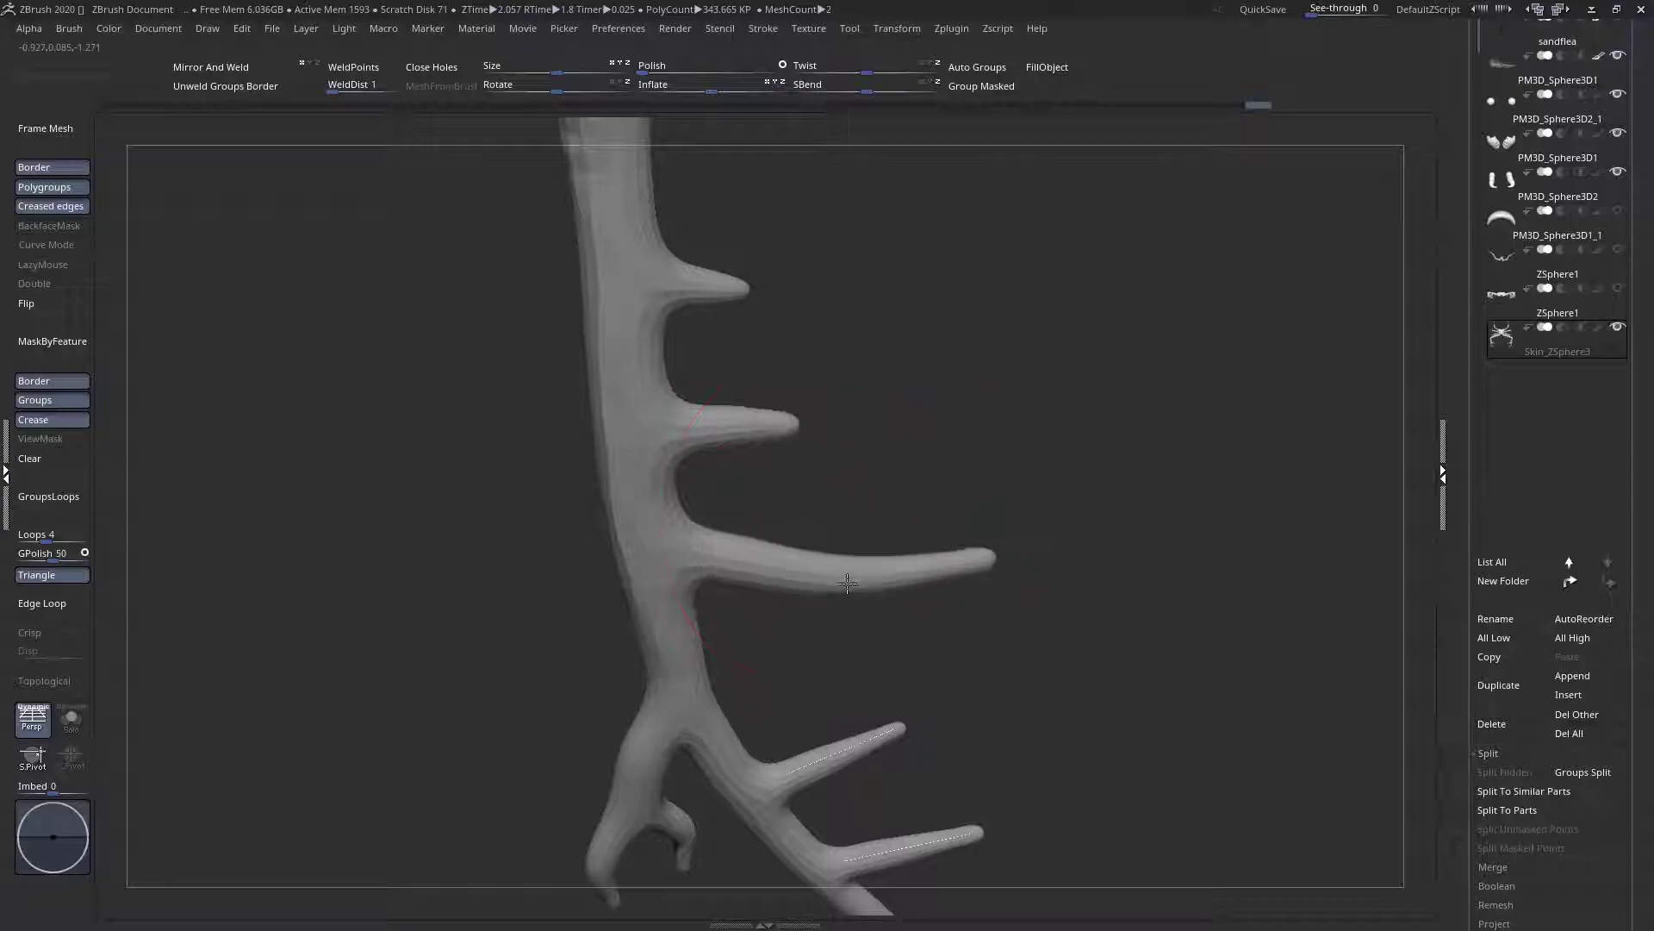
{"action": "key", "text": "space"}
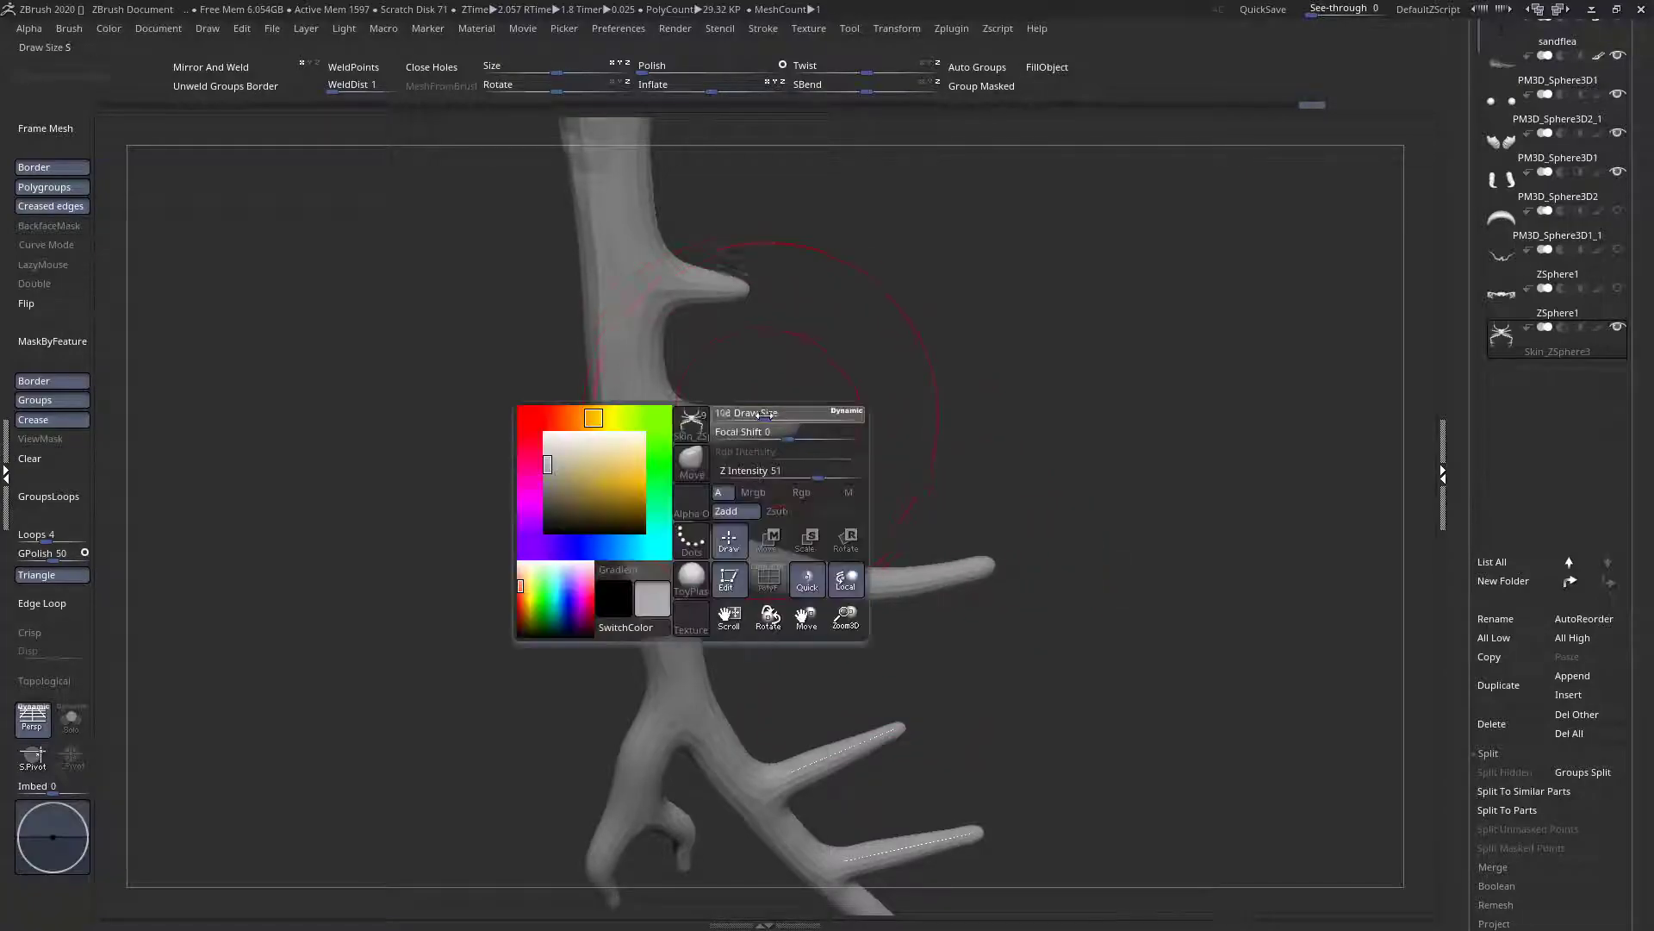
{"action": "left_click_drag", "start_coordinate": [758, 465], "coordinate": [777, 414]}
{"action": "key", "text": "ctrl+z"}
{"action": "key", "text": "space"}
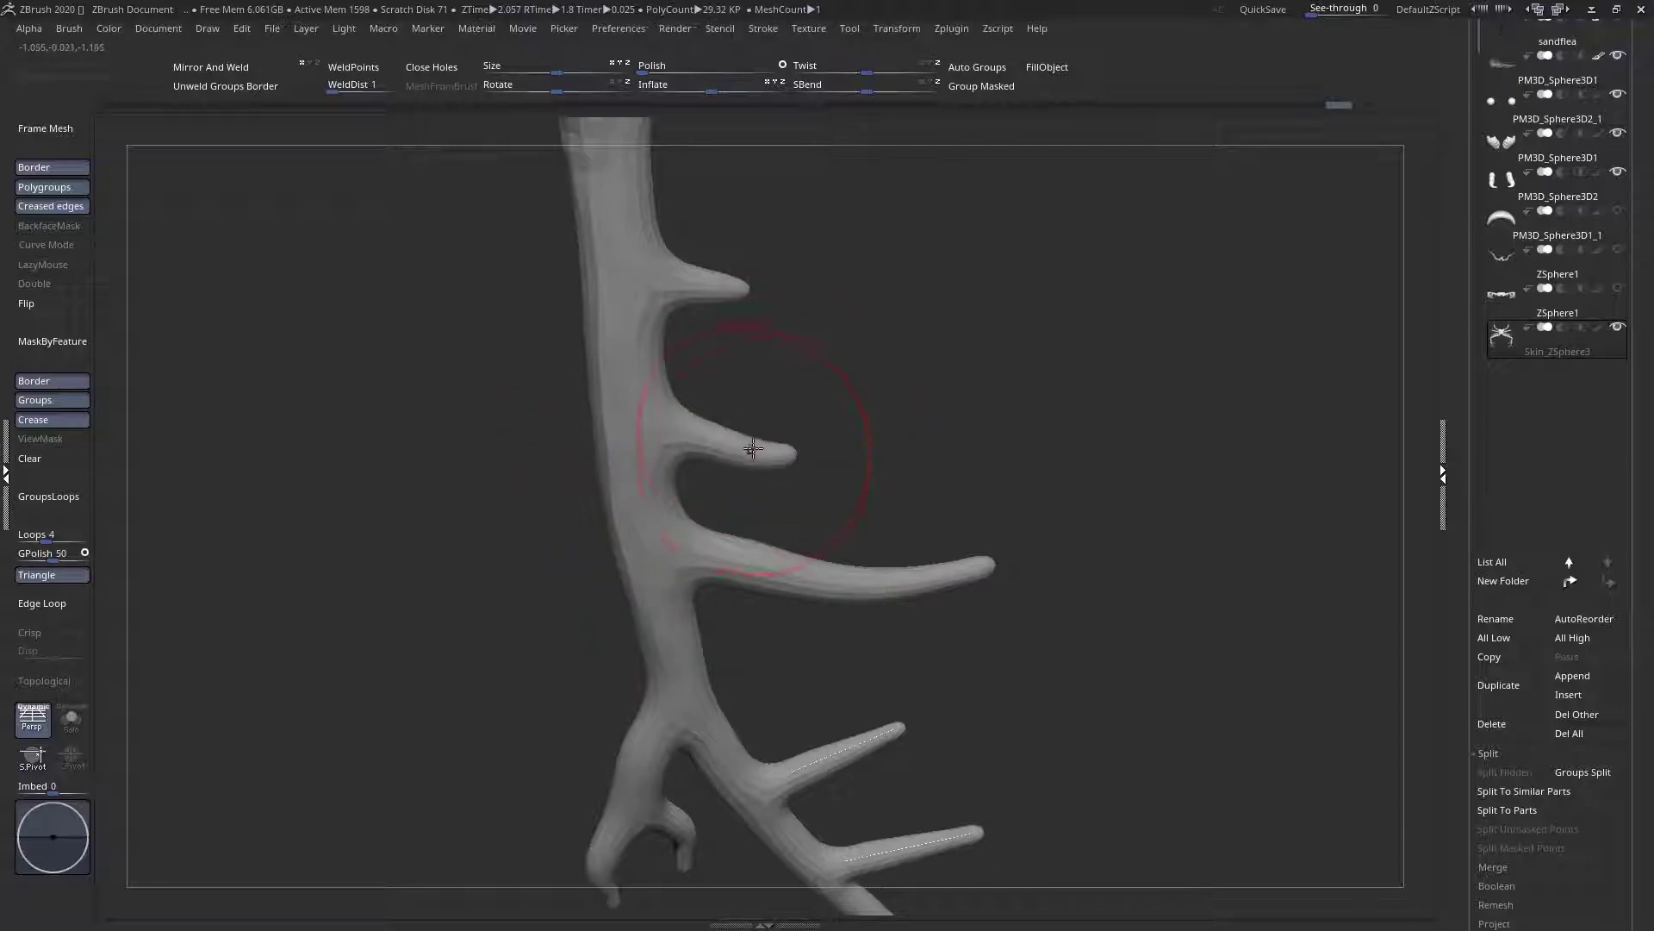
{"action": "mouse_move", "coordinate": [733, 285]}
{"action": "left_mouse_down"}
{"action": "mouse_move", "coordinate": [722, 363]}
{"action": "mouse_move", "coordinate": [723, 348]}
{"action": "left_mouse_up"}
{"action": "right_click_drag", "start_coordinate": [706, 354], "coordinate": [690, 432], "text": "ctrl"}
Curve the two spikes on the front legs' long end claws so their tips hook upward
{"action": "key", "text": "space"}
{"action": "left_click_drag", "start_coordinate": [691, 415], "coordinate": [716, 416]}
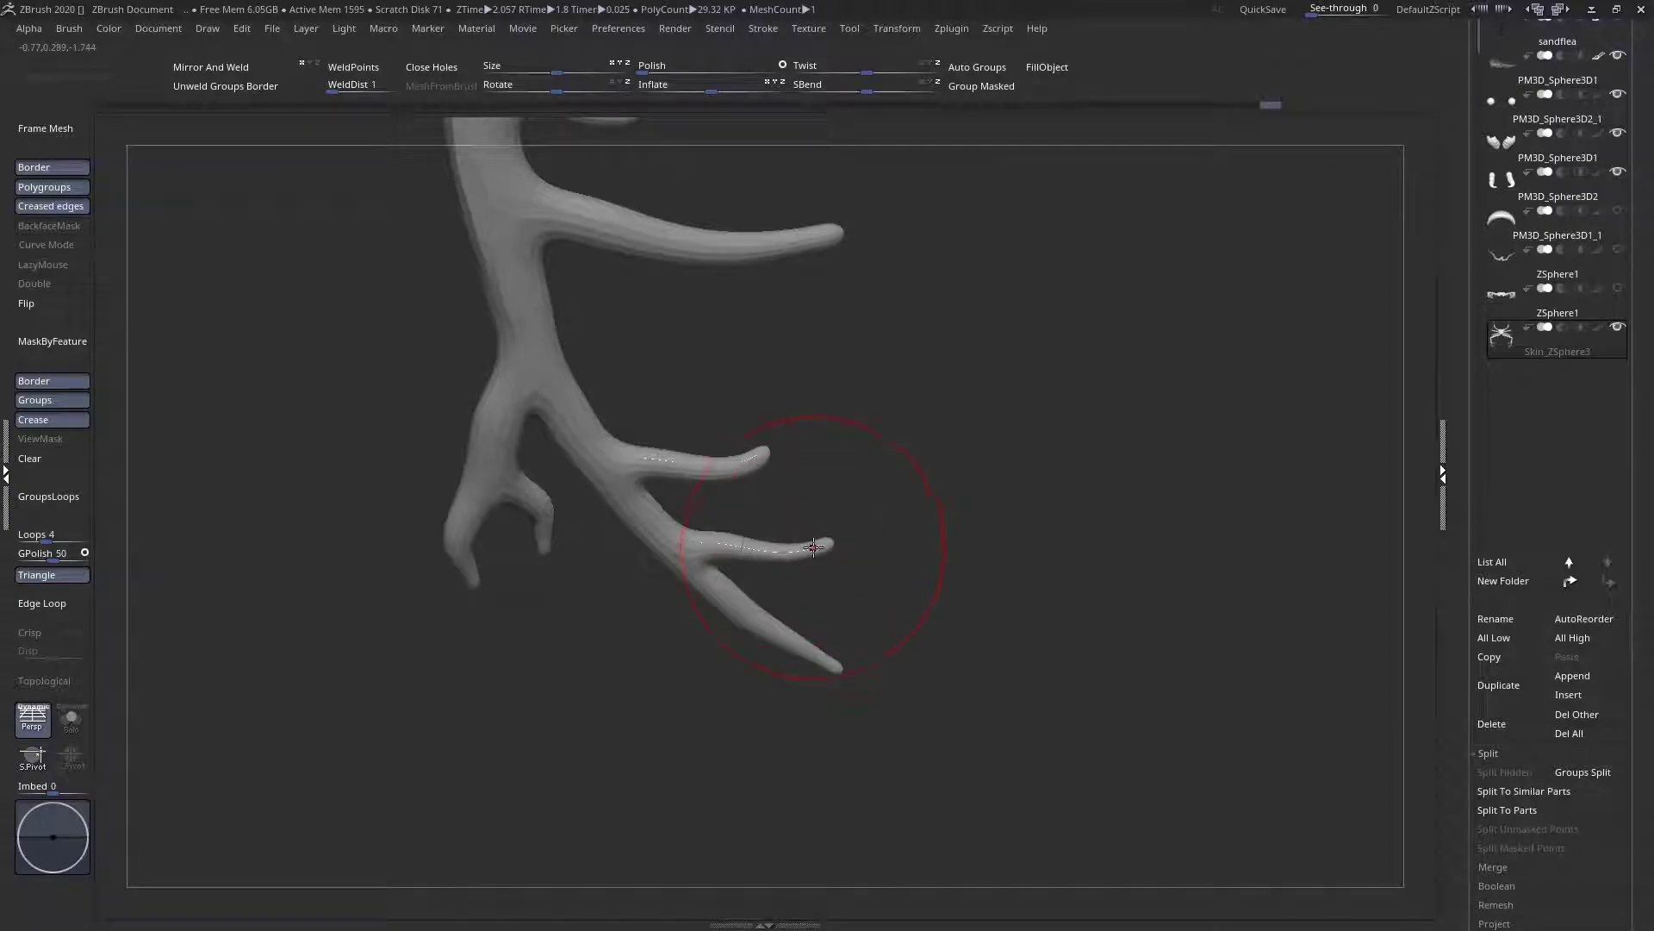
{"action": "left_click_drag", "start_coordinate": [748, 470], "coordinate": [744, 477]}
{"action": "right_click_drag", "start_coordinate": [744, 477], "coordinate": [675, 384], "text": "ctrl"}
Refine the bend of the forearms' longest inner spike into one smooth curve
{"action": "mouse_move", "coordinate": [1107, 384]}
{"action": "right_mouse_down", "text": "alt"}
{"action": "mouse_move", "coordinate": [727, 447]}
{"action": "mouse_move", "coordinate": [809, 521]}
{"action": "right_mouse_up", "text": "alt"}
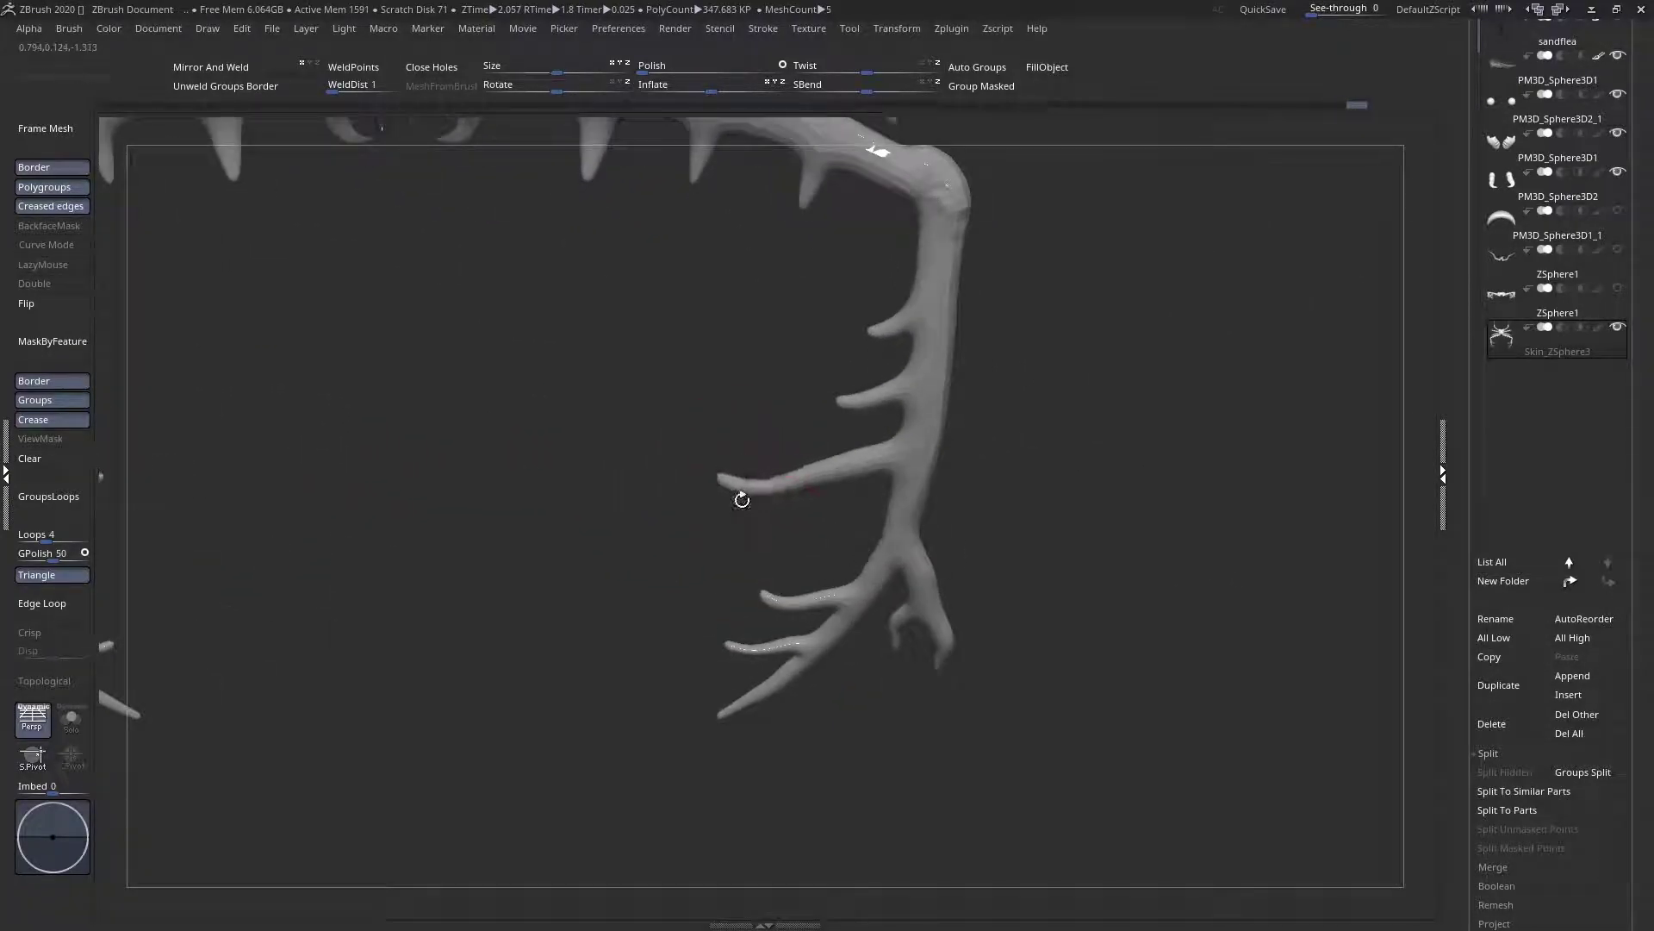
{"action": "left_click_drag", "start_coordinate": [816, 480], "coordinate": [814, 472]}
{"action": "key", "text": "space"}
{"action": "left_click_drag", "start_coordinate": [776, 396], "coordinate": [784, 398]}
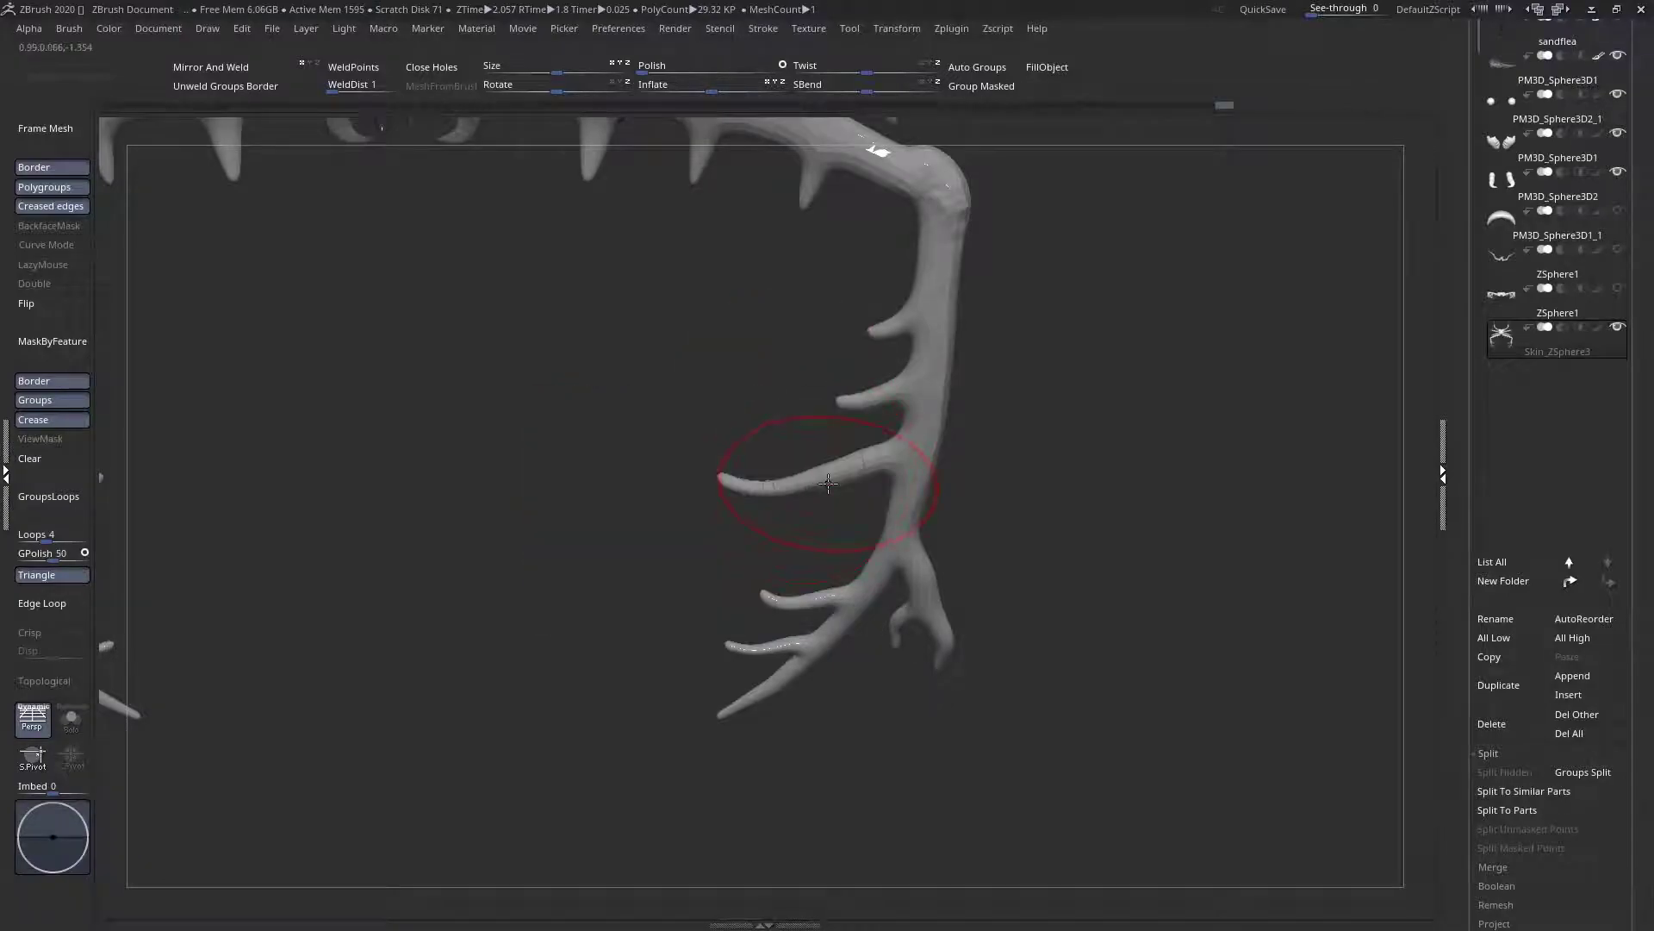
{"action": "right_click_drag", "start_coordinate": [811, 481], "coordinate": [789, 457], "text": "ctrl"}
{"action": "left_click_drag", "start_coordinate": [824, 482], "coordinate": [819, 476]}
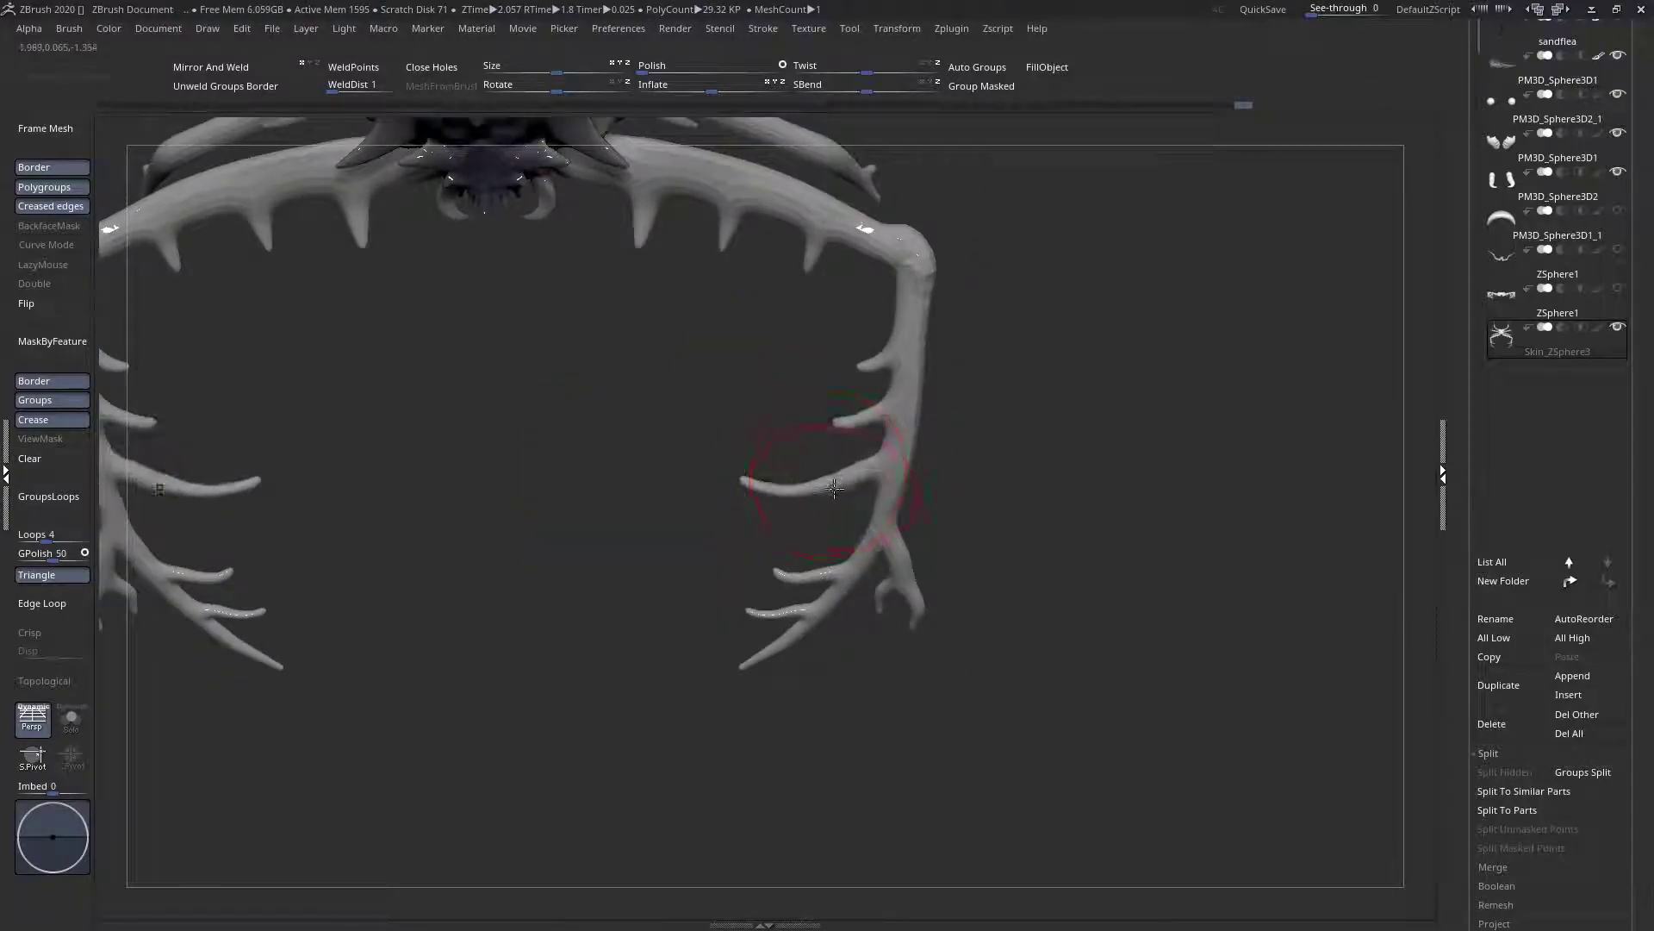
{"action": "right_click_drag", "start_coordinate": [807, 482], "coordinate": [598, 402], "text": "ctrl"}
Adjust the elbow silhouette and the upper segments' curve on the front legs with the Move brush
{"action": "mouse_move", "coordinate": [739, 327]}
{"action": "right_mouse_down", "text": "alt"}
{"action": "mouse_move", "coordinate": [825, 440]}
{"action": "mouse_move", "coordinate": [672, 512]}
{"action": "mouse_move", "coordinate": [702, 479]}
{"action": "right_mouse_up", "text": "alt"}
{"action": "key", "text": "space"}
{"action": "mouse_move", "coordinate": [708, 477]}
{"action": "left_mouse_down"}
{"action": "mouse_move", "coordinate": [682, 462]}
{"action": "mouse_move", "coordinate": [686, 484]}
{"action": "left_mouse_up"}
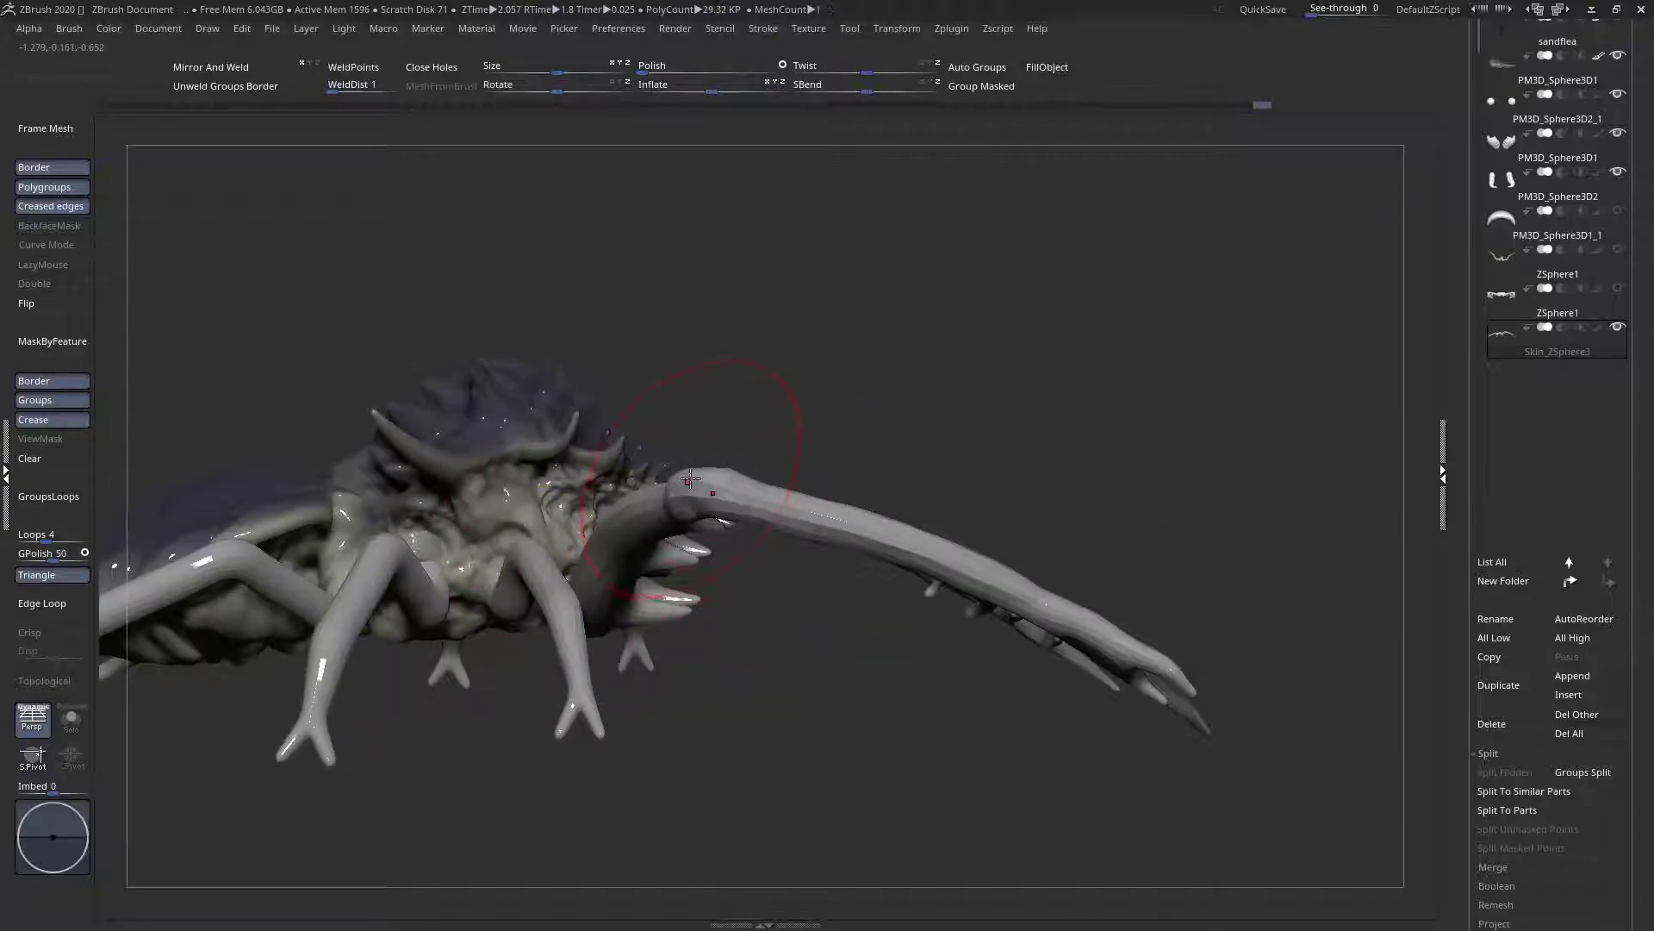
{"action": "mouse_move", "coordinate": [694, 479]}
{"action": "right_mouse_down"}
{"action": "mouse_move", "coordinate": [733, 649]}
{"action": "mouse_move", "coordinate": [696, 481]}
{"action": "right_mouse_up"}
{"action": "key", "text": "space"}
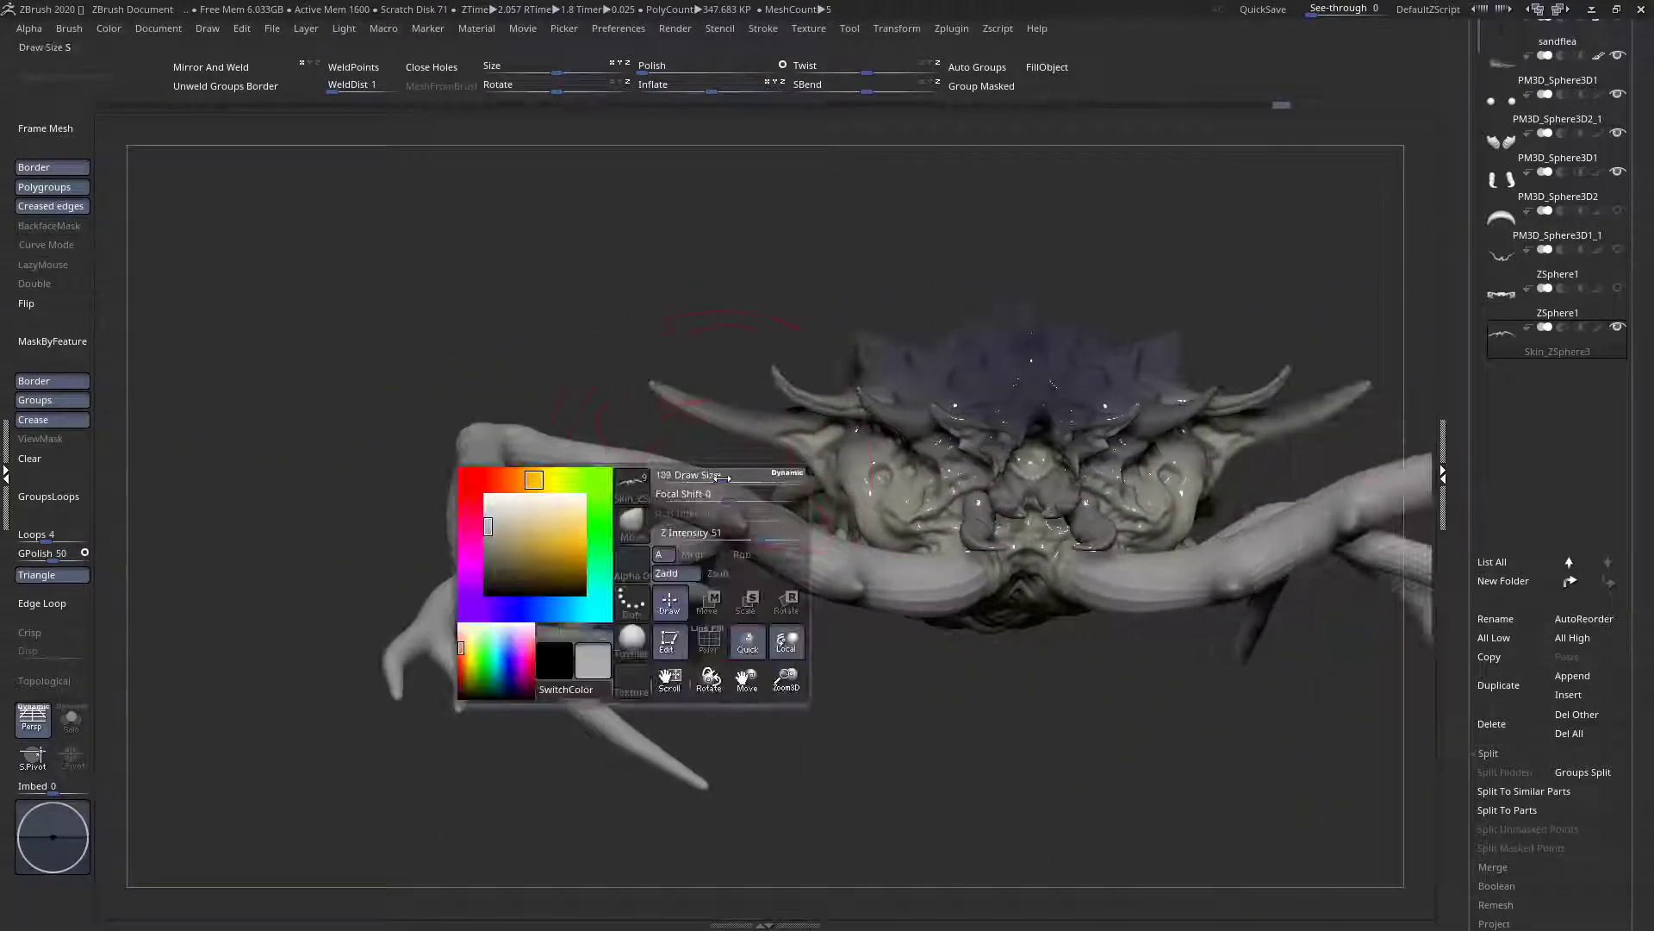
{"action": "left_click_drag", "start_coordinate": [696, 481], "coordinate": [694, 493]}
{"action": "right_click_drag", "start_coordinate": [860, 573], "coordinate": [761, 527], "text": "alt"}
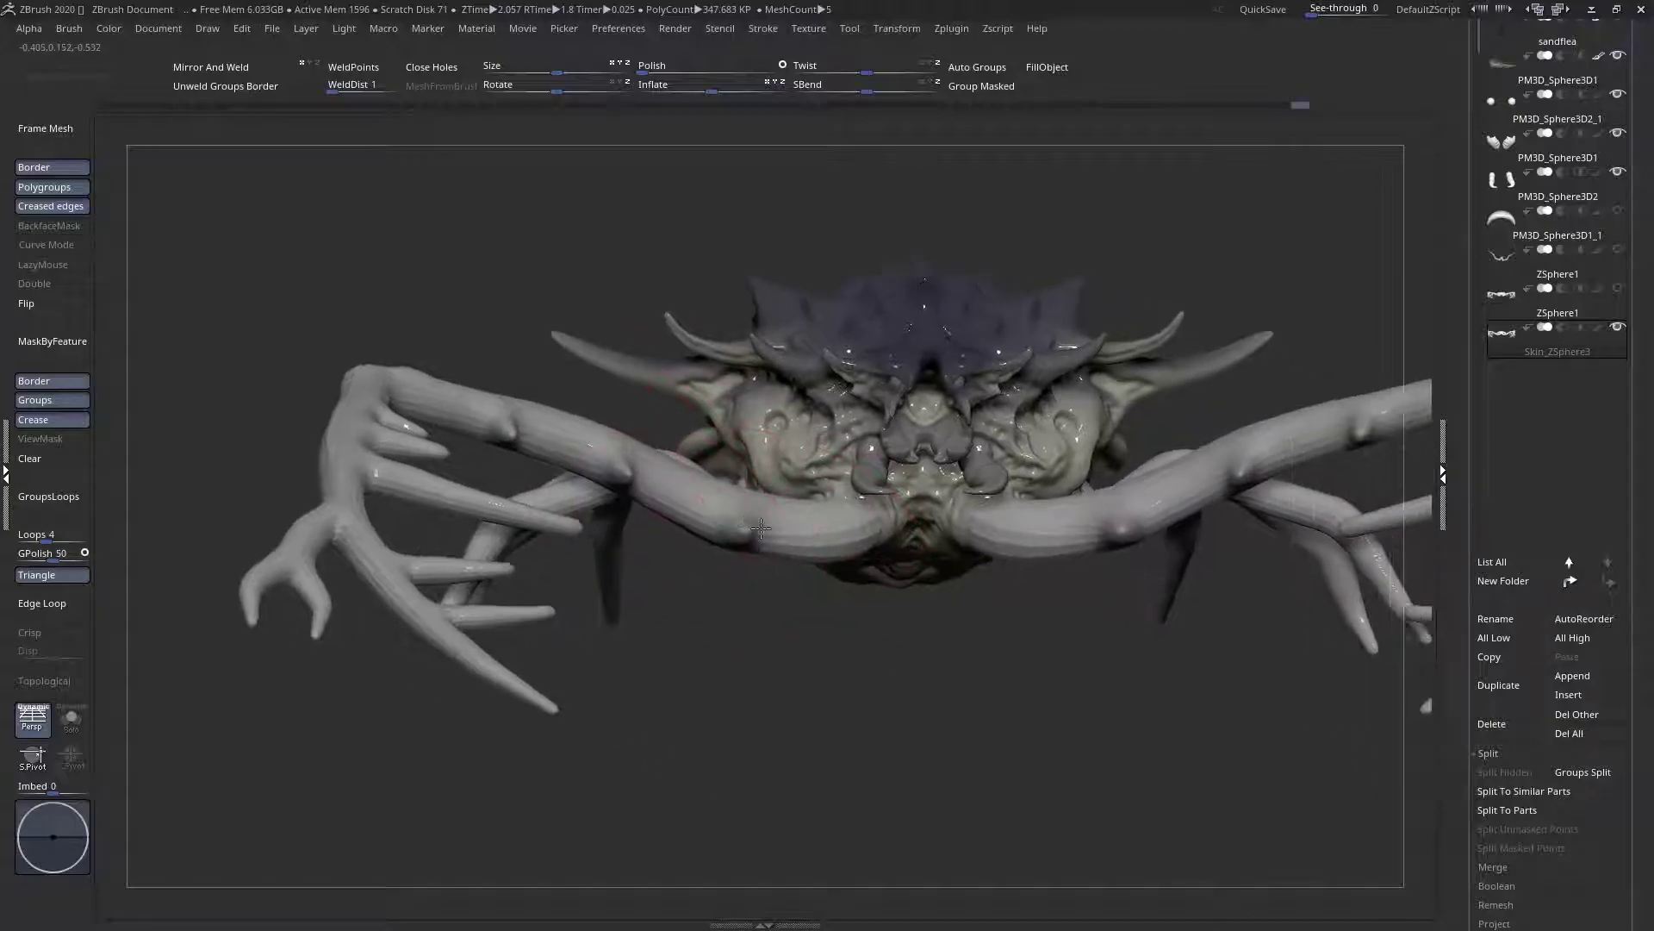
{"action": "left_click_drag", "start_coordinate": [747, 509], "coordinate": [739, 509]}
{"action": "right_click_drag", "start_coordinate": [738, 508], "coordinate": [753, 440], "text": "ctrl"}
Mask the leg mesh so that only the front legs' forearms below the elbows stay unmasked
{"action": "mouse_move", "coordinate": [793, 491]}
{"action": "right_mouse_down"}
{"action": "mouse_move", "coordinate": [736, 573]}
{"action": "mouse_move", "coordinate": [680, 545]}
{"action": "mouse_move", "coordinate": [647, 629]}
{"action": "right_mouse_up"}
{"action": "right_click_drag", "start_coordinate": [613, 573], "coordinate": [735, 446], "text": "alt"}
{"action": "mouse_move", "coordinate": [721, 675]}
{"action": "right_mouse_down", "text": "ctrl"}
{"action": "mouse_move", "coordinate": [757, 727]}
{"action": "mouse_move", "coordinate": [962, 703]}
{"action": "right_mouse_up", "text": "ctrl"}
{"action": "left_click_drag", "start_coordinate": [712, 414], "coordinate": [708, 410], "text": "ctrl"}
{"action": "right_click_drag", "start_coordinate": [733, 750], "coordinate": [713, 669], "text": "ctrl"}
{"action": "right_click_drag", "start_coordinate": [853, 761], "coordinate": [864, 724]}
{"action": "mouse_move", "coordinate": [793, 561]}
{"action": "right_mouse_down"}
{"action": "mouse_move", "coordinate": [653, 582]}
{"action": "mouse_move", "coordinate": [802, 671]}
{"action": "right_mouse_up"}
{"action": "mouse_move", "coordinate": [897, 652]}
{"action": "right_mouse_down"}
{"action": "mouse_move", "coordinate": [948, 654]}
{"action": "mouse_move", "coordinate": [954, 709]}
{"action": "right_mouse_up"}
Repose the unmasked forearms about the elbows with a transpose line and clear the mask
{"action": "mouse_move", "coordinate": [954, 708]}
{"action": "left_mouse_down"}
{"action": "mouse_move", "coordinate": [555, 708]}
{"action": "mouse_move", "coordinate": [656, 590]}
{"action": "mouse_move", "coordinate": [802, 517]}
{"action": "mouse_move", "coordinate": [740, 560]}
{"action": "mouse_move", "coordinate": [862, 543]}
{"action": "mouse_move", "coordinate": [887, 517]}
{"action": "mouse_move", "coordinate": [793, 560]}
{"action": "mouse_move", "coordinate": [753, 610]}
{"action": "mouse_move", "coordinate": [732, 465]}
{"action": "mouse_move", "coordinate": [690, 379]}
{"action": "mouse_move", "coordinate": [776, 568]}
{"action": "mouse_move", "coordinate": [712, 691]}
{"action": "left_mouse_up"}
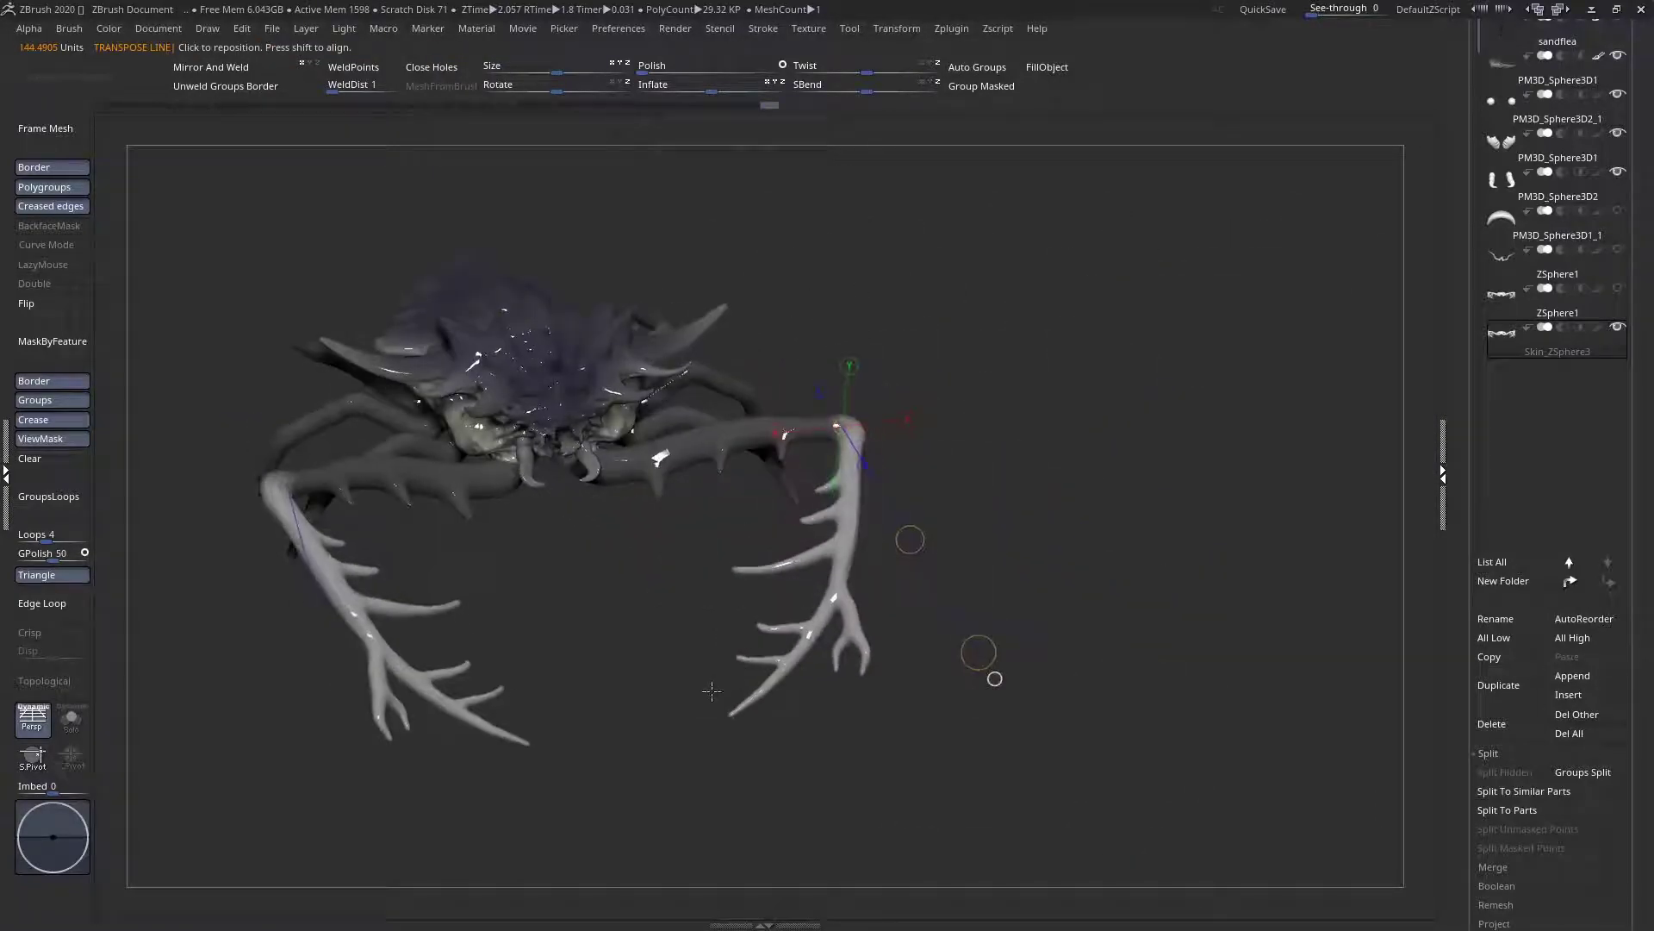
{"action": "left_click_drag", "start_coordinate": [844, 564], "coordinate": [844, 617]}
{"action": "left_click_drag", "start_coordinate": [956, 560], "coordinate": [965, 689], "text": "alt"}
{"action": "left_click_drag", "start_coordinate": [905, 382], "coordinate": [704, 874]}
{"action": "left_click_drag", "start_coordinate": [1137, 750], "coordinate": [911, 691], "text": "alt"}
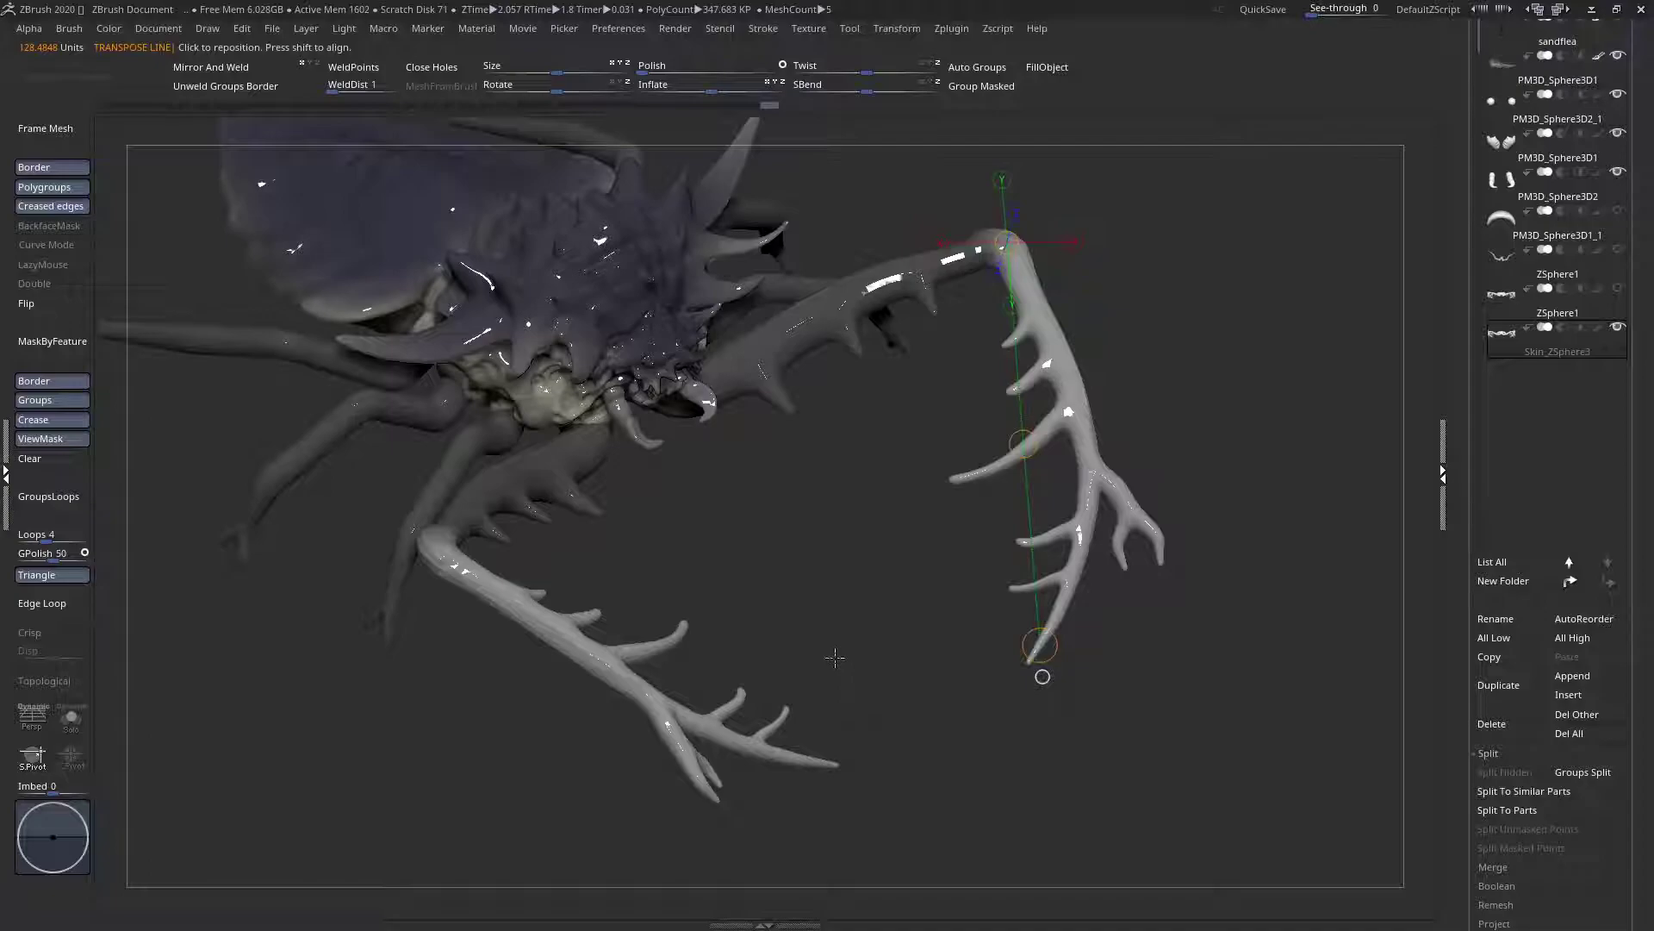
{"action": "key", "text": "p"}
{"action": "left_click_drag", "start_coordinate": [1057, 653], "coordinate": [704, 646]}
{"action": "left_click", "coordinate": [61, 464]}
{"action": "left_click_drag", "start_coordinate": [749, 776], "coordinate": [565, 612]}
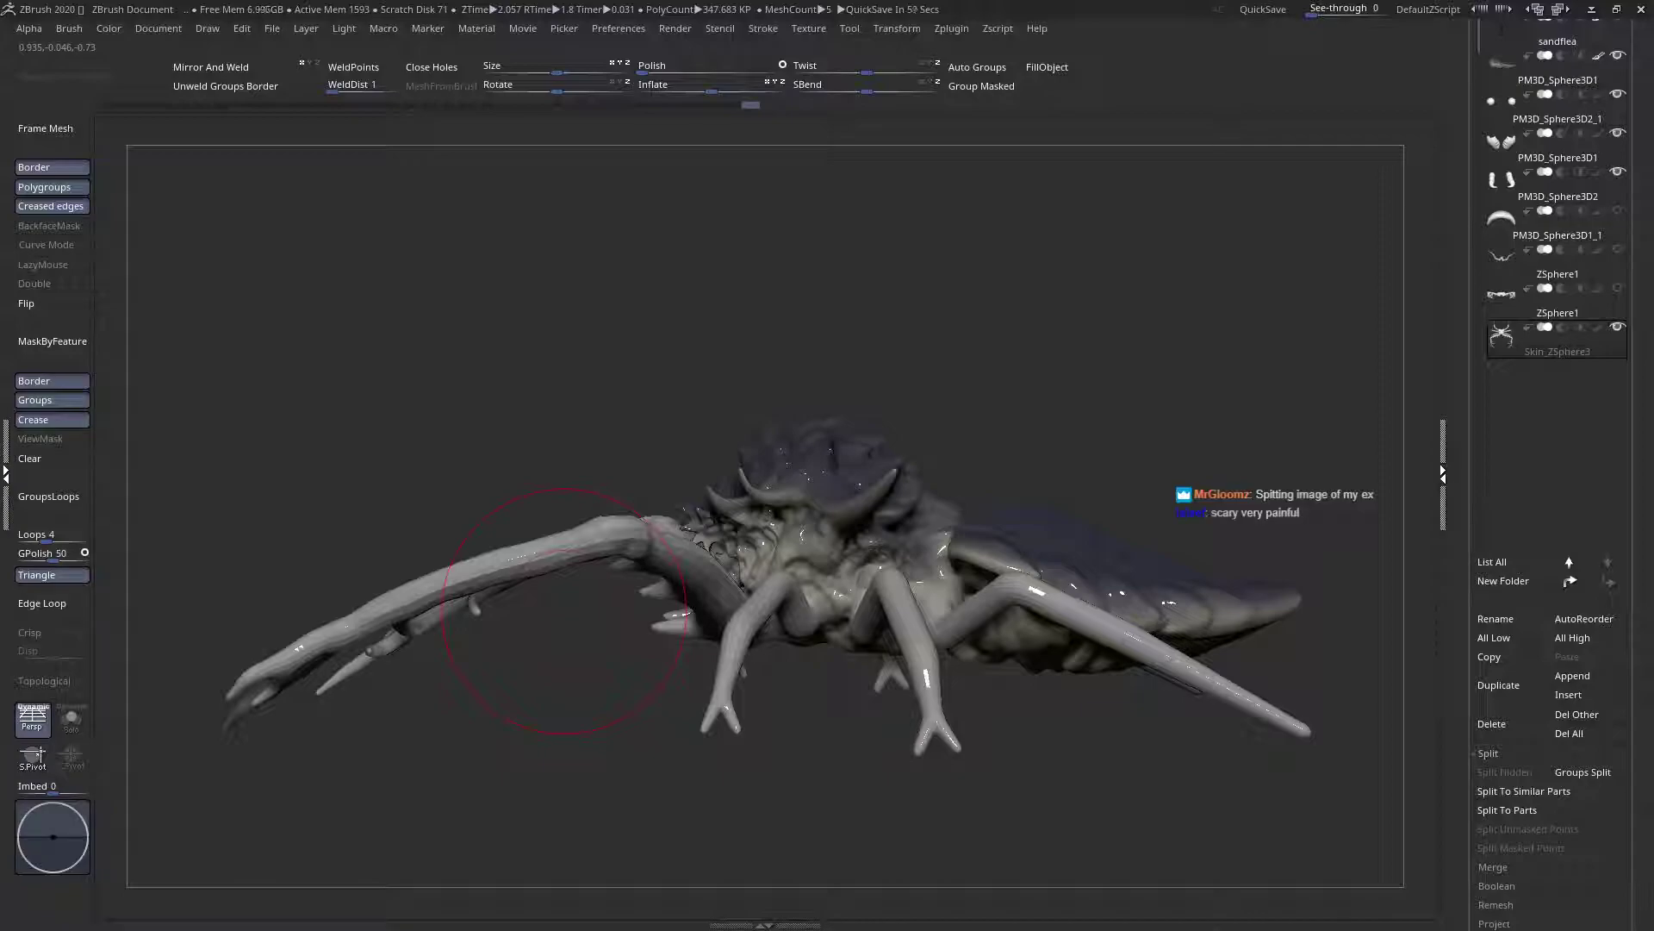
Fill the leg mesh with the pale beige colour so that it carries its own polypaint
{"action": "left_click_drag", "start_coordinate": [603, 606], "coordinate": [789, 717]}
{"action": "left_click_drag", "start_coordinate": [933, 697], "coordinate": [657, 185]}
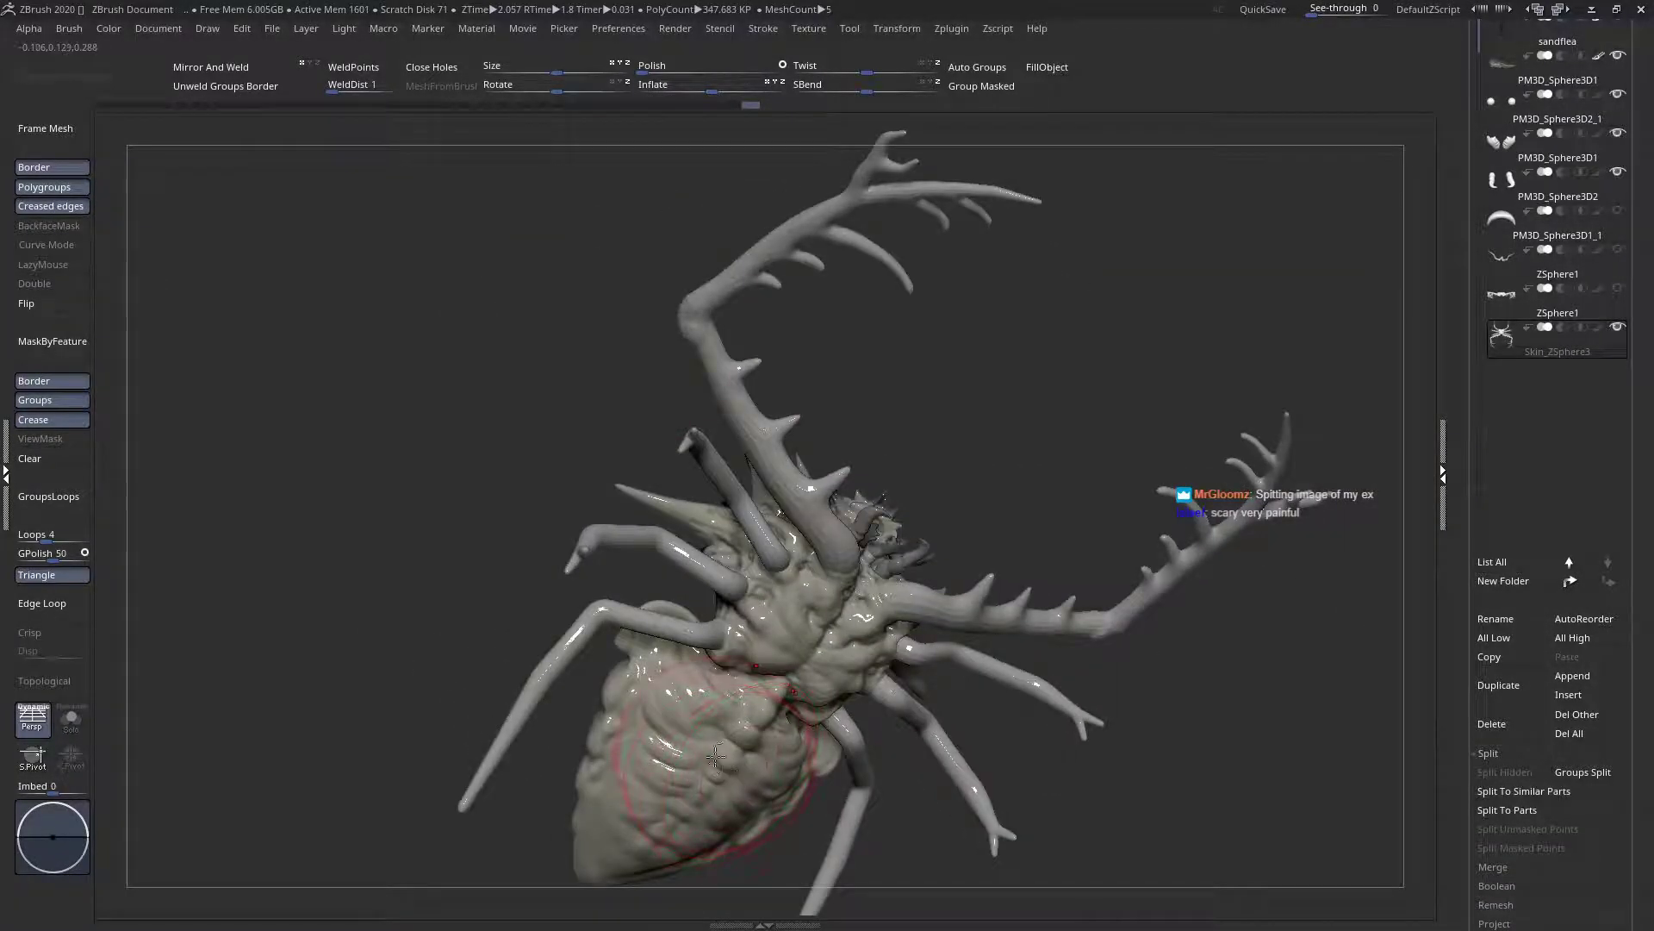
{"action": "right_click_drag", "start_coordinate": [718, 761], "coordinate": [787, 676]}
{"action": "key", "text": "space"}
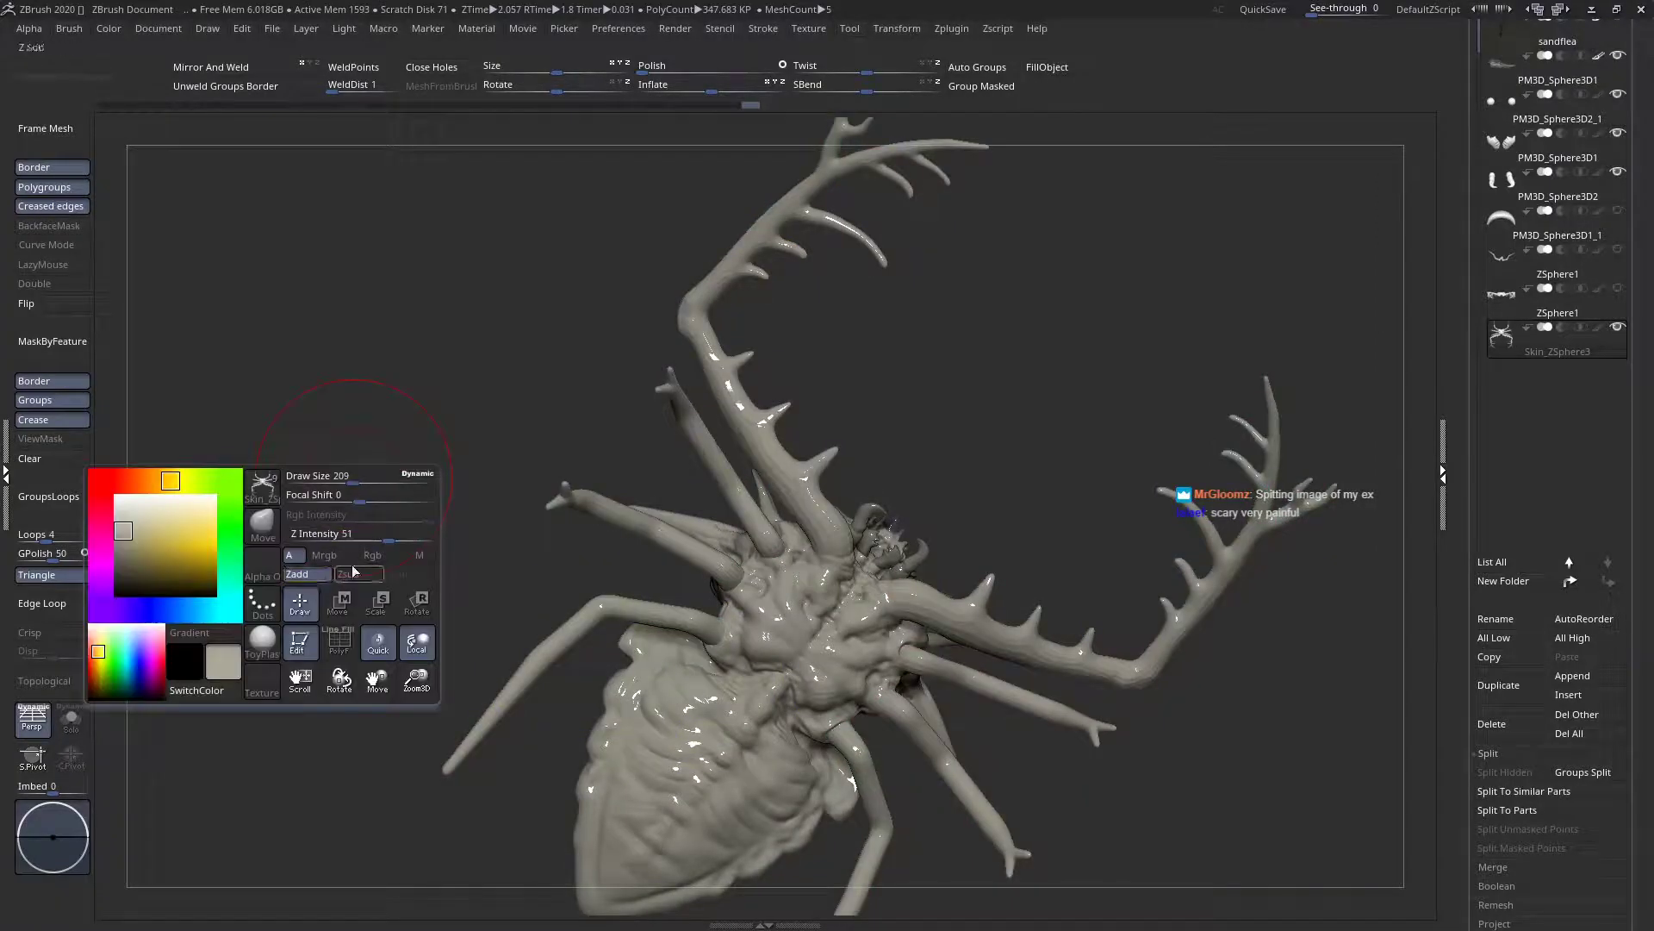
{"action": "scroll", "coordinate": [1577, 672], "scroll_direction": "down", "scroll_amount": 10}
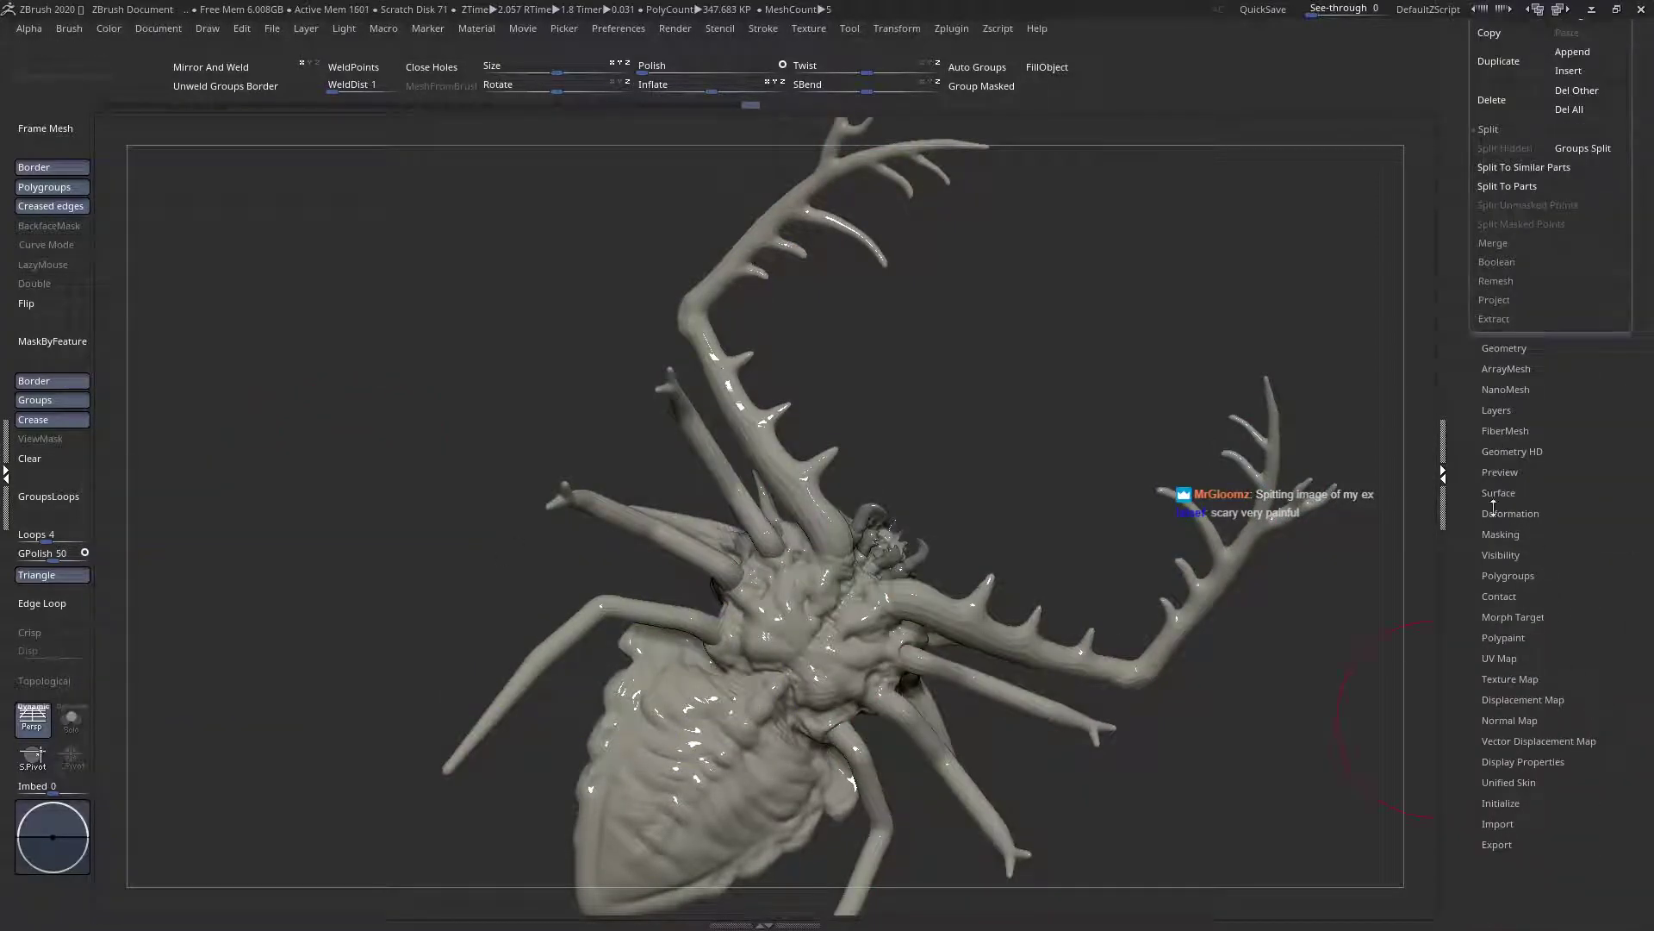
{"action": "left_click", "coordinate": [1505, 575]}
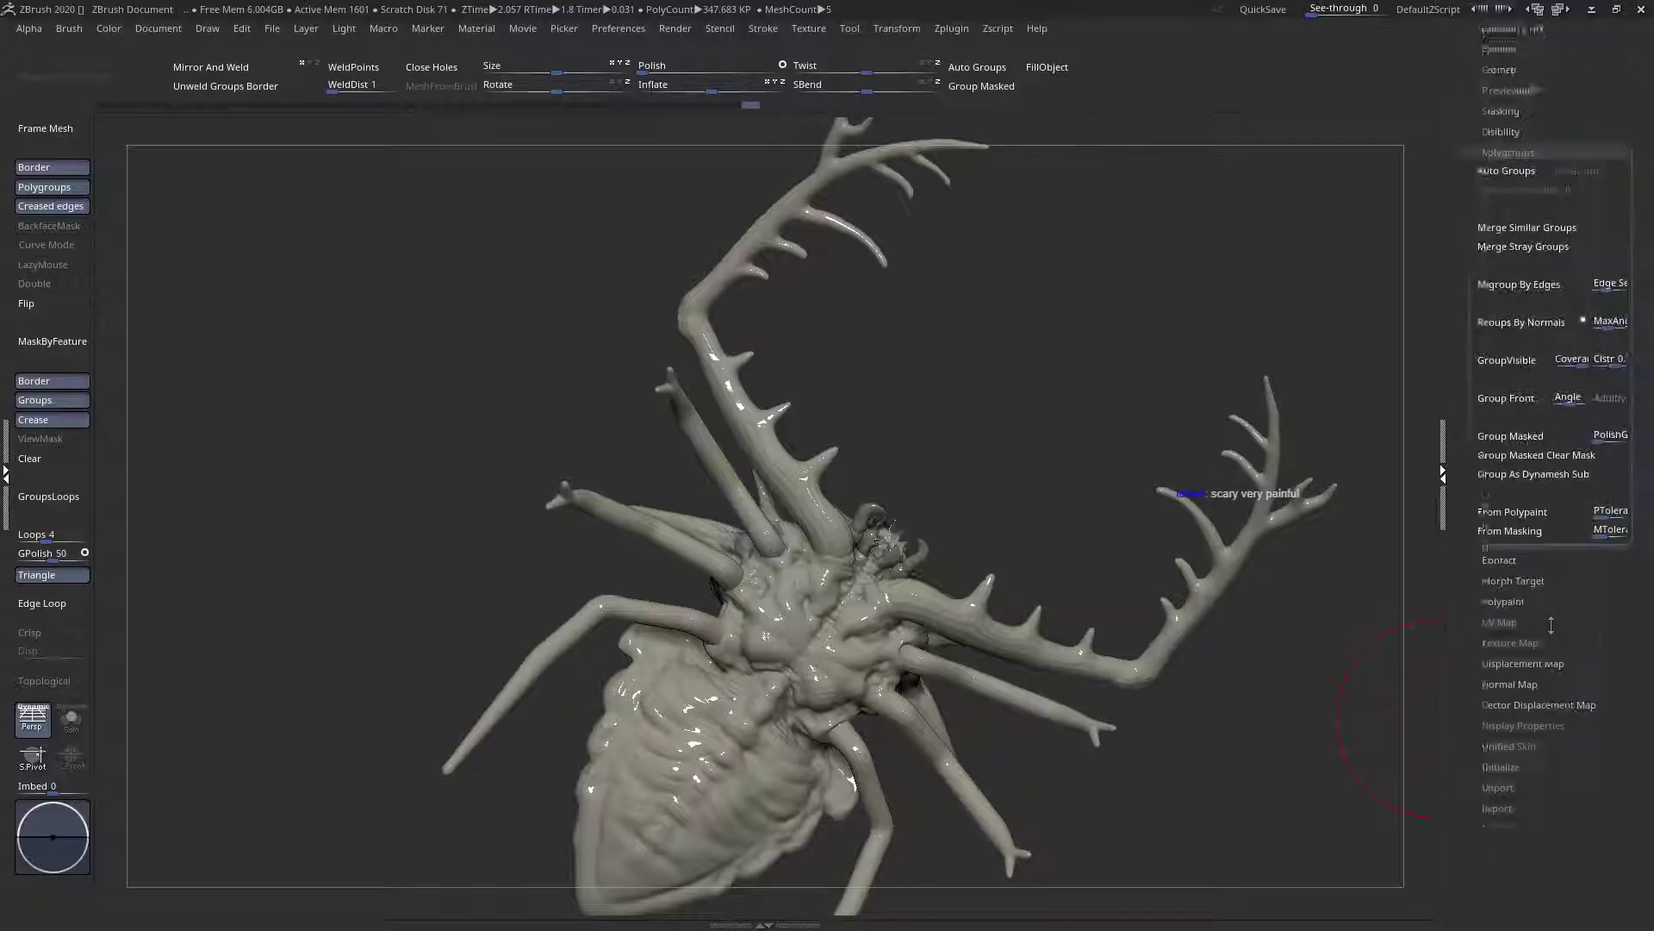
{"action": "left_click_drag", "start_coordinate": [1580, 624], "coordinate": [1554, 712]}
{"action": "left_click", "coordinate": [1514, 737]}
{"action": "right_click_drag", "start_coordinate": [689, 569], "coordinate": [617, 417], "text": "ctrl"}
{"action": "key", "text": "space"}
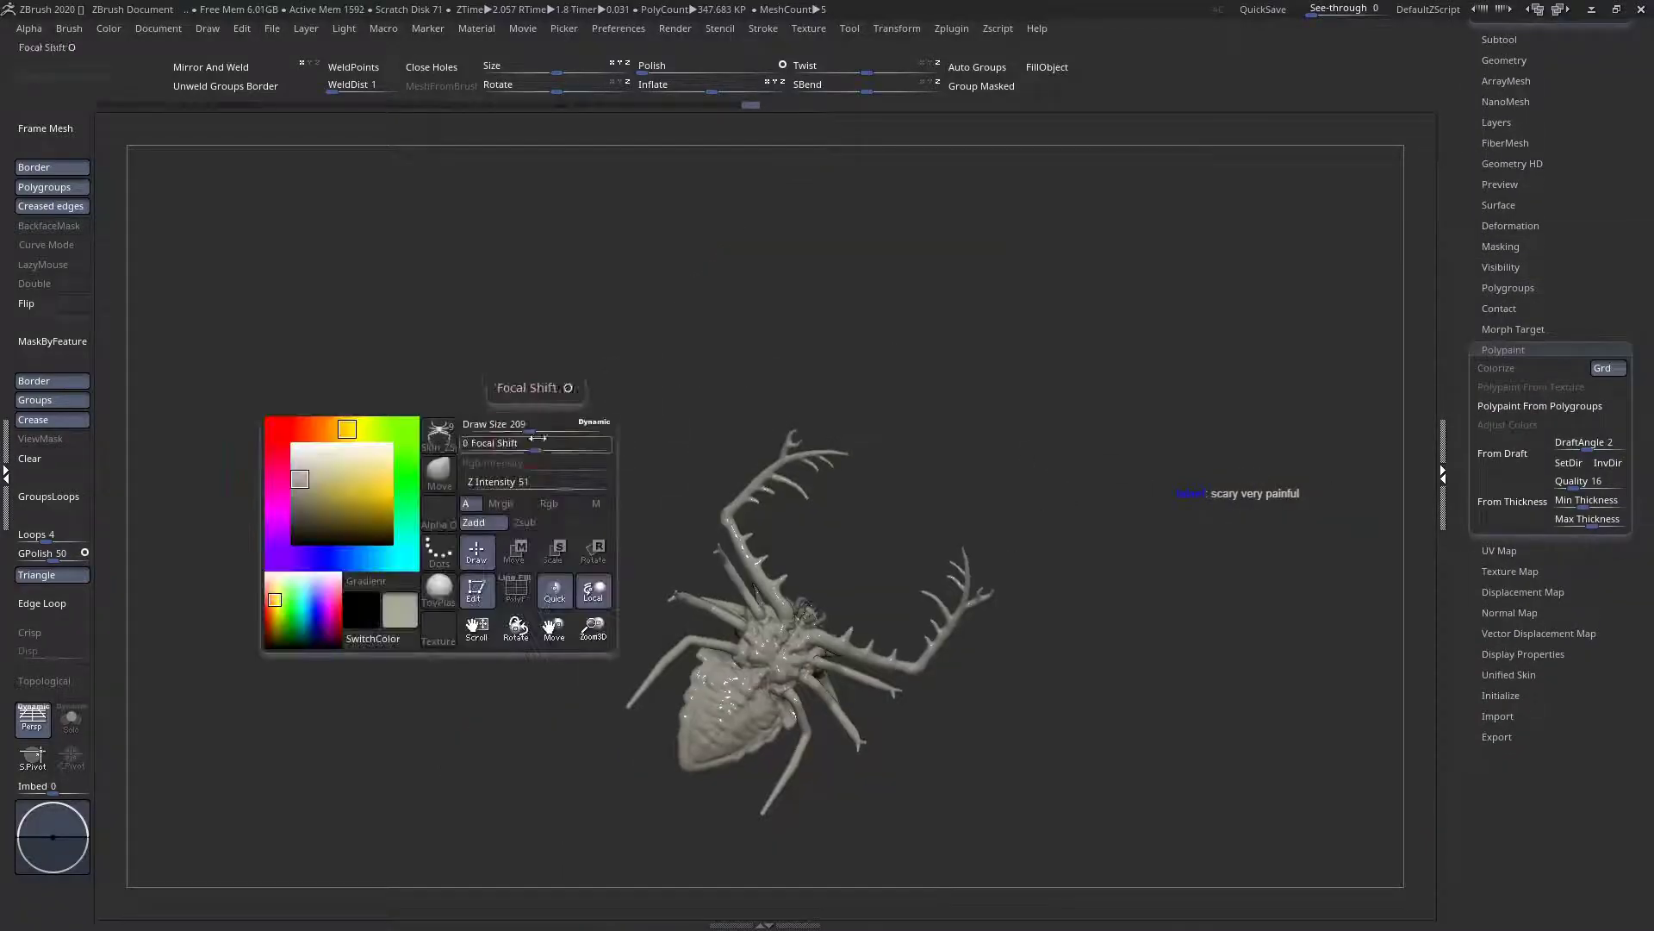
{"action": "left_click", "coordinate": [522, 505]}
{"action": "key", "text": "space"}
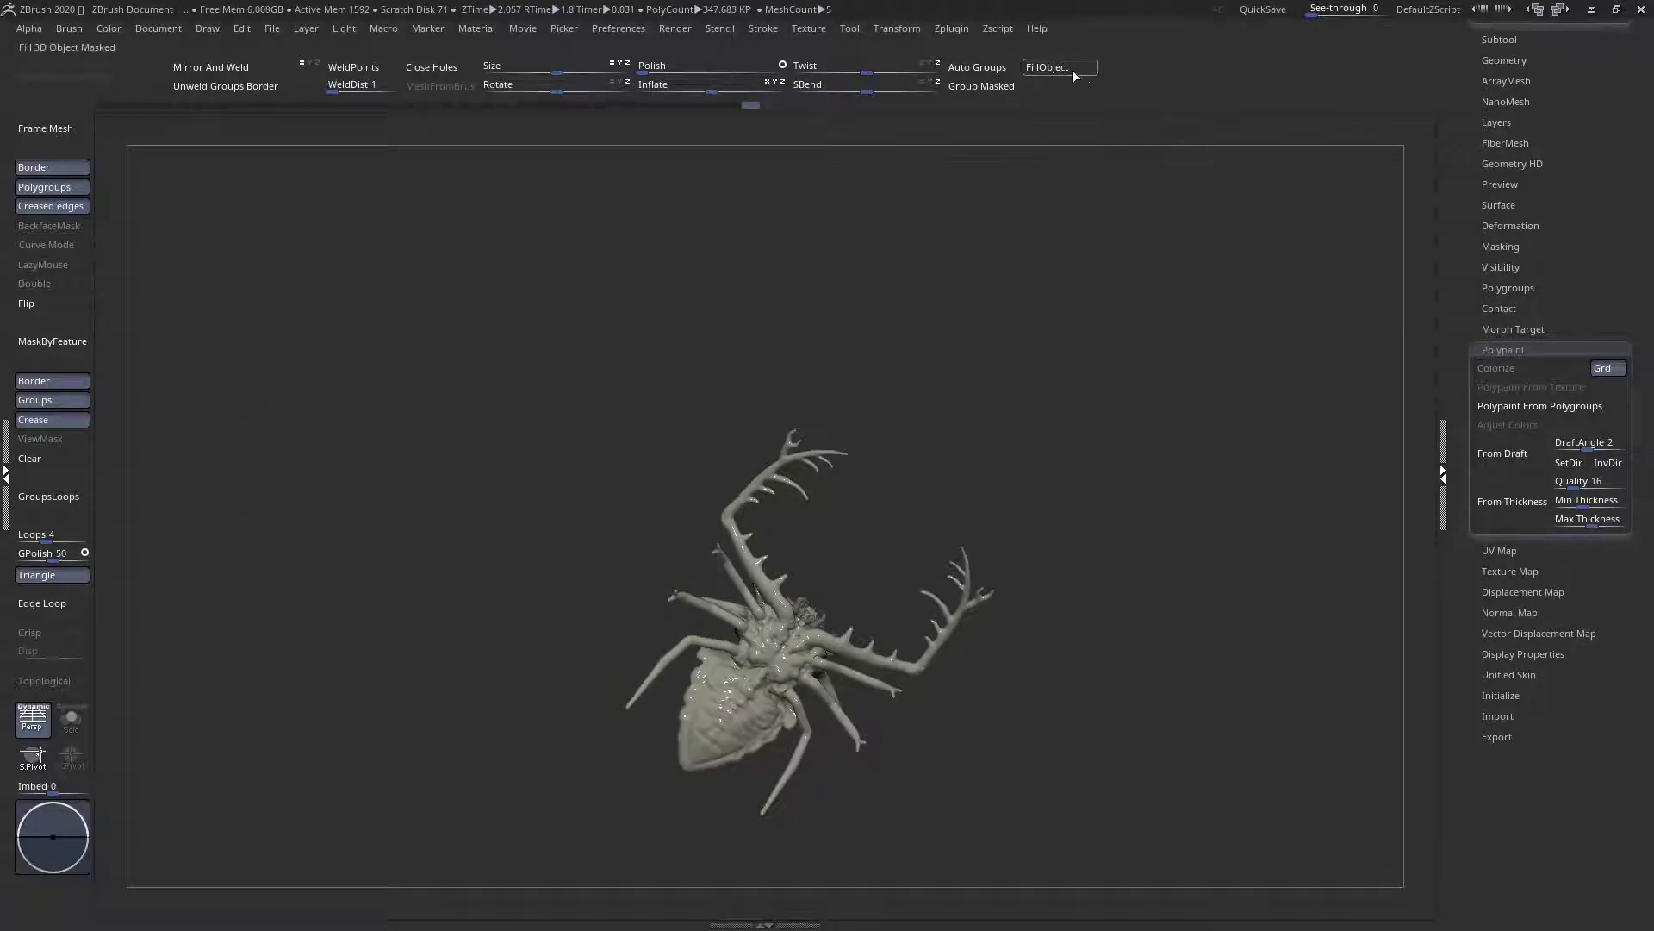
{"action": "left_click", "coordinate": [1078, 73]}
Sample the shell's dark blue-purple colour and set up the Standard brush to paint RGB only, without Zadd, at RGB intensity 100
{"action": "mouse_move", "coordinate": [642, 504]}
{"action": "right_mouse_down"}
{"action": "mouse_move", "coordinate": [669, 679]}
{"action": "mouse_move", "coordinate": [733, 665]}
{"action": "mouse_move", "coordinate": [689, 515]}
{"action": "mouse_move", "coordinate": [708, 677]}
{"action": "mouse_move", "coordinate": [766, 735]}
{"action": "mouse_move", "coordinate": [766, 644]}
{"action": "mouse_move", "coordinate": [767, 732]}
{"action": "mouse_move", "coordinate": [769, 668]}
{"action": "right_mouse_up"}
{"action": "key", "text": "space"}
{"action": "left_click", "coordinate": [378, 575]}
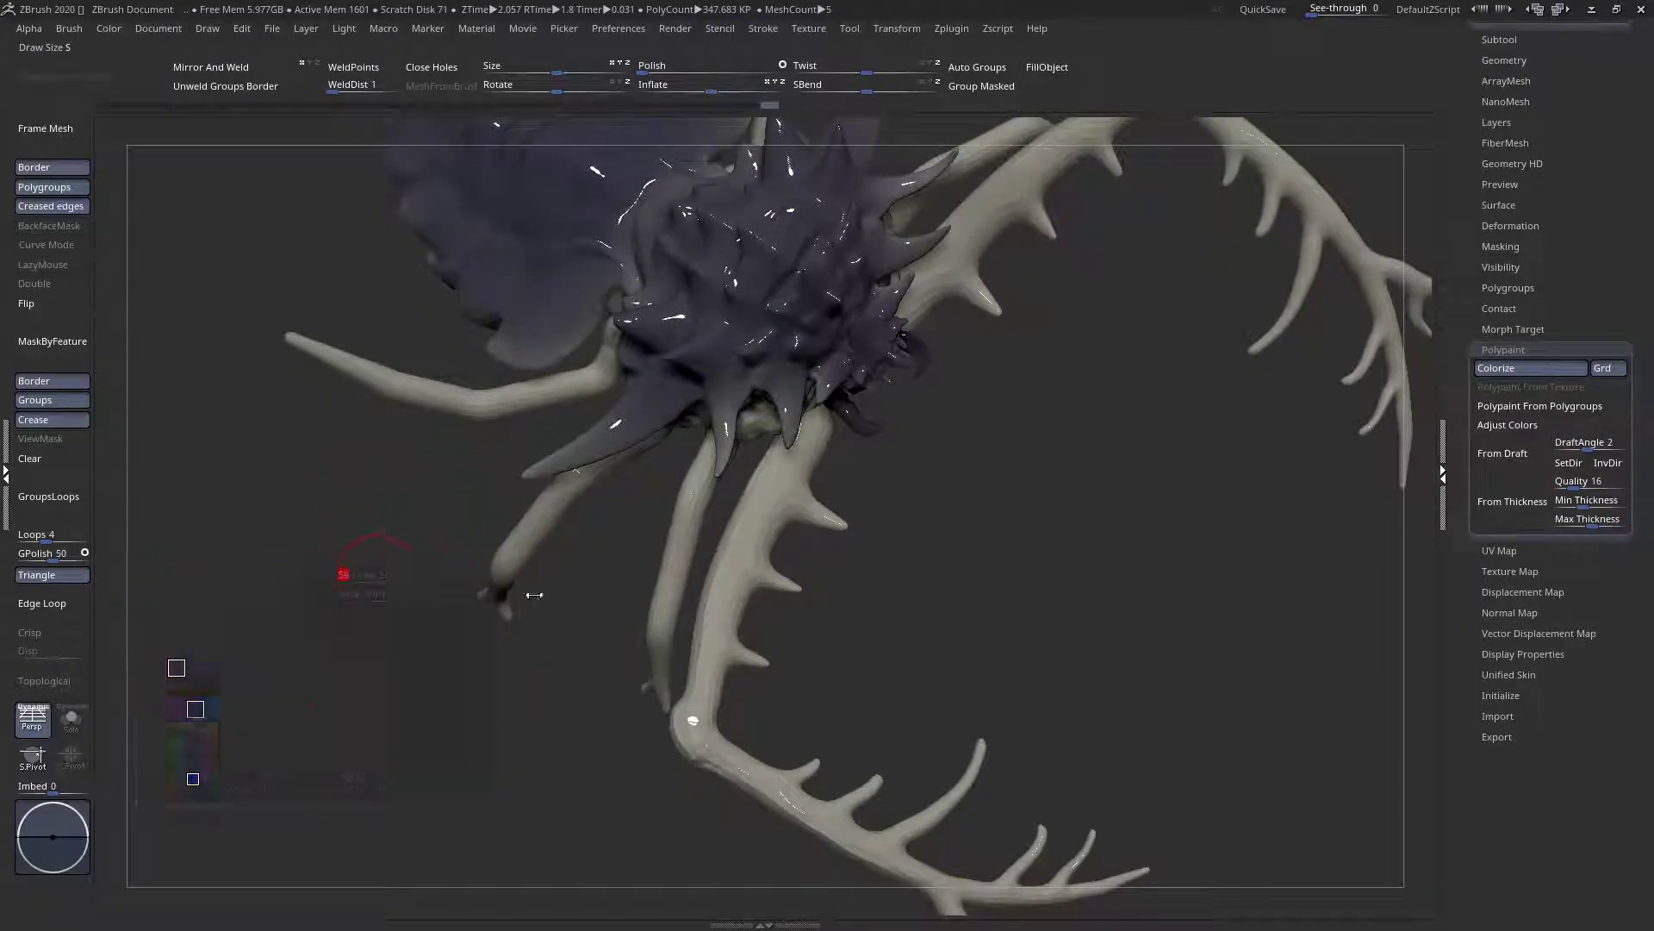
{"action": "key", "text": "f"}
{"action": "key", "text": "space"}
{"action": "left_click", "coordinate": [316, 570]}
{"action": "key", "text": "s"}
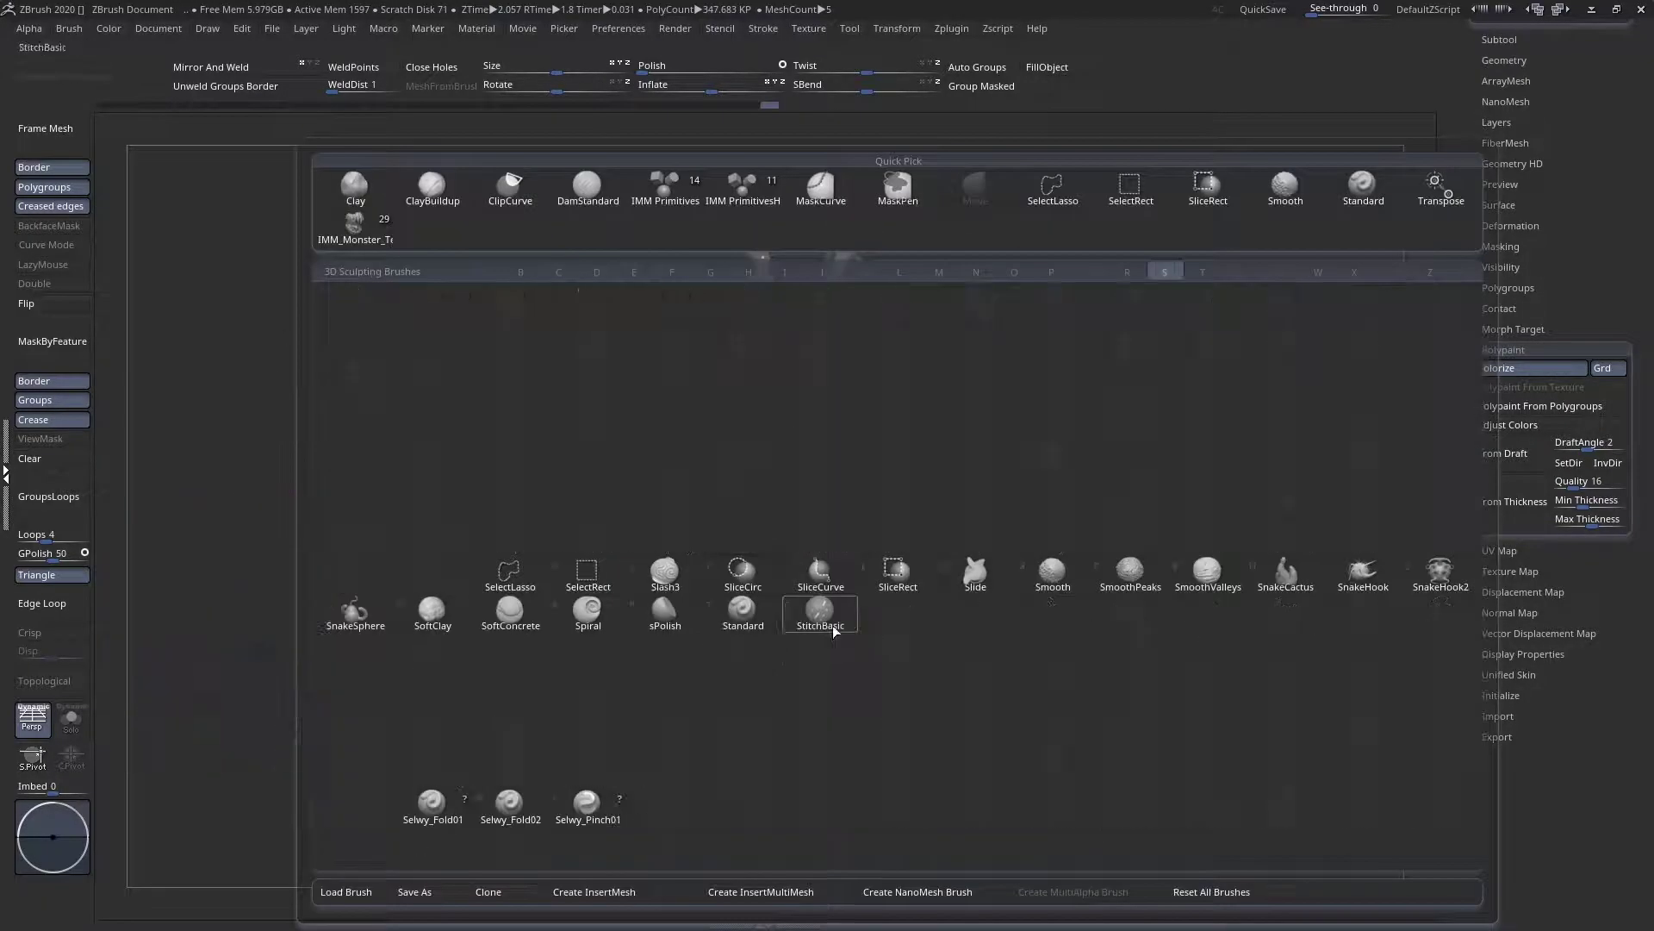
{"action": "left_click", "coordinate": [826, 618]}
{"action": "key", "text": "space"}
{"action": "left_click", "coordinate": [596, 723]}
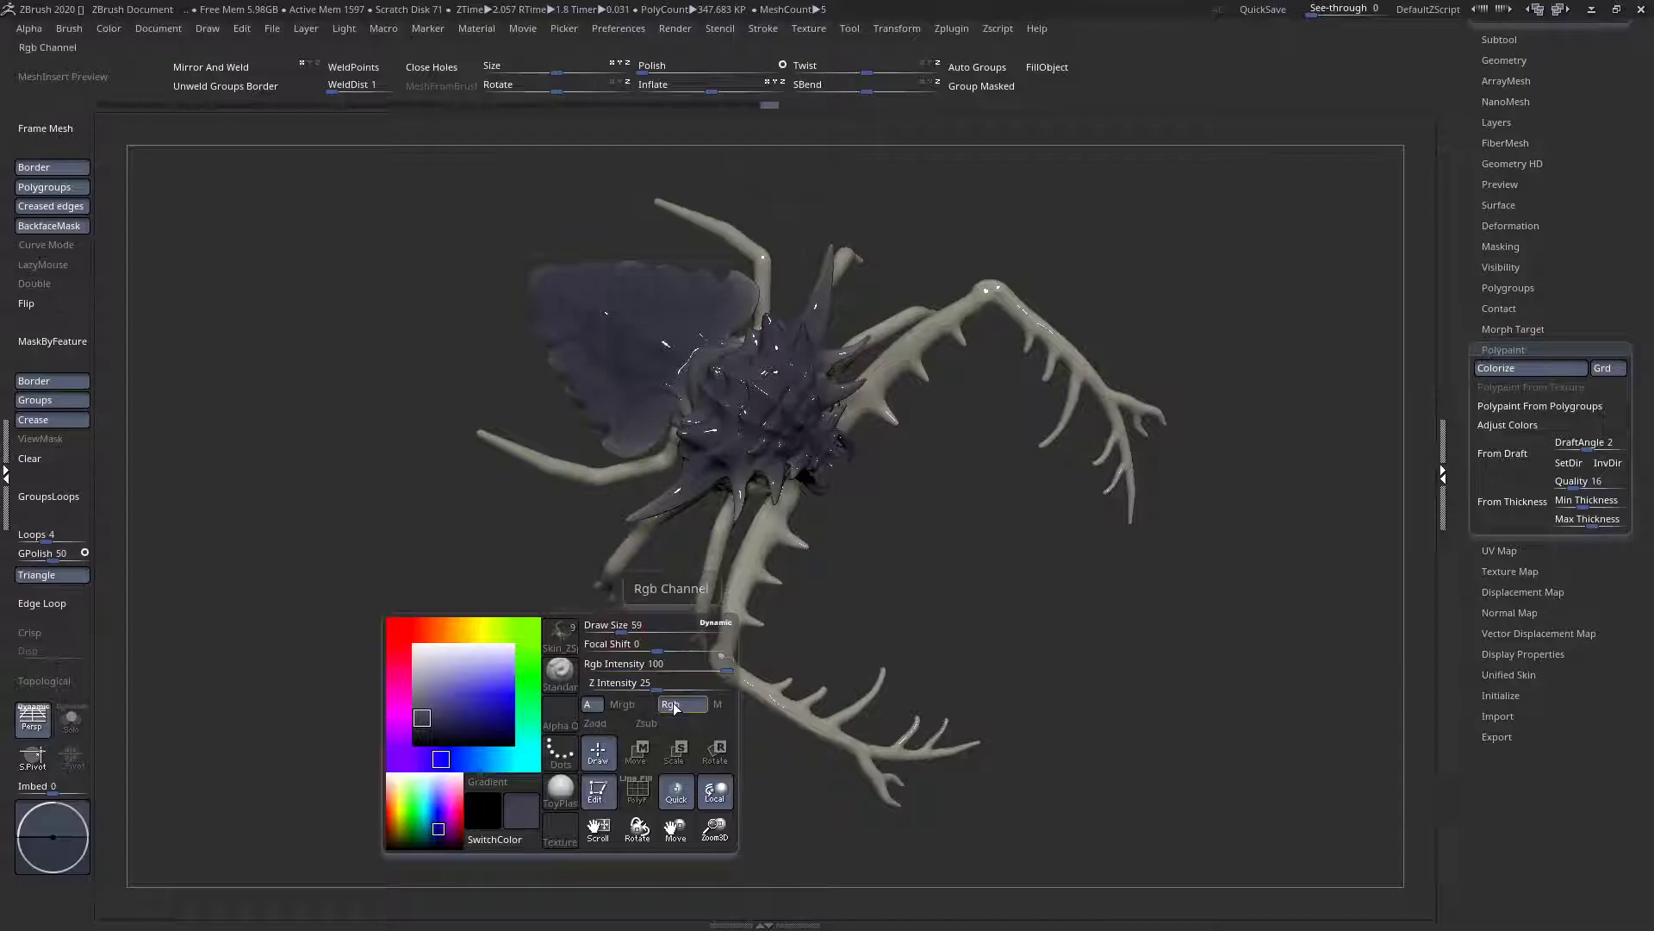
{"action": "key", "text": "space"}
{"action": "left_click_drag", "start_coordinate": [809, 507], "coordinate": [813, 506]}
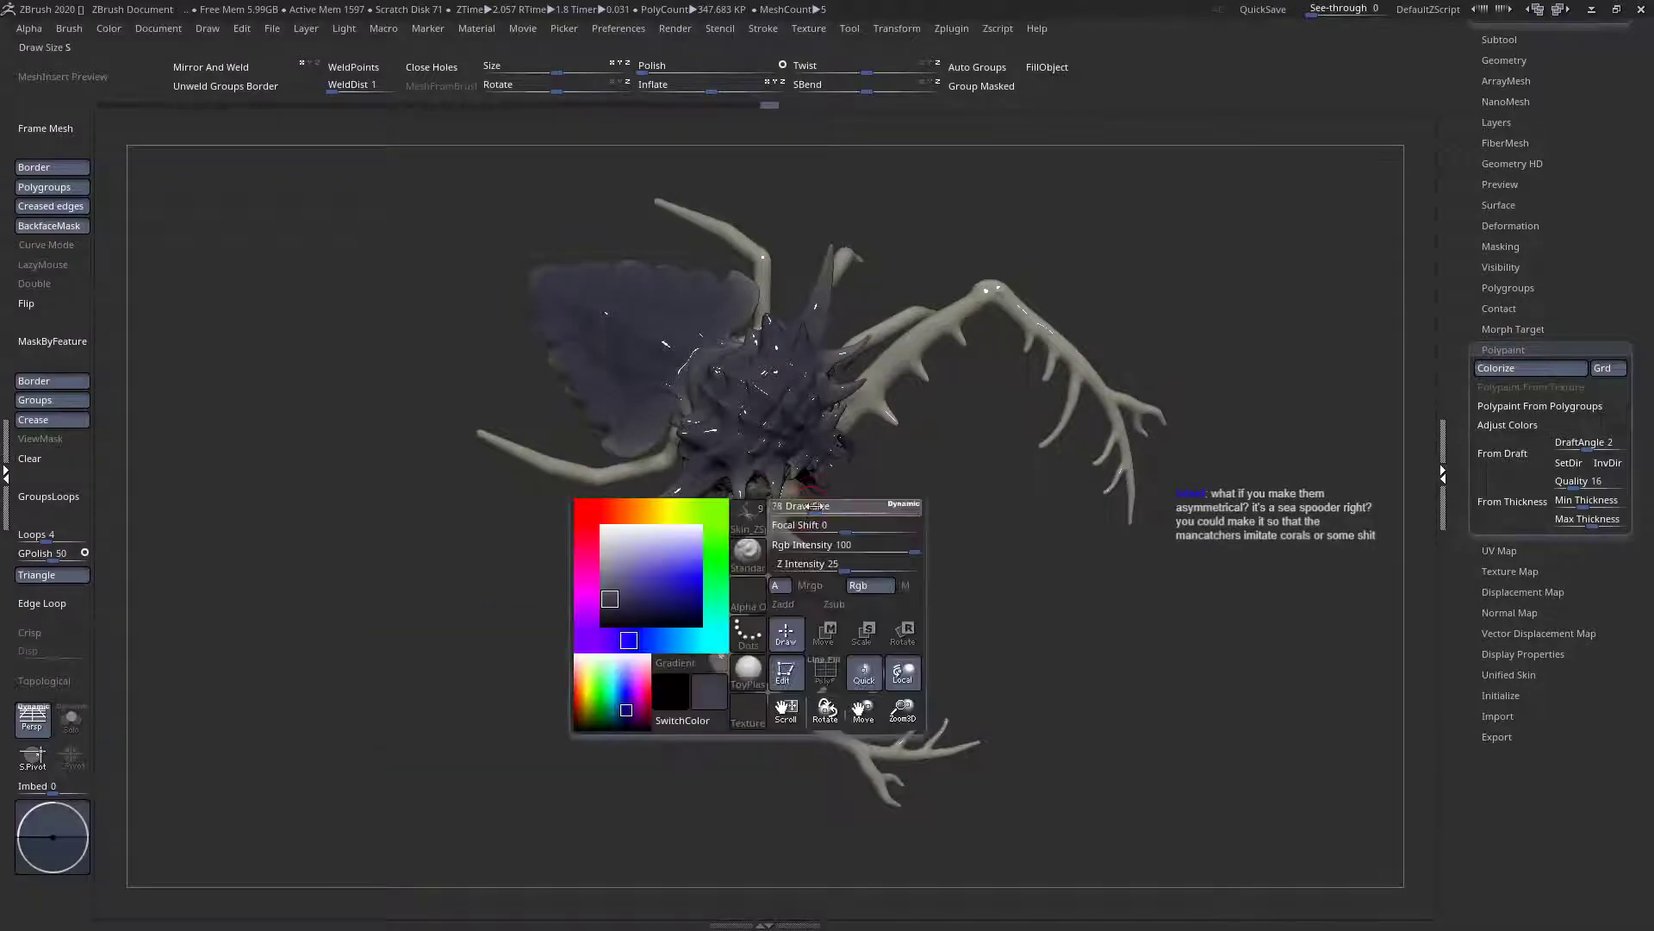
Paint the front and middle legs with the dark blue-purple colour at a draw size of about 143, leaving the spikes lighter
{"action": "left_click_drag", "start_coordinate": [362, 431], "coordinate": [229, 306], "text": "alt"}
{"action": "left_click_drag", "start_coordinate": [670, 464], "coordinate": [705, 452]}
{"action": "key", "text": "space"}
{"action": "left_click_drag", "start_coordinate": [709, 527], "coordinate": [721, 482]}
{"action": "key", "text": "space"}
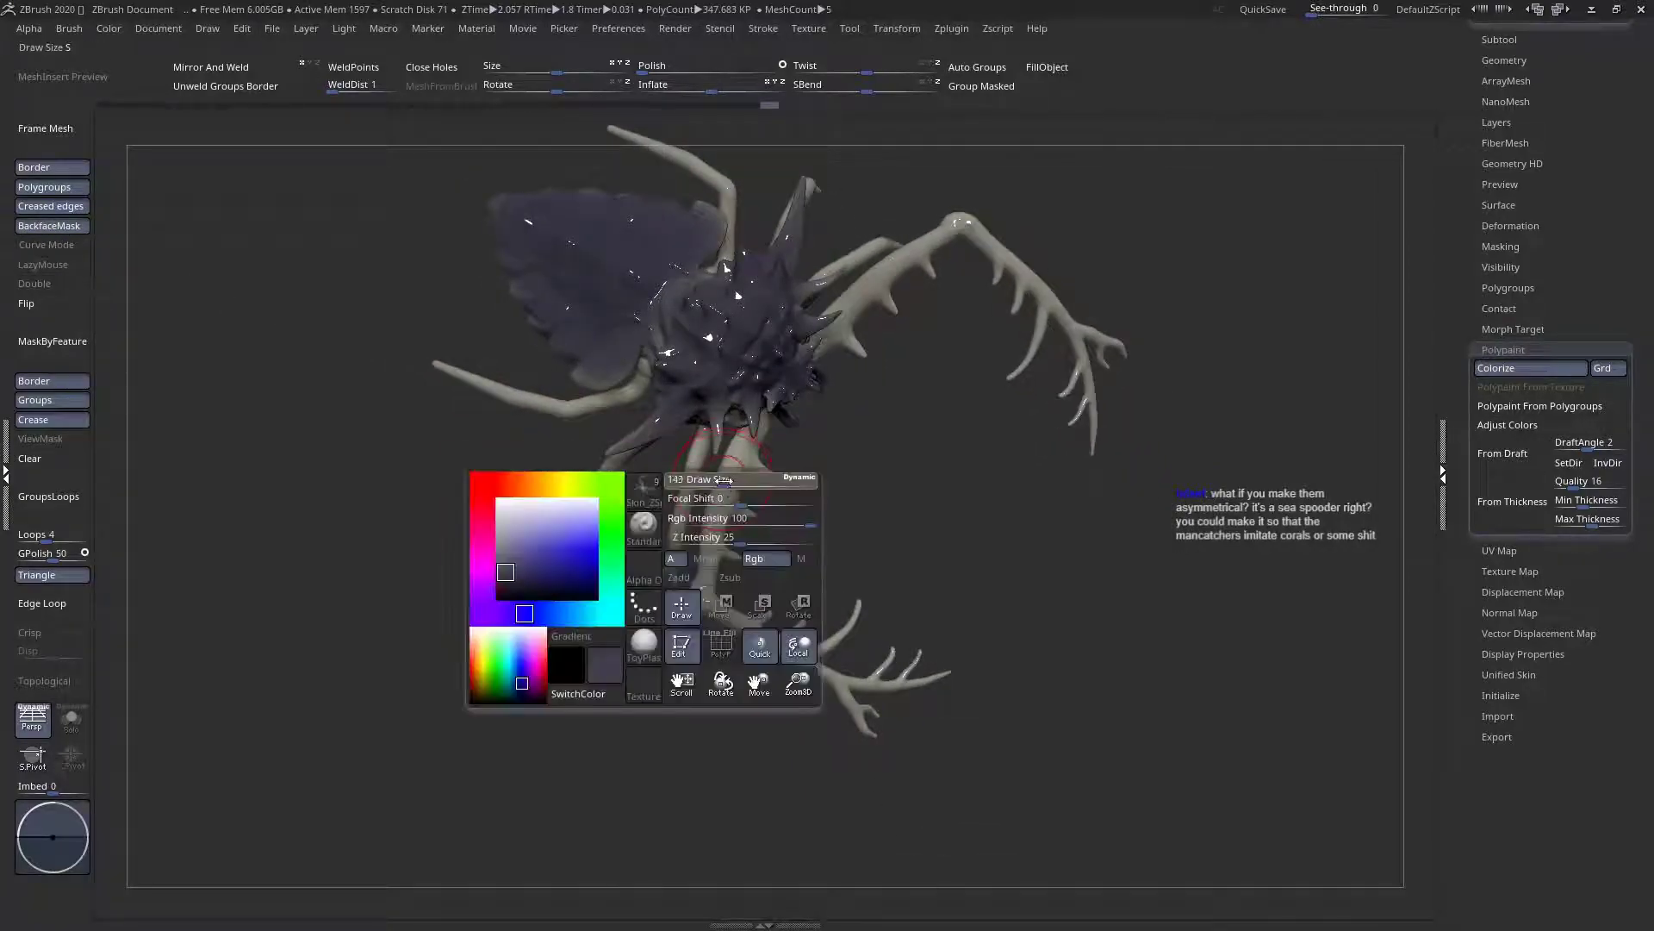
{"action": "left_click_drag", "start_coordinate": [737, 446], "coordinate": [708, 555]}
{"action": "mouse_move", "coordinate": [700, 775]}
{"action": "left_mouse_down"}
{"action": "mouse_move", "coordinate": [709, 396]}
{"action": "mouse_move", "coordinate": [685, 806]}
{"action": "mouse_move", "coordinate": [703, 627]}
{"action": "mouse_move", "coordinate": [742, 621]}
{"action": "mouse_move", "coordinate": [740, 667]}
{"action": "mouse_move", "coordinate": [720, 629]}
{"action": "mouse_move", "coordinate": [797, 699]}
{"action": "mouse_move", "coordinate": [856, 660]}
{"action": "left_mouse_up"}
{"action": "mouse_move", "coordinate": [750, 662]}
{"action": "left_mouse_down"}
{"action": "mouse_move", "coordinate": [722, 603]}
{"action": "mouse_move", "coordinate": [776, 534]}
{"action": "left_mouse_up"}
{"action": "right_click_drag", "start_coordinate": [839, 456], "coordinate": [816, 516]}
{"action": "mouse_move", "coordinate": [833, 695]}
{"action": "left_mouse_down"}
{"action": "mouse_move", "coordinate": [880, 751]}
{"action": "mouse_move", "coordinate": [962, 716]}
{"action": "left_mouse_up"}
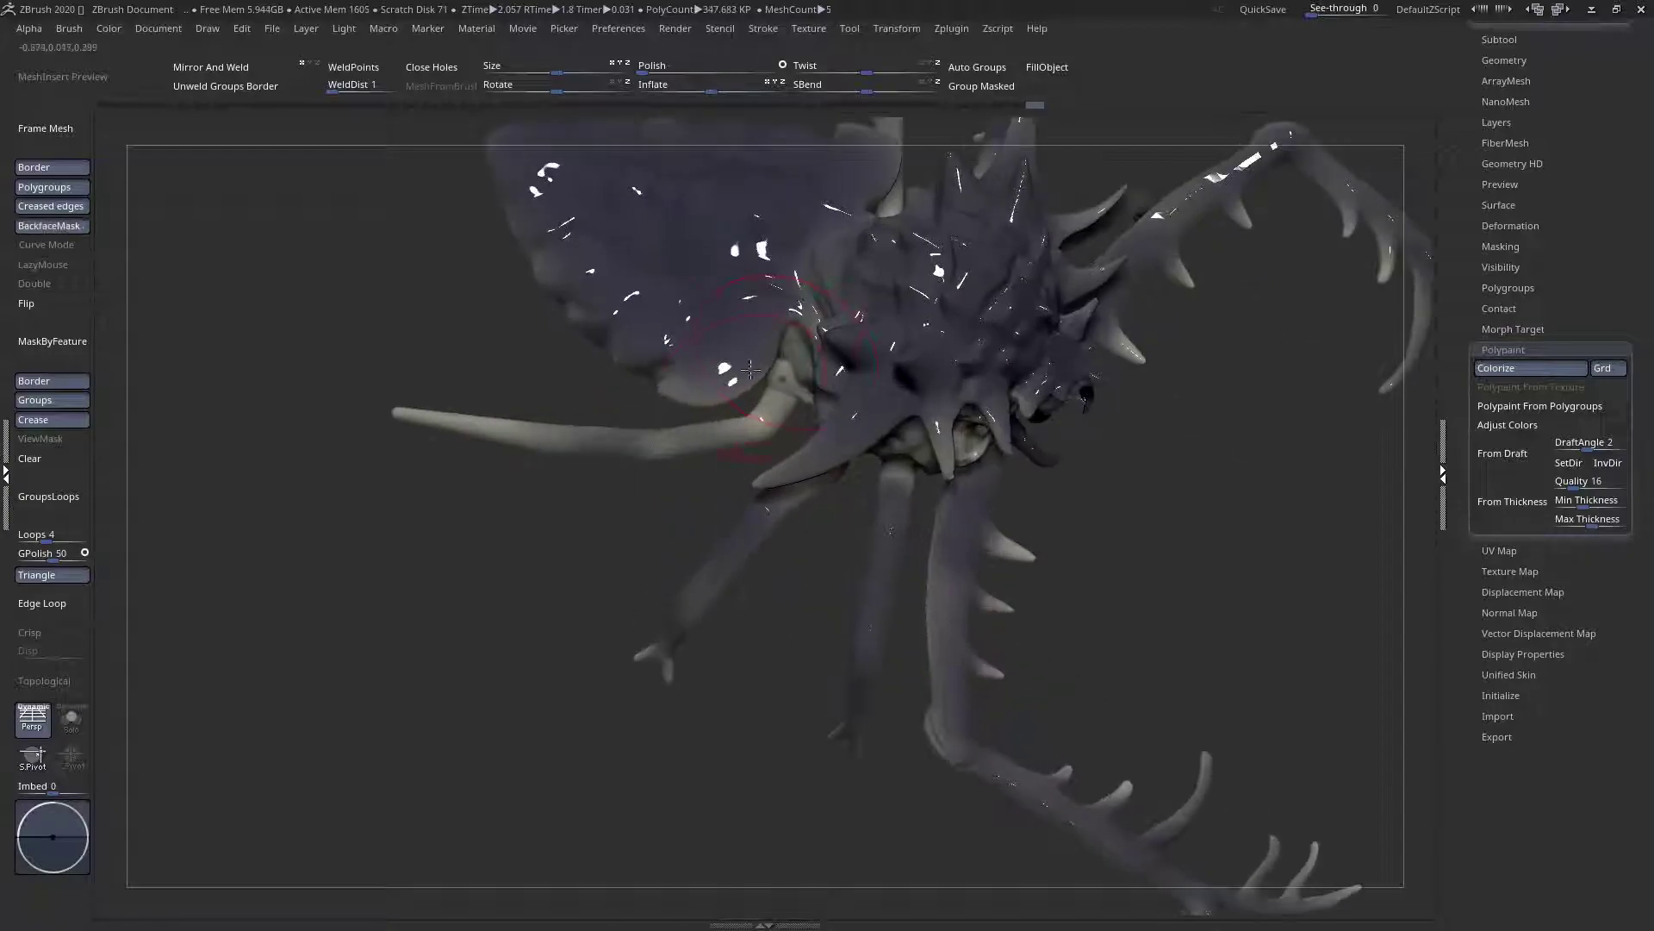
Paint the hind legs dark blue-purple from the joint outward and undo the last stroke
{"action": "right_click_drag", "start_coordinate": [778, 369], "coordinate": [603, 466]}
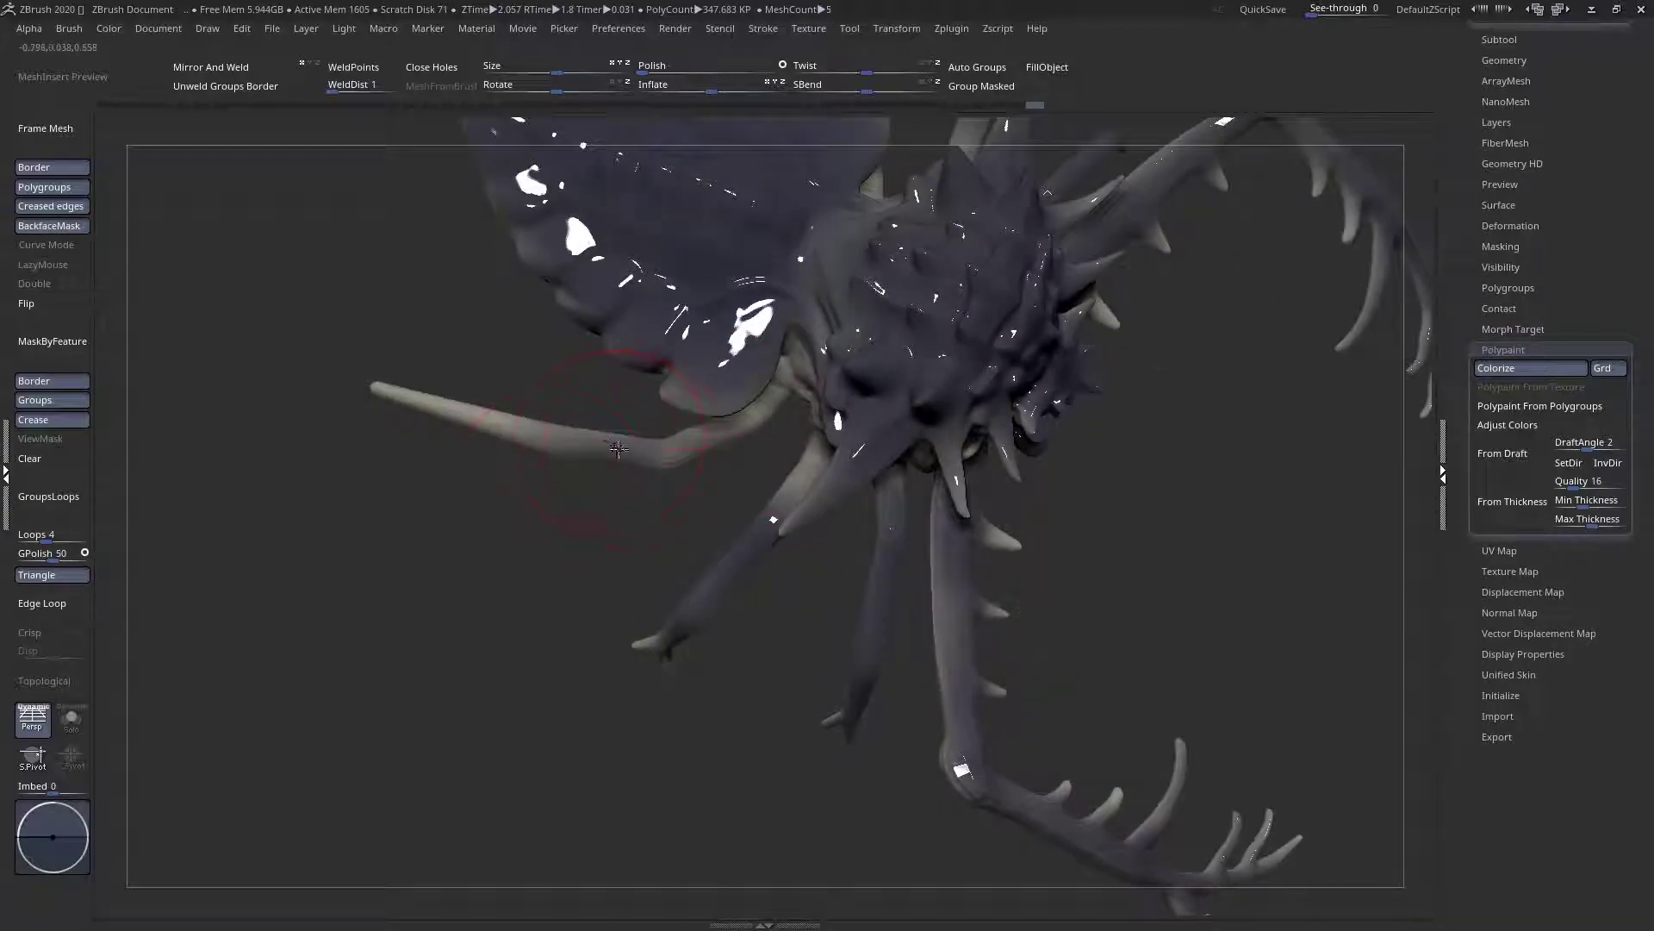
{"action": "left_click_drag", "start_coordinate": [667, 437], "coordinate": [616, 448]}
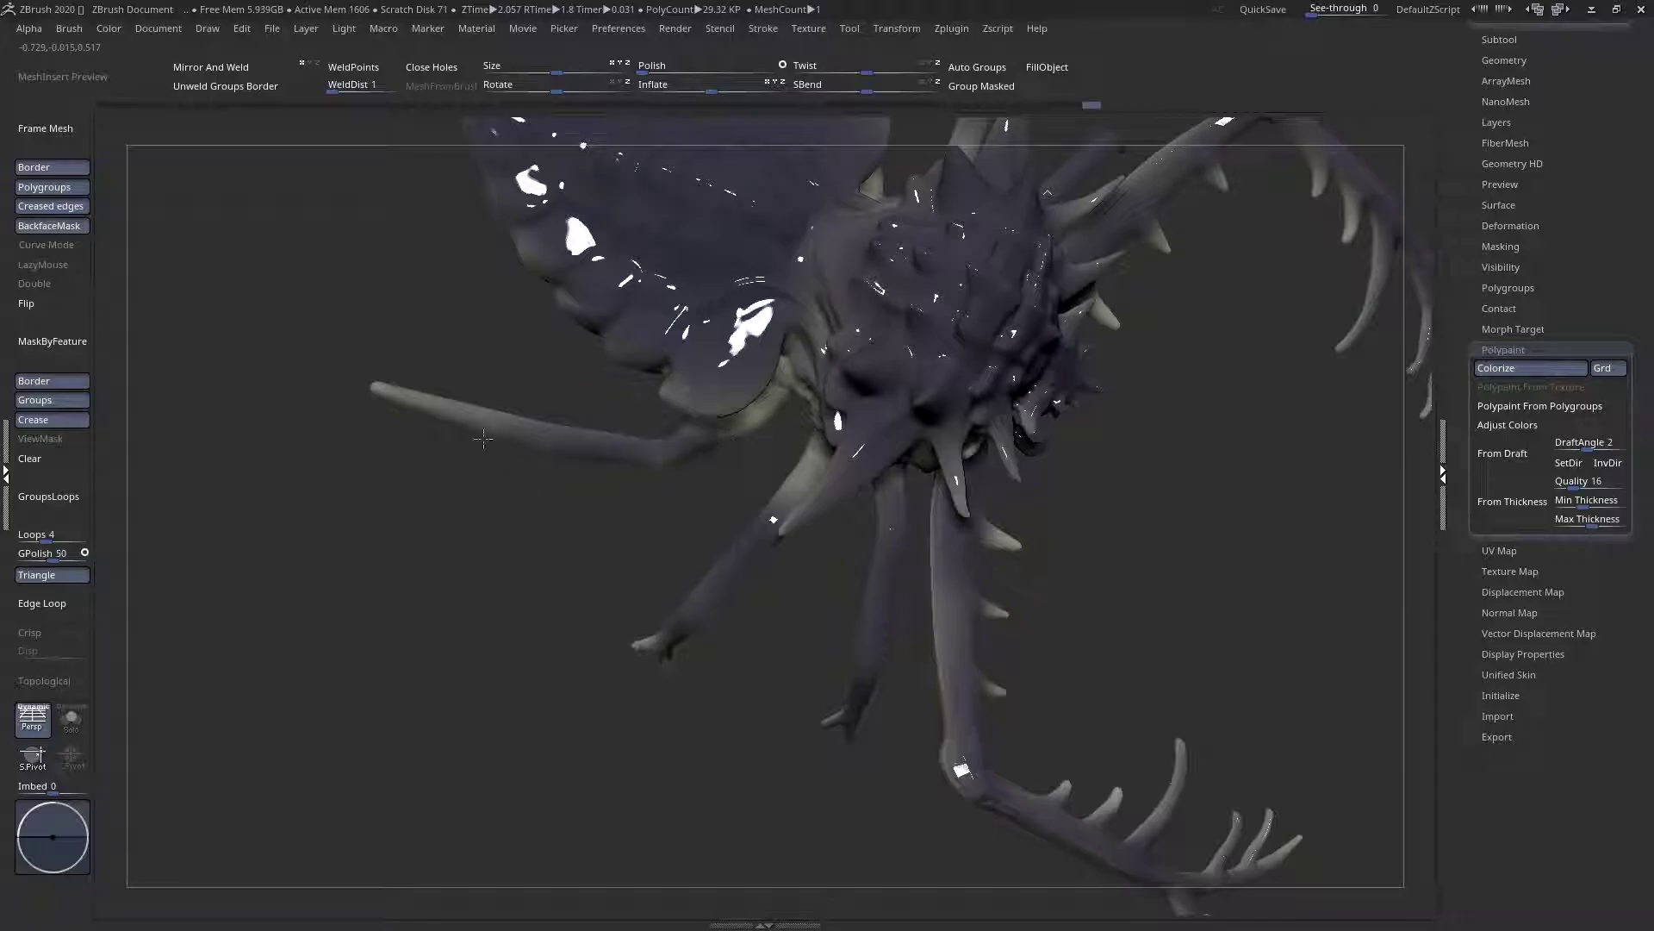
{"action": "key", "text": "ctrl+z"}
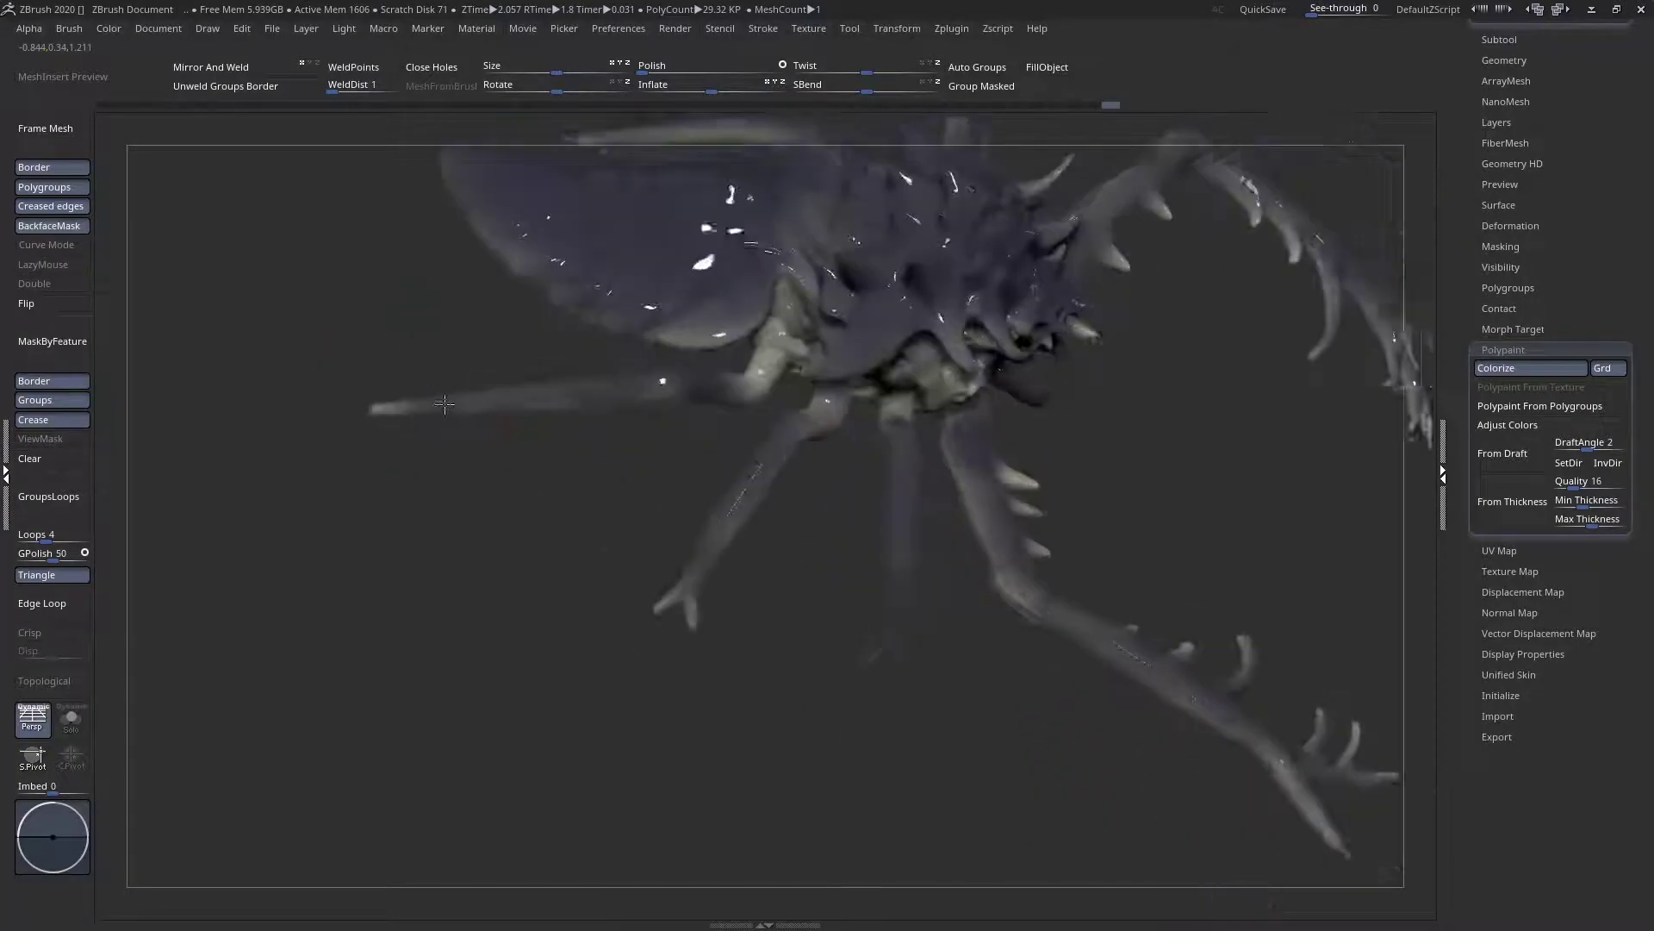
Pick a light grey, set the draw size to about 59 and paint evenly spaced bands across the hind legs
{"action": "key", "text": "space"}
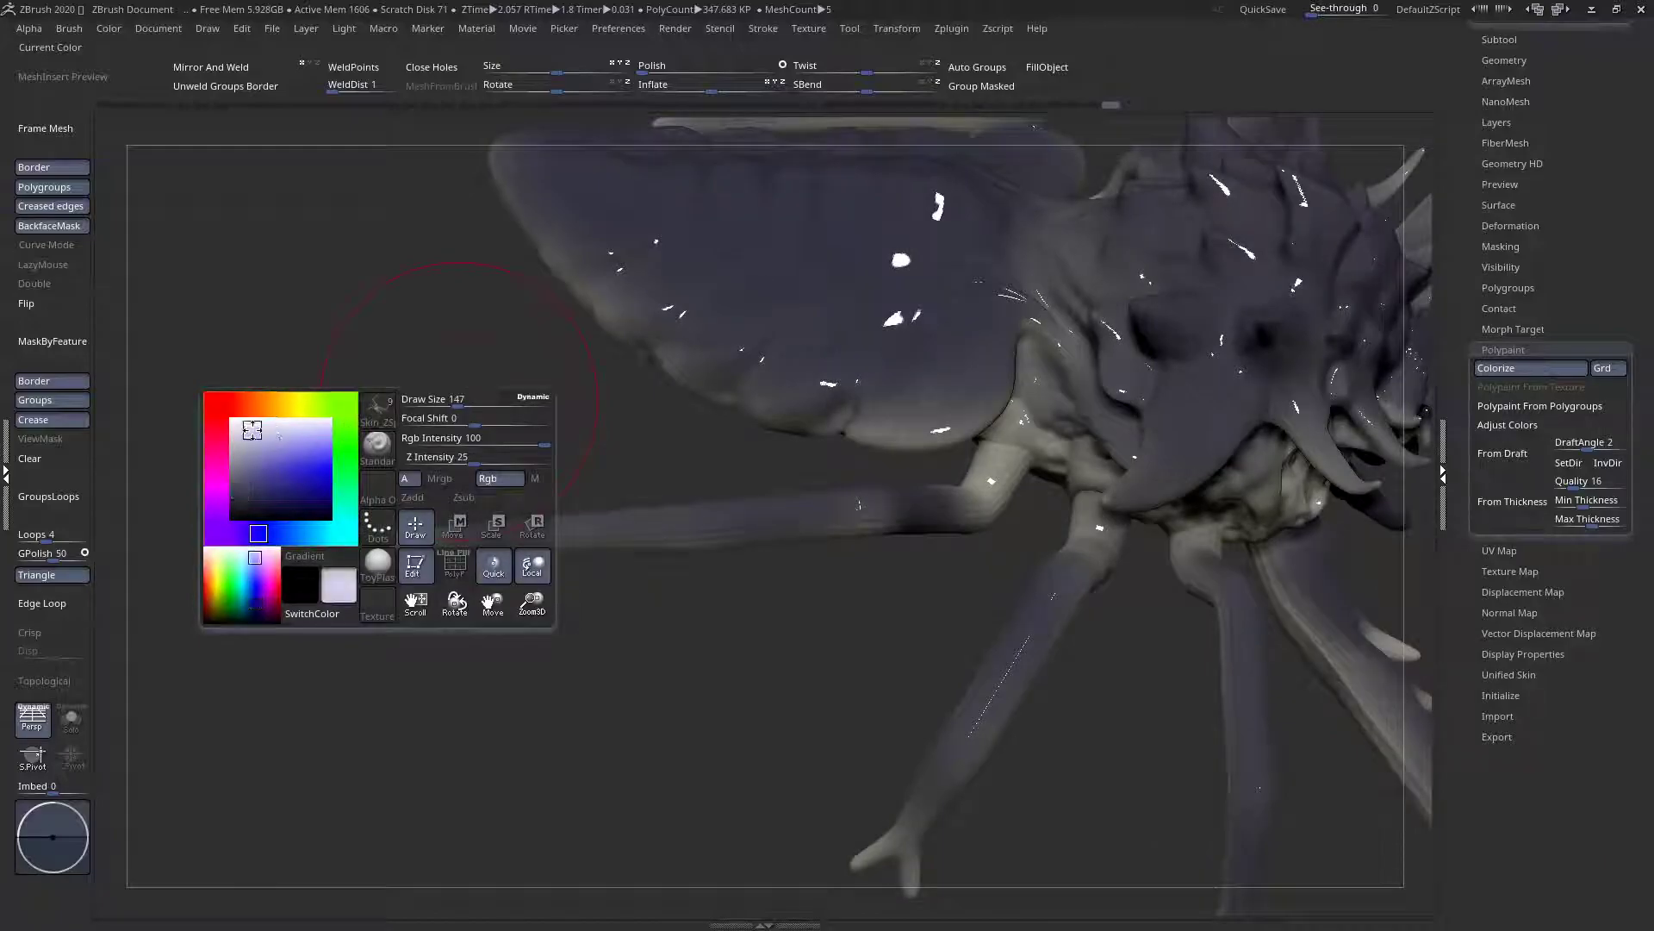
{"action": "left_click_drag", "start_coordinate": [236, 428], "coordinate": [230, 434]}
{"action": "key", "text": "space"}
{"action": "left_click", "coordinate": [316, 294]}
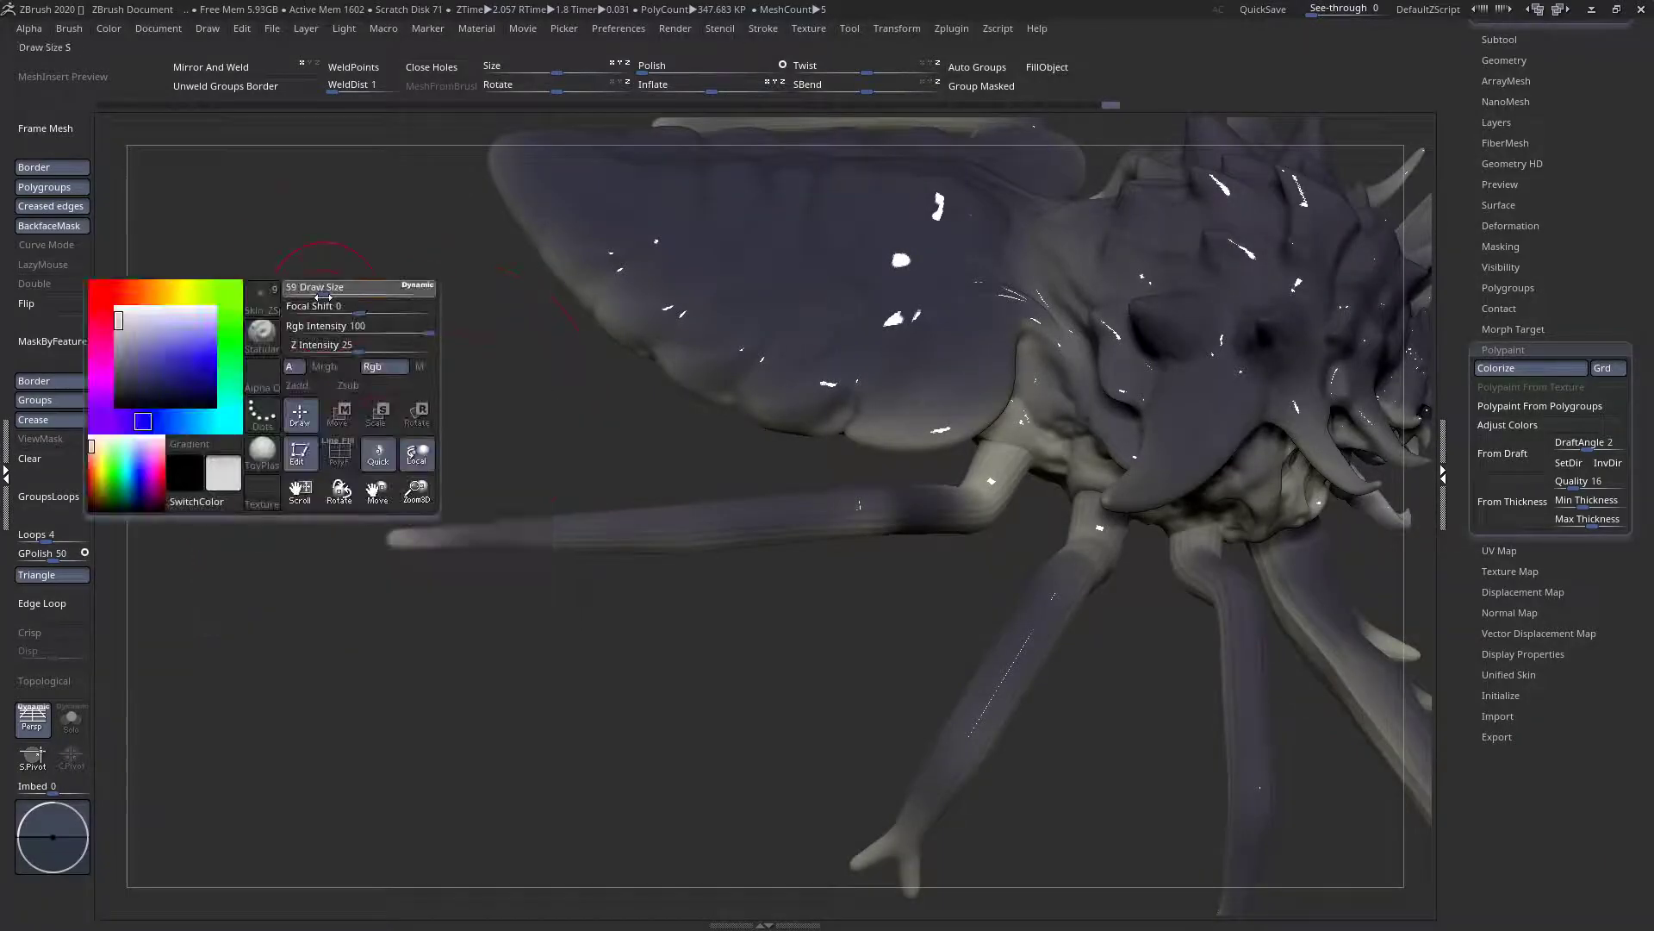
{"action": "left_click_drag", "start_coordinate": [312, 324], "coordinate": [362, 472]}
{"action": "left_click_drag", "start_coordinate": [458, 521], "coordinate": [465, 575]}
{"action": "mouse_move", "coordinate": [525, 522]}
{"action": "left_mouse_down"}
{"action": "mouse_move", "coordinate": [533, 569]}
{"action": "mouse_move", "coordinate": [598, 617]}
{"action": "mouse_move", "coordinate": [614, 681]}
{"action": "left_mouse_up"}
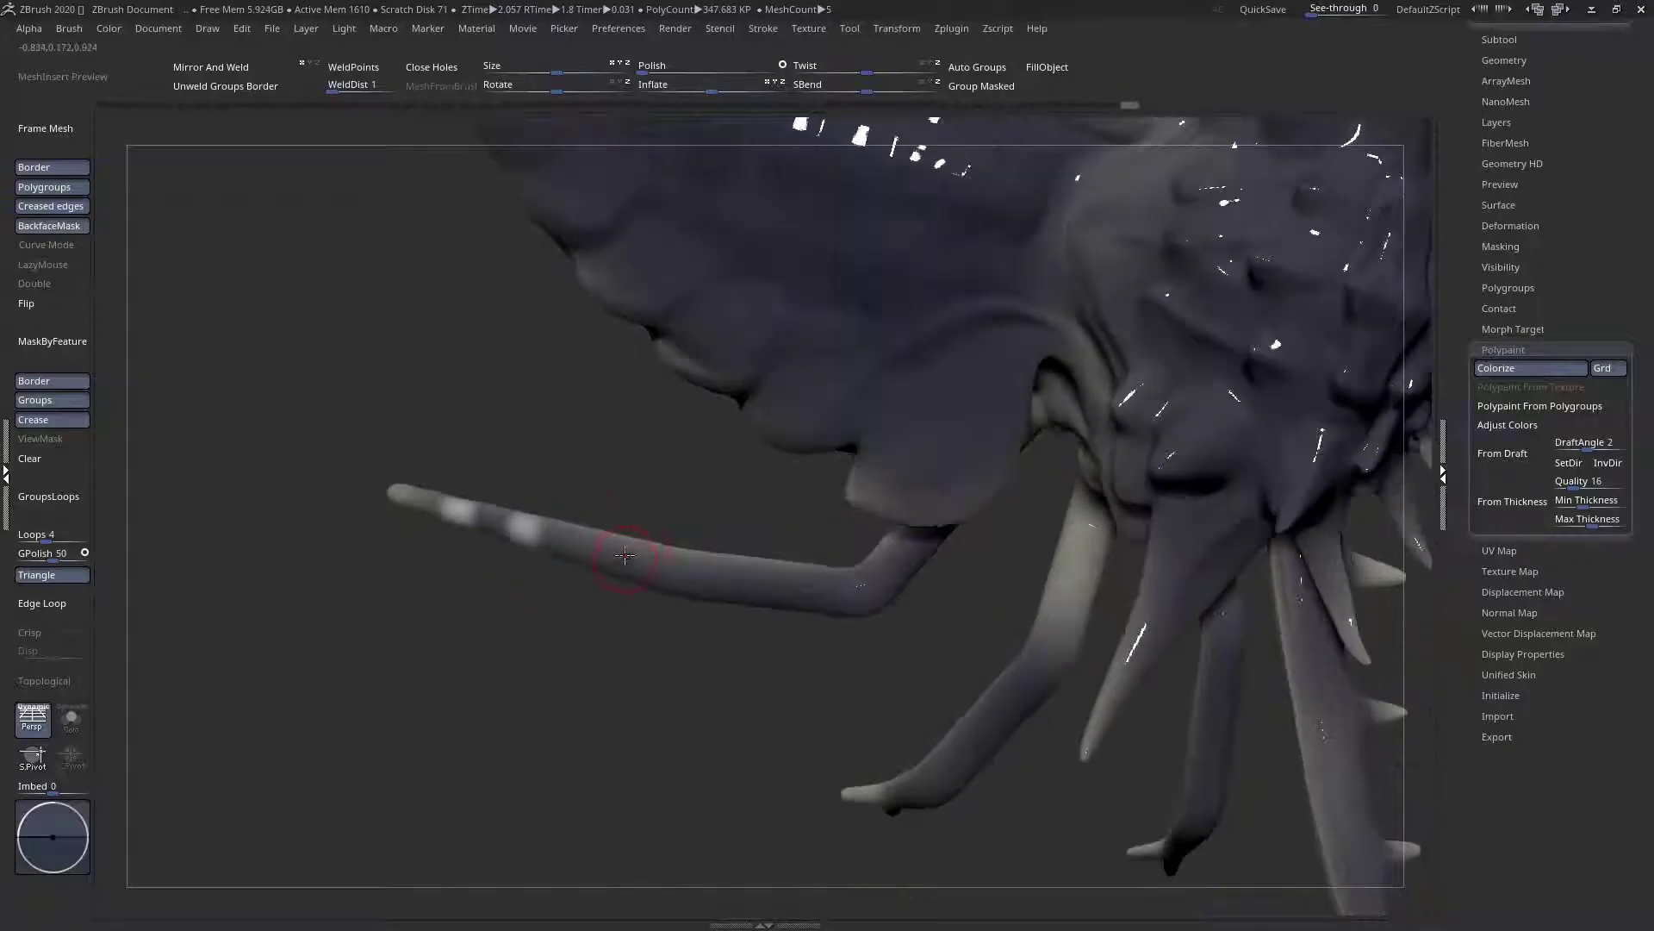
{"action": "right_click_drag", "start_coordinate": [625, 558], "coordinate": [629, 540]}
{"action": "left_click_drag", "start_coordinate": [590, 551], "coordinate": [689, 605]}
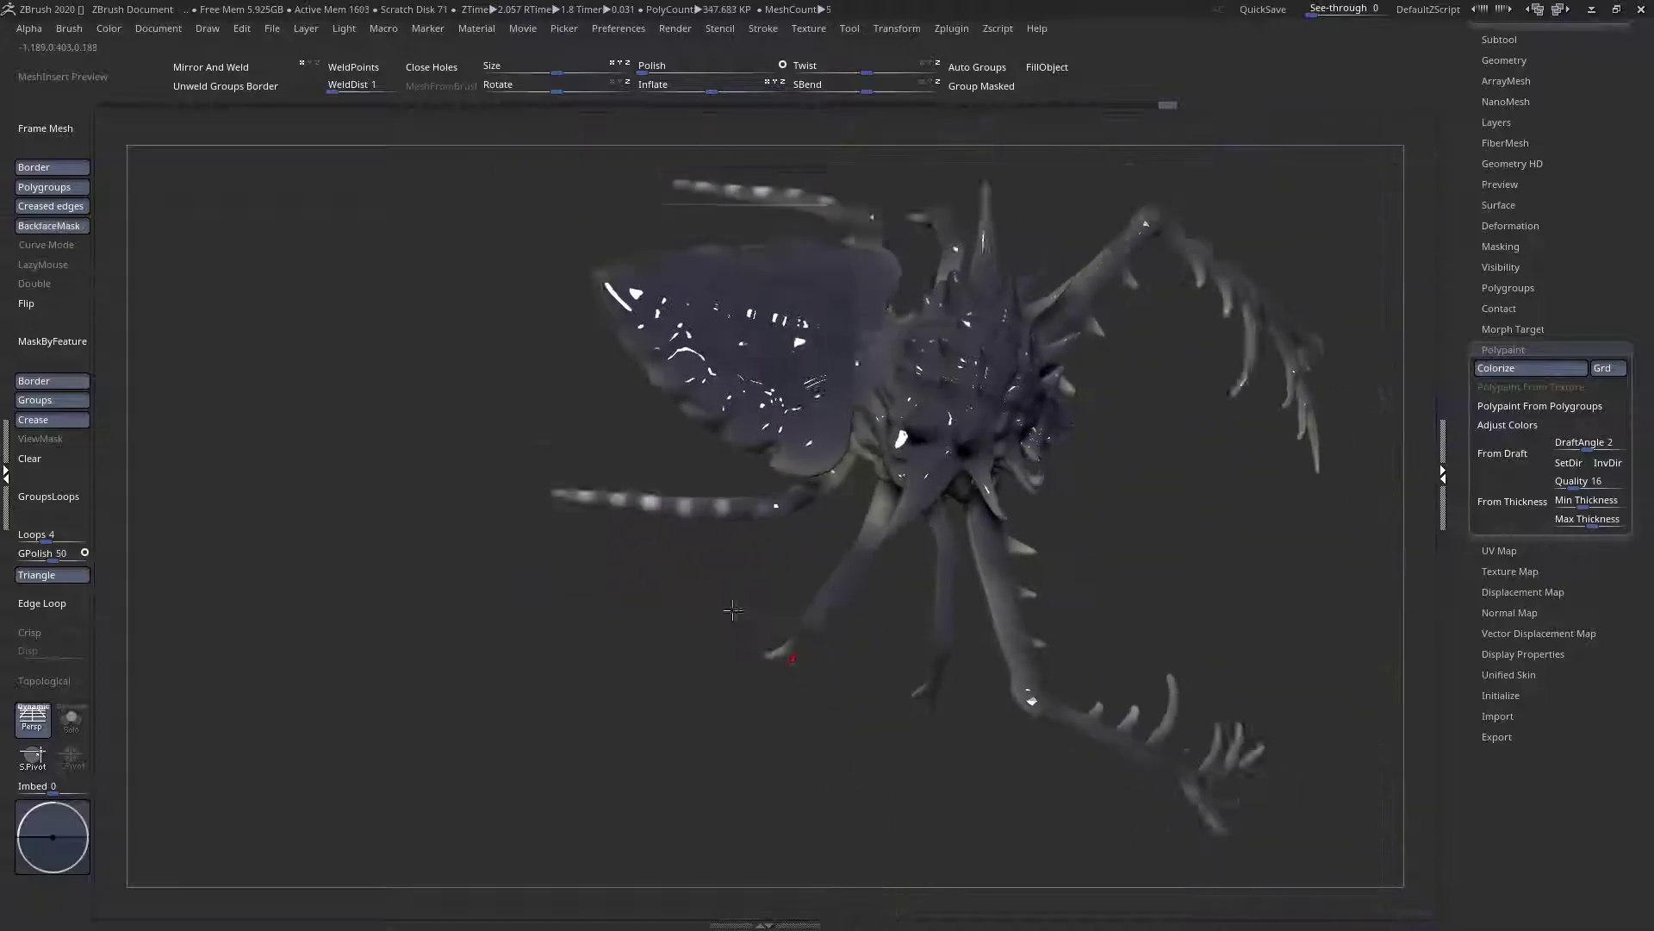
Paint light grey bands across both pairs of middle legs and along the front legs' upper segments and forearms
{"action": "right_click_drag", "start_coordinate": [751, 648], "coordinate": [750, 594]}
{"action": "left_click_drag", "start_coordinate": [706, 567], "coordinate": [715, 554]}
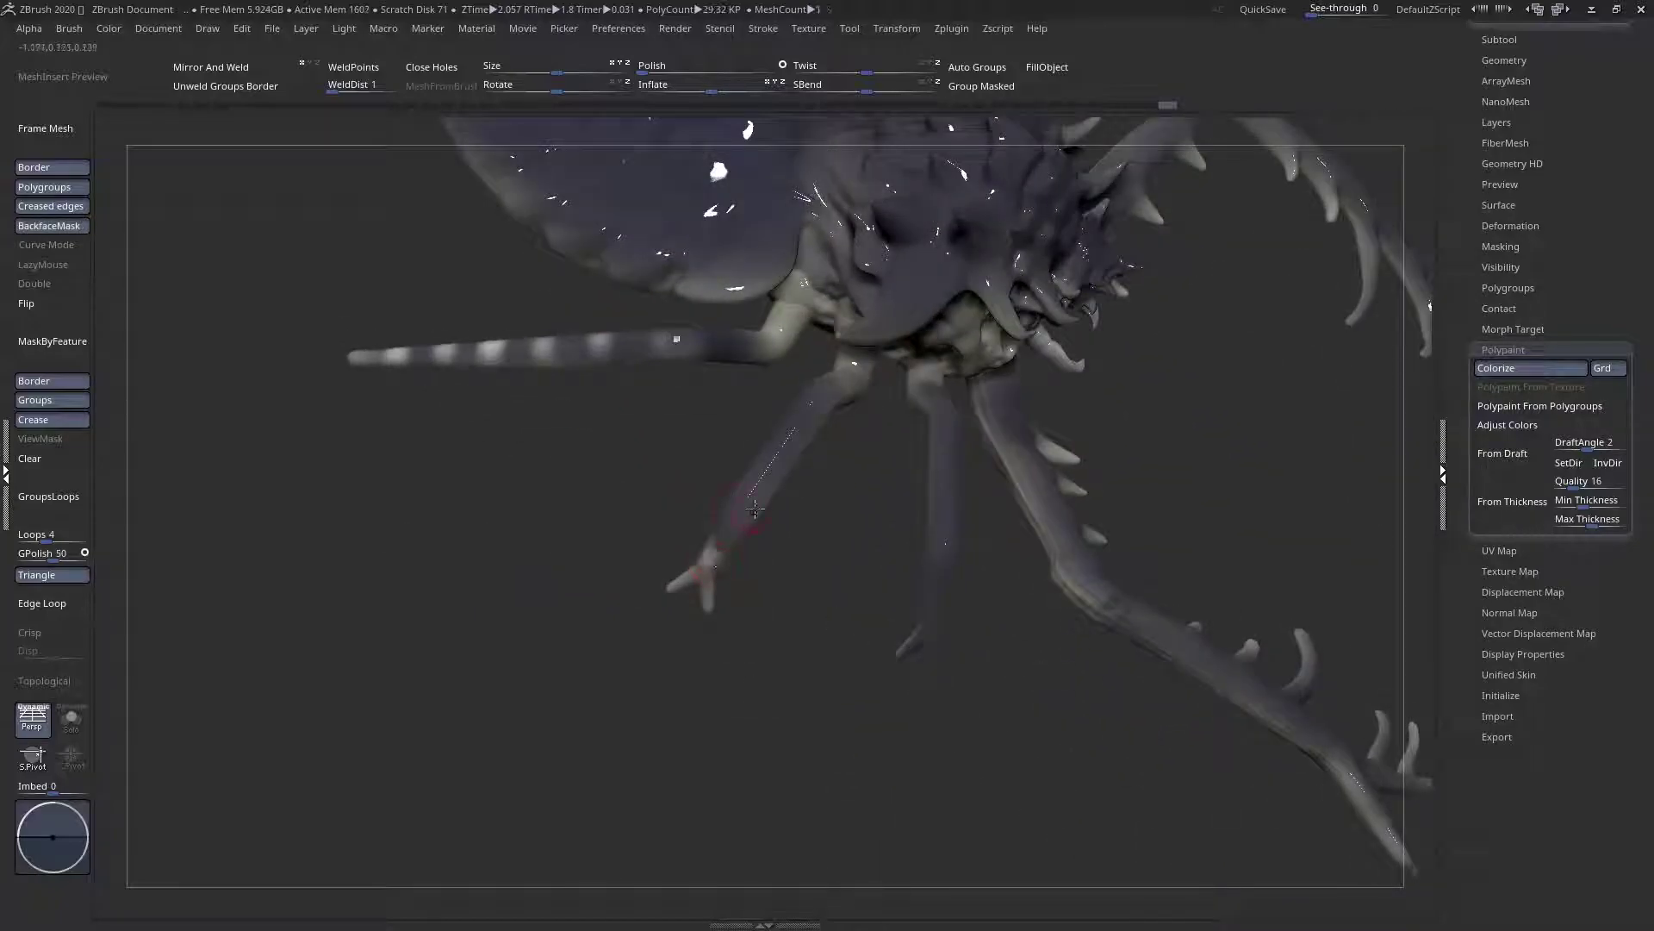
{"action": "mouse_move", "coordinate": [841, 417]}
{"action": "right_mouse_down"}
{"action": "mouse_move", "coordinate": [954, 425]}
{"action": "mouse_move", "coordinate": [856, 506]}
{"action": "mouse_move", "coordinate": [983, 450]}
{"action": "right_mouse_up"}
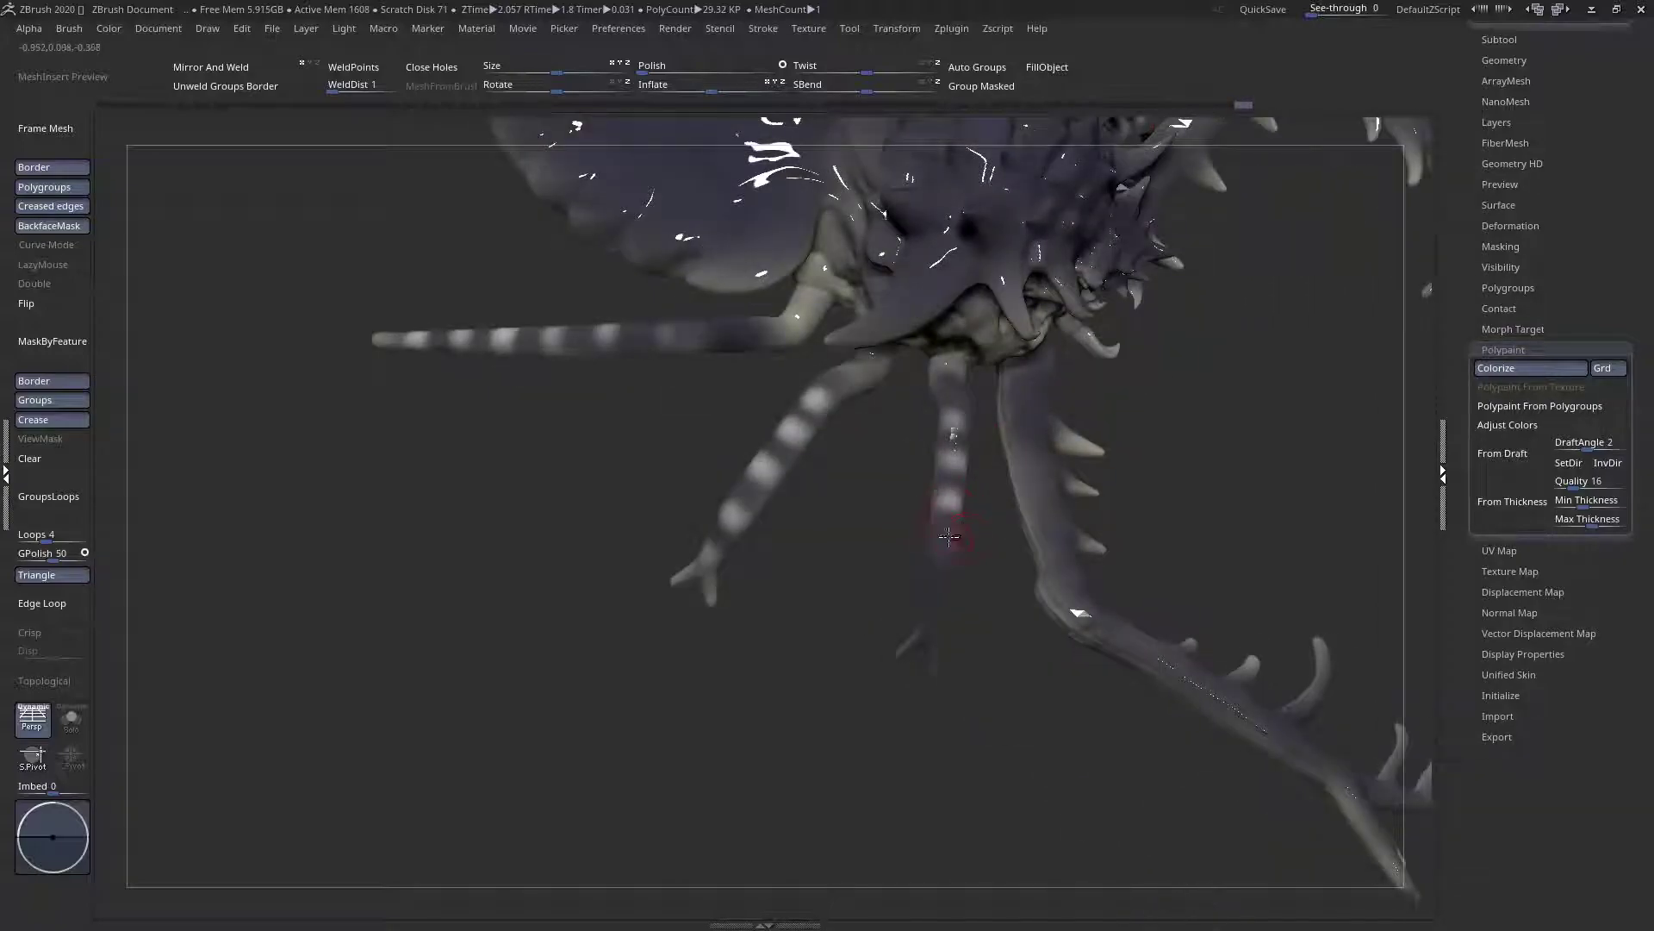
{"action": "right_click_drag", "start_coordinate": [1048, 527], "coordinate": [1002, 440]}
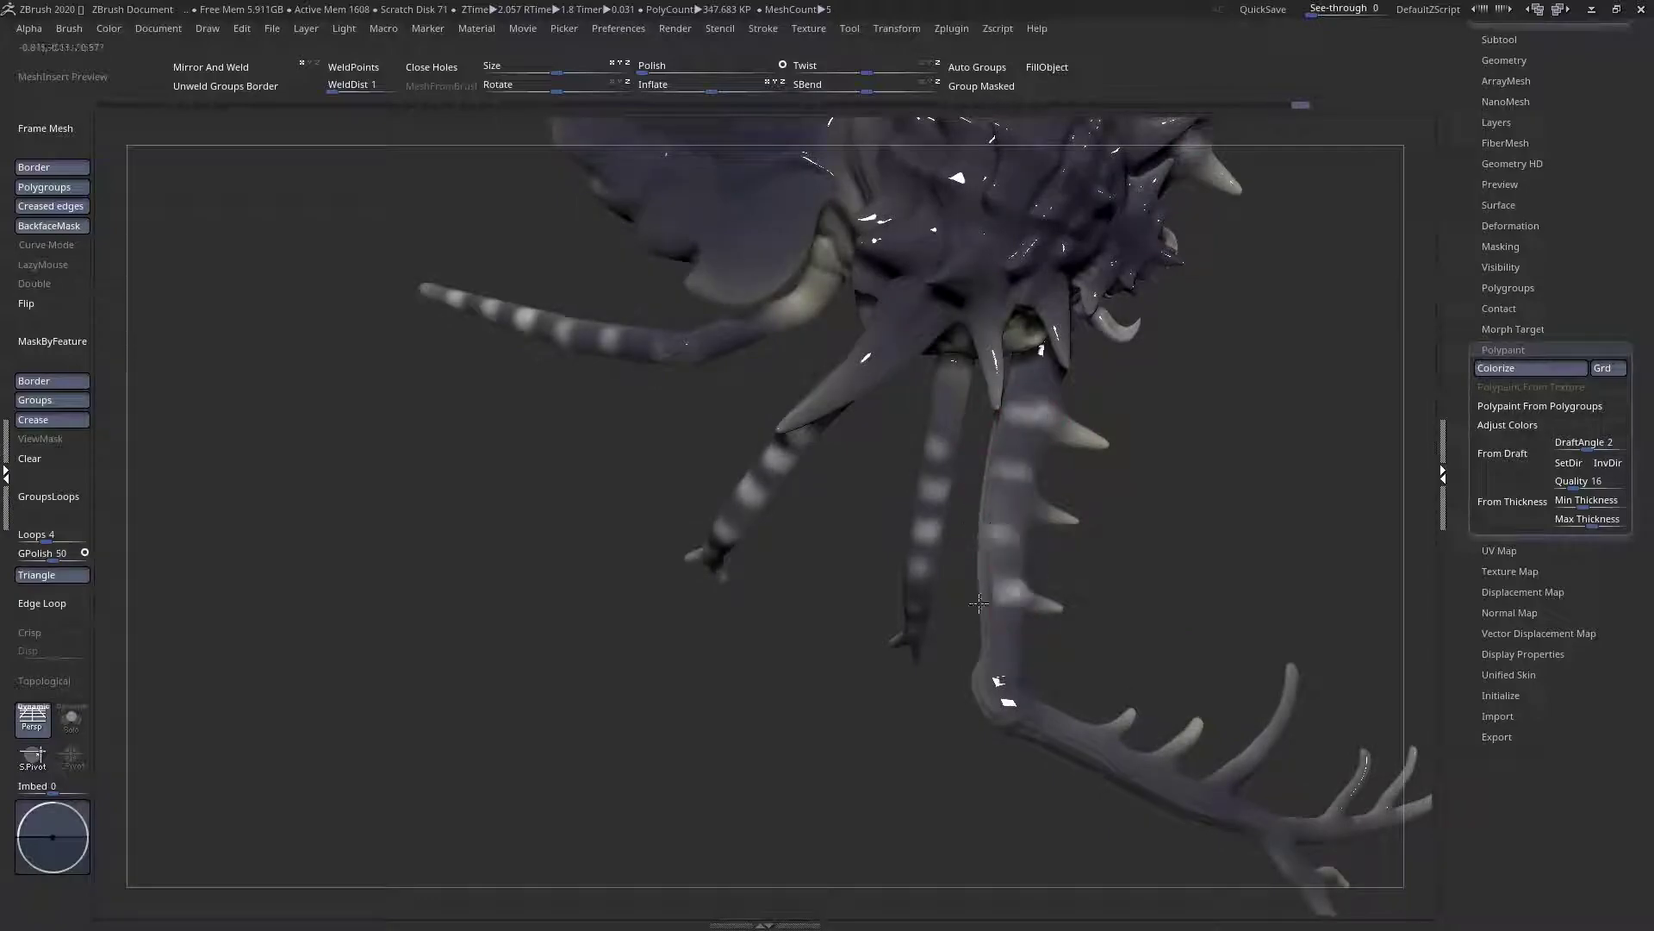
{"action": "right_click_drag", "start_coordinate": [1137, 727], "coordinate": [831, 580]}
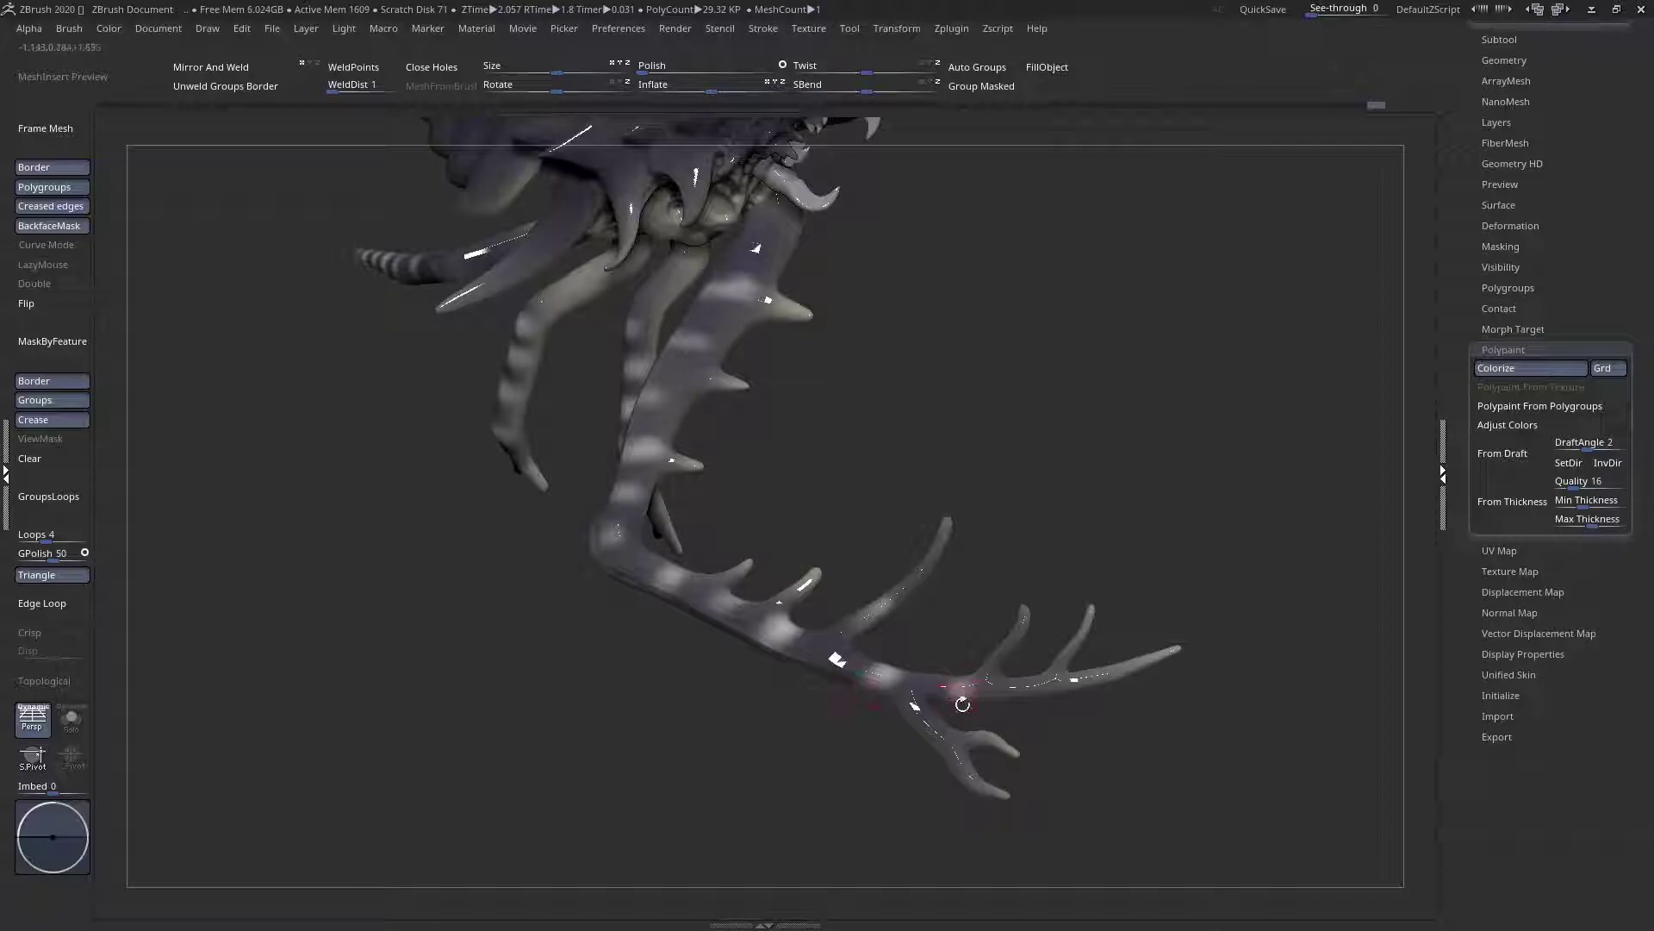
Paint light grey edges on the abdomen's scalloped rim and rows of light spots across its back
{"action": "right_click_drag", "start_coordinate": [988, 745], "coordinate": [836, 492], "text": "ctrl"}
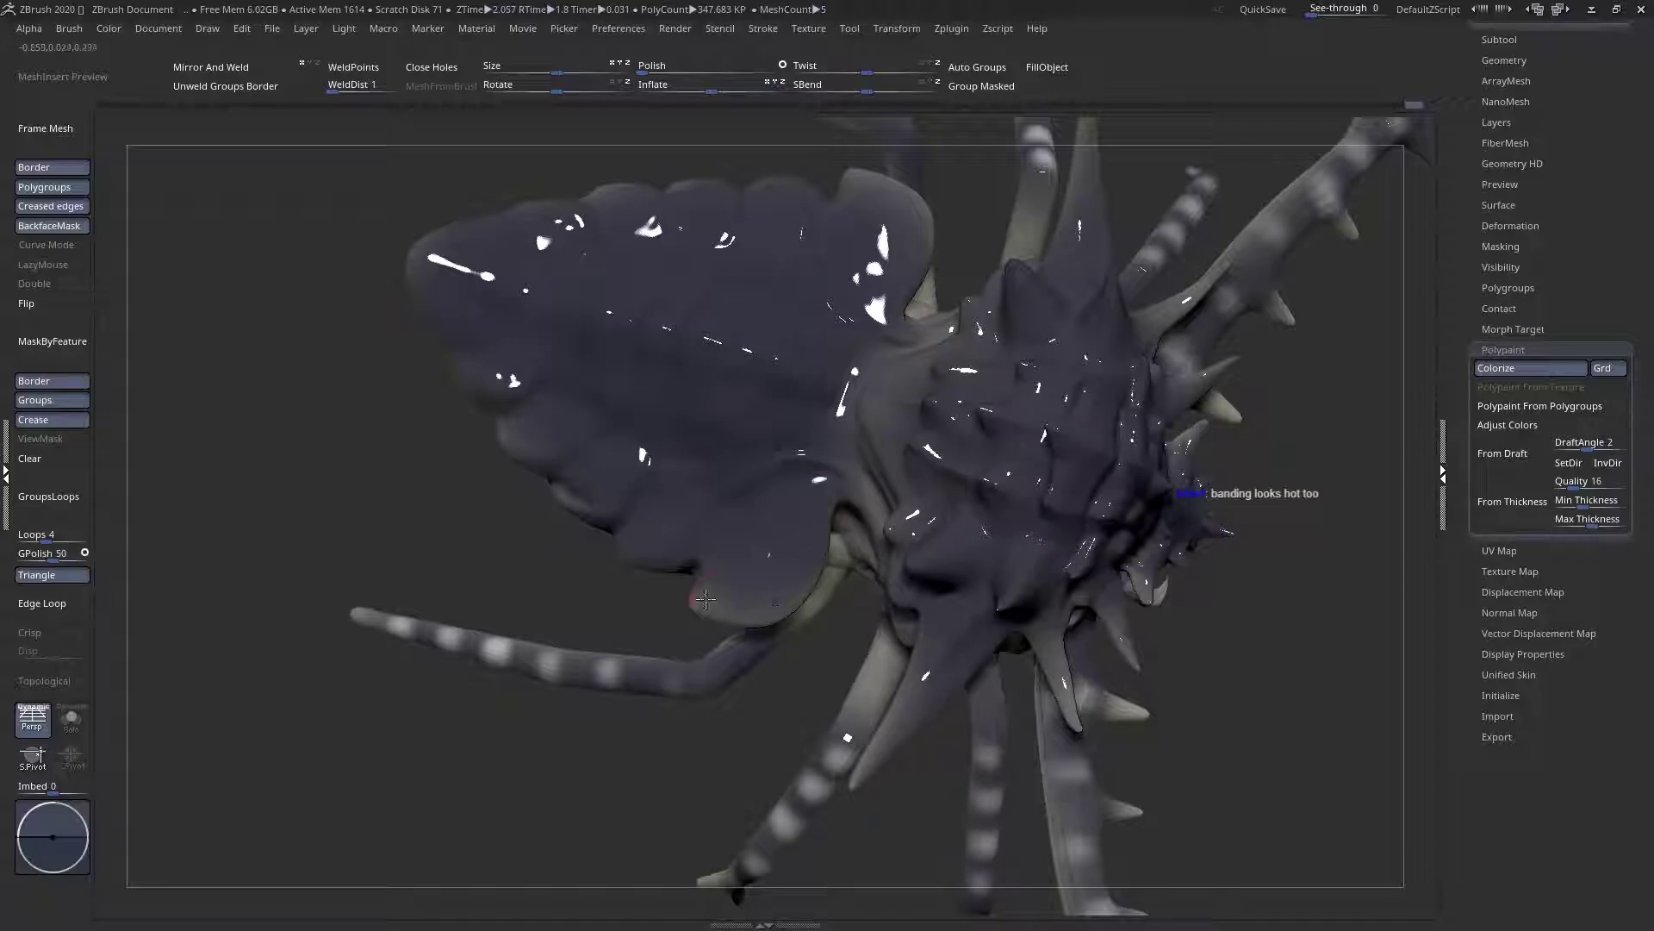
{"action": "right_click_drag", "start_coordinate": [701, 600], "coordinate": [803, 536]}
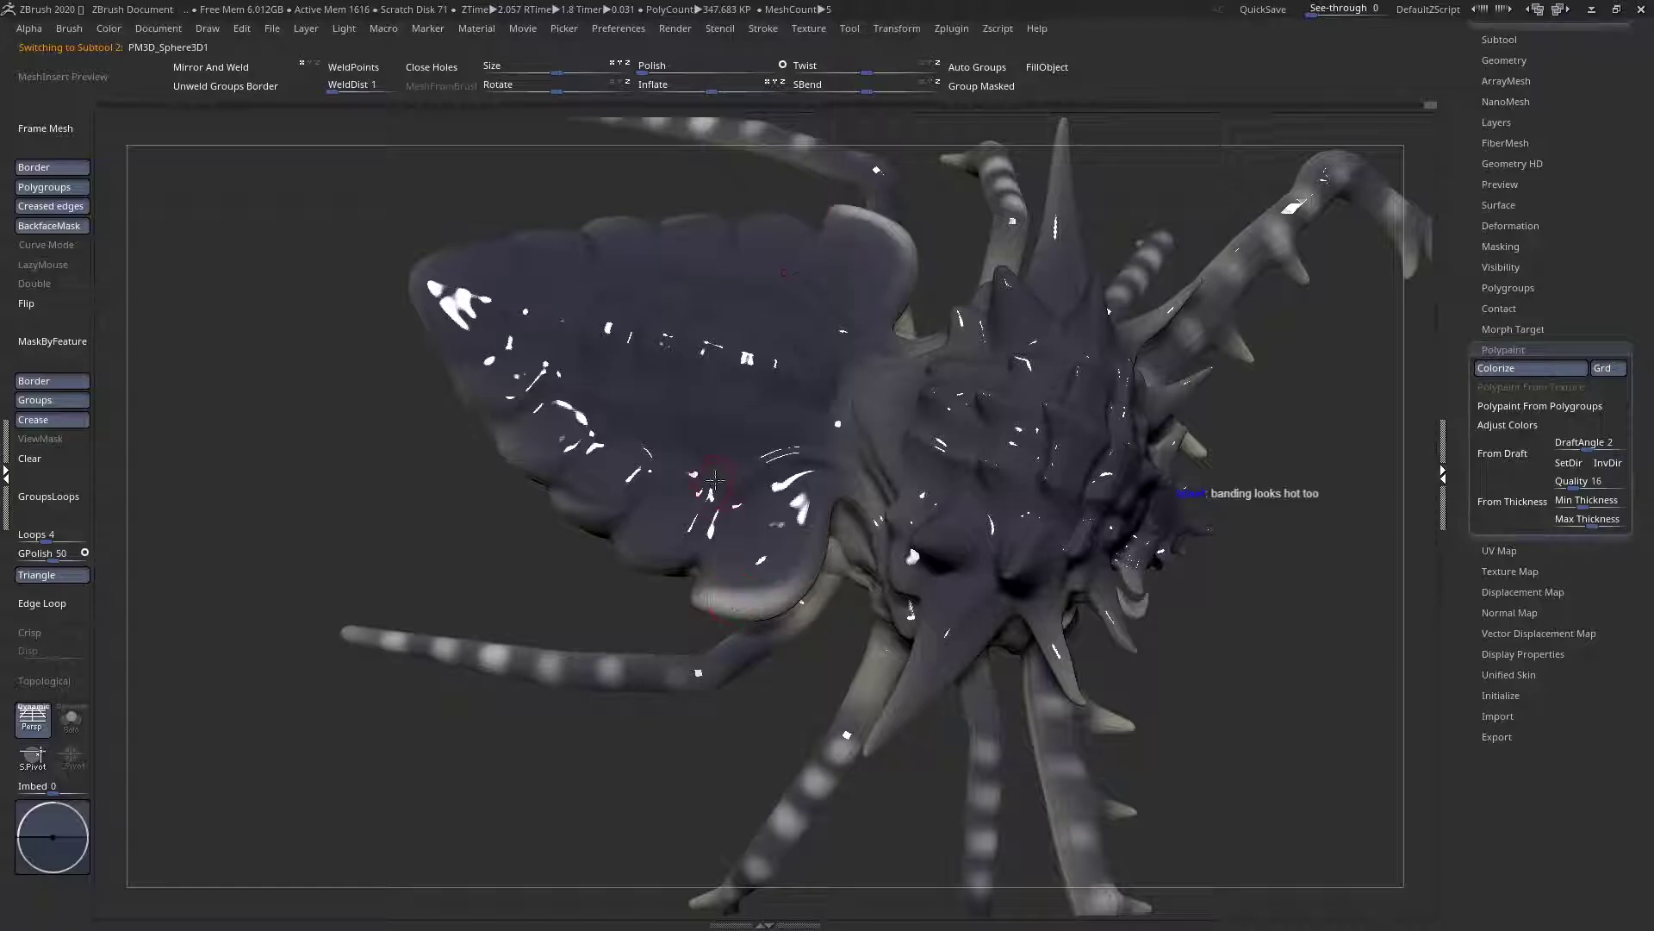
{"action": "left_click_drag", "start_coordinate": [701, 495], "coordinate": [620, 538]}
{"action": "mouse_move", "coordinate": [631, 469]}
{"action": "left_mouse_down"}
{"action": "mouse_move", "coordinate": [558, 493]}
{"action": "mouse_move", "coordinate": [468, 371]}
{"action": "left_mouse_up"}
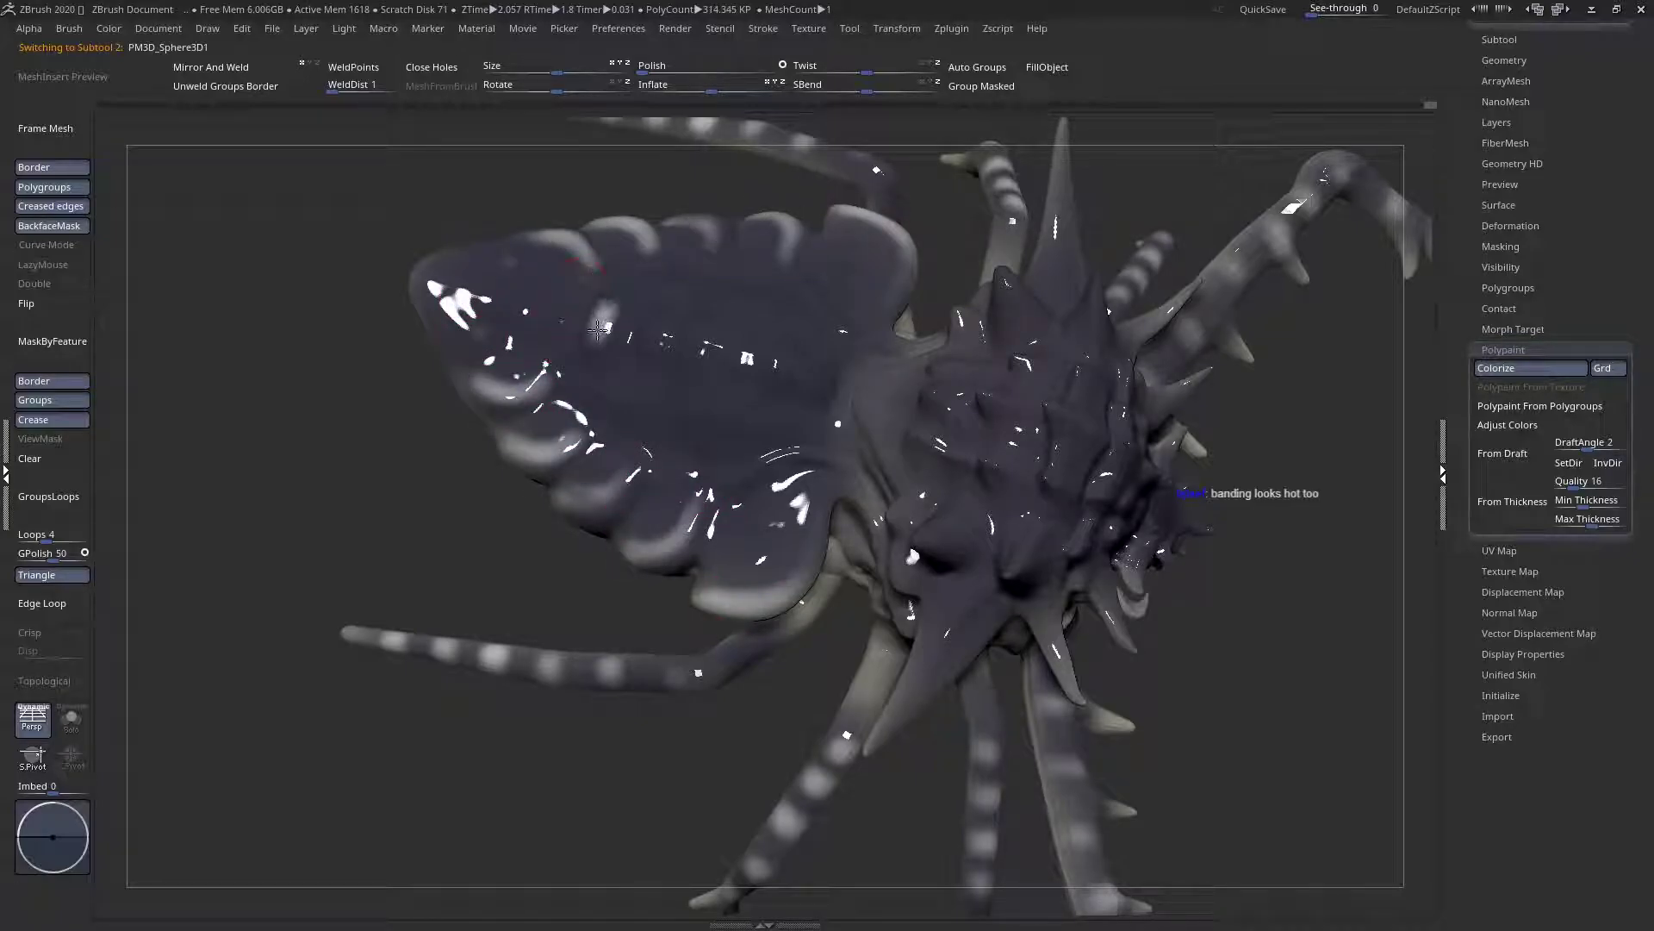
{"action": "left_click_drag", "start_coordinate": [584, 382], "coordinate": [688, 443]}
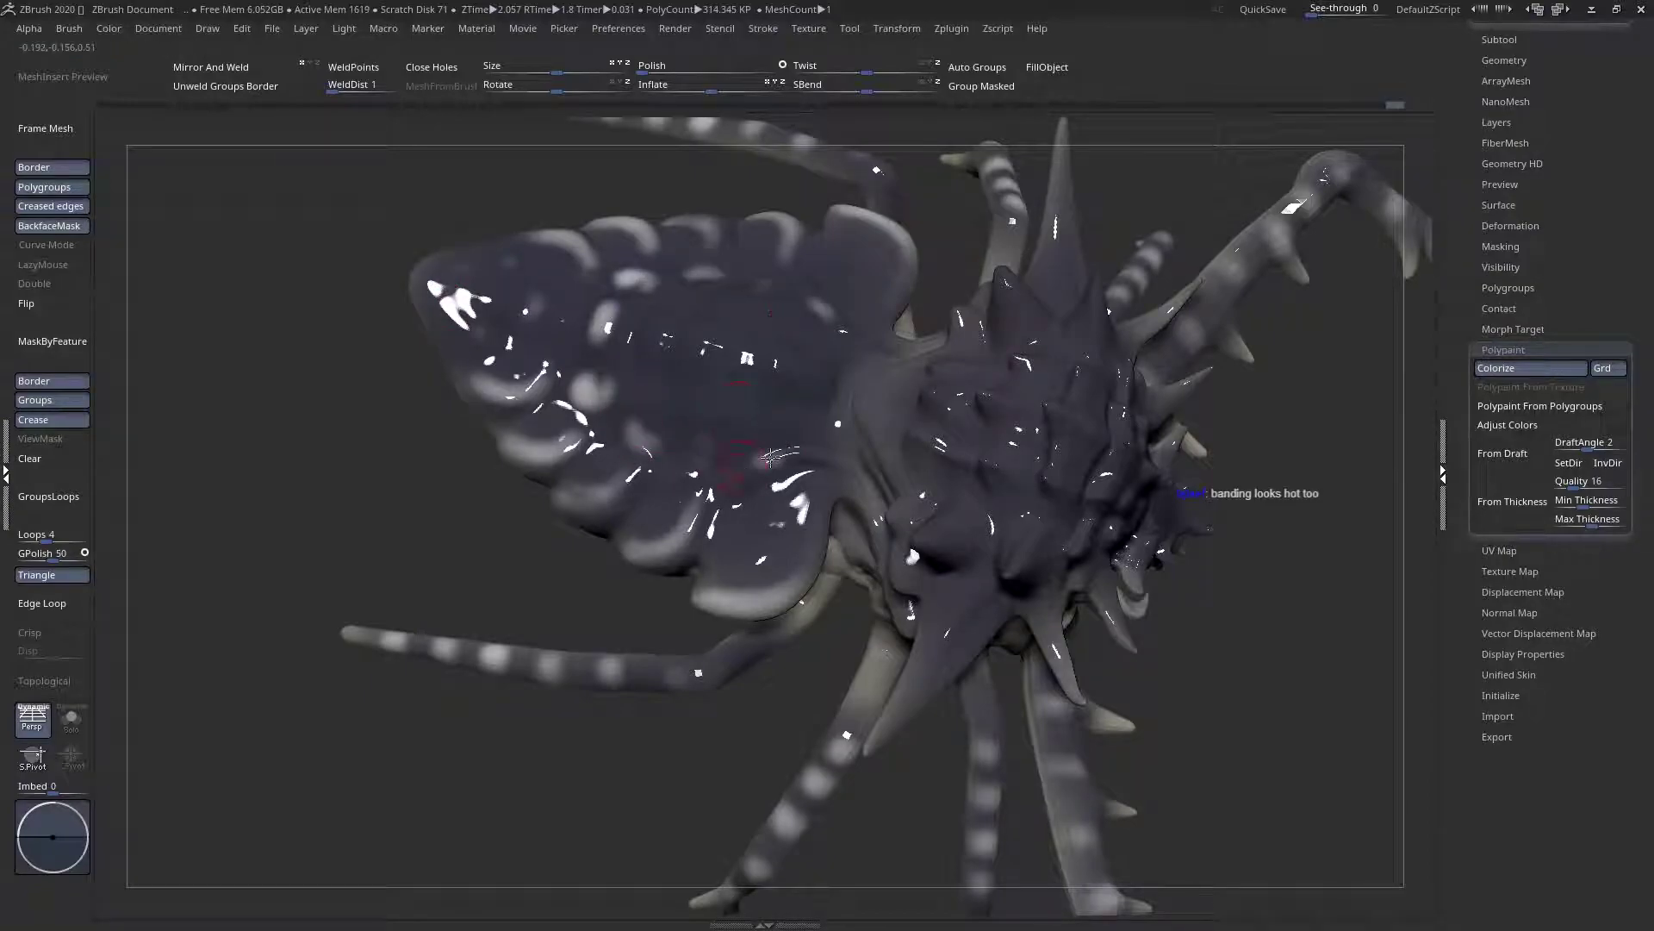
{"action": "mouse_move", "coordinate": [615, 372]}
{"action": "left_mouse_down"}
{"action": "mouse_move", "coordinate": [663, 334]}
{"action": "mouse_move", "coordinate": [770, 398]}
{"action": "left_mouse_up"}
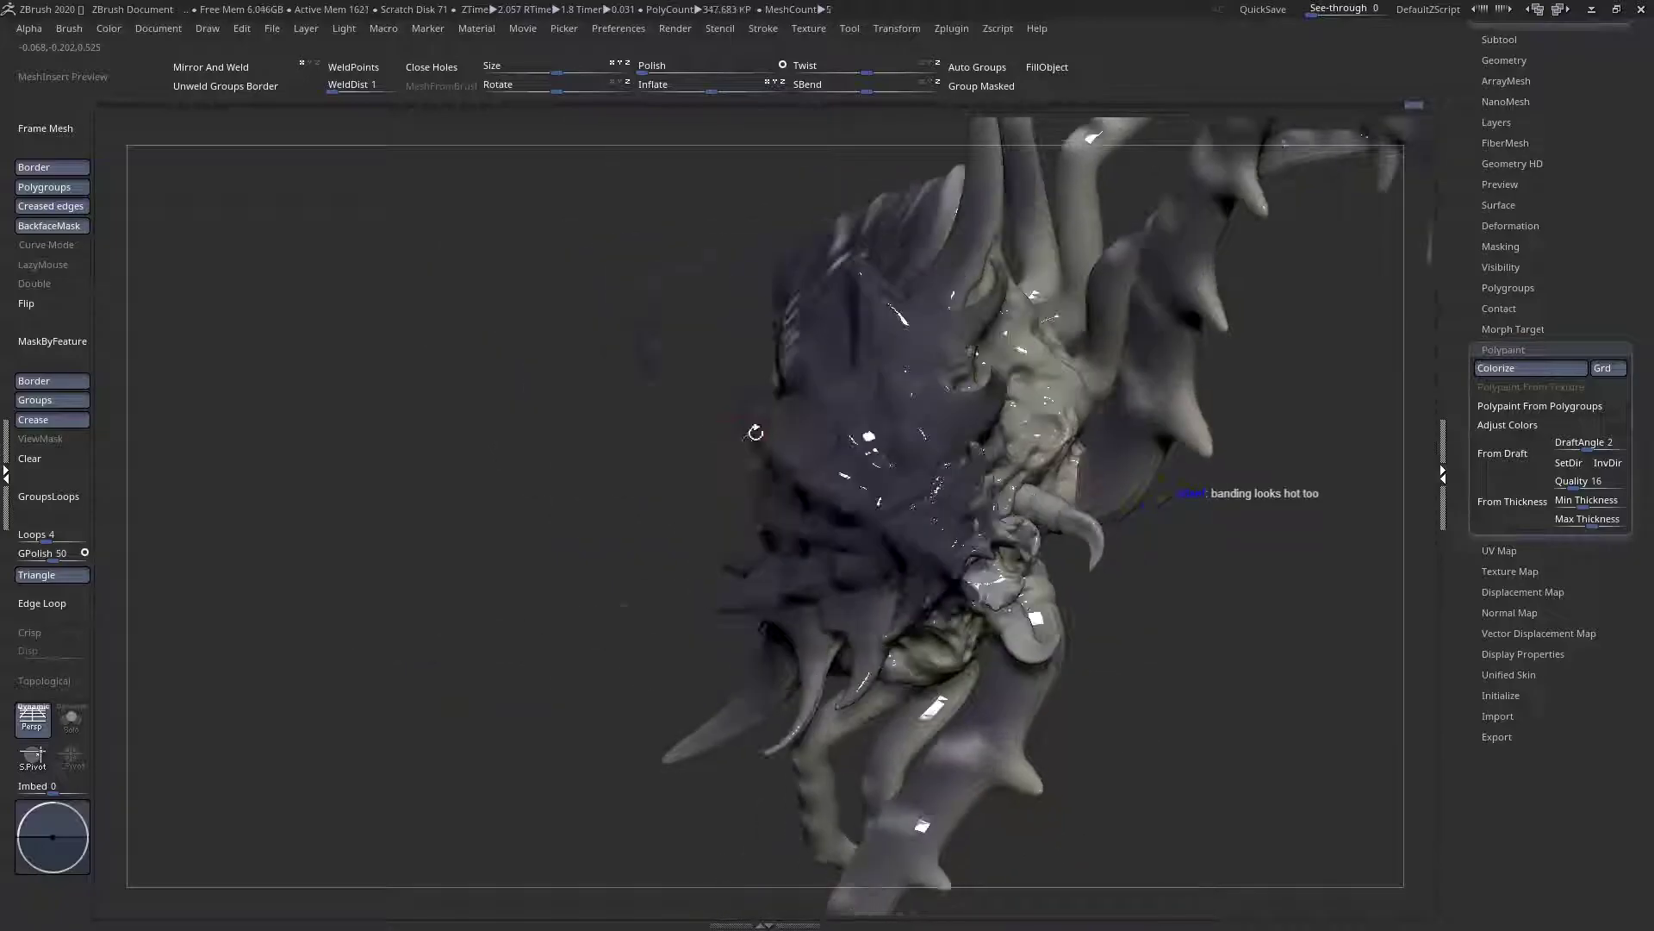
Dab light grey spots on the bumps of the spiny front shell and paint bands on its large side spikes
{"action": "right_click_drag", "start_coordinate": [757, 431], "coordinate": [995, 465]}
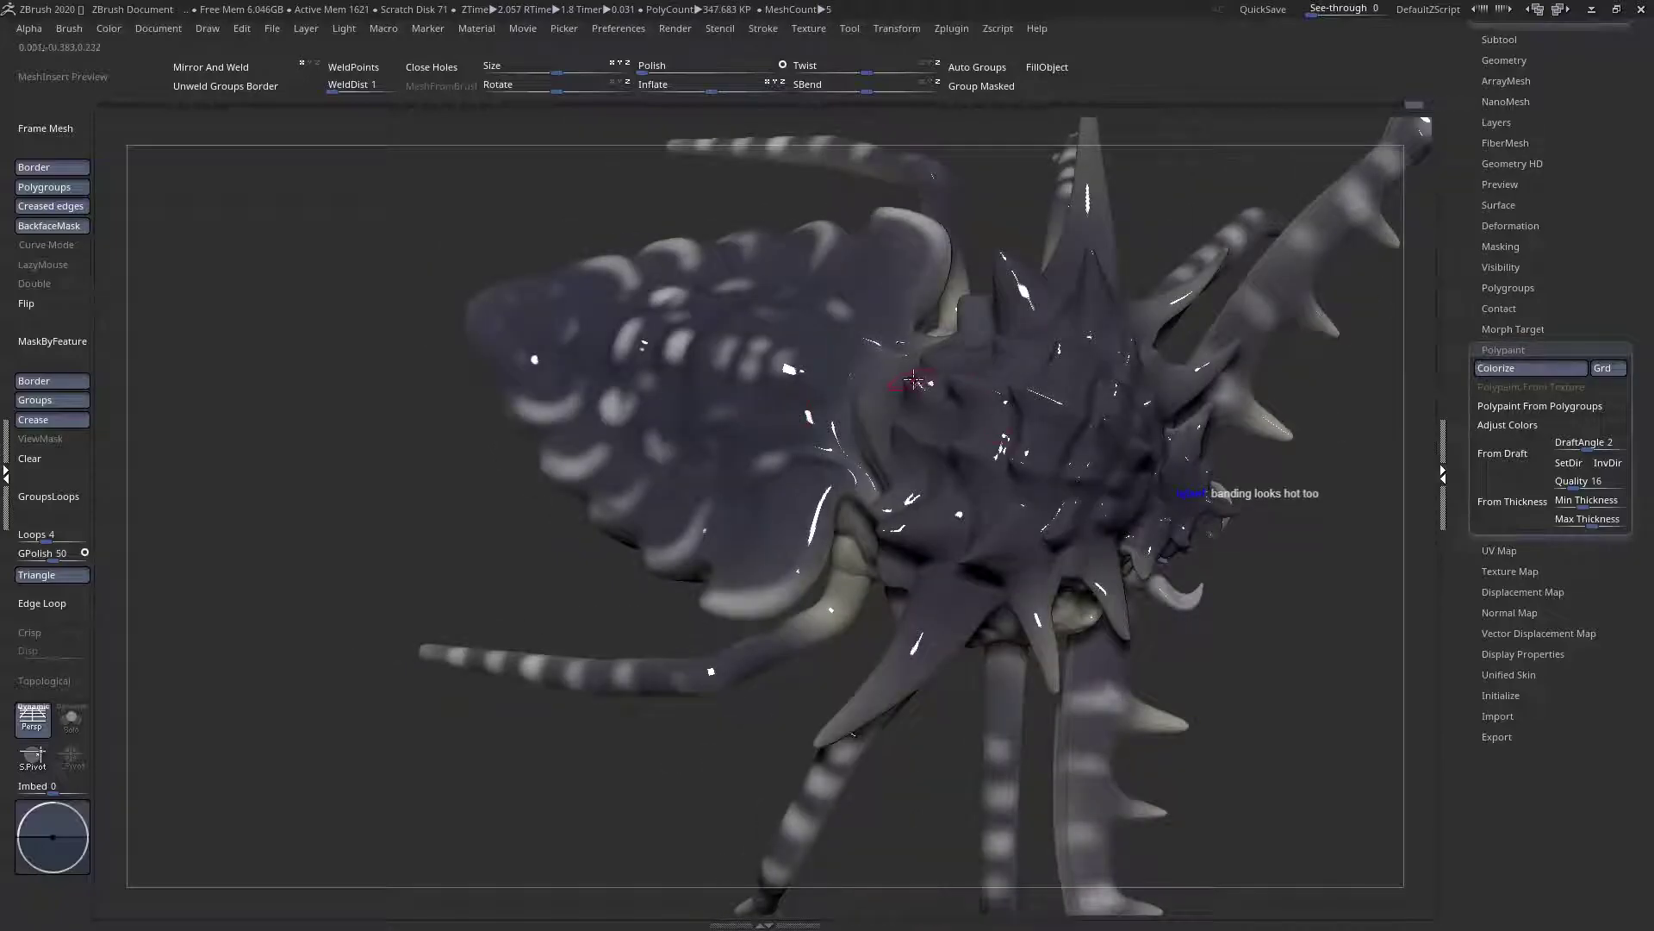
{"action": "left_click_drag", "start_coordinate": [913, 394], "coordinate": [903, 431]}
{"action": "left_click_drag", "start_coordinate": [896, 518], "coordinate": [946, 524]}
{"action": "mouse_move", "coordinate": [851, 696]}
{"action": "left_mouse_down"}
{"action": "mouse_move", "coordinate": [909, 666]}
{"action": "mouse_move", "coordinate": [921, 602]}
{"action": "left_mouse_up"}
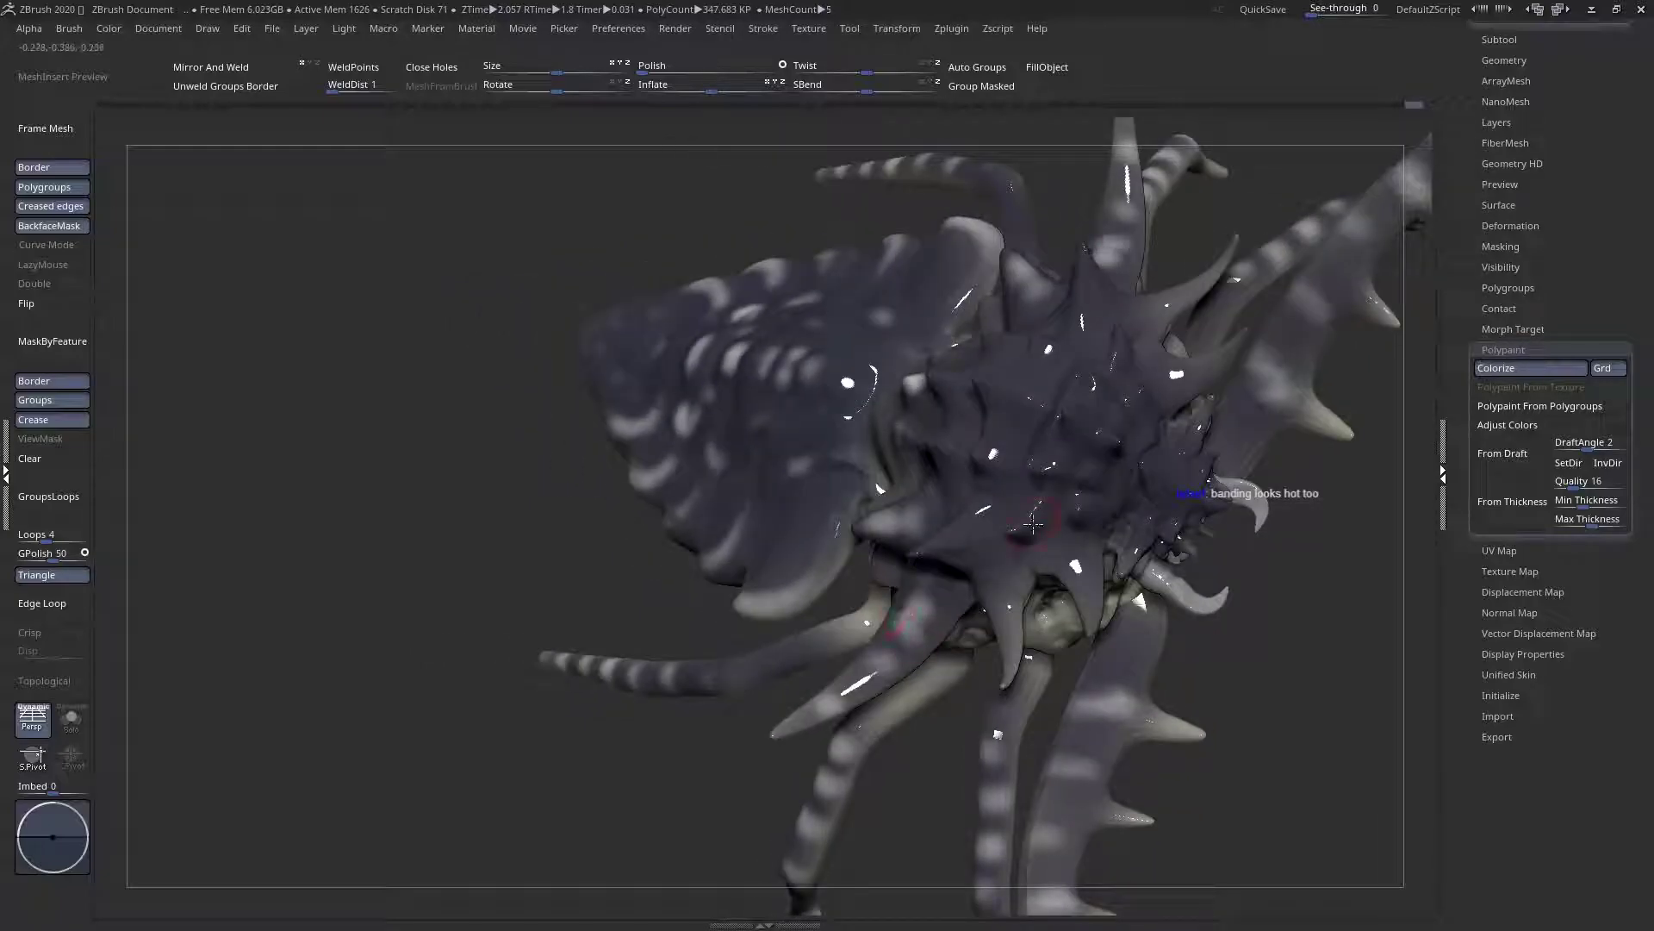
{"action": "left_click_drag", "start_coordinate": [966, 531], "coordinate": [1008, 515]}
{"action": "right_click_drag", "start_coordinate": [989, 395], "coordinate": [906, 444]}
{"action": "mouse_move", "coordinate": [1049, 463]}
{"action": "left_mouse_down"}
{"action": "mouse_move", "coordinate": [1072, 483]}
{"action": "mouse_move", "coordinate": [1052, 519]}
{"action": "left_mouse_up"}
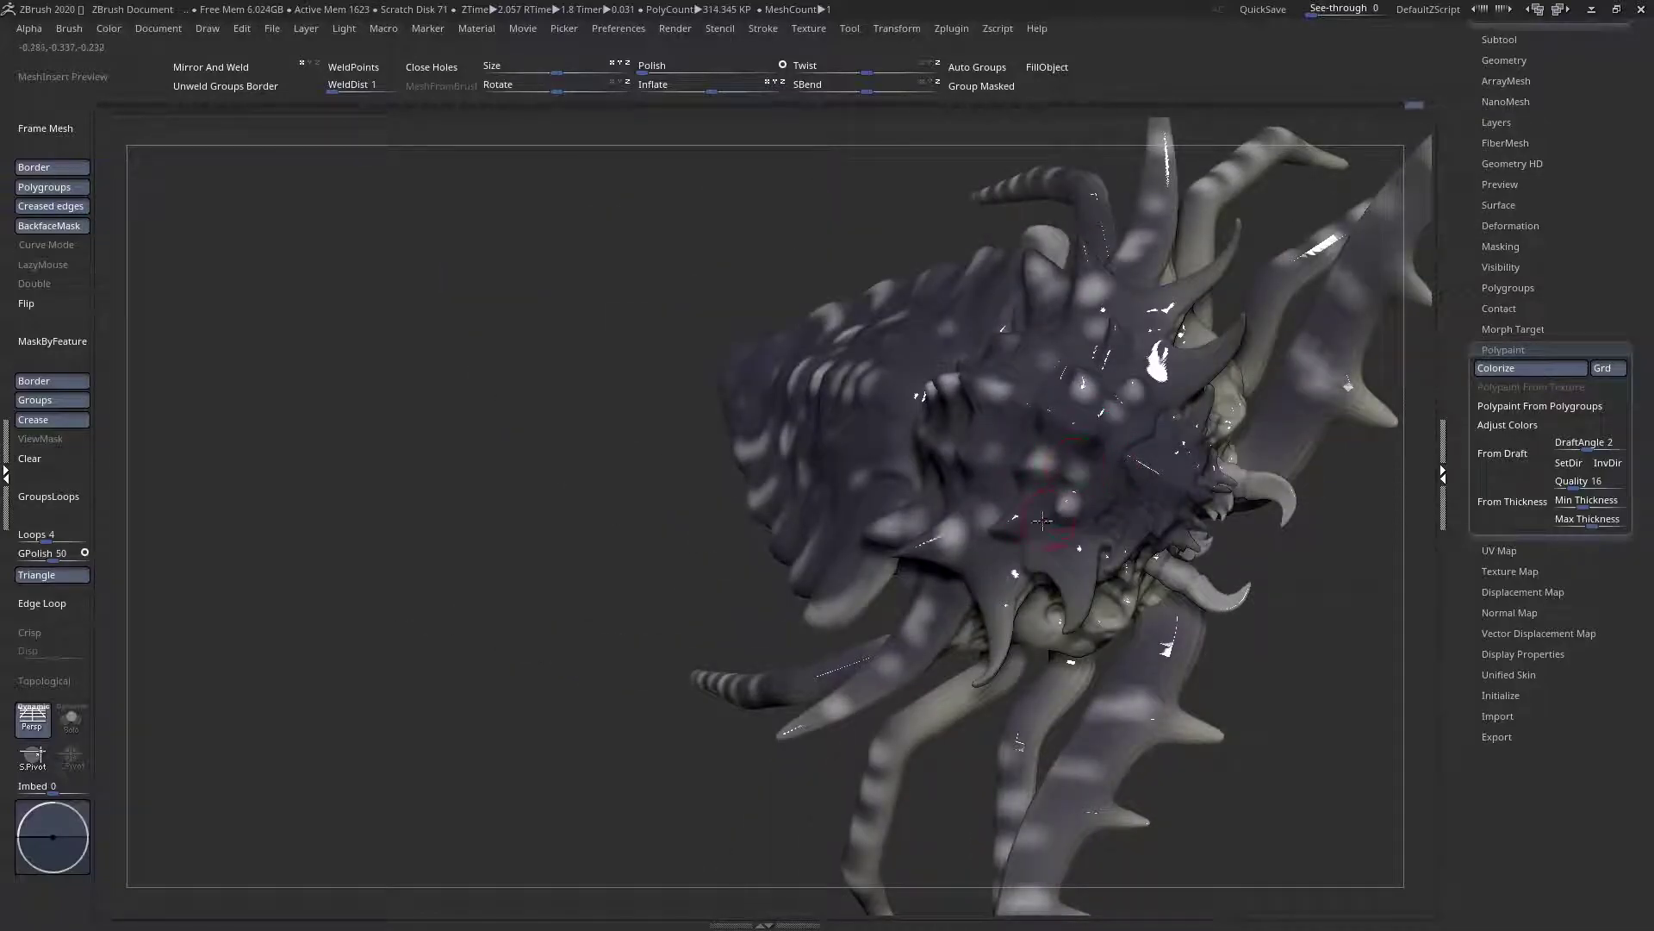
{"action": "left_click_drag", "start_coordinate": [1065, 585], "coordinate": [1083, 598]}
{"action": "left_click_drag", "start_coordinate": [1173, 453], "coordinate": [1175, 442]}
Select the spiny shell mesh with the creature's face seen from the front
{"action": "right_click_drag", "start_coordinate": [1188, 500], "coordinate": [1205, 434]}
{"action": "right_click_drag", "start_coordinate": [1086, 620], "coordinate": [1034, 457], "text": "ctrl"}
{"action": "right_click_drag", "start_coordinate": [1146, 489], "coordinate": [835, 519]}
{"action": "right_click_drag", "start_coordinate": [1070, 542], "coordinate": [892, 450]}
{"action": "mouse_move", "coordinate": [884, 565]}
{"action": "right_mouse_down", "text": "alt"}
{"action": "mouse_move", "coordinate": [891, 498]}
{"action": "mouse_move", "coordinate": [1068, 595]}
{"action": "right_mouse_up", "text": "alt"}
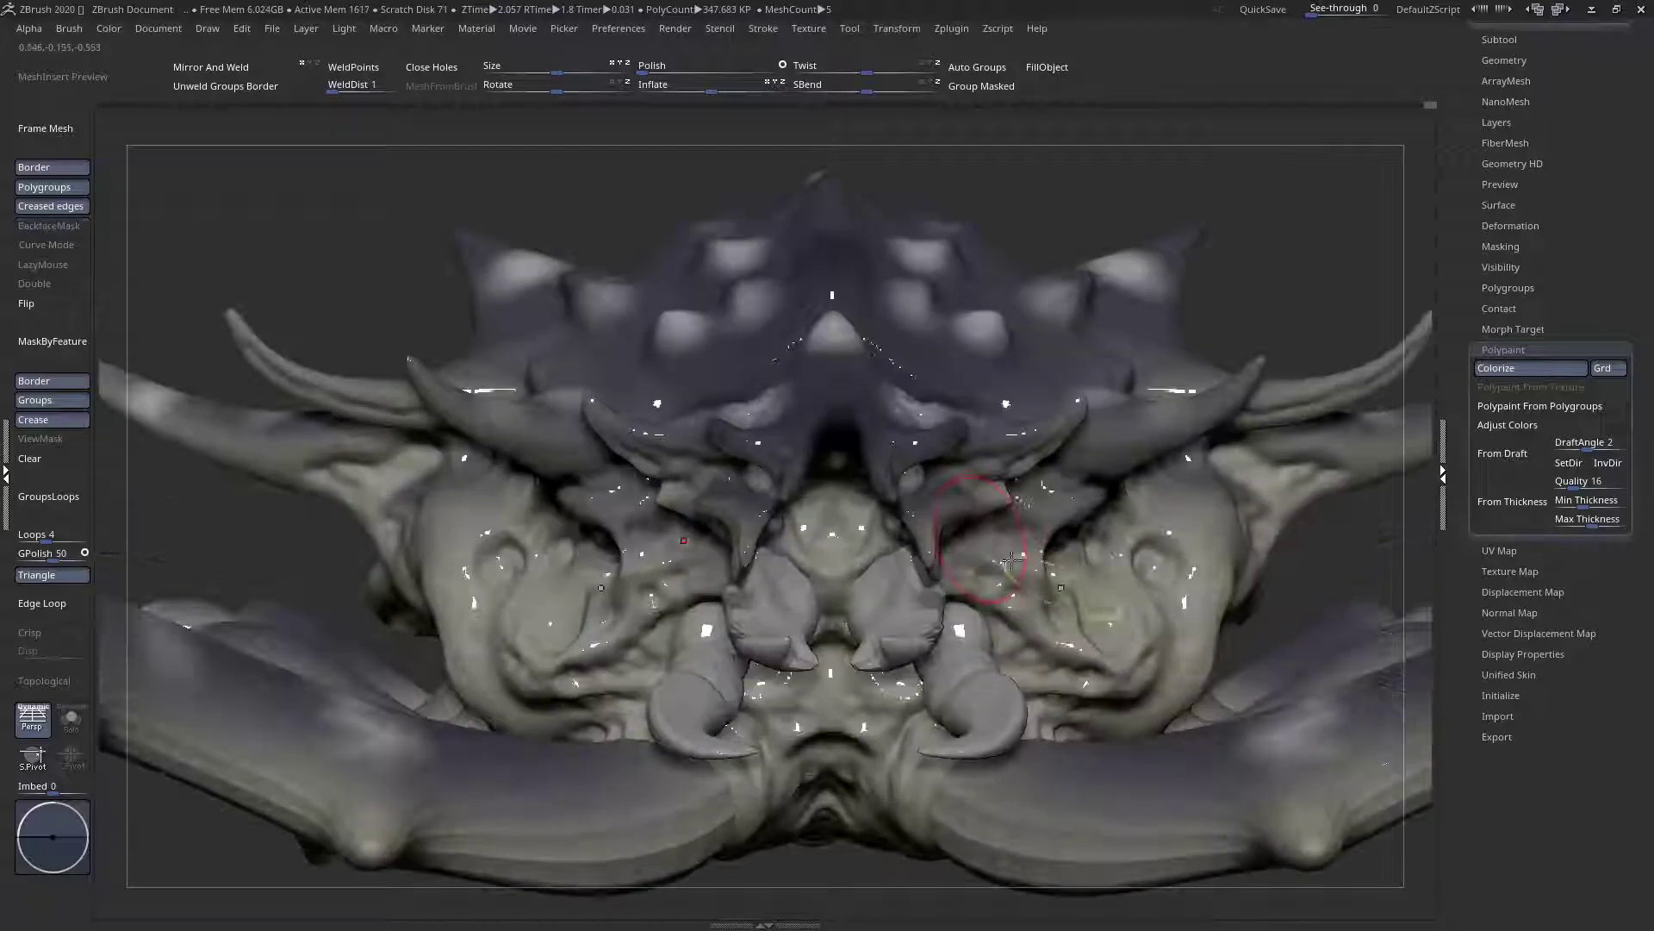
{"action": "left_click", "coordinate": [915, 481], "text": "alt"}
{"action": "right_click_drag", "start_coordinate": [1034, 482], "coordinate": [810, 465]}
{"action": "mouse_move", "coordinate": [810, 466]}
{"action": "right_mouse_down"}
{"action": "mouse_move", "coordinate": [905, 501]}
{"action": "mouse_move", "coordinate": [853, 483]}
{"action": "mouse_move", "coordinate": [872, 526]}
{"action": "mouse_move", "coordinate": [862, 220]}
{"action": "right_mouse_up"}
{"action": "left_click", "coordinate": [878, 484]}
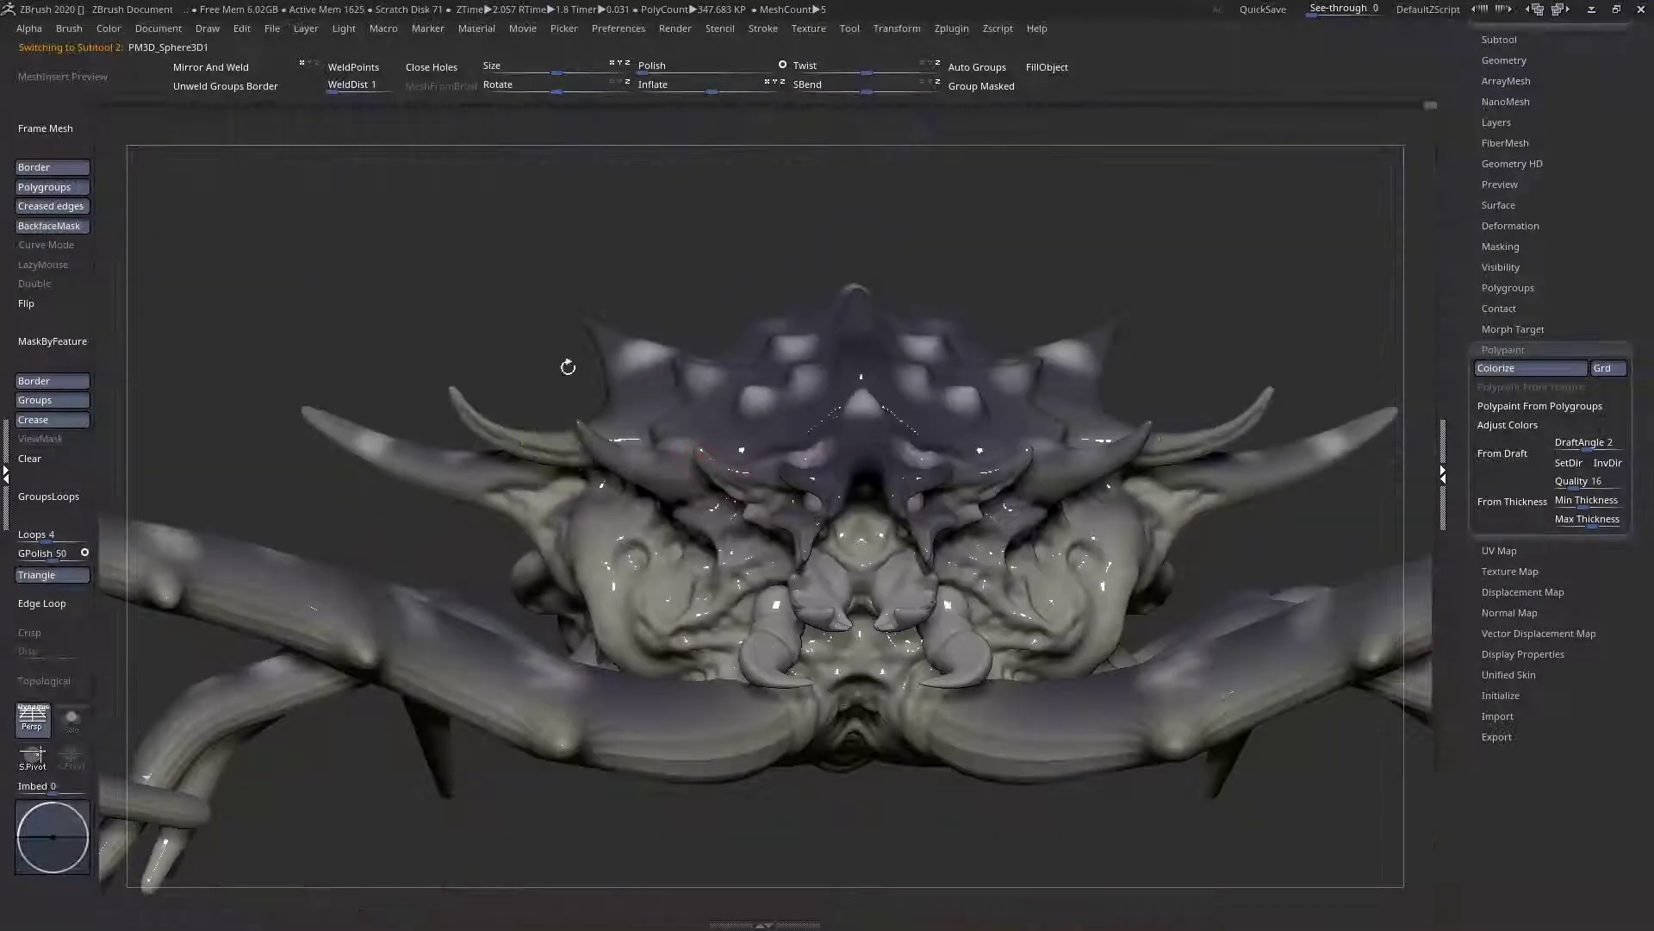
Switch to the Move brush for adjusting the creature's face around the mouth
{"action": "key", "text": "space"}
{"action": "left_click", "coordinate": [429, 410]}
{"action": "key", "text": "m"}
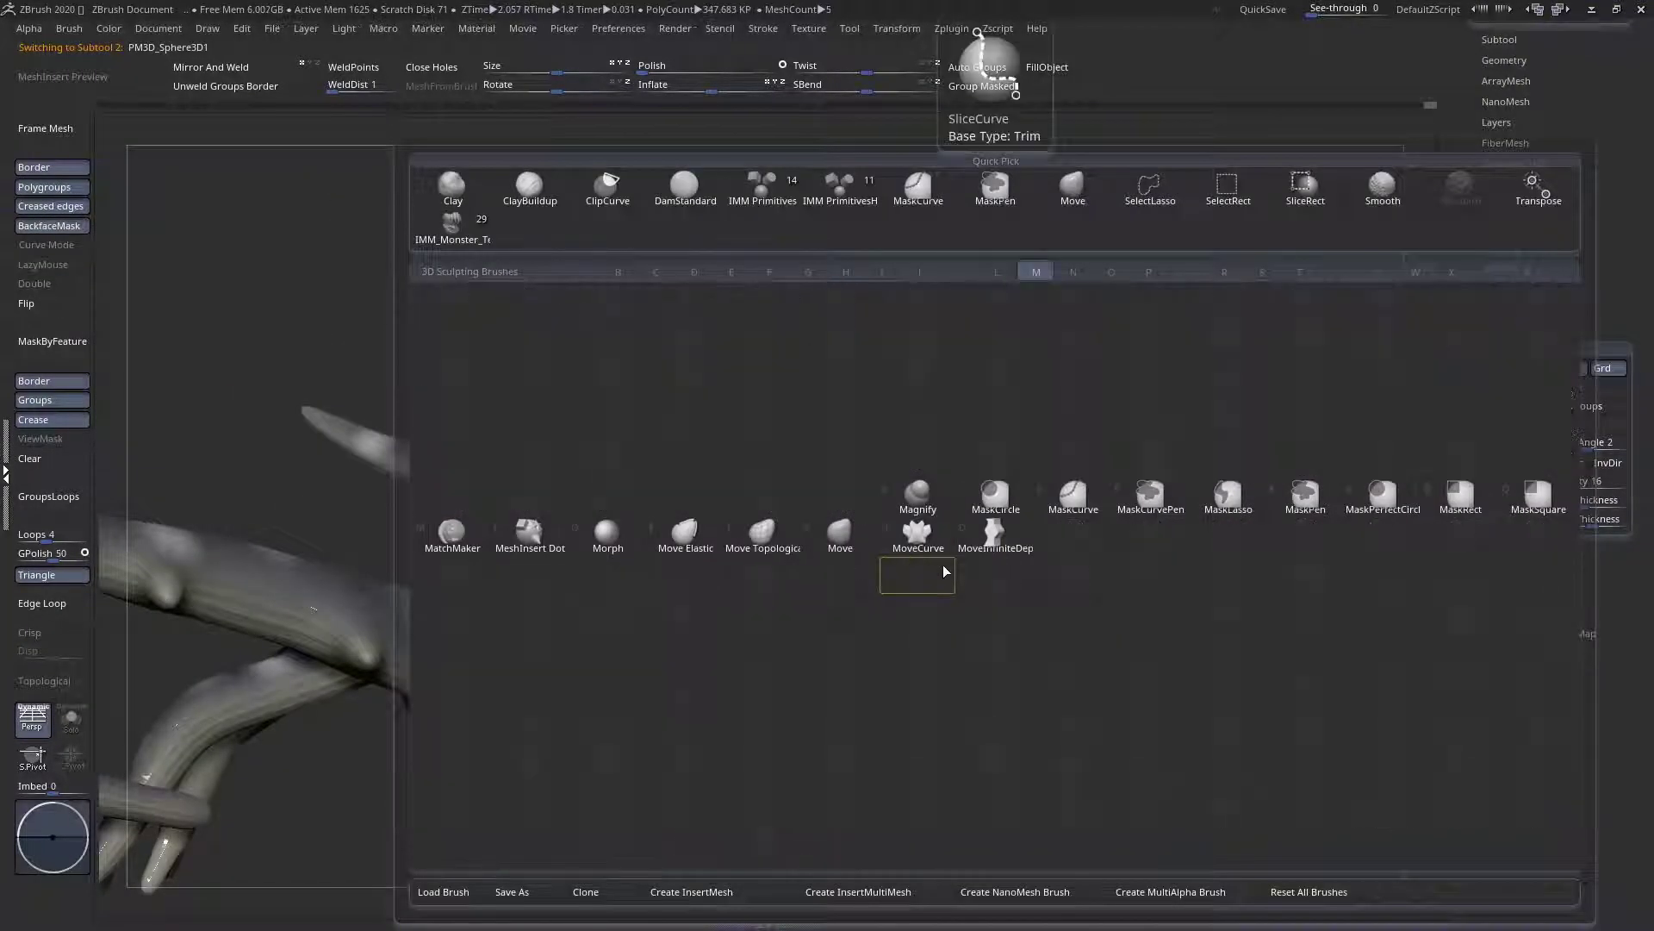
{"action": "key", "text": "v"}
{"action": "right_click_drag", "start_coordinate": [892, 522], "coordinate": [969, 610], "text": "ctrl"}
{"action": "key", "text": "shift+f"}
{"action": "key", "text": "shift+f"}
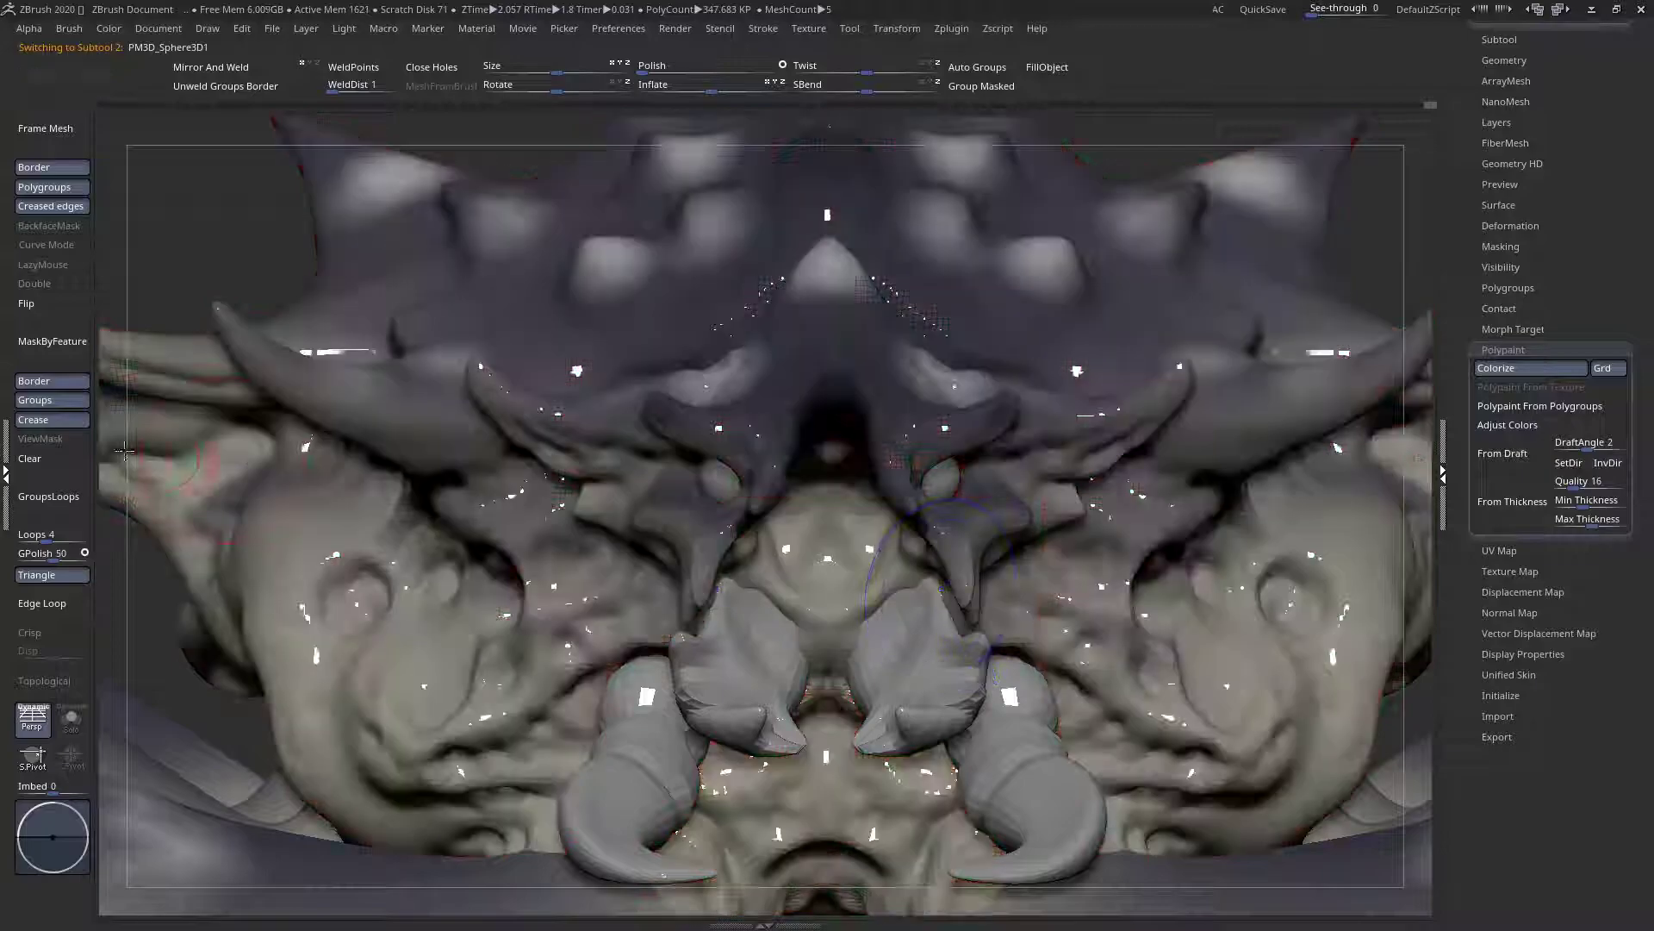
{"action": "key", "text": "space"}
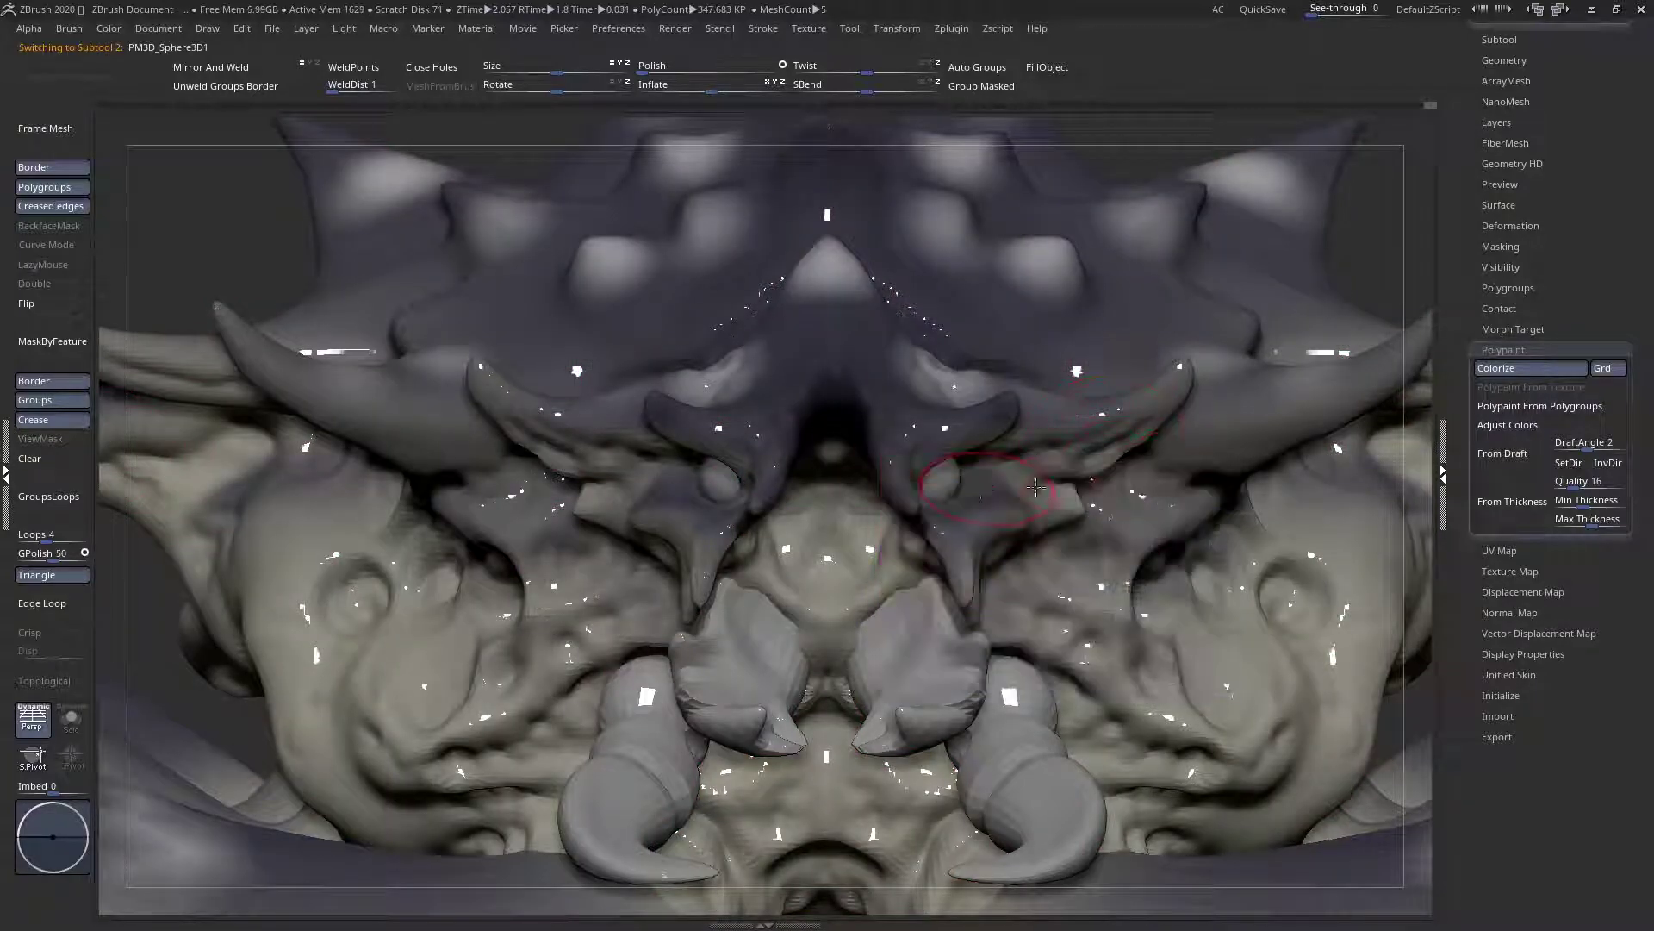
Select the pair of curved mouth pincers and fill the mesh with the current light grey colour
{"action": "right_click_drag", "start_coordinate": [810, 689], "coordinate": [884, 207], "text": "ctrl"}
{"action": "mouse_move", "coordinate": [884, 207]}
{"action": "right_mouse_down", "text": "ctrl"}
{"action": "mouse_move", "coordinate": [874, 566]}
{"action": "mouse_move", "coordinate": [734, 539]}
{"action": "right_mouse_up", "text": "ctrl"}
{"action": "left_click", "coordinate": [848, 539], "text": "alt"}
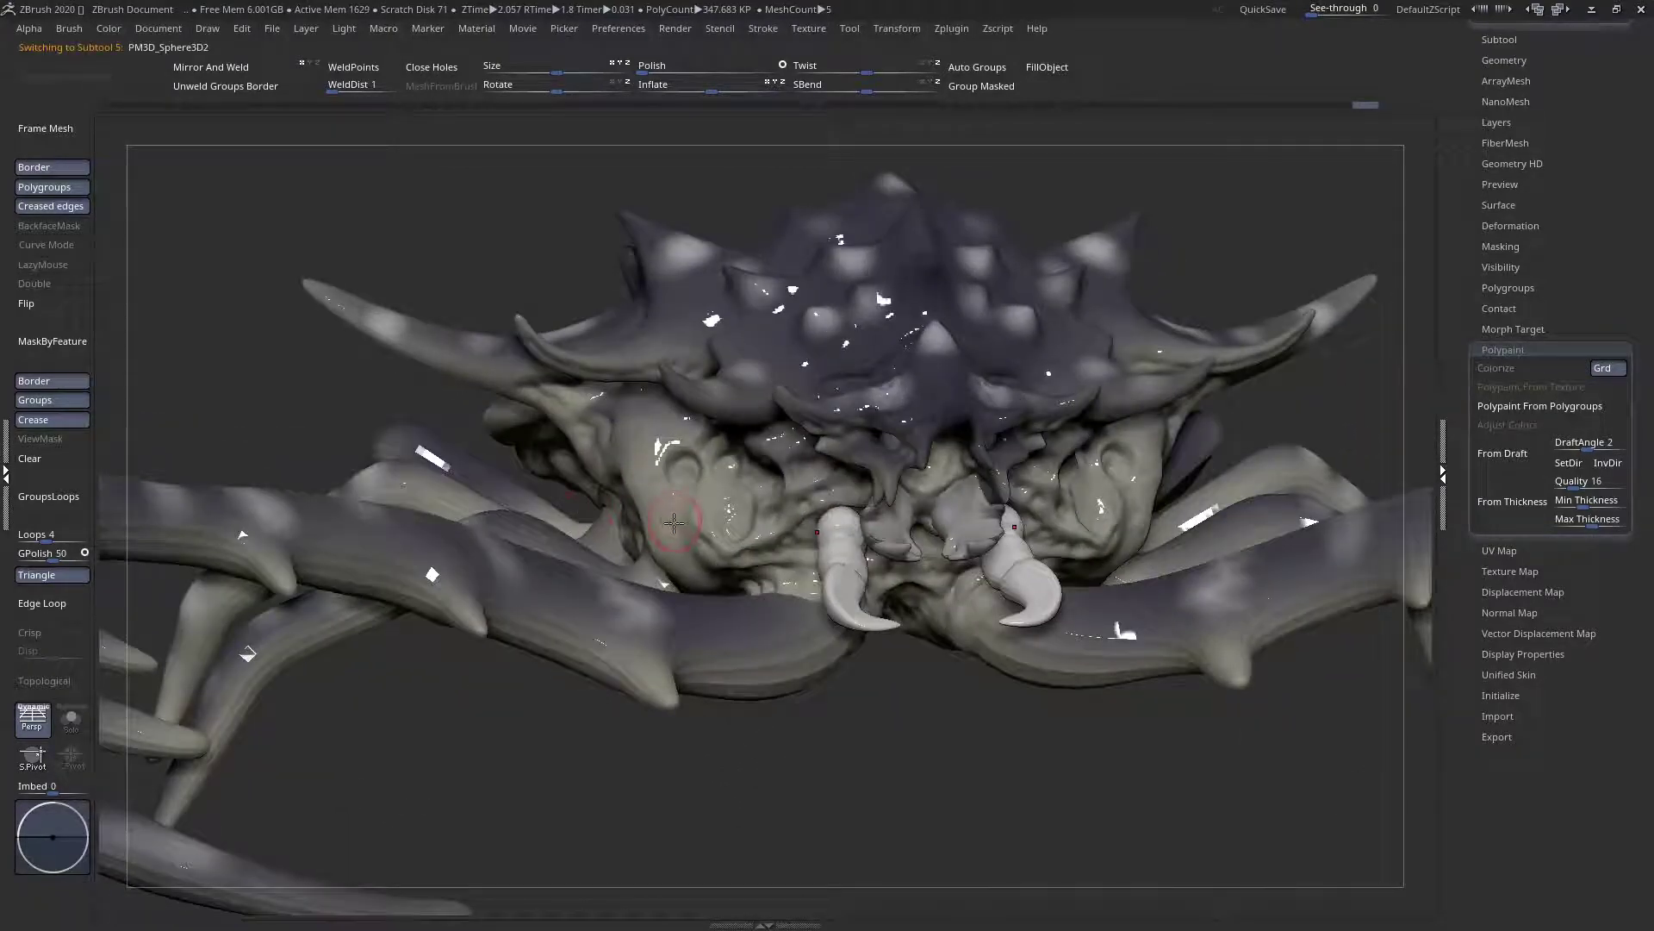
{"action": "key", "text": "space"}
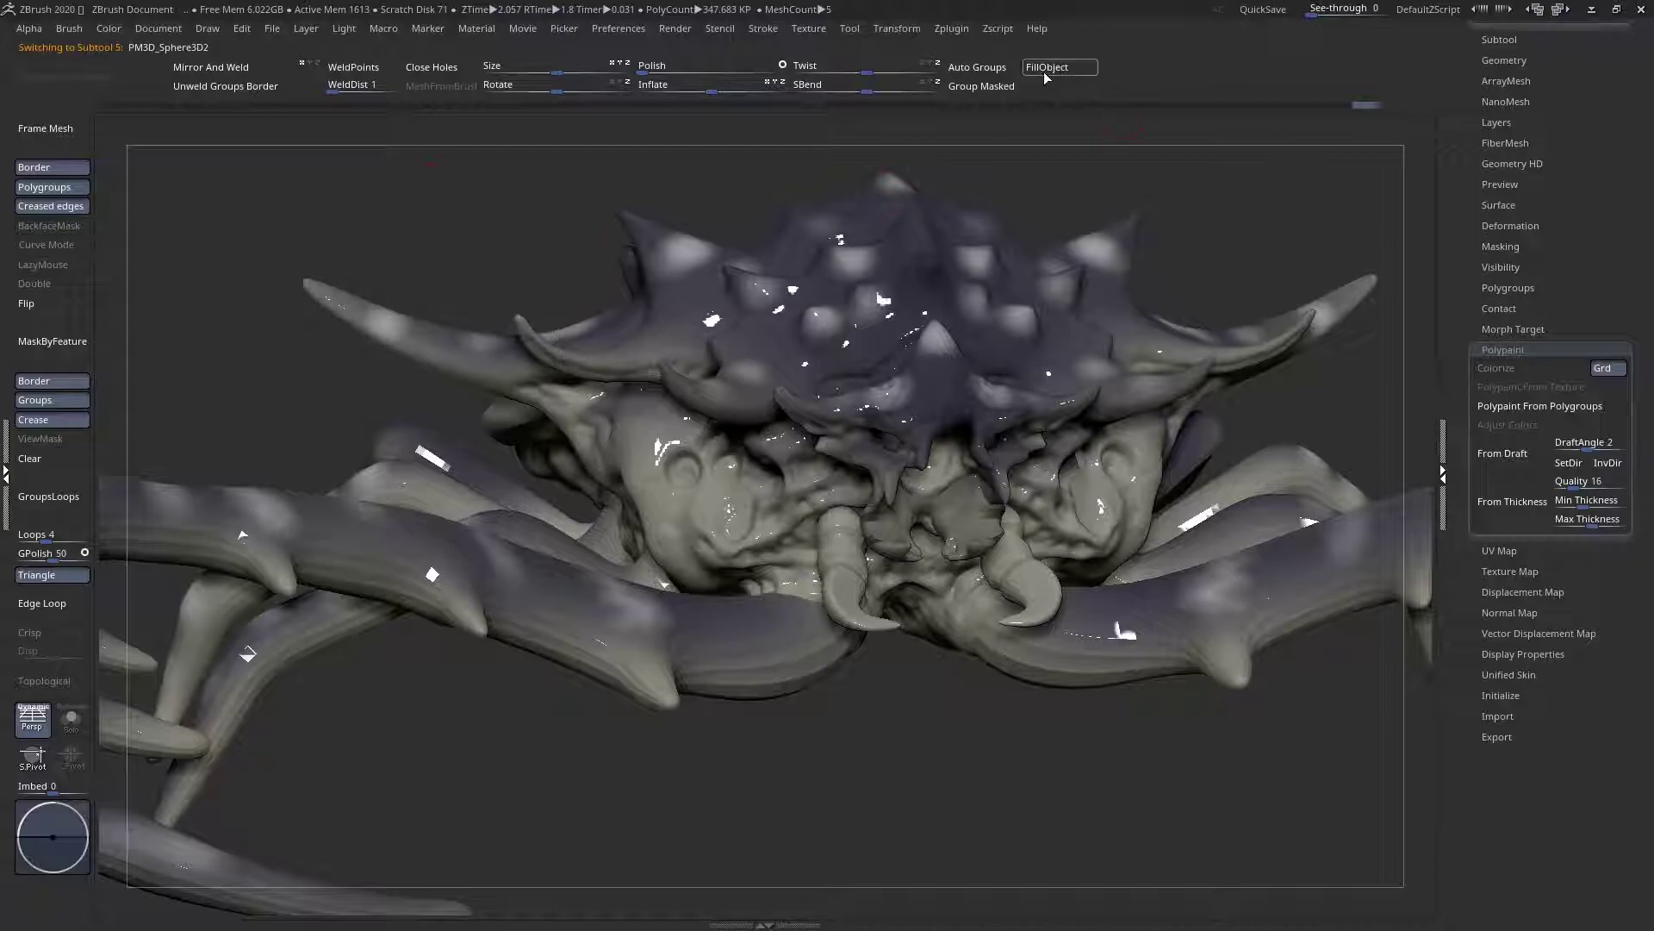
{"action": "left_click", "coordinate": [1046, 71]}
{"action": "right_click_drag", "start_coordinate": [779, 479], "coordinate": [786, 448]}
{"action": "key", "text": "shift+f"}
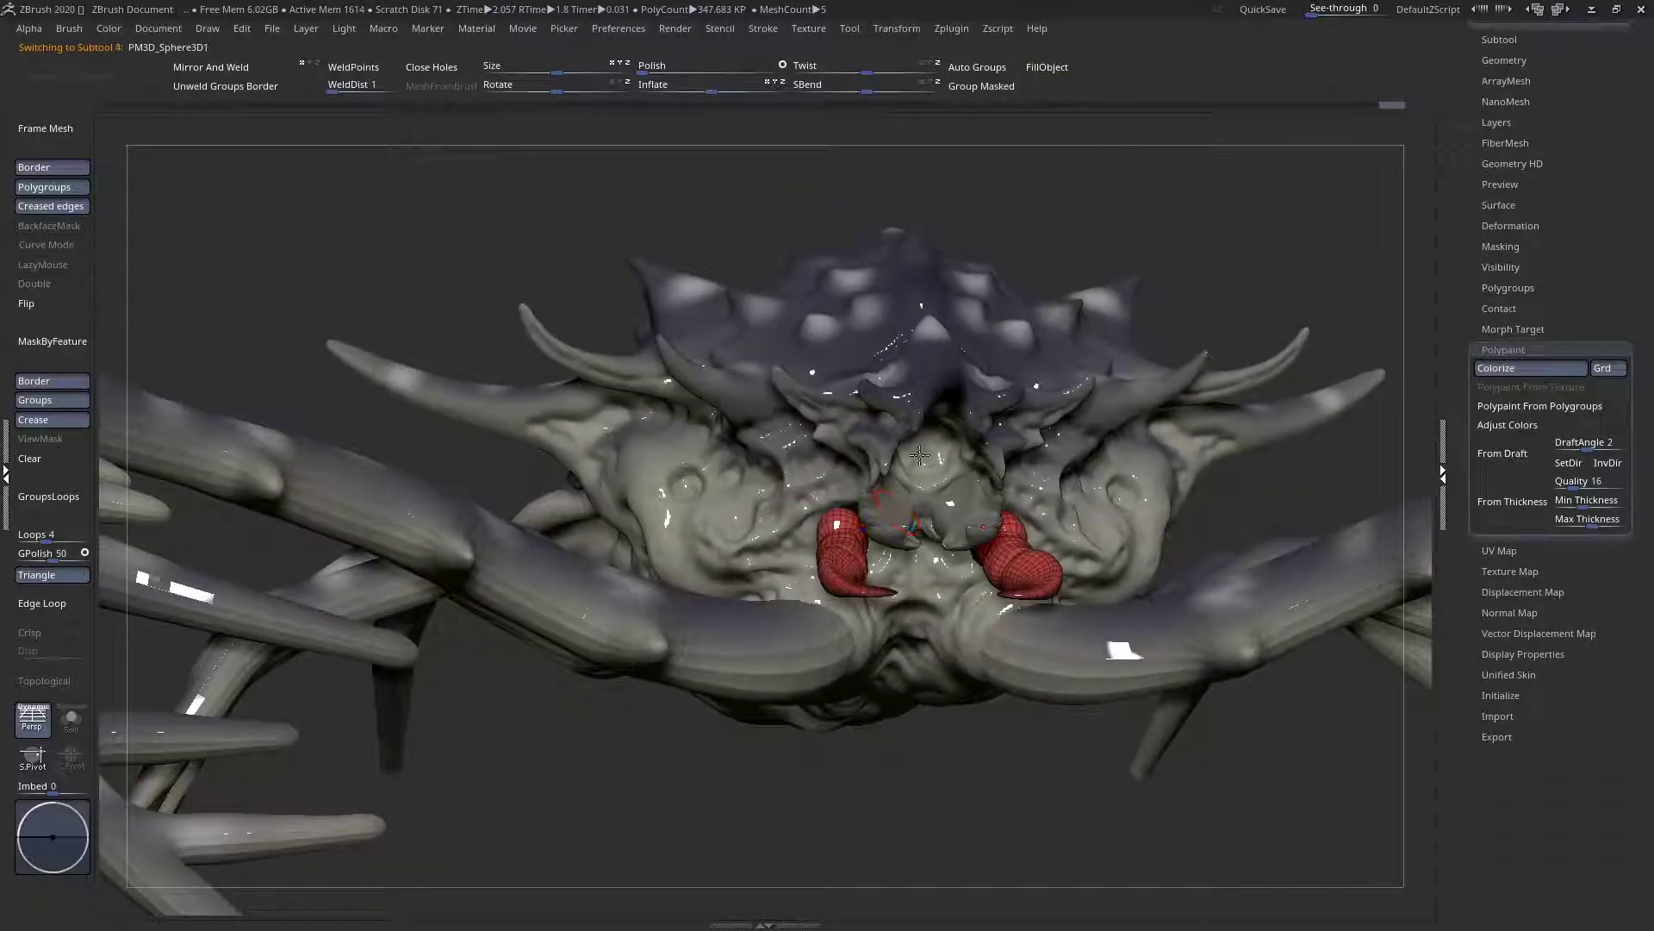
Select the mouth plates between the pincers and adjust them with the Move brush, with the mesh coloured light grey
{"action": "left_click", "coordinate": [909, 479], "text": "alt"}
{"action": "key", "text": "shift+f"}
{"action": "right_click_drag", "start_coordinate": [715, 390], "coordinate": [759, 354]}
{"action": "right_click_drag", "start_coordinate": [1198, 483], "coordinate": [918, 552]}
{"action": "mouse_move", "coordinate": [689, 491]}
{"action": "right_mouse_down"}
{"action": "mouse_move", "coordinate": [853, 428]}
{"action": "mouse_move", "coordinate": [905, 508]}
{"action": "right_mouse_up"}
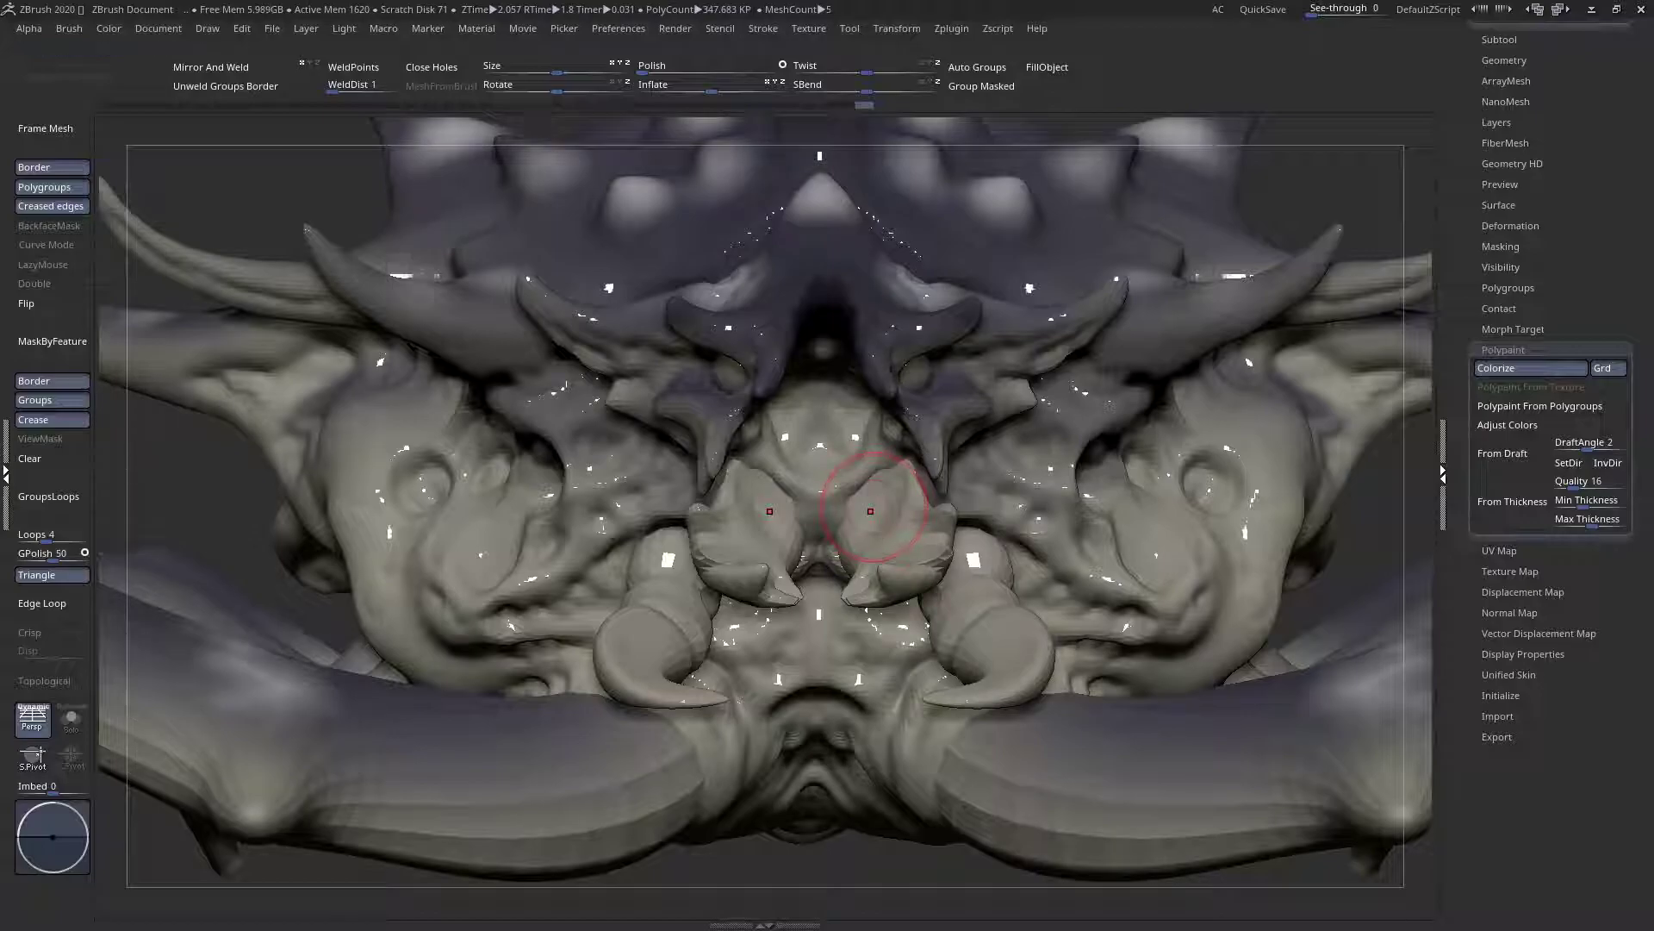
{"action": "right_click_drag", "start_coordinate": [1012, 526], "coordinate": [763, 439], "text": "ctrl"}
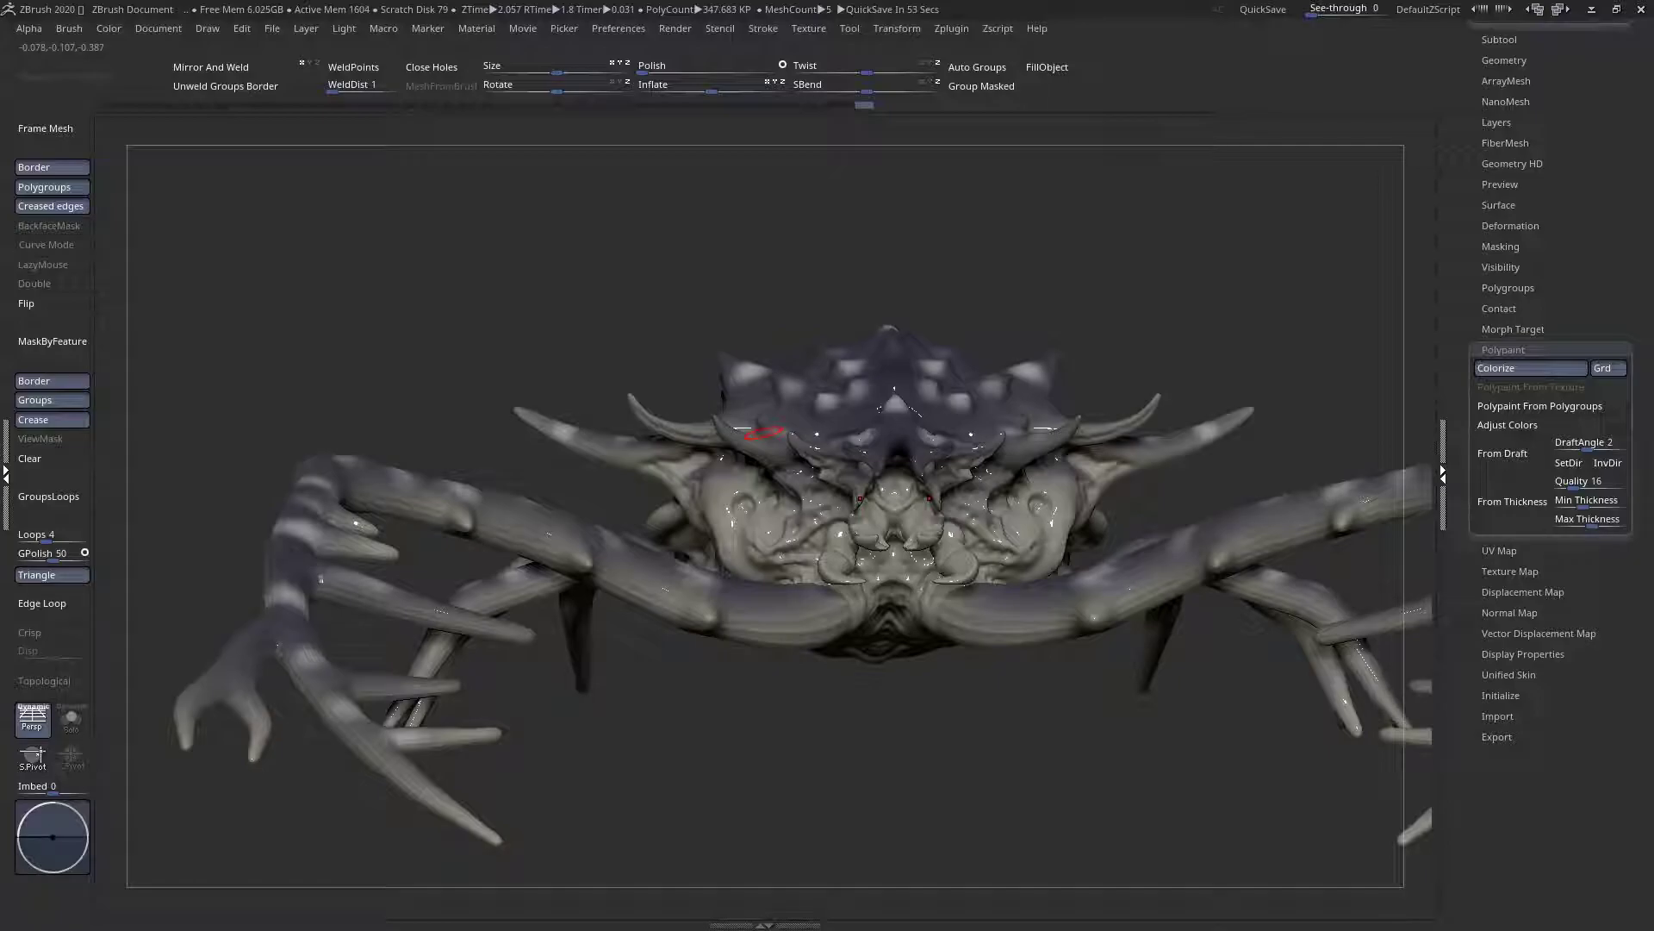
Check the creature's shell and legs from above, and switch to the Standard brush
{"action": "left_click_drag", "start_coordinate": [327, 284], "coordinate": [324, 431]}
{"action": "key", "text": "space"}
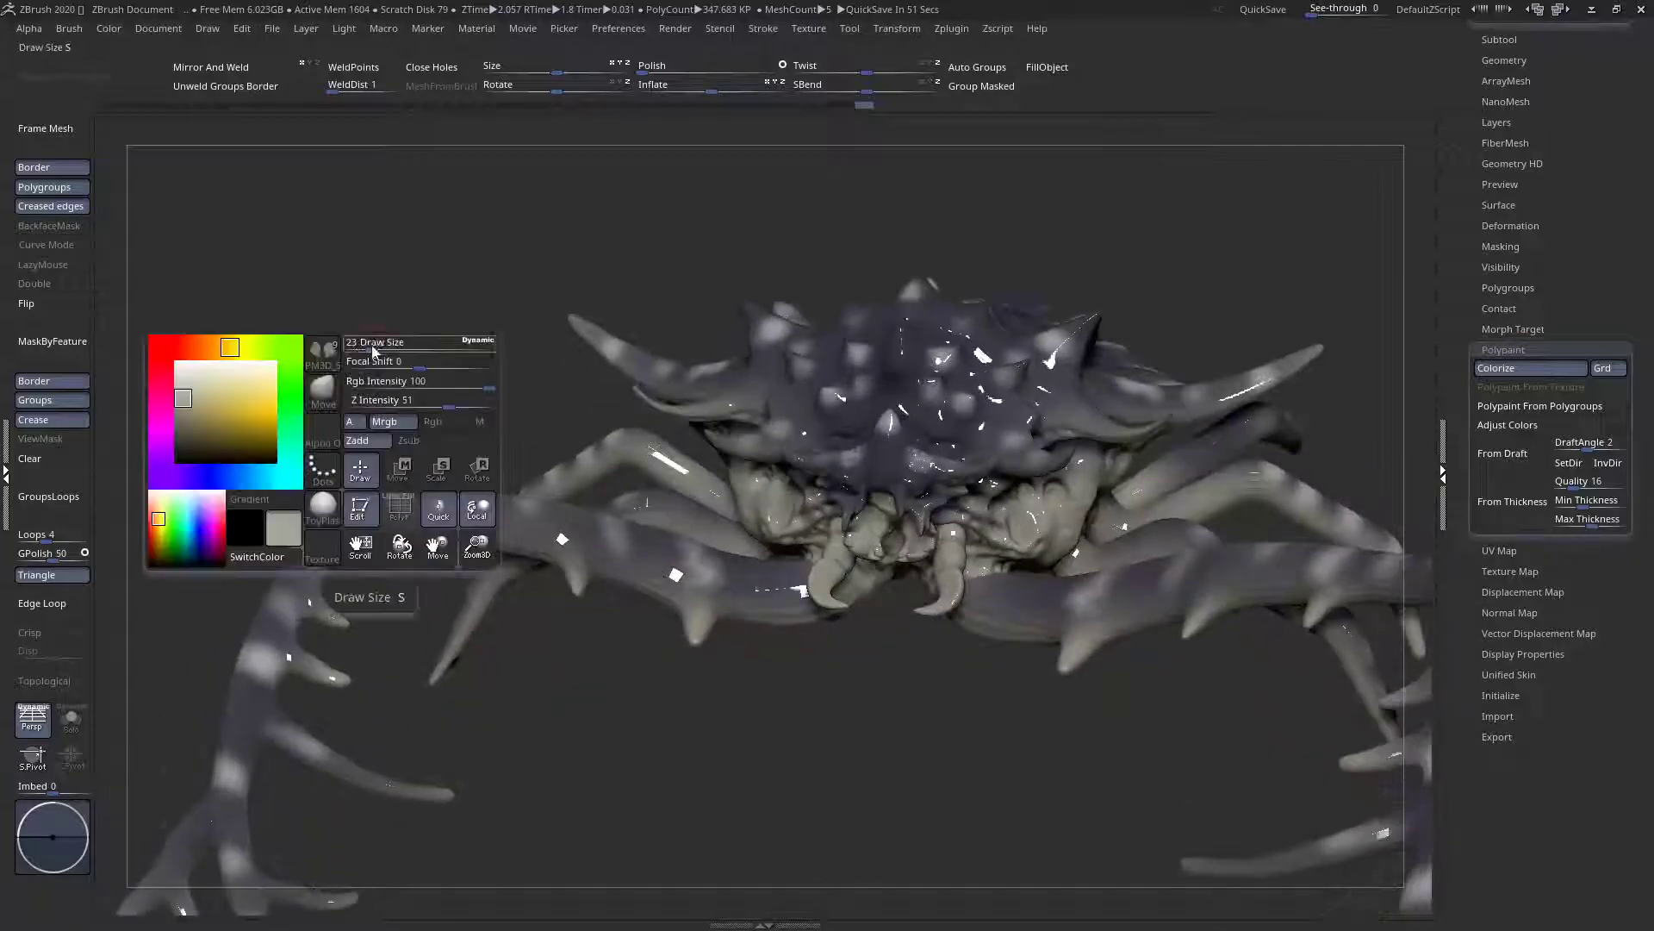
{"action": "left_click", "coordinate": [322, 375]}
{"action": "left_click", "coordinate": [323, 417]}
{"action": "key", "text": "space"}
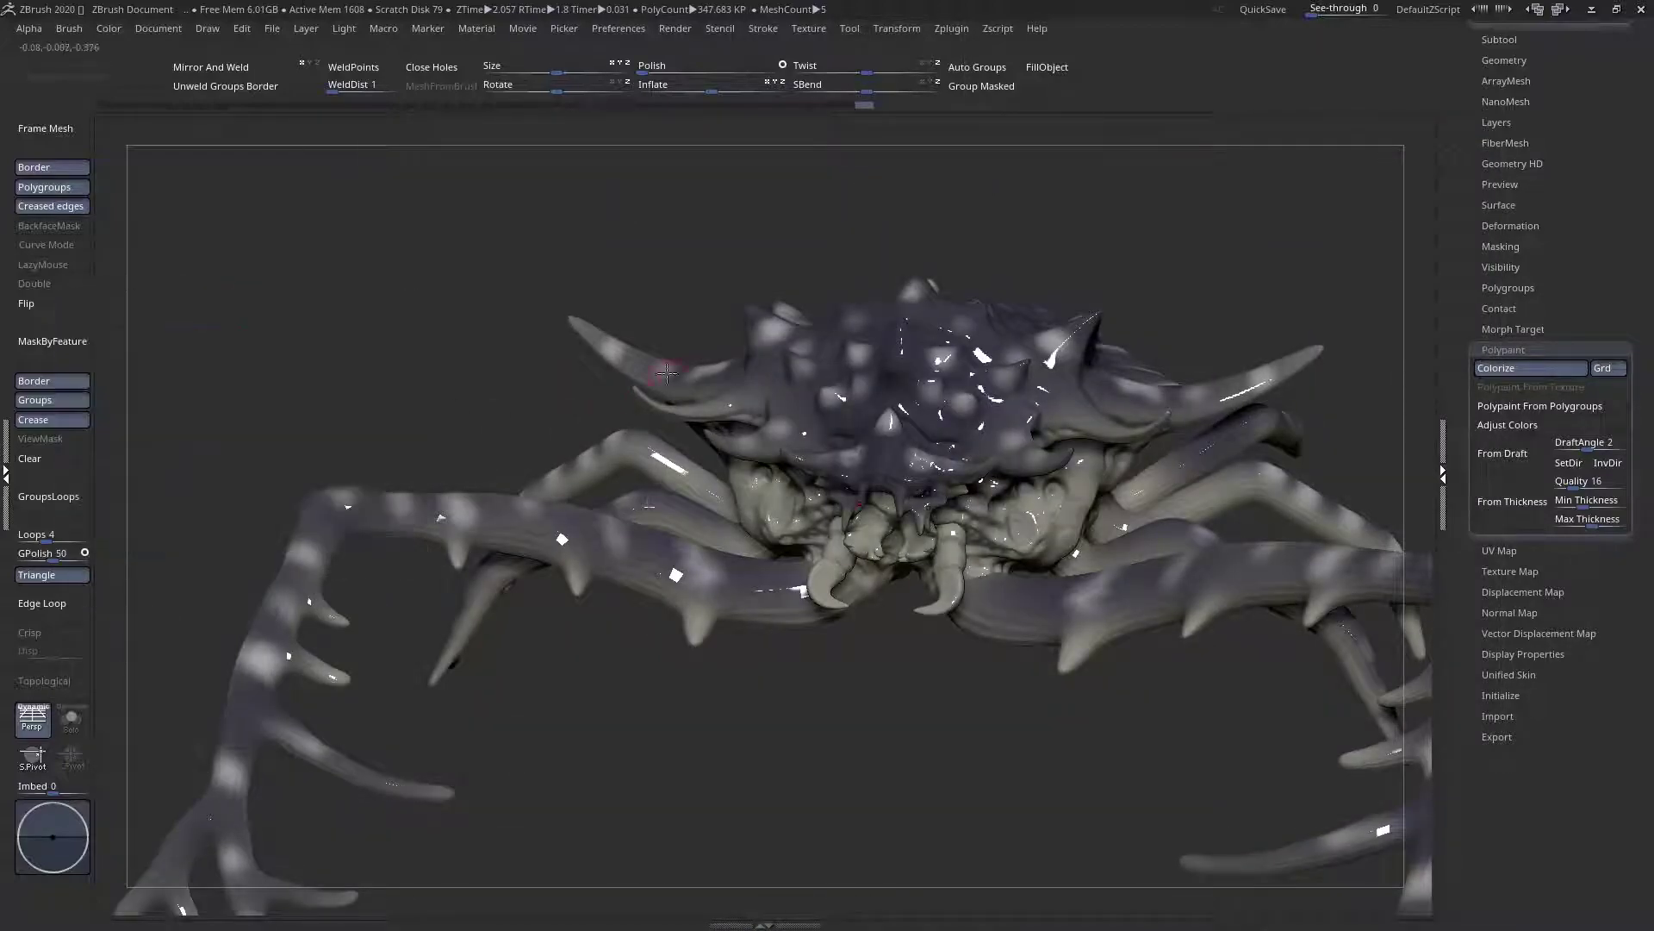
{"action": "left_click_drag", "start_coordinate": [465, 319], "coordinate": [473, 396]}
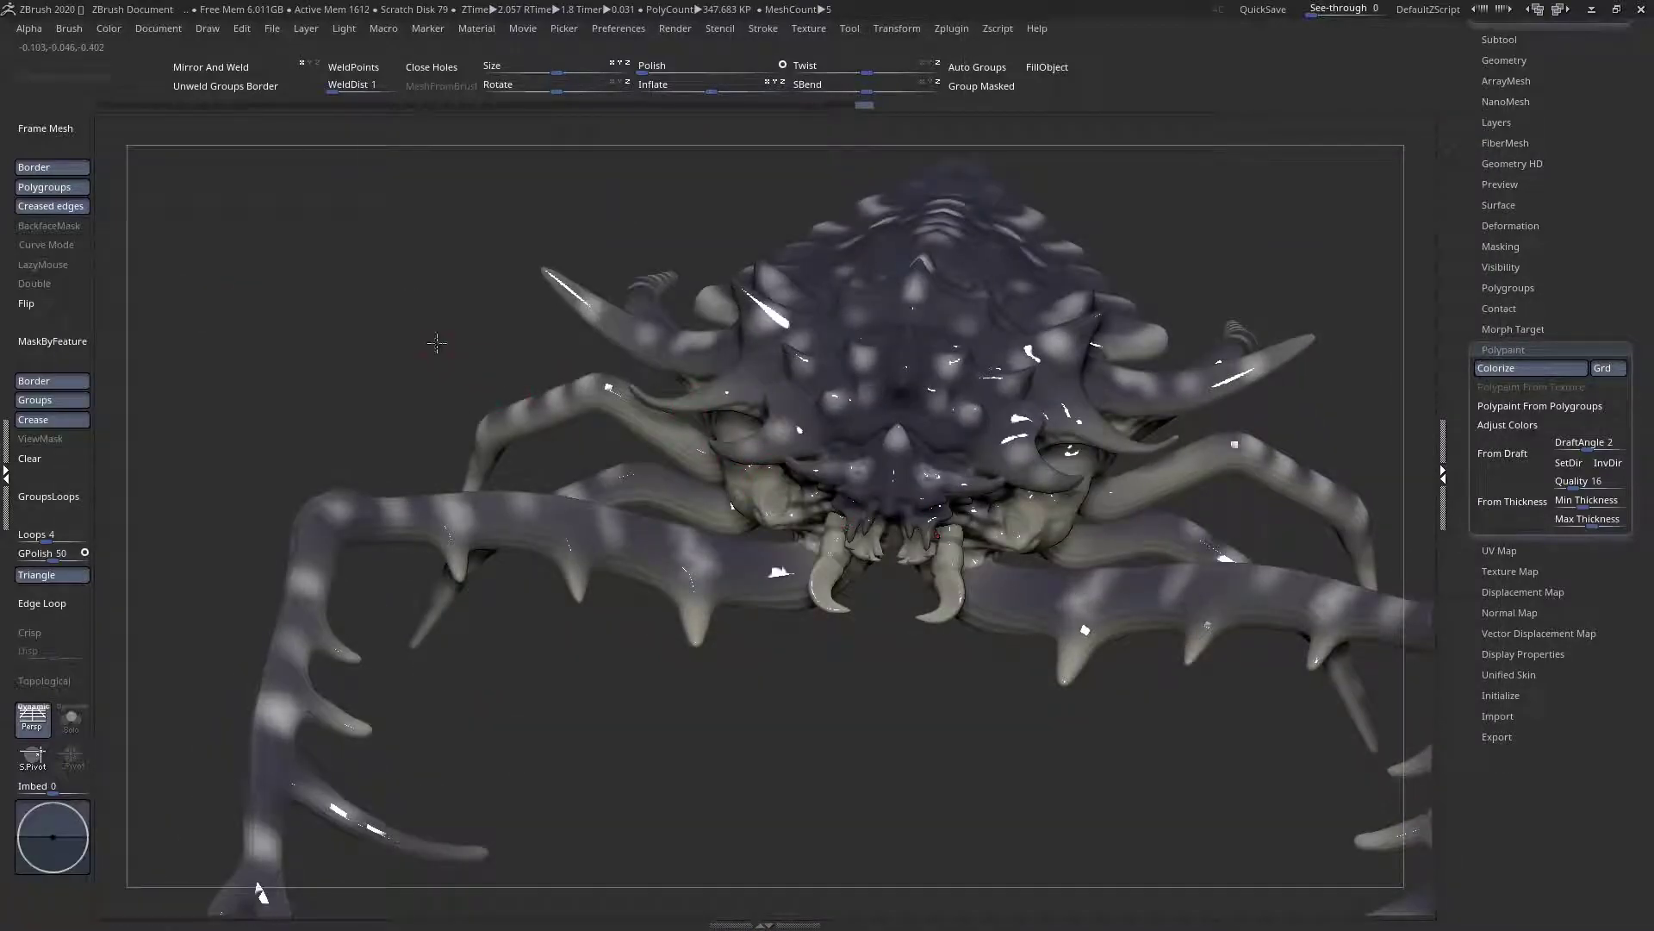
{"action": "key", "text": "space"}
{"action": "left_click", "coordinate": [390, 393]}
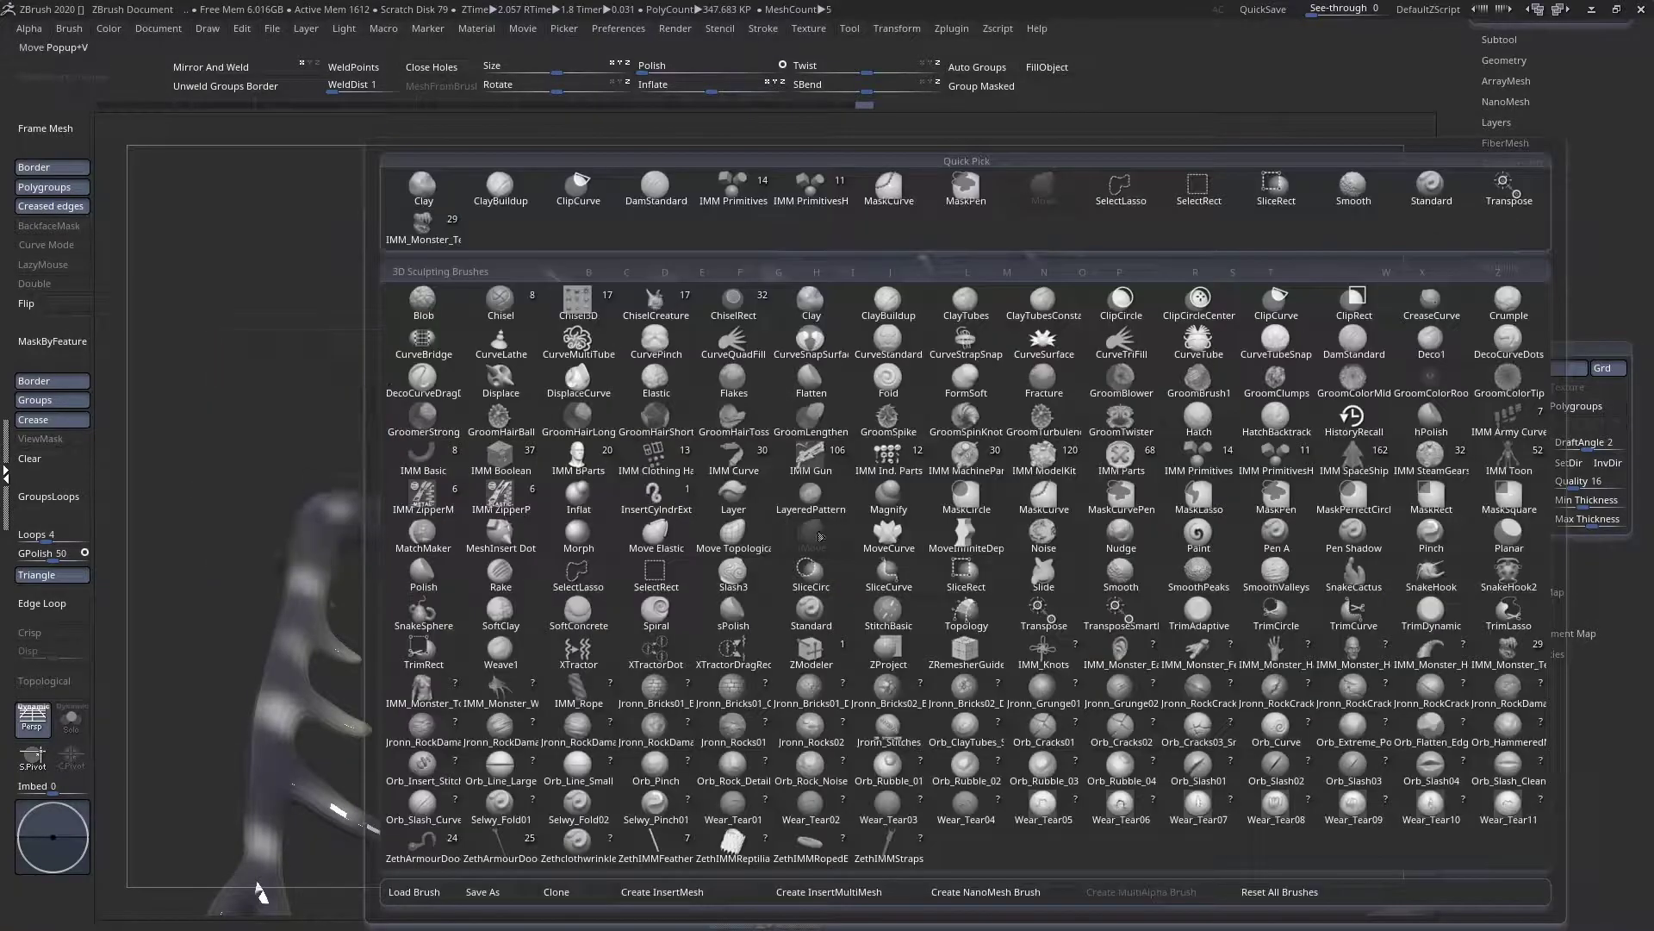
{"action": "key", "text": "s"}
{"action": "key", "text": "t"}
Give the Standard brush Alpha 58 and select the spiny shell mesh
{"action": "key", "text": "space"}
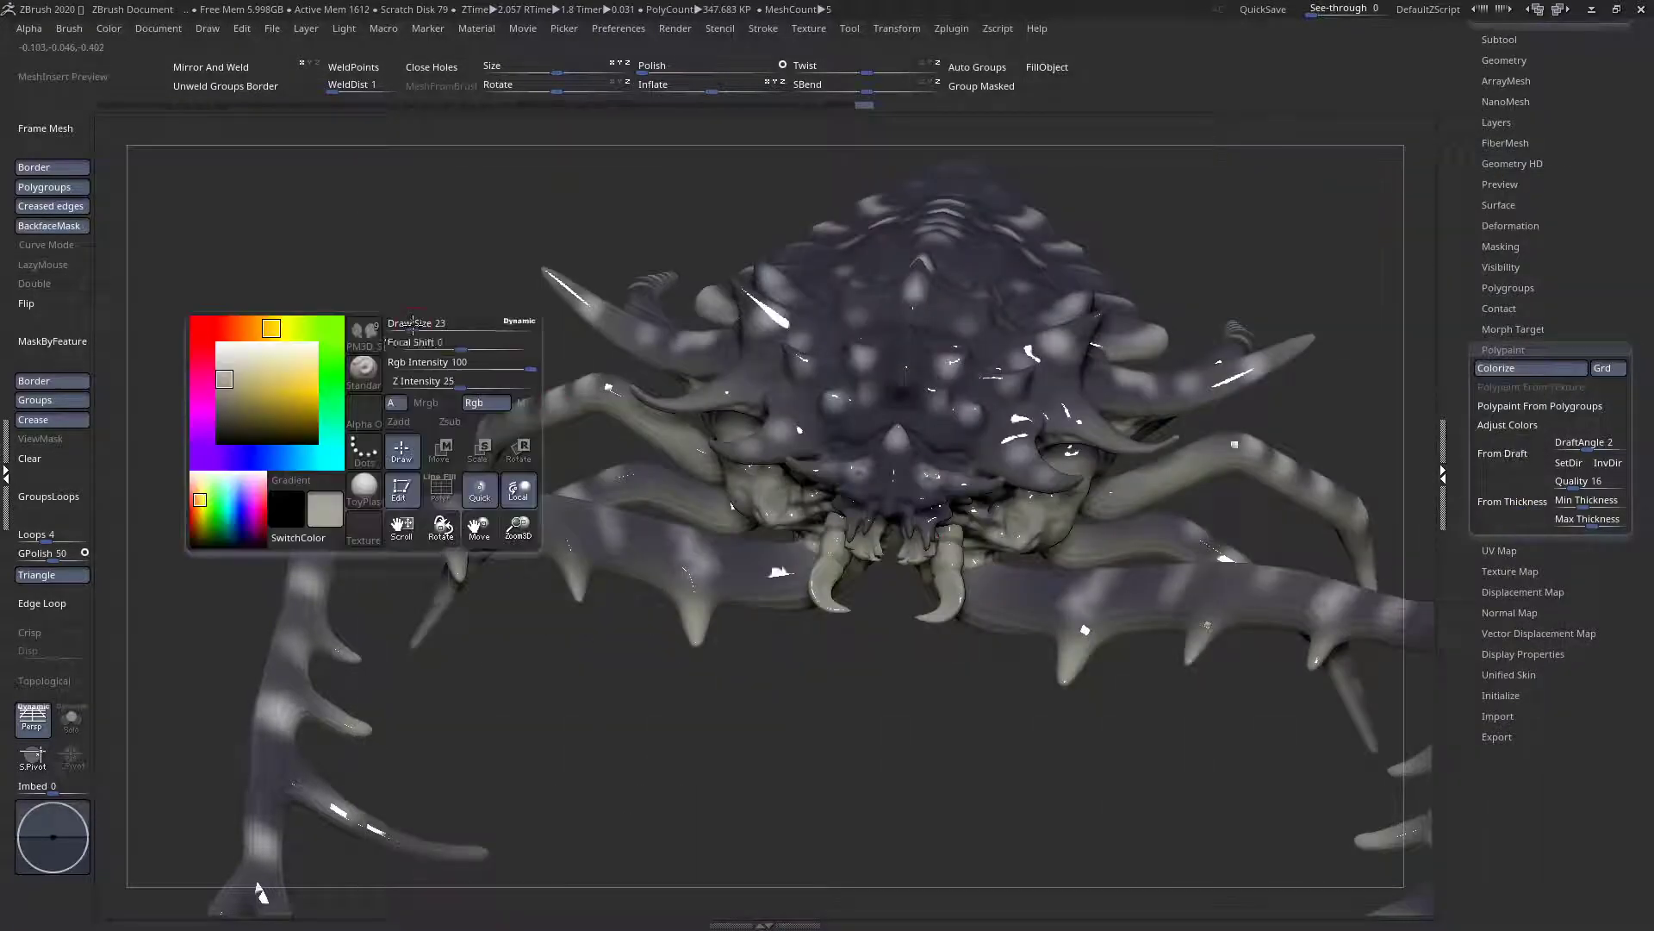
{"action": "left_click", "coordinate": [364, 405]}
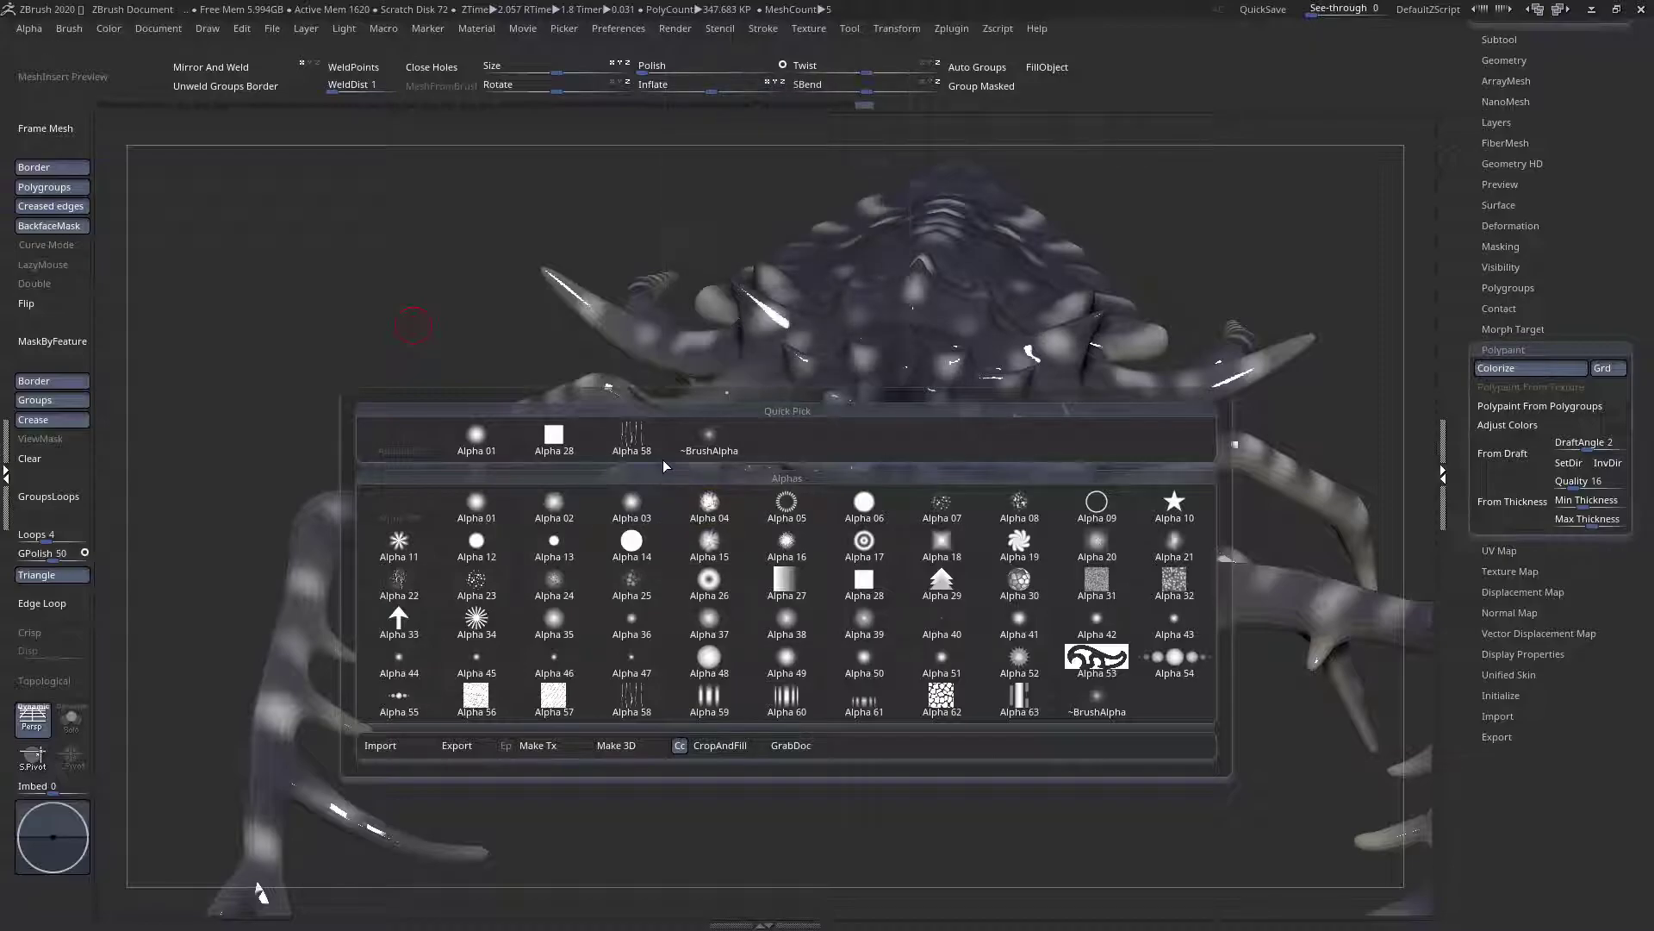
{"action": "left_click", "coordinate": [639, 443]}
{"action": "right_click_drag", "start_coordinate": [657, 525], "coordinate": [1131, 493]}
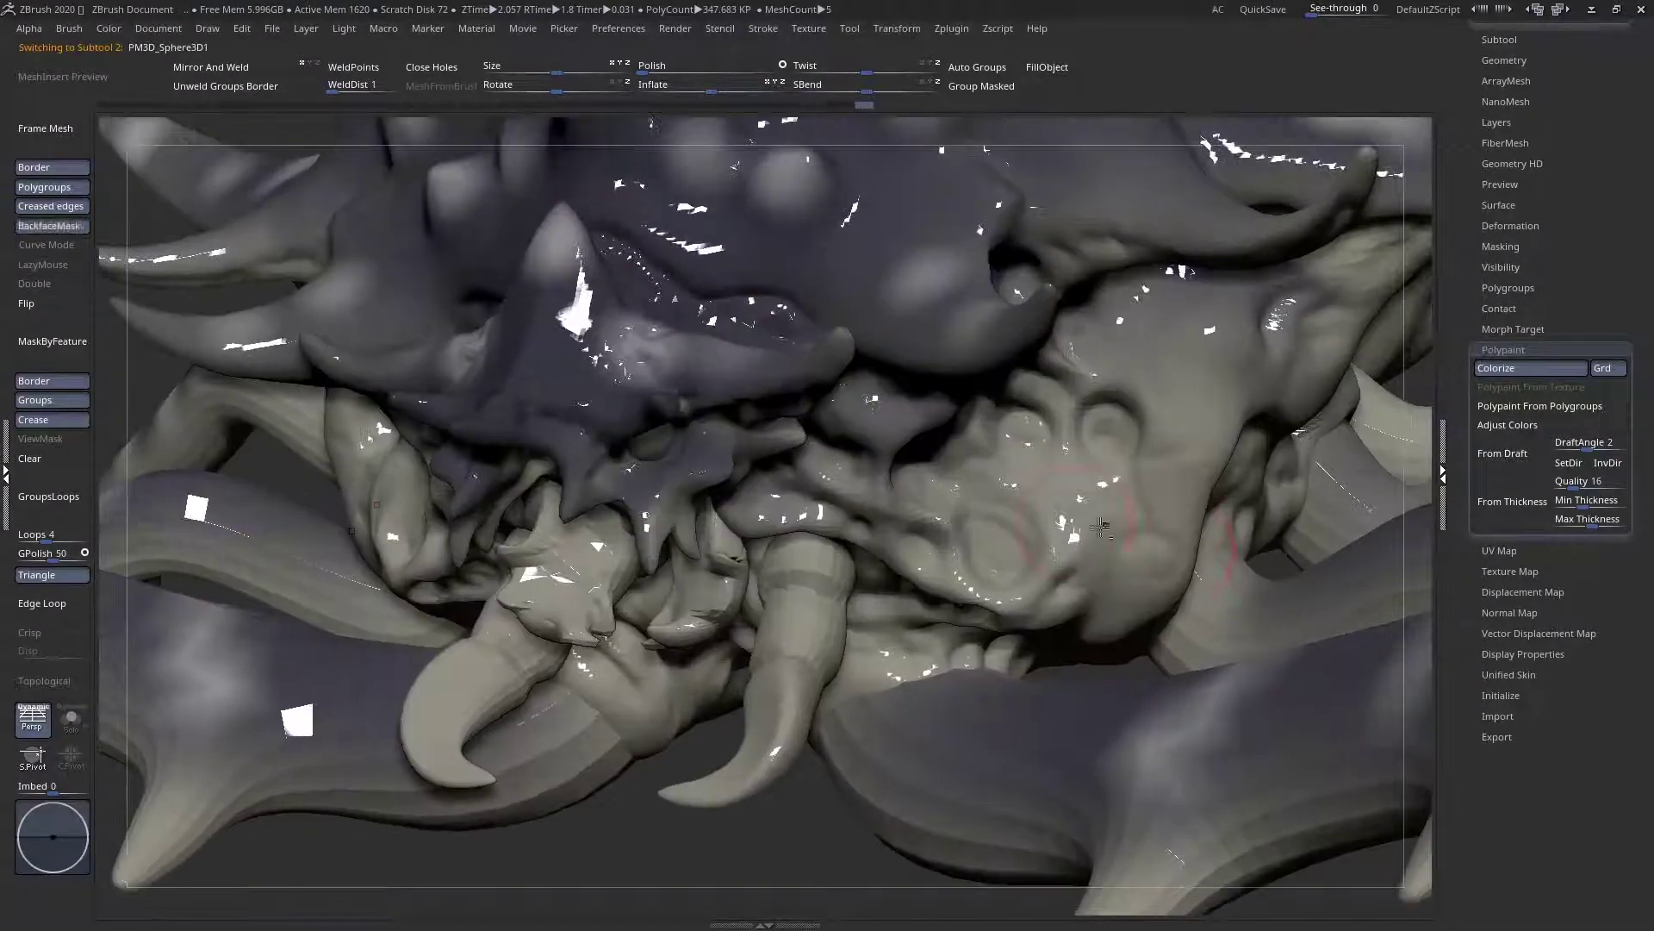
{"action": "right_click_drag", "start_coordinate": [1077, 430], "coordinate": [924, 452], "text": "alt"}
{"action": "key", "text": "space"}
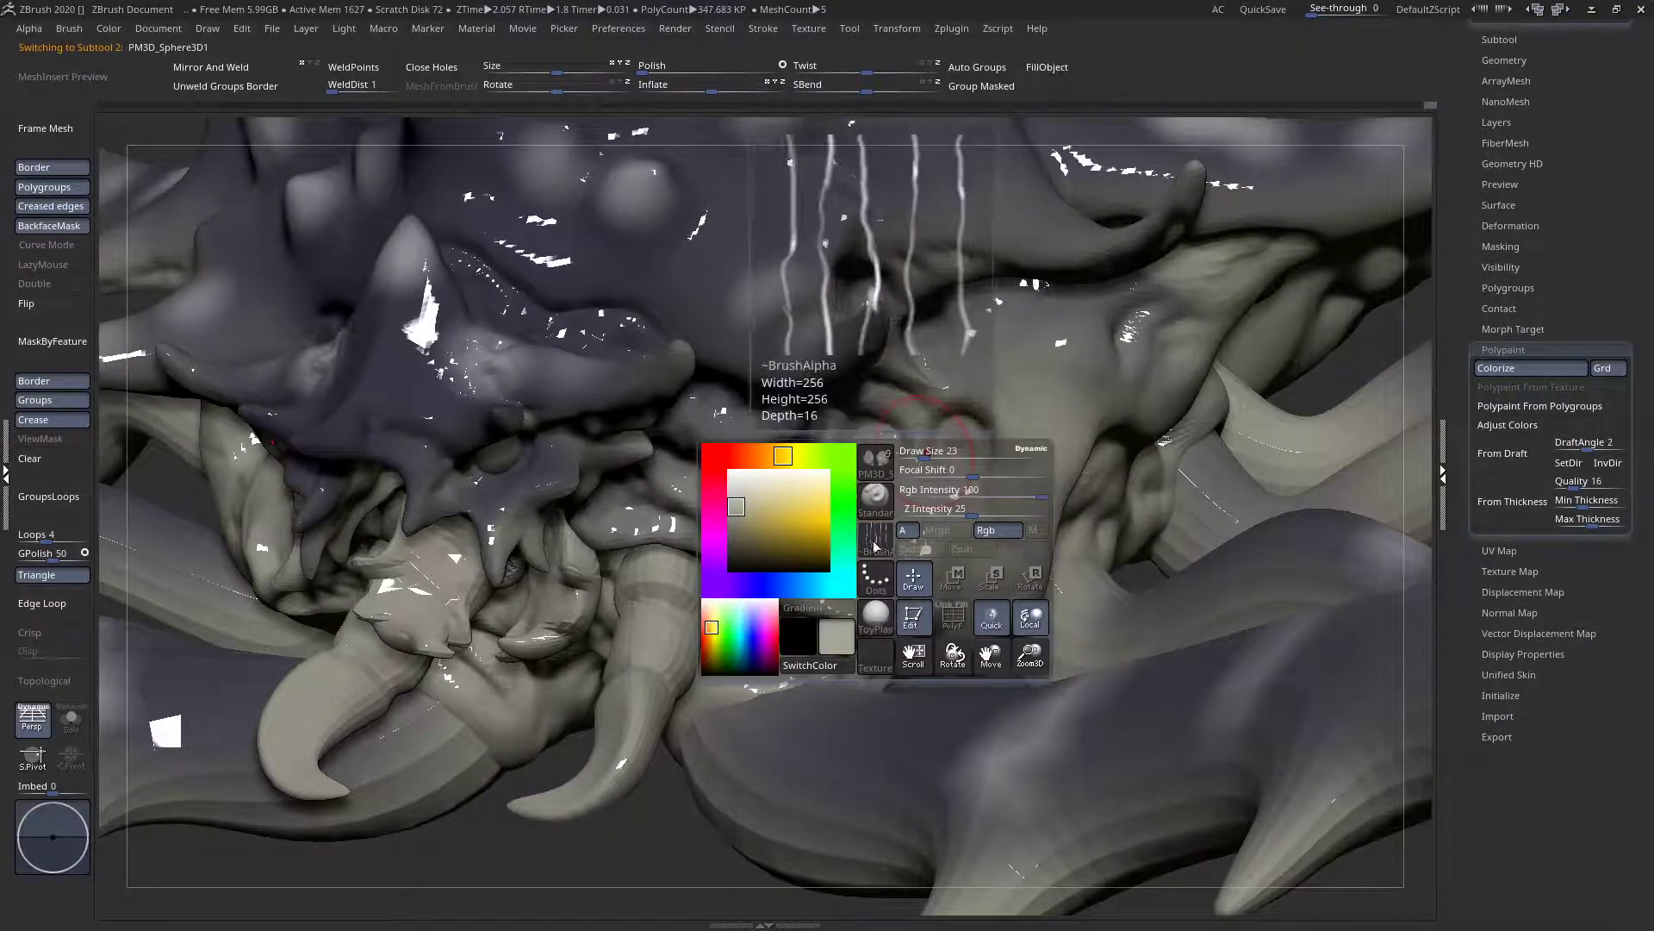
{"action": "left_click", "coordinate": [877, 534]}
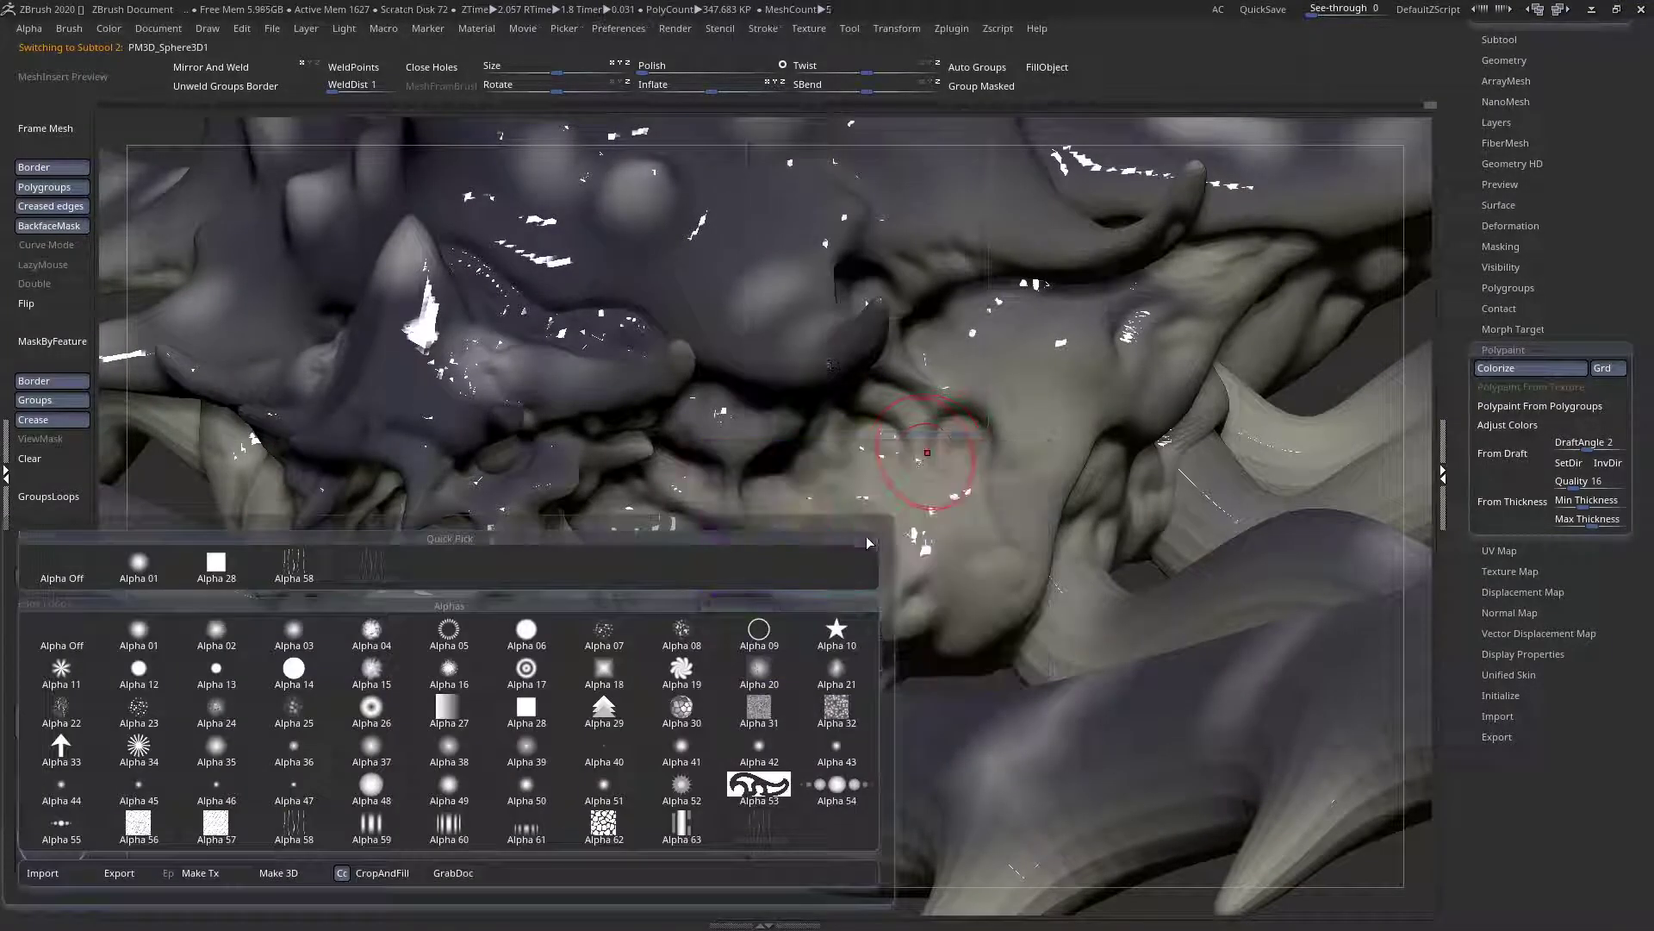
{"action": "left_click", "coordinate": [294, 566]}
Try bright red as the eye colour, with the brush painting in Rgb mode
{"action": "key", "text": "space"}
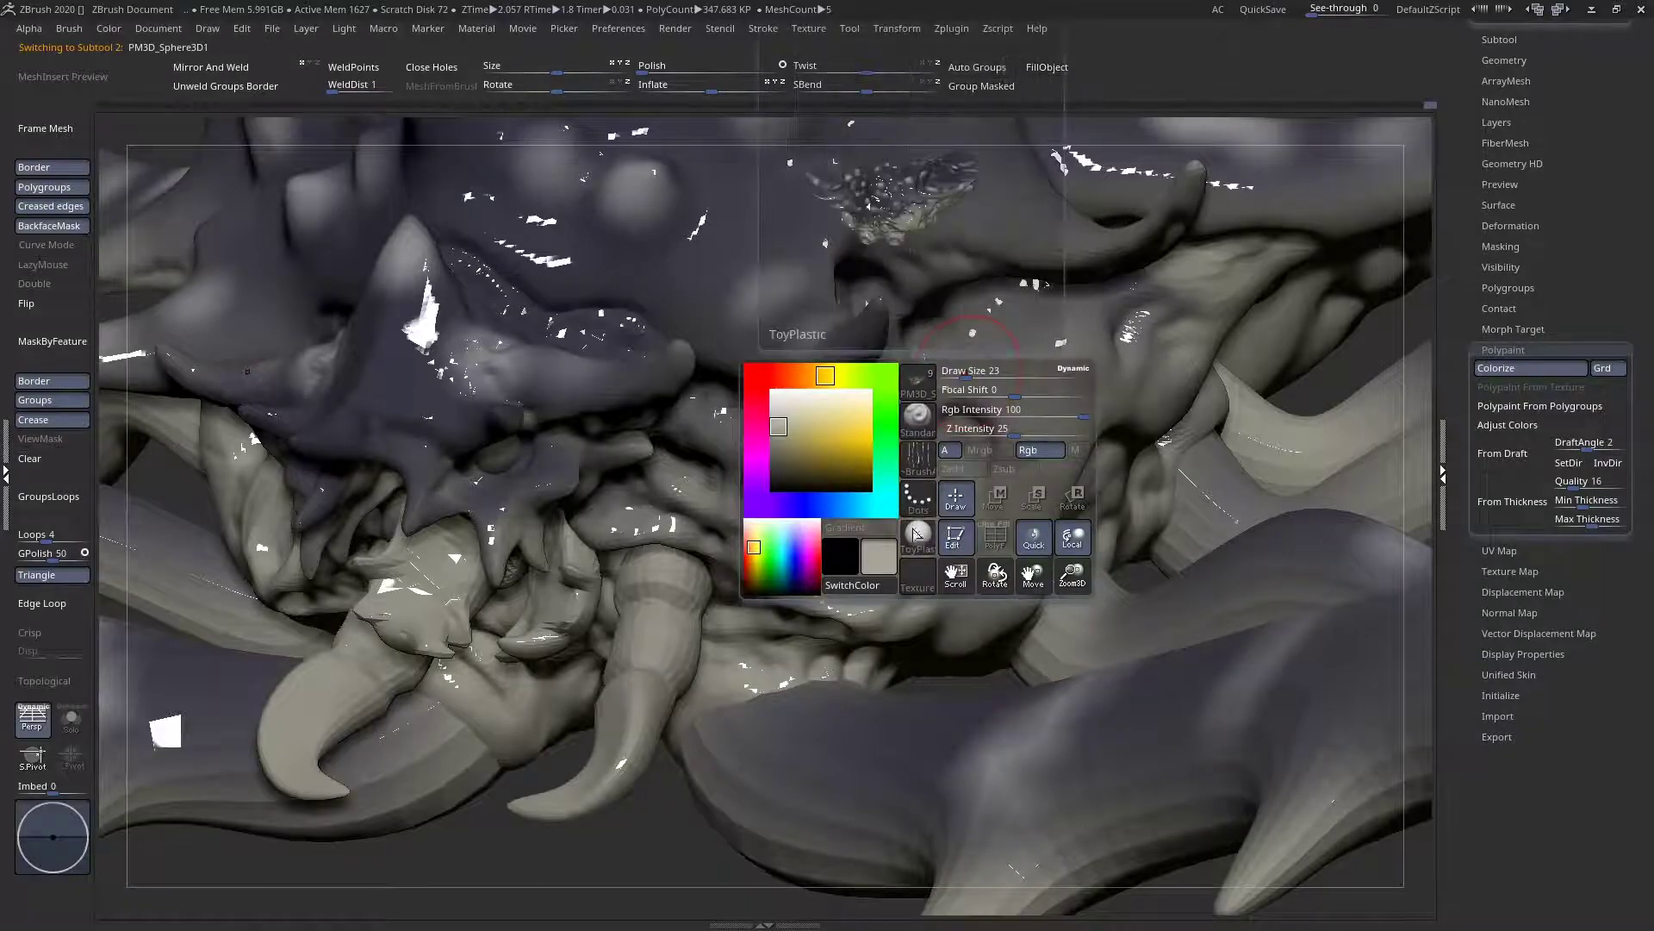
{"action": "left_click", "coordinate": [997, 454]}
{"action": "key", "text": "space"}
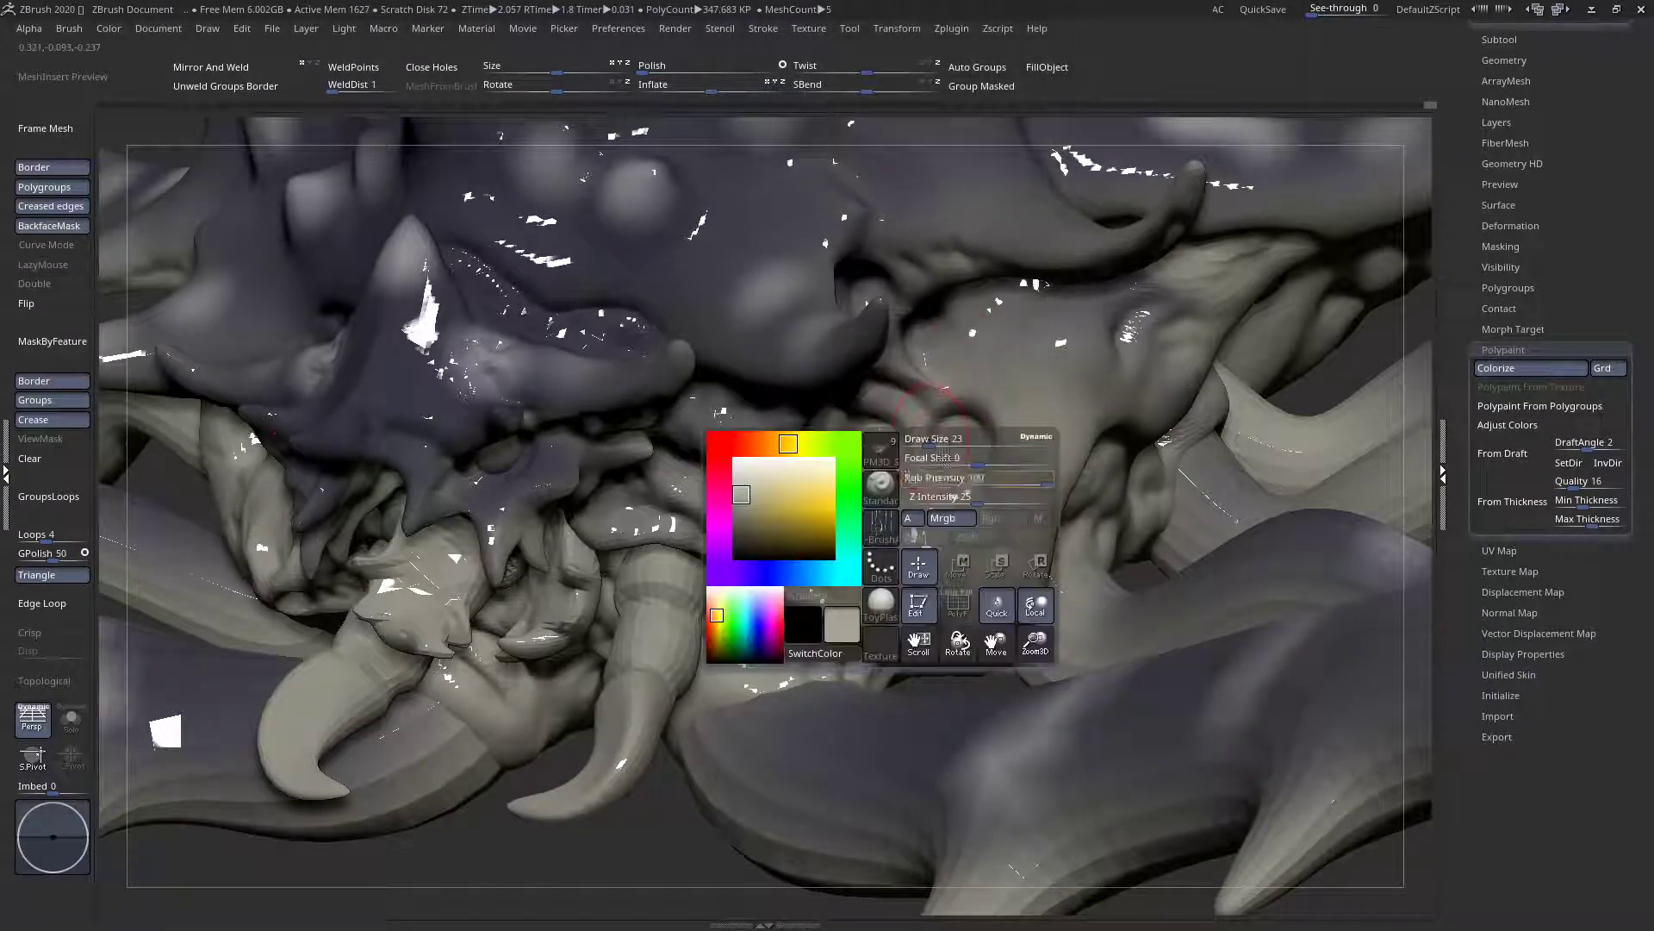
{"action": "left_click", "coordinate": [996, 523]}
{"action": "key", "text": "space"}
{"action": "left_click", "coordinate": [772, 417]}
{"action": "key", "text": "space"}
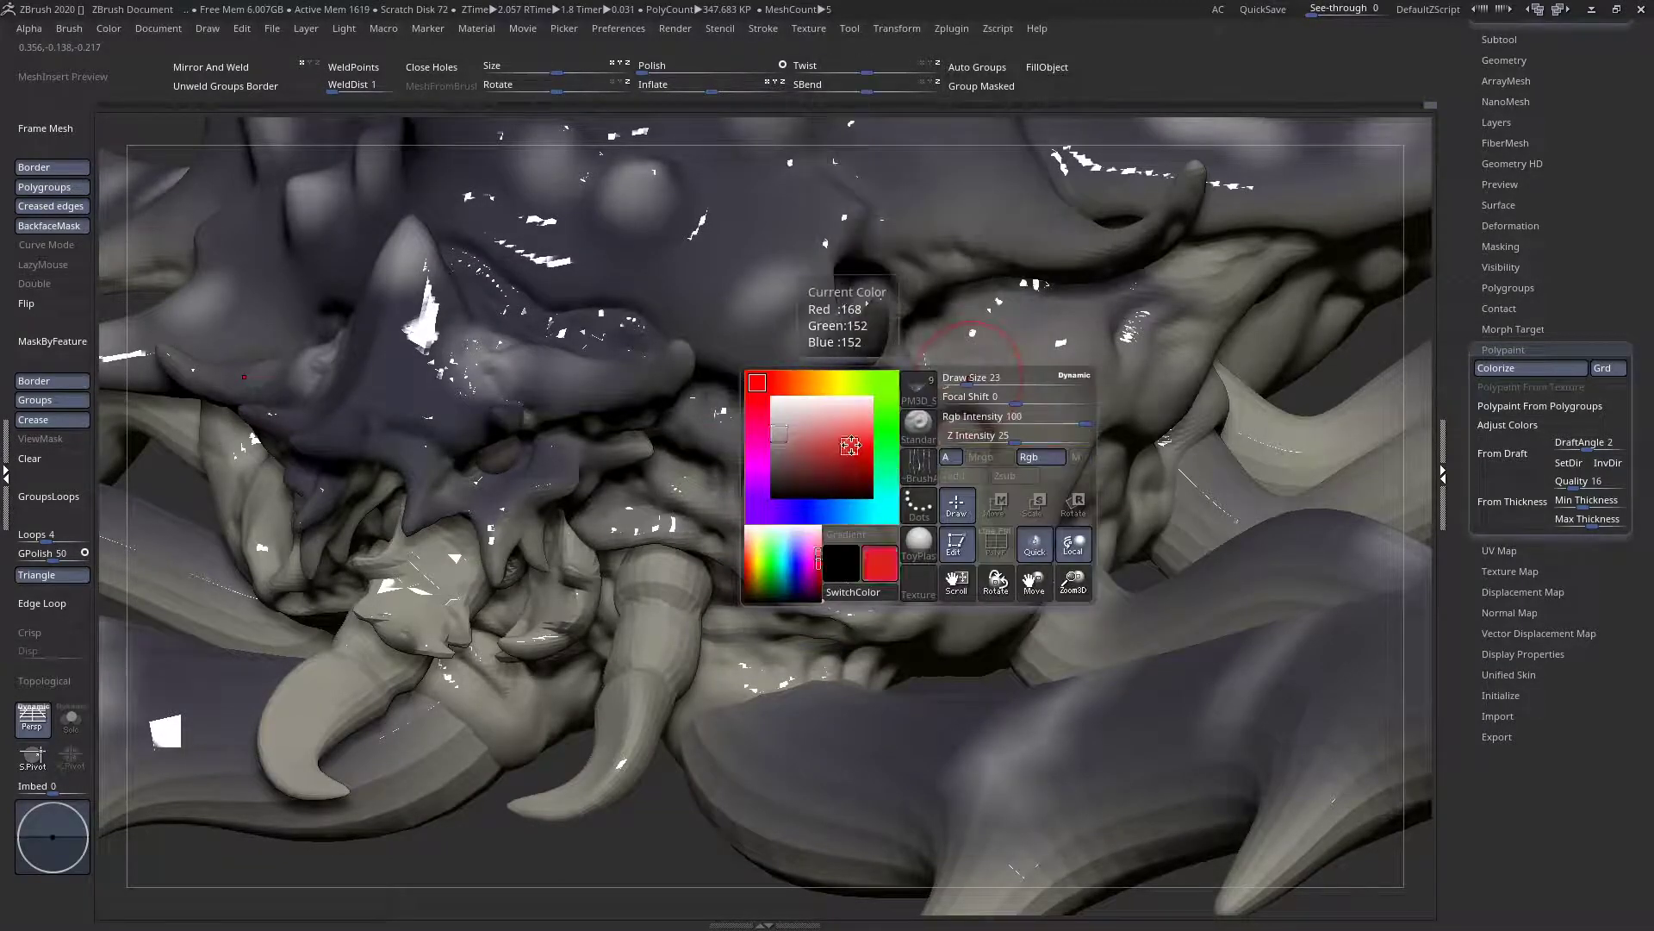
{"action": "left_click", "coordinate": [500, 454]}
Enlarge the brush to draw size 68 and examine the side of the head and the abdomen's underside
{"action": "key", "text": "space"}
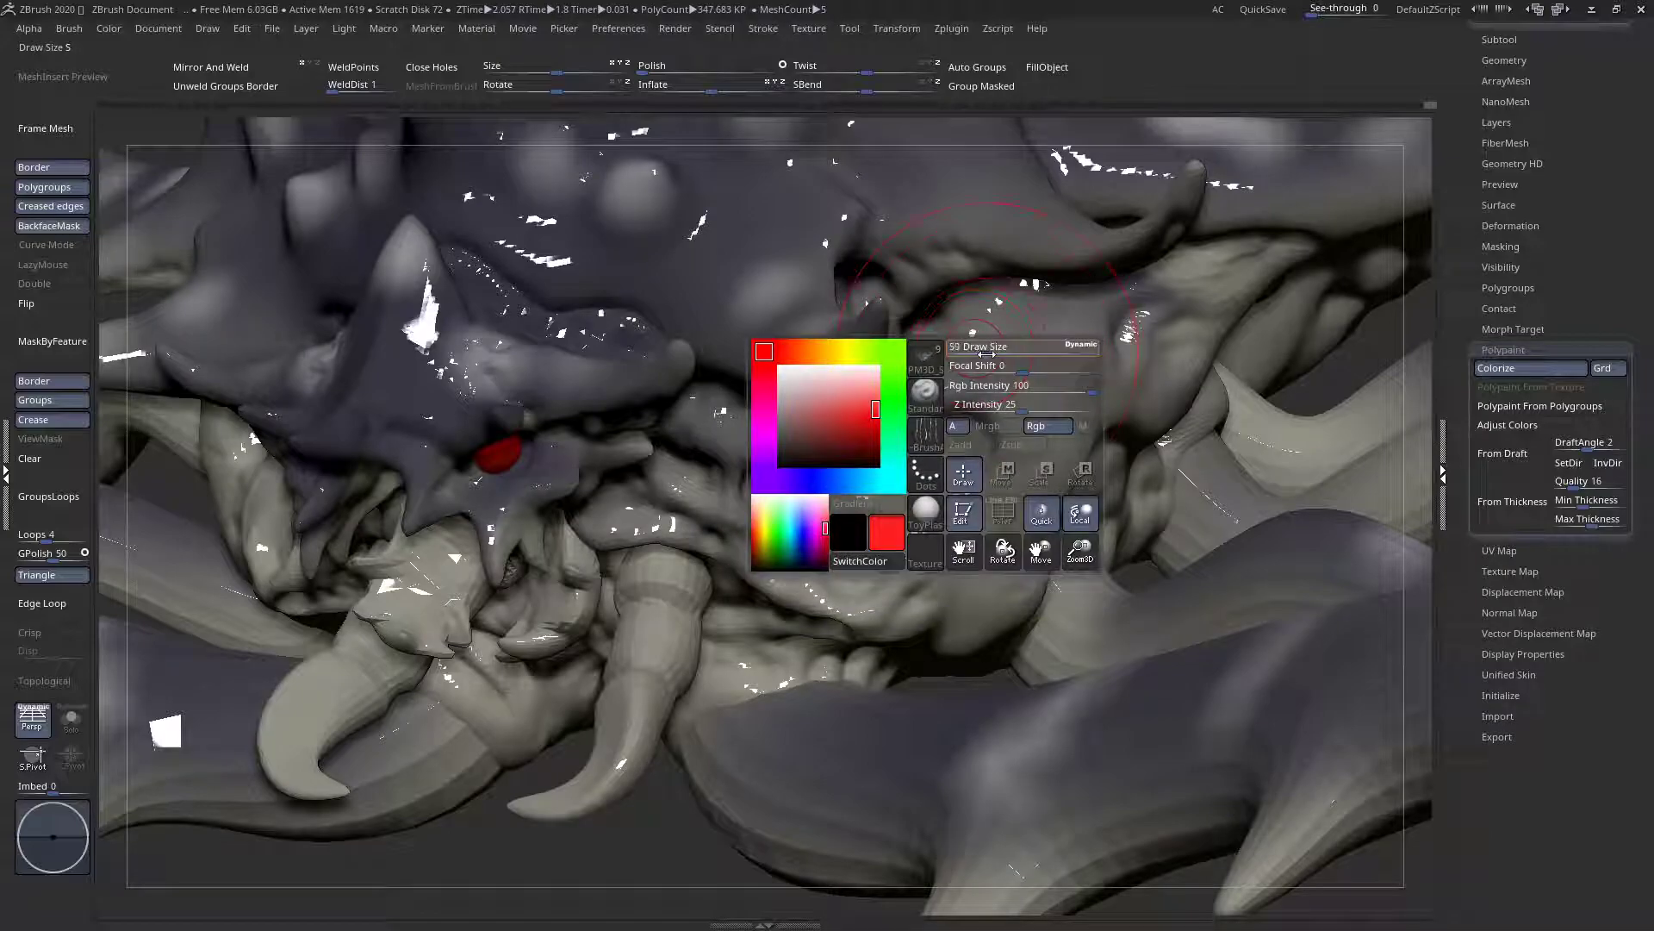
{"action": "left_click_drag", "start_coordinate": [986, 354], "coordinate": [982, 353]}
{"action": "key", "text": "space"}
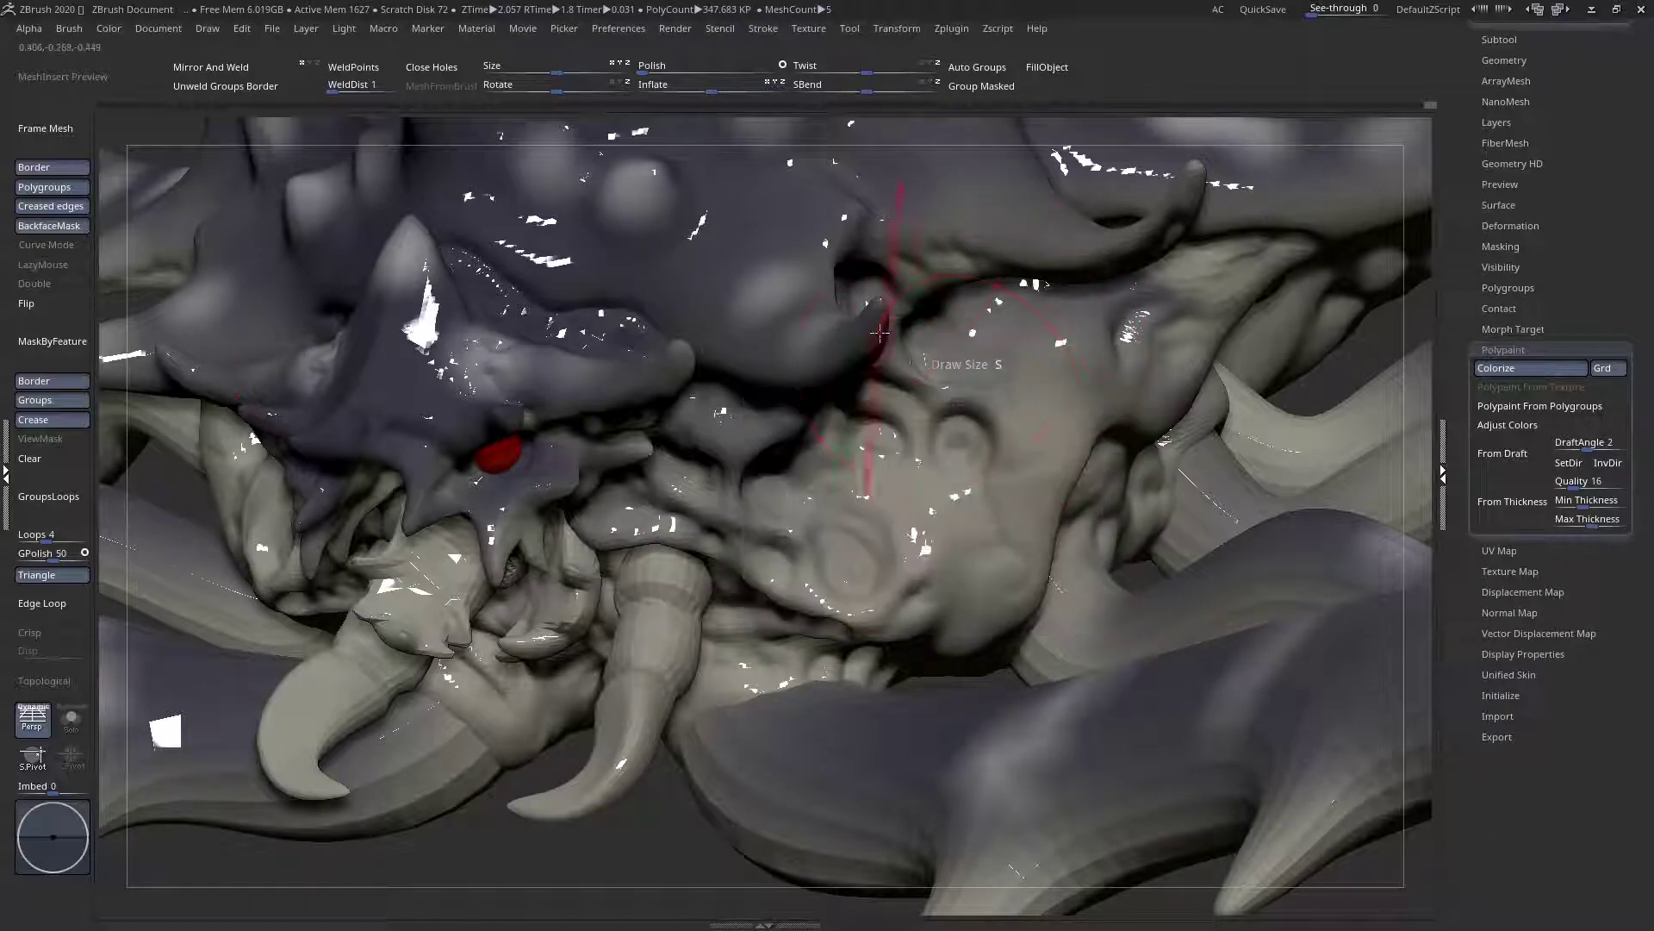
{"action": "key", "text": "space"}
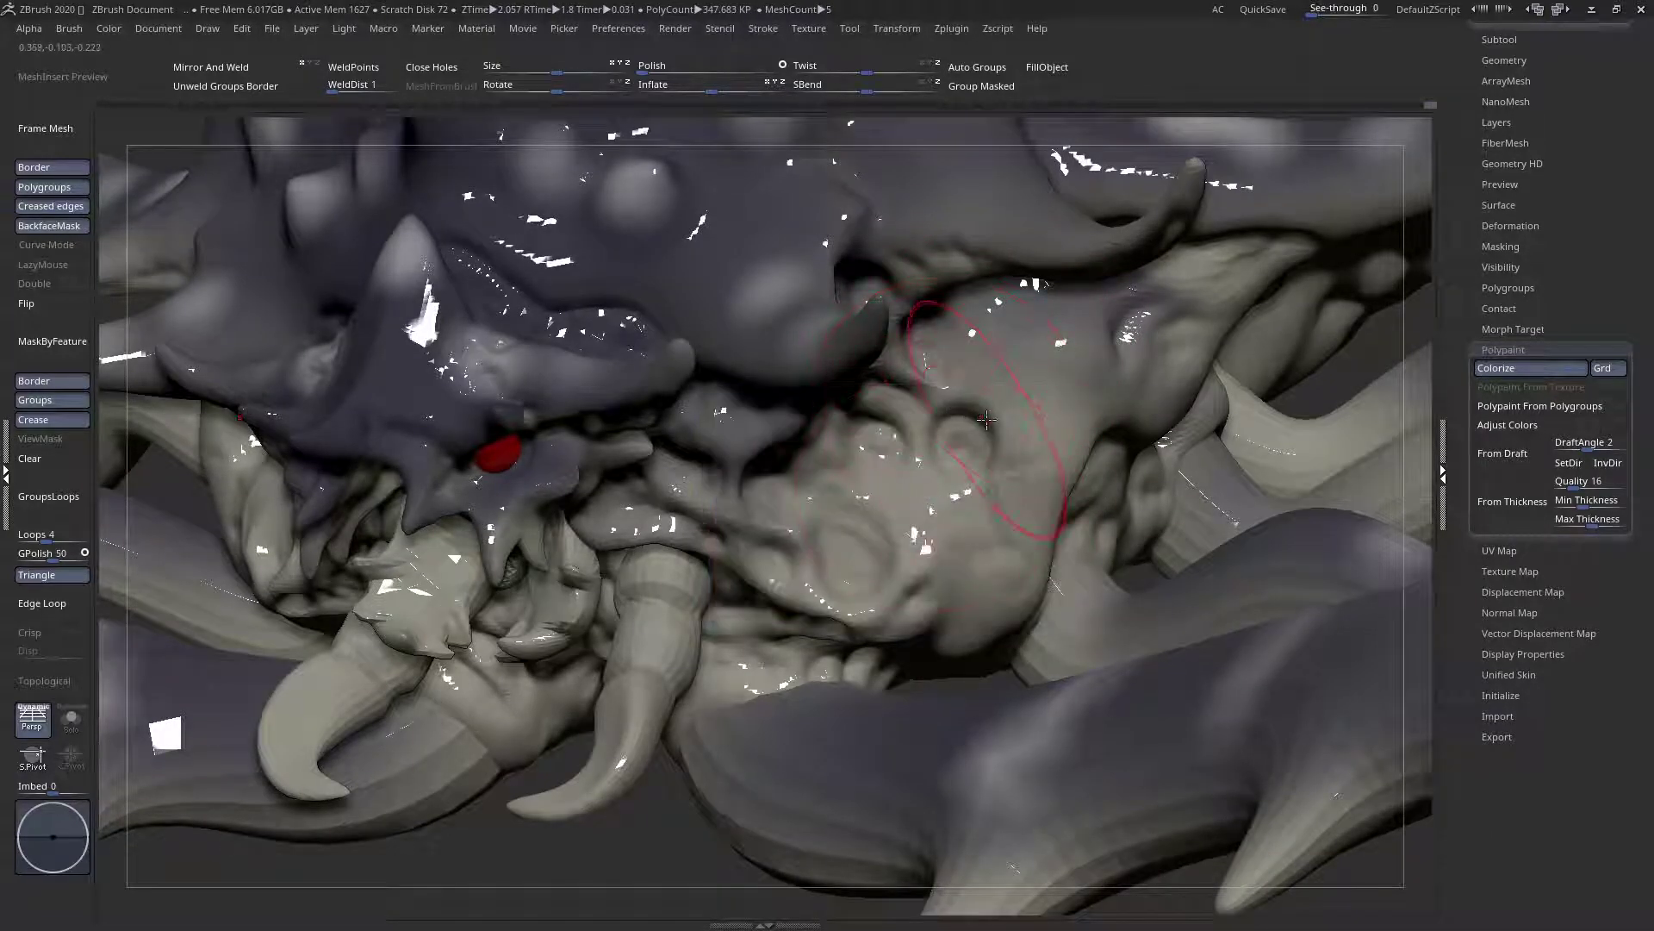
{"action": "left_click_drag", "start_coordinate": [1039, 399], "coordinate": [803, 589]}
{"action": "mouse_move", "coordinate": [805, 588]}
{"action": "right_mouse_down"}
{"action": "mouse_move", "coordinate": [828, 655]}
{"action": "mouse_move", "coordinate": [862, 603]}
{"action": "mouse_move", "coordinate": [779, 545]}
{"action": "mouse_move", "coordinate": [849, 551]}
{"action": "mouse_move", "coordinate": [790, 674]}
{"action": "mouse_move", "coordinate": [786, 428]}
{"action": "right_mouse_up"}
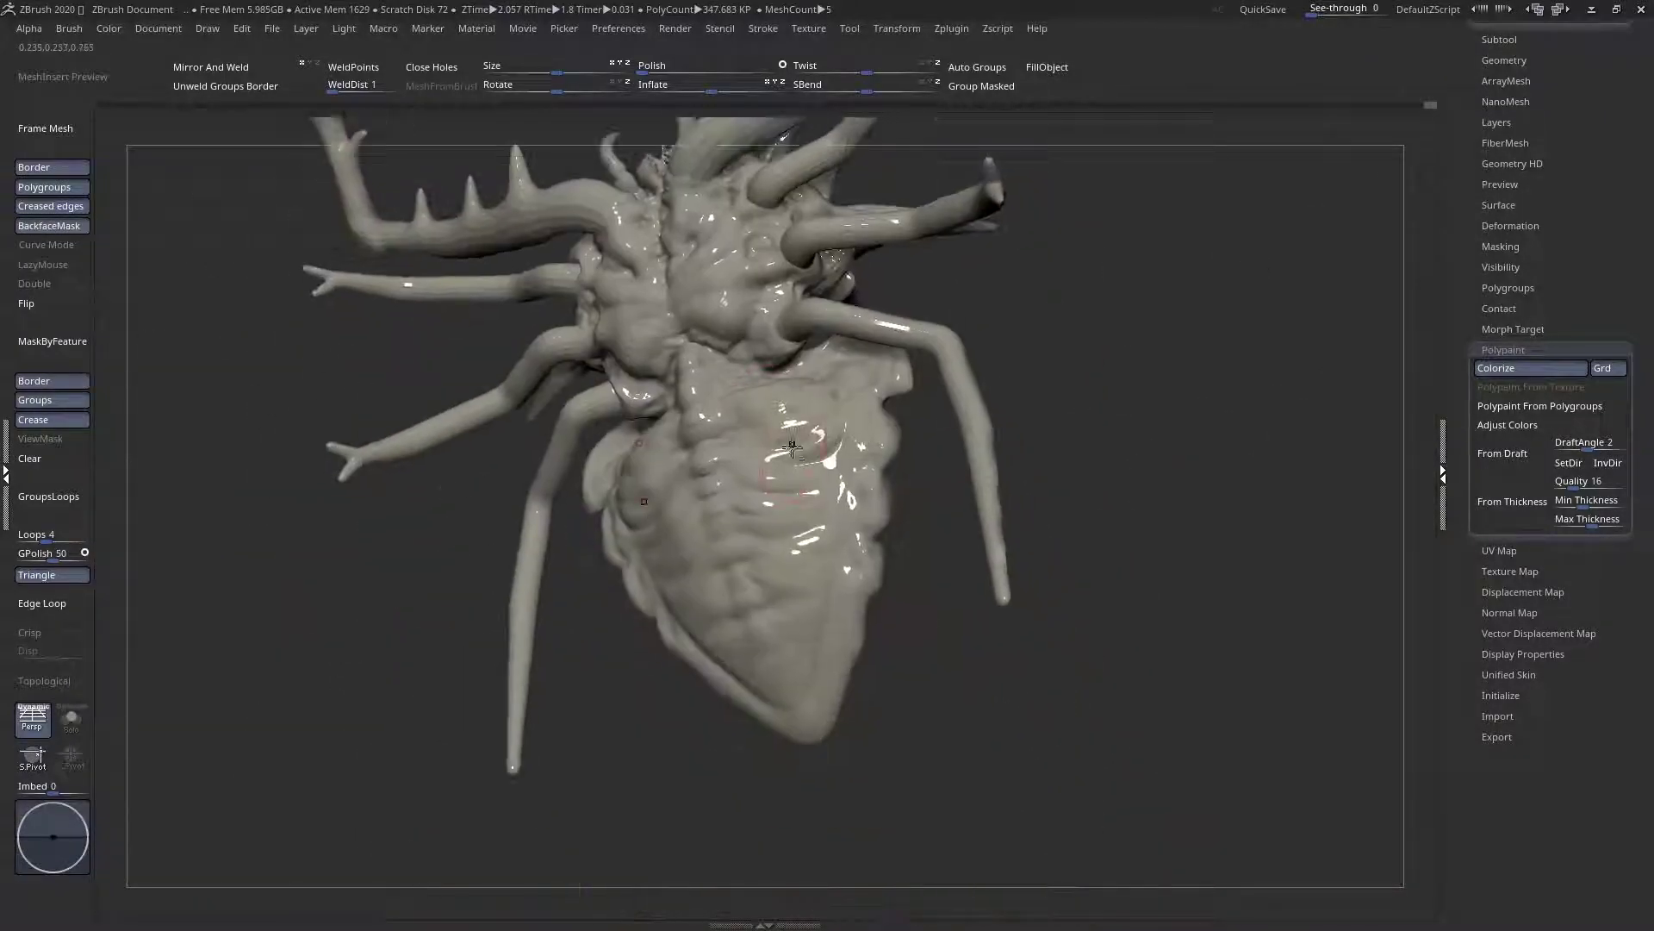
{"action": "mouse_move", "coordinate": [758, 493]}
{"action": "right_mouse_down", "text": "alt"}
{"action": "mouse_move", "coordinate": [782, 532]}
{"action": "mouse_move", "coordinate": [752, 572]}
{"action": "right_mouse_up", "text": "alt"}
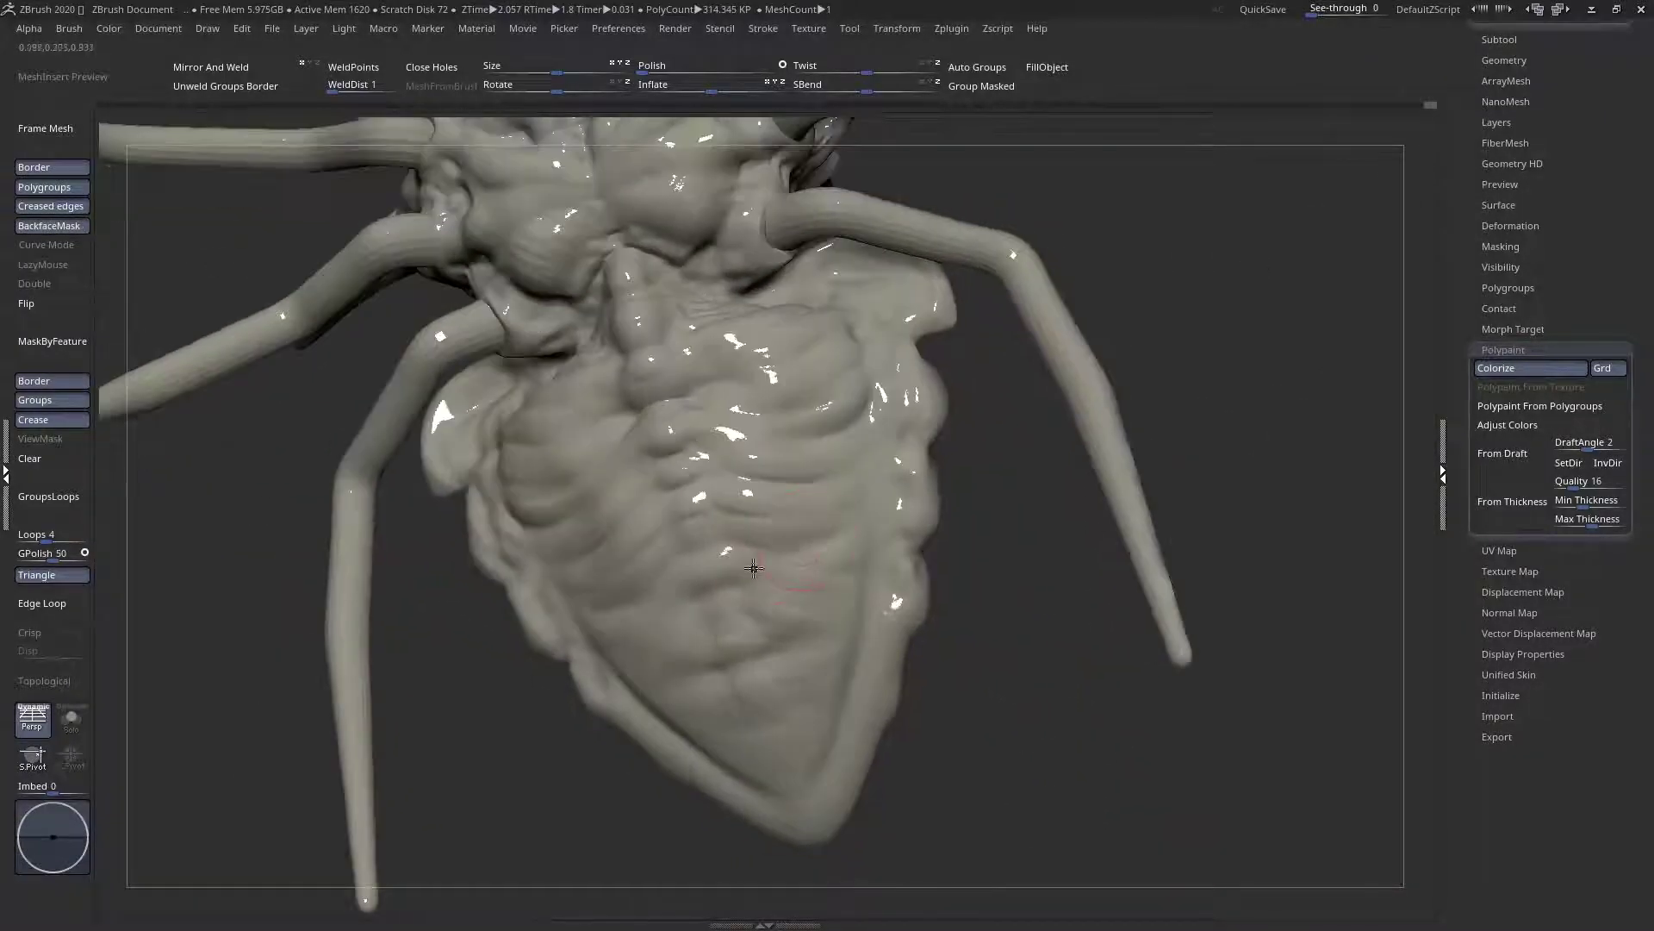
Swap the active paint colour to black and enlarge the brush to draw size 92
{"action": "key", "text": "space"}
{"action": "key", "text": "space"}
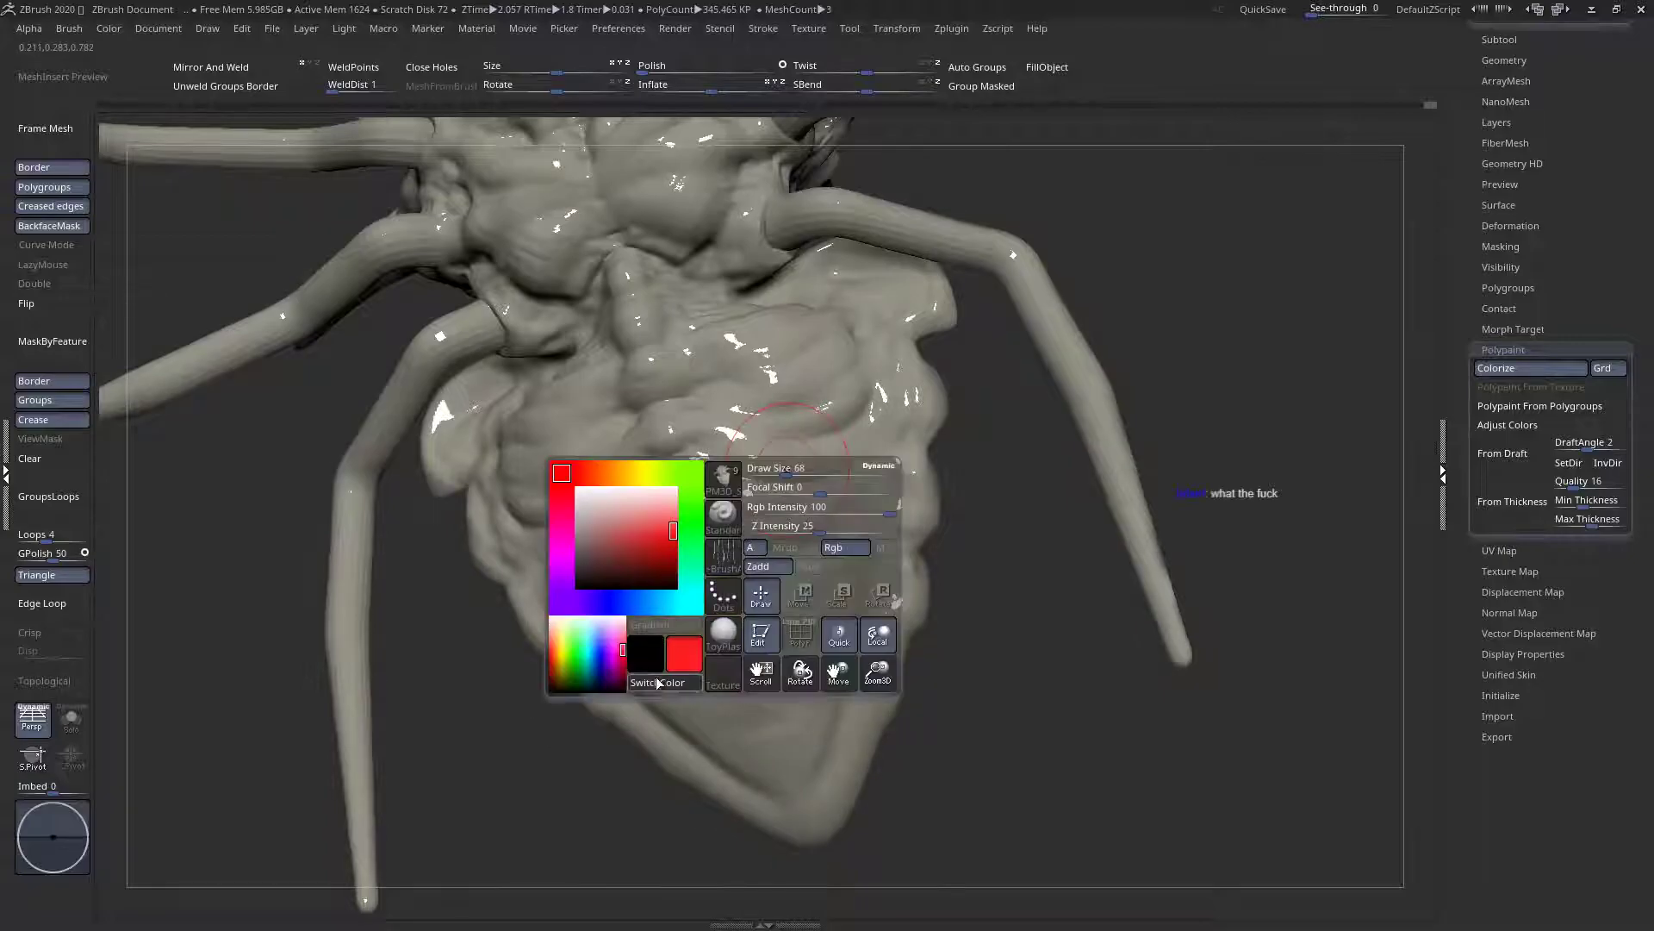
{"action": "left_click", "coordinate": [656, 683]}
{"action": "mouse_move", "coordinate": [760, 524]}
{"action": "right_mouse_down"}
{"action": "mouse_move", "coordinate": [768, 497]}
{"action": "mouse_move", "coordinate": [624, 525]}
{"action": "mouse_move", "coordinate": [762, 633]}
{"action": "mouse_move", "coordinate": [864, 630]}
{"action": "mouse_move", "coordinate": [842, 639]}
{"action": "mouse_move", "coordinate": [829, 608]}
{"action": "mouse_move", "coordinate": [853, 591]}
{"action": "mouse_move", "coordinate": [725, 510]}
{"action": "mouse_move", "coordinate": [727, 565]}
{"action": "mouse_move", "coordinate": [833, 523]}
{"action": "right_mouse_up"}
{"action": "key", "text": "space"}
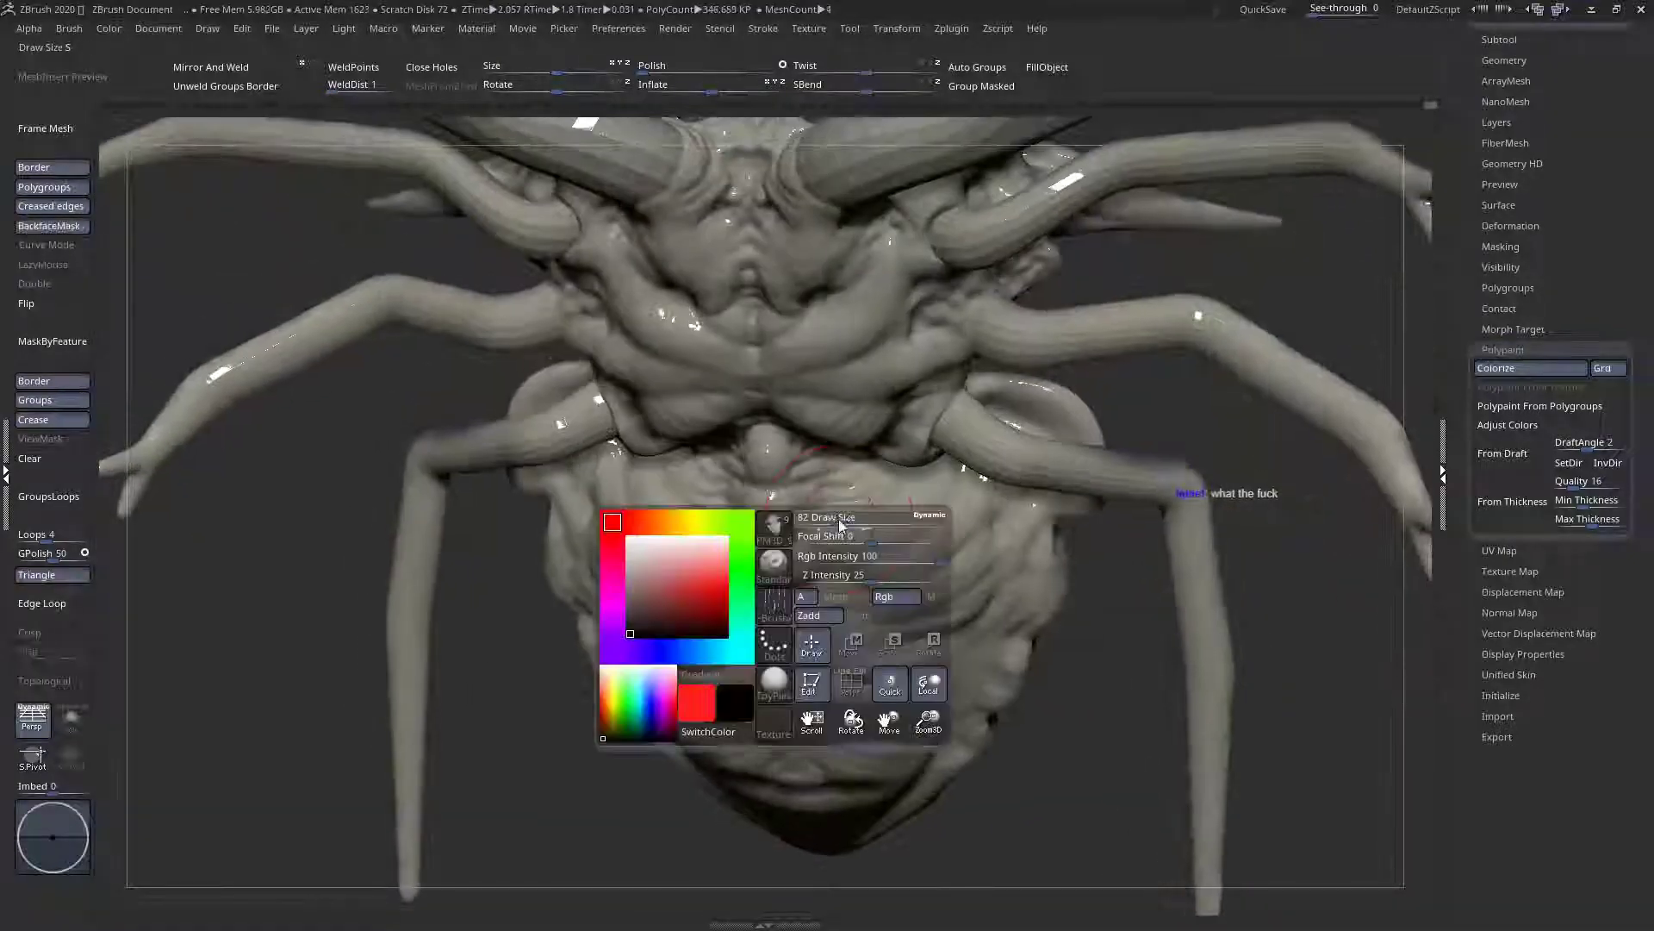
{"action": "left_click_drag", "start_coordinate": [822, 683], "coordinate": [751, 689]}
{"action": "right_click_drag", "start_coordinate": [745, 681], "coordinate": [831, 611]}
{"action": "left_click_drag", "start_coordinate": [696, 535], "coordinate": [708, 628]}
{"action": "right_click_drag", "start_coordinate": [705, 668], "coordinate": [727, 589]}
{"action": "right_click_drag", "start_coordinate": [774, 500], "coordinate": [817, 594]}
Reselect the Standard brush and select the eyeball mesh on the creature's face
{"action": "key", "text": "space"}
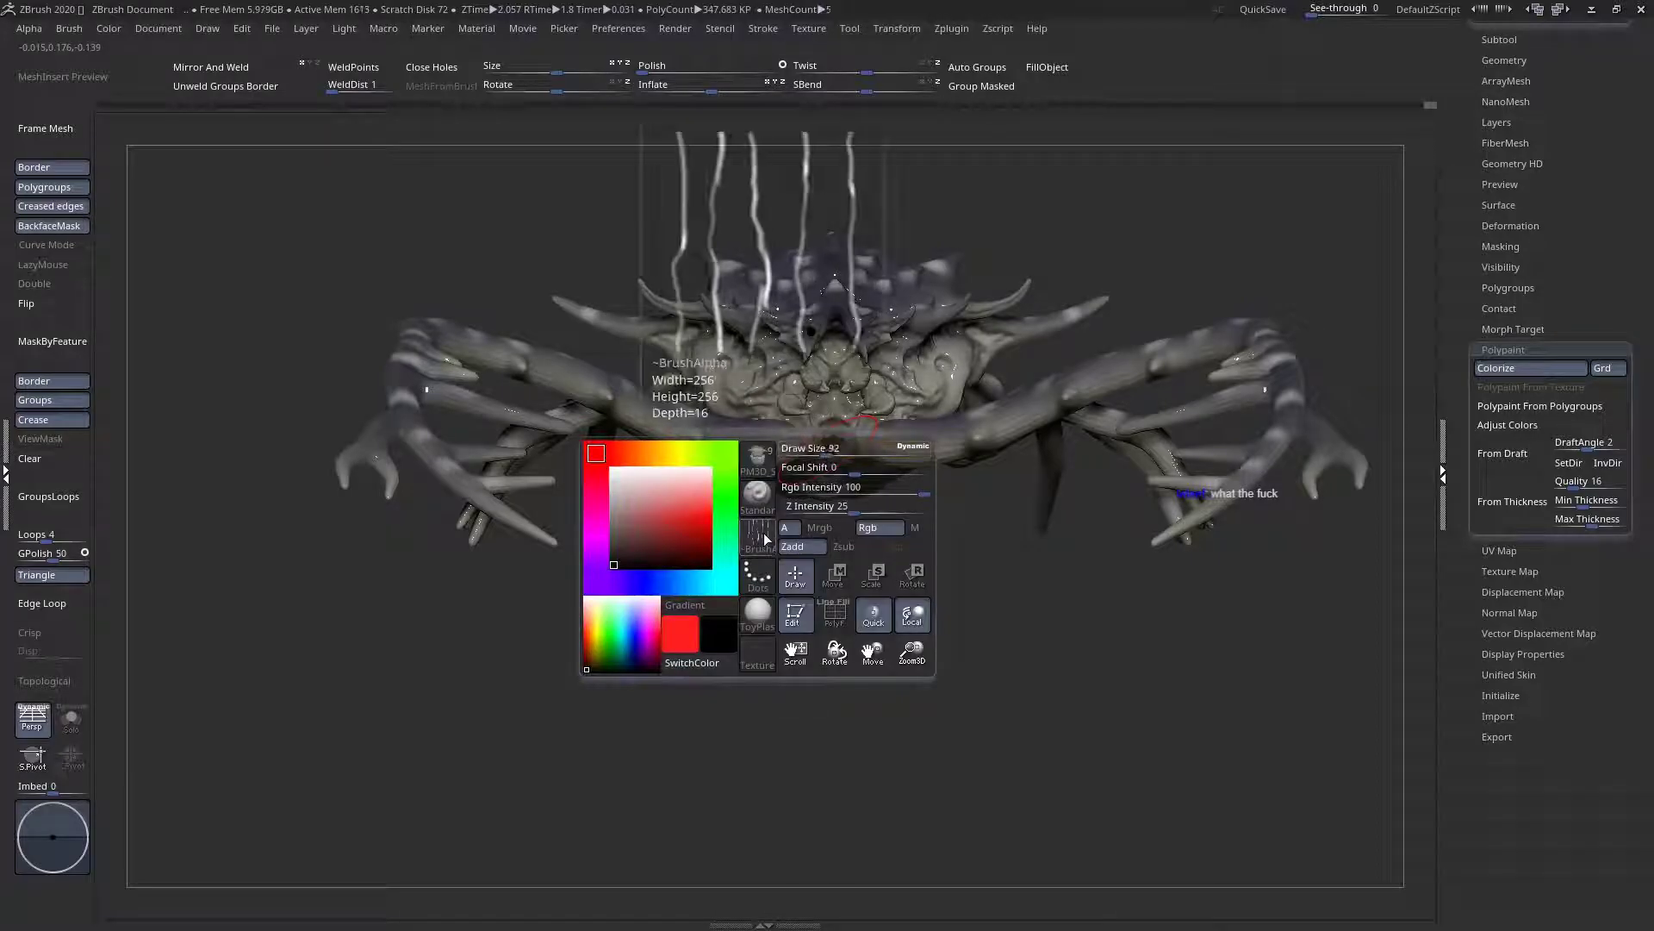
{"action": "left_click", "coordinate": [762, 501]}
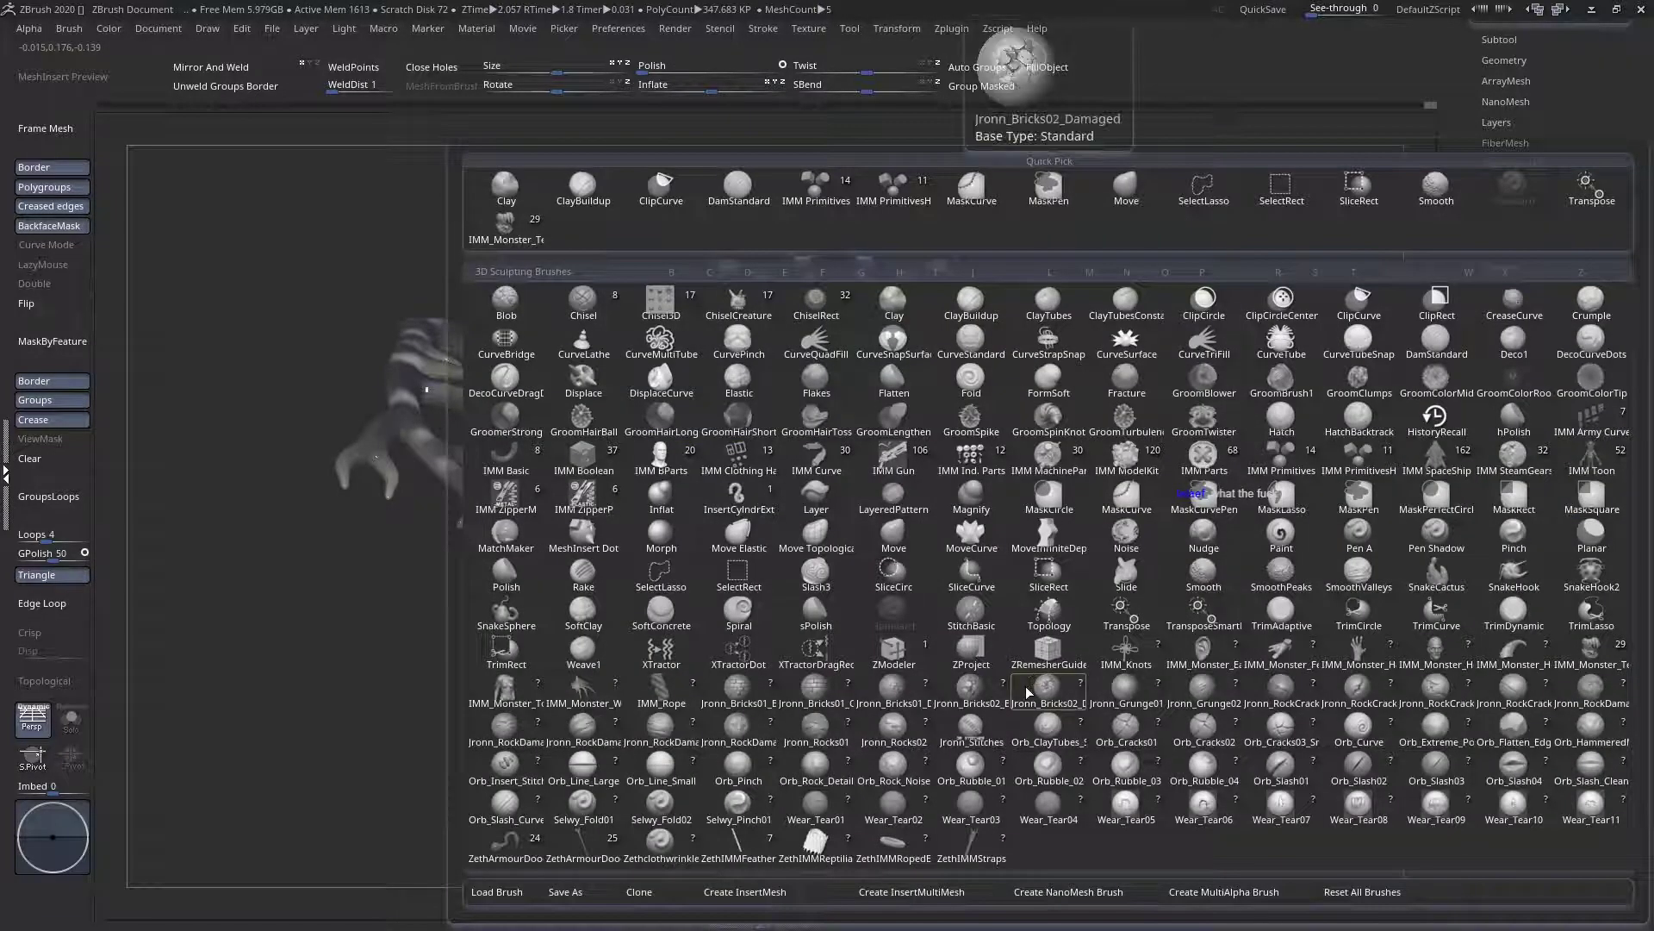
{"action": "left_click", "coordinate": [889, 620]}
{"action": "right_click_drag", "start_coordinate": [769, 621], "coordinate": [771, 613]}
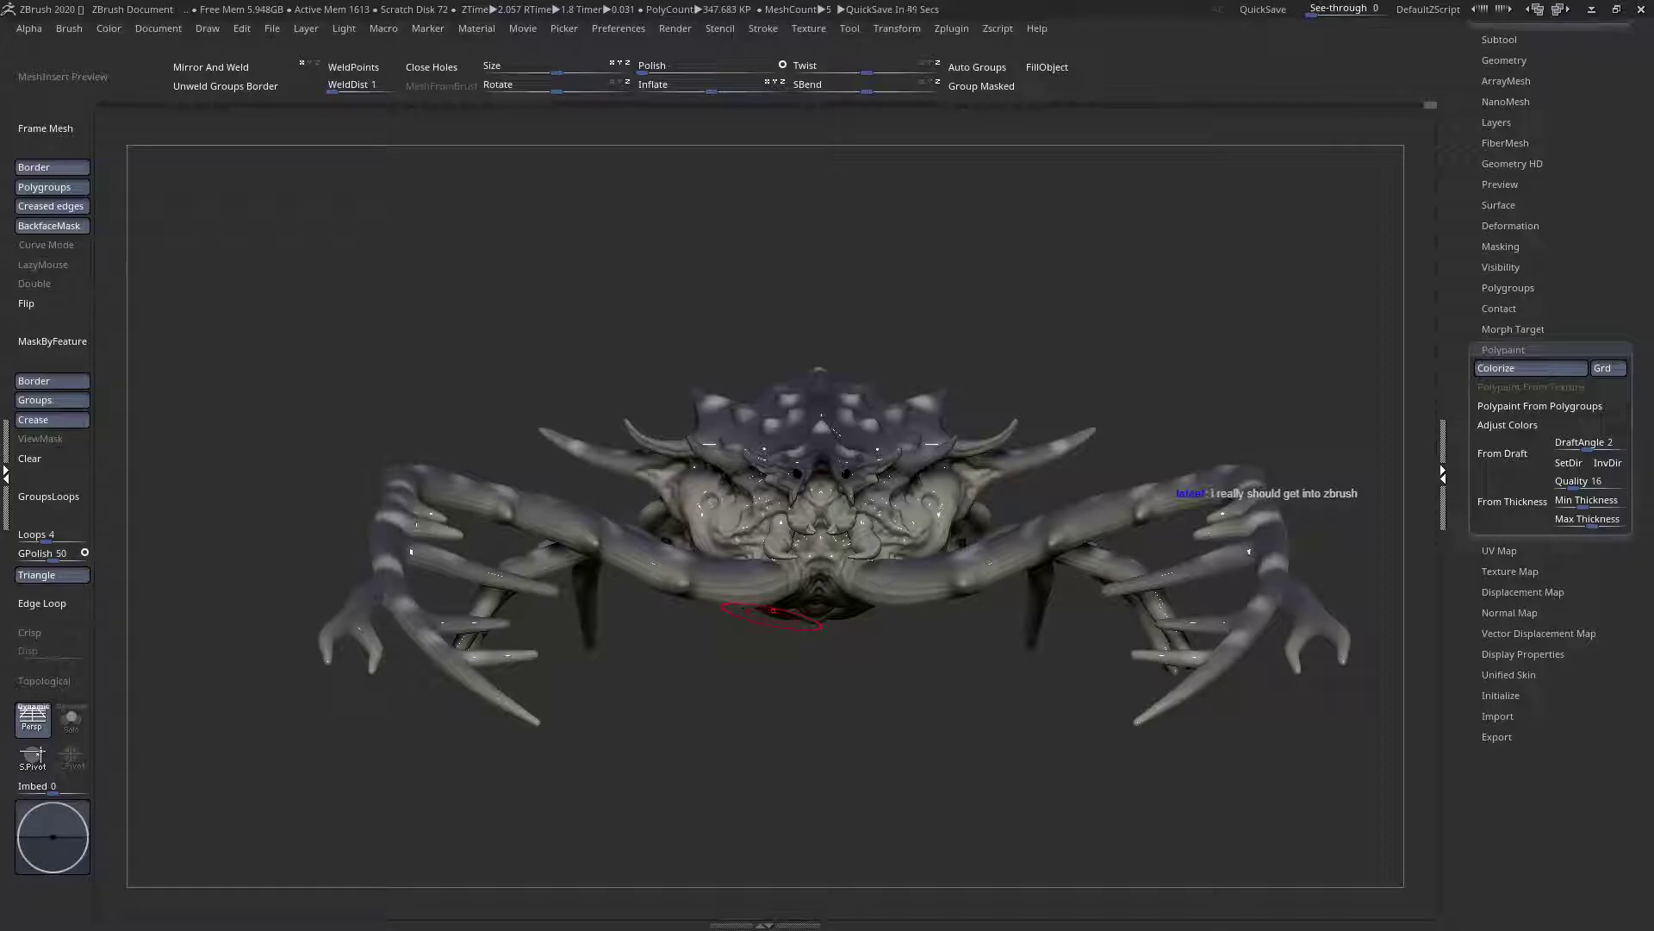
{"action": "left_click_drag", "start_coordinate": [773, 610], "coordinate": [878, 457]}
{"action": "mouse_move", "coordinate": [959, 391]}
{"action": "right_mouse_down"}
{"action": "mouse_move", "coordinate": [939, 354]}
{"action": "mouse_move", "coordinate": [1016, 430]}
{"action": "mouse_move", "coordinate": [989, 408]}
{"action": "right_mouse_up"}
{"action": "right_click_drag", "start_coordinate": [887, 385], "coordinate": [974, 310], "text": "ctrl"}
{"action": "right_click_drag", "start_coordinate": [861, 345], "coordinate": [861, 500], "text": "ctrl"}
{"action": "left_click", "coordinate": [941, 388], "text": "alt"}
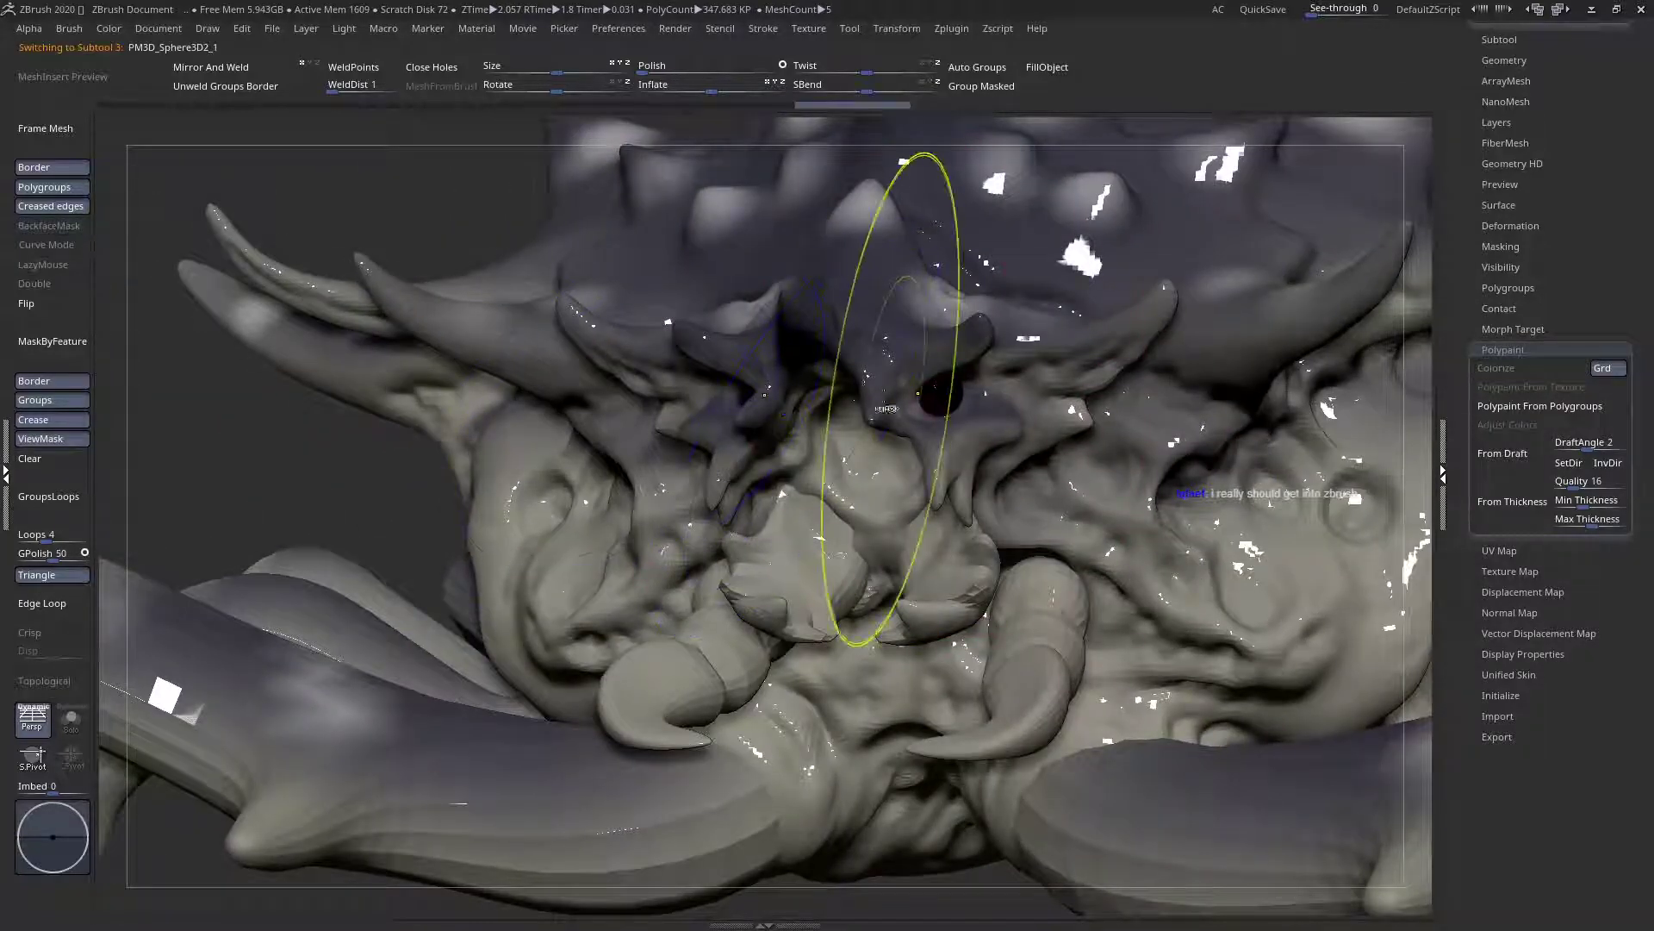
Change the colour of the eyeballs to orange and soften it to a slightly lighter shade
{"action": "right_click_drag", "start_coordinate": [891, 396], "coordinate": [849, 314], "text": "ctrl"}
{"action": "key", "text": "space"}
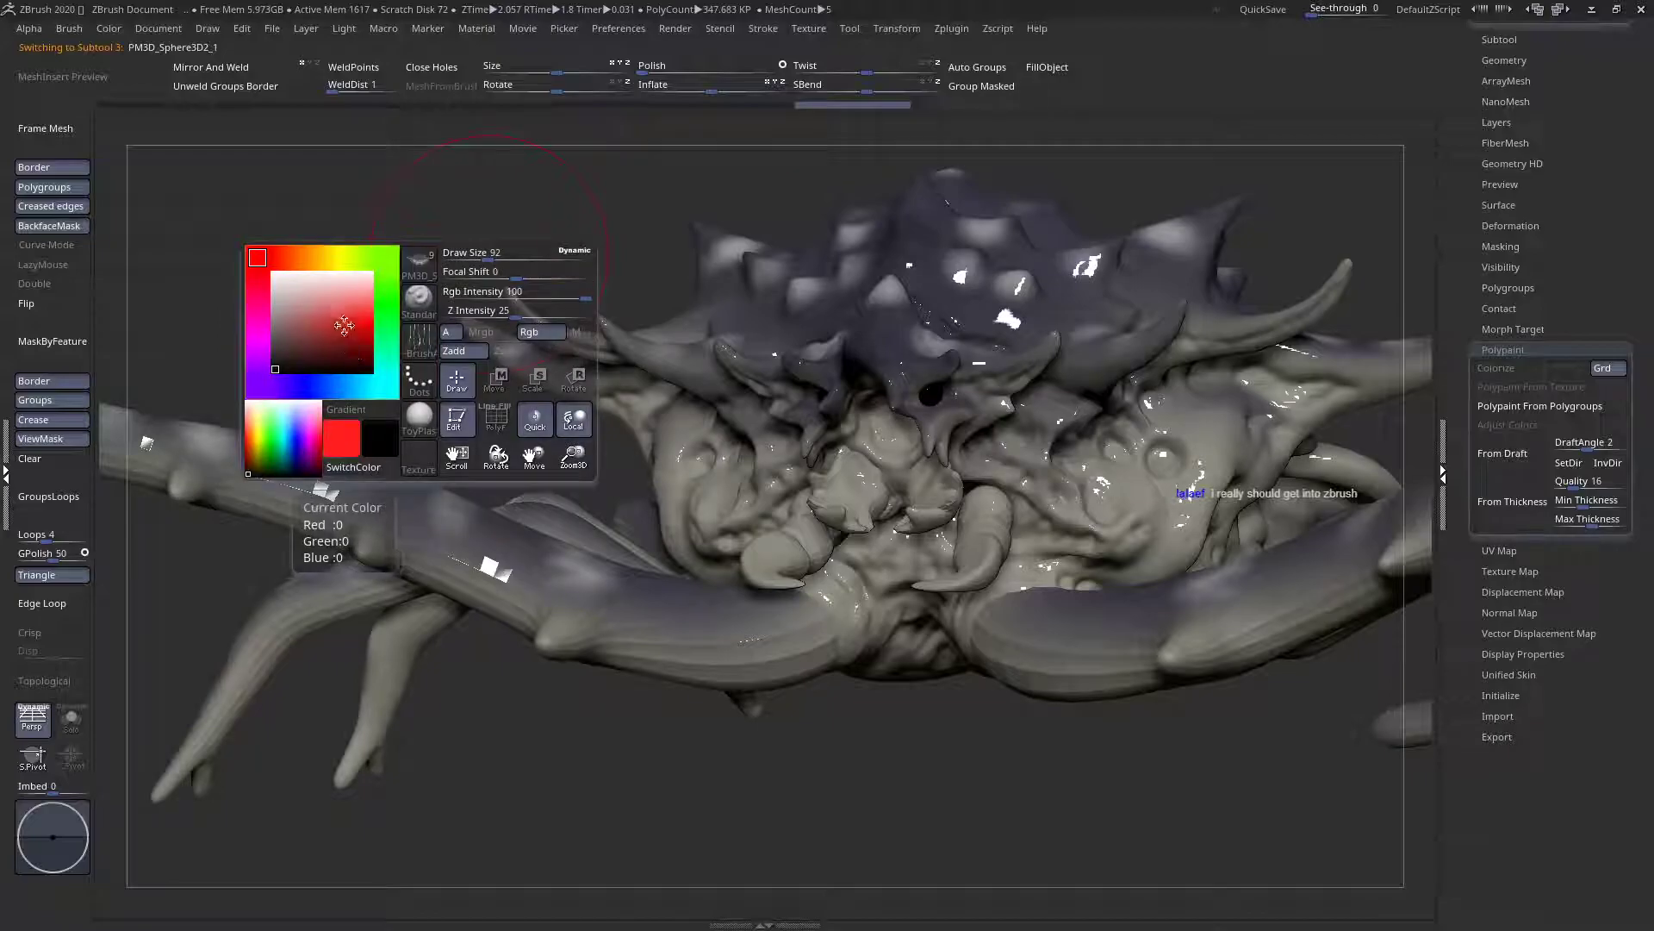
{"action": "left_click", "coordinate": [316, 256]}
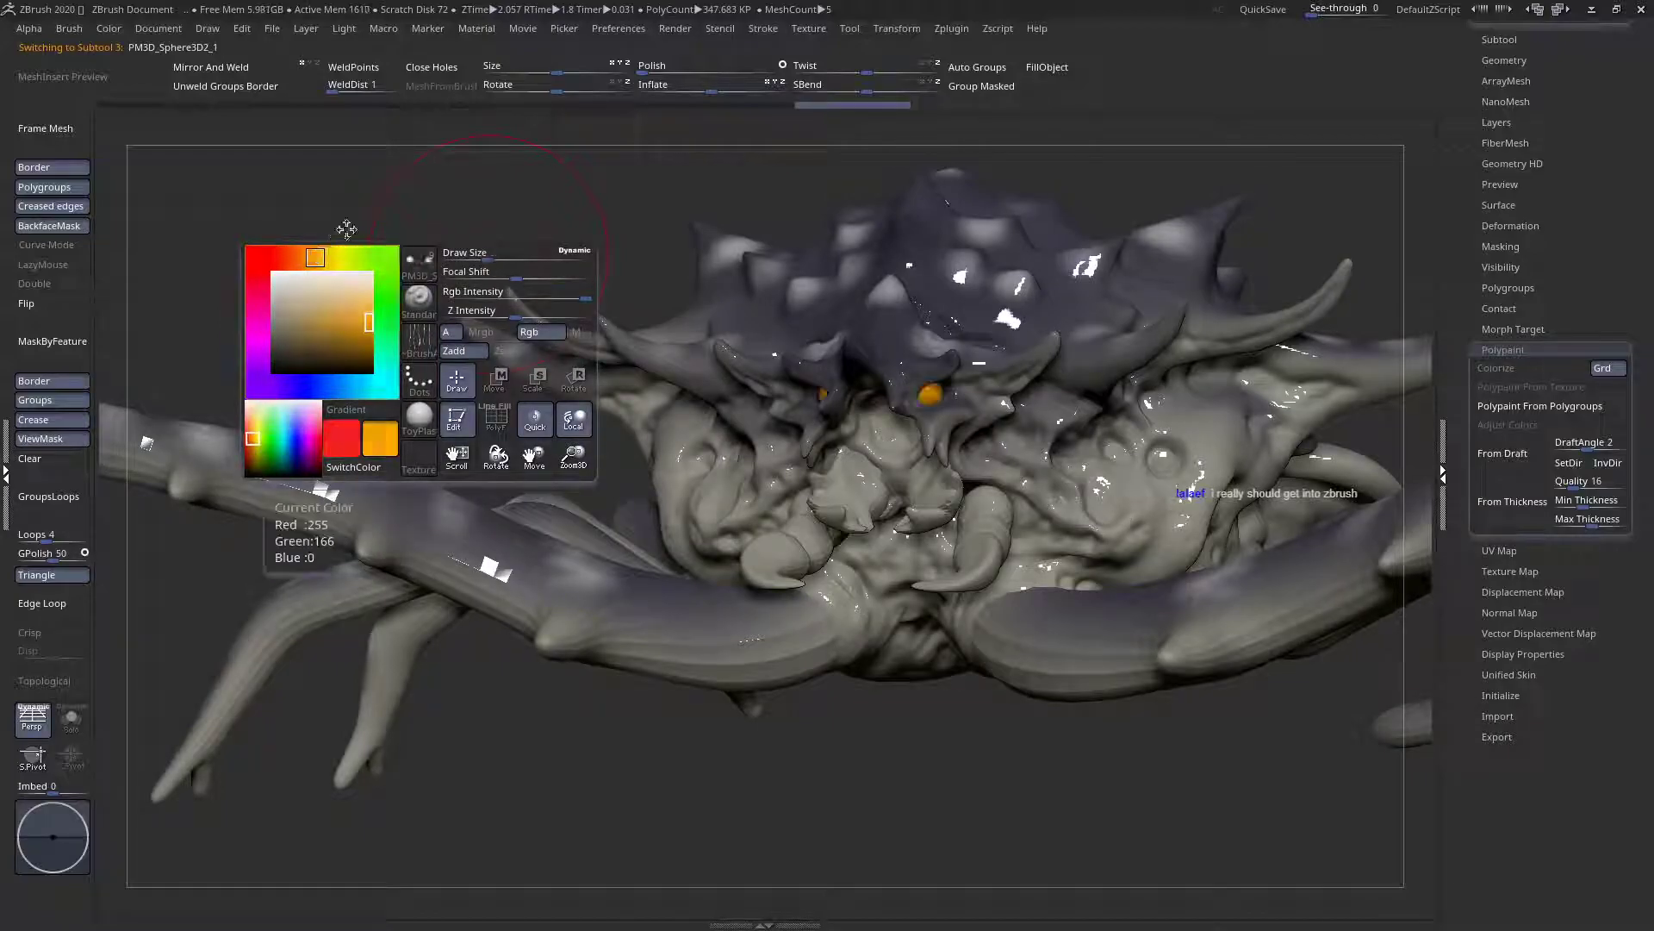
{"action": "key", "text": "space"}
{"action": "left_click", "coordinate": [254, 255]}
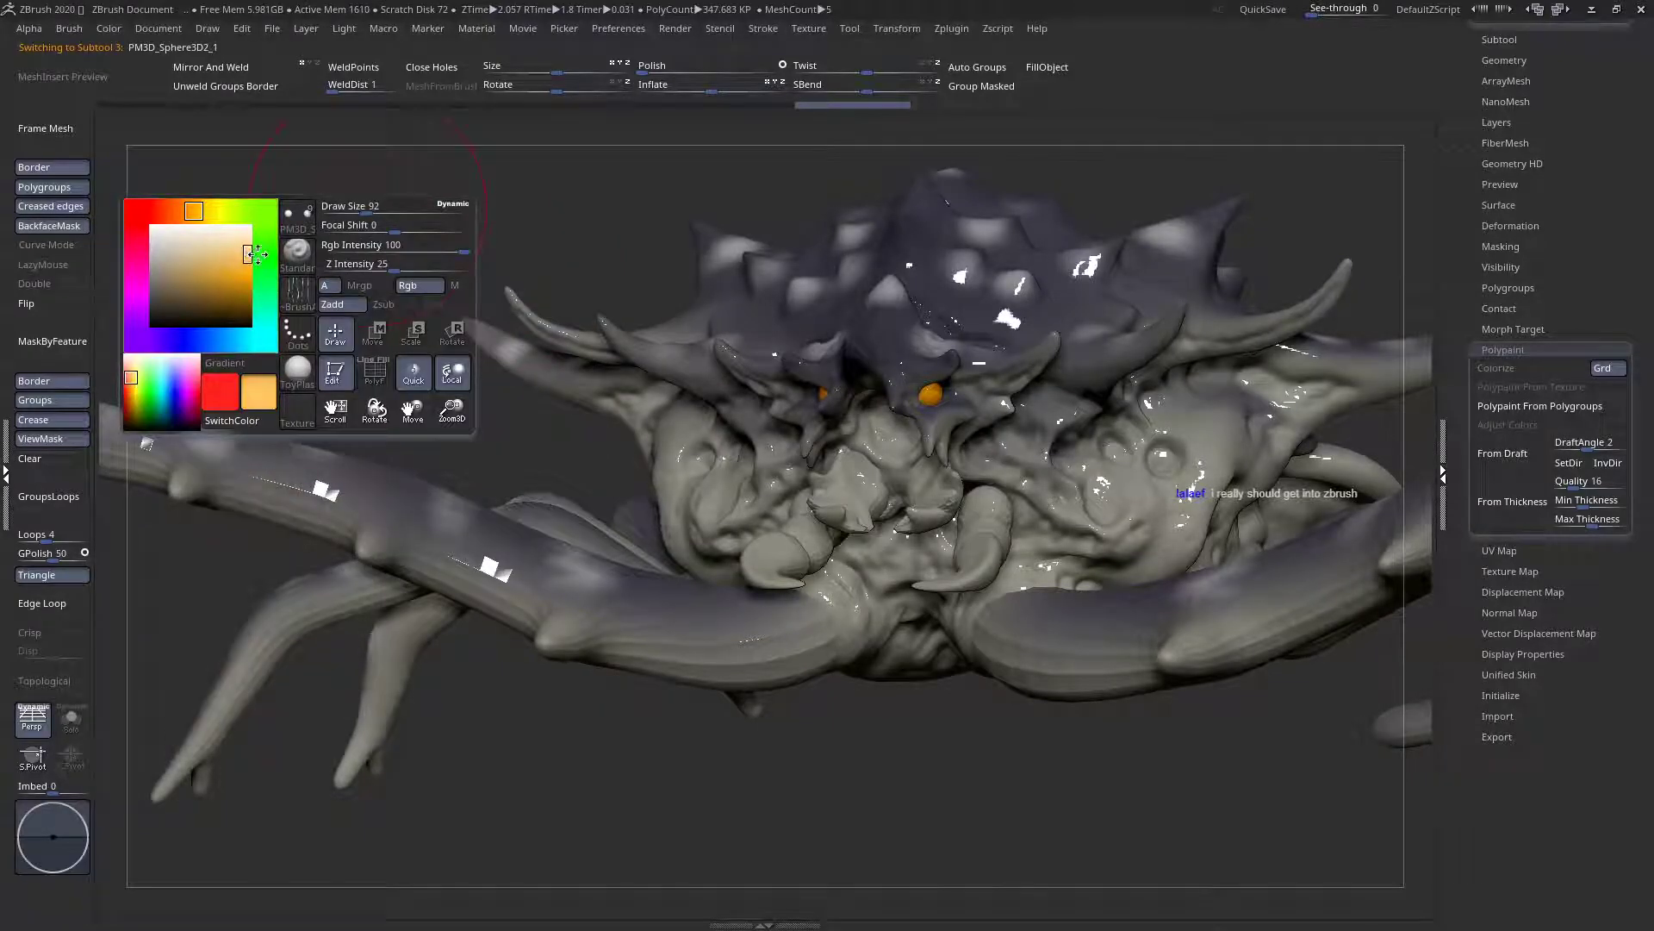
Try the JellyBean material on the creature and browse the material library again
{"action": "right_click_drag", "start_coordinate": [644, 319], "coordinate": [746, 398], "text": "shift"}
{"action": "key", "text": "space"}
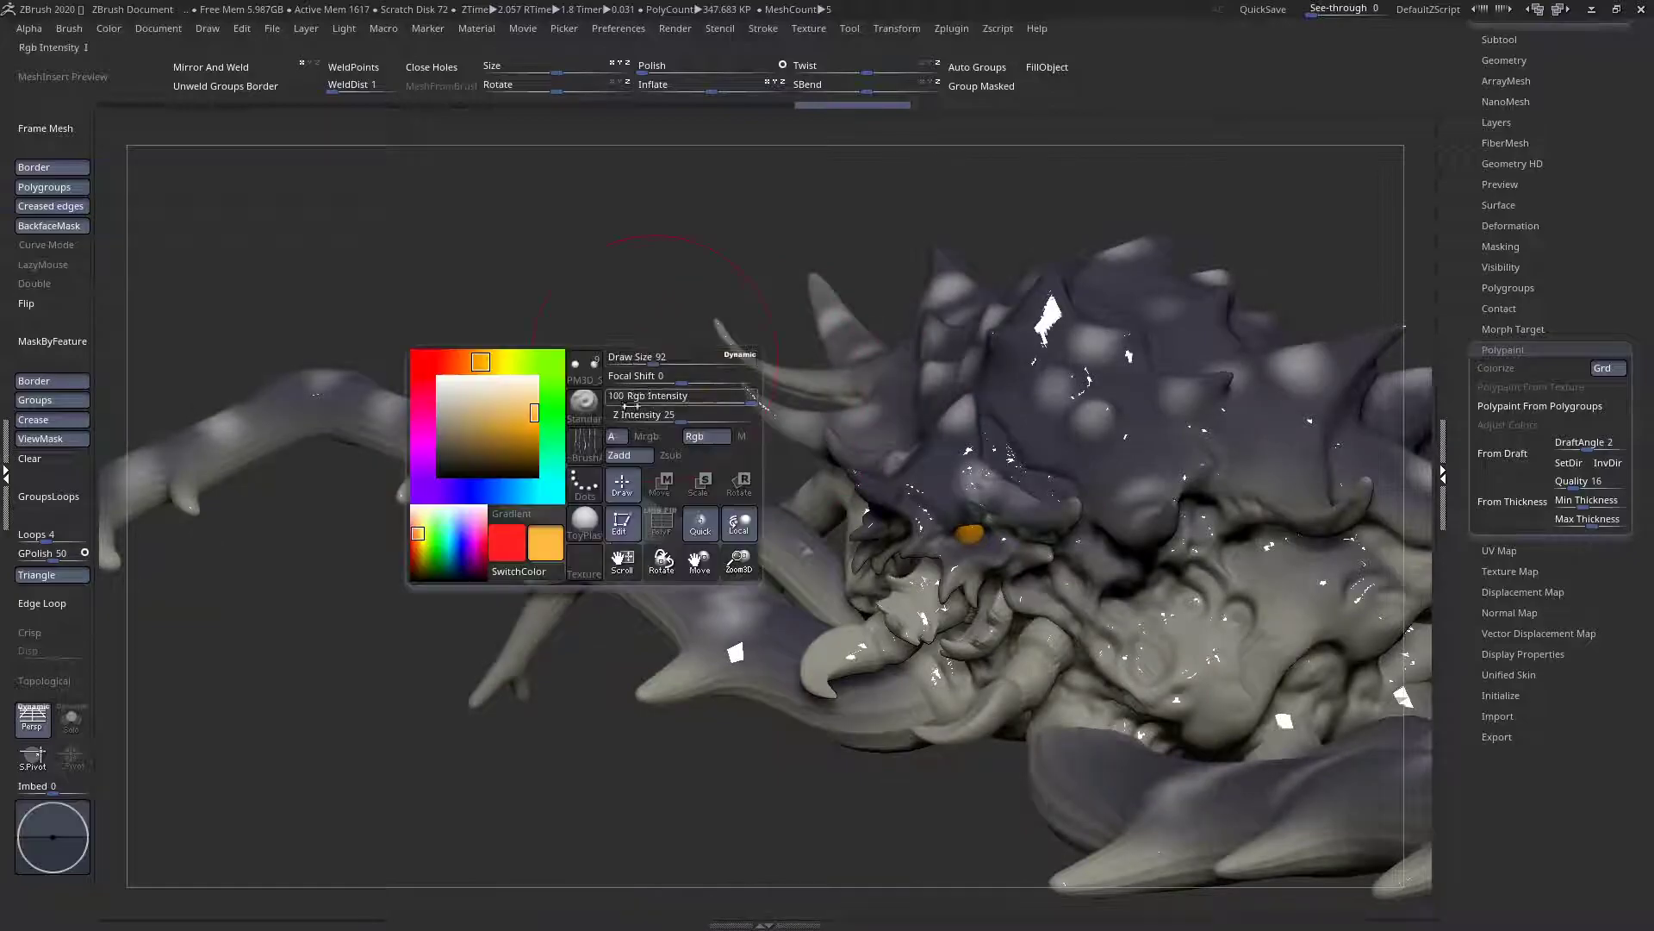
{"action": "left_click", "coordinate": [583, 521]}
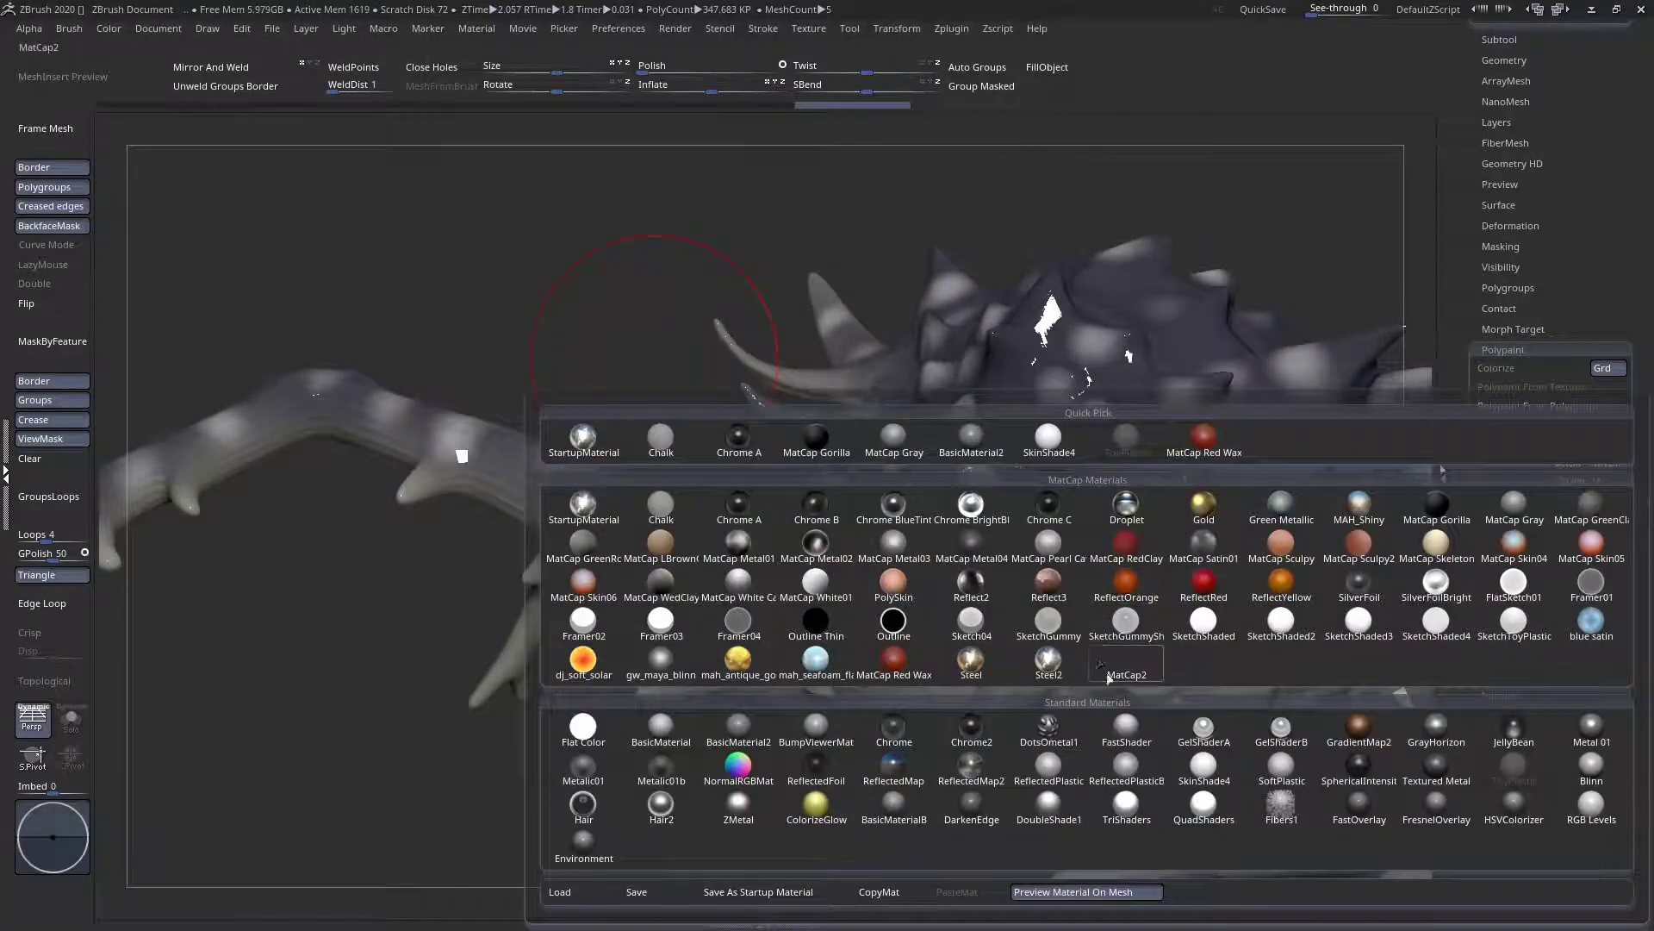
{"action": "left_click", "coordinate": [1513, 722]}
{"action": "right_click_drag", "start_coordinate": [1081, 382], "coordinate": [1072, 514], "text": "shift"}
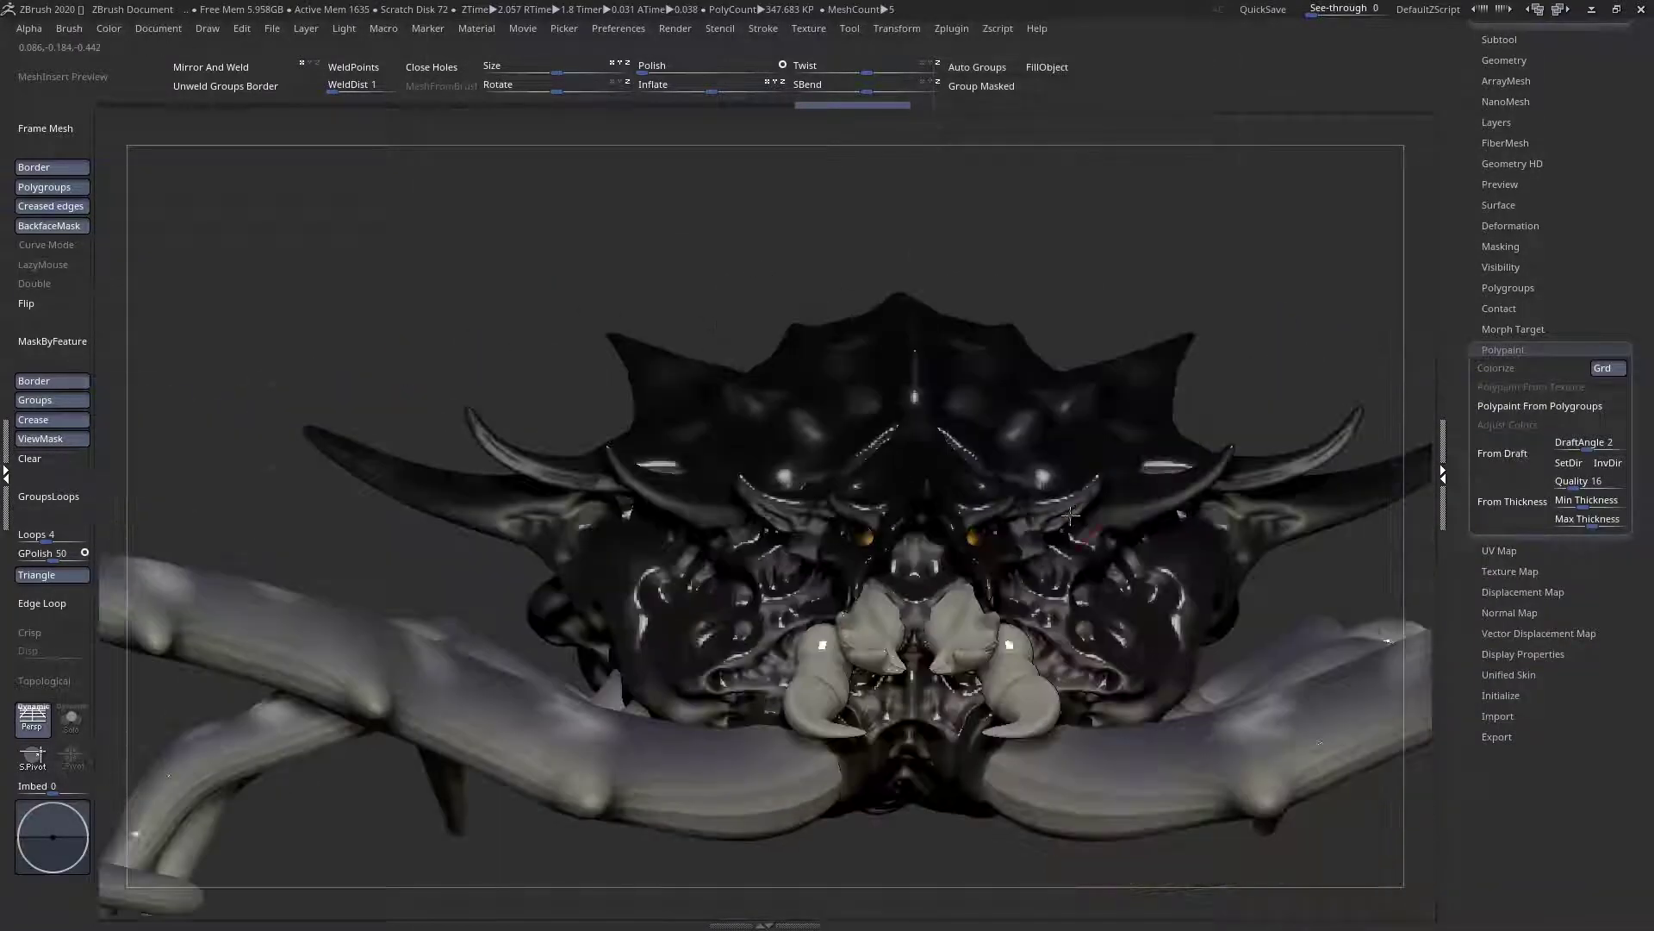
{"action": "key", "text": "space"}
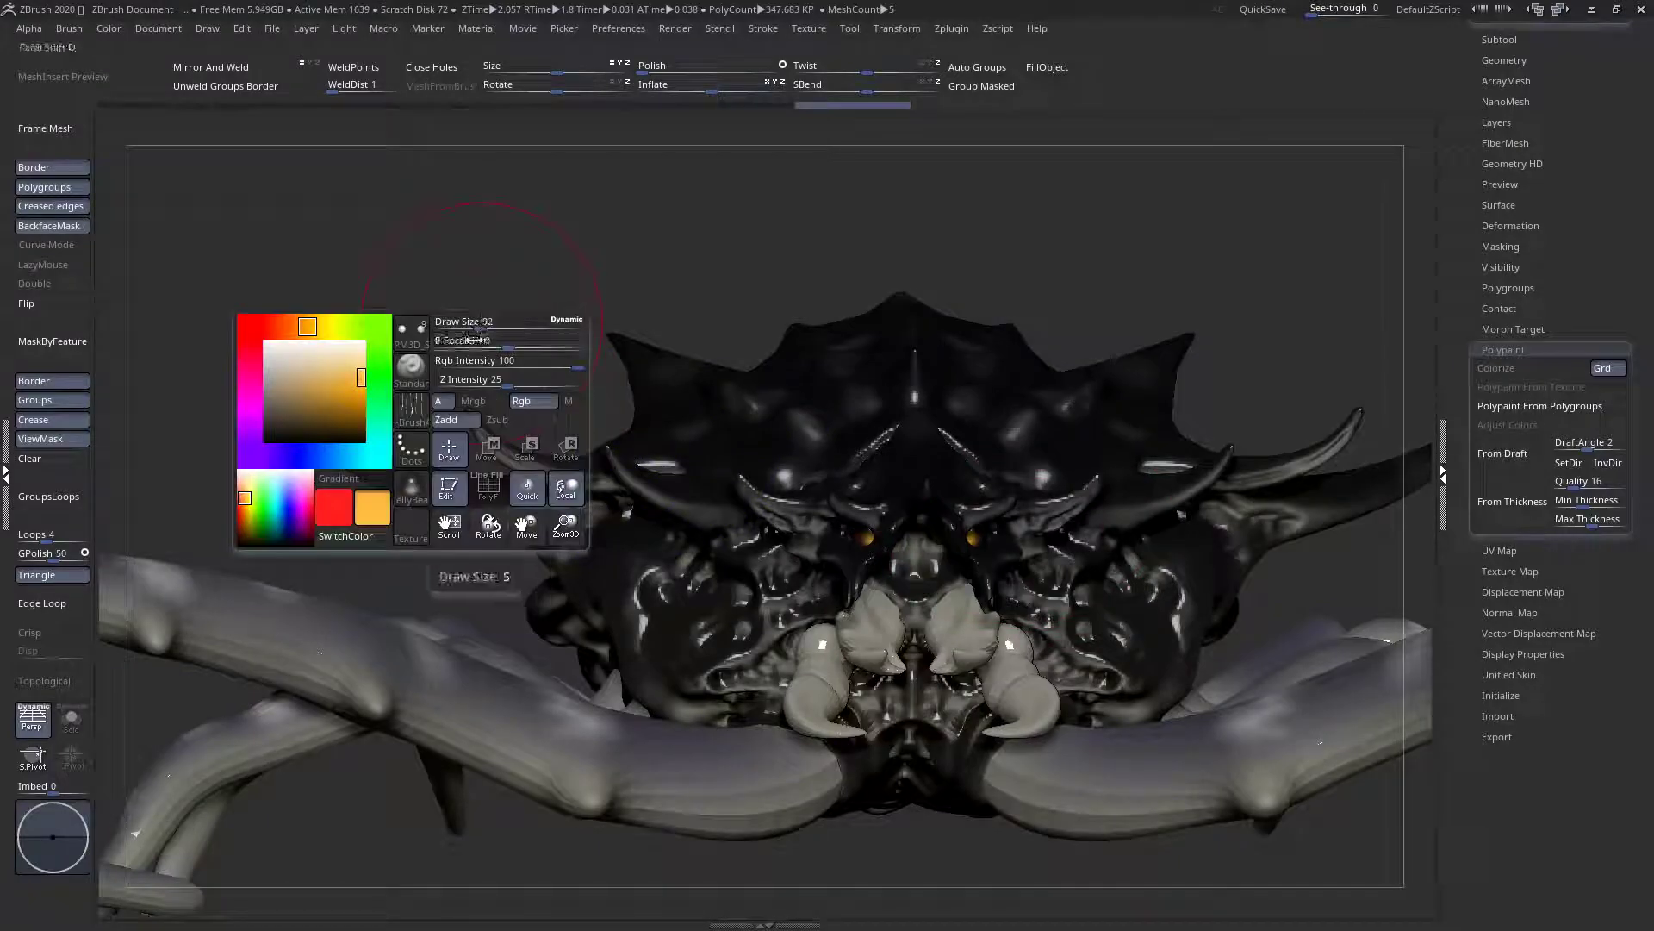
{"action": "left_click", "coordinate": [413, 498]}
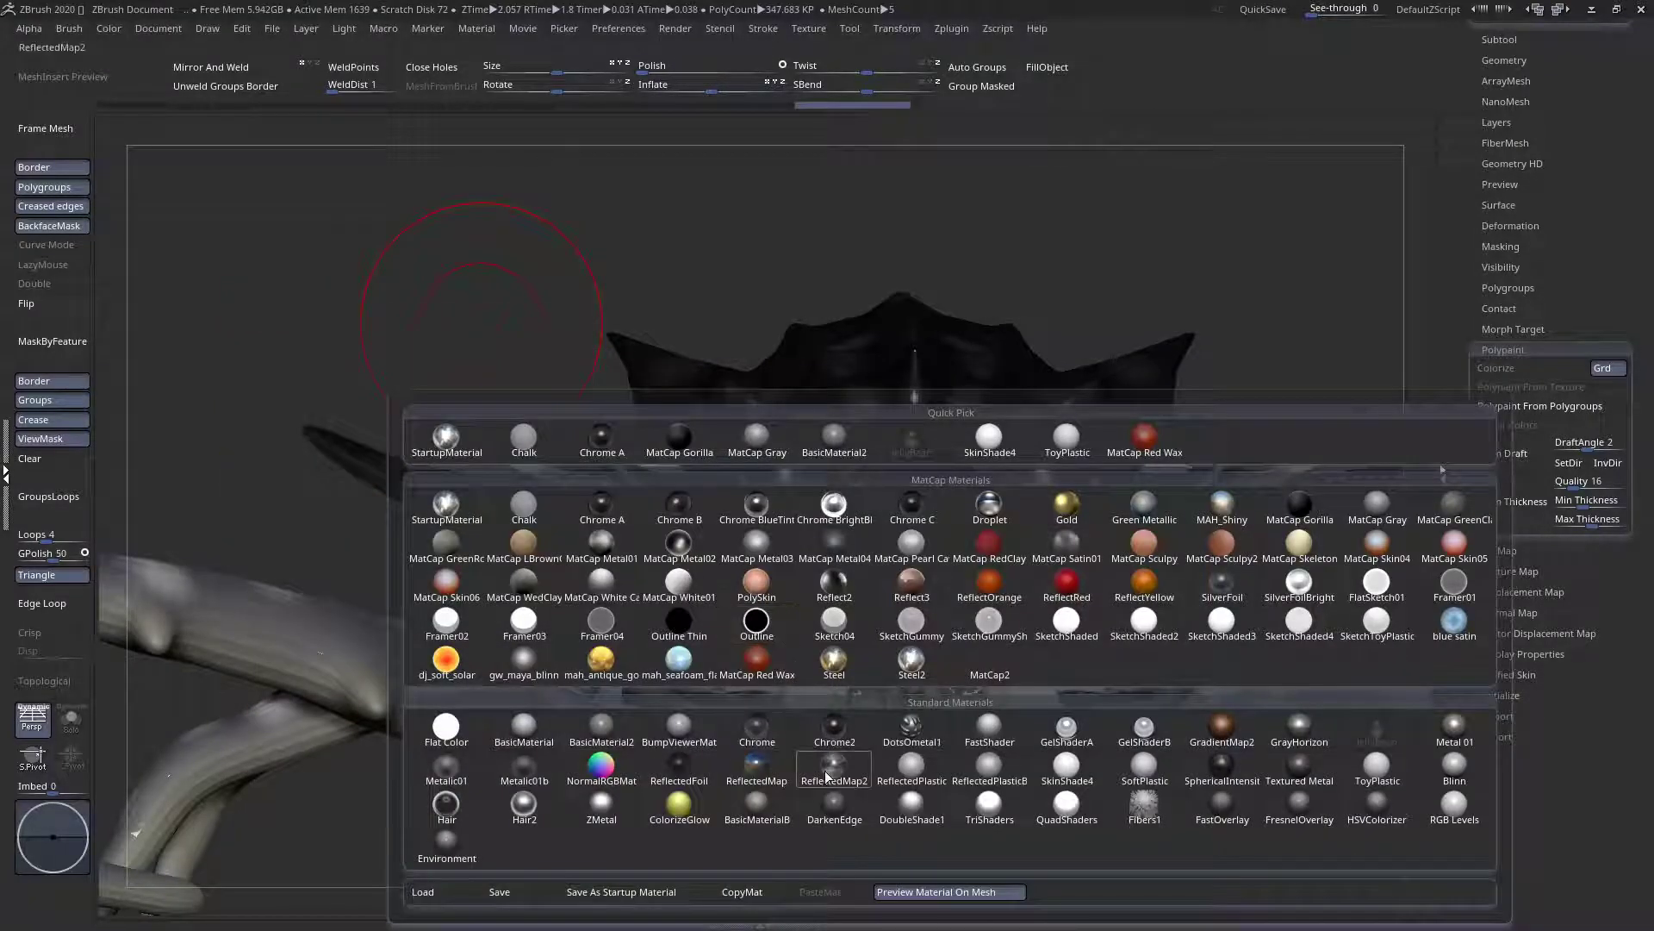
{"action": "mouse_move", "coordinate": [1174, 745]}
{"action": "left_click", "coordinate": [1218, 724]}
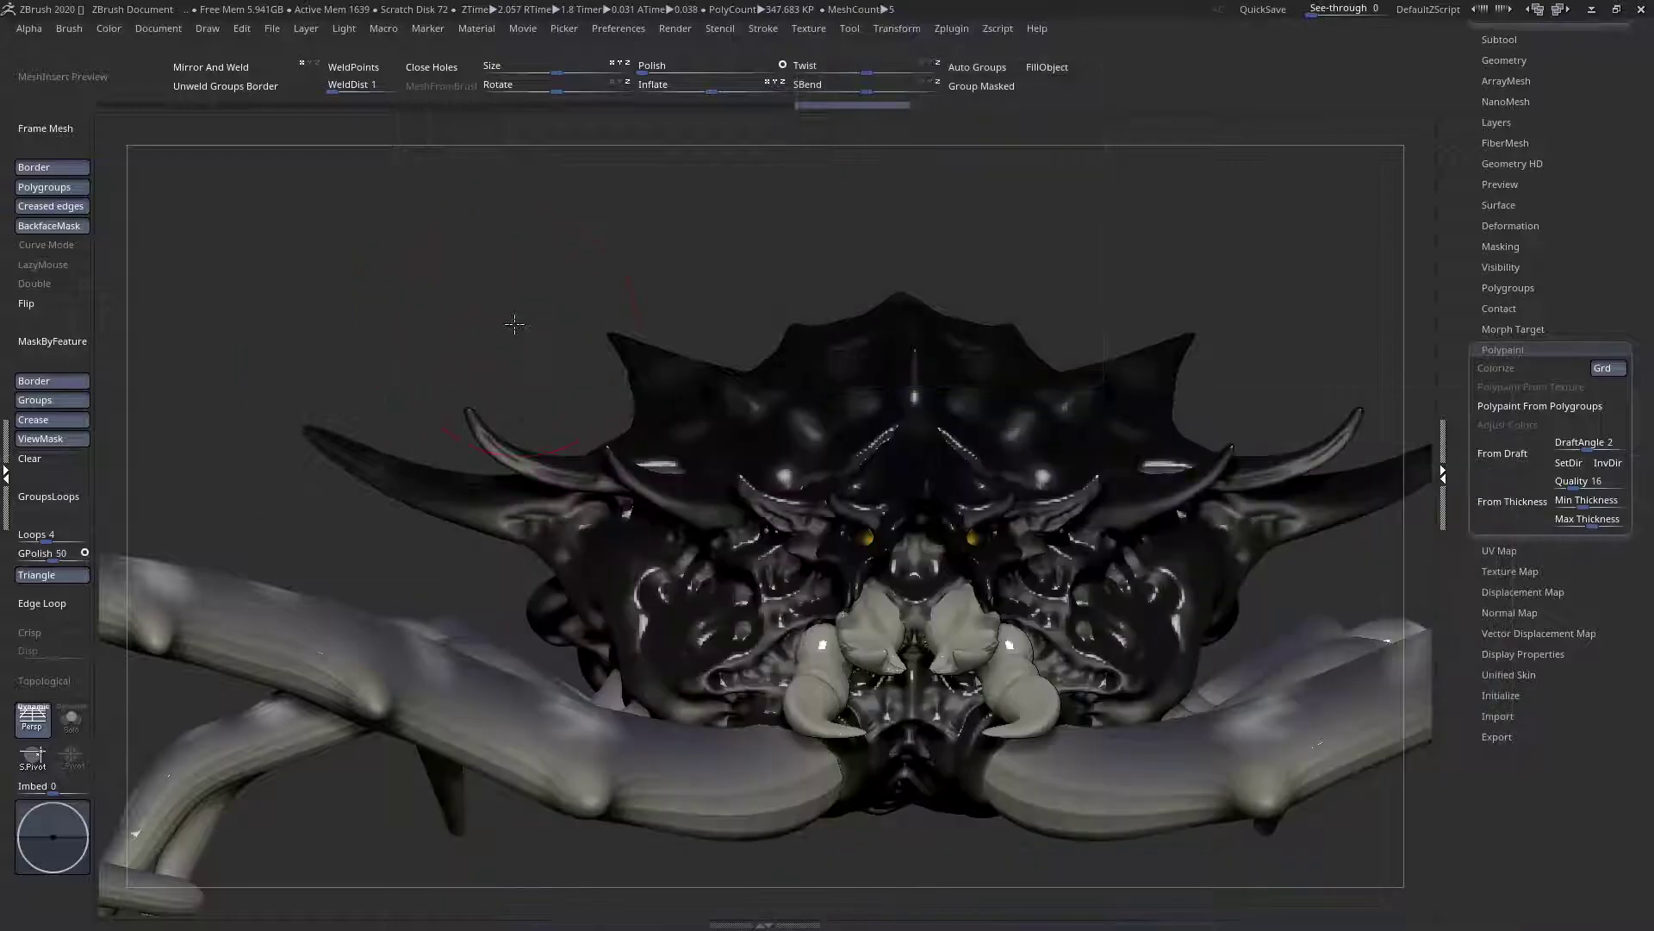
Refine the light orange paint colour and fill the eyeball mesh with it
{"action": "key", "text": "space"}
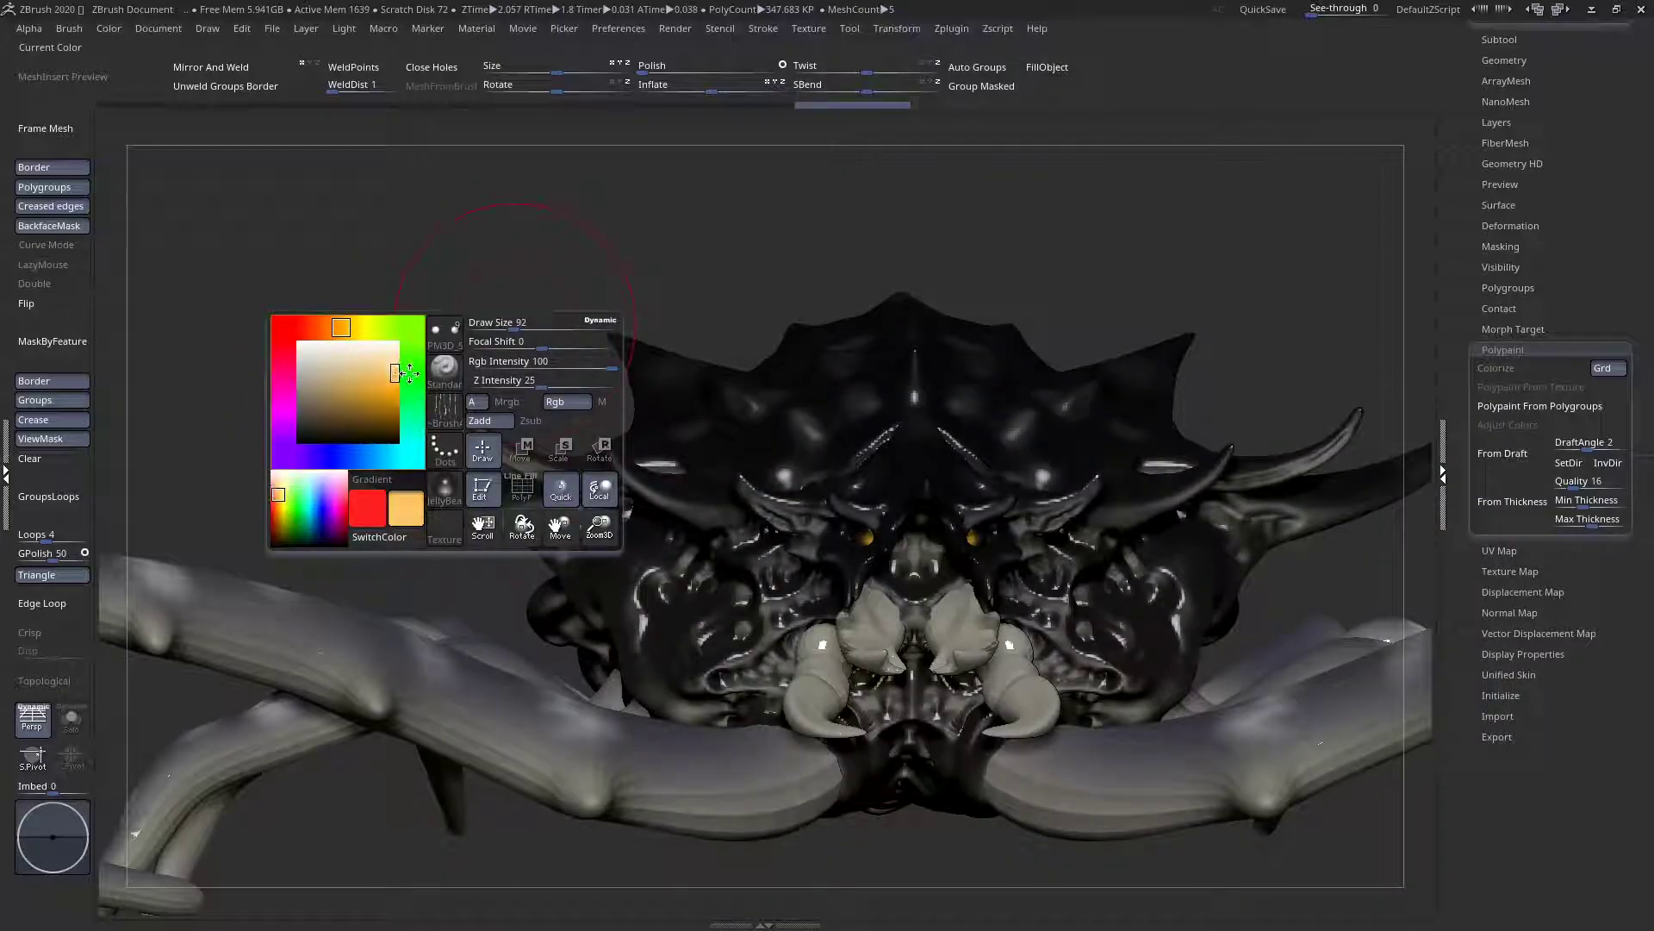
{"action": "key", "text": "space"}
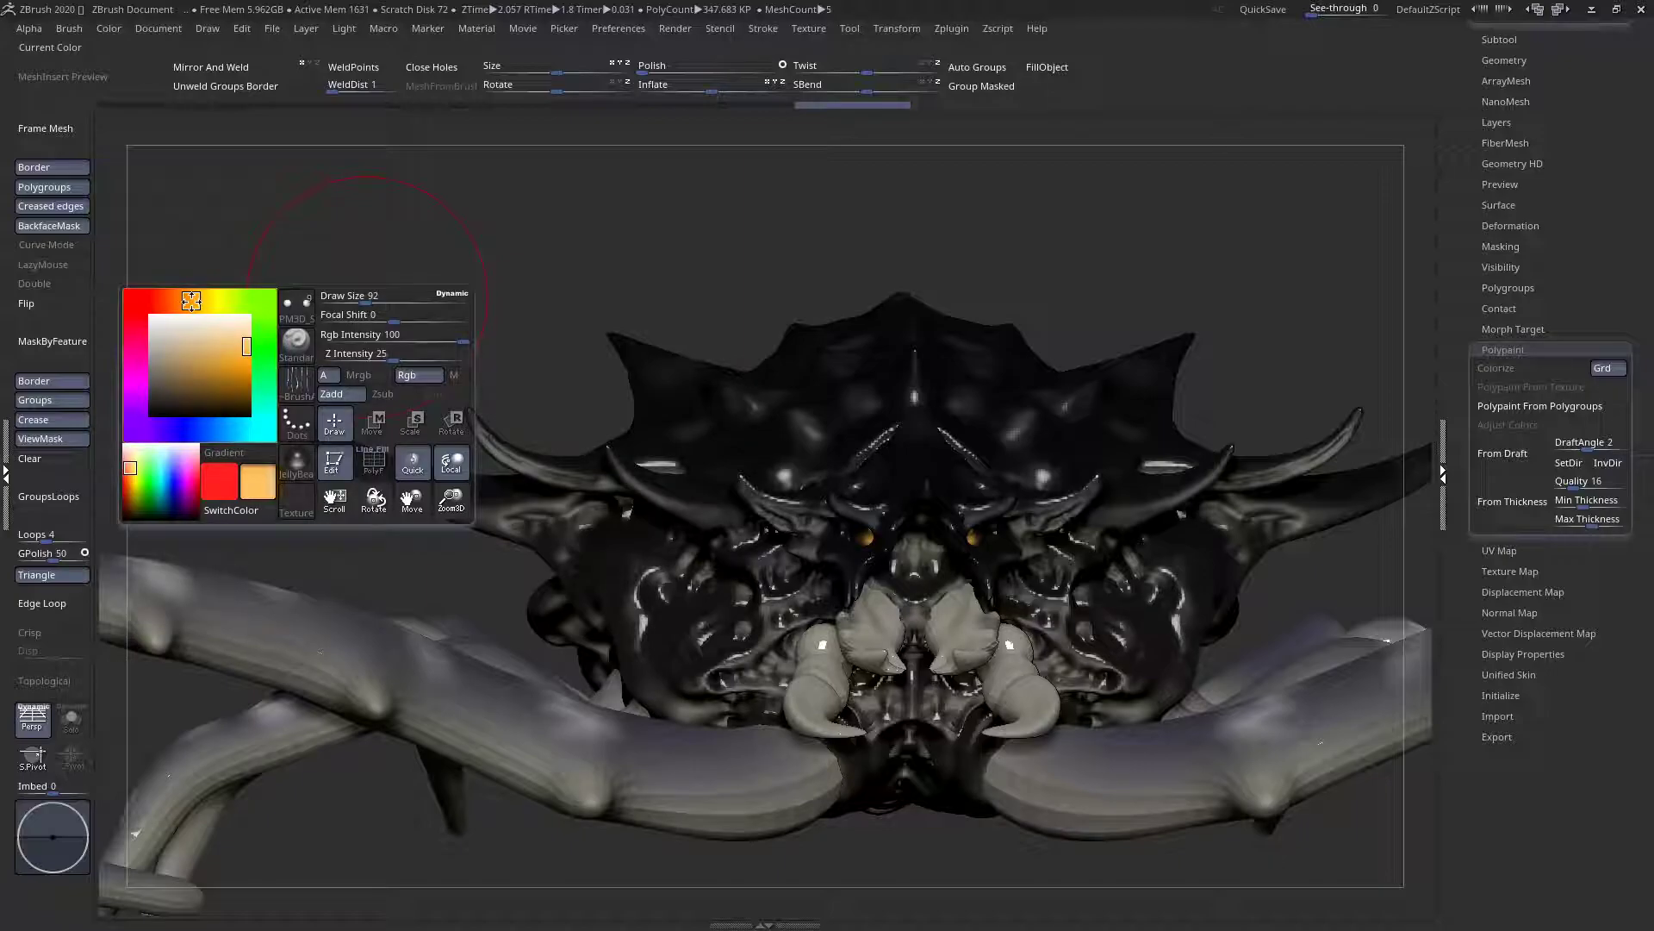
{"action": "key", "text": "space"}
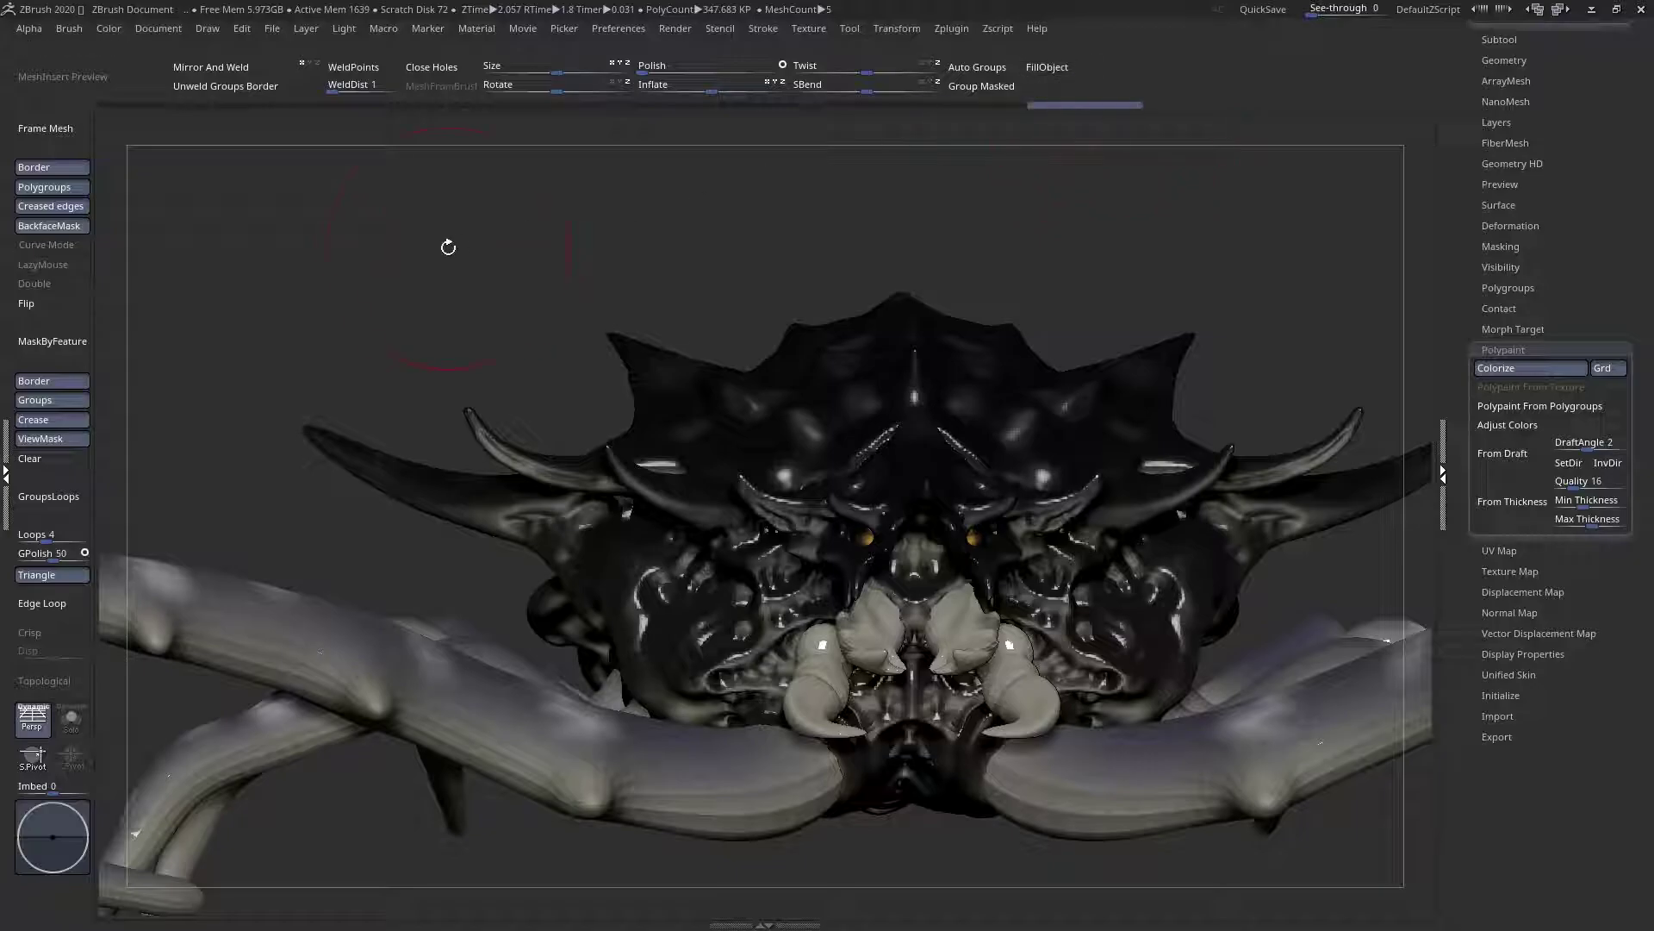
Put the brush in Mrgb mode with a near-white colour and switch the material to ToyPlastic
{"action": "key", "text": "space"}
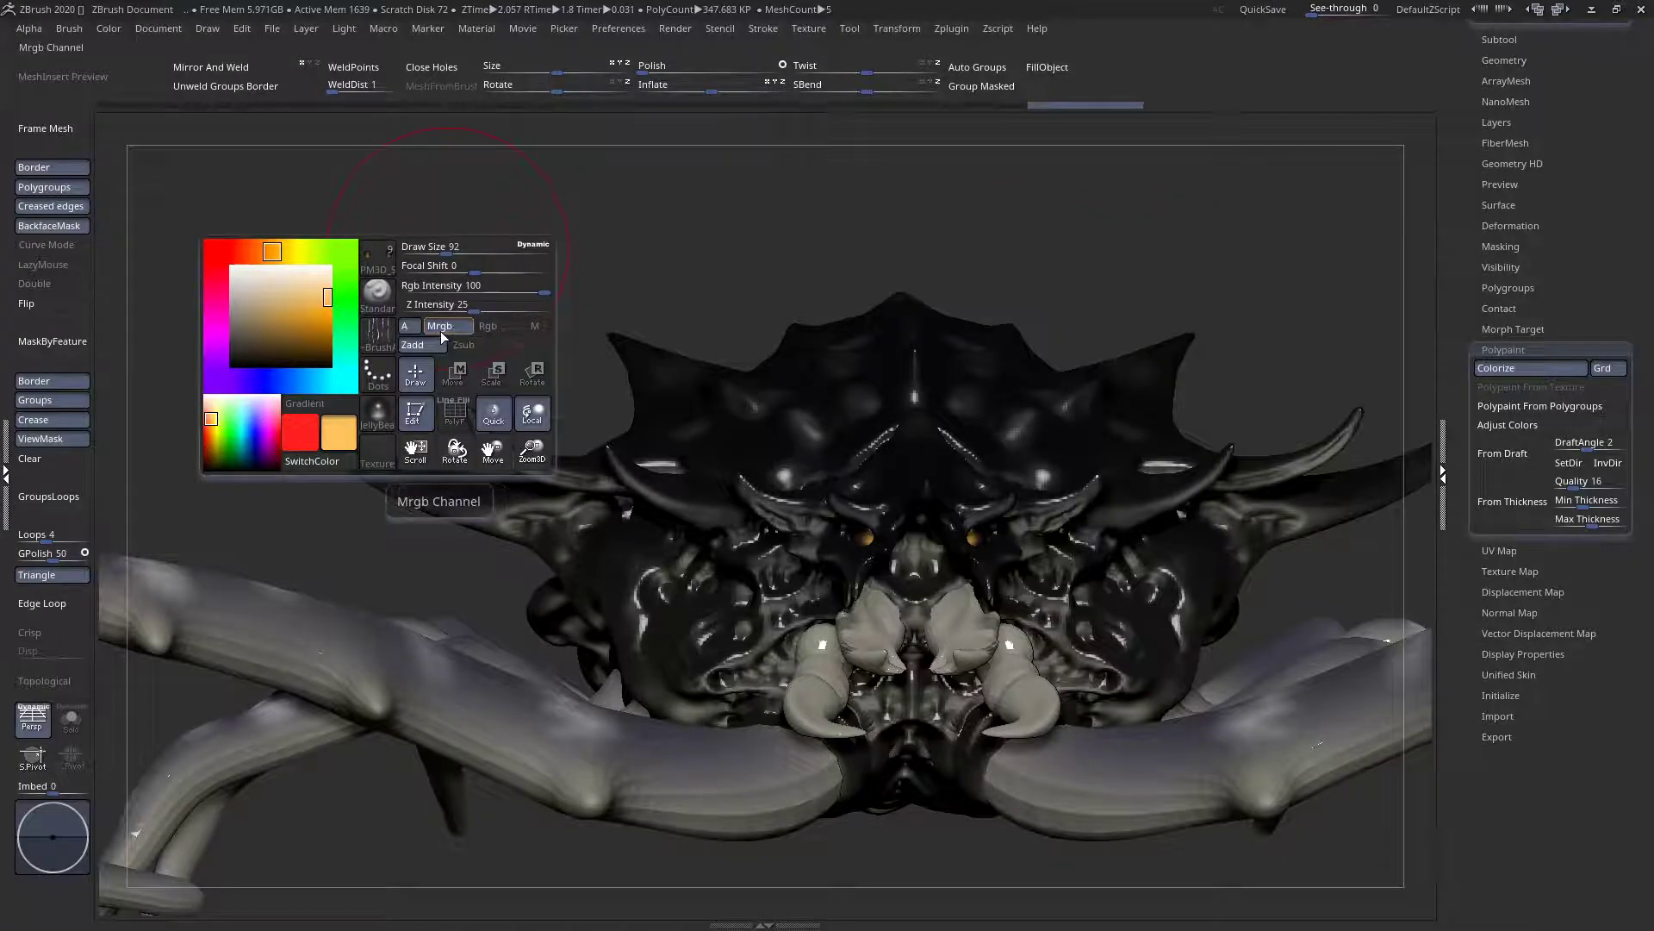
{"action": "left_click", "coordinate": [229, 267]}
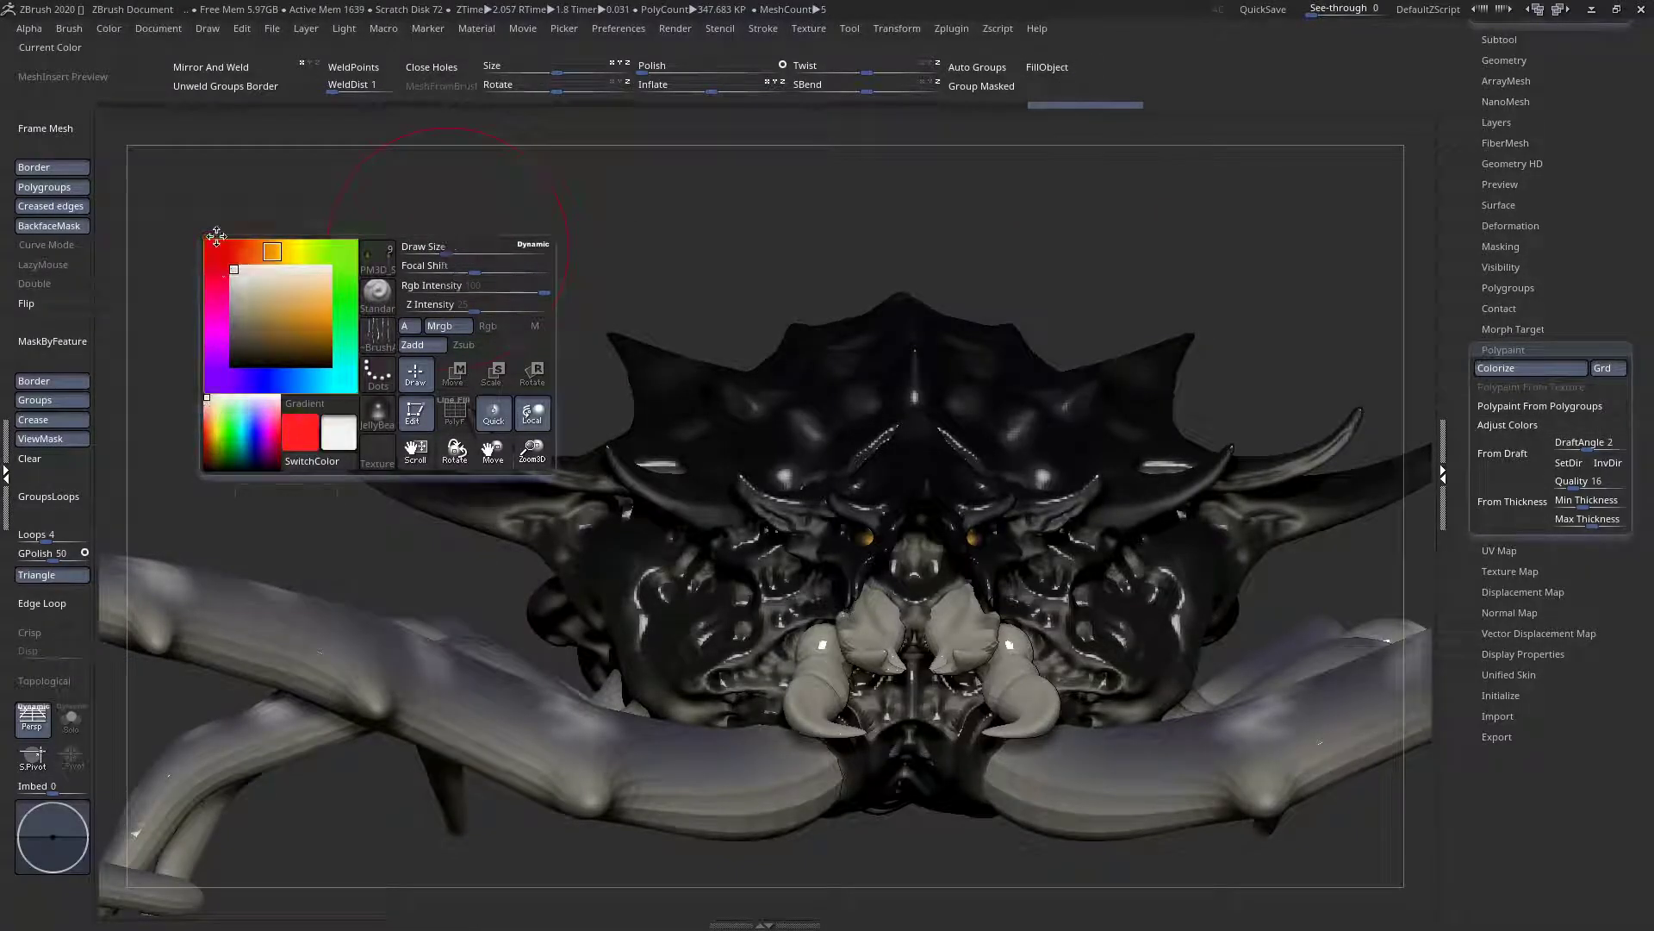
{"action": "key", "text": "space"}
{"action": "left_click", "coordinate": [467, 435]}
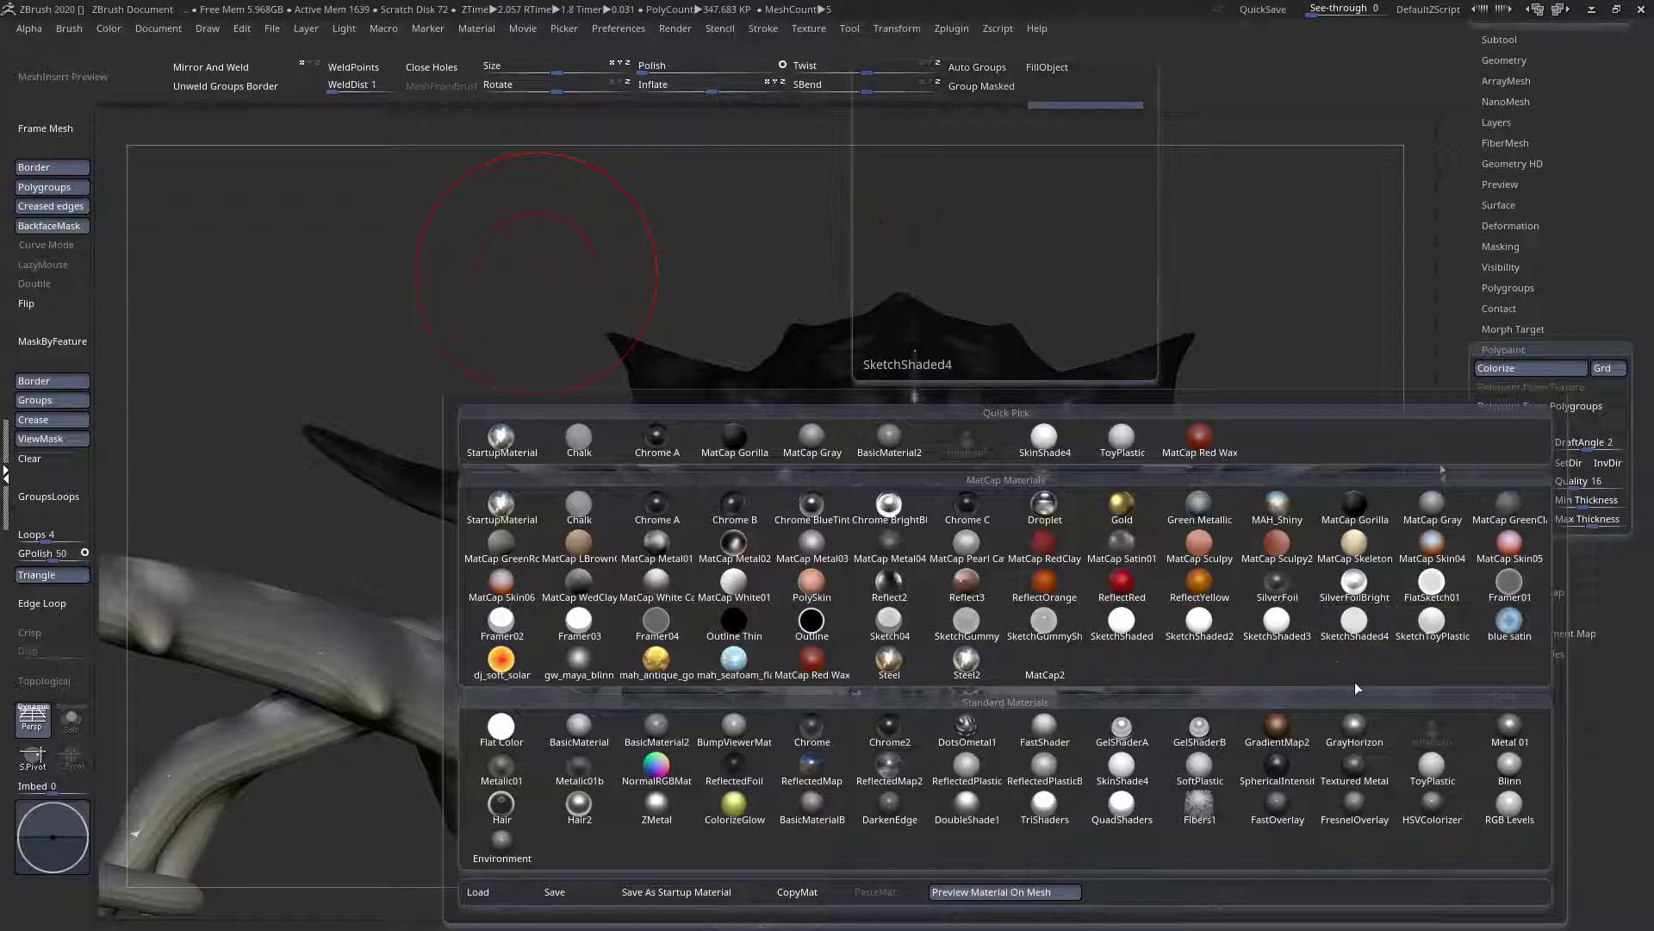
{"action": "left_click", "coordinate": [1414, 779]}
Reselect light orange and fill the eyeball mesh with that colour and the ToyPlastic material
{"action": "right_click_drag", "start_coordinate": [934, 593], "coordinate": [889, 577]}
{"action": "right_click_drag", "start_coordinate": [957, 507], "coordinate": [853, 533]}
{"action": "key", "text": "f"}
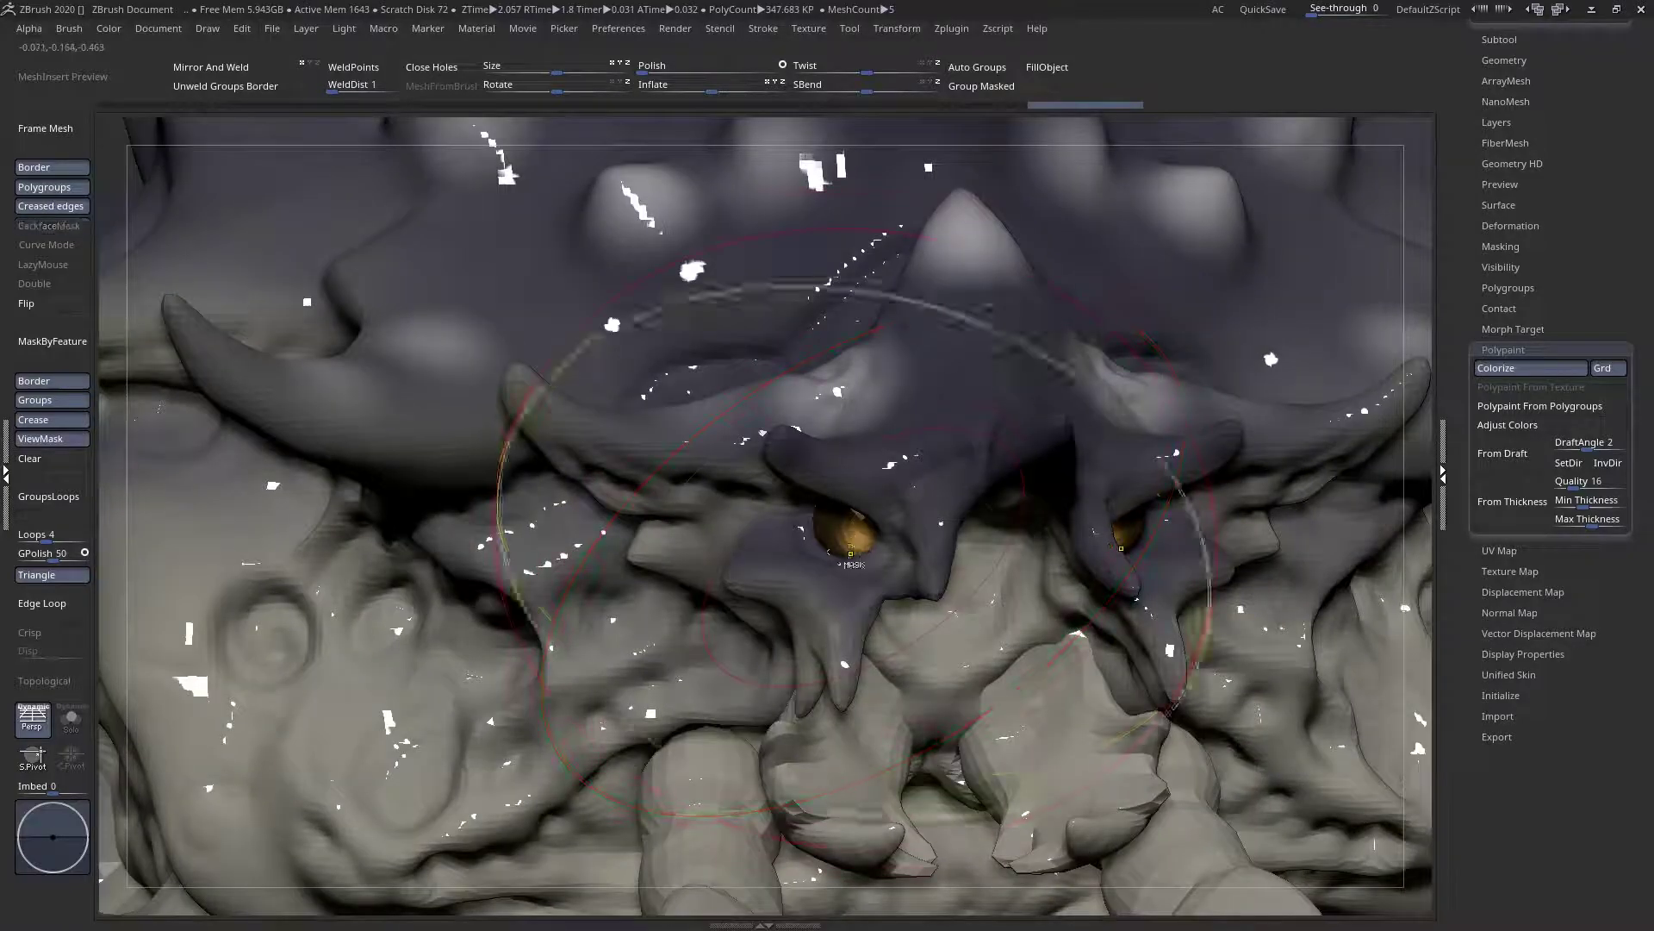
{"action": "key", "text": "space"}
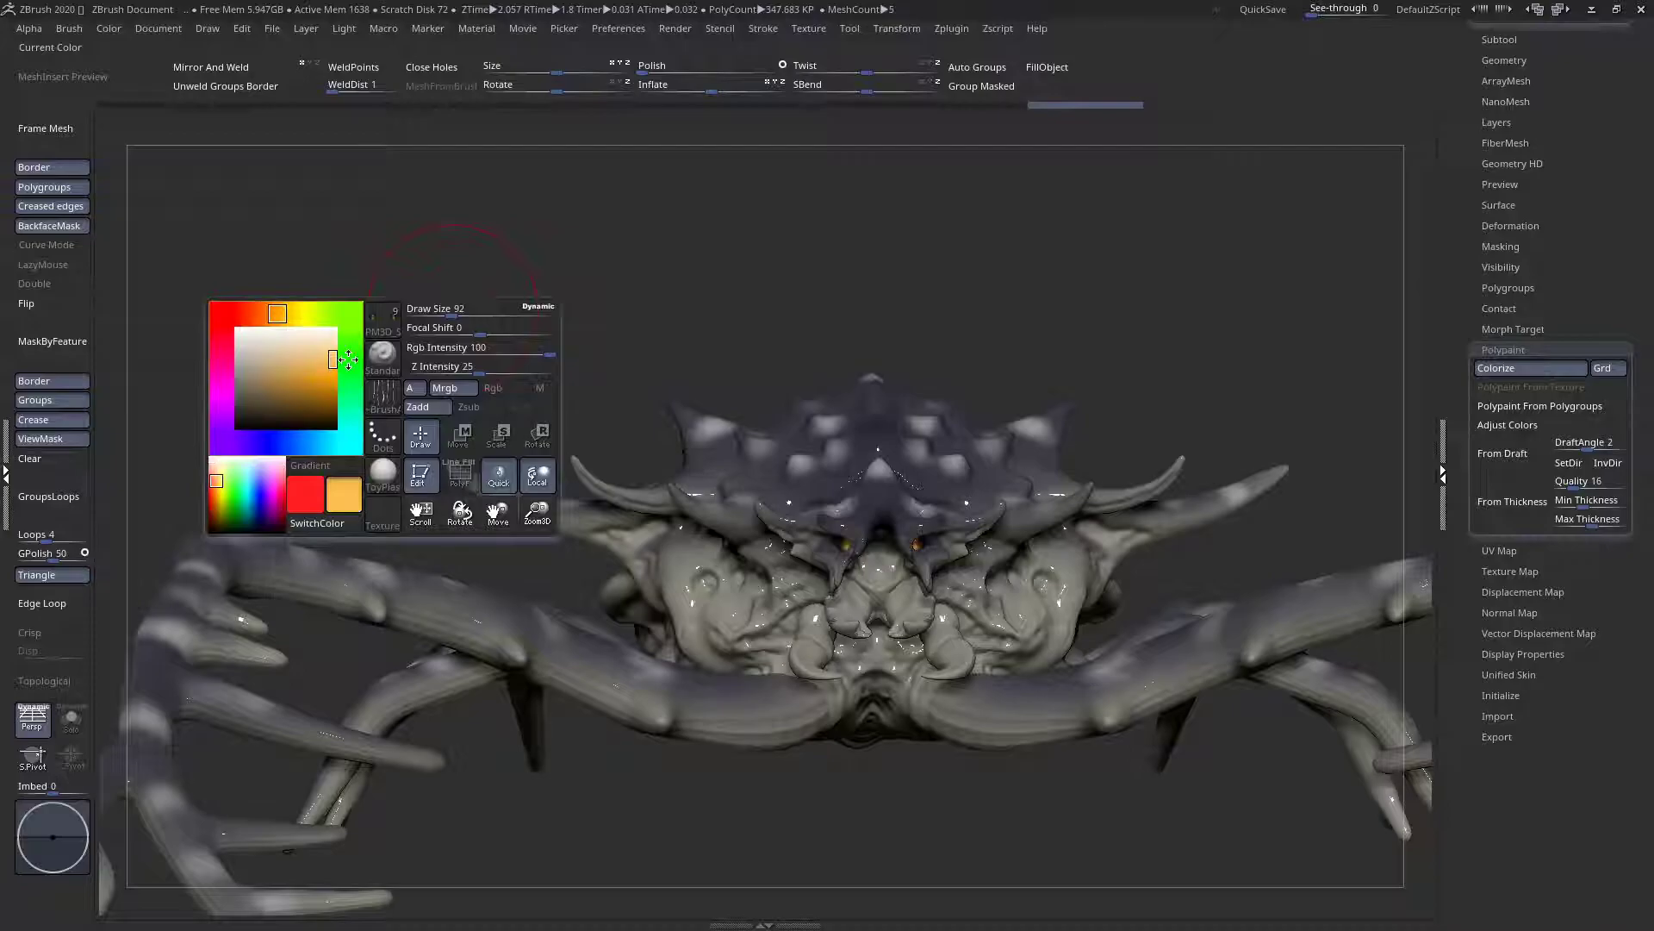
{"action": "left_click", "coordinate": [1028, 72]}
Select the leg mesh and examine the painted creature from several angles, including its underside and front
{"action": "mouse_move", "coordinate": [698, 292]}
{"action": "left_mouse_down"}
{"action": "mouse_move", "coordinate": [625, 306]}
{"action": "mouse_move", "coordinate": [603, 469]}
{"action": "left_mouse_up"}
{"action": "left_click_drag", "start_coordinate": [637, 297], "coordinate": [875, 333]}
{"action": "left_click_drag", "start_coordinate": [517, 439], "coordinate": [481, 339], "text": "alt"}
{"action": "left_click_drag", "start_coordinate": [1111, 595], "coordinate": [1037, 620]}
{"action": "key", "text": "f"}
{"action": "right_click_drag", "start_coordinate": [783, 495], "coordinate": [832, 362], "text": "alt"}
{"action": "left_click", "coordinate": [690, 581], "text": "alt"}
{"action": "key", "text": "f"}
{"action": "mouse_move", "coordinate": [720, 560]}
{"action": "right_mouse_down"}
{"action": "mouse_move", "coordinate": [756, 430]}
{"action": "mouse_move", "coordinate": [746, 345]}
{"action": "right_mouse_up"}
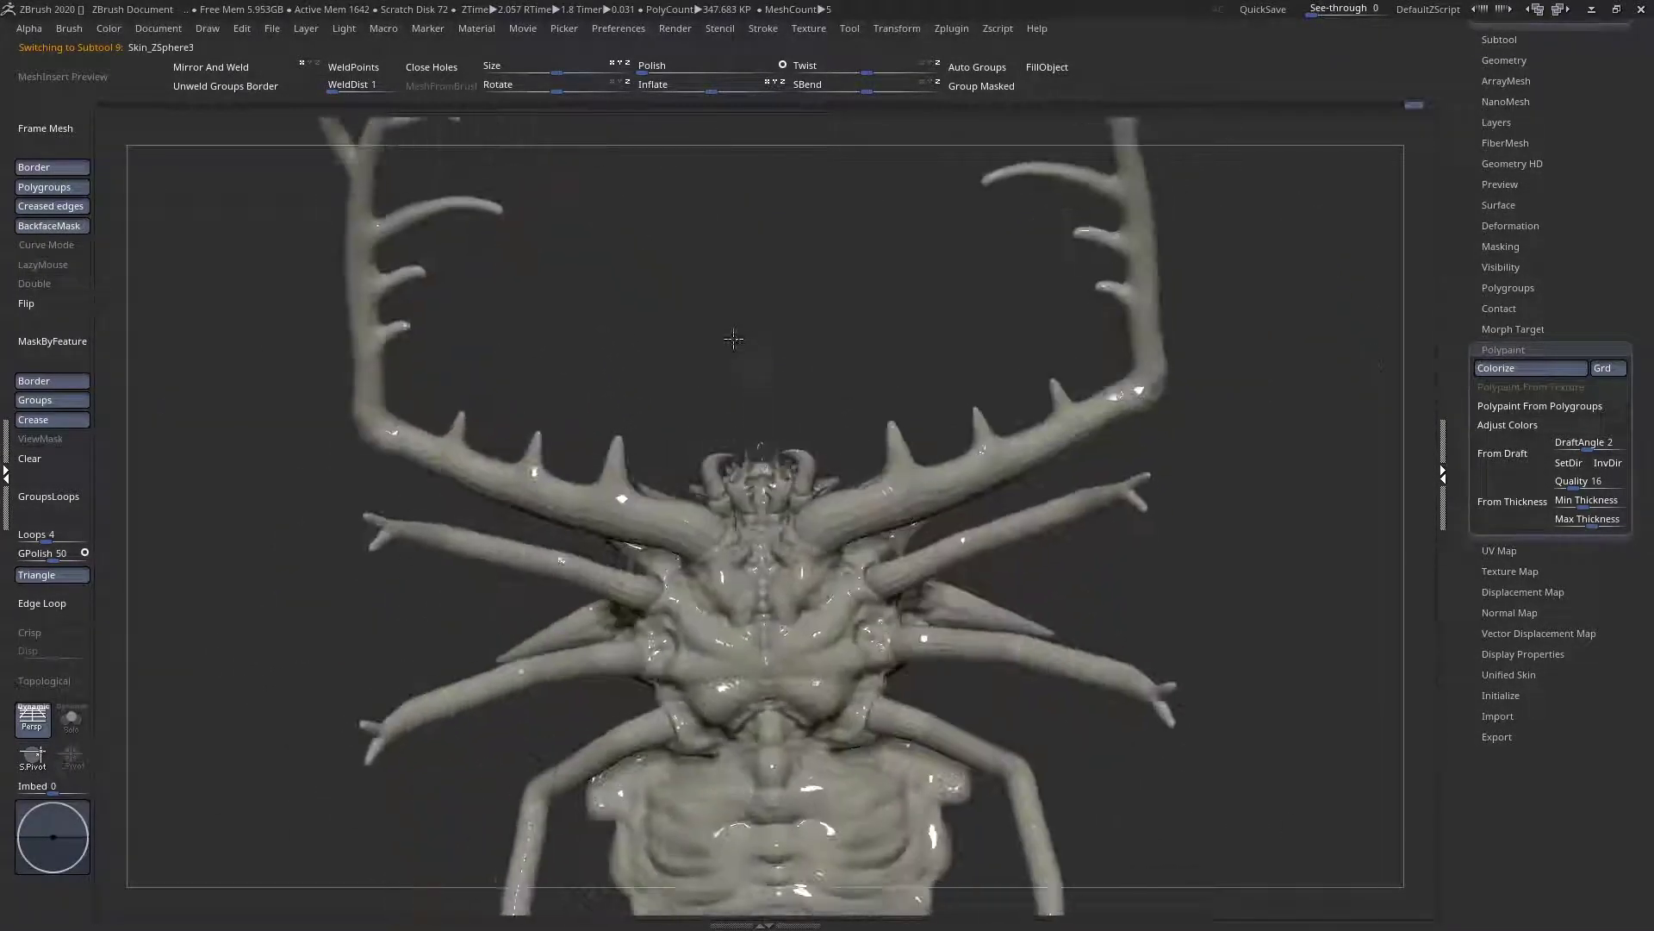
{"action": "right_click_drag", "start_coordinate": [804, 419], "coordinate": [759, 586]}
{"action": "right_click_drag", "start_coordinate": [743, 483], "coordinate": [754, 540], "text": "ctrl"}
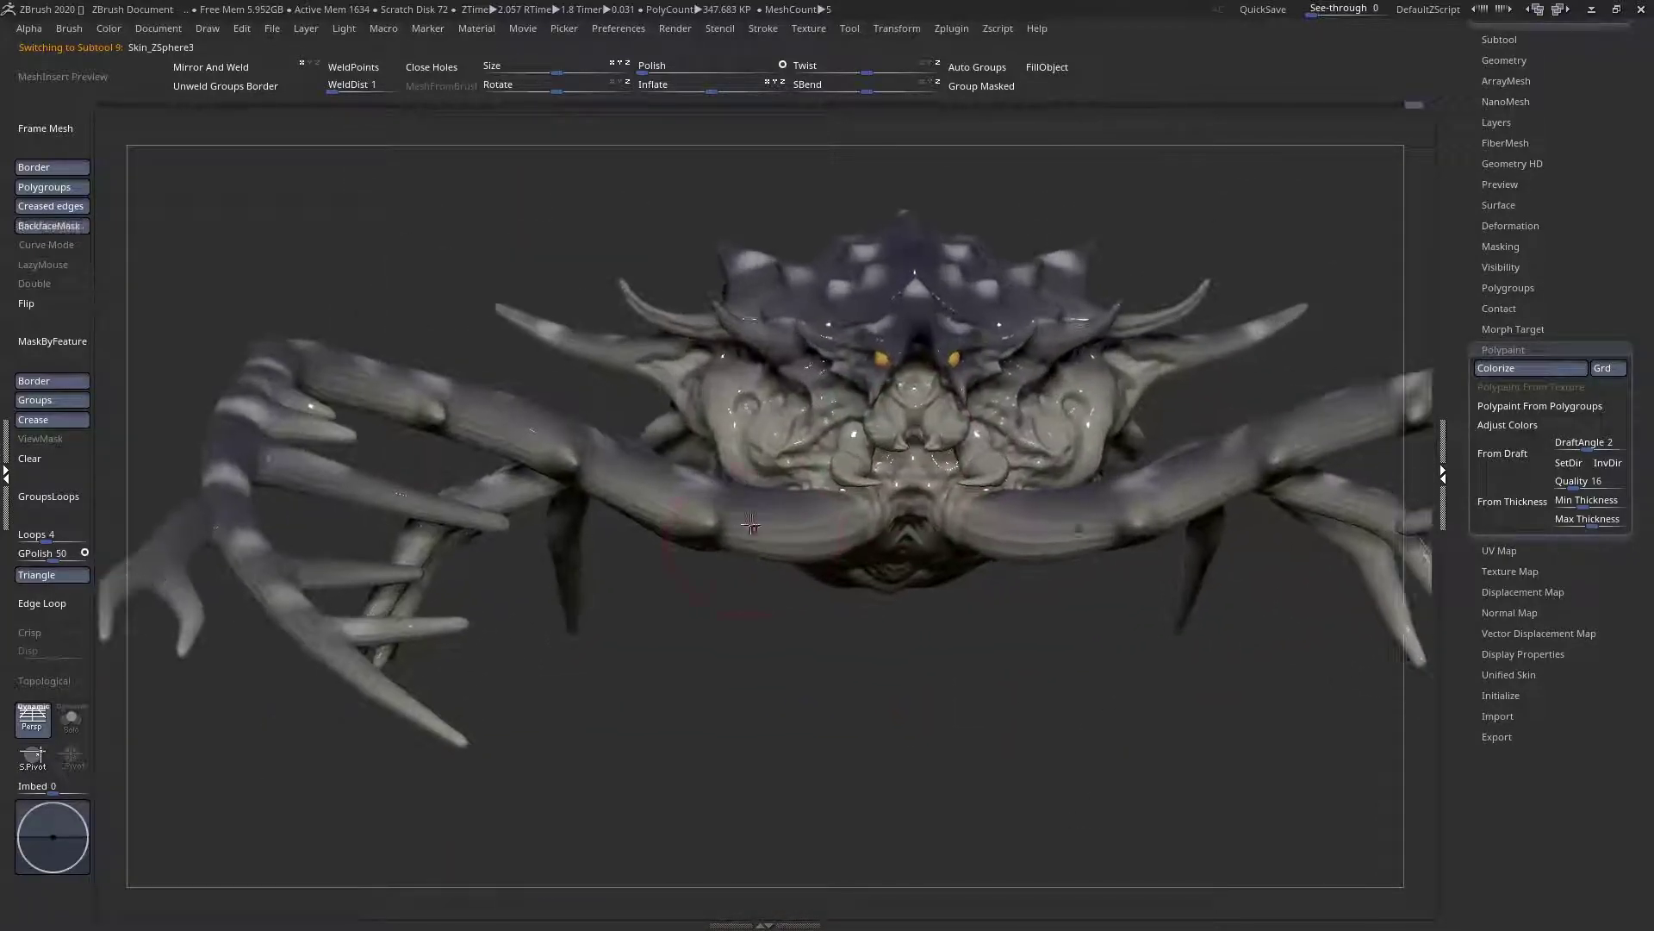
Try the antique gold MatCap material on the creature
{"action": "key", "text": "space"}
{"action": "left_click", "coordinate": [761, 802]}
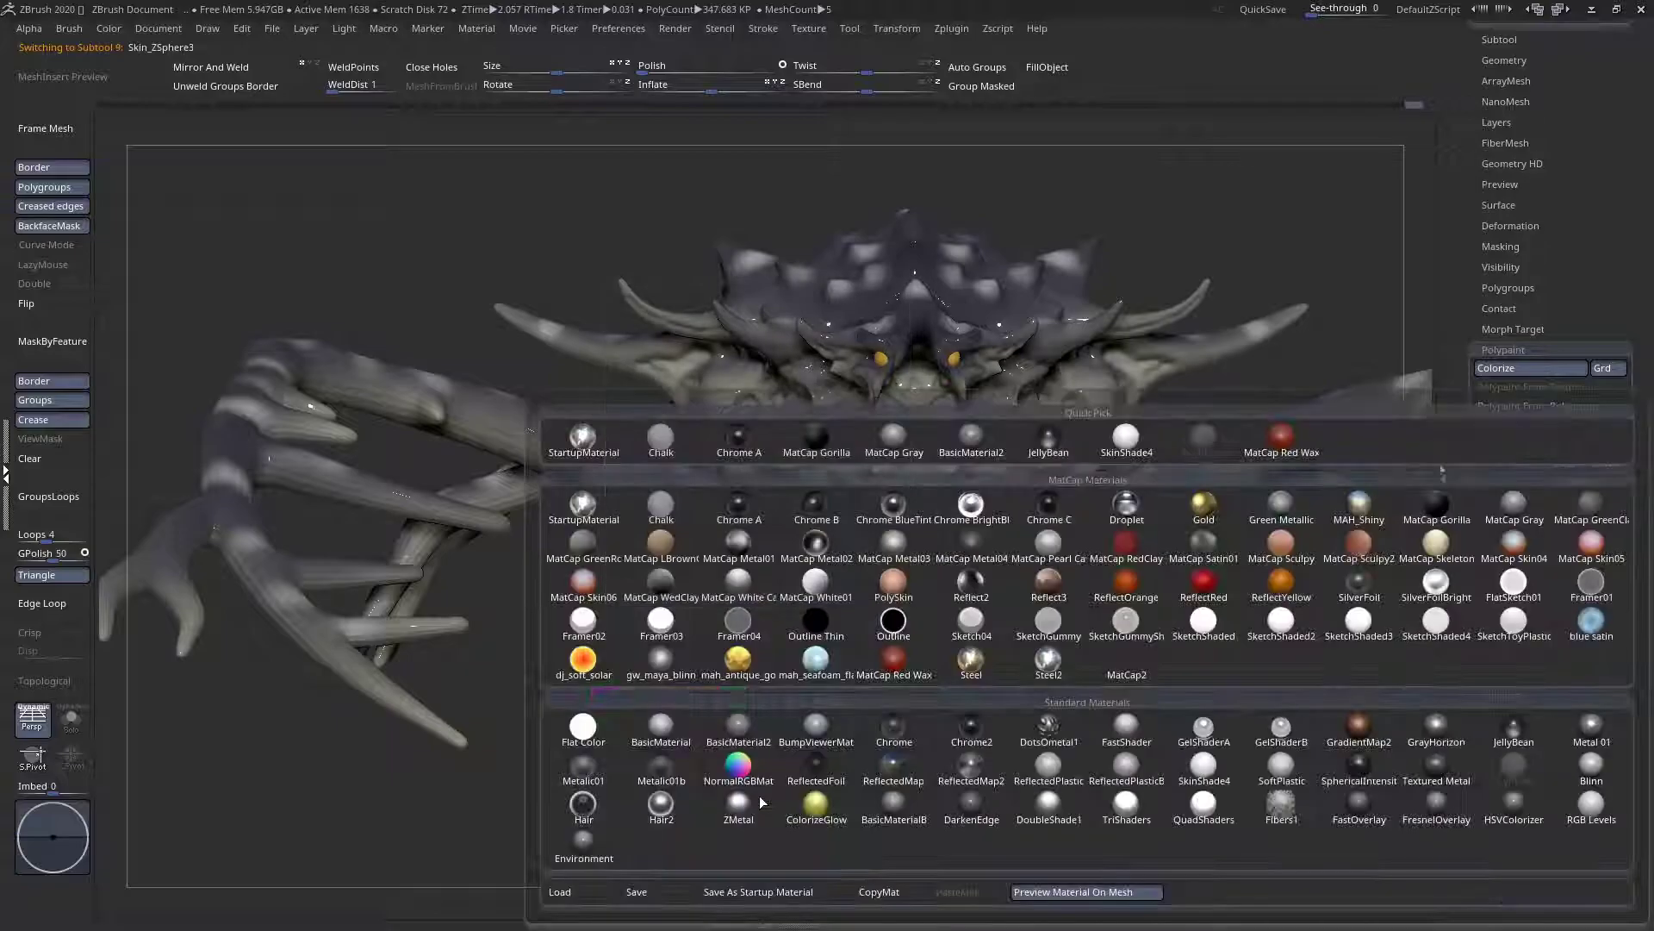
{"action": "left_click", "coordinate": [753, 669]}
{"action": "right_click_drag", "start_coordinate": [753, 668], "coordinate": [655, 719]}
{"action": "right_click_drag", "start_coordinate": [820, 603], "coordinate": [814, 638]}
{"action": "mouse_move", "coordinate": [815, 638]}
{"action": "right_mouse_down", "text": "ctrl"}
{"action": "mouse_move", "coordinate": [808, 665]}
{"action": "mouse_move", "coordinate": [750, 634]}
{"action": "mouse_move", "coordinate": [638, 483]}
{"action": "right_mouse_up", "text": "ctrl"}
Try the bright blue-tinted chrome MatCap material and inspect the creature from the front
{"action": "key", "text": "space"}
{"action": "left_click", "coordinate": [442, 579]}
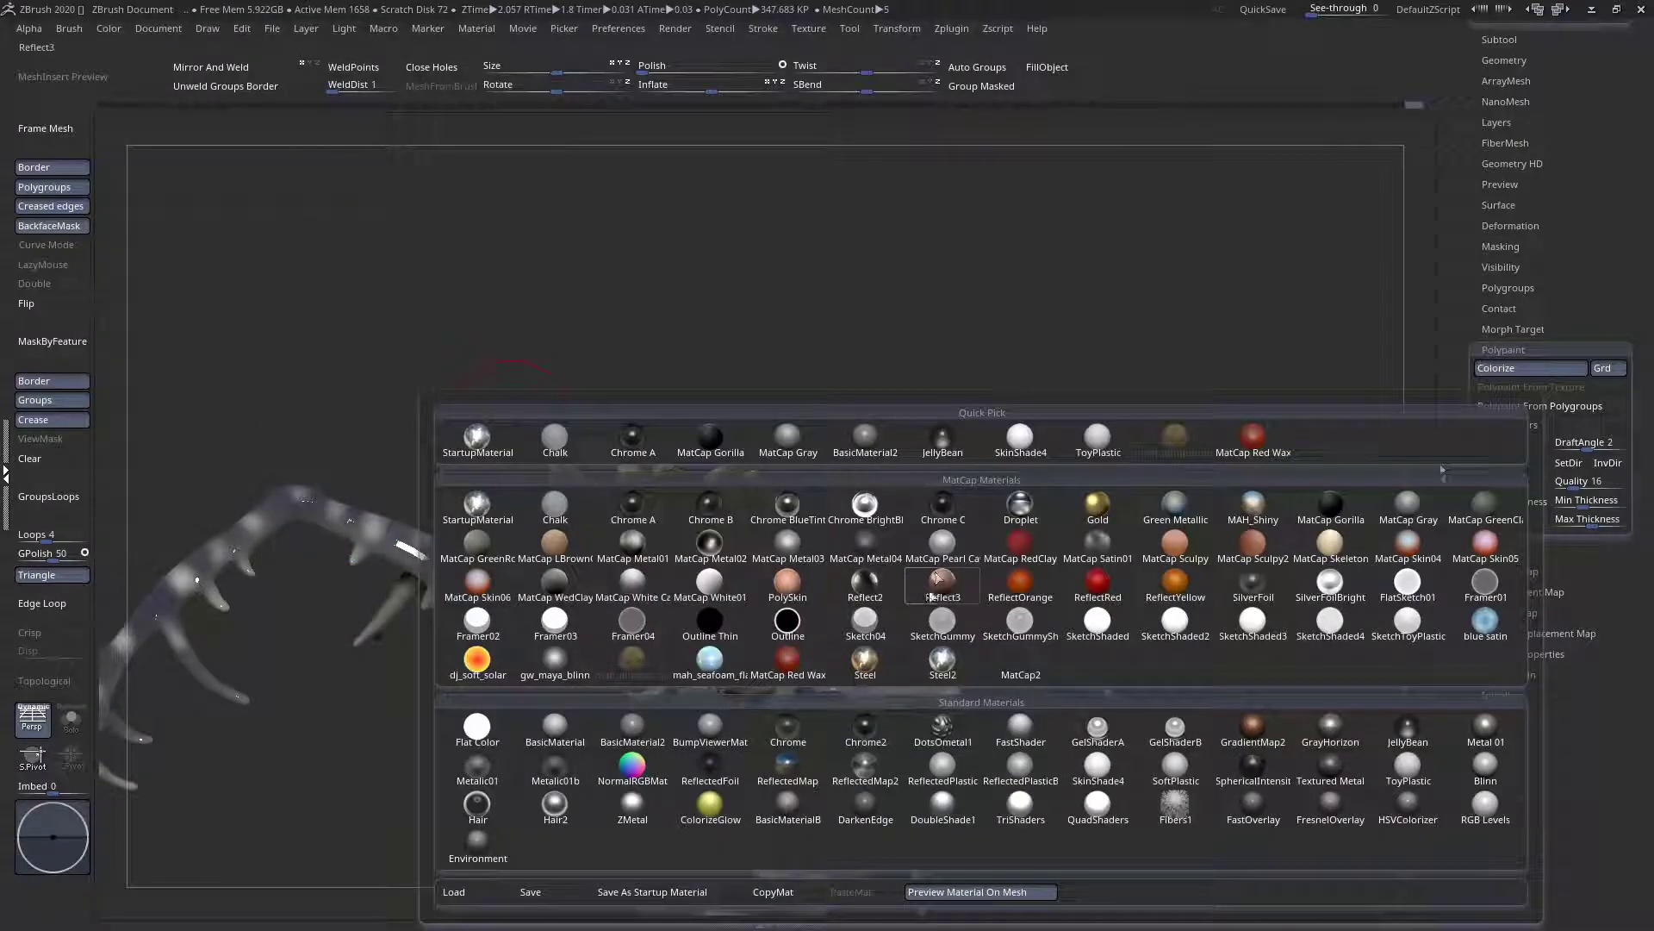
{"action": "left_click", "coordinate": [873, 506]}
{"action": "right_click_drag", "start_coordinate": [862, 526], "coordinate": [748, 646], "text": "shift"}
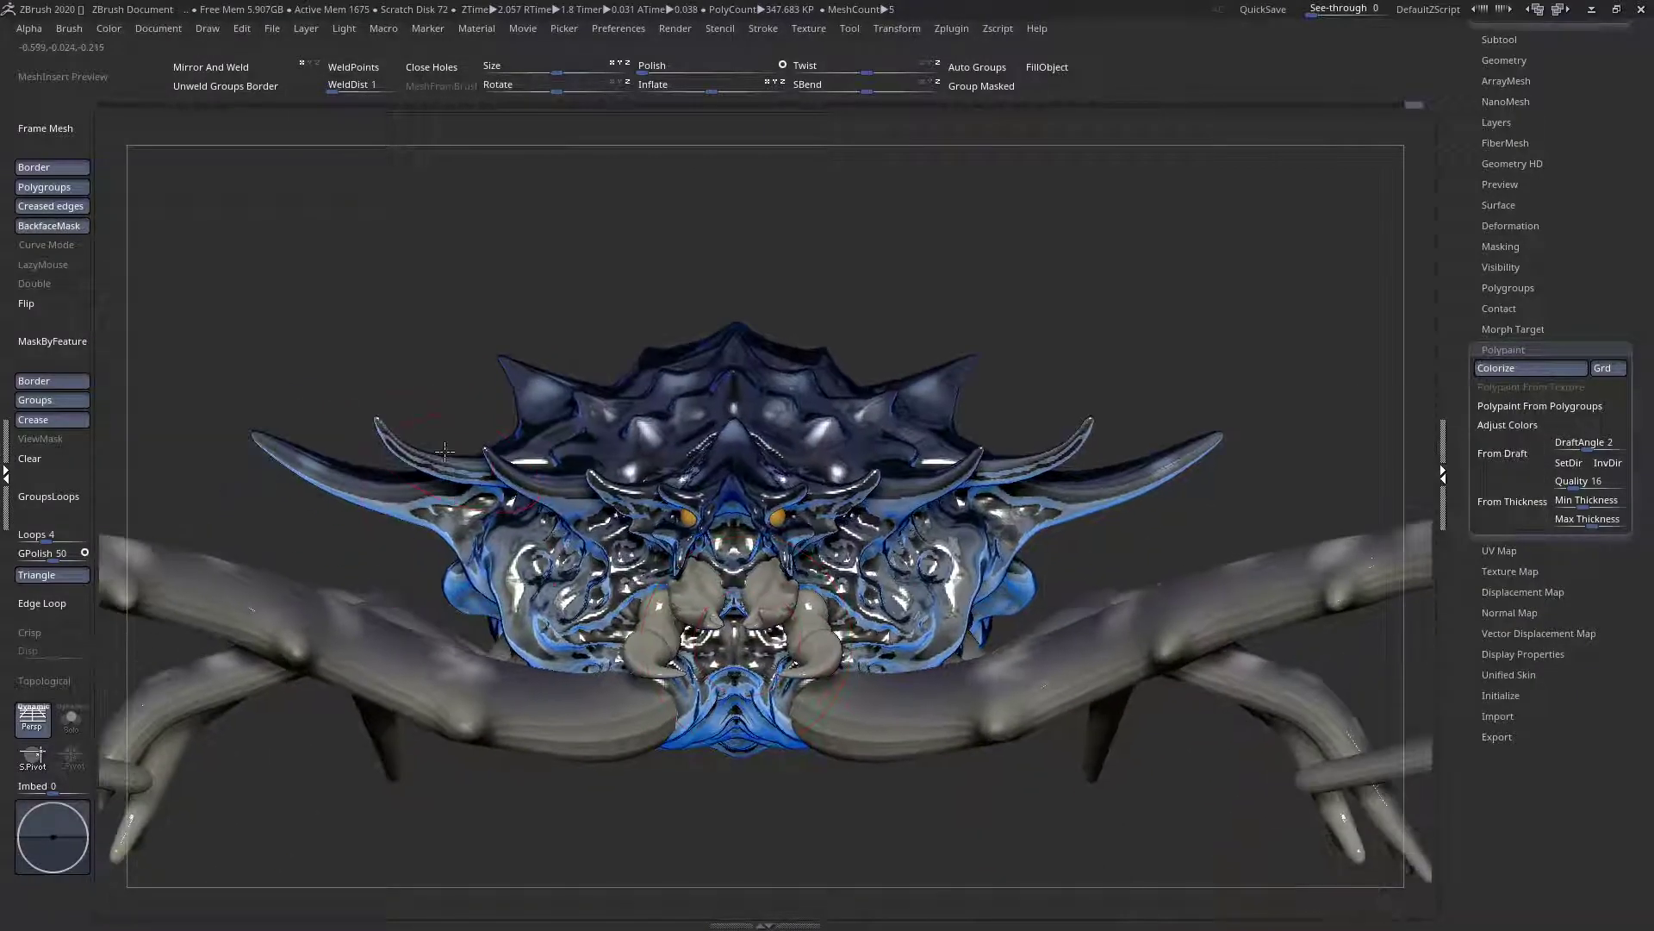
Switch the material back to ToyPlastic and examine the underside of the body and leg joints
{"action": "key", "text": "space"}
{"action": "left_click", "coordinate": [380, 617]}
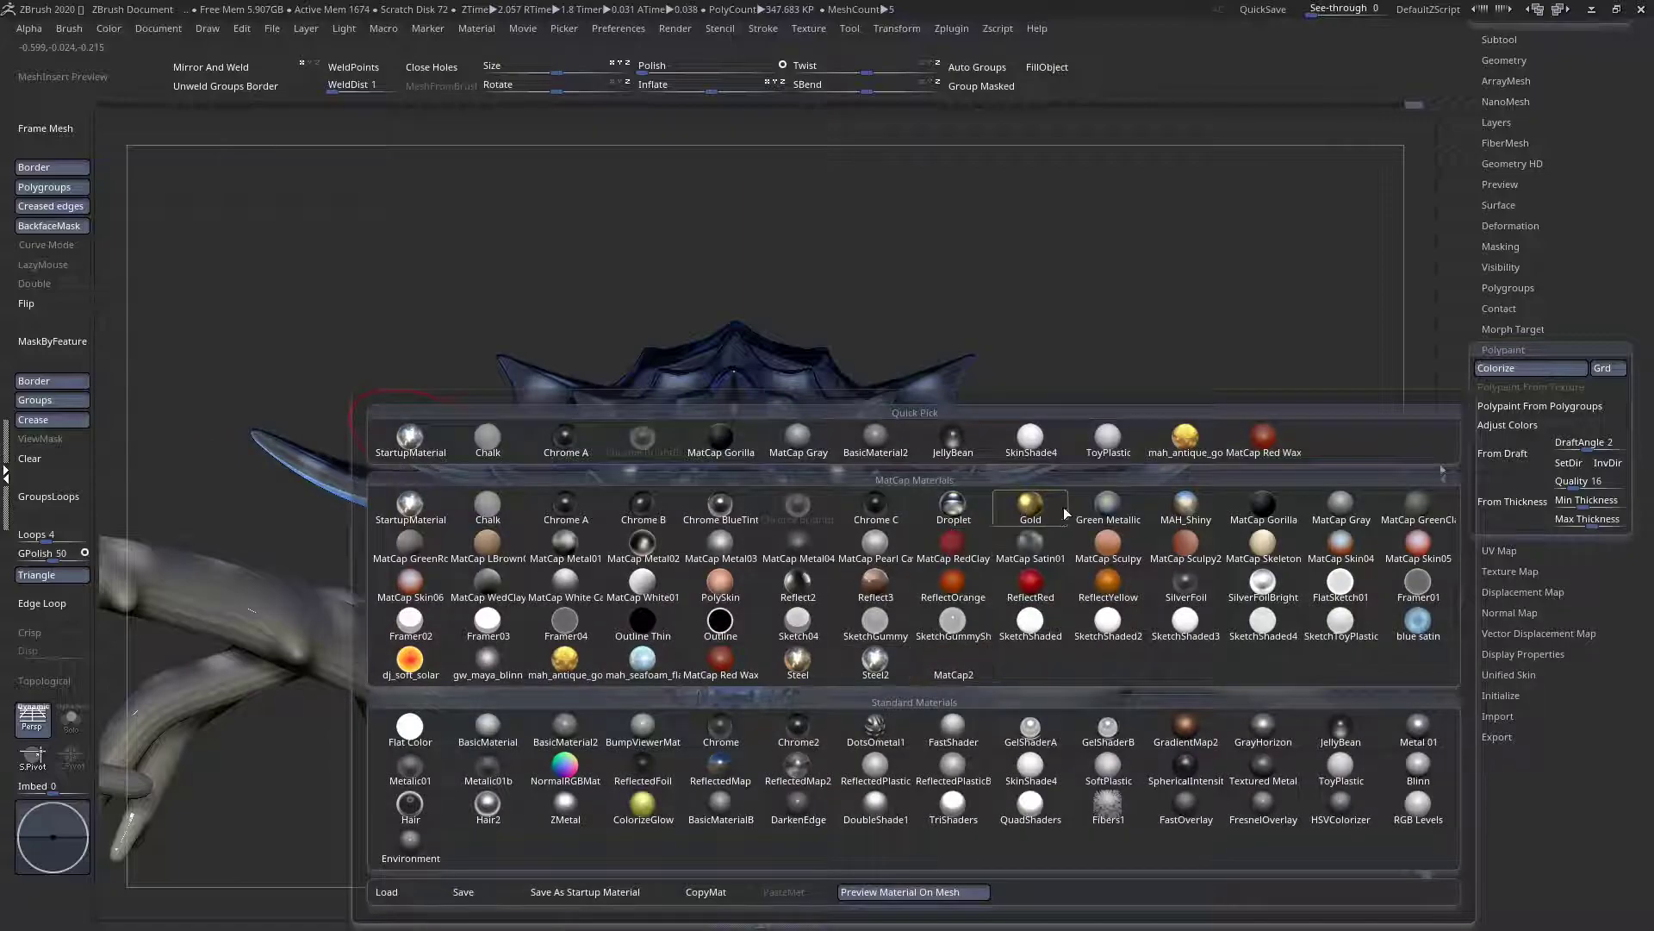
{"action": "left_click", "coordinate": [1108, 439]}
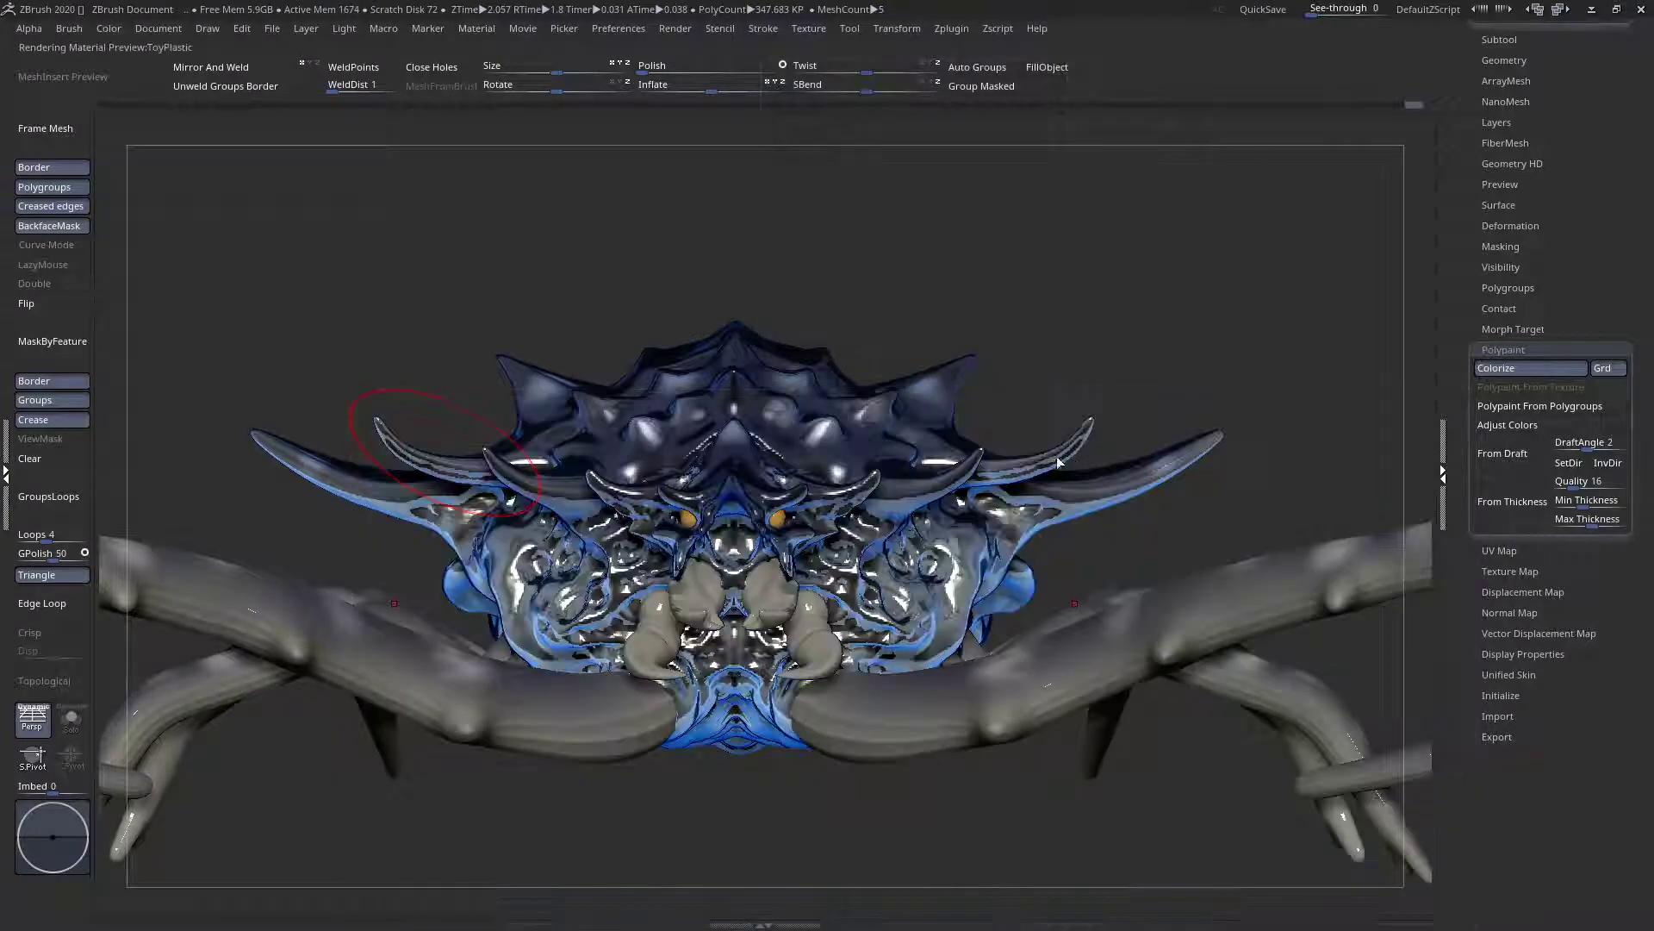
{"action": "right_click_drag", "start_coordinate": [773, 606], "coordinate": [819, 344], "text": "alt"}
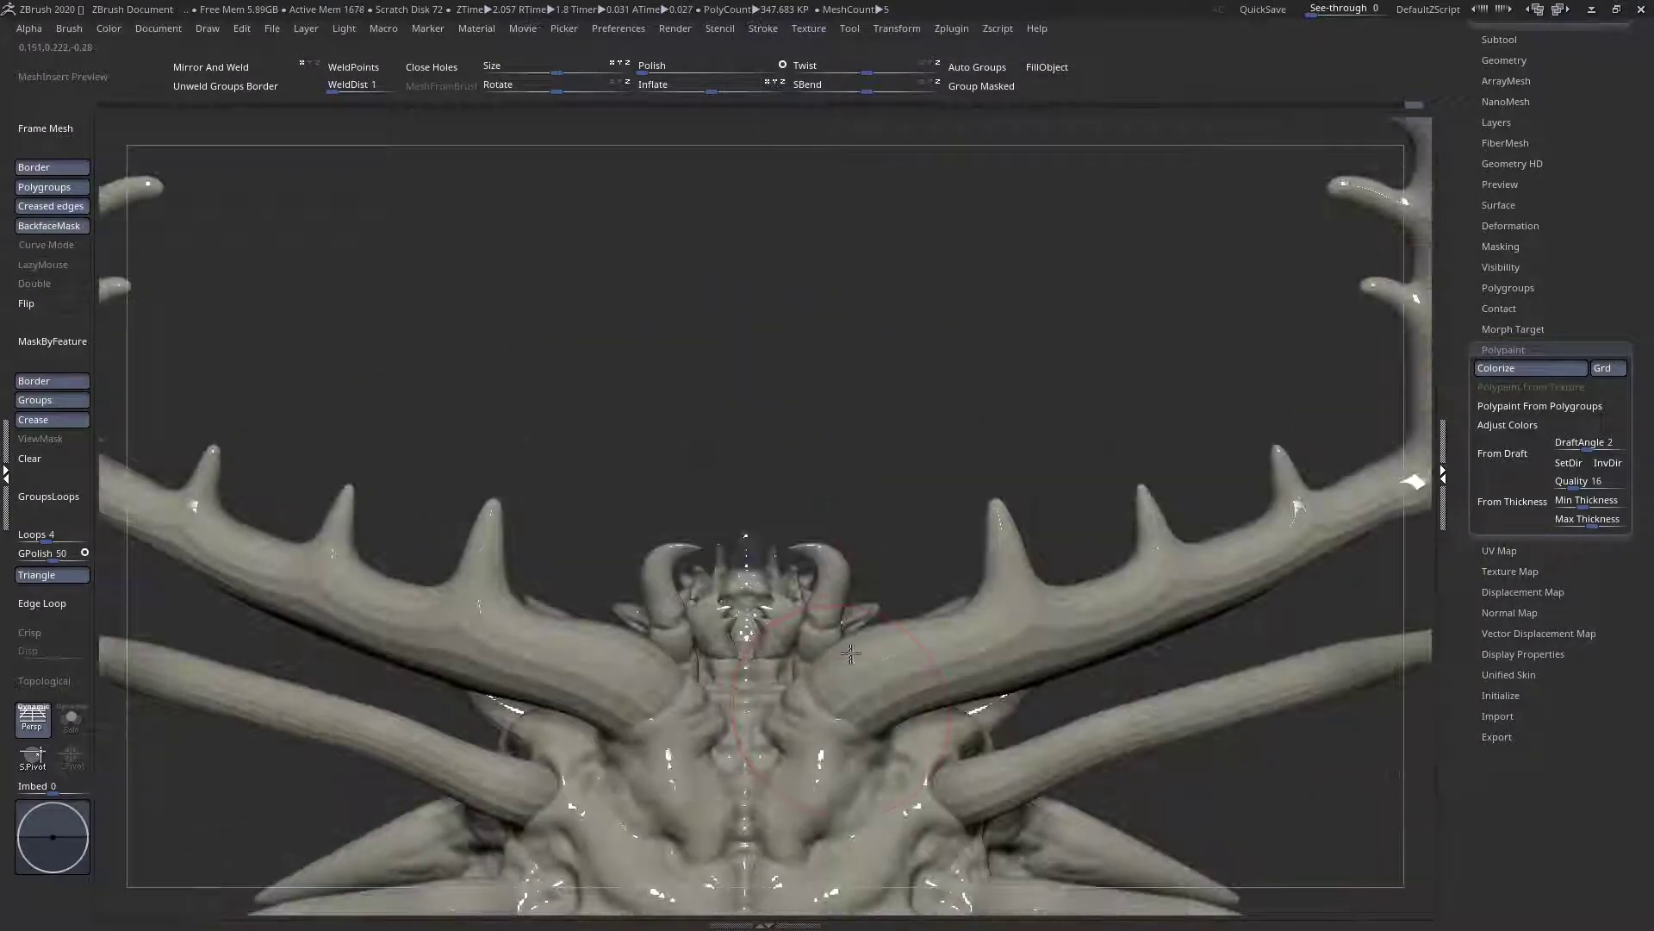
{"action": "right_click_drag", "start_coordinate": [840, 681], "coordinate": [845, 517], "text": "alt"}
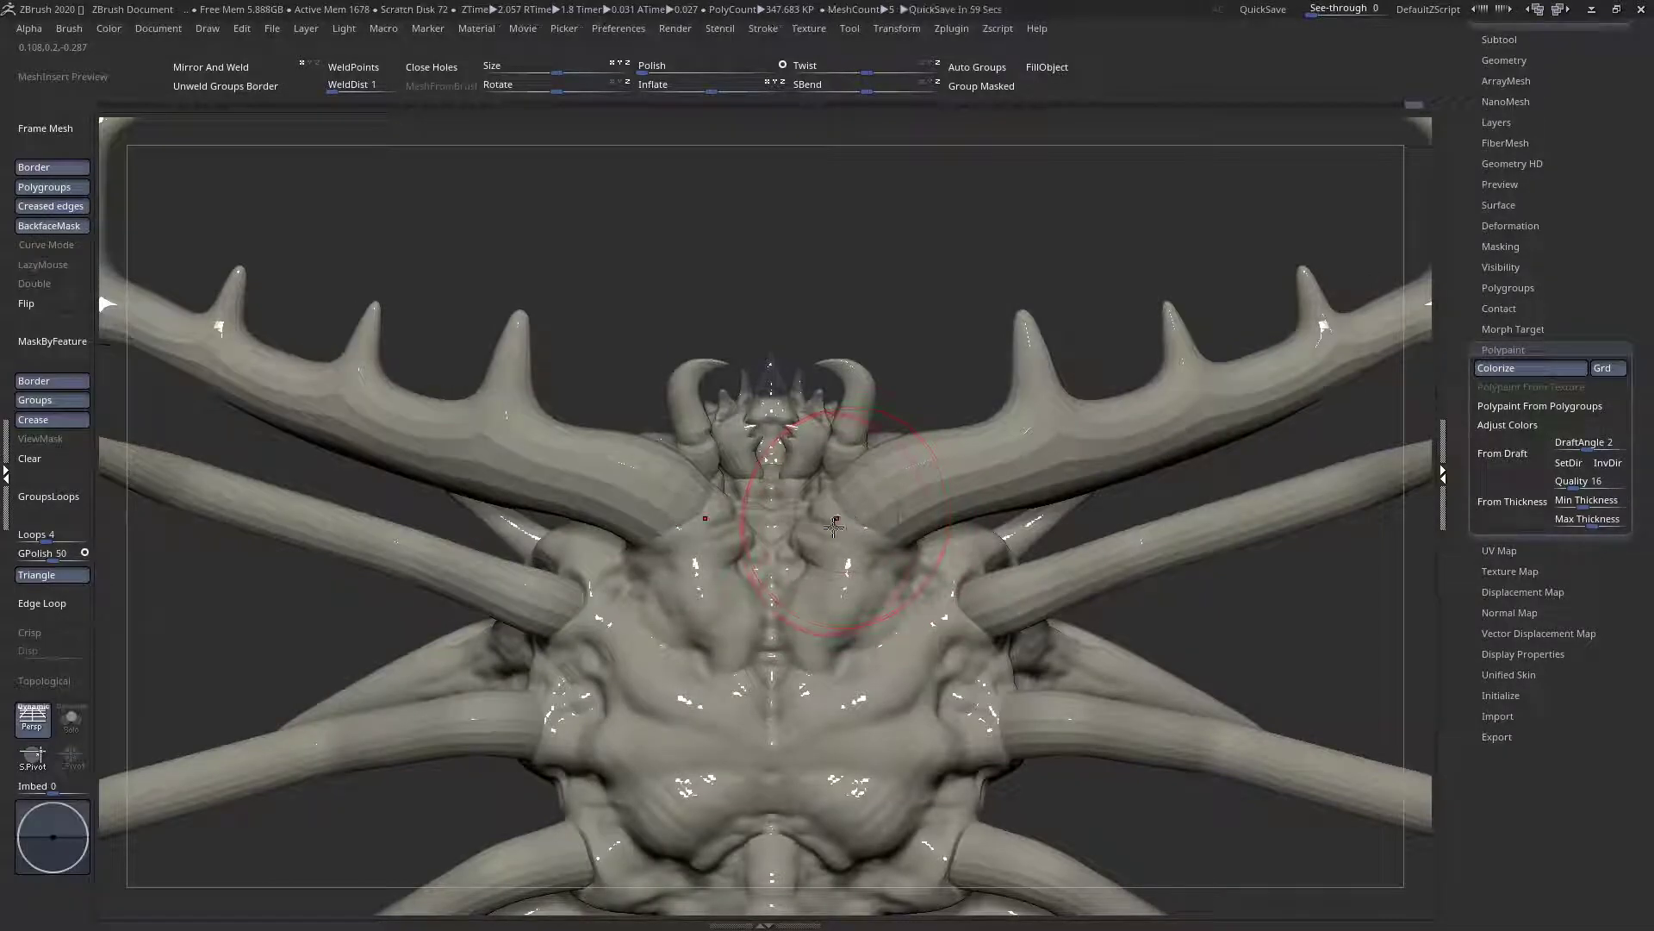
{"action": "right_click_drag", "start_coordinate": [685, 457], "coordinate": [428, 371]}
Switch the material to Flat Color to view the polypaint without shading
{"action": "key", "text": "space"}
{"action": "left_click", "coordinate": [357, 536]}
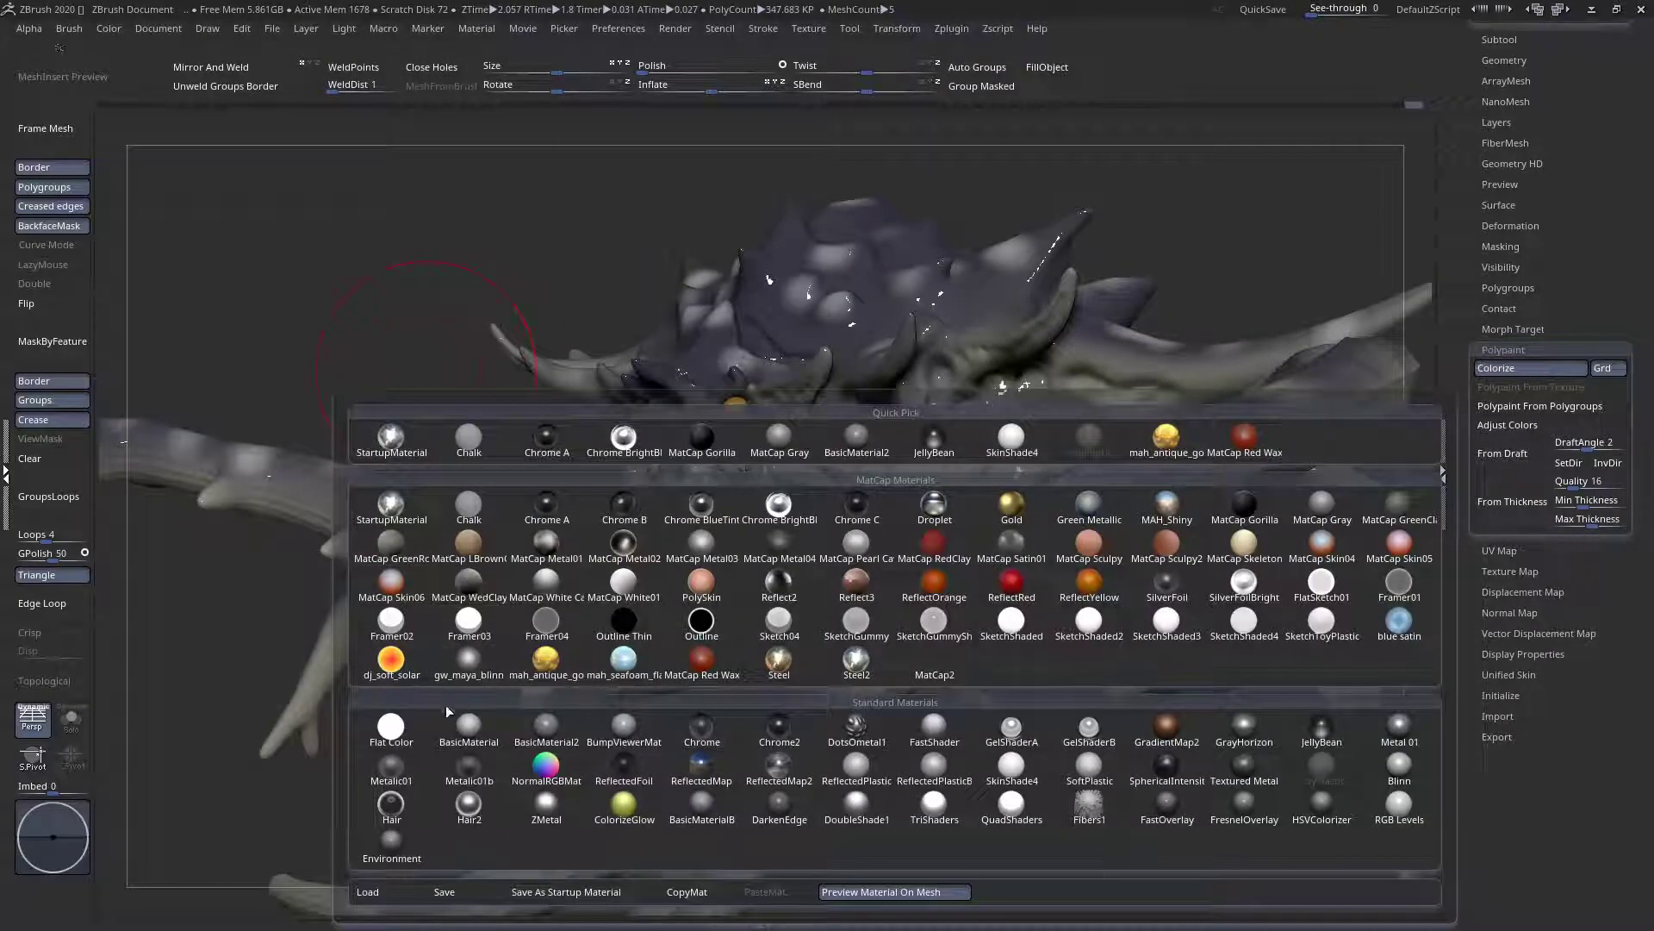
{"action": "left_click", "coordinate": [413, 720]}
{"action": "right_click_drag", "start_coordinate": [416, 705], "coordinate": [565, 689]}
Isolate the body mesh in Solo mode and examine its painted shell and spots from the side
{"action": "left_click", "coordinate": [76, 721]}
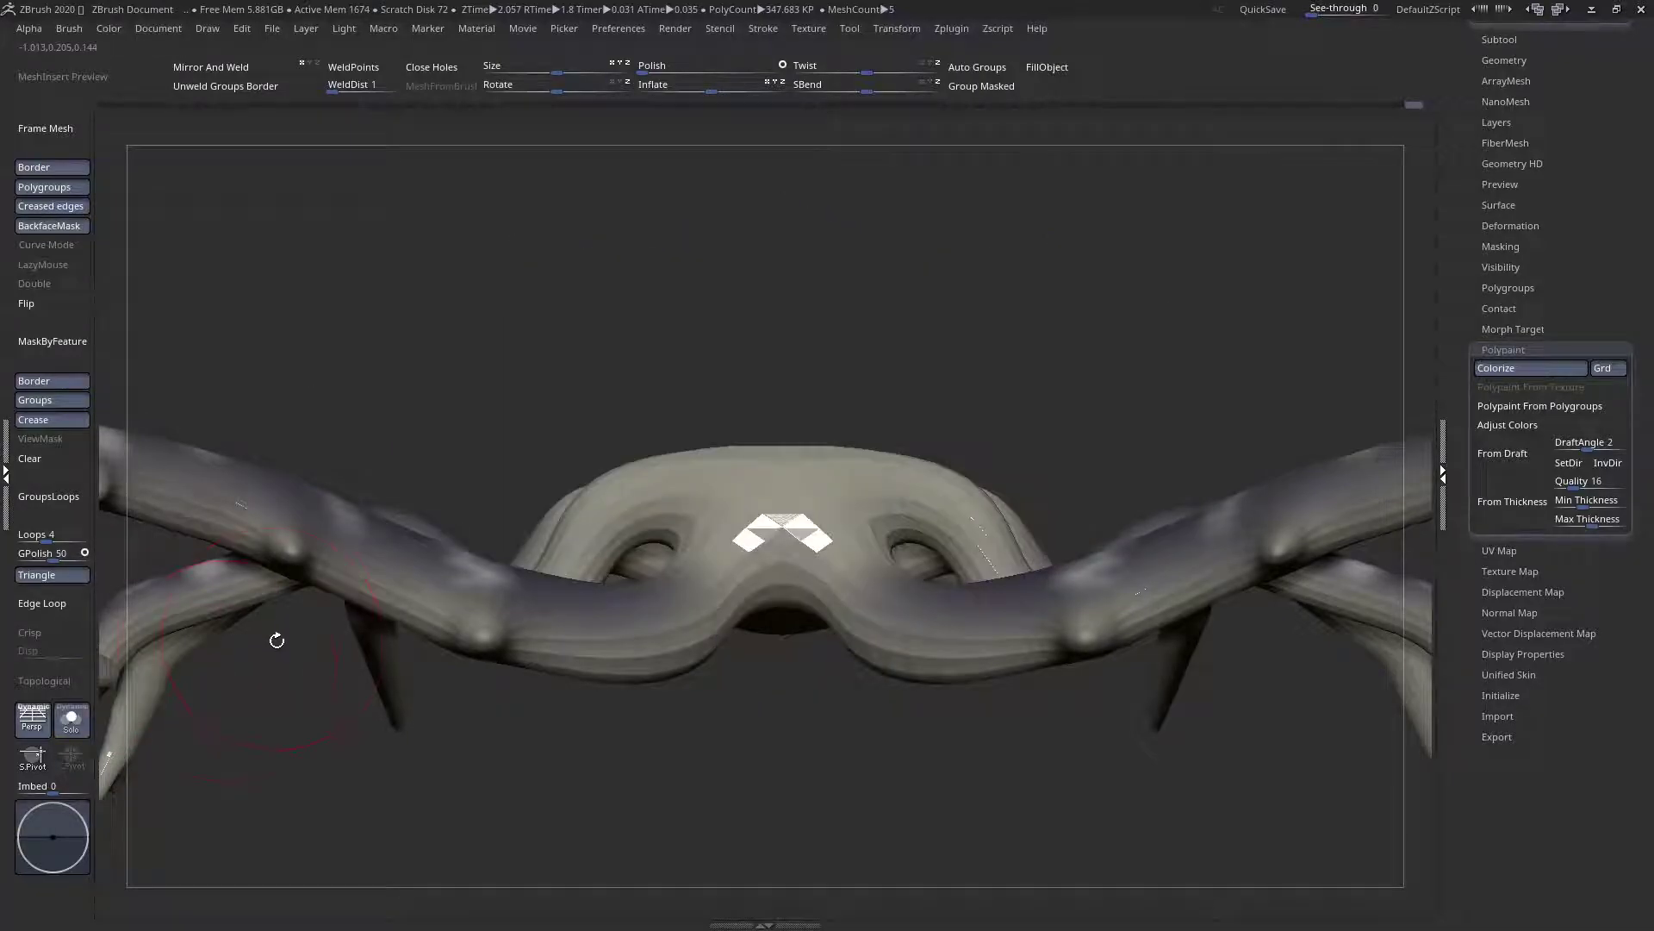
{"action": "left_click", "coordinate": [84, 726]}
{"action": "left_click", "coordinate": [71, 719]}
{"action": "mouse_move", "coordinate": [615, 492]}
{"action": "right_mouse_down"}
{"action": "mouse_move", "coordinate": [644, 512]}
{"action": "mouse_move", "coordinate": [888, 520]}
{"action": "mouse_move", "coordinate": [565, 526]}
{"action": "mouse_move", "coordinate": [767, 580]}
{"action": "mouse_move", "coordinate": [779, 628]}
{"action": "mouse_move", "coordinate": [730, 369]}
{"action": "mouse_move", "coordinate": [495, 480]}
{"action": "mouse_move", "coordinate": [714, 437]}
{"action": "mouse_move", "coordinate": [659, 499]}
{"action": "right_mouse_up"}
{"action": "right_click_drag", "start_coordinate": [770, 428], "coordinate": [786, 398]}
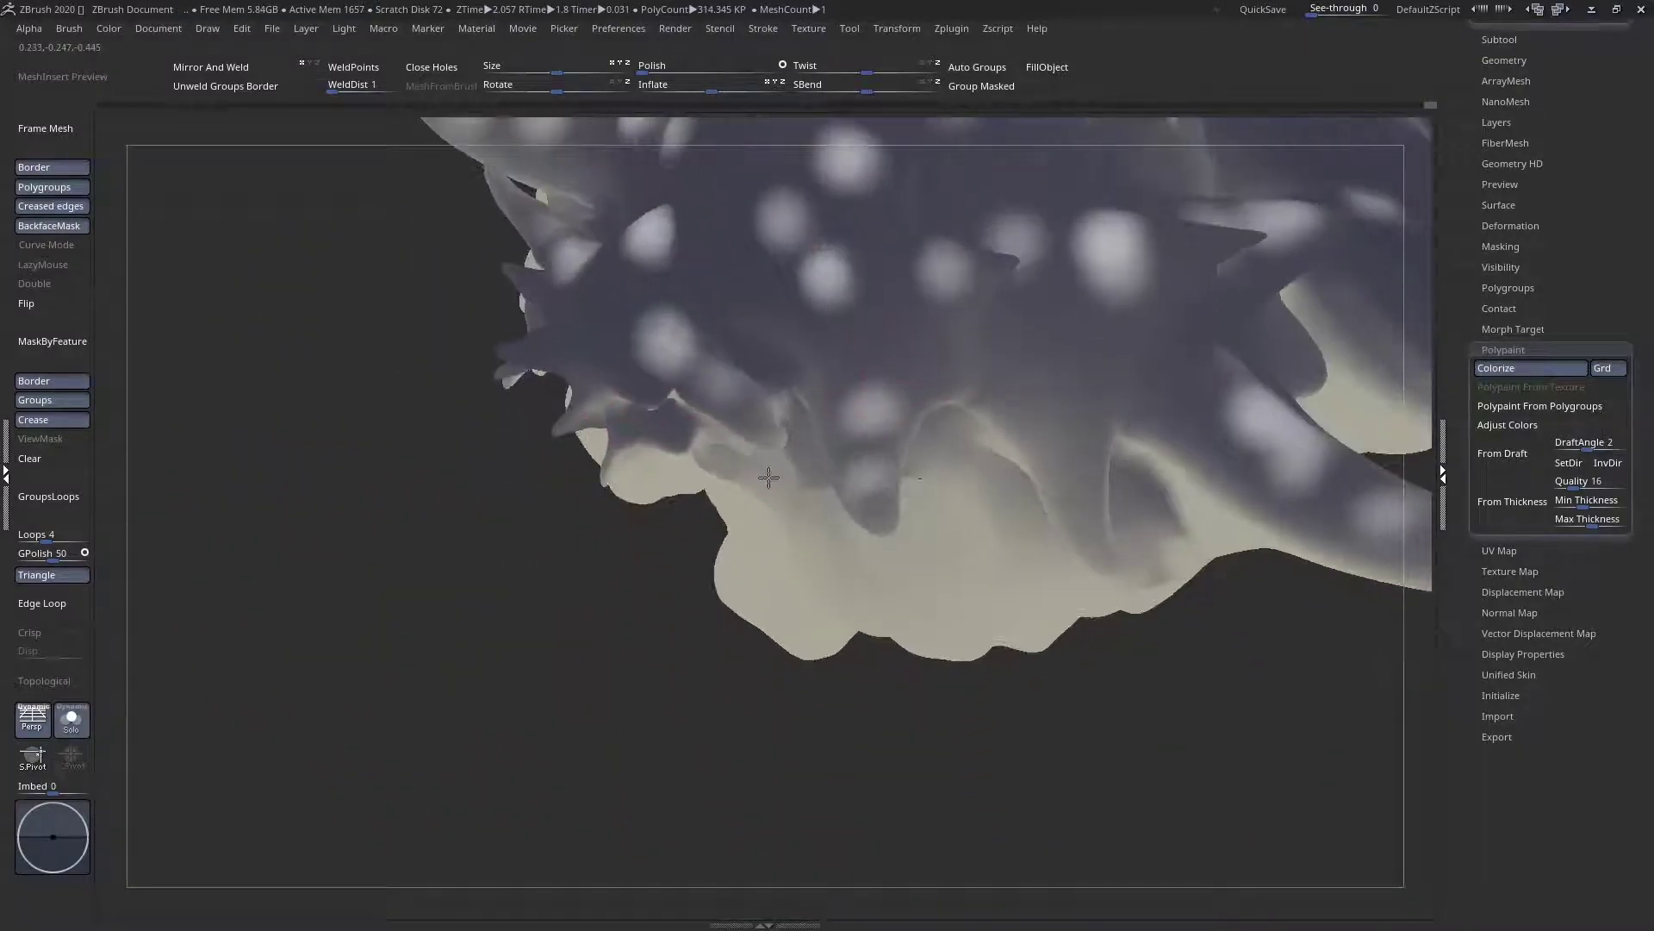
{"action": "right_click_drag", "start_coordinate": [881, 500], "coordinate": [504, 387]}
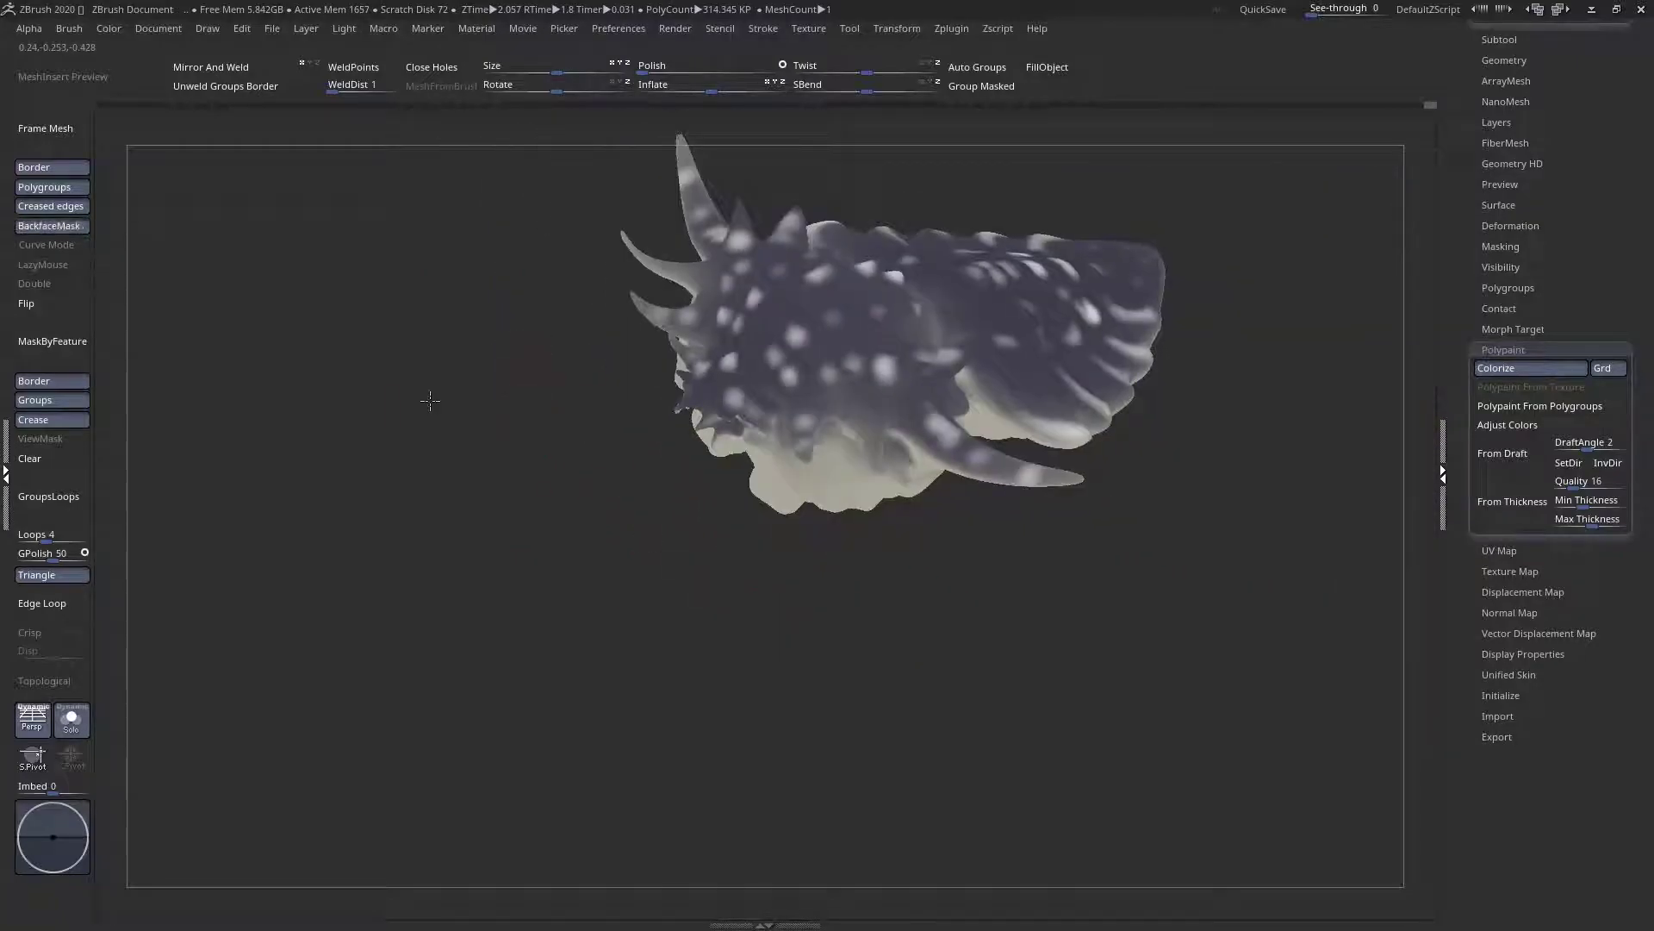
Set the ToyPlastic material again and inspect the isolated body from the front and side
{"action": "key", "text": "space"}
{"action": "left_click", "coordinate": [359, 561]}
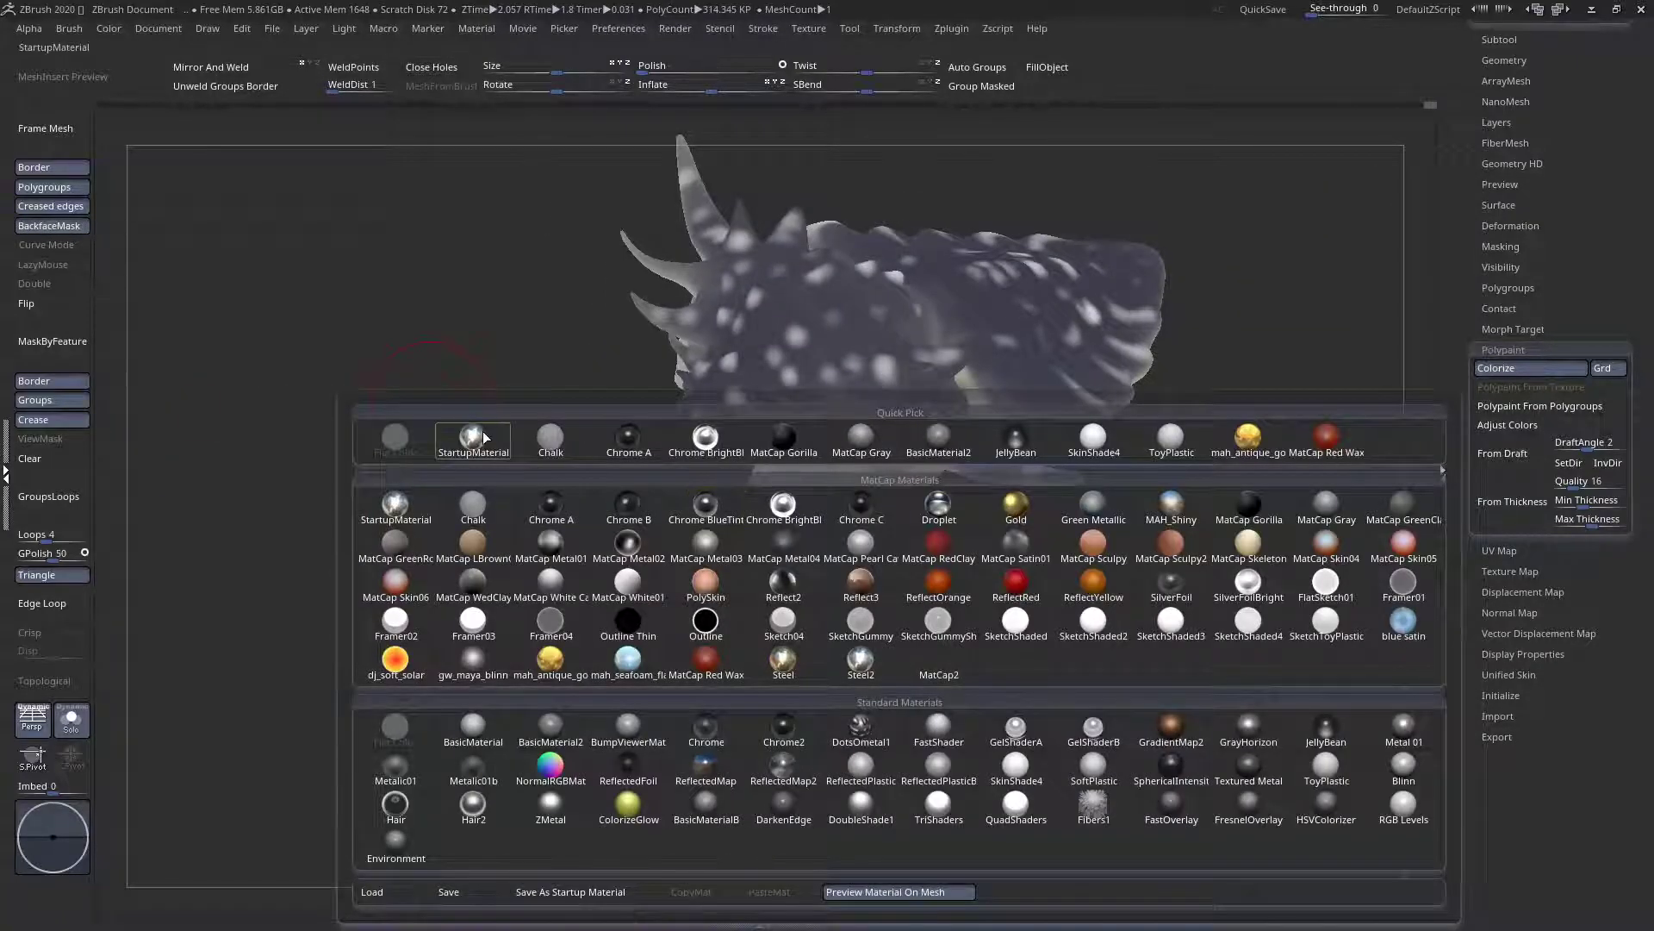
{"action": "left_click", "coordinate": [1177, 445]}
{"action": "mouse_move", "coordinate": [901, 444]}
{"action": "right_mouse_down"}
{"action": "mouse_move", "coordinate": [759, 482]}
{"action": "mouse_move", "coordinate": [749, 530]}
{"action": "mouse_move", "coordinate": [795, 532]}
{"action": "right_mouse_up"}
{"action": "mouse_move", "coordinate": [854, 594]}
{"action": "right_mouse_down"}
{"action": "mouse_move", "coordinate": [566, 389]}
{"action": "mouse_move", "coordinate": [613, 545]}
{"action": "mouse_move", "coordinate": [734, 516]}
{"action": "right_mouse_up"}
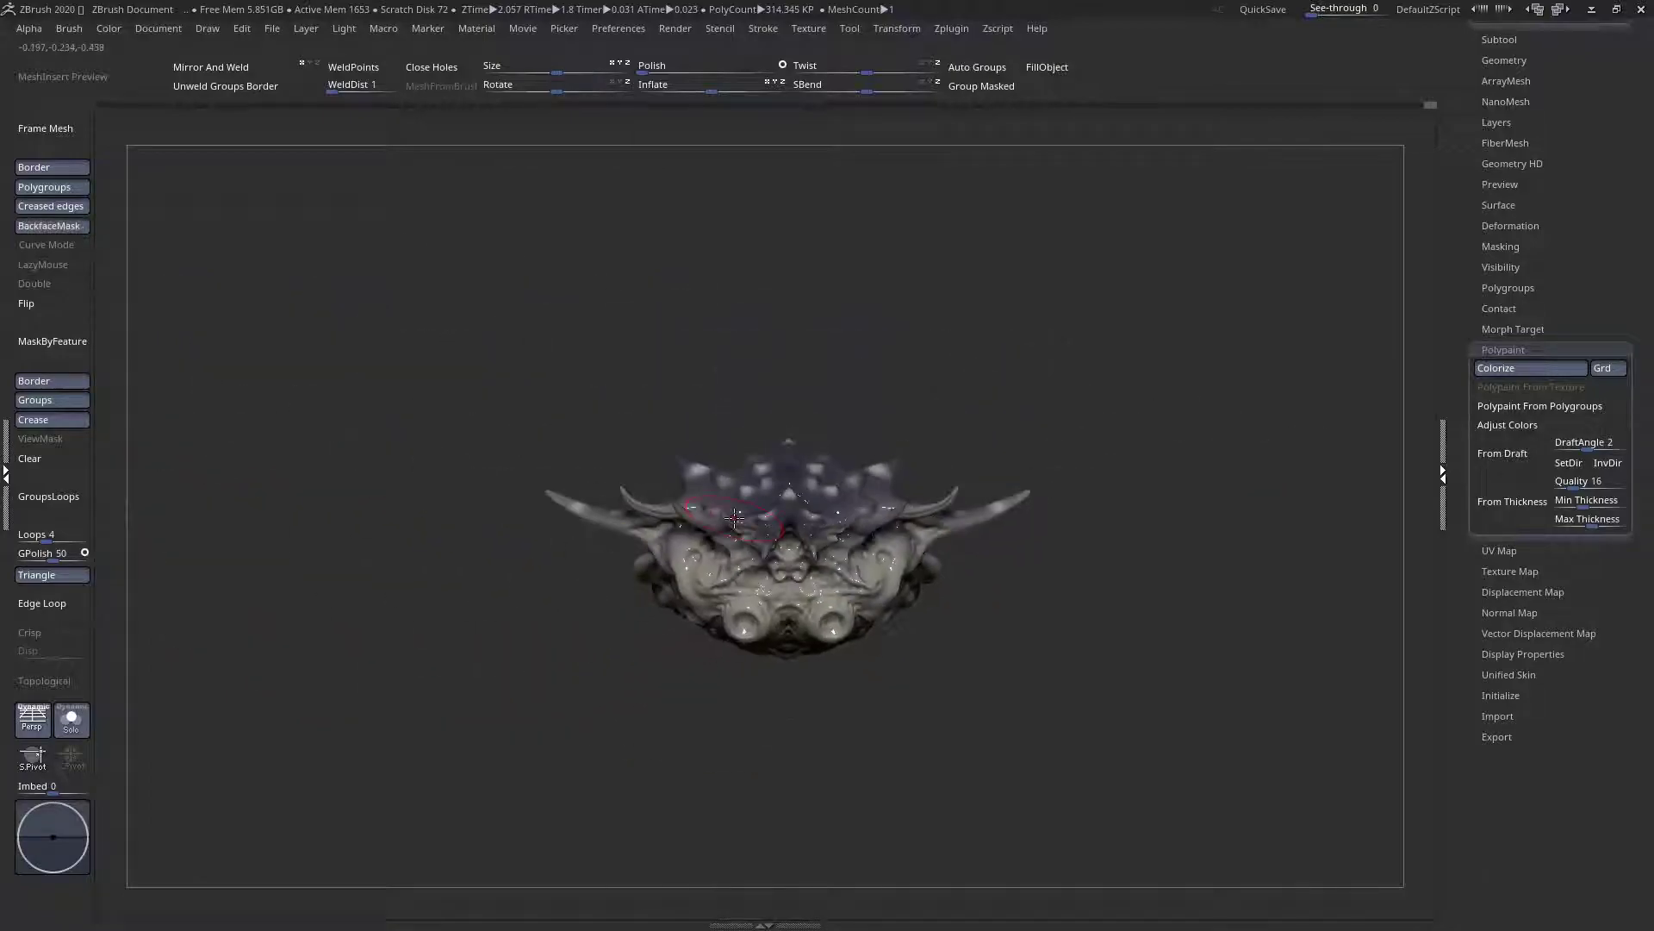
{"action": "mouse_move", "coordinate": [877, 569]}
{"action": "right_mouse_down"}
{"action": "mouse_move", "coordinate": [827, 562]}
{"action": "mouse_move", "coordinate": [870, 594]}
{"action": "mouse_move", "coordinate": [810, 577]}
{"action": "mouse_move", "coordinate": [847, 555]}
{"action": "mouse_move", "coordinate": [814, 537]}
{"action": "right_mouse_up"}
Switch the isolated body to the Flat Color material and check its paint pattern from the front
{"action": "key", "text": "space"}
{"action": "left_click", "coordinate": [348, 607]}
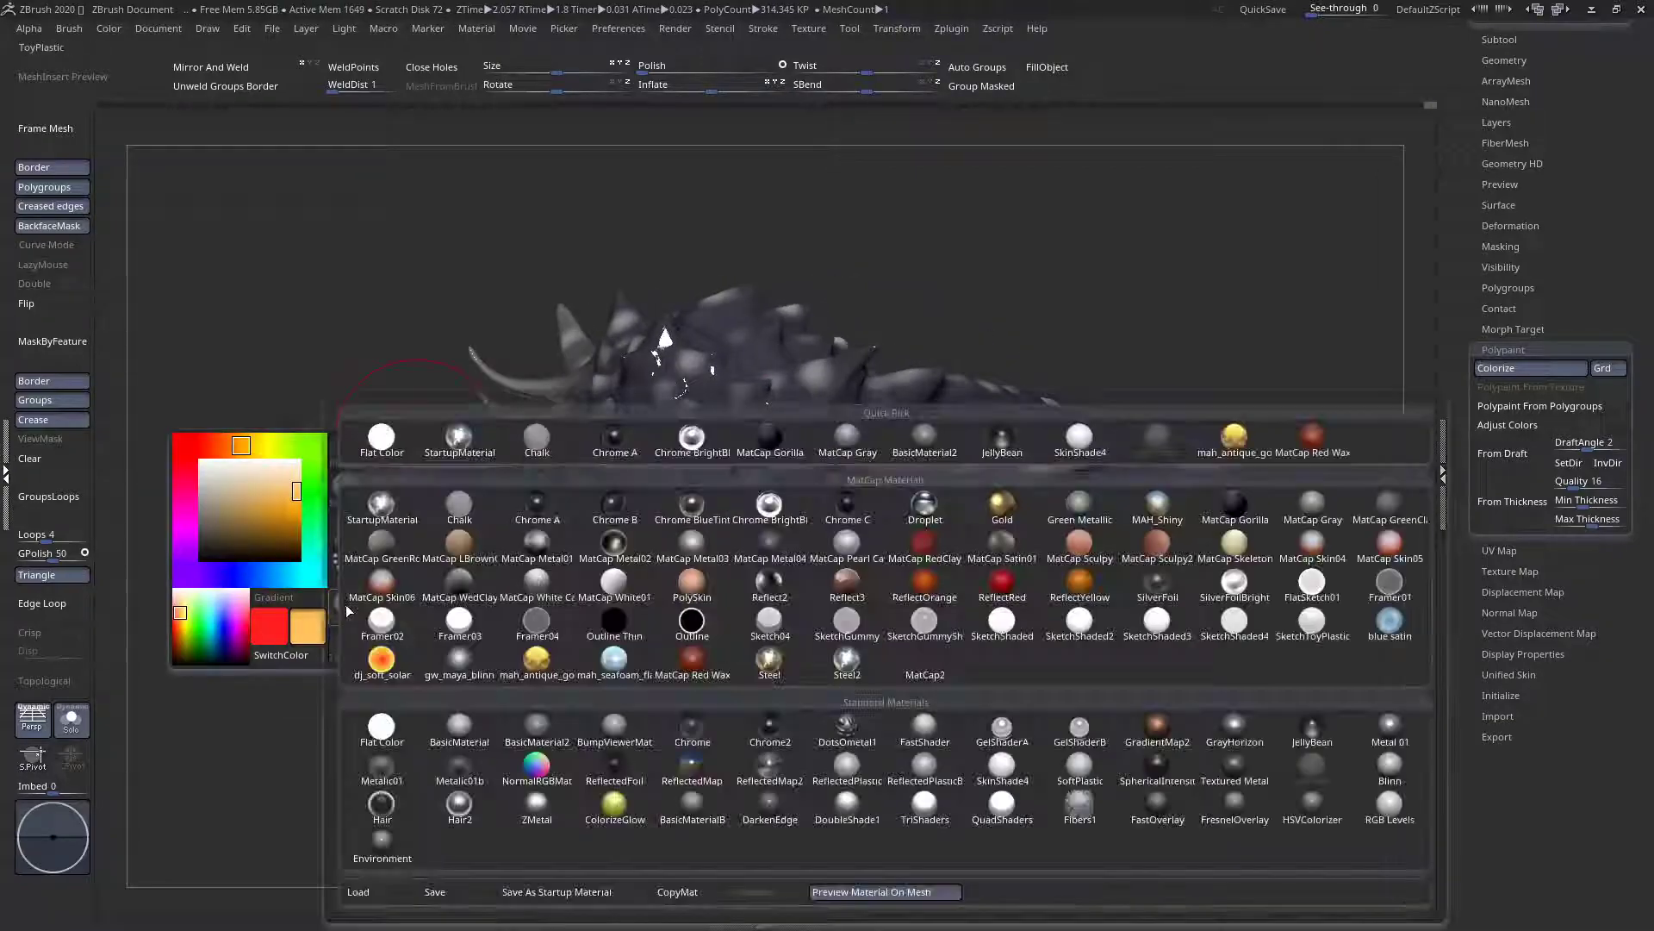
{"action": "left_click", "coordinate": [380, 728]}
{"action": "mouse_move", "coordinate": [671, 591]}
{"action": "right_mouse_down"}
{"action": "mouse_move", "coordinate": [683, 689]}
{"action": "mouse_move", "coordinate": [651, 562]}
{"action": "mouse_move", "coordinate": [563, 580]}
{"action": "mouse_move", "coordinate": [805, 592]}
{"action": "mouse_move", "coordinate": [827, 615]}
{"action": "mouse_move", "coordinate": [727, 580]}
{"action": "mouse_move", "coordinate": [724, 557]}
{"action": "mouse_move", "coordinate": [497, 574]}
{"action": "right_mouse_up"}
Return the isolated body to the ToyPlastic material
{"action": "key", "text": "space"}
{"action": "left_click", "coordinate": [344, 542]}
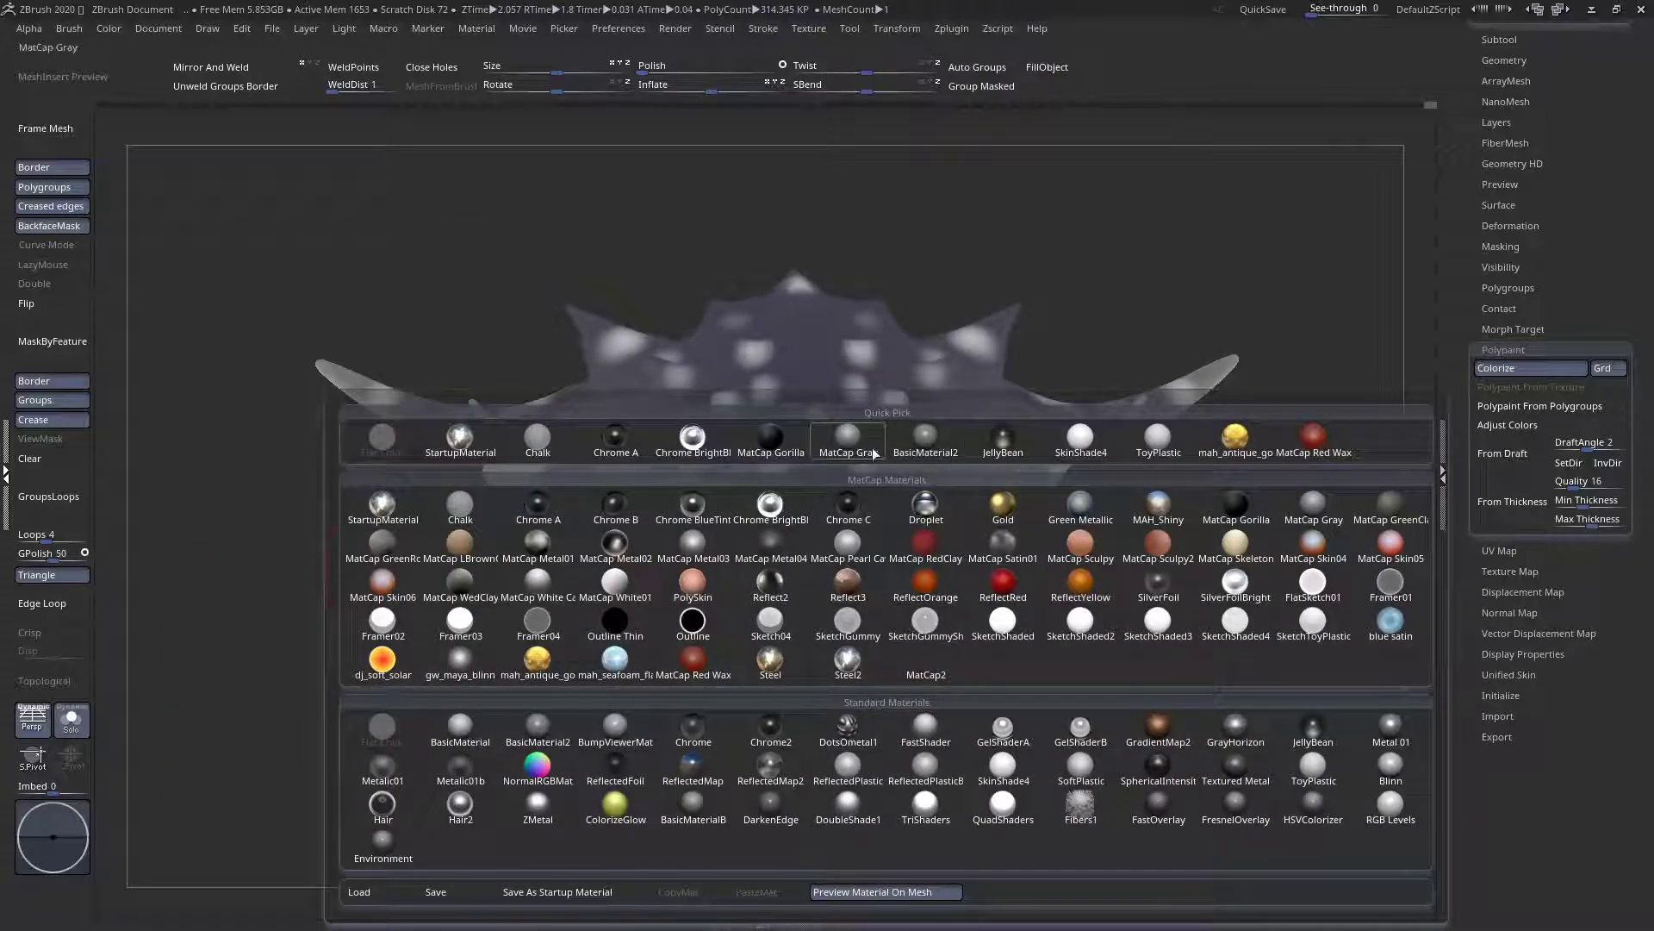
{"action": "left_click", "coordinate": [1138, 448]}
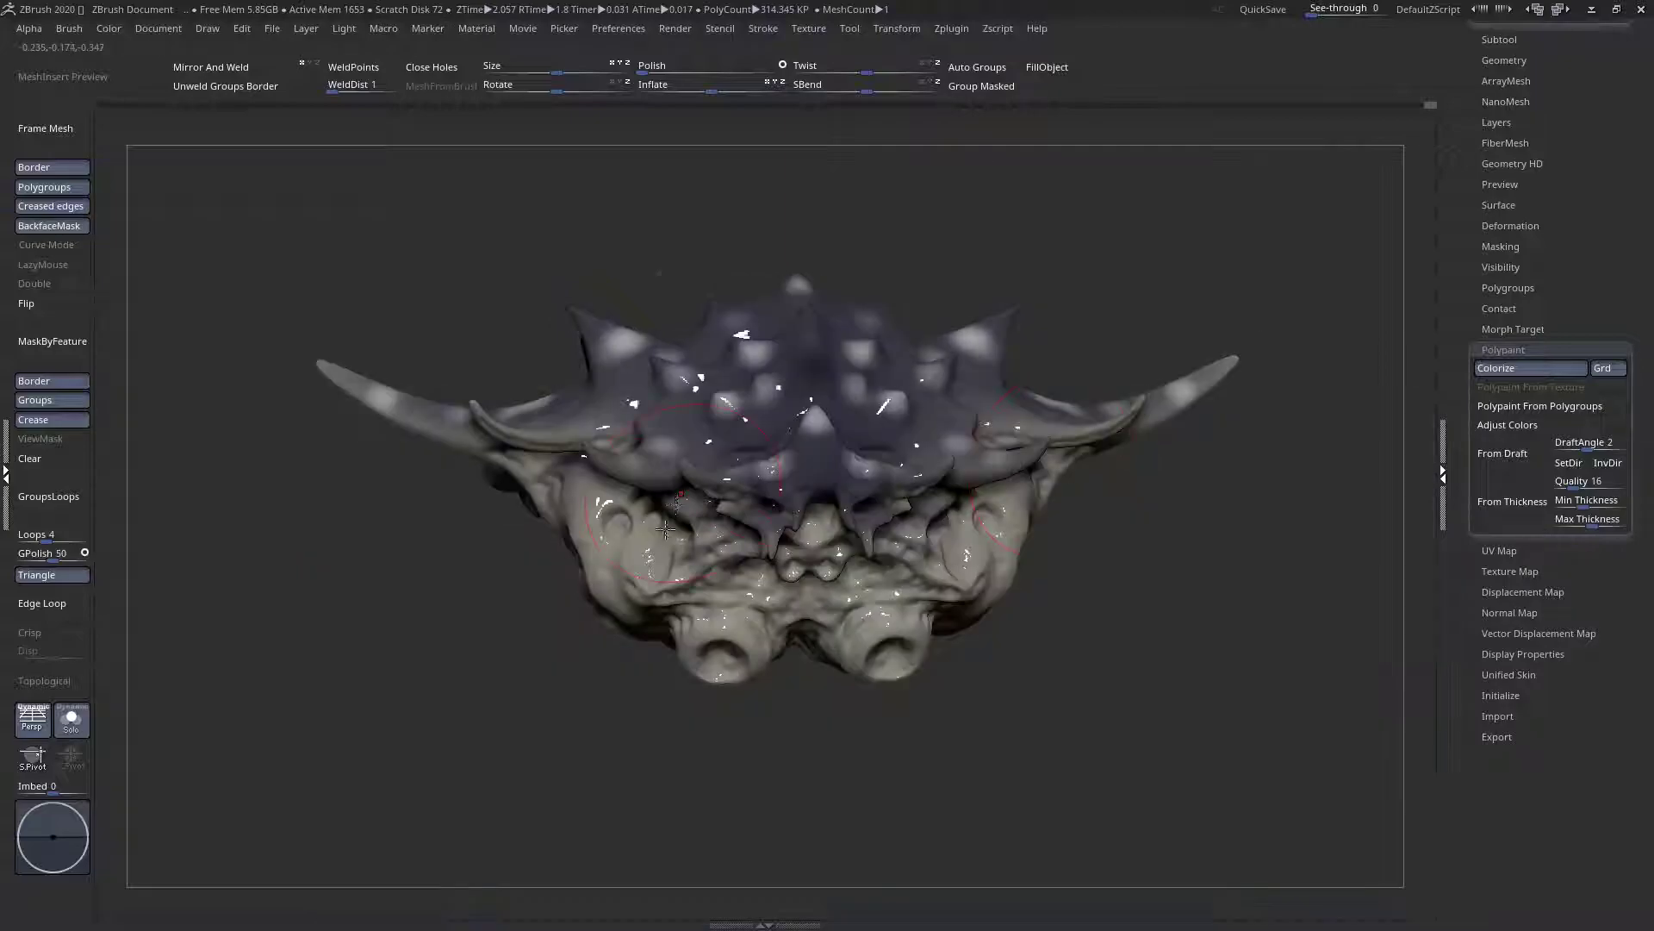
Leave Solo mode, select the legs subtool and inspect the whole painted creature from above, the side and the front
{"action": "right_click_drag", "start_coordinate": [662, 524], "coordinate": [576, 569]}
{"action": "left_click", "coordinate": [60, 733]}
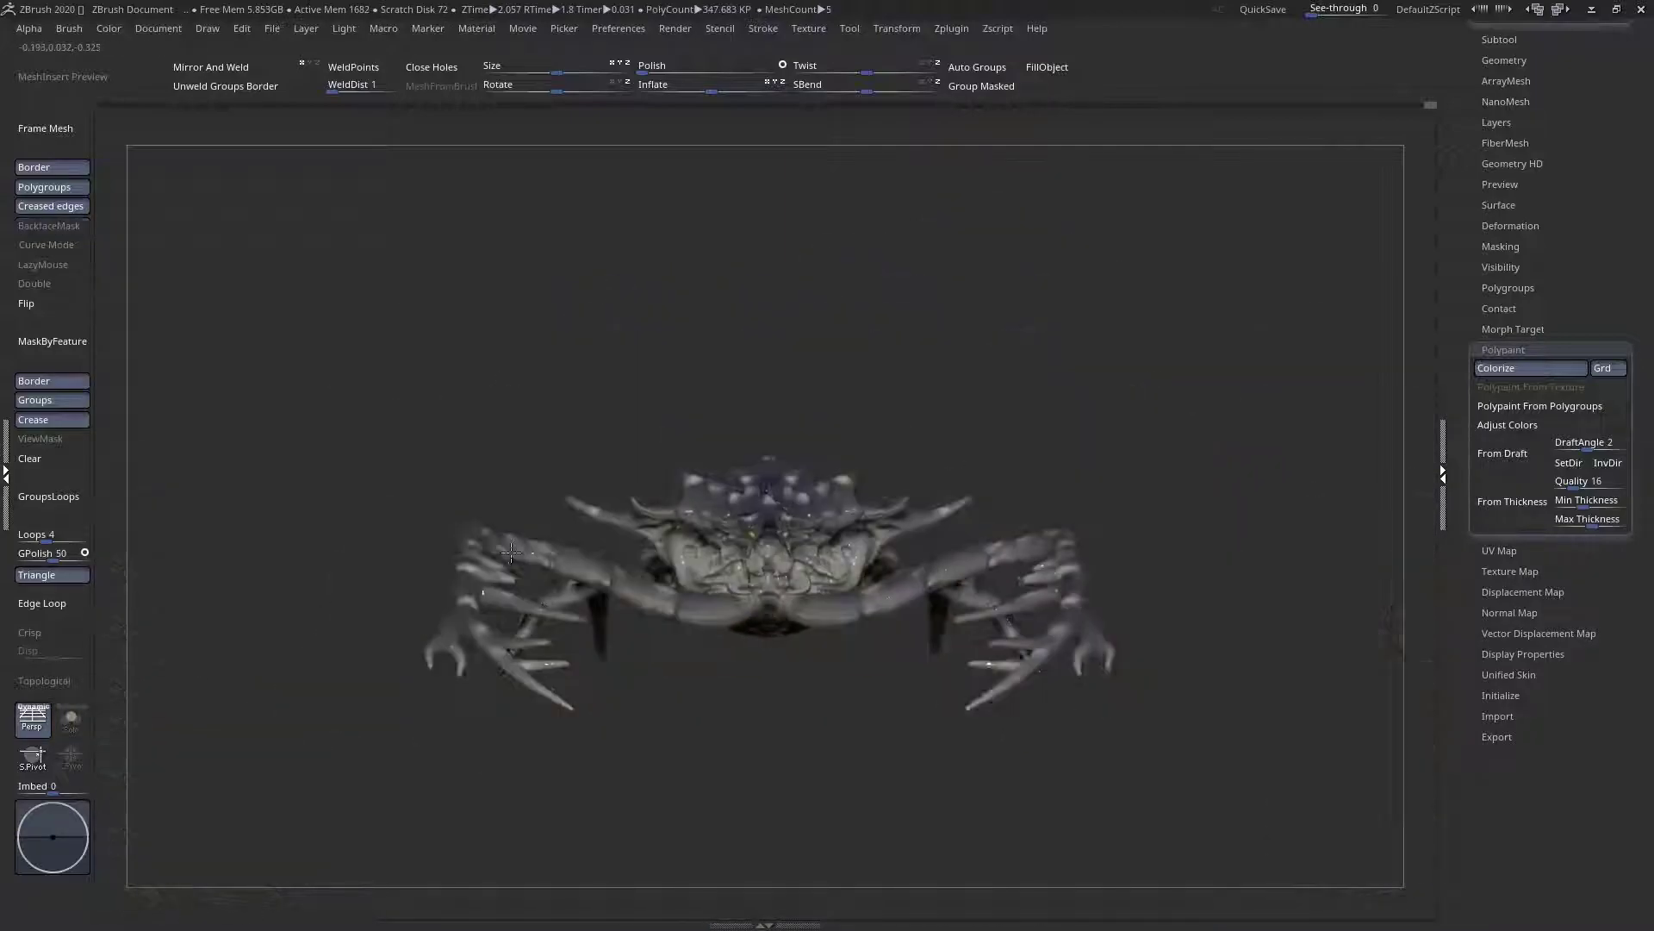
{"action": "right_click_drag", "start_coordinate": [641, 658], "coordinate": [648, 573], "text": "alt"}
{"action": "left_click", "coordinate": [613, 550], "text": "alt"}
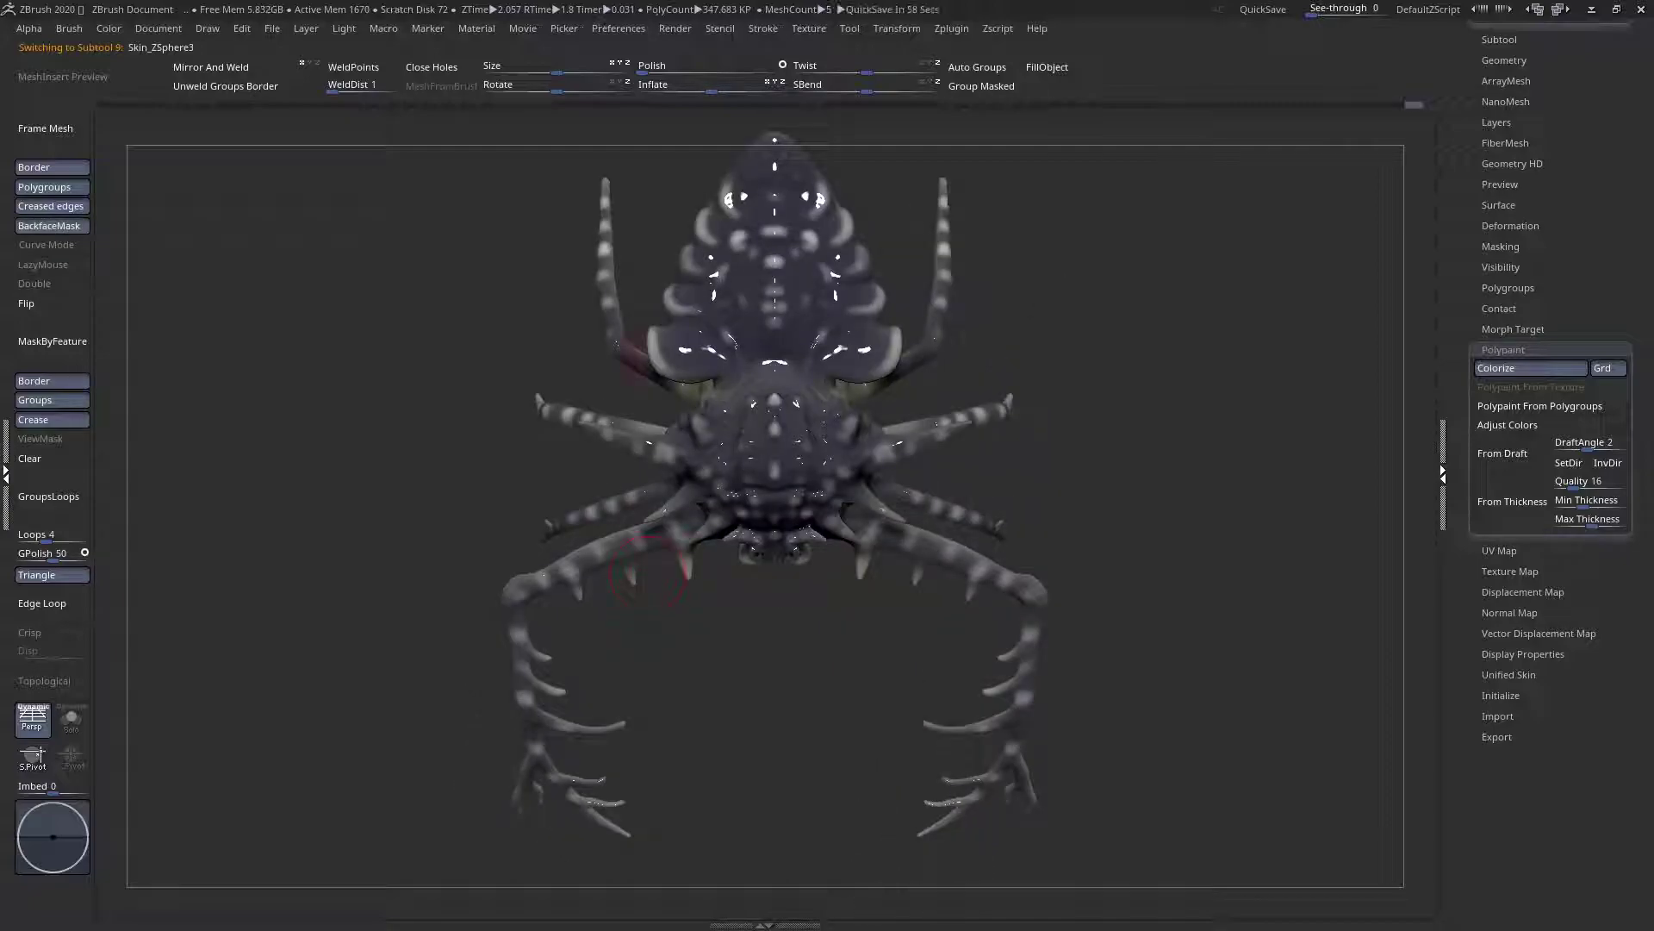
{"action": "right_click_drag", "start_coordinate": [737, 489], "coordinate": [753, 380]}
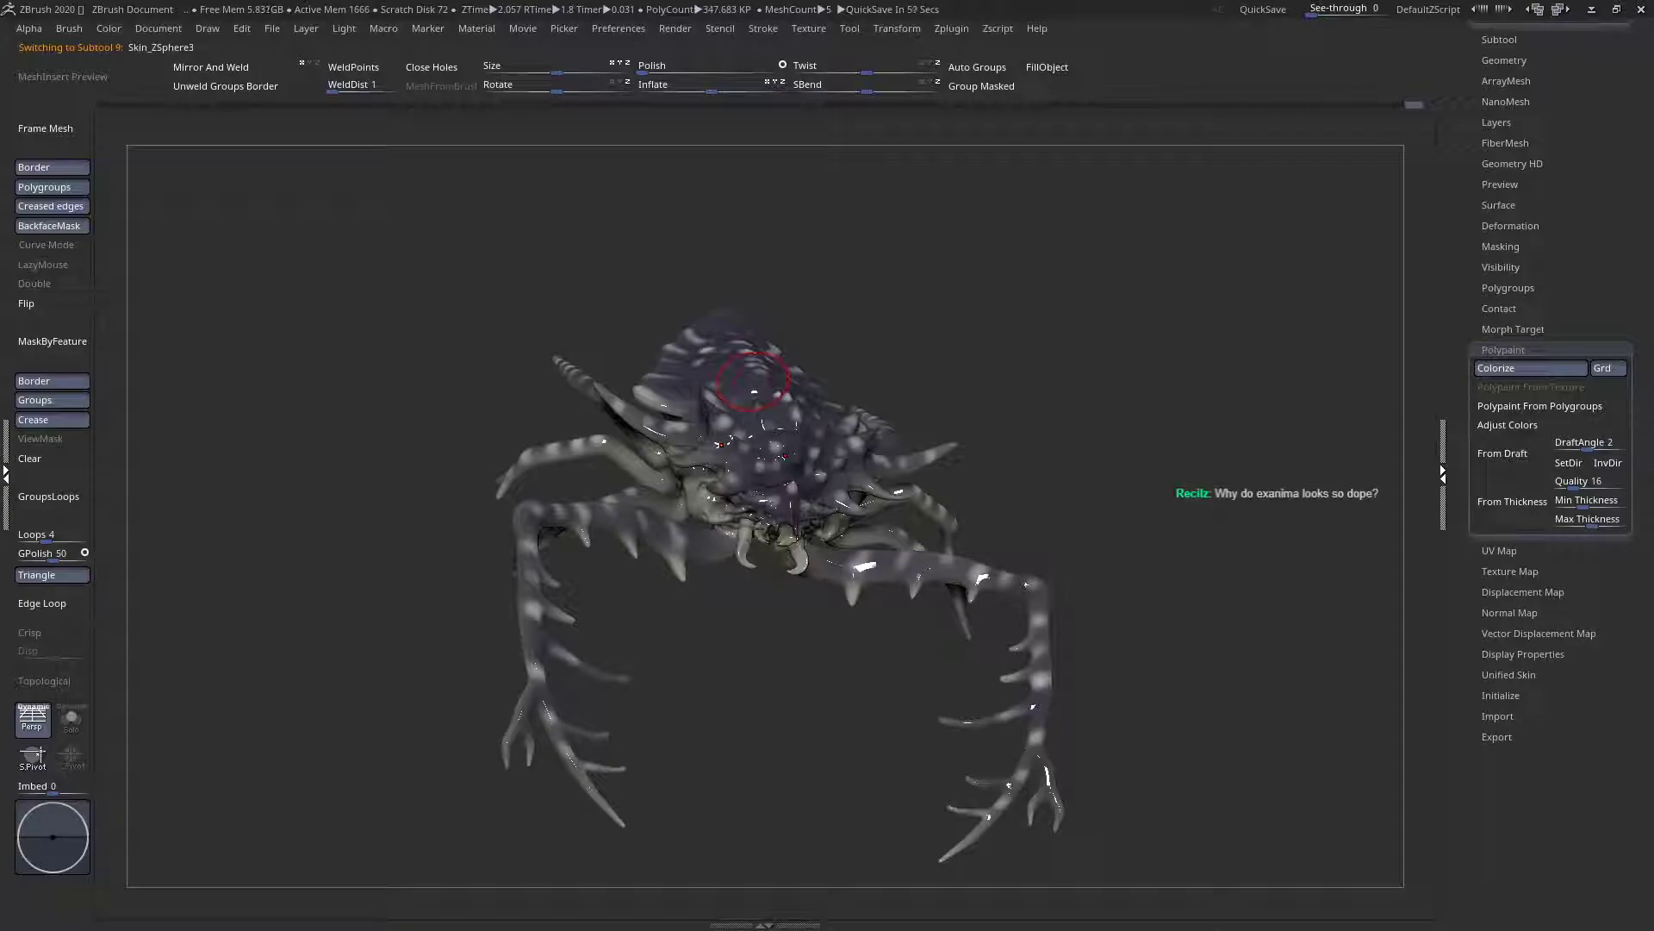
{"action": "right_click_drag", "start_coordinate": [458, 523], "coordinate": [680, 491]}
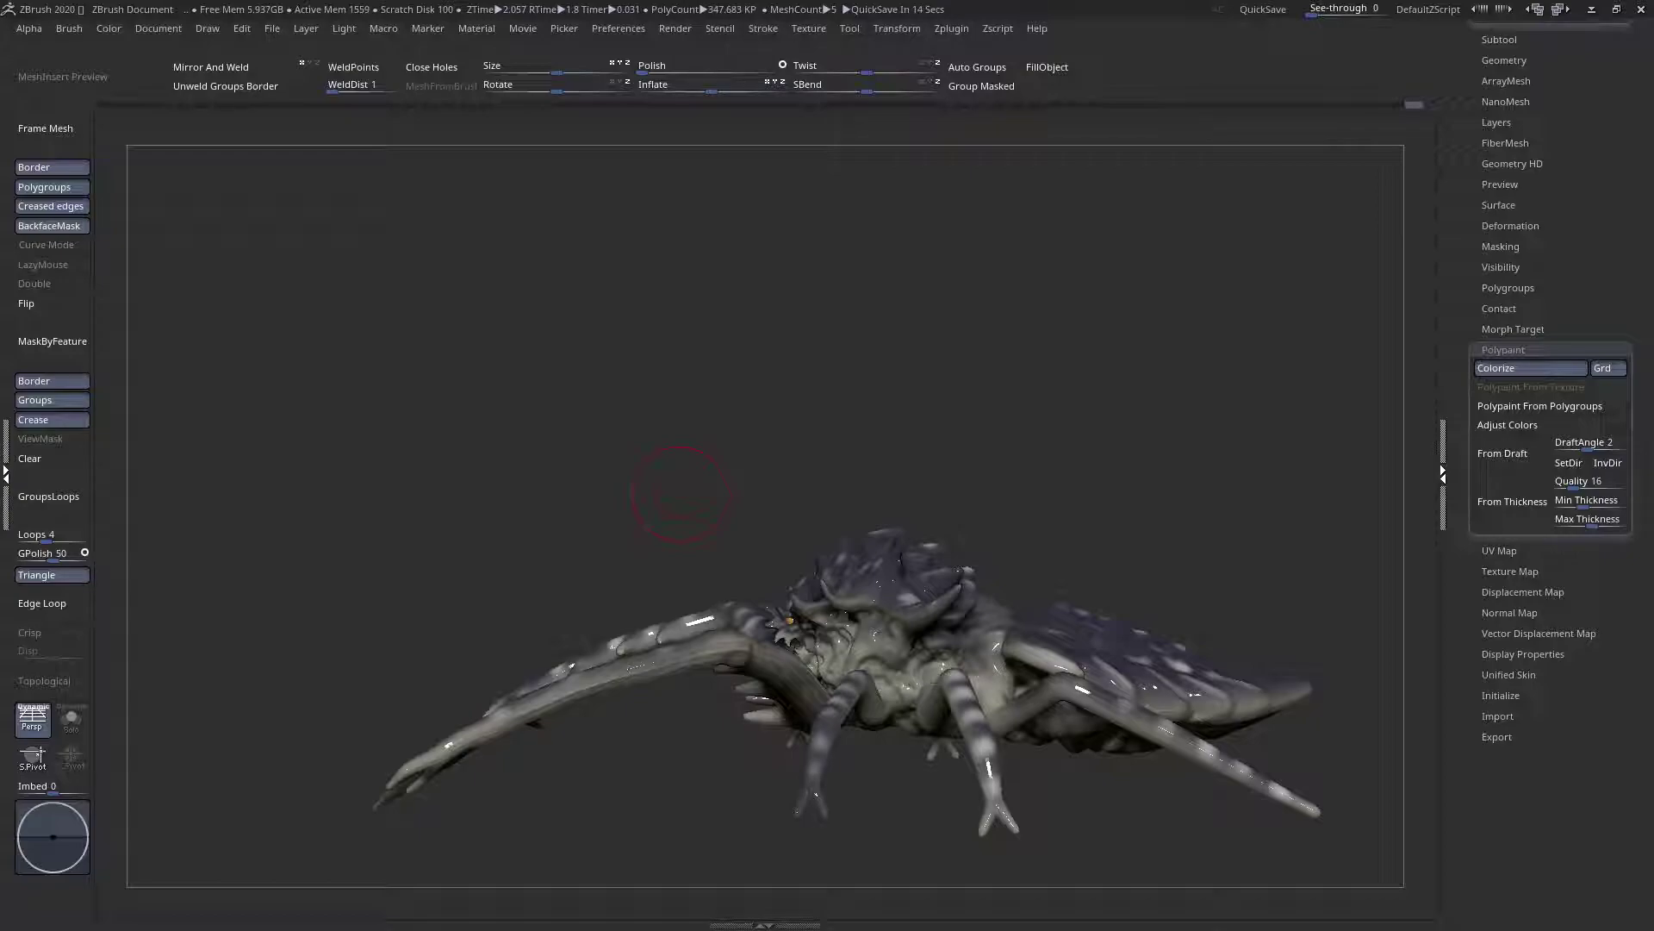
{"action": "left_click_drag", "start_coordinate": [963, 590], "coordinate": [770, 633]}
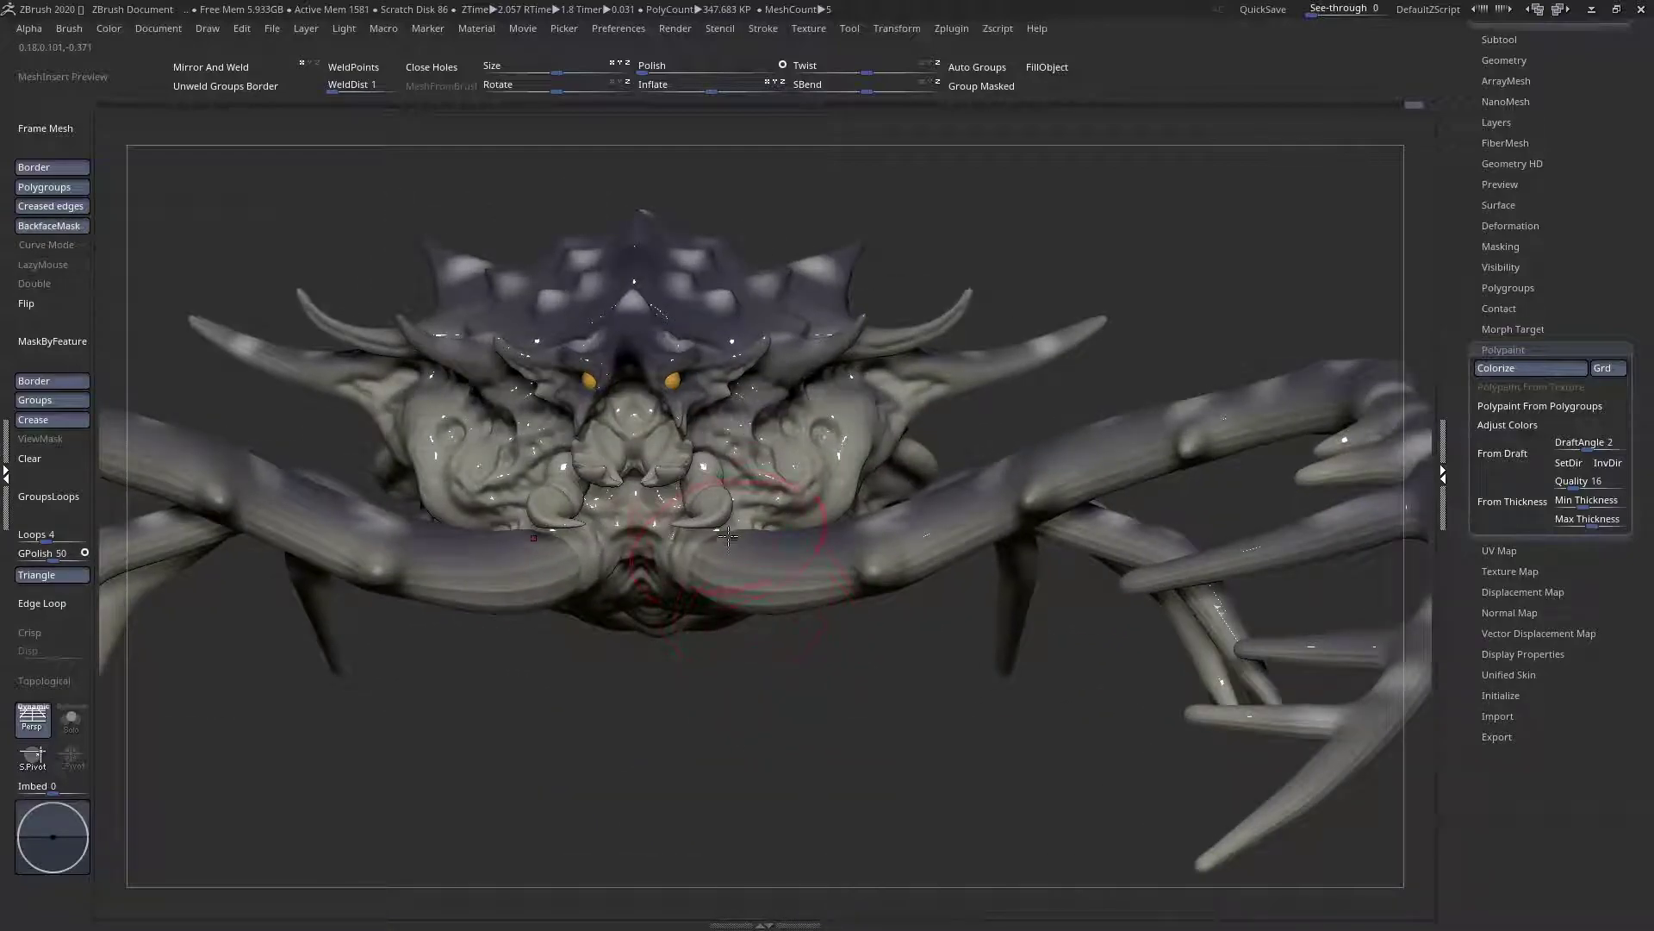
Select the body subtool and turn off its polypaint Colorize display
{"action": "left_click", "coordinate": [739, 450], "text": "alt"}
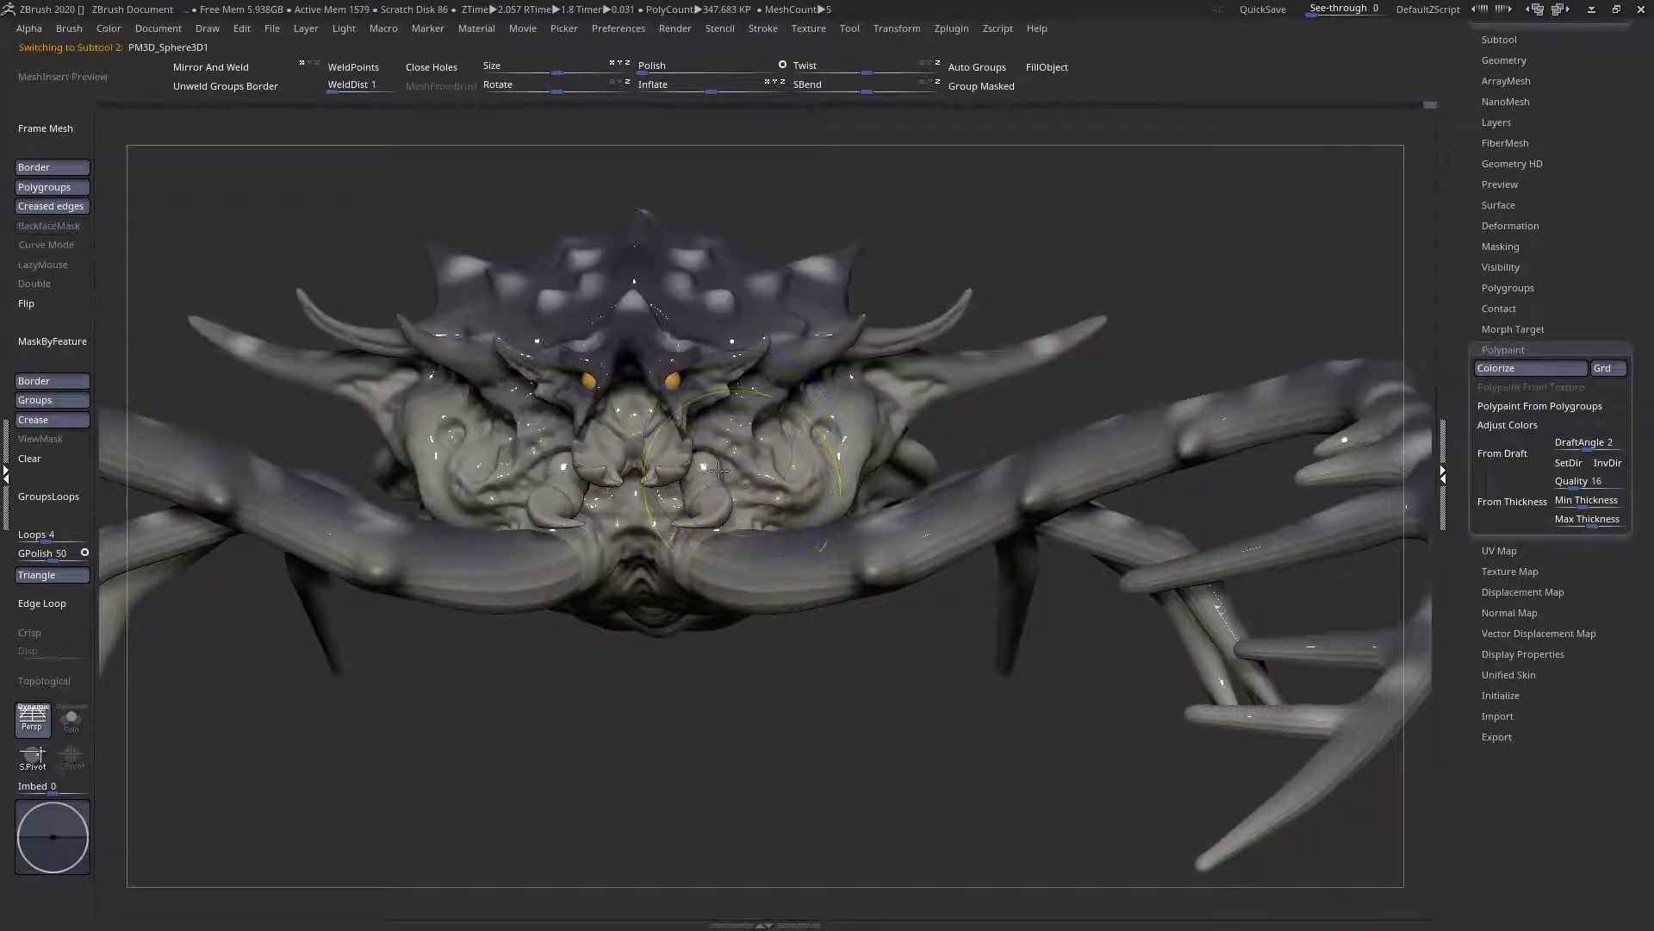
{"action": "key", "text": "f"}
{"action": "scroll", "coordinate": [1563, 539], "scroll_direction": "up", "scroll_amount": 3}
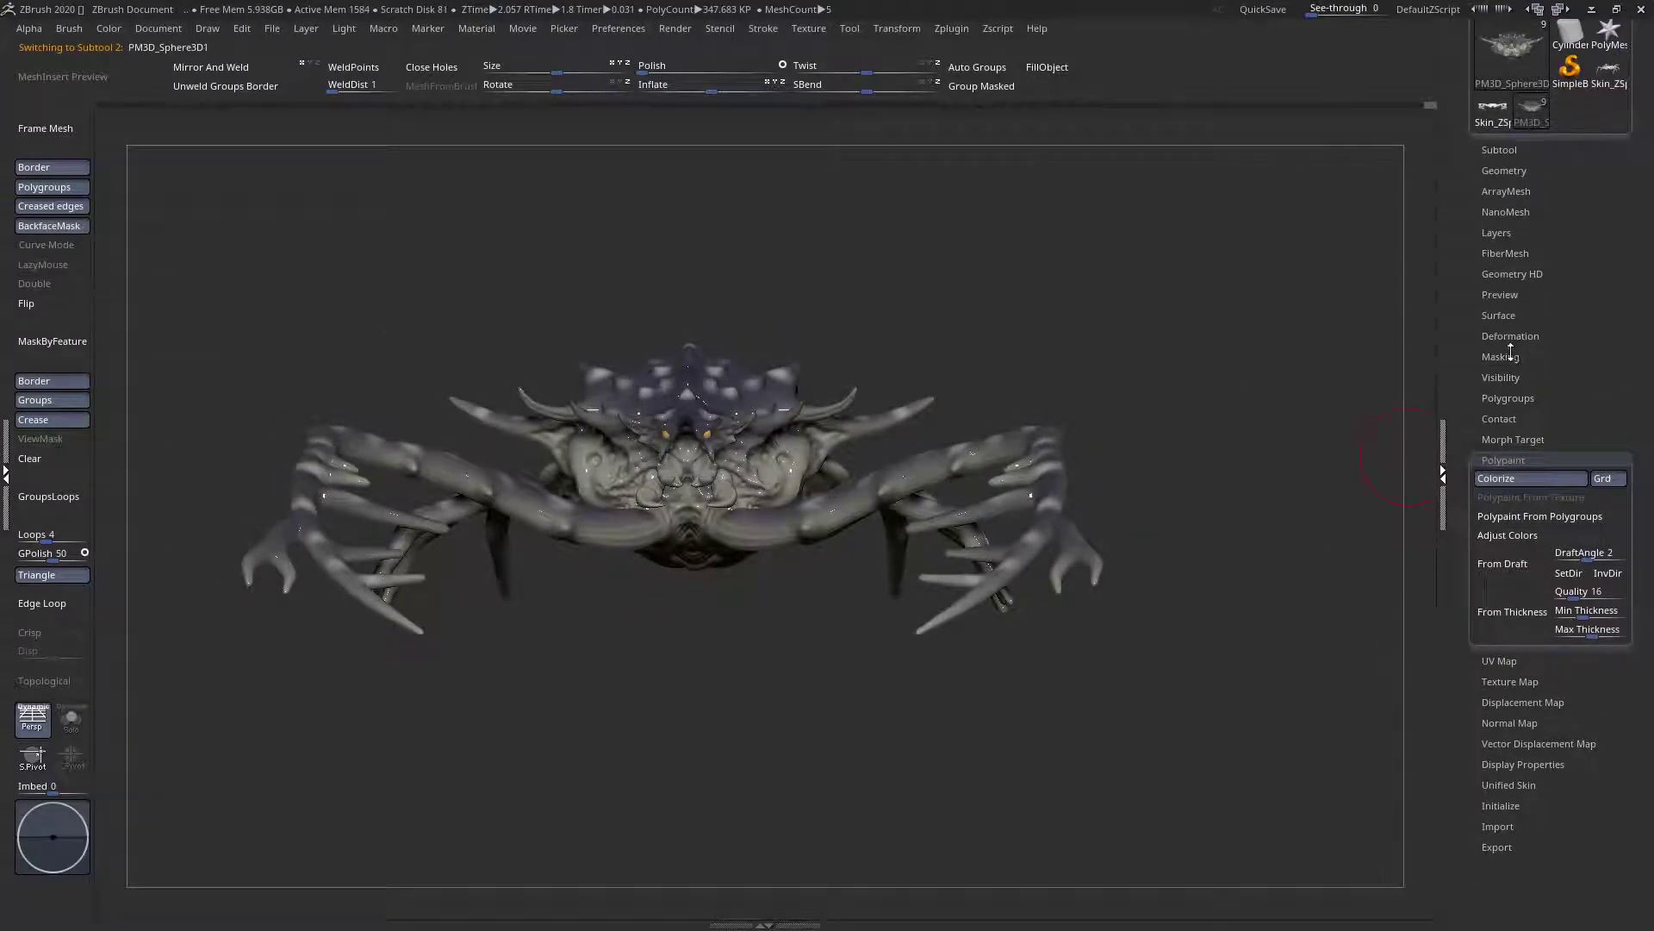
{"action": "scroll", "coordinate": [1562, 406], "scroll_direction": "down", "scroll_amount": 1}
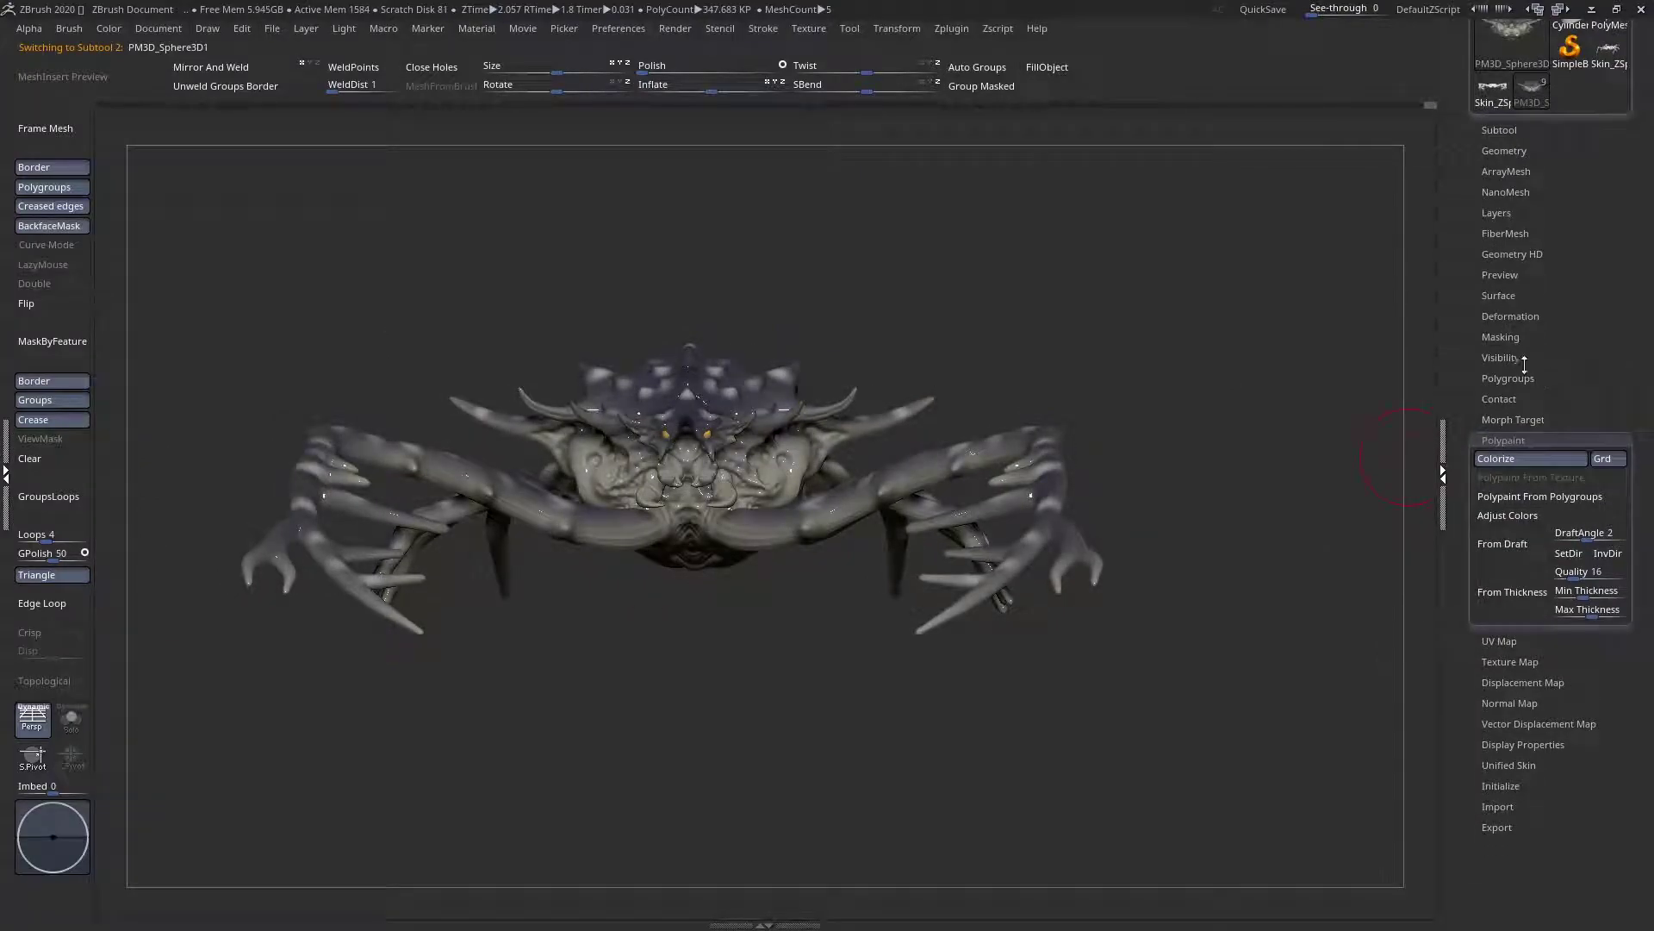
{"action": "left_click", "coordinate": [1517, 378]}
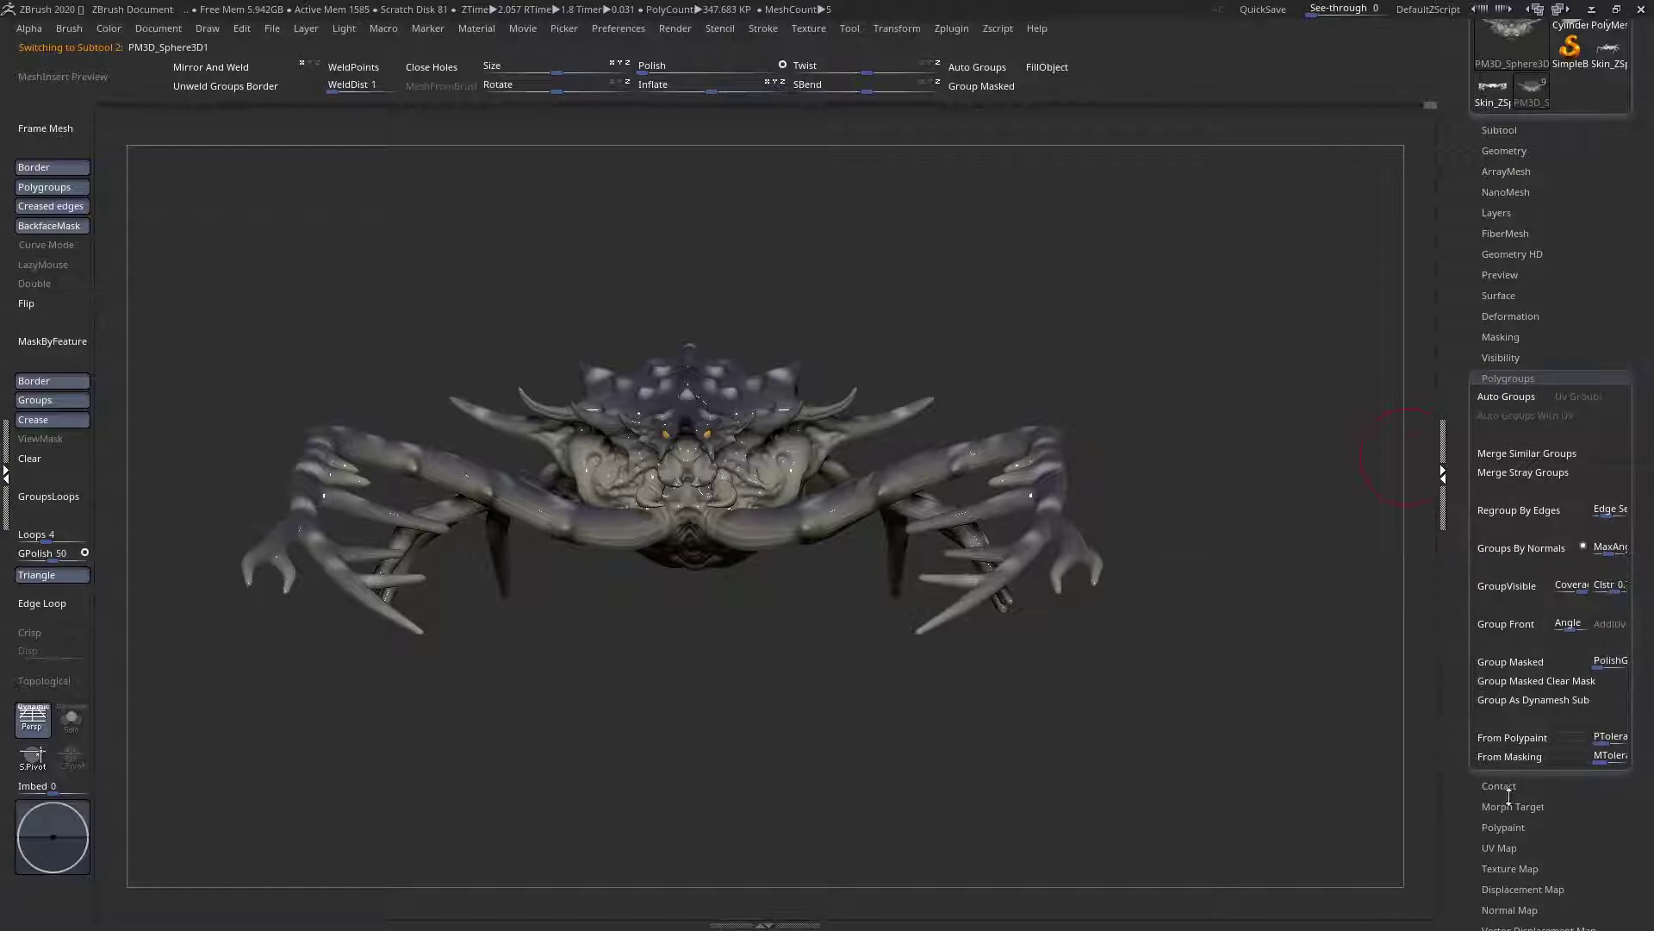
{"action": "scroll", "coordinate": [1562, 813], "scroll_direction": "down", "scroll_amount": 4}
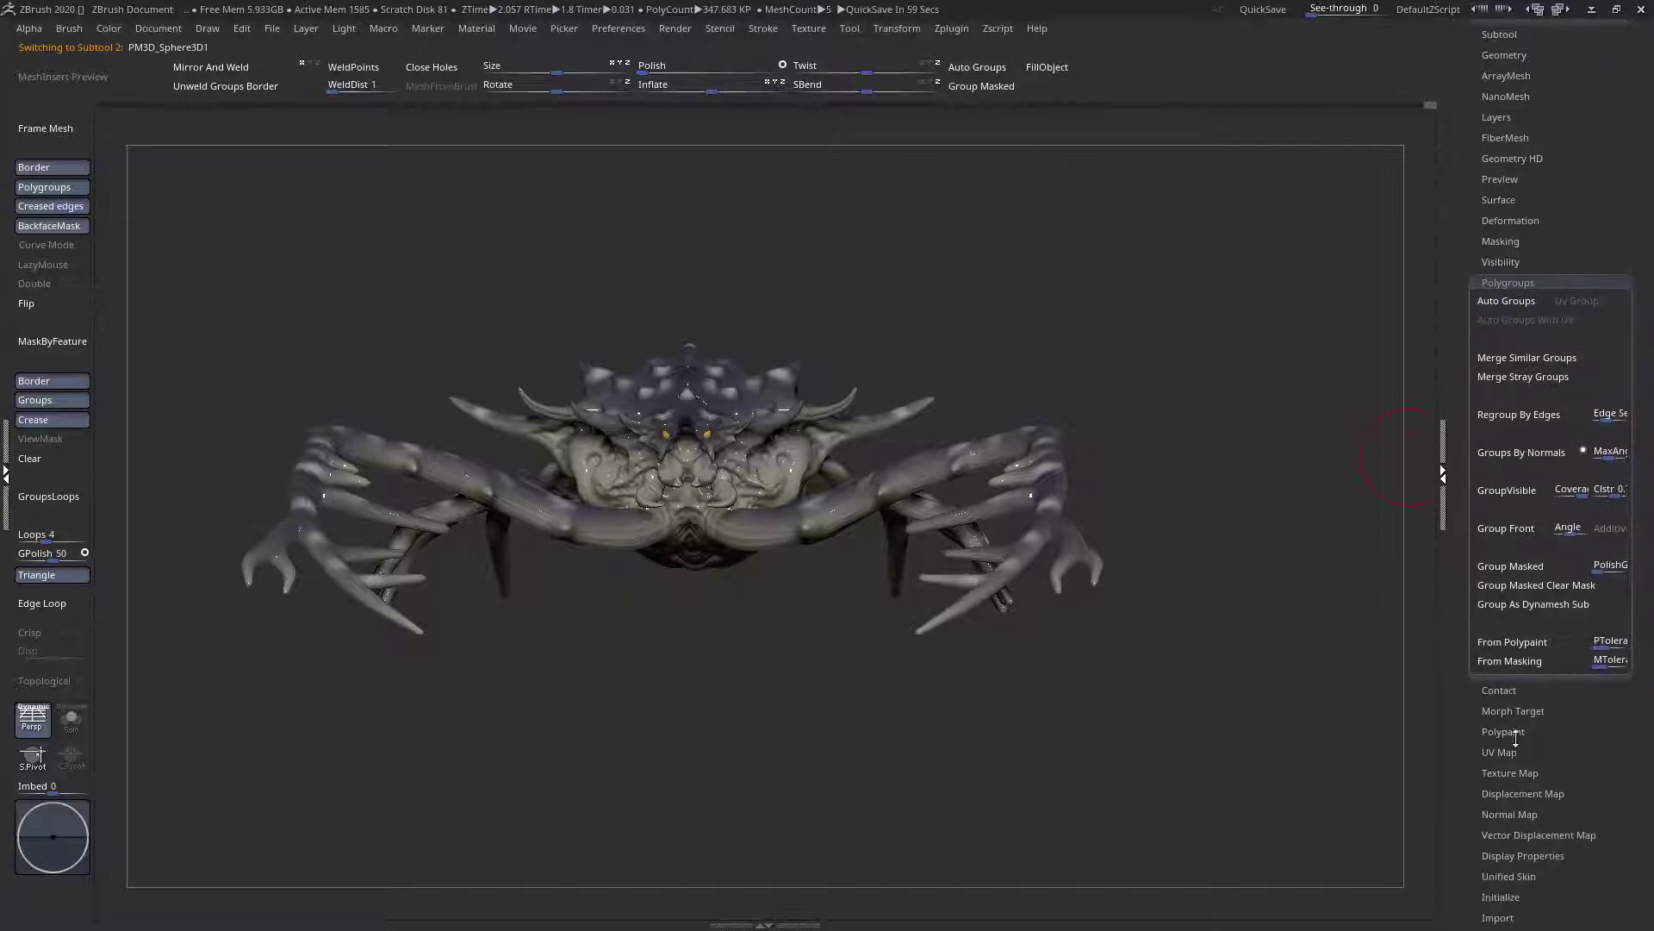
{"action": "left_click", "coordinate": [1509, 732]}
{"action": "left_click", "coordinate": [1540, 400]}
{"action": "left_click_drag", "start_coordinate": [918, 447], "coordinate": [566, 319]}
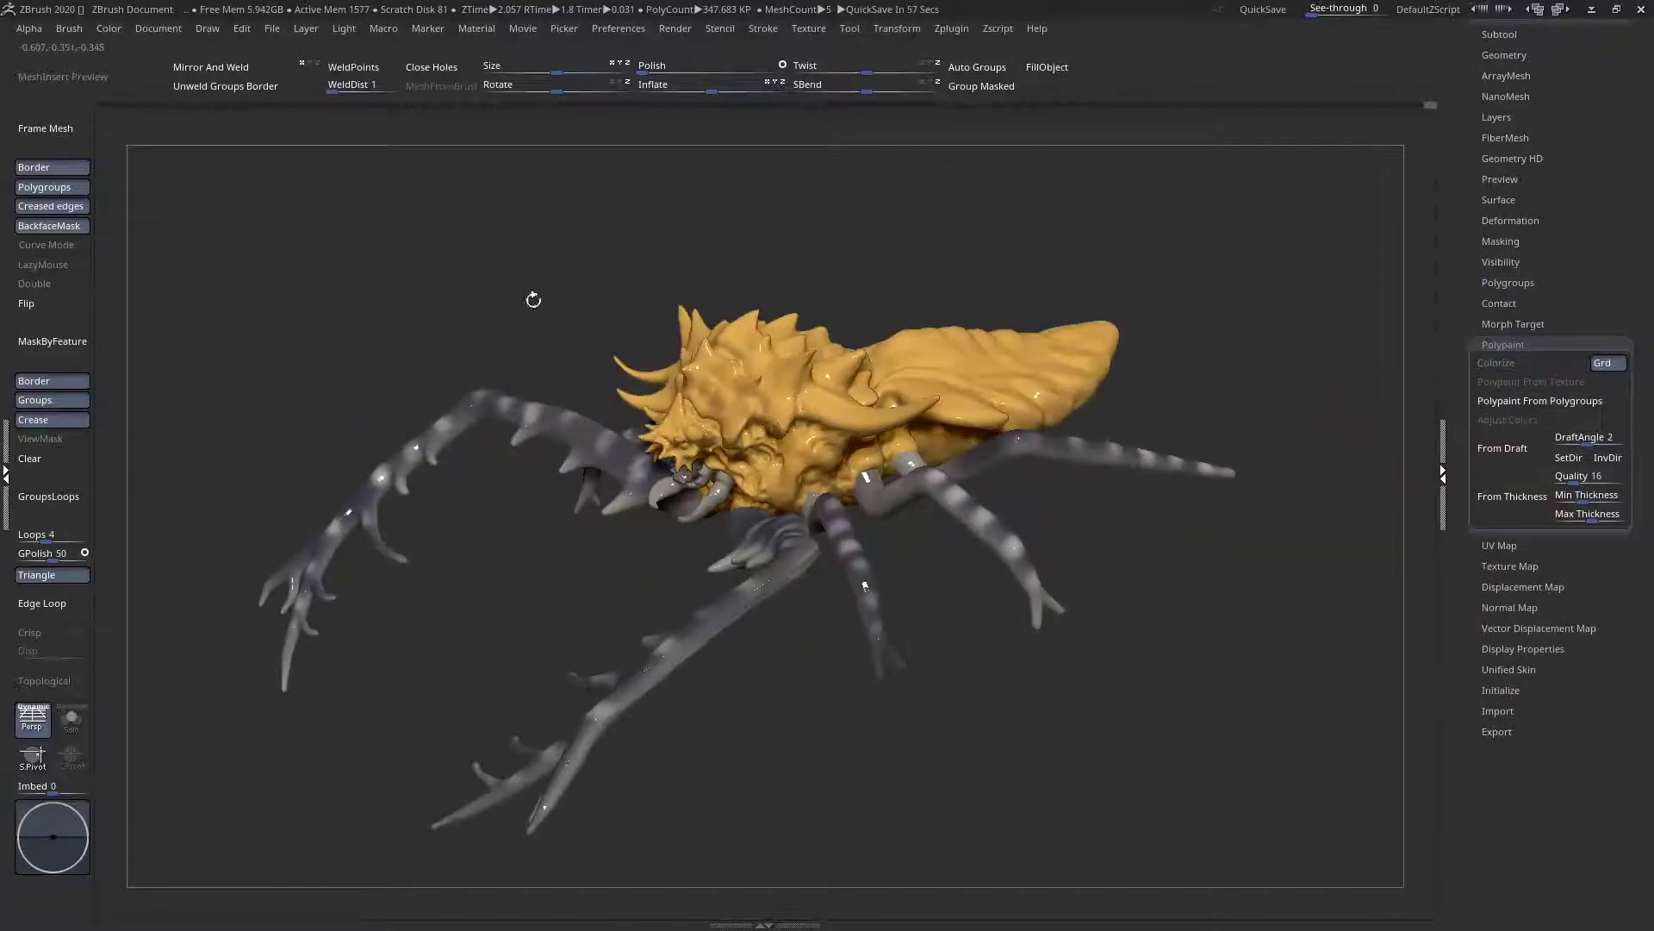
Set the active color to white so the body shows as a plain sculpting surface
{"action": "key", "text": "space"}
{"action": "left_click", "coordinate": [288, 295]}
{"action": "right_click_drag", "start_coordinate": [710, 358], "coordinate": [667, 452], "text": "ctrl"}
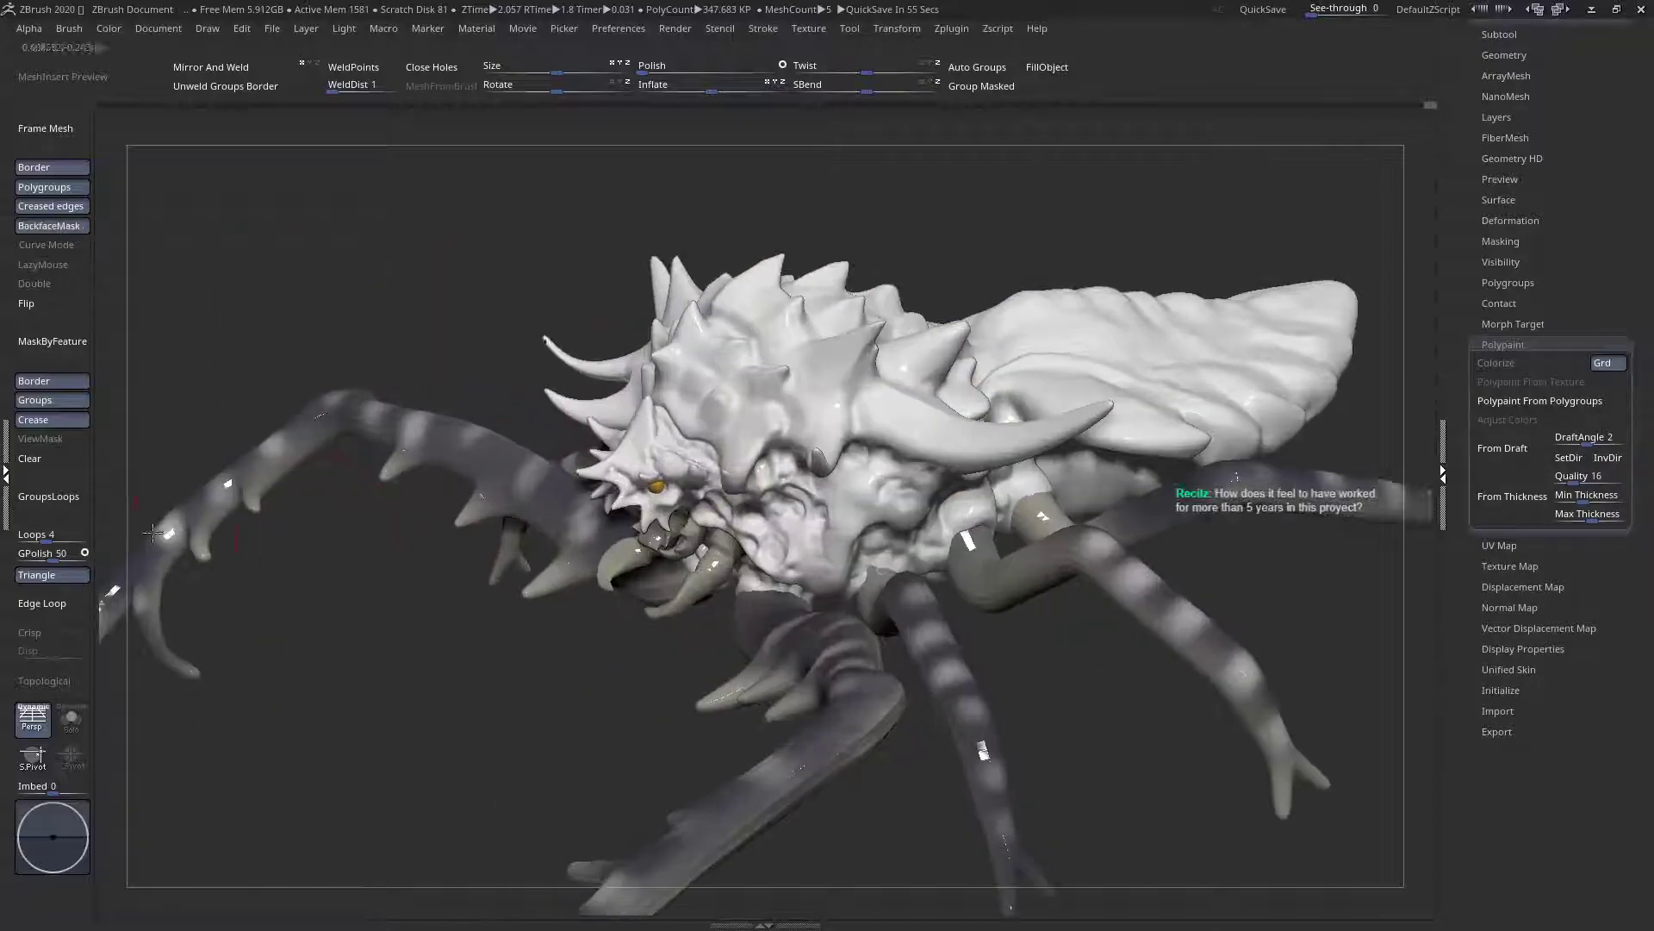
Isolate the body in Solo mode and choose the DamStandard brush for carving its underside
{"action": "left_click", "coordinate": [81, 734]}
{"action": "right_click_drag", "start_coordinate": [557, 617], "coordinate": [722, 427]}
{"action": "mouse_move", "coordinate": [1057, 616]}
{"action": "right_mouse_down"}
{"action": "mouse_move", "coordinate": [794, 512]}
{"action": "mouse_move", "coordinate": [827, 504]}
{"action": "mouse_move", "coordinate": [790, 520]}
{"action": "mouse_move", "coordinate": [740, 507]}
{"action": "mouse_move", "coordinate": [681, 423]}
{"action": "mouse_move", "coordinate": [690, 509]}
{"action": "mouse_move", "coordinate": [679, 499]}
{"action": "right_mouse_up"}
{"action": "right_click", "coordinate": [679, 500]}
{"action": "key", "text": "b"}
{"action": "key", "text": "d"}
{"action": "key", "text": "s"}
{"action": "key", "text": "f"}
Bring the legs back as transparent ghosts and carve strokes around the leg sockets on the body's underside
{"action": "left_click", "coordinate": [76, 722]}
{"action": "mouse_move", "coordinate": [680, 599]}
{"action": "right_mouse_down"}
{"action": "mouse_move", "coordinate": [425, 520]}
{"action": "mouse_move", "coordinate": [595, 551]}
{"action": "mouse_move", "coordinate": [804, 480]}
{"action": "mouse_move", "coordinate": [823, 441]}
{"action": "right_mouse_up"}
{"action": "key", "text": "shift+t"}
{"action": "key", "text": "s"}
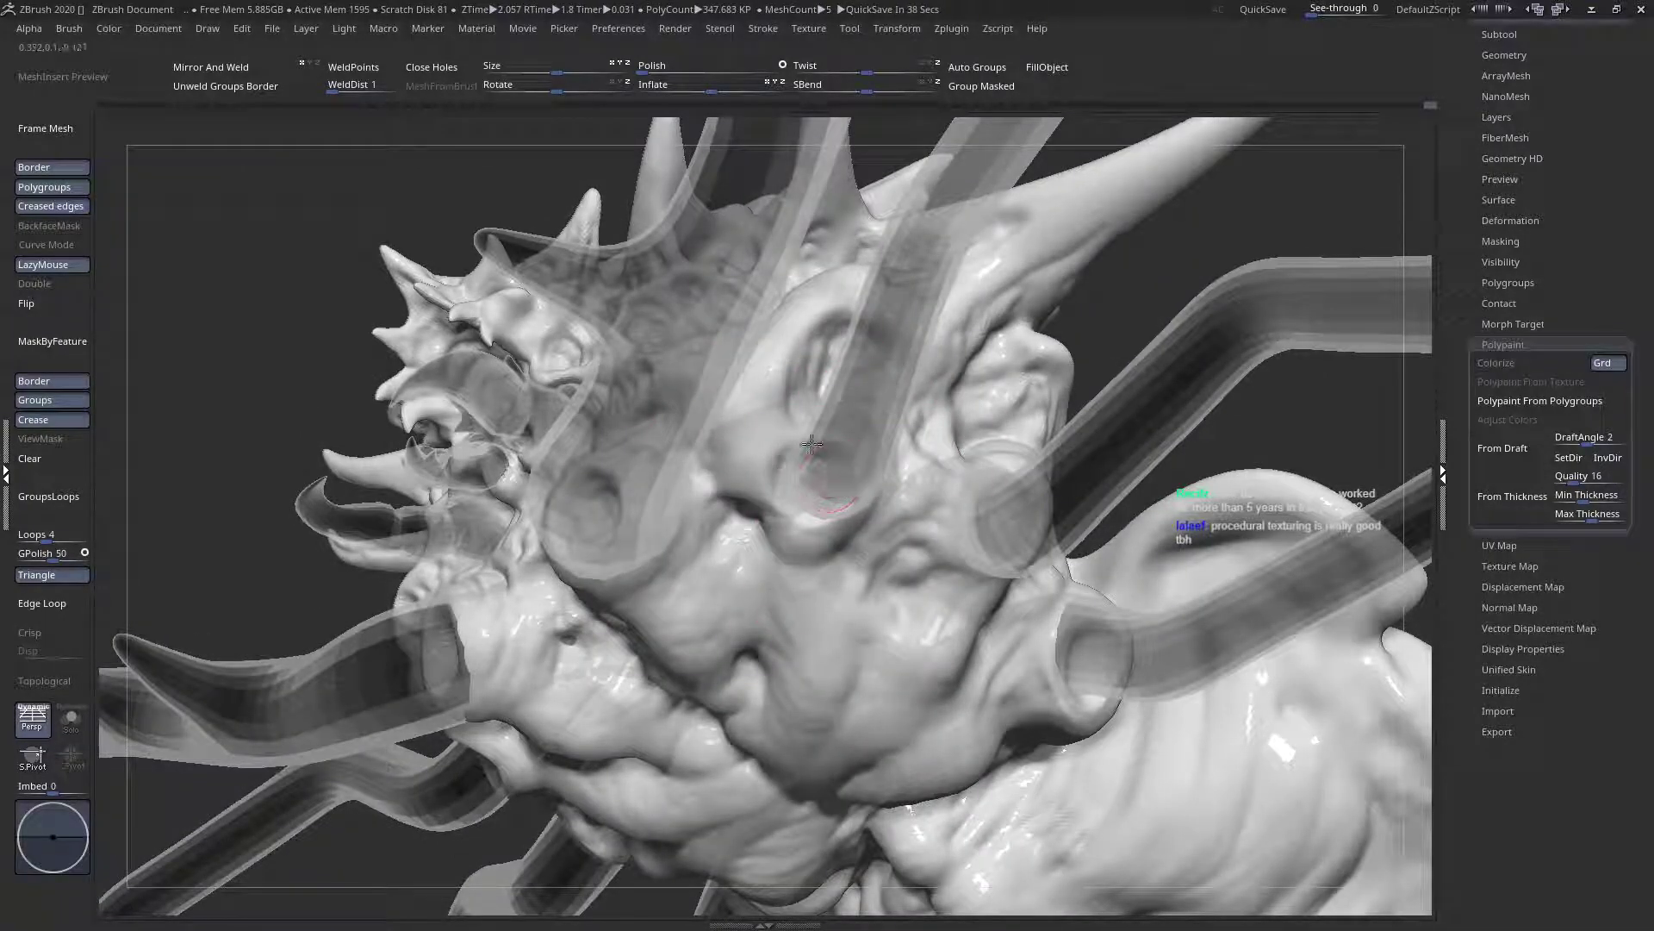
{"action": "right_click_drag", "start_coordinate": [840, 471], "coordinate": [1020, 504]}
{"action": "mouse_move", "coordinate": [971, 493]}
{"action": "left_mouse_down"}
{"action": "mouse_move", "coordinate": [967, 561]}
{"action": "mouse_move", "coordinate": [1017, 576]}
{"action": "left_mouse_up"}
{"action": "mouse_move", "coordinate": [1016, 575]}
{"action": "right_mouse_down"}
{"action": "mouse_move", "coordinate": [948, 603]}
{"action": "mouse_move", "coordinate": [939, 633]}
{"action": "right_mouse_up"}
{"action": "mouse_move", "coordinate": [1189, 676]}
{"action": "left_mouse_down"}
{"action": "mouse_move", "coordinate": [1170, 696]}
{"action": "mouse_move", "coordinate": [1121, 676]}
{"action": "left_mouse_up"}
{"action": "right_click_drag", "start_coordinate": [1180, 673], "coordinate": [902, 589]}
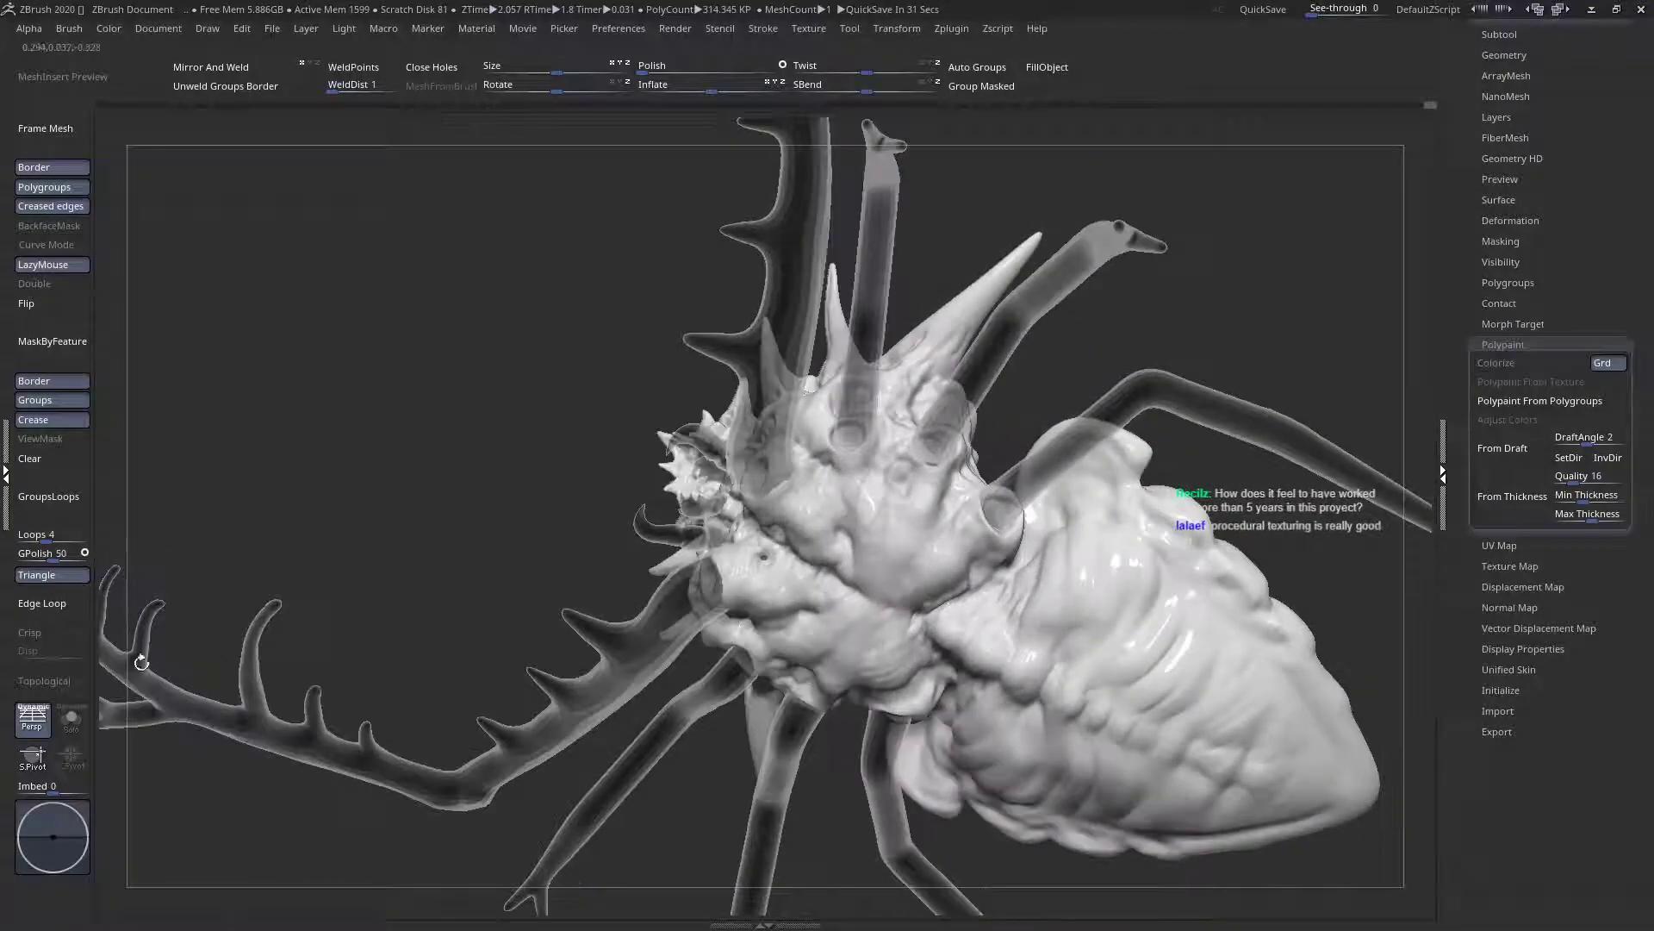
Isolate the body again and carve a small round pit and creases in the hollow above the side leg socket
{"action": "left_click", "coordinate": [80, 733]}
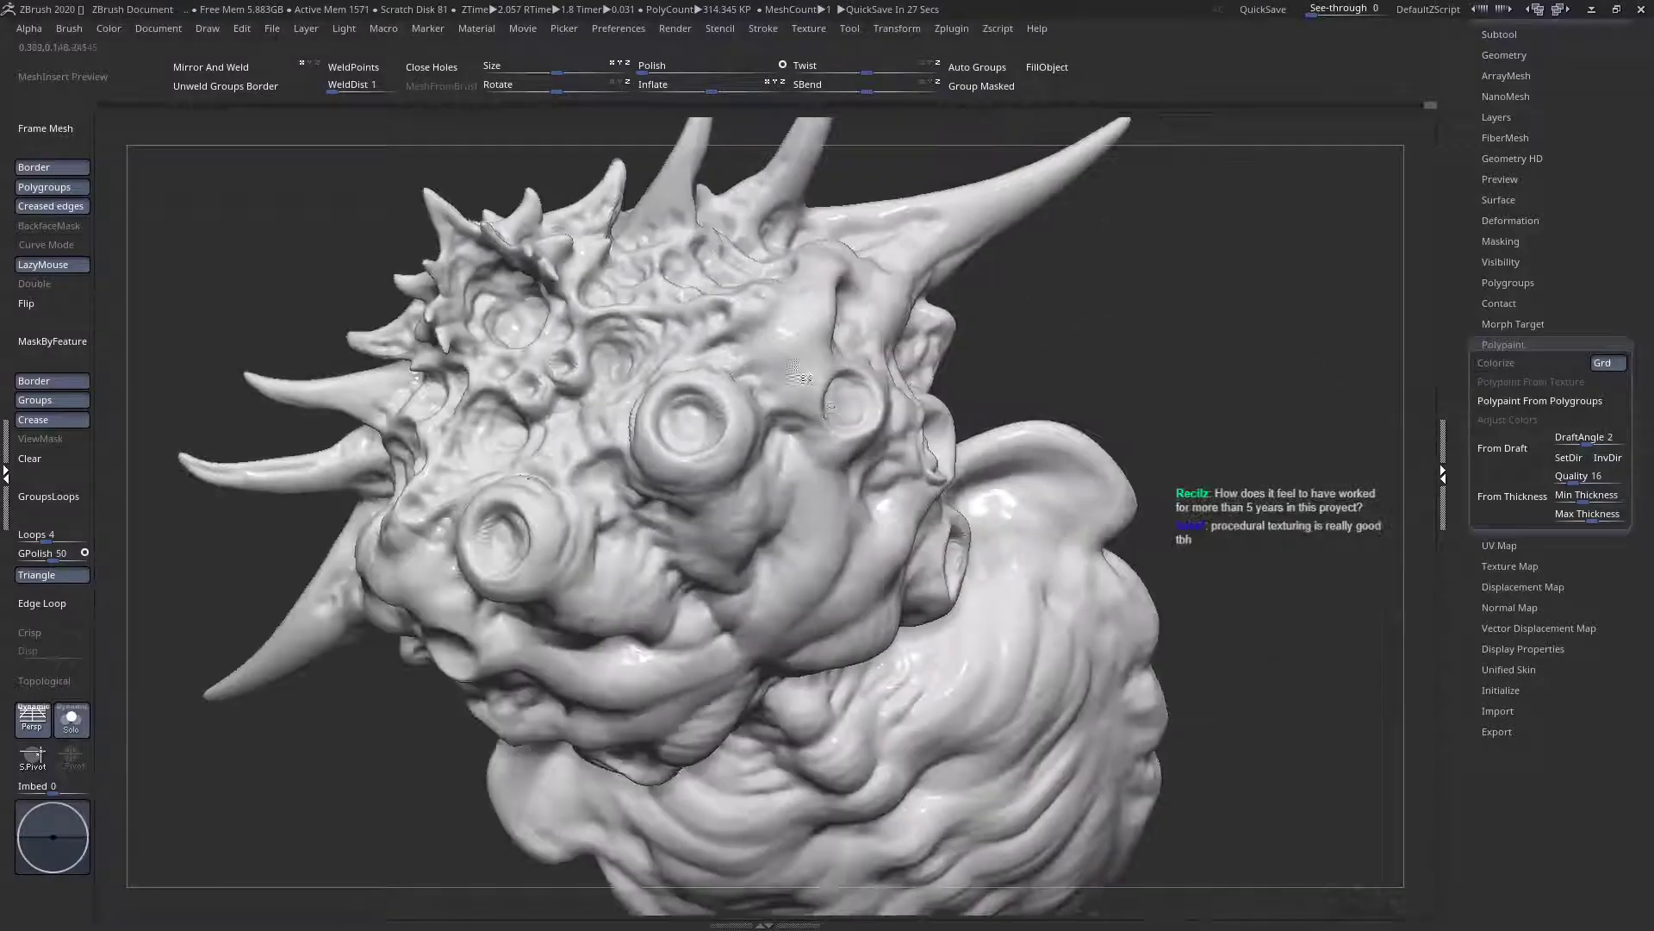
{"action": "mouse_move", "coordinate": [801, 377]}
{"action": "right_mouse_down", "text": "ctrl"}
{"action": "mouse_move", "coordinate": [862, 422]}
{"action": "mouse_move", "coordinate": [782, 486]}
{"action": "mouse_move", "coordinate": [838, 407]}
{"action": "right_mouse_up", "text": "ctrl"}
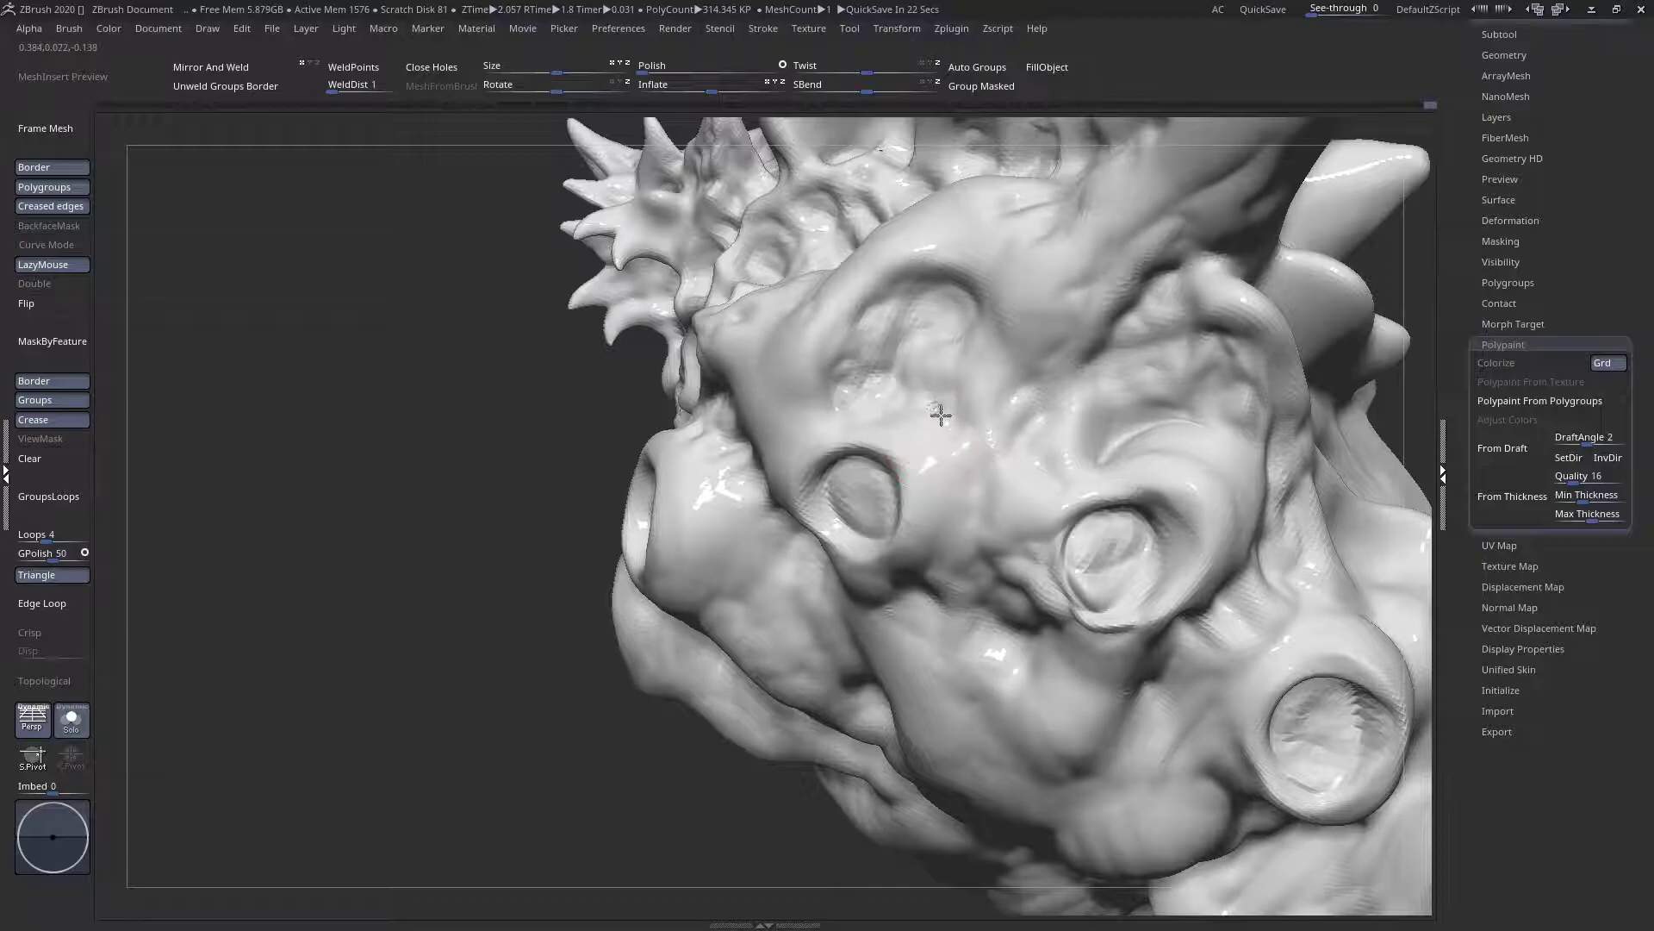
{"action": "right_click_drag", "start_coordinate": [907, 398], "coordinate": [934, 436]}
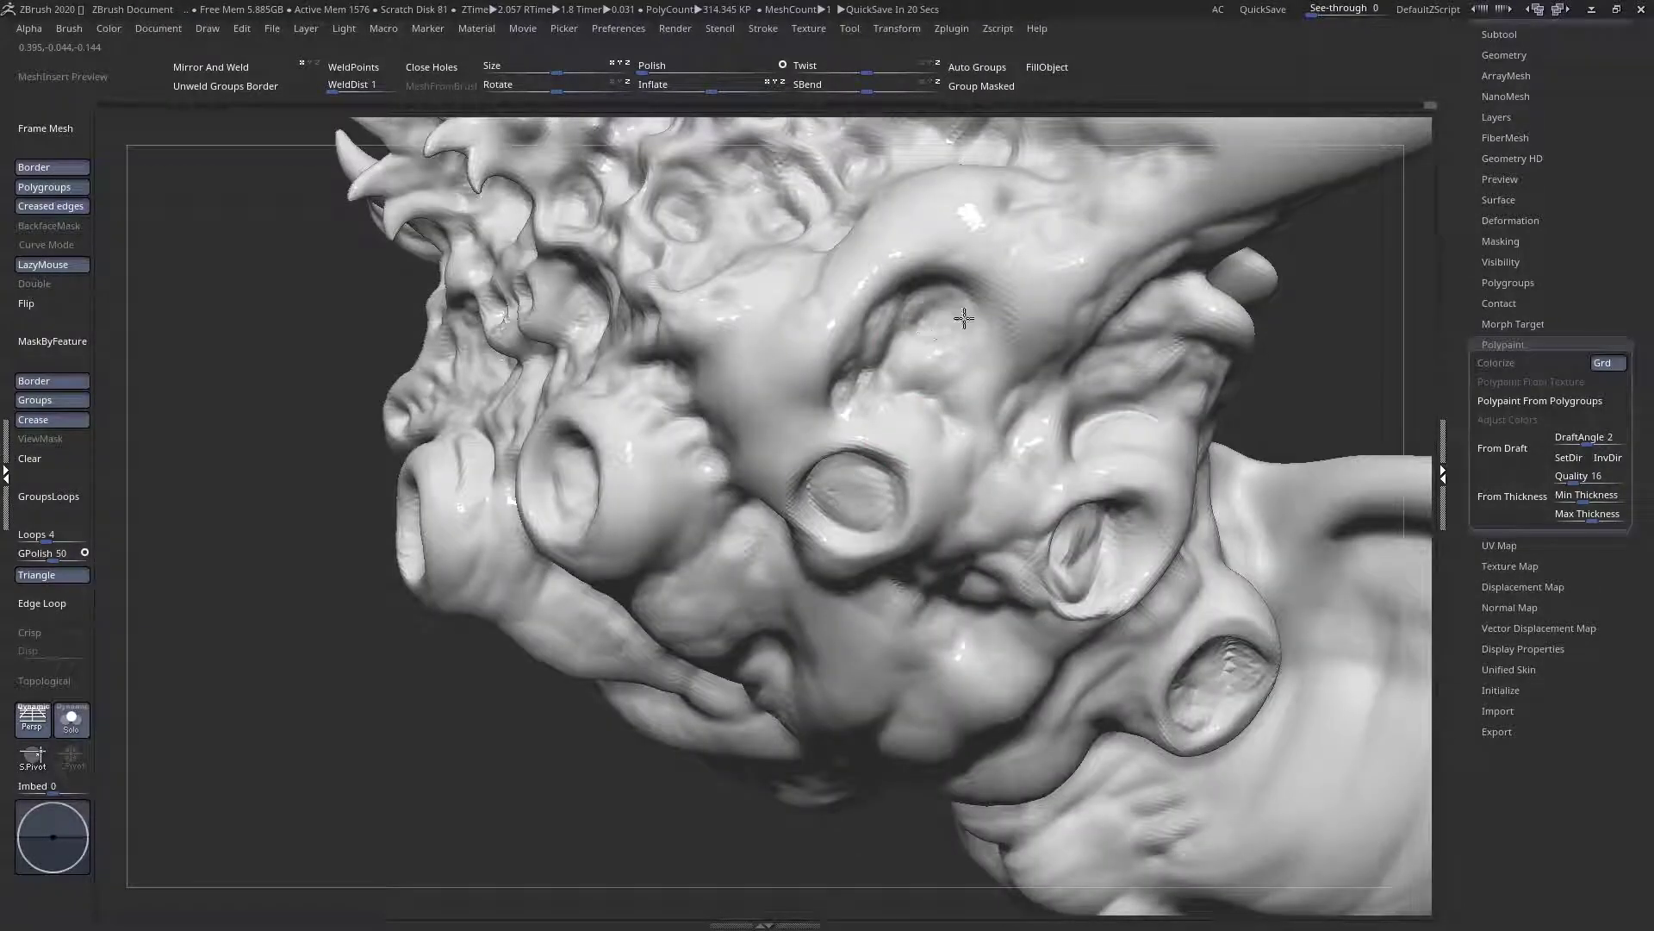
{"action": "mouse_move", "coordinate": [948, 293]}
{"action": "right_mouse_down"}
{"action": "mouse_move", "coordinate": [788, 312]}
{"action": "mouse_move", "coordinate": [826, 265]}
{"action": "mouse_move", "coordinate": [723, 270]}
{"action": "mouse_move", "coordinate": [749, 317]}
{"action": "right_mouse_up"}
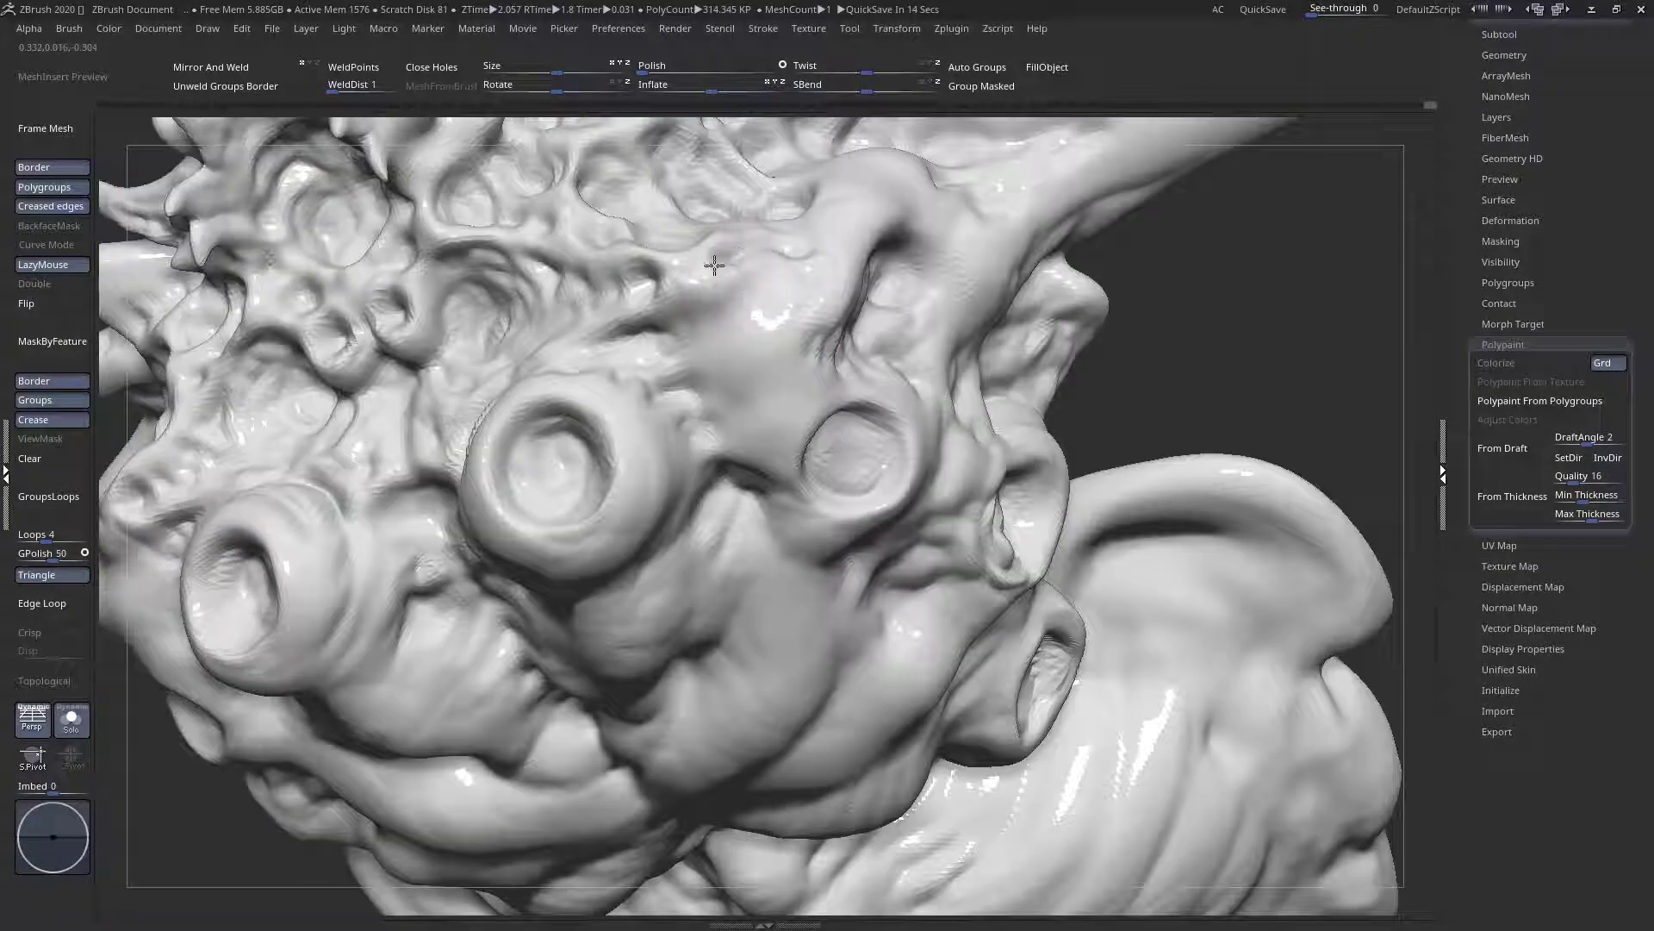
{"action": "left_click_drag", "start_coordinate": [721, 262], "coordinate": [637, 334]}
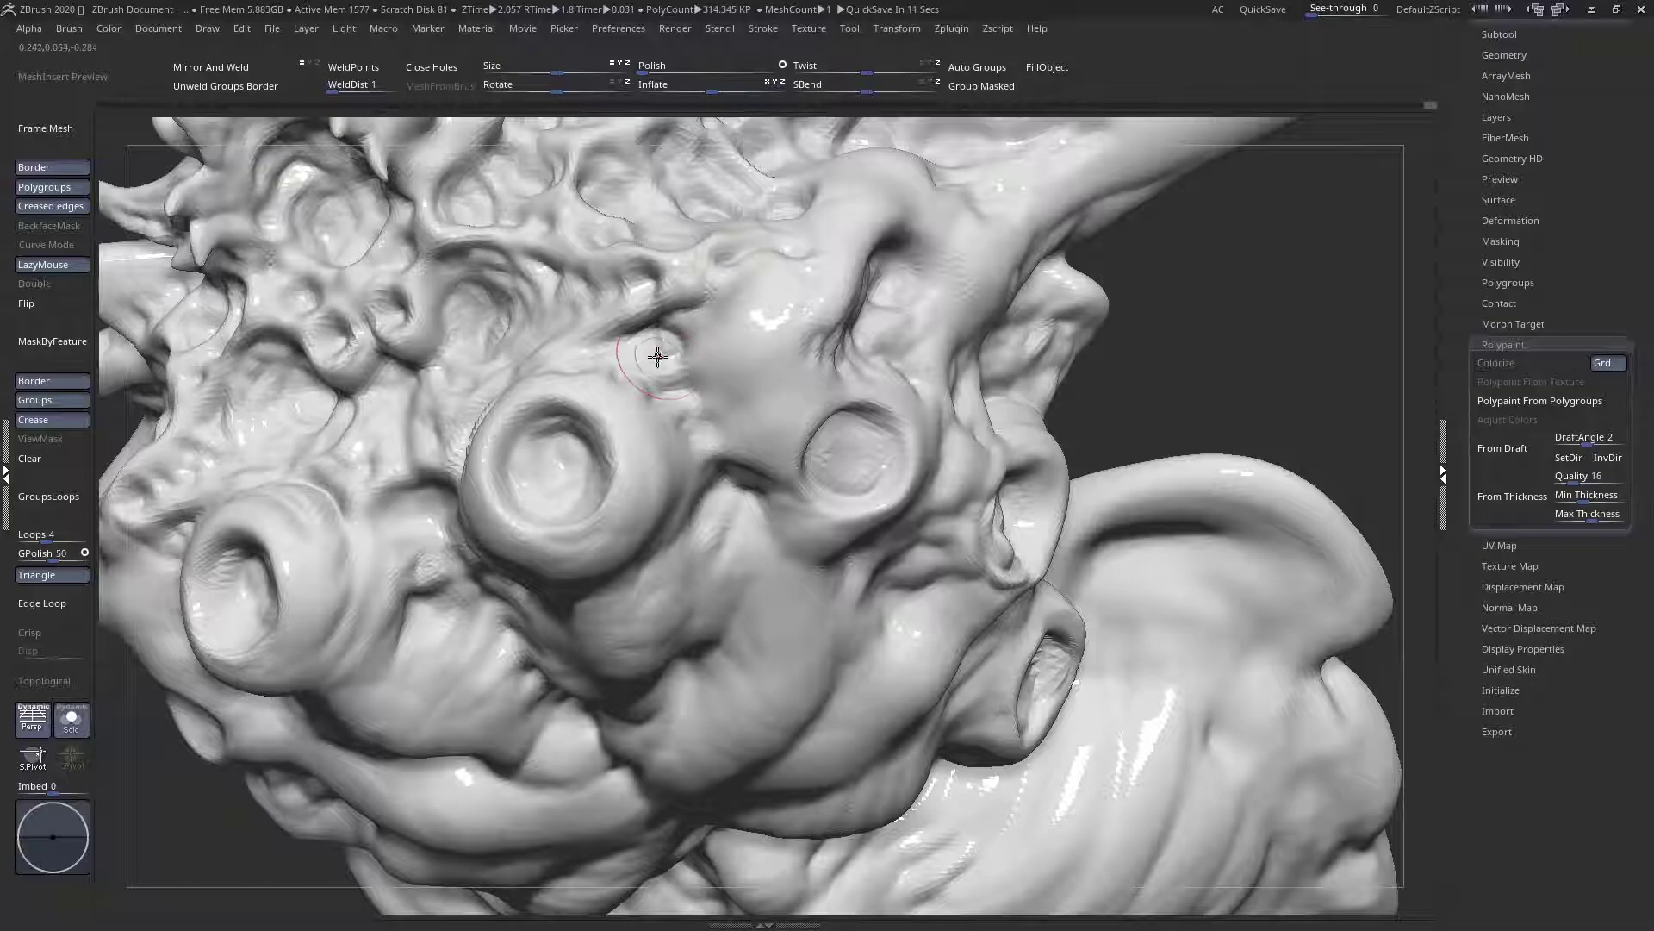
{"action": "right_click_drag", "start_coordinate": [658, 356], "coordinate": [698, 411]}
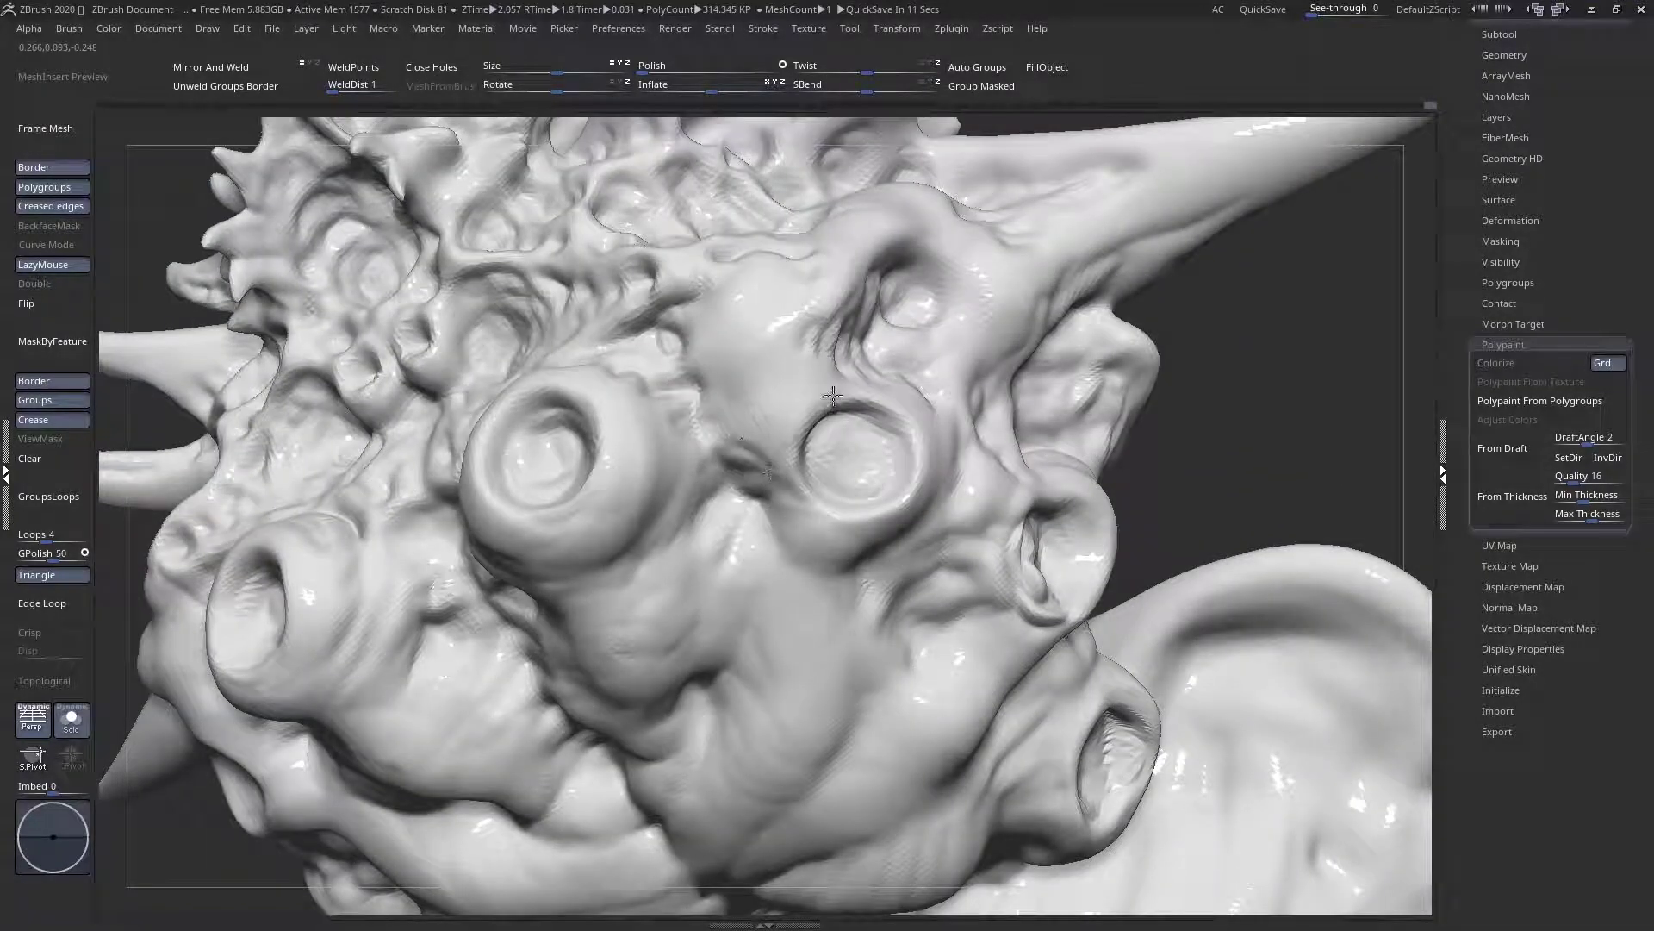
{"action": "mouse_move", "coordinate": [818, 375]}
{"action": "right_mouse_down"}
{"action": "mouse_move", "coordinate": [779, 369]}
{"action": "mouse_move", "coordinate": [778, 387]}
{"action": "mouse_move", "coordinate": [856, 369]}
{"action": "mouse_move", "coordinate": [938, 395]}
{"action": "right_mouse_up"}
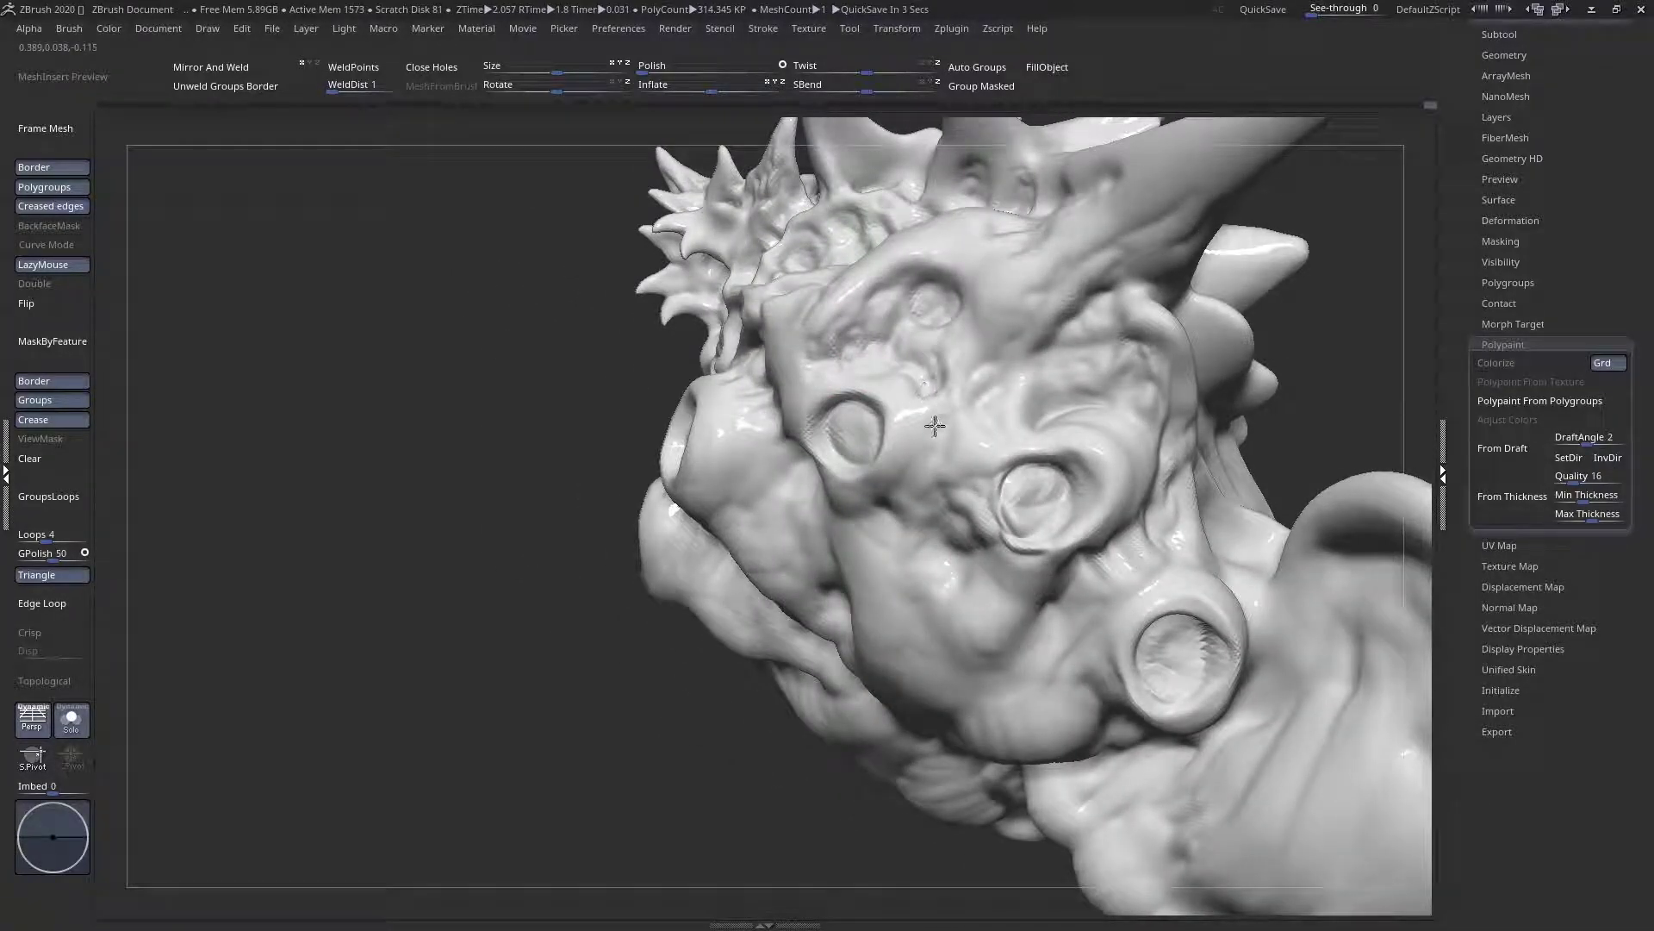
Carve creases below the side leg socket and into the surface between it and the neighbouring socket
{"action": "mouse_move", "coordinate": [947, 451]}
{"action": "right_mouse_down"}
{"action": "mouse_move", "coordinate": [961, 495]}
{"action": "mouse_move", "coordinate": [926, 527]}
{"action": "right_mouse_up"}
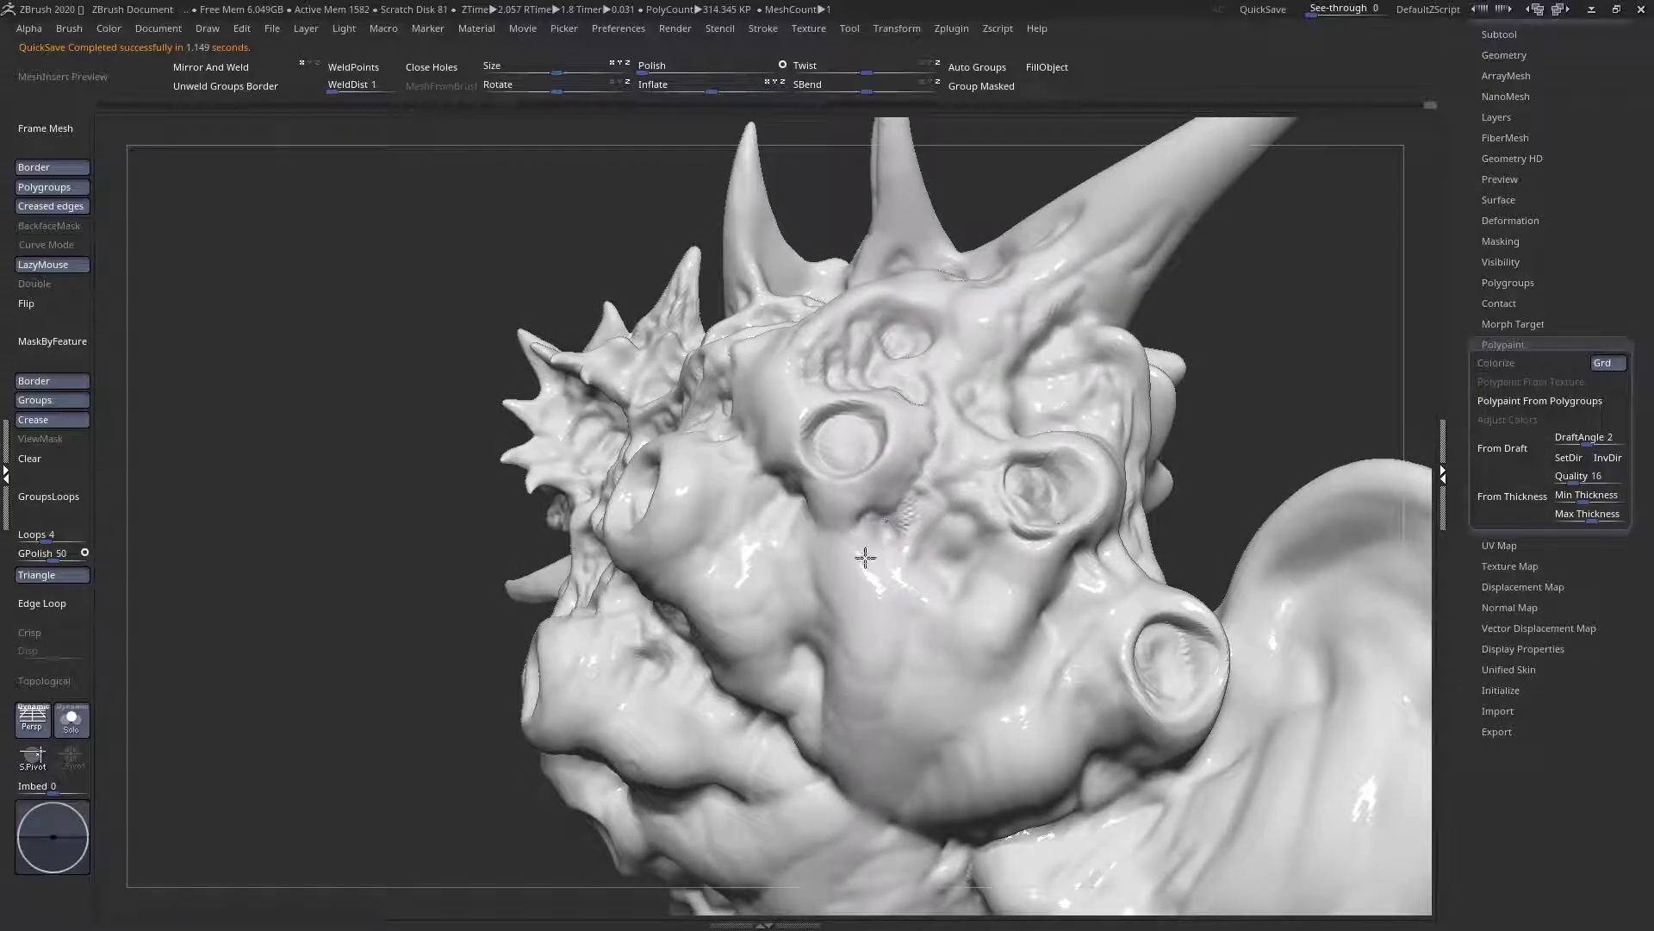
{"action": "right_click_drag", "start_coordinate": [865, 558], "coordinate": [846, 554]}
{"action": "mouse_move", "coordinate": [788, 498]}
{"action": "right_mouse_down"}
{"action": "mouse_move", "coordinate": [749, 547]}
{"action": "mouse_move", "coordinate": [789, 390]}
{"action": "right_mouse_up"}
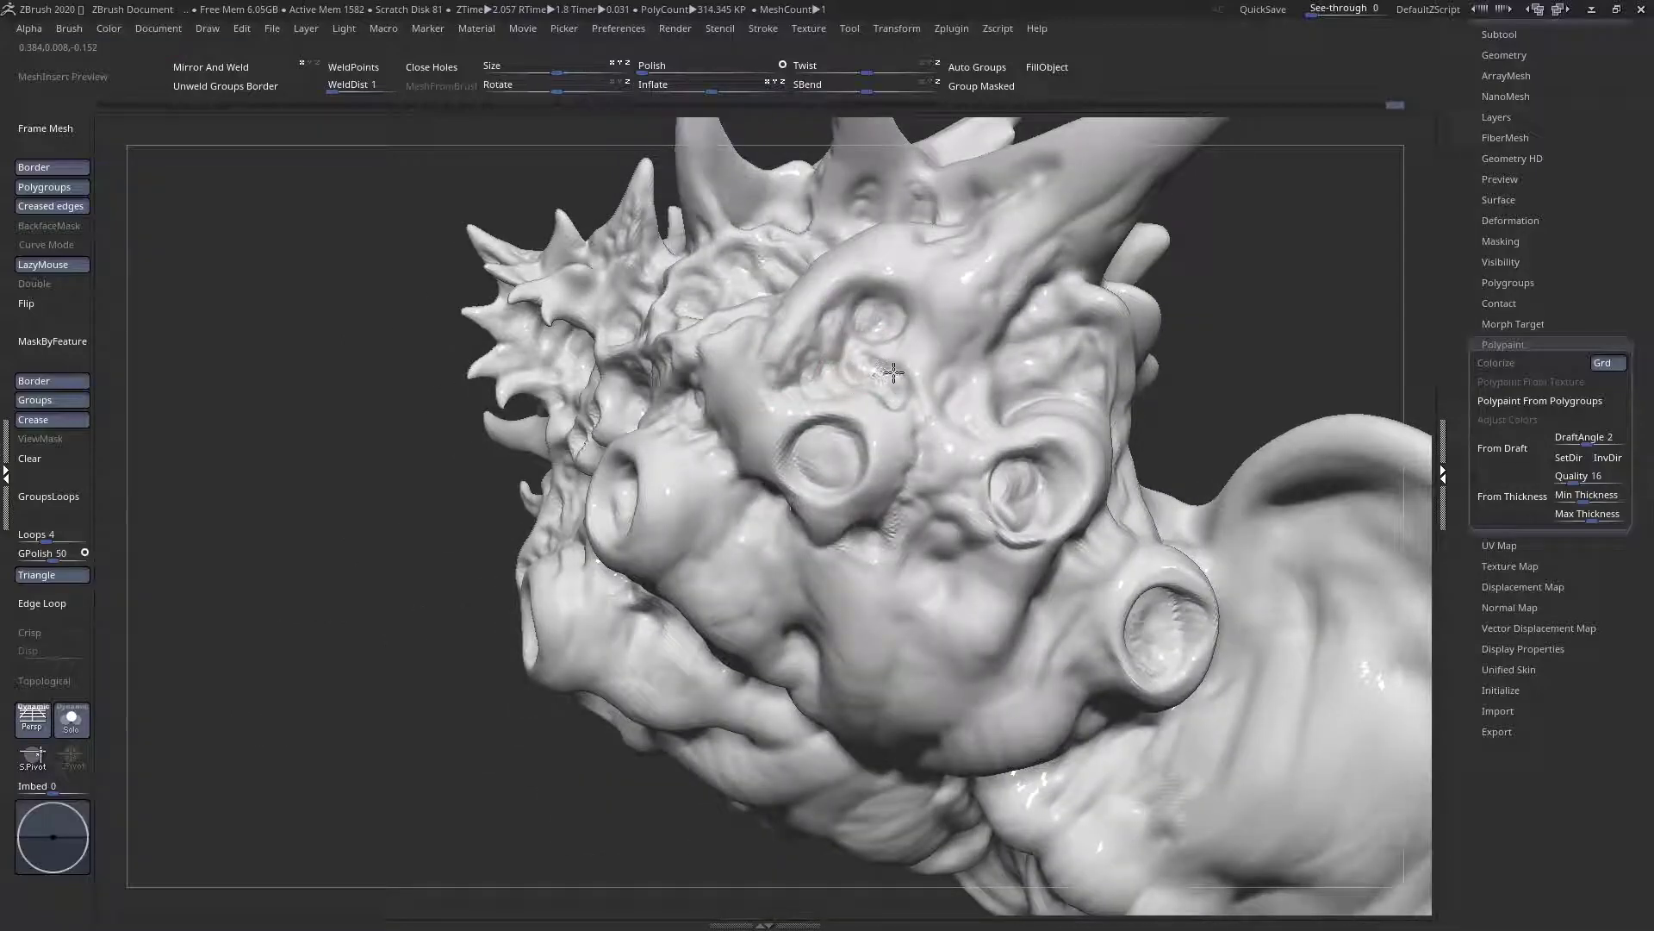
{"action": "right_click_drag", "start_coordinate": [905, 427], "coordinate": [897, 561]}
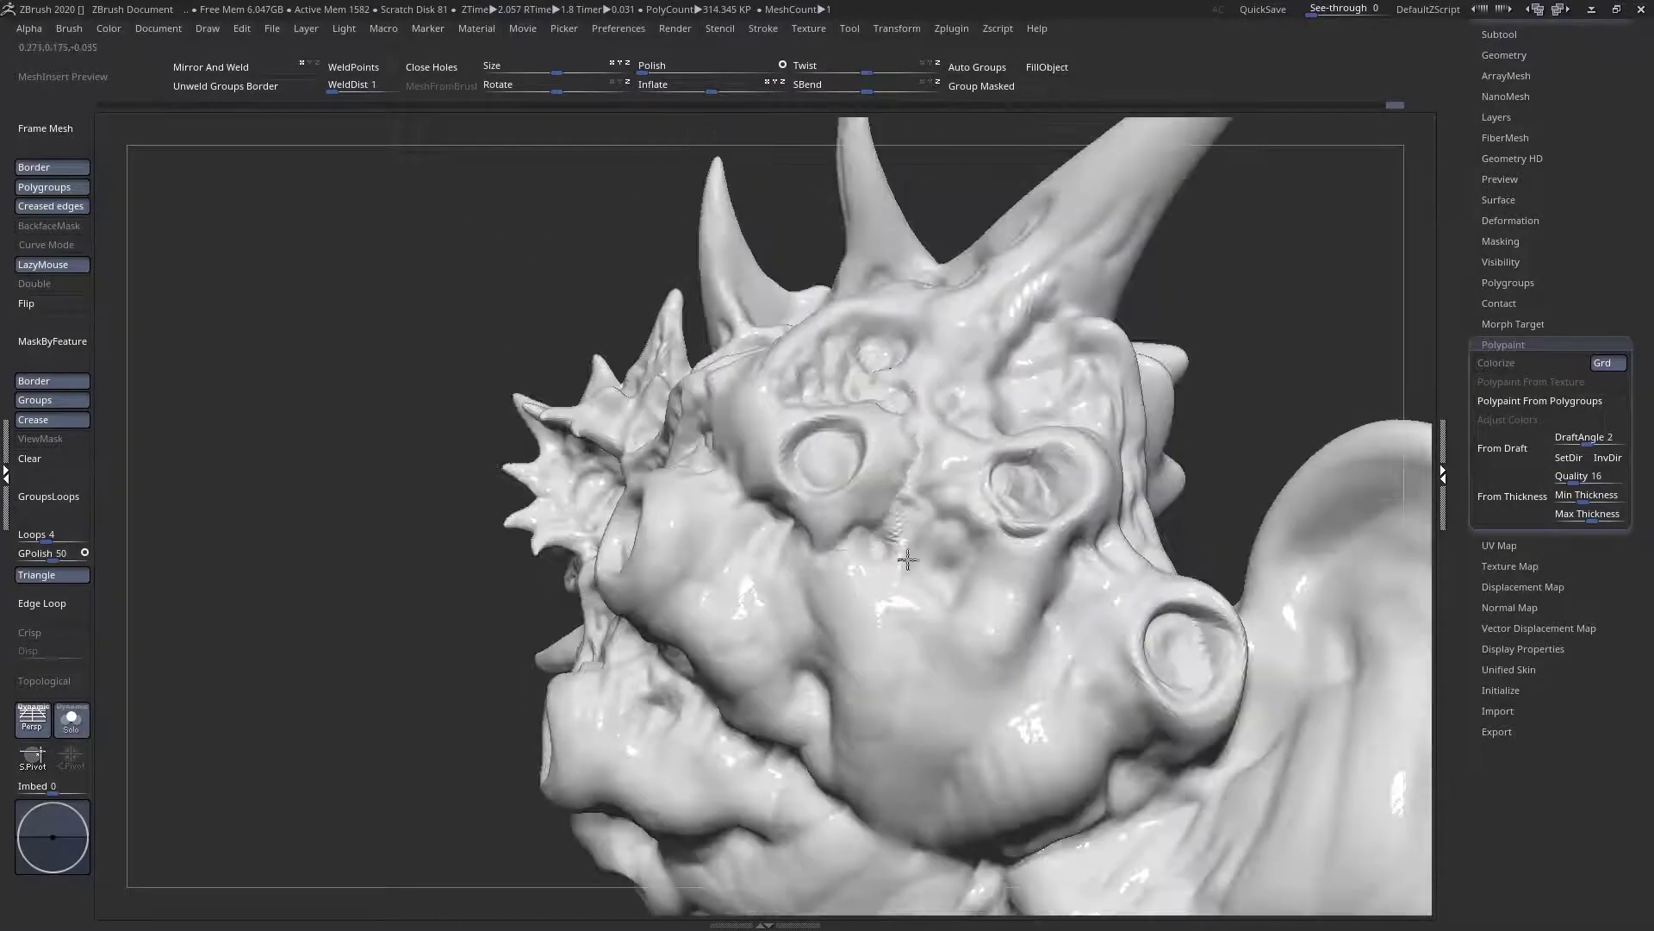
Carve creases and small pits around the next leg socket toward the rear of the thorax
{"action": "mouse_move", "coordinate": [1015, 576]}
{"action": "right_mouse_down"}
{"action": "mouse_move", "coordinate": [990, 612]}
{"action": "mouse_move", "coordinate": [1004, 586]}
{"action": "mouse_move", "coordinate": [1051, 603]}
{"action": "right_mouse_up"}
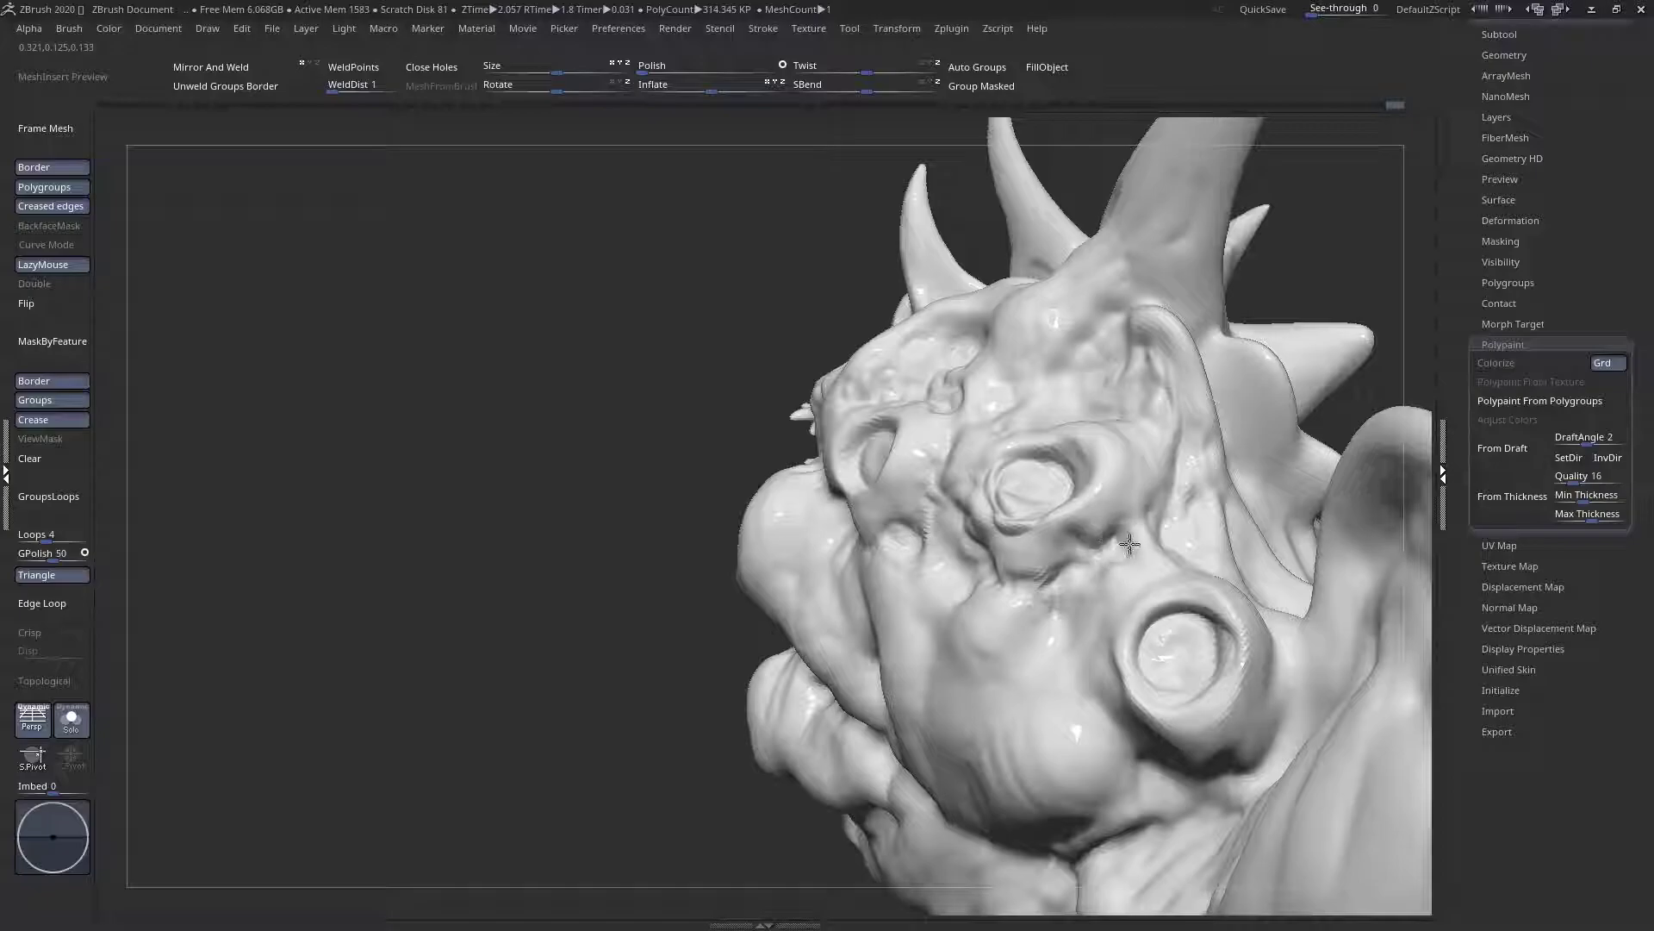
{"action": "right_click_drag", "start_coordinate": [1127, 546], "coordinate": [1096, 614]}
{"action": "mouse_move", "coordinate": [1164, 442]}
{"action": "right_mouse_down"}
{"action": "mouse_move", "coordinate": [1182, 441]}
{"action": "mouse_move", "coordinate": [1110, 333]}
{"action": "mouse_move", "coordinate": [1119, 320]}
{"action": "mouse_move", "coordinate": [1068, 297]}
{"action": "mouse_move", "coordinate": [1092, 268]}
{"action": "right_mouse_up"}
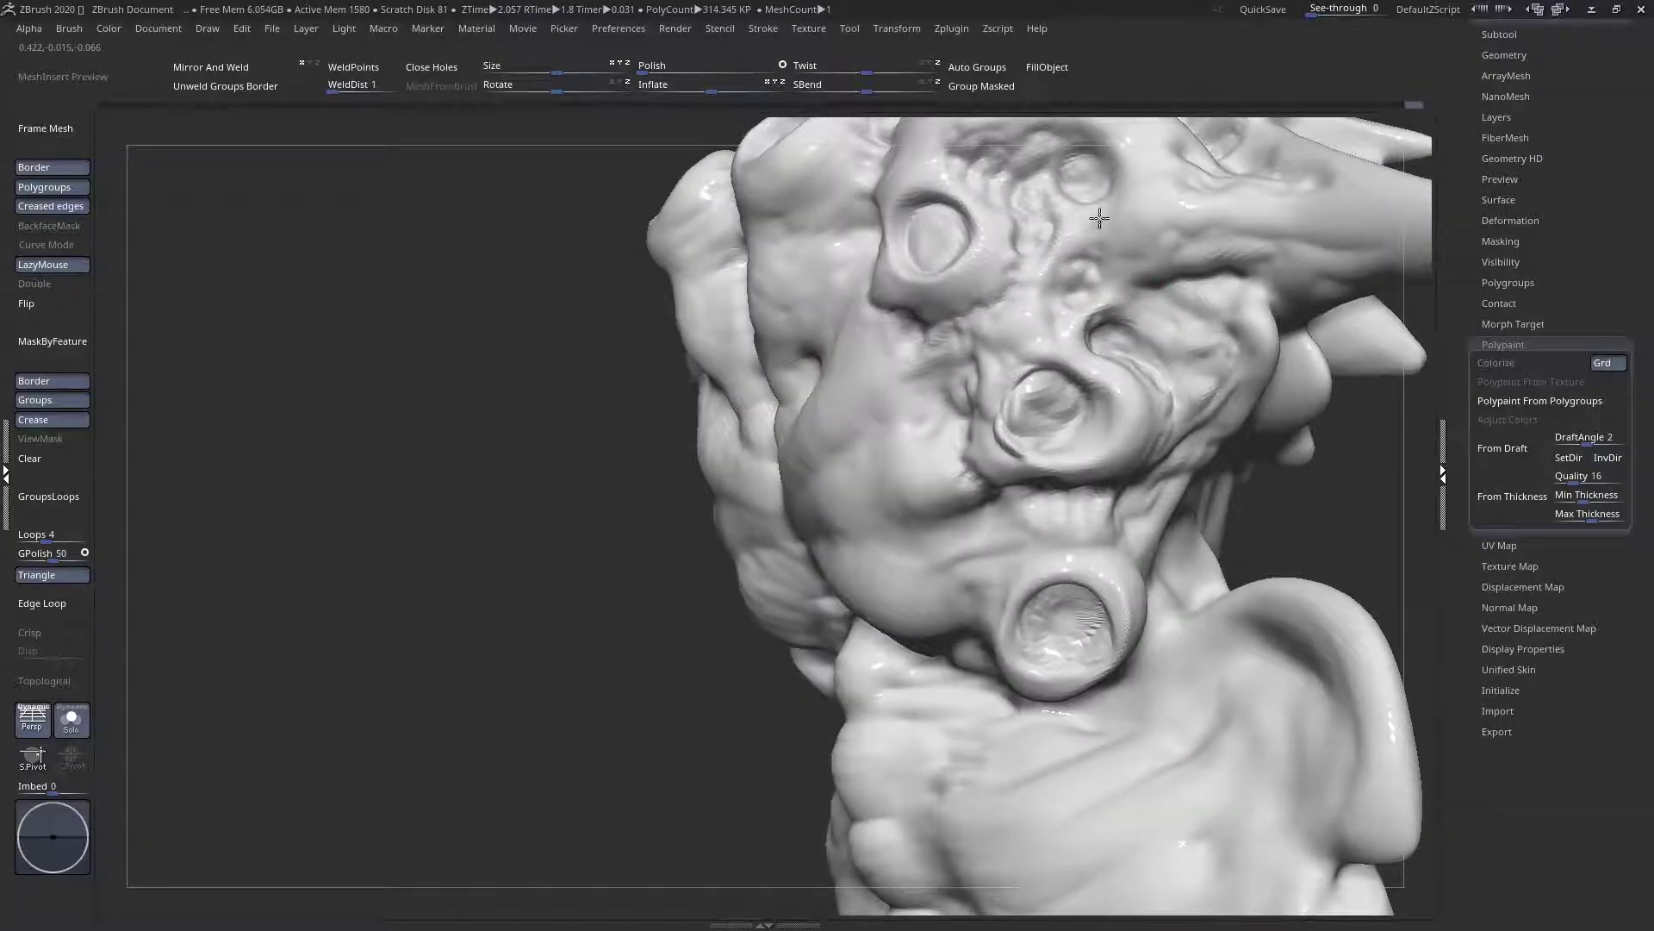
Carve a ragged groove between the front leg mound and the belly plate down to the midline, checking the whole underside
{"action": "mouse_move", "coordinate": [1076, 236]}
{"action": "right_mouse_down"}
{"action": "mouse_move", "coordinate": [999, 341]}
{"action": "mouse_move", "coordinate": [934, 360]}
{"action": "mouse_move", "coordinate": [801, 353]}
{"action": "right_mouse_up"}
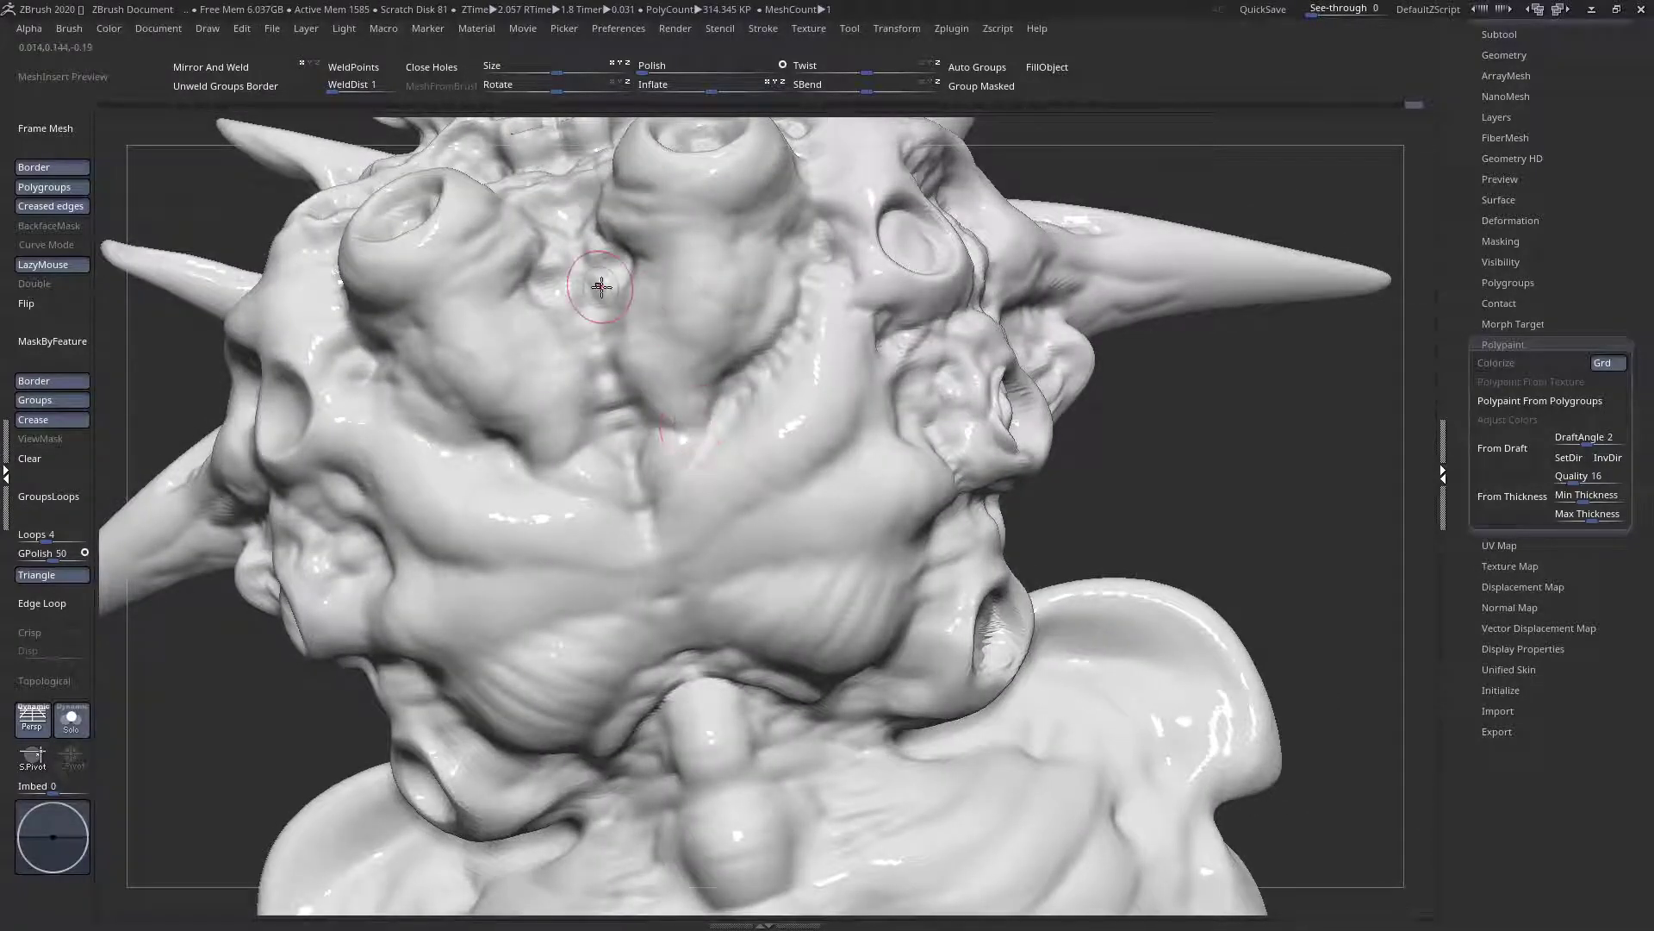
{"action": "mouse_move", "coordinate": [634, 405]}
{"action": "right_mouse_down"}
{"action": "mouse_move", "coordinate": [614, 419]}
{"action": "mouse_move", "coordinate": [742, 440]}
{"action": "mouse_move", "coordinate": [739, 414]}
{"action": "mouse_move", "coordinate": [753, 425]}
{"action": "right_mouse_up"}
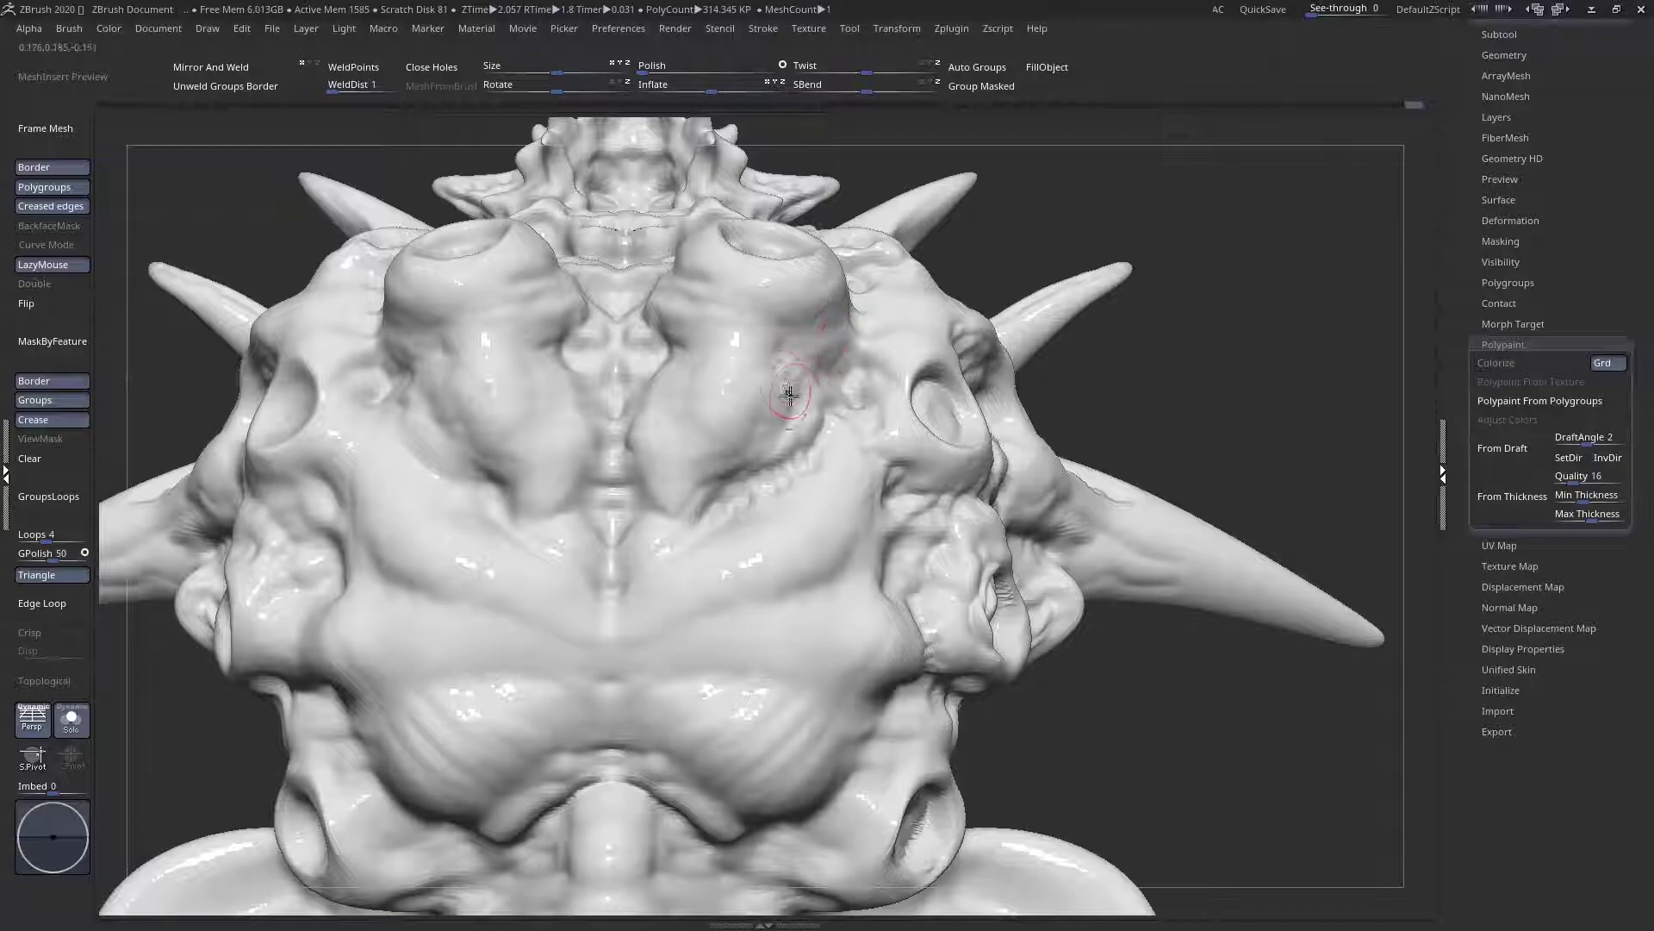
{"action": "mouse_move", "coordinate": [685, 504]}
{"action": "right_mouse_down"}
{"action": "mouse_move", "coordinate": [666, 532]}
{"action": "mouse_move", "coordinate": [651, 448]}
{"action": "mouse_move", "coordinate": [702, 413]}
{"action": "mouse_move", "coordinate": [685, 551]}
{"action": "right_mouse_up"}
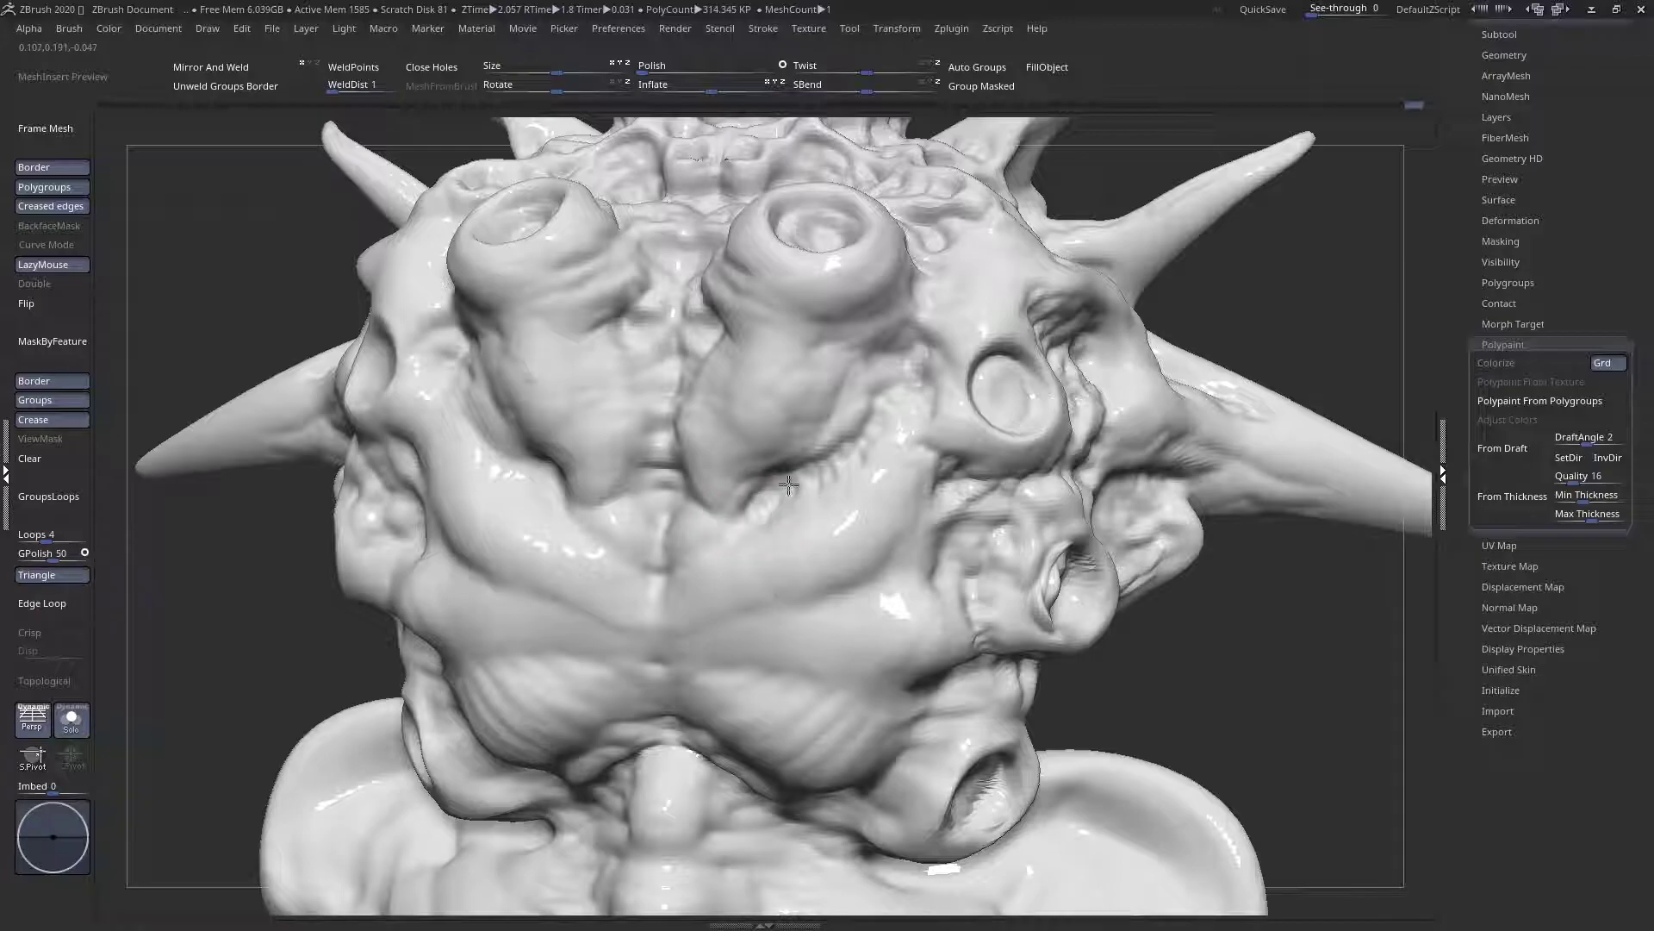
{"action": "mouse_move", "coordinate": [689, 560]}
{"action": "right_mouse_down"}
{"action": "mouse_move", "coordinate": [724, 544]}
{"action": "mouse_move", "coordinate": [654, 611]}
{"action": "mouse_move", "coordinate": [670, 525]}
{"action": "right_mouse_up"}
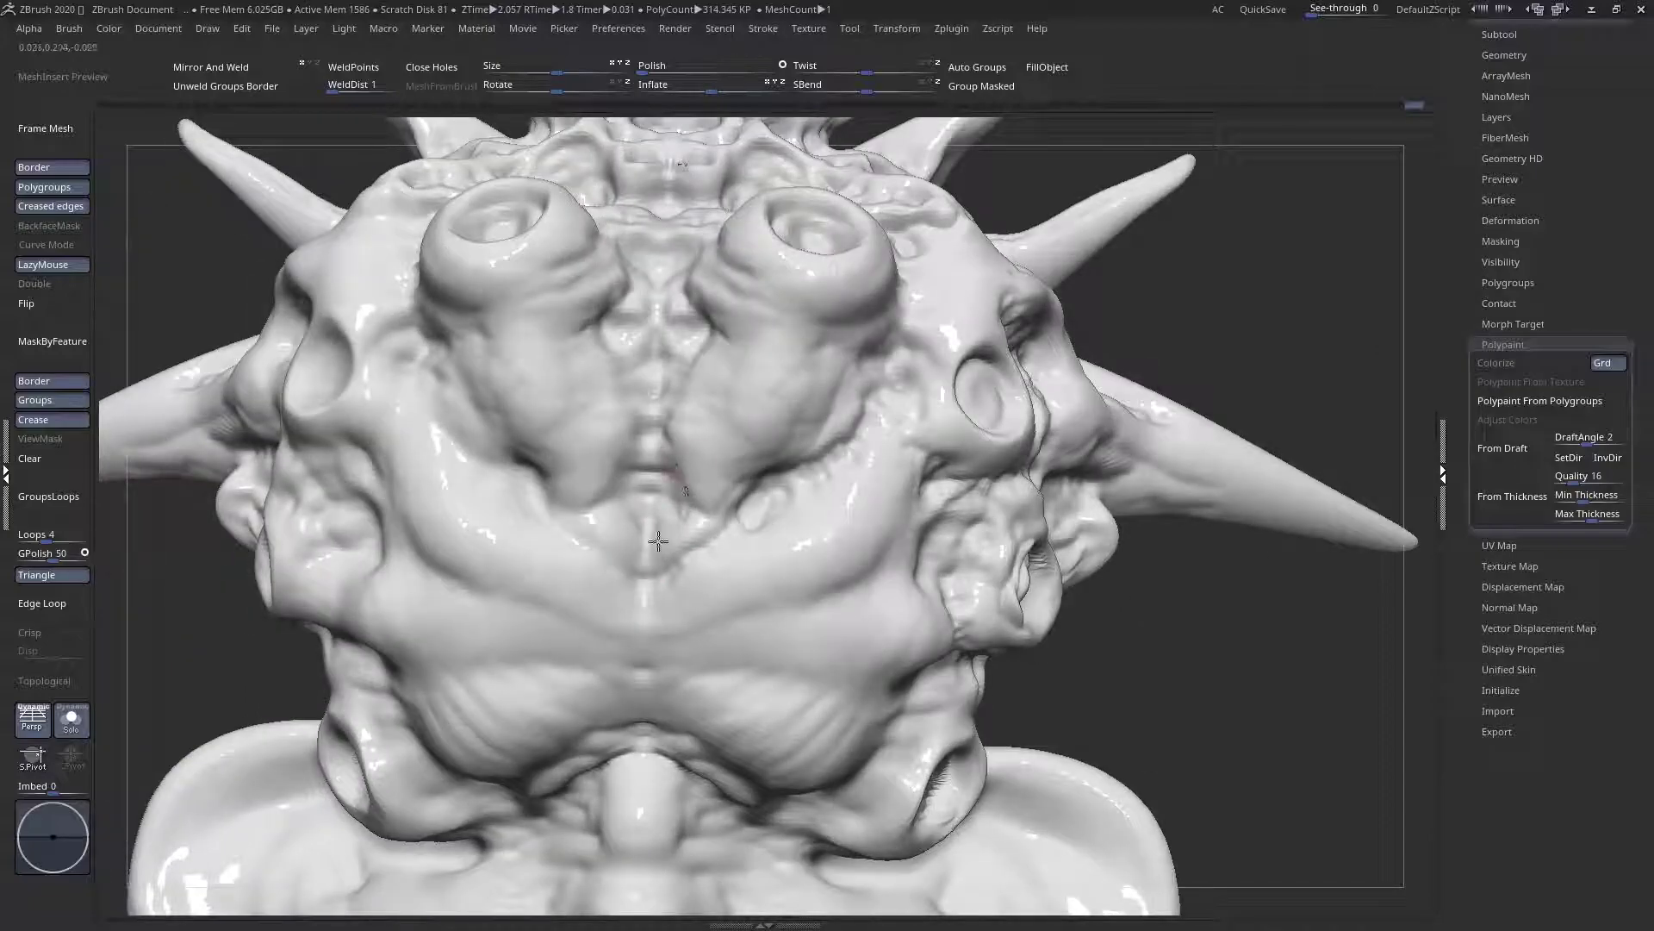
{"action": "mouse_move", "coordinate": [700, 527]}
{"action": "right_mouse_down"}
{"action": "mouse_move", "coordinate": [694, 462]}
{"action": "mouse_move", "coordinate": [635, 506]}
{"action": "mouse_move", "coordinate": [602, 483]}
{"action": "right_mouse_up"}
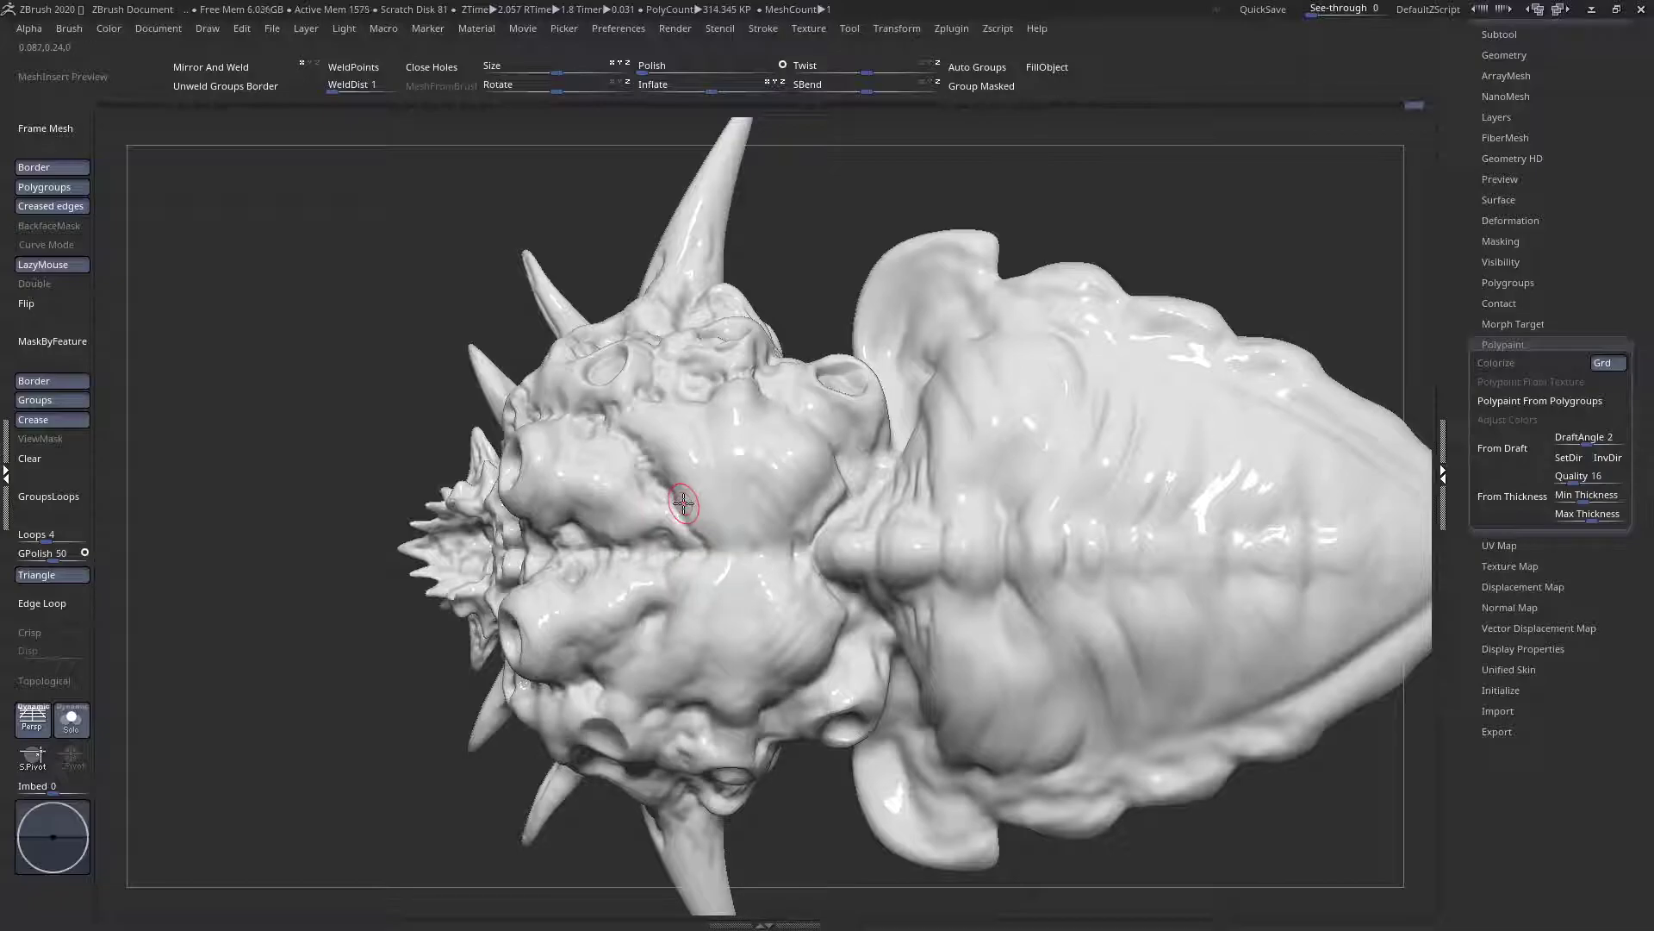
{"action": "right_click_drag", "start_coordinate": [646, 489], "coordinate": [650, 489]}
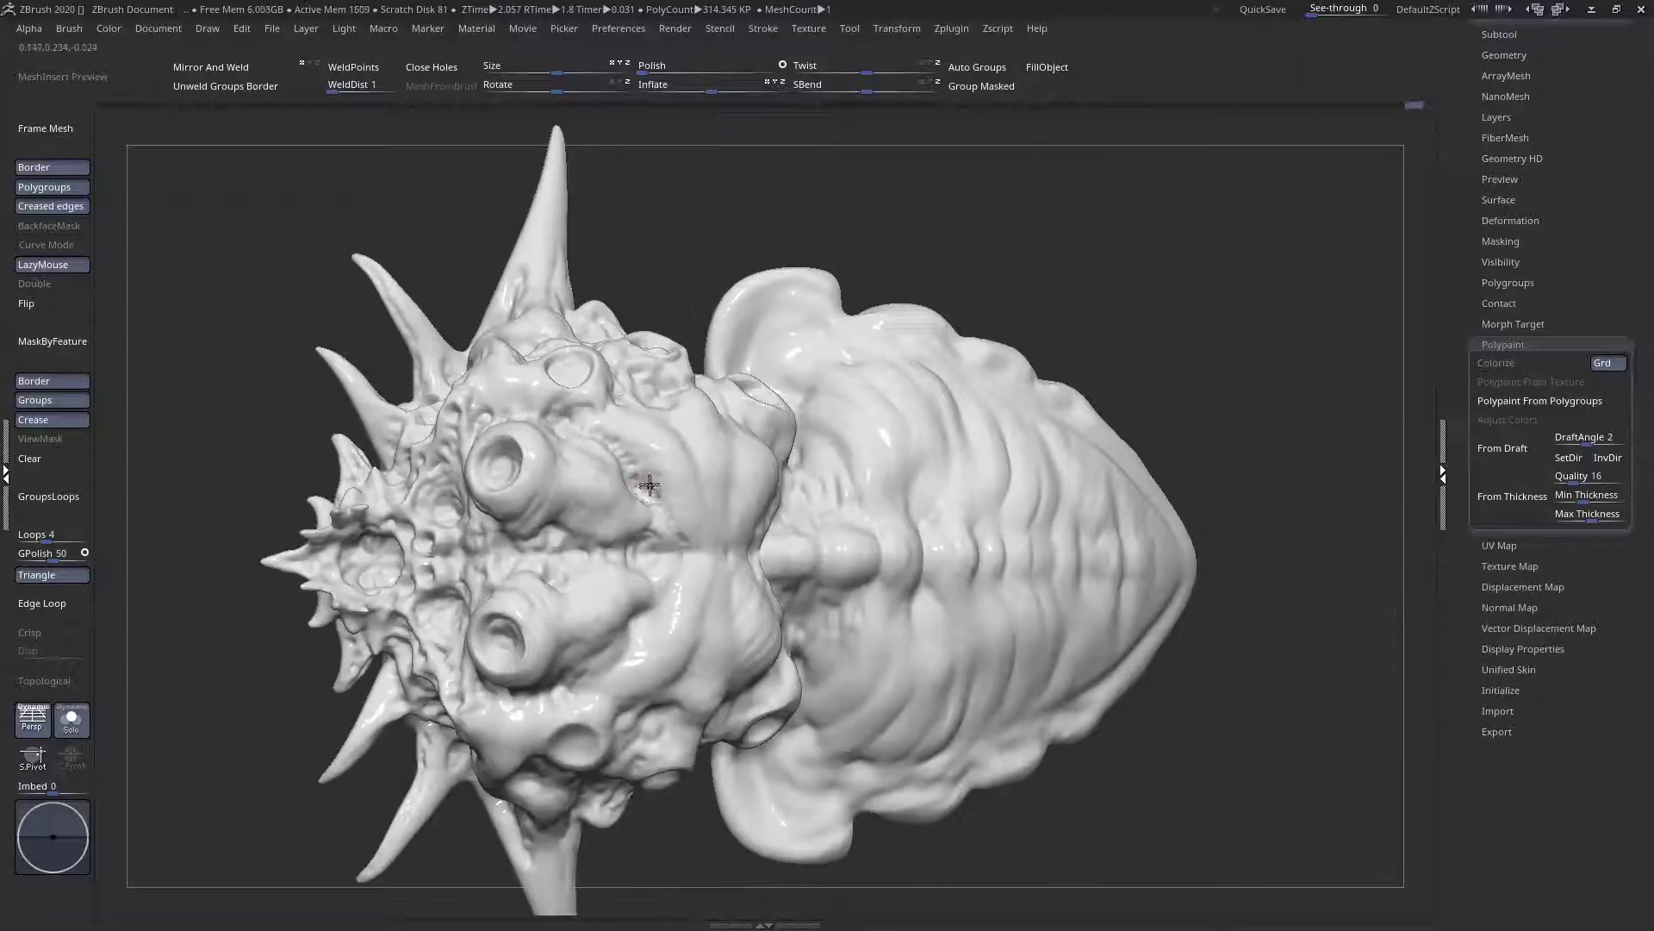
{"action": "right_click_drag", "start_coordinate": [655, 658], "coordinate": [568, 612]}
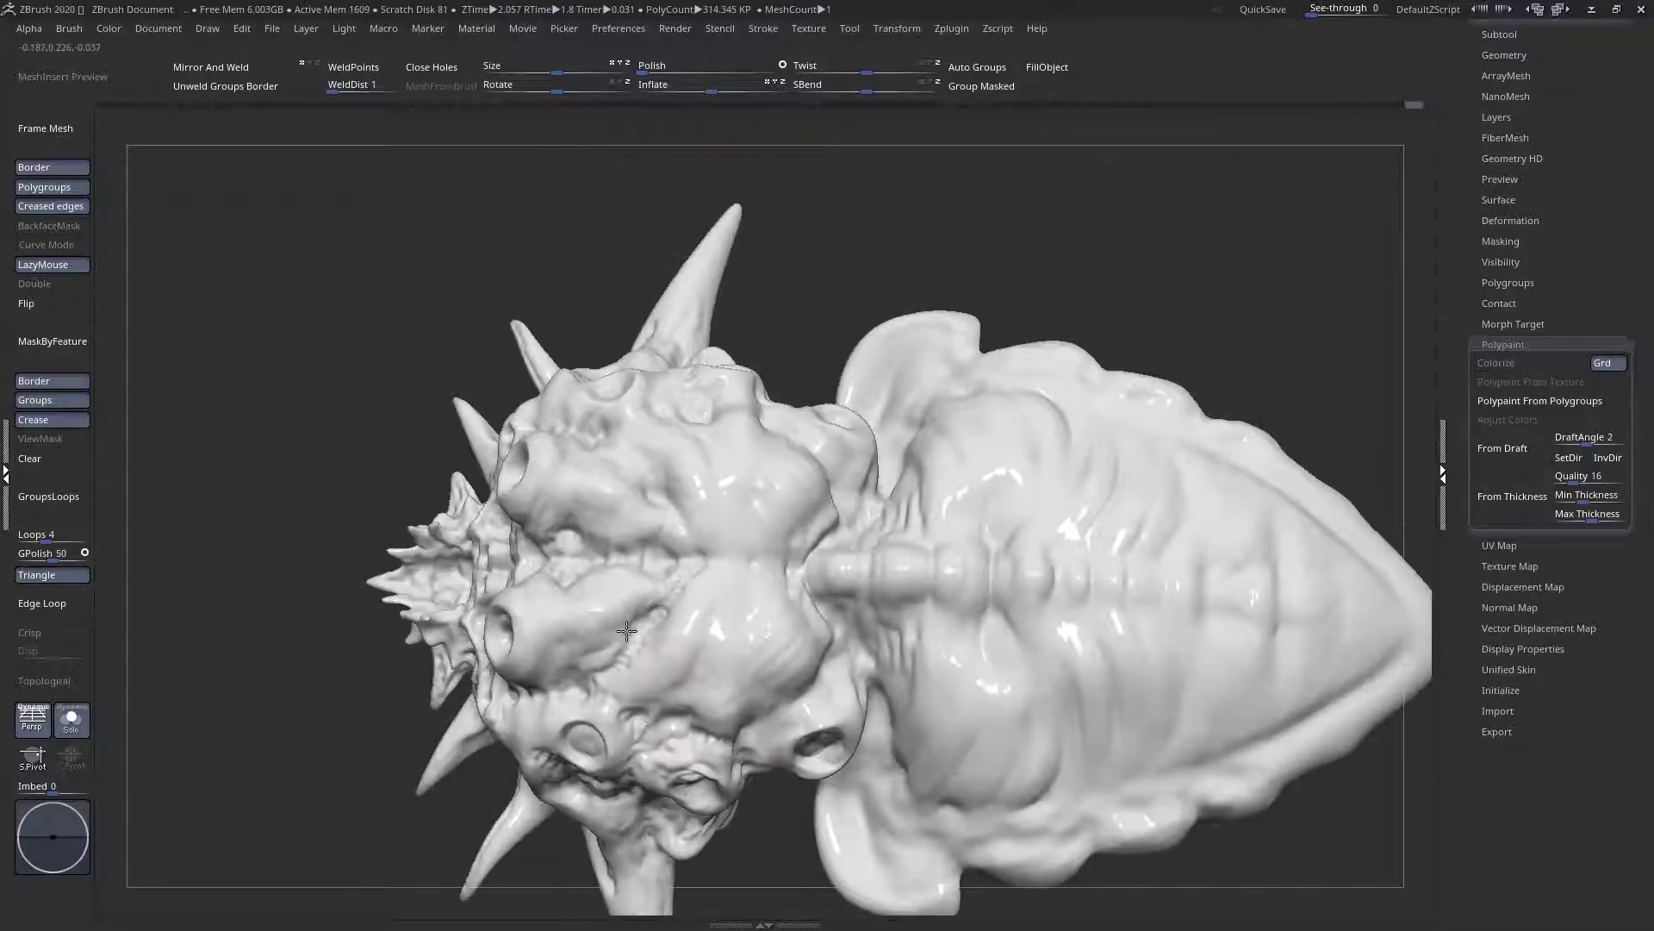
{"action": "right_click_drag", "start_coordinate": [568, 433], "coordinate": [392, 432]}
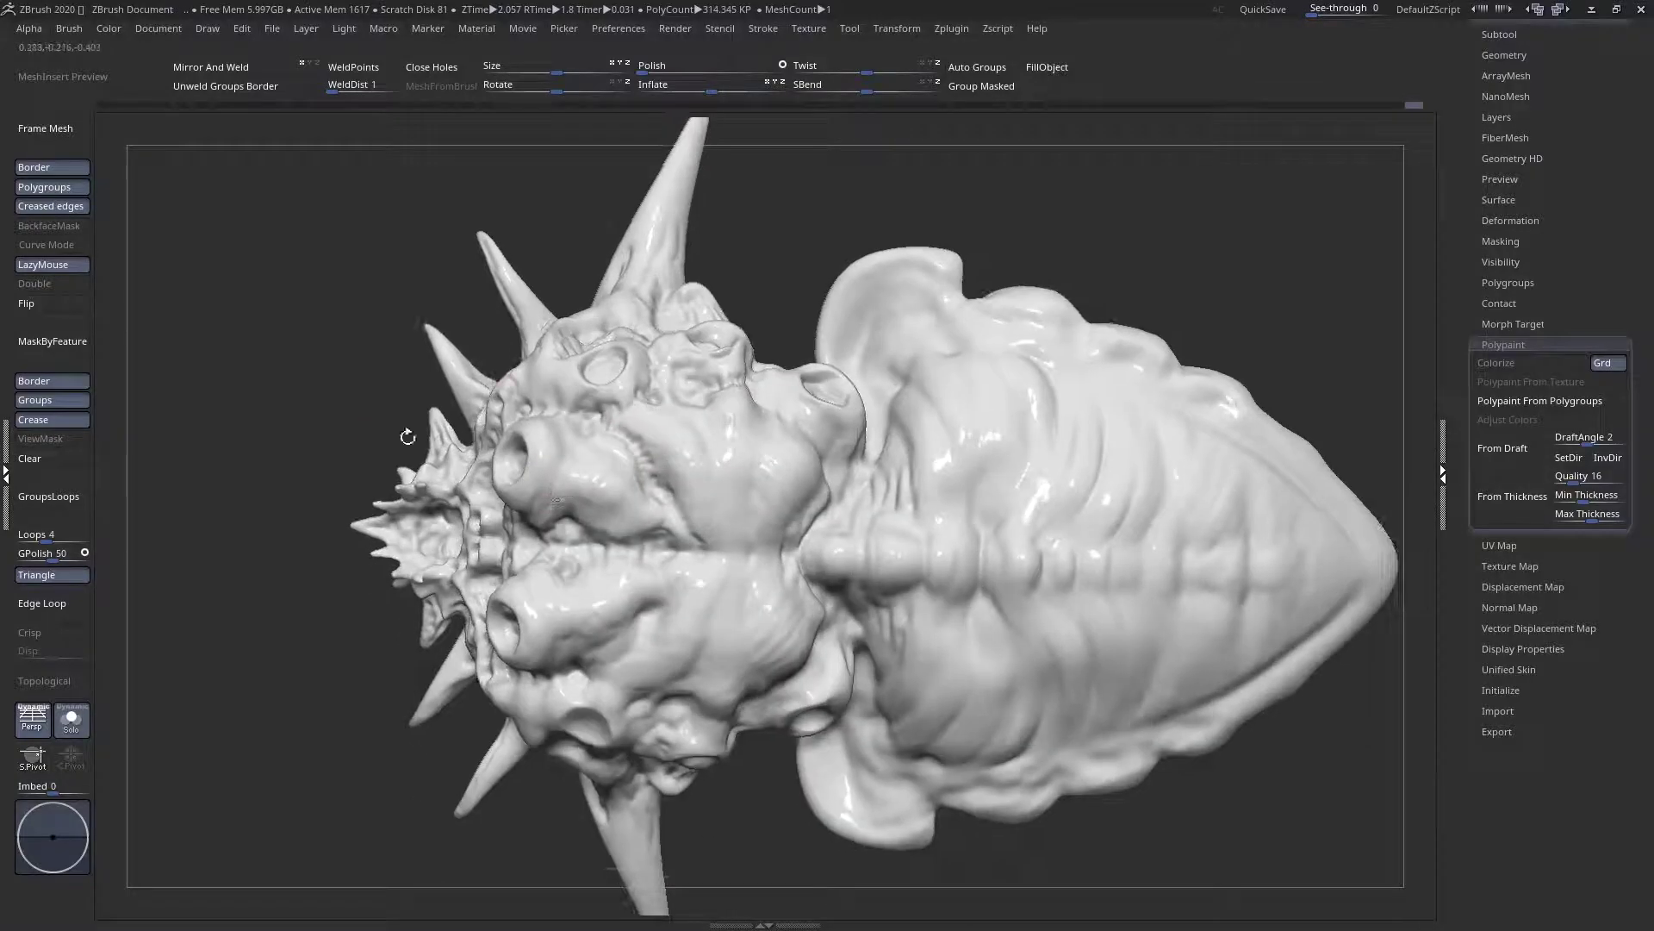
{"action": "right_click_drag", "start_coordinate": [676, 638], "coordinate": [515, 711]}
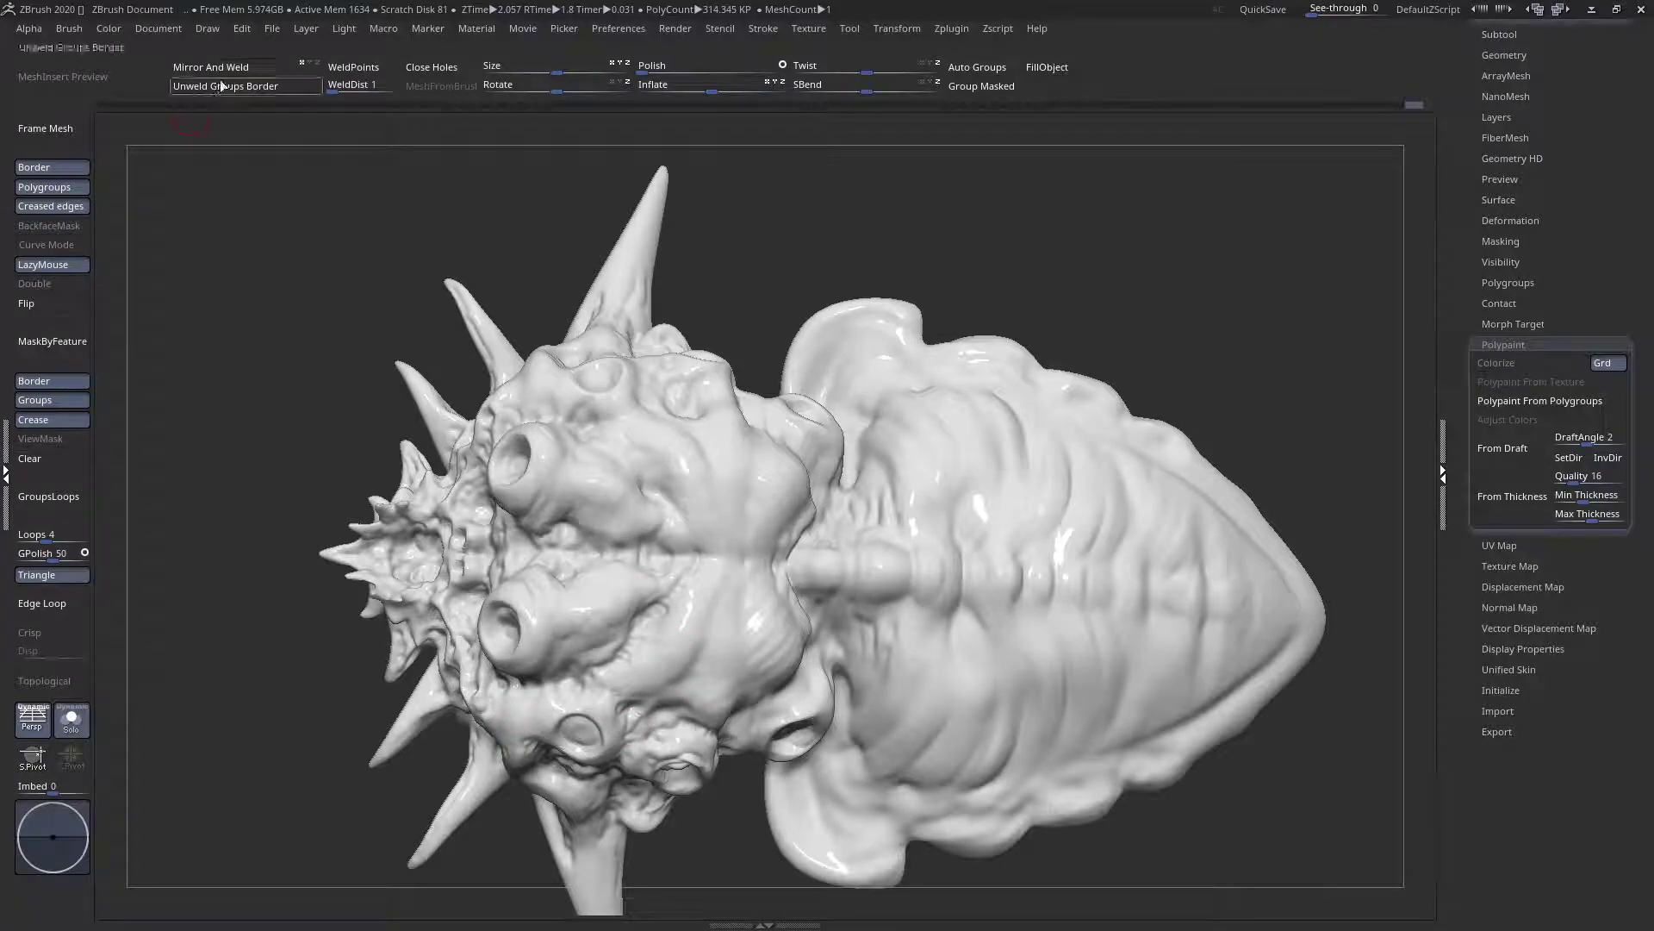
Carve small creases and pits down the underside's midline where the ragged grooves beside the front leg mounds meet
{"action": "mouse_move", "coordinate": [528, 698]}
{"action": "right_mouse_down"}
{"action": "mouse_move", "coordinate": [630, 535]}
{"action": "mouse_move", "coordinate": [706, 509]}
{"action": "mouse_move", "coordinate": [672, 642]}
{"action": "mouse_move", "coordinate": [773, 529]}
{"action": "right_mouse_up"}
{"action": "left_click_drag", "start_coordinate": [853, 601], "coordinate": [879, 612]}
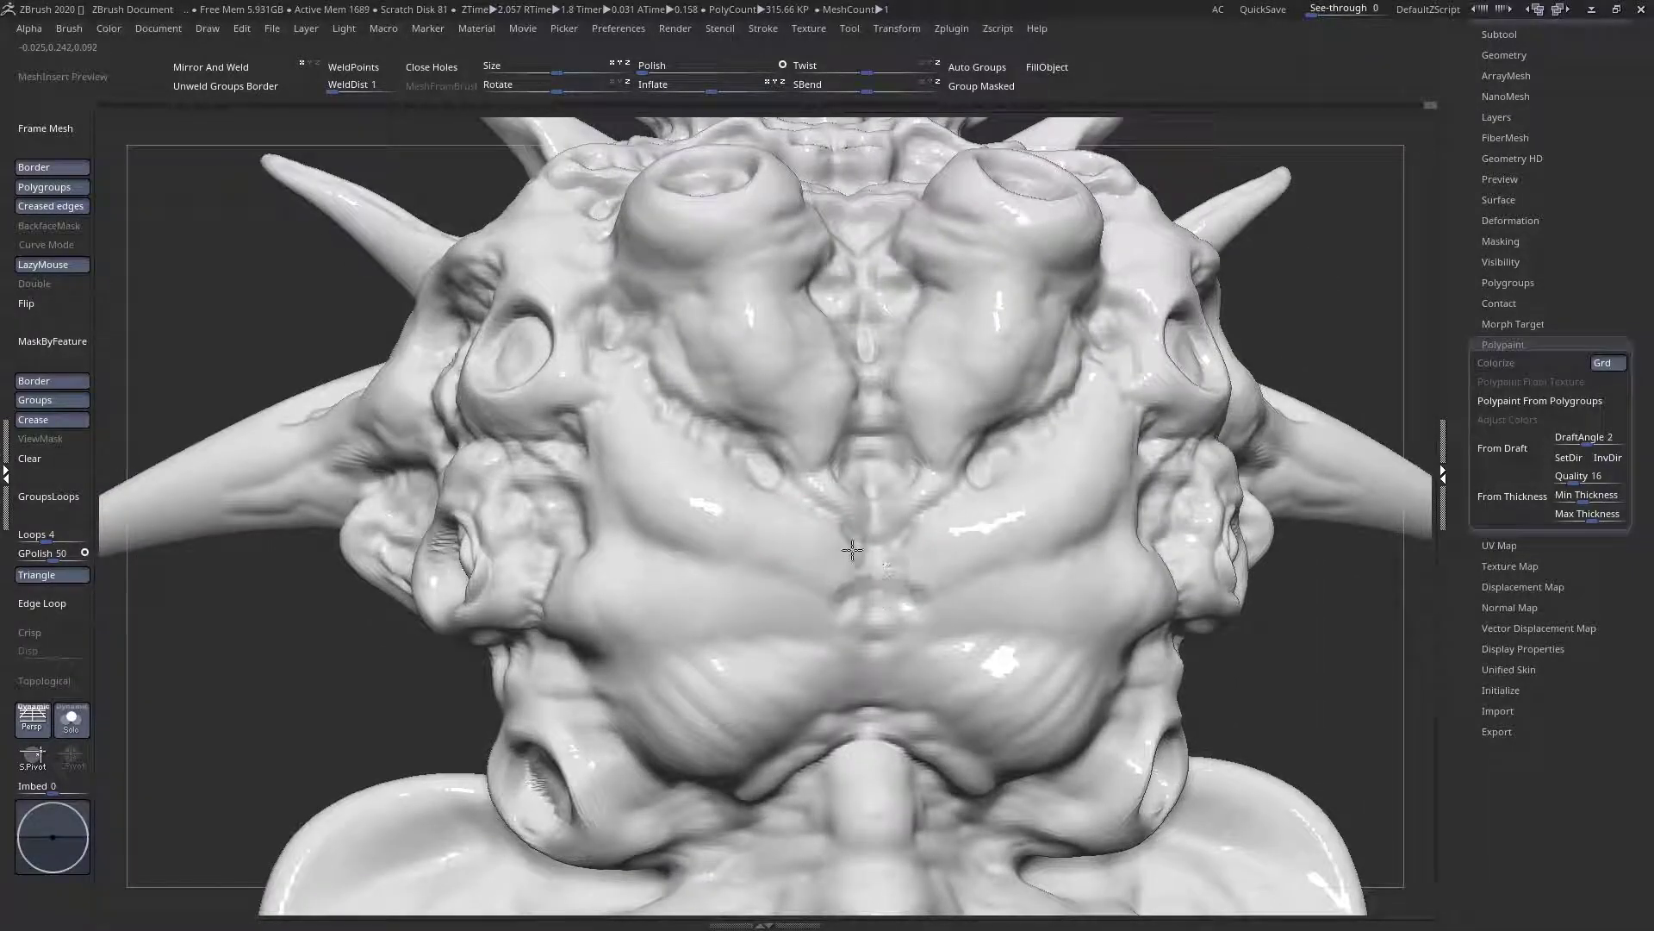
{"action": "key", "text": "space"}
{"action": "left_click_drag", "start_coordinate": [842, 439], "coordinate": [835, 434]}
{"action": "left_click_drag", "start_coordinate": [835, 532], "coordinate": [778, 511]}
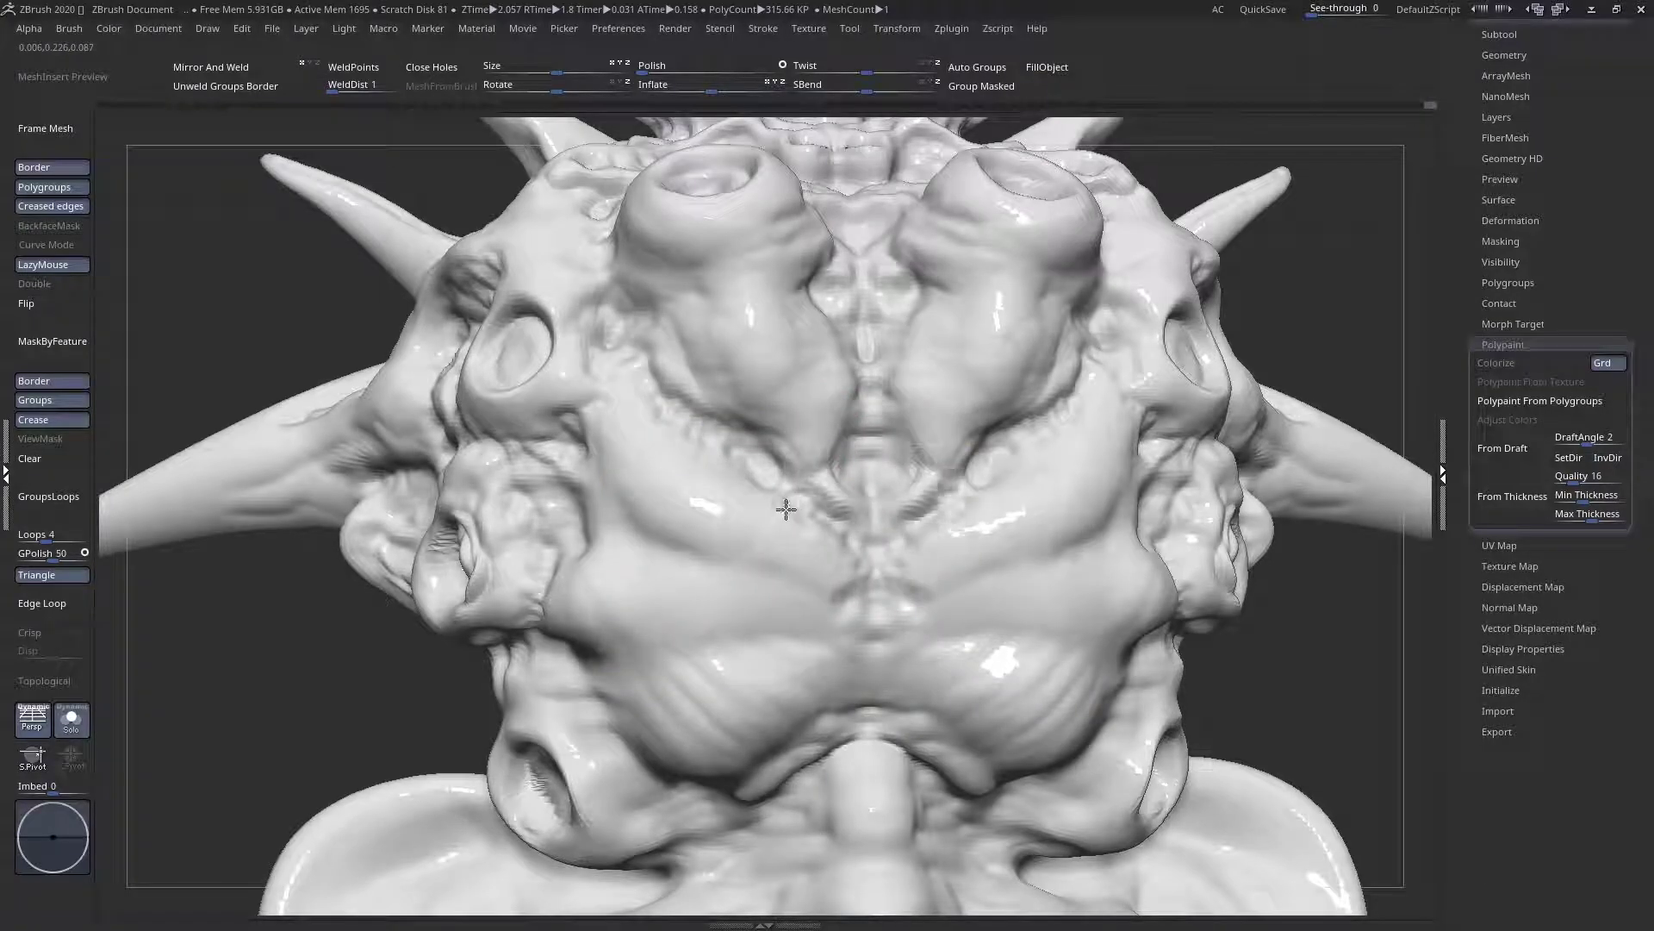
{"action": "mouse_move", "coordinate": [862, 529]}
{"action": "right_mouse_down"}
{"action": "mouse_move", "coordinate": [816, 572]}
{"action": "mouse_move", "coordinate": [724, 526]}
{"action": "right_mouse_up"}
{"action": "left_click_drag", "start_coordinate": [862, 528], "coordinate": [832, 504]}
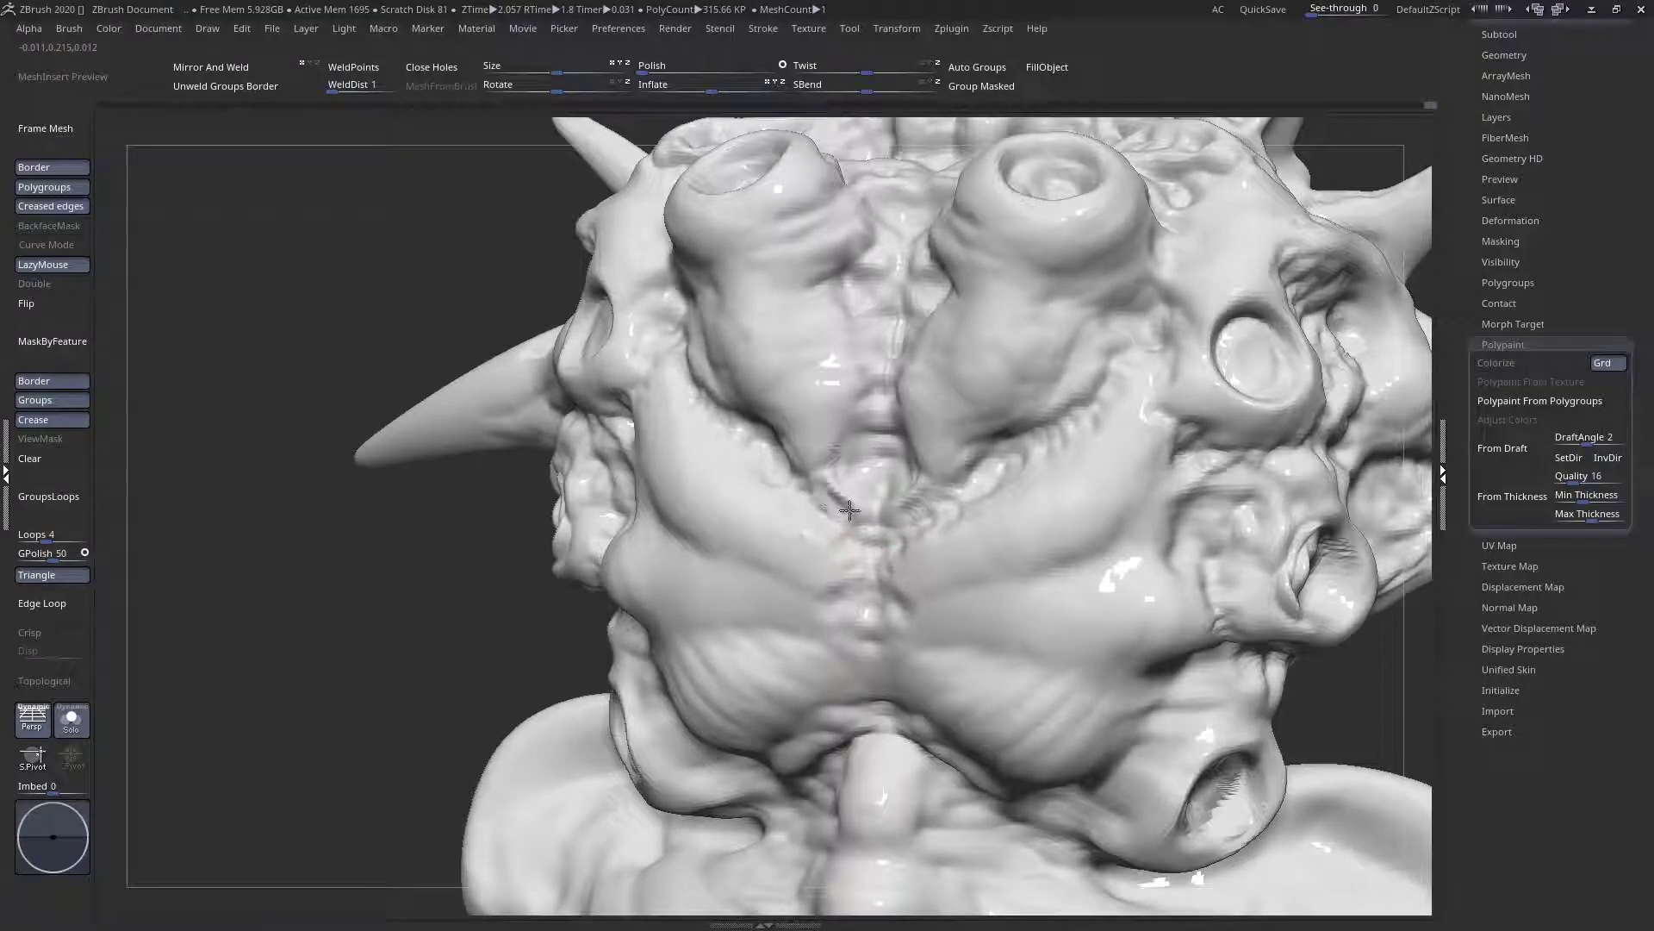
{"action": "left_click_drag", "start_coordinate": [827, 484], "coordinate": [864, 517]}
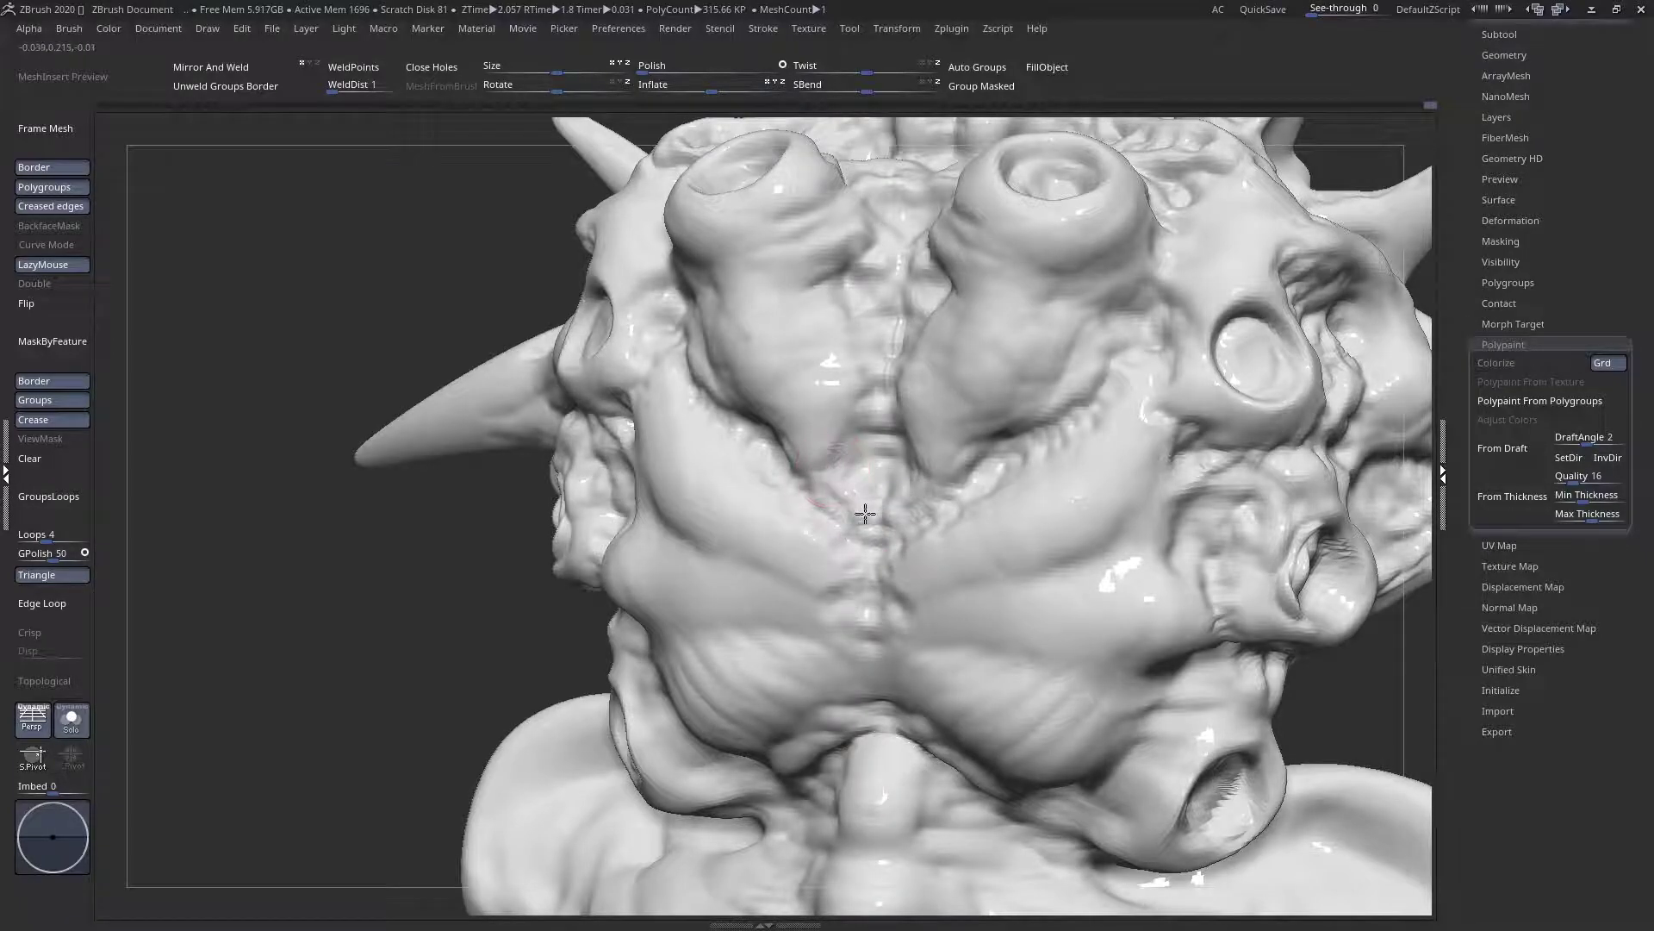
{"action": "right_click_drag", "start_coordinate": [870, 517], "coordinate": [909, 505]}
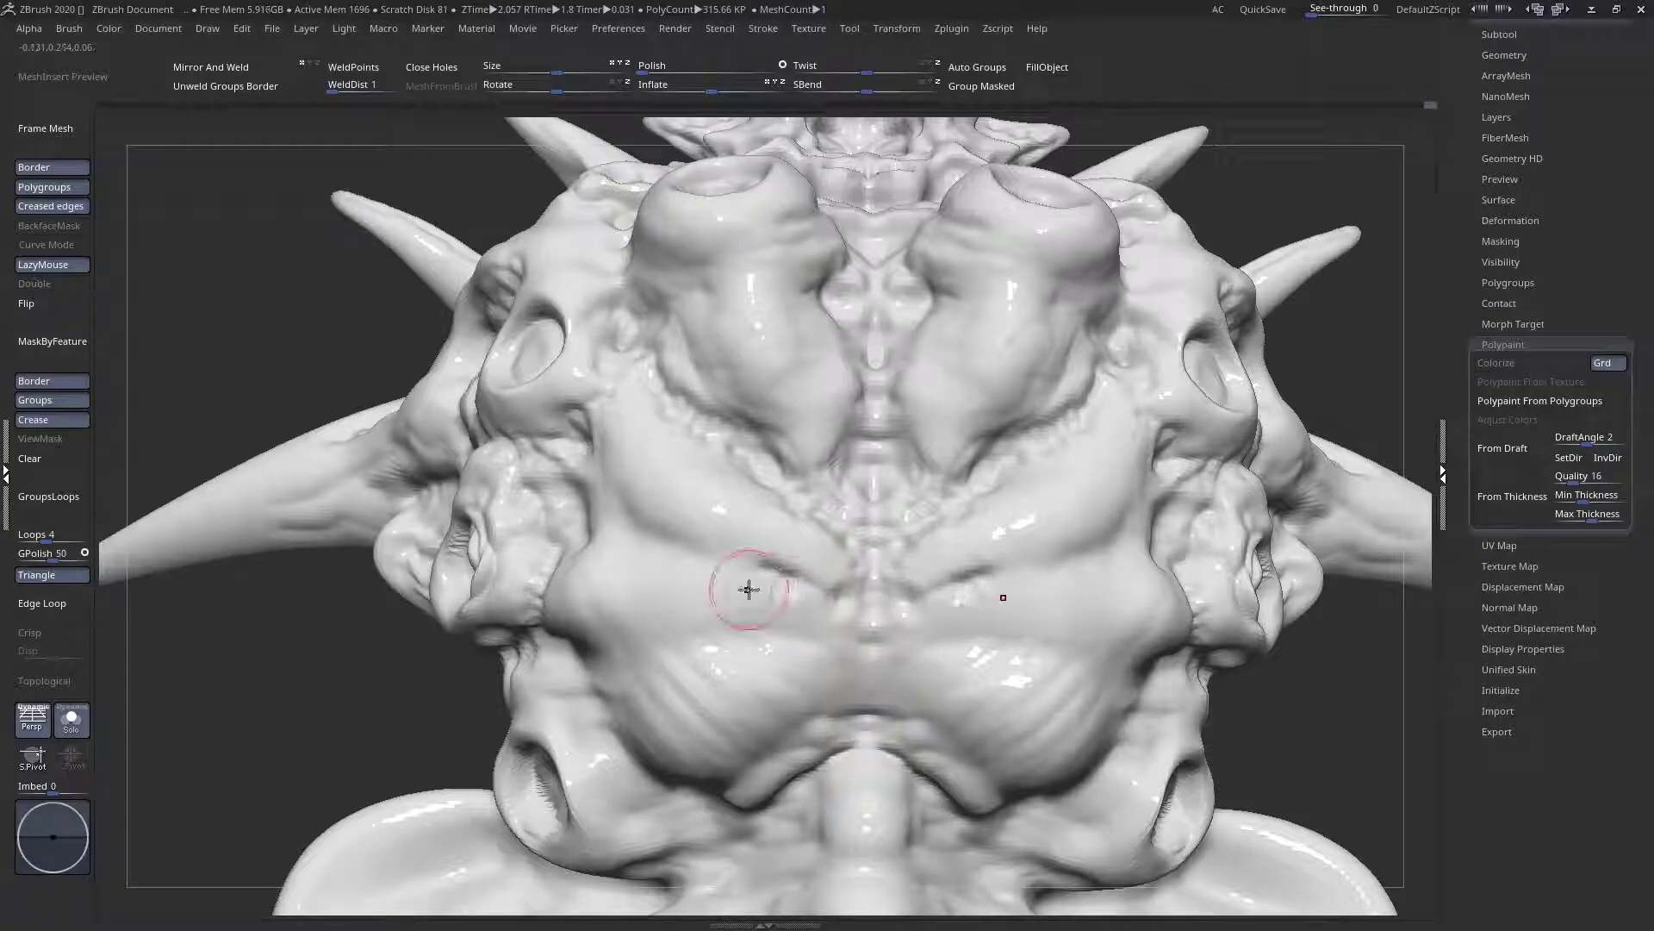
Carve grooves between the next belly plates from the midline out to the leg sockets, with short creases at their outer ends
{"action": "right_click_drag", "start_coordinate": [750, 584], "coordinate": [724, 547]}
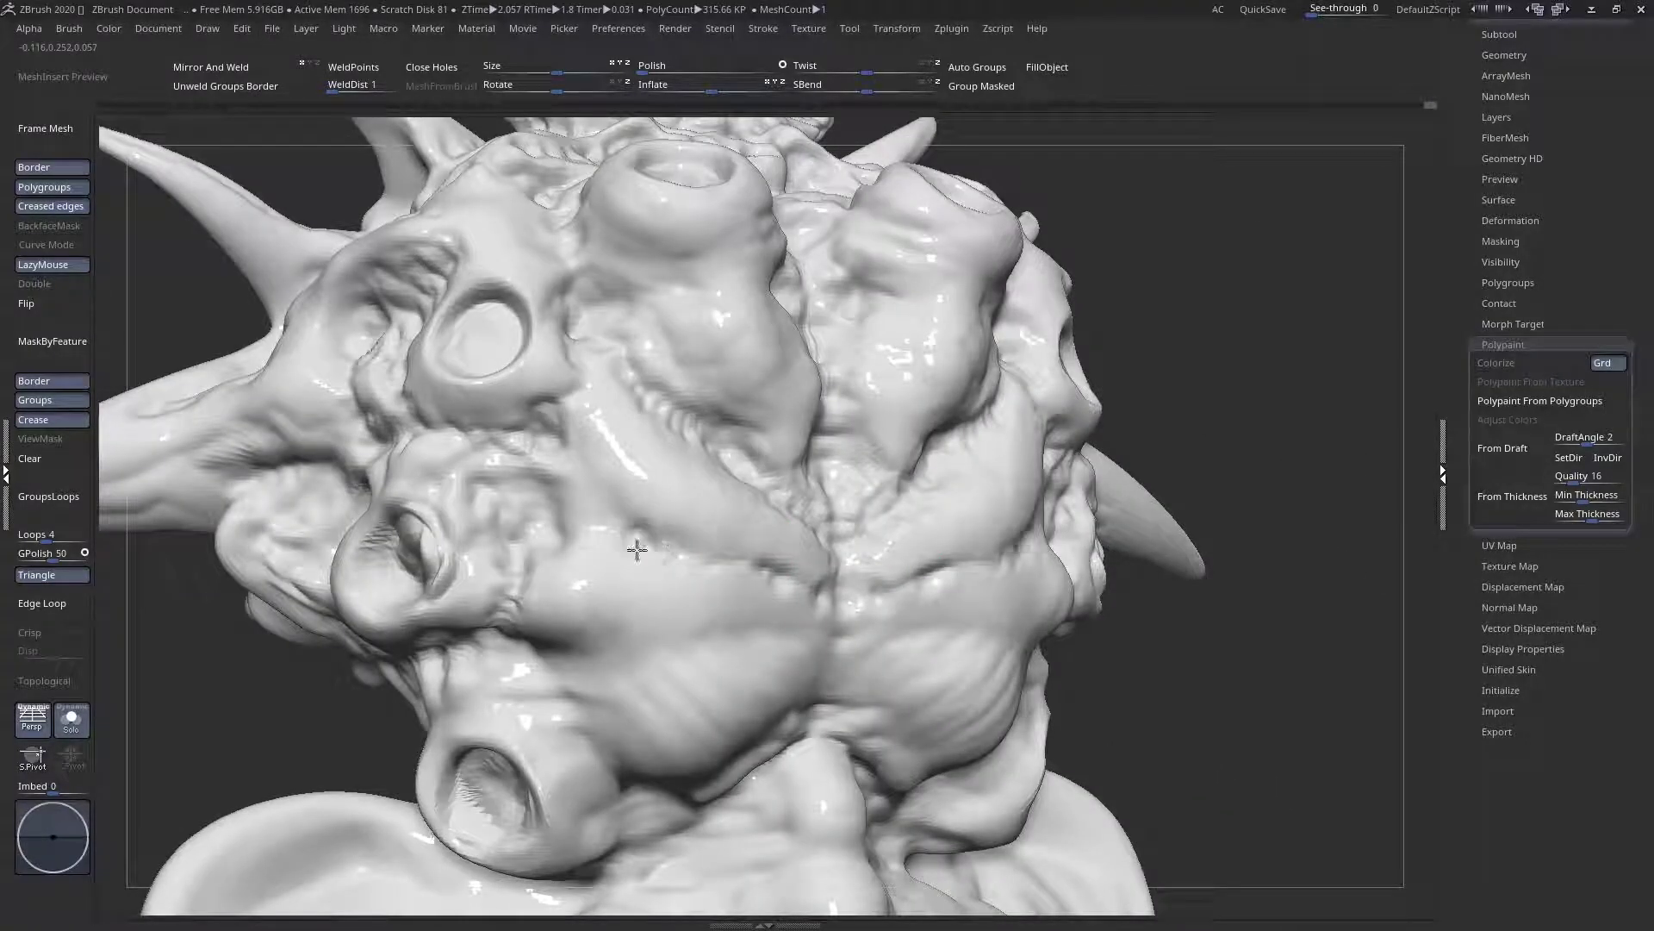
{"action": "mouse_move", "coordinate": [579, 541]}
{"action": "left_mouse_down"}
{"action": "mouse_move", "coordinate": [594, 521]}
{"action": "mouse_move", "coordinate": [475, 491]}
{"action": "left_mouse_up"}
{"action": "right_click_drag", "start_coordinate": [583, 537], "coordinate": [548, 669]}
{"action": "mouse_move", "coordinate": [549, 671]}
{"action": "left_mouse_down"}
{"action": "mouse_move", "coordinate": [563, 698]}
{"action": "mouse_move", "coordinate": [627, 663]}
{"action": "left_mouse_up"}
{"action": "right_click_drag", "start_coordinate": [676, 679], "coordinate": [750, 659]}
{"action": "mouse_move", "coordinate": [696, 634]}
{"action": "left_mouse_down"}
{"action": "mouse_move", "coordinate": [691, 661]}
{"action": "mouse_move", "coordinate": [766, 667]}
{"action": "mouse_move", "coordinate": [812, 639]}
{"action": "mouse_move", "coordinate": [884, 663]}
{"action": "left_mouse_up"}
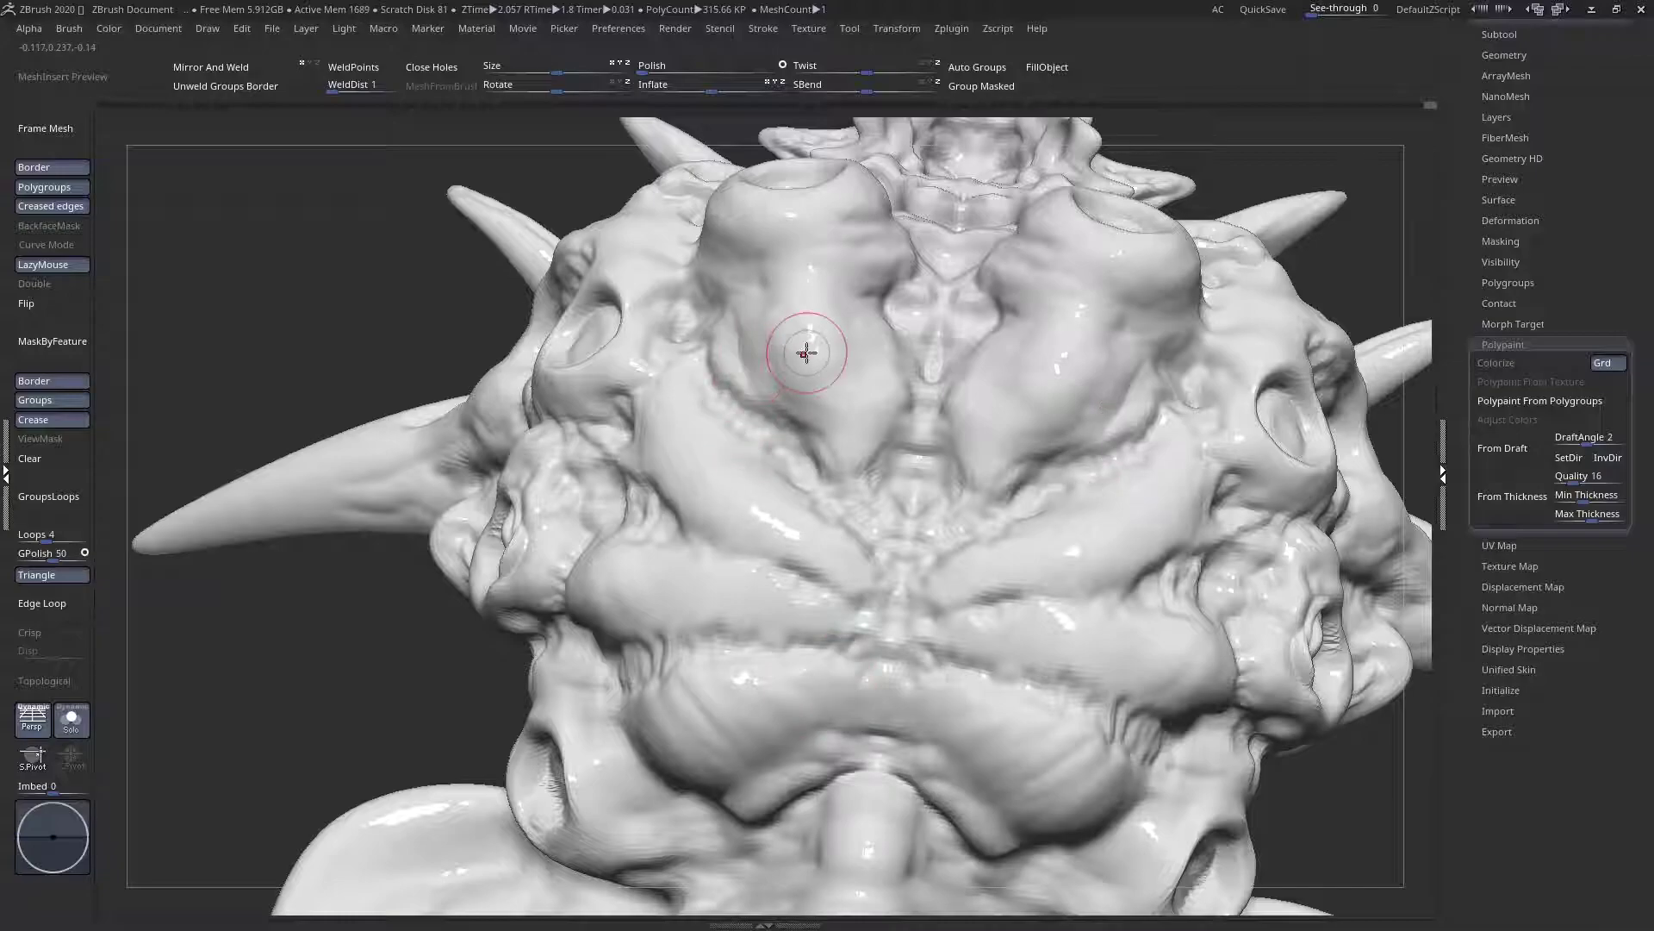
Carve a short crease into the front leg mound and small pits into the belly plate near the side socket
{"action": "key", "text": "space"}
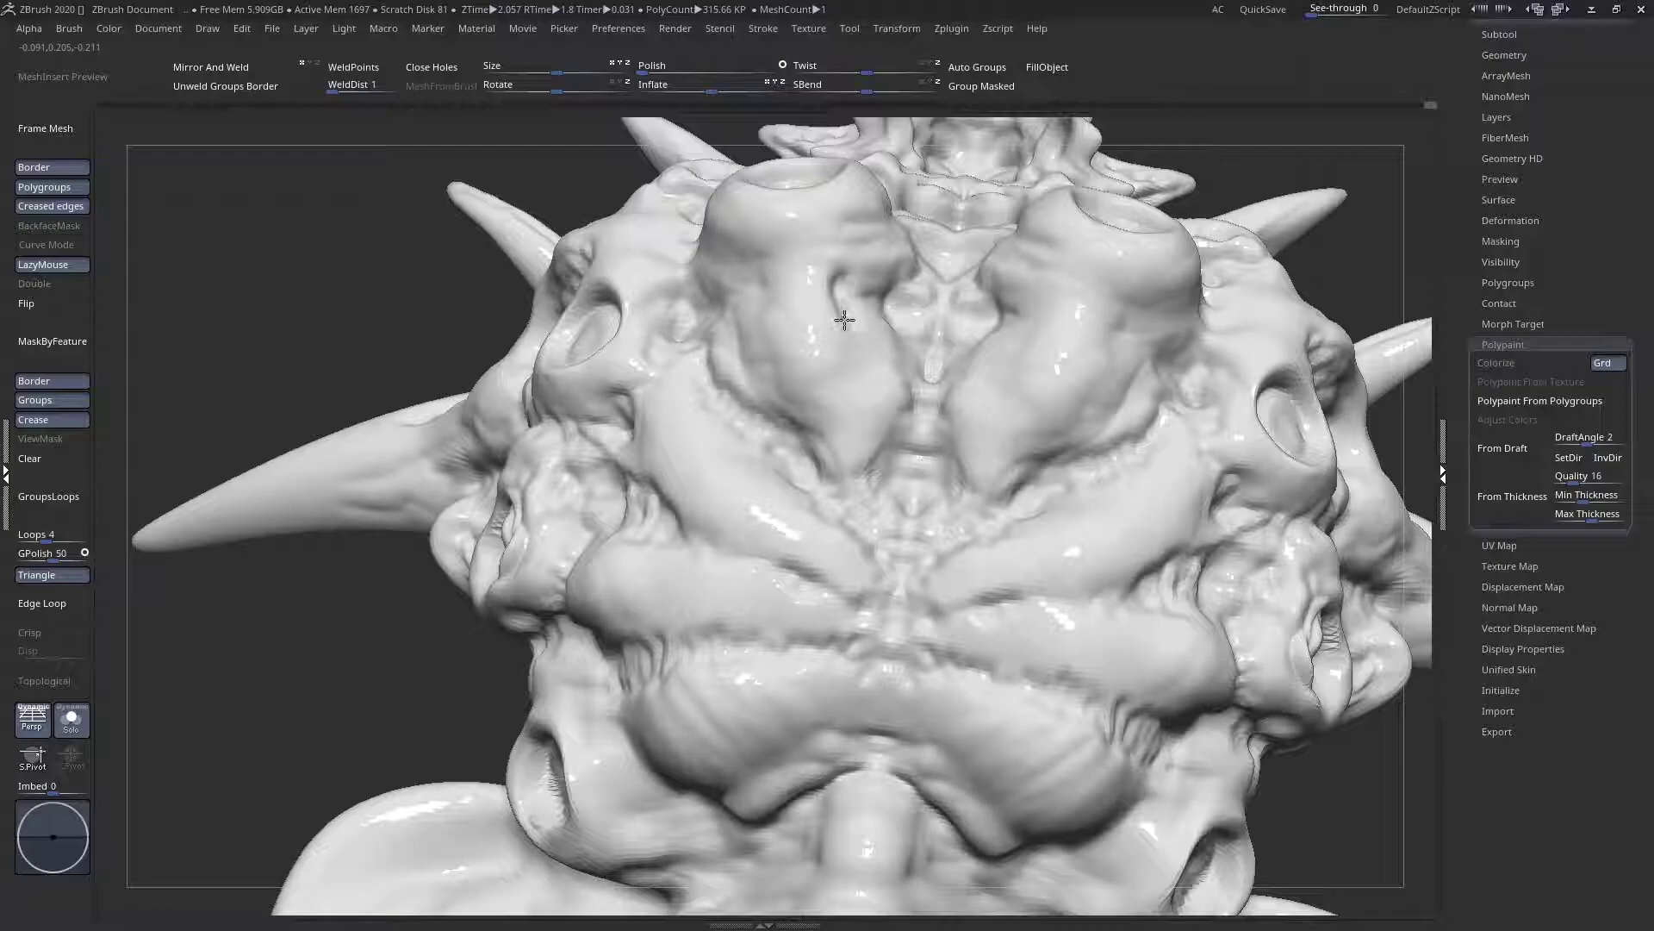
{"action": "right_click_drag", "start_coordinate": [842, 340], "coordinate": [1108, 657]}
{"action": "left_click_drag", "start_coordinate": [1082, 537], "coordinate": [1094, 539]}
{"action": "right_click_drag", "start_coordinate": [1055, 564], "coordinate": [1079, 561]}
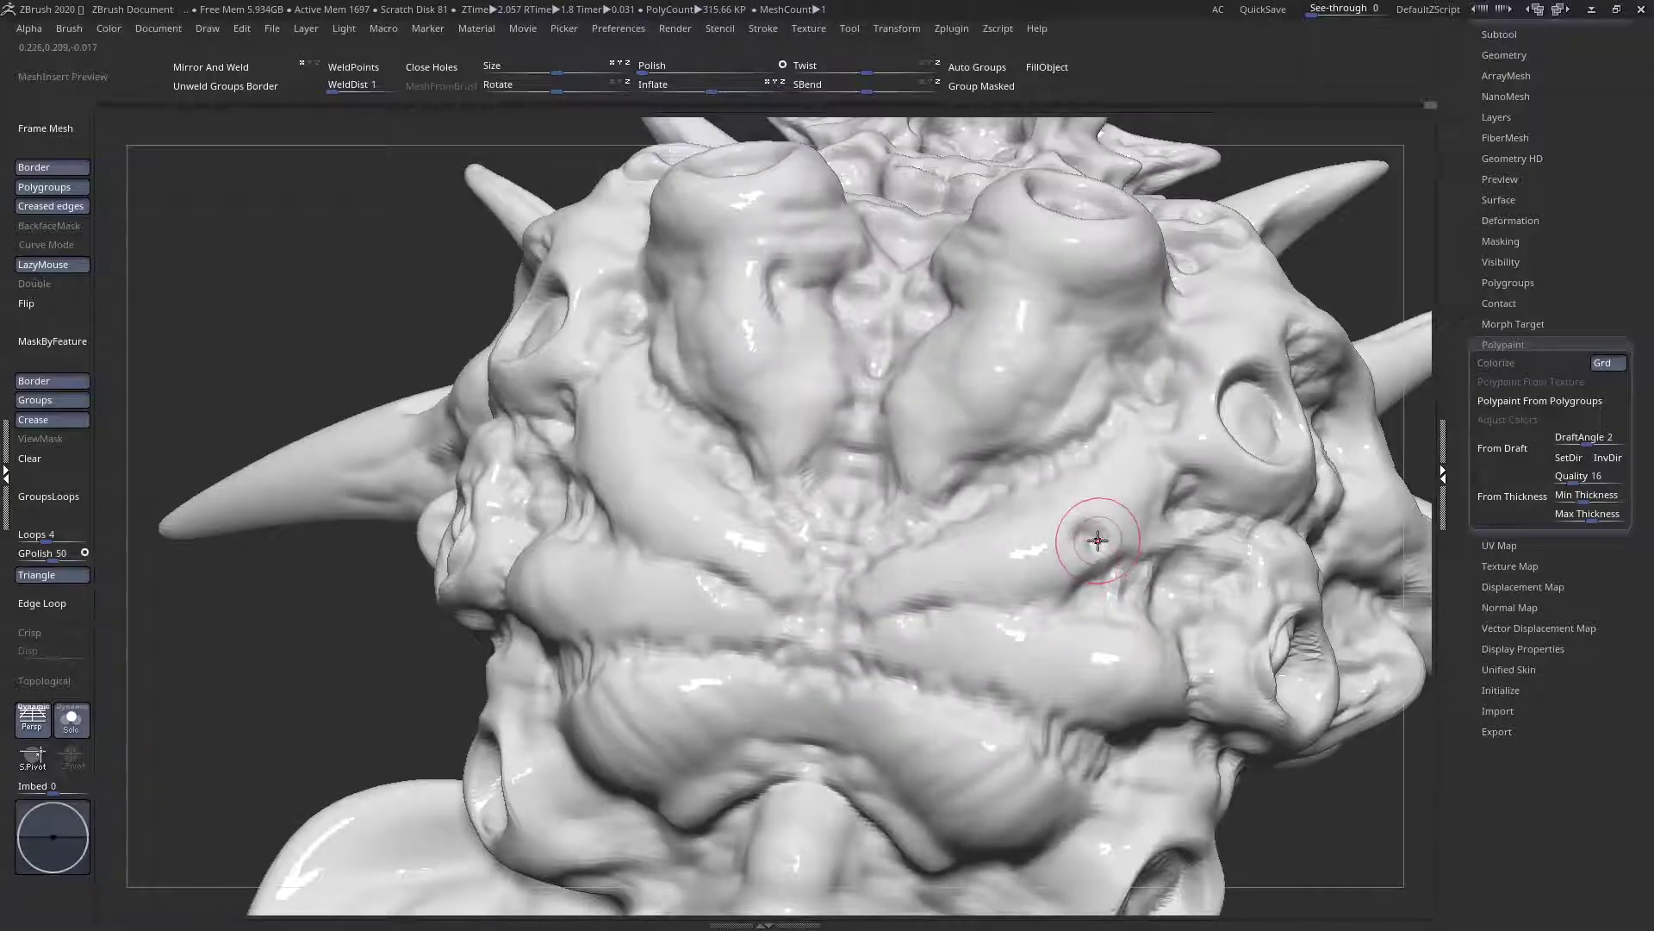
{"action": "left_click_drag", "start_coordinate": [1024, 547], "coordinate": [1031, 548]}
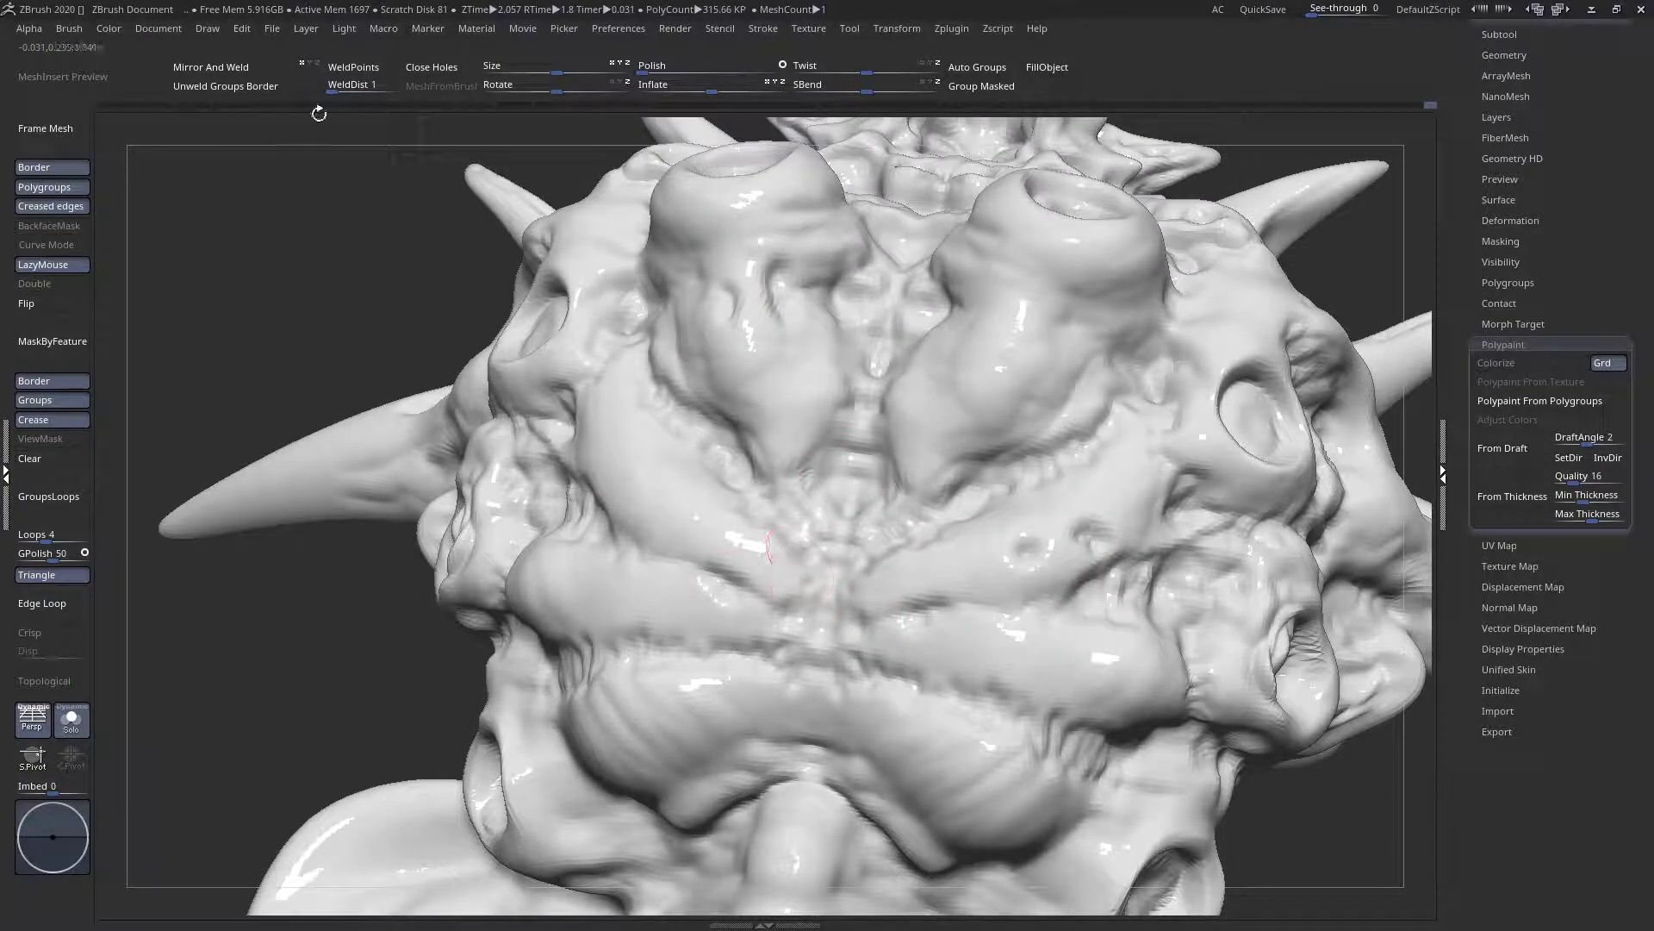
{"action": "right_click_drag", "start_coordinate": [886, 509], "coordinate": [741, 458], "text": "shift"}
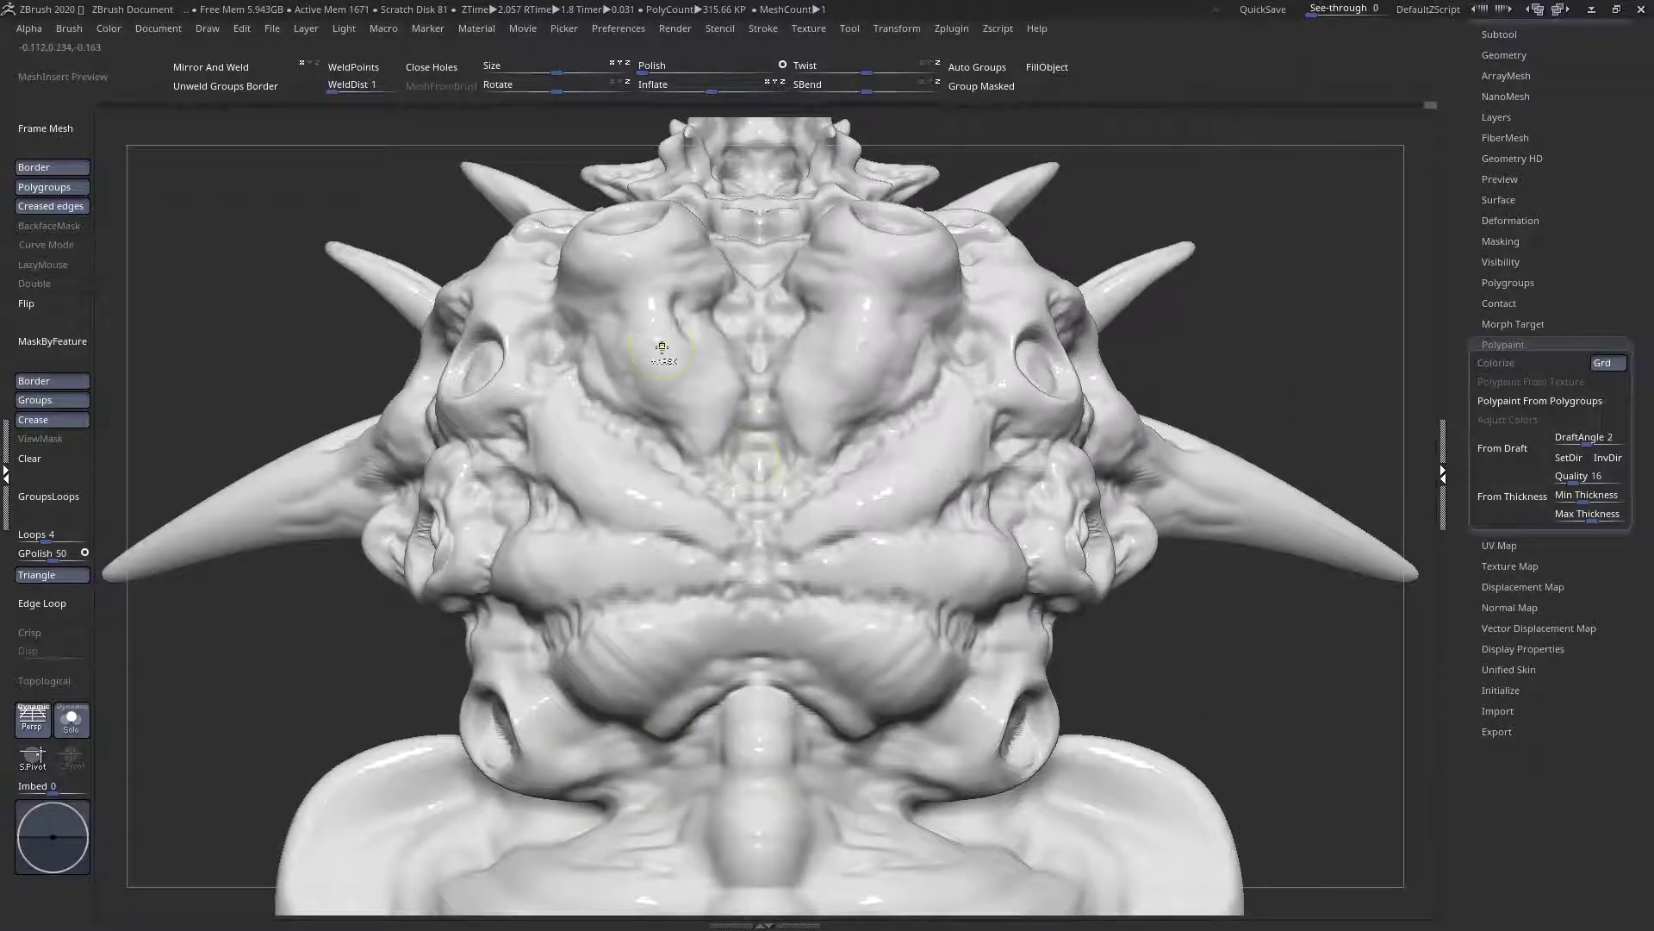
{"action": "mouse_move", "coordinate": [702, 481]}
{"action": "right_mouse_down", "text": "alt"}
{"action": "mouse_move", "coordinate": [771, 437]}
{"action": "mouse_move", "coordinate": [678, 560]}
{"action": "right_mouse_up", "text": "alt"}
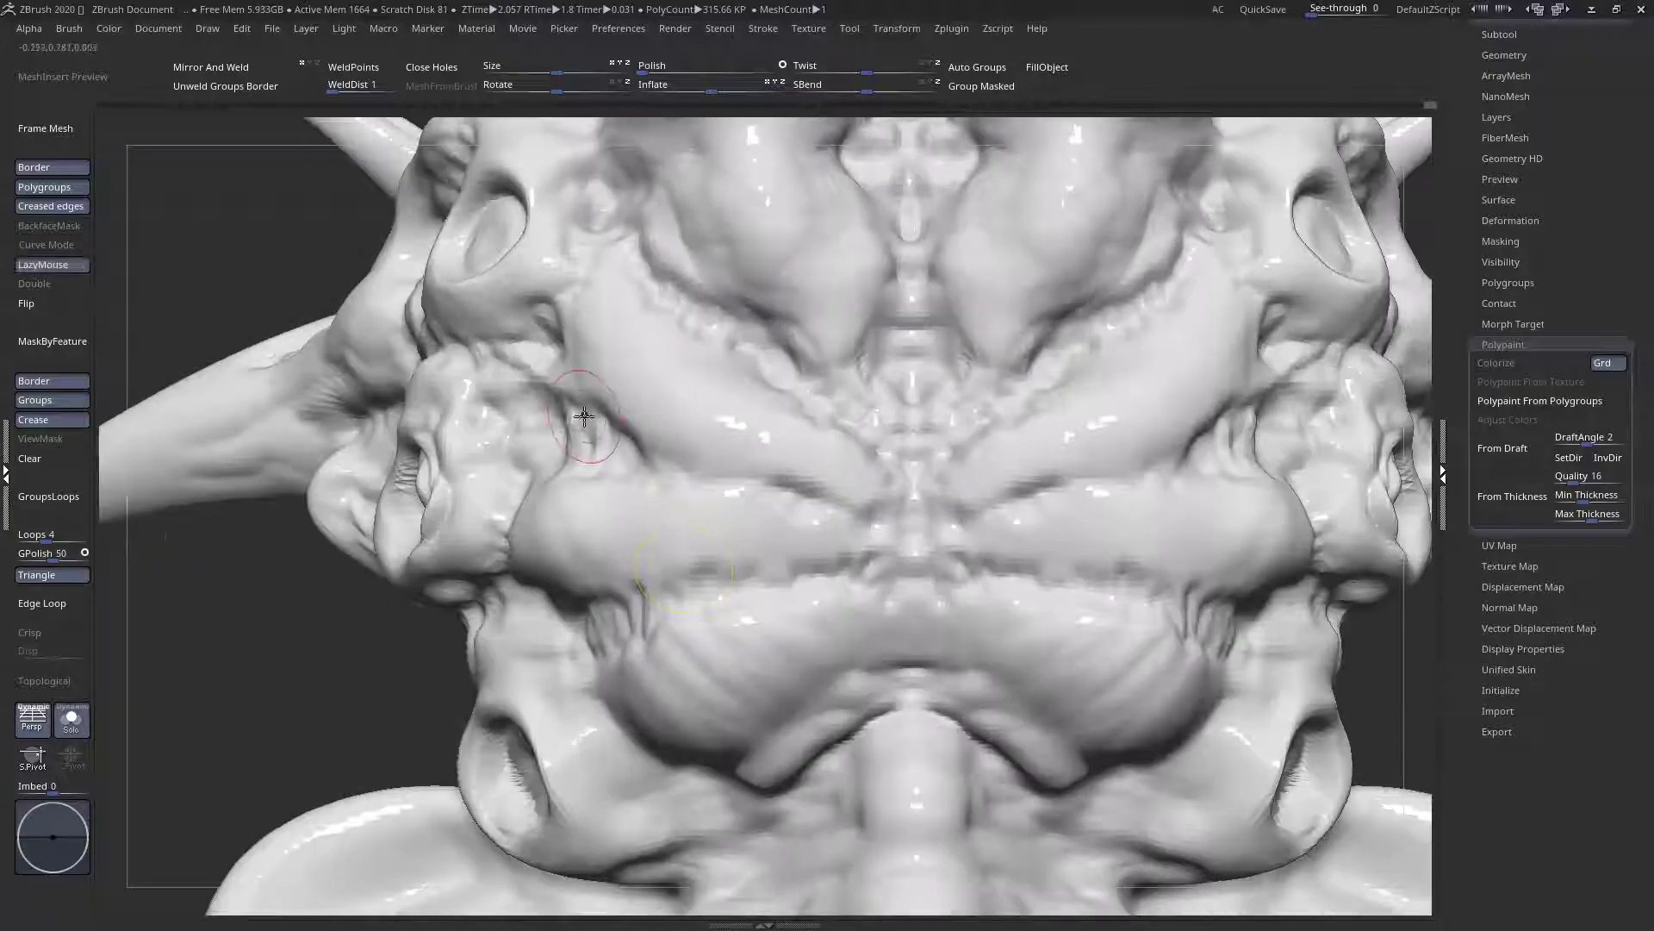
{"action": "key", "text": "space"}
{"action": "left_click", "coordinate": [539, 423]}
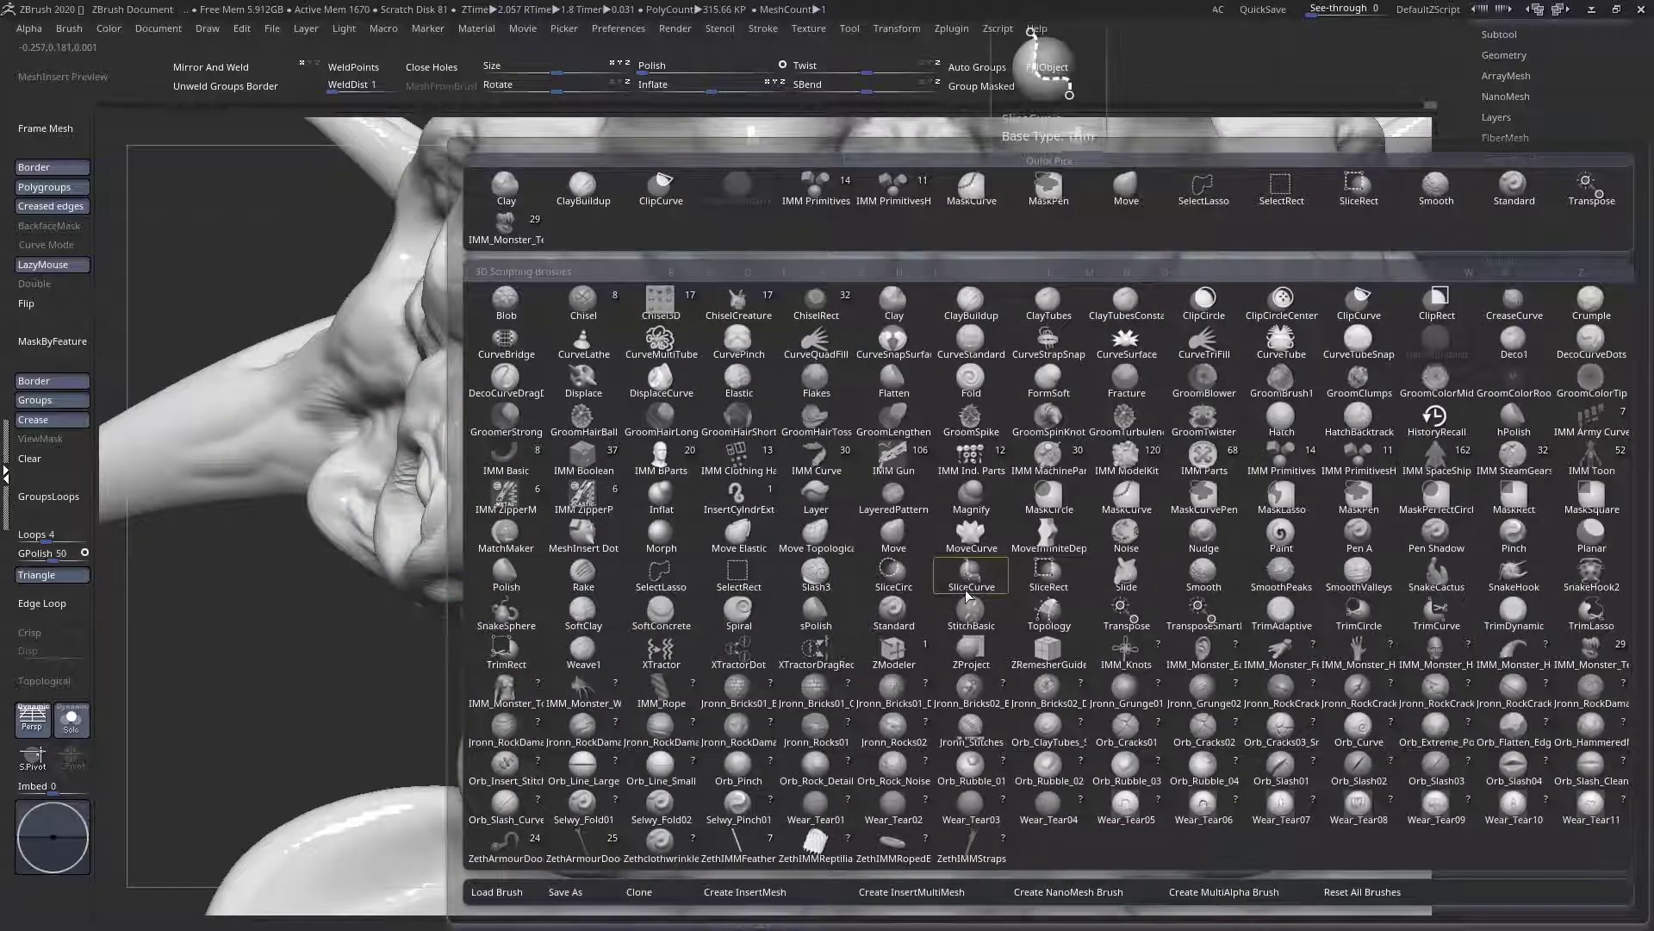
{"action": "key", "text": "c"}
{"action": "key", "text": "Escape"}
{"action": "key", "text": "space"}
{"action": "left_click", "coordinate": [452, 453]}
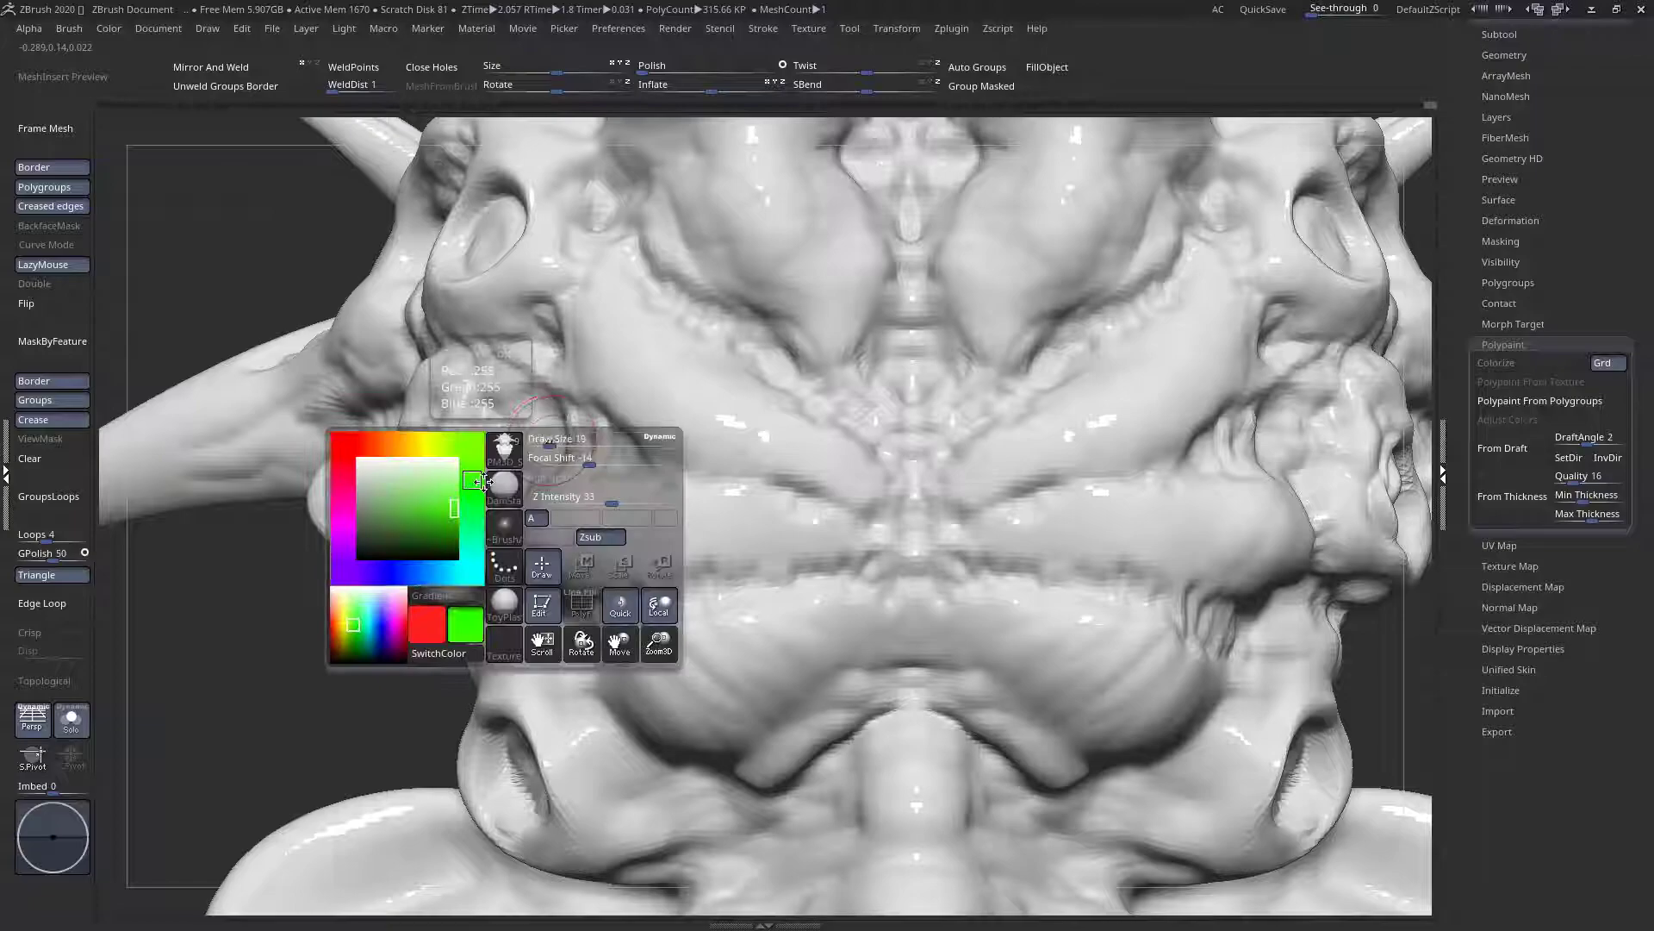
{"action": "key", "text": "space"}
{"action": "left_click", "coordinate": [249, 423]}
{"action": "left_click_drag", "start_coordinate": [248, 422], "coordinate": [191, 341]}
{"action": "key", "text": "space"}
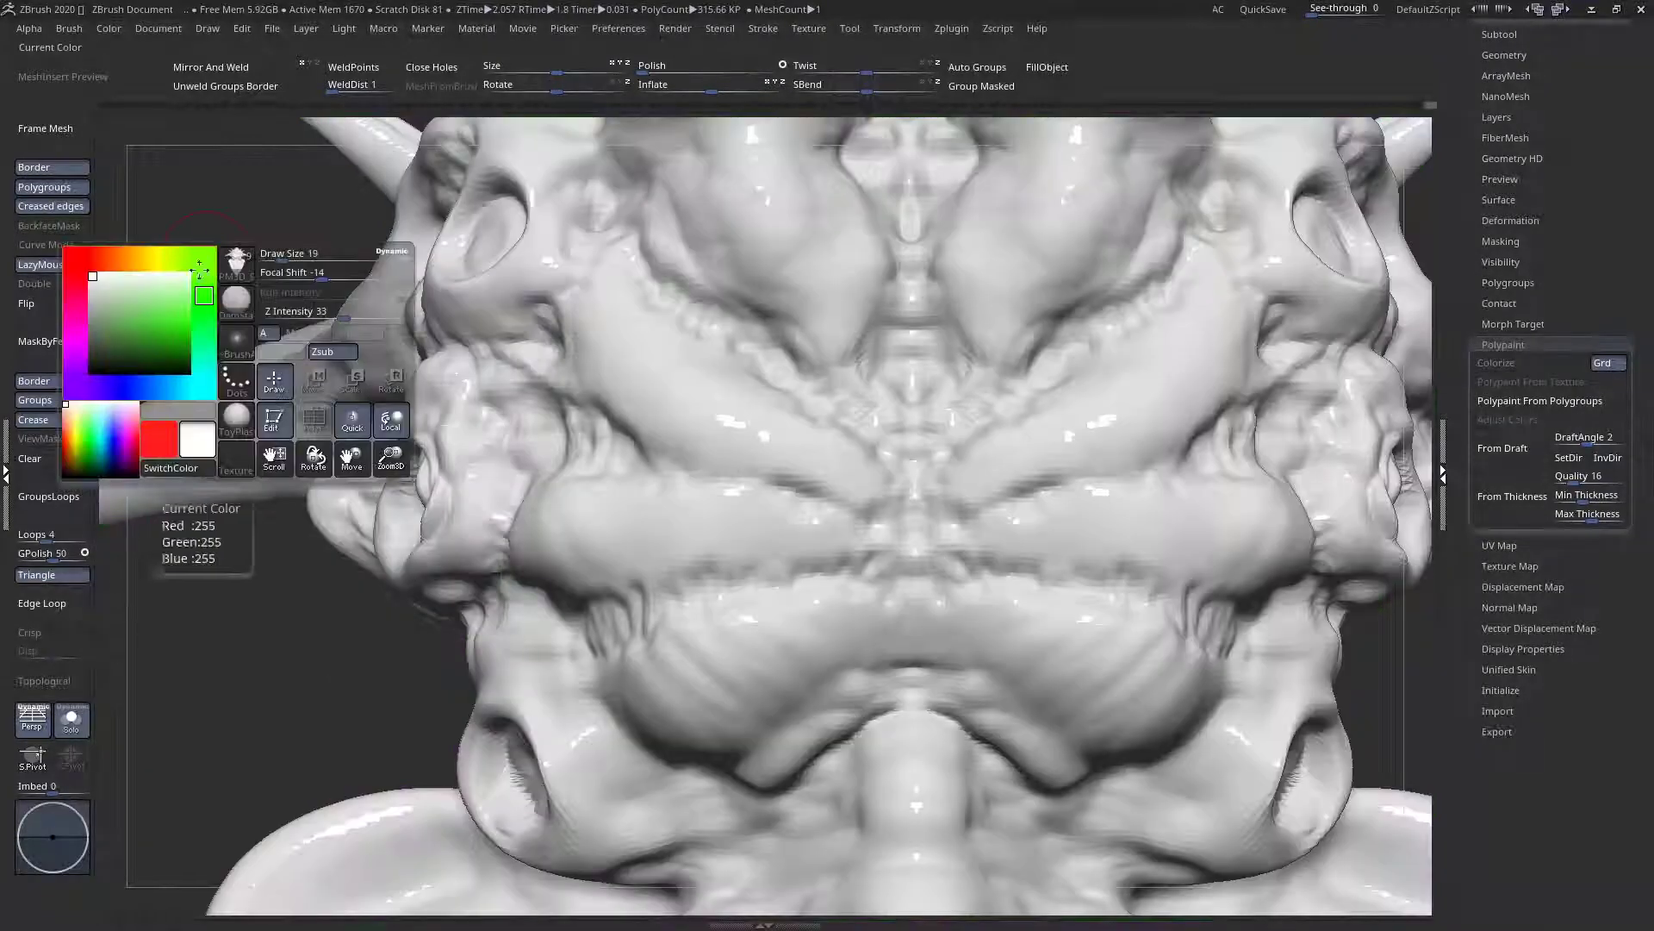
{"action": "left_click", "coordinate": [236, 303]}
{"action": "key", "text": "Escape"}
Carve a ragged groove beneath the arched rear edge of the last belly plate, on both sides of the abdomen's central ridge
{"action": "mouse_move", "coordinate": [784, 509]}
{"action": "right_mouse_down", "text": "ctrl"}
{"action": "mouse_move", "coordinate": [680, 554]}
{"action": "mouse_move", "coordinate": [701, 584]}
{"action": "right_mouse_up", "text": "ctrl"}
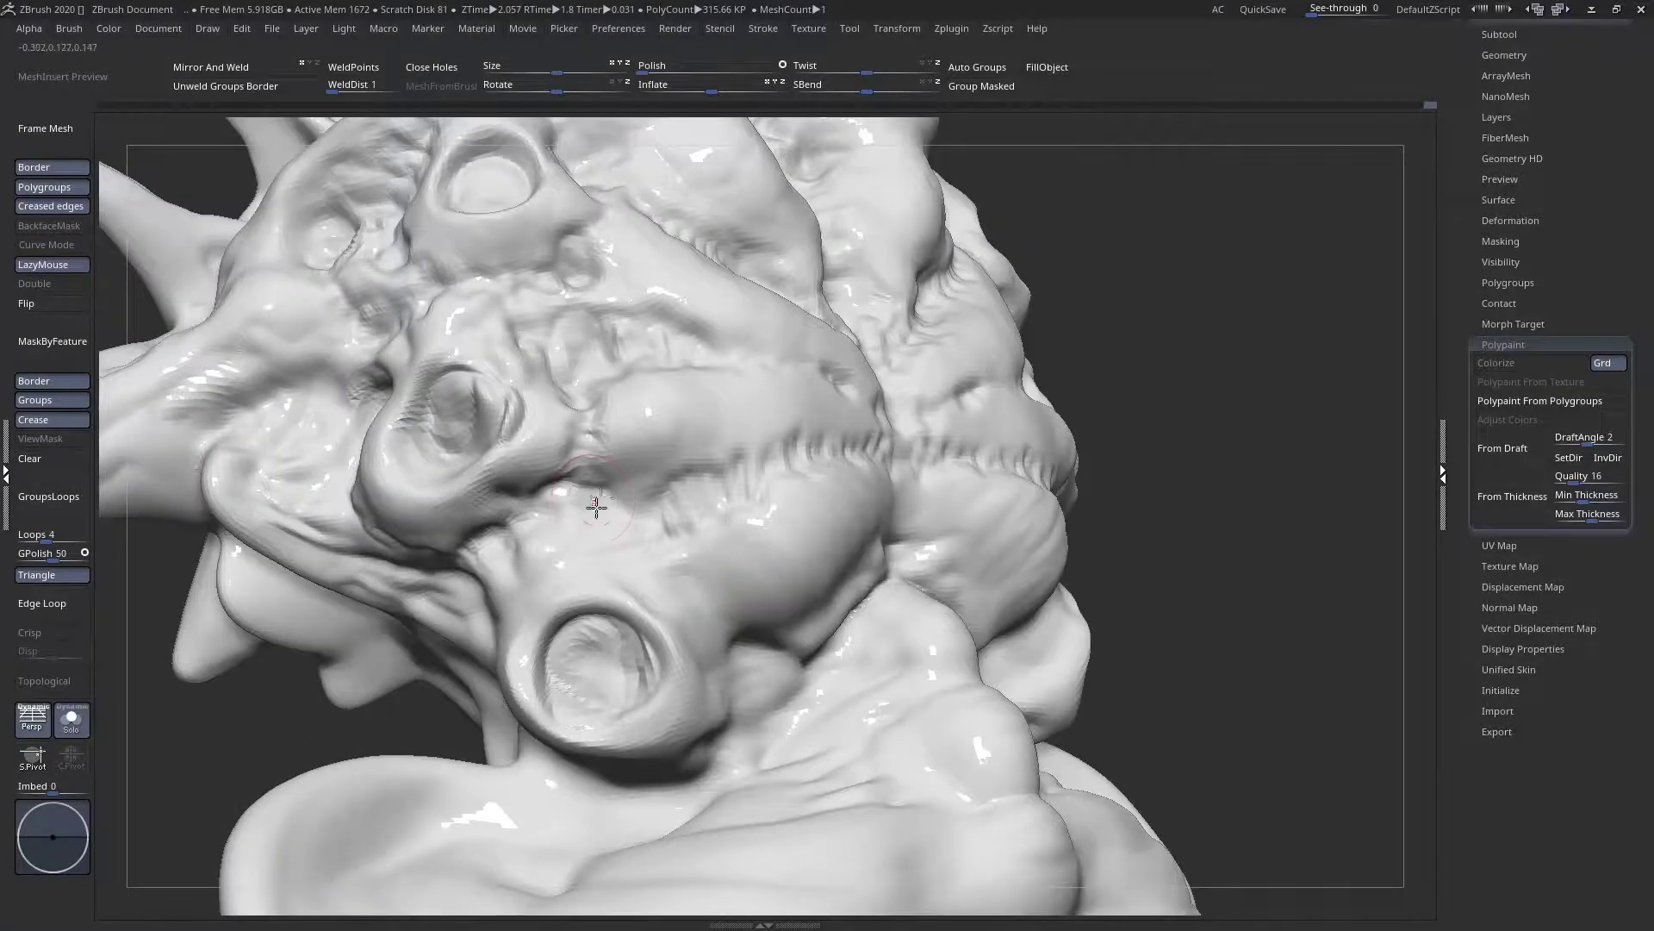
{"action": "mouse_move", "coordinate": [591, 517]}
{"action": "right_mouse_down"}
{"action": "mouse_move", "coordinate": [665, 520]}
{"action": "mouse_move", "coordinate": [628, 562]}
{"action": "mouse_move", "coordinate": [704, 503]}
{"action": "mouse_move", "coordinate": [732, 681]}
{"action": "mouse_move", "coordinate": [909, 603]}
{"action": "right_mouse_up"}
{"action": "left_click", "coordinate": [230, 73]}
{"action": "mouse_move", "coordinate": [914, 591]}
{"action": "left_mouse_down"}
{"action": "mouse_move", "coordinate": [828, 644]}
{"action": "mouse_move", "coordinate": [848, 652]}
{"action": "left_mouse_up"}
{"action": "right_click_drag", "start_coordinate": [849, 653], "coordinate": [841, 661]}
{"action": "mouse_move", "coordinate": [913, 591]}
{"action": "left_mouse_down"}
{"action": "mouse_move", "coordinate": [905, 561]}
{"action": "mouse_move", "coordinate": [832, 625]}
{"action": "left_mouse_up"}
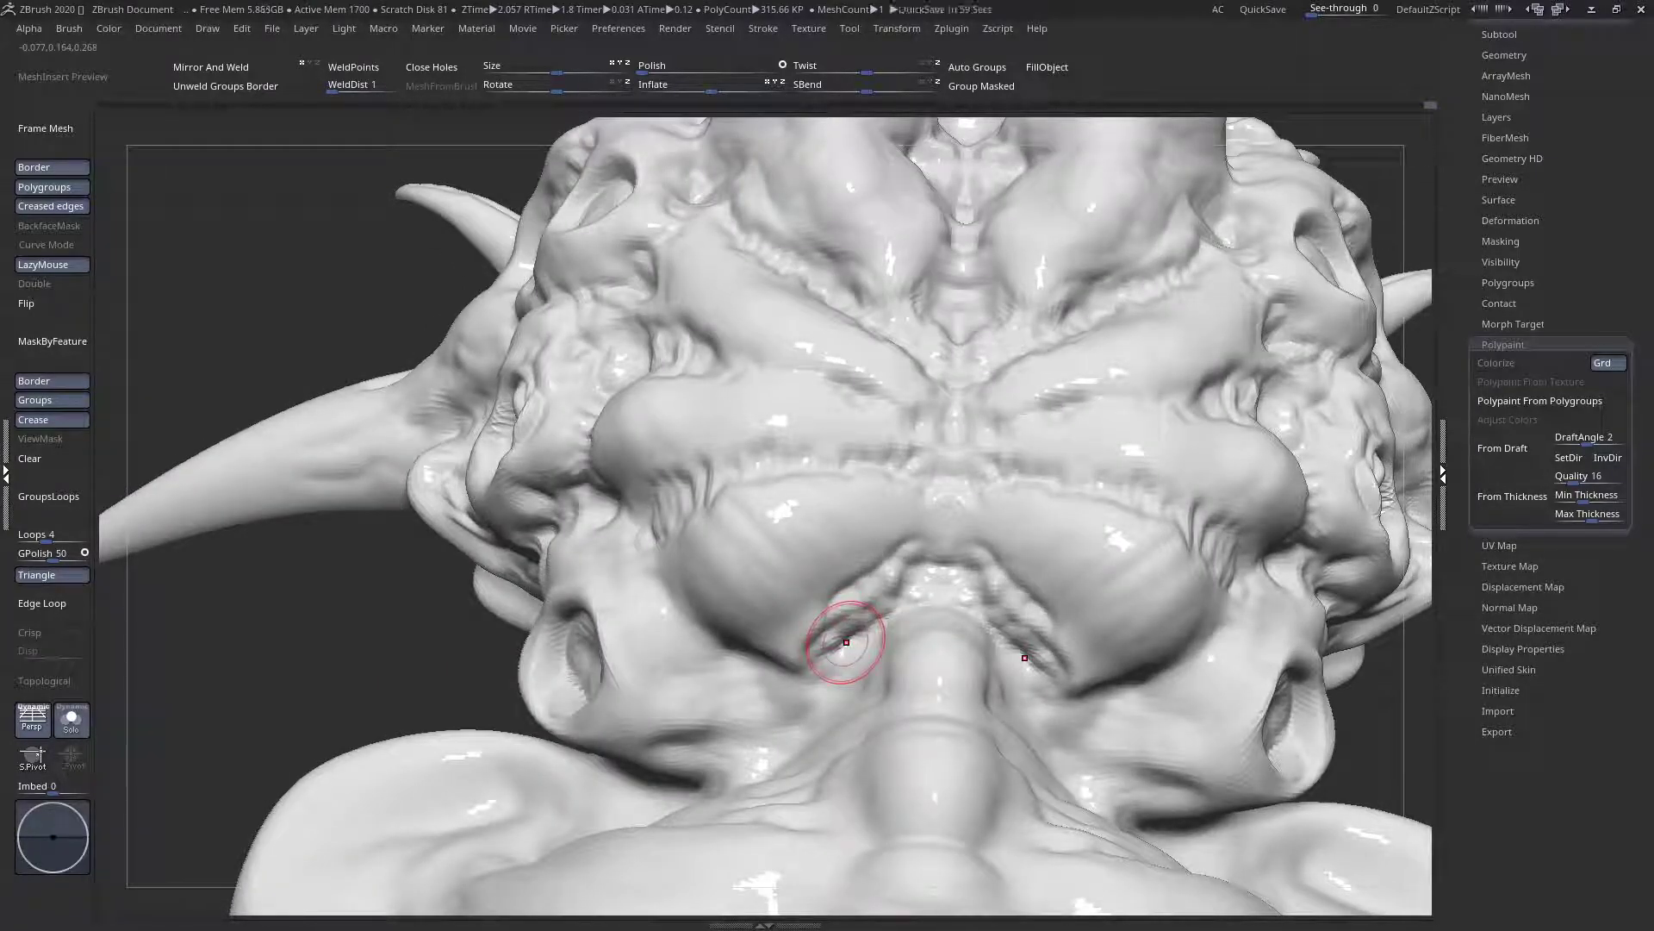
Refine the small creases where the belly plates meet at the midline, checking them from the underside and side
{"action": "right_click_drag", "start_coordinate": [860, 579], "coordinate": [919, 395], "text": "ctrl"}
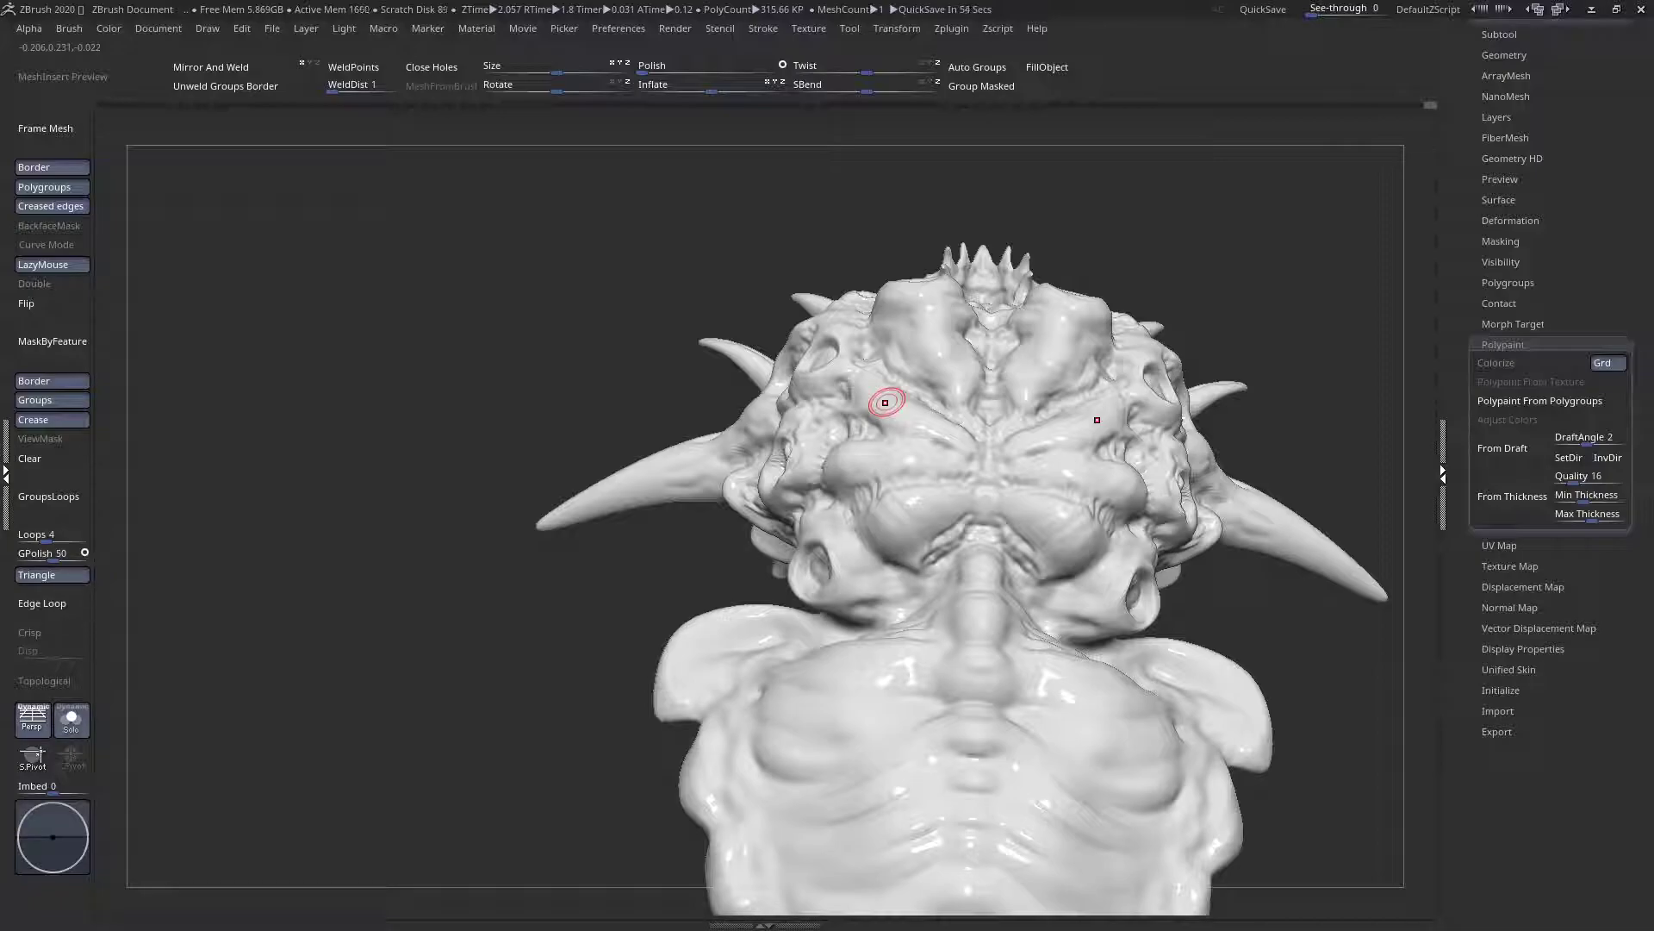
{"action": "mouse_move", "coordinate": [969, 402]}
{"action": "right_mouse_down"}
{"action": "mouse_move", "coordinate": [953, 492]}
{"action": "mouse_move", "coordinate": [794, 456]}
{"action": "mouse_move", "coordinate": [905, 394]}
{"action": "mouse_move", "coordinate": [948, 403]}
{"action": "mouse_move", "coordinate": [895, 418]}
{"action": "right_mouse_up"}
{"action": "key", "text": "space"}
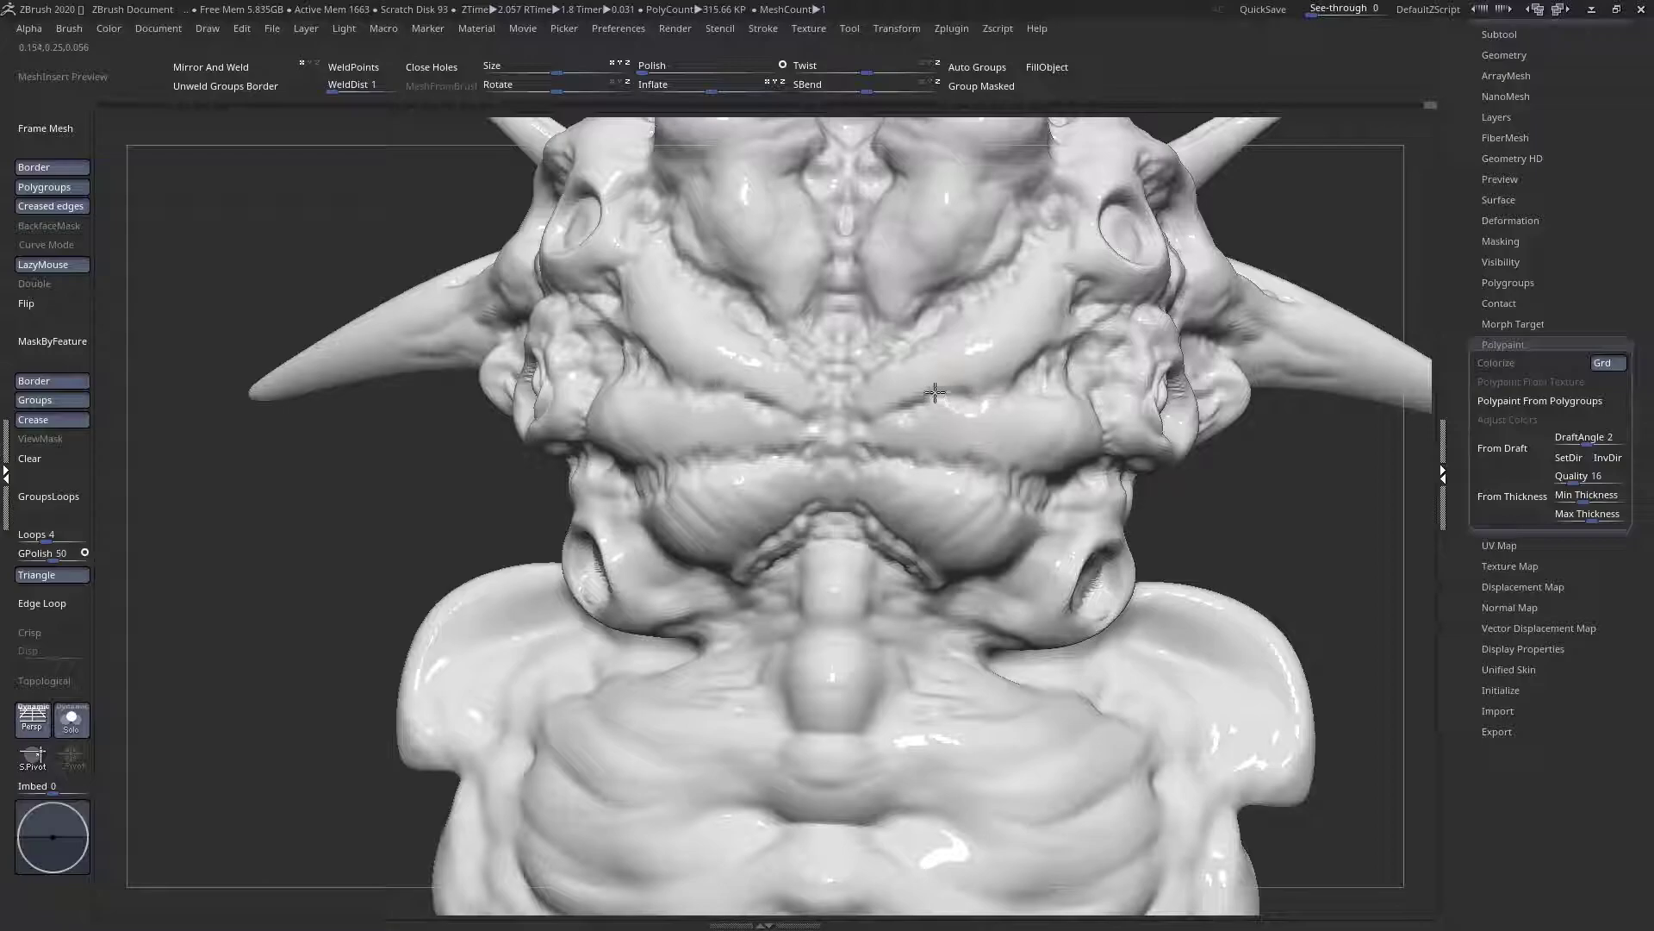
{"action": "right_click_drag", "start_coordinate": [863, 419], "coordinate": [880, 425]}
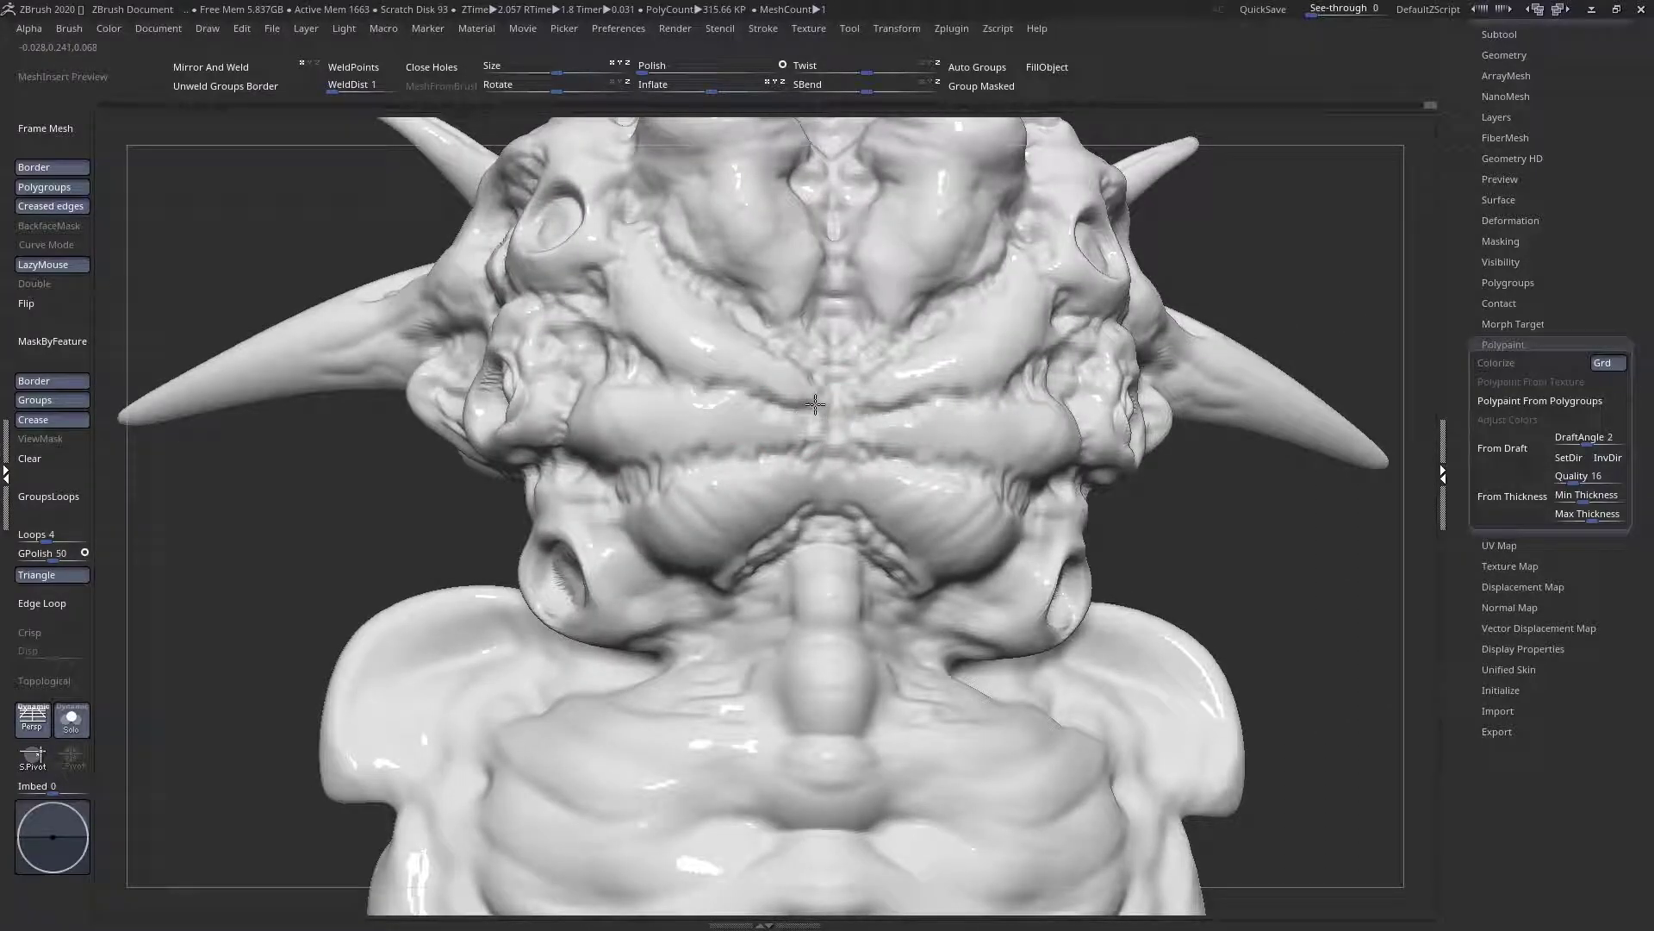
{"action": "right_click_drag", "start_coordinate": [818, 418], "coordinate": [792, 356]}
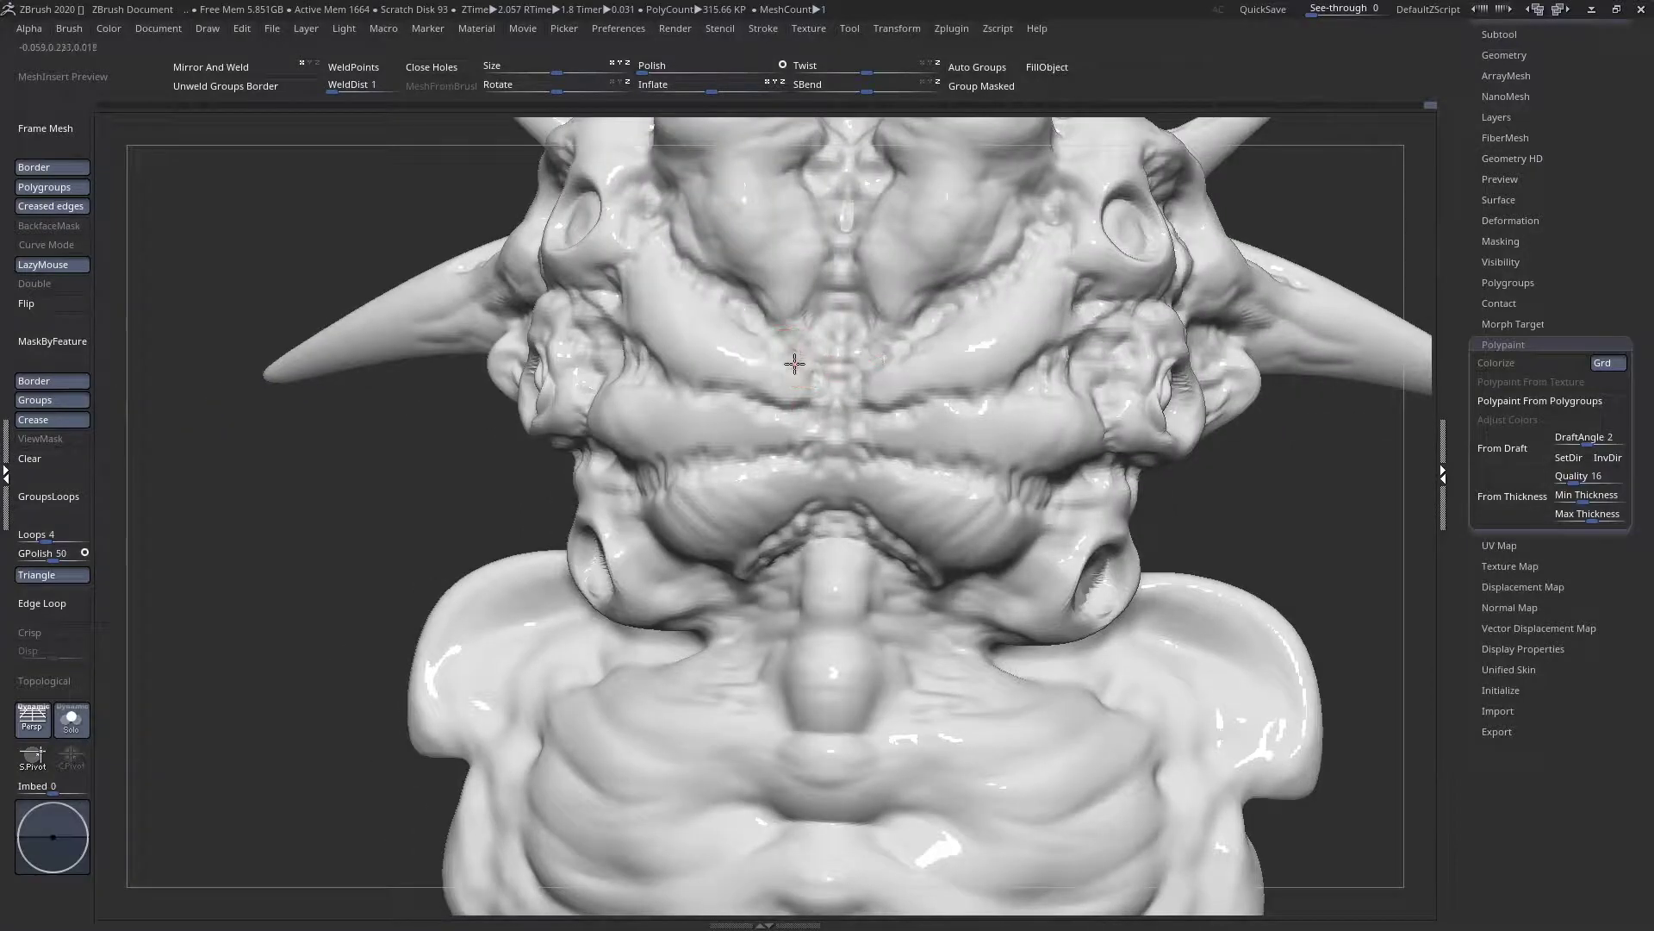
{"action": "mouse_move", "coordinate": [734, 284]}
{"action": "right_mouse_down"}
{"action": "mouse_move", "coordinate": [635, 373]}
{"action": "mouse_move", "coordinate": [580, 566]}
{"action": "right_mouse_up"}
{"action": "mouse_move", "coordinate": [692, 541]}
{"action": "right_mouse_down", "text": "shift"}
{"action": "mouse_move", "coordinate": [753, 391]}
{"action": "mouse_move", "coordinate": [805, 447]}
{"action": "mouse_move", "coordinate": [772, 493]}
{"action": "mouse_move", "coordinate": [720, 472]}
{"action": "mouse_move", "coordinate": [739, 421]}
{"action": "mouse_move", "coordinate": [746, 462]}
{"action": "mouse_move", "coordinate": [569, 312]}
{"action": "right_mouse_up", "text": "shift"}
{"action": "mouse_move", "coordinate": [686, 388]}
{"action": "right_mouse_down"}
{"action": "mouse_move", "coordinate": [801, 313]}
{"action": "mouse_move", "coordinate": [707, 379]}
{"action": "mouse_move", "coordinate": [820, 503]}
{"action": "mouse_move", "coordinate": [834, 401]}
{"action": "right_mouse_up"}
Enlarge the brush and reshape the belly plates into fuller, smoother forms around their midline junction
{"action": "key", "text": "space"}
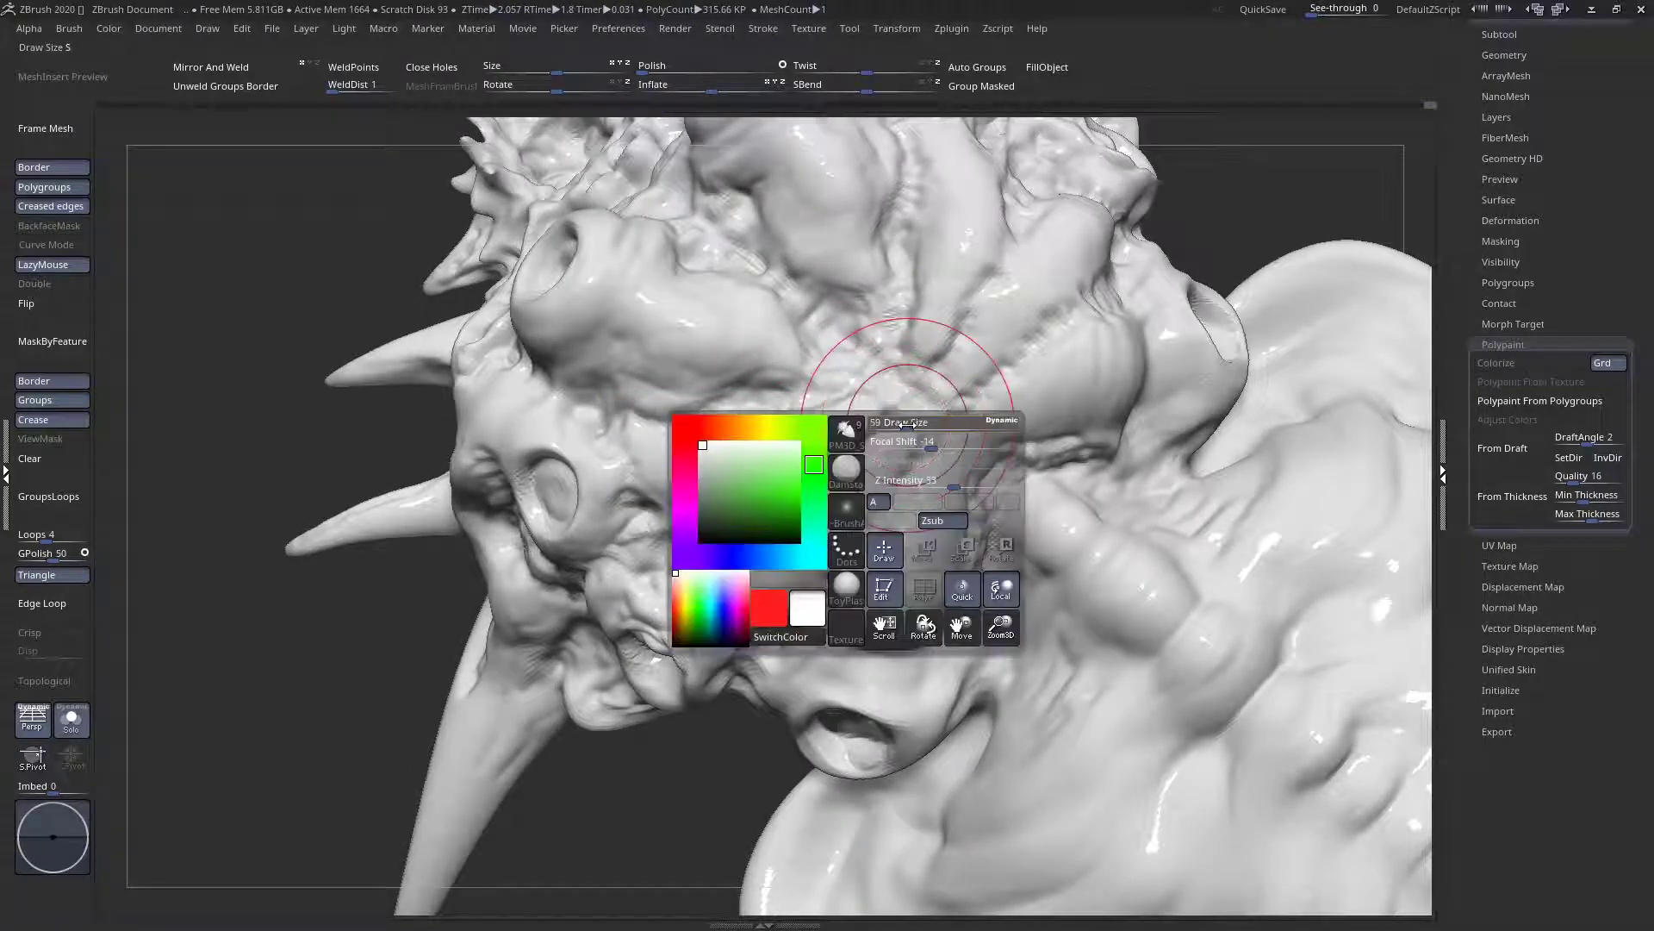
{"action": "left_click_drag", "start_coordinate": [915, 426], "coordinate": [920, 425]}
{"action": "mouse_move", "coordinate": [892, 420]}
{"action": "right_mouse_down"}
{"action": "mouse_move", "coordinate": [903, 432]}
{"action": "mouse_move", "coordinate": [851, 444]}
{"action": "mouse_move", "coordinate": [807, 487]}
{"action": "mouse_move", "coordinate": [931, 436]}
{"action": "right_mouse_up"}
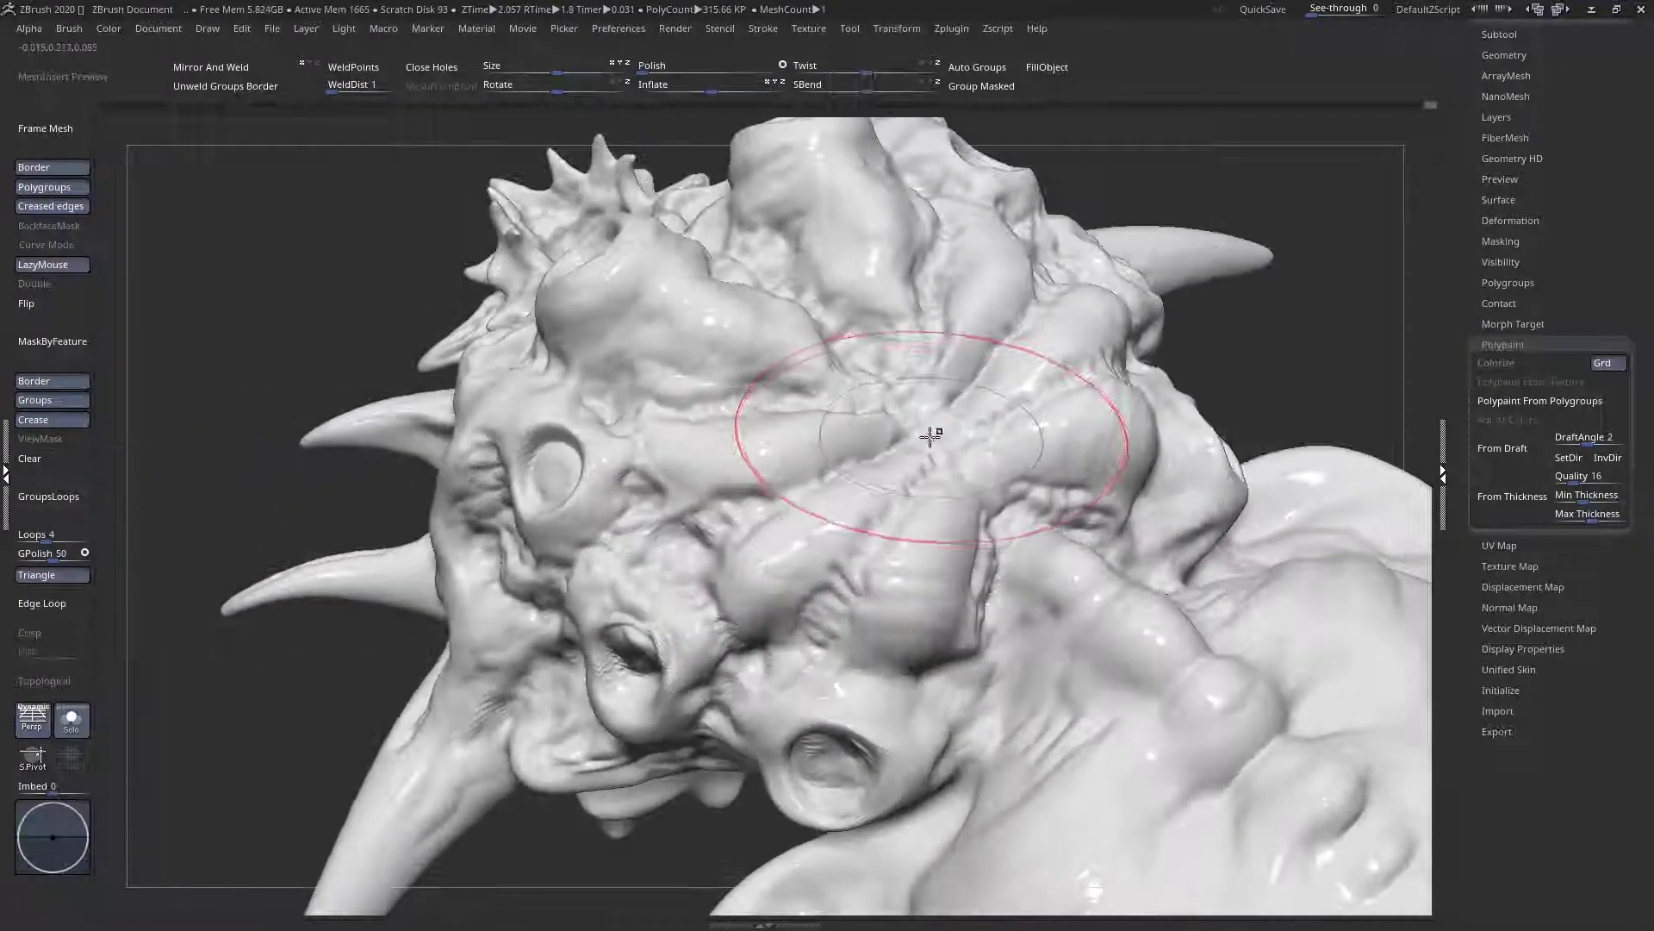
{"action": "right_click_drag", "start_coordinate": [885, 558], "coordinate": [933, 467]}
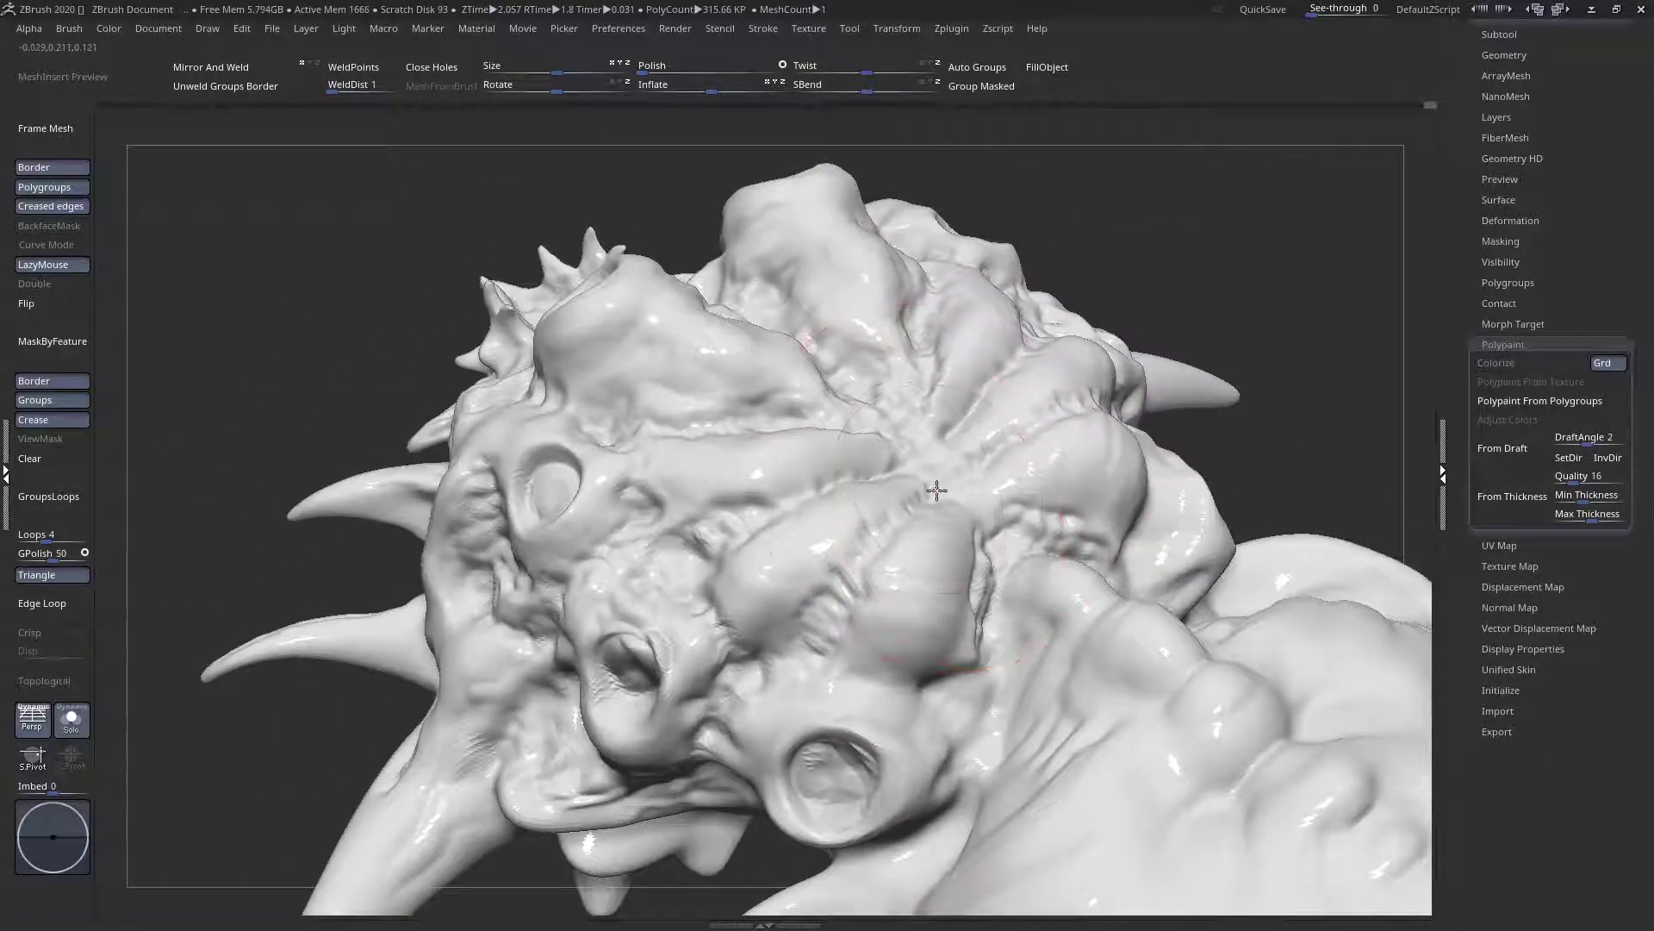
{"action": "mouse_move", "coordinate": [886, 527]}
{"action": "right_mouse_down"}
{"action": "mouse_move", "coordinate": [841, 602]}
{"action": "mouse_move", "coordinate": [867, 665]}
{"action": "right_mouse_up"}
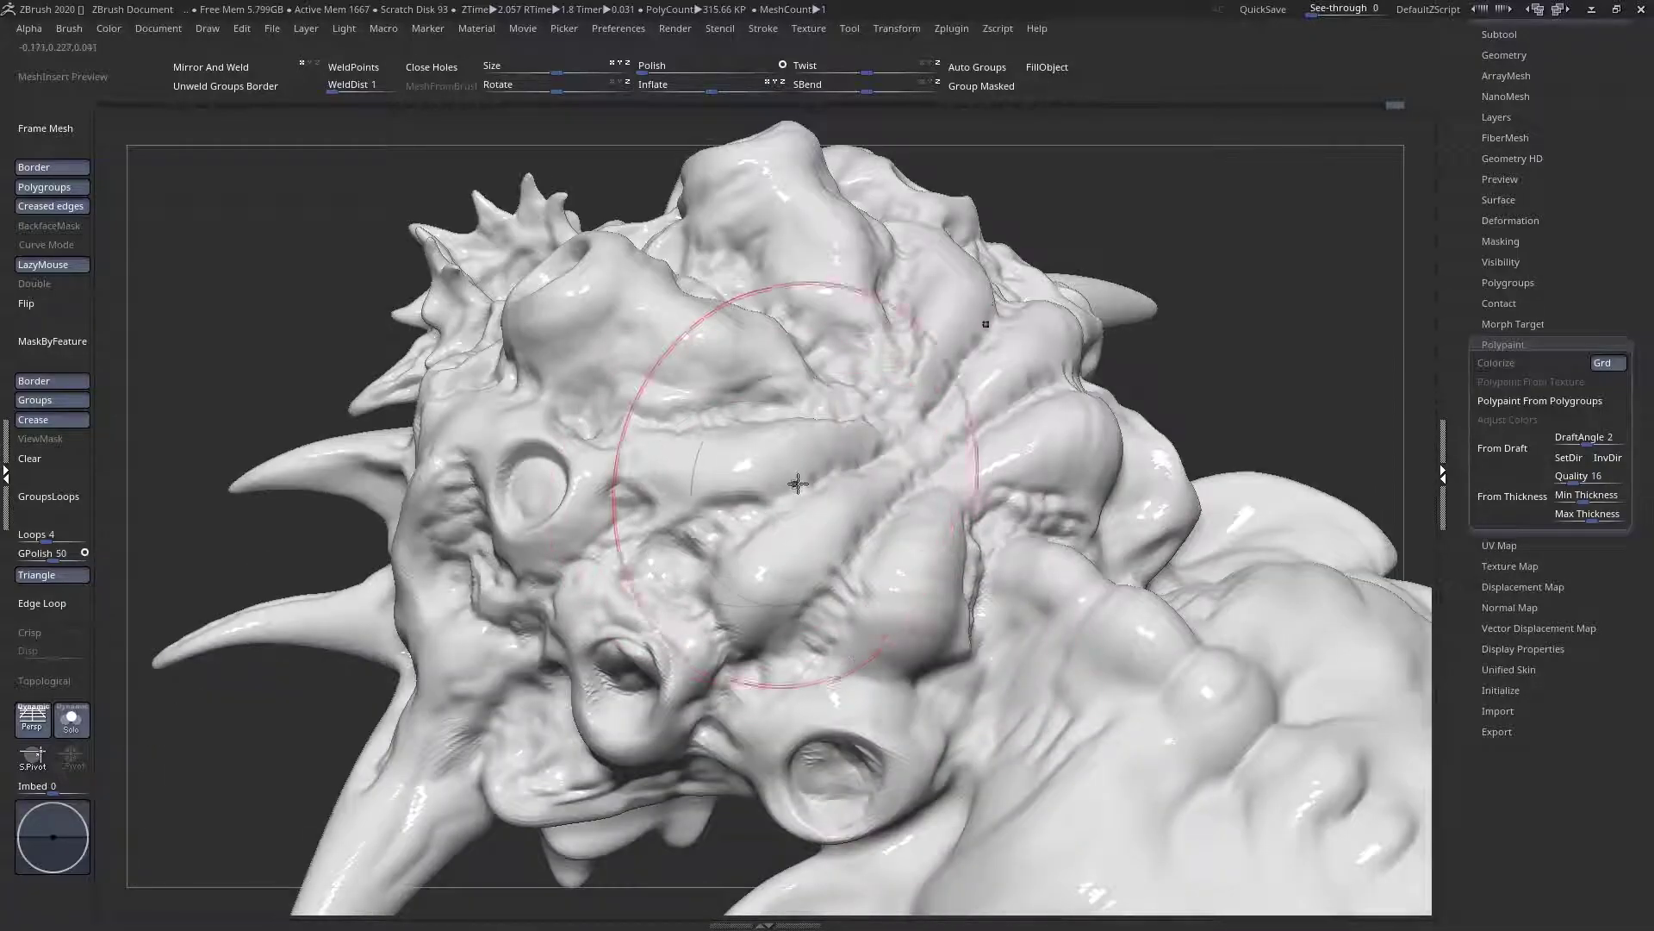
{"action": "mouse_move", "coordinate": [734, 474]}
{"action": "right_mouse_down"}
{"action": "mouse_move", "coordinate": [834, 511]}
{"action": "mouse_move", "coordinate": [797, 491]}
{"action": "mouse_move", "coordinate": [856, 498]}
{"action": "mouse_move", "coordinate": [864, 468]}
{"action": "mouse_move", "coordinate": [877, 625]}
{"action": "mouse_move", "coordinate": [853, 505]}
{"action": "mouse_move", "coordinate": [827, 500]}
{"action": "mouse_move", "coordinate": [856, 483]}
{"action": "right_mouse_up"}
{"action": "key", "text": "space"}
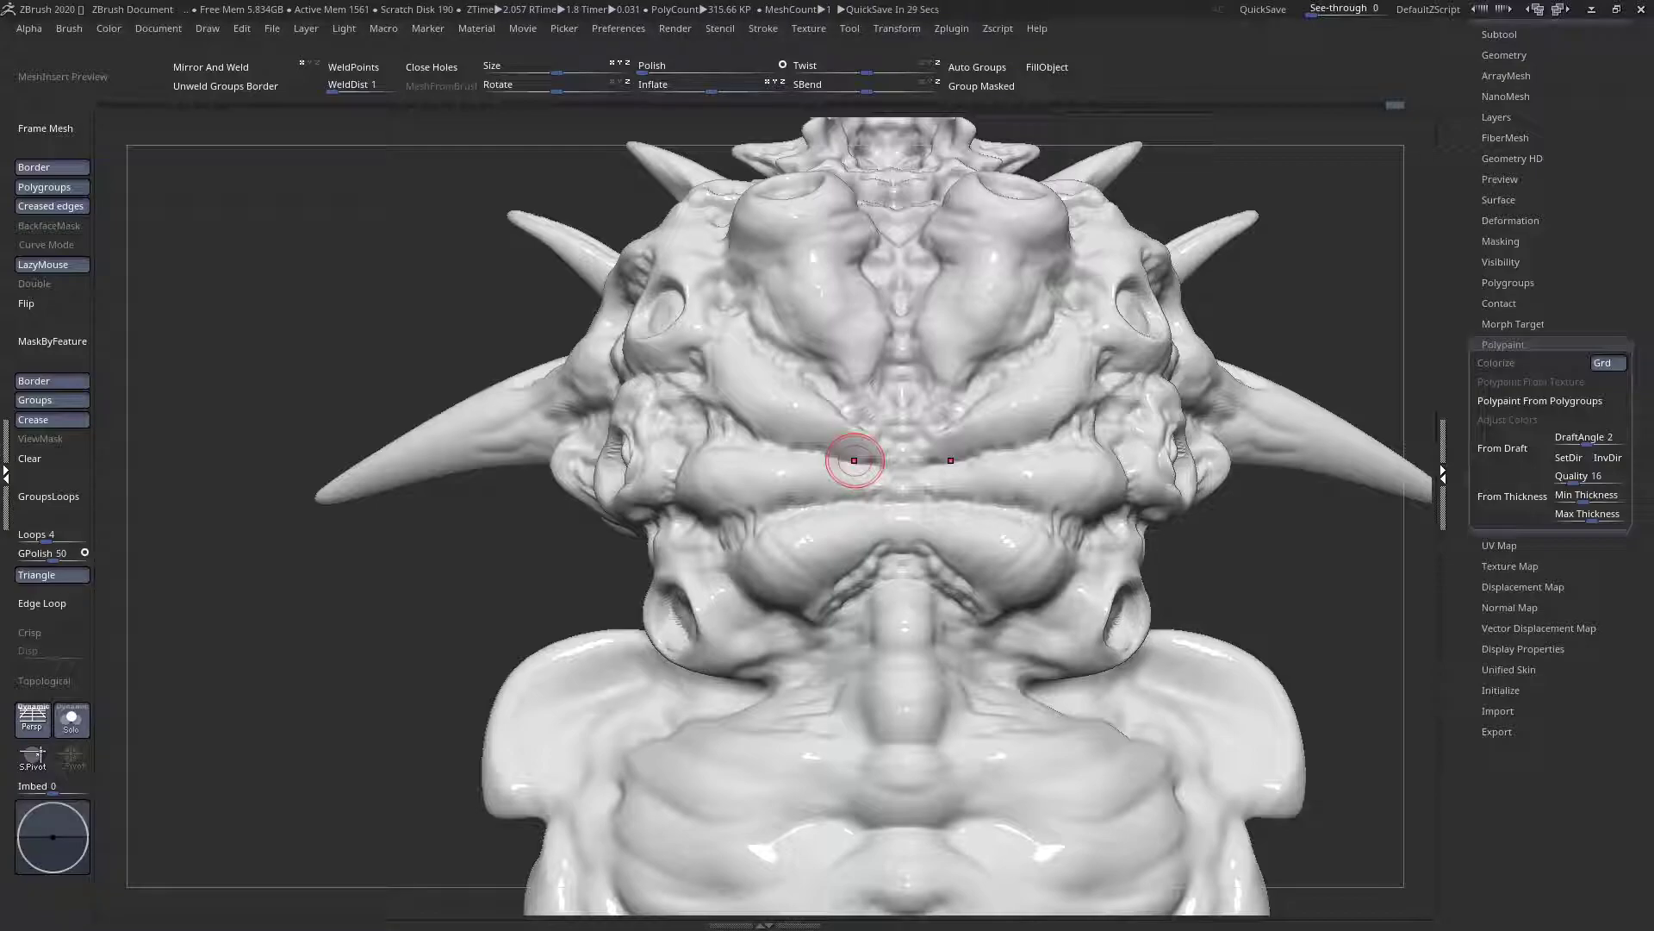
Examine the whole body sculpt from the side, front and underside
{"action": "mouse_move", "coordinate": [990, 470]}
{"action": "right_mouse_down", "text": "ctrl"}
{"action": "mouse_move", "coordinate": [982, 379]}
{"action": "mouse_move", "coordinate": [870, 552]}
{"action": "mouse_move", "coordinate": [1045, 447]}
{"action": "mouse_move", "coordinate": [1089, 385]}
{"action": "mouse_move", "coordinate": [953, 384]}
{"action": "mouse_move", "coordinate": [909, 418]}
{"action": "mouse_move", "coordinate": [990, 480]}
{"action": "mouse_move", "coordinate": [999, 399]}
{"action": "right_mouse_up", "text": "ctrl"}
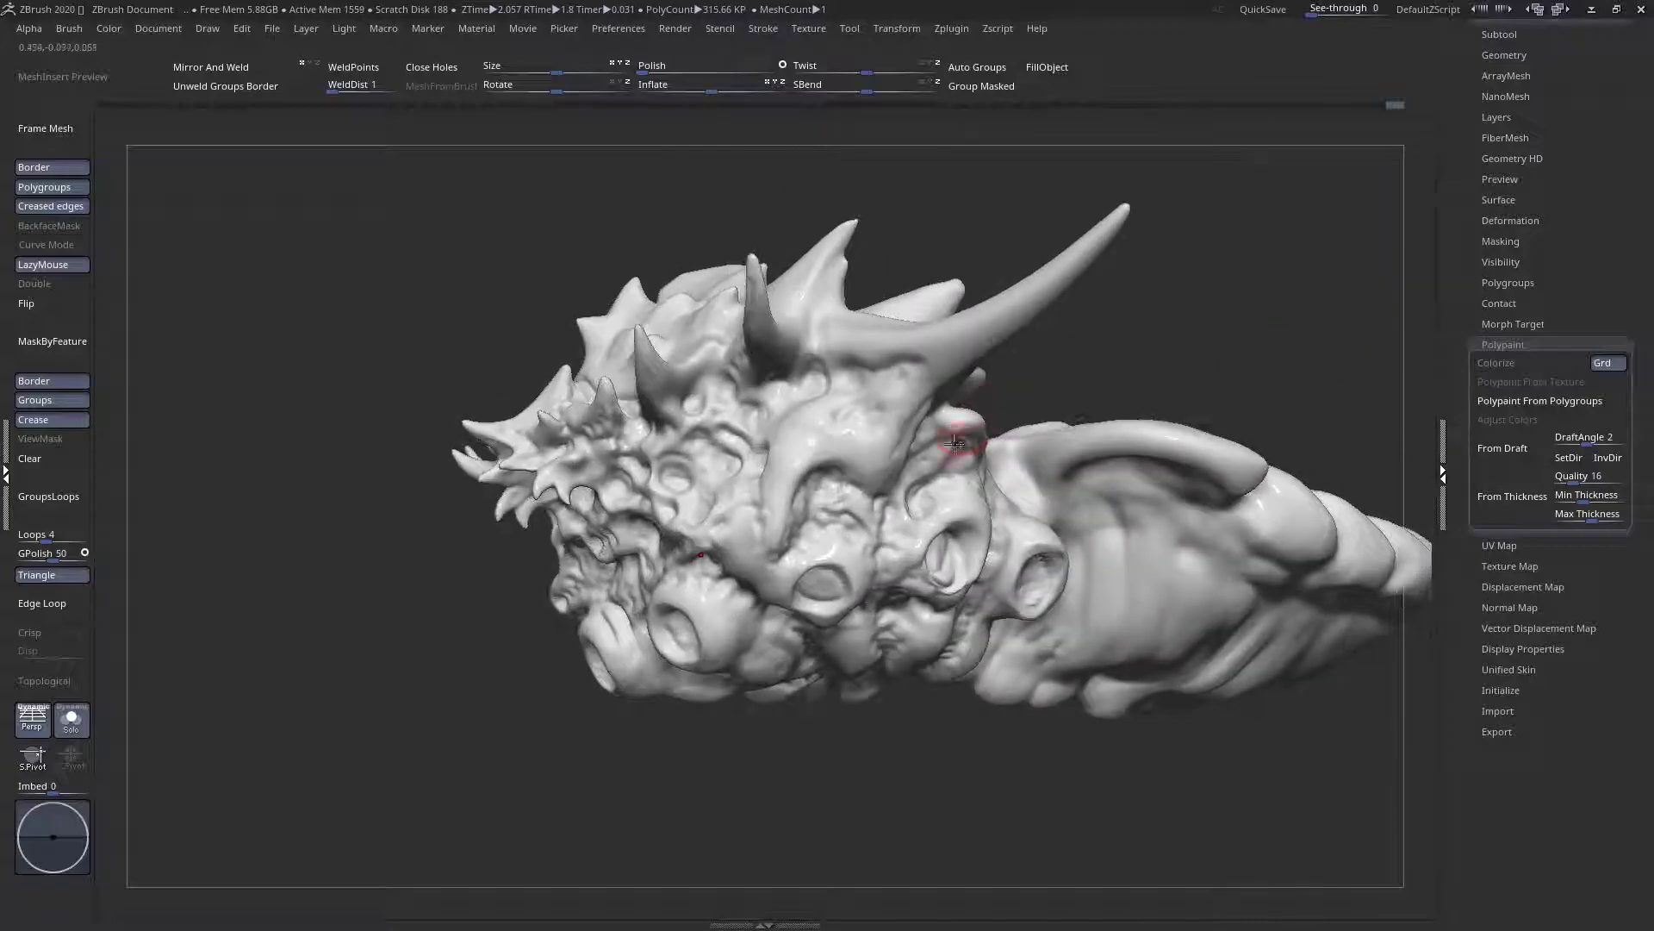
{"action": "mouse_move", "coordinate": [630, 396]}
{"action": "right_mouse_down"}
{"action": "mouse_move", "coordinate": [834, 414]}
{"action": "mouse_move", "coordinate": [937, 372]}
{"action": "mouse_move", "coordinate": [938, 294]}
{"action": "mouse_move", "coordinate": [1026, 258]}
{"action": "mouse_move", "coordinate": [831, 338]}
{"action": "right_mouse_up"}
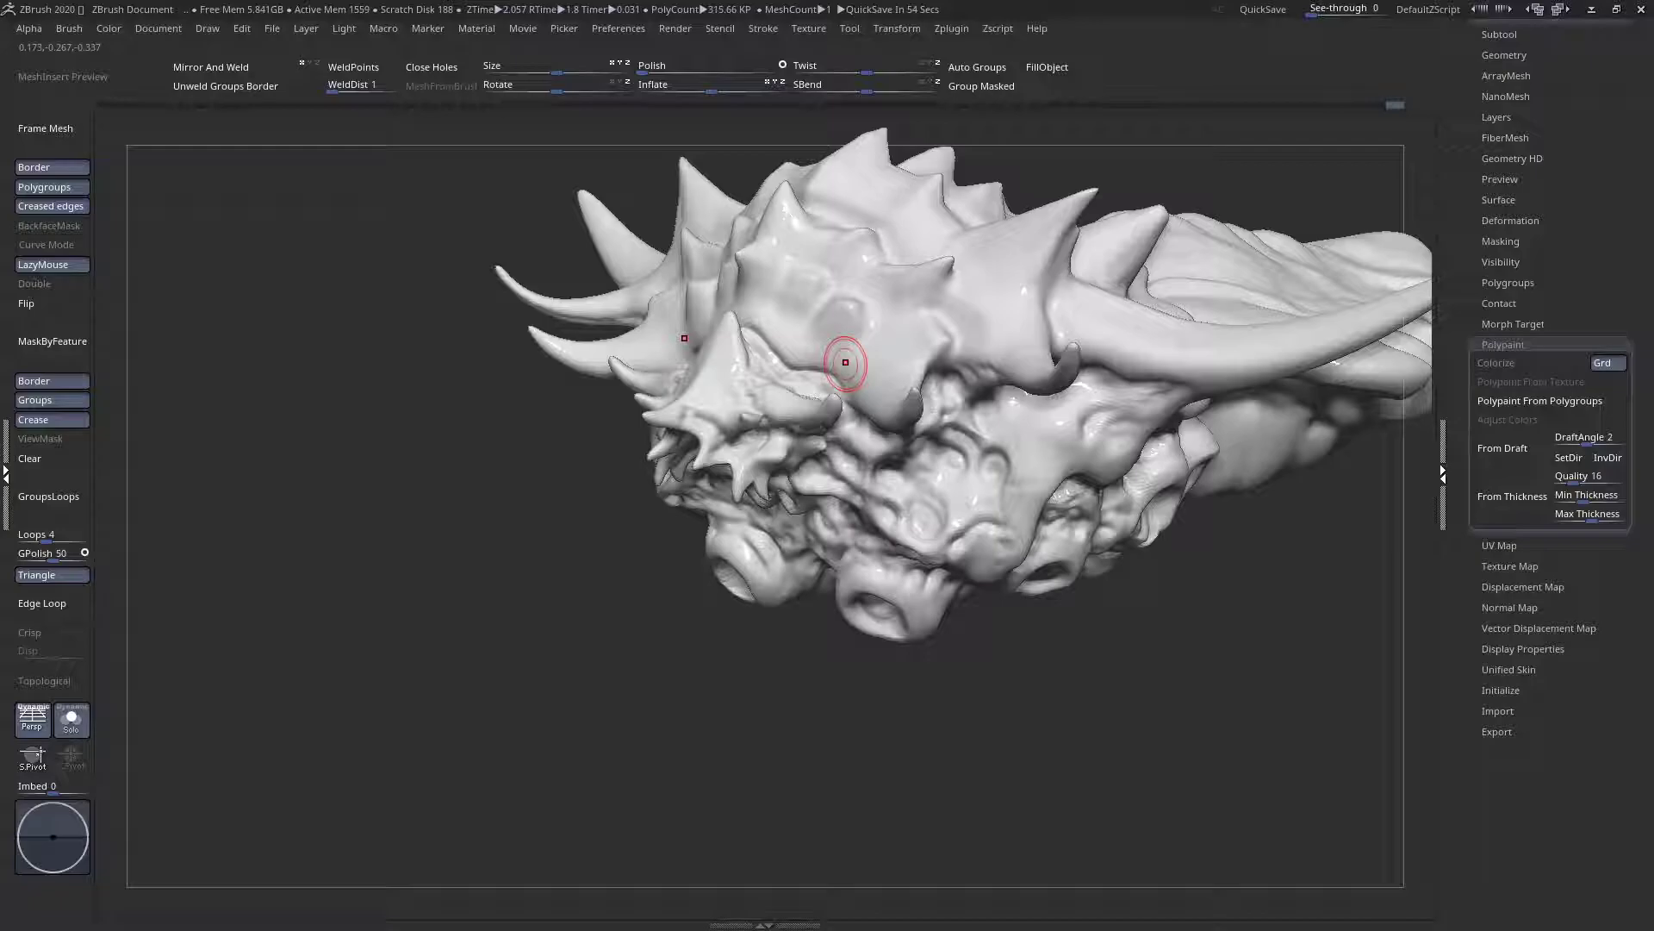
{"action": "left_click_drag", "start_coordinate": [417, 472], "coordinate": [706, 428]}
{"action": "mouse_move", "coordinate": [706, 428]}
{"action": "right_mouse_down"}
{"action": "mouse_move", "coordinate": [608, 422]}
{"action": "mouse_move", "coordinate": [775, 435]}
{"action": "mouse_move", "coordinate": [665, 458]}
{"action": "mouse_move", "coordinate": [713, 447]}
{"action": "mouse_move", "coordinate": [560, 344]}
{"action": "mouse_move", "coordinate": [681, 337]}
{"action": "mouse_move", "coordinate": [719, 433]}
{"action": "right_mouse_up"}
{"action": "left_click_drag", "start_coordinate": [719, 432], "coordinate": [300, 438]}
{"action": "right_click", "coordinate": [389, 484]}
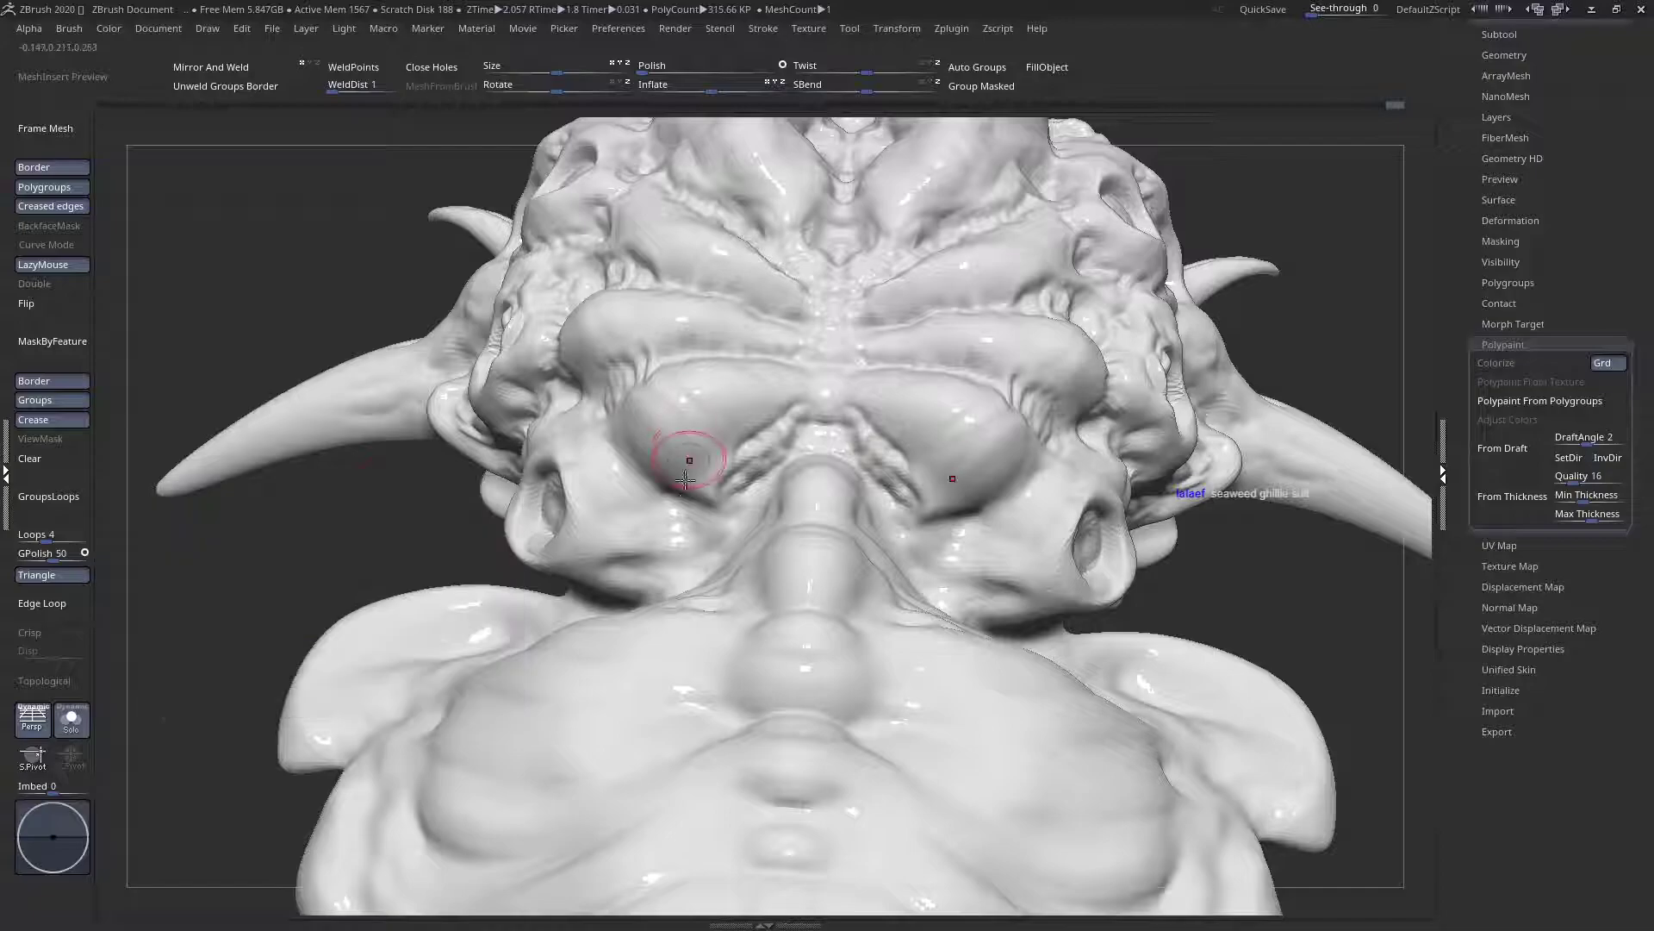
{"action": "right_click_drag", "start_coordinate": [694, 457], "coordinate": [696, 336]}
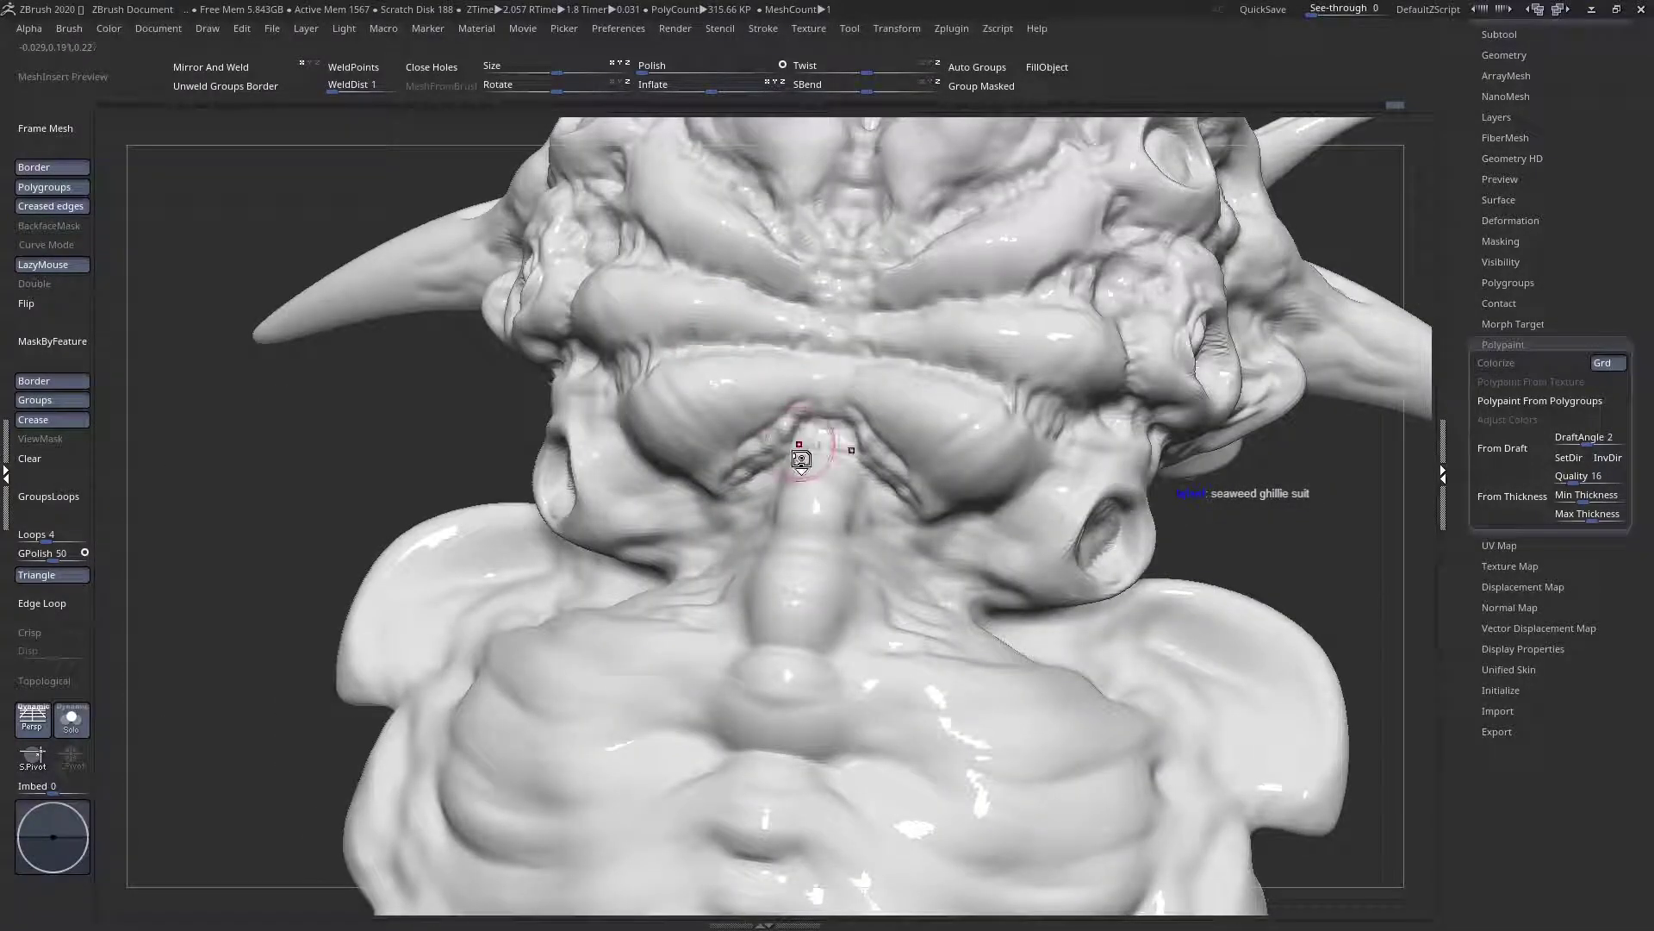
{"action": "right_click_drag", "start_coordinate": [795, 445], "coordinate": [794, 461]}
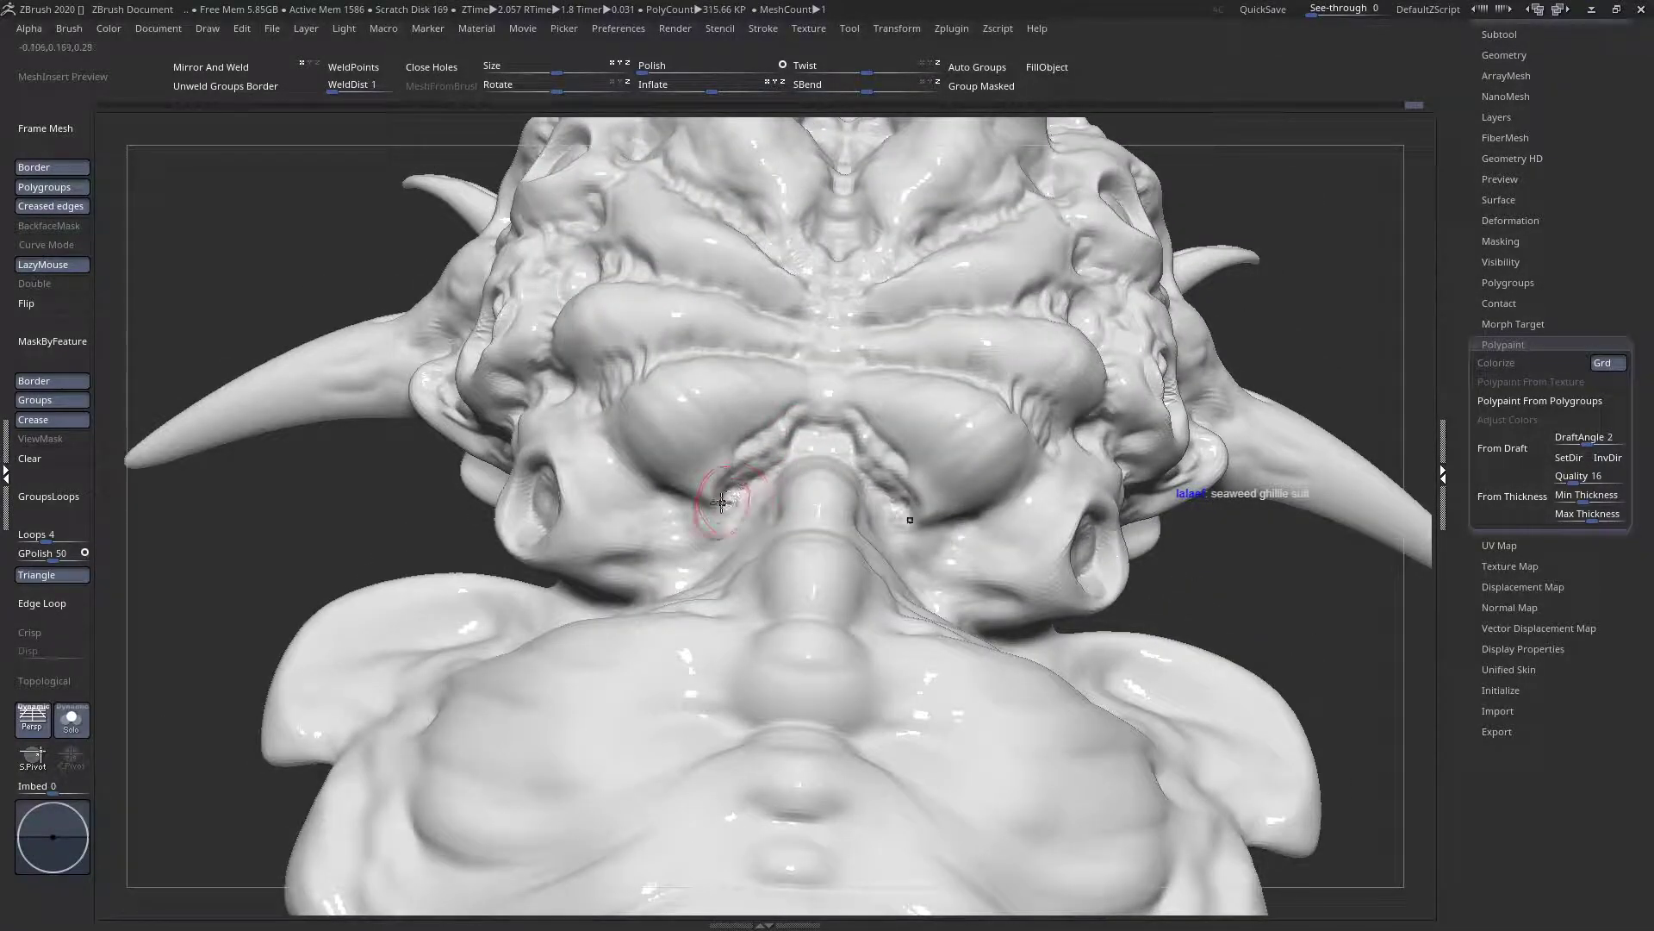
Carve creases and lumps between the outer end of the last belly plate and the rear leg socket
{"action": "right_click_drag", "start_coordinate": [722, 501], "coordinate": [680, 523]}
{"action": "left_click_drag", "start_coordinate": [672, 520], "coordinate": [694, 527]}
{"action": "right_click_drag", "start_coordinate": [709, 532], "coordinate": [712, 520]}
{"action": "right_click", "coordinate": [664, 421]}
{"action": "left_click_drag", "start_coordinate": [664, 421], "coordinate": [670, 421]}
{"action": "left_click_drag", "start_coordinate": [672, 506], "coordinate": [593, 429]}
{"action": "right_click_drag", "start_coordinate": [579, 430], "coordinate": [583, 442]}
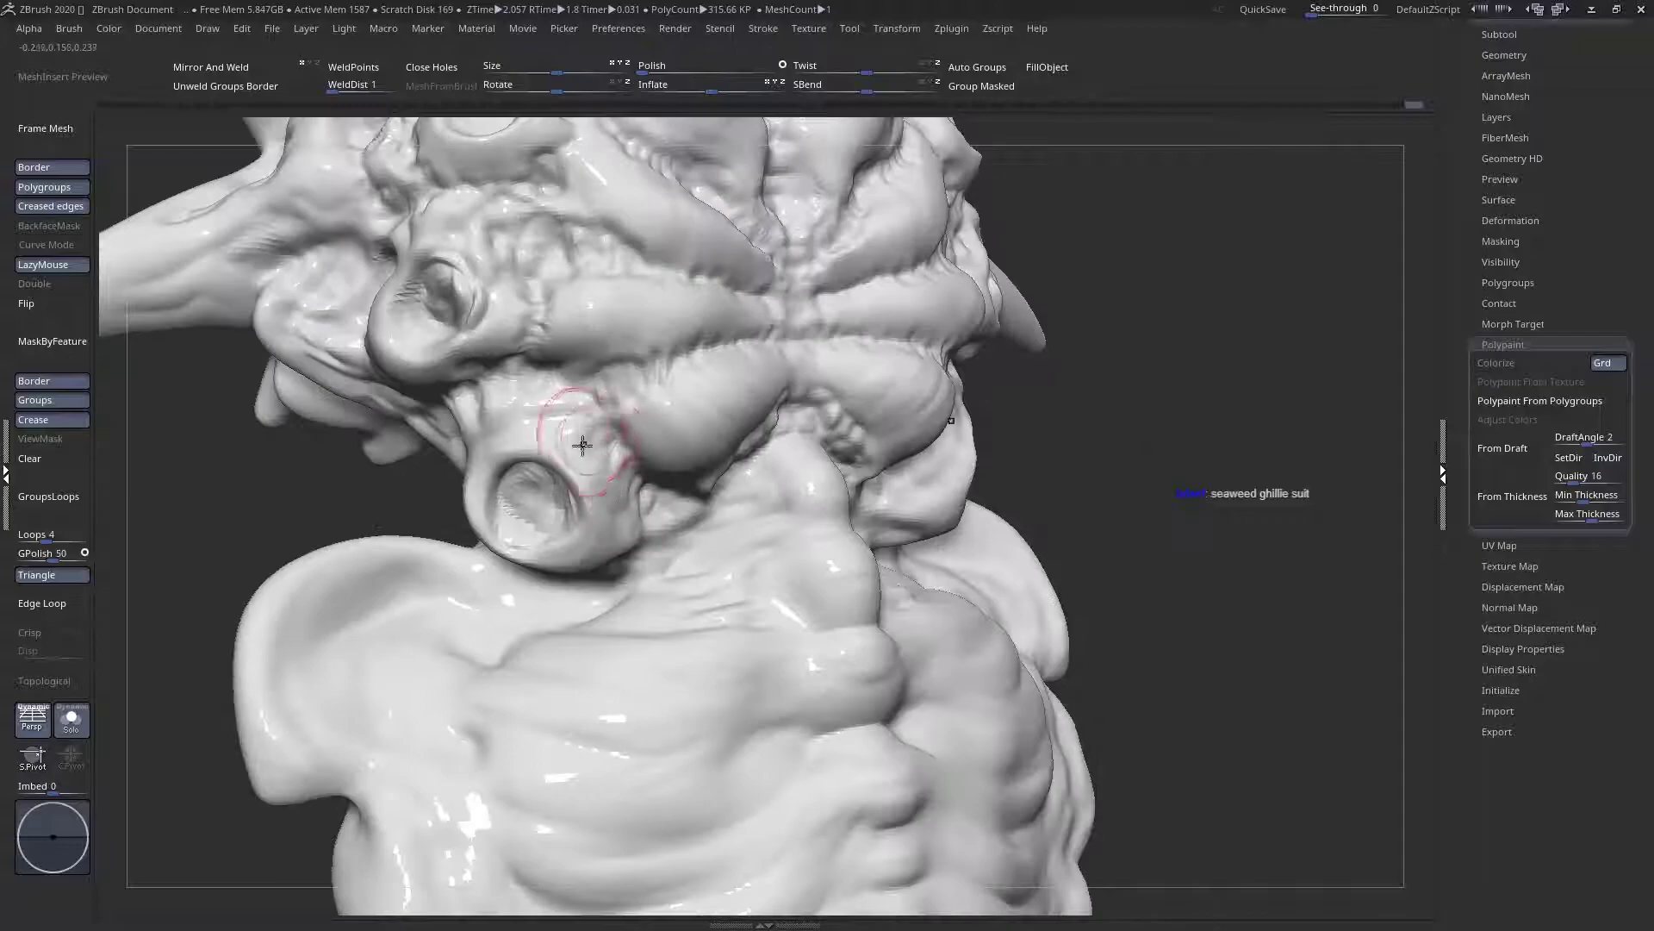
{"action": "mouse_move", "coordinate": [680, 356]}
{"action": "right_mouse_down"}
{"action": "mouse_move", "coordinate": [694, 349]}
{"action": "mouse_move", "coordinate": [663, 336]}
{"action": "right_mouse_up"}
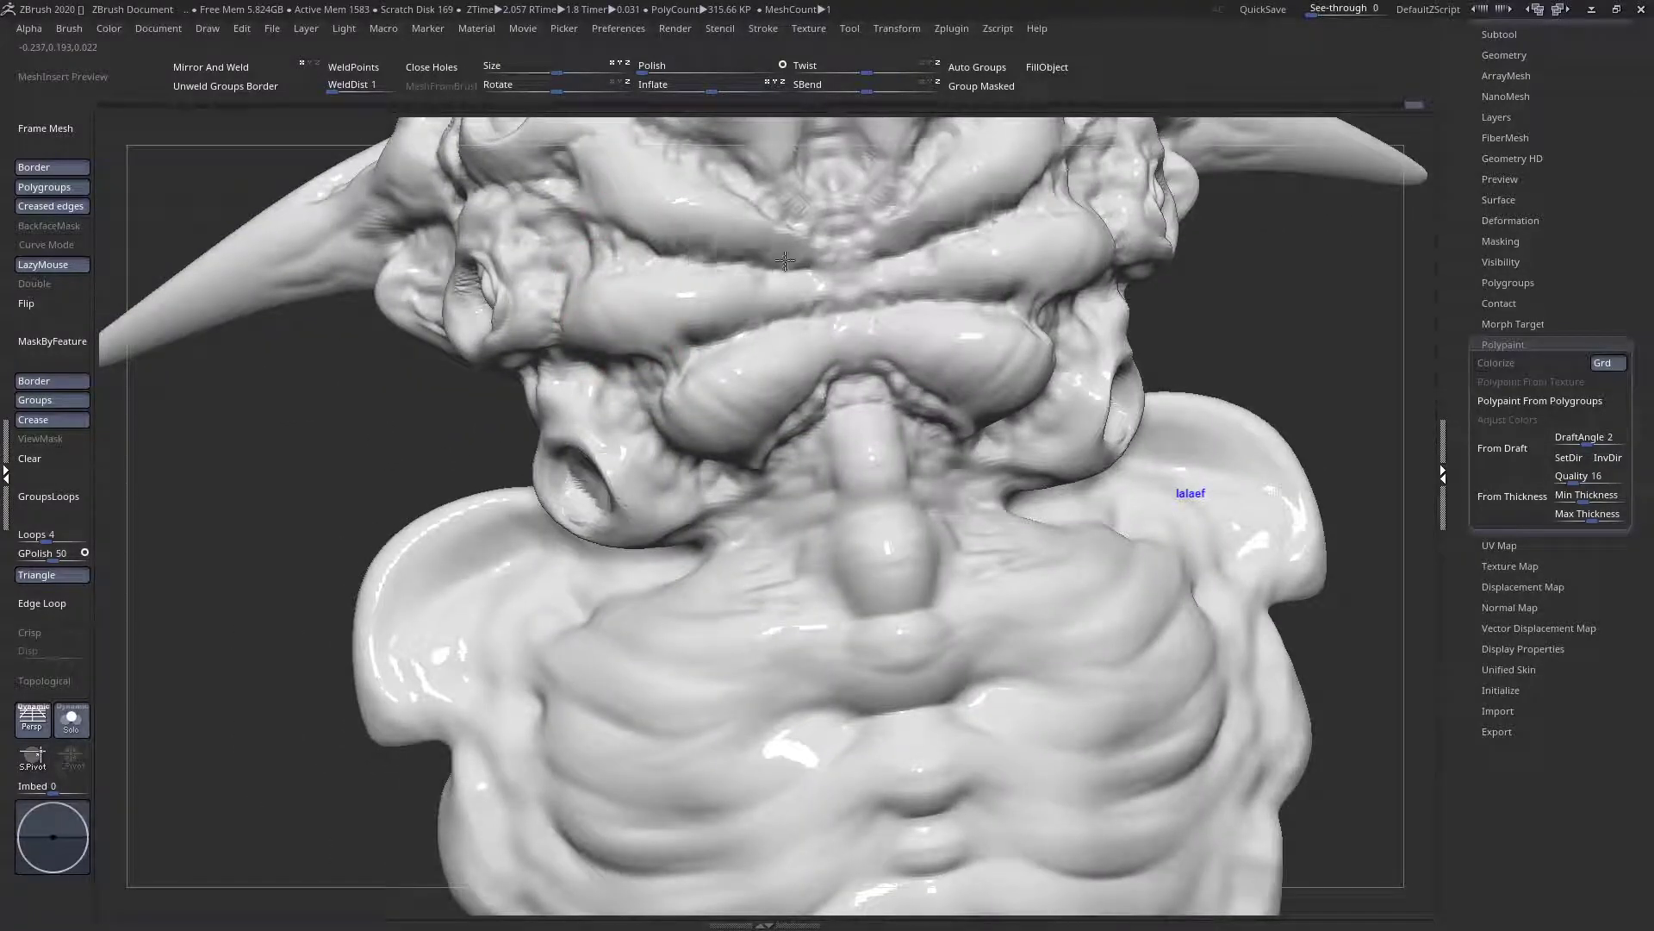
Carve creases and hollows in the recess between the rear leg socket and the tail section's side lobe
{"action": "mouse_move", "coordinate": [546, 244]}
{"action": "right_mouse_down"}
{"action": "mouse_move", "coordinate": [486, 202]}
{"action": "mouse_move", "coordinate": [431, 225]}
{"action": "right_mouse_up"}
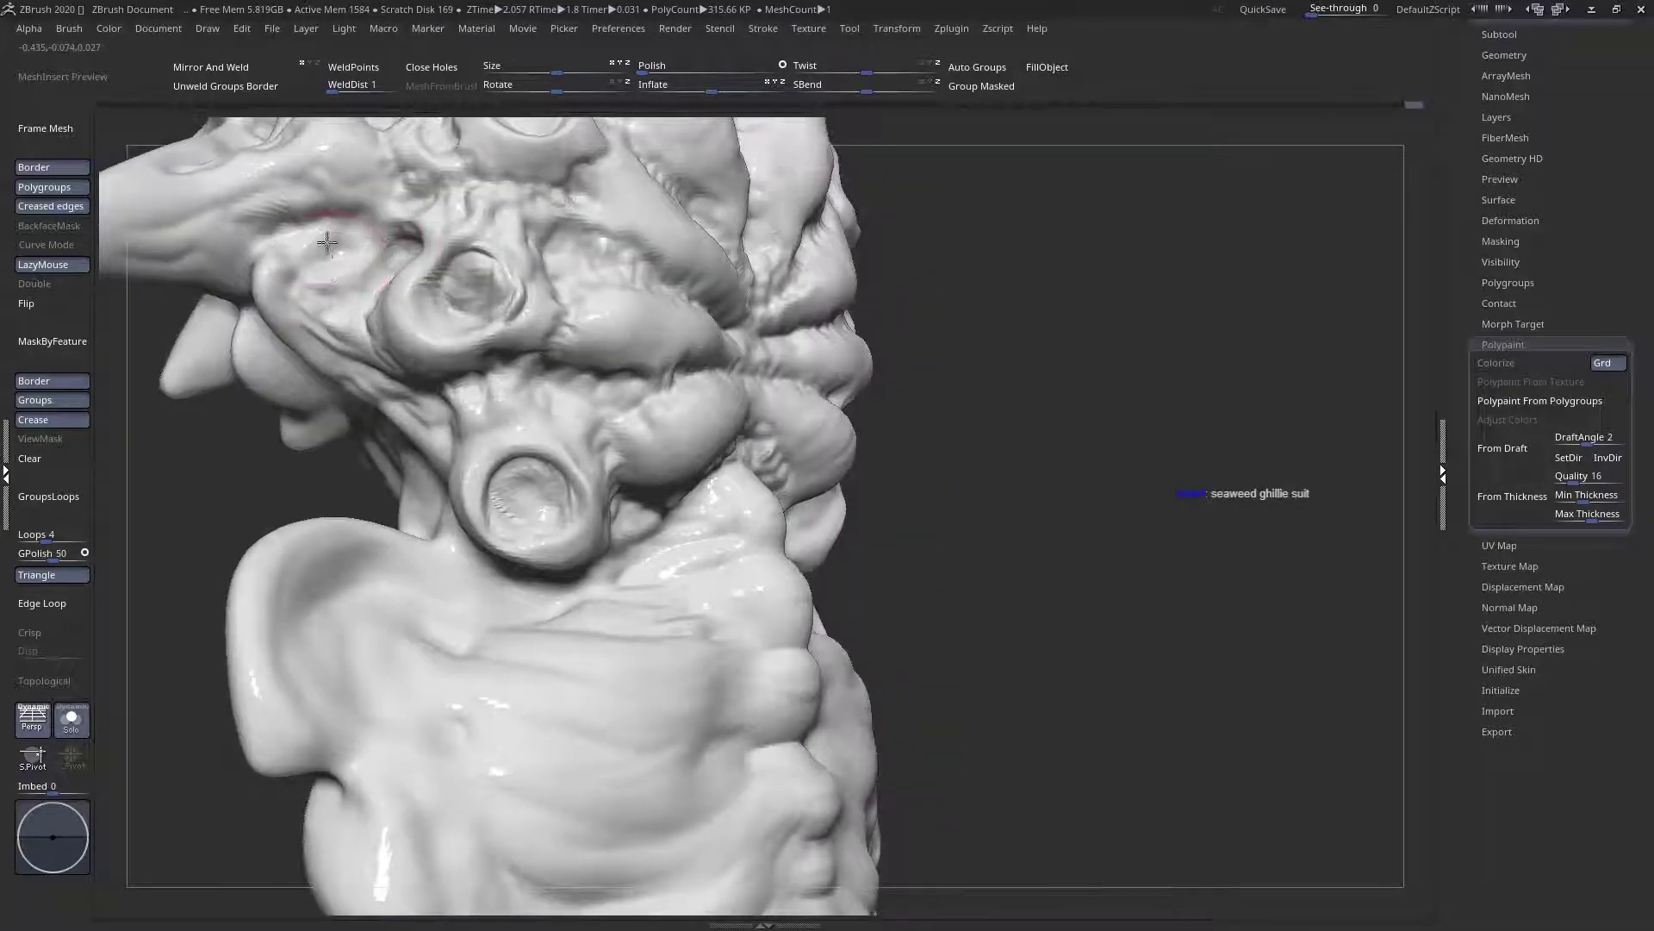
{"action": "mouse_move", "coordinate": [377, 402]}
{"action": "right_mouse_down"}
{"action": "mouse_move", "coordinate": [443, 469]}
{"action": "mouse_move", "coordinate": [431, 547]}
{"action": "right_mouse_up"}
{"action": "left_click_drag", "start_coordinate": [393, 479], "coordinate": [390, 515]}
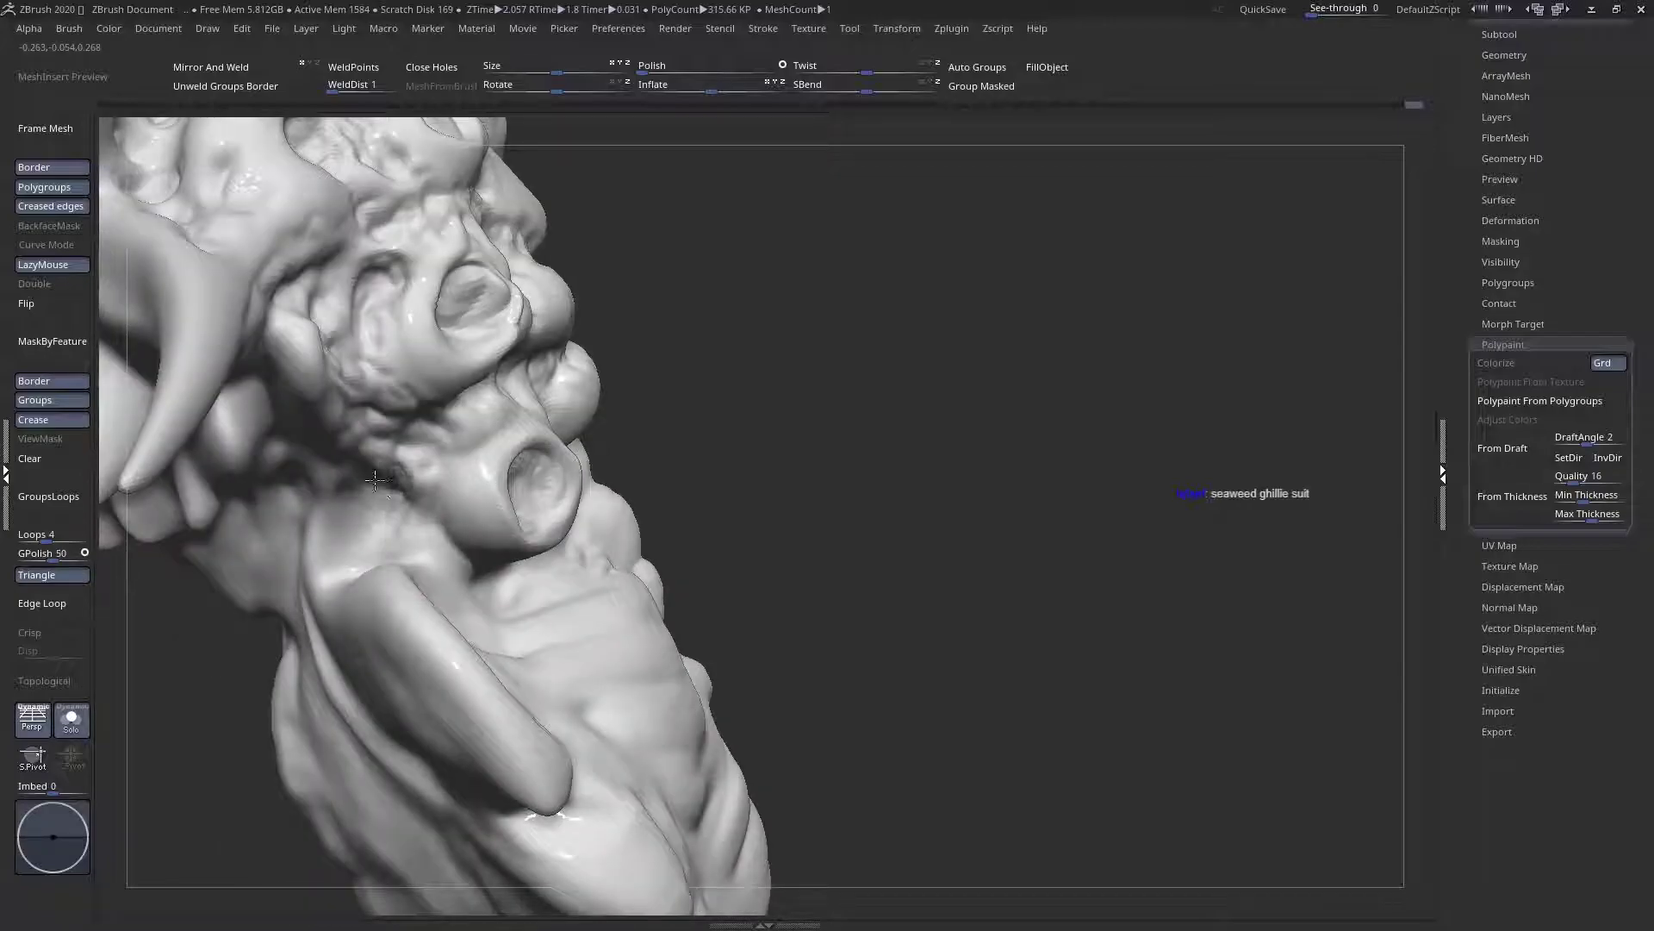
{"action": "right_click_drag", "start_coordinate": [391, 517], "coordinate": [426, 482]}
{"action": "mouse_move", "coordinate": [369, 526]}
{"action": "left_mouse_down"}
{"action": "mouse_move", "coordinate": [352, 547]}
{"action": "mouse_move", "coordinate": [378, 516]}
{"action": "left_mouse_up"}
{"action": "right_click_drag", "start_coordinate": [349, 509], "coordinate": [418, 551]}
{"action": "left_click_drag", "start_coordinate": [425, 566], "coordinate": [420, 589]}
{"action": "right_click_drag", "start_coordinate": [428, 594], "coordinate": [412, 614]}
Sculpt lumps and creases over the skin between the last belly plate and the tail plate, down to its upper midline
{"action": "left_click_drag", "start_coordinate": [410, 617], "coordinate": [489, 610]}
{"action": "right_click_drag", "start_coordinate": [567, 622], "coordinate": [598, 593]}
{"action": "left_click_drag", "start_coordinate": [595, 593], "coordinate": [681, 549]}
{"action": "right_click_drag", "start_coordinate": [701, 554], "coordinate": [661, 566]}
{"action": "mouse_move", "coordinate": [691, 522]}
{"action": "left_mouse_down"}
{"action": "mouse_move", "coordinate": [691, 598]}
{"action": "mouse_move", "coordinate": [640, 598]}
{"action": "left_mouse_up"}
{"action": "mouse_move", "coordinate": [740, 562]}
{"action": "left_mouse_down"}
{"action": "mouse_move", "coordinate": [754, 600]}
{"action": "mouse_move", "coordinate": [784, 592]}
{"action": "mouse_move", "coordinate": [797, 551]}
{"action": "mouse_move", "coordinate": [758, 420]}
{"action": "mouse_move", "coordinate": [798, 447]}
{"action": "mouse_move", "coordinate": [747, 422]}
{"action": "left_mouse_up"}
{"action": "mouse_move", "coordinate": [746, 421]}
{"action": "right_mouse_down"}
{"action": "mouse_move", "coordinate": [828, 388]}
{"action": "mouse_move", "coordinate": [691, 329]}
{"action": "right_mouse_up"}
{"action": "mouse_move", "coordinate": [878, 422]}
{"action": "right_mouse_down"}
{"action": "mouse_move", "coordinate": [794, 356]}
{"action": "mouse_move", "coordinate": [812, 425]}
{"action": "right_mouse_up"}
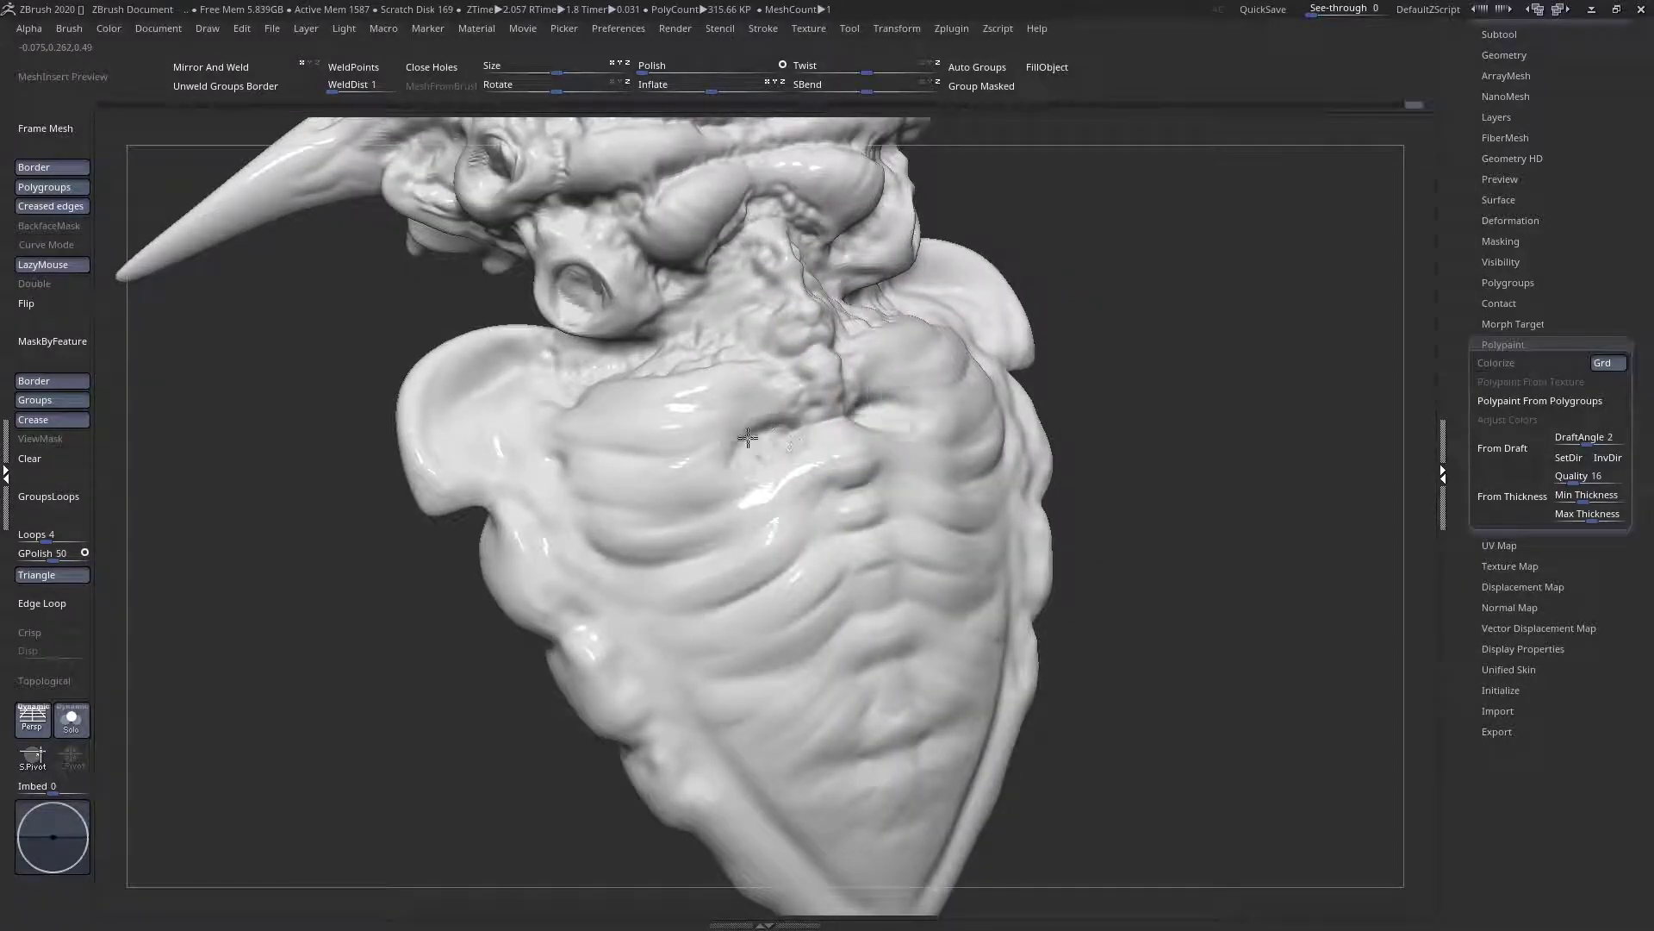
Carve hollows and pits inside the tail section's side lobe and along the adjoining upper rim
{"action": "mouse_move", "coordinate": [584, 491]}
{"action": "right_mouse_down"}
{"action": "mouse_move", "coordinate": [528, 468]}
{"action": "mouse_move", "coordinate": [517, 561]}
{"action": "mouse_move", "coordinate": [492, 432]}
{"action": "right_mouse_up"}
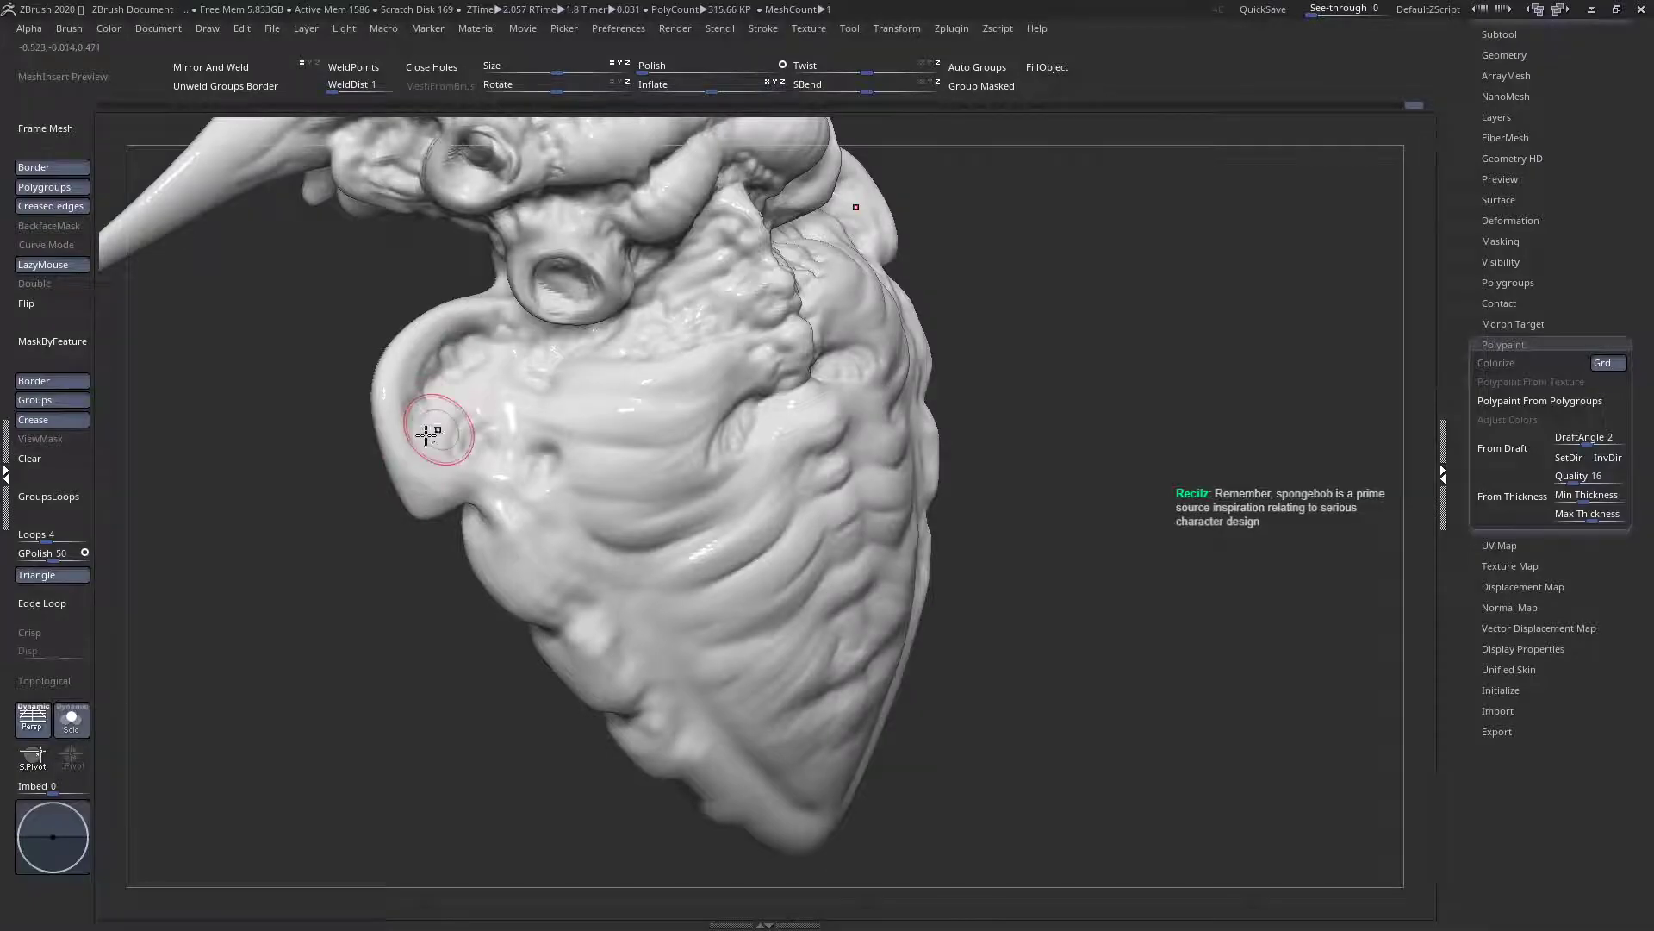
{"action": "right_click_drag", "start_coordinate": [436, 436], "coordinate": [425, 370]}
{"action": "left_click_drag", "start_coordinate": [442, 479], "coordinate": [450, 498]}
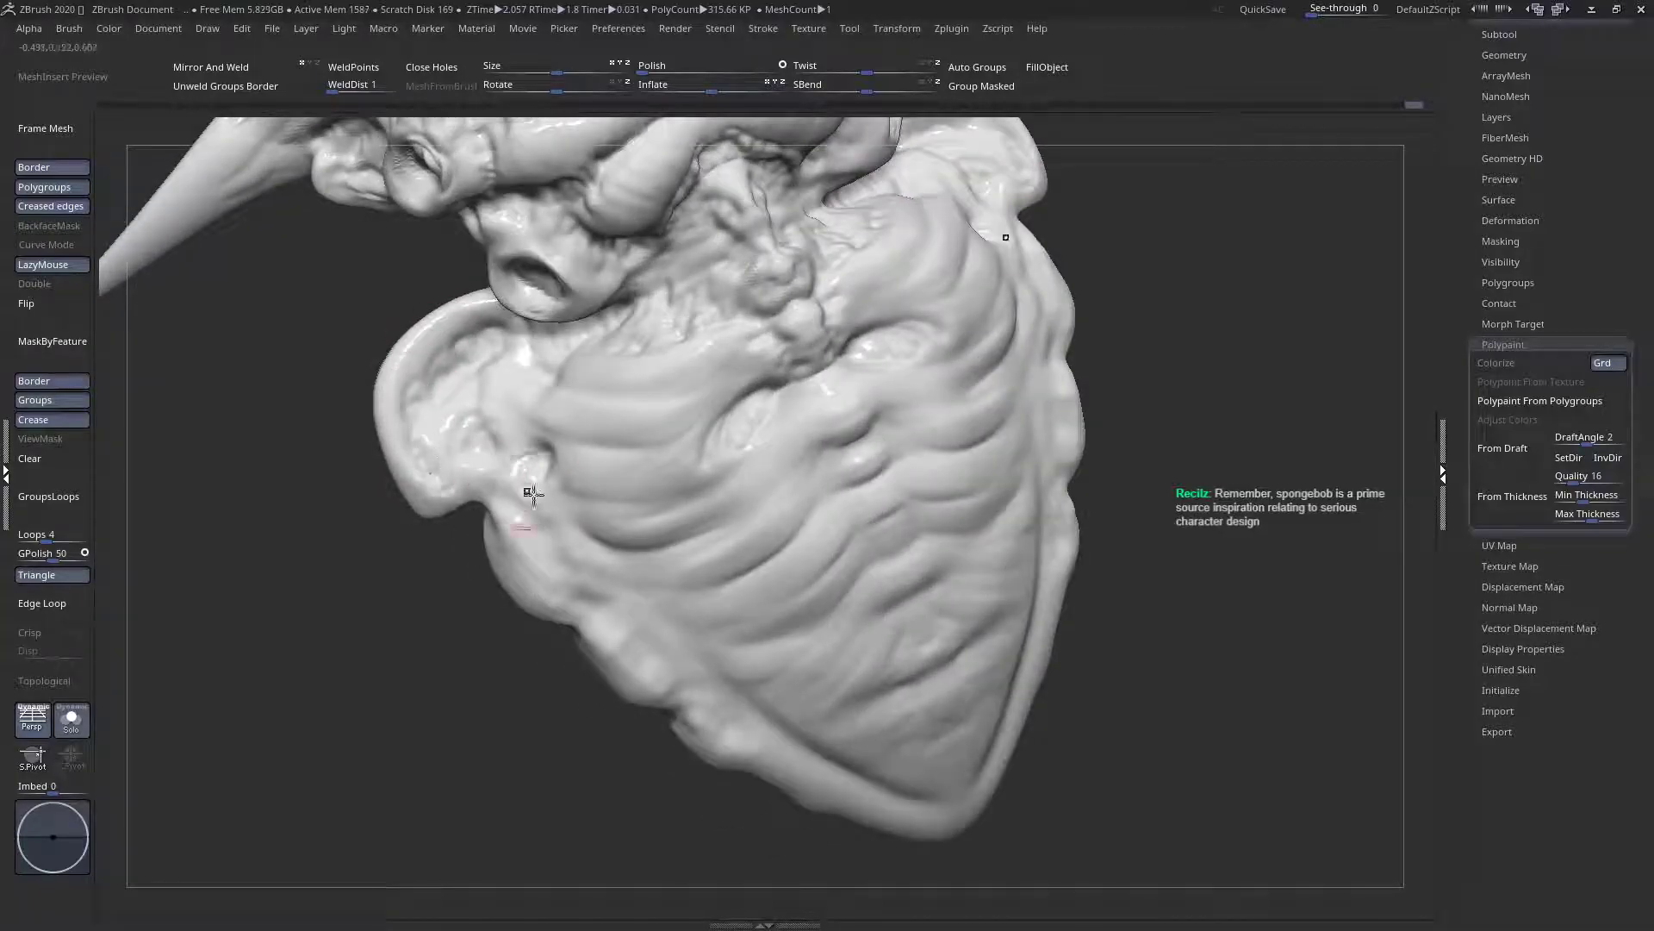
{"action": "mouse_move", "coordinate": [570, 597]}
{"action": "left_mouse_down"}
{"action": "mouse_move", "coordinate": [521, 554]}
{"action": "mouse_move", "coordinate": [580, 530]}
{"action": "mouse_move", "coordinate": [614, 548]}
{"action": "left_mouse_up"}
{"action": "right_click_drag", "start_coordinate": [617, 551], "coordinate": [635, 520]}
Dot rows of pits along the tail plate's edges to the tip and down both sides of its midline
{"action": "mouse_move", "coordinate": [665, 590]}
{"action": "left_mouse_down"}
{"action": "mouse_move", "coordinate": [732, 668]}
{"action": "mouse_move", "coordinate": [713, 658]}
{"action": "mouse_move", "coordinate": [764, 745]}
{"action": "mouse_move", "coordinate": [932, 873]}
{"action": "left_mouse_up"}
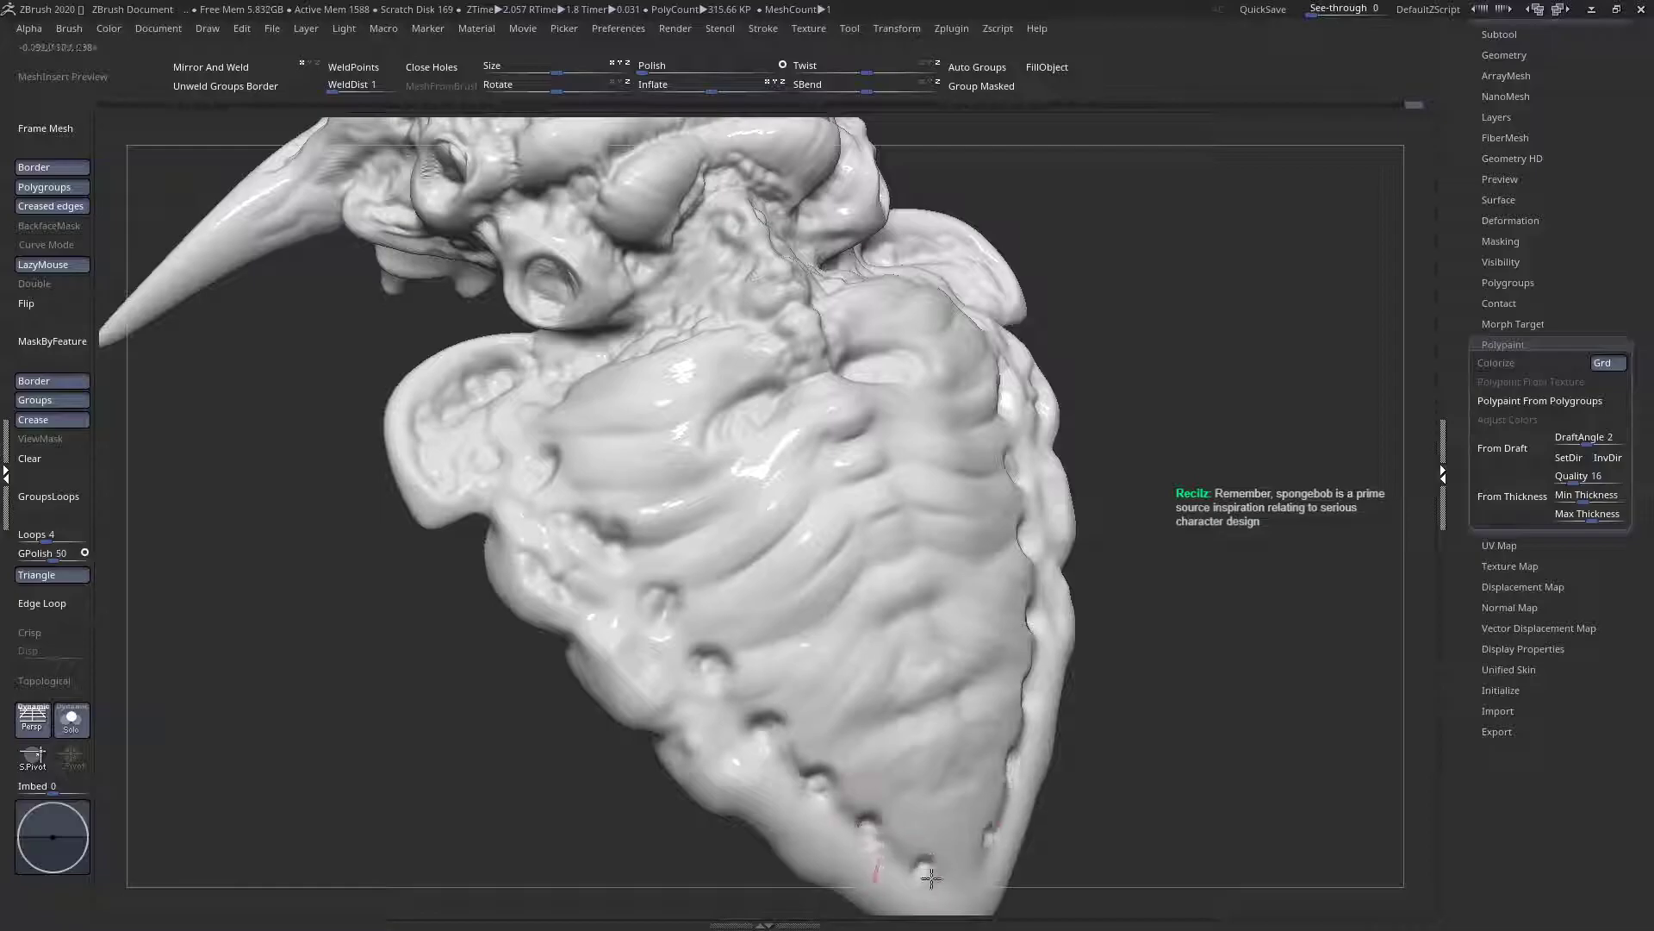
{"action": "left_click_drag", "start_coordinate": [813, 447], "coordinate": [931, 776]}
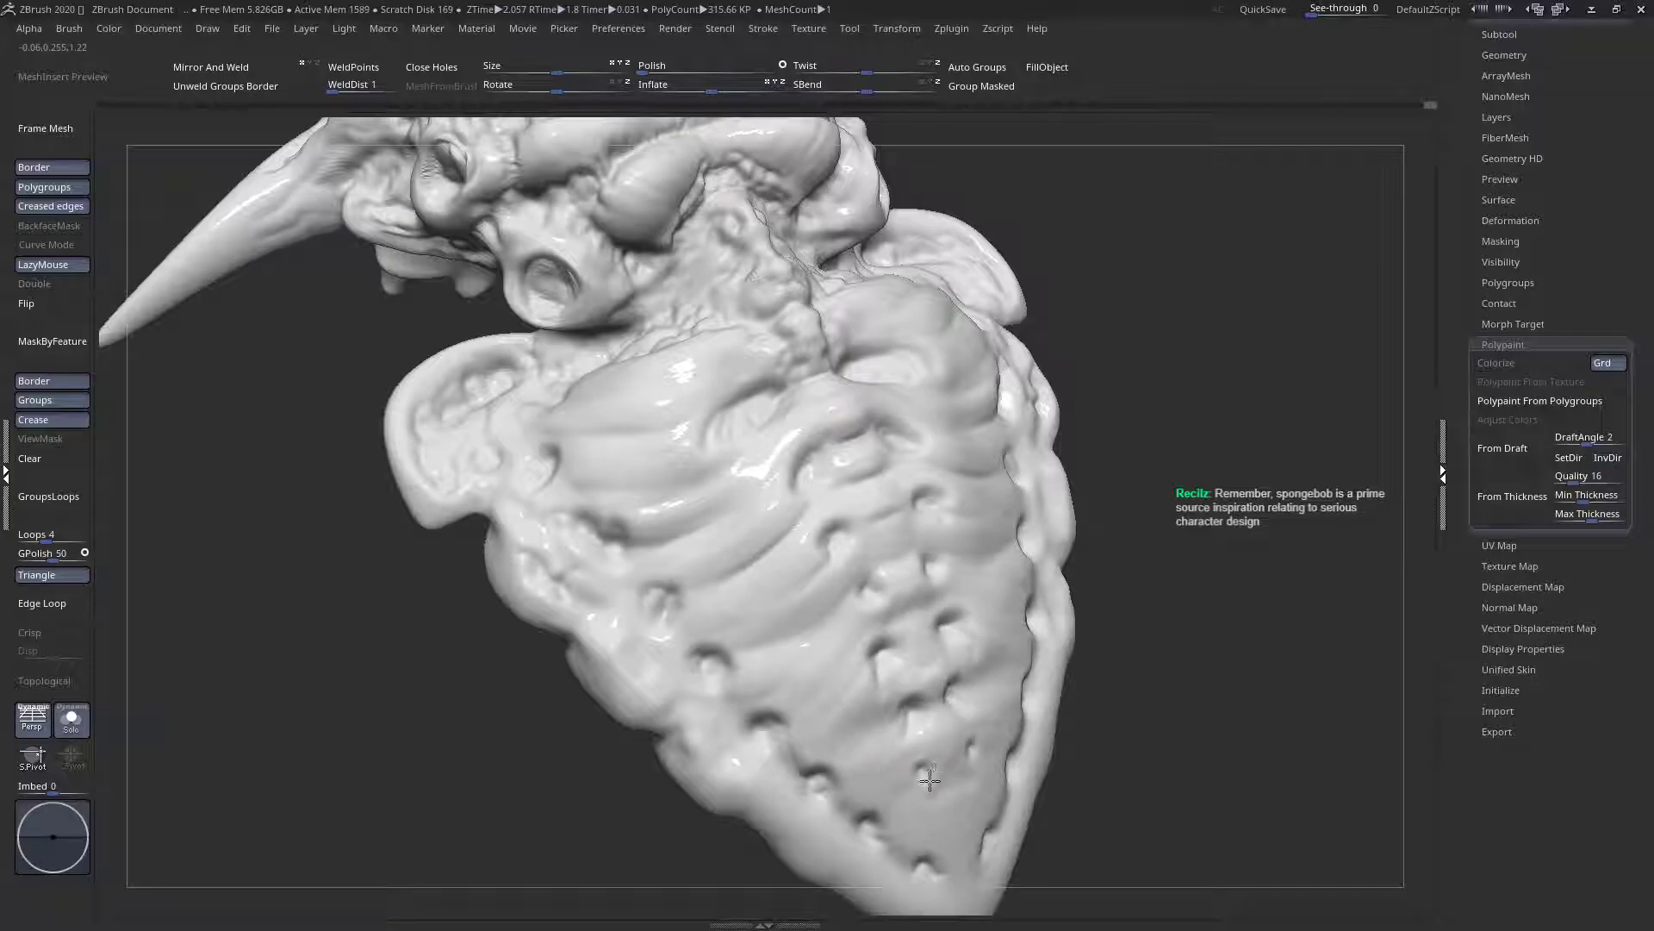
{"action": "mouse_move", "coordinate": [946, 816]}
{"action": "right_mouse_down"}
{"action": "mouse_move", "coordinate": [801, 664]}
{"action": "mouse_move", "coordinate": [948, 591]}
{"action": "mouse_move", "coordinate": [951, 634]}
{"action": "mouse_move", "coordinate": [816, 581]}
{"action": "mouse_move", "coordinate": [798, 535]}
{"action": "right_mouse_up"}
Switch to the ClayBuildup brush and build raised curved ribs across the upper half of the tail plate
{"action": "right_click", "coordinate": [779, 343]}
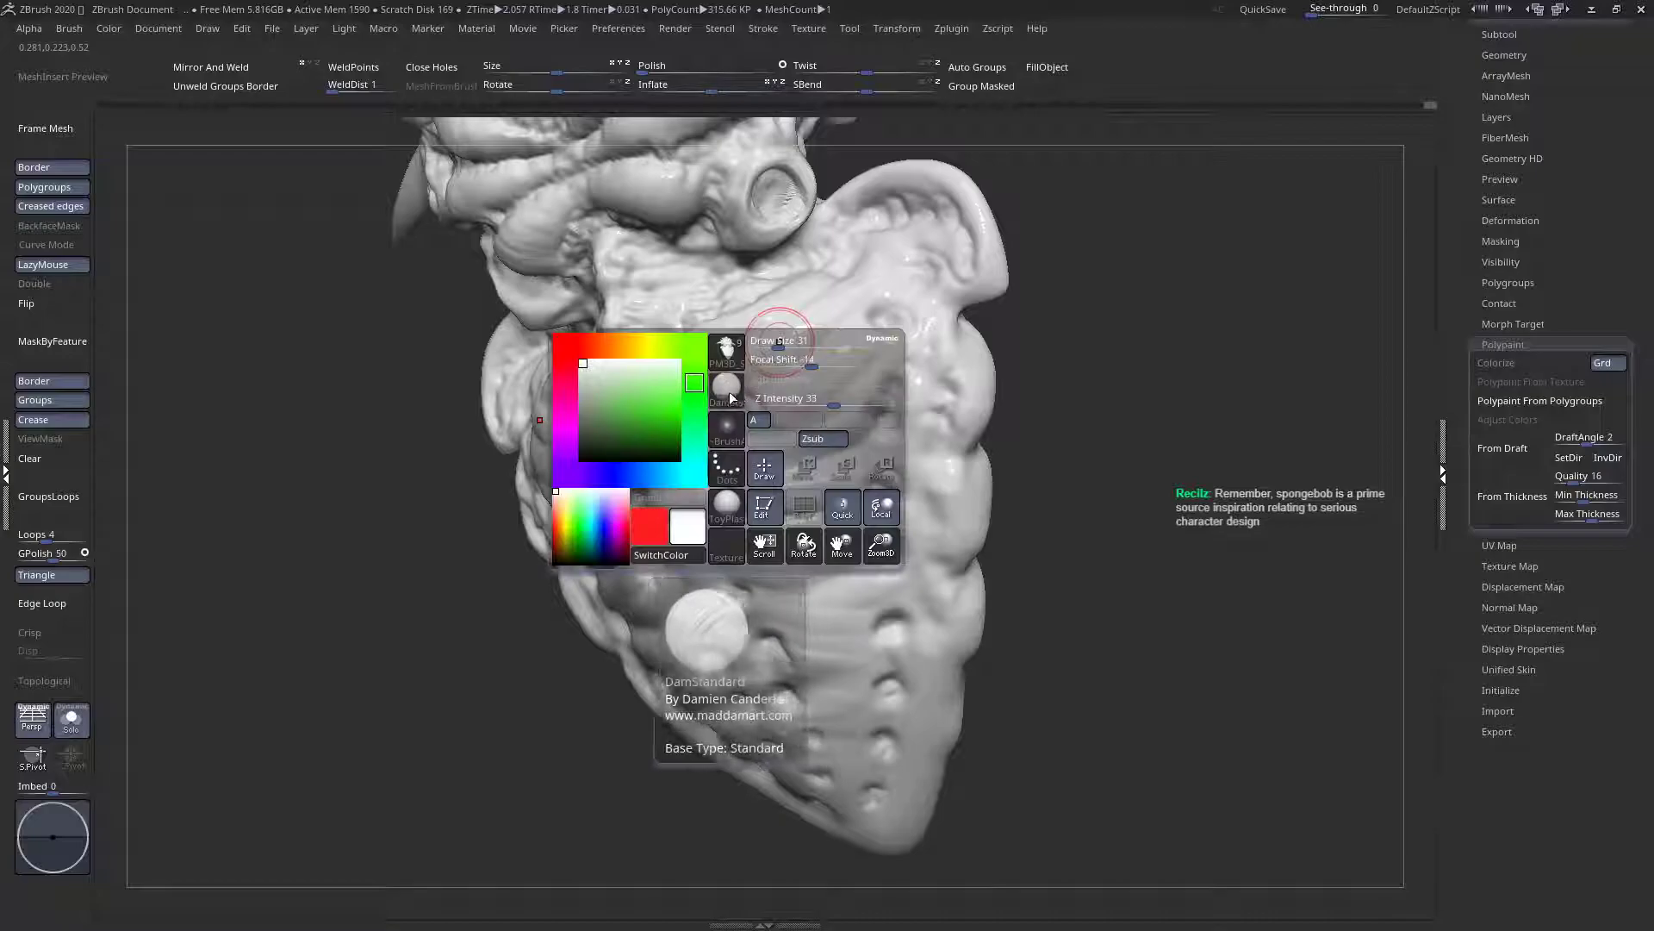
{"action": "left_click", "coordinate": [724, 390]}
{"action": "key", "text": "c"}
{"action": "key", "text": "b"}
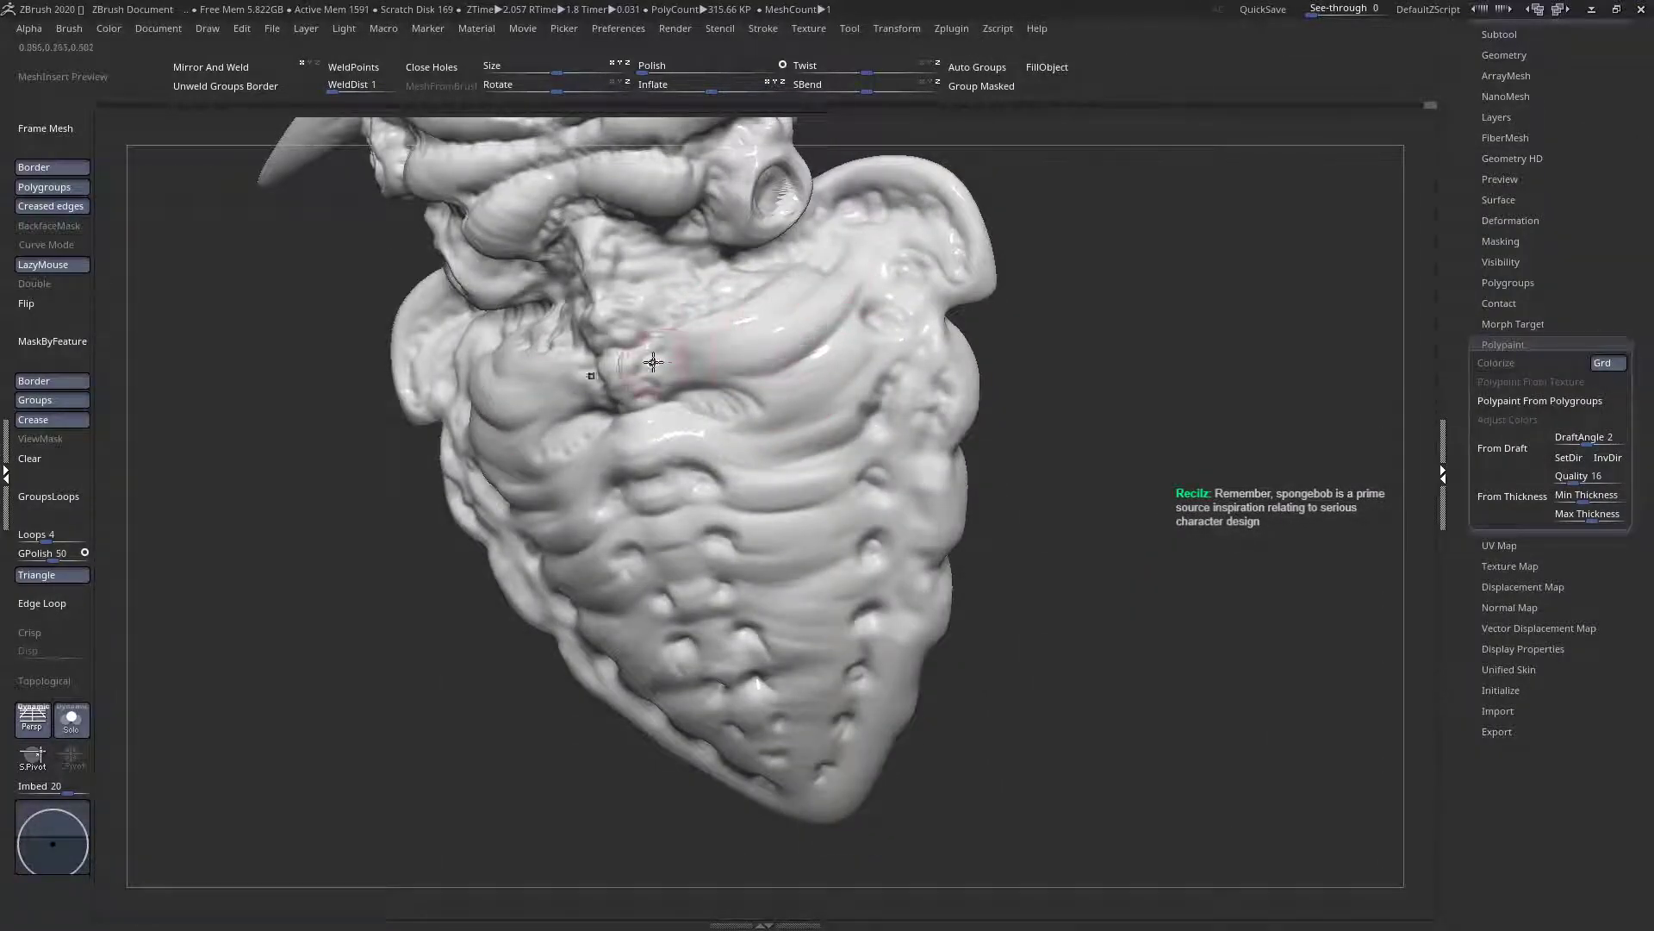
{"action": "right_click", "coordinate": [793, 345]}
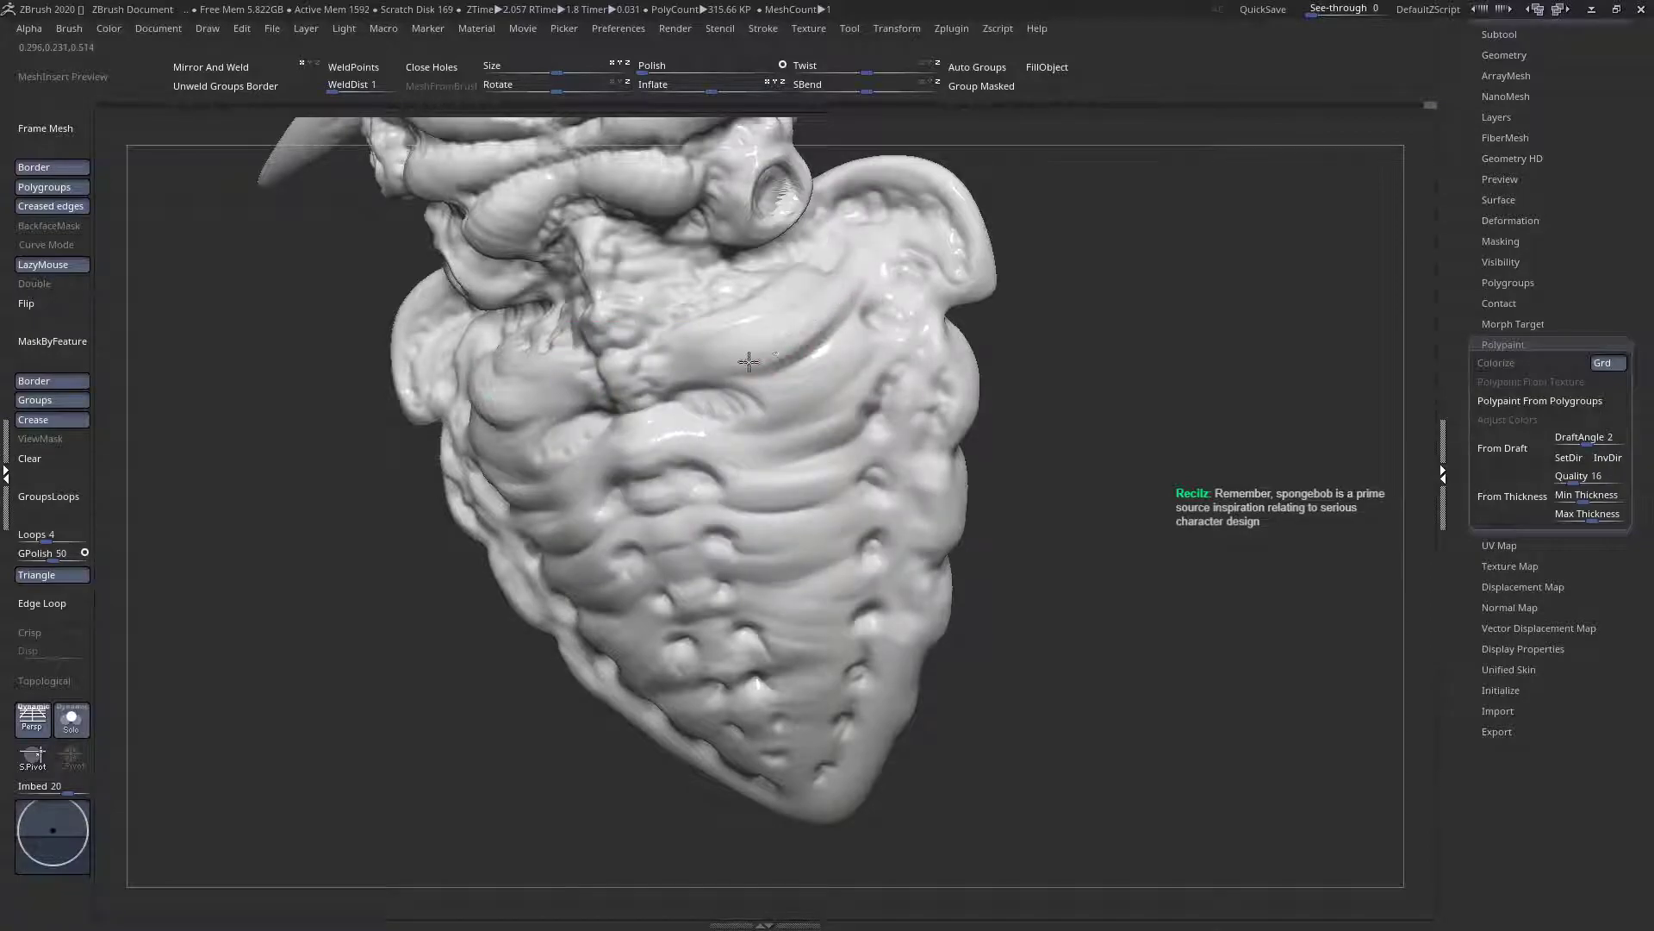
{"action": "mouse_move", "coordinate": [710, 451]}
{"action": "left_mouse_down"}
{"action": "mouse_move", "coordinate": [875, 370]}
{"action": "mouse_move", "coordinate": [732, 448]}
{"action": "left_mouse_up"}
{"action": "mouse_move", "coordinate": [690, 436]}
{"action": "right_mouse_down"}
{"action": "mouse_move", "coordinate": [786, 479]}
{"action": "mouse_move", "coordinate": [808, 536]}
{"action": "right_mouse_up"}
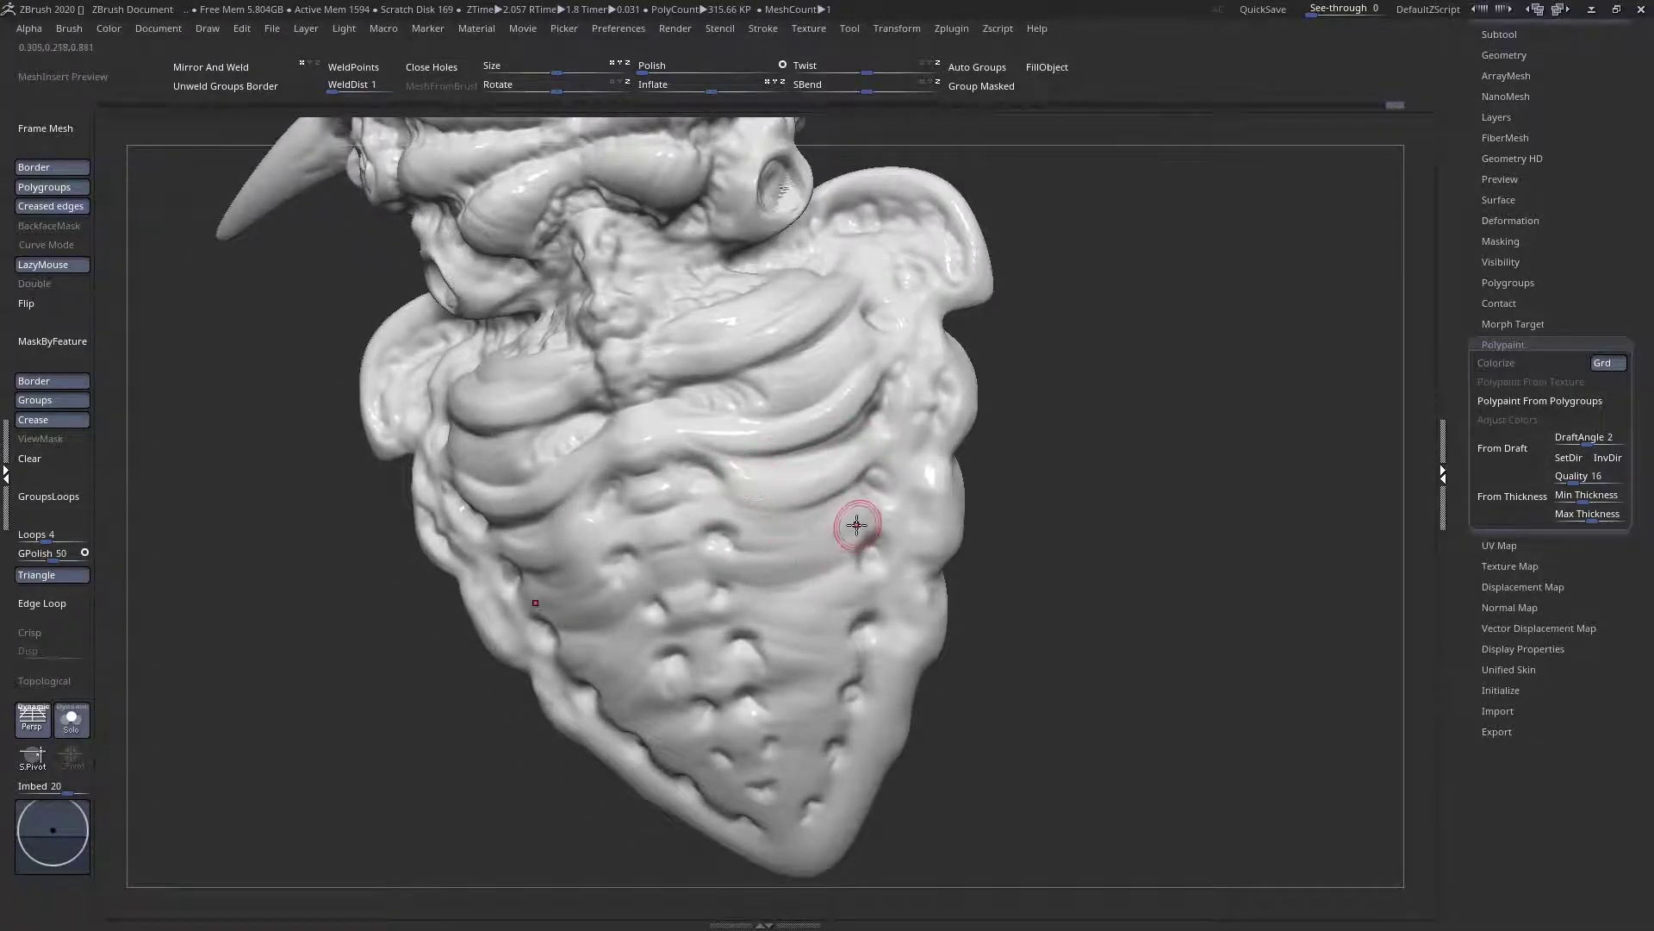
Continue the raised ribs between the pits across the lower half of the tail plate
{"action": "left_click_drag", "start_coordinate": [834, 541], "coordinate": [729, 570]}
{"action": "left_click_drag", "start_coordinate": [839, 598], "coordinate": [822, 703]}
{"action": "left_click_drag", "start_coordinate": [839, 662], "coordinate": [741, 667]}
{"action": "right_click_drag", "start_coordinate": [824, 652], "coordinate": [801, 579]}
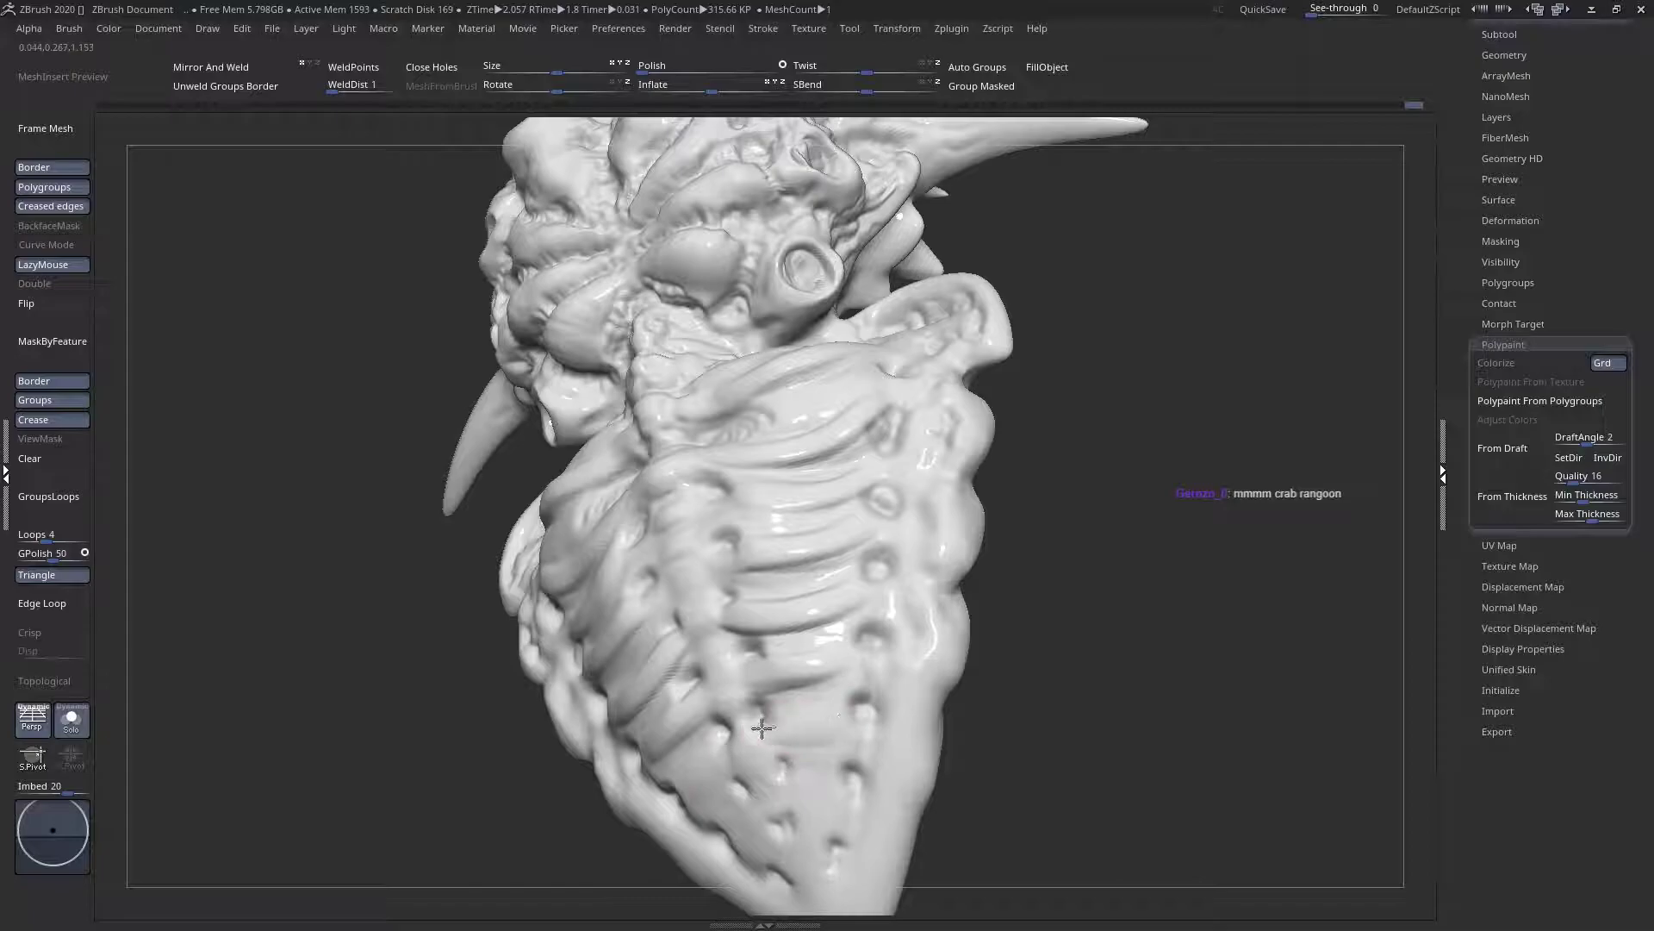
{"action": "right_click_drag", "start_coordinate": [758, 741], "coordinate": [801, 788]}
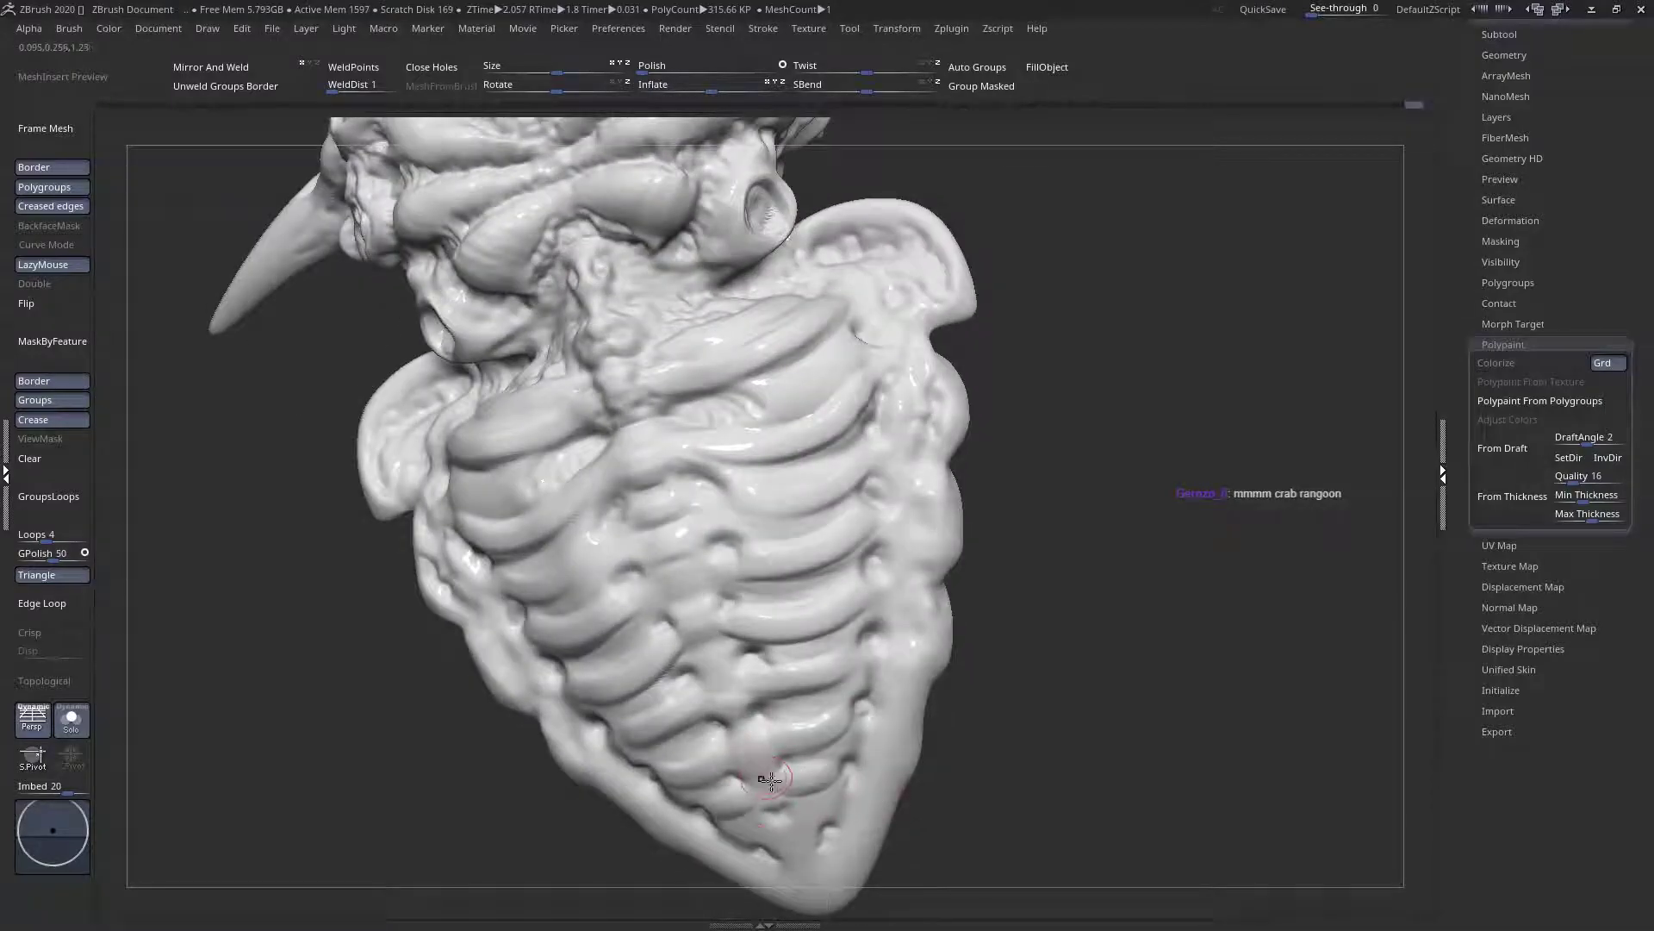
{"action": "mouse_move", "coordinate": [787, 722]}
{"action": "right_mouse_down"}
{"action": "mouse_move", "coordinate": [814, 783]}
{"action": "mouse_move", "coordinate": [784, 676]}
{"action": "mouse_move", "coordinate": [810, 603]}
{"action": "mouse_move", "coordinate": [820, 666]}
{"action": "mouse_move", "coordinate": [761, 573]}
{"action": "mouse_move", "coordinate": [801, 686]}
{"action": "mouse_move", "coordinate": [849, 608]}
{"action": "mouse_move", "coordinate": [778, 602]}
{"action": "right_mouse_up"}
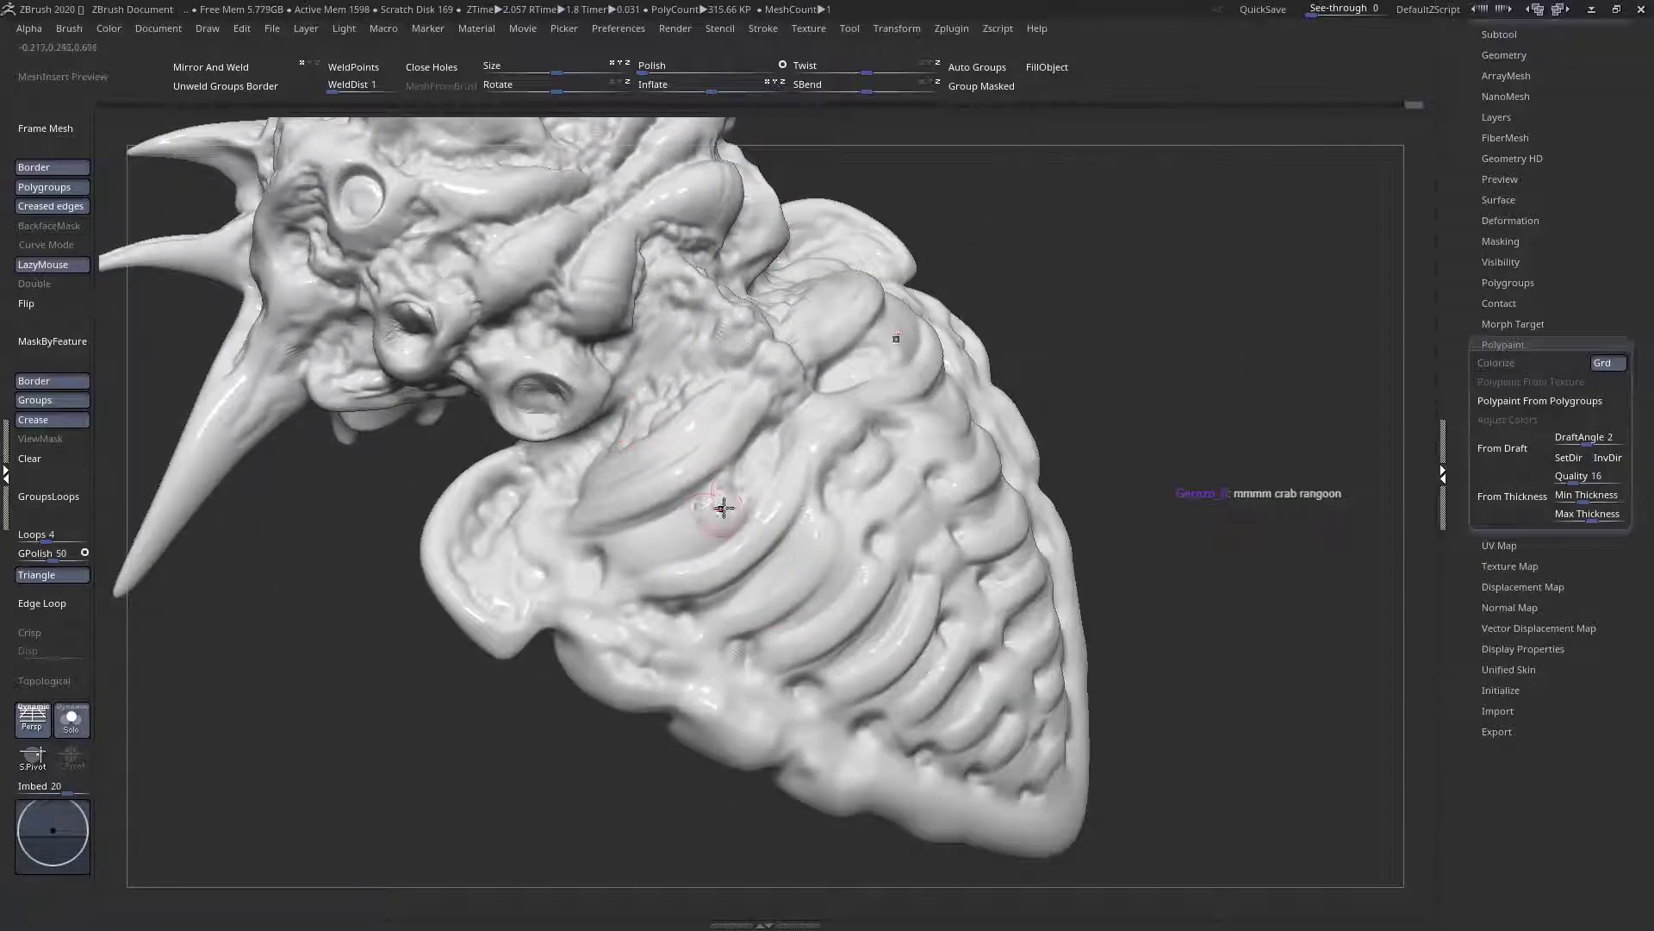
Build rounded bumps down the tail plate's midline and between the inner ends of the ribs
{"action": "right_click_drag", "start_coordinate": [716, 506], "coordinate": [736, 525]}
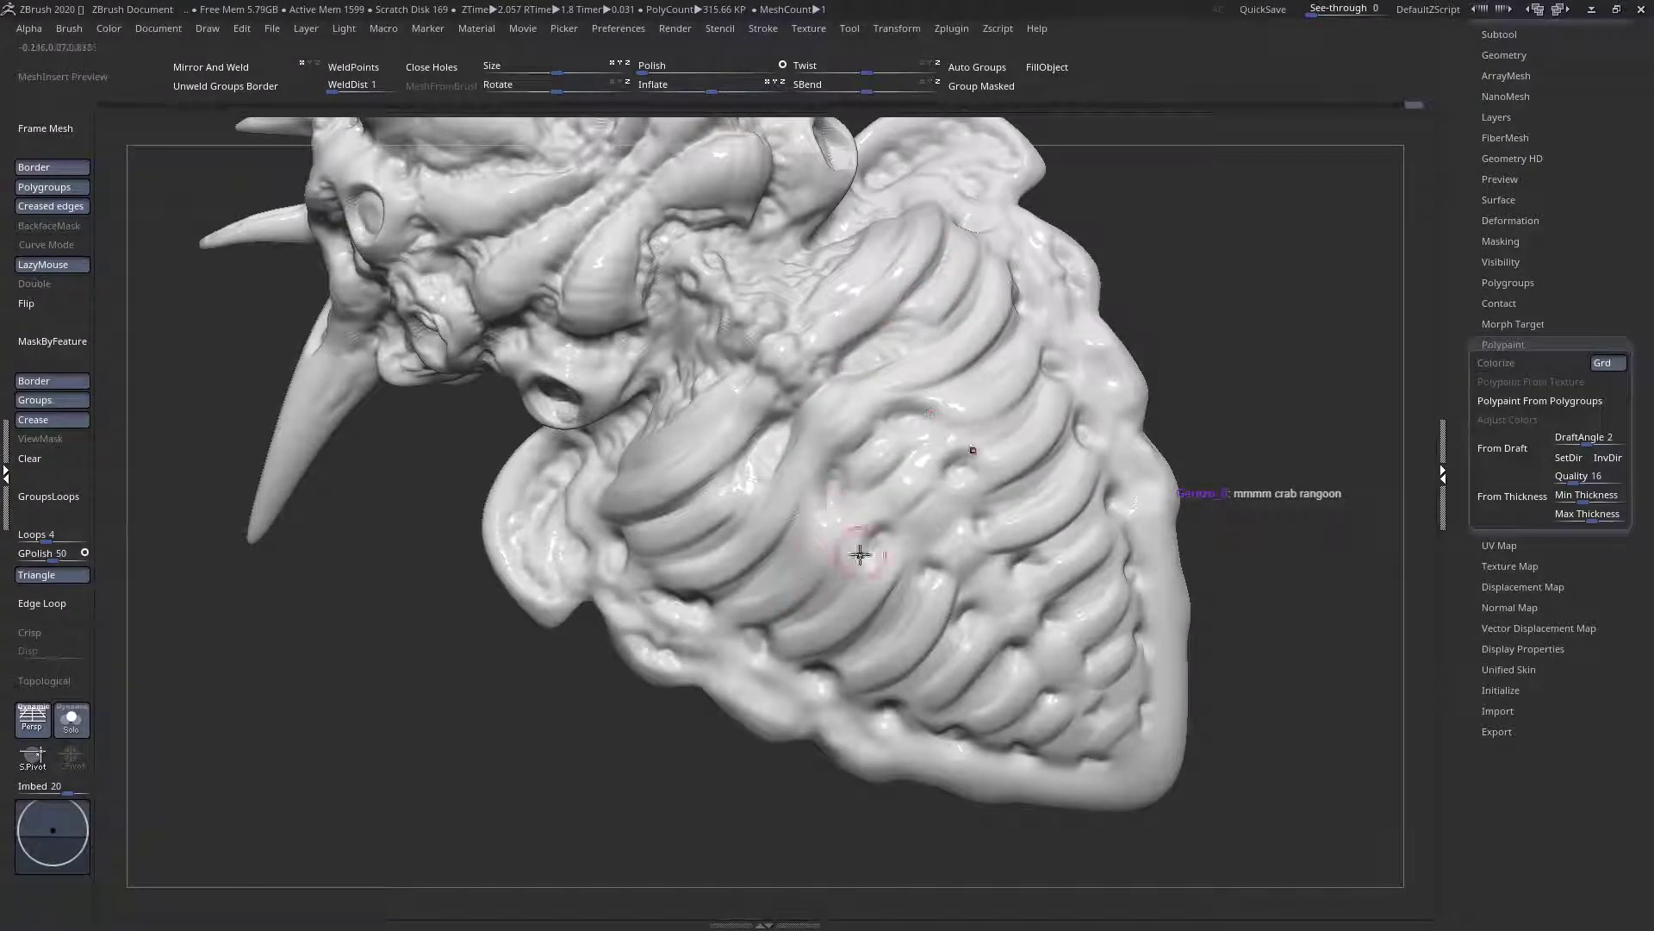
{"action": "left_click_drag", "start_coordinate": [889, 451], "coordinate": [861, 424]}
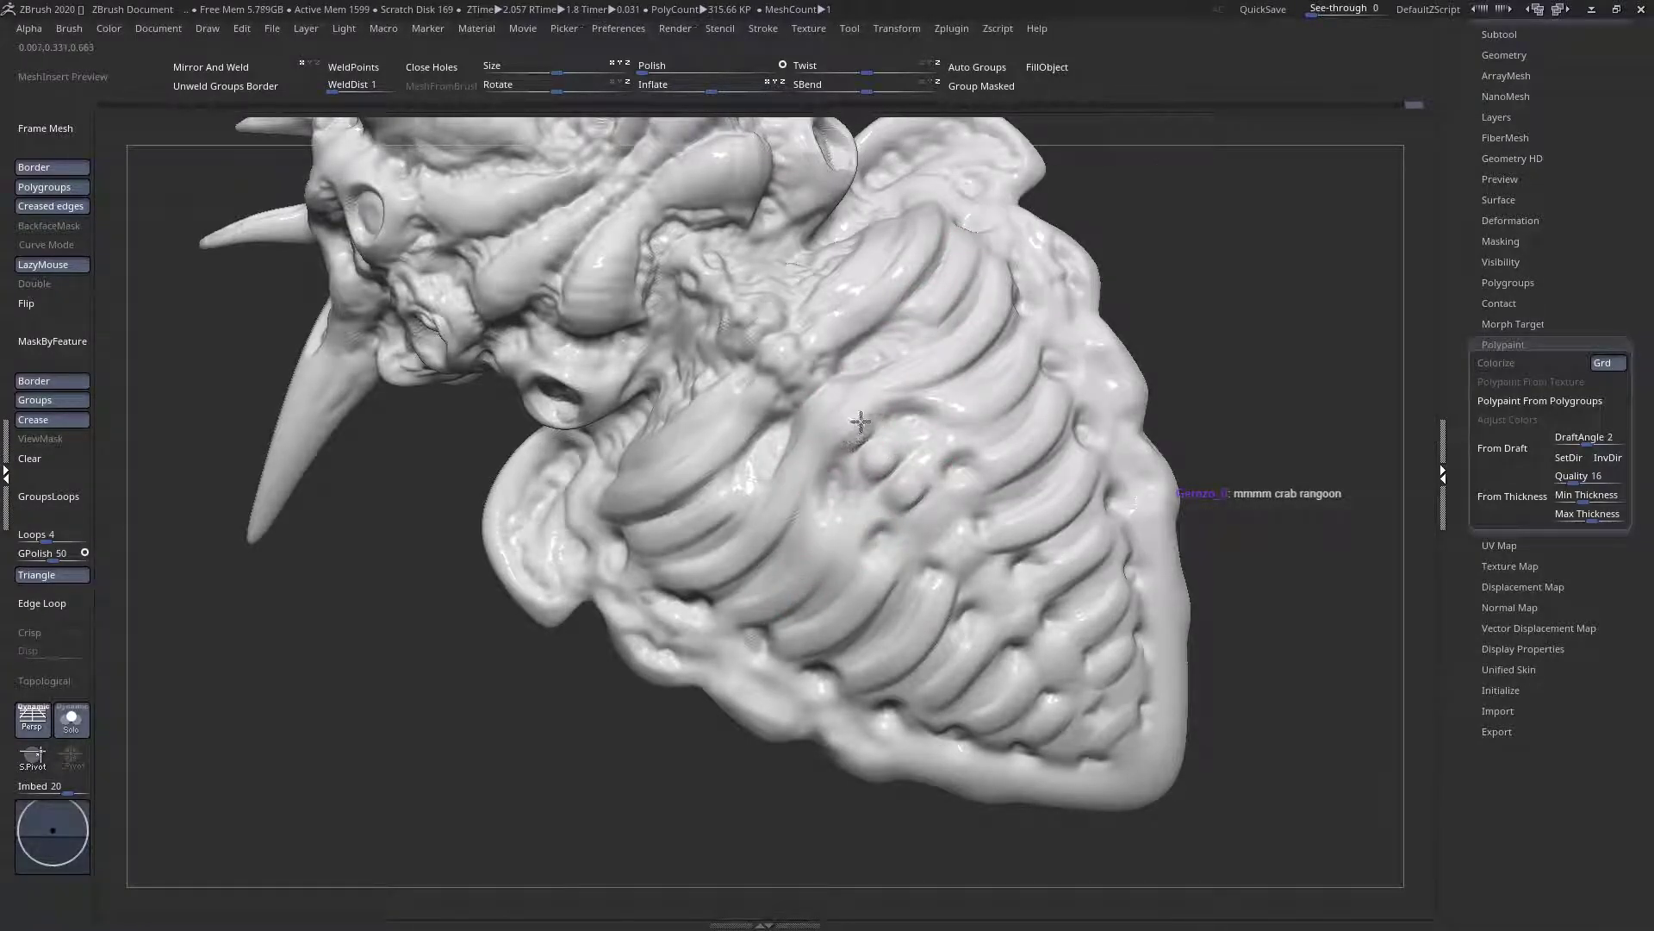
{"action": "mouse_move", "coordinate": [797, 386]}
{"action": "right_mouse_down"}
{"action": "mouse_move", "coordinate": [786, 439]}
{"action": "mouse_move", "coordinate": [817, 400]}
{"action": "right_mouse_up"}
{"action": "left_click_drag", "start_coordinate": [922, 536], "coordinate": [934, 522]}
{"action": "right_click_drag", "start_coordinate": [976, 550], "coordinate": [956, 509]}
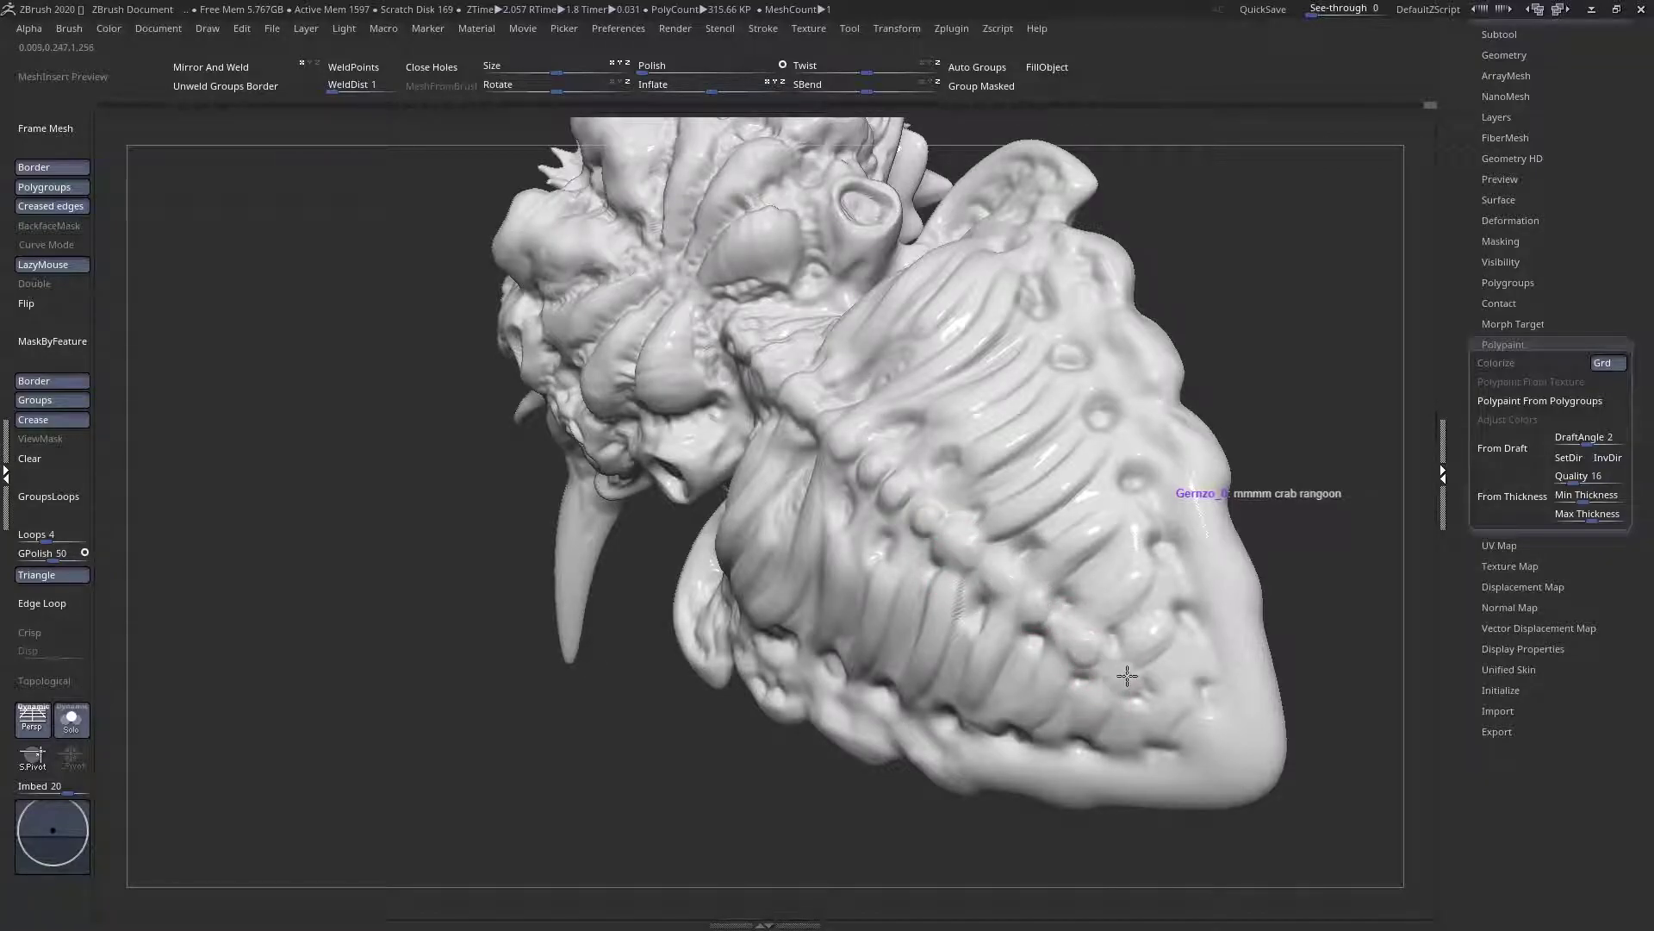
{"action": "mouse_move", "coordinate": [1158, 690]}
{"action": "right_mouse_down"}
{"action": "mouse_move", "coordinate": [1111, 625]}
{"action": "mouse_move", "coordinate": [1099, 482]}
{"action": "mouse_move", "coordinate": [1064, 525]}
{"action": "mouse_move", "coordinate": [1054, 679]}
{"action": "right_mouse_up"}
{"action": "right_click_drag", "start_coordinate": [982, 556], "coordinate": [1017, 559]}
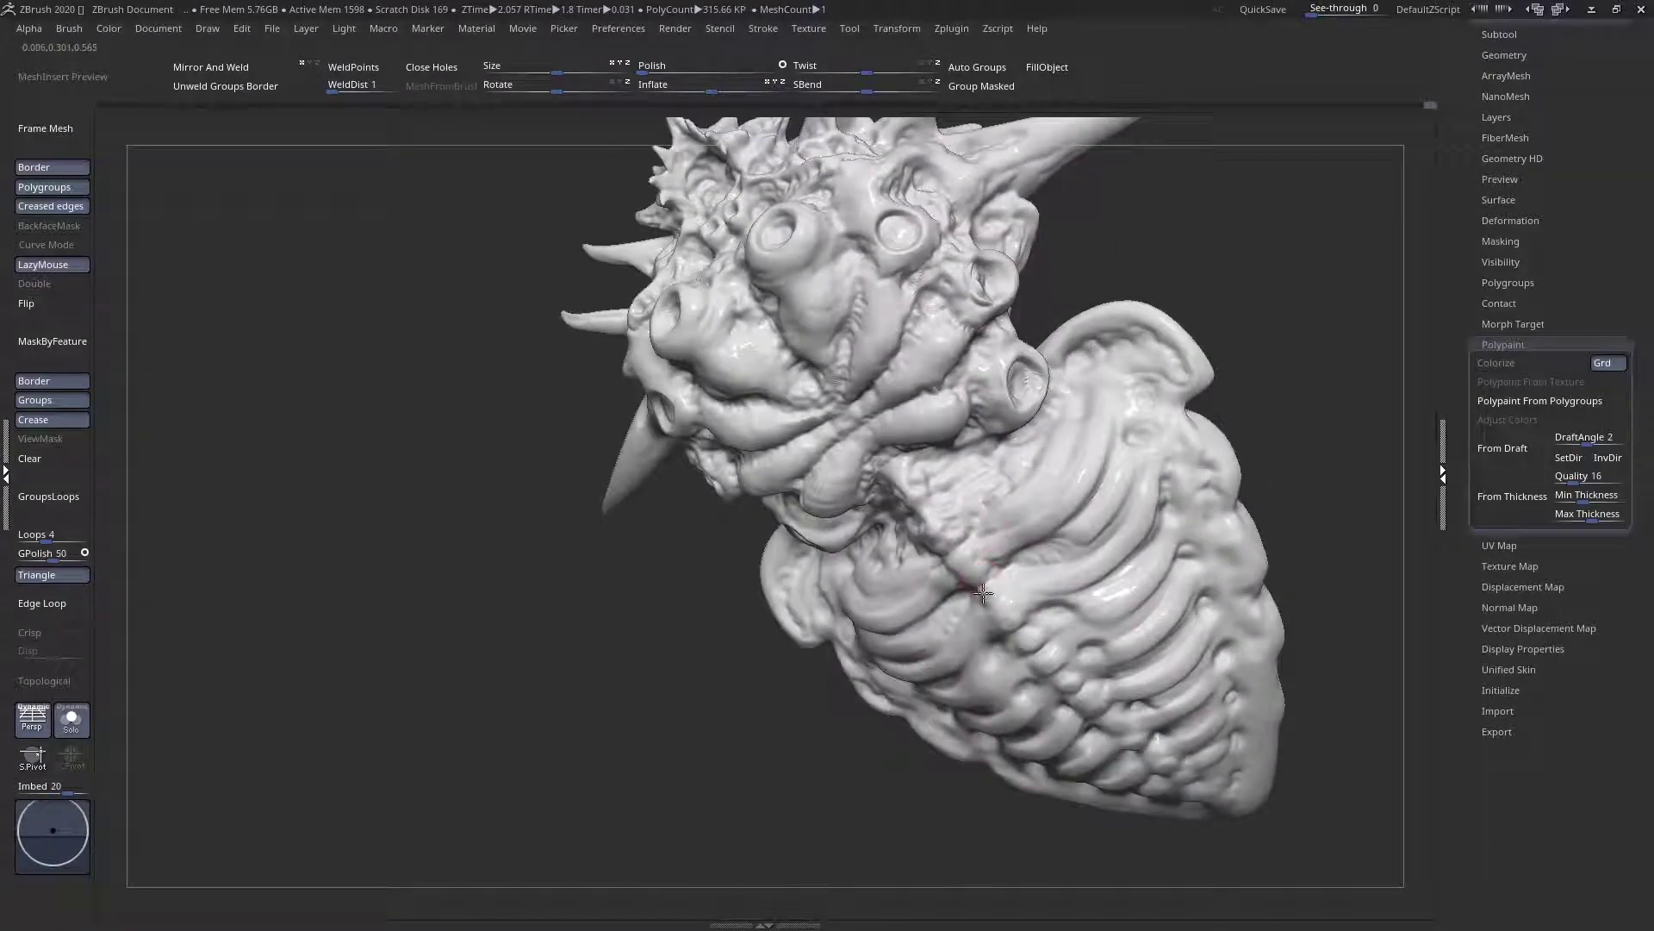
Switch to the DamStandard brush and smooth the tail's outer rim just above the tip
{"action": "mouse_move", "coordinate": [888, 476]}
{"action": "right_mouse_down"}
{"action": "mouse_move", "coordinate": [945, 542]}
{"action": "mouse_move", "coordinate": [965, 525]}
{"action": "mouse_move", "coordinate": [1037, 332]}
{"action": "right_mouse_up"}
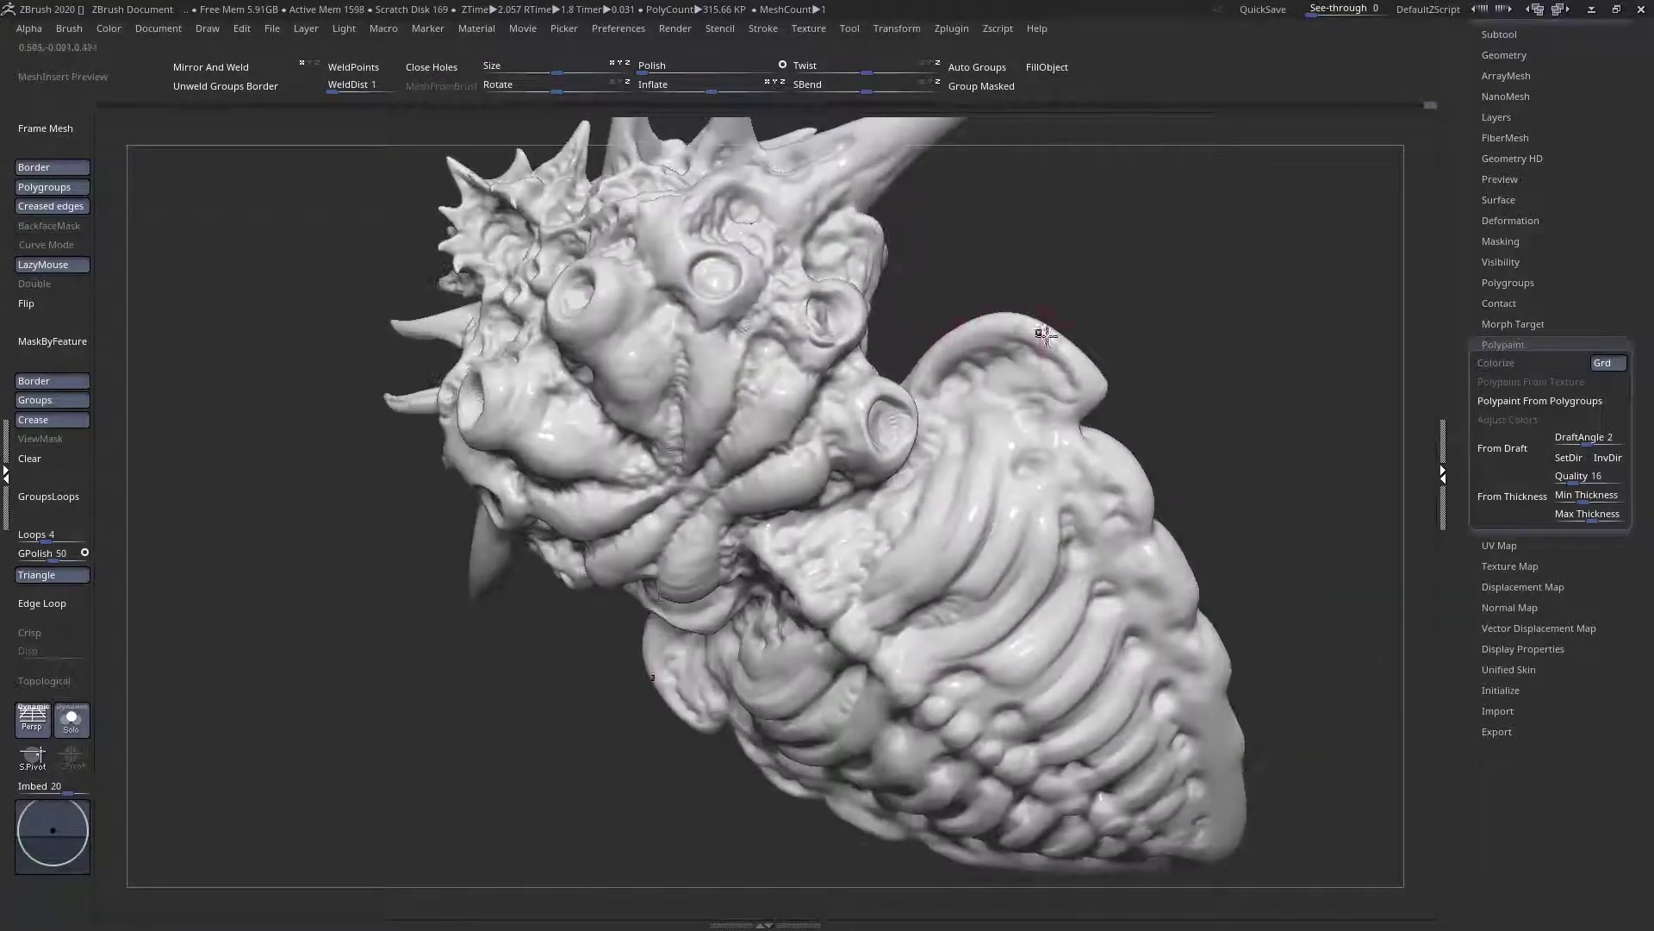
{"action": "right_click_drag", "start_coordinate": [1225, 769], "coordinate": [1170, 750], "text": "alt"}
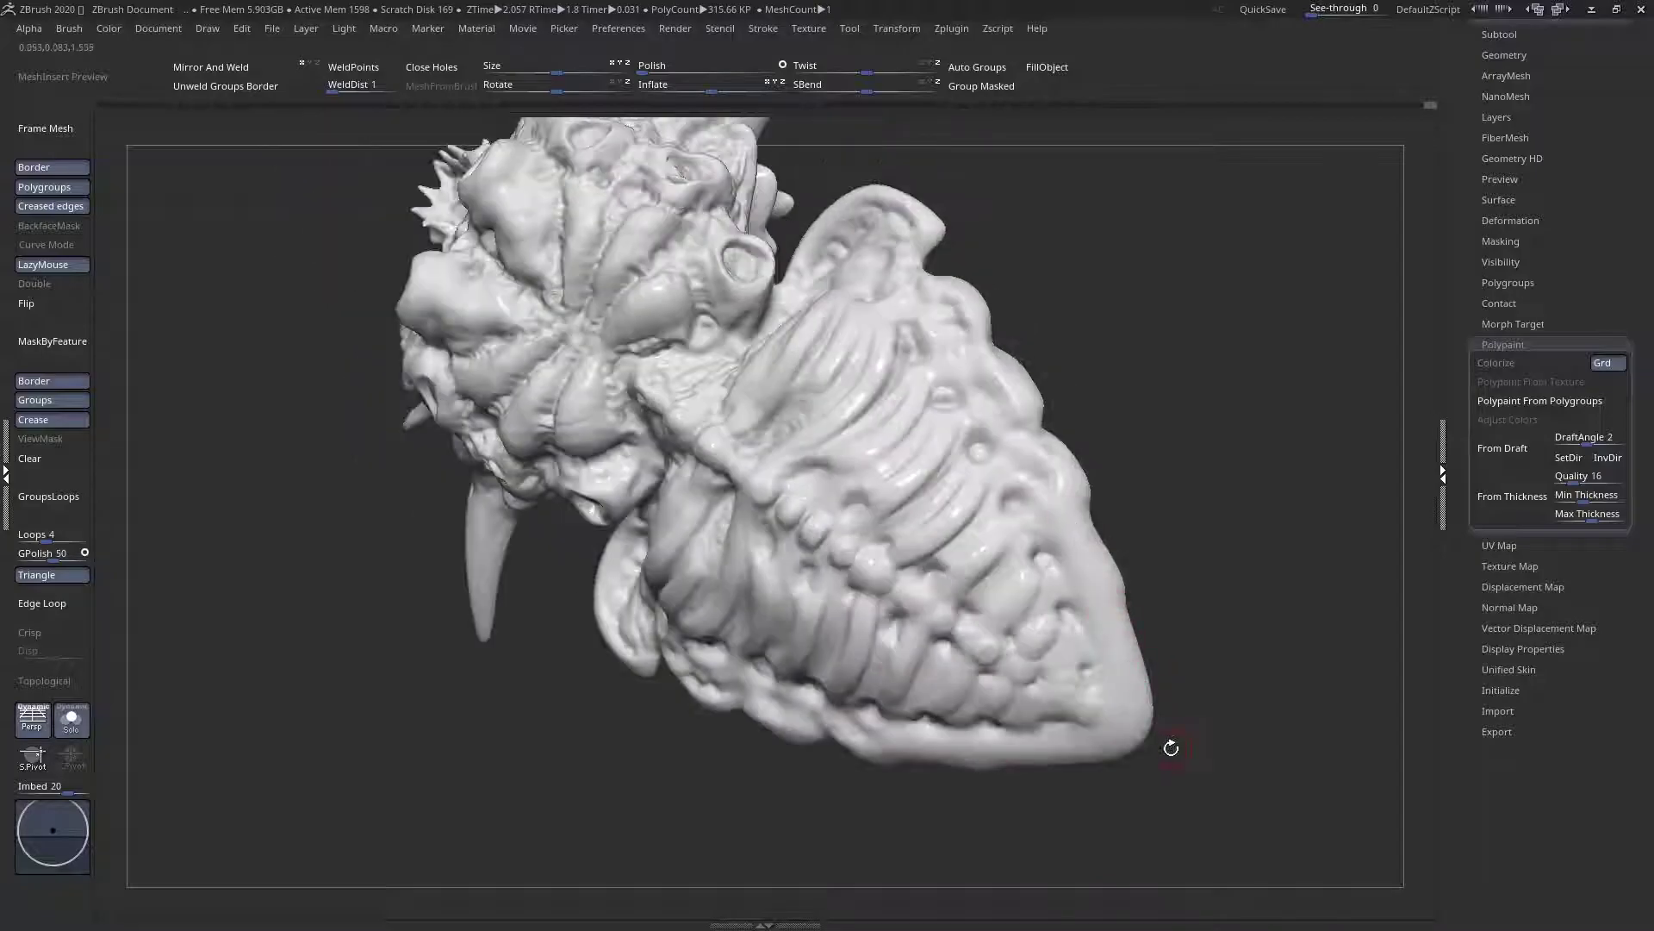
{"action": "right_click_drag", "start_coordinate": [982, 492], "coordinate": [887, 405], "text": "alt"}
{"action": "right_click_drag", "start_coordinate": [887, 405], "coordinate": [1029, 616], "text": "ctrl"}
{"action": "mouse_move", "coordinate": [1000, 510]}
{"action": "right_mouse_down"}
{"action": "mouse_move", "coordinate": [976, 437]}
{"action": "mouse_move", "coordinate": [1007, 475]}
{"action": "right_mouse_up"}
{"action": "key", "text": "space"}
{"action": "key", "text": "b"}
{"action": "key", "text": "d"}
{"action": "key", "text": "s"}
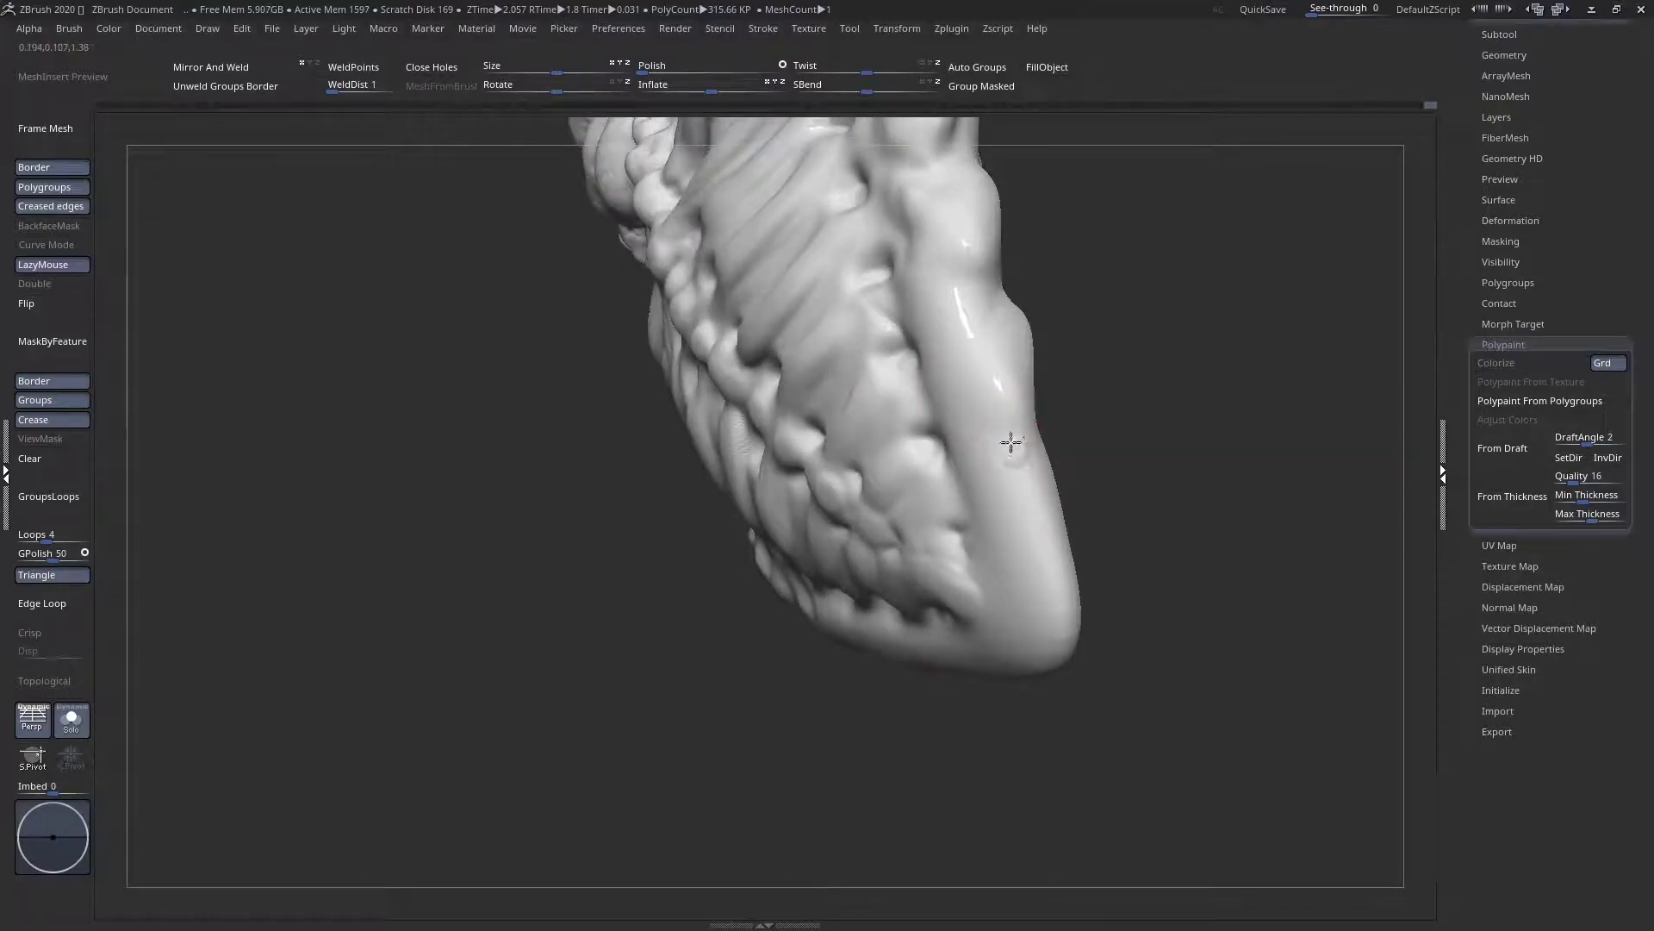
{"action": "left_click_drag", "start_coordinate": [985, 481], "coordinate": [1000, 458], "text": "shift"}
Carve large pits into the tail's outer rim, from the tip up to the first rim lobes
{"action": "key", "text": "space"}
{"action": "right_click_drag", "start_coordinate": [984, 457], "coordinate": [951, 522]}
{"action": "right_click", "coordinate": [950, 521]}
{"action": "mouse_move", "coordinate": [1008, 472]}
{"action": "left_mouse_down"}
{"action": "mouse_move", "coordinate": [1001, 491]}
{"action": "mouse_move", "coordinate": [969, 458]}
{"action": "mouse_move", "coordinate": [987, 449]}
{"action": "mouse_move", "coordinate": [1020, 486]}
{"action": "left_mouse_up"}
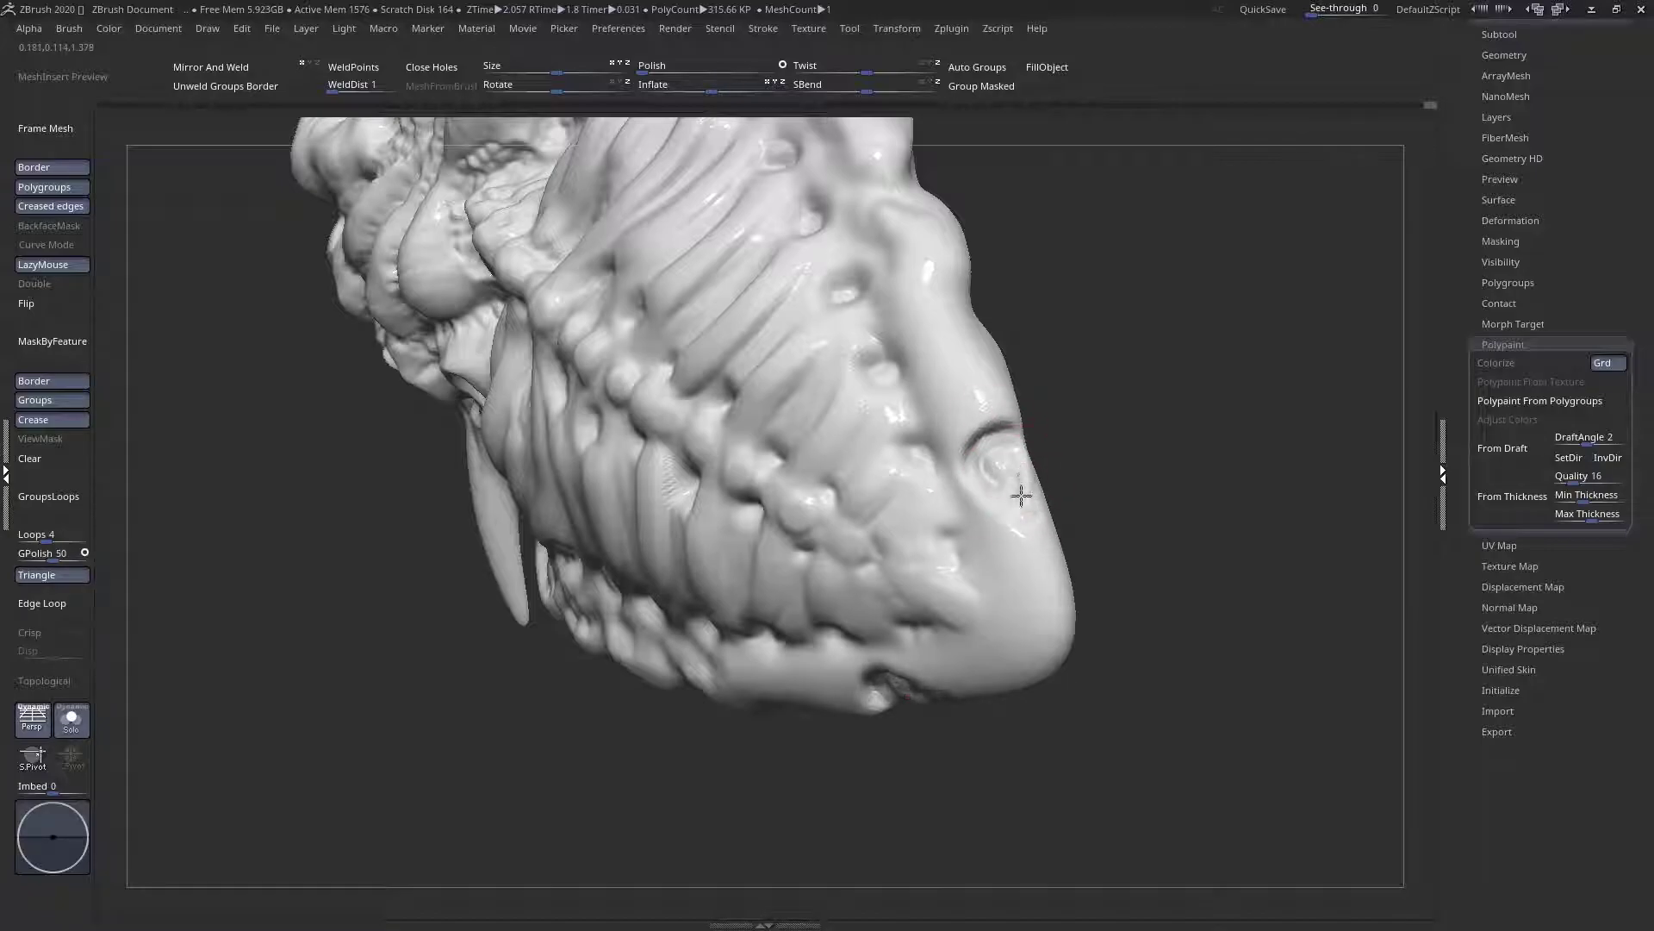
{"action": "left_click_drag", "start_coordinate": [1044, 593], "coordinate": [1048, 605]}
{"action": "mouse_move", "coordinate": [958, 323]}
{"action": "left_mouse_down"}
{"action": "mouse_move", "coordinate": [959, 288]}
{"action": "mouse_move", "coordinate": [924, 291]}
{"action": "mouse_move", "coordinate": [941, 321]}
{"action": "left_mouse_up"}
Carve notches and hollows between the rim lobes and rib ends farther up the side of the tail
{"action": "right_click_drag", "start_coordinate": [942, 322], "coordinate": [948, 362]}
{"action": "mouse_move", "coordinate": [905, 193]}
{"action": "right_mouse_down", "text": "alt"}
{"action": "mouse_move", "coordinate": [898, 472]}
{"action": "mouse_move", "coordinate": [884, 416]}
{"action": "right_mouse_up", "text": "alt"}
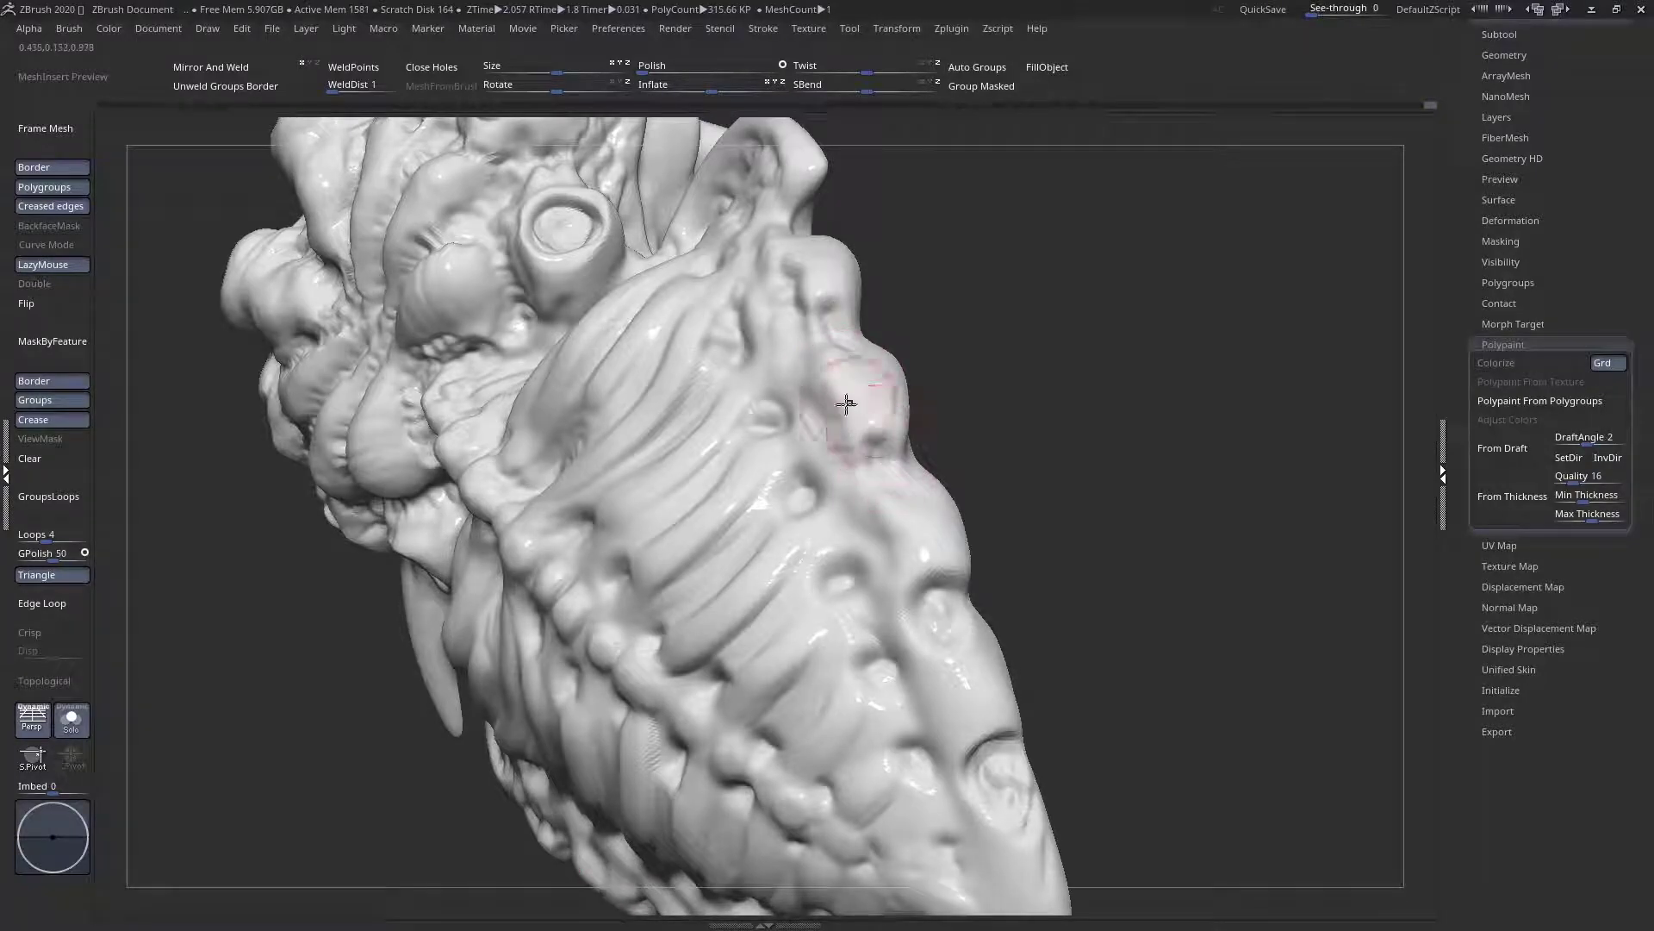
{"action": "right_click_drag", "start_coordinate": [845, 539], "coordinate": [873, 461]}
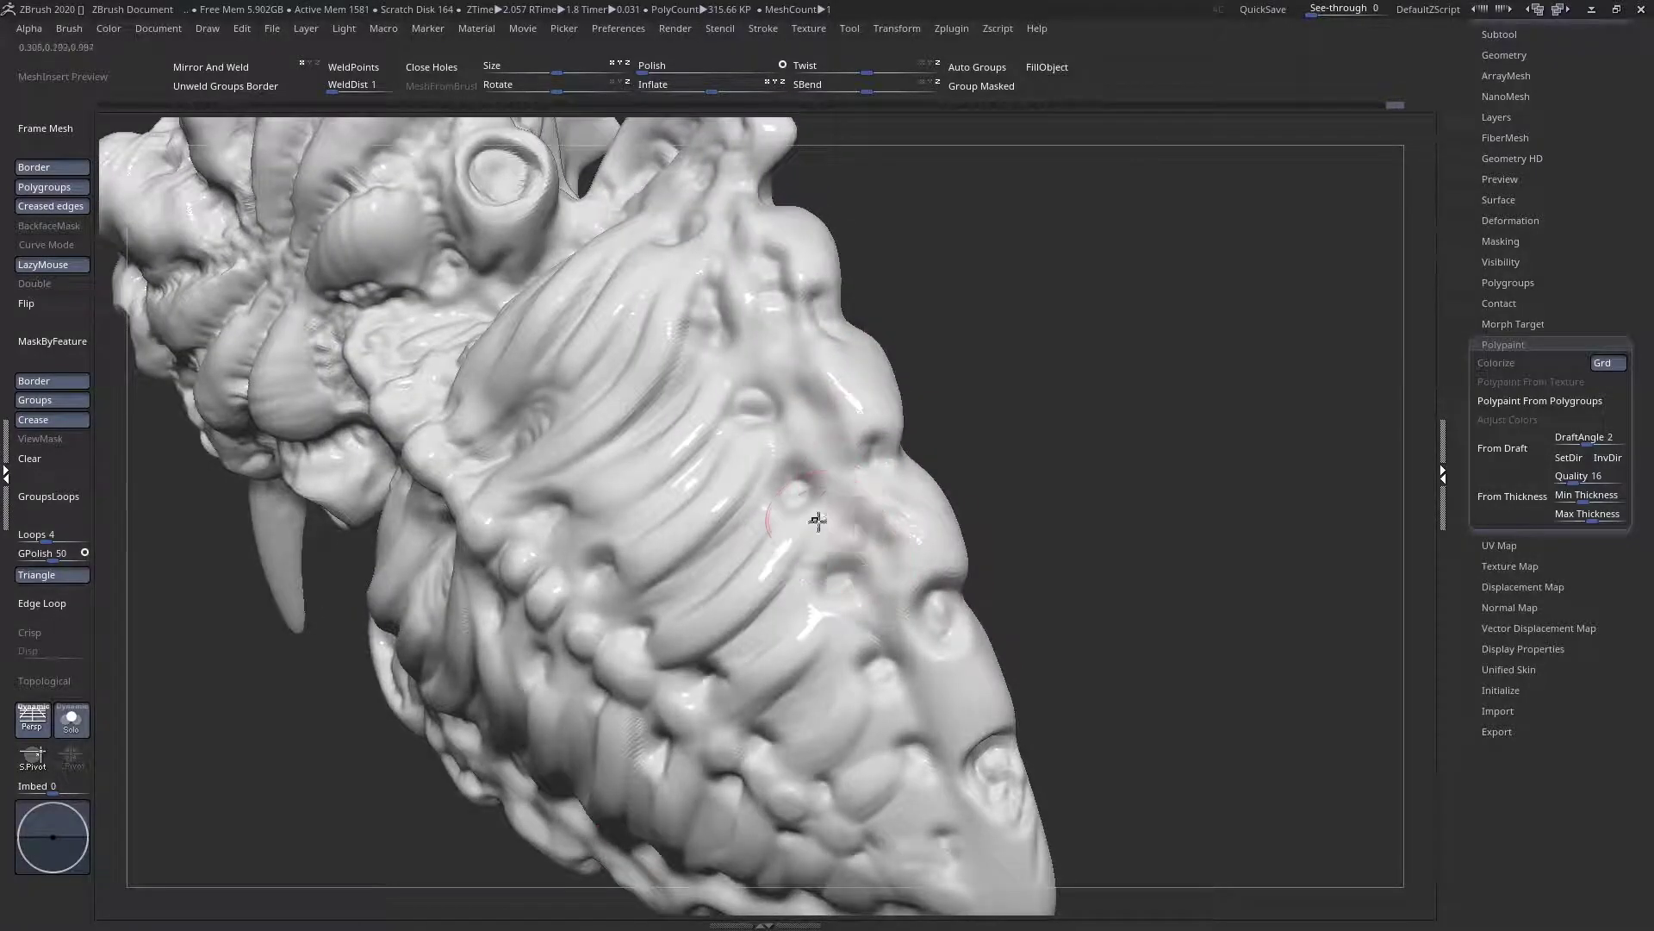
{"action": "mouse_move", "coordinate": [753, 373]}
{"action": "right_mouse_down"}
{"action": "mouse_move", "coordinate": [787, 420]}
{"action": "mouse_move", "coordinate": [749, 437]}
{"action": "mouse_move", "coordinate": [832, 486]}
{"action": "right_mouse_up"}
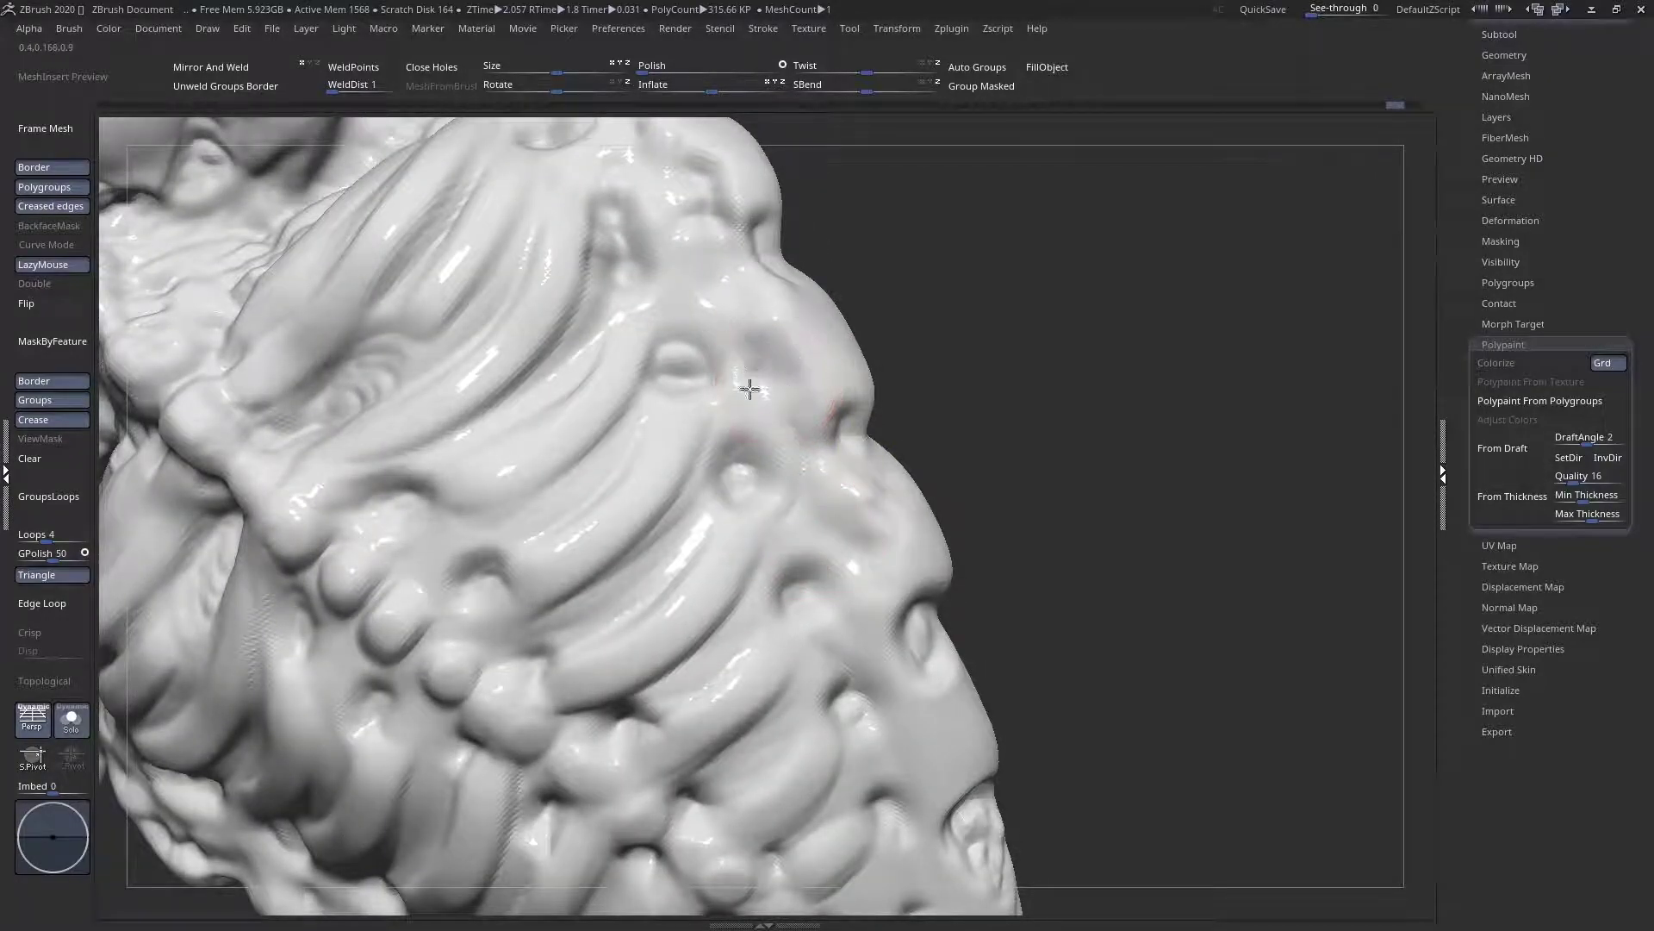
{"action": "mouse_move", "coordinate": [751, 354]}
{"action": "left_mouse_down"}
{"action": "mouse_move", "coordinate": [694, 251]}
{"action": "mouse_move", "coordinate": [640, 380]}
{"action": "left_mouse_up"}
{"action": "mouse_move", "coordinate": [639, 380]}
{"action": "right_mouse_down"}
{"action": "mouse_move", "coordinate": [635, 296]}
{"action": "mouse_move", "coordinate": [757, 480]}
{"action": "right_mouse_up"}
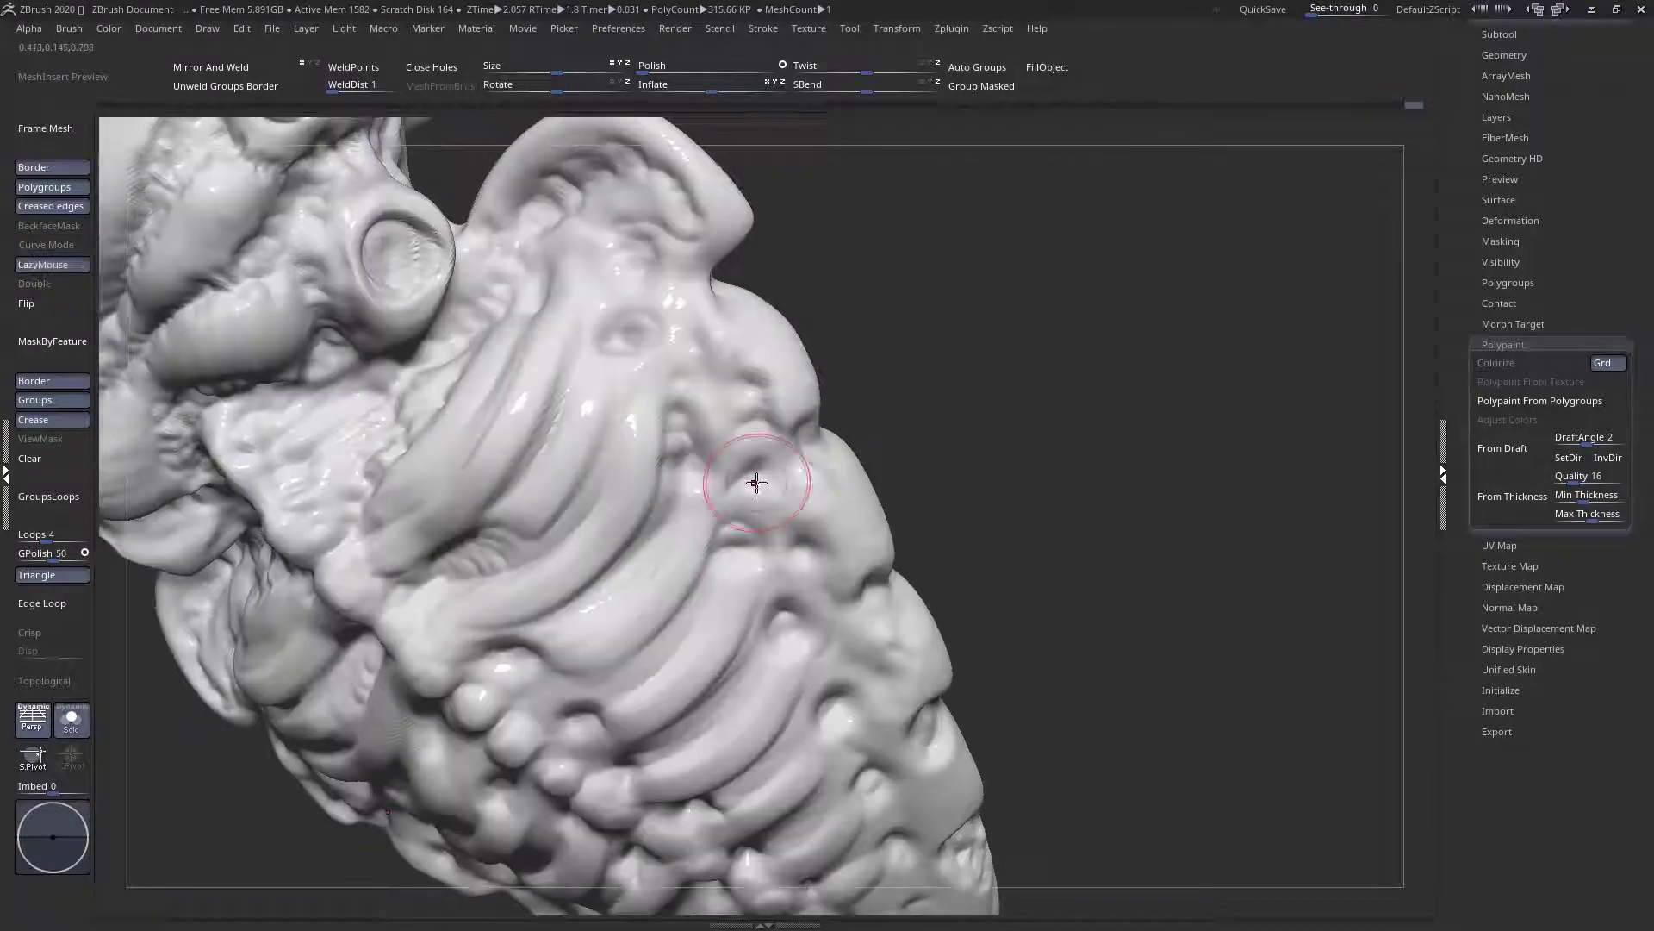
Carve irregular folds along the inside of the ribbed plate's scalloped rim, from the uppermost lobe to the middle lobes
{"action": "left_click_drag", "start_coordinate": [722, 414], "coordinate": [713, 404]}
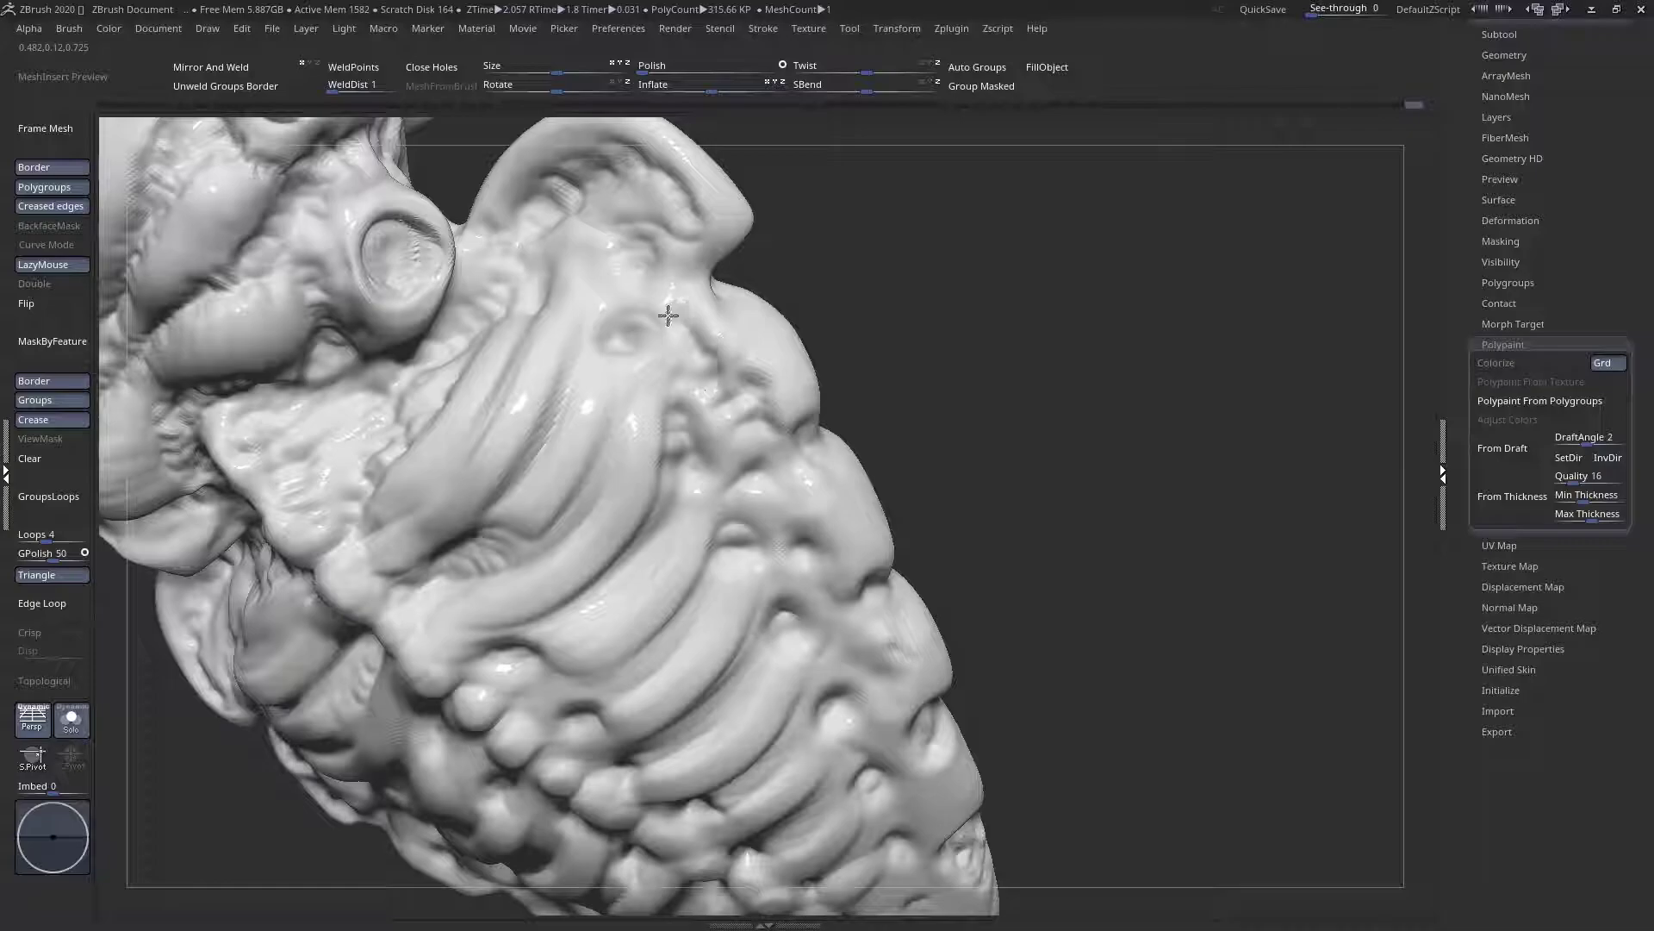
{"action": "left_click_drag", "start_coordinate": [670, 274], "coordinate": [708, 226]}
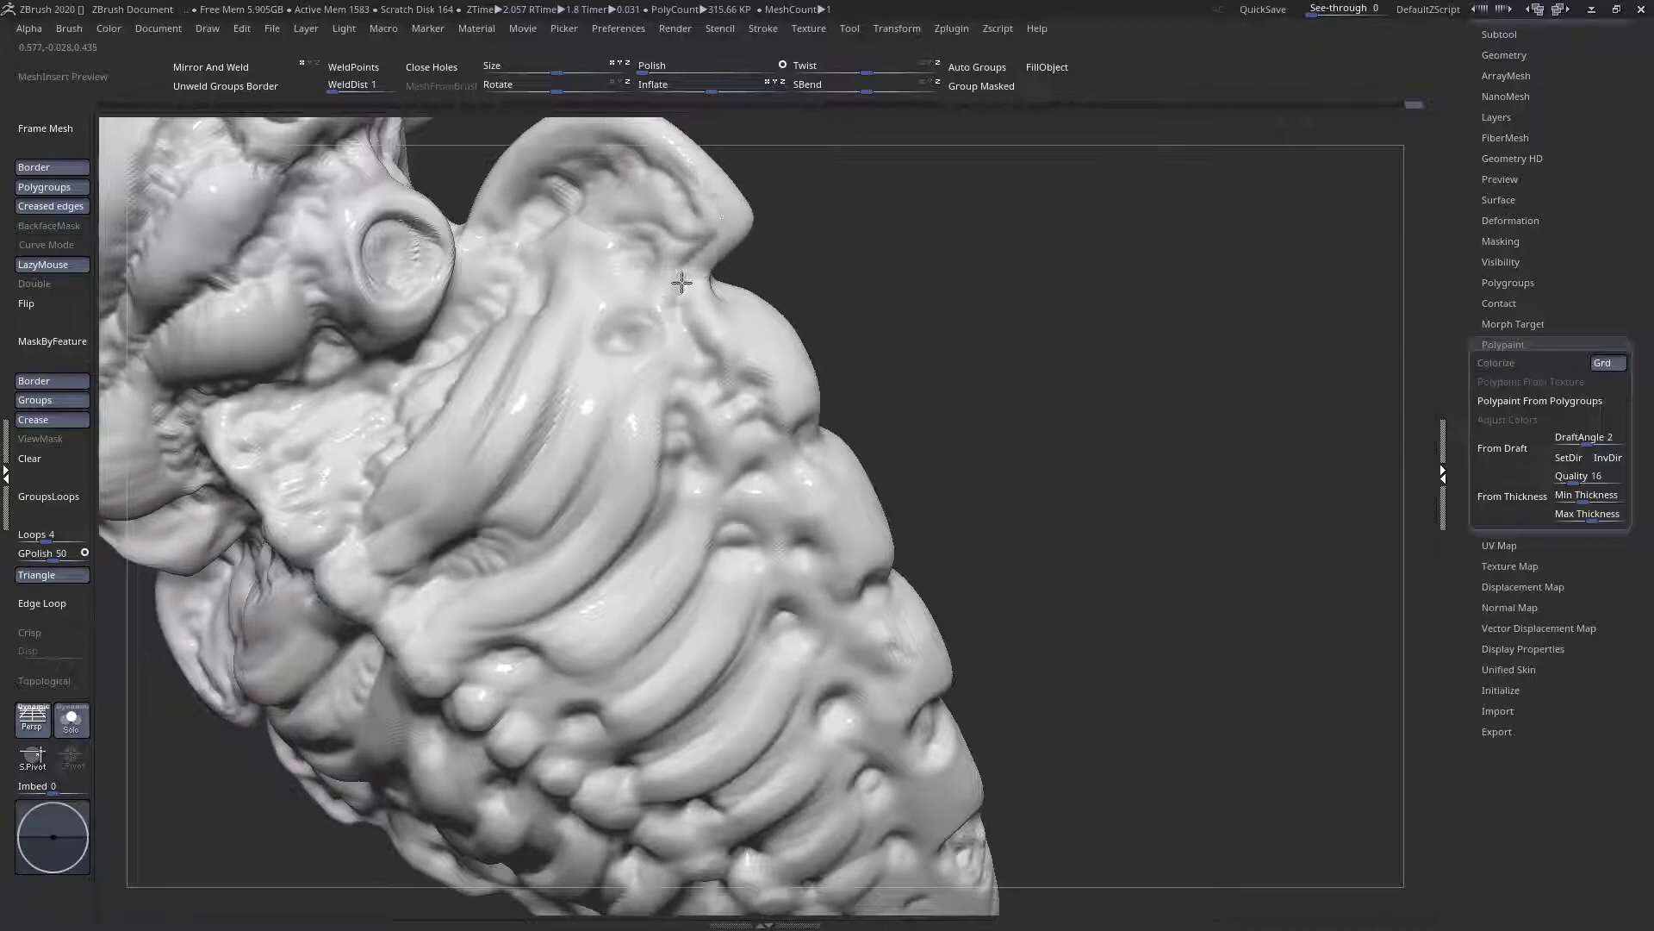
{"action": "mouse_move", "coordinate": [783, 462]}
{"action": "left_mouse_down"}
{"action": "mouse_move", "coordinate": [860, 564]}
{"action": "mouse_move", "coordinate": [842, 598]}
{"action": "left_mouse_up"}
{"action": "right_click_drag", "start_coordinate": [863, 635], "coordinate": [856, 572]}
{"action": "mouse_move", "coordinate": [851, 588]}
{"action": "left_mouse_down"}
{"action": "mouse_move", "coordinate": [864, 635]}
{"action": "mouse_move", "coordinate": [922, 698]}
{"action": "left_mouse_up"}
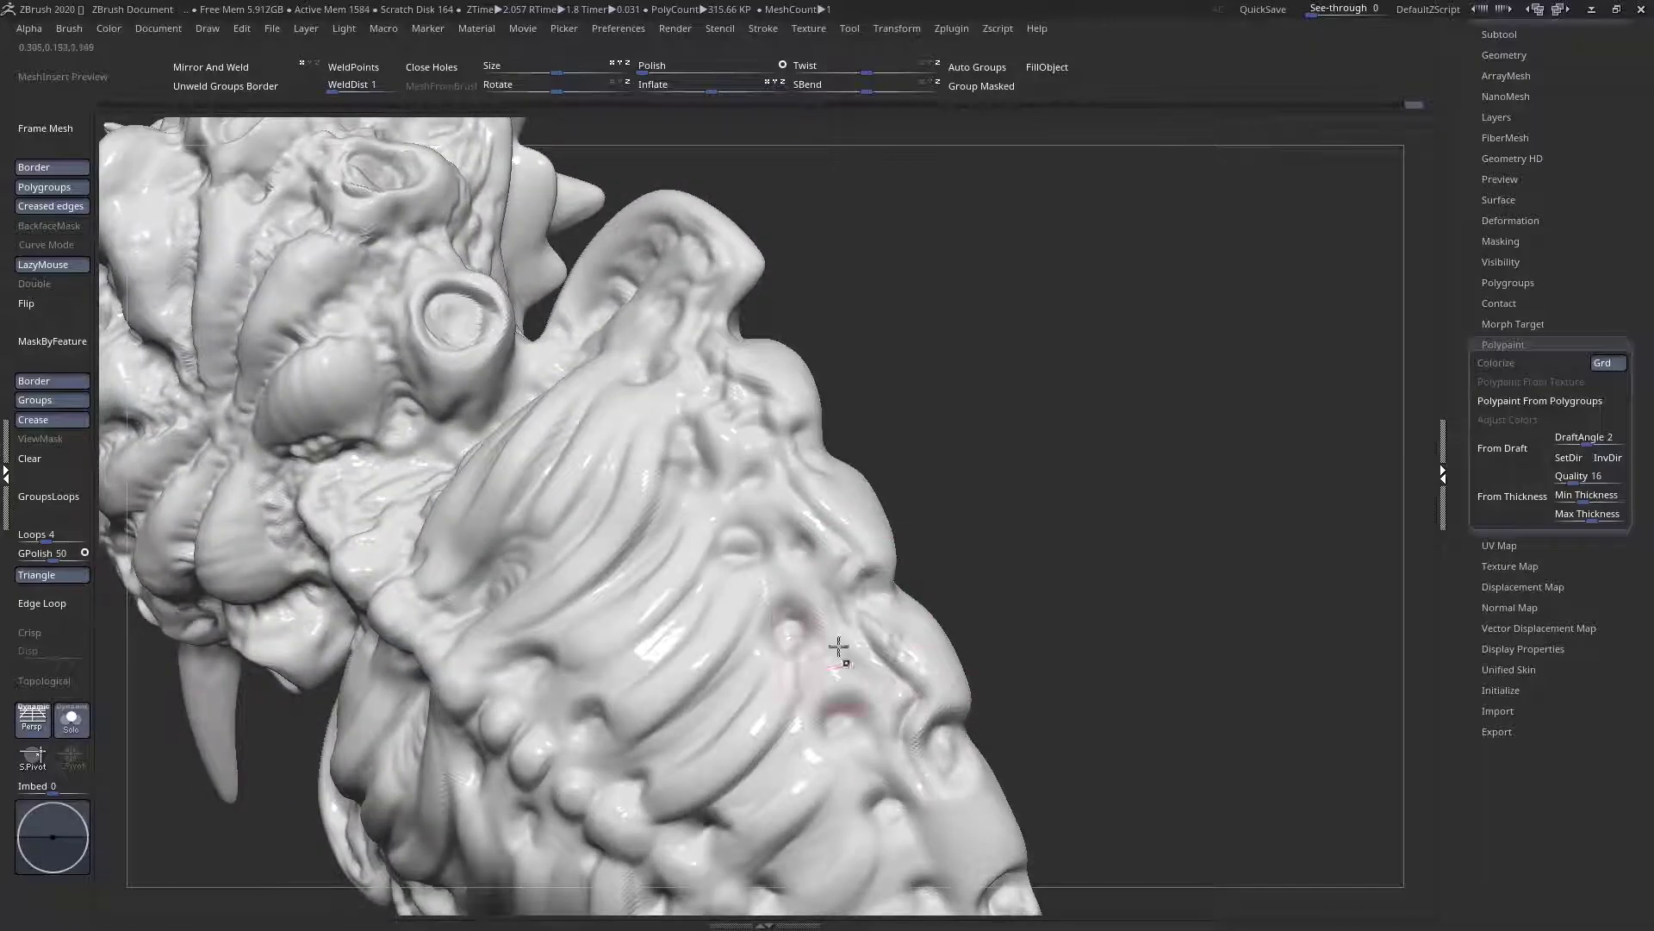
Extend the creased groove along the inner rim of the lower lobes down to the plate's pointed tip
{"action": "right_click_drag", "start_coordinate": [806, 560], "coordinate": [751, 463]}
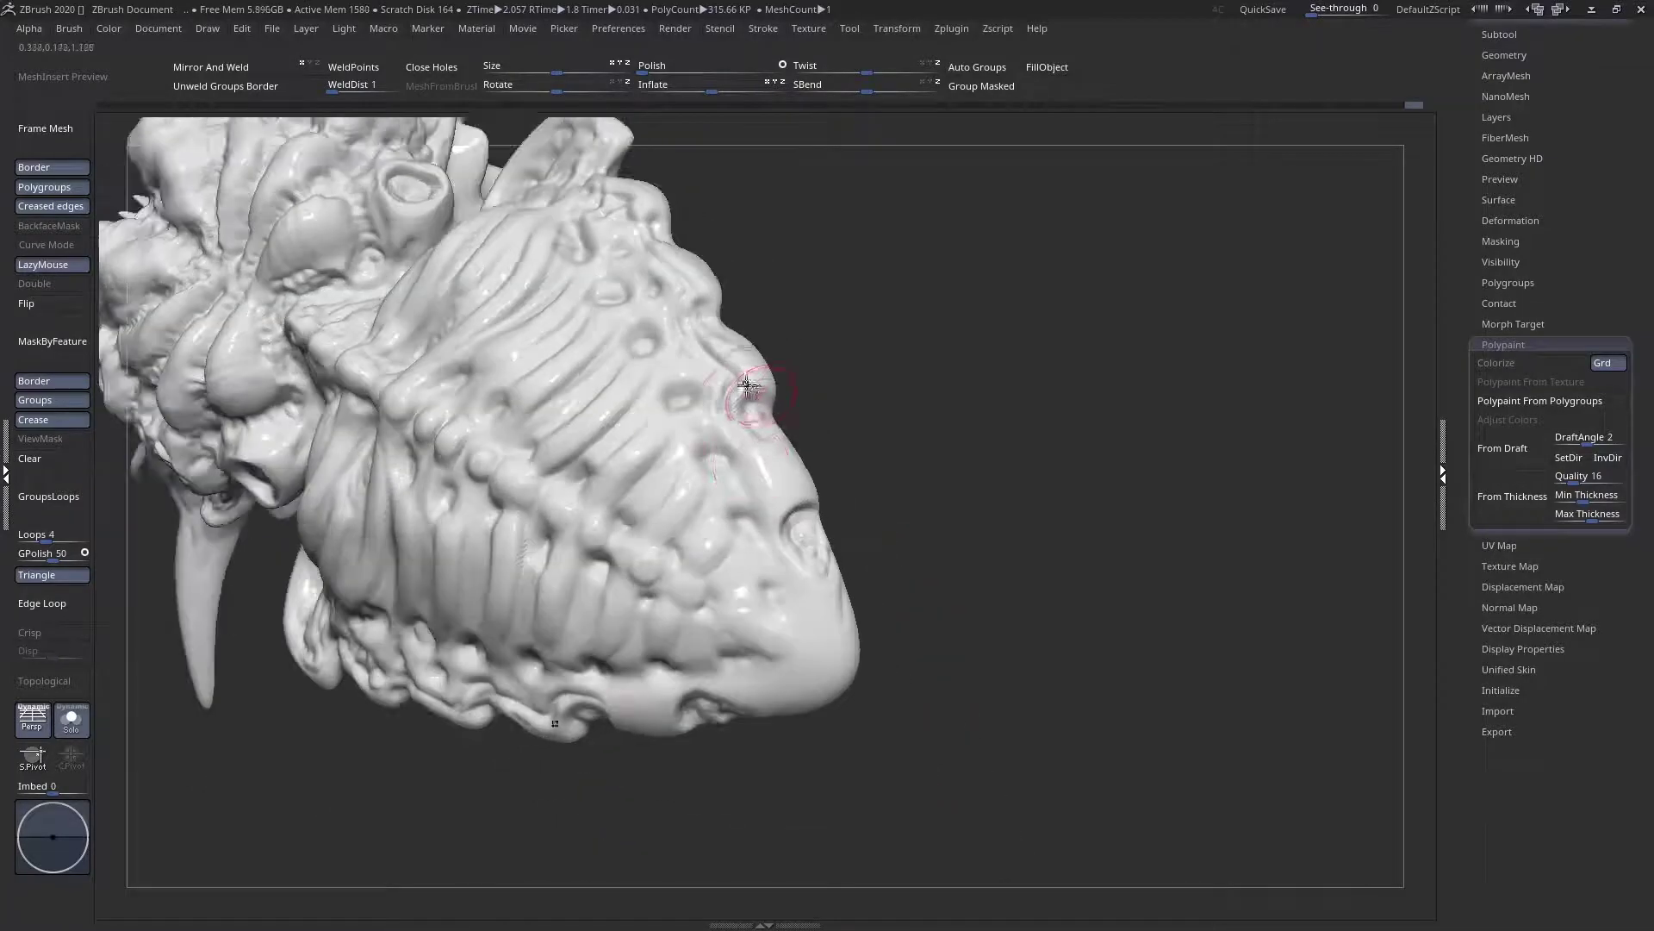
{"action": "mouse_move", "coordinate": [739, 441]}
{"action": "left_mouse_down"}
{"action": "mouse_move", "coordinate": [787, 514]}
{"action": "mouse_move", "coordinate": [823, 676]}
{"action": "left_mouse_up"}
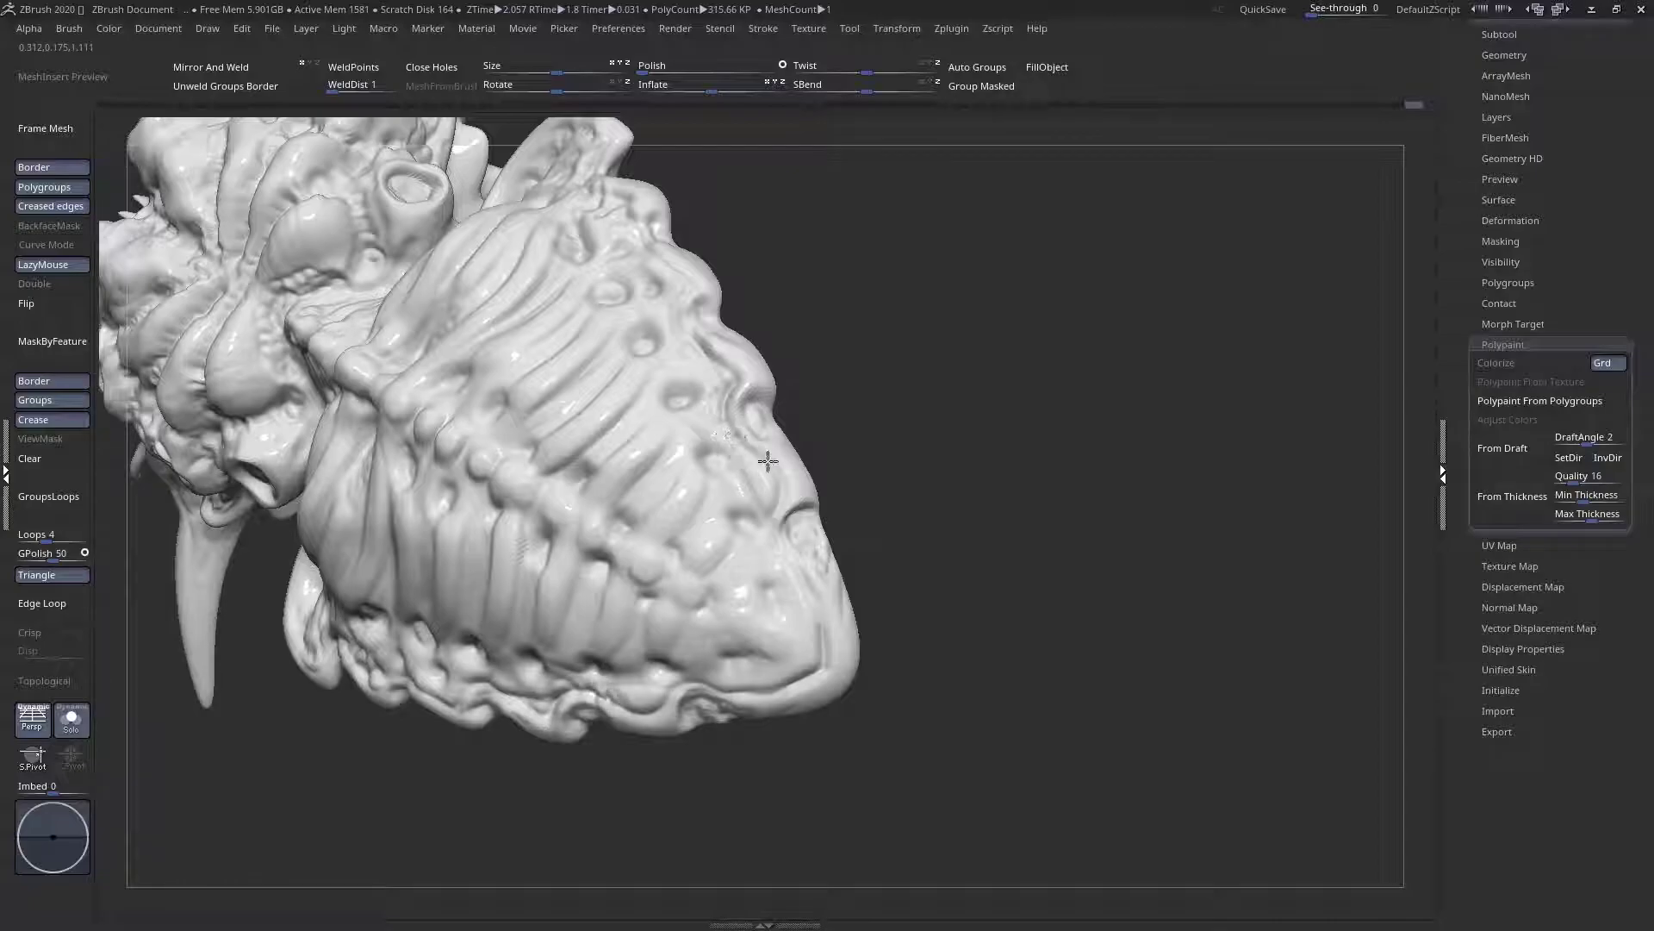
{"action": "left_click_drag", "start_coordinate": [795, 485], "coordinate": [785, 530]}
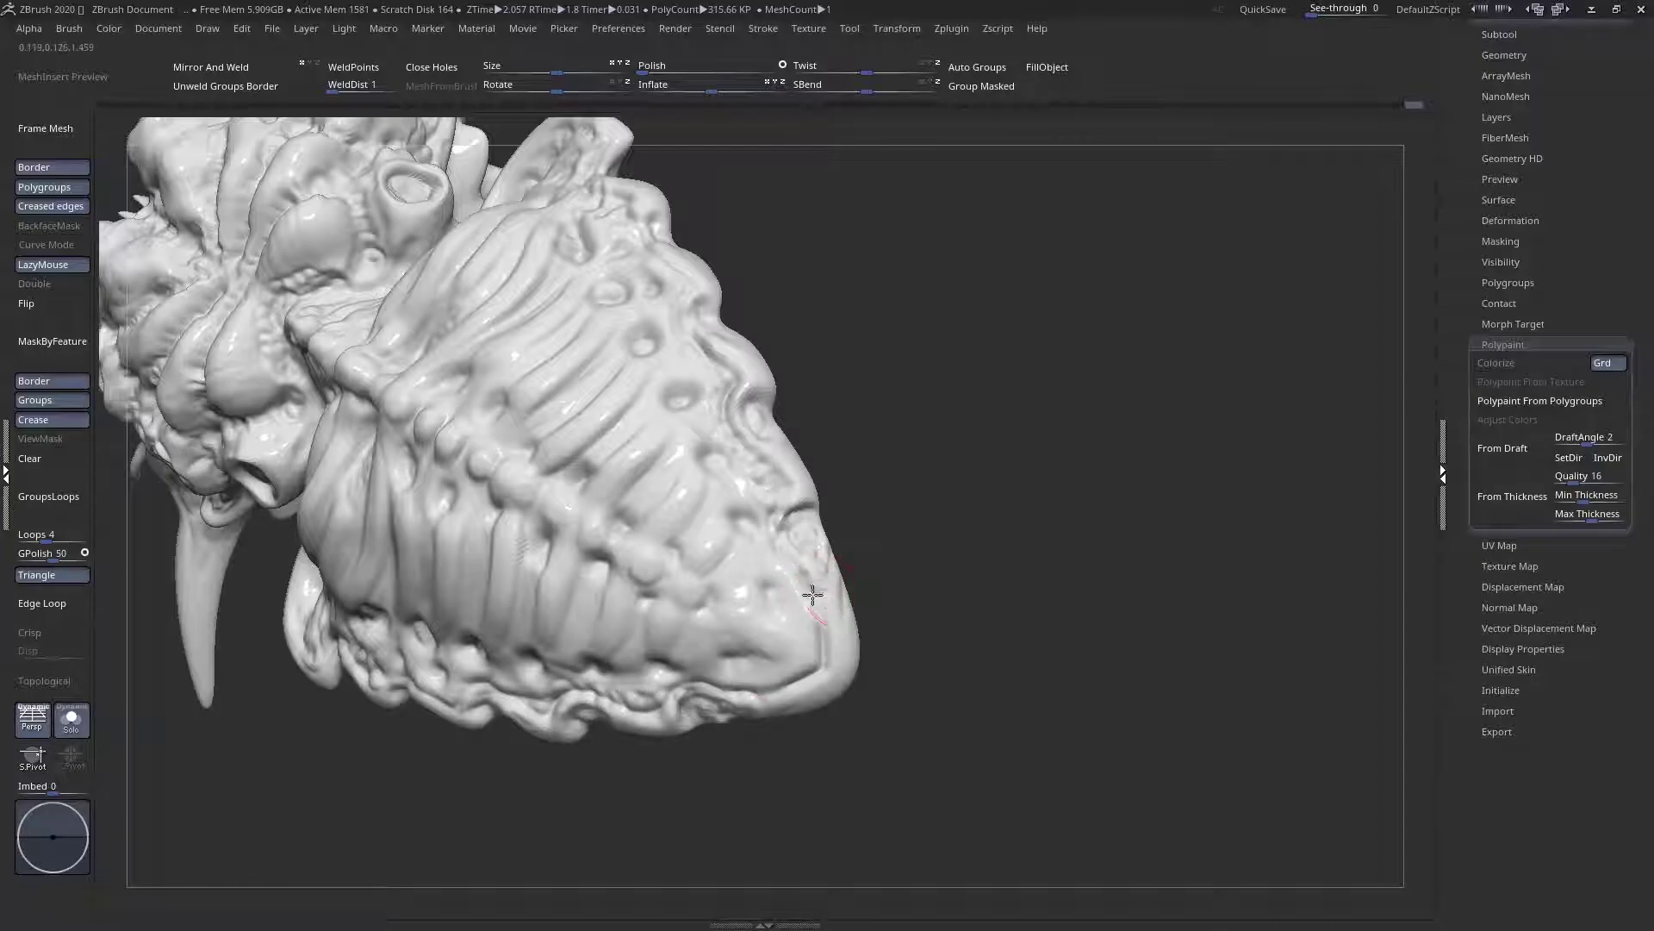
{"action": "mouse_move", "coordinate": [829, 703]}
{"action": "left_mouse_down"}
{"action": "mouse_move", "coordinate": [827, 724]}
{"action": "mouse_move", "coordinate": [767, 392]}
{"action": "left_mouse_up"}
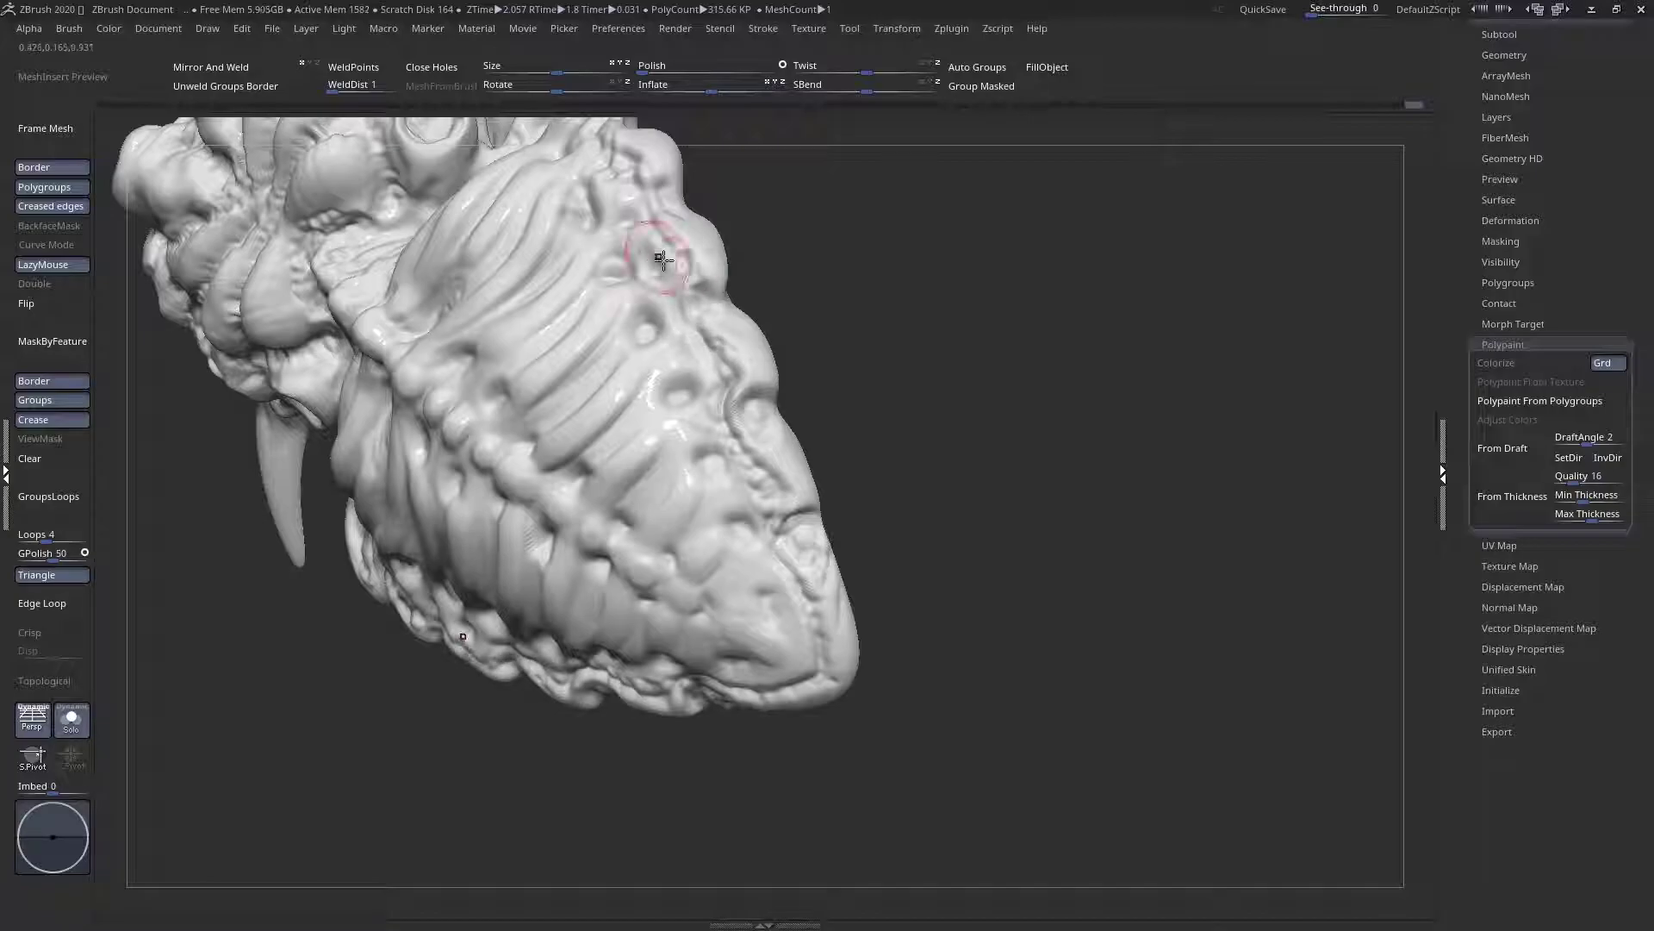
Sculpt small wrinkles inside the hollow of the plate's uppermost lobe and along the upper rim
{"action": "right_click_drag", "start_coordinate": [660, 260], "coordinate": [681, 216]}
{"action": "mouse_move", "coordinate": [591, 166]}
{"action": "left_mouse_down"}
{"action": "mouse_move", "coordinate": [610, 547]}
{"action": "mouse_move", "coordinate": [627, 431]}
{"action": "left_mouse_up"}
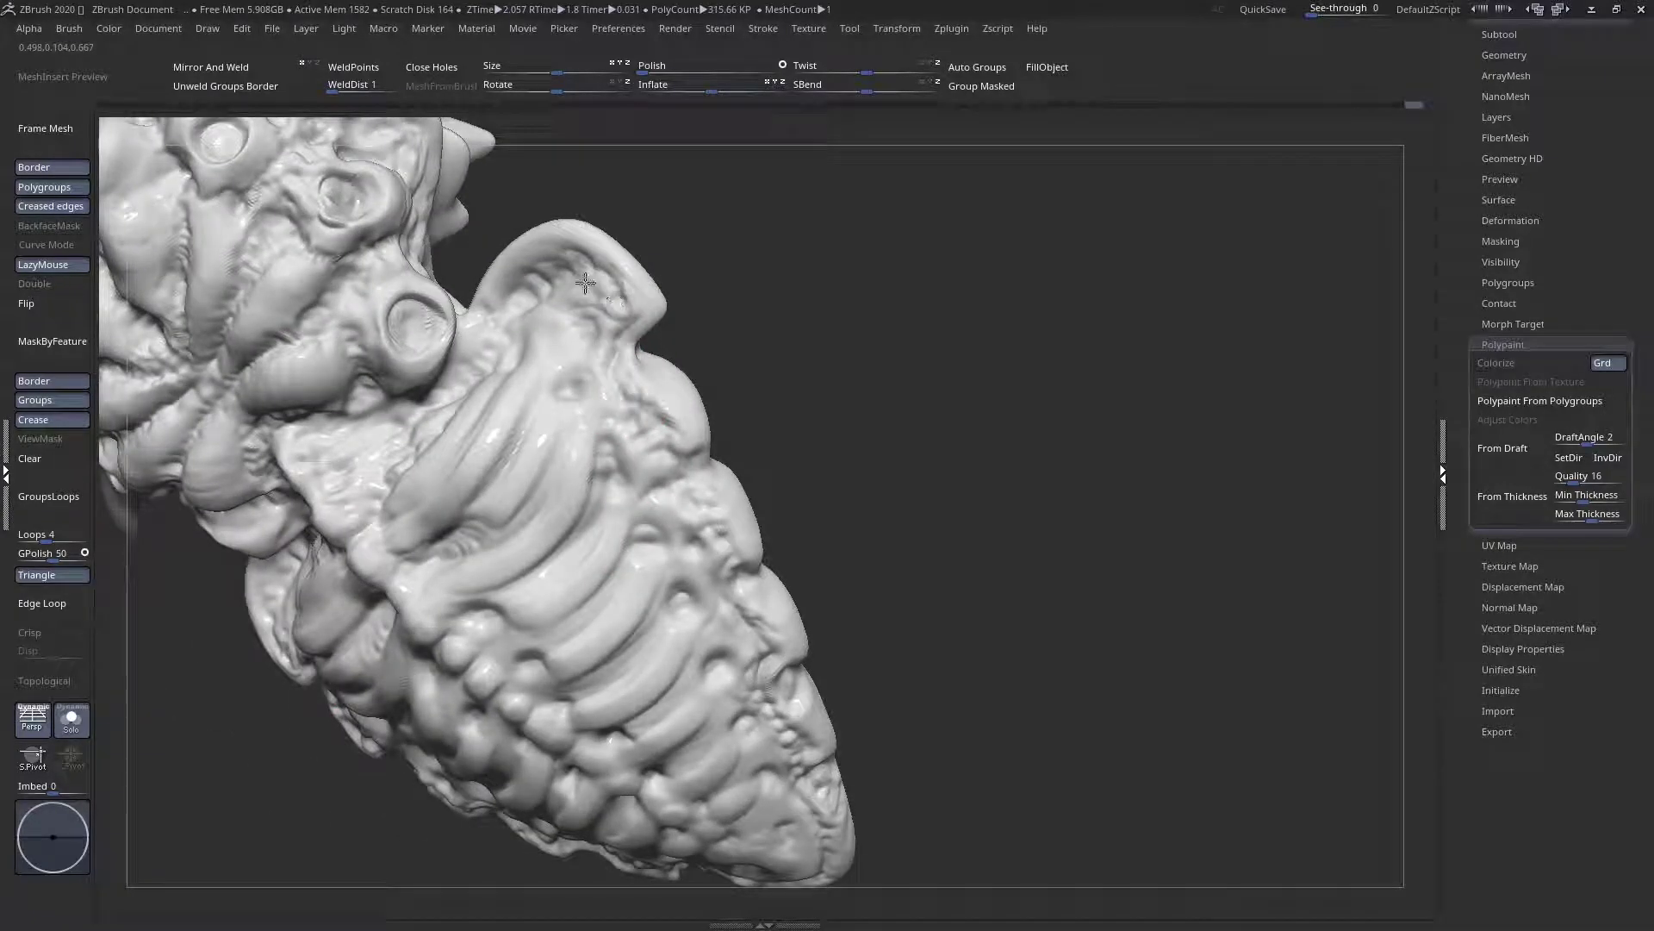
{"action": "left_click_drag", "start_coordinate": [592, 280], "coordinate": [592, 241]}
{"action": "left_click_drag", "start_coordinate": [541, 296], "coordinate": [604, 413]}
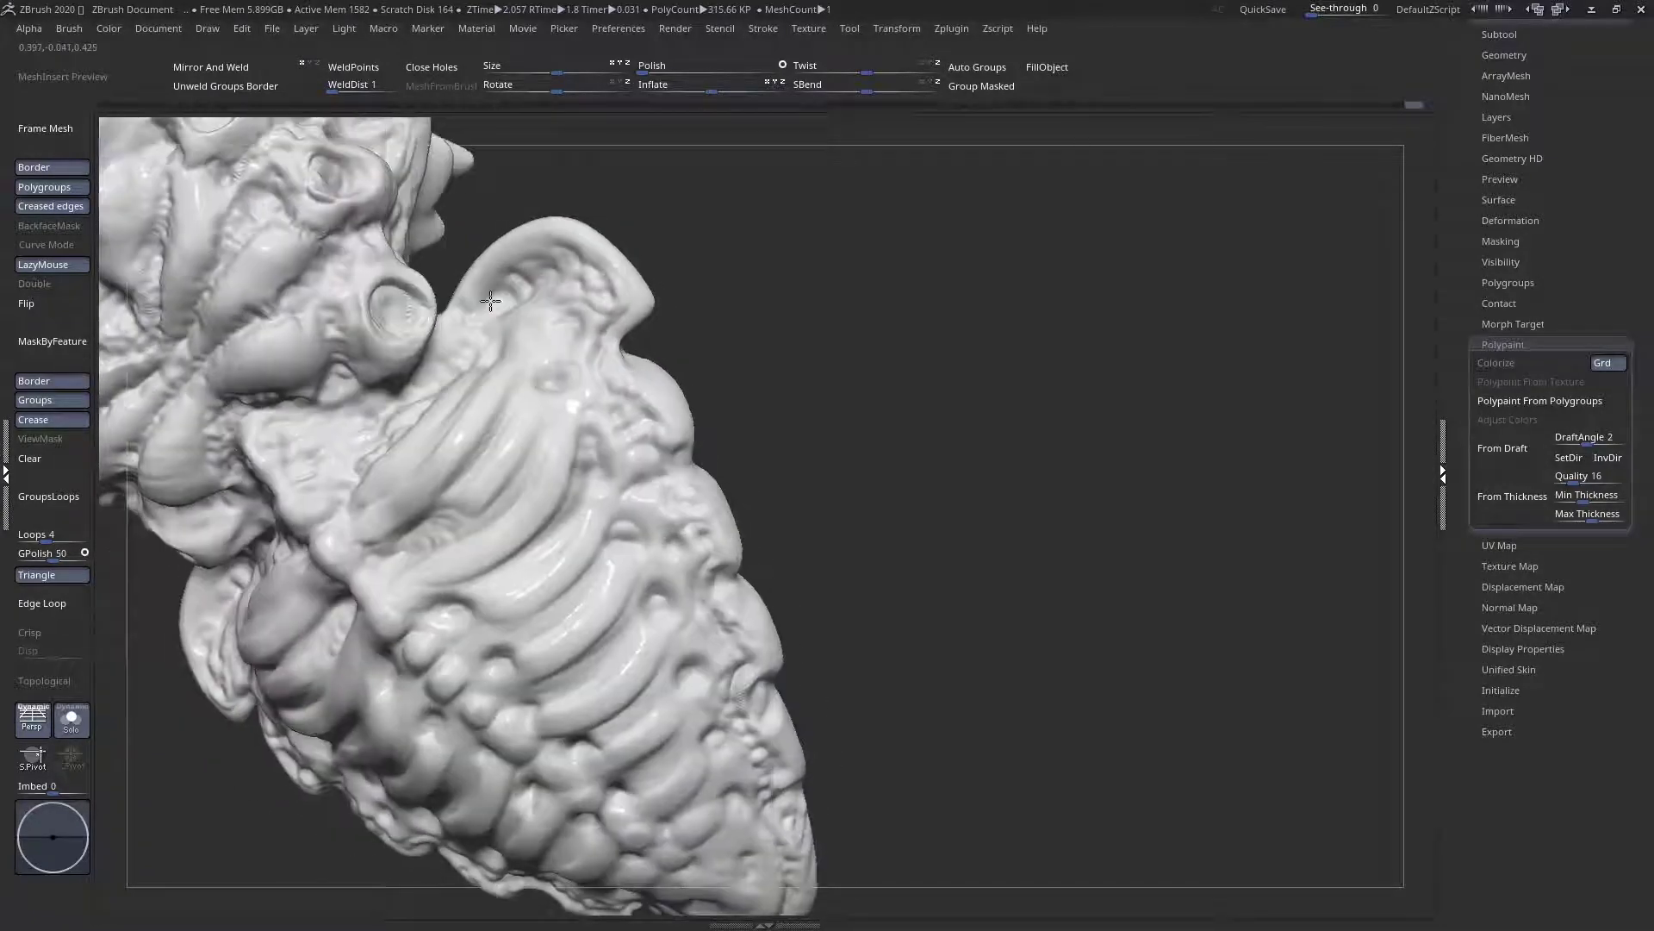
Deepen the folds and bumps on the inner side of the lobes just below the uppermost one
{"action": "mouse_move", "coordinate": [606, 453]}
{"action": "right_mouse_down"}
{"action": "mouse_move", "coordinate": [621, 419]}
{"action": "mouse_move", "coordinate": [787, 546]}
{"action": "mouse_move", "coordinate": [788, 586]}
{"action": "right_mouse_up"}
{"action": "left_click_drag", "start_coordinate": [677, 369], "coordinate": [649, 395]}
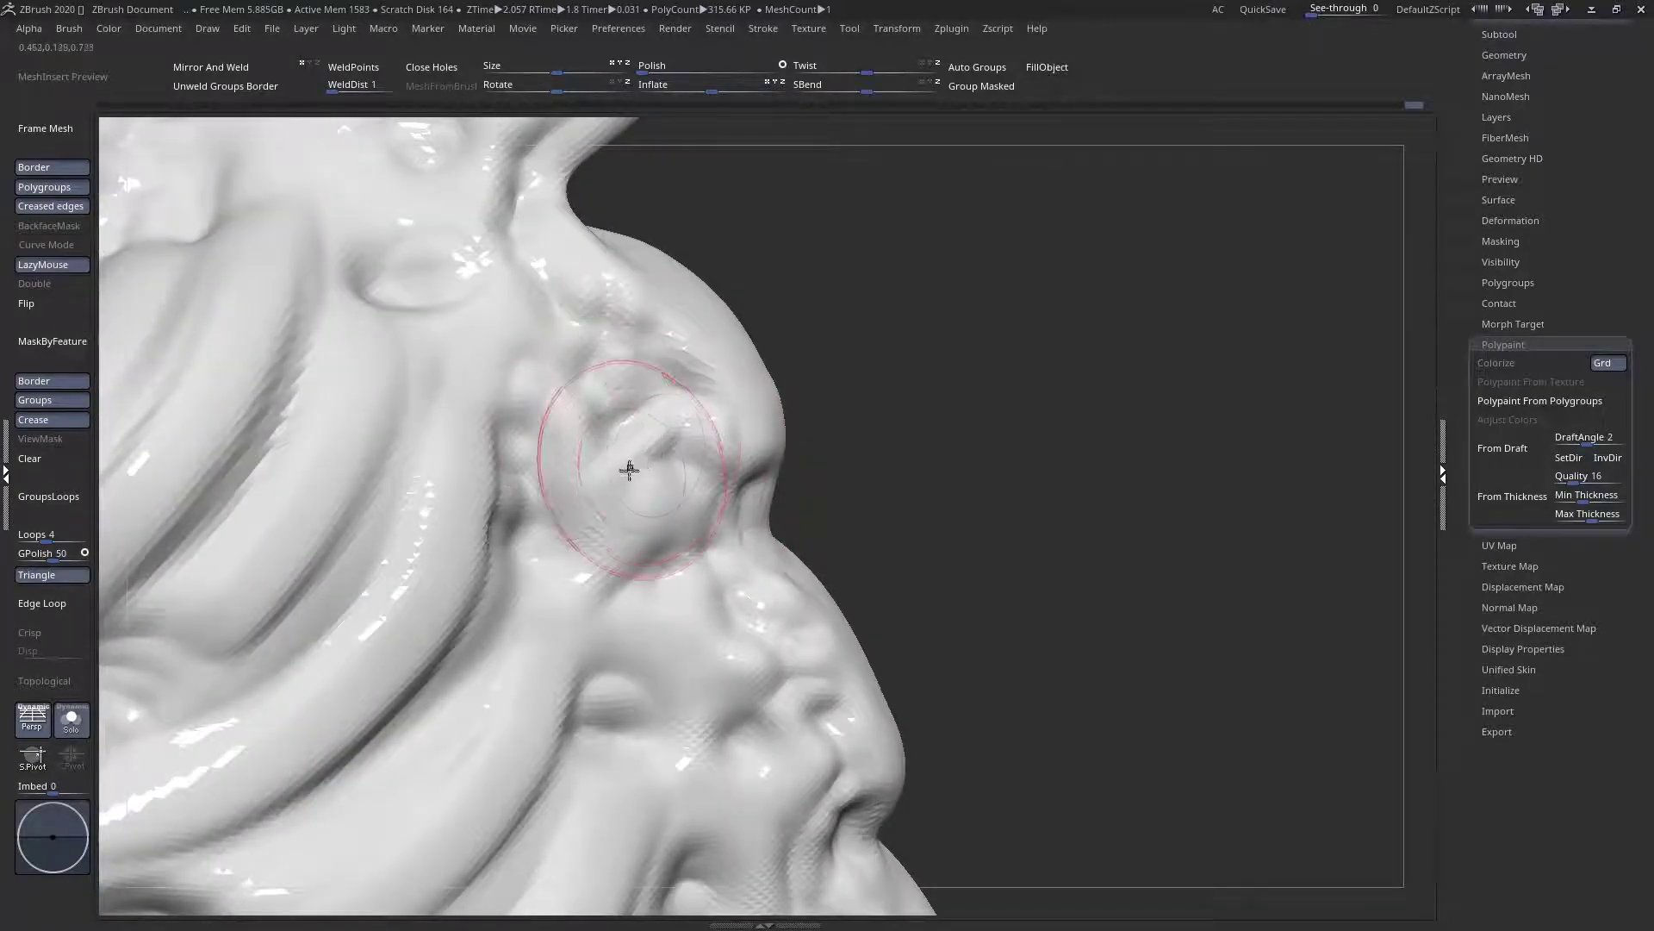
{"action": "left_click_drag", "start_coordinate": [682, 551], "coordinate": [557, 587]}
{"action": "left_click_drag", "start_coordinate": [613, 415], "coordinate": [594, 384]}
{"action": "mouse_move", "coordinate": [569, 310]}
{"action": "left_mouse_down"}
{"action": "mouse_move", "coordinate": [554, 341]}
{"action": "mouse_move", "coordinate": [654, 499]}
{"action": "left_mouse_up"}
{"action": "mouse_move", "coordinate": [689, 501]}
{"action": "right_mouse_down", "text": "ctrl"}
{"action": "mouse_move", "coordinate": [587, 396]}
{"action": "mouse_move", "coordinate": [675, 480]}
{"action": "mouse_move", "coordinate": [697, 534]}
{"action": "right_mouse_up", "text": "ctrl"}
{"action": "key", "text": "space"}
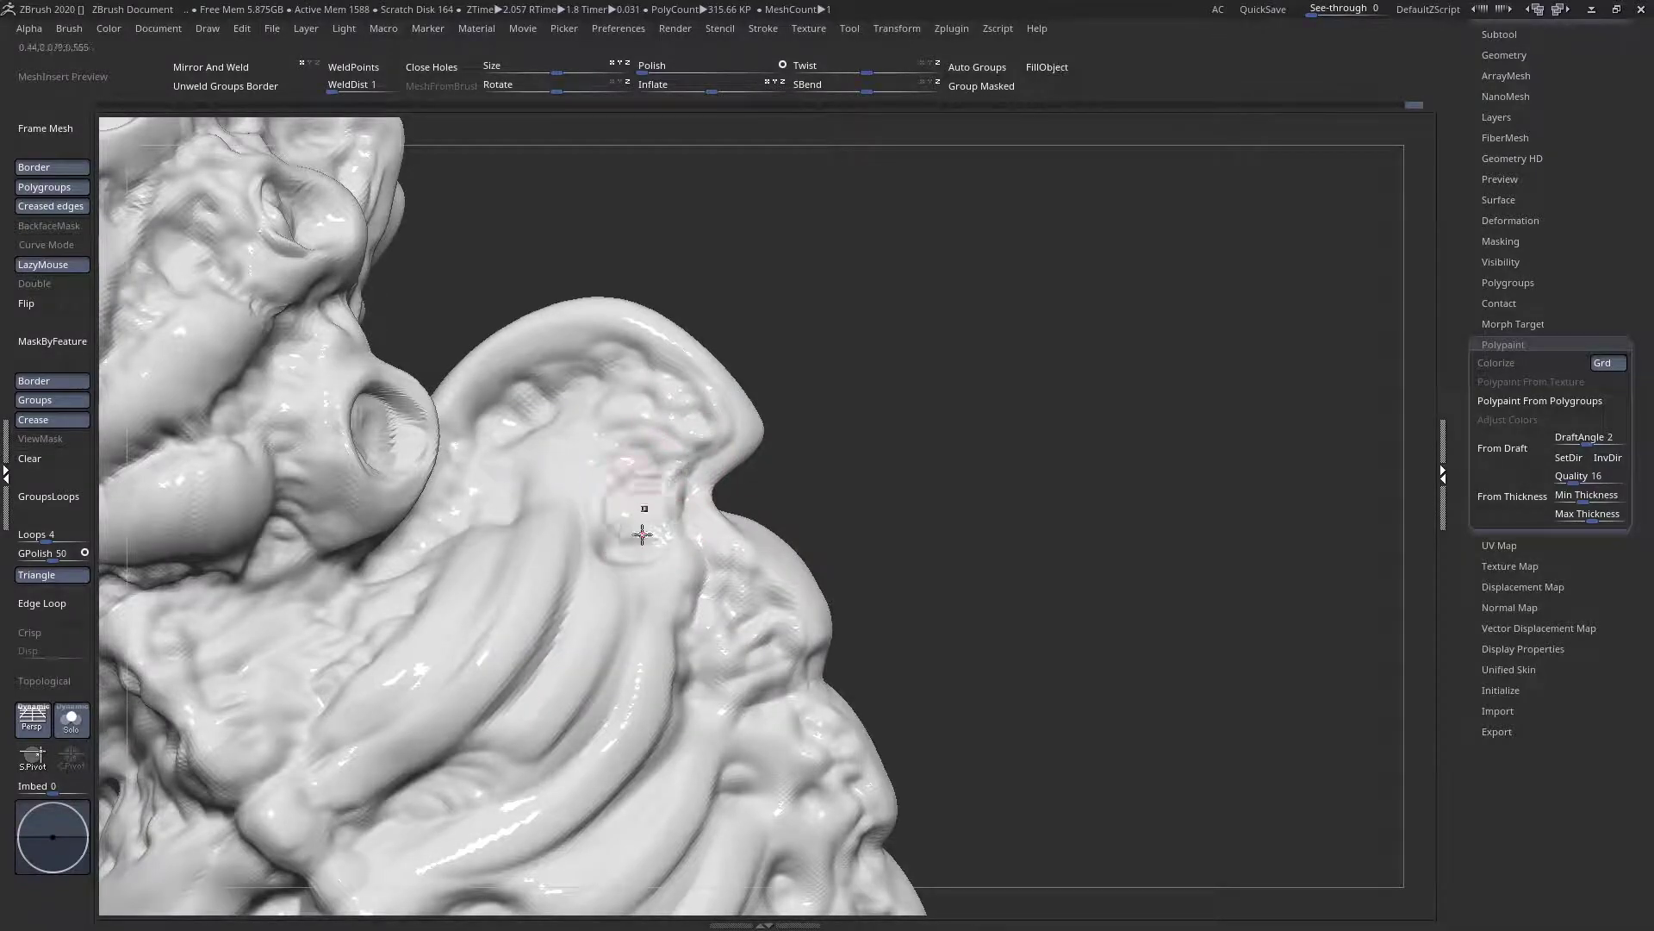
Link the uppermost lobe's wrinkles to the ribs and add fine folds beside the pits on the middle lobes
{"action": "right_click_drag", "start_coordinate": [639, 530], "coordinate": [719, 491]}
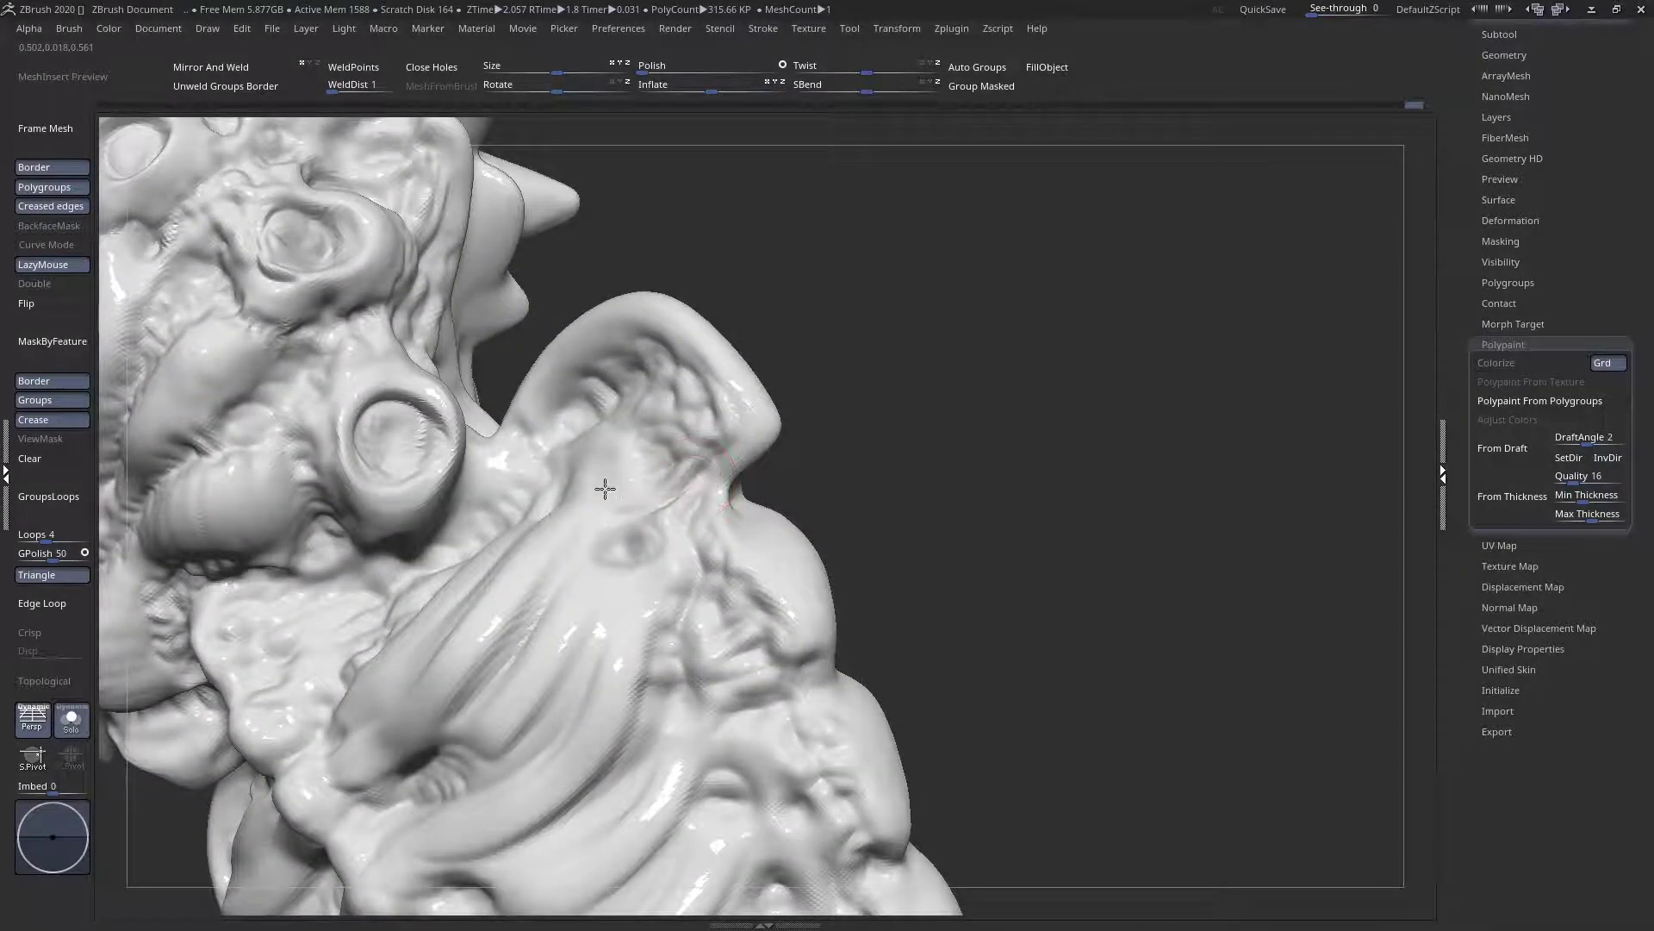
{"action": "right_click_drag", "start_coordinate": [607, 489], "coordinate": [614, 457]}
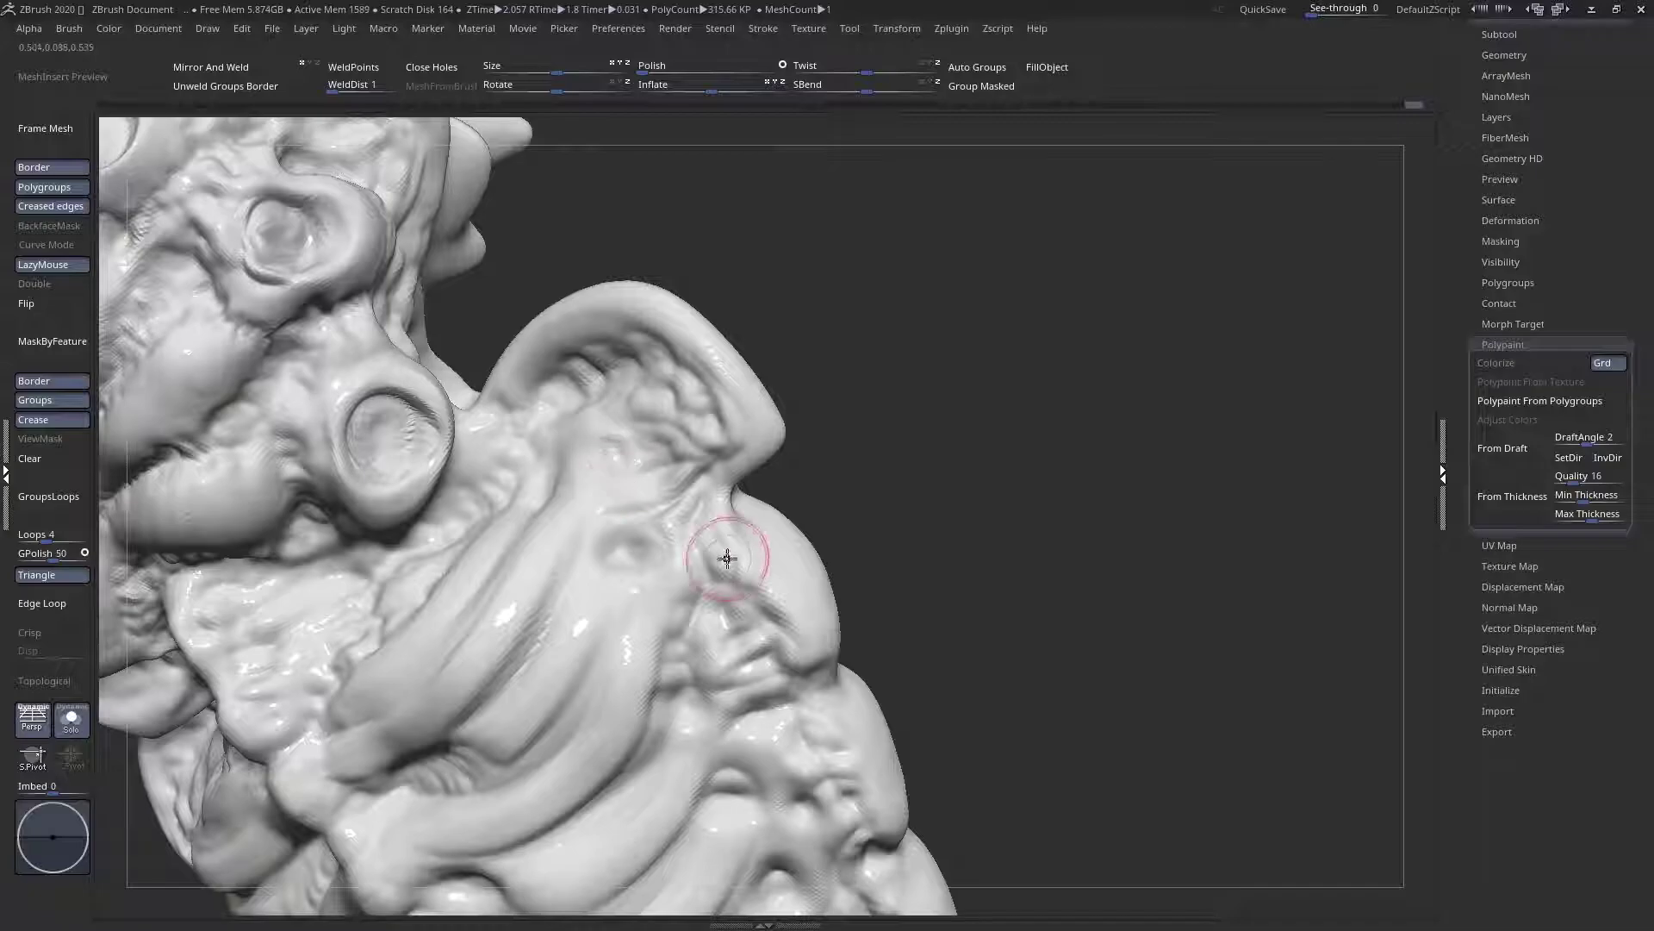
{"action": "mouse_move", "coordinate": [703, 583]}
{"action": "right_mouse_down"}
{"action": "mouse_move", "coordinate": [687, 628]}
{"action": "mouse_move", "coordinate": [602, 352]}
{"action": "right_mouse_up"}
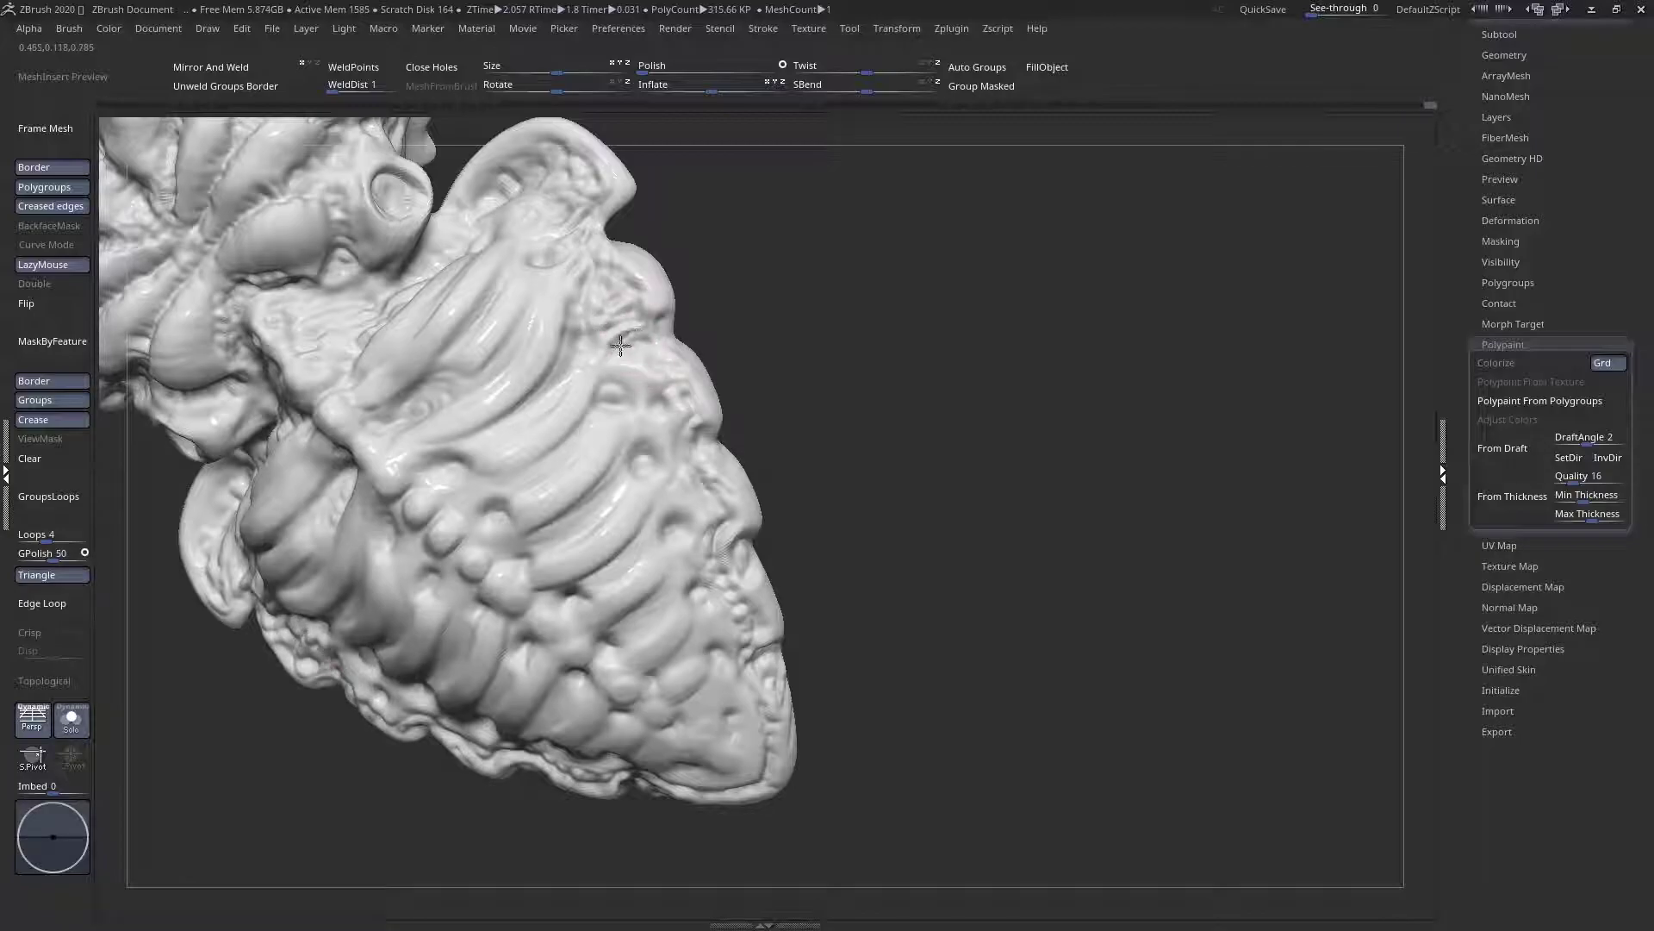
{"action": "key", "text": "space"}
{"action": "left_click_drag", "start_coordinate": [660, 368], "coordinate": [680, 407]}
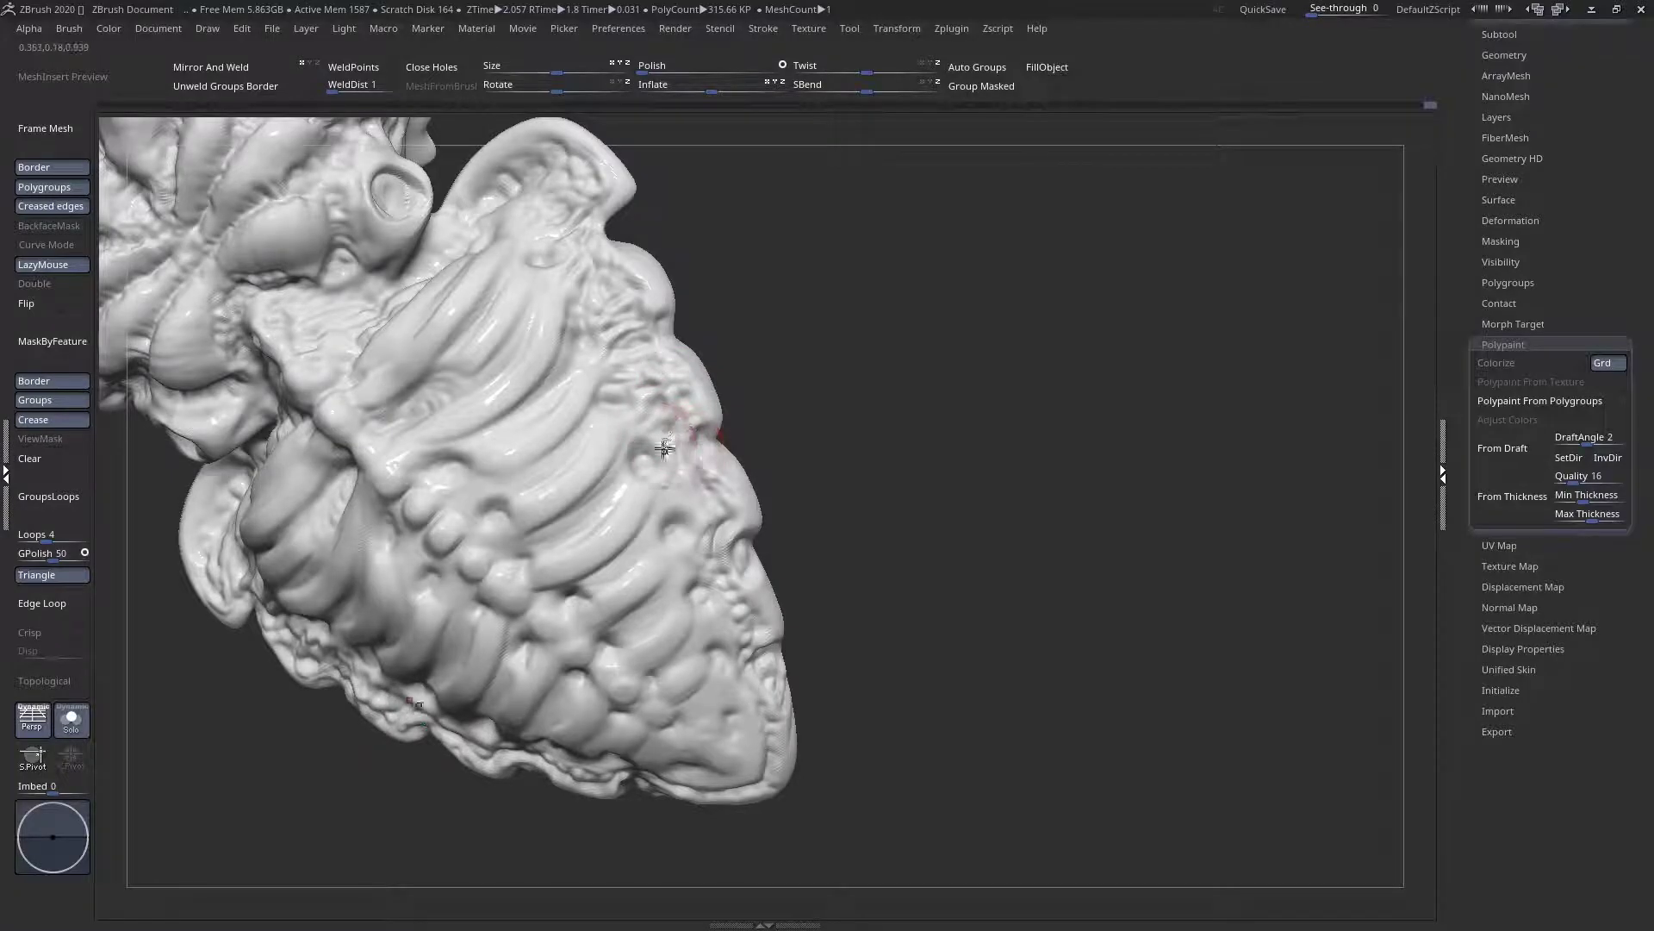
{"action": "left_click_drag", "start_coordinate": [699, 518], "coordinate": [713, 519]}
Break up the lower ribs near the plate's tip with winding creases and small bumps
{"action": "right_click_drag", "start_coordinate": [713, 520], "coordinate": [726, 563]}
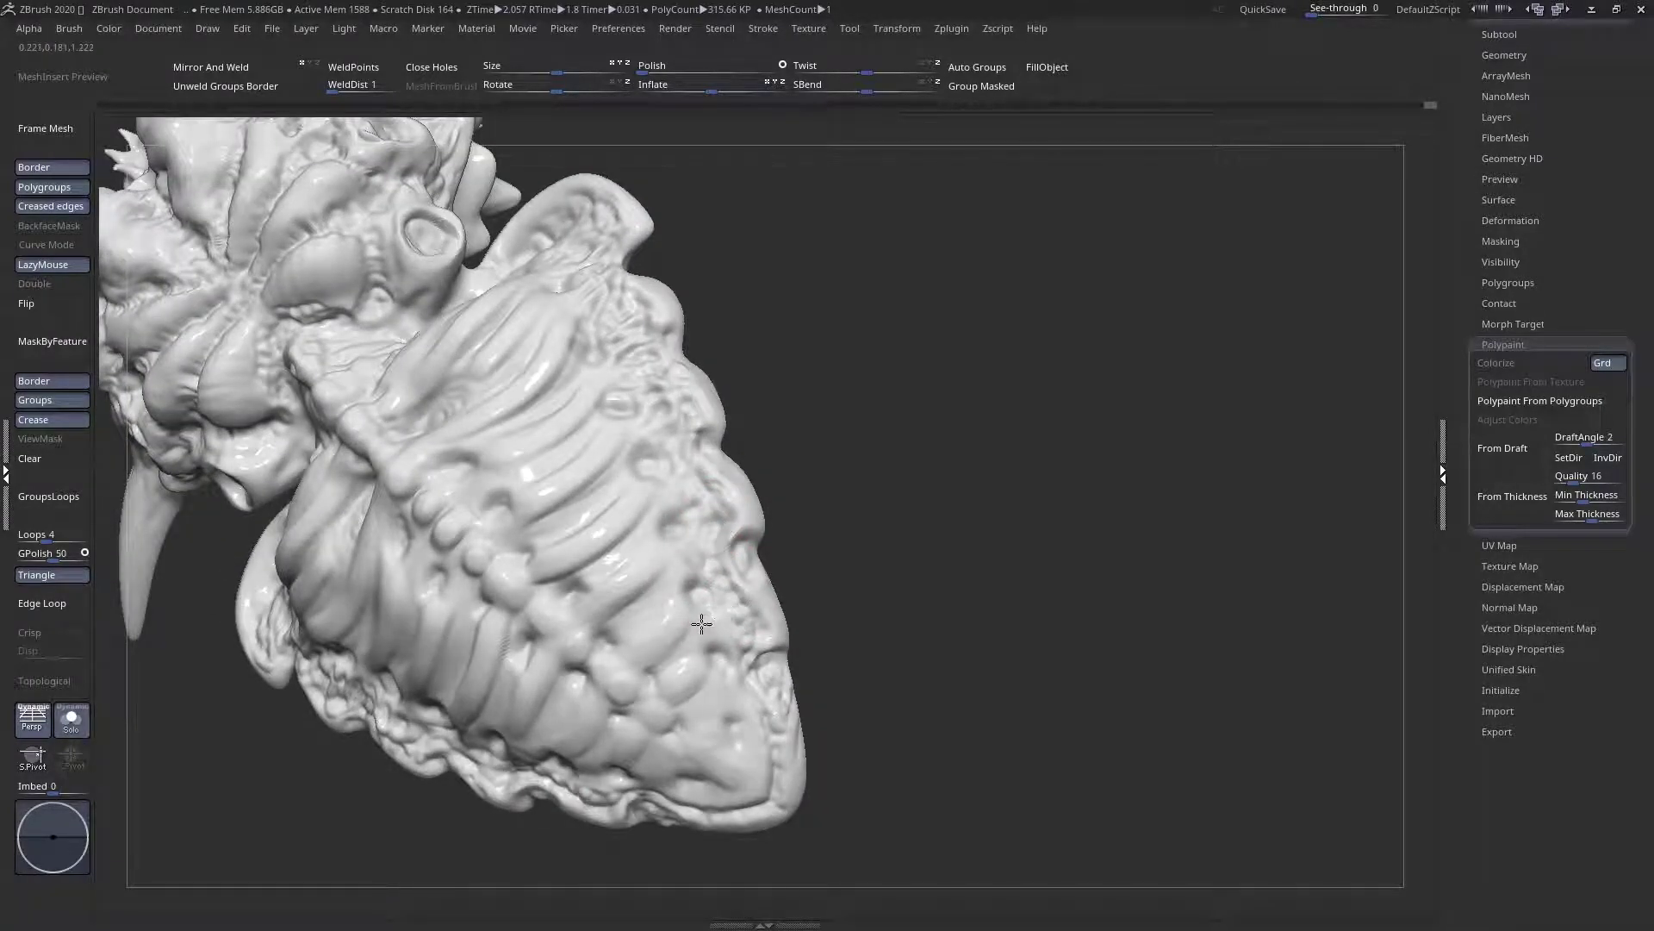
{"action": "left_click_drag", "start_coordinate": [729, 623], "coordinate": [723, 635]}
{"action": "mouse_move", "coordinate": [769, 710]}
{"action": "left_mouse_down"}
{"action": "mouse_move", "coordinate": [683, 694]}
{"action": "mouse_move", "coordinate": [664, 720]}
{"action": "left_mouse_up"}
{"action": "mouse_move", "coordinate": [688, 593]}
{"action": "left_mouse_down"}
{"action": "mouse_move", "coordinate": [638, 663]}
{"action": "mouse_move", "coordinate": [648, 648]}
{"action": "left_mouse_up"}
{"action": "mouse_move", "coordinate": [667, 552]}
{"action": "left_mouse_down"}
{"action": "mouse_move", "coordinate": [605, 622]}
{"action": "mouse_move", "coordinate": [646, 513]}
{"action": "mouse_move", "coordinate": [582, 574]}
{"action": "mouse_move", "coordinate": [628, 458]}
{"action": "mouse_move", "coordinate": [538, 521]}
{"action": "left_mouse_up"}
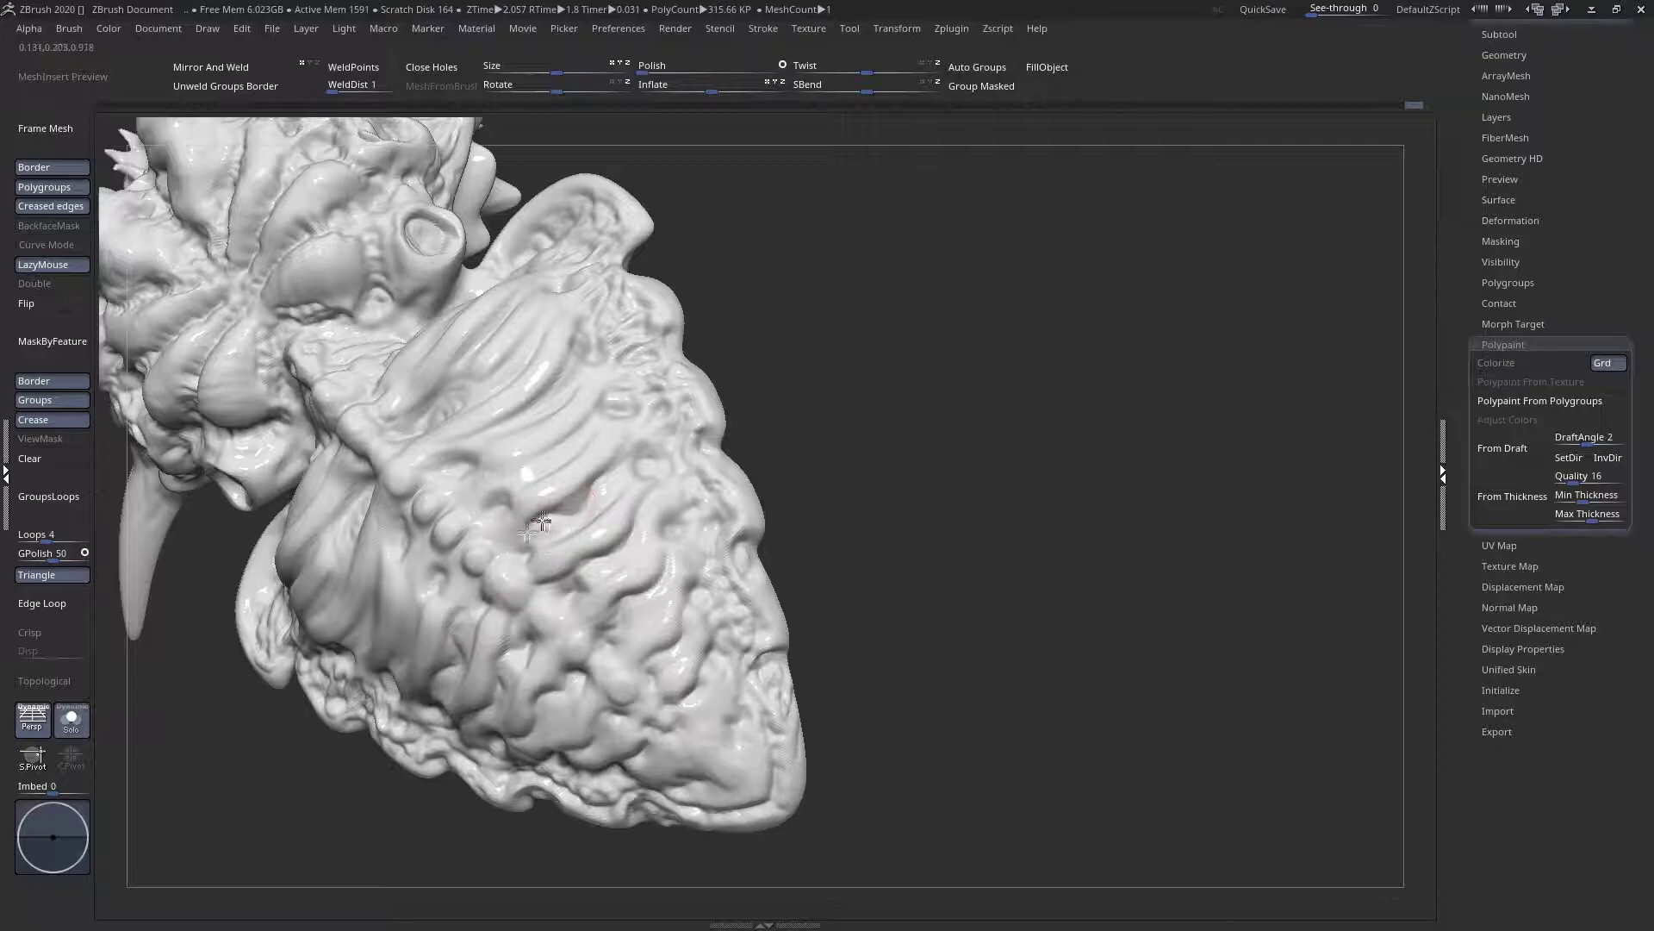
Sculpt wavy creases into the long upper ribs, working toward the plate's base
{"action": "right_click_drag", "start_coordinate": [593, 565], "coordinate": [625, 525]}
{"action": "mouse_move", "coordinate": [586, 389]}
{"action": "left_mouse_down"}
{"action": "mouse_move", "coordinate": [482, 504]}
{"action": "mouse_move", "coordinate": [546, 359]}
{"action": "mouse_move", "coordinate": [435, 465]}
{"action": "mouse_move", "coordinate": [483, 313]}
{"action": "mouse_move", "coordinate": [443, 384]}
{"action": "mouse_move", "coordinate": [449, 437]}
{"action": "left_mouse_up"}
{"action": "right_click_drag", "start_coordinate": [448, 437], "coordinate": [431, 436]}
{"action": "left_click_drag", "start_coordinate": [432, 436], "coordinate": [428, 428]}
{"action": "right_click_drag", "start_coordinate": [428, 428], "coordinate": [416, 395]}
{"action": "right_click_drag", "start_coordinate": [466, 314], "coordinate": [362, 436]}
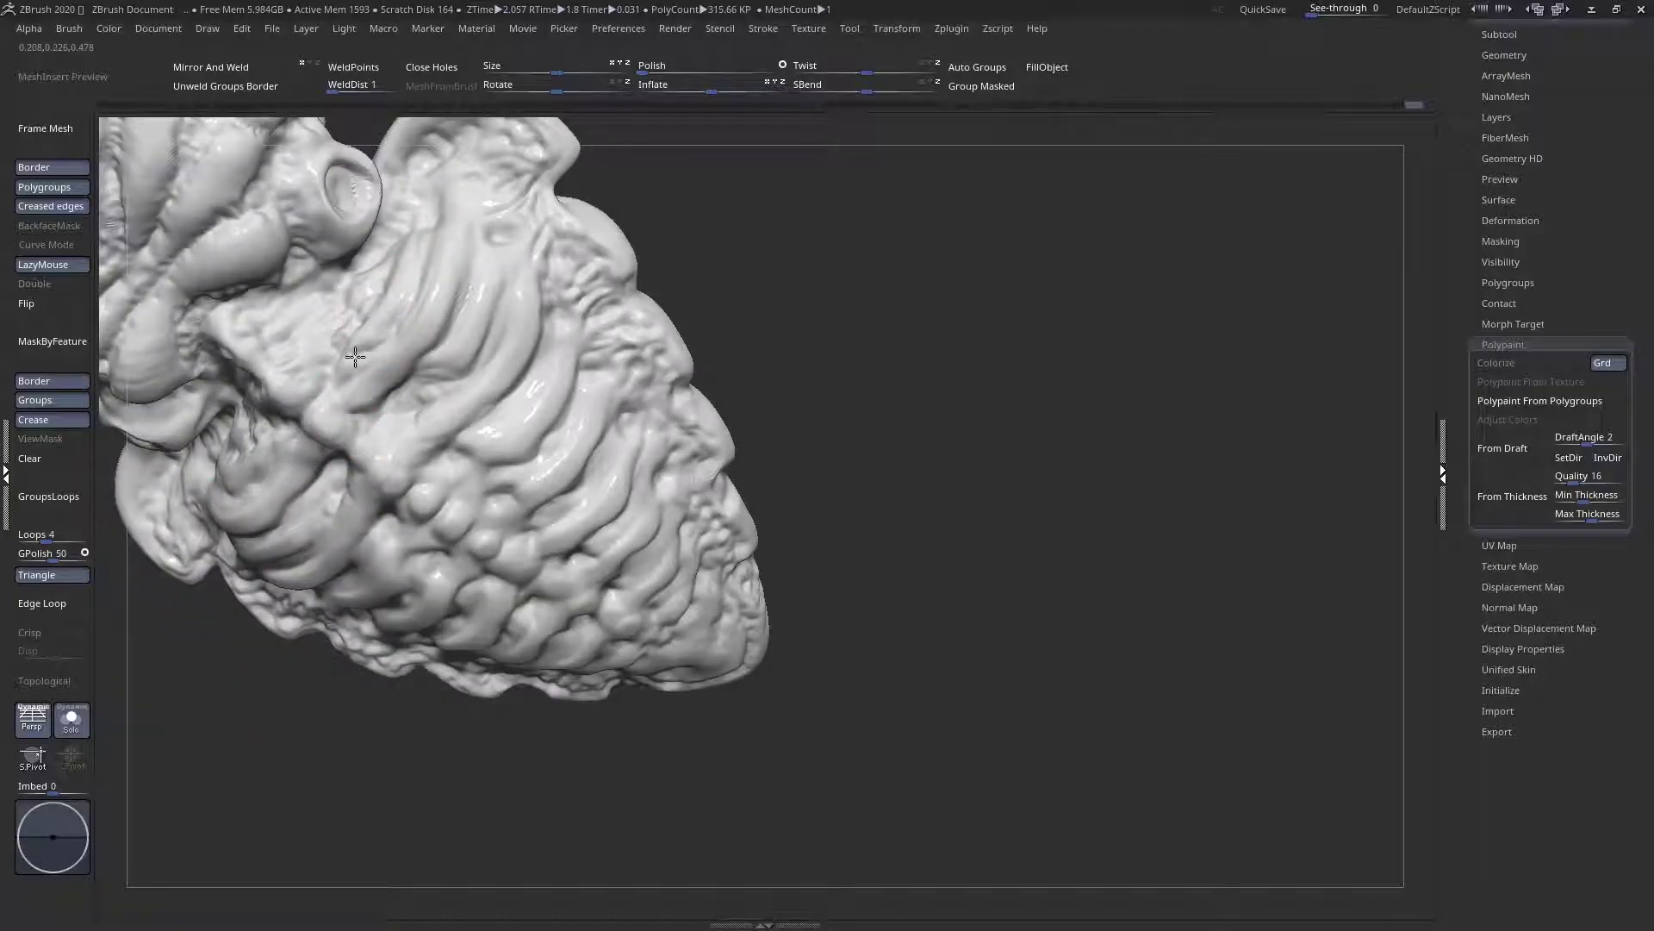
Soften and refine the bumpy creases between the lower ribs and the rim near the plate's tip
{"action": "right_click_drag", "start_coordinate": [351, 351], "coordinate": [535, 478]}
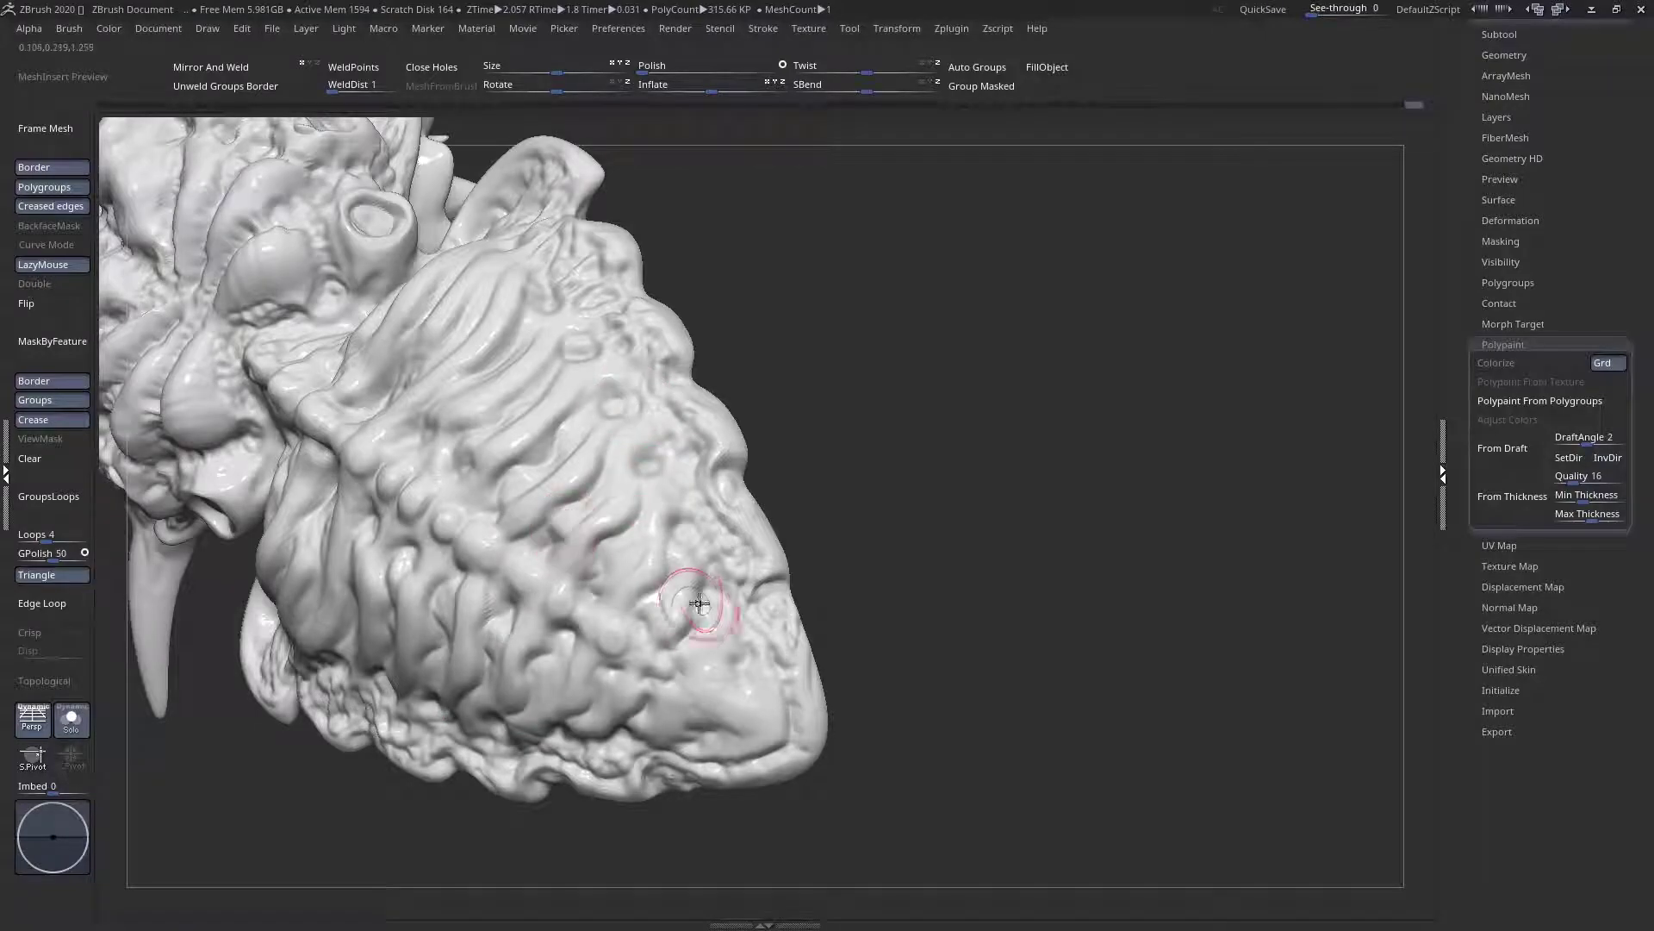
{"action": "left_click_drag", "start_coordinate": [667, 547], "coordinate": [621, 568], "text": "shift"}
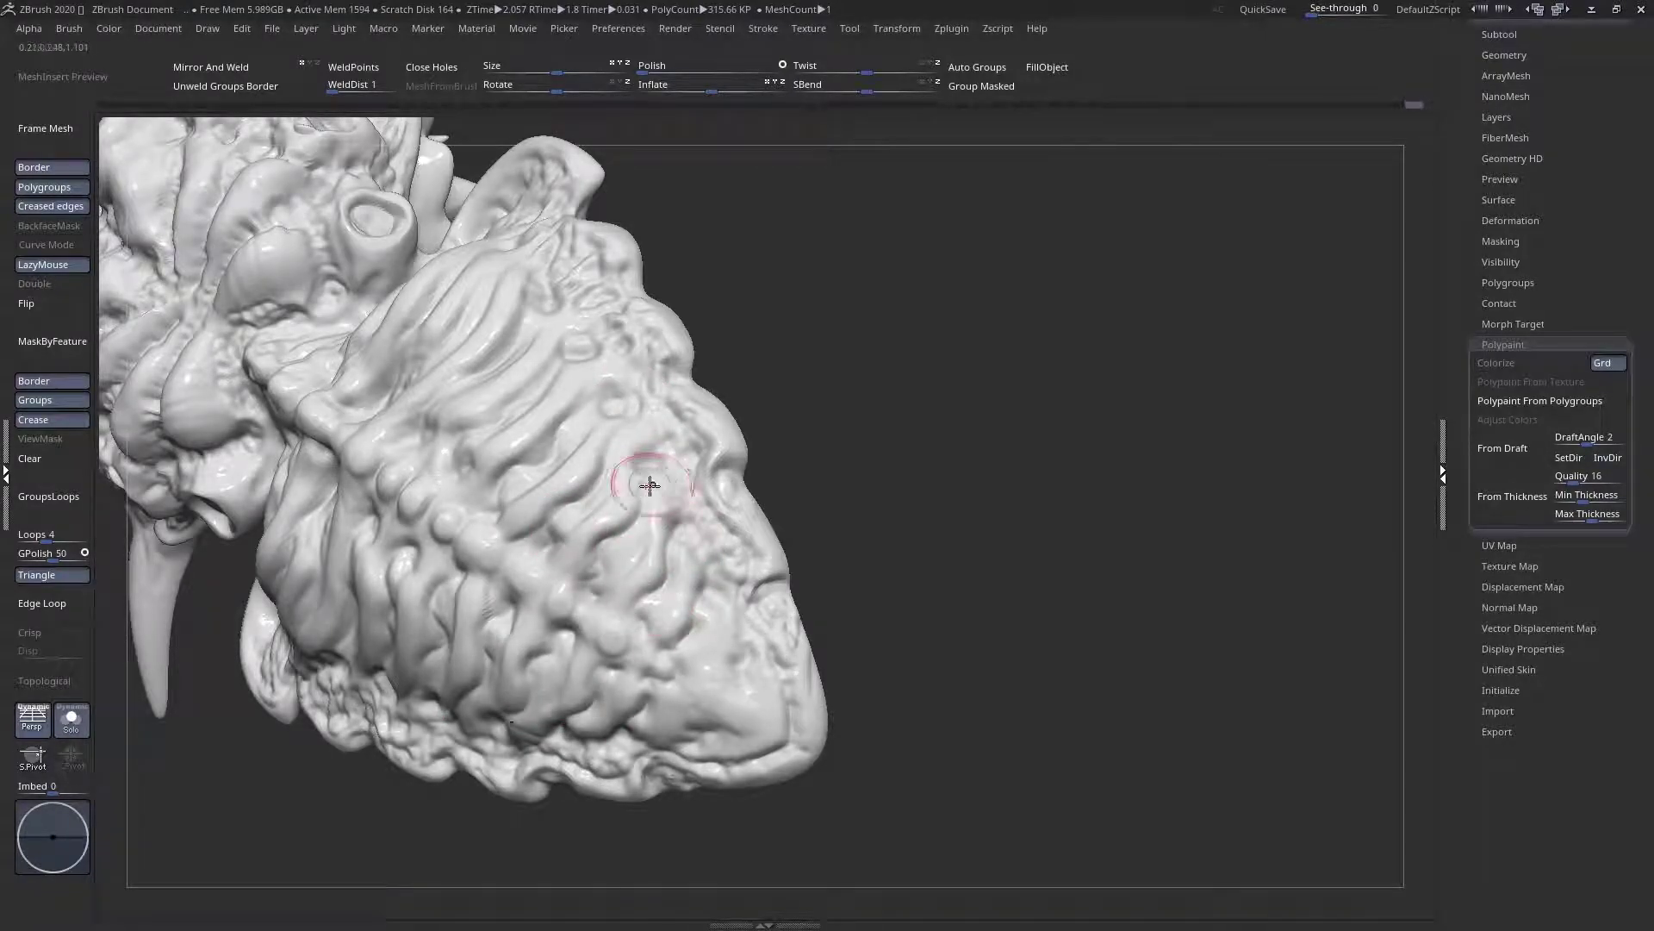
{"action": "mouse_move", "coordinate": [631, 517]}
{"action": "right_mouse_down"}
{"action": "mouse_move", "coordinate": [619, 541]}
{"action": "mouse_move", "coordinate": [565, 535]}
{"action": "mouse_move", "coordinate": [647, 520]}
{"action": "mouse_move", "coordinate": [546, 514]}
{"action": "mouse_move", "coordinate": [646, 576]}
{"action": "mouse_move", "coordinate": [620, 558]}
{"action": "mouse_move", "coordinate": [663, 565]}
{"action": "mouse_move", "coordinate": [646, 499]}
{"action": "mouse_move", "coordinate": [675, 581]}
{"action": "mouse_move", "coordinate": [640, 517]}
{"action": "right_mouse_up"}
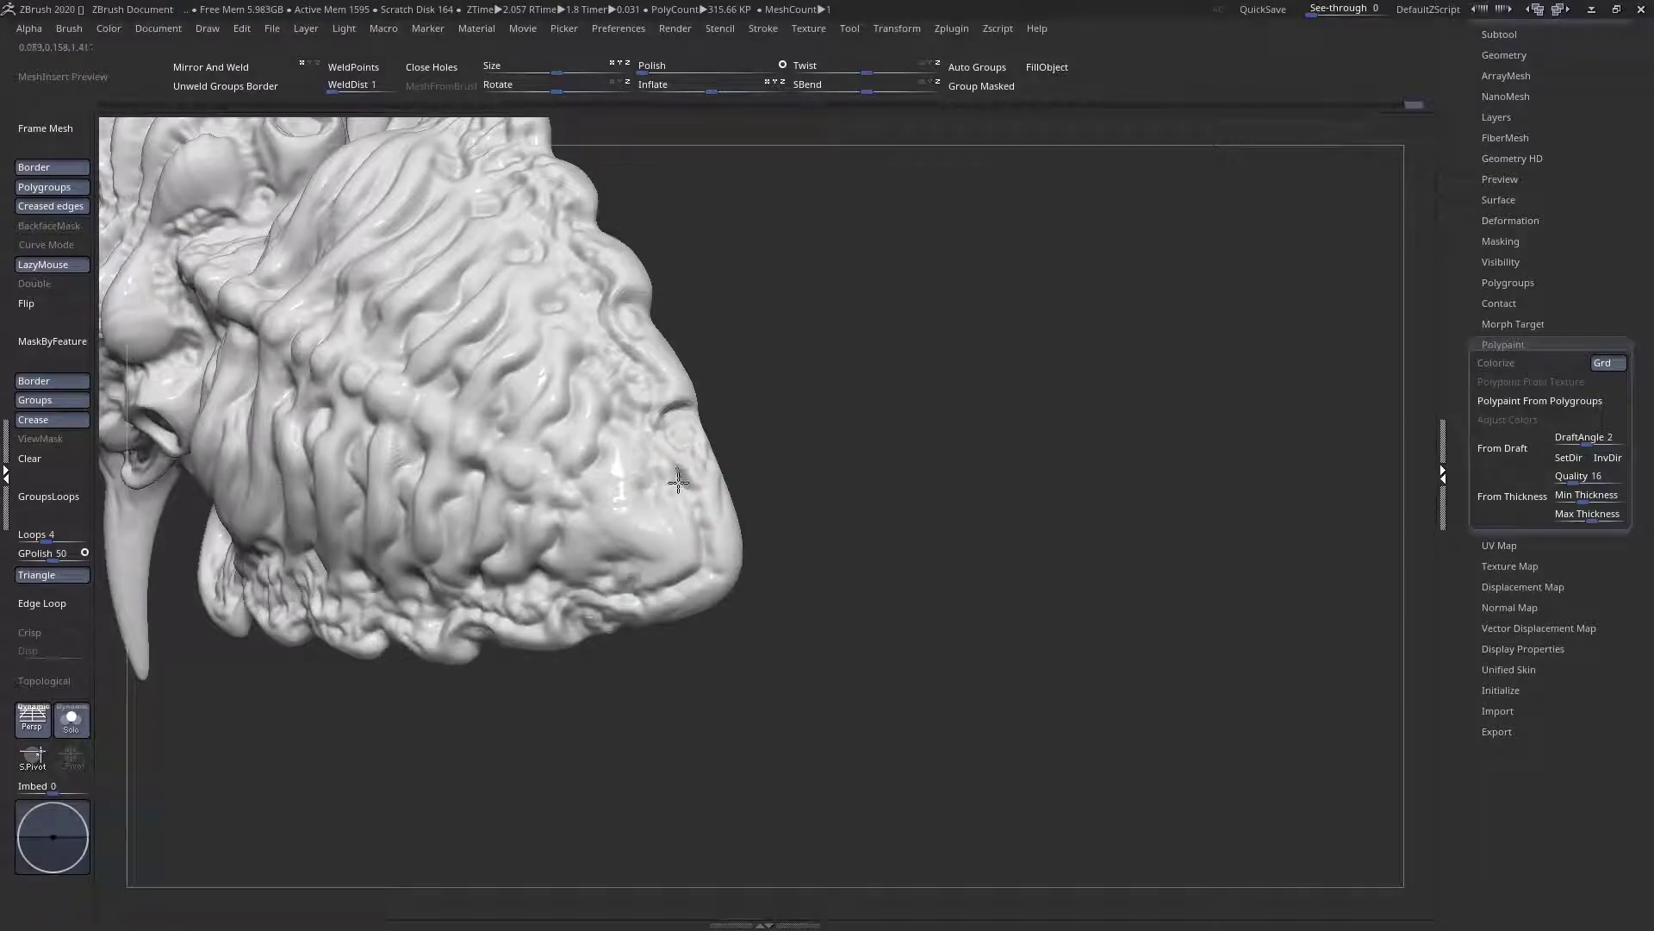
Try carving closely spaced curved grooves across the central ridge on the plate's smooth outer side
{"action": "mouse_move", "coordinate": [720, 571]}
{"action": "right_mouse_down"}
{"action": "mouse_move", "coordinate": [628, 546]}
{"action": "mouse_move", "coordinate": [639, 480]}
{"action": "mouse_move", "coordinate": [719, 623]}
{"action": "mouse_move", "coordinate": [686, 563]}
{"action": "right_mouse_up"}
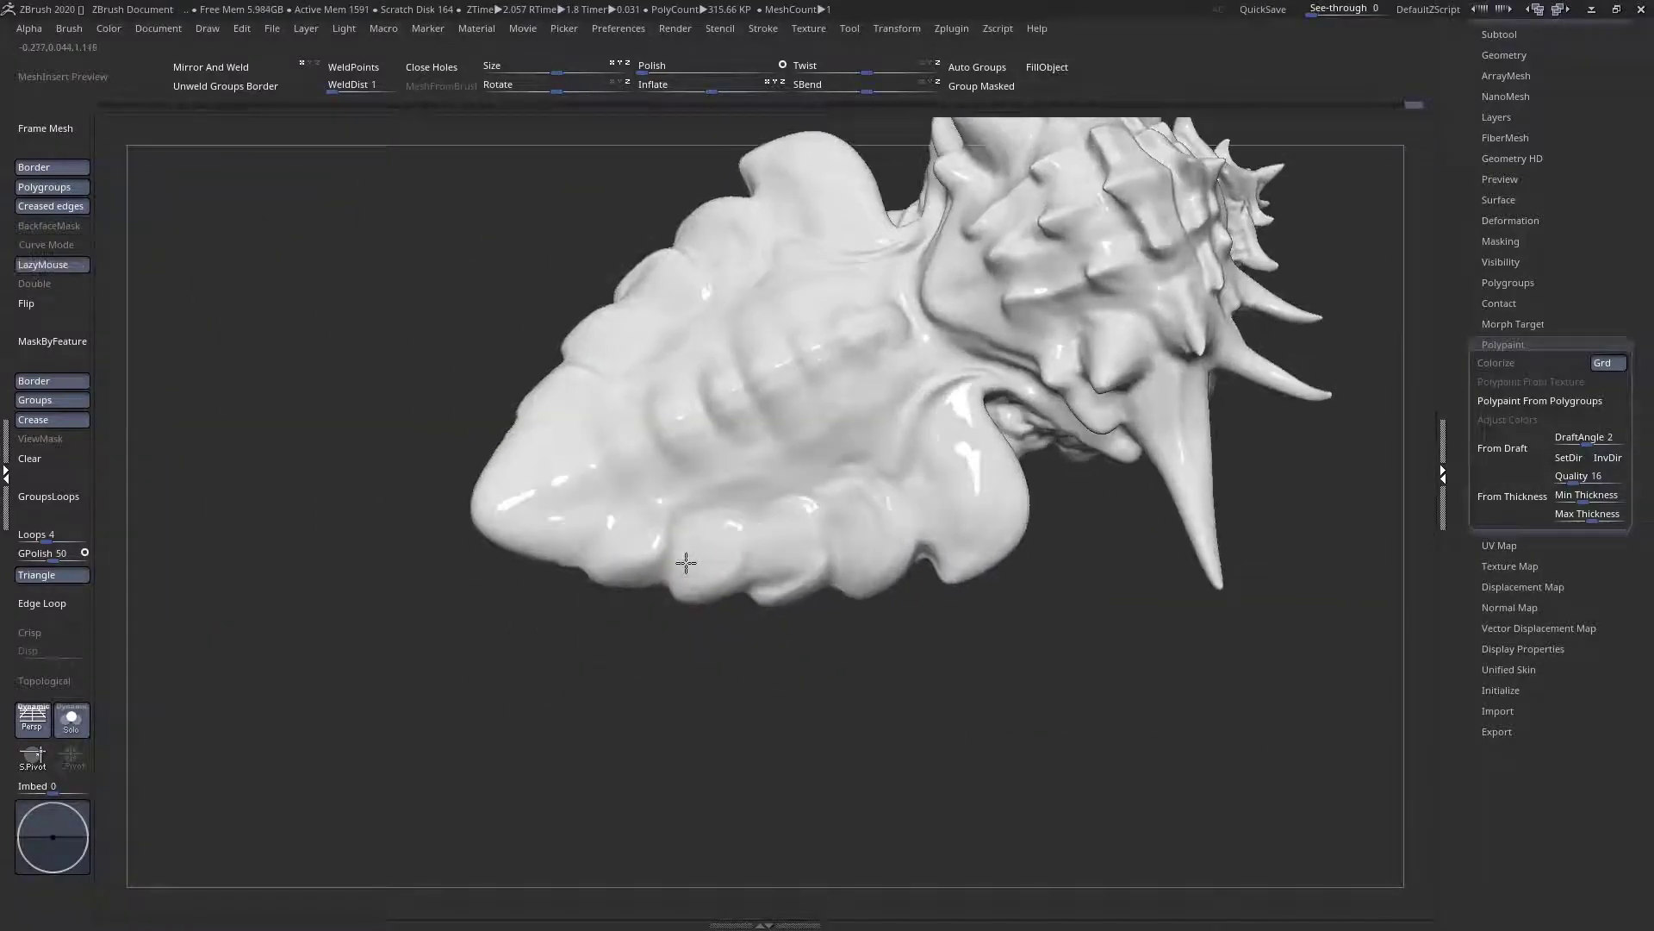
{"action": "mouse_move", "coordinate": [645, 473]}
{"action": "right_mouse_down"}
{"action": "mouse_move", "coordinate": [669, 480]}
{"action": "mouse_move", "coordinate": [619, 535]}
{"action": "mouse_move", "coordinate": [675, 487]}
{"action": "mouse_move", "coordinate": [786, 441]}
{"action": "mouse_move", "coordinate": [643, 509]}
{"action": "mouse_move", "coordinate": [680, 504]}
{"action": "mouse_move", "coordinate": [758, 337]}
{"action": "mouse_move", "coordinate": [525, 624]}
{"action": "mouse_move", "coordinate": [637, 636]}
{"action": "mouse_move", "coordinate": [572, 664]}
{"action": "mouse_move", "coordinate": [693, 507]}
{"action": "mouse_move", "coordinate": [650, 492]}
{"action": "mouse_move", "coordinate": [673, 539]}
{"action": "right_mouse_up"}
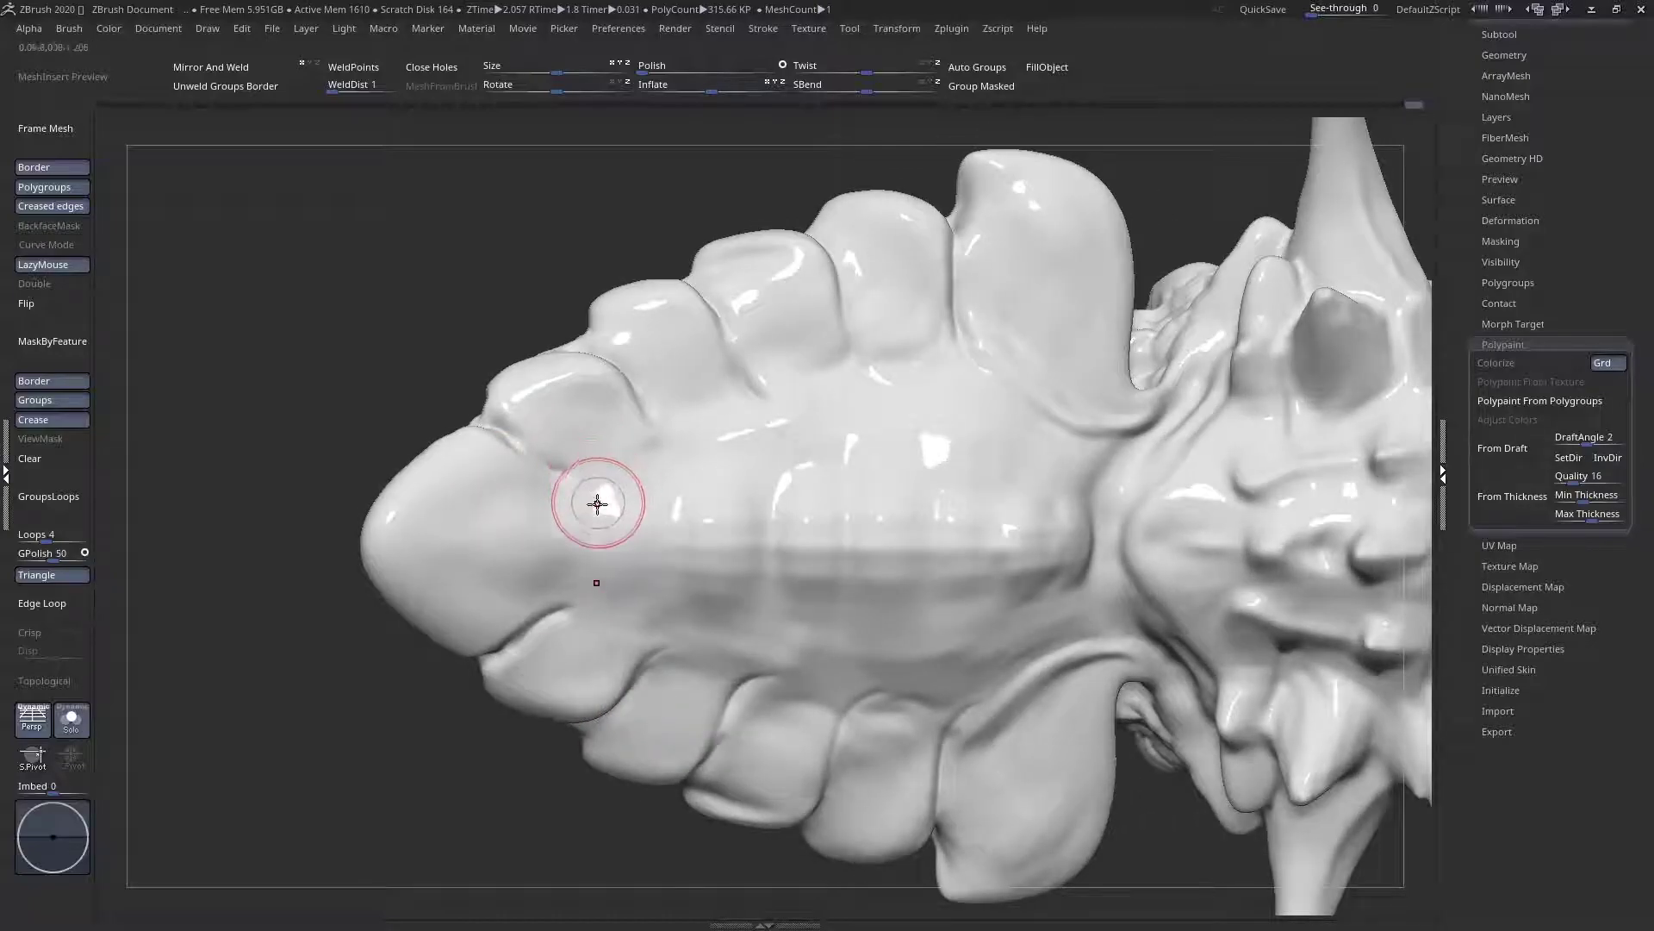
{"action": "left_click_drag", "start_coordinate": [696, 471], "coordinate": [664, 543]}
{"action": "left_click_drag", "start_coordinate": [825, 439], "coordinate": [816, 453]}
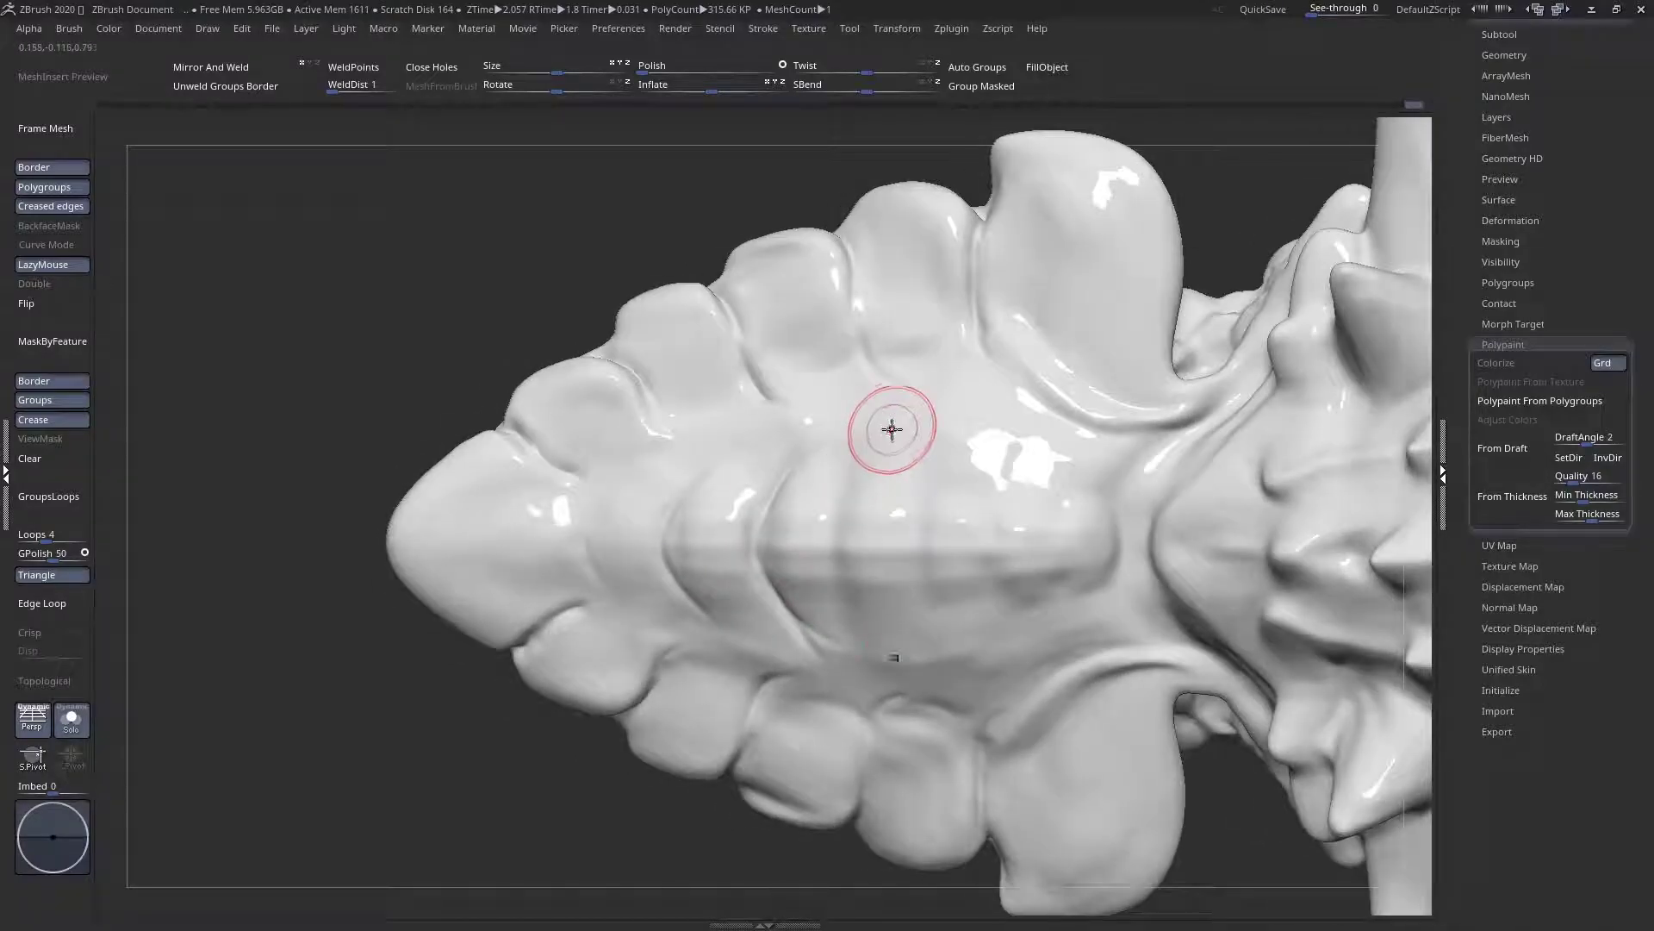
{"action": "left_click_drag", "start_coordinate": [912, 425], "coordinate": [847, 515]}
{"action": "left_click_drag", "start_coordinate": [871, 454], "coordinate": [854, 543]}
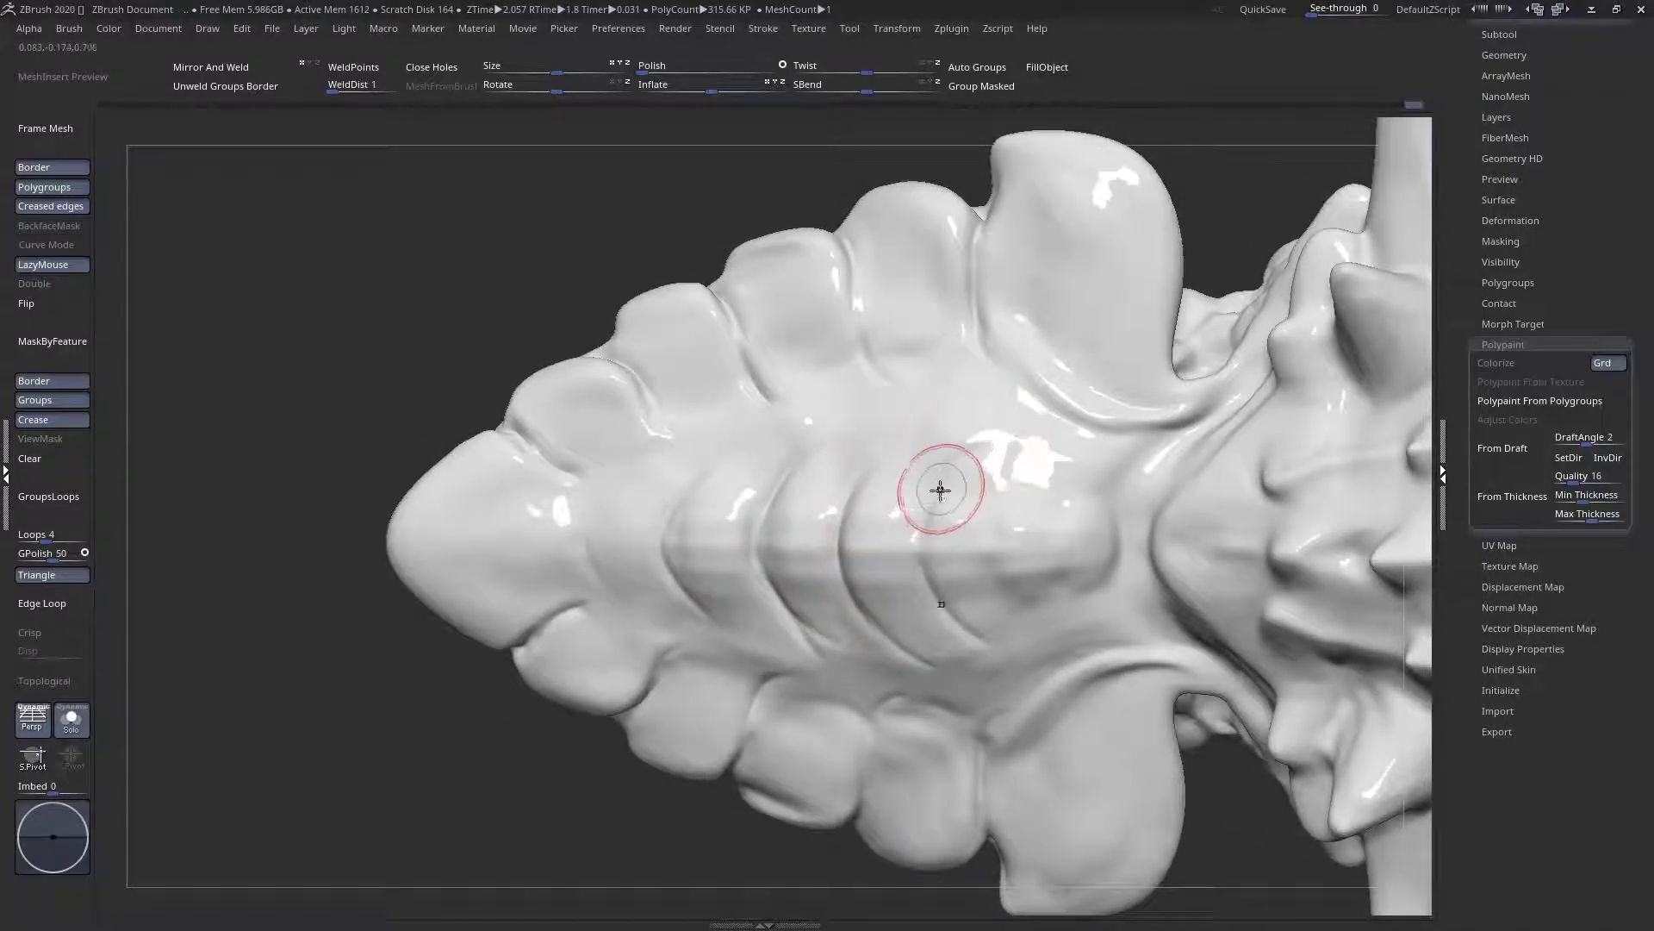
{"action": "mouse_move", "coordinate": [1074, 462]}
{"action": "left_mouse_down"}
{"action": "mouse_move", "coordinate": [1089, 528]}
{"action": "mouse_move", "coordinate": [1030, 637]}
{"action": "left_mouse_up"}
{"action": "right_click_drag", "start_coordinate": [1030, 638], "coordinate": [863, 617]}
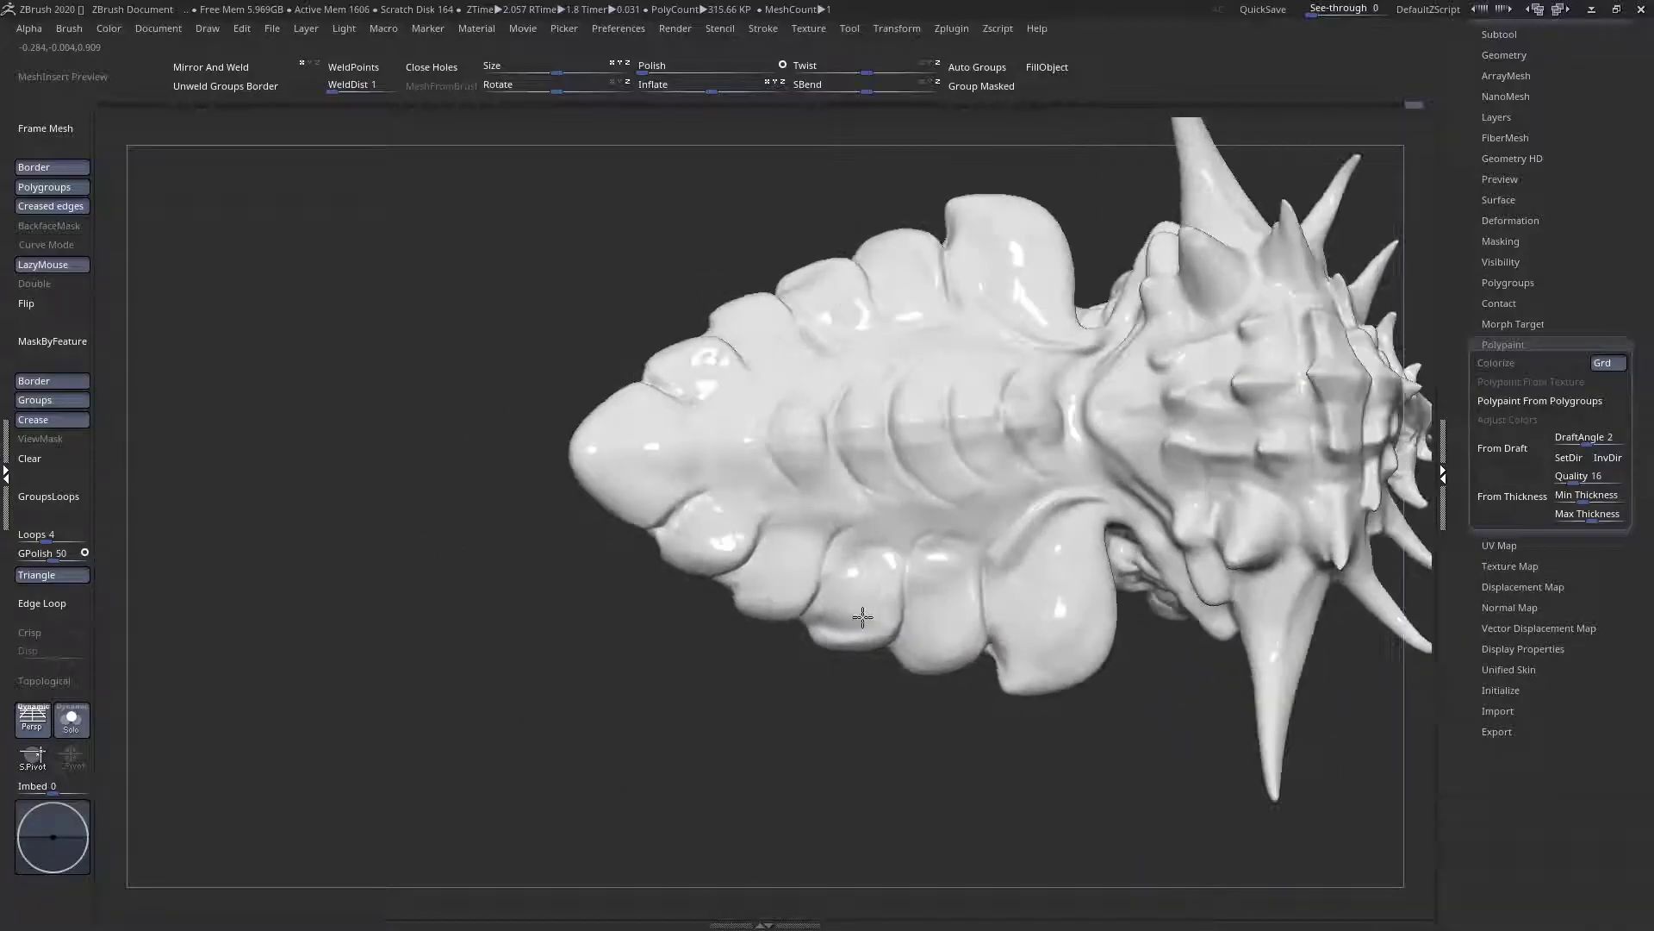
{"action": "mouse_move", "coordinate": [928, 422]}
{"action": "right_mouse_down"}
{"action": "mouse_move", "coordinate": [905, 480]}
{"action": "mouse_move", "coordinate": [850, 388]}
{"action": "mouse_move", "coordinate": [787, 473]}
{"action": "right_mouse_up"}
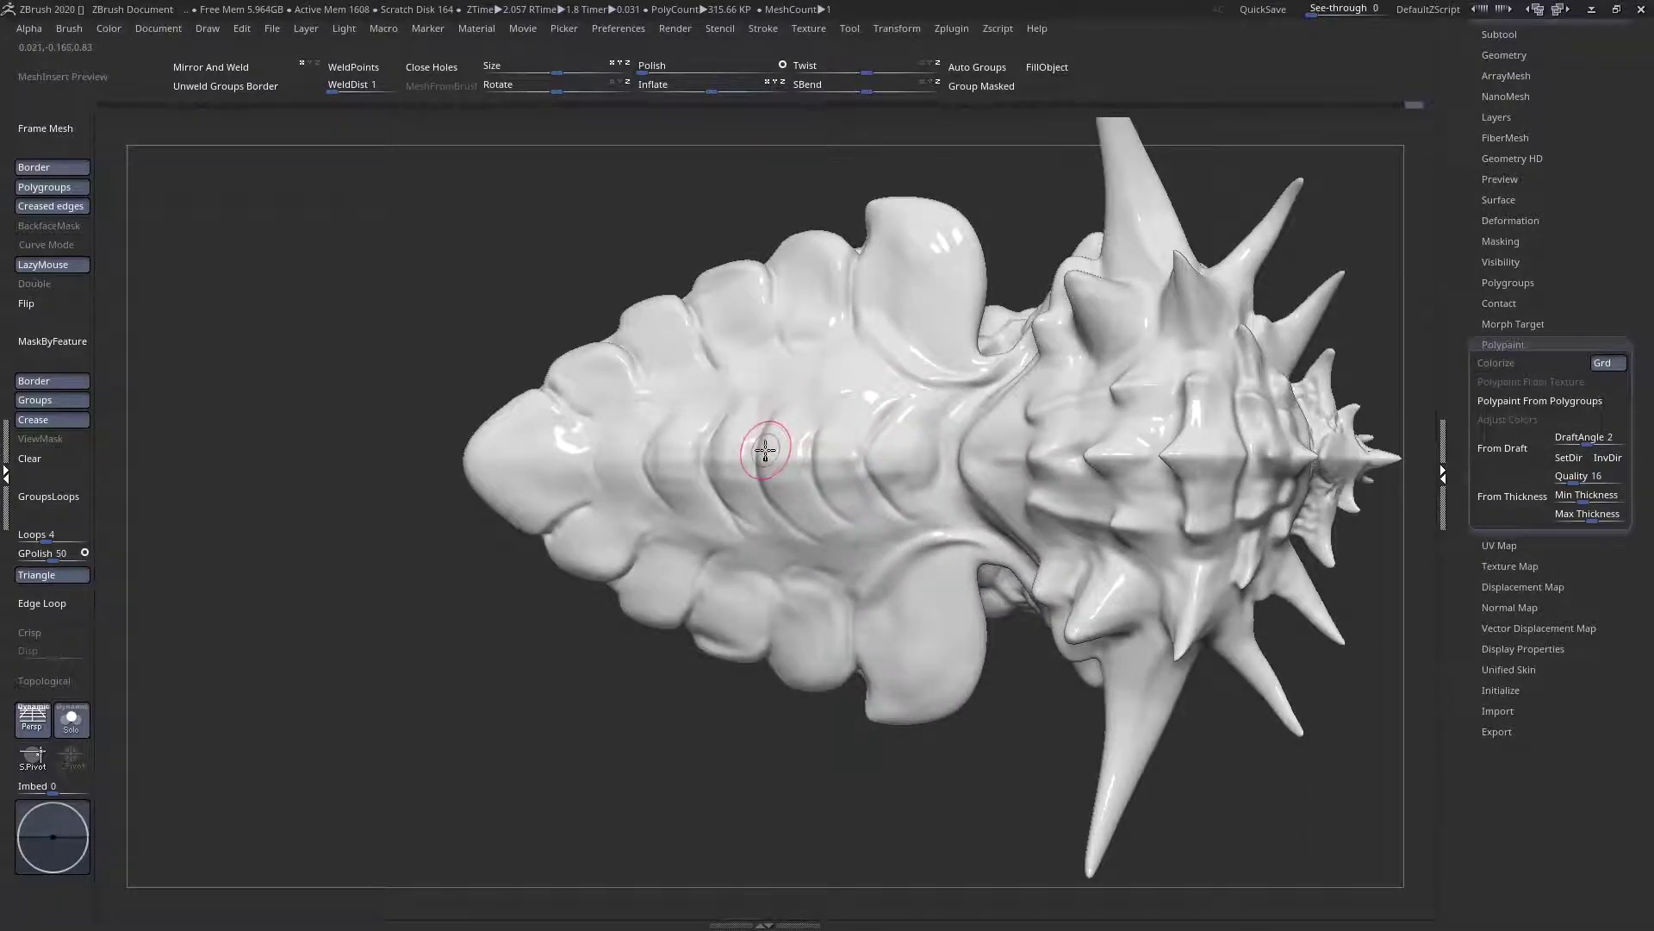
{"action": "mouse_move", "coordinate": [765, 449]}
{"action": "left_mouse_down", "text": "shift"}
{"action": "mouse_move", "coordinate": [870, 456]}
{"action": "mouse_move", "coordinate": [767, 449]}
{"action": "left_mouse_up", "text": "shift"}
Carve long curved grooves across the central ridge of the plate's smooth outer side, dividing it into overlapping segments
{"action": "mouse_move", "coordinate": [767, 449]}
{"action": "right_mouse_down", "text": "ctrl"}
{"action": "mouse_move", "coordinate": [827, 542]}
{"action": "mouse_move", "coordinate": [851, 529]}
{"action": "right_mouse_up", "text": "ctrl"}
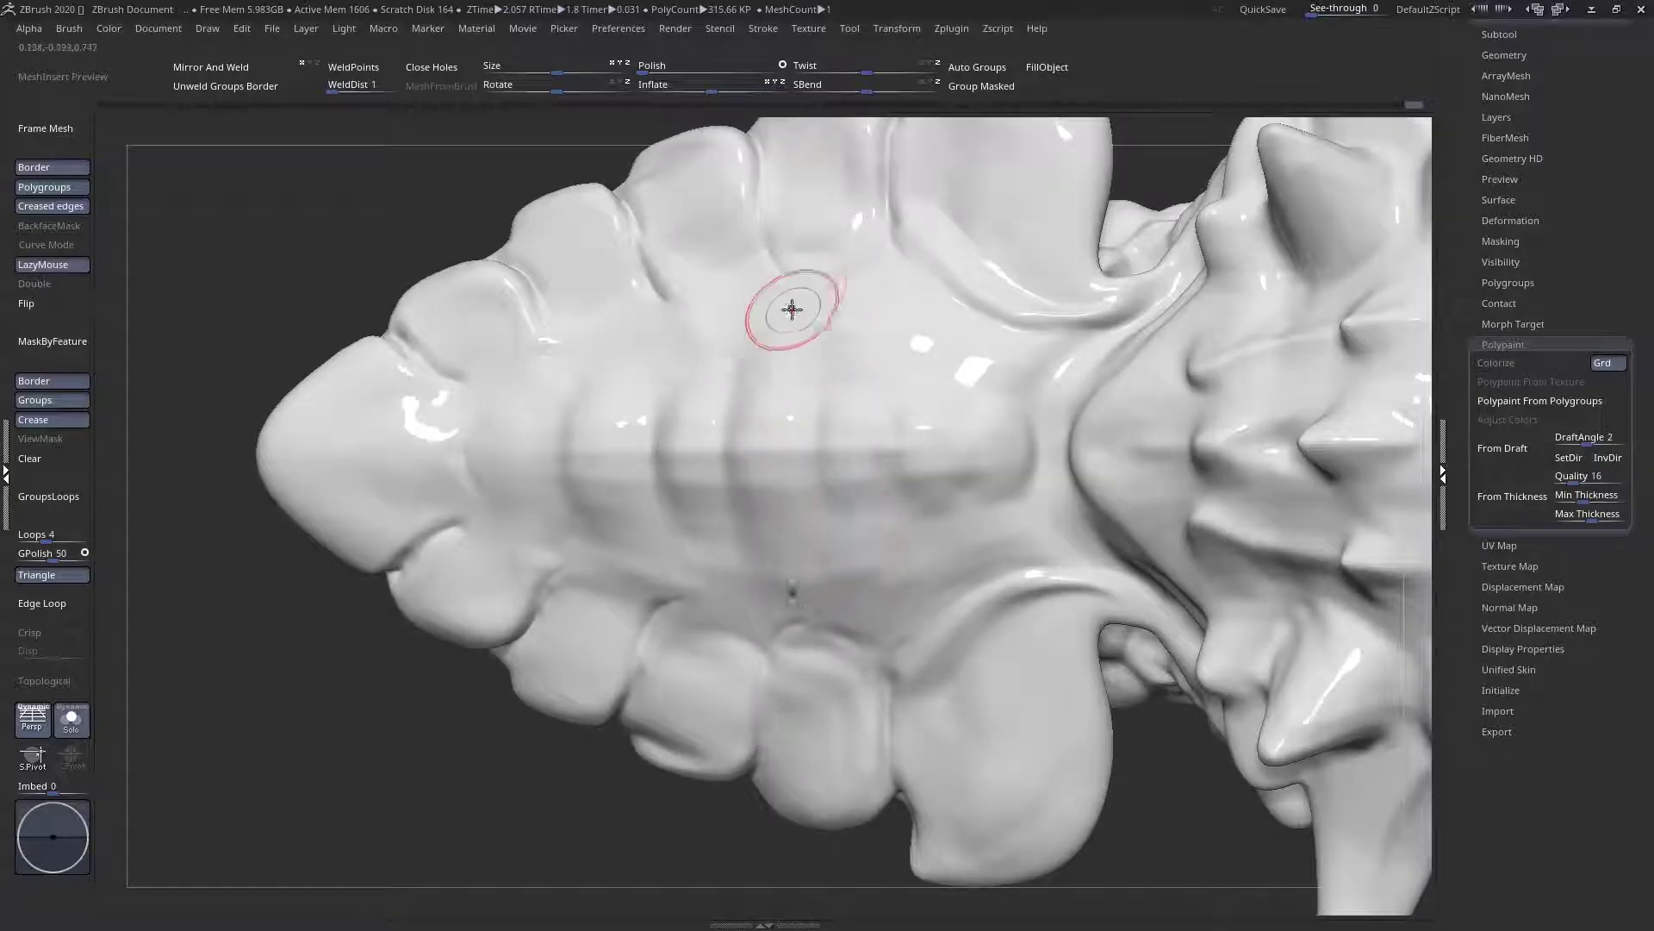
{"action": "left_click_drag", "start_coordinate": [807, 310], "coordinate": [742, 380]}
{"action": "right_click_drag", "start_coordinate": [763, 406], "coordinate": [786, 406]}
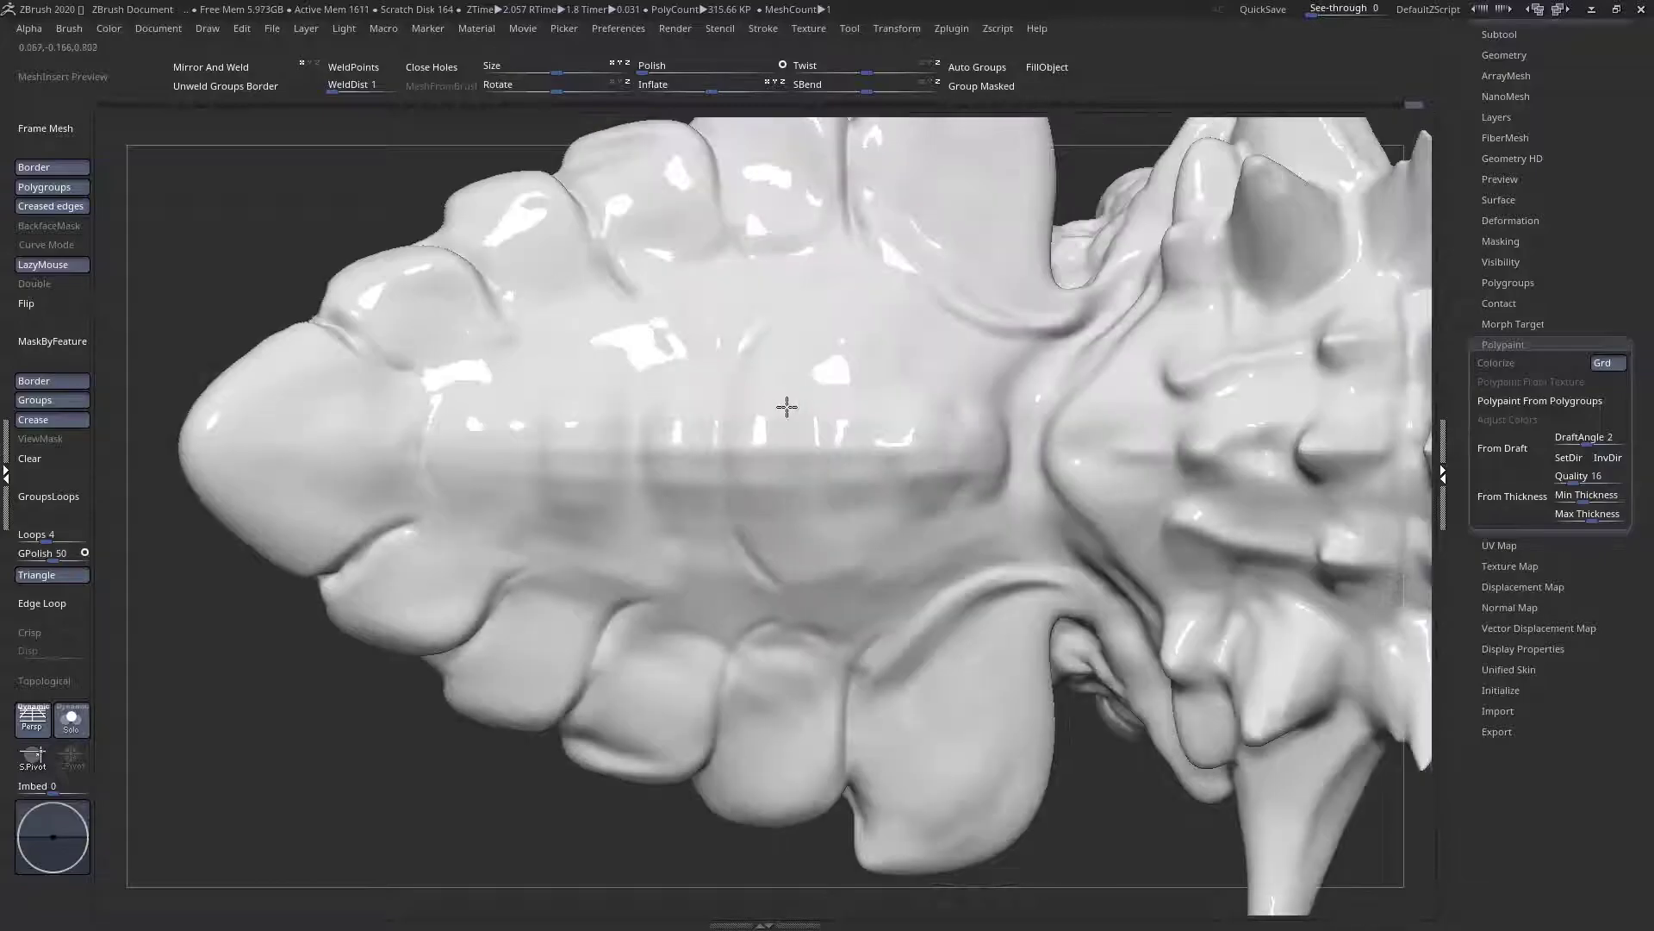
{"action": "mouse_move", "coordinate": [783, 300]}
{"action": "left_mouse_down"}
{"action": "mouse_move", "coordinate": [739, 366]}
{"action": "mouse_move", "coordinate": [732, 521]}
{"action": "left_mouse_up"}
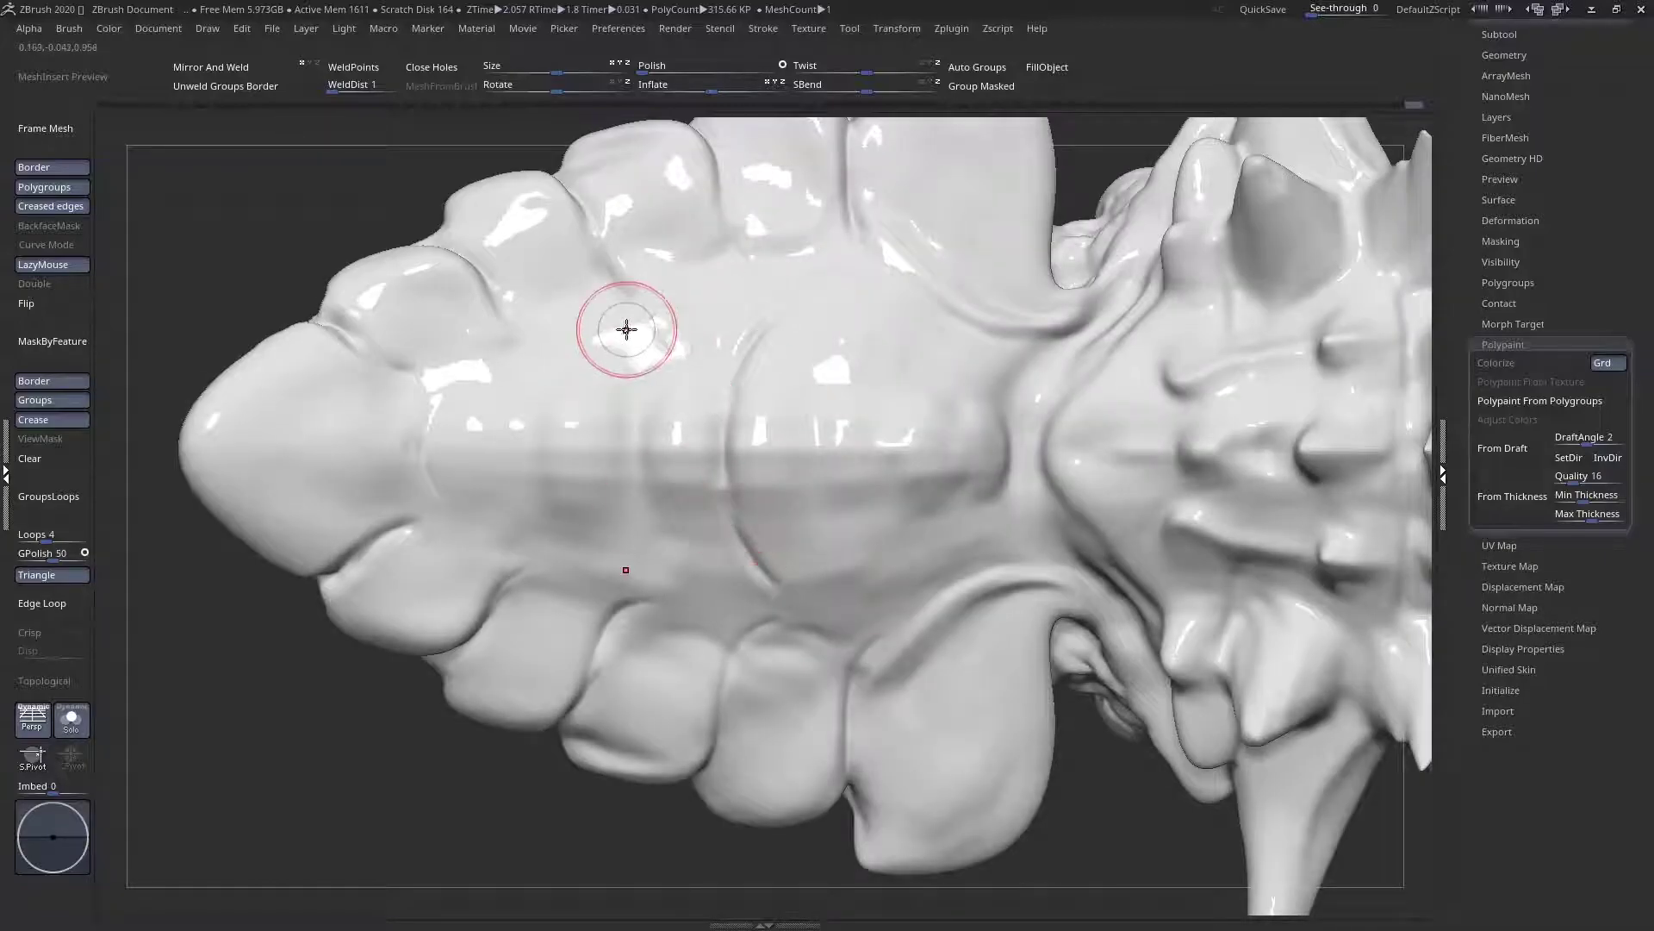
{"action": "left_click_drag", "start_coordinate": [639, 321], "coordinate": [598, 417]}
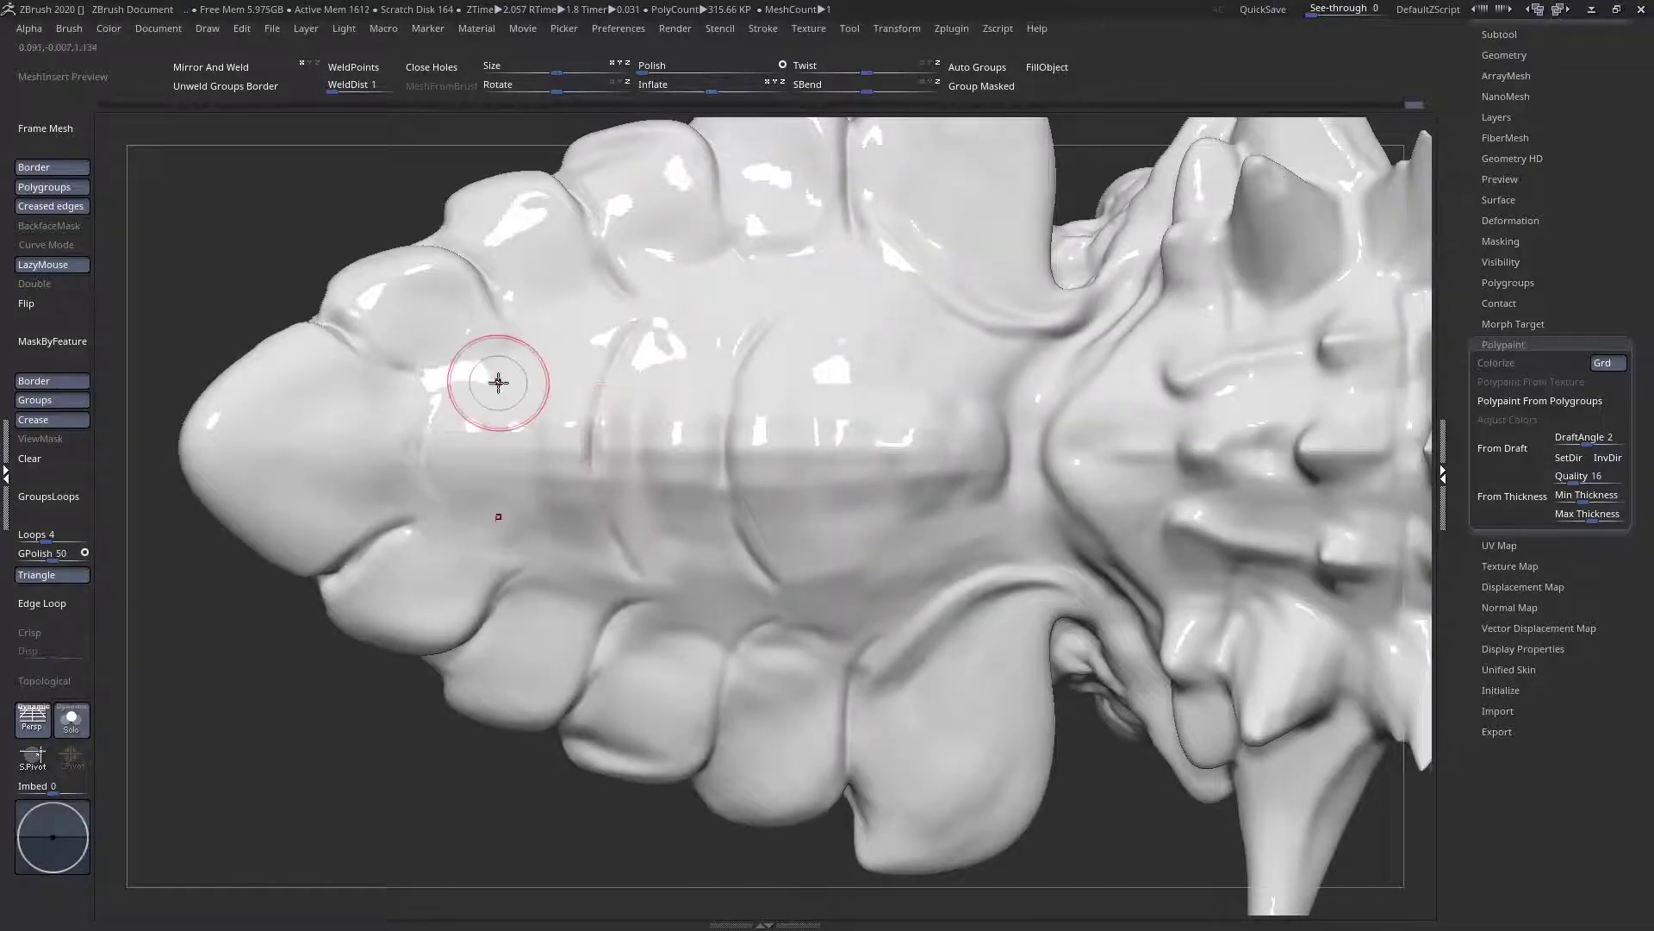
{"action": "left_click_drag", "start_coordinate": [500, 381], "coordinate": [483, 472]}
{"action": "right_click_drag", "start_coordinate": [510, 469], "coordinate": [479, 468]}
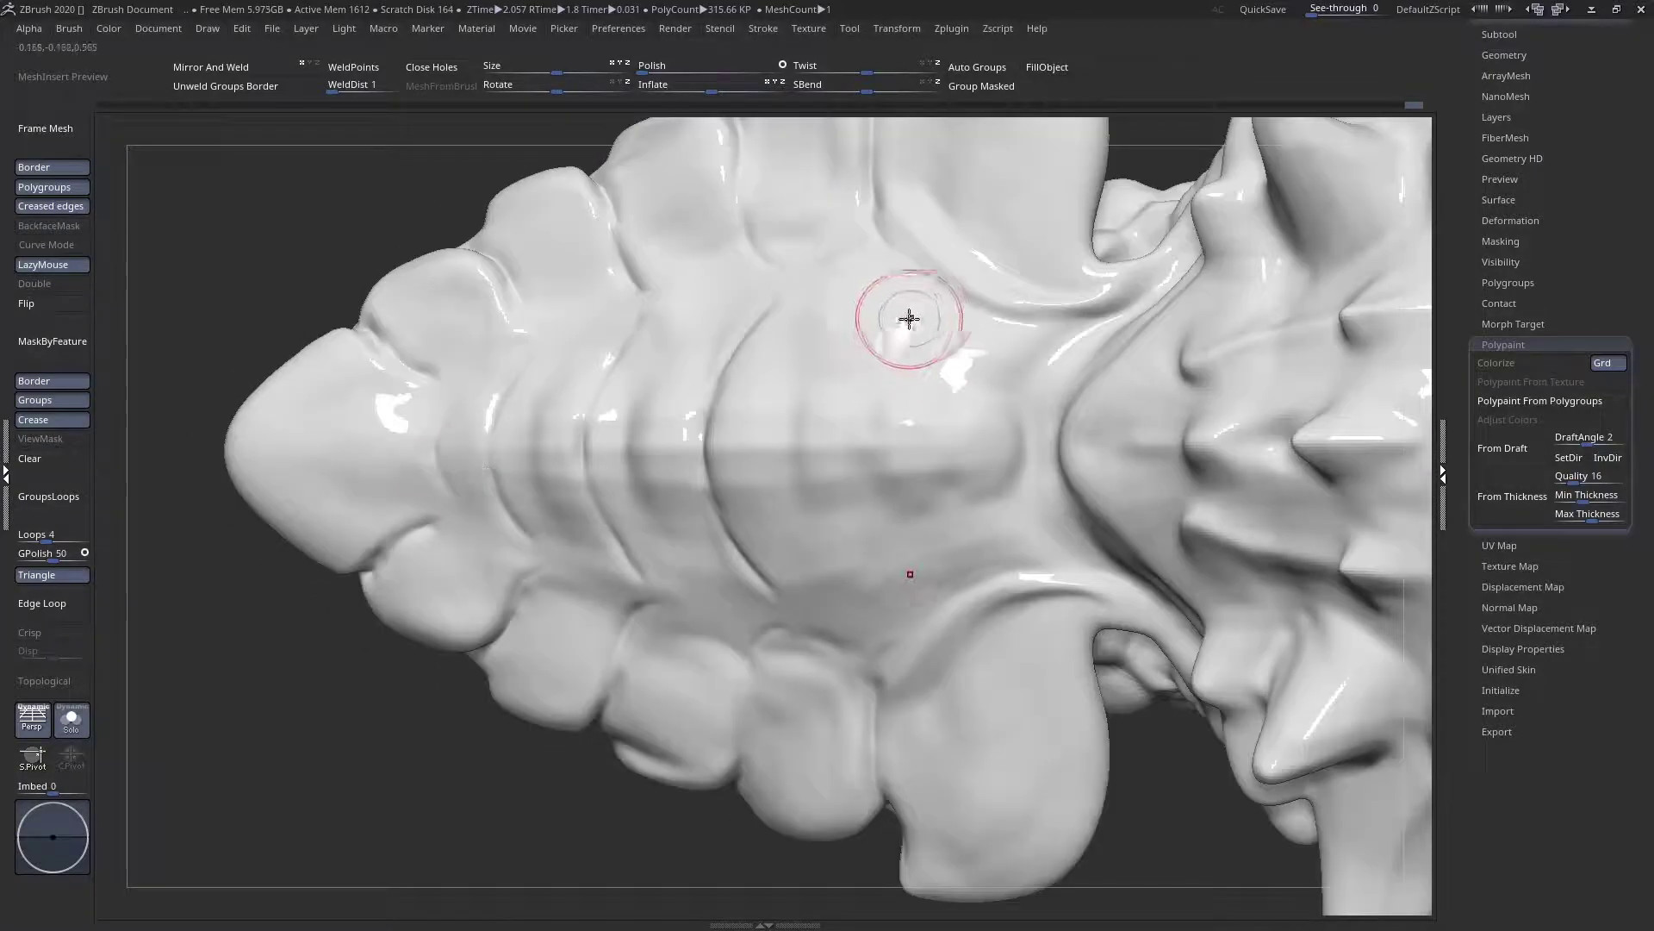
{"action": "left_click_drag", "start_coordinate": [853, 329], "coordinate": [825, 513]}
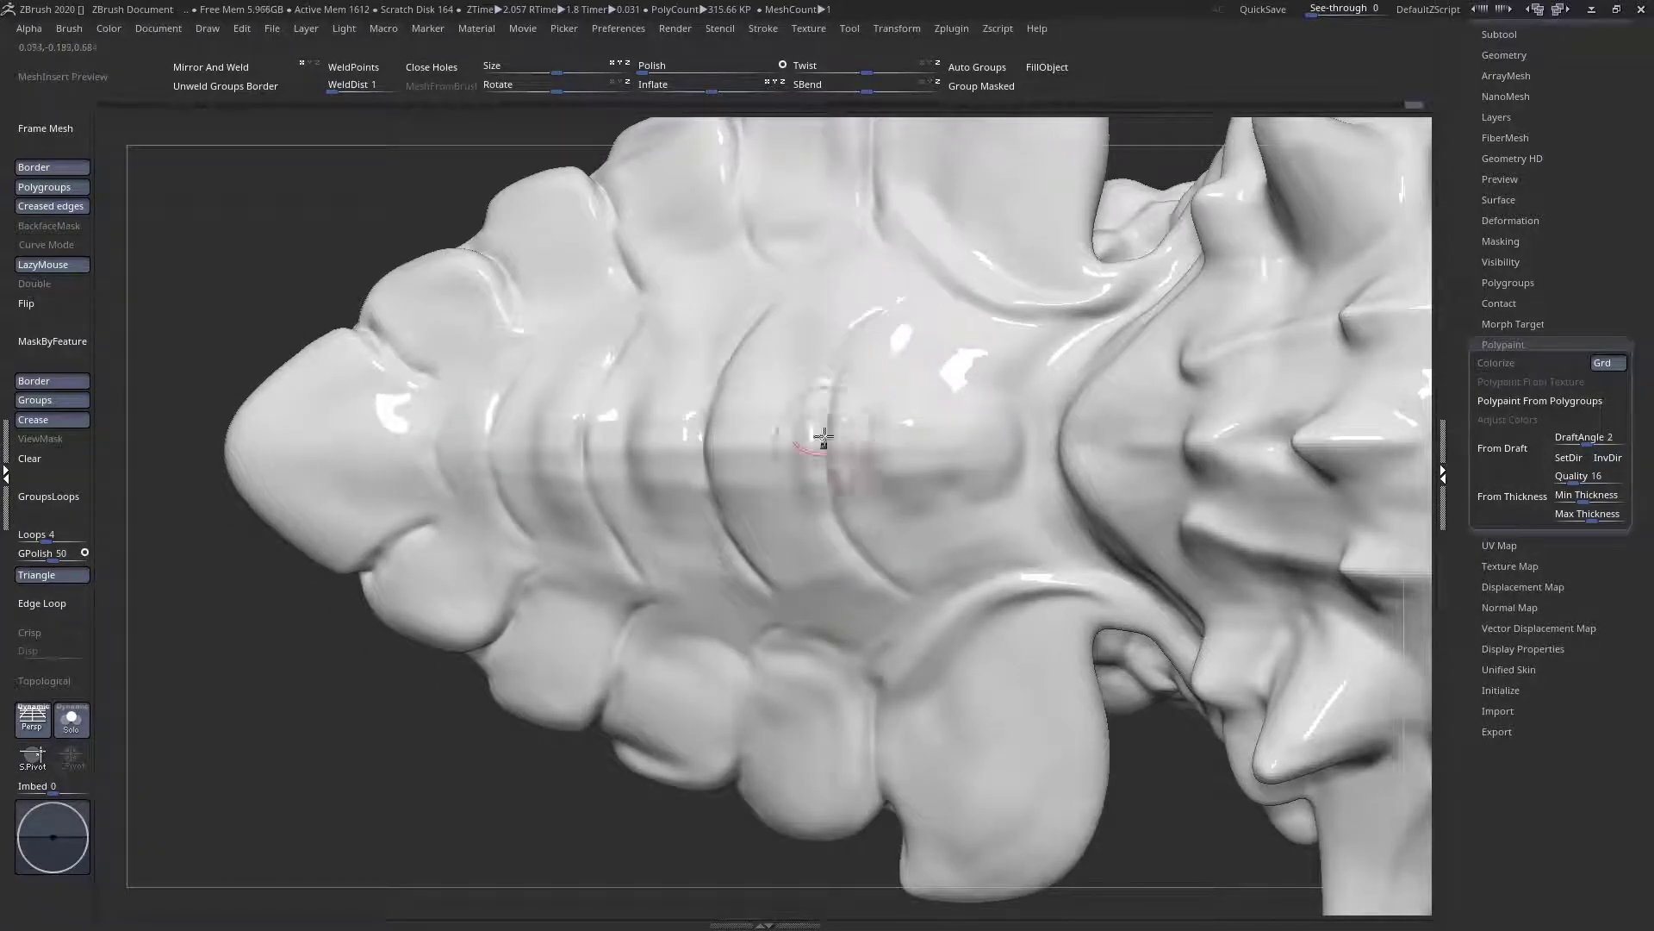
{"action": "right_click_drag", "start_coordinate": [939, 333], "coordinate": [671, 363]}
{"action": "right_click_drag", "start_coordinate": [847, 372], "coordinate": [872, 461], "text": "ctrl"}
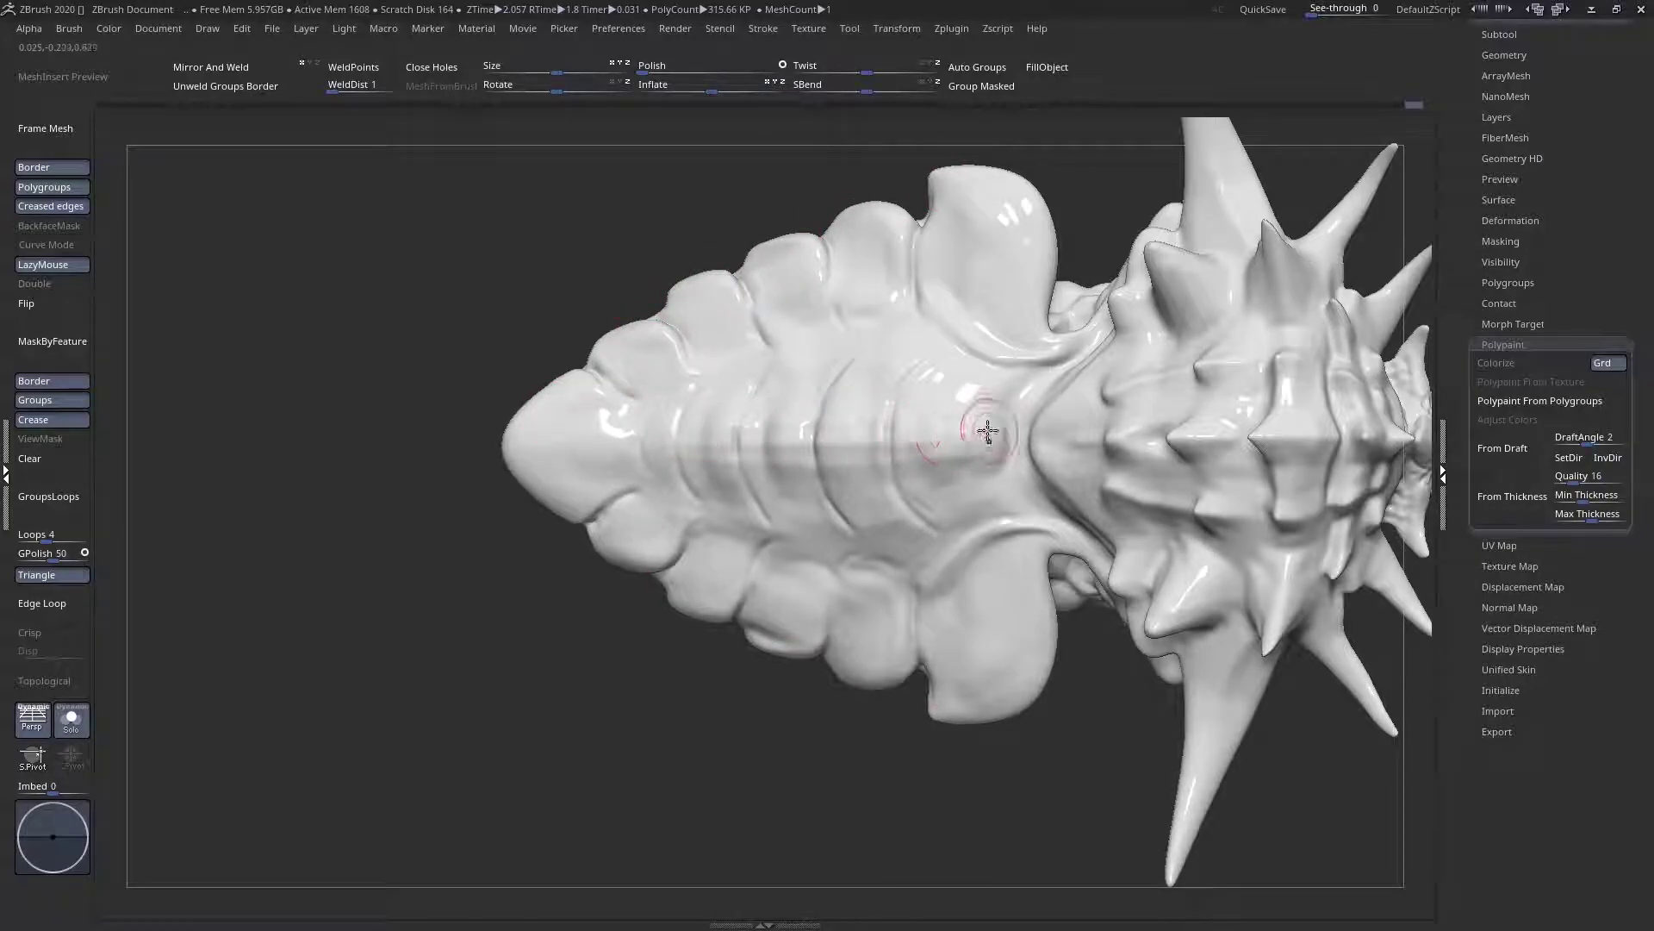
{"action": "right_click_drag", "start_coordinate": [905, 450], "coordinate": [813, 411], "text": "alt"}
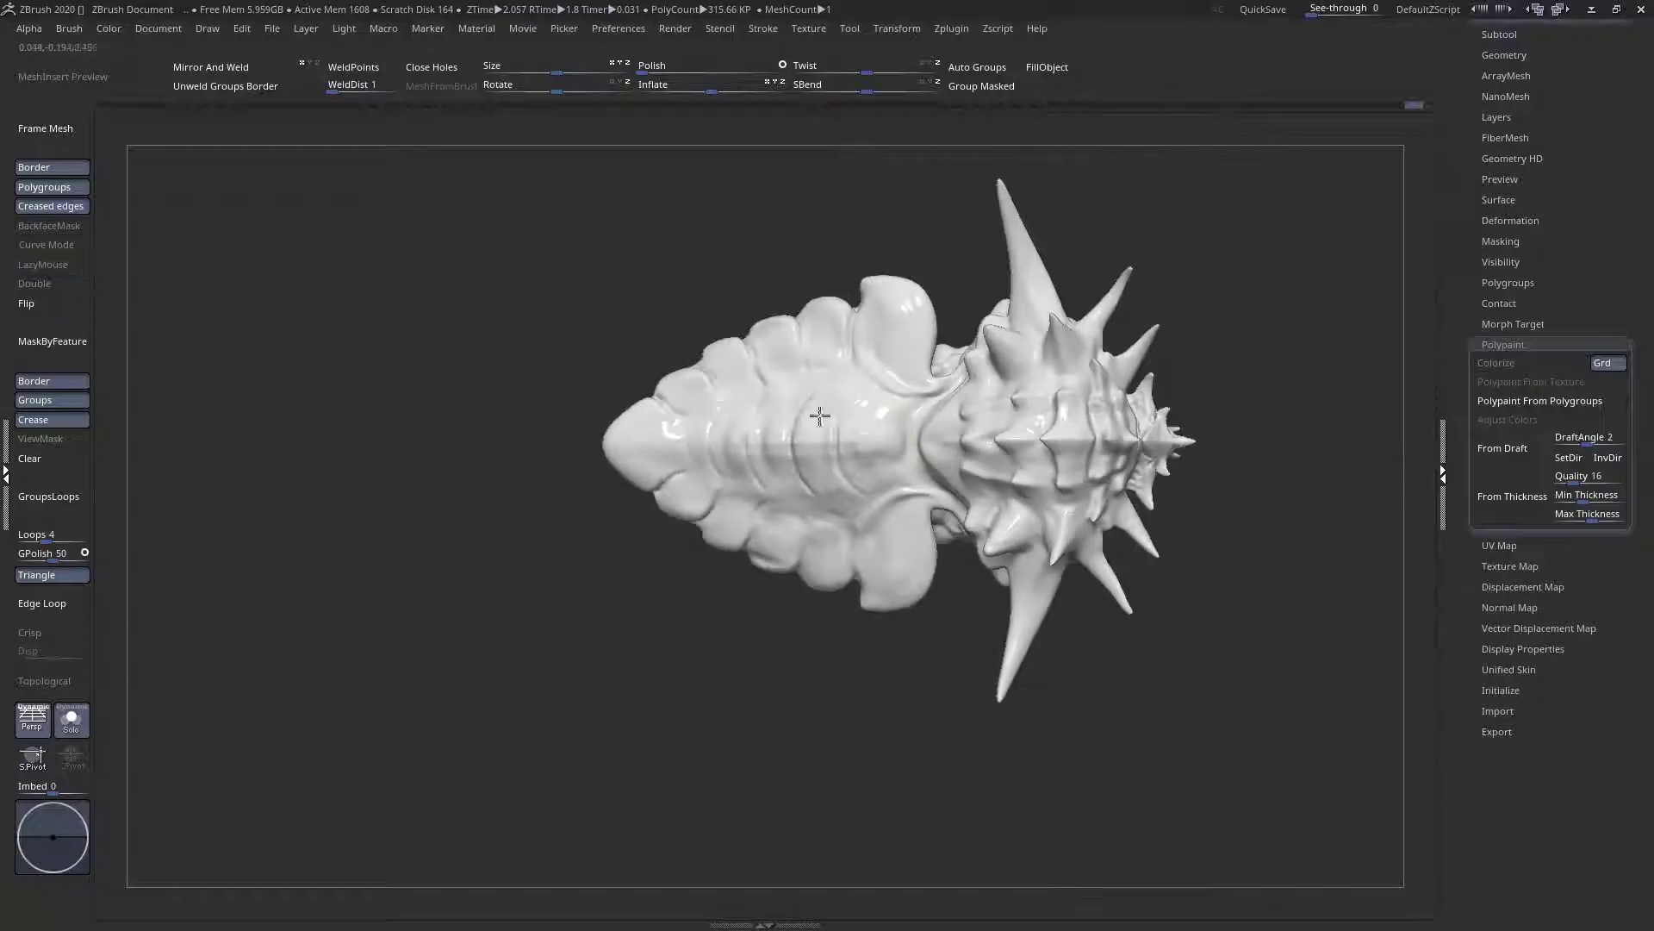
Deepen and extend the curved grooves crossing the central ridge on the plate's outer side, adjusting the brush as needed
{"action": "right_click_drag", "start_coordinate": [971, 424], "coordinate": [978, 456], "text": "ctrl"}
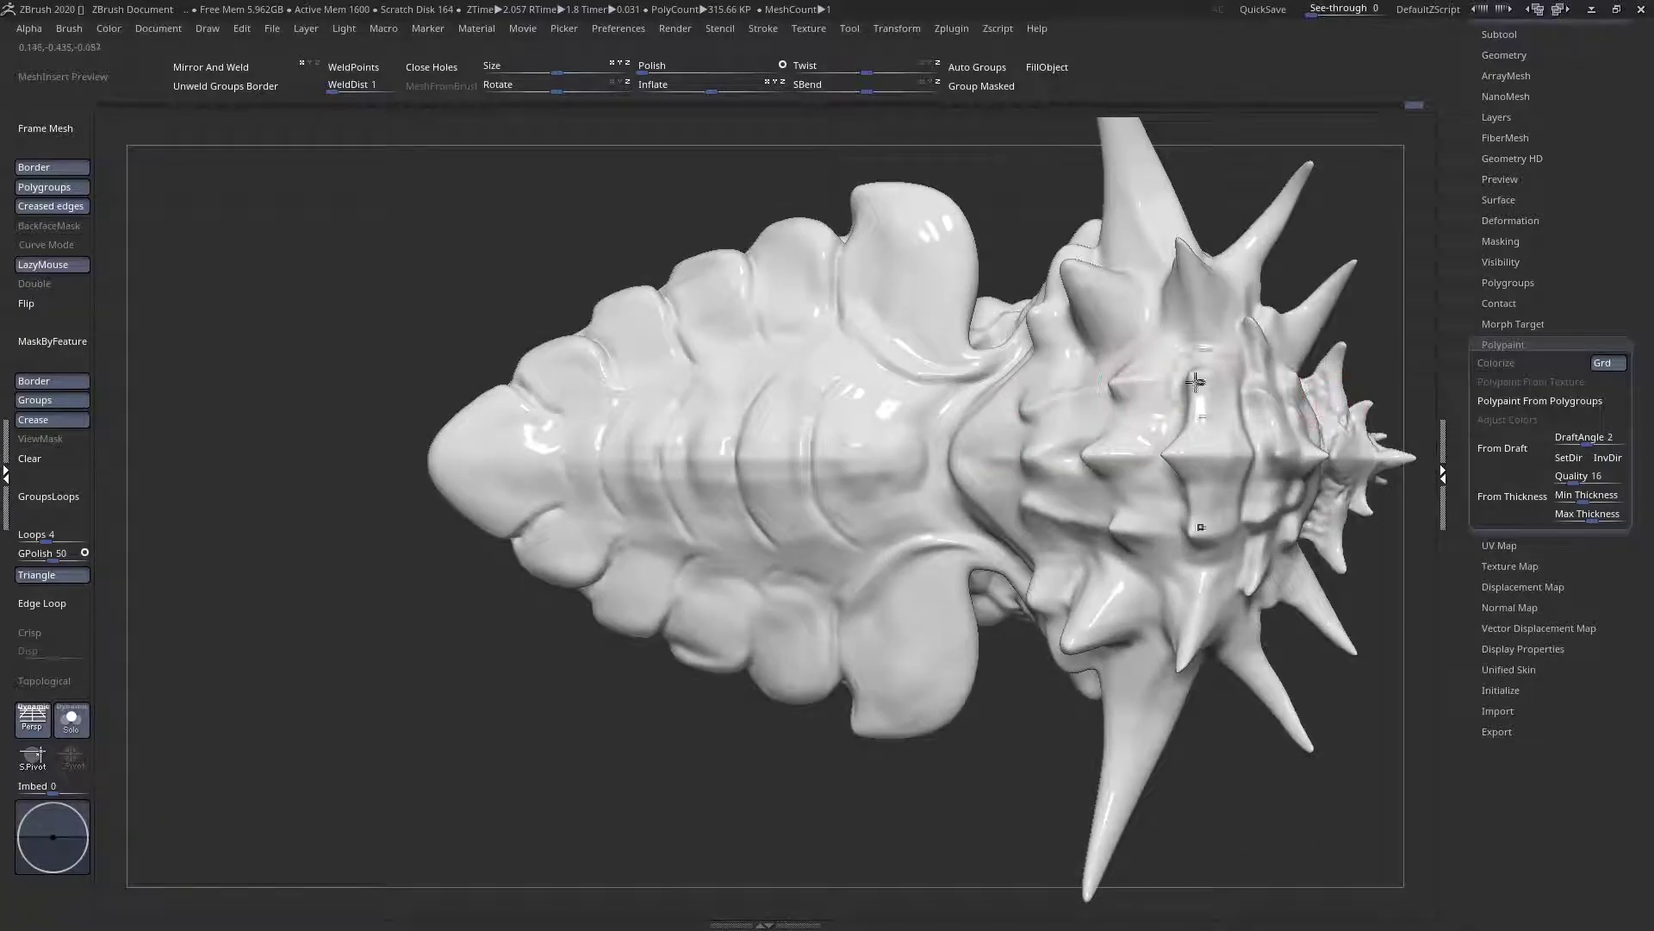
{"action": "mouse_move", "coordinate": [625, 445]}
{"action": "right_mouse_down"}
{"action": "mouse_move", "coordinate": [690, 389]}
{"action": "mouse_move", "coordinate": [798, 487]}
{"action": "mouse_move", "coordinate": [749, 516]}
{"action": "right_mouse_up"}
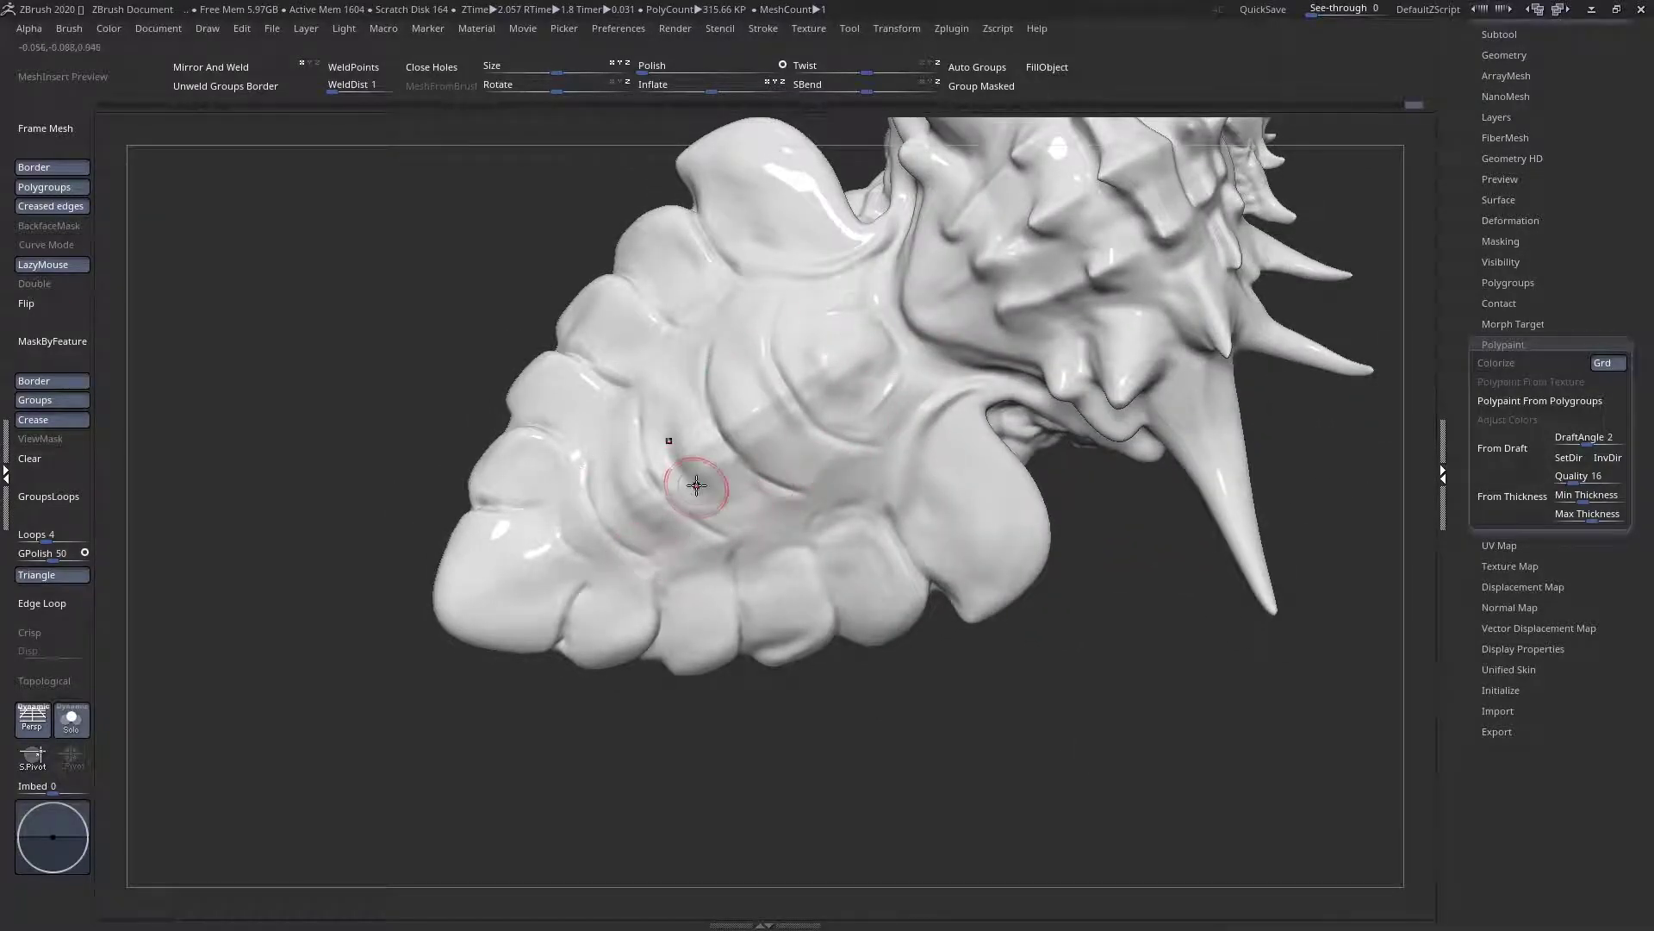
{"action": "key", "text": "space"}
{"action": "left_click_drag", "start_coordinate": [751, 540], "coordinate": [757, 540]}
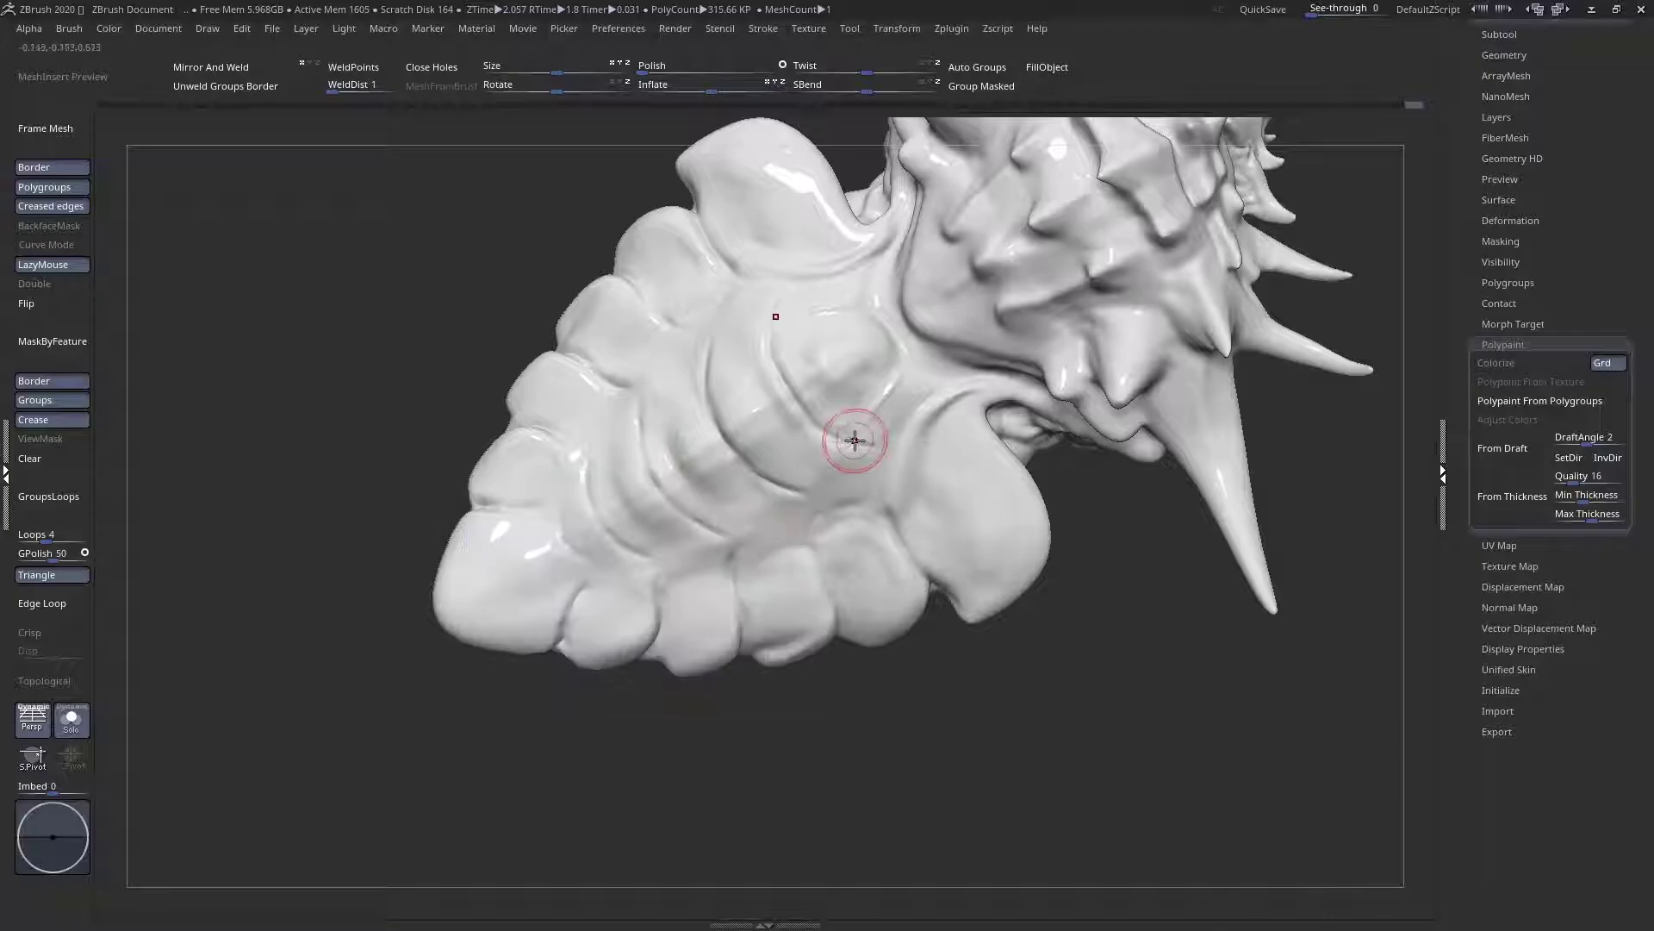
{"action": "key", "text": "space"}
{"action": "left_click_drag", "start_coordinate": [869, 496], "coordinate": [890, 495]}
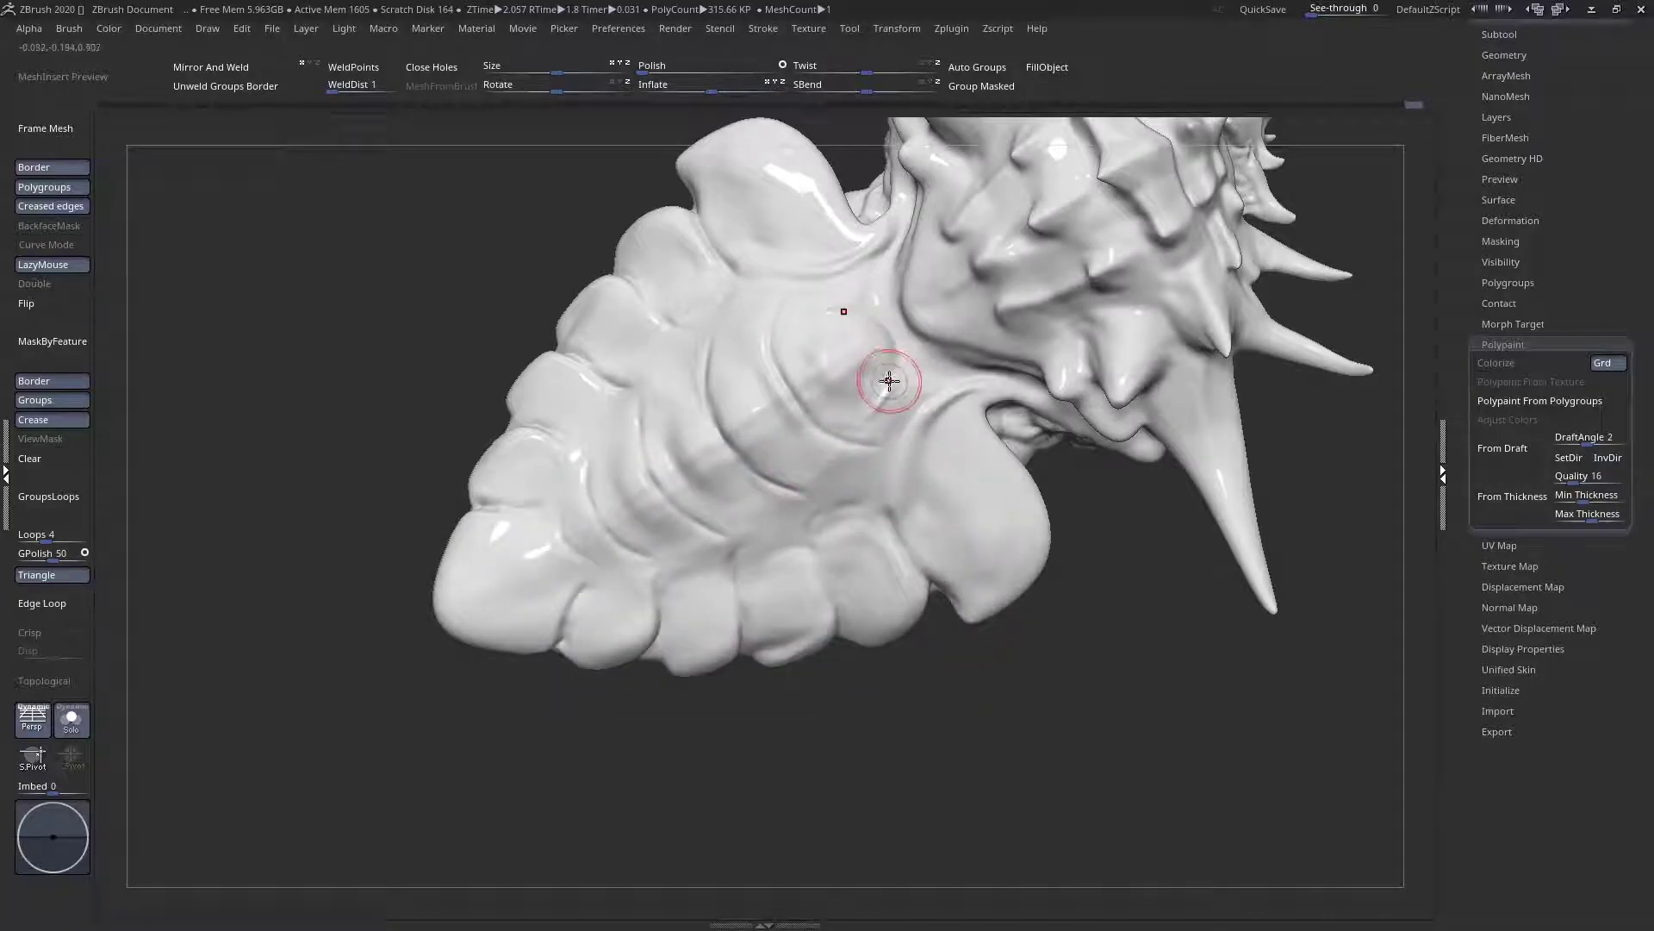
Carve long lengthwise grooves along both sides of the plate's central ridge, crossing the existing segment grooves
{"action": "mouse_move", "coordinate": [600, 559]}
{"action": "left_mouse_down"}
{"action": "mouse_move", "coordinate": [801, 458]}
{"action": "mouse_move", "coordinate": [913, 349]}
{"action": "left_mouse_up"}
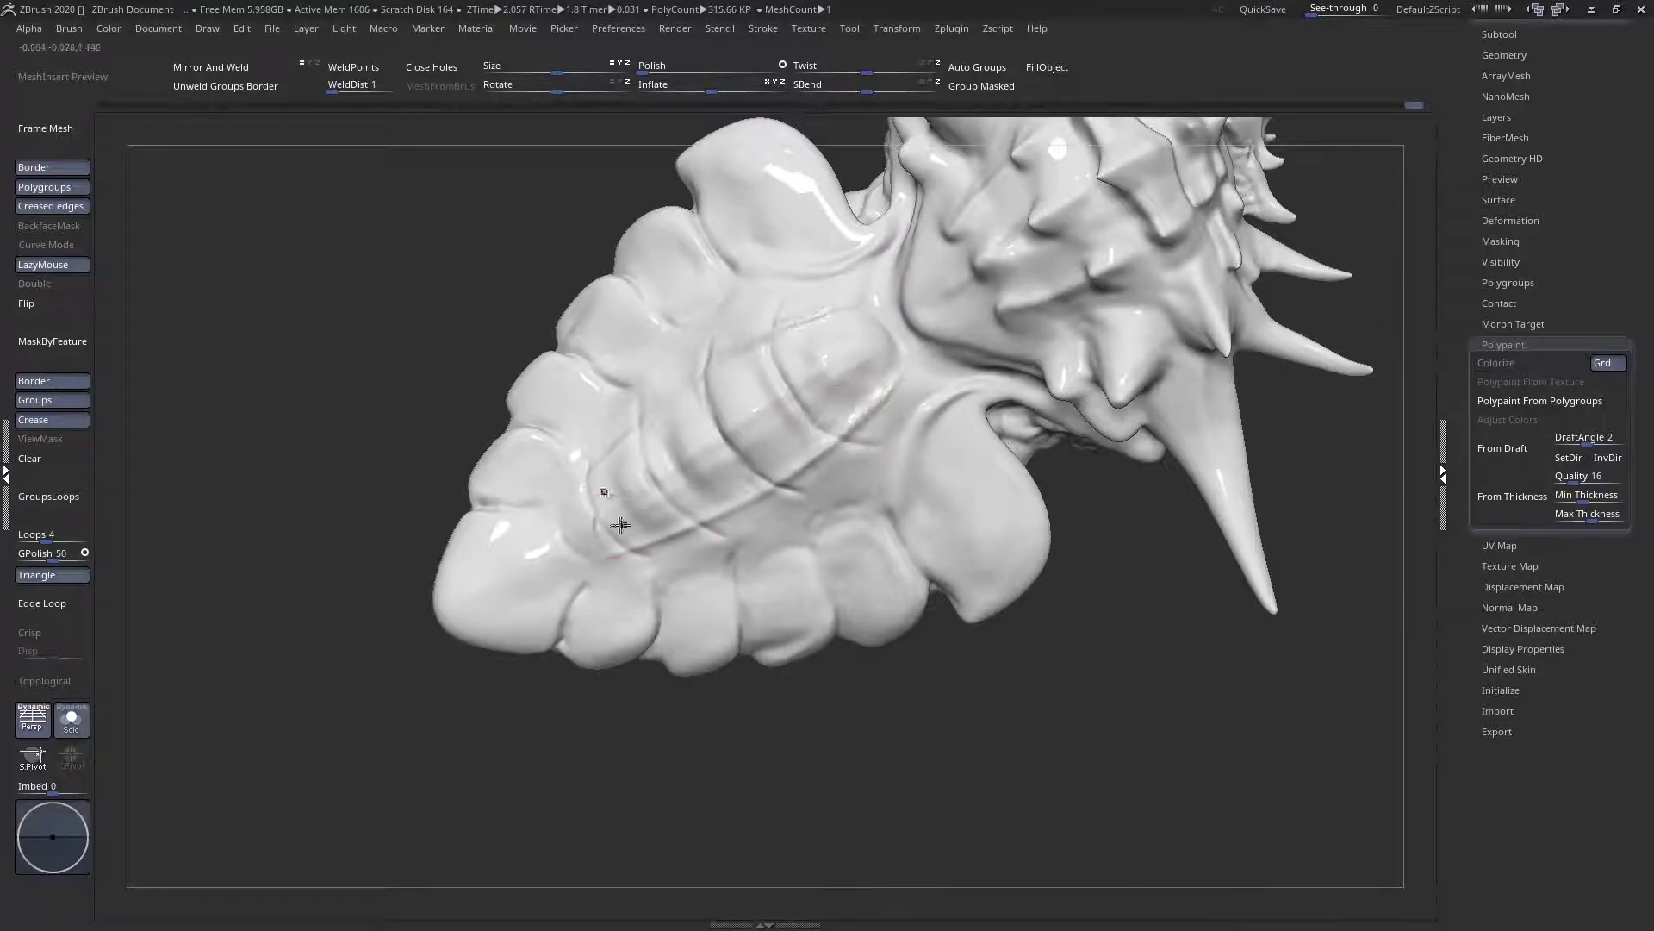
{"action": "left_click_drag", "start_coordinate": [729, 554], "coordinate": [911, 395]}
{"action": "mouse_move", "coordinate": [602, 527]}
{"action": "left_mouse_down"}
{"action": "mouse_move", "coordinate": [761, 436]}
{"action": "mouse_move", "coordinate": [850, 339]}
{"action": "left_mouse_up"}
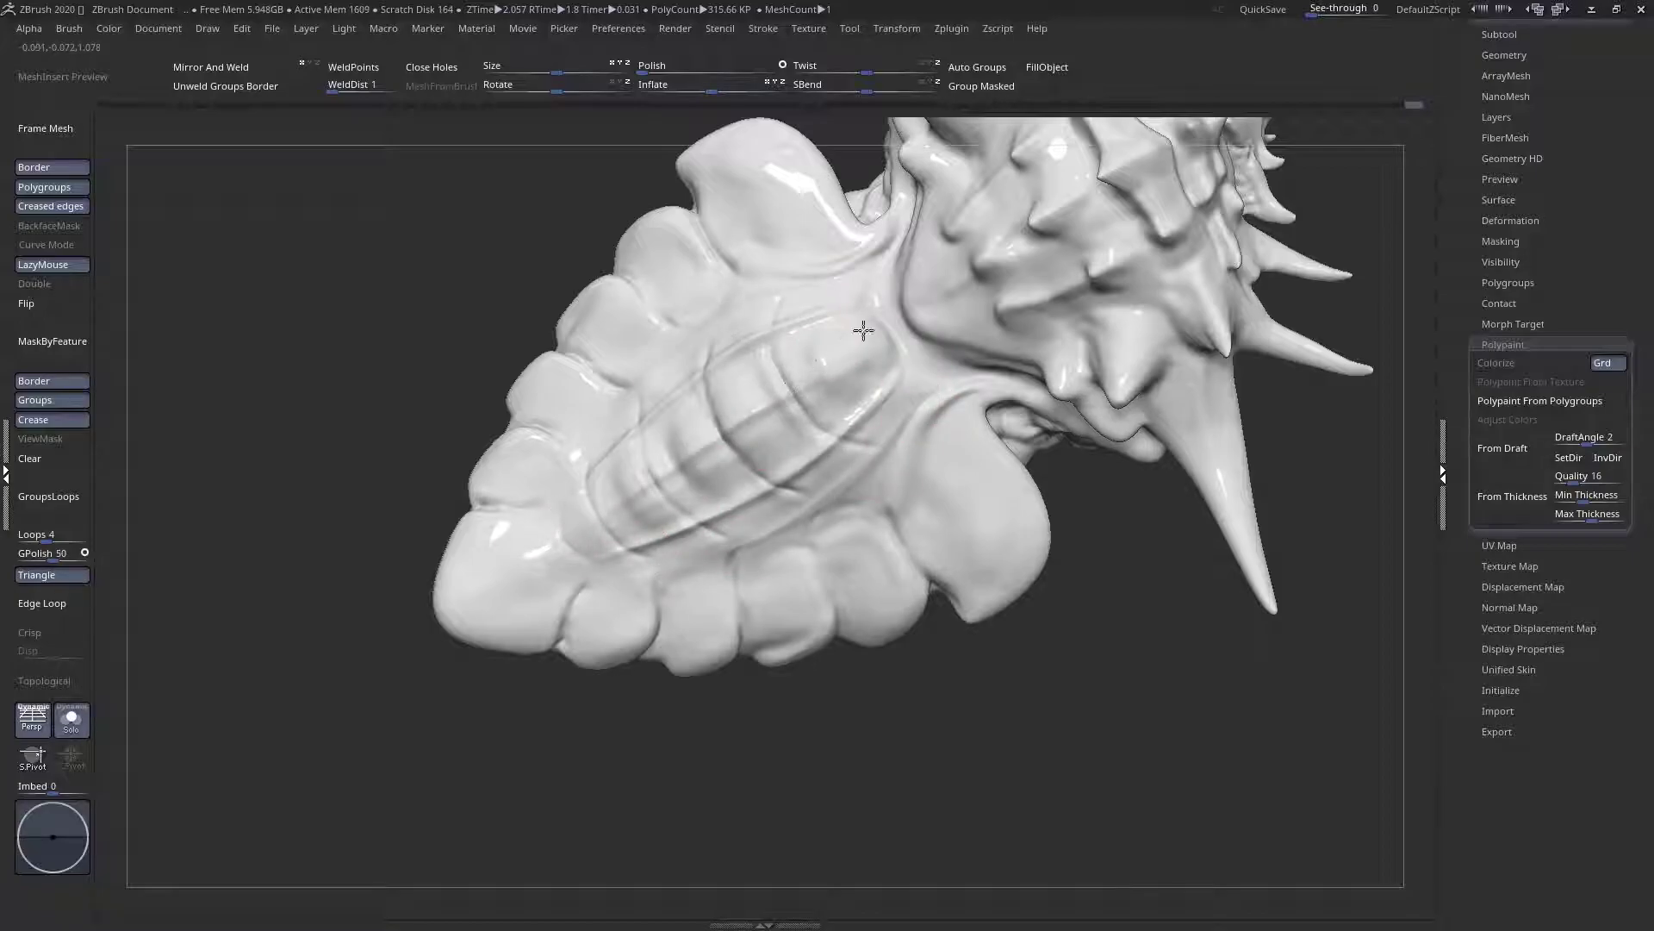
{"action": "left_click_drag", "start_coordinate": [657, 494], "coordinate": [845, 358]}
{"action": "mouse_move", "coordinate": [532, 591]}
{"action": "right_mouse_down"}
{"action": "mouse_move", "coordinate": [514, 433]}
{"action": "mouse_move", "coordinate": [601, 479]}
{"action": "mouse_move", "coordinate": [635, 580]}
{"action": "mouse_move", "coordinate": [701, 521]}
{"action": "mouse_move", "coordinate": [705, 573]}
{"action": "mouse_move", "coordinate": [683, 572]}
{"action": "mouse_move", "coordinate": [671, 518]}
{"action": "mouse_move", "coordinate": [680, 347]}
{"action": "mouse_move", "coordinate": [779, 603]}
{"action": "mouse_move", "coordinate": [842, 683]}
{"action": "mouse_move", "coordinate": [754, 443]}
{"action": "mouse_move", "coordinate": [758, 482]}
{"action": "mouse_move", "coordinate": [739, 501]}
{"action": "right_mouse_up"}
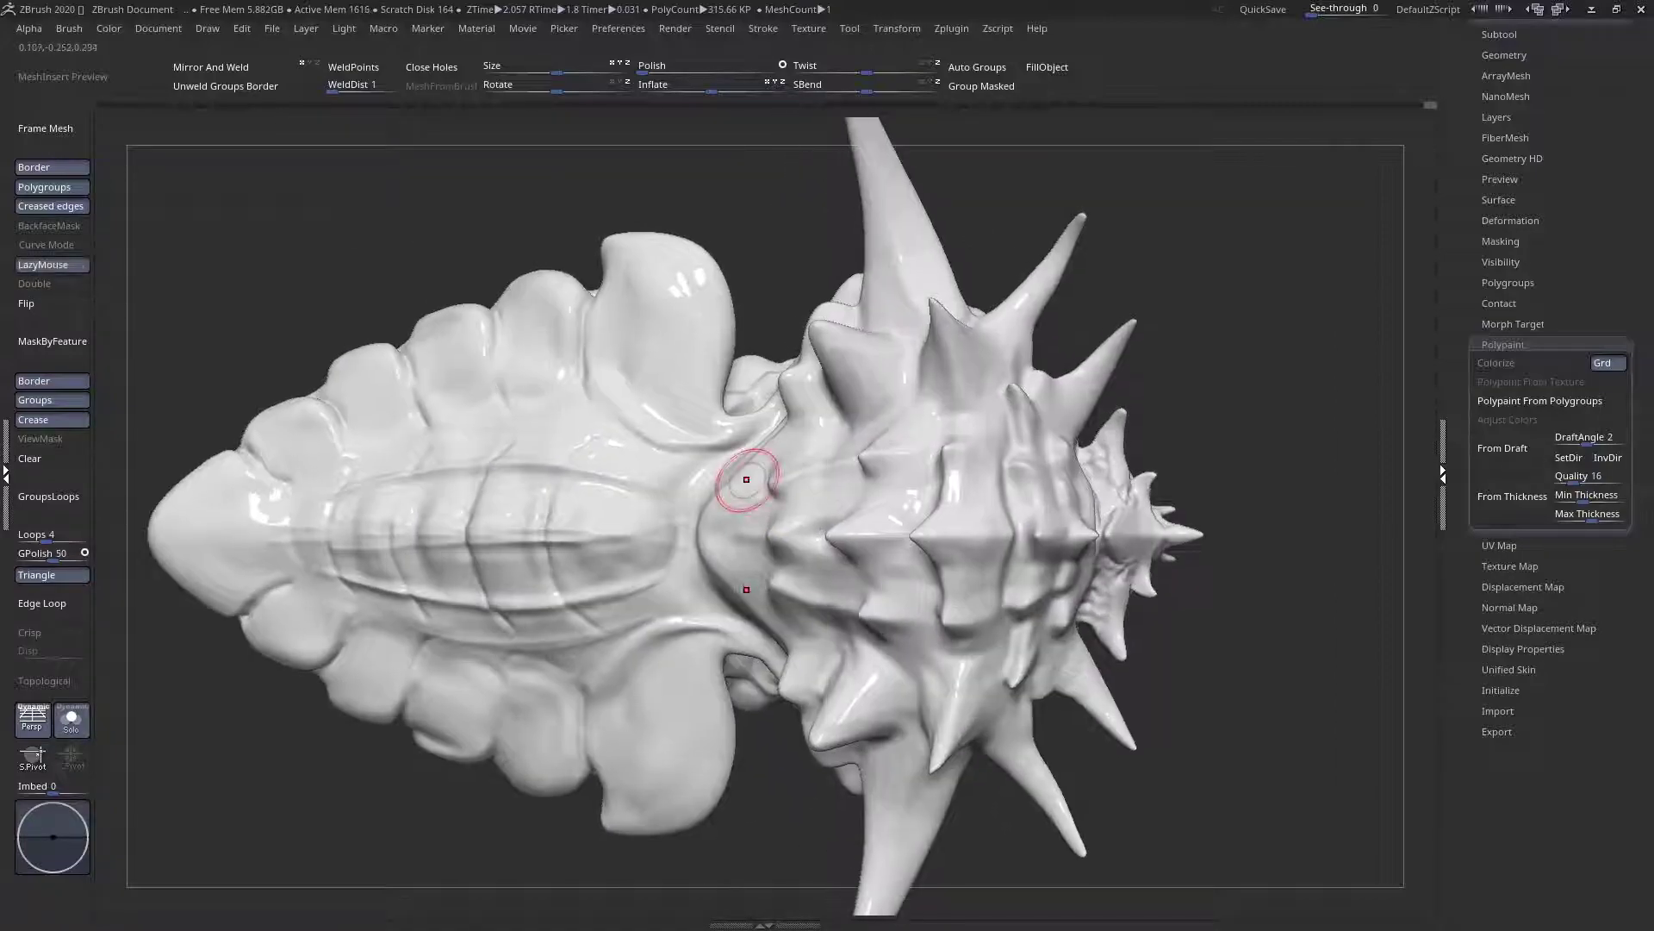
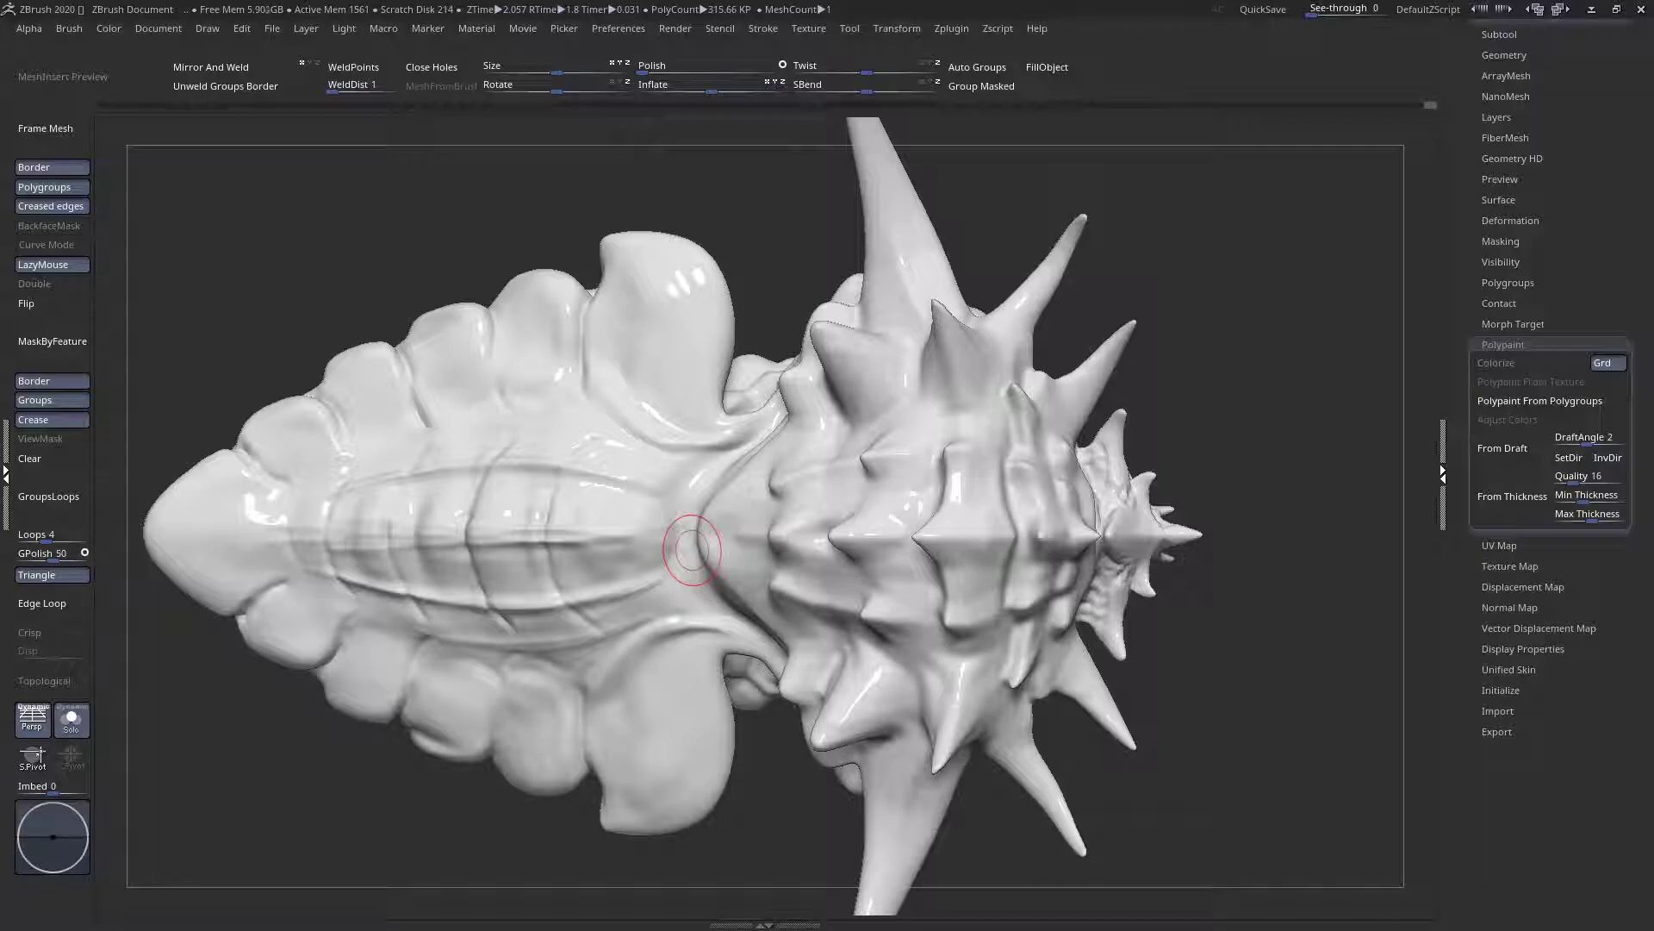
Examine the grooved outer side, the ribbed inner side and the junction between the plate and the spiky shell
{"action": "left_click_drag", "start_coordinate": [1074, 721], "coordinate": [866, 501], "text": "alt"}
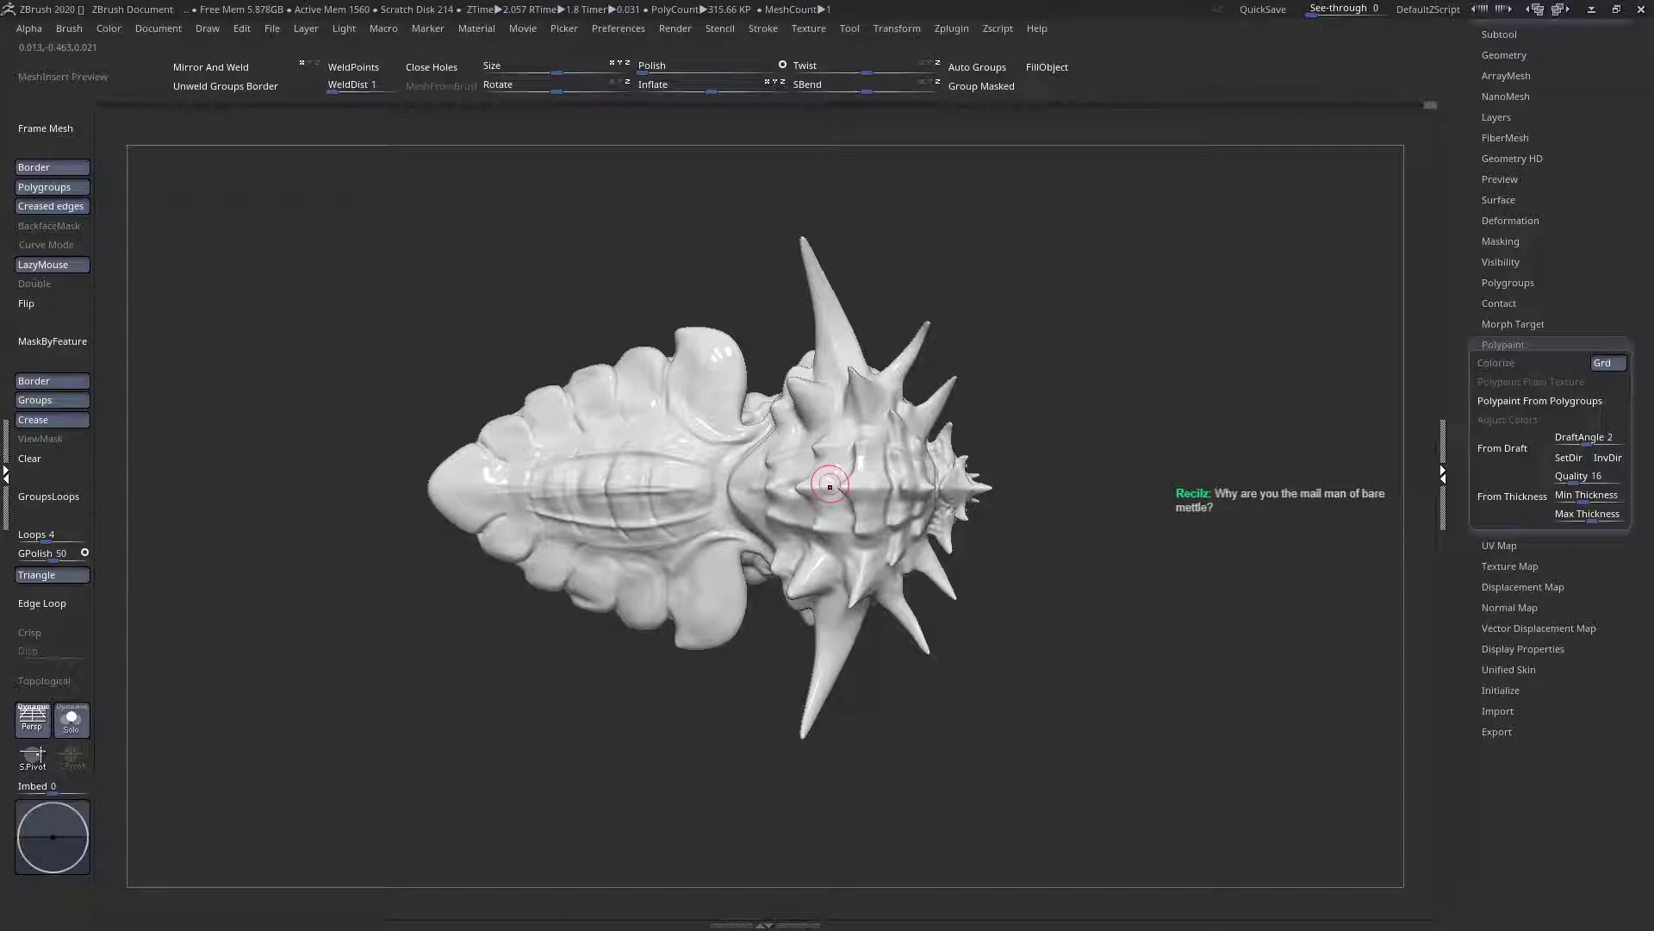
{"action": "right_click_drag", "start_coordinate": [711, 436], "coordinate": [704, 577], "text": "ctrl"}
{"action": "mouse_move", "coordinate": [701, 375]}
{"action": "left_mouse_down"}
{"action": "mouse_move", "coordinate": [733, 357]}
{"action": "mouse_move", "coordinate": [762, 370]}
{"action": "left_mouse_up"}
{"action": "mouse_move", "coordinate": [702, 431]}
{"action": "left_mouse_down"}
{"action": "mouse_move", "coordinate": [763, 483]}
{"action": "mouse_move", "coordinate": [807, 568]}
{"action": "mouse_move", "coordinate": [683, 458]}
{"action": "mouse_move", "coordinate": [591, 804]}
{"action": "mouse_move", "coordinate": [337, 685]}
{"action": "left_mouse_up"}
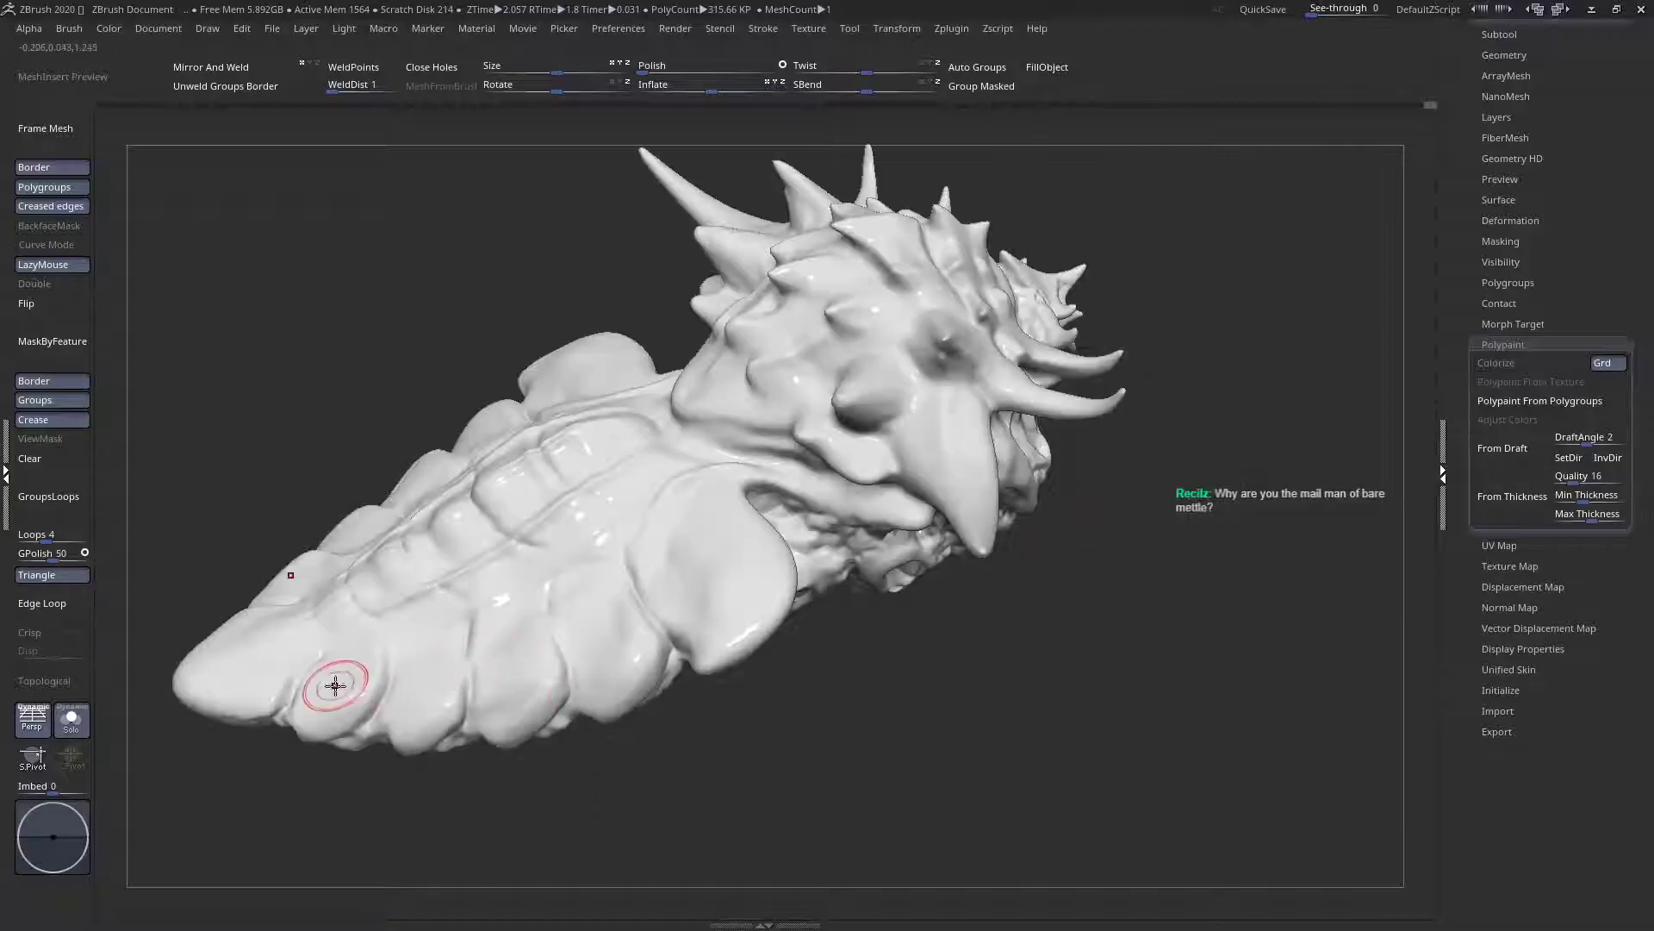
{"action": "left_click_drag", "start_coordinate": [1071, 288], "coordinate": [724, 396]}
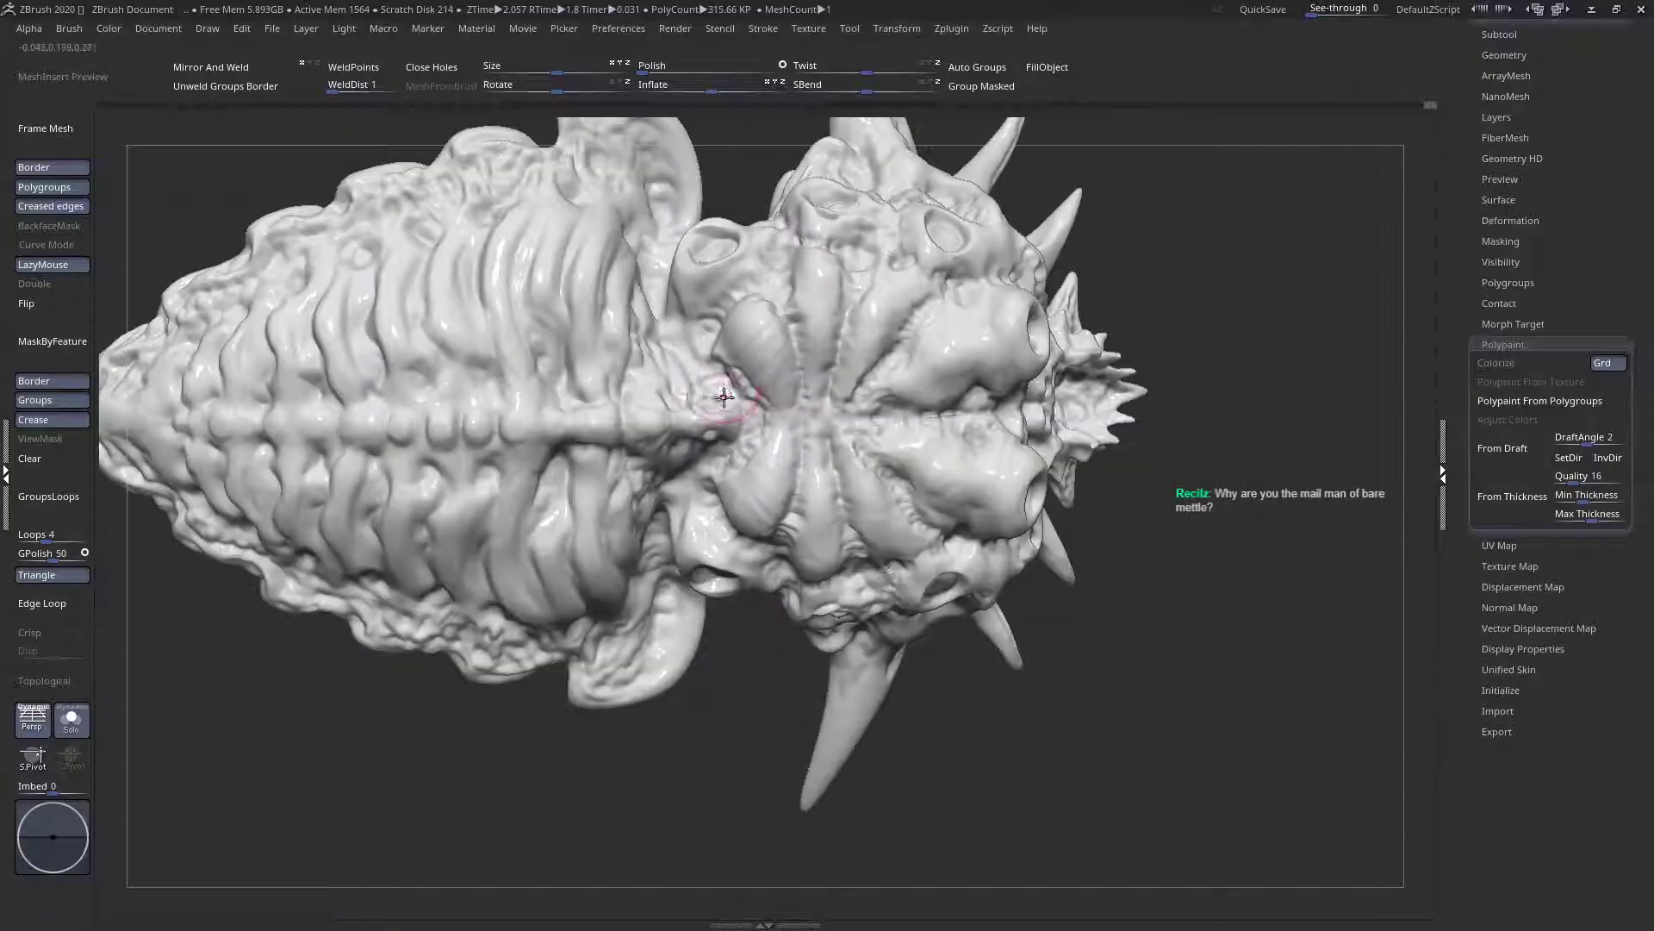
{"action": "mouse_move", "coordinate": [572, 370]}
{"action": "left_mouse_down"}
{"action": "mouse_move", "coordinate": [580, 664]}
{"action": "mouse_move", "coordinate": [737, 560]}
{"action": "left_mouse_up"}
{"action": "mouse_move", "coordinate": [737, 560]}
{"action": "right_mouse_down", "text": "ctrl"}
{"action": "mouse_move", "coordinate": [757, 487]}
{"action": "mouse_move", "coordinate": [797, 522]}
{"action": "mouse_move", "coordinate": [806, 586]}
{"action": "mouse_move", "coordinate": [834, 558]}
{"action": "mouse_move", "coordinate": [816, 443]}
{"action": "mouse_move", "coordinate": [750, 495]}
{"action": "mouse_move", "coordinate": [799, 576]}
{"action": "right_mouse_up", "text": "ctrl"}
{"action": "right_click", "coordinate": [819, 452]}
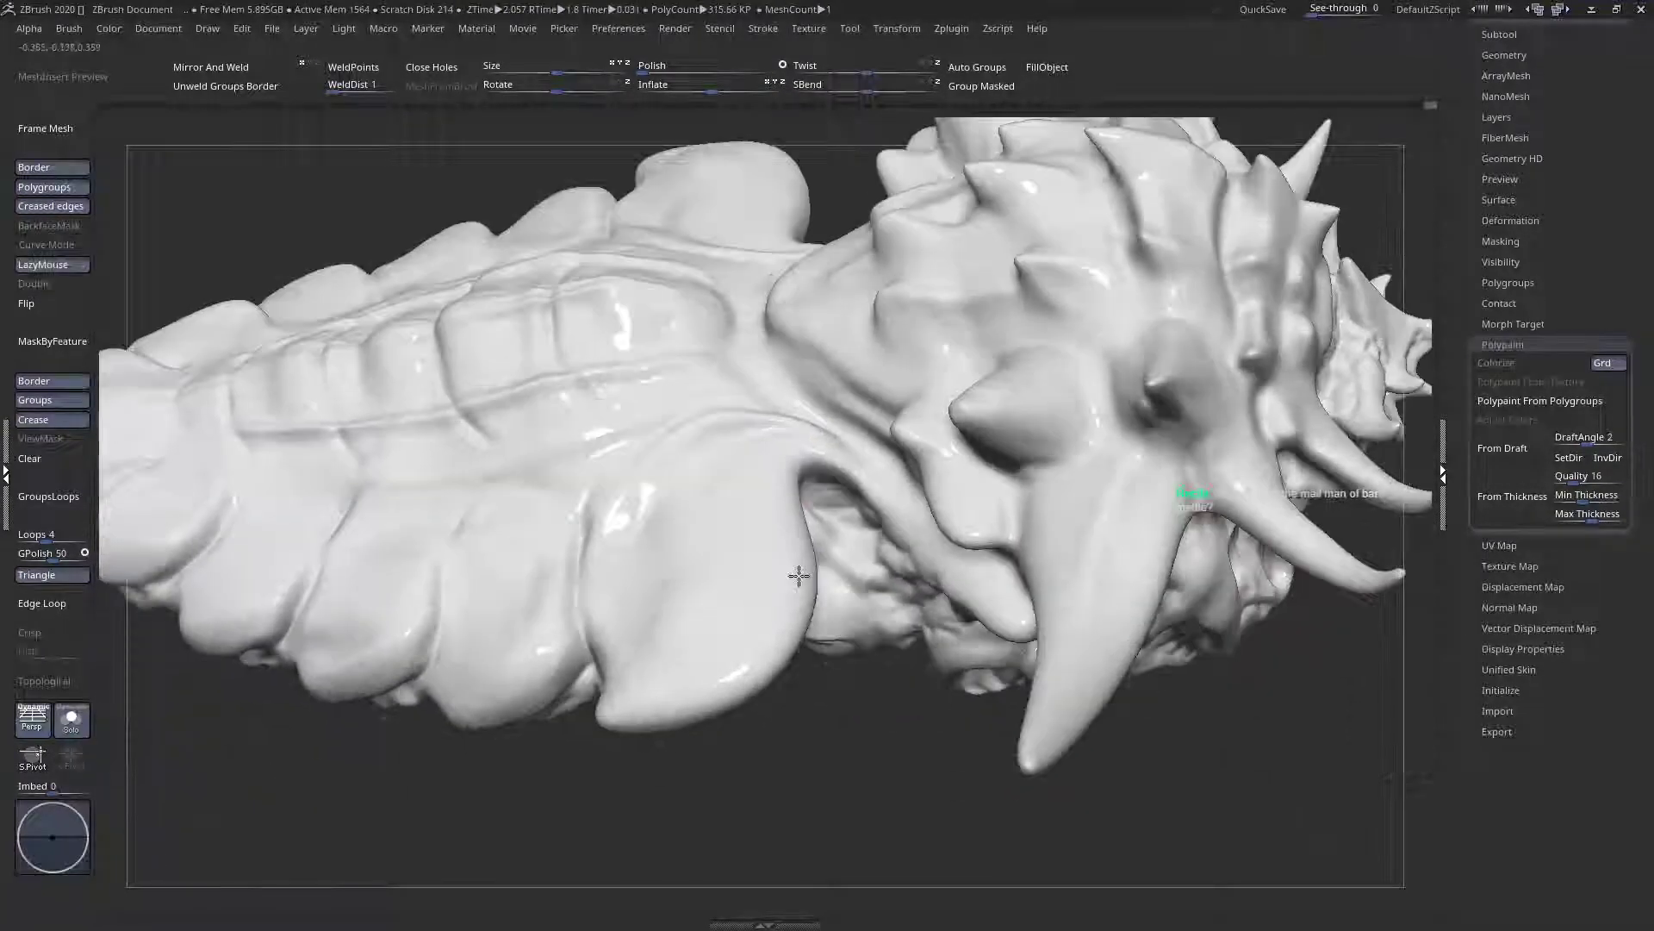
Carve a wavy, bumpy edge into the spiky shell's rim where it meets the plate's base
{"action": "right_click_drag", "start_coordinate": [788, 443], "coordinate": [807, 450]}
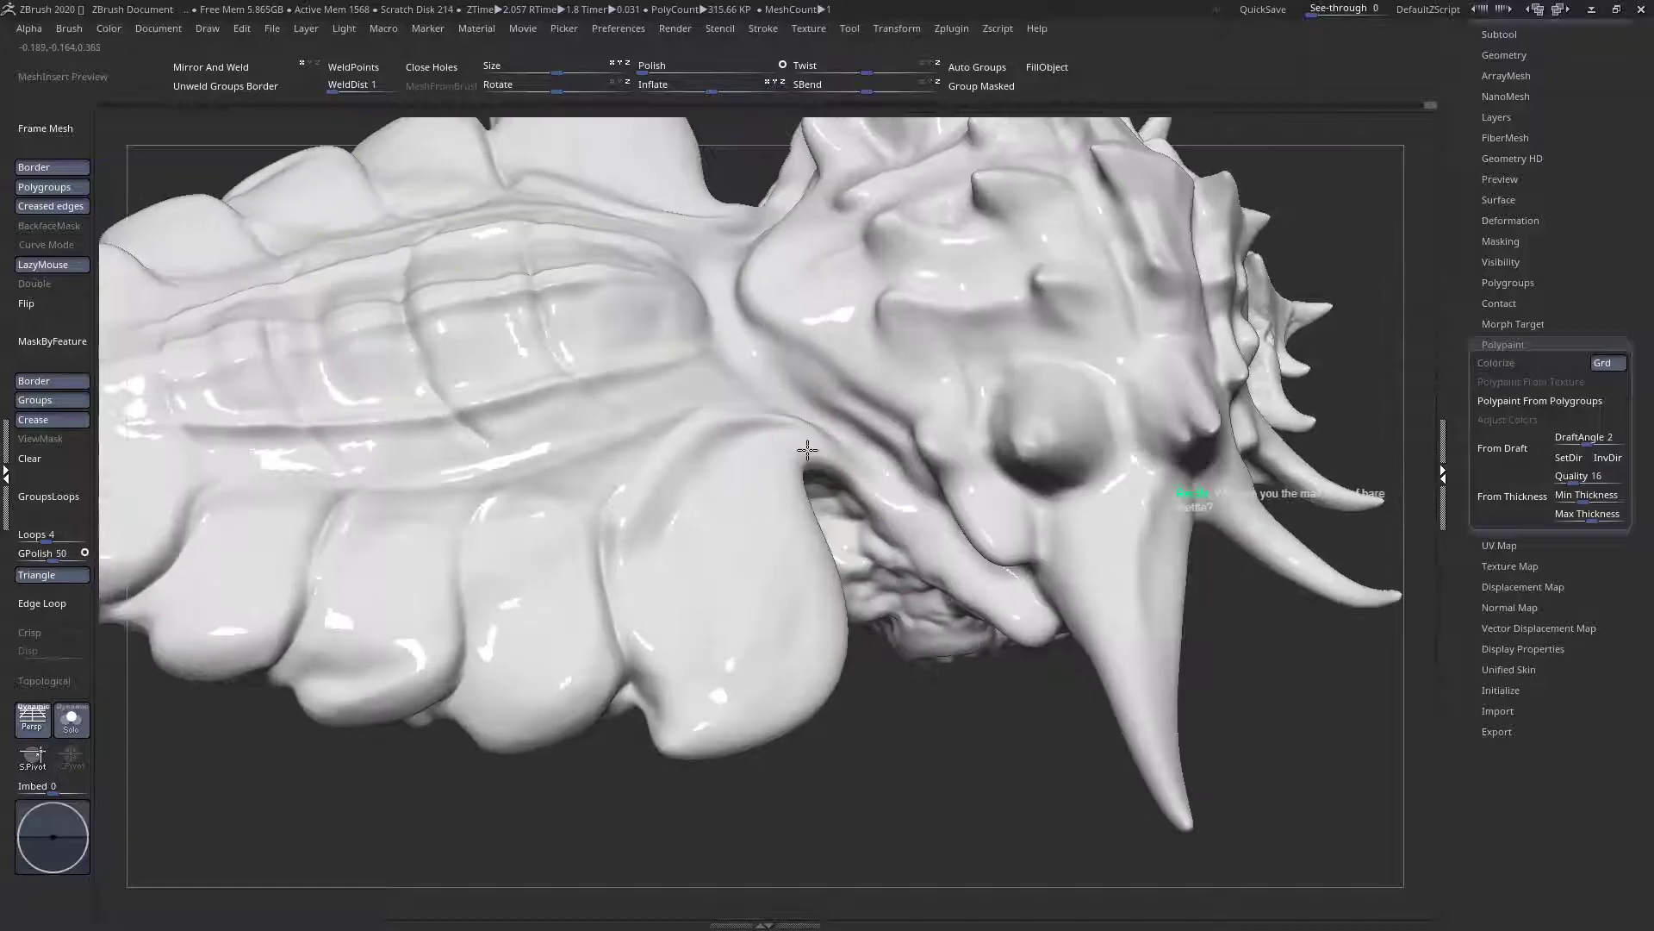
{"action": "mouse_move", "coordinate": [771, 349]}
{"action": "left_mouse_down"}
{"action": "mouse_move", "coordinate": [759, 316]}
{"action": "mouse_move", "coordinate": [745, 355]}
{"action": "left_mouse_up"}
{"action": "key", "text": "l"}
{"action": "mouse_move", "coordinate": [781, 327]}
{"action": "left_mouse_down"}
{"action": "mouse_move", "coordinate": [739, 321]}
{"action": "mouse_move", "coordinate": [776, 319]}
{"action": "mouse_move", "coordinate": [741, 319]}
{"action": "mouse_move", "coordinate": [763, 368]}
{"action": "mouse_move", "coordinate": [838, 366]}
{"action": "left_mouse_up"}
{"action": "right_click_drag", "start_coordinate": [827, 396], "coordinate": [797, 388]}
{"action": "mouse_move", "coordinate": [831, 366]}
{"action": "left_mouse_down"}
{"action": "mouse_move", "coordinate": [808, 364]}
{"action": "mouse_move", "coordinate": [801, 391]}
{"action": "mouse_move", "coordinate": [810, 352]}
{"action": "mouse_move", "coordinate": [868, 423]}
{"action": "left_mouse_up"}
{"action": "right_click_drag", "start_coordinate": [840, 420], "coordinate": [861, 384]}
{"action": "mouse_move", "coordinate": [852, 364]}
{"action": "left_mouse_down"}
{"action": "mouse_move", "coordinate": [879, 405]}
{"action": "mouse_move", "coordinate": [865, 396]}
{"action": "left_mouse_up"}
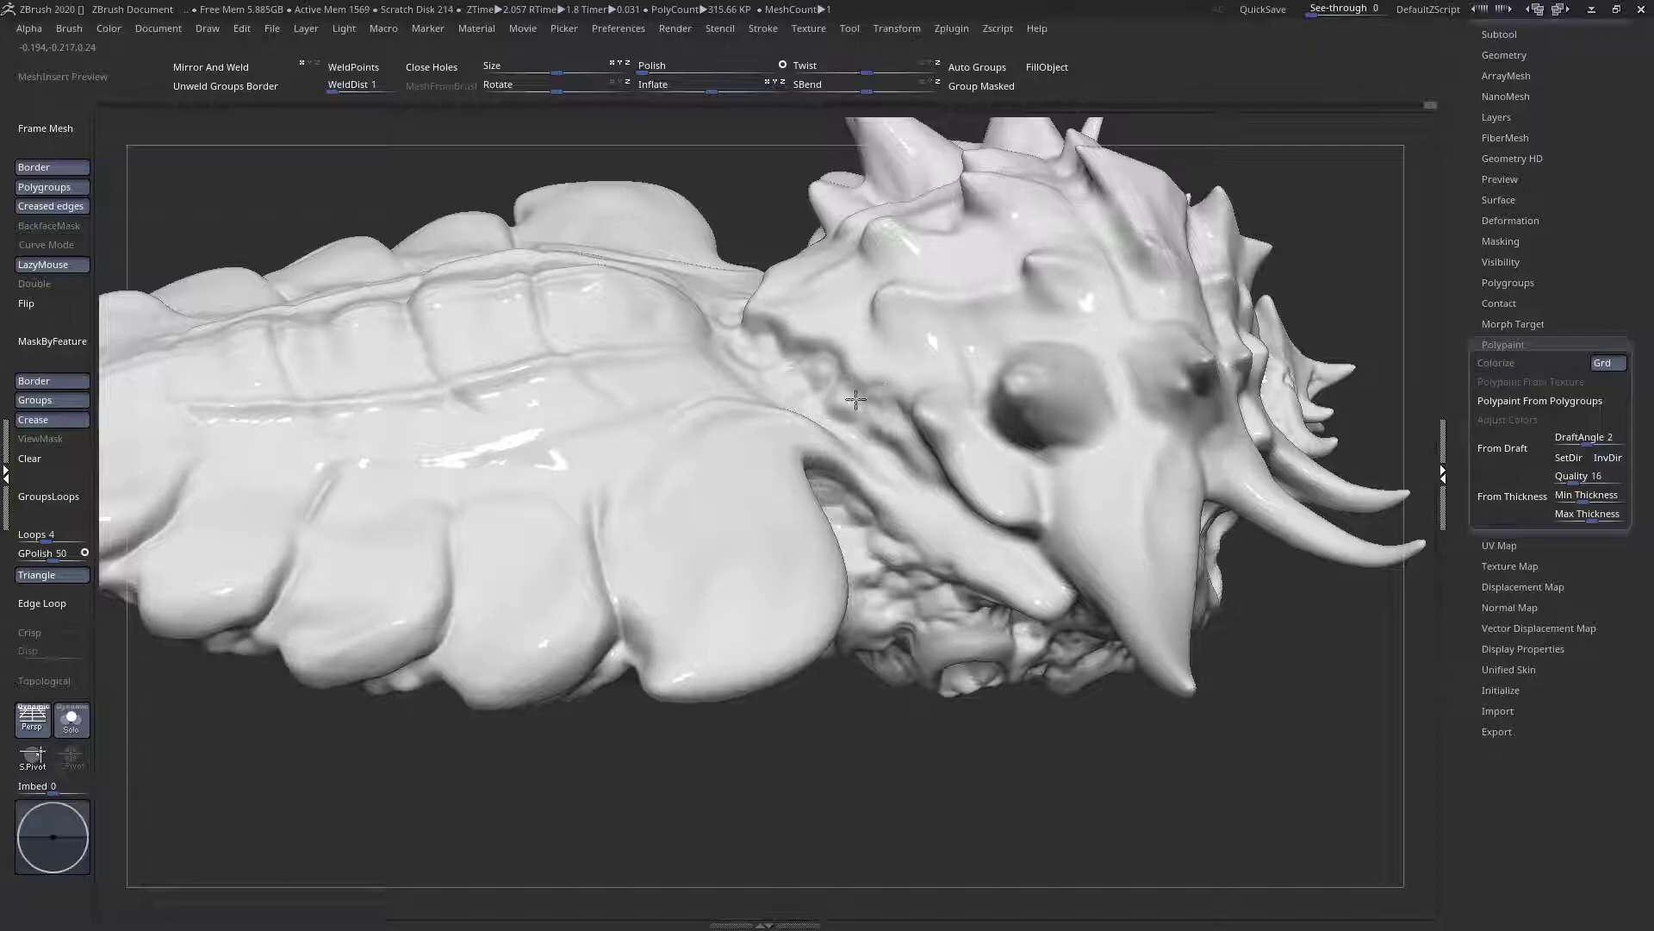
Continue the irregular bumps and creases along the shell's rim toward the large side horn
{"action": "right_click_drag", "start_coordinate": [879, 415], "coordinate": [887, 432]}
{"action": "left_click_drag", "start_coordinate": [903, 437], "coordinate": [921, 464]}
{"action": "right_click_drag", "start_coordinate": [920, 488], "coordinate": [940, 467]}
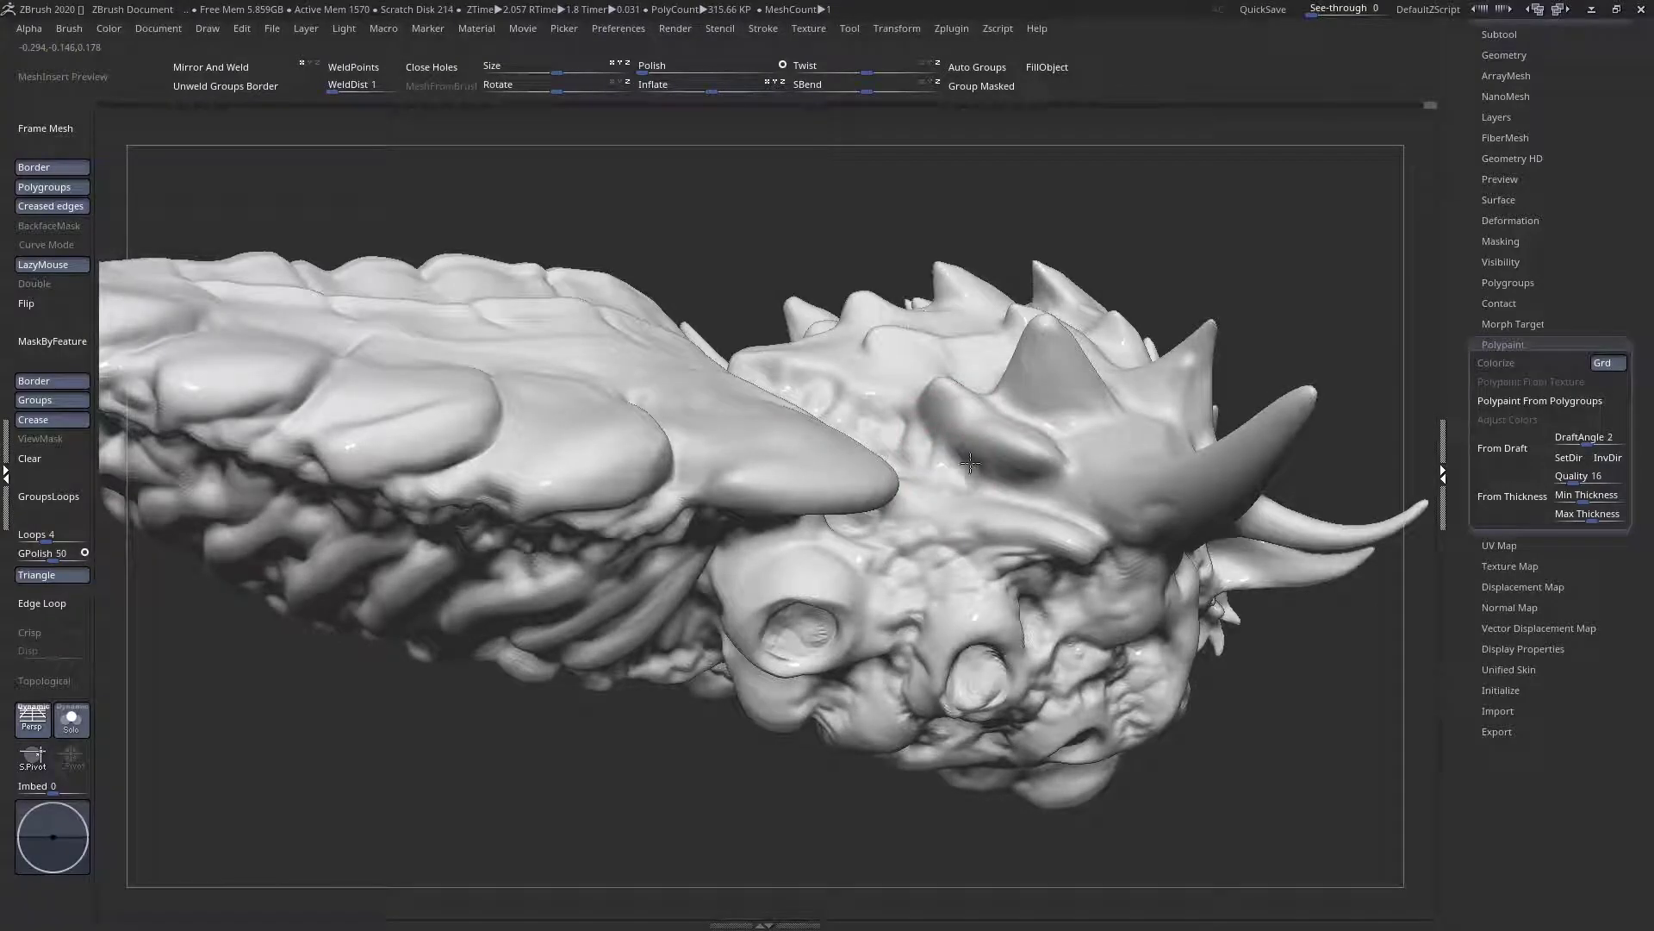
{"action": "mouse_move", "coordinate": [965, 445]}
{"action": "right_mouse_down"}
{"action": "mouse_move", "coordinate": [985, 528]}
{"action": "mouse_move", "coordinate": [988, 408]}
{"action": "right_mouse_up"}
{"action": "mouse_move", "coordinate": [988, 407]}
{"action": "left_mouse_down"}
{"action": "mouse_move", "coordinate": [968, 427]}
{"action": "mouse_move", "coordinate": [993, 417]}
{"action": "left_mouse_up"}
{"action": "mouse_move", "coordinate": [993, 417]}
{"action": "right_mouse_down"}
{"action": "mouse_move", "coordinate": [990, 379]}
{"action": "mouse_move", "coordinate": [1077, 461]}
{"action": "mouse_move", "coordinate": [1083, 515]}
{"action": "mouse_move", "coordinate": [882, 436]}
{"action": "mouse_move", "coordinate": [844, 549]}
{"action": "right_mouse_up"}
Build rounded bumps along the lower edge of the large side horn's base with a resized brush
{"action": "right_click", "coordinate": [883, 436]}
{"action": "left_click", "coordinate": [827, 441]}
{"action": "left_click", "coordinate": [904, 534]}
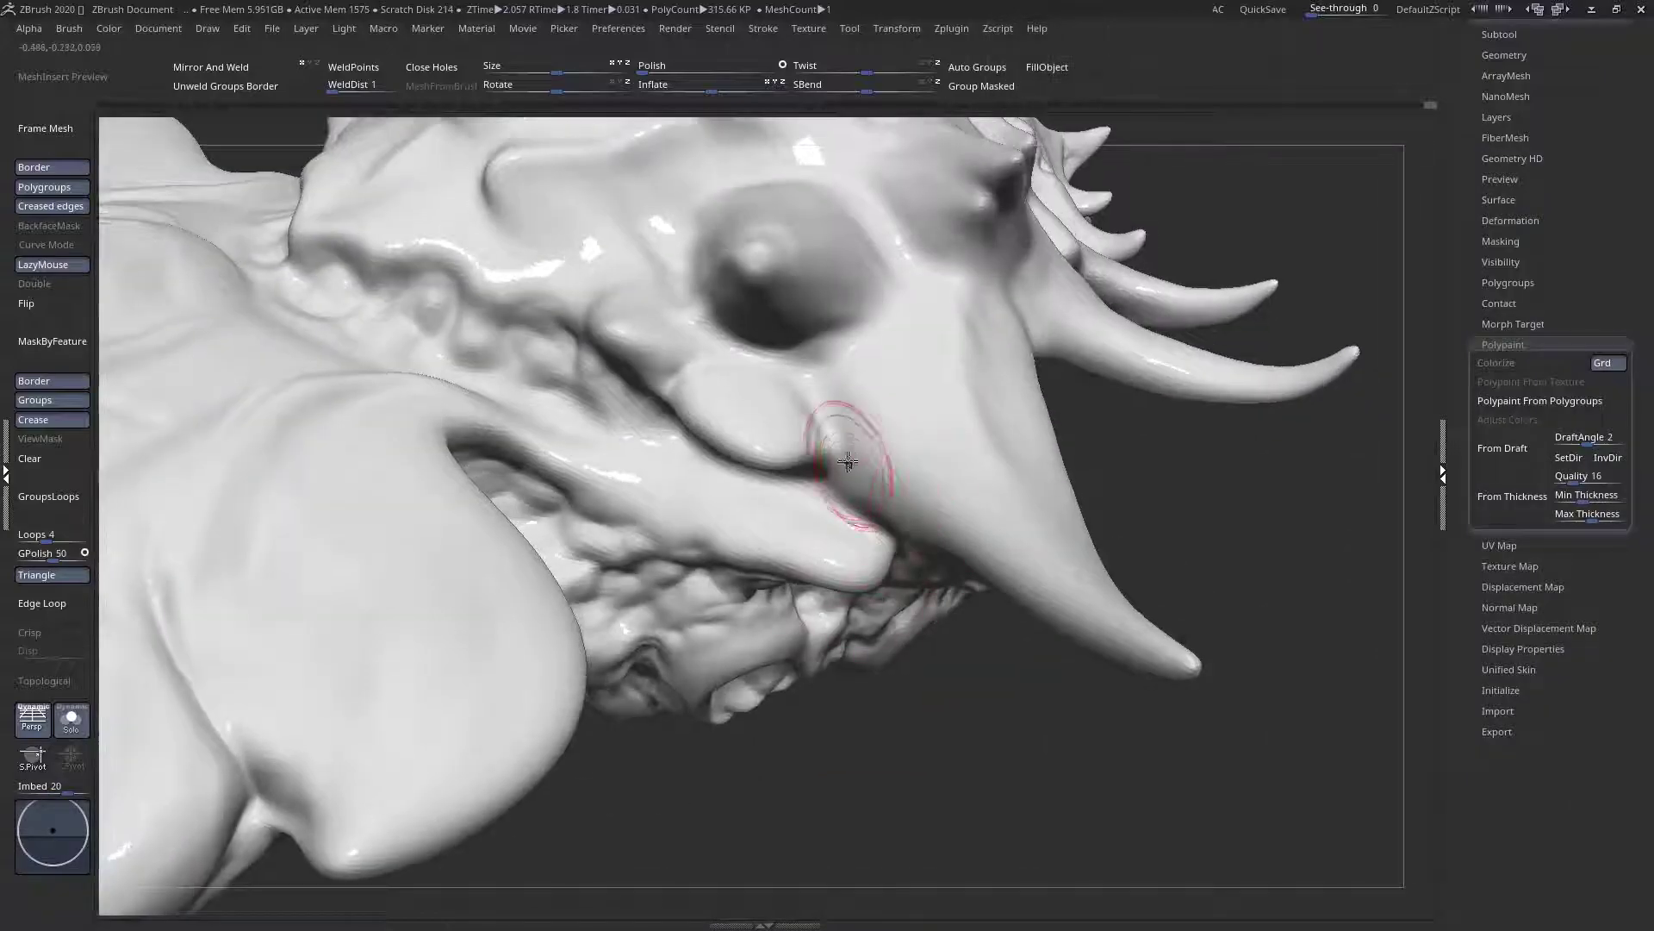
{"action": "key", "text": "space"}
{"action": "key", "text": "s"}
{"action": "left_click_drag", "start_coordinate": [847, 480], "coordinate": [859, 493]}
{"action": "mouse_move", "coordinate": [900, 498]}
{"action": "left_mouse_down"}
{"action": "mouse_move", "coordinate": [969, 533]}
{"action": "mouse_move", "coordinate": [1025, 594]}
{"action": "left_mouse_up"}
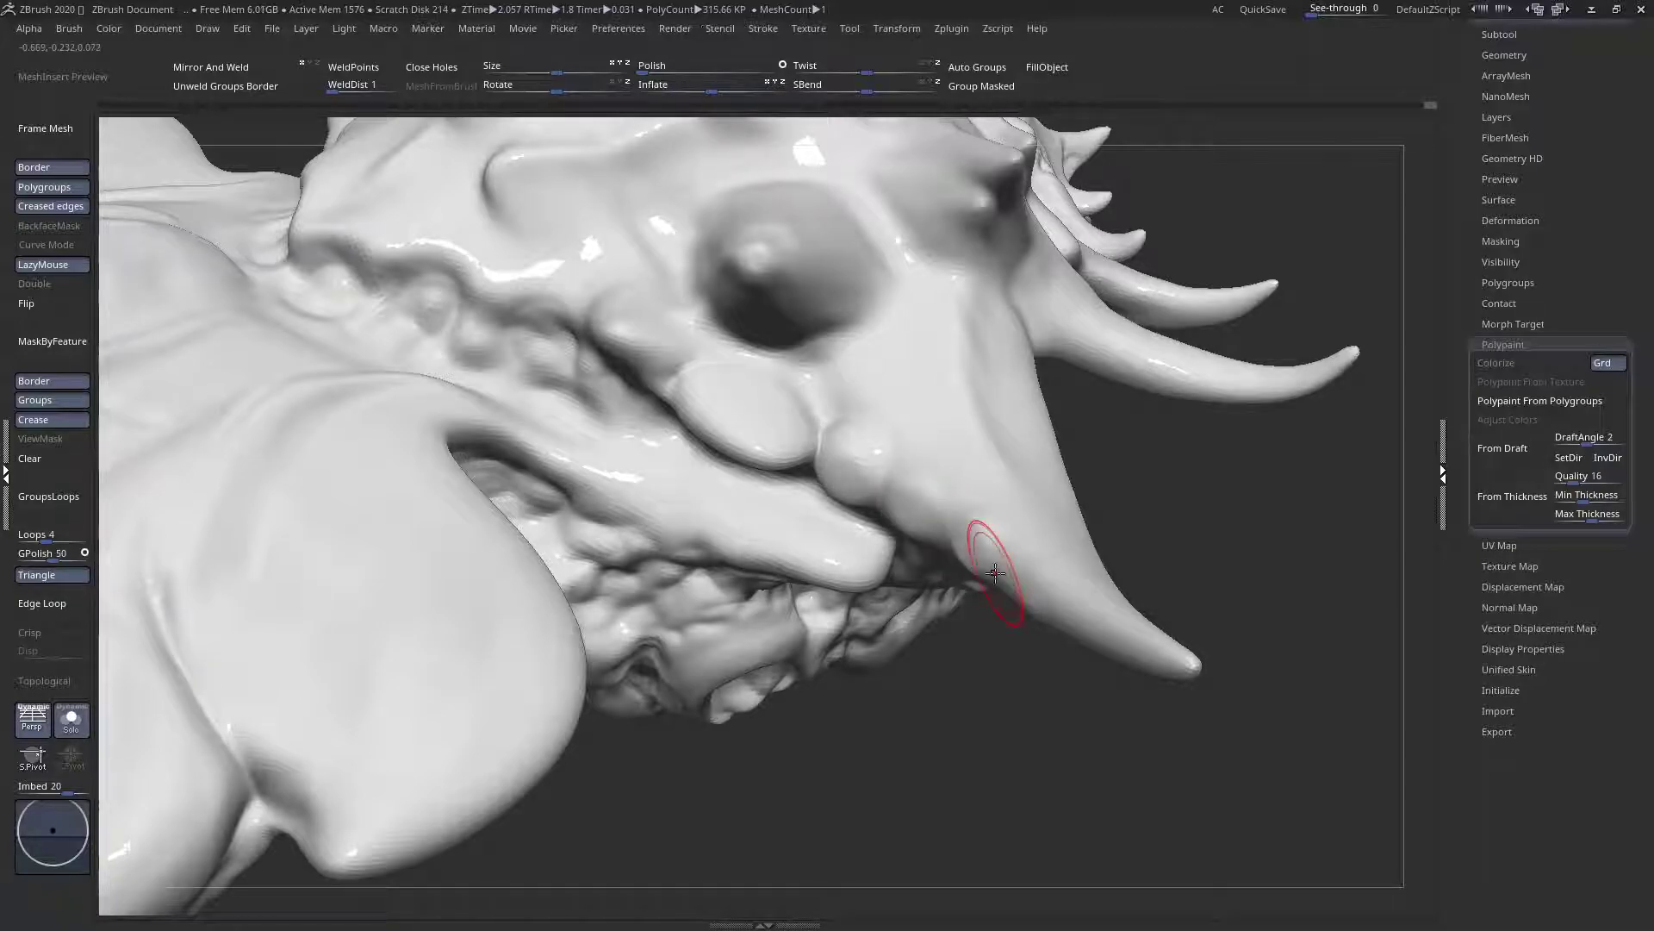
Sculpt tight folds into the base of the large side horn, beside the rounded lobe on the rim
{"action": "right_click_drag", "start_coordinate": [731, 440], "coordinate": [745, 497]}
{"action": "mouse_move", "coordinate": [790, 424]}
{"action": "right_mouse_down", "text": "ctrl"}
{"action": "mouse_move", "coordinate": [827, 448]}
{"action": "mouse_move", "coordinate": [797, 434]}
{"action": "mouse_move", "coordinate": [785, 524]}
{"action": "right_mouse_up", "text": "ctrl"}
{"action": "key", "text": "space"}
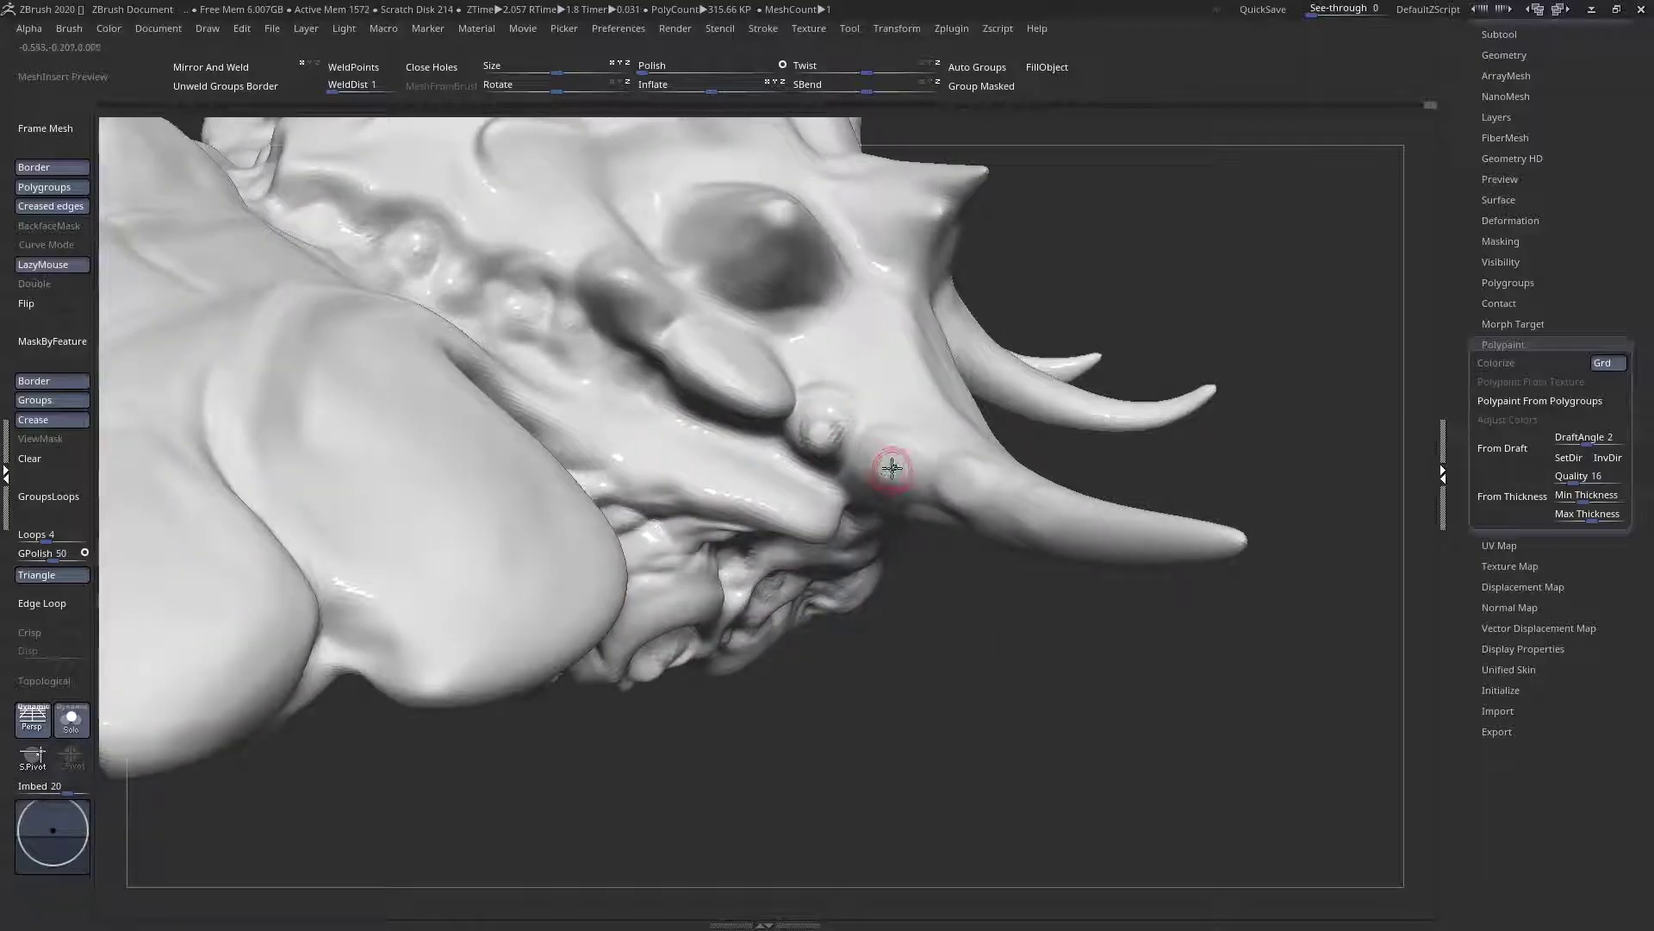
{"action": "right_click_drag", "start_coordinate": [874, 447], "coordinate": [805, 380]}
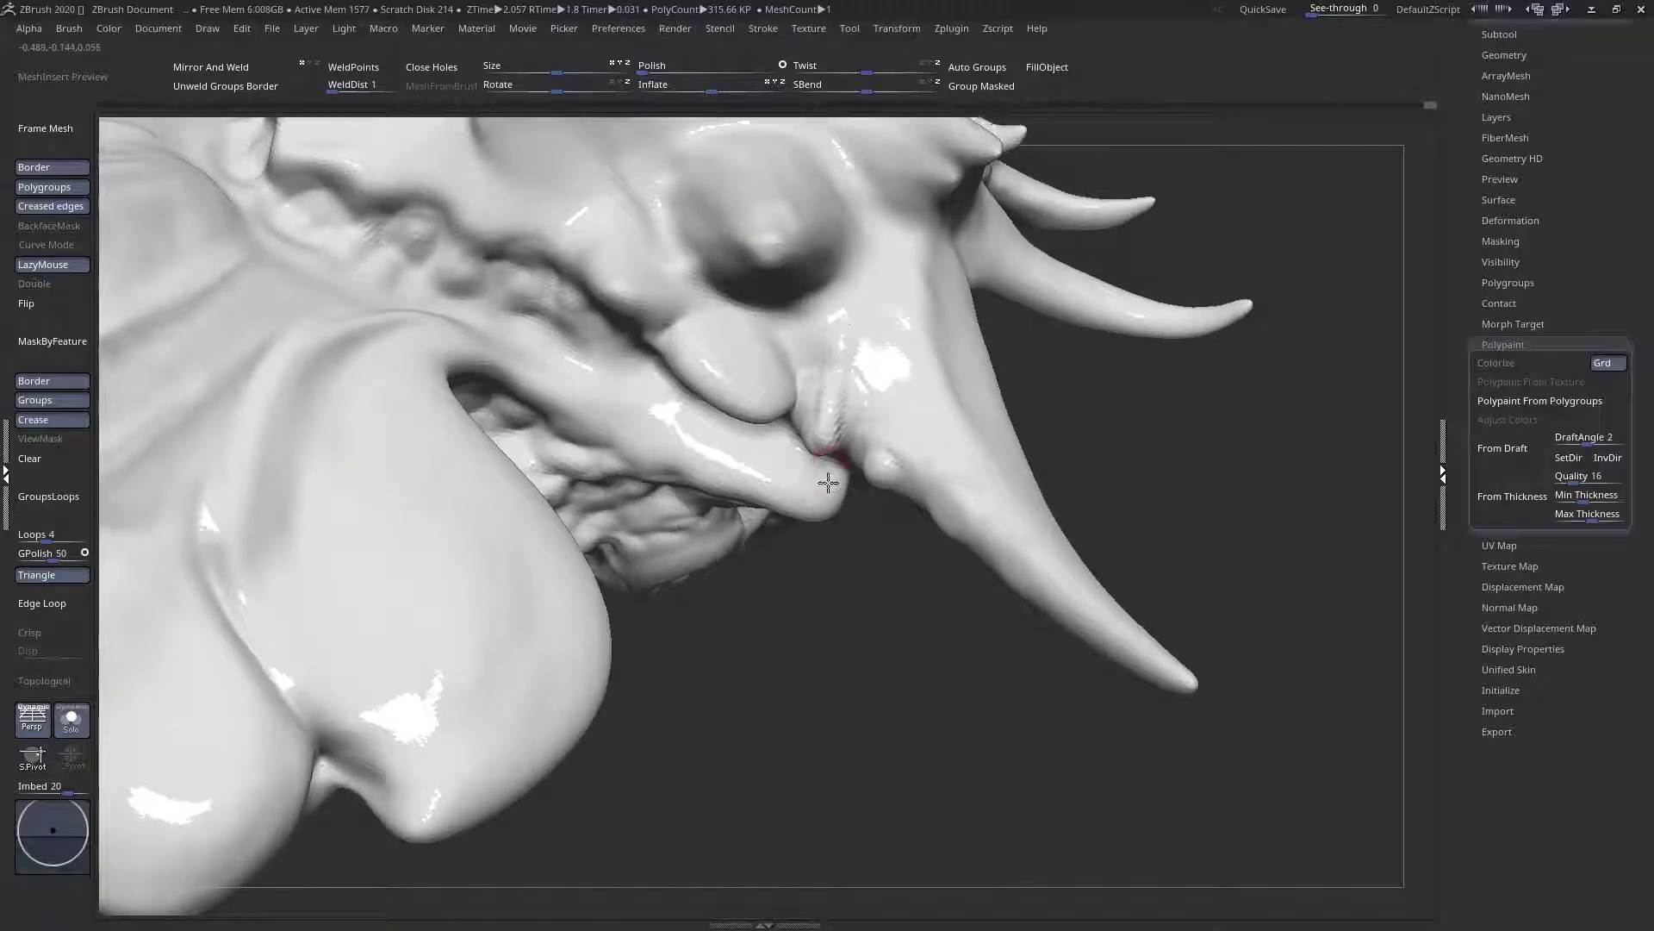
{"action": "right_click_drag", "start_coordinate": [827, 480], "coordinate": [864, 413]}
{"action": "key", "text": "space"}
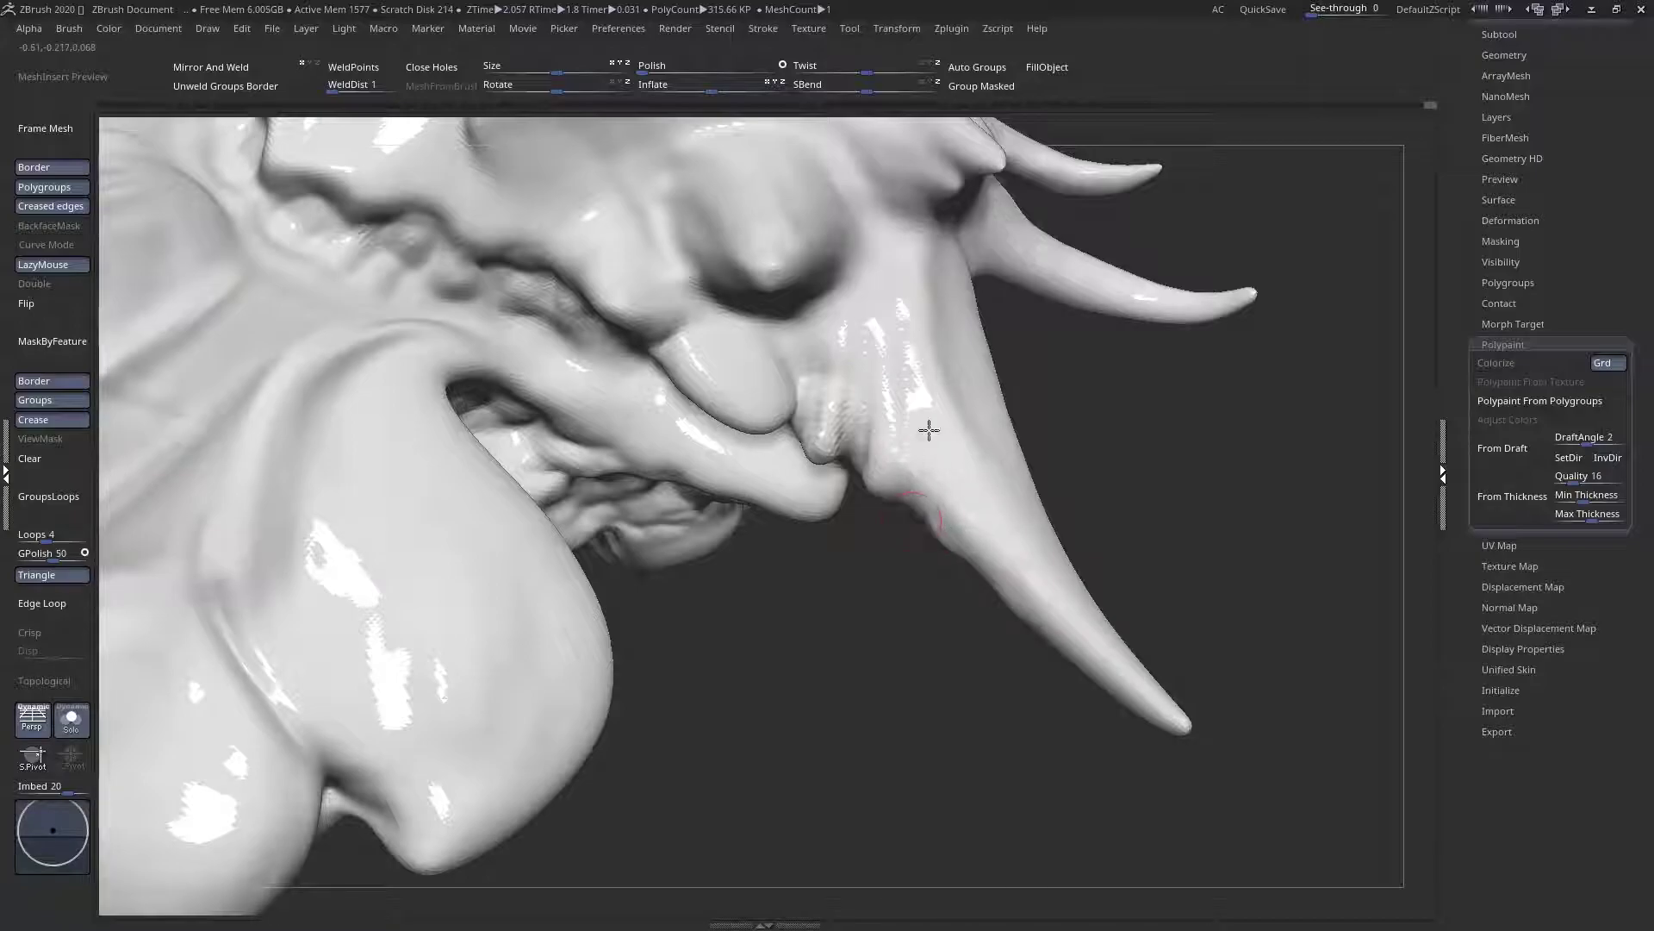
{"action": "mouse_move", "coordinate": [945, 502]}
{"action": "right_mouse_down"}
{"action": "mouse_move", "coordinate": [923, 296]}
{"action": "mouse_move", "coordinate": [741, 414]}
{"action": "mouse_move", "coordinate": [919, 292]}
{"action": "right_mouse_up"}
{"action": "mouse_move", "coordinate": [872, 431]}
{"action": "left_mouse_down"}
{"action": "mouse_move", "coordinate": [875, 365]}
{"action": "mouse_move", "coordinate": [816, 408]}
{"action": "left_mouse_up"}
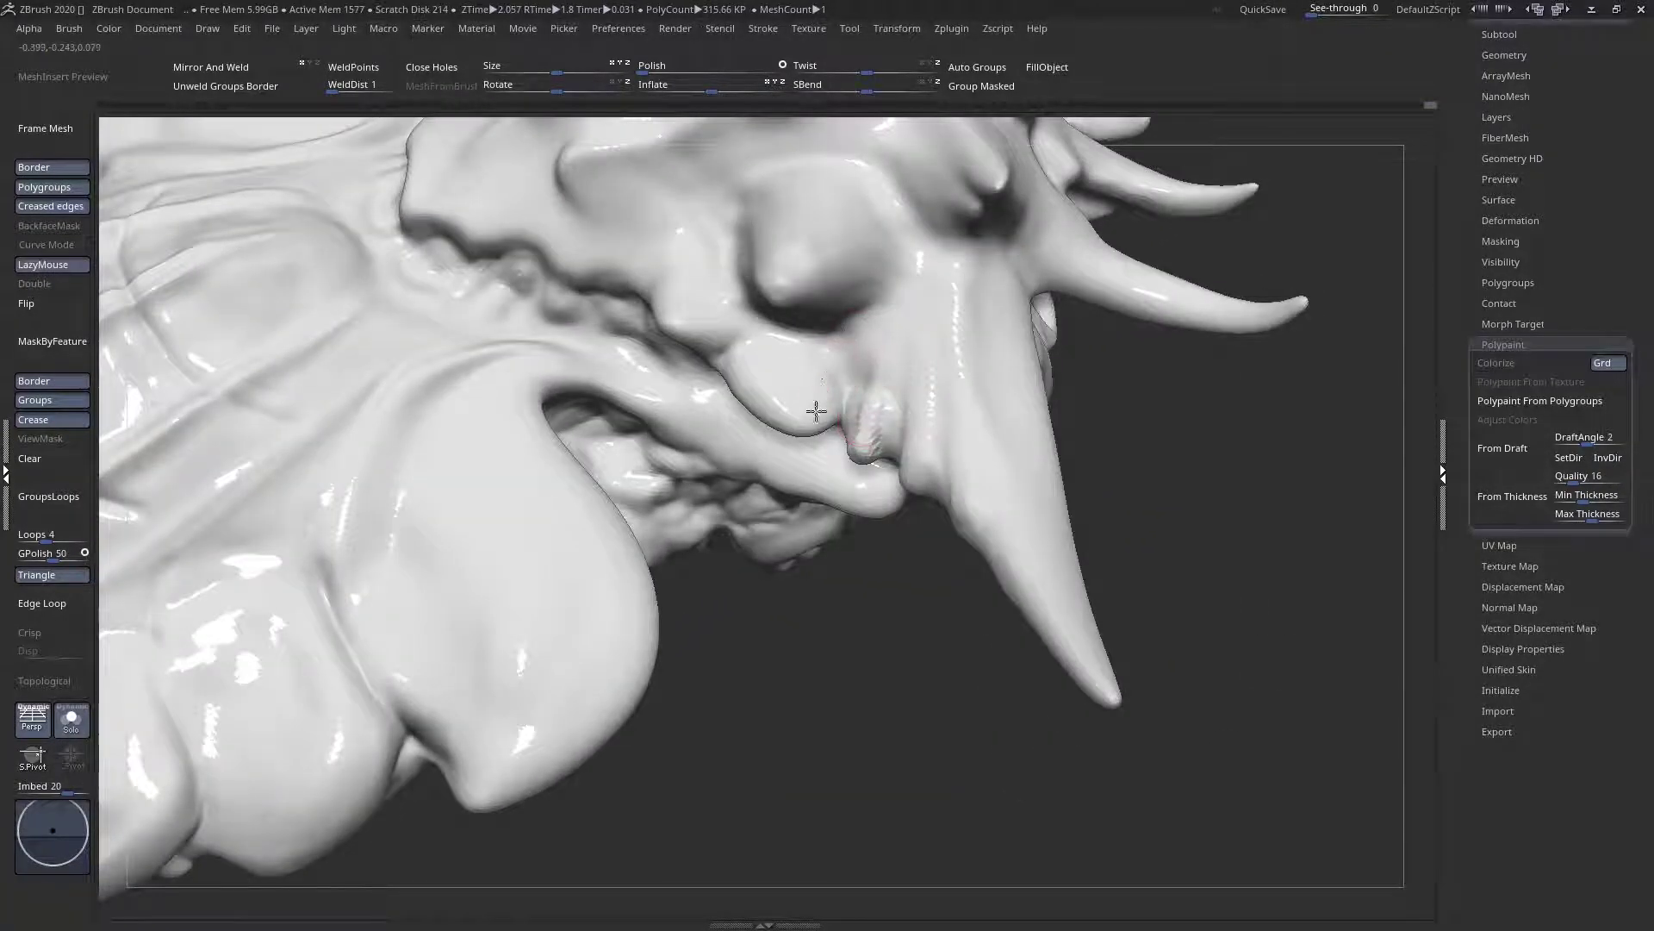
Shape the rounded lobe below the conical spike and blend it into the folds at the large horn's base
{"action": "right_click_drag", "start_coordinate": [817, 366], "coordinate": [779, 336]}
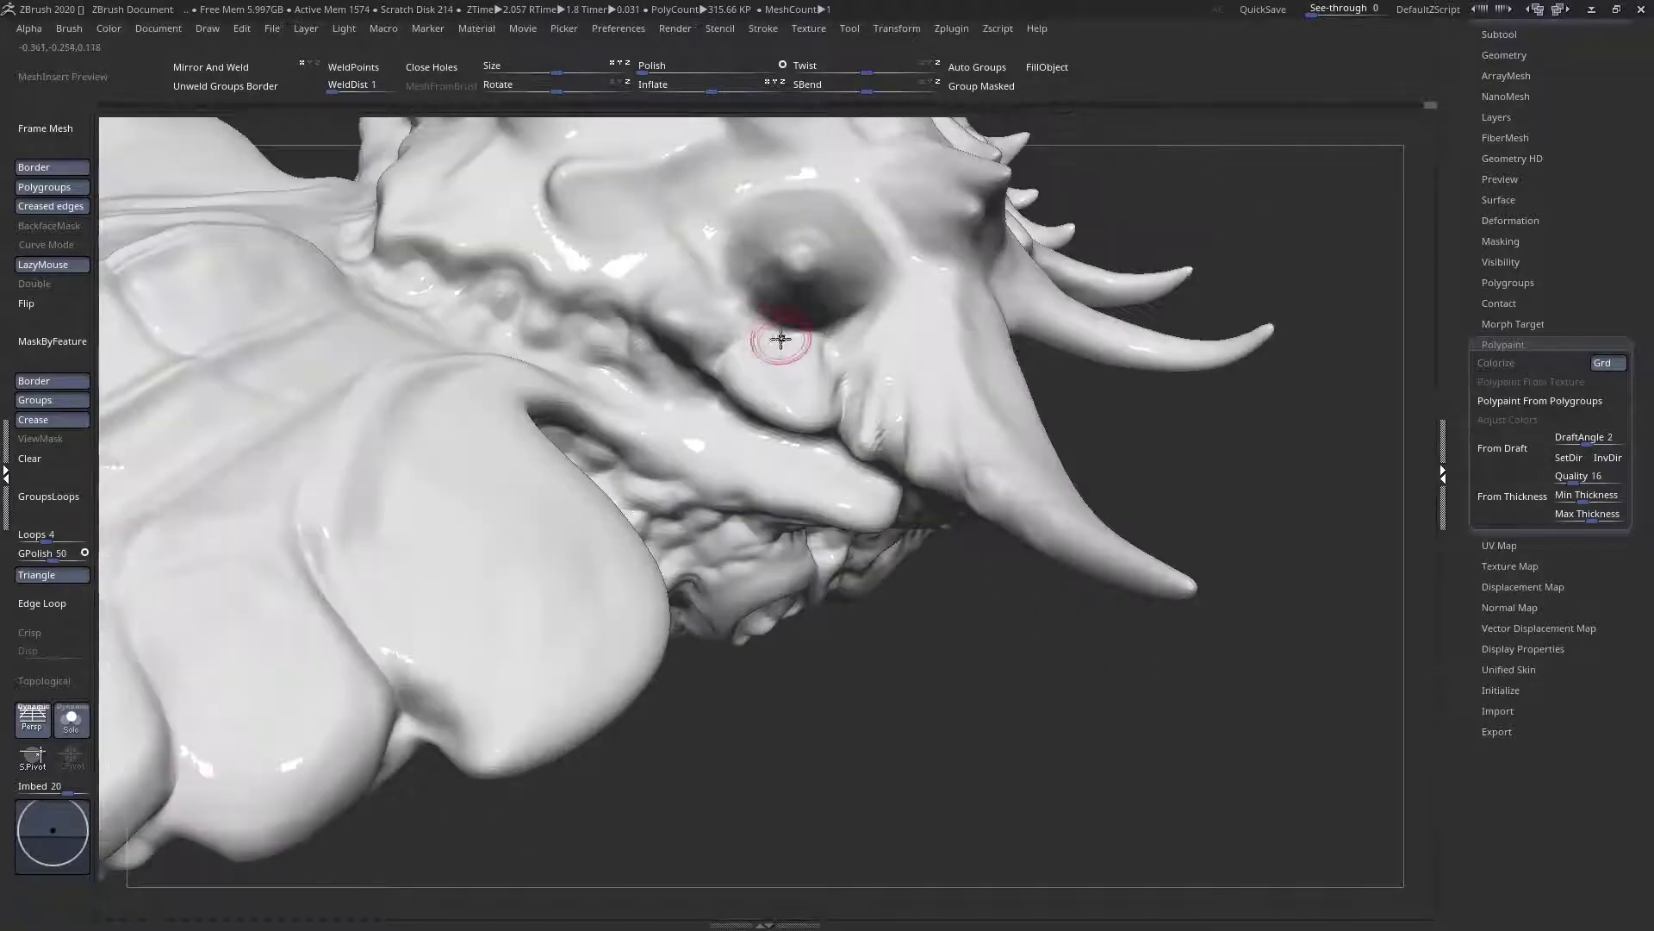
{"action": "left_click_drag", "start_coordinate": [769, 349], "coordinate": [816, 331]}
{"action": "mouse_move", "coordinate": [832, 323]}
{"action": "right_mouse_down"}
{"action": "mouse_move", "coordinate": [758, 285]}
{"action": "mouse_move", "coordinate": [491, 262]}
{"action": "mouse_move", "coordinate": [754, 371]}
{"action": "mouse_move", "coordinate": [806, 336]}
{"action": "mouse_move", "coordinate": [867, 407]}
{"action": "right_mouse_up"}
{"action": "left_click_drag", "start_coordinate": [817, 347], "coordinate": [846, 383]}
{"action": "right_click_drag", "start_coordinate": [819, 410], "coordinate": [826, 412]}
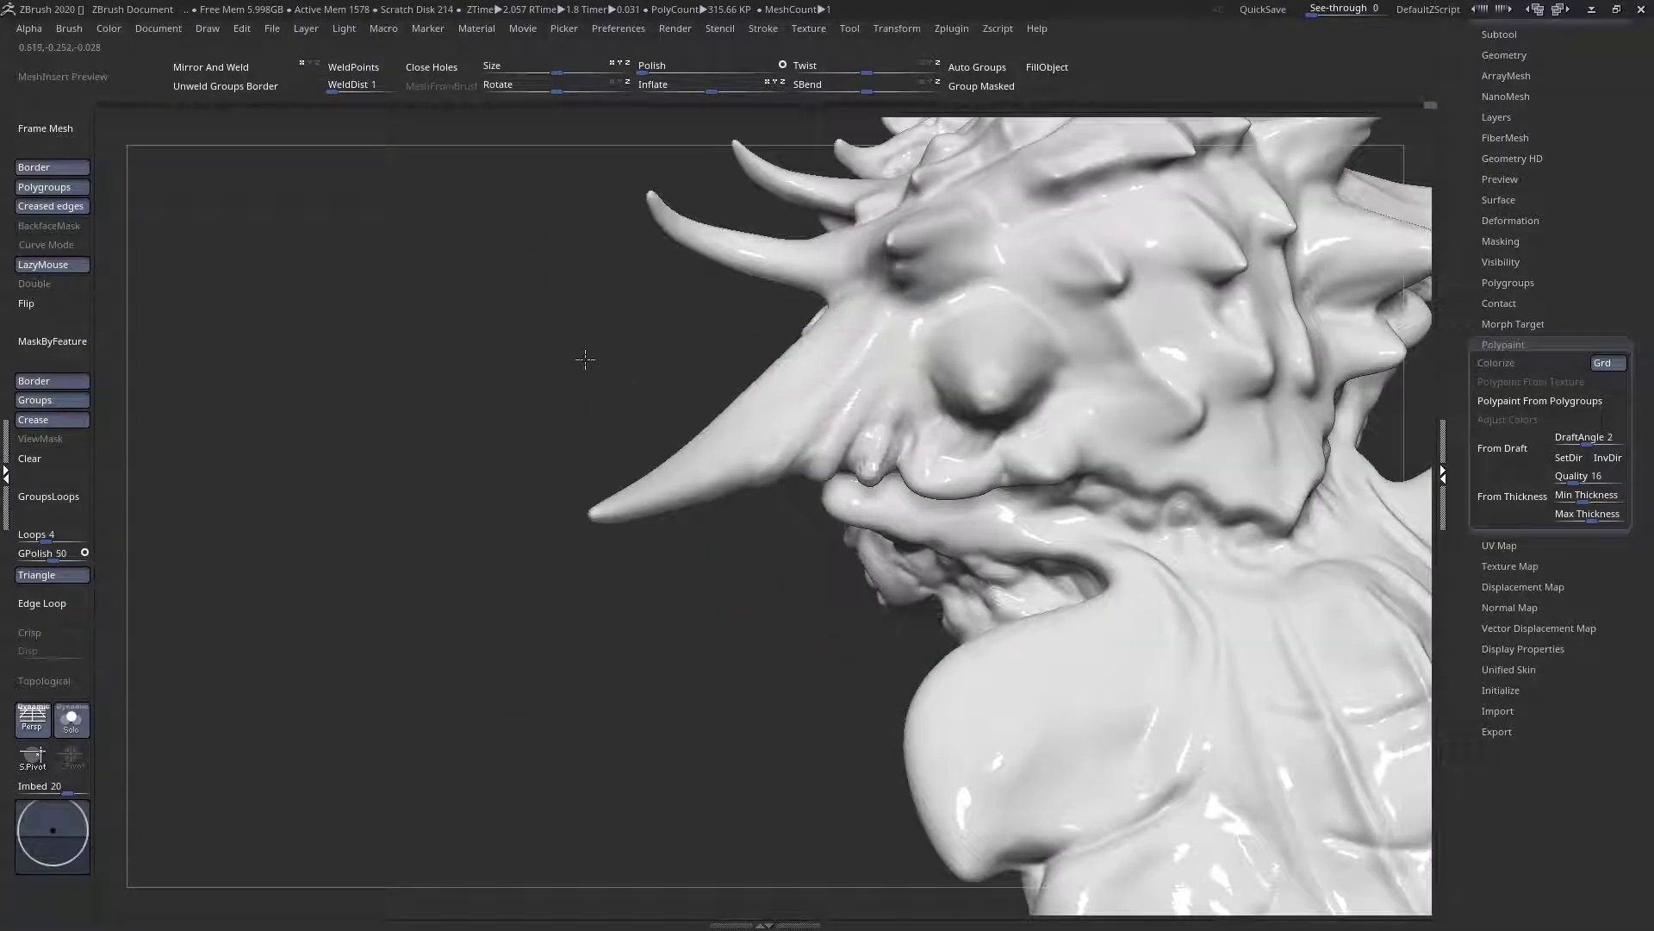
Darken the model's display colour to a medium grey
{"action": "key", "text": "space"}
{"action": "left_click_drag", "start_coordinate": [397, 422], "coordinate": [385, 425]}
{"action": "mouse_move", "coordinate": [648, 415]}
{"action": "right_mouse_down"}
{"action": "mouse_move", "coordinate": [691, 450]}
{"action": "mouse_move", "coordinate": [480, 369]}
{"action": "right_mouse_up"}
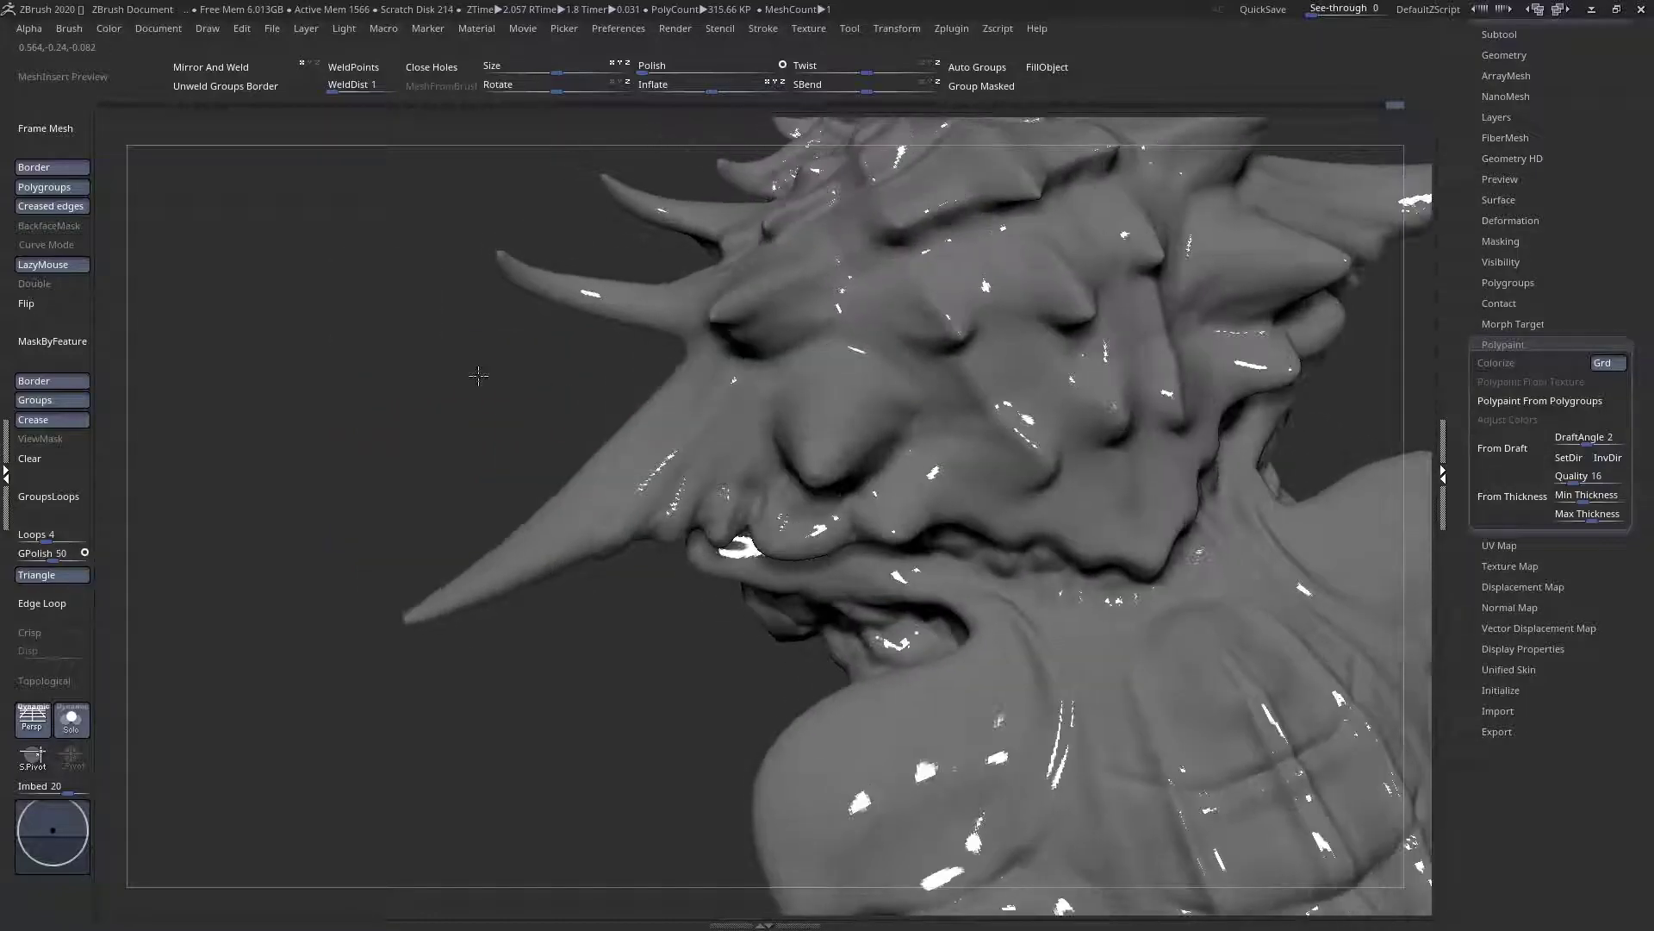
{"action": "key", "text": "space"}
{"action": "left_click", "coordinate": [288, 423]}
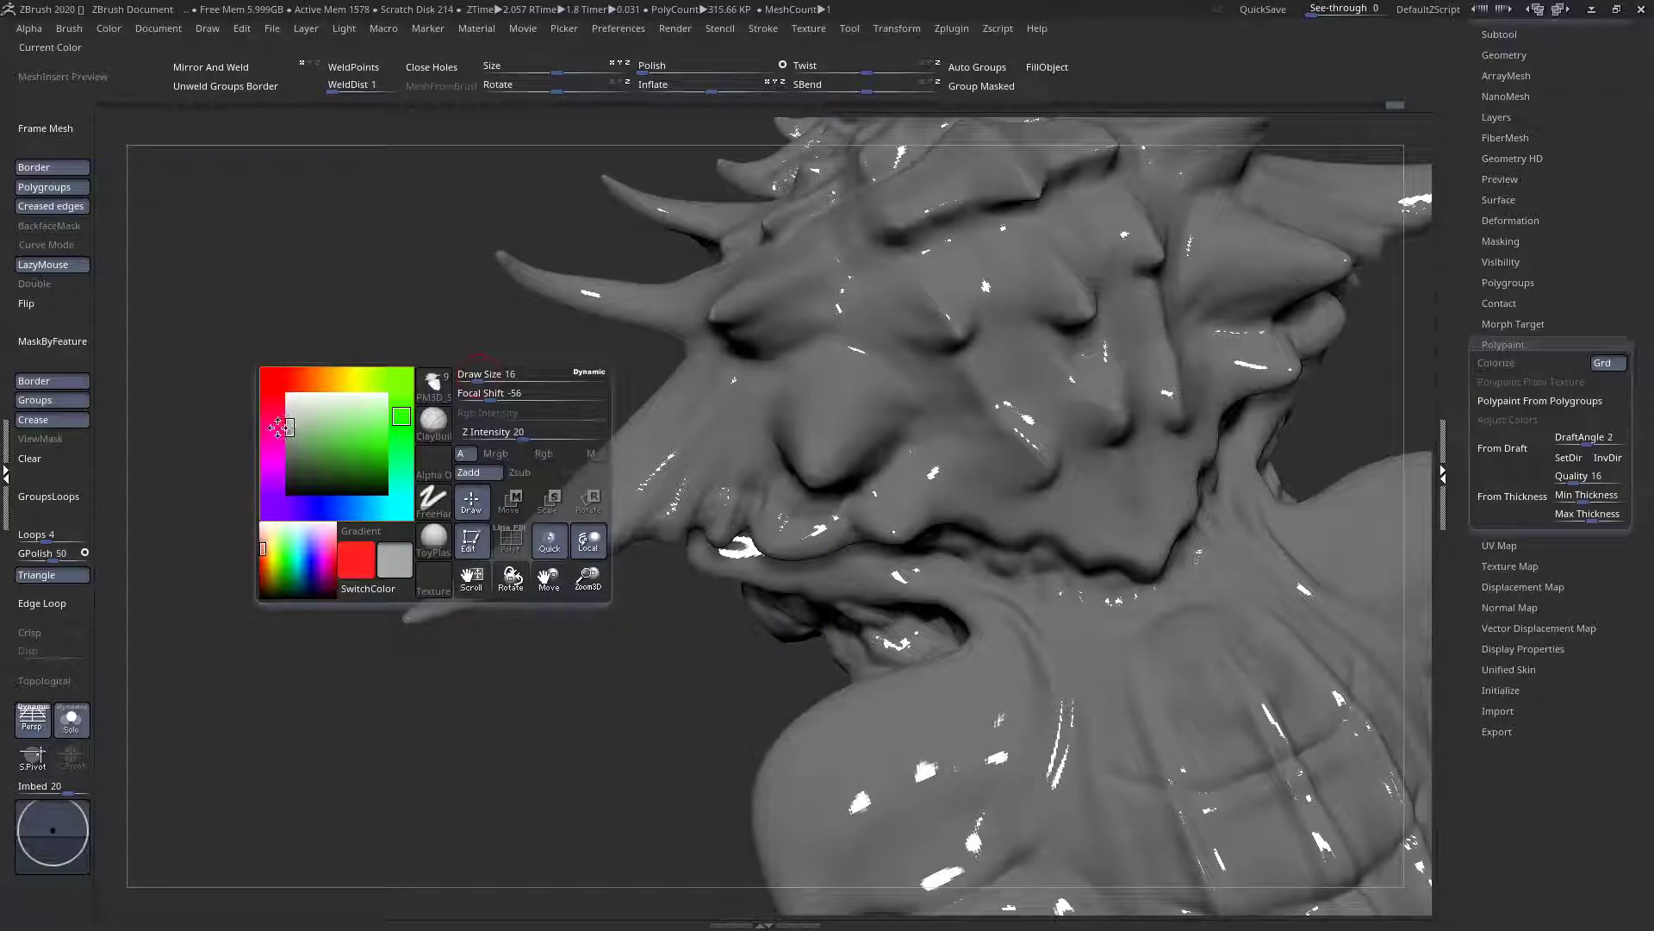
{"action": "left_click_drag", "start_coordinate": [277, 427], "coordinate": [279, 427]}
Sculpt streaked grooves and small bumps along the large side horn, from its base toward the tip
{"action": "right_click_drag", "start_coordinate": [580, 440], "coordinate": [591, 454]}
{"action": "right_click_drag", "start_coordinate": [704, 416], "coordinate": [693, 423]}
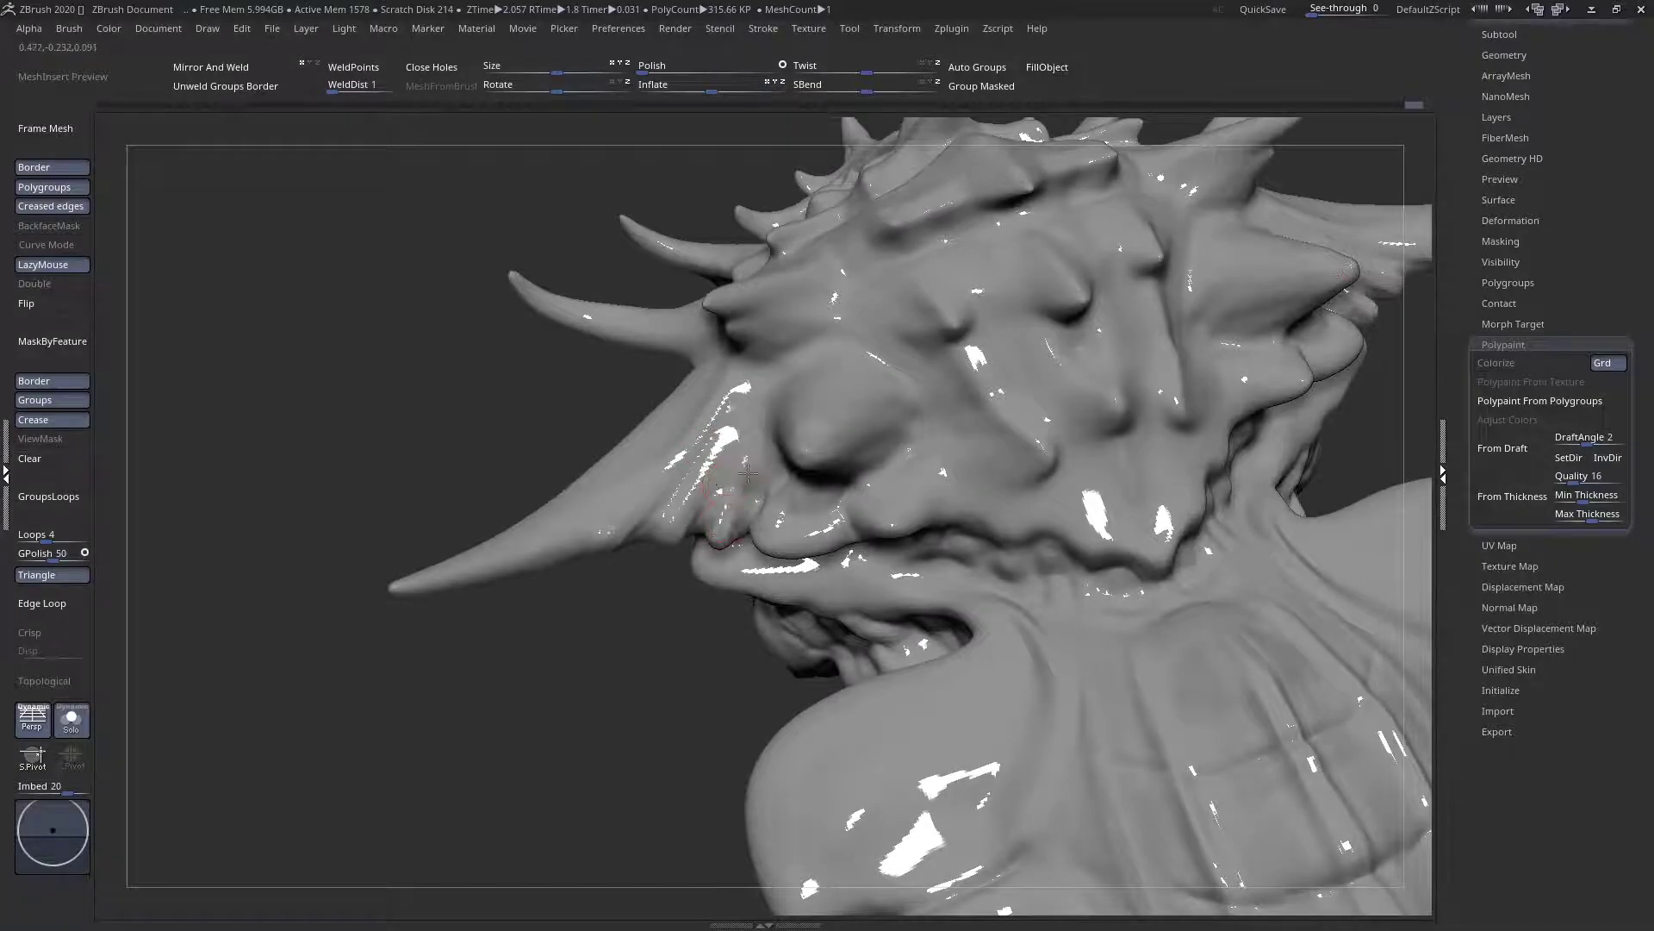
{"action": "right_click_drag", "start_coordinate": [752, 470], "coordinate": [732, 480]}
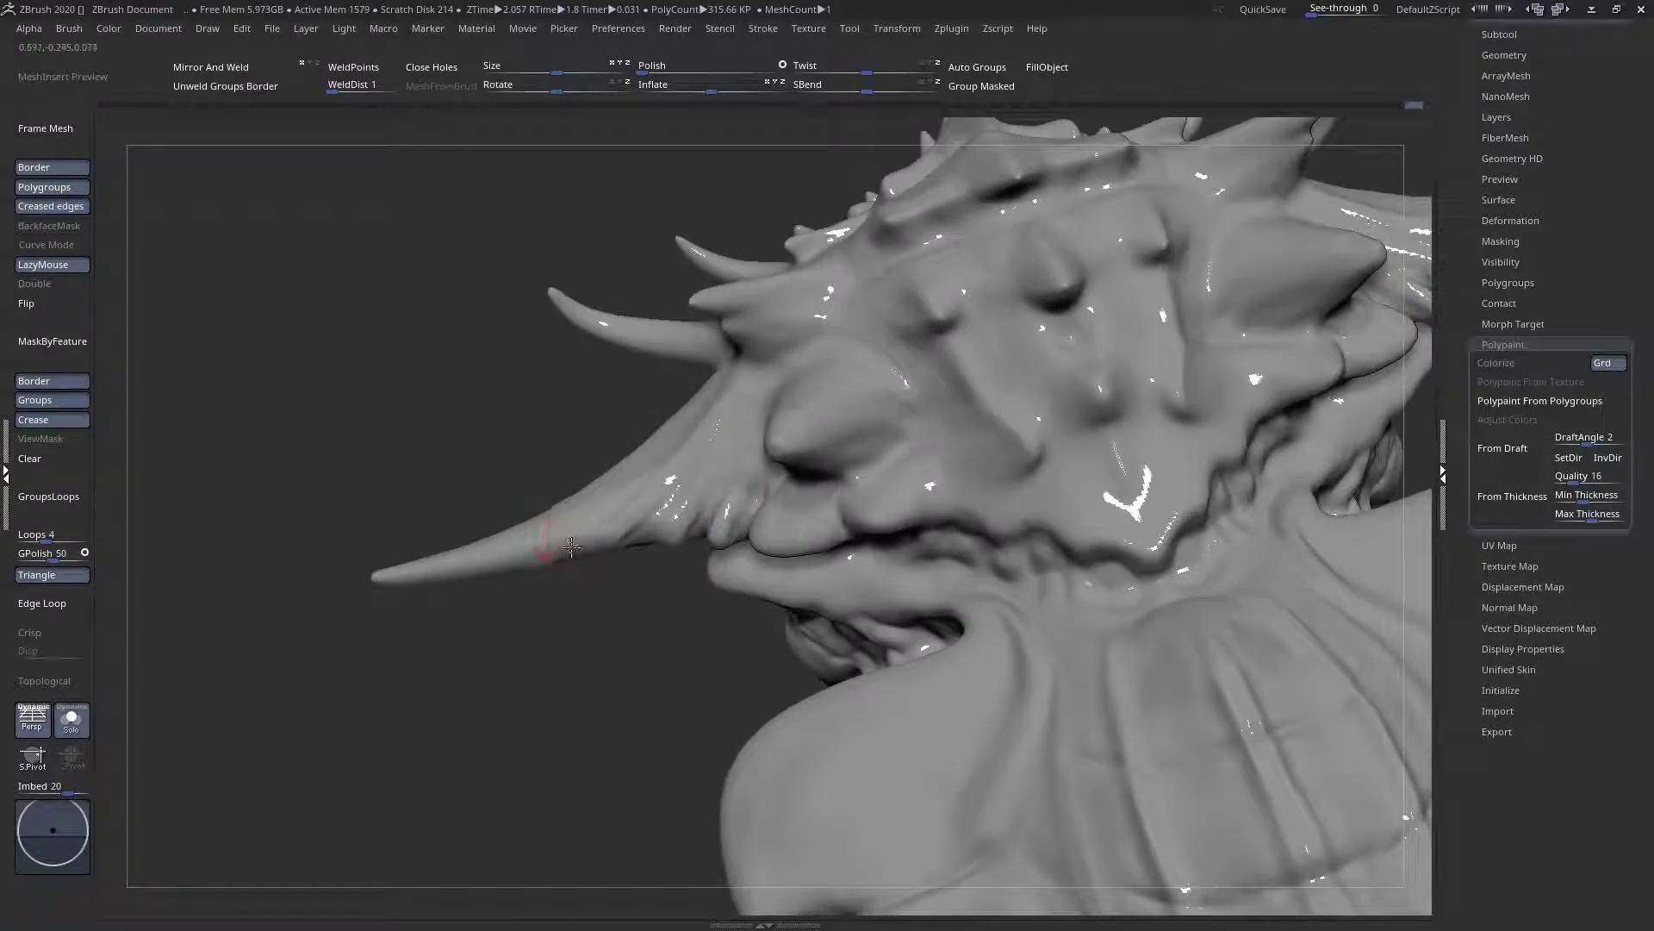
{"action": "mouse_move", "coordinate": [603, 502]}
{"action": "right_mouse_down"}
{"action": "mouse_move", "coordinate": [583, 506]}
{"action": "mouse_move", "coordinate": [724, 298]}
{"action": "right_mouse_up"}
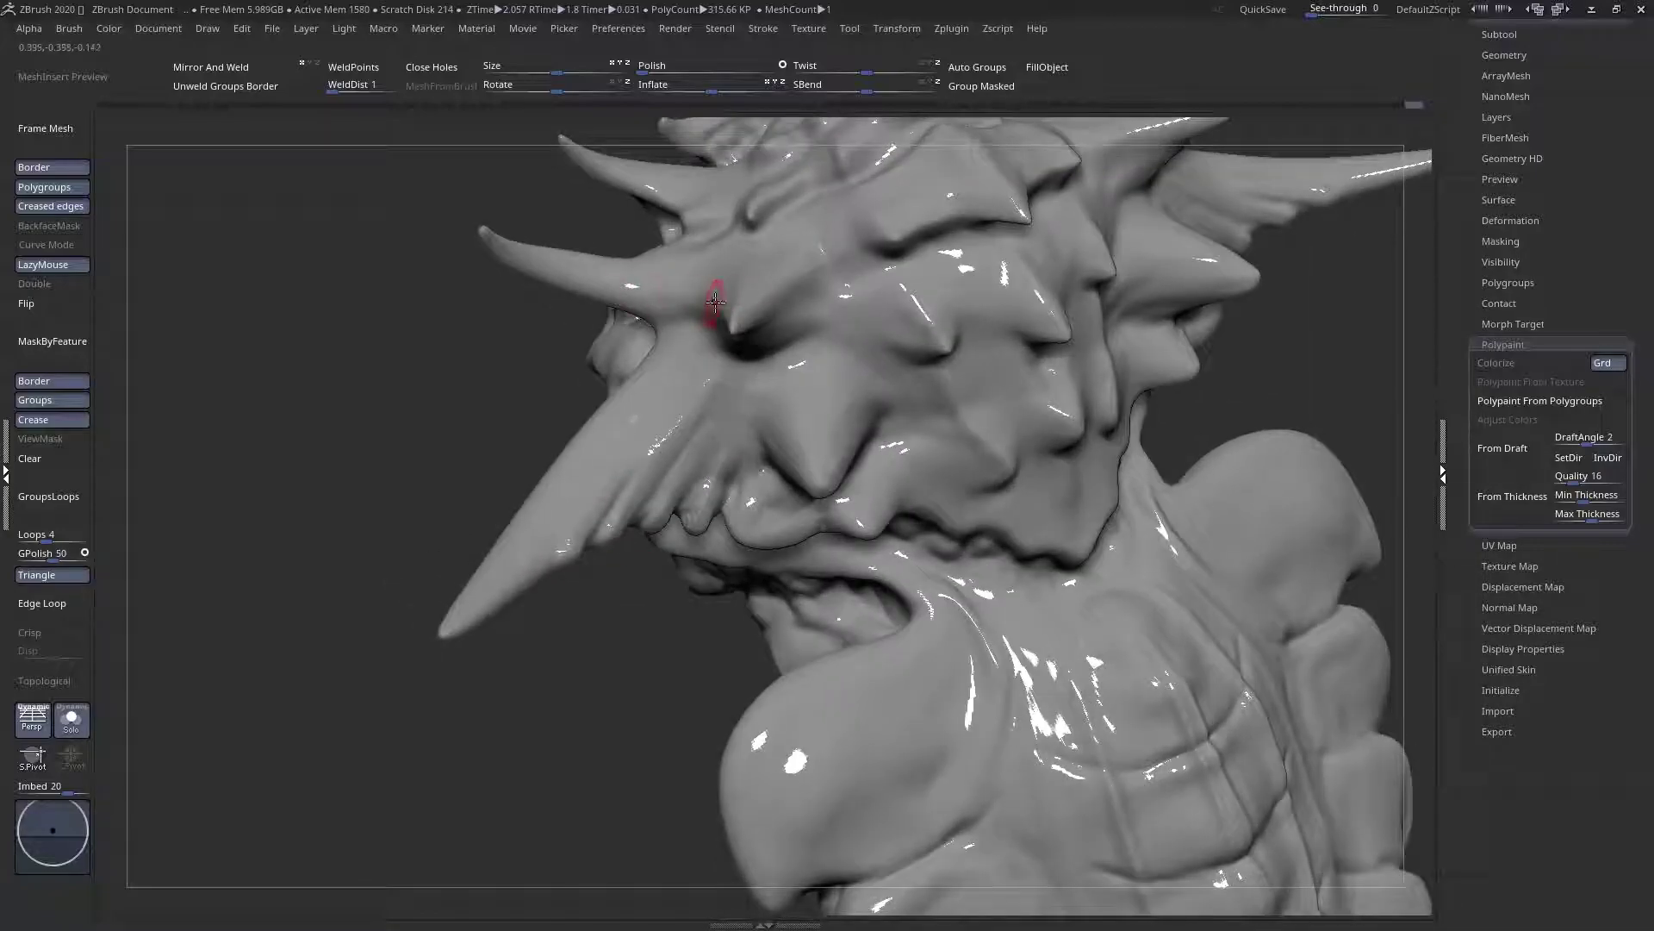
Carve lengthwise creases into the base and shaft of the curved horn next to the large side horn
{"action": "mouse_move", "coordinate": [672, 284]}
{"action": "right_mouse_down"}
{"action": "mouse_move", "coordinate": [753, 364]}
{"action": "mouse_move", "coordinate": [700, 266]}
{"action": "right_mouse_up"}
{"action": "key", "text": "space"}
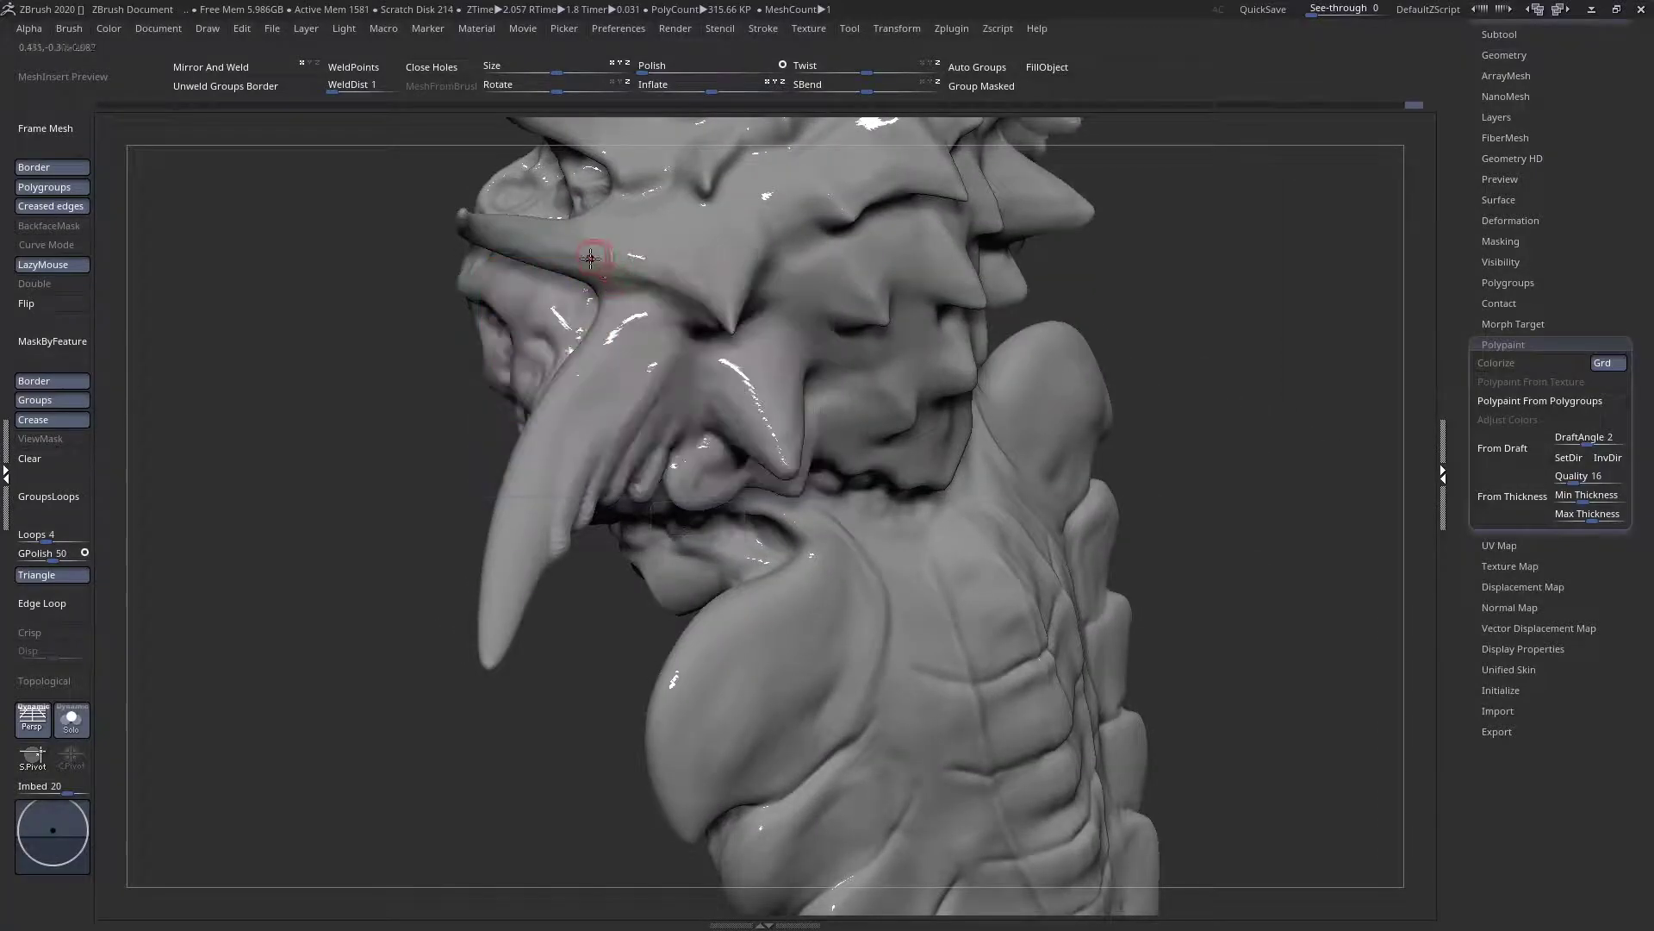
{"action": "right_click_drag", "start_coordinate": [650, 236], "coordinate": [583, 249]}
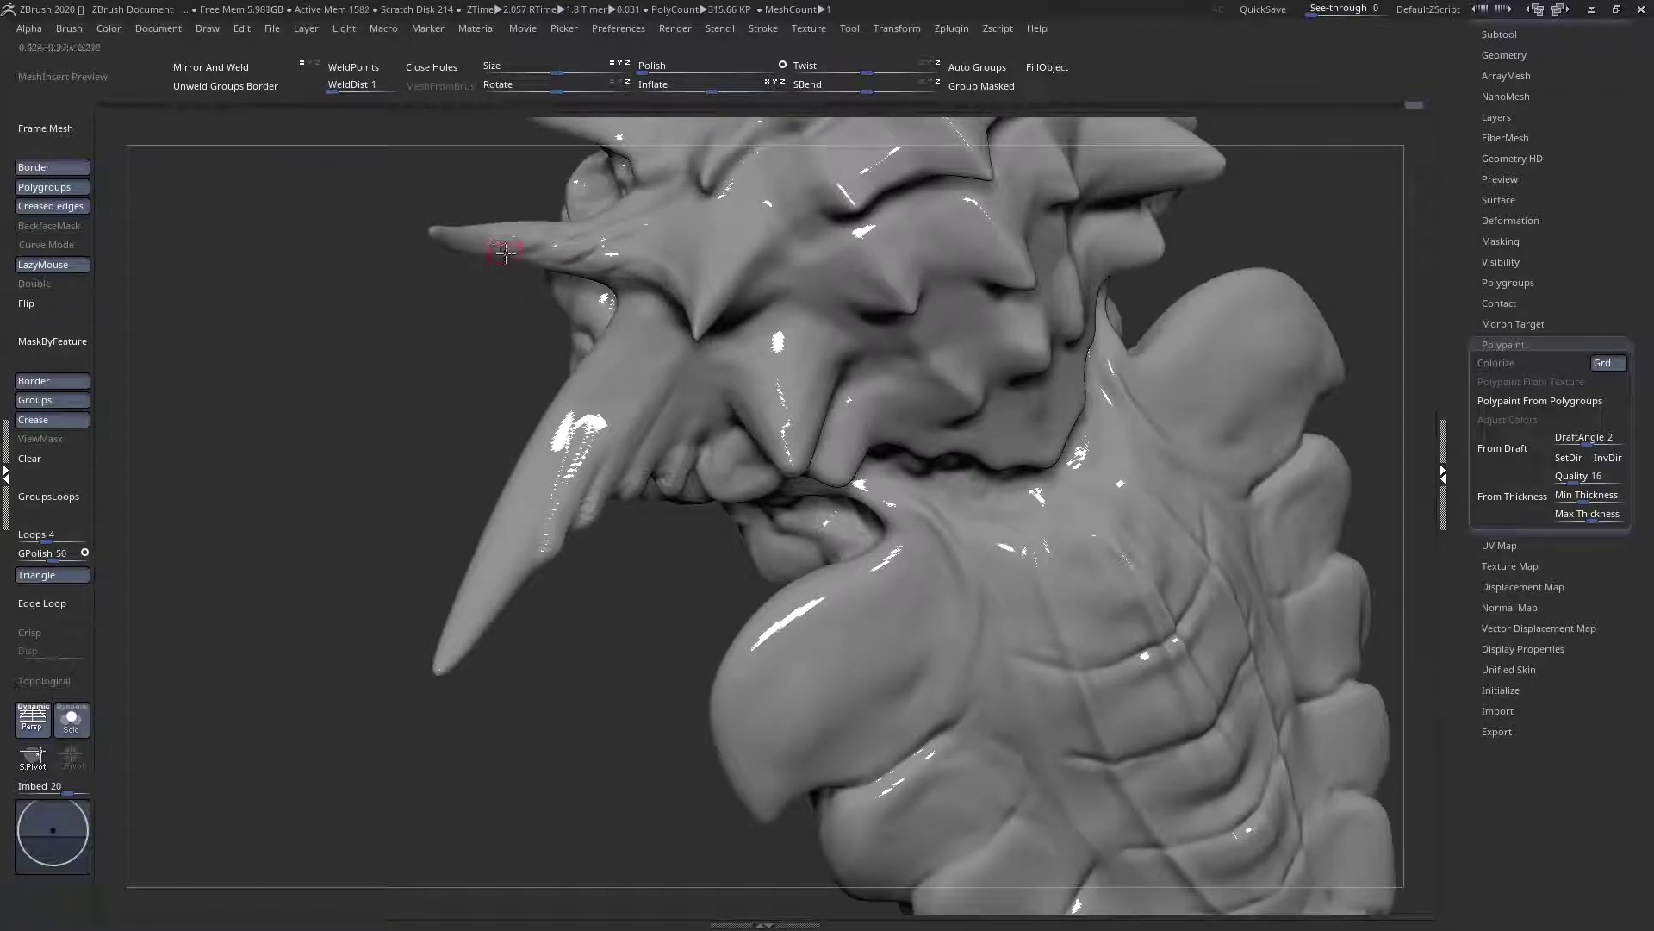
{"action": "right_click_drag", "start_coordinate": [505, 250], "coordinate": [501, 218]}
{"action": "right_click_drag", "start_coordinate": [763, 291], "coordinate": [853, 259]}
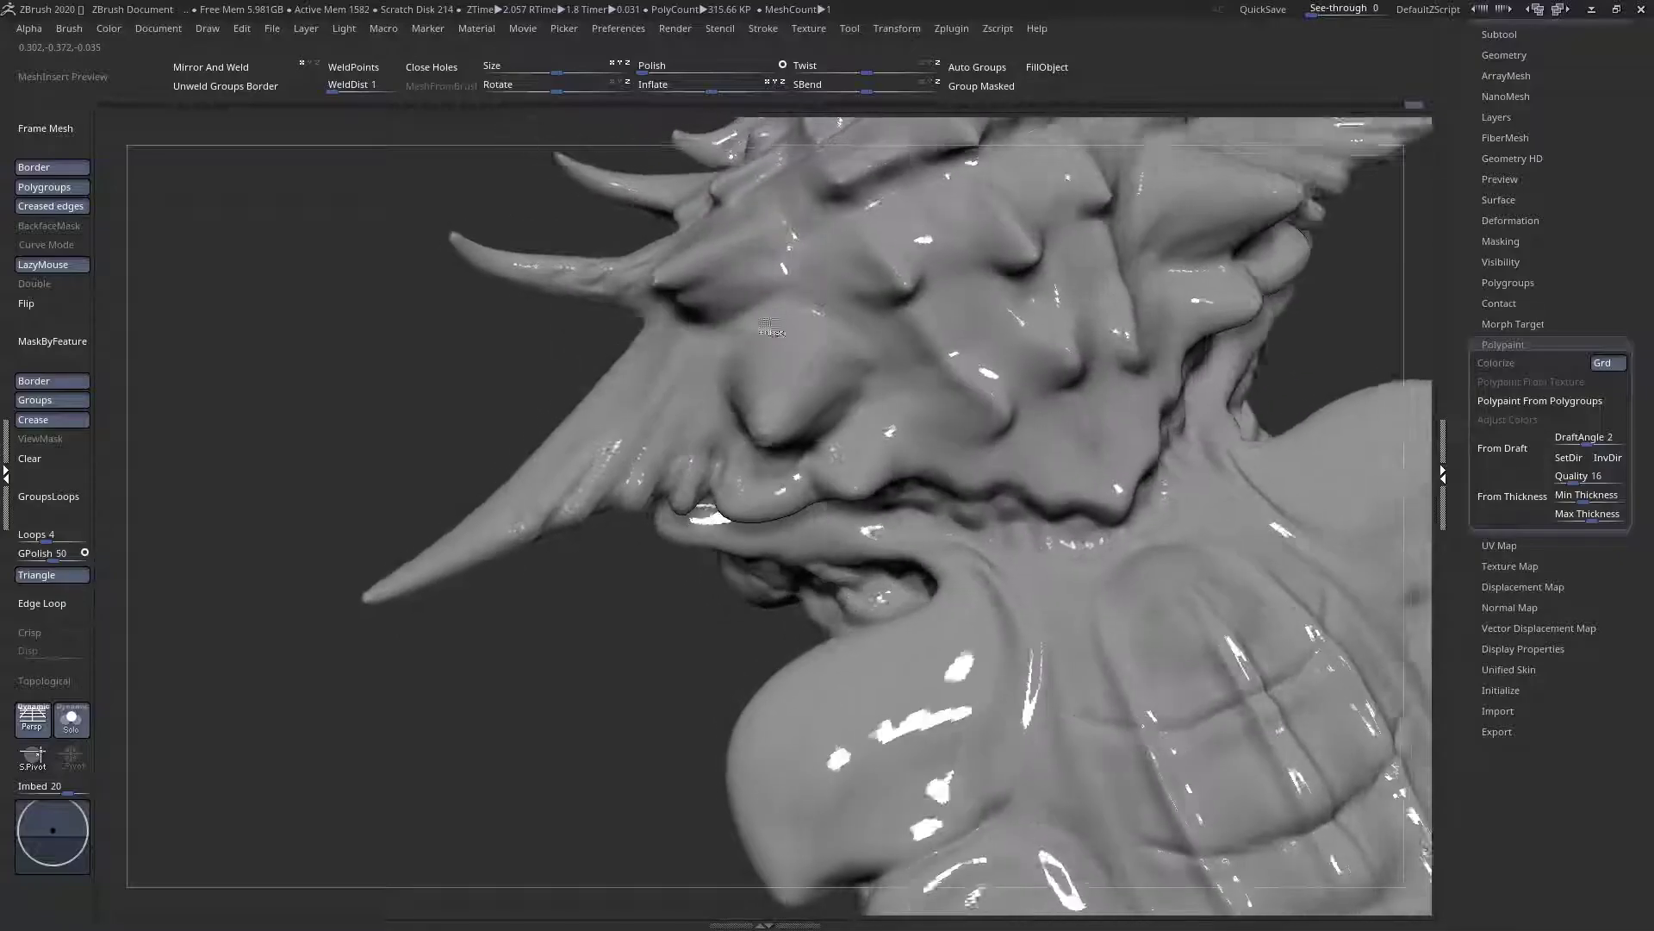
Sculpt bumpy folds onto the conical spike beside the large side horn's base
{"action": "key", "text": "f"}
{"action": "mouse_move", "coordinate": [866, 194]}
{"action": "right_mouse_down"}
{"action": "mouse_move", "coordinate": [811, 326]}
{"action": "mouse_move", "coordinate": [857, 469]}
{"action": "mouse_move", "coordinate": [717, 465]}
{"action": "mouse_move", "coordinate": [626, 324]}
{"action": "right_mouse_up"}
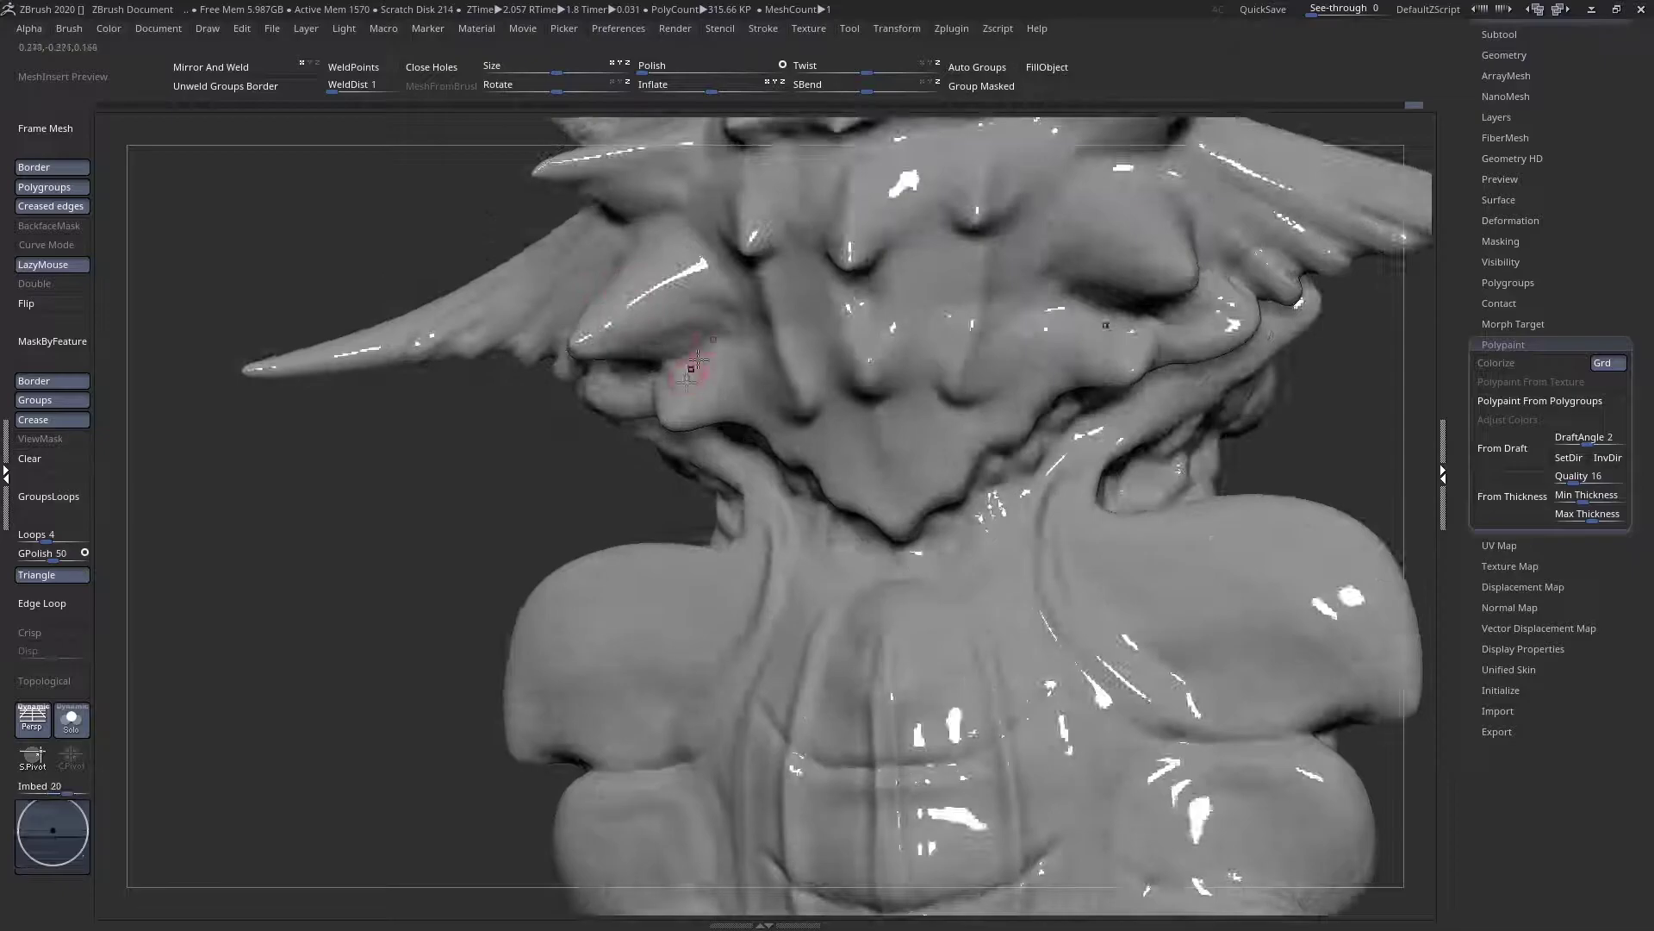
{"action": "left_click_drag", "start_coordinate": [667, 326], "coordinate": [663, 327]}
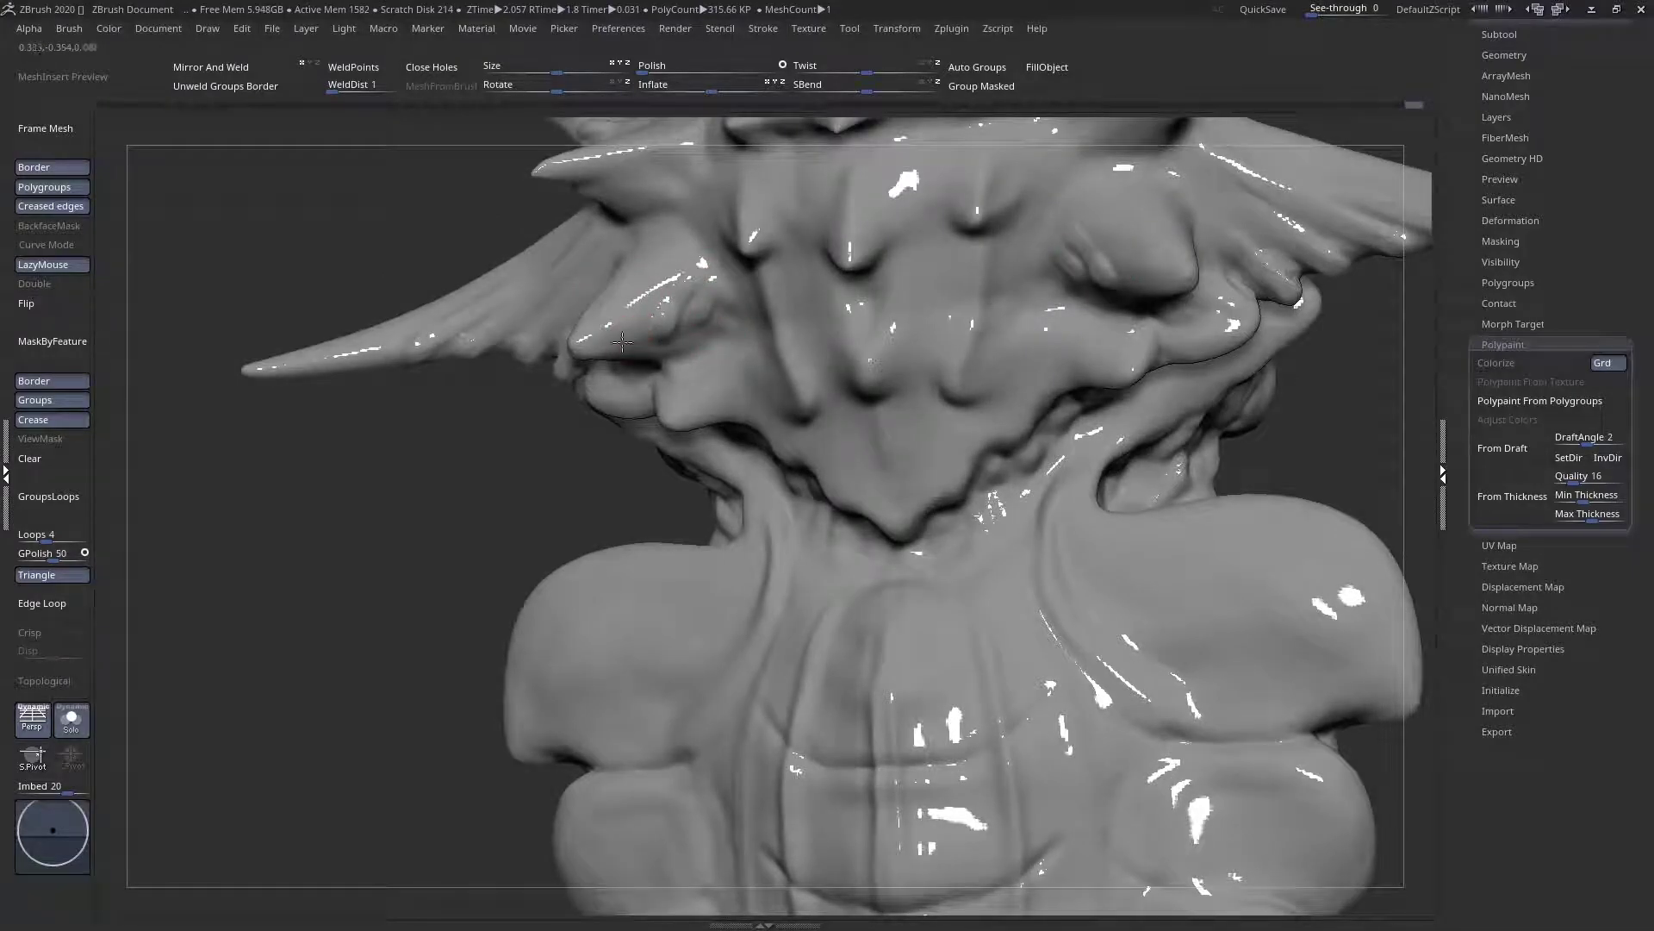
{"action": "left_click_drag", "start_coordinate": [672, 268], "coordinate": [595, 347]}
Sculpt bumps and creases between the small spikes above the two curved horns on the shell's side
{"action": "right_click_drag", "start_coordinate": [634, 333], "coordinate": [743, 422]}
{"action": "right_click_drag", "start_coordinate": [744, 332], "coordinate": [608, 388], "text": "ctrl"}
{"action": "mouse_move", "coordinate": [716, 391]}
{"action": "right_mouse_down"}
{"action": "mouse_move", "coordinate": [685, 388]}
{"action": "mouse_move", "coordinate": [681, 345]}
{"action": "mouse_move", "coordinate": [679, 473]}
{"action": "right_mouse_up"}
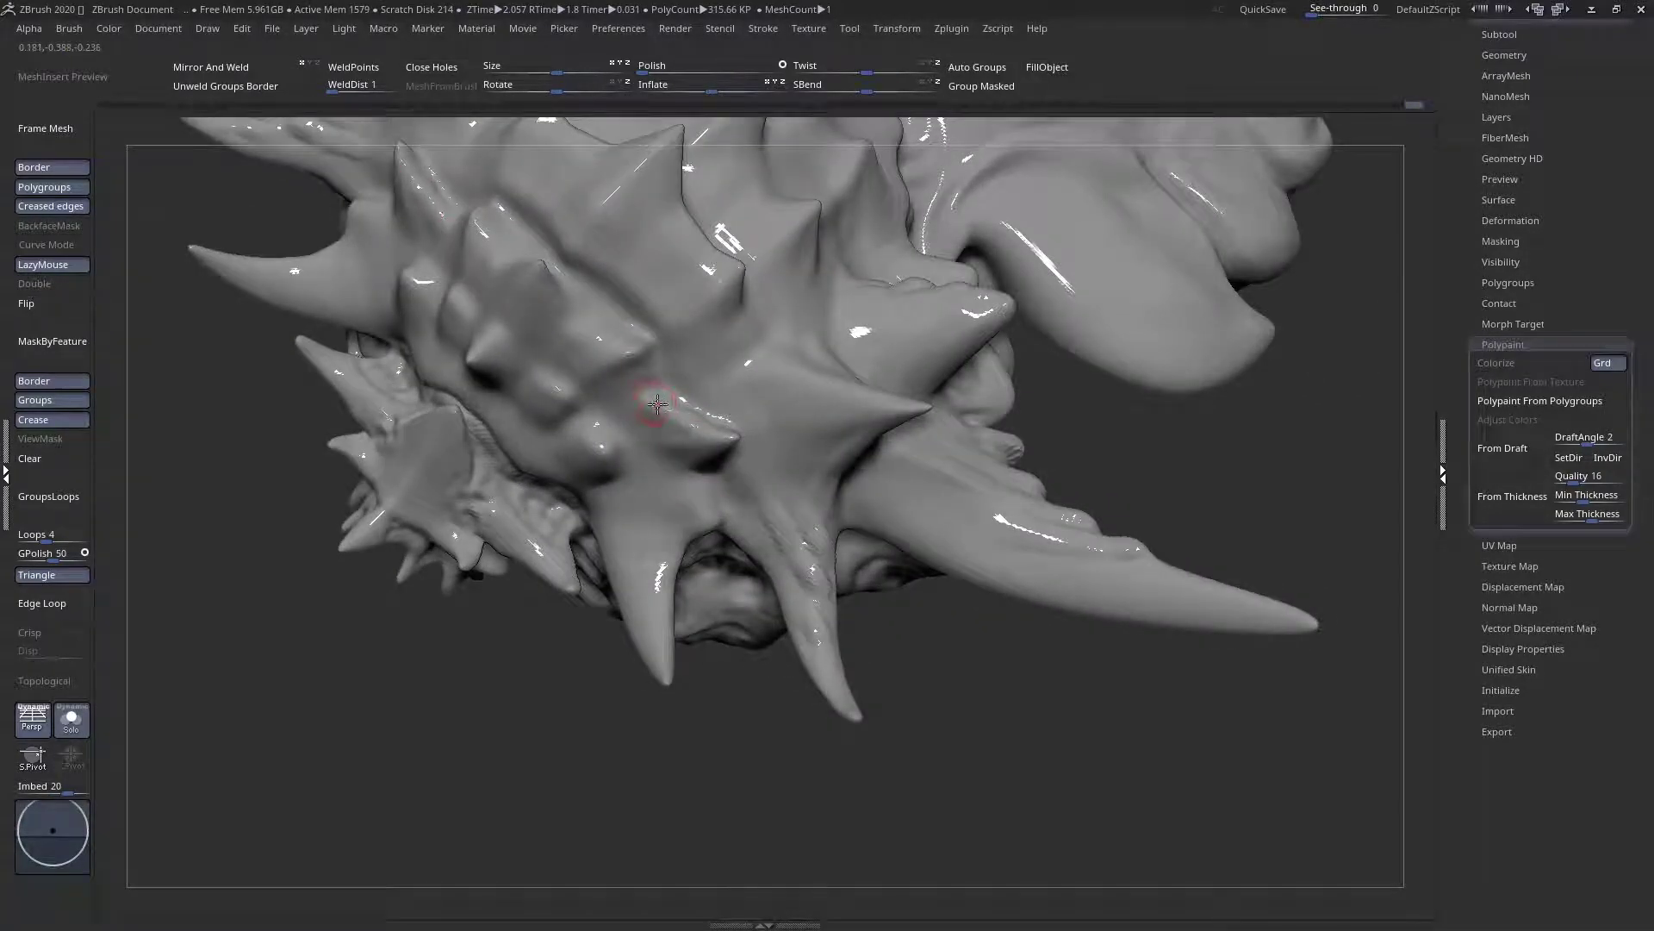
{"action": "right_click_drag", "start_coordinate": [627, 401], "coordinate": [621, 351]}
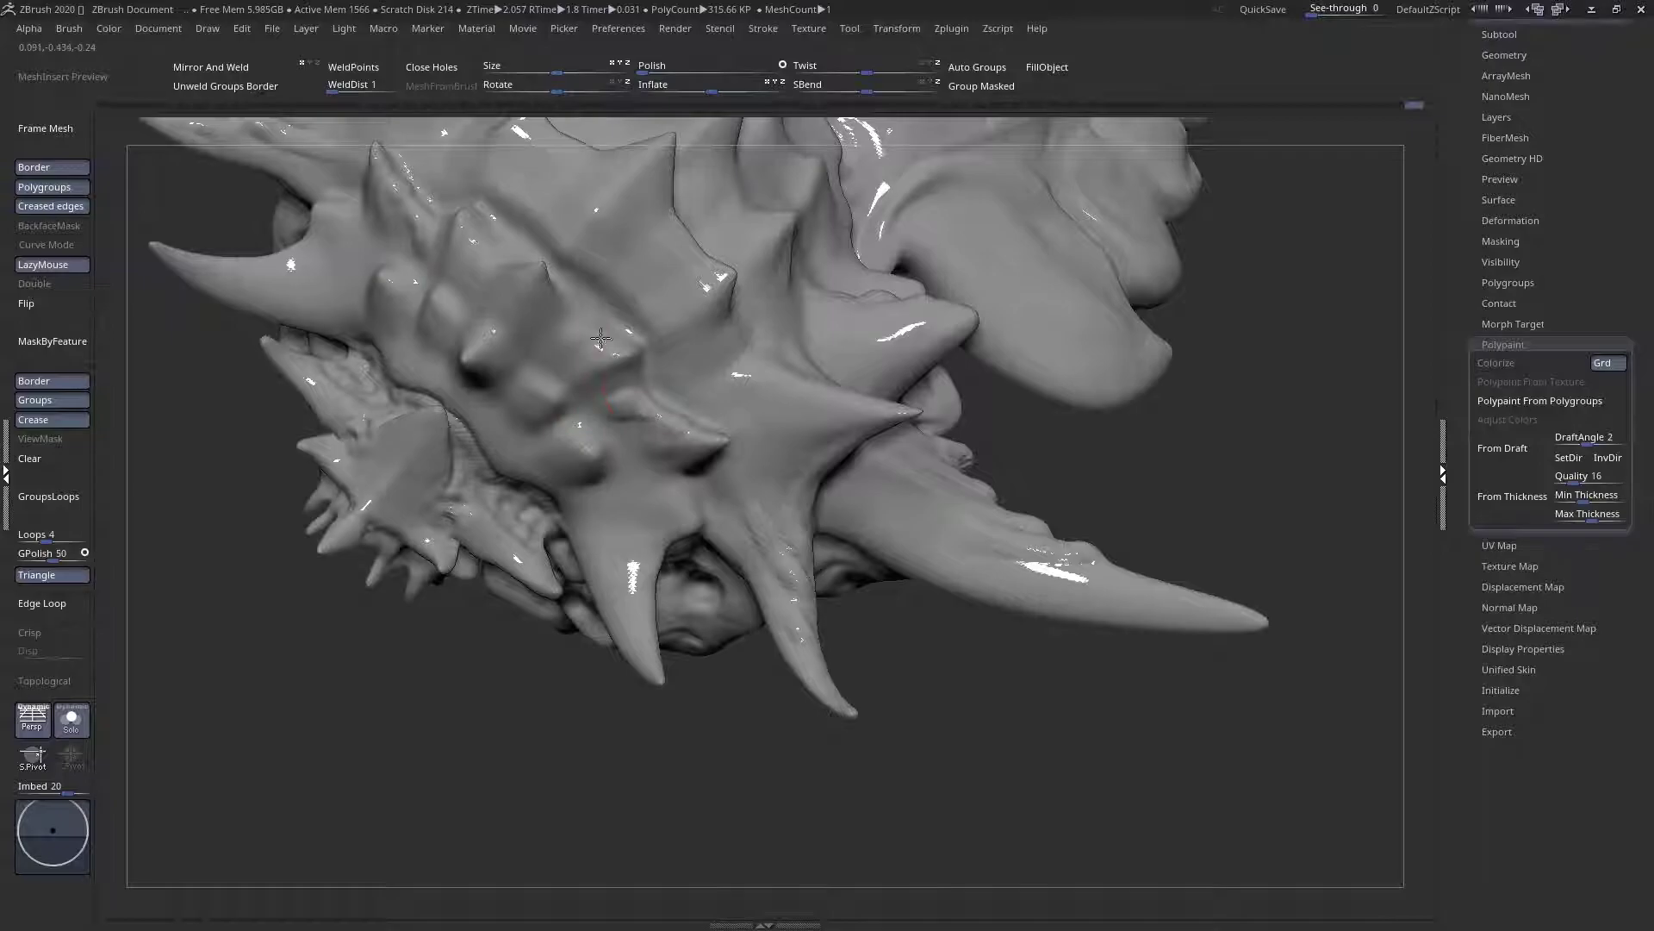
{"action": "mouse_move", "coordinate": [567, 326]}
{"action": "right_mouse_down"}
{"action": "mouse_move", "coordinate": [556, 315]}
{"action": "mouse_move", "coordinate": [541, 379]}
{"action": "right_mouse_up"}
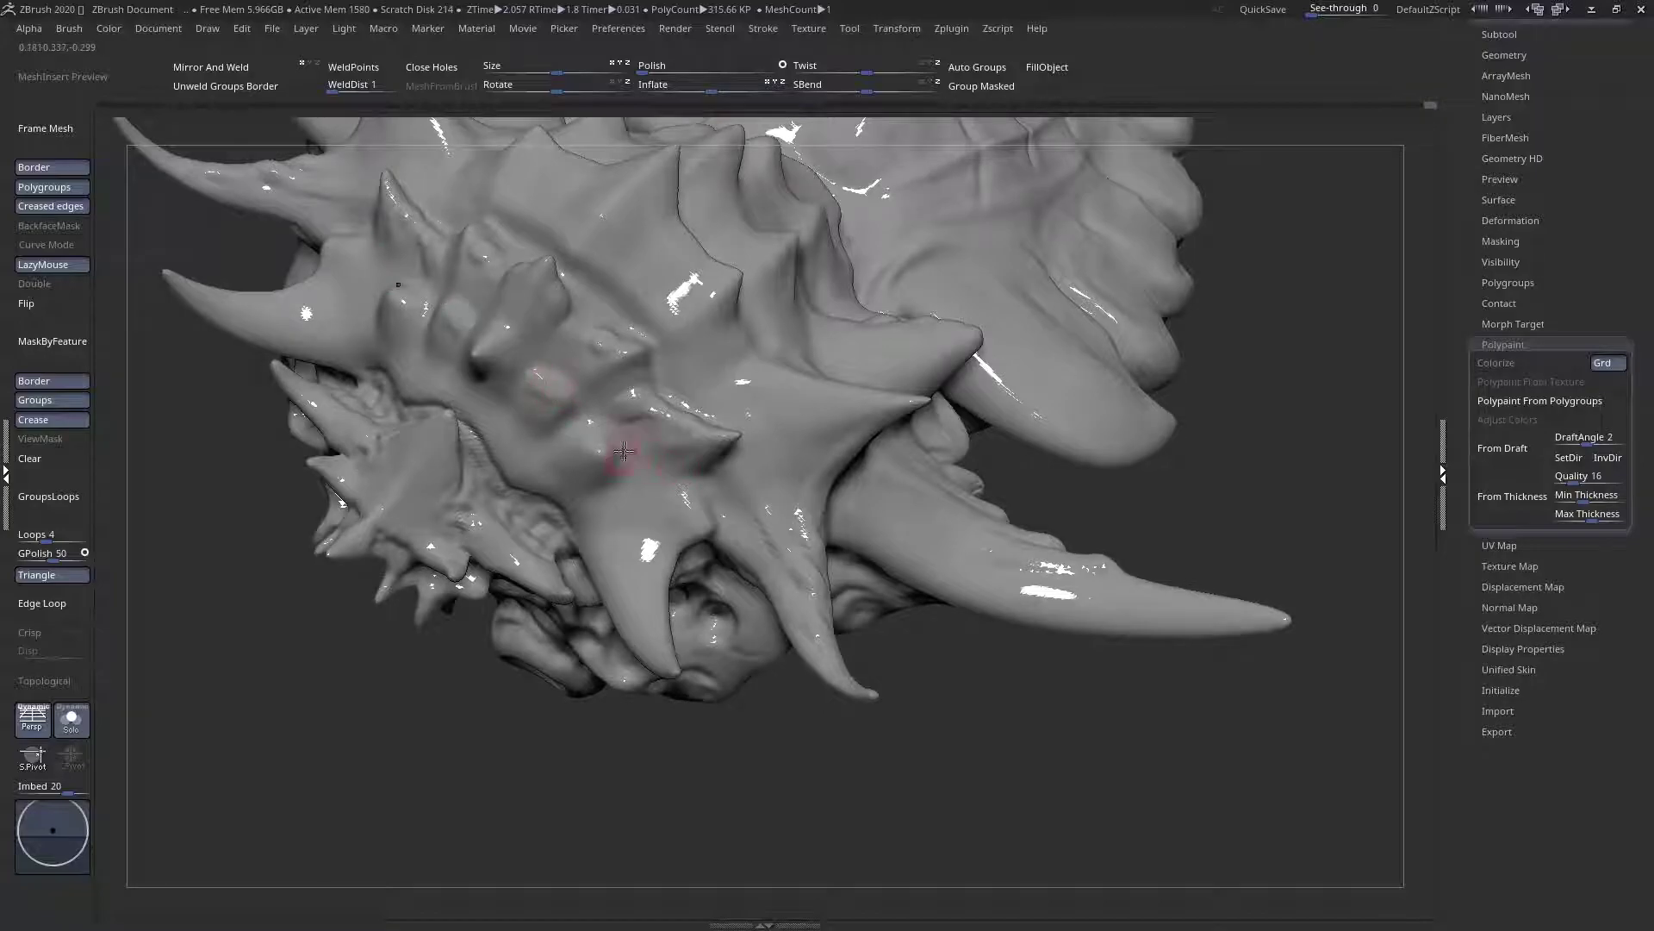
{"action": "right_click_drag", "start_coordinate": [605, 489], "coordinate": [624, 510]}
{"action": "left_click_drag", "start_coordinate": [619, 536], "coordinate": [624, 569]}
{"action": "left_click_drag", "start_coordinate": [606, 487], "coordinate": [623, 520]}
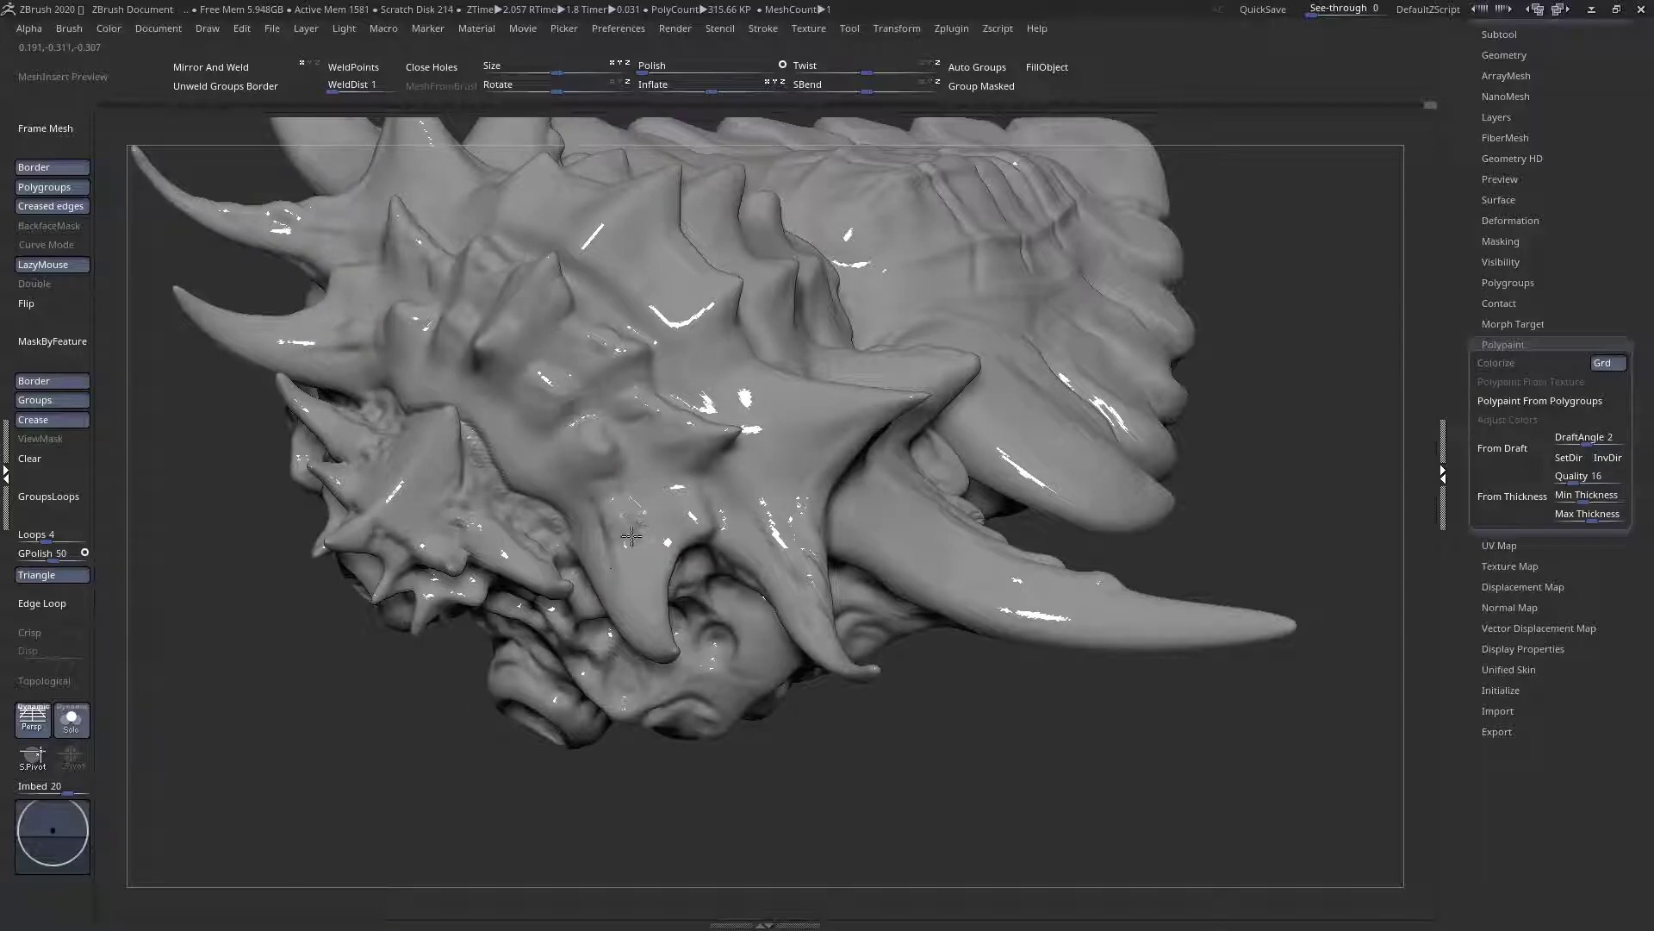
Build up lumpy folds around the bases of the pointed spikes between the curved horns and the large side horn
{"action": "right_click_drag", "start_coordinate": [624, 570], "coordinate": [825, 388]}
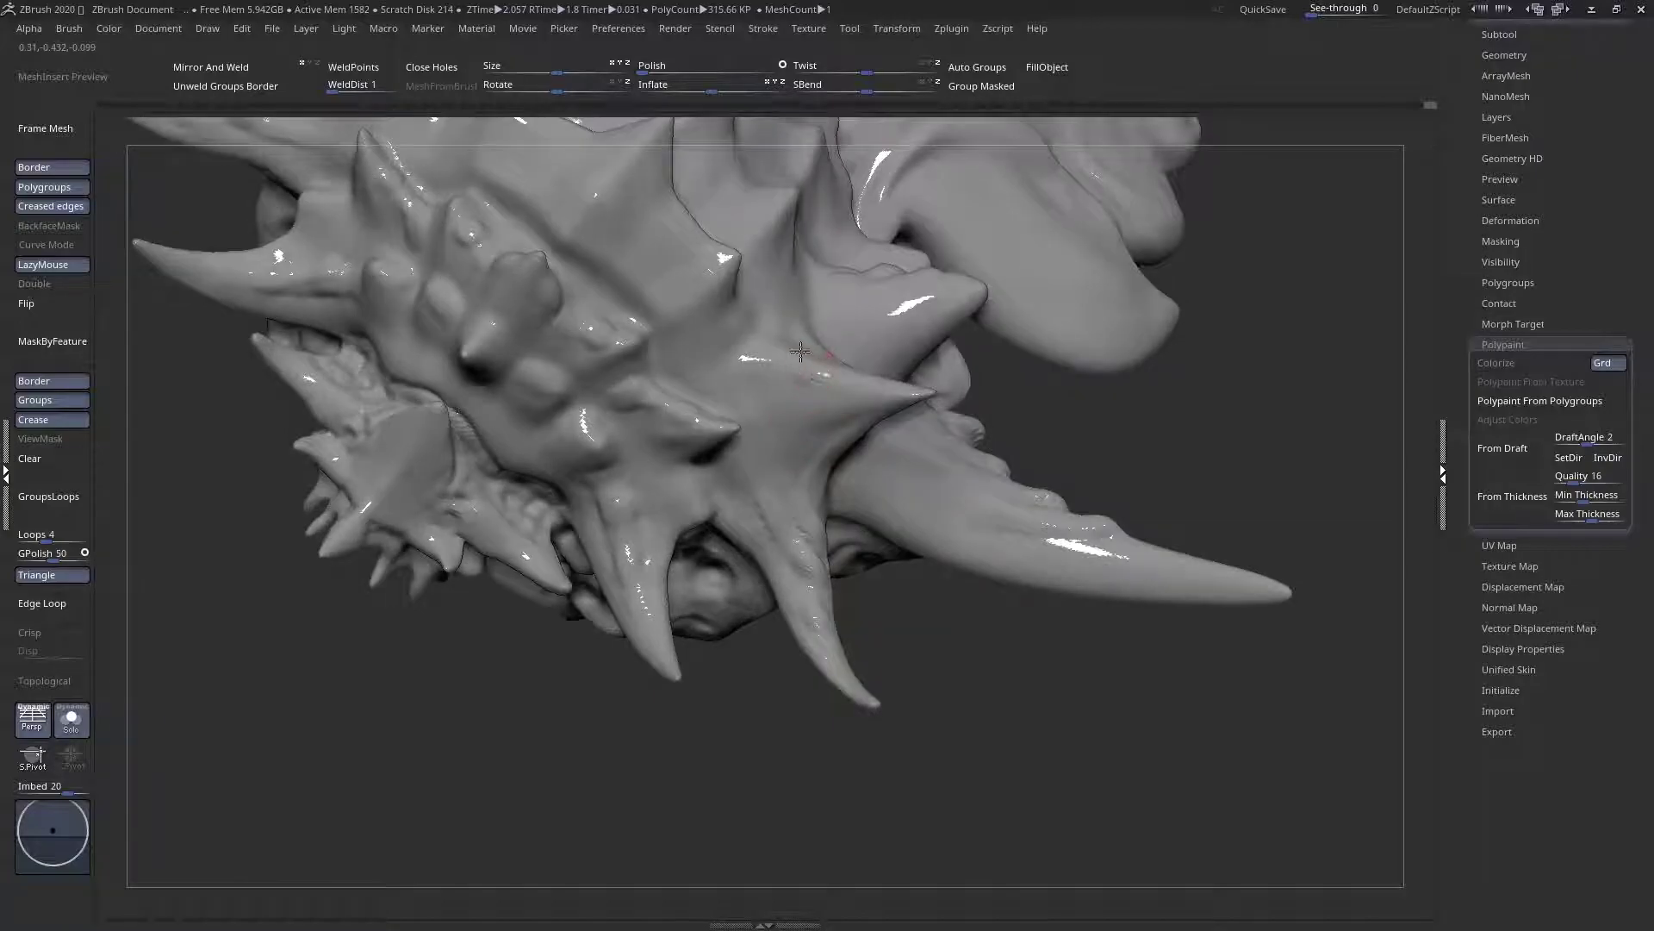
{"action": "right_click_drag", "start_coordinate": [773, 389], "coordinate": [753, 316]}
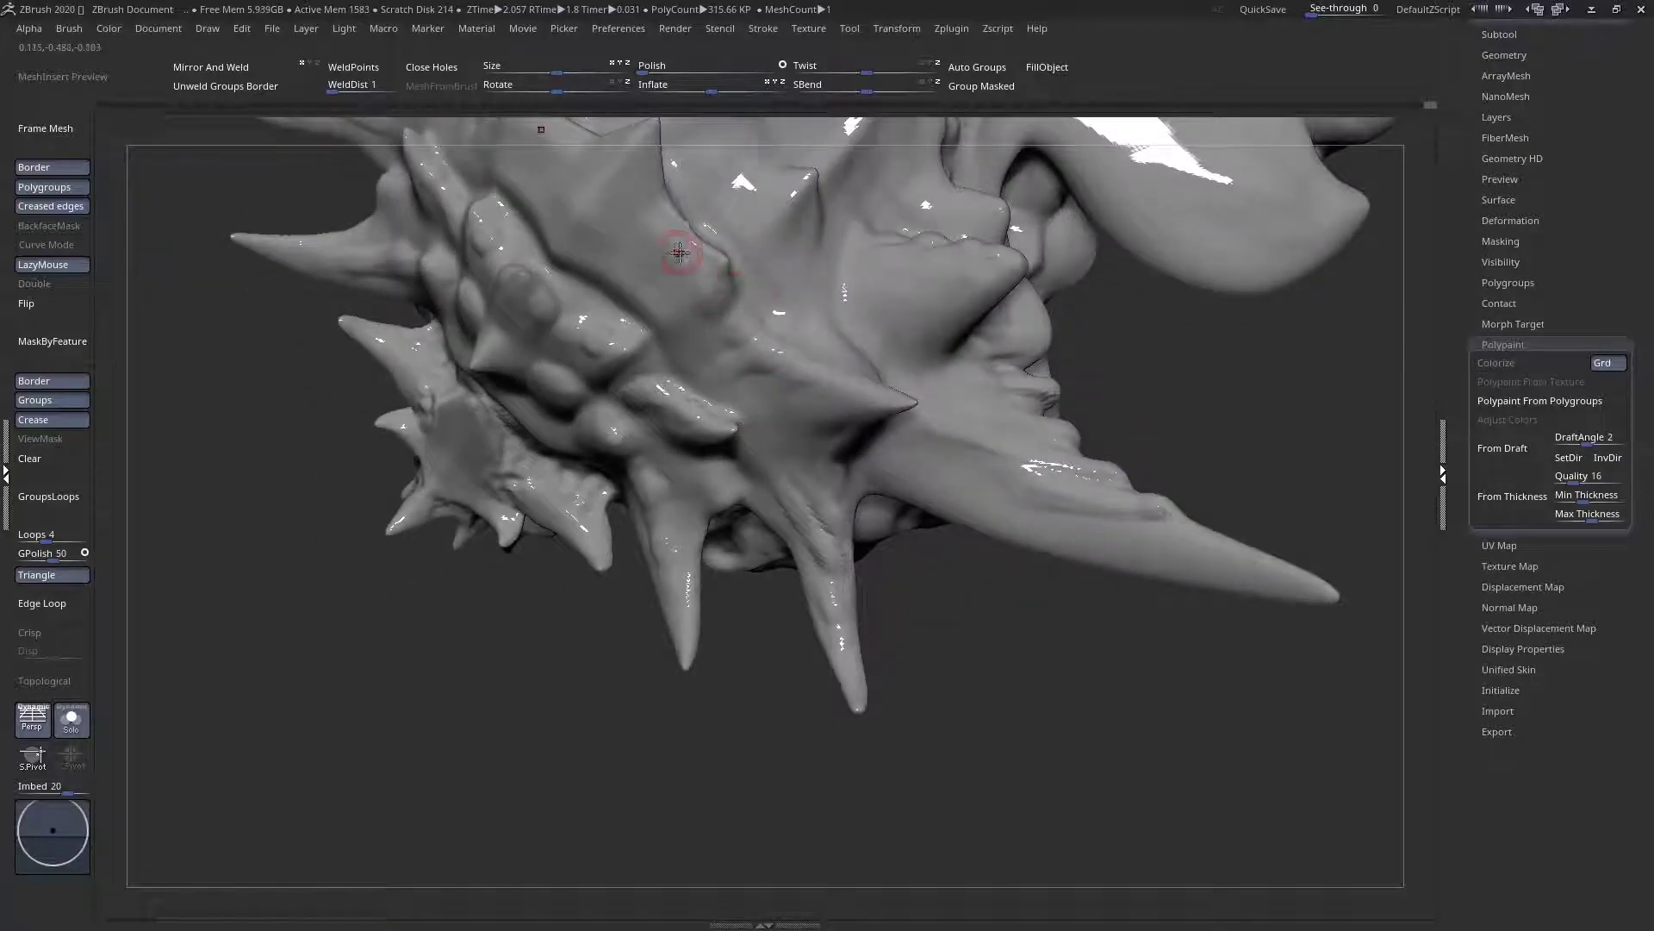
{"action": "right_click_drag", "start_coordinate": [635, 196], "coordinate": [776, 534]}
{"action": "right_click_drag", "start_coordinate": [776, 534], "coordinate": [719, 333]}
{"action": "mouse_move", "coordinate": [662, 302]}
{"action": "left_mouse_down"}
{"action": "mouse_move", "coordinate": [652, 331]}
{"action": "mouse_move", "coordinate": [711, 397]}
{"action": "left_mouse_up"}
Sculpt small knobs along the ridges and conical spikes on the shell's face next to the lobed plate
{"action": "right_click_drag", "start_coordinate": [709, 438], "coordinate": [710, 377]}
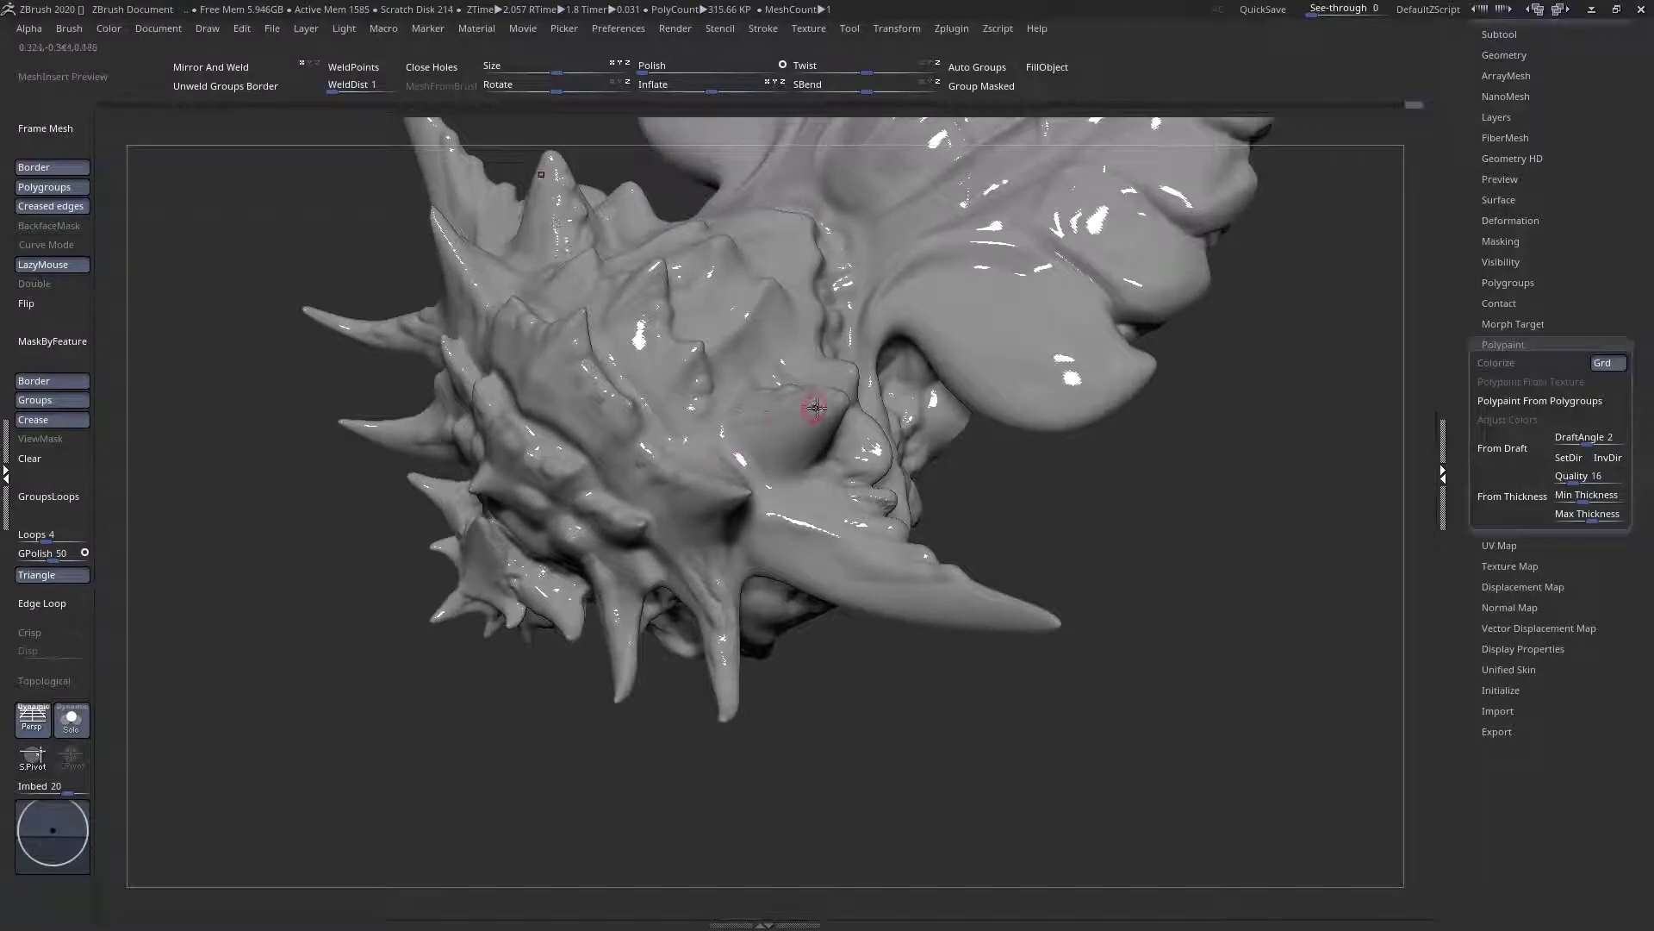
{"action": "mouse_move", "coordinate": [807, 408]}
{"action": "right_mouse_down"}
{"action": "mouse_move", "coordinate": [790, 372]}
{"action": "mouse_move", "coordinate": [778, 405]}
{"action": "right_mouse_up"}
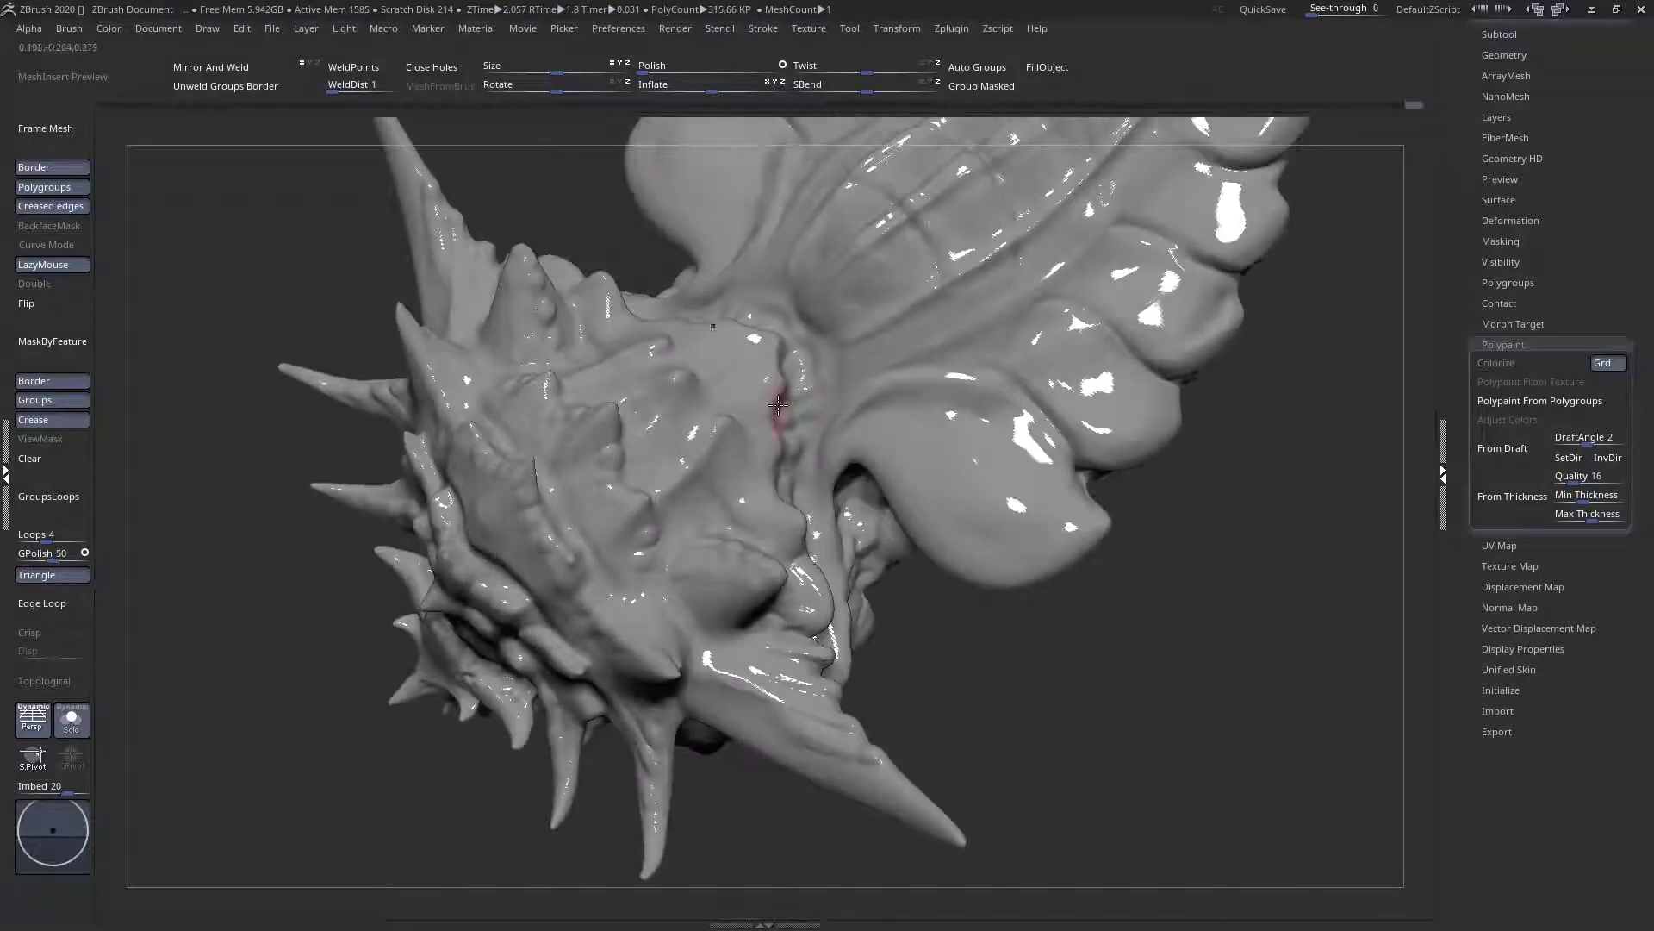
{"action": "mouse_move", "coordinate": [712, 477]}
{"action": "right_mouse_down"}
{"action": "mouse_move", "coordinate": [741, 496]}
{"action": "mouse_move", "coordinate": [689, 399]}
{"action": "right_mouse_up"}
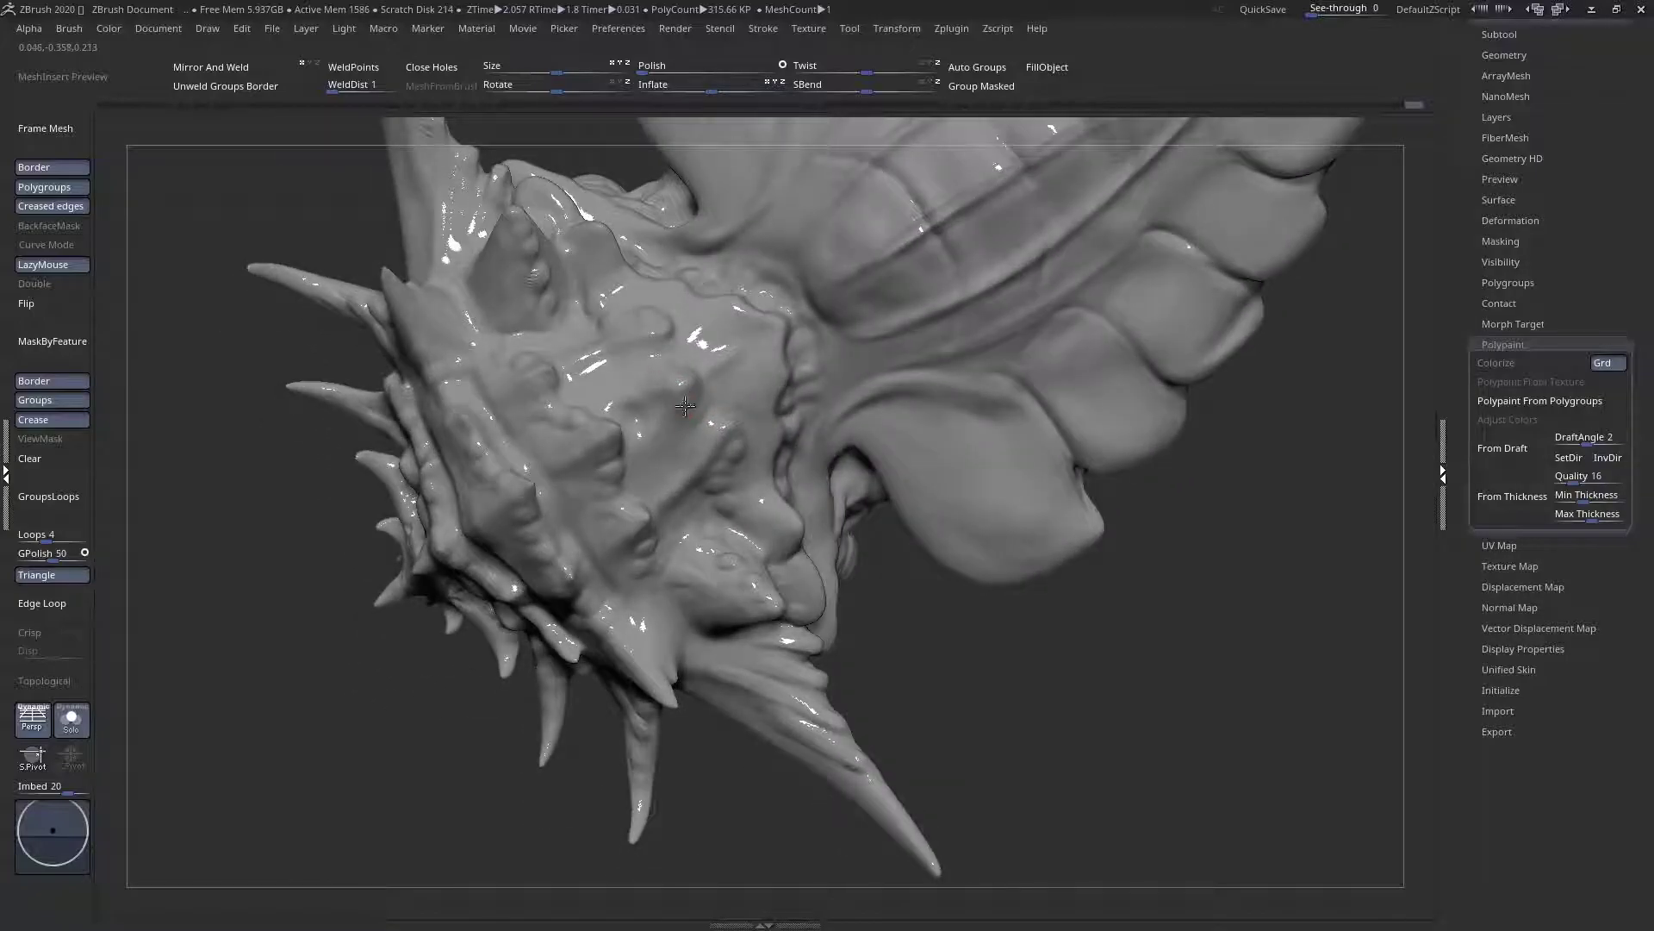
Sculpt clusters of small bumps on the first lobe's inner edge and the outer corners of the neighbouring lobes
{"action": "mouse_move", "coordinate": [860, 450]}
{"action": "right_mouse_down"}
{"action": "mouse_move", "coordinate": [724, 414]}
{"action": "mouse_move", "coordinate": [793, 500]}
{"action": "mouse_move", "coordinate": [765, 344]}
{"action": "right_mouse_up"}
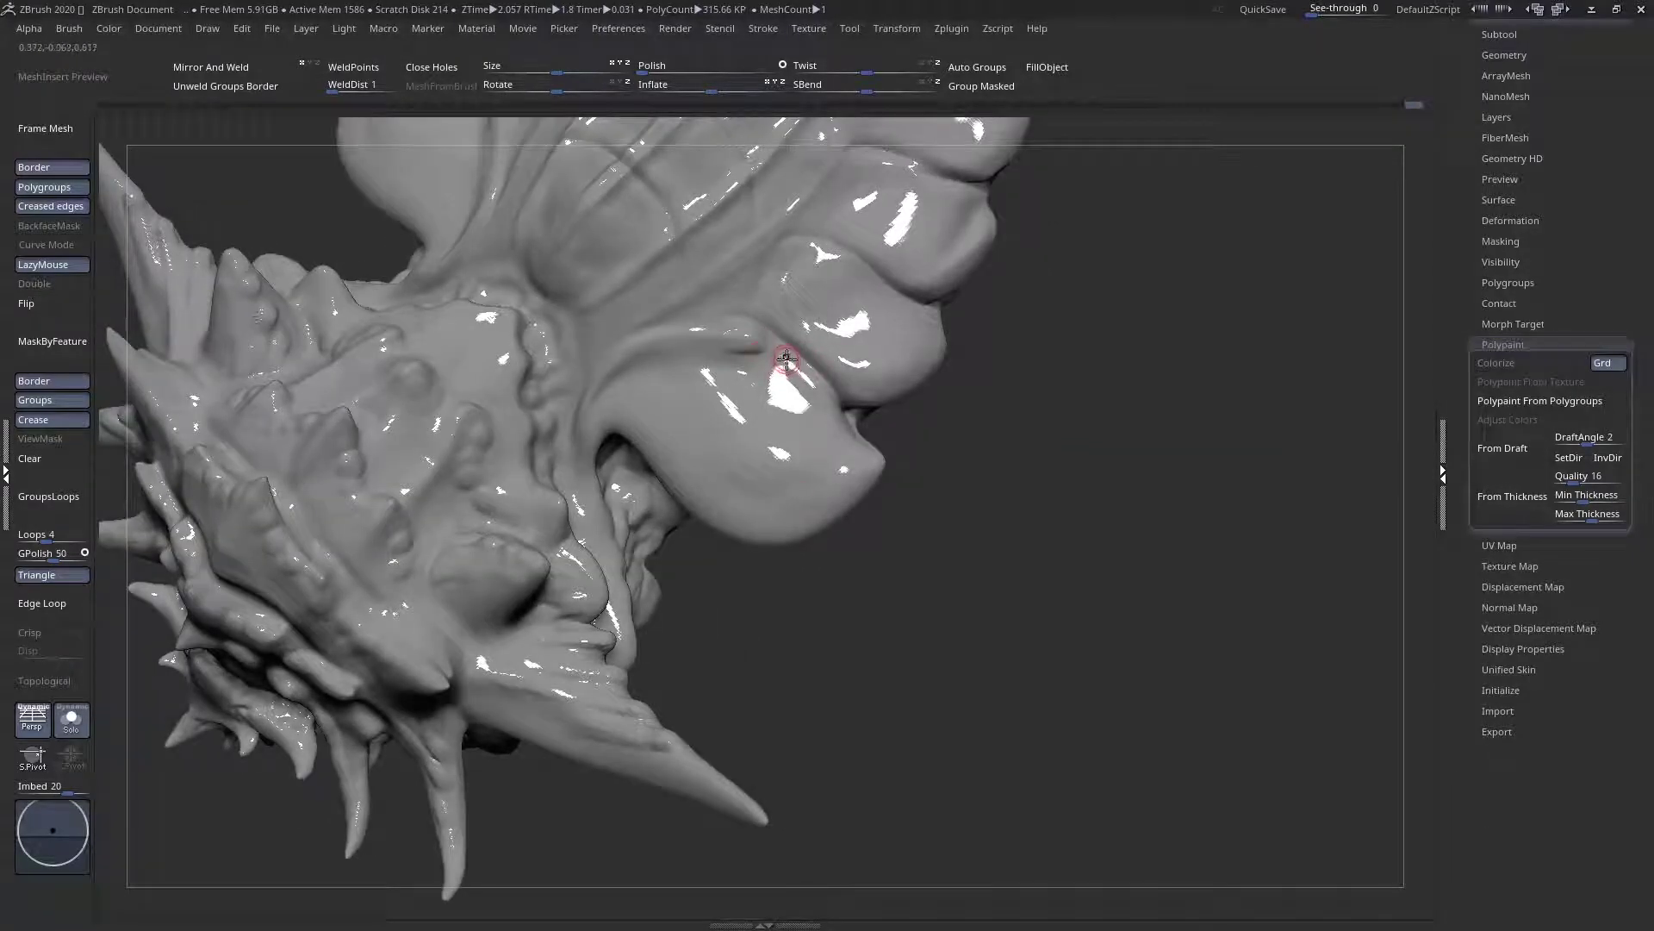
{"action": "key", "text": "space"}
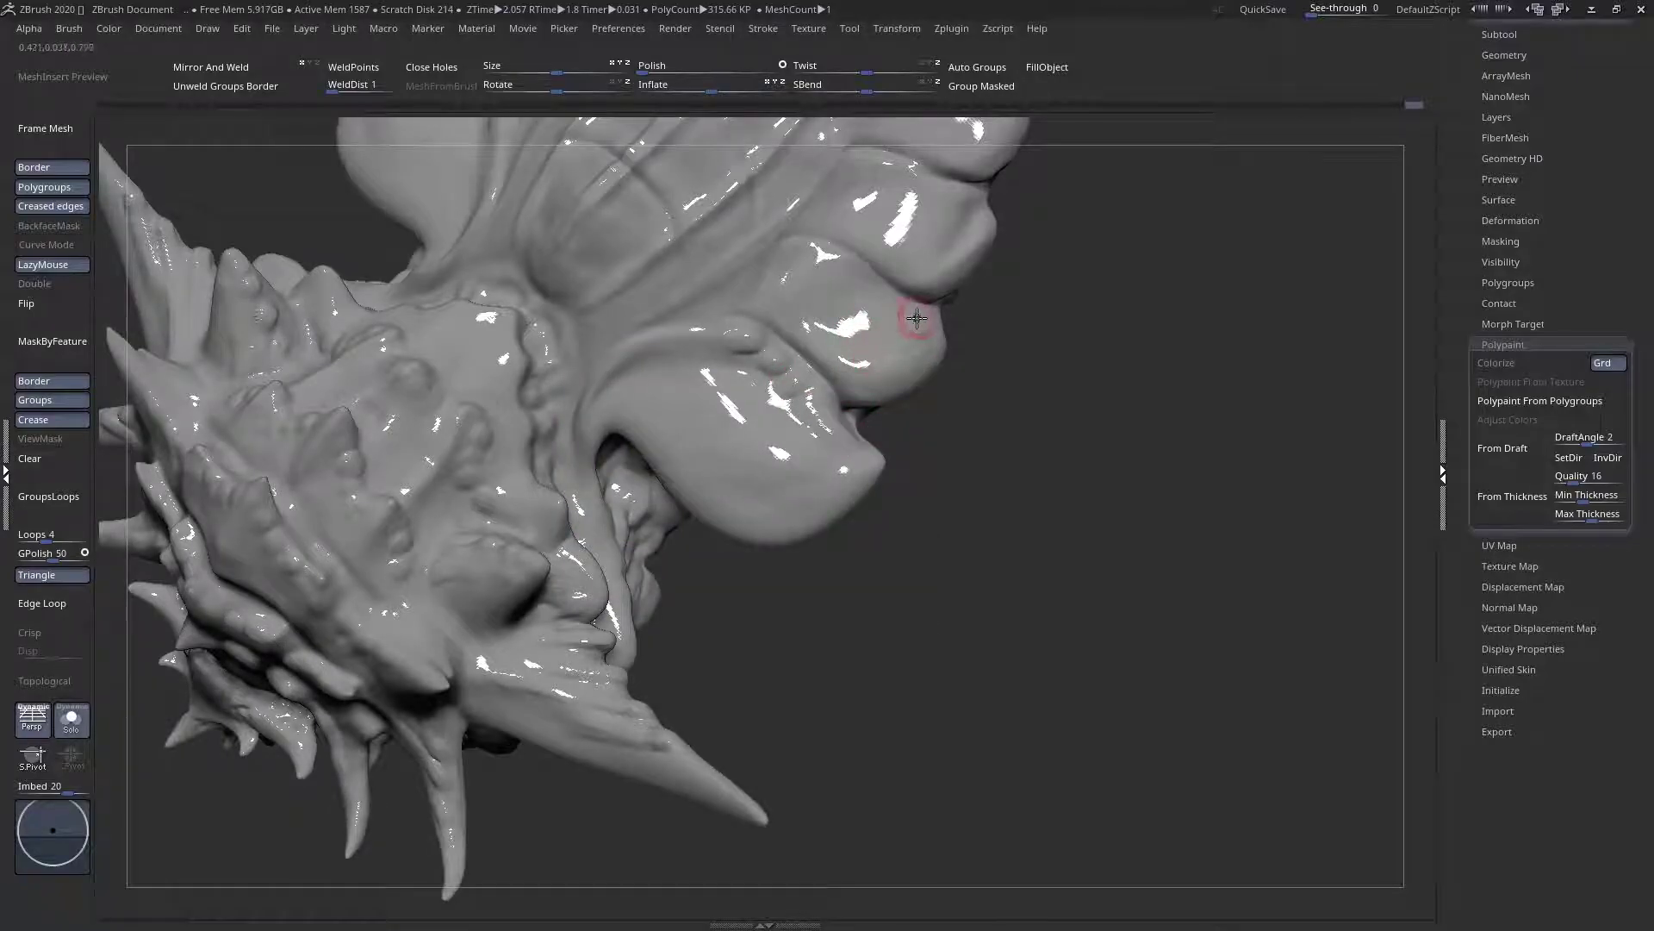
{"action": "mouse_move", "coordinate": [917, 357]}
{"action": "left_mouse_down"}
{"action": "mouse_move", "coordinate": [956, 358]}
{"action": "mouse_move", "coordinate": [947, 371]}
{"action": "left_mouse_up"}
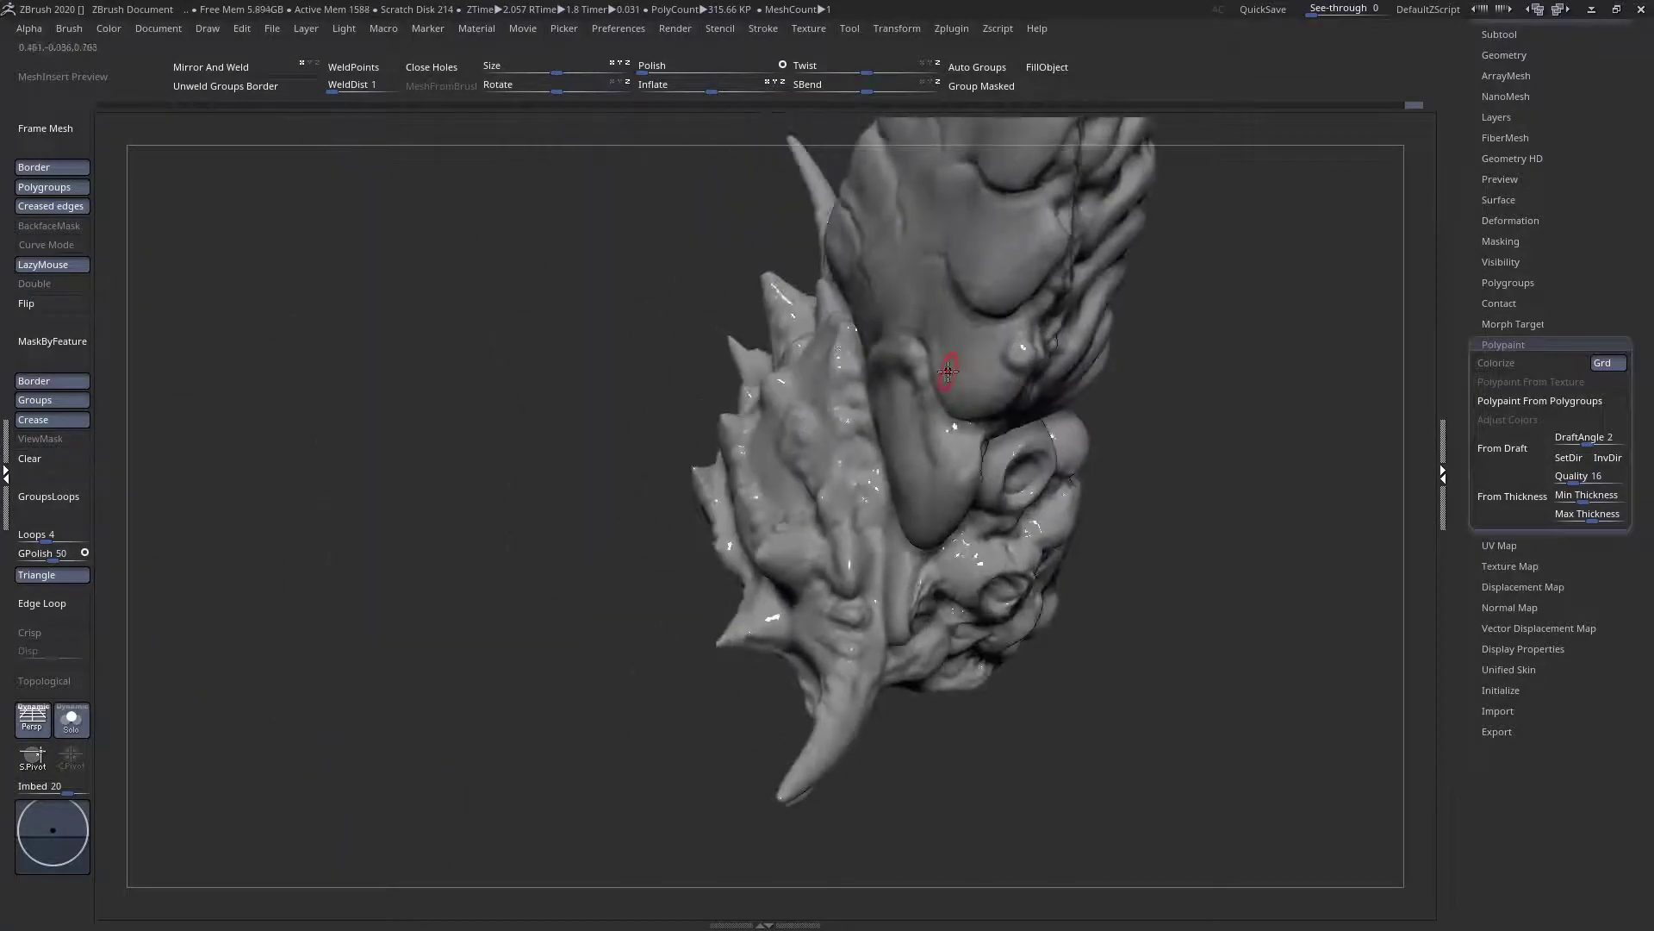
{"action": "mouse_move", "coordinate": [1051, 248]}
{"action": "left_mouse_down"}
{"action": "mouse_move", "coordinate": [1100, 233]}
{"action": "mouse_move", "coordinate": [885, 387]}
{"action": "left_mouse_up"}
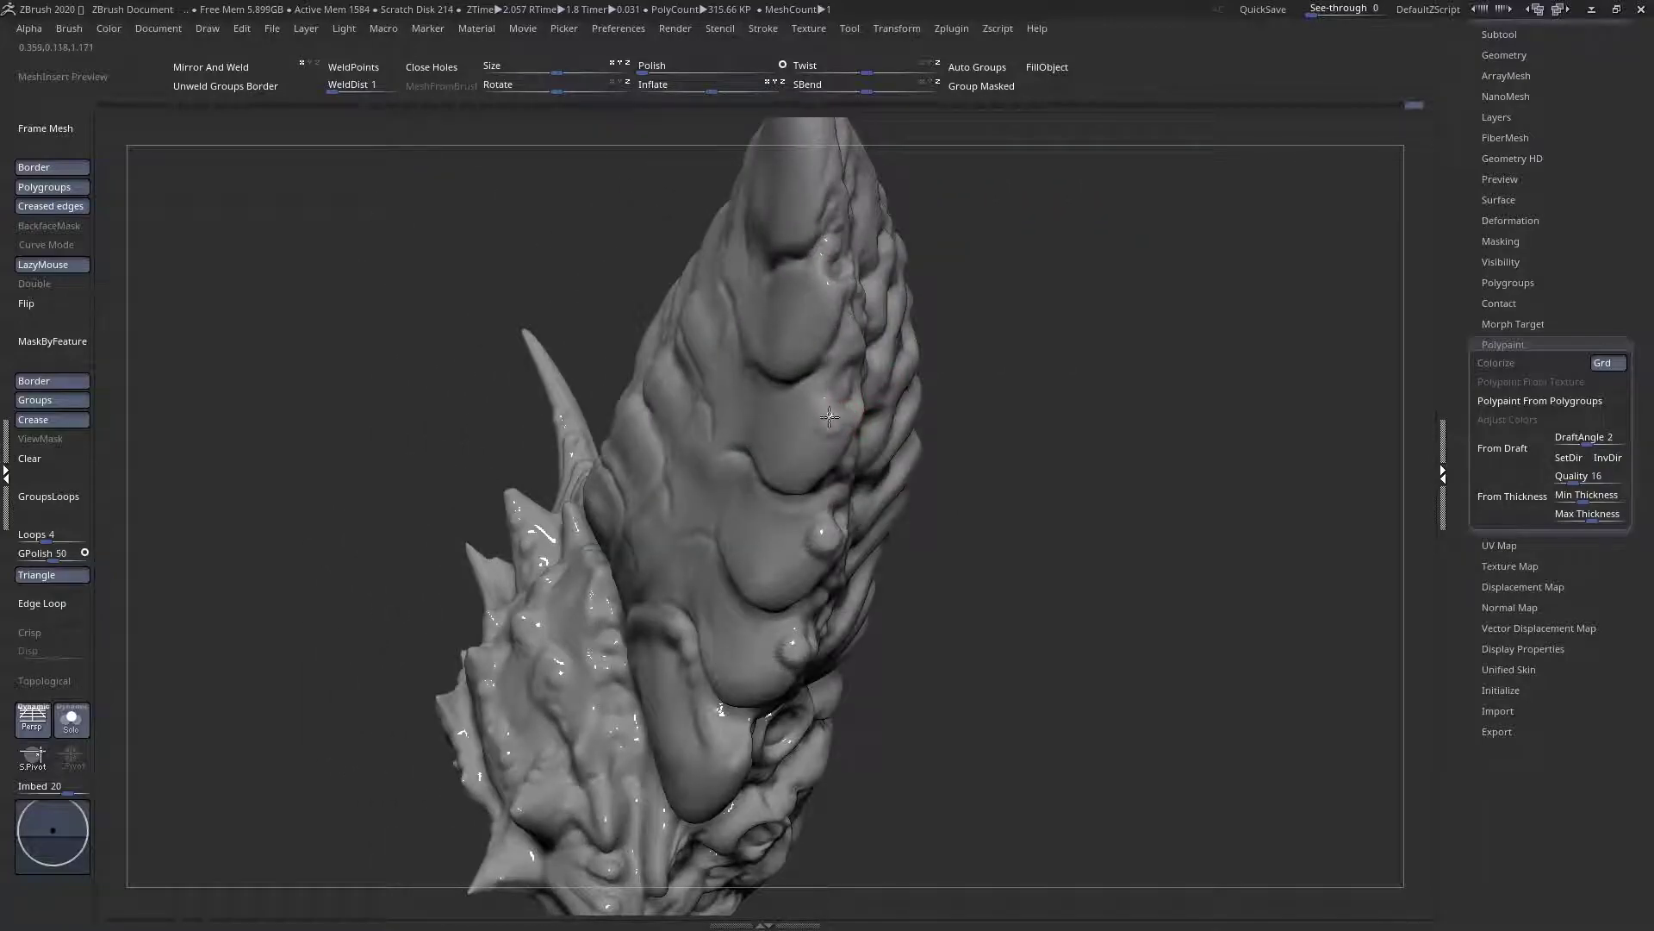
{"action": "left_click_drag", "start_coordinate": [837, 287], "coordinate": [891, 283]}
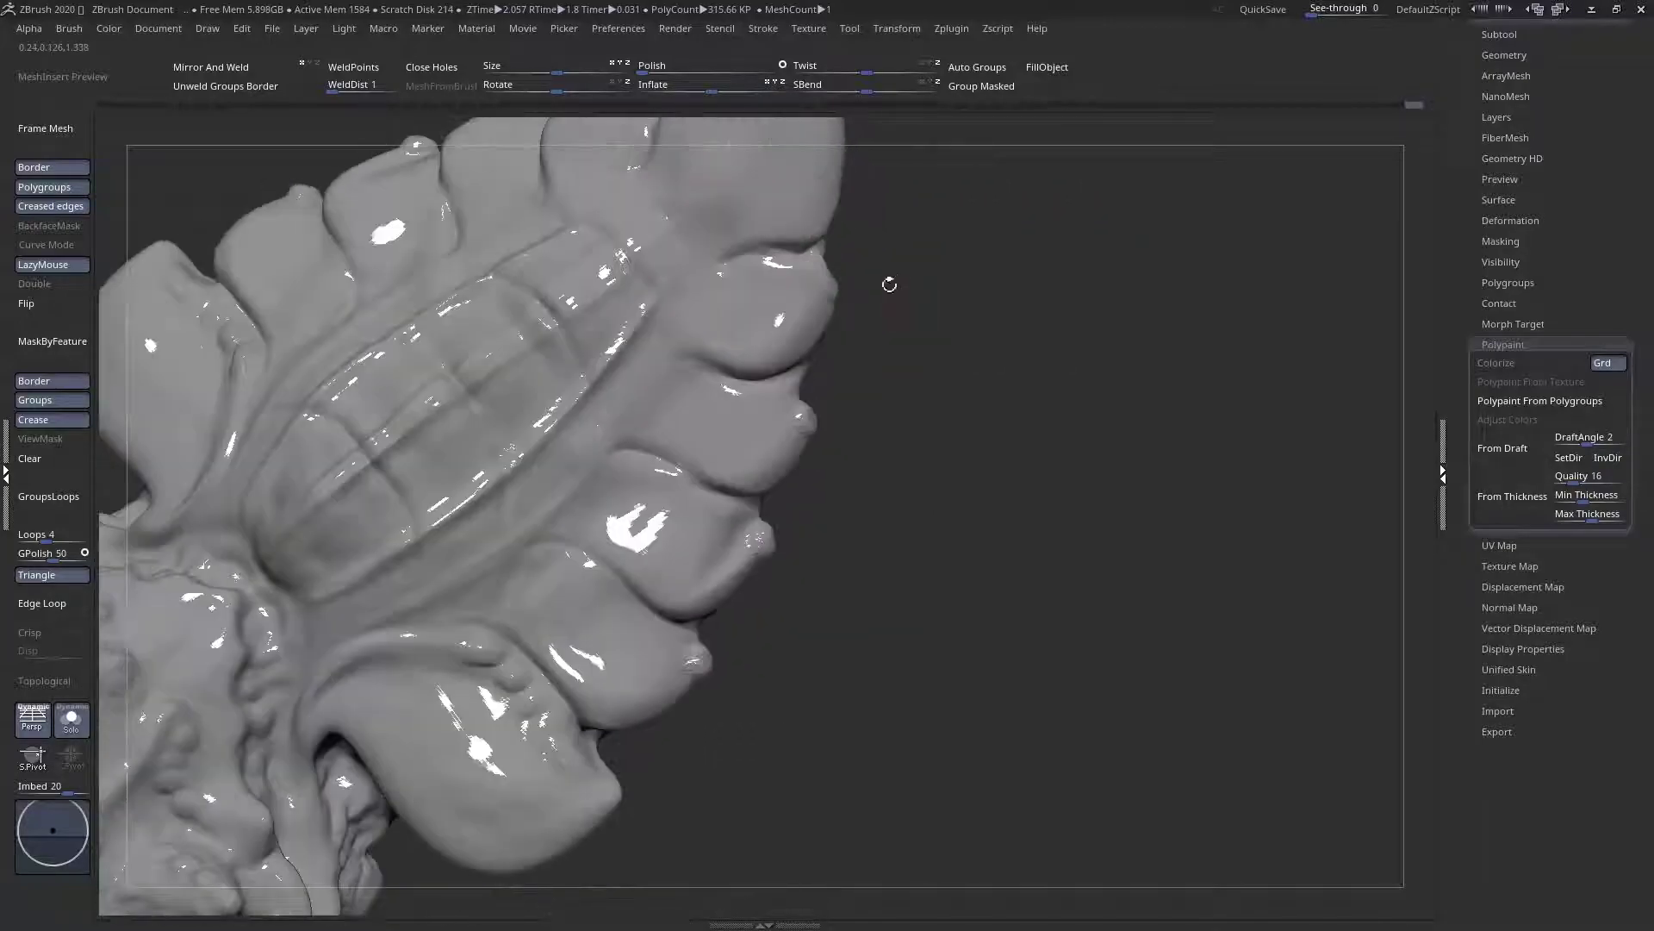
Sculpt rows of small bumps along the creases between the lobes, working up toward the plate's tip
{"action": "mouse_move", "coordinate": [757, 473]}
{"action": "left_mouse_down"}
{"action": "mouse_move", "coordinate": [787, 408]}
{"action": "mouse_move", "coordinate": [701, 387]}
{"action": "left_mouse_up"}
{"action": "key", "text": "space"}
{"action": "mouse_move", "coordinate": [680, 387]}
{"action": "left_mouse_down"}
{"action": "mouse_move", "coordinate": [784, 405]}
{"action": "mouse_move", "coordinate": [753, 453]}
{"action": "left_mouse_up"}
{"action": "mouse_move", "coordinate": [730, 535]}
{"action": "left_mouse_down"}
{"action": "mouse_move", "coordinate": [749, 530]}
{"action": "mouse_move", "coordinate": [613, 473]}
{"action": "left_mouse_up"}
{"action": "left_click_drag", "start_coordinate": [635, 630], "coordinate": [670, 643]}
{"action": "left_click_drag", "start_coordinate": [797, 595], "coordinate": [832, 543]}
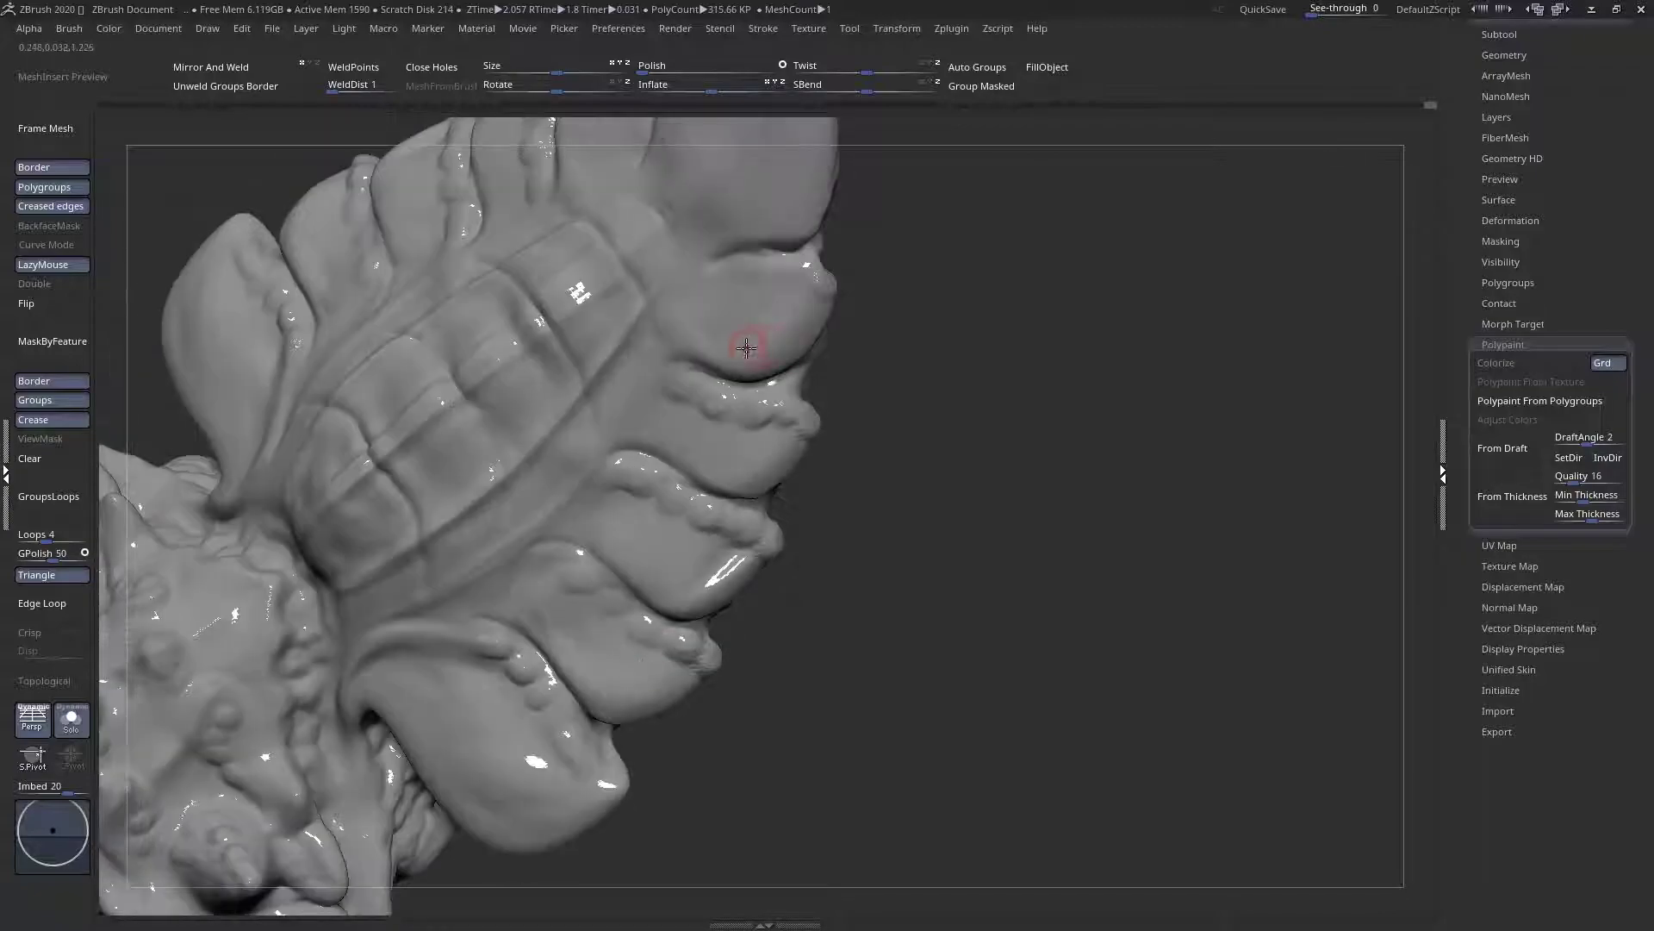
{"action": "mouse_move", "coordinate": [730, 276]}
{"action": "left_mouse_down"}
{"action": "mouse_move", "coordinate": [857, 251]}
{"action": "mouse_move", "coordinate": [870, 185]}
{"action": "mouse_move", "coordinate": [849, 249]}
{"action": "mouse_move", "coordinate": [853, 370]}
{"action": "left_mouse_up"}
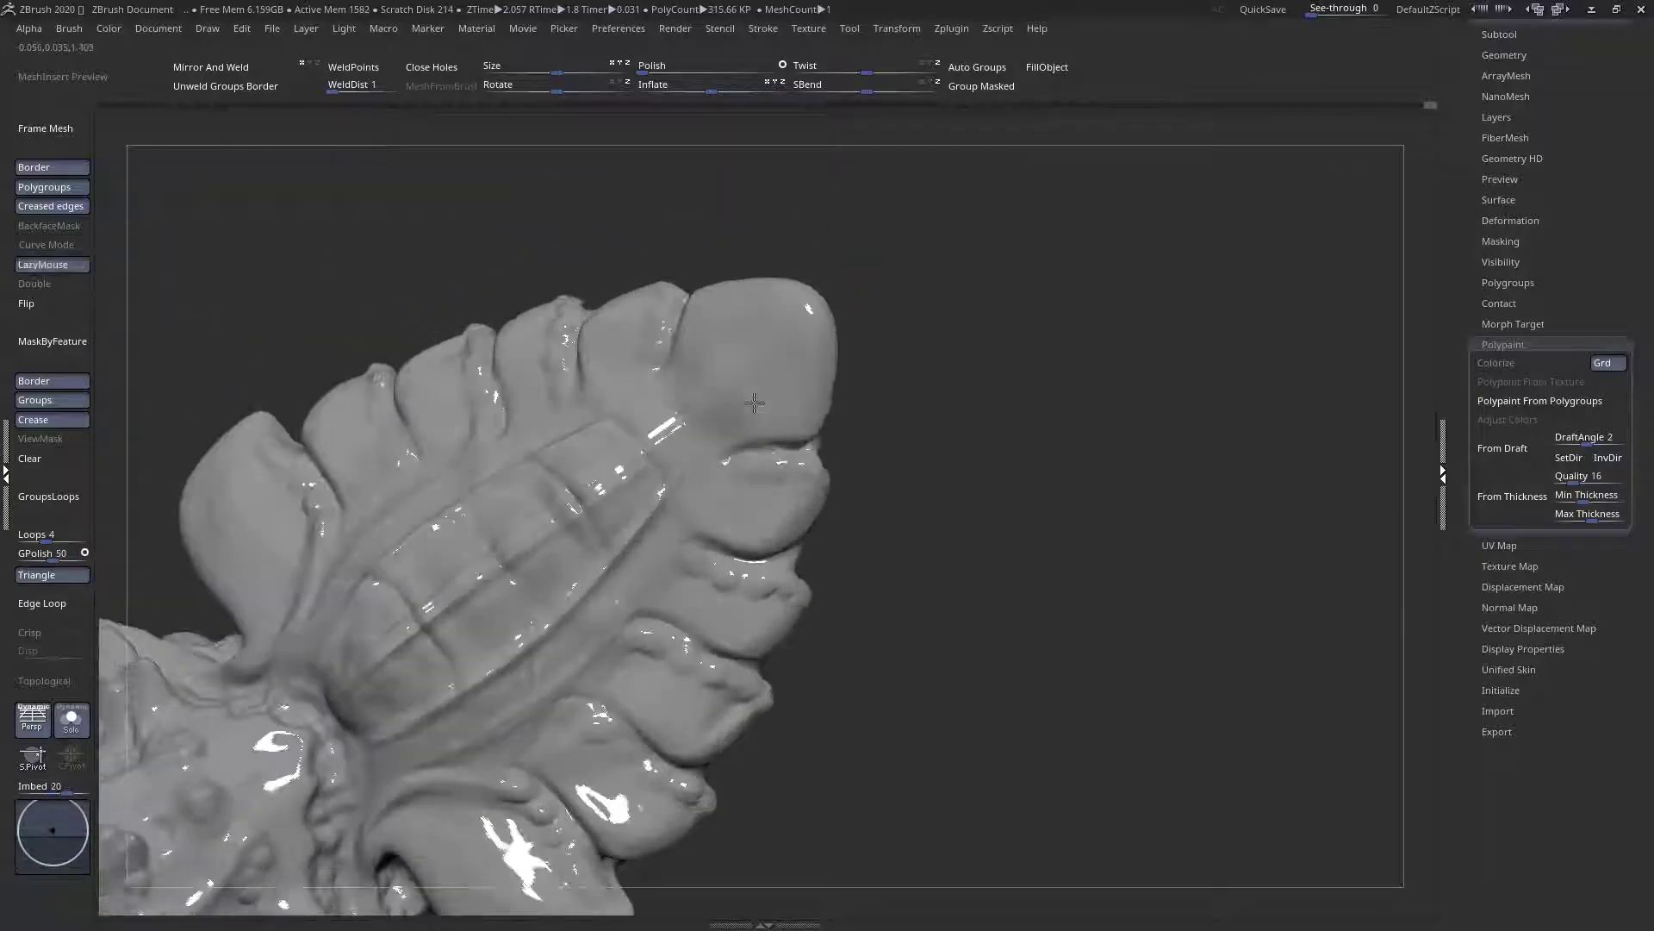
Sculpt rounded folds and bumps along the shell's rim where it meets the base of the first large lobe
{"action": "mouse_move", "coordinate": [814, 424]}
{"action": "right_mouse_down"}
{"action": "mouse_move", "coordinate": [824, 303]}
{"action": "mouse_move", "coordinate": [879, 281]}
{"action": "mouse_move", "coordinate": [732, 434]}
{"action": "mouse_move", "coordinate": [702, 517]}
{"action": "mouse_move", "coordinate": [749, 337]}
{"action": "right_mouse_up"}
{"action": "mouse_move", "coordinate": [749, 221]}
{"action": "right_mouse_down", "text": "alt"}
{"action": "mouse_move", "coordinate": [715, 392]}
{"action": "mouse_move", "coordinate": [618, 479]}
{"action": "right_mouse_up", "text": "alt"}
{"action": "mouse_move", "coordinate": [641, 385]}
{"action": "right_mouse_down"}
{"action": "mouse_move", "coordinate": [636, 457]}
{"action": "mouse_move", "coordinate": [674, 379]}
{"action": "right_mouse_up"}
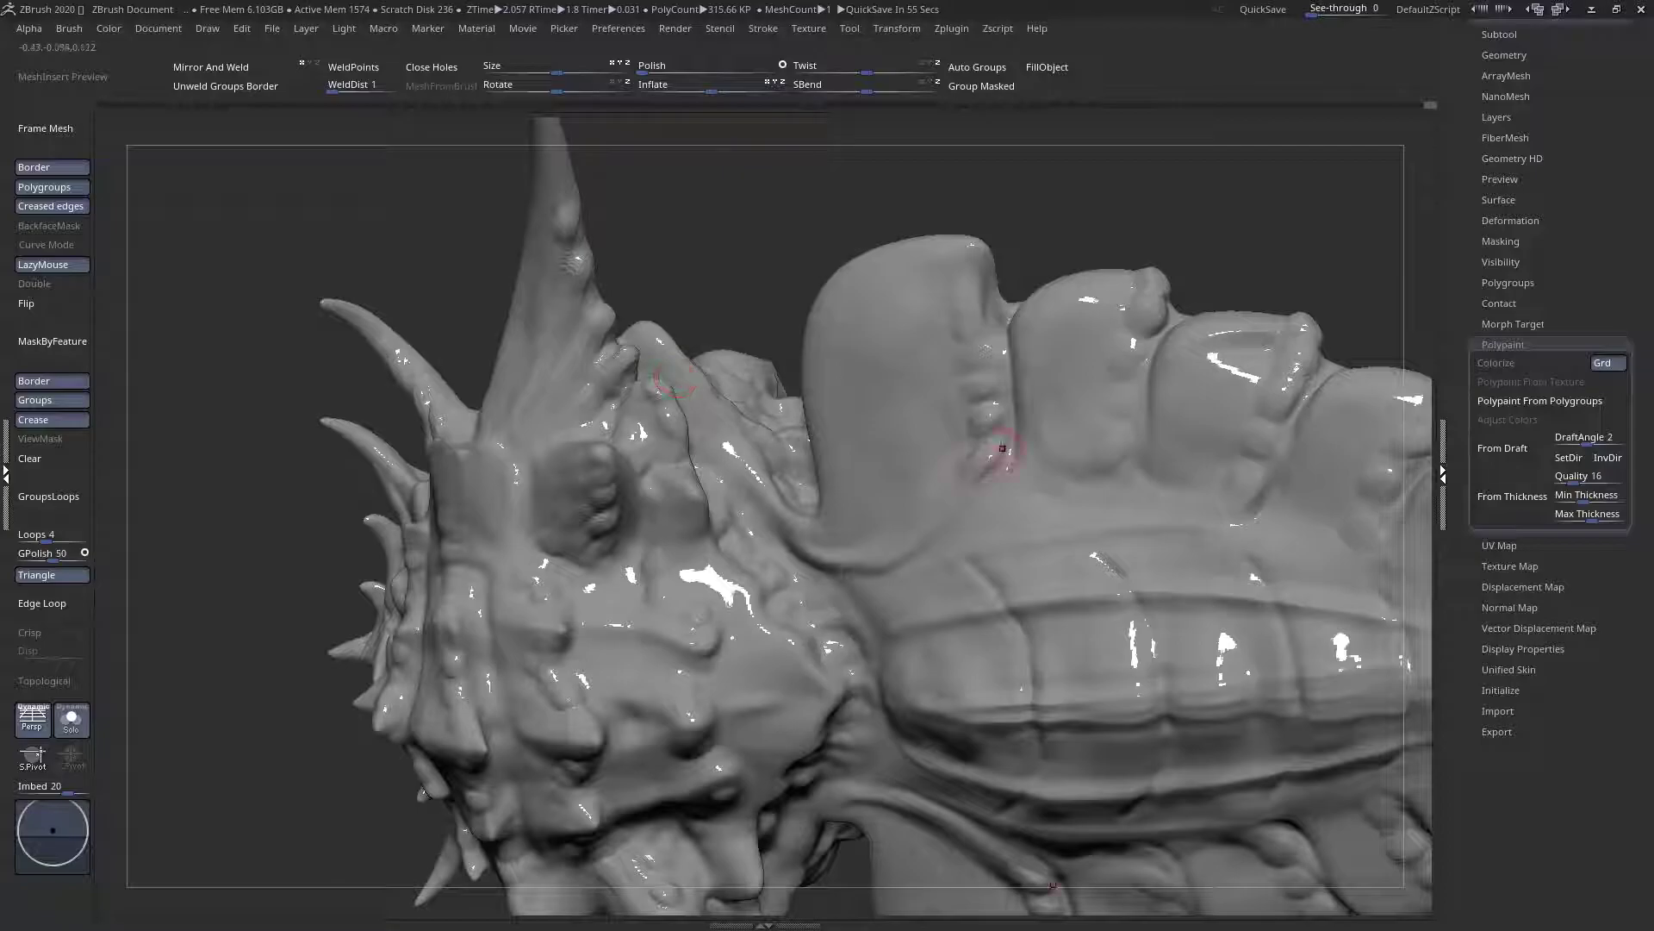
{"action": "right_click_drag", "start_coordinate": [845, 480], "coordinate": [840, 387], "text": "ctrl"}
{"action": "mouse_move", "coordinate": [840, 387]}
{"action": "right_mouse_down"}
{"action": "mouse_move", "coordinate": [844, 482]}
{"action": "mouse_move", "coordinate": [876, 558]}
{"action": "mouse_move", "coordinate": [694, 515]}
{"action": "mouse_move", "coordinate": [702, 538]}
{"action": "right_mouse_up"}
{"action": "mouse_move", "coordinate": [702, 538]}
{"action": "right_mouse_down"}
{"action": "mouse_move", "coordinate": [766, 522]}
{"action": "mouse_move", "coordinate": [749, 558]}
{"action": "right_mouse_up"}
{"action": "right_click_drag", "start_coordinate": [625, 565], "coordinate": [602, 595]}
{"action": "mouse_move", "coordinate": [601, 472]}
{"action": "right_mouse_down"}
{"action": "mouse_move", "coordinate": [564, 530]}
{"action": "mouse_move", "coordinate": [721, 489]}
{"action": "right_mouse_up"}
{"action": "key", "text": "space"}
{"action": "left_click", "coordinate": [641, 551]}
{"action": "left_click", "coordinate": [907, 532]}
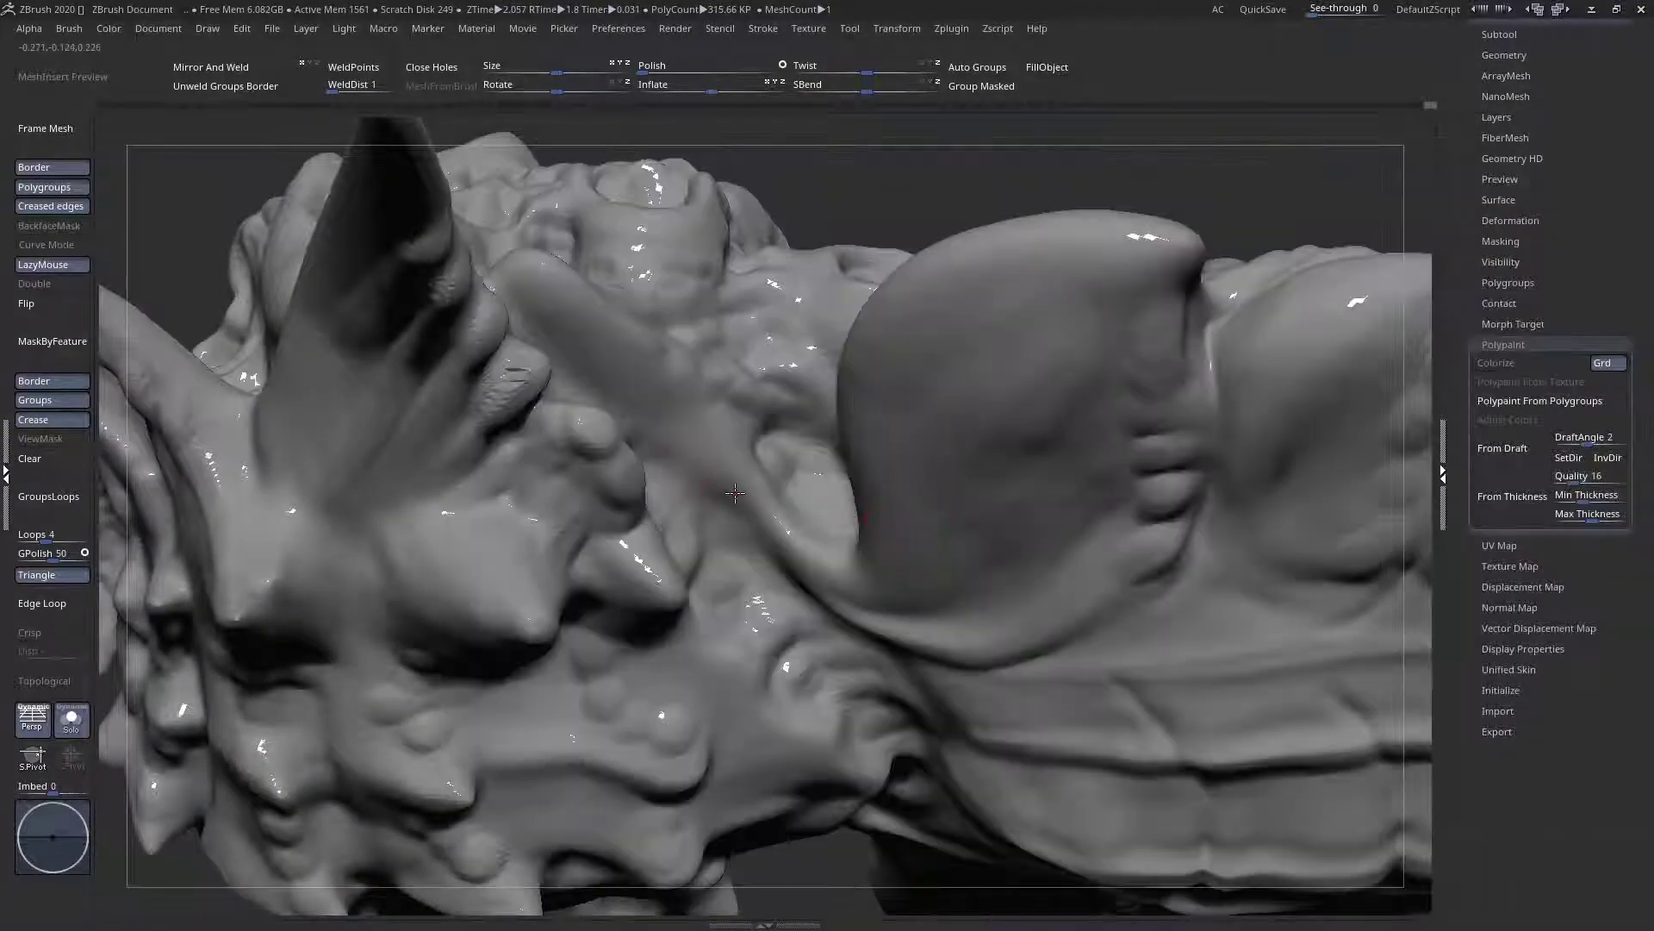
Sculpt pebbled, irregular bumps into the smooth band between the large side horn and the first large lobe
{"action": "key", "text": "space"}
{"action": "mouse_move", "coordinate": [758, 482]}
{"action": "right_mouse_down", "text": "ctrl"}
{"action": "mouse_move", "coordinate": [689, 461]}
{"action": "mouse_move", "coordinate": [746, 489]}
{"action": "mouse_move", "coordinate": [789, 558]}
{"action": "right_mouse_up", "text": "ctrl"}
{"action": "right_click_drag", "start_coordinate": [797, 472], "coordinate": [796, 411]}
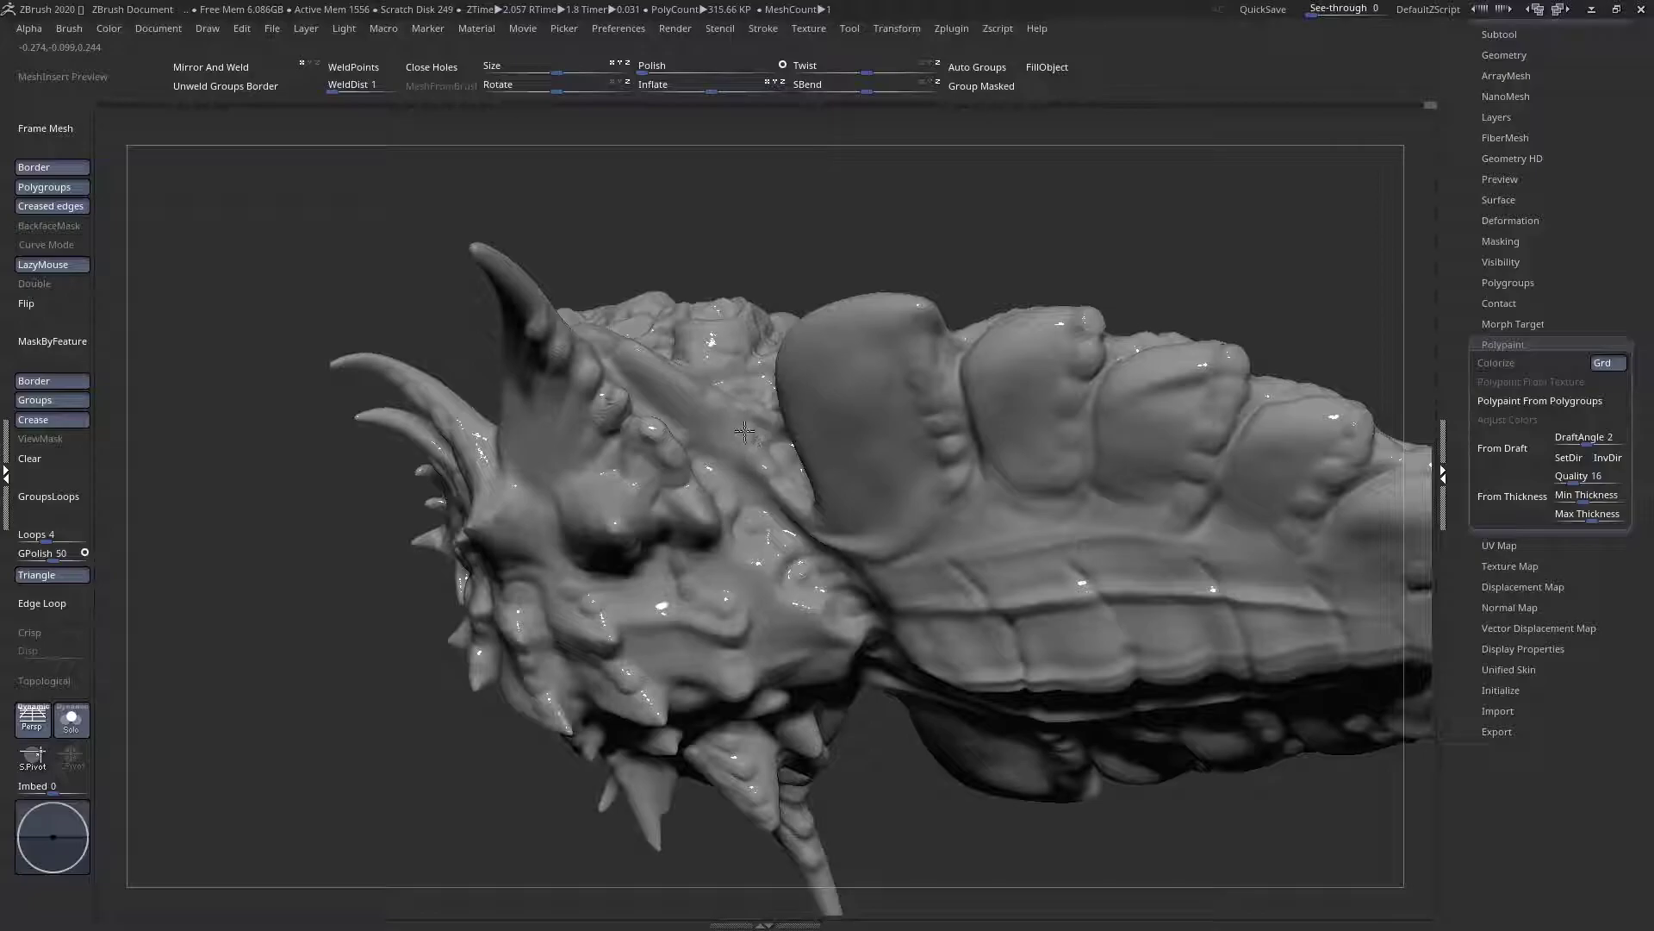
{"action": "mouse_move", "coordinate": [764, 450]}
{"action": "right_mouse_down"}
{"action": "mouse_move", "coordinate": [763, 408]}
{"action": "mouse_move", "coordinate": [791, 510]}
{"action": "right_mouse_up"}
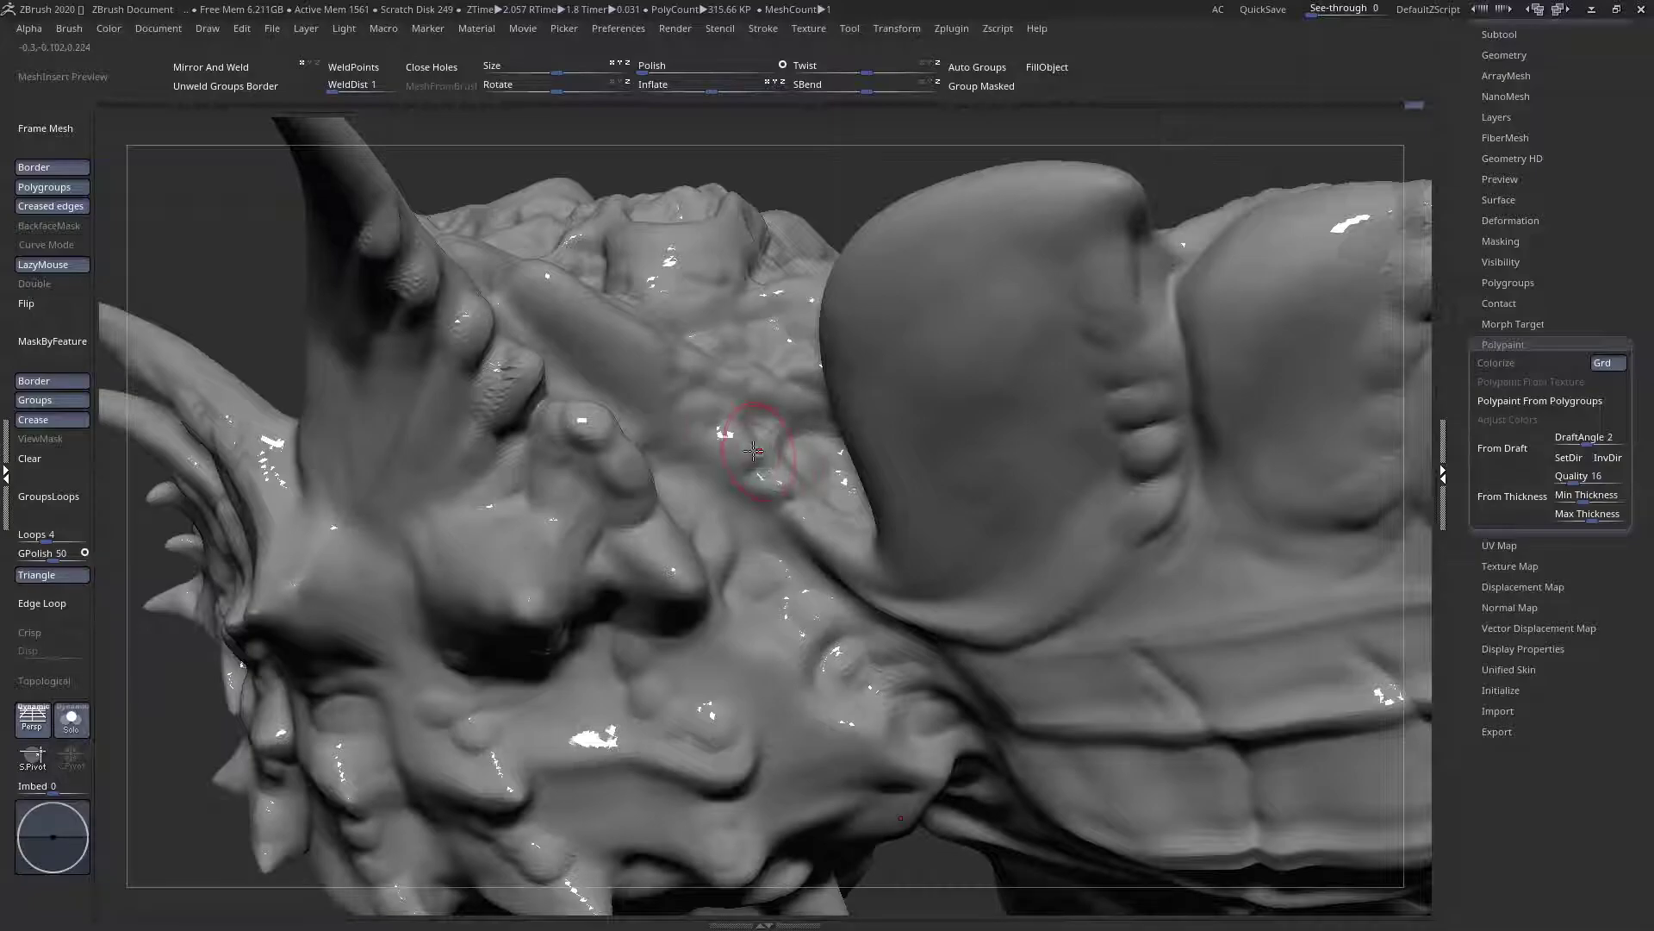
{"action": "right_click_drag", "start_coordinate": [755, 452], "coordinate": [775, 440]}
{"action": "mouse_move", "coordinate": [779, 500]}
{"action": "right_mouse_down", "text": "ctrl"}
{"action": "mouse_move", "coordinate": [783, 463]}
{"action": "mouse_move", "coordinate": [754, 533]}
{"action": "mouse_move", "coordinate": [711, 466]}
{"action": "mouse_move", "coordinate": [714, 527]}
{"action": "right_mouse_up", "text": "ctrl"}
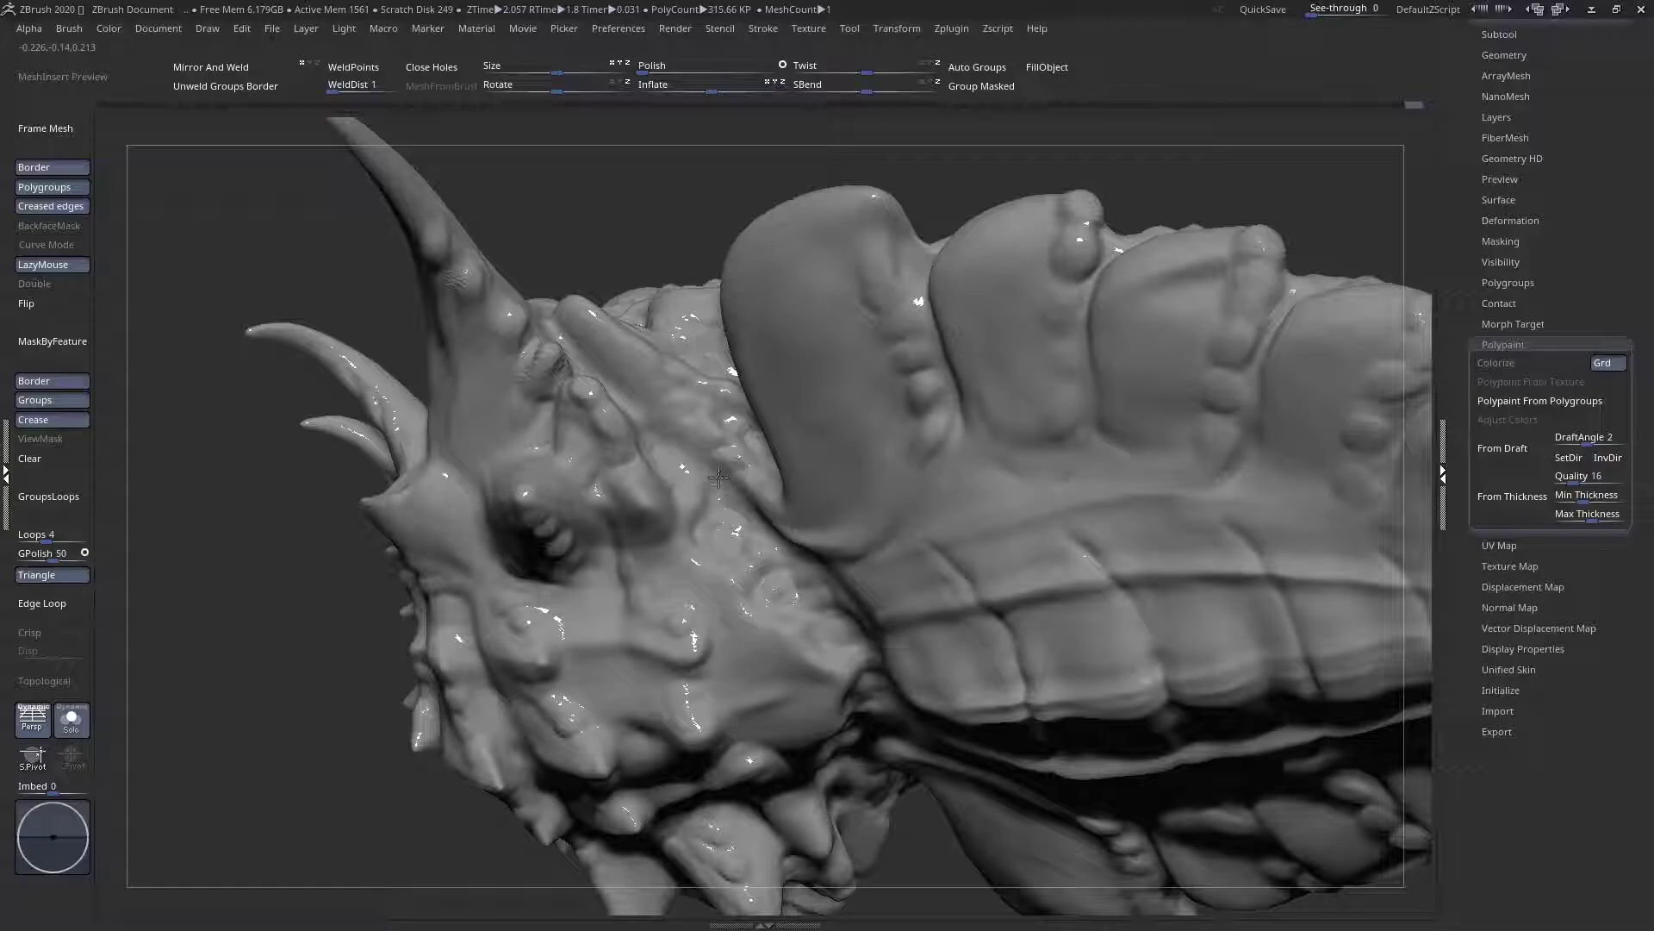
{"action": "right_click_drag", "start_coordinate": [720, 472], "coordinate": [664, 463]}
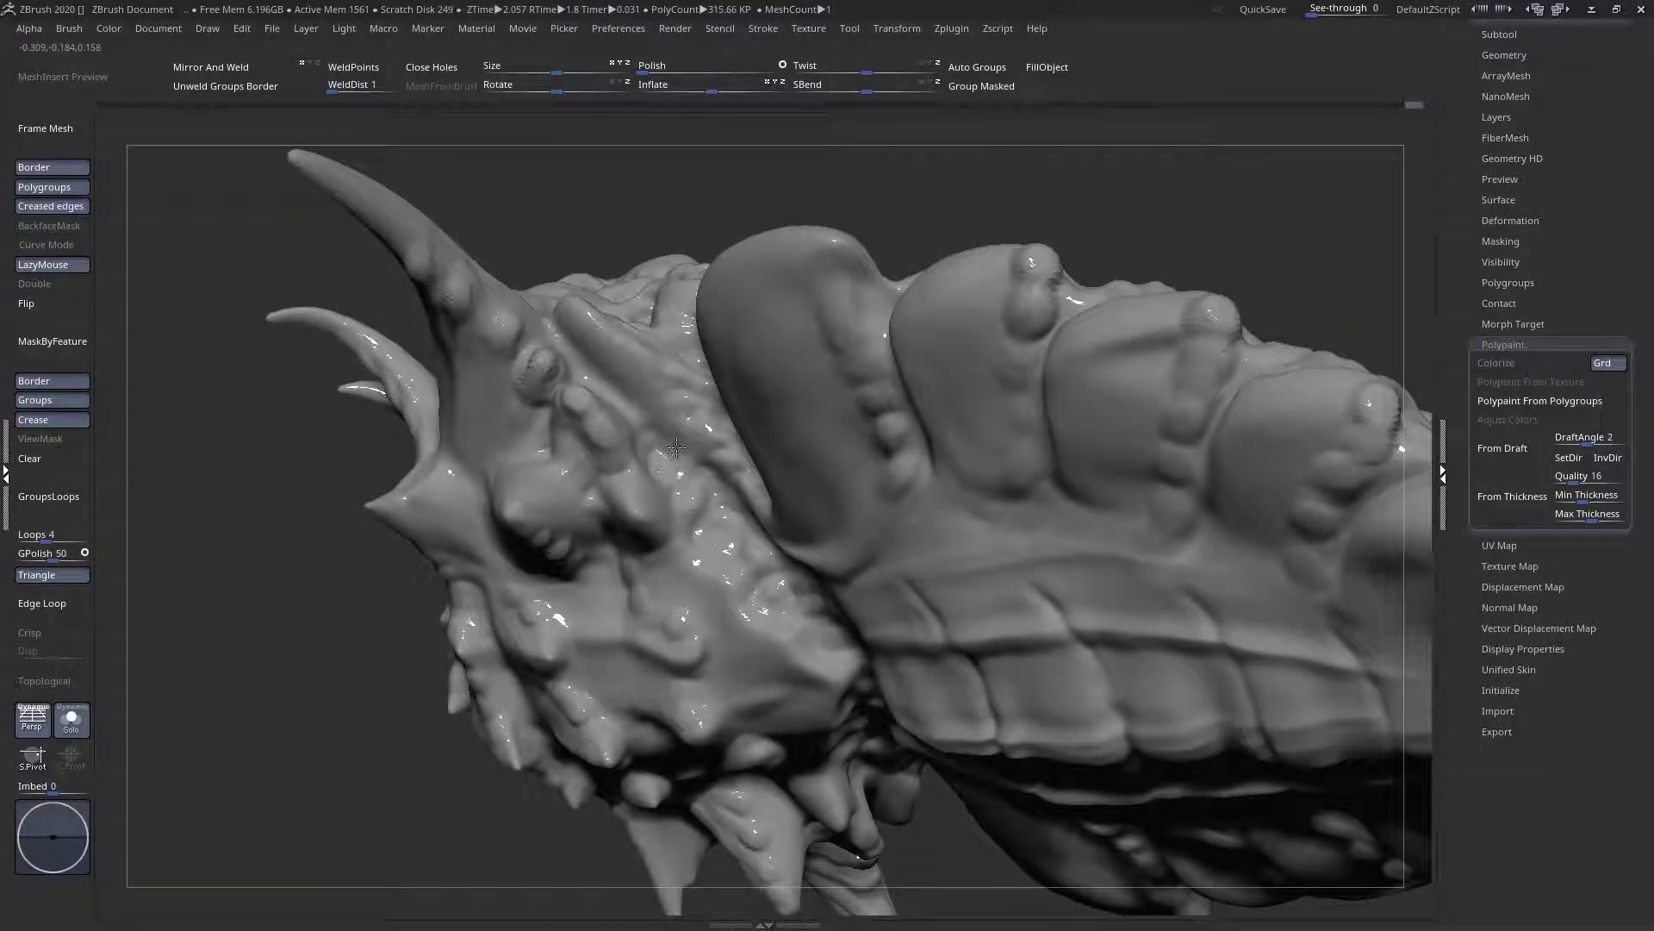
{"action": "right_click_drag", "start_coordinate": [648, 474], "coordinate": [610, 417]}
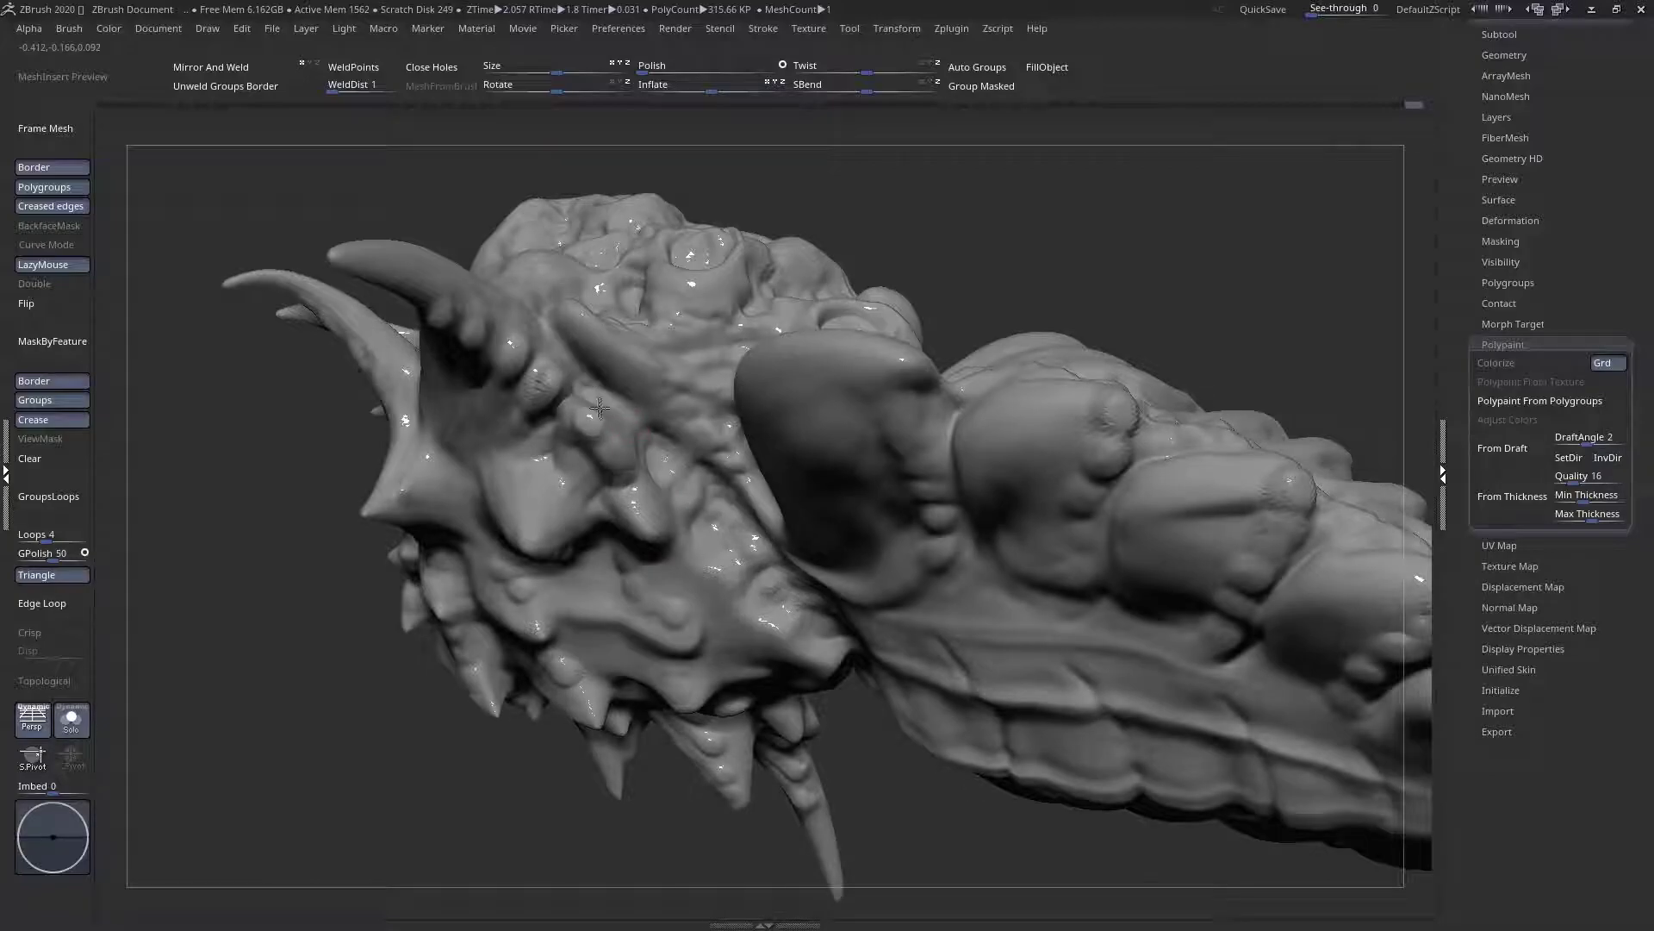
Switch to the Move brush, reshape the rounded lobe beside the large horn's base, and reduce the draw size
{"action": "mouse_move", "coordinate": [607, 385]}
{"action": "right_mouse_down"}
{"action": "mouse_move", "coordinate": [658, 357]}
{"action": "mouse_move", "coordinate": [609, 332]}
{"action": "mouse_move", "coordinate": [648, 351]}
{"action": "mouse_move", "coordinate": [642, 376]}
{"action": "mouse_move", "coordinate": [458, 466]}
{"action": "mouse_move", "coordinate": [556, 461]}
{"action": "mouse_move", "coordinate": [595, 345]}
{"action": "mouse_move", "coordinate": [549, 390]}
{"action": "mouse_move", "coordinate": [555, 491]}
{"action": "mouse_move", "coordinate": [572, 191]}
{"action": "mouse_move", "coordinate": [599, 371]}
{"action": "right_mouse_up"}
{"action": "right_click", "coordinate": [599, 371]}
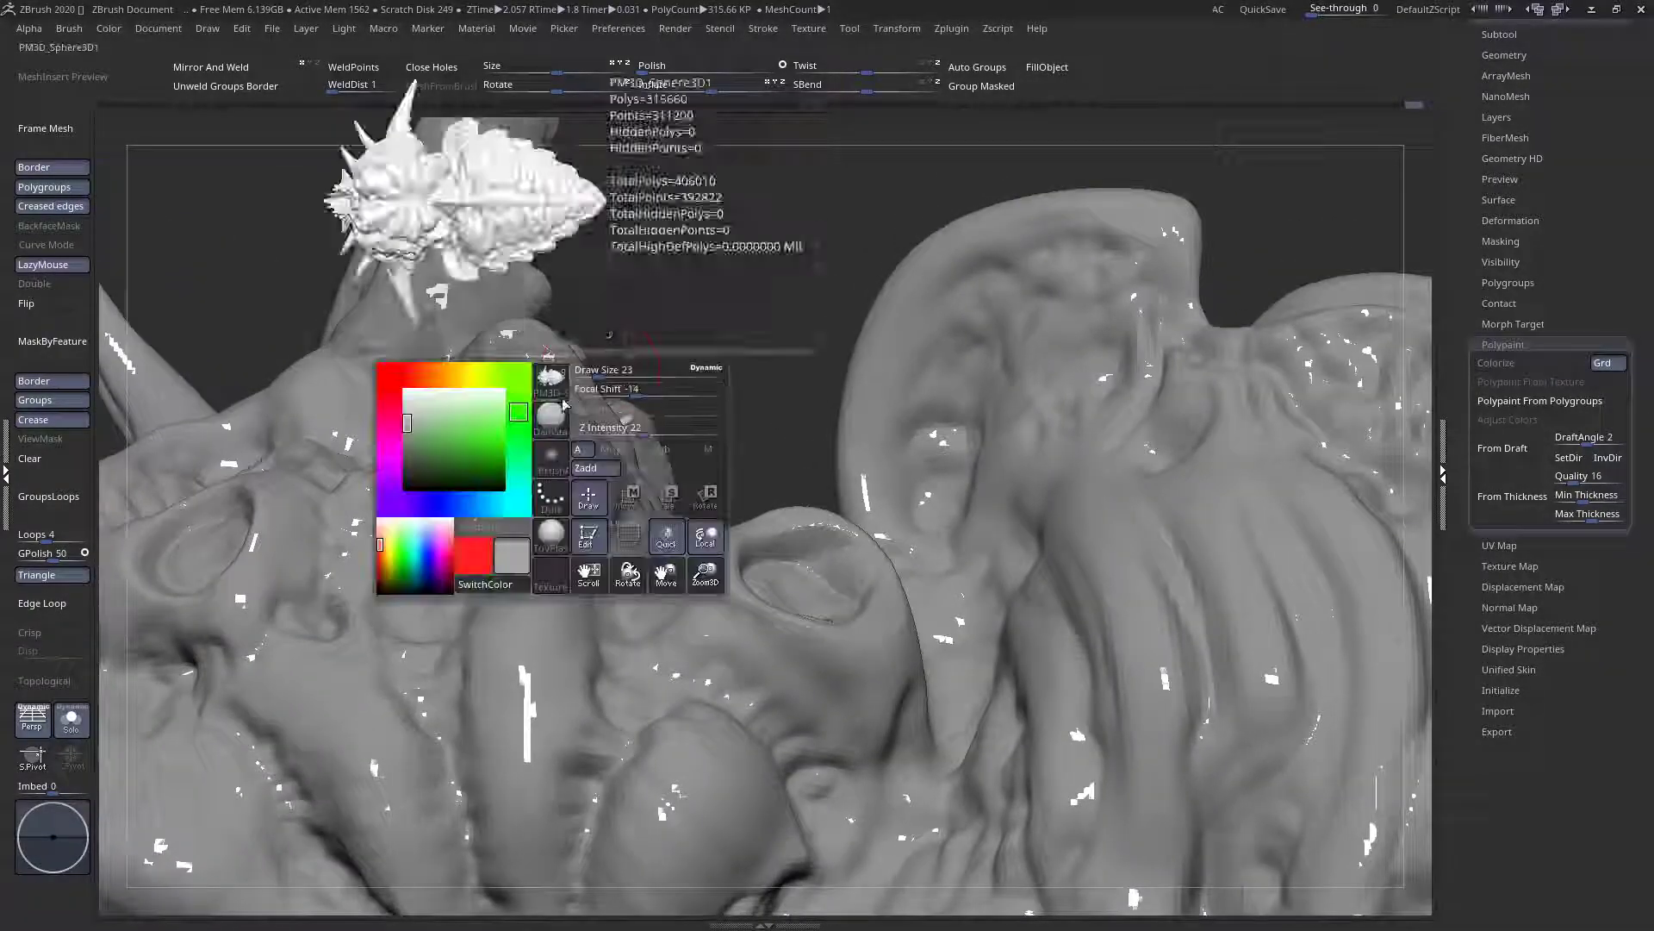
{"action": "left_click", "coordinate": [555, 373]}
{"action": "key", "text": "m"}
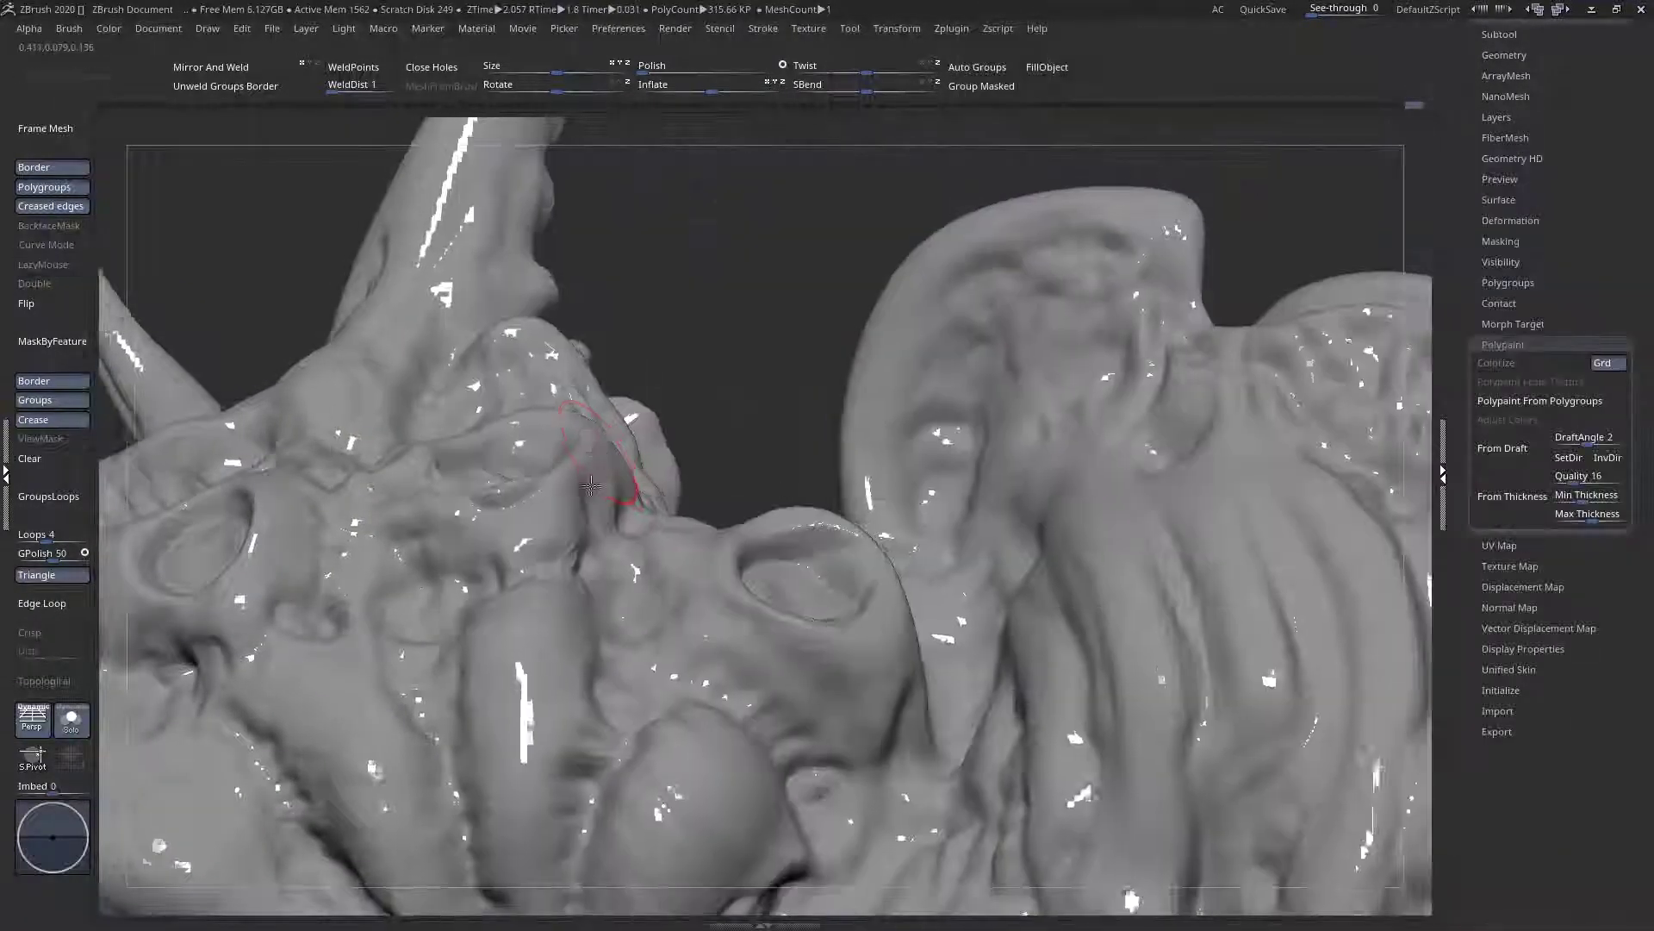
{"action": "key", "text": "space"}
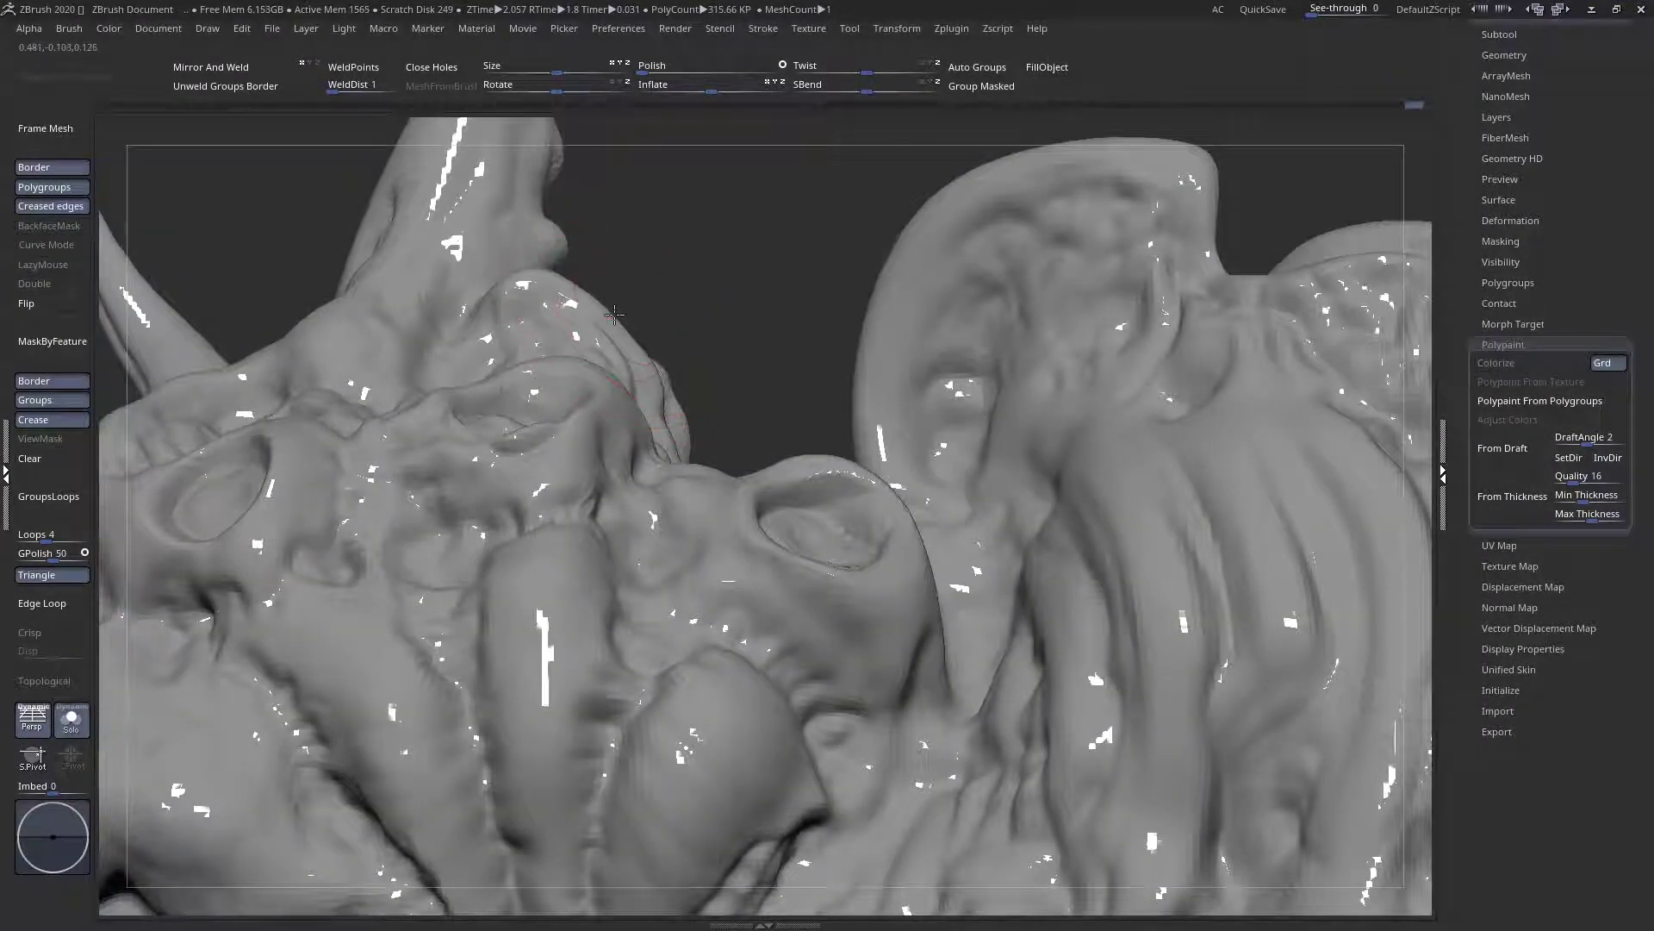
{"action": "mouse_move", "coordinate": [637, 292]}
{"action": "right_mouse_down"}
{"action": "mouse_move", "coordinate": [613, 642]}
{"action": "mouse_move", "coordinate": [612, 471]}
{"action": "mouse_move", "coordinate": [465, 437]}
{"action": "mouse_move", "coordinate": [535, 517]}
{"action": "right_mouse_up"}
{"action": "right_click", "coordinate": [534, 483]}
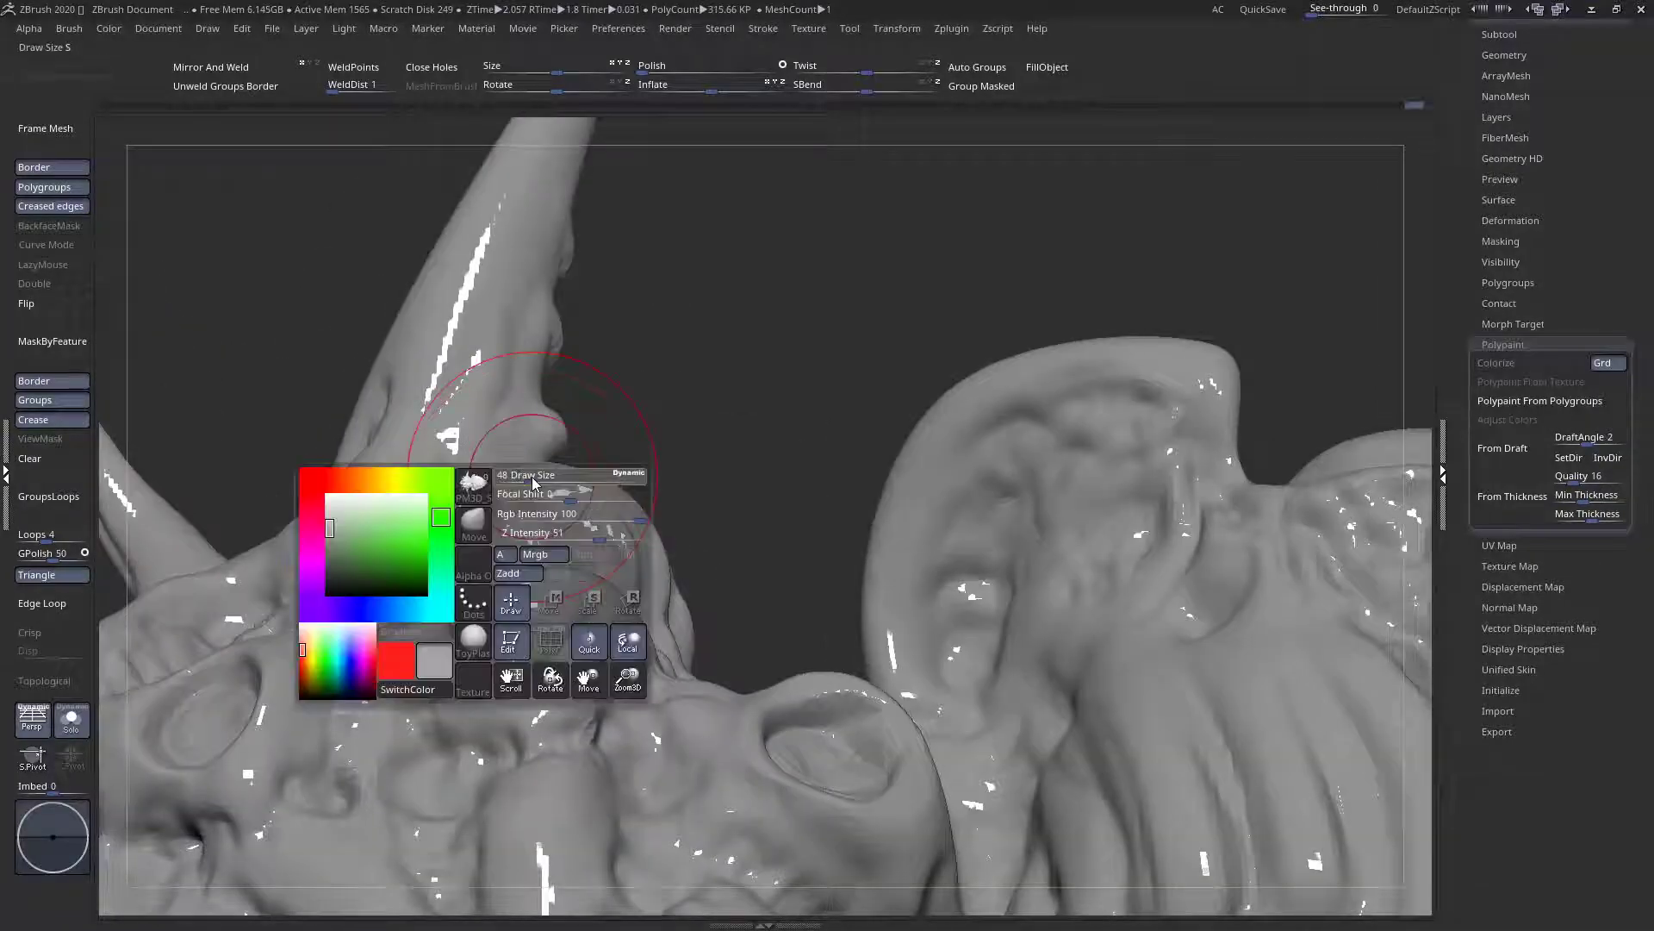
{"action": "left_click_drag", "start_coordinate": [525, 480], "coordinate": [524, 479]}
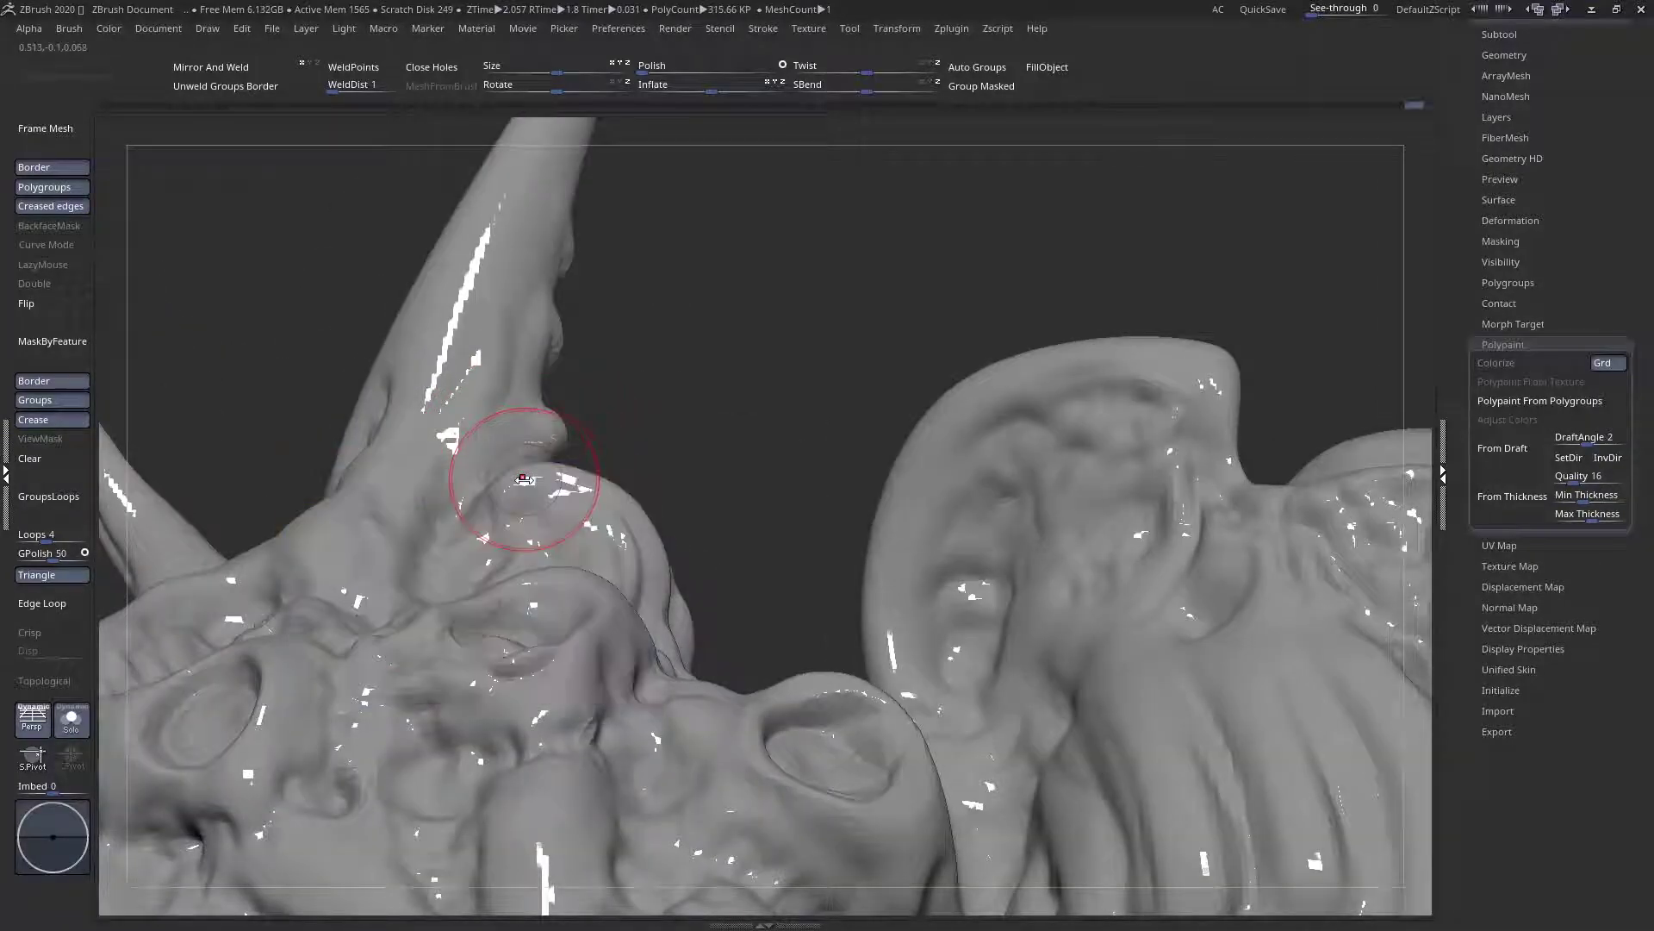
Refine the upper outline of the rounded lobe where it meets the large horn's base, adjusting the brush settings
{"action": "right_click_drag", "start_coordinate": [594, 463], "coordinate": [645, 415], "text": "alt"}
{"action": "right_click", "coordinate": [569, 444]}
{"action": "left_click_drag", "start_coordinate": [572, 433], "coordinate": [577, 434]}
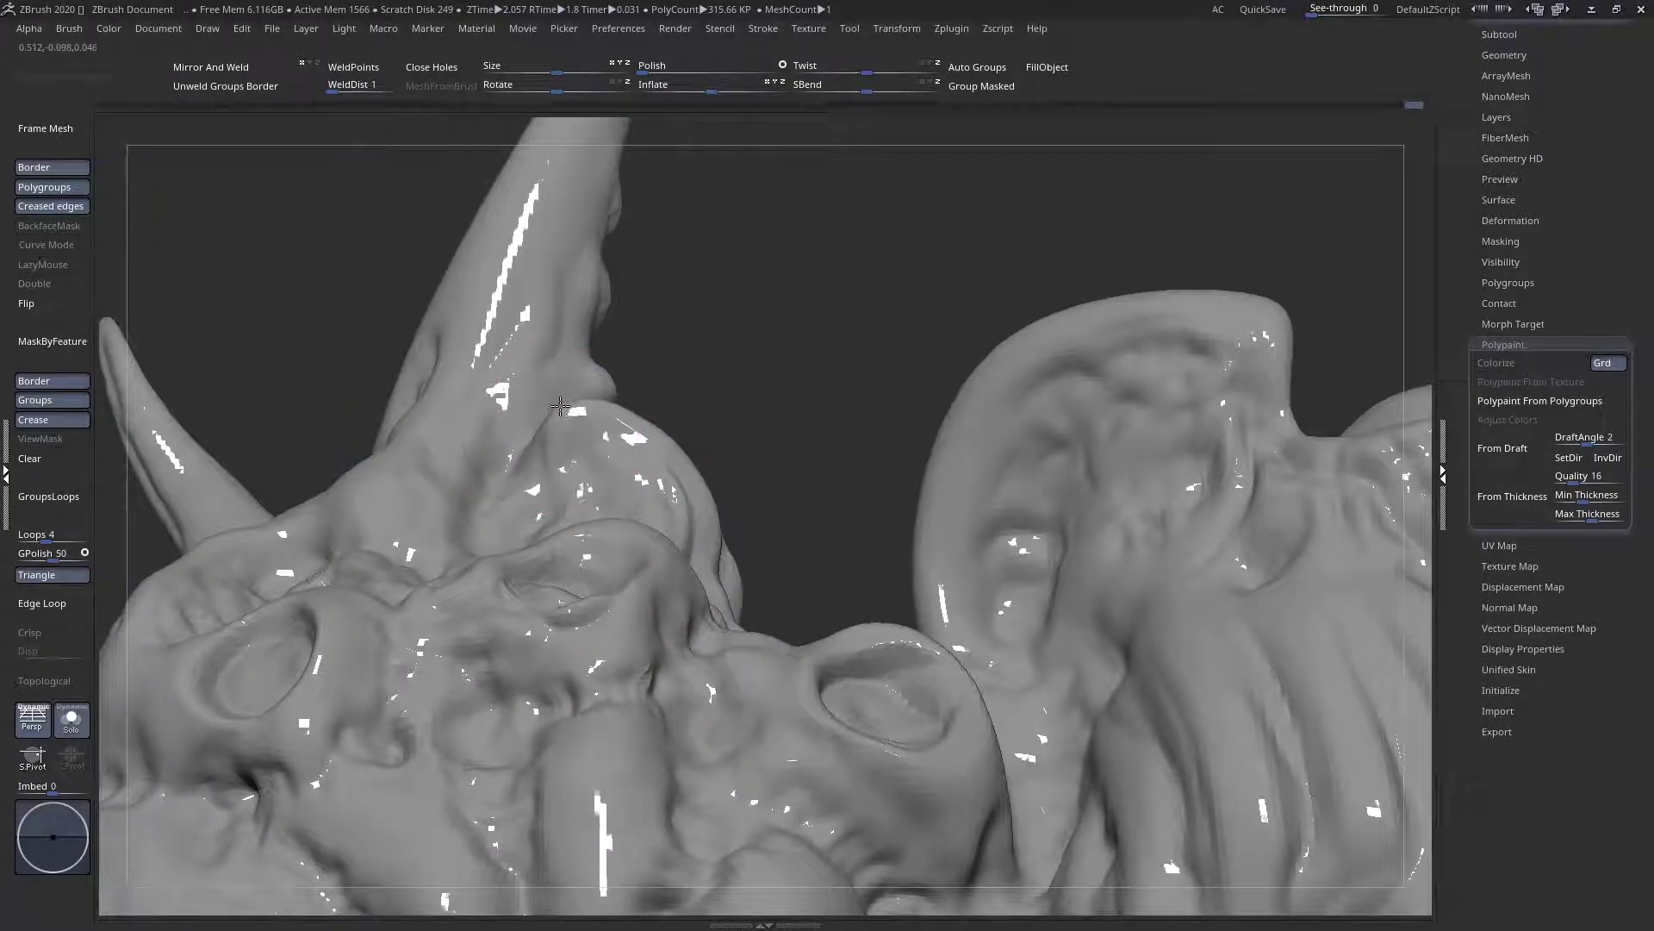
{"action": "right_click", "coordinate": [614, 427]}
{"action": "mouse_move", "coordinate": [710, 468]}
{"action": "right_mouse_down"}
{"action": "mouse_move", "coordinate": [488, 377]}
{"action": "mouse_move", "coordinate": [284, 844]}
{"action": "right_mouse_up"}
{"action": "mouse_move", "coordinate": [681, 405]}
{"action": "right_mouse_down", "text": "ctrl"}
{"action": "mouse_move", "coordinate": [695, 456]}
{"action": "mouse_move", "coordinate": [650, 435]}
{"action": "right_mouse_up", "text": "ctrl"}
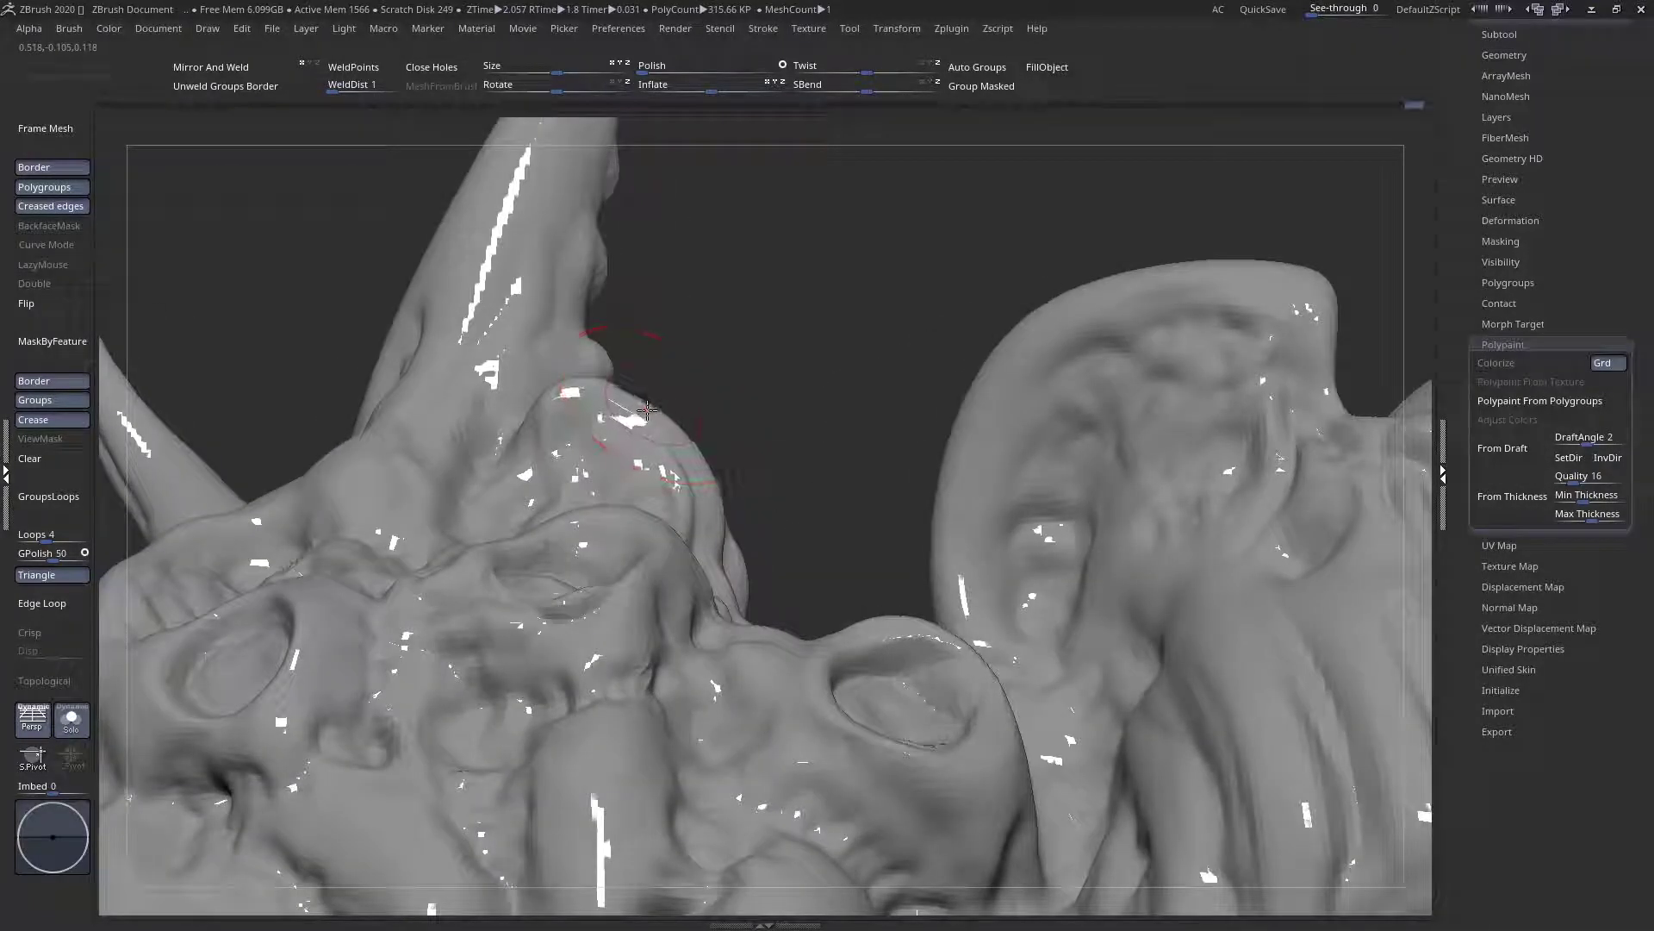
{"action": "mouse_move", "coordinate": [581, 390]}
{"action": "right_mouse_down", "text": "ctrl"}
{"action": "mouse_move", "coordinate": [564, 341]}
{"action": "mouse_move", "coordinate": [528, 628]}
{"action": "mouse_move", "coordinate": [598, 479]}
{"action": "mouse_move", "coordinate": [608, 505]}
{"action": "mouse_move", "coordinate": [676, 457]}
{"action": "mouse_move", "coordinate": [657, 486]}
{"action": "mouse_move", "coordinate": [604, 433]}
{"action": "mouse_move", "coordinate": [607, 470]}
{"action": "mouse_move", "coordinate": [571, 392]}
{"action": "mouse_move", "coordinate": [569, 411]}
{"action": "mouse_move", "coordinate": [591, 440]}
{"action": "mouse_move", "coordinate": [597, 332]}
{"action": "right_mouse_up", "text": "ctrl"}
{"action": "key", "text": "space"}
Pull the rounded lobe's outer edge outward beneath the large horn to give it a fuller, rounder contour
{"action": "right_click_drag", "start_coordinate": [597, 332], "coordinate": [926, 392], "text": "alt"}
{"action": "mouse_move", "coordinate": [926, 392]}
{"action": "right_mouse_down", "text": "ctrl"}
{"action": "mouse_move", "coordinate": [939, 530]}
{"action": "mouse_move", "coordinate": [575, 426]}
{"action": "right_mouse_up", "text": "ctrl"}
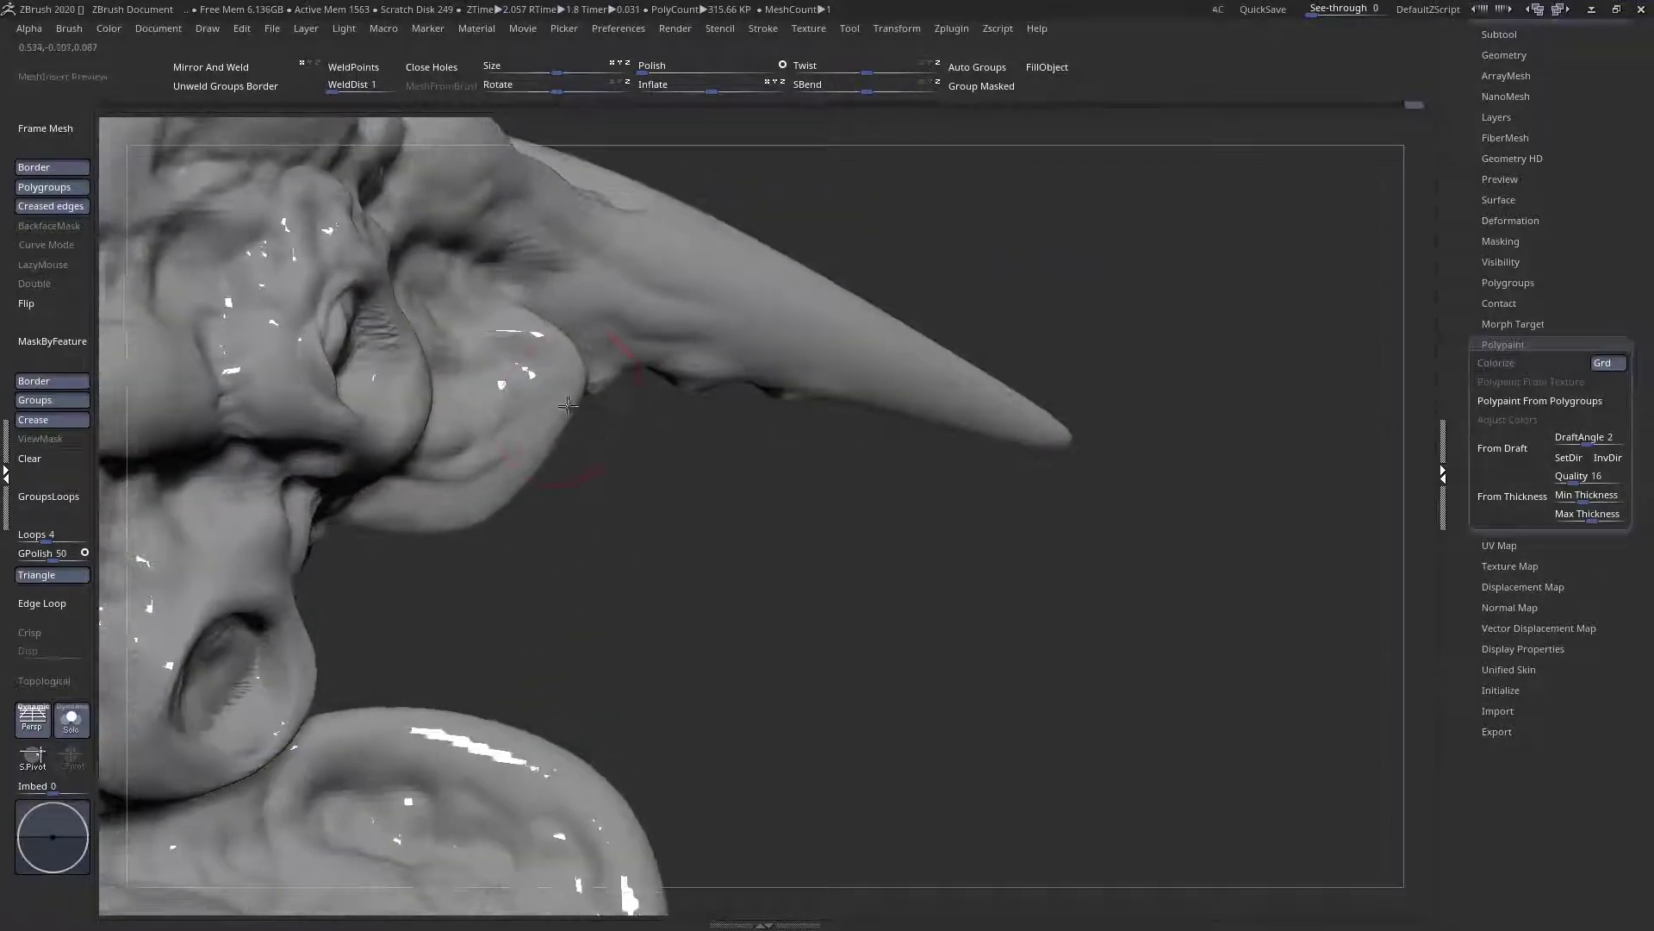
{"action": "key", "text": "space"}
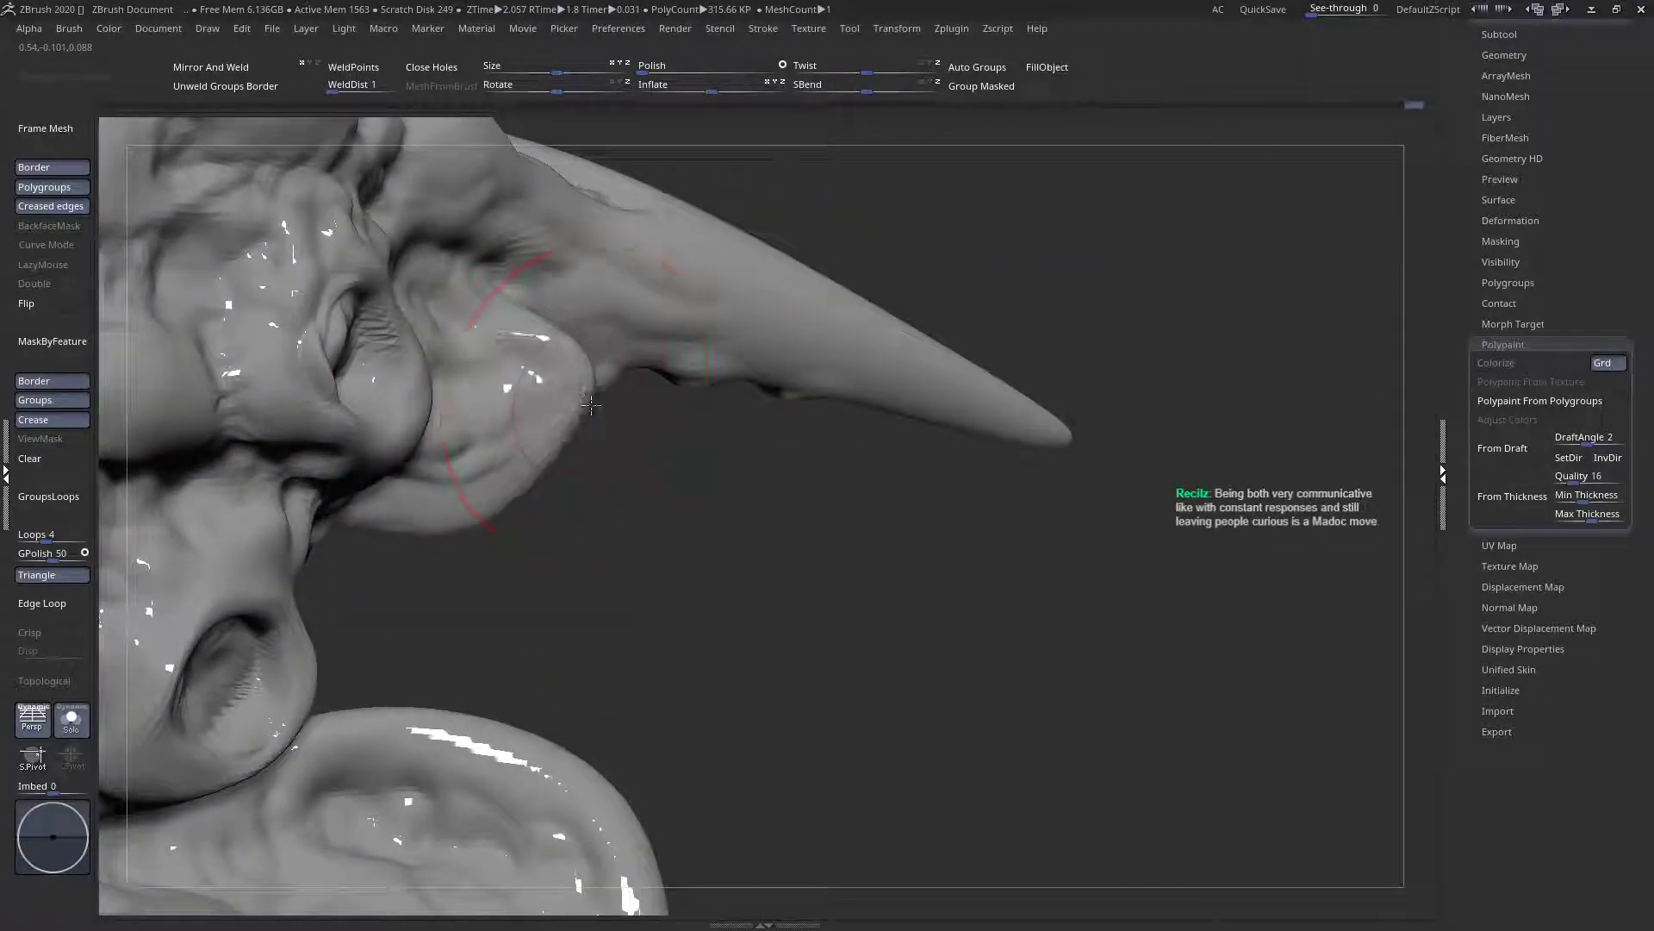
{"action": "mouse_move", "coordinate": [591, 405]}
{"action": "right_mouse_down"}
{"action": "mouse_move", "coordinate": [698, 380]}
{"action": "mouse_move", "coordinate": [741, 403]}
{"action": "right_mouse_up"}
{"action": "key", "text": "space"}
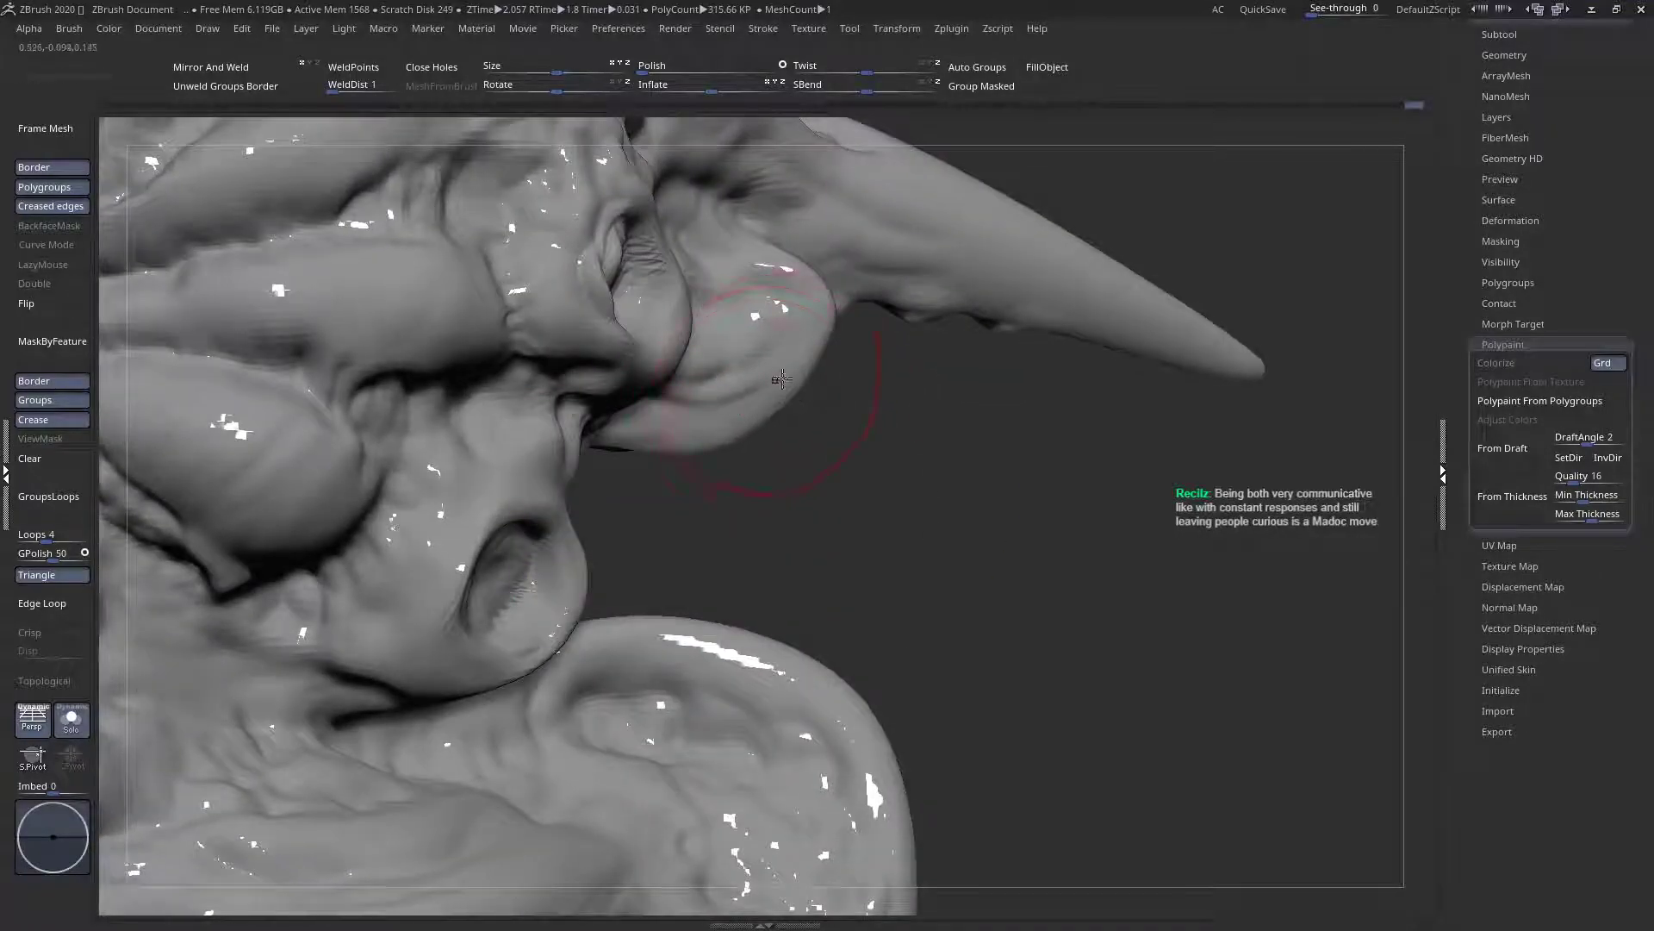
{"action": "left_click_drag", "start_coordinate": [825, 344], "coordinate": [851, 341]}
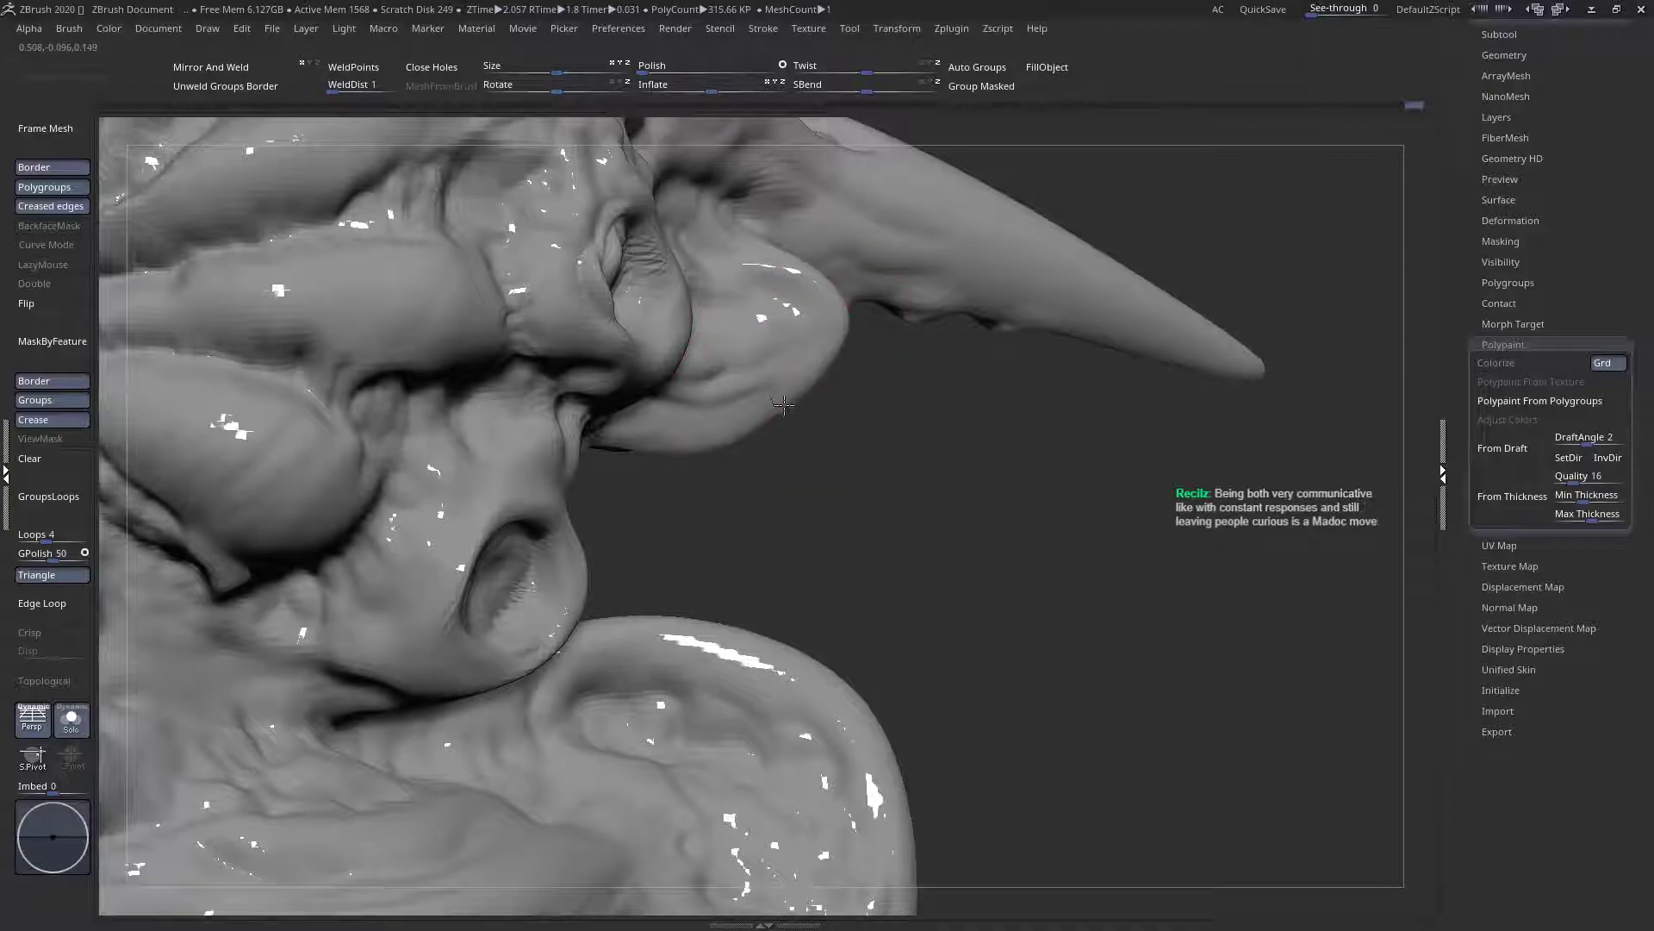
Examine the overall shape of the horned shell and lobed plate from several angles, including the front
{"action": "key", "text": "f"}
{"action": "right_click_drag", "start_coordinate": [661, 405], "coordinate": [926, 433], "text": "alt"}
{"action": "mouse_move", "coordinate": [742, 435]}
{"action": "right_mouse_down", "text": "ctrl"}
{"action": "mouse_move", "coordinate": [608, 438]}
{"action": "mouse_move", "coordinate": [673, 419]}
{"action": "mouse_move", "coordinate": [669, 352]}
{"action": "right_mouse_up", "text": "ctrl"}
{"action": "right_click_drag", "start_coordinate": [739, 495], "coordinate": [915, 458]}
{"action": "key", "text": "f"}
{"action": "right_click_drag", "start_coordinate": [584, 458], "coordinate": [711, 466], "text": "alt"}
{"action": "right_click_drag", "start_coordinate": [711, 465], "coordinate": [677, 560], "text": "ctrl"}
{"action": "right_click_drag", "start_coordinate": [1030, 482], "coordinate": [874, 496], "text": "alt"}
{"action": "right_click_drag", "start_coordinate": [875, 496], "coordinate": [919, 596], "text": "ctrl"}
{"action": "right_click", "coordinate": [918, 597]}
{"action": "right_click_drag", "start_coordinate": [882, 503], "coordinate": [879, 491], "text": "ctrl"}
{"action": "key", "text": "f"}
{"action": "right_click_drag", "start_coordinate": [990, 502], "coordinate": [1007, 537], "text": "ctrl"}
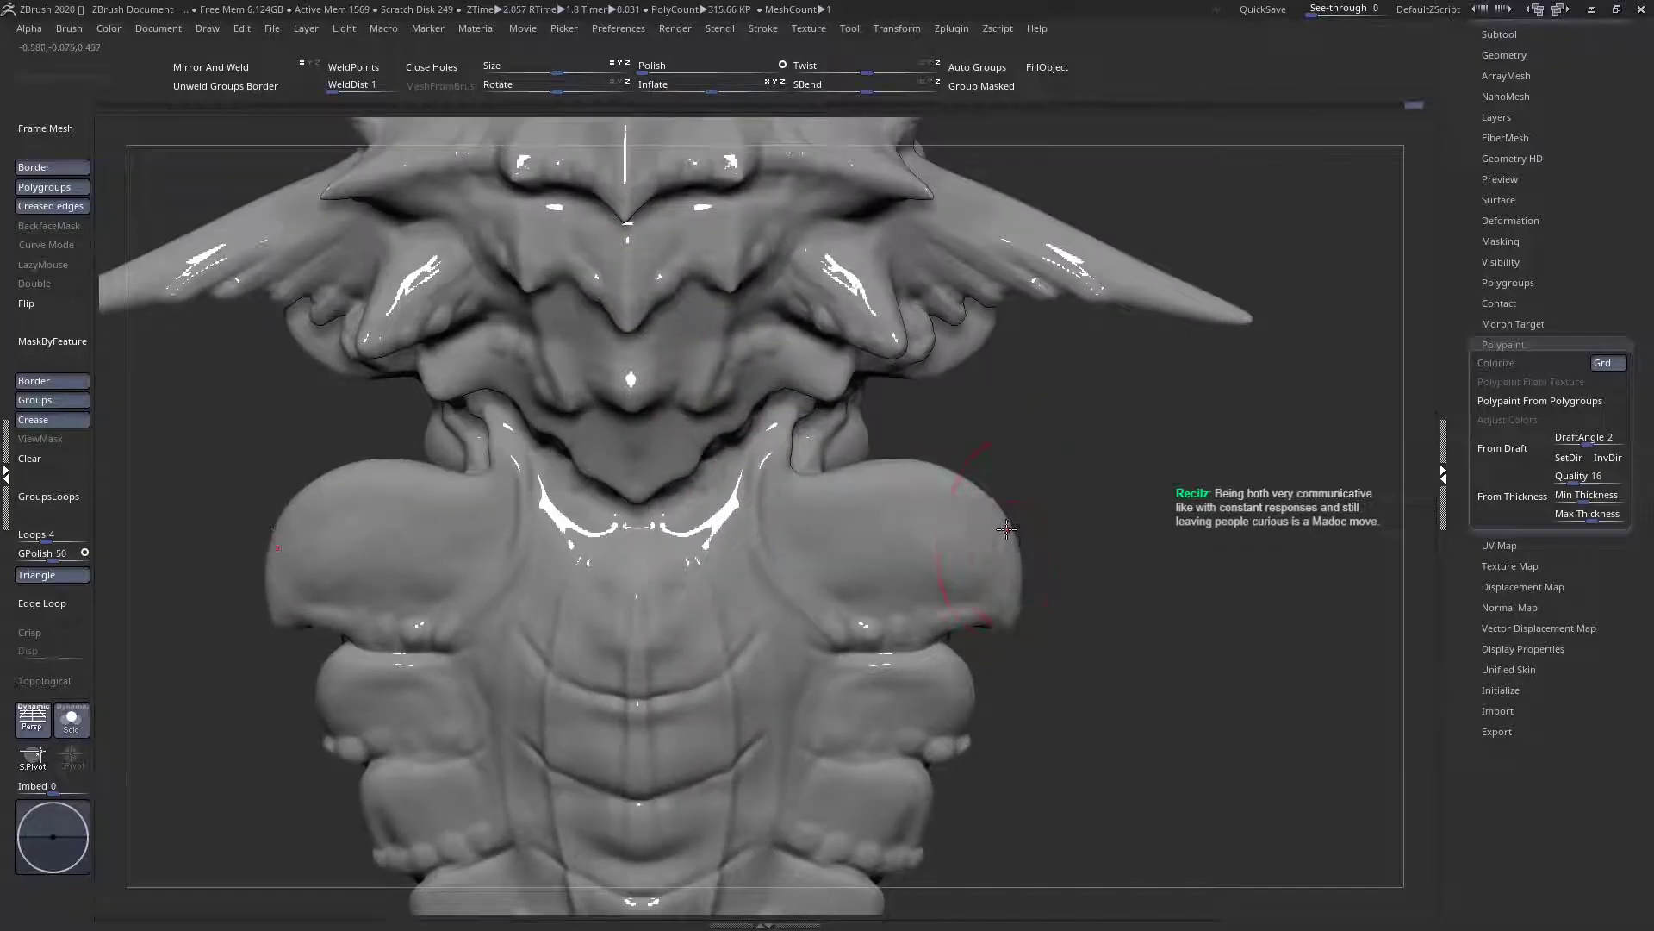
Set the Move brush's draw size to about 35 and adjust the form around the narrow strand above the rounded side lobe
{"action": "left_click_drag", "start_coordinate": [918, 468], "coordinate": [903, 472]}
{"action": "key", "text": "f"}
{"action": "right_click_drag", "start_coordinate": [901, 483], "coordinate": [896, 534], "text": "ctrl"}
{"action": "key", "text": "space"}
{"action": "left_click_drag", "start_coordinate": [883, 479], "coordinate": [875, 479]}
{"action": "mouse_move", "coordinate": [860, 451]}
{"action": "right_mouse_down", "text": "ctrl"}
{"action": "mouse_move", "coordinate": [862, 498]}
{"action": "mouse_move", "coordinate": [838, 452]}
{"action": "right_mouse_up", "text": "ctrl"}
{"action": "key", "text": "space"}
{"action": "key", "text": "space"}
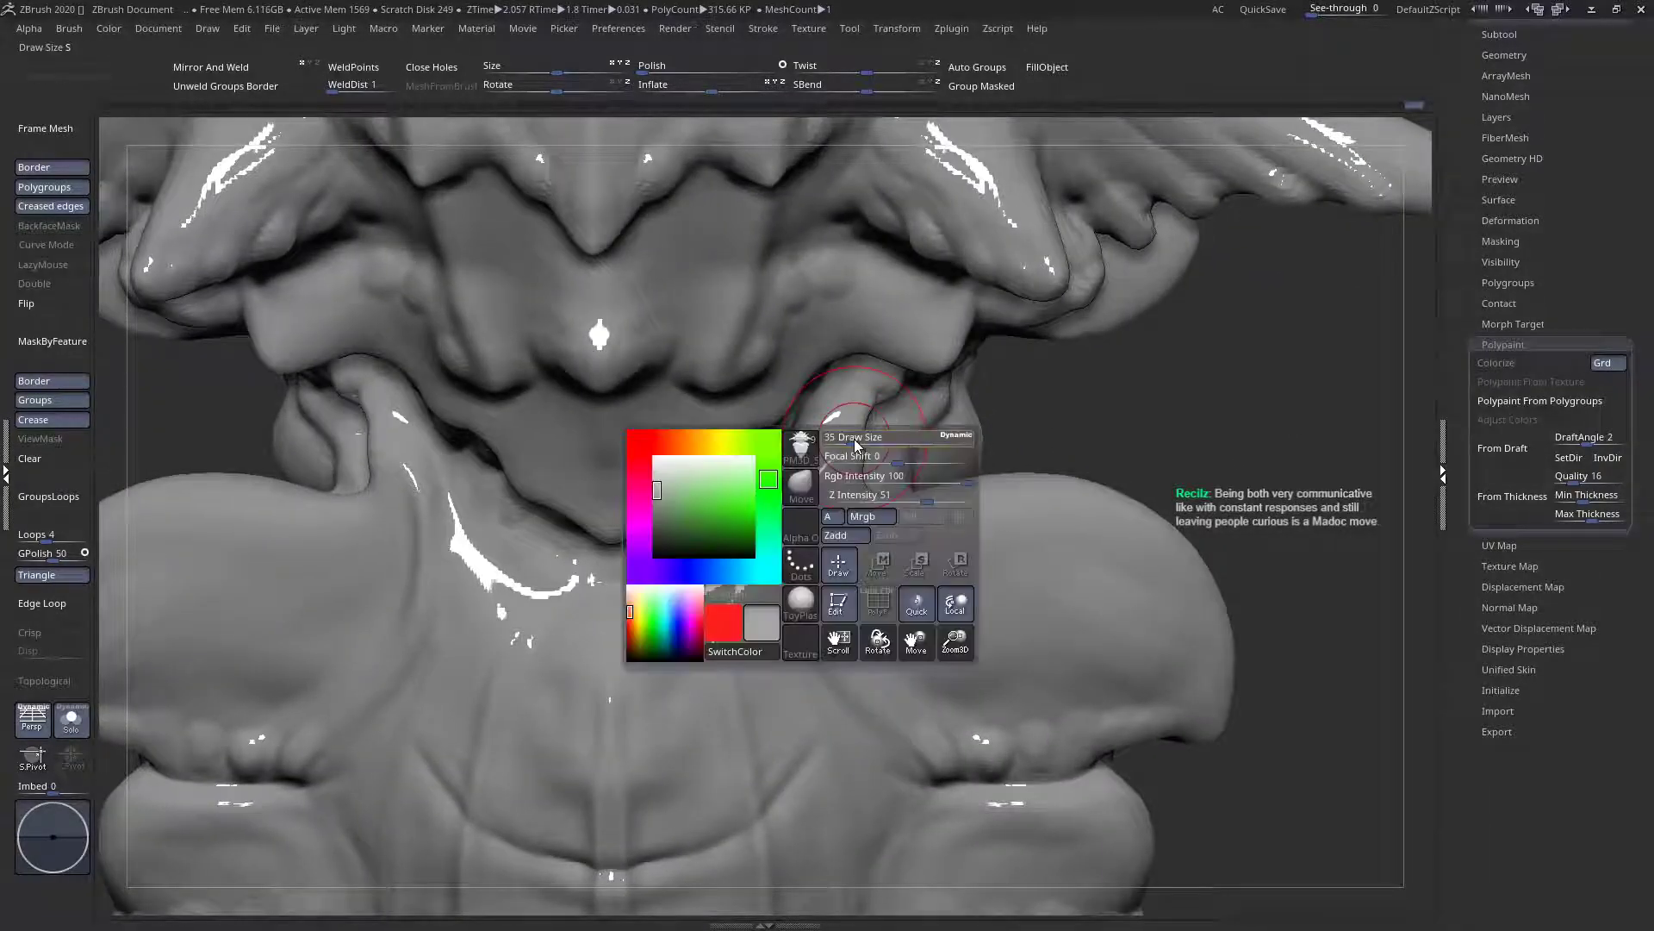
{"action": "left_click_drag", "start_coordinate": [850, 442], "coordinate": [852, 443]}
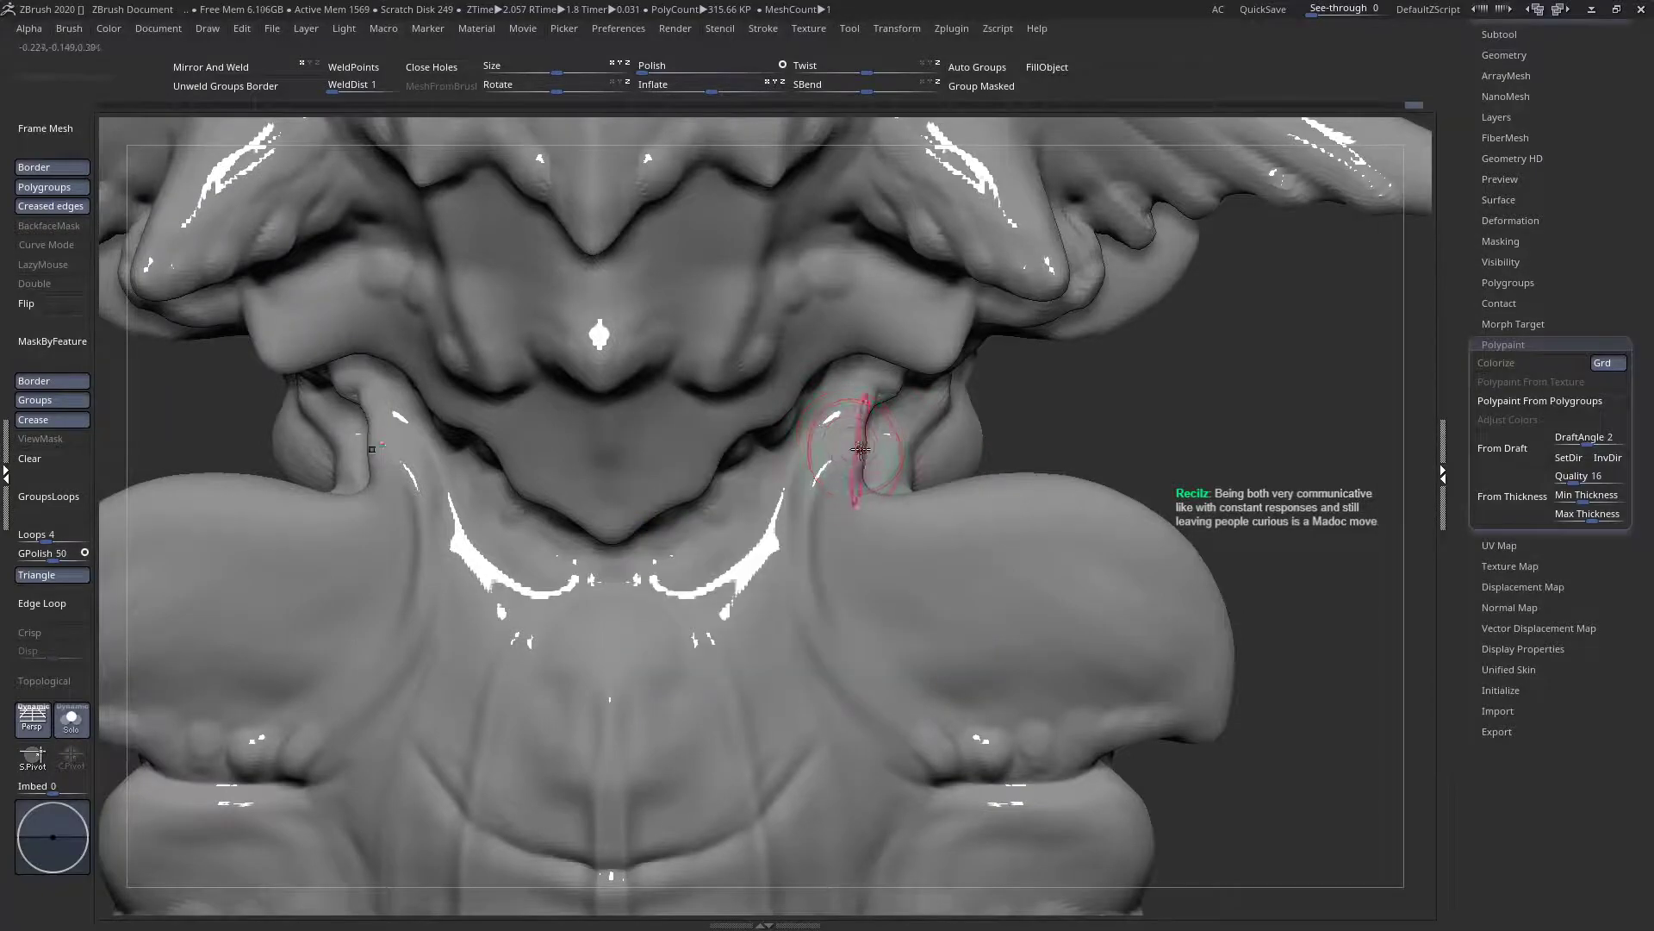
Reshape the narrow curved strand between the pointed plate and the rounded lobe, using a draw size of about 31 for the finer adjustments
{"action": "key", "text": "space"}
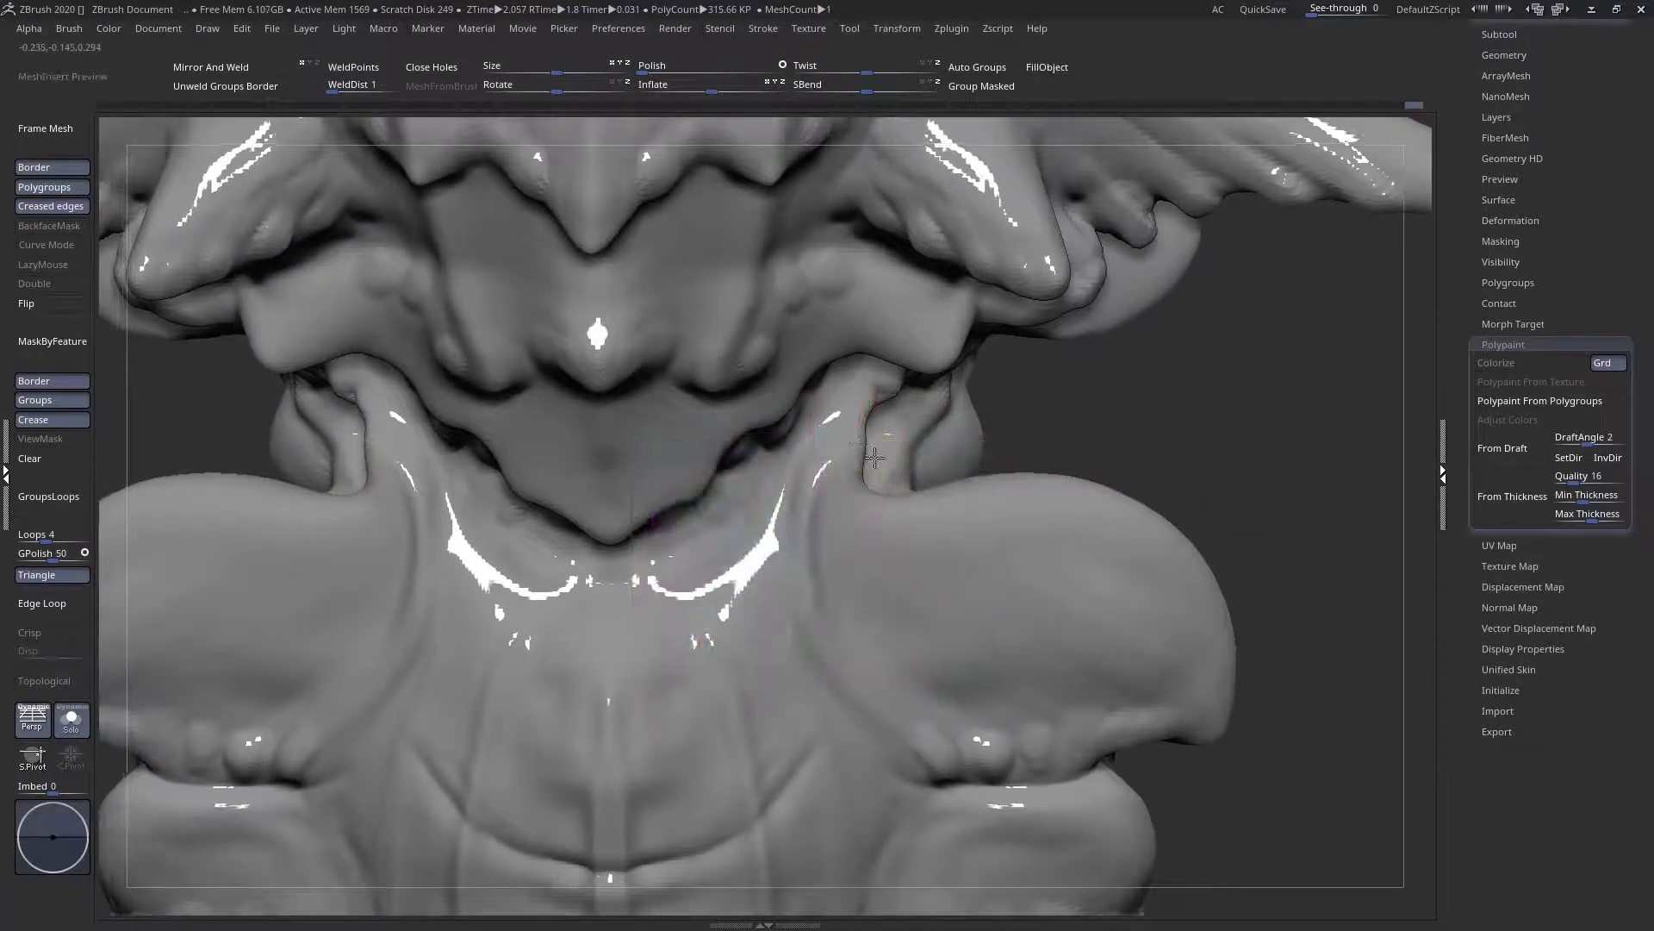
{"action": "right_click_drag", "start_coordinate": [859, 442], "coordinate": [864, 458], "text": "ctrl"}
{"action": "left_click_drag", "start_coordinate": [867, 444], "coordinate": [821, 451]}
{"action": "key", "text": "f"}
{"action": "right_click_drag", "start_coordinate": [795, 458], "coordinate": [797, 491], "text": "ctrl"}
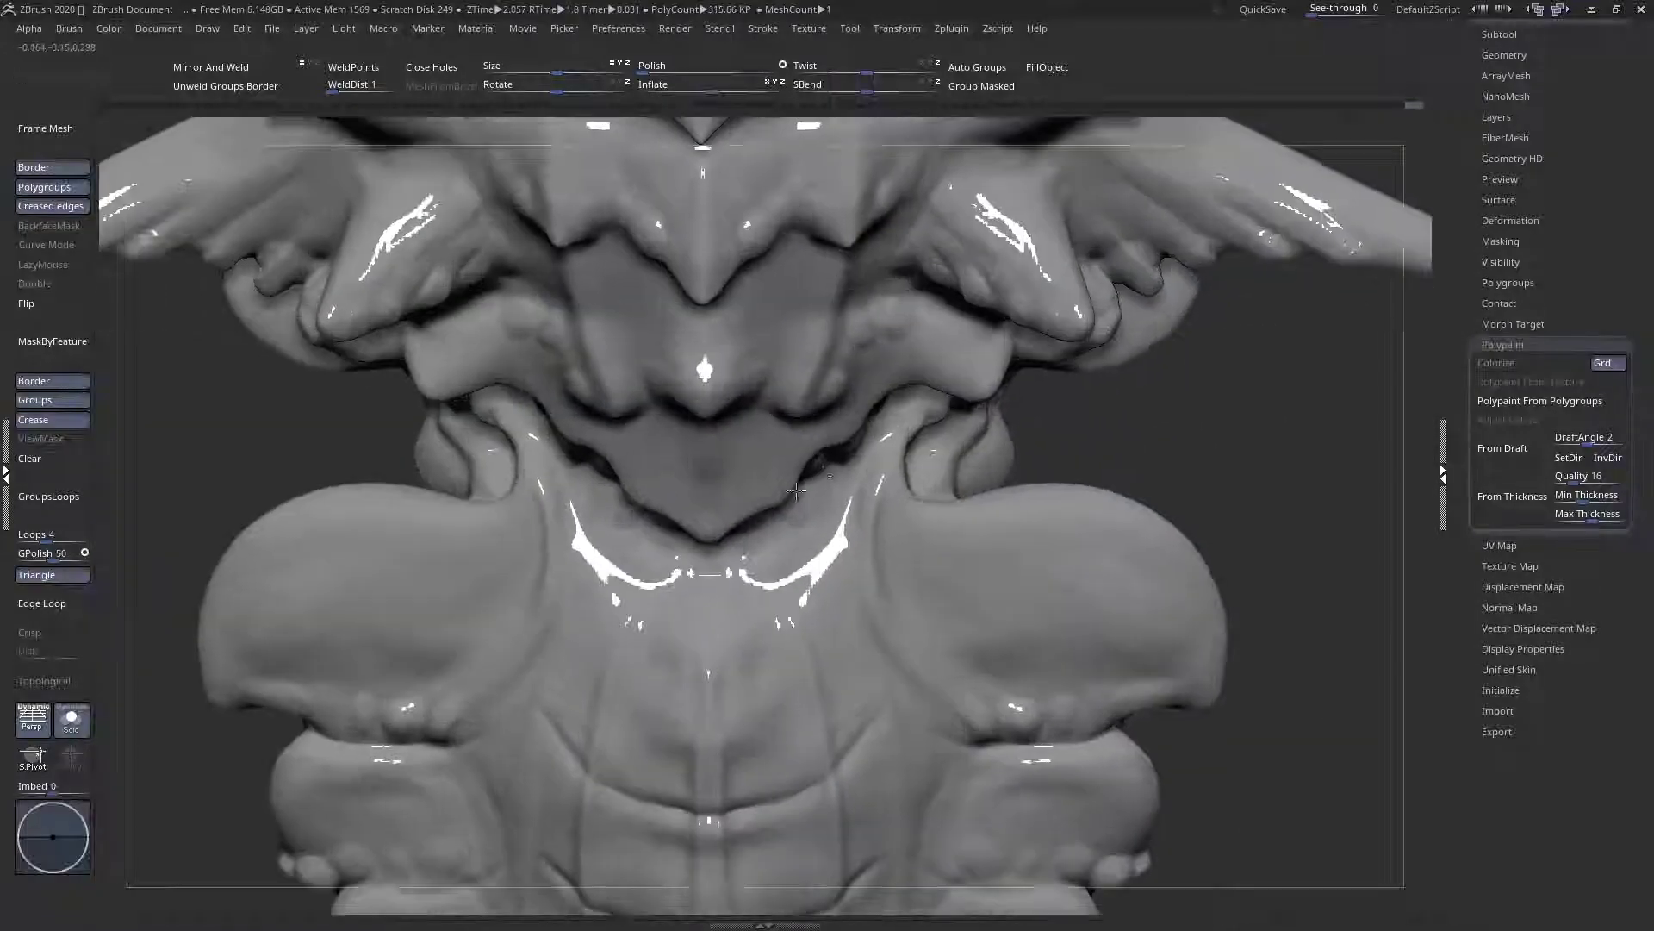
{"action": "scroll", "coordinate": [863, 408], "scroll_direction": "up", "scroll_amount": 3}
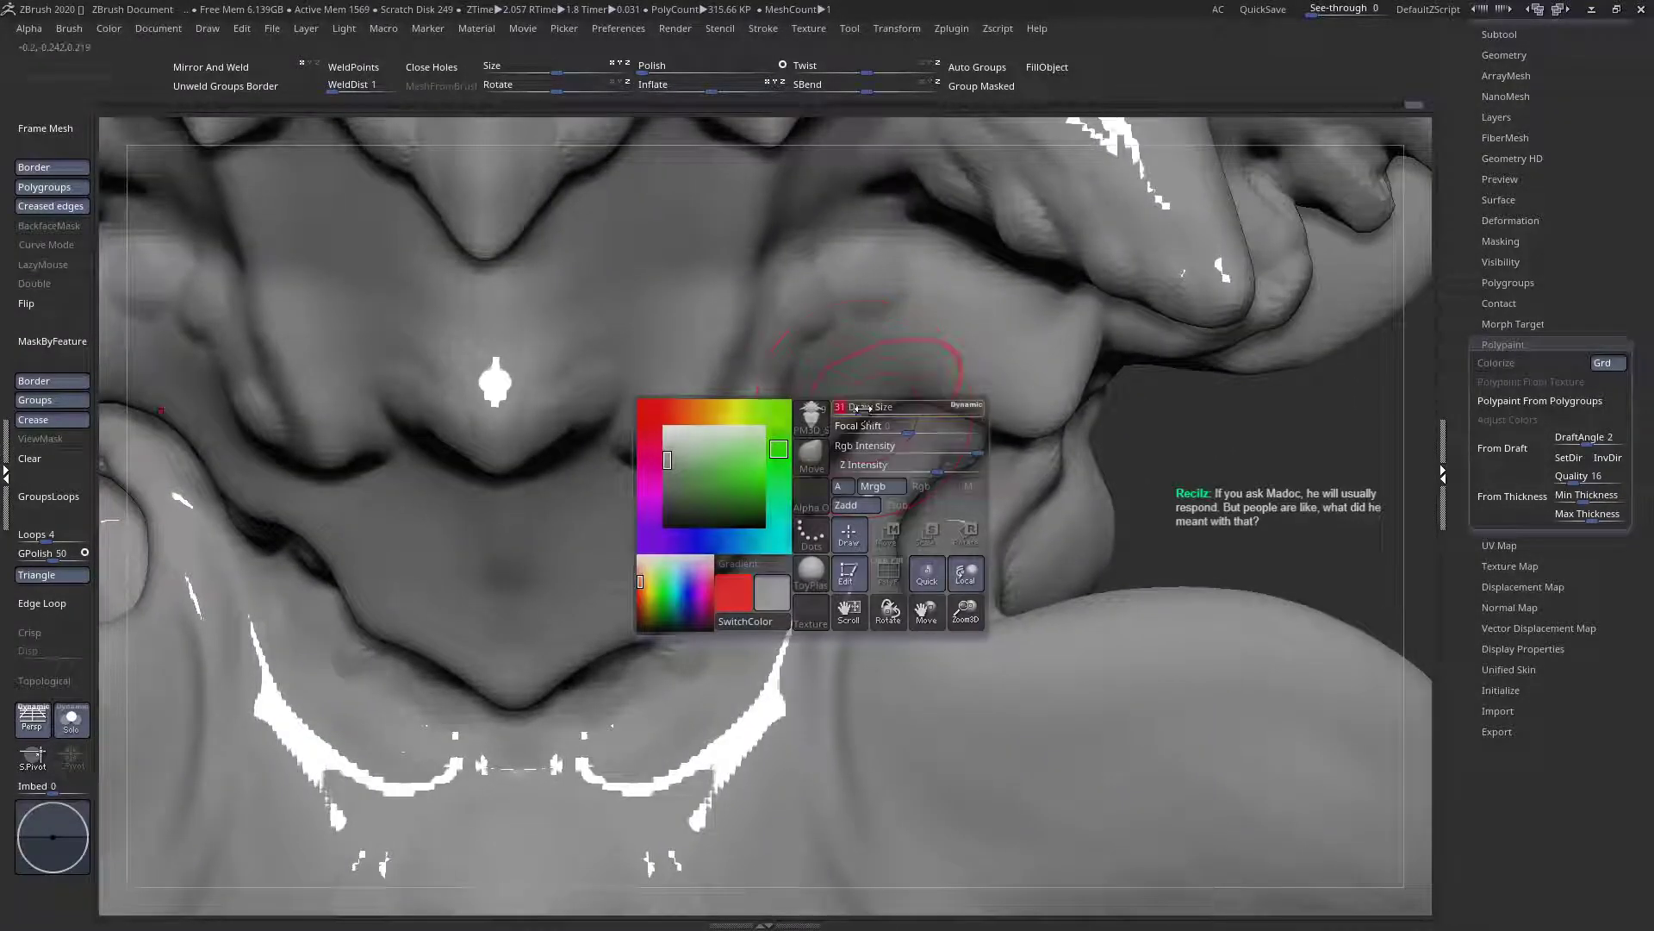
{"action": "left_click_drag", "start_coordinate": [879, 547], "coordinate": [870, 546]}
{"action": "mouse_move", "coordinate": [871, 546]}
{"action": "right_mouse_down", "text": "ctrl"}
{"action": "mouse_move", "coordinate": [844, 520]}
{"action": "mouse_move", "coordinate": [690, 539]}
{"action": "mouse_move", "coordinate": [794, 558]}
{"action": "right_mouse_up", "text": "ctrl"}
{"action": "scroll", "coordinate": [794, 557], "scroll_direction": "up", "scroll_amount": 5}
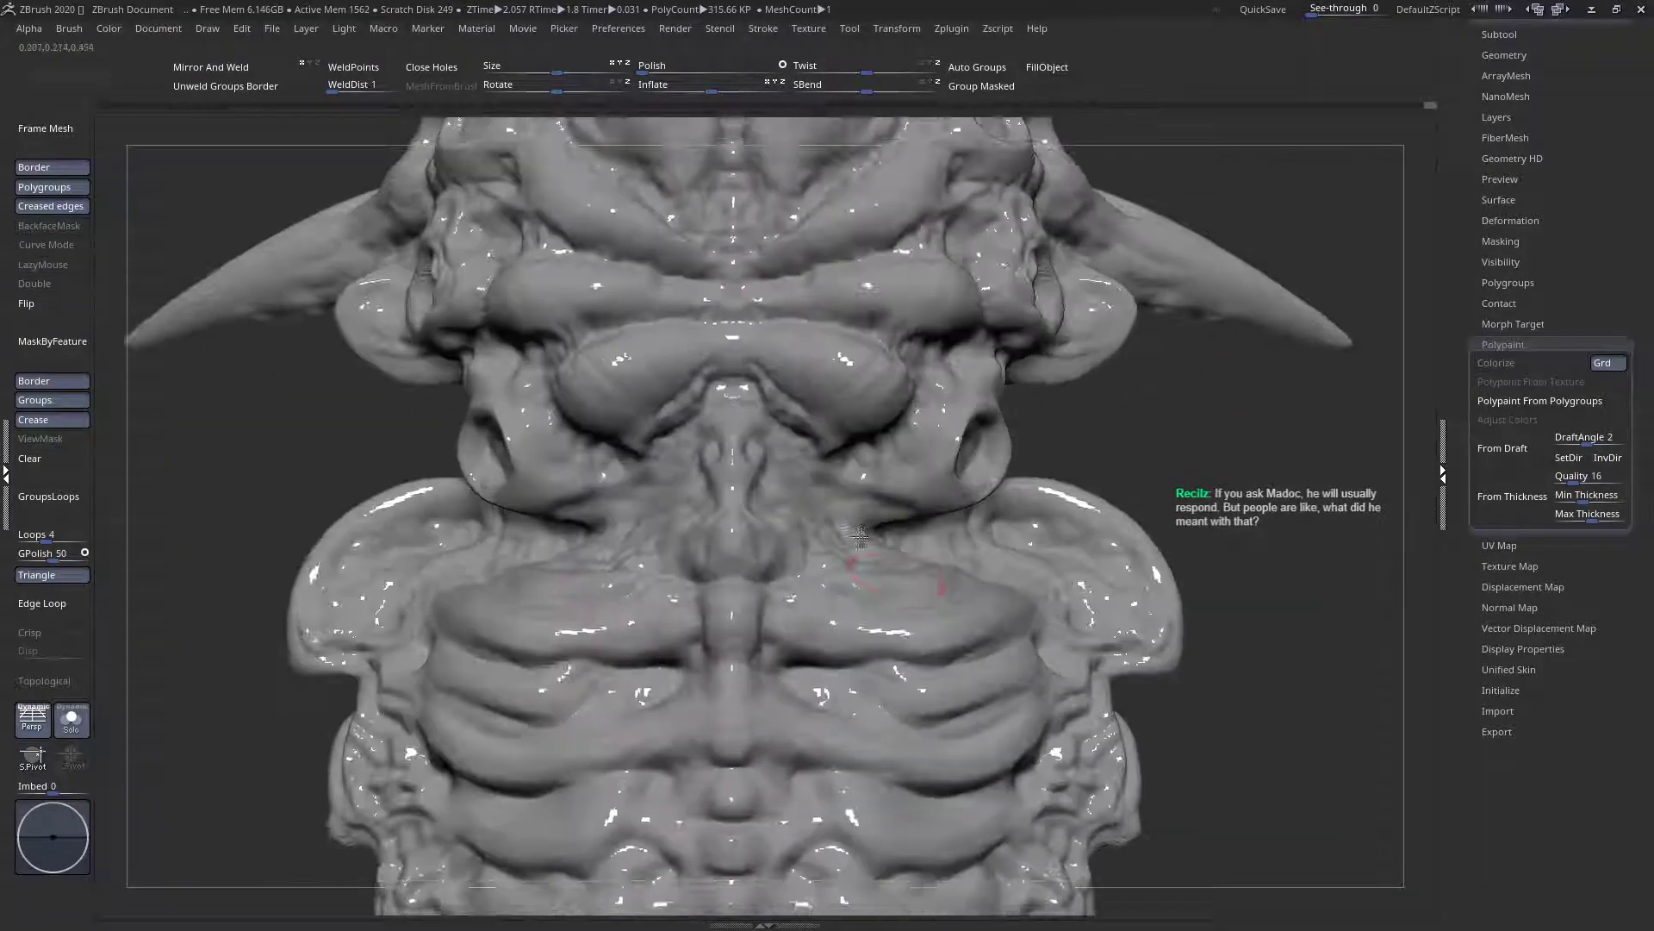
Reshape the uppermost pair of ridges on the back, just behind the neck and beside the central spine
{"action": "key", "text": "space"}
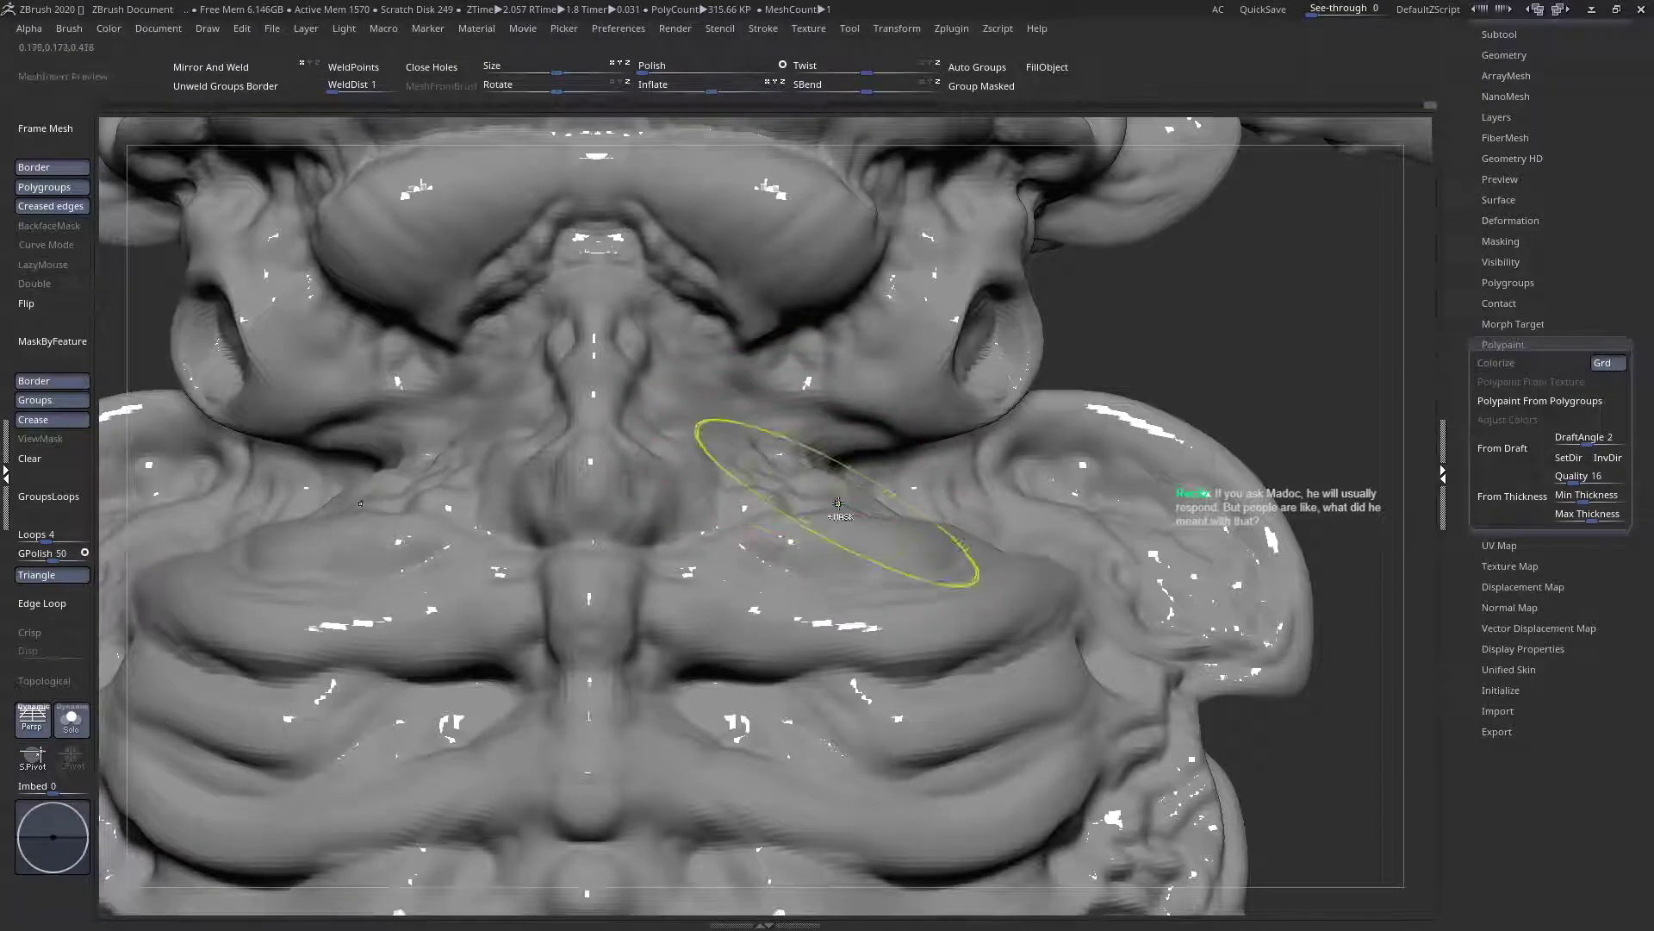
{"action": "scroll", "coordinate": [834, 501], "scroll_direction": "down", "scroll_amount": 5}
{"action": "mouse_move", "coordinate": [935, 563]}
{"action": "right_mouse_down", "text": "alt"}
{"action": "mouse_move", "coordinate": [892, 461]}
{"action": "mouse_move", "coordinate": [900, 521]}
{"action": "mouse_move", "coordinate": [767, 517]}
{"action": "mouse_move", "coordinate": [905, 526]}
{"action": "mouse_move", "coordinate": [914, 493]}
{"action": "right_mouse_up", "text": "alt"}
{"action": "scroll", "coordinate": [916, 509], "scroll_direction": "up", "scroll_amount": 3}
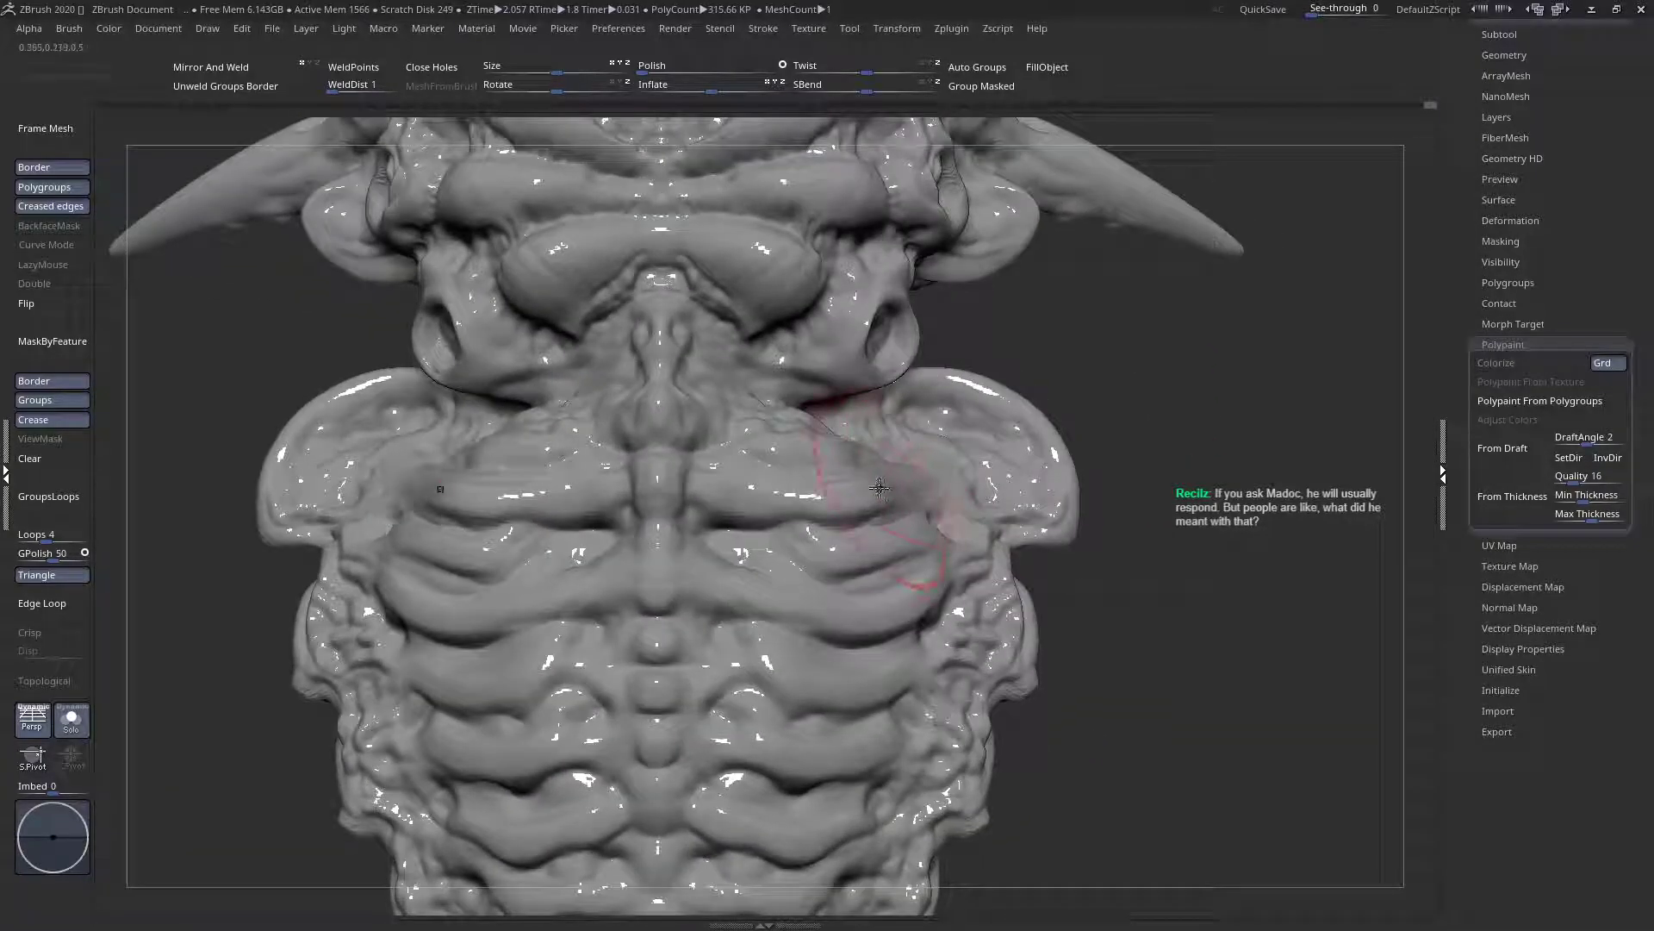
{"action": "scroll", "coordinate": [908, 475], "scroll_direction": "down", "scroll_amount": 5}
{"action": "scroll", "coordinate": [913, 458], "scroll_direction": "up", "scroll_amount": 5}
{"action": "scroll", "coordinate": [892, 413], "scroll_direction": "up", "scroll_amount": 4}
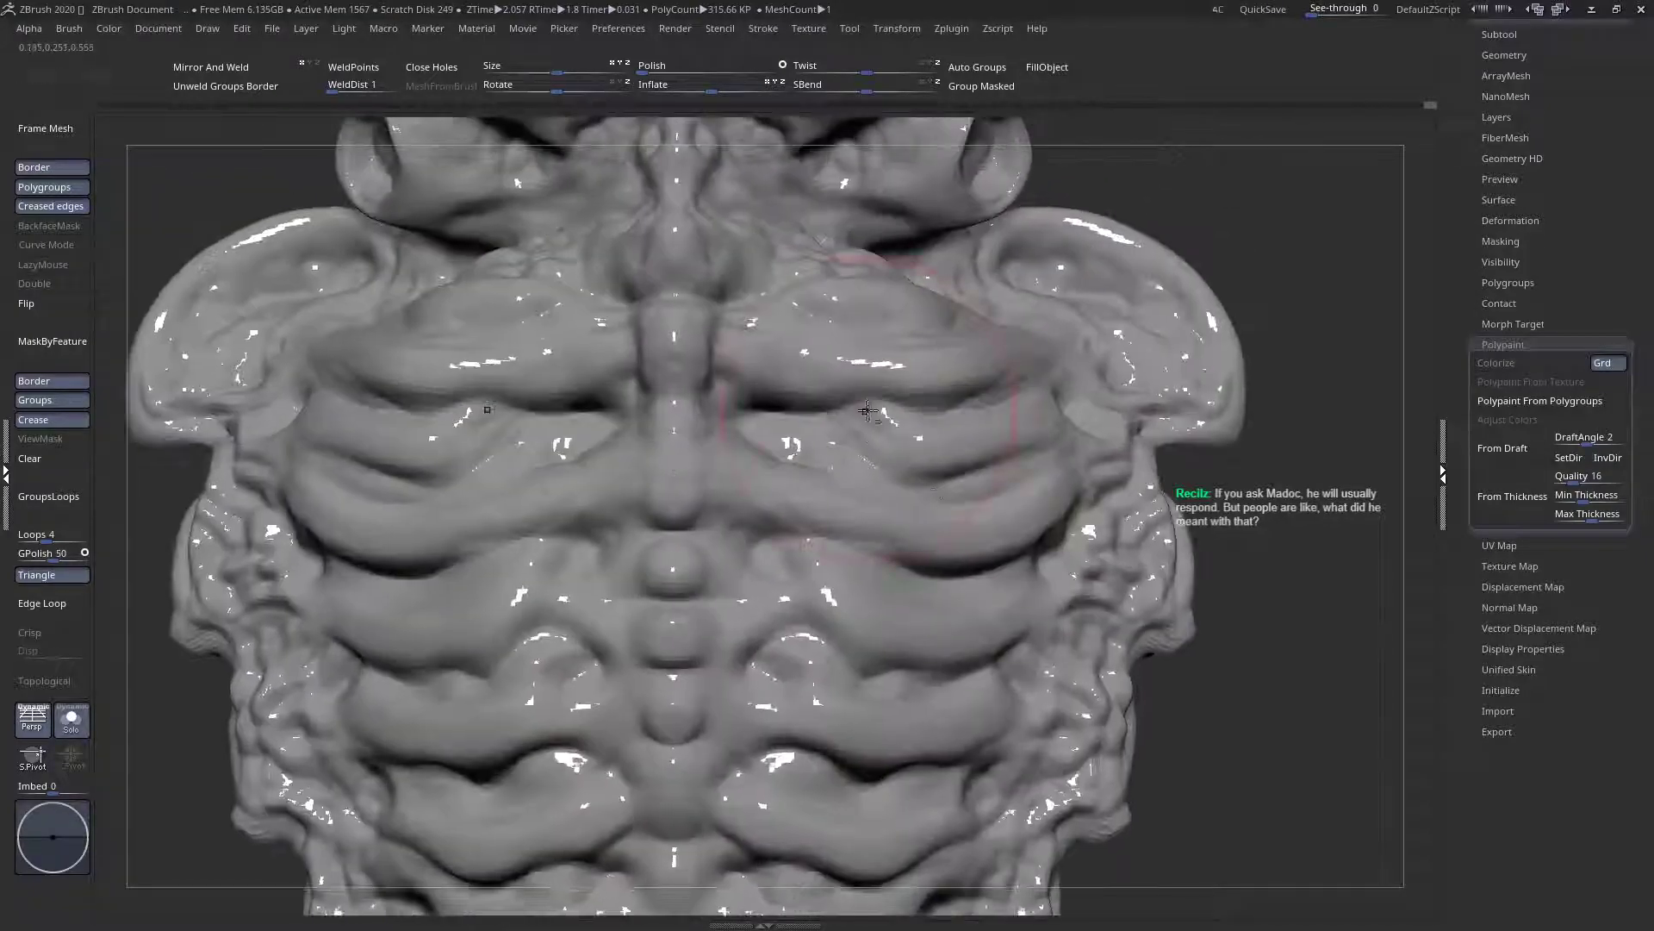
Adjust the small bumps along the shell's side rim, below the ends of the back ridges
{"action": "right_click_drag", "start_coordinate": [856, 432], "coordinate": [770, 492], "text": "ctrl"}
{"action": "mouse_move", "coordinate": [809, 508]}
{"action": "right_mouse_down"}
{"action": "mouse_move", "coordinate": [727, 491]}
{"action": "mouse_move", "coordinate": [765, 469]}
{"action": "mouse_move", "coordinate": [876, 517]}
{"action": "mouse_move", "coordinate": [840, 553]}
{"action": "right_mouse_up"}
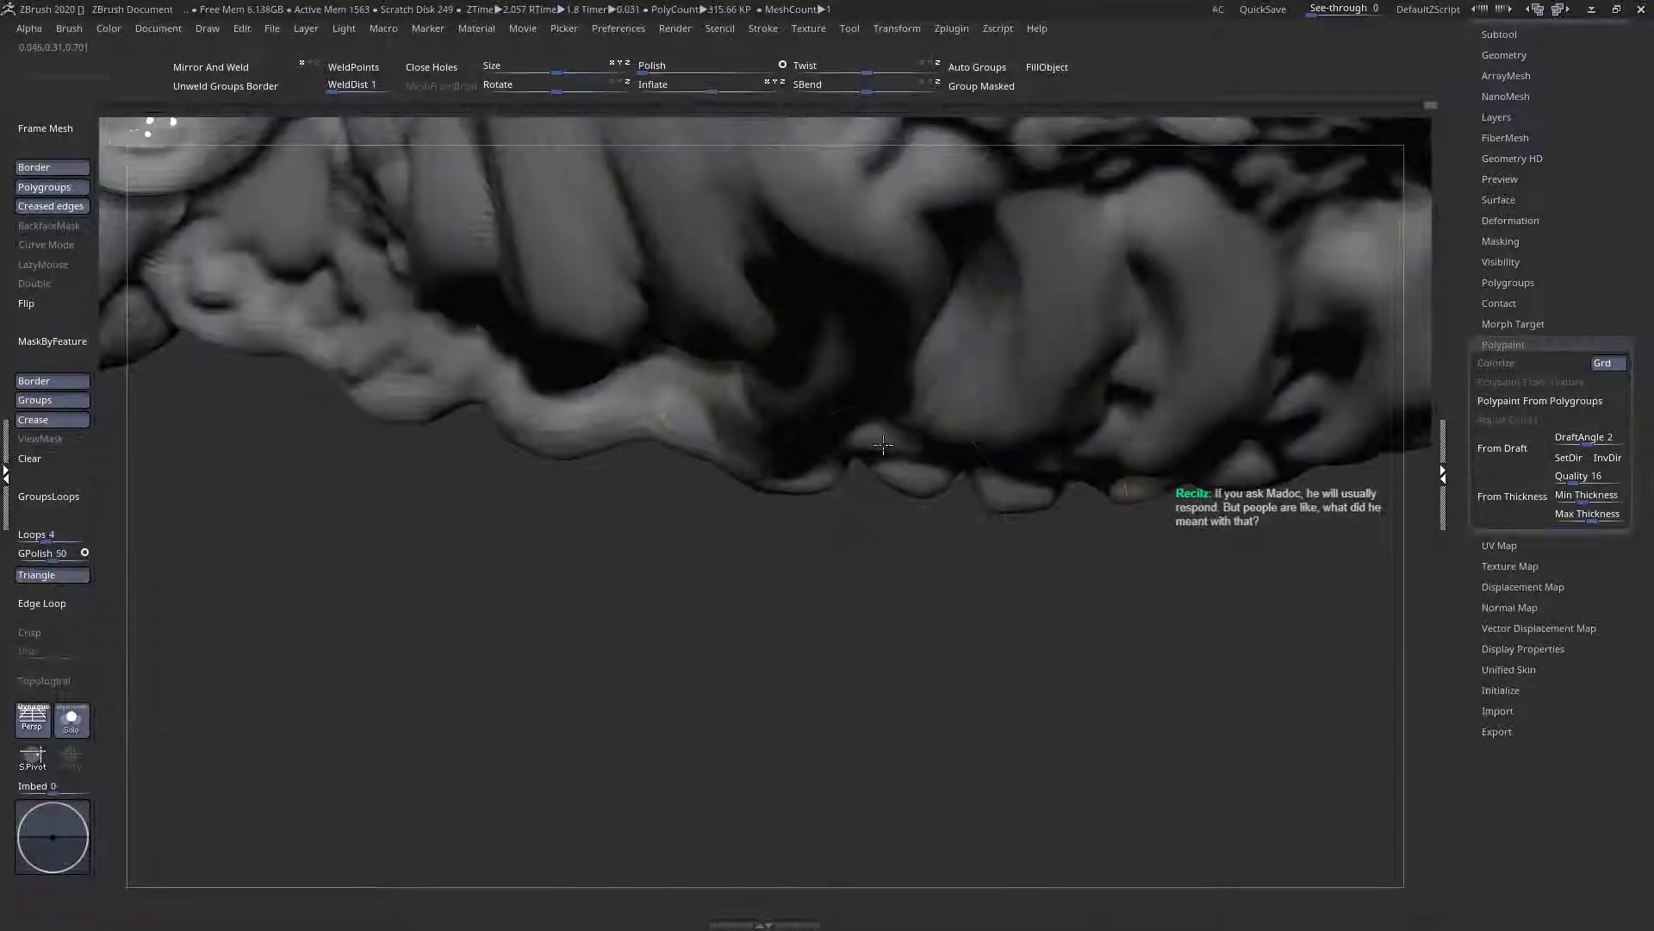
{"action": "key", "text": "space"}
{"action": "mouse_move", "coordinate": [866, 468]}
{"action": "right_mouse_down", "text": "alt"}
{"action": "mouse_move", "coordinate": [794, 397]}
{"action": "mouse_move", "coordinate": [773, 403]}
{"action": "mouse_move", "coordinate": [790, 436]}
{"action": "mouse_move", "coordinate": [787, 420]}
{"action": "right_mouse_up", "text": "alt"}
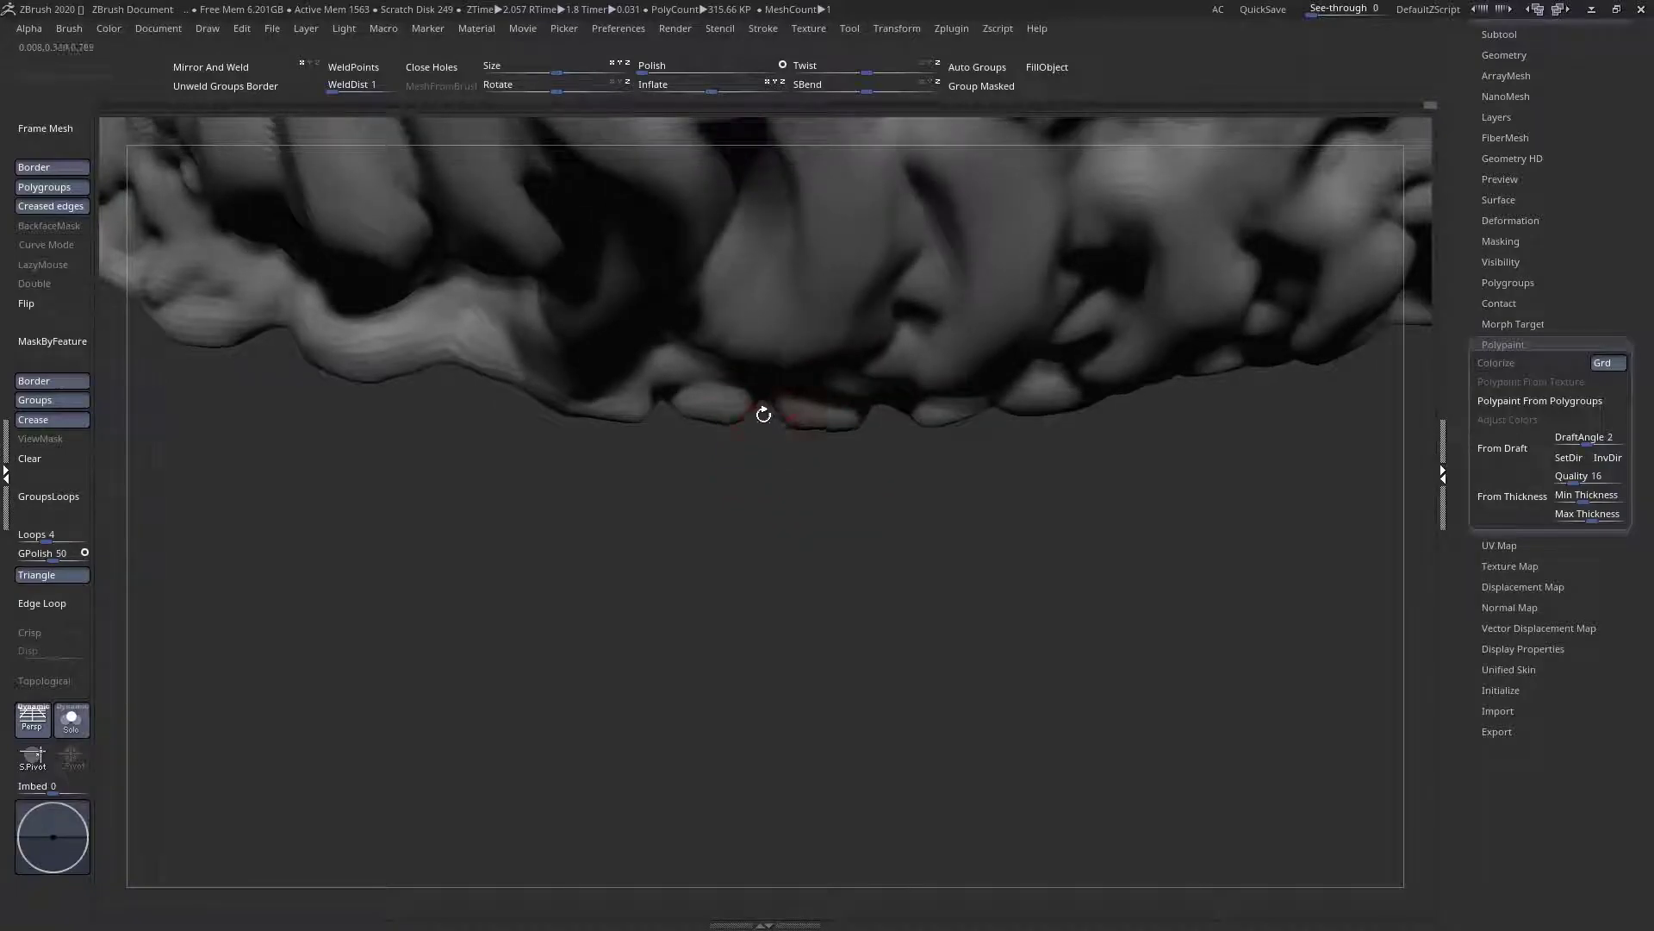
{"action": "mouse_move", "coordinate": [762, 406]}
{"action": "right_mouse_down", "text": "ctrl"}
{"action": "mouse_move", "coordinate": [395, 340]}
{"action": "mouse_move", "coordinate": [551, 388]}
{"action": "mouse_move", "coordinate": [769, 397]}
{"action": "mouse_move", "coordinate": [762, 499]}
{"action": "mouse_move", "coordinate": [791, 351]}
{"action": "mouse_move", "coordinate": [796, 441]}
{"action": "right_mouse_up", "text": "ctrl"}
{"action": "key", "text": "space"}
{"action": "key", "text": "f"}
{"action": "mouse_move", "coordinate": [796, 441]}
{"action": "right_mouse_down", "text": "ctrl"}
{"action": "mouse_move", "coordinate": [832, 560]}
{"action": "mouse_move", "coordinate": [839, 460]}
{"action": "mouse_move", "coordinate": [793, 463]}
{"action": "mouse_move", "coordinate": [646, 399]}
{"action": "mouse_move", "coordinate": [596, 355]}
{"action": "right_mouse_up", "text": "ctrl"}
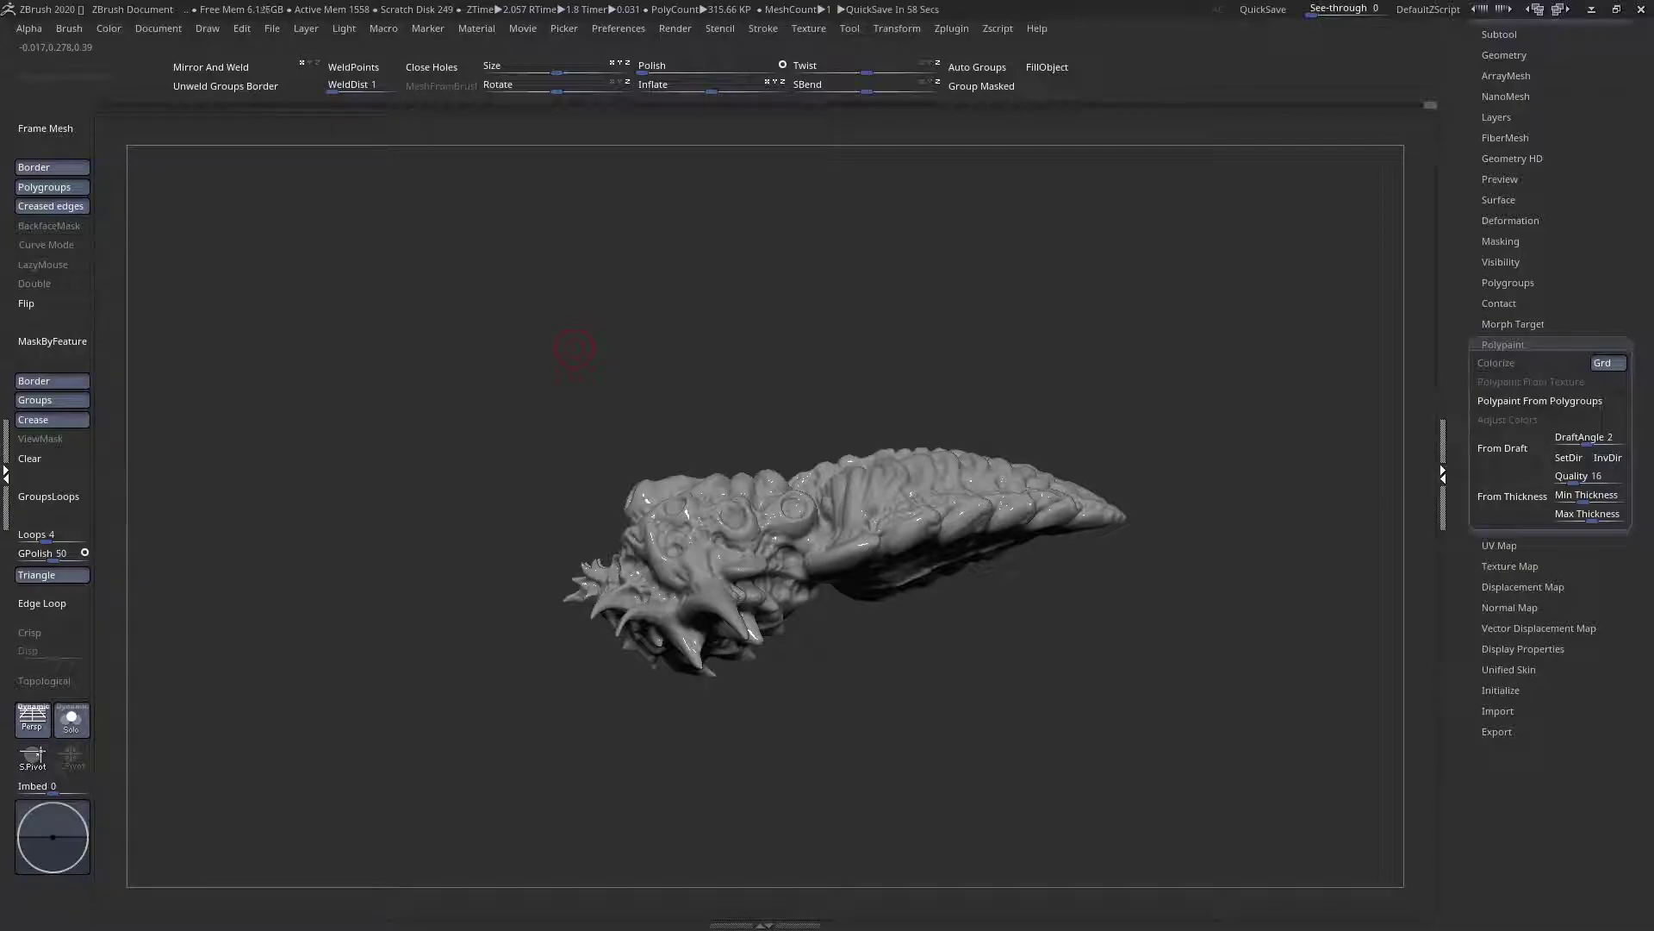
Reshape the rounded nodules along the central spine in the middle of the back
{"action": "right_click_drag", "start_coordinate": [1043, 479], "coordinate": [1034, 537]}
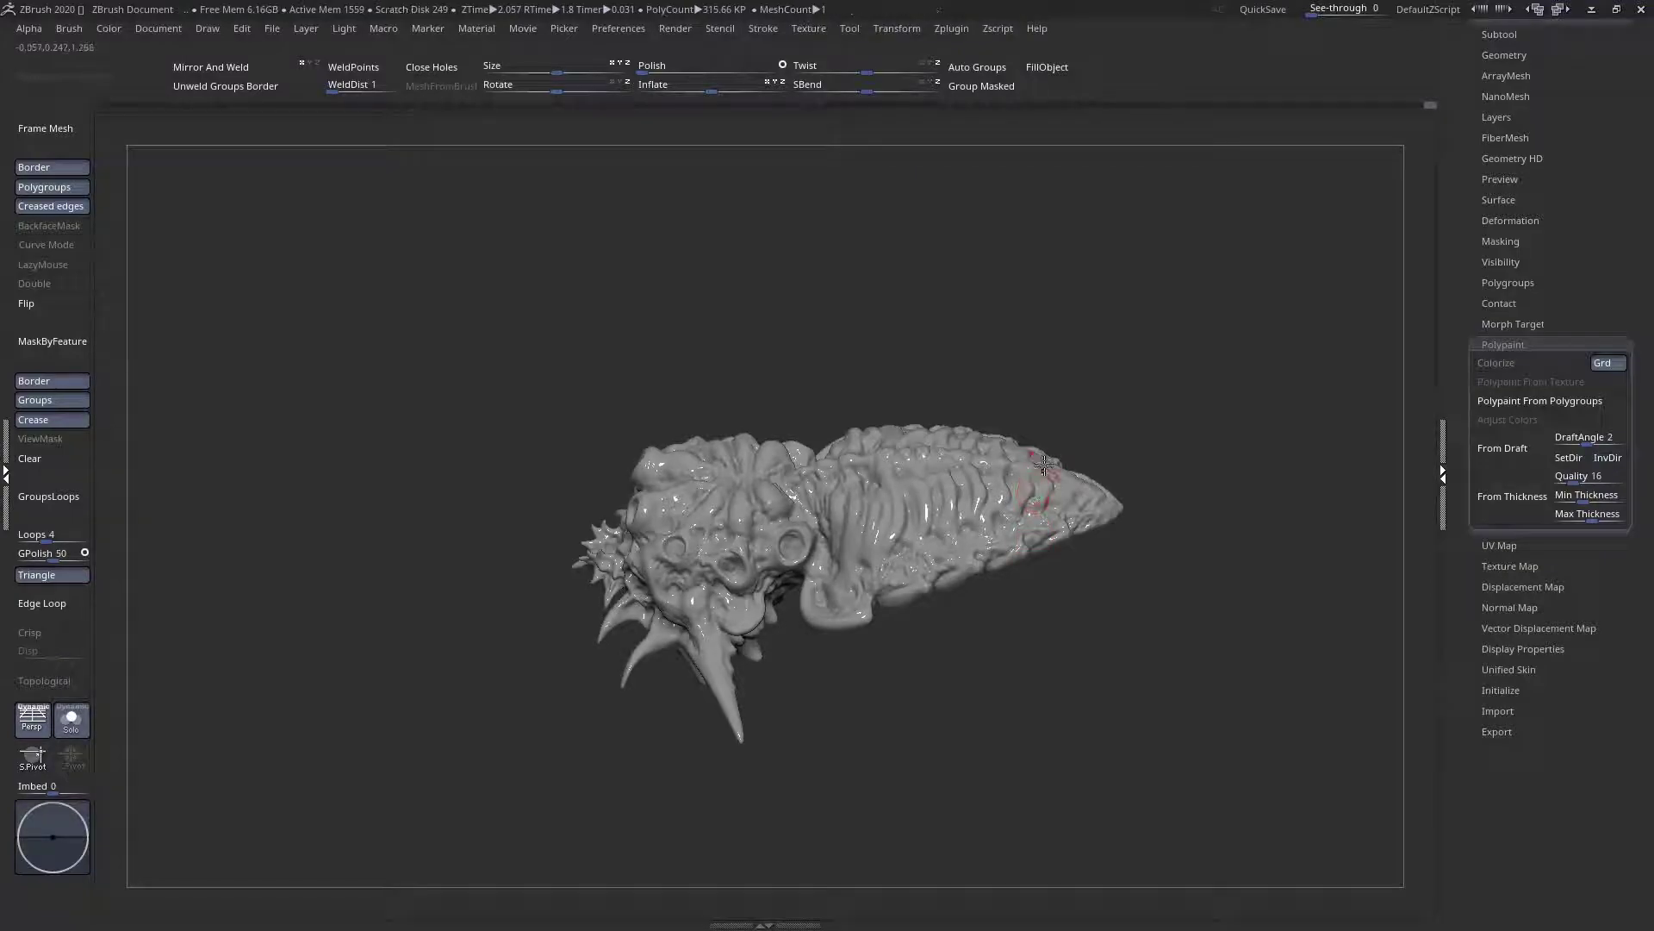
{"action": "right_click_drag", "start_coordinate": [1043, 470], "coordinate": [1029, 594], "text": "shift"}
{"action": "mouse_move", "coordinate": [802, 361]}
{"action": "right_mouse_down", "text": "ctrl"}
{"action": "mouse_move", "coordinate": [774, 484]}
{"action": "mouse_move", "coordinate": [791, 594]}
{"action": "right_mouse_up", "text": "ctrl"}
{"action": "right_click", "coordinate": [766, 474]}
{"action": "right_click_drag", "start_coordinate": [730, 466], "coordinate": [991, 552], "text": "ctrl"}
{"action": "key", "text": "f"}
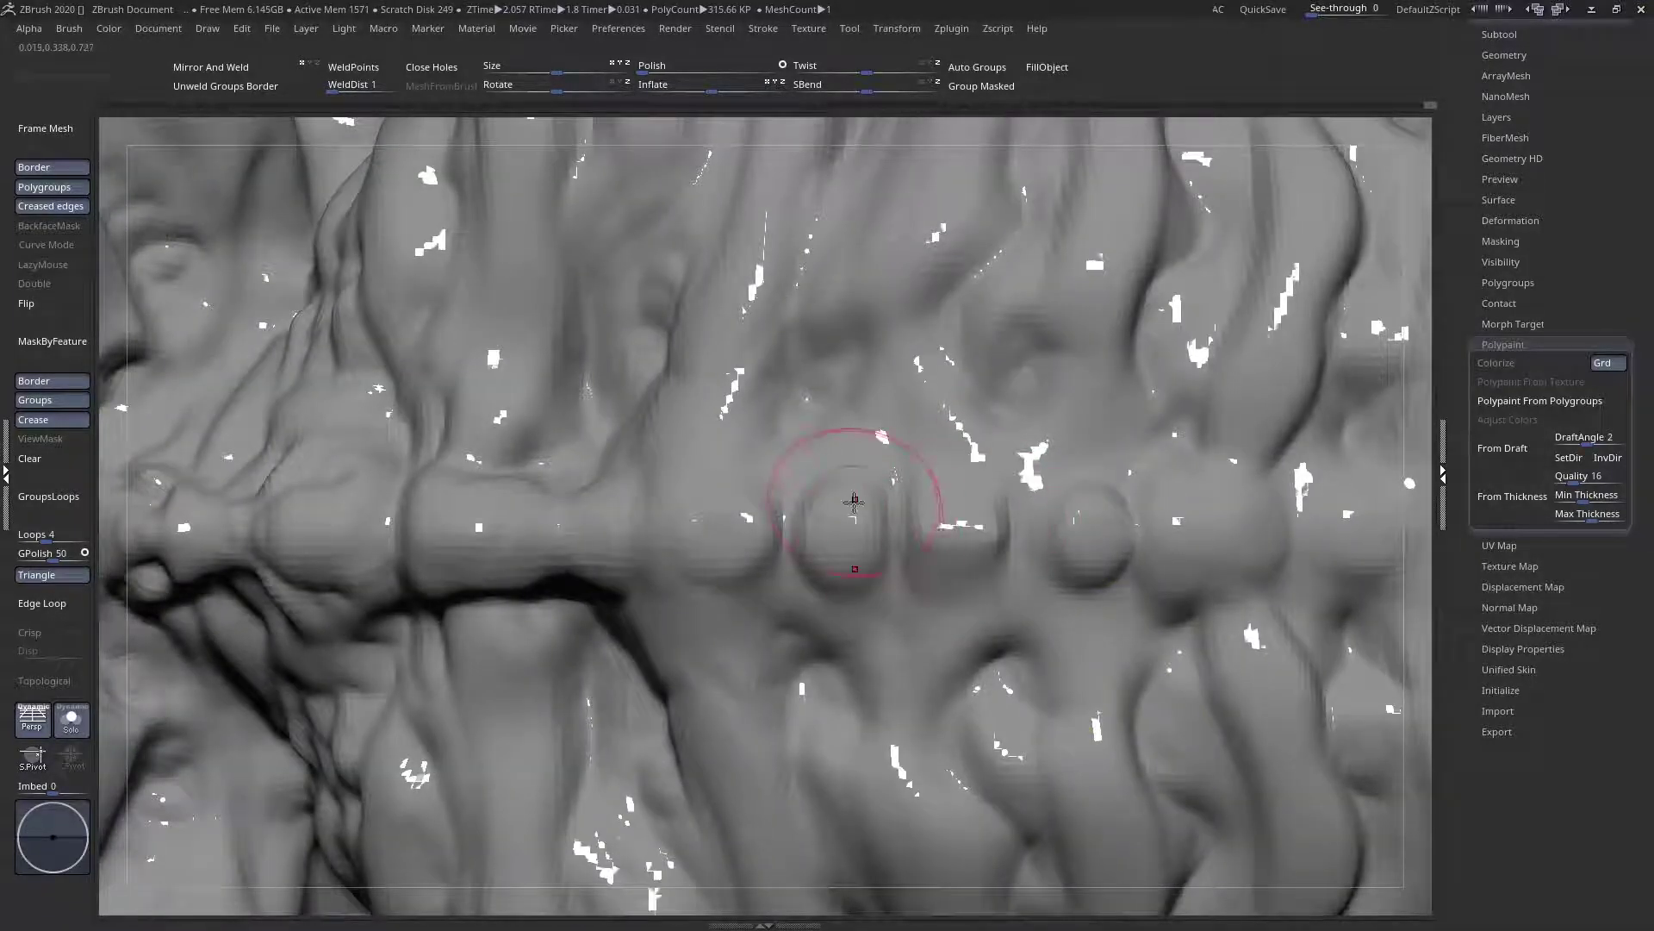
{"action": "key", "text": "f"}
{"action": "right_click_drag", "start_coordinate": [848, 603], "coordinate": [858, 615], "text": "ctrl"}
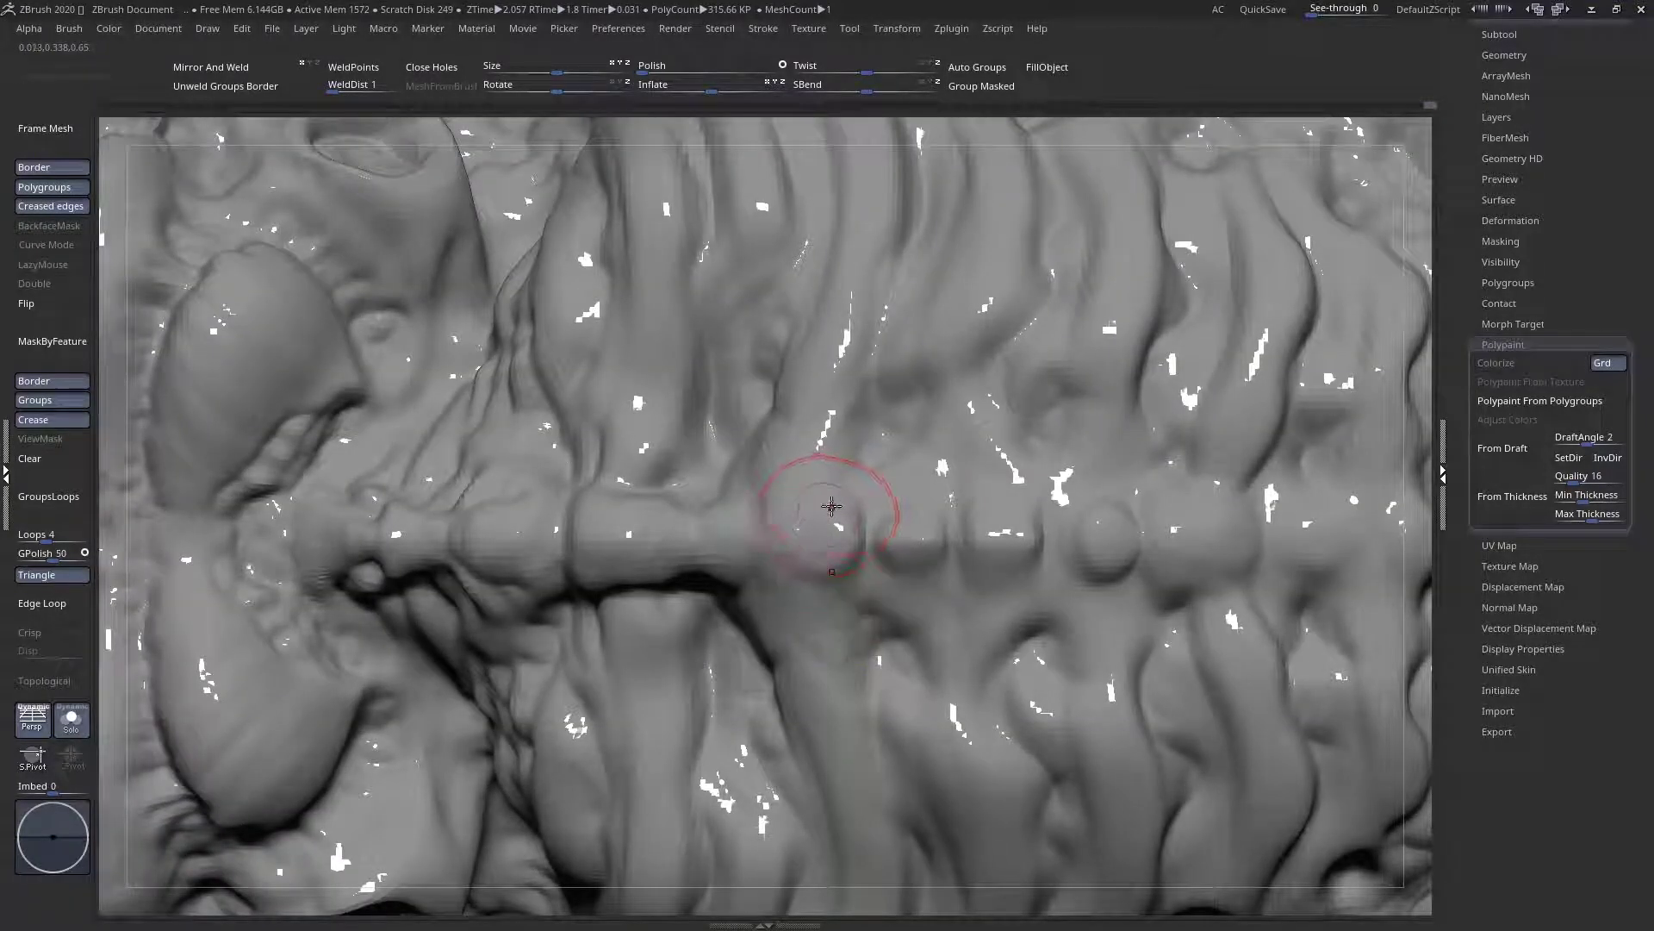
{"action": "right_click_drag", "start_coordinate": [837, 509], "coordinate": [680, 479], "text": "ctrl"}
{"action": "mouse_move", "coordinate": [653, 456]}
{"action": "left_mouse_down"}
{"action": "mouse_move", "coordinate": [653, 474]}
{"action": "mouse_move", "coordinate": [704, 444]}
{"action": "left_mouse_up"}
{"action": "mouse_move", "coordinate": [723, 451]}
{"action": "right_mouse_down", "text": "ctrl"}
{"action": "mouse_move", "coordinate": [621, 436]}
{"action": "mouse_move", "coordinate": [738, 437]}
{"action": "right_mouse_up", "text": "ctrl"}
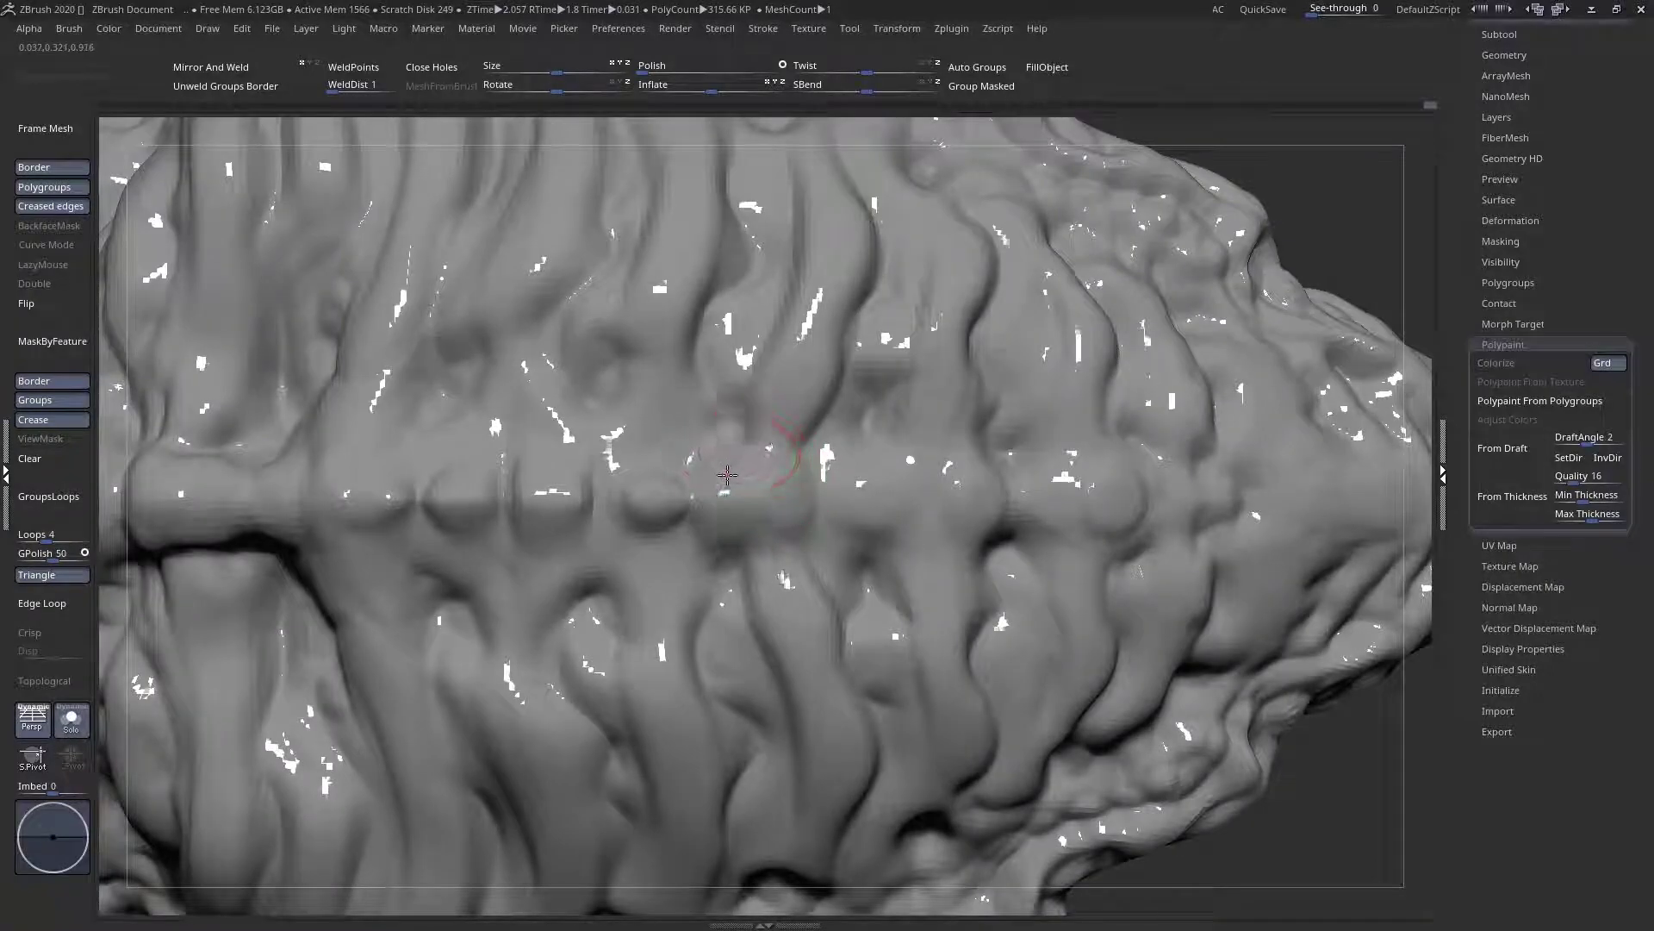
Refine the rear edge of the head's smooth pads and the knobby start of the spine at the neck
{"action": "key", "text": "f"}
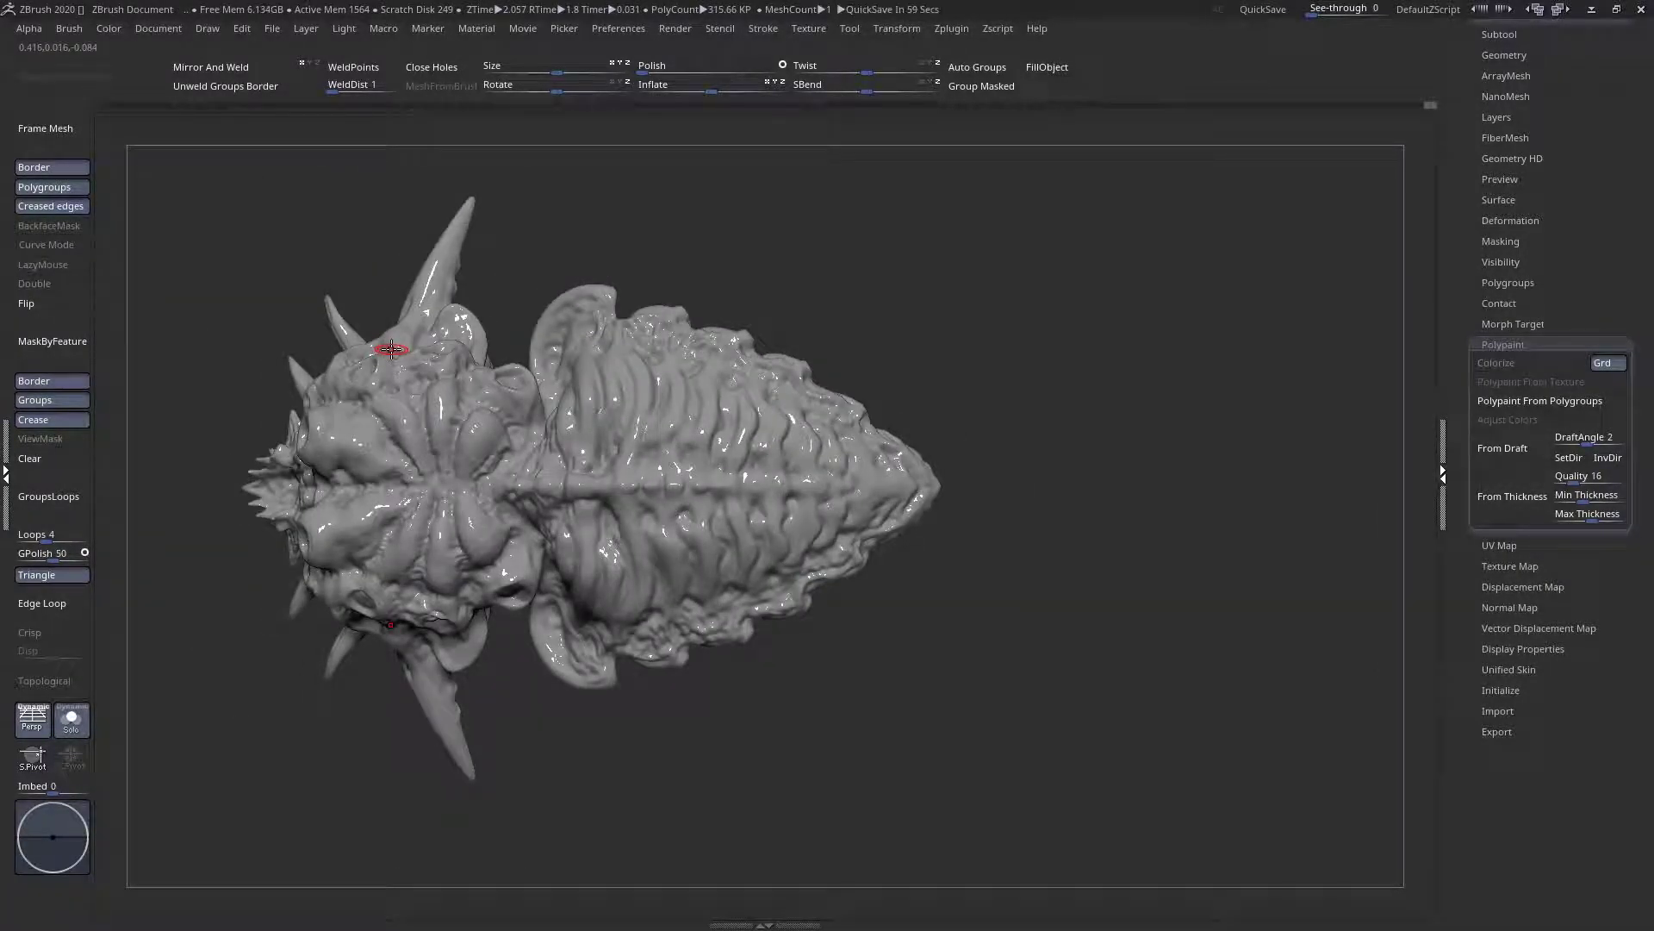
{"action": "right_click_drag", "start_coordinate": [483, 510], "coordinate": [734, 540], "text": "ctrl"}
{"action": "key", "text": "space"}
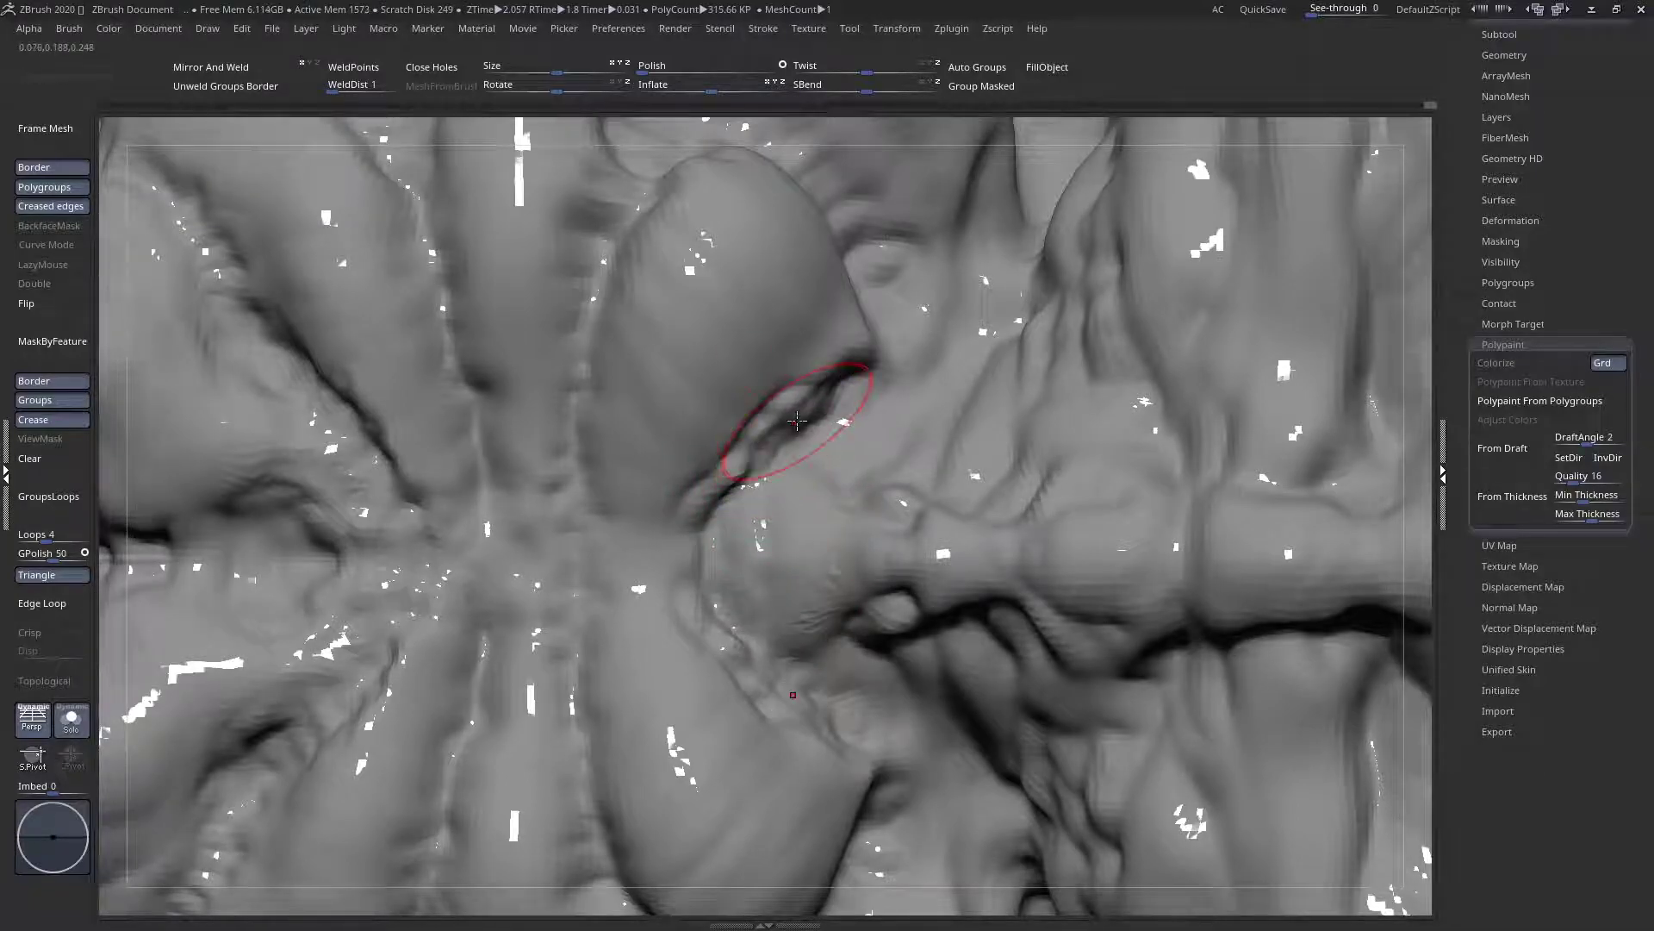
{"action": "right_click_drag", "start_coordinate": [794, 417], "coordinate": [752, 406], "text": "ctrl"}
{"action": "key", "text": "space"}
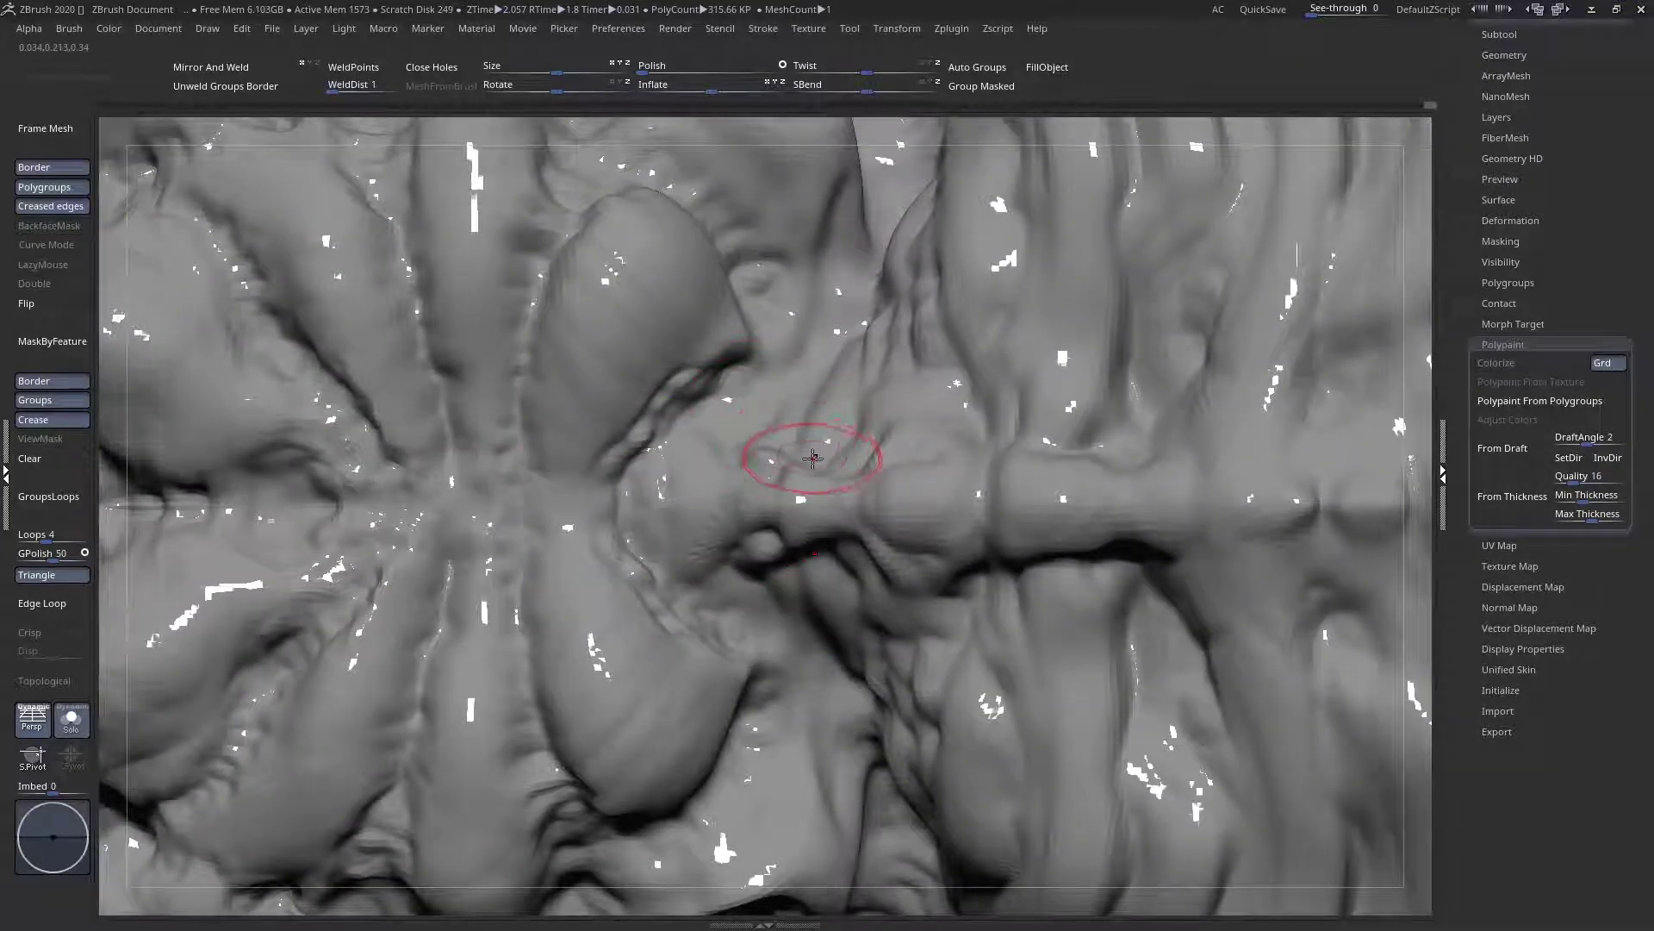
{"action": "right_click_drag", "start_coordinate": [784, 425], "coordinate": [1199, 661], "text": "ctrl"}
{"action": "key", "text": "space"}
{"action": "key", "text": "space"}
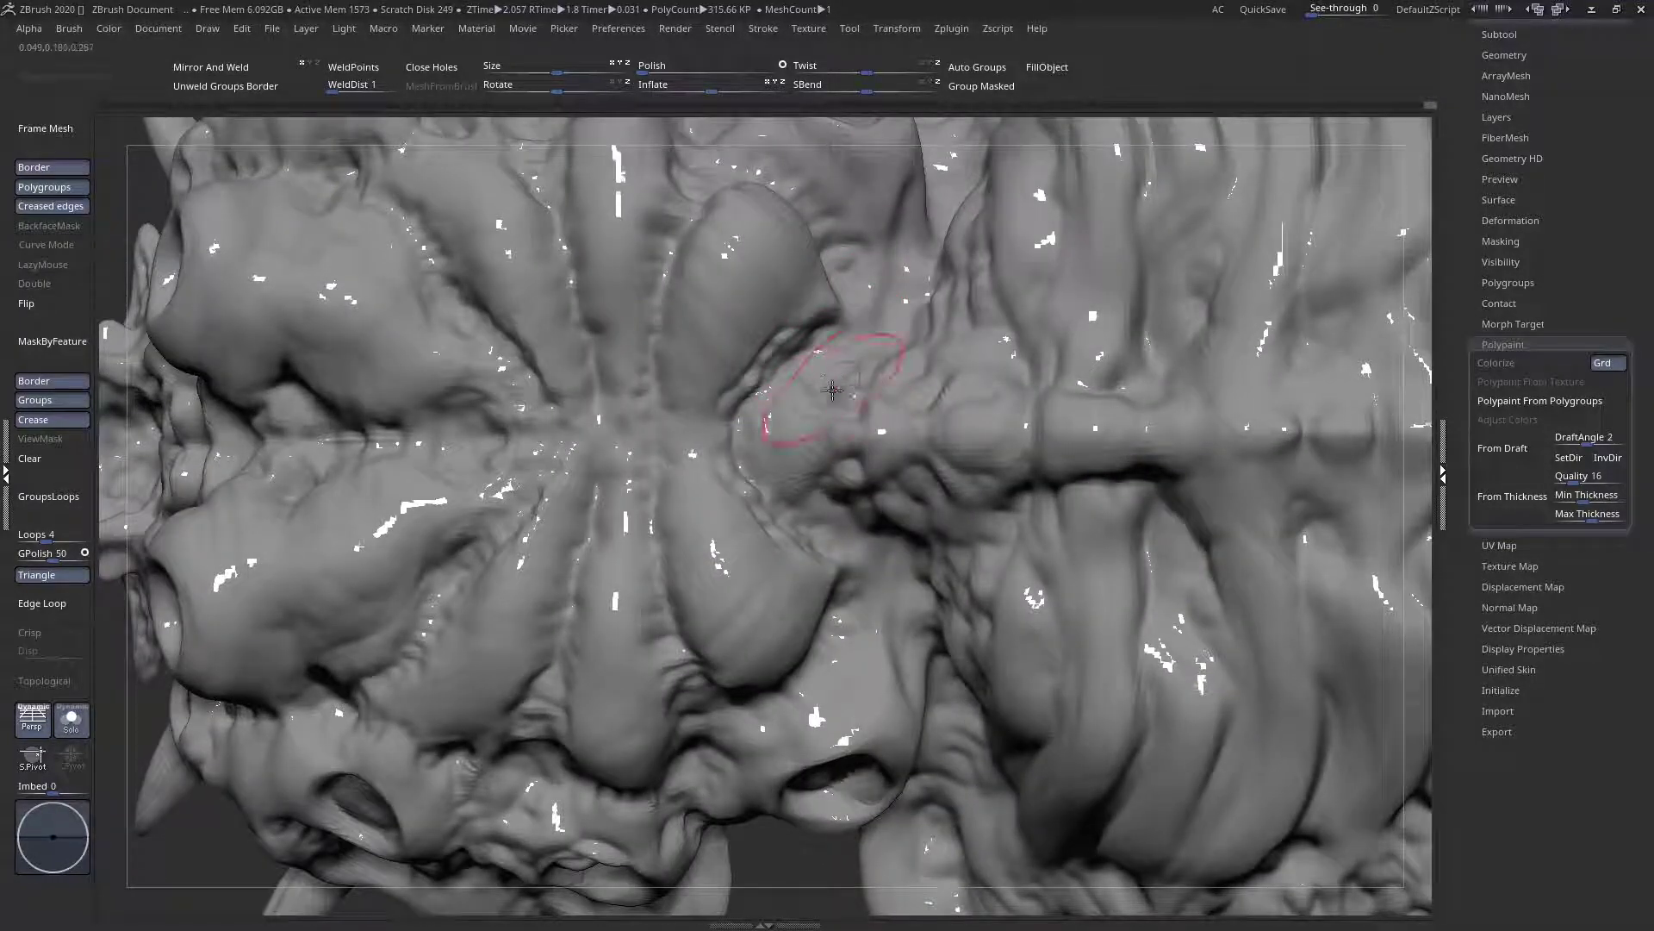
{"action": "mouse_move", "coordinate": [822, 385]}
{"action": "right_mouse_down", "text": "ctrl"}
{"action": "mouse_move", "coordinate": [457, 343]}
{"action": "mouse_move", "coordinate": [552, 379]}
{"action": "mouse_move", "coordinate": [887, 443]}
{"action": "mouse_move", "coordinate": [855, 277]}
{"action": "mouse_move", "coordinate": [990, 436]}
{"action": "mouse_move", "coordinate": [709, 436]}
{"action": "right_mouse_up", "text": "ctrl"}
Refine the neck's side profile between the head pads and the ridged shell, and set the draw size to about 27
{"action": "key", "text": "space"}
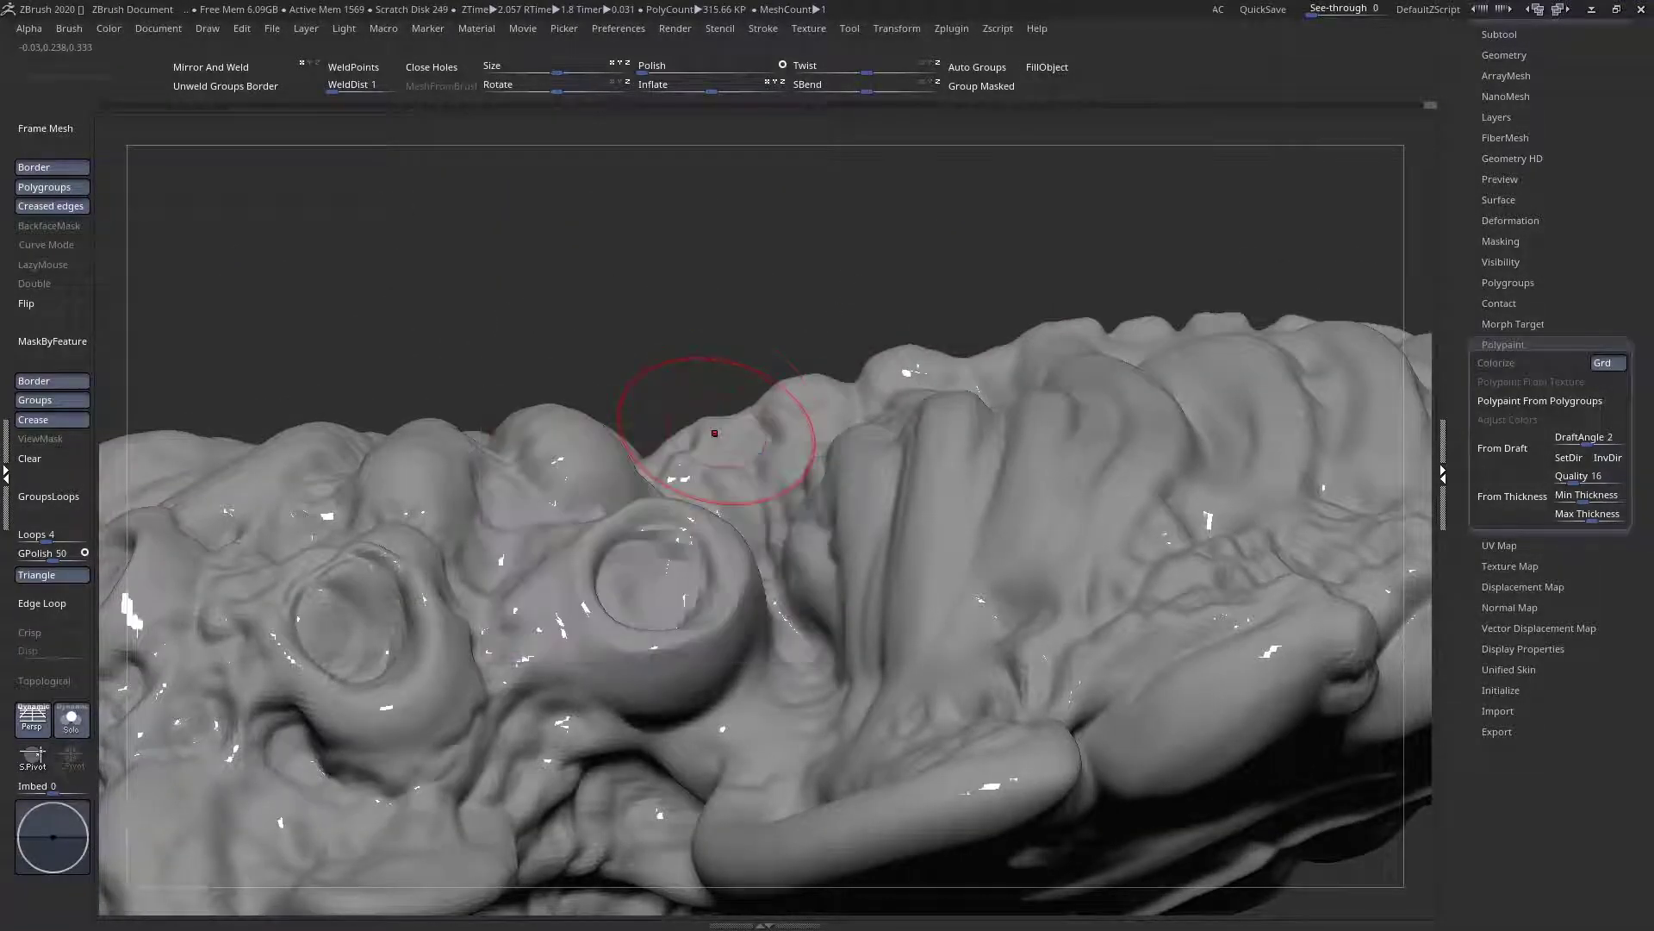
{"action": "mouse_move", "coordinate": [708, 388]}
{"action": "right_mouse_down"}
{"action": "mouse_move", "coordinate": [707, 560]}
{"action": "mouse_move", "coordinate": [700, 402]}
{"action": "right_mouse_up"}
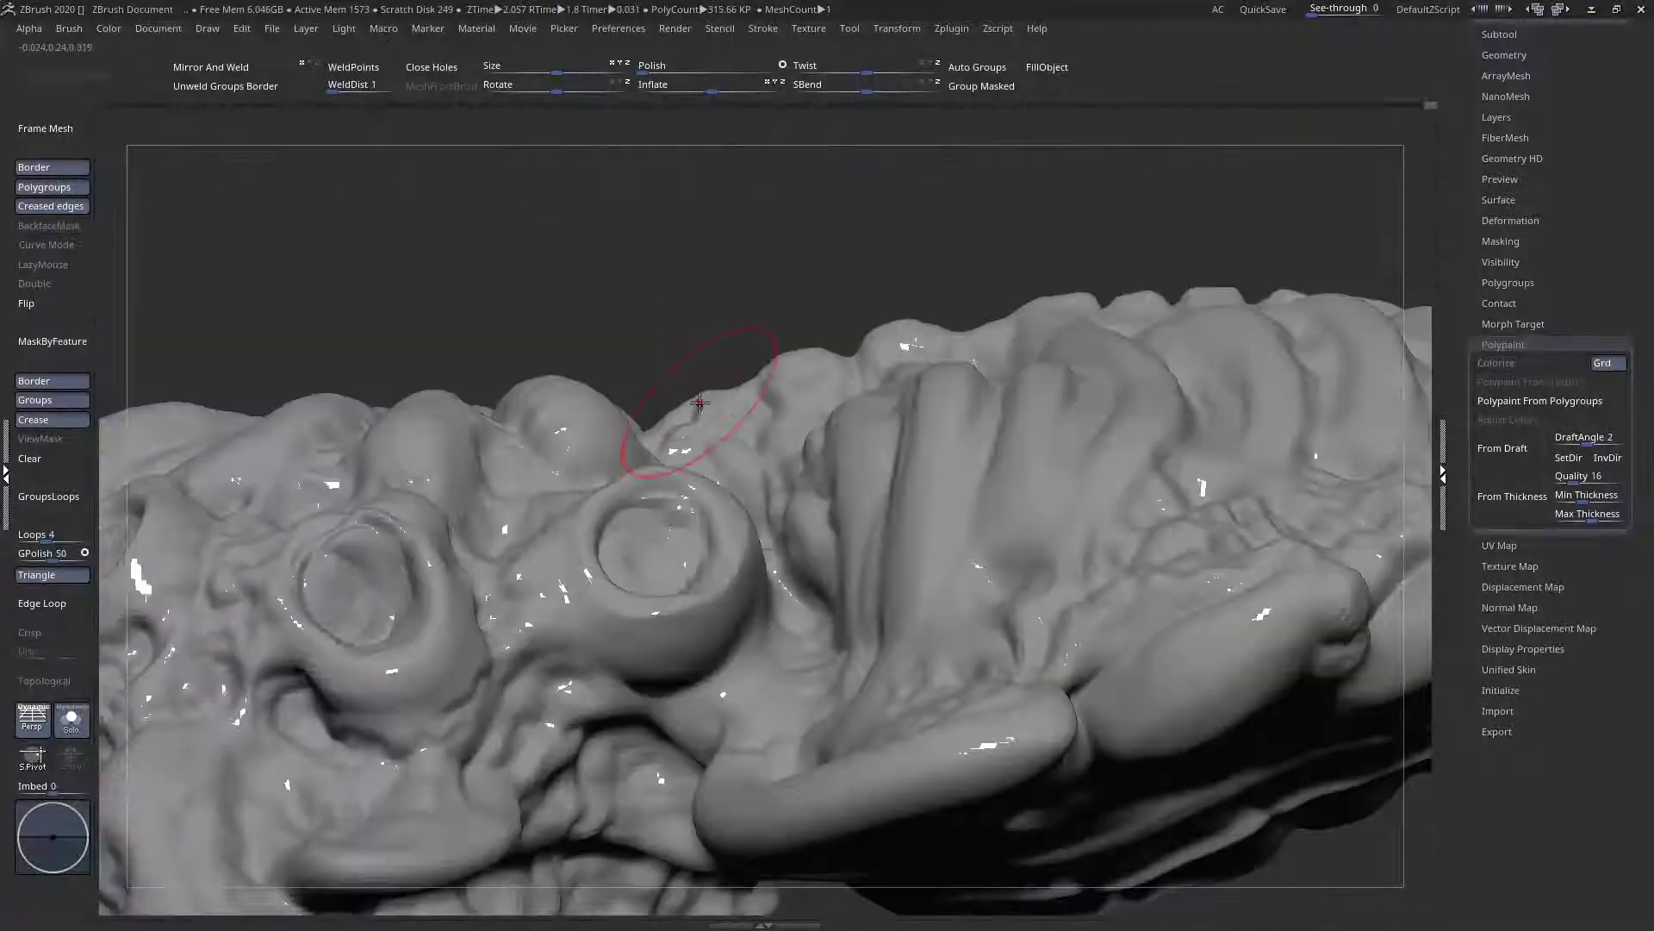
{"action": "key", "text": "space"}
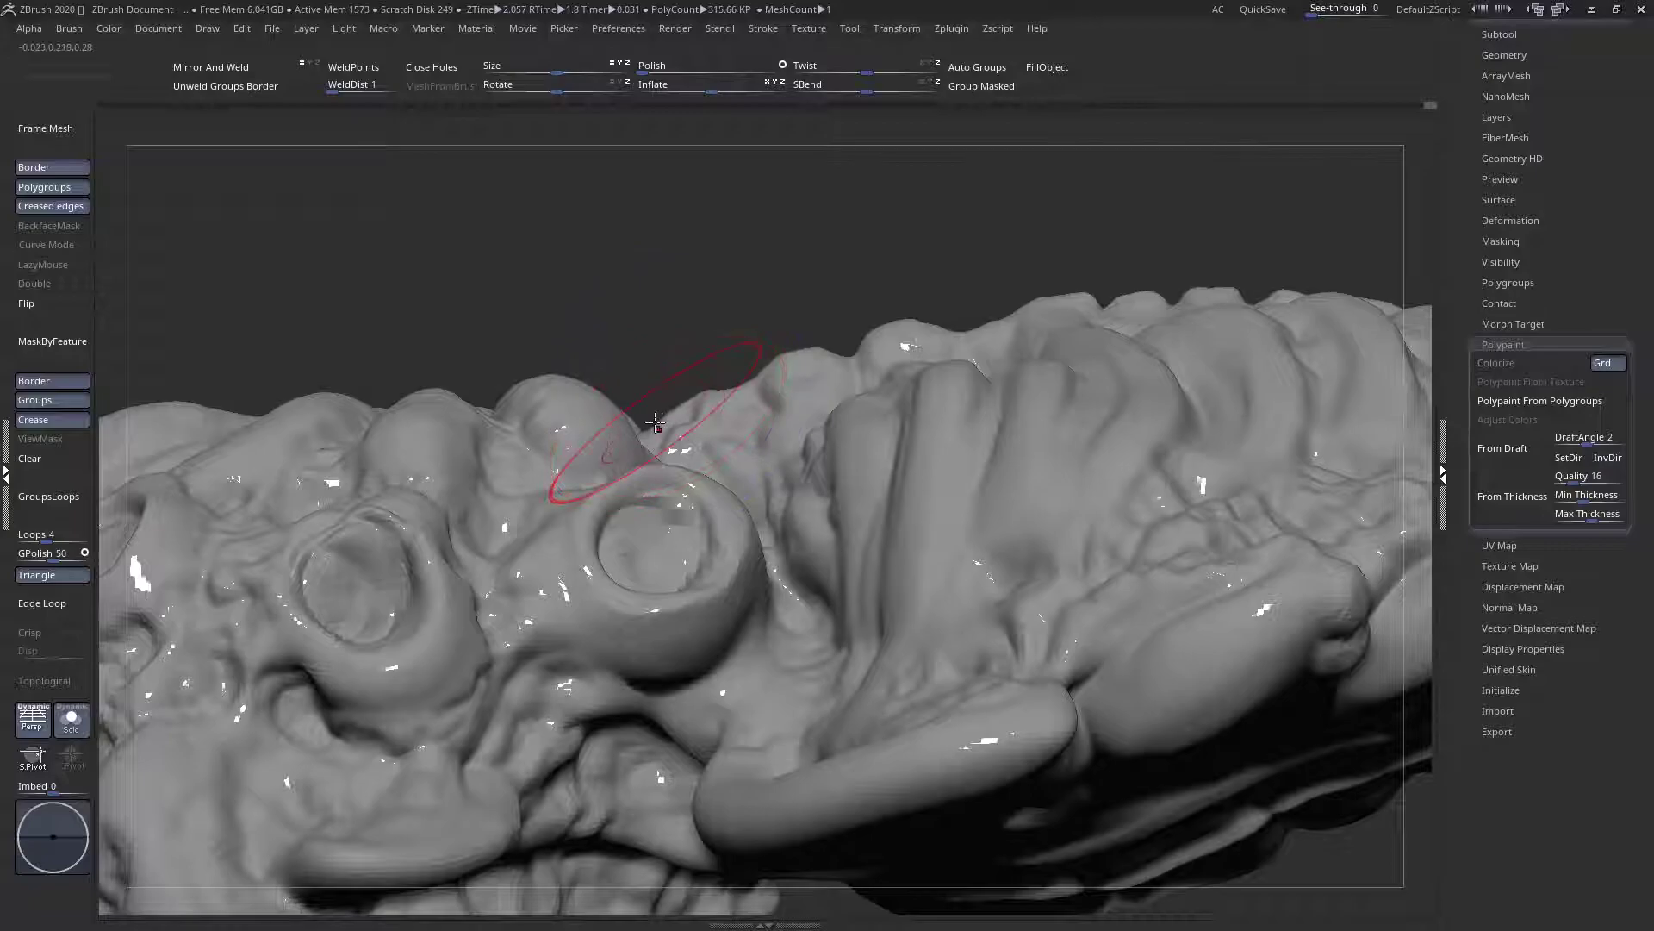
{"action": "key", "text": "space"}
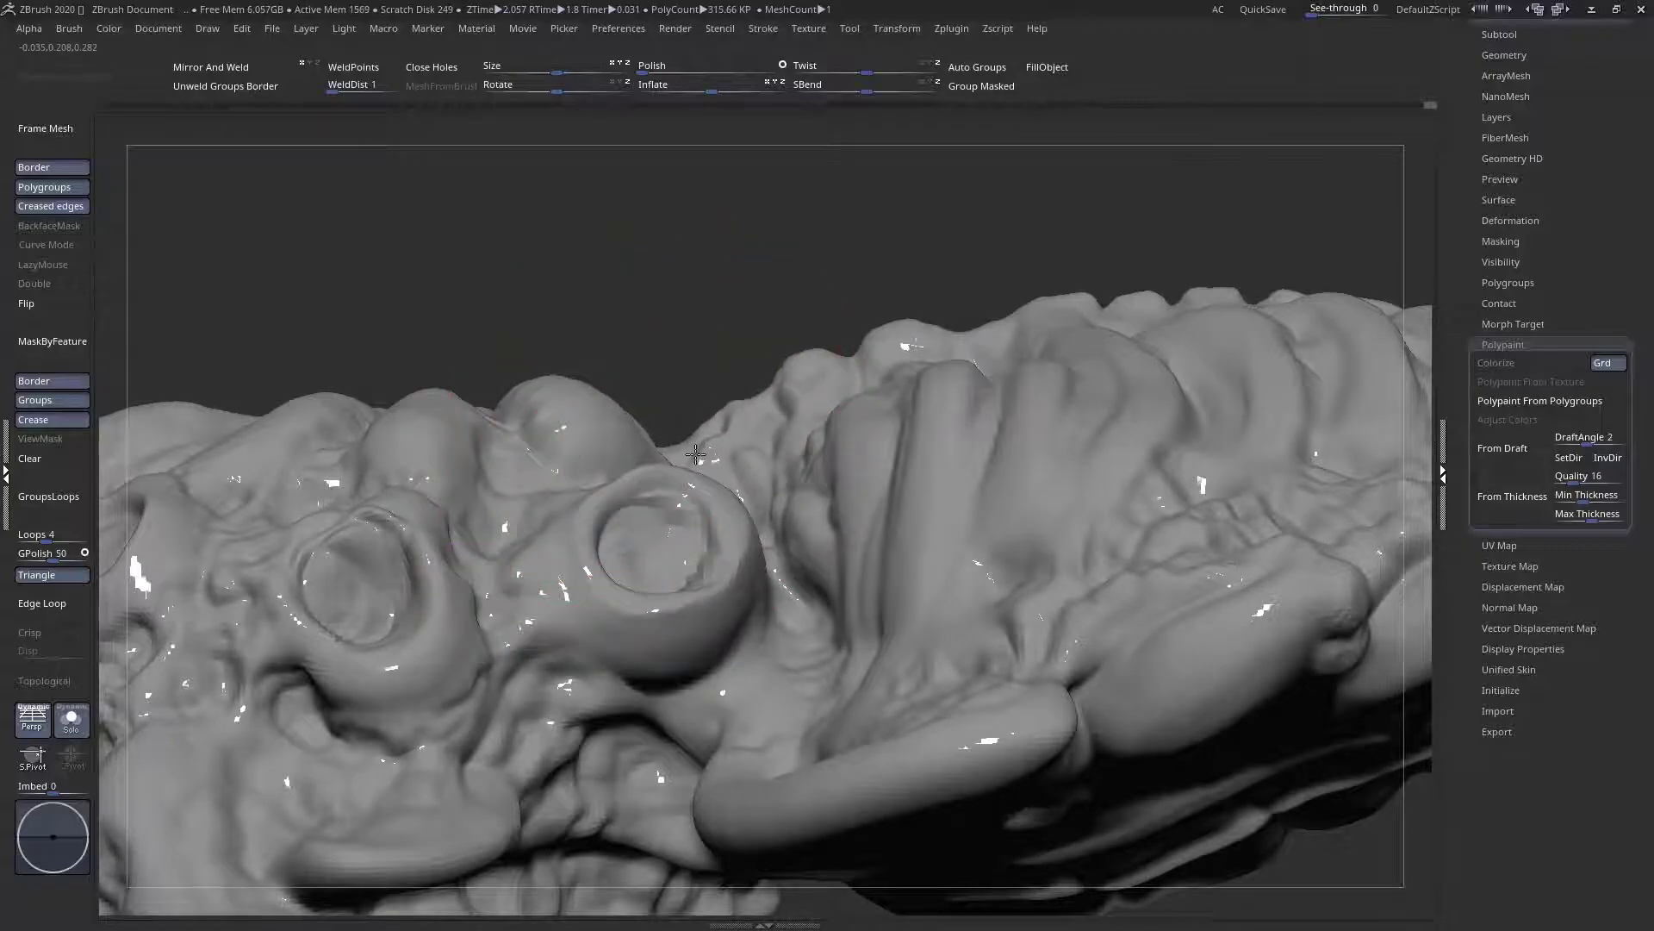
{"action": "left_click_drag", "start_coordinate": [685, 443], "coordinate": [576, 404]}
{"action": "key", "text": "space"}
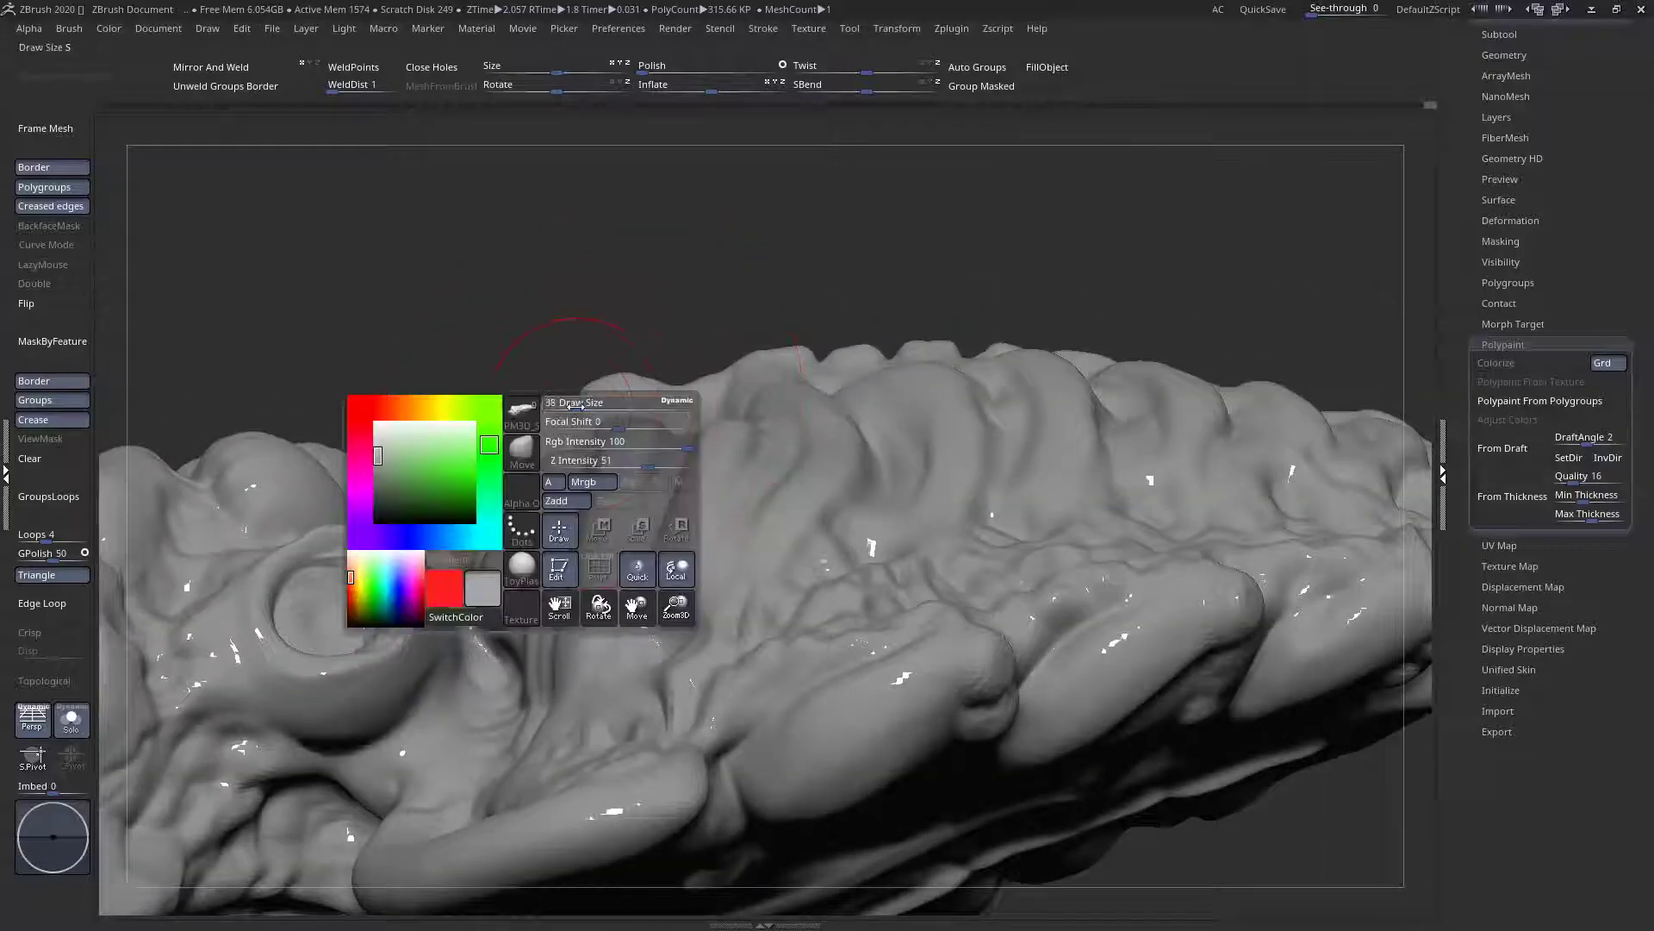
{"action": "key", "text": "space"}
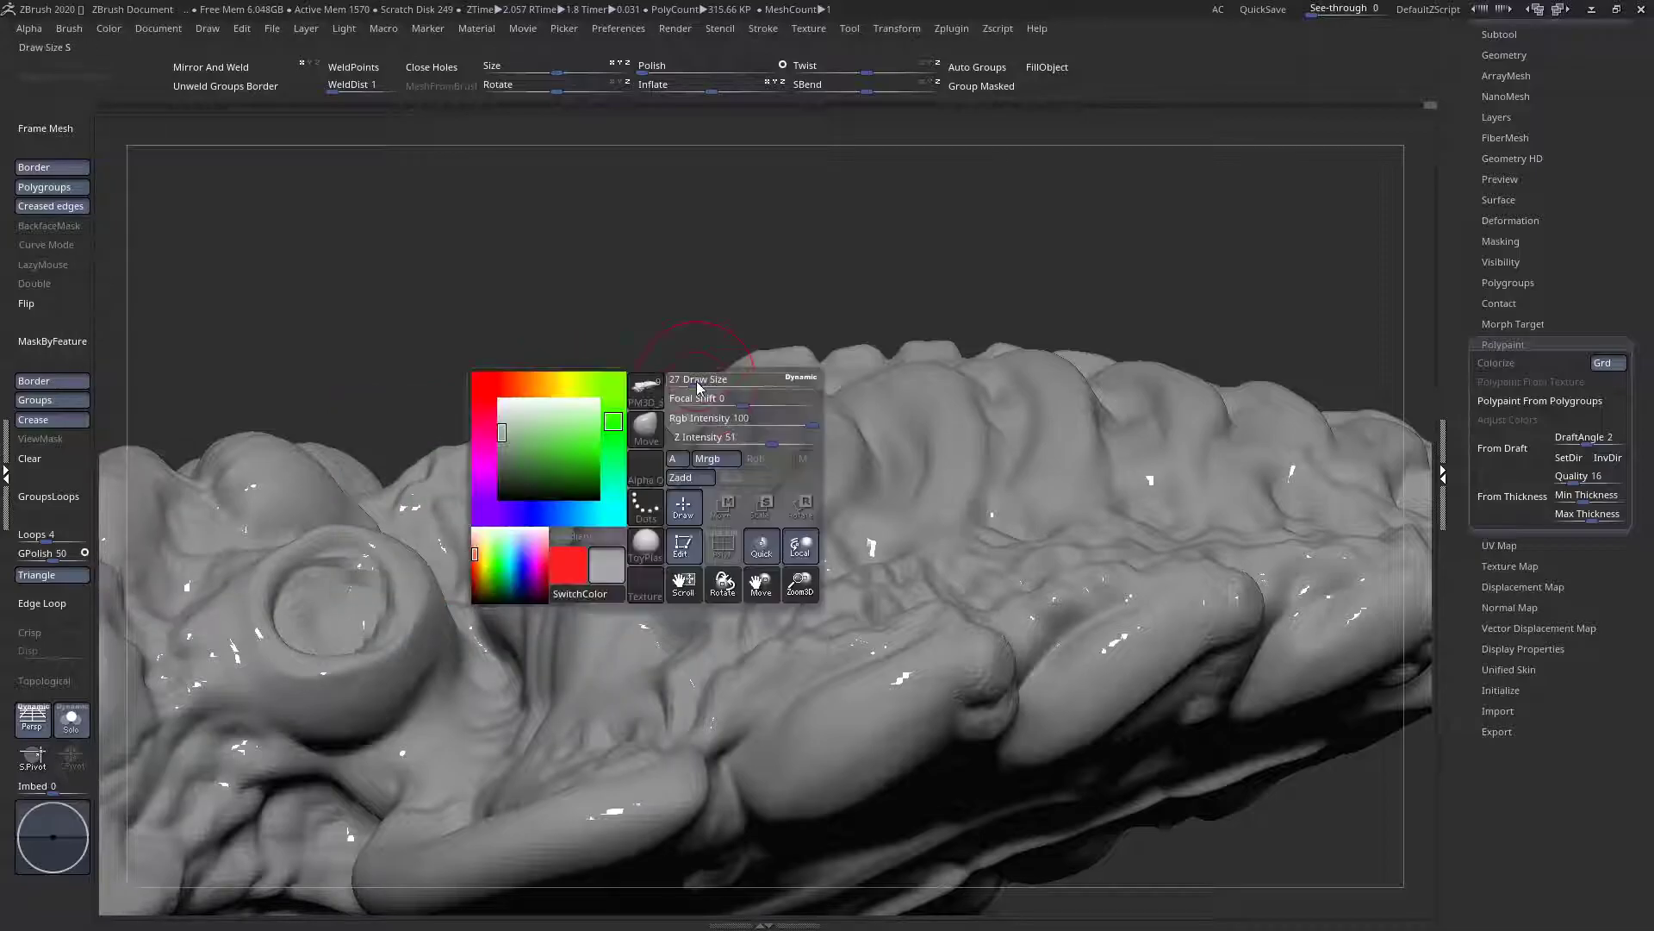
Shape the nodules and ridge ends along the rear half of the central spine
{"action": "right_click_drag", "start_coordinate": [728, 362], "coordinate": [732, 613]}
{"action": "right_click_drag", "start_coordinate": [790, 431], "coordinate": [861, 416], "text": "ctrl"}
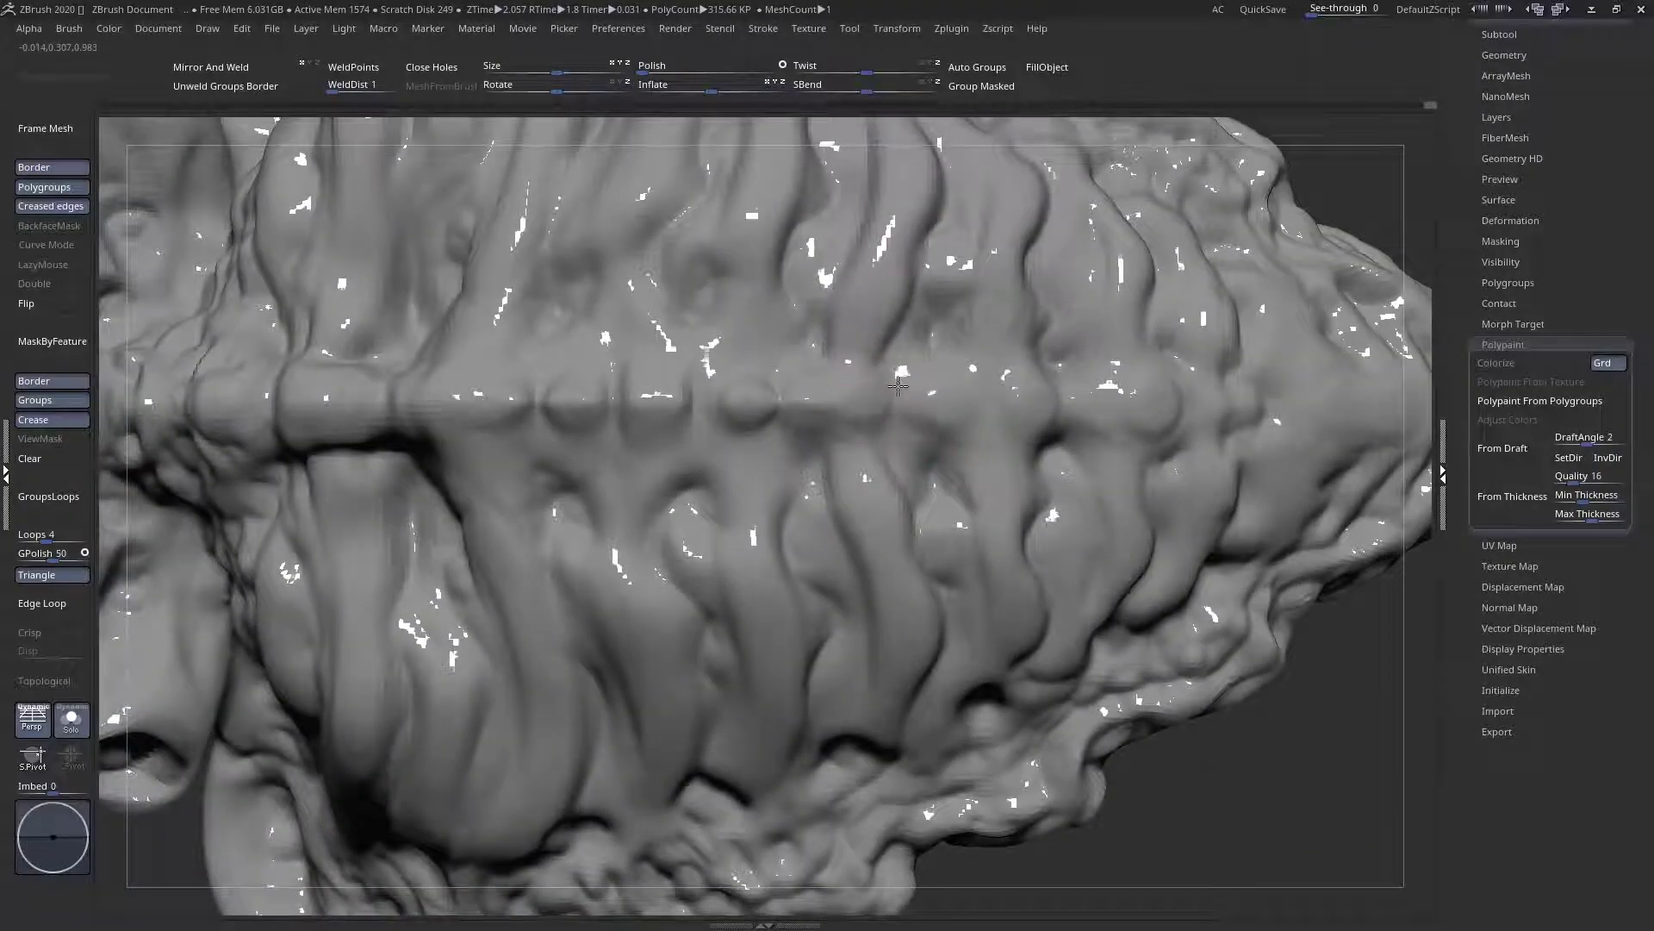
{"action": "right_click_drag", "start_coordinate": [888, 399], "coordinate": [849, 420], "text": "ctrl"}
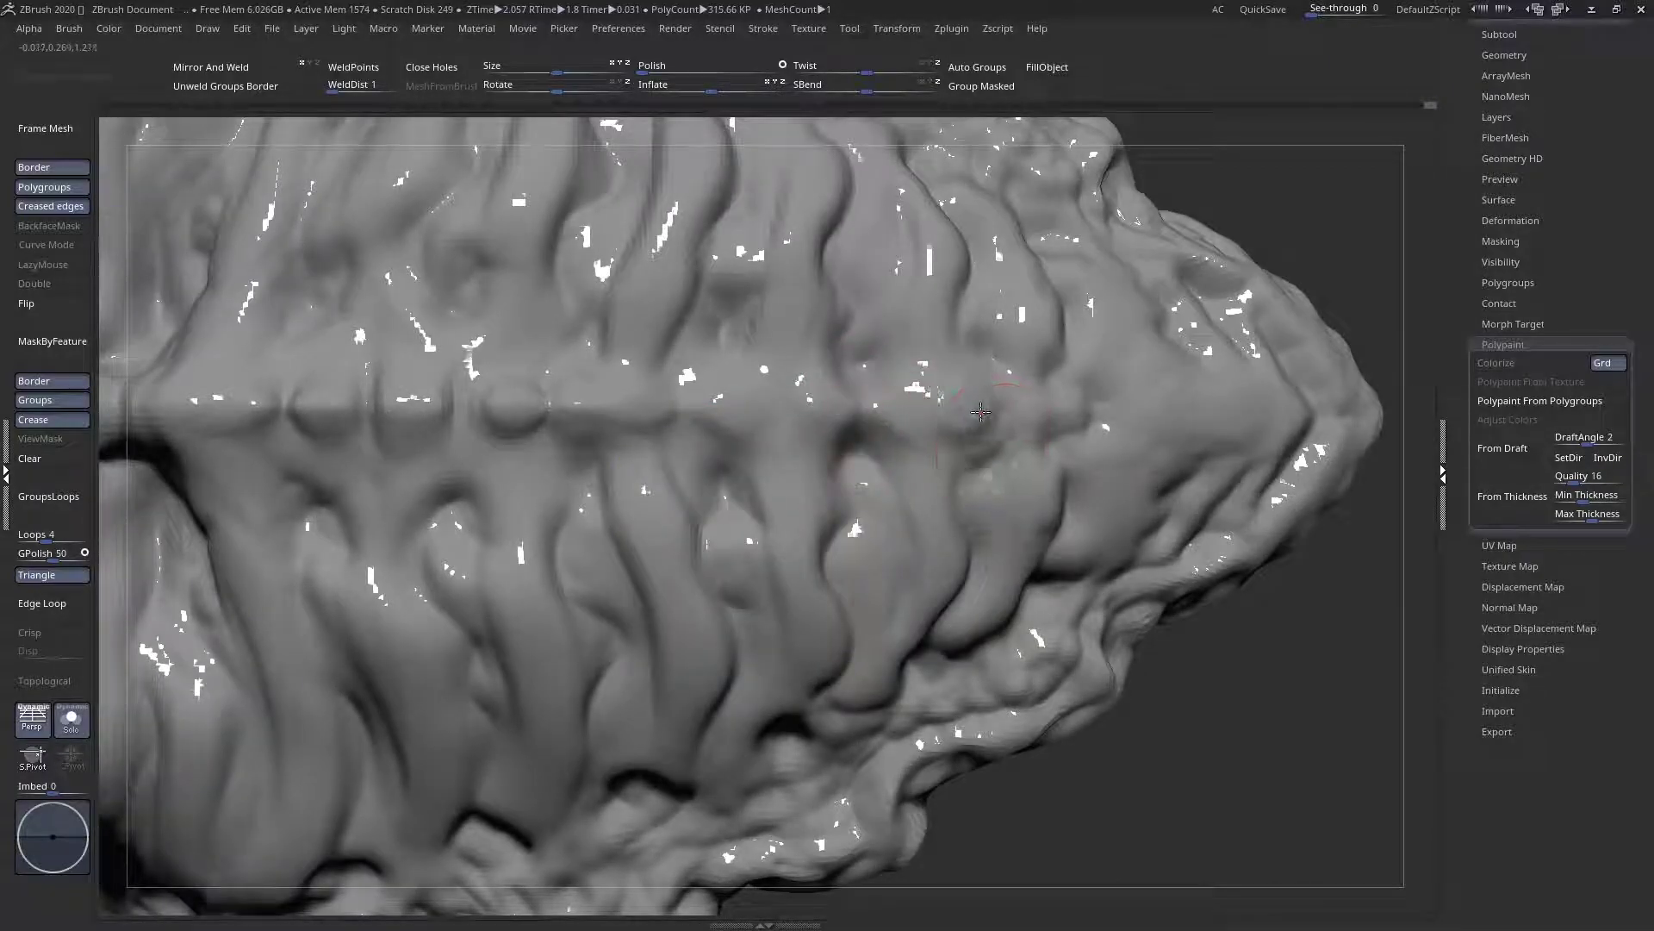
{"action": "right_click_drag", "start_coordinate": [968, 439], "coordinate": [930, 422], "text": "ctrl"}
{"action": "right_click_drag", "start_coordinate": [930, 422], "coordinate": [997, 442], "text": "ctrl"}
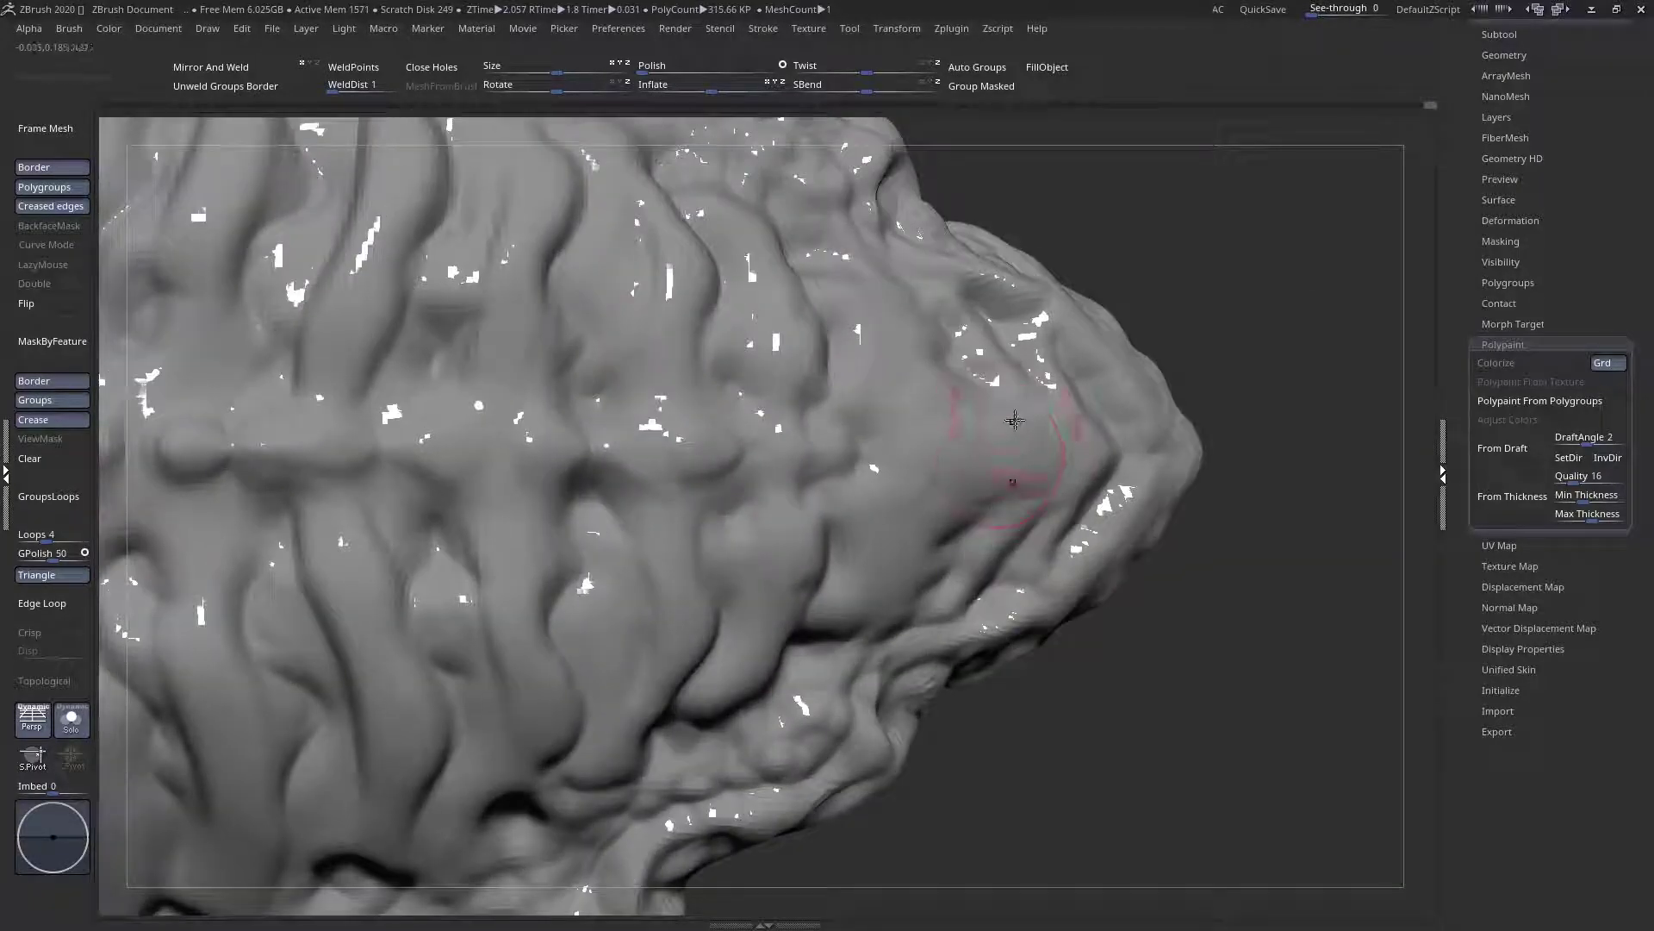
Form a central ridge on the smooth tail plate, running toward the pointed rear tip of the shell
{"action": "right_click", "coordinate": [1059, 421]}
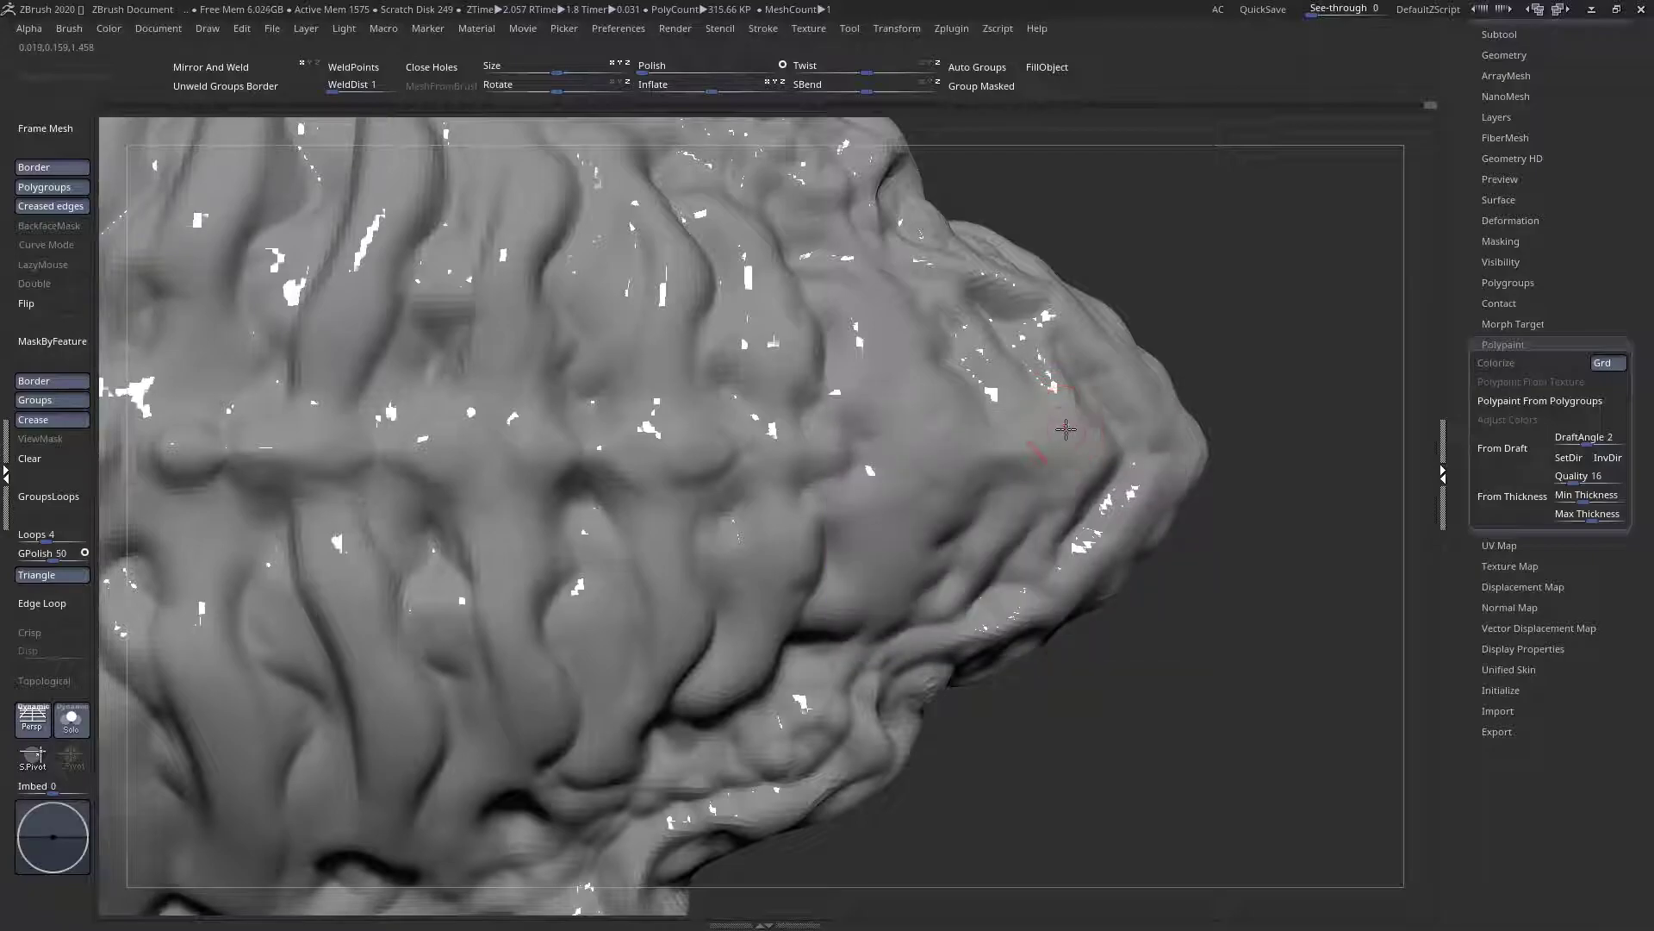
{"action": "right_click_drag", "start_coordinate": [1059, 451], "coordinate": [1100, 554], "text": "ctrl"}
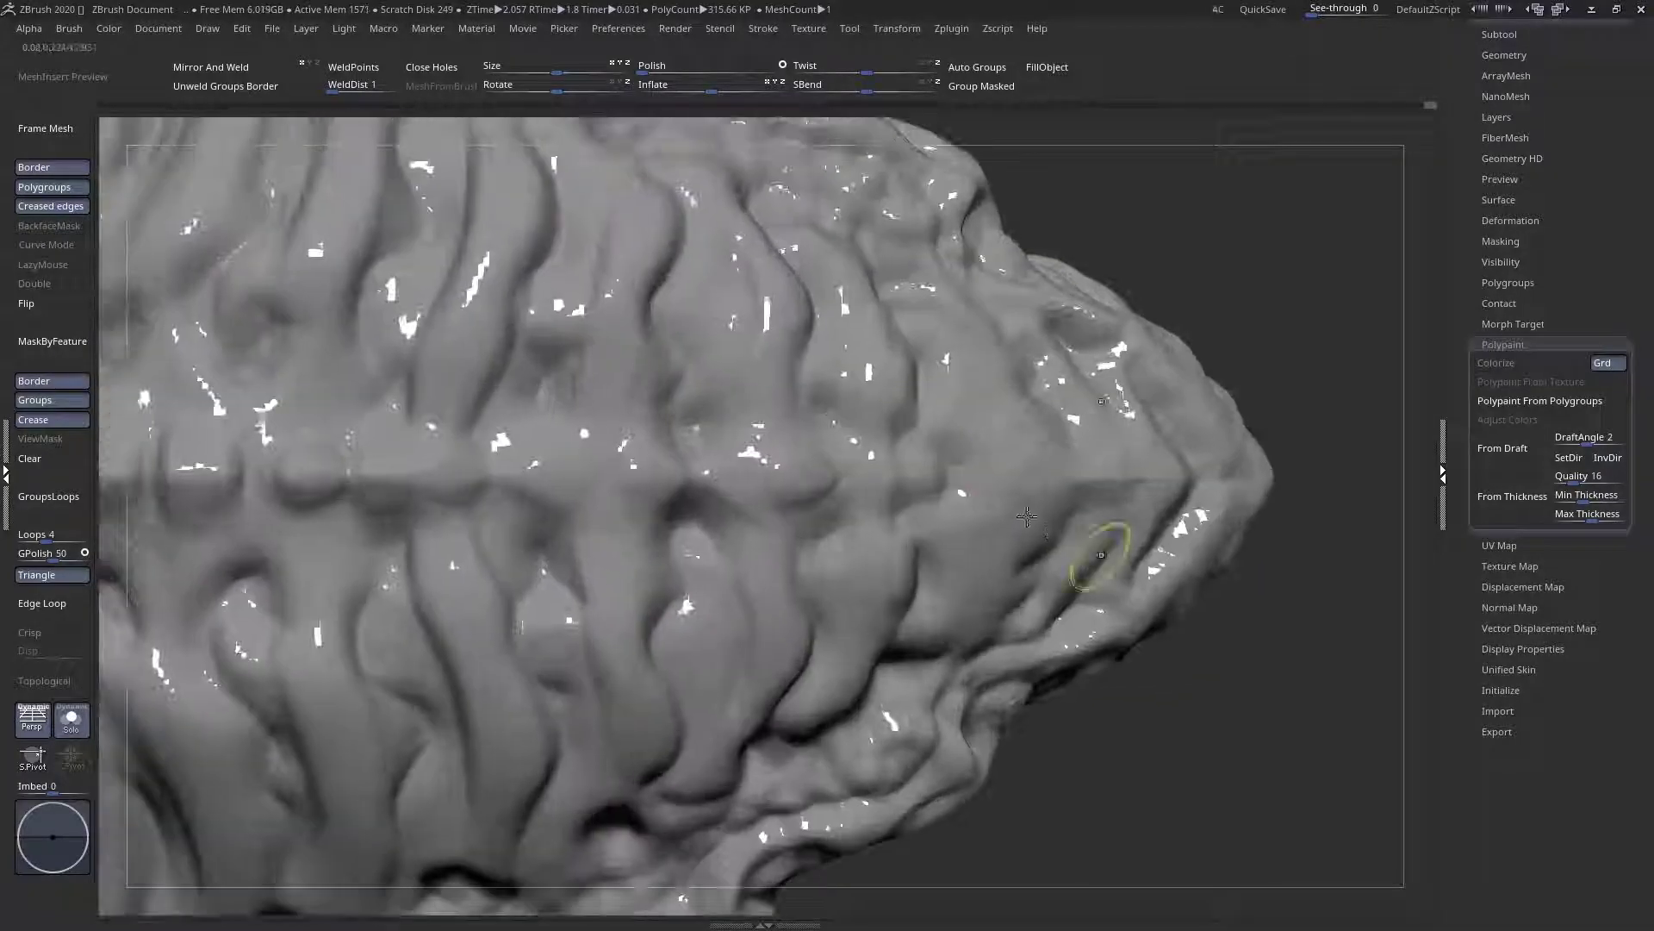
{"action": "mouse_move", "coordinate": [965, 476]}
{"action": "right_mouse_down", "text": "ctrl"}
{"action": "mouse_move", "coordinate": [776, 388]}
{"action": "mouse_move", "coordinate": [900, 535]}
{"action": "right_mouse_up", "text": "ctrl"}
{"action": "right_click", "coordinate": [844, 462]}
{"action": "left_click_drag", "start_coordinate": [918, 429], "coordinate": [874, 398]}
Reshape the paired smooth lobes on top of the head to give them fuller, rounder contours
{"action": "mouse_move", "coordinate": [886, 409]}
{"action": "right_mouse_down", "text": "ctrl"}
{"action": "mouse_move", "coordinate": [528, 302]}
{"action": "mouse_move", "coordinate": [882, 417]}
{"action": "mouse_move", "coordinate": [780, 431]}
{"action": "mouse_move", "coordinate": [861, 474]}
{"action": "mouse_move", "coordinate": [885, 639]}
{"action": "right_mouse_up", "text": "ctrl"}
{"action": "mouse_move", "coordinate": [874, 472]}
{"action": "right_mouse_down", "text": "ctrl"}
{"action": "mouse_move", "coordinate": [715, 301]}
{"action": "mouse_move", "coordinate": [827, 276]}
{"action": "mouse_move", "coordinate": [787, 354]}
{"action": "mouse_move", "coordinate": [823, 495]}
{"action": "right_mouse_up", "text": "ctrl"}
{"action": "right_click_drag", "start_coordinate": [822, 495], "coordinate": [939, 470]}
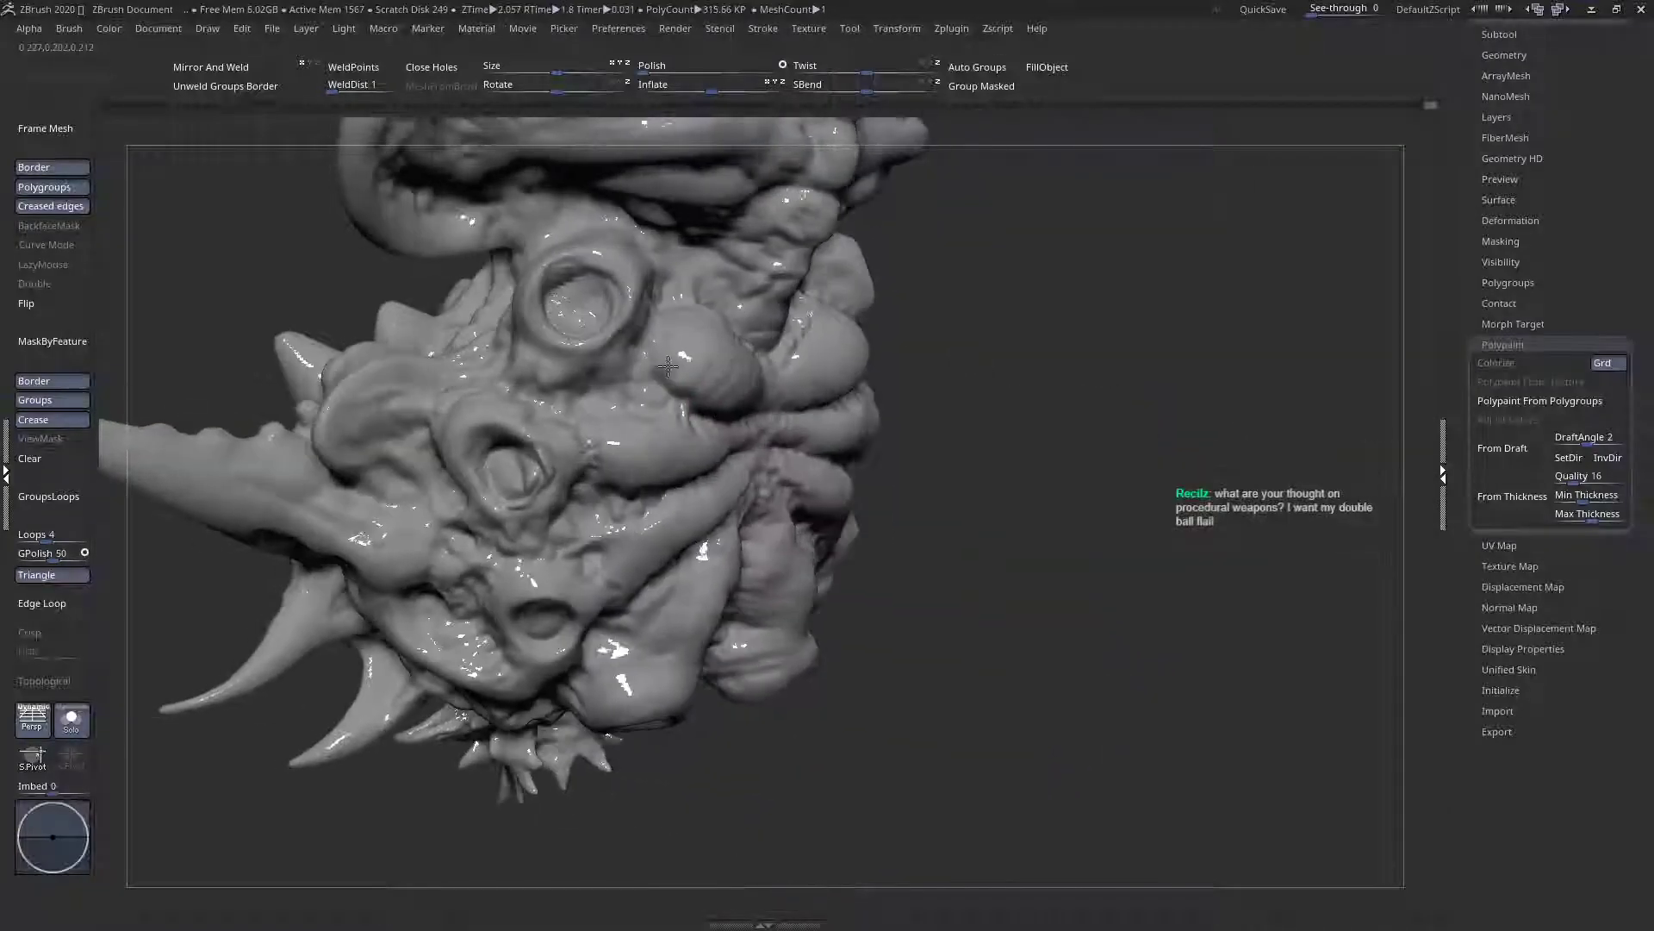
{"action": "key", "text": "space"}
{"action": "left_click_drag", "start_coordinate": [669, 366], "coordinate": [679, 367]}
{"action": "right_click_drag", "start_coordinate": [679, 366], "coordinate": [732, 310]}
{"action": "mouse_move", "coordinate": [733, 310]}
{"action": "right_mouse_down", "text": "ctrl"}
{"action": "mouse_move", "coordinate": [758, 379]}
{"action": "mouse_move", "coordinate": [734, 385]}
{"action": "right_mouse_up", "text": "ctrl"}
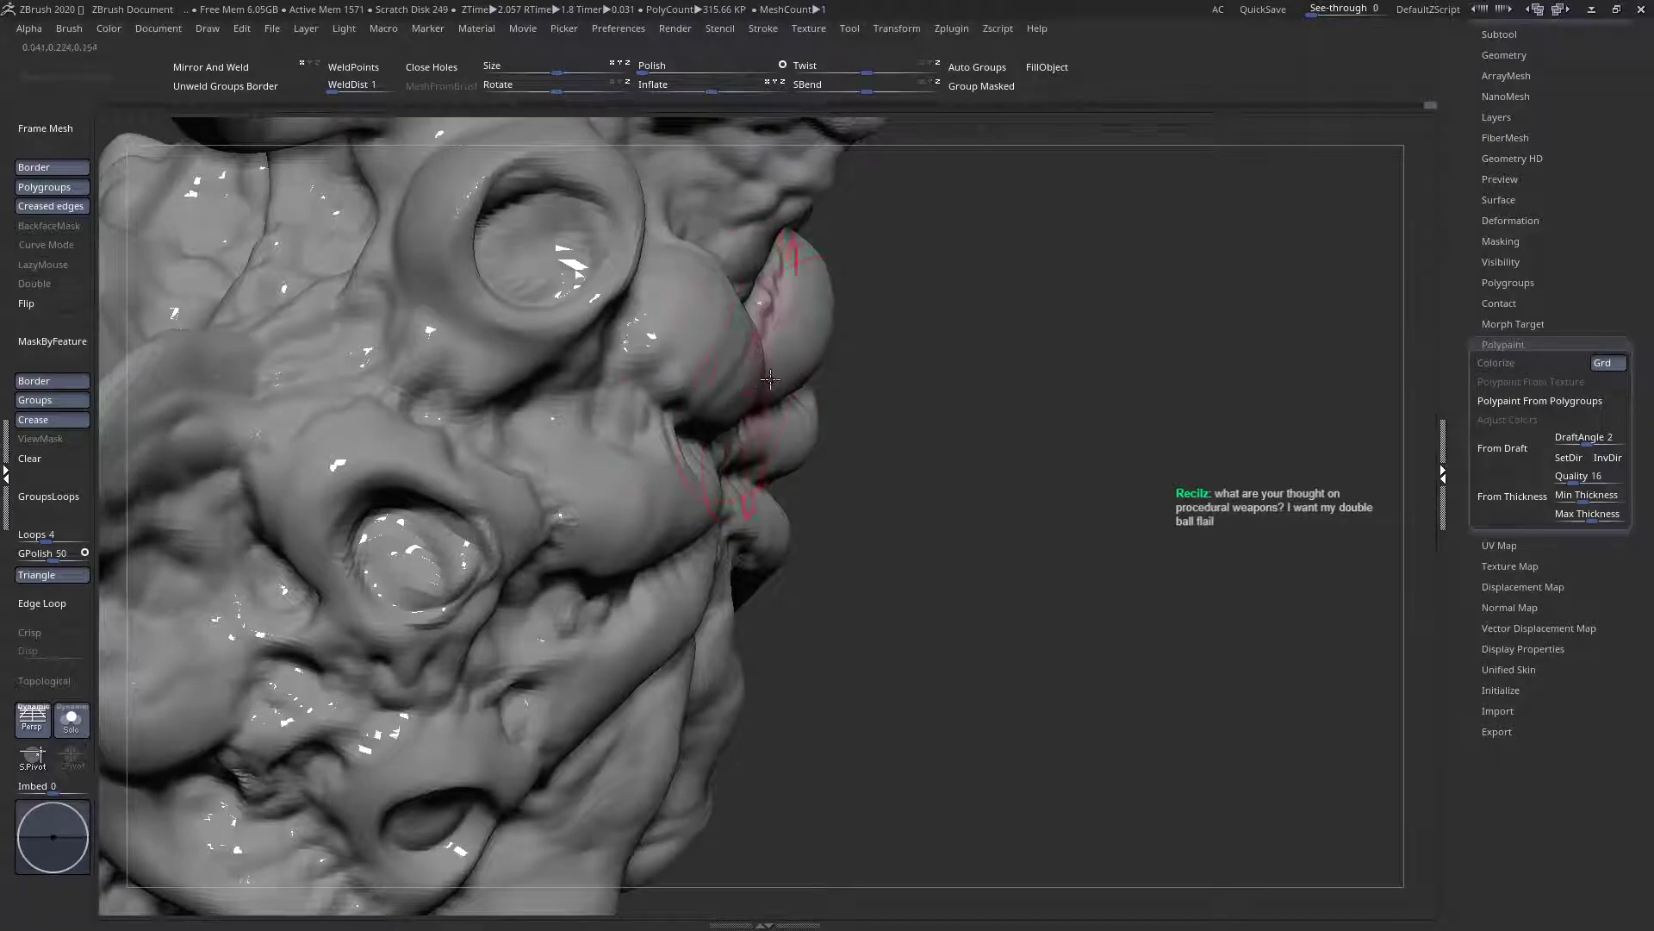
{"action": "right_click_drag", "start_coordinate": [693, 335], "coordinate": [700, 340]}
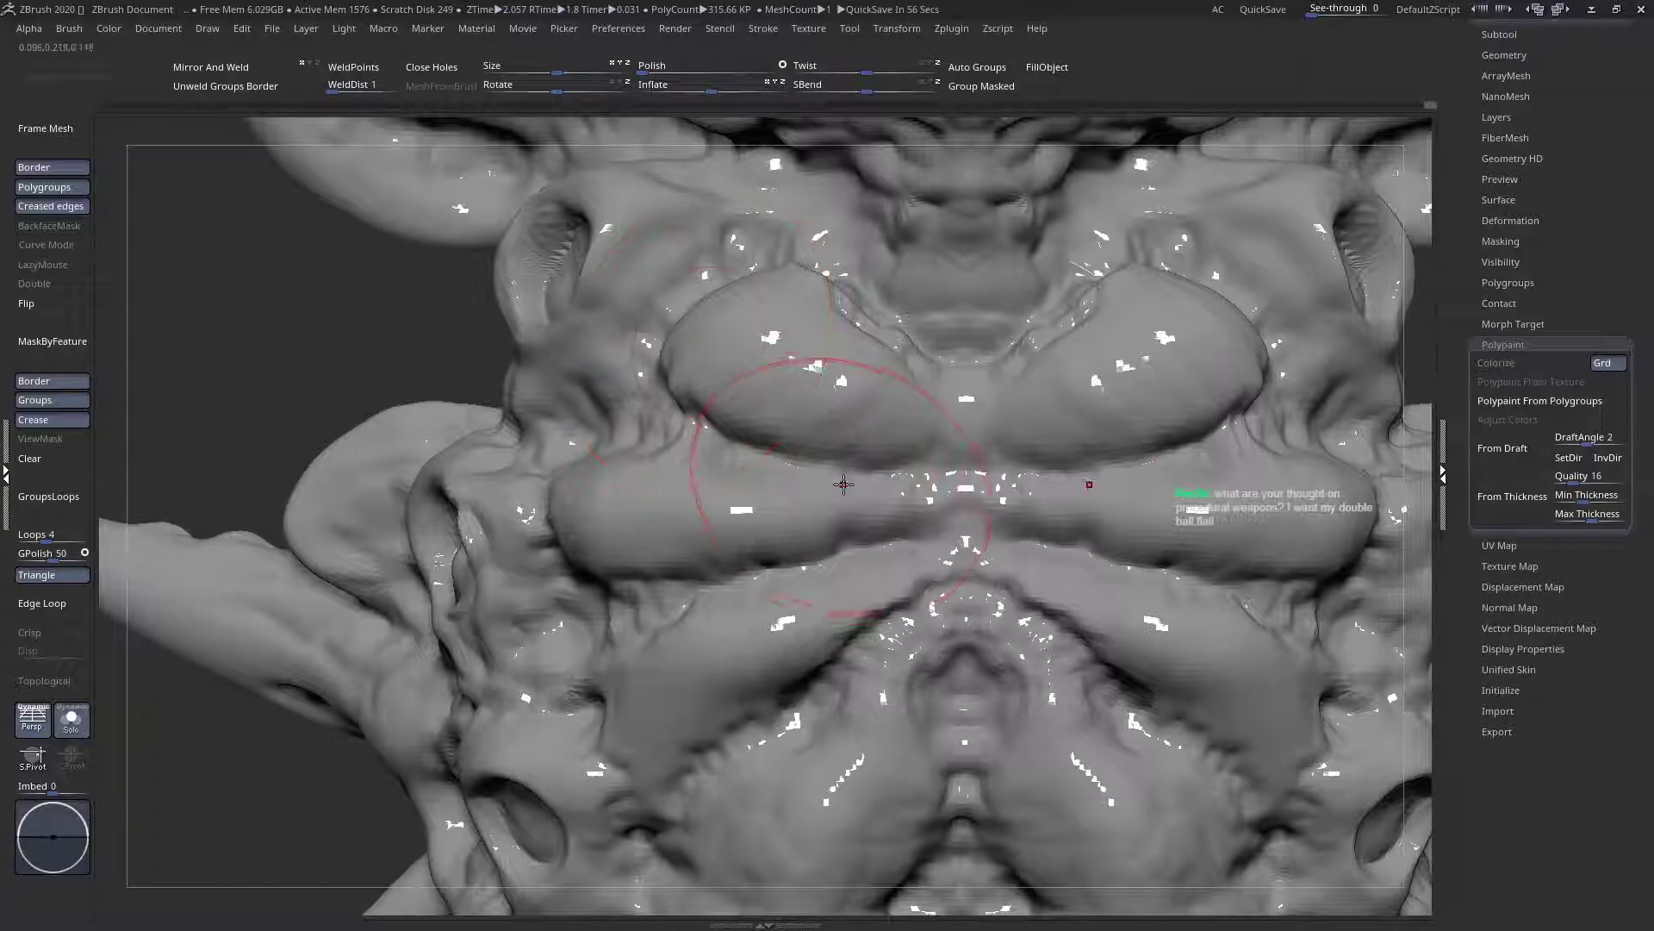
{"action": "mouse_move", "coordinate": [706, 360]}
{"action": "right_mouse_down", "text": "ctrl"}
{"action": "mouse_move", "coordinate": [923, 391]}
{"action": "mouse_move", "coordinate": [996, 450]}
{"action": "mouse_move", "coordinate": [1095, 469]}
{"action": "mouse_move", "coordinate": [850, 425]}
{"action": "mouse_move", "coordinate": [887, 417]}
{"action": "right_mouse_up", "text": "ctrl"}
{"action": "key", "text": "space"}
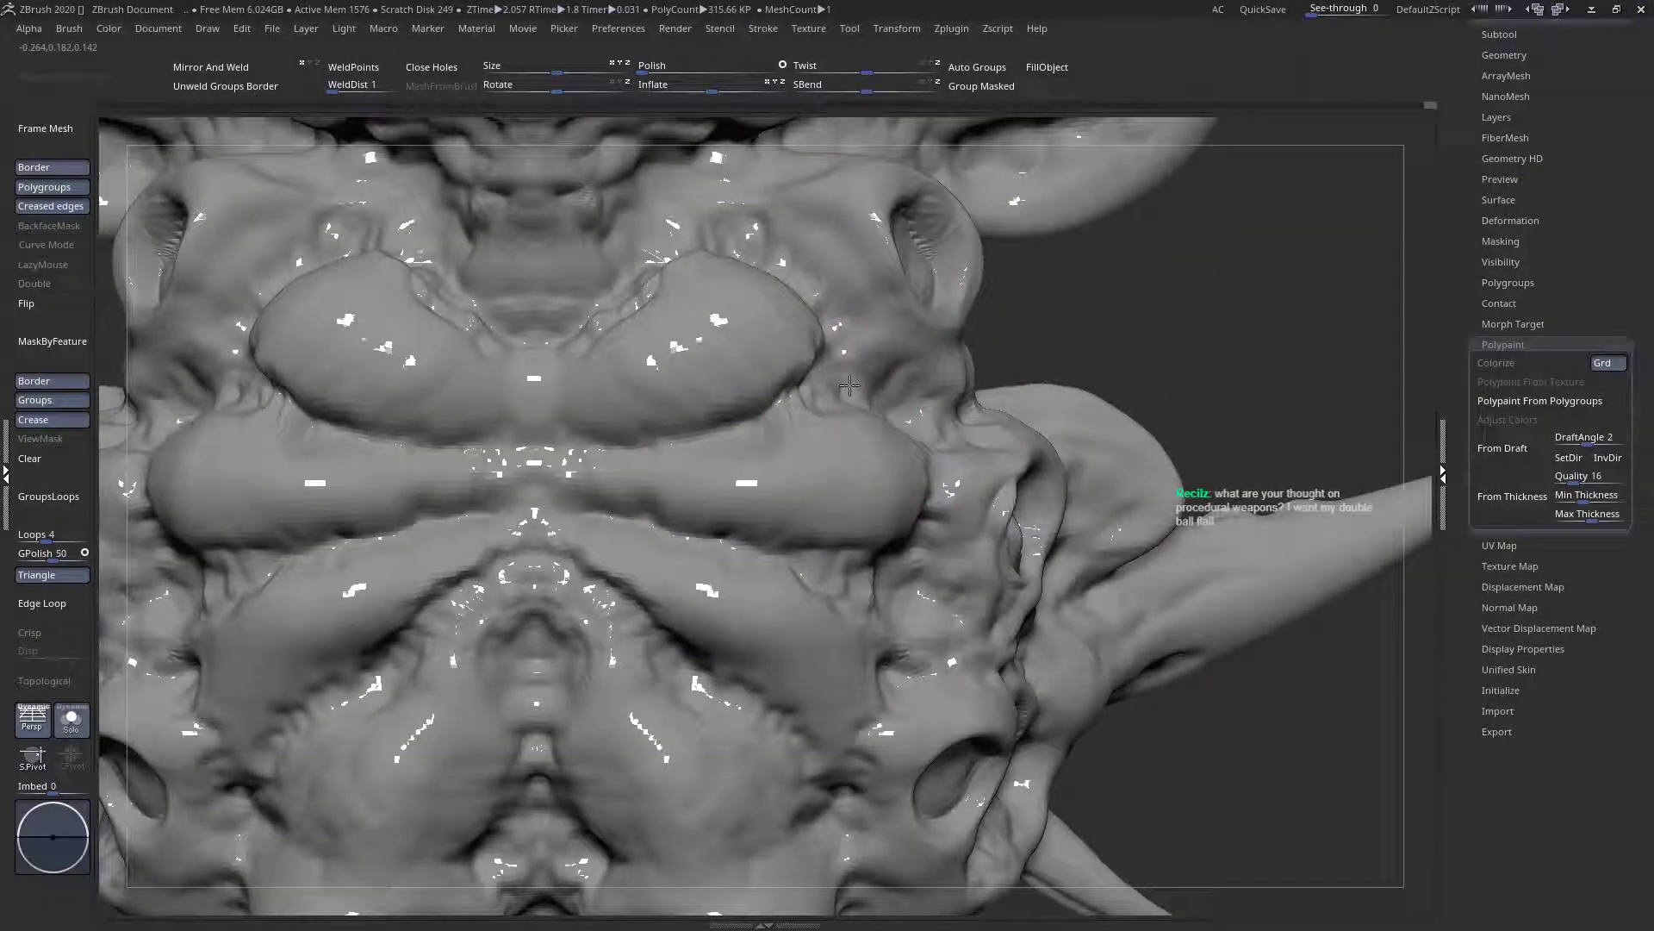
Reshape the rounded outer ends and lower edge of the wide smooth band beneath the head's paired lobes
{"action": "right_click_drag", "start_coordinate": [871, 534], "coordinate": [879, 487], "text": "alt"}
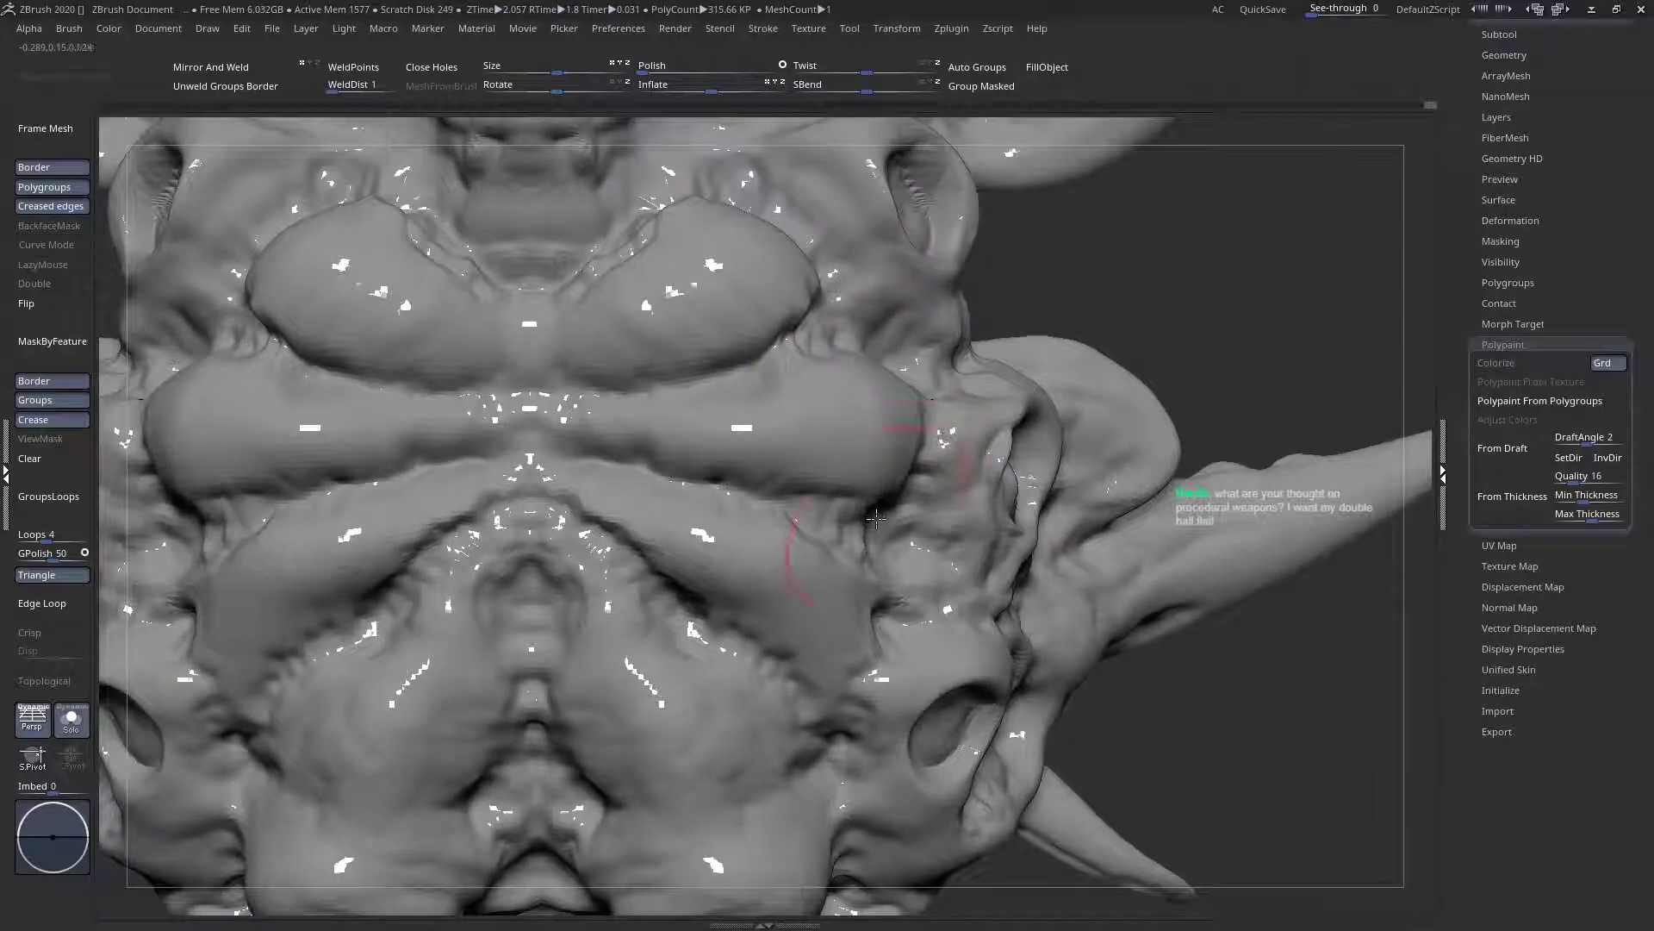
{"action": "left_click_drag", "start_coordinate": [880, 487], "coordinate": [889, 497]}
{"action": "mouse_move", "coordinate": [889, 497]}
{"action": "right_mouse_down"}
{"action": "mouse_move", "coordinate": [780, 504]}
{"action": "mouse_move", "coordinate": [851, 481]}
{"action": "right_mouse_up"}
{"action": "mouse_move", "coordinate": [851, 481]}
{"action": "left_mouse_down"}
{"action": "mouse_move", "coordinate": [843, 502]}
{"action": "mouse_move", "coordinate": [793, 475]}
{"action": "mouse_move", "coordinate": [778, 492]}
{"action": "left_mouse_up"}
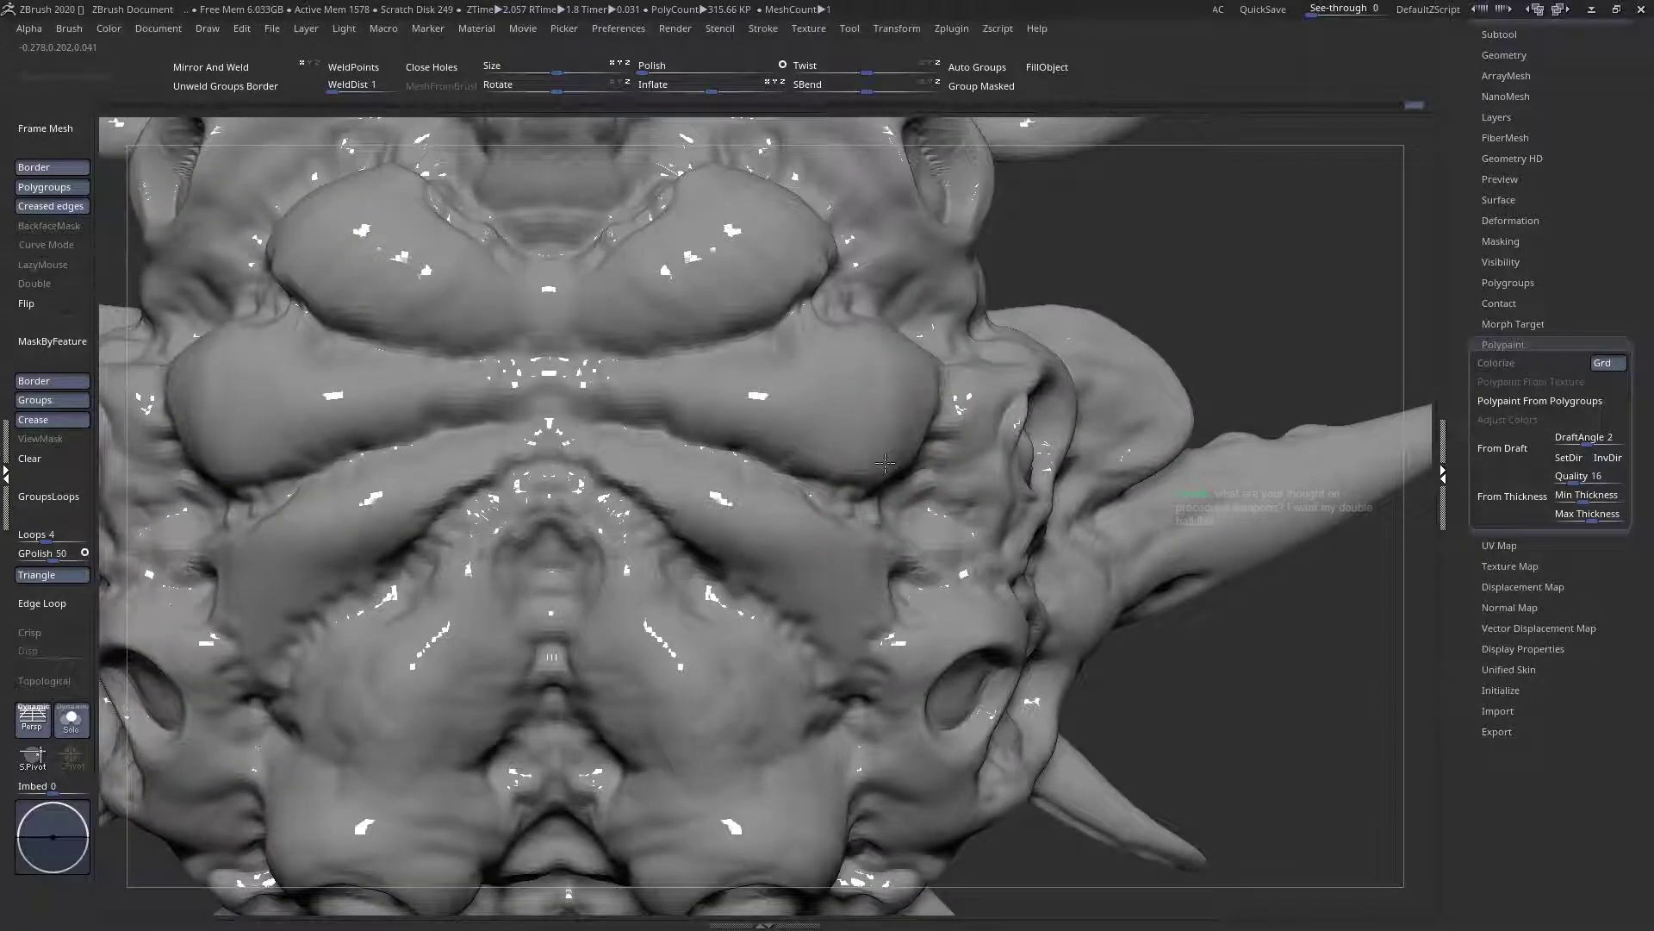
{"action": "key", "text": "f"}
{"action": "right_click_drag", "start_coordinate": [877, 495], "coordinate": [876, 561], "text": "ctrl"}
{"action": "key", "text": "space"}
{"action": "left_click_drag", "start_coordinate": [883, 485], "coordinate": [858, 507]}
{"action": "right_click_drag", "start_coordinate": [858, 508], "coordinate": [857, 606], "text": "ctrl"}
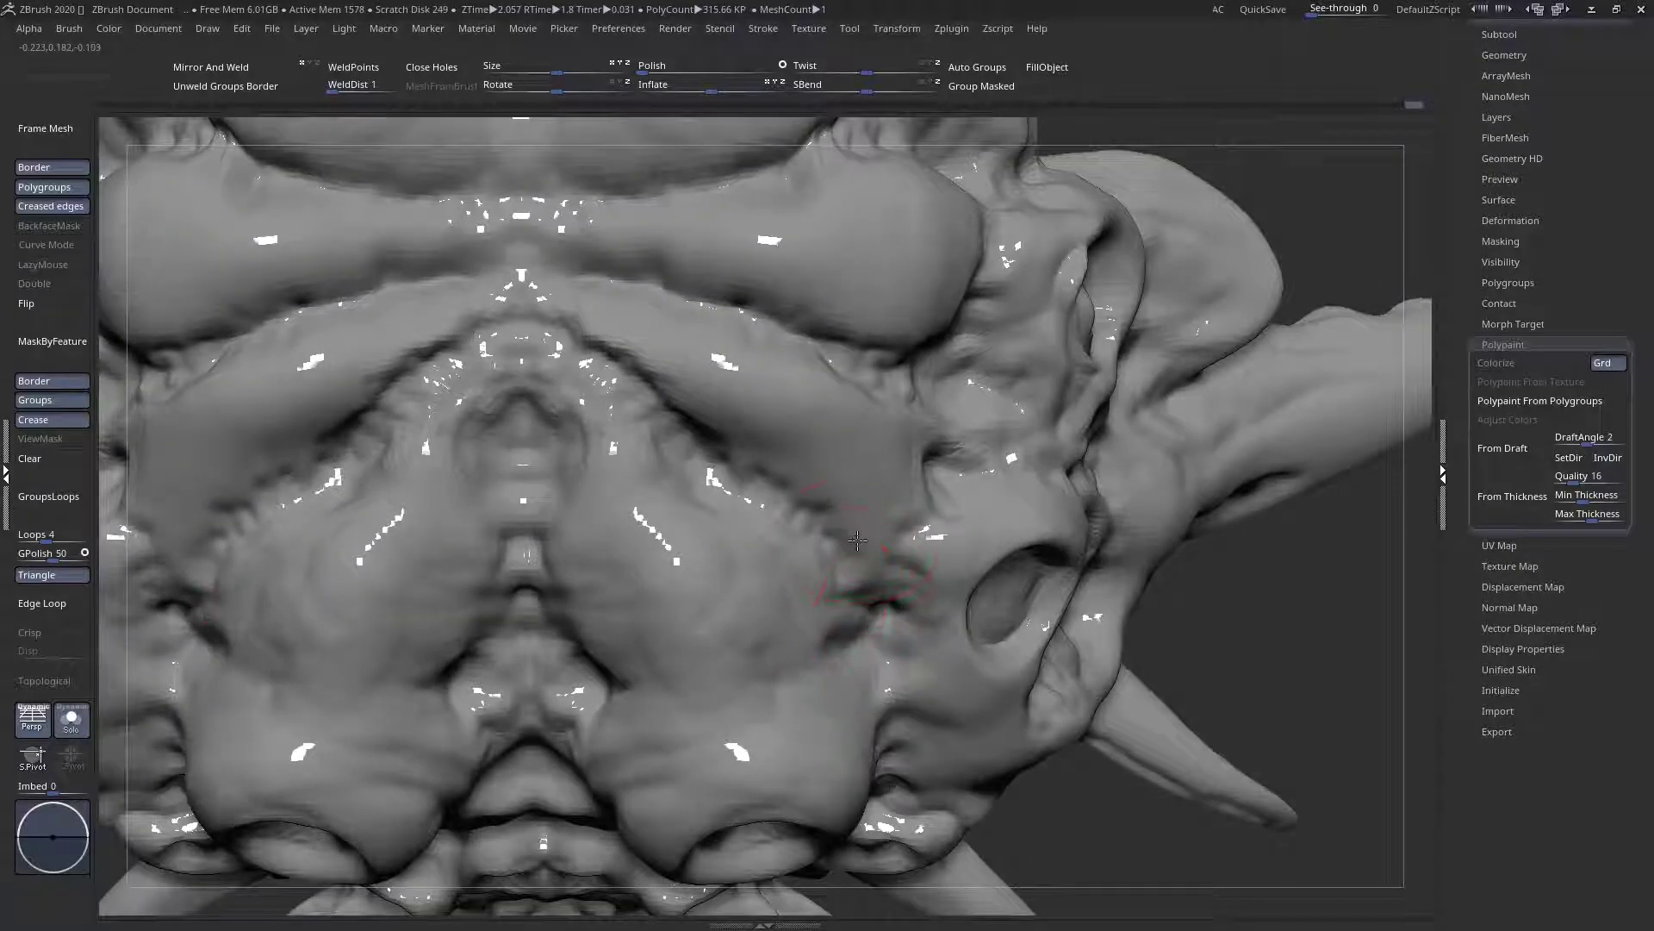
Refine the scalloped outer edges of the V-shaped folds below the wide smooth band
{"action": "key", "text": "space"}
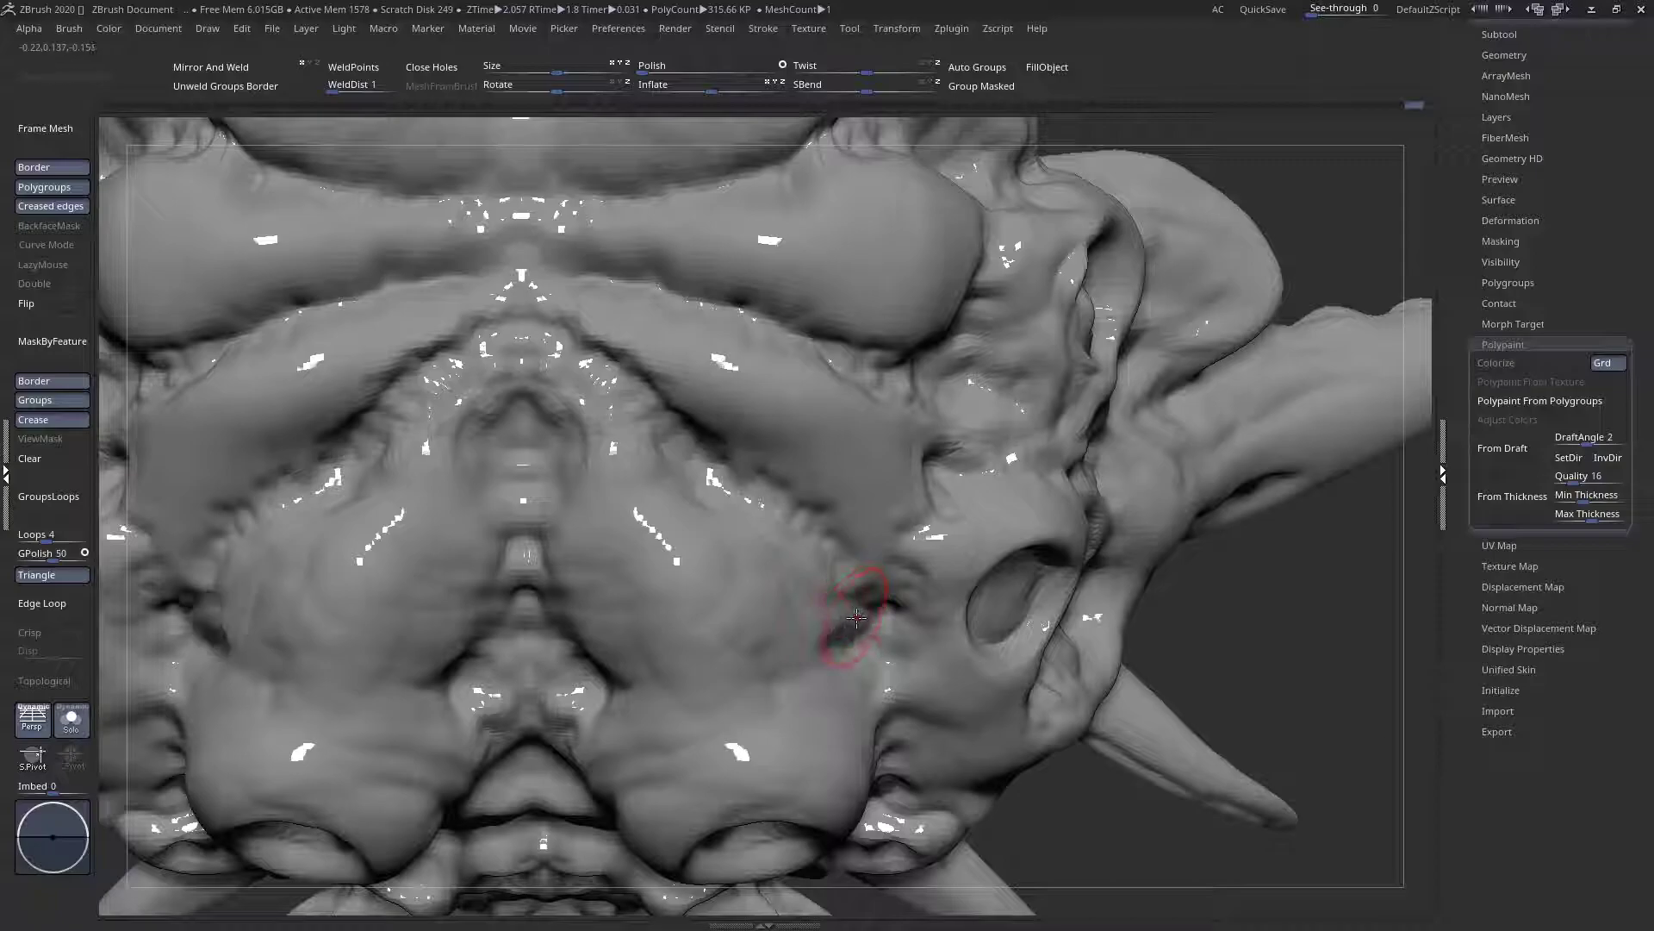
{"action": "key", "text": "f"}
{"action": "right_click_drag", "start_coordinate": [703, 518], "coordinate": [699, 455], "text": "ctrl"}
{"action": "key", "text": "space"}
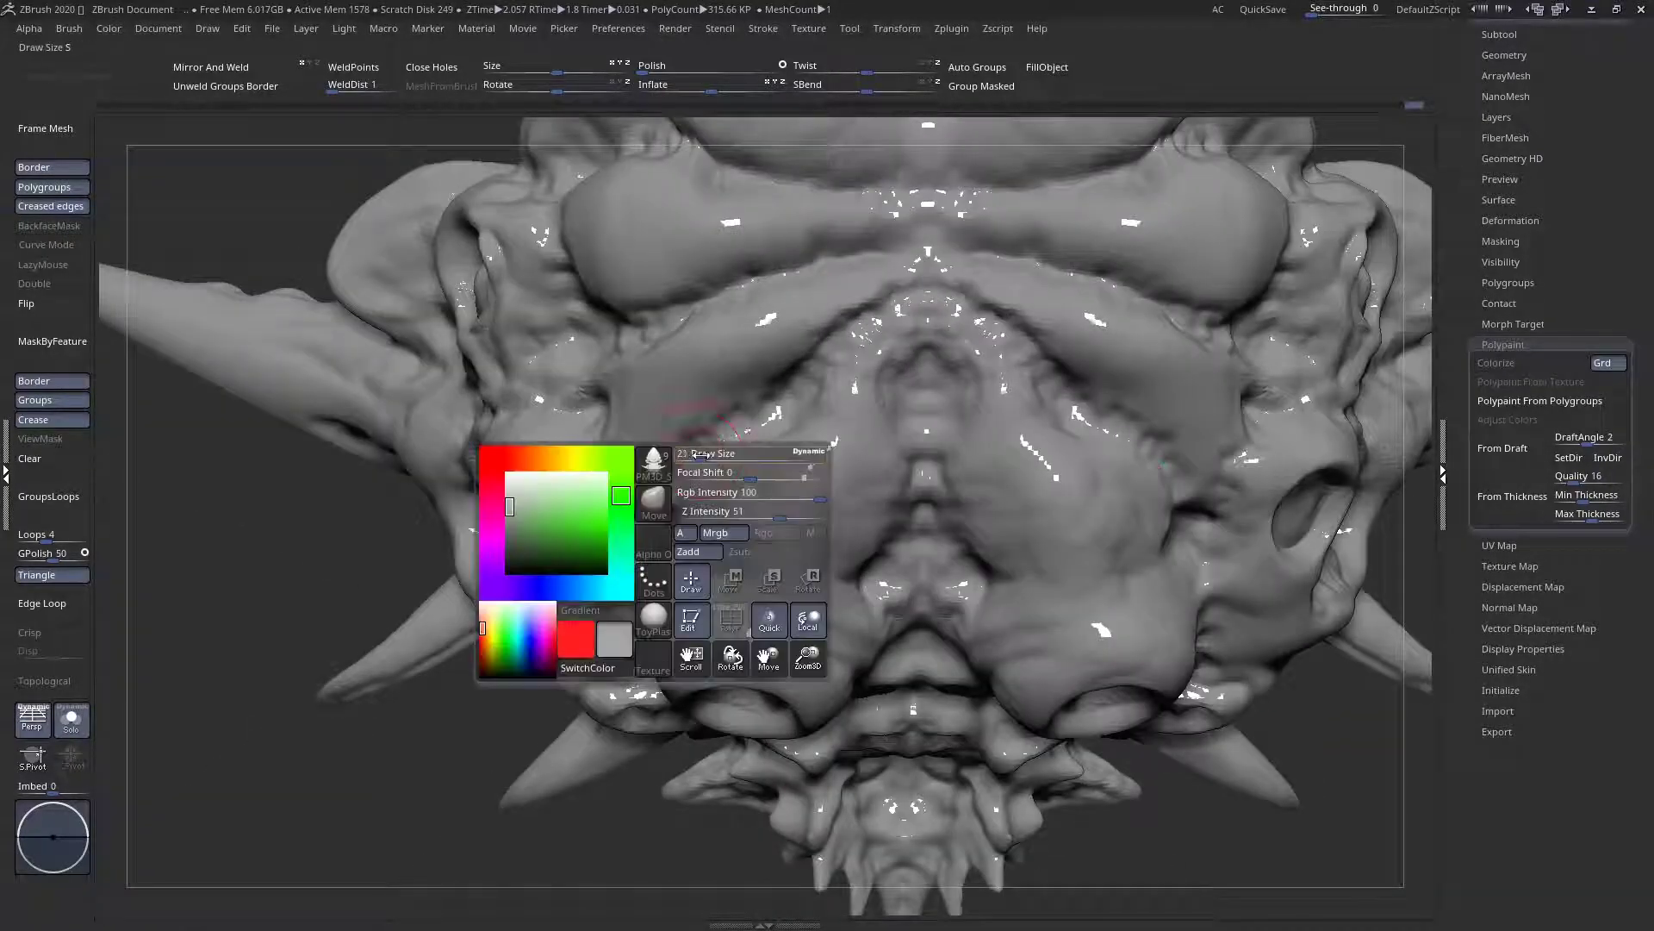
{"action": "scroll", "coordinate": [691, 485], "scroll_direction": "up", "scroll_amount": 2}
{"action": "left_click_drag", "start_coordinate": [706, 493], "coordinate": [708, 457]}
{"action": "mouse_move", "coordinate": [710, 482]}
{"action": "right_mouse_down", "text": "shift"}
{"action": "mouse_move", "coordinate": [740, 493]}
{"action": "mouse_move", "coordinate": [664, 417]}
{"action": "mouse_move", "coordinate": [782, 462]}
{"action": "right_mouse_up", "text": "shift"}
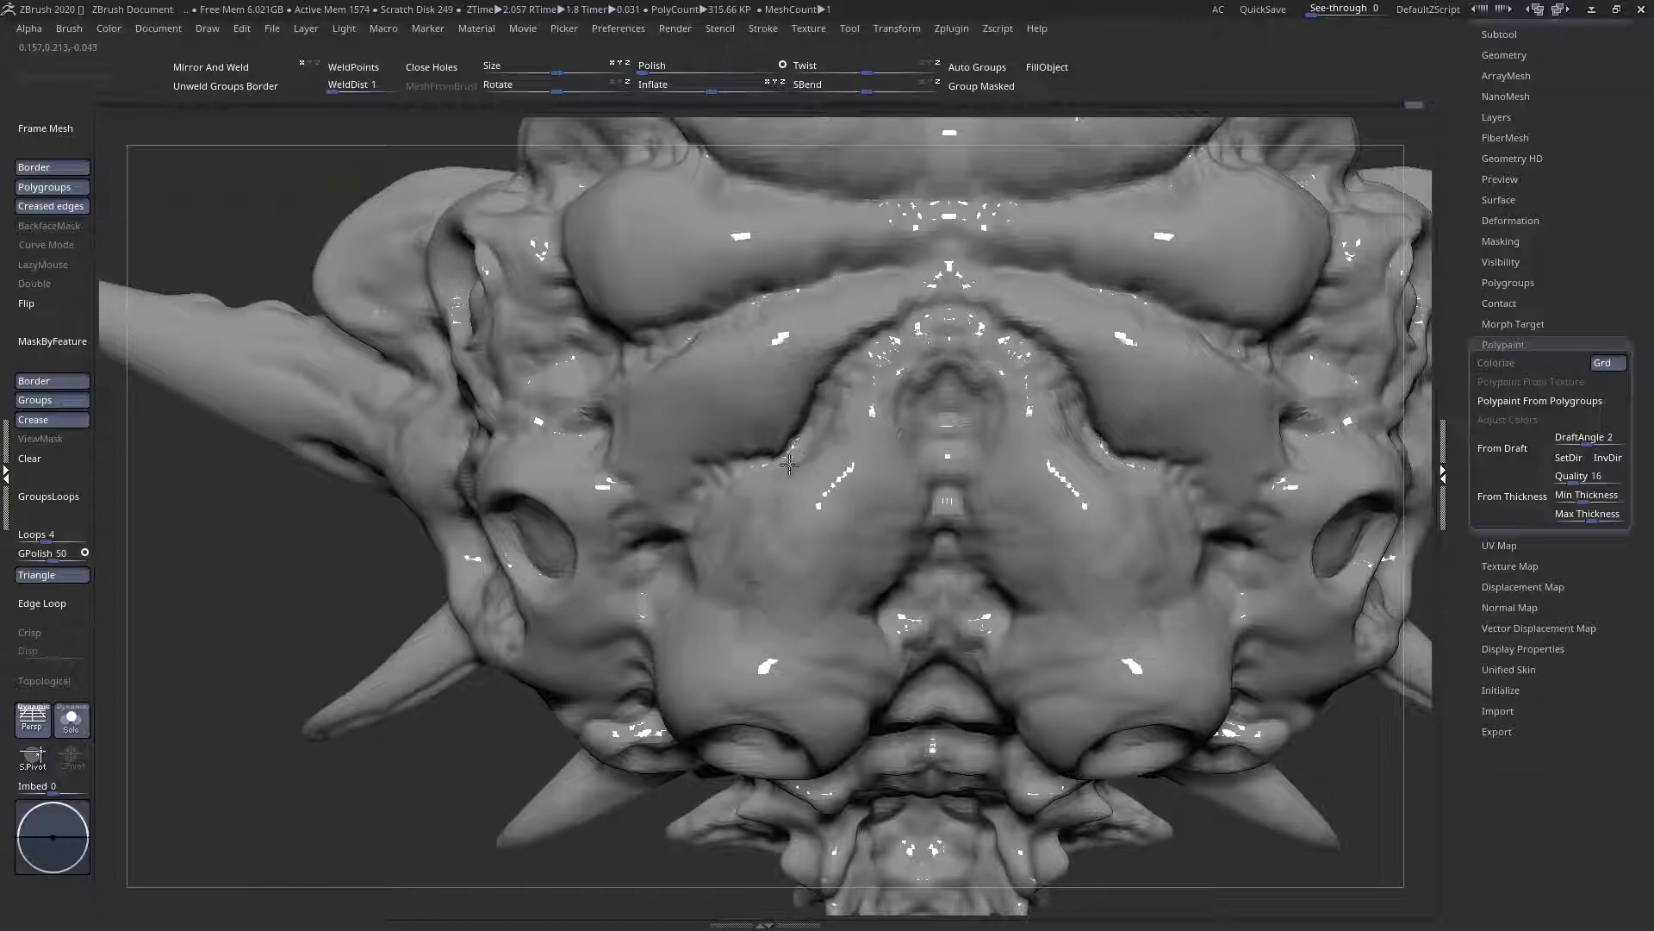
{"action": "mouse_move", "coordinate": [713, 449]}
{"action": "right_mouse_down", "text": "ctrl"}
{"action": "mouse_move", "coordinate": [699, 366]}
{"action": "mouse_move", "coordinate": [767, 513]}
{"action": "right_mouse_up", "text": "ctrl"}
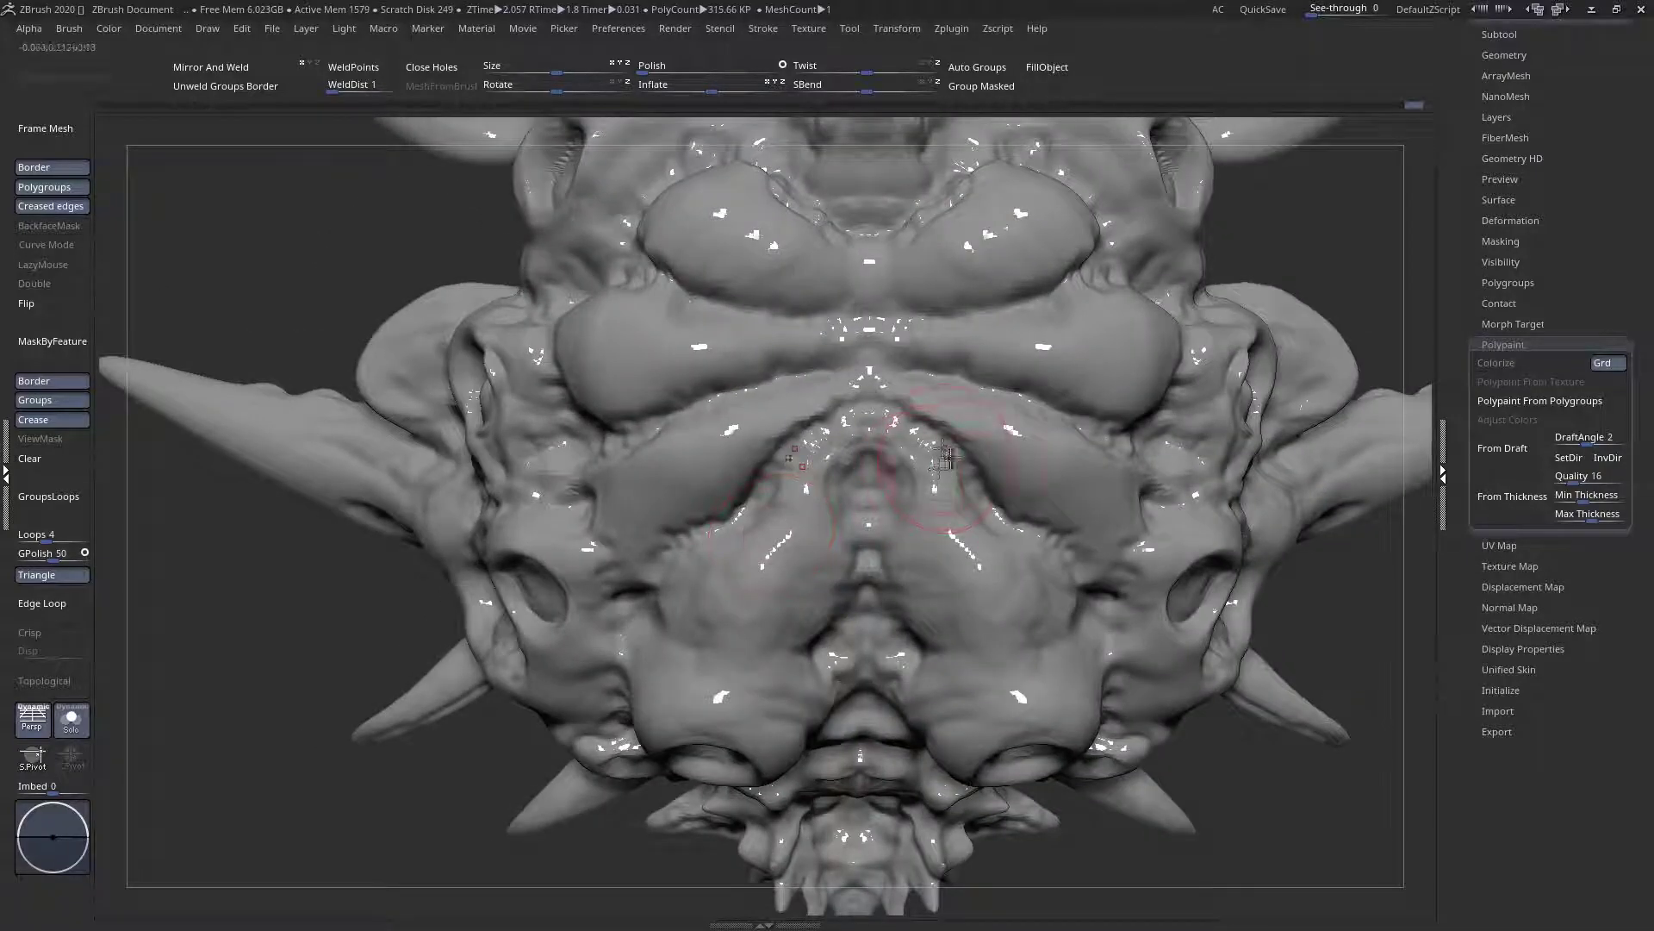
{"action": "key", "text": "space"}
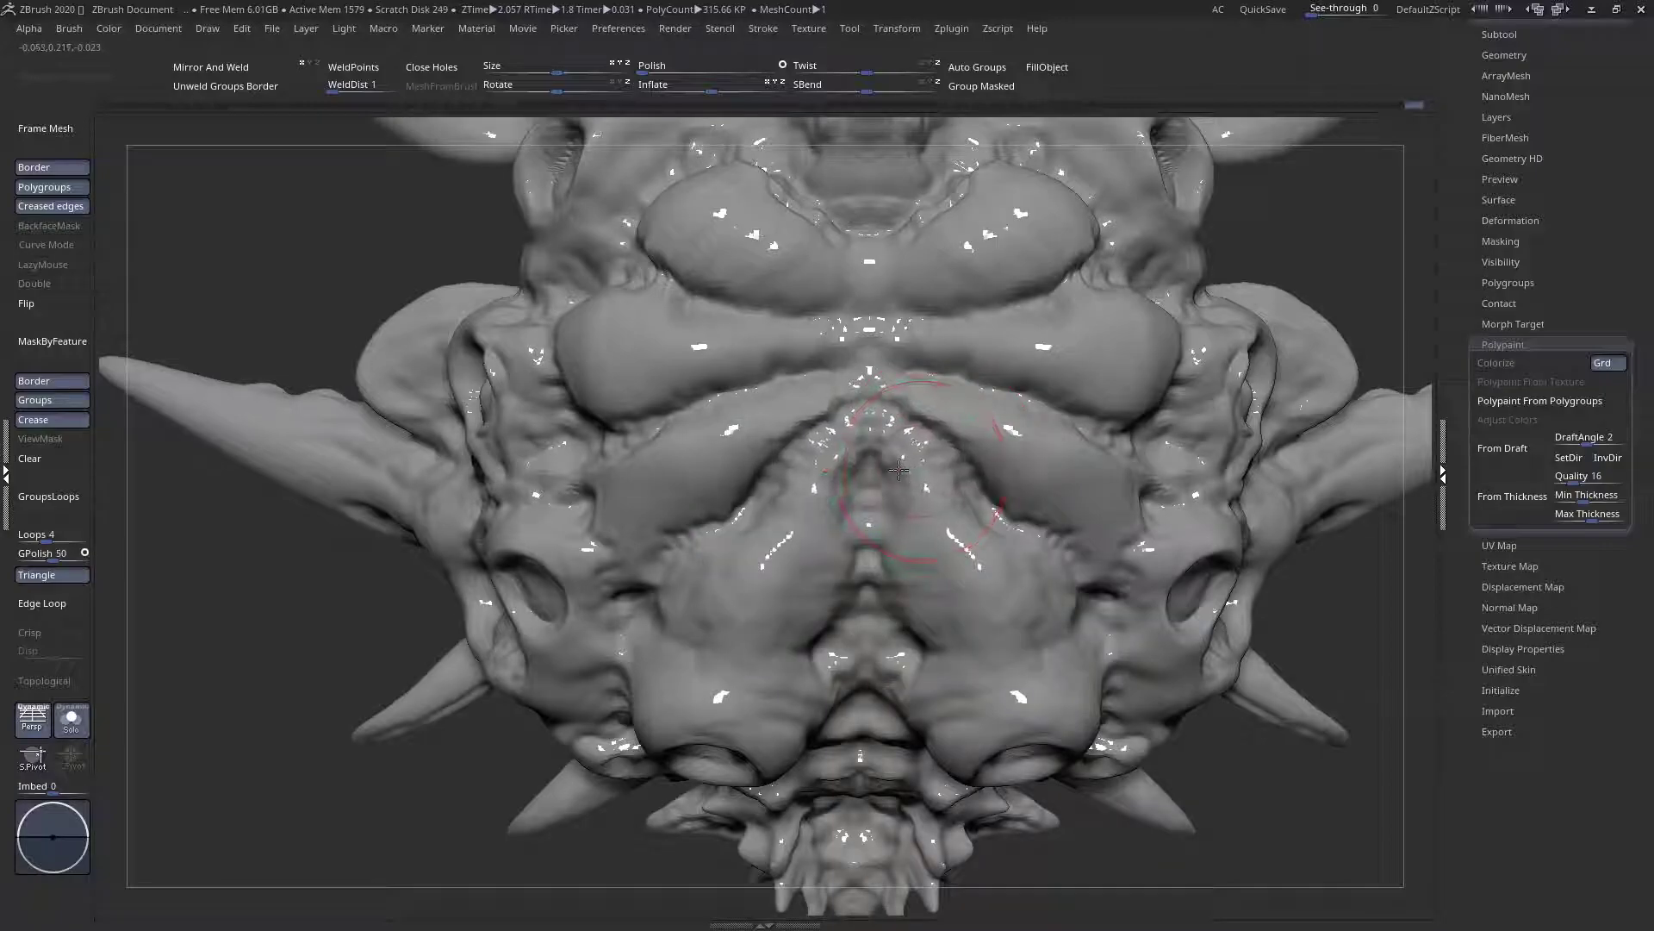
Reshape the surface around the base of the large side horn with the Move brush
{"action": "mouse_move", "coordinate": [889, 472]}
{"action": "right_mouse_down", "text": "ctrl"}
{"action": "mouse_move", "coordinate": [883, 384]}
{"action": "mouse_move", "coordinate": [810, 375]}
{"action": "right_mouse_up", "text": "ctrl"}
{"action": "mouse_move", "coordinate": [810, 376]}
{"action": "right_mouse_down", "text": "ctrl"}
{"action": "mouse_move", "coordinate": [840, 461]}
{"action": "mouse_move", "coordinate": [229, 295]}
{"action": "mouse_move", "coordinate": [216, 276]}
{"action": "right_mouse_up", "text": "ctrl"}
{"action": "right_click_drag", "start_coordinate": [747, 440], "coordinate": [1025, 689]}
{"action": "mouse_move", "coordinate": [431, 482]}
{"action": "right_mouse_down"}
{"action": "mouse_move", "coordinate": [939, 469]}
{"action": "mouse_move", "coordinate": [831, 409]}
{"action": "mouse_move", "coordinate": [844, 457]}
{"action": "mouse_move", "coordinate": [886, 462]}
{"action": "mouse_move", "coordinate": [741, 439]}
{"action": "mouse_move", "coordinate": [823, 244]}
{"action": "right_mouse_up"}
{"action": "key", "text": "space"}
{"action": "right_click_drag", "start_coordinate": [853, 439], "coordinate": [656, 517]}
{"action": "mouse_move", "coordinate": [665, 525]}
{"action": "right_mouse_down"}
{"action": "mouse_move", "coordinate": [688, 529]}
{"action": "mouse_move", "coordinate": [694, 458]}
{"action": "mouse_move", "coordinate": [701, 531]}
{"action": "mouse_move", "coordinate": [707, 508]}
{"action": "right_mouse_up"}
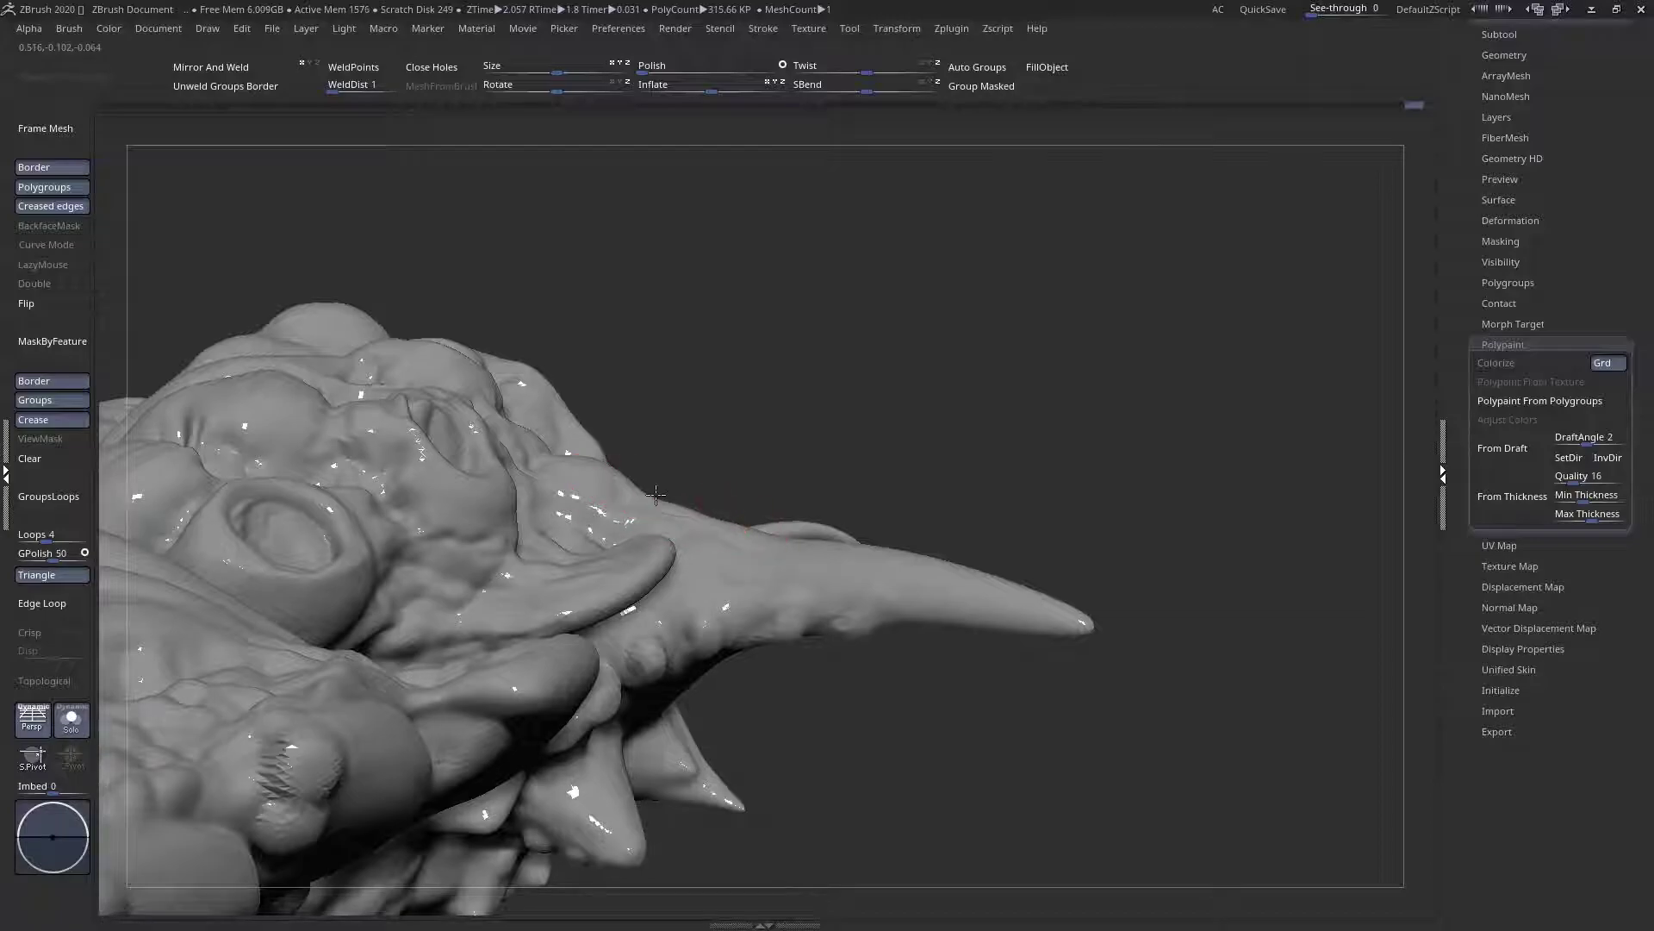
{"action": "mouse_move", "coordinate": [670, 509]}
{"action": "right_mouse_down"}
{"action": "mouse_move", "coordinate": [769, 534]}
{"action": "mouse_move", "coordinate": [720, 764]}
{"action": "mouse_move", "coordinate": [726, 551]}
{"action": "mouse_move", "coordinate": [780, 560]}
{"action": "mouse_move", "coordinate": [788, 703]}
{"action": "mouse_move", "coordinate": [915, 681]}
{"action": "right_mouse_up"}
{"action": "right_click_drag", "start_coordinate": [607, 491], "coordinate": [598, 622], "text": "ctrl"}
{"action": "key", "text": "space"}
{"action": "left_click_drag", "start_coordinate": [627, 519], "coordinate": [659, 523]}
{"action": "key", "text": "space"}
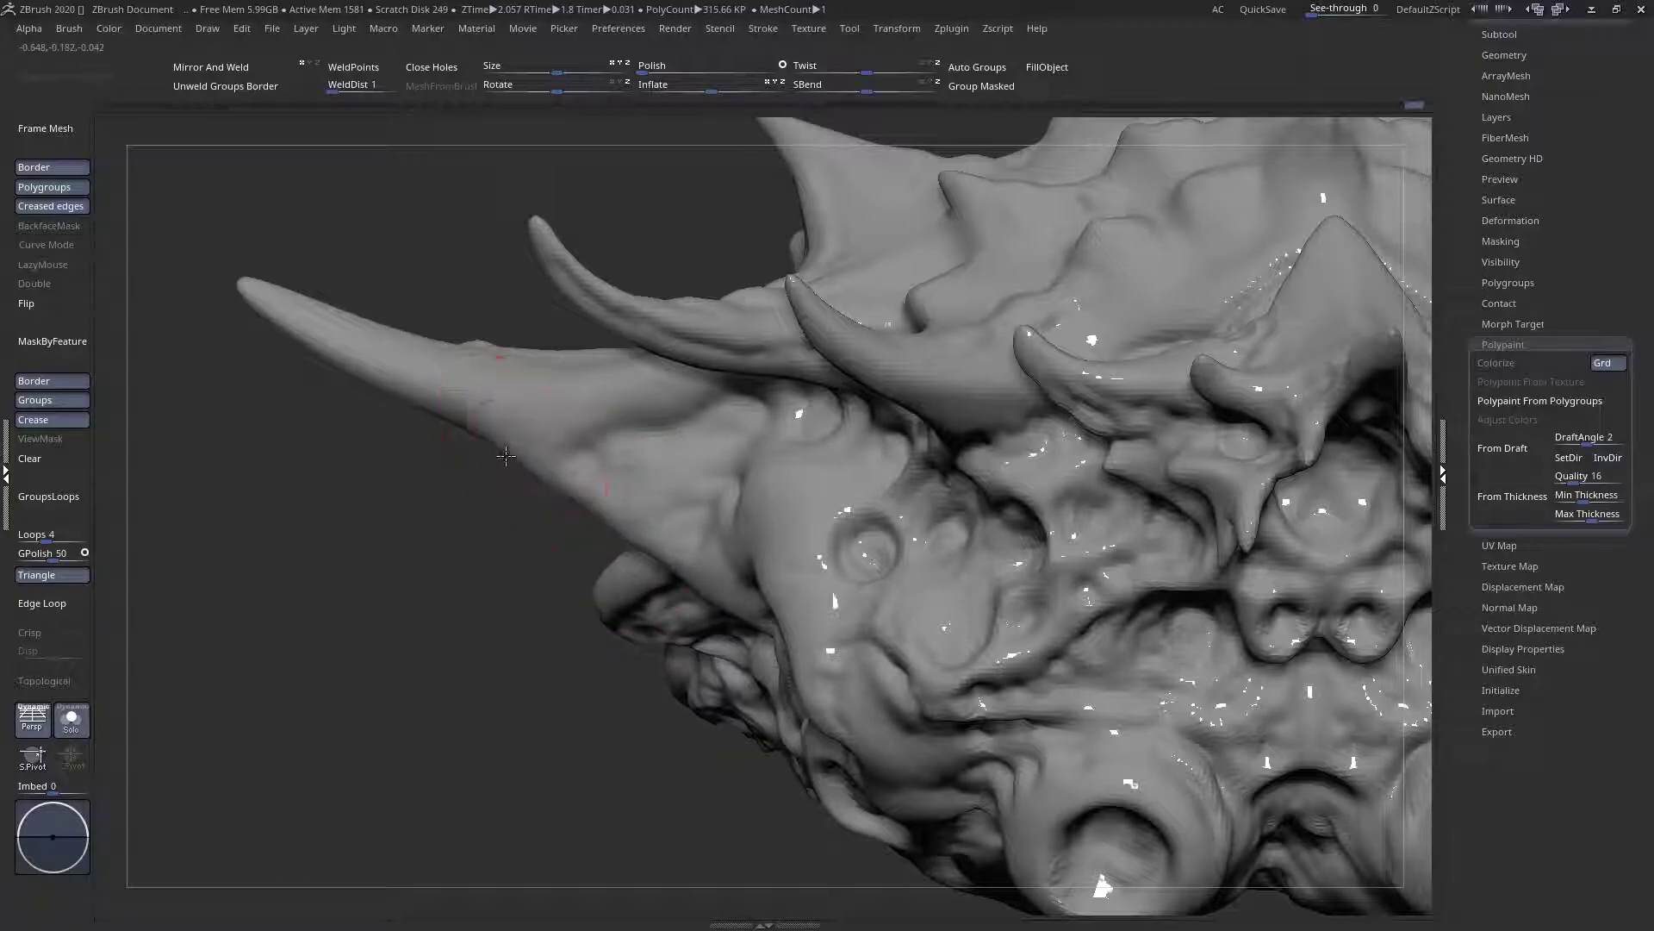
Adjust the curled lobe tucked behind the base of the large side horn
{"action": "right_click_drag", "start_coordinate": [654, 554], "coordinate": [606, 463], "text": "alt"}
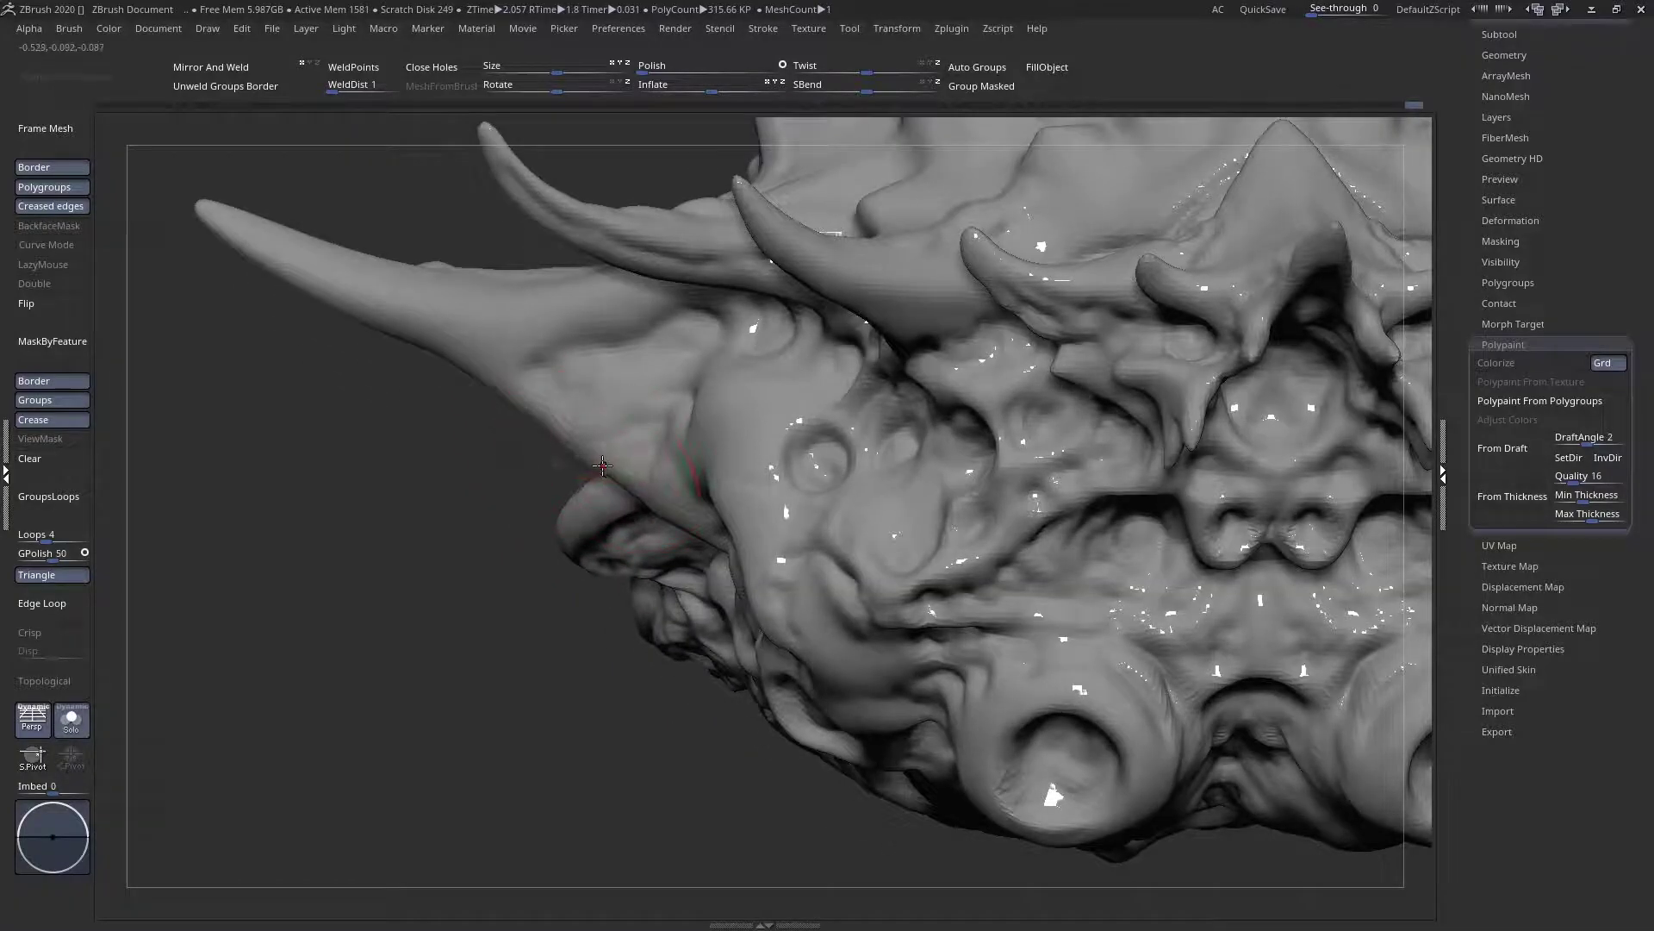
{"action": "mouse_move", "coordinate": [712, 551]}
{"action": "right_mouse_down", "text": "ctrl"}
{"action": "mouse_move", "coordinate": [528, 513]}
{"action": "mouse_move", "coordinate": [801, 492]}
{"action": "mouse_move", "coordinate": [795, 613]}
{"action": "mouse_move", "coordinate": [763, 492]}
{"action": "mouse_move", "coordinate": [766, 536]}
{"action": "mouse_move", "coordinate": [685, 560]}
{"action": "mouse_move", "coordinate": [724, 539]}
{"action": "right_mouse_up", "text": "ctrl"}
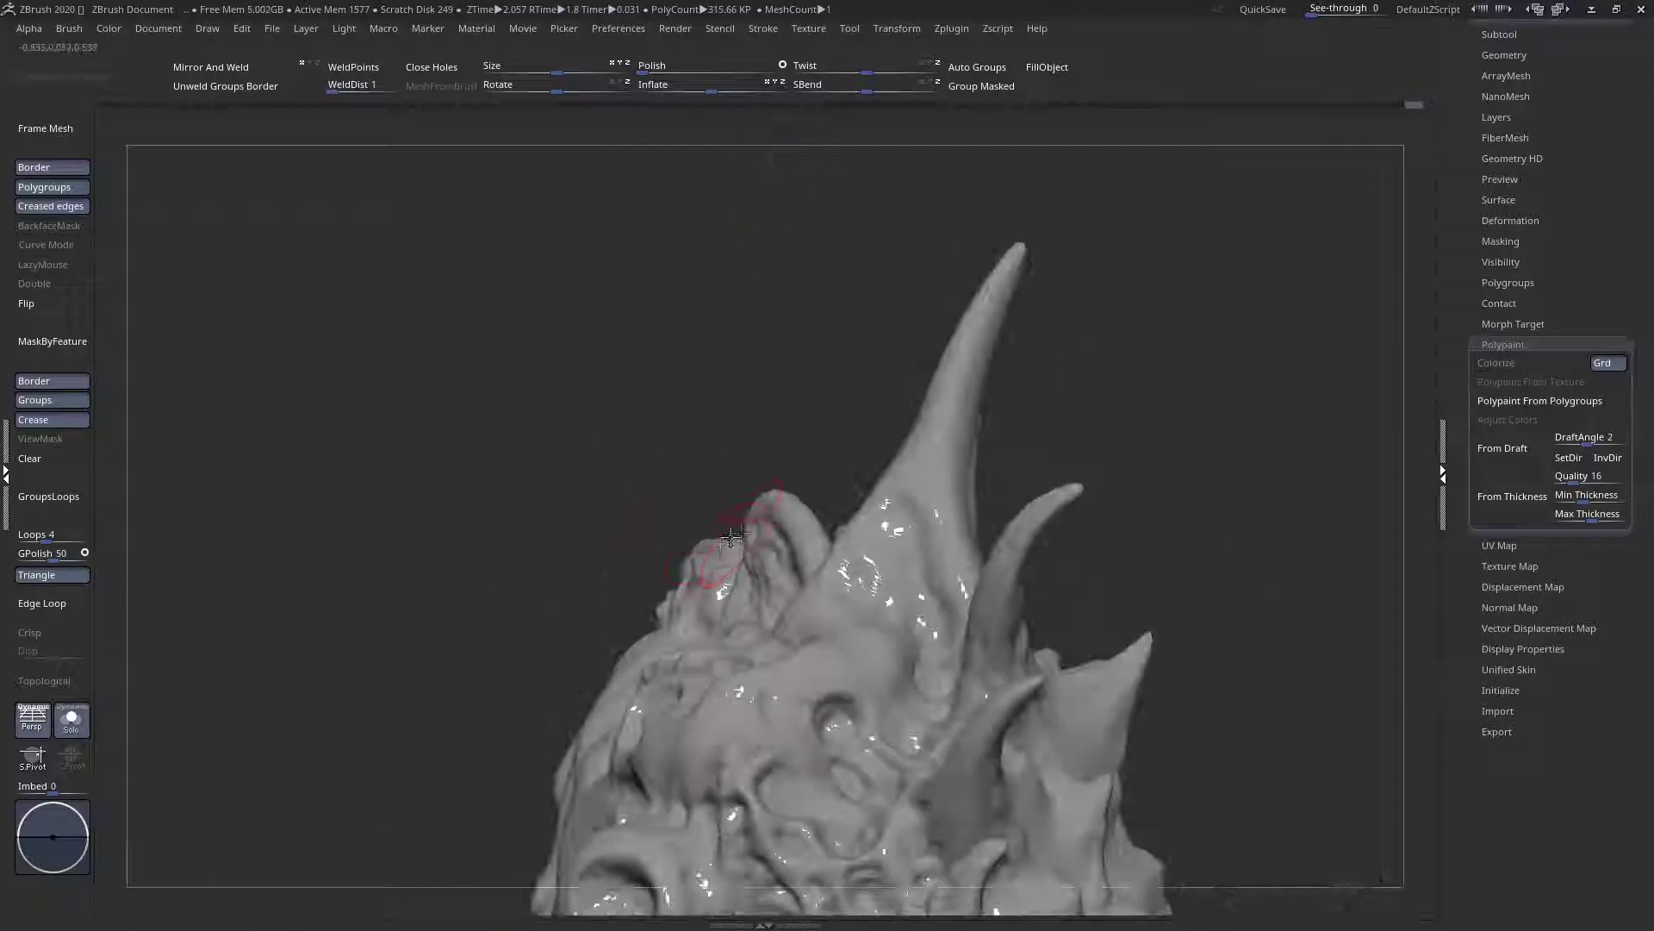
{"action": "right_click_drag", "start_coordinate": [775, 613], "coordinate": [779, 644], "text": "ctrl"}
{"action": "key", "text": "space"}
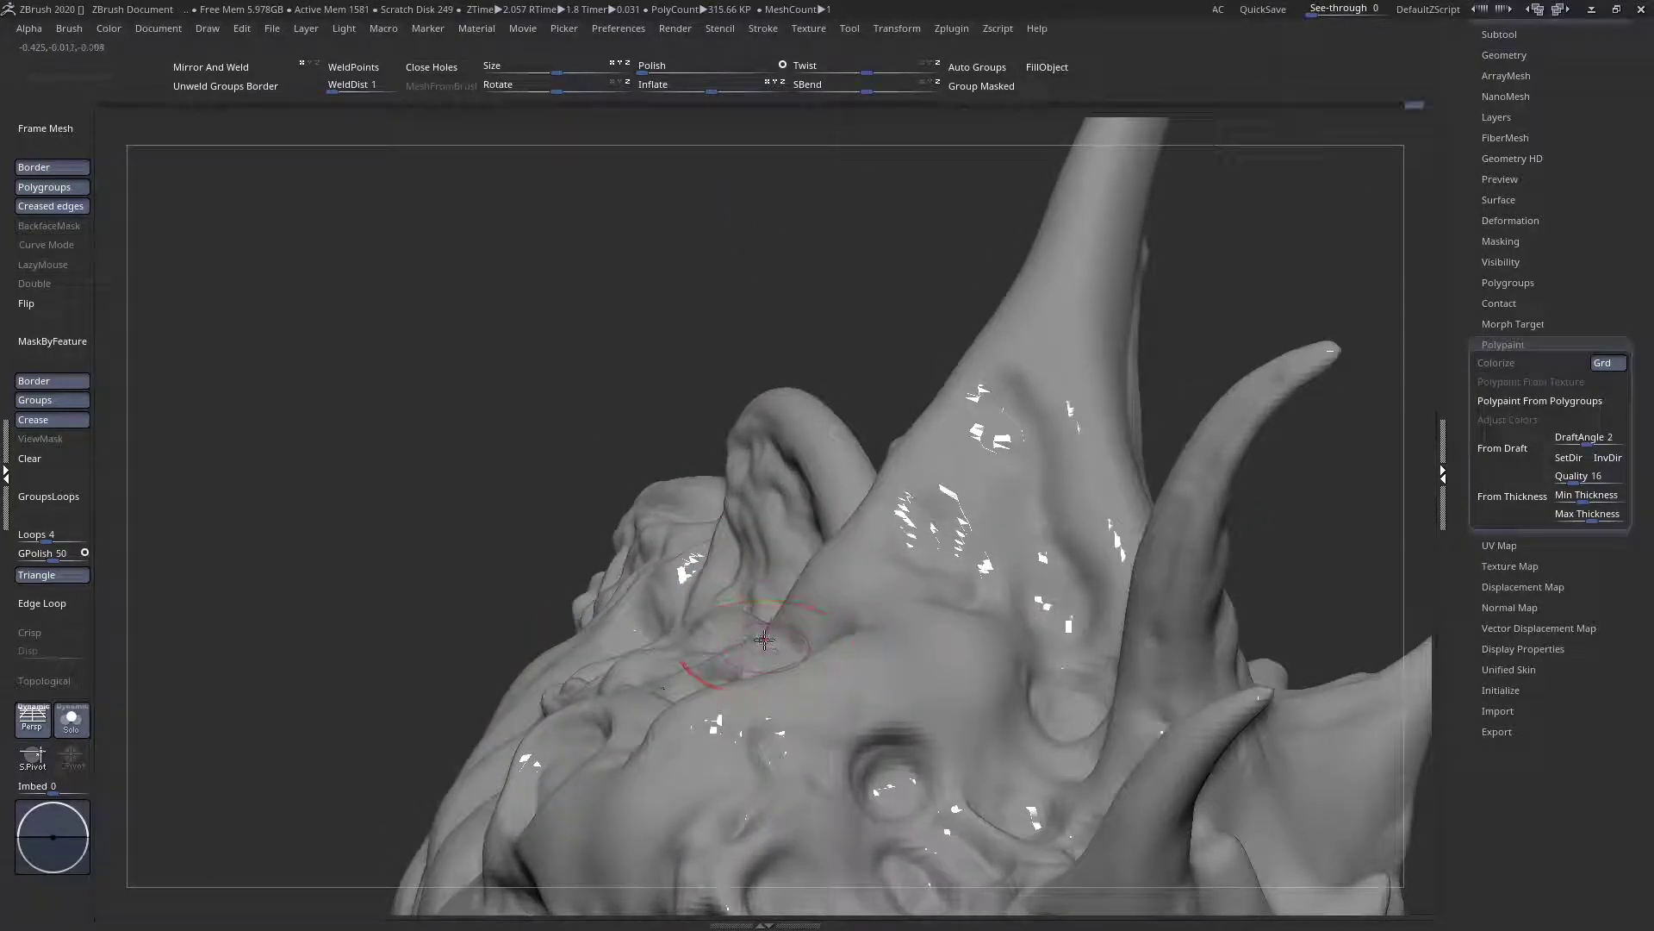
{"action": "mouse_move", "coordinate": [754, 621]}
{"action": "right_mouse_down", "text": "ctrl"}
{"action": "mouse_move", "coordinate": [679, 598]}
{"action": "mouse_move", "coordinate": [591, 399]}
{"action": "mouse_move", "coordinate": [740, 543]}
{"action": "mouse_move", "coordinate": [767, 689]}
{"action": "right_mouse_up", "text": "ctrl"}
{"action": "key", "text": "space"}
{"action": "left_click_drag", "start_coordinate": [731, 453], "coordinate": [737, 454]}
{"action": "right_click_drag", "start_coordinate": [713, 480], "coordinate": [796, 617]}
{"action": "right_click_drag", "start_coordinate": [797, 616], "coordinate": [441, 515], "text": "alt"}
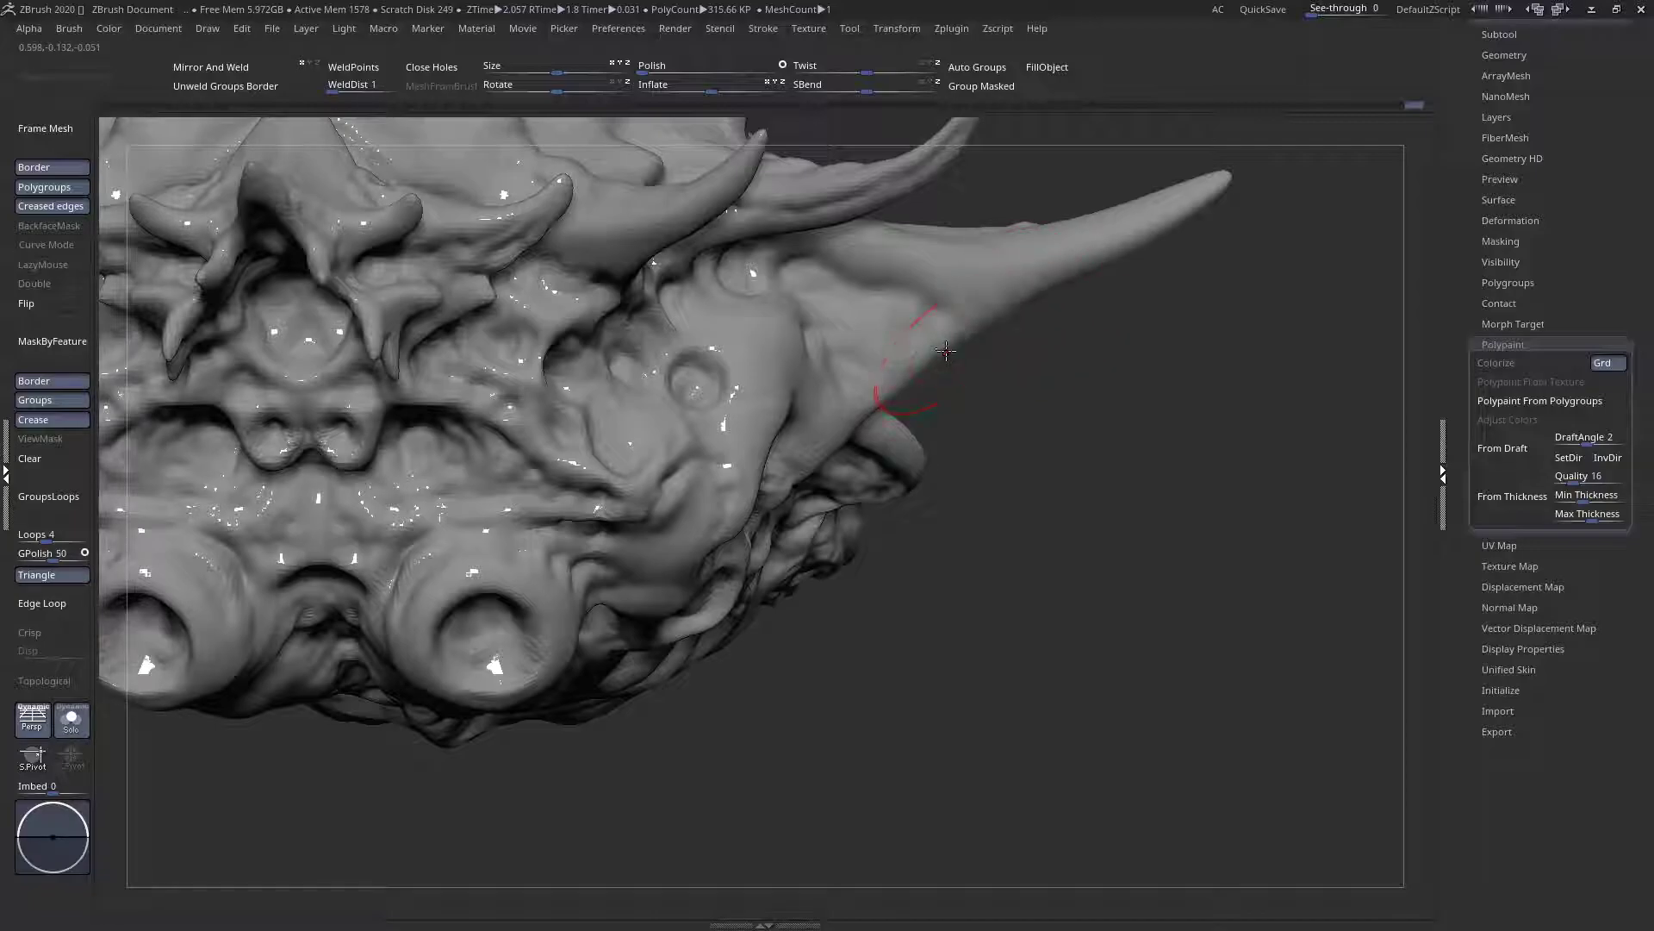
Refine the lower contour of the large side horn where it tapers out from its broad base
{"action": "key", "text": "f"}
{"action": "right_click_drag", "start_coordinate": [623, 293], "coordinate": [713, 487], "text": "ctrl"}
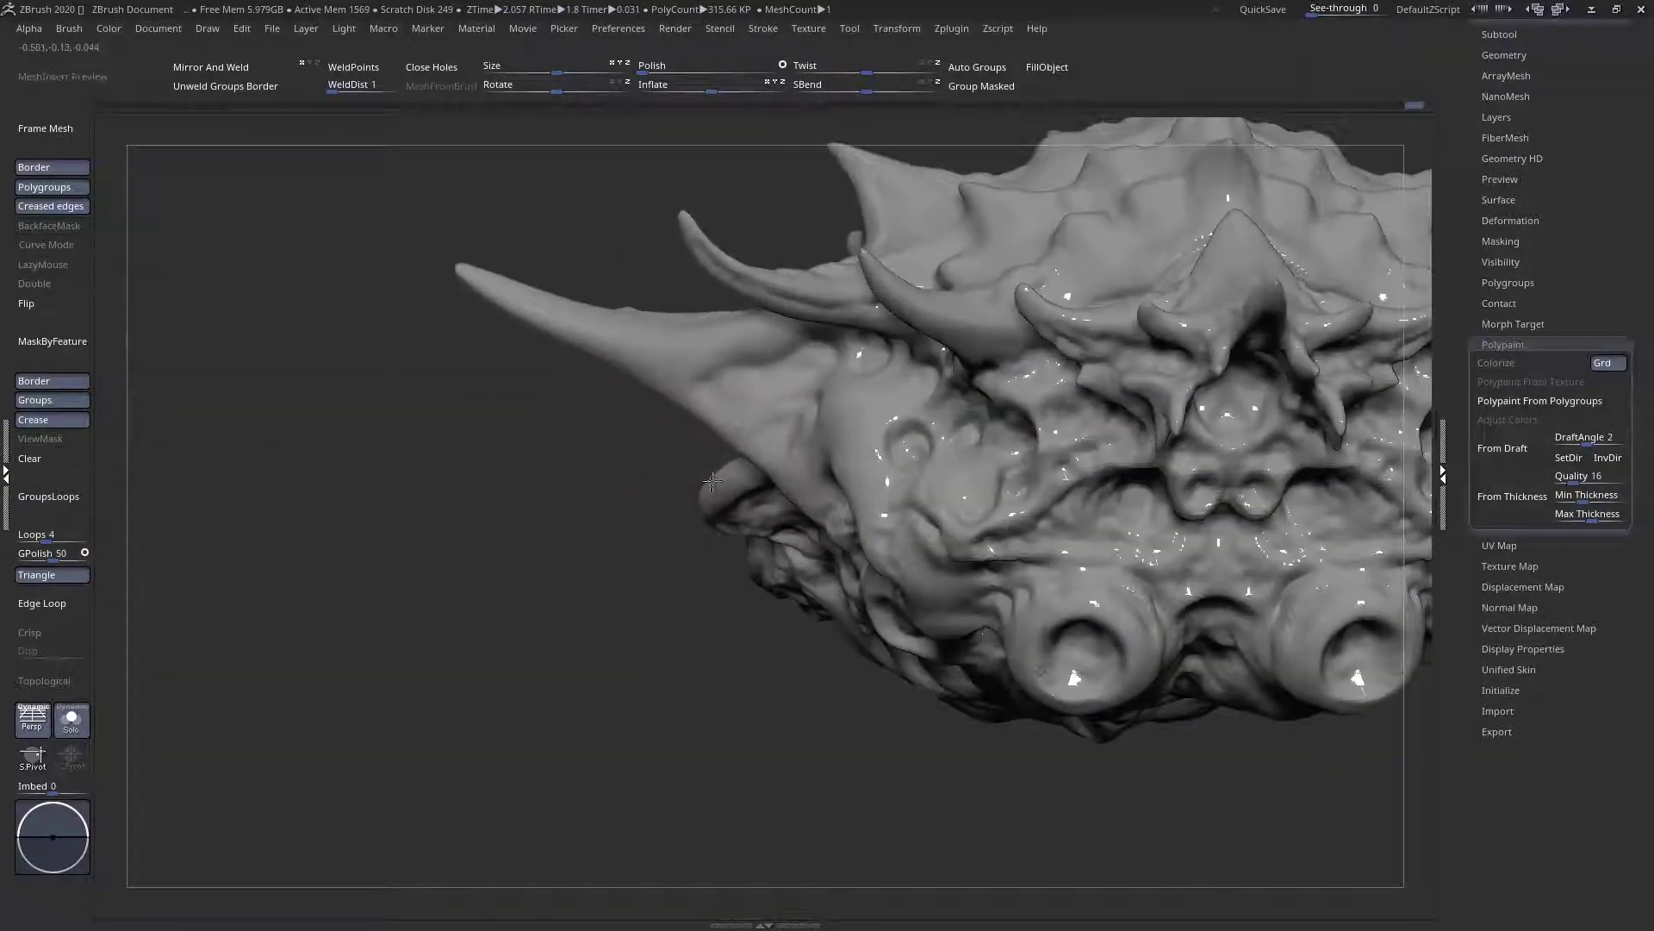
{"action": "key", "text": "space"}
{"action": "left_click_drag", "start_coordinate": [715, 417], "coordinate": [707, 433]}
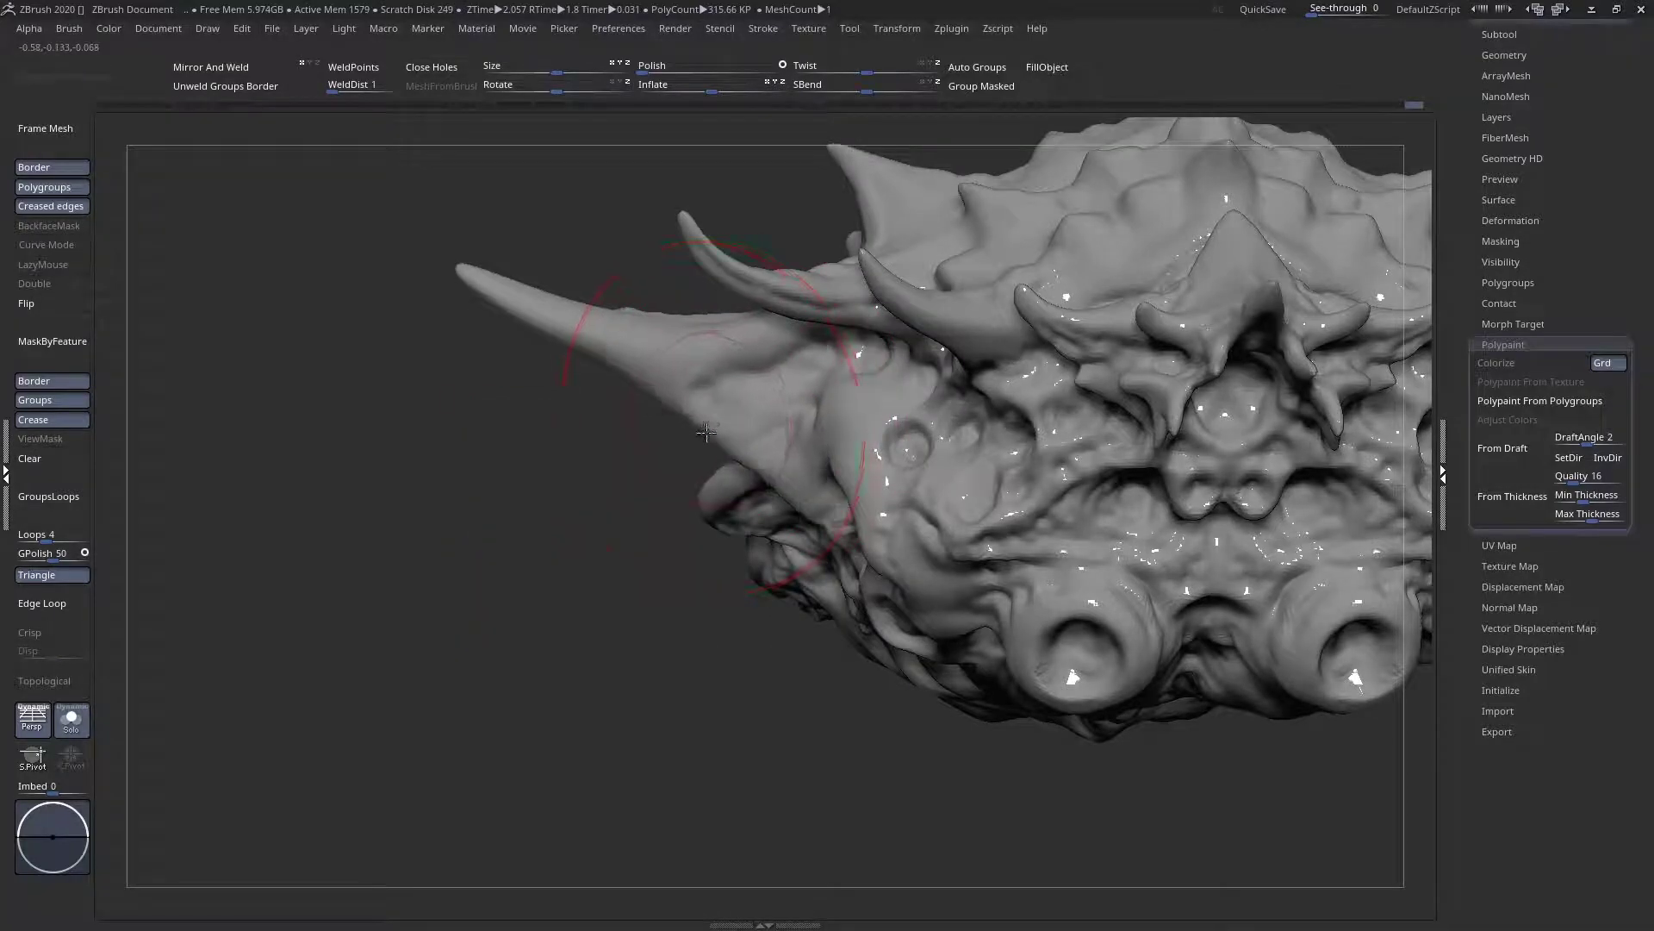
{"action": "right_click_drag", "start_coordinate": [706, 432], "coordinate": [703, 366], "text": "ctrl"}
{"action": "right_click_drag", "start_coordinate": [1024, 422], "coordinate": [746, 446], "text": "alt"}
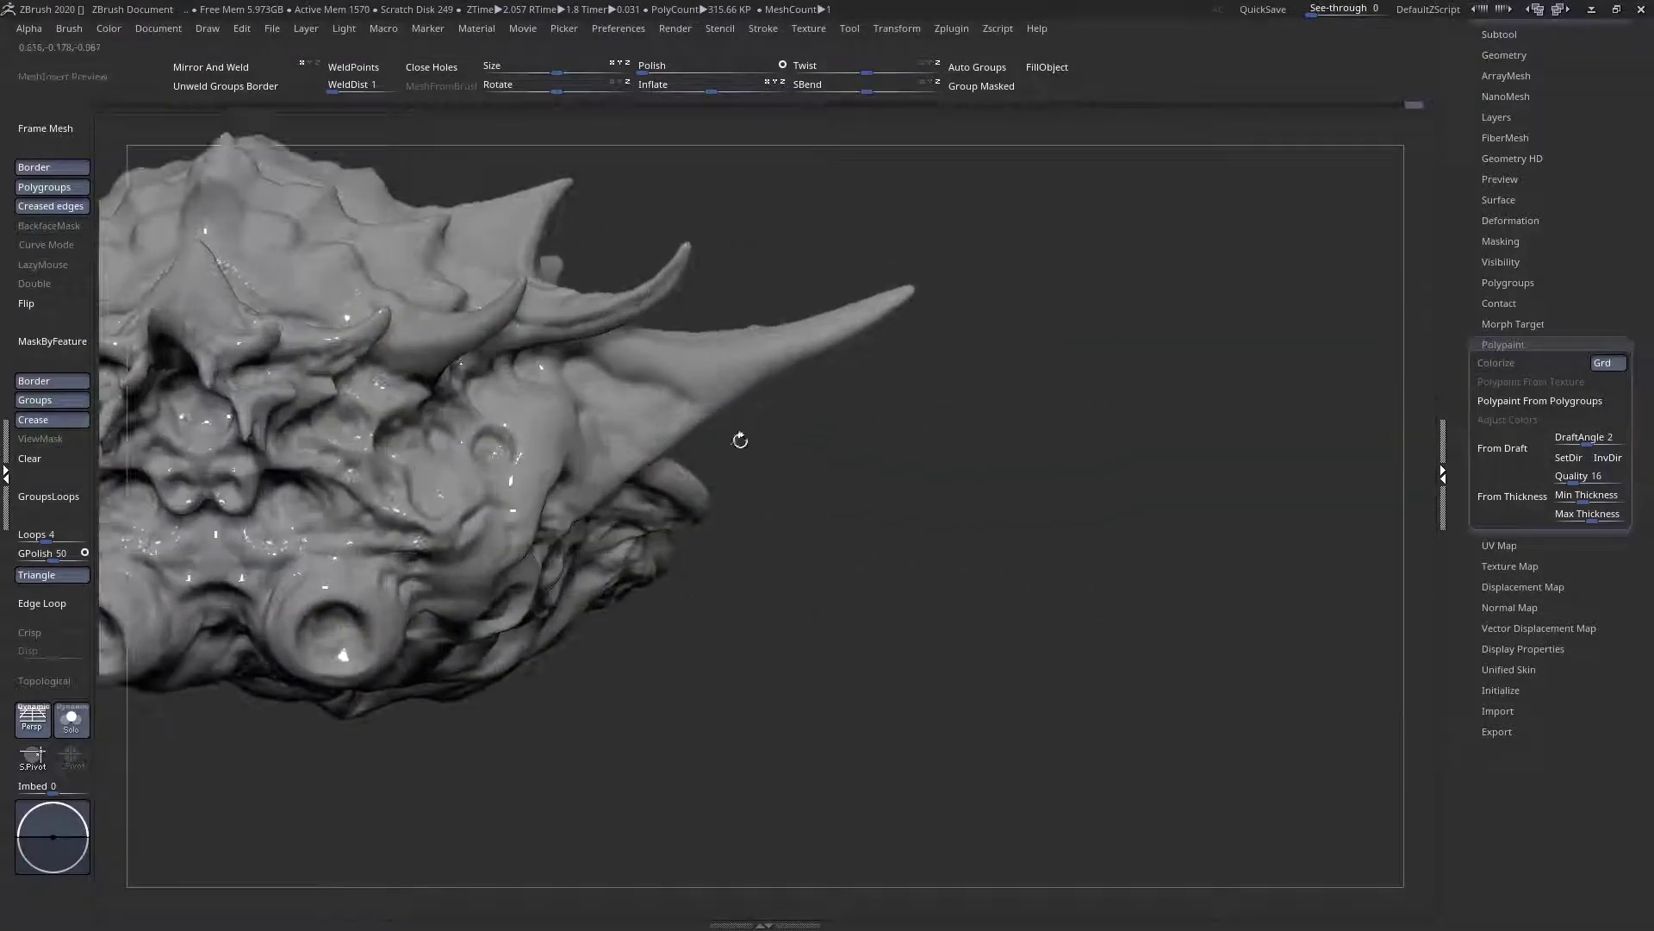
{"action": "key", "text": "space"}
{"action": "left_click_drag", "start_coordinate": [725, 420], "coordinate": [715, 419]}
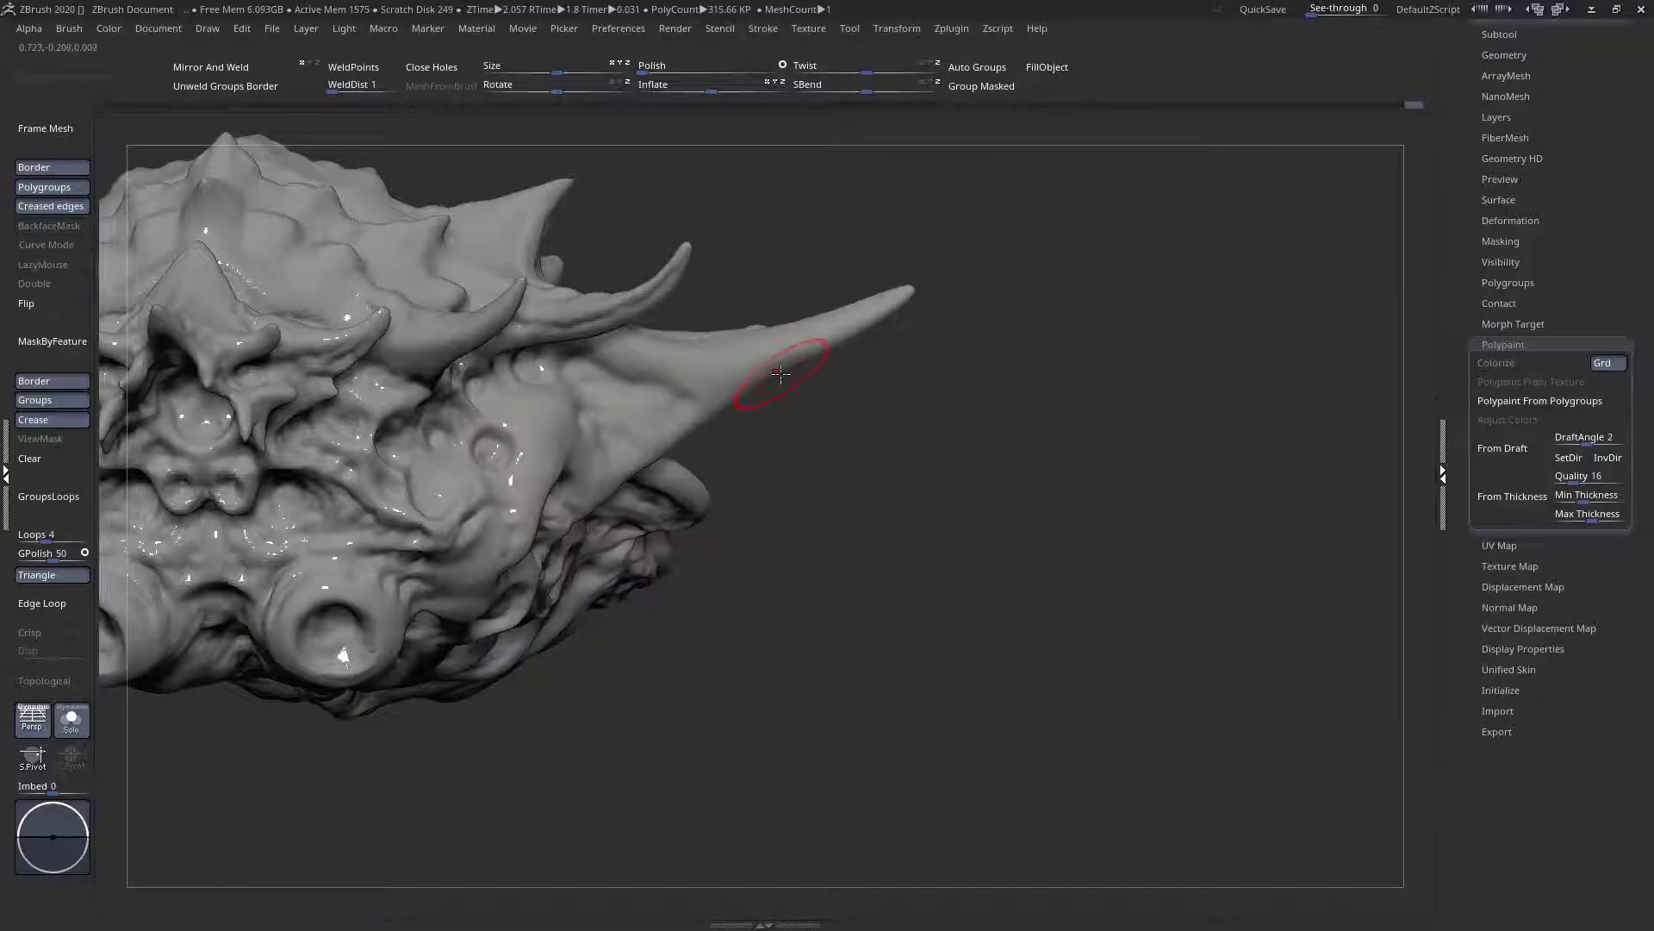
{"action": "left_click_drag", "start_coordinate": [778, 372], "coordinate": [783, 380]}
{"action": "right_click_drag", "start_coordinate": [642, 416], "coordinate": [1098, 492], "text": "alt"}
{"action": "left_click_drag", "start_coordinate": [1095, 491], "coordinate": [1071, 498]}
Resize the brush and adjust the transition between the side horn's base and the cheek
{"action": "key", "text": "f"}
{"action": "right_click_drag", "start_coordinate": [1223, 465], "coordinate": [1256, 443], "text": "ctrl"}
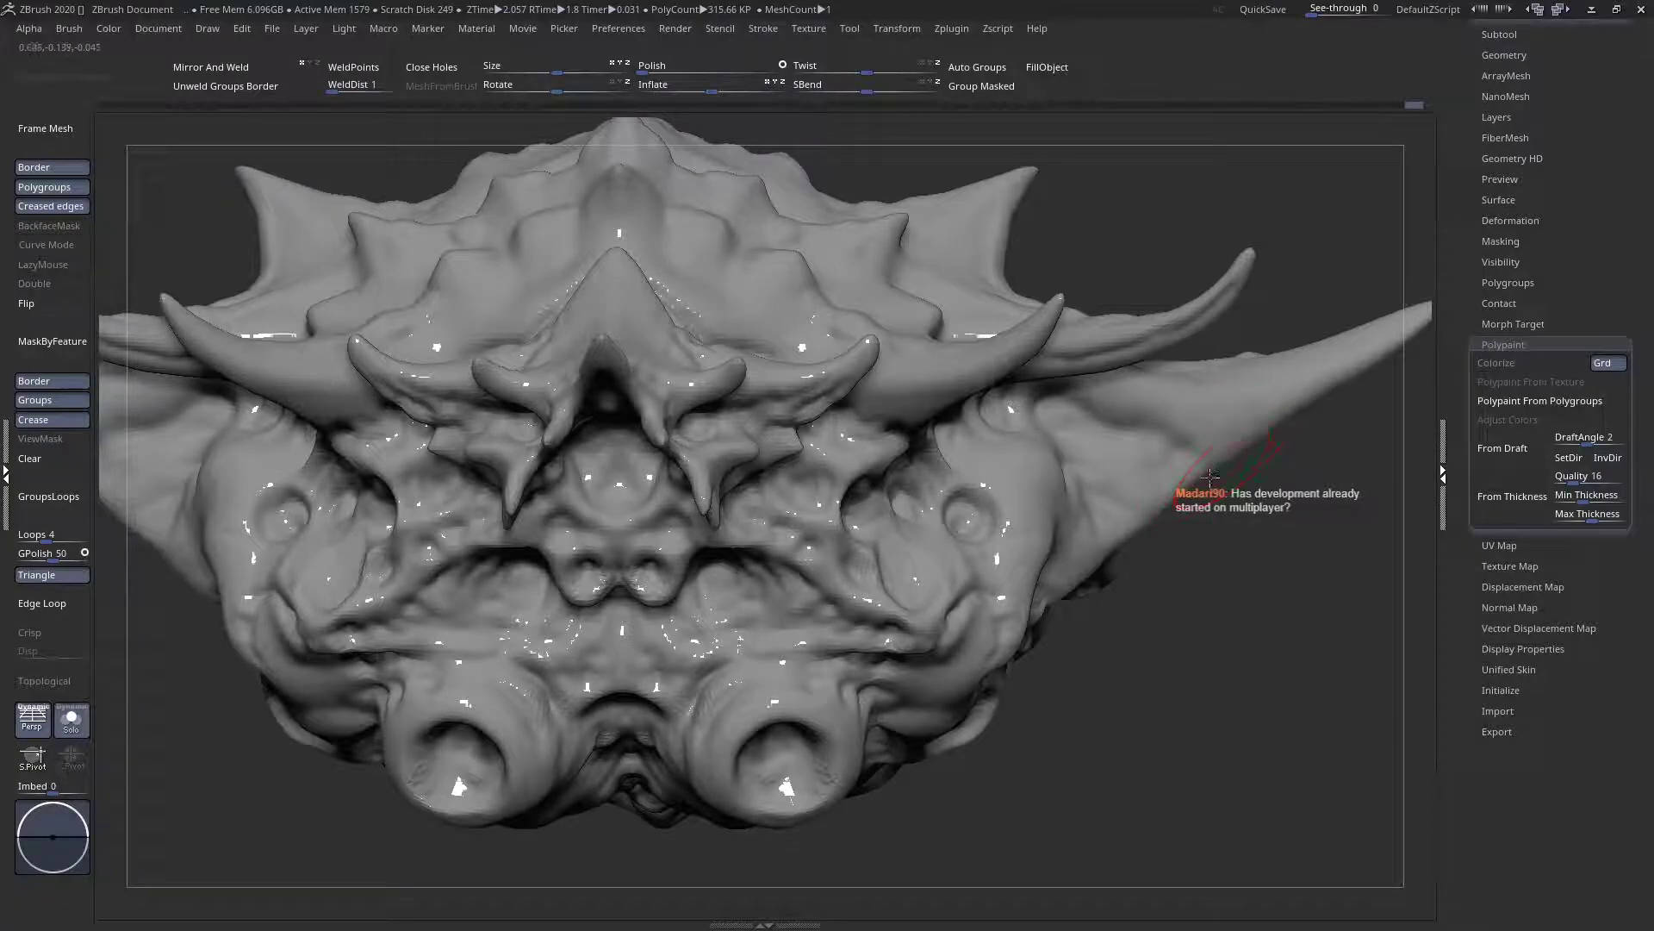
{"action": "key", "text": "space"}
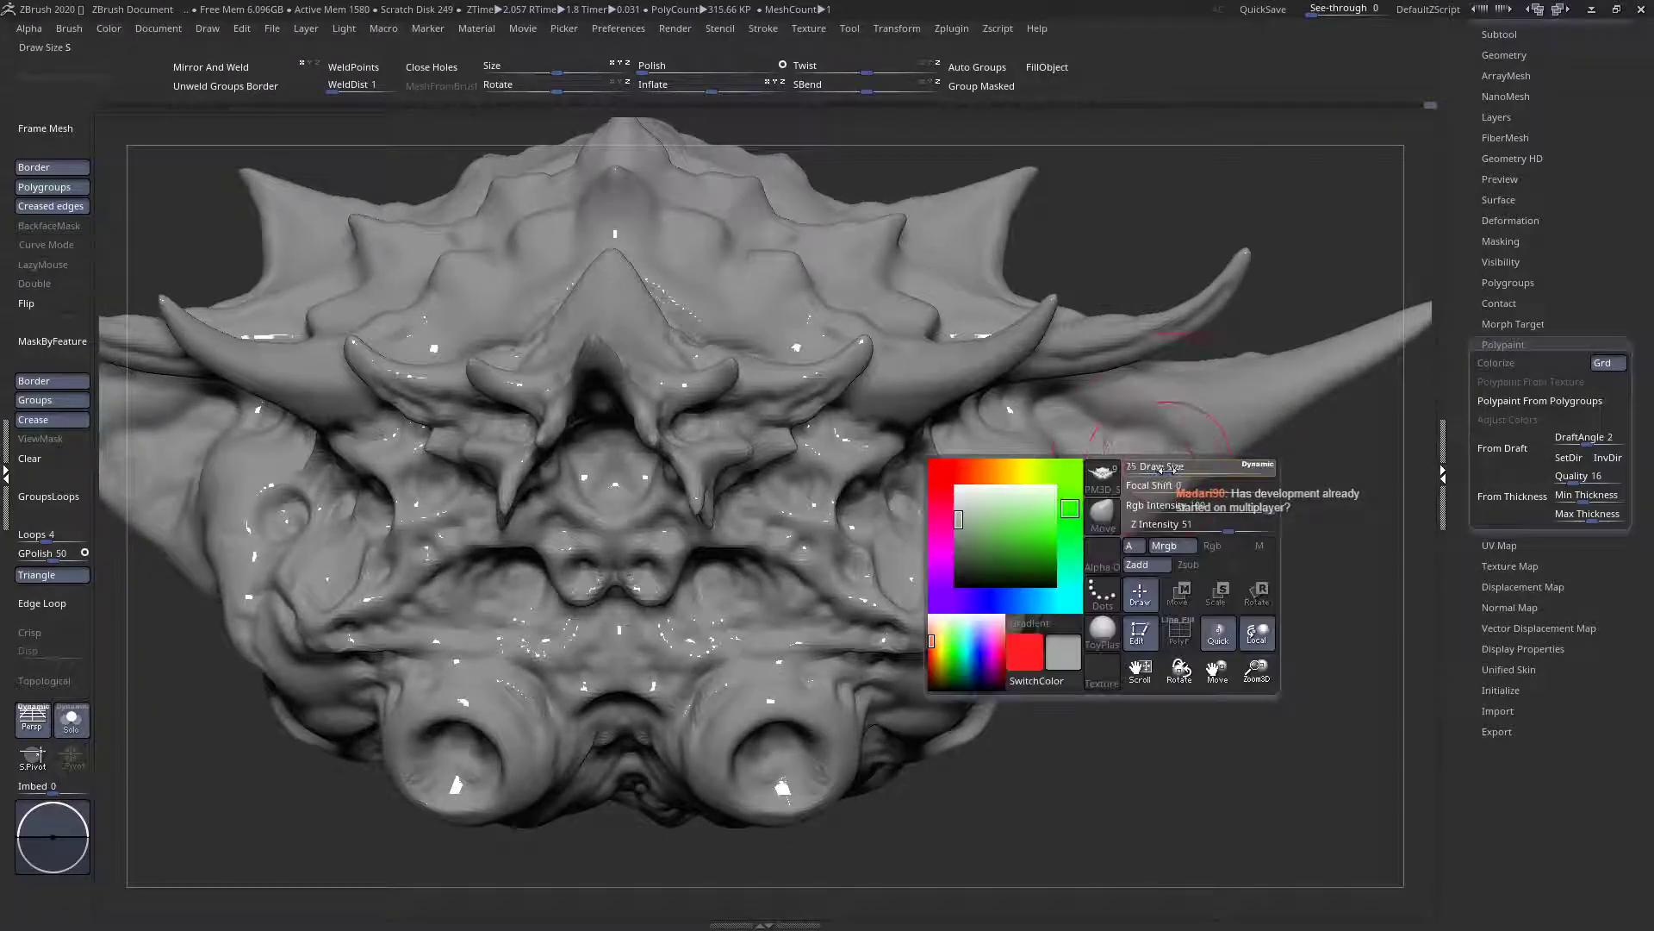
{"action": "left_click_drag", "start_coordinate": [1073, 586], "coordinate": [1058, 565]}
{"action": "mouse_move", "coordinate": [1112, 479]}
{"action": "right_mouse_down", "text": "ctrl"}
{"action": "mouse_move", "coordinate": [932, 520]}
{"action": "mouse_move", "coordinate": [939, 373]}
{"action": "mouse_move", "coordinate": [906, 465]}
{"action": "mouse_move", "coordinate": [956, 552]}
{"action": "mouse_move", "coordinate": [847, 558]}
{"action": "mouse_move", "coordinate": [764, 504]}
{"action": "mouse_move", "coordinate": [723, 571]}
{"action": "mouse_move", "coordinate": [750, 550]}
{"action": "mouse_move", "coordinate": [737, 418]}
{"action": "right_mouse_up", "text": "ctrl"}
{"action": "key", "text": "space"}
{"action": "key", "text": "space"}
{"action": "mouse_move", "coordinate": [737, 517]}
{"action": "right_mouse_down"}
{"action": "mouse_move", "coordinate": [752, 605]}
{"action": "mouse_move", "coordinate": [736, 571]}
{"action": "mouse_move", "coordinate": [758, 526]}
{"action": "mouse_move", "coordinate": [788, 517]}
{"action": "mouse_move", "coordinate": [753, 564]}
{"action": "mouse_move", "coordinate": [875, 535]}
{"action": "mouse_move", "coordinate": [886, 555]}
{"action": "mouse_move", "coordinate": [801, 564]}
{"action": "right_mouse_up"}
{"action": "key", "text": "space"}
{"action": "left_click_drag", "start_coordinate": [835, 453], "coordinate": [869, 473]}
{"action": "key", "text": "space"}
{"action": "mouse_move", "coordinate": [823, 482]}
{"action": "right_mouse_down"}
{"action": "mouse_move", "coordinate": [905, 465]}
{"action": "mouse_move", "coordinate": [879, 414]}
{"action": "mouse_move", "coordinate": [780, 430]}
{"action": "right_mouse_up"}
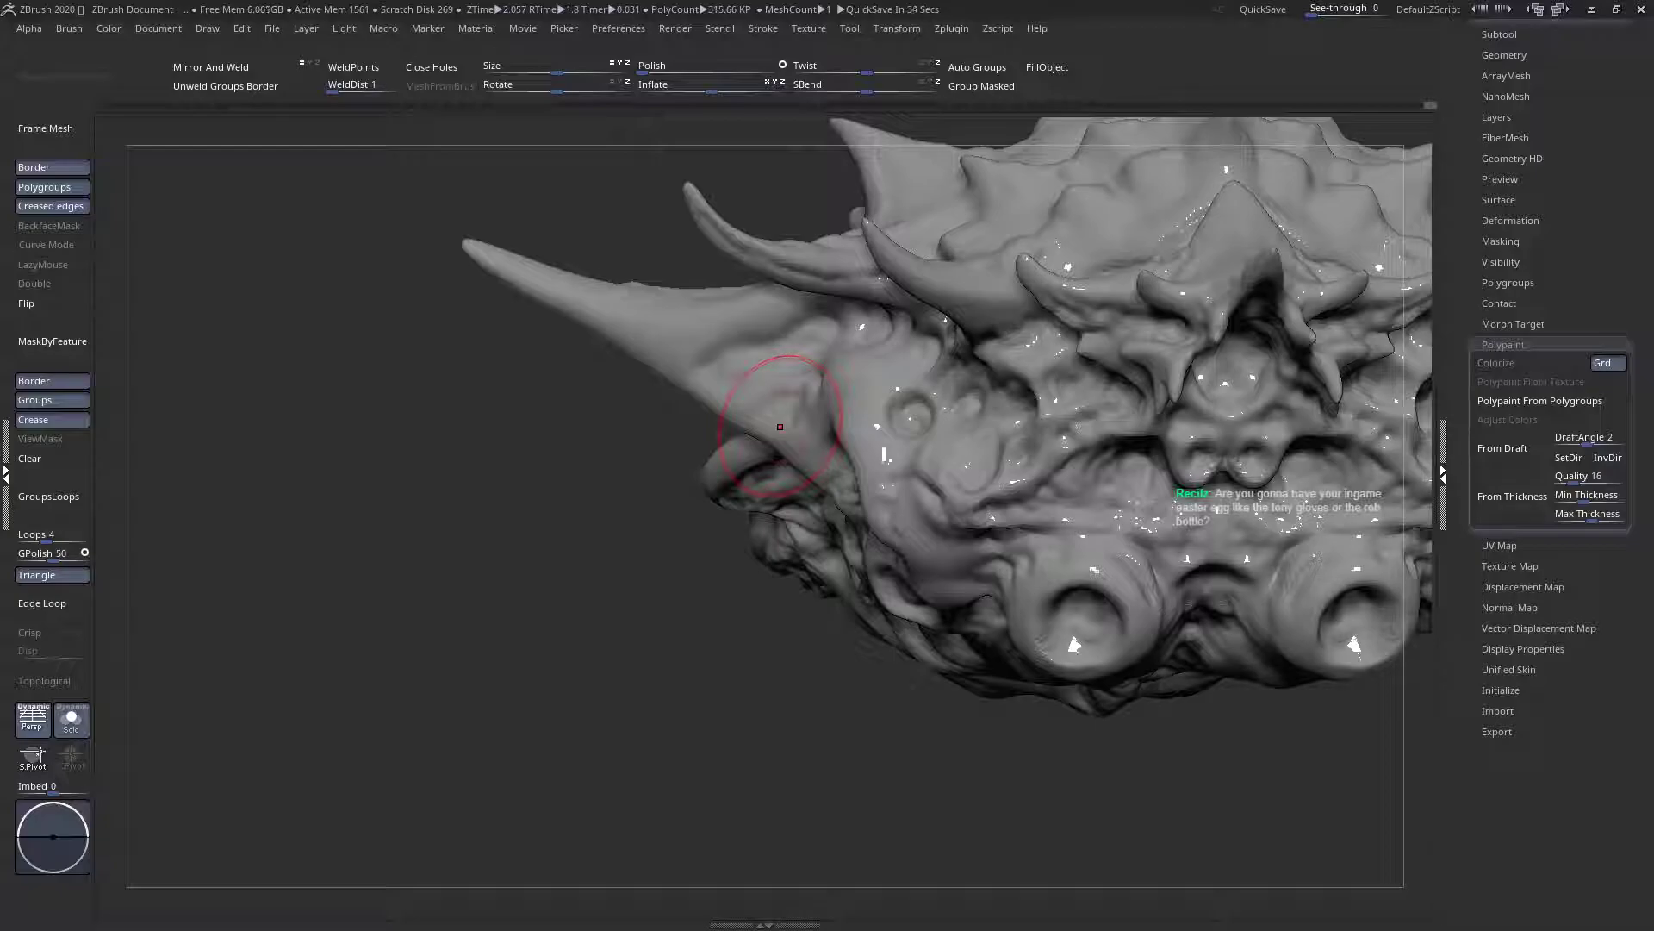
Reshape the paired central sockets of the face so their rims become rounder and more pronounced
{"action": "mouse_move", "coordinate": [841, 406]}
{"action": "right_mouse_down"}
{"action": "mouse_move", "coordinate": [1129, 487]}
{"action": "mouse_move", "coordinate": [862, 478]}
{"action": "mouse_move", "coordinate": [849, 572]}
{"action": "mouse_move", "coordinate": [793, 584]}
{"action": "mouse_move", "coordinate": [819, 487]}
{"action": "mouse_move", "coordinate": [625, 632]}
{"action": "right_mouse_up"}
{"action": "key", "text": "space"}
{"action": "left_click_drag", "start_coordinate": [689, 522], "coordinate": [672, 522]}
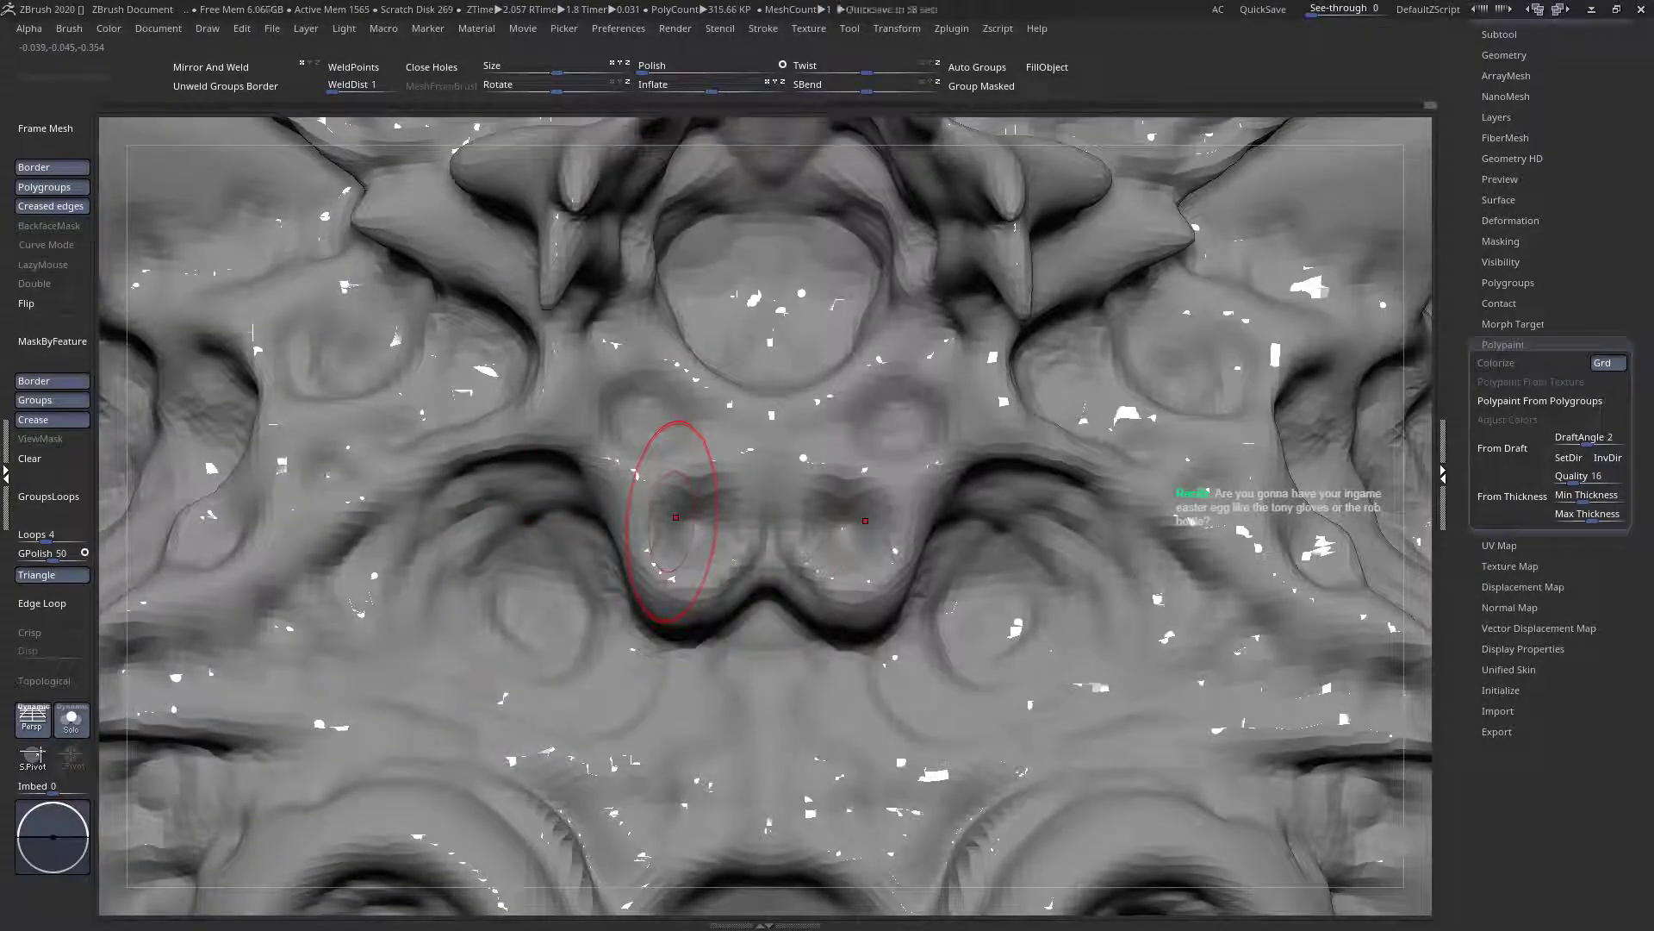
{"action": "right_click_drag", "start_coordinate": [684, 484], "coordinate": [686, 472]}
{"action": "mouse_move", "coordinate": [690, 476]}
{"action": "left_mouse_down"}
{"action": "mouse_move", "coordinate": [671, 458]}
{"action": "mouse_move", "coordinate": [633, 506]}
{"action": "mouse_move", "coordinate": [640, 527]}
{"action": "left_mouse_up"}
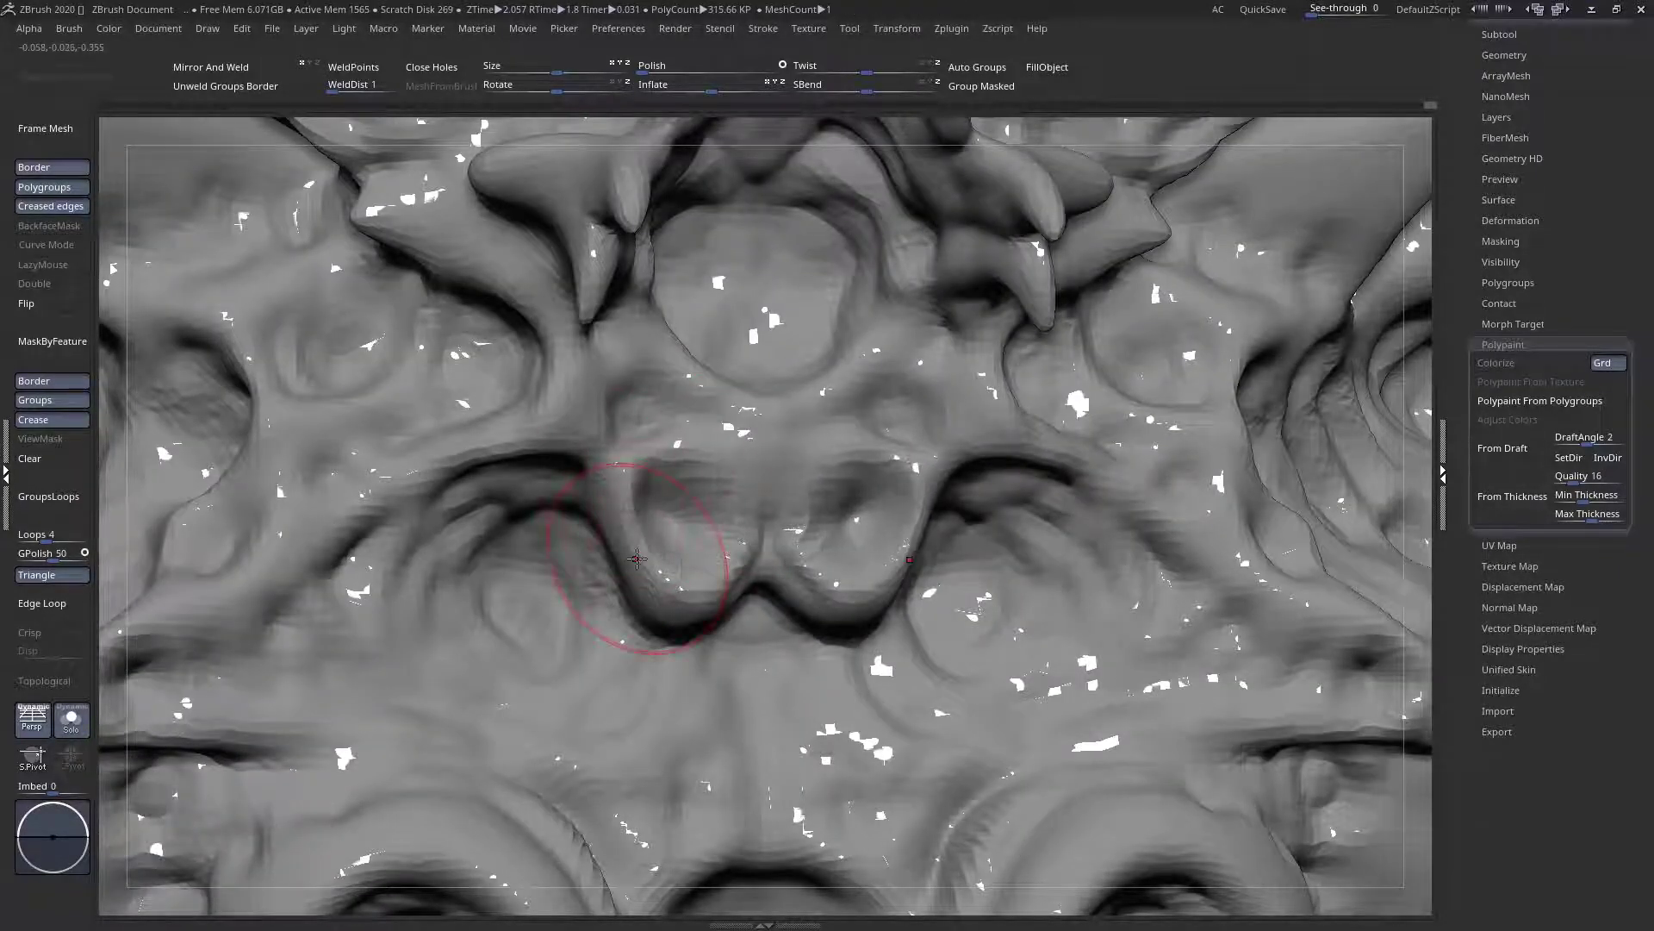
{"action": "right_click_drag", "start_coordinate": [647, 554], "coordinate": [609, 601]}
{"action": "left_click_drag", "start_coordinate": [615, 606], "coordinate": [650, 641]}
{"action": "mouse_move", "coordinate": [650, 642]}
{"action": "right_mouse_down"}
{"action": "mouse_move", "coordinate": [714, 576]}
{"action": "mouse_move", "coordinate": [677, 580]}
{"action": "right_mouse_up"}
{"action": "right_click", "coordinate": [715, 576]}
{"action": "left_click_drag", "start_coordinate": [677, 580], "coordinate": [616, 594]}
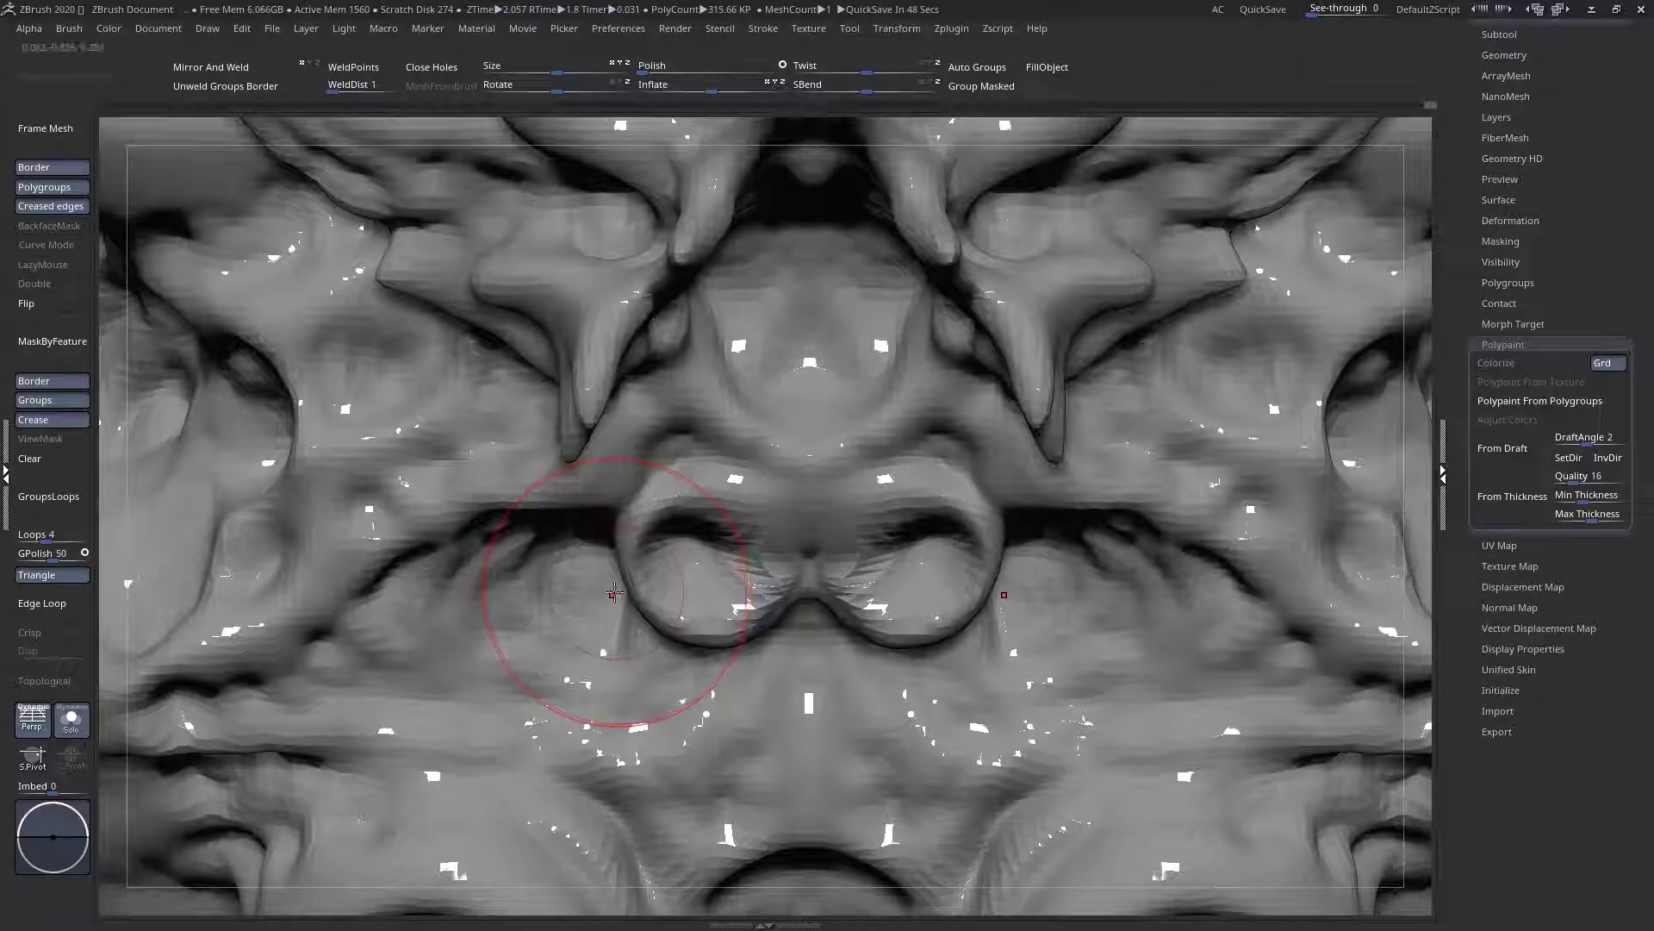
Shape the undersides of the paired central sockets and the creases where they meet the face
{"action": "mouse_move", "coordinate": [782, 543]}
{"action": "right_mouse_down", "text": "alt"}
{"action": "mouse_move", "coordinate": [786, 428]}
{"action": "mouse_move", "coordinate": [790, 465]}
{"action": "mouse_move", "coordinate": [830, 384]}
{"action": "right_mouse_up", "text": "alt"}
{"action": "mouse_move", "coordinate": [862, 443]}
{"action": "right_mouse_down", "text": "ctrl"}
{"action": "mouse_move", "coordinate": [876, 508]}
{"action": "mouse_move", "coordinate": [801, 538]}
{"action": "right_mouse_up", "text": "ctrl"}
{"action": "key", "text": "space"}
{"action": "left_click_drag", "start_coordinate": [830, 437], "coordinate": [827, 456]}
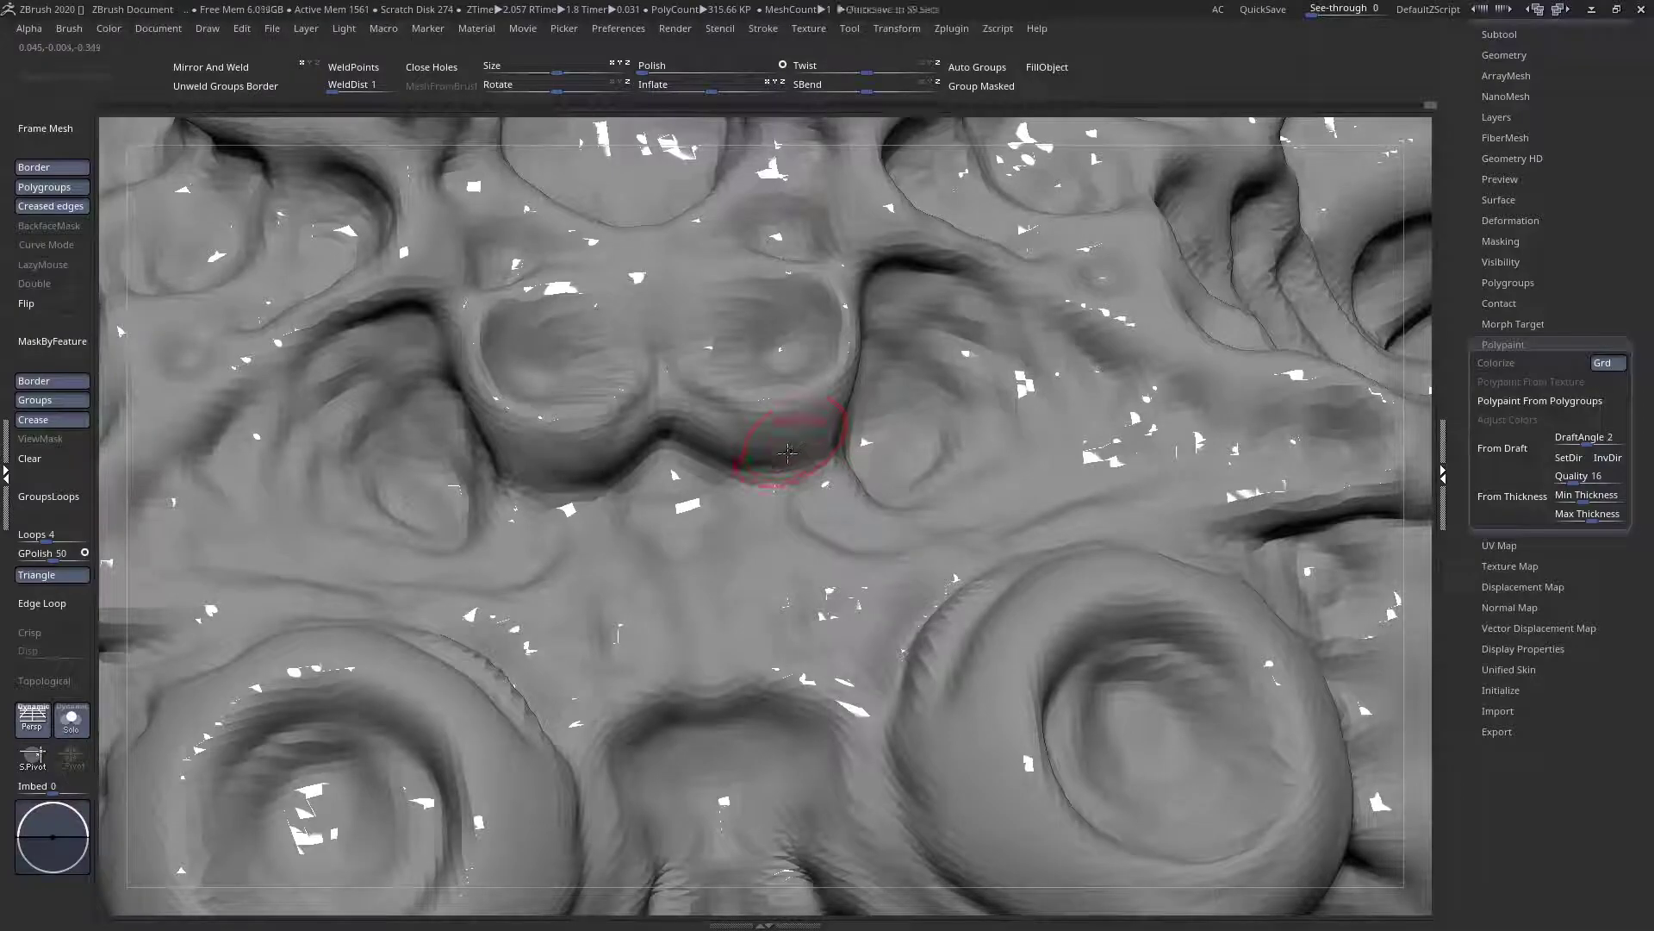
{"action": "mouse_move", "coordinate": [763, 447]}
{"action": "right_mouse_down"}
{"action": "mouse_move", "coordinate": [782, 392]}
{"action": "mouse_move", "coordinate": [797, 466]}
{"action": "right_mouse_up"}
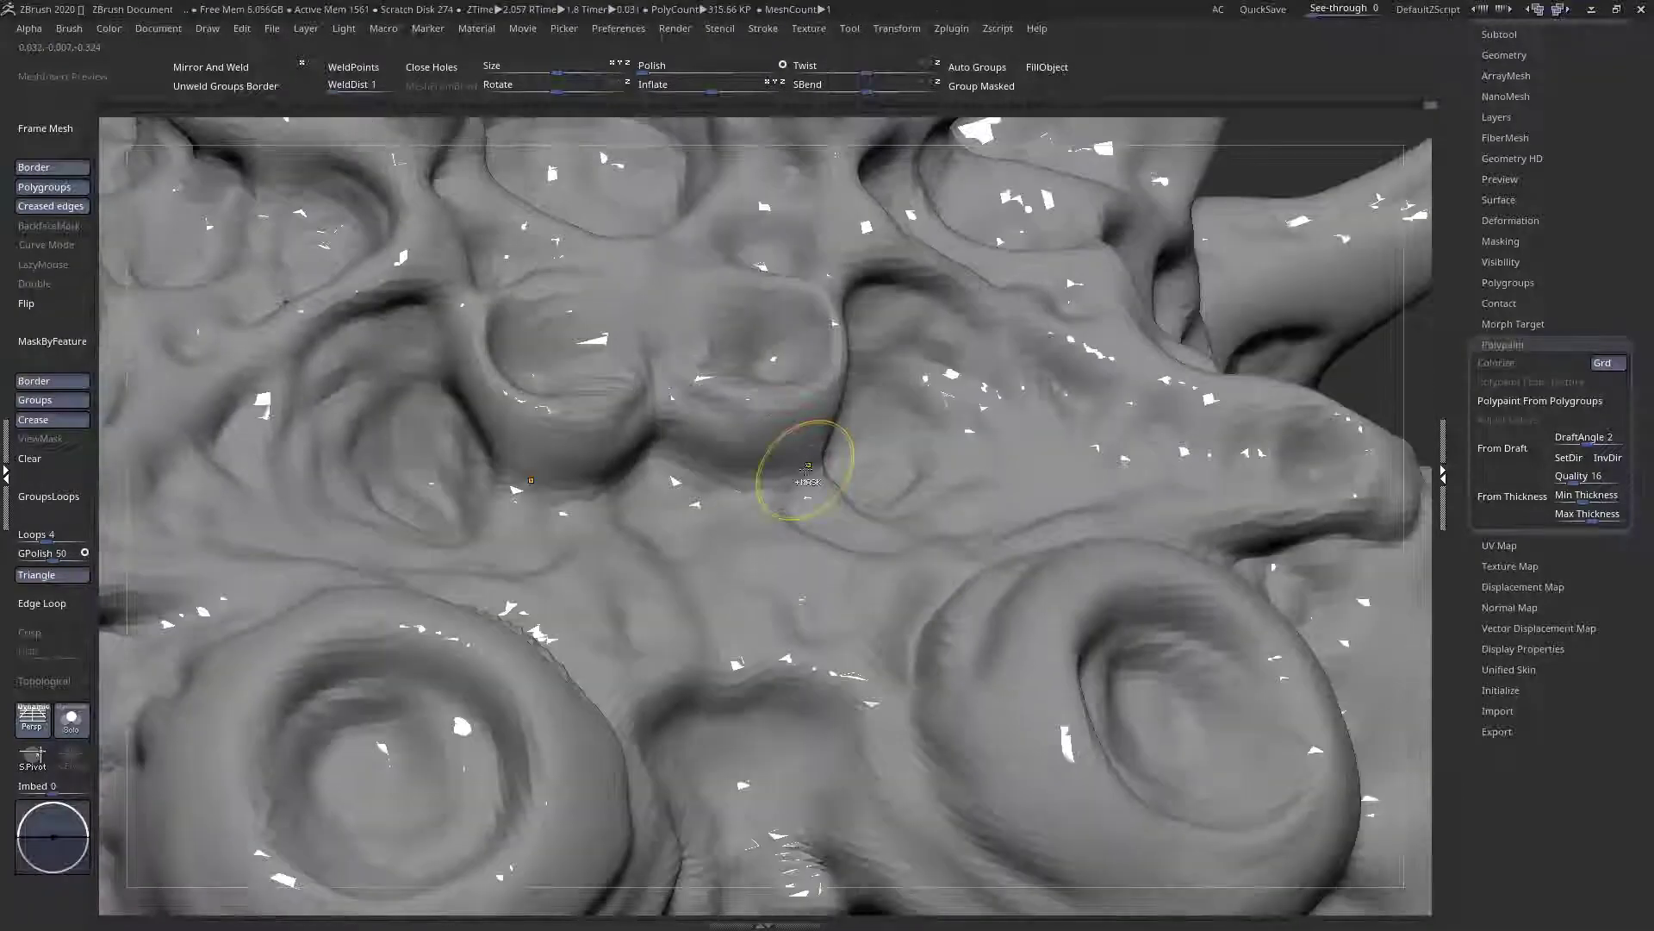
{"action": "left_click_drag", "start_coordinate": [813, 473], "coordinate": [819, 491]}
{"action": "right_click_drag", "start_coordinate": [821, 495], "coordinate": [839, 505]}
{"action": "left_click_drag", "start_coordinate": [841, 507], "coordinate": [848, 527]}
{"action": "mouse_move", "coordinate": [849, 527]}
{"action": "right_mouse_down"}
{"action": "mouse_move", "coordinate": [819, 543]}
{"action": "mouse_move", "coordinate": [861, 523]}
{"action": "mouse_move", "coordinate": [835, 479]}
{"action": "mouse_move", "coordinate": [863, 492]}
{"action": "mouse_move", "coordinate": [871, 431]}
{"action": "mouse_move", "coordinate": [896, 534]}
{"action": "mouse_move", "coordinate": [946, 588]}
{"action": "mouse_move", "coordinate": [862, 593]}
{"action": "right_mouse_up"}
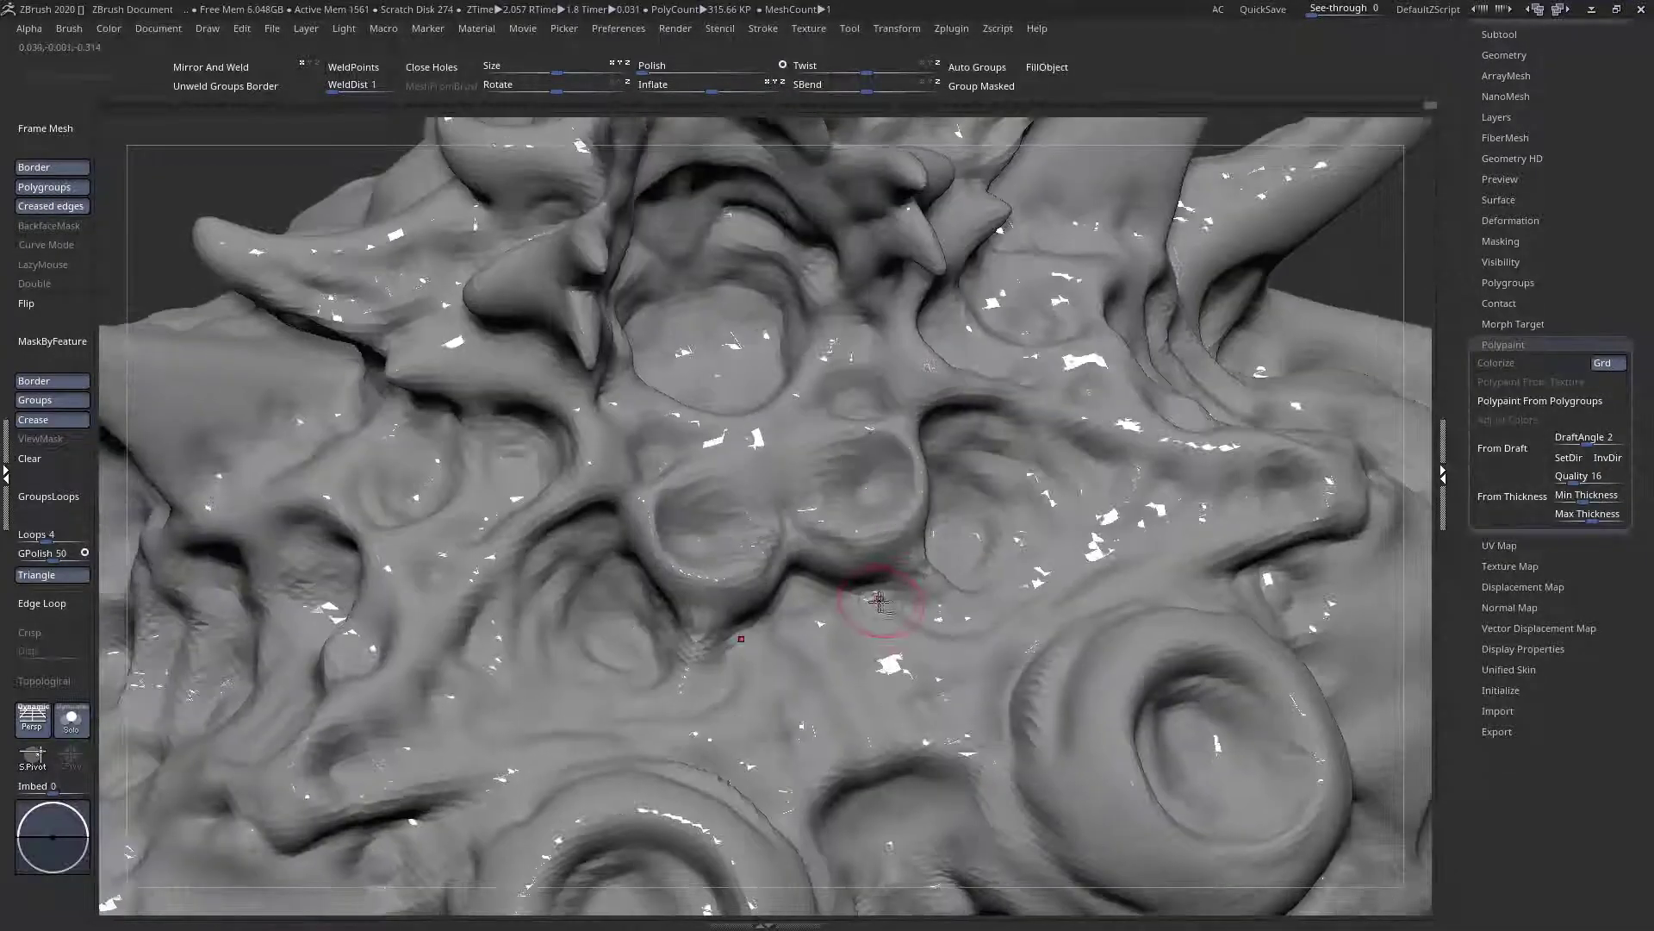
{"action": "left_click_drag", "start_coordinate": [878, 596], "coordinate": [884, 595]}
{"action": "mouse_move", "coordinate": [868, 584]}
{"action": "right_mouse_down", "text": "ctrl"}
{"action": "mouse_move", "coordinate": [789, 675]}
{"action": "mouse_move", "coordinate": [848, 470]}
{"action": "right_mouse_up", "text": "ctrl"}
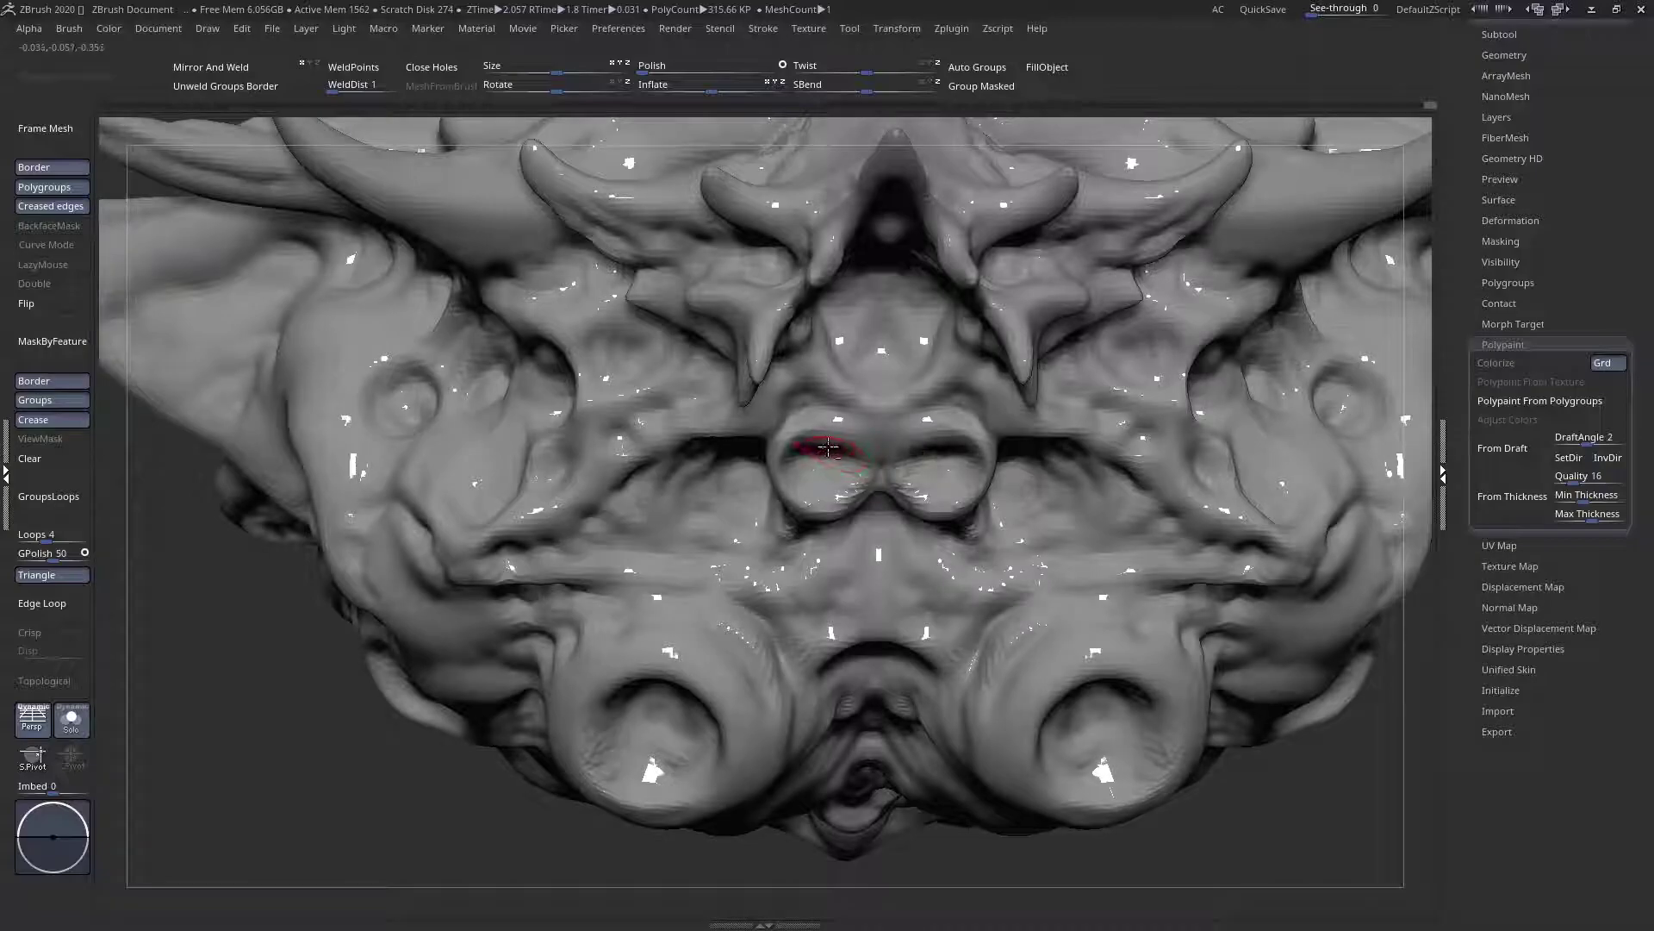
Widen the paired central sockets by pulling their outer rims away from the face's centerline
{"action": "key", "text": "space"}
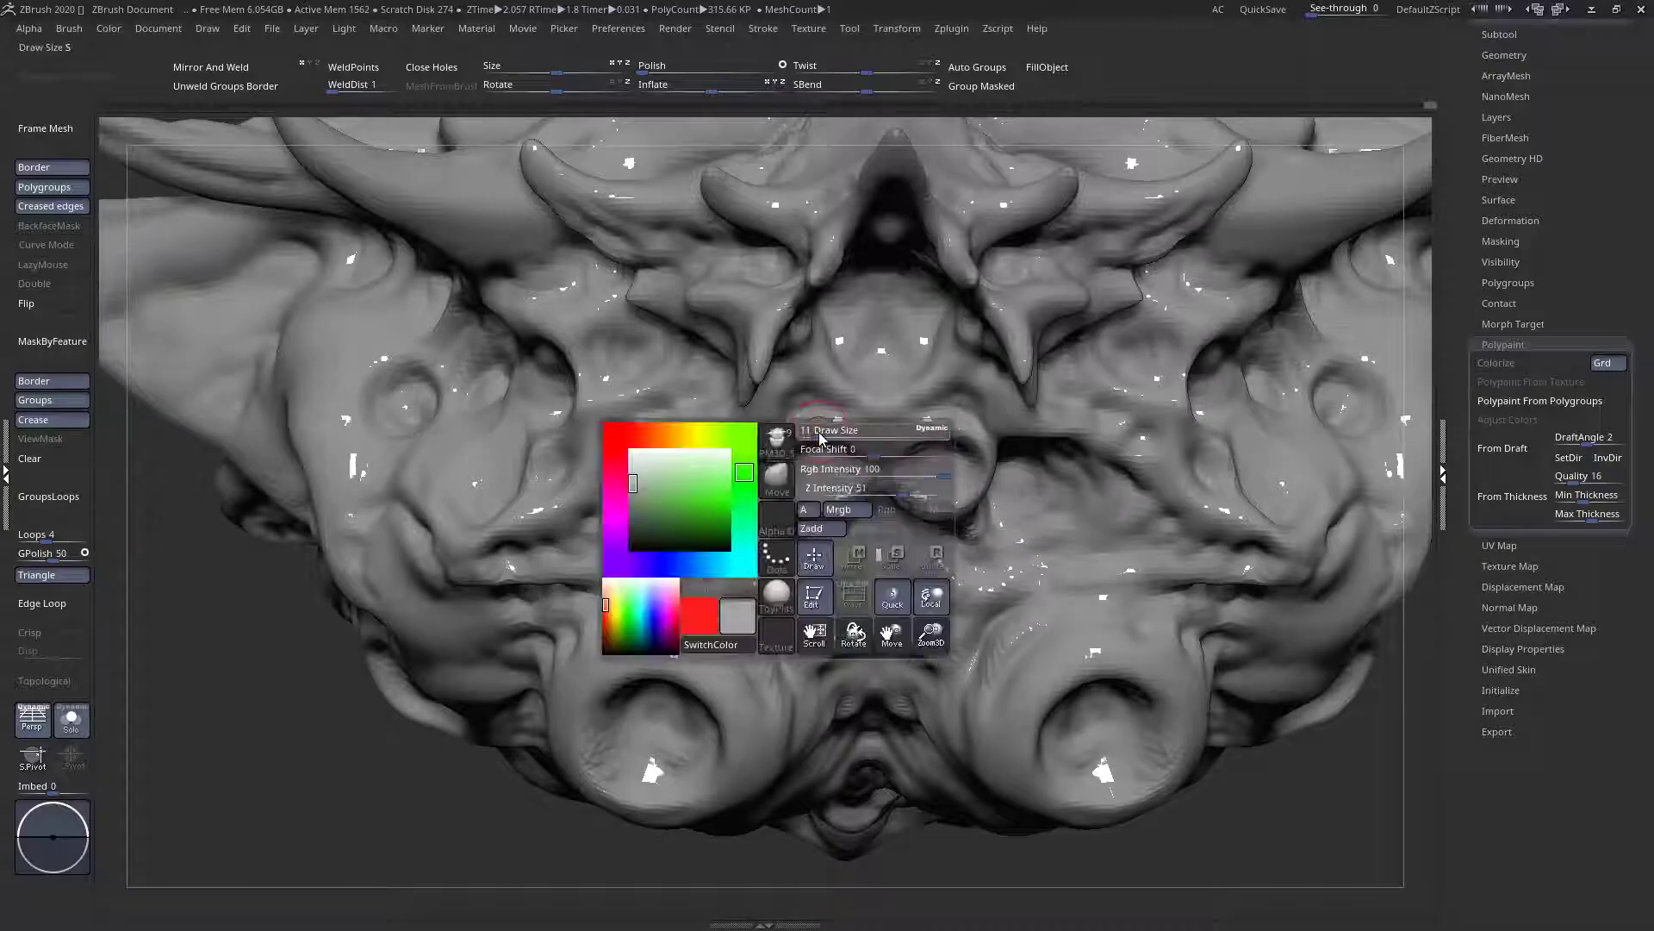
{"action": "right_click_drag", "start_coordinate": [810, 454], "coordinate": [847, 475]}
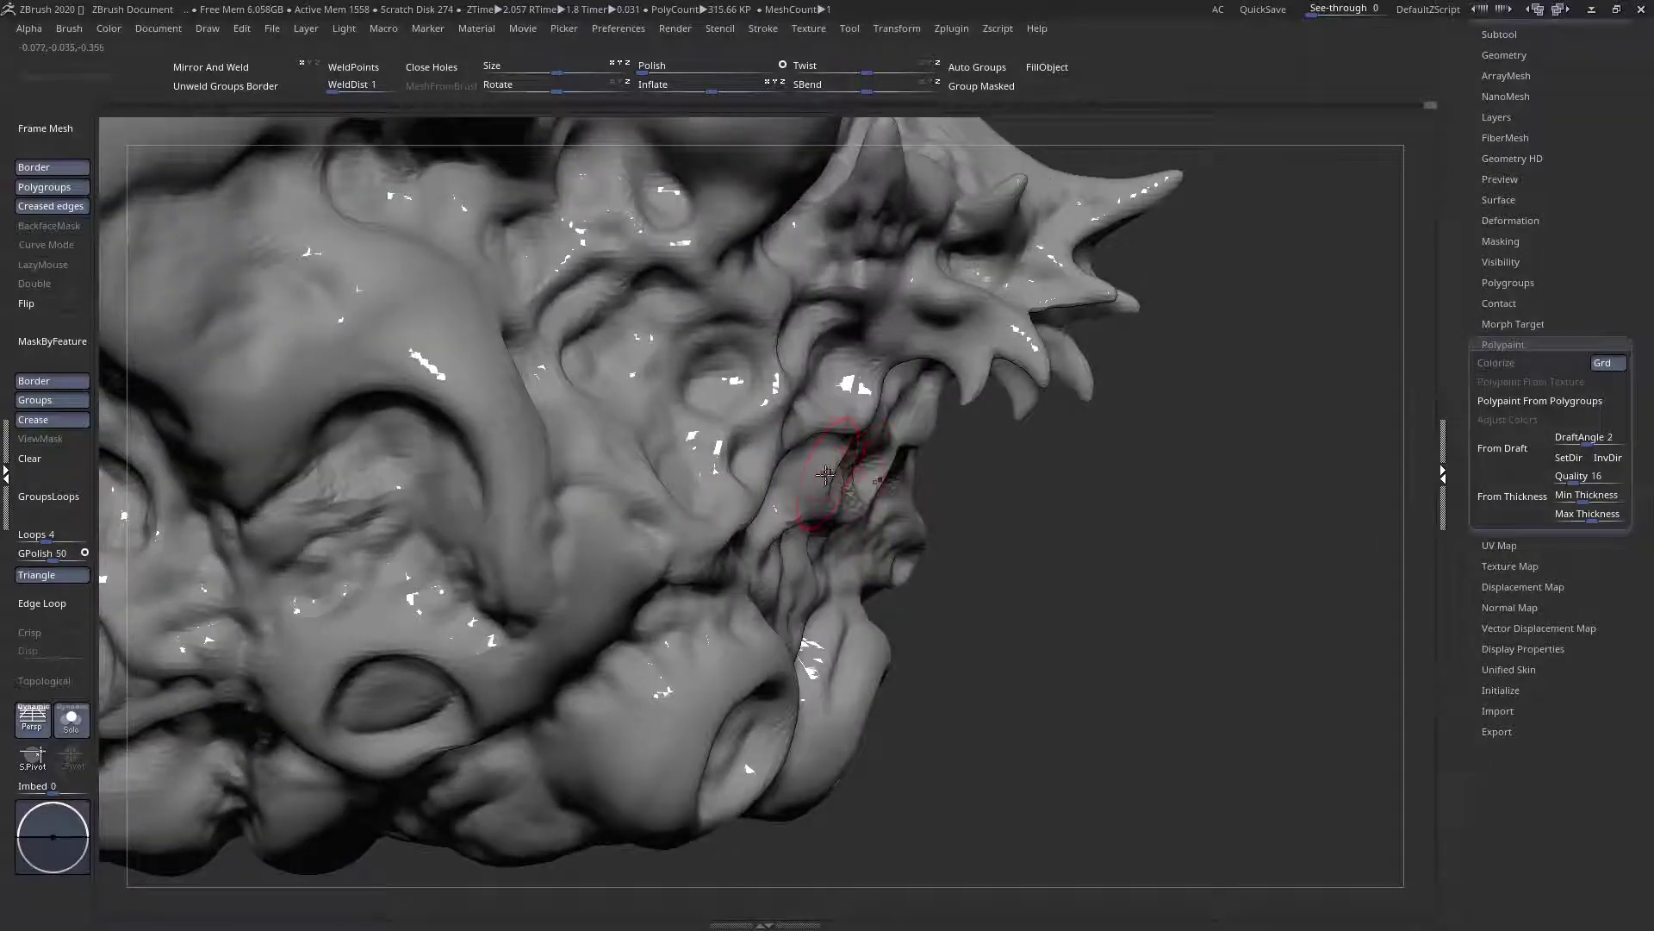
{"action": "right_click_drag", "start_coordinate": [837, 481], "coordinate": [805, 473]}
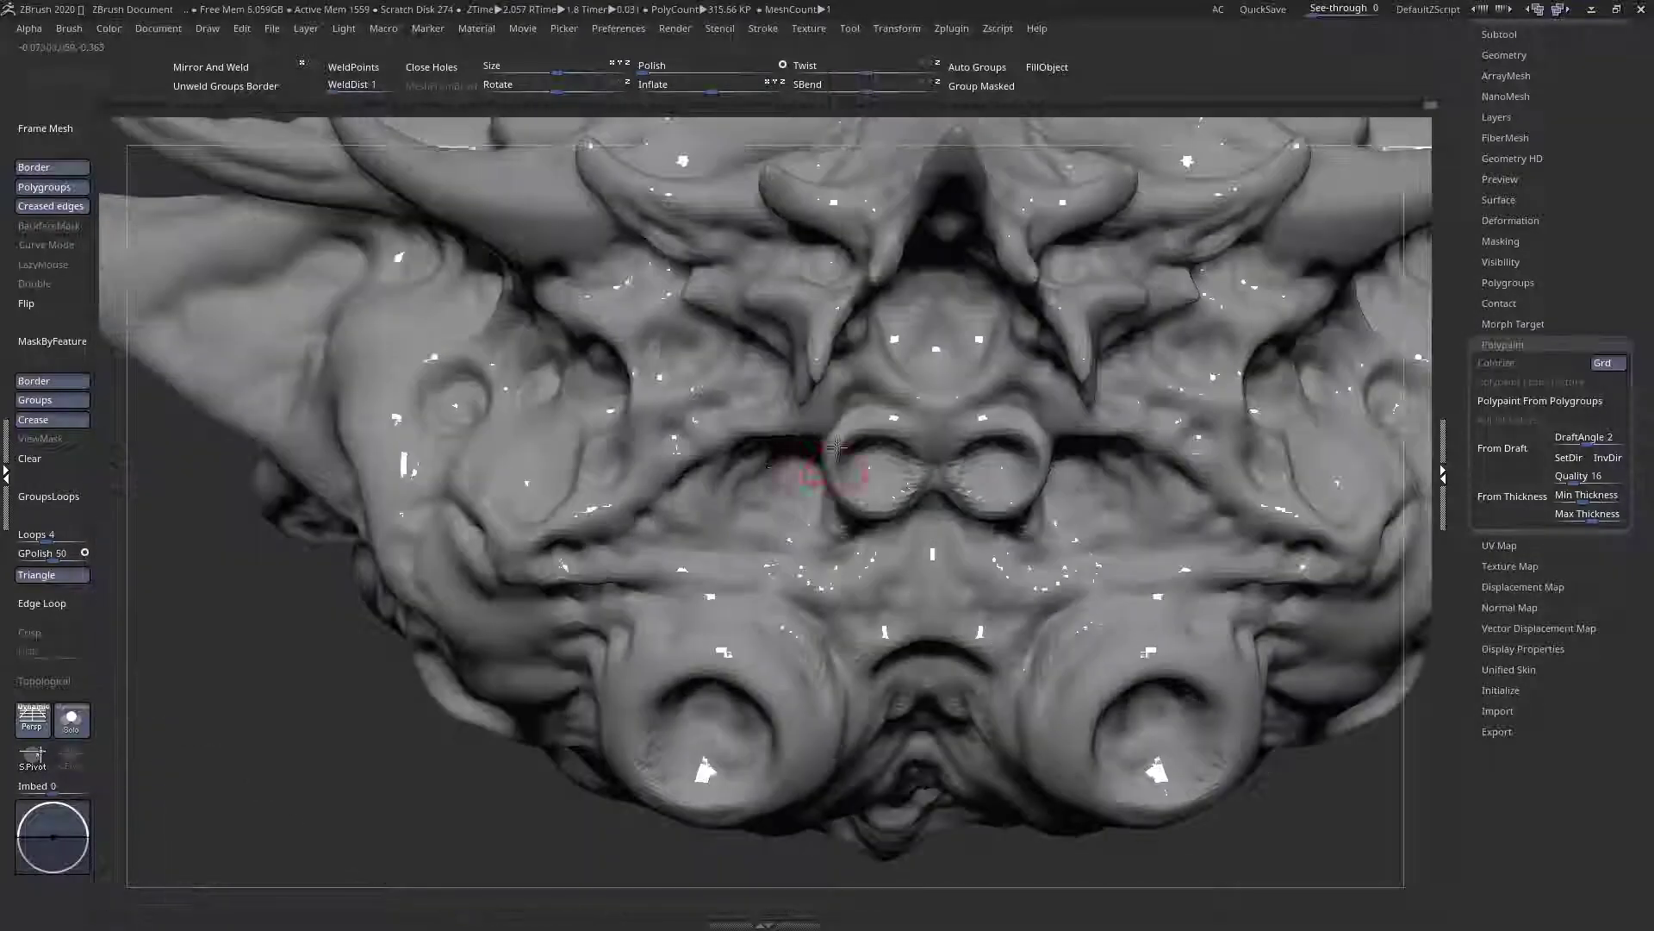
{"action": "key", "text": "space"}
{"action": "left_click_drag", "start_coordinate": [835, 448], "coordinate": [807, 448]}
{"action": "mouse_move", "coordinate": [843, 456]}
{"action": "right_mouse_down"}
{"action": "mouse_move", "coordinate": [848, 433]}
{"action": "mouse_move", "coordinate": [848, 458]}
{"action": "right_mouse_up"}
{"action": "key", "text": "space"}
{"action": "left_click_drag", "start_coordinate": [847, 455], "coordinate": [840, 454]}
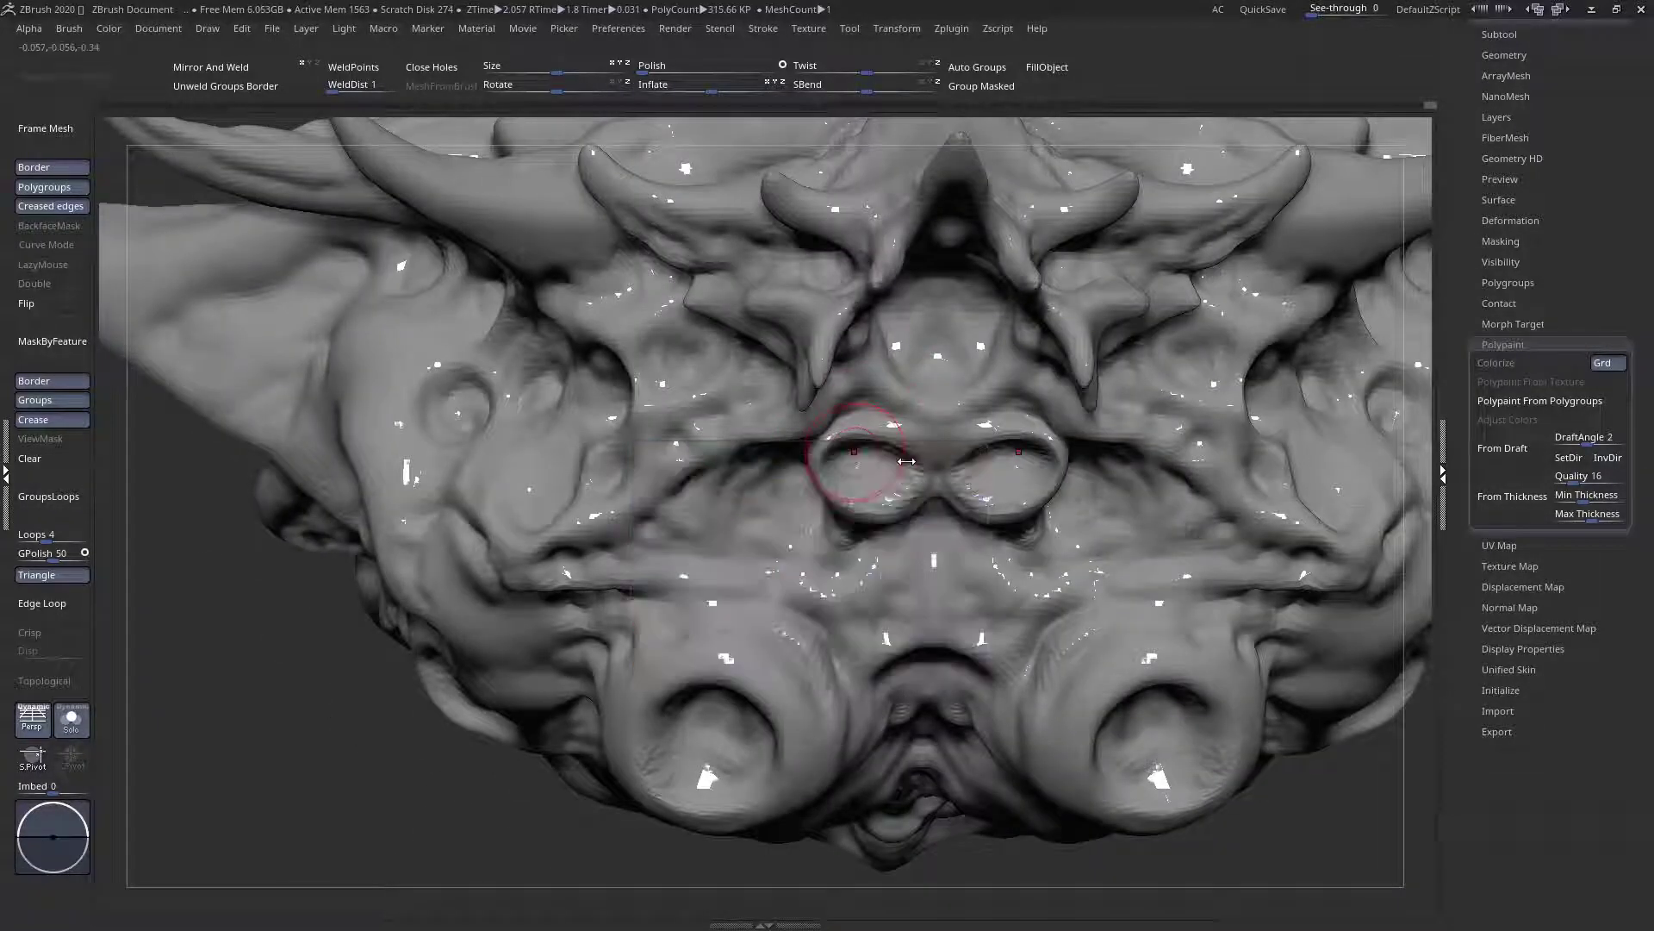
Form a continuous ridge bridging the upper rims of the two central sockets
{"action": "right_click_drag", "start_coordinate": [907, 461], "coordinate": [901, 421]}
{"action": "key", "text": "space"}
{"action": "right_click_drag", "start_coordinate": [913, 413], "coordinate": [905, 355]}
{"action": "right_click", "coordinate": [900, 452]}
{"action": "mouse_move", "coordinate": [900, 453]}
{"action": "right_mouse_down"}
{"action": "mouse_move", "coordinate": [988, 382]}
{"action": "mouse_move", "coordinate": [987, 357]}
{"action": "right_mouse_up"}
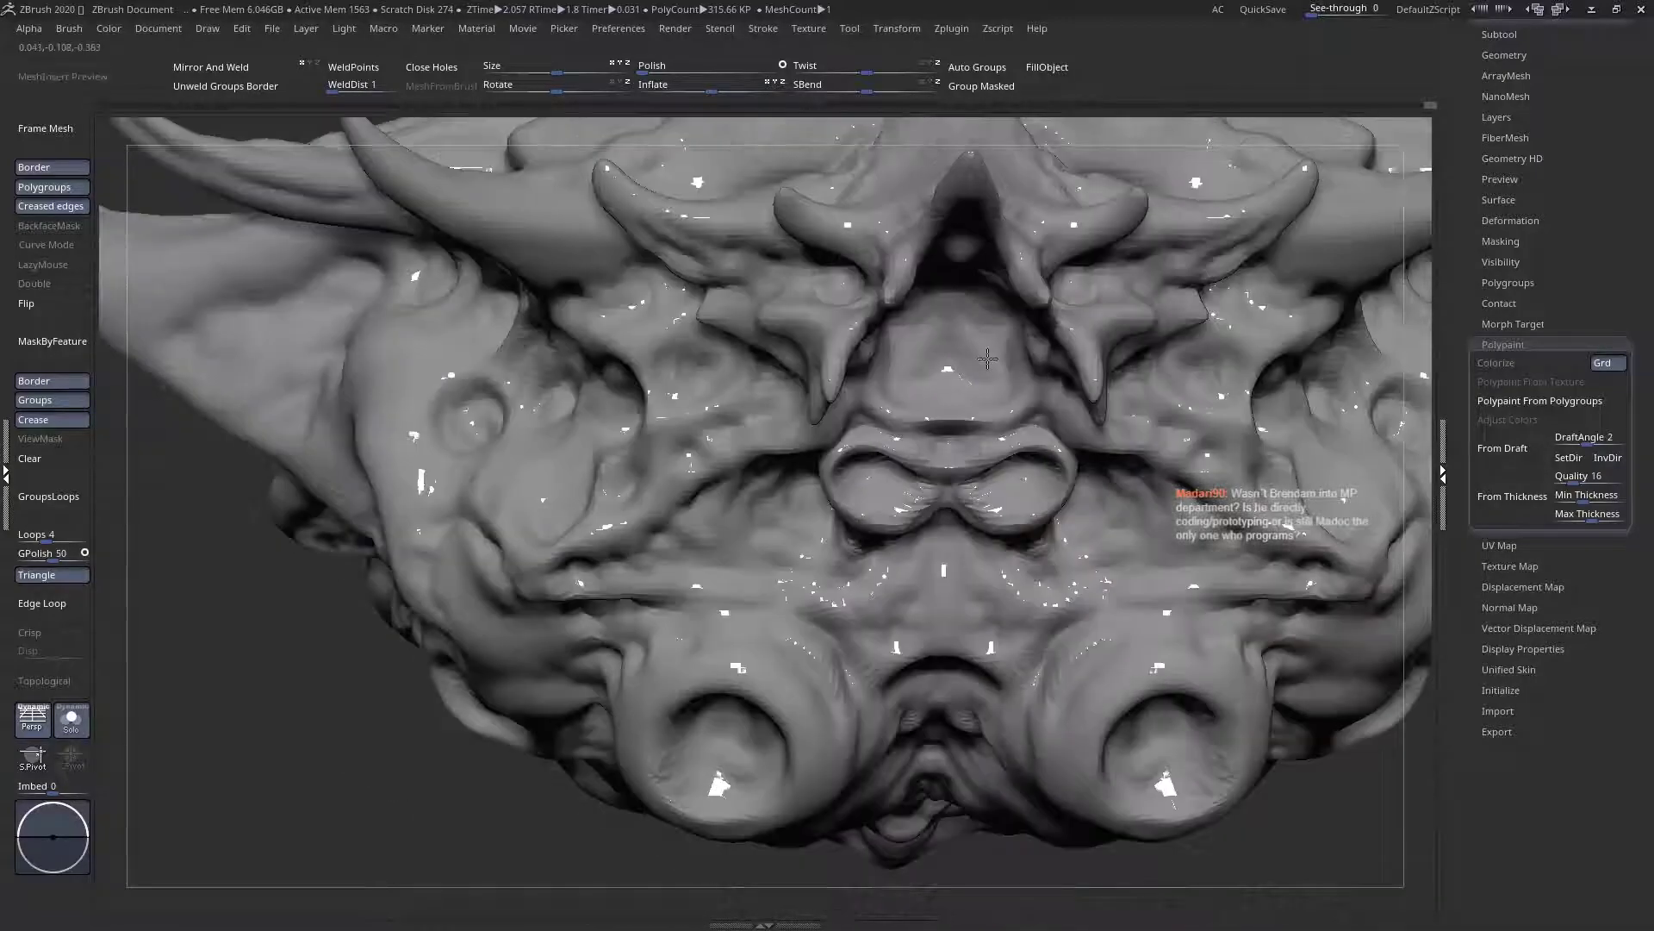
{"action": "right_click_drag", "start_coordinate": [877, 350], "coordinate": [866, 207], "text": "ctrl"}
{"action": "mouse_move", "coordinate": [862, 483]}
{"action": "right_mouse_down"}
{"action": "mouse_move", "coordinate": [819, 360]}
{"action": "mouse_move", "coordinate": [869, 560]}
{"action": "mouse_move", "coordinate": [896, 491]}
{"action": "mouse_move", "coordinate": [775, 499]}
{"action": "mouse_move", "coordinate": [903, 540]}
{"action": "mouse_move", "coordinate": [896, 586]}
{"action": "mouse_move", "coordinate": [899, 536]}
{"action": "mouse_move", "coordinate": [948, 487]}
{"action": "mouse_move", "coordinate": [1033, 539]}
{"action": "mouse_move", "coordinate": [1006, 535]}
{"action": "right_mouse_up"}
Sculpt stringy folds around the nape of the neck where the head meets the shell
{"action": "key", "text": "f"}
{"action": "key", "text": "space"}
{"action": "left_click", "coordinate": [842, 576]}
{"action": "left_click", "coordinate": [995, 184]}
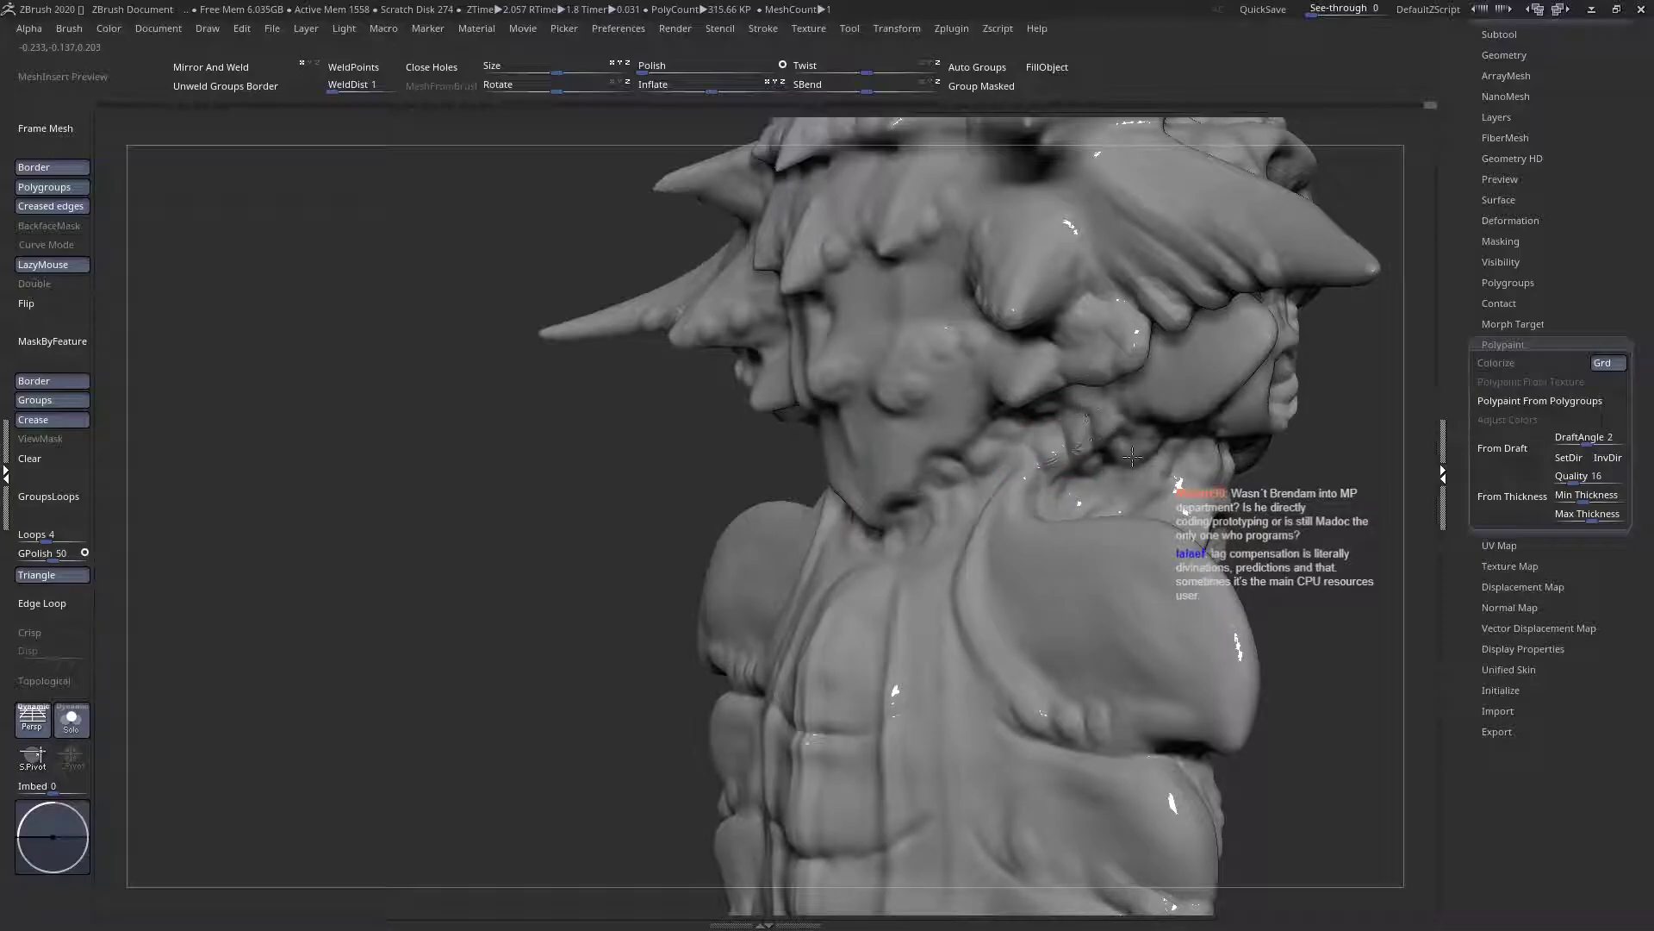
{"action": "right_click_drag", "start_coordinate": [1131, 455], "coordinate": [1041, 527]}
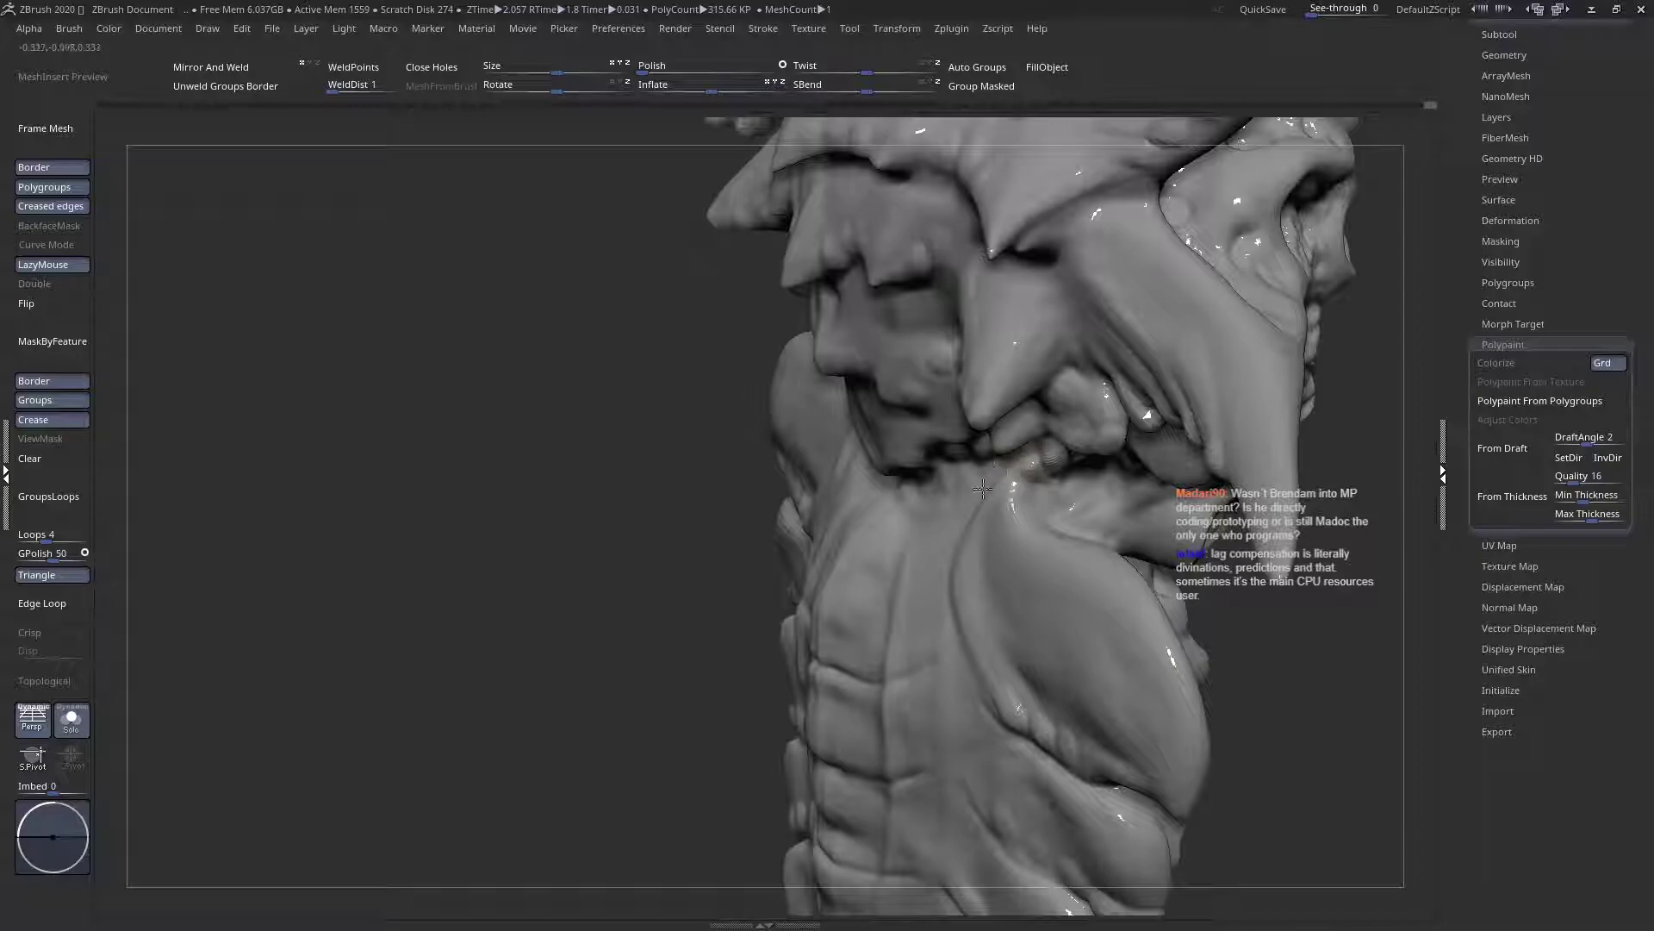
{"action": "mouse_move", "coordinate": [1013, 524]}
{"action": "right_mouse_down"}
{"action": "mouse_move", "coordinate": [896, 500]}
{"action": "mouse_move", "coordinate": [911, 509]}
{"action": "right_mouse_up"}
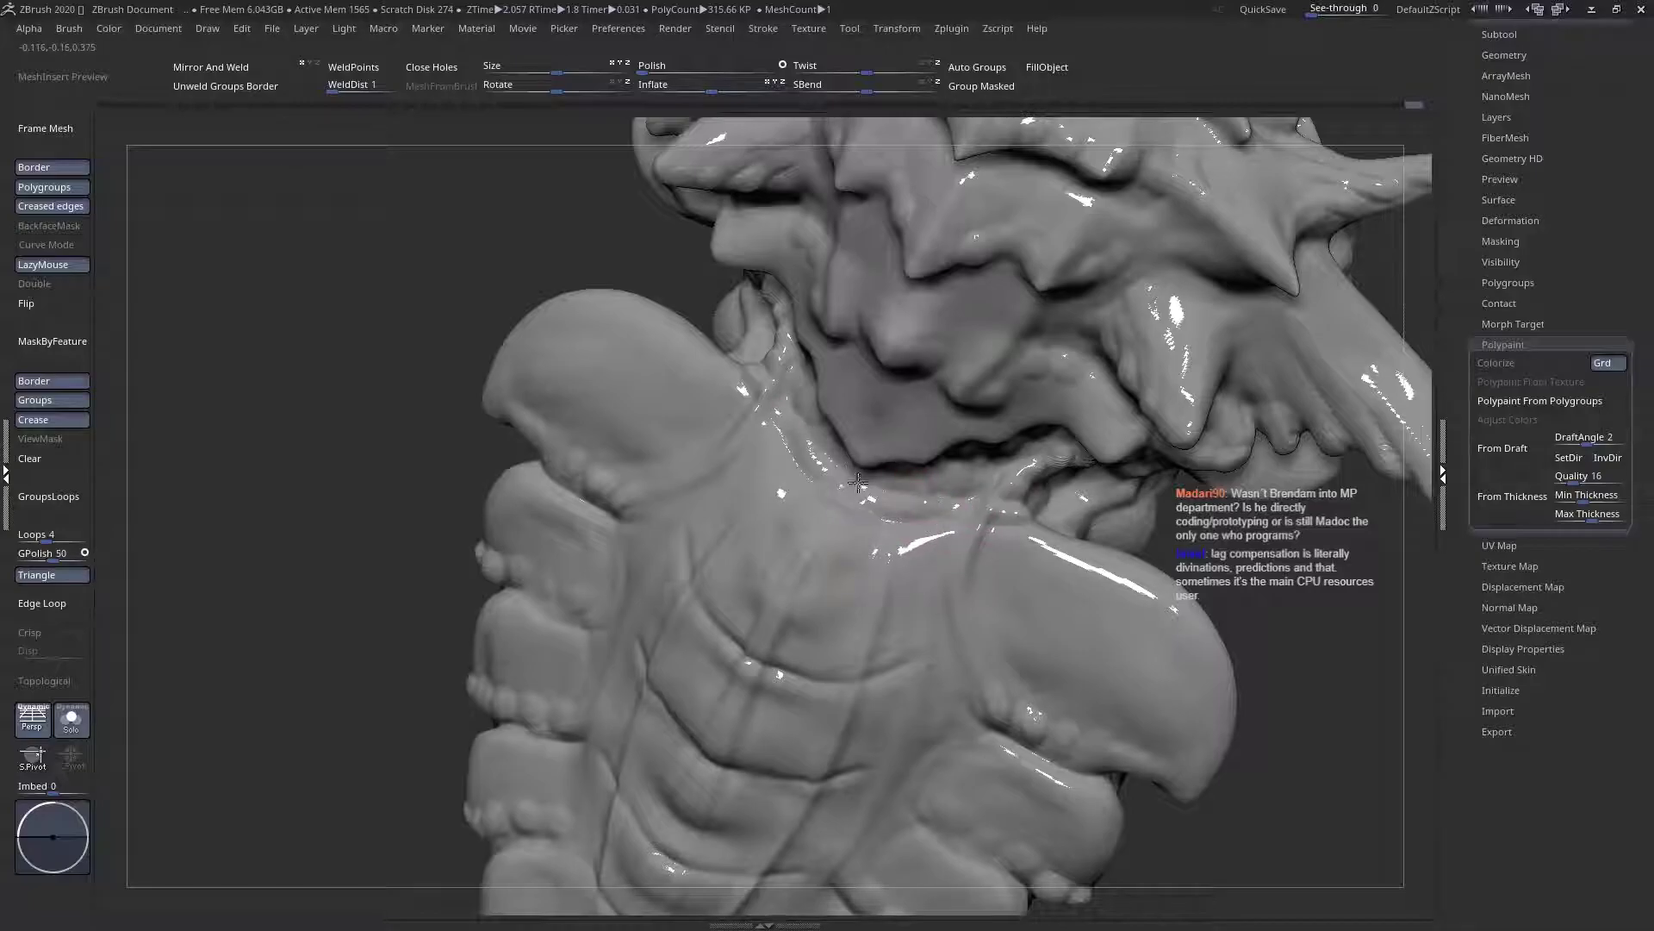
{"action": "mouse_move", "coordinate": [934, 509]}
{"action": "right_mouse_down"}
{"action": "mouse_move", "coordinate": [1000, 478]}
{"action": "mouse_move", "coordinate": [988, 445]}
{"action": "mouse_move", "coordinate": [856, 451]}
{"action": "mouse_move", "coordinate": [876, 499]}
{"action": "mouse_move", "coordinate": [908, 476]}
{"action": "right_mouse_up"}
{"action": "mouse_move", "coordinate": [950, 545]}
{"action": "right_mouse_down"}
{"action": "mouse_move", "coordinate": [956, 492]}
{"action": "mouse_move", "coordinate": [1007, 582]}
{"action": "mouse_move", "coordinate": [905, 491]}
{"action": "mouse_move", "coordinate": [602, 448]}
{"action": "mouse_move", "coordinate": [757, 443]}
{"action": "mouse_move", "coordinate": [849, 509]}
{"action": "mouse_move", "coordinate": [780, 470]}
{"action": "right_mouse_up"}
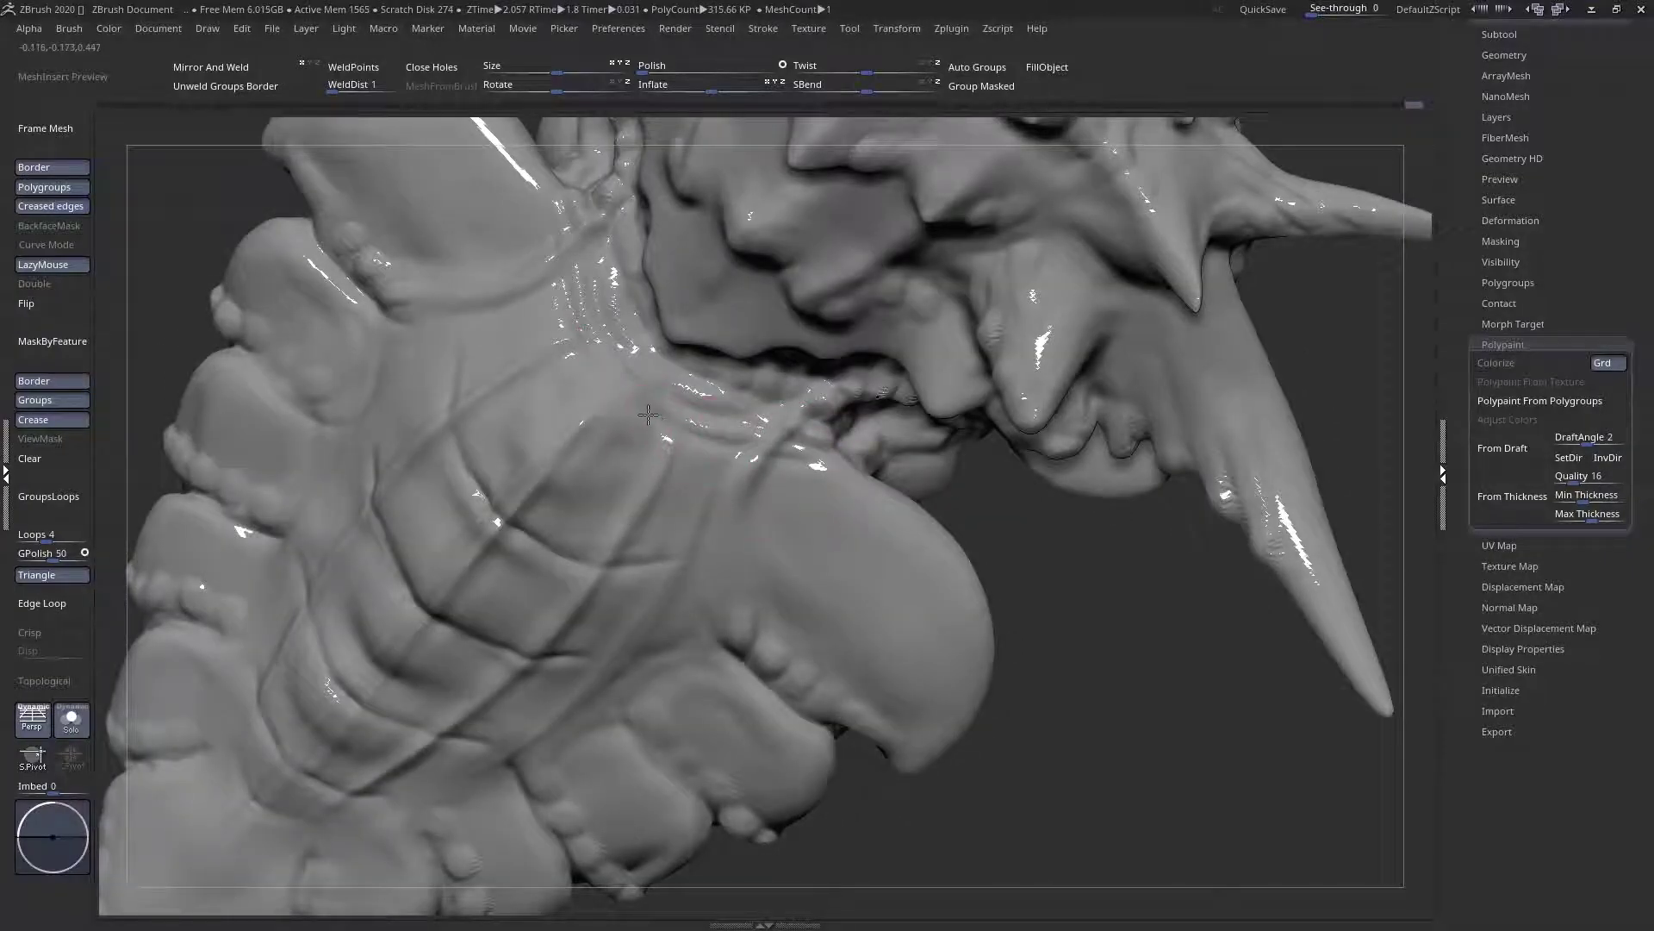
Extend the fleshy folds around the side and underside of the neck near the lower facial sockets
{"action": "right_click_drag", "start_coordinate": [775, 455], "coordinate": [865, 456]}
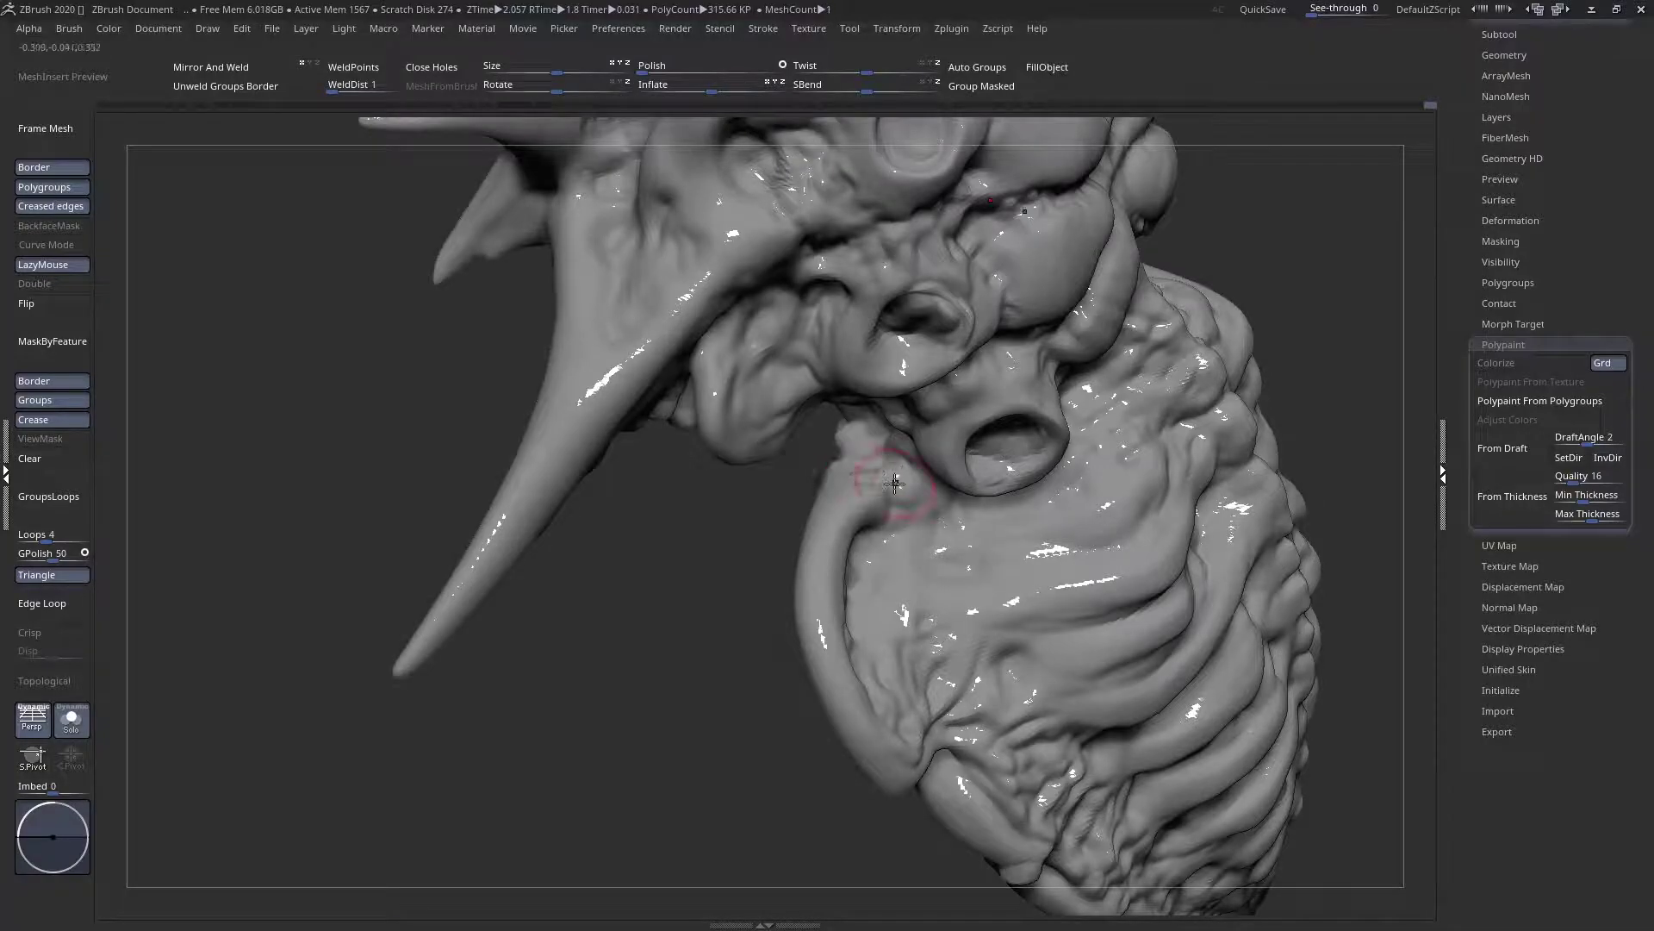
{"action": "right_click_drag", "start_coordinate": [891, 482], "coordinate": [886, 473]}
{"action": "right_click_drag", "start_coordinate": [863, 535], "coordinate": [900, 437]}
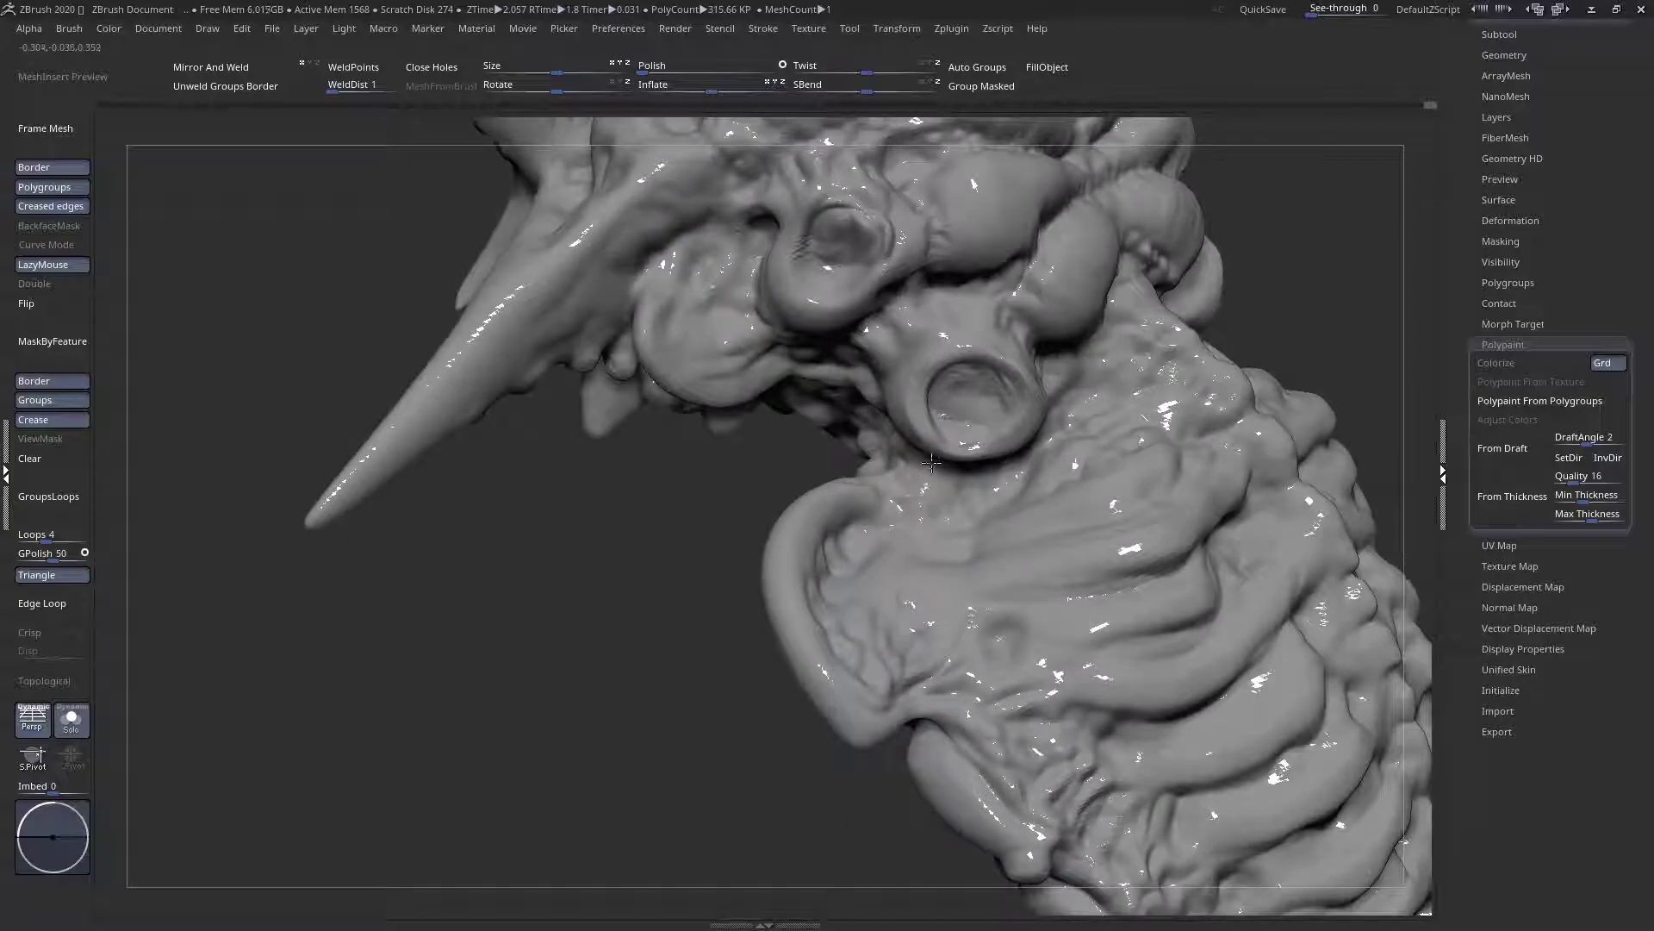
{"action": "mouse_move", "coordinate": [952, 529]}
{"action": "right_mouse_down"}
{"action": "mouse_move", "coordinate": [1004, 442]}
{"action": "mouse_move", "coordinate": [977, 476]}
{"action": "mouse_move", "coordinate": [1021, 458]}
{"action": "mouse_move", "coordinate": [1059, 519]}
{"action": "mouse_move", "coordinate": [952, 482]}
{"action": "mouse_move", "coordinate": [893, 499]}
{"action": "mouse_move", "coordinate": [860, 548]}
{"action": "right_mouse_up"}
{"action": "mouse_move", "coordinate": [841, 472]}
{"action": "right_mouse_down"}
{"action": "mouse_move", "coordinate": [651, 644]}
{"action": "mouse_move", "coordinate": [728, 474]}
{"action": "mouse_move", "coordinate": [749, 572]}
{"action": "mouse_move", "coordinate": [742, 508]}
{"action": "mouse_move", "coordinate": [805, 557]}
{"action": "mouse_move", "coordinate": [740, 492]}
{"action": "right_mouse_up"}
{"action": "key", "text": "space"}
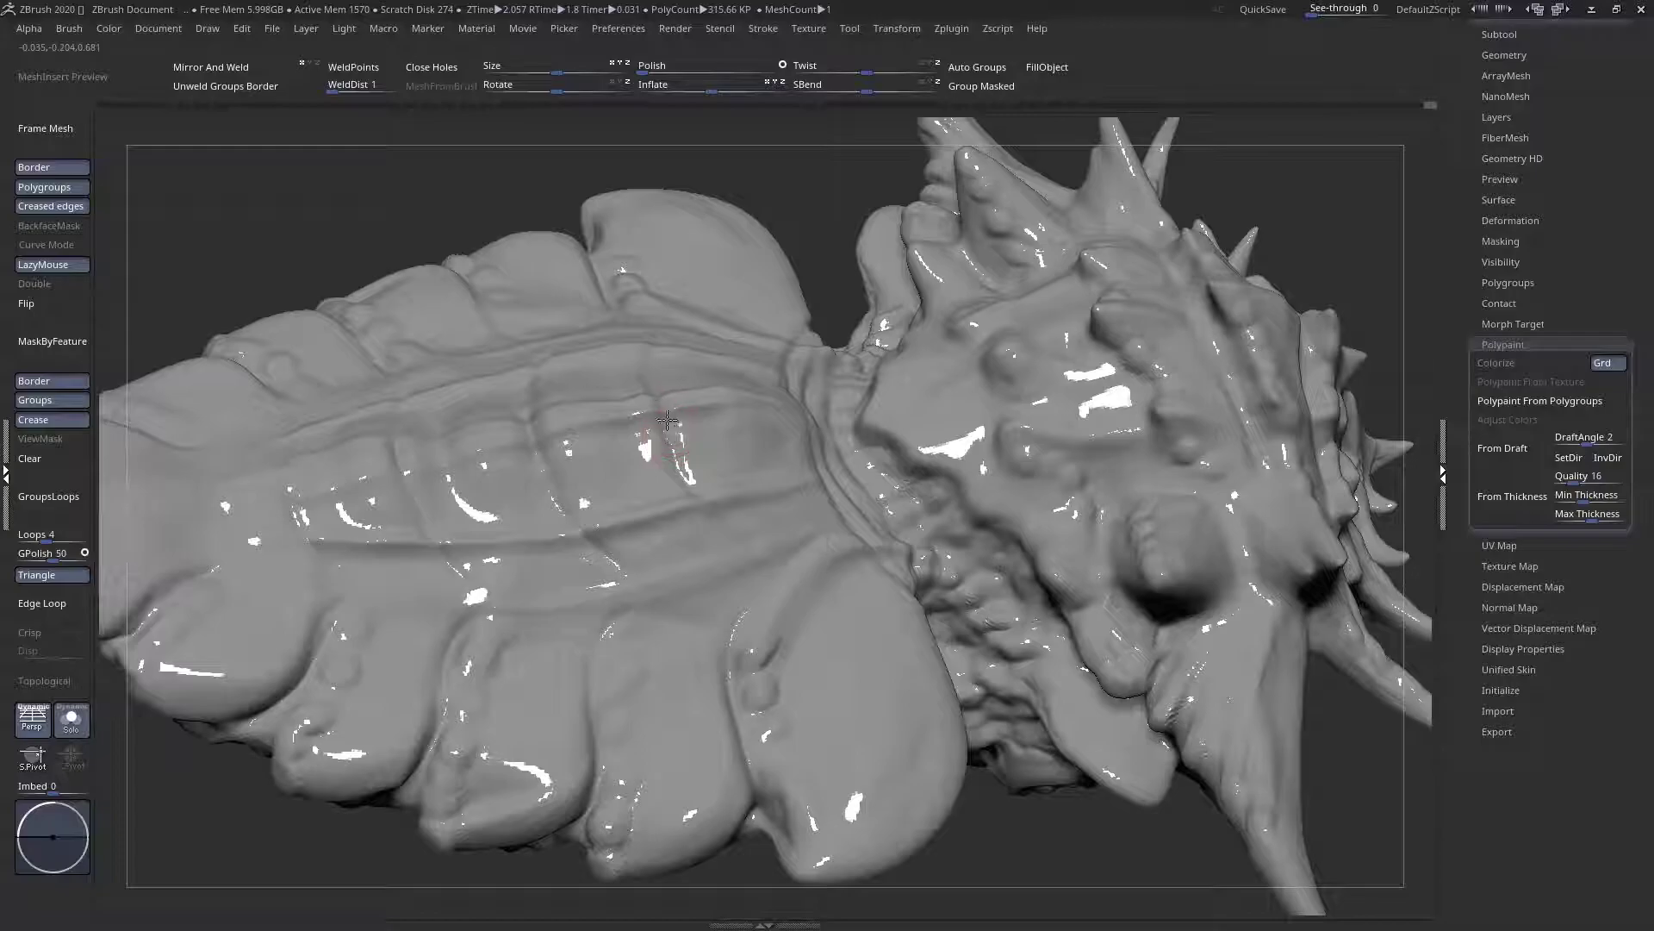
With the Move brush, pull two bumps up from the central shell segments nearest the head
{"action": "right_click_drag", "start_coordinate": [669, 407], "coordinate": [657, 500]}
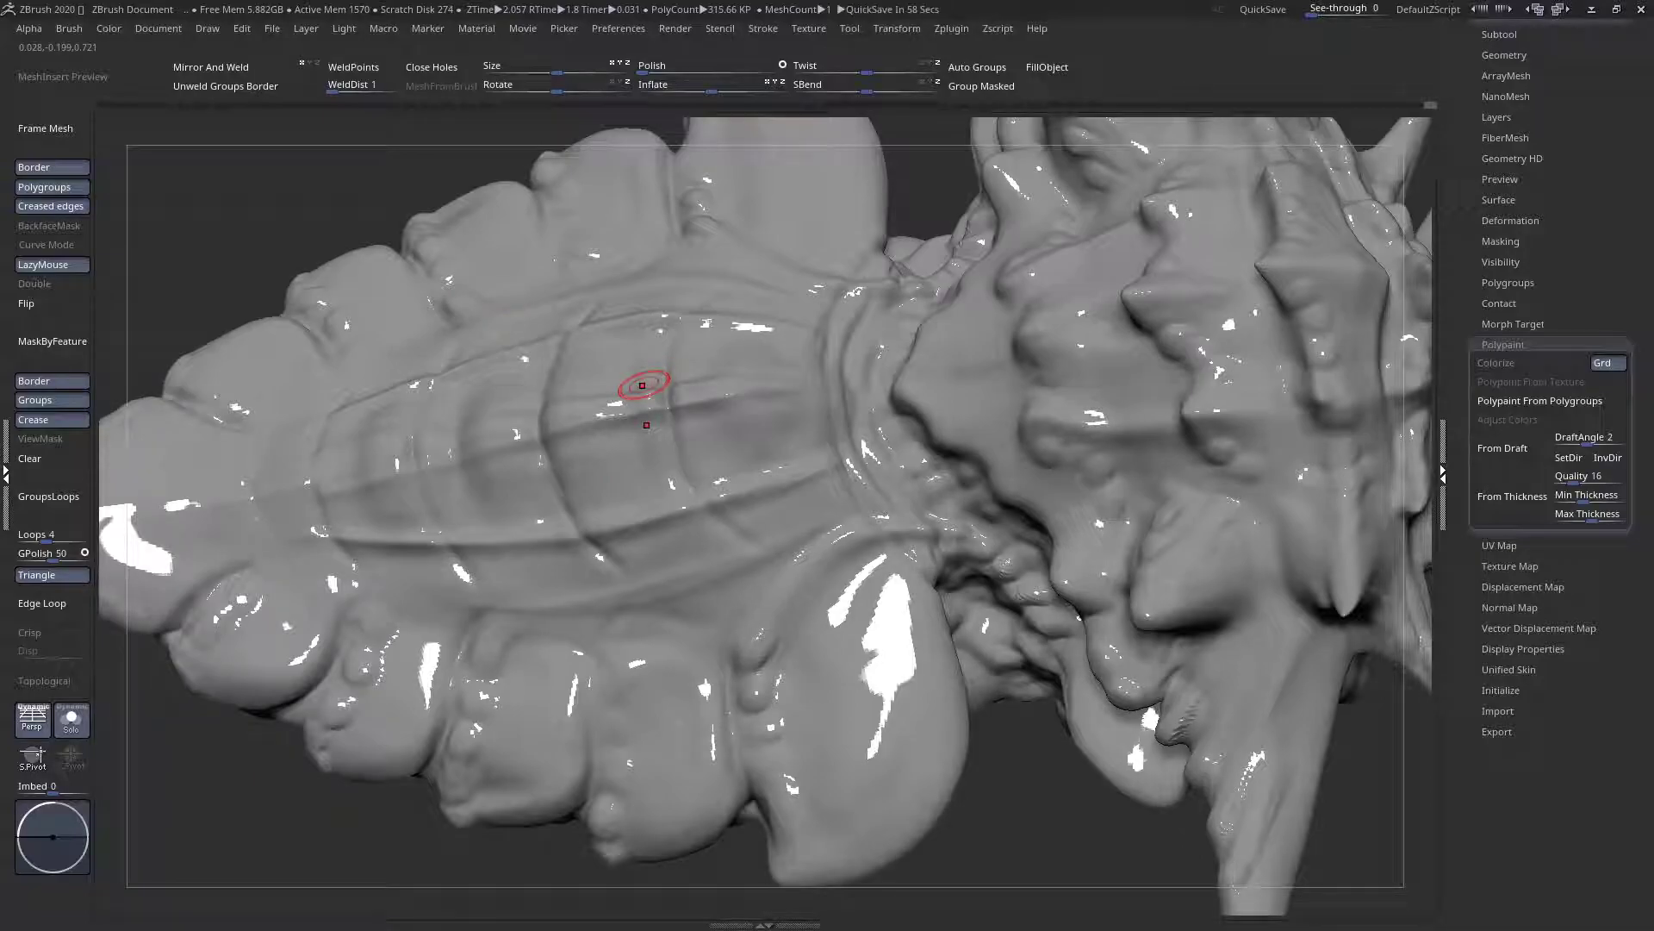
{"action": "mouse_move", "coordinate": [991, 782]}
{"action": "right_mouse_down"}
{"action": "mouse_move", "coordinate": [687, 306]}
{"action": "mouse_move", "coordinate": [687, 387]}
{"action": "mouse_move", "coordinate": [657, 358]}
{"action": "right_mouse_up"}
{"action": "key", "text": "space"}
{"action": "left_click", "coordinate": [610, 396]}
{"action": "key", "text": "m"}
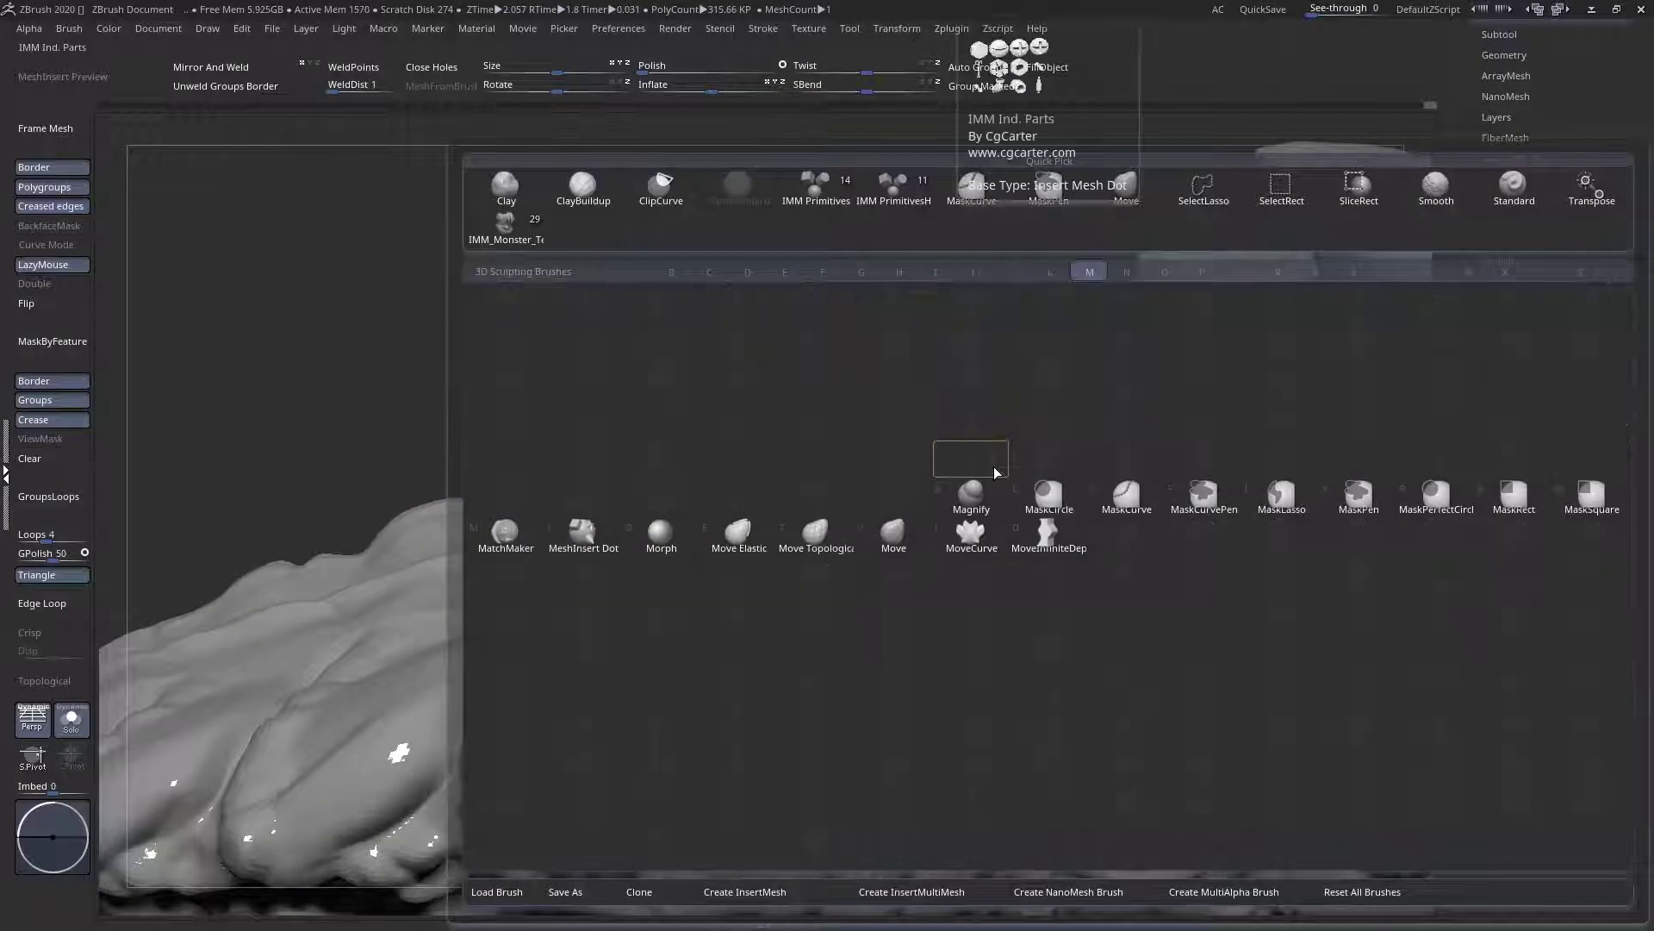
{"action": "key", "text": "v"}
{"action": "right_click_drag", "start_coordinate": [672, 380], "coordinate": [689, 448], "text": "ctrl"}
{"action": "key", "text": "f"}
{"action": "right_click_drag", "start_coordinate": [860, 621], "coordinate": [893, 660]}
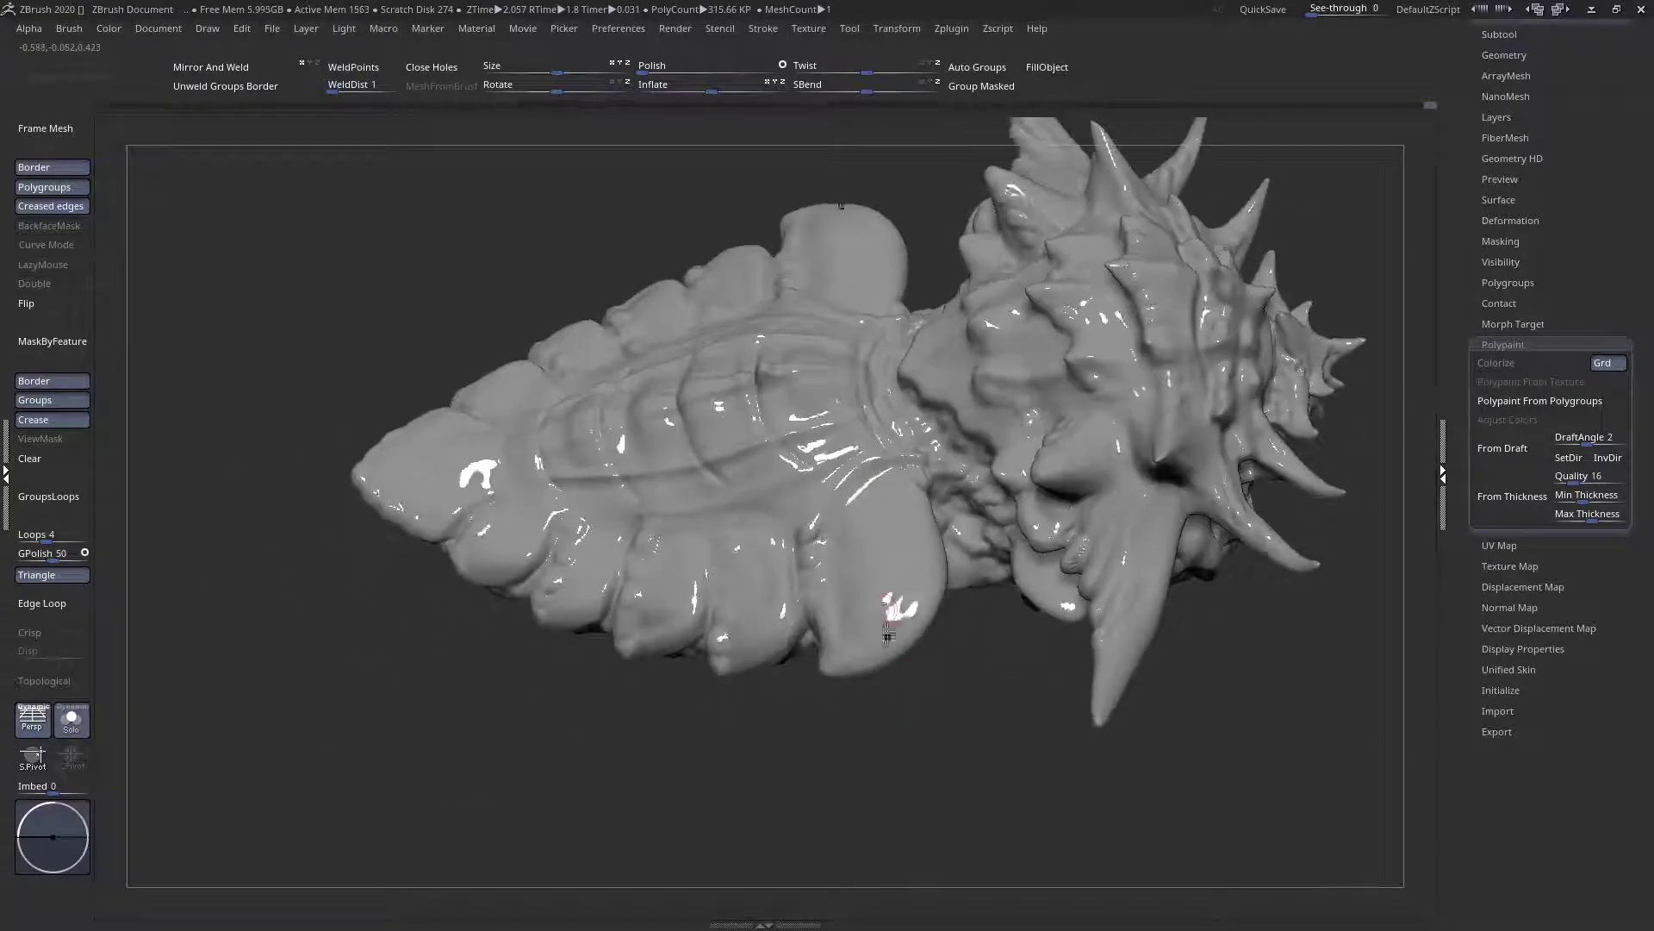
{"action": "right_click_drag", "start_coordinate": [694, 384], "coordinate": [691, 439], "text": "ctrl"}
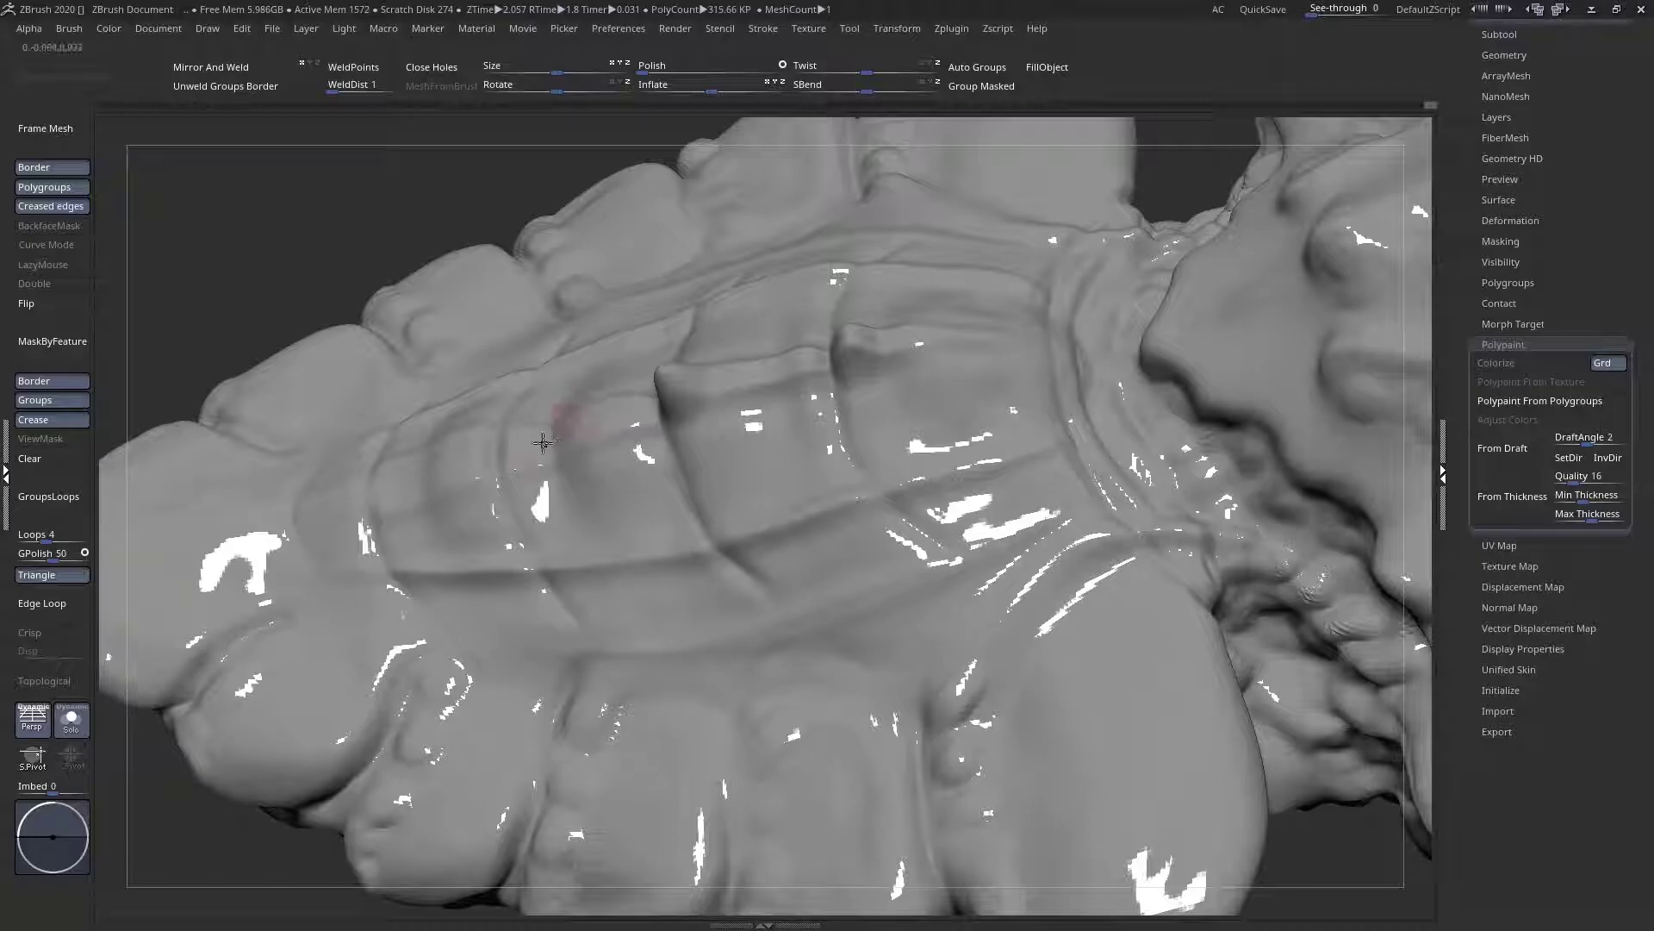
Raise the second central shell bump into a taller fin that stands clear of the back
{"action": "right_click_drag", "start_coordinate": [546, 432], "coordinate": [743, 354]}
{"action": "key", "text": "space"}
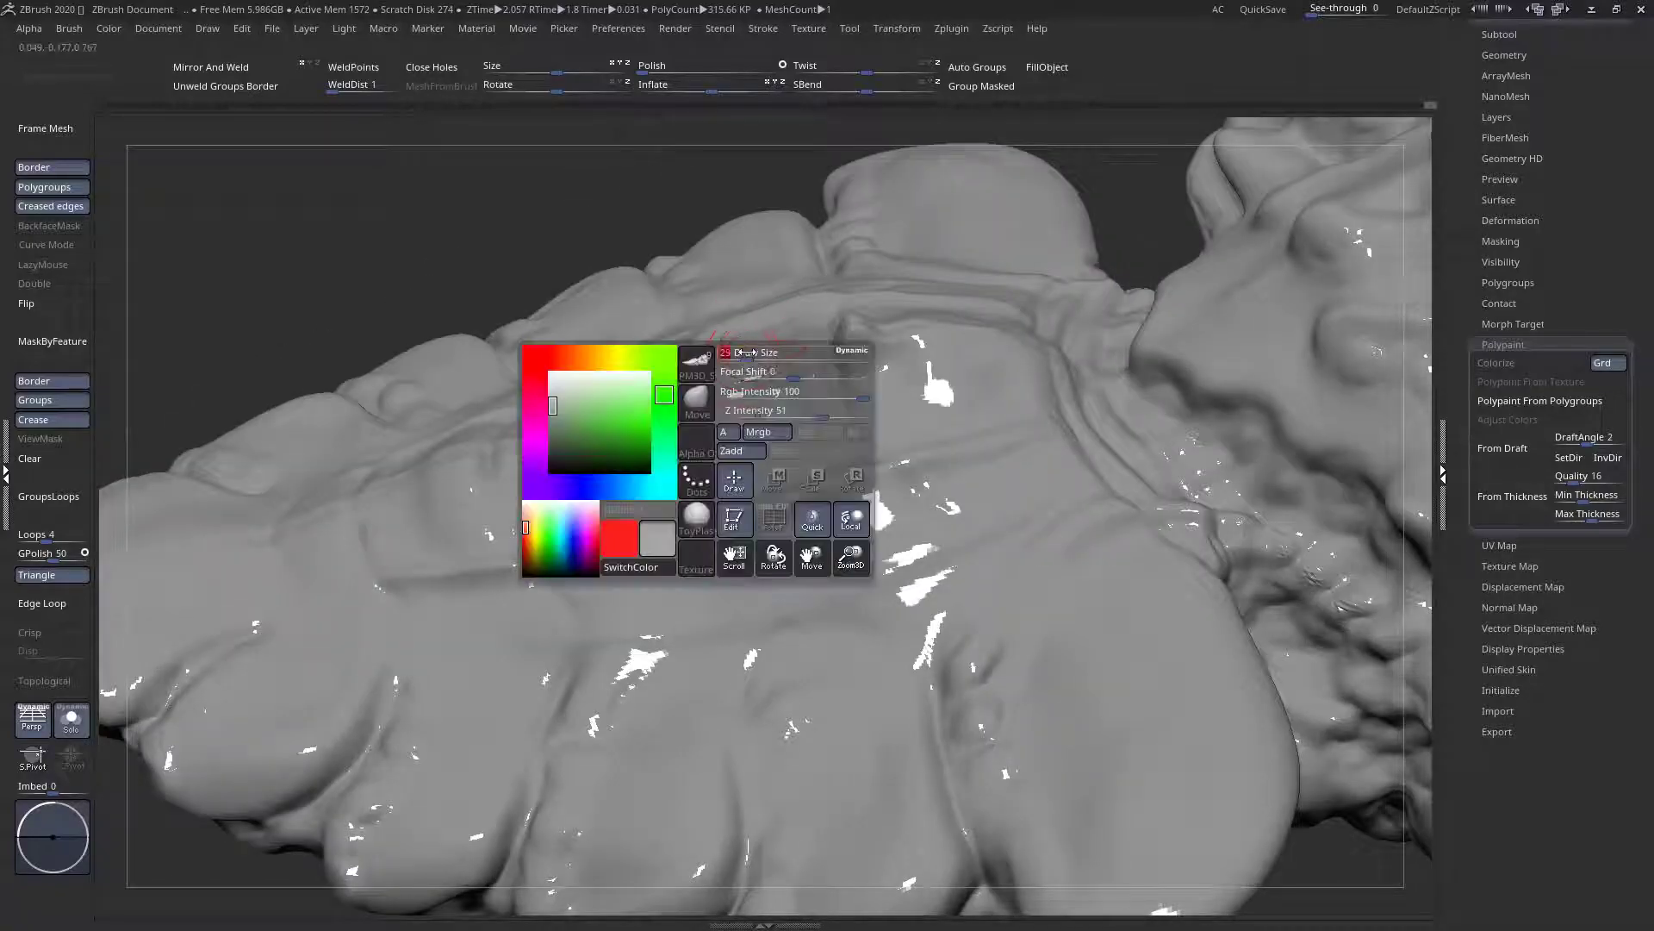
{"action": "right_click_drag", "start_coordinate": [715, 366], "coordinate": [733, 320]}
{"action": "left_click_drag", "start_coordinate": [732, 371], "coordinate": [698, 338]}
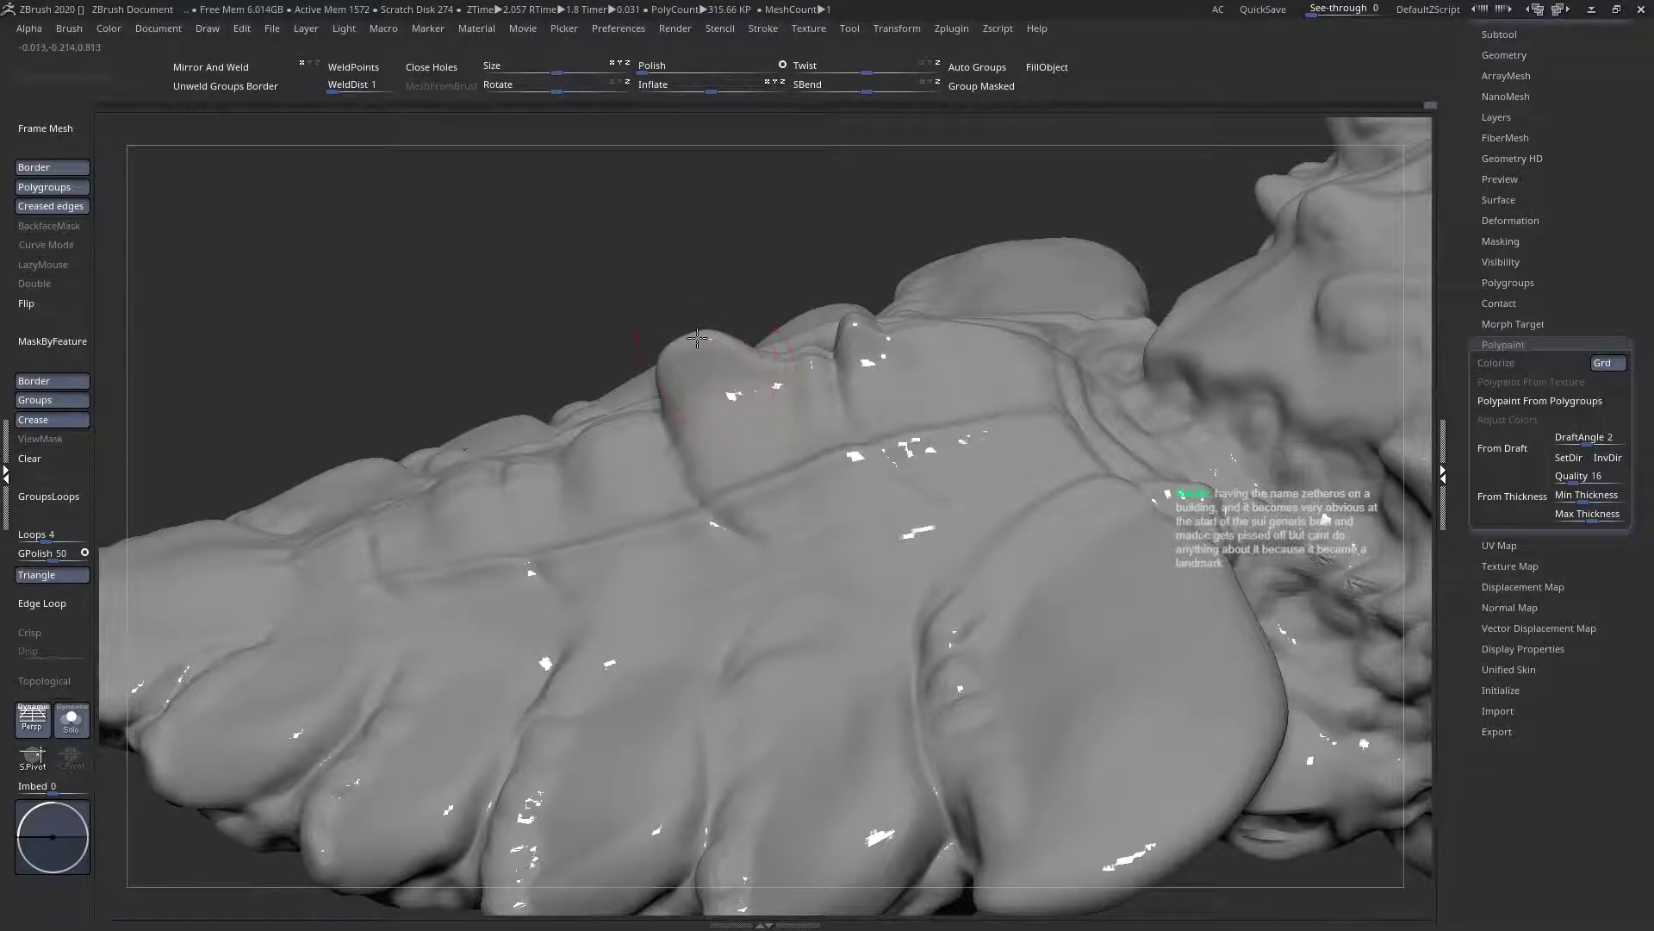
{"action": "right_click_drag", "start_coordinate": [670, 368], "coordinate": [668, 349]}
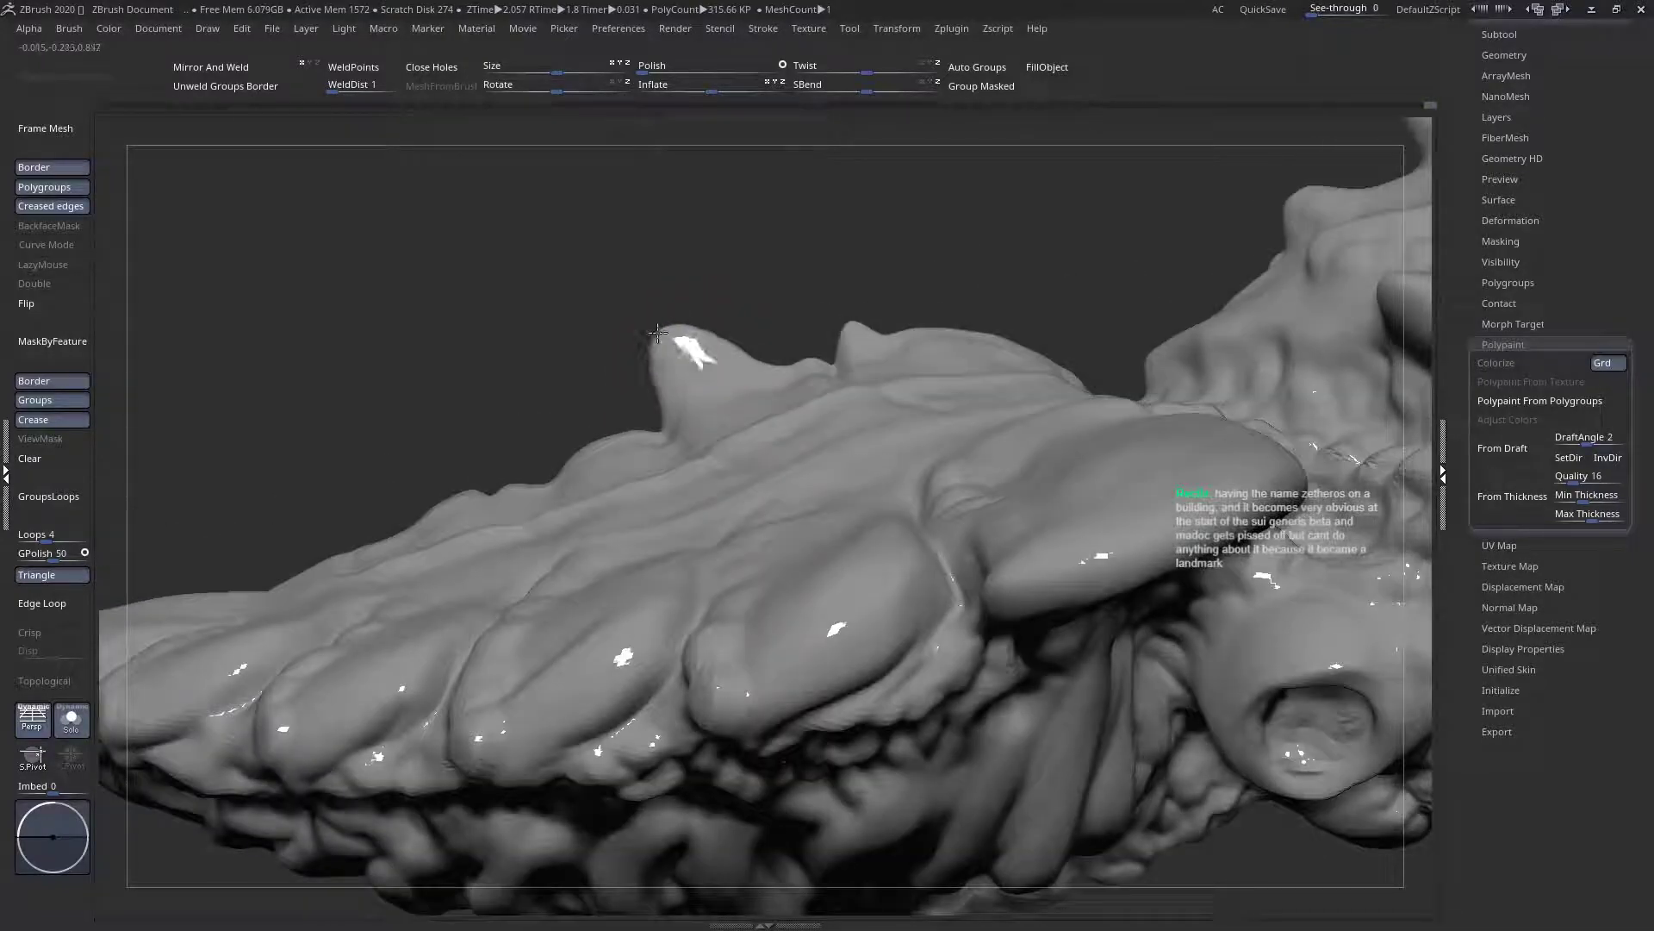
Broaden the two raised bumps nearest the head into wide, rounded dorsal fins
{"action": "mouse_move", "coordinate": [770, 327]}
{"action": "left_mouse_down"}
{"action": "mouse_move", "coordinate": [727, 342]}
{"action": "mouse_move", "coordinate": [781, 331]}
{"action": "mouse_move", "coordinate": [748, 336]}
{"action": "left_mouse_up"}
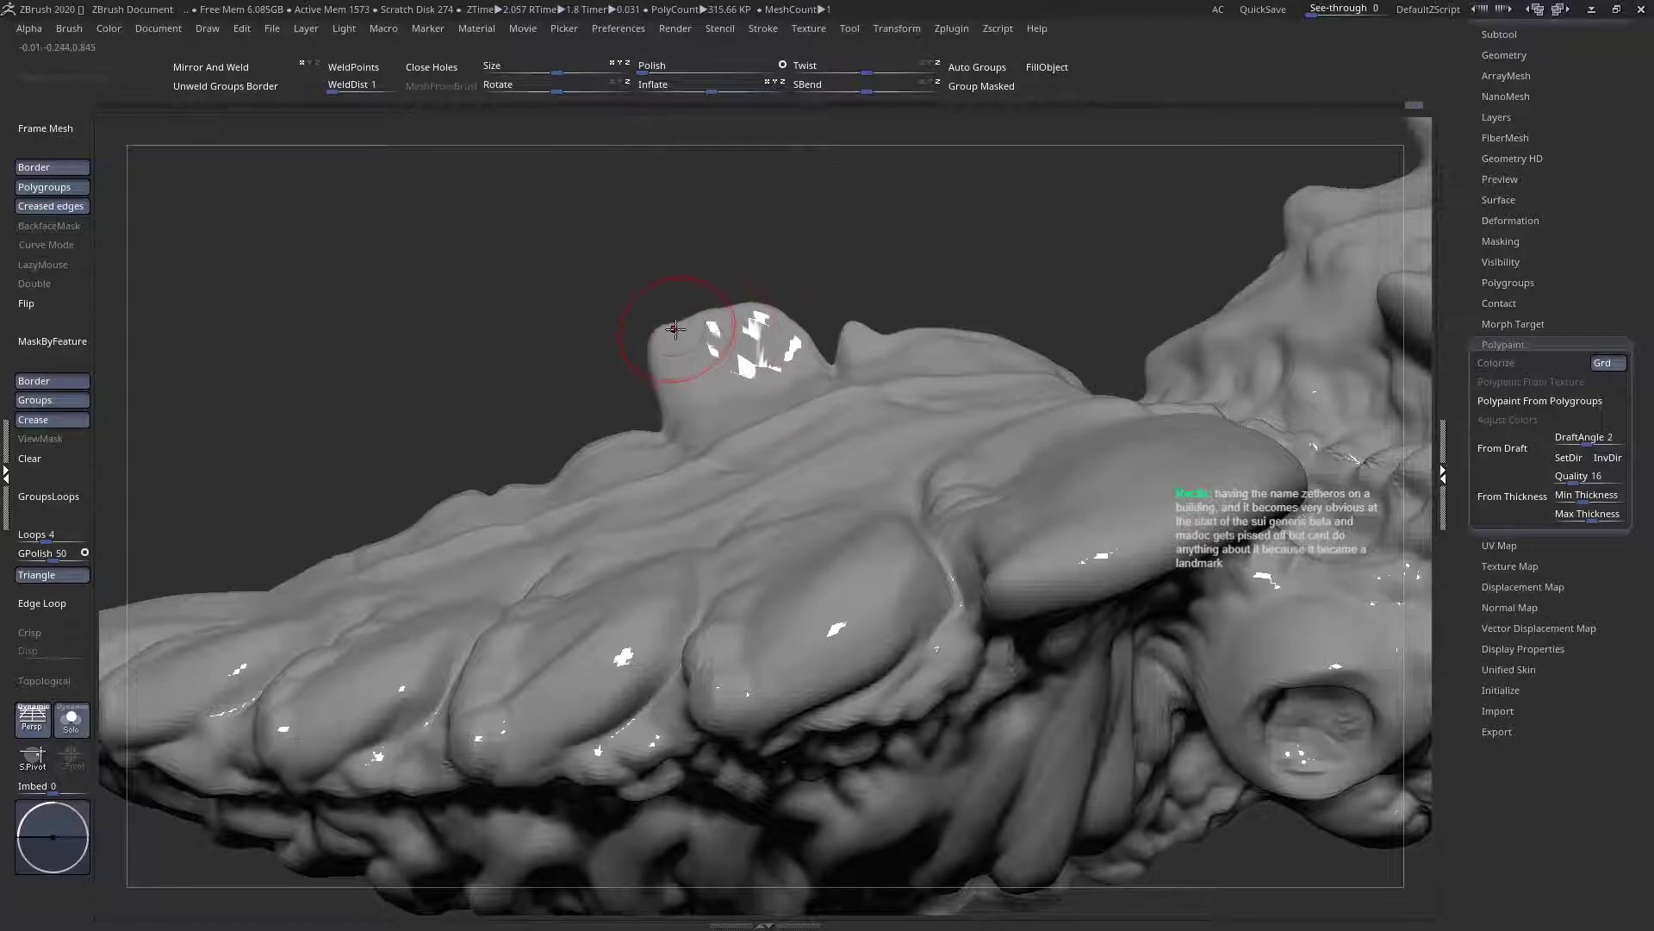
{"action": "mouse_move", "coordinate": [673, 329]}
{"action": "right_mouse_down"}
{"action": "mouse_move", "coordinate": [676, 422]}
{"action": "mouse_move", "coordinate": [751, 321]}
{"action": "right_mouse_up"}
{"action": "left_click_drag", "start_coordinate": [751, 320], "coordinate": [758, 317]}
{"action": "mouse_move", "coordinate": [881, 322]}
{"action": "left_mouse_down"}
{"action": "mouse_move", "coordinate": [859, 315]}
{"action": "mouse_move", "coordinate": [871, 296]}
{"action": "mouse_move", "coordinate": [857, 321]}
{"action": "mouse_move", "coordinate": [942, 314]}
{"action": "mouse_move", "coordinate": [1047, 338]}
{"action": "mouse_move", "coordinate": [871, 300]}
{"action": "left_mouse_up"}
Pull up the third and fourth segments of the shell's midline as progressively smaller dorsal fins
{"action": "mouse_move", "coordinate": [581, 416]}
{"action": "left_mouse_down", "text": "alt"}
{"action": "mouse_move", "coordinate": [708, 405]}
{"action": "mouse_move", "coordinate": [663, 437]}
{"action": "mouse_move", "coordinate": [609, 425]}
{"action": "mouse_move", "coordinate": [625, 403]}
{"action": "mouse_move", "coordinate": [702, 414]}
{"action": "mouse_move", "coordinate": [668, 389]}
{"action": "mouse_move", "coordinate": [700, 372]}
{"action": "mouse_move", "coordinate": [696, 398]}
{"action": "mouse_move", "coordinate": [650, 377]}
{"action": "mouse_move", "coordinate": [689, 388]}
{"action": "left_mouse_up", "text": "alt"}
{"action": "mouse_move", "coordinate": [527, 479]}
{"action": "left_mouse_down", "text": "alt"}
{"action": "mouse_move", "coordinate": [687, 476]}
{"action": "mouse_move", "coordinate": [715, 448]}
{"action": "mouse_move", "coordinate": [621, 500]}
{"action": "mouse_move", "coordinate": [634, 536]}
{"action": "mouse_move", "coordinate": [561, 564]}
{"action": "mouse_move", "coordinate": [617, 706]}
{"action": "left_mouse_up", "text": "alt"}
{"action": "key", "text": "p"}
{"action": "key", "text": "p"}
{"action": "mouse_move", "coordinate": [557, 605]}
{"action": "left_mouse_down"}
{"action": "mouse_move", "coordinate": [587, 584]}
{"action": "mouse_move", "coordinate": [534, 616]}
{"action": "left_mouse_up"}
{"action": "right_click_drag", "start_coordinate": [520, 610], "coordinate": [515, 582]}
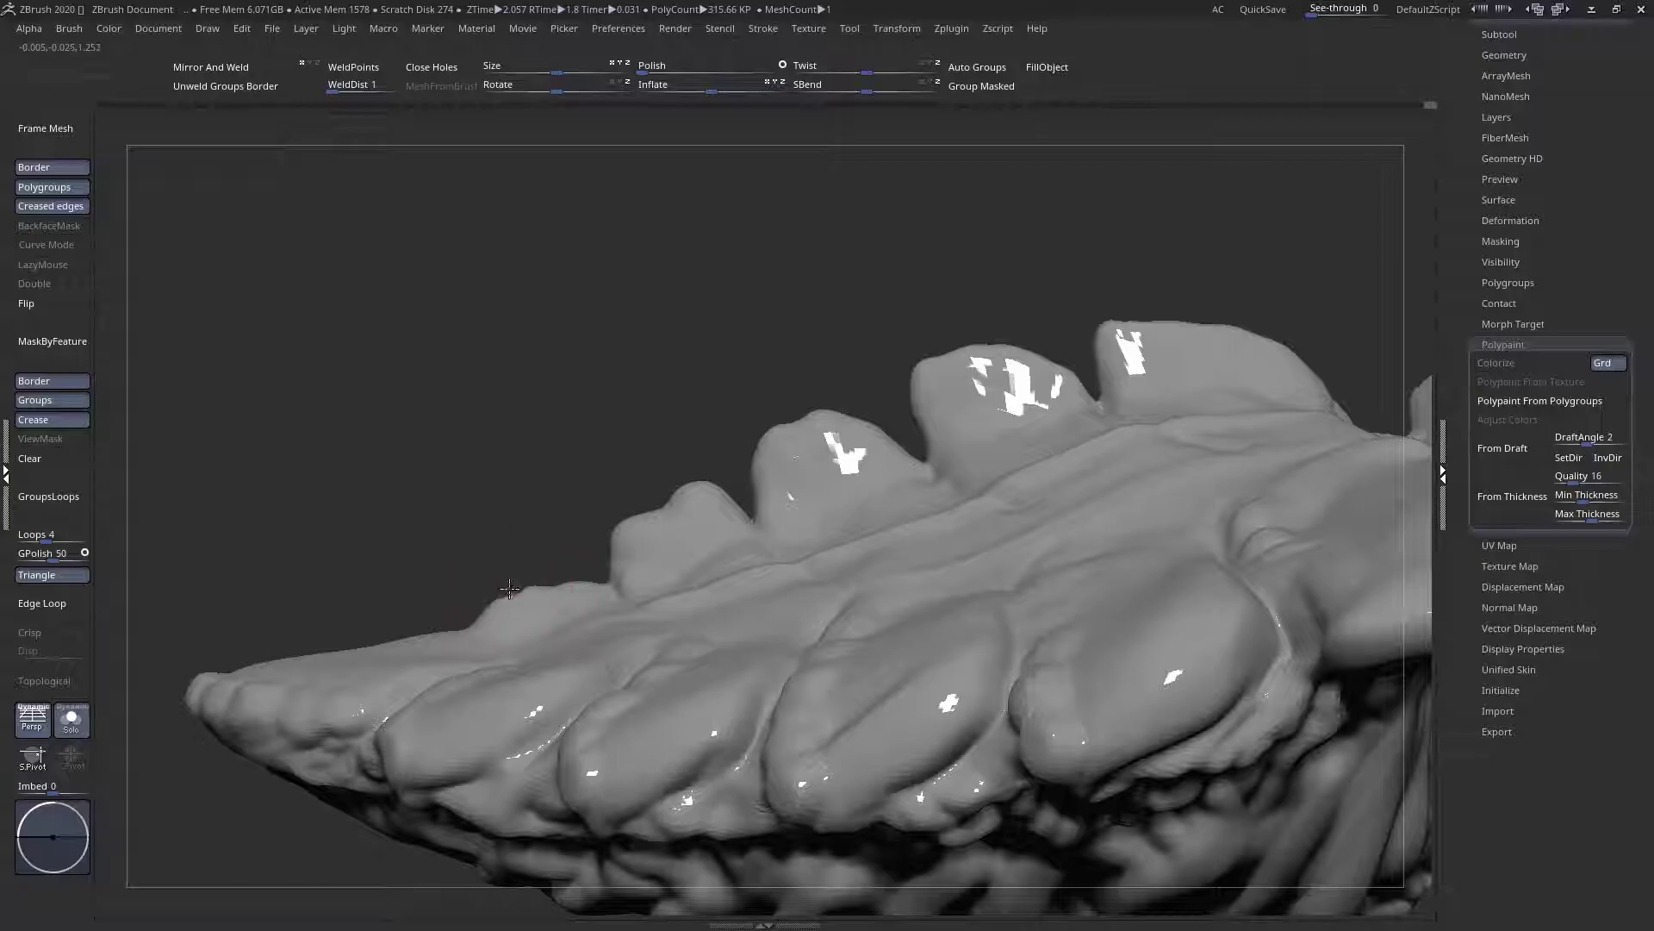
Raise the fifth midline segment into a low rounded fin toward the tail
{"action": "left_click_drag", "start_coordinate": [547, 566], "coordinate": [629, 552]}
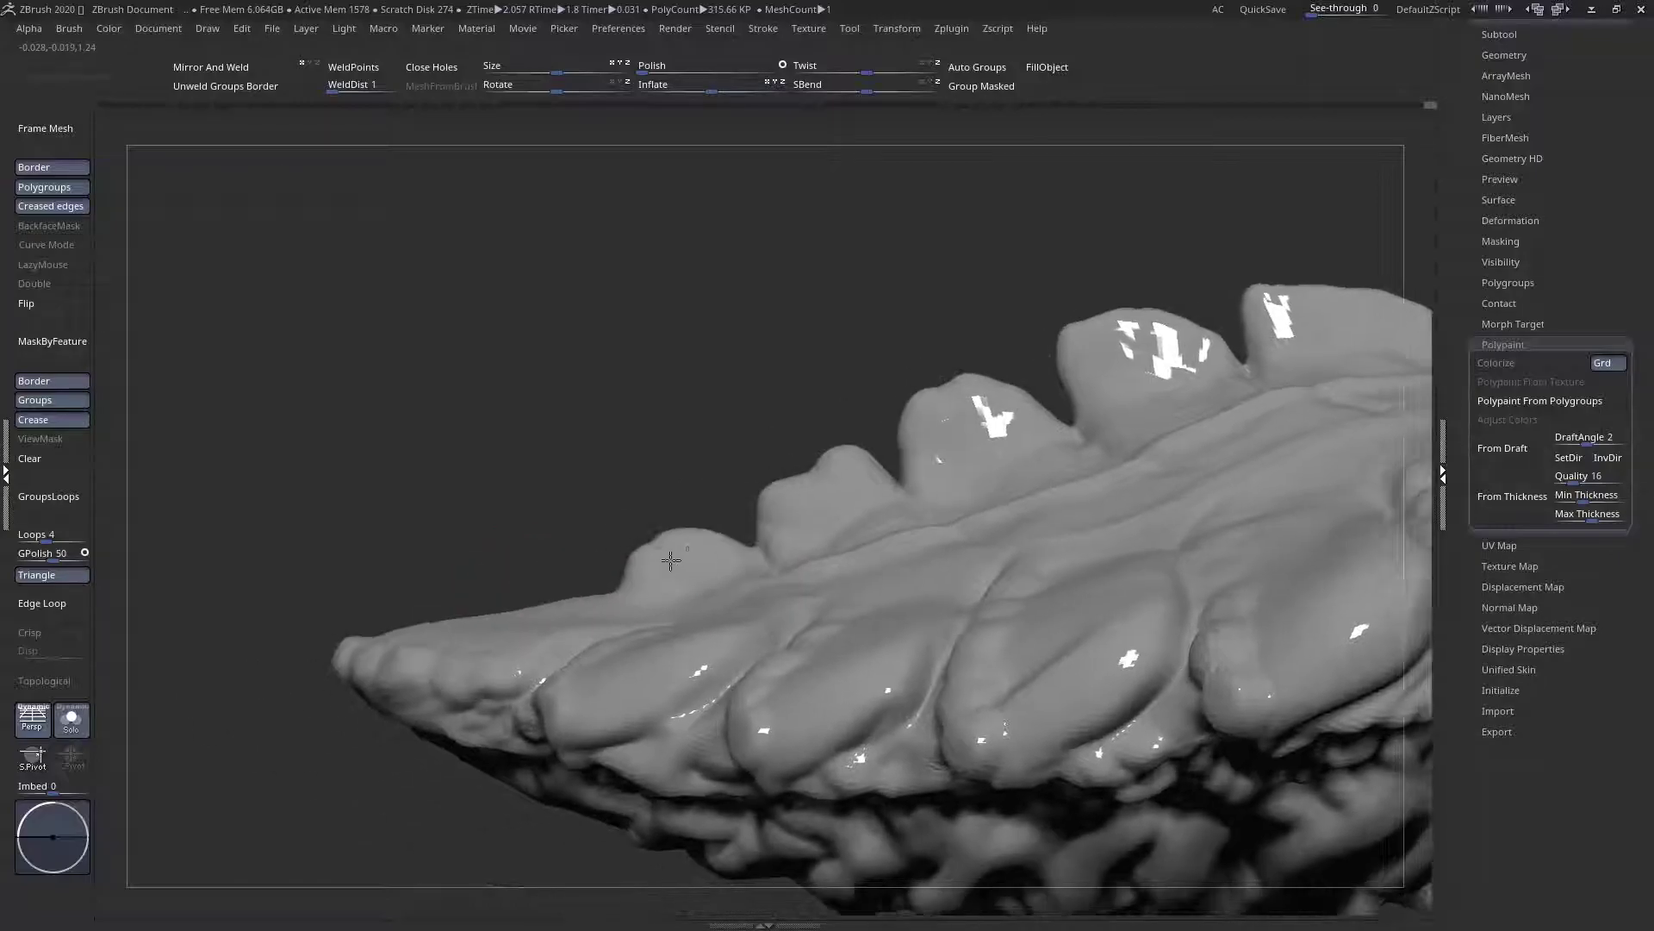
{"action": "right_click_drag", "start_coordinate": [617, 544], "coordinate": [602, 601]}
{"action": "right_click", "coordinate": [570, 575]}
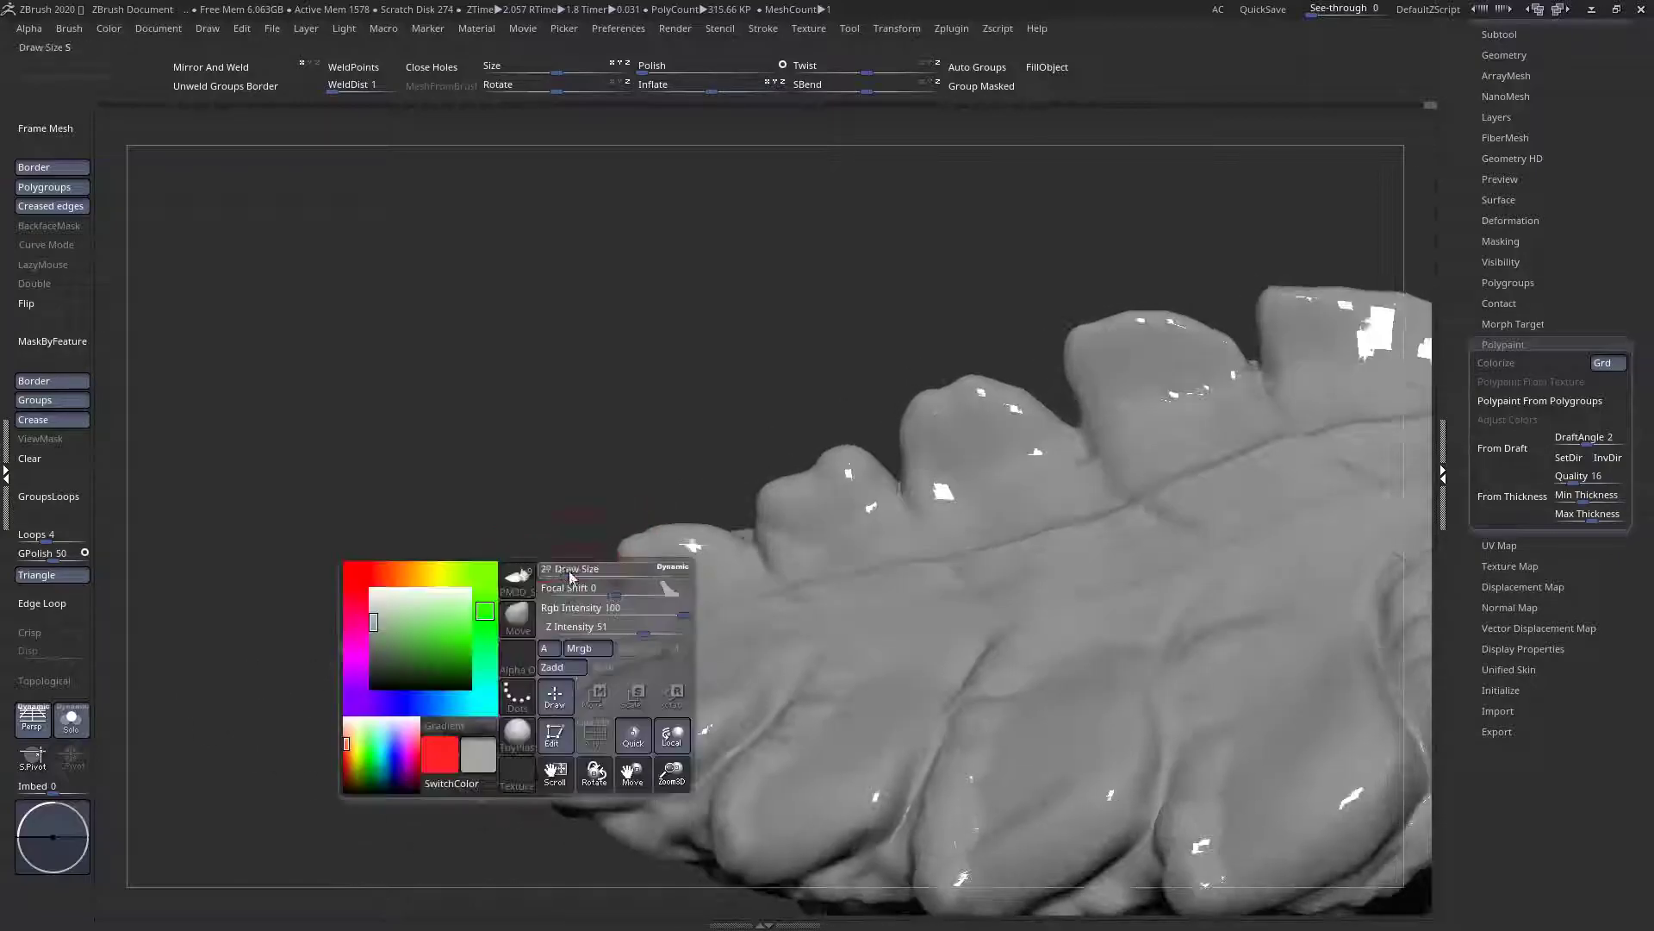
{"action": "mouse_move", "coordinate": [534, 519]}
{"action": "right_mouse_down"}
{"action": "mouse_move", "coordinate": [545, 576]}
{"action": "mouse_move", "coordinate": [655, 631]}
{"action": "right_mouse_up"}
Build up the last midline segment at the tail end of the shell with the ClayBuildup brush
{"action": "key", "text": "space"}
{"action": "key", "text": "b"}
{"action": "key", "text": "c"}
{"action": "key", "text": "b"}
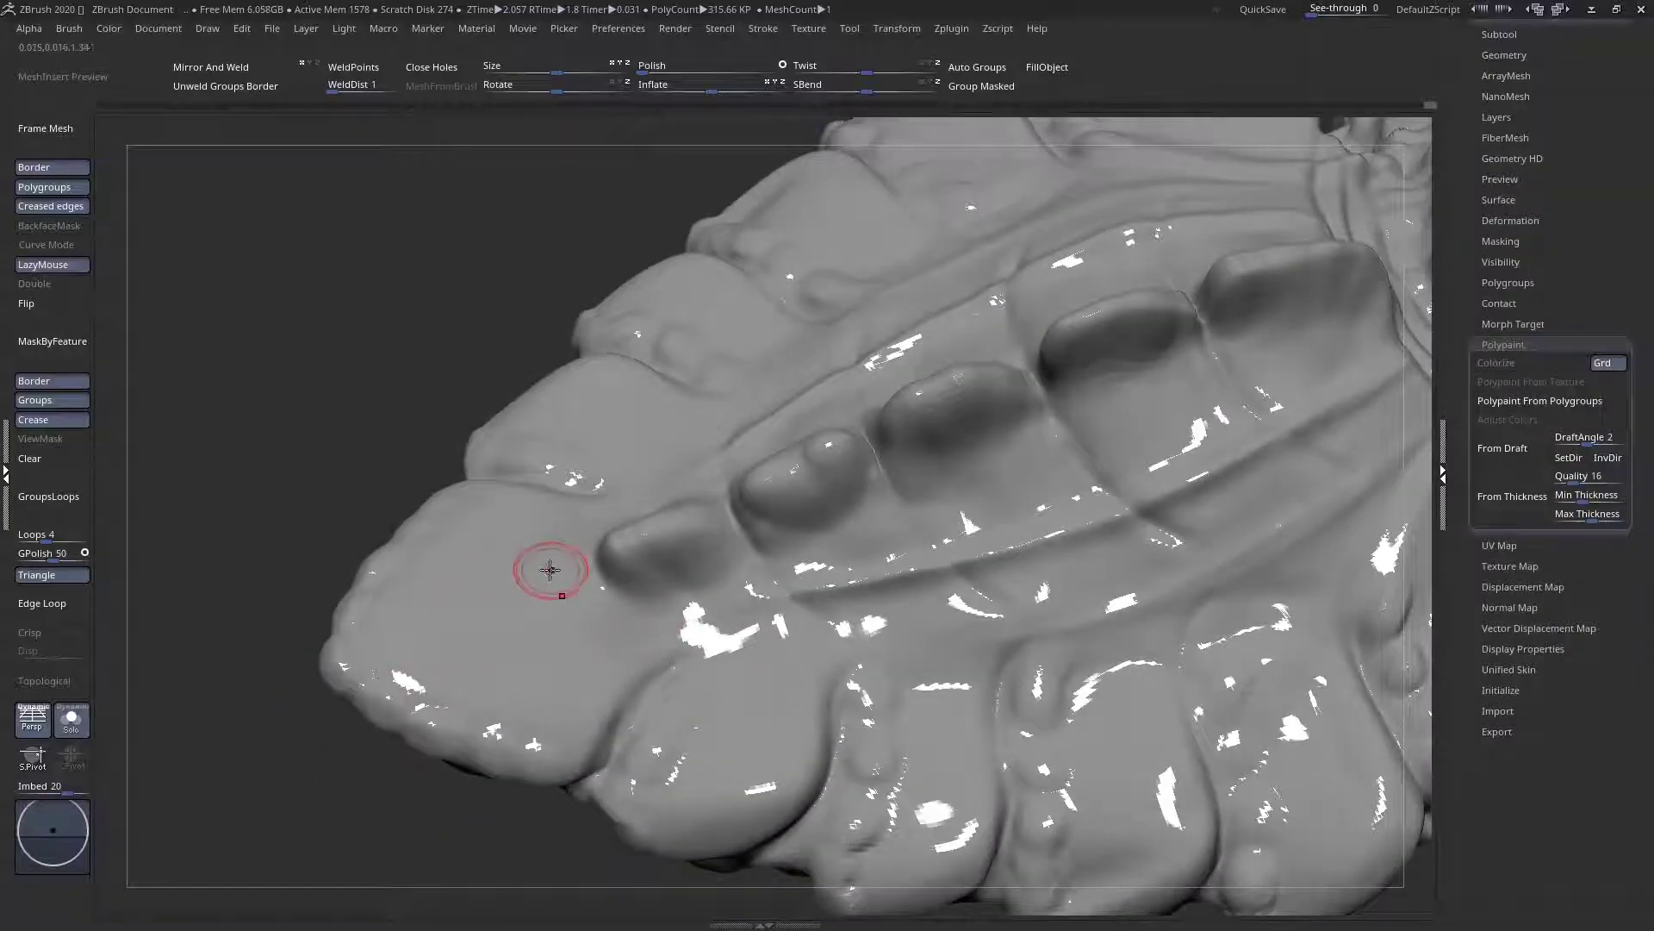
{"action": "key", "text": "space"}
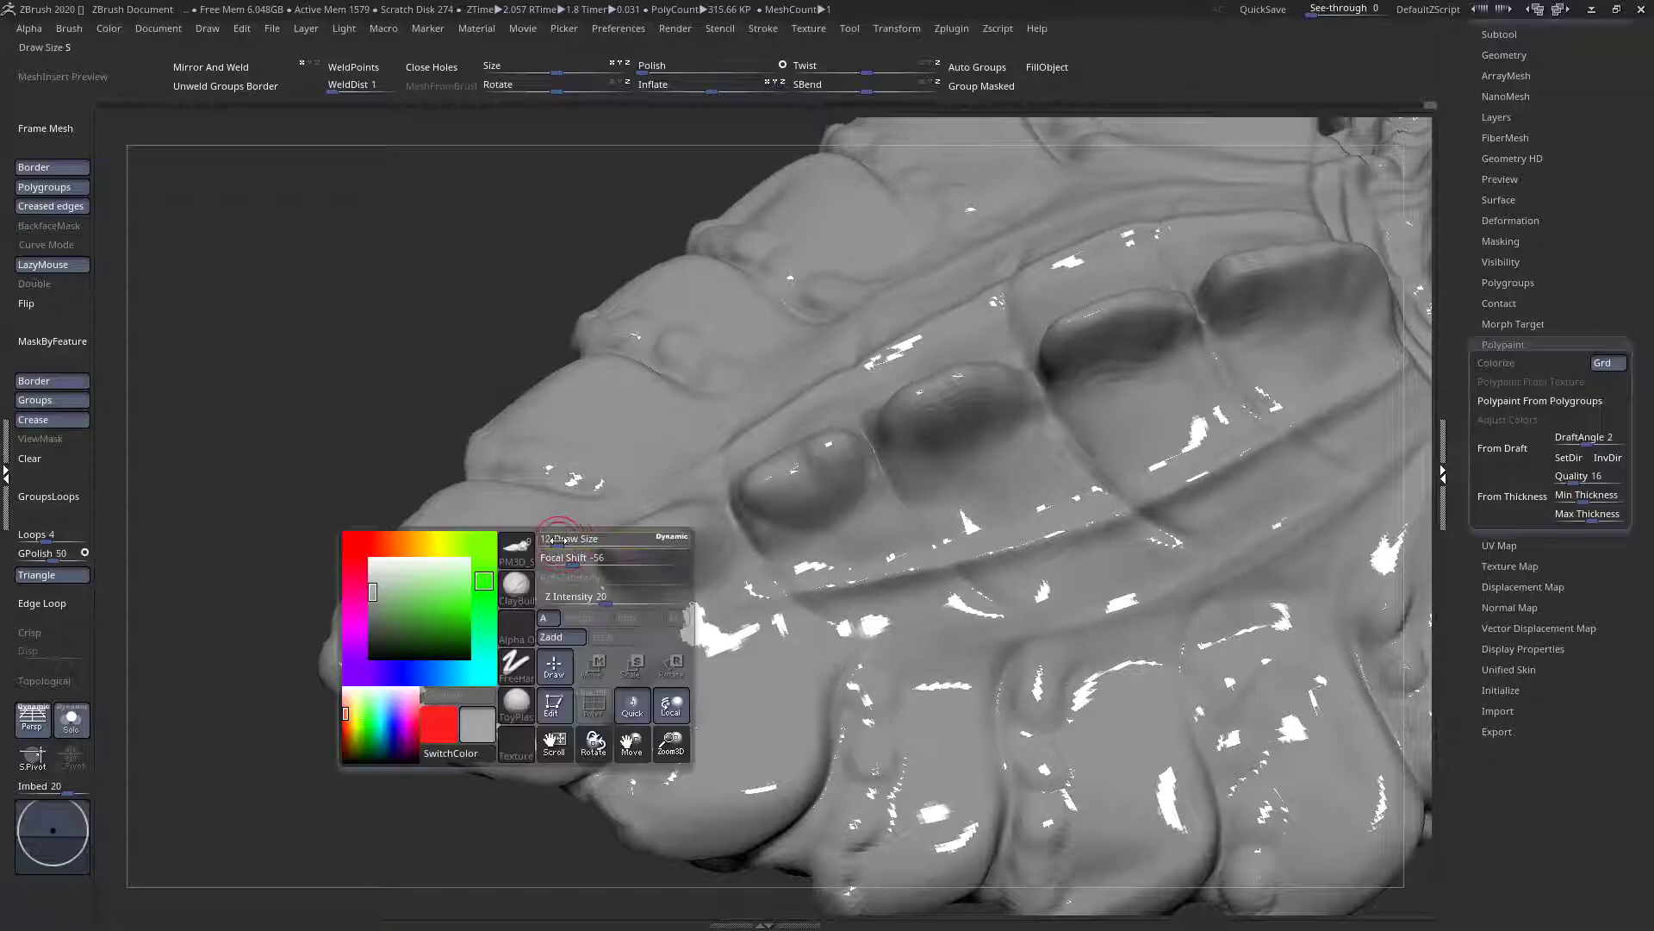
{"action": "left_click_drag", "start_coordinate": [452, 626], "coordinate": [379, 654]}
{"action": "left_click_drag", "start_coordinate": [520, 589], "coordinate": [447, 609]}
Return to the Move brush and pull the dorsal fin nearest the head taller and more arched
{"action": "right_click_drag", "start_coordinate": [439, 624], "coordinate": [215, 462]}
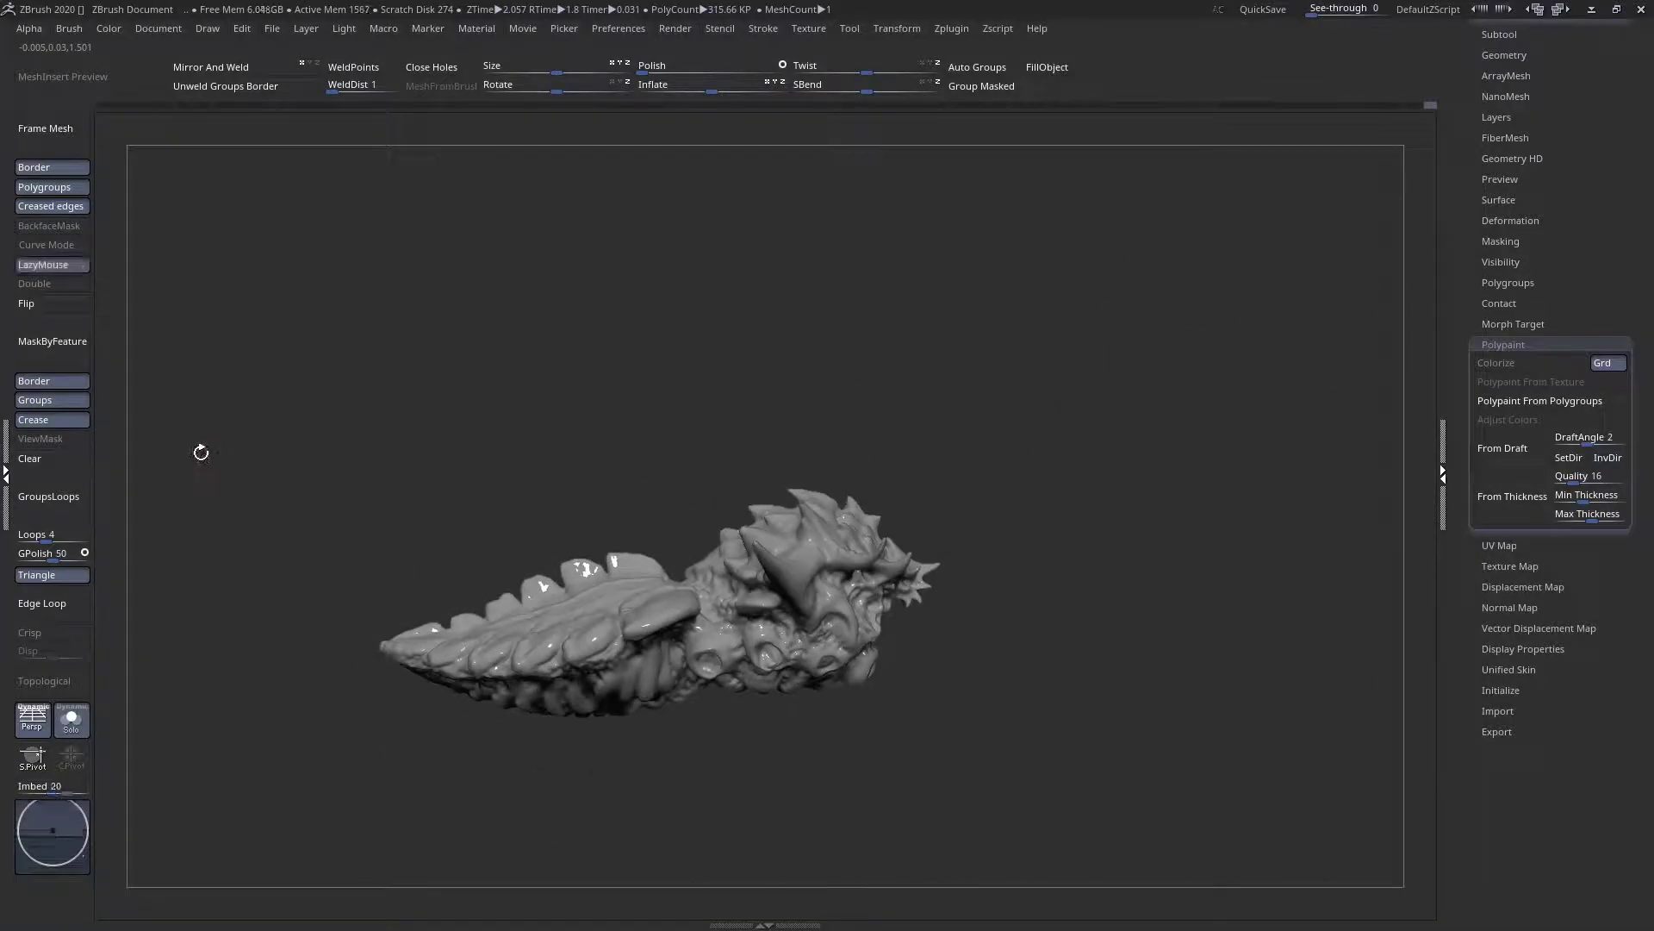
{"action": "mouse_move", "coordinate": [510, 567]}
{"action": "right_mouse_down", "text": "ctrl"}
{"action": "mouse_move", "coordinate": [739, 748]}
{"action": "mouse_move", "coordinate": [780, 805]}
{"action": "right_mouse_up", "text": "ctrl"}
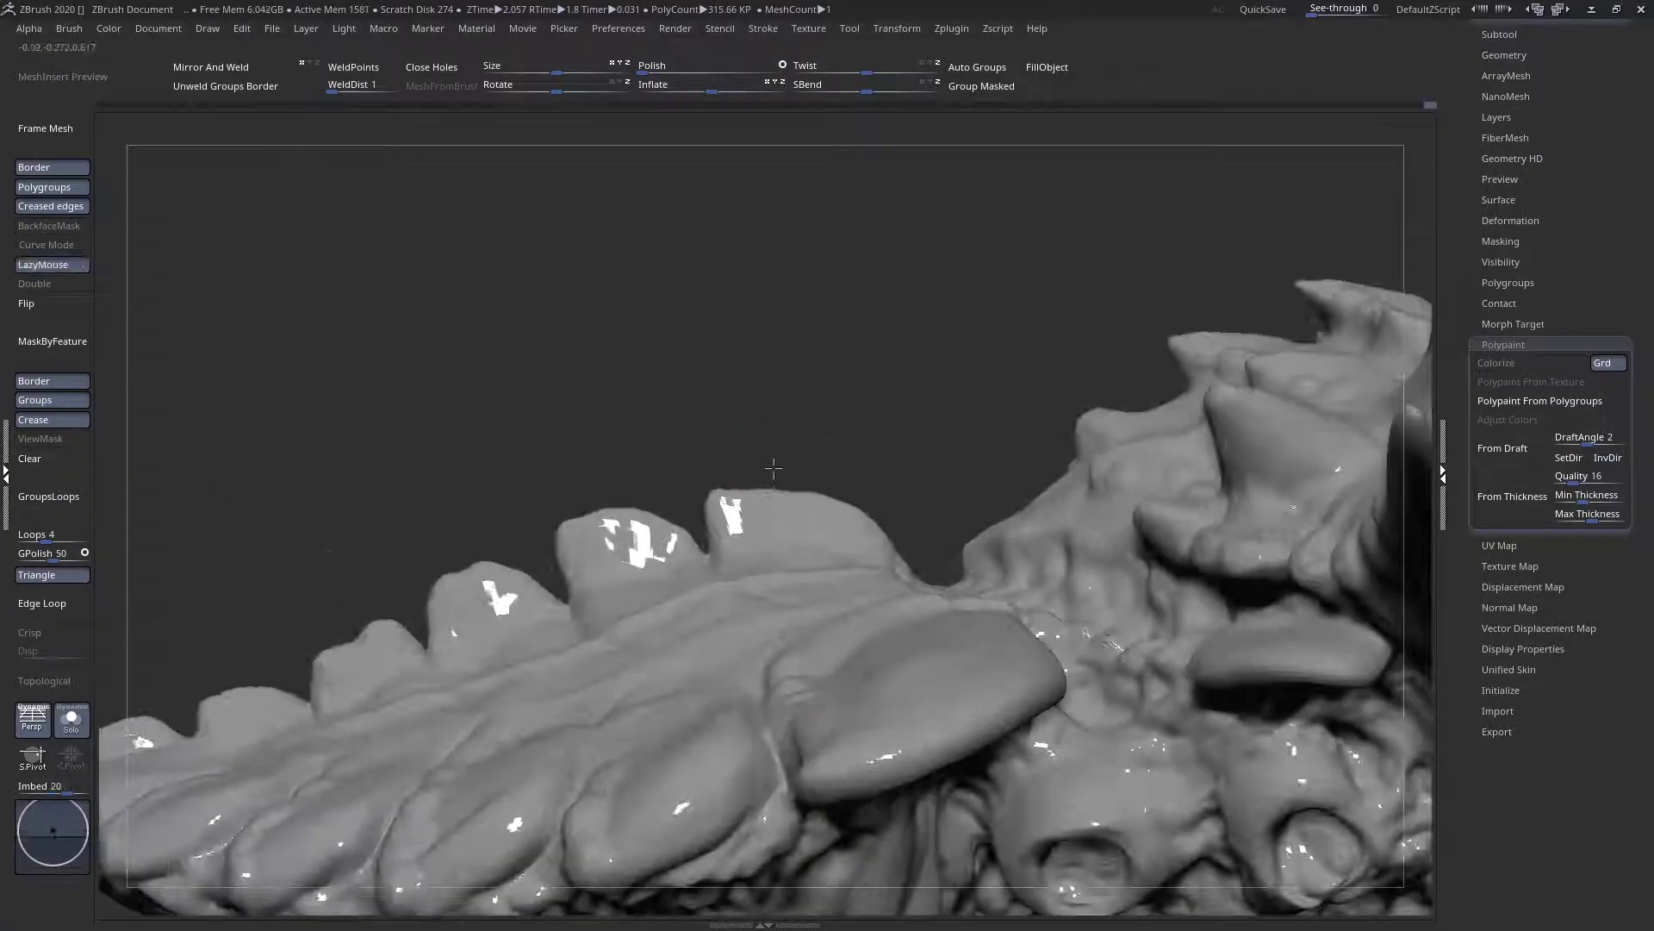
{"action": "key", "text": "space"}
{"action": "left_click_drag", "start_coordinate": [767, 387], "coordinate": [785, 387]}
{"action": "key", "text": "space"}
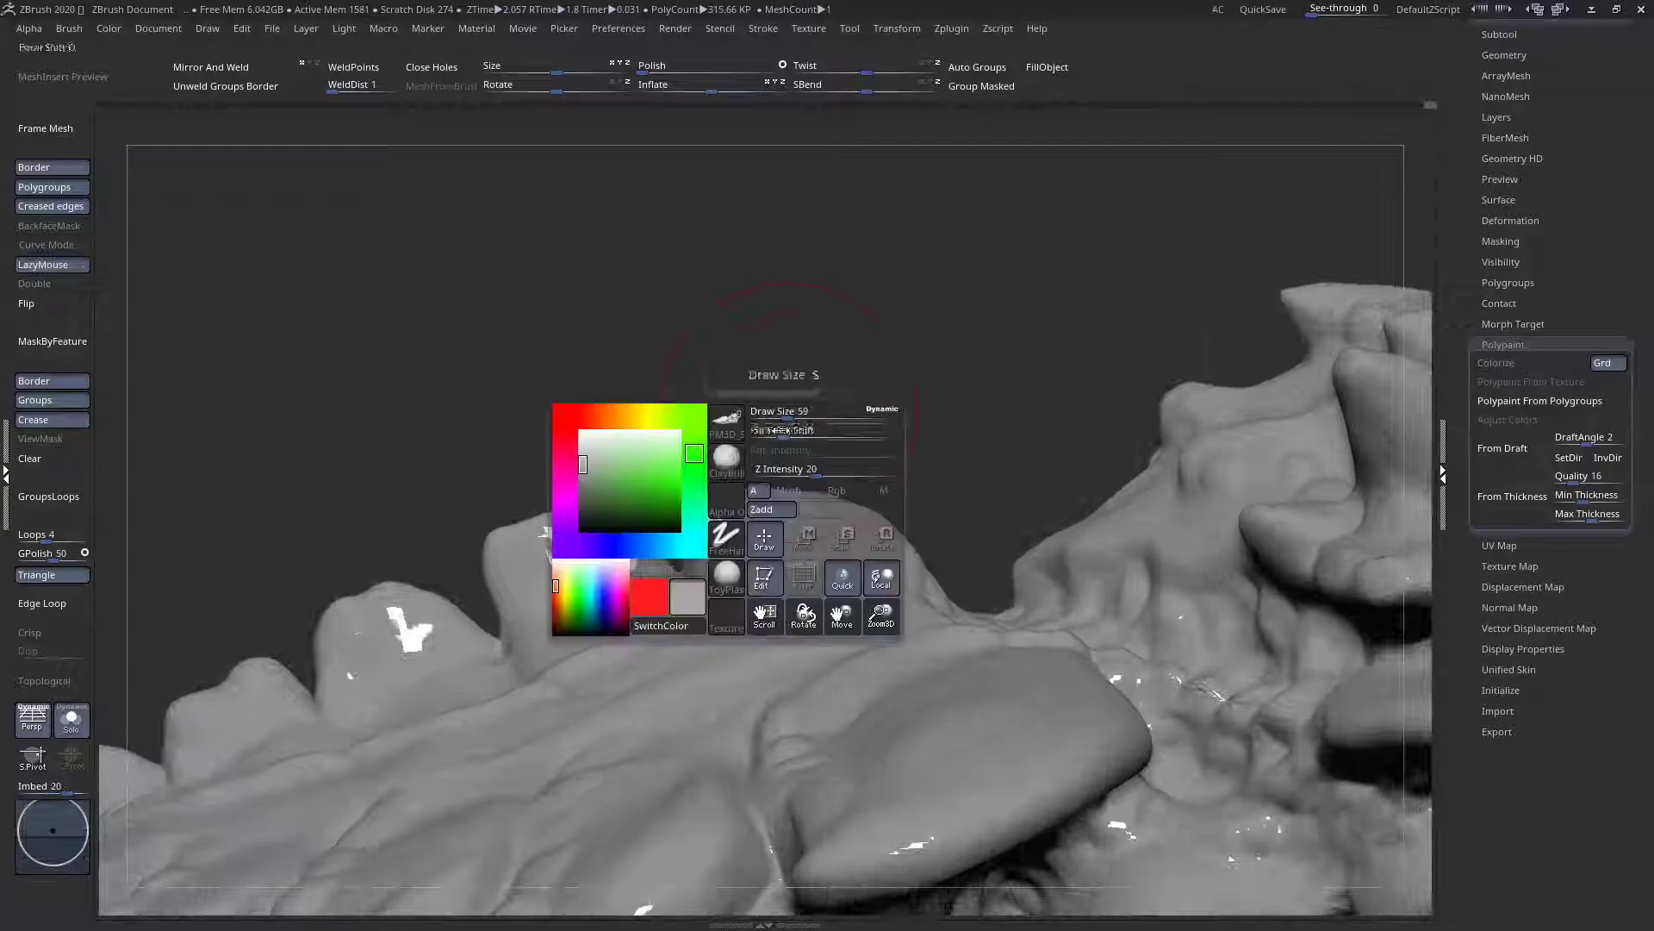
{"action": "left_click", "coordinate": [724, 428]}
{"action": "left_click", "coordinate": [1111, 586]}
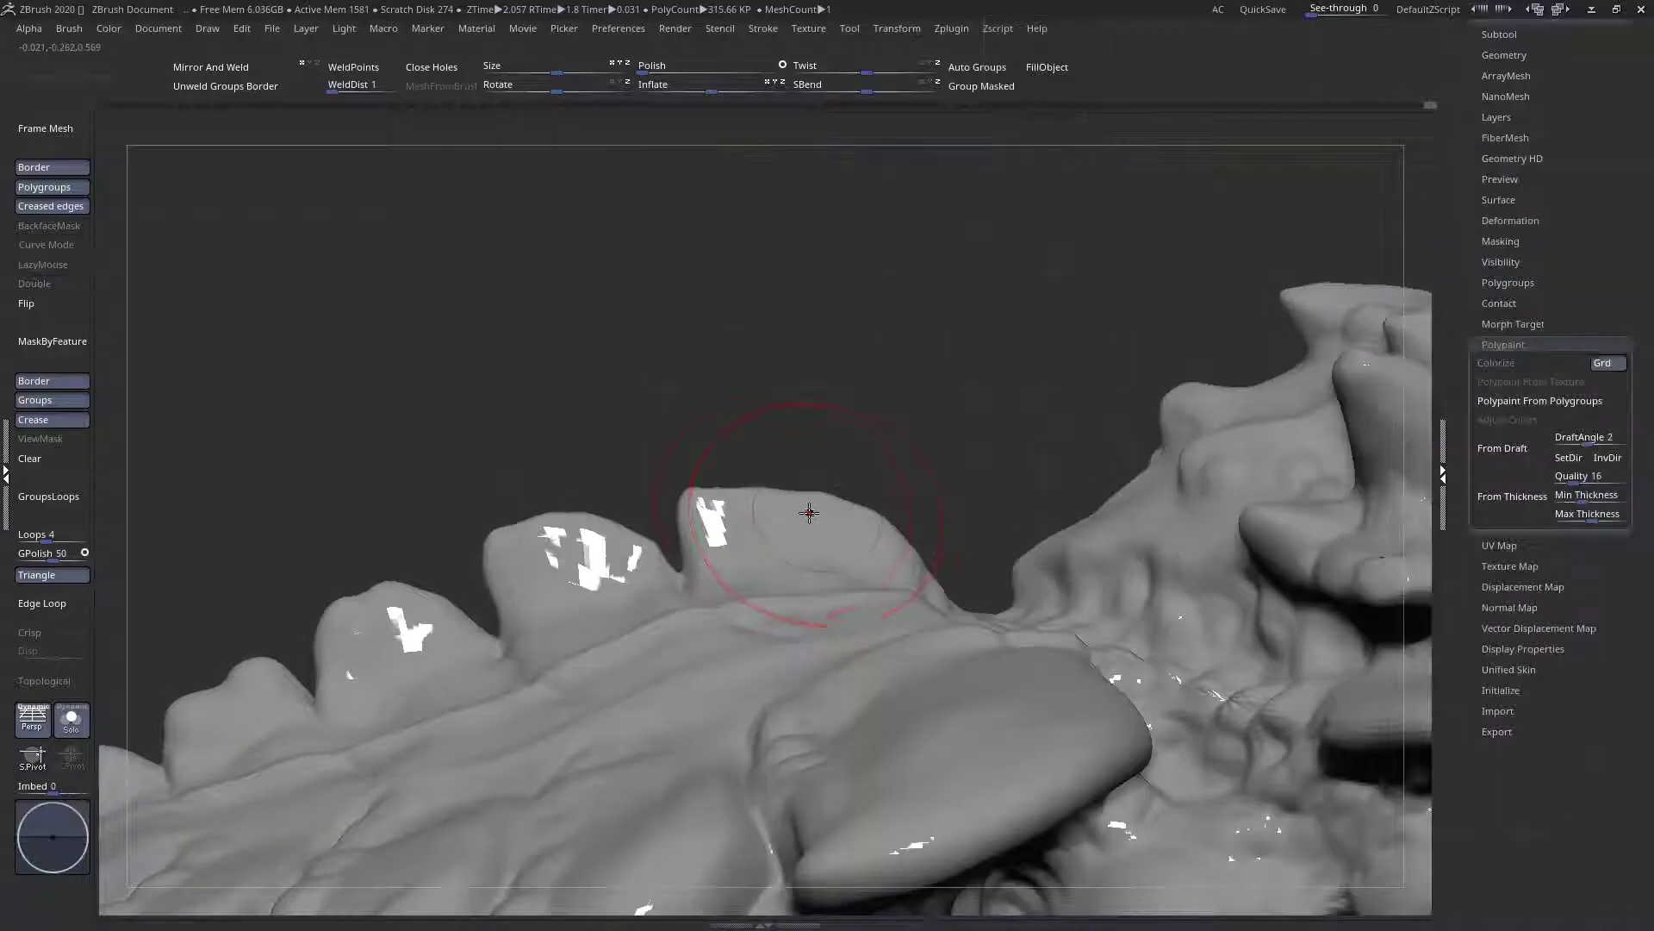
{"action": "mouse_move", "coordinate": [737, 476]}
{"action": "left_mouse_down"}
{"action": "mouse_move", "coordinate": [690, 483]}
{"action": "mouse_move", "coordinate": [810, 475]}
{"action": "mouse_move", "coordinate": [870, 433]}
{"action": "mouse_move", "coordinate": [768, 439]}
{"action": "left_mouse_up"}
{"action": "key", "text": "space"}
{"action": "mouse_move", "coordinate": [795, 465]}
{"action": "right_mouse_down"}
{"action": "mouse_move", "coordinate": [856, 480]}
{"action": "mouse_move", "coordinate": [810, 470]}
{"action": "mouse_move", "coordinate": [805, 445]}
{"action": "mouse_move", "coordinate": [840, 442]}
{"action": "right_mouse_up"}
{"action": "key", "text": "space"}
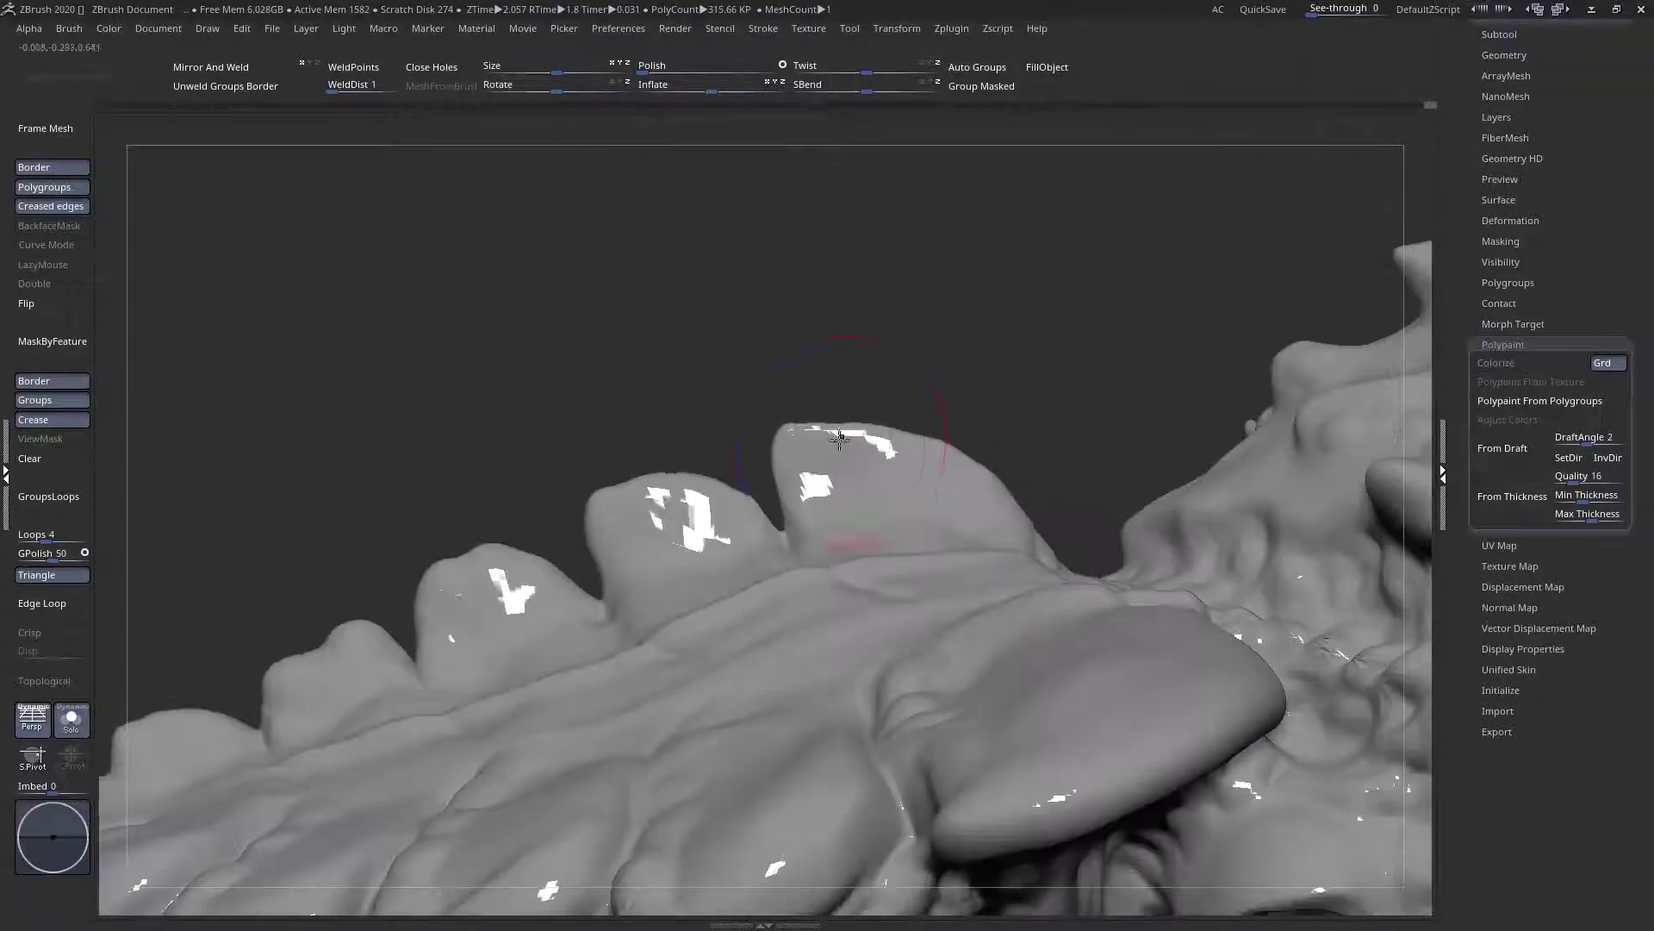
Raise the second dorsal fin and pull its rear corner into a sharper tip
{"action": "key", "text": "space"}
{"action": "mouse_move", "coordinate": [924, 483]}
{"action": "right_mouse_down"}
{"action": "mouse_move", "coordinate": [886, 532]}
{"action": "mouse_move", "coordinate": [955, 545]}
{"action": "mouse_move", "coordinate": [928, 489]}
{"action": "right_mouse_up"}
{"action": "mouse_move", "coordinate": [896, 431]}
{"action": "right_mouse_down"}
{"action": "mouse_move", "coordinate": [802, 465]}
{"action": "mouse_move", "coordinate": [796, 445]}
{"action": "mouse_move", "coordinate": [851, 416]}
{"action": "mouse_move", "coordinate": [712, 393]}
{"action": "mouse_move", "coordinate": [676, 436]}
{"action": "mouse_move", "coordinate": [692, 423]}
{"action": "mouse_move", "coordinate": [680, 403]}
{"action": "right_mouse_up"}
{"action": "key", "text": "space"}
{"action": "key", "text": "space"}
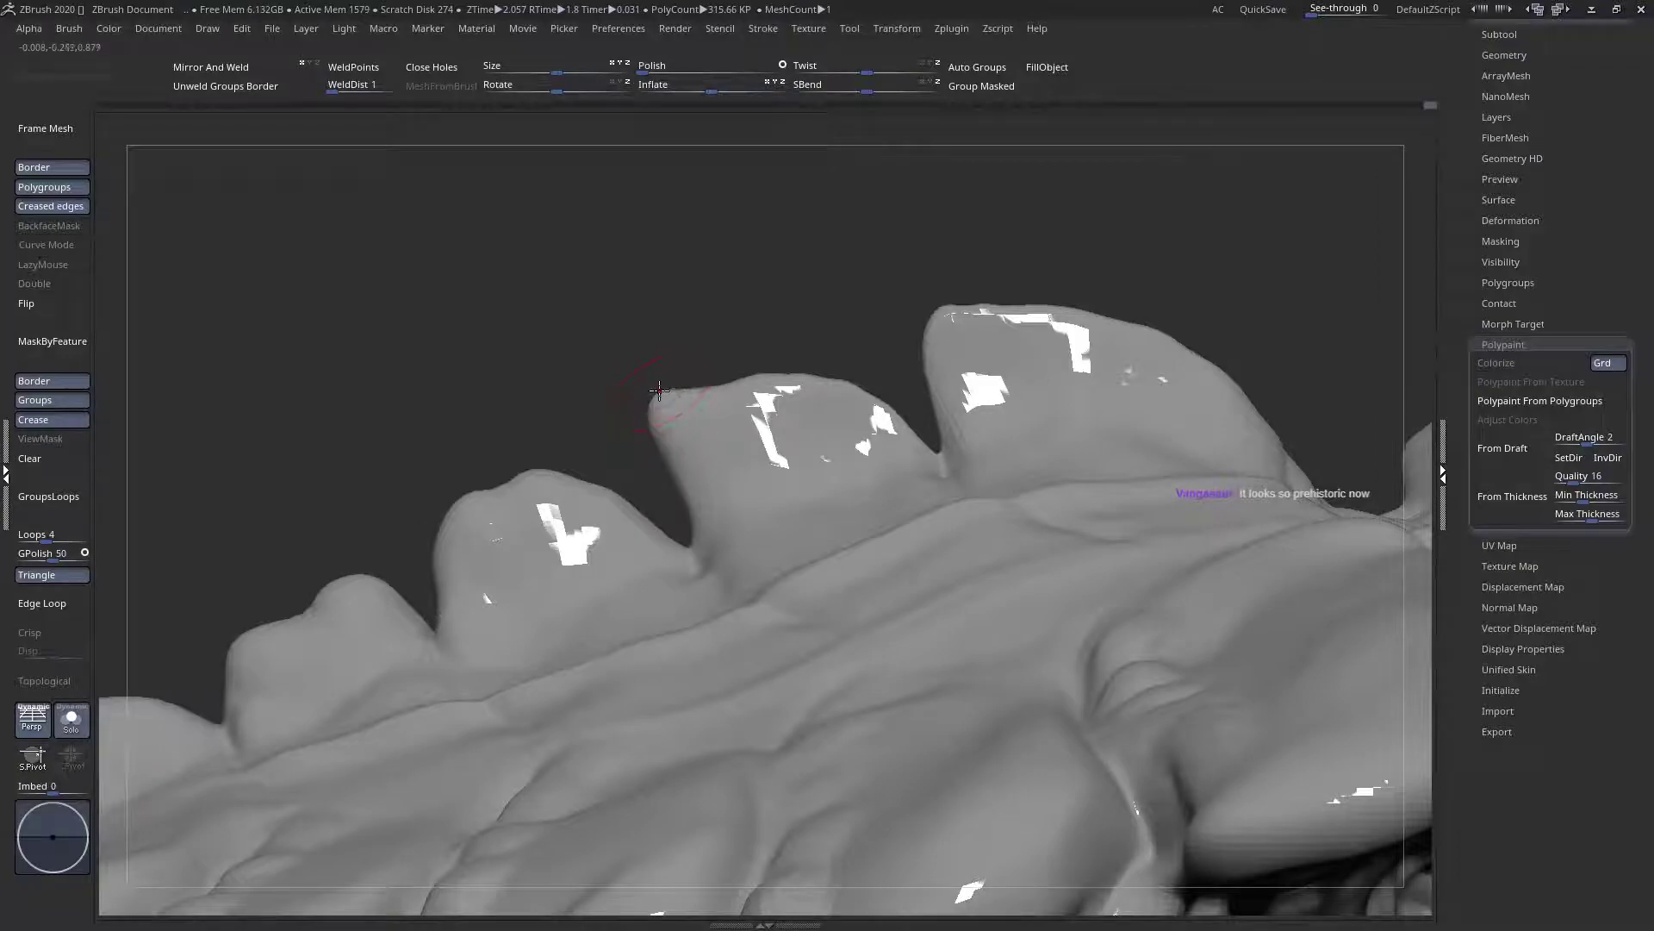
{"action": "key", "text": "space"}
{"action": "right_click_drag", "start_coordinate": [677, 425], "coordinate": [667, 461], "text": "ctrl"}
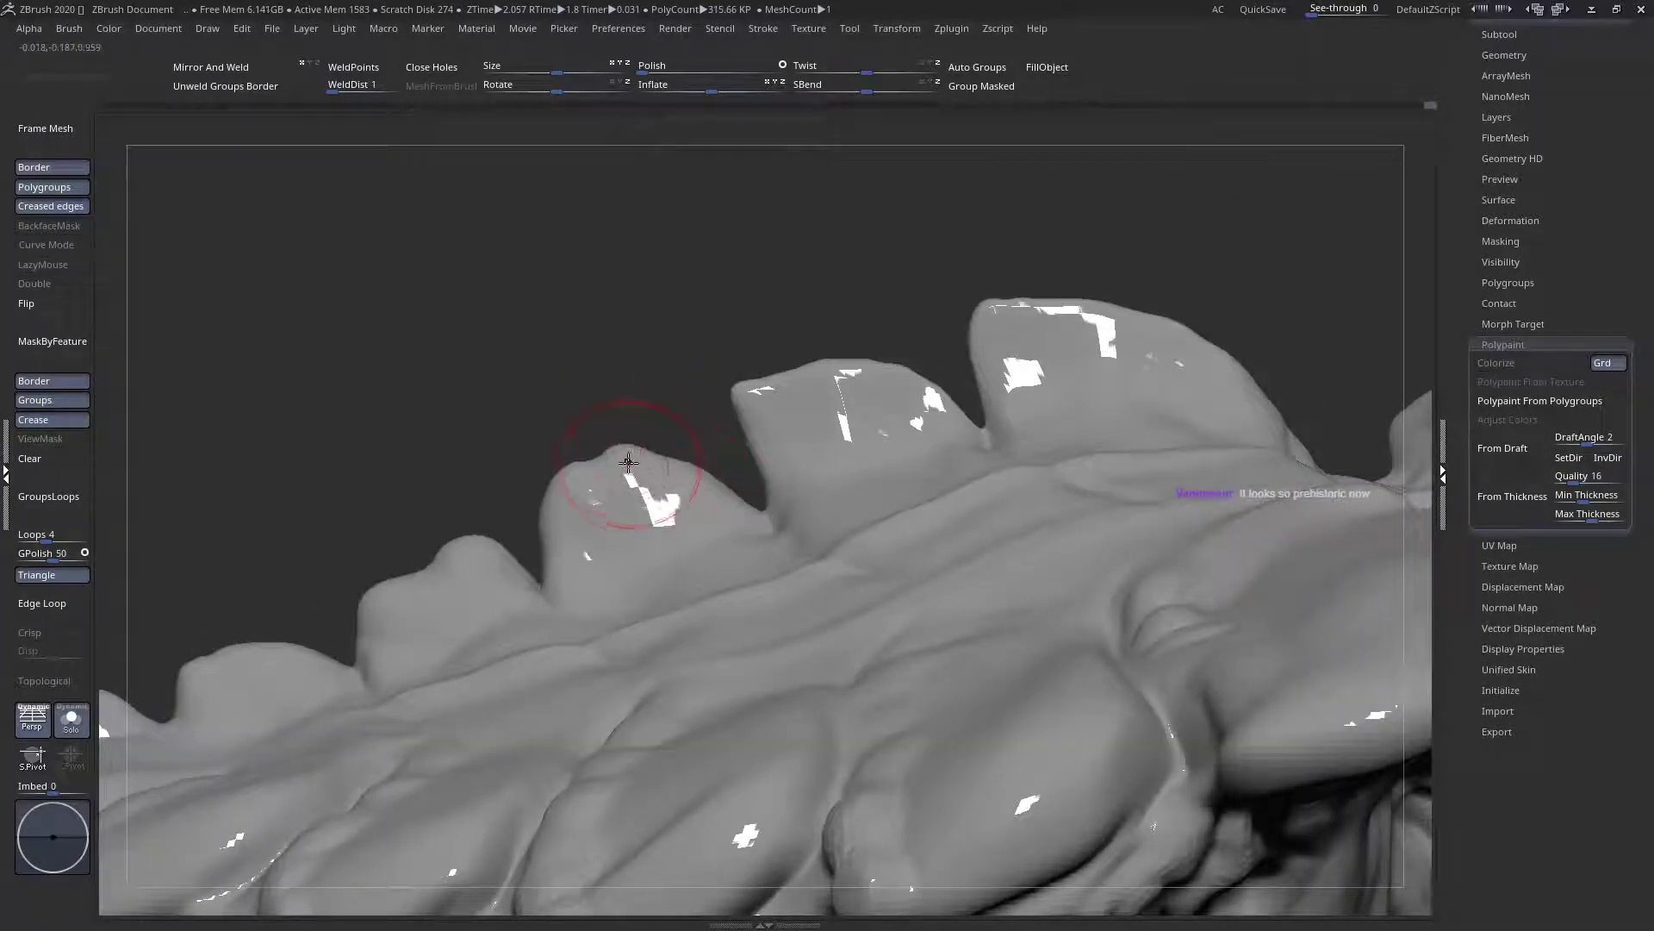
Reshape the third dorsal fin with a flatter top edge and a defined rear corner
{"action": "mouse_move", "coordinate": [618, 457]}
{"action": "left_mouse_down"}
{"action": "mouse_move", "coordinate": [543, 503]}
{"action": "mouse_move", "coordinate": [595, 487]}
{"action": "mouse_move", "coordinate": [646, 500]}
{"action": "mouse_move", "coordinate": [635, 477]}
{"action": "mouse_move", "coordinate": [653, 489]}
{"action": "mouse_move", "coordinate": [646, 476]}
{"action": "mouse_move", "coordinate": [592, 487]}
{"action": "mouse_move", "coordinate": [589, 470]}
{"action": "left_mouse_up"}
{"action": "key", "text": "space"}
{"action": "left_click_drag", "start_coordinate": [724, 461], "coordinate": [649, 502], "text": "alt"}
{"action": "key", "text": "space"}
{"action": "left_click_drag", "start_coordinate": [759, 406], "coordinate": [791, 411]}
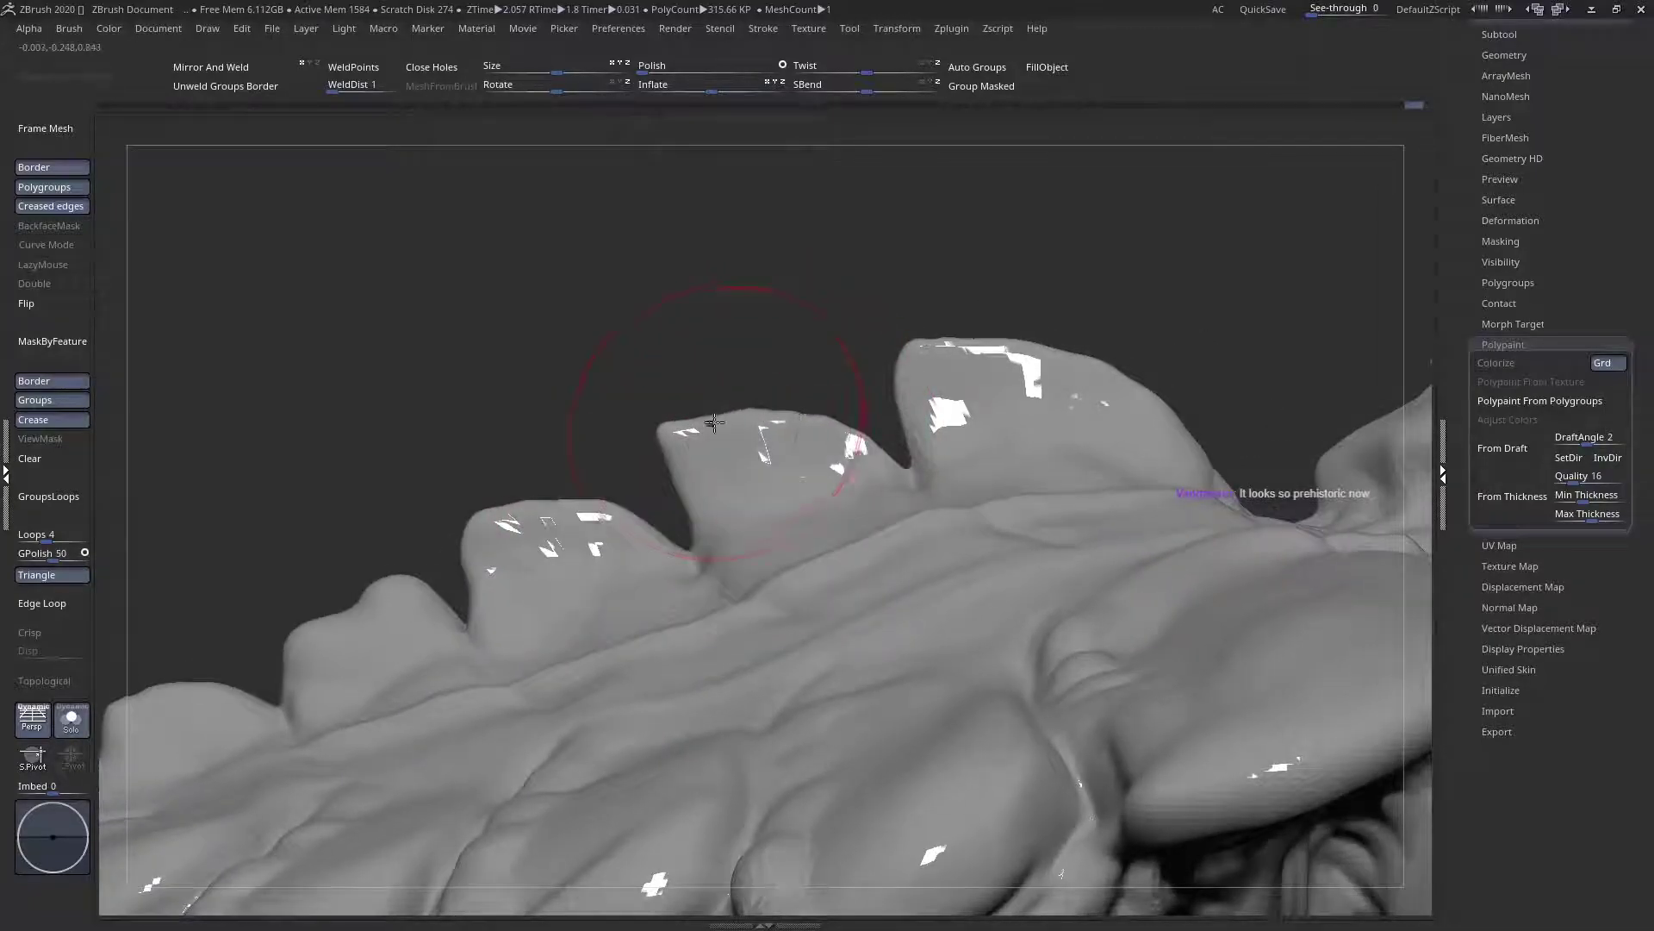
Refine the top and rear contours of the two dorsal fins nearest the head
{"action": "mouse_move", "coordinate": [690, 428]}
{"action": "left_mouse_down"}
{"action": "mouse_move", "coordinate": [780, 424]}
{"action": "mouse_move", "coordinate": [722, 447]}
{"action": "left_mouse_up"}
{"action": "left_click_drag", "start_coordinate": [849, 377], "coordinate": [846, 390]}
{"action": "key", "text": "space"}
{"action": "mouse_move", "coordinate": [951, 386]}
{"action": "left_mouse_down"}
{"action": "mouse_move", "coordinate": [1013, 430]}
{"action": "mouse_move", "coordinate": [1017, 454]}
{"action": "left_mouse_up"}
{"action": "right_click_drag", "start_coordinate": [1017, 454], "coordinate": [816, 417], "text": "ctrl"}
{"action": "right_click_drag", "start_coordinate": [946, 440], "coordinate": [827, 432], "text": "ctrl"}
{"action": "left_click_drag", "start_coordinate": [862, 421], "coordinate": [947, 424]}
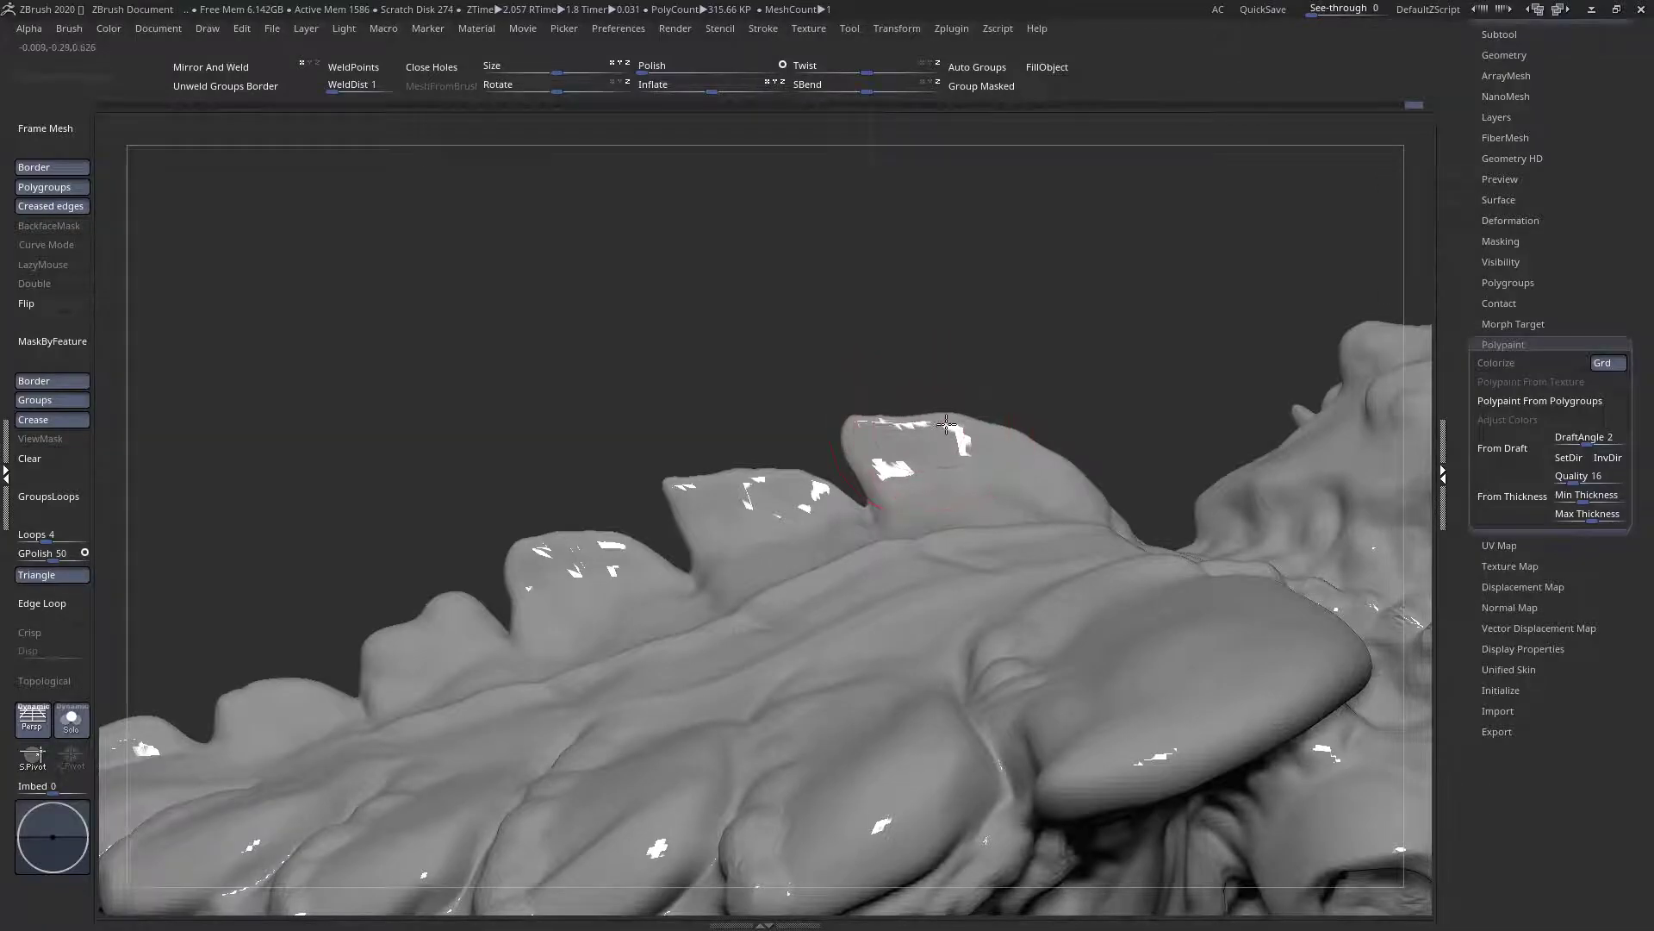
Stretch the rear tips of the second and third dorsal fins back toward the tail
{"action": "mouse_move", "coordinate": [770, 482]}
{"action": "left_mouse_down"}
{"action": "mouse_move", "coordinate": [765, 468]}
{"action": "mouse_move", "coordinate": [674, 497]}
{"action": "left_mouse_up"}
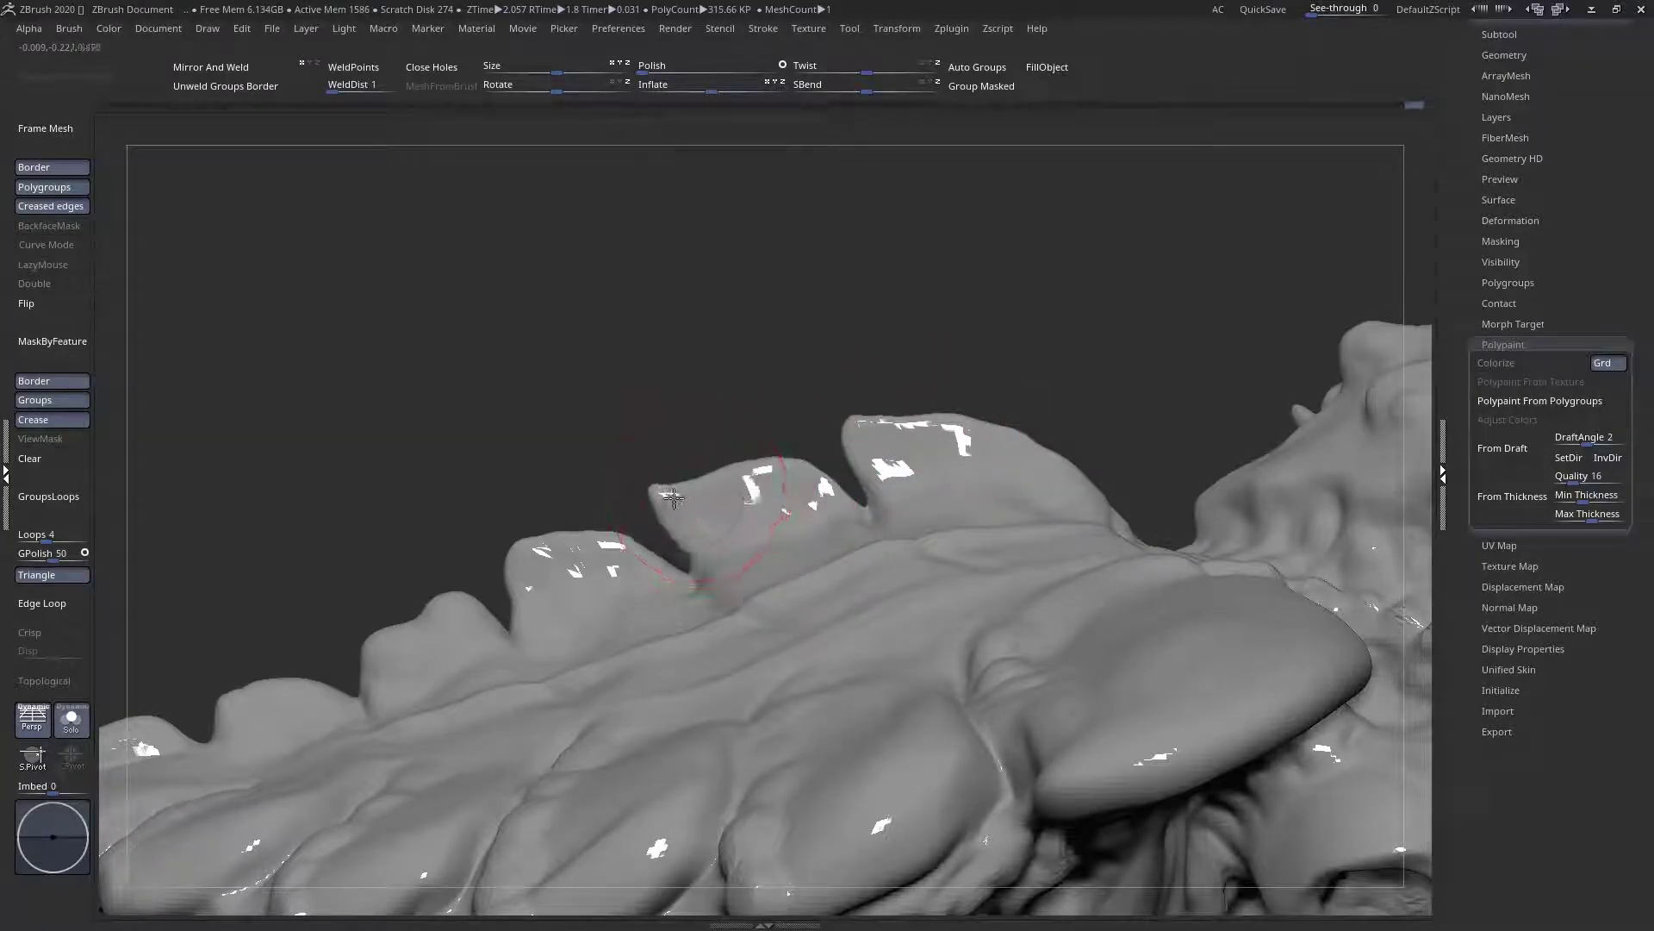
{"action": "key", "text": "space"}
{"action": "left_click_drag", "start_coordinate": [653, 564], "coordinate": [664, 543]}
{"action": "right_click_drag", "start_coordinate": [690, 512], "coordinate": [839, 450]}
{"action": "mouse_move", "coordinate": [665, 502]}
{"action": "left_mouse_down"}
{"action": "mouse_move", "coordinate": [685, 499]}
{"action": "mouse_move", "coordinate": [564, 564]}
{"action": "left_mouse_up"}
{"action": "left_click_drag", "start_coordinate": [250, 406], "coordinate": [251, 285], "text": "alt"}
Reshape the upper edge of the fourth dorsal fin and deepen the notch separating it from the third
{"action": "mouse_move", "coordinate": [643, 561]}
{"action": "right_mouse_down"}
{"action": "mouse_move", "coordinate": [651, 748]}
{"action": "mouse_move", "coordinate": [639, 561]}
{"action": "right_mouse_up"}
{"action": "right_click_drag", "start_coordinate": [595, 371], "coordinate": [553, 539], "text": "ctrl"}
{"action": "key", "text": "space"}
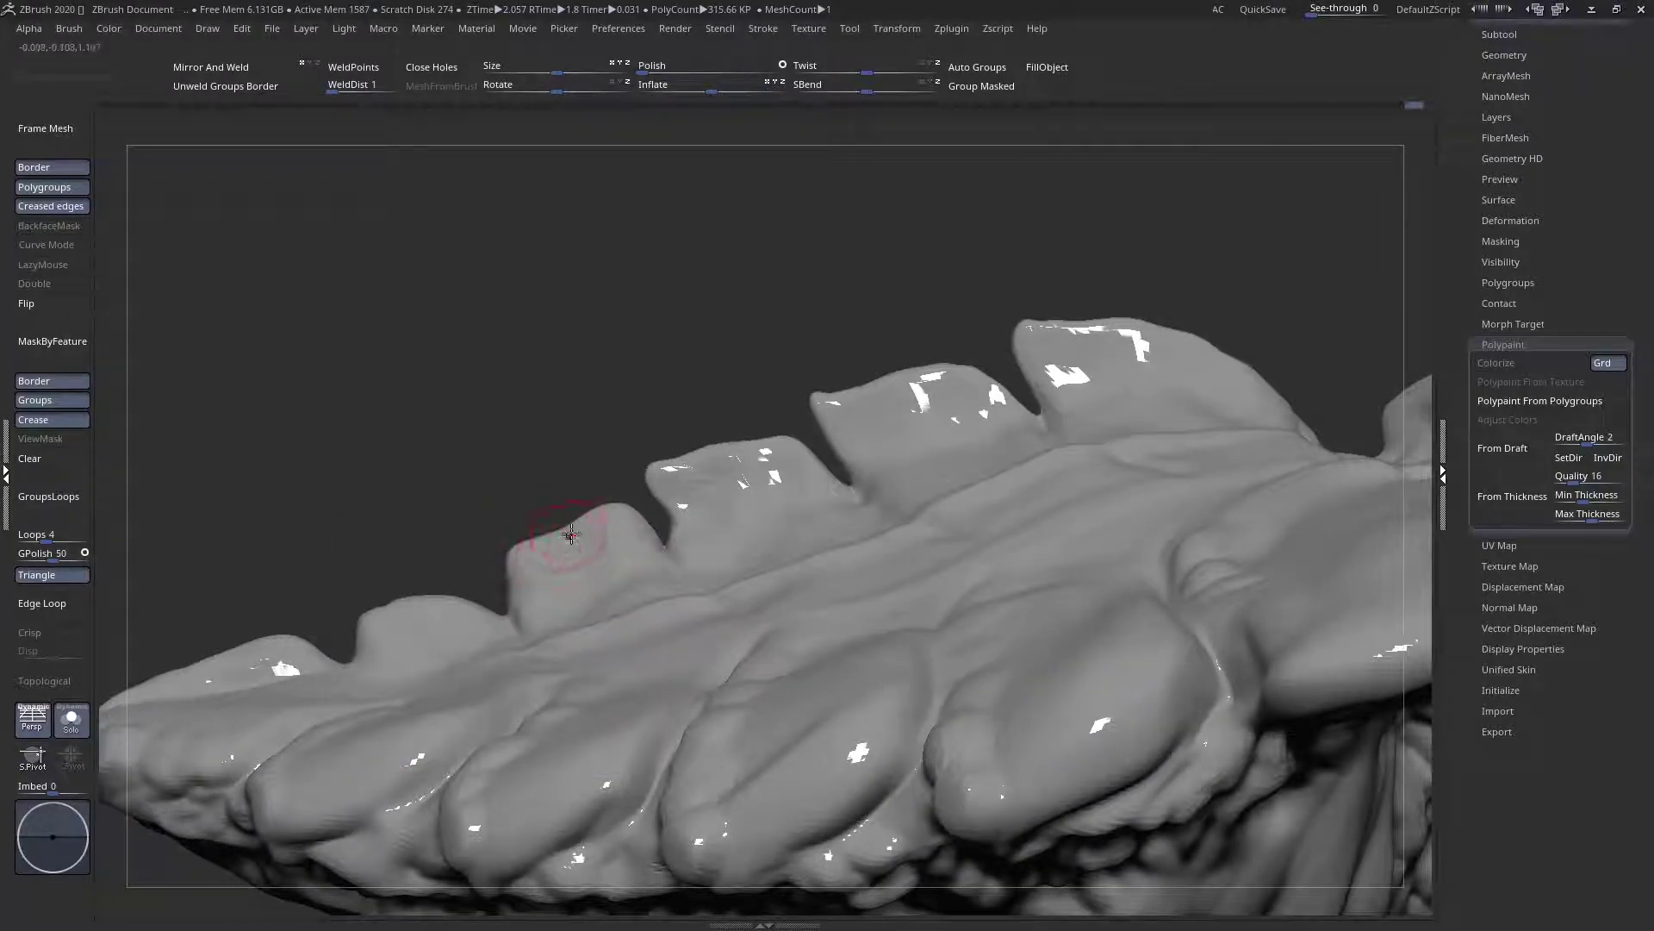
{"action": "key", "text": "space"}
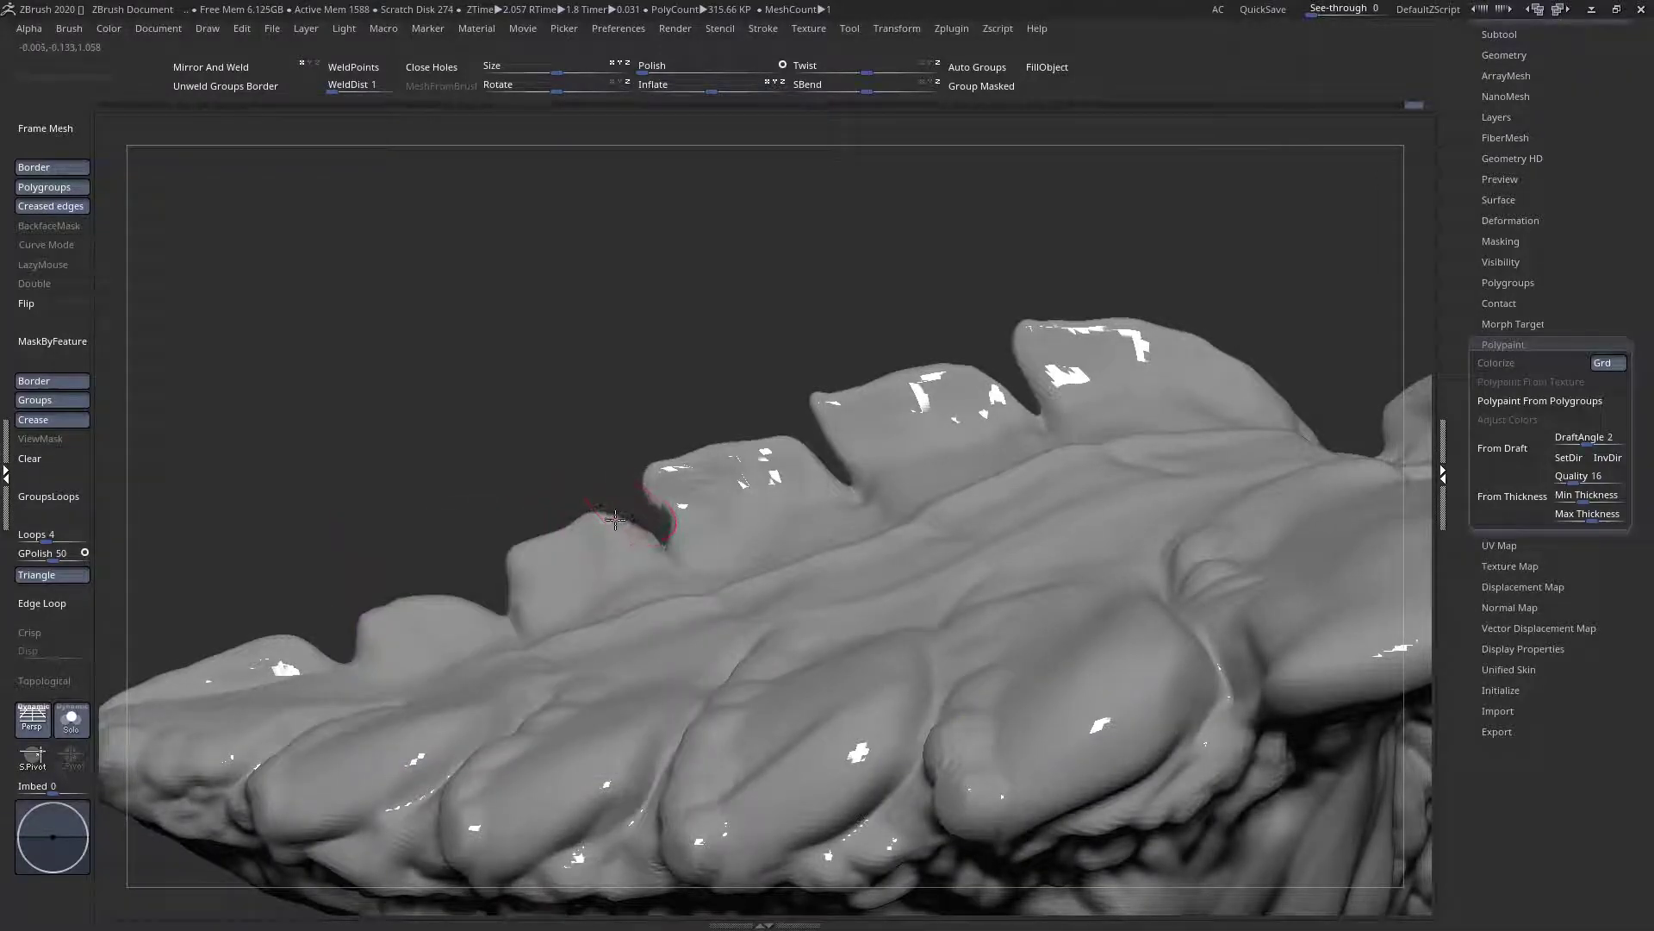
{"action": "key", "text": "space"}
Enable topological mode for the Move brush and pull the rear tips of the larger dorsal fins into backward hooks, undoing the last stroke
{"action": "left_click", "coordinate": [52, 681]}
{"action": "right_click_drag", "start_coordinate": [428, 509], "coordinate": [435, 577], "text": "ctrl"}
{"action": "left_click_drag", "start_coordinate": [661, 480], "coordinate": [634, 473]}
{"action": "key", "text": "space"}
{"action": "mouse_move", "coordinate": [902, 377]}
{"action": "right_mouse_down", "text": "alt"}
{"action": "mouse_move", "coordinate": [772, 432]}
{"action": "mouse_move", "coordinate": [833, 441]}
{"action": "right_mouse_up", "text": "alt"}
{"action": "key", "text": "space"}
{"action": "left_click_drag", "start_coordinate": [1027, 346], "coordinate": [991, 350]}
{"action": "key", "text": "ctrl+z"}
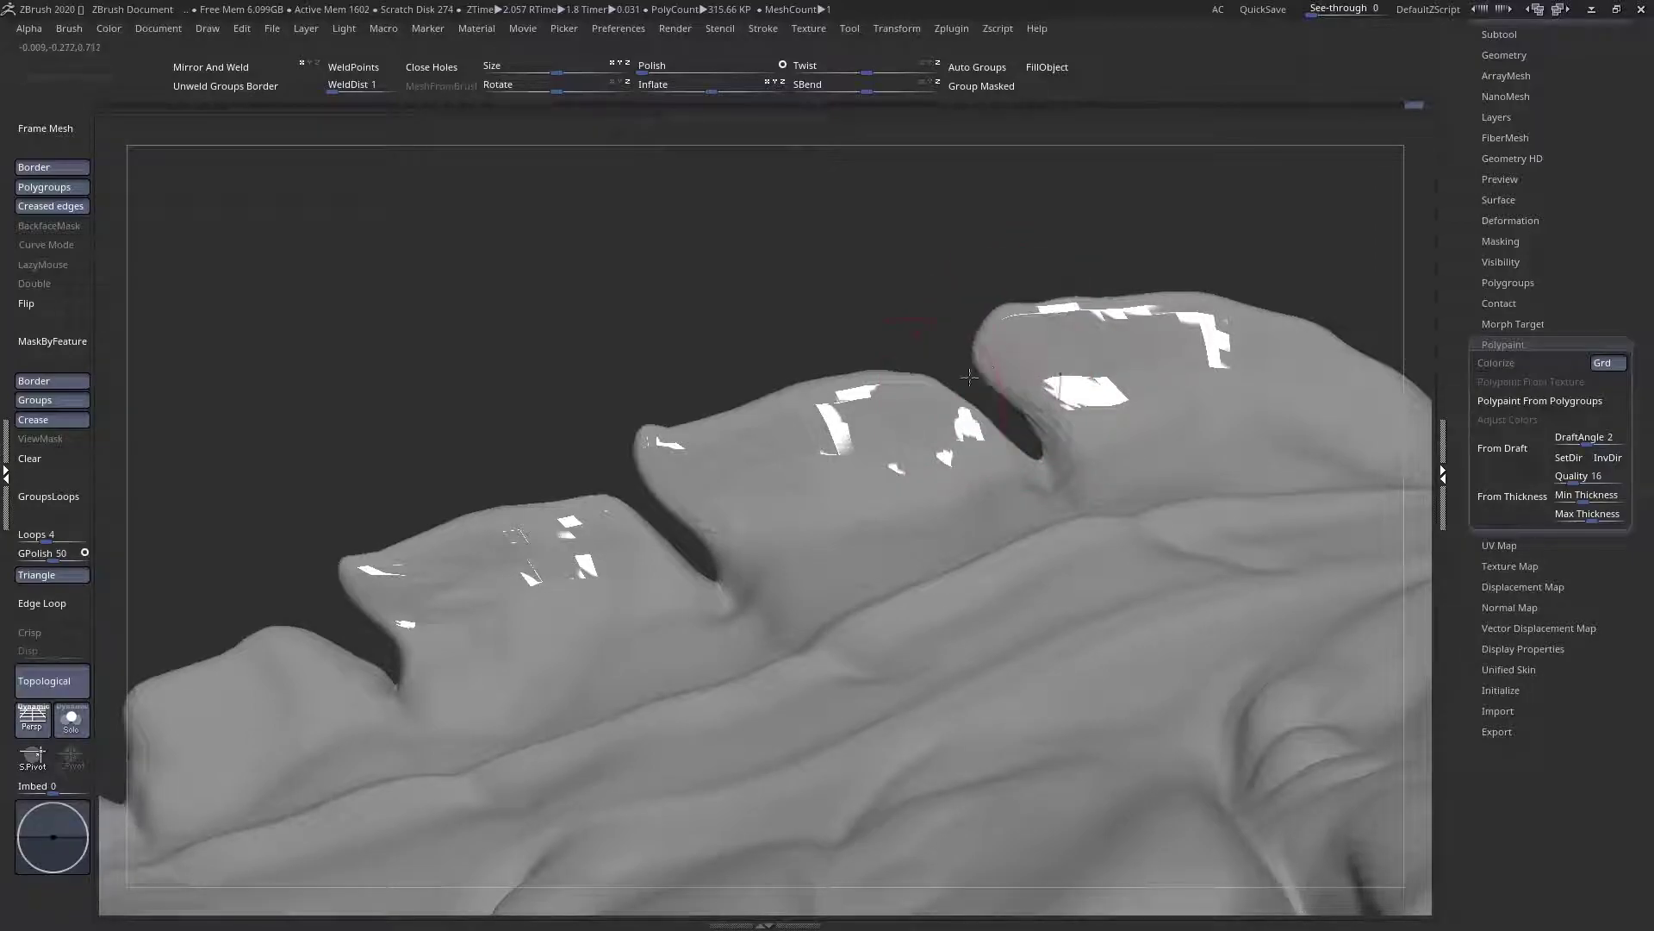
Adjust the hooked rear tip of the third dorsal fin by pulling it up and back
{"action": "key", "text": "space"}
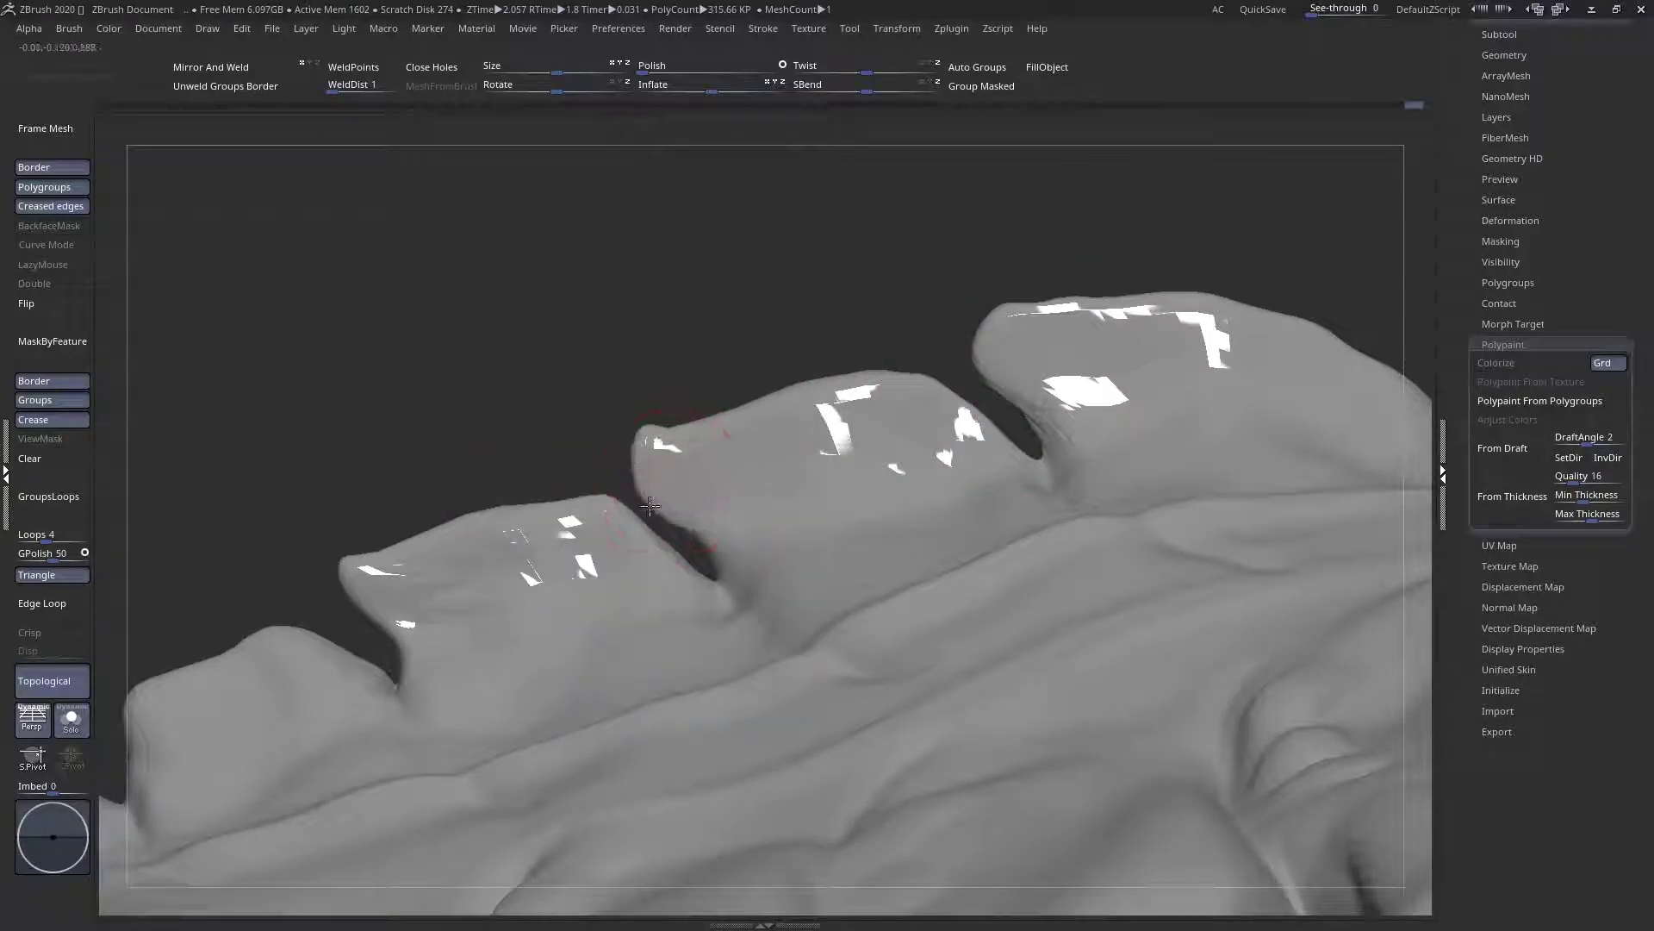
{"action": "right_click_drag", "start_coordinate": [614, 533], "coordinate": [865, 389], "text": "alt"}
{"action": "mouse_move", "coordinate": [639, 477]}
{"action": "left_mouse_down"}
{"action": "mouse_move", "coordinate": [602, 488]}
{"action": "mouse_move", "coordinate": [607, 454]}
{"action": "left_mouse_up"}
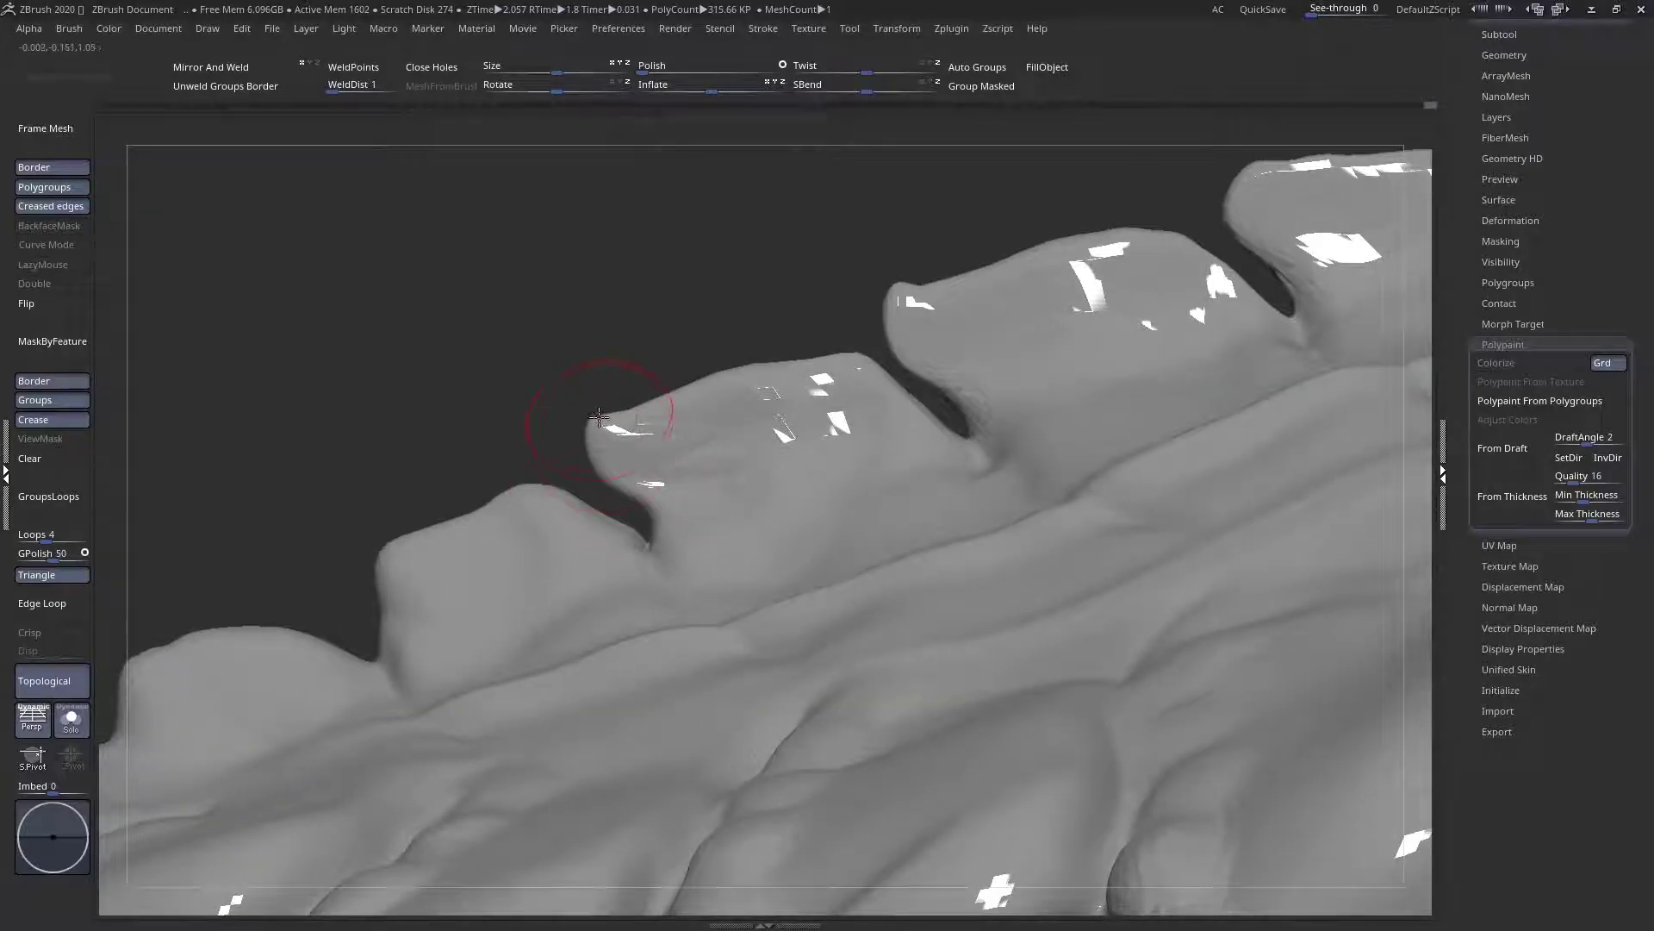
Reshape the rear edge of the foremost dorsal fin and pull the rear tips of the two small fins near the tail into hooks
{"action": "right_click_drag", "start_coordinate": [780, 383], "coordinate": [774, 366]}
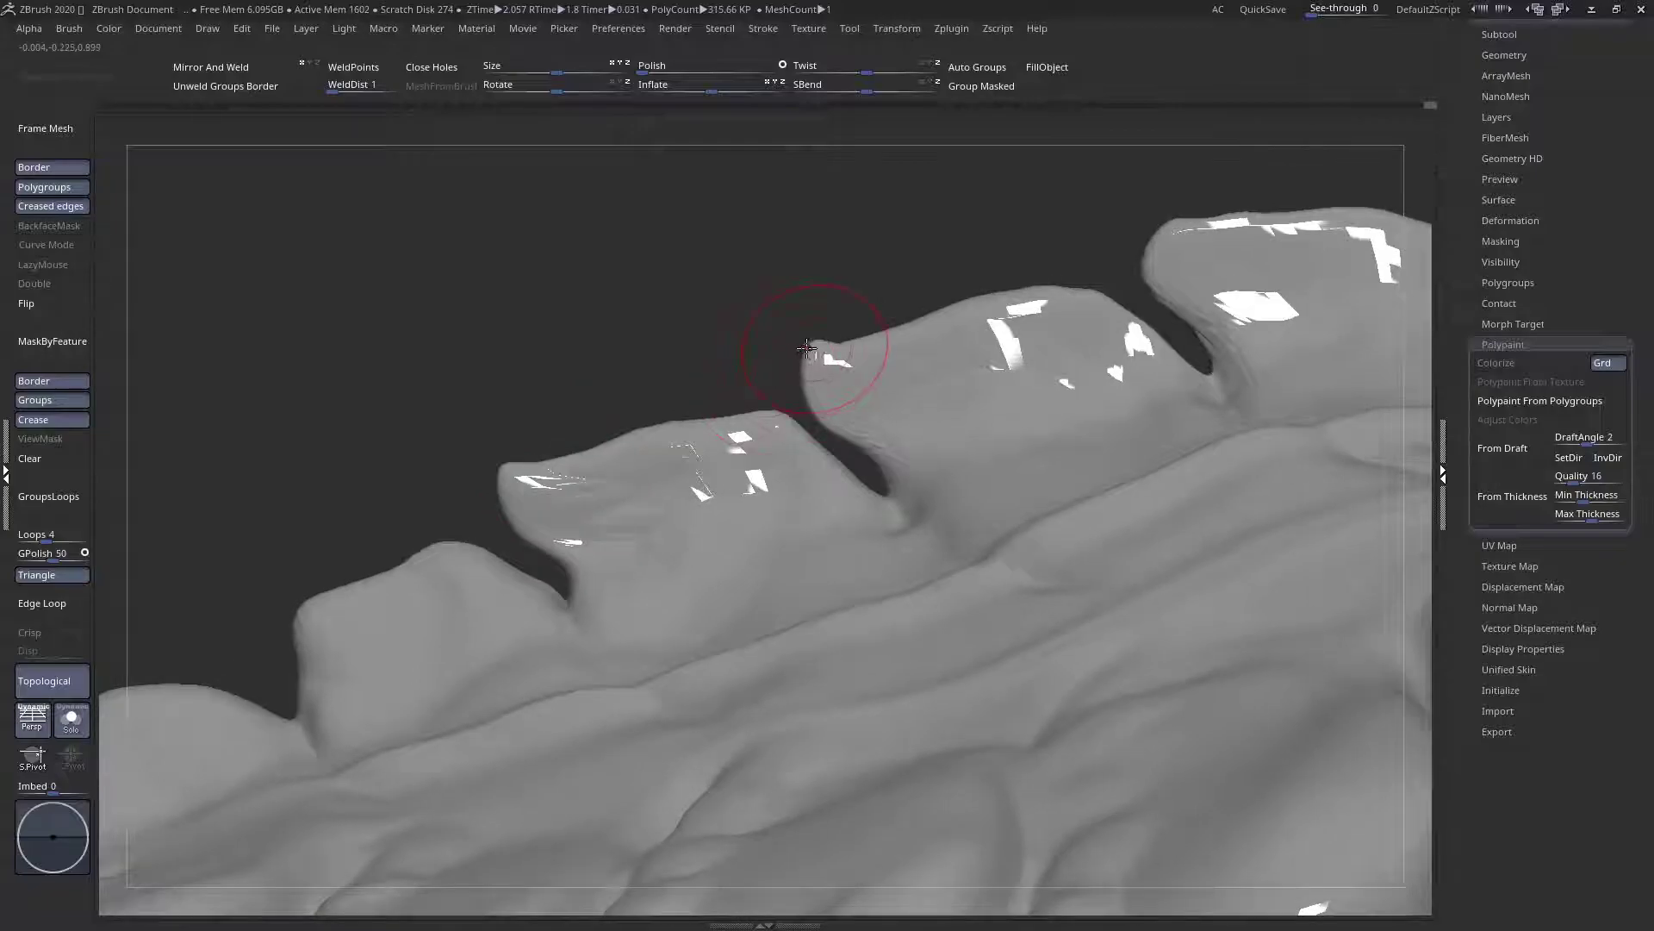
{"action": "right_click_drag", "start_coordinate": [870, 346], "coordinate": [888, 325]}
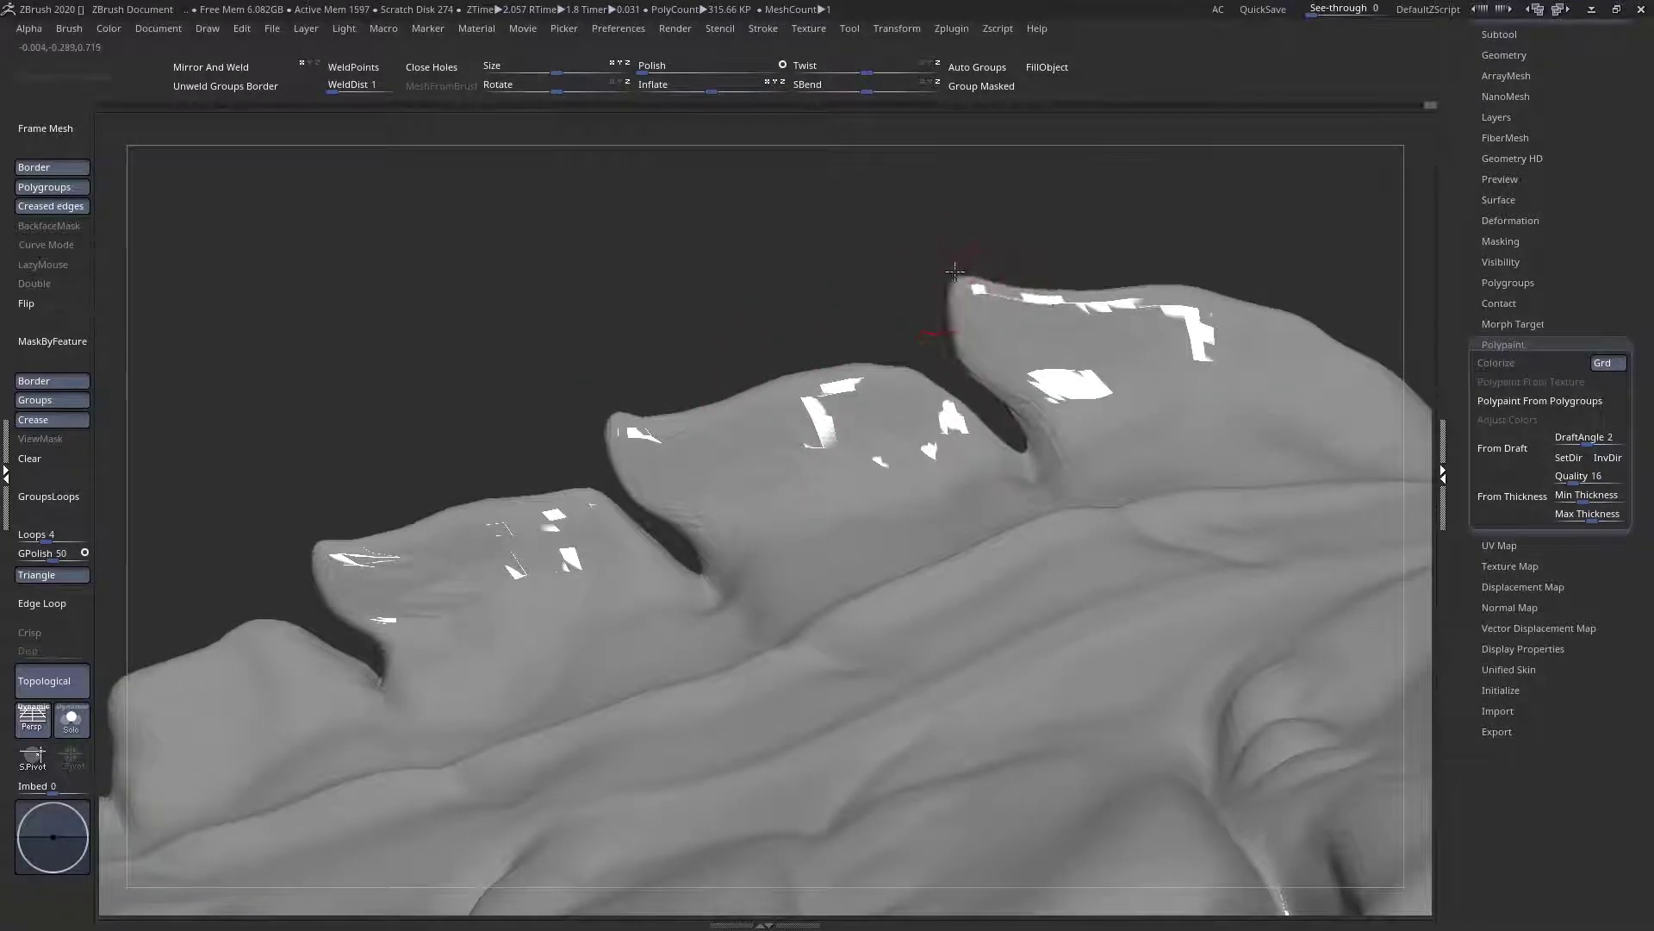
{"action": "left_click_drag", "start_coordinate": [986, 347], "coordinate": [979, 357]}
{"action": "mouse_move", "coordinate": [939, 370]}
{"action": "right_mouse_down", "text": "ctrl"}
{"action": "mouse_move", "coordinate": [727, 425]}
{"action": "mouse_move", "coordinate": [924, 474]}
{"action": "right_mouse_up", "text": "ctrl"}
{"action": "mouse_move", "coordinate": [761, 436]}
{"action": "left_mouse_down"}
{"action": "mouse_move", "coordinate": [730, 442]}
{"action": "mouse_move", "coordinate": [739, 403]}
{"action": "left_mouse_up"}
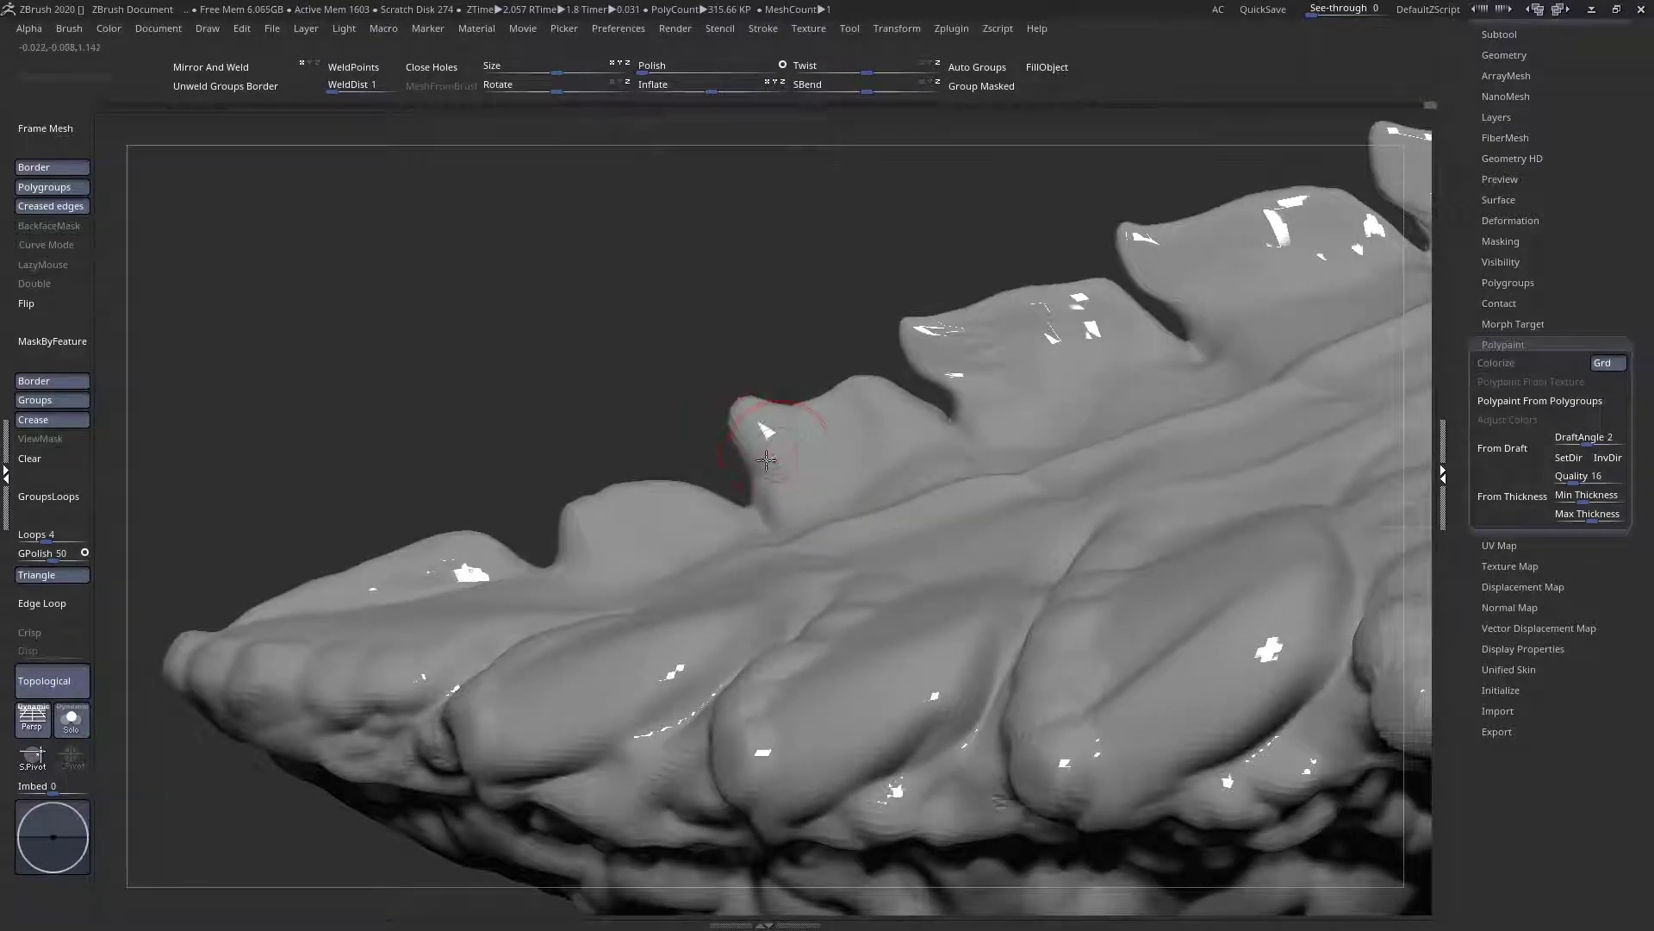
{"action": "left_click_drag", "start_coordinate": [567, 500], "coordinate": [587, 487]}
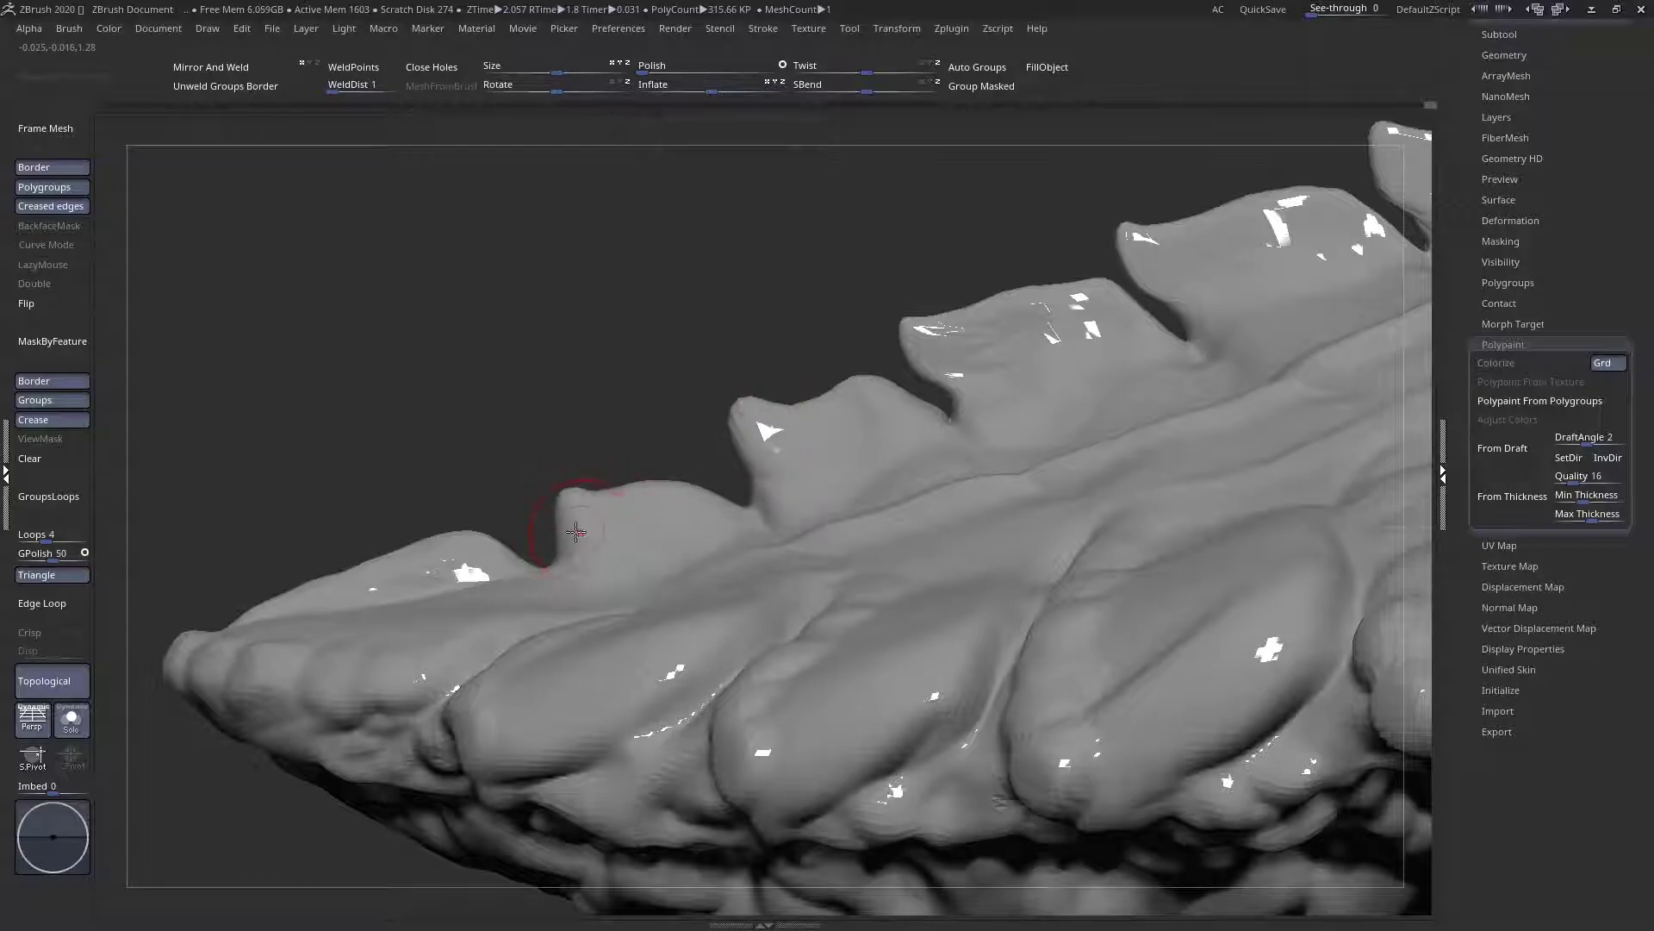
Switch to the ClayBuildup brush and sculpt volume along the flanks of the small dorsal fins near the tail
{"action": "right_click_drag", "start_coordinate": [624, 500], "coordinate": [628, 695]}
{"action": "key", "text": "space"}
{"action": "key", "text": "space"}
{"action": "key", "text": "b"}
{"action": "key", "text": "b"}
{"action": "mouse_move", "coordinate": [898, 519]}
{"action": "right_mouse_down"}
{"action": "mouse_move", "coordinate": [703, 520]}
{"action": "mouse_move", "coordinate": [654, 535]}
{"action": "mouse_move", "coordinate": [665, 558]}
{"action": "right_mouse_up"}
{"action": "mouse_move", "coordinate": [655, 491]}
{"action": "left_mouse_down"}
{"action": "mouse_move", "coordinate": [650, 584]}
{"action": "mouse_move", "coordinate": [654, 547]}
{"action": "mouse_move", "coordinate": [691, 770]}
{"action": "left_mouse_up"}
{"action": "mouse_move", "coordinate": [691, 770]}
{"action": "right_mouse_down"}
{"action": "mouse_move", "coordinate": [764, 657]}
{"action": "mouse_move", "coordinate": [783, 657]}
{"action": "mouse_move", "coordinate": [780, 551]}
{"action": "mouse_move", "coordinate": [791, 629]}
{"action": "mouse_move", "coordinate": [762, 448]}
{"action": "right_mouse_up"}
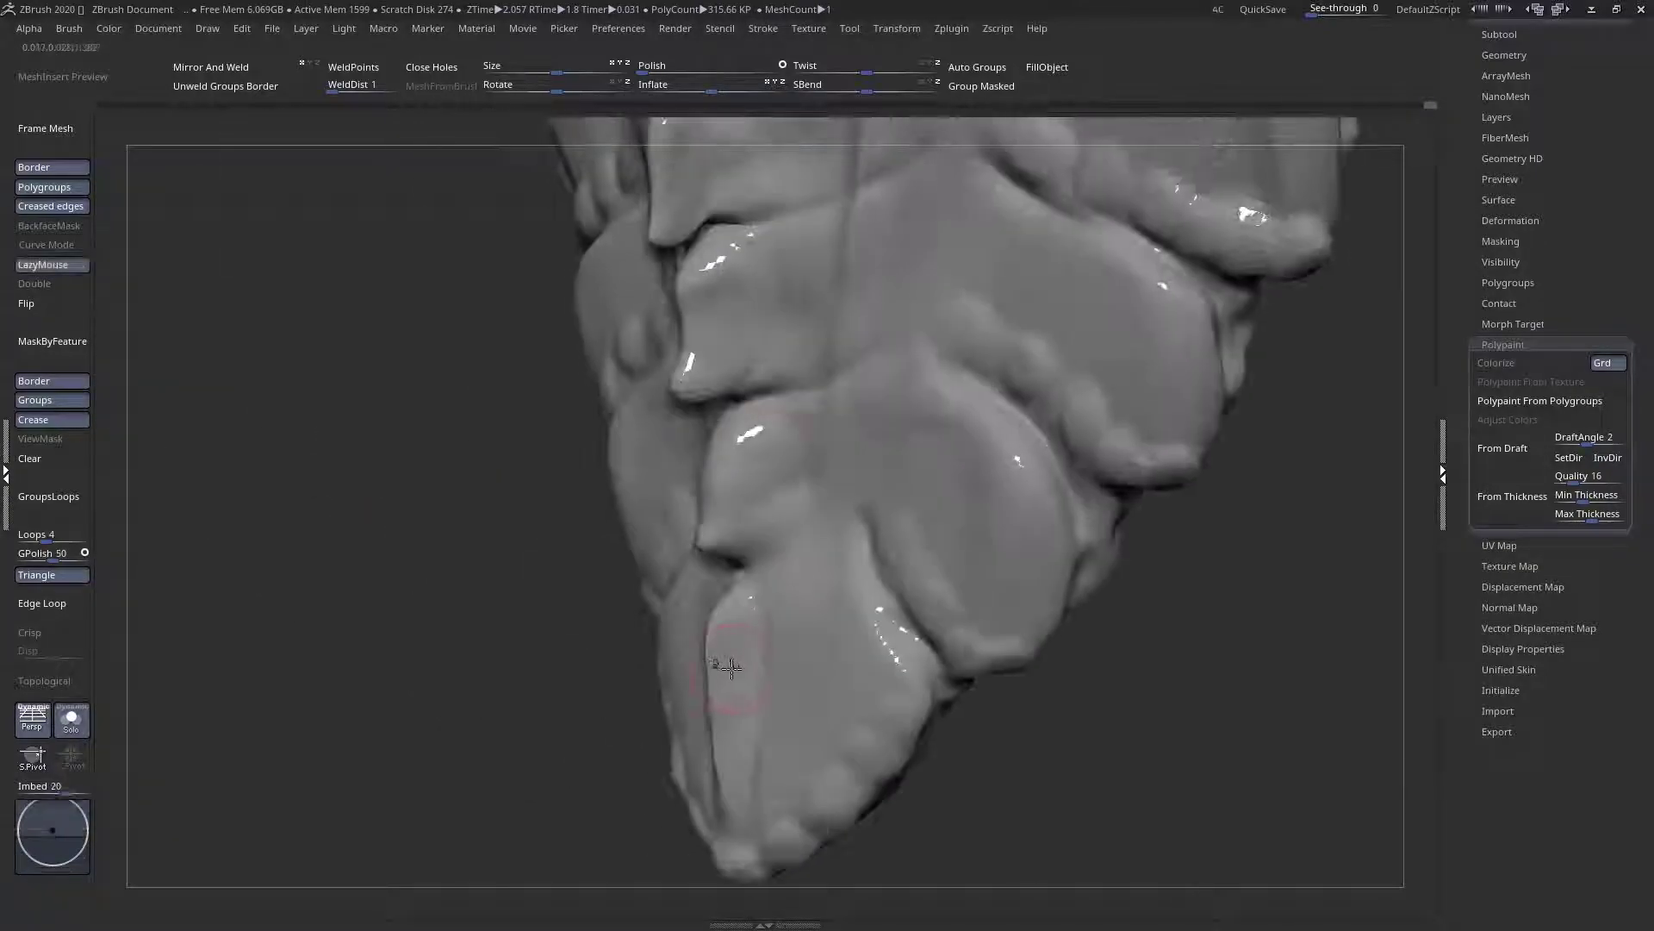
{"action": "mouse_move", "coordinate": [785, 466]}
{"action": "left_mouse_down"}
{"action": "mouse_move", "coordinate": [755, 524]}
{"action": "mouse_move", "coordinate": [776, 466]}
{"action": "mouse_move", "coordinate": [758, 460]}
{"action": "left_mouse_up"}
{"action": "mouse_move", "coordinate": [725, 299]}
{"action": "left_mouse_down"}
{"action": "mouse_move", "coordinate": [750, 257]}
{"action": "mouse_move", "coordinate": [722, 277]}
{"action": "left_mouse_up"}
Sculpt ridges and shallow hollows across the sides of the larger dorsal fins, working from the neck toward the tail
{"action": "right_click_drag", "start_coordinate": [825, 208], "coordinate": [817, 404]}
{"action": "mouse_move", "coordinate": [760, 450]}
{"action": "left_mouse_down"}
{"action": "mouse_move", "coordinate": [737, 387]}
{"action": "mouse_move", "coordinate": [747, 302]}
{"action": "mouse_move", "coordinate": [712, 316]}
{"action": "left_mouse_up"}
{"action": "left_click_drag", "start_coordinate": [684, 233], "coordinate": [728, 263]}
{"action": "right_click_drag", "start_coordinate": [824, 380], "coordinate": [753, 459], "text": "ctrl"}
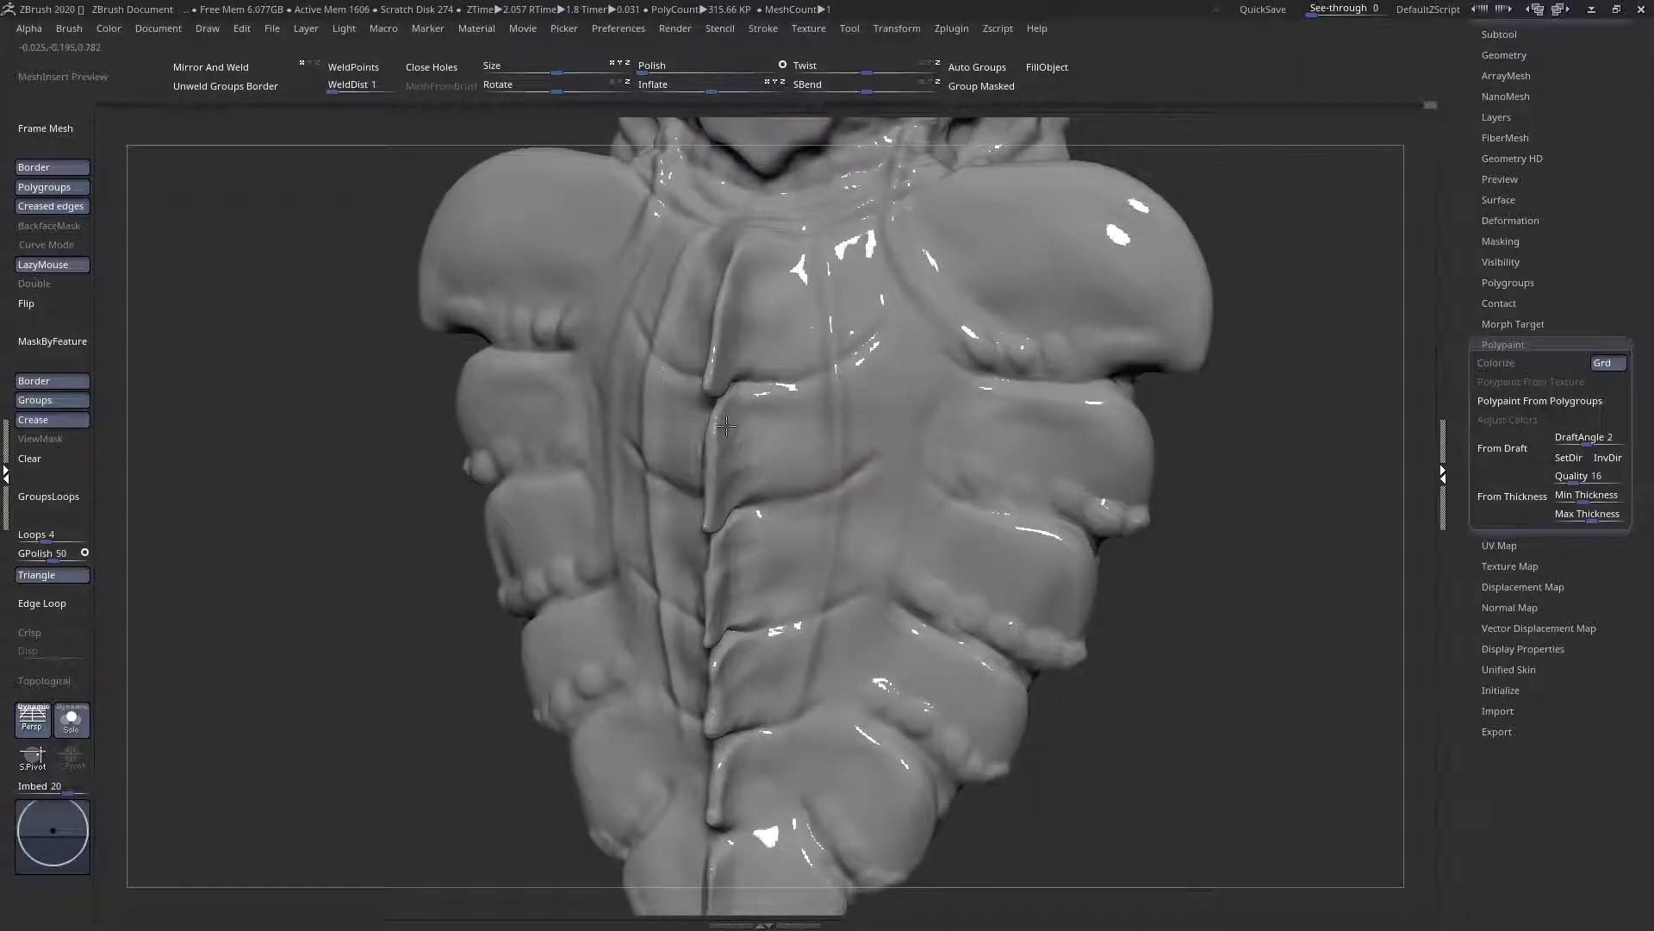
{"action": "mouse_move", "coordinate": [775, 296]}
{"action": "right_mouse_down"}
{"action": "mouse_move", "coordinate": [808, 288]}
{"action": "mouse_move", "coordinate": [857, 421]}
{"action": "mouse_move", "coordinate": [741, 444]}
{"action": "right_mouse_up"}
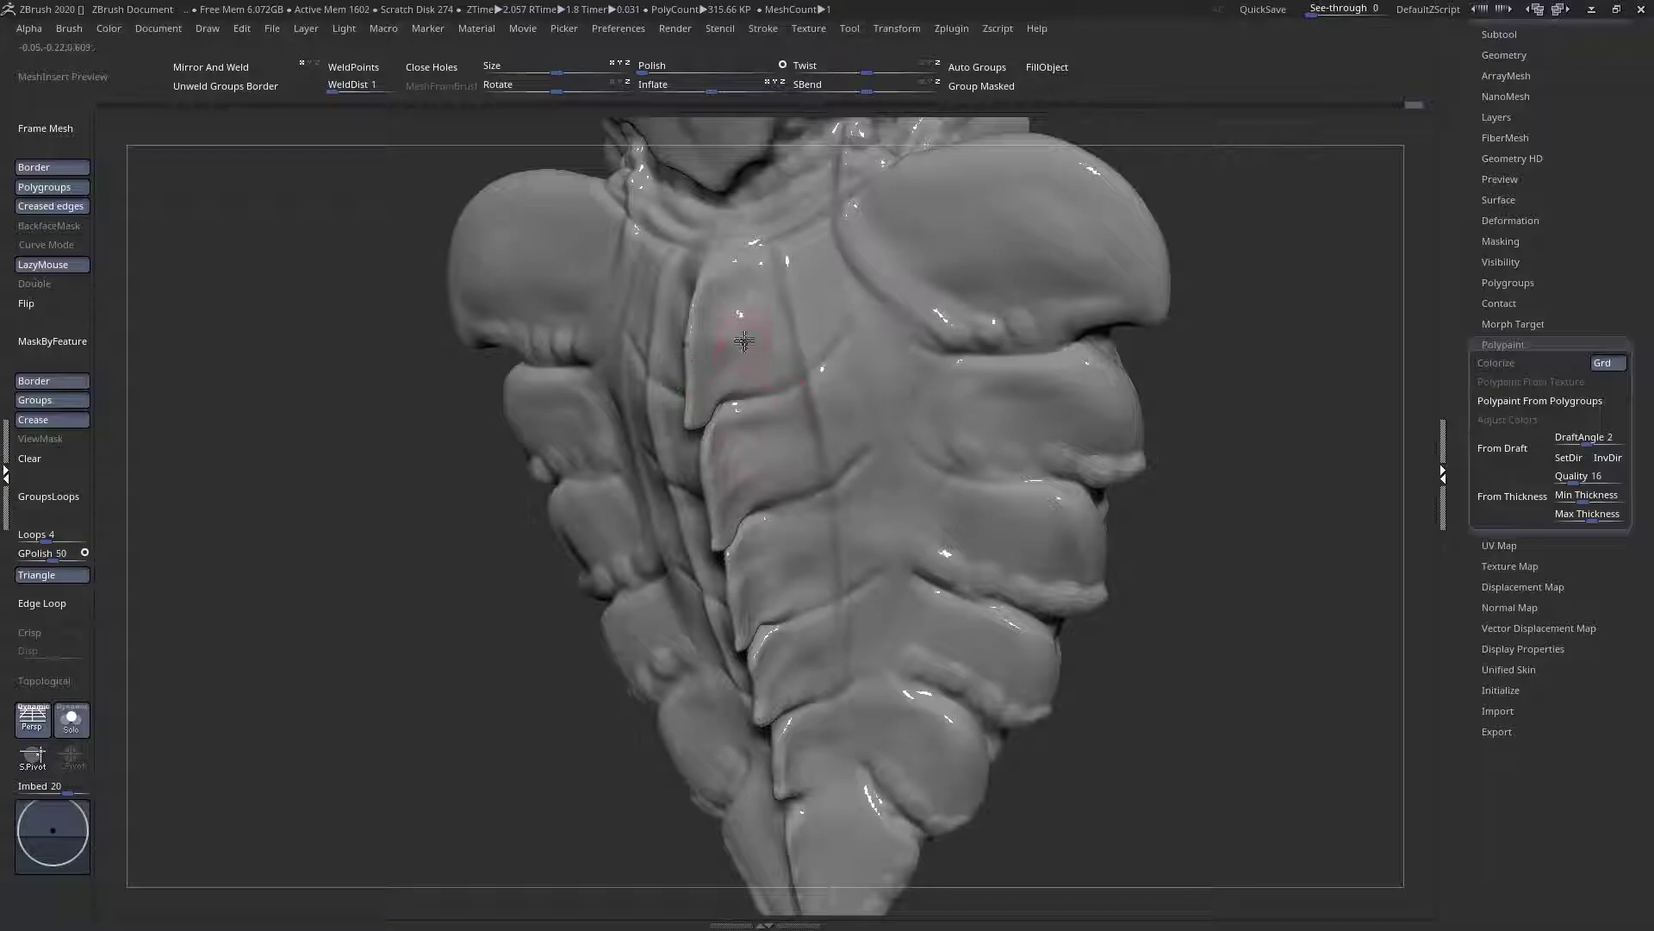
{"action": "mouse_move", "coordinate": [721, 374]}
{"action": "left_mouse_down"}
{"action": "mouse_move", "coordinate": [793, 282]}
{"action": "mouse_move", "coordinate": [806, 317]}
{"action": "mouse_move", "coordinate": [728, 376]}
{"action": "left_mouse_up"}
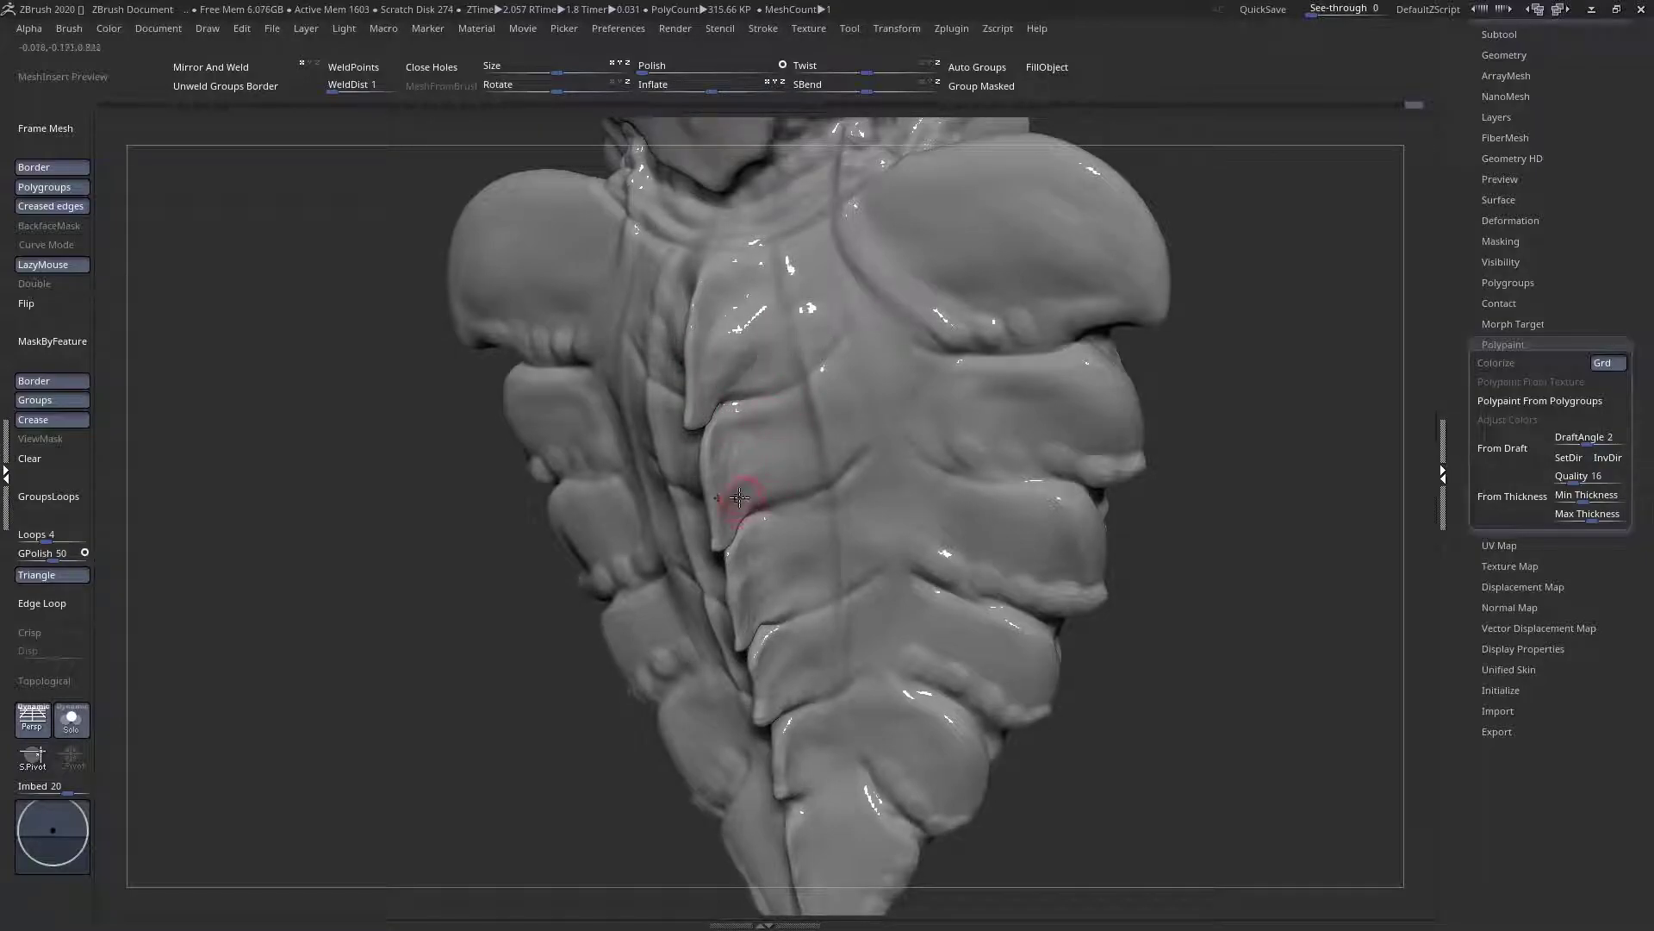
{"action": "left_click_drag", "start_coordinate": [789, 438], "coordinate": [738, 486]}
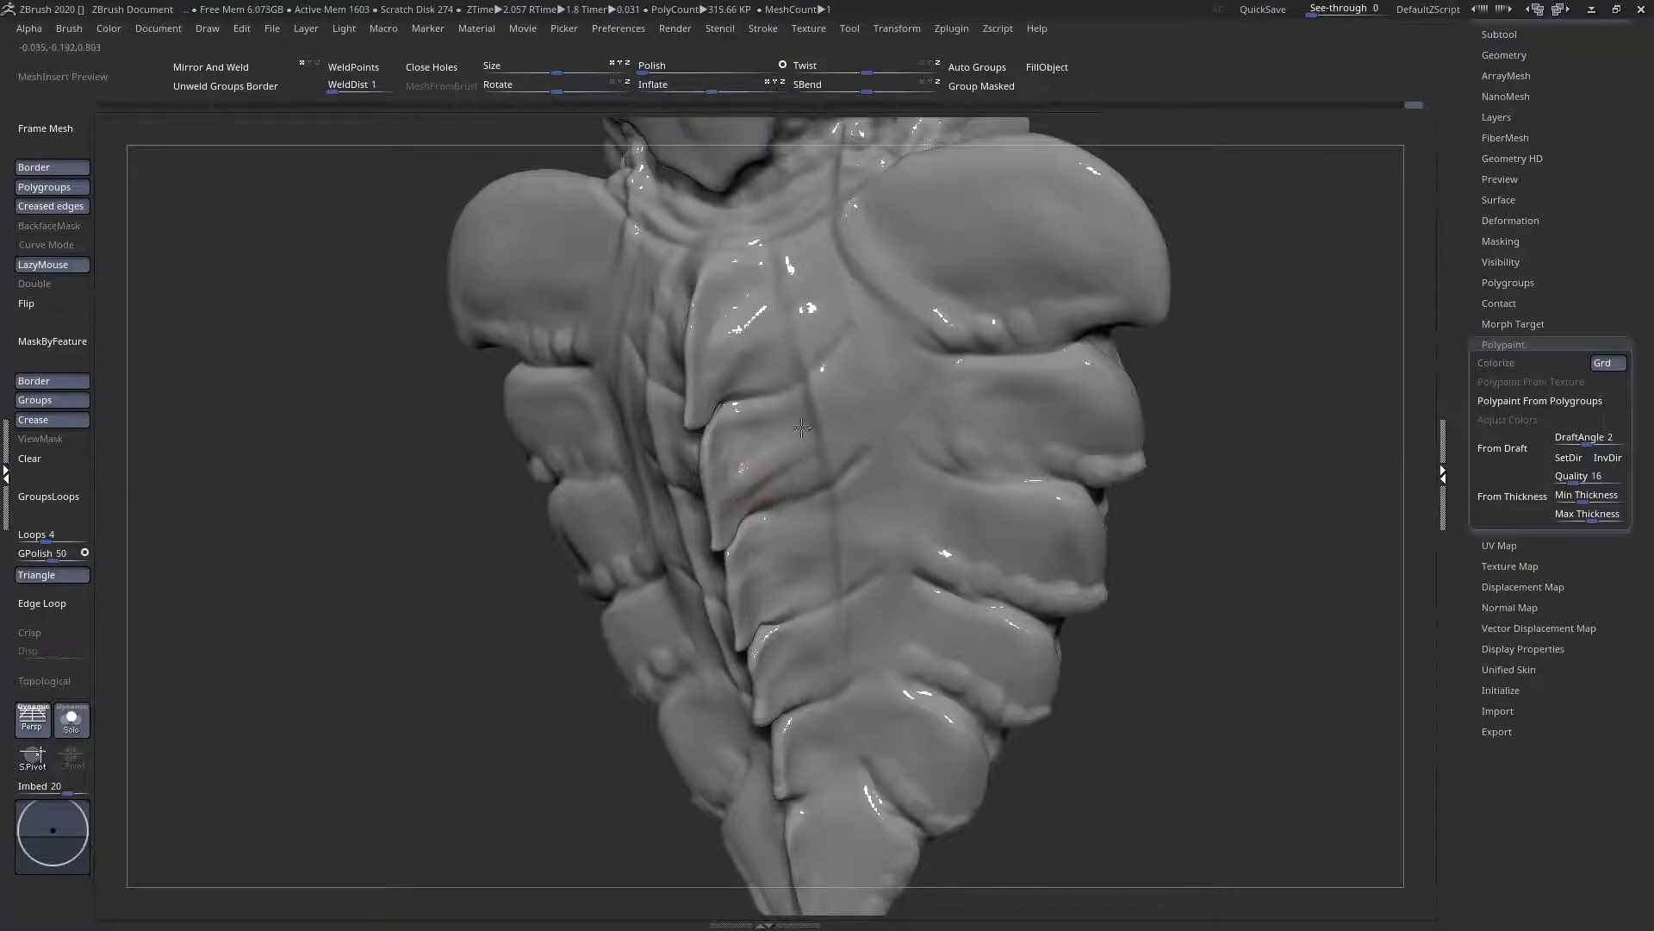
{"action": "left_click_drag", "start_coordinate": [795, 430], "coordinate": [758, 610]}
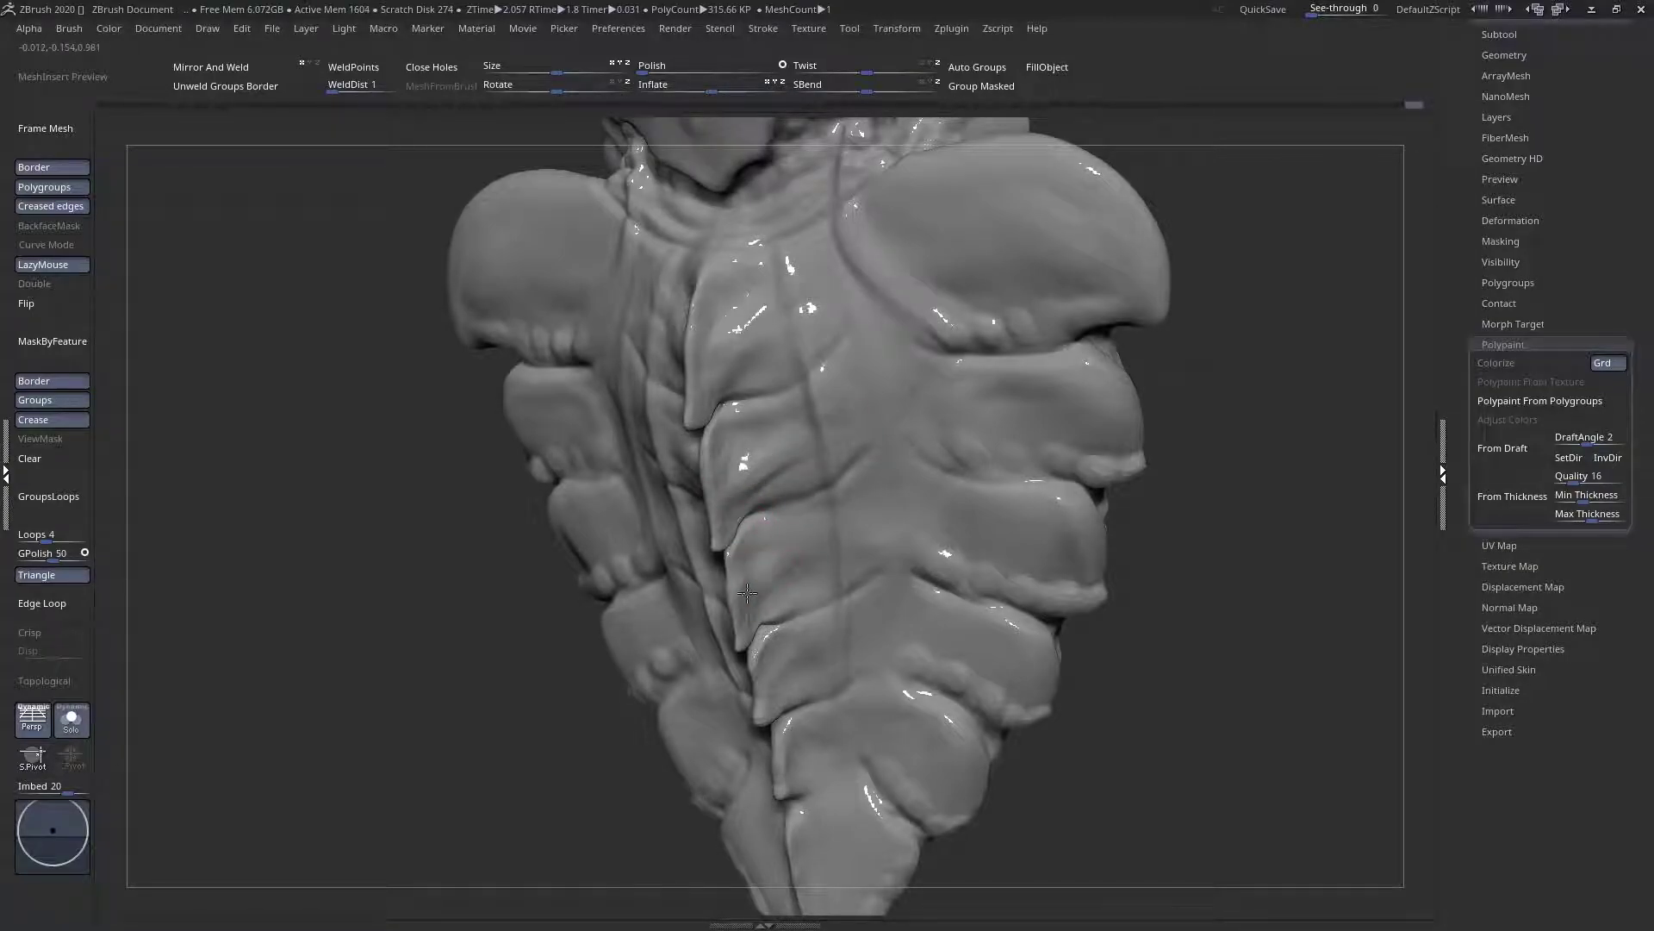
{"action": "mouse_move", "coordinate": [820, 548]}
{"action": "left_mouse_down"}
{"action": "mouse_move", "coordinate": [745, 601]}
{"action": "mouse_move", "coordinate": [784, 683]}
{"action": "left_mouse_up"}
Sculpt the side plates directly behind the large shoulder plate, adding volume to their surfaces and lower edges
{"action": "right_click_drag", "start_coordinate": [889, 630], "coordinate": [982, 594]}
{"action": "right_click_drag", "start_coordinate": [825, 577], "coordinate": [801, 457], "text": "ctrl"}
{"action": "right_click_drag", "start_coordinate": [801, 457], "coordinate": [701, 639]}
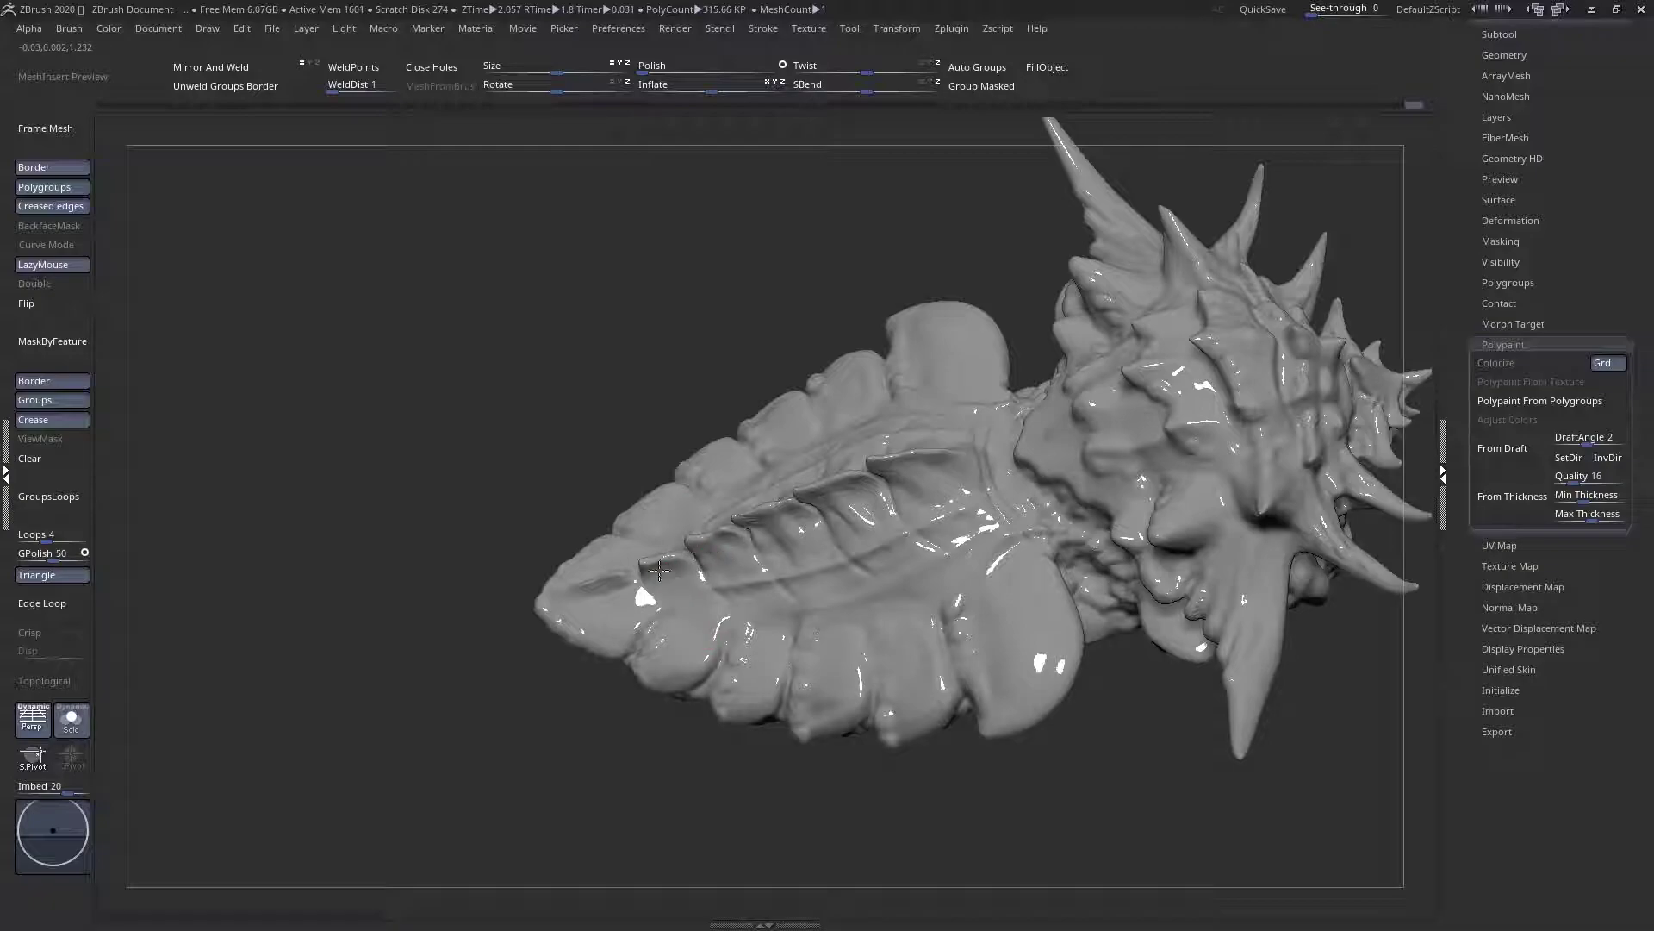
{"action": "mouse_move", "coordinate": [841, 617]}
{"action": "right_mouse_down"}
{"action": "mouse_move", "coordinate": [738, 554]}
{"action": "mouse_move", "coordinate": [662, 452]}
{"action": "mouse_move", "coordinate": [791, 565]}
{"action": "right_mouse_up"}
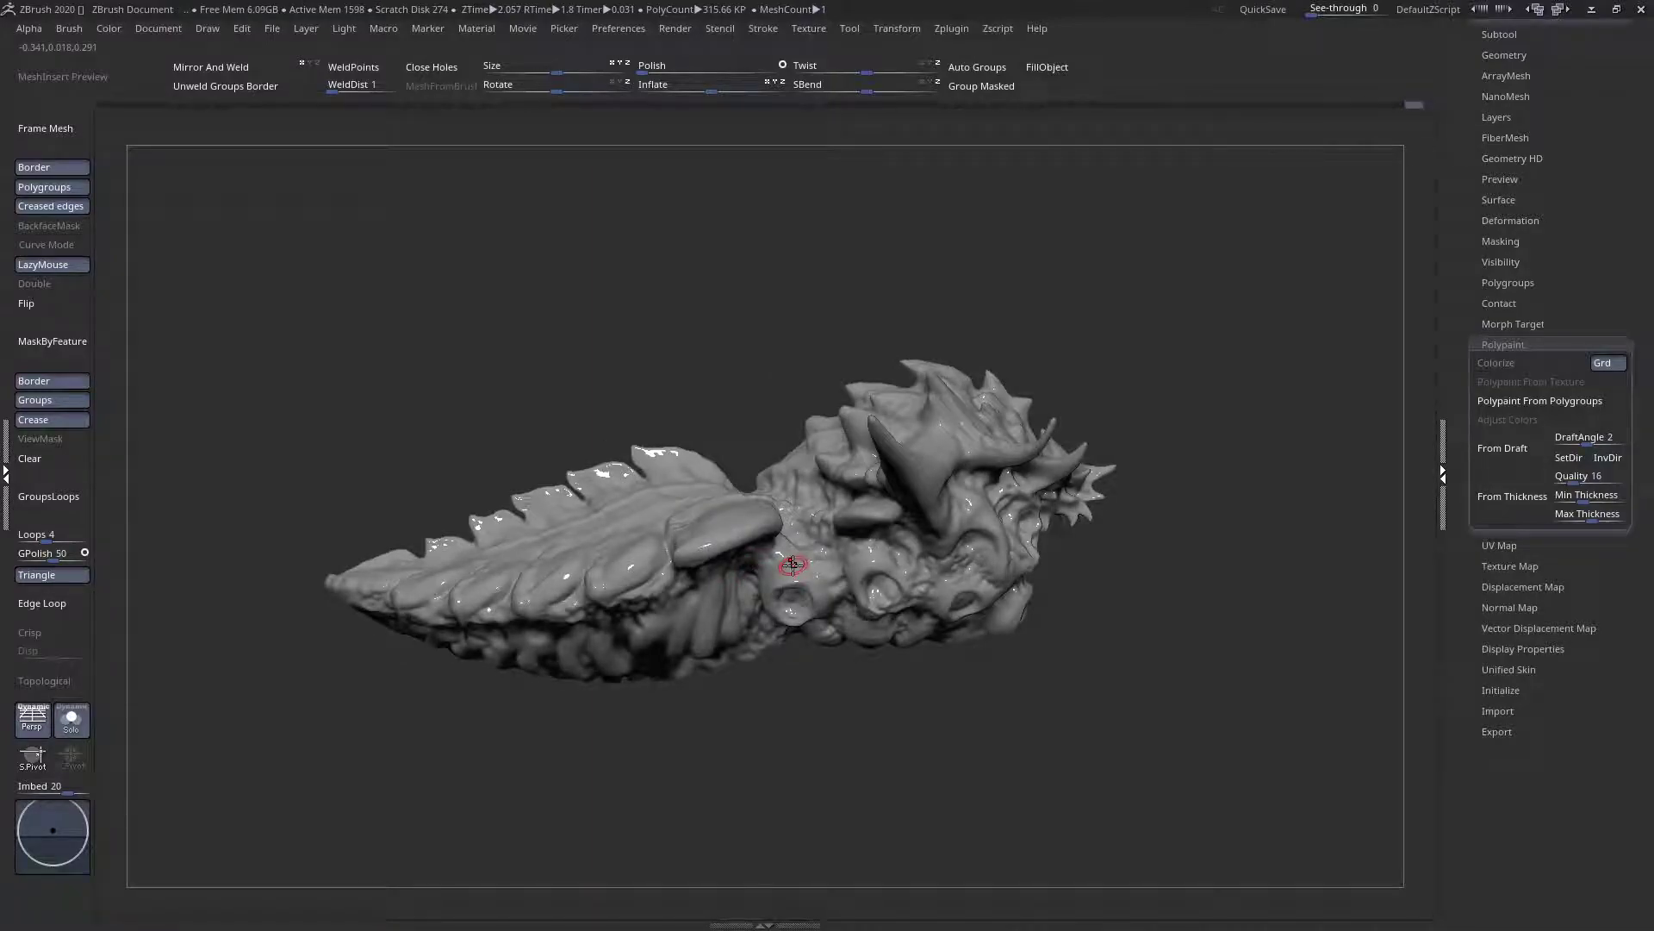
{"action": "right_click_drag", "start_coordinate": [792, 564], "coordinate": [774, 613]}
{"action": "mouse_move", "coordinate": [814, 541]}
{"action": "left_mouse_down"}
{"action": "mouse_move", "coordinate": [758, 566]}
{"action": "mouse_move", "coordinate": [817, 533]}
{"action": "left_mouse_up"}
{"action": "right_click_drag", "start_coordinate": [817, 532], "coordinate": [805, 565]}
{"action": "left_click_drag", "start_coordinate": [805, 564], "coordinate": [850, 473]}
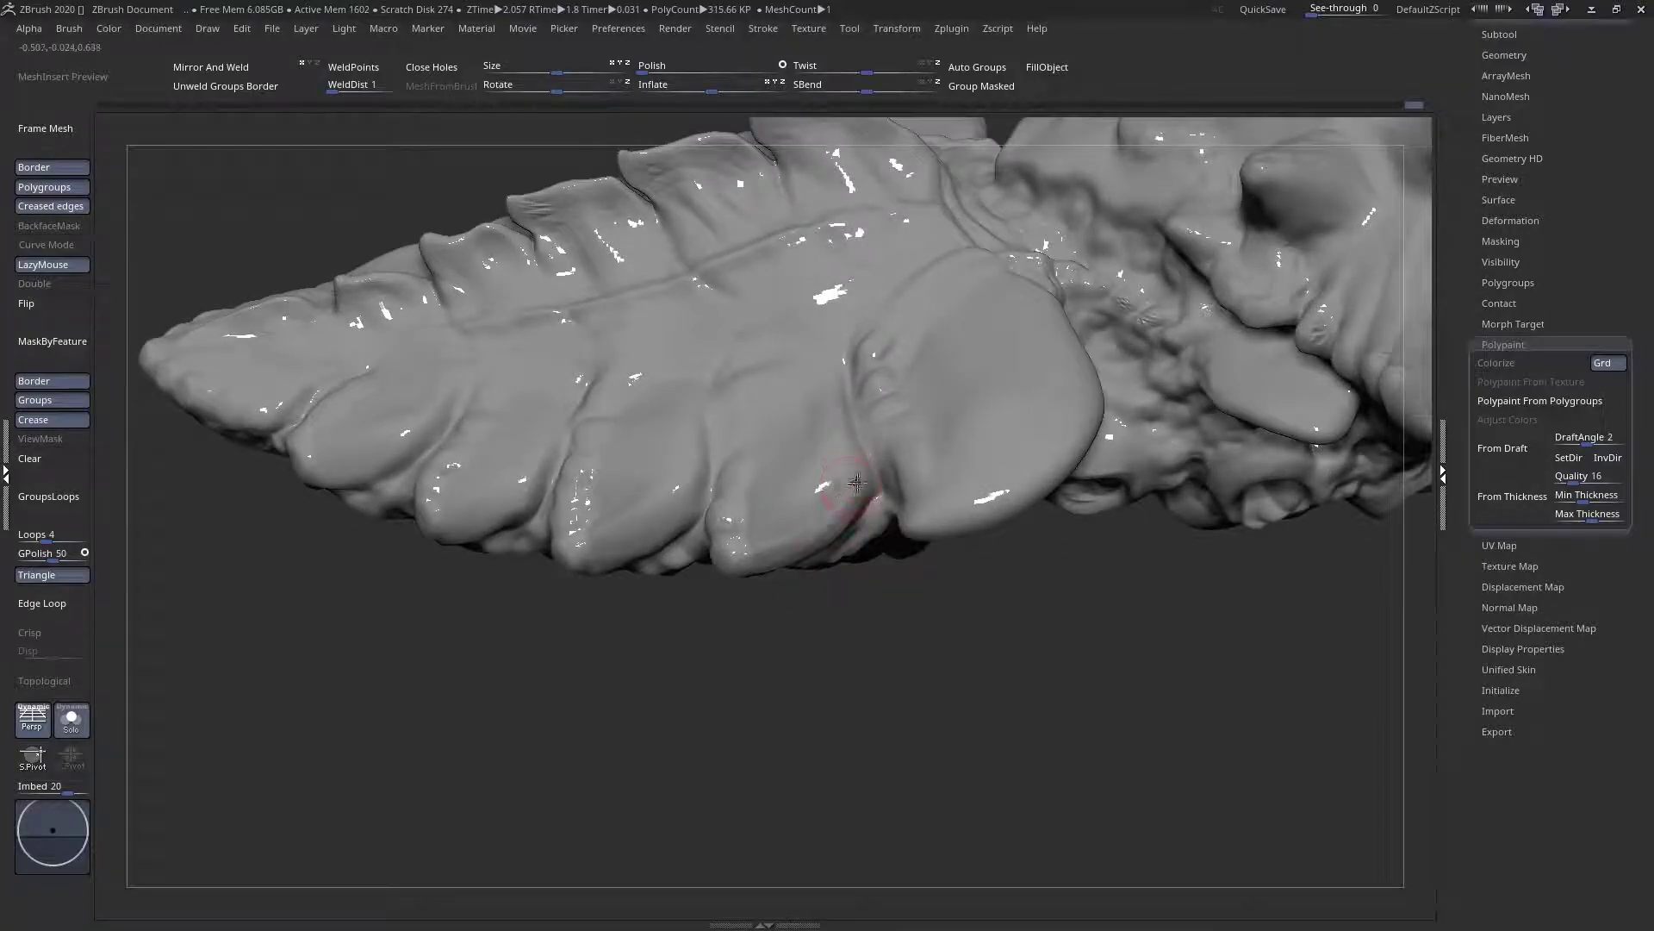
{"action": "key", "text": "space"}
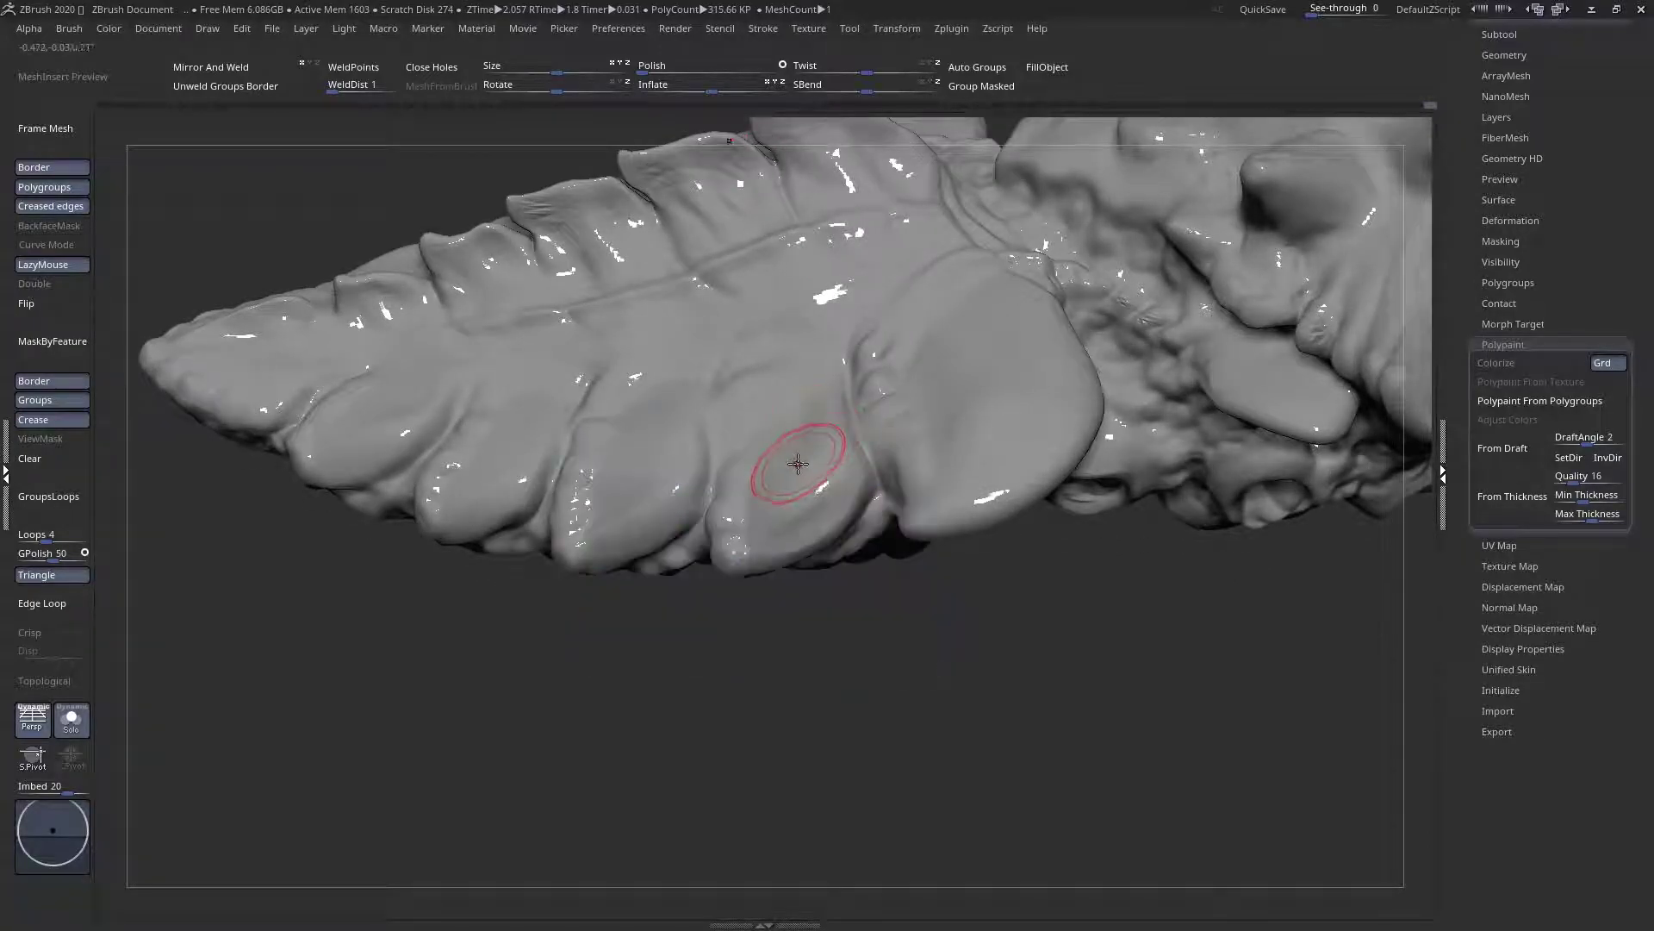
Add clay strokes to the side plates nearer the tail to define their surfaces and bumpy rear edges
{"action": "right_click_drag", "start_coordinate": [751, 548], "coordinate": [615, 544]}
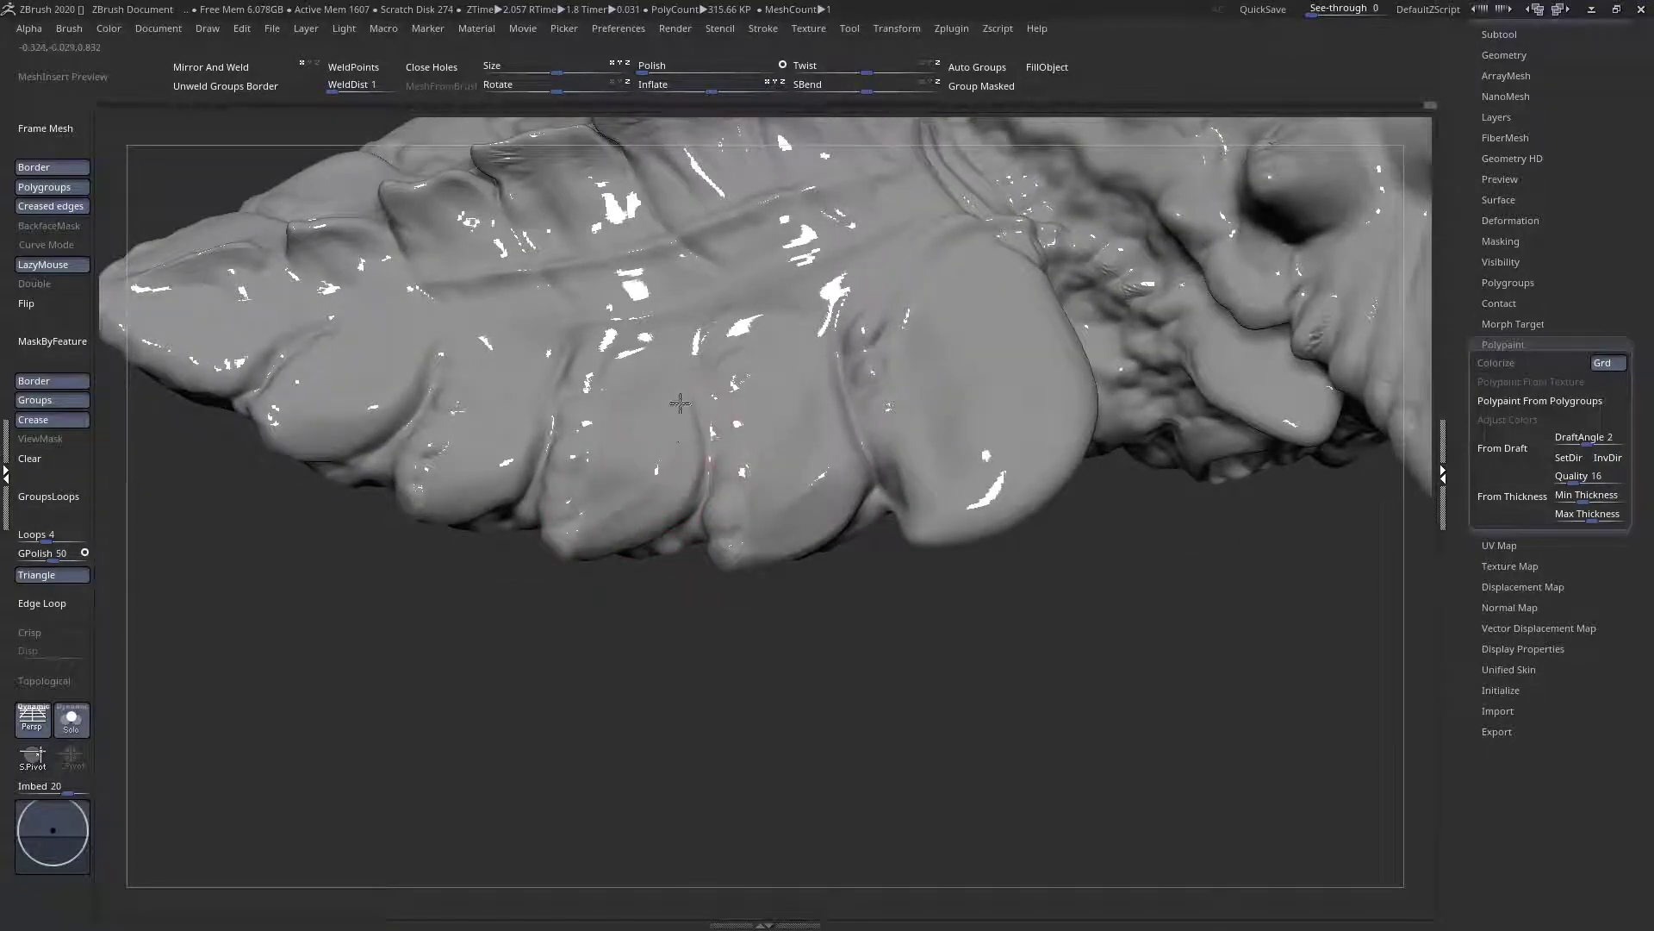
{"action": "right_click_drag", "start_coordinate": [605, 535], "coordinate": [452, 459]}
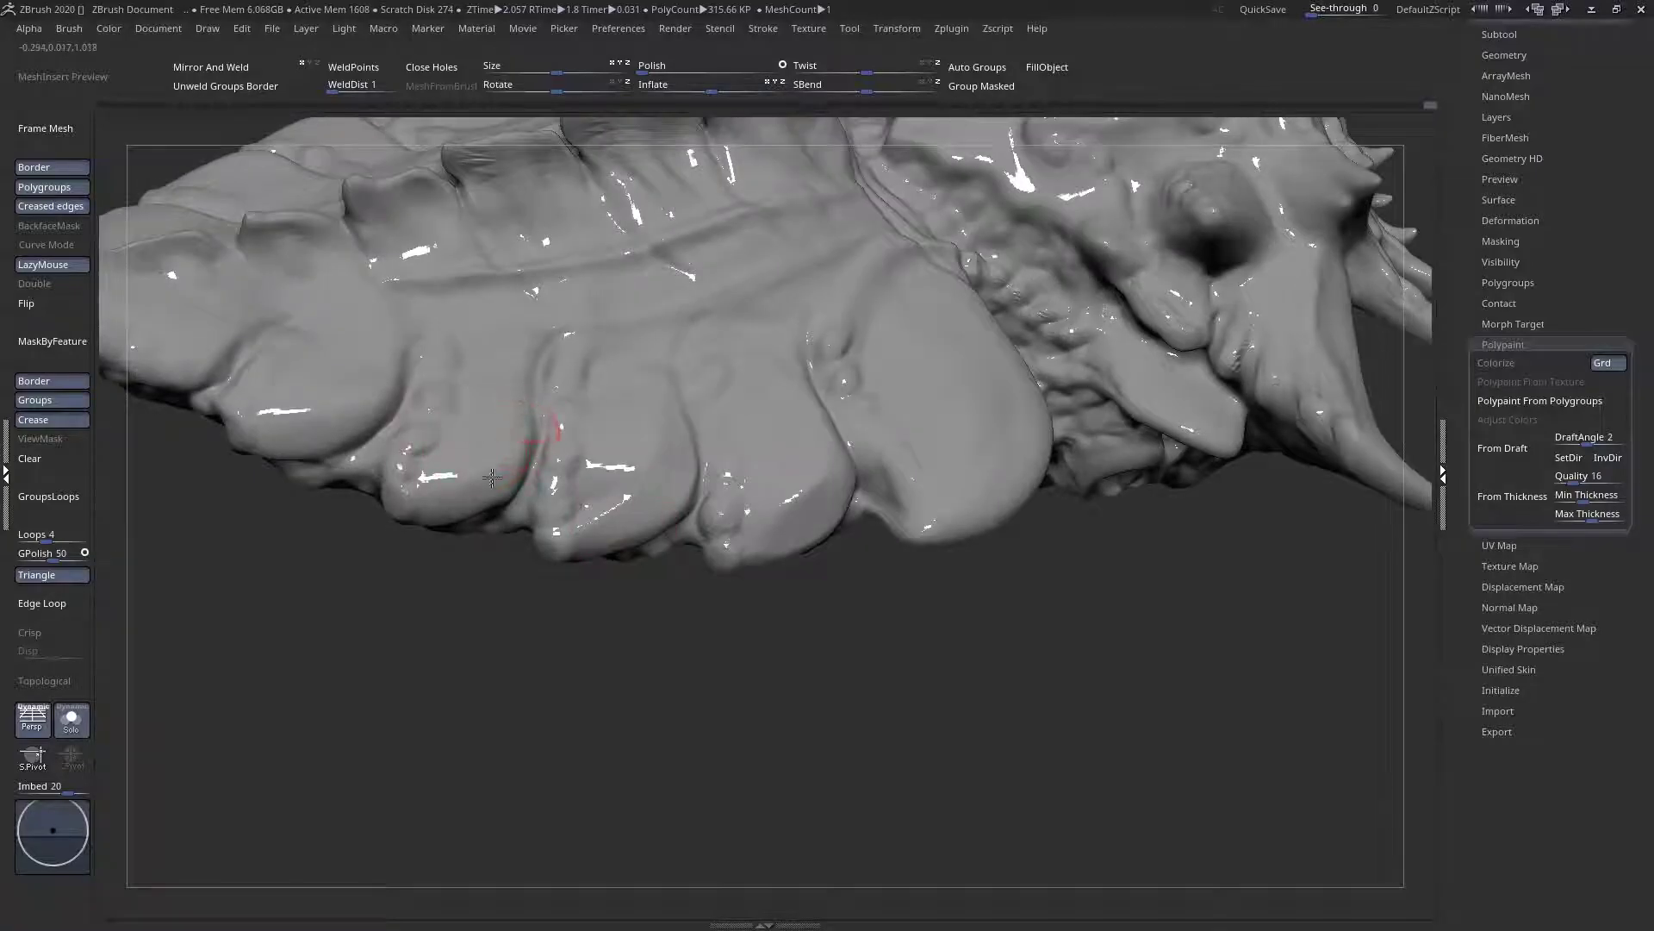
{"action": "mouse_move", "coordinate": [494, 478]}
{"action": "left_mouse_down"}
{"action": "mouse_move", "coordinate": [509, 428]}
{"action": "mouse_move", "coordinate": [489, 479]}
{"action": "mouse_move", "coordinate": [505, 446]}
{"action": "left_mouse_up"}
{"action": "right_click_drag", "start_coordinate": [505, 446], "coordinate": [403, 526]}
{"action": "right_click_drag", "start_coordinate": [405, 387], "coordinate": [558, 494], "text": "alt"}
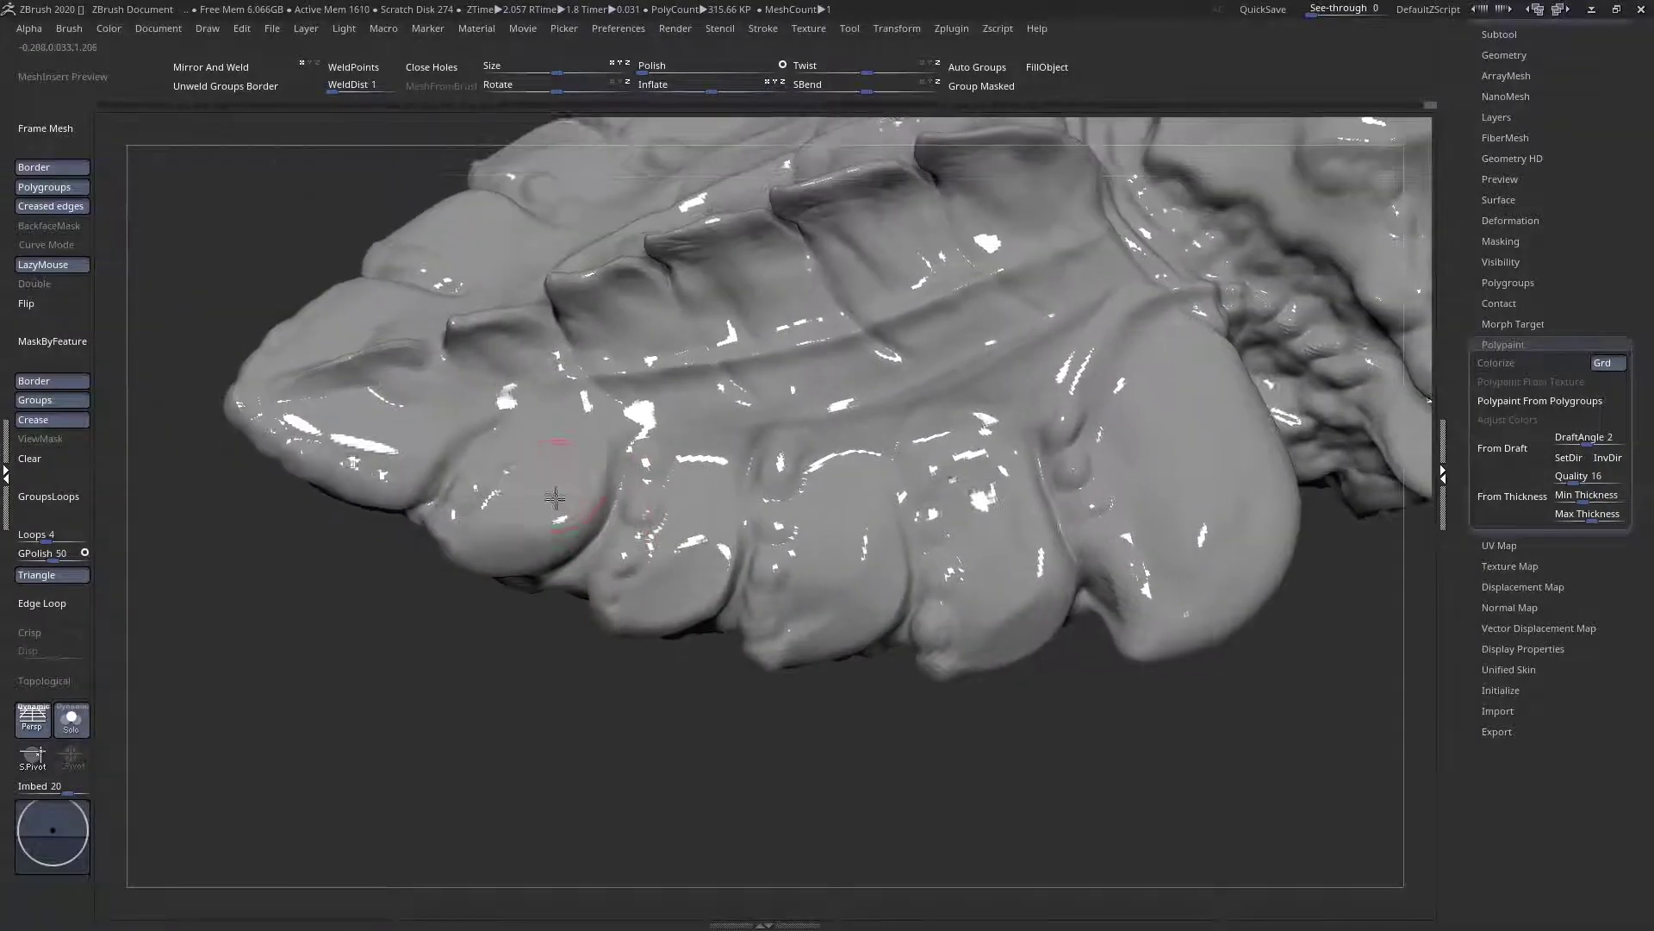
{"action": "mouse_move", "coordinate": [570, 469]}
{"action": "left_mouse_down"}
{"action": "mouse_move", "coordinate": [539, 513]}
{"action": "mouse_move", "coordinate": [498, 505]}
{"action": "mouse_move", "coordinate": [564, 482]}
{"action": "mouse_move", "coordinate": [517, 530]}
{"action": "mouse_move", "coordinate": [560, 513]}
{"action": "mouse_move", "coordinate": [502, 509]}
{"action": "mouse_move", "coordinate": [487, 542]}
{"action": "mouse_move", "coordinate": [361, 485]}
{"action": "mouse_move", "coordinate": [359, 450]}
{"action": "left_mouse_up"}
{"action": "right_click_drag", "start_coordinate": [351, 418], "coordinate": [405, 450]}
{"action": "right_click_drag", "start_coordinate": [898, 497], "coordinate": [704, 506], "text": "alt"}
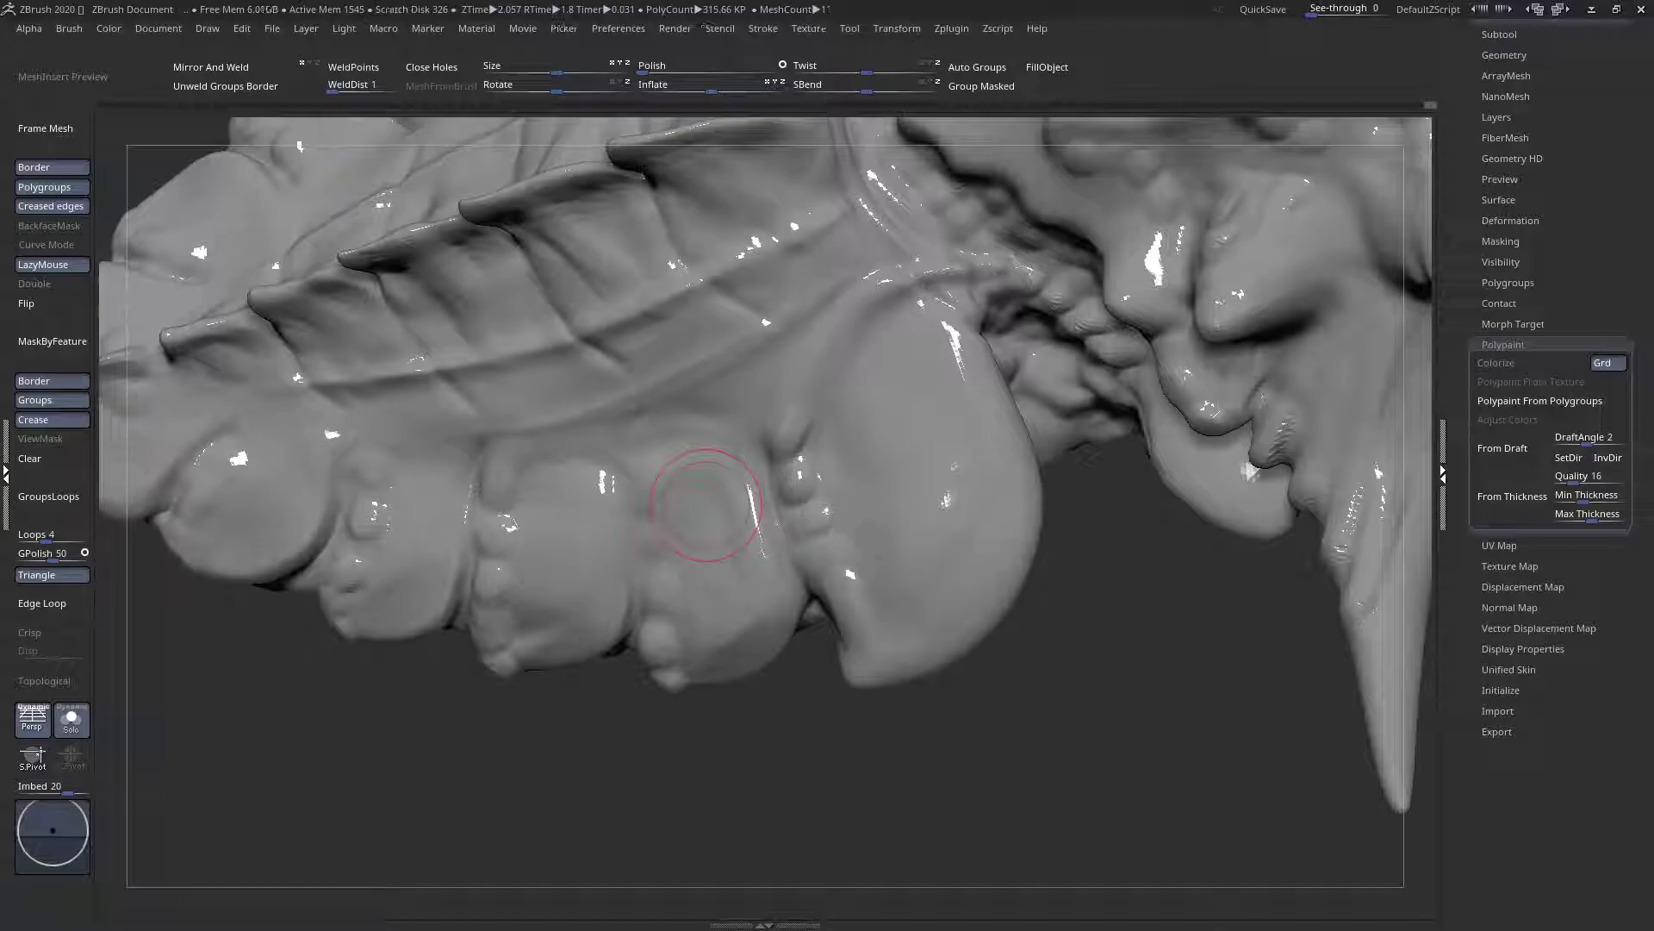
Build up the surface of the large shoulder plate with strokes following its curved front edge
{"action": "mouse_move", "coordinate": [1025, 708]}
{"action": "right_mouse_down", "text": "ctrl"}
{"action": "mouse_move", "coordinate": [1025, 293]}
{"action": "mouse_move", "coordinate": [697, 504]}
{"action": "mouse_move", "coordinate": [779, 532]}
{"action": "mouse_move", "coordinate": [775, 566]}
{"action": "right_mouse_up", "text": "ctrl"}
{"action": "mouse_move", "coordinate": [848, 496]}
{"action": "left_mouse_down"}
{"action": "mouse_move", "coordinate": [825, 436]}
{"action": "mouse_move", "coordinate": [829, 598]}
{"action": "mouse_move", "coordinate": [754, 734]}
{"action": "mouse_move", "coordinate": [720, 739]}
{"action": "mouse_move", "coordinate": [797, 685]}
{"action": "mouse_move", "coordinate": [853, 586]}
{"action": "mouse_move", "coordinate": [802, 445]}
{"action": "left_mouse_up"}
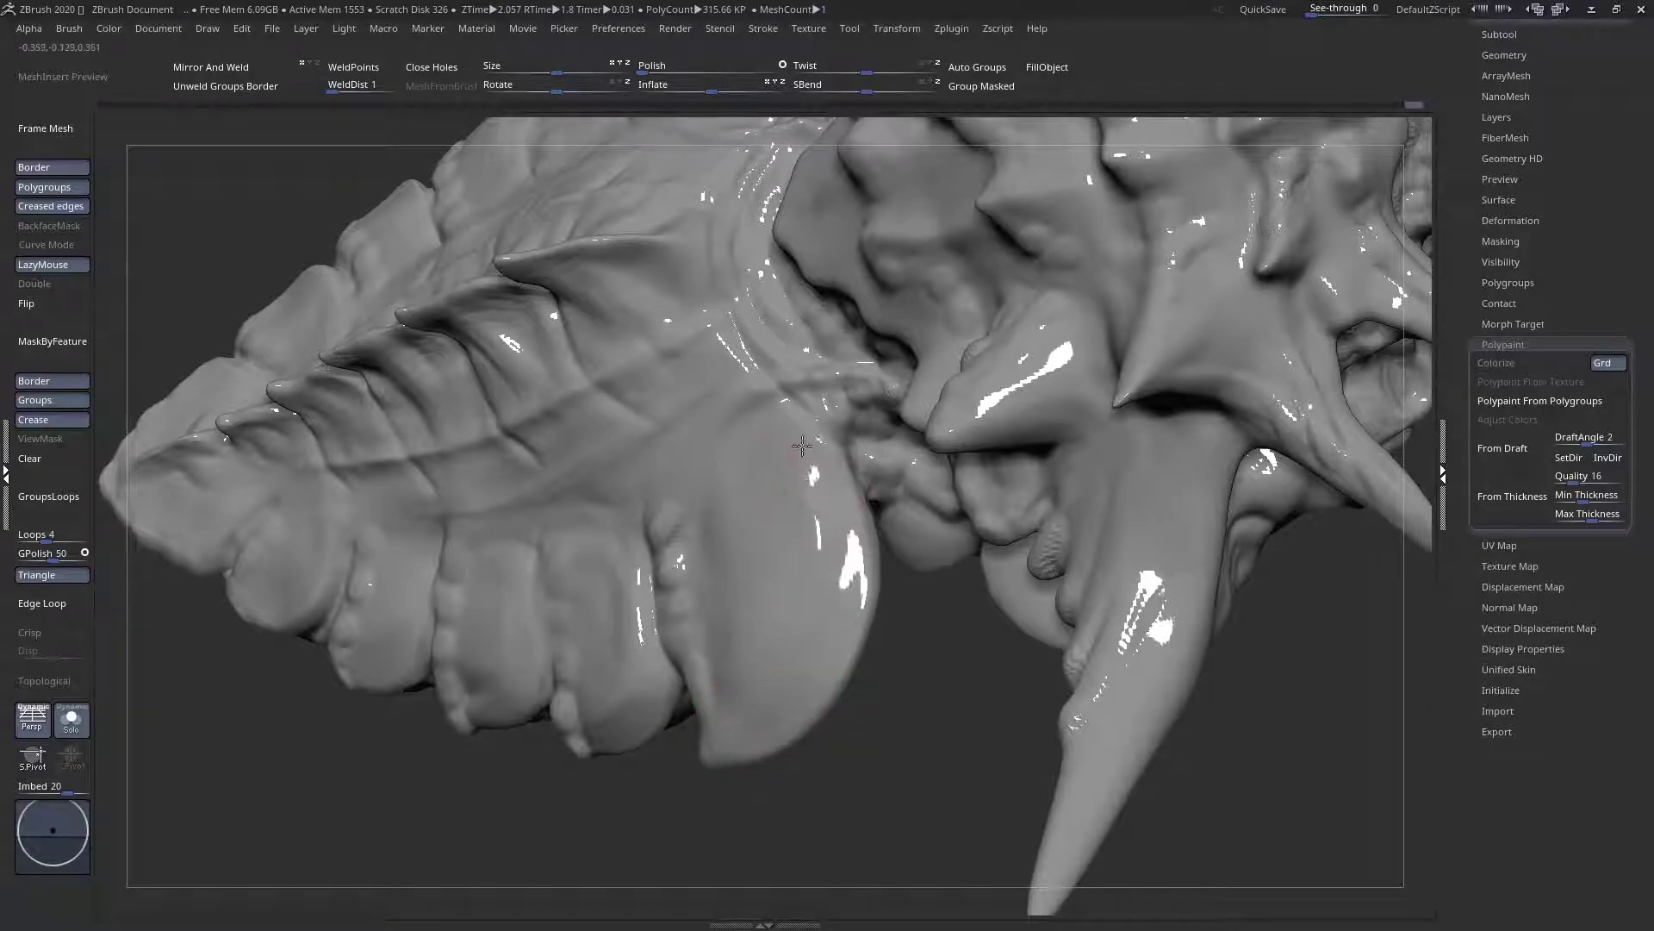
{"action": "right_click_drag", "start_coordinate": [804, 459], "coordinate": [813, 445]}
{"action": "mouse_move", "coordinate": [812, 444]}
{"action": "left_mouse_down"}
{"action": "mouse_move", "coordinate": [779, 423]}
{"action": "mouse_move", "coordinate": [819, 469]}
{"action": "mouse_move", "coordinate": [820, 597]}
{"action": "mouse_move", "coordinate": [779, 669]}
{"action": "left_mouse_up"}
{"action": "right_click_drag", "start_coordinate": [779, 669], "coordinate": [603, 584]}
Run clay strokes down the three side plates behind the shoulder plate to emphasise their rounded forms
{"action": "left_click_drag", "start_coordinate": [562, 532], "coordinate": [595, 665]}
{"action": "mouse_move", "coordinate": [586, 566]}
{"action": "left_mouse_down"}
{"action": "mouse_move", "coordinate": [587, 708]}
{"action": "mouse_move", "coordinate": [549, 740]}
{"action": "left_mouse_up"}
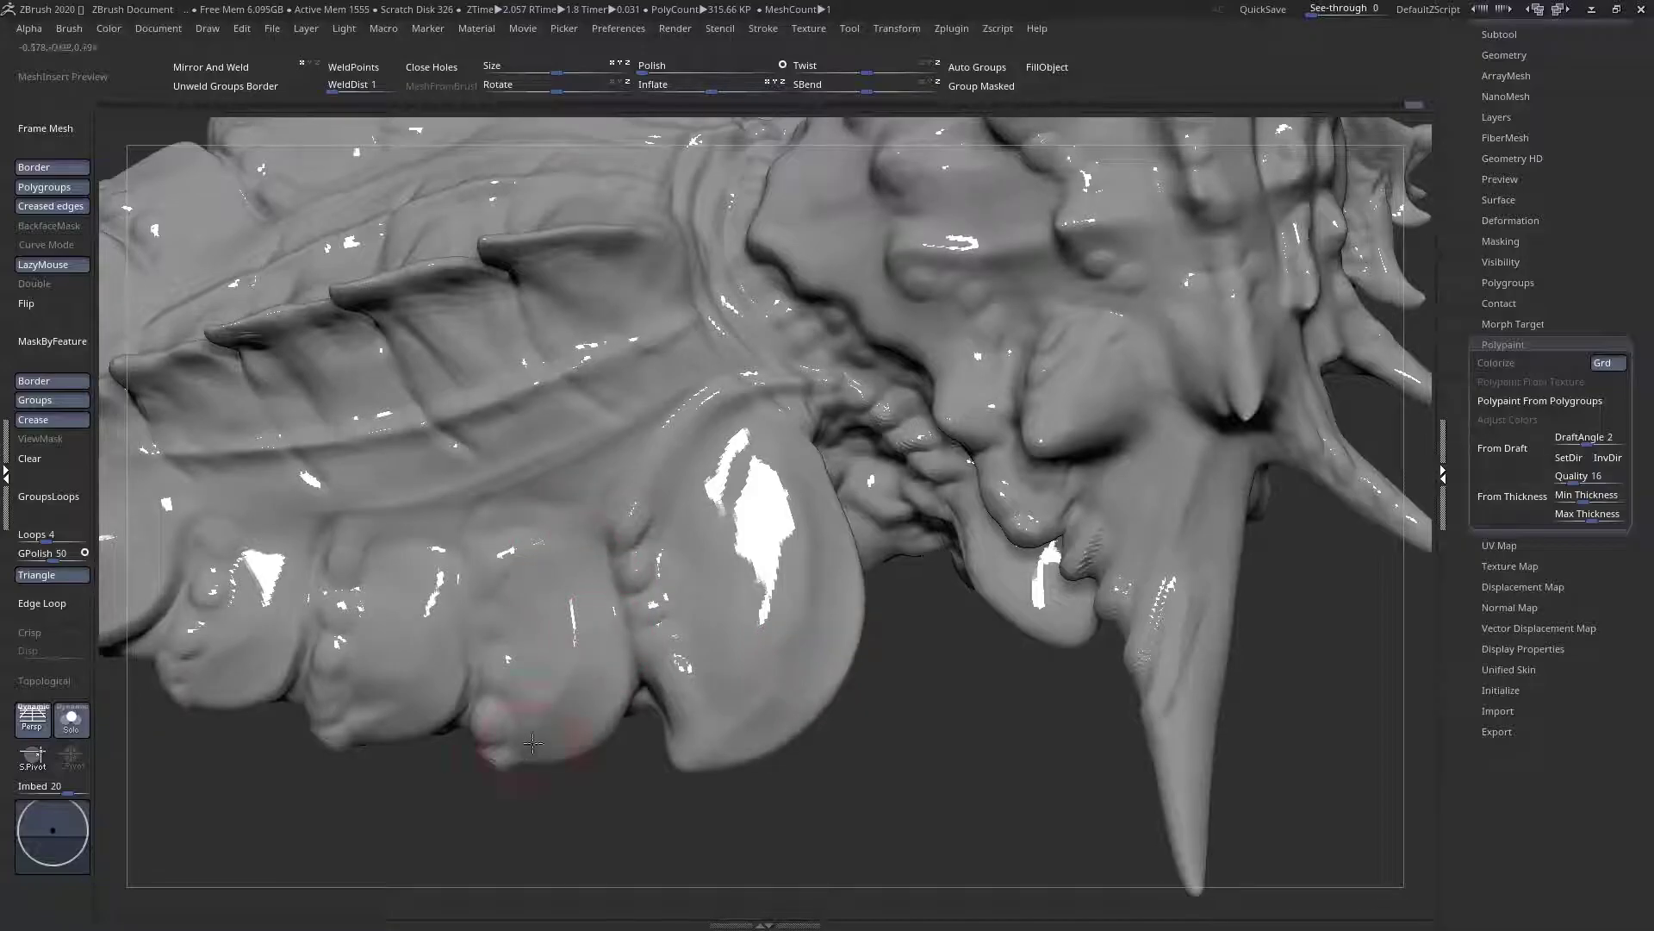
{"action": "left_click_drag", "start_coordinate": [421, 592], "coordinate": [404, 699]}
{"action": "right_click_drag", "start_coordinate": [443, 596], "coordinate": [434, 500]}
{"action": "mouse_move", "coordinate": [272, 564]}
{"action": "left_mouse_down"}
{"action": "mouse_move", "coordinate": [250, 652]}
{"action": "mouse_move", "coordinate": [250, 627]}
{"action": "mouse_move", "coordinate": [214, 657]}
{"action": "mouse_move", "coordinate": [225, 651]}
{"action": "left_mouse_up"}
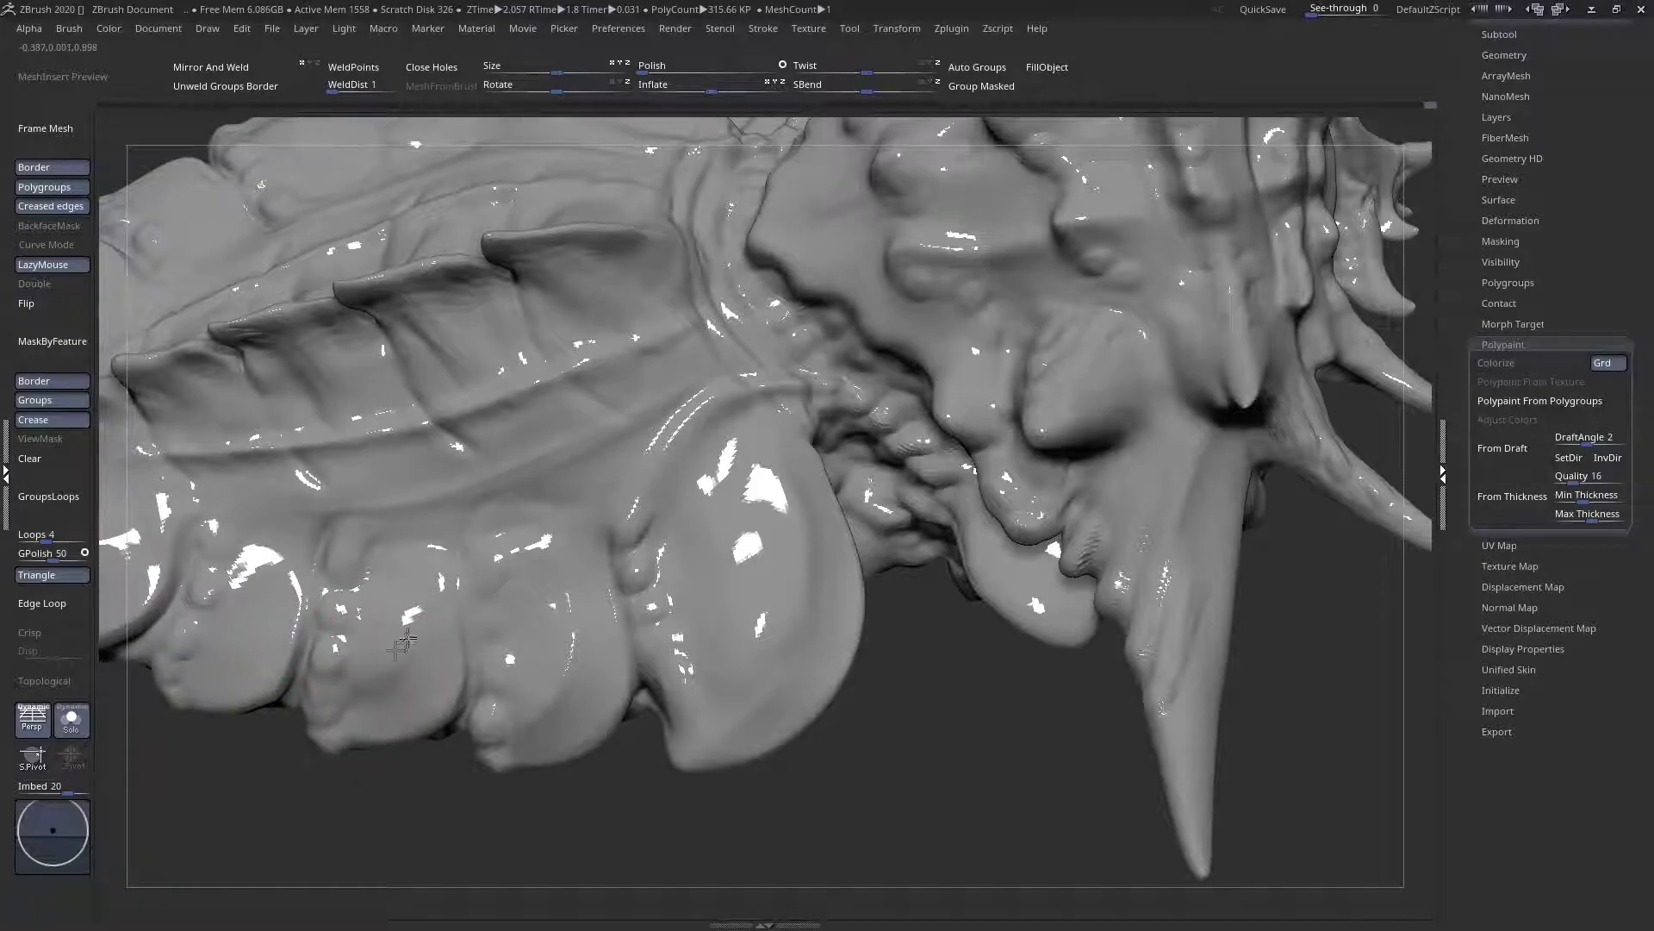
Refine the middle of the two nearest side plates and the upper face of the large shoulder plate
{"action": "right_click_drag", "start_coordinate": [410, 618], "coordinate": [374, 629]}
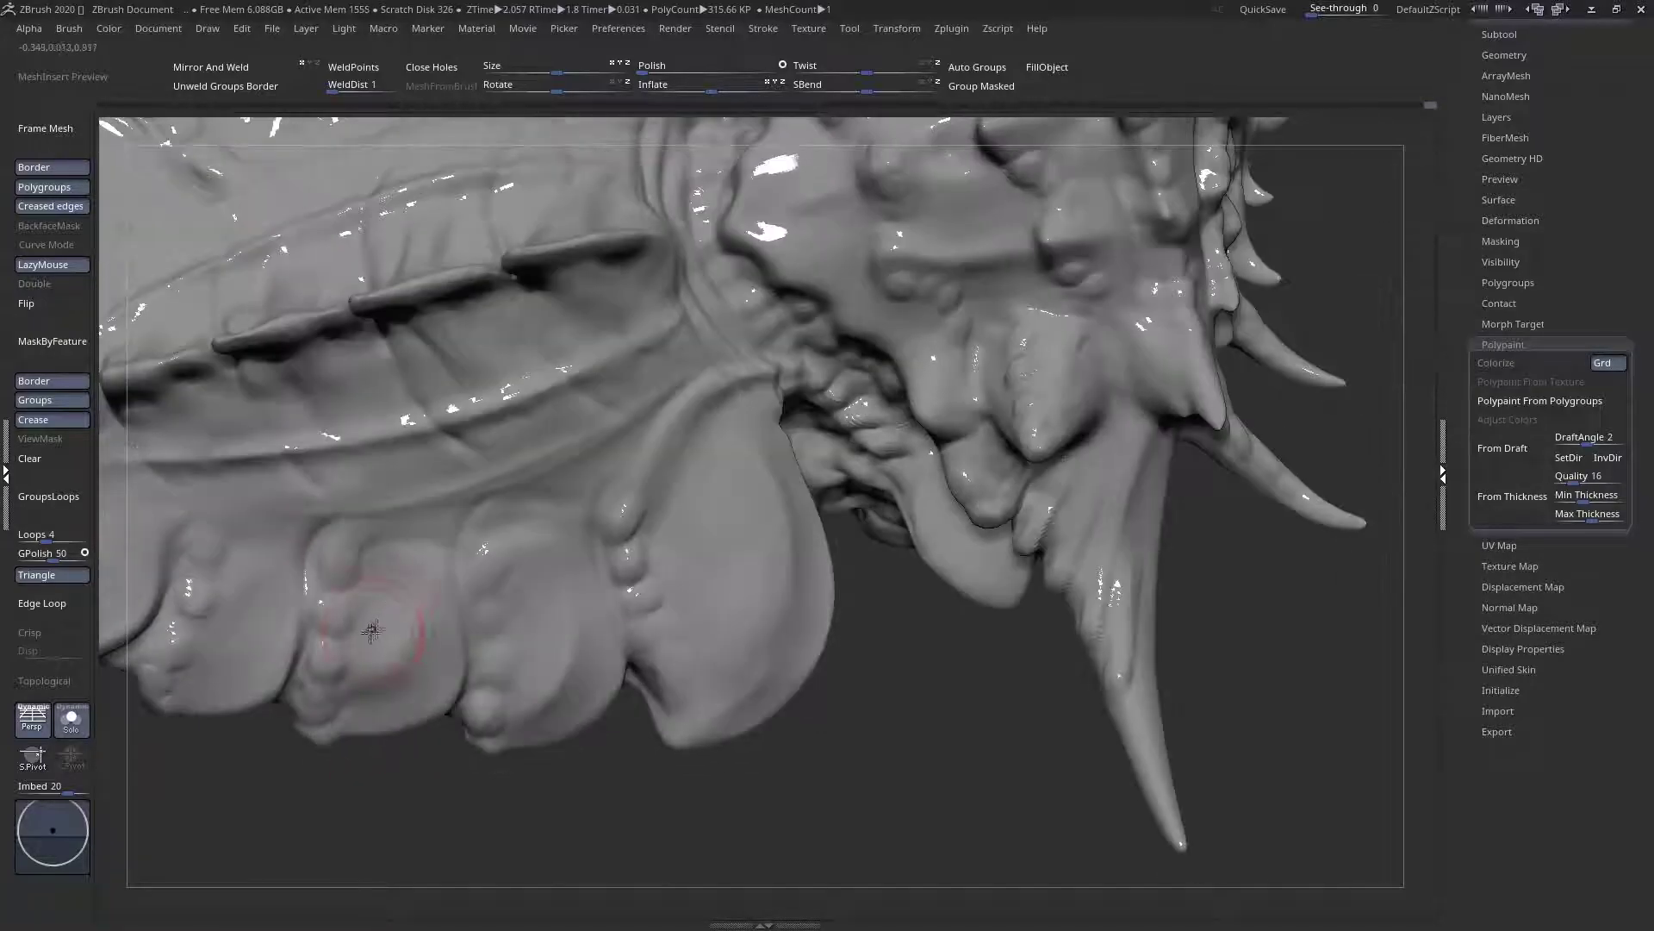
{"action": "left_click_drag", "start_coordinate": [360, 626], "coordinate": [360, 640]}
{"action": "left_click_drag", "start_coordinate": [524, 591], "coordinate": [535, 588]}
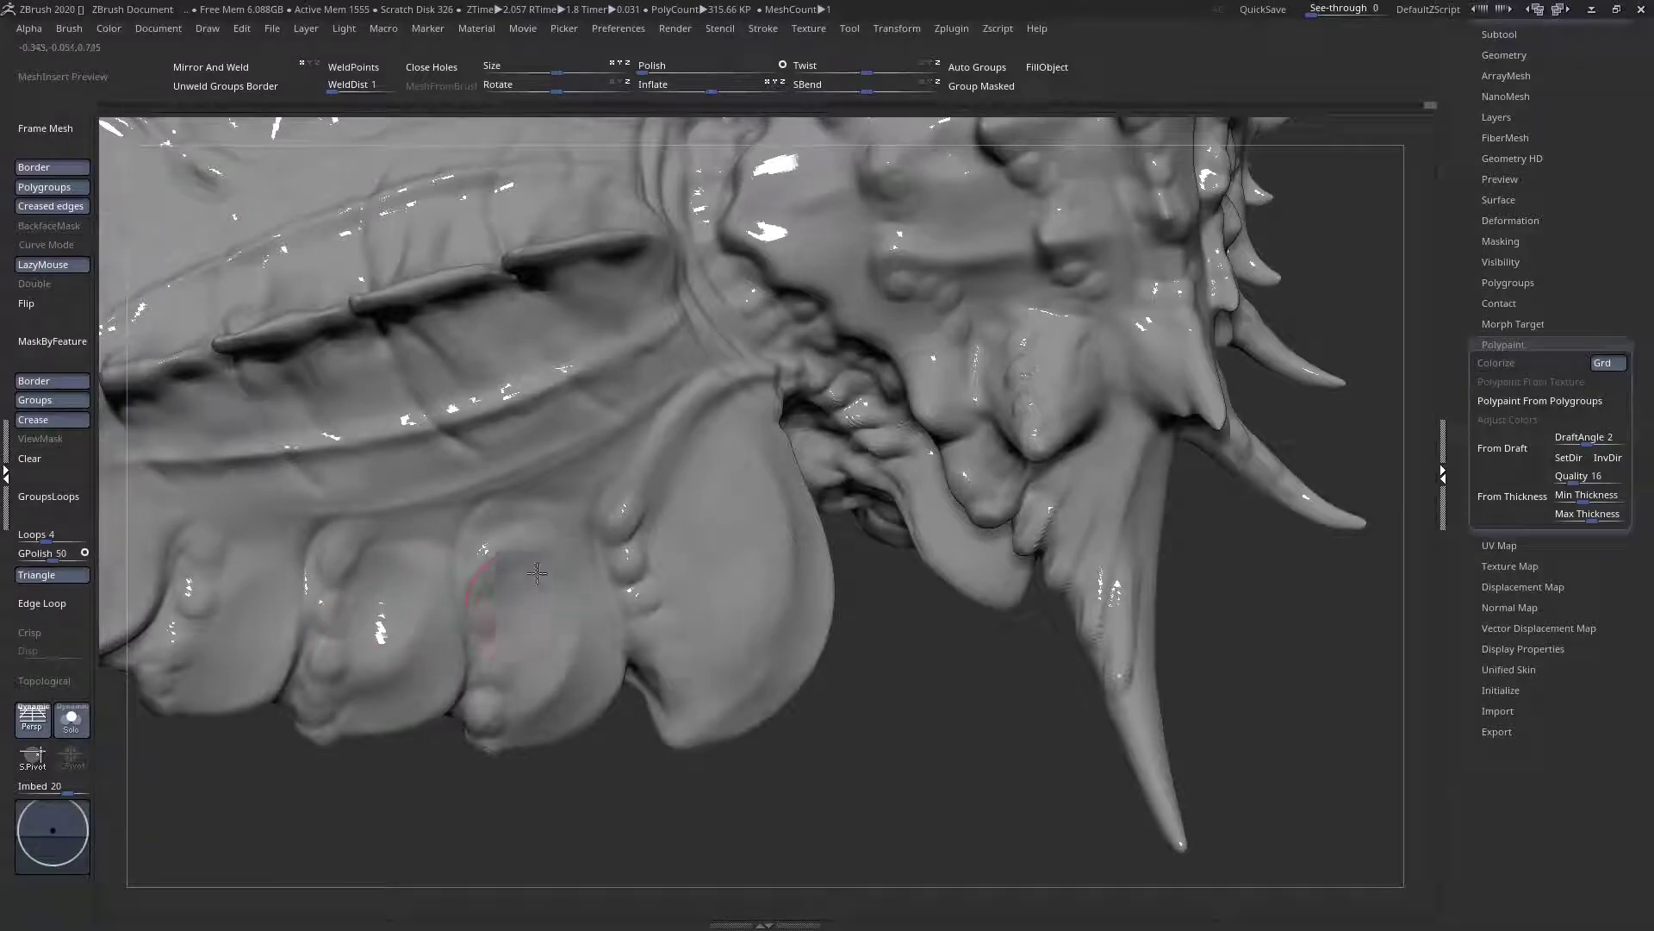
{"action": "right_click_drag", "start_coordinate": [707, 510], "coordinate": [665, 549]}
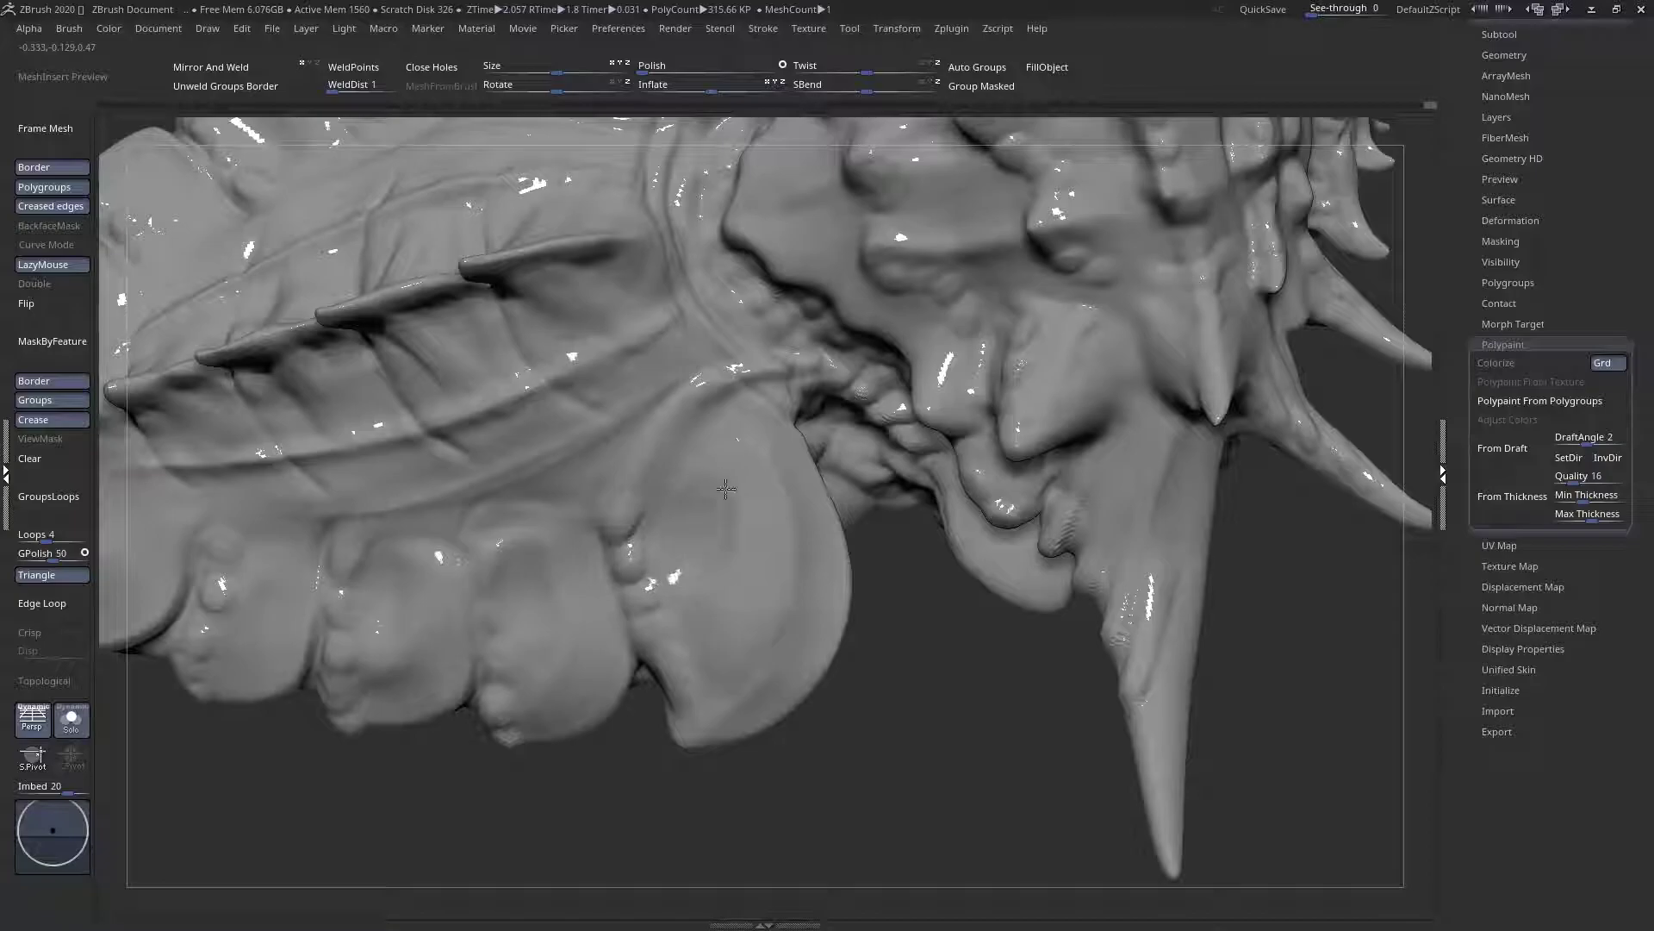
{"action": "left_click_drag", "start_coordinate": [722, 482], "coordinate": [727, 478]}
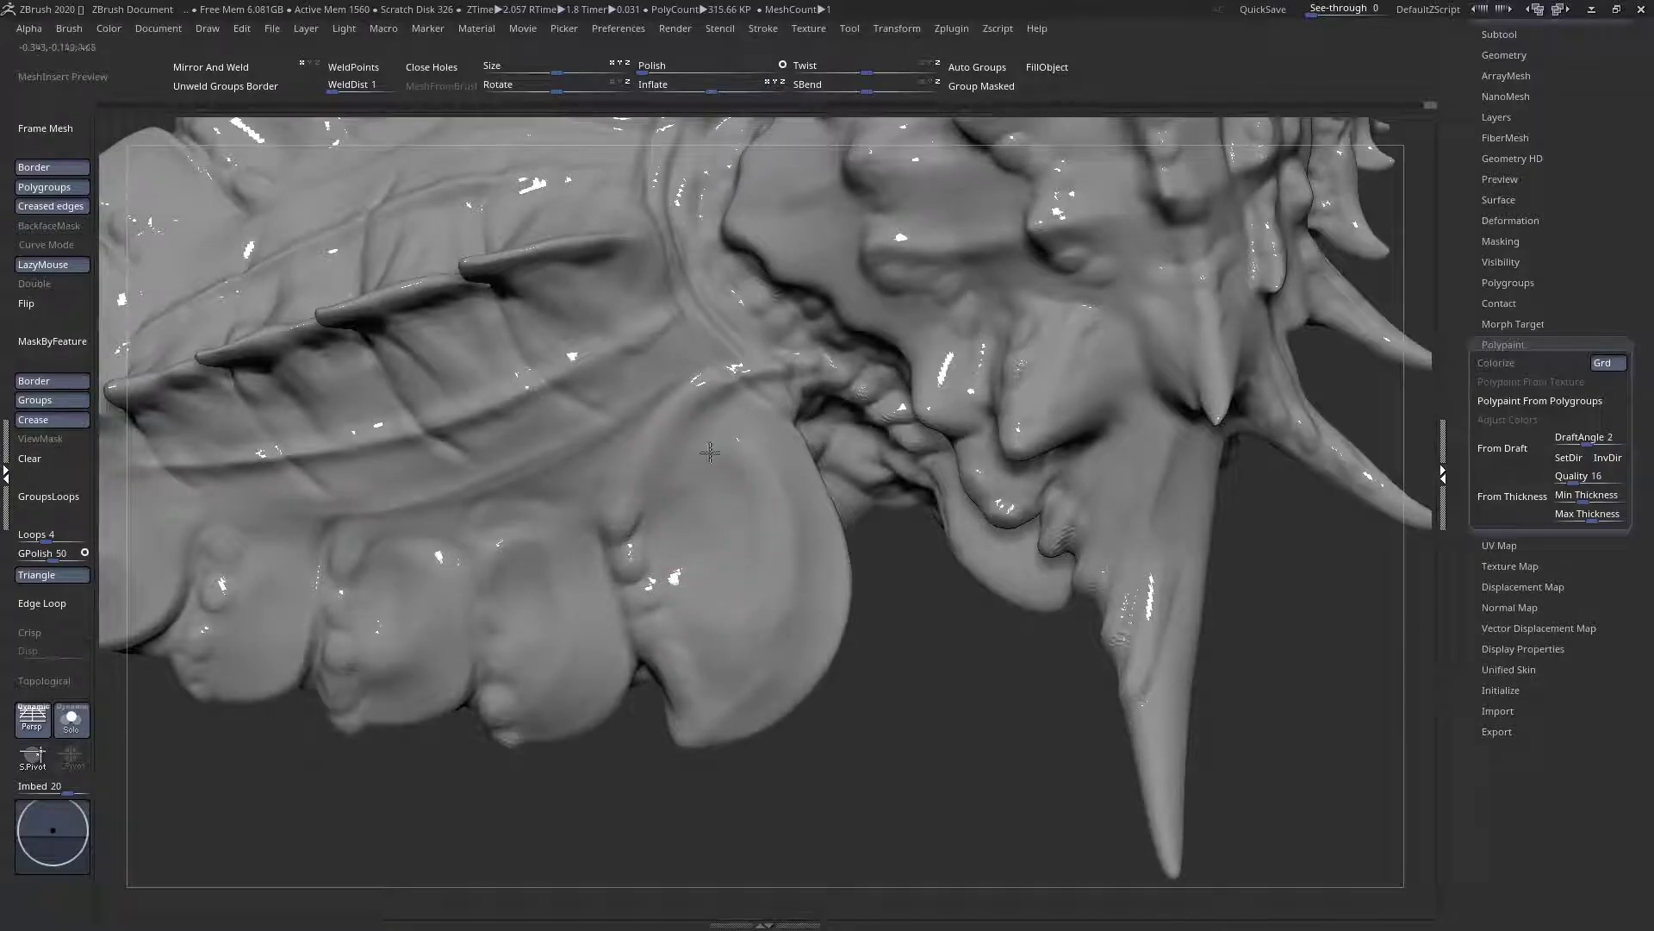
Turn off Solo mode to show the whole creature and enable Colorize to display the body's polypaint
{"action": "mouse_move", "coordinate": [675, 479]}
{"action": "right_mouse_down"}
{"action": "mouse_move", "coordinate": [765, 444]}
{"action": "mouse_move", "coordinate": [763, 392]}
{"action": "mouse_move", "coordinate": [679, 395]}
{"action": "mouse_move", "coordinate": [683, 436]}
{"action": "mouse_move", "coordinate": [739, 443]}
{"action": "mouse_move", "coordinate": [775, 313]}
{"action": "mouse_move", "coordinate": [713, 403]}
{"action": "right_mouse_up"}
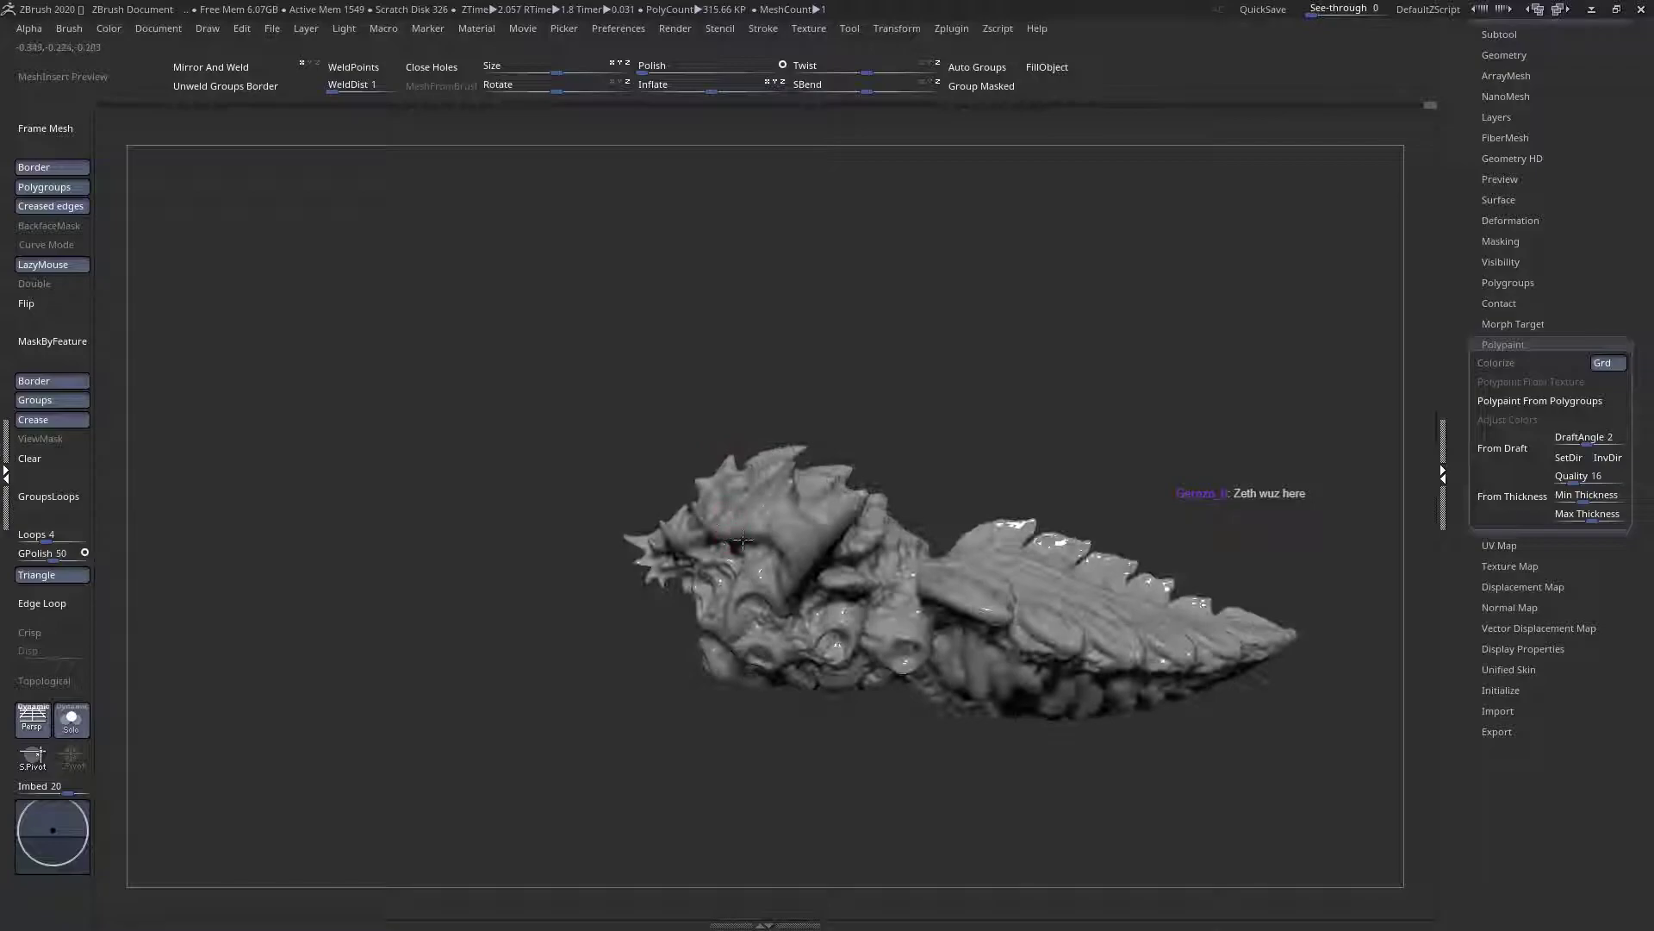
{"action": "right_click_drag", "start_coordinate": [743, 543], "coordinate": [711, 546]}
{"action": "left_click", "coordinate": [80, 726]}
{"action": "right_click_drag", "start_coordinate": [491, 551], "coordinate": [631, 543]}
{"action": "left_click", "coordinate": [1497, 362]}
{"action": "left_click", "coordinate": [1497, 362]}
{"action": "left_click_drag", "start_coordinate": [1594, 279], "coordinate": [1516, 315]}
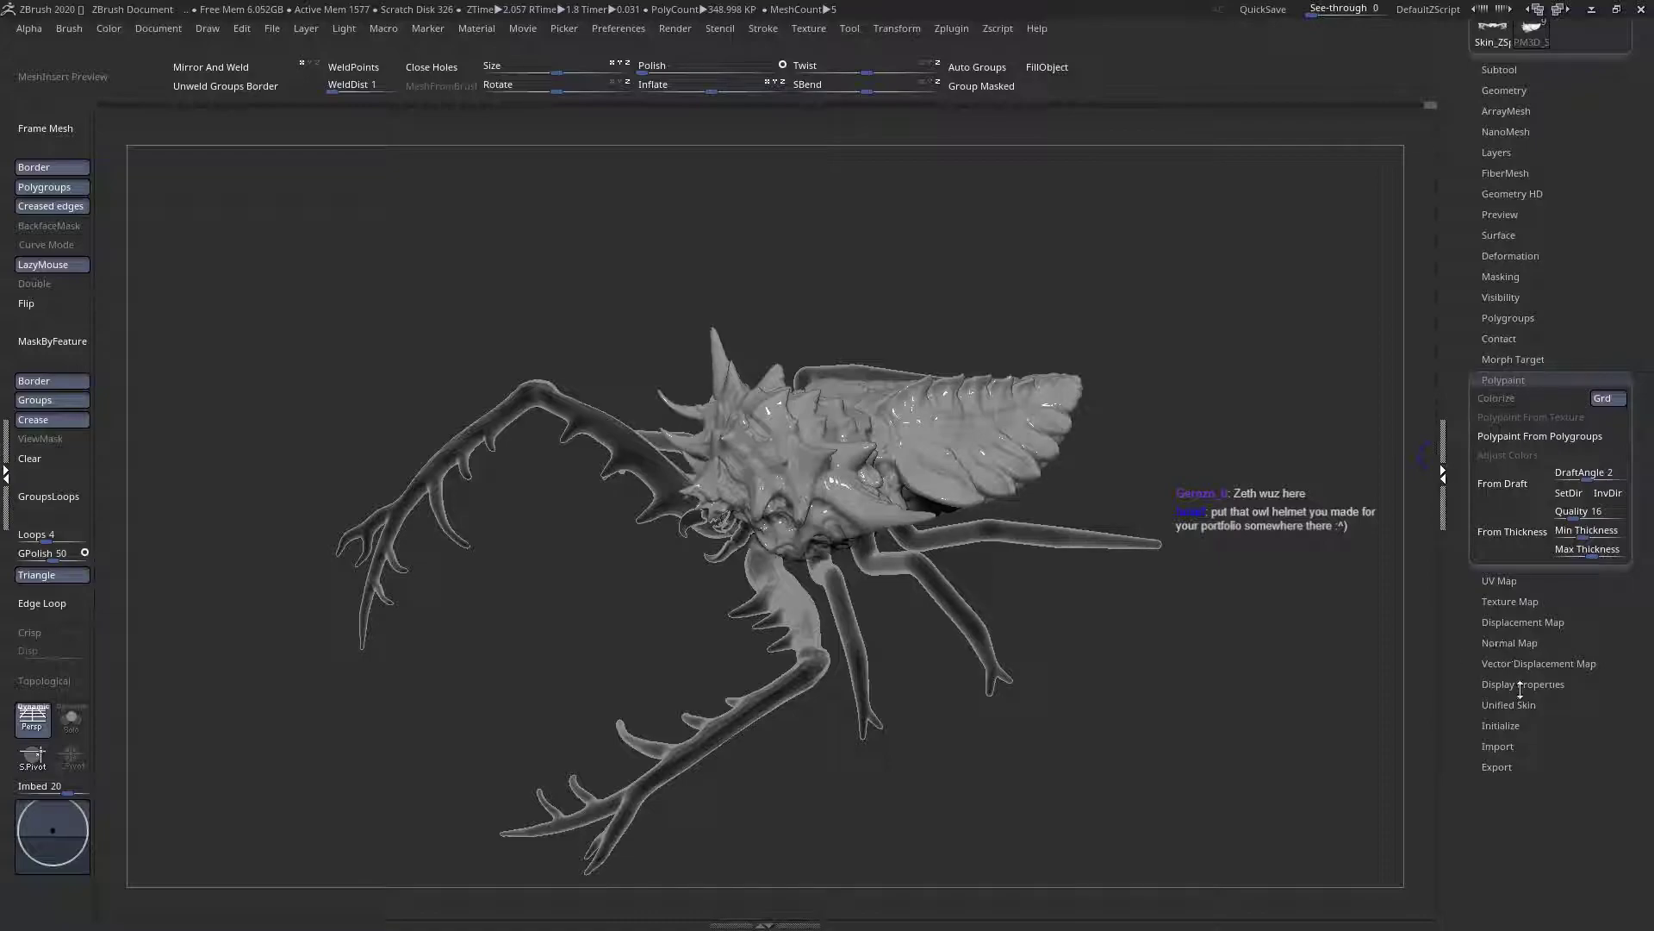
{"action": "left_click_drag", "start_coordinate": [1554, 246], "coordinate": [1551, 258]}
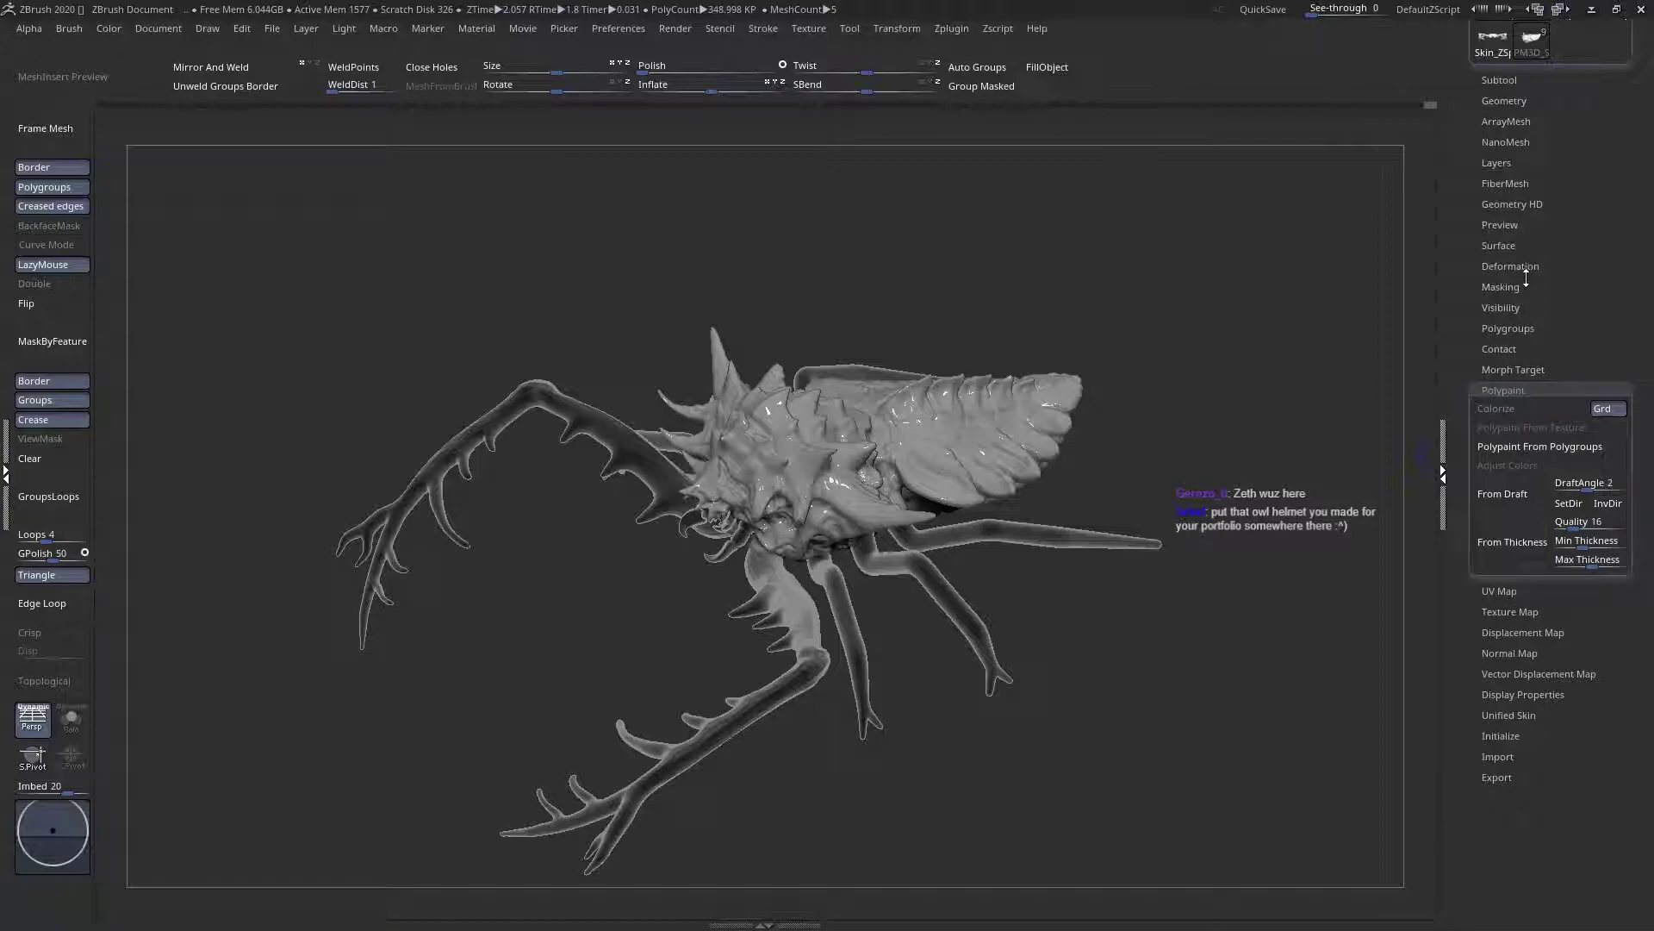
{"action": "left_click", "coordinate": [1522, 410]}
{"action": "right_click_drag", "start_coordinate": [741, 465], "coordinate": [727, 520]}
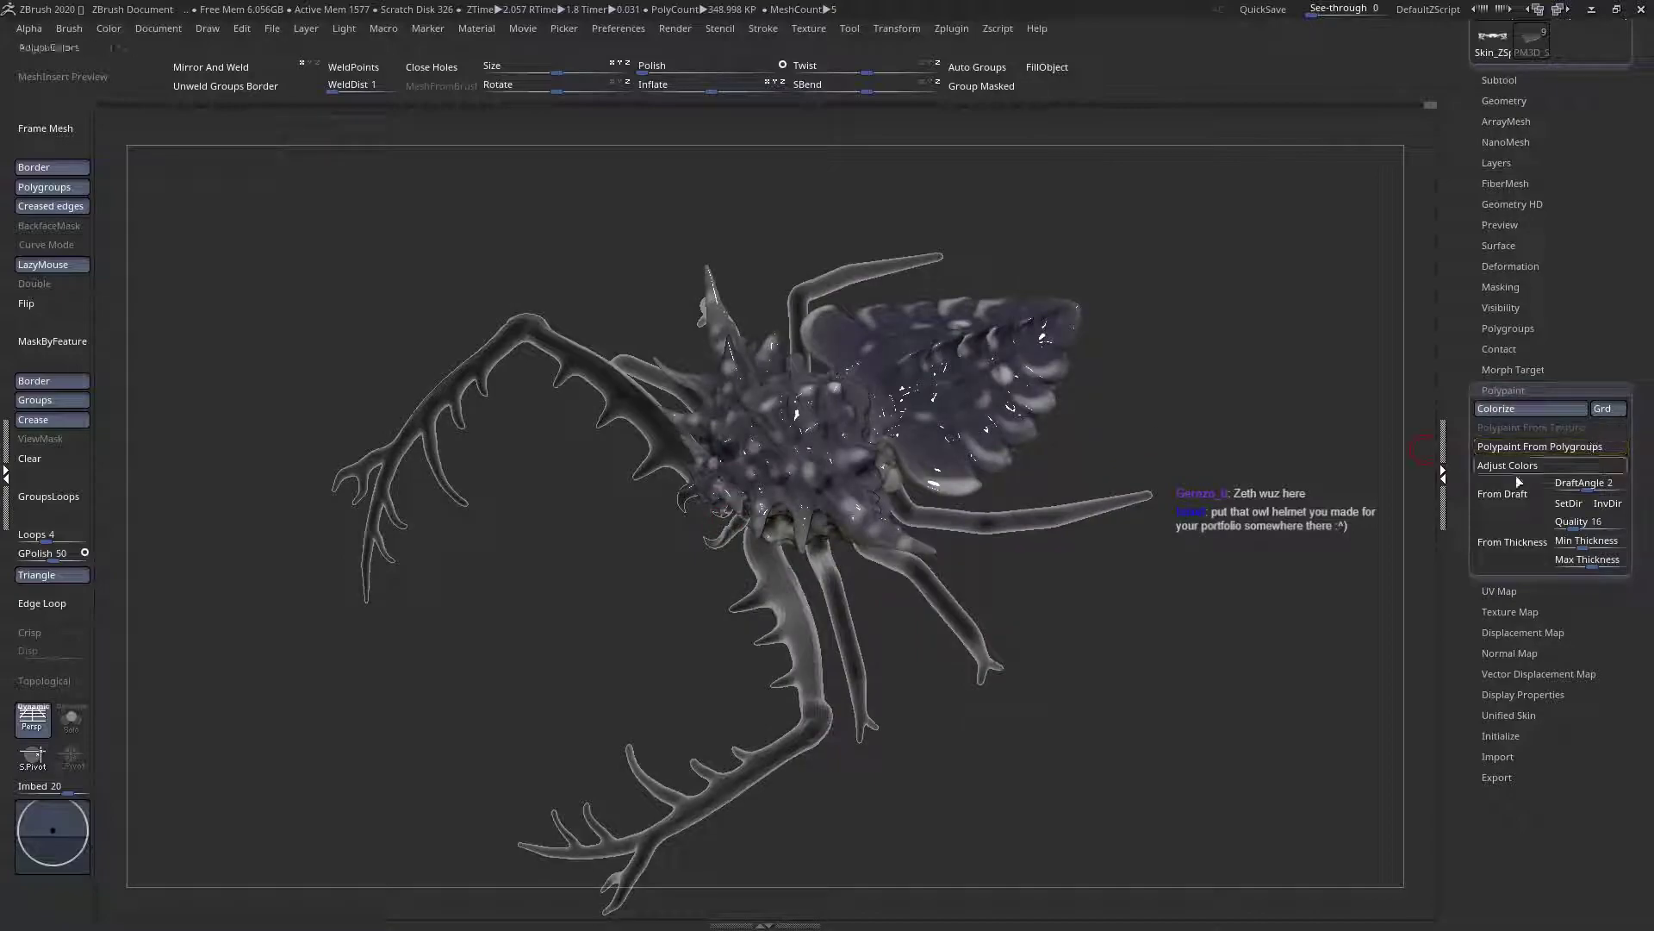
Switch from the leg subtool to the PM3D_Sphere3D1 body subtool and bring the spiky head into close view
{"action": "left_click_drag", "start_coordinate": [1578, 332], "coordinate": [1543, 428]}
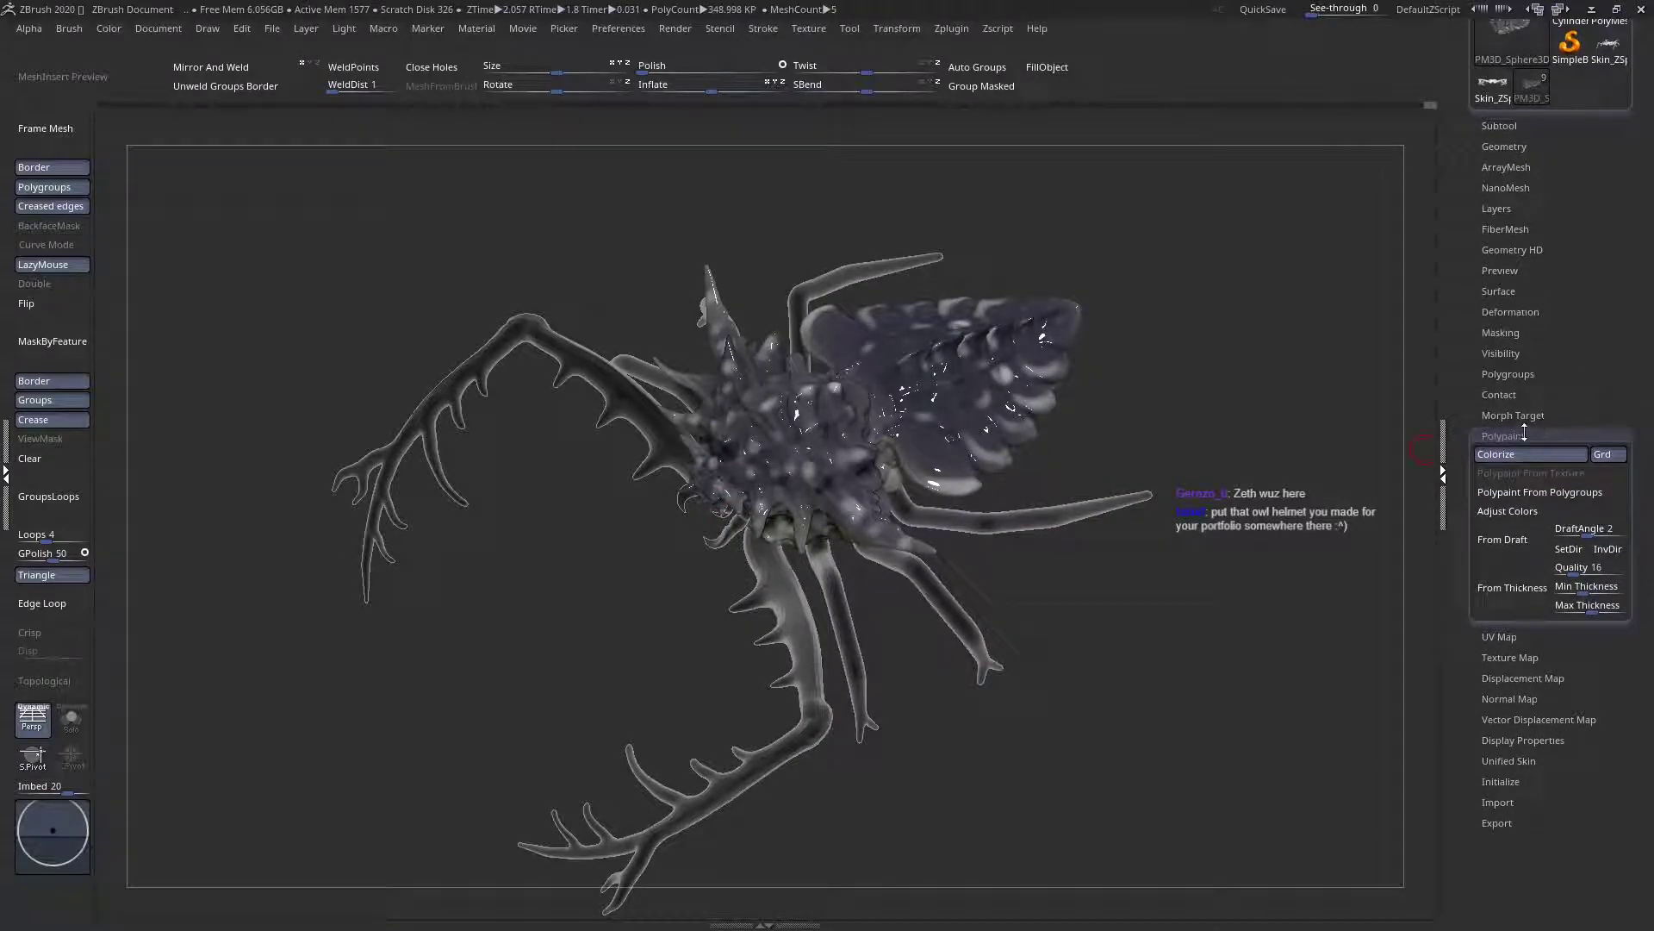
{"action": "left_click", "coordinate": [663, 418], "text": "alt"}
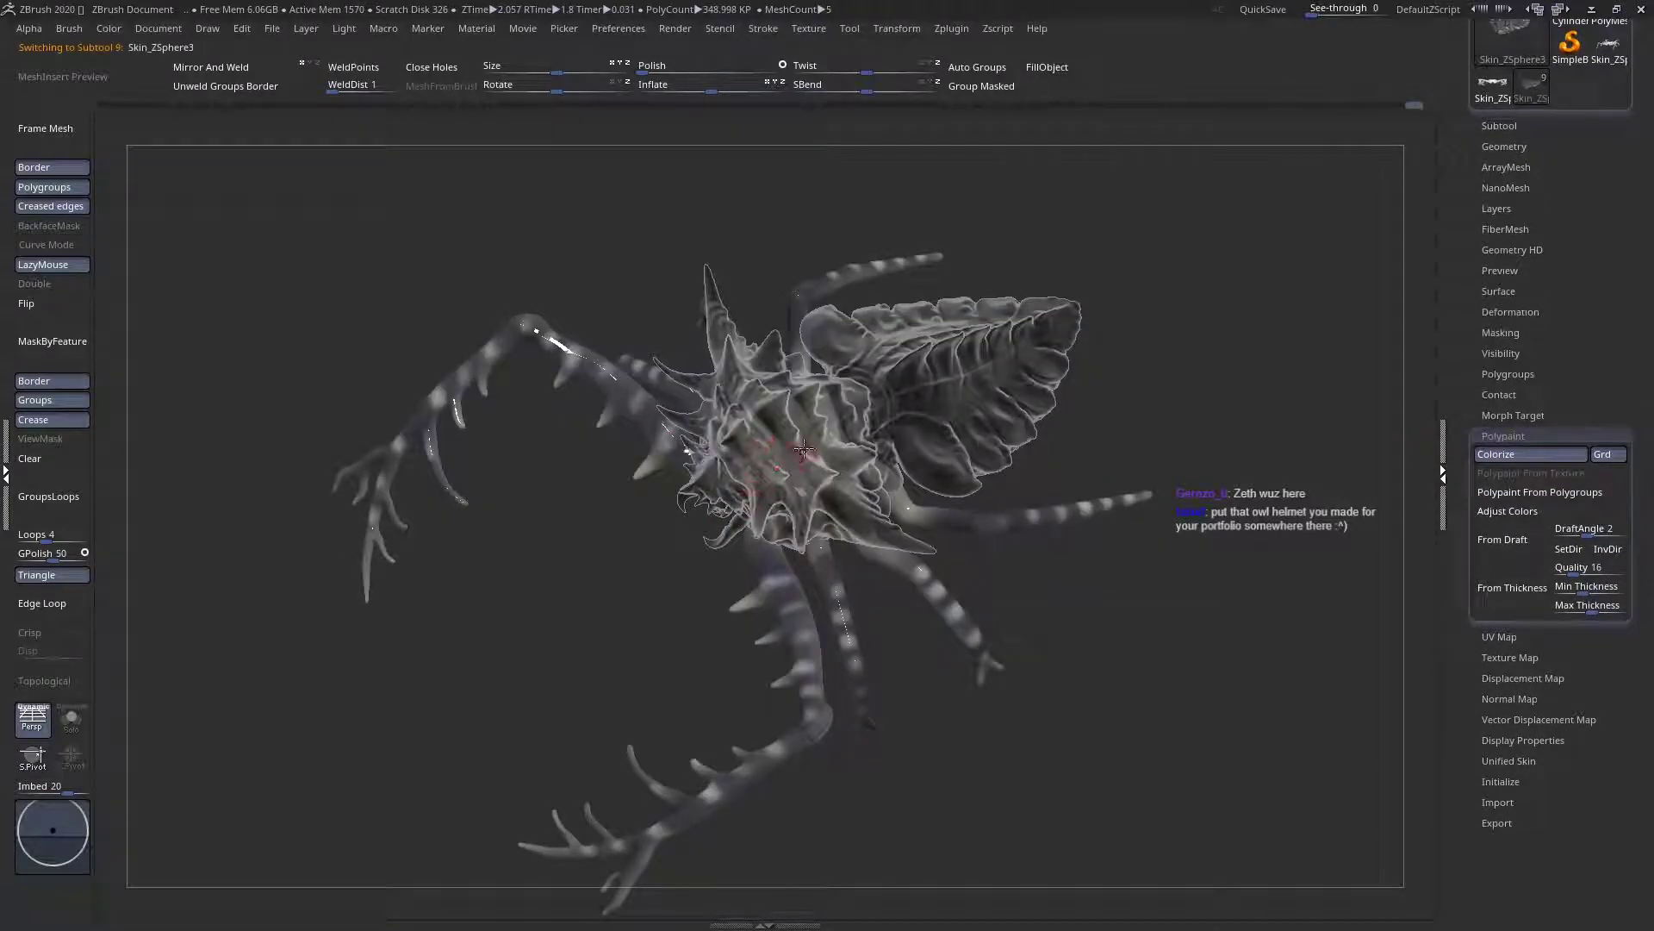
{"action": "key", "text": "shift+f"}
{"action": "right_click_drag", "start_coordinate": [836, 448], "coordinate": [780, 431]}
{"action": "left_click", "coordinate": [776, 380], "text": "alt"}
{"action": "mouse_move", "coordinate": [780, 430]}
{"action": "right_mouse_down"}
{"action": "mouse_move", "coordinate": [841, 358]}
{"action": "mouse_move", "coordinate": [733, 413]}
{"action": "mouse_move", "coordinate": [776, 448]}
{"action": "right_mouse_up"}
{"action": "left_click", "coordinate": [751, 428], "text": "alt"}
{"action": "mouse_move", "coordinate": [775, 448]}
{"action": "right_mouse_down", "text": "ctrl"}
{"action": "mouse_move", "coordinate": [803, 500]}
{"action": "mouse_move", "coordinate": [834, 381]}
{"action": "mouse_move", "coordinate": [847, 603]}
{"action": "right_mouse_up", "text": "ctrl"}
Activate the ClayBuildup brush and choose a near-white paint colour
{"action": "key", "text": "space"}
{"action": "key", "text": "b"}
{"action": "key", "text": "c"}
{"action": "key", "text": "b"}
{"action": "key", "text": "space"}
{"action": "left_click_drag", "start_coordinate": [277, 298], "coordinate": [261, 297]}
{"action": "key", "text": "space"}
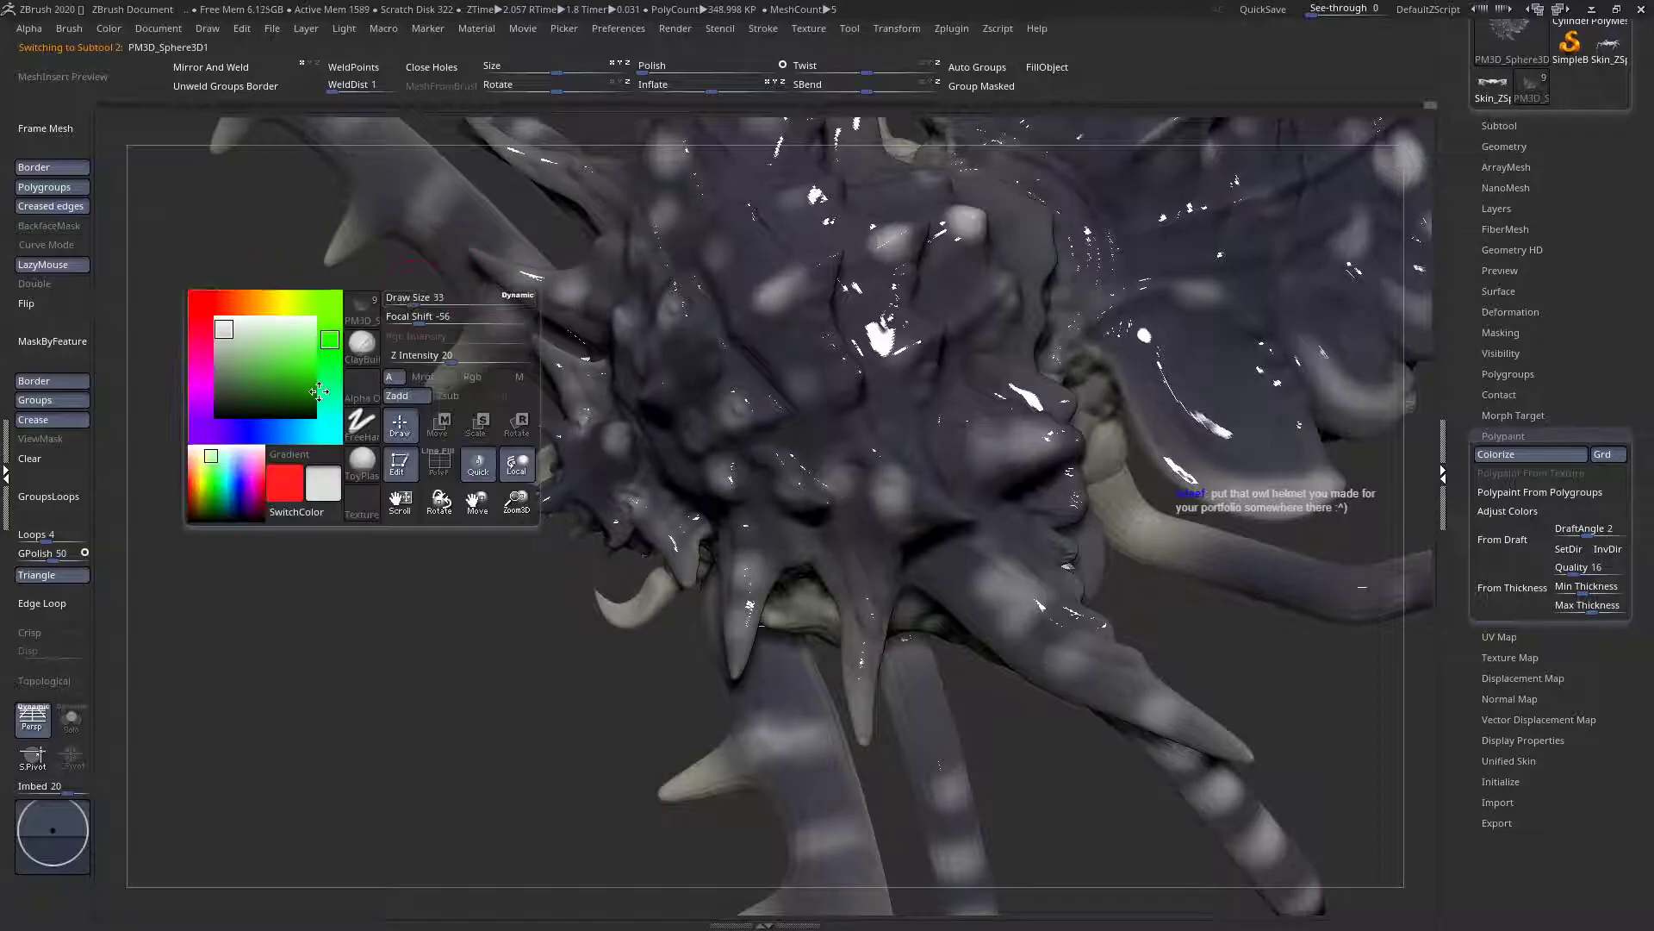
{"action": "left_click_drag", "start_coordinate": [219, 343], "coordinate": [212, 332]}
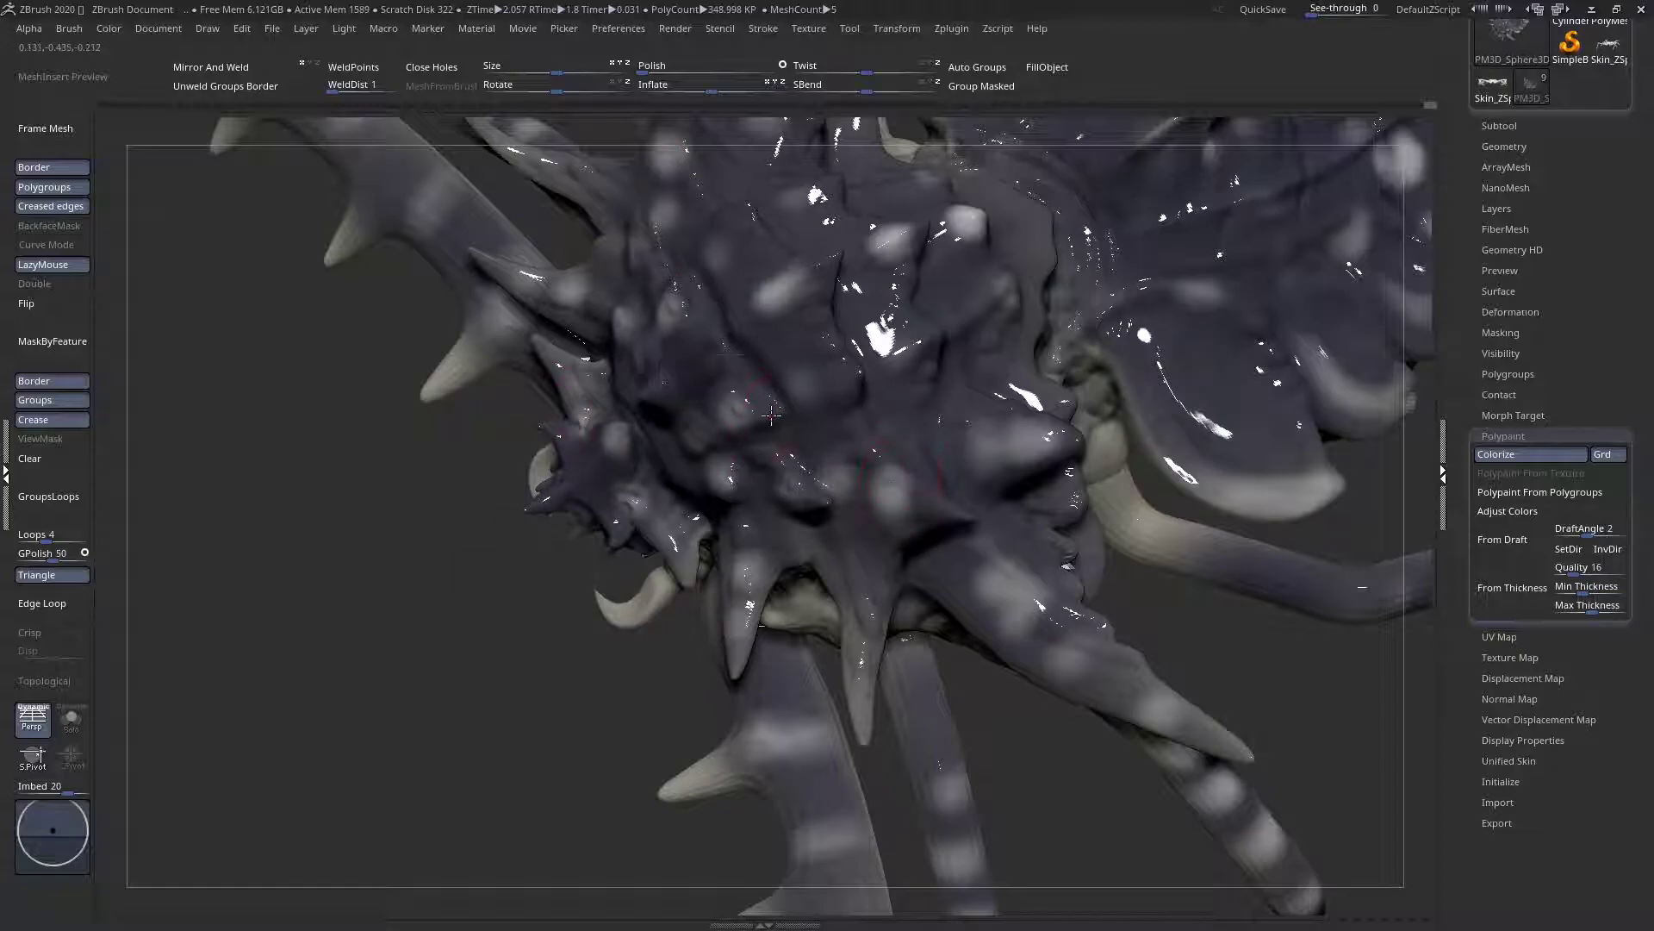
Switch from ClayBuildup to the Standard brush and adjust its draw size for painting the spiky head
{"action": "key", "text": "space"}
{"action": "left_click", "coordinate": [728, 455]}
{"action": "key", "text": "t"}
{"action": "key", "text": "space"}
{"action": "left_click", "coordinate": [322, 417]}
{"action": "left_click", "coordinate": [994, 511]}
{"action": "key", "text": "space"}
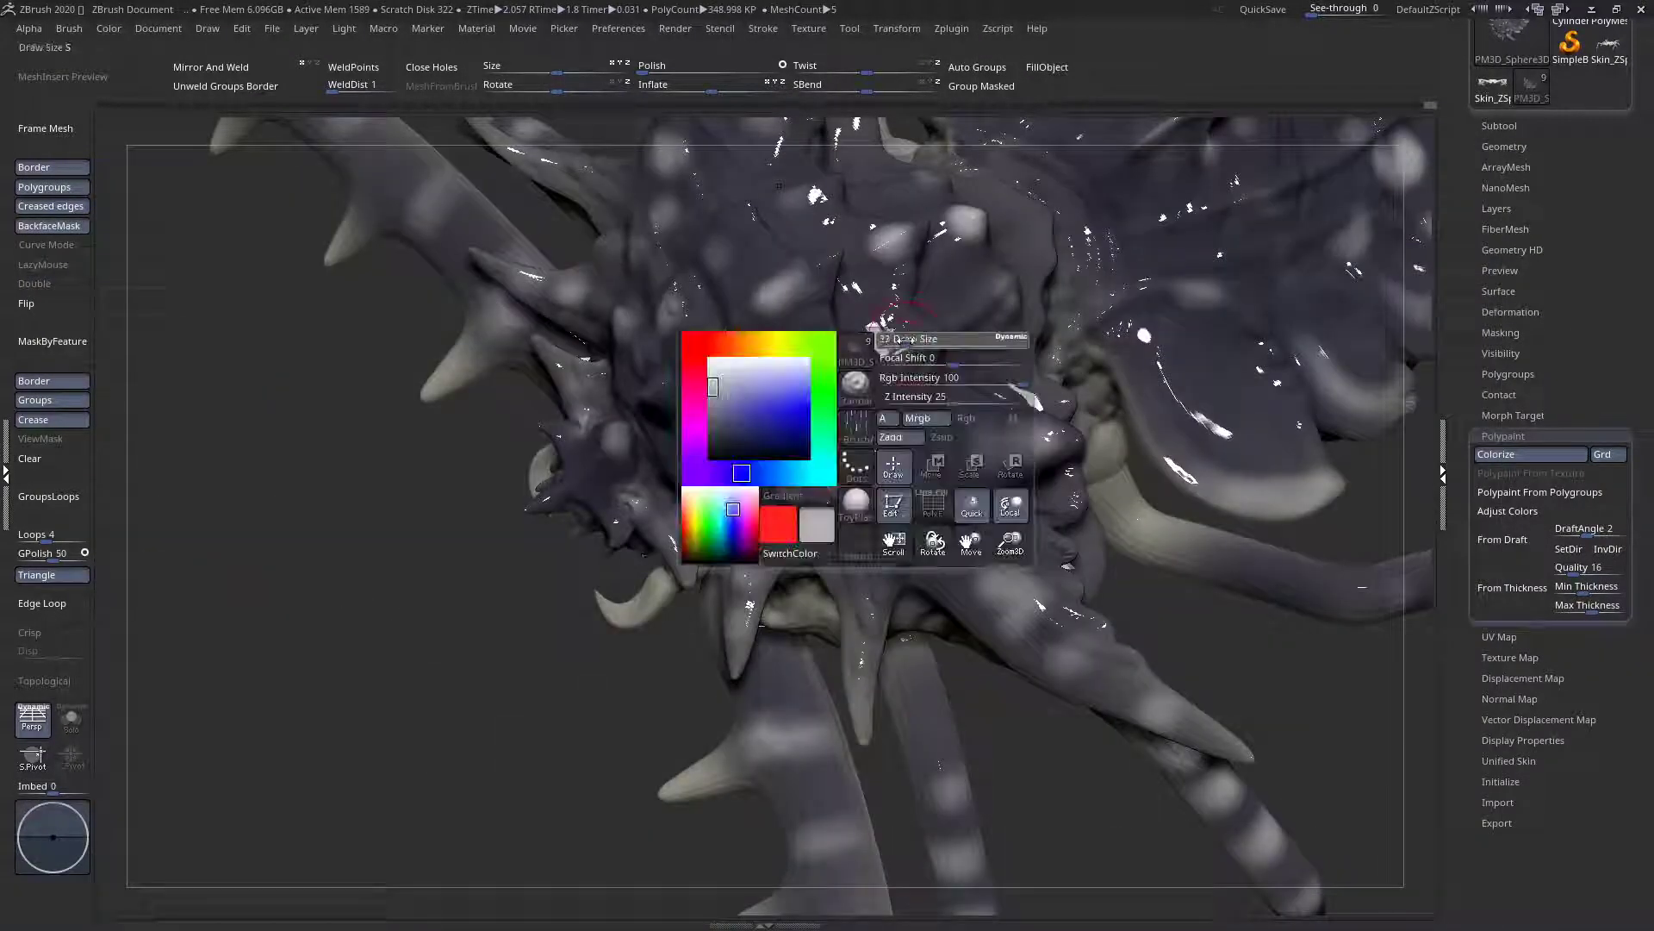
{"action": "key", "text": "space"}
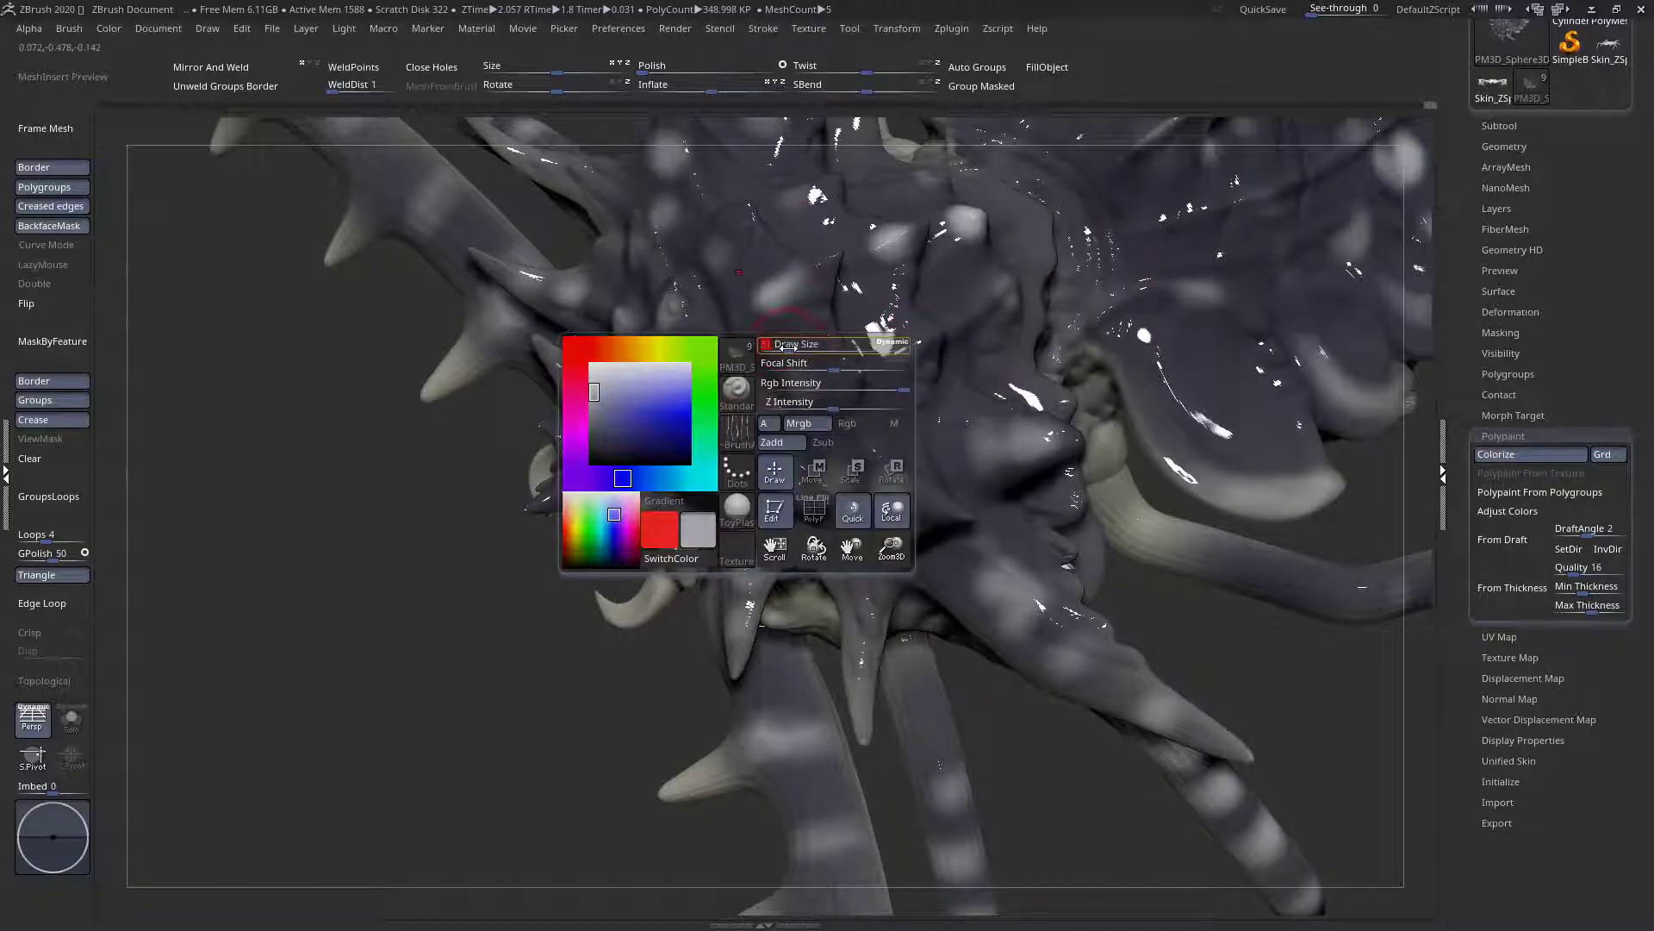
{"action": "key", "text": "space"}
{"action": "right_click_drag", "start_coordinate": [776, 461], "coordinate": [775, 414]}
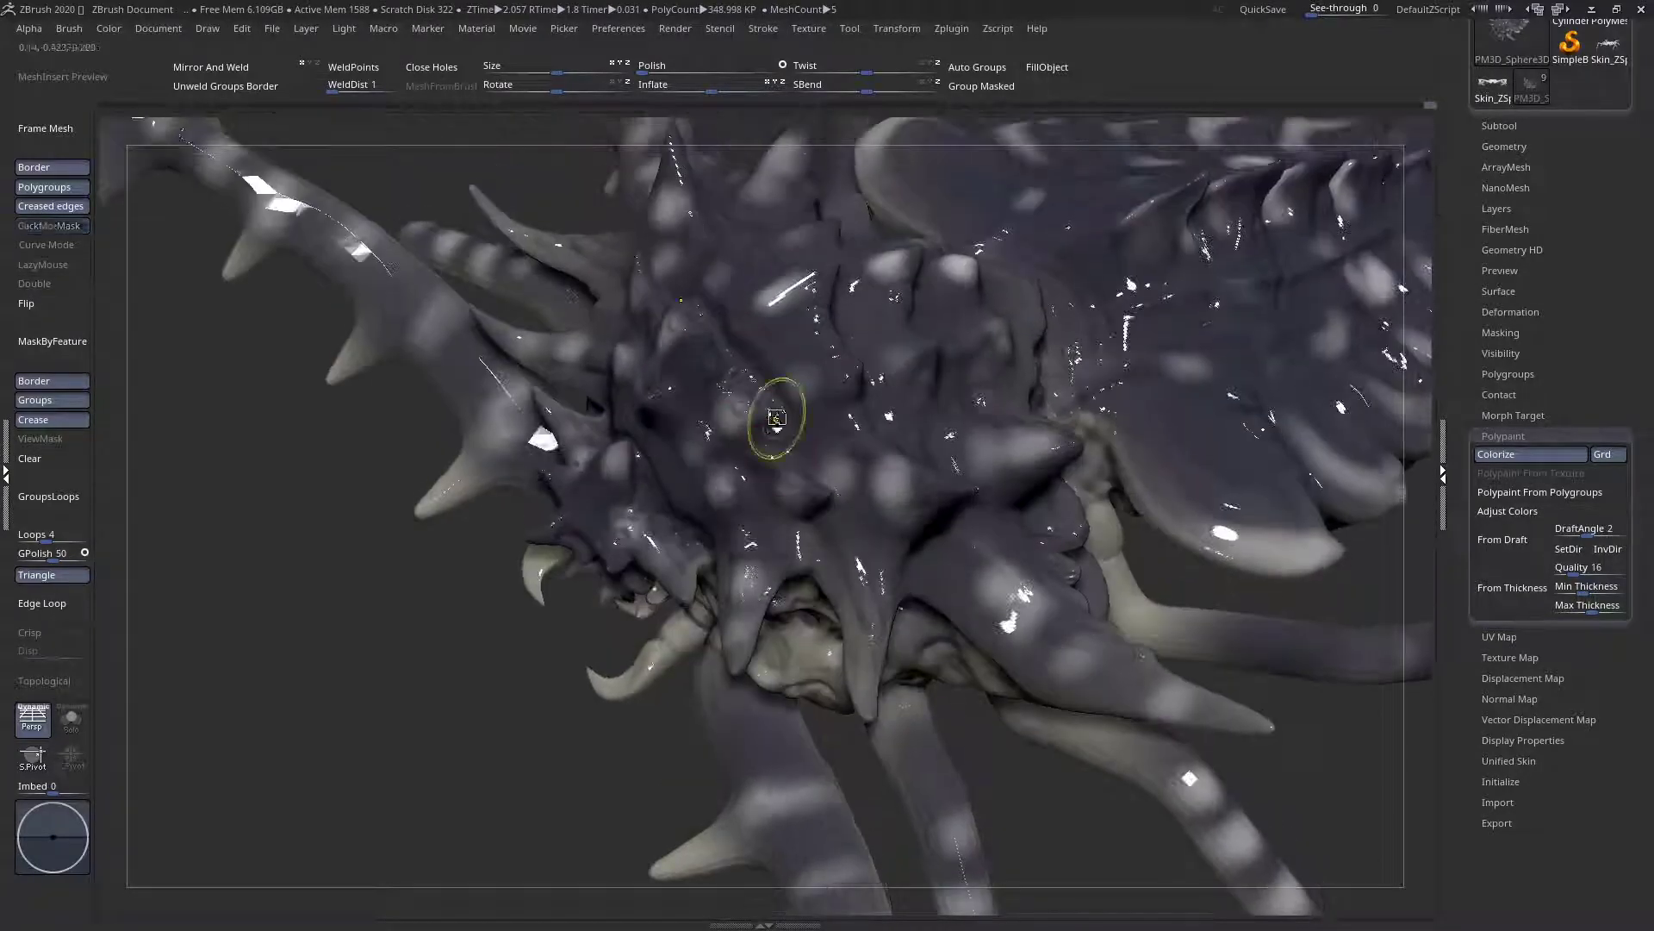
Undo the test strokes made with the Standard brush on the spiky head
{"action": "key", "text": "ctrl+z"}
{"action": "key", "text": "space"}
{"action": "key", "text": "ctrl+shift+z"}
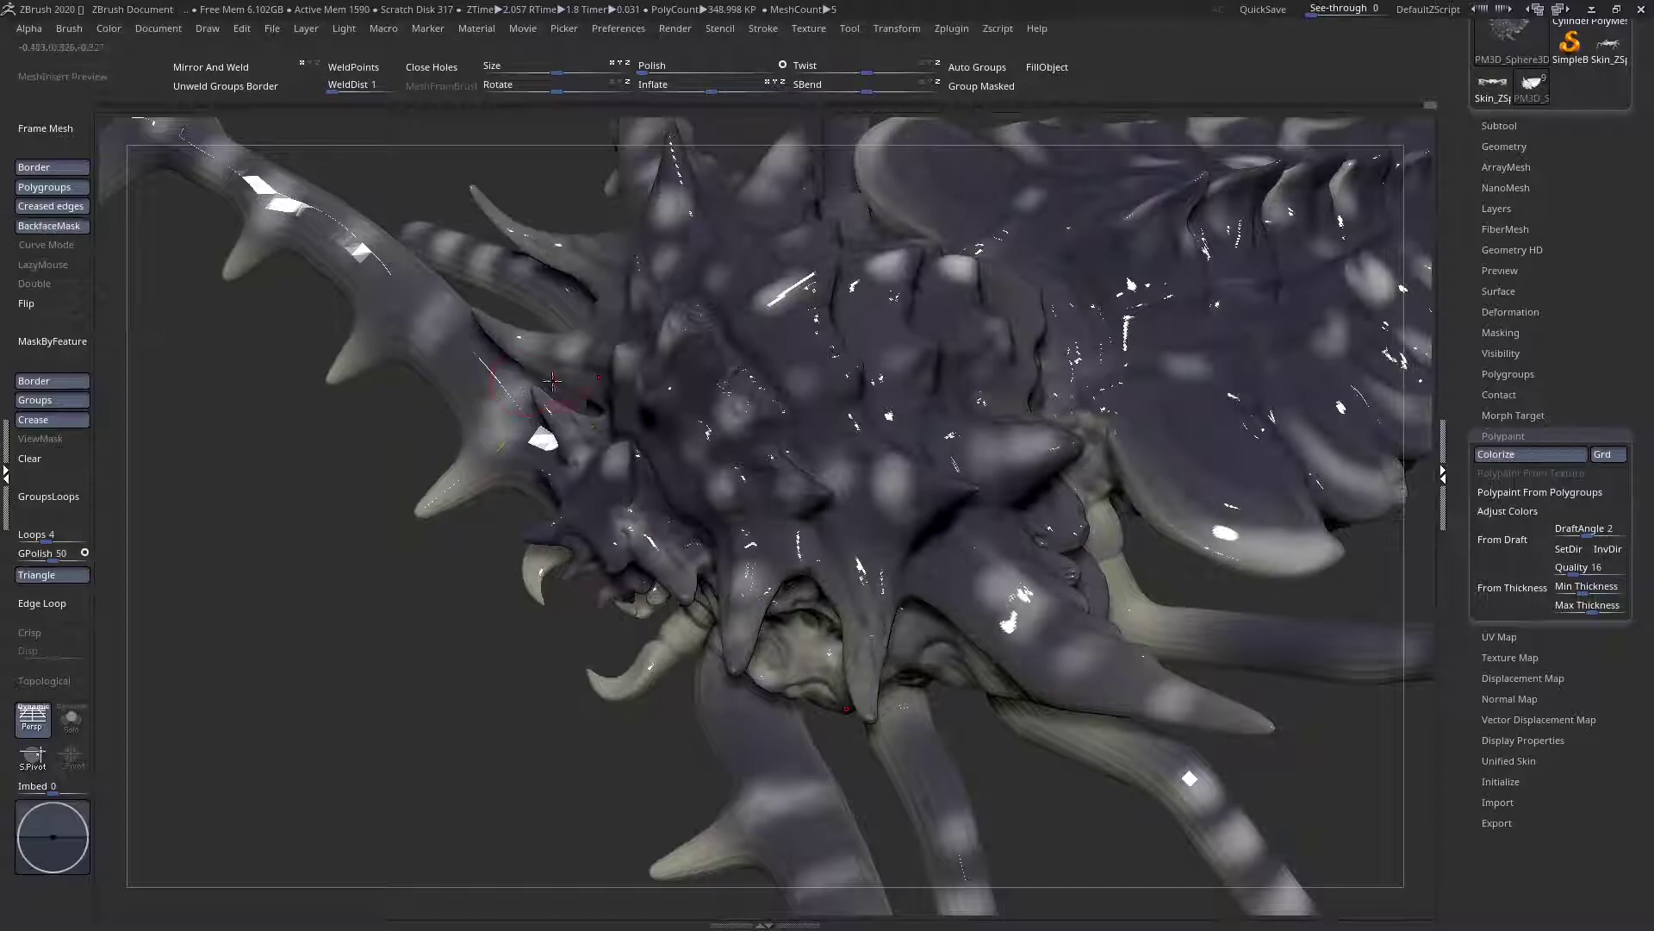
{"action": "left_click", "coordinate": [1530, 454]}
{"action": "key", "text": "ctrl+z"}
Turn off the brush alpha and set the brush to paint colour only, with Rgb on and Zadd off
{"action": "key", "text": "space"}
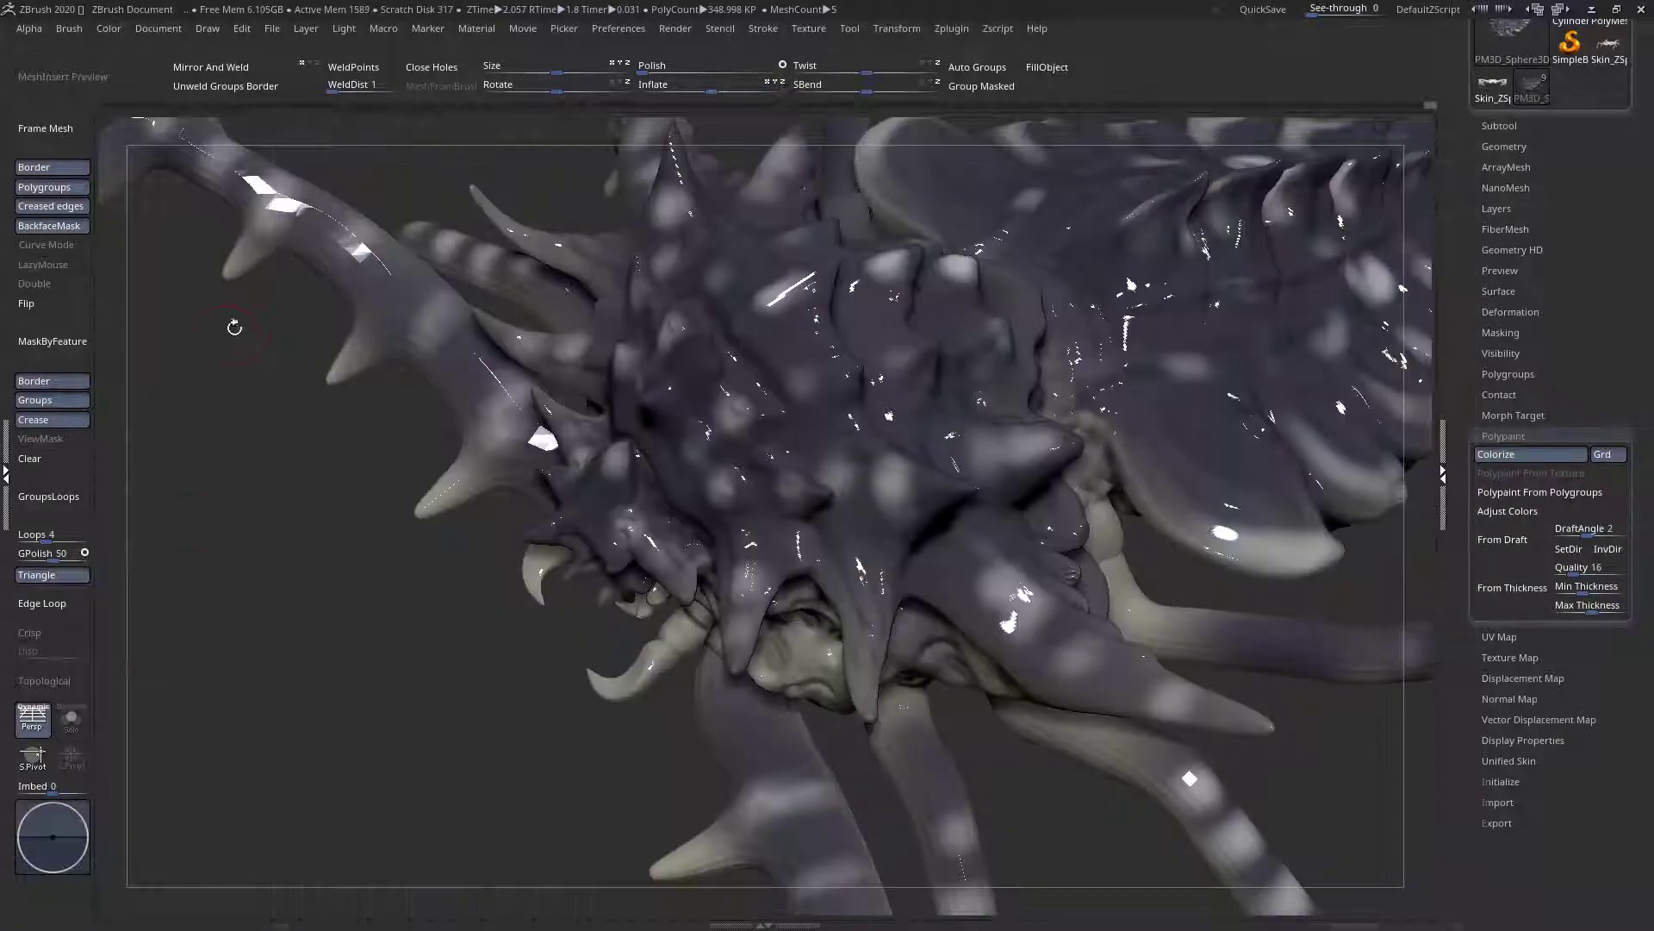
{"action": "key", "text": "space"}
{"action": "left_click", "coordinate": [234, 438]}
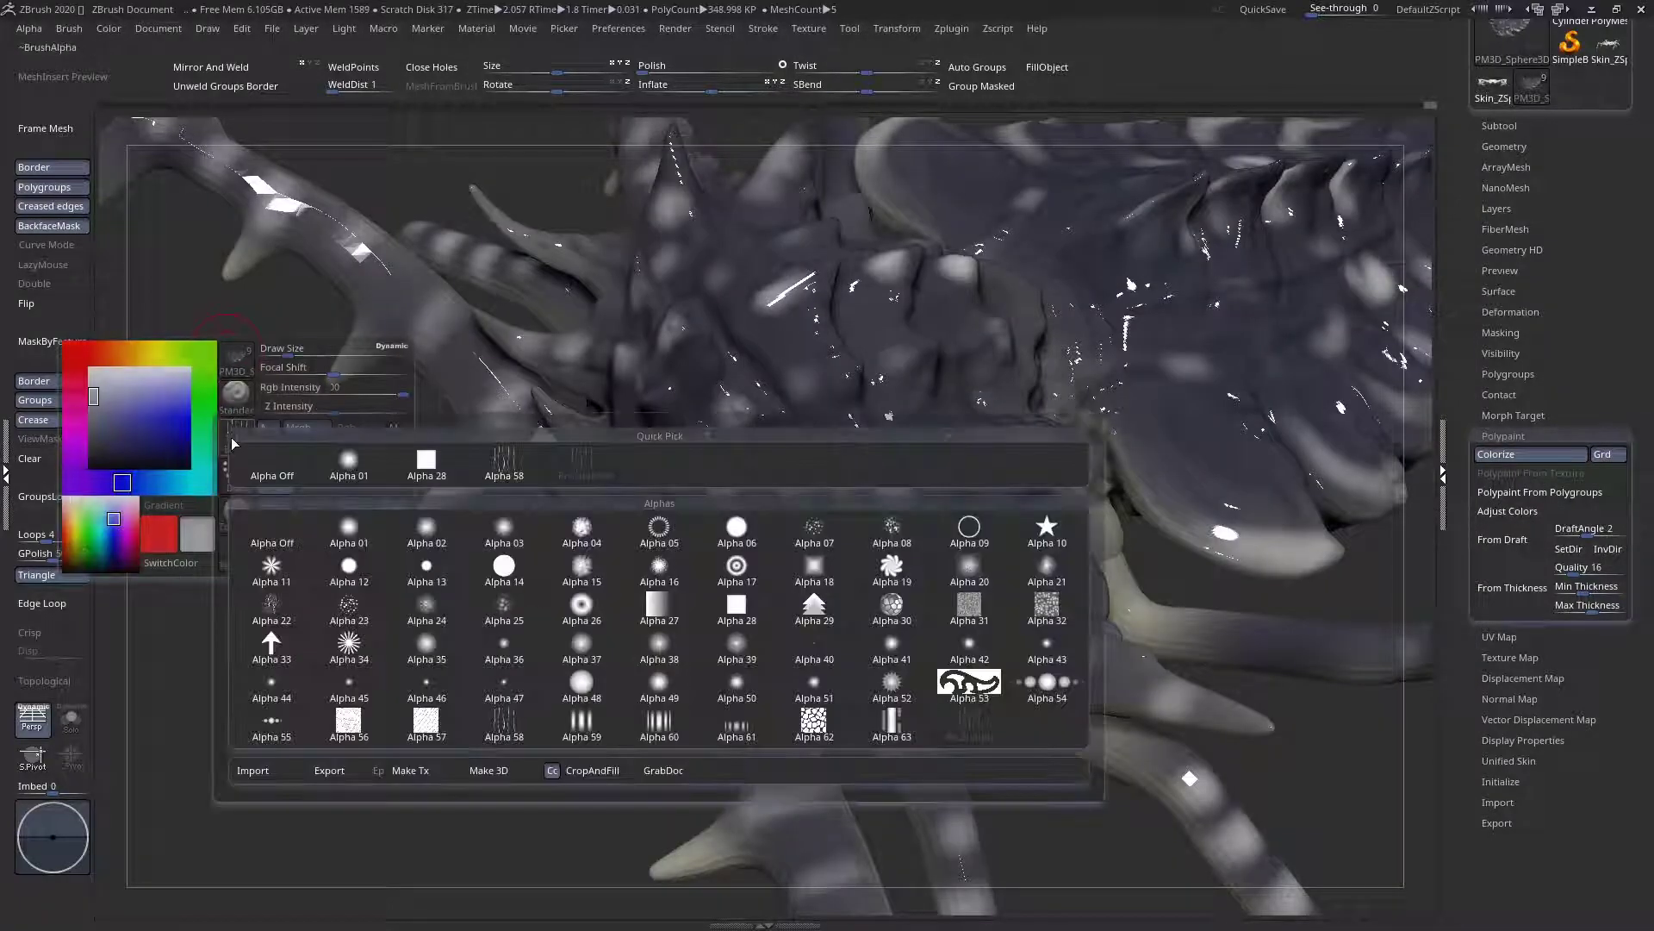
{"action": "left_click", "coordinate": [286, 468]}
{"action": "key", "text": "space"}
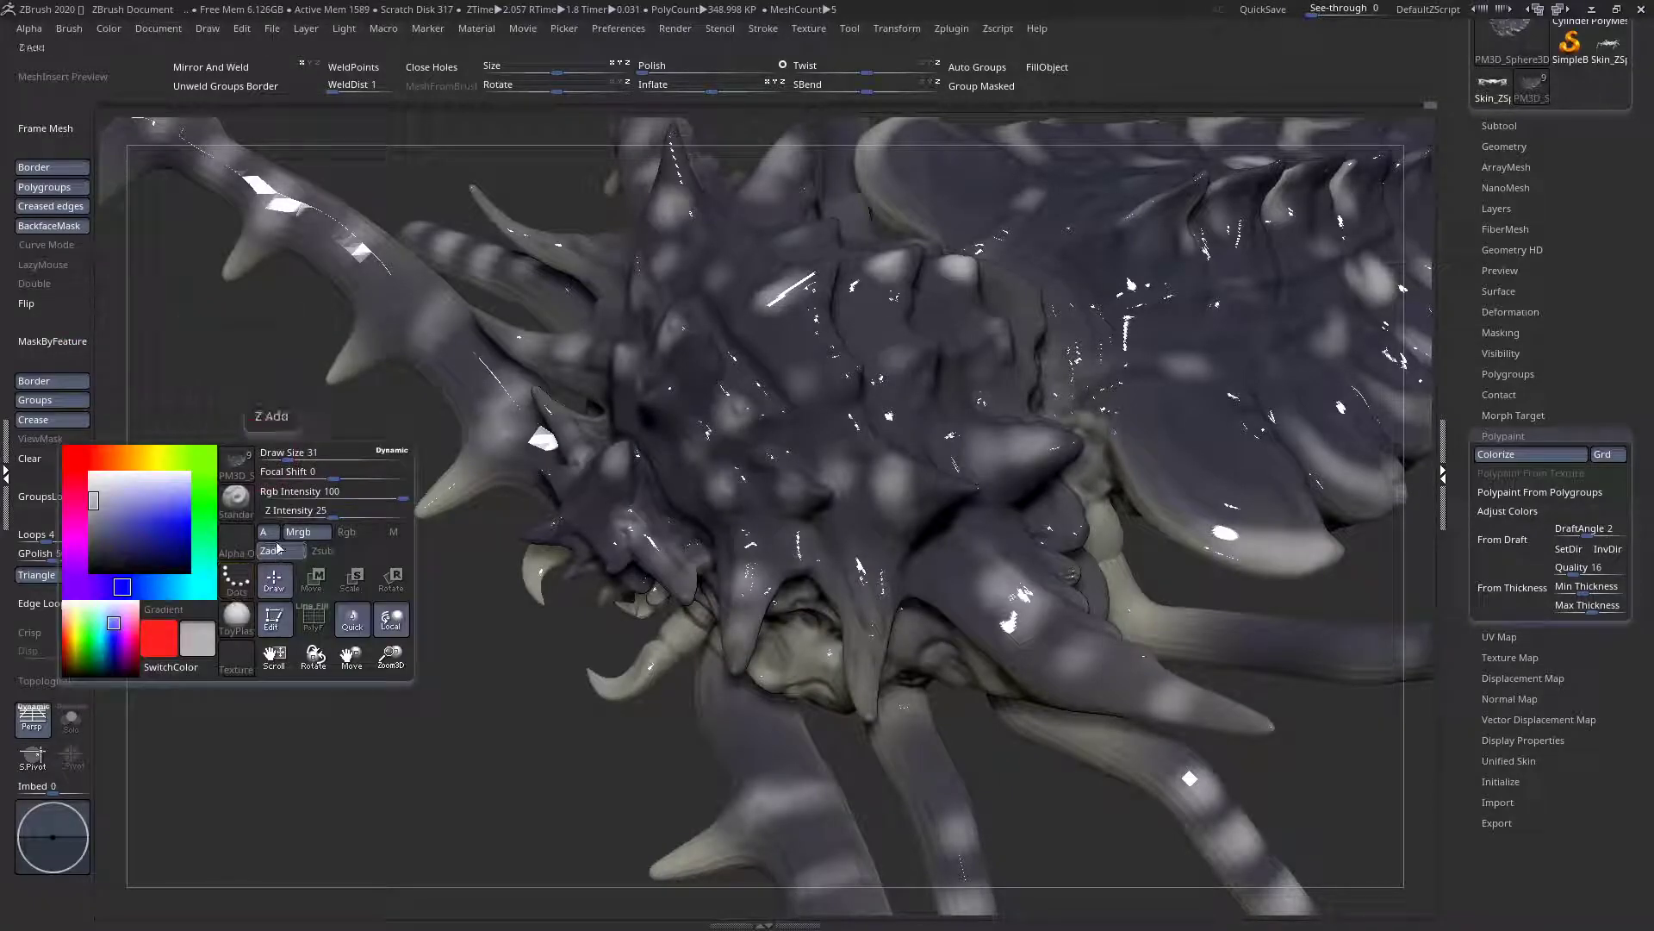
{"action": "left_click", "coordinate": [298, 532]}
{"action": "key", "text": "space"}
{"action": "left_click", "coordinate": [358, 600]}
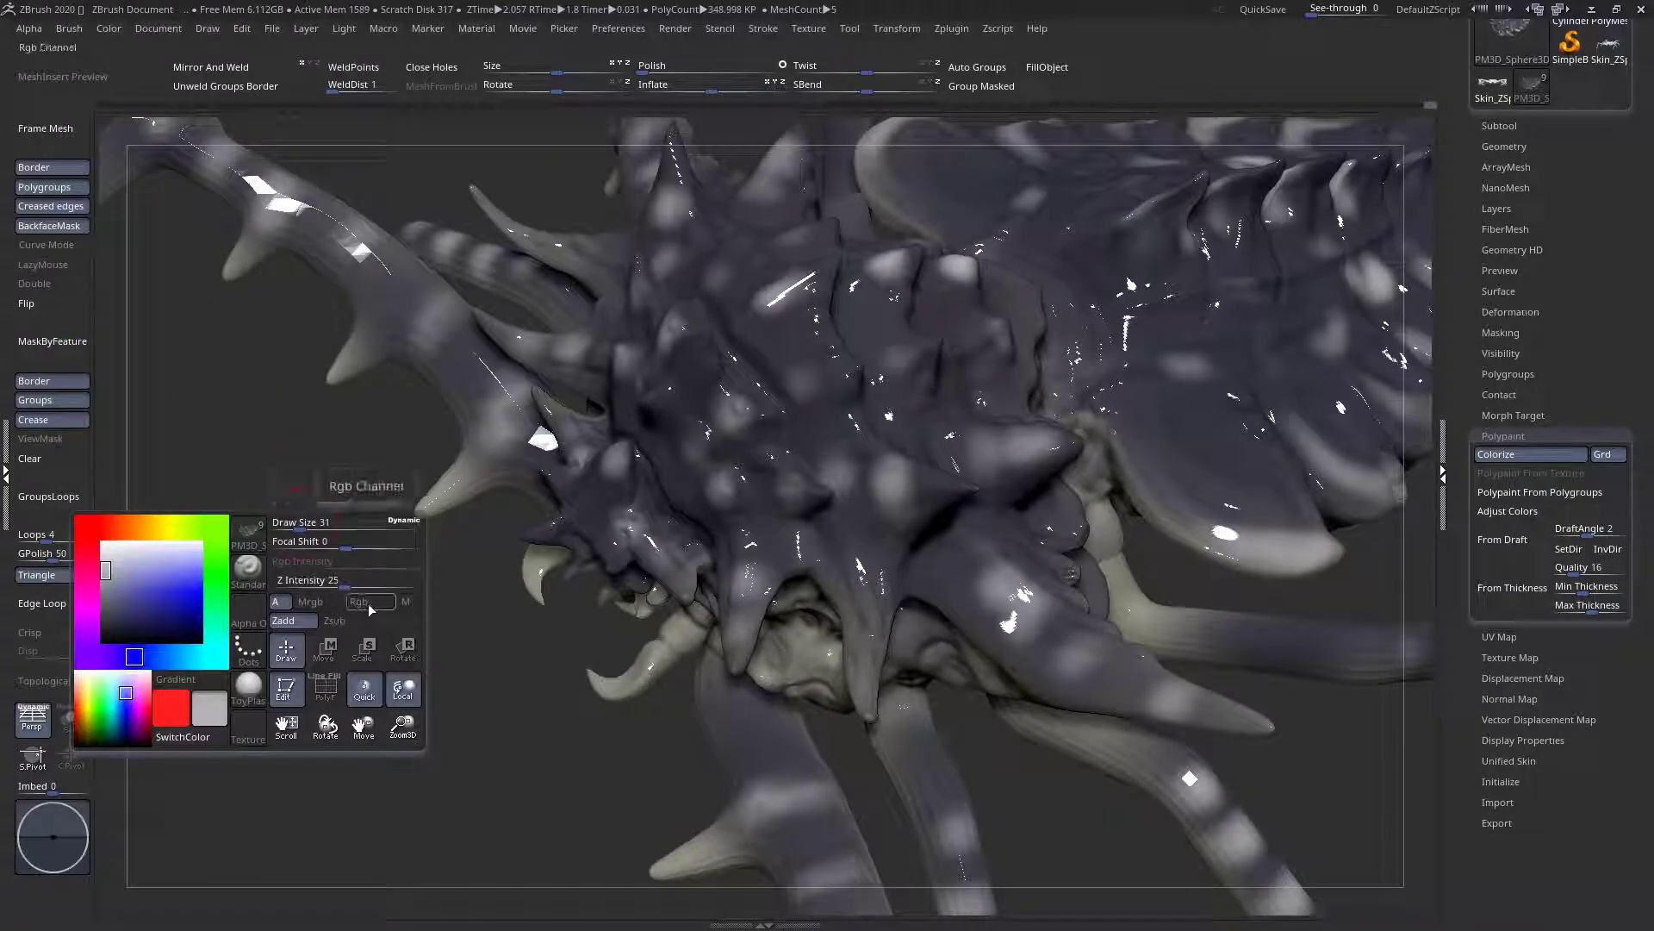
{"action": "key", "text": "space"}
{"action": "key", "text": "space"}
{"action": "left_click", "coordinate": [332, 562]}
{"action": "key", "text": "space"}
Paint a few touches of light colour on the upper side of the spiky head with a small brush
{"action": "left_click_drag", "start_coordinate": [432, 447], "coordinate": [445, 449]}
{"action": "mouse_move", "coordinate": [880, 358]}
{"action": "right_mouse_down", "text": "alt"}
{"action": "mouse_move", "coordinate": [781, 403]}
{"action": "mouse_move", "coordinate": [710, 301]}
{"action": "right_mouse_up", "text": "alt"}
{"action": "key", "text": "space"}
{"action": "left_click_drag", "start_coordinate": [719, 311], "coordinate": [717, 399]}
{"action": "mouse_move", "coordinate": [716, 370]}
{"action": "right_mouse_down"}
{"action": "mouse_move", "coordinate": [700, 393]}
{"action": "mouse_move", "coordinate": [840, 420]}
{"action": "right_mouse_up"}
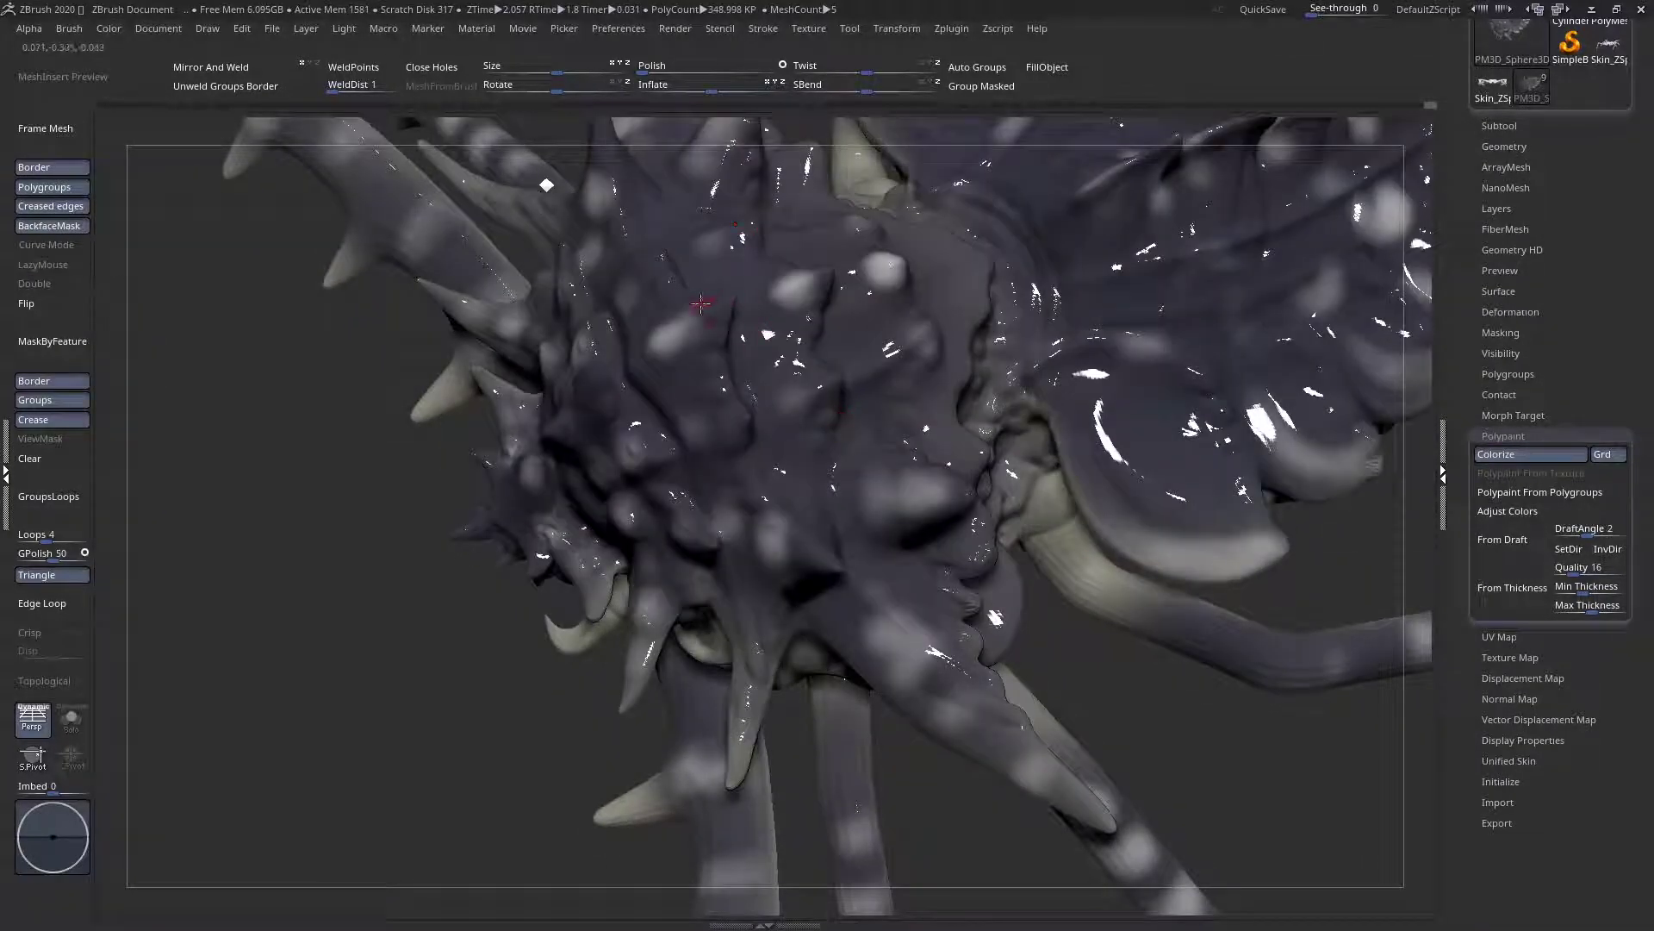
{"action": "left_click", "coordinate": [713, 358]}
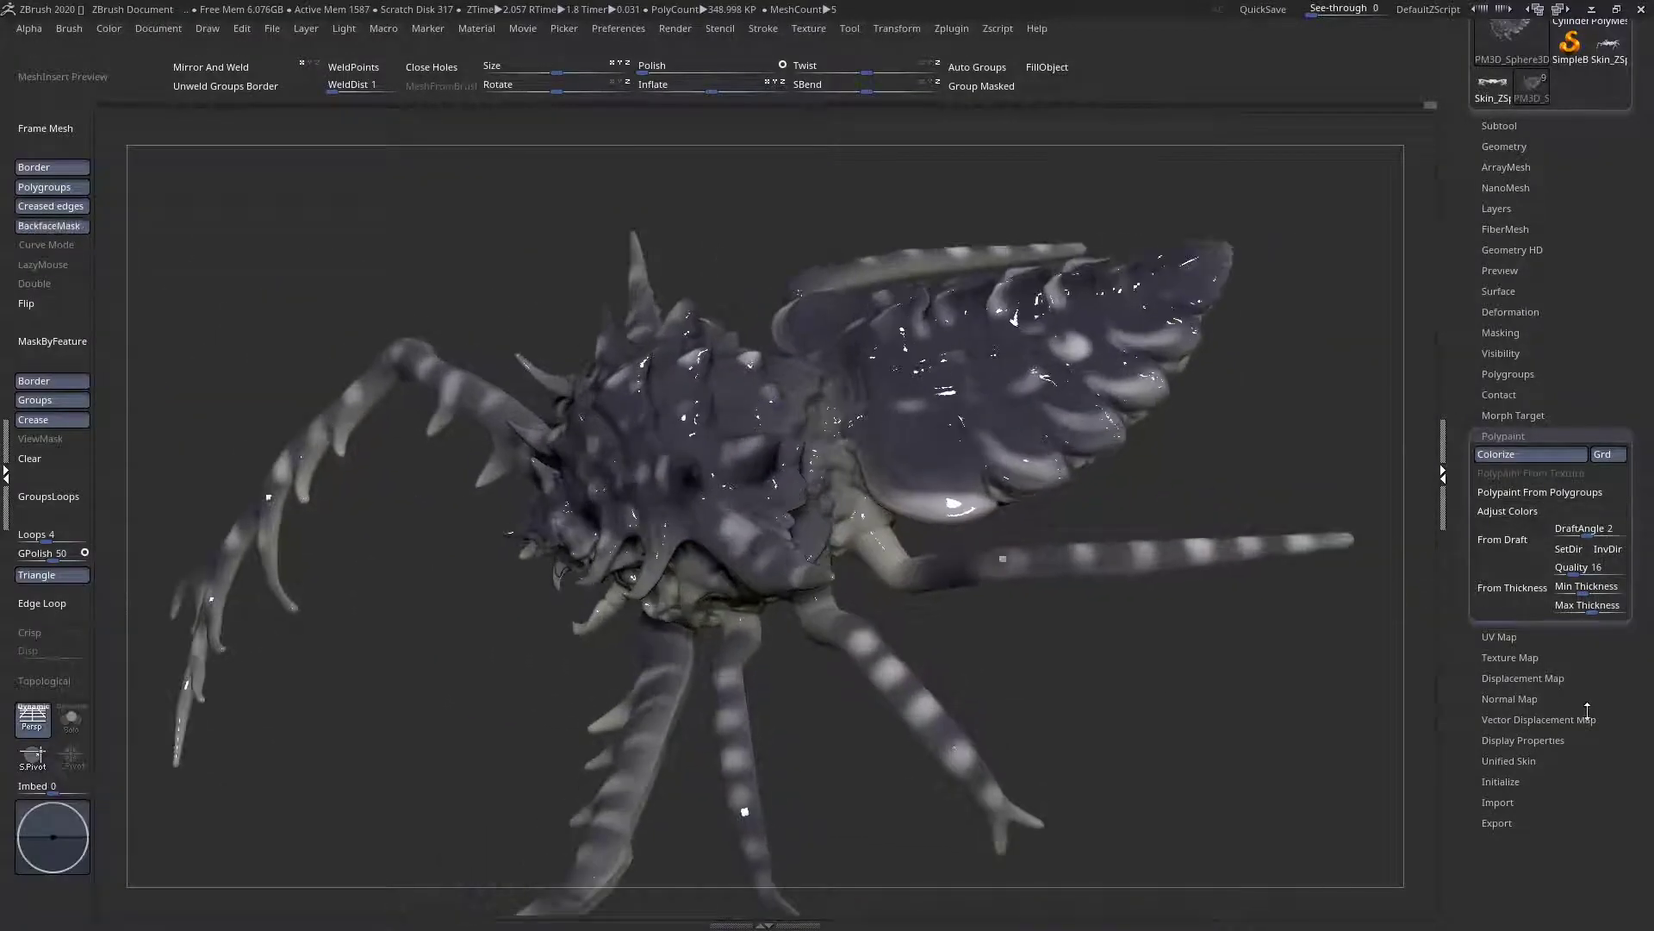
Open the Masking settings and mask the body by cavity
{"action": "scroll", "coordinate": [1592, 710], "scroll_direction": "down", "scroll_amount": 1}
{"action": "scroll", "coordinate": [1550, 741], "scroll_direction": "up", "scroll_amount": 3}
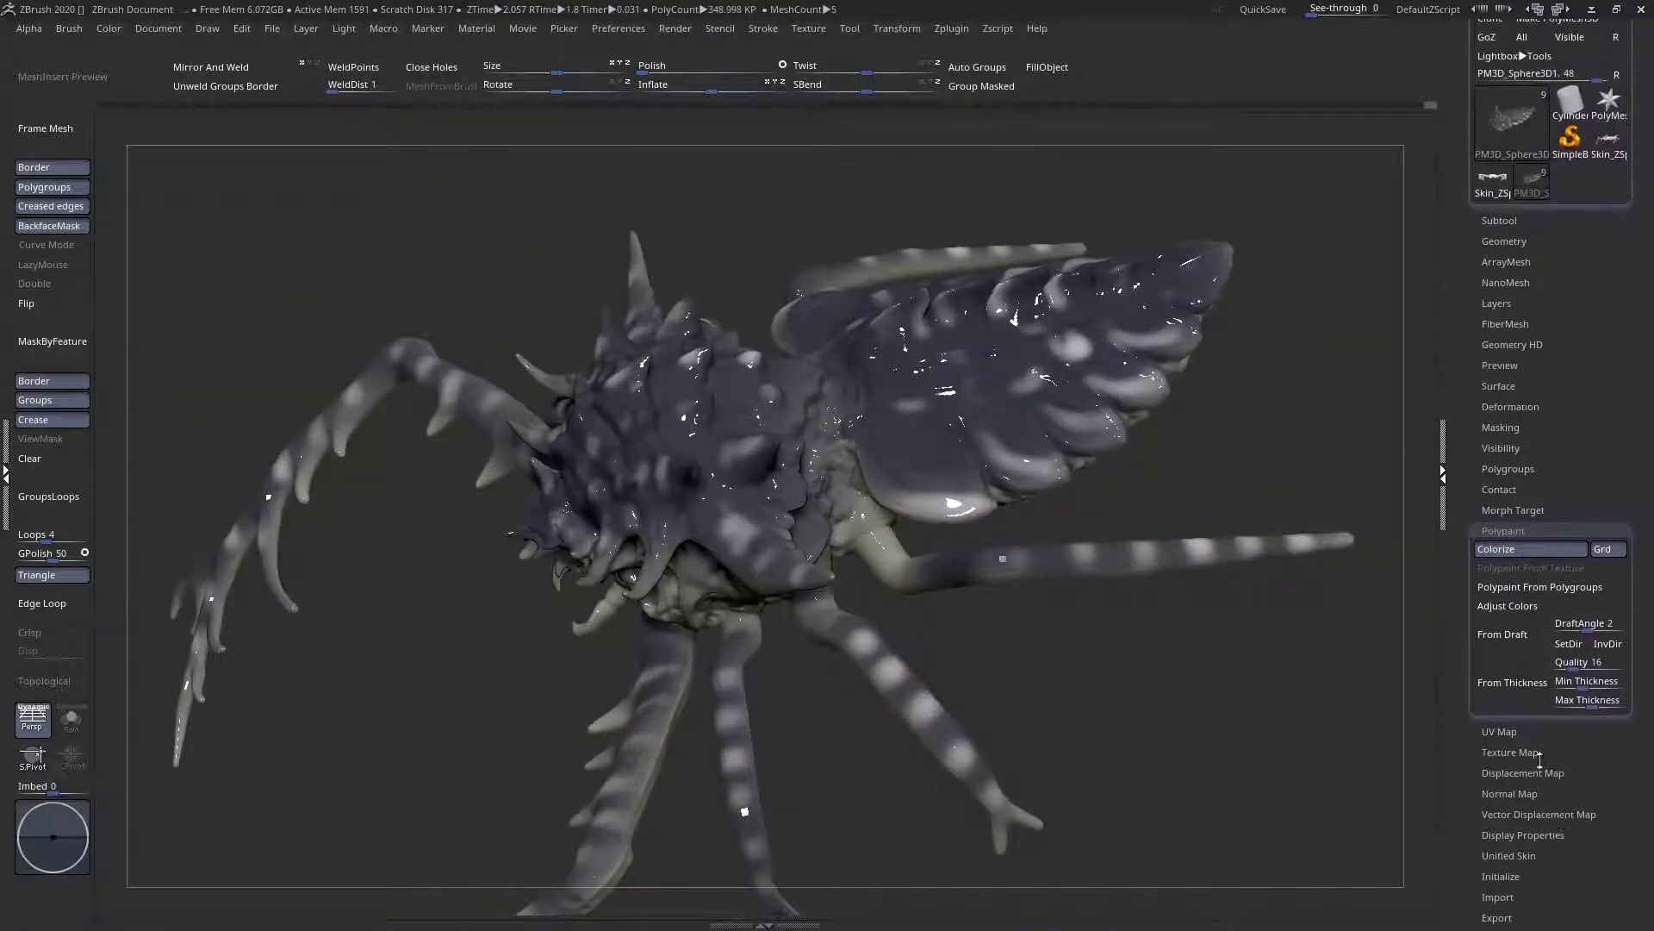
{"action": "left_click", "coordinate": [1503, 531]}
{"action": "left_click", "coordinate": [1501, 415]}
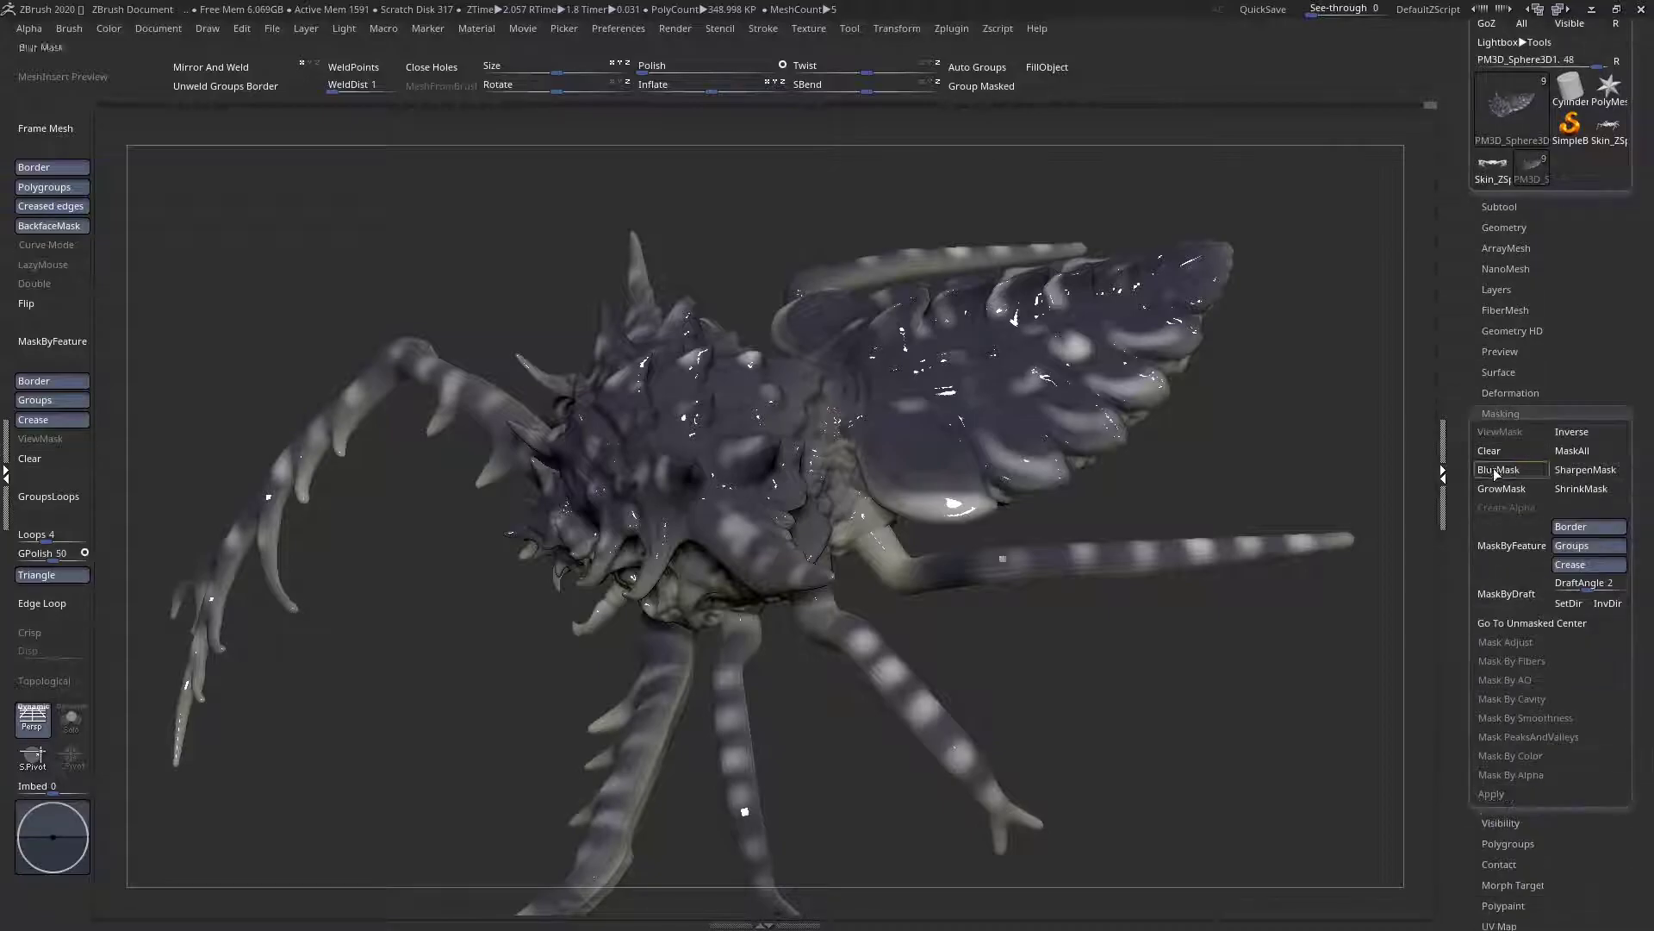
{"action": "left_click", "coordinate": [1519, 698]}
{"action": "left_click", "coordinate": [1507, 718]}
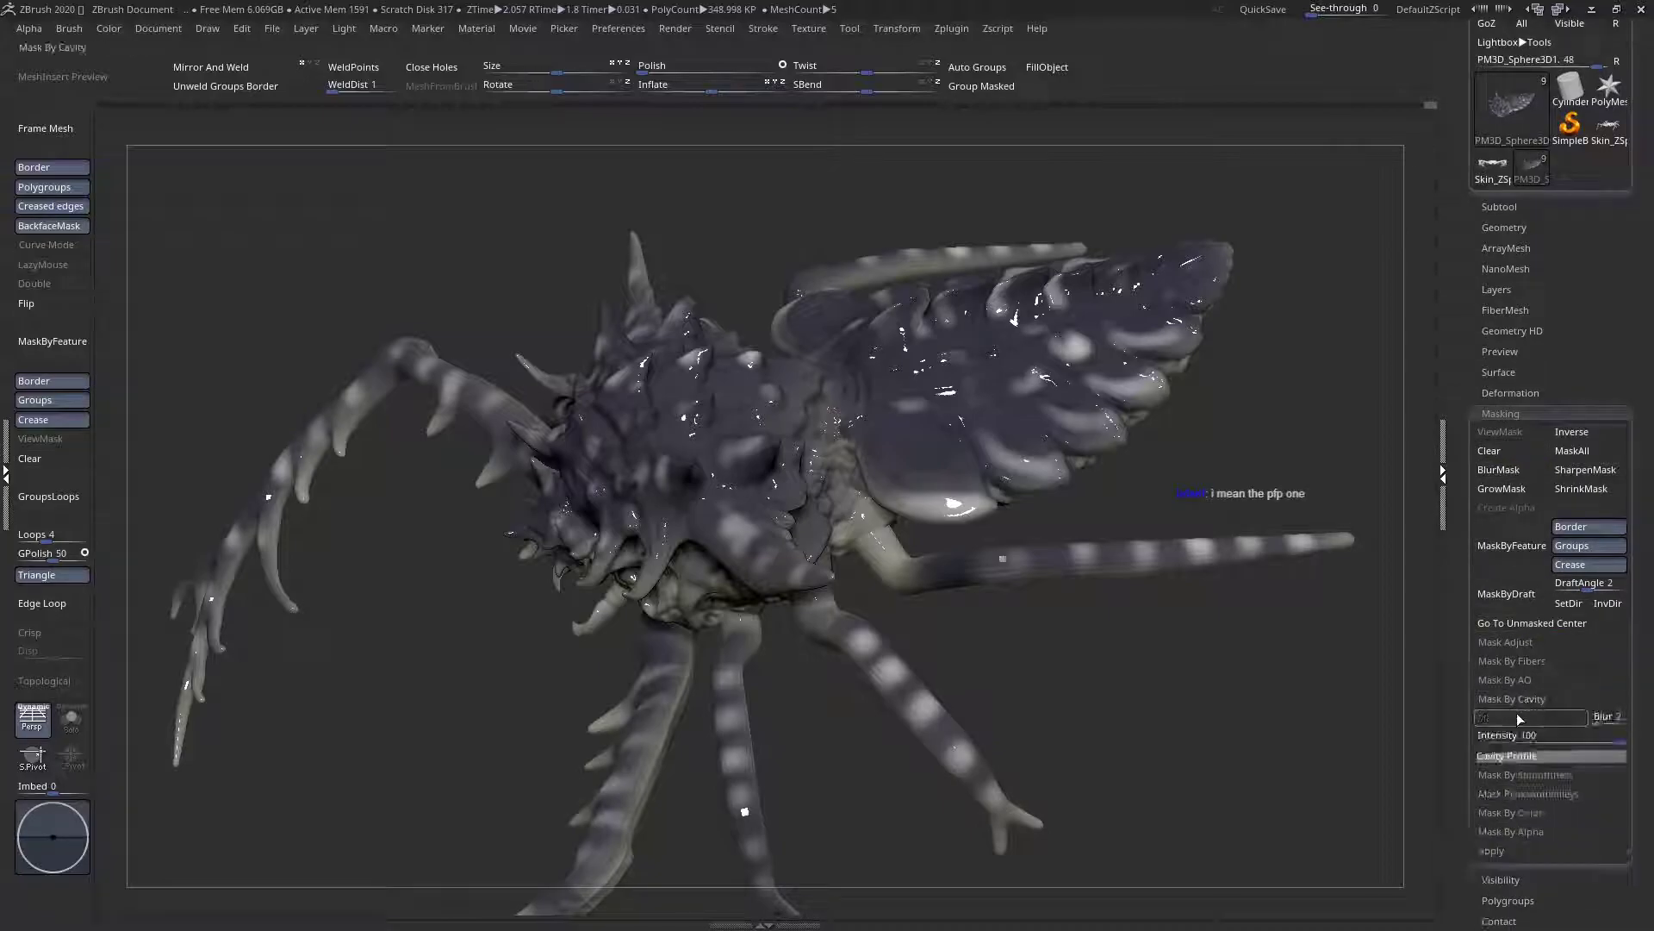
{"action": "right_click_drag", "start_coordinate": [859, 536], "coordinate": [966, 376]}
{"action": "right_click_drag", "start_coordinate": [731, 398], "coordinate": [770, 447]}
Invert the cavity mask and switch to a dark blue-grey paint colour (38, 37, 45) to darken the body's recesses
{"action": "left_click", "coordinate": [311, 521], "text": "ctrl"}
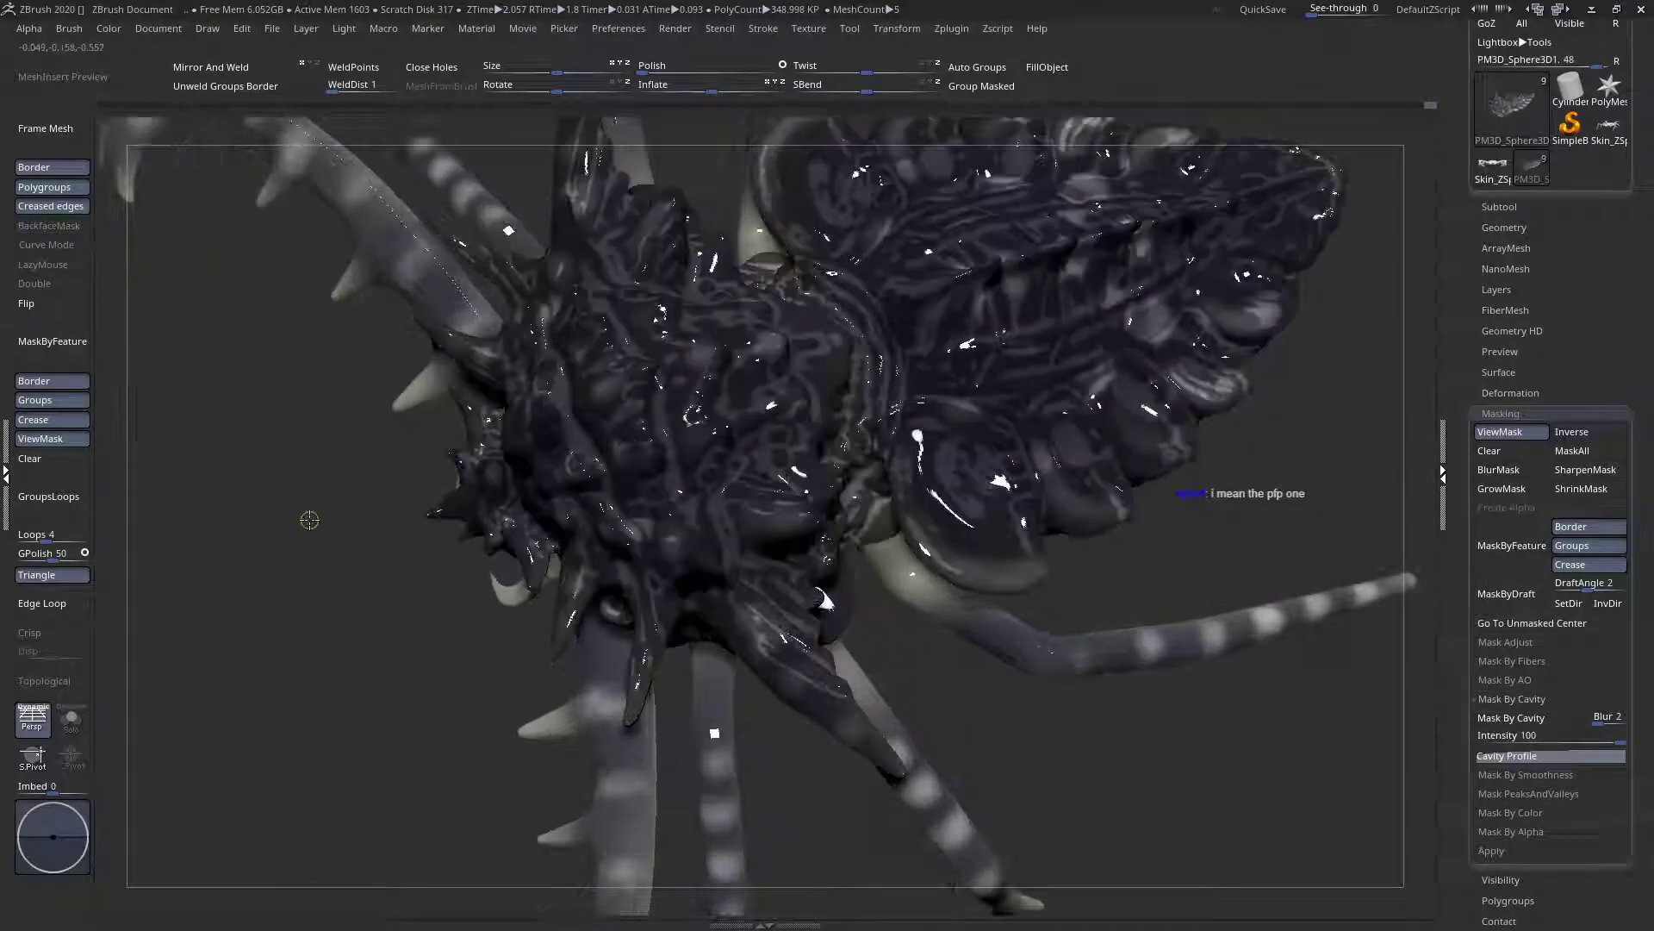
{"action": "right_click", "coordinate": [347, 442]}
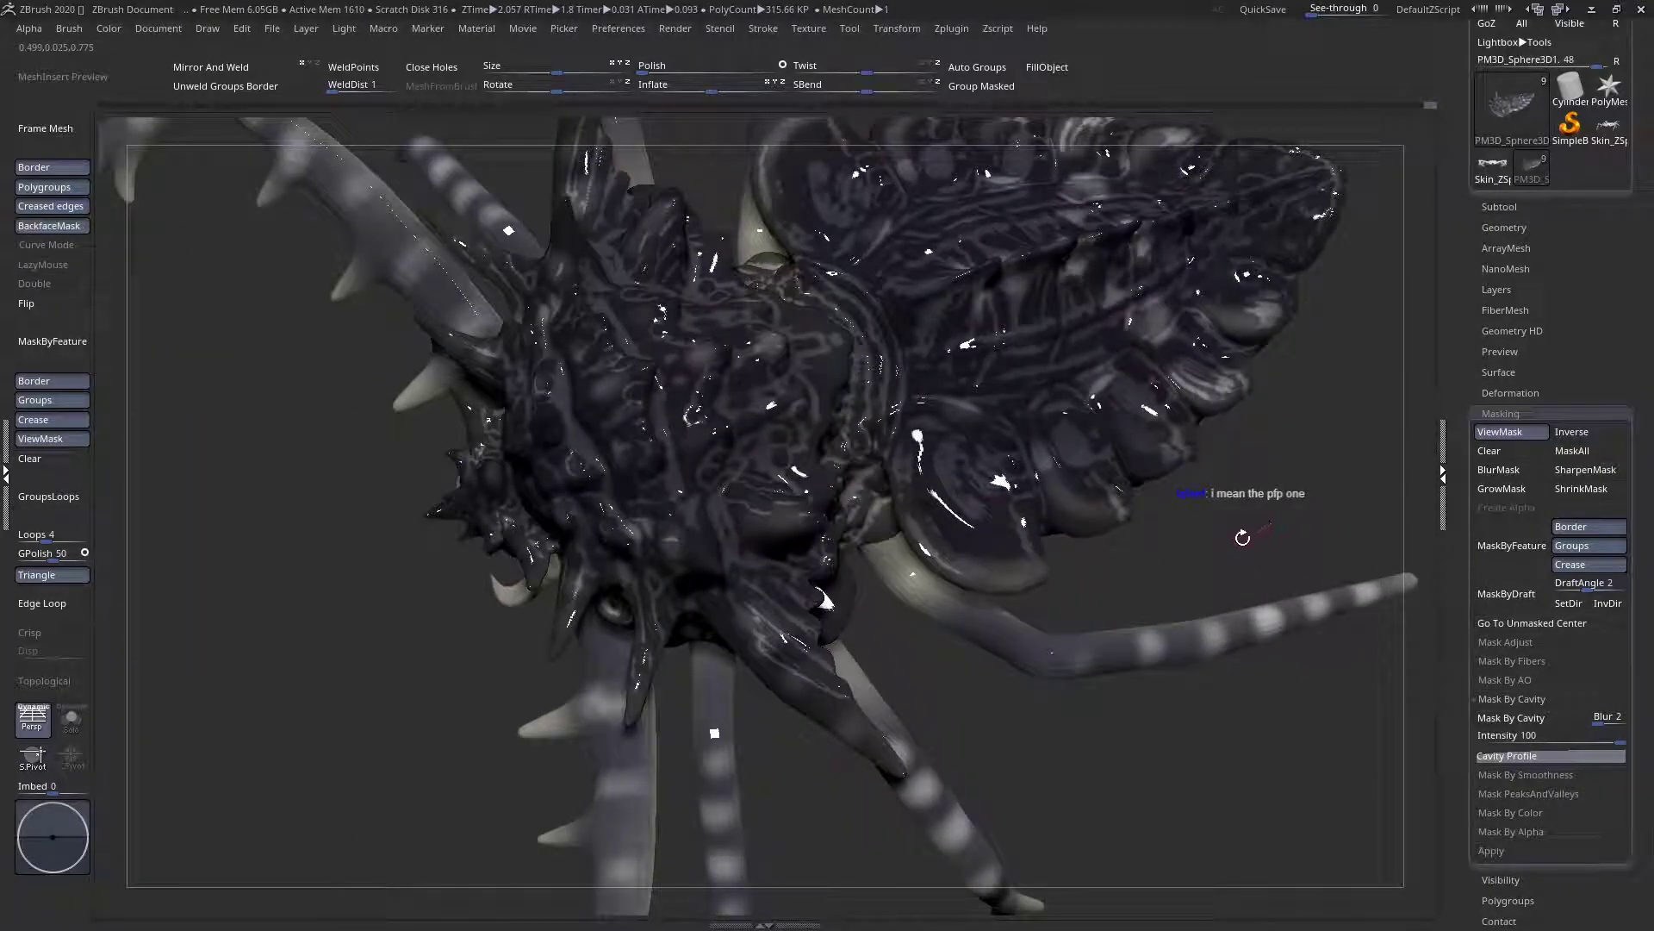
{"action": "right_click_drag", "start_coordinate": [1242, 538], "coordinate": [1128, 574]}
{"action": "right_click", "coordinate": [333, 458]}
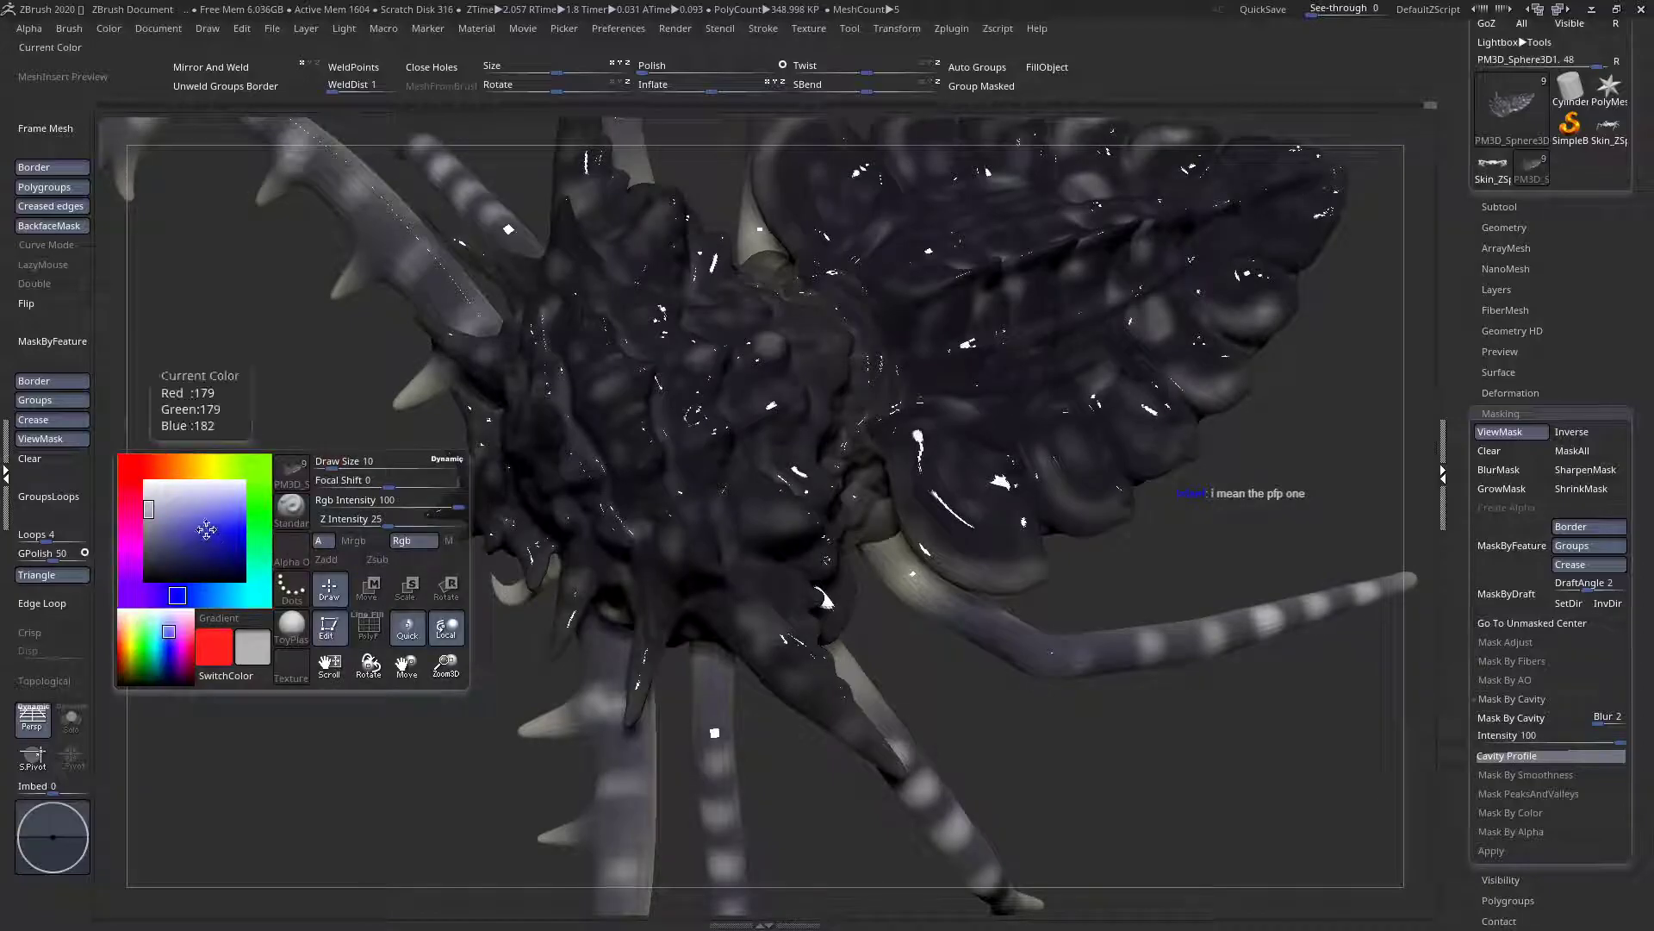
{"action": "mouse_move", "coordinate": [591, 499]}
{"action": "right_mouse_down"}
{"action": "mouse_move", "coordinate": [585, 466]}
{"action": "mouse_move", "coordinate": [548, 476]}
{"action": "right_mouse_up"}
{"action": "right_click", "coordinate": [318, 427]}
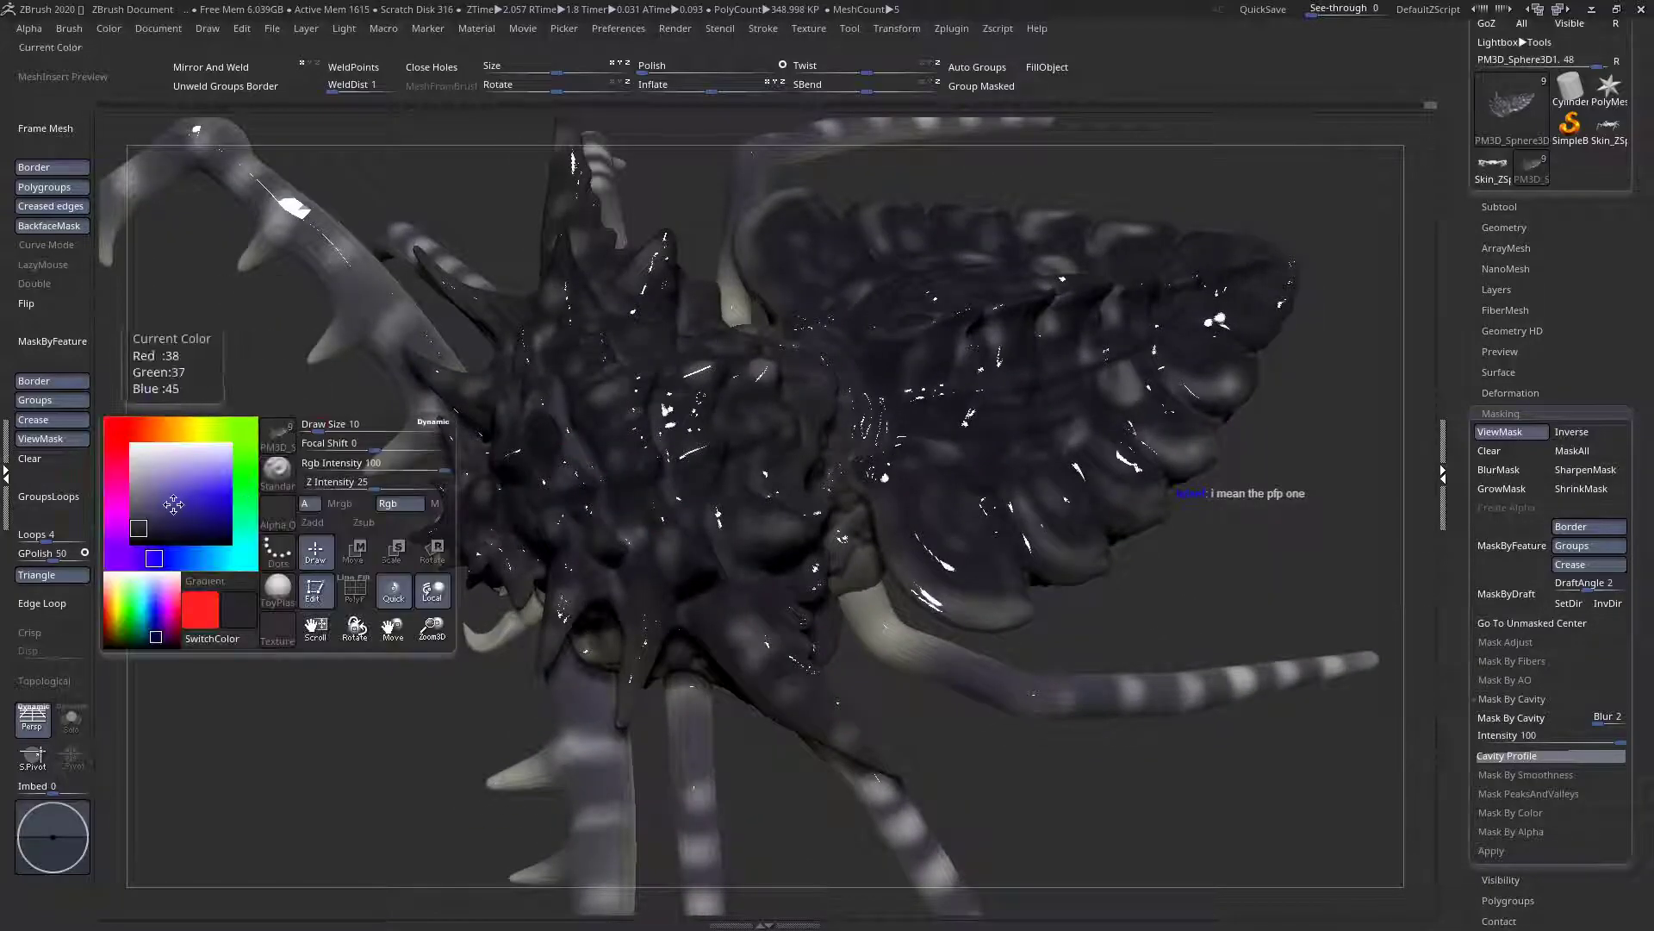
{"action": "right_click_drag", "start_coordinate": [560, 444], "coordinate": [495, 483], "text": "ctrl"}
{"action": "right_click", "coordinate": [316, 454]}
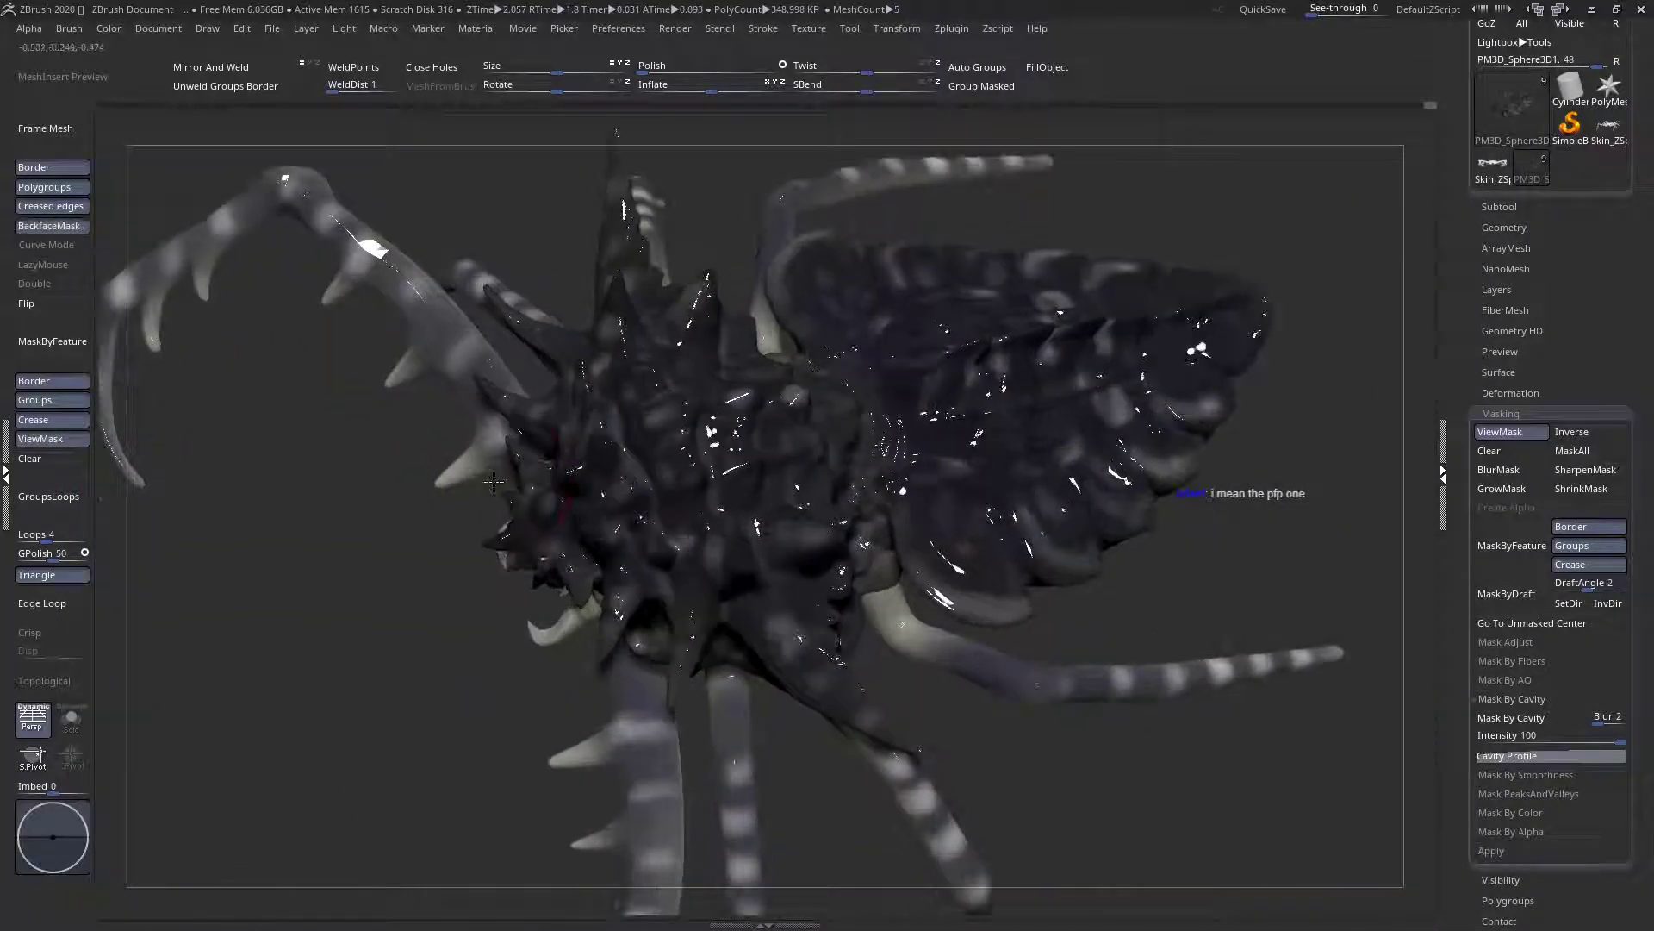
Hide the mask display and examine the paint on the body and abdomen from several angles
{"action": "left_click", "coordinate": [43, 440]}
{"action": "right_click_drag", "start_coordinate": [680, 397], "coordinate": [685, 448]}
{"action": "right_click", "coordinate": [685, 449]}
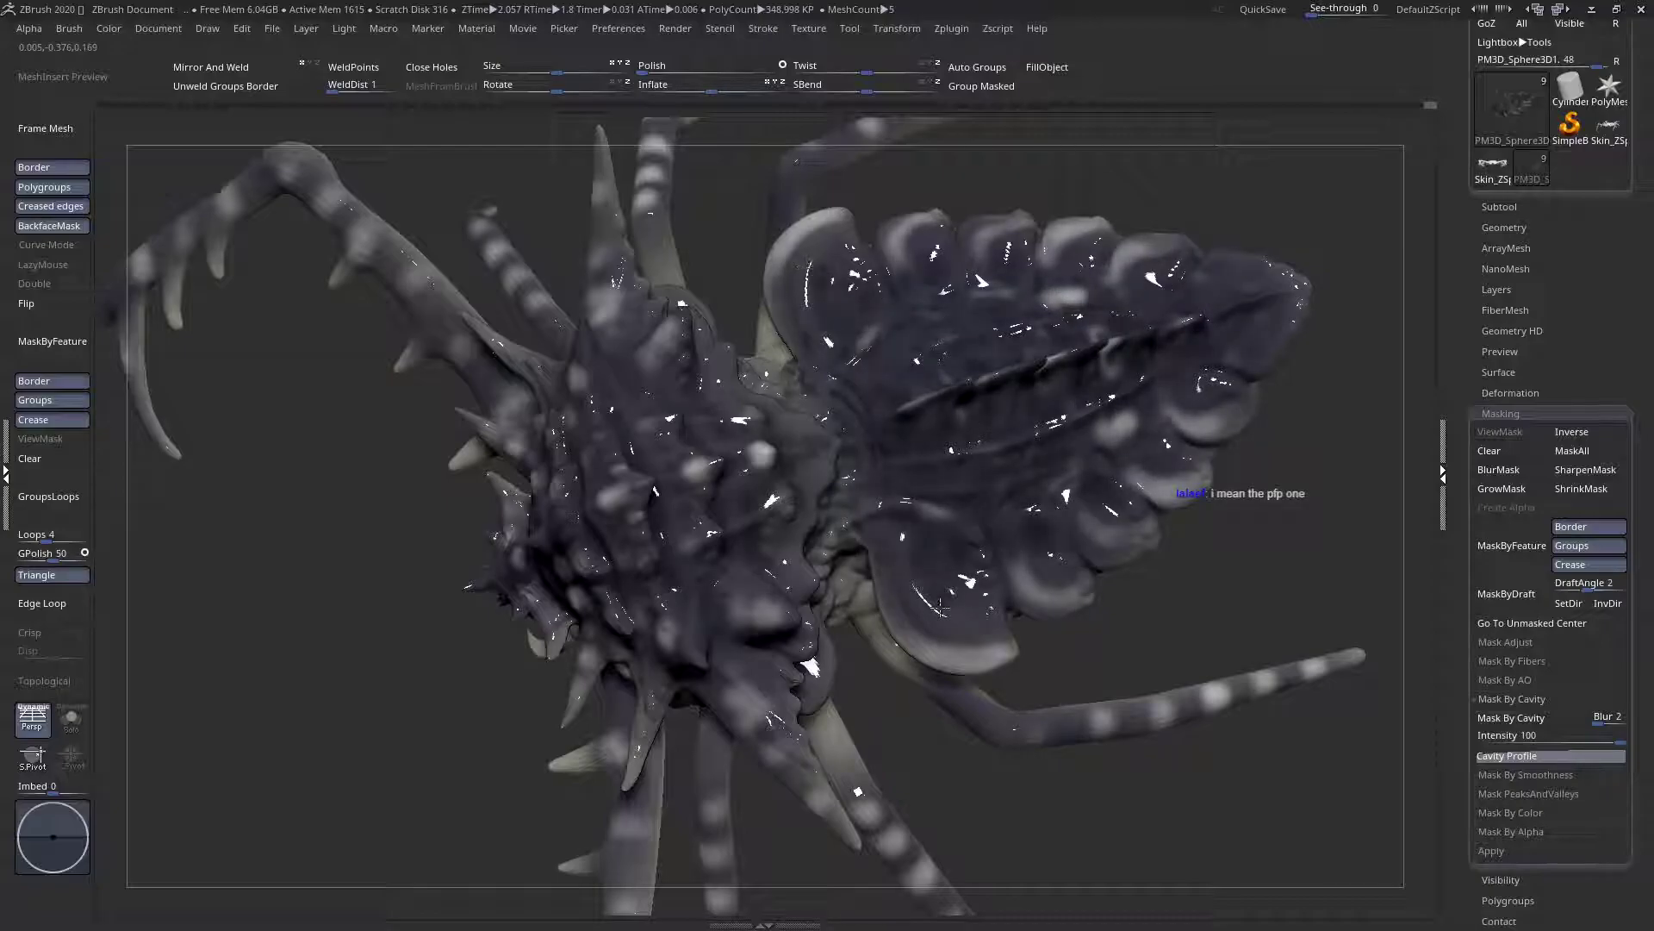
{"action": "right_click_drag", "start_coordinate": [754, 633], "coordinate": [776, 561]}
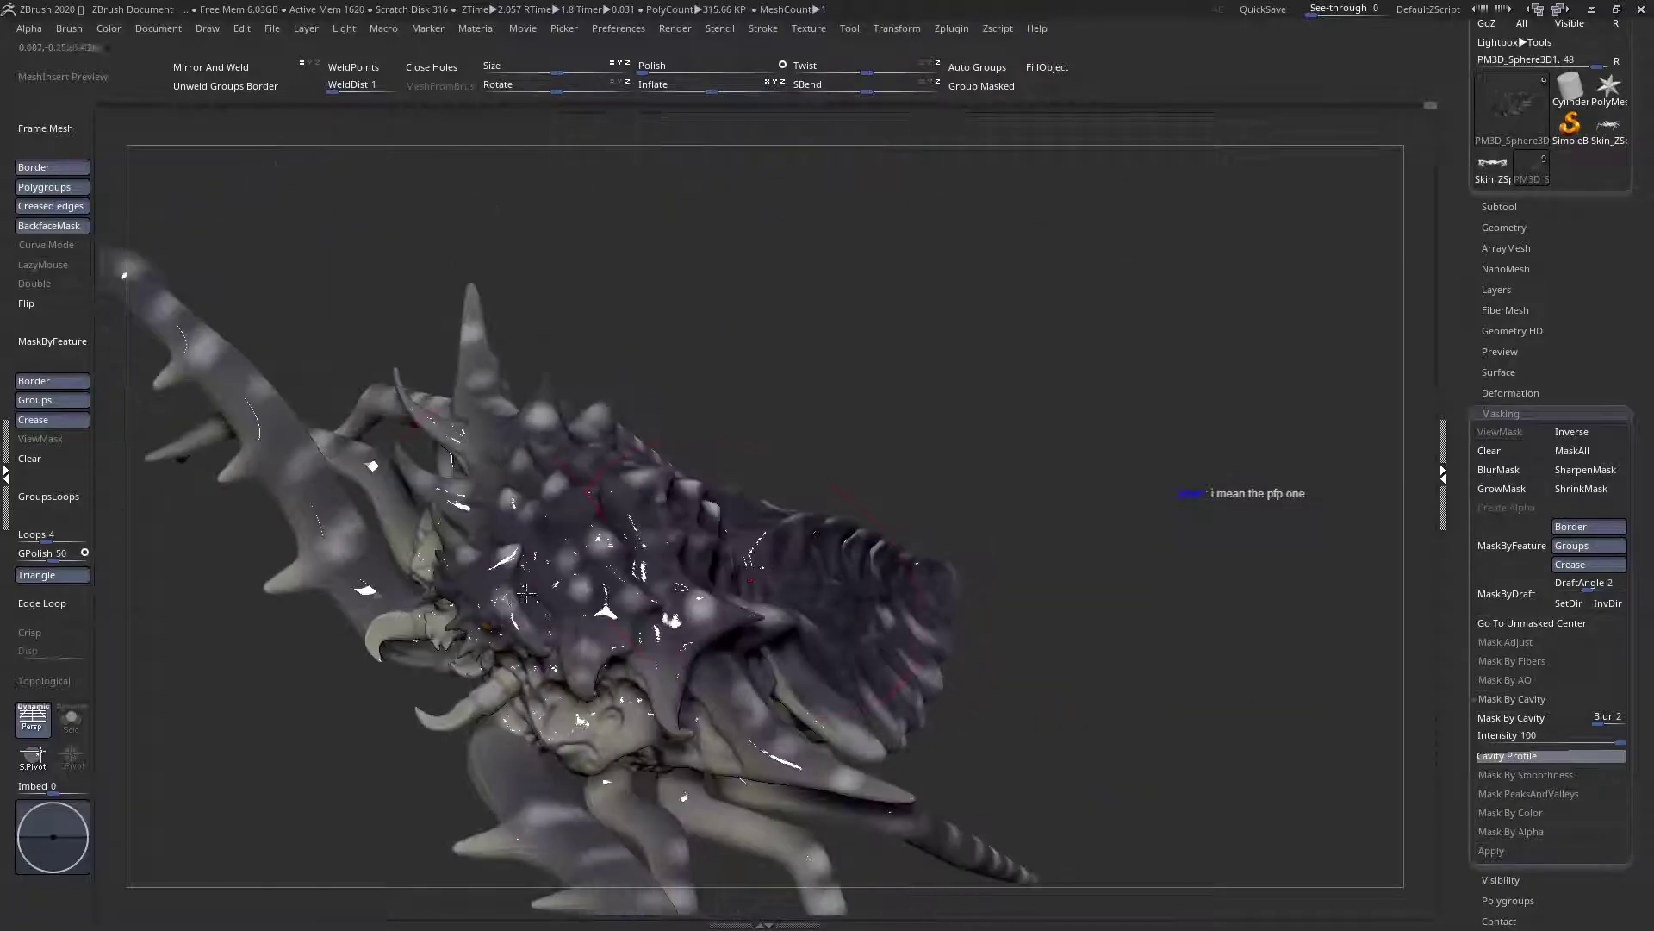
{"action": "mouse_move", "coordinate": [698, 491]}
{"action": "right_mouse_down"}
{"action": "mouse_move", "coordinate": [595, 527]}
{"action": "mouse_move", "coordinate": [1092, 576]}
{"action": "right_mouse_up"}
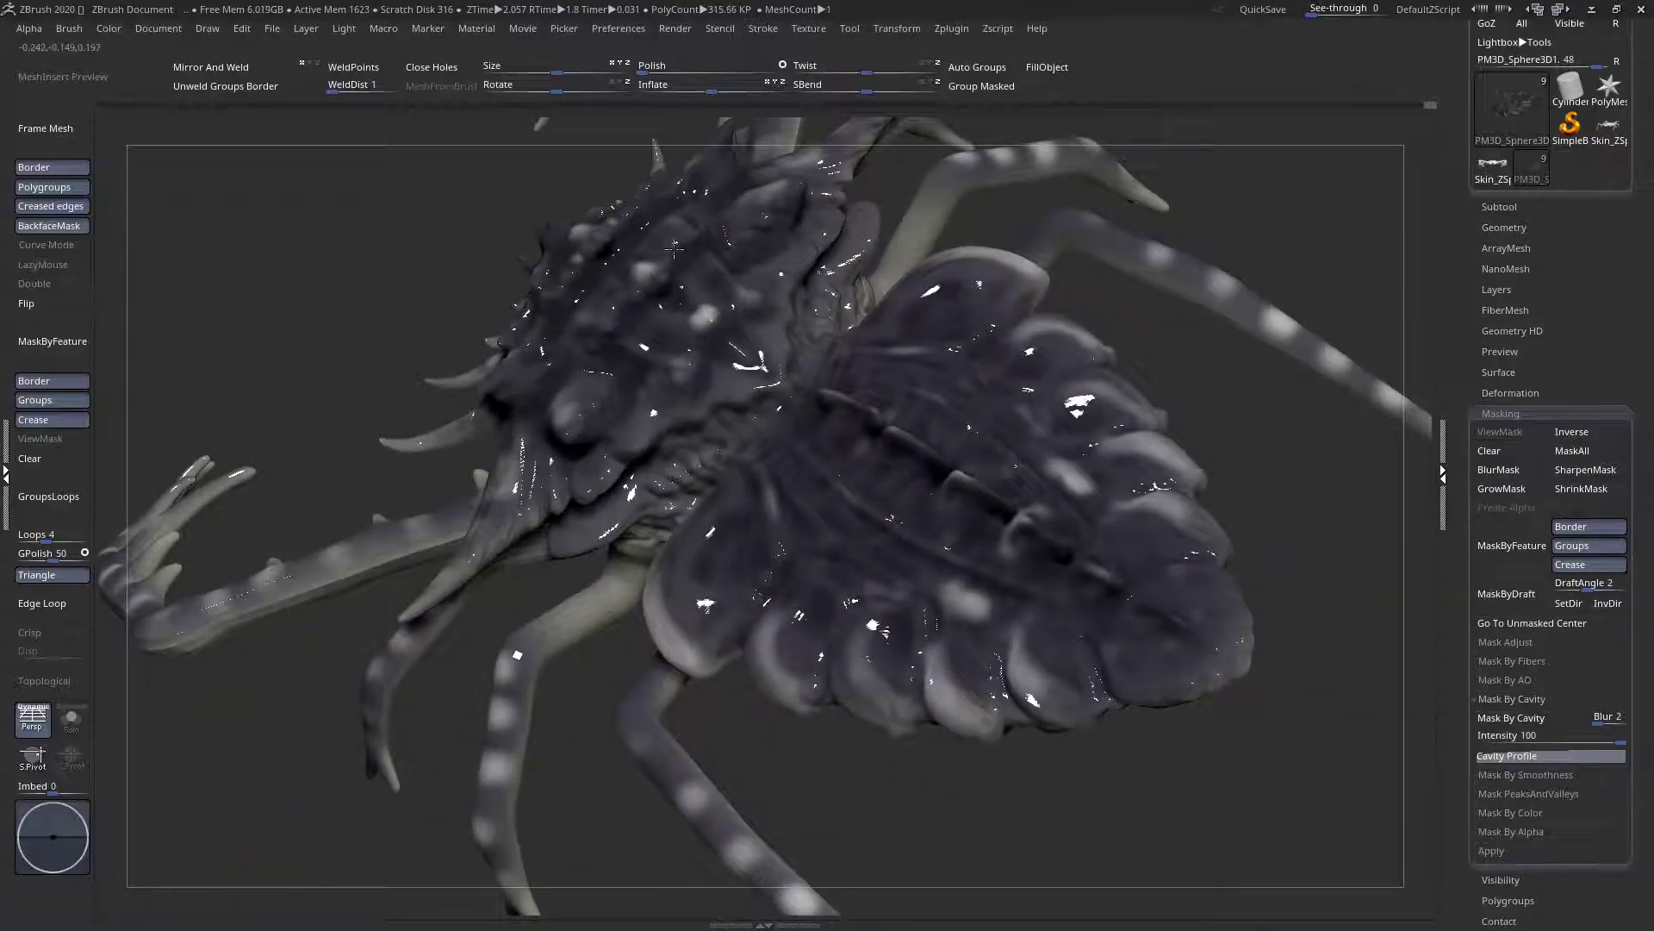
{"action": "mouse_move", "coordinate": [650, 521]}
{"action": "right_mouse_down"}
{"action": "mouse_move", "coordinate": [871, 469]}
{"action": "mouse_move", "coordinate": [1051, 478]}
{"action": "mouse_move", "coordinate": [870, 422]}
{"action": "mouse_move", "coordinate": [845, 480]}
{"action": "mouse_move", "coordinate": [1086, 570]}
{"action": "right_mouse_up"}
{"action": "key", "text": "ctrl+h"}
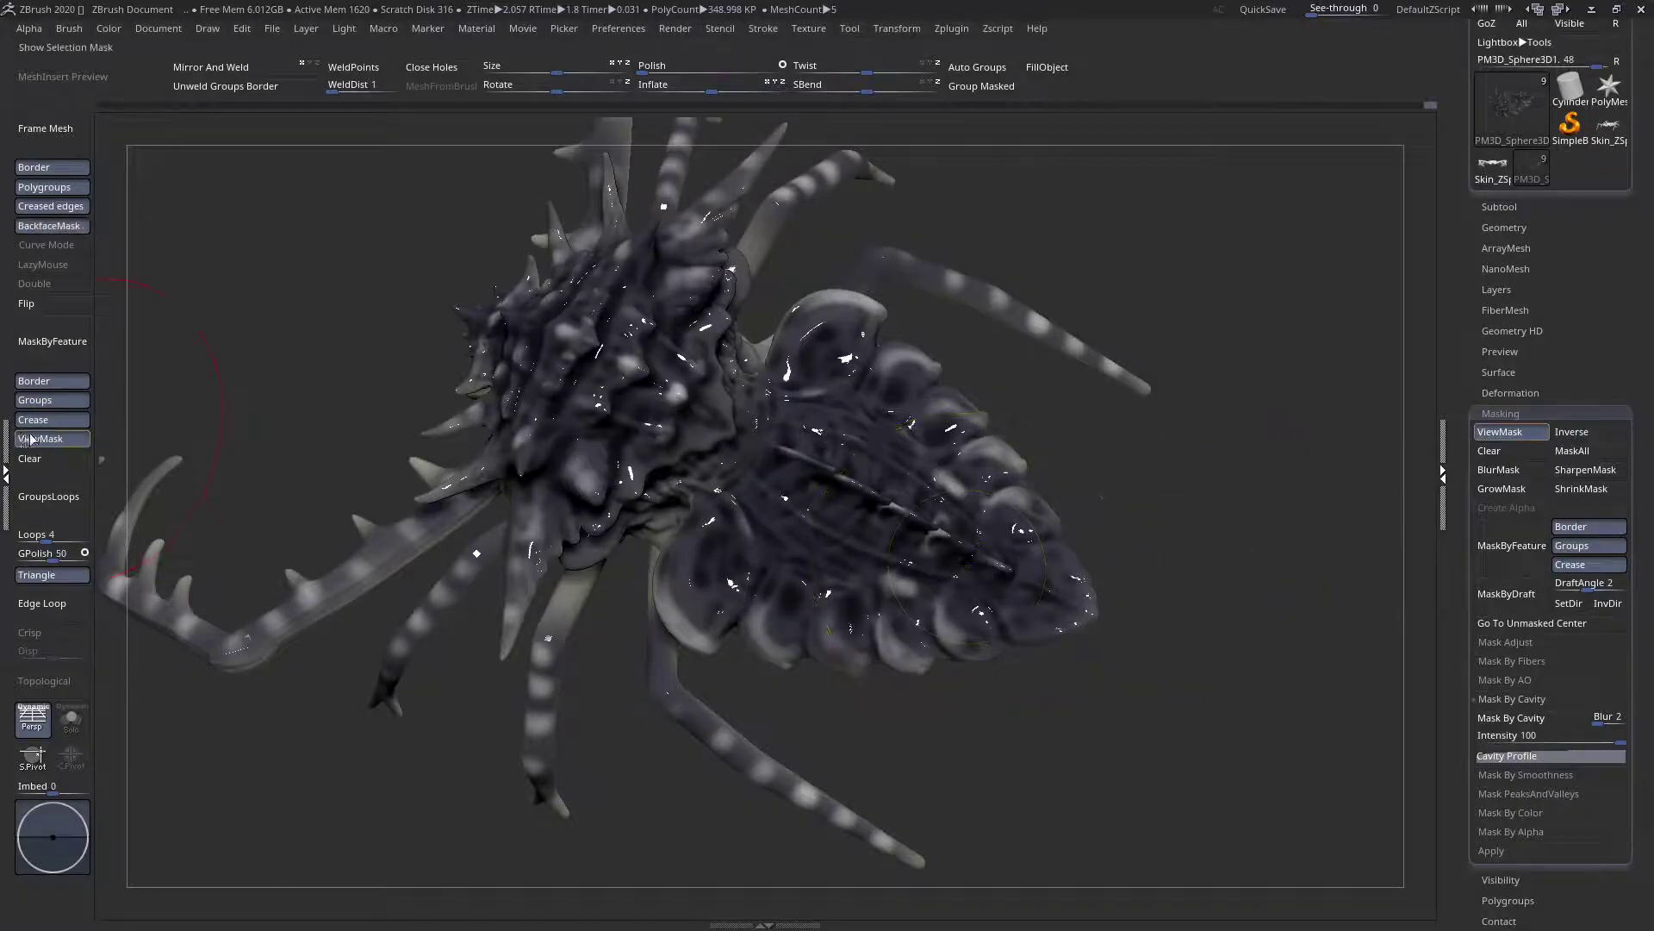
{"action": "left_click", "coordinate": [41, 440]}
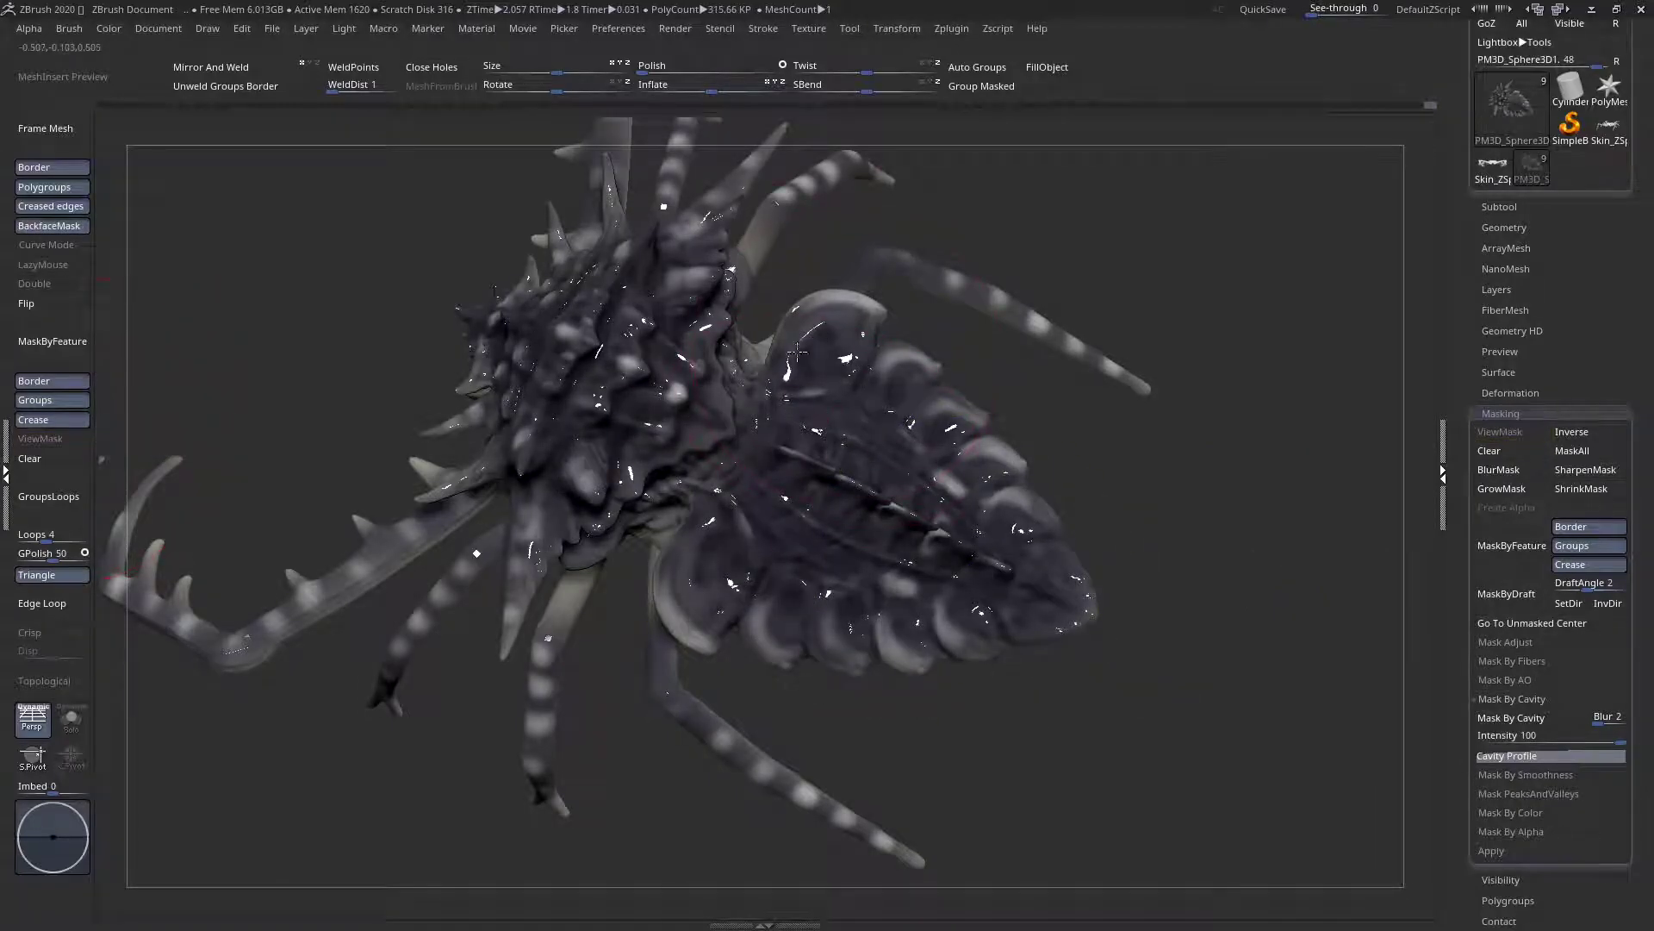
Set the brush's Z Intensity to 15 and brush light grey over the thorax and abdomen with a large brush
{"action": "right_click_drag", "start_coordinate": [949, 487], "coordinate": [956, 451]}
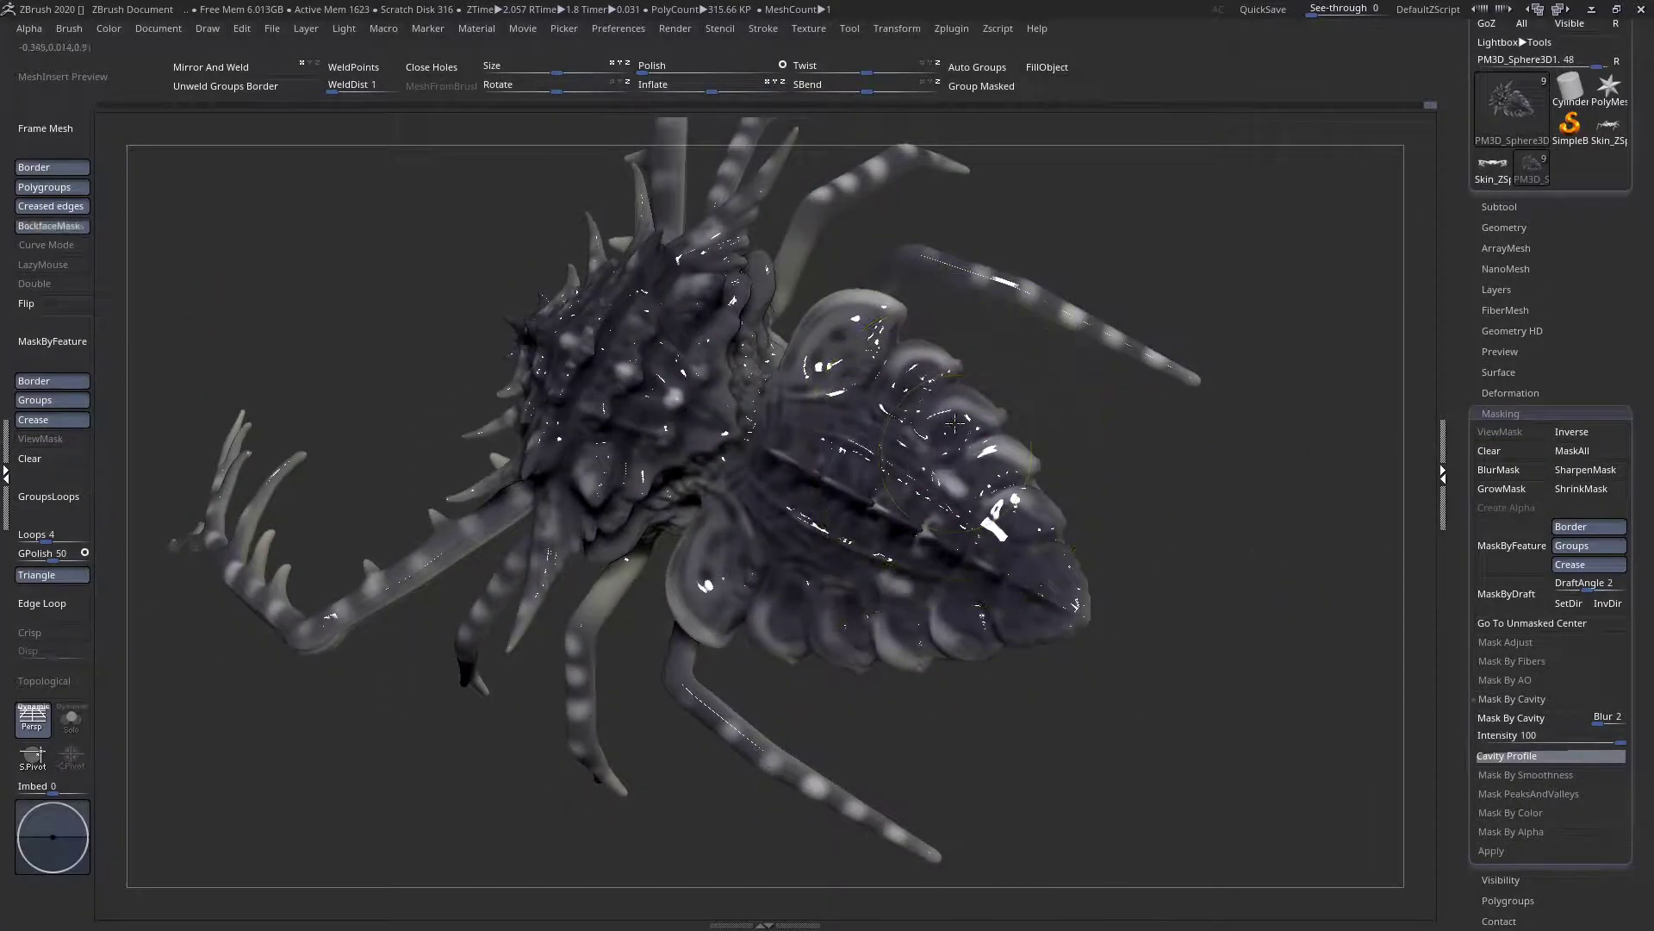
{"action": "key", "text": "space"}
{"action": "mouse_move", "coordinate": [946, 487]}
{"action": "left_mouse_down"}
{"action": "mouse_move", "coordinate": [924, 489]}
{"action": "mouse_move", "coordinate": [939, 482]}
{"action": "left_mouse_up"}
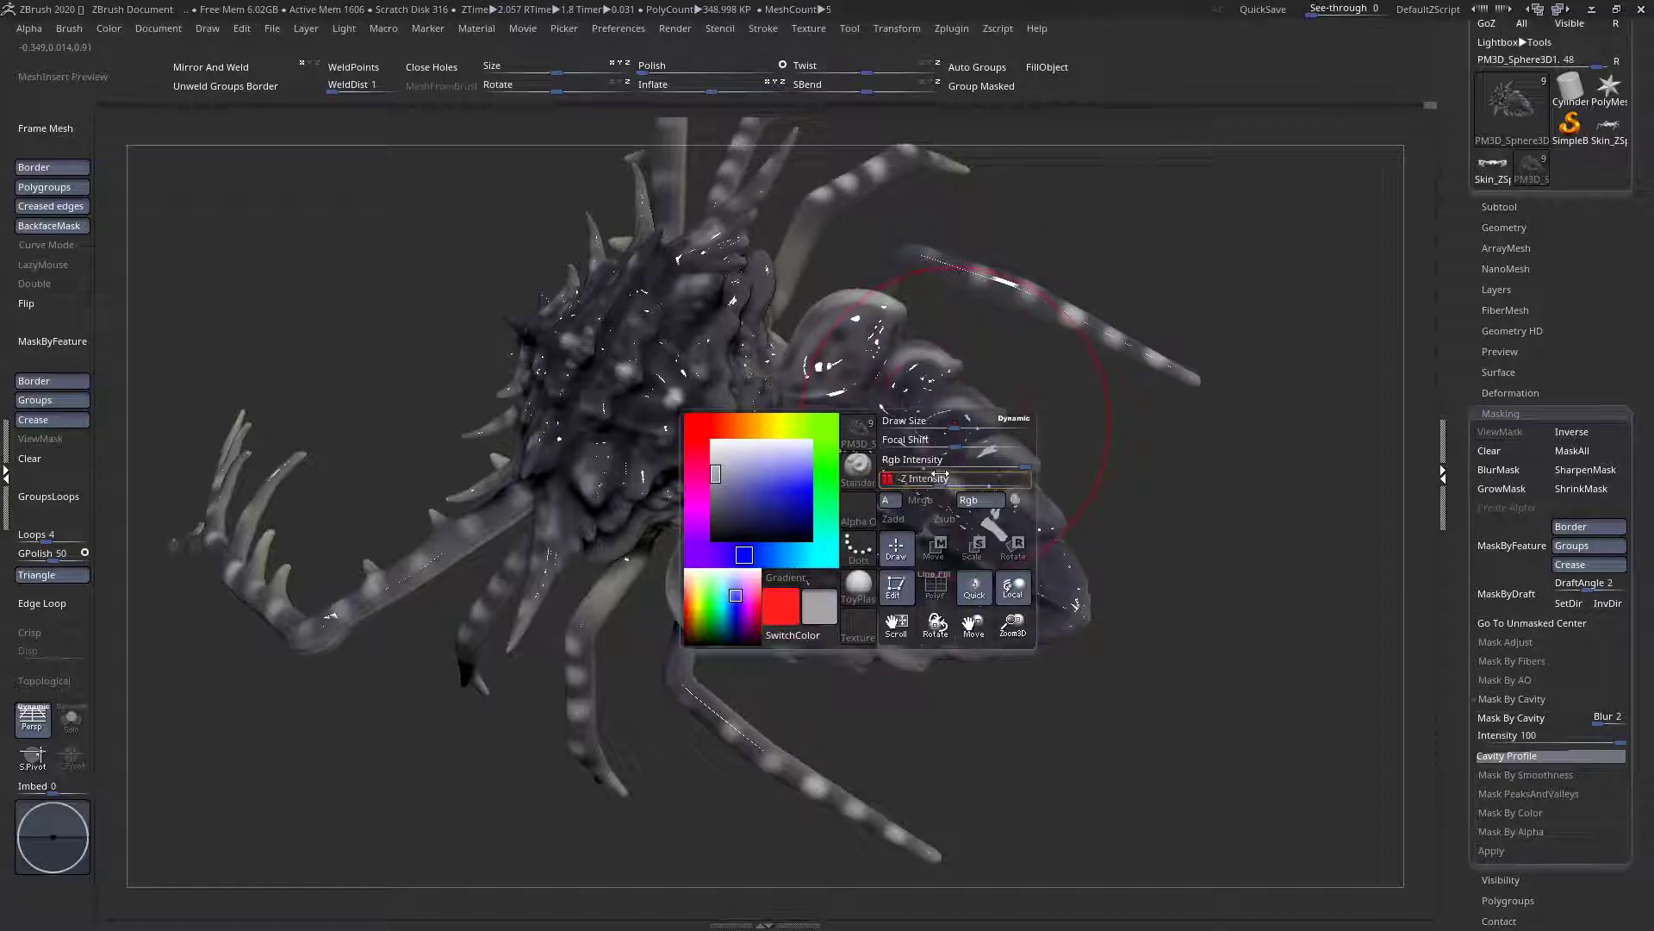
{"action": "key", "text": "space"}
{"action": "left_click_drag", "start_coordinate": [1158, 481], "coordinate": [1146, 481]}
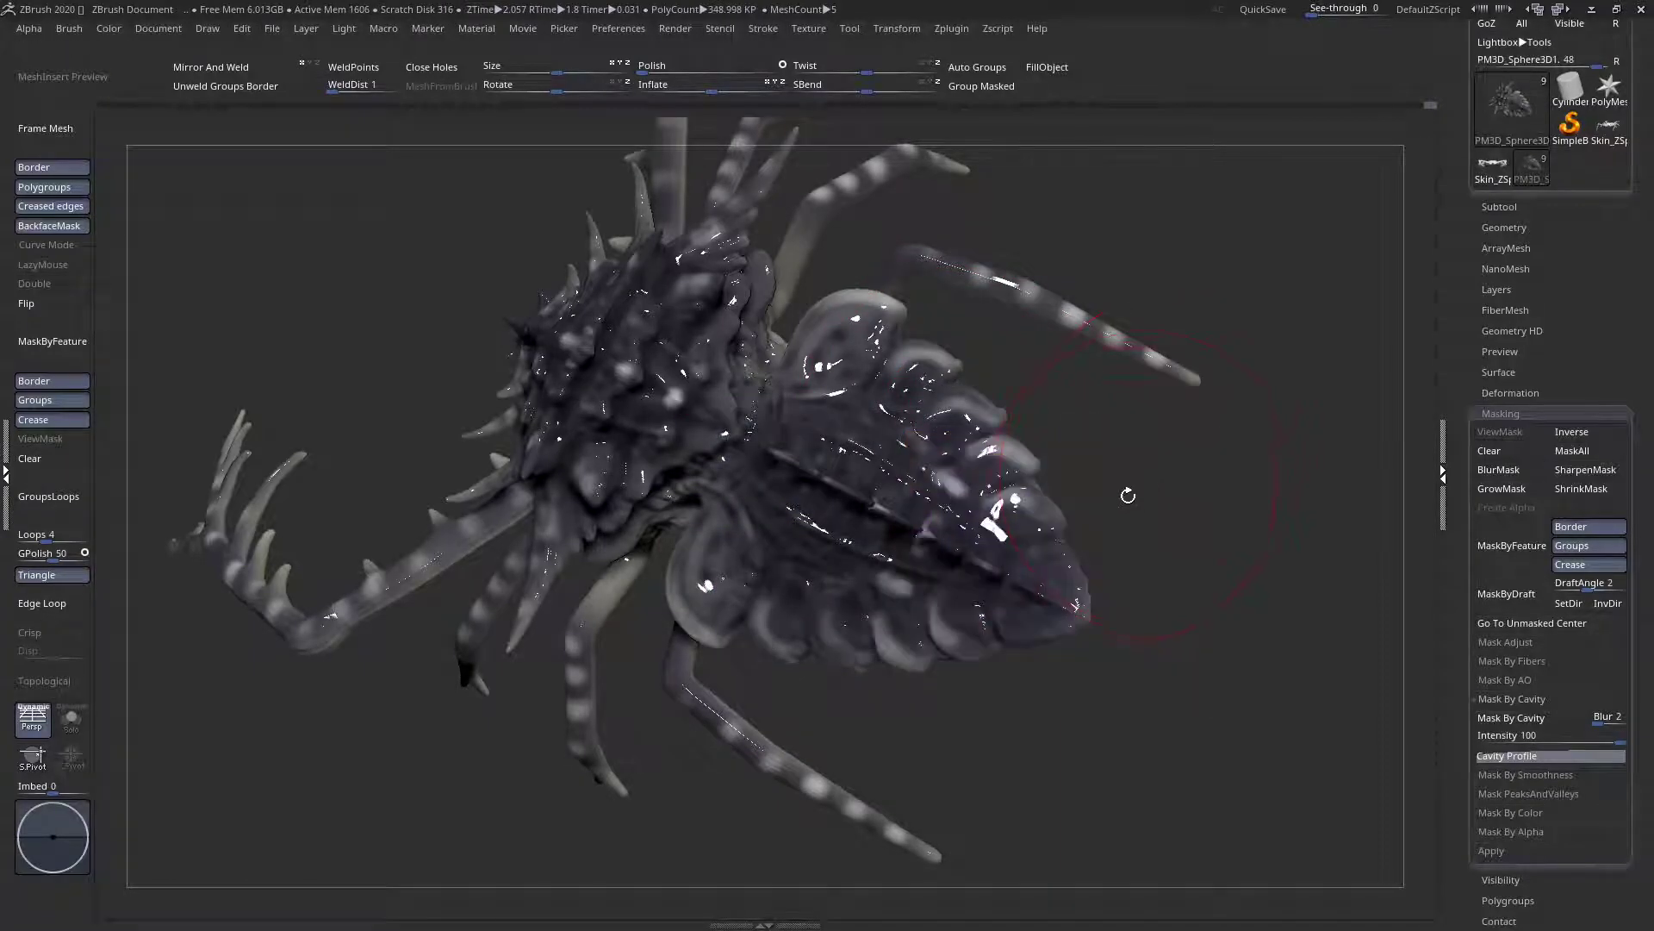
{"action": "right_click_drag", "start_coordinate": [762, 486], "coordinate": [683, 393]}
{"action": "left_click_drag", "start_coordinate": [659, 413], "coordinate": [526, 309]}
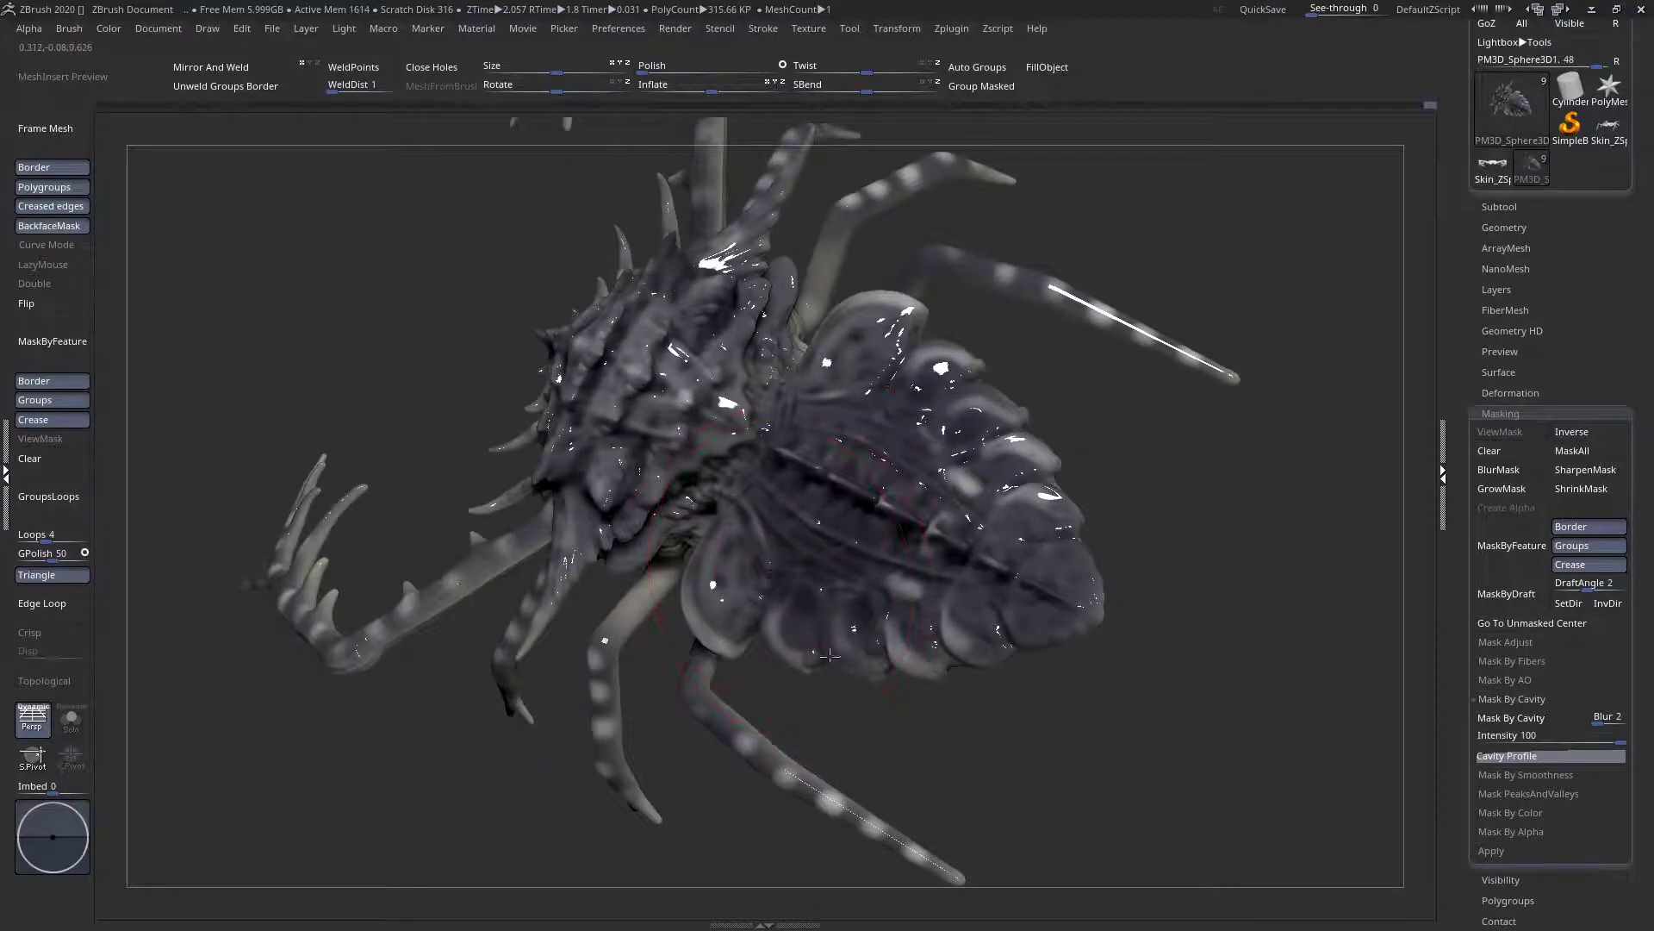
Try a lighter grey over the abdomen plates and undo the last stroke
{"action": "right_click_drag", "start_coordinate": [921, 646], "coordinate": [938, 673]}
{"action": "right_click_drag", "start_coordinate": [923, 554], "coordinate": [906, 622], "text": "alt"}
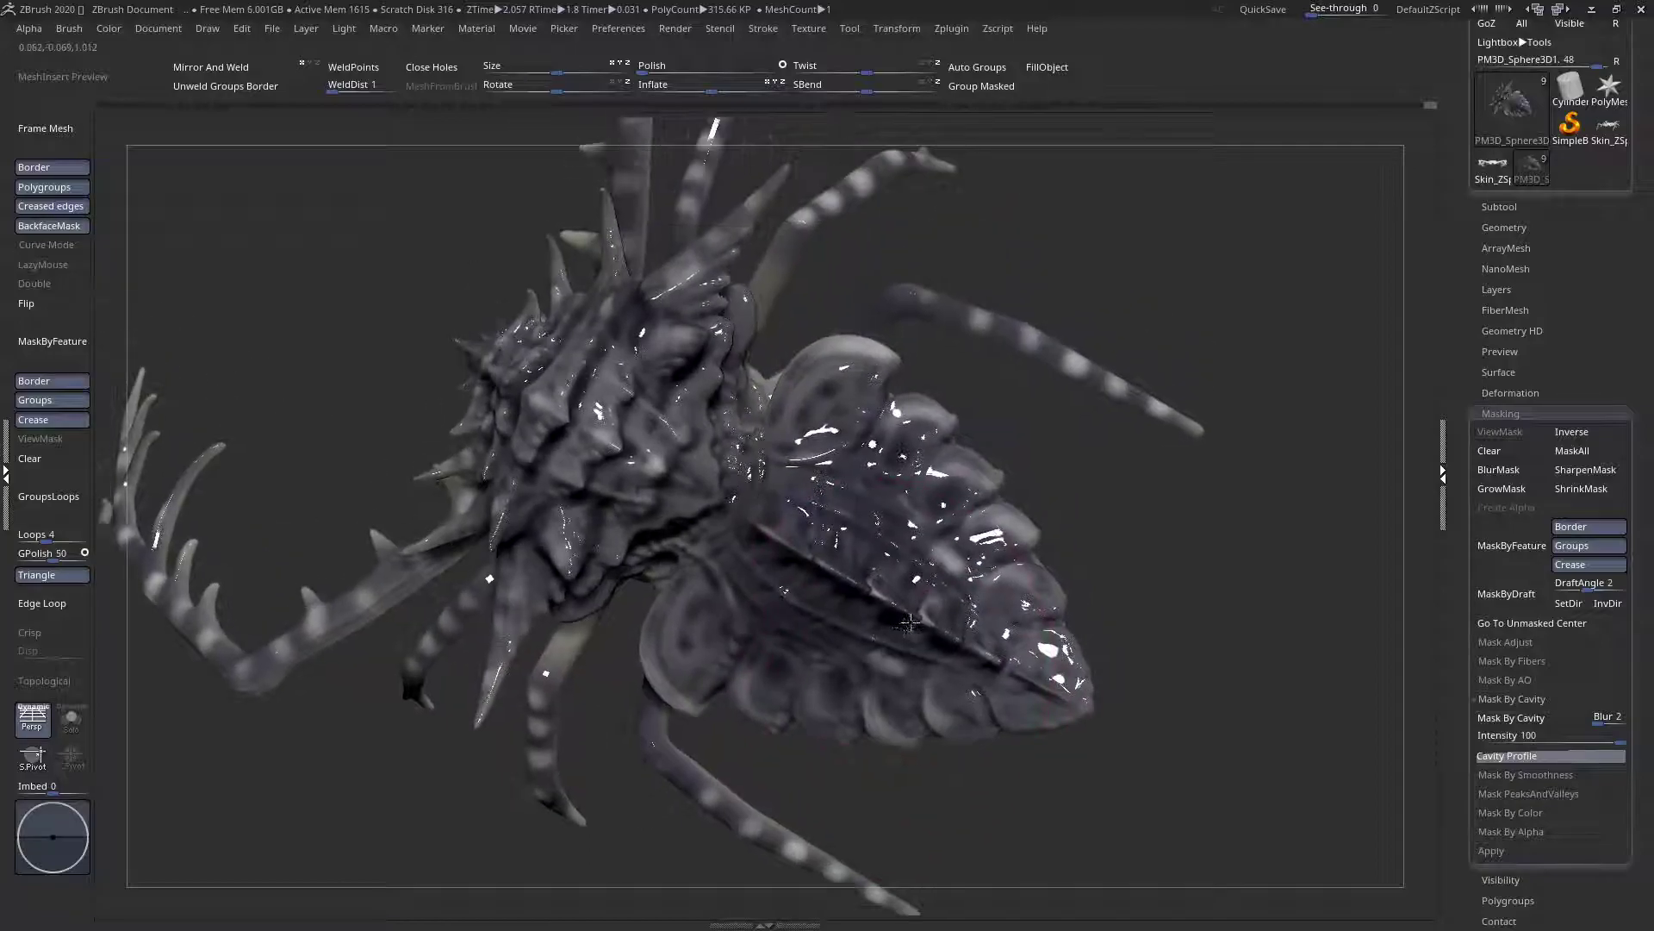
{"action": "mouse_move", "coordinate": [937, 543]}
{"action": "left_mouse_down"}
{"action": "mouse_move", "coordinate": [905, 586]}
{"action": "mouse_move", "coordinate": [805, 547]}
{"action": "mouse_move", "coordinate": [905, 682]}
{"action": "mouse_move", "coordinate": [991, 636]}
{"action": "left_mouse_up"}
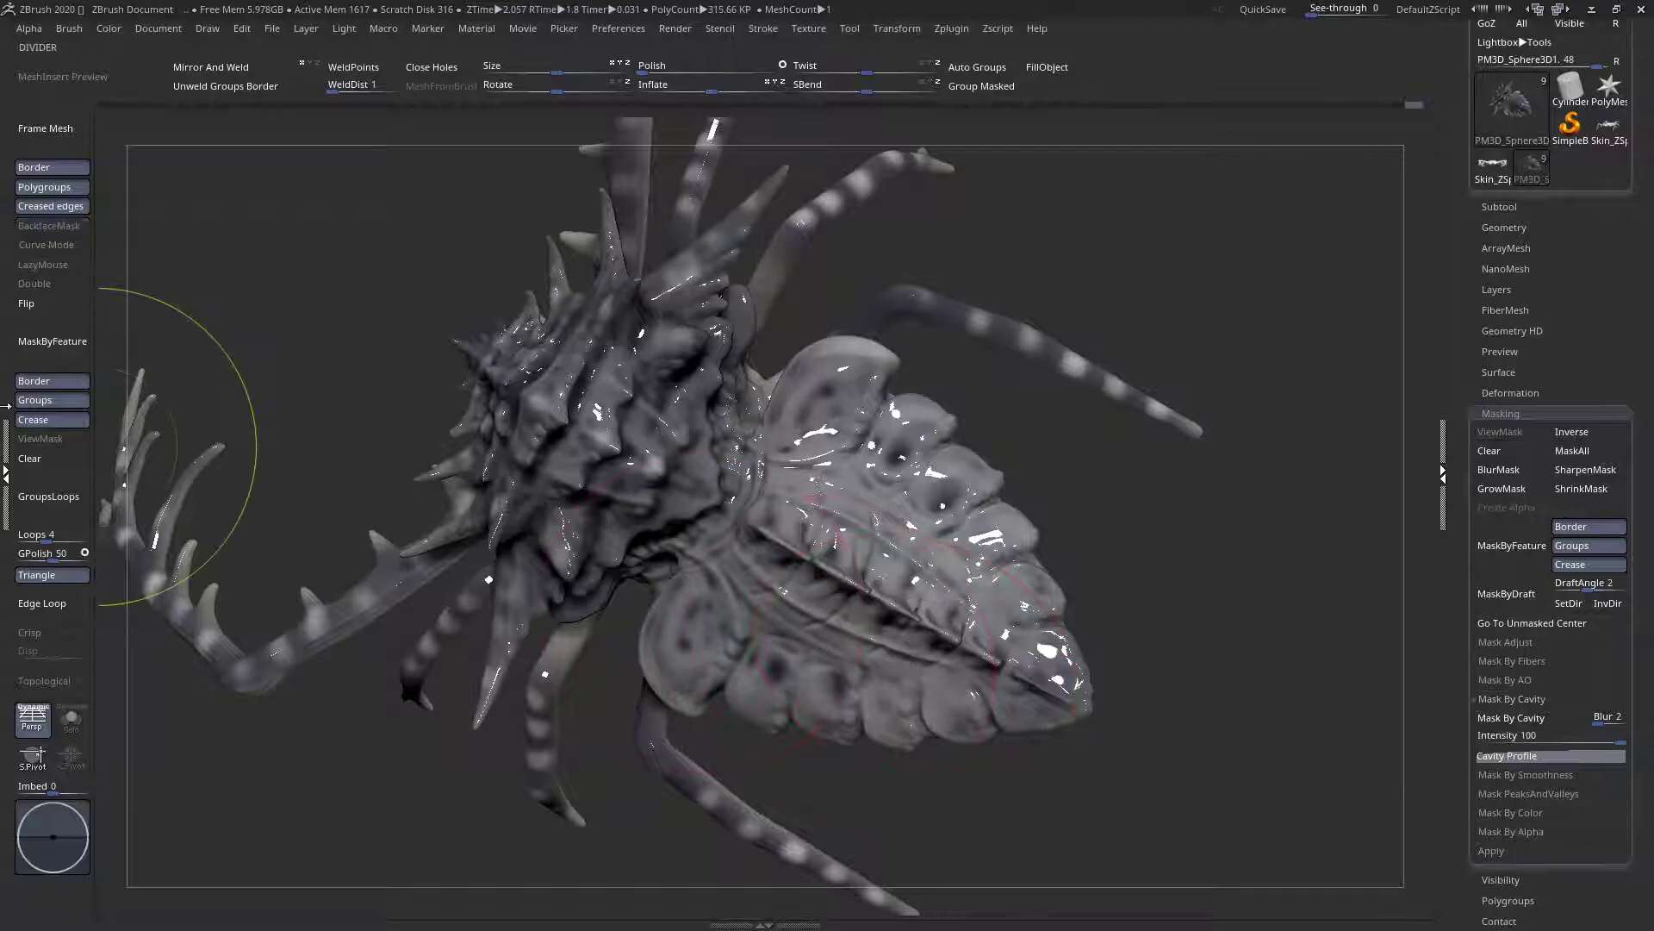
{"action": "key", "text": "ctrl+z"}
Clear the mask, choose a beige colour at Rgb Intensity 100 and fill the whole body with it
{"action": "left_click", "coordinate": [31, 458]}
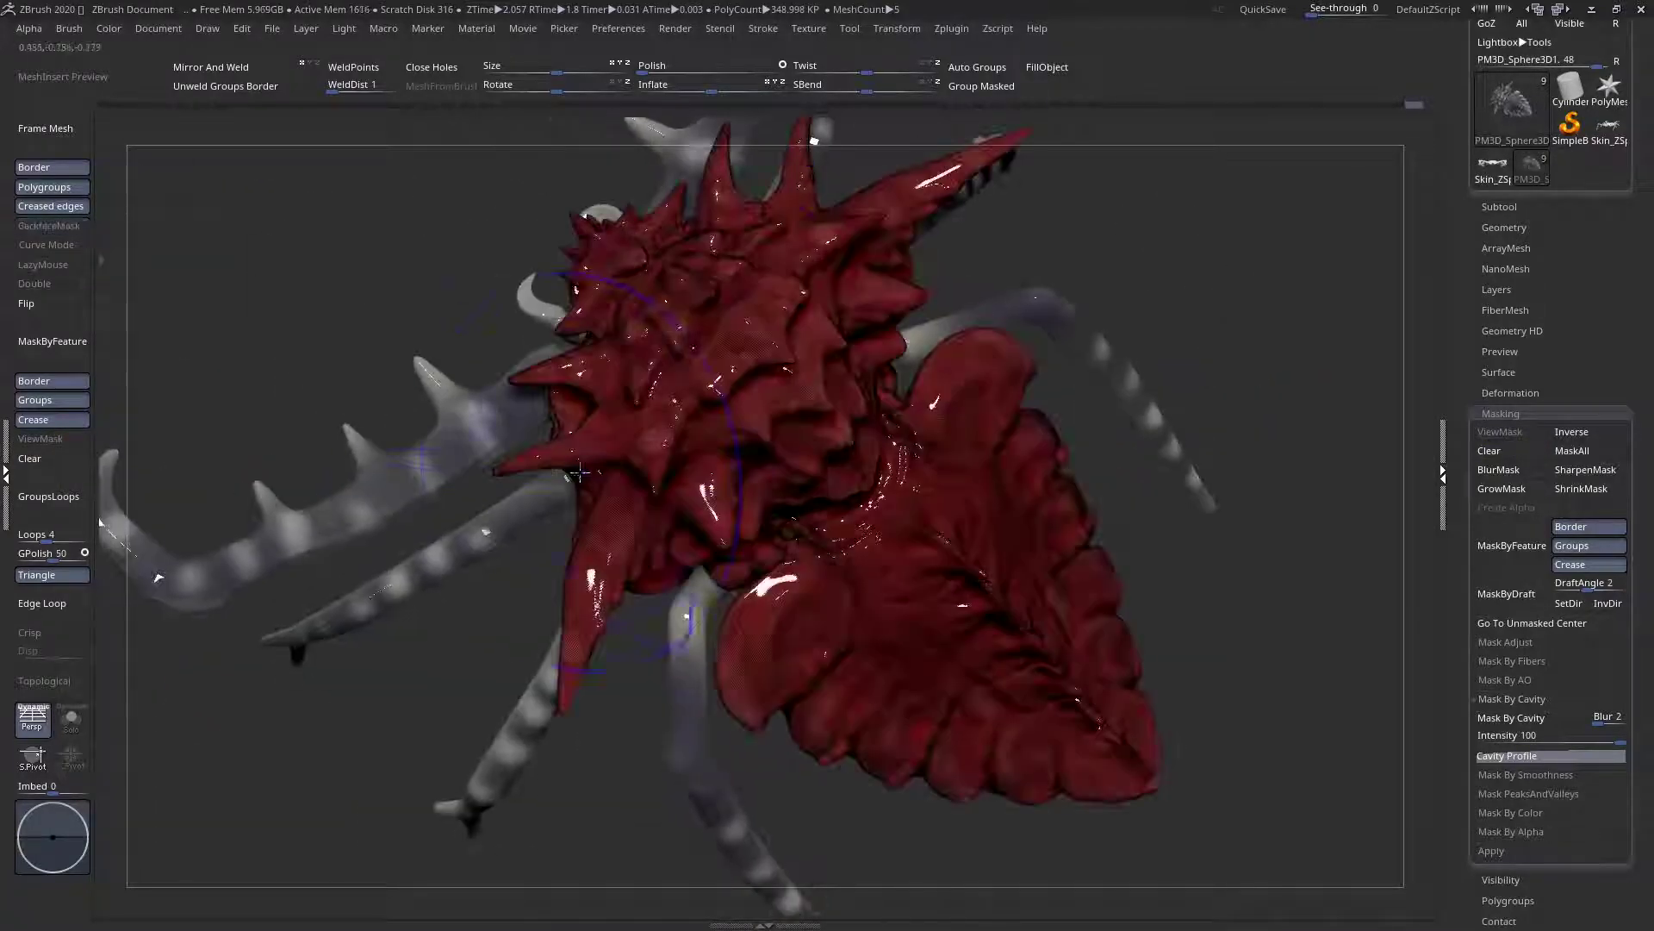
{"action": "key", "text": "space"}
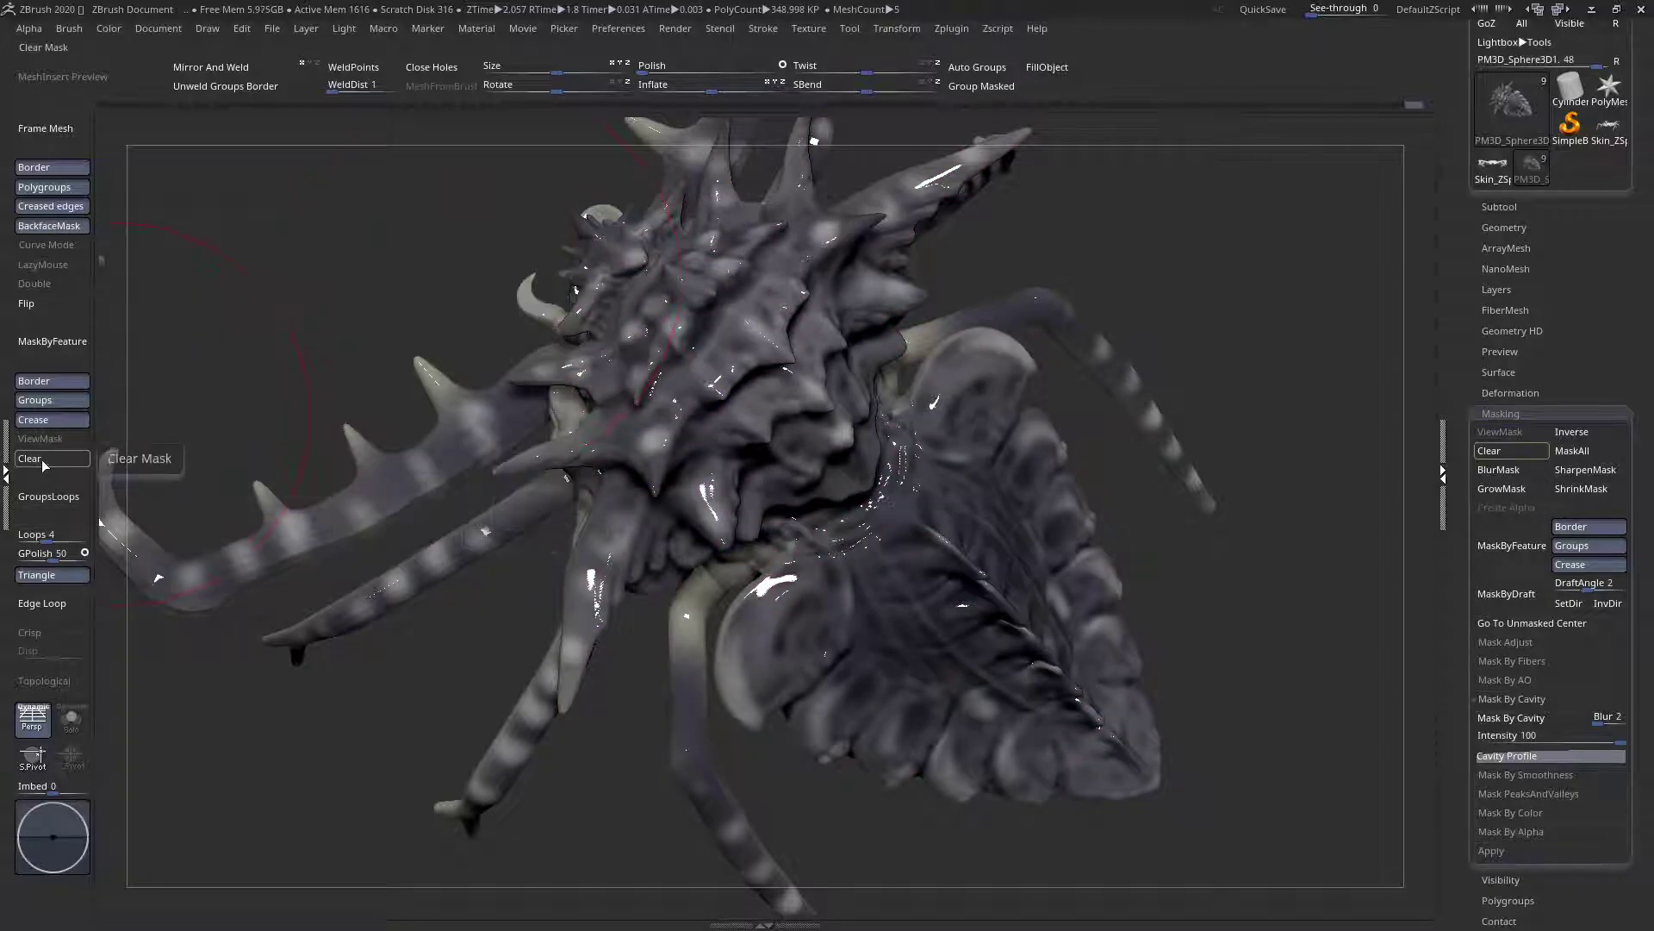
{"action": "key", "text": "space"}
{"action": "left_click_drag", "start_coordinate": [422, 267], "coordinate": [226, 409]}
{"action": "left_click_drag", "start_coordinate": [256, 275], "coordinate": [238, 384]}
{"action": "key", "text": "space"}
{"action": "left_click_drag", "start_coordinate": [262, 320], "coordinate": [424, 319]}
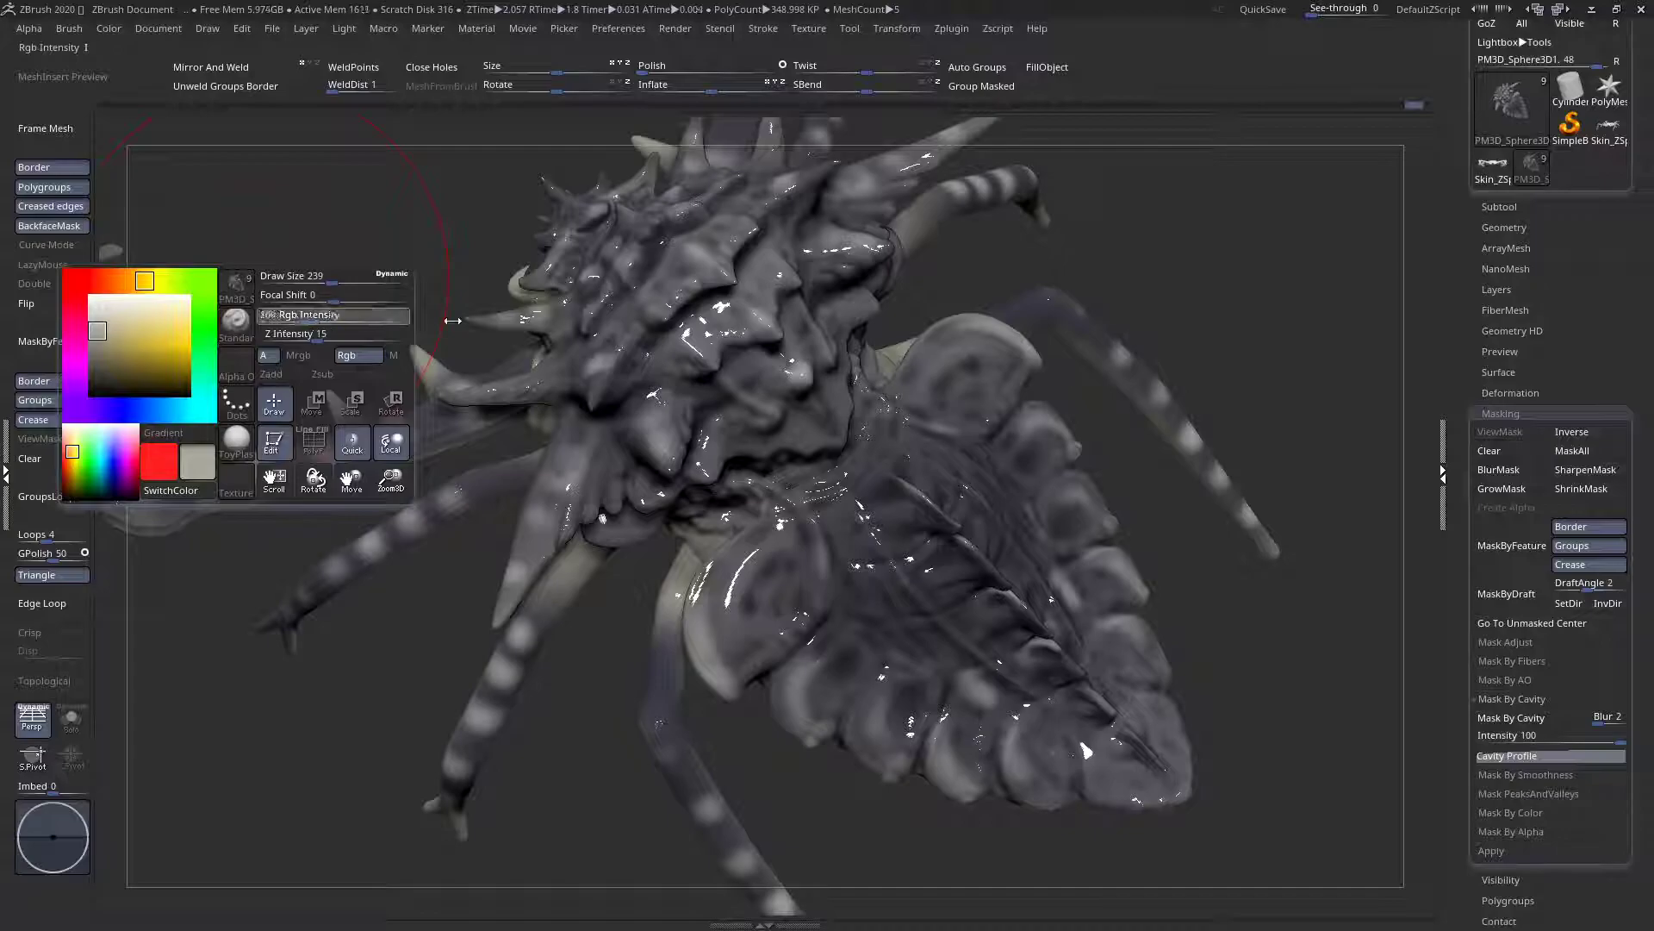
{"action": "left_click", "coordinate": [1074, 70]}
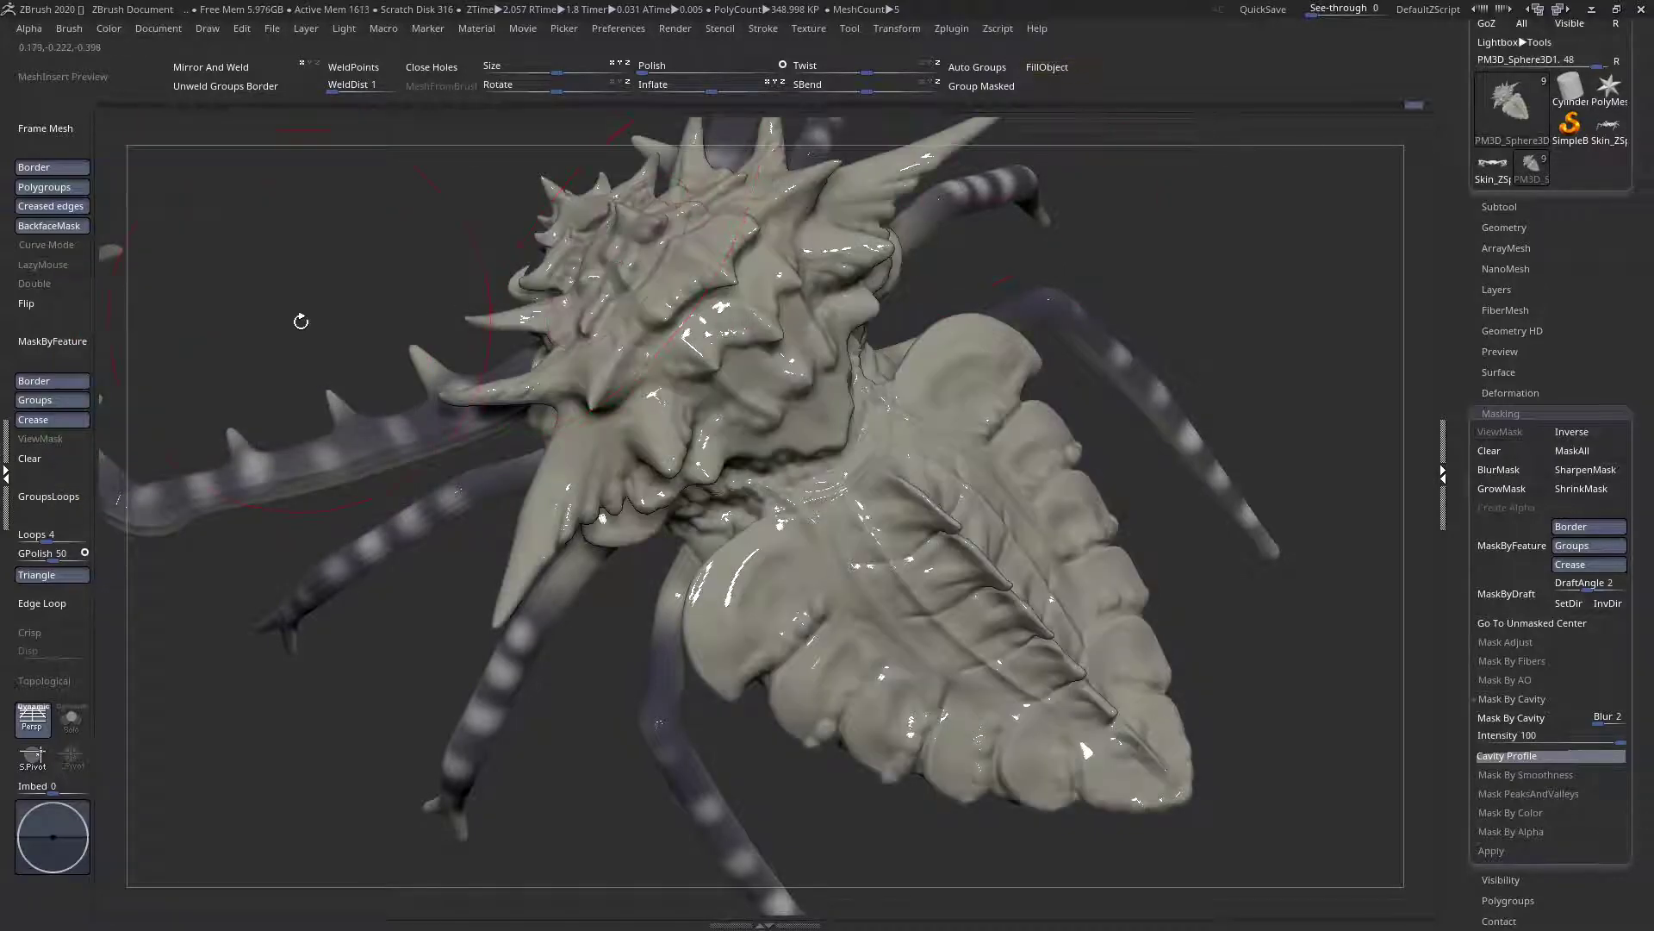
Try filling the striped leg subtool with the same beige and undo the fill
{"action": "left_click_drag", "start_coordinate": [299, 318], "coordinate": [399, 413]}
{"action": "left_click", "coordinate": [527, 484], "text": "alt"}
{"action": "left_click", "coordinate": [1054, 70]}
{"action": "mouse_move", "coordinate": [1014, 221]}
{"action": "left_mouse_down"}
{"action": "mouse_move", "coordinate": [540, 392]}
{"action": "mouse_move", "coordinate": [556, 389]}
{"action": "left_mouse_up"}
{"action": "key", "text": "ctrl+z"}
Return to the PM3D_Sphere3D1 body subtool and mask it by cavity
{"action": "left_click", "coordinate": [811, 351], "text": "alt"}
{"action": "left_click_drag", "start_coordinate": [290, 612], "coordinate": [284, 499], "text": "alt"}
{"action": "right_click_drag", "start_coordinate": [626, 461], "coordinate": [644, 513], "text": "ctrl"}
{"action": "left_click", "coordinate": [628, 500], "text": "ctrl"}
{"action": "left_click", "coordinate": [622, 483], "text": "ctrl"}
{"action": "right_click", "coordinate": [367, 456]}
{"action": "right_click_drag", "start_coordinate": [655, 362], "coordinate": [676, 350]}
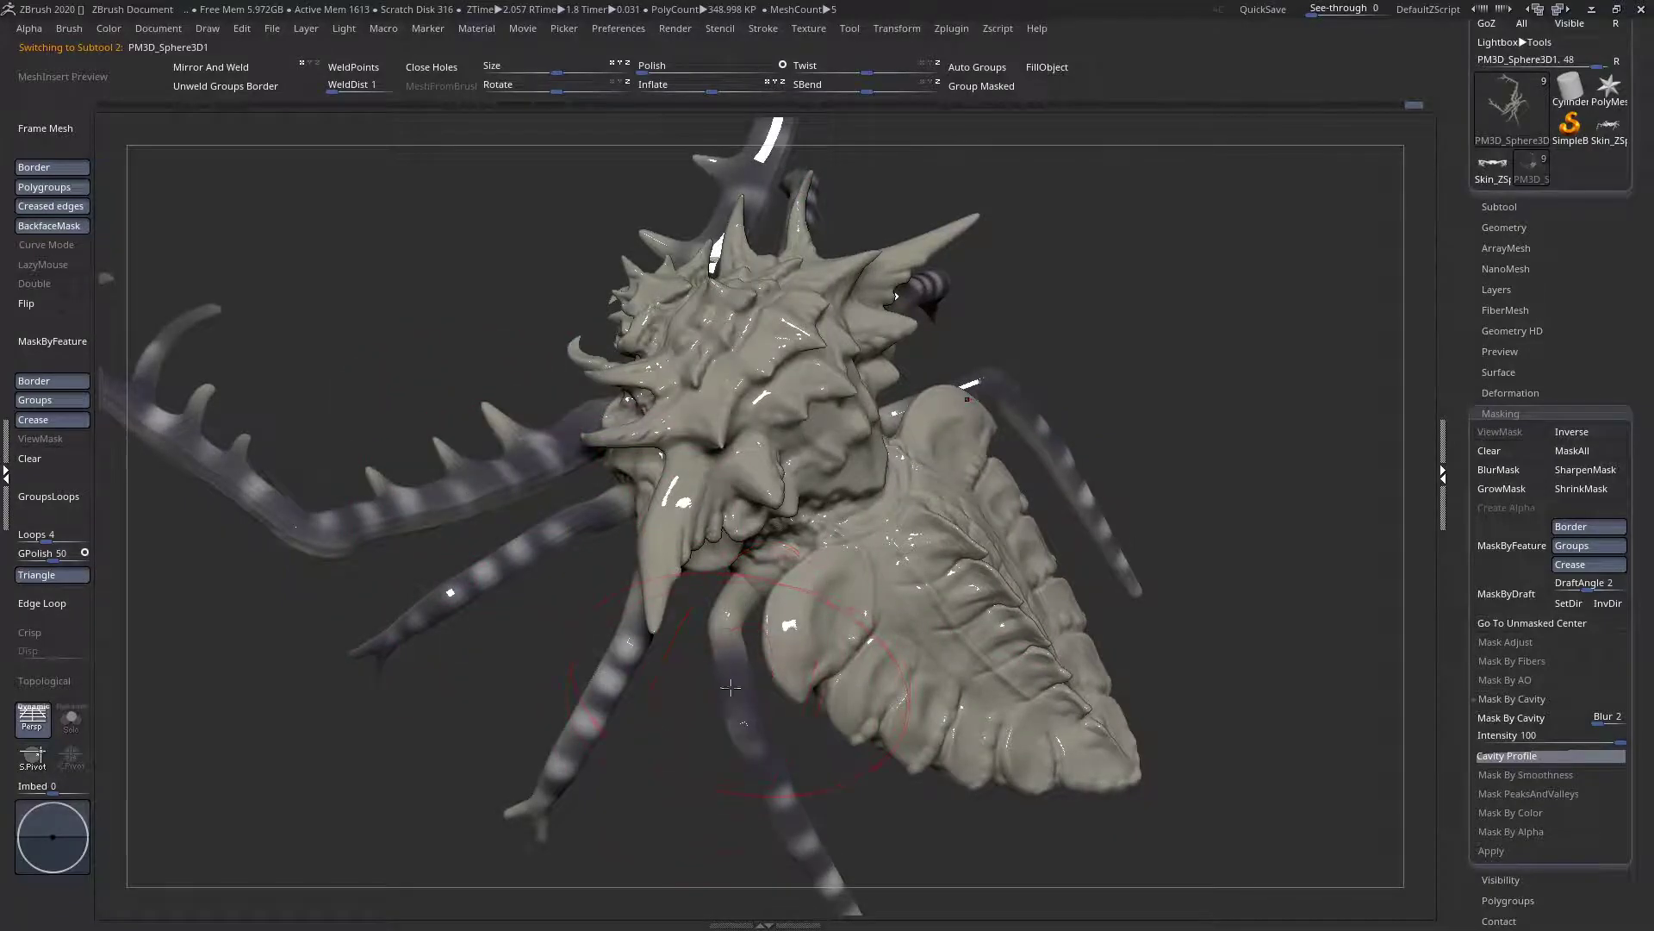
{"action": "left_click", "coordinate": [1511, 717]}
{"action": "left_click_drag", "start_coordinate": [1190, 622], "coordinate": [1166, 613]}
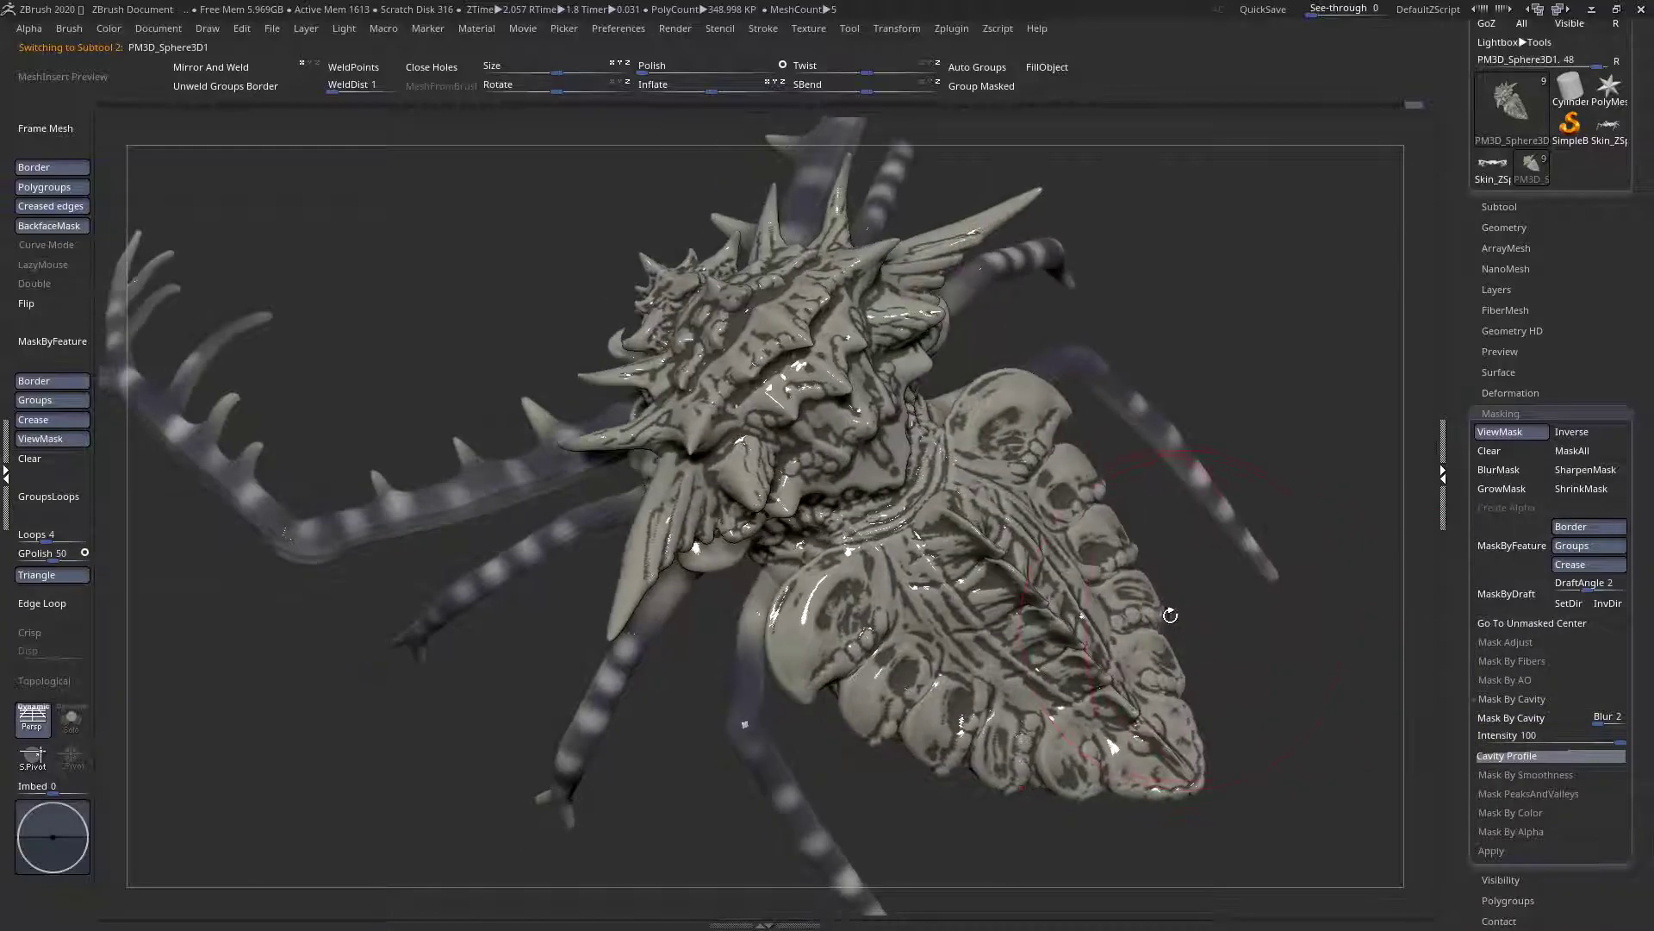
Frame the creature's body closer and soften the cavity mask over the thorax and abdomen
{"action": "key", "text": "f"}
{"action": "key", "text": "f"}
{"action": "key", "text": "f"}
{"action": "key", "text": "f"}
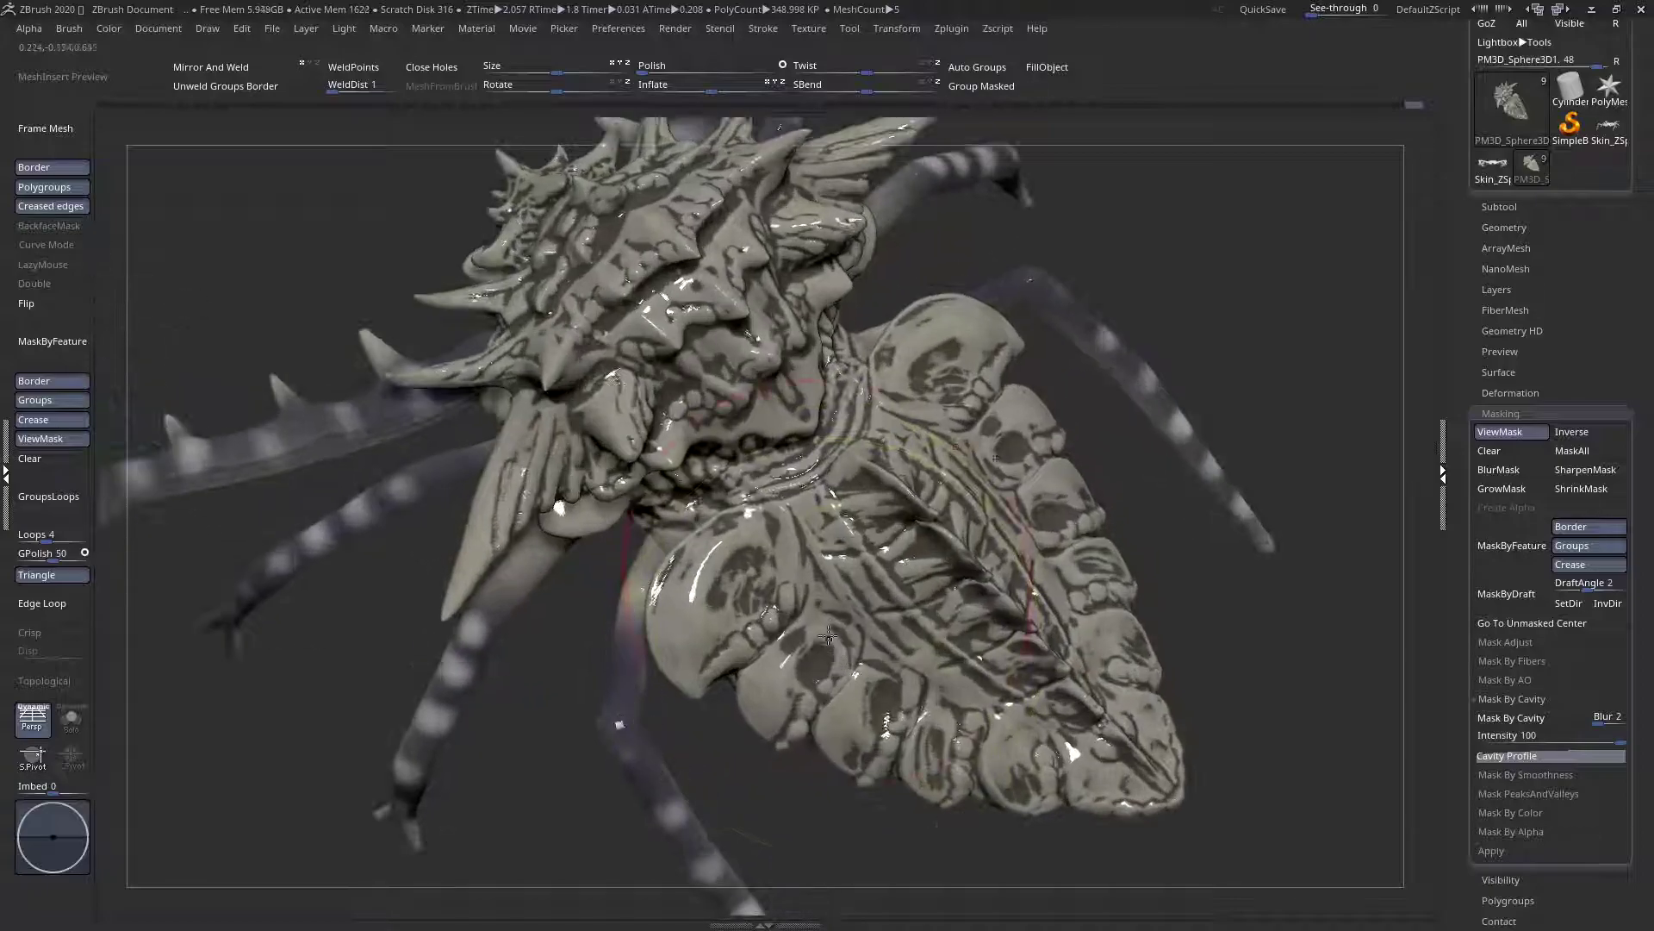
{"action": "key", "text": "ctrl"}
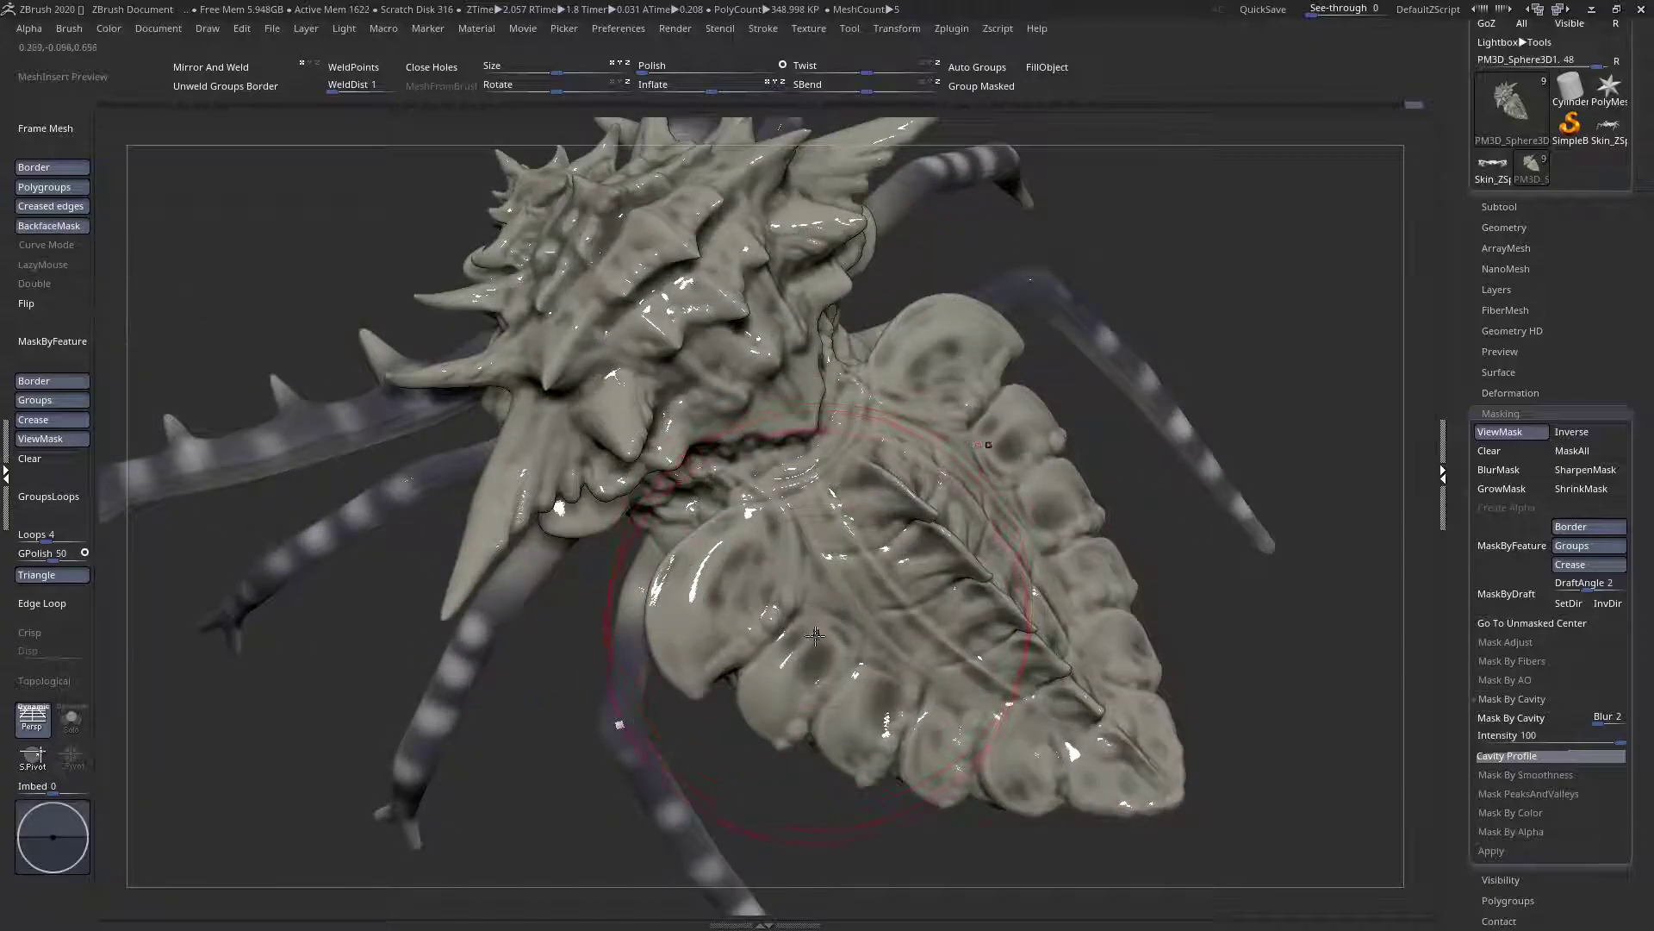
Paint the spiky thorax dark purple-grey through the softened mask and undo the last stroke over the neck and abdomen base
{"action": "right_click_drag", "start_coordinate": [664, 458], "coordinate": [620, 255], "text": "ctrl"}
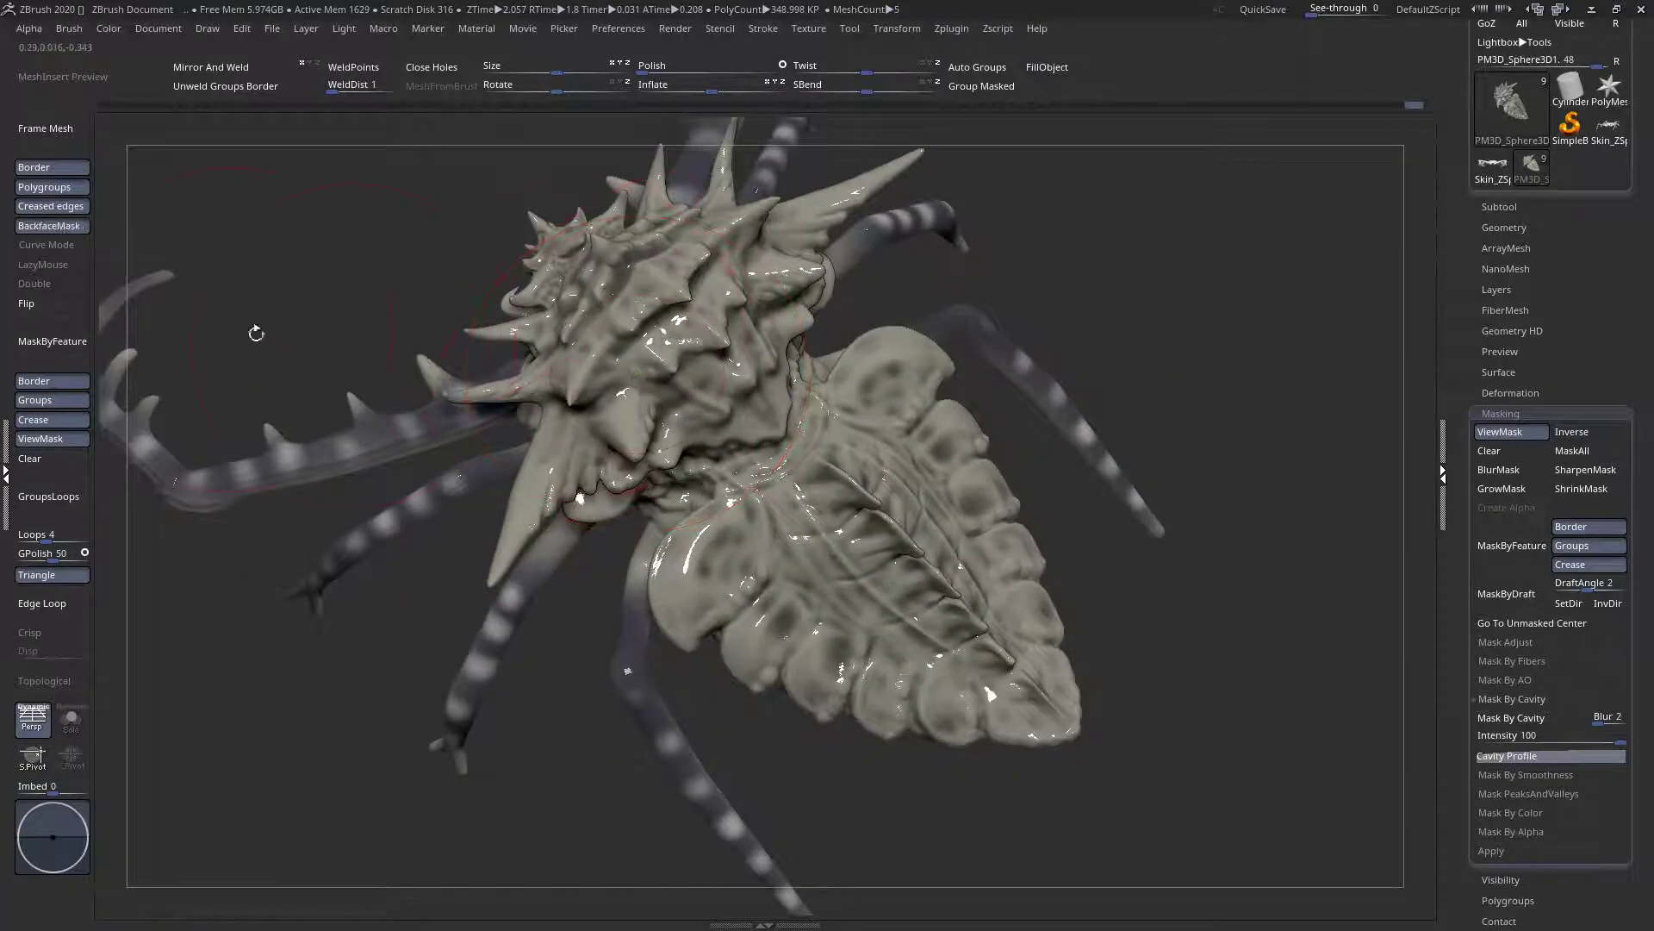
{"action": "left_click_drag", "start_coordinate": [281, 336], "coordinate": [215, 319]}
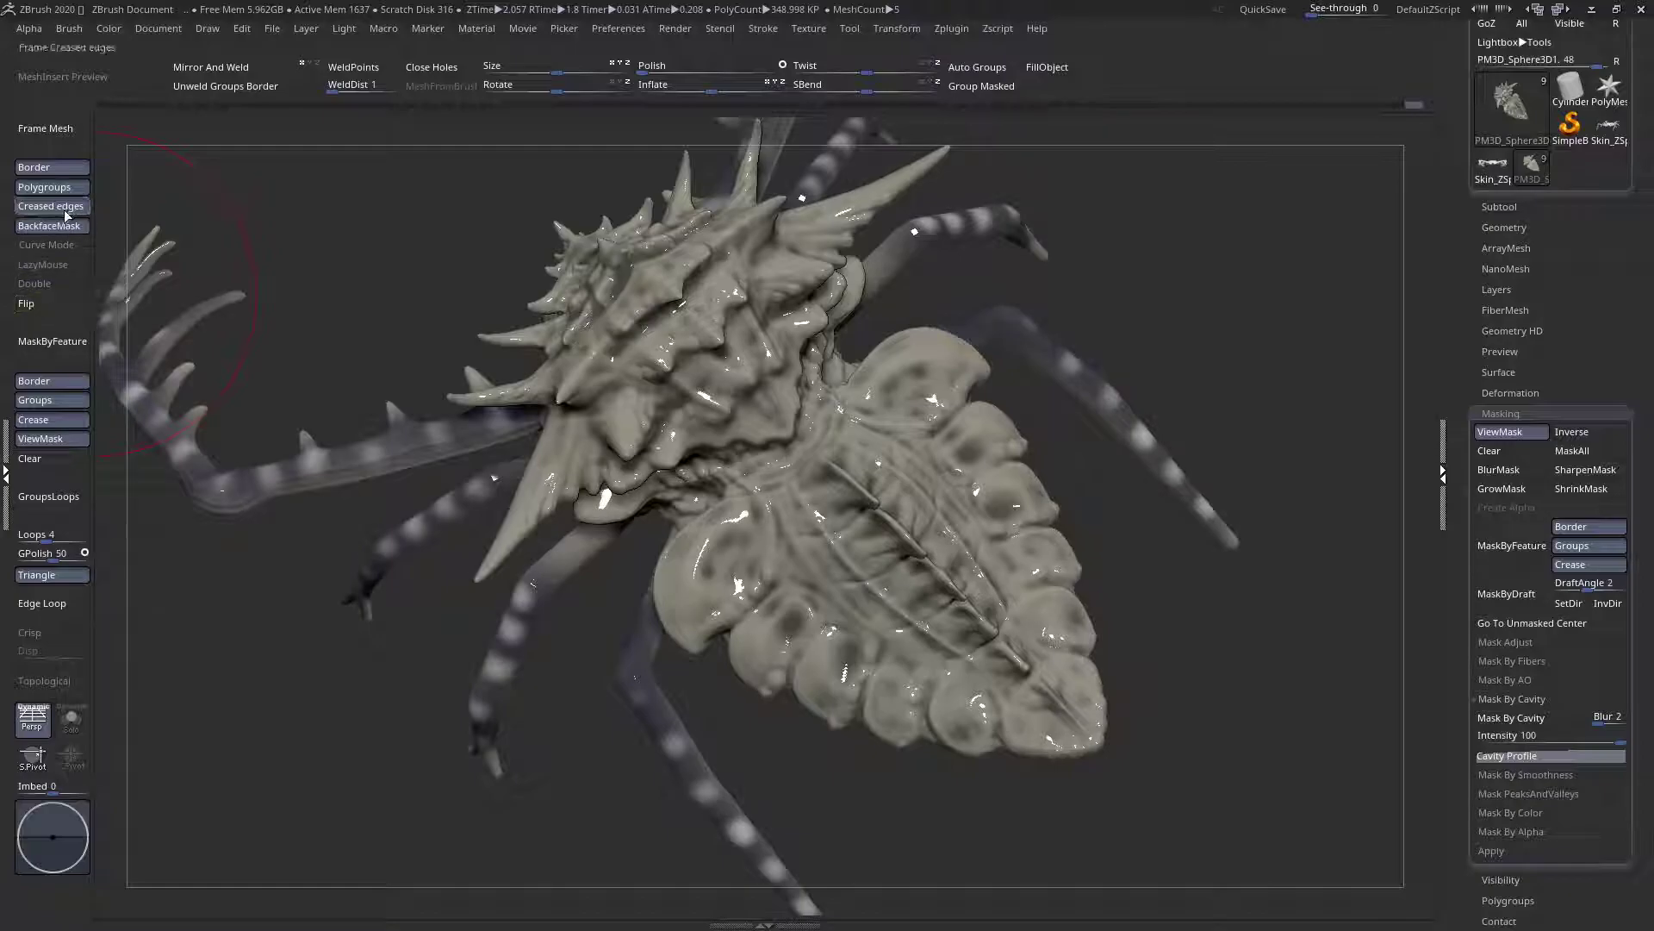
{"action": "key", "text": "space"}
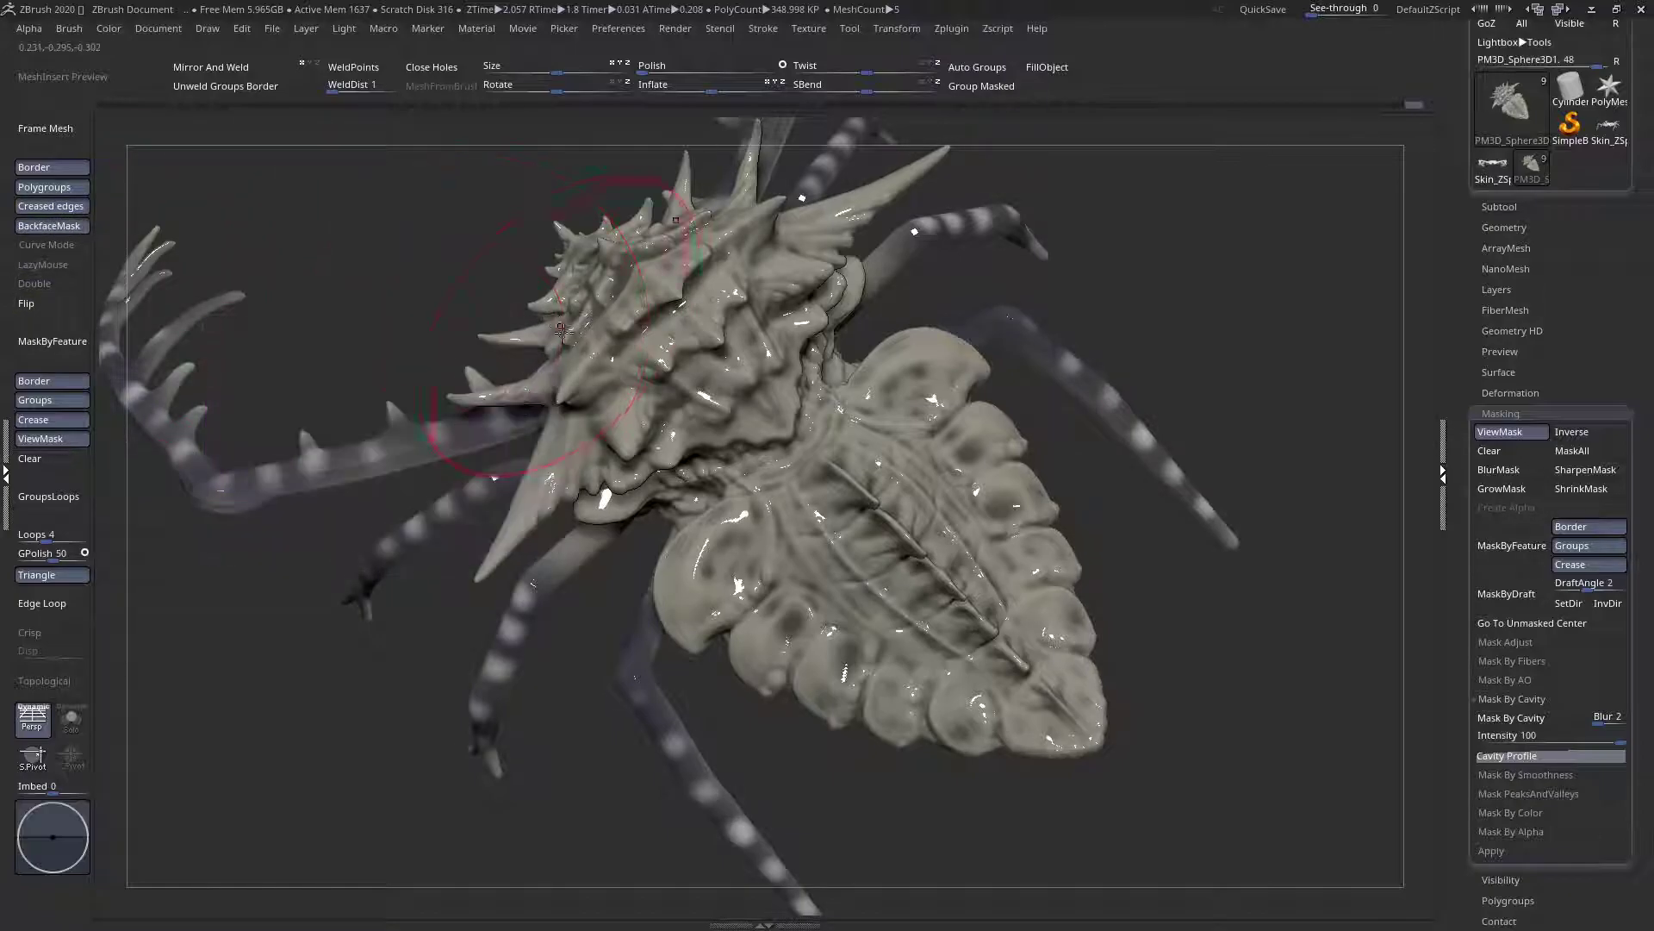
{"action": "right_click_drag", "start_coordinate": [524, 390], "coordinate": [583, 348]}
{"action": "key", "text": "space"}
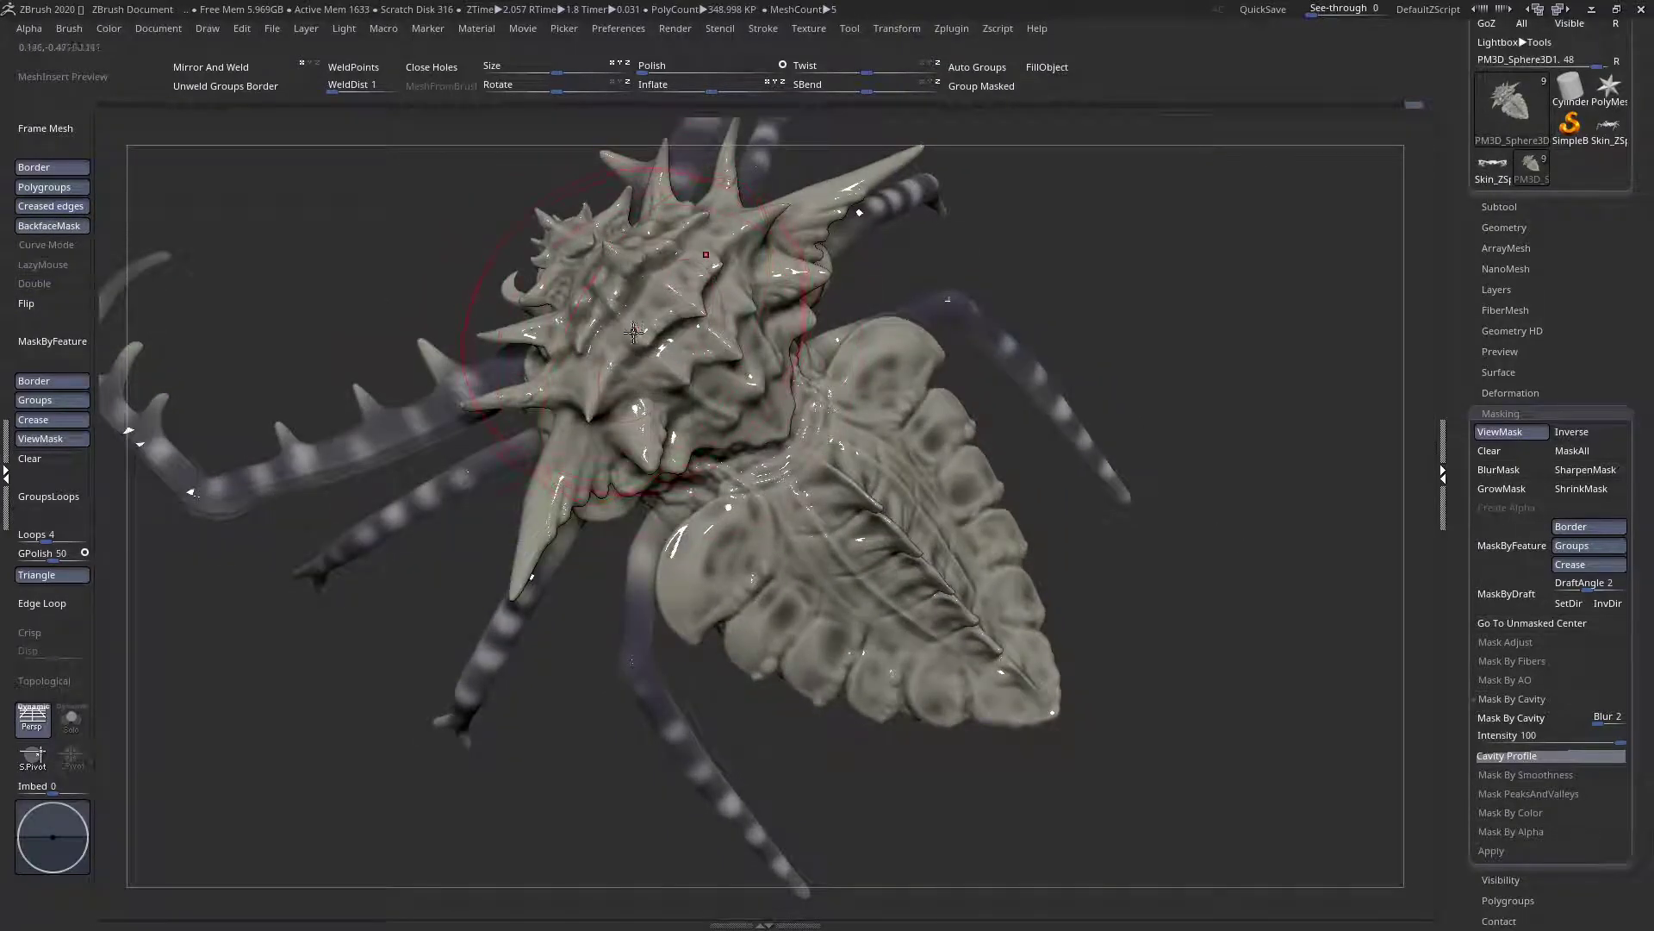
{"action": "key", "text": "space"}
{"action": "mouse_move", "coordinate": [674, 217]}
{"action": "left_mouse_down", "text": "ctrl"}
{"action": "mouse_move", "coordinate": [610, 352]}
{"action": "mouse_move", "coordinate": [576, 245]}
{"action": "left_mouse_up", "text": "ctrl"}
{"action": "mouse_move", "coordinate": [583, 436]}
{"action": "left_mouse_down", "text": "ctrl"}
{"action": "mouse_move", "coordinate": [539, 534]}
{"action": "mouse_move", "coordinate": [597, 273]}
{"action": "mouse_move", "coordinate": [672, 321]}
{"action": "mouse_move", "coordinate": [797, 491]}
{"action": "left_mouse_up", "text": "ctrl"}
{"action": "right_click_drag", "start_coordinate": [776, 500], "coordinate": [798, 505]}
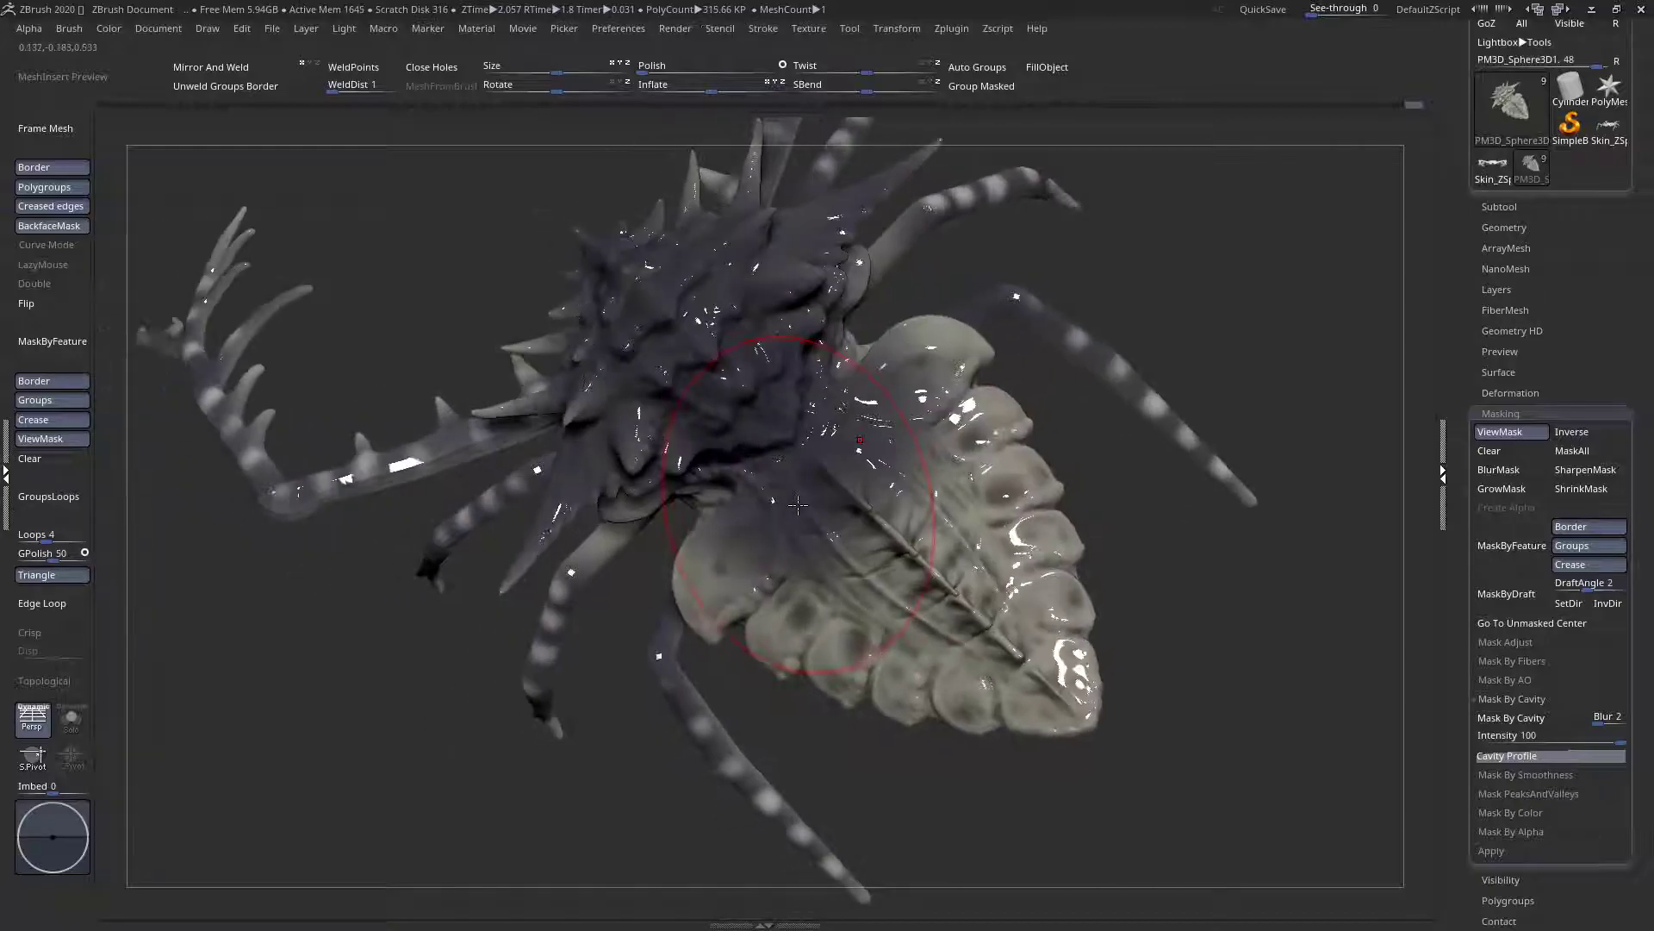
{"action": "key", "text": "ctrl+z"}
Extend the dark purple-grey across the rear of the thorax and its side and front spikes with a smaller brush
{"action": "mouse_move", "coordinate": [728, 308]}
{"action": "left_mouse_down"}
{"action": "mouse_move", "coordinate": [784, 331]}
{"action": "mouse_move", "coordinate": [775, 252]}
{"action": "left_mouse_up"}
{"action": "key", "text": "space"}
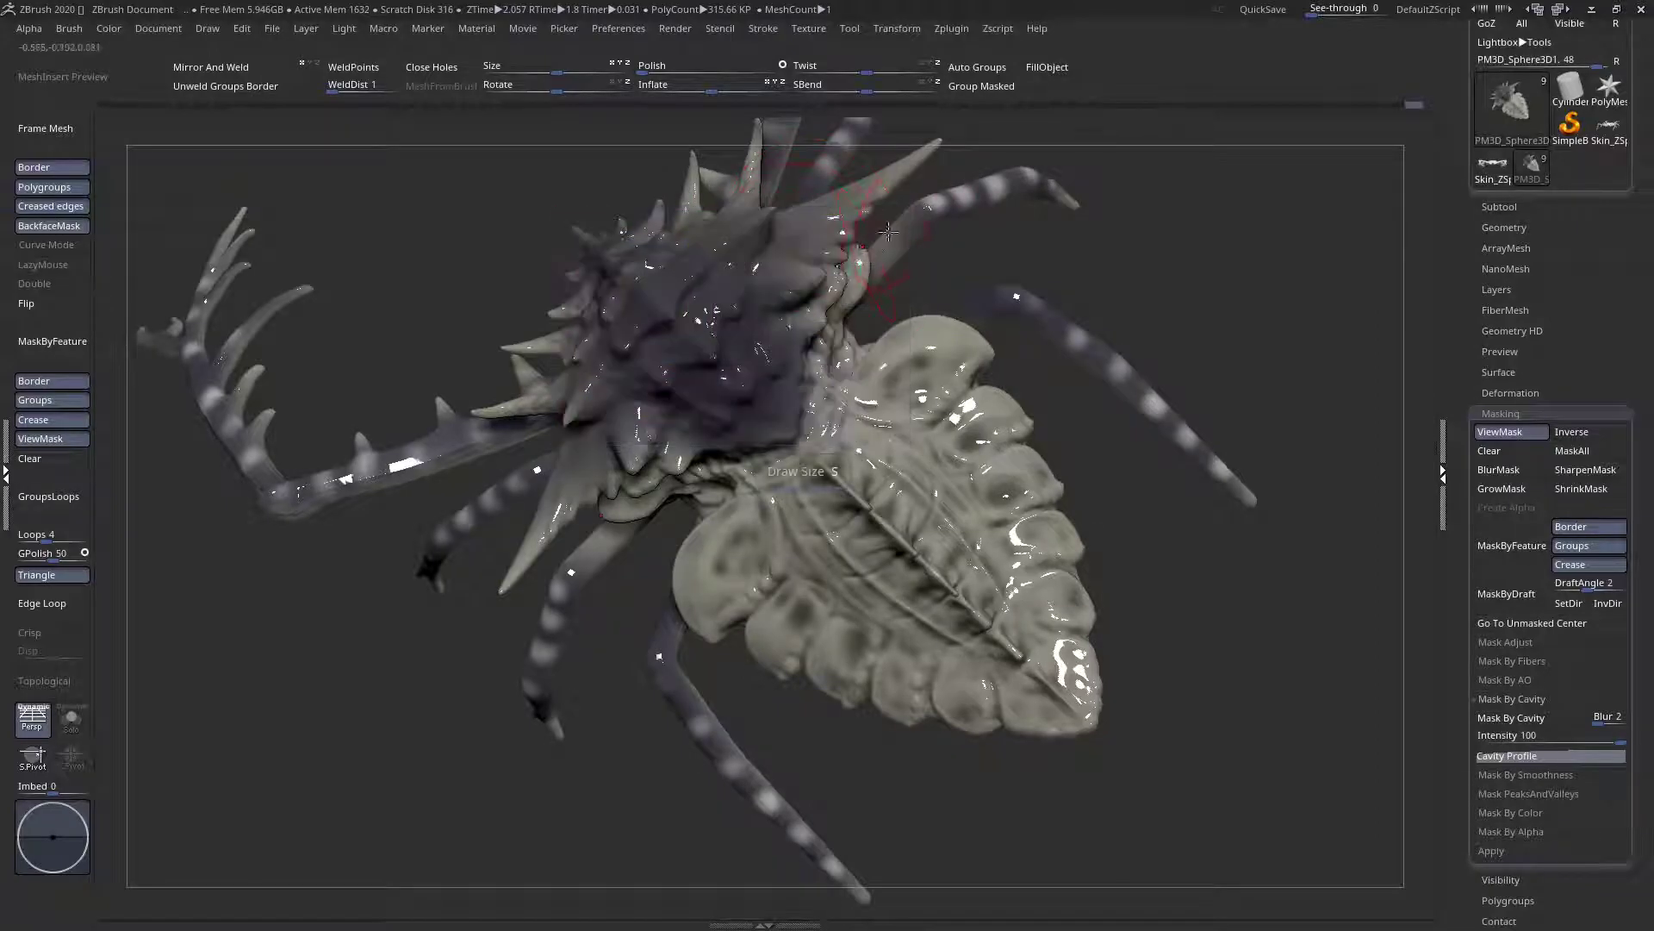
{"action": "mouse_move", "coordinate": [840, 207]}
{"action": "left_mouse_down"}
{"action": "mouse_move", "coordinate": [901, 173]}
{"action": "mouse_move", "coordinate": [799, 283]}
{"action": "left_mouse_up"}
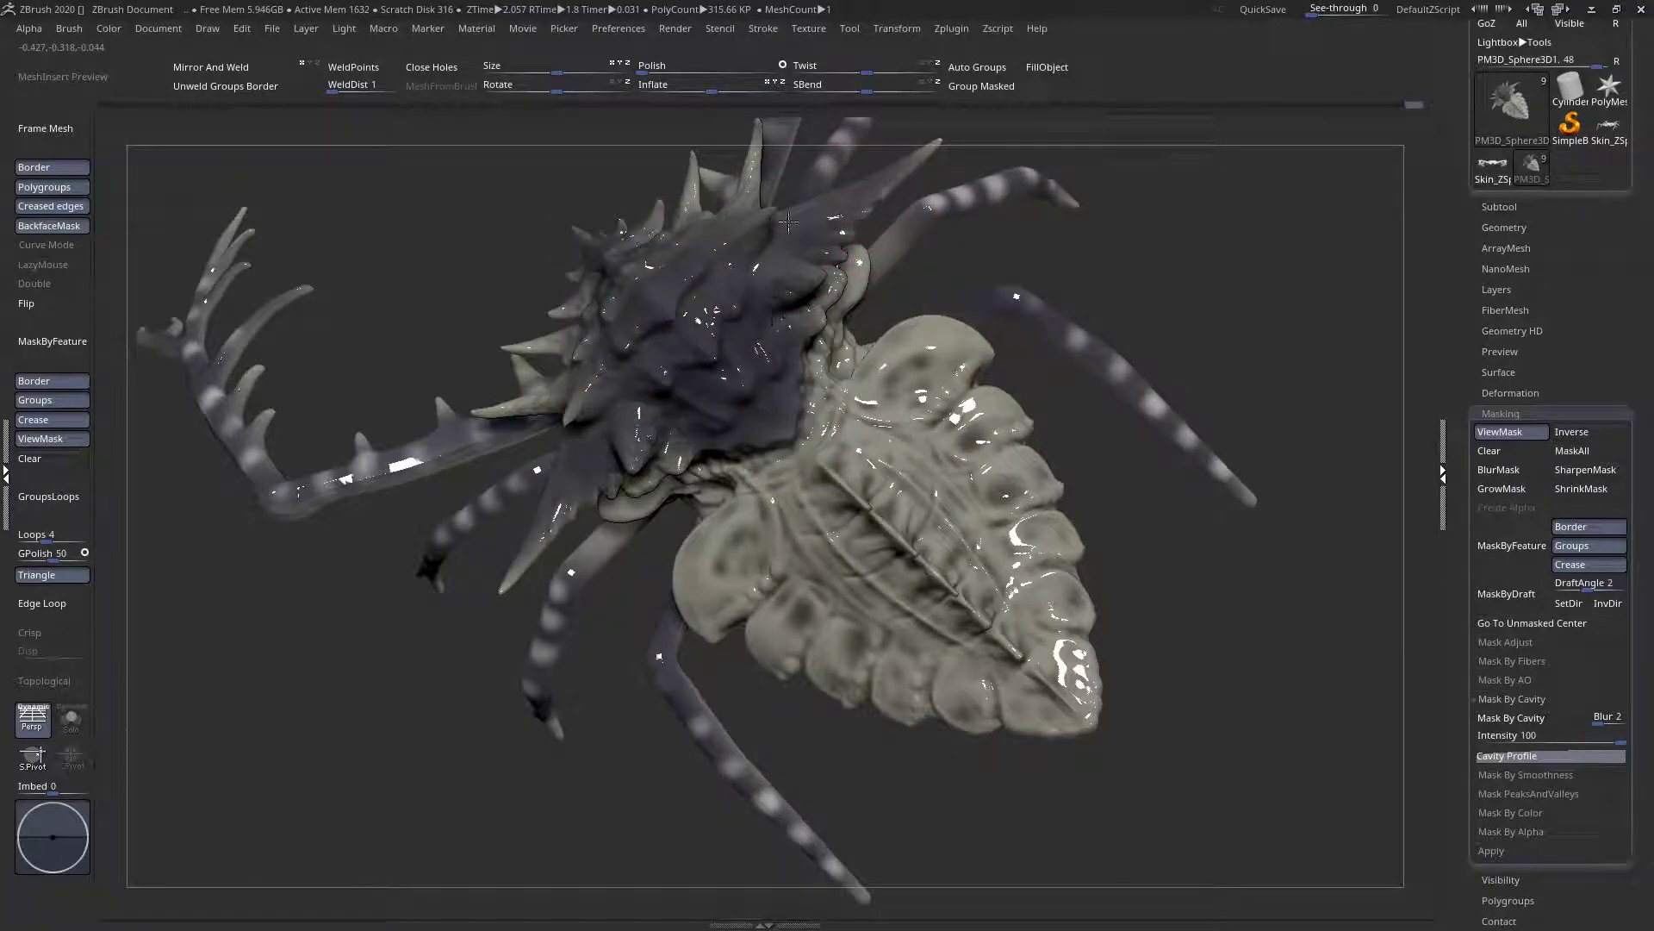
{"action": "right_click_drag", "start_coordinate": [616, 312], "coordinate": [644, 376]}
{"action": "left_click_drag", "start_coordinate": [550, 362], "coordinate": [469, 397]}
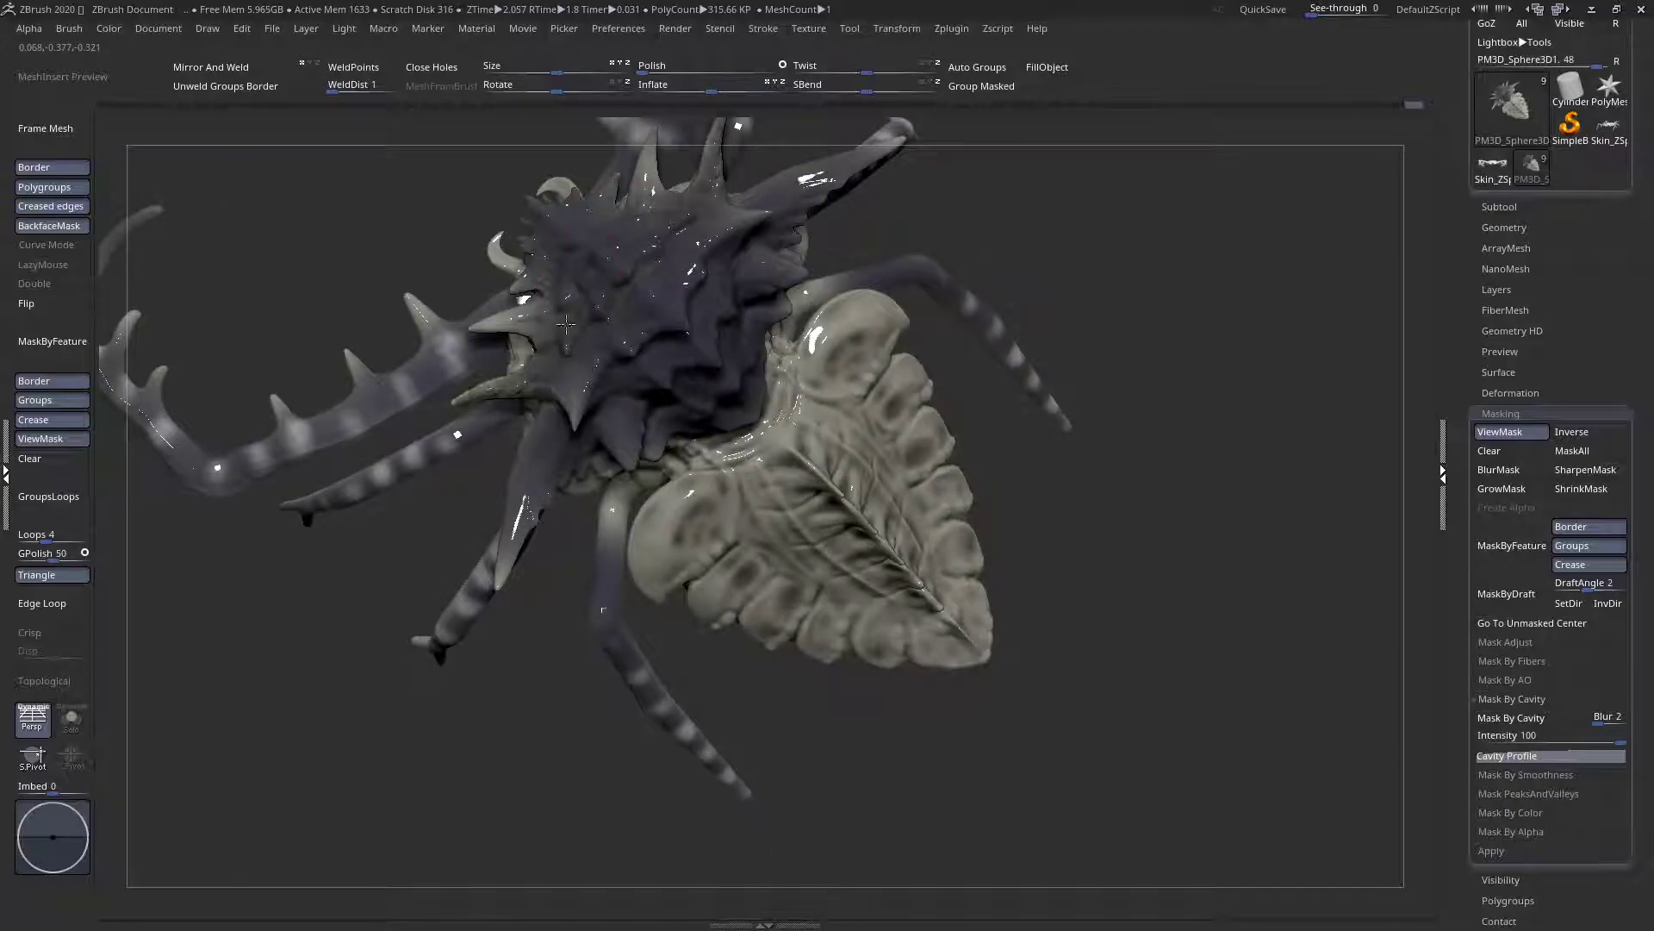
{"action": "left_click_drag", "start_coordinate": [549, 316], "coordinate": [489, 329]}
{"action": "right_click_drag", "start_coordinate": [736, 369], "coordinate": [837, 454]}
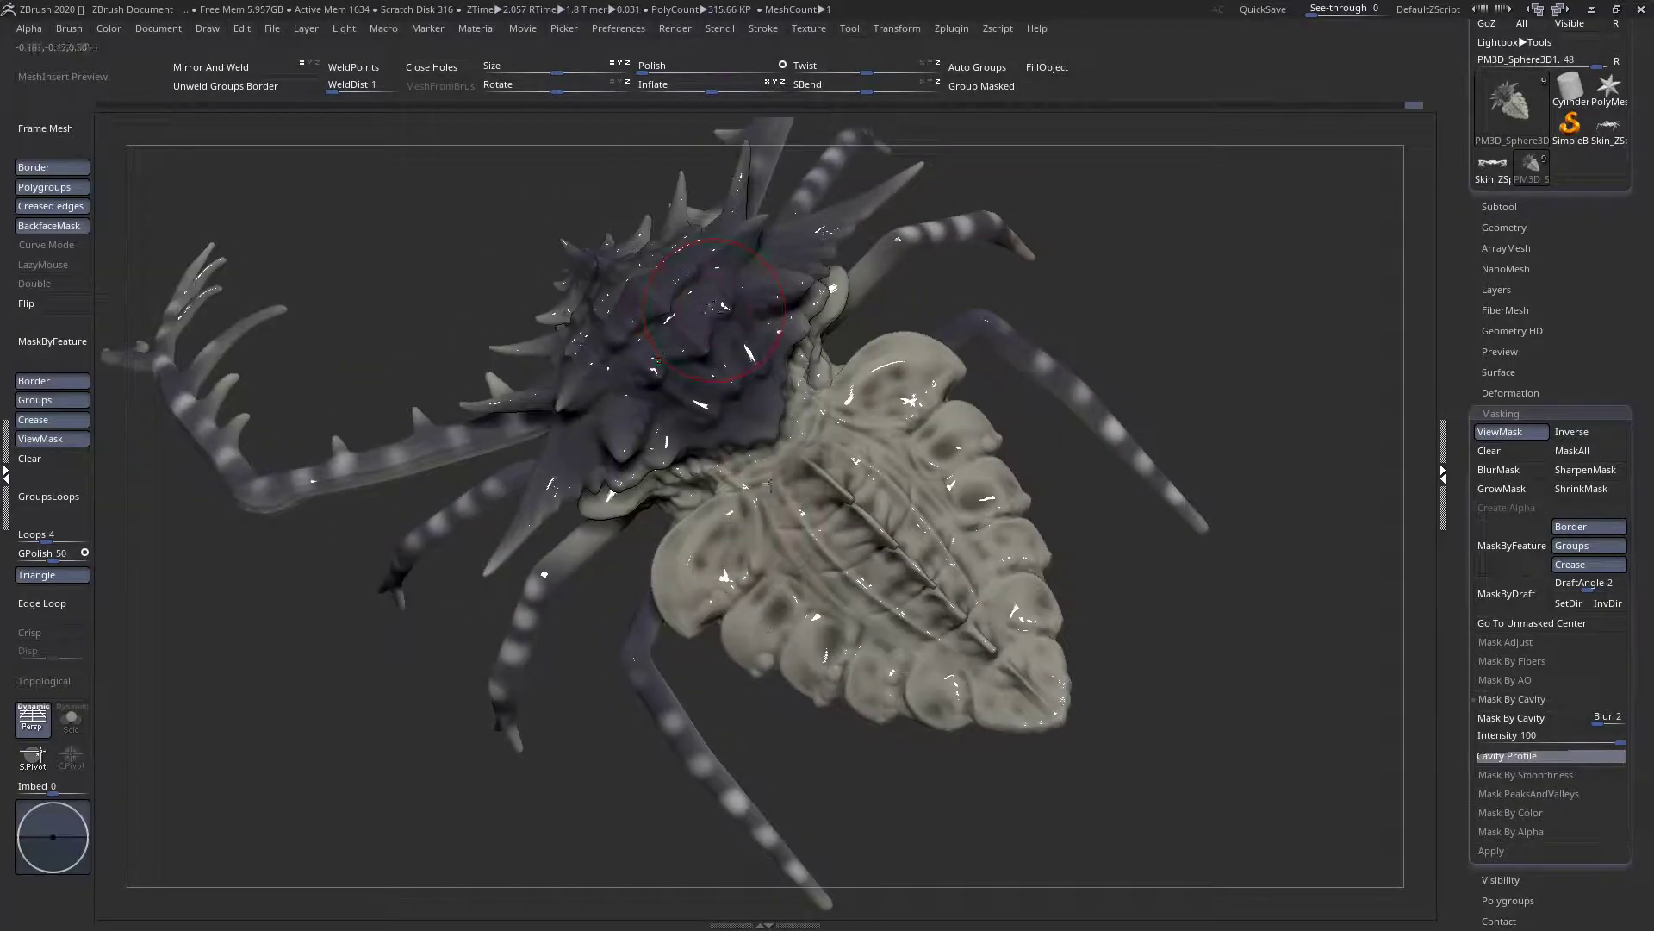
Paint the abdomen's back and scalloped side plates the same dark purple-grey, down to the tail tip
{"action": "mouse_move", "coordinate": [837, 455]}
{"action": "left_mouse_down"}
{"action": "mouse_move", "coordinate": [975, 419]}
{"action": "mouse_move", "coordinate": [987, 484]}
{"action": "mouse_move", "coordinate": [864, 550]}
{"action": "left_mouse_up"}
{"action": "right_click_drag", "start_coordinate": [864, 550], "coordinate": [867, 641]}
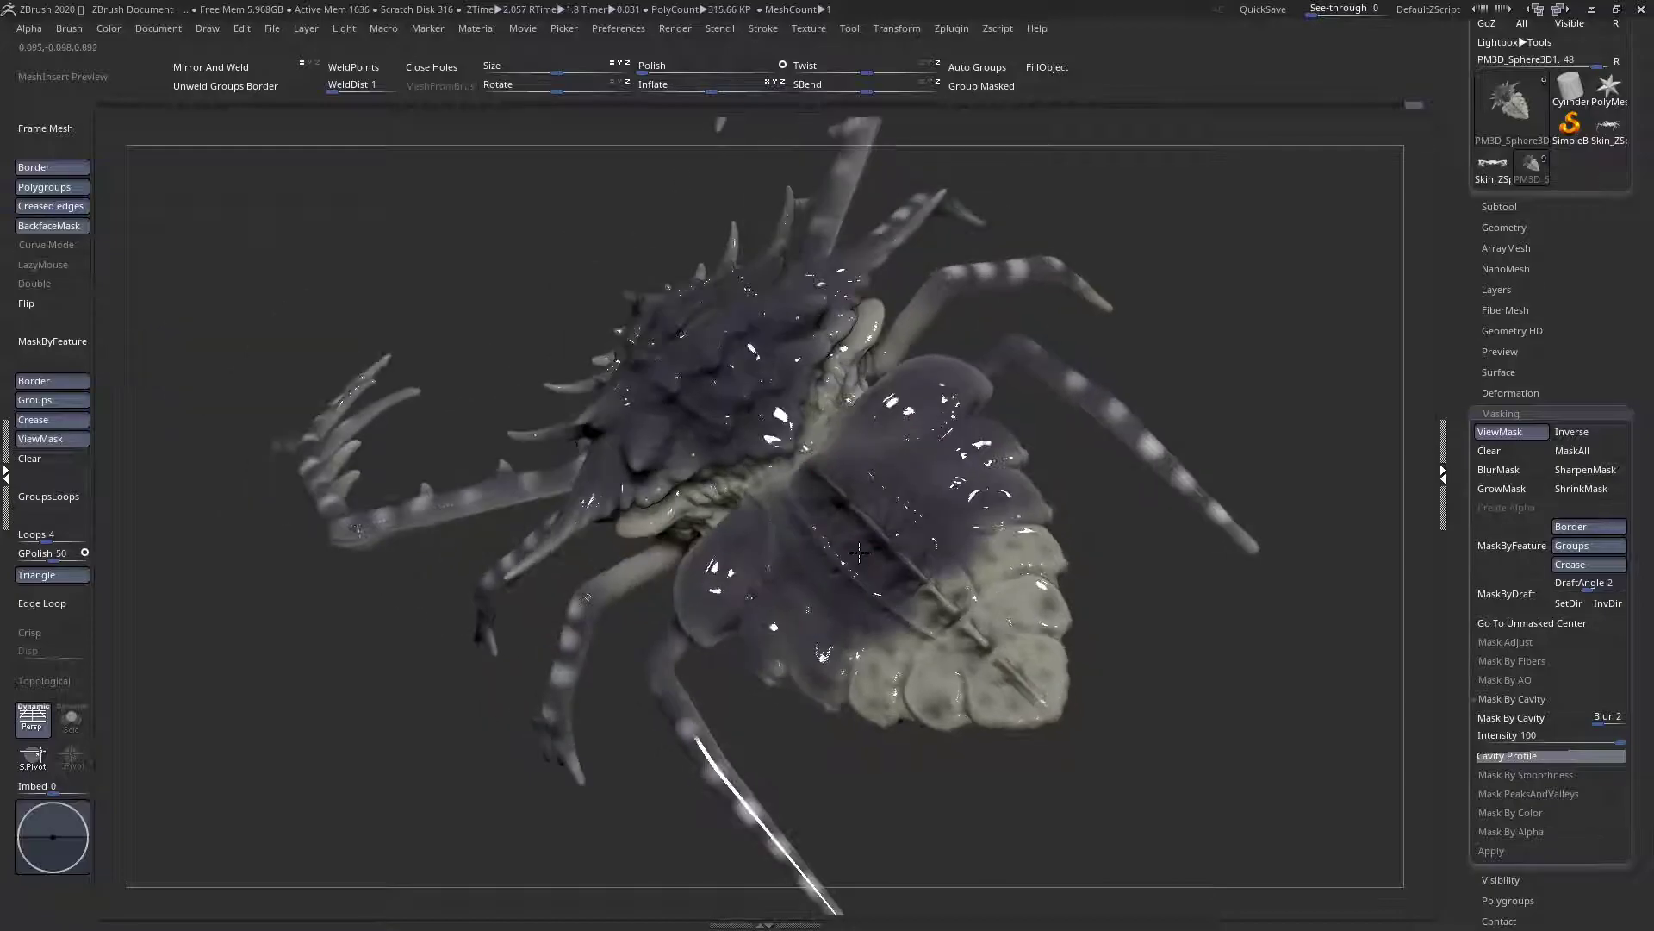
{"action": "mouse_move", "coordinate": [869, 656]}
{"action": "left_mouse_down"}
{"action": "mouse_move", "coordinate": [896, 690]}
{"action": "mouse_move", "coordinate": [991, 603]}
{"action": "mouse_move", "coordinate": [1034, 690]}
{"action": "mouse_move", "coordinate": [977, 431]}
{"action": "left_mouse_up"}
{"action": "right_click_drag", "start_coordinate": [976, 430], "coordinate": [956, 478]}
{"action": "key", "text": "space"}
{"action": "left_click_drag", "start_coordinate": [932, 391], "coordinate": [952, 391]}
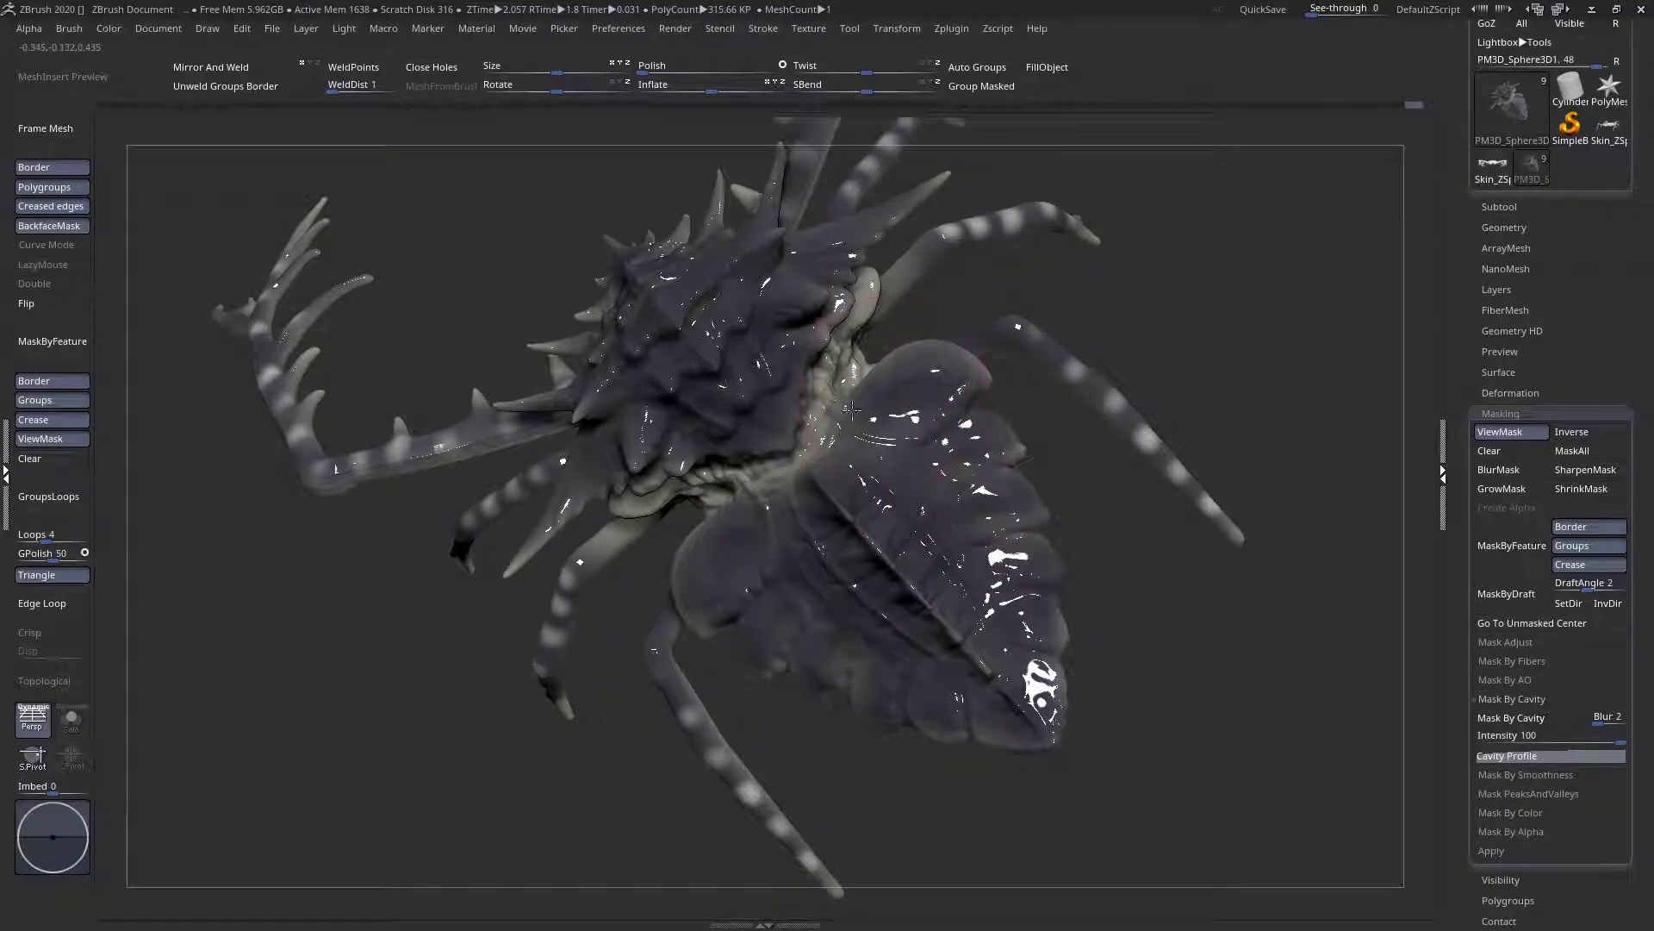
Clear the cavity mask, mask the body by smoothness with Range 10 and Falloff 100, and hide the mask display
{"action": "right_click_drag", "start_coordinate": [845, 424], "coordinate": [623, 483]}
{"action": "right_click_drag", "start_coordinate": [531, 371], "coordinate": [965, 313]}
{"action": "left_click", "coordinate": [31, 458]}
{"action": "left_click", "coordinate": [71, 441]}
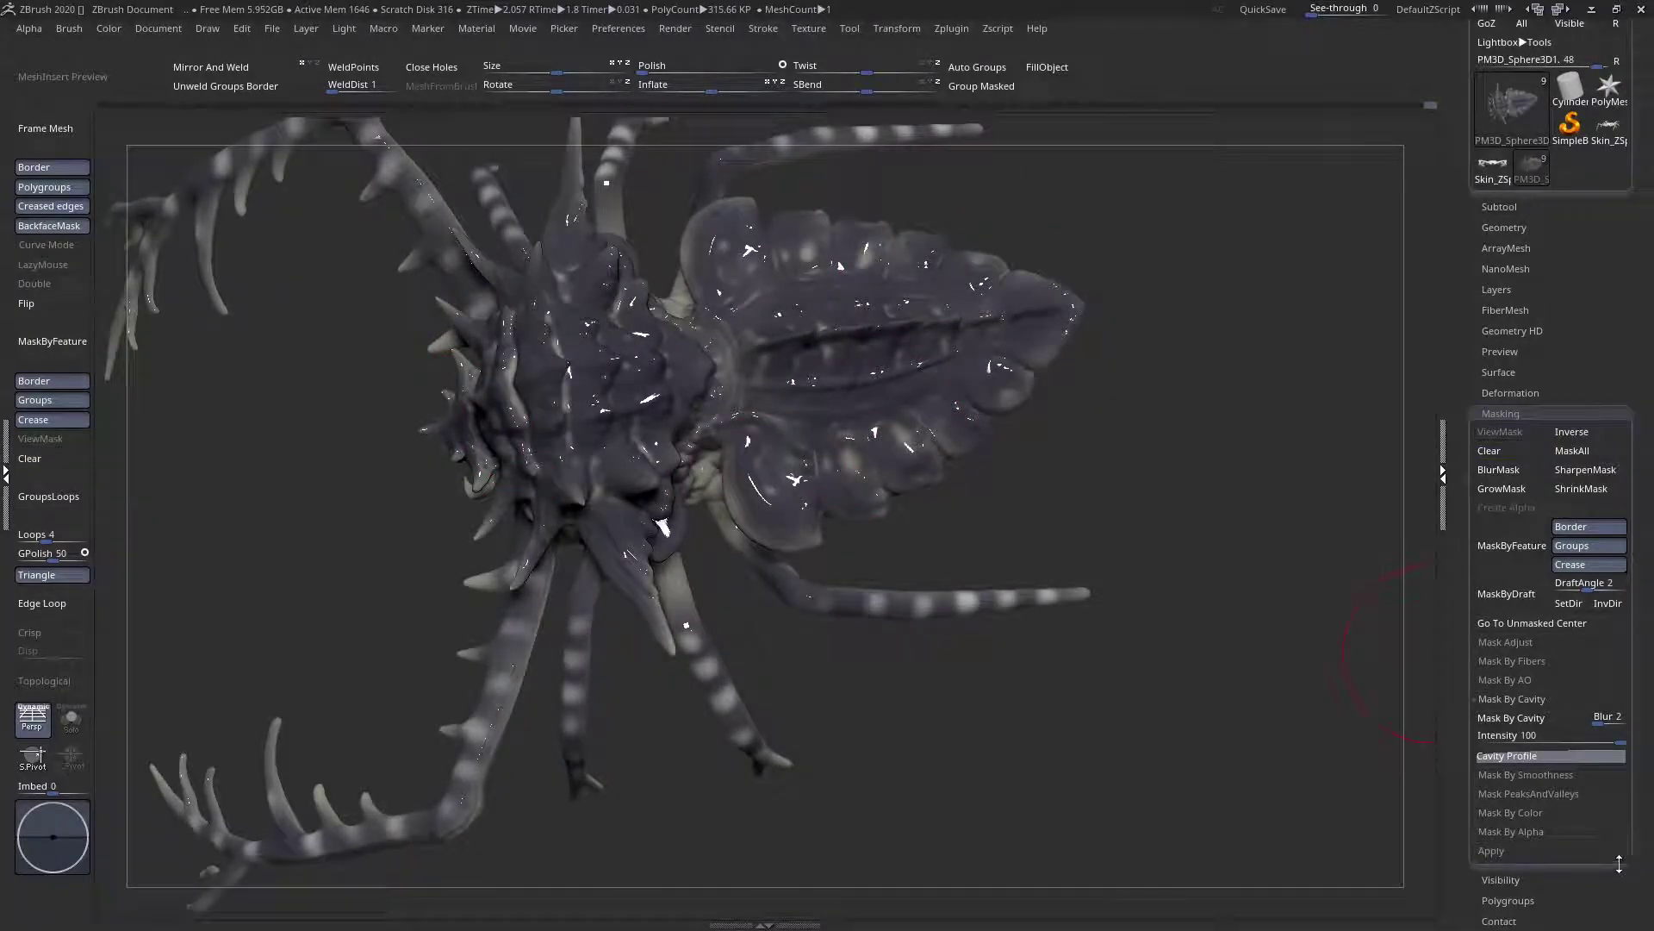
{"action": "left_click", "coordinate": [1565, 776]}
{"action": "left_click", "coordinate": [1555, 739]}
{"action": "left_click_drag", "start_coordinate": [1163, 388], "coordinate": [738, 346]}
{"action": "left_click_drag", "start_coordinate": [1207, 499], "coordinate": [405, 418]}
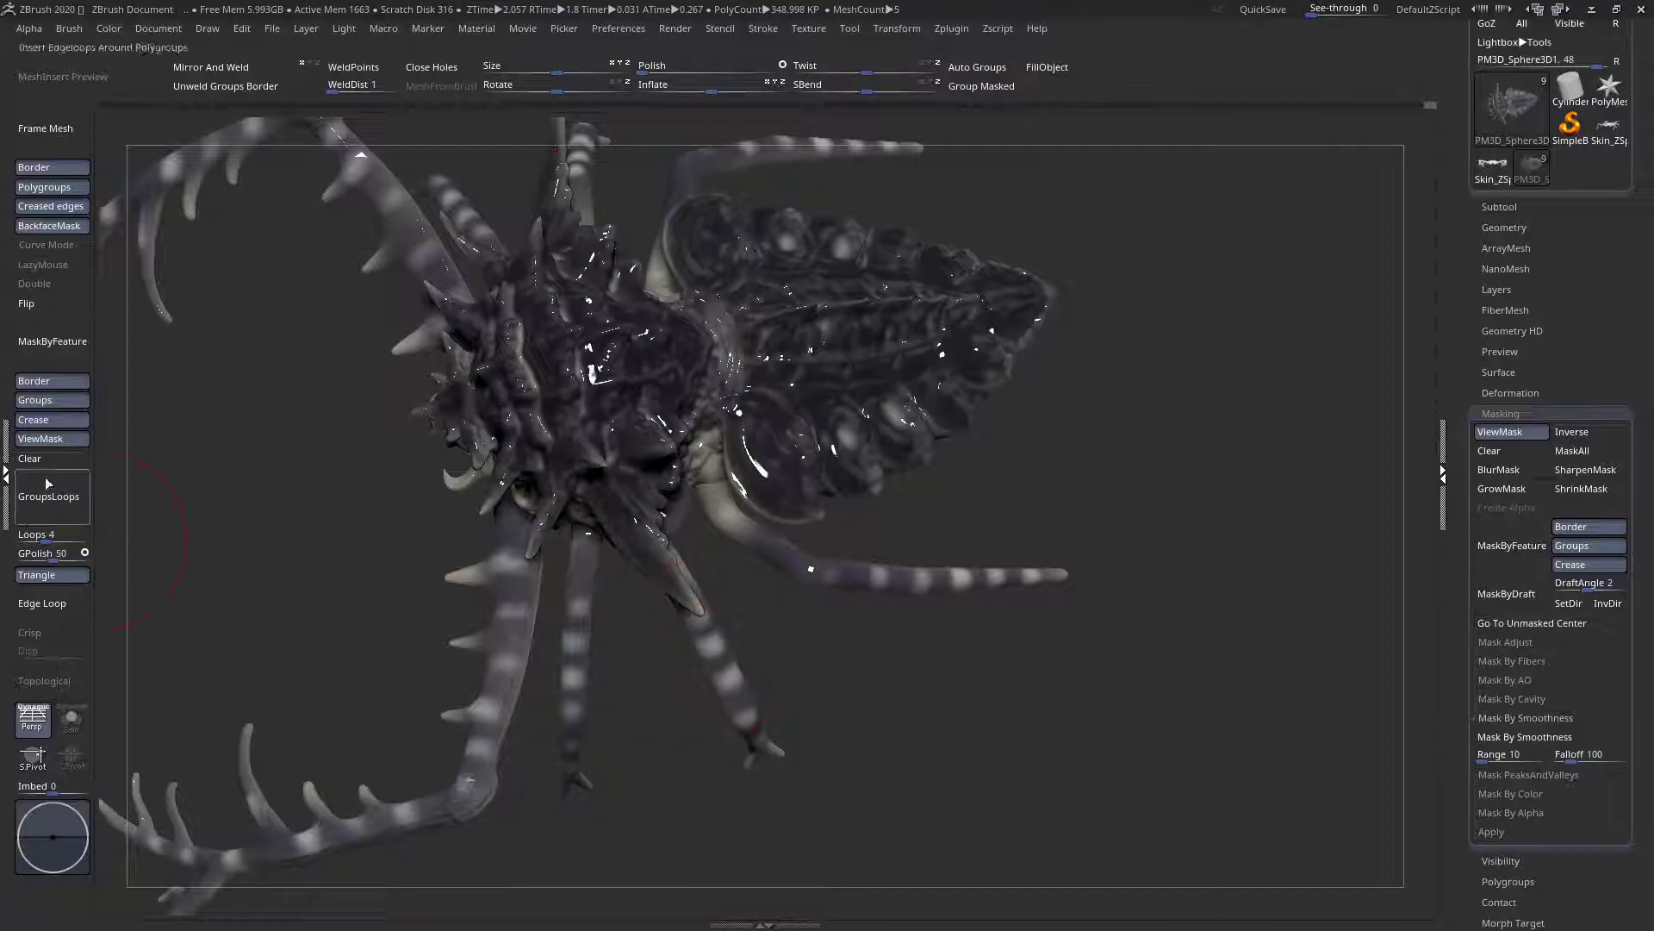
{"action": "left_click", "coordinate": [66, 441]}
Paint light grey highlights along the rims and bumps of the abdomen's side plates
{"action": "right_click_drag", "start_coordinate": [754, 420], "coordinate": [752, 489], "text": "alt"}
{"action": "left_click_drag", "start_coordinate": [793, 425], "coordinate": [908, 340]}
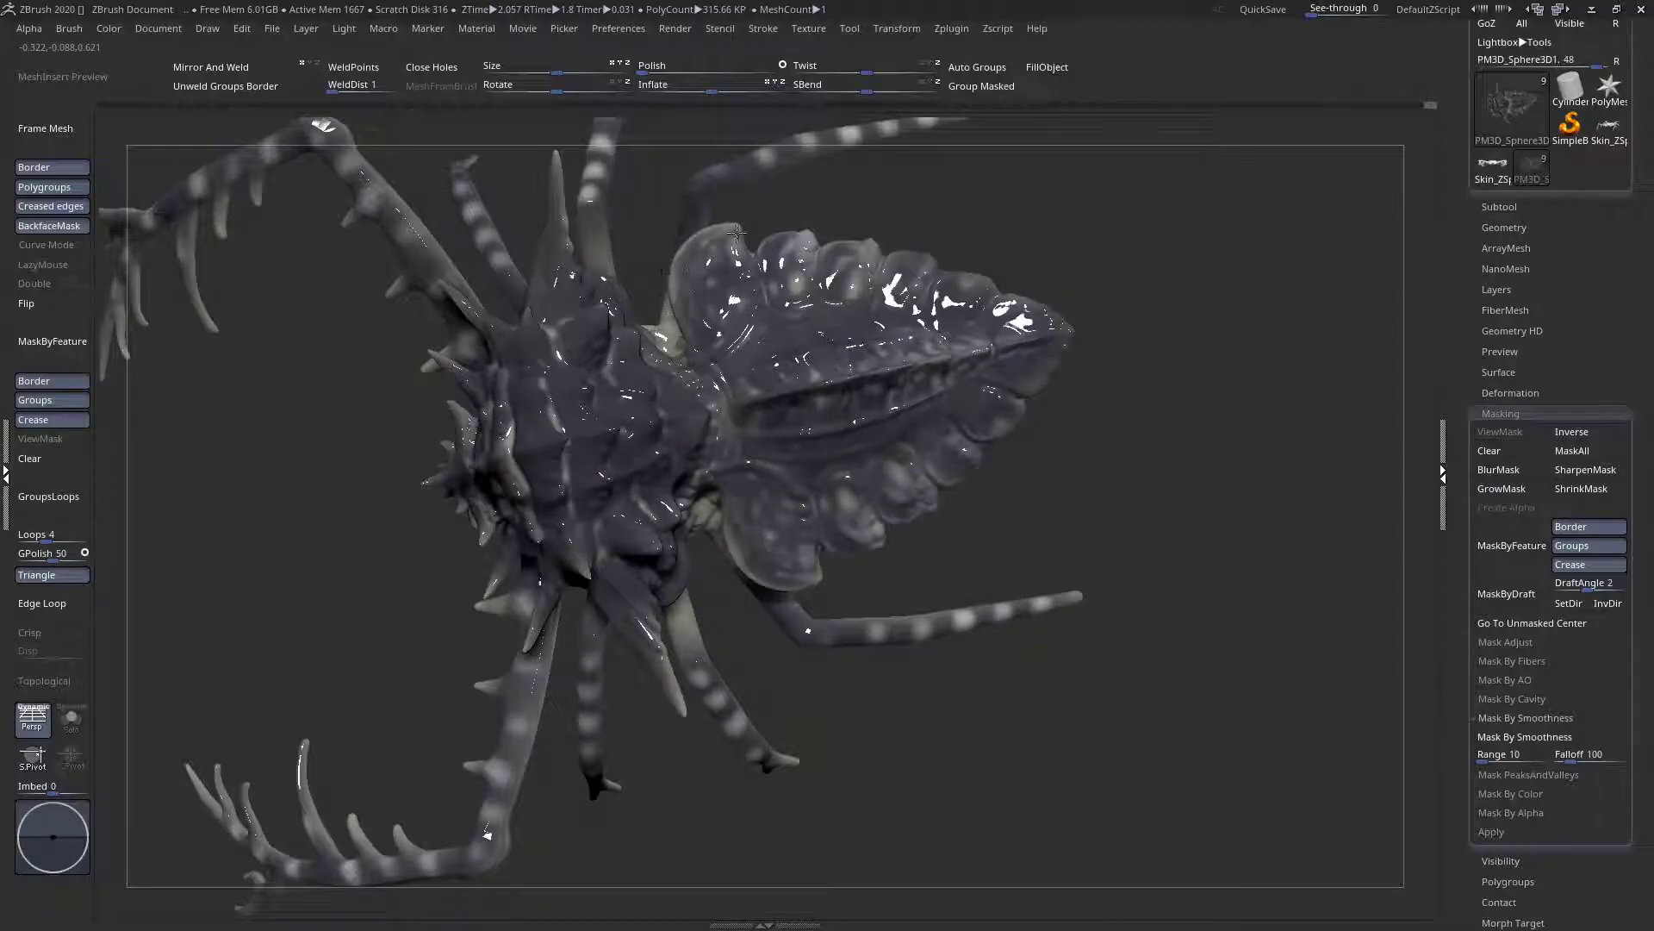
{"action": "left_click_drag", "start_coordinate": [726, 233], "coordinate": [1022, 339]}
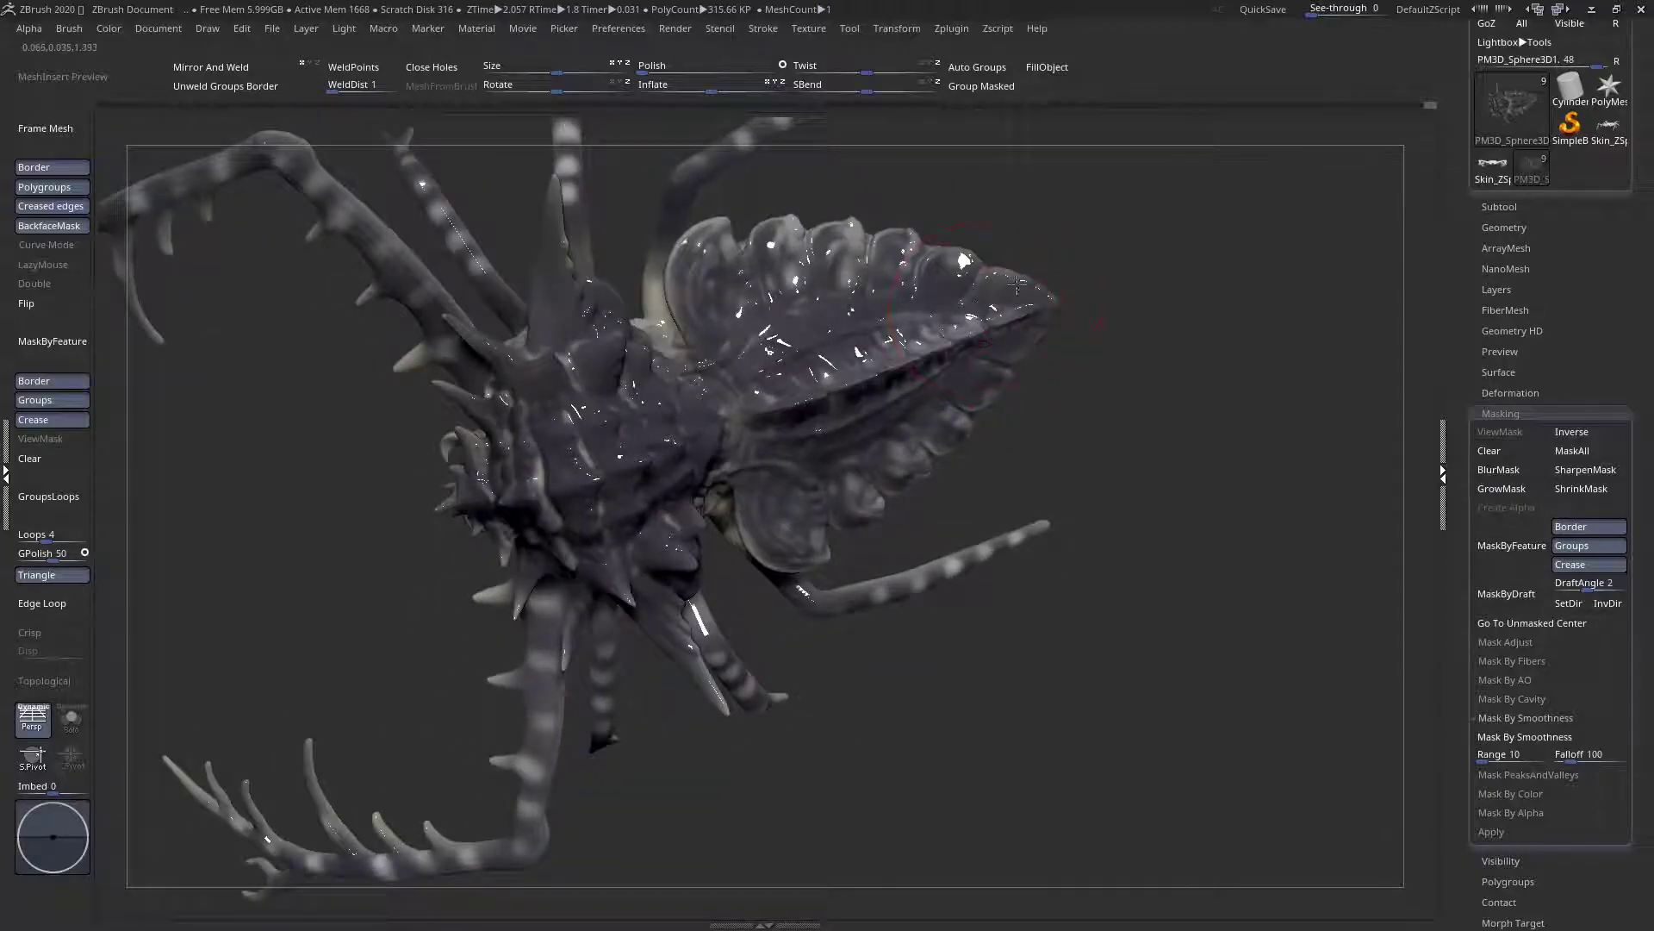
{"action": "left_click_drag", "start_coordinate": [849, 267], "coordinate": [594, 409]}
{"action": "left_click", "coordinate": [594, 408]}
Brush light grey highlights over the ridges and spikes of the head and thorax, adjusting the brush size
{"action": "right_click_drag", "start_coordinate": [606, 441], "coordinate": [577, 479]}
{"action": "mouse_move", "coordinate": [543, 351]}
{"action": "left_mouse_down"}
{"action": "mouse_move", "coordinate": [552, 336]}
{"action": "mouse_move", "coordinate": [482, 343]}
{"action": "left_mouse_up"}
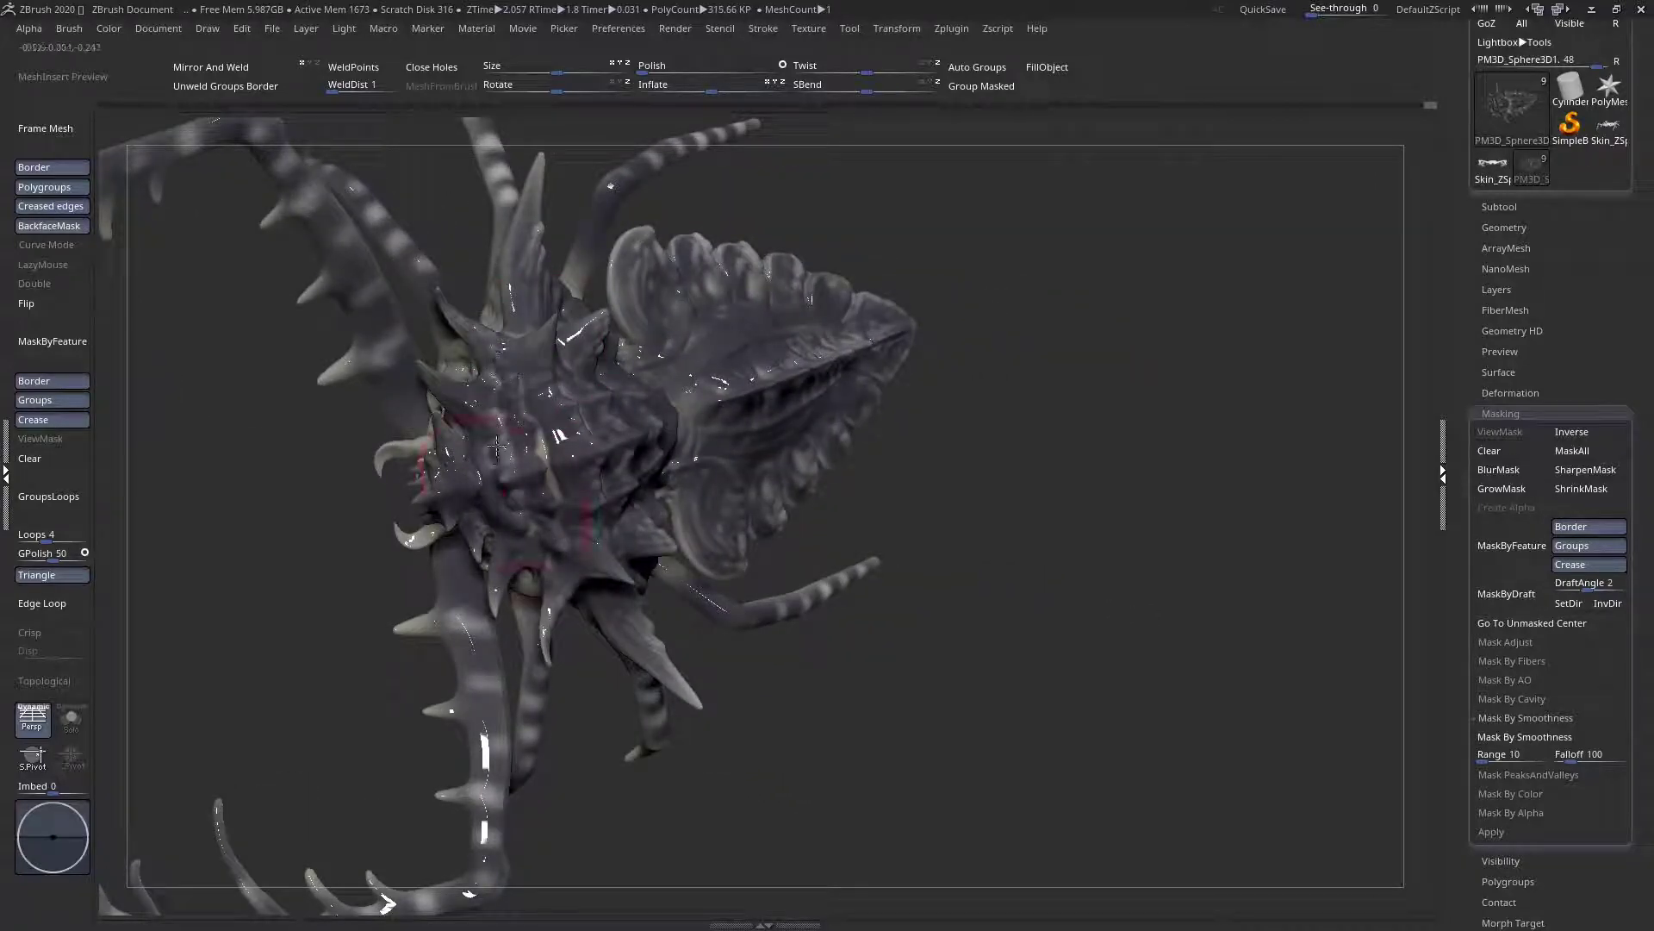
{"action": "right_click_drag", "start_coordinate": [497, 431], "coordinate": [506, 370]}
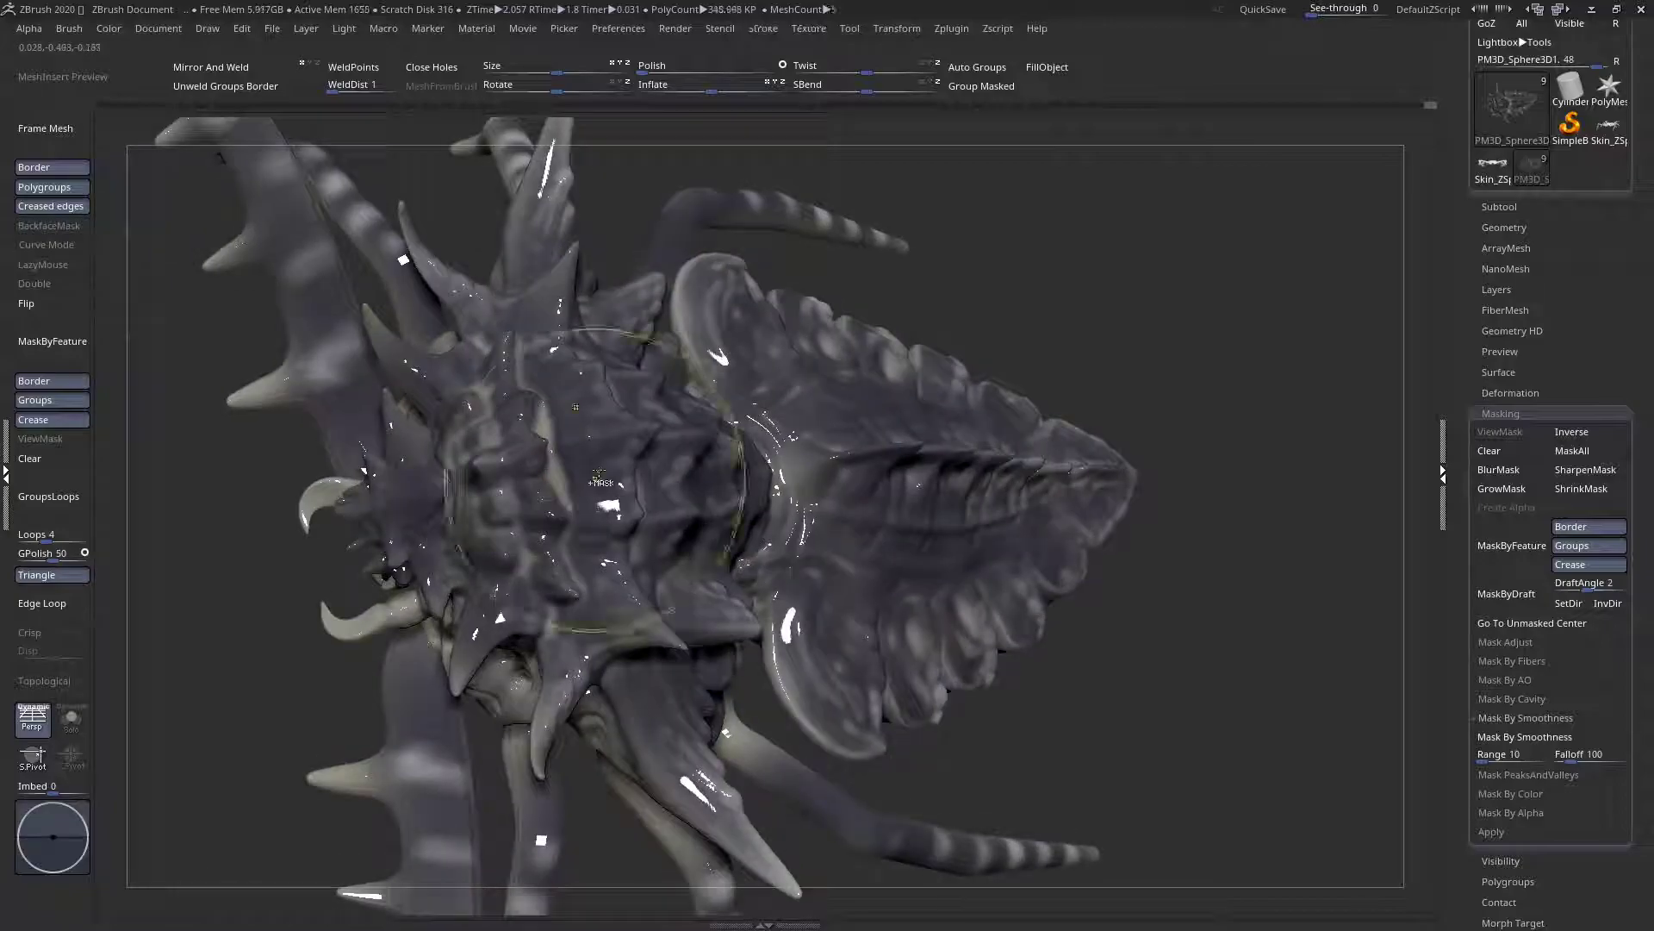
{"action": "right_click", "coordinate": [598, 460]}
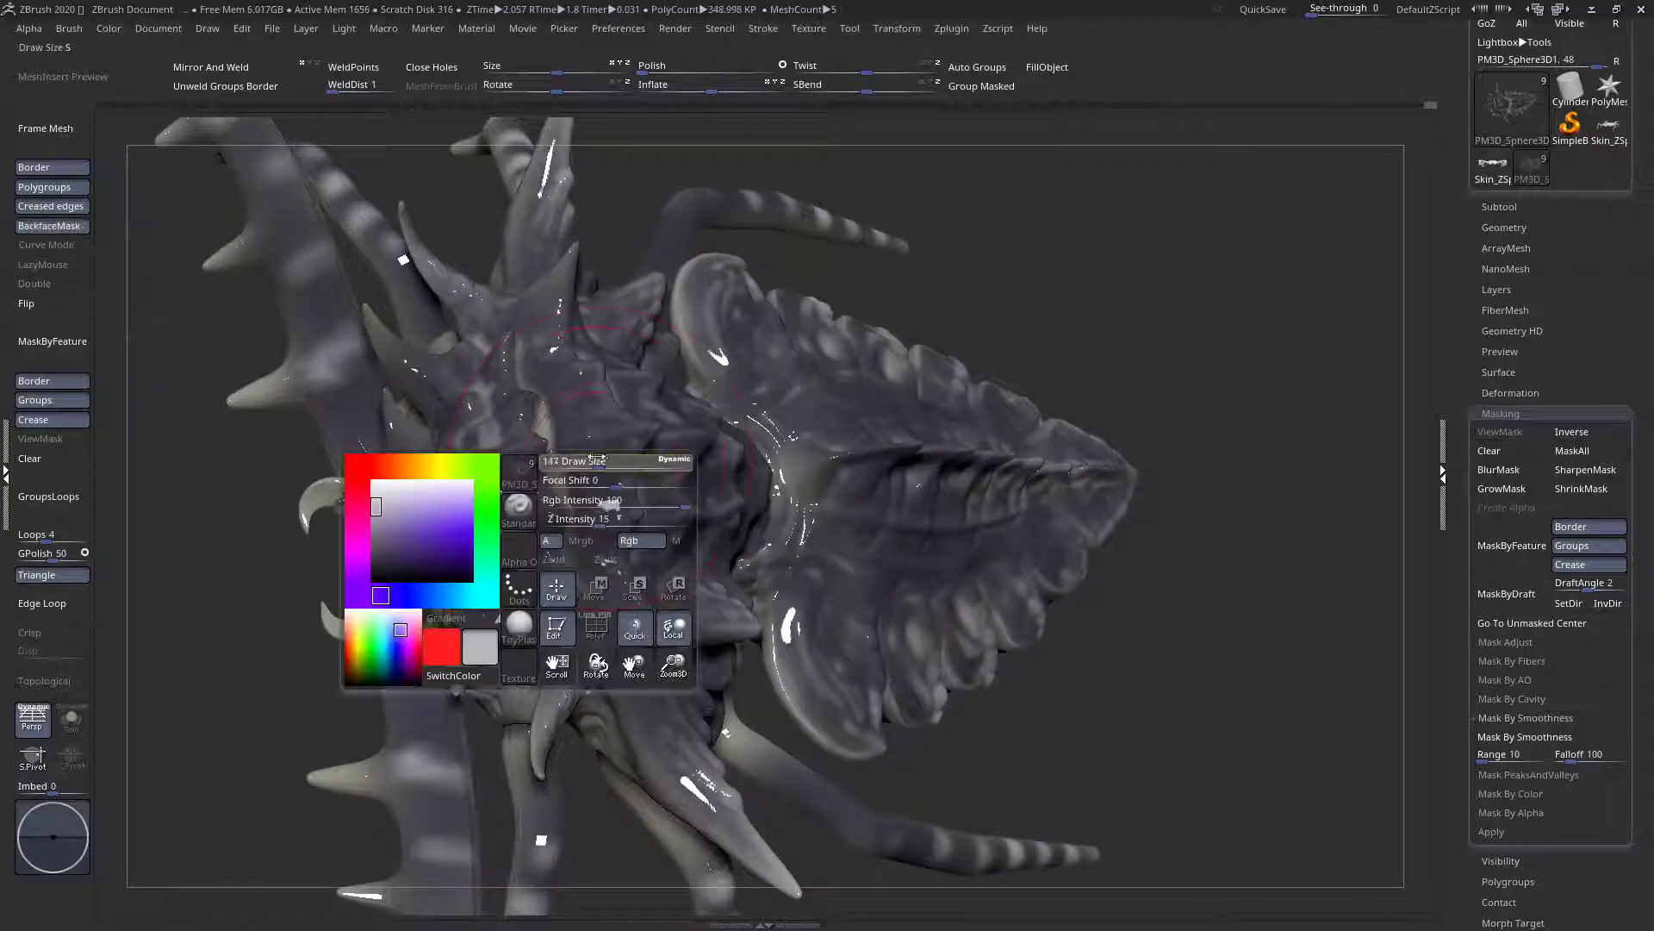
{"action": "right_click_drag", "start_coordinate": [579, 449], "coordinate": [582, 347]}
{"action": "left_click_drag", "start_coordinate": [591, 224], "coordinate": [575, 323]}
{"action": "left_click_drag", "start_coordinate": [606, 375], "coordinate": [636, 448]}
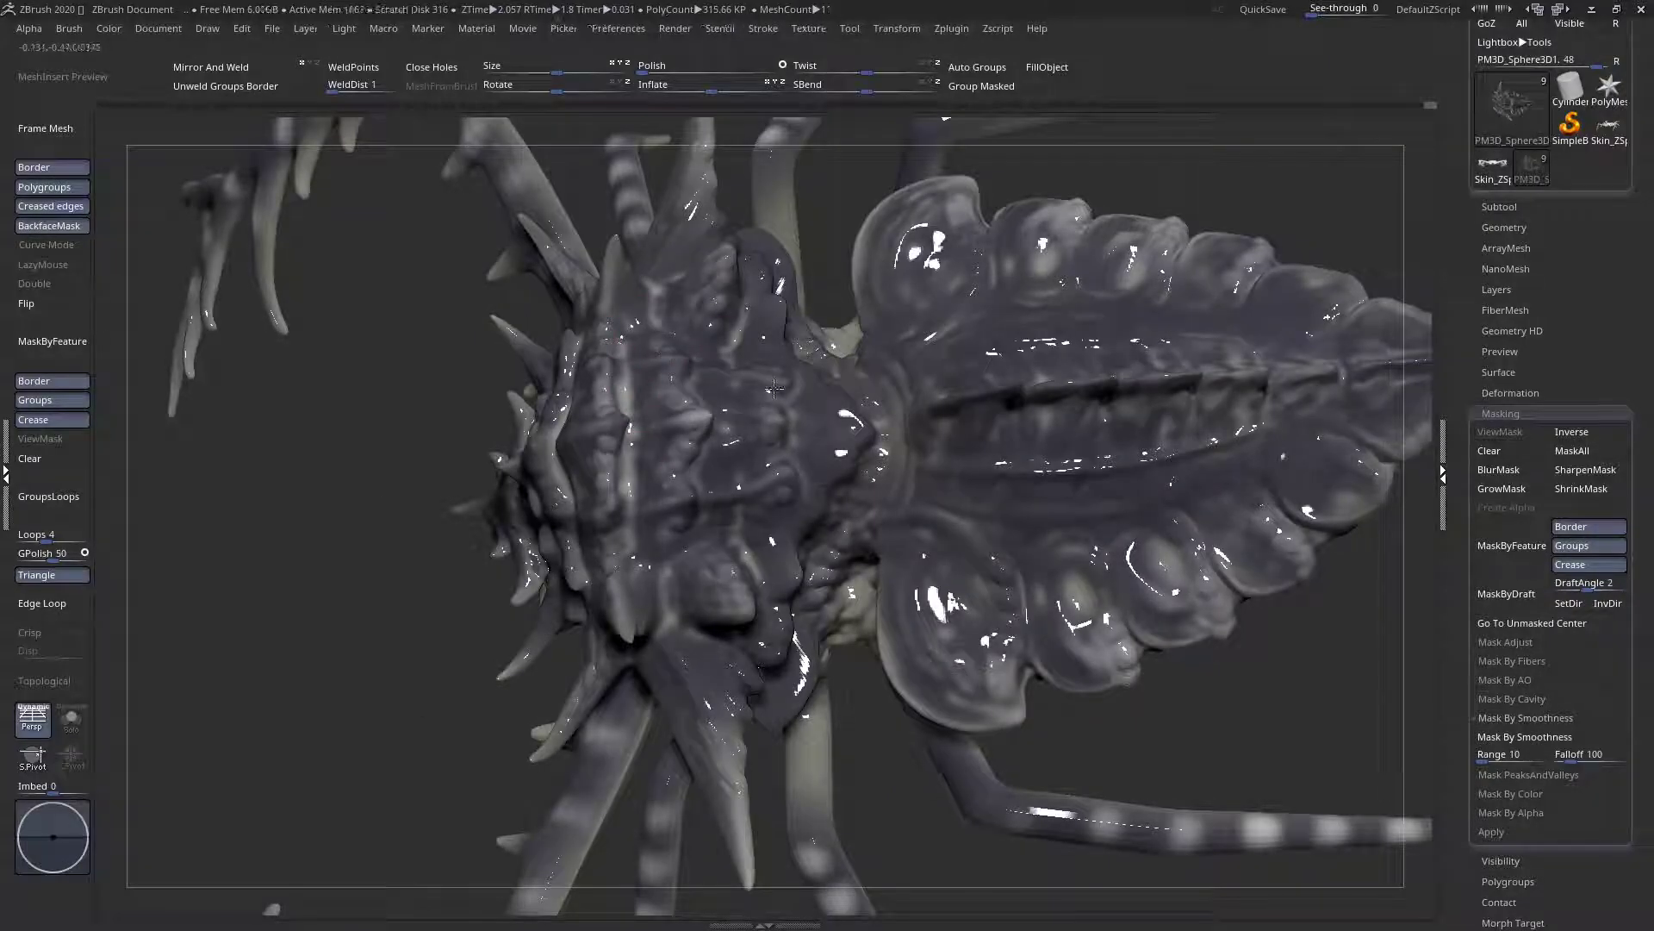
{"action": "right_click_drag", "start_coordinate": [840, 403], "coordinate": [798, 416]}
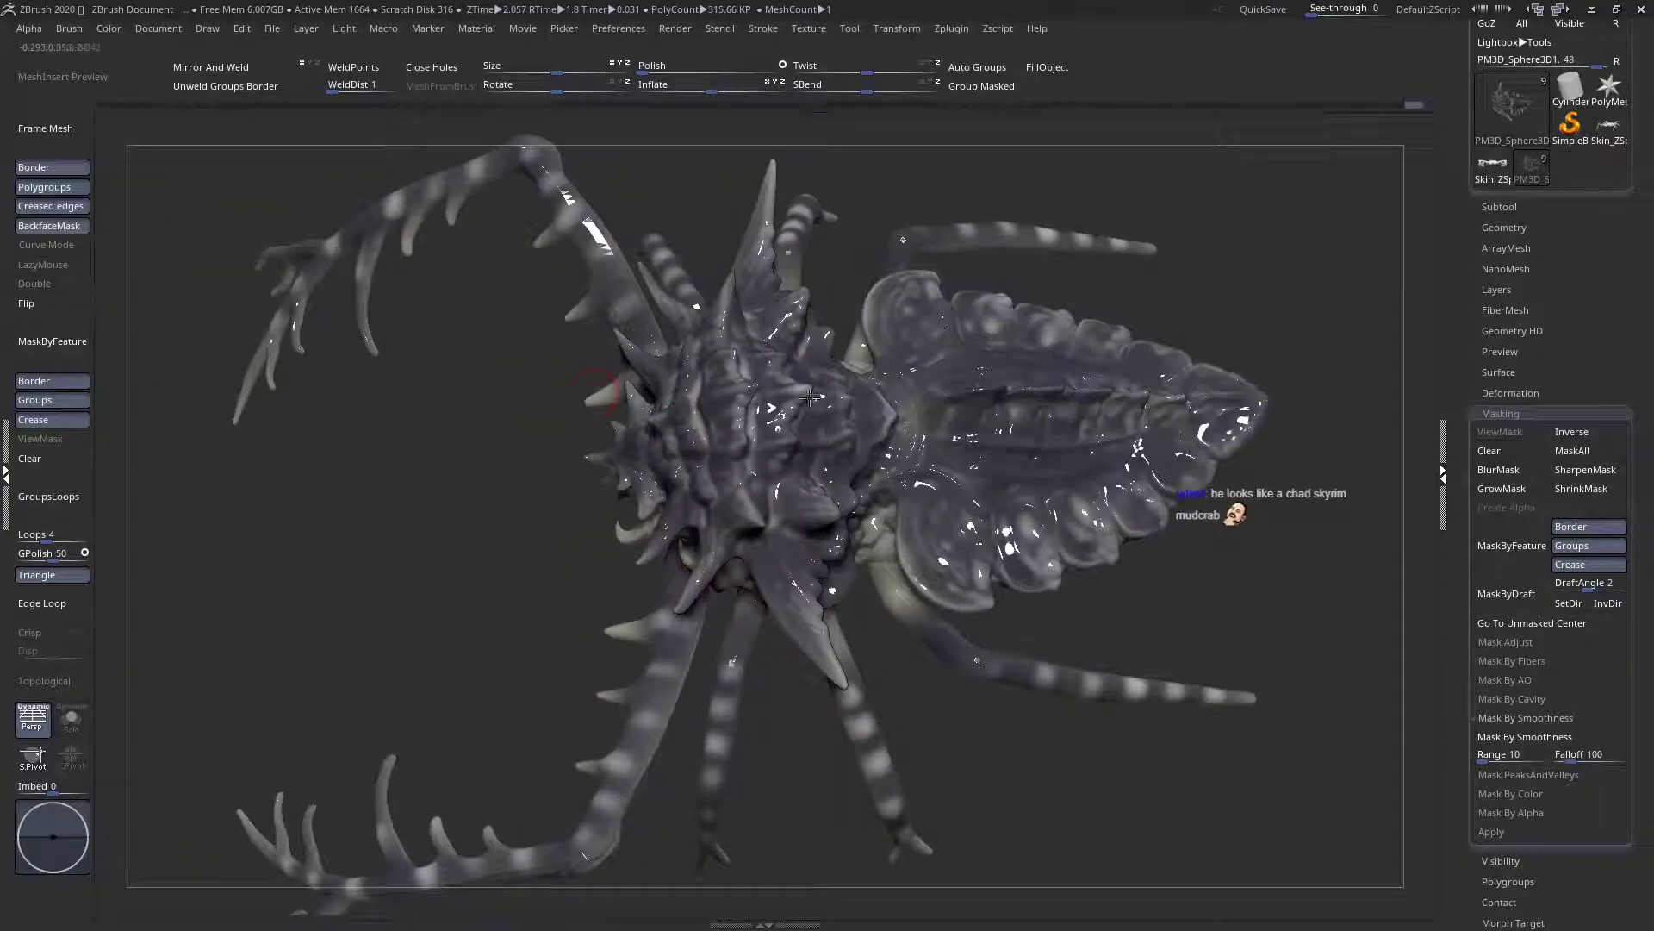
Replace the smoothness mask with an inverted cavity mask on the body and hide the mask display
{"action": "right_click_drag", "start_coordinate": [929, 416], "coordinate": [890, 517]}
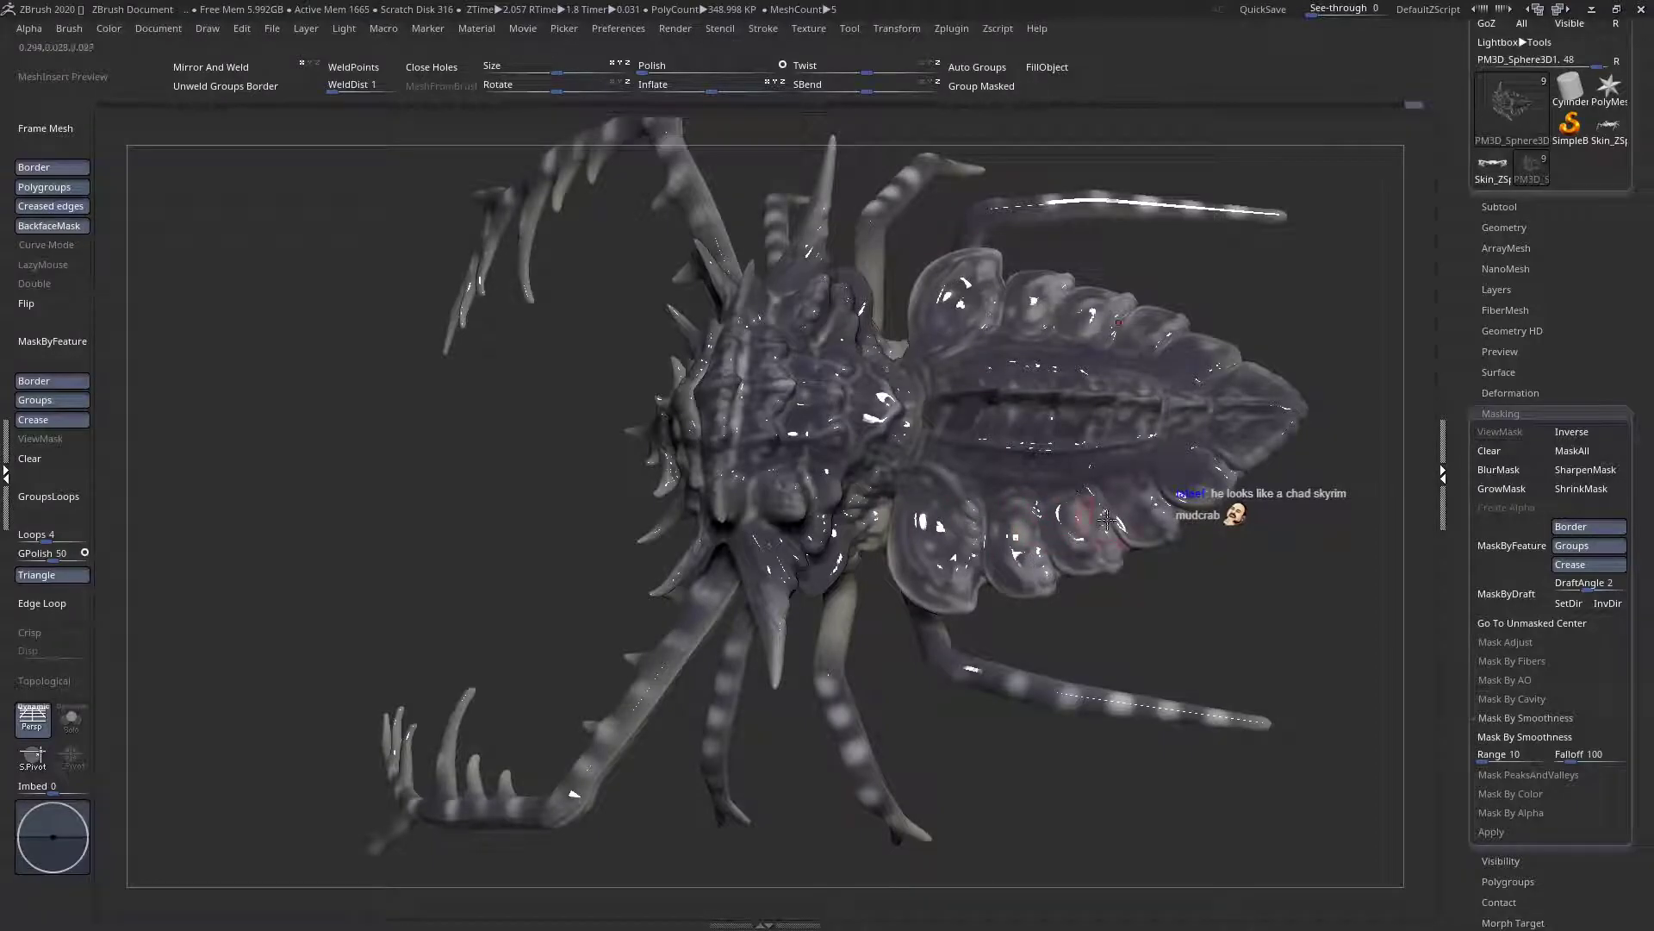
{"action": "right_click_drag", "start_coordinate": [1146, 482], "coordinate": [388, 430]}
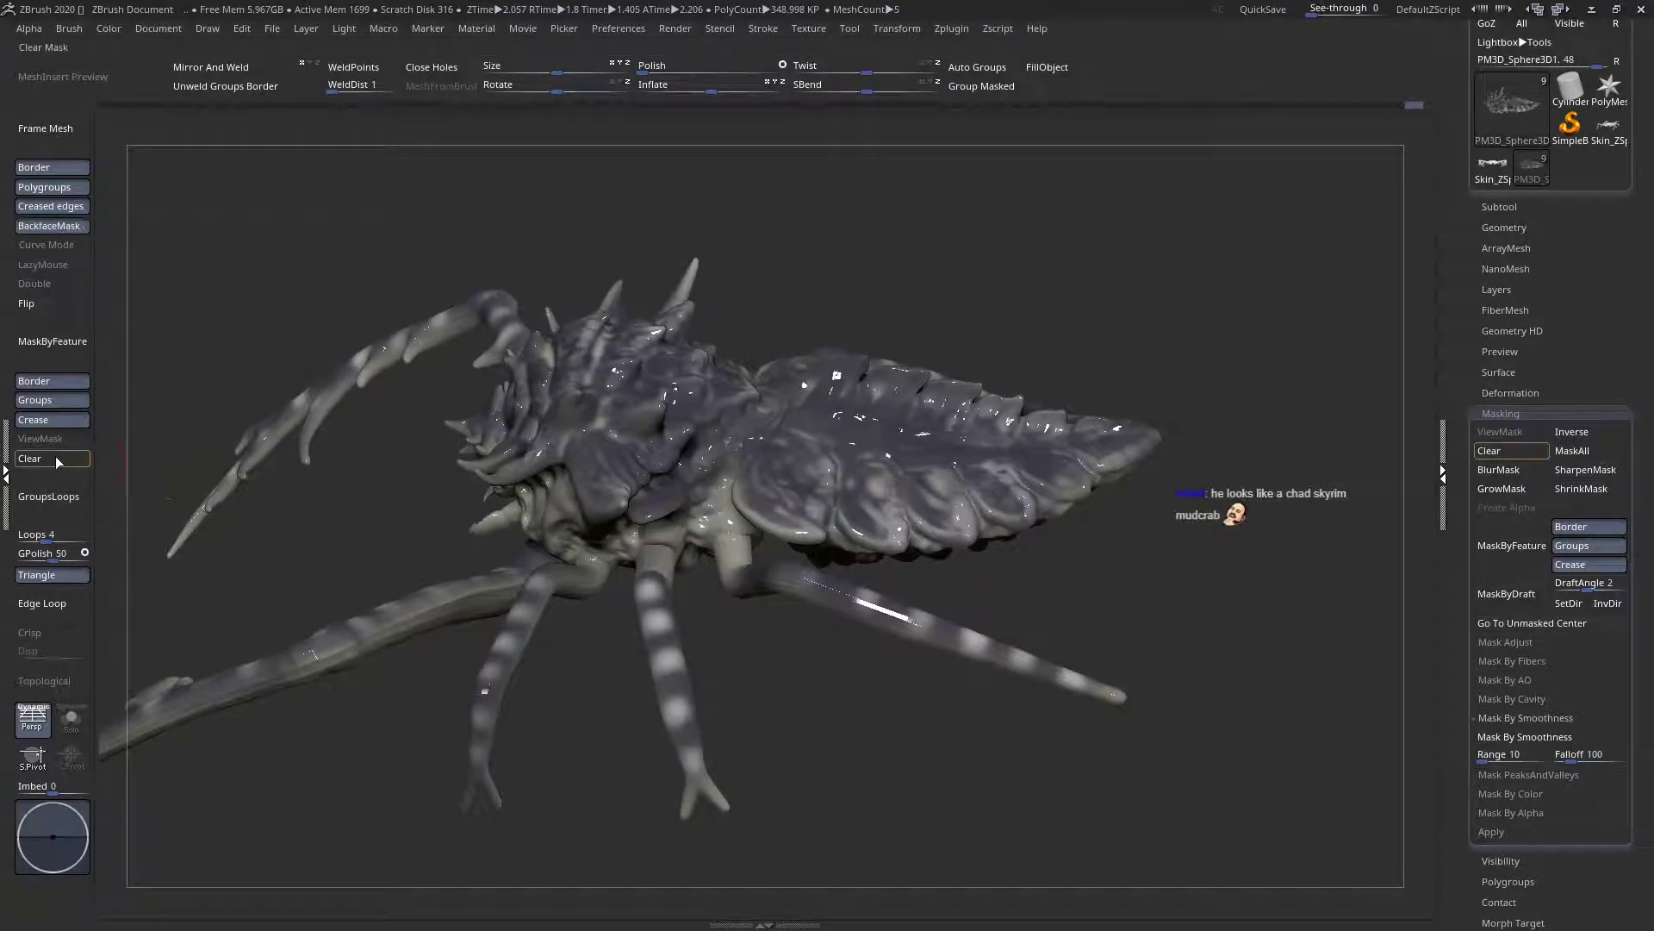
{"action": "right_click_drag", "start_coordinate": [483, 380], "coordinate": [568, 560]}
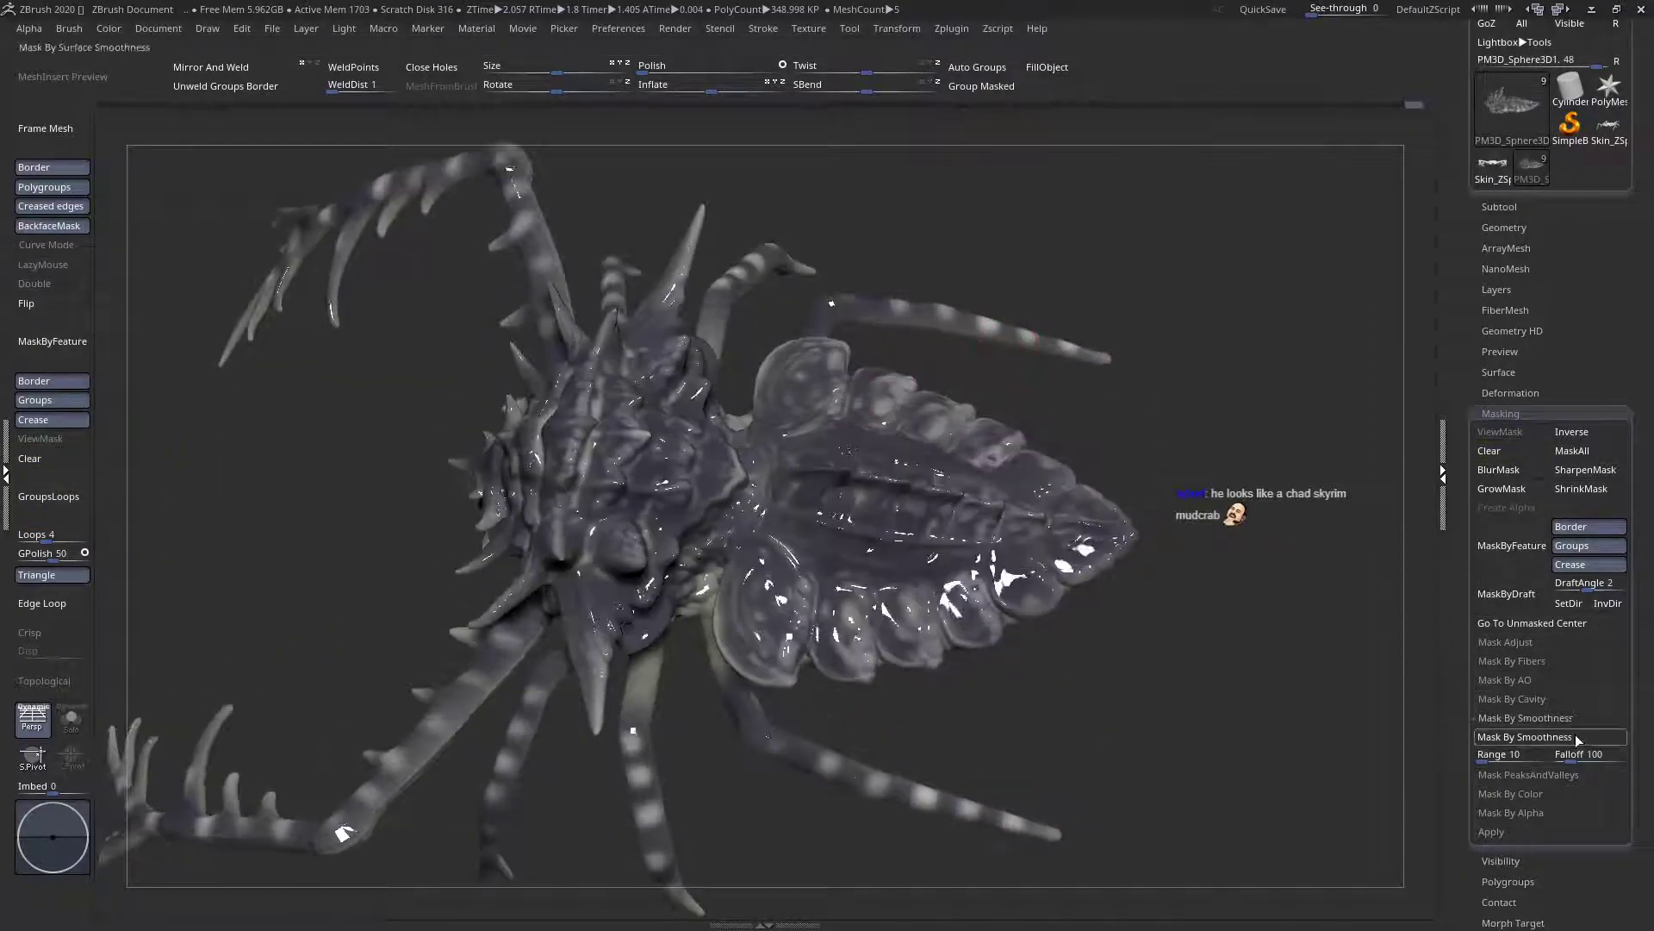
{"action": "left_click", "coordinate": [1521, 699]}
{"action": "left_click", "coordinate": [1511, 718]}
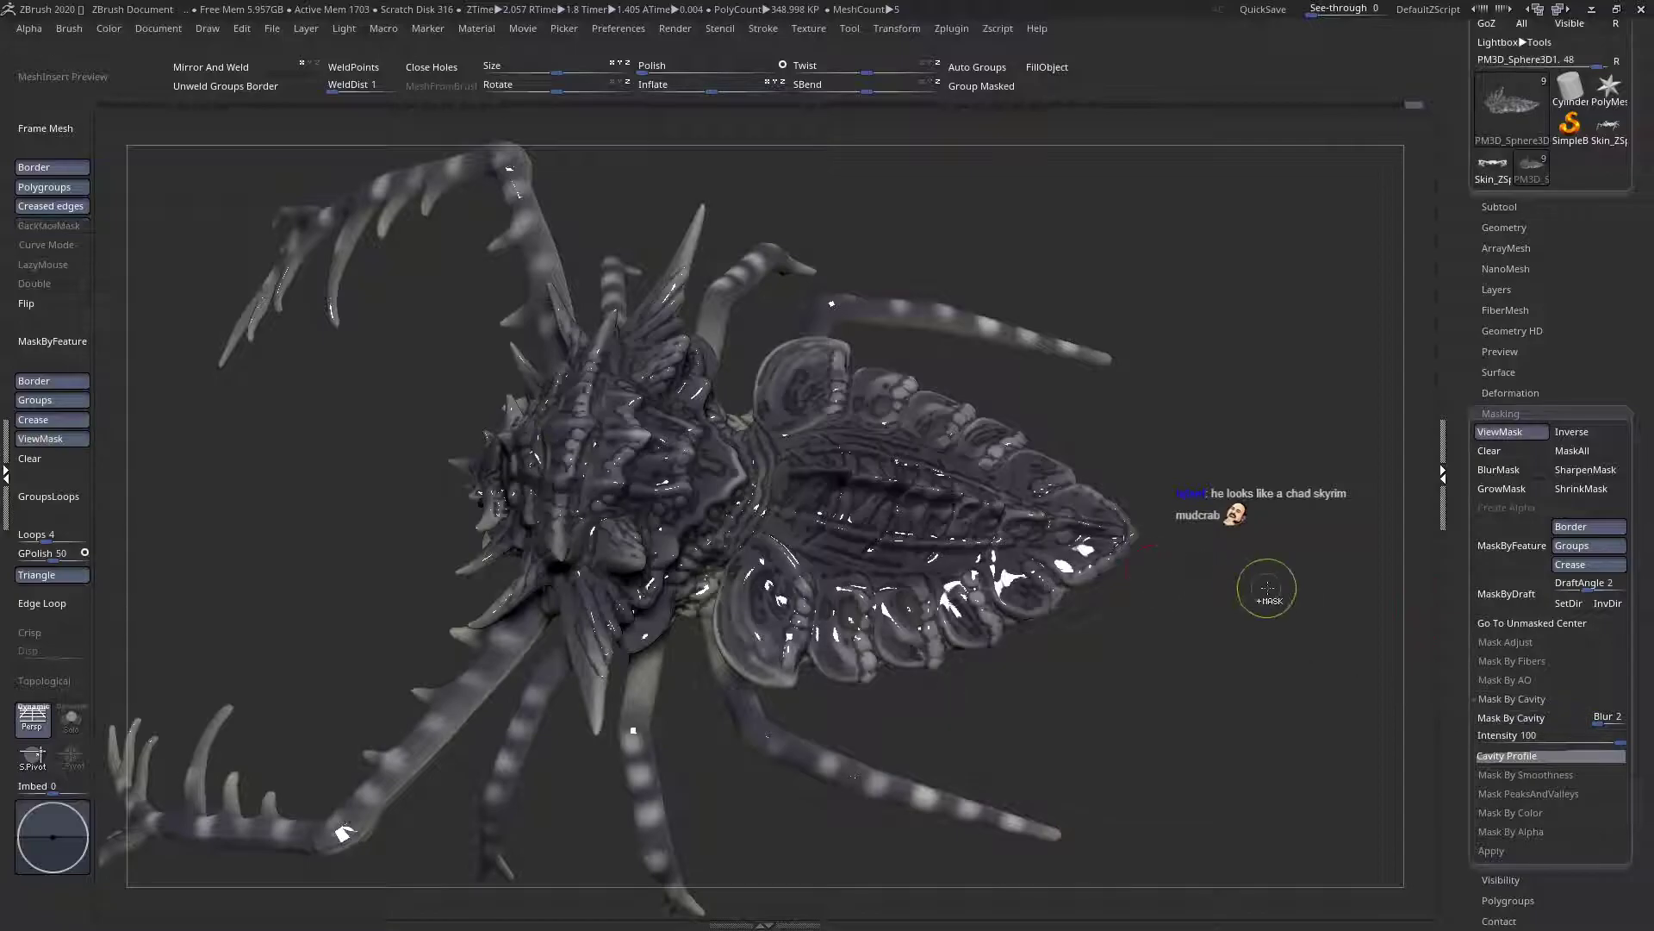
{"action": "left_click", "coordinate": [1263, 588], "text": "ctrl"}
{"action": "left_click", "coordinate": [41, 438]}
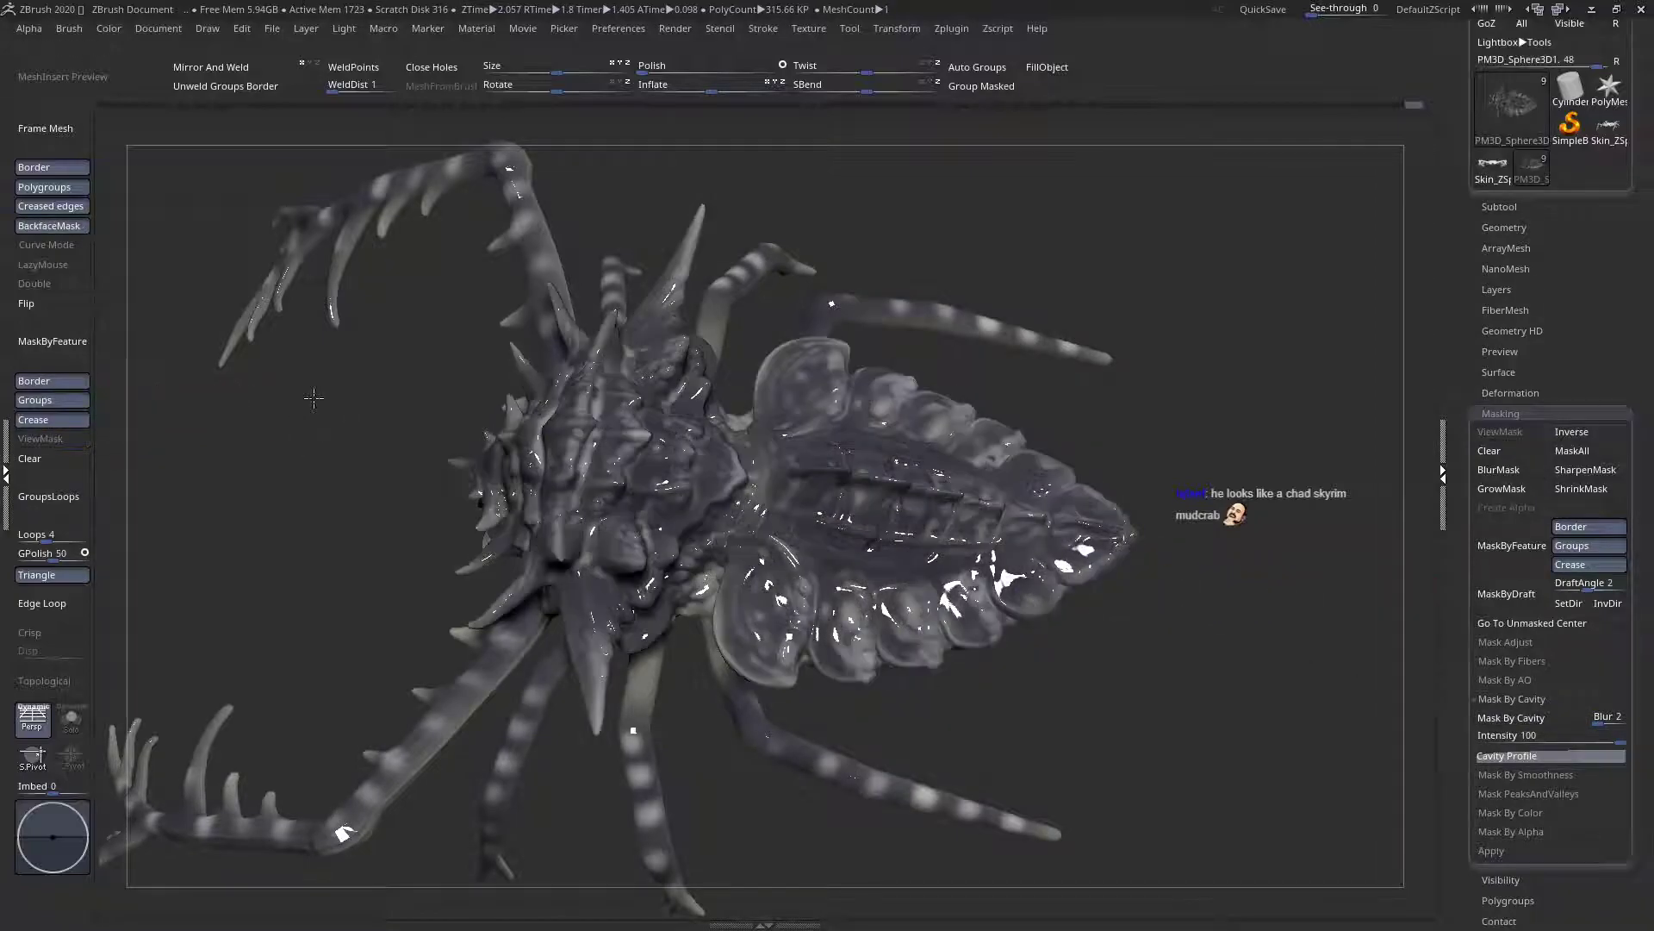
Choose a yellow-green colour and paint it into the recesses of the creature's underside and belly
{"action": "key", "text": "space"}
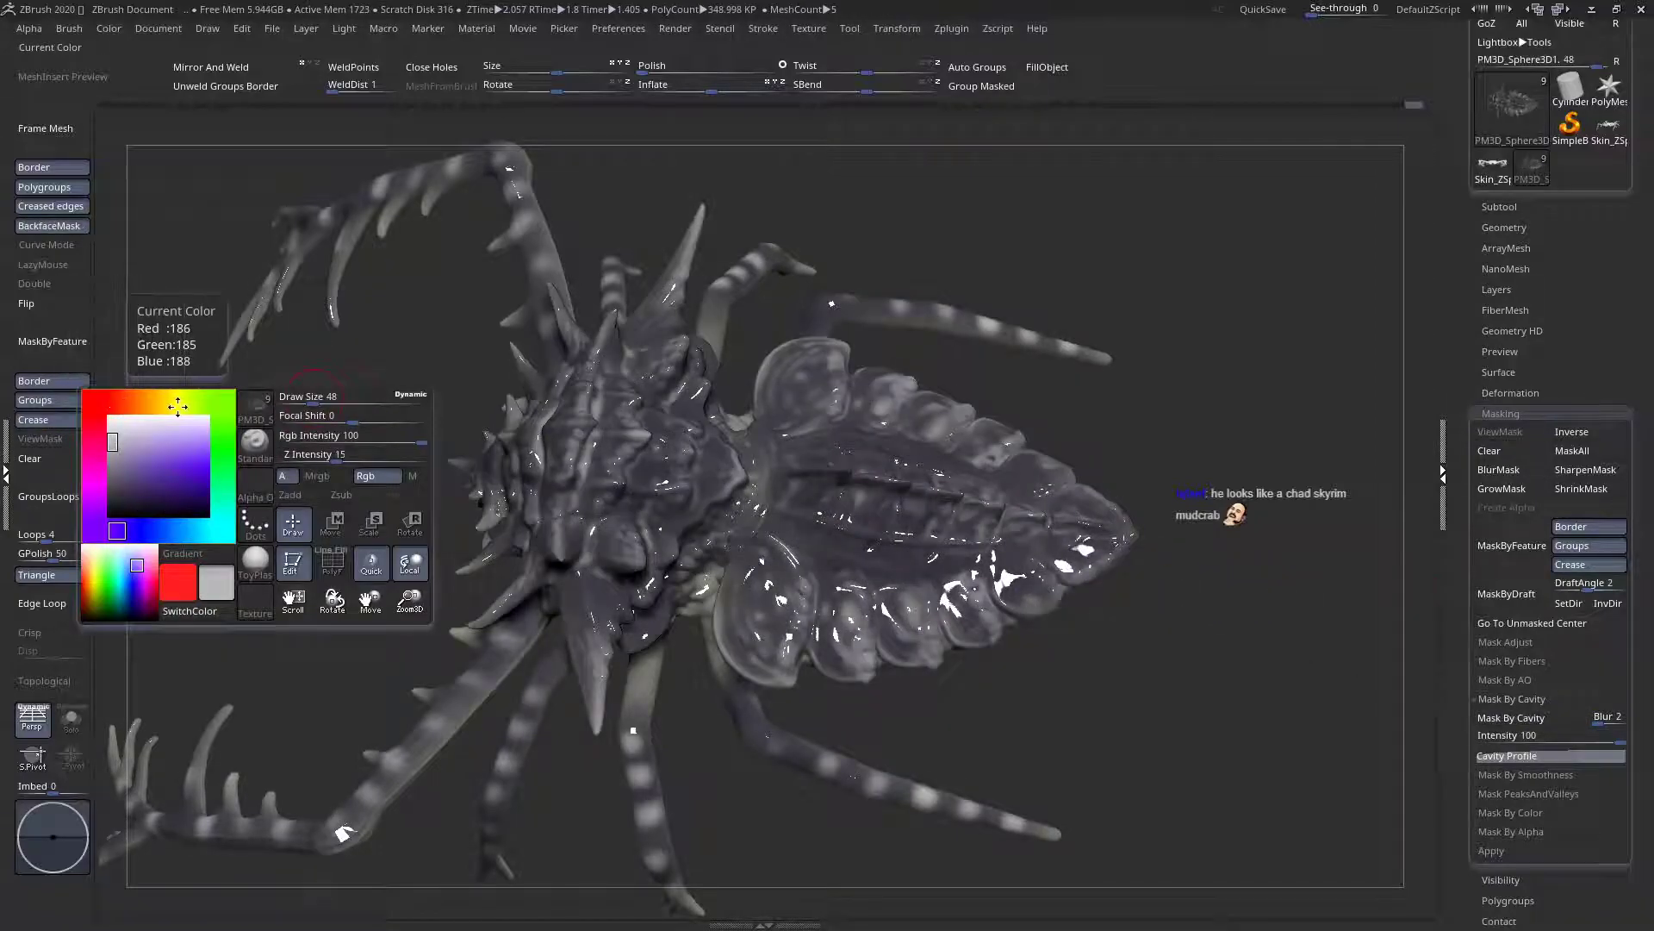
{"action": "left_click", "coordinate": [202, 401]}
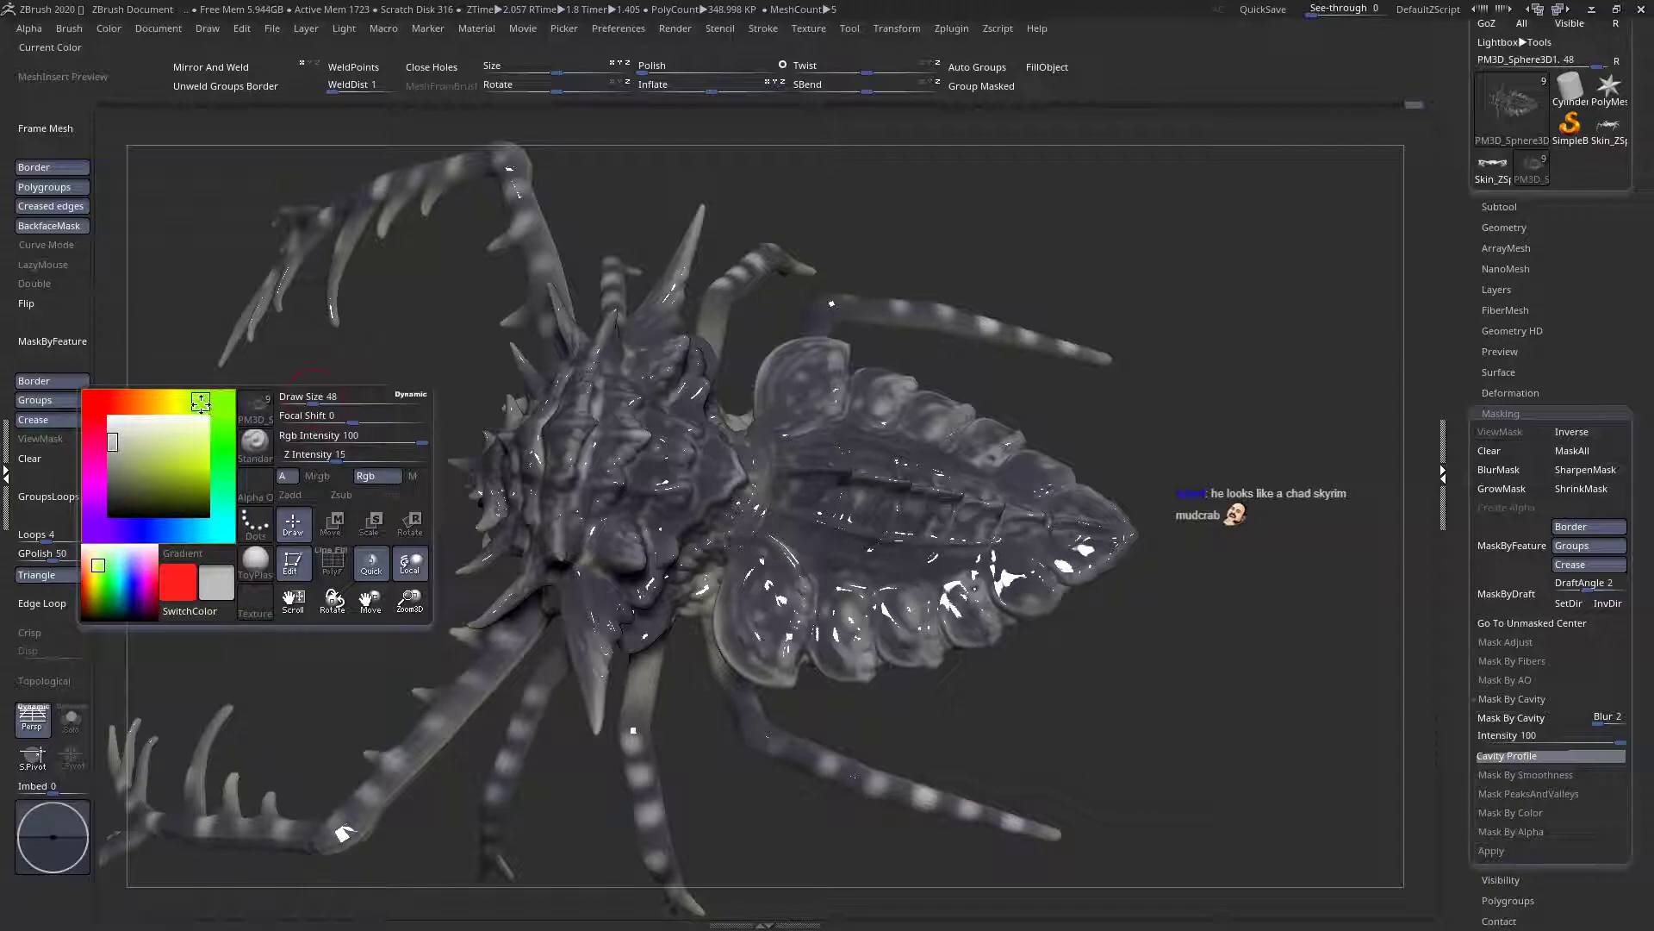
{"action": "key", "text": "space"}
{"action": "left_click", "coordinate": [142, 380]}
{"action": "left_click_drag", "start_coordinate": [142, 380], "coordinate": [130, 374]}
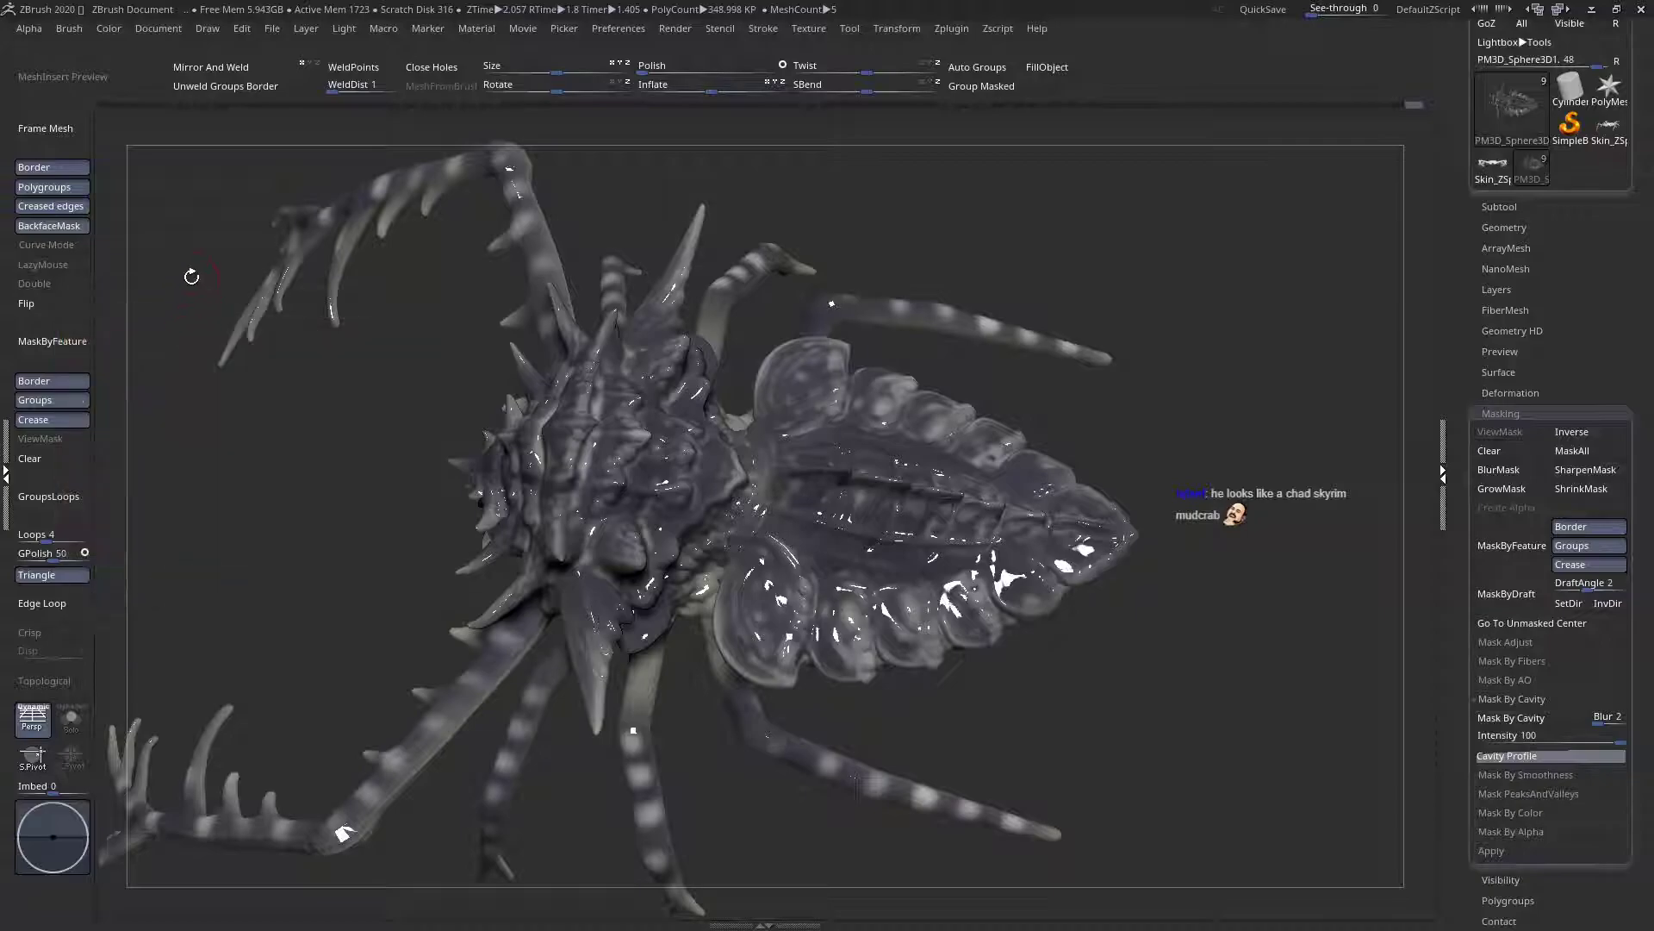
{"action": "key", "text": "space"}
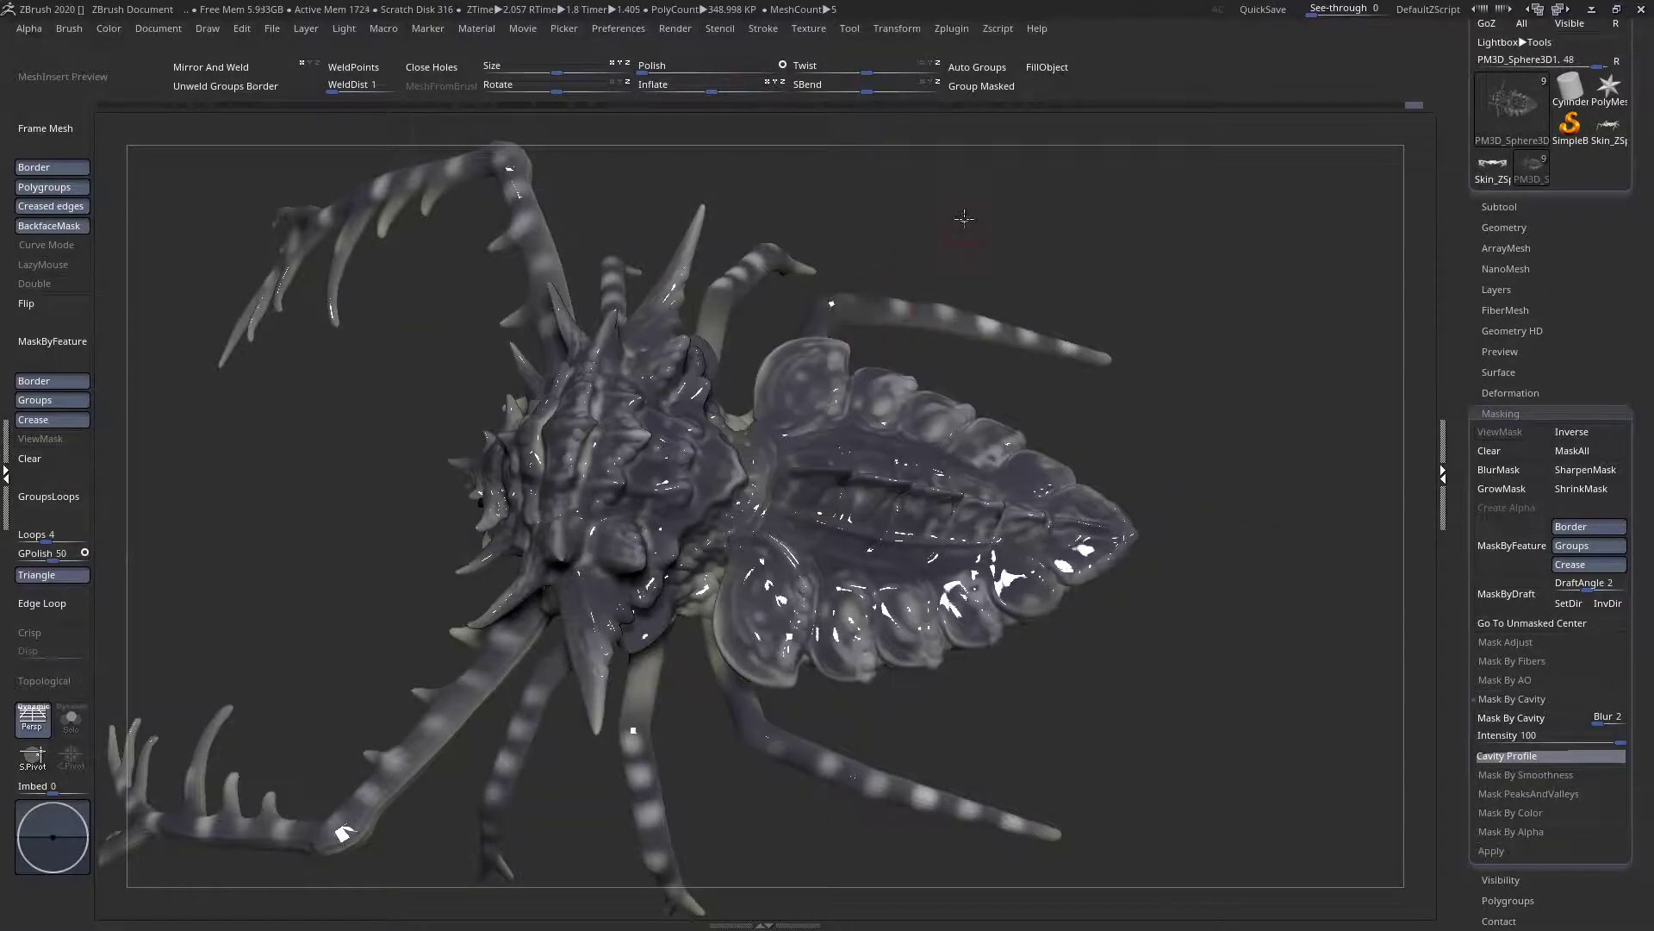
{"action": "key", "text": "space"}
{"action": "right_click", "coordinate": [750, 427]}
{"action": "mouse_move", "coordinate": [750, 427]}
{"action": "right_mouse_down"}
{"action": "mouse_move", "coordinate": [735, 471]}
{"action": "mouse_move", "coordinate": [762, 538]}
{"action": "mouse_move", "coordinate": [757, 591]}
{"action": "mouse_move", "coordinate": [757, 399]}
{"action": "mouse_move", "coordinate": [765, 665]}
{"action": "mouse_move", "coordinate": [720, 697]}
{"action": "mouse_move", "coordinate": [707, 683]}
{"action": "right_mouse_up"}
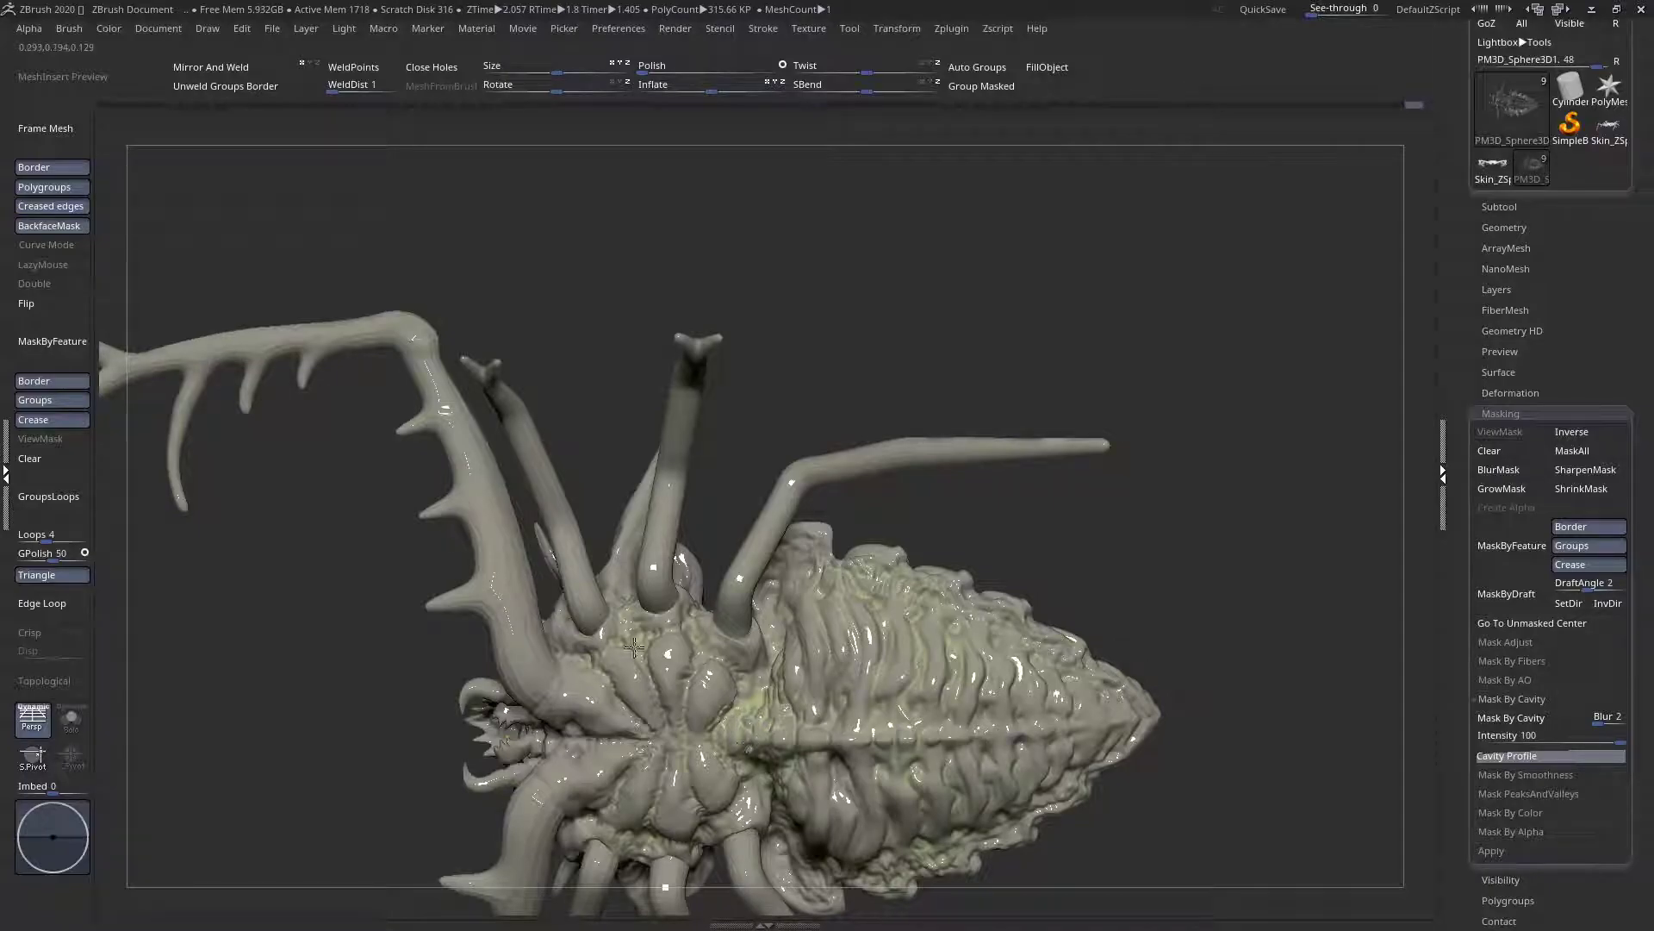
{"action": "right_click_drag", "start_coordinate": [816, 640], "coordinate": [903, 548]}
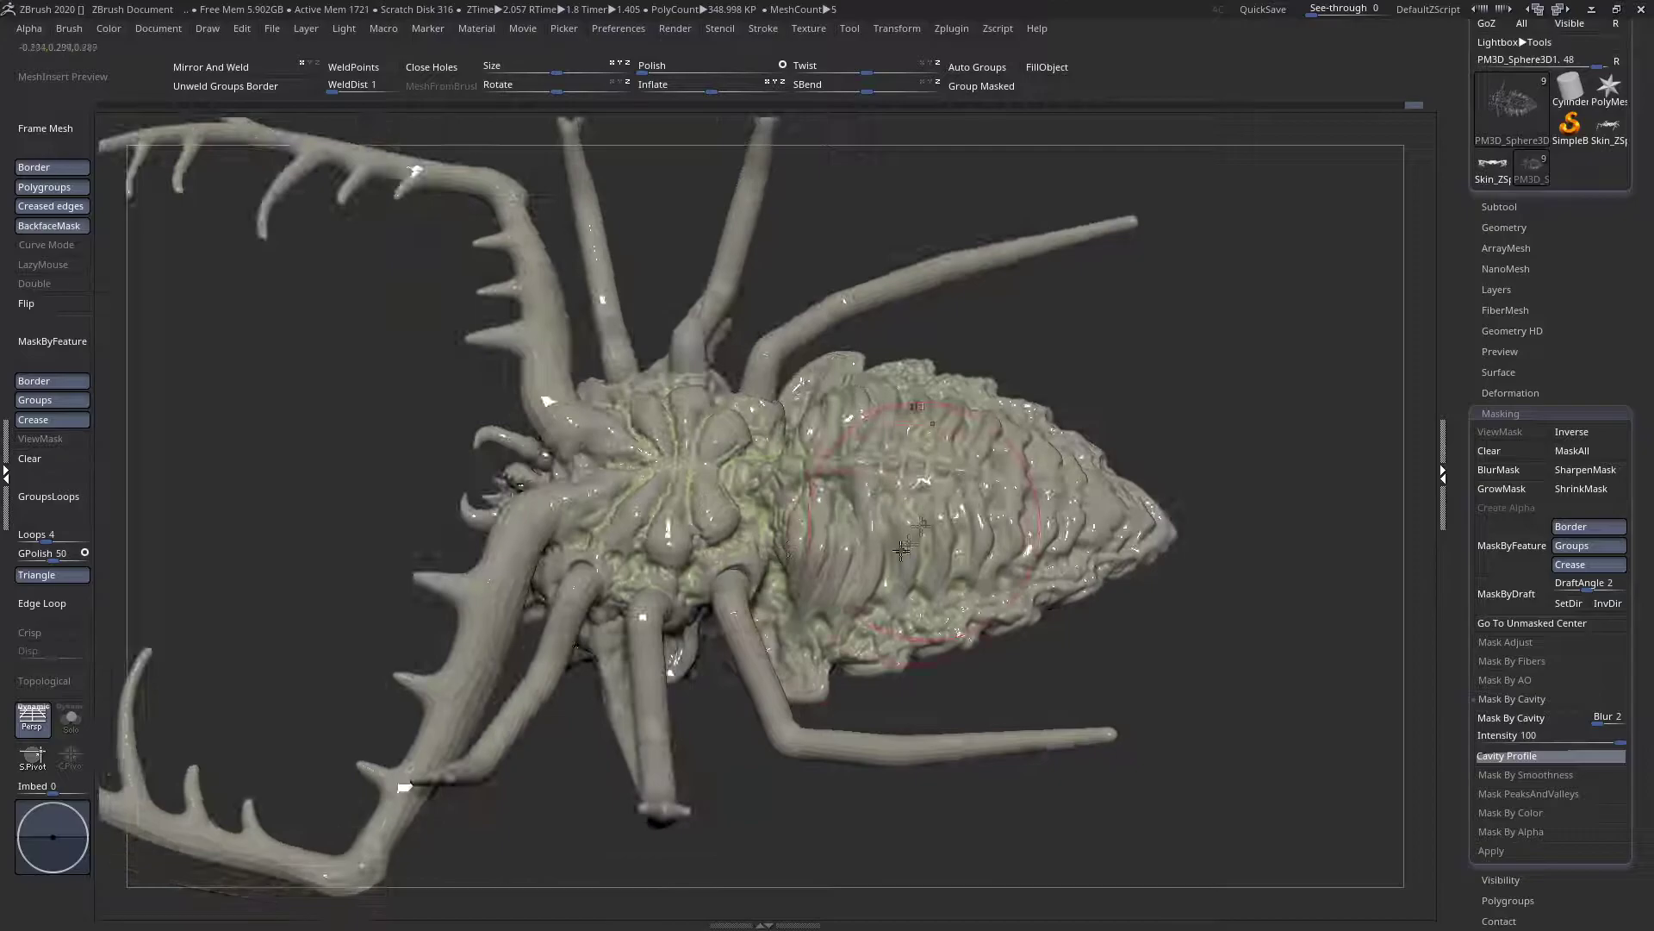
Paint the yellow-green colour into the recesses of the creature's face, around the eyes, mouthparts and spike bases
{"action": "right_click_drag", "start_coordinate": [1065, 484], "coordinate": [1141, 561]}
{"action": "mouse_move", "coordinate": [570, 539]}
{"action": "right_mouse_down"}
{"action": "mouse_move", "coordinate": [534, 523]}
{"action": "mouse_move", "coordinate": [498, 444]}
{"action": "right_mouse_up"}
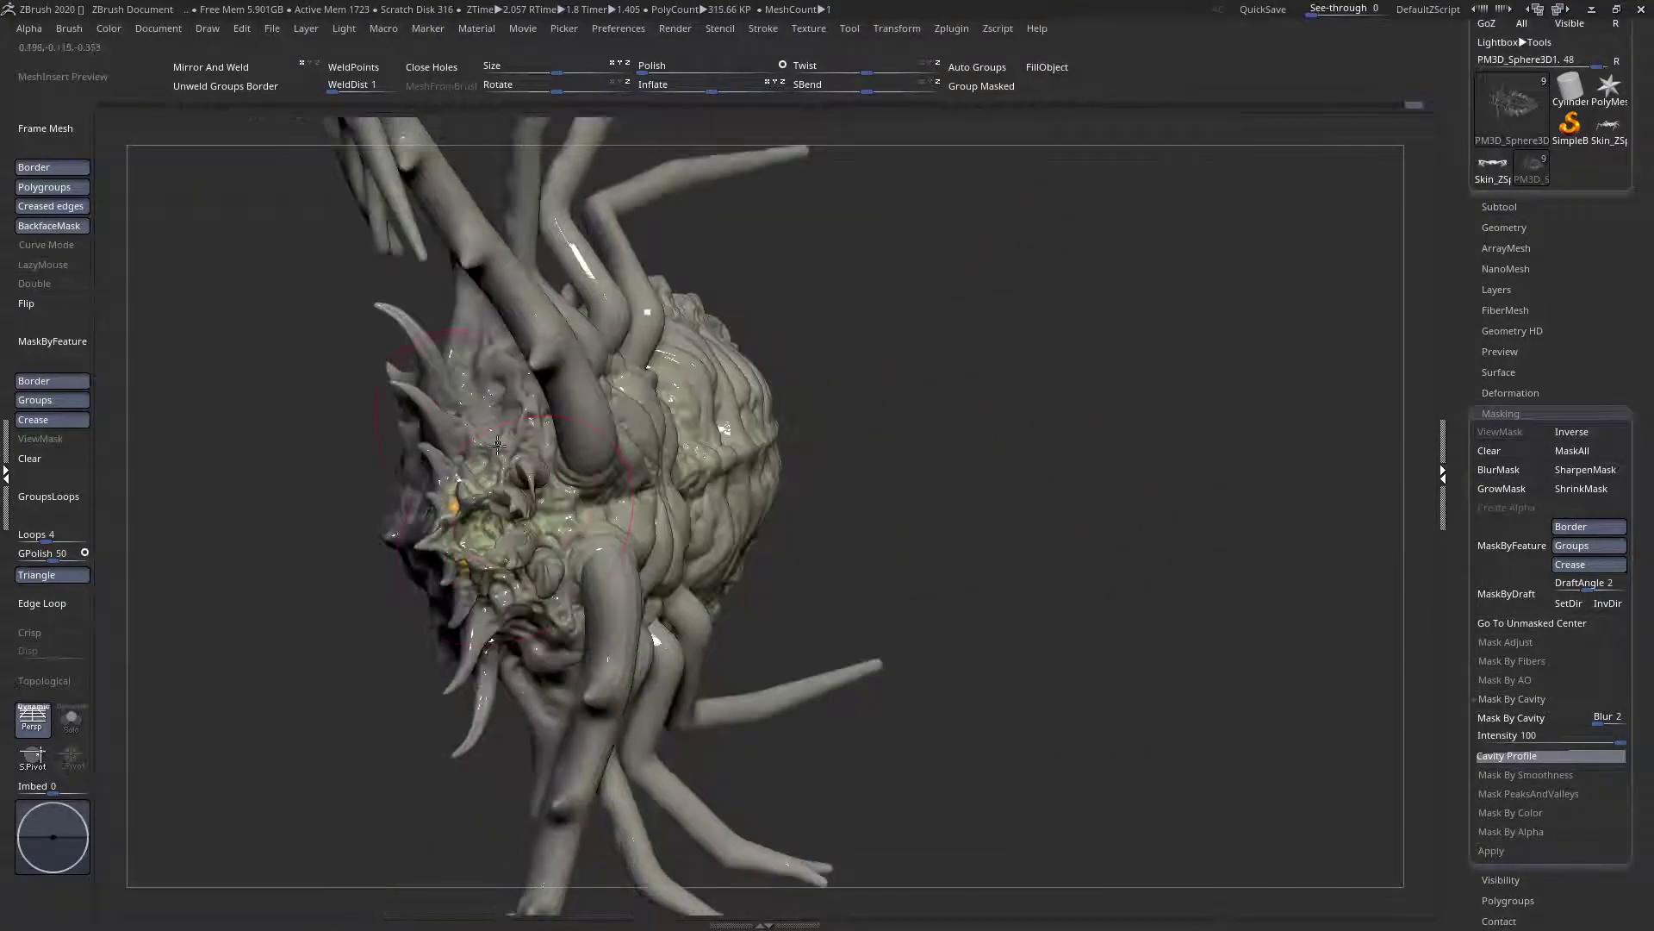
{"action": "right_click_drag", "start_coordinate": [281, 680], "coordinate": [284, 838], "text": "ctrl"}
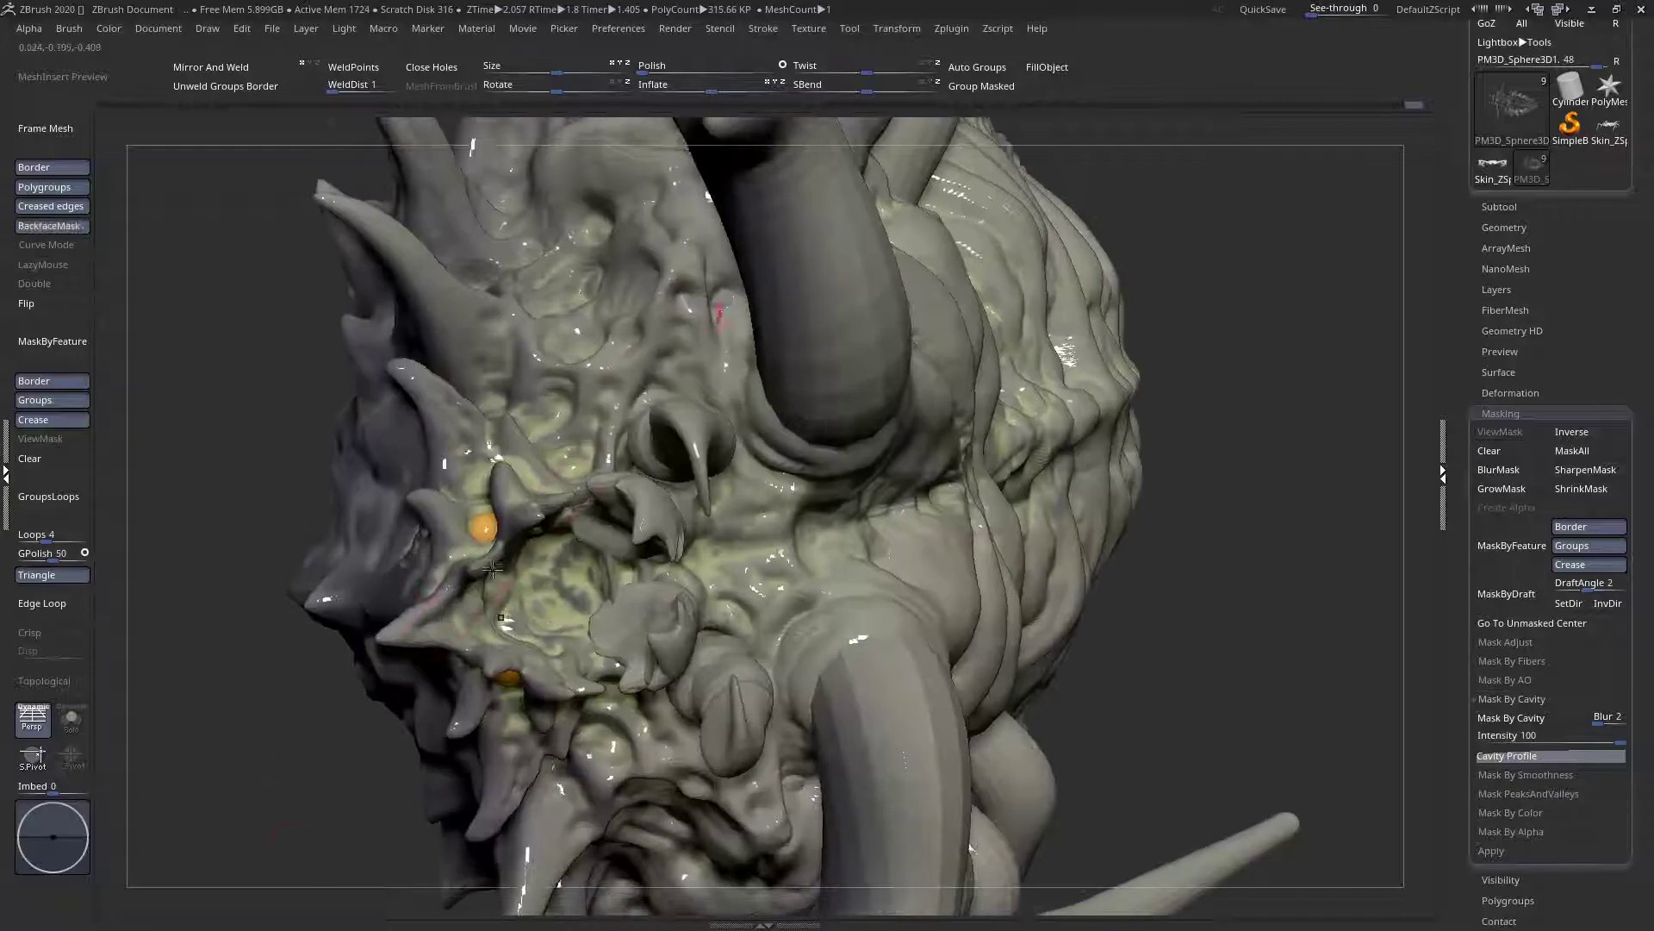
{"action": "right_click_drag", "start_coordinate": [549, 507], "coordinate": [473, 432]}
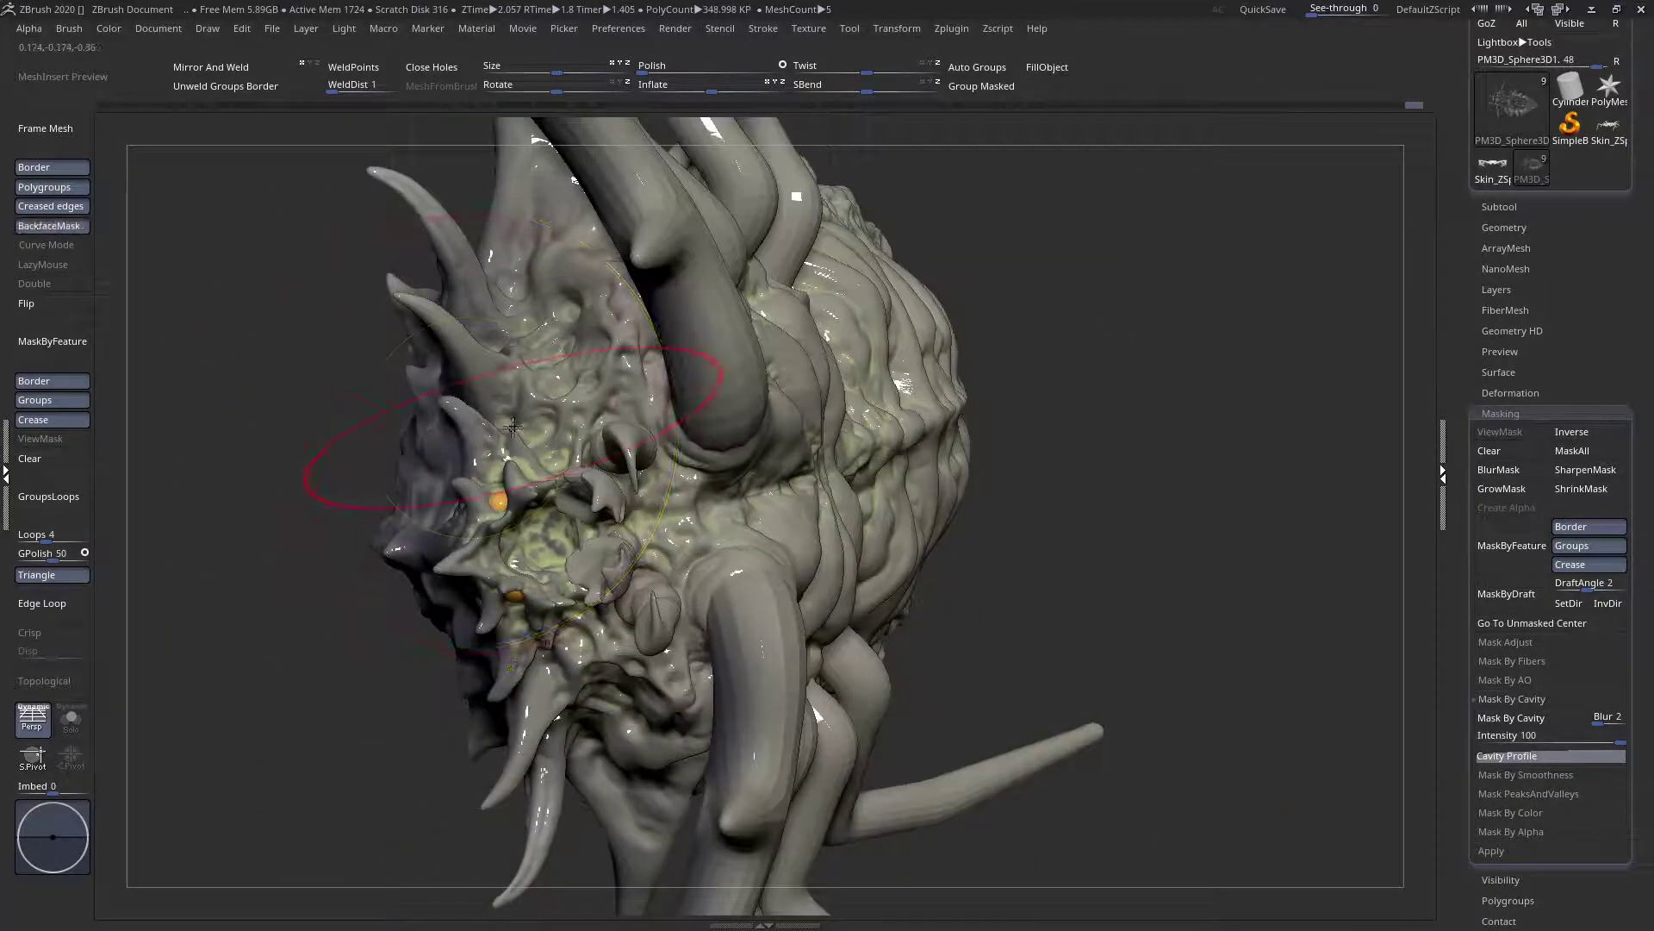
Paint orange-yellow accents into the recesses around the eyes and mouth, adjusting the brush for a subtler effect
{"action": "left_click_drag", "start_coordinate": [586, 470], "coordinate": [621, 476]}
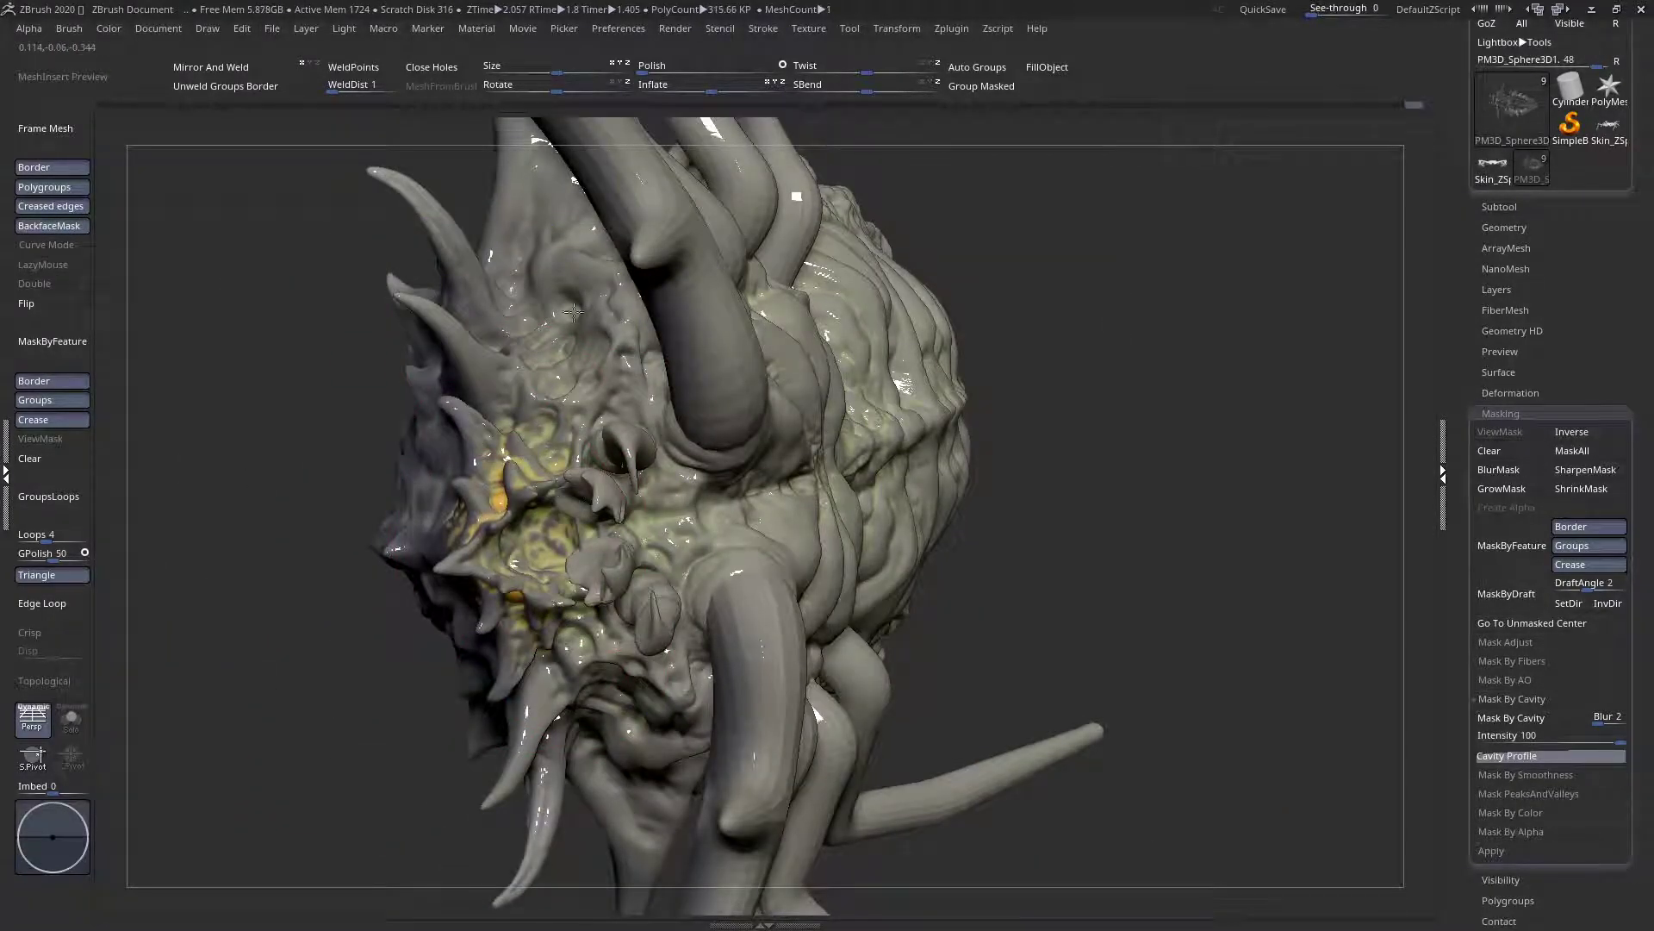
{"action": "mouse_move", "coordinate": [627, 656]}
{"action": "right_mouse_down"}
{"action": "mouse_move", "coordinate": [543, 492]}
{"action": "mouse_move", "coordinate": [476, 495]}
{"action": "right_mouse_up"}
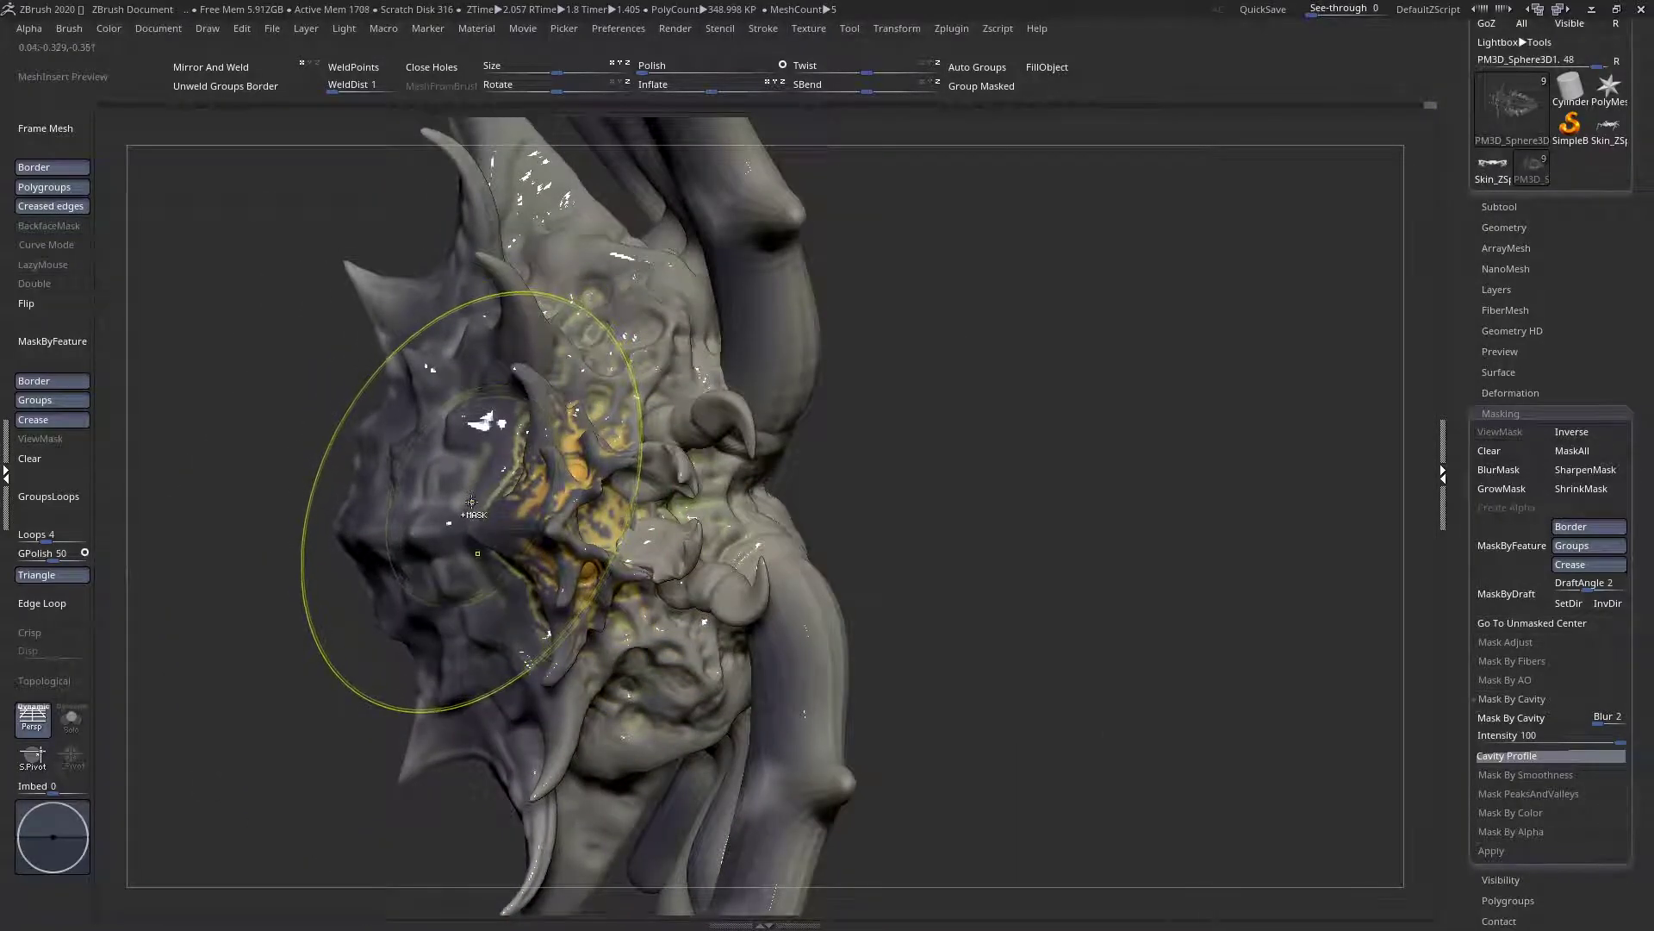
{"action": "key", "text": "space"}
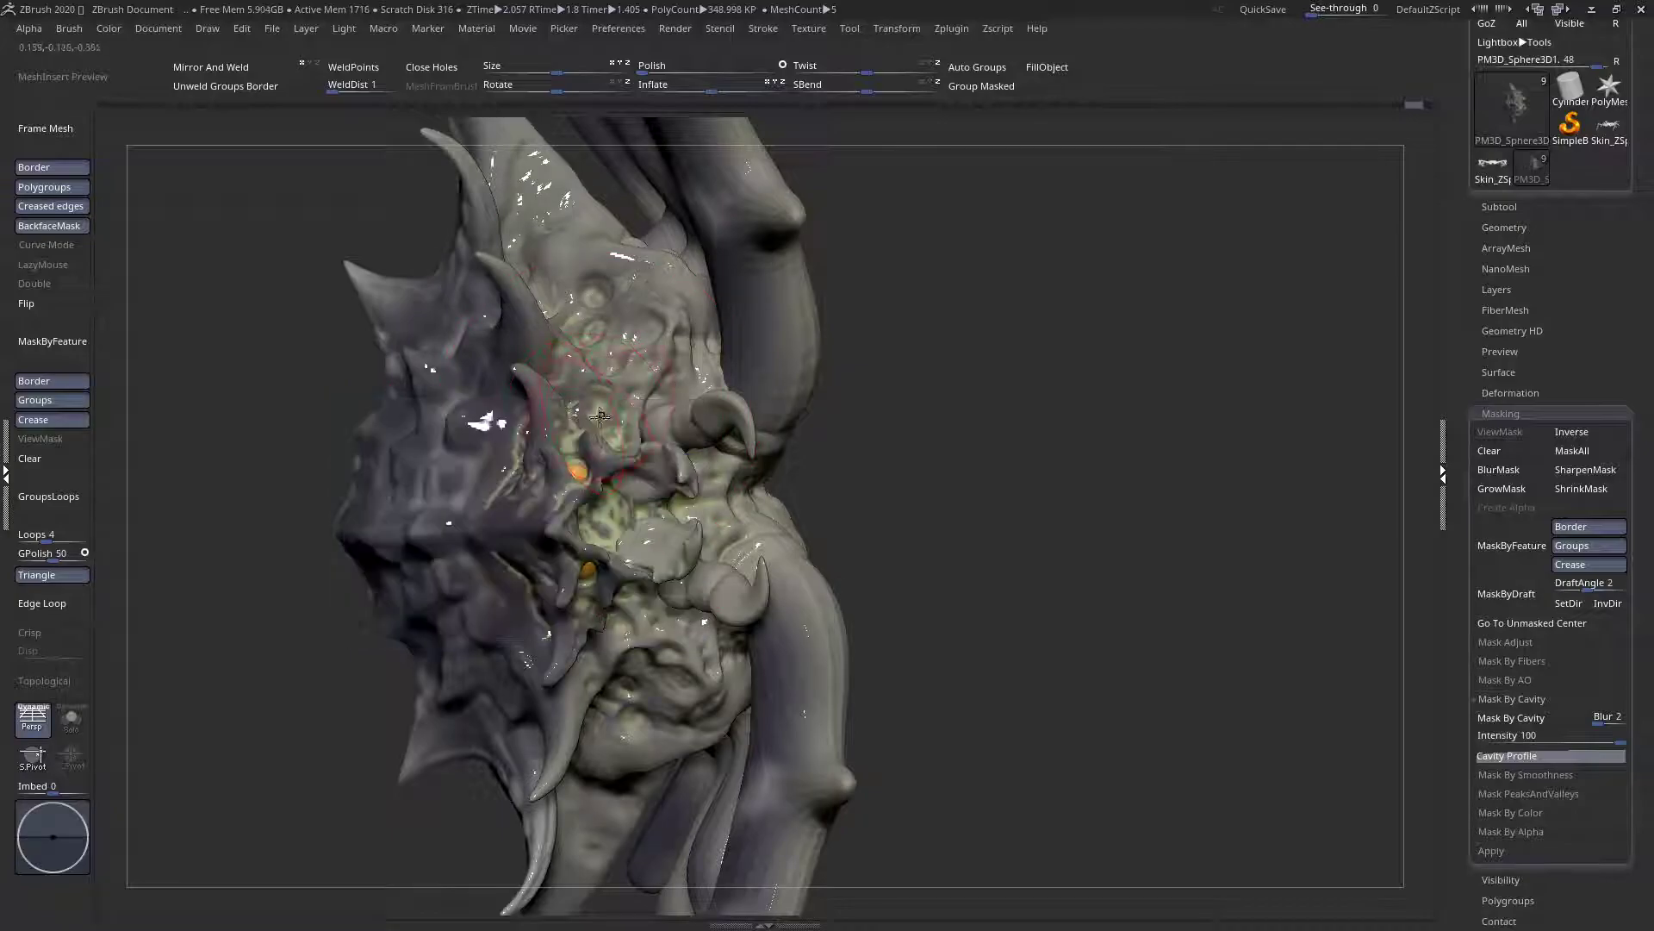
{"action": "right_click_drag", "start_coordinate": [593, 470], "coordinate": [614, 480]}
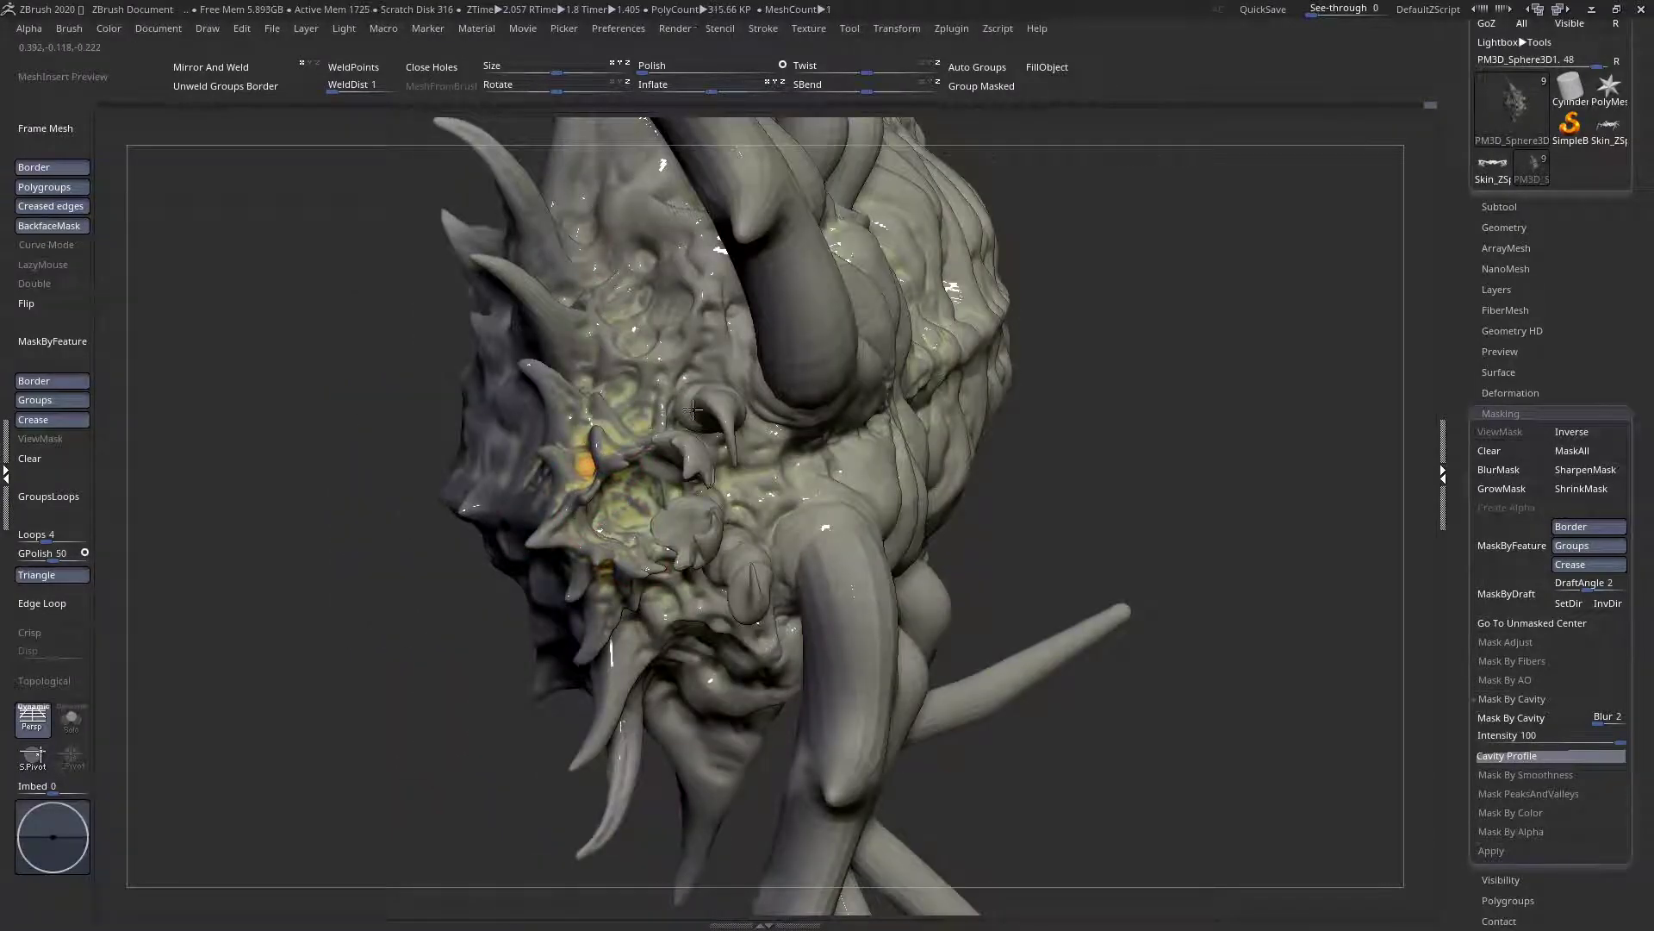
{"action": "right_click_drag", "start_coordinate": [743, 466], "coordinate": [653, 484]}
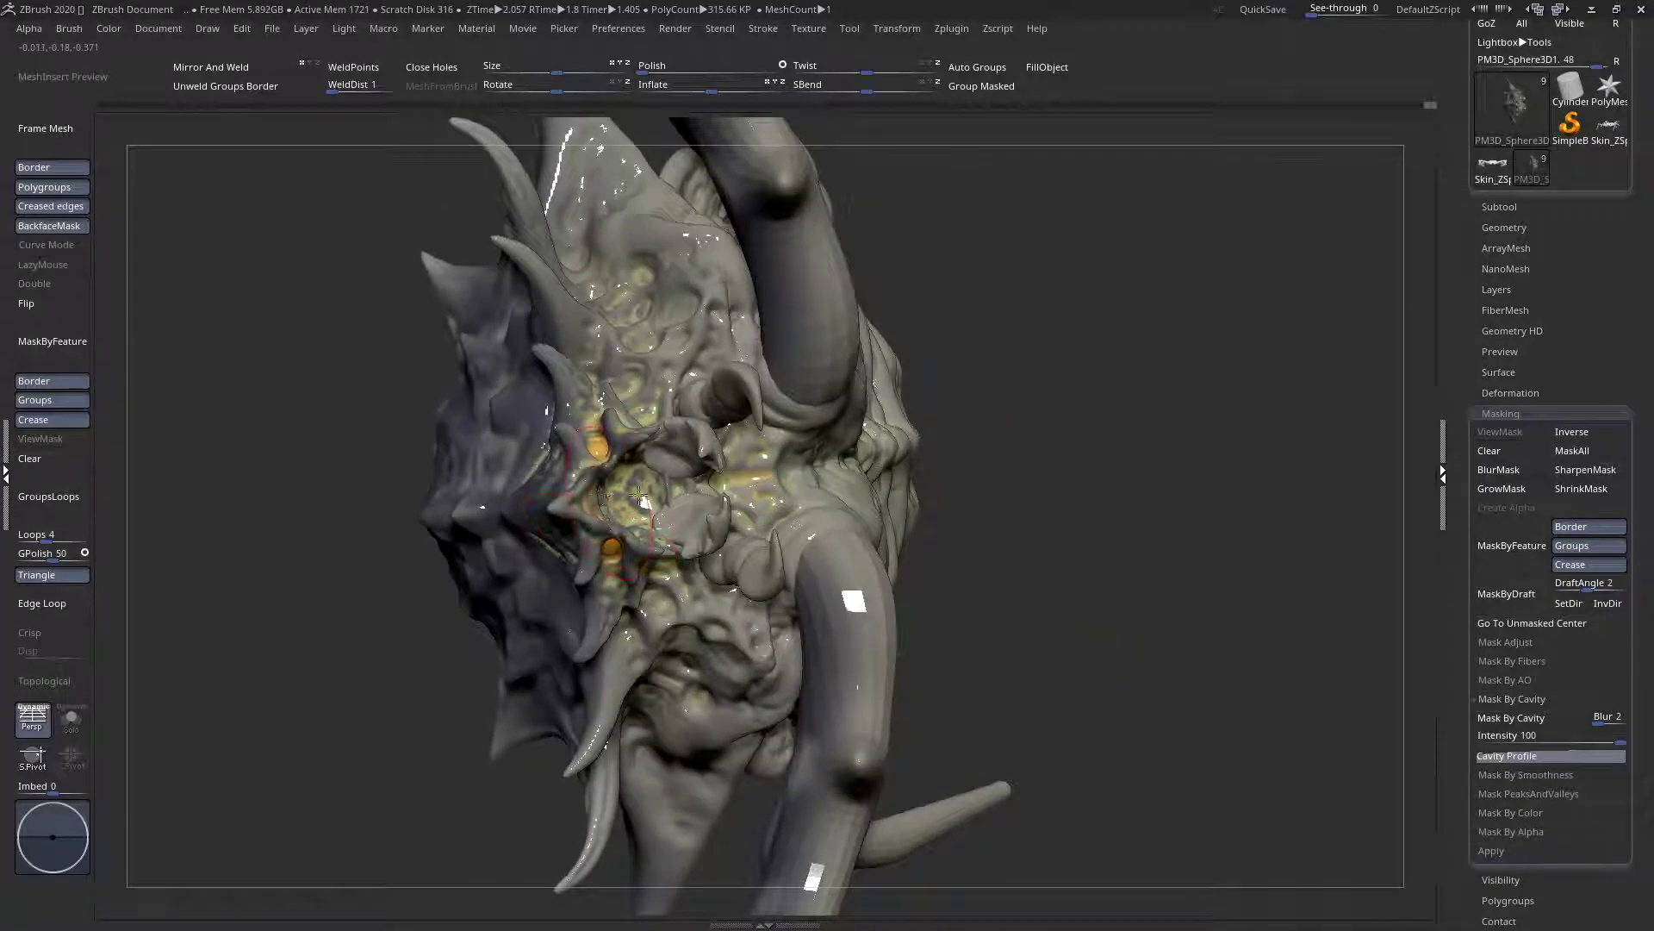
{"action": "right_click_drag", "start_coordinate": [612, 505], "coordinate": [659, 461]}
{"action": "mouse_move", "coordinate": [587, 483]}
{"action": "left_mouse_down"}
{"action": "mouse_move", "coordinate": [592, 440]}
{"action": "mouse_move", "coordinate": [566, 382]}
{"action": "left_mouse_up"}
{"action": "right_click_drag", "start_coordinate": [659, 431], "coordinate": [592, 465]}
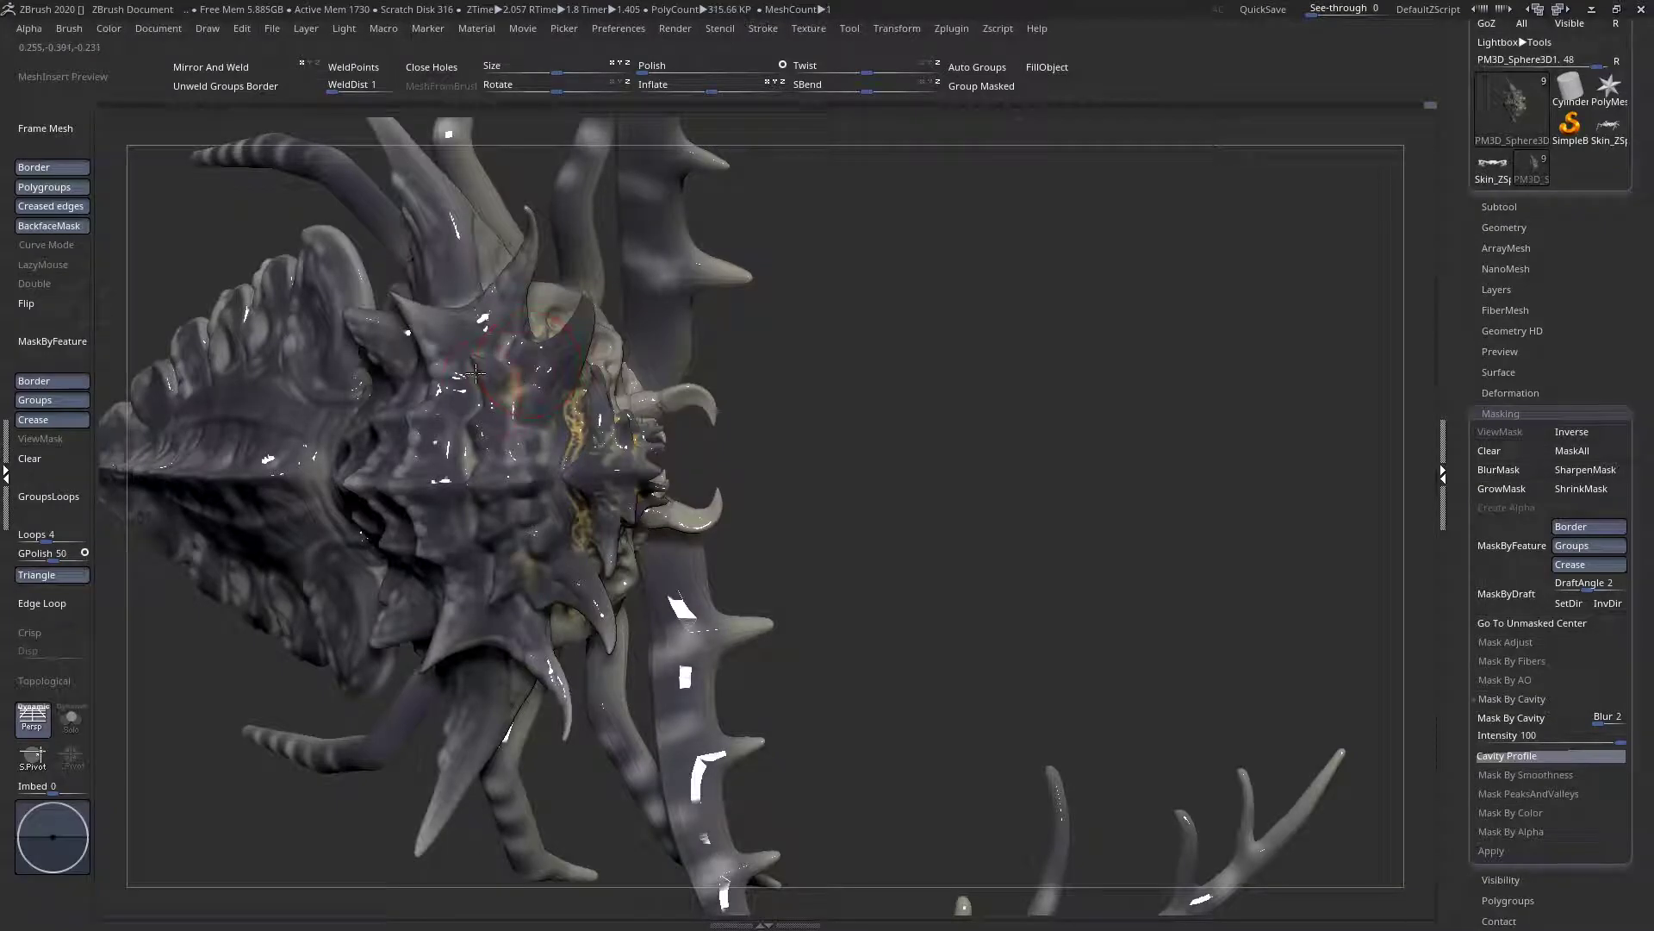
Brush orange-yellow accents into the creases between the ridges on the back of the thorax
{"action": "right_click_drag", "start_coordinate": [515, 376], "coordinate": [500, 392]}
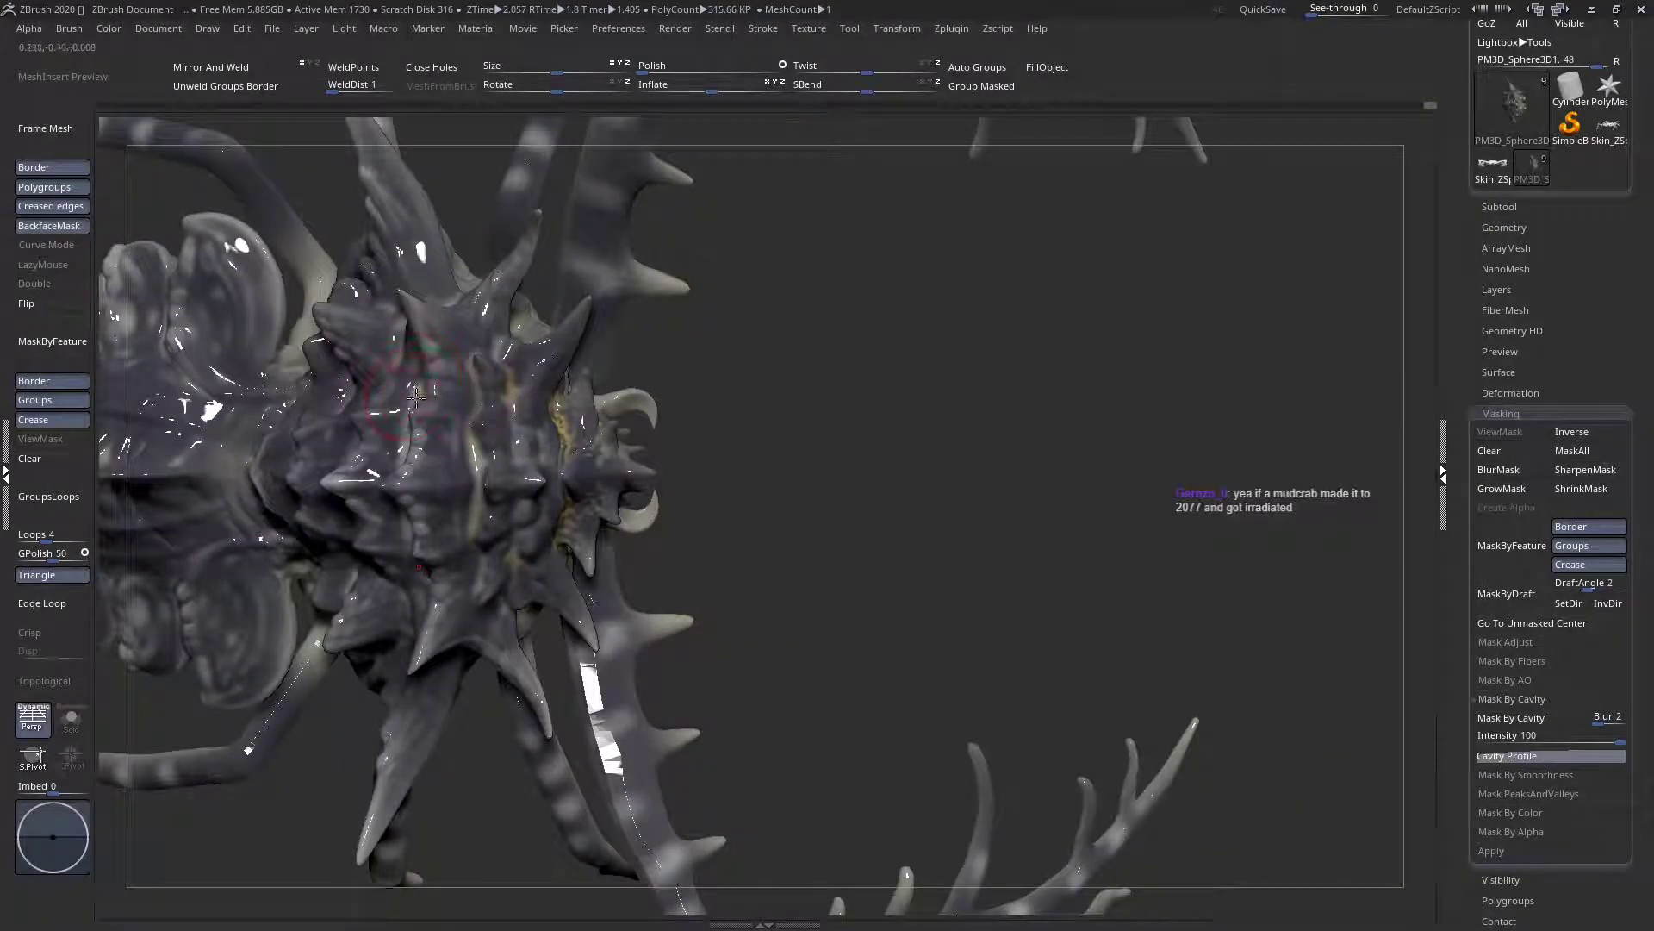
{"action": "right_click_drag", "start_coordinate": [383, 400], "coordinate": [387, 441]}
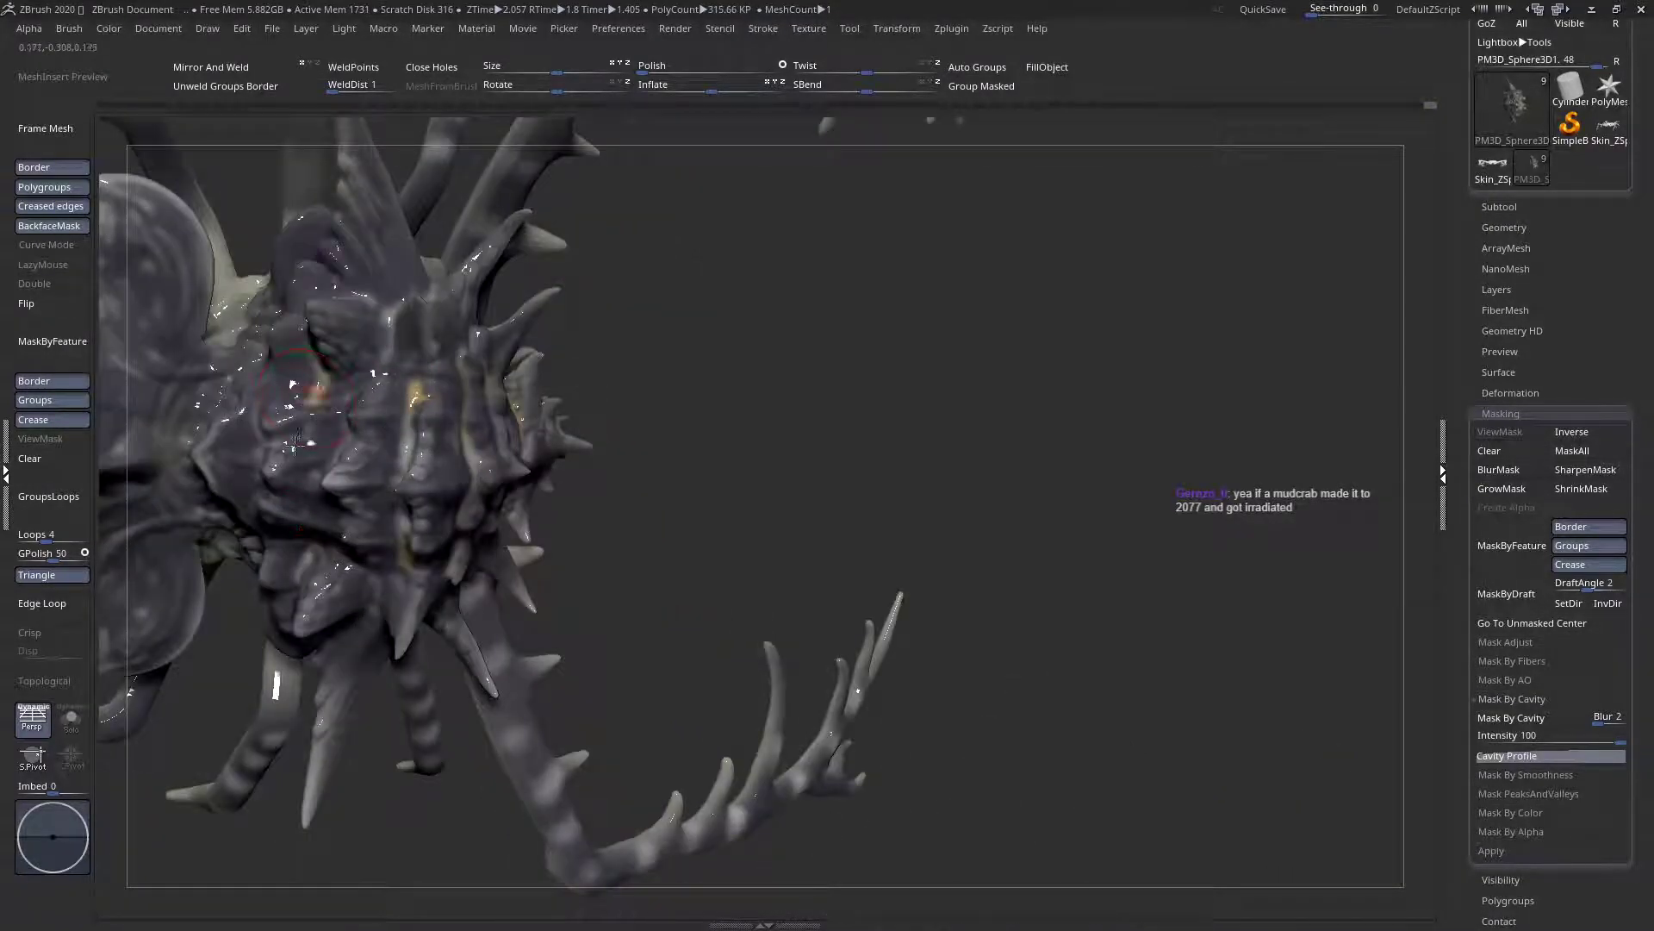
{"action": "mouse_move", "coordinate": [193, 432]}
{"action": "right_mouse_down"}
{"action": "mouse_move", "coordinate": [246, 422]}
{"action": "mouse_move", "coordinate": [620, 508]}
{"action": "mouse_move", "coordinate": [747, 499]}
{"action": "right_mouse_up"}
Dab orange-yellow spots onto the abdomen's side plates and strengthen the matching spots on the thorax
{"action": "left_click_drag", "start_coordinate": [725, 436], "coordinate": [670, 442]}
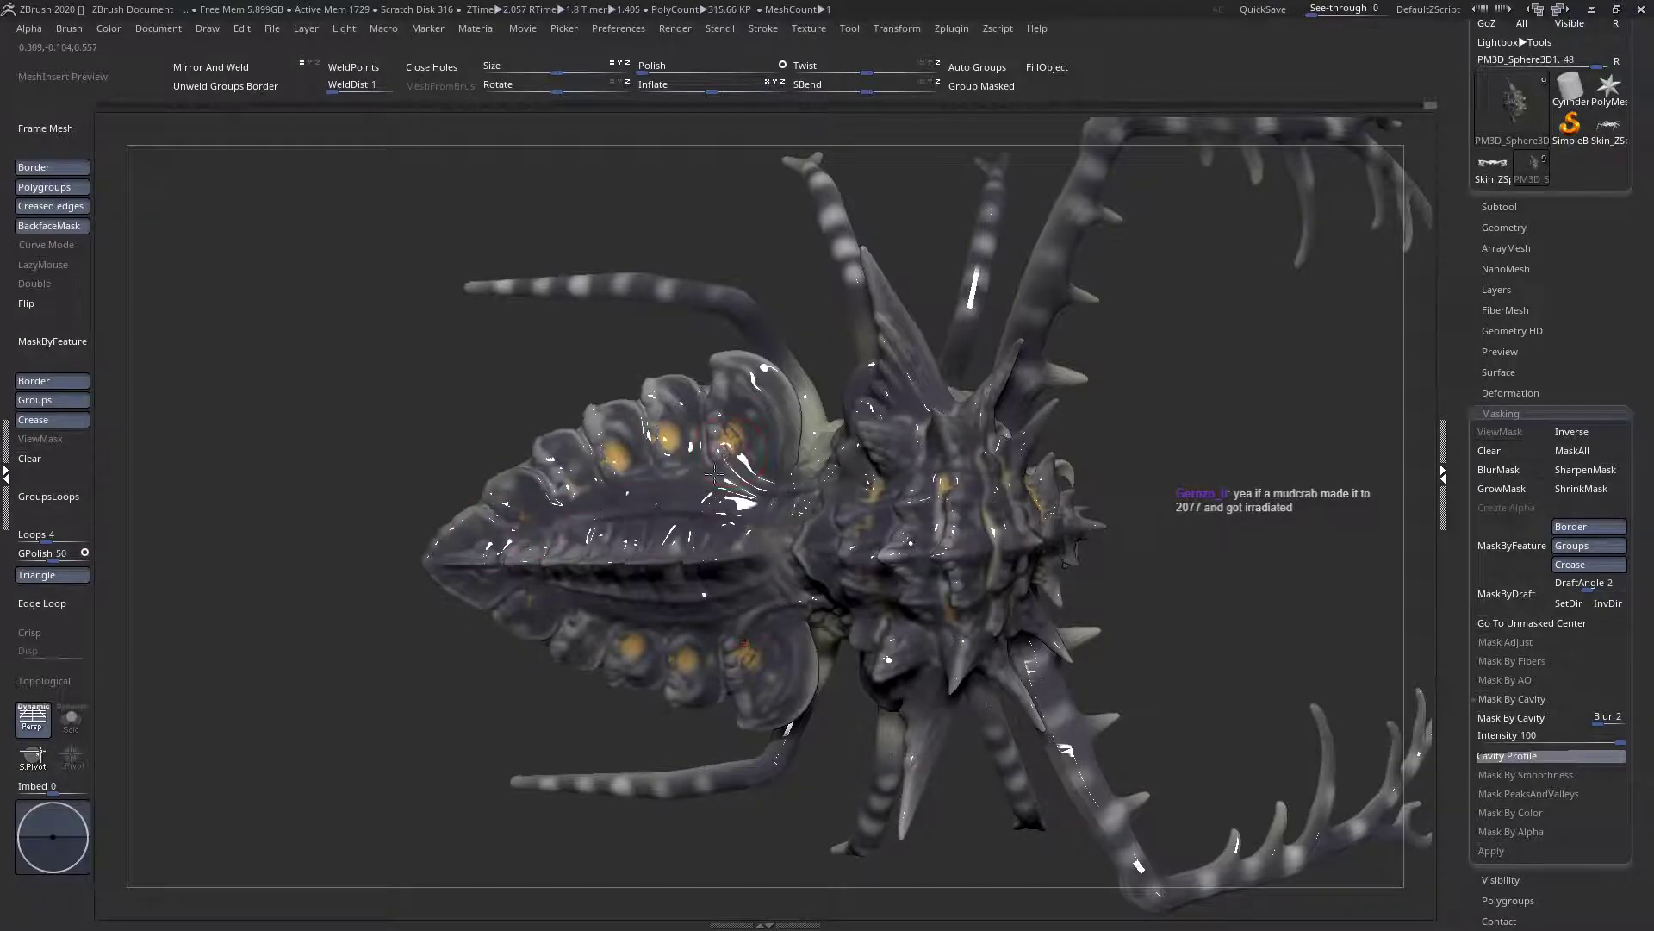
{"action": "mouse_move", "coordinate": [857, 559]}
{"action": "right_mouse_down"}
{"action": "mouse_move", "coordinate": [974, 526]}
{"action": "mouse_move", "coordinate": [970, 501]}
{"action": "mouse_move", "coordinate": [998, 517]}
{"action": "right_mouse_up"}
{"action": "right_click_drag", "start_coordinate": [884, 541], "coordinate": [898, 509]}
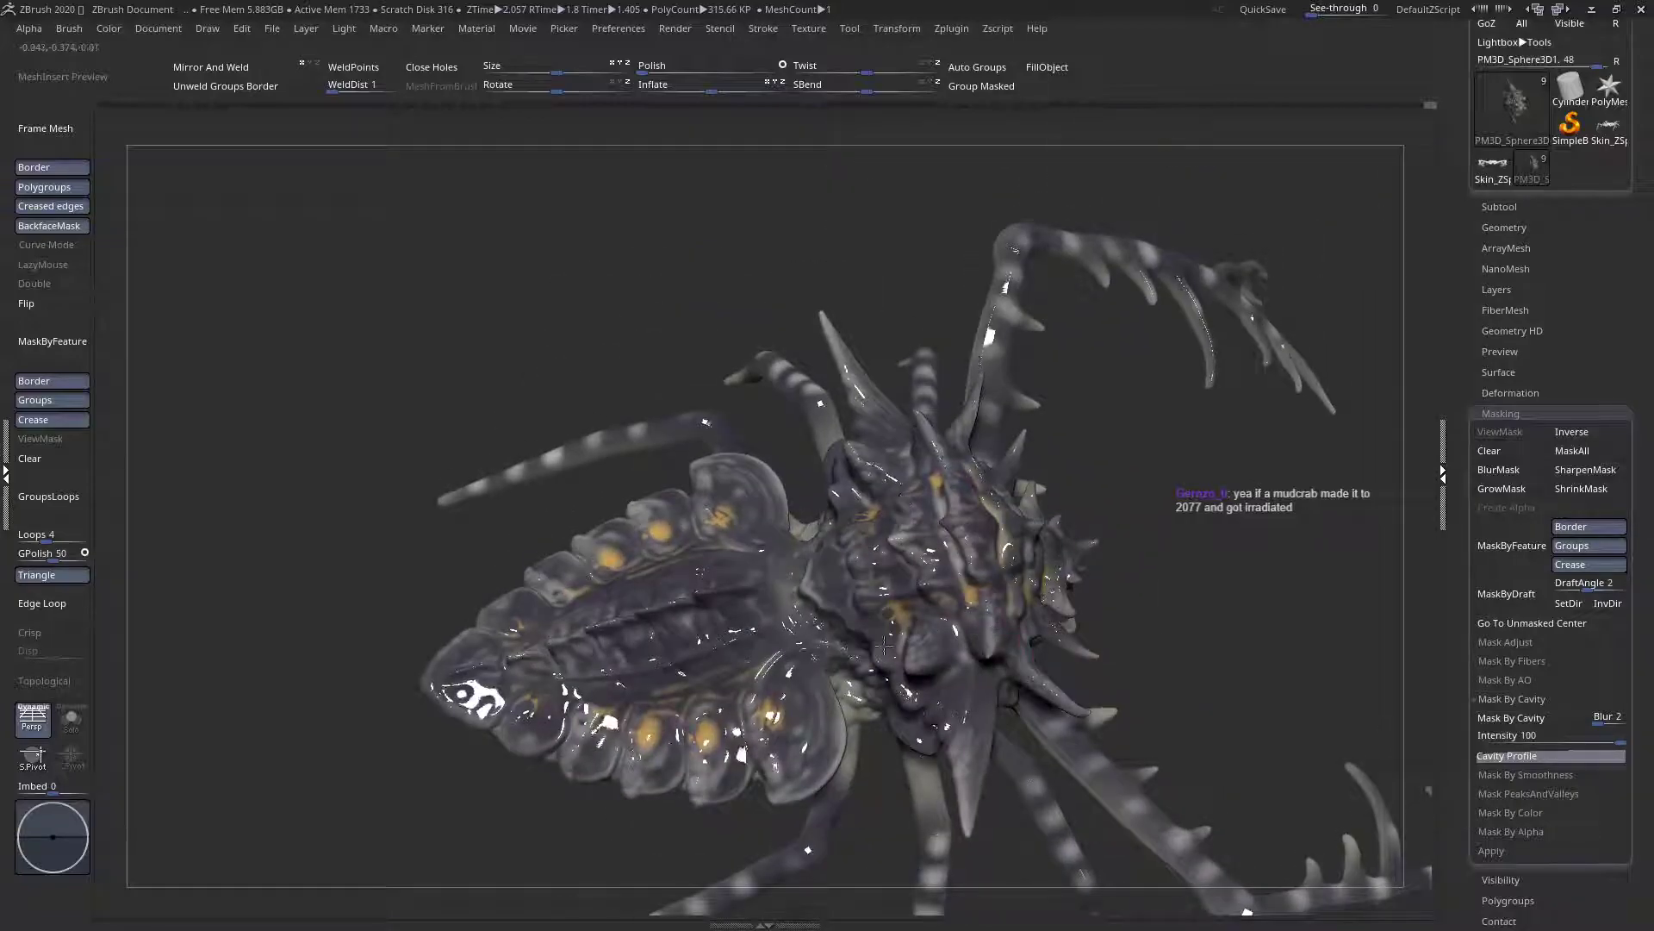
{"action": "mouse_move", "coordinate": [959, 671]}
{"action": "right_mouse_down"}
{"action": "mouse_move", "coordinate": [829, 672]}
{"action": "mouse_move", "coordinate": [840, 703]}
{"action": "mouse_move", "coordinate": [809, 649]}
{"action": "mouse_move", "coordinate": [866, 574]}
{"action": "mouse_move", "coordinate": [896, 707]}
{"action": "right_mouse_up"}
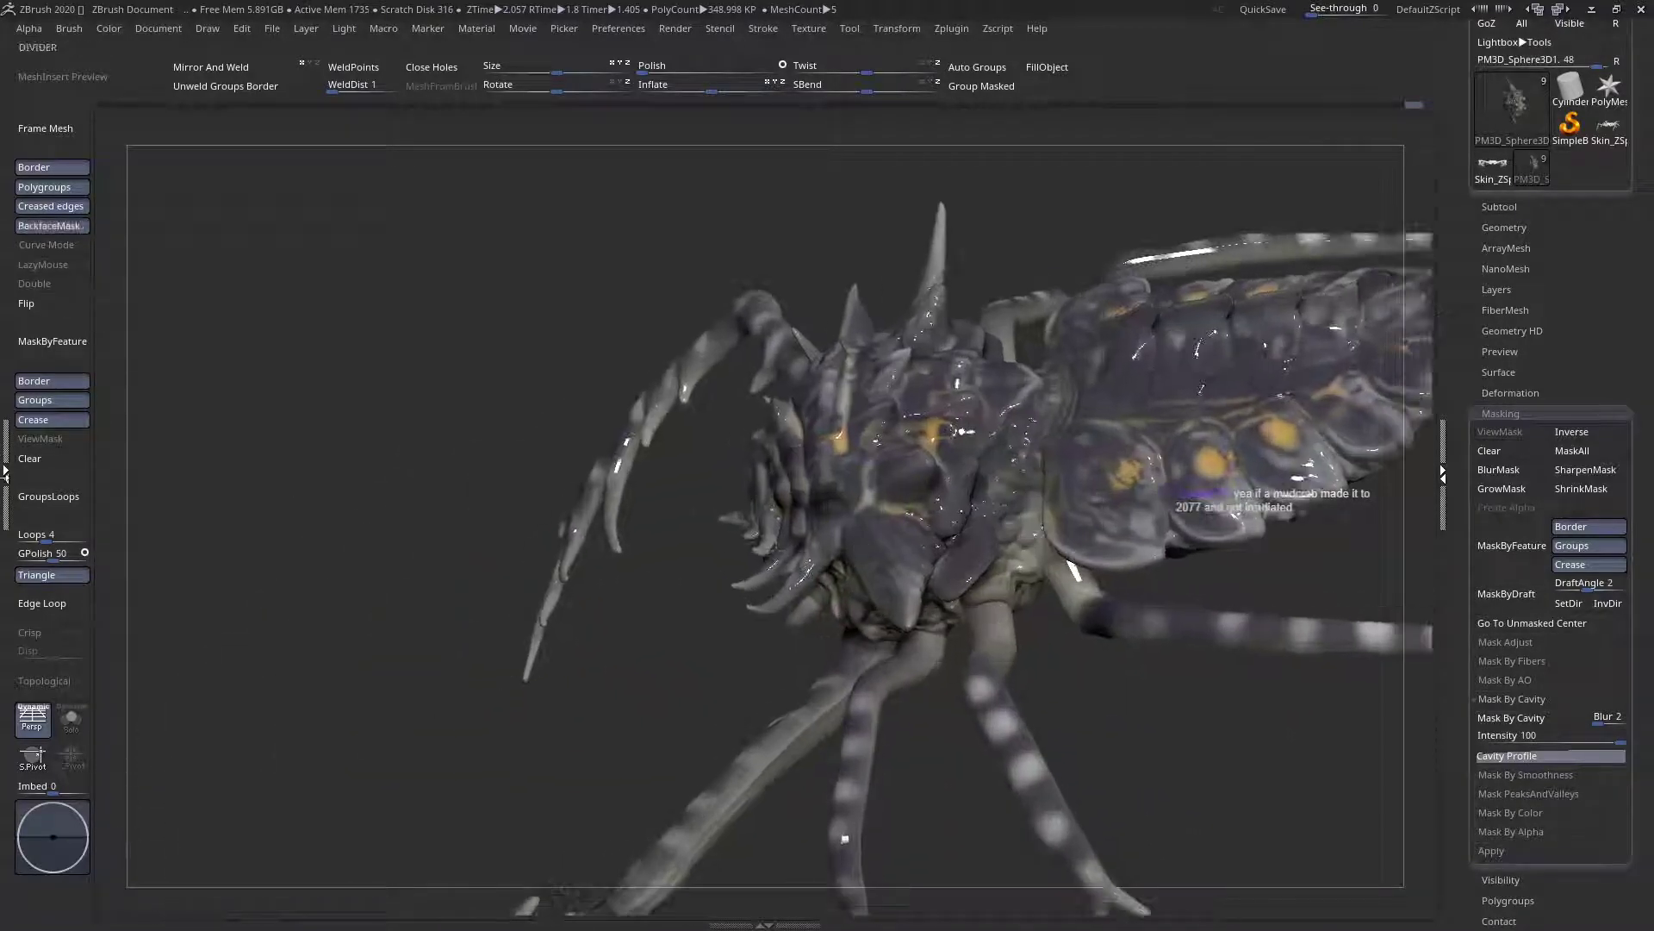
Clear the mask and paint light grey stripes across the thorax's large side spikes to match the striped legs
{"action": "left_click", "coordinate": [50, 464]}
{"action": "mouse_move", "coordinate": [993, 726]}
{"action": "right_mouse_down"}
{"action": "mouse_move", "coordinate": [888, 544]}
{"action": "mouse_move", "coordinate": [840, 527]}
{"action": "right_mouse_up"}
{"action": "key", "text": "space"}
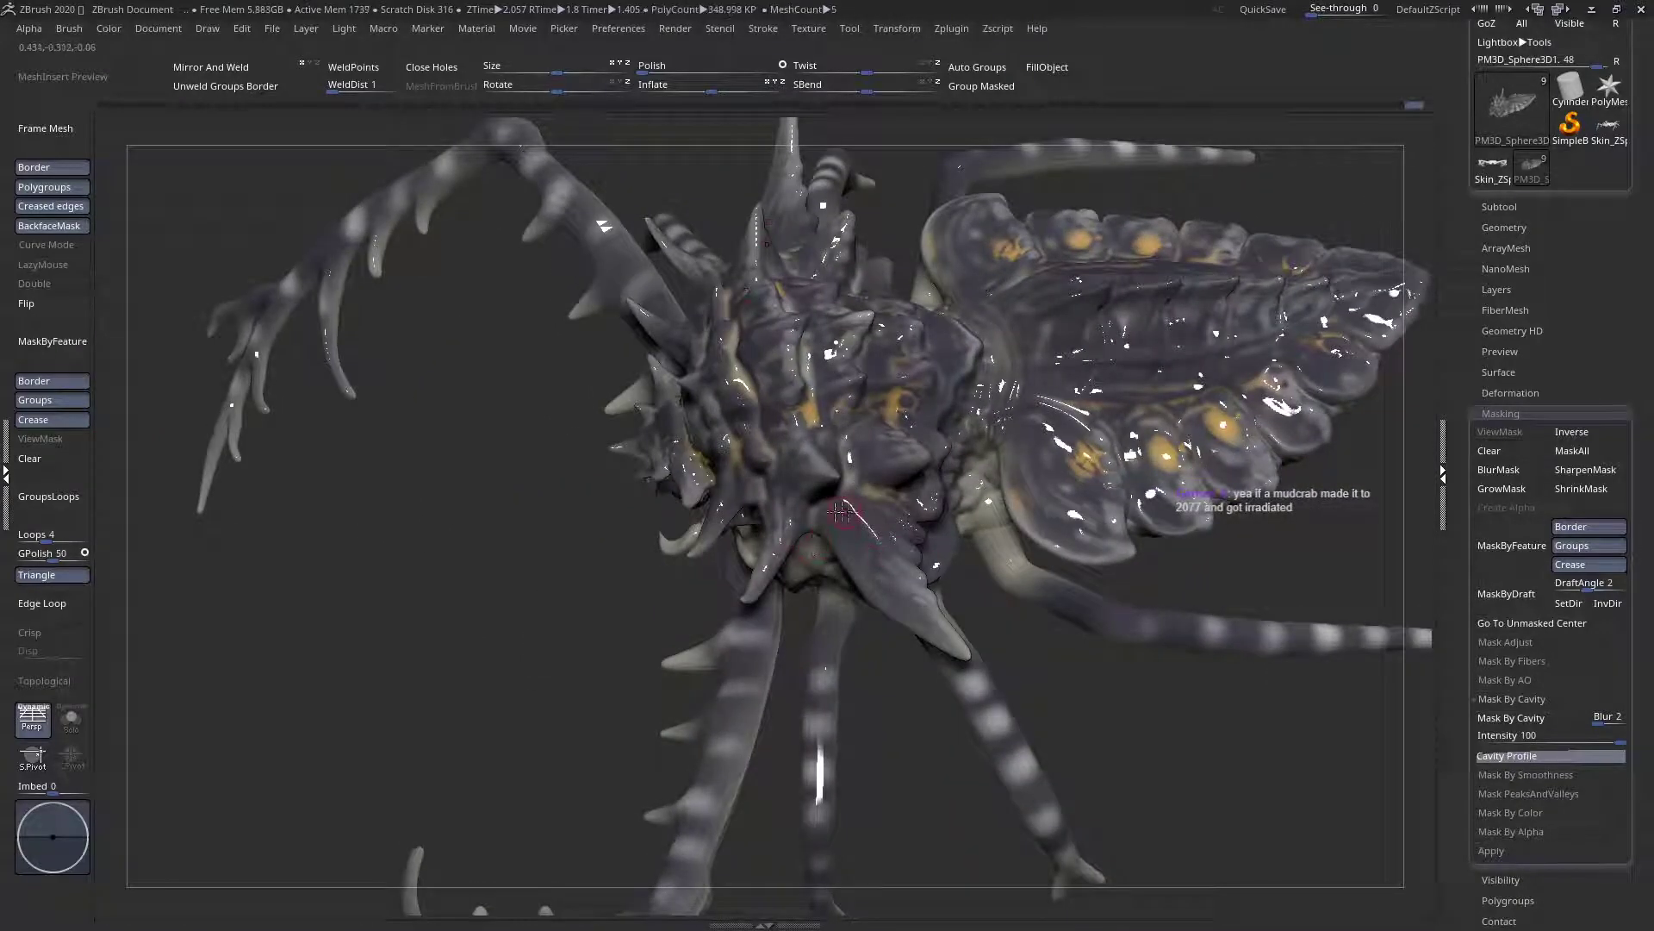
{"action": "key", "text": "space"}
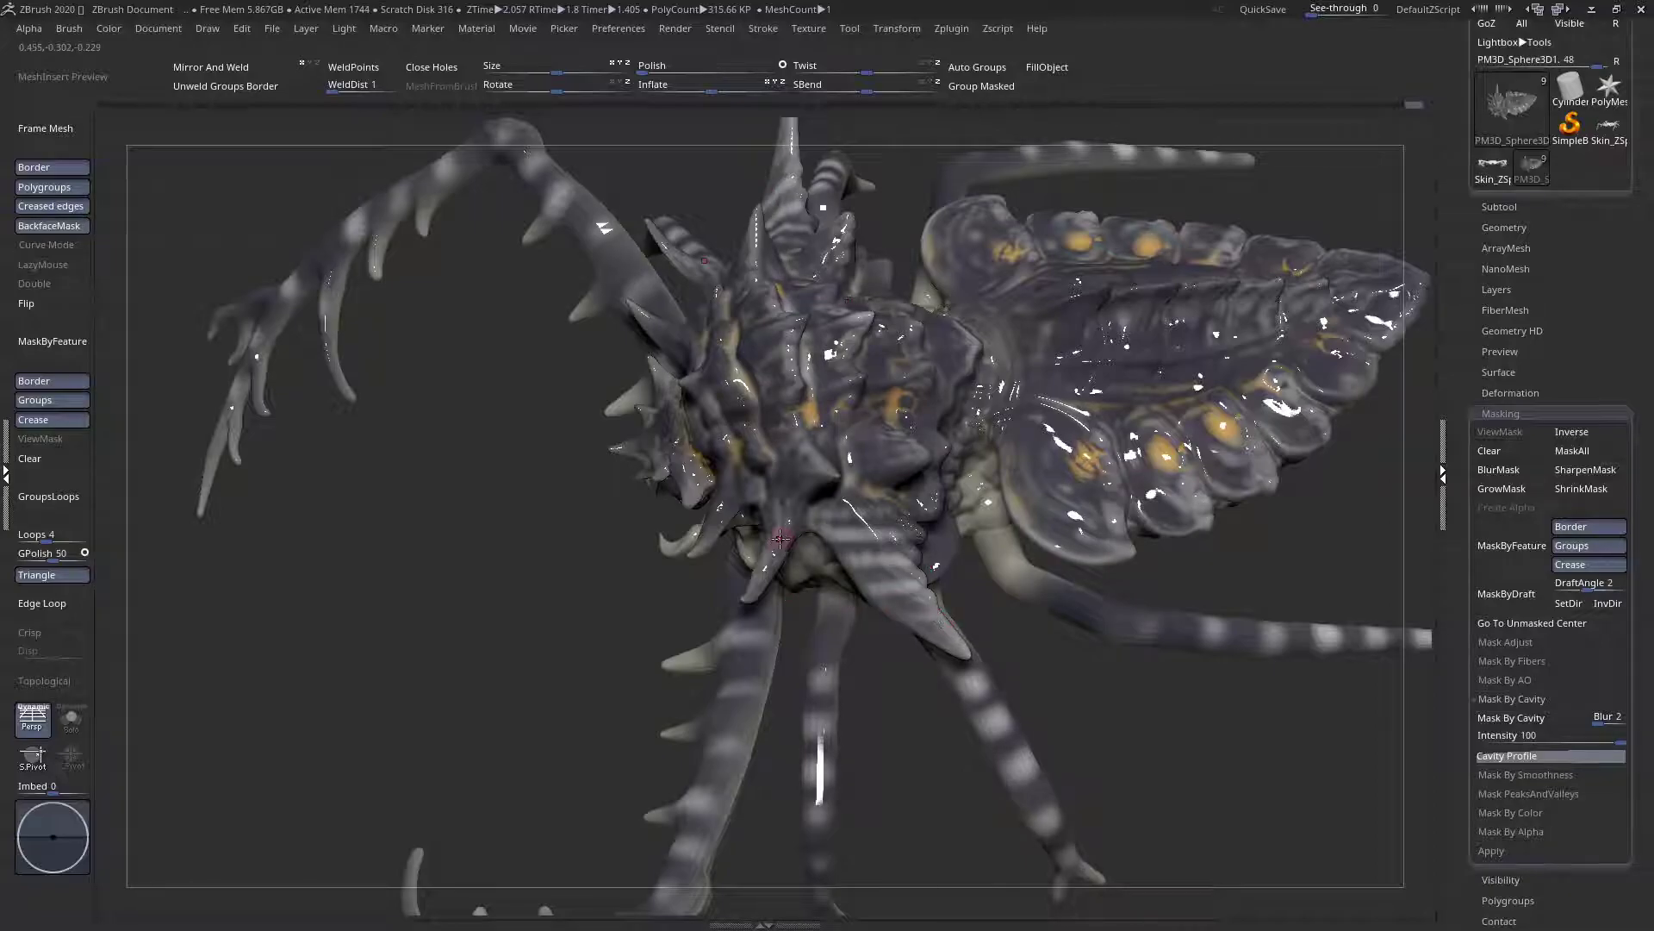
{"action": "right_click_drag", "start_coordinate": [765, 526], "coordinate": [868, 578]}
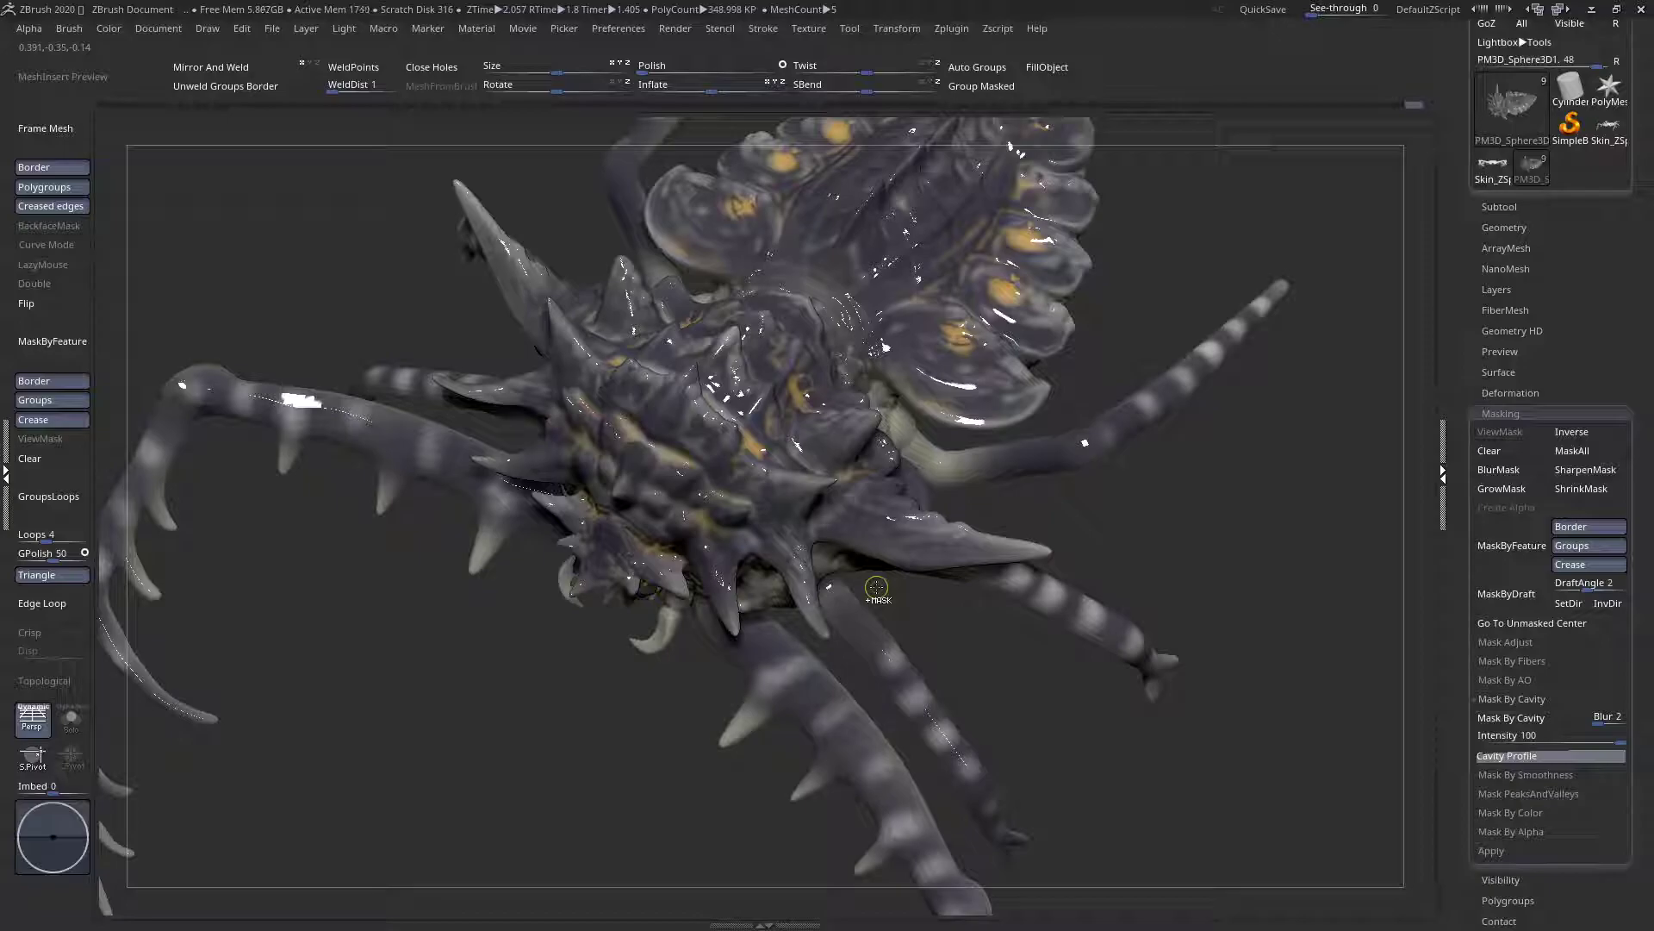
{"action": "mouse_move", "coordinate": [858, 521]}
{"action": "left_mouse_down"}
{"action": "mouse_move", "coordinate": [899, 519]}
{"action": "mouse_move", "coordinate": [875, 536]}
{"action": "left_mouse_up"}
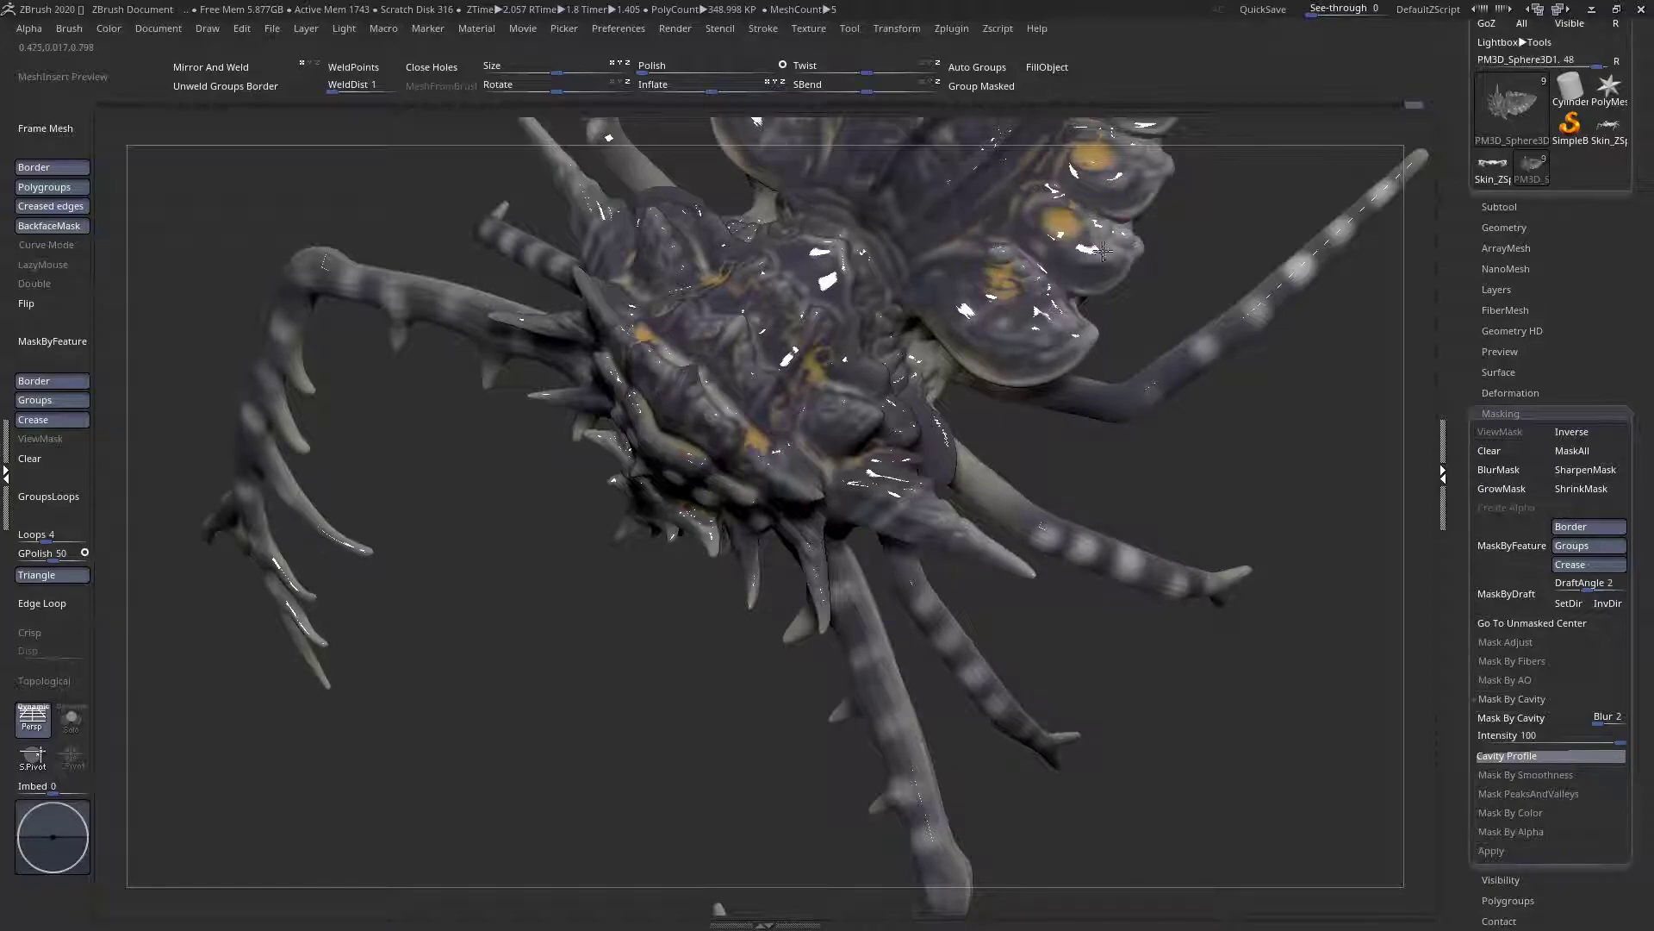
{"action": "right_click_drag", "start_coordinate": [1096, 264], "coordinate": [887, 504]}
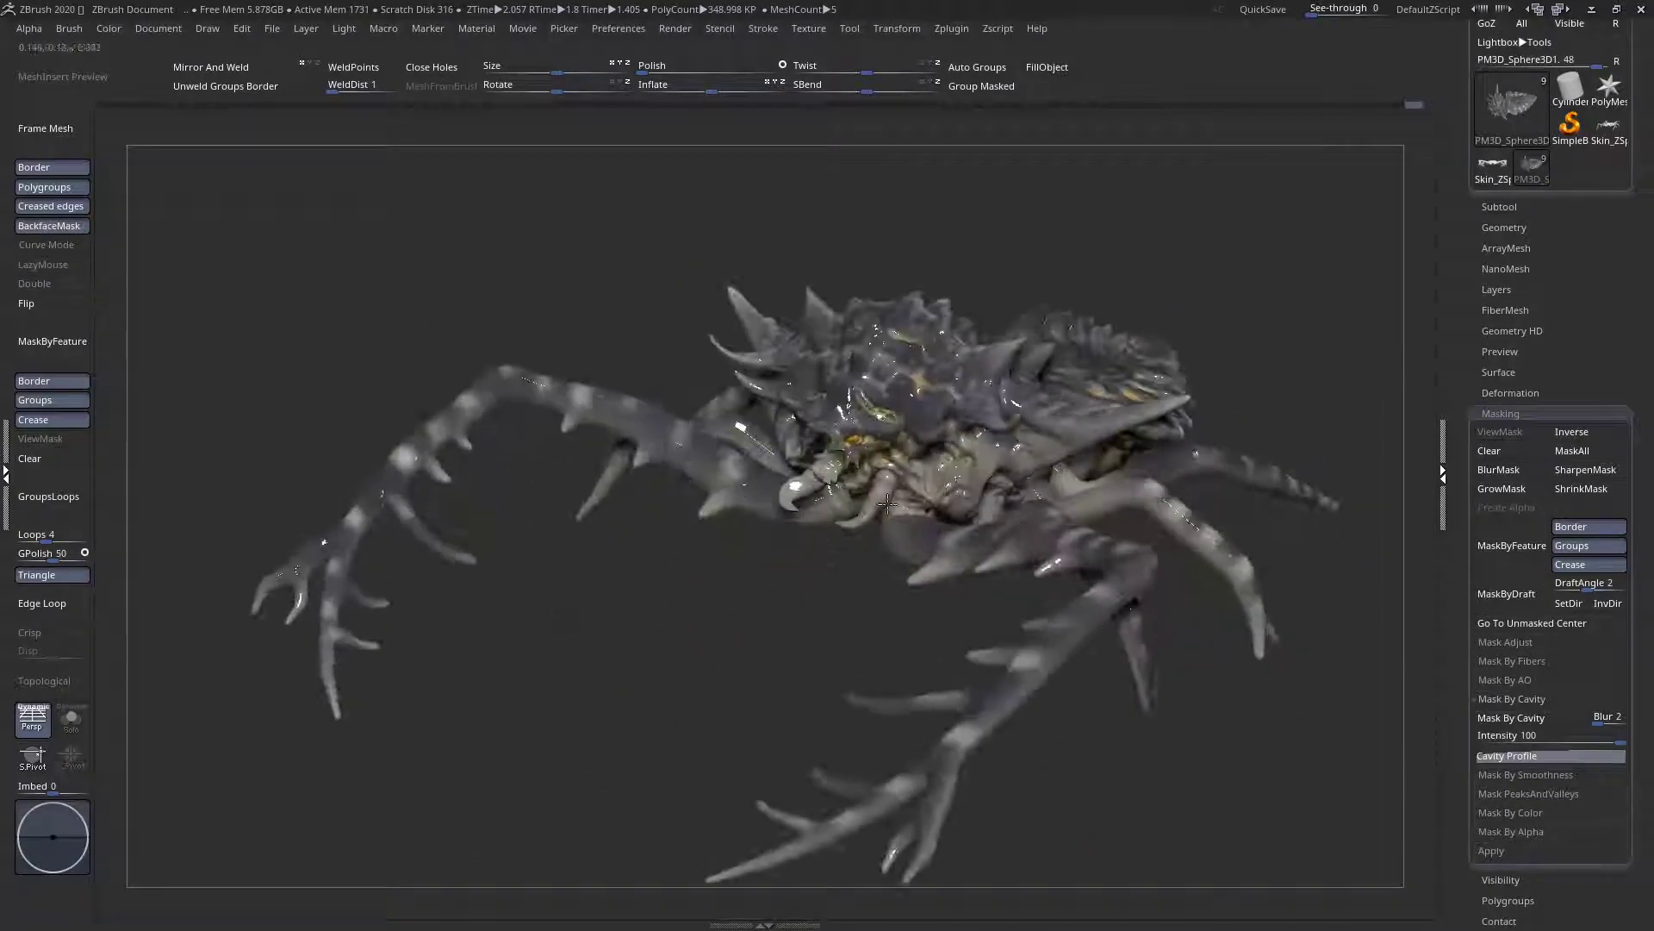
Hide the surrounding interface, frame the whole creature straight from above and render it with Best Preview Render
{"action": "key", "text": "Tab"}
{"action": "right_click_drag", "start_coordinate": [890, 428], "coordinate": [808, 576], "text": "ctrl"}
{"action": "right_click_drag", "start_coordinate": [1200, 517], "coordinate": [1201, 513]}
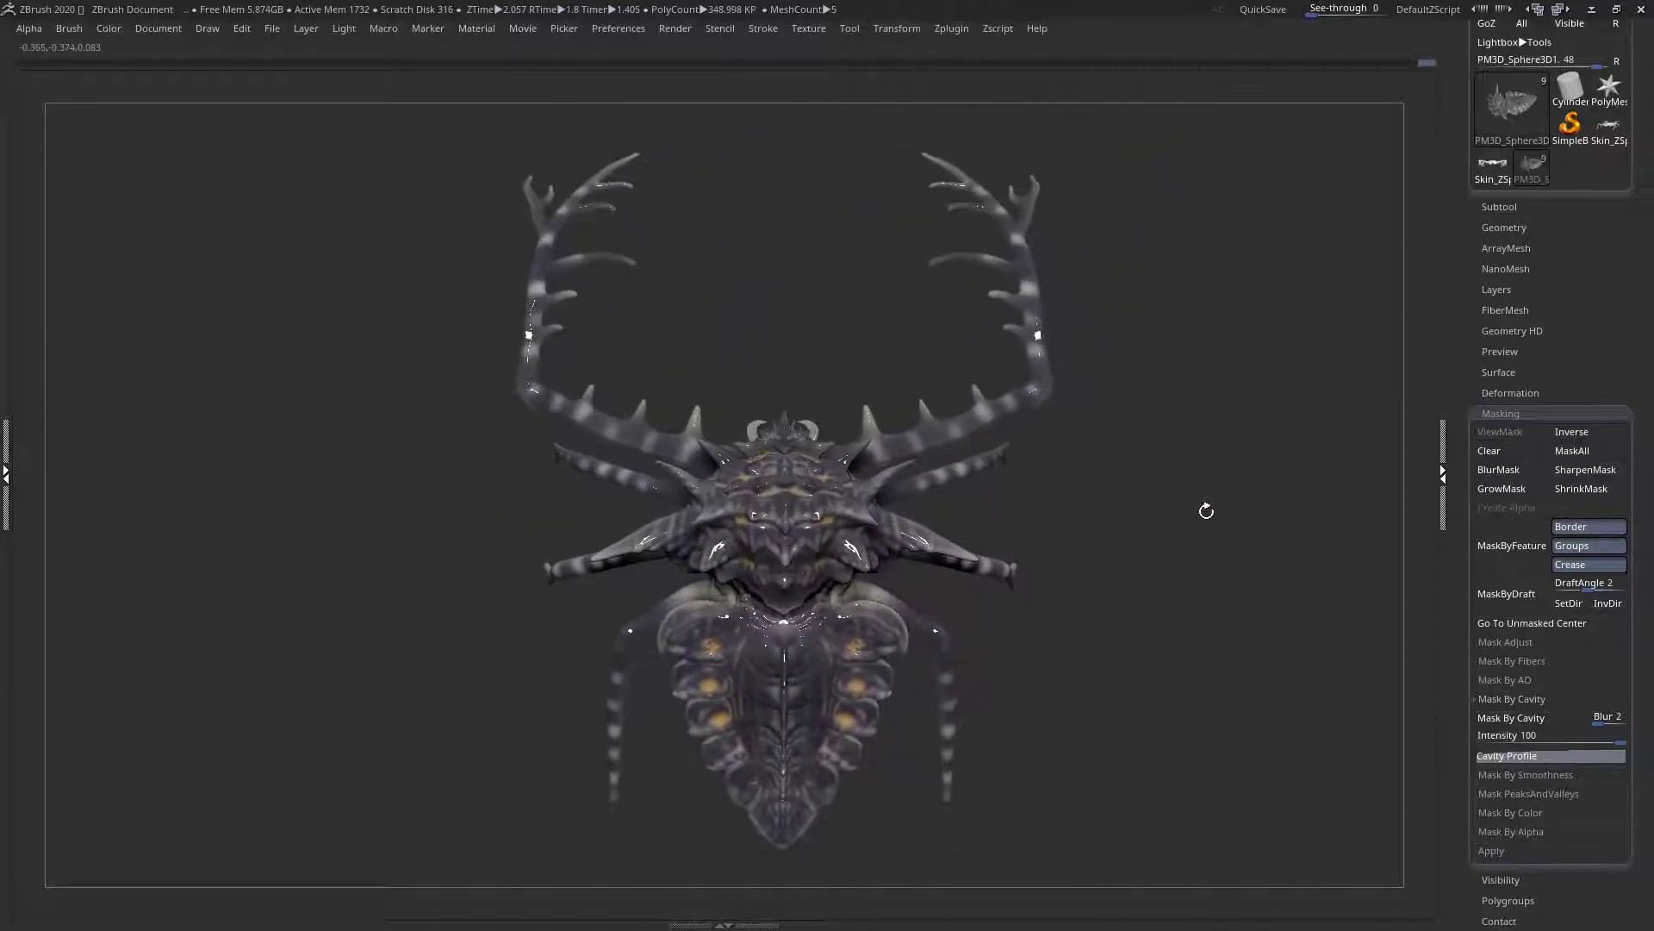
{"action": "key", "text": "shift+r"}
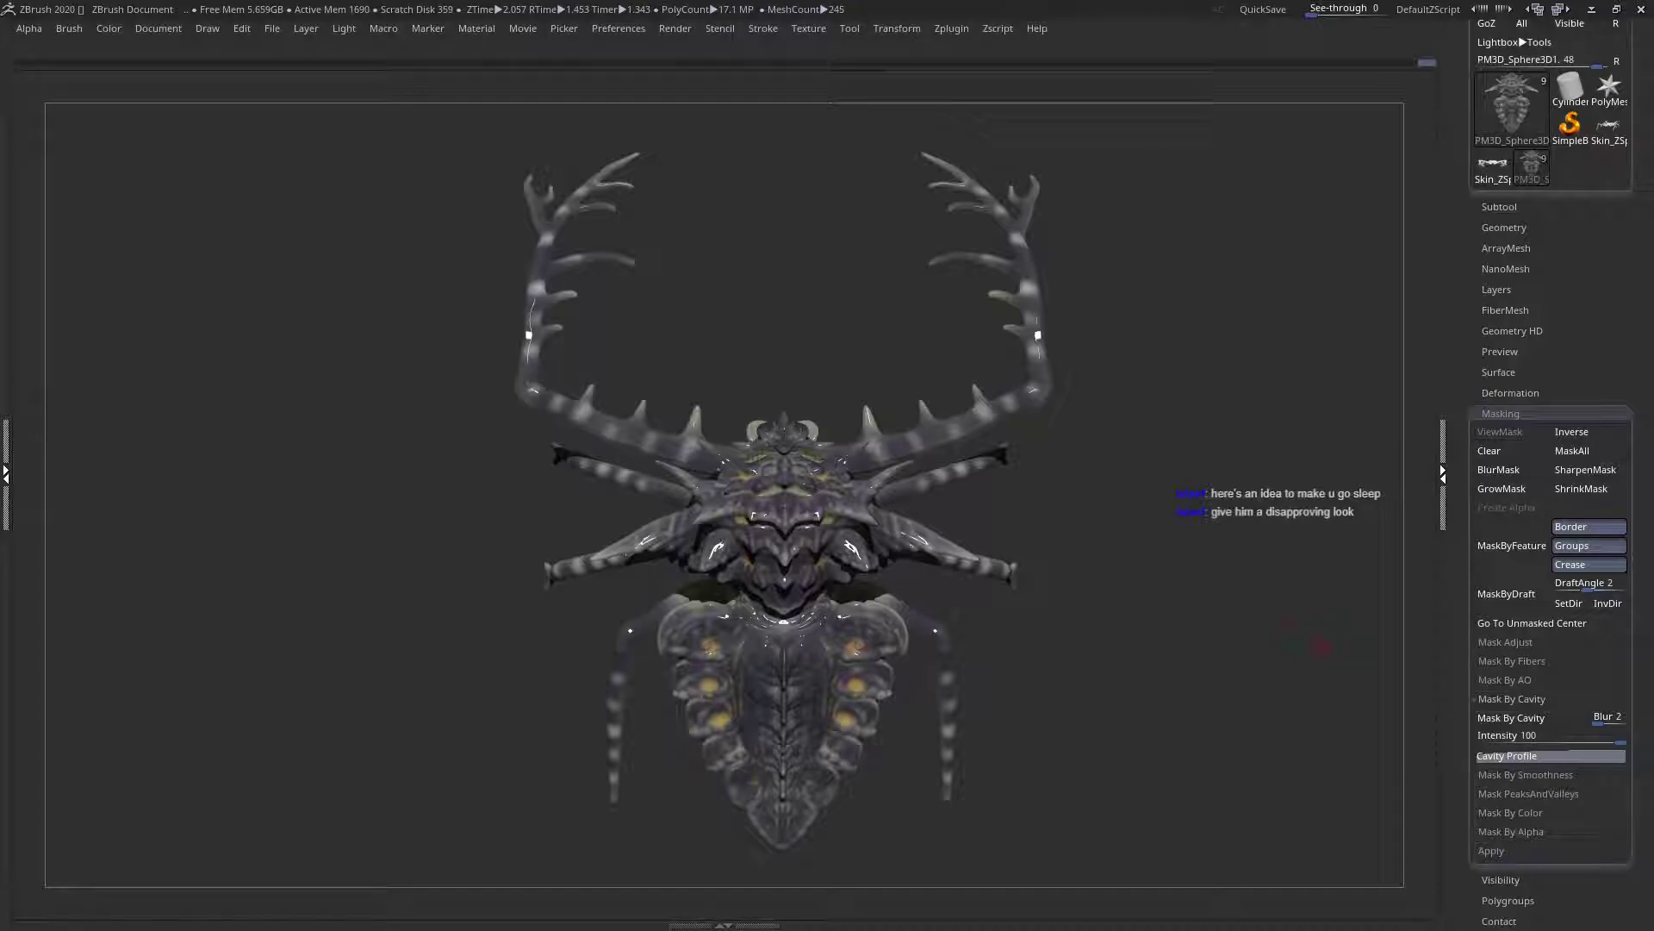
Render the painted creature from a raised three-quarter view and from directly below to review its colours
{"action": "left_click_drag", "start_coordinate": [420, 530], "coordinate": [763, 476]}
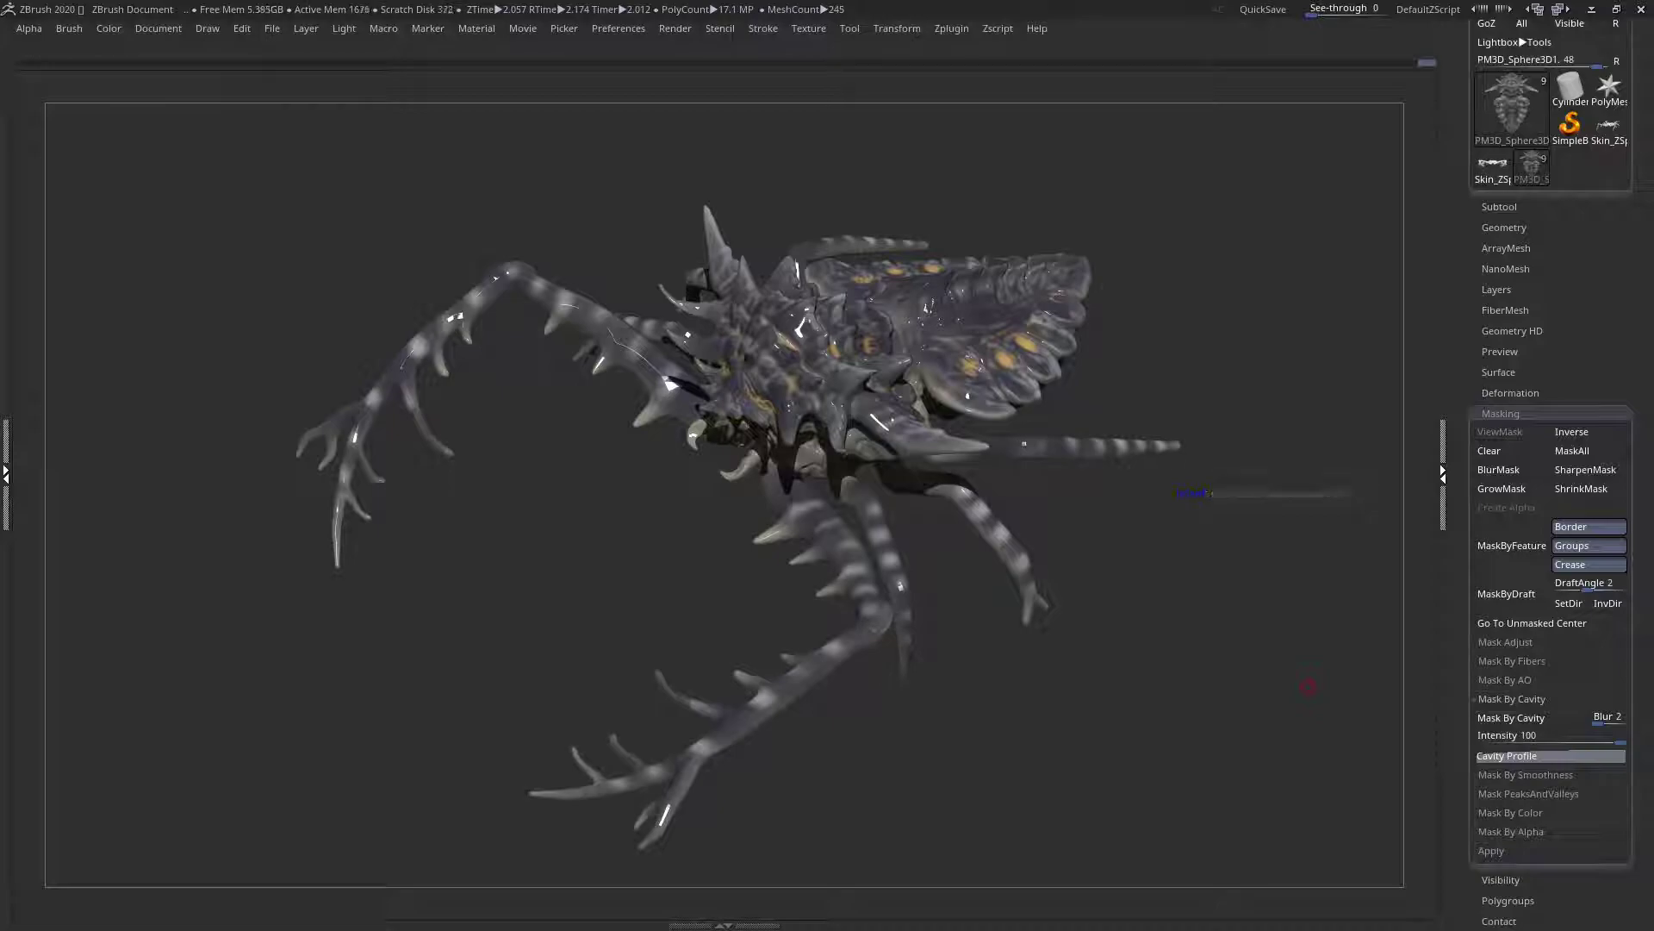
{"action": "mouse_move", "coordinate": [502, 539]}
{"action": "left_mouse_down", "text": "shift"}
{"action": "mouse_move", "coordinate": [578, 529]}
{"action": "mouse_move", "coordinate": [742, 609]}
{"action": "left_mouse_up", "text": "shift"}
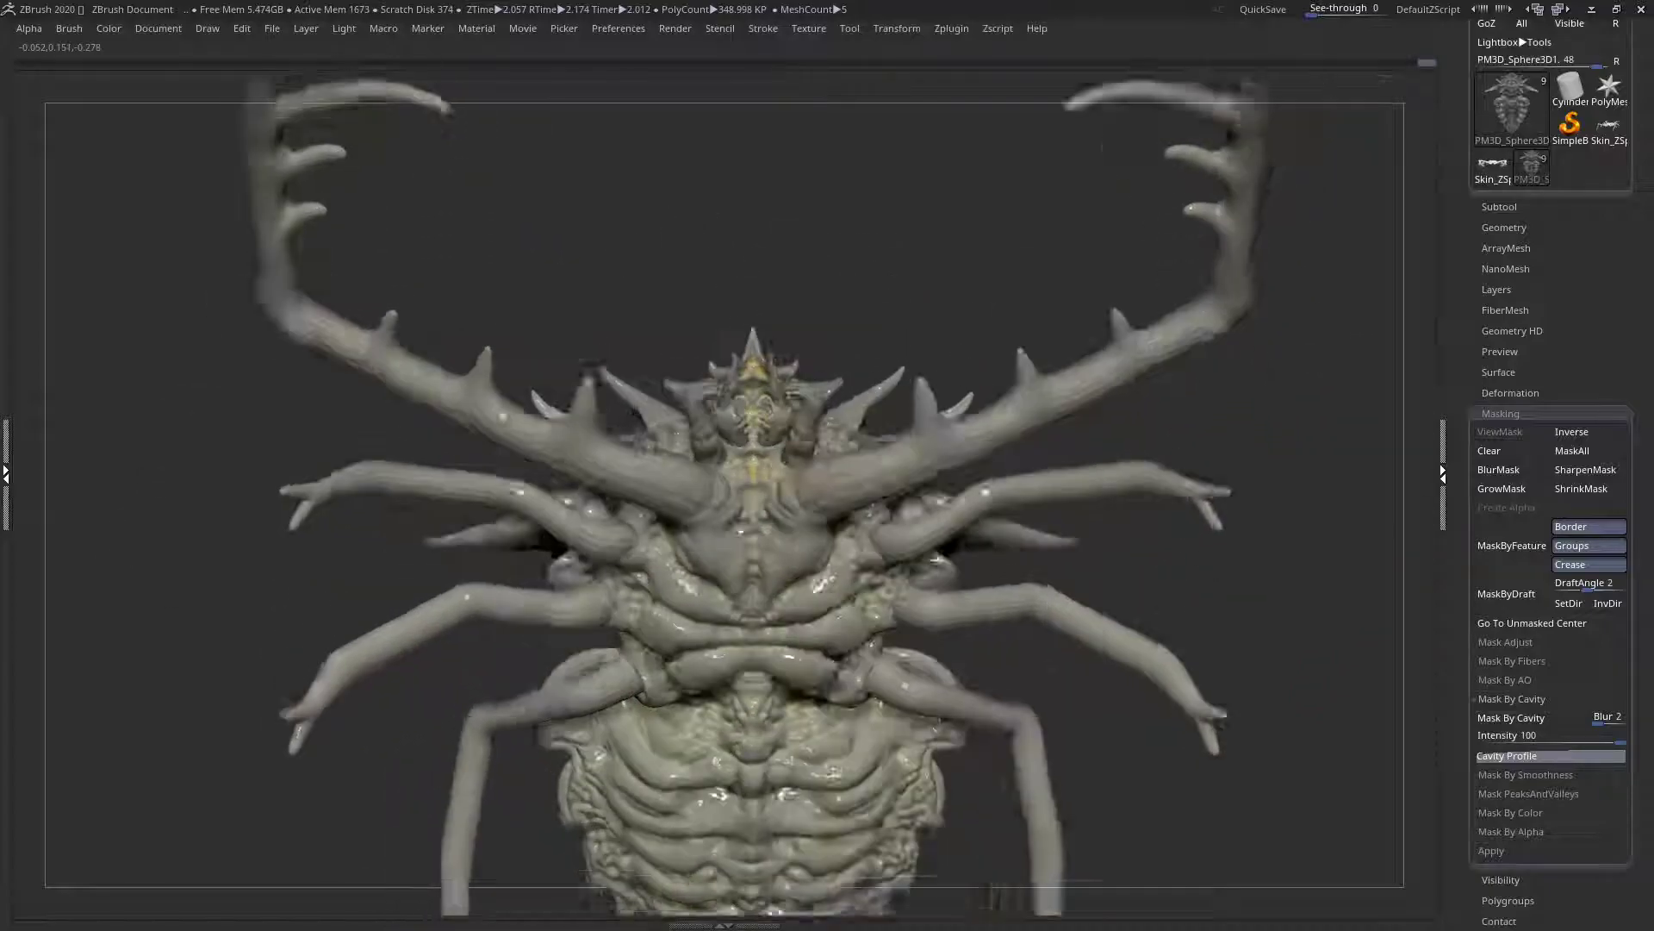
{"action": "right_click_drag", "start_coordinate": [740, 533], "coordinate": [828, 518]}
{"action": "left_click_drag", "start_coordinate": [827, 517], "coordinate": [1211, 706]}
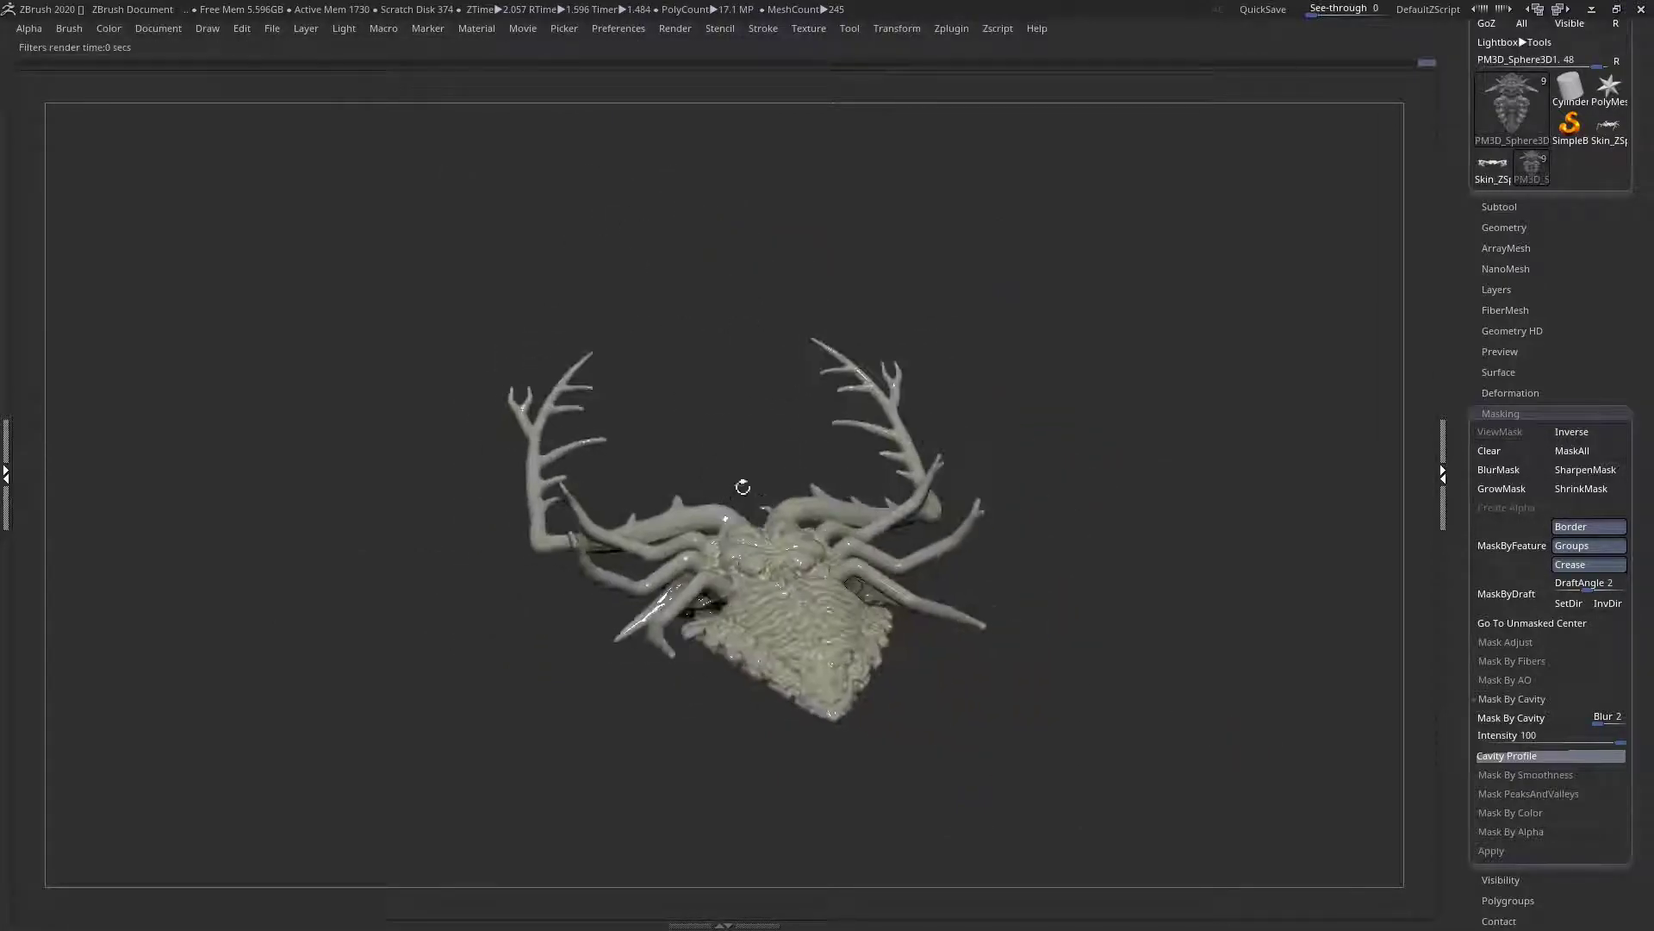
{"action": "left_click_drag", "start_coordinate": [742, 484], "coordinate": [1221, 607]}
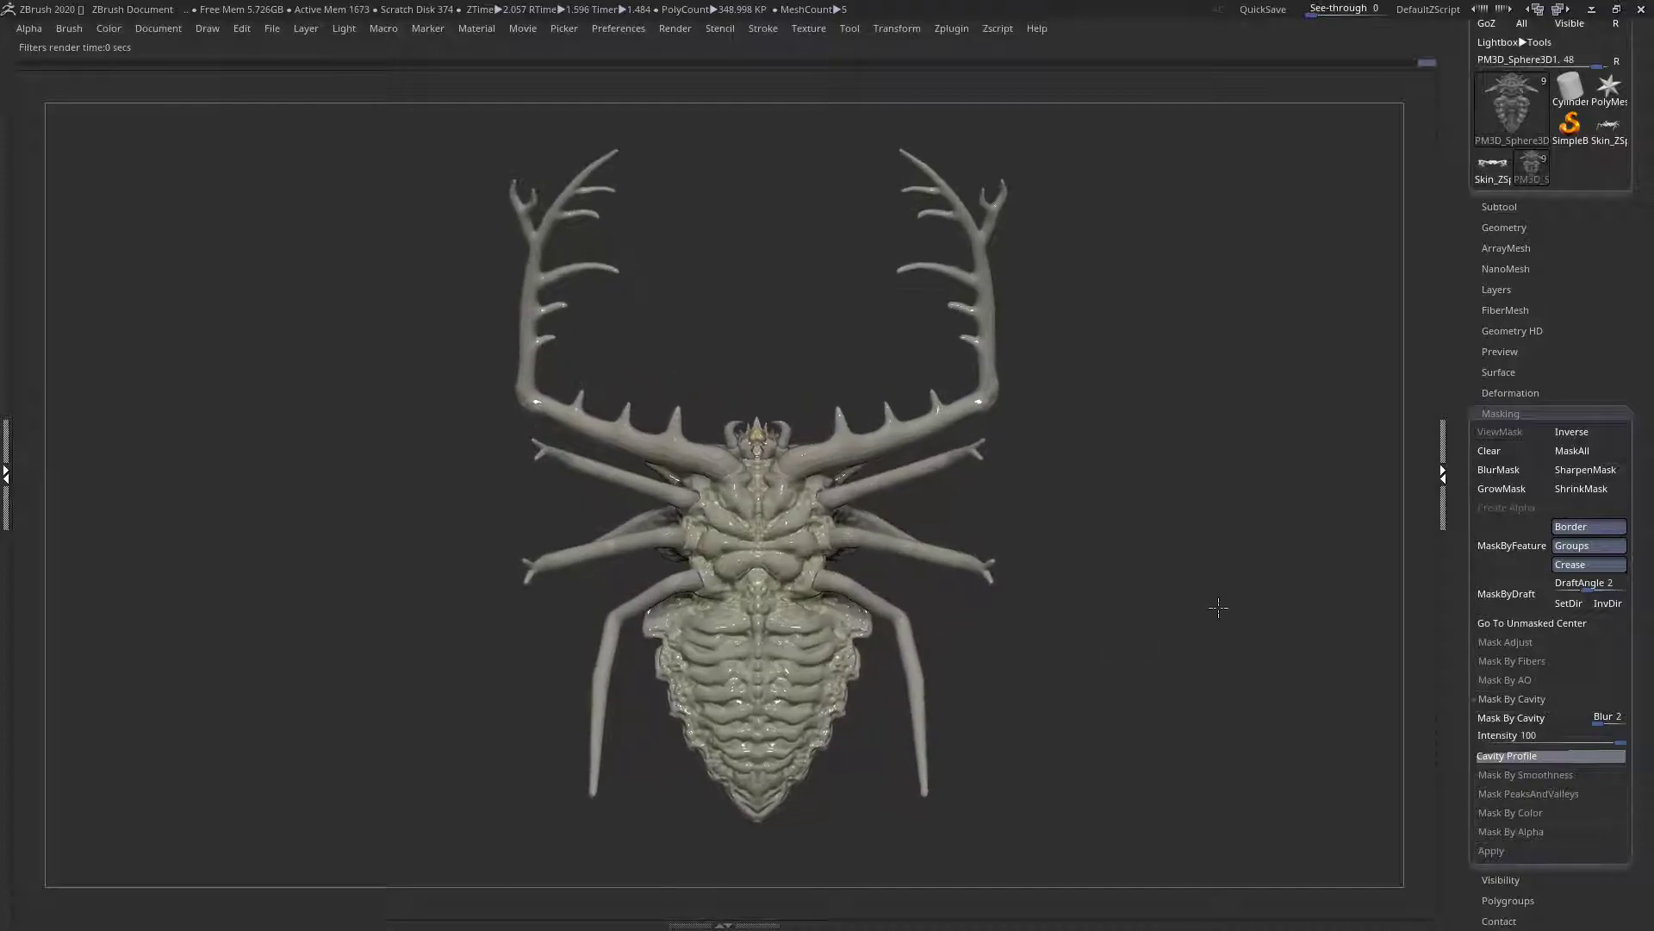
{"action": "left_click_drag", "start_coordinate": [1265, 544], "coordinate": [1247, 565], "text": "alt"}
{"action": "key", "text": "shift+r"}
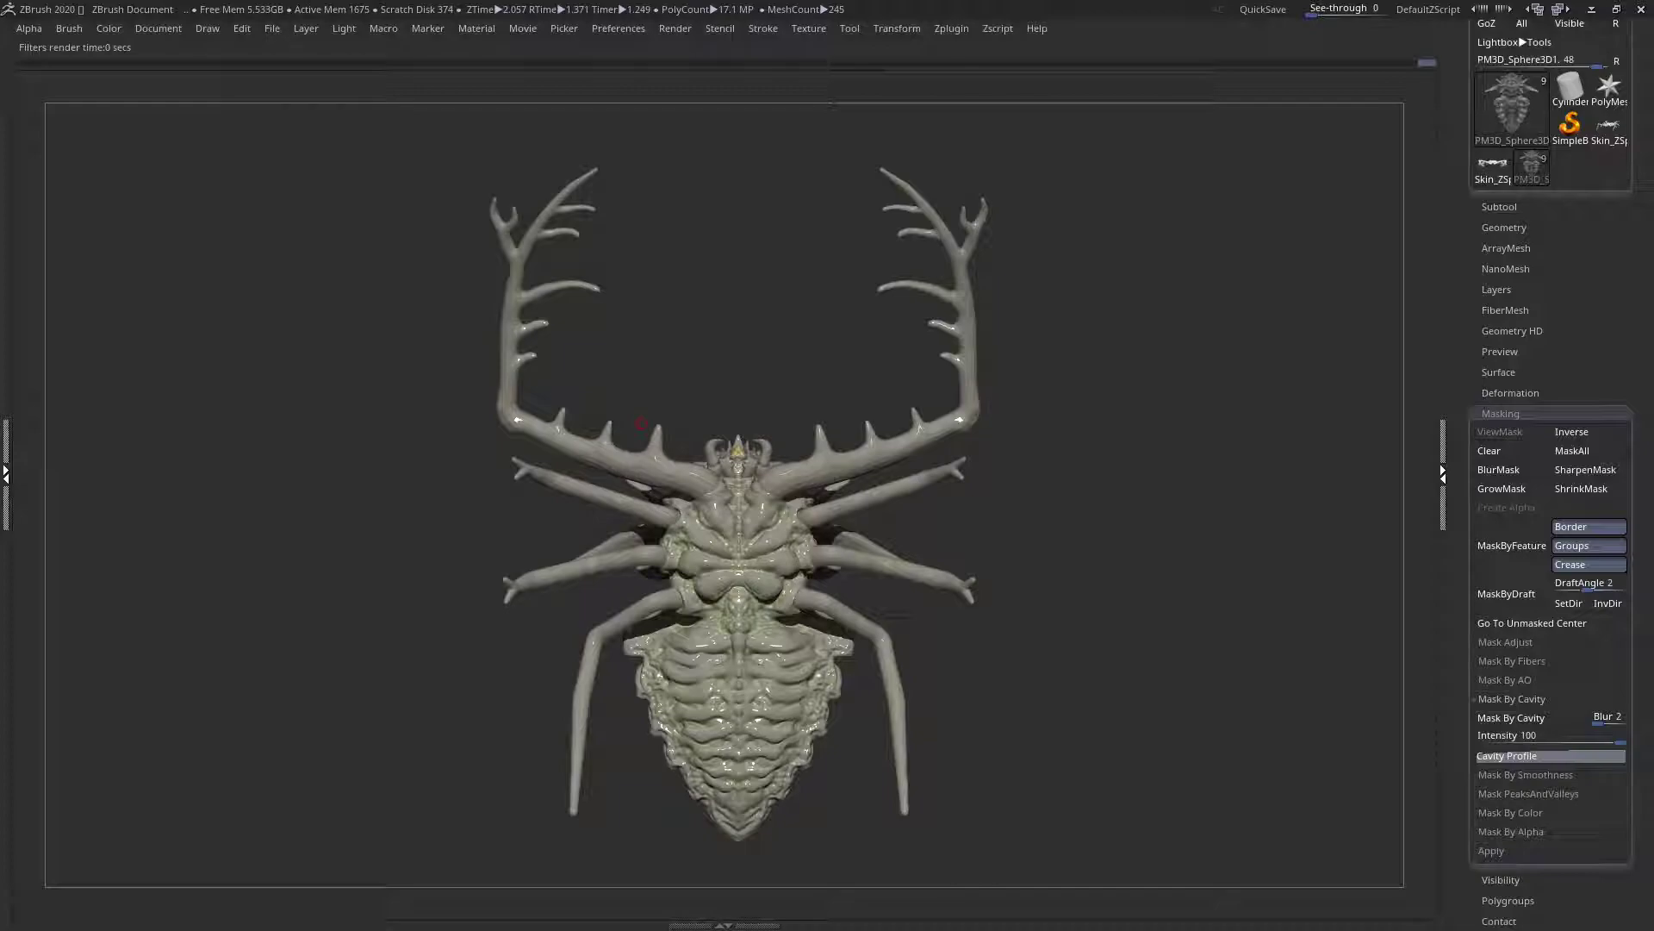
{"action": "left_click_drag", "start_coordinate": [429, 336], "coordinate": [425, 418]}
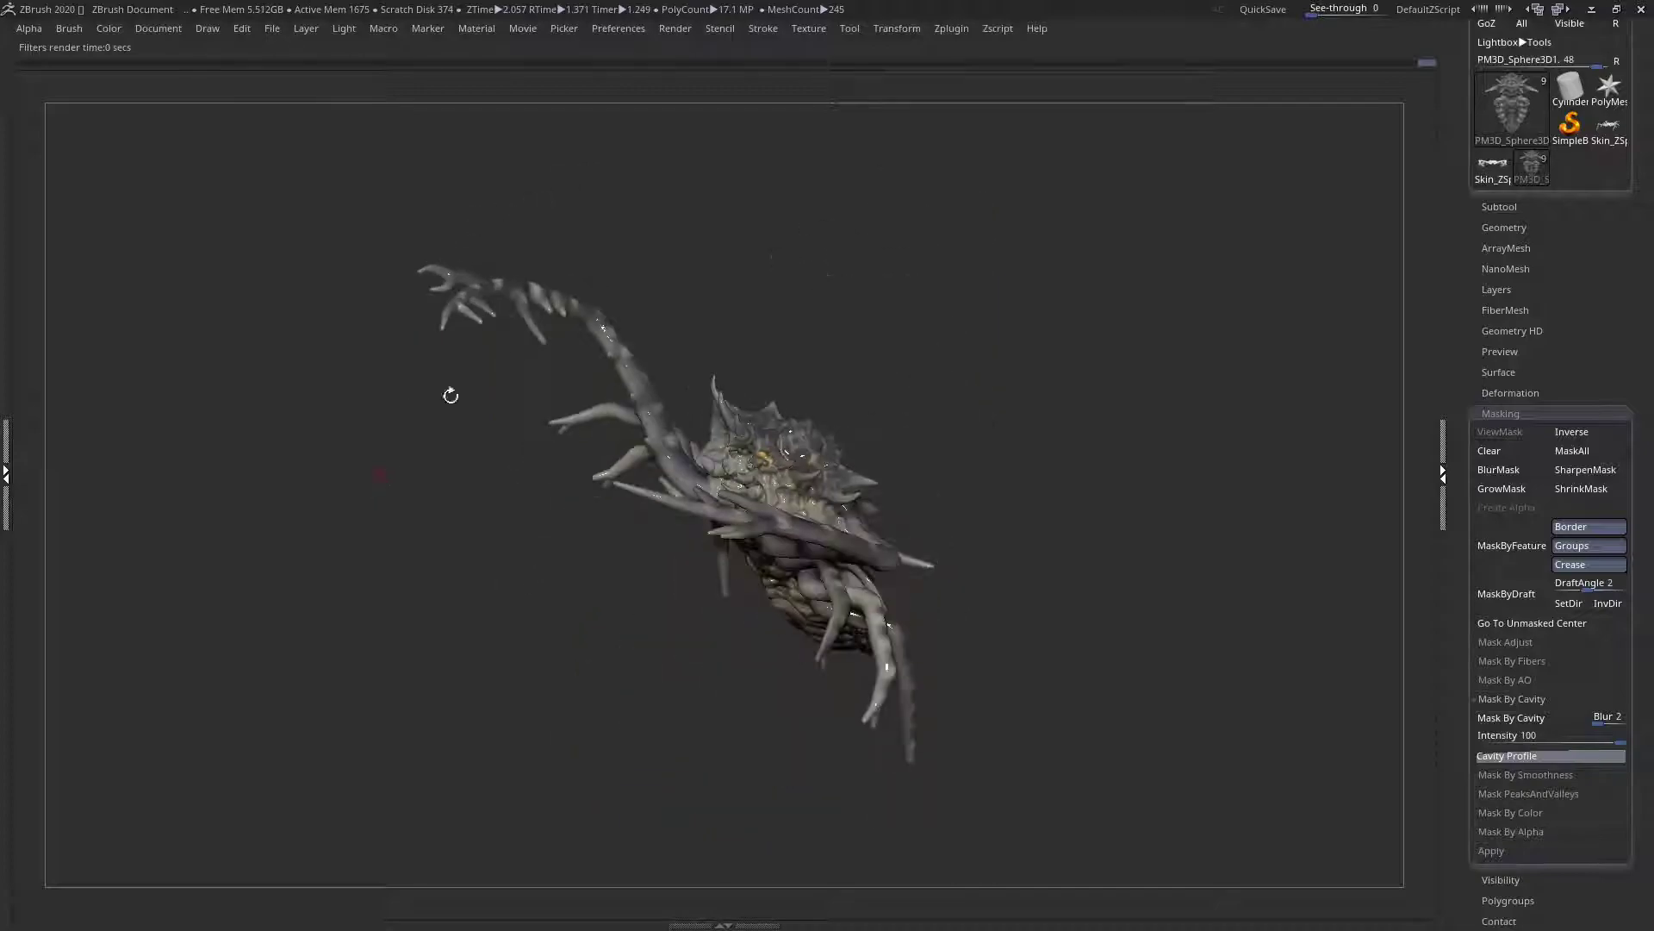